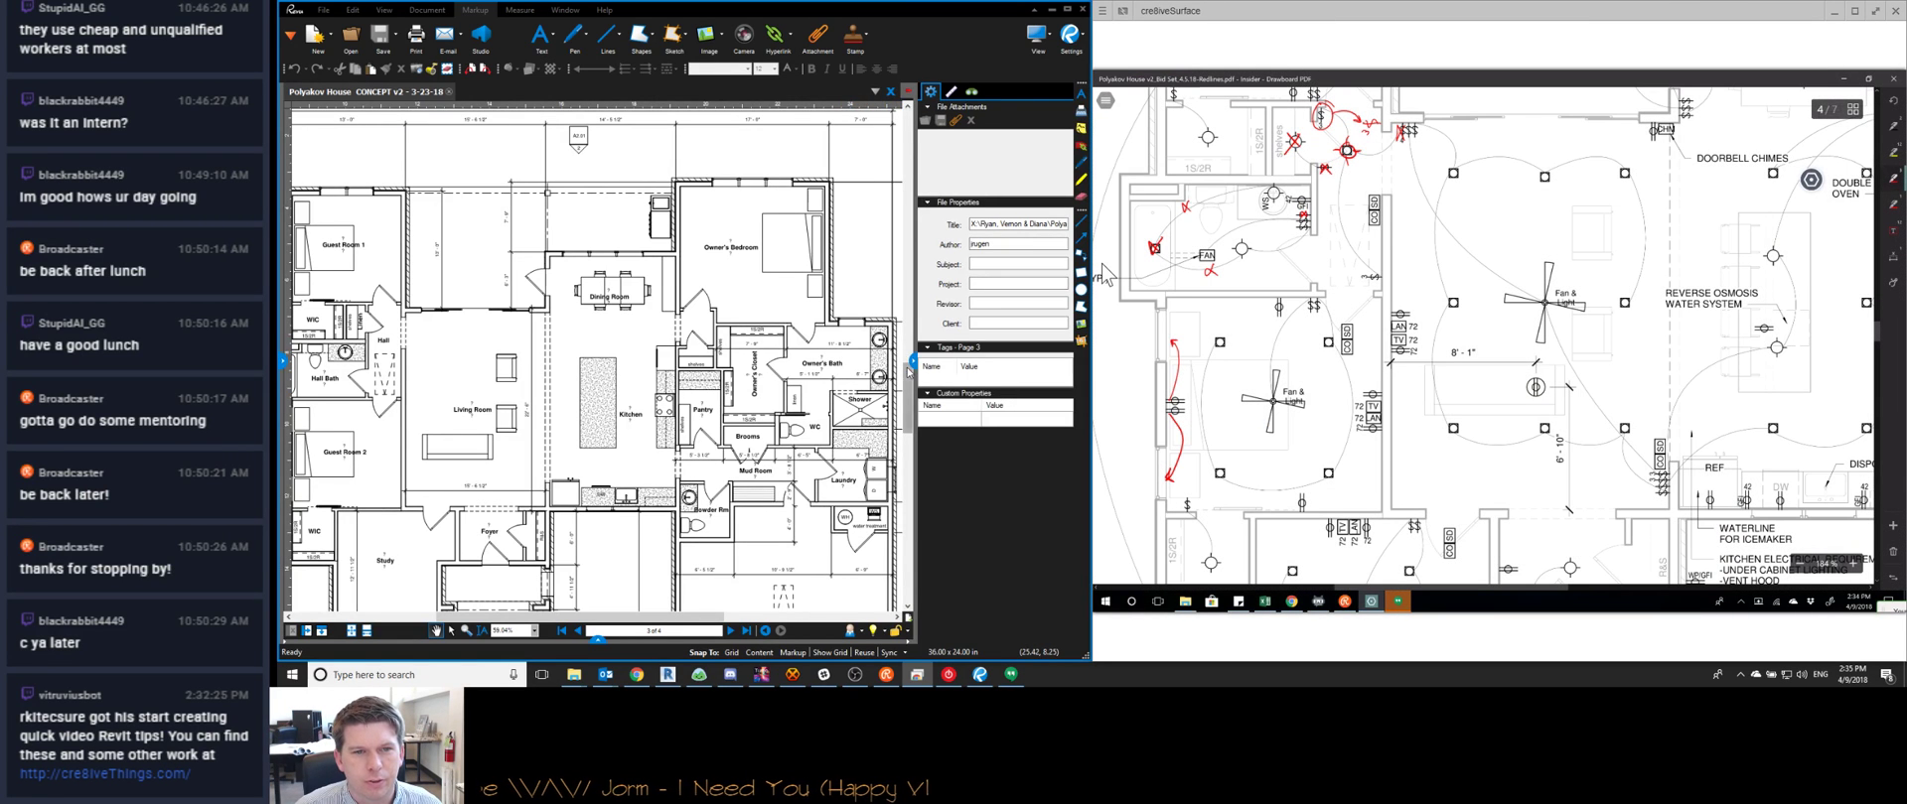
Collapse the side panel to widen the view of the floor plan and kitchen notes
click(912, 362)
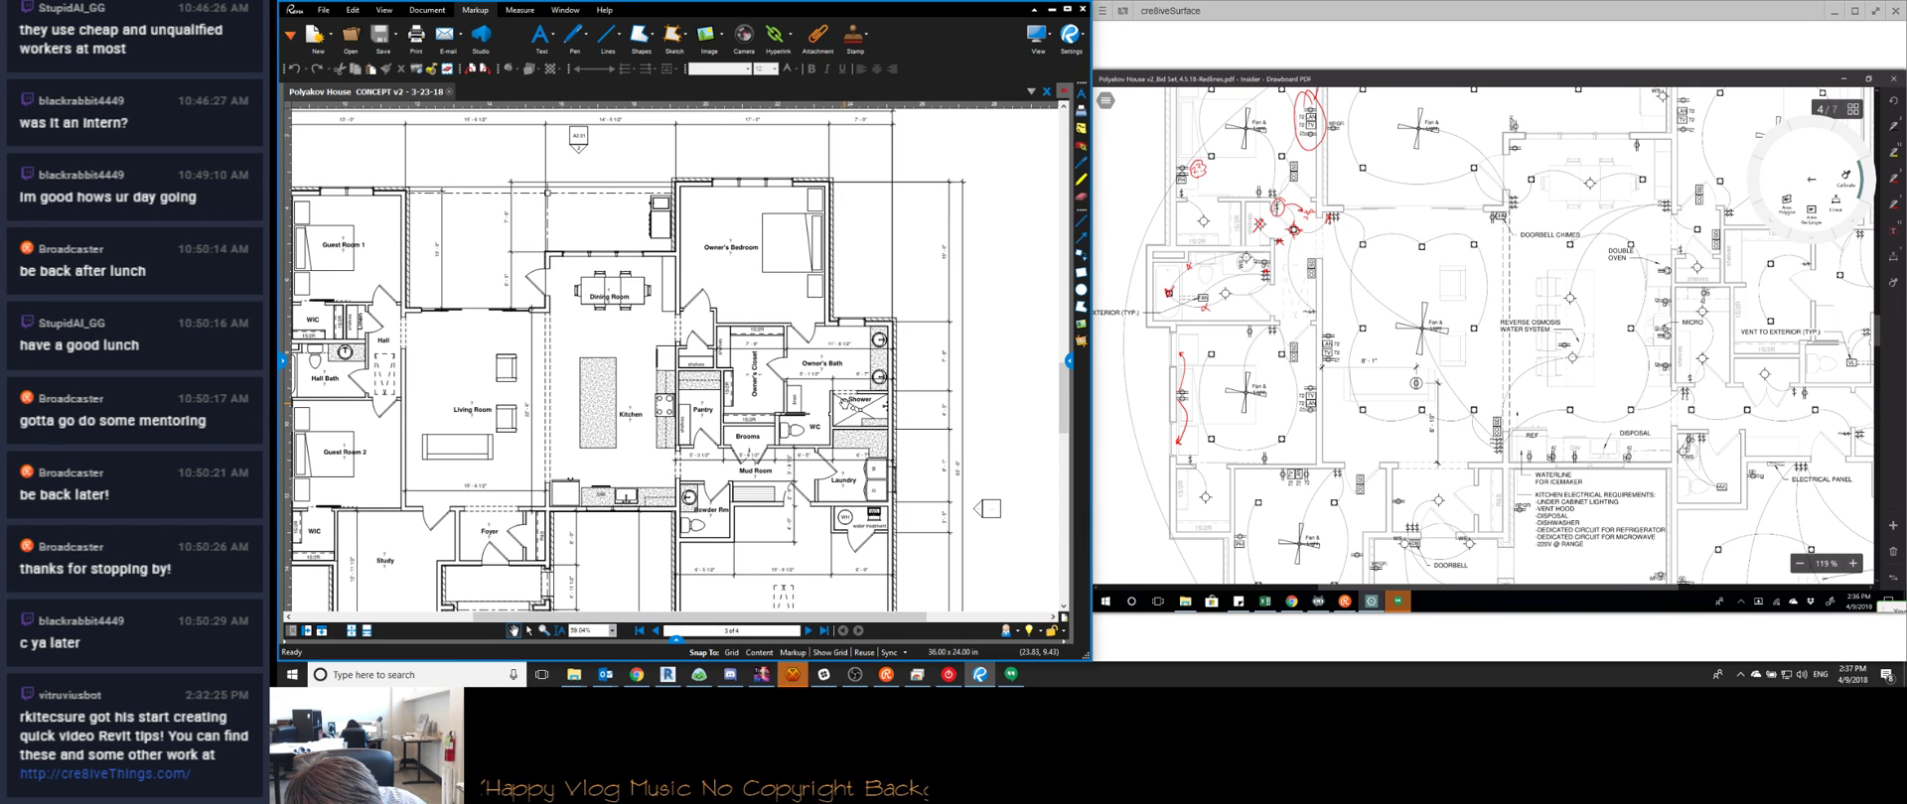
Trace the 8'-1" dimension for calibration, try inch units, then cancel the attempt
drag(1320, 366, 1416, 367)
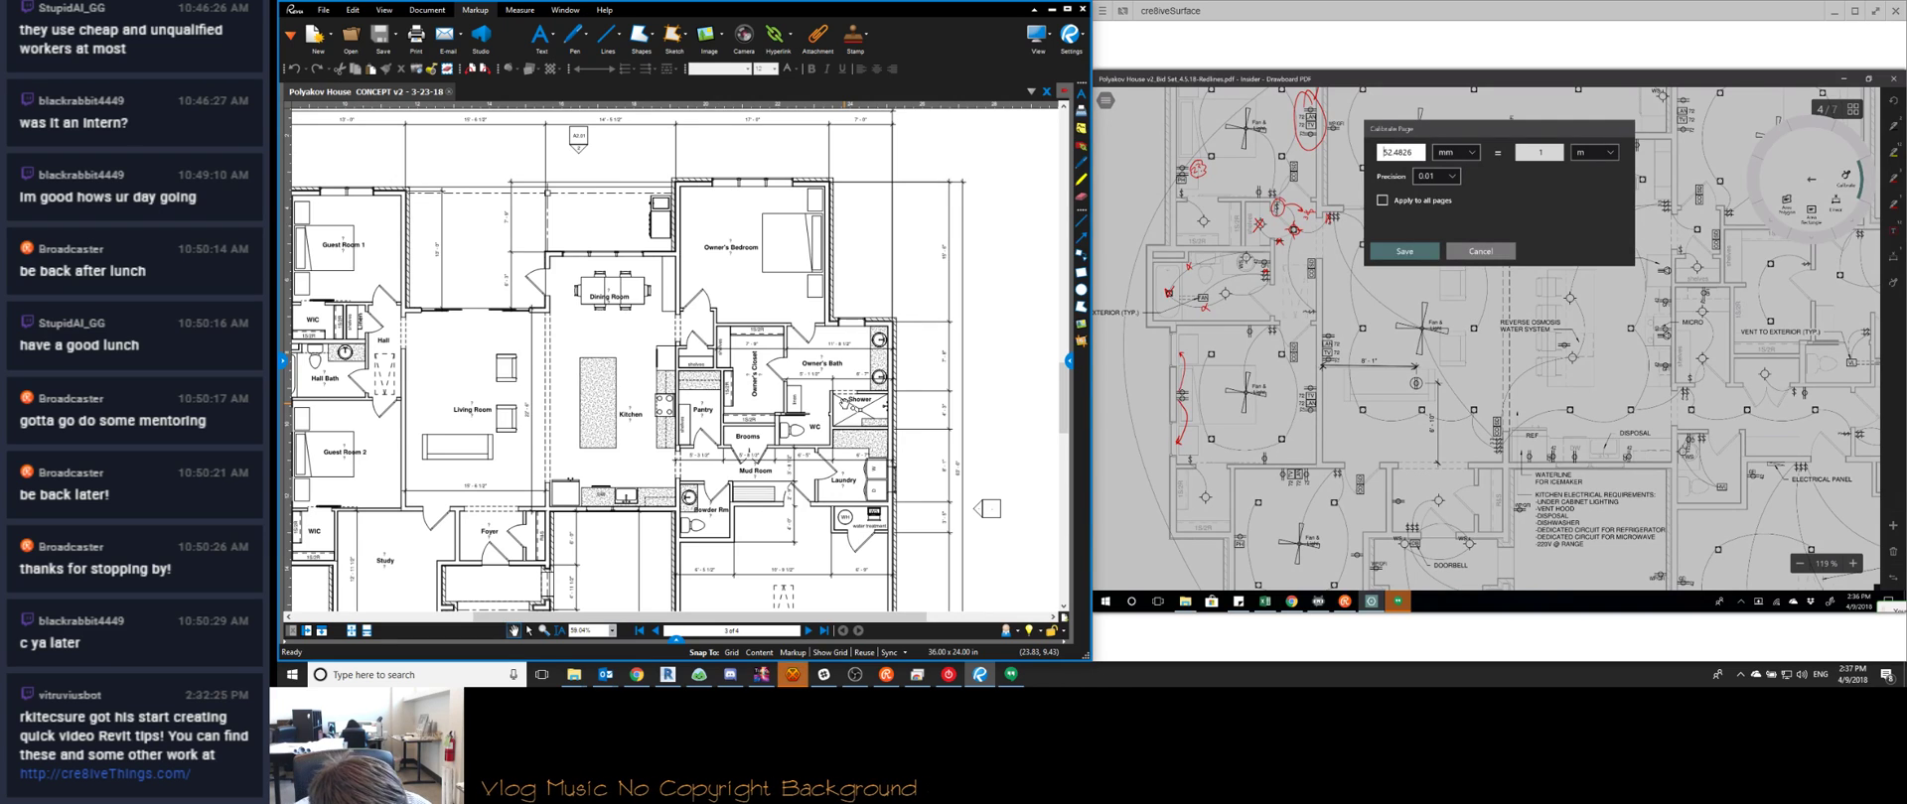
click(1454, 152)
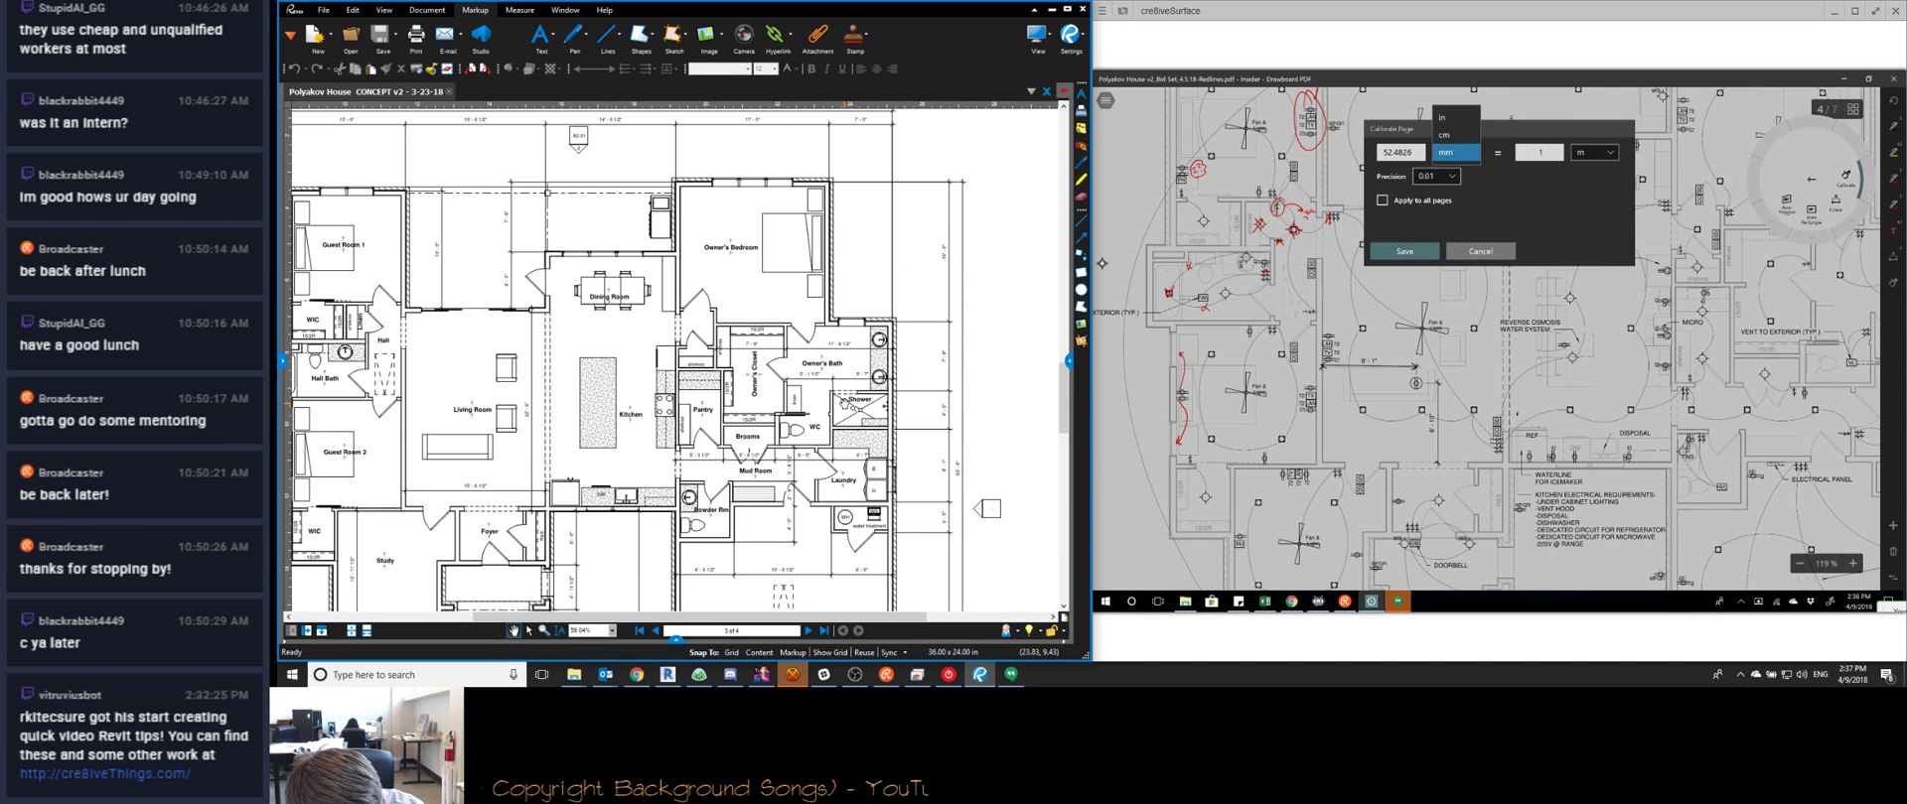
click(1442, 117)
click(1383, 154)
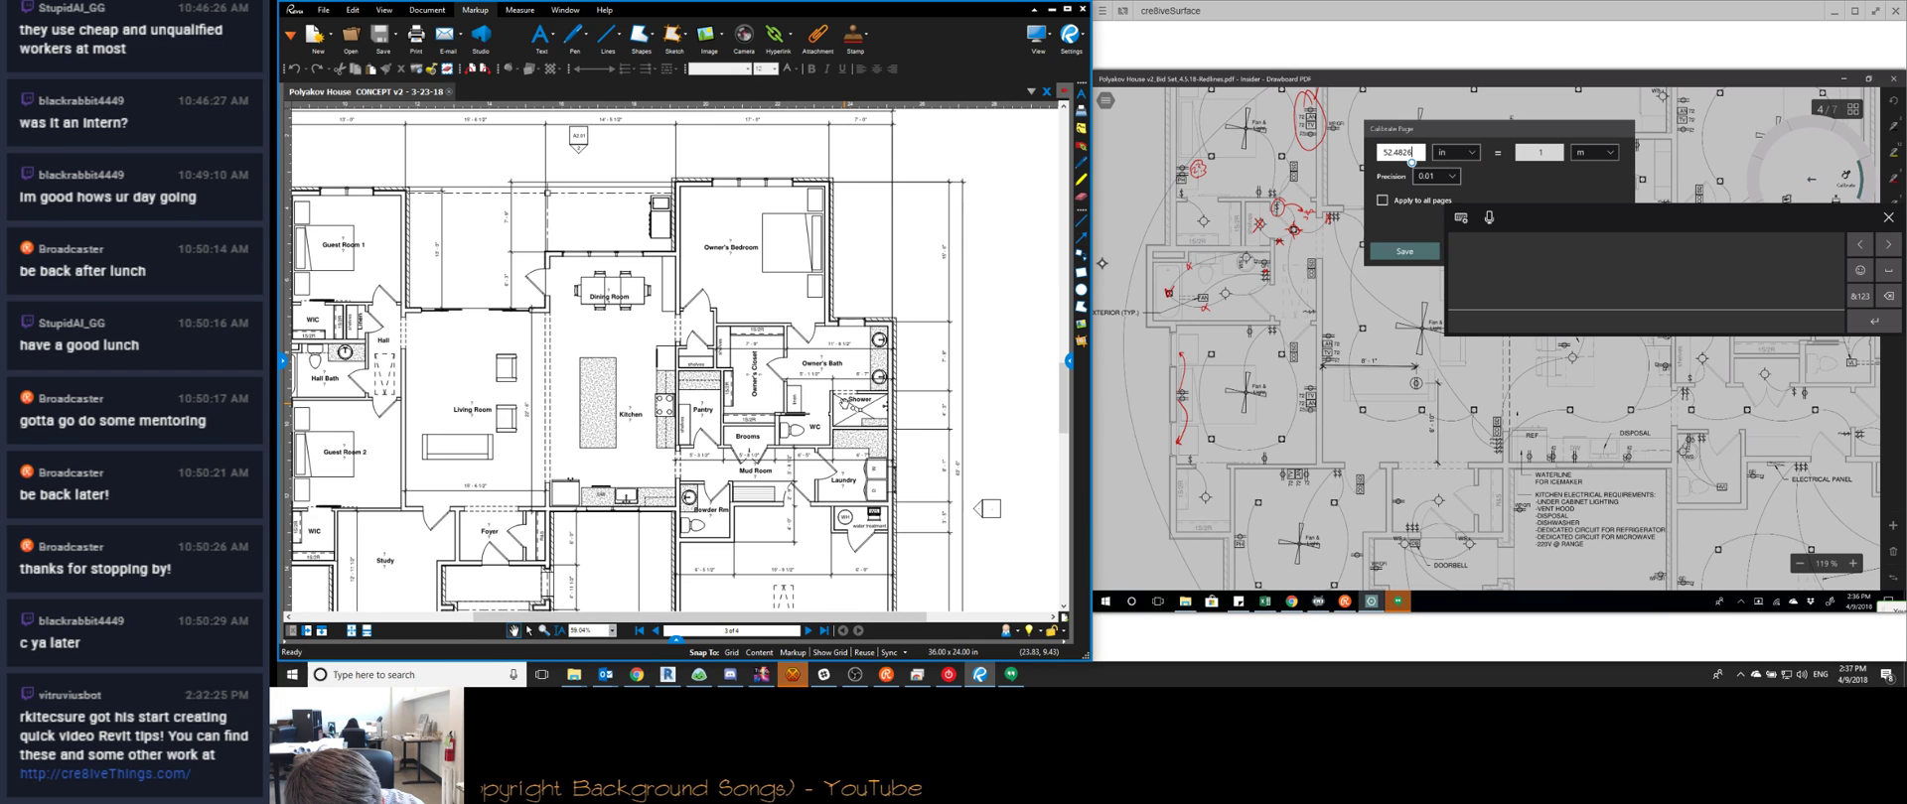
click(1411, 159)
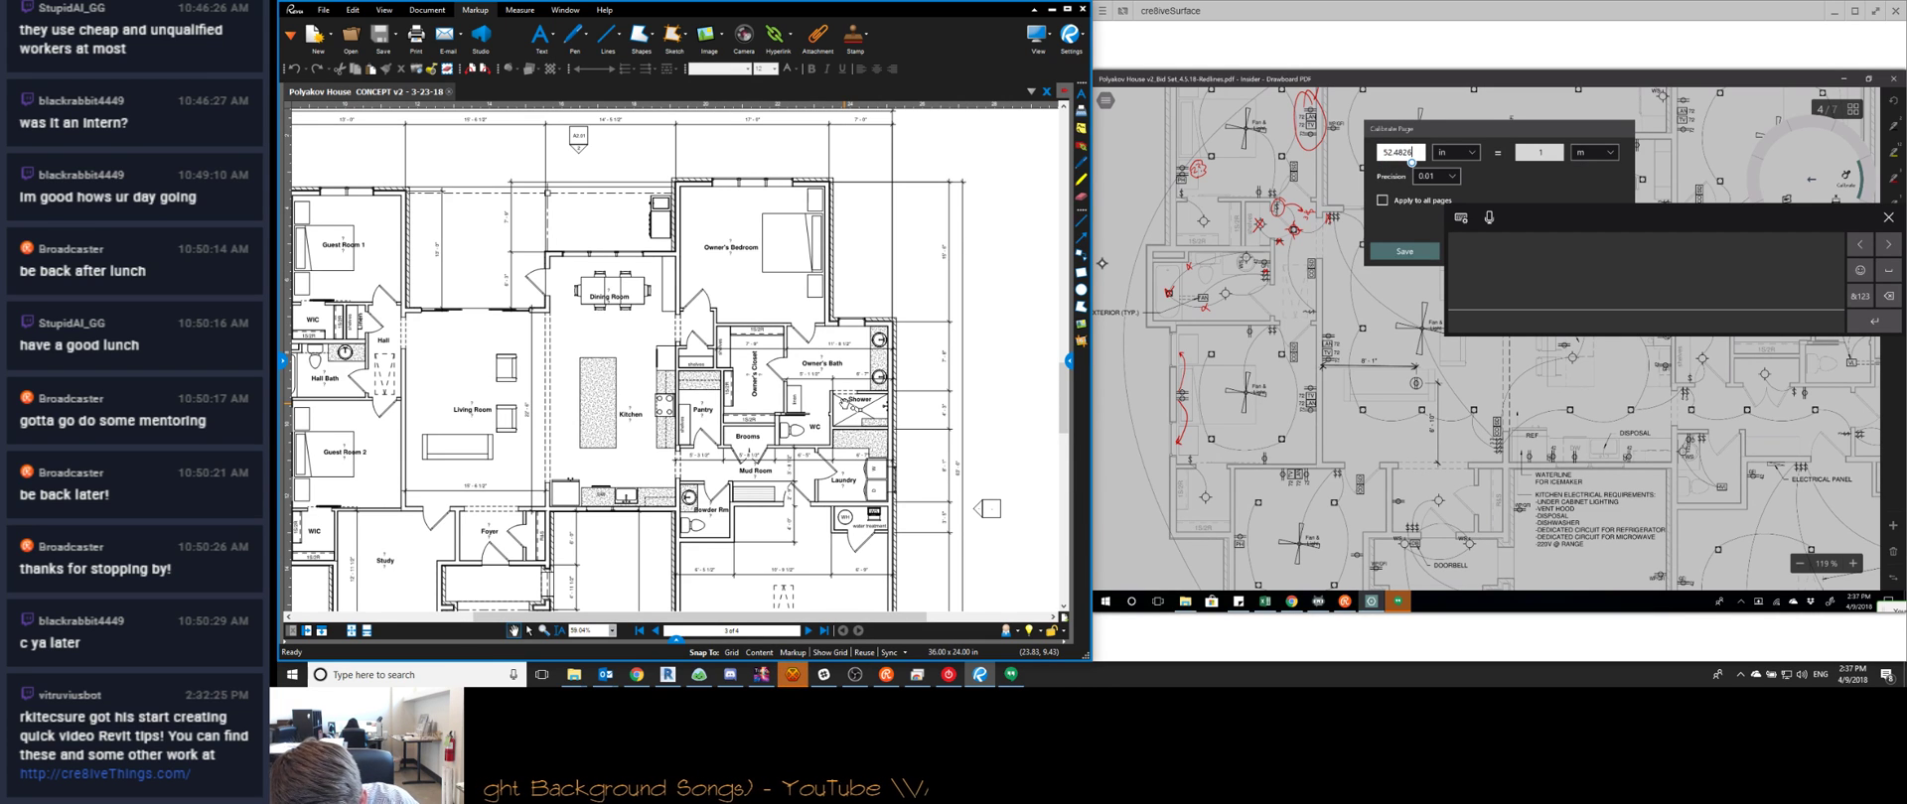
key(BackSpace)
key(BackSpace)
key(BackSpace)
key(BackSpace)
key(BackSpace)
key(BackSpace)
key(BackSpace)
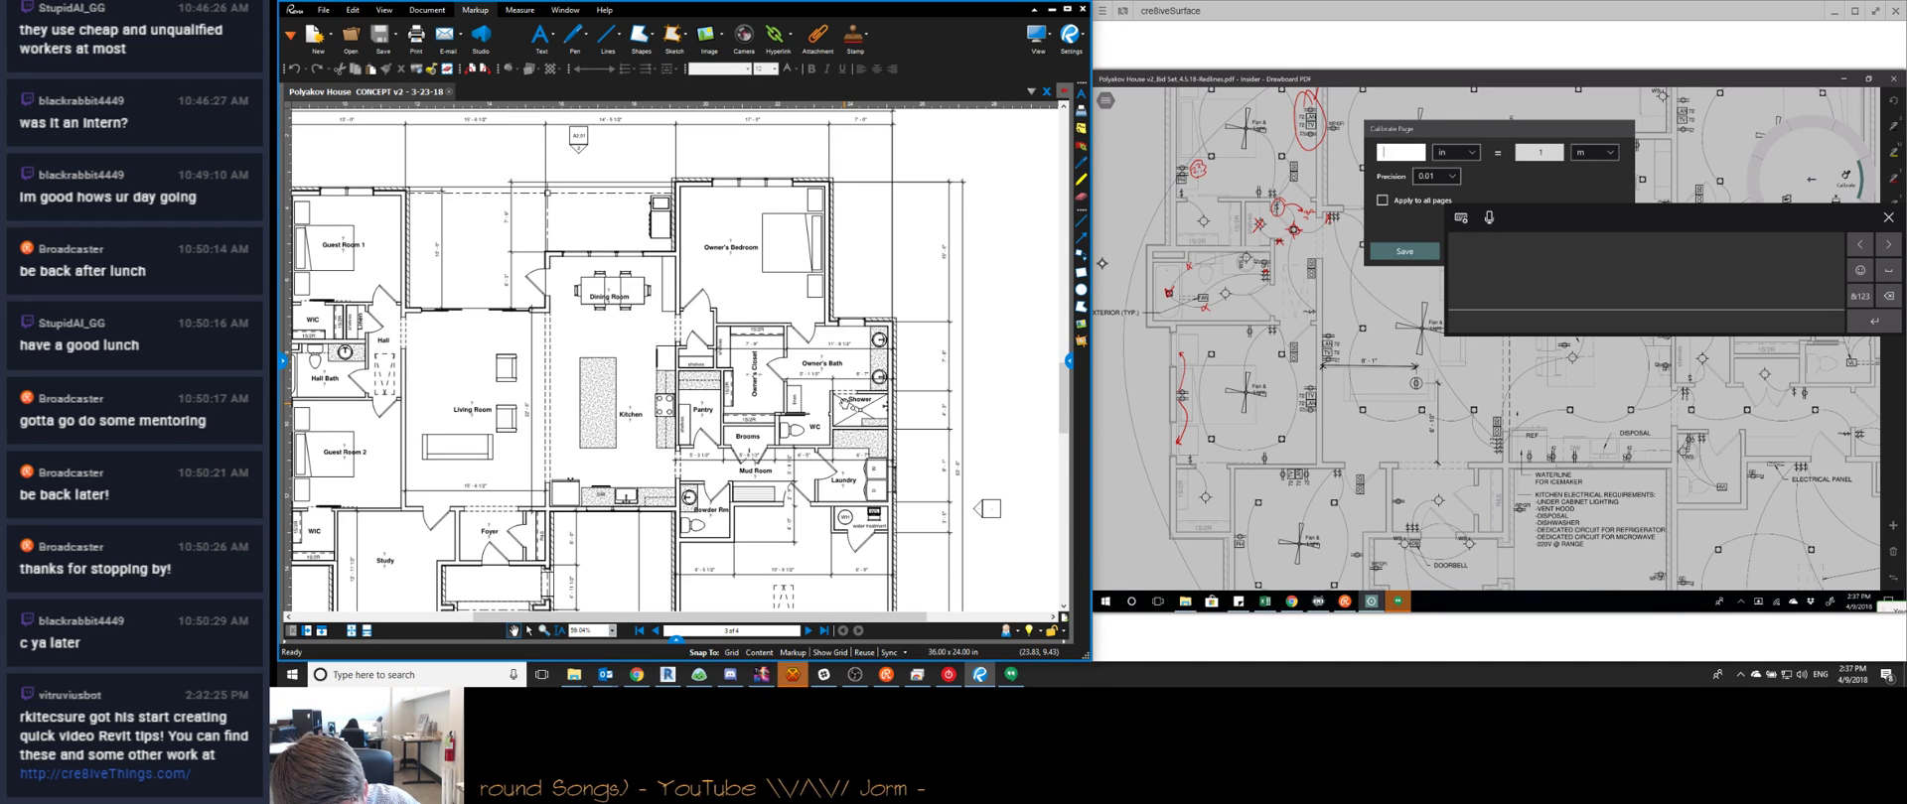
click(1594, 152)
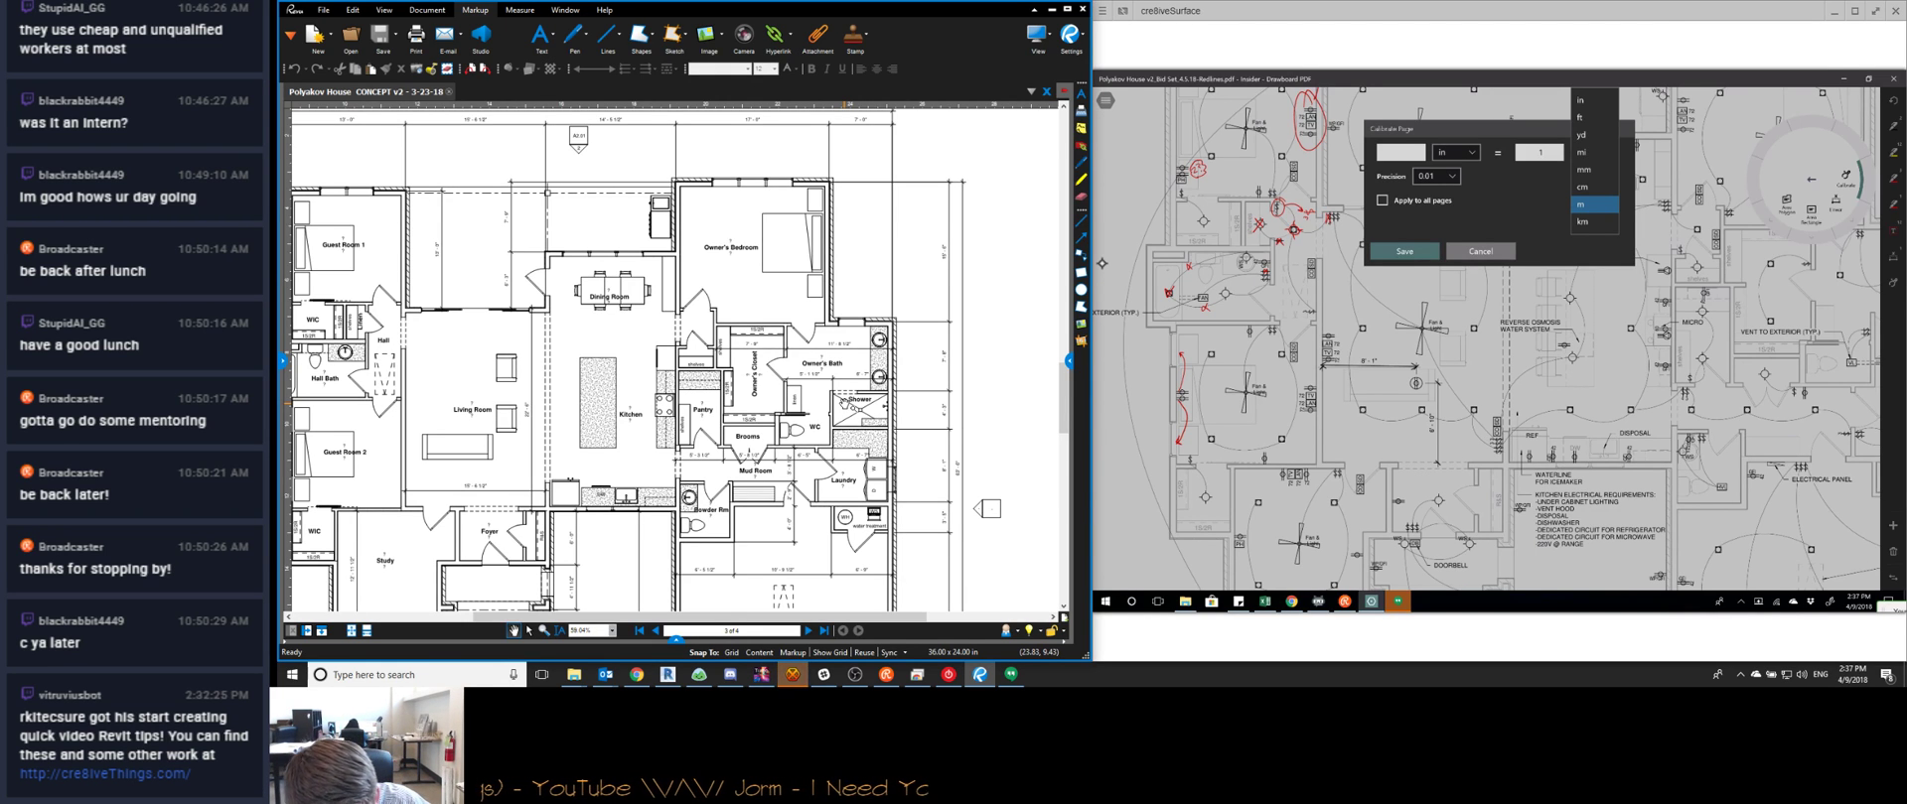
click(1479, 251)
click(1480, 251)
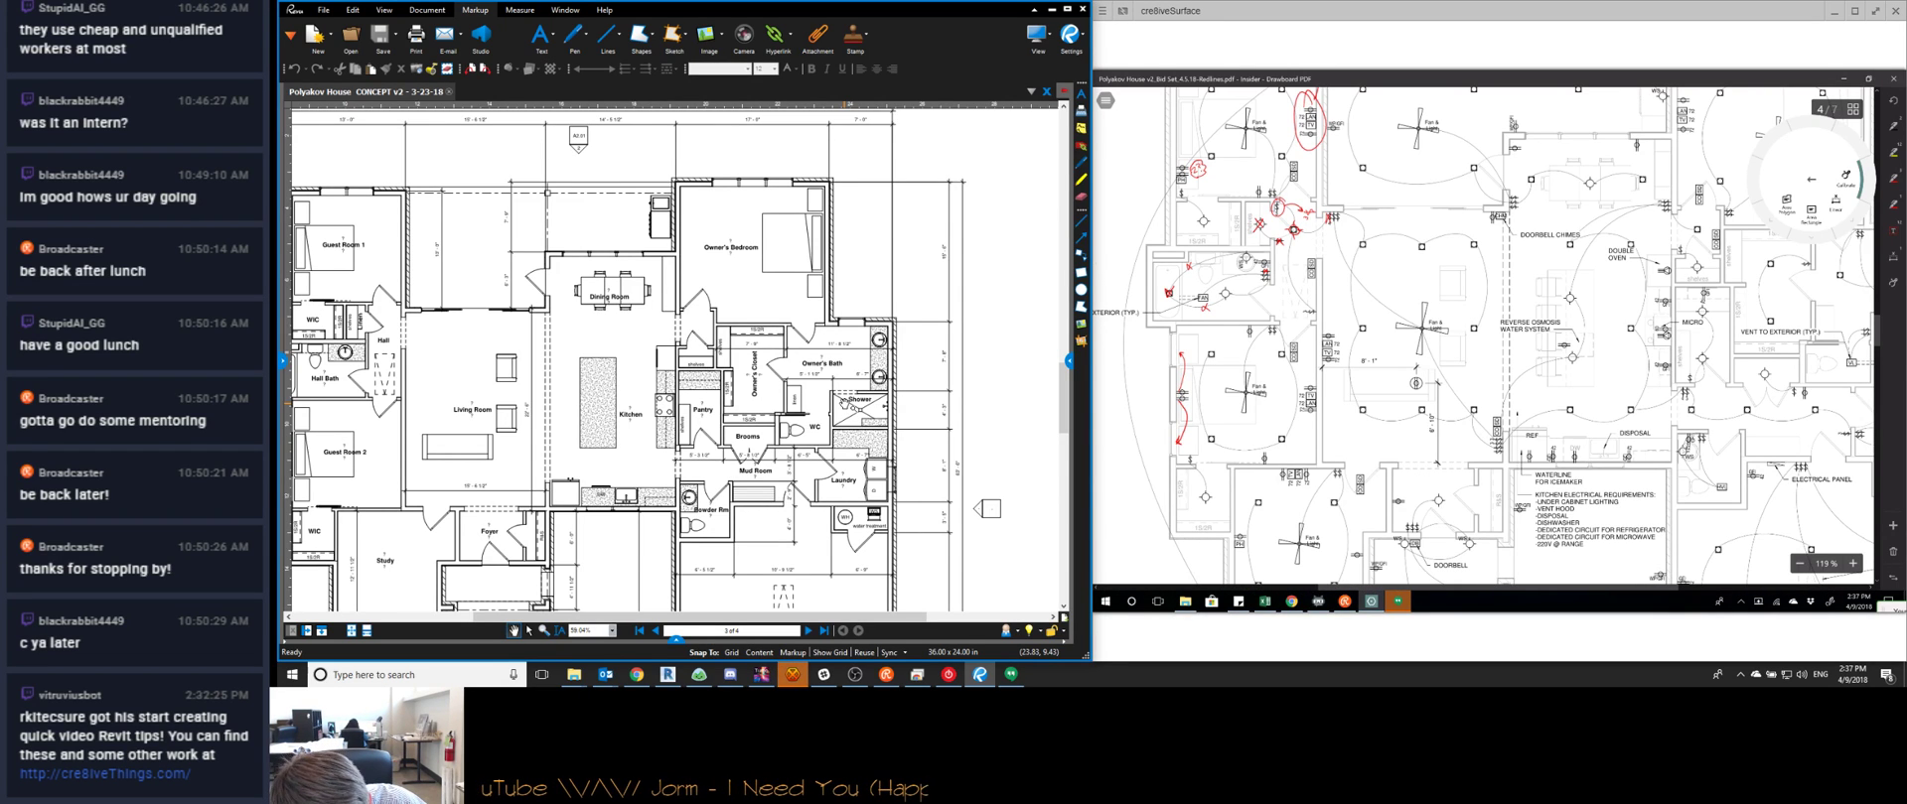
Retrace the 8'-1" dimension and enter a real-world length of 8 feet
drag(1323, 367, 1417, 367)
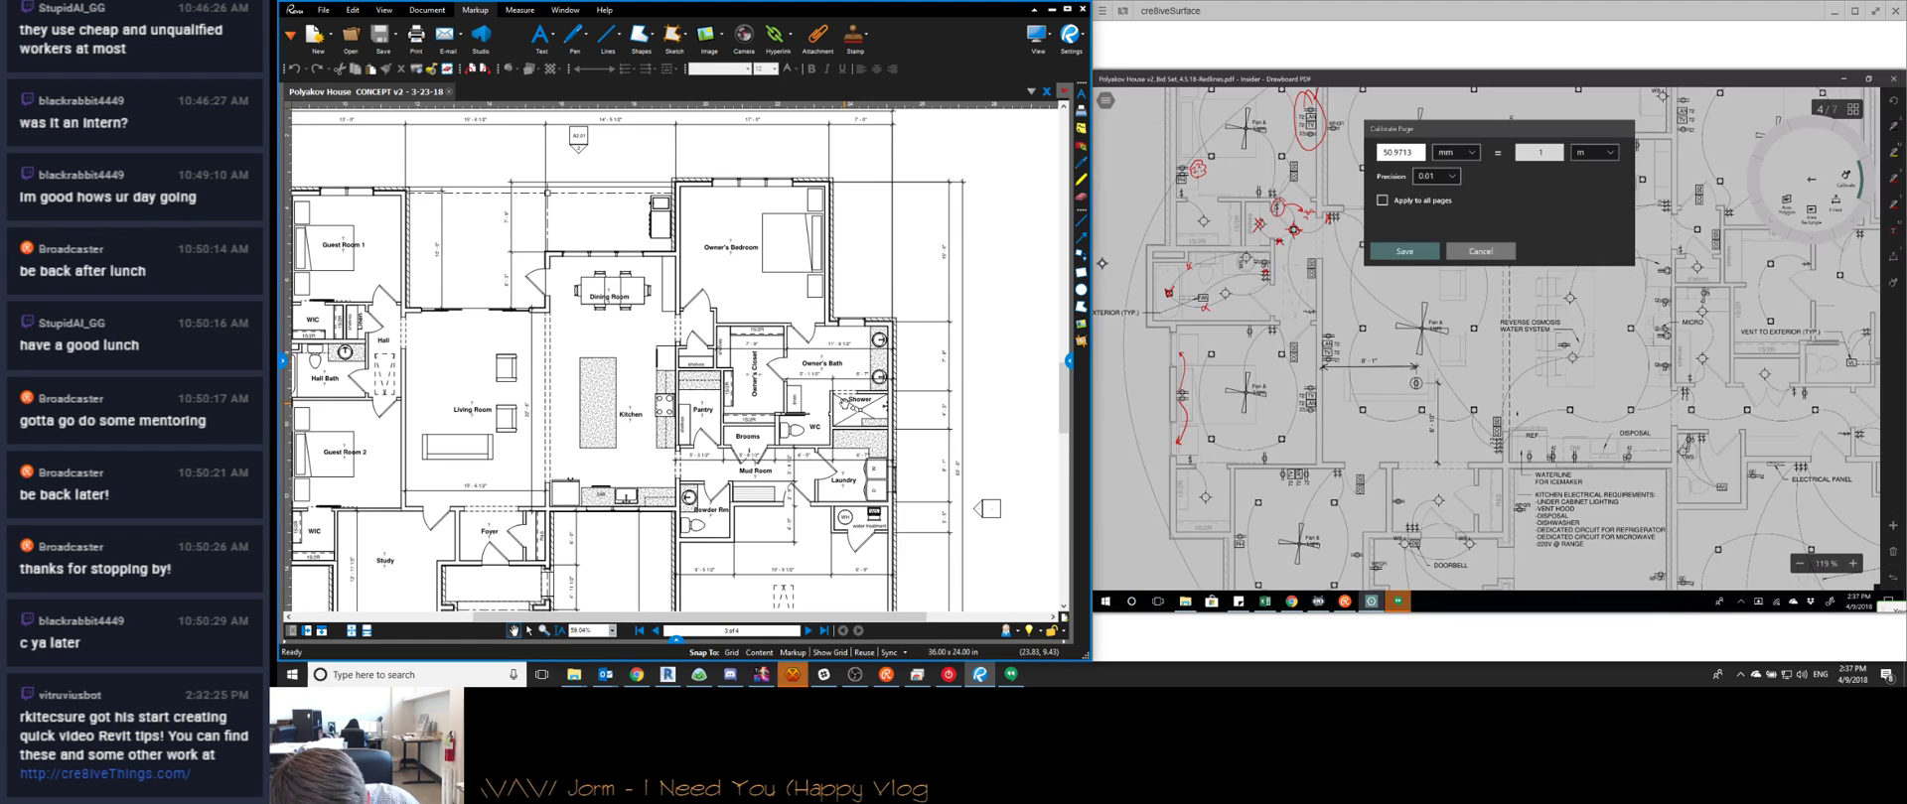
click(1541, 152)
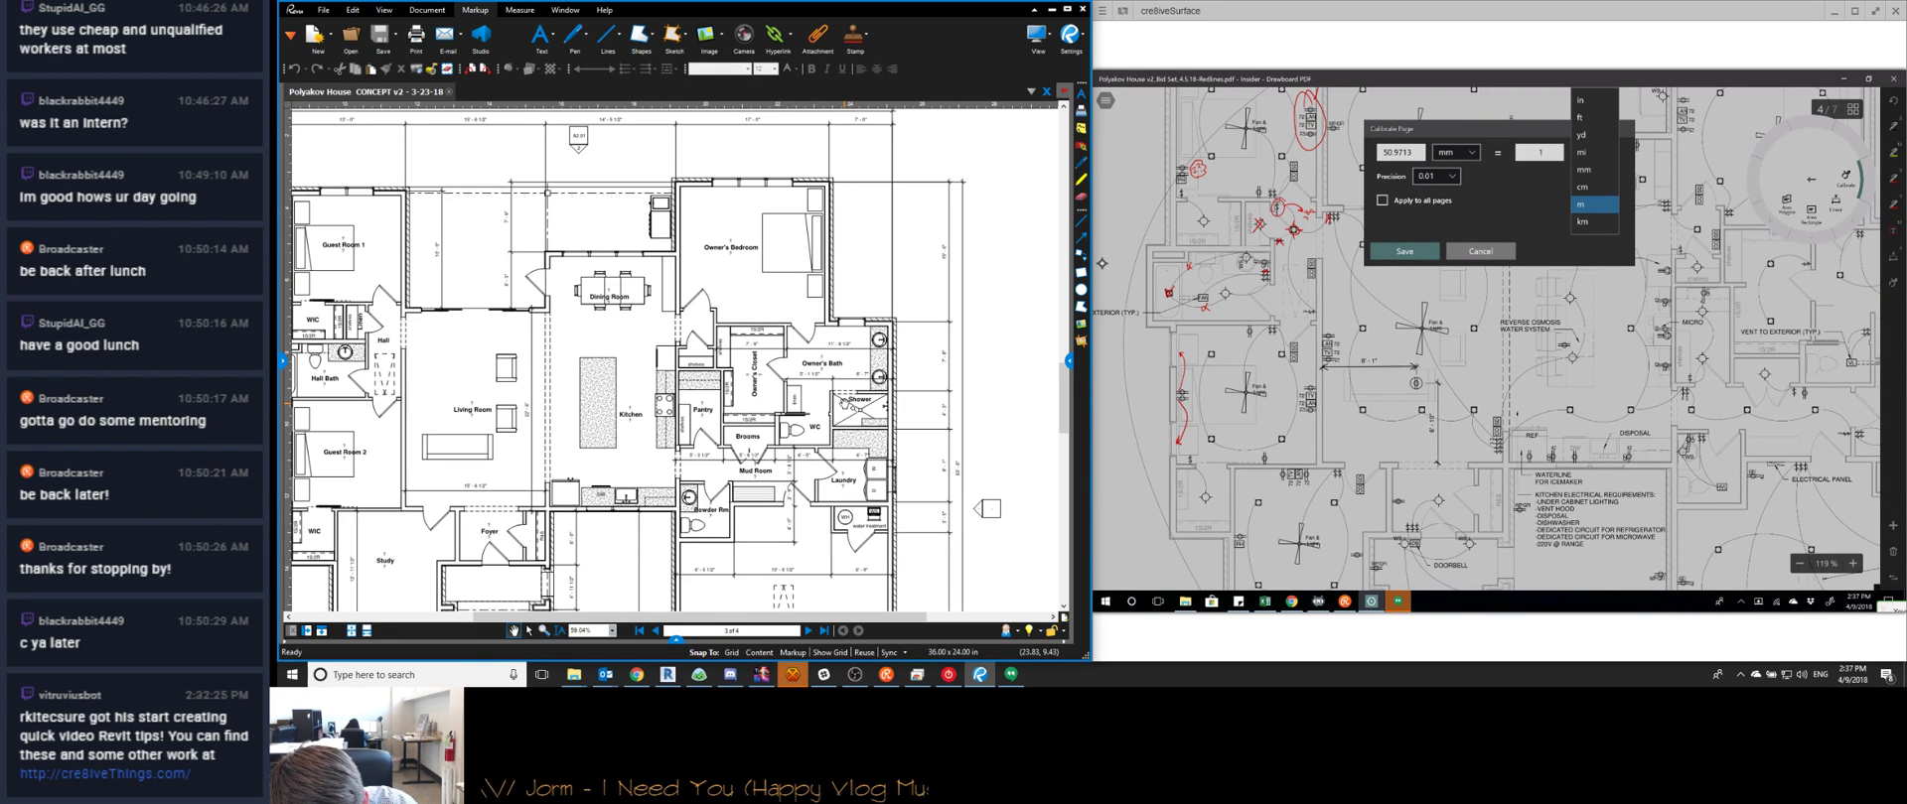
click(1580, 118)
click(1539, 152)
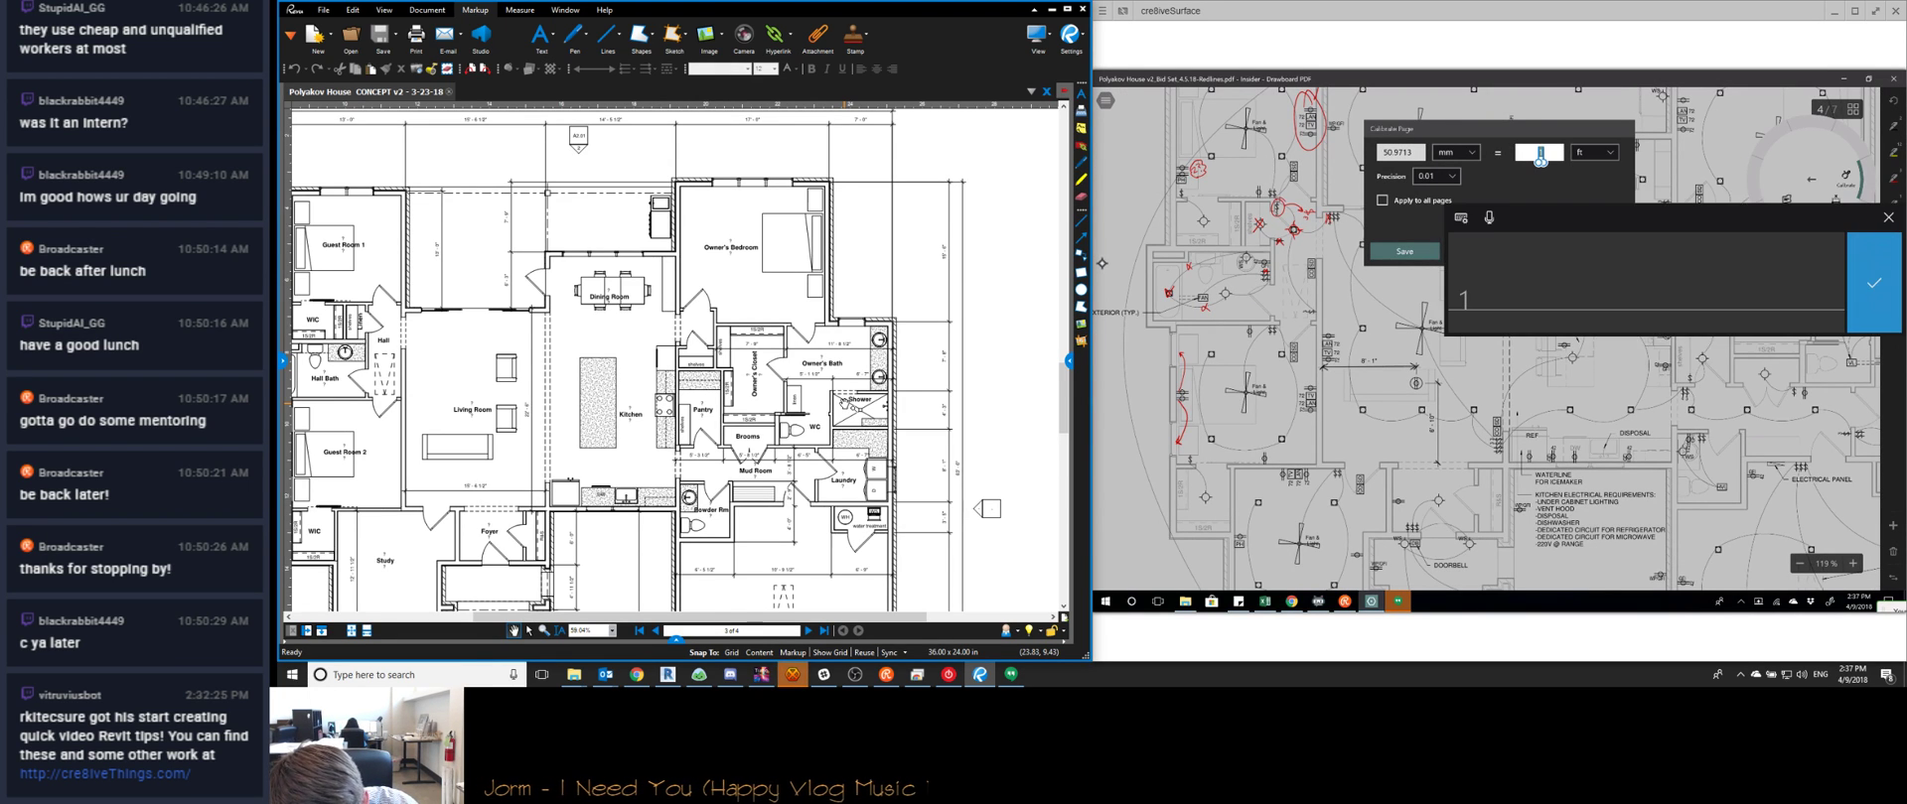
drag(1479, 278, 1471, 296)
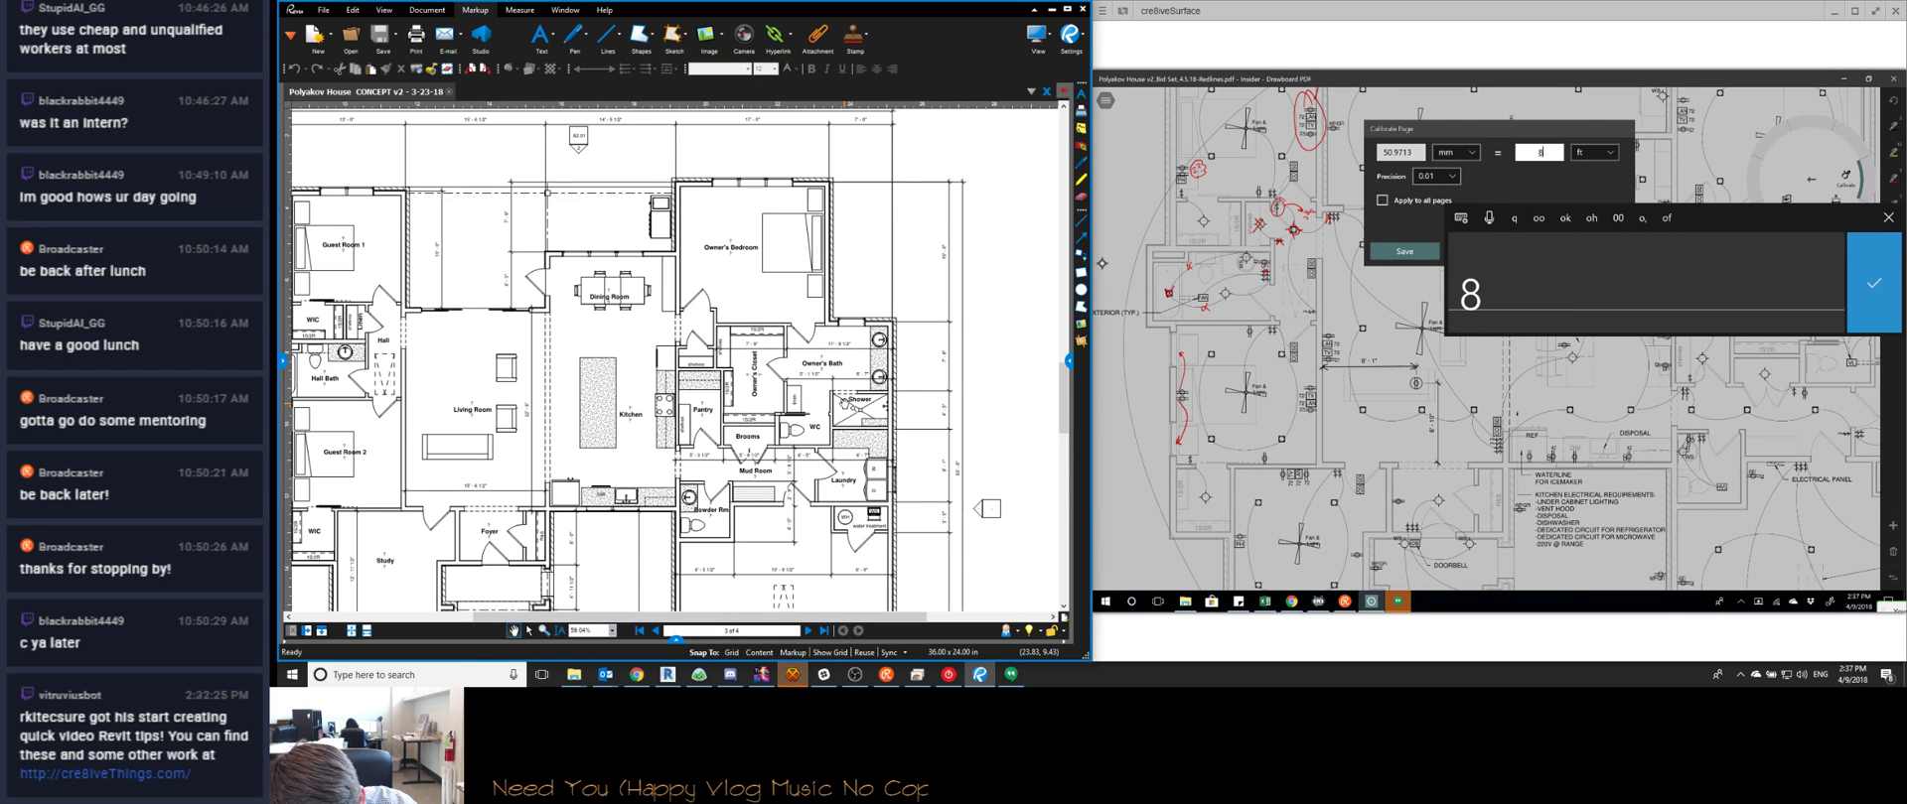
click(1874, 283)
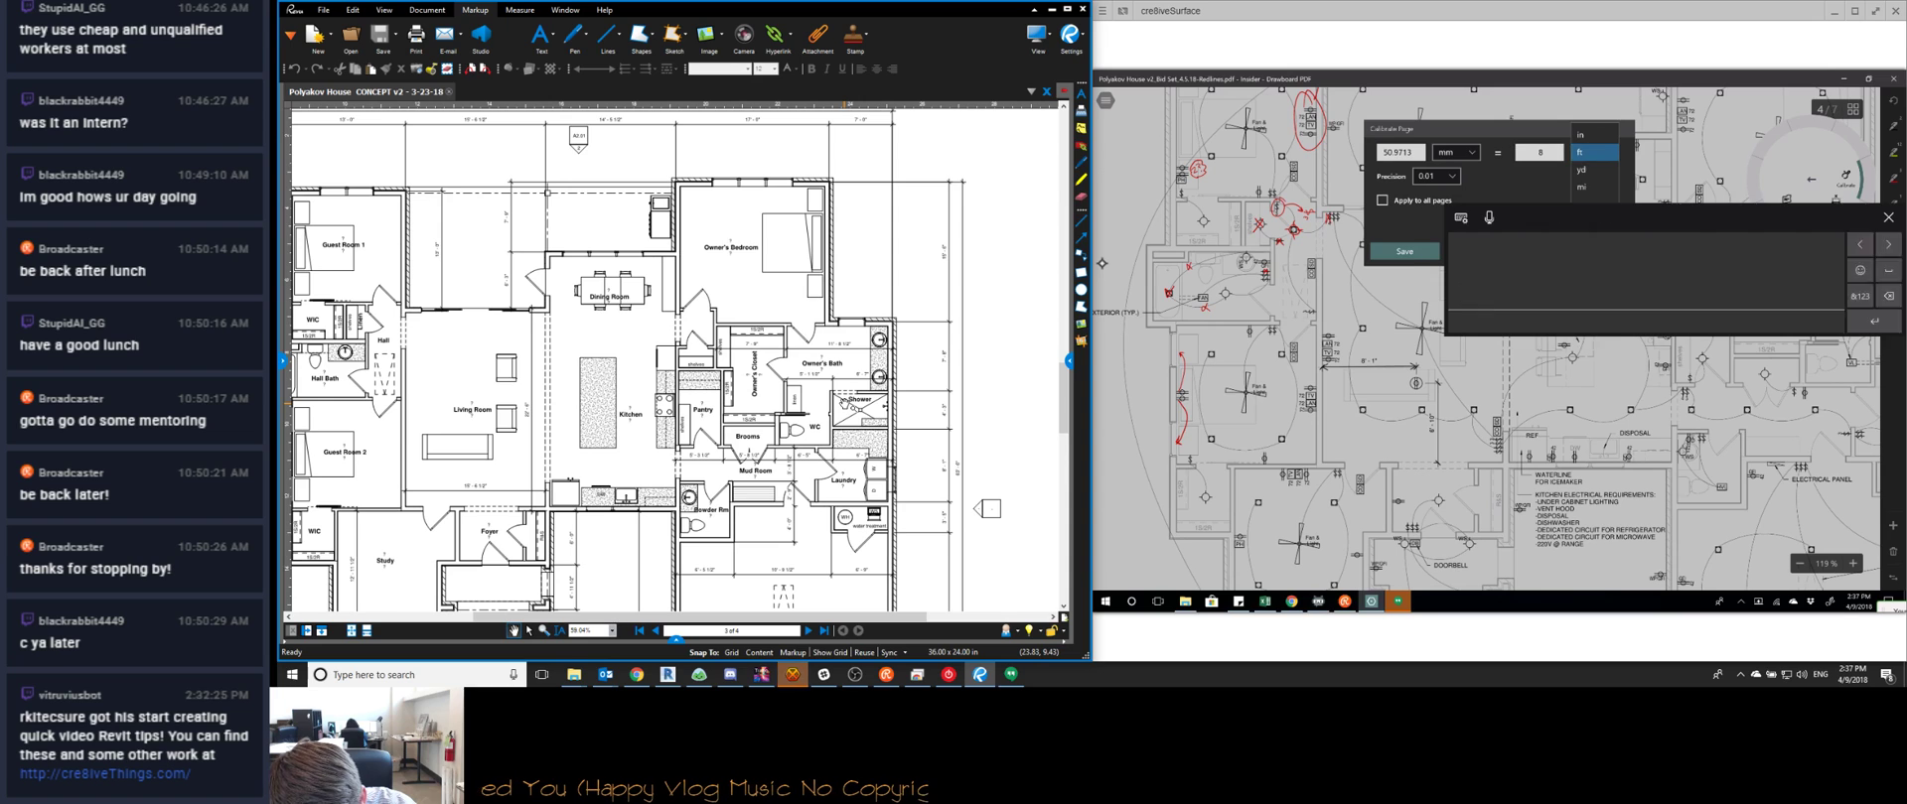
Change the real-world length to 97 inches and apply the calibration to the page
click(1594, 152)
click(1594, 134)
click(1539, 152)
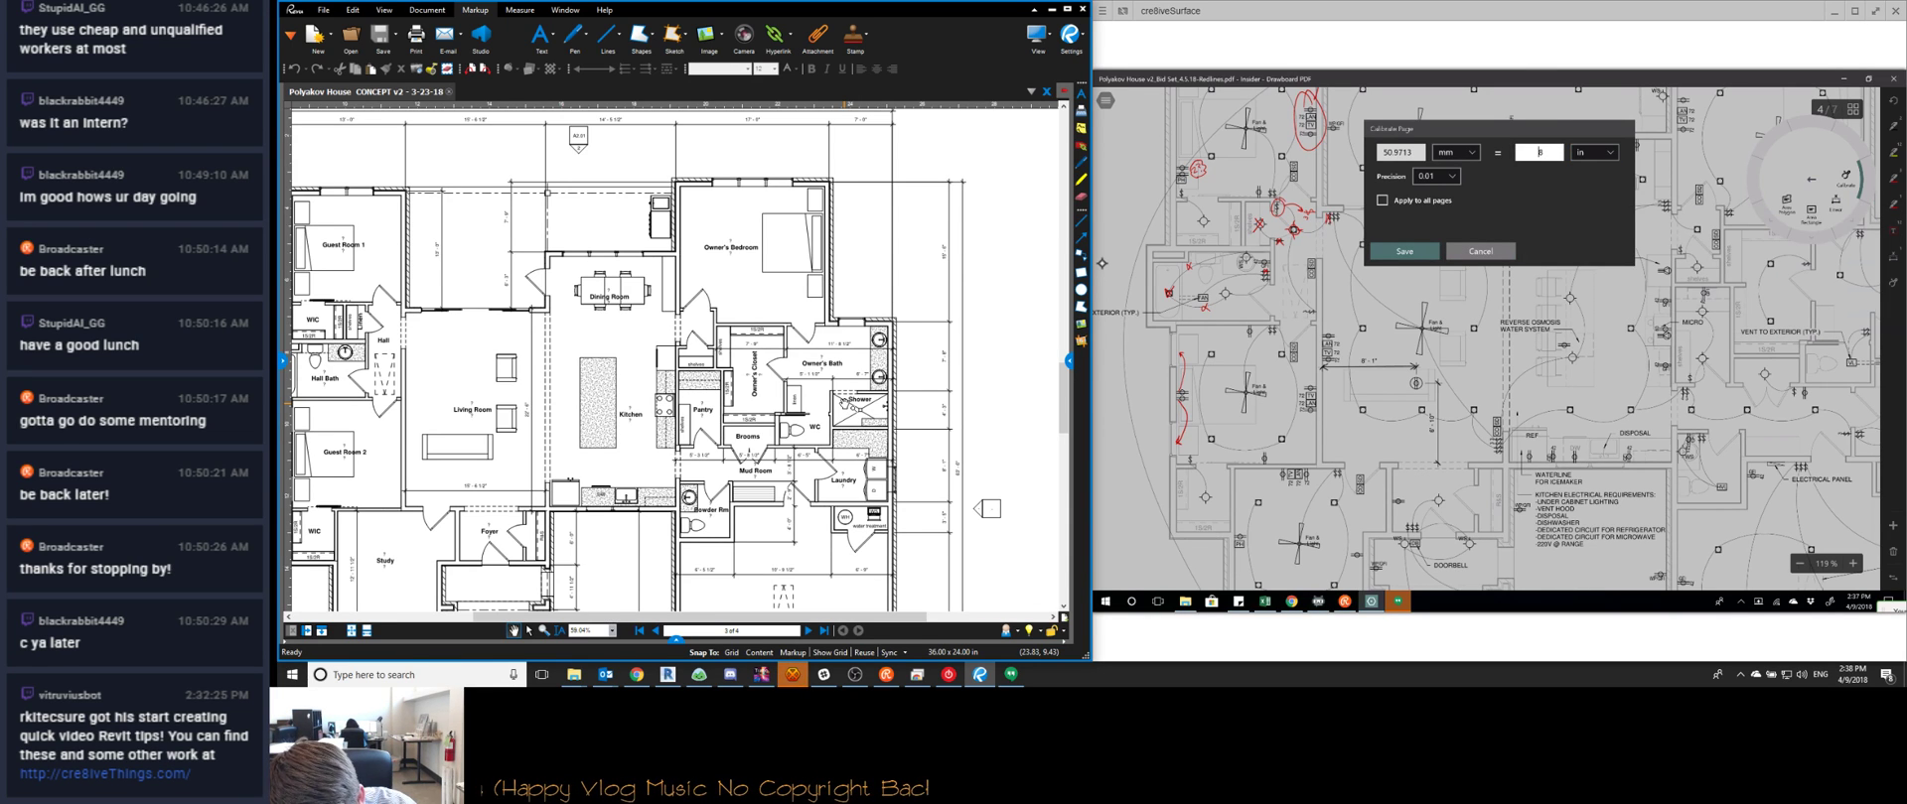
click(1886, 296)
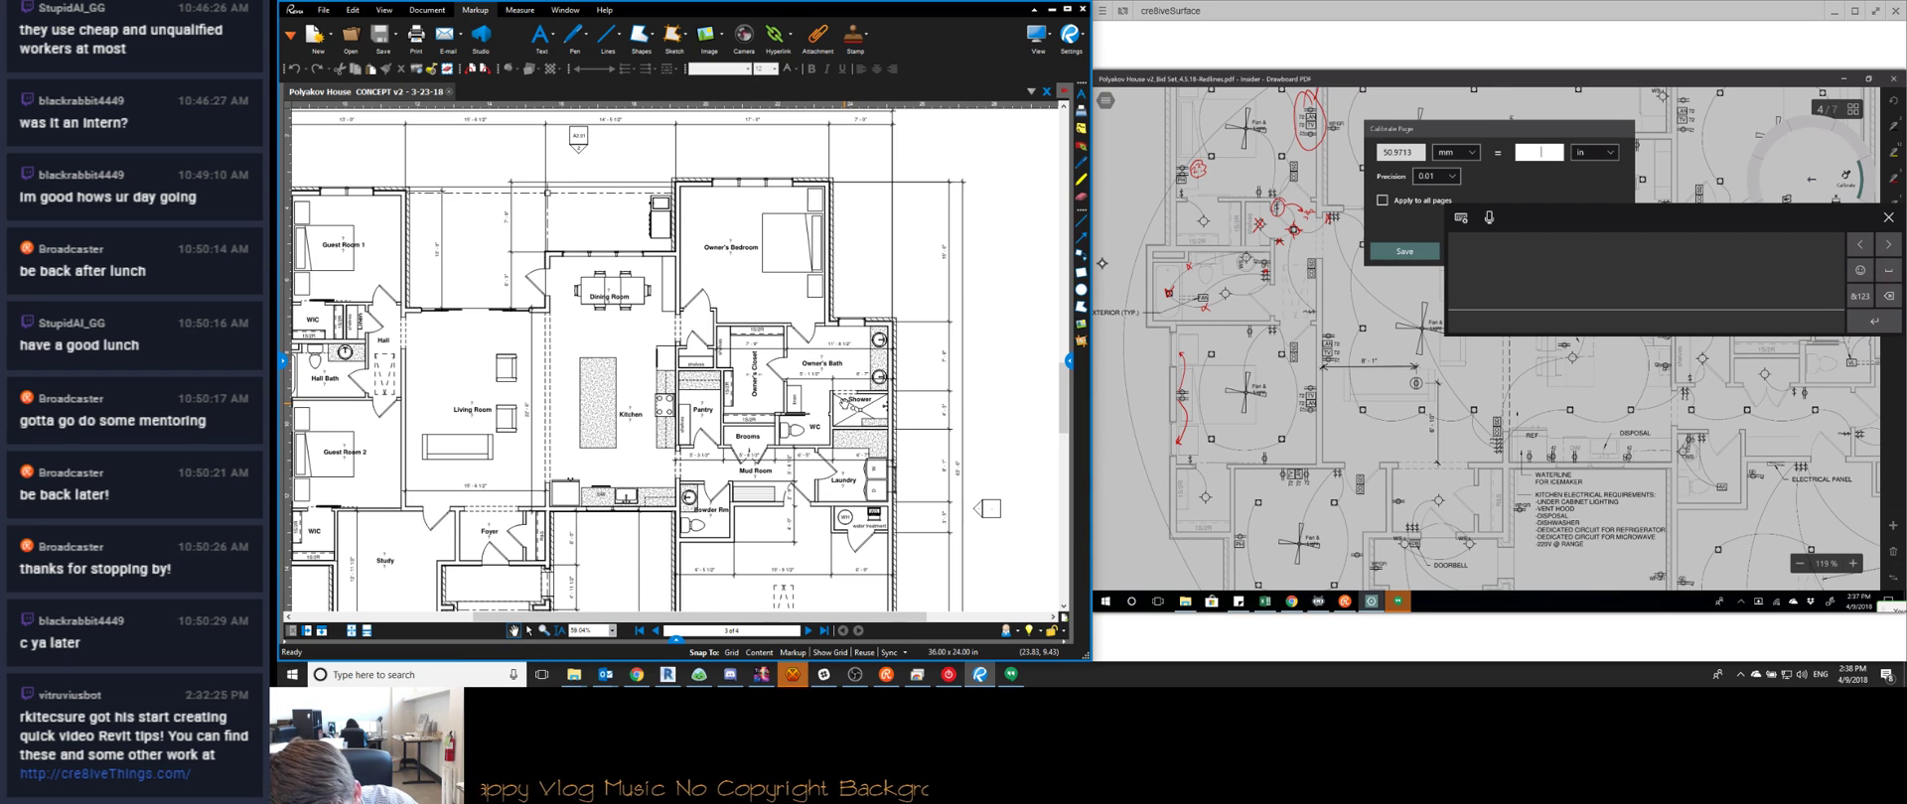
drag(1490, 277, 1483, 287)
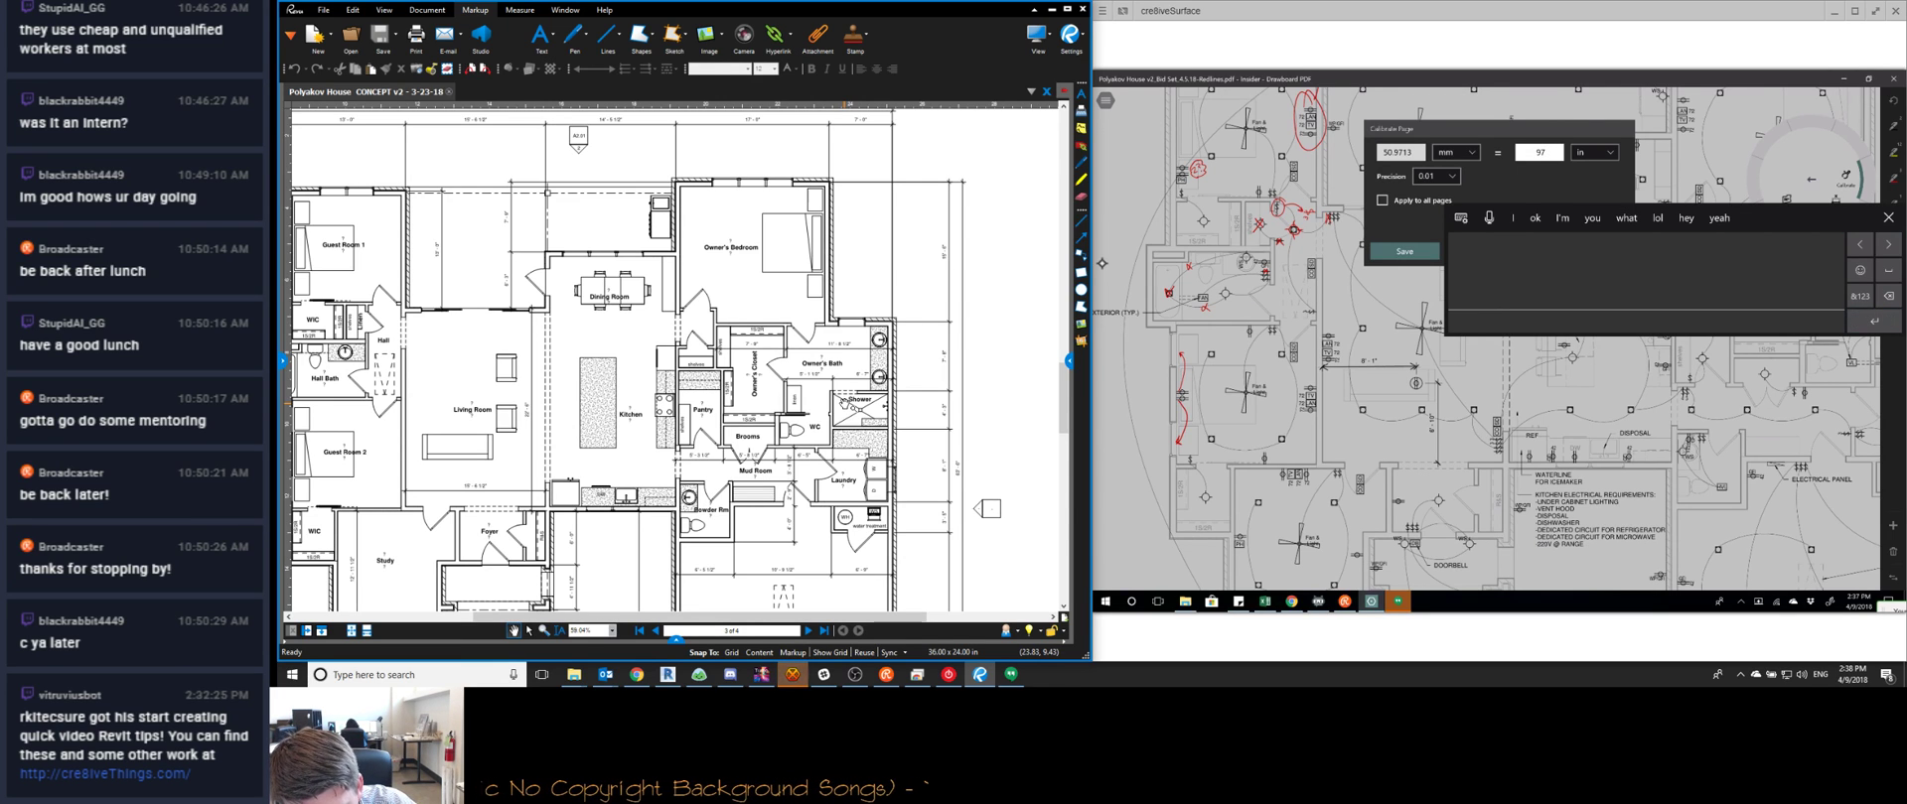
click(1887, 217)
click(1405, 251)
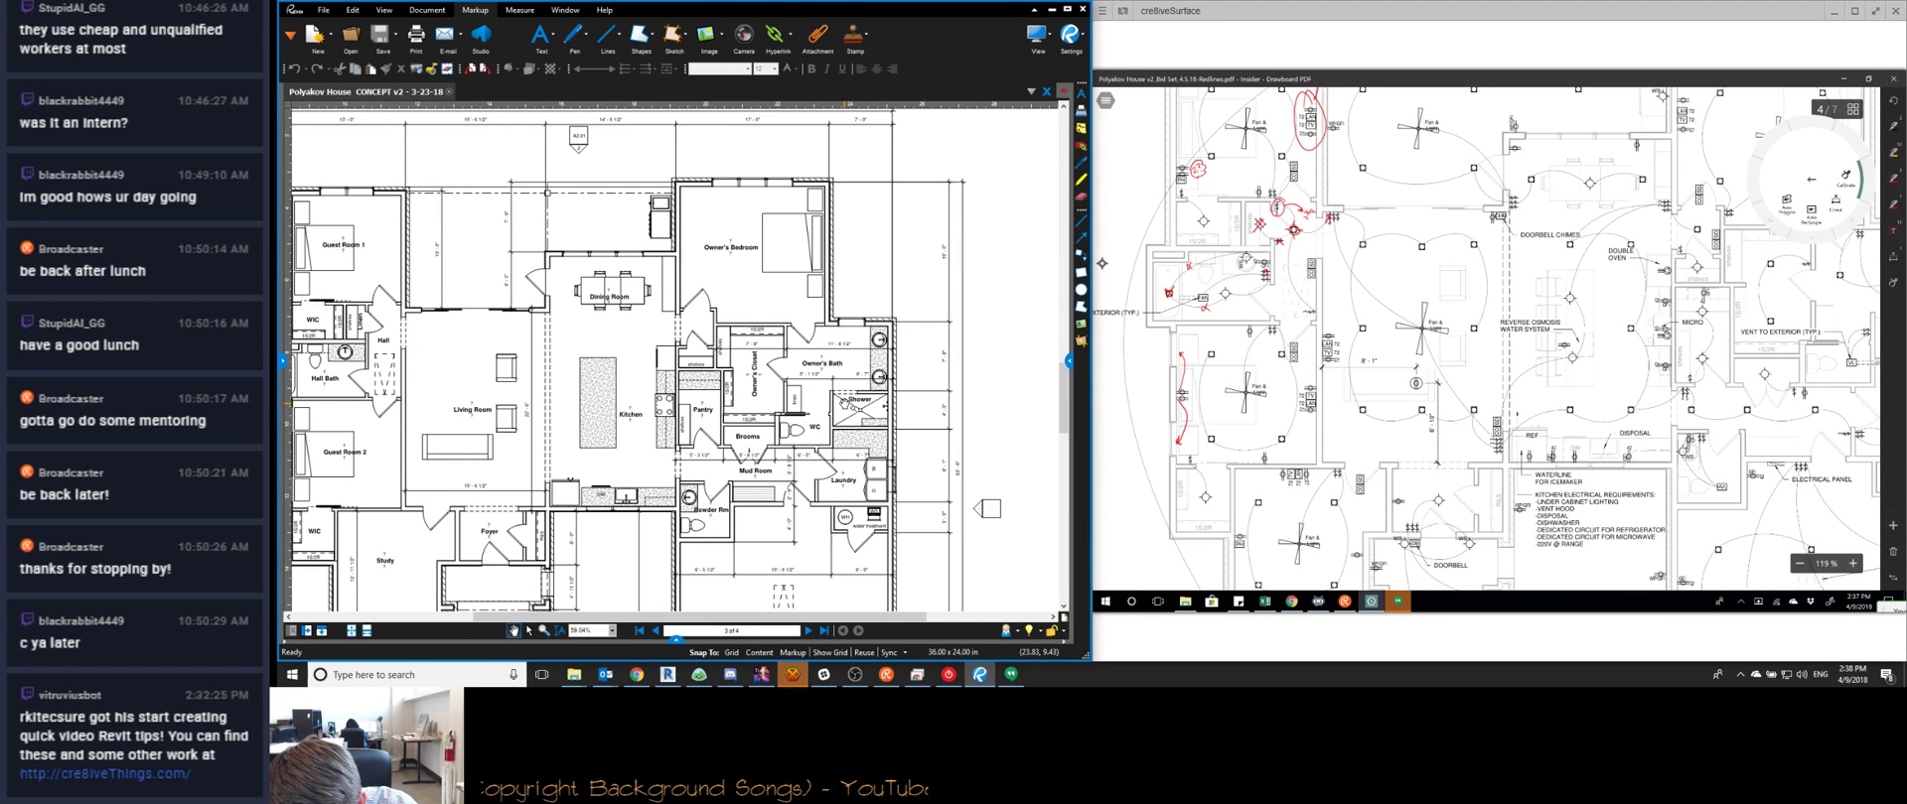
Measure the horizontal distance across the fan room, then move and delete that measurement
drag(1320, 365, 1412, 366)
click(1415, 365)
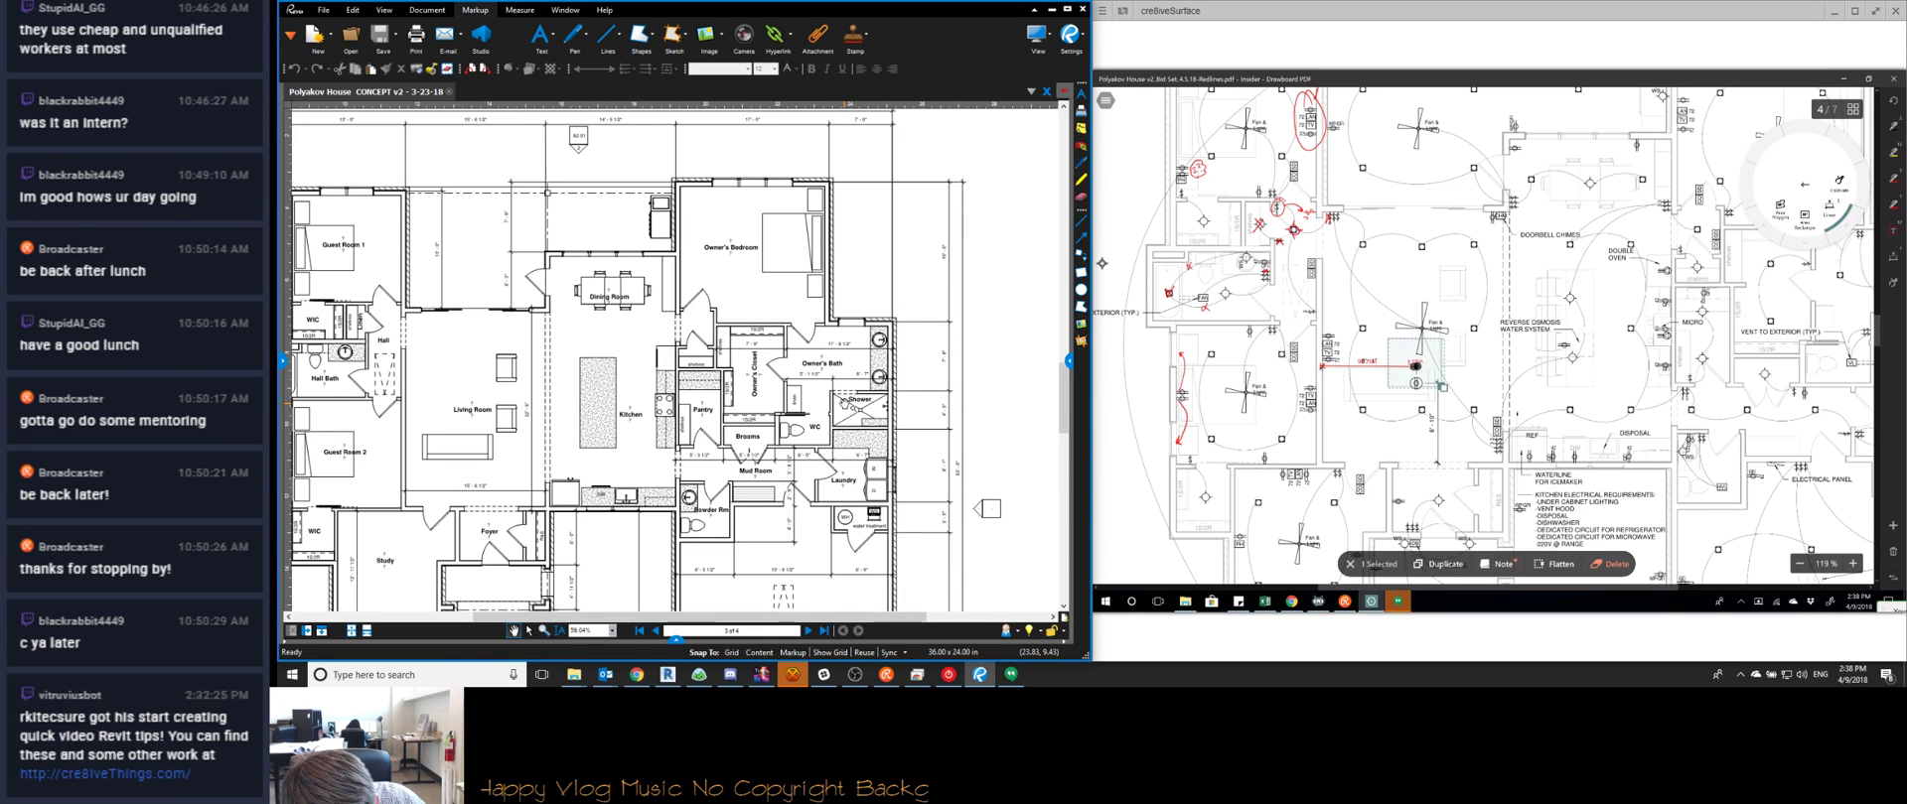
drag(1416, 366, 1322, 437)
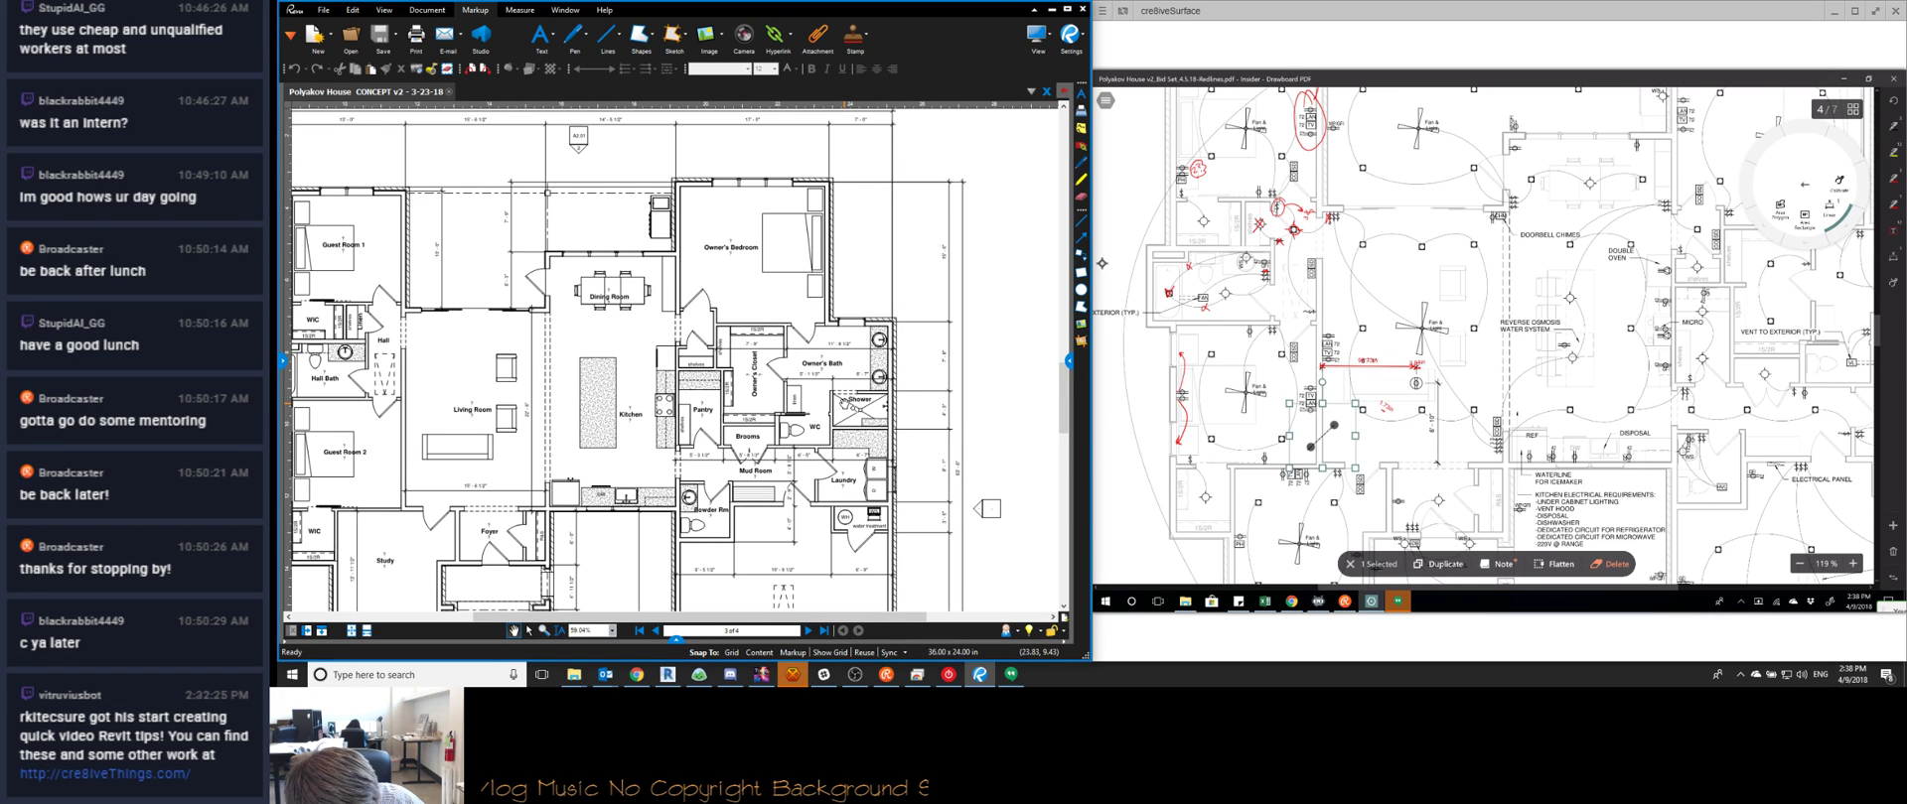
click(1609, 565)
Draw trial diagonal measurements near the fan and delete them
click(1362, 386)
drag(1361, 386, 1423, 430)
click(1609, 564)
click(1609, 564)
click(1610, 564)
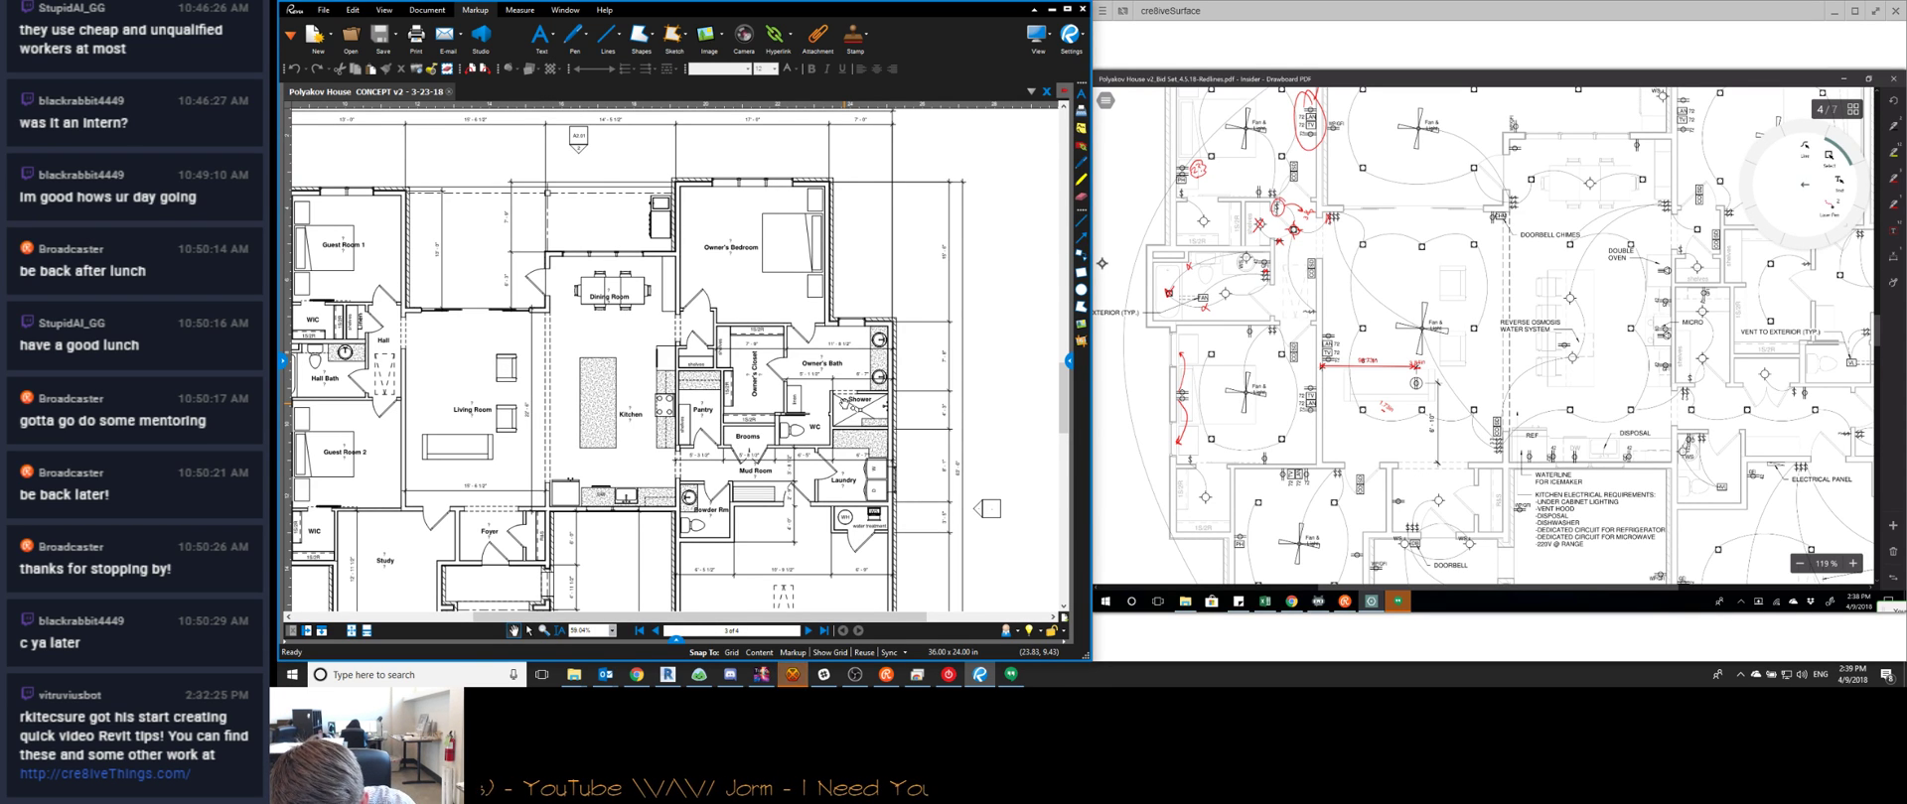
Move the circular markup below the fan, then delete it
click(1383, 409)
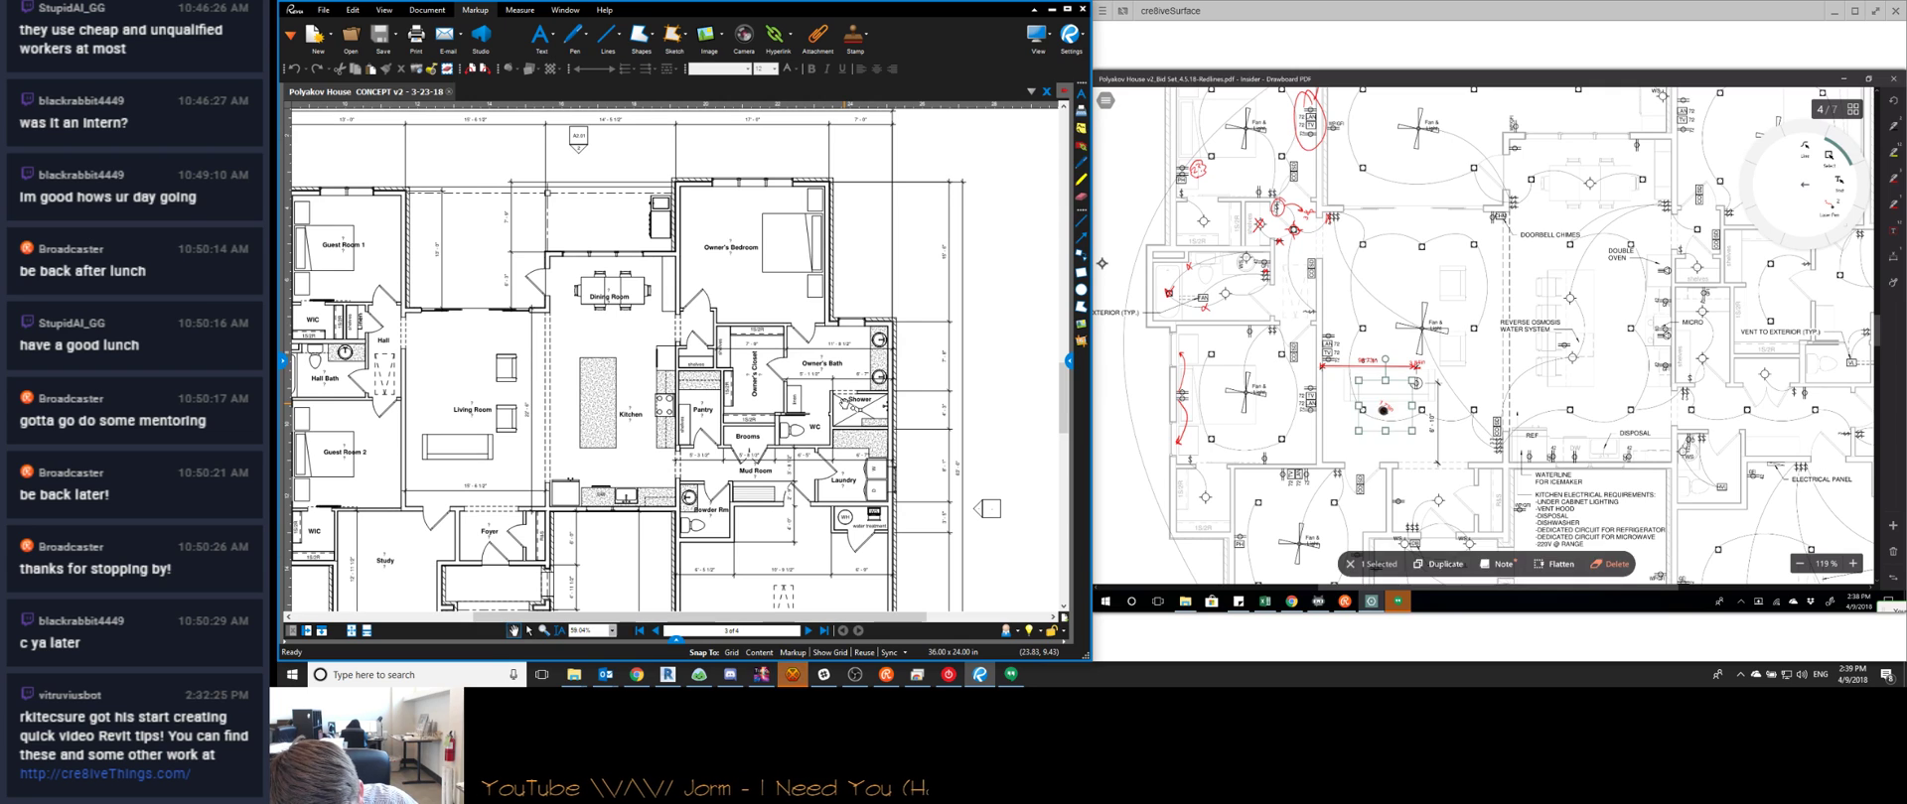
drag(1384, 409, 1417, 368)
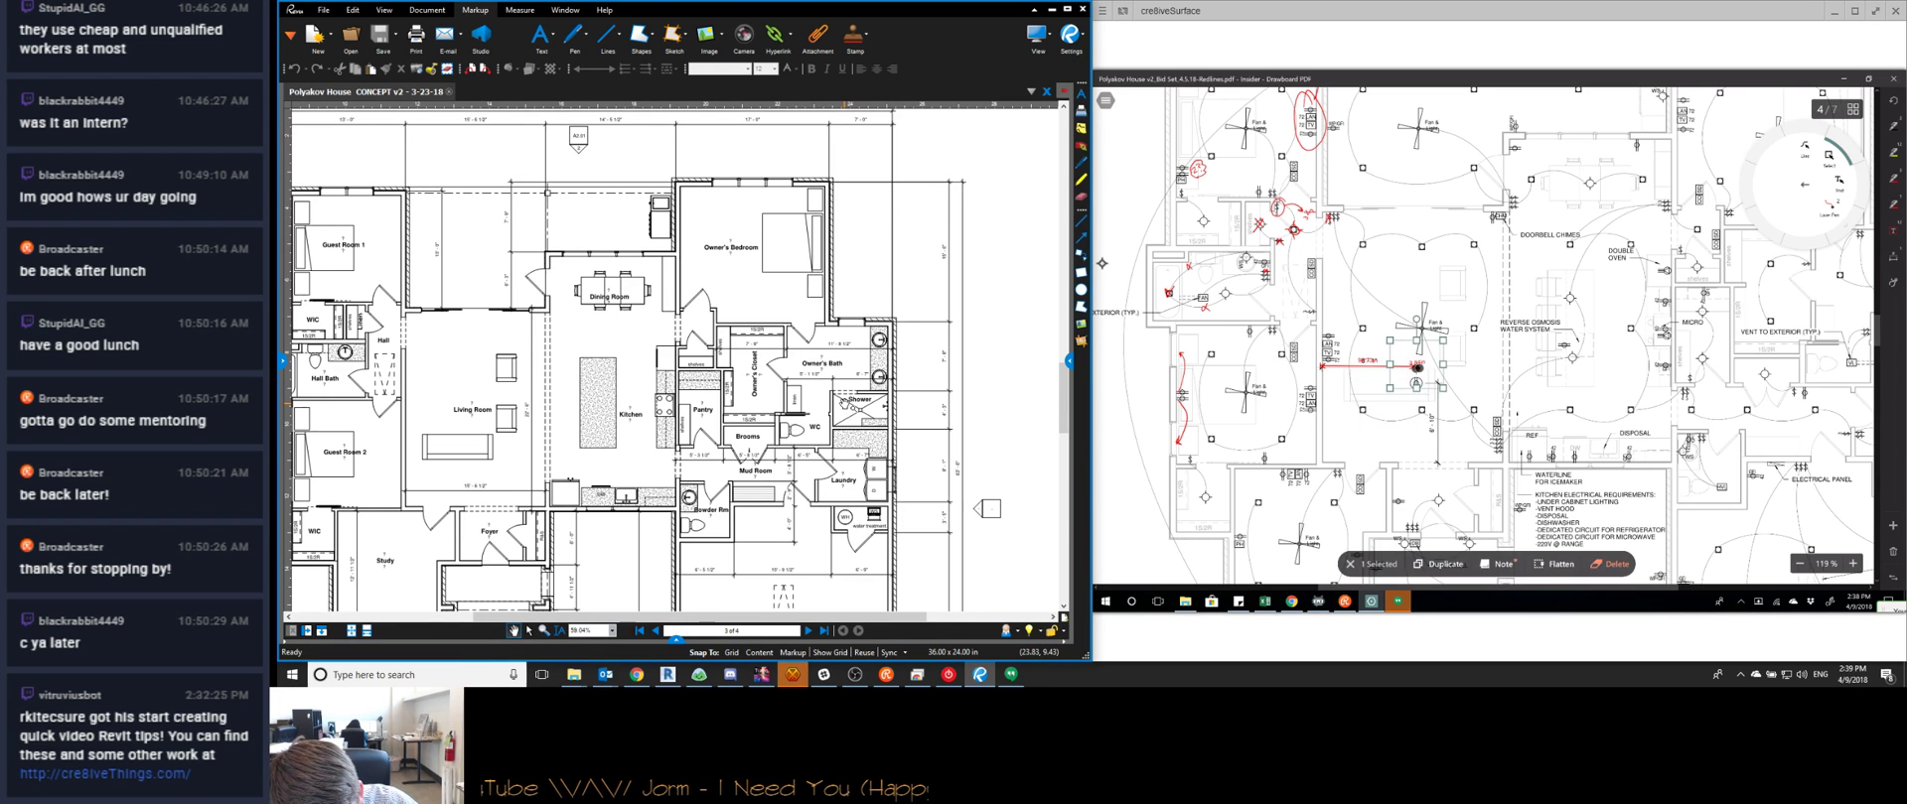
click(1610, 564)
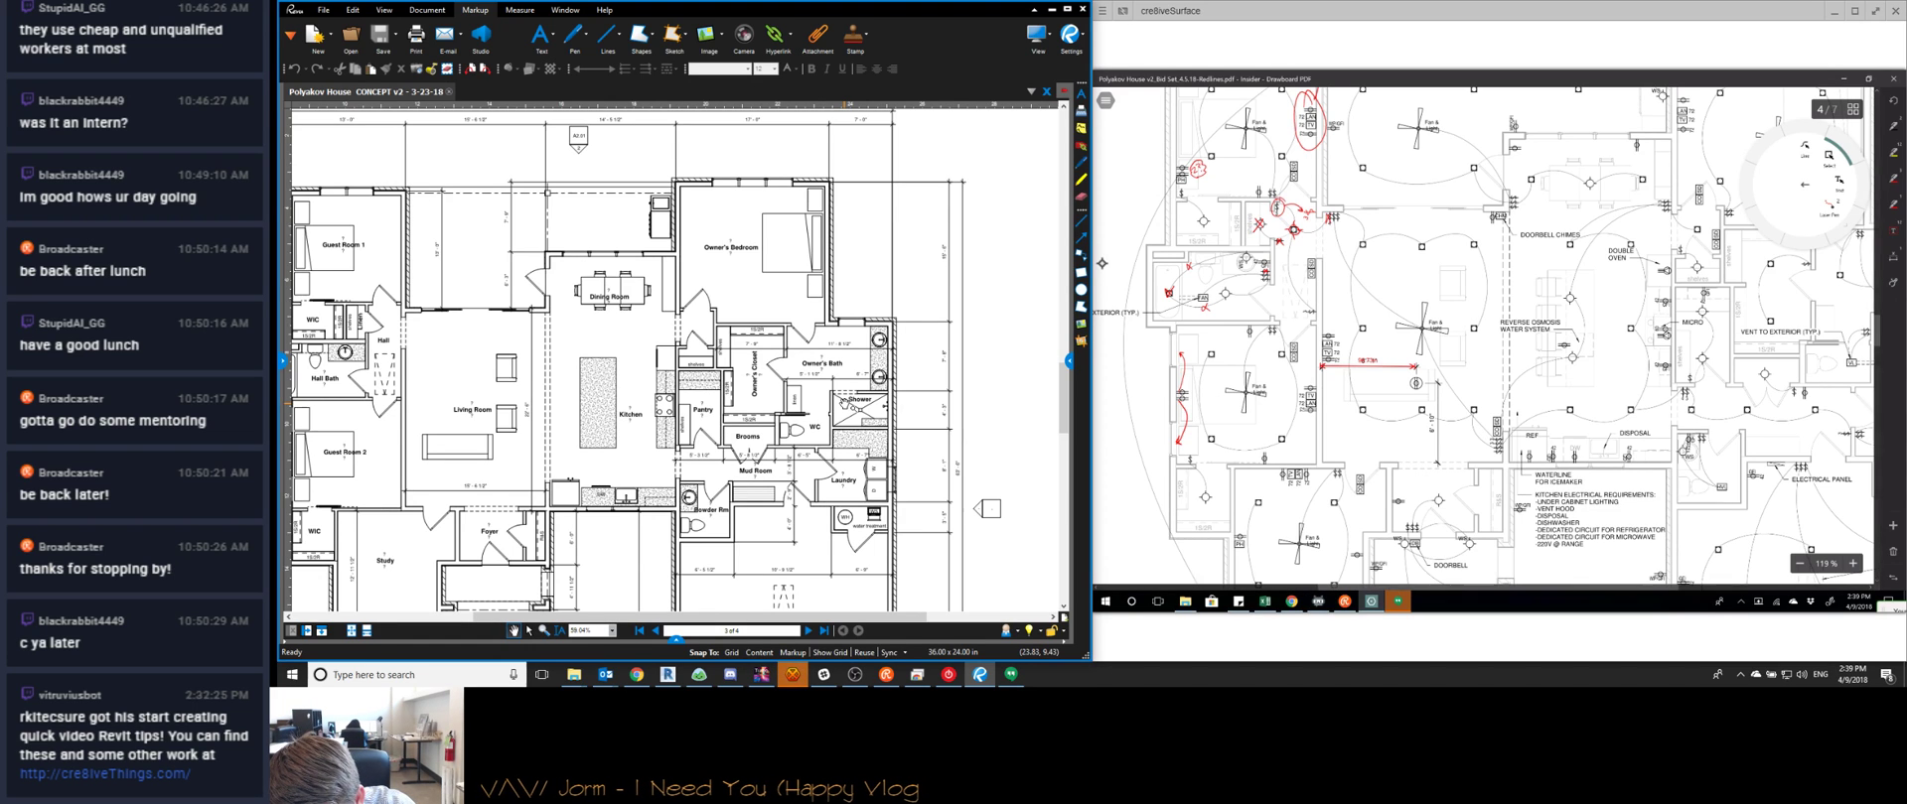
Draw vertical measurements in the room and delete the accidental 88.70in dimension
click(1805, 185)
click(1804, 184)
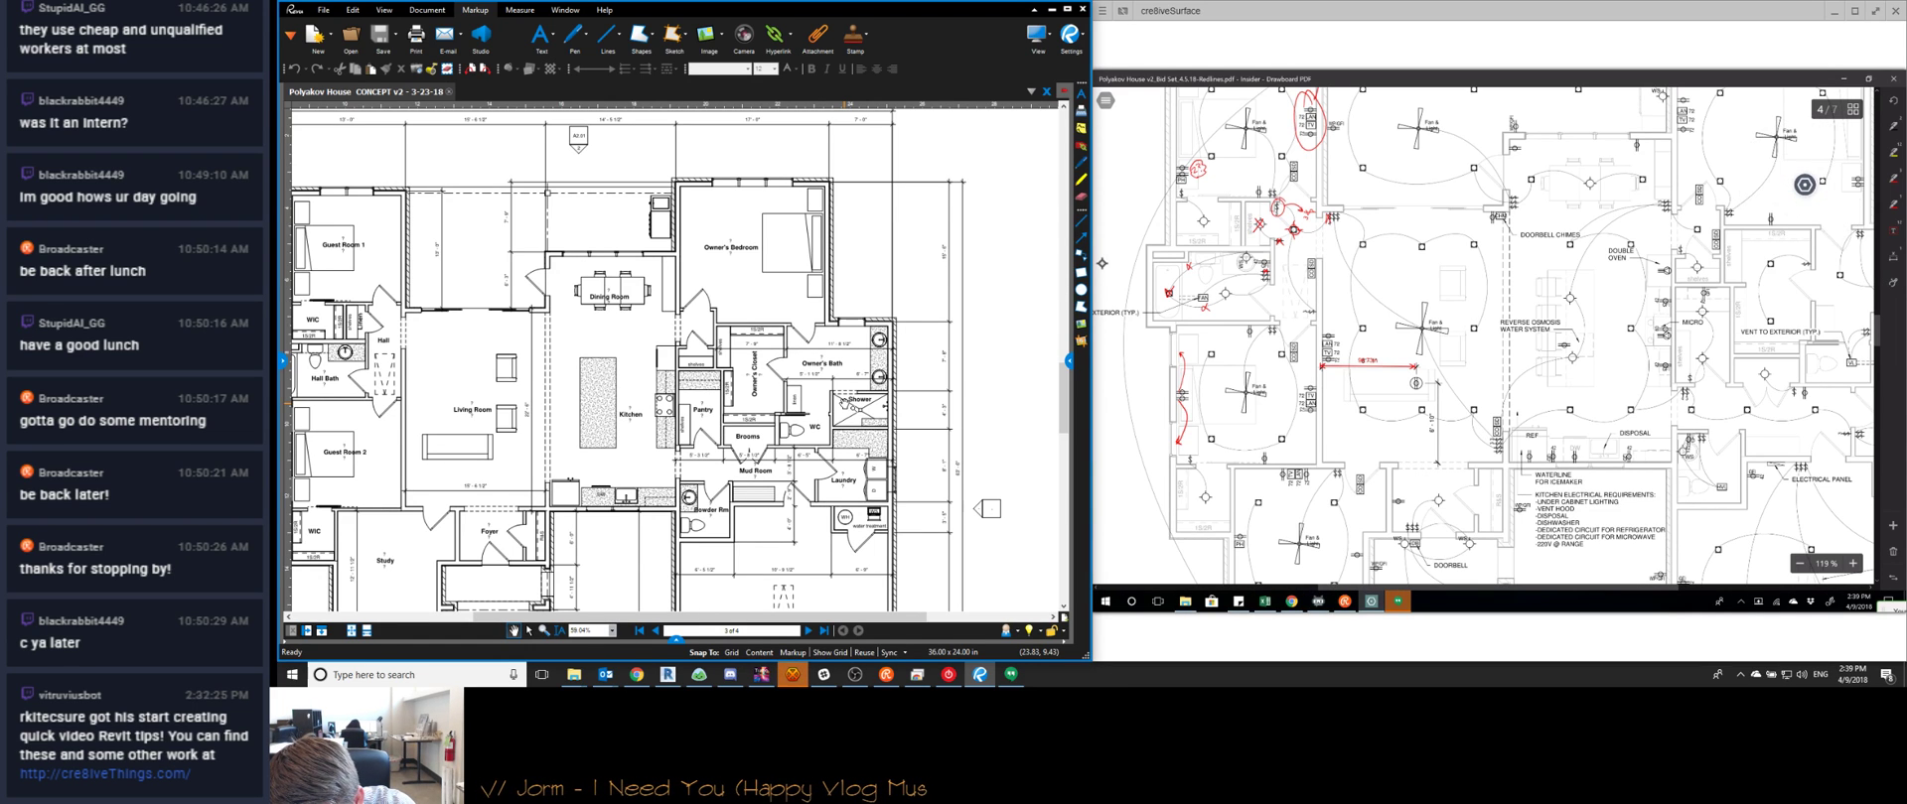
click(1804, 184)
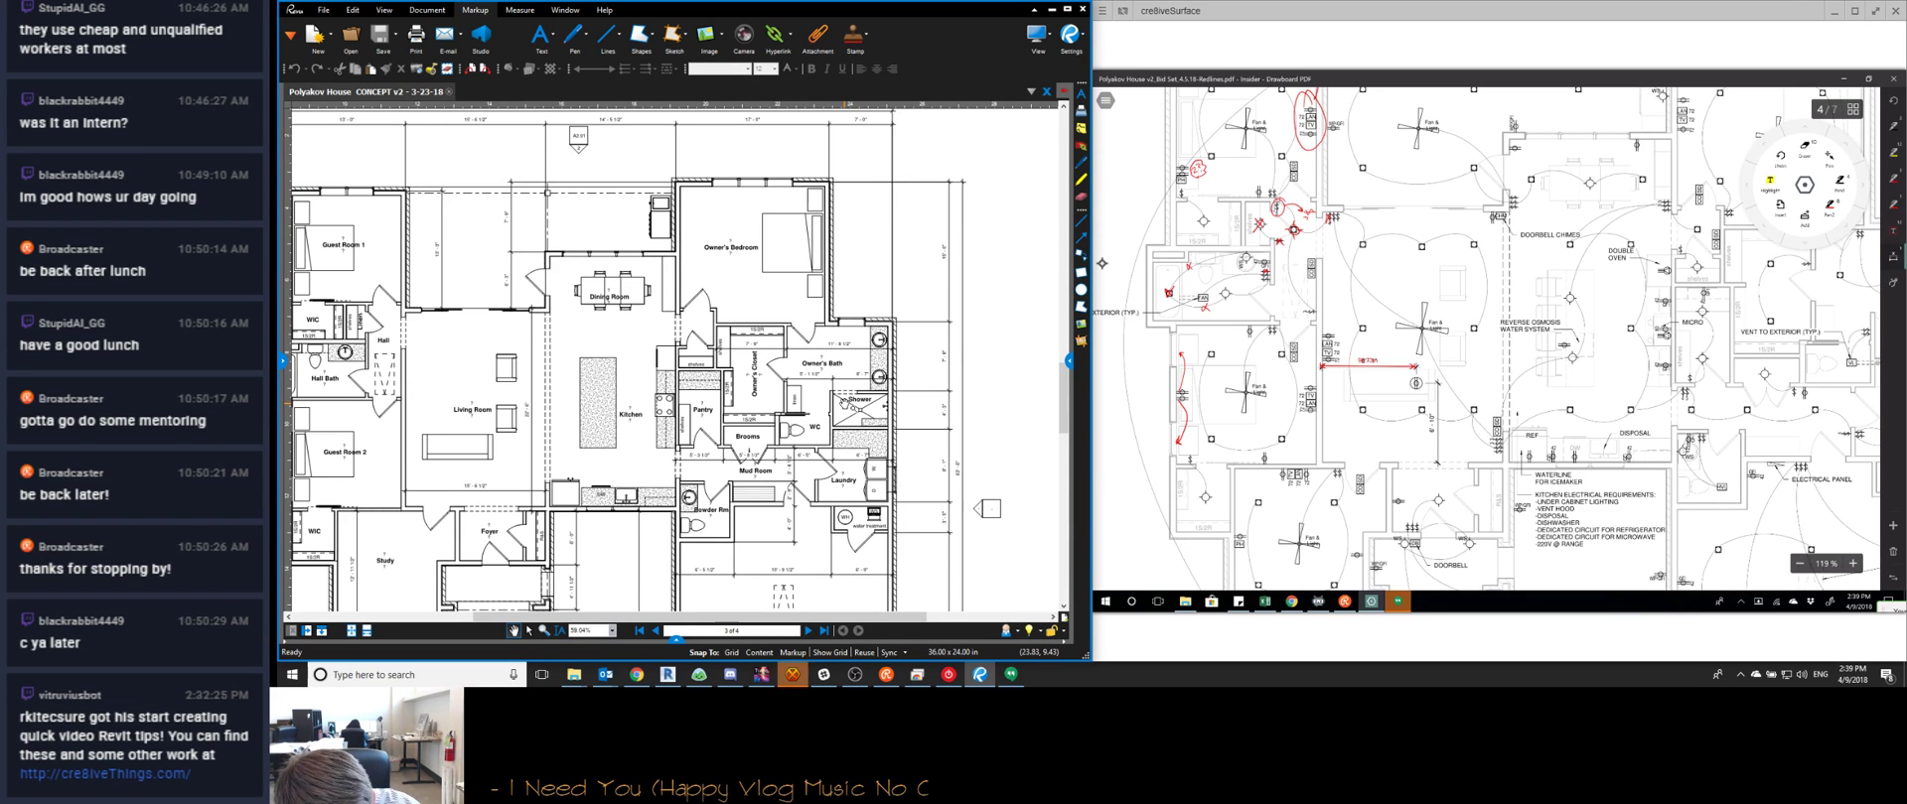
drag(1361, 408, 1362, 462)
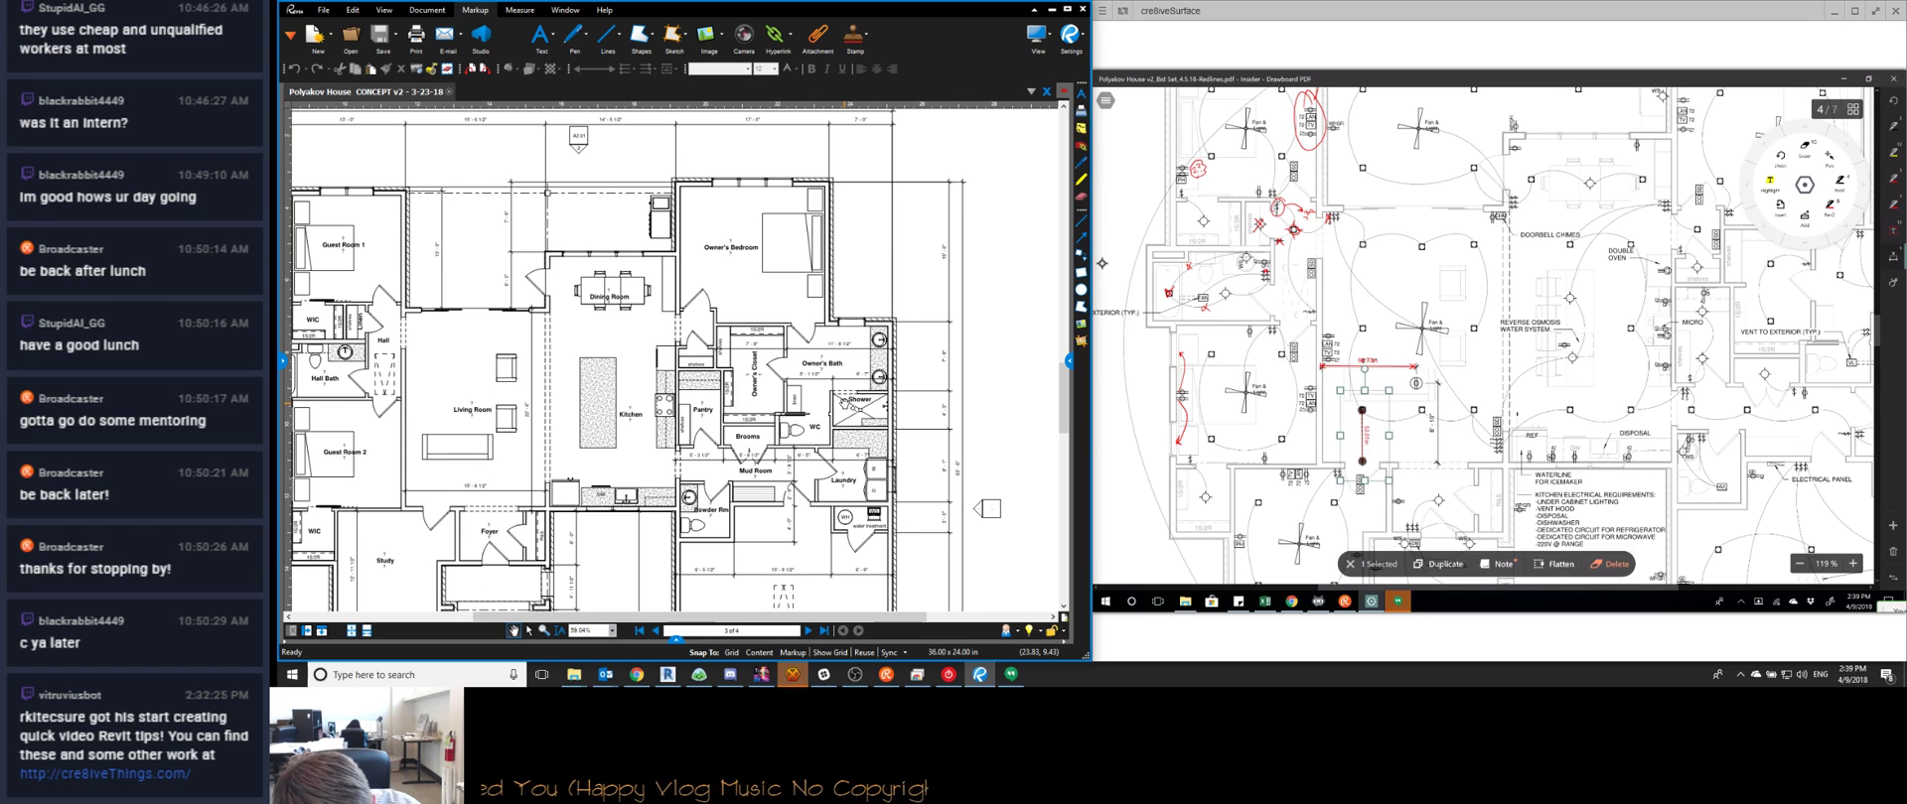
drag(1361, 410, 1361, 327)
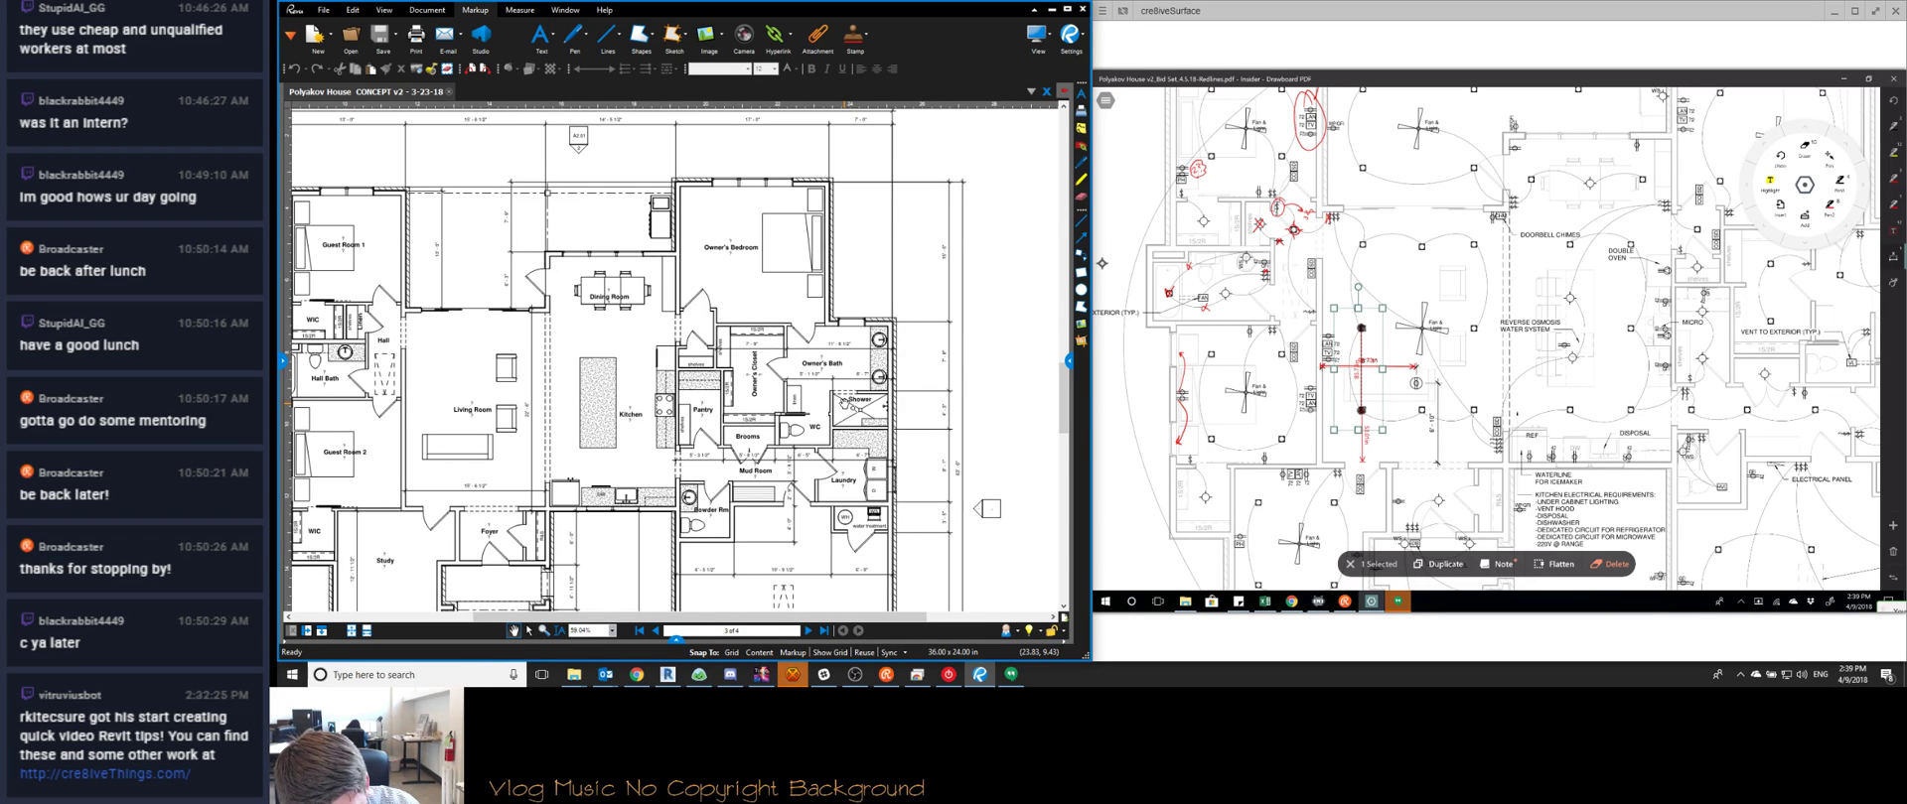
drag(1363, 327, 1363, 243)
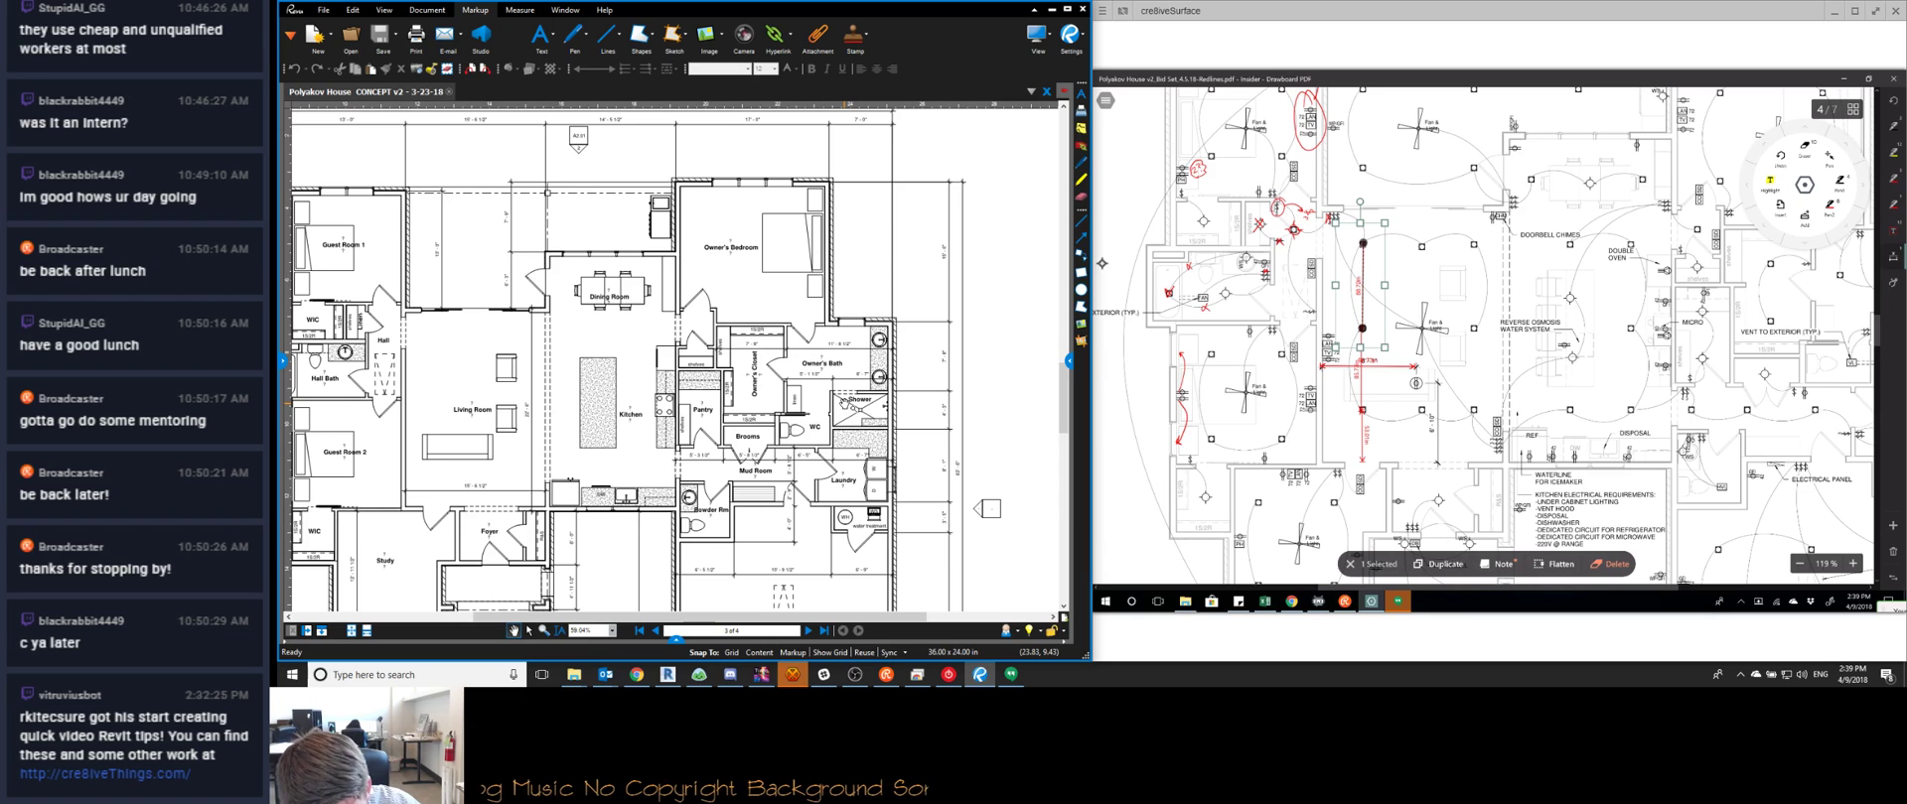
key(Delete)
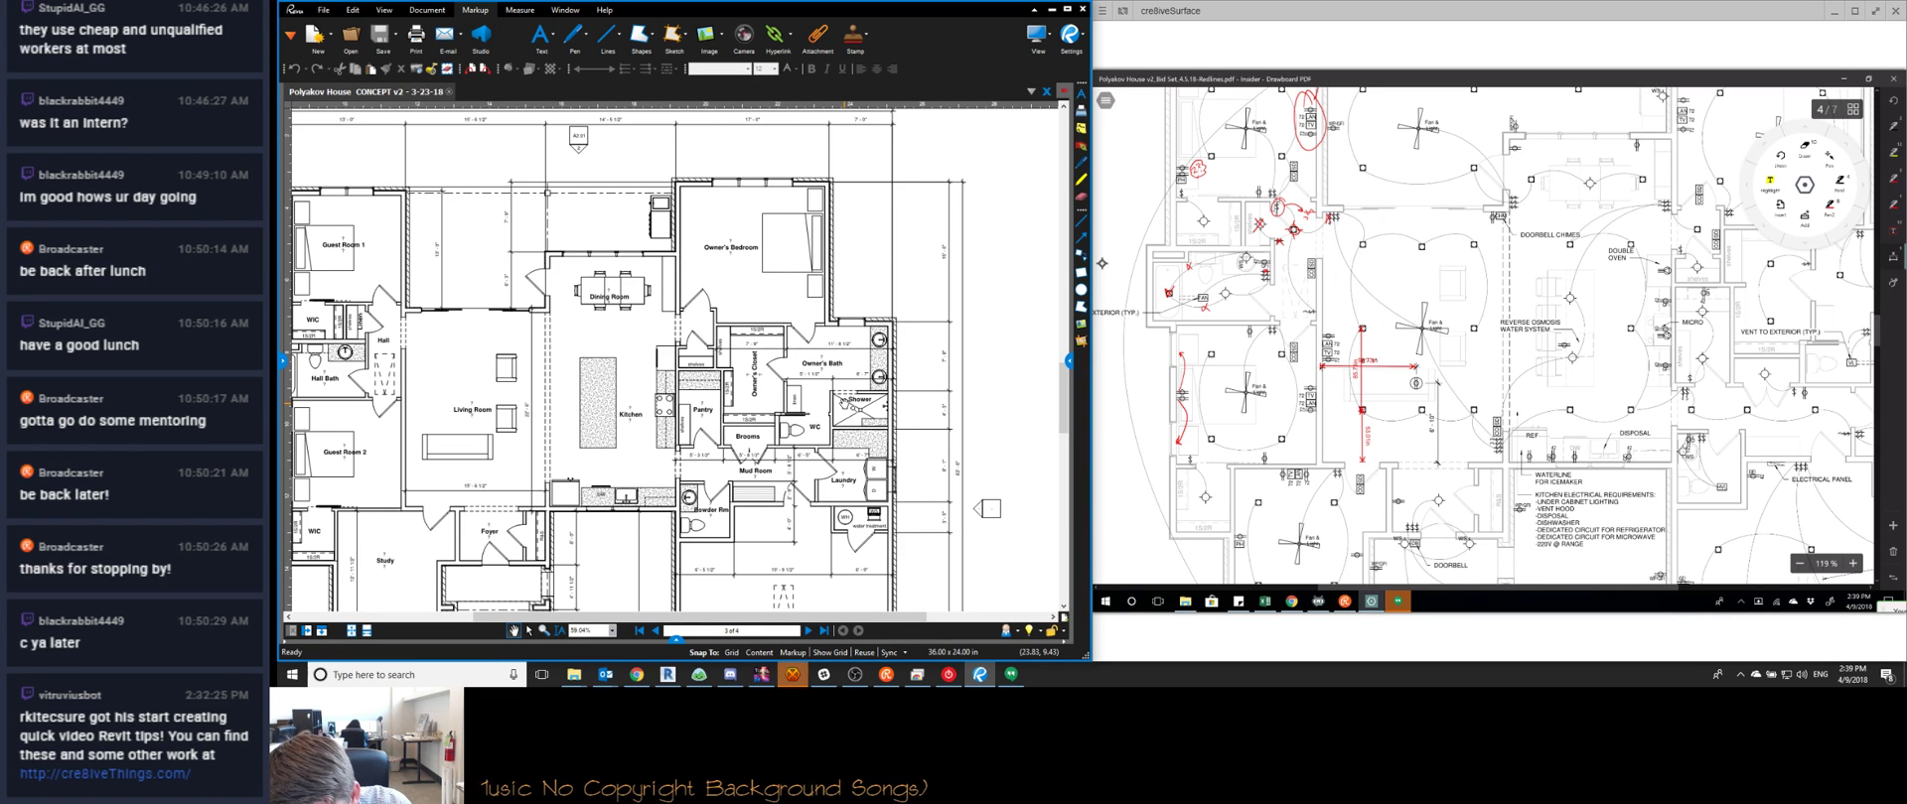
Move the radial drawing-tools menu off the plan area
click(1805, 184)
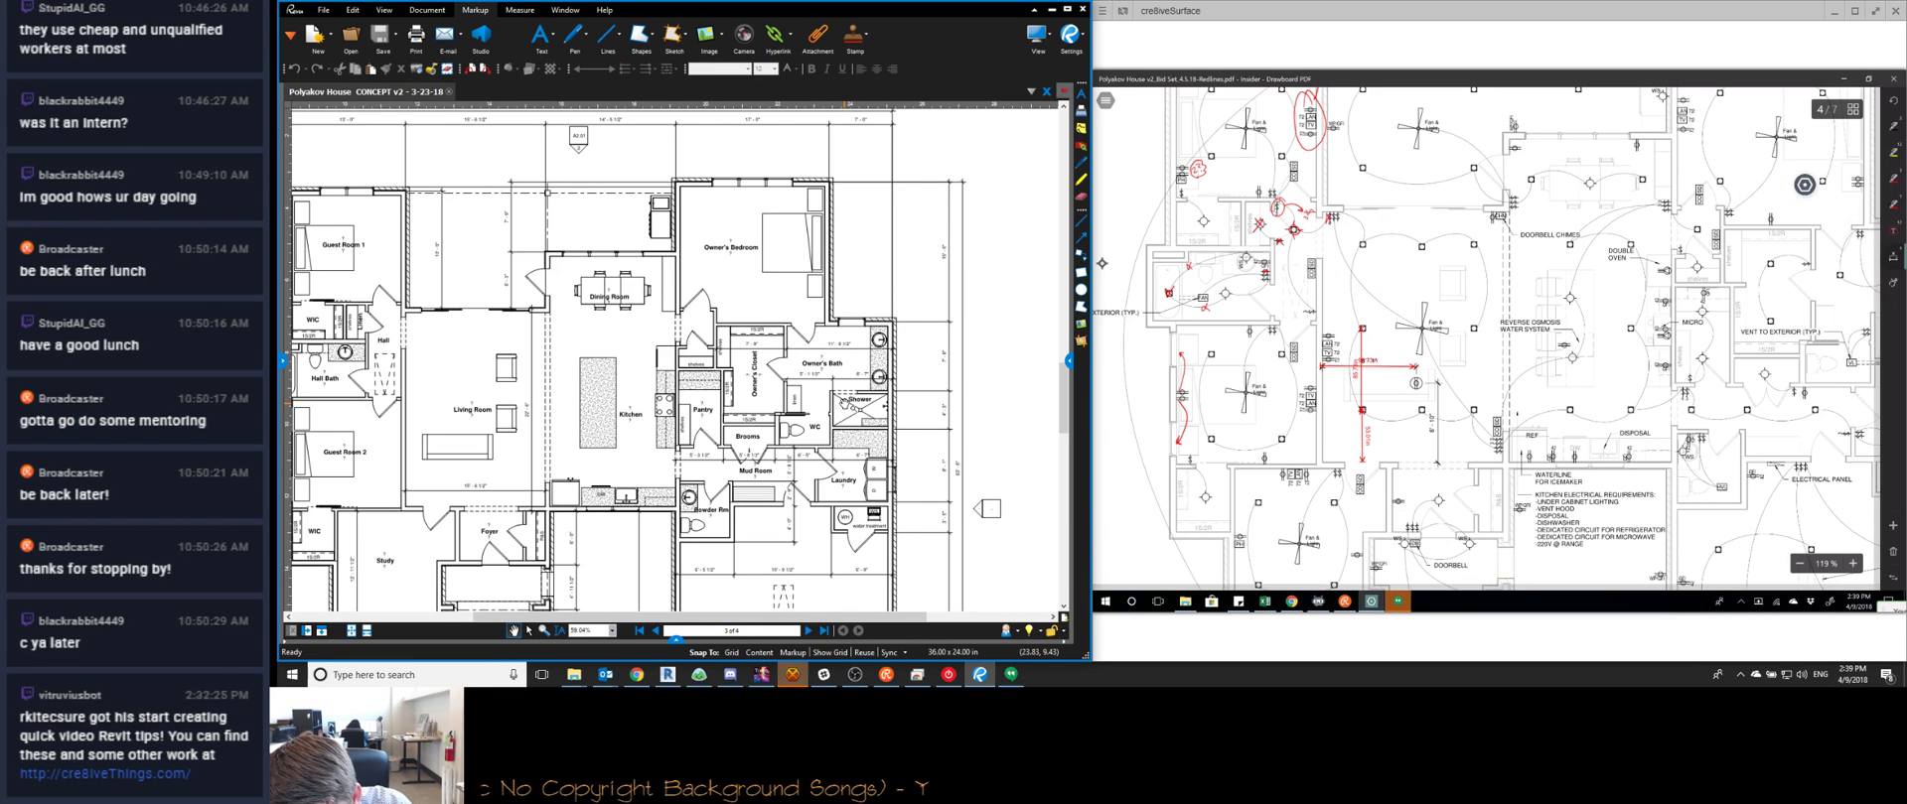
click(1804, 184)
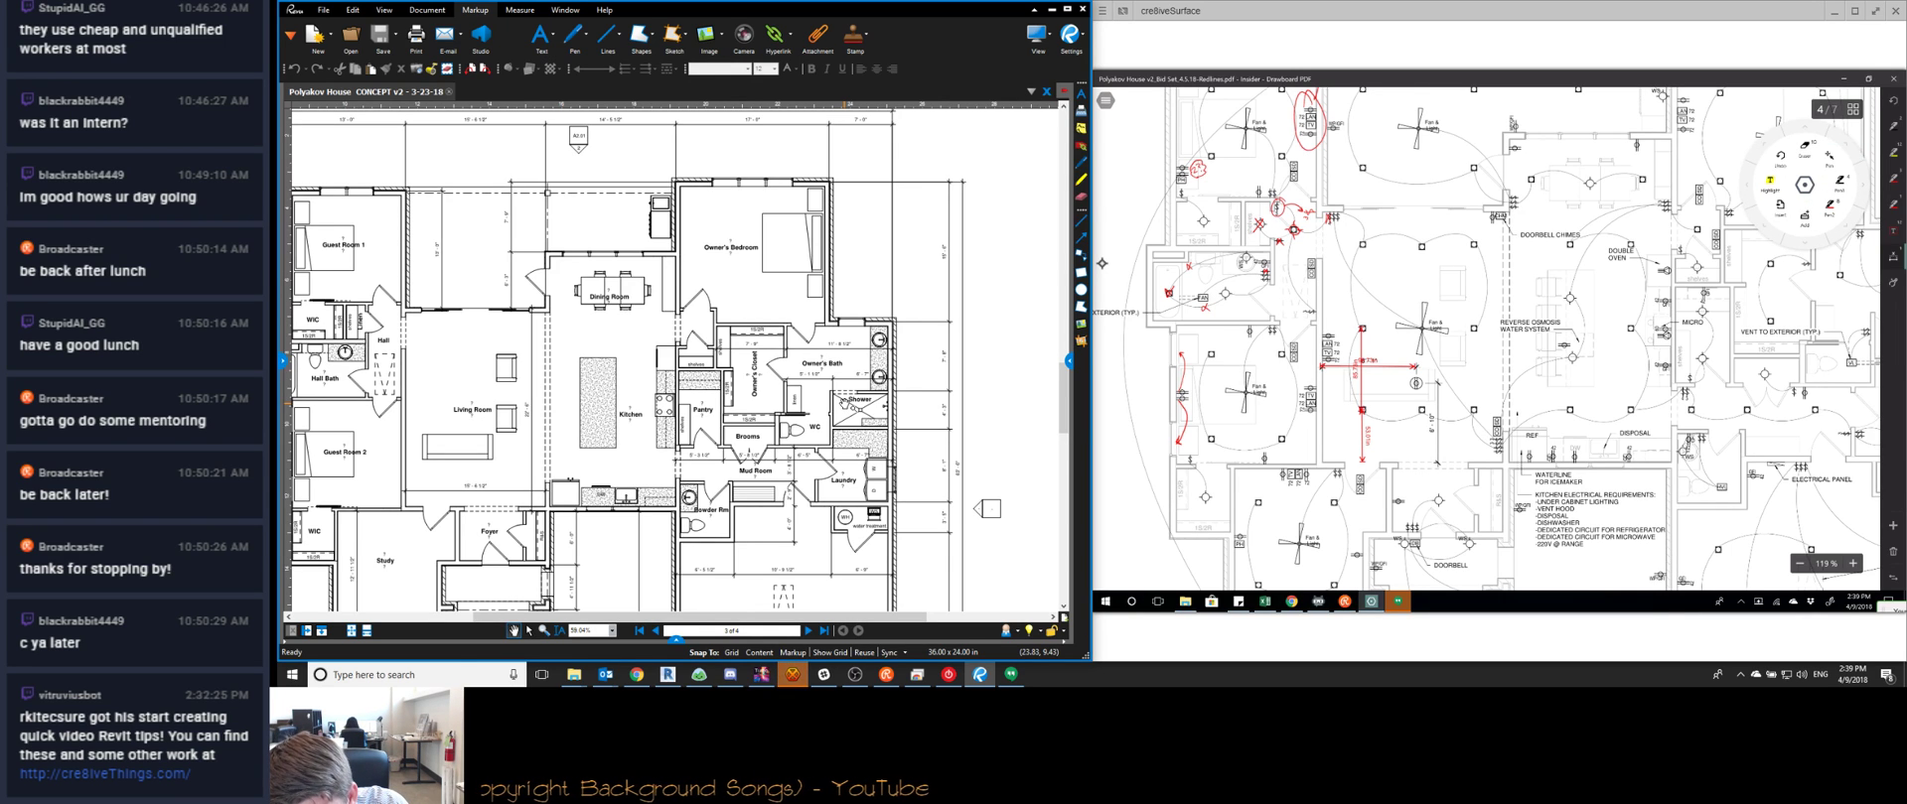
click(1843, 146)
drag(1805, 184, 1771, 170)
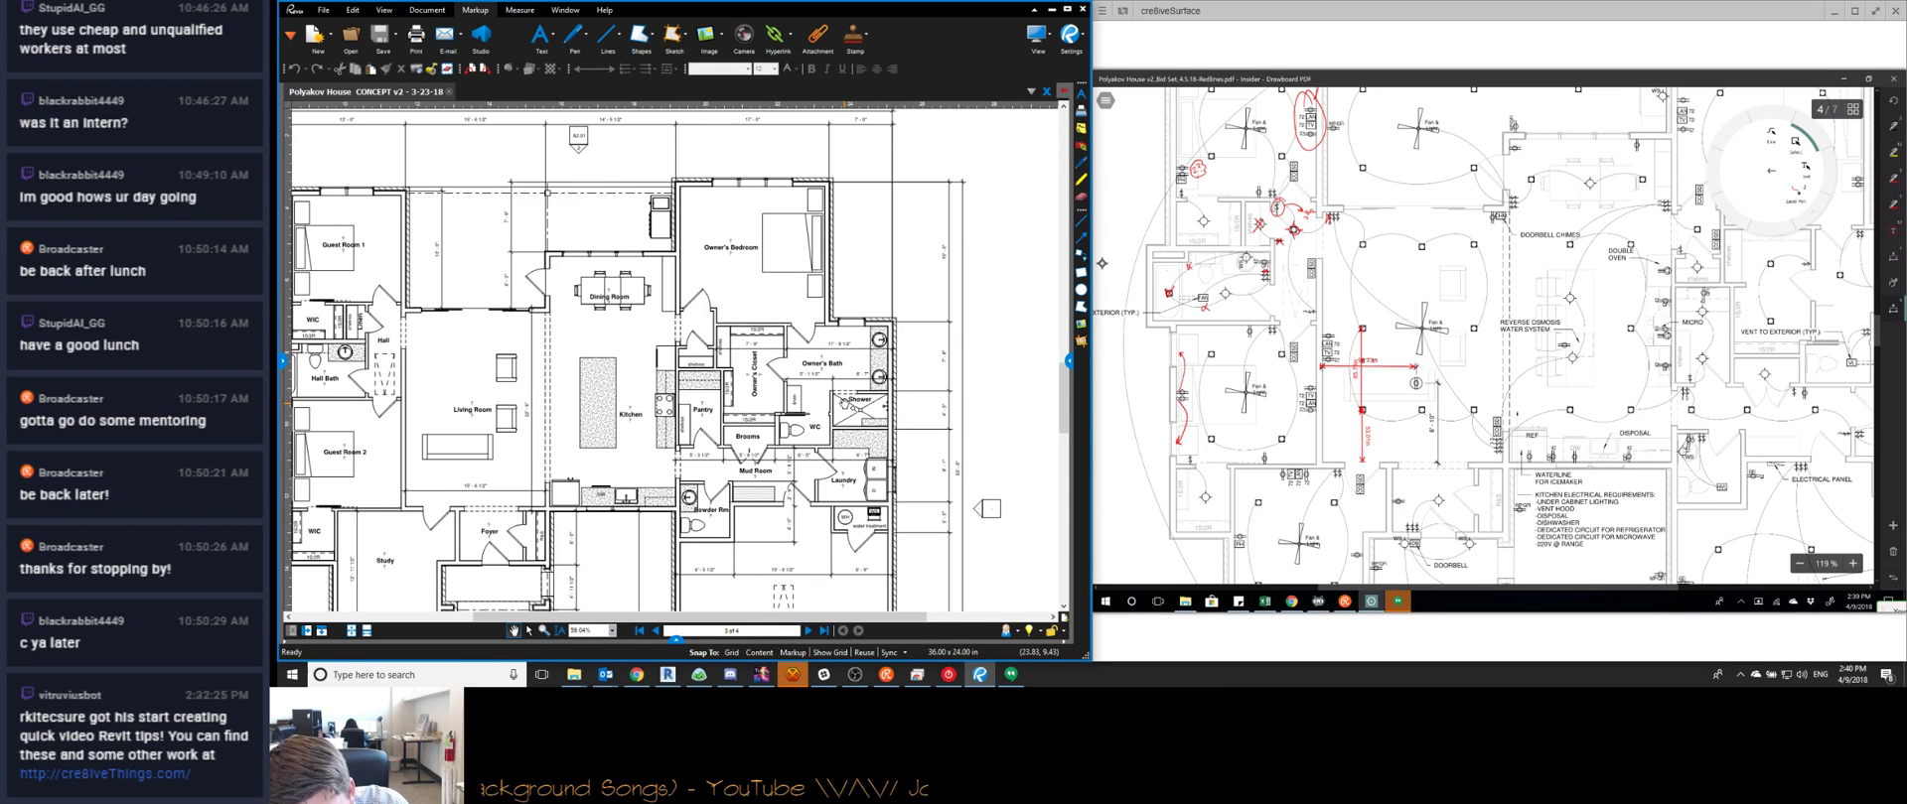
Lasso-select the three red dimension markups, delete them, and zoom in slightly
drag(1770, 170, 1768, 208)
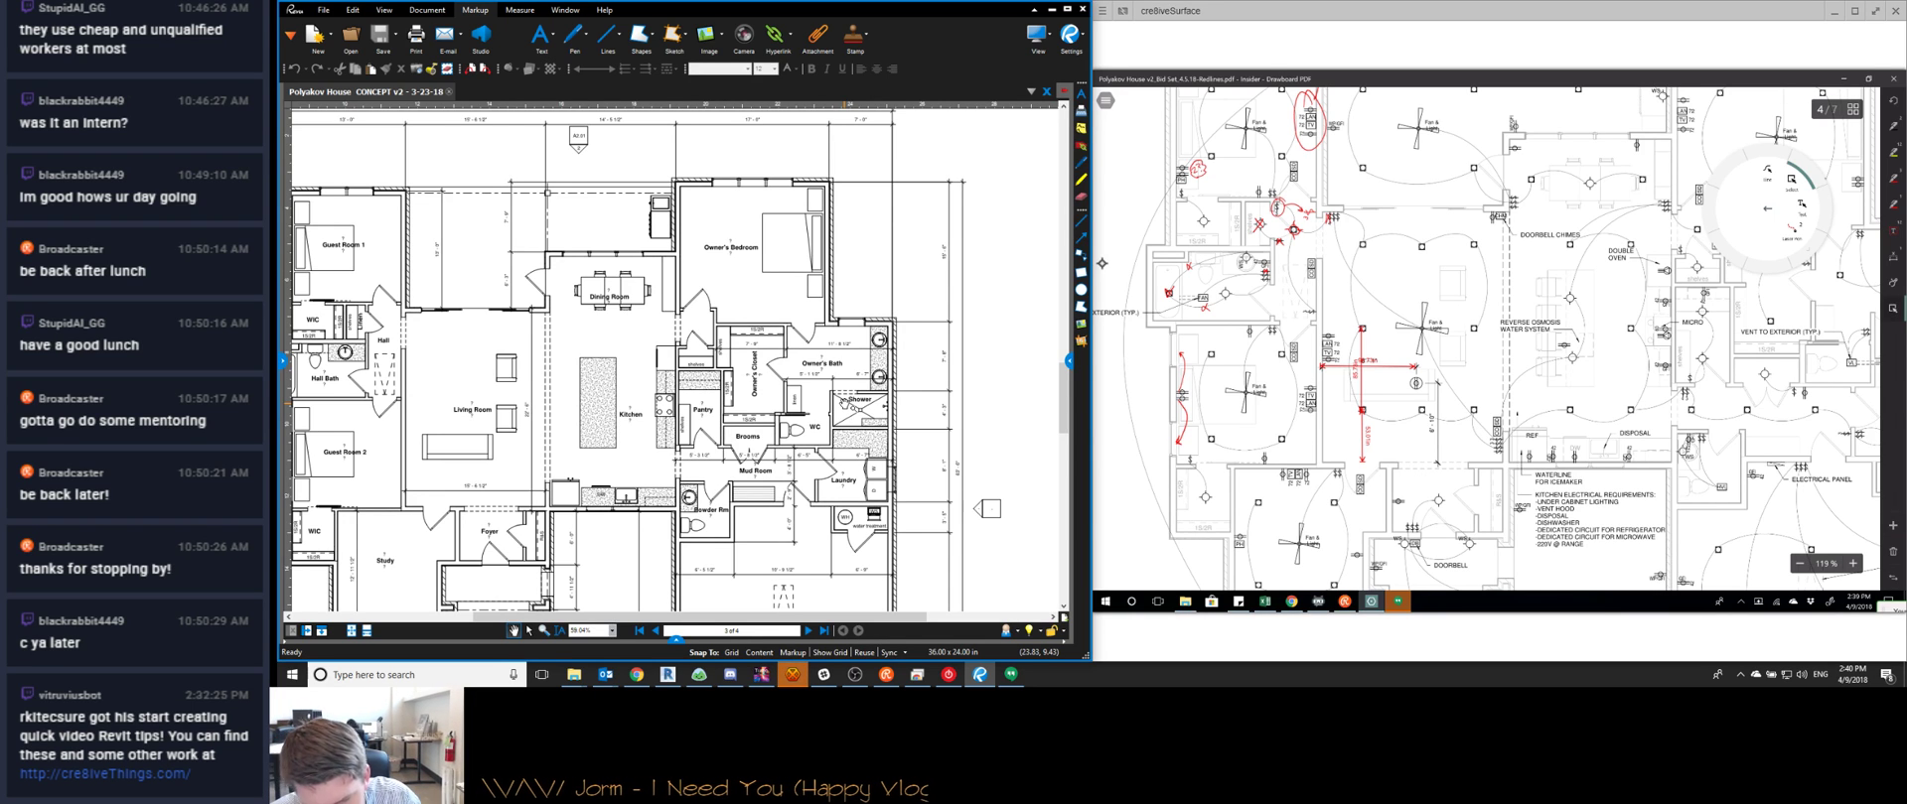
drag(1317, 310, 1436, 474)
click(1584, 564)
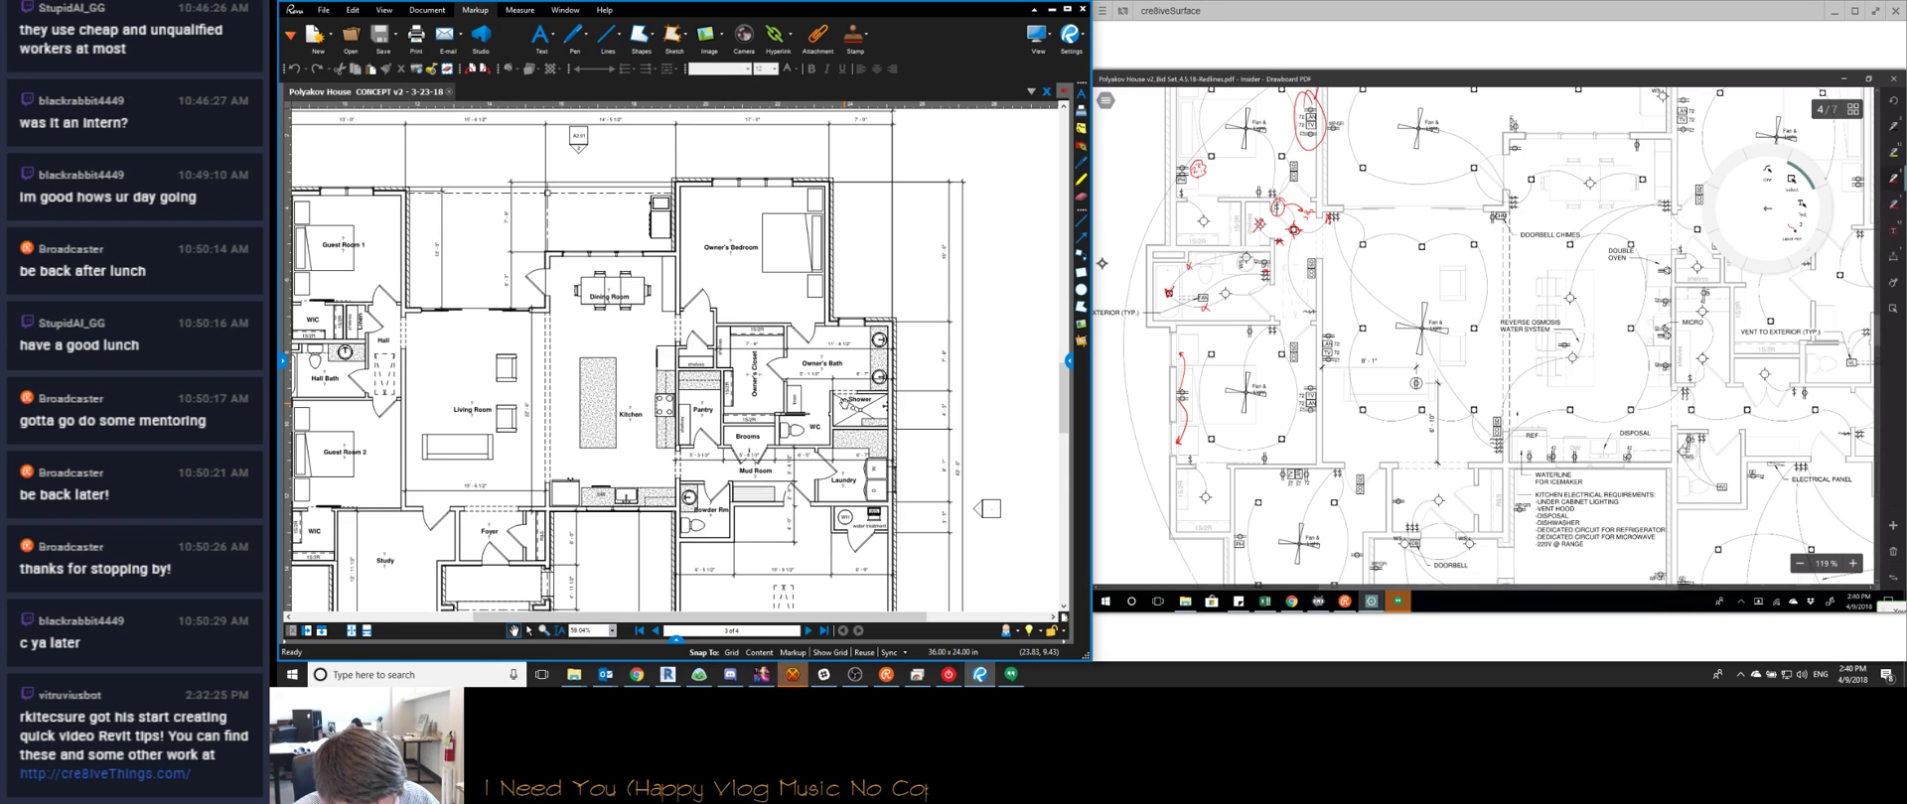
scroll(1405, 288, up, 1)
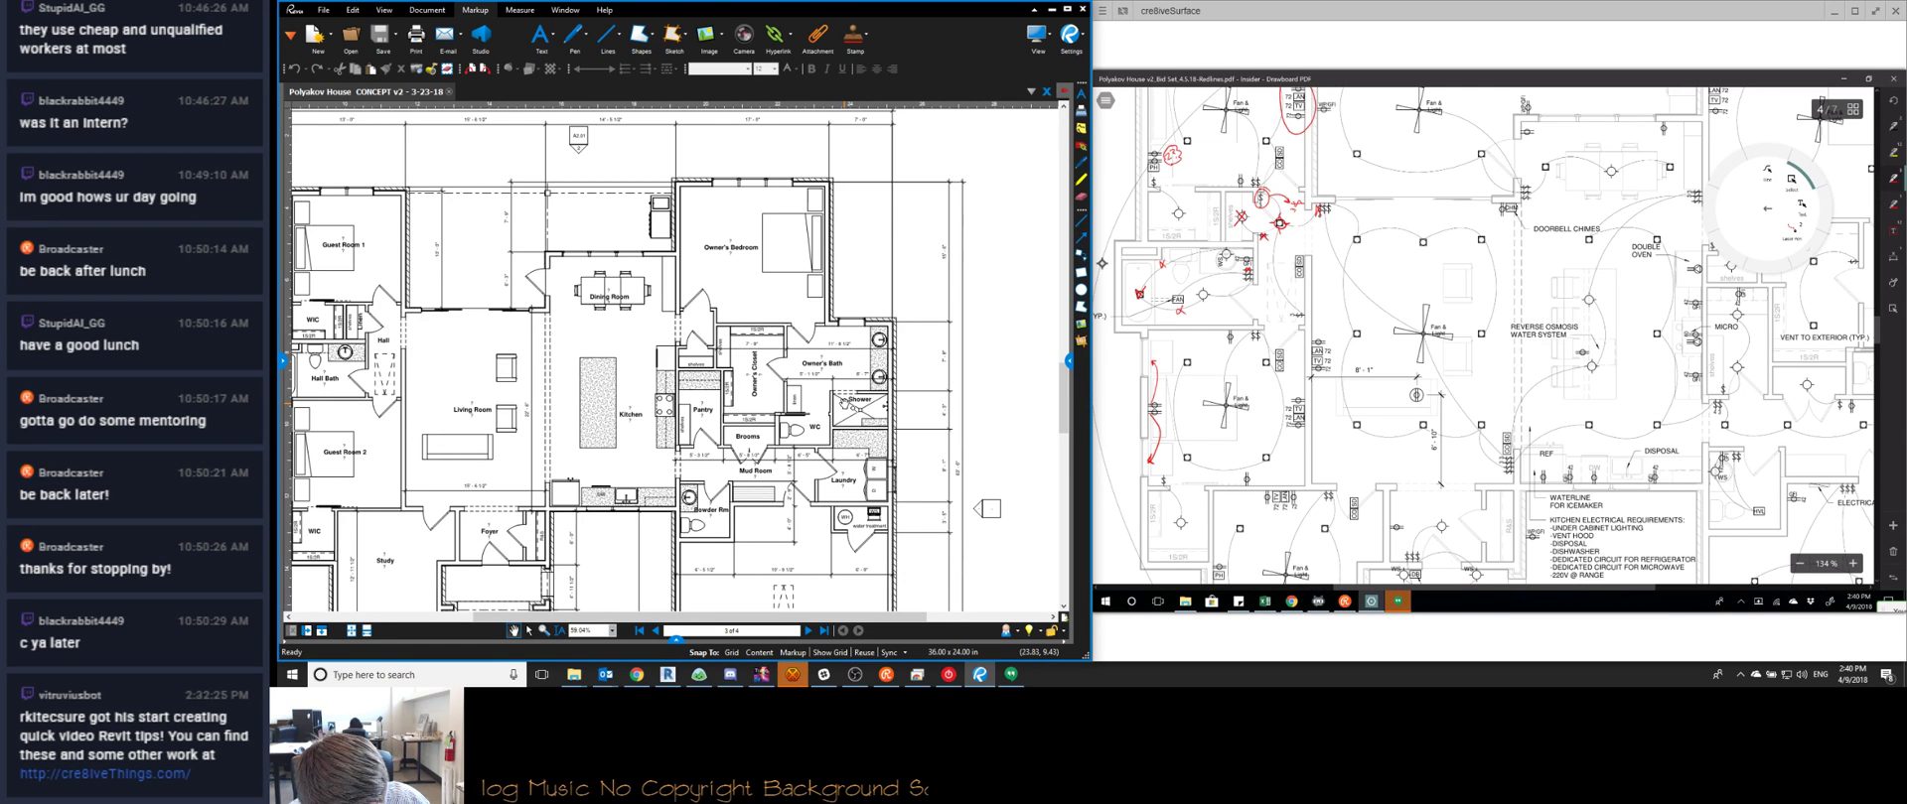
Draw the three red edges of the triangular viewing zone
drag(1444, 307, 1312, 265)
mouse_move(1448, 309)
mouse_down()
mouse_move(1327, 381)
mouse_move(1359, 404)
mouse_up()
drag(1316, 270, 1360, 397)
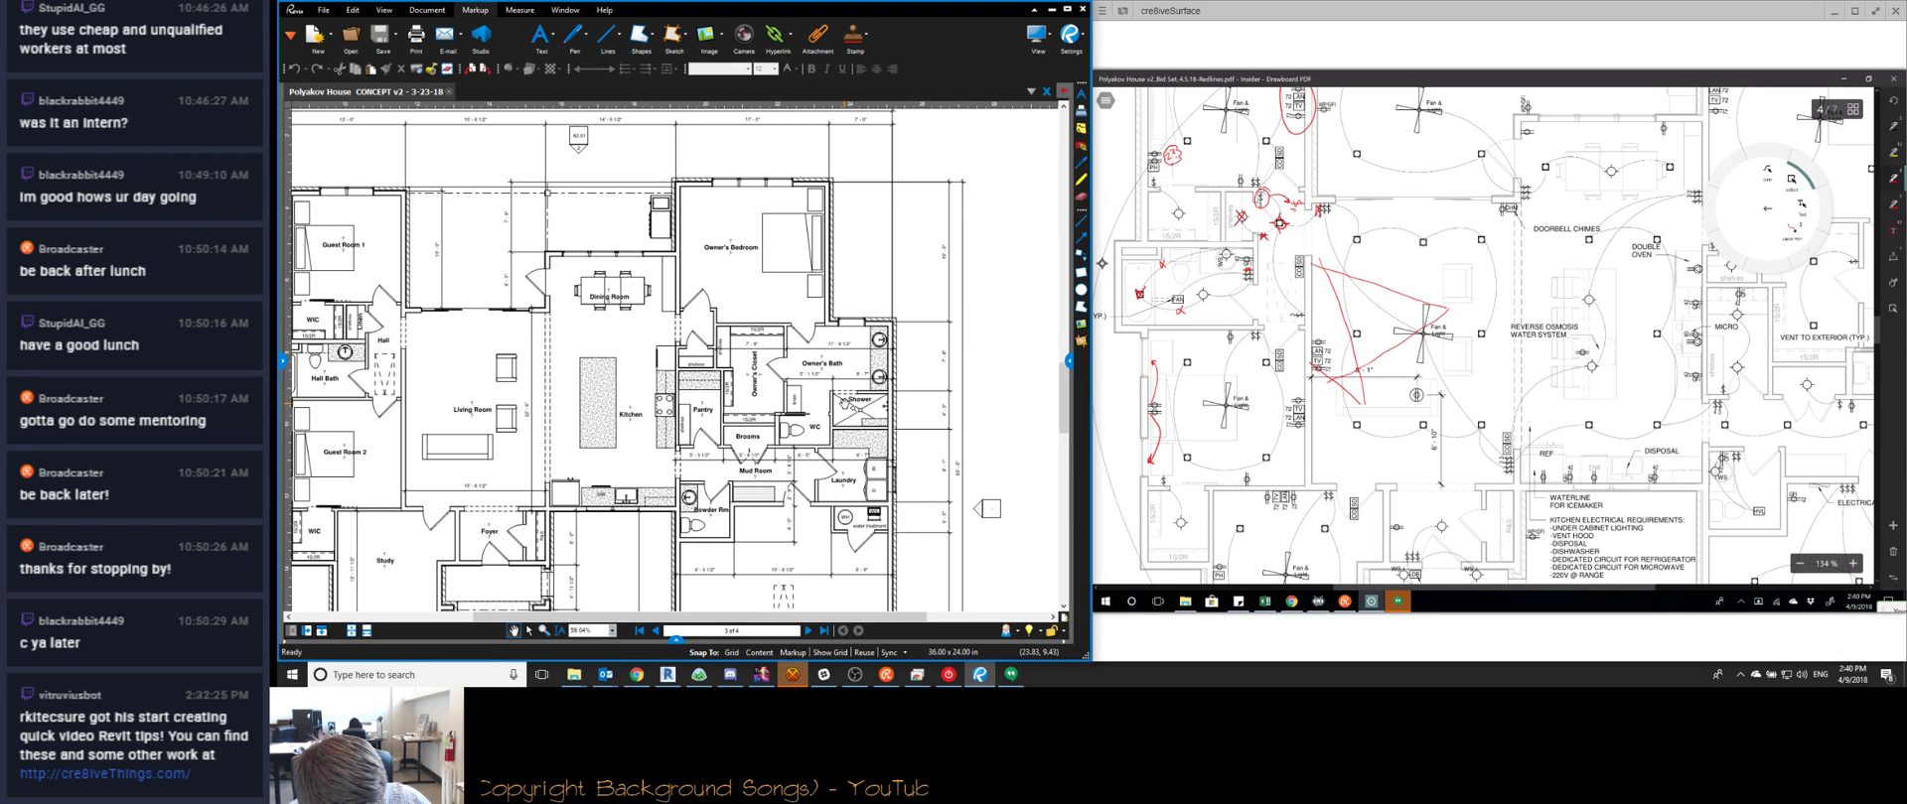
Handwrite THINK ABOUT VIEWING ANGLE in red and enclose it in a revision cloud
drag(1401, 363, 1404, 372)
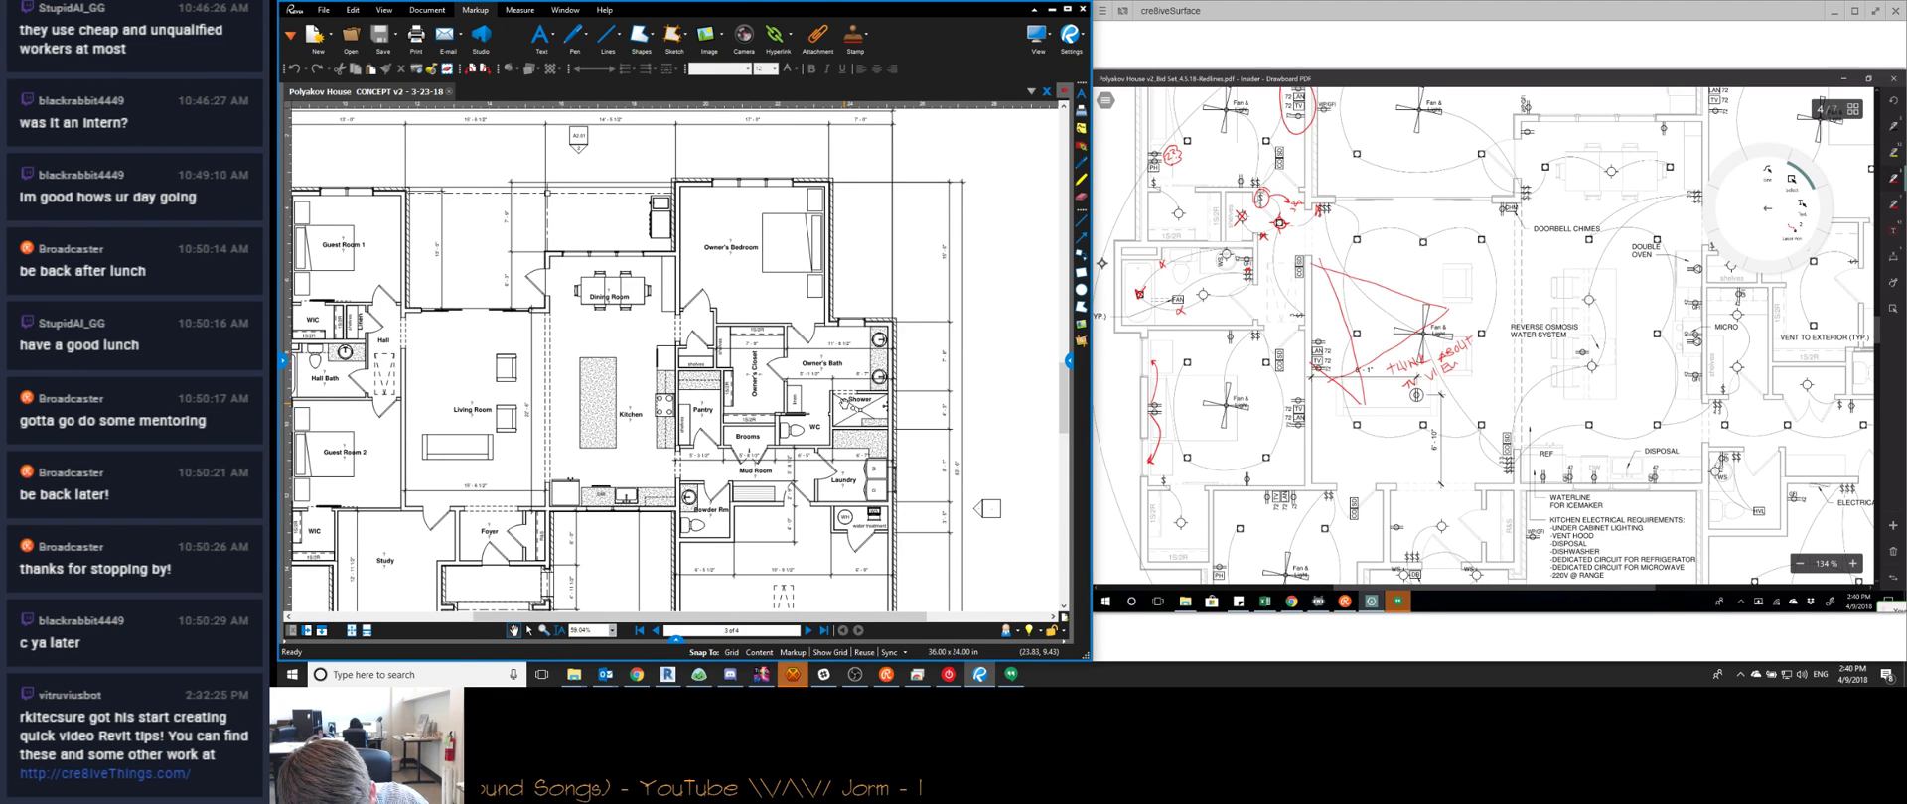
drag(1467, 361, 1474, 351)
drag(1483, 349, 1484, 357)
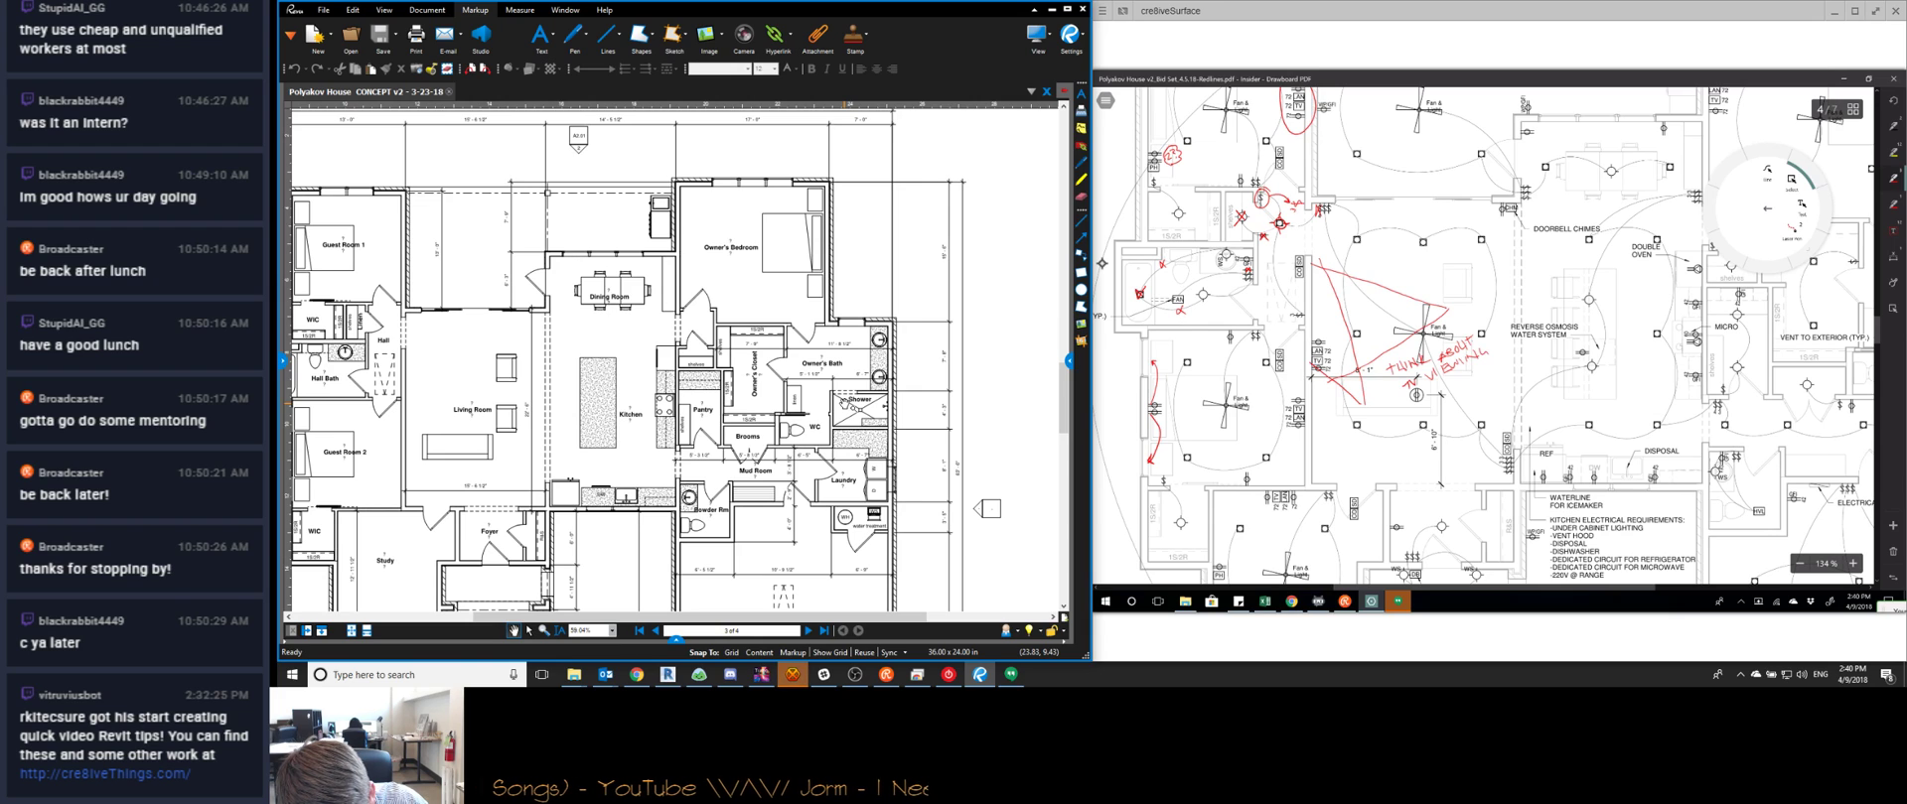
drag(1439, 396, 1466, 387)
mouse_move(1430, 329)
mouse_down()
mouse_move(1478, 326)
mouse_move(1492, 373)
mouse_move(1415, 415)
mouse_move(1383, 381)
mouse_move(1434, 332)
mouse_up()
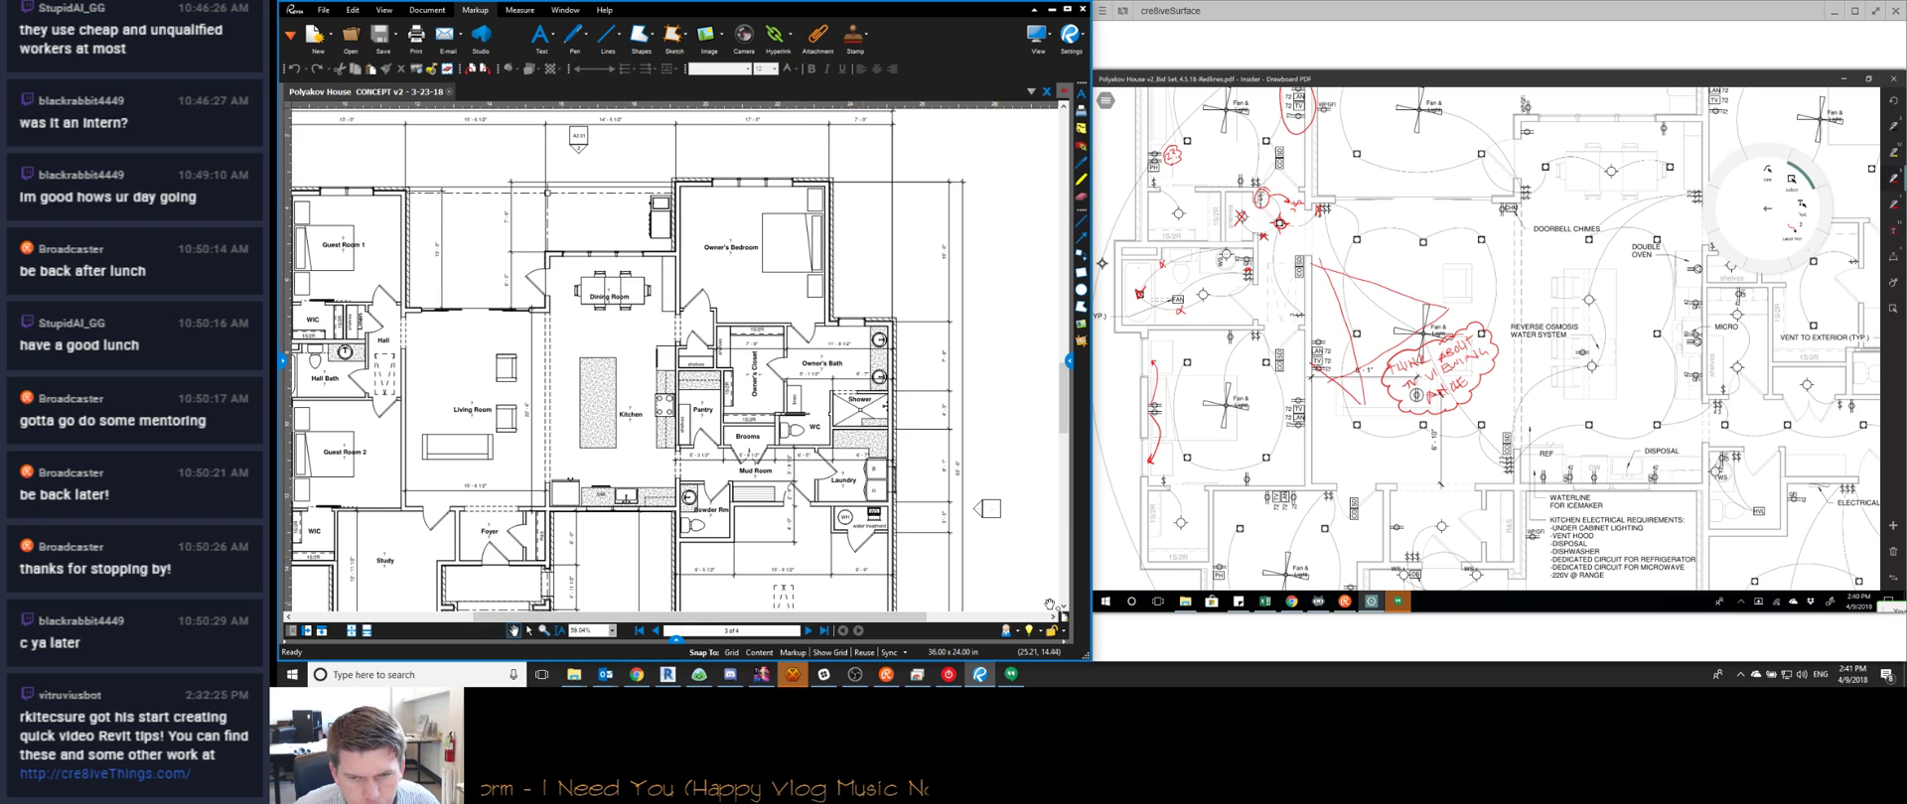
Close the Chrome extensions window and the Hangouts window from the taskbar
click(1415, 609)
right_click(1397, 600)
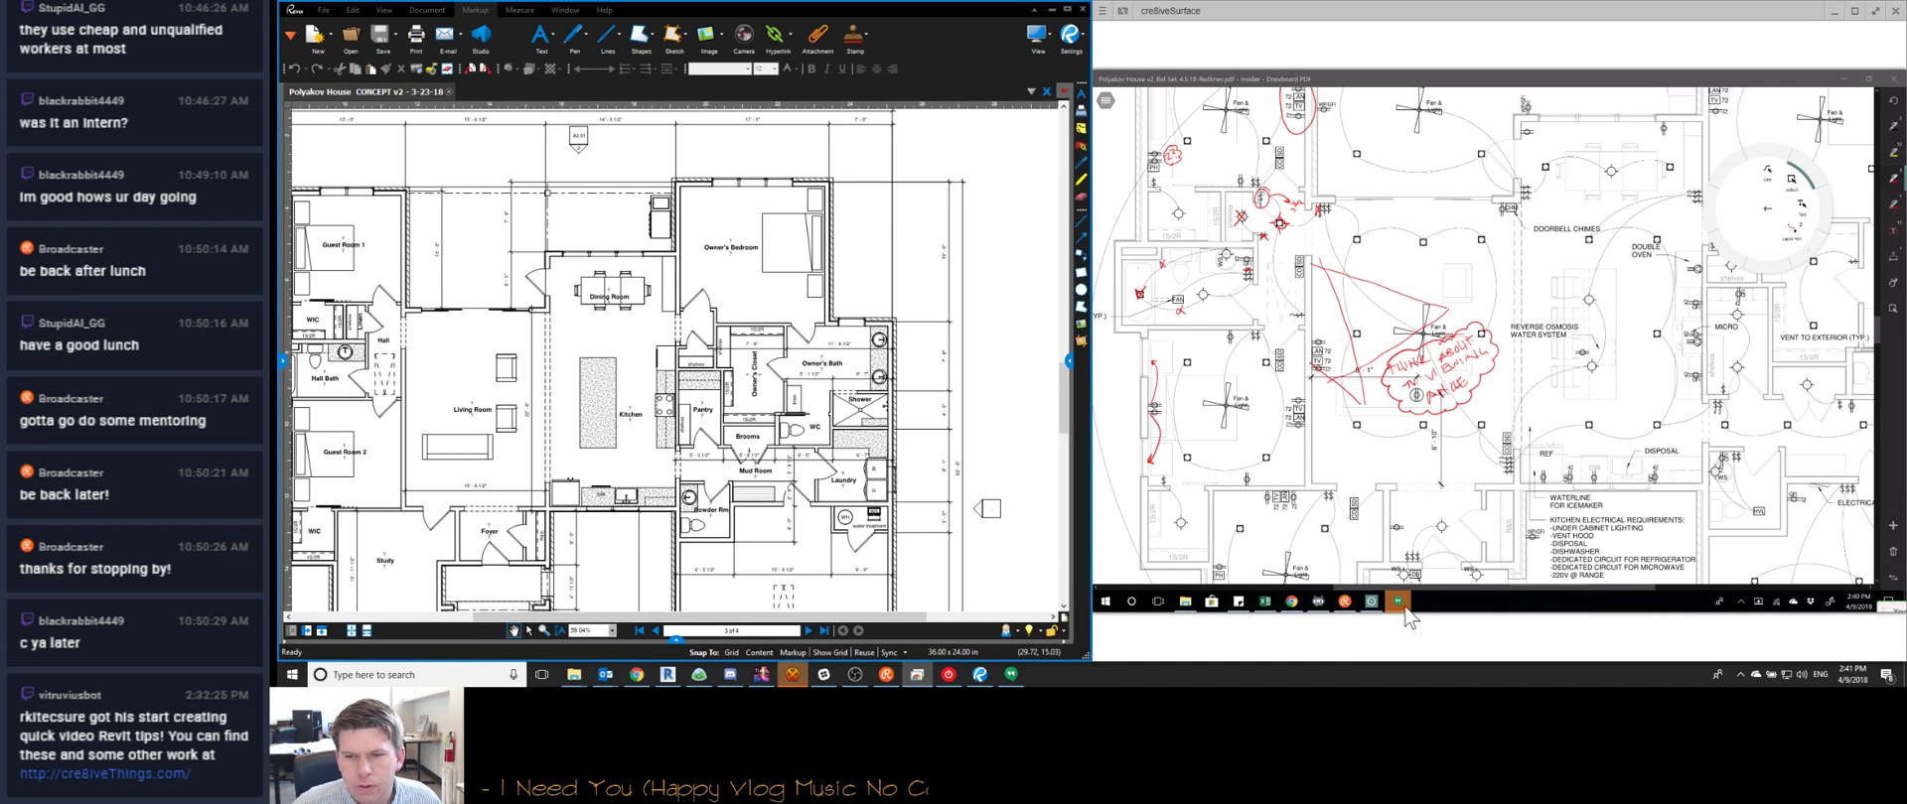
click(1398, 542)
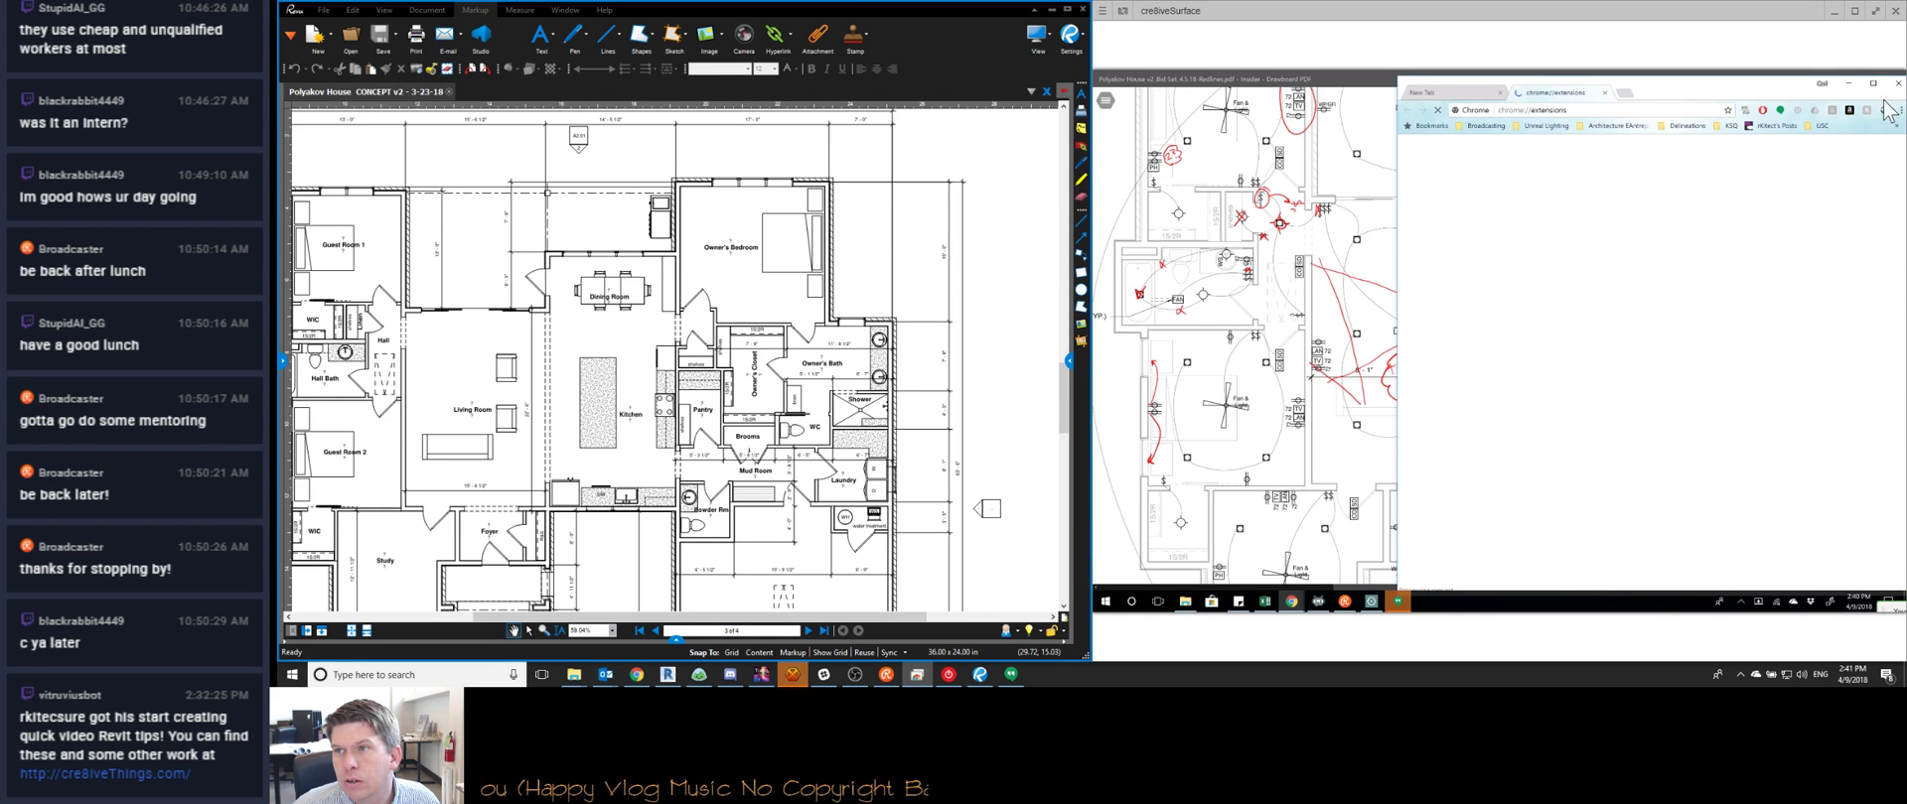
click(1896, 85)
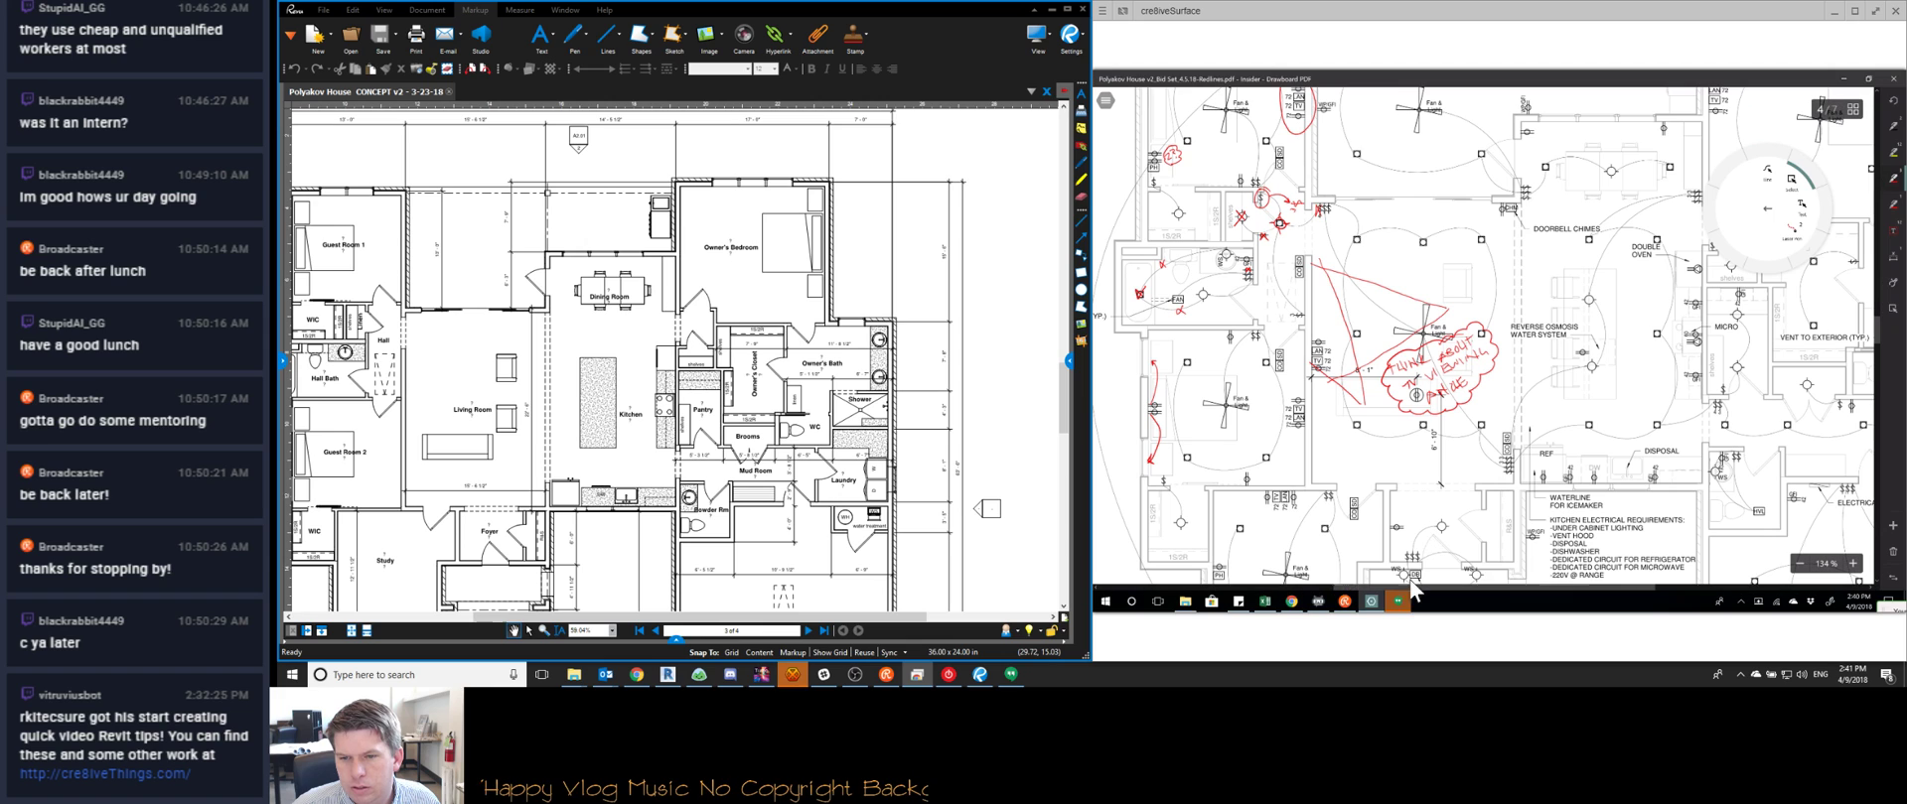
right_click(1397, 600)
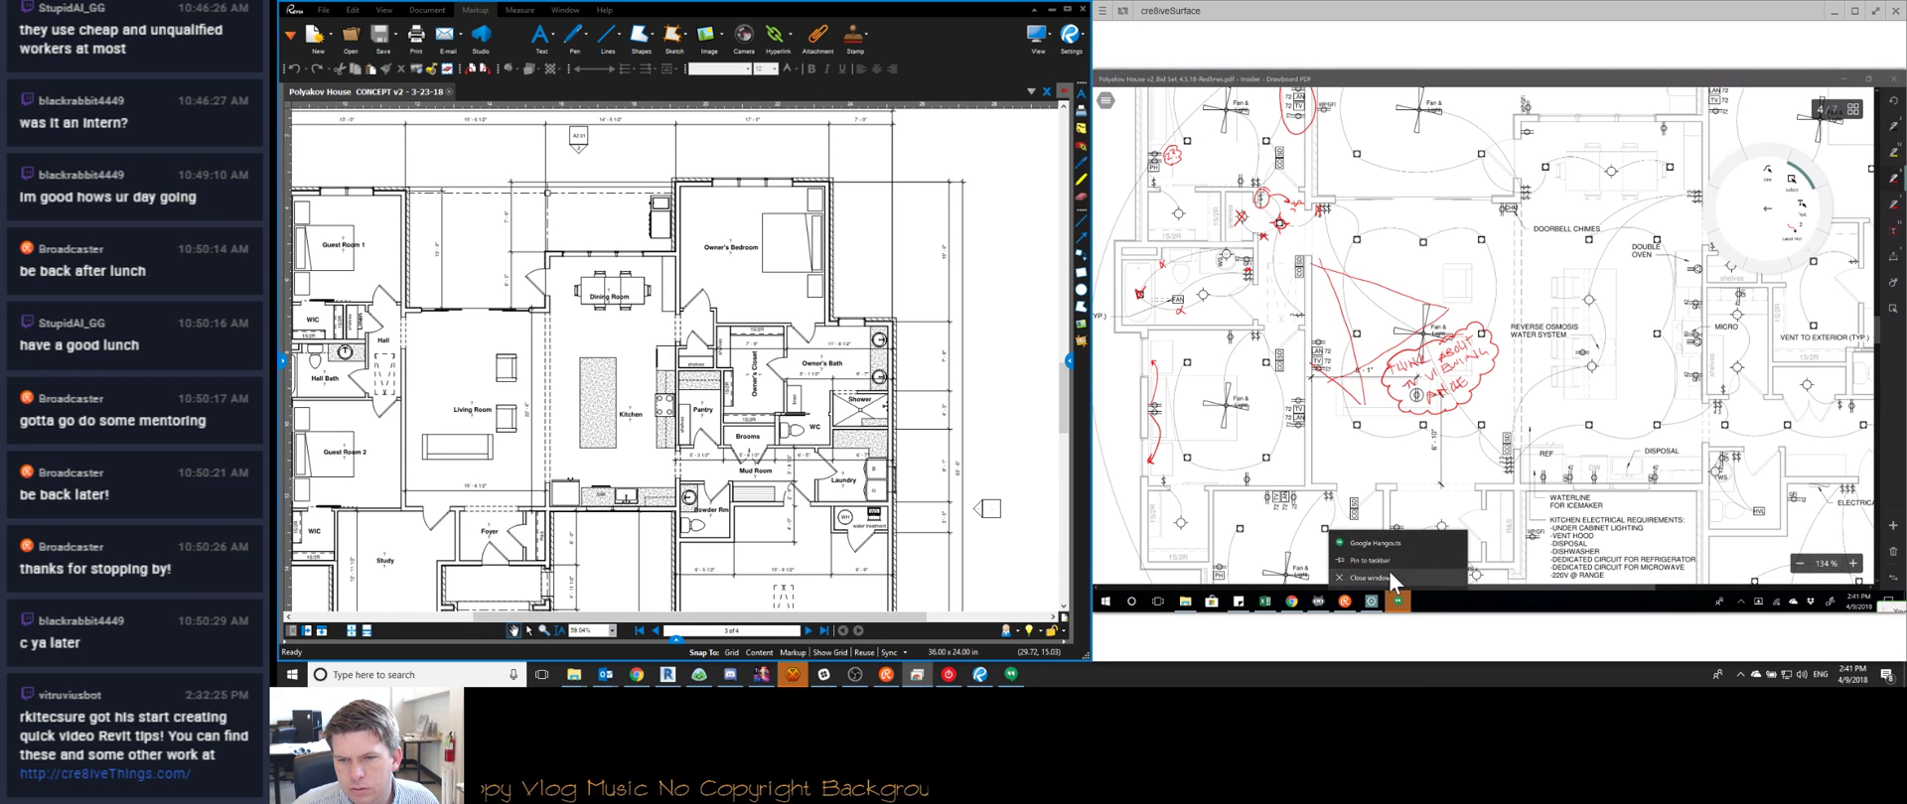
click(1390, 575)
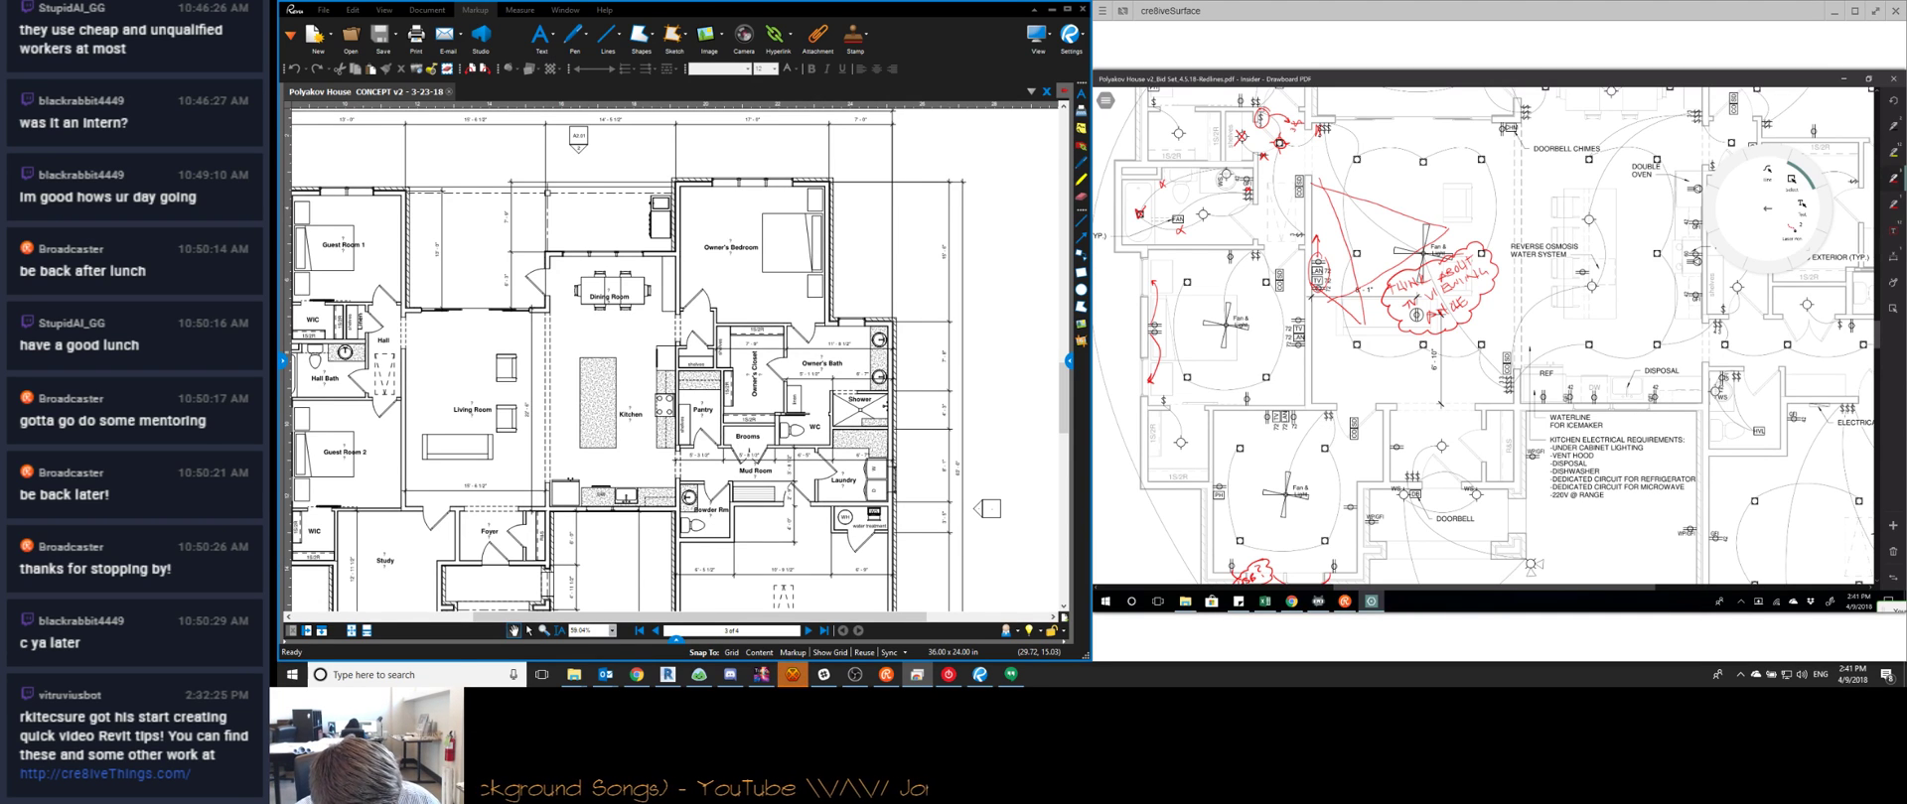
Zoom in about 1.2x and pan right until the kitchen area fills the view
scroll(1485, 338, up, 2)
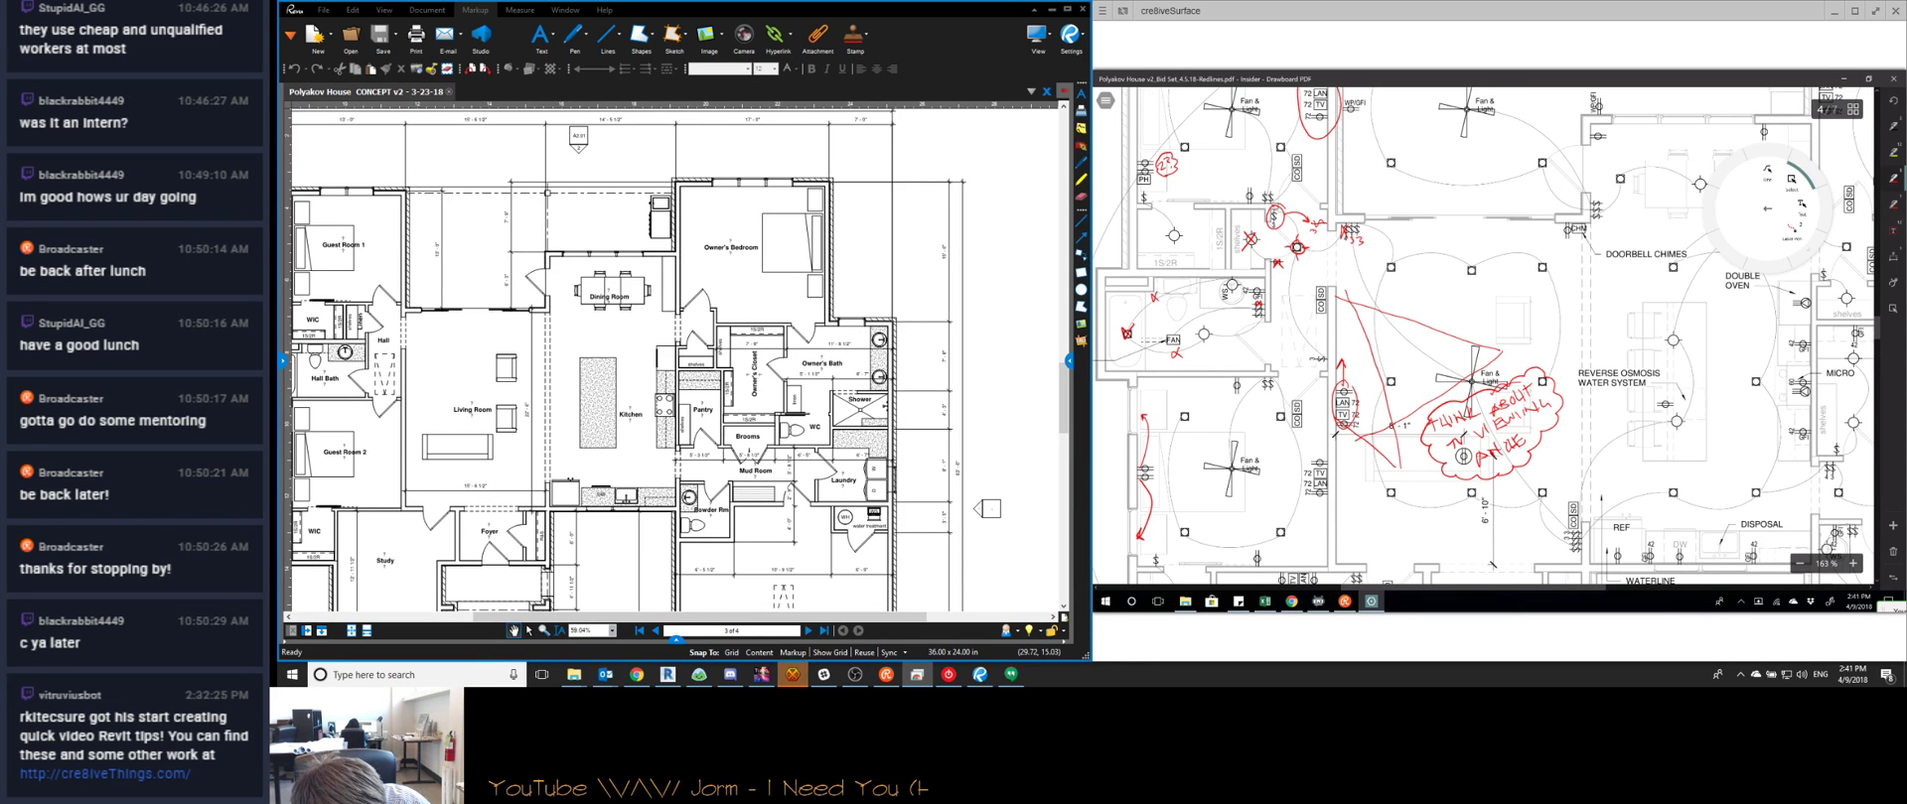
scroll(1482, 337, down, 1)
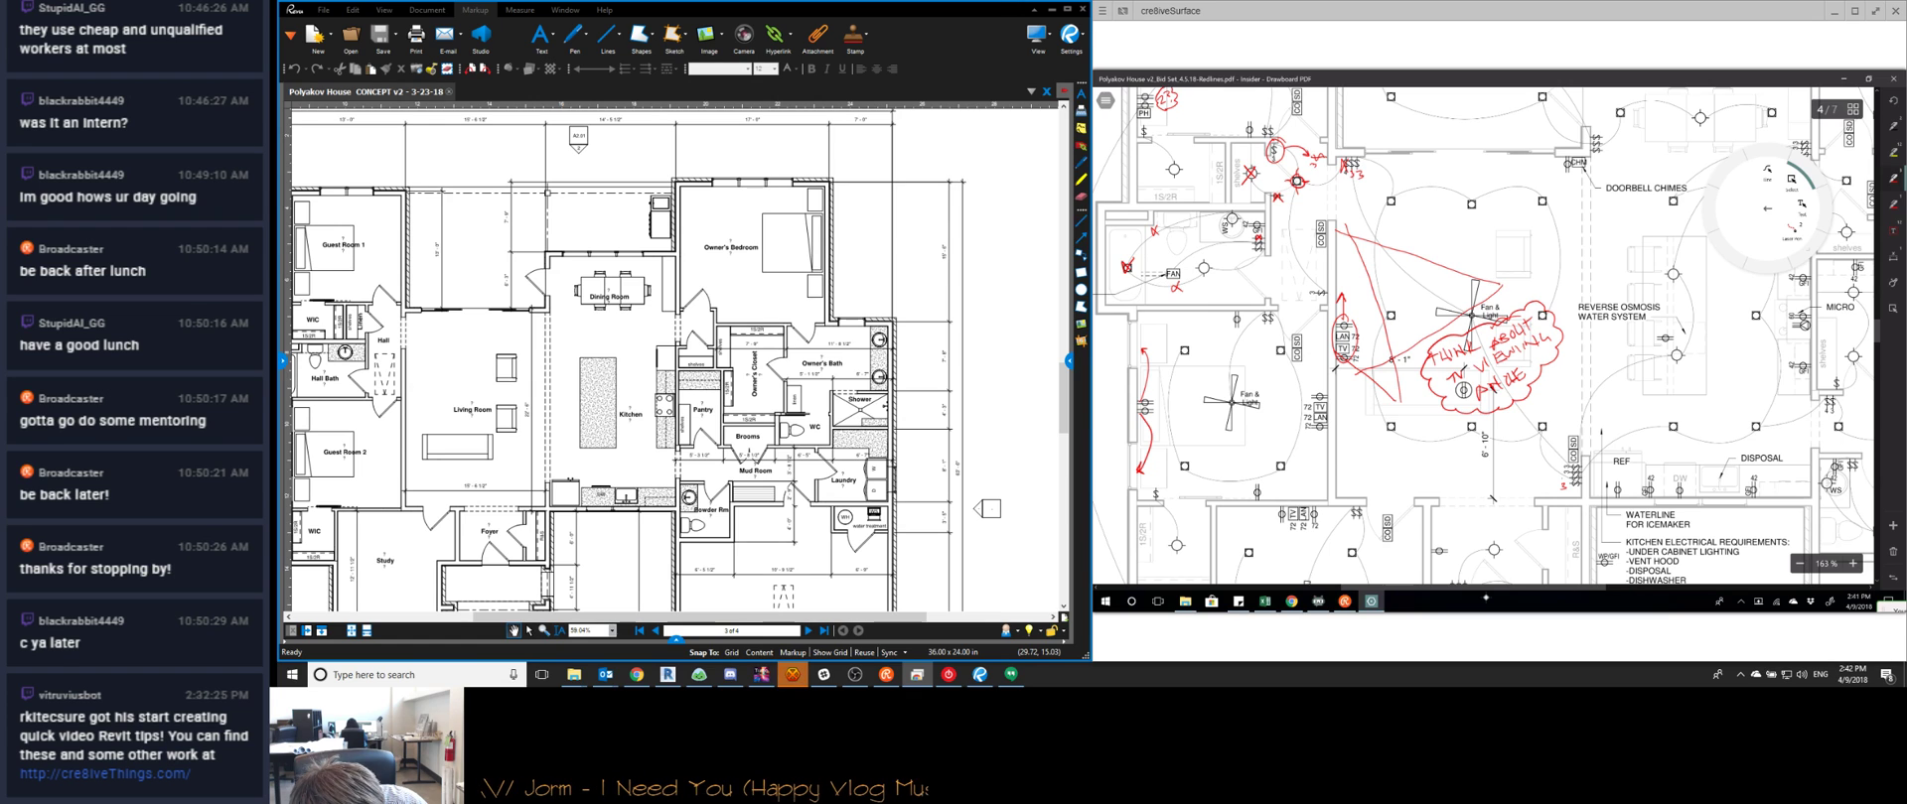
scroll(1483, 336, up, 1)
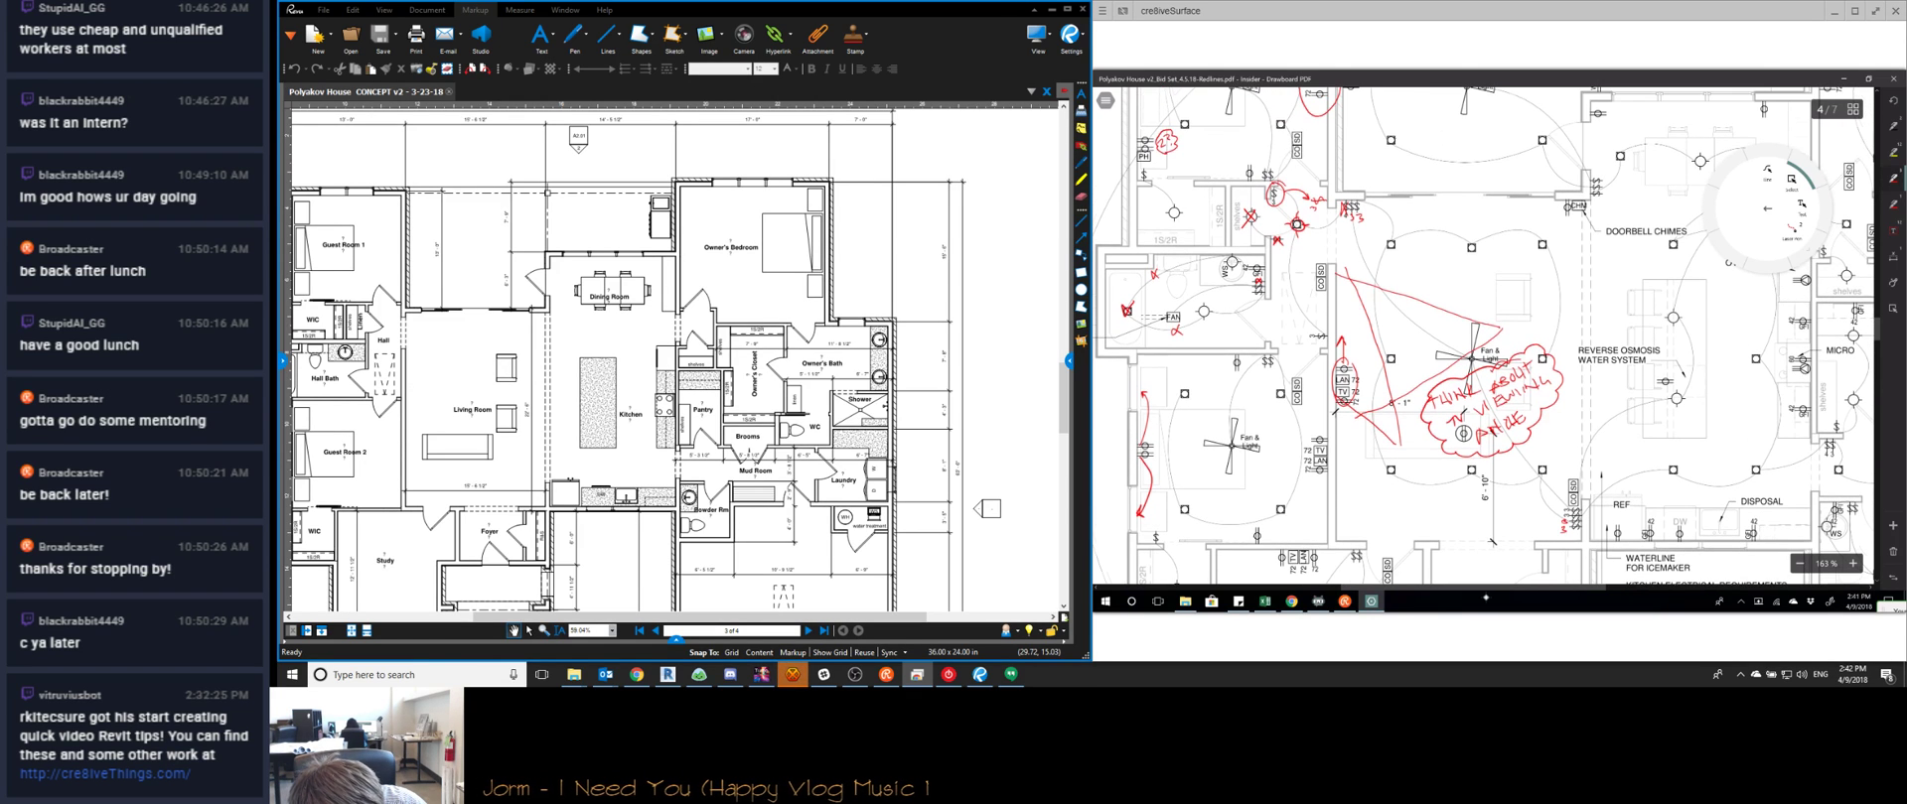
scroll(1482, 337, right, 3)
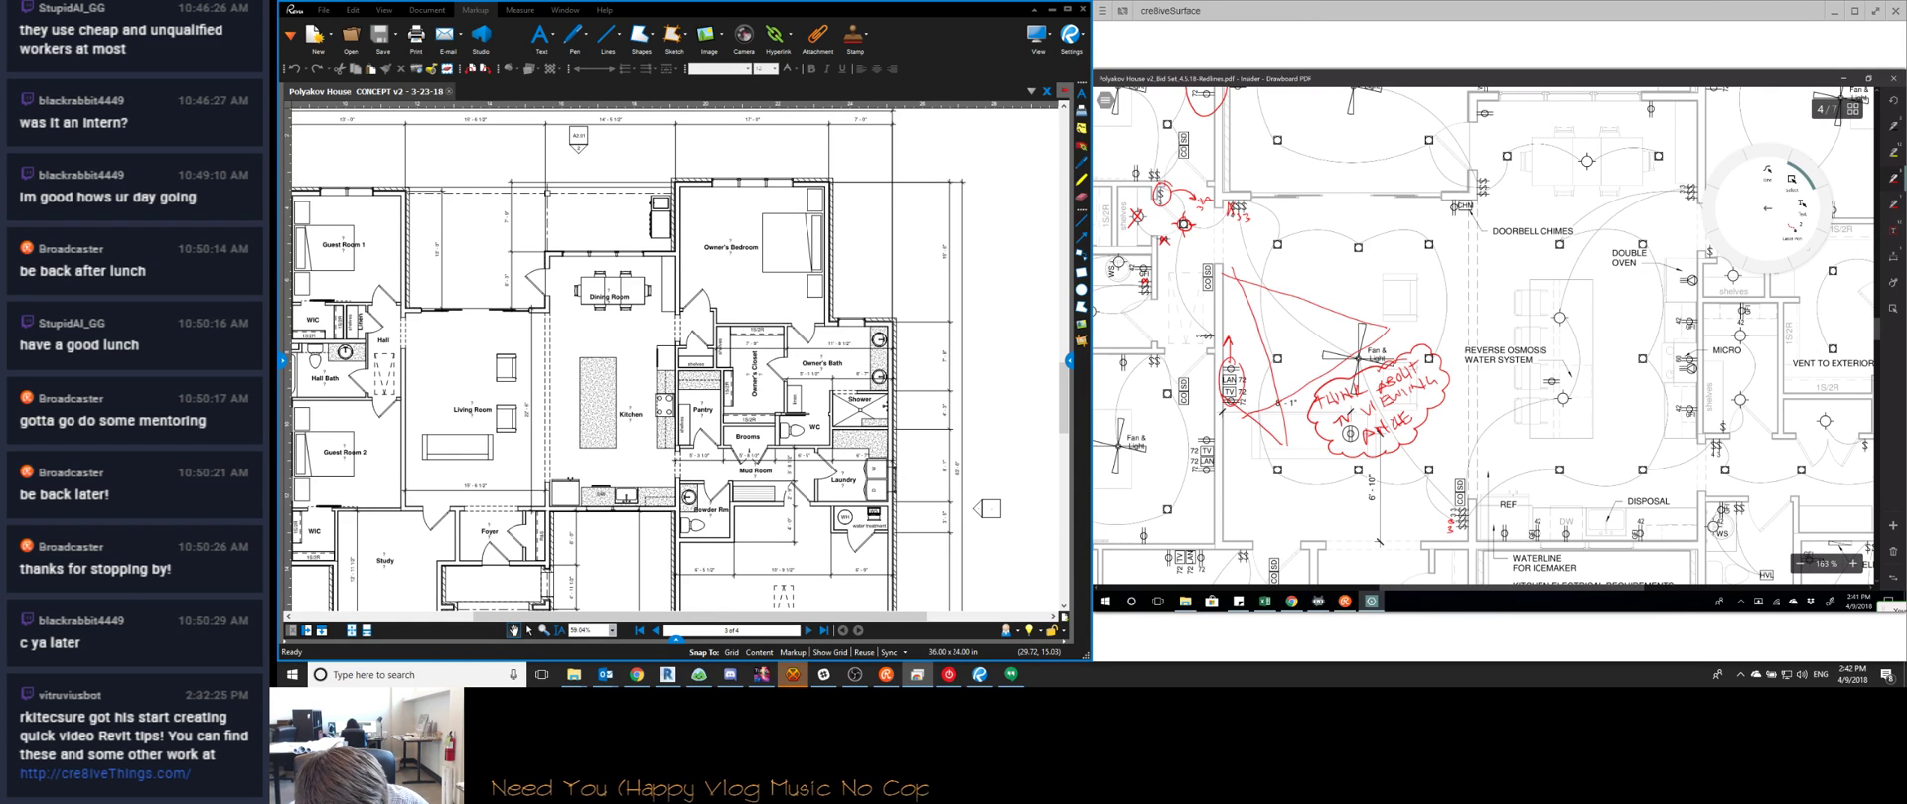
scroll(1482, 336, right, 2)
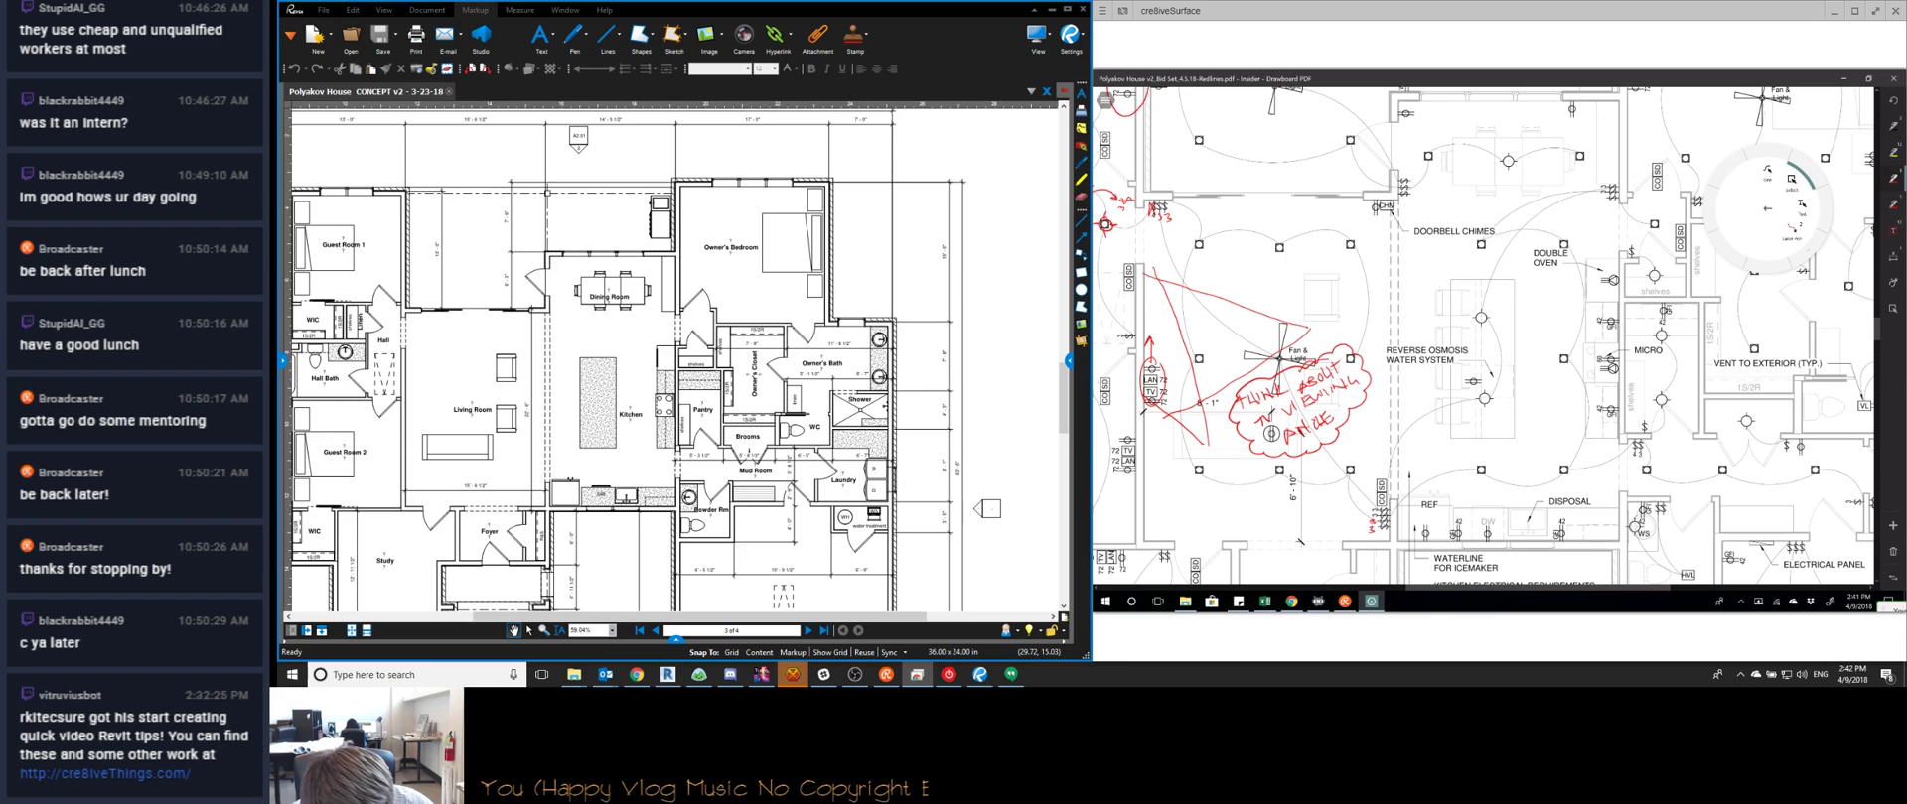
Cross out two fixtures near the micro with red X marks
drag(1647, 266, 1664, 285)
mouse_move(1664, 266)
mouse_down()
mouse_move(1648, 285)
mouse_move(1639, 245)
mouse_up()
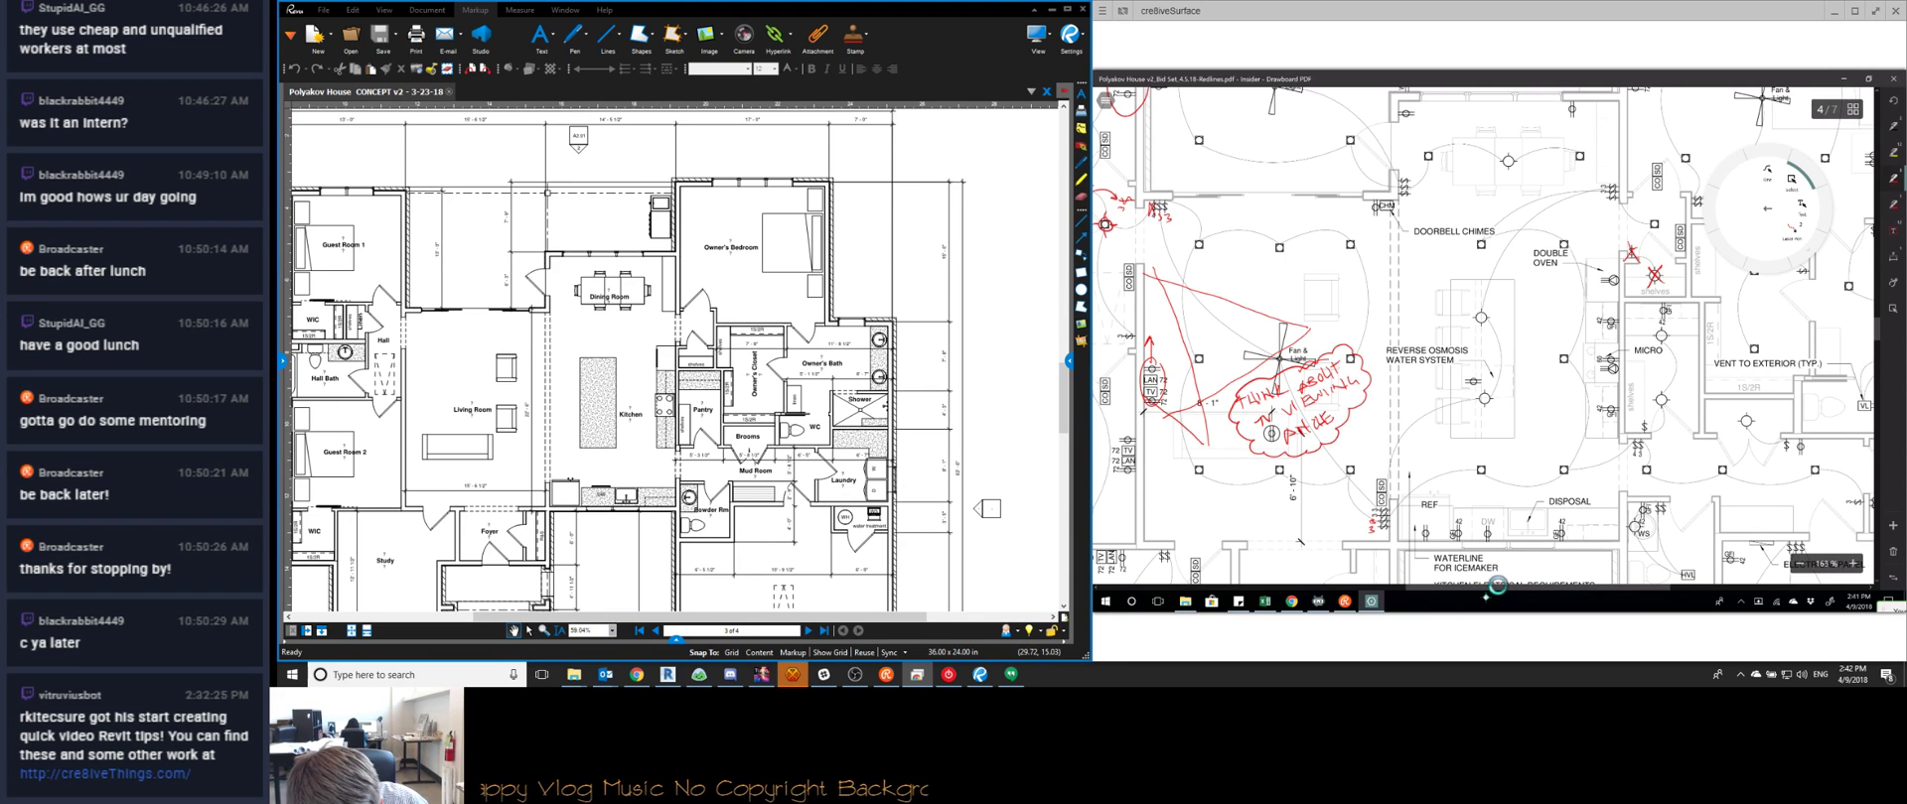
scroll(1483, 337, right, 2)
drag(1634, 411, 1688, 455)
drag(1689, 437, 1676, 453)
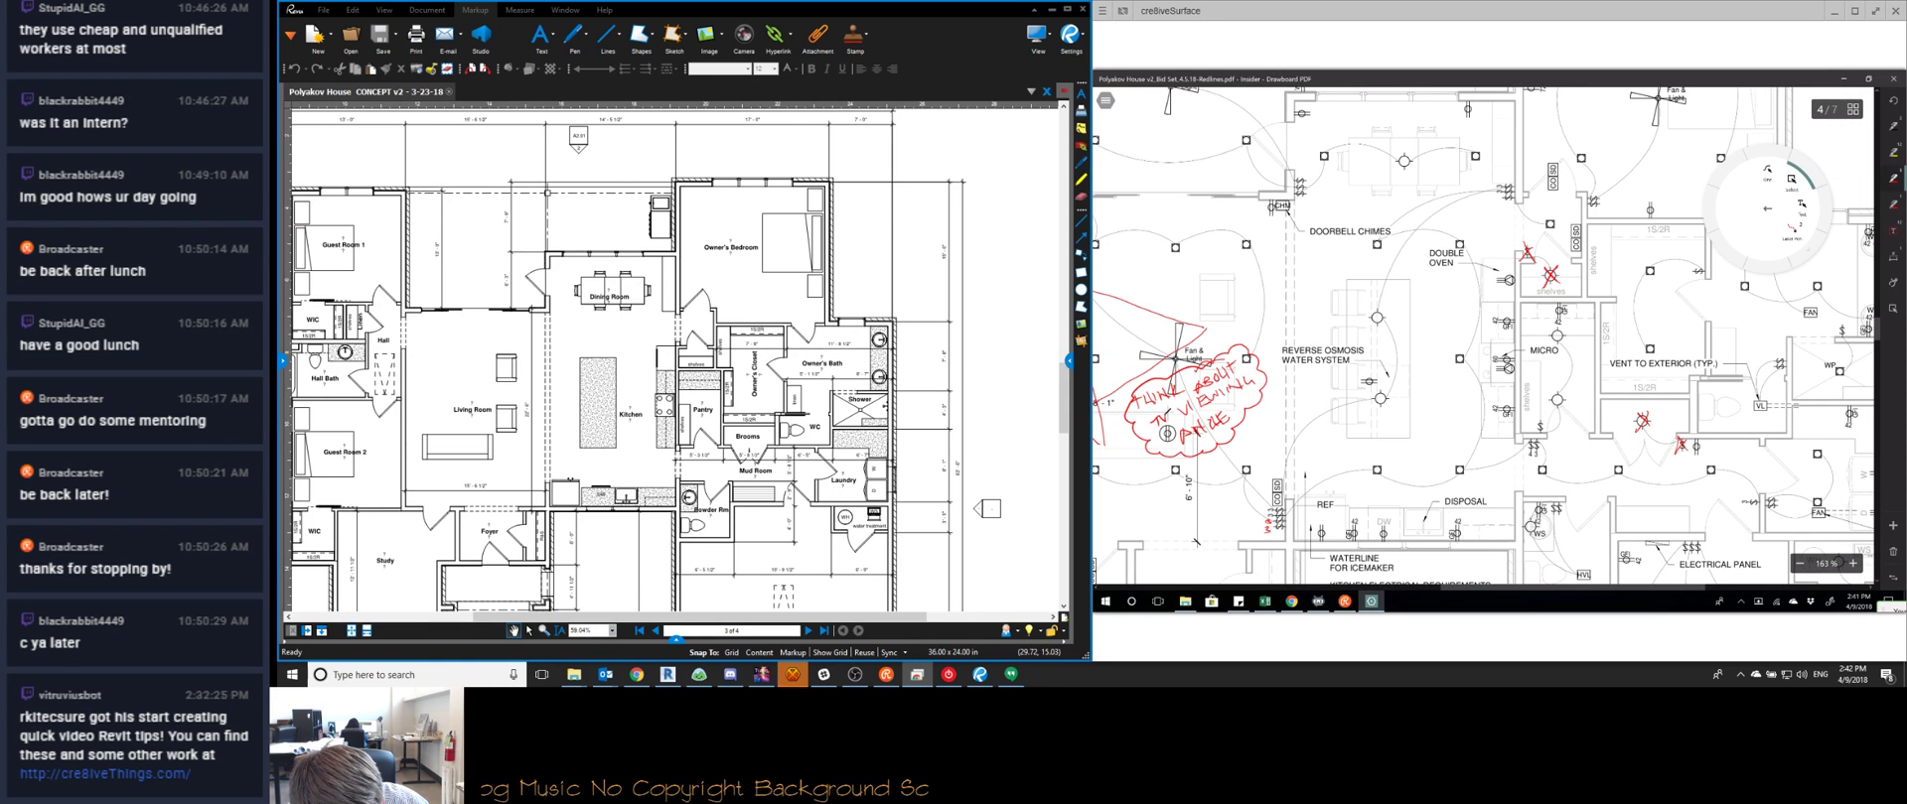
Pan around the kitchen area and briefly check the Restream chat
scroll(1482, 336, down, 3)
scroll(1482, 337, right, 3)
scroll(1482, 337, up, 1)
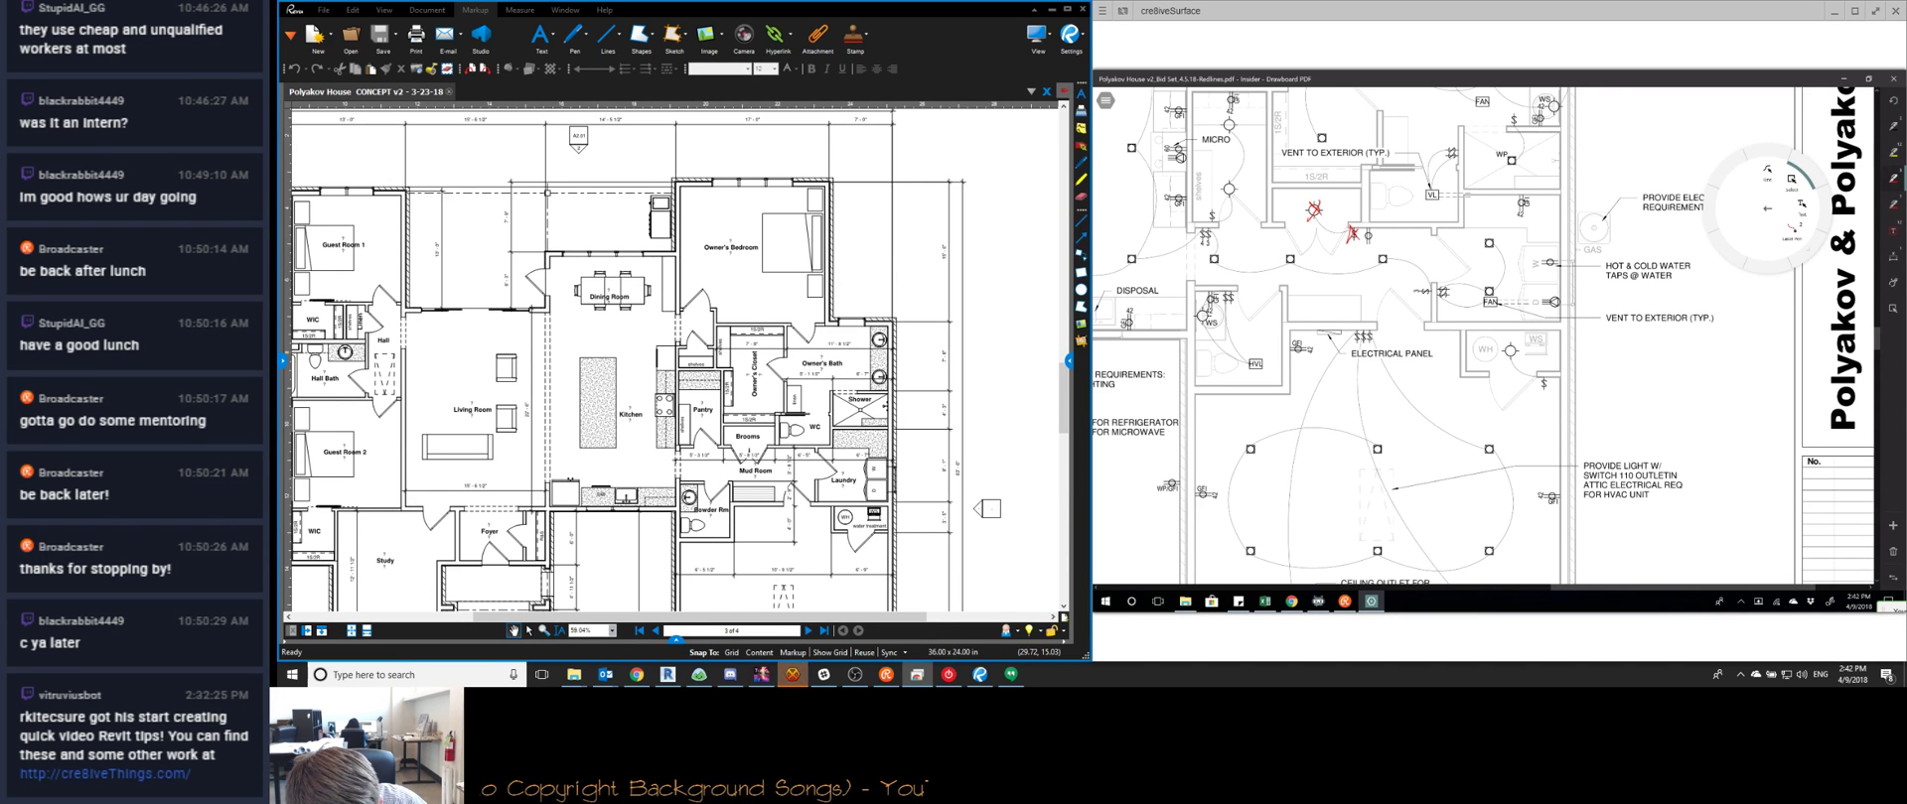
scroll(1483, 336, left, 3)
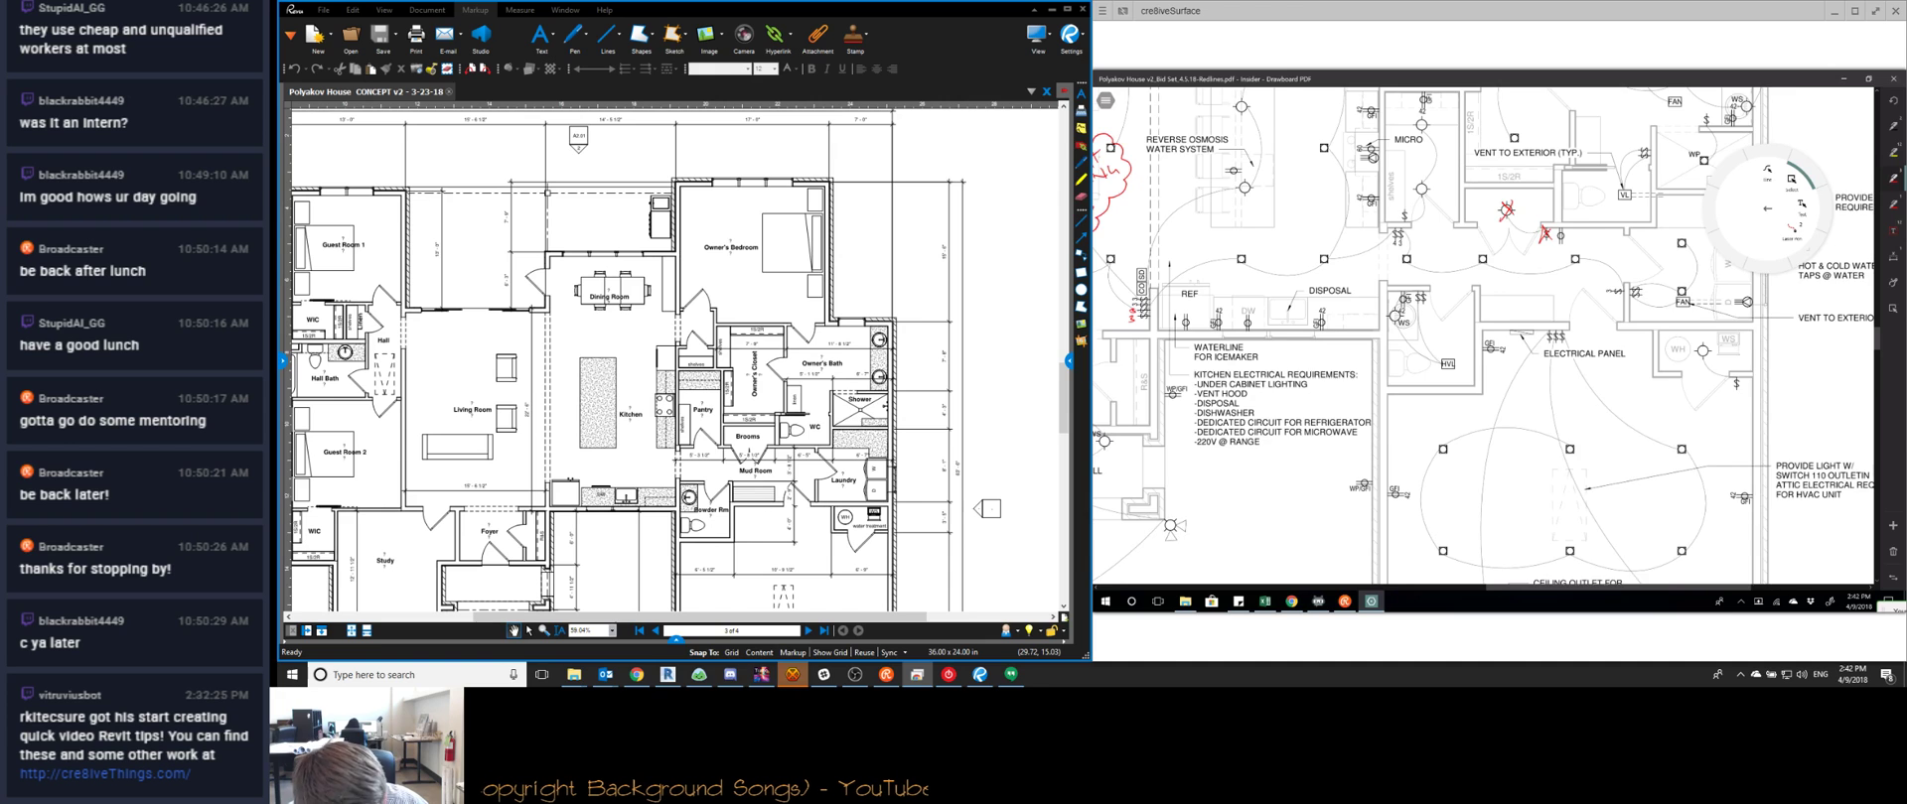
scroll(1482, 336, left, 2)
scroll(1482, 337, up, 1)
click(1345, 601)
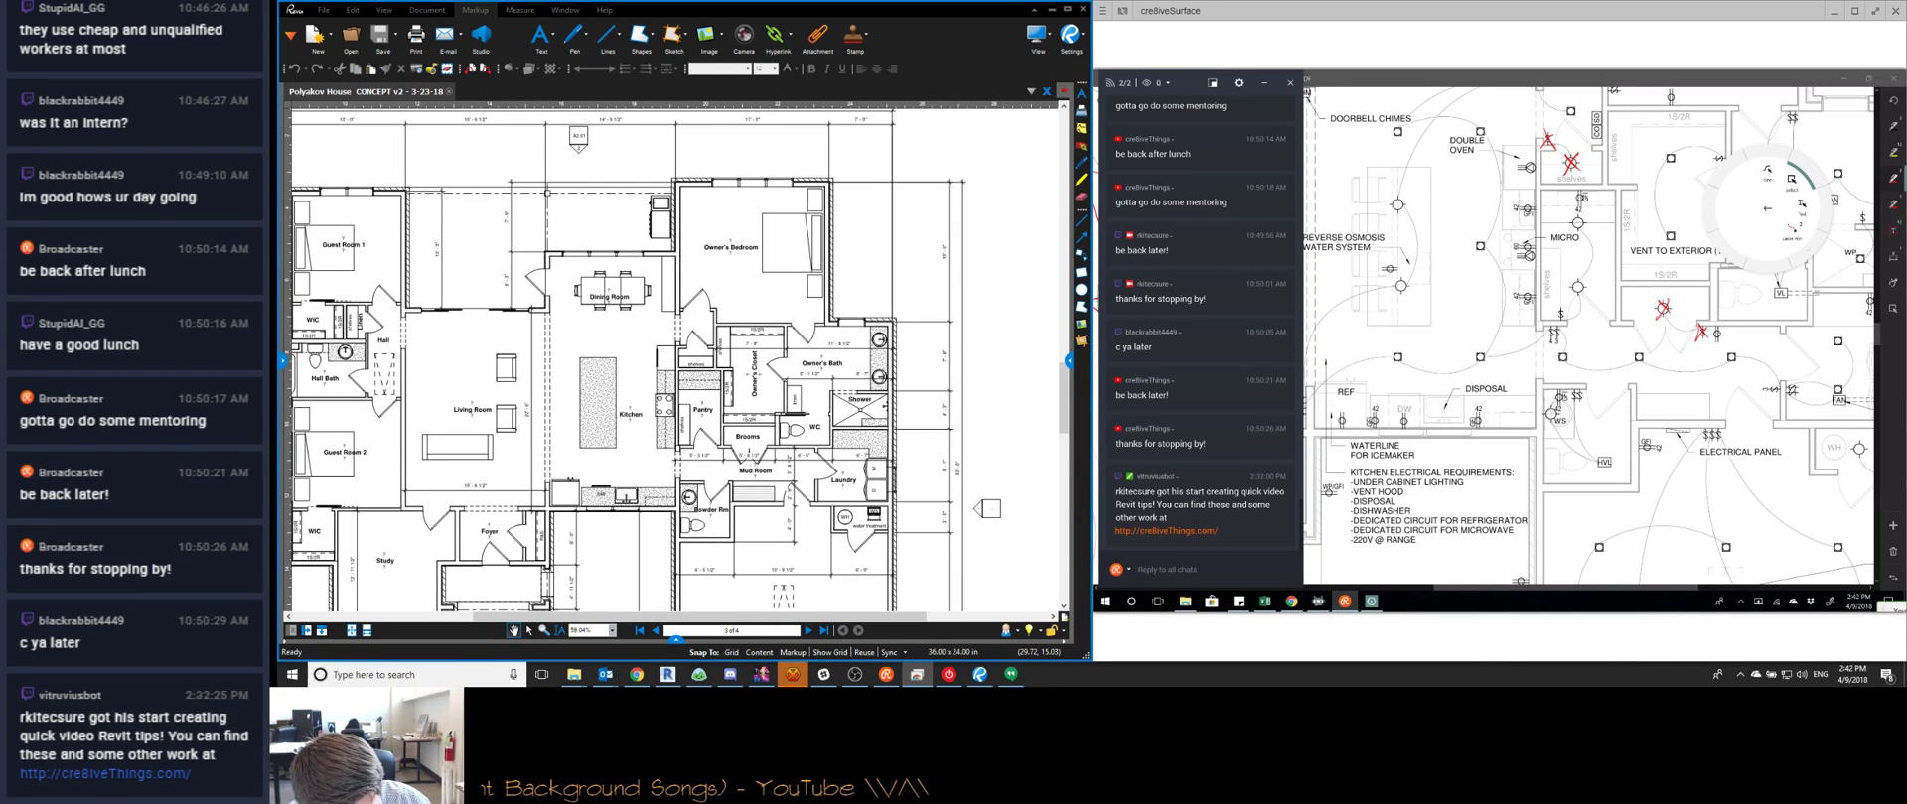
click(1344, 602)
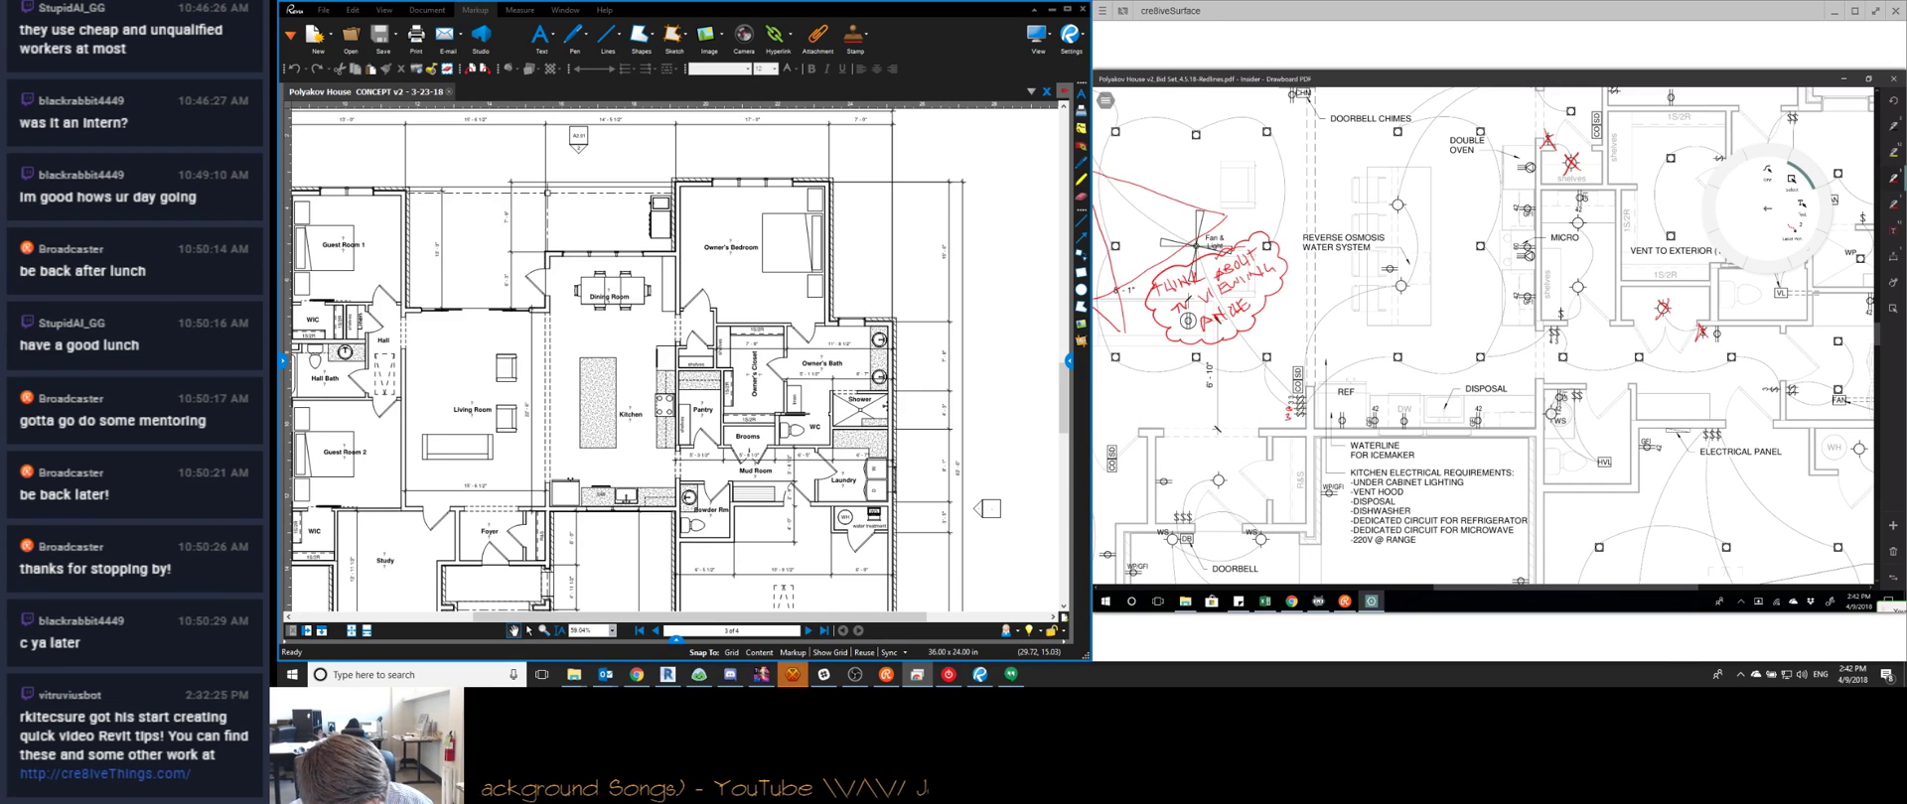
ctrl+scroll(1482, 336, down, 2)
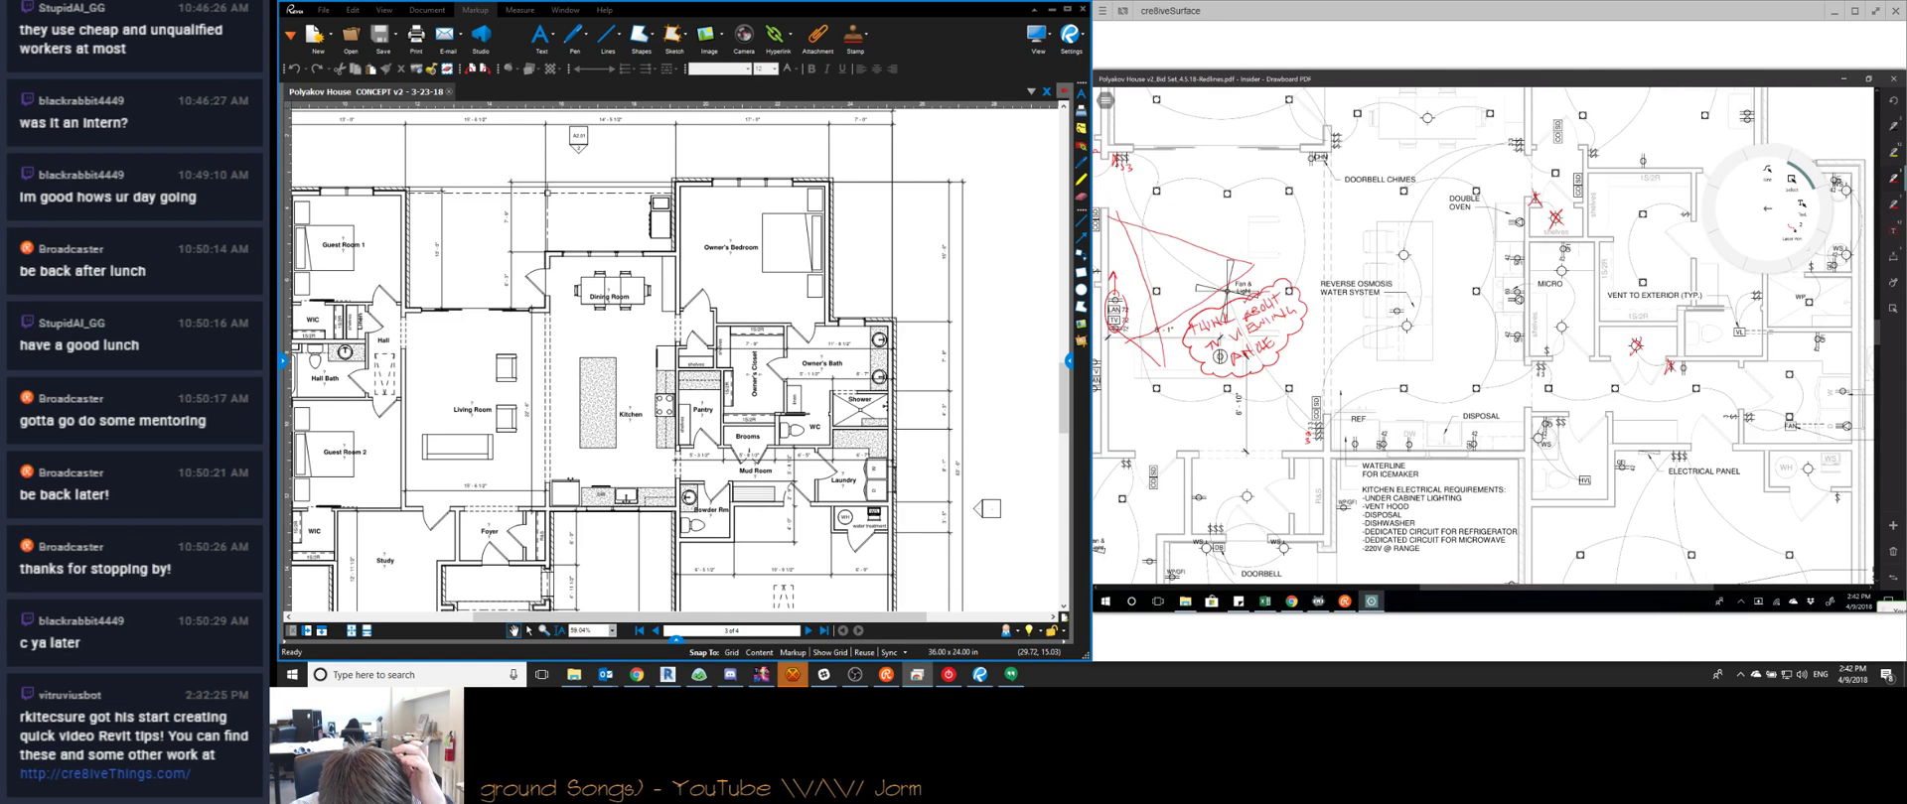
ctrl+scroll(1483, 337, up, 1)
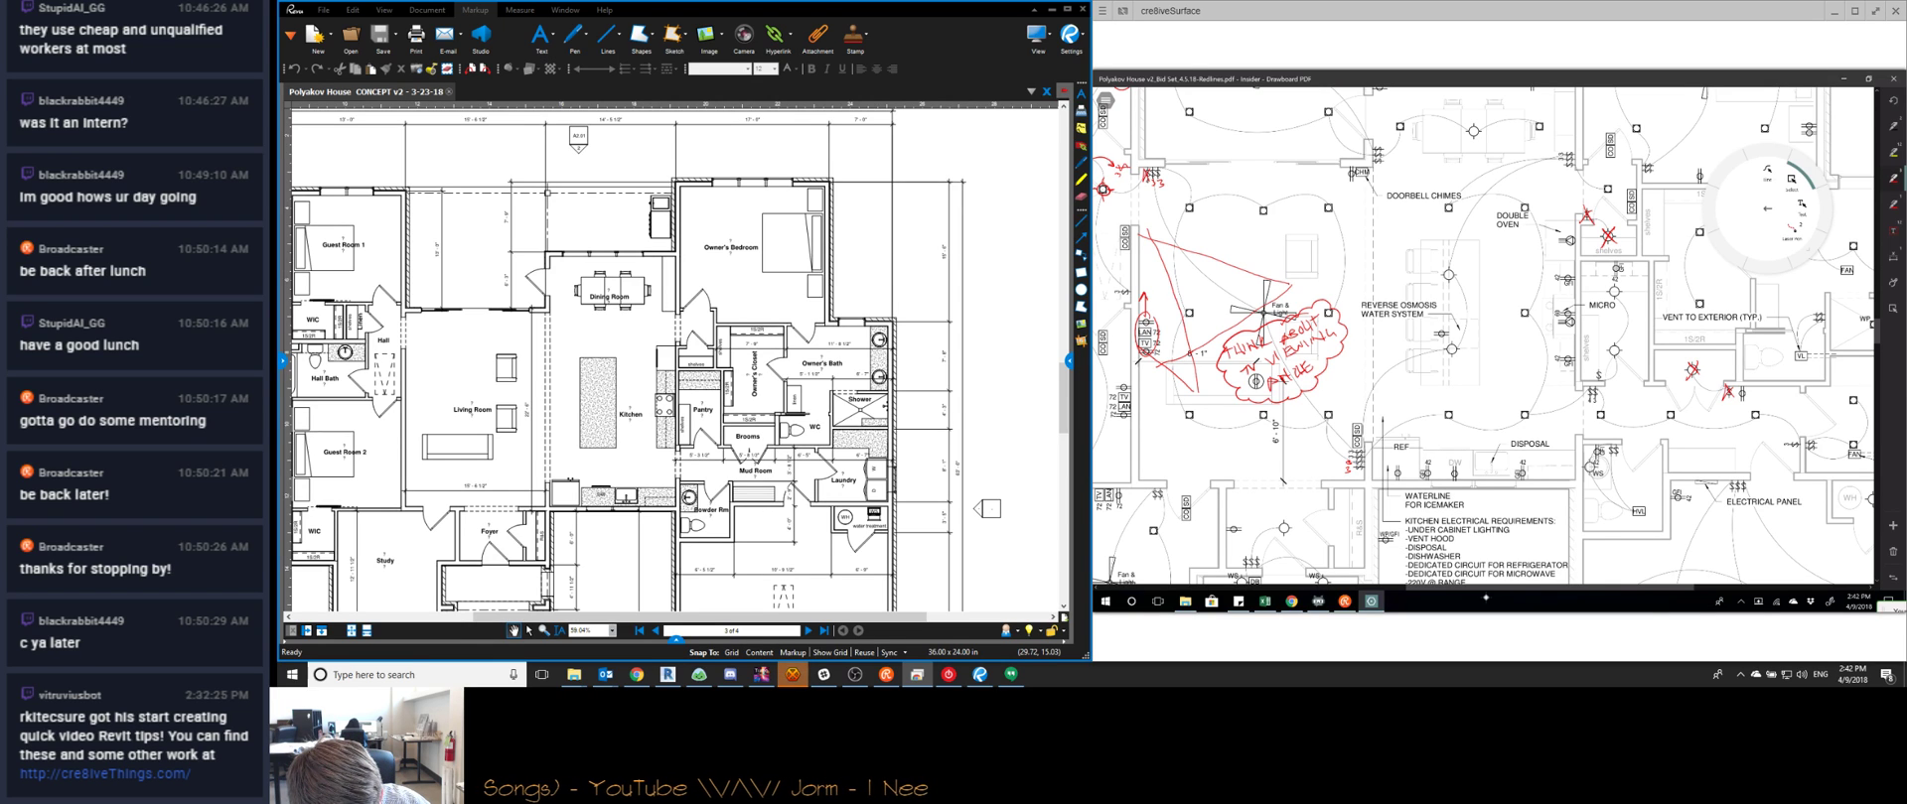
Circle the reverse osmosis system in red, cloud a HERE? note, and start a doorbell chimes note
drag(1445, 298, 1479, 265)
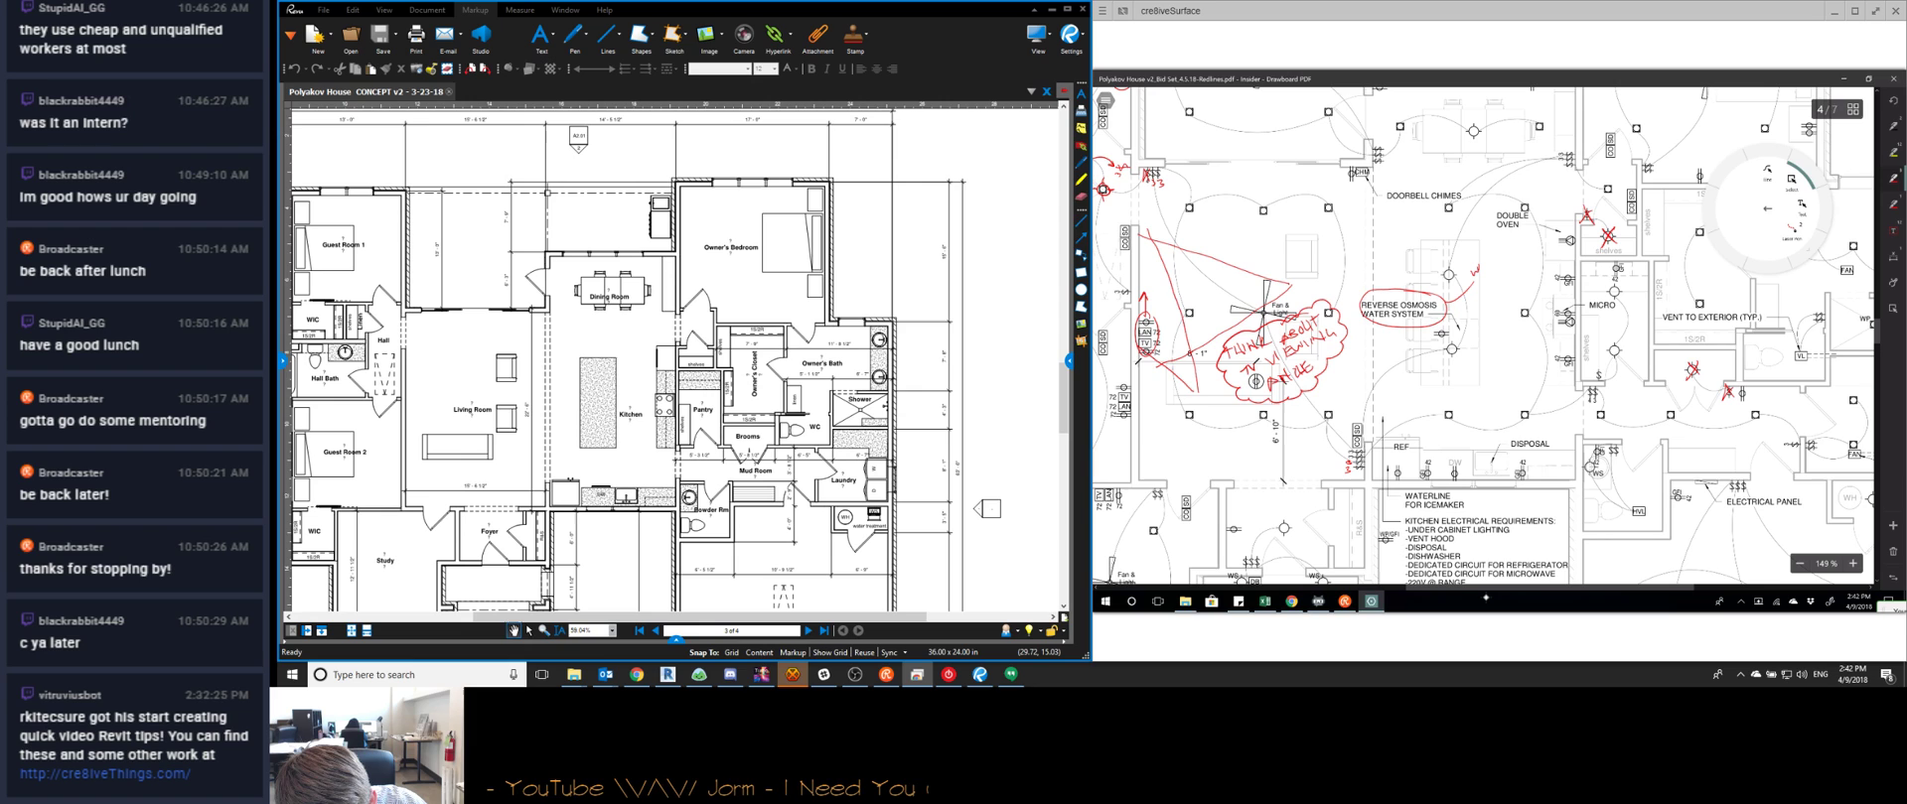
drag(1508, 249, 1503, 260)
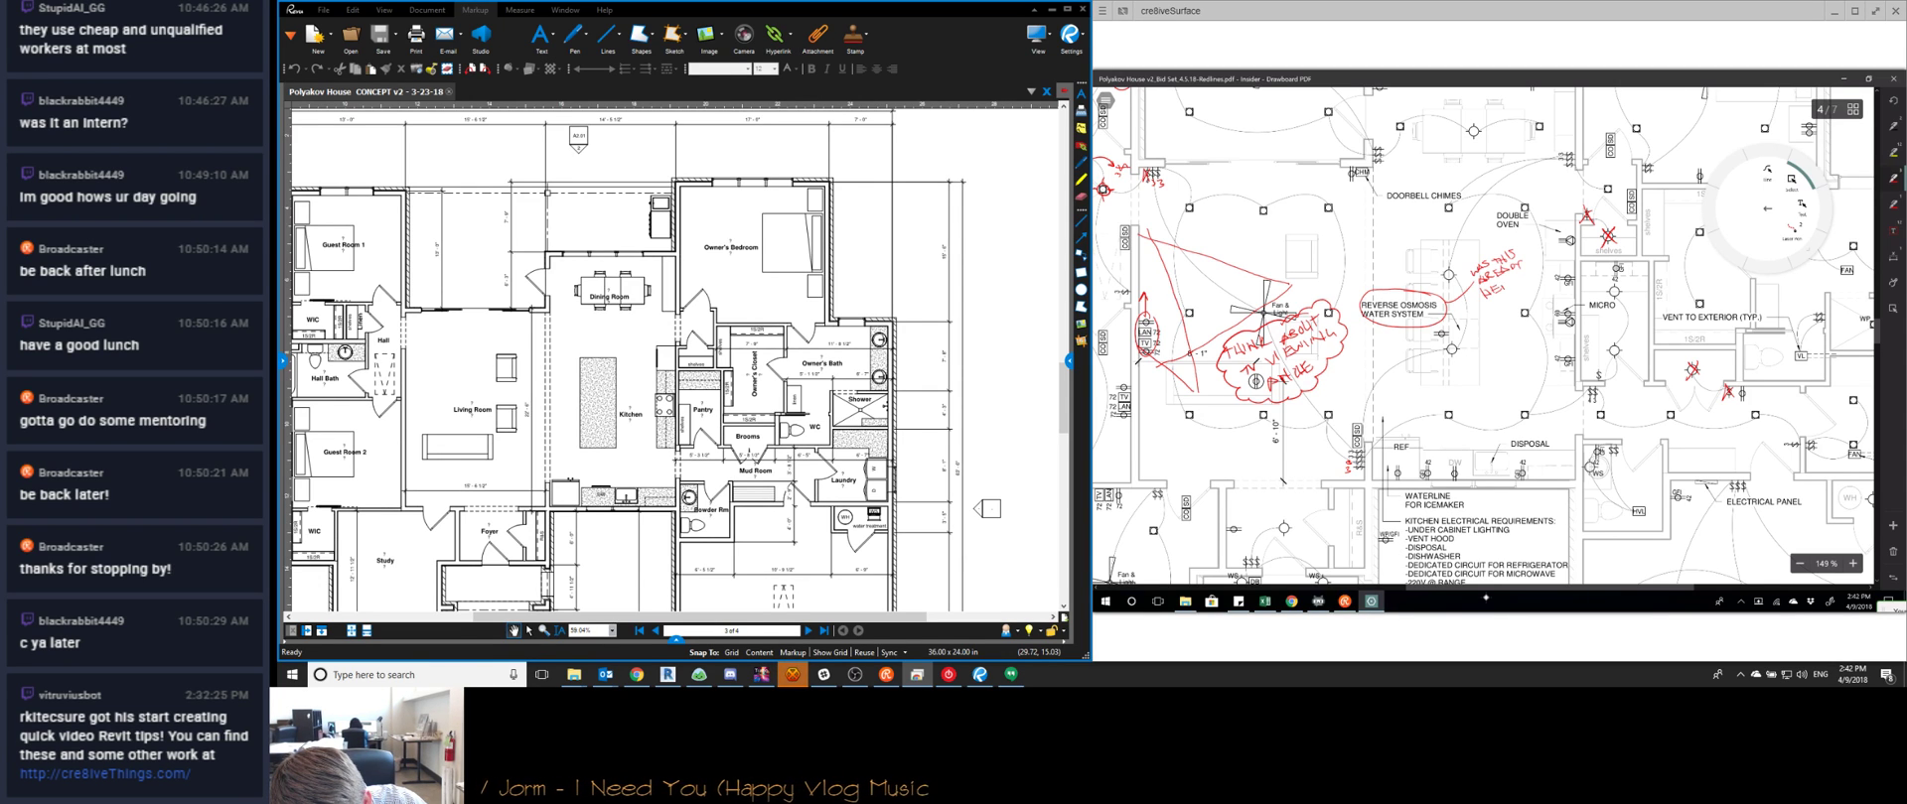
mouse_move(1508, 285)
mouse_down()
mouse_move(1534, 263)
mouse_move(1501, 302)
mouse_up()
click(1520, 286)
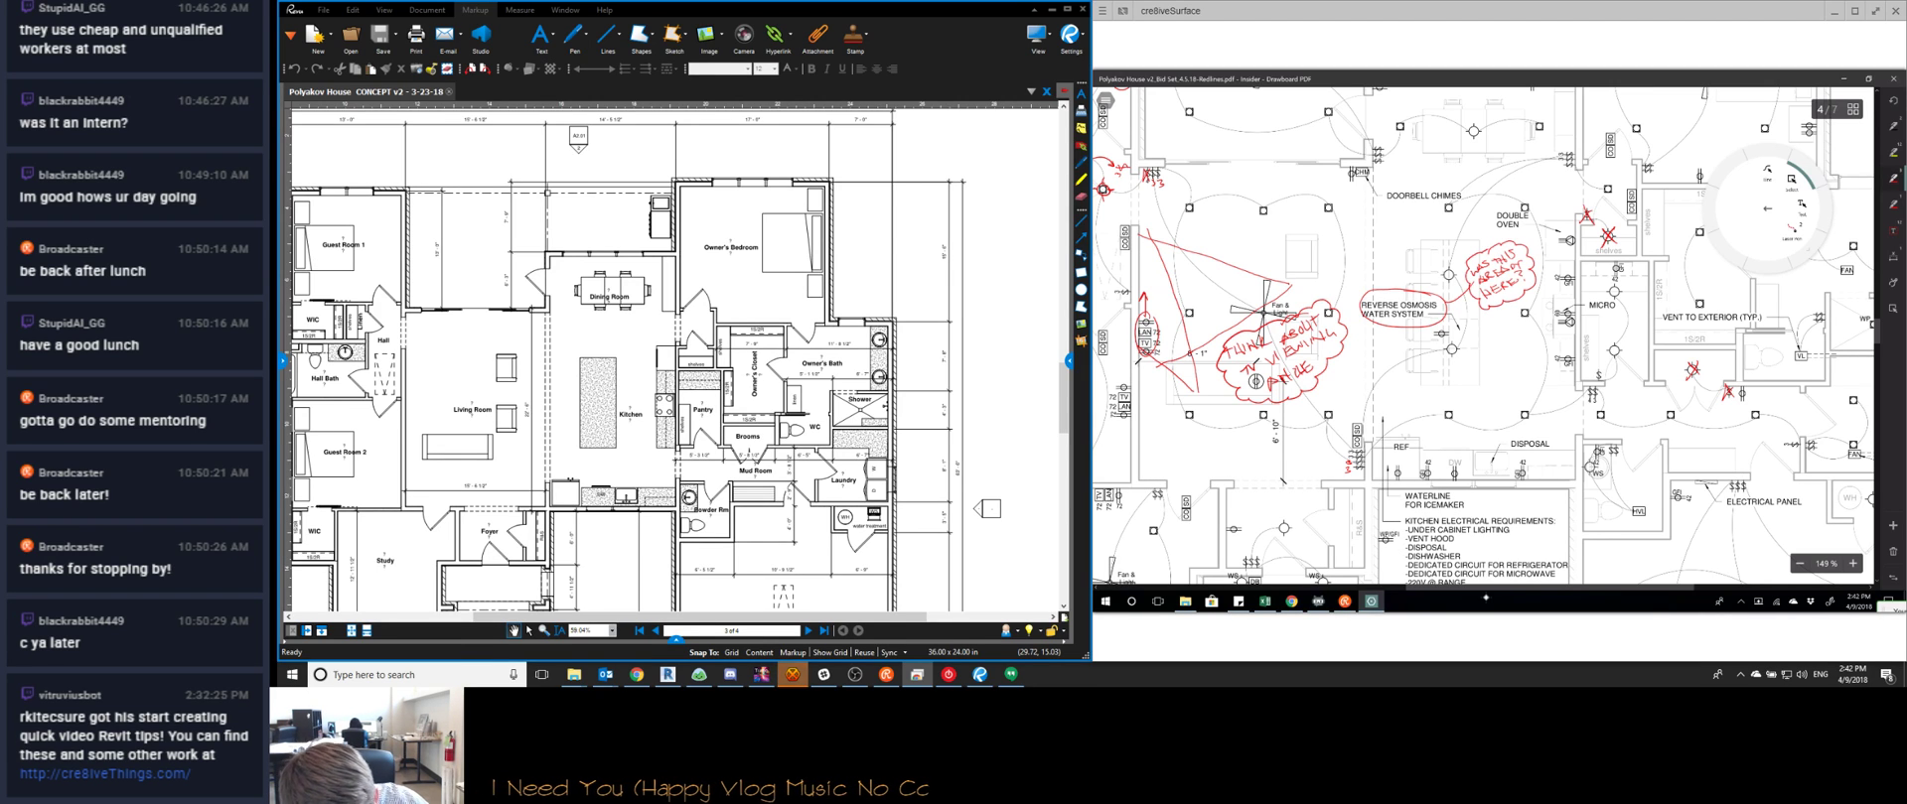
drag(1445, 258, 1458, 264)
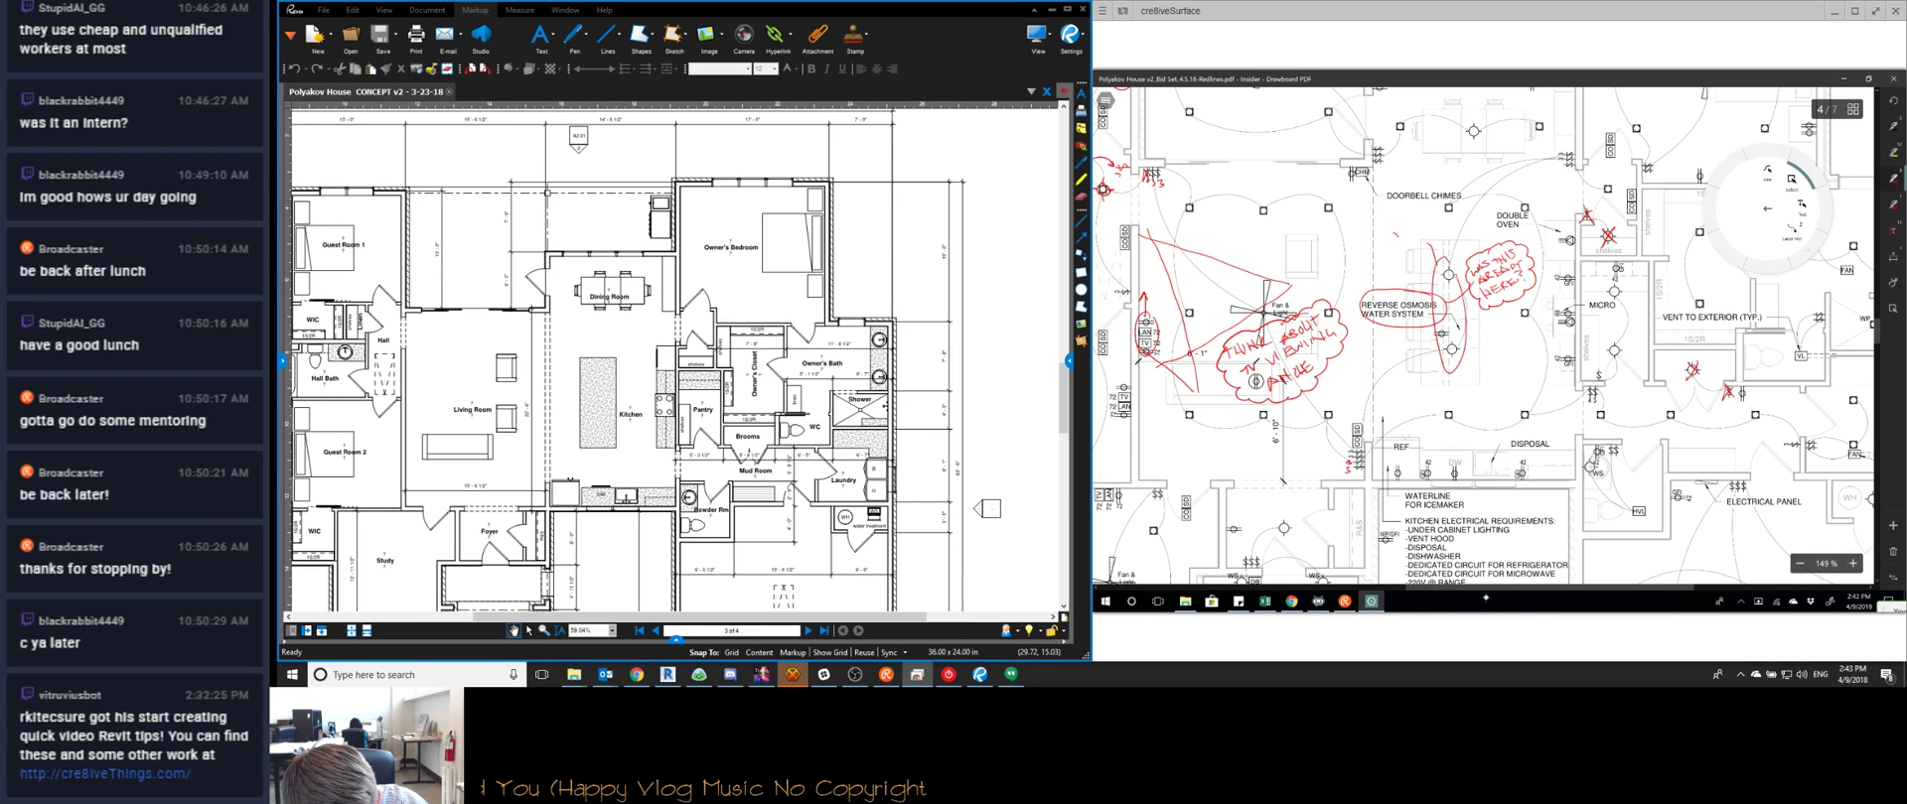
drag(1402, 229, 1409, 229)
mouse_move(1402, 234)
mouse_down()
mouse_move(1437, 209)
mouse_move(1439, 230)
mouse_move(1400, 239)
mouse_move(1434, 197)
mouse_up()
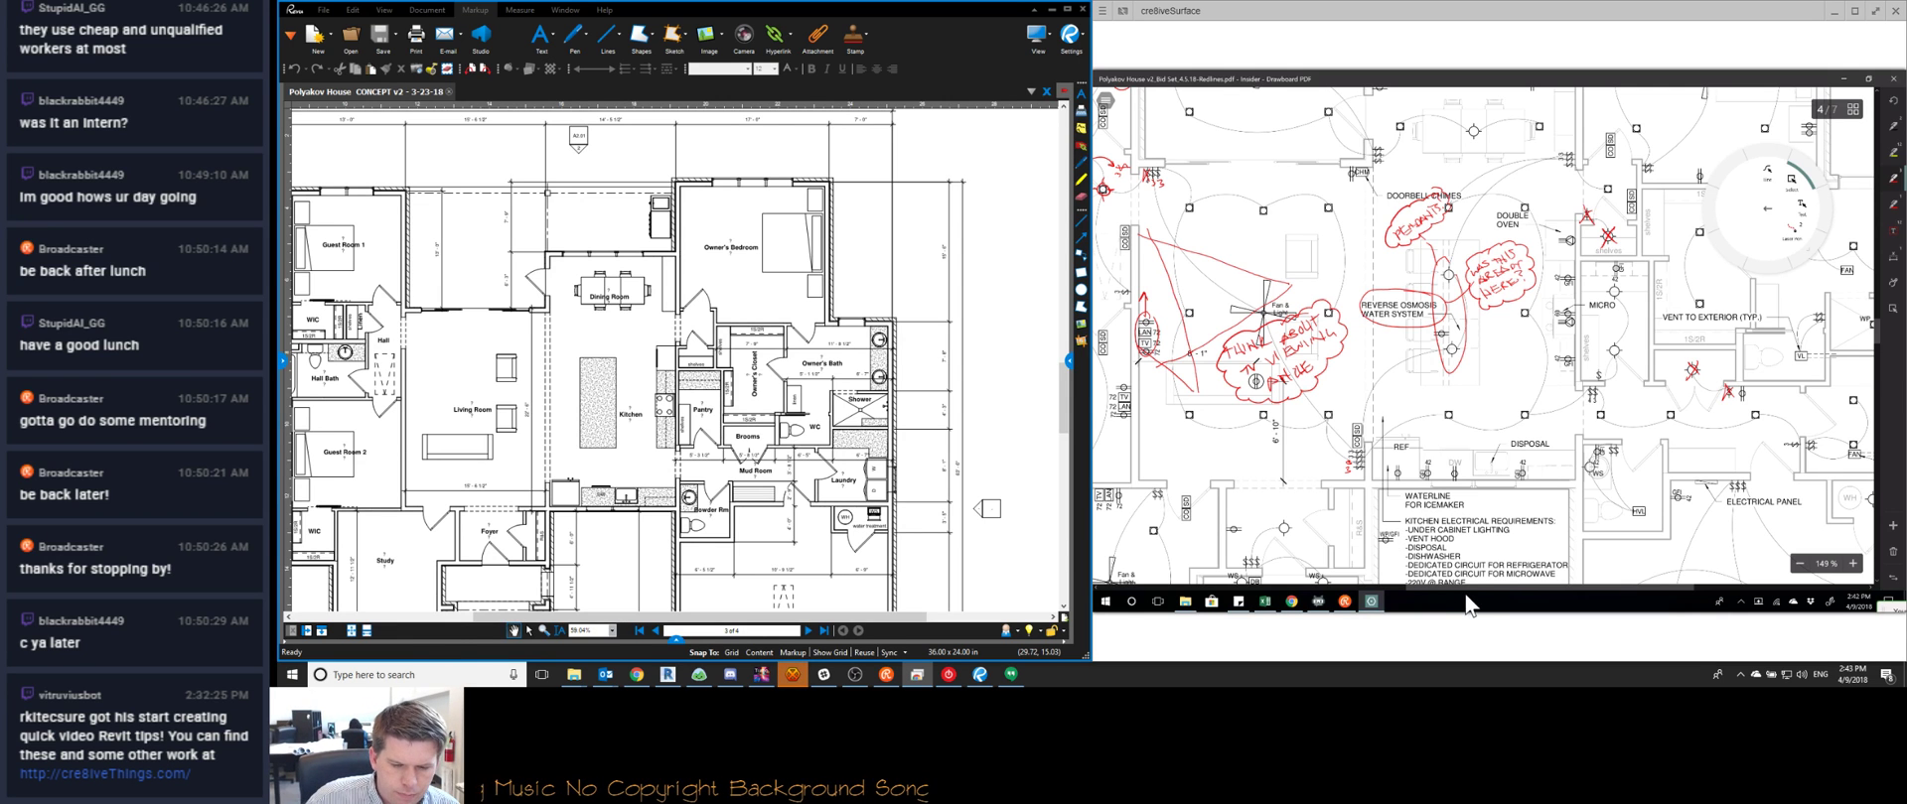
Post 'right?' in HexChat's #TheLounge channel, then minimise the chat window
click(761, 675)
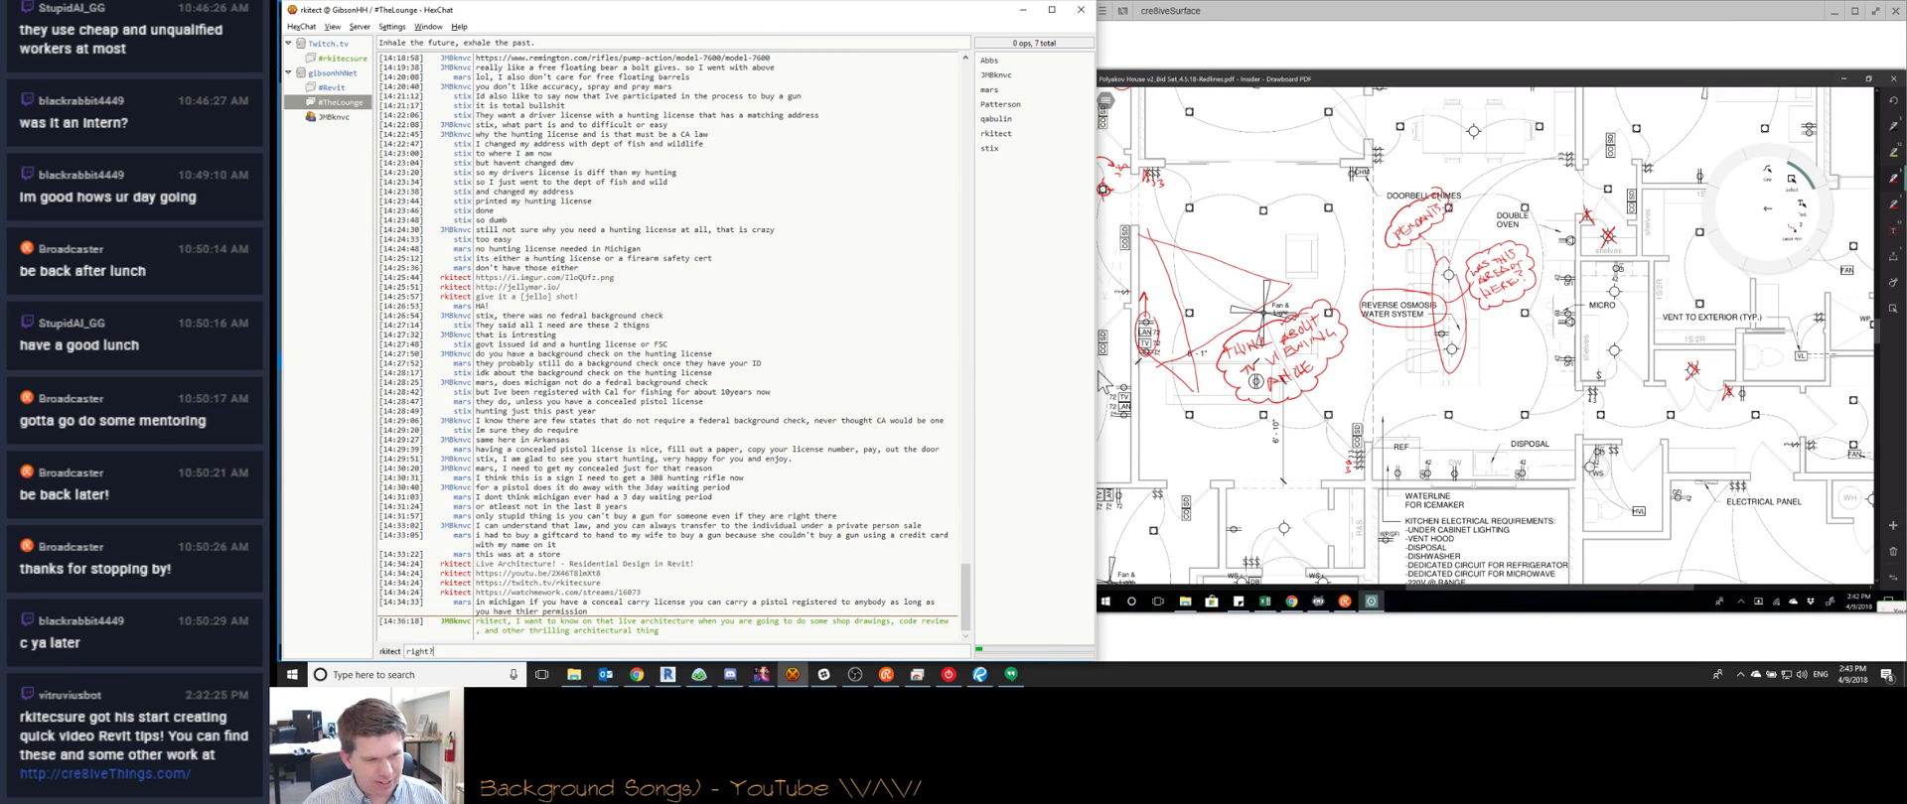
key(Return)
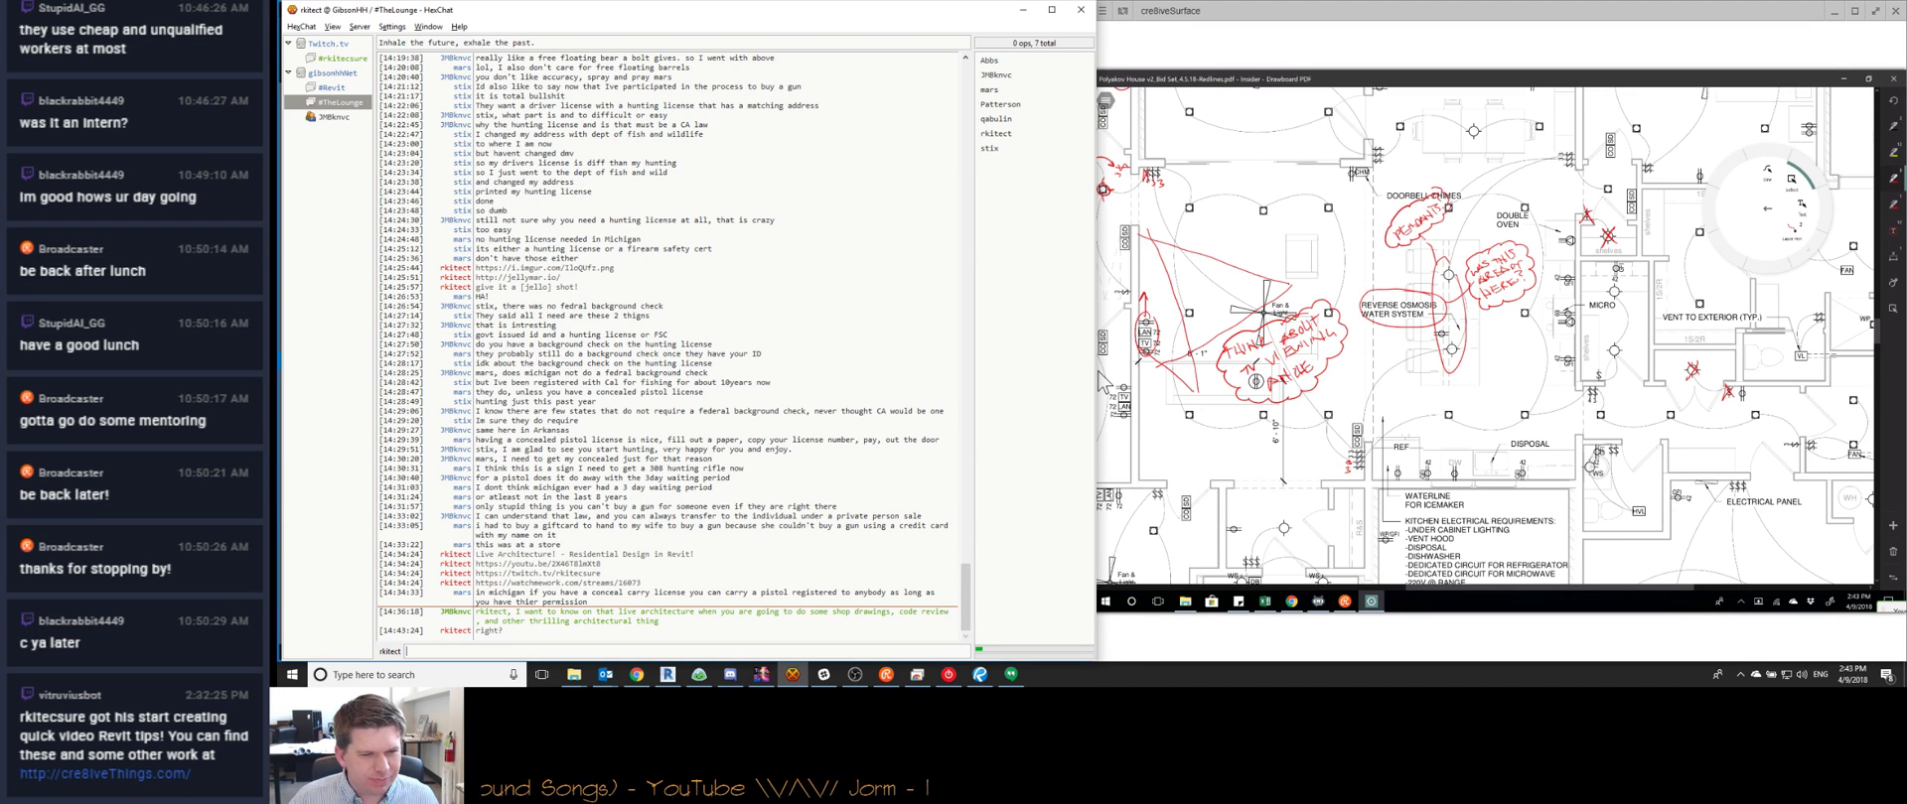
click(1022, 10)
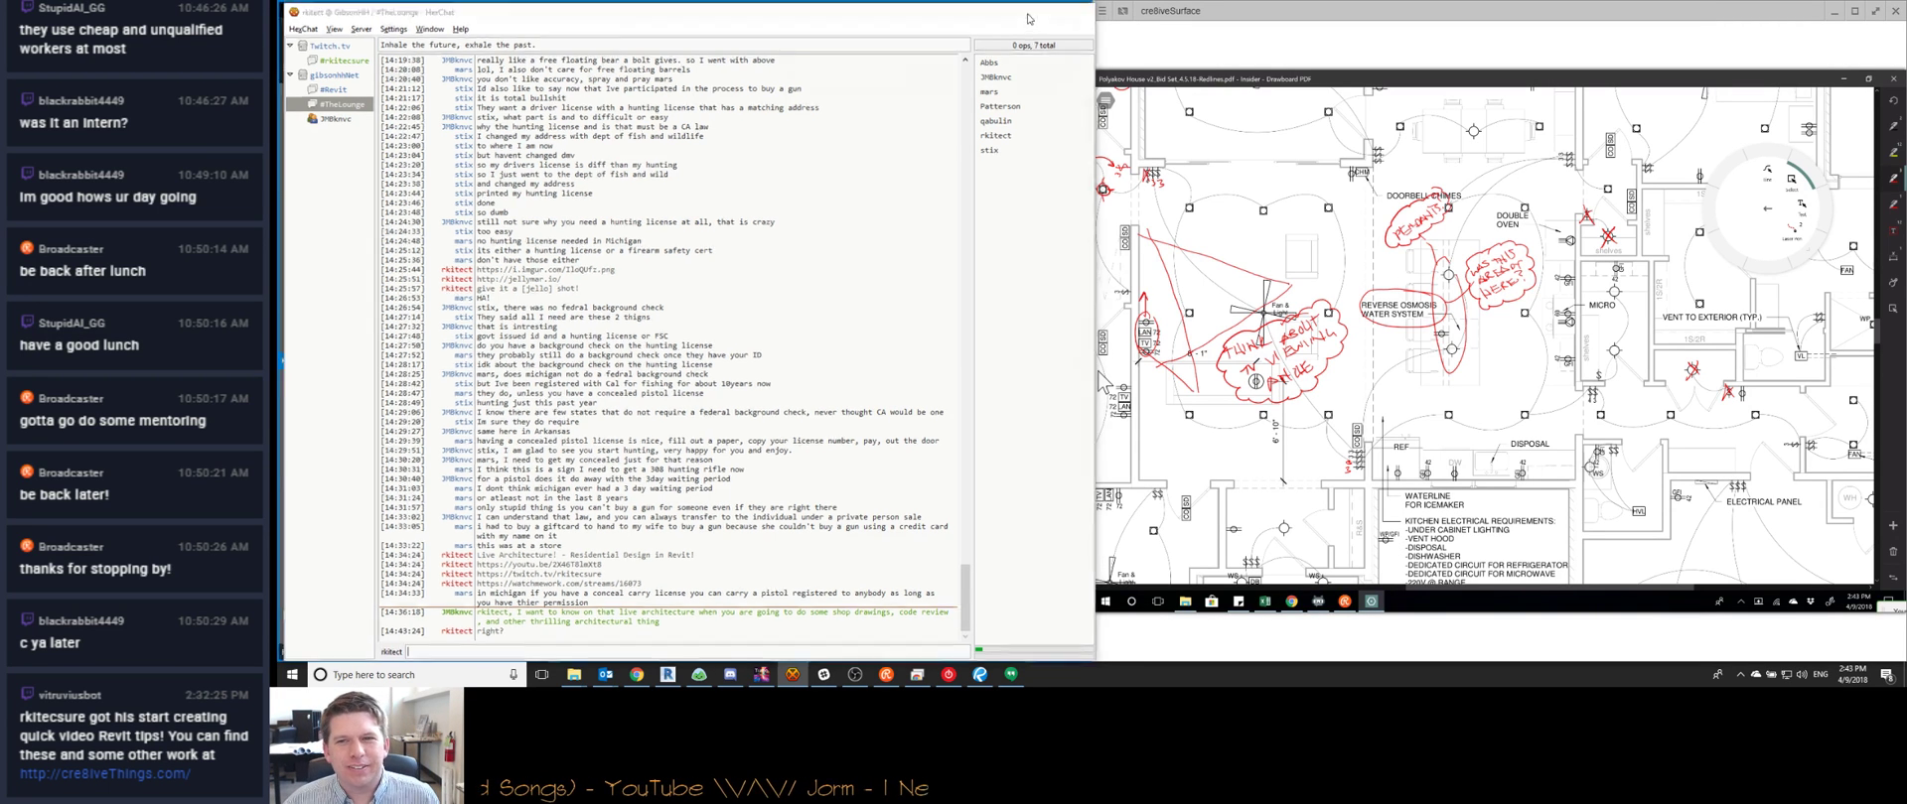
click(793, 674)
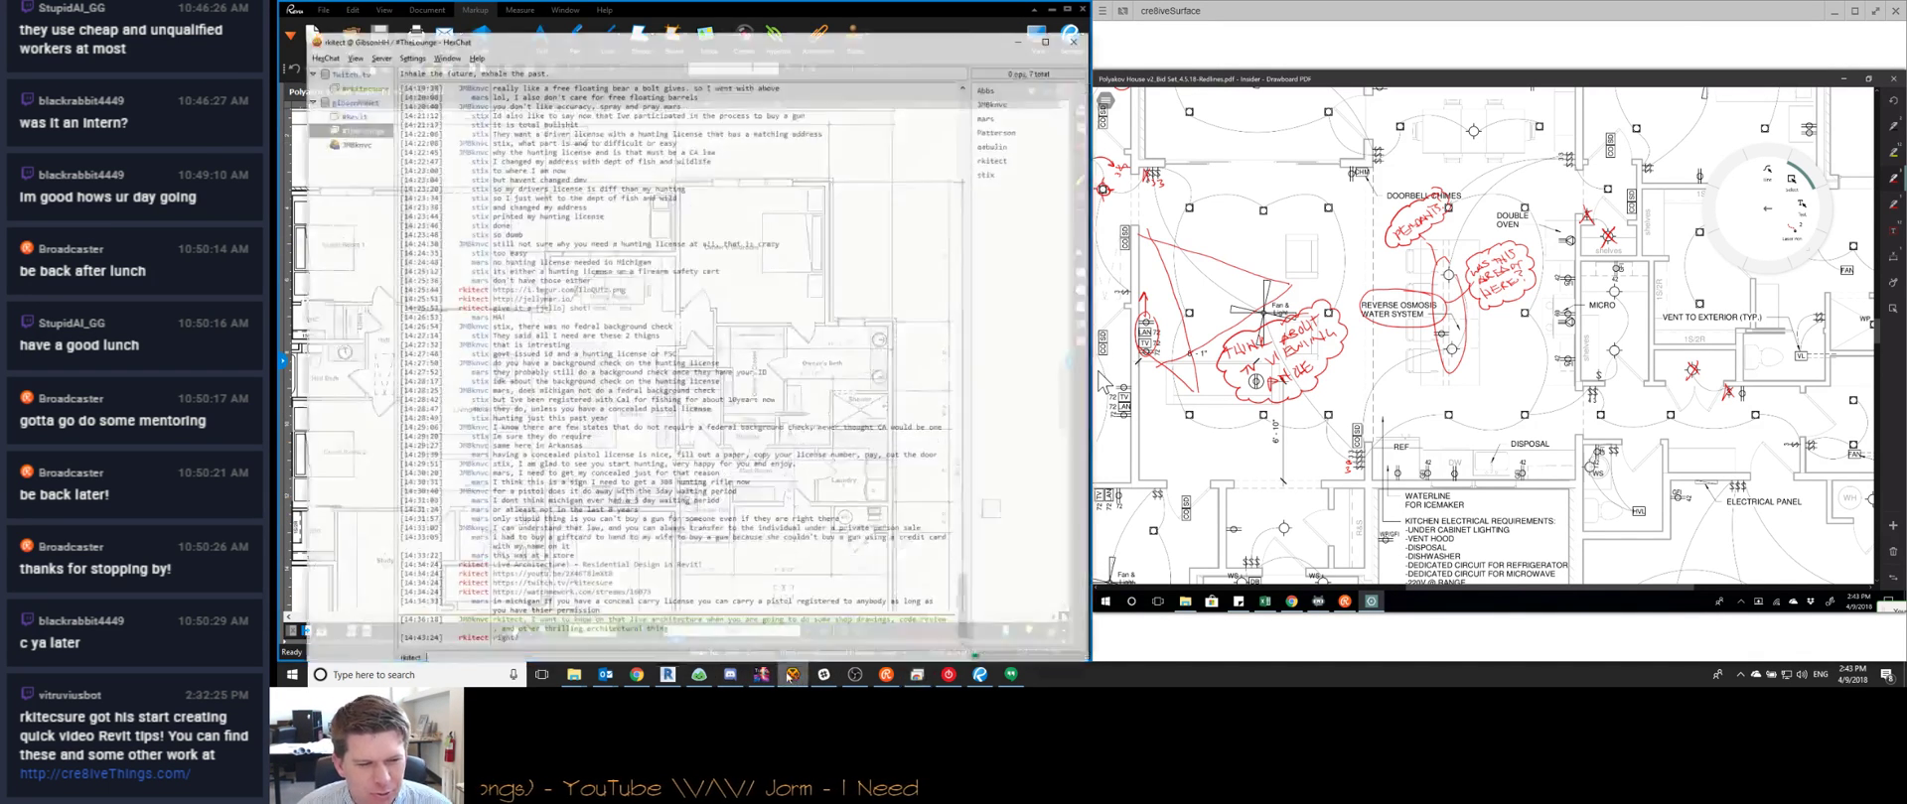
click(1021, 10)
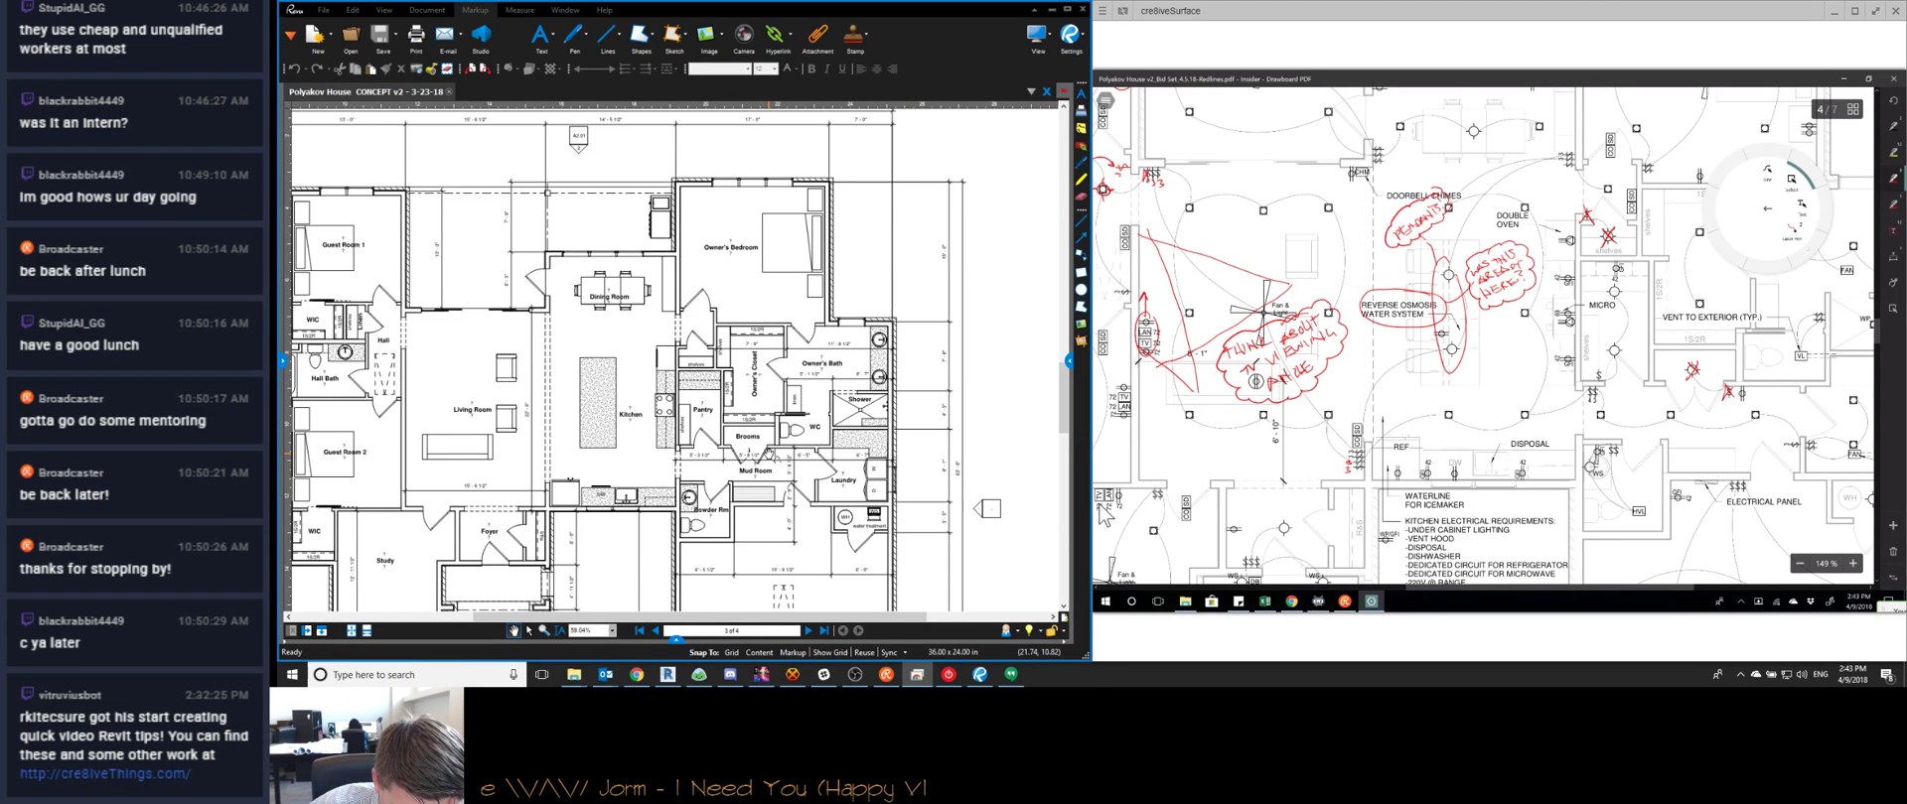
Post 'boring channel is boring!' in #TheLounge and minimise HexChat back to the plans
scroll(1102, 512, down, 4)
click(793, 675)
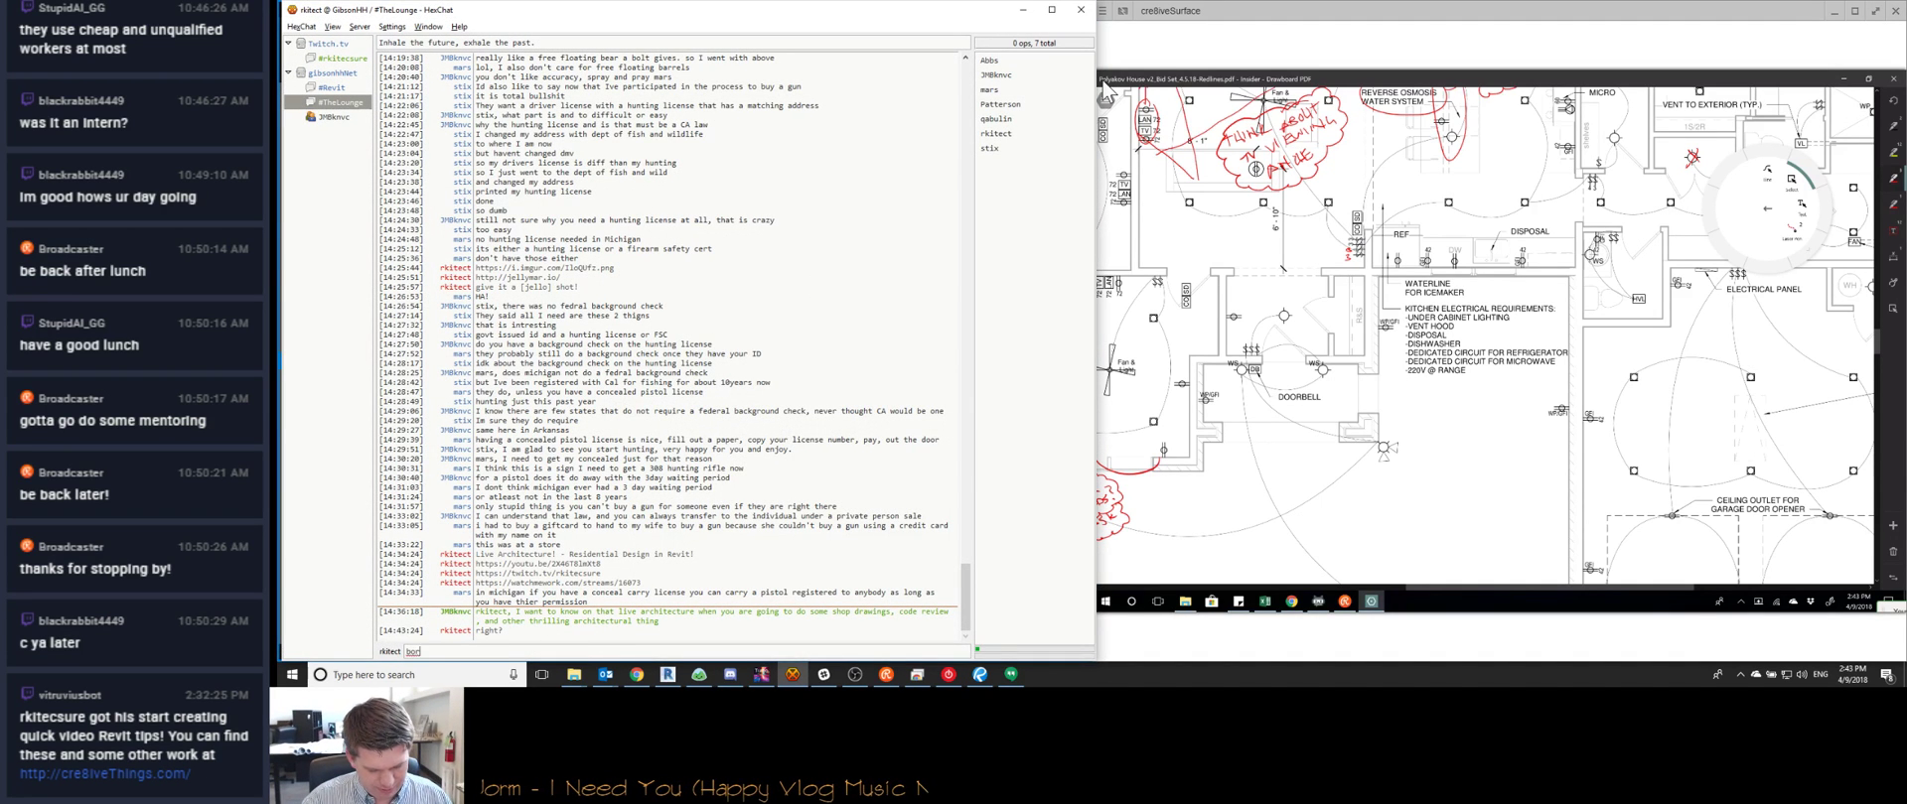
text(boring channel is boring!)
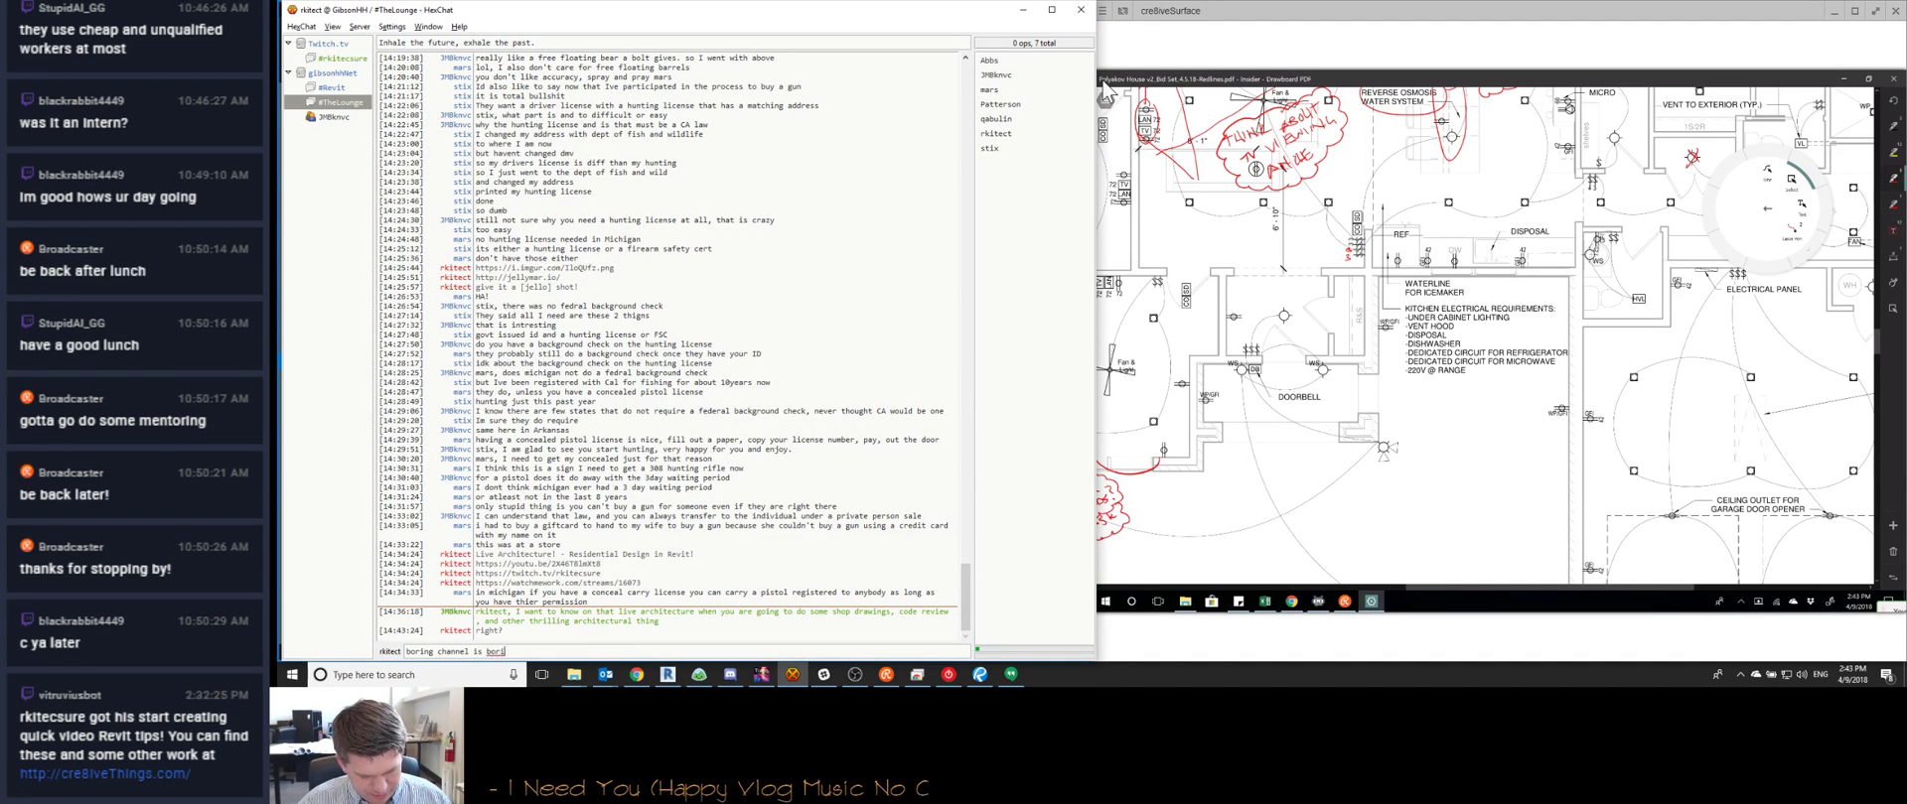
key(Return)
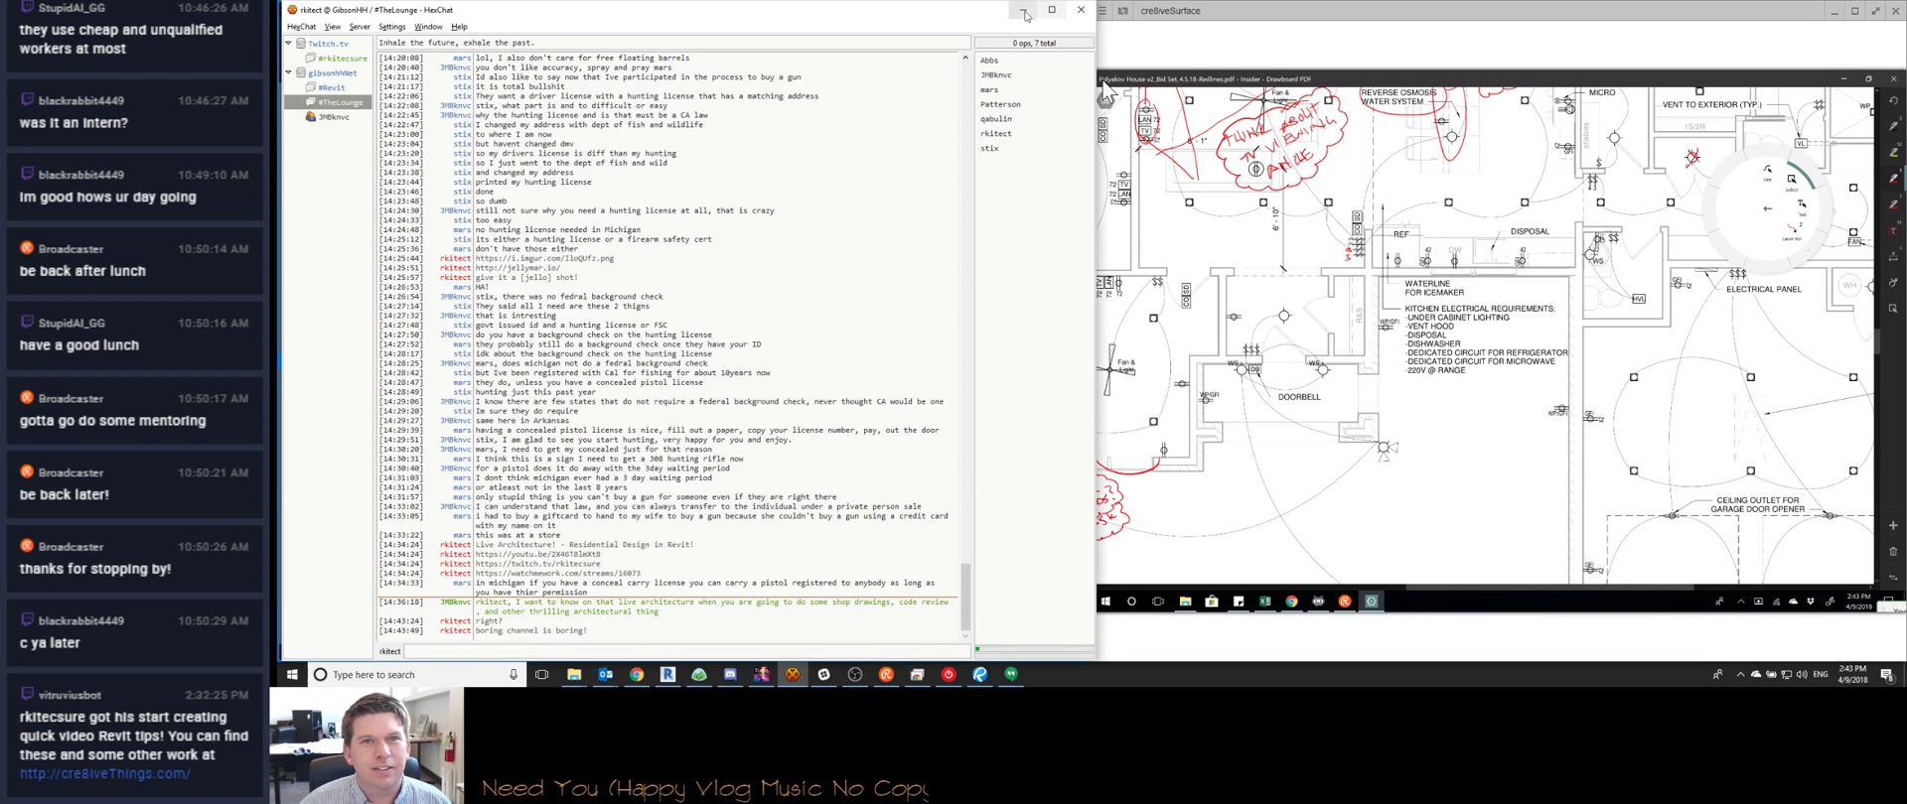
click(1022, 10)
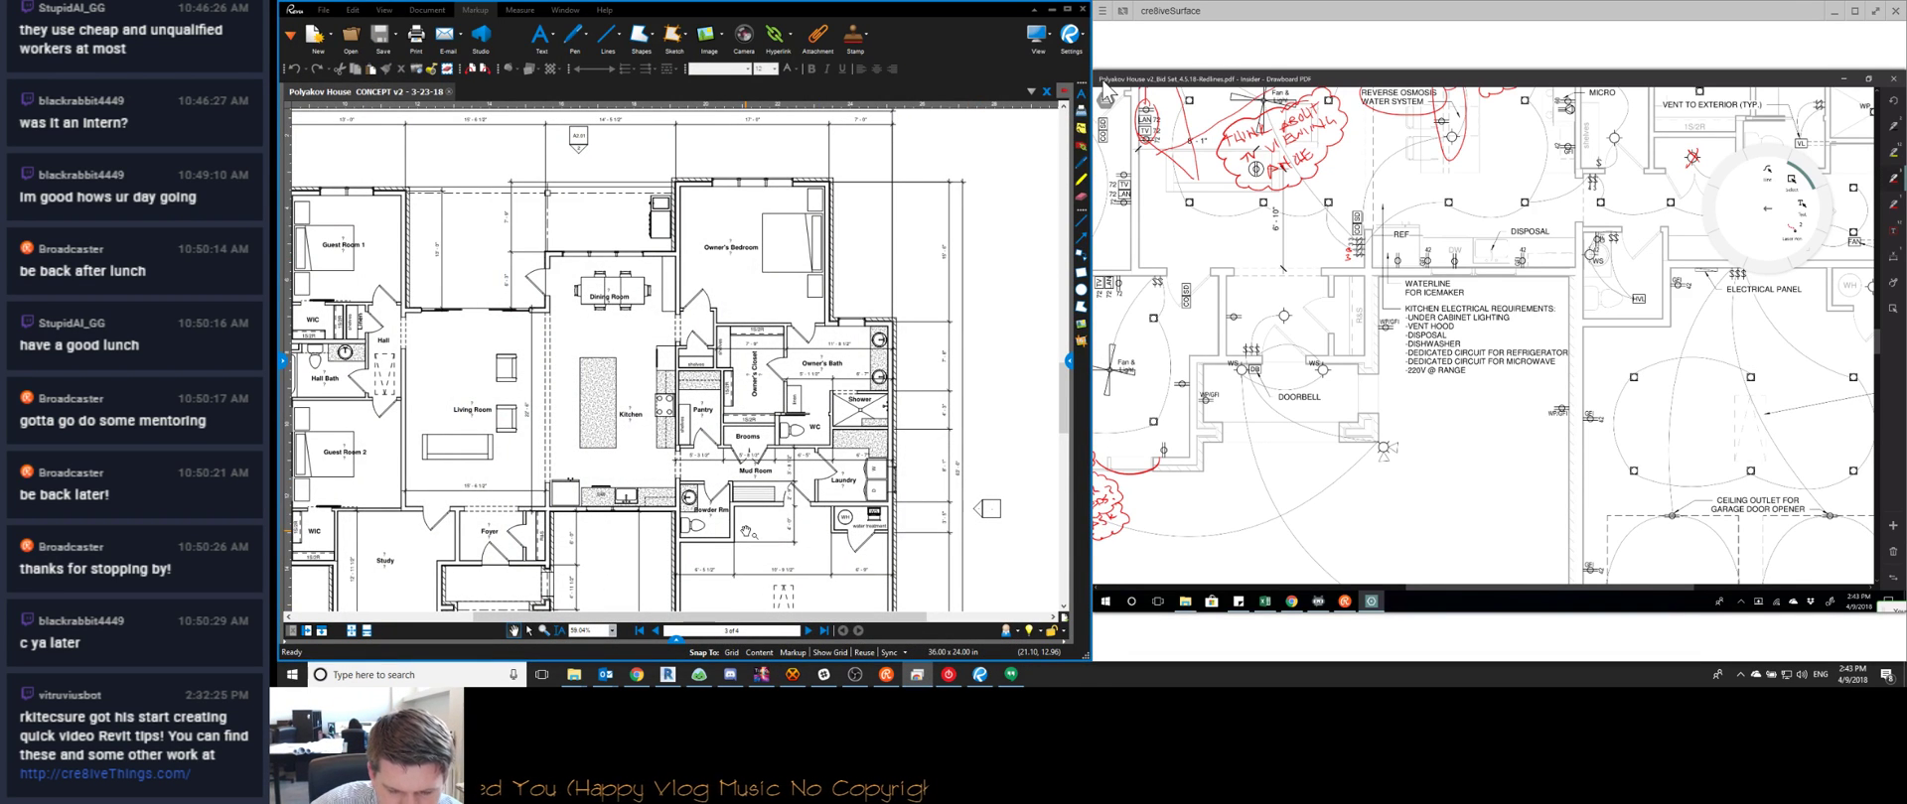
Scroll the Drawboard plan down to the garage outlets and jump Revu to its last sheet
scroll(1483, 335, right, 2)
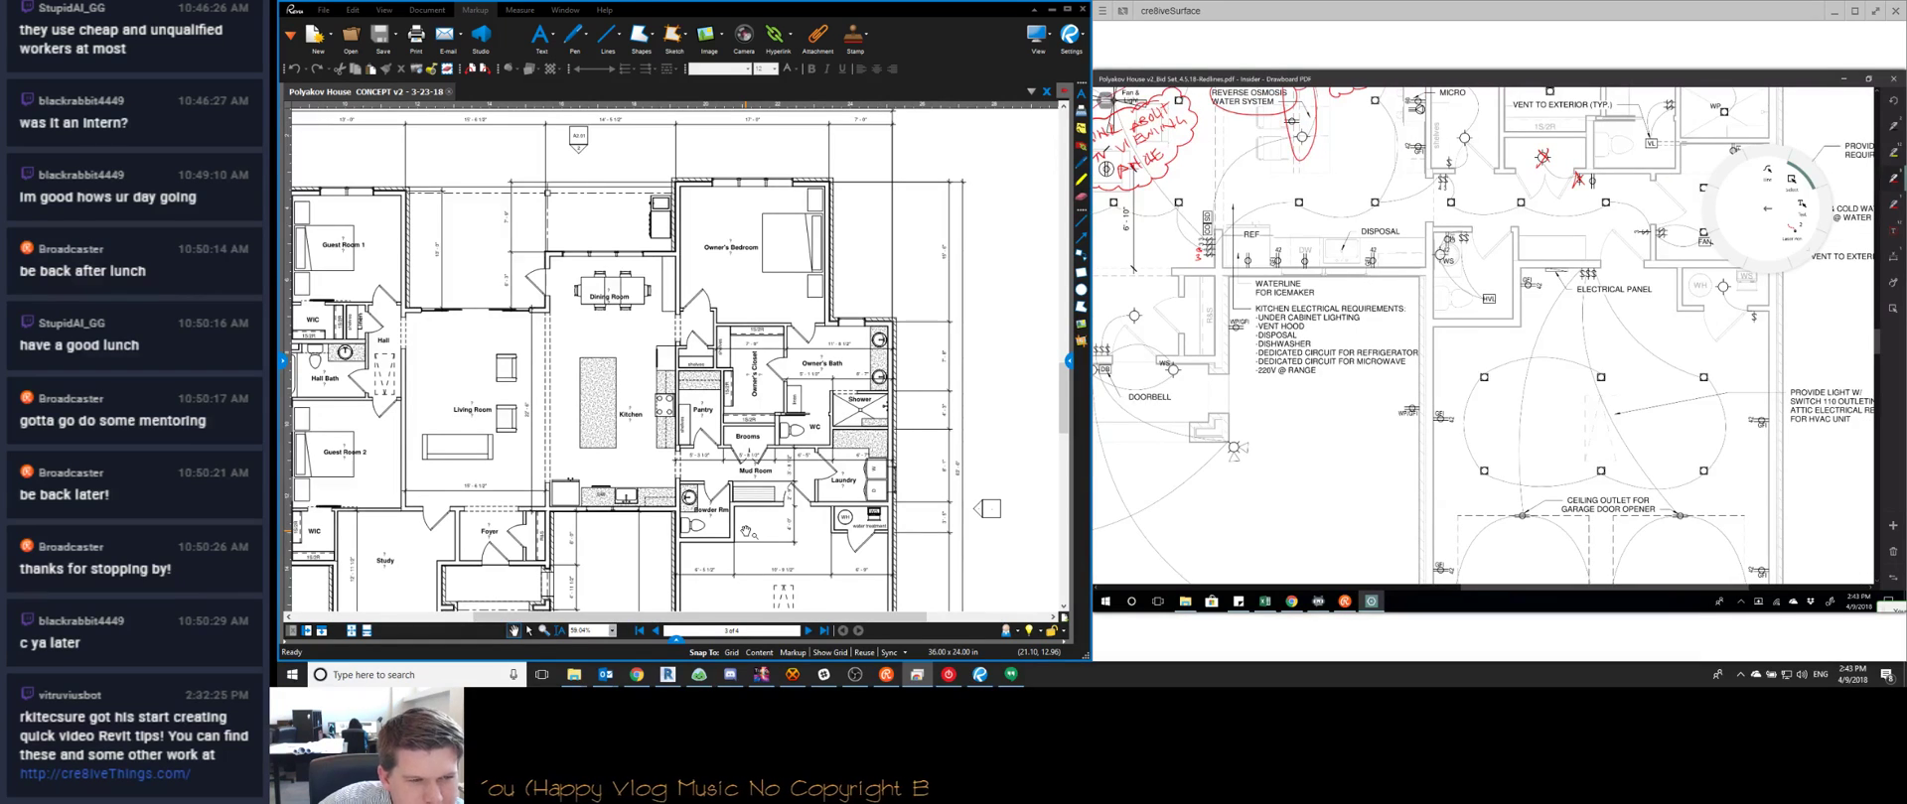
scroll(596, 430, down, 3)
click(823, 632)
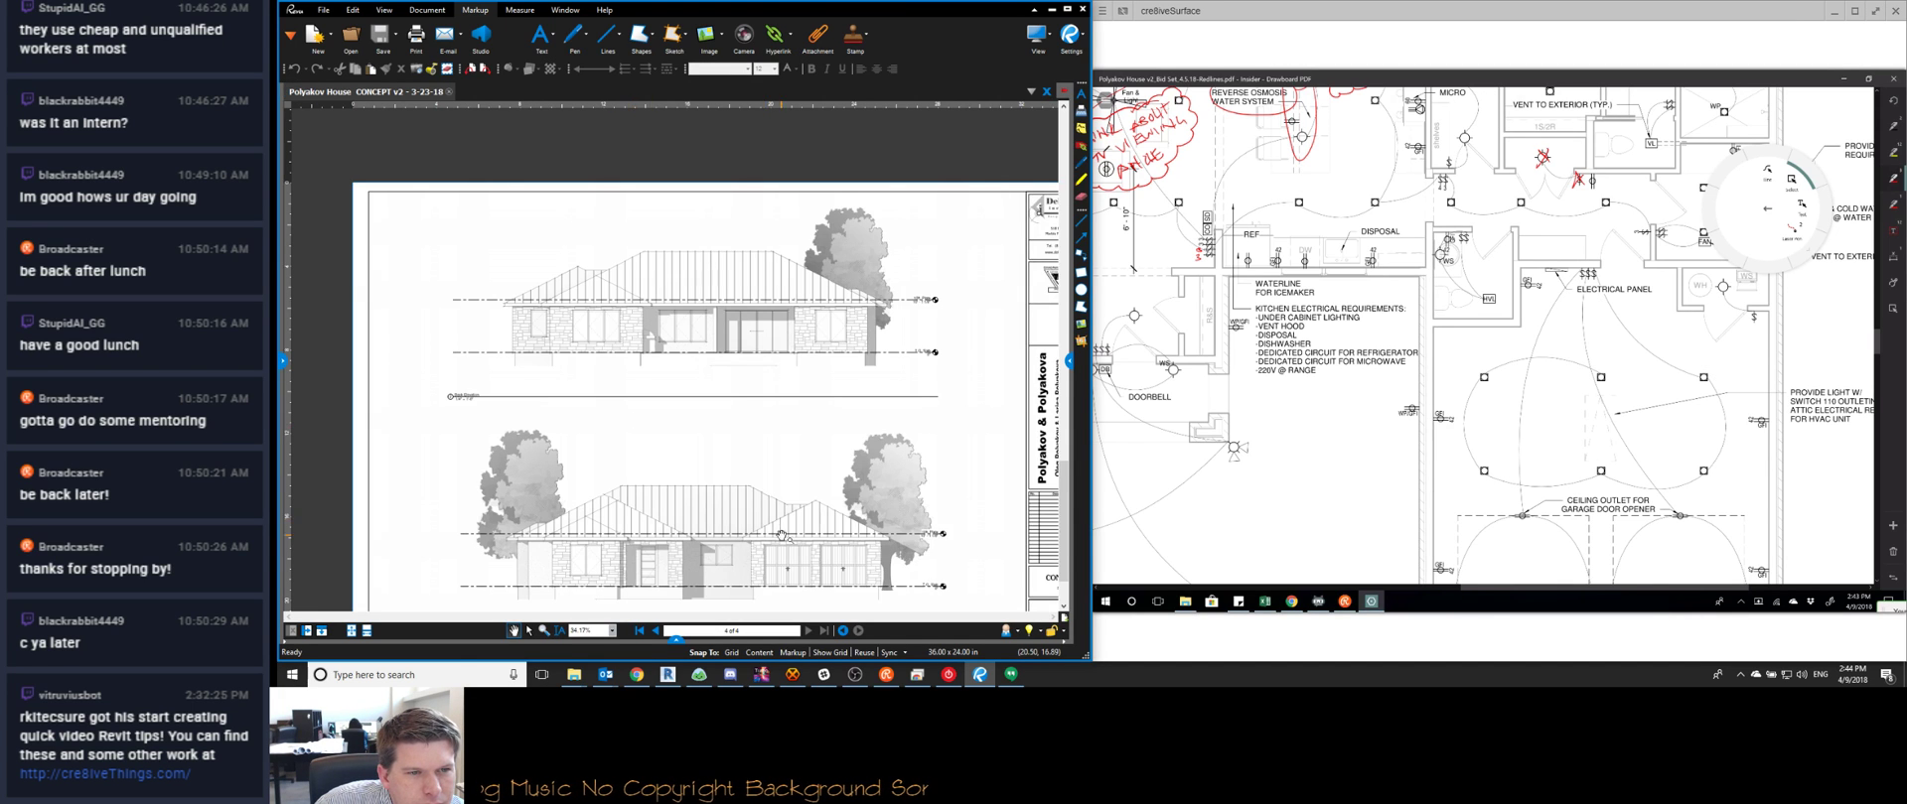
Flip back through the floor and site plan sheets, then jump to the exterior elevations sheet
click(655, 632)
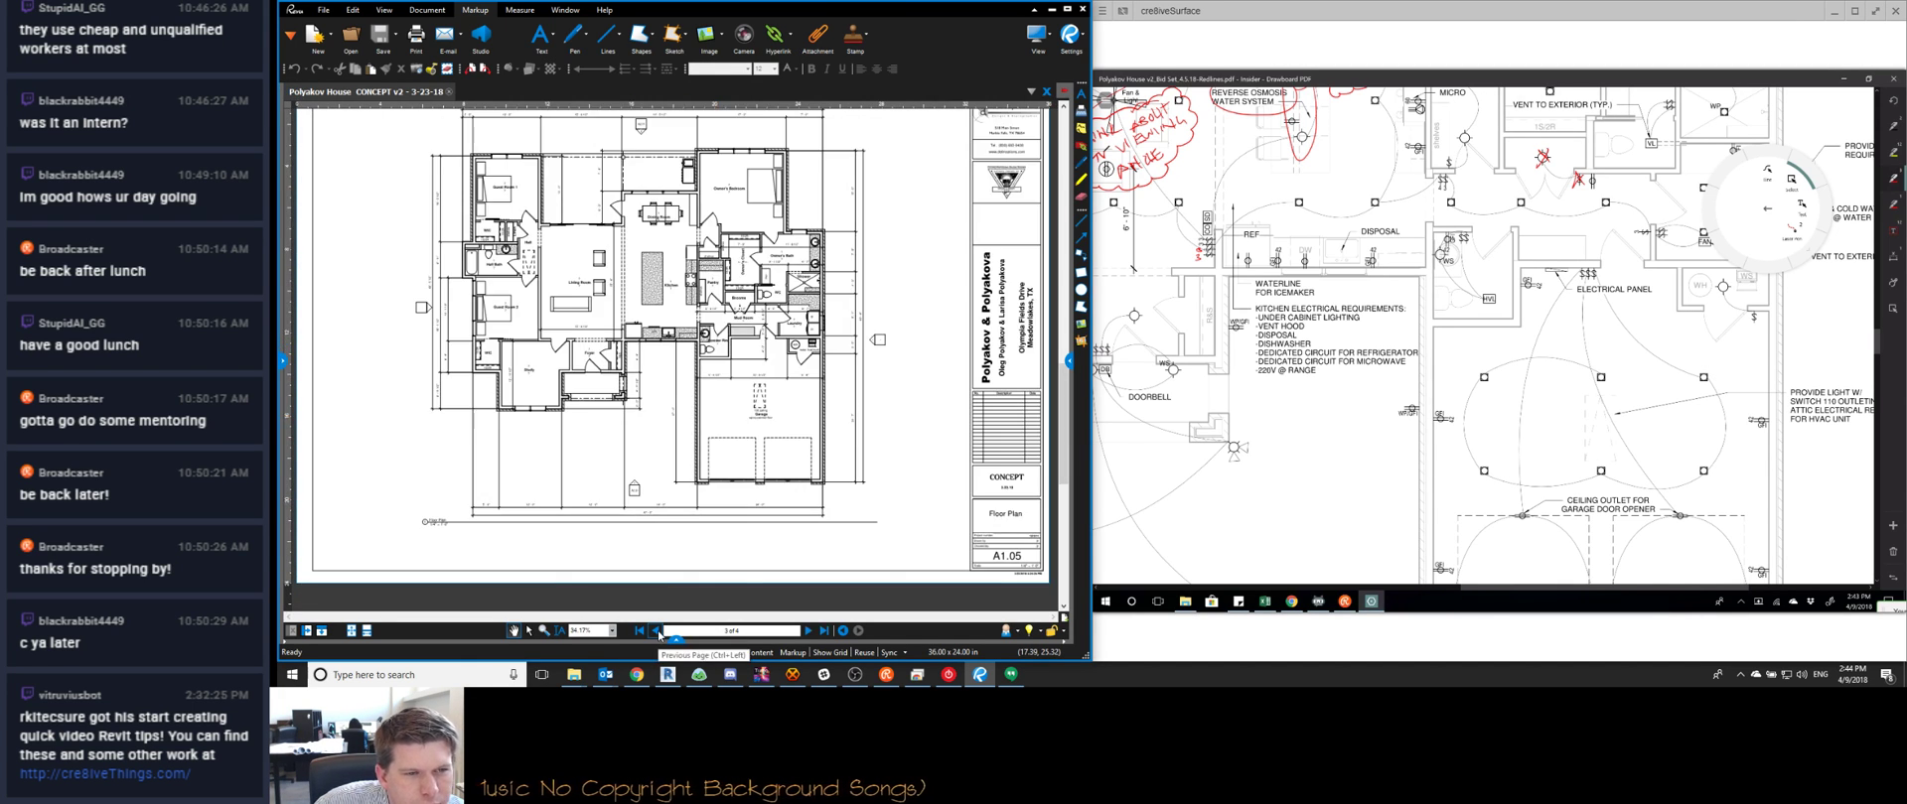
click(655, 632)
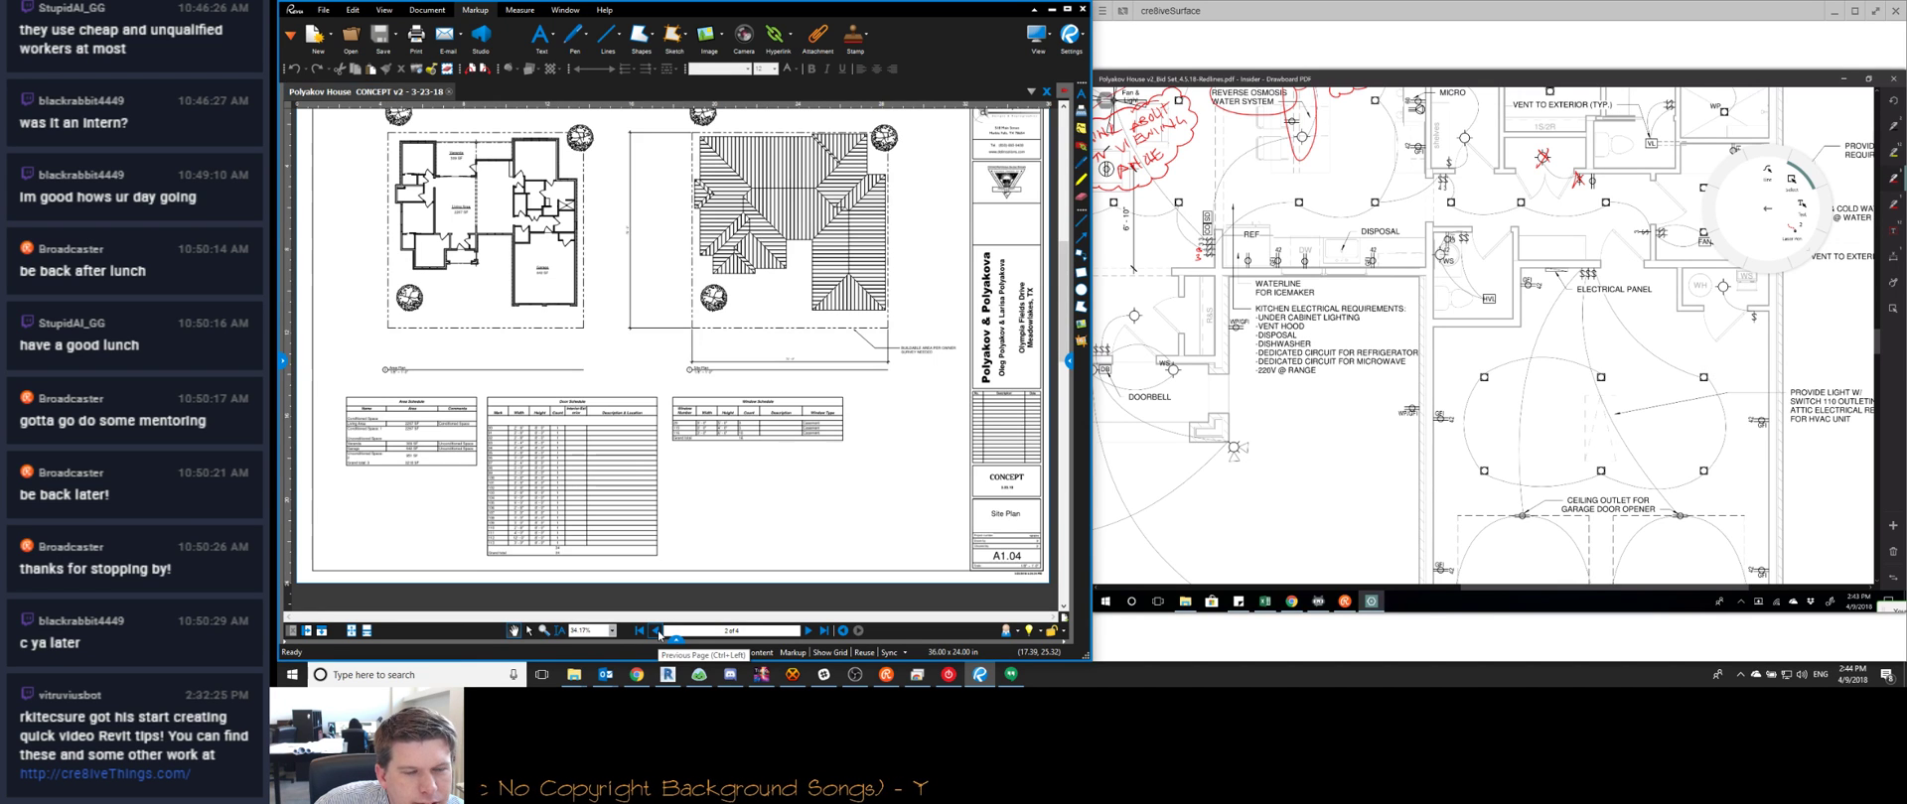
double_click(808, 632)
Pan the elevations into view, circle the attic HVAC outlet in red, and show the stream page
drag(706, 312, 667, 371)
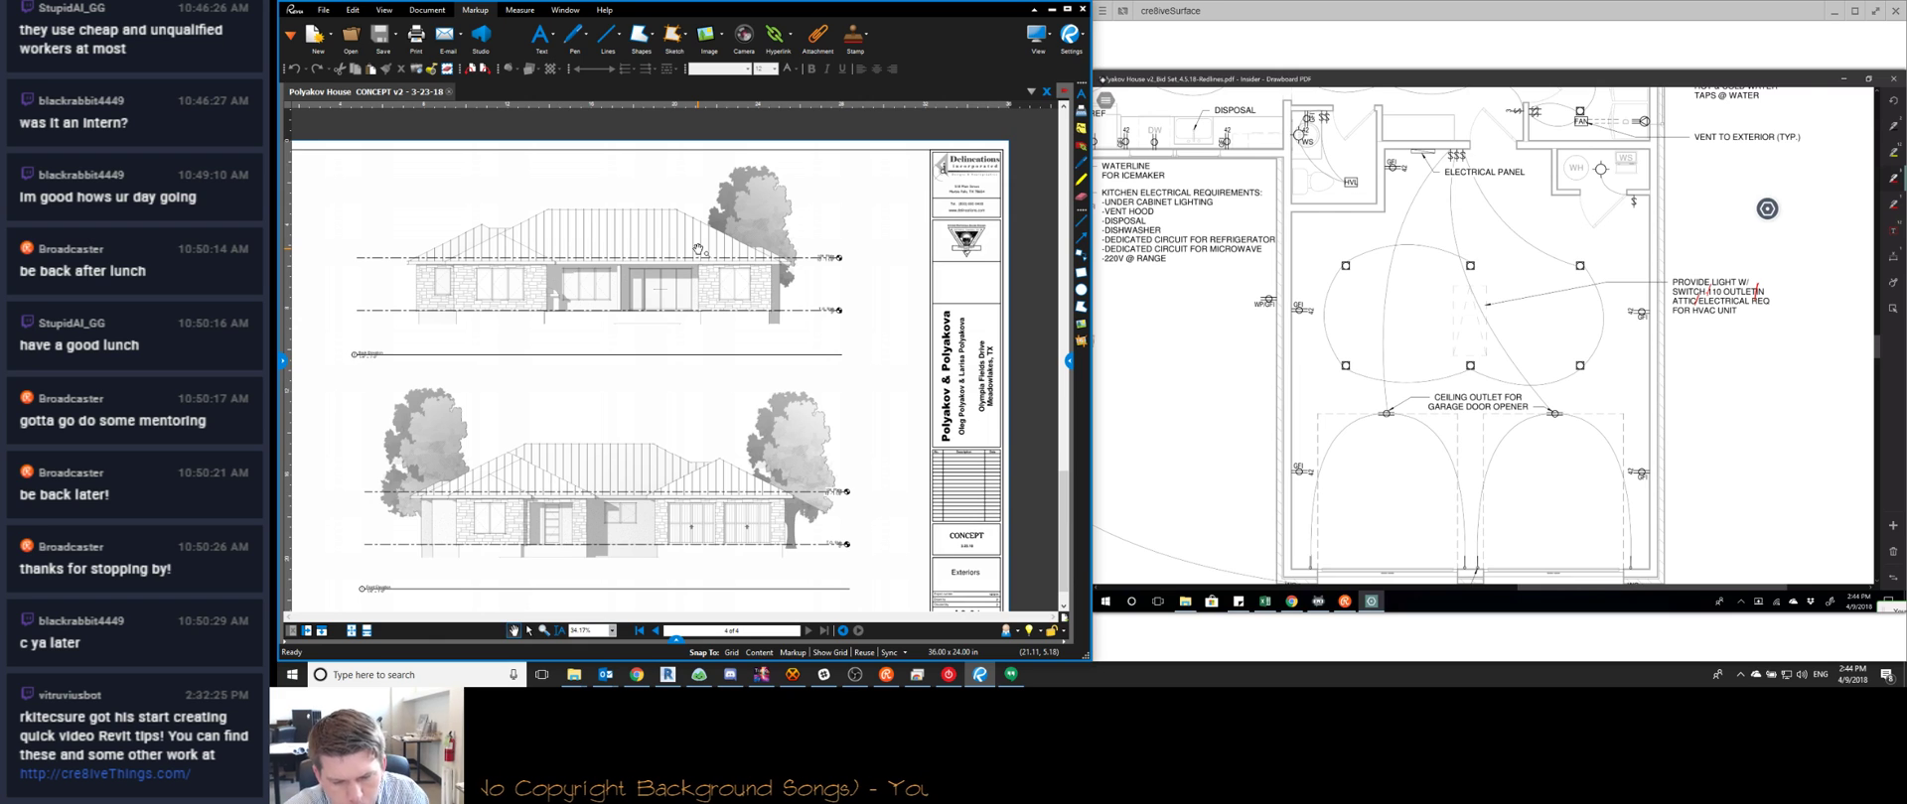
mouse_move(1638, 299)
mouse_down()
mouse_move(1676, 347)
mouse_move(1698, 343)
mouse_up()
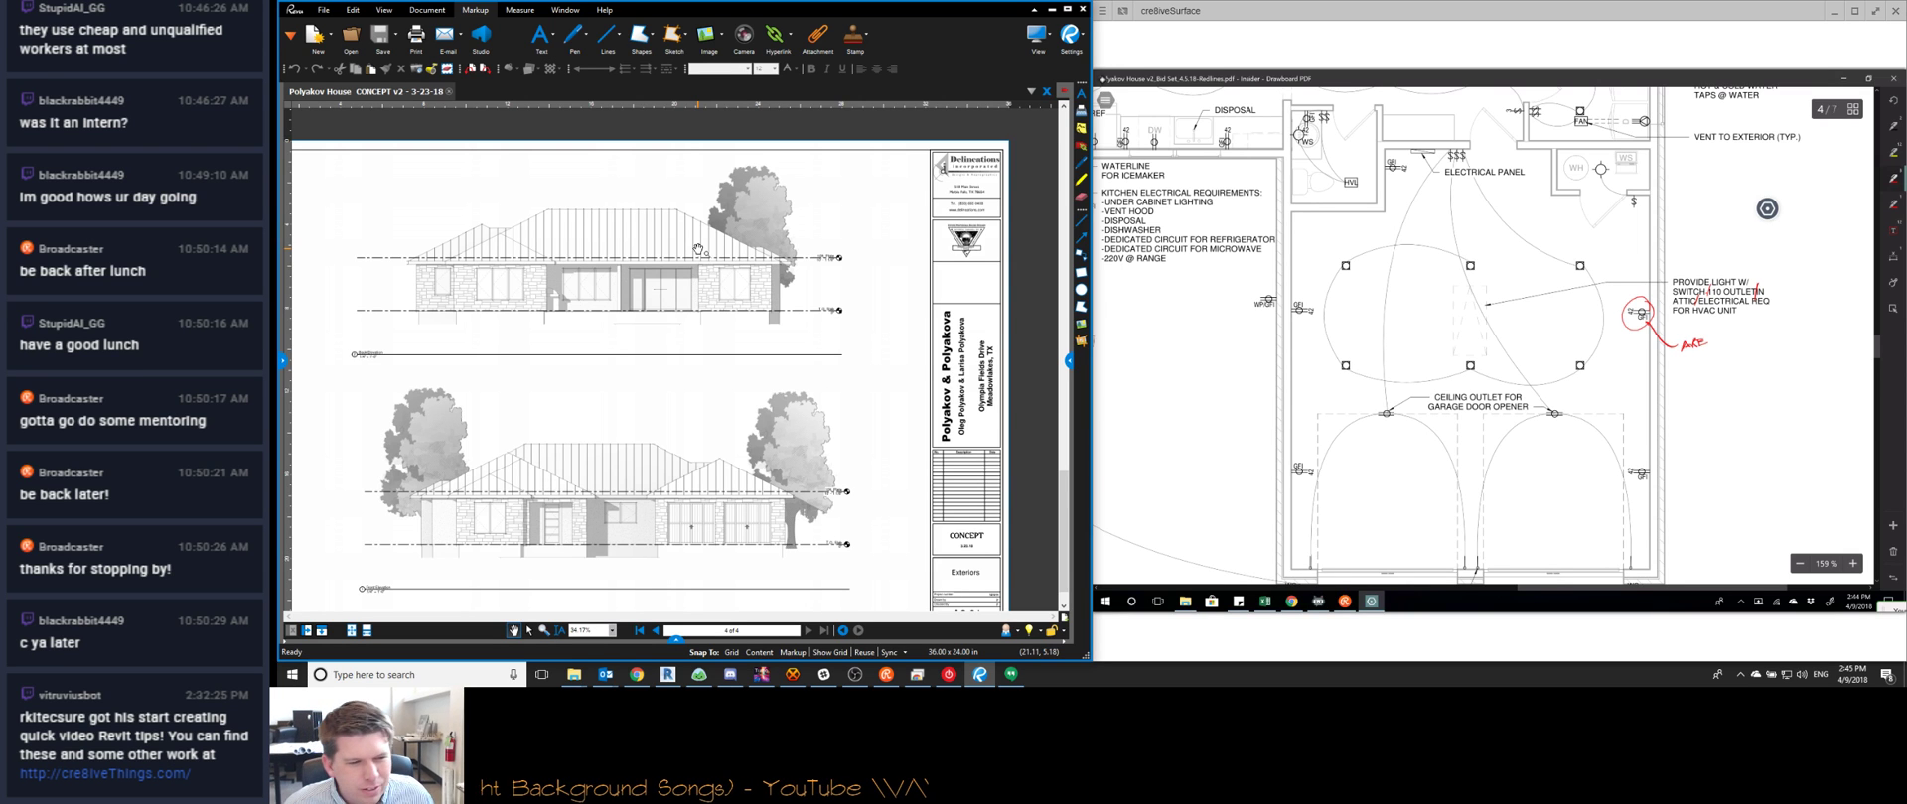
click(637, 674)
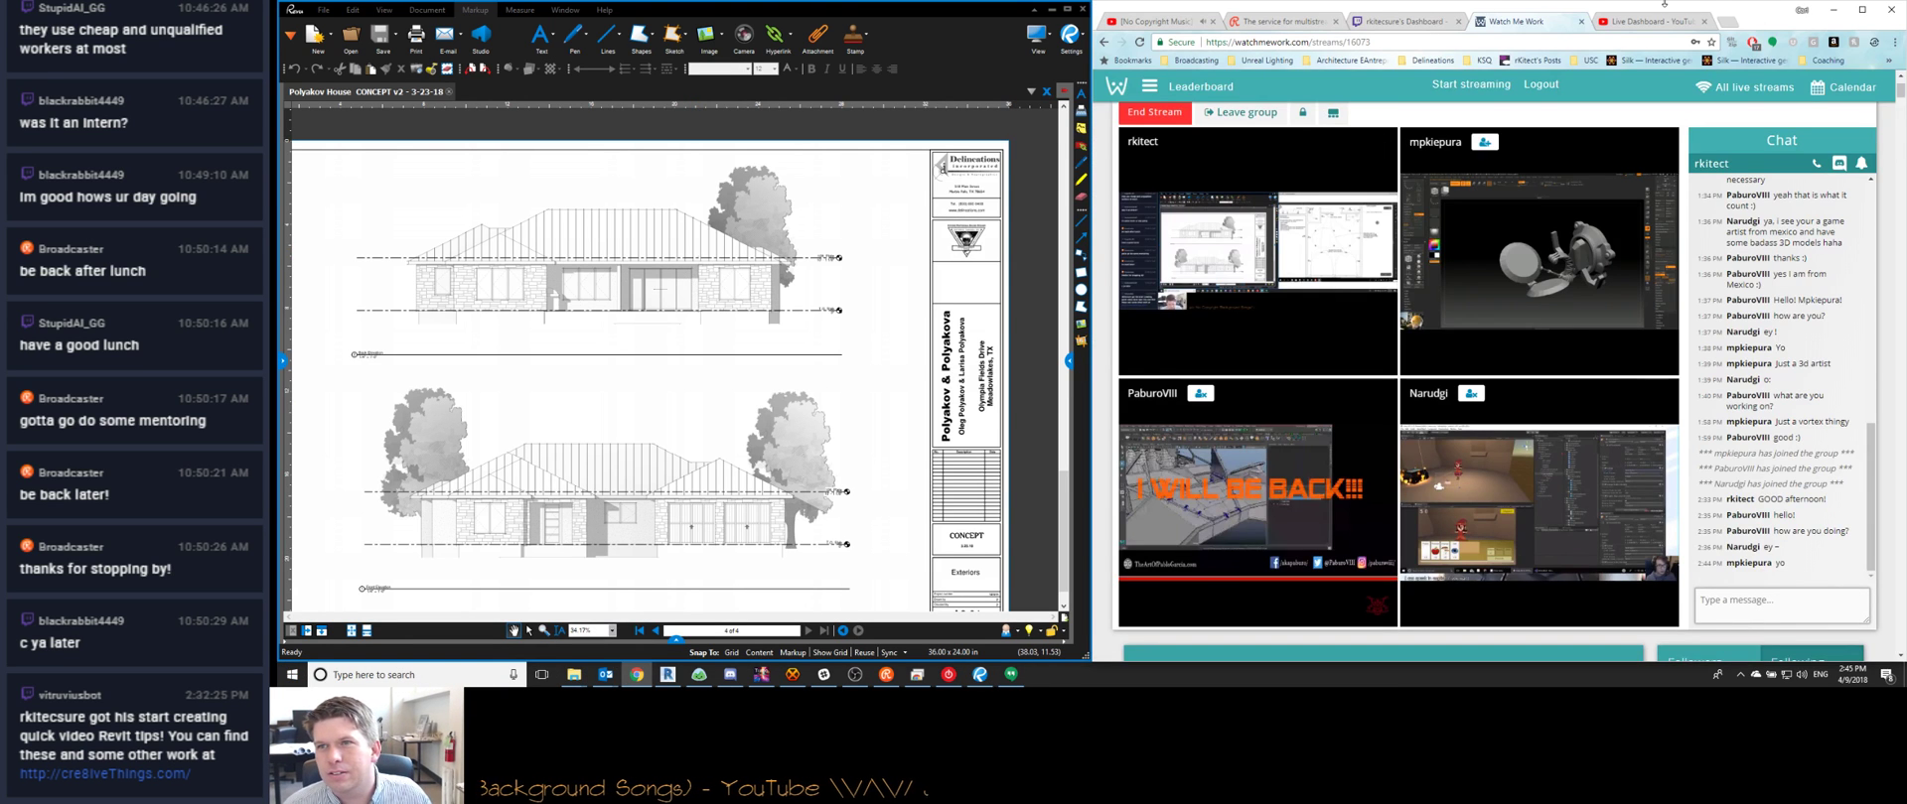
Search Google for 'irc garage outlets' in a new tab
key(ctrl+t)
text(irc garage outlets)
key(Return)
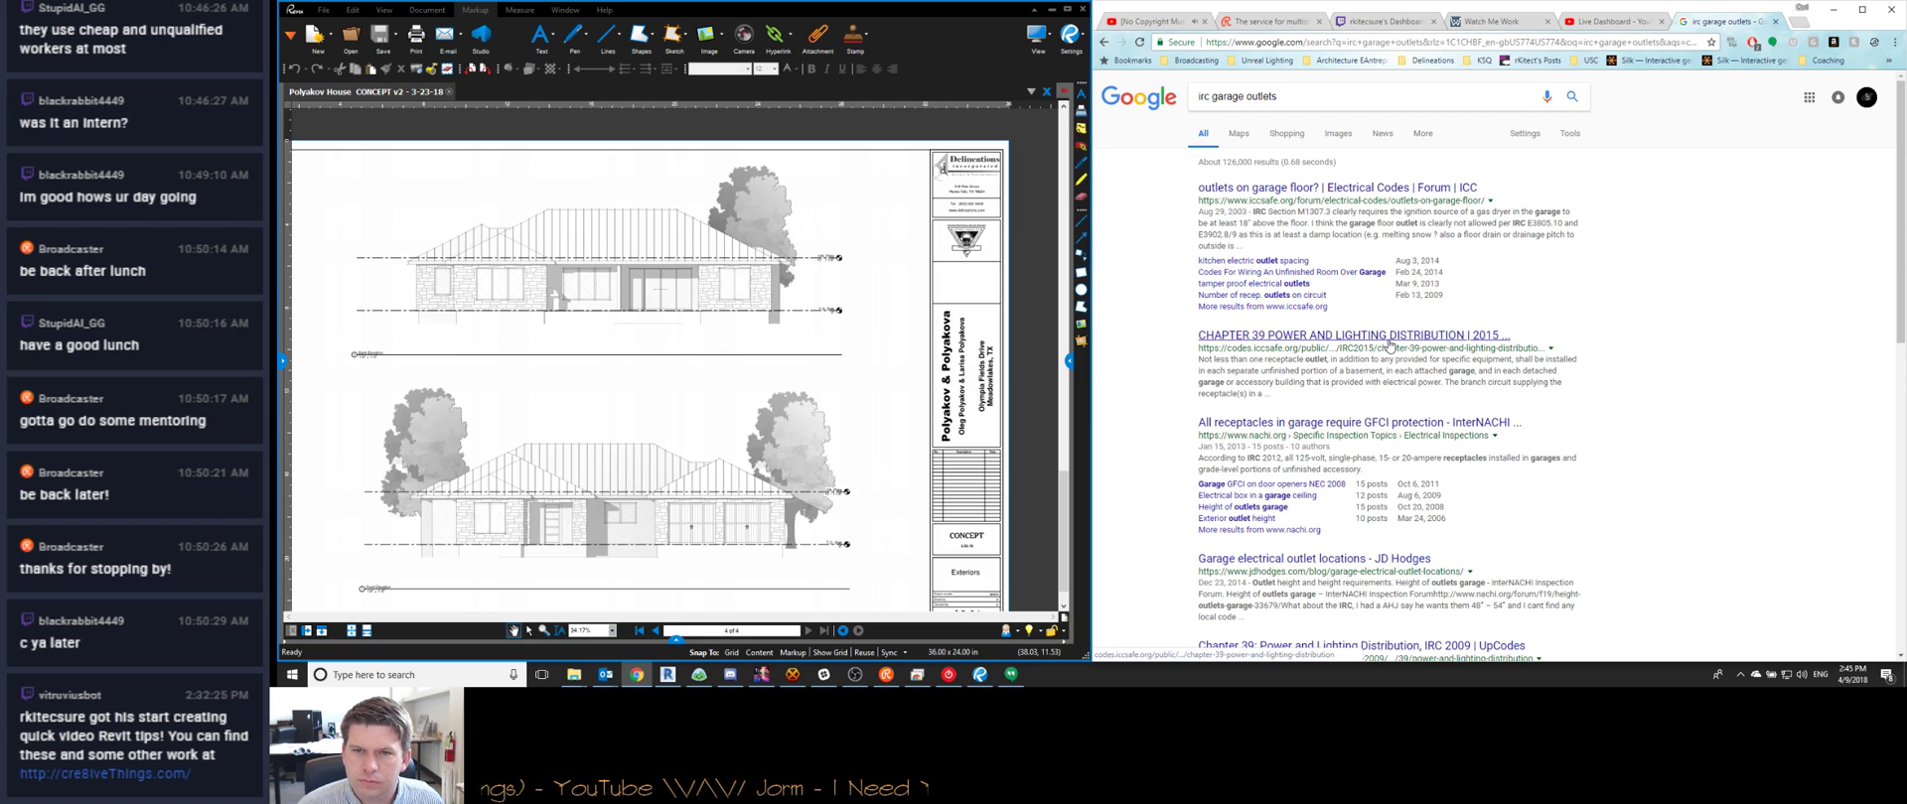
Open the IRC 2015 Chapter 39 result and settle on Figure E3901.2 and the E3901.2.1 spacing rule
click(1406, 337)
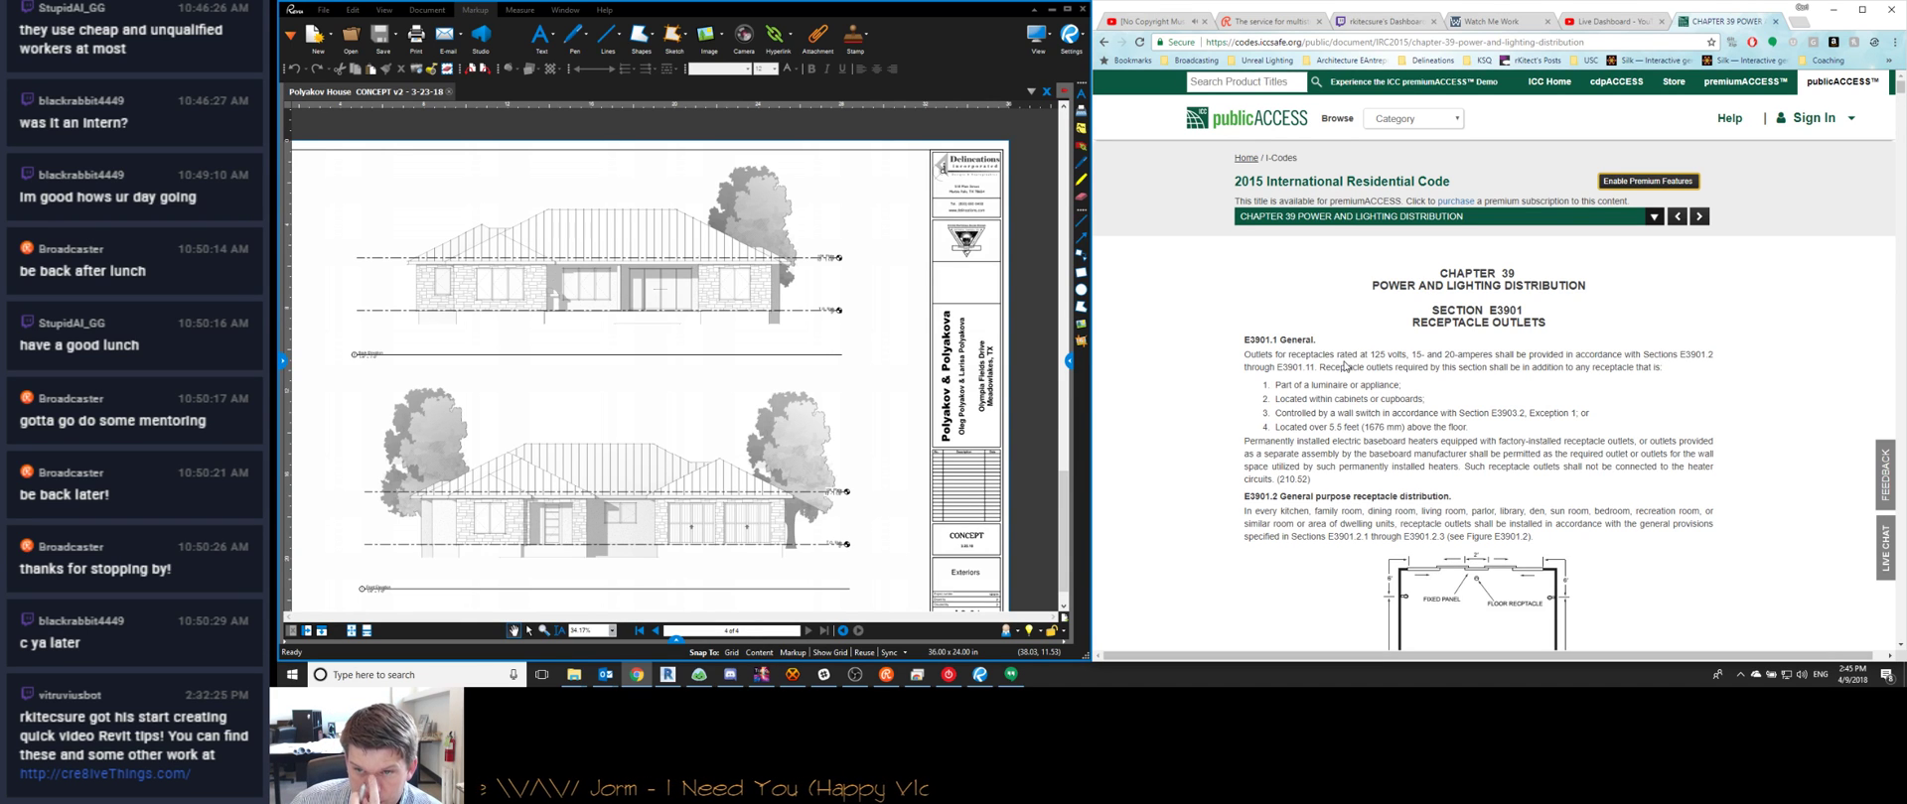
scroll(1342, 366, down, 3)
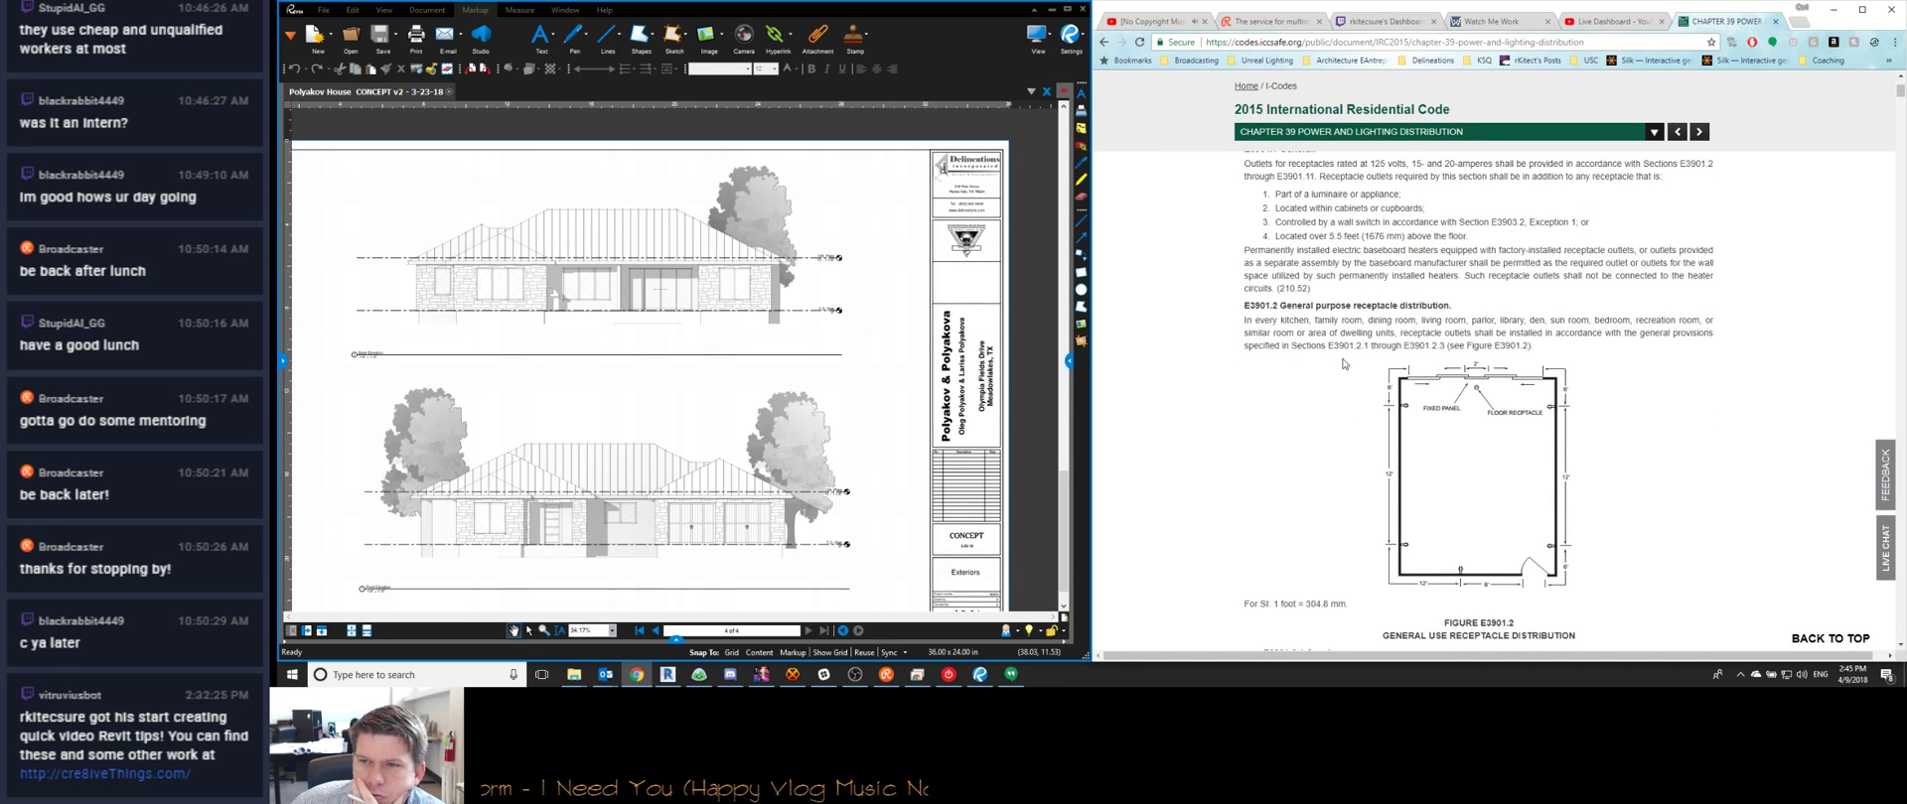
scroll(1343, 363, down, 3)
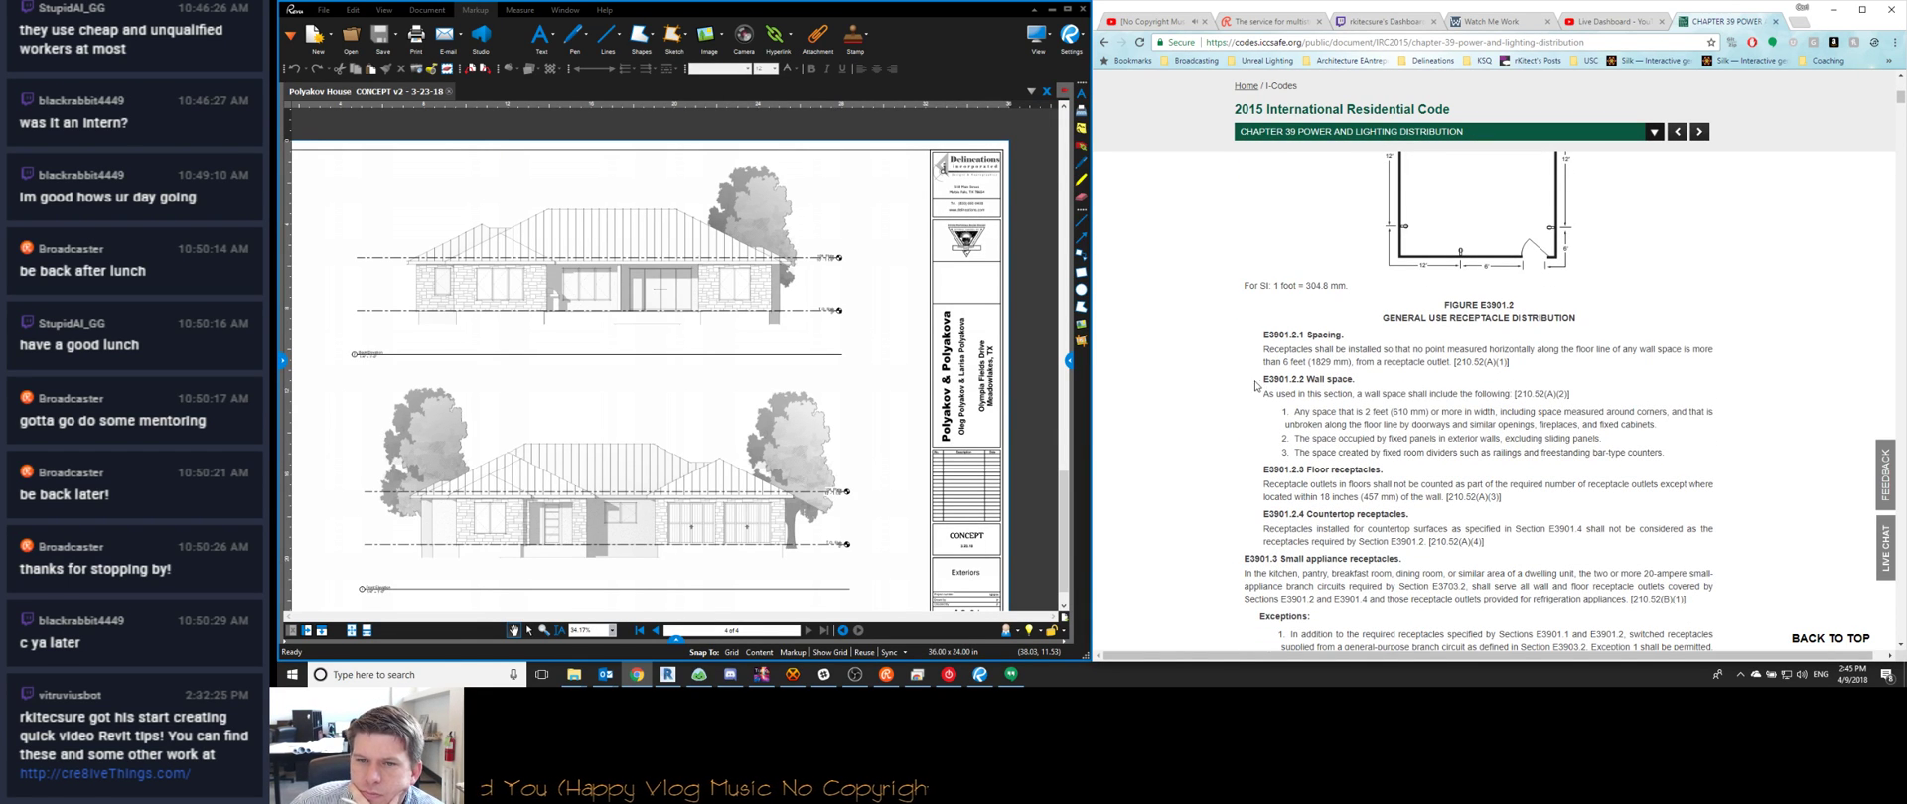
scroll(1247, 378, down, 1)
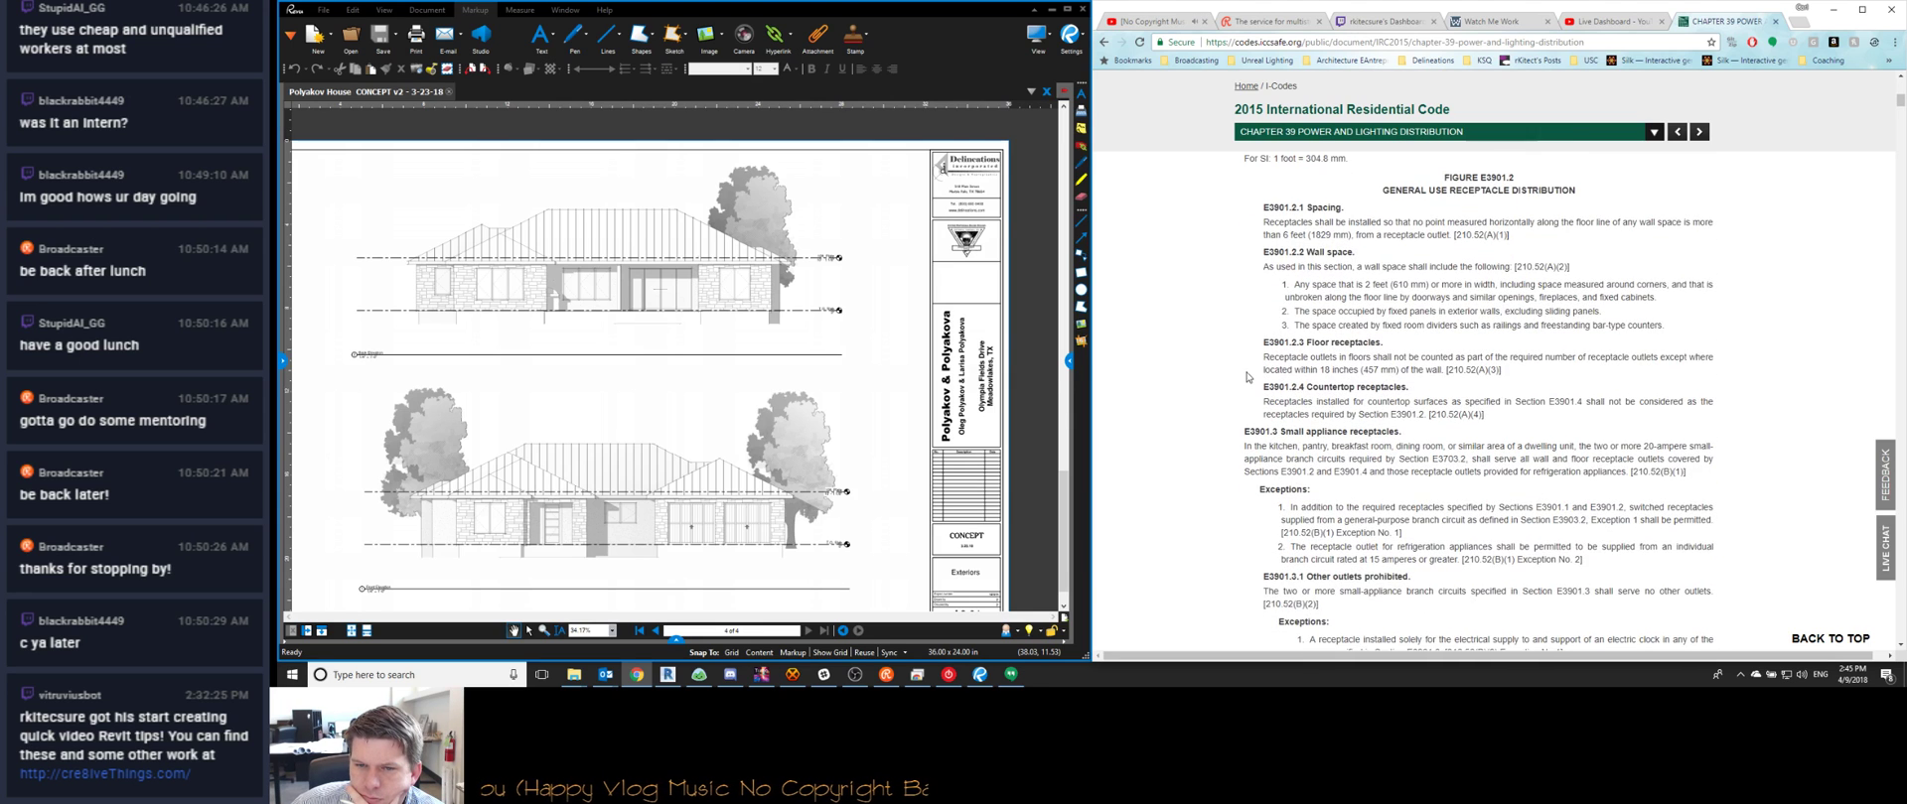
scroll(1247, 377, down, 1)
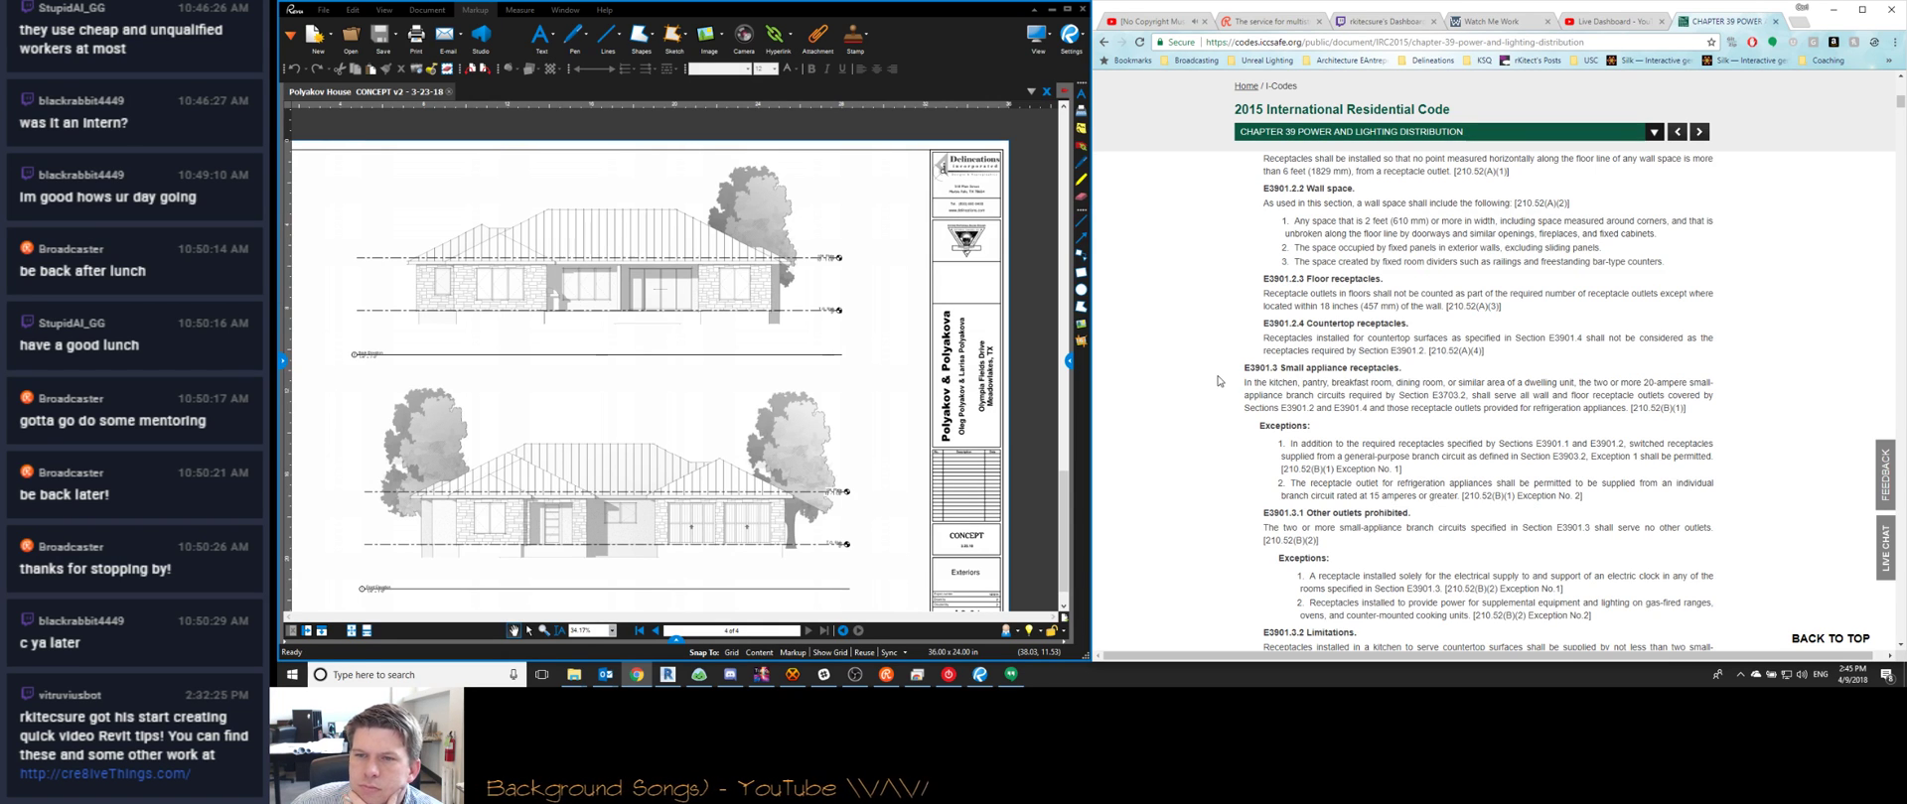
scroll(1219, 380, up, 1)
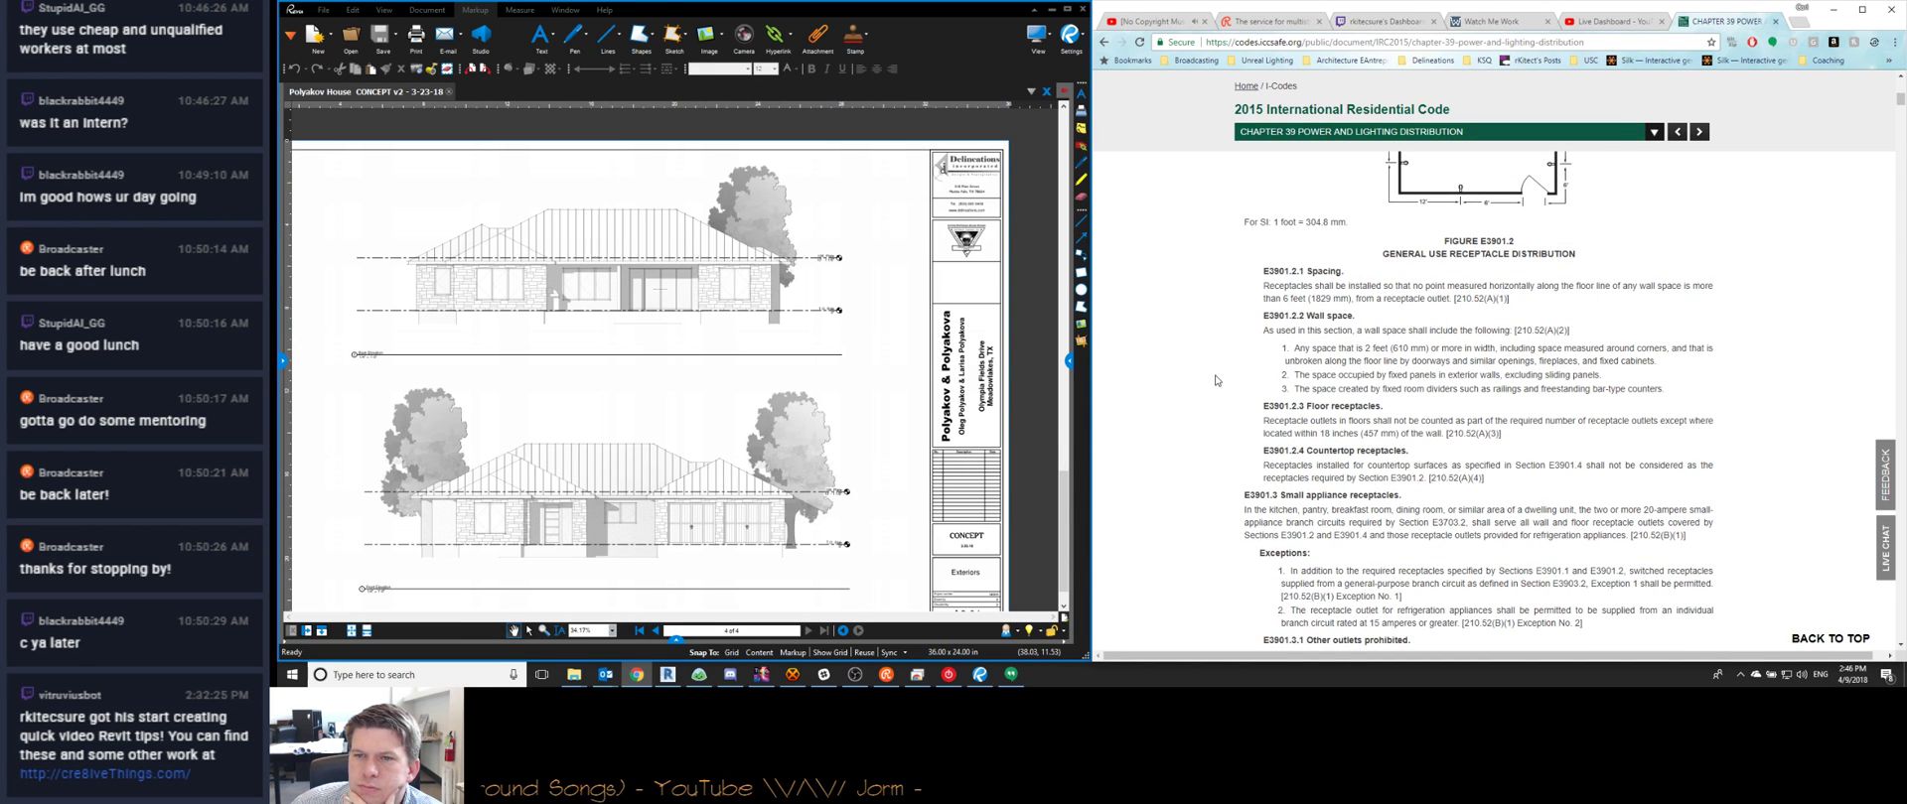
Read the receptacle rules from E3901.1 down to the E3901.12 HVAC outlet, then bring up OBS Studio
scroll(1216, 381, up, 3)
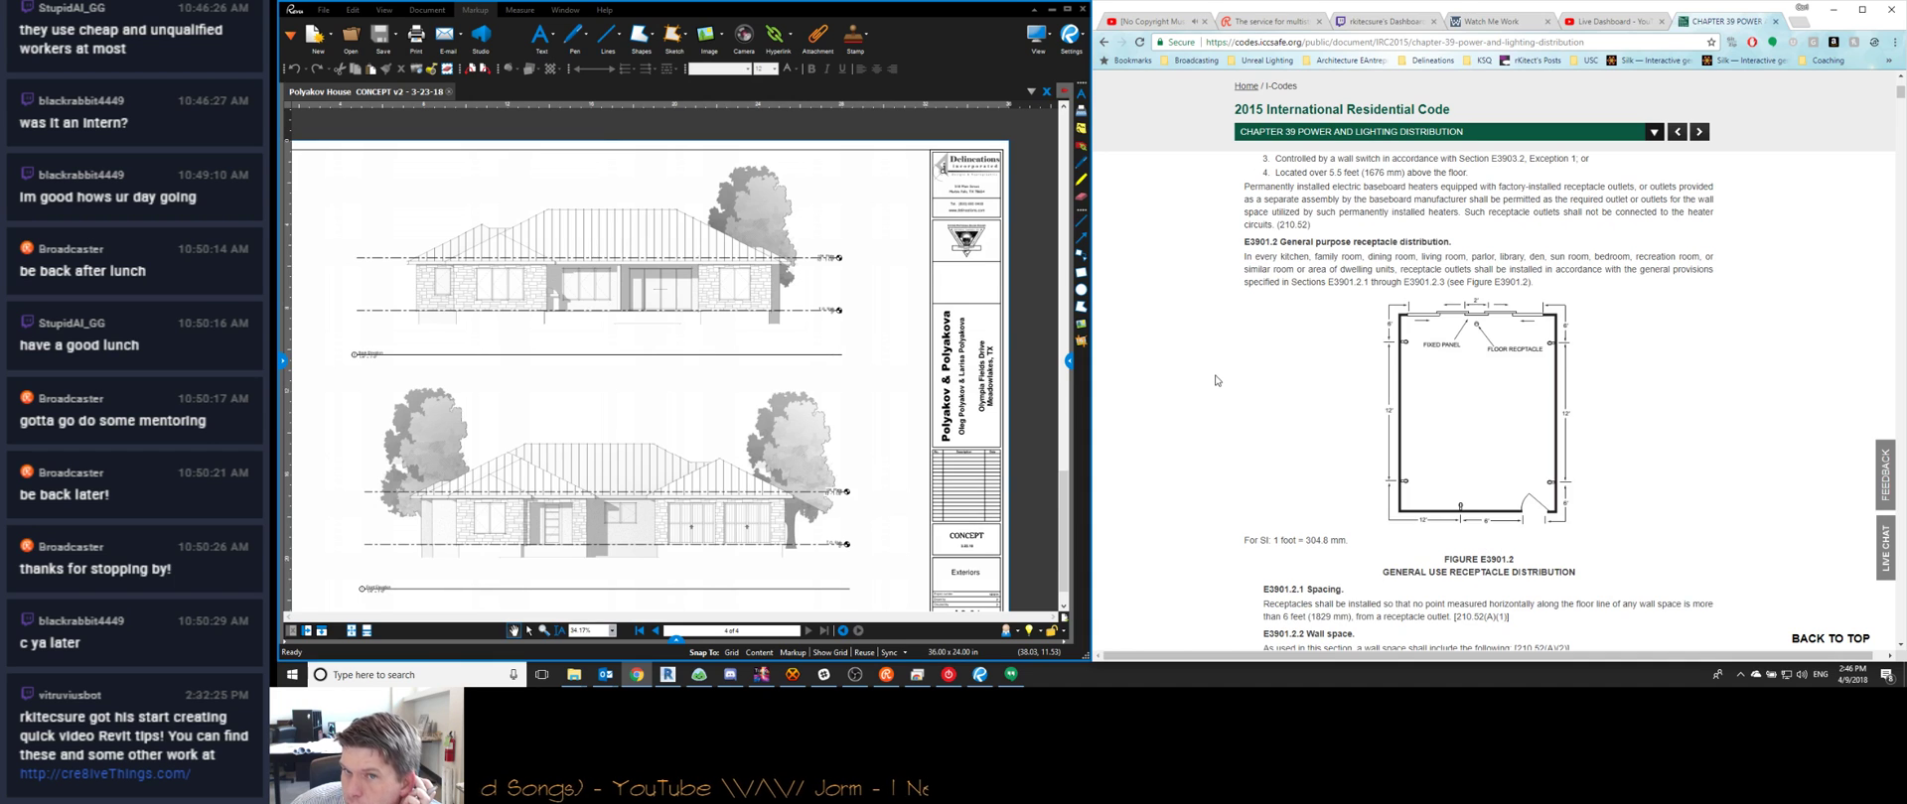
scroll(1216, 380, up, 1)
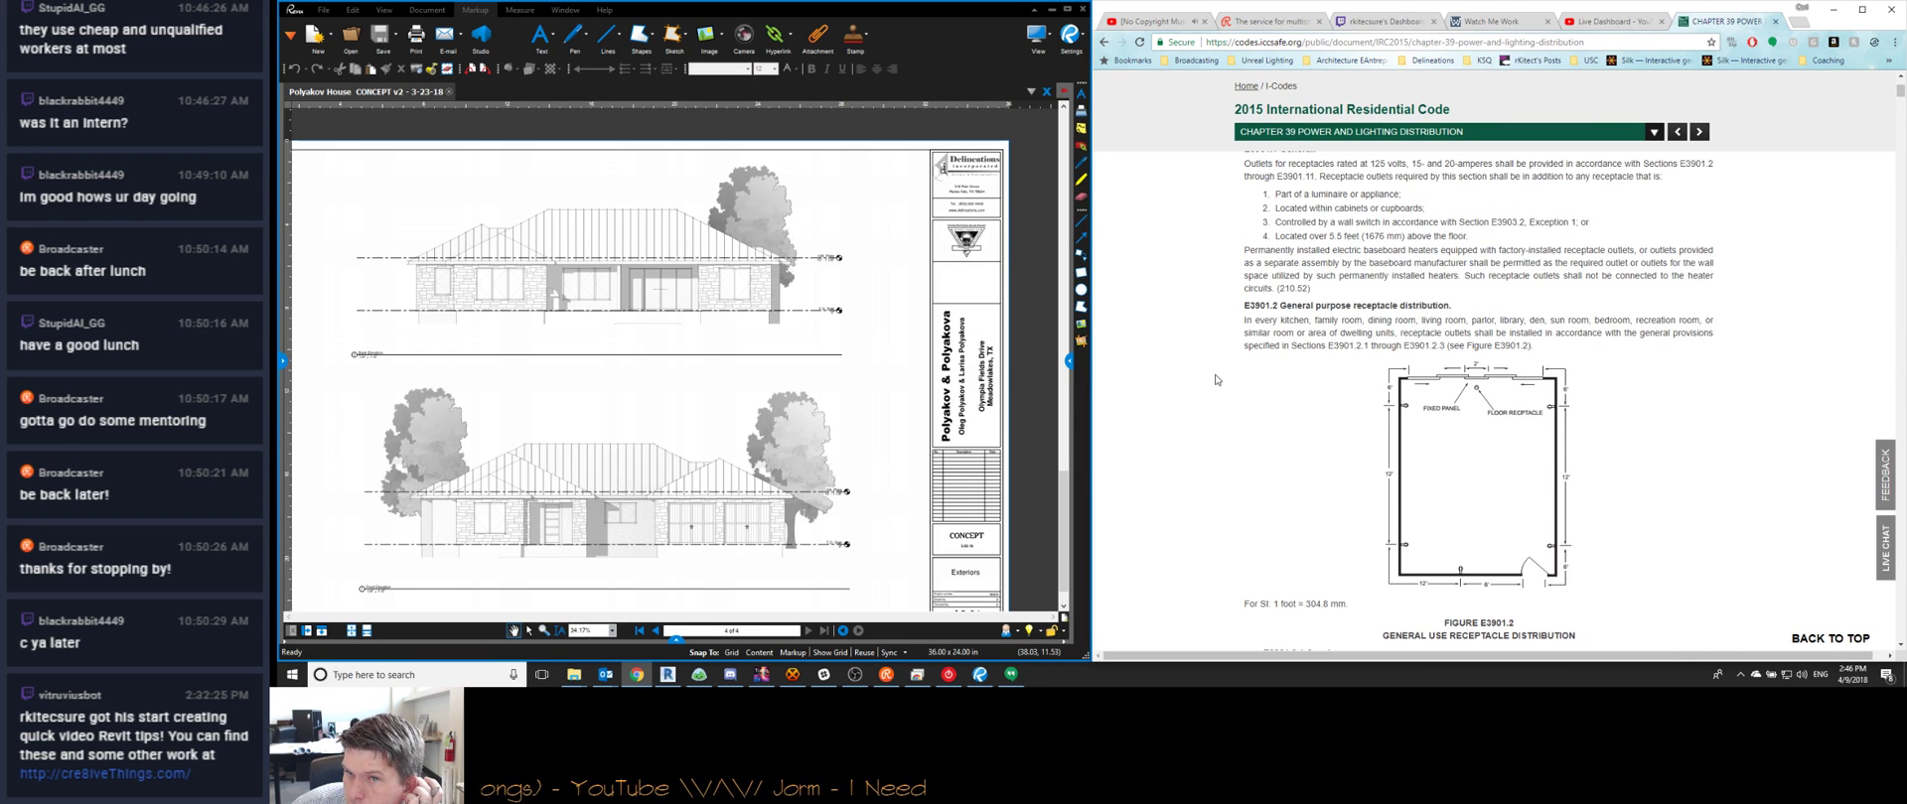
scroll(1216, 379, up, 1)
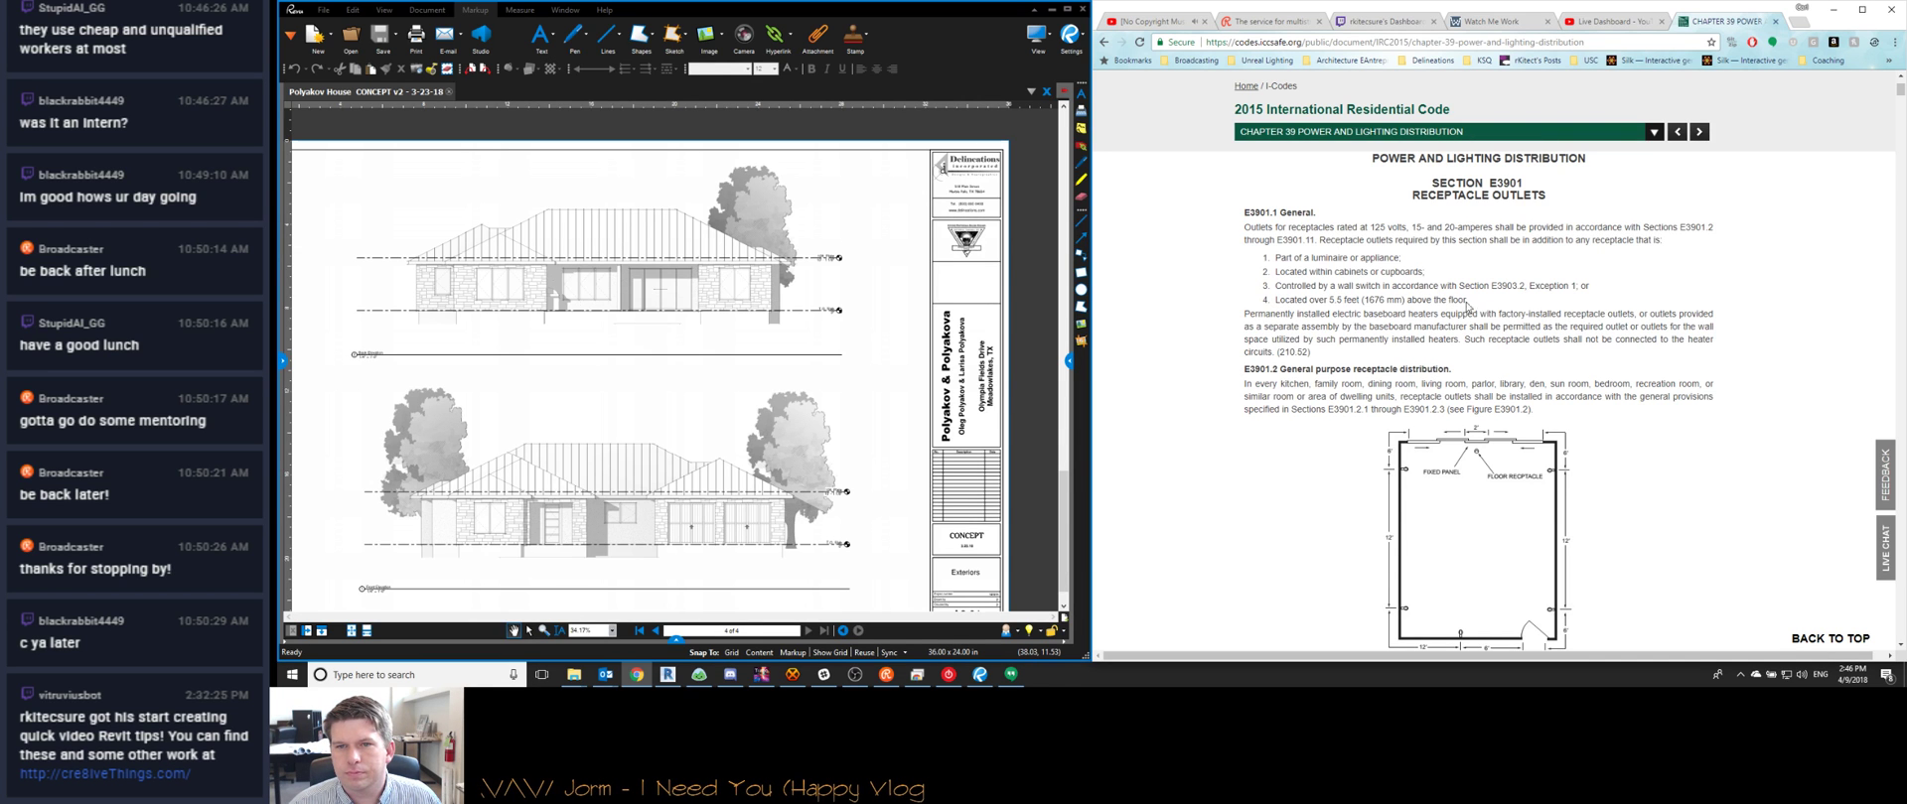
scroll(1303, 328, down, 10)
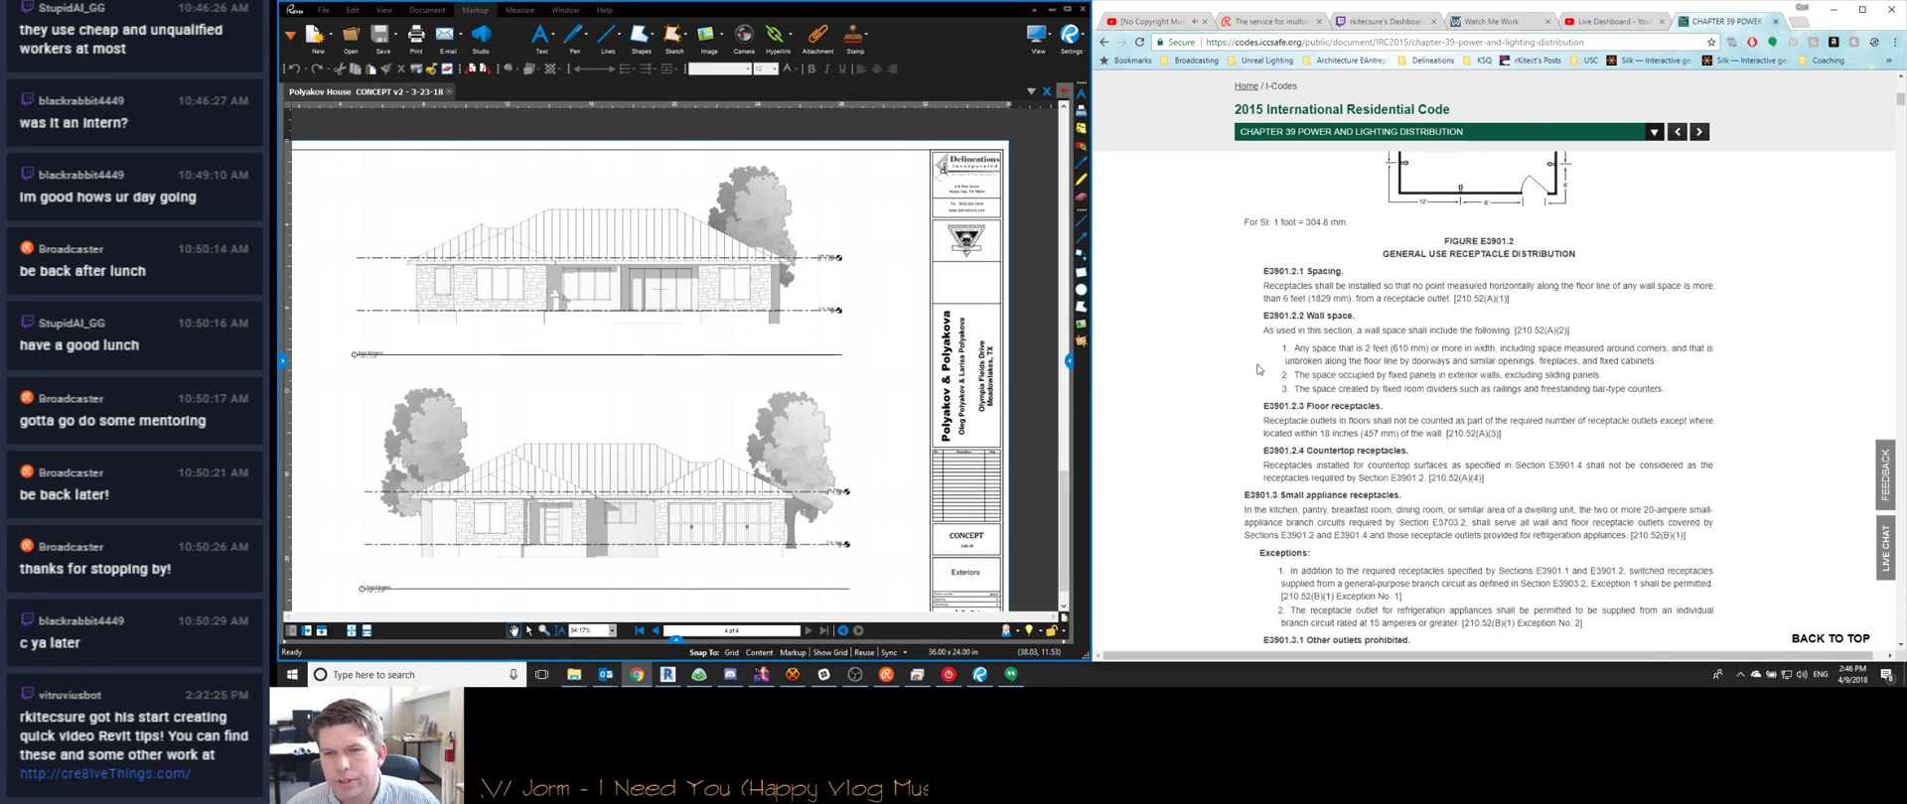
scroll(1245, 373, up, 1)
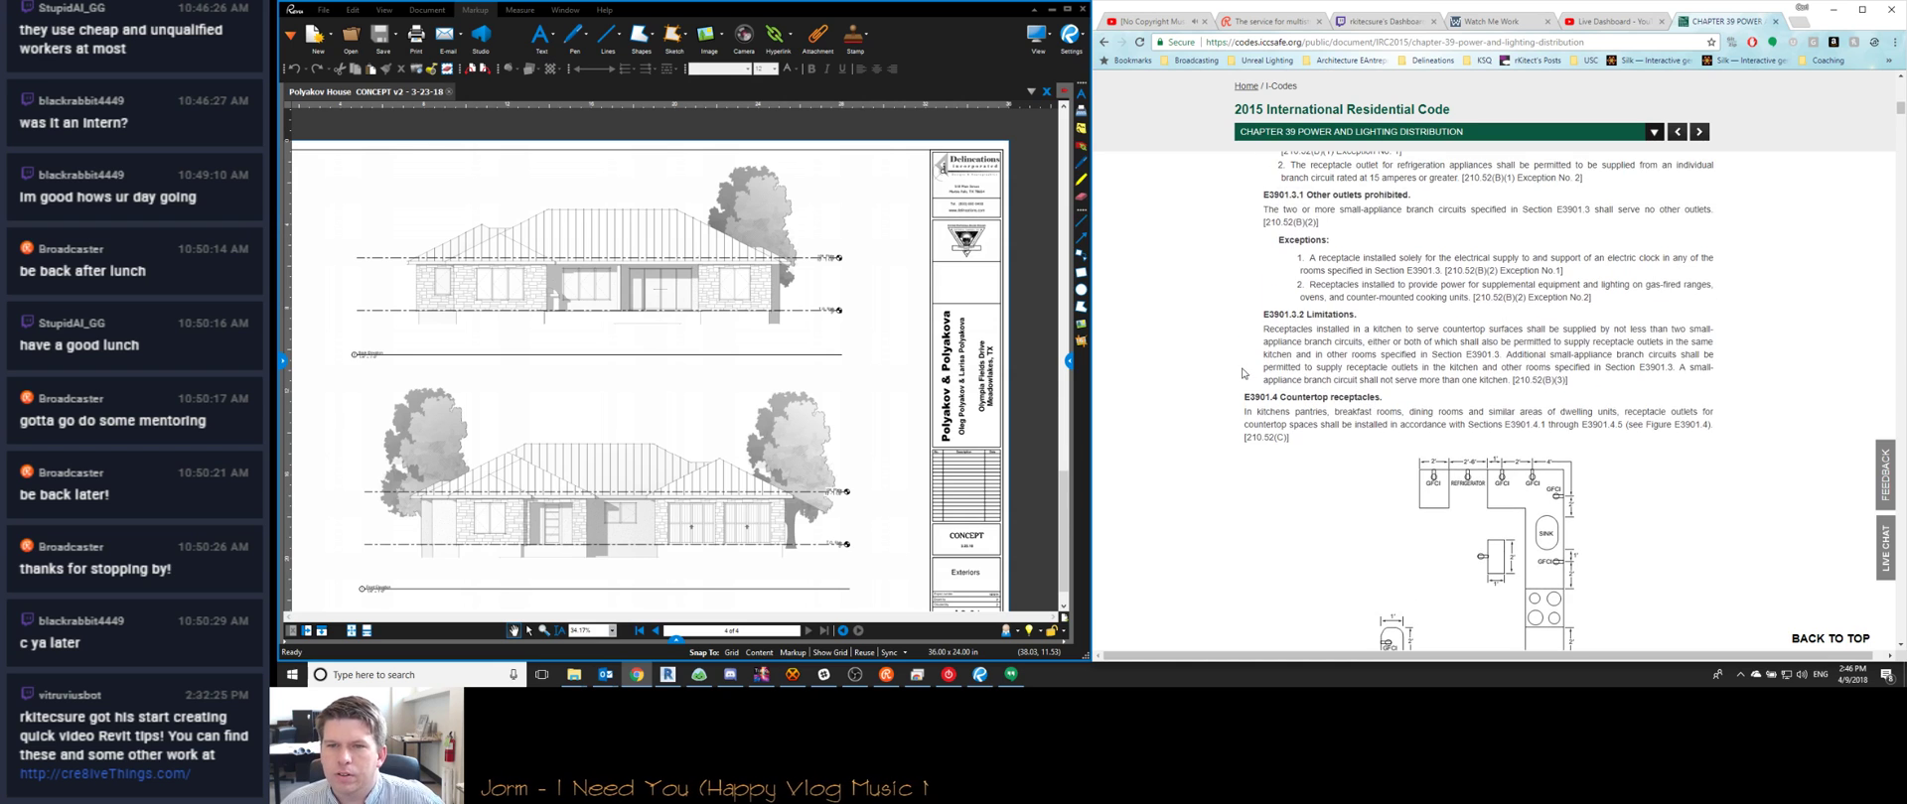
scroll(1295, 296, down, 6)
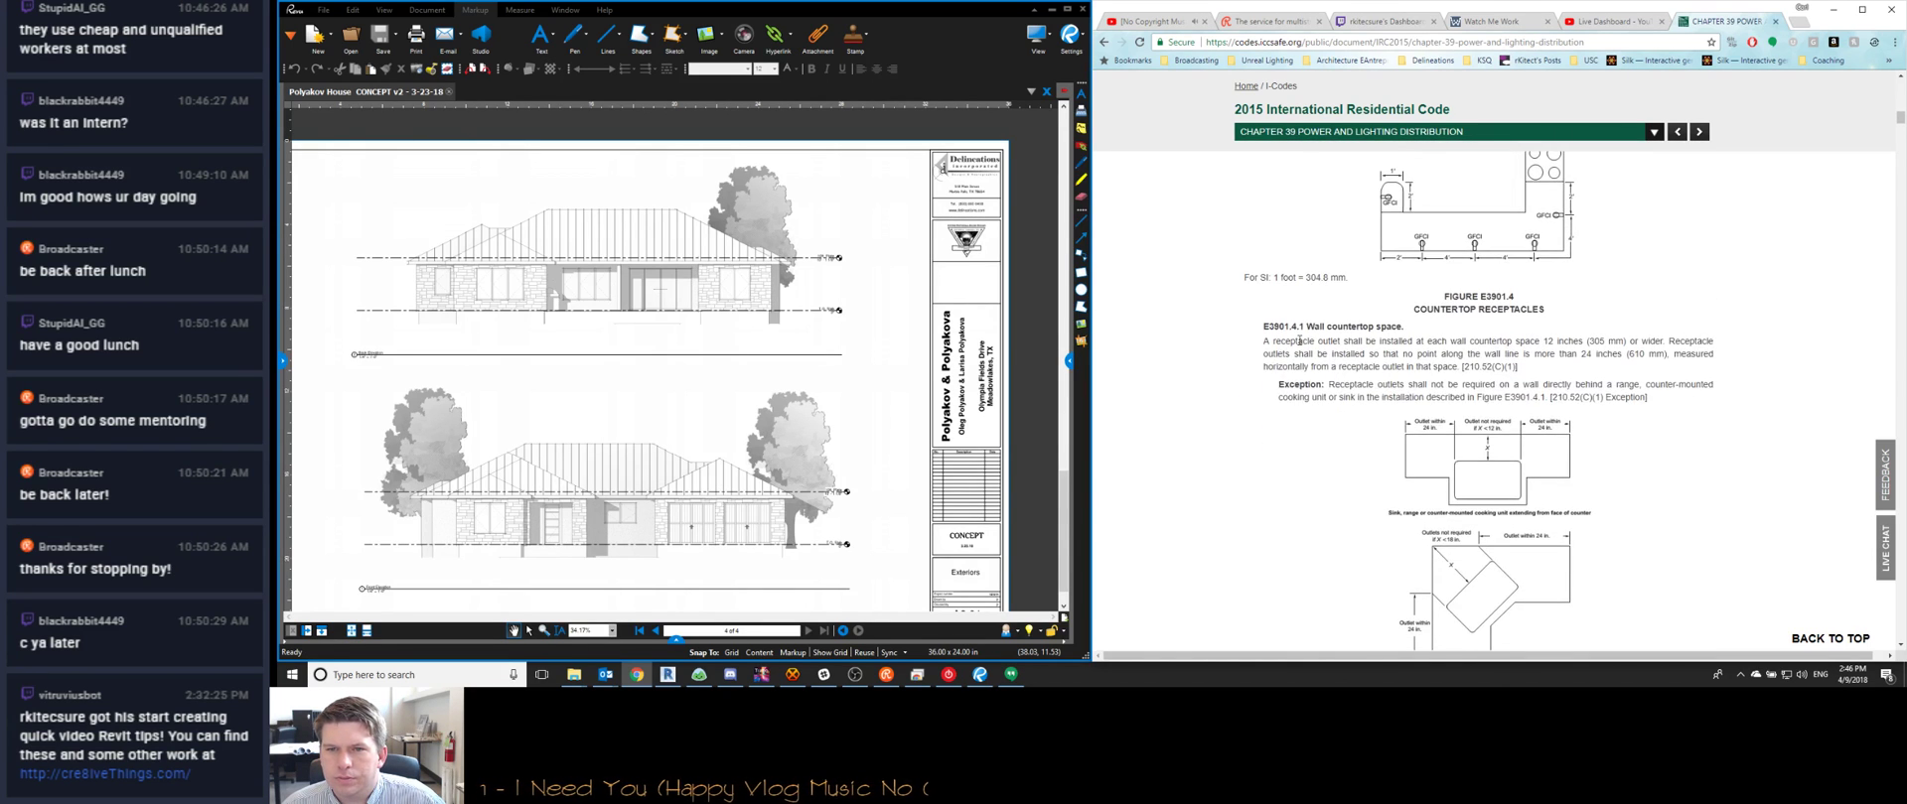
scroll(1368, 327, down, 3)
scroll(1229, 328, down, 3)
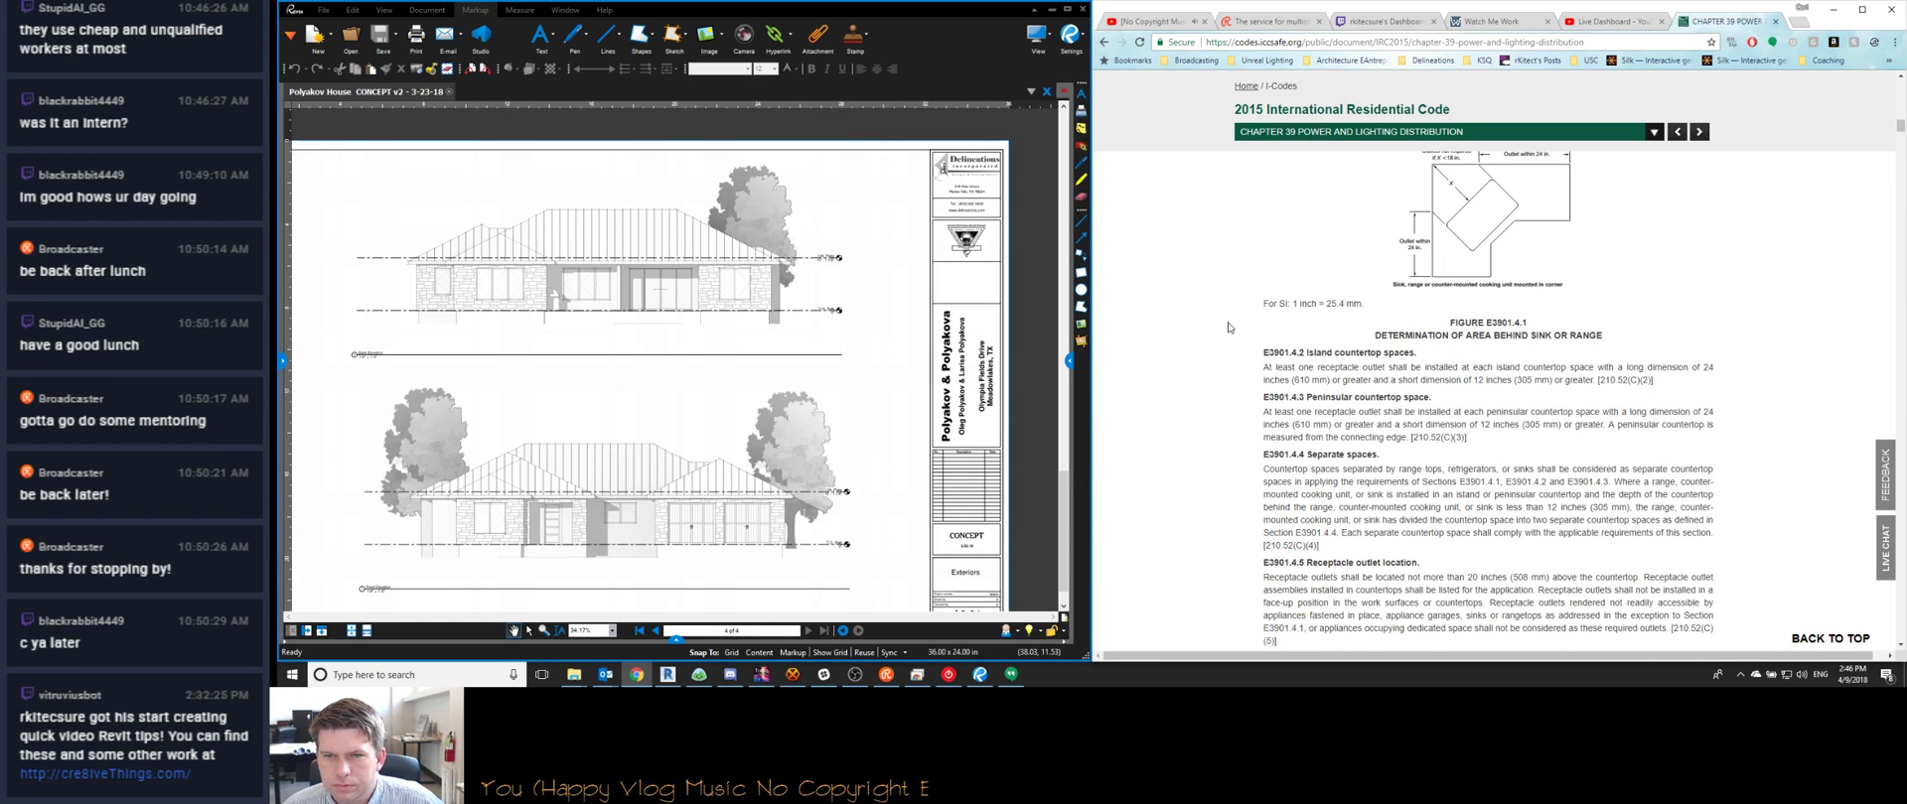
scroll(1228, 328, down, 3)
scroll(1228, 328, down, 1)
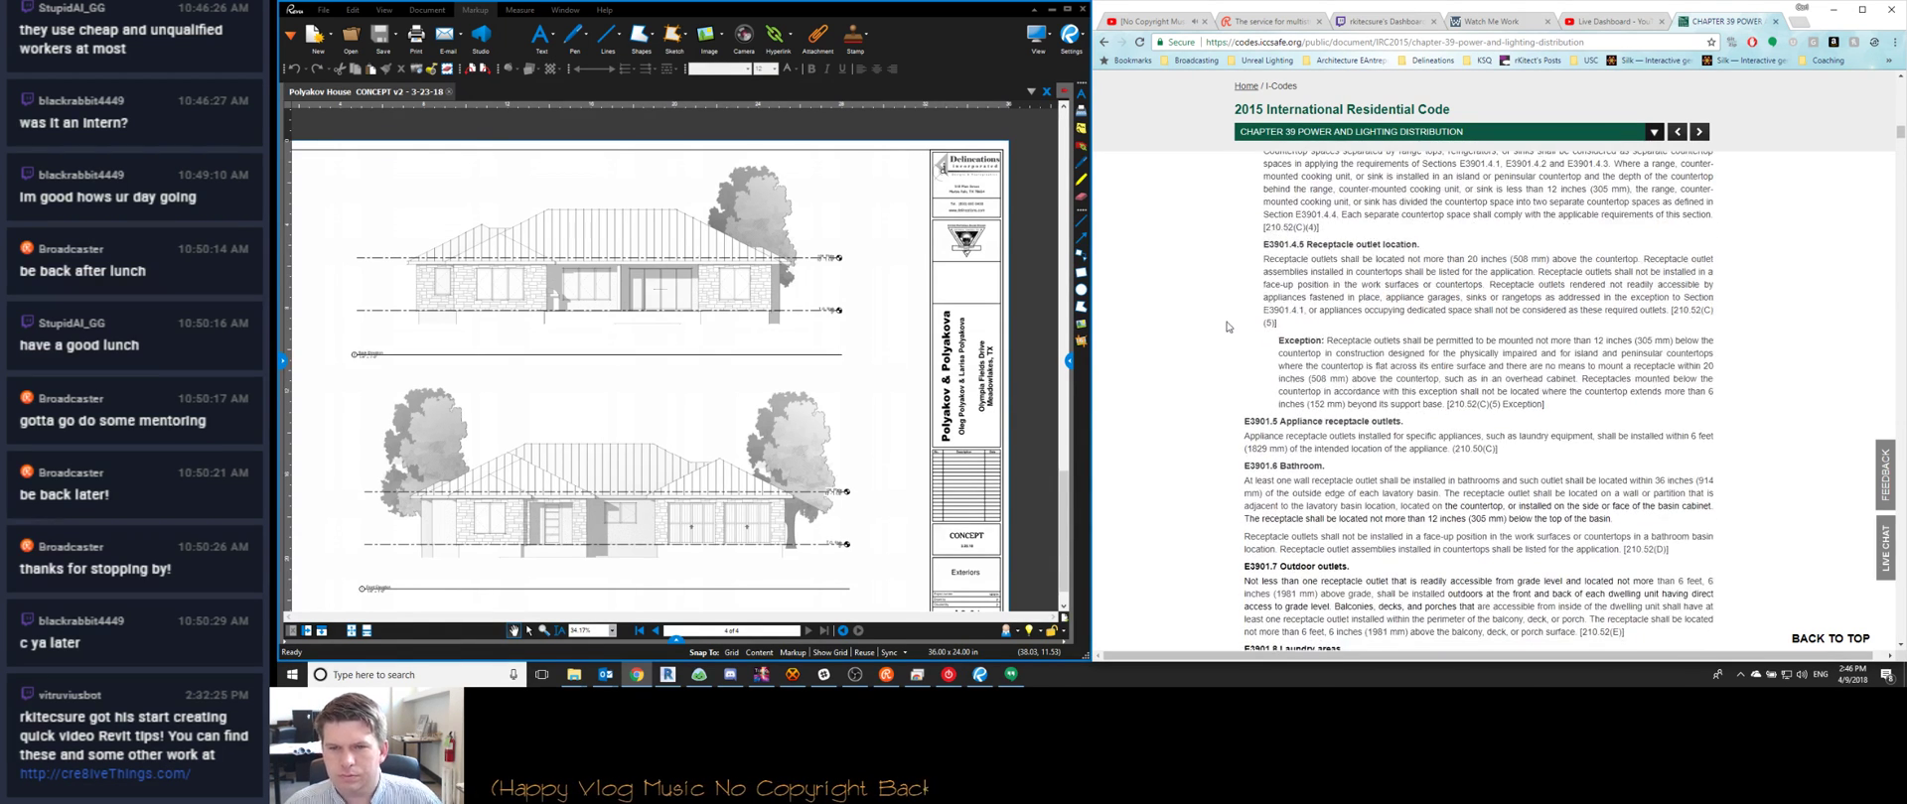
scroll(1229, 324, down, 3)
scroll(1229, 325, down, 2)
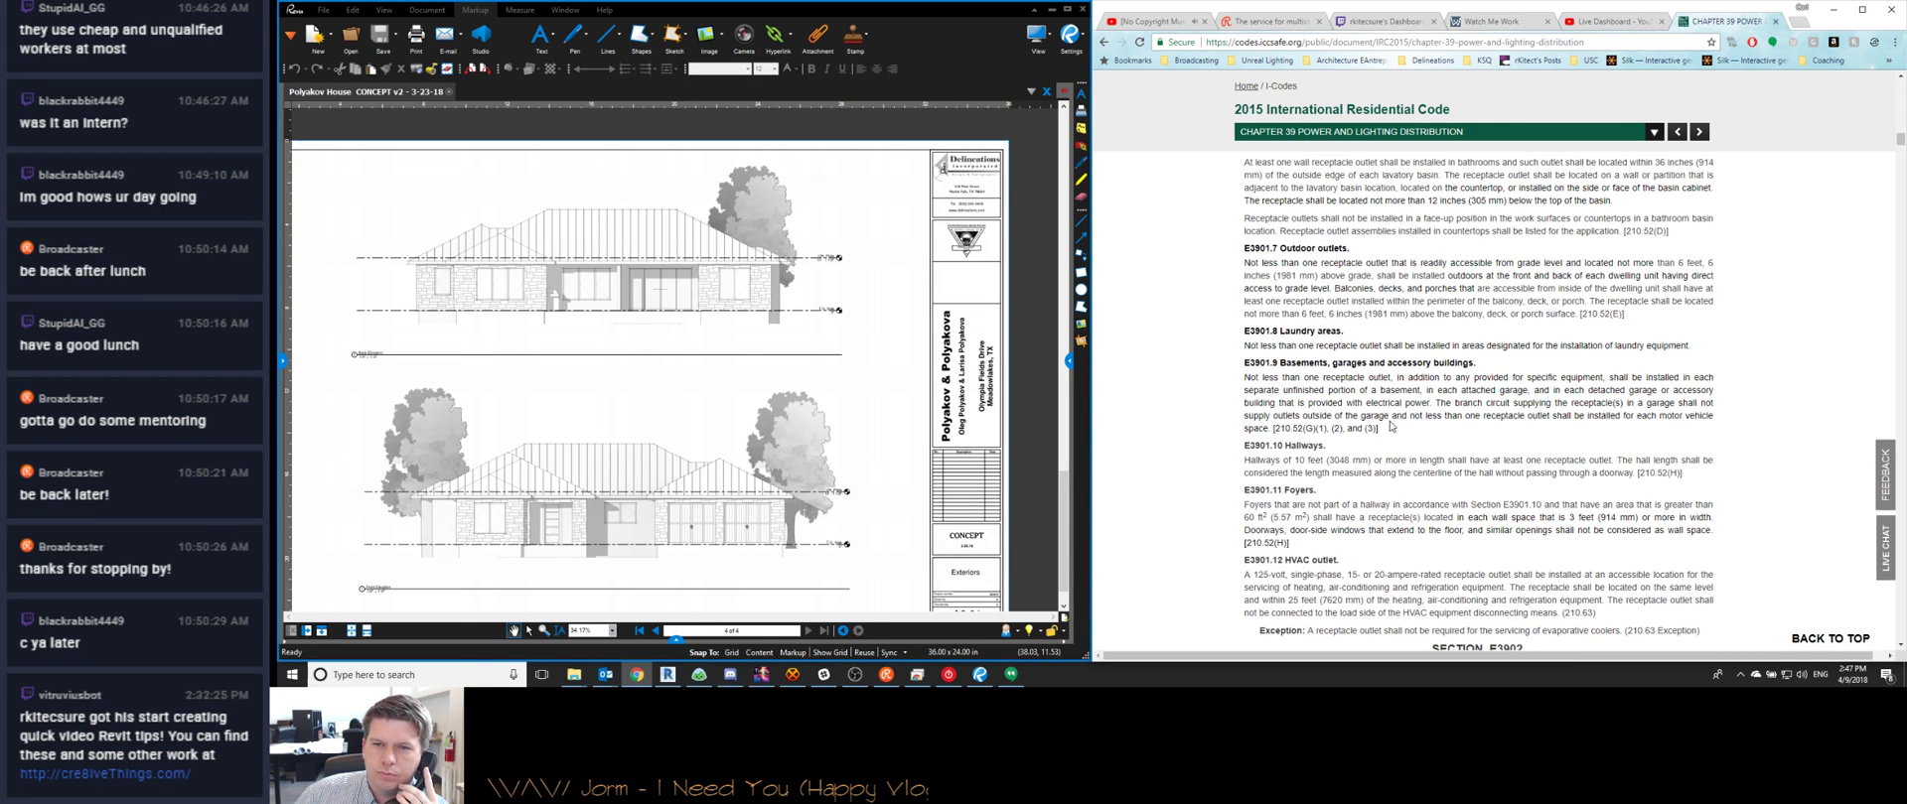
click(855, 675)
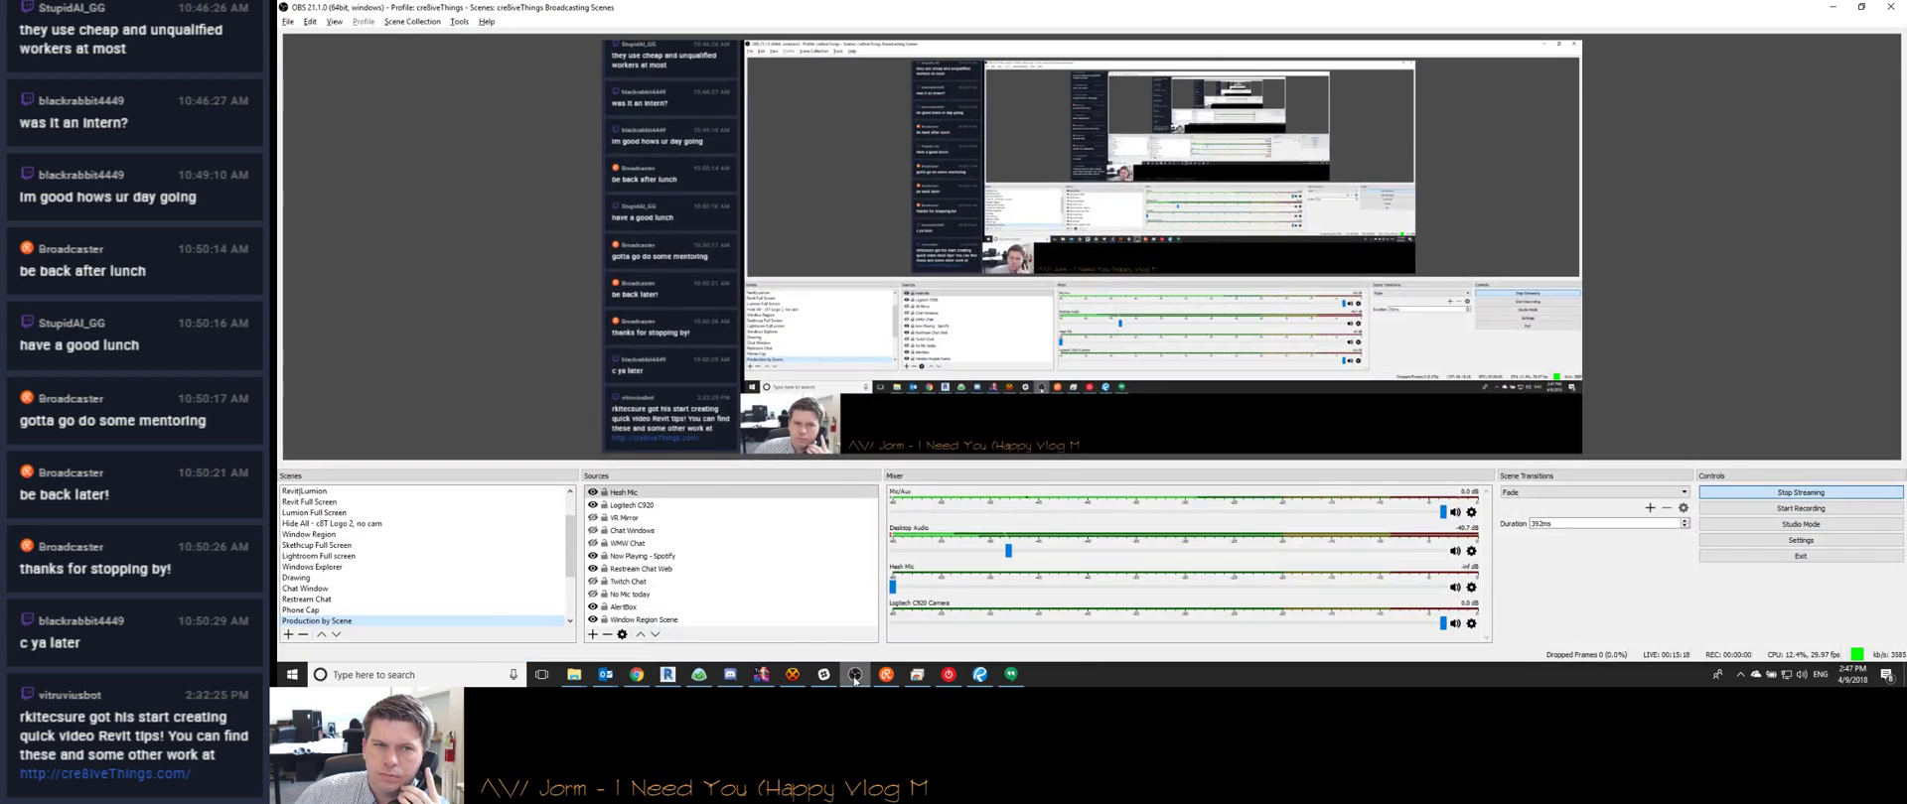
Minimise OBS Studio to get back to the house drawing and the code page
click(855, 675)
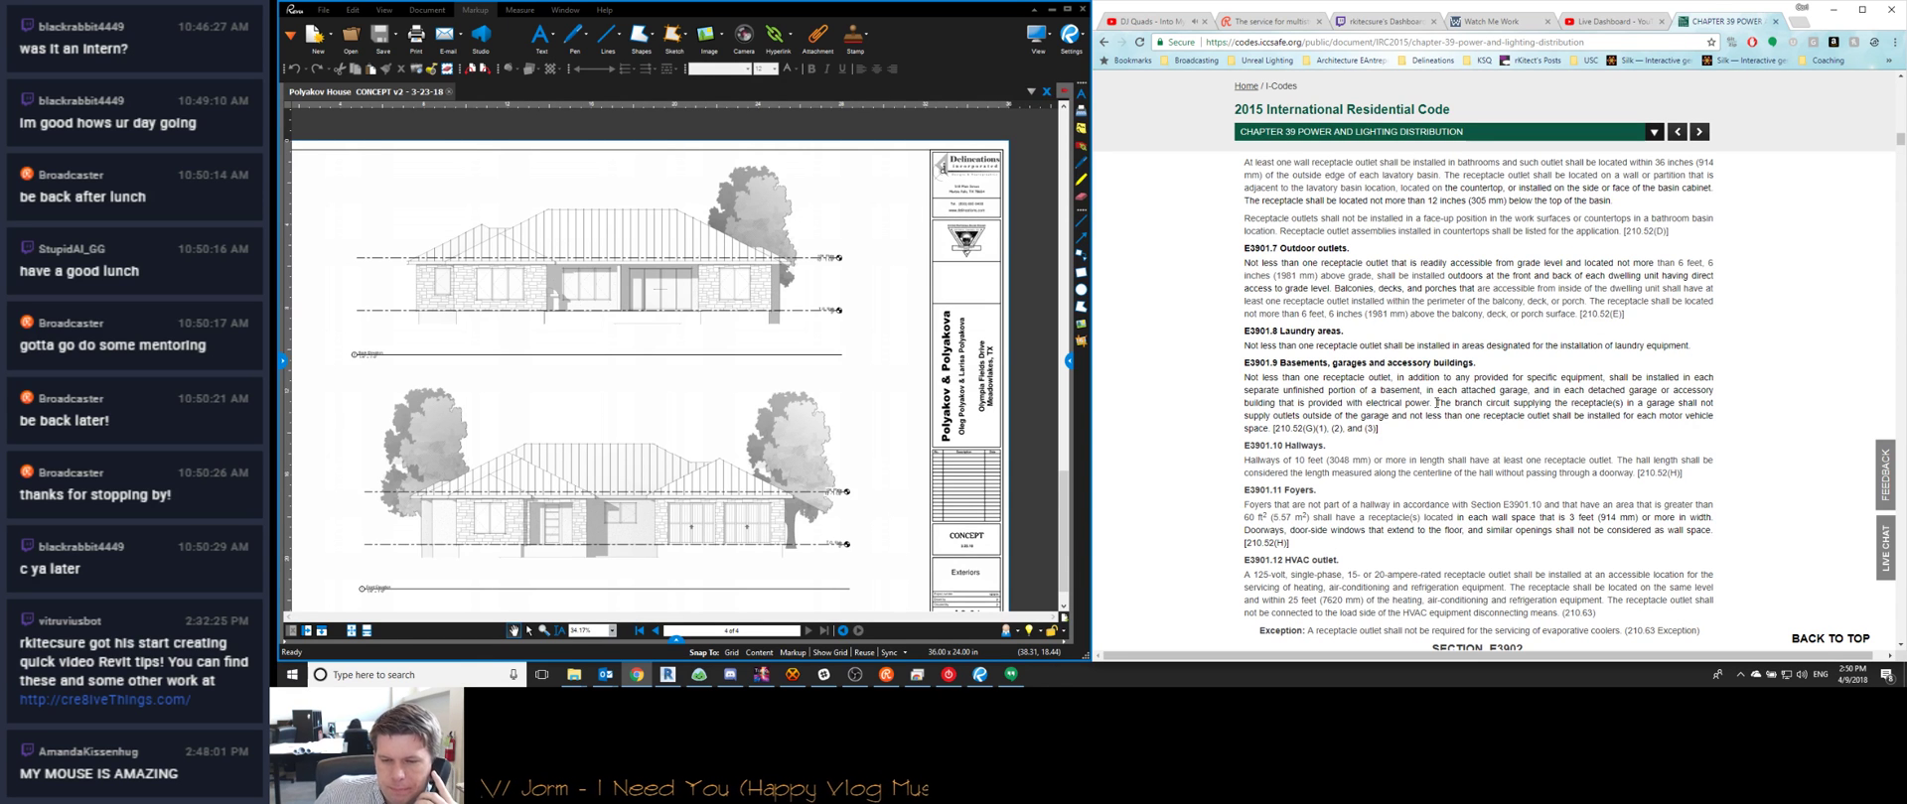
click(793, 674)
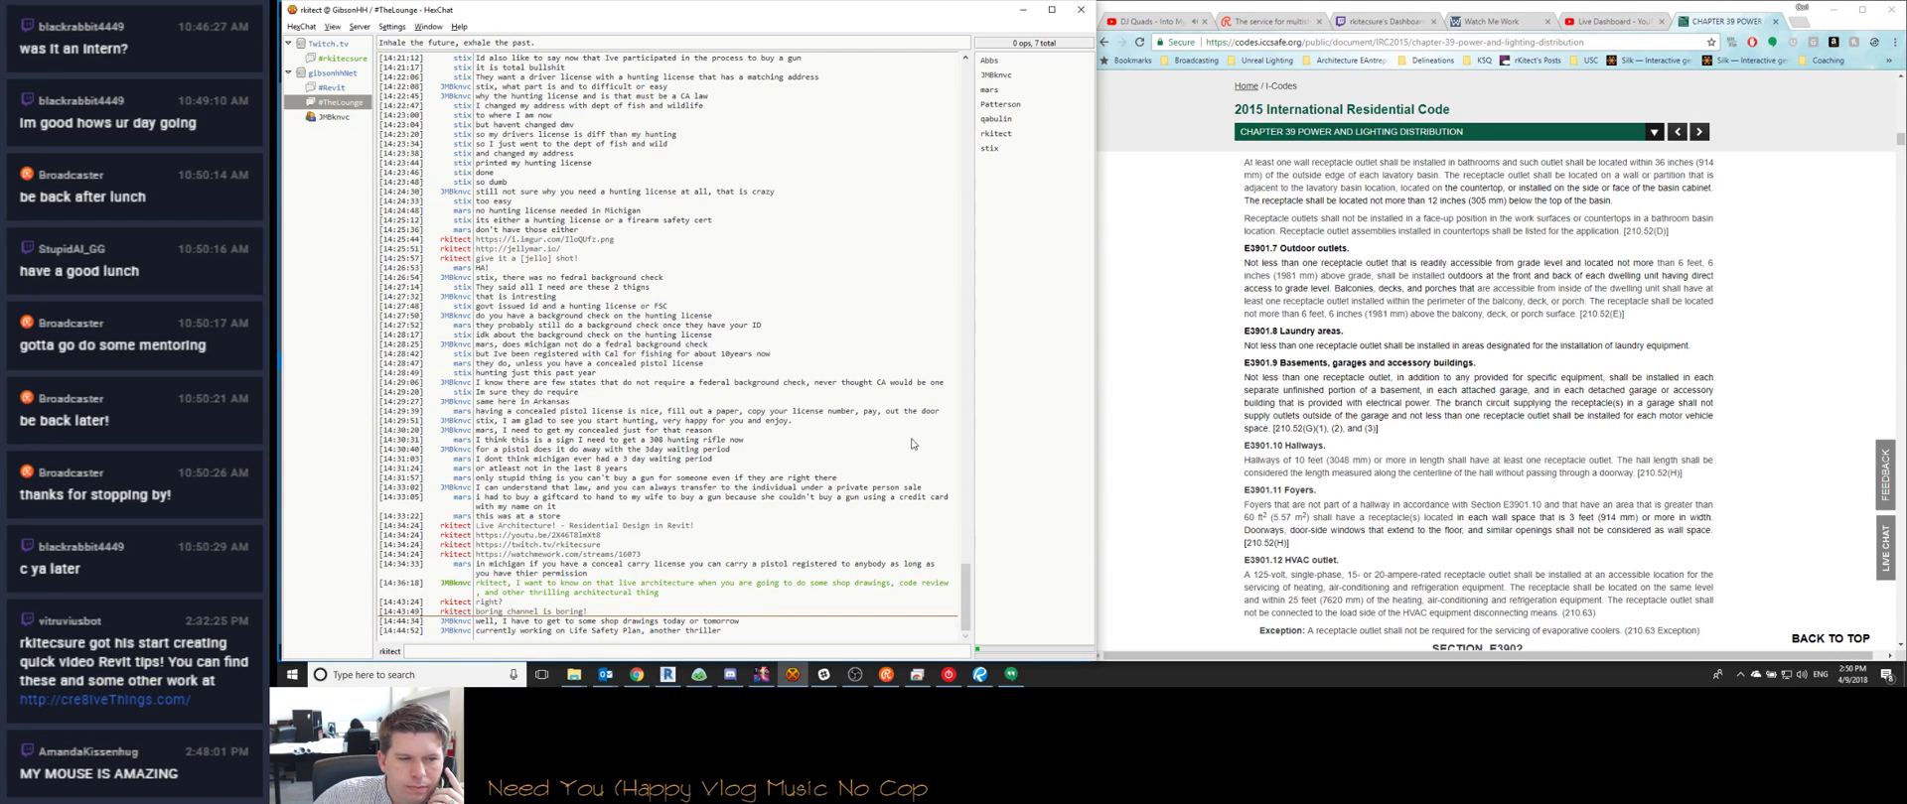
click(1022, 9)
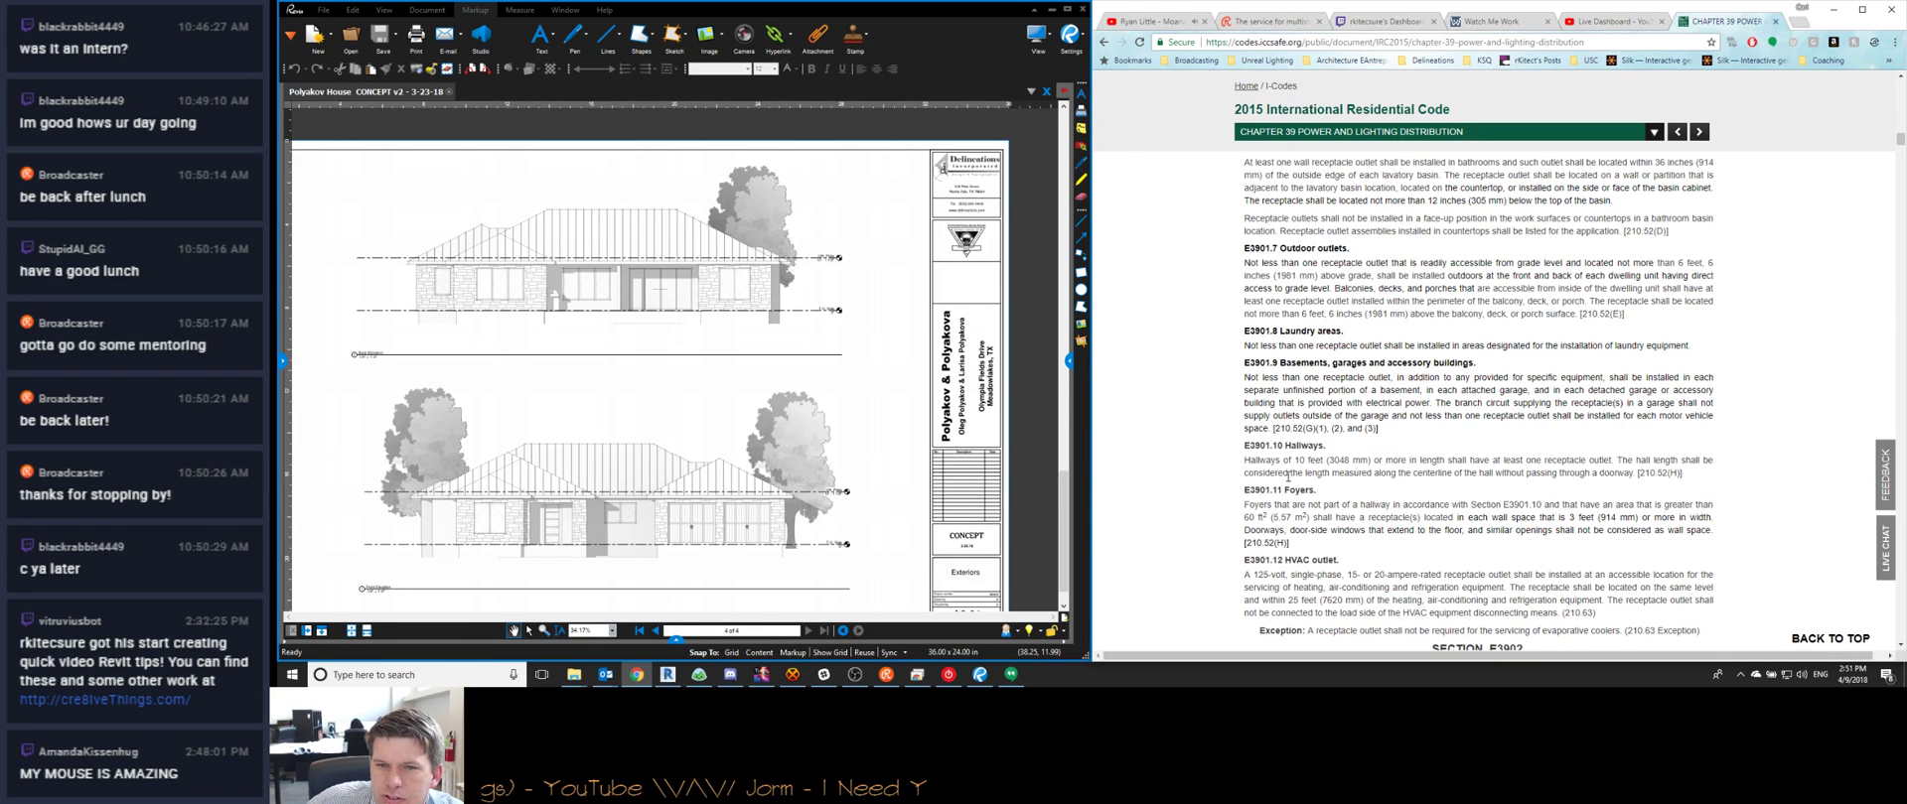
Scroll Chapter 39 from E3901.8 through E3902–E3904 to tables E3904.6(1) and E3904.6(2)
scroll(1267, 378, down, 2)
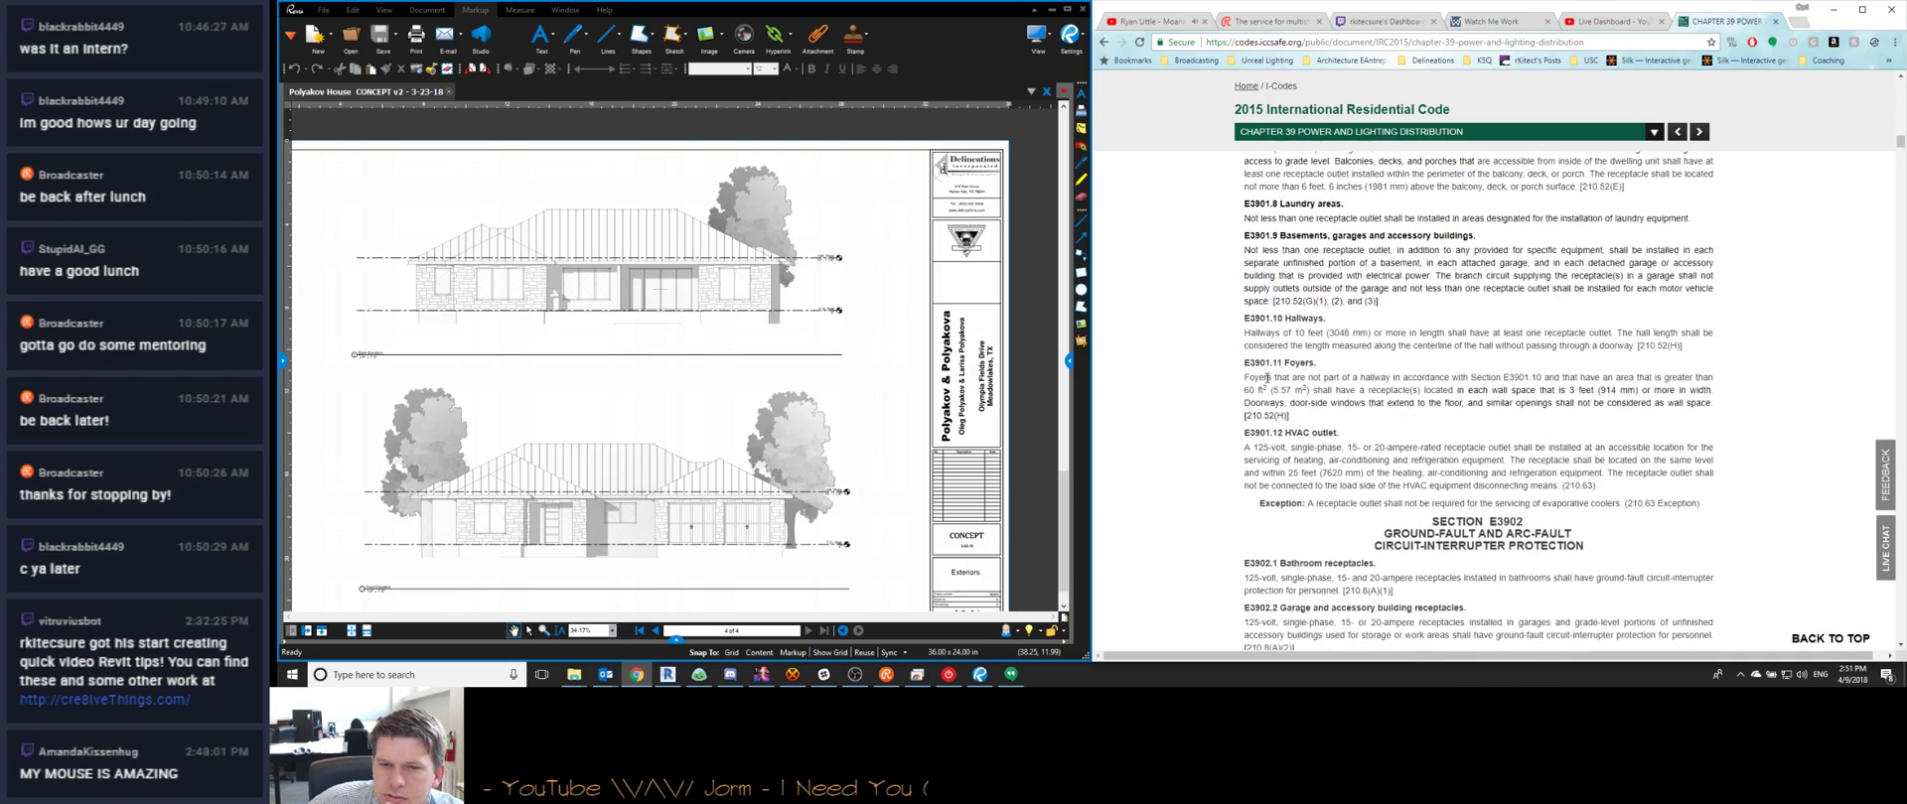
scroll(1267, 378, down, 1)
scroll(1295, 475, down, 2)
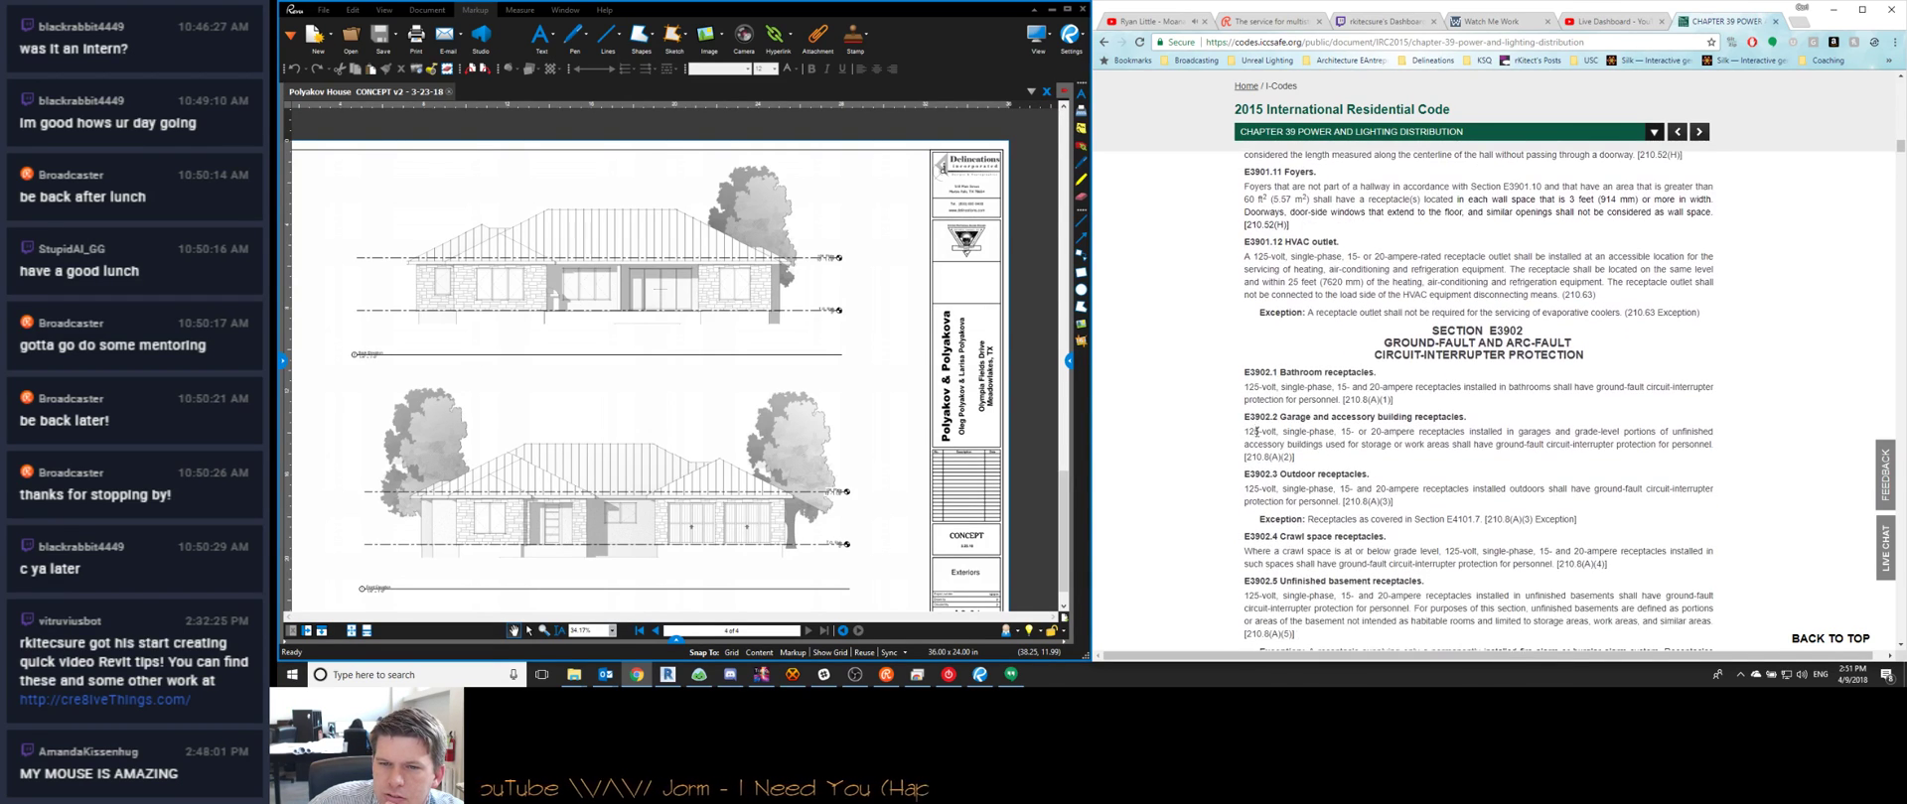
scroll(1247, 417, up, 3)
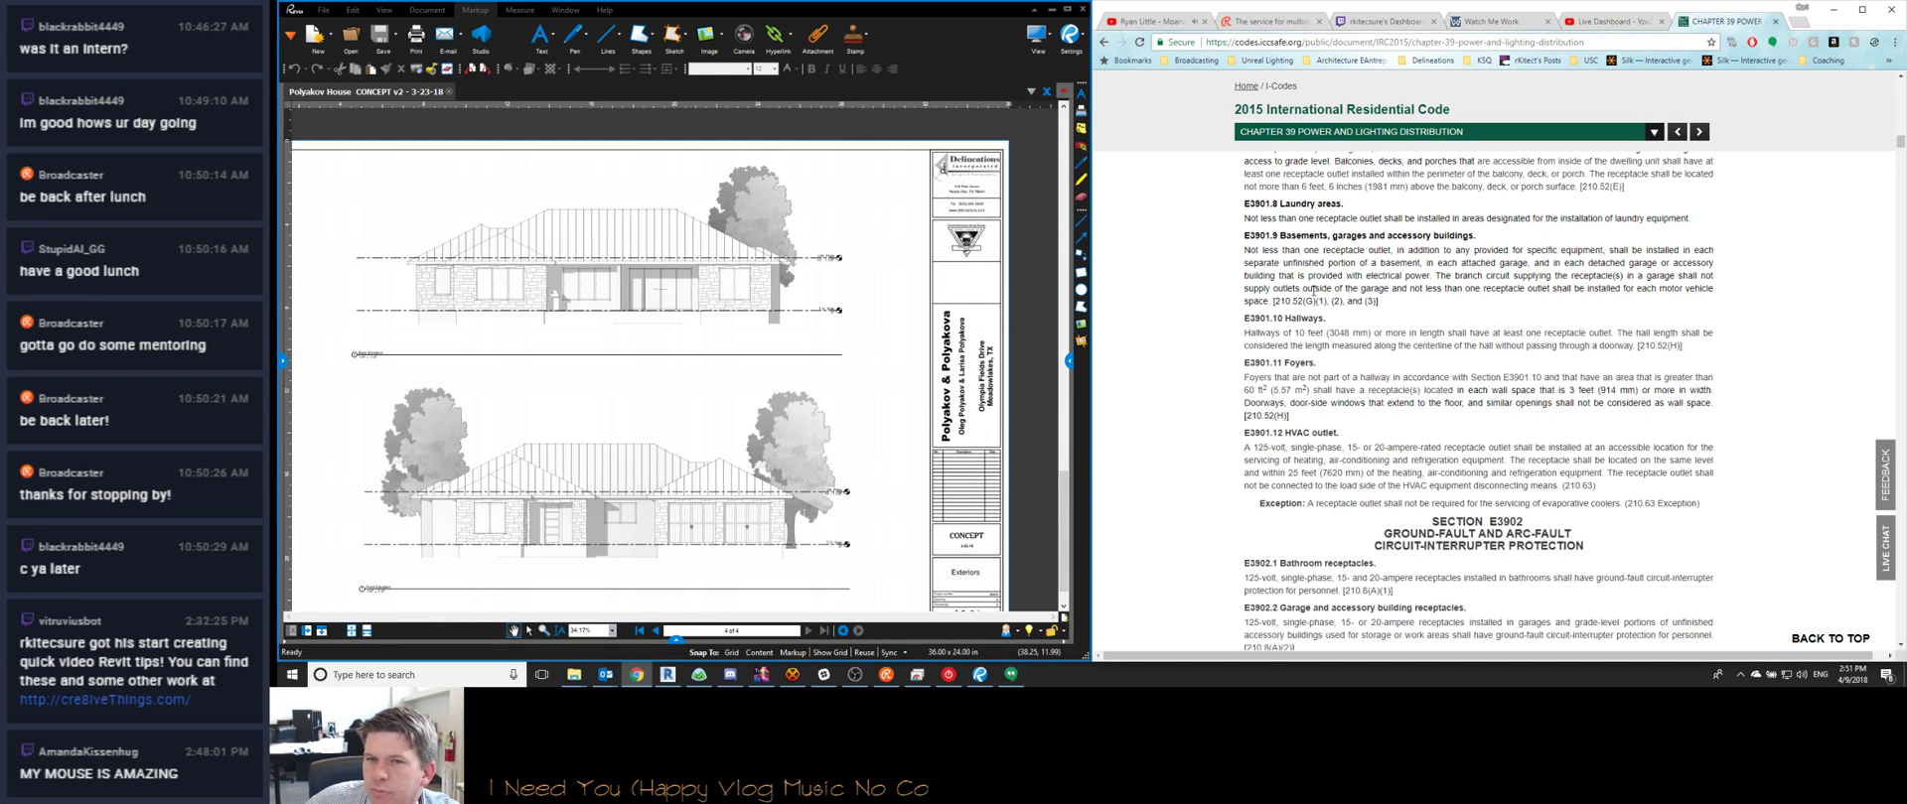
scroll(1427, 287, down, 2)
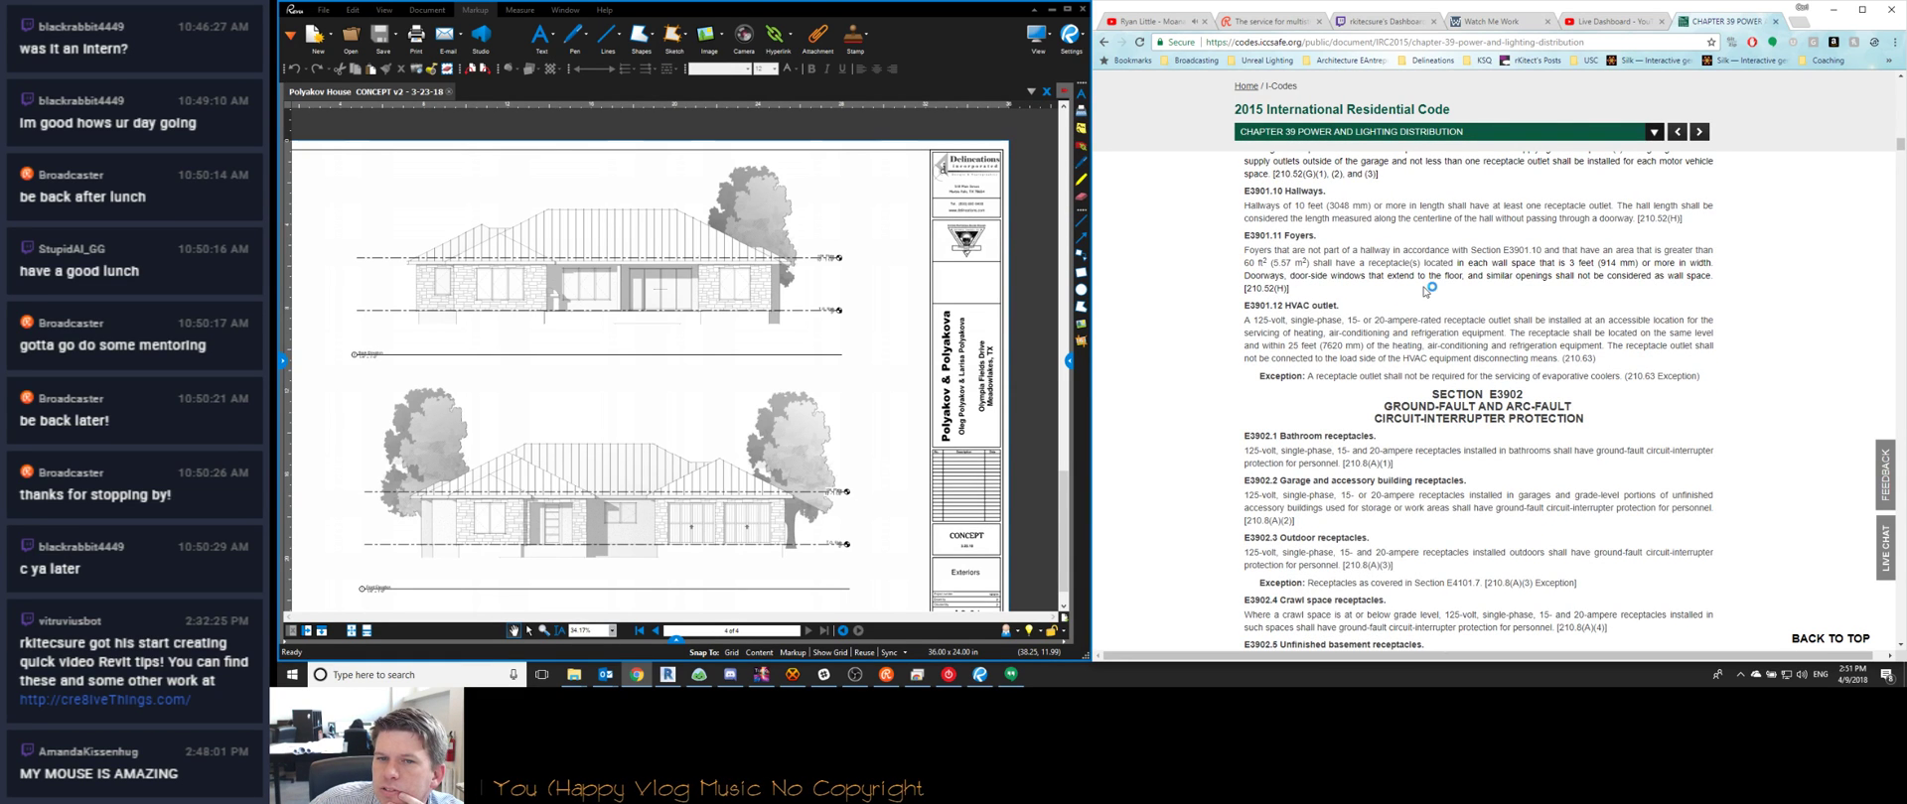
scroll(1427, 287, down, 1)
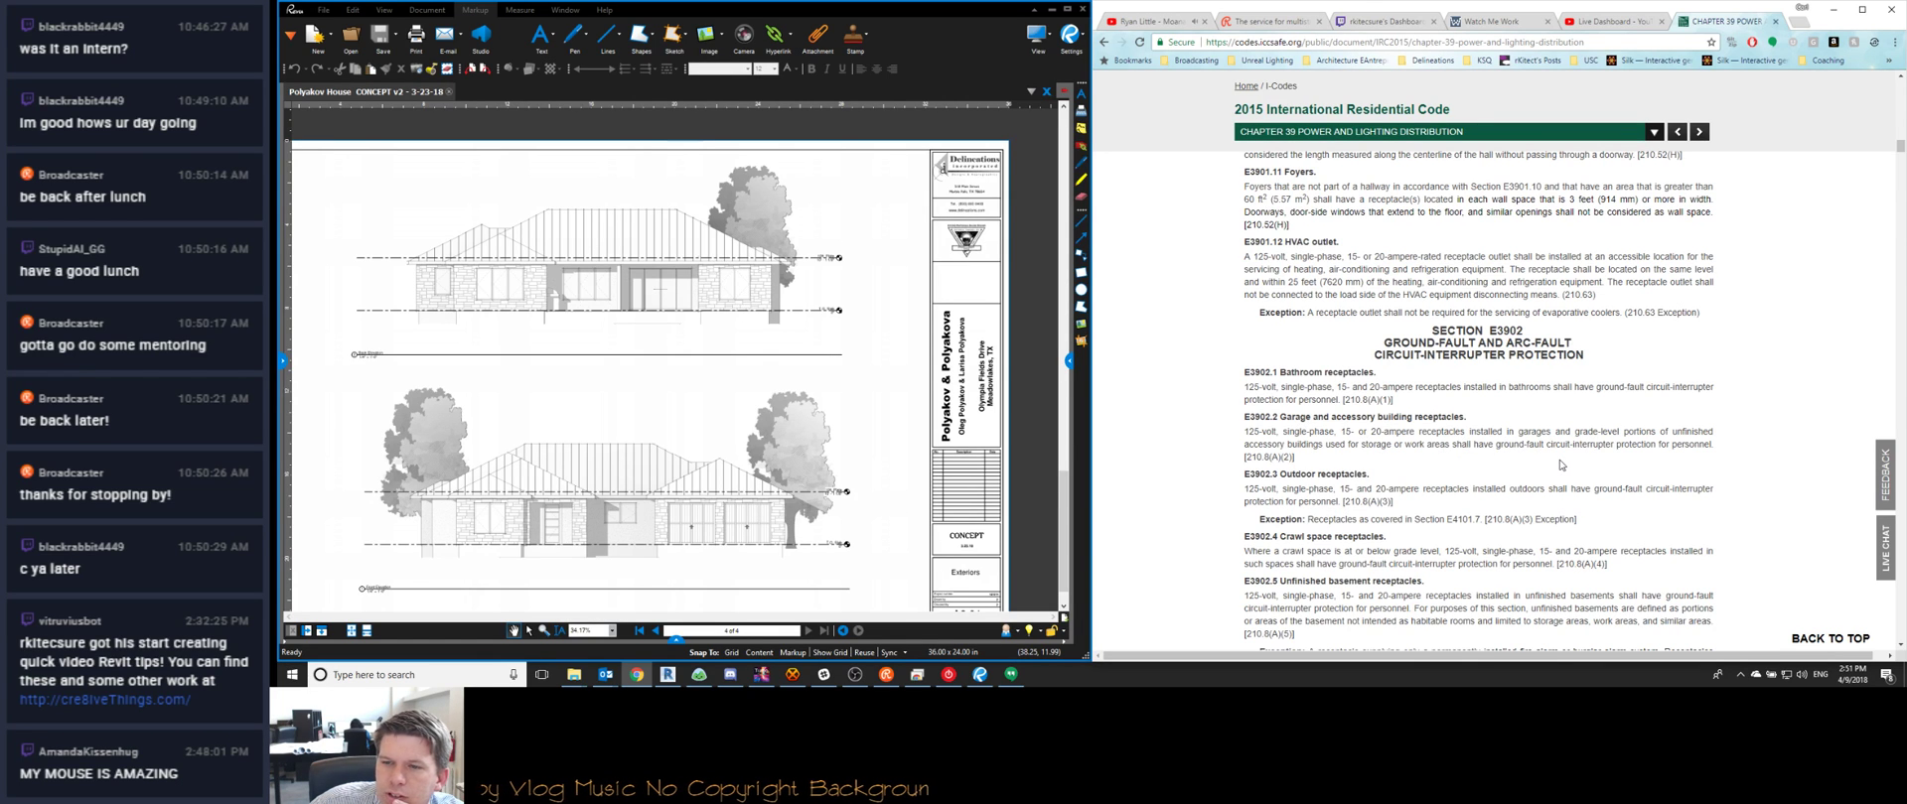
scroll(1434, 431, down, 2)
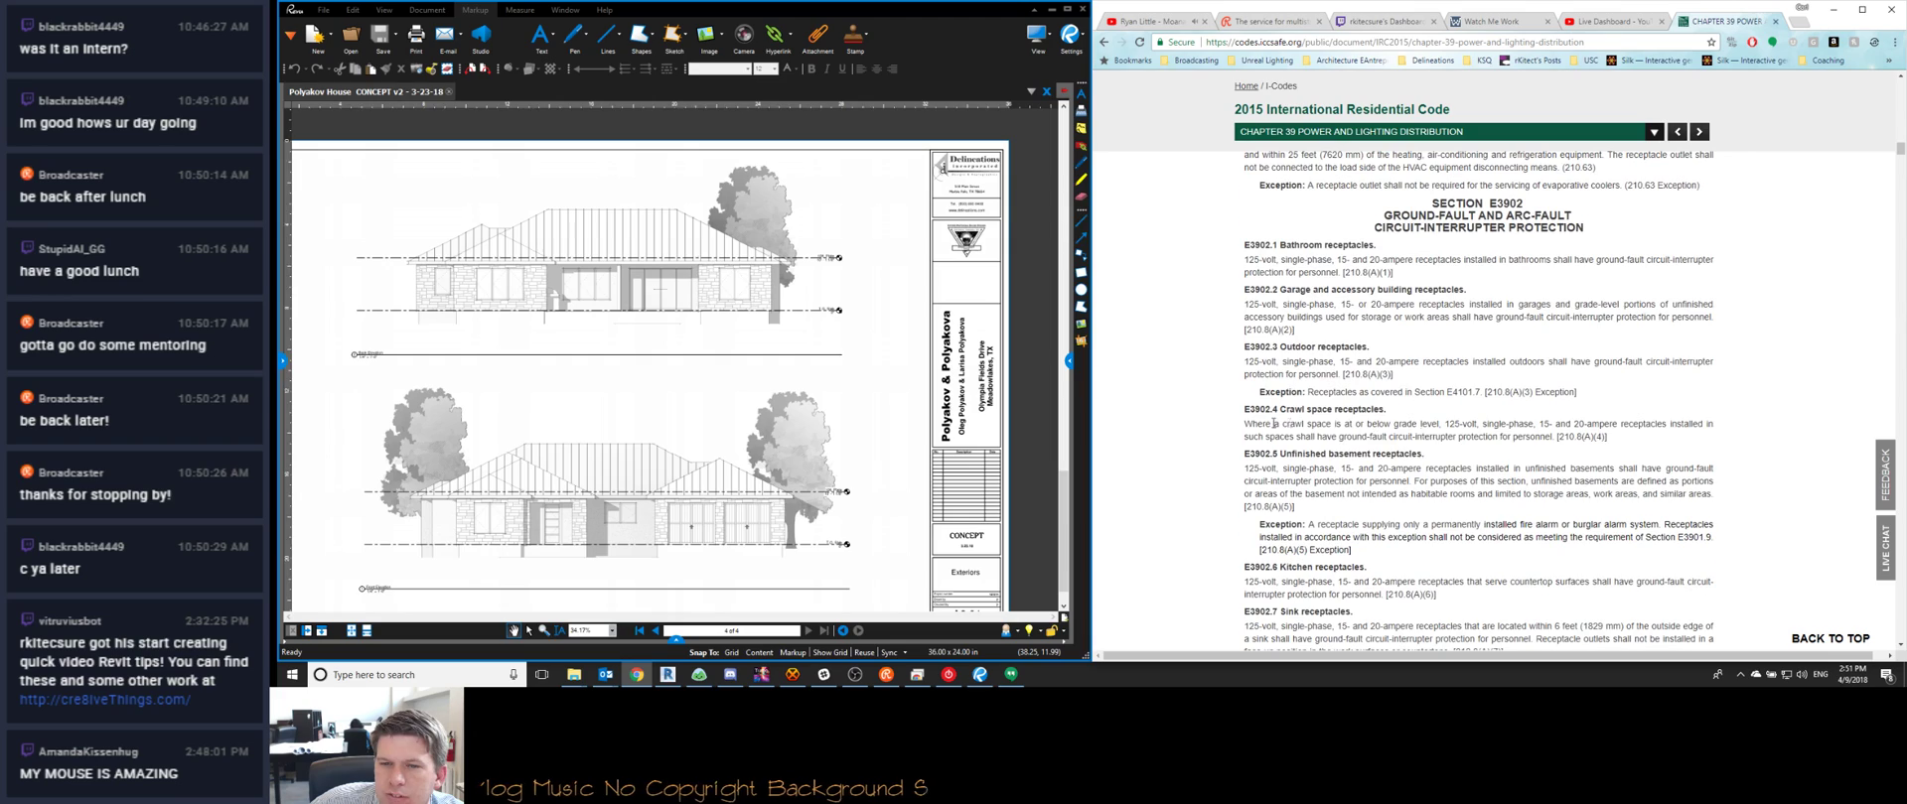
scroll(1214, 381, down, 2)
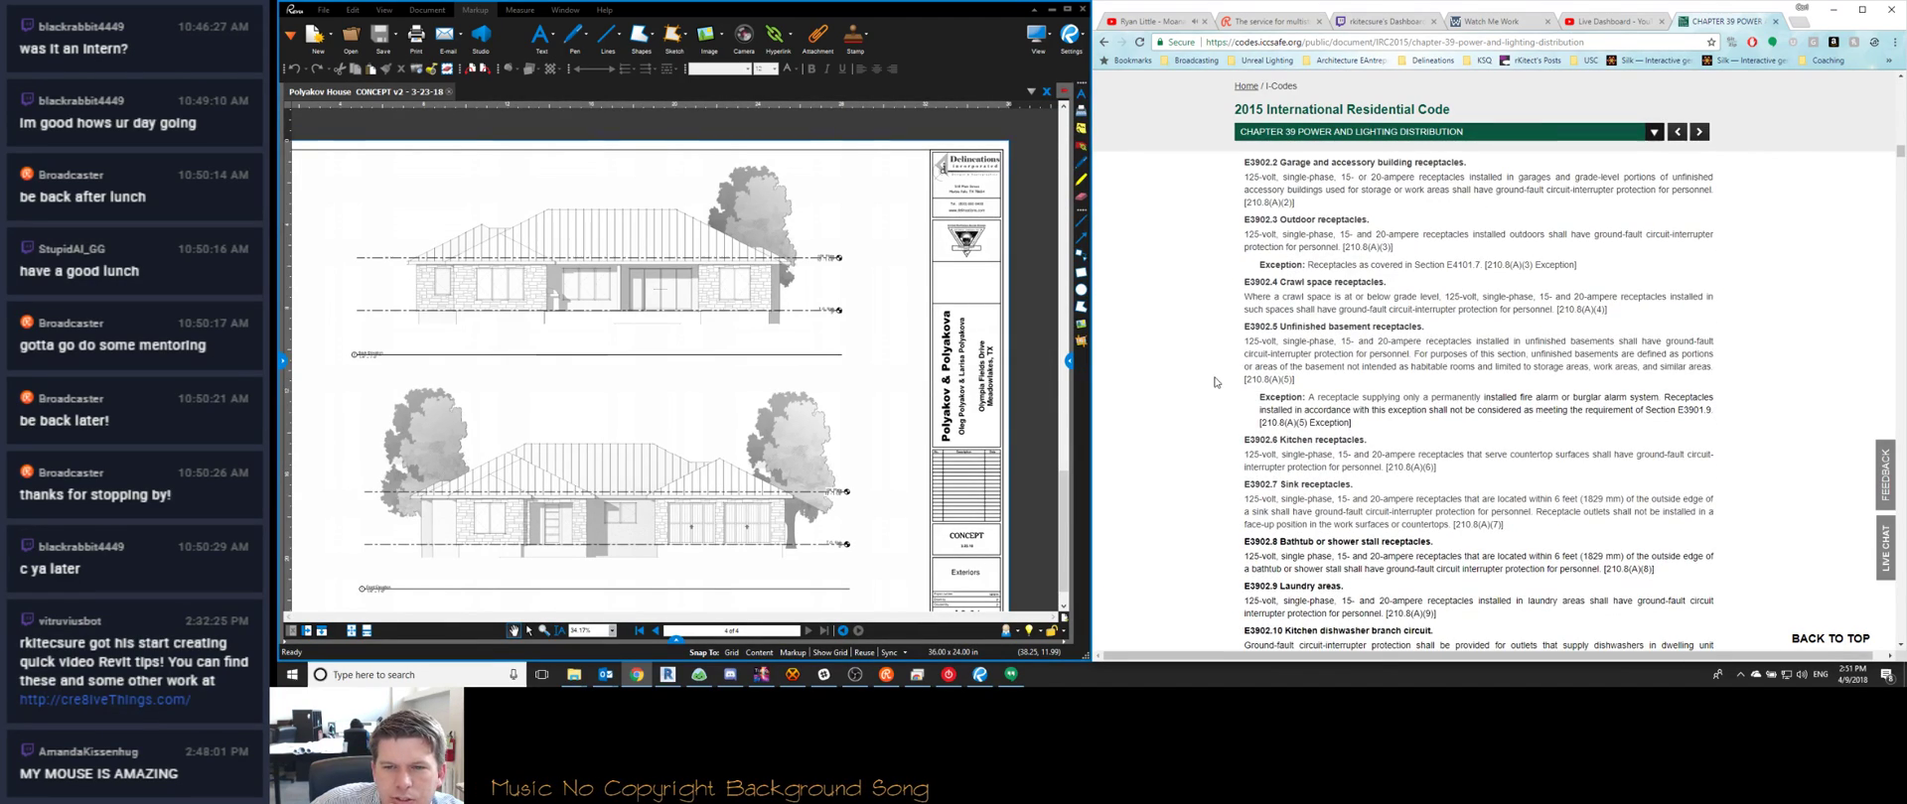
scroll(1222, 348, down, 1)
scroll(1238, 406, down, 7)
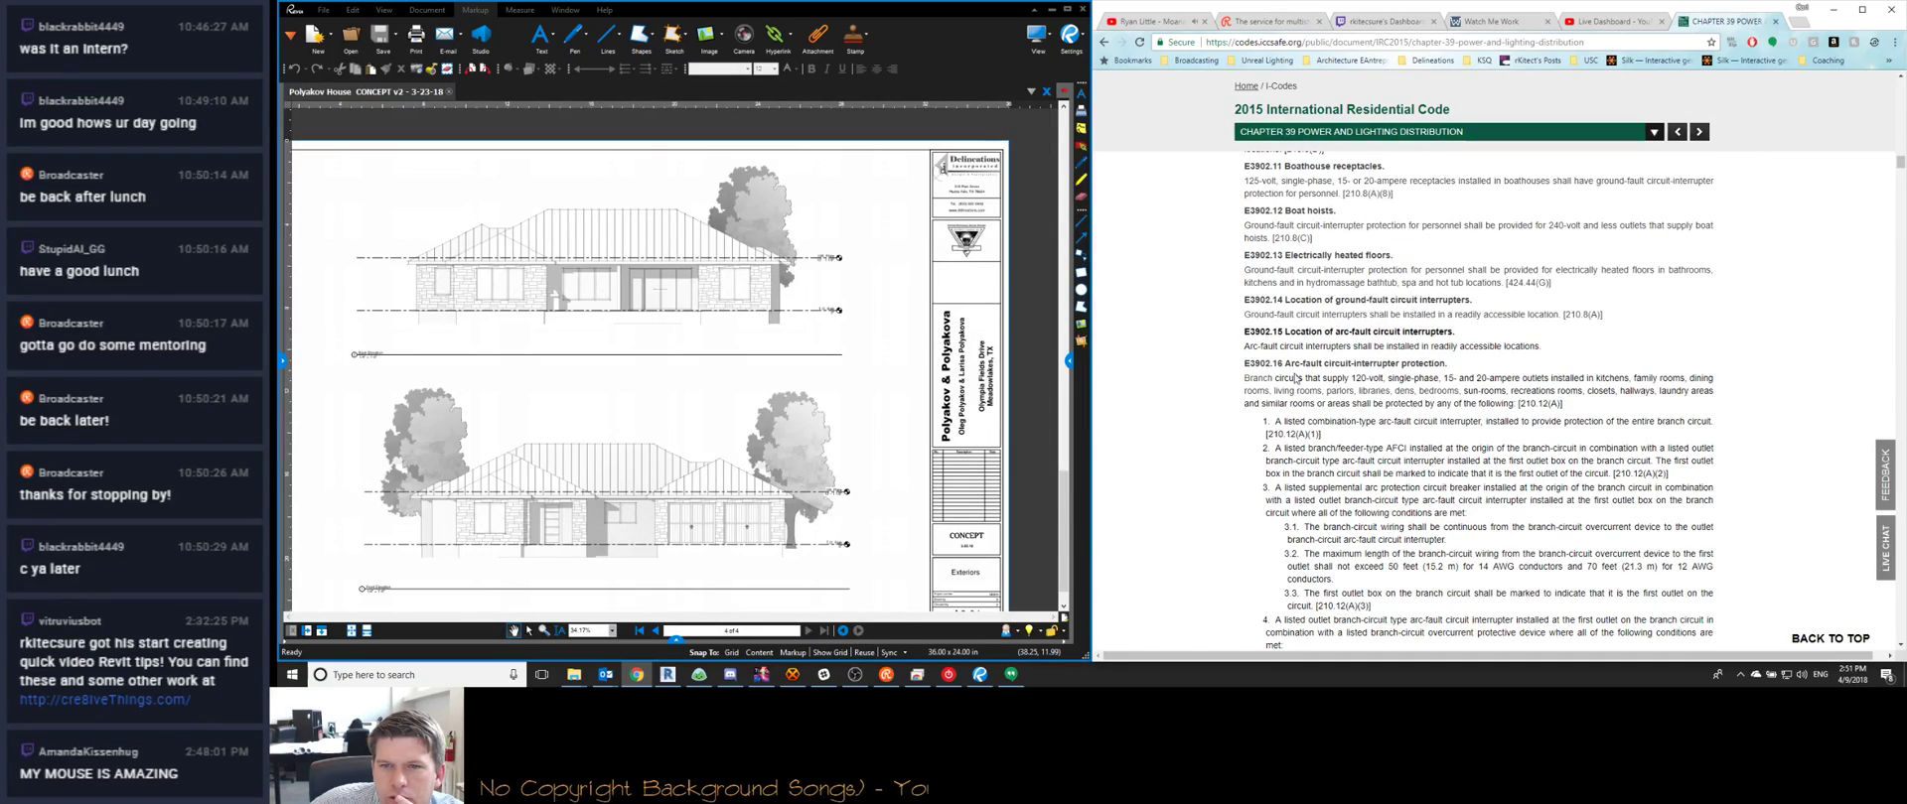
scroll(1253, 407, down, 8)
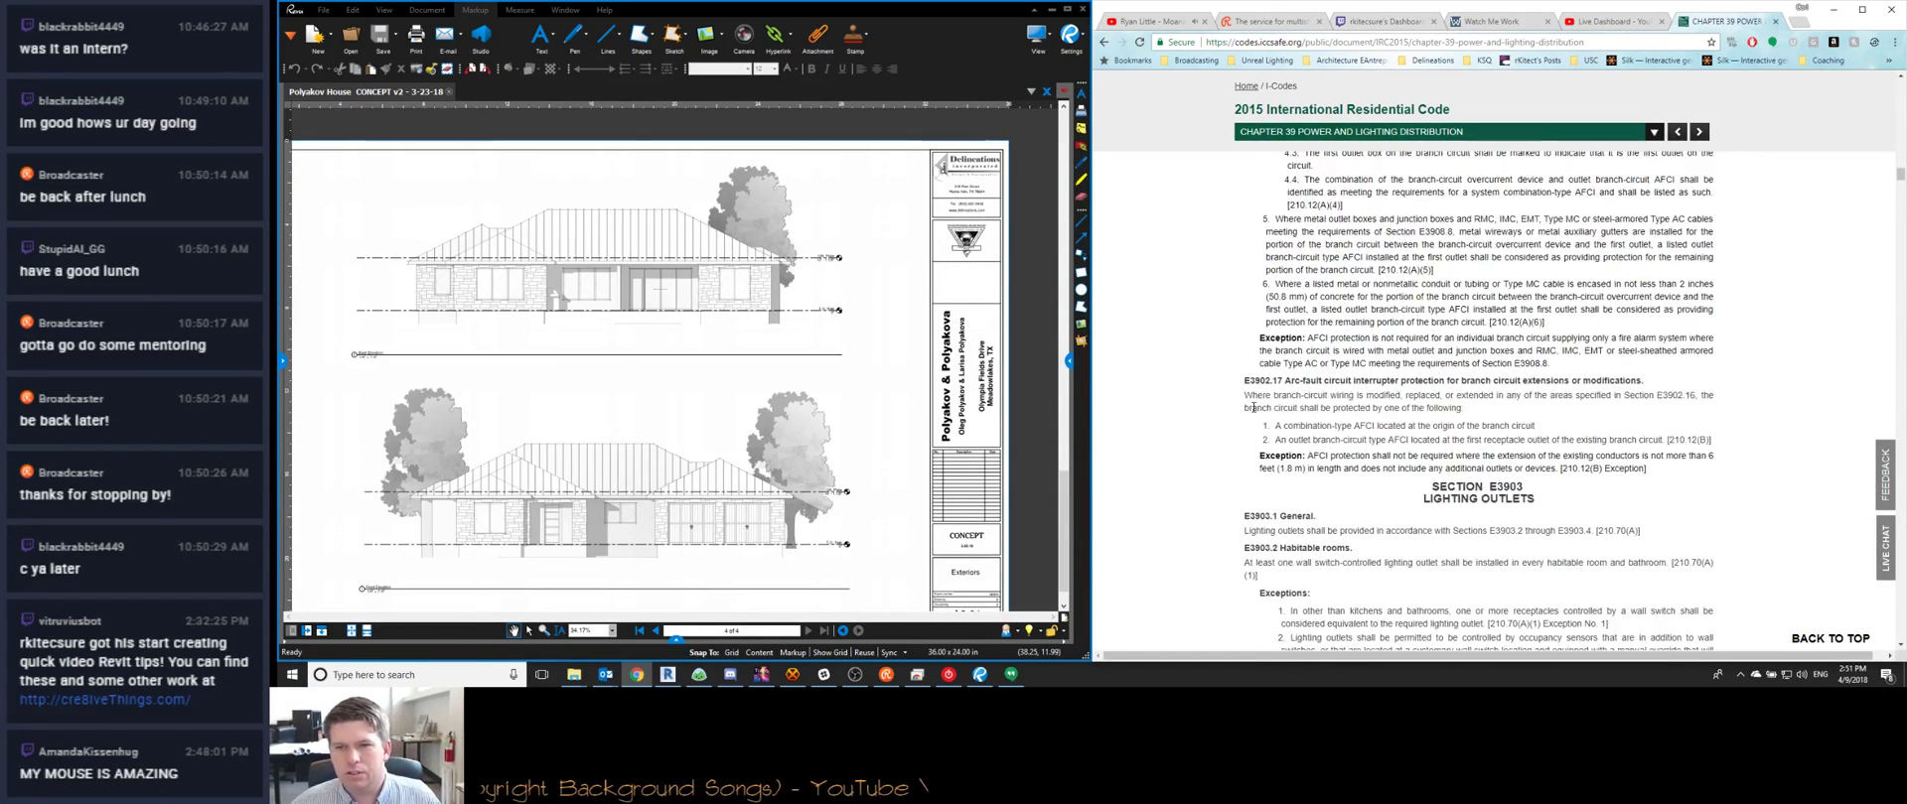
scroll(1253, 407, down, 8)
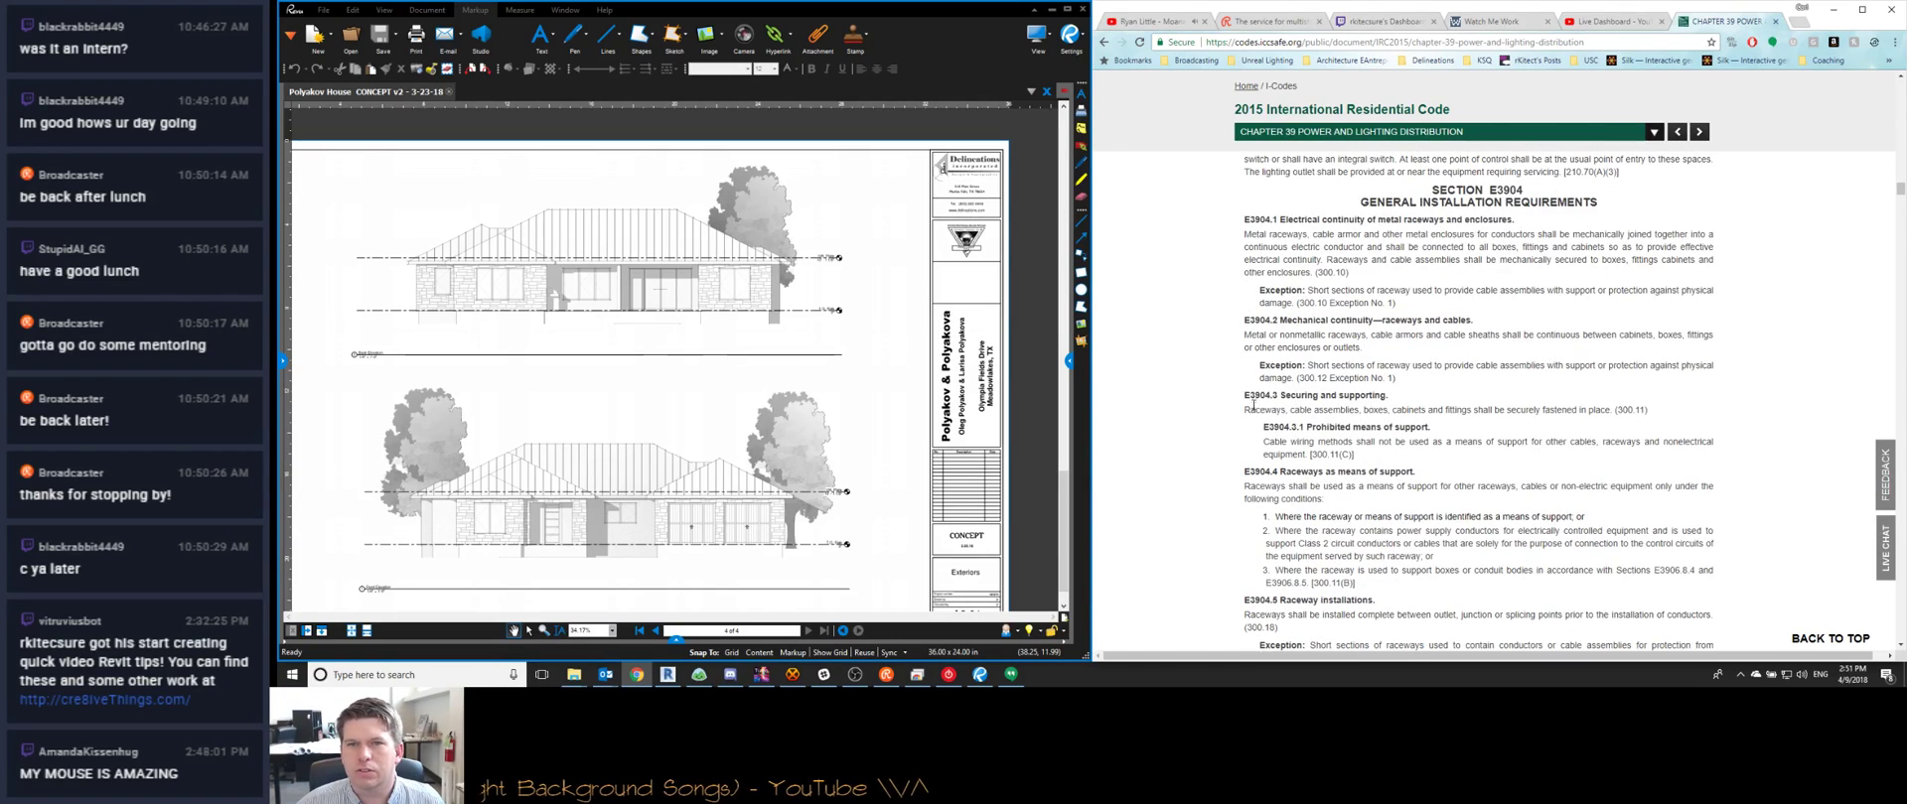
scroll(1254, 407, down, 6)
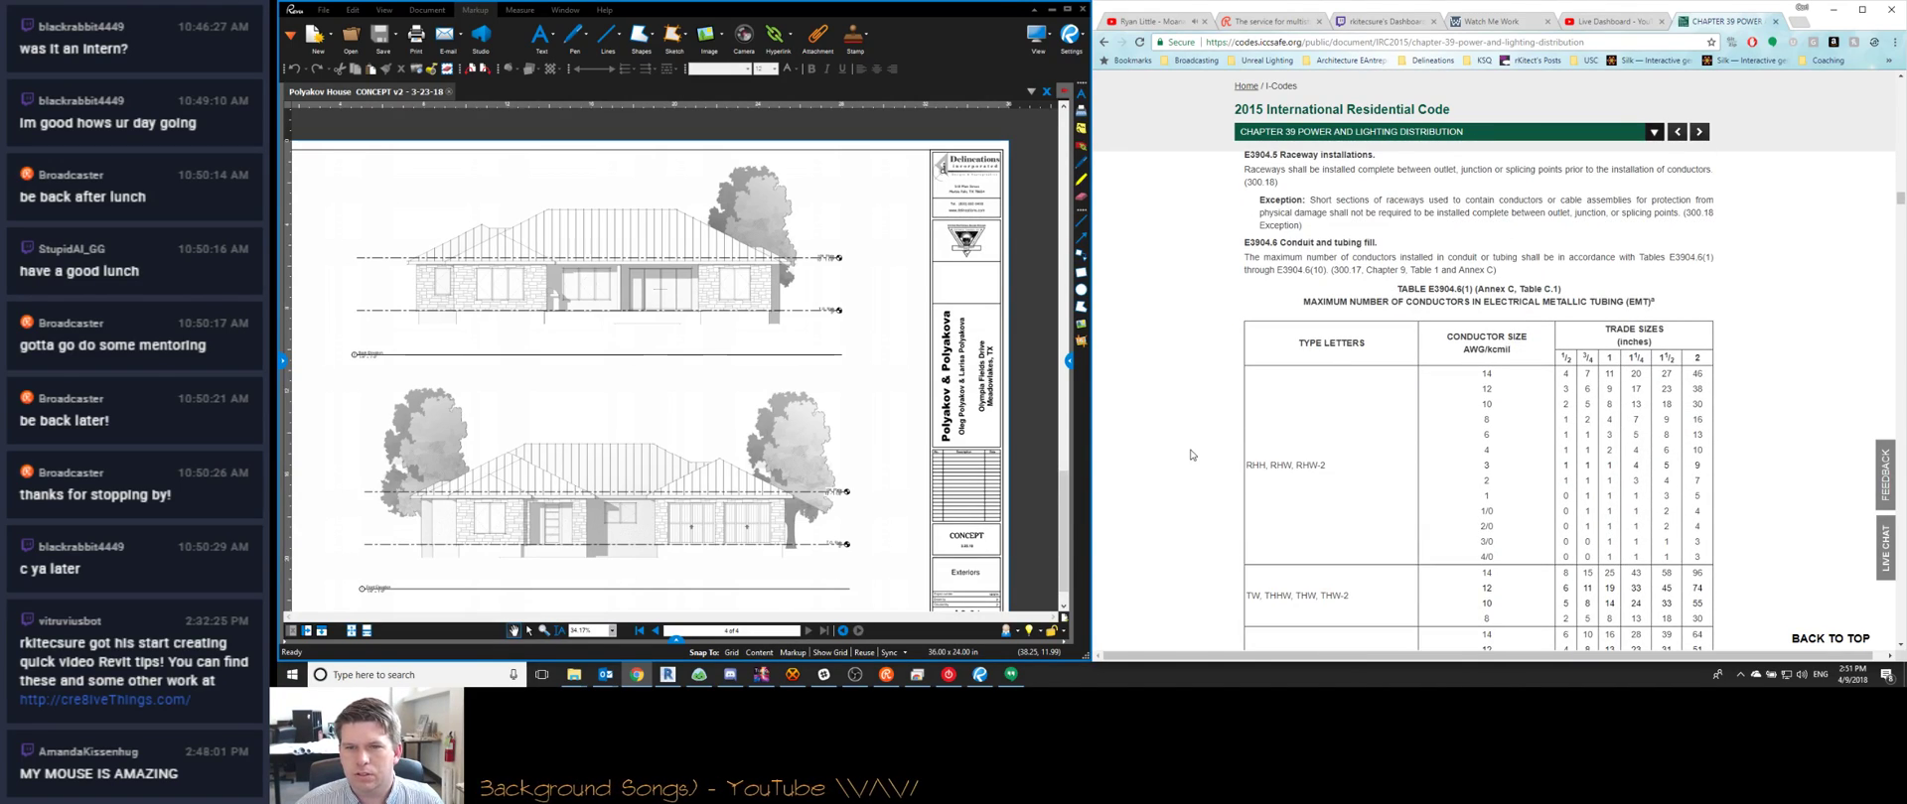
scroll(1192, 455, down, 10)
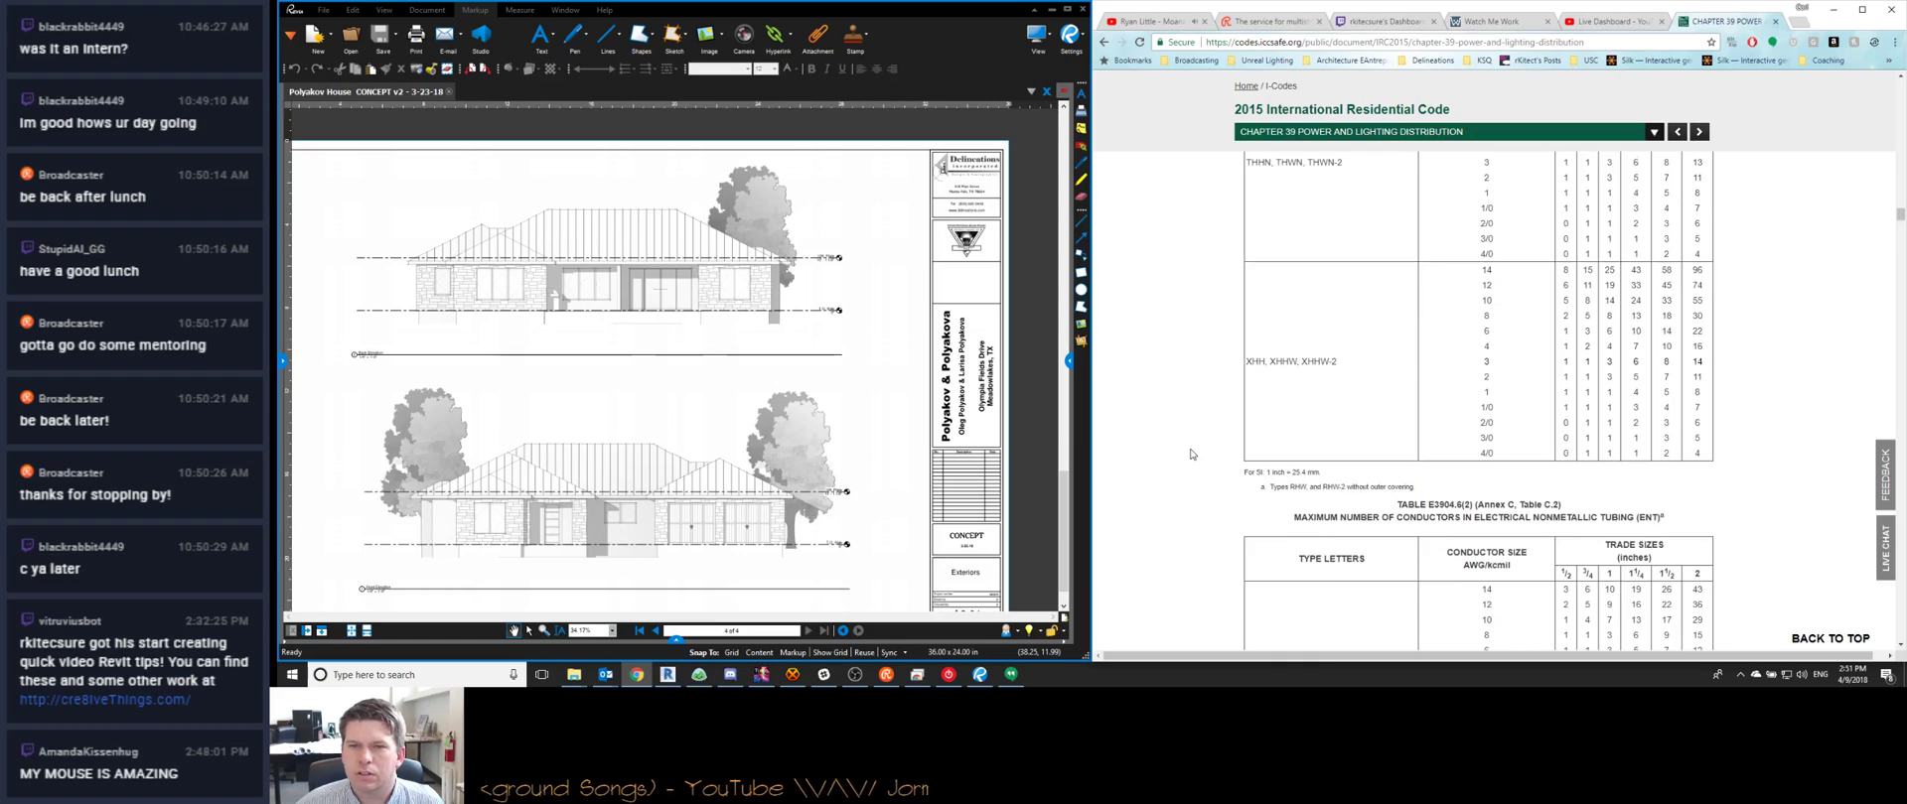
Search Google for 'irc2015 garage outlets at 42'
click(1278, 46)
text(irc)
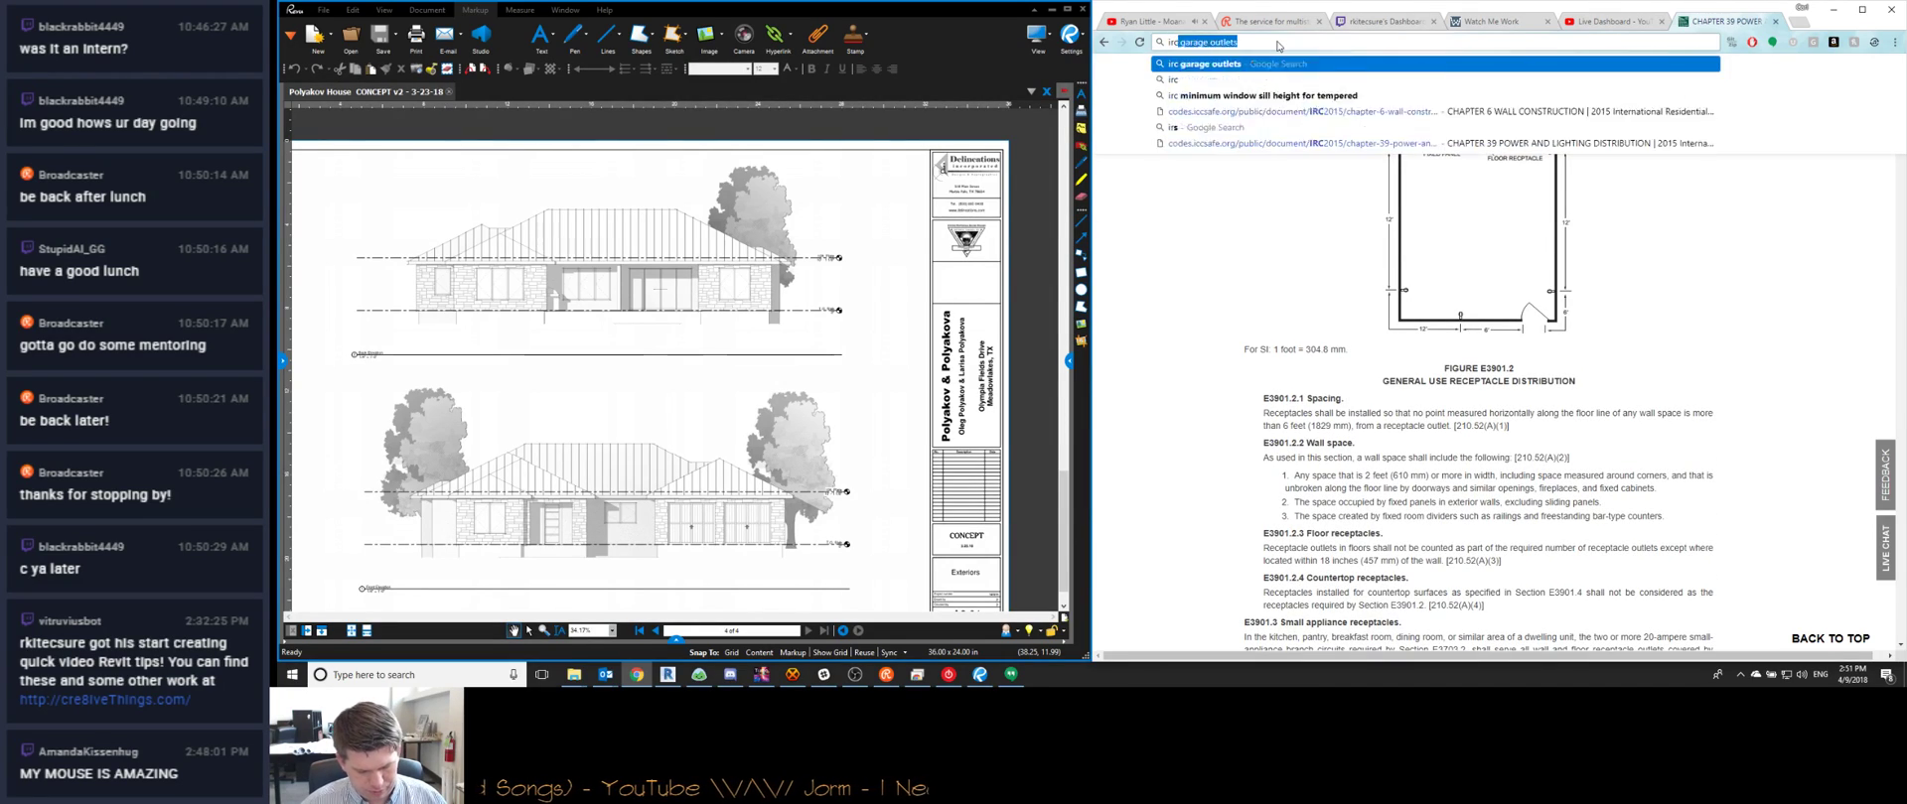
text(2015 ga)
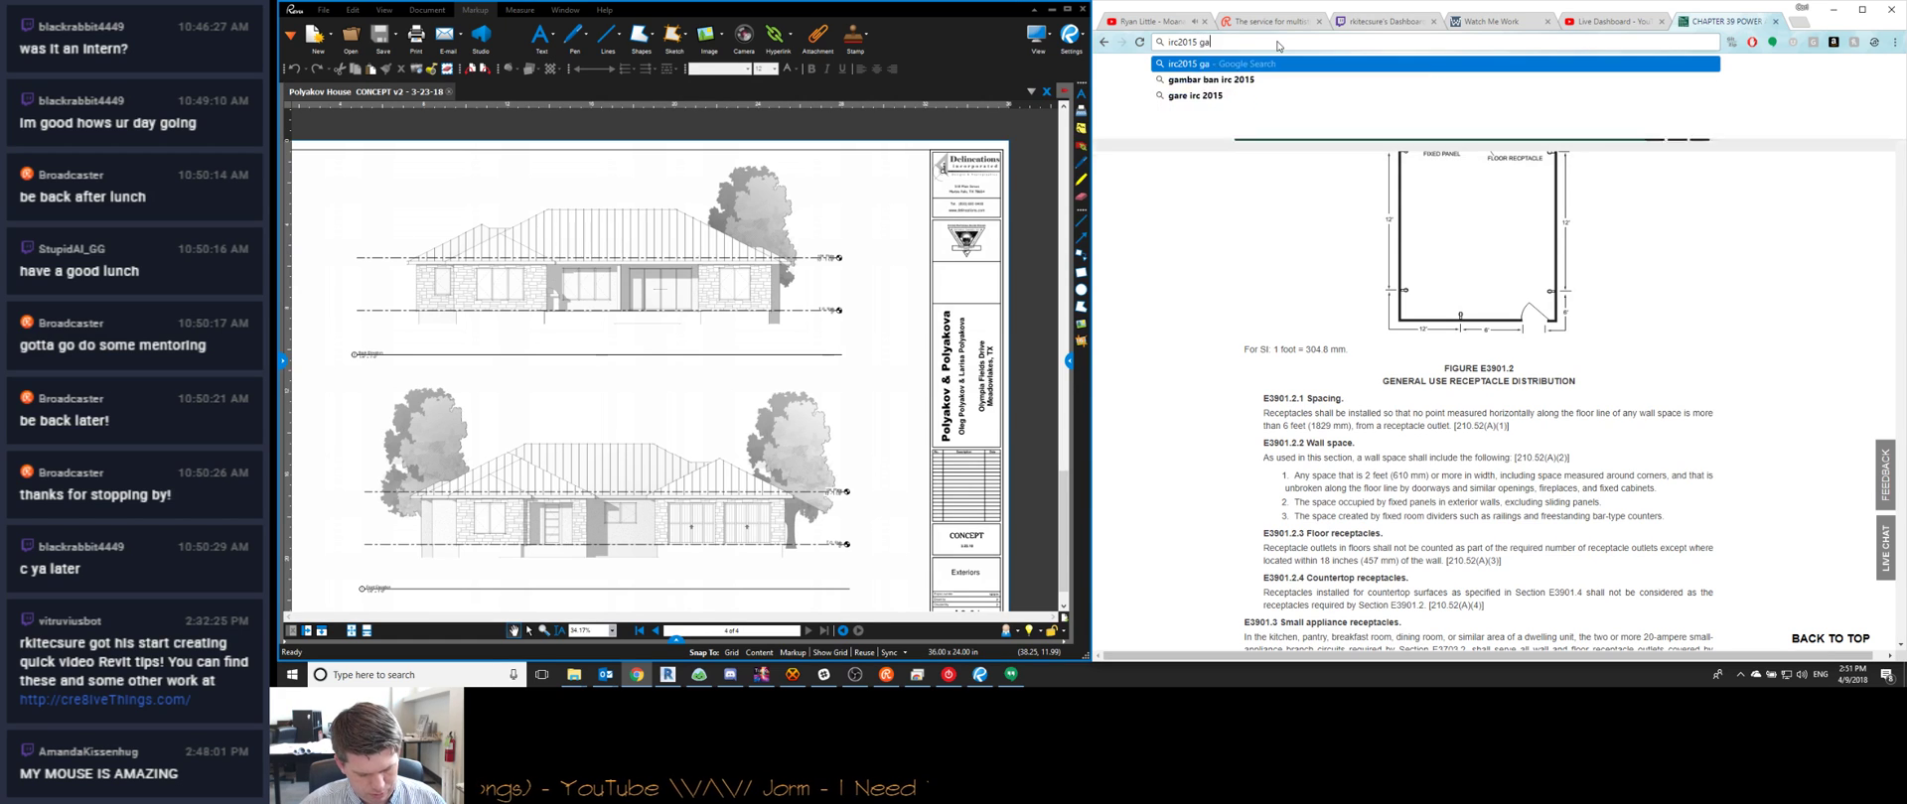
text(rage outlets at 42)
key(Return)
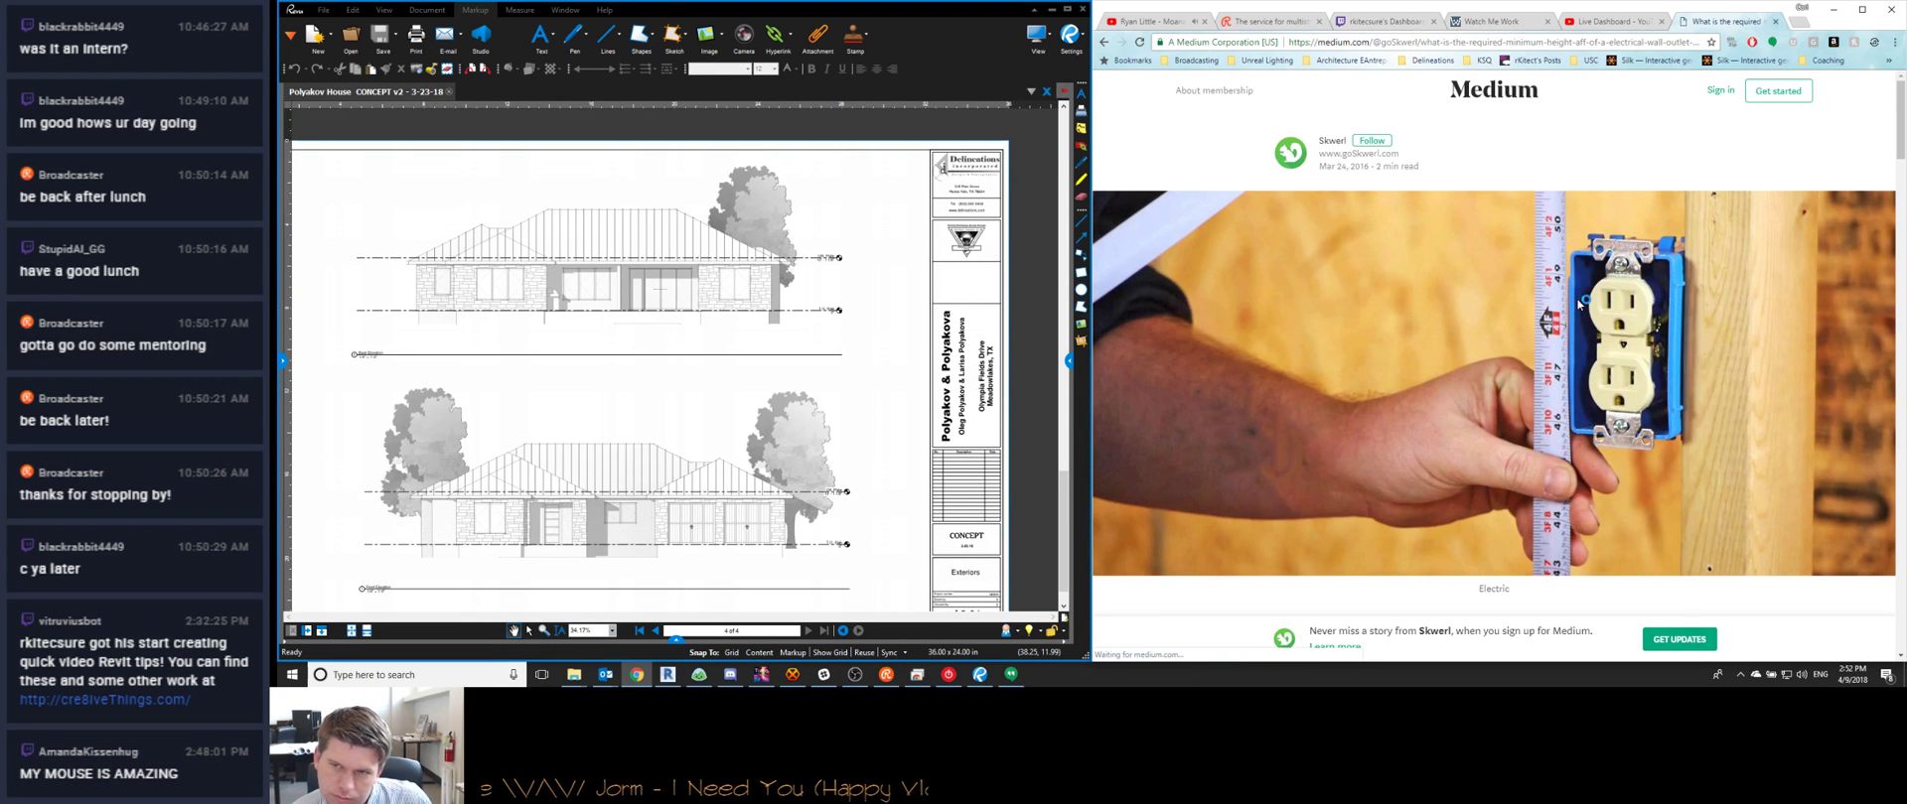
Read the Medium article on minimum outlet mounting height down to its Sources, then return to the results
scroll(1583, 303, down, 3)
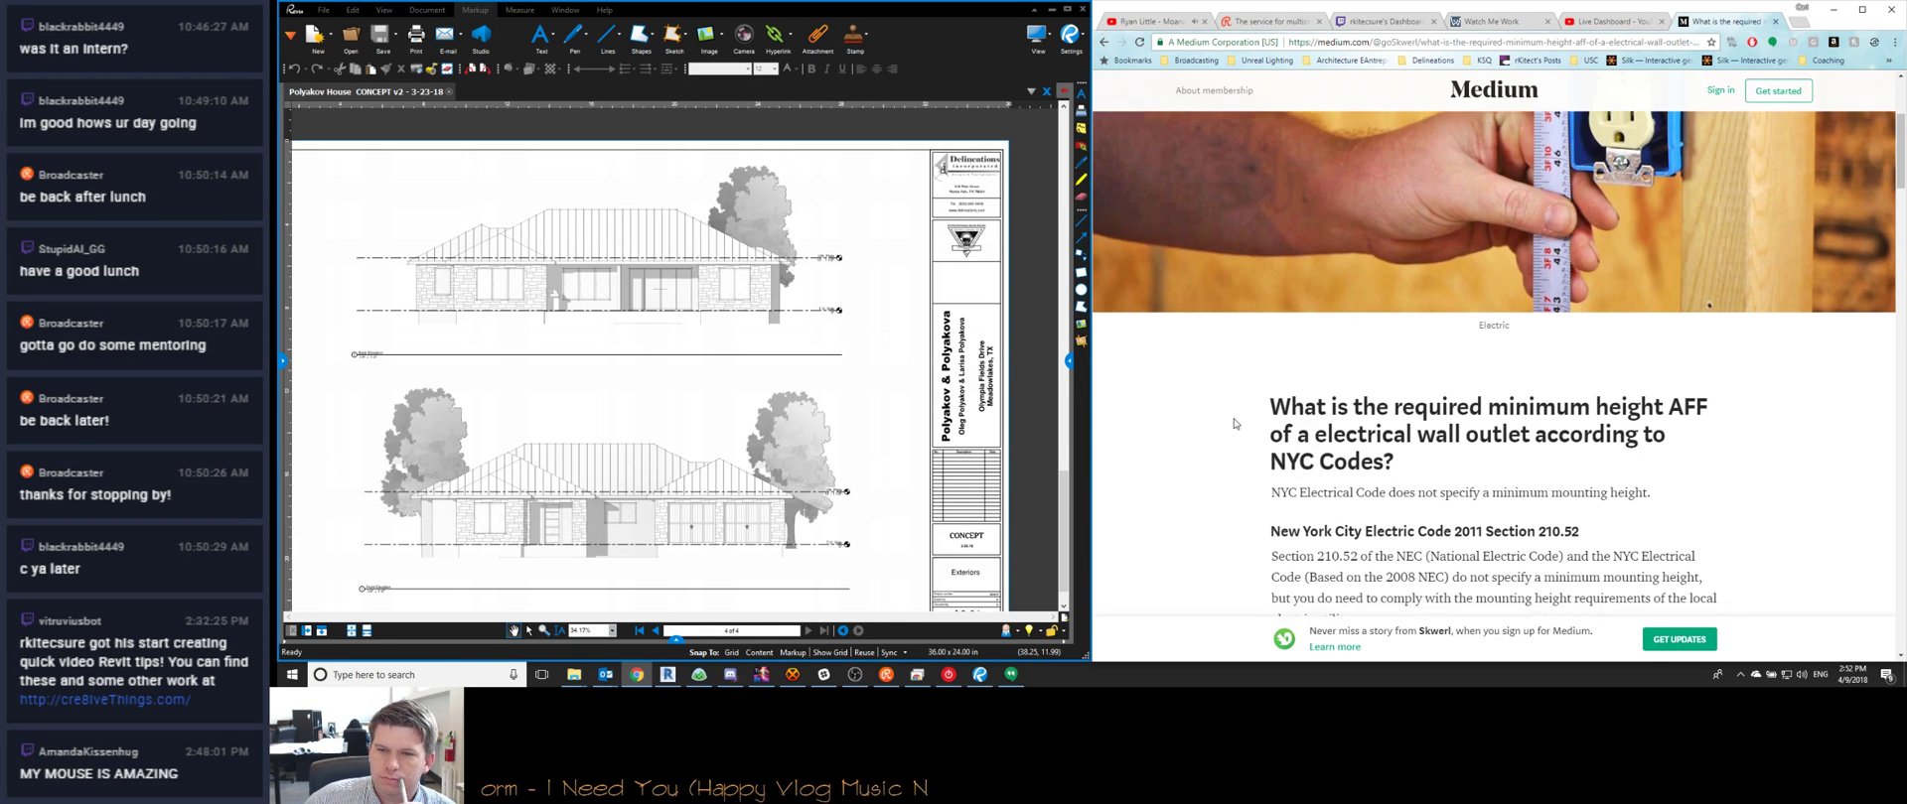
scroll(1235, 424, down, 1)
scroll(1234, 424, down, 1)
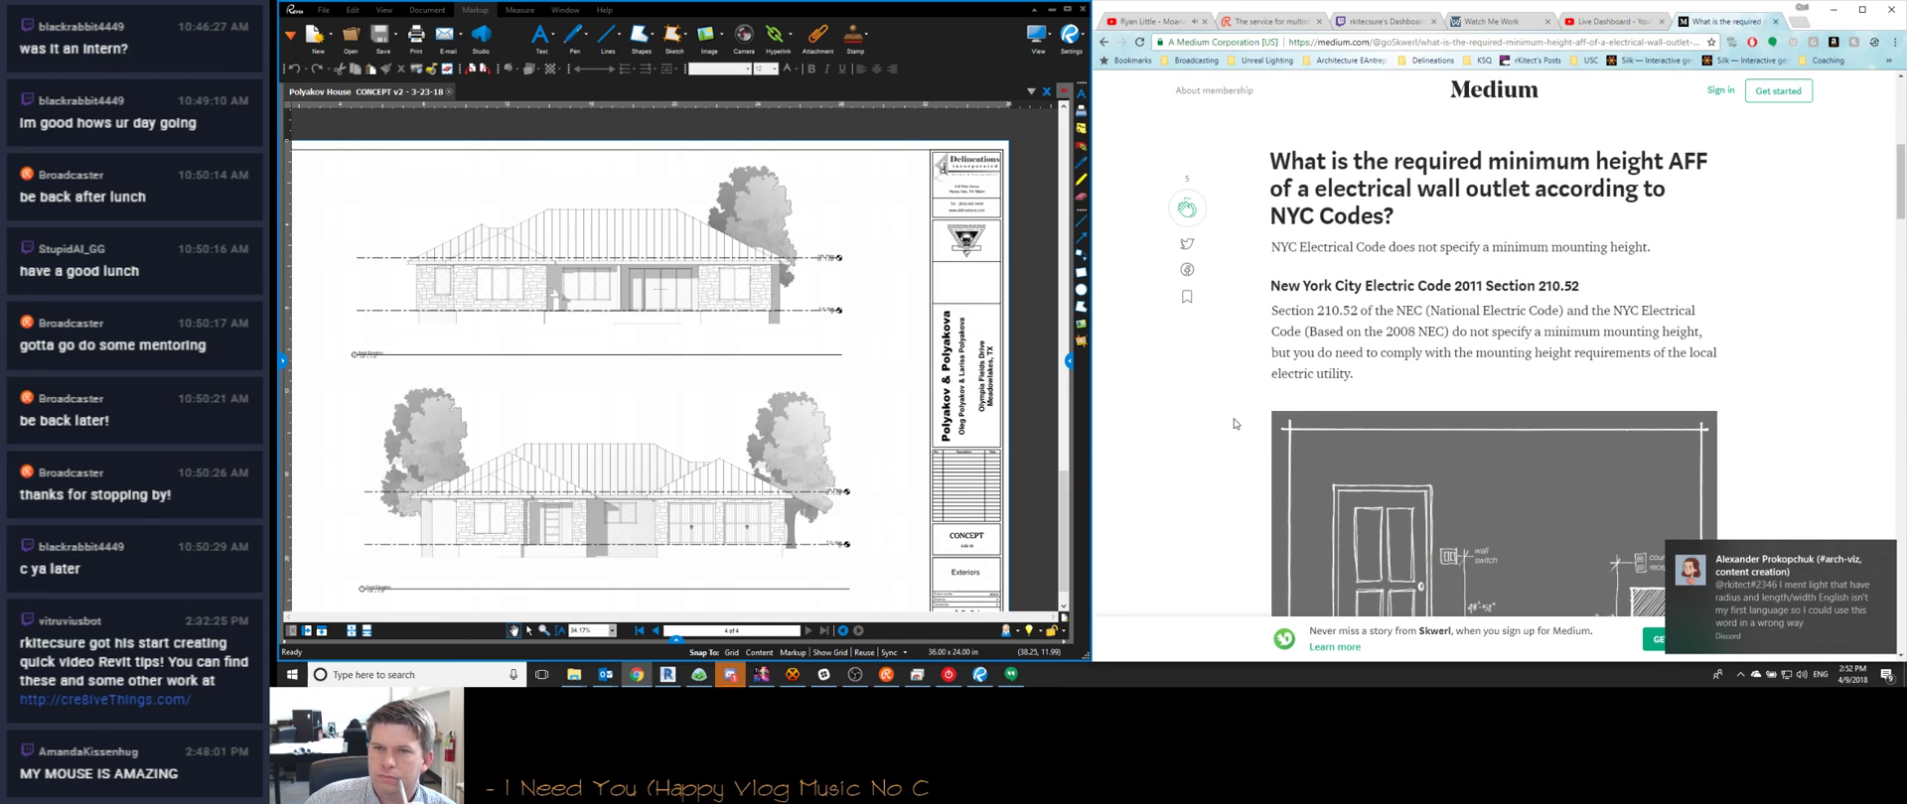
scroll(1234, 424, down, 1)
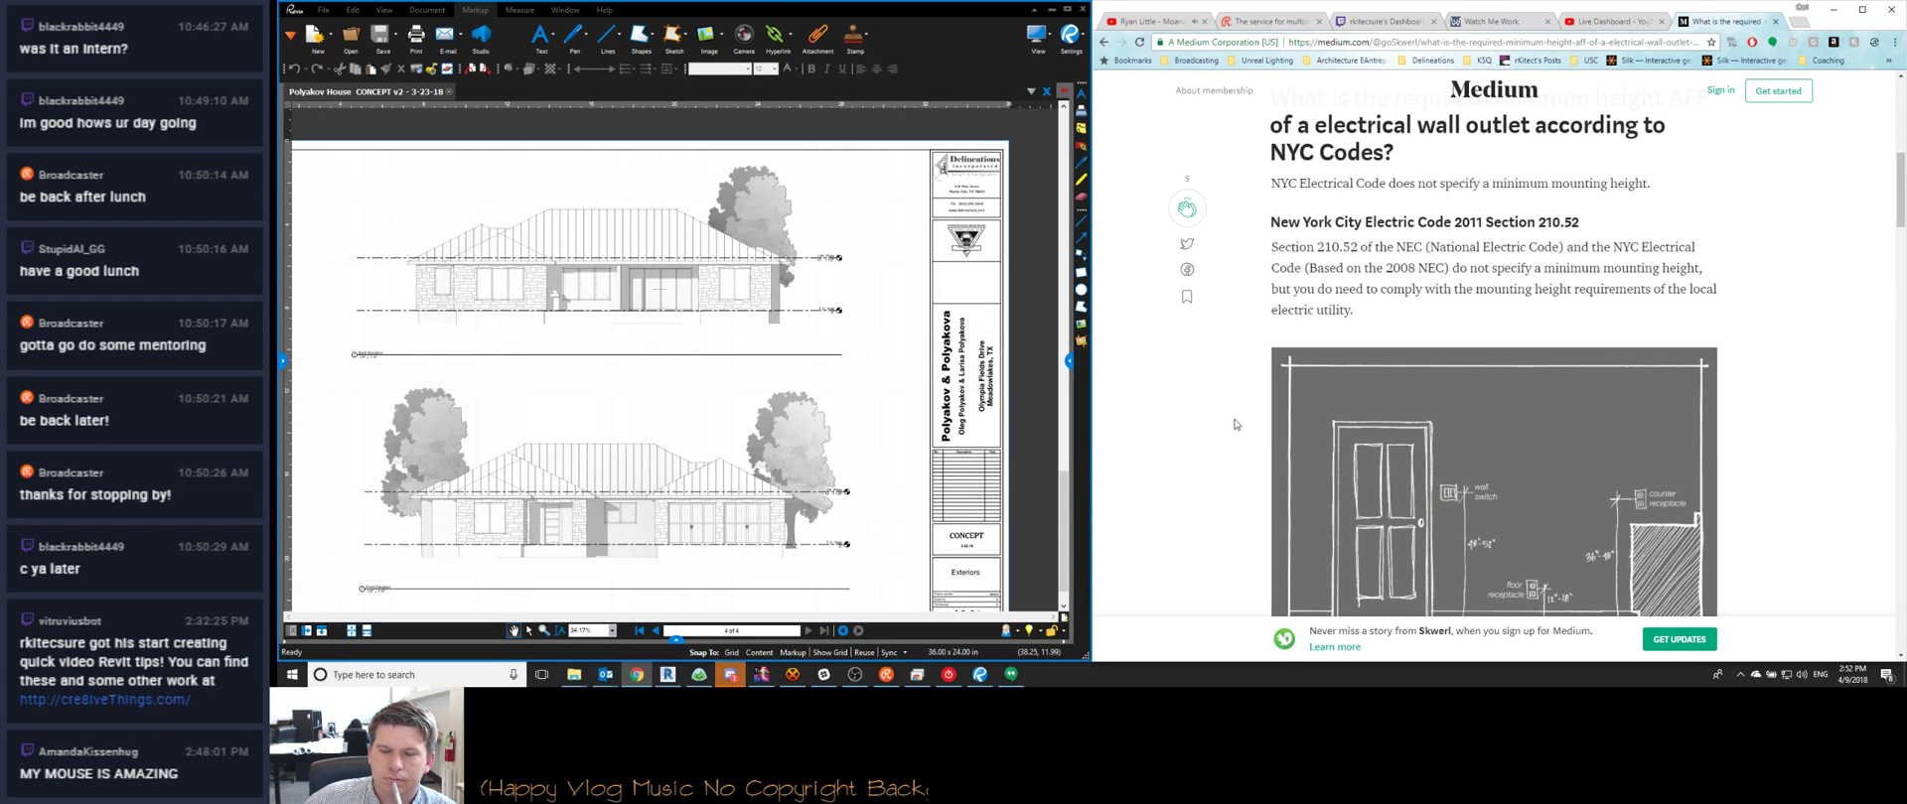
scroll(1234, 424, down, 3)
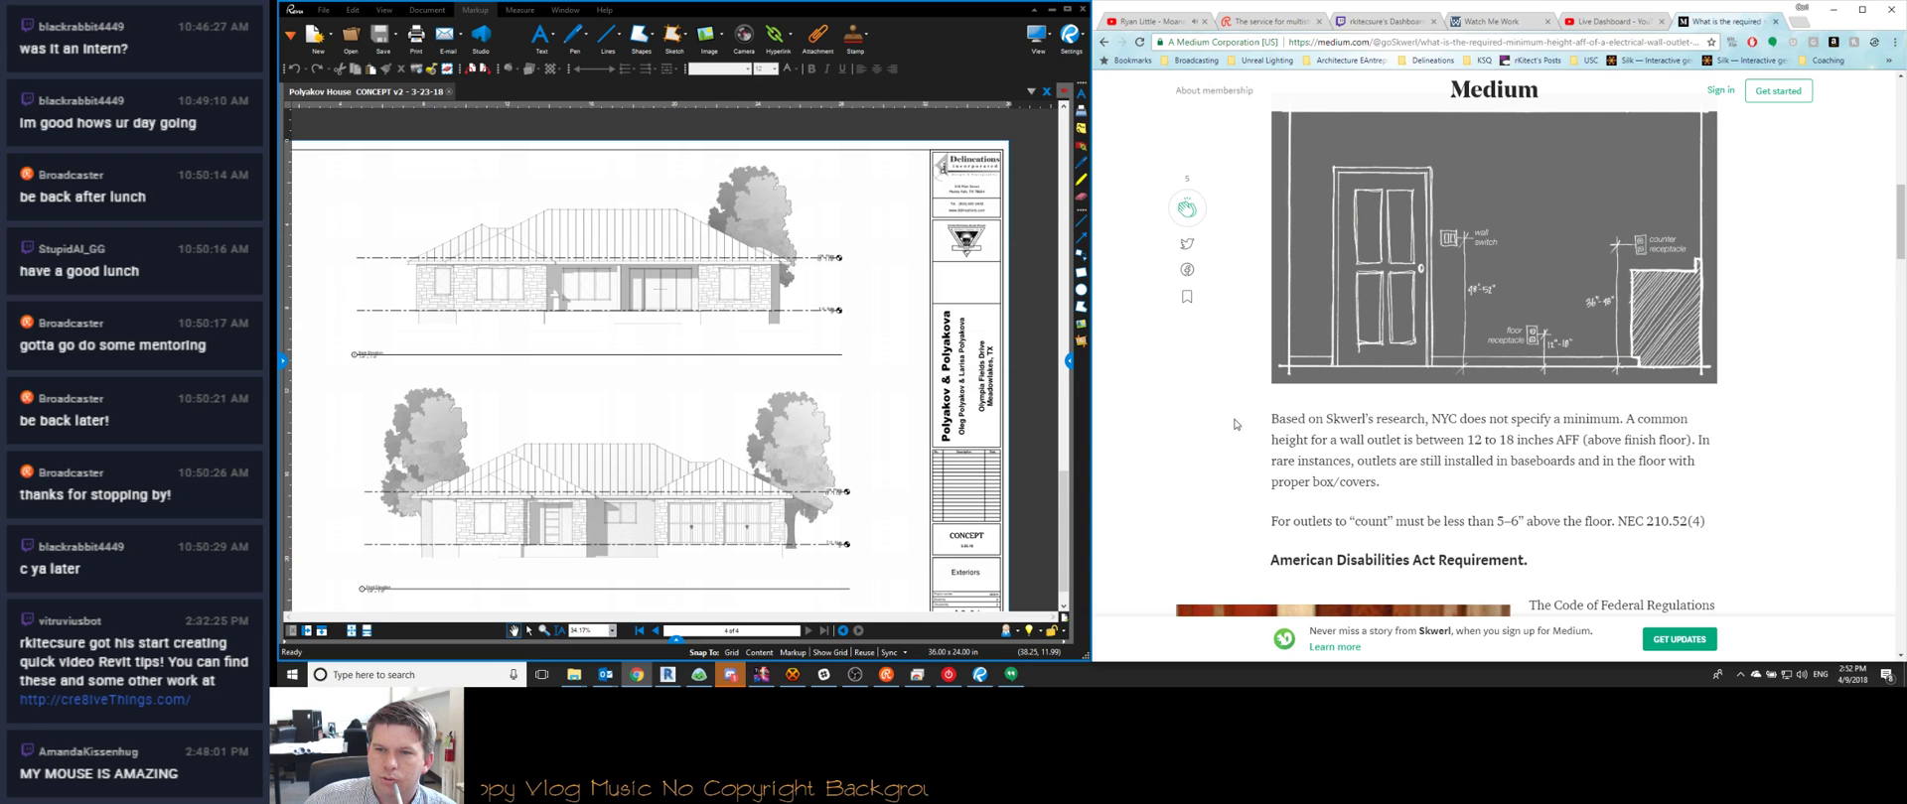
scroll(1233, 419, down, 5)
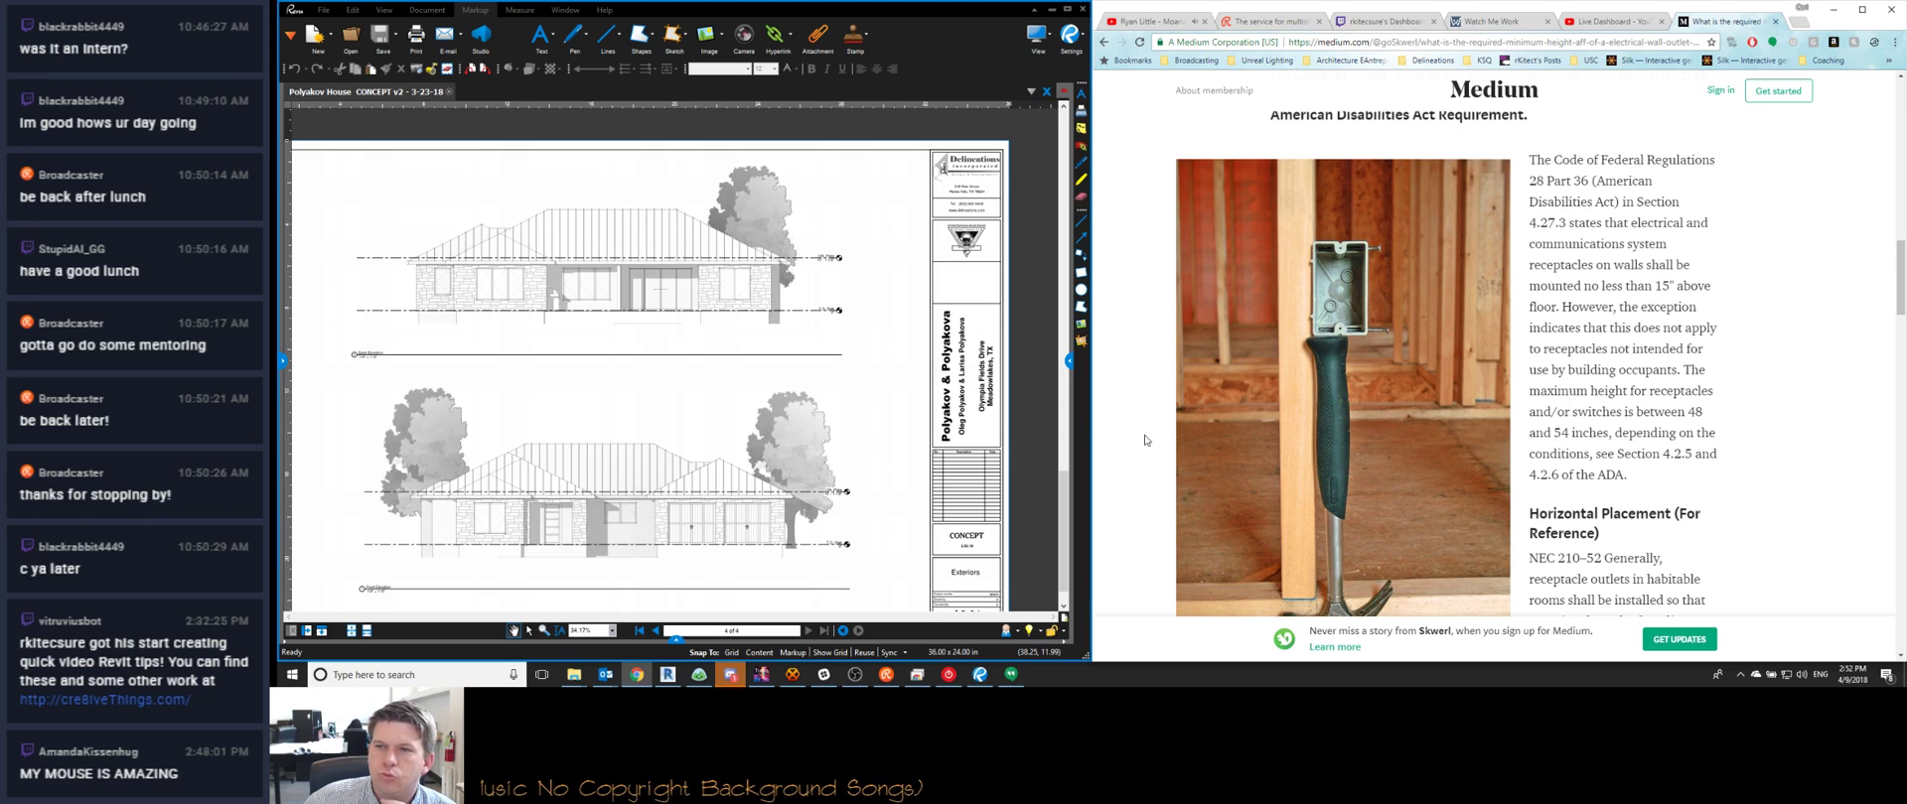
scroll(1145, 440, down, 1)
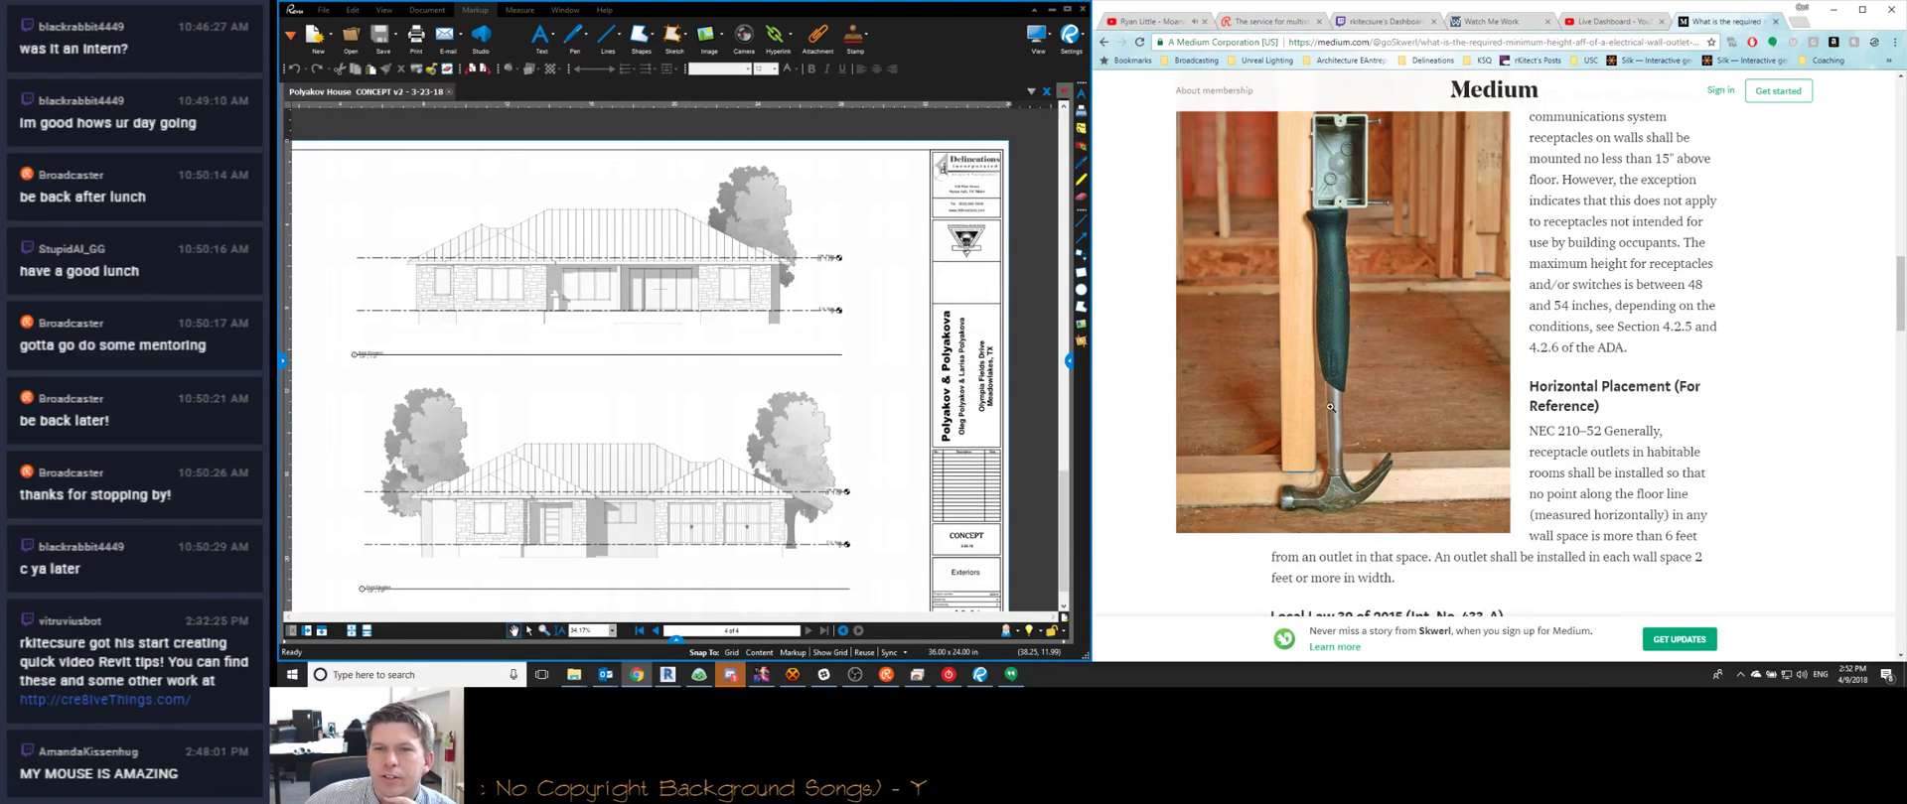
scroll(1184, 359, down, 3)
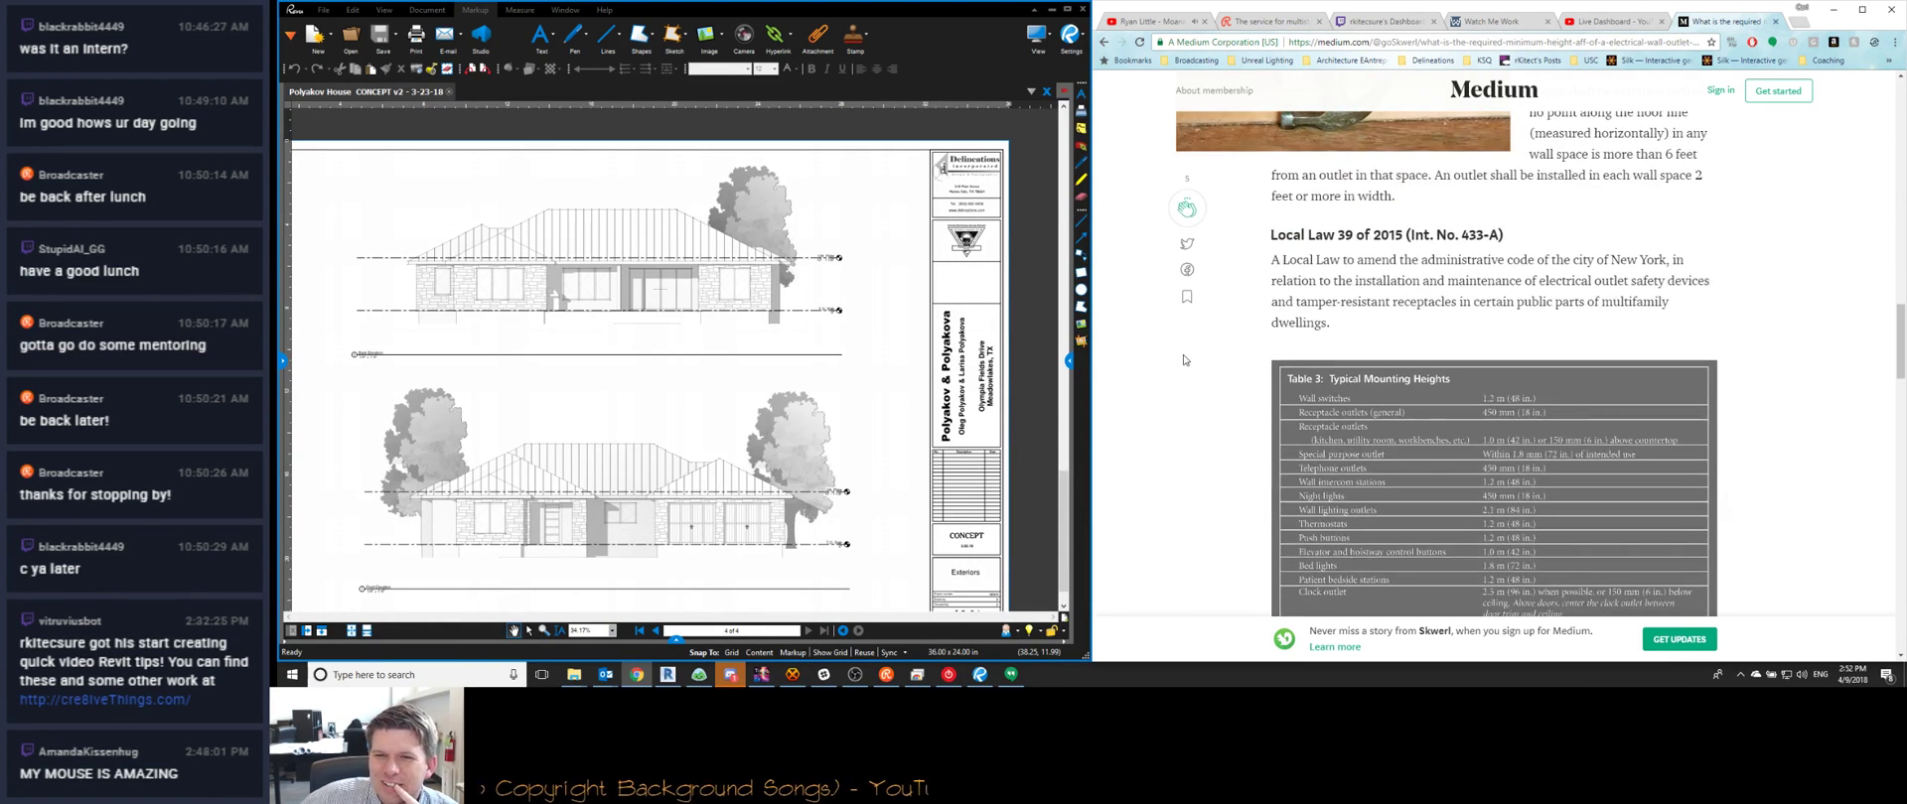
scroll(1184, 359, down, 1)
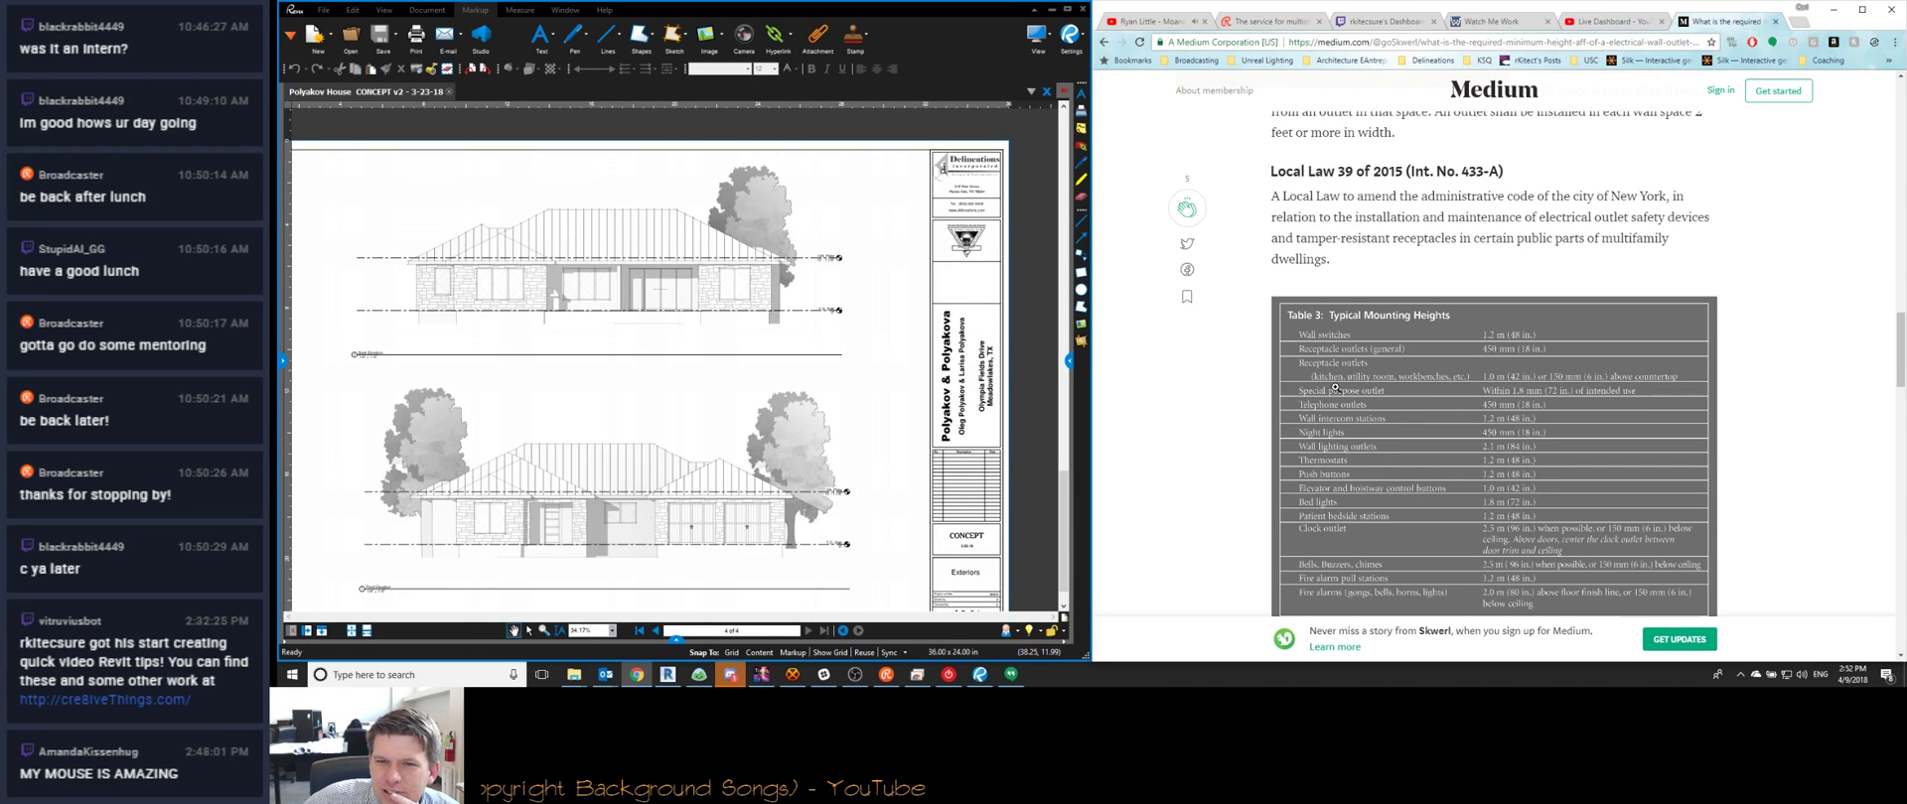
scroll(1320, 513, down, 1)
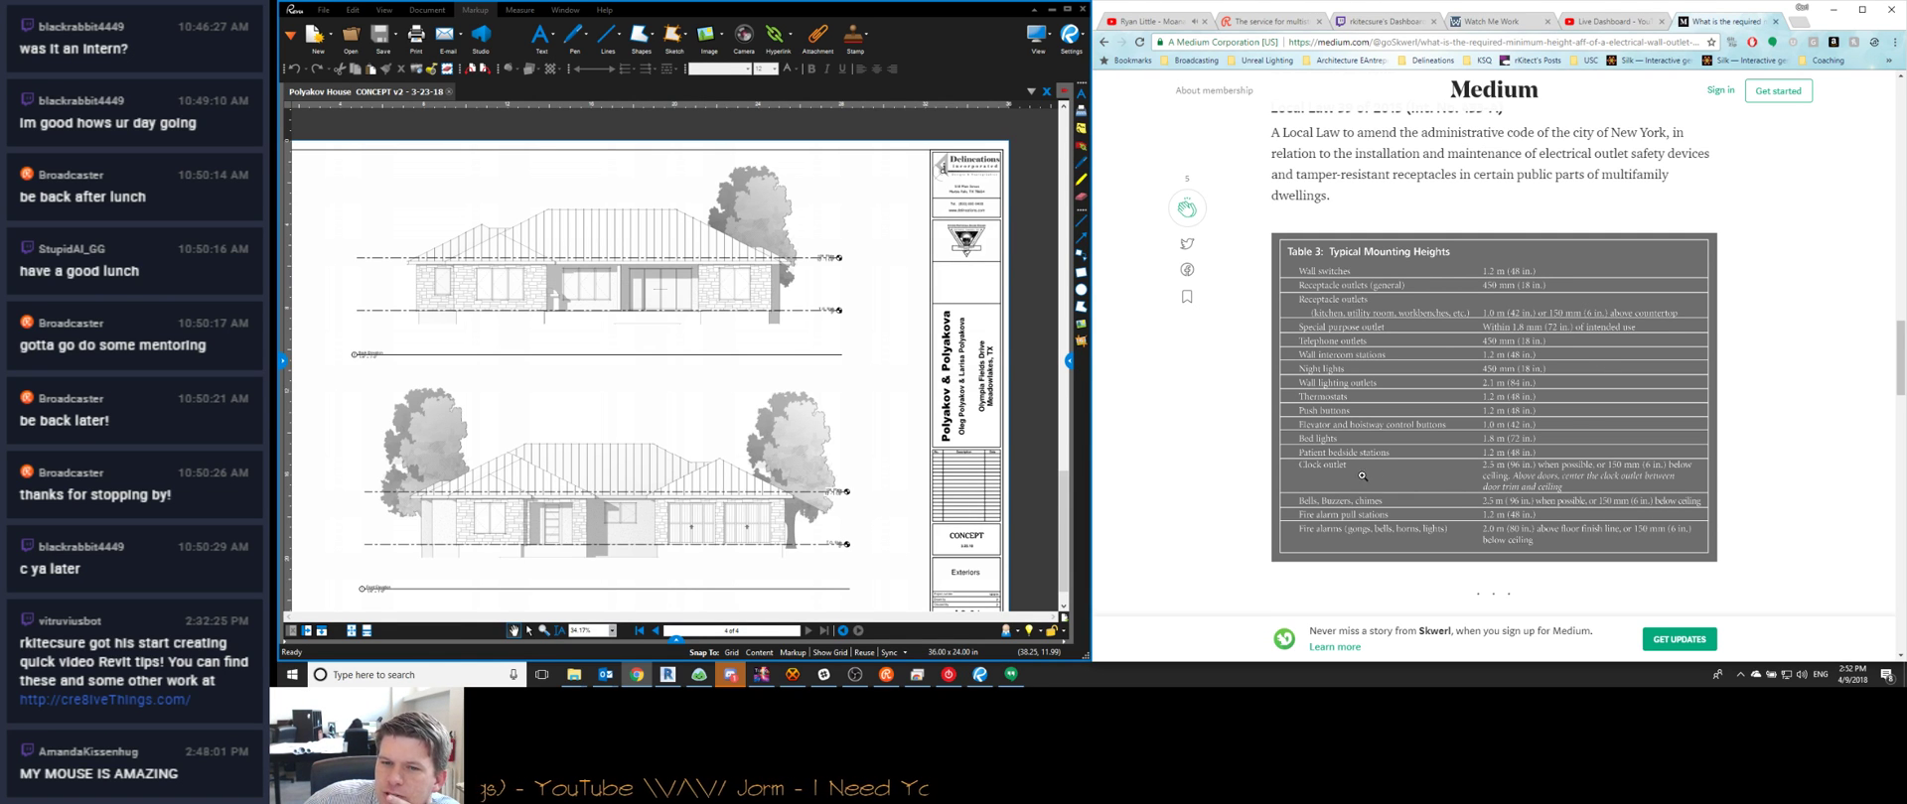
scroll(1368, 442, down, 4)
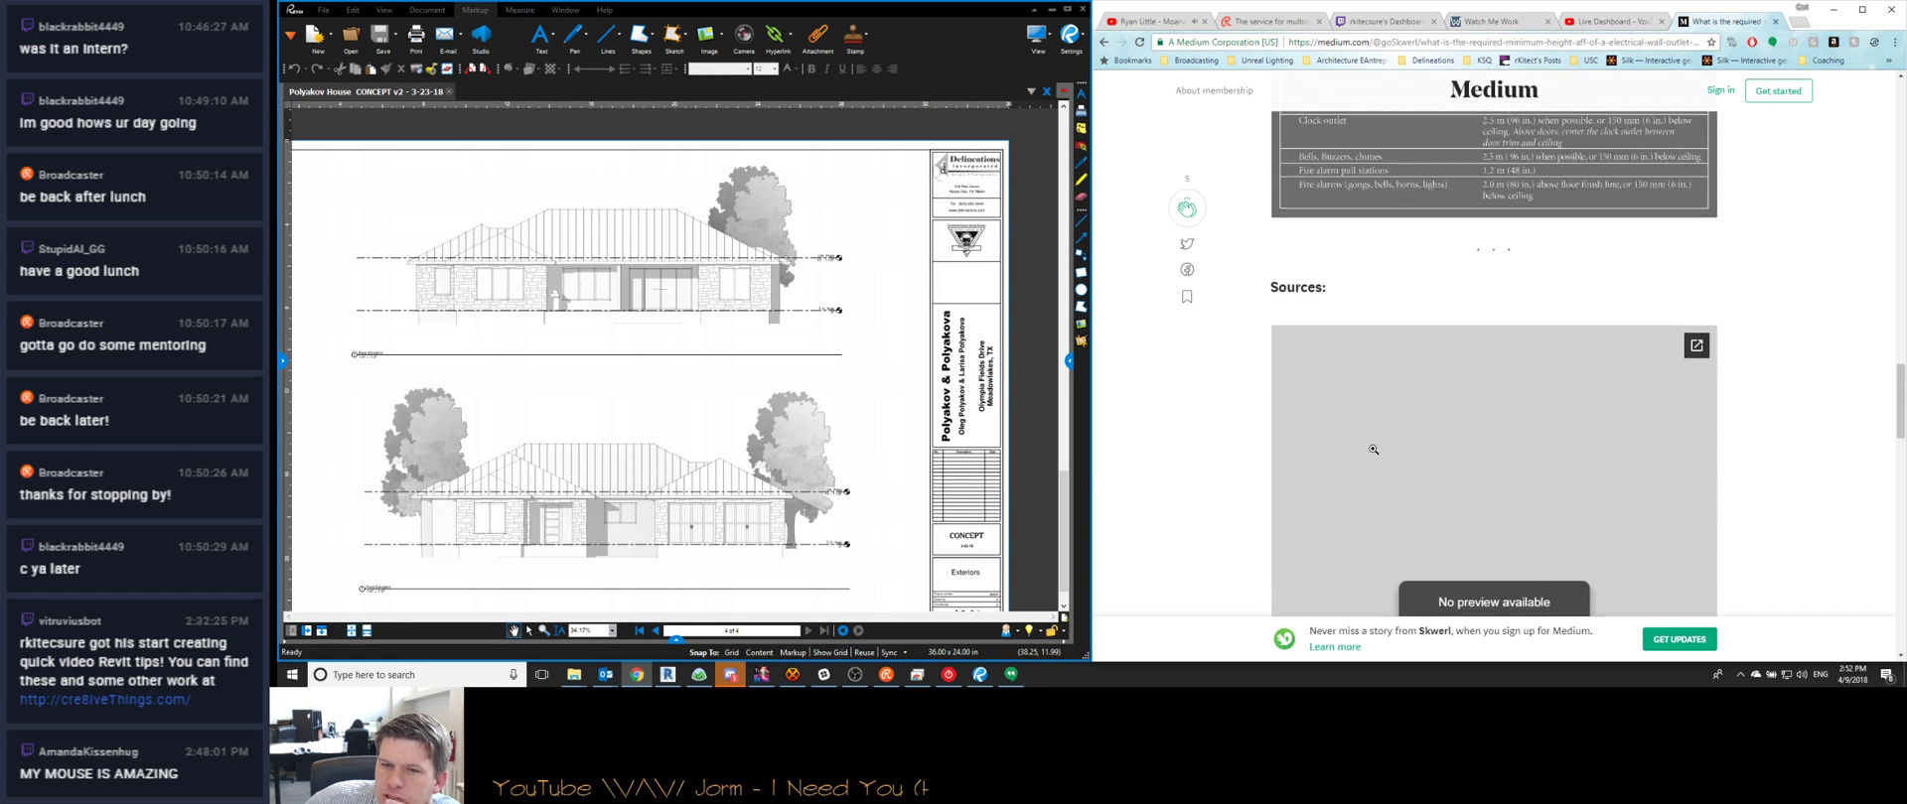
scroll(1360, 437, down, 5)
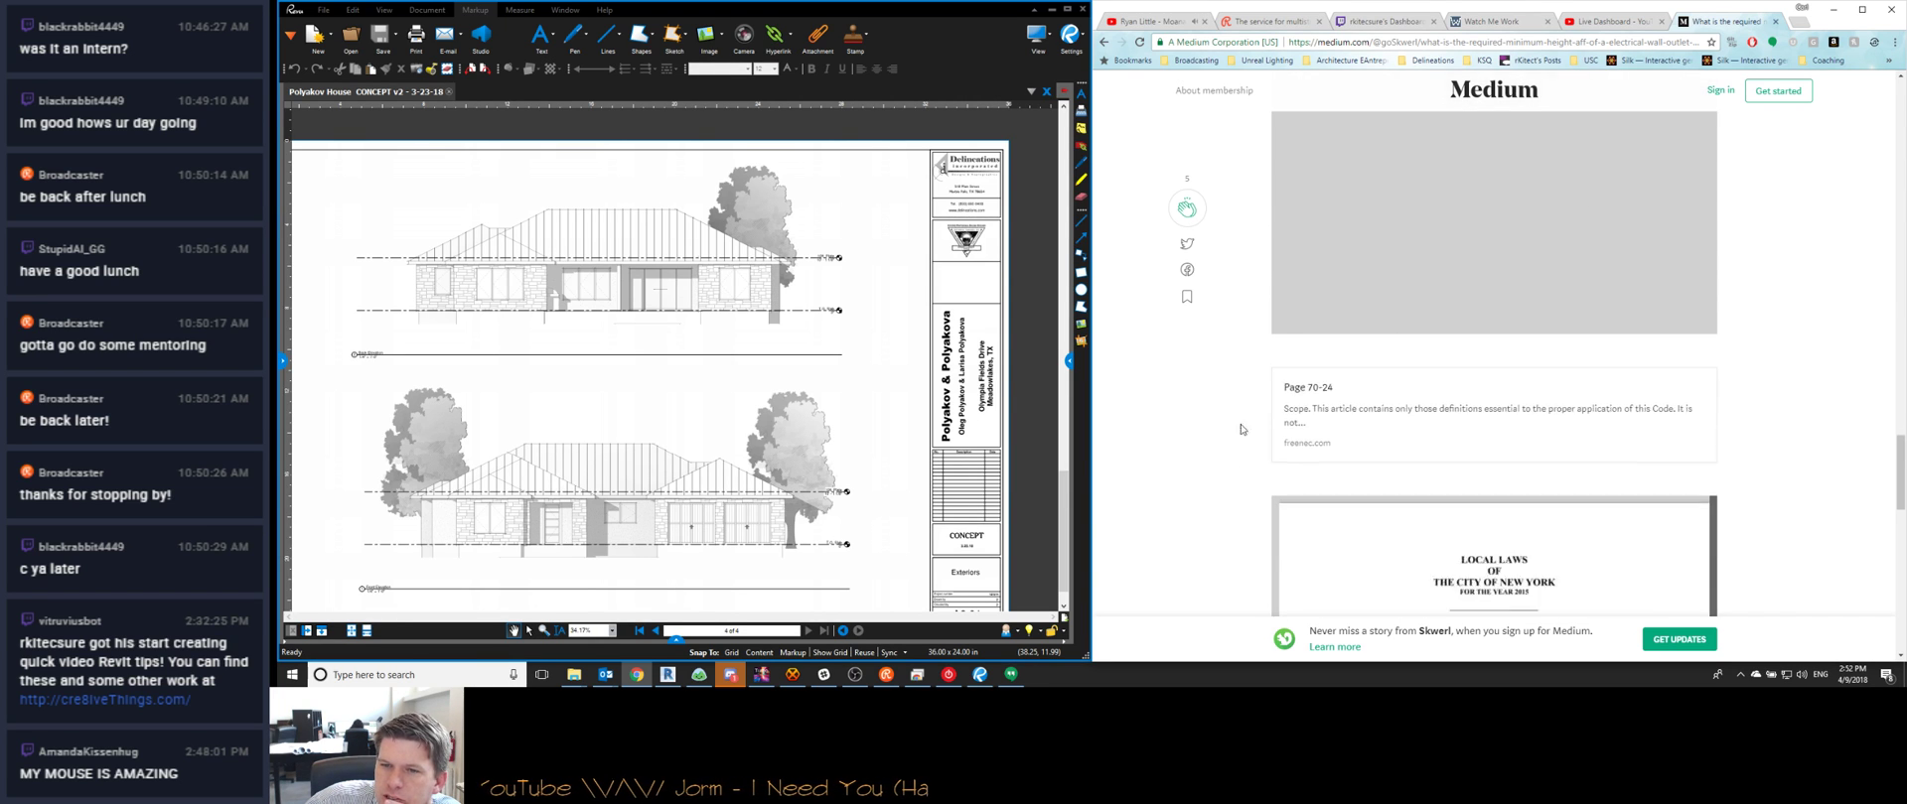
click(1104, 43)
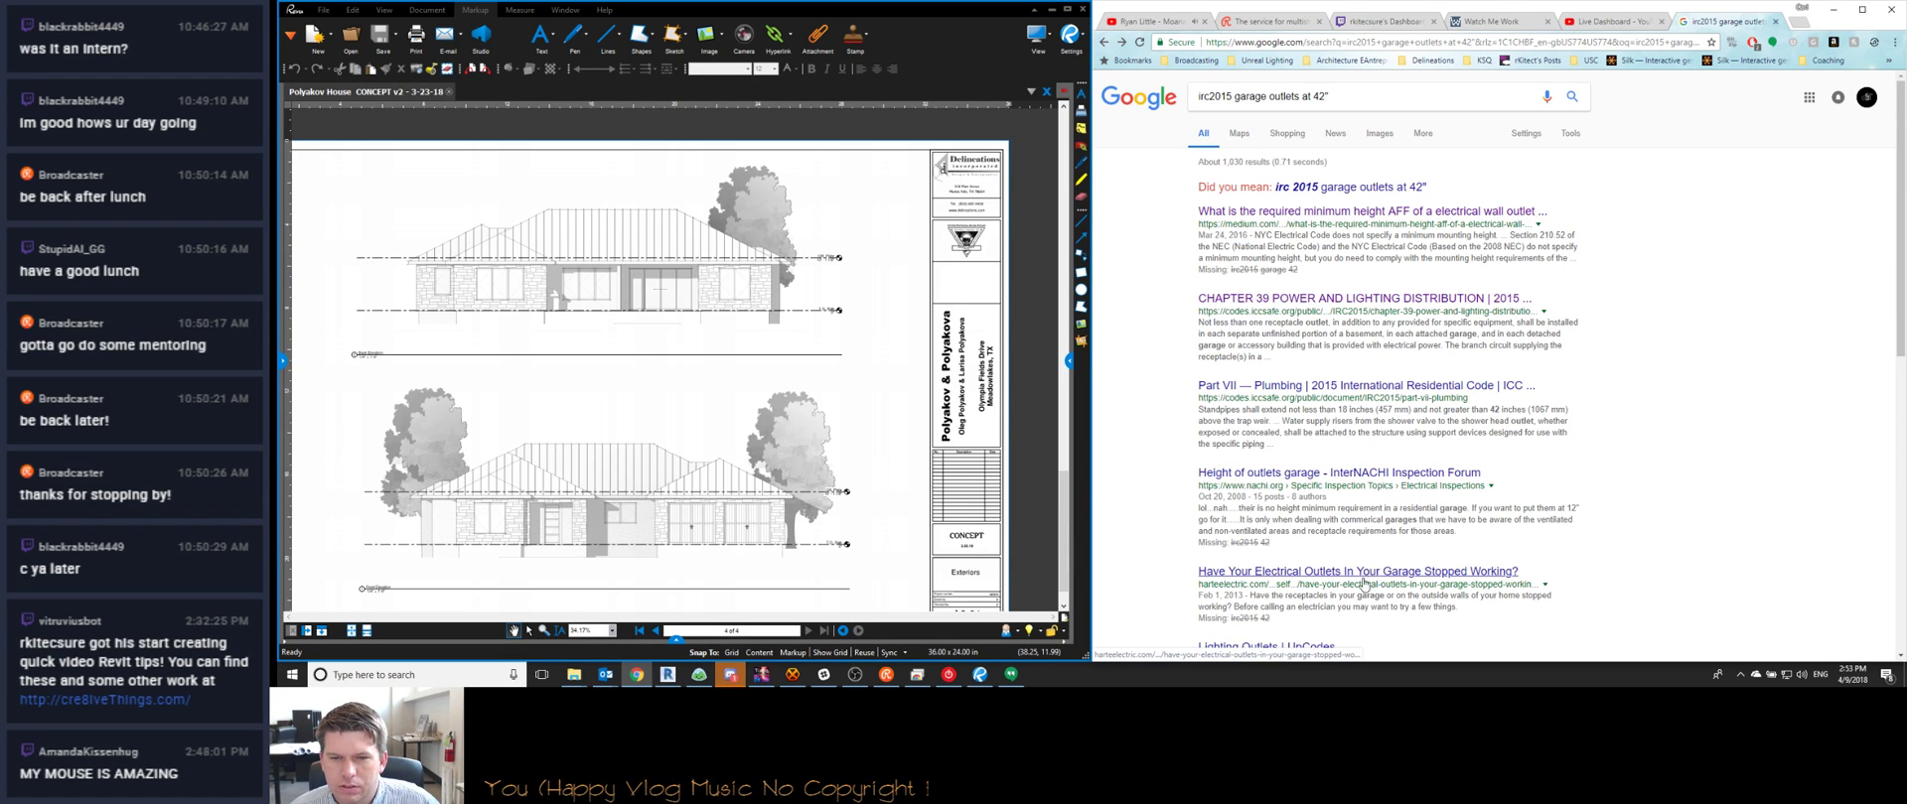
Scroll the 'irc2015 garage outlets at 42"' results, then switch to Discord's resource_collection channel
scroll(1675, 501, down, 1)
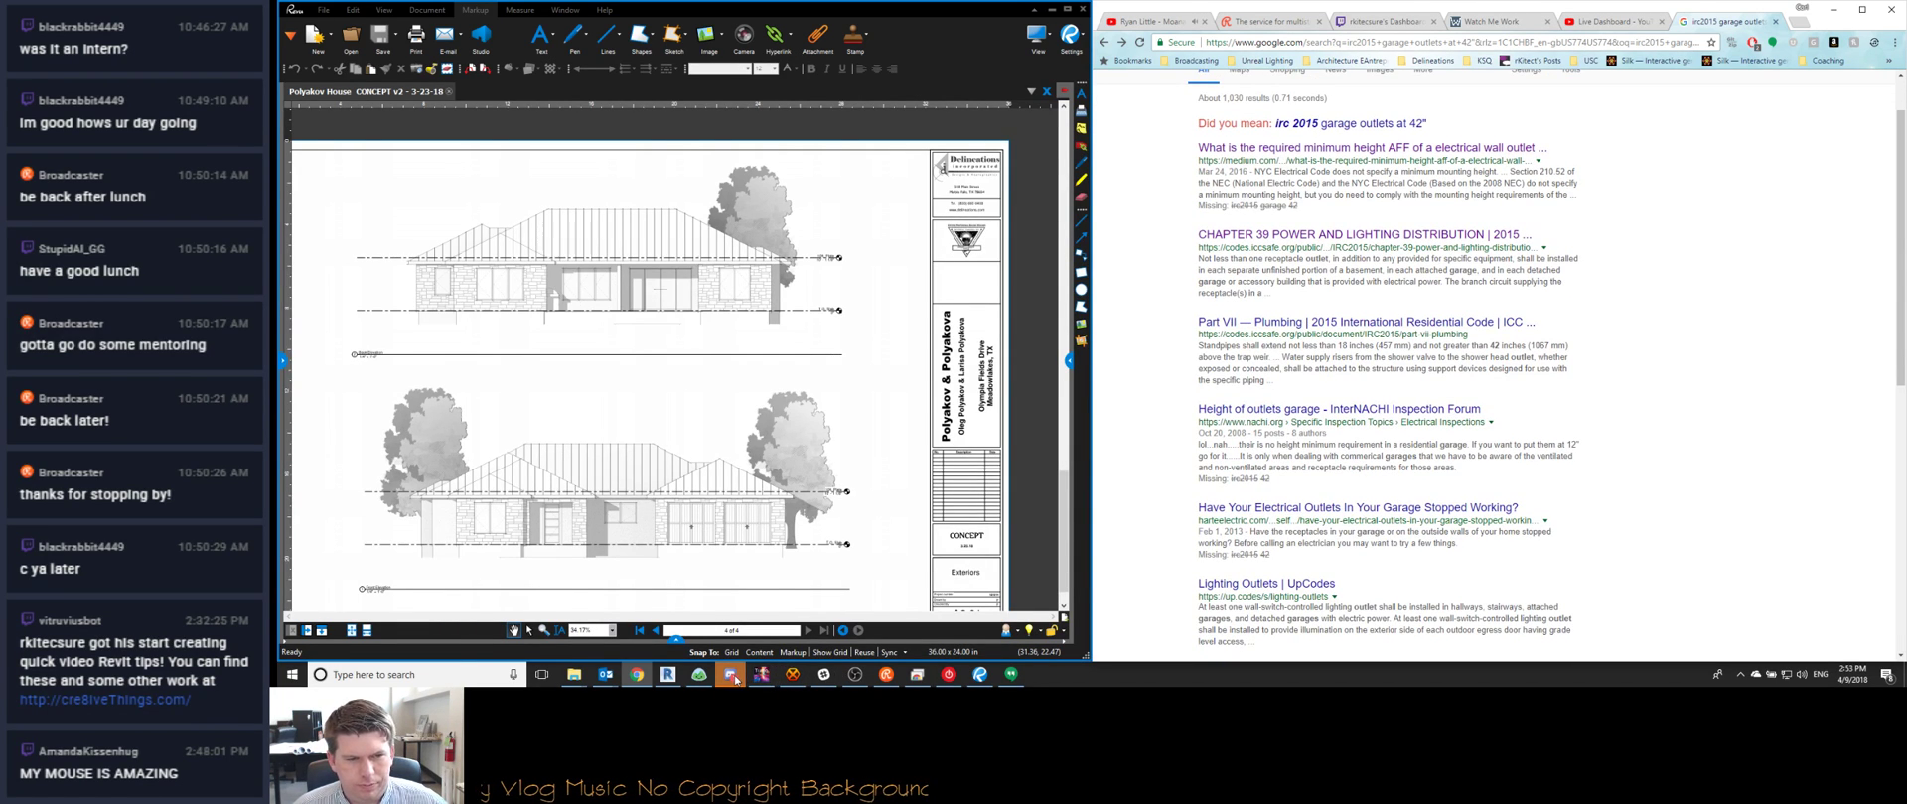
mouse_move(733, 678)
click(728, 640)
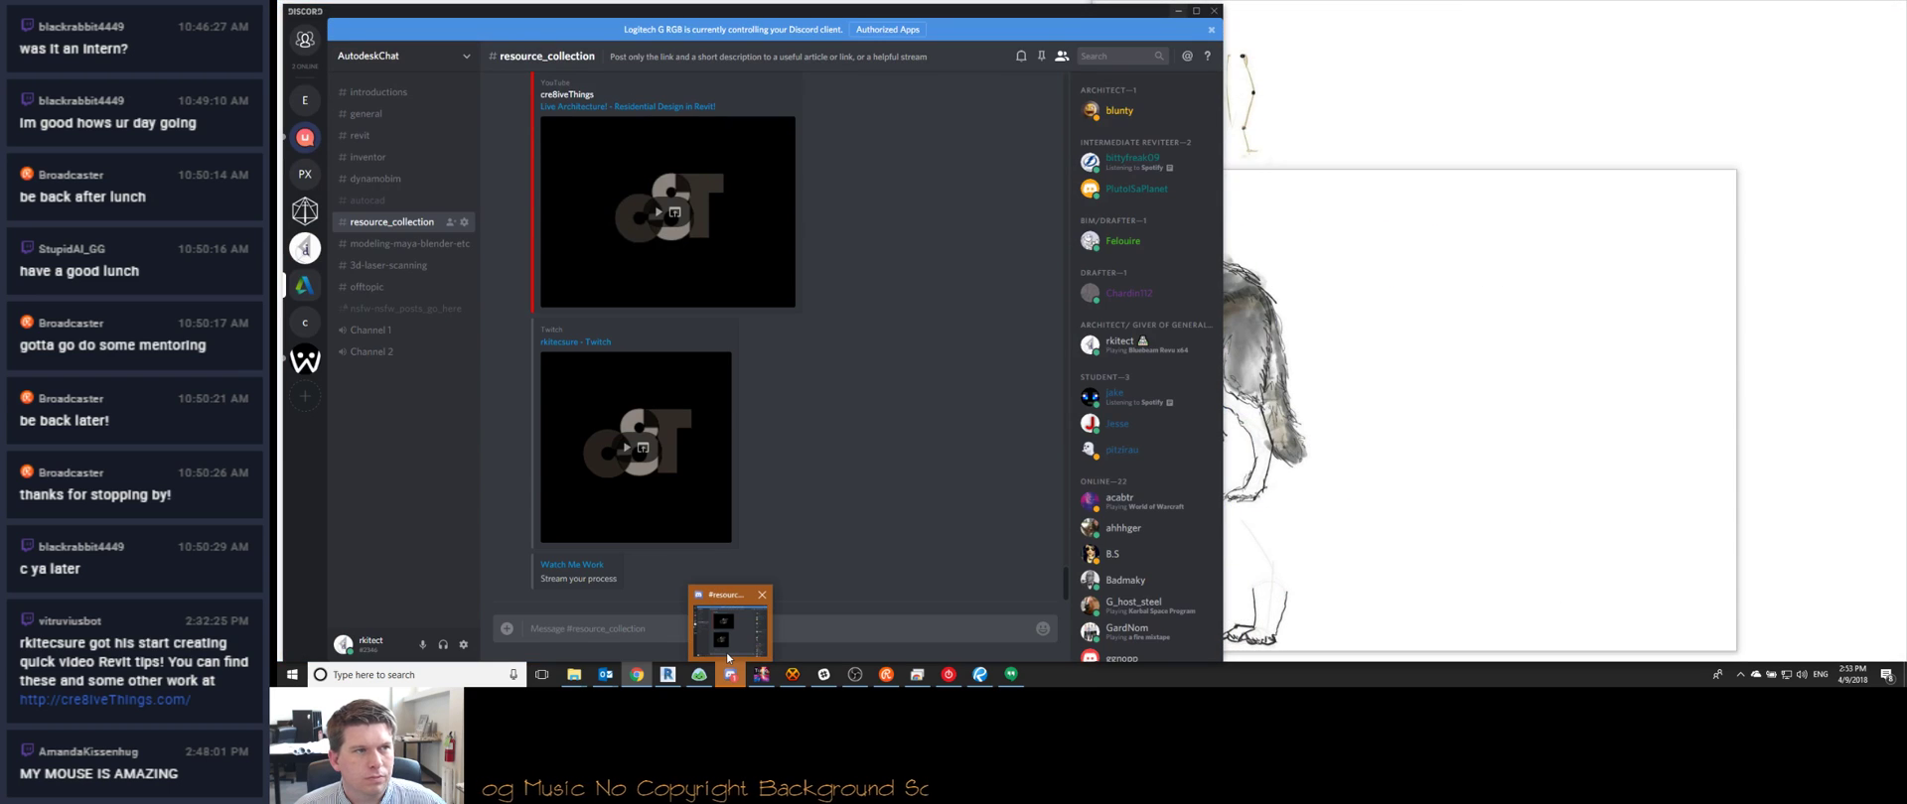
Go to the #arch-viz channel on the Unreal Slackers Discord server
click(725, 648)
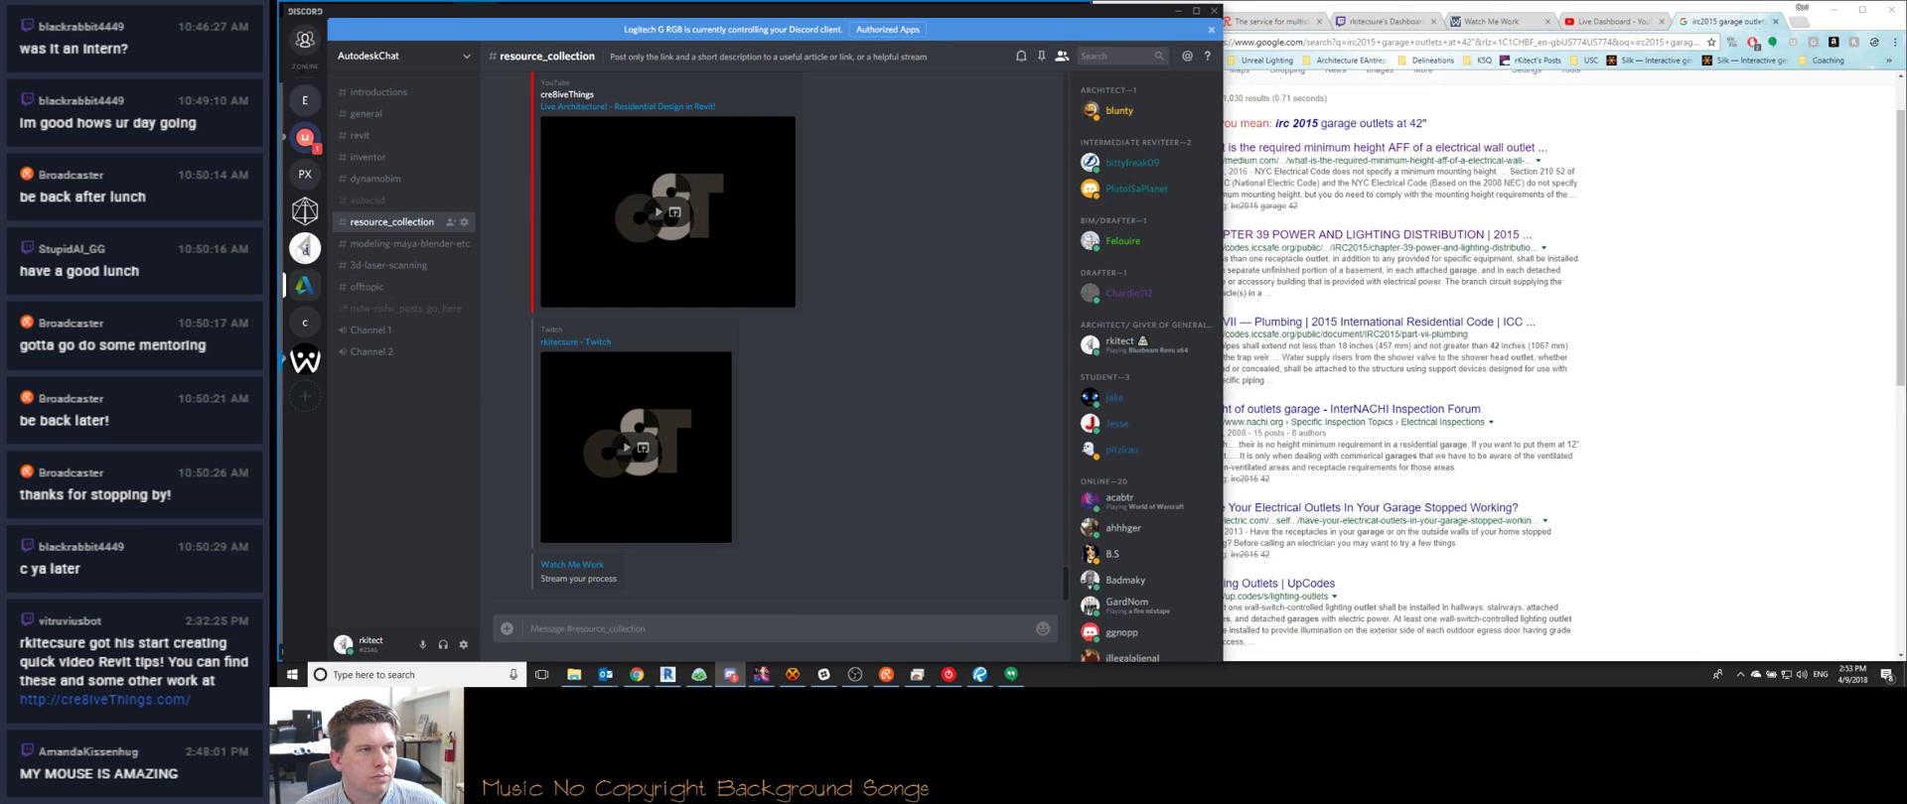
click(304, 137)
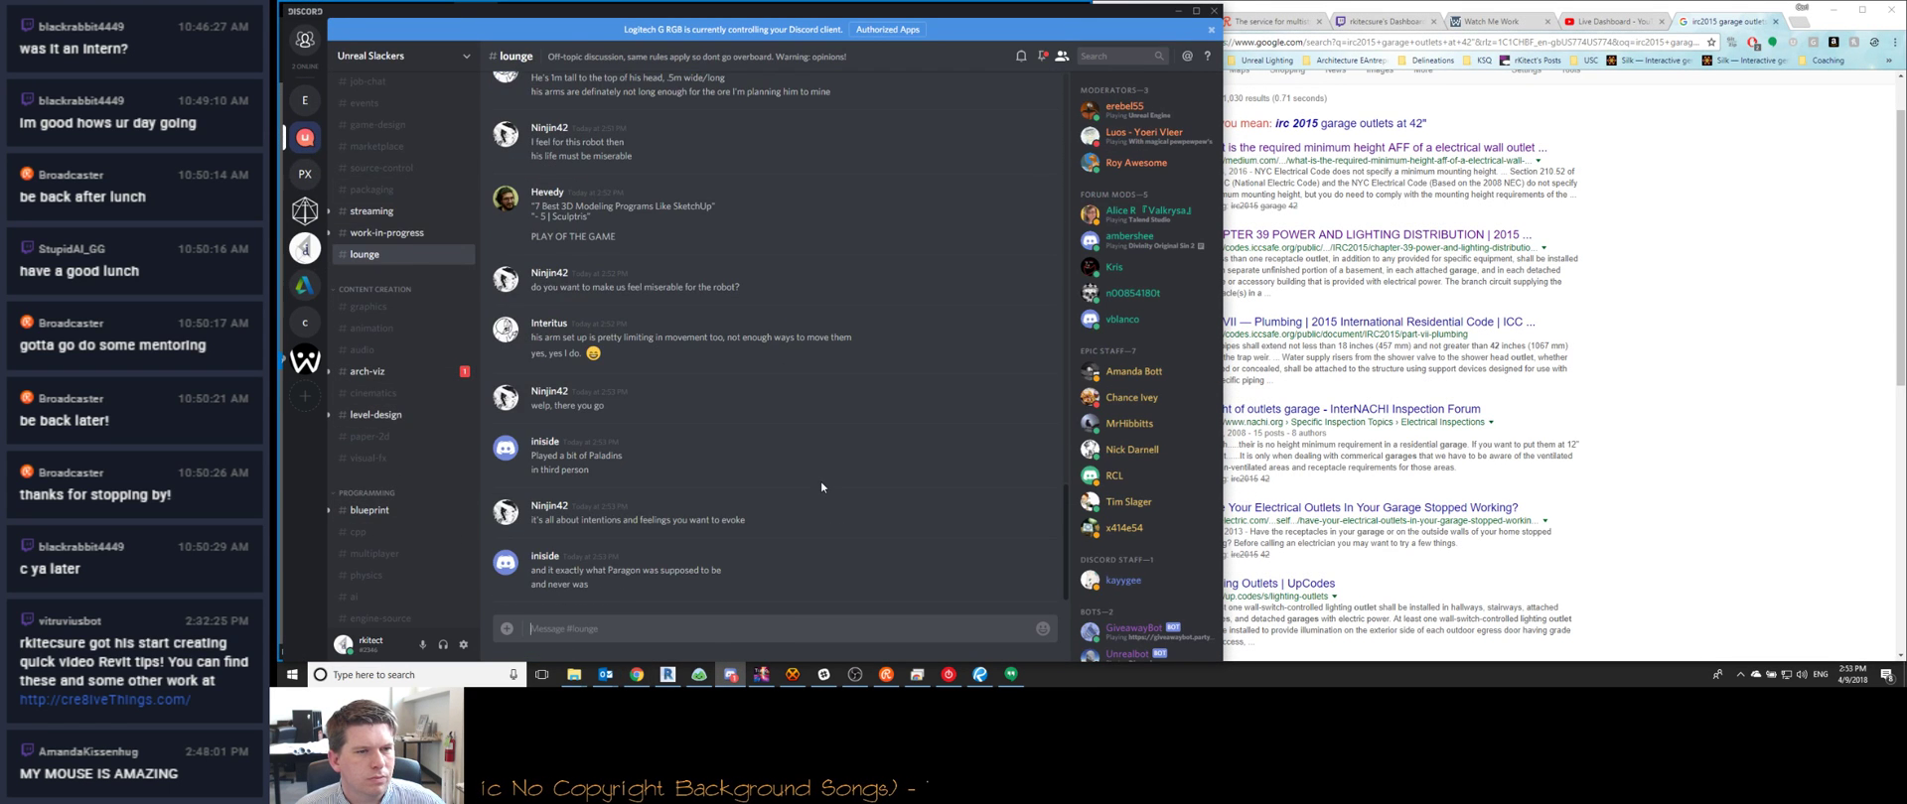
click(418, 379)
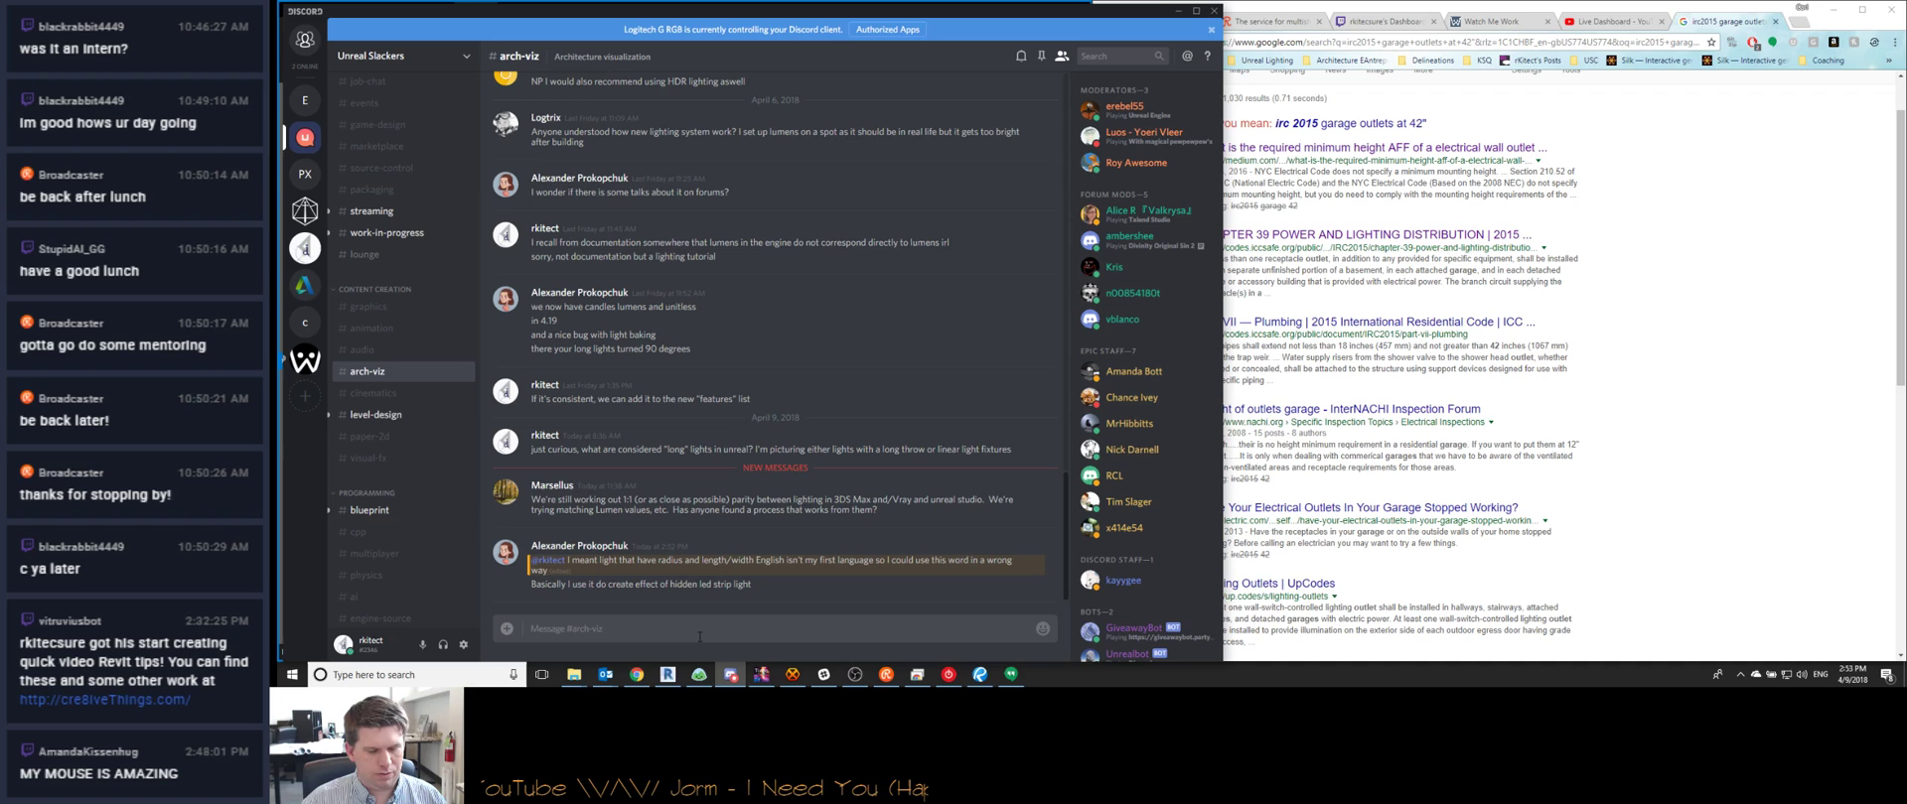
Post 'got it, just wanted to make sure', 'so that I can keep an eye out for it', and 'is it consisten in which way it rotates?'
text(got it,)
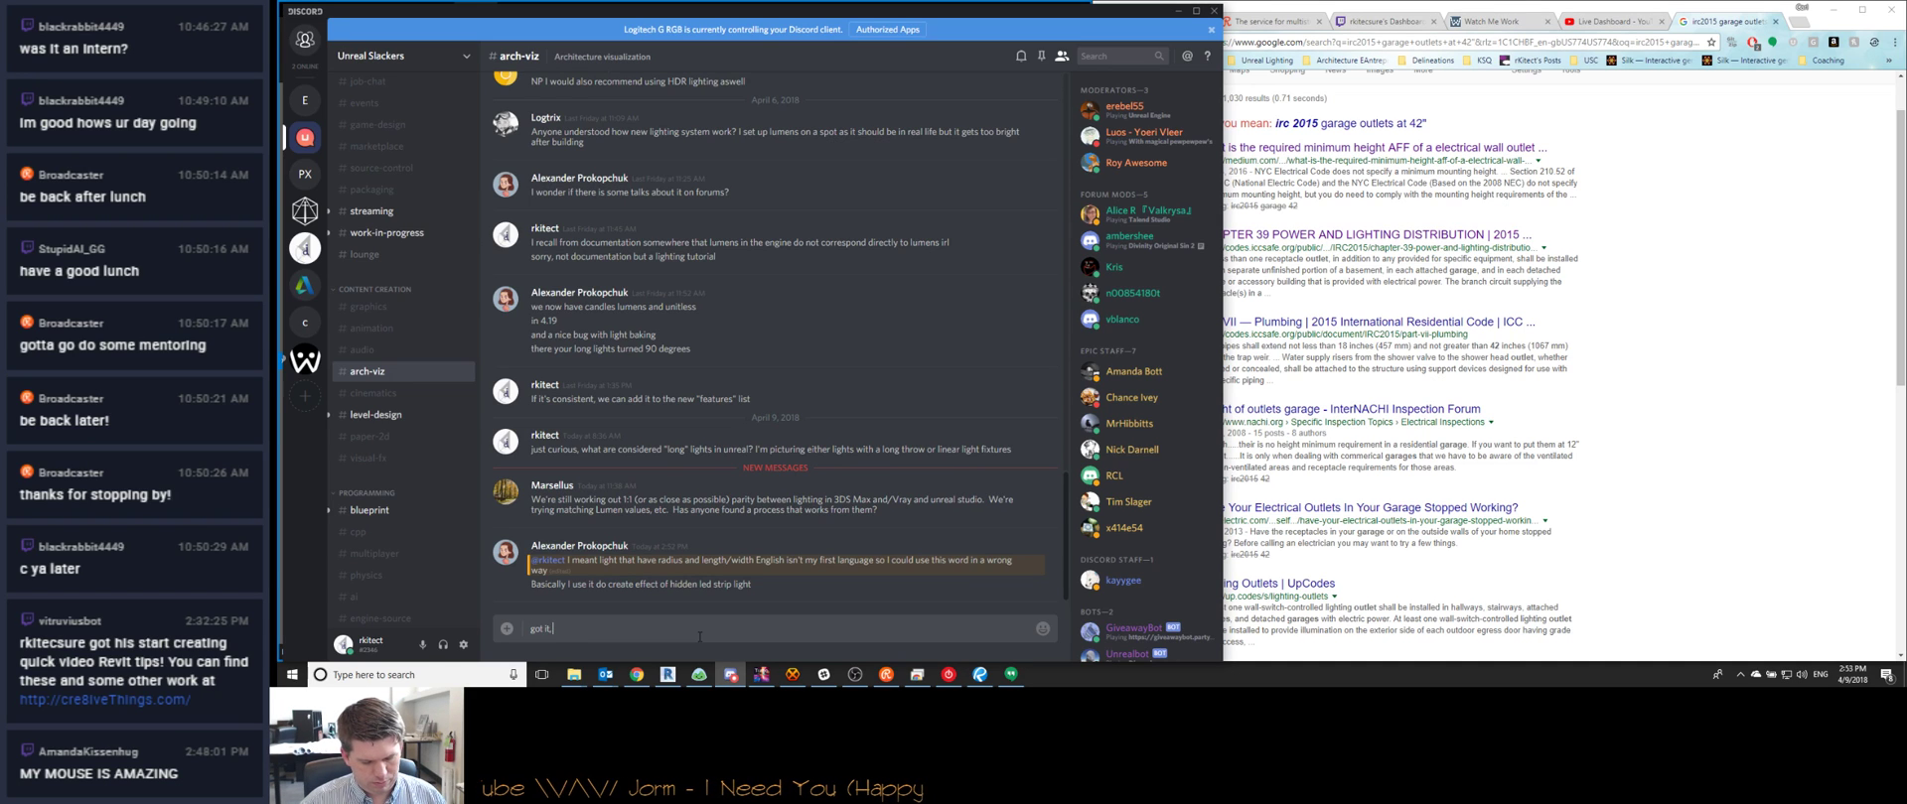
text( just wanted to make sure I understood)
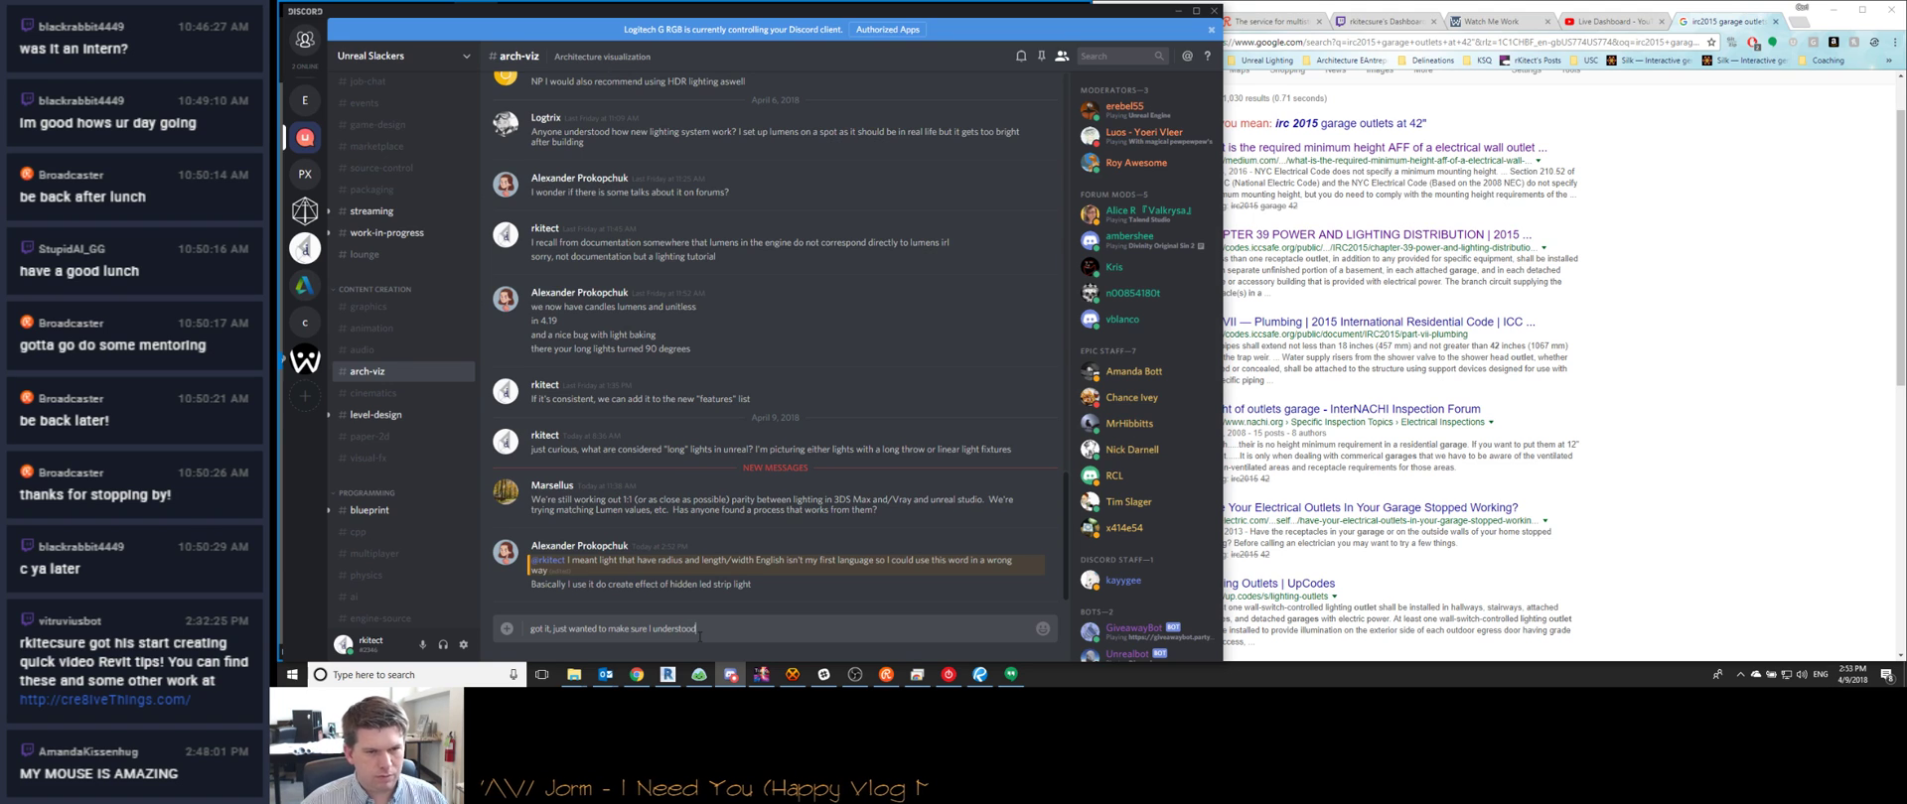
key(Return)
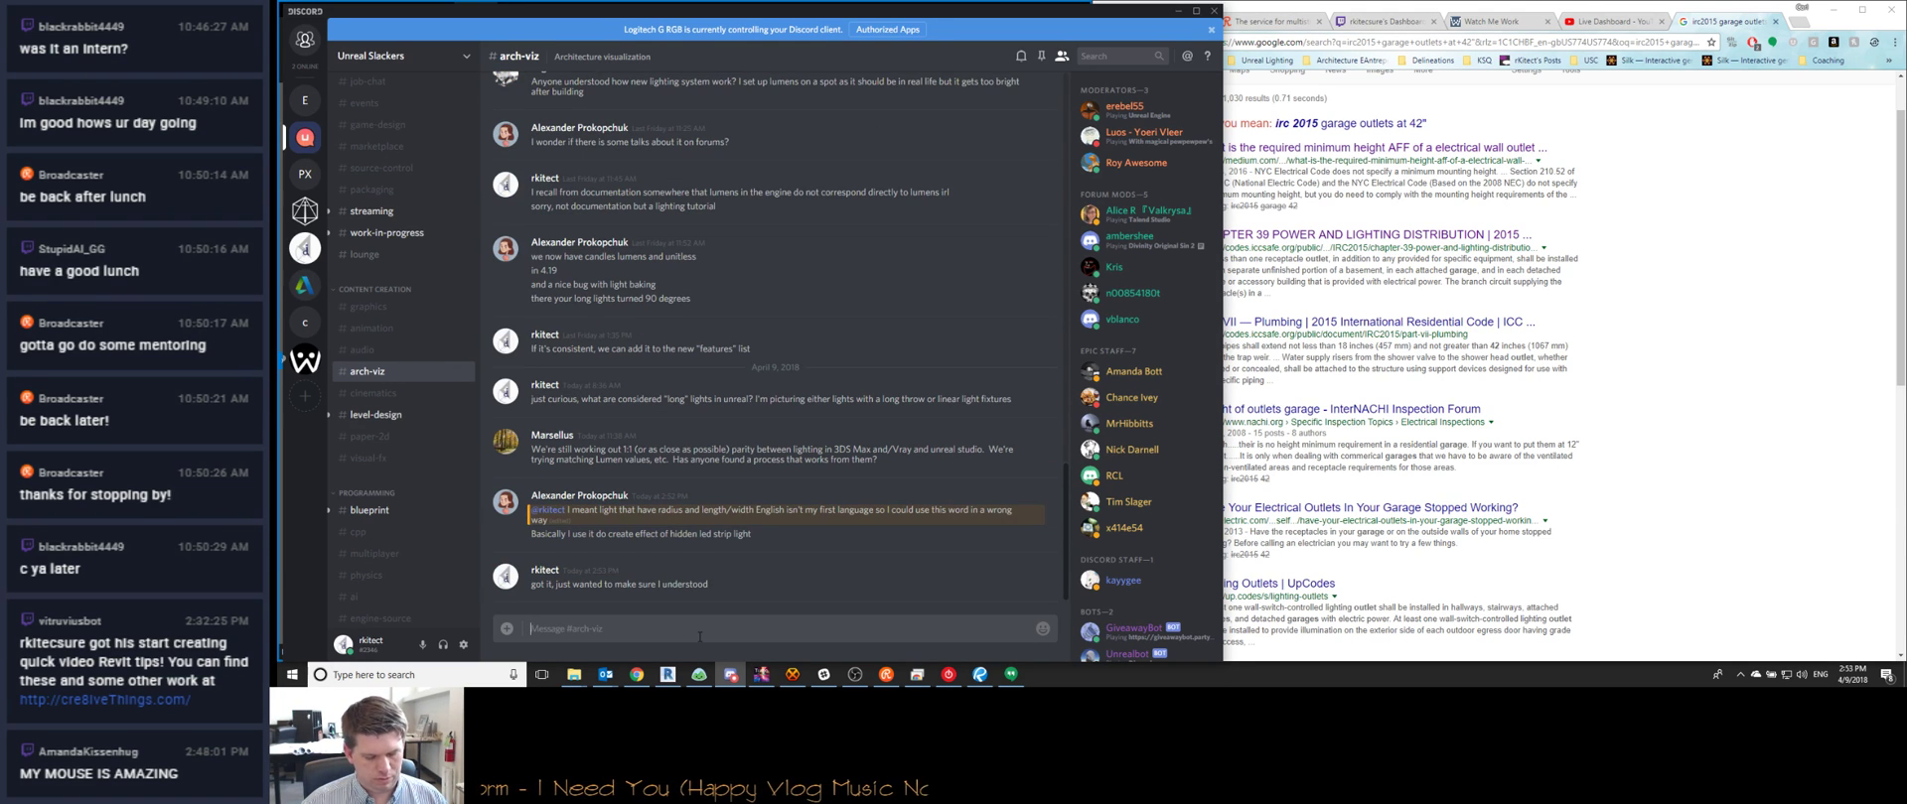
text(so that I can ke)
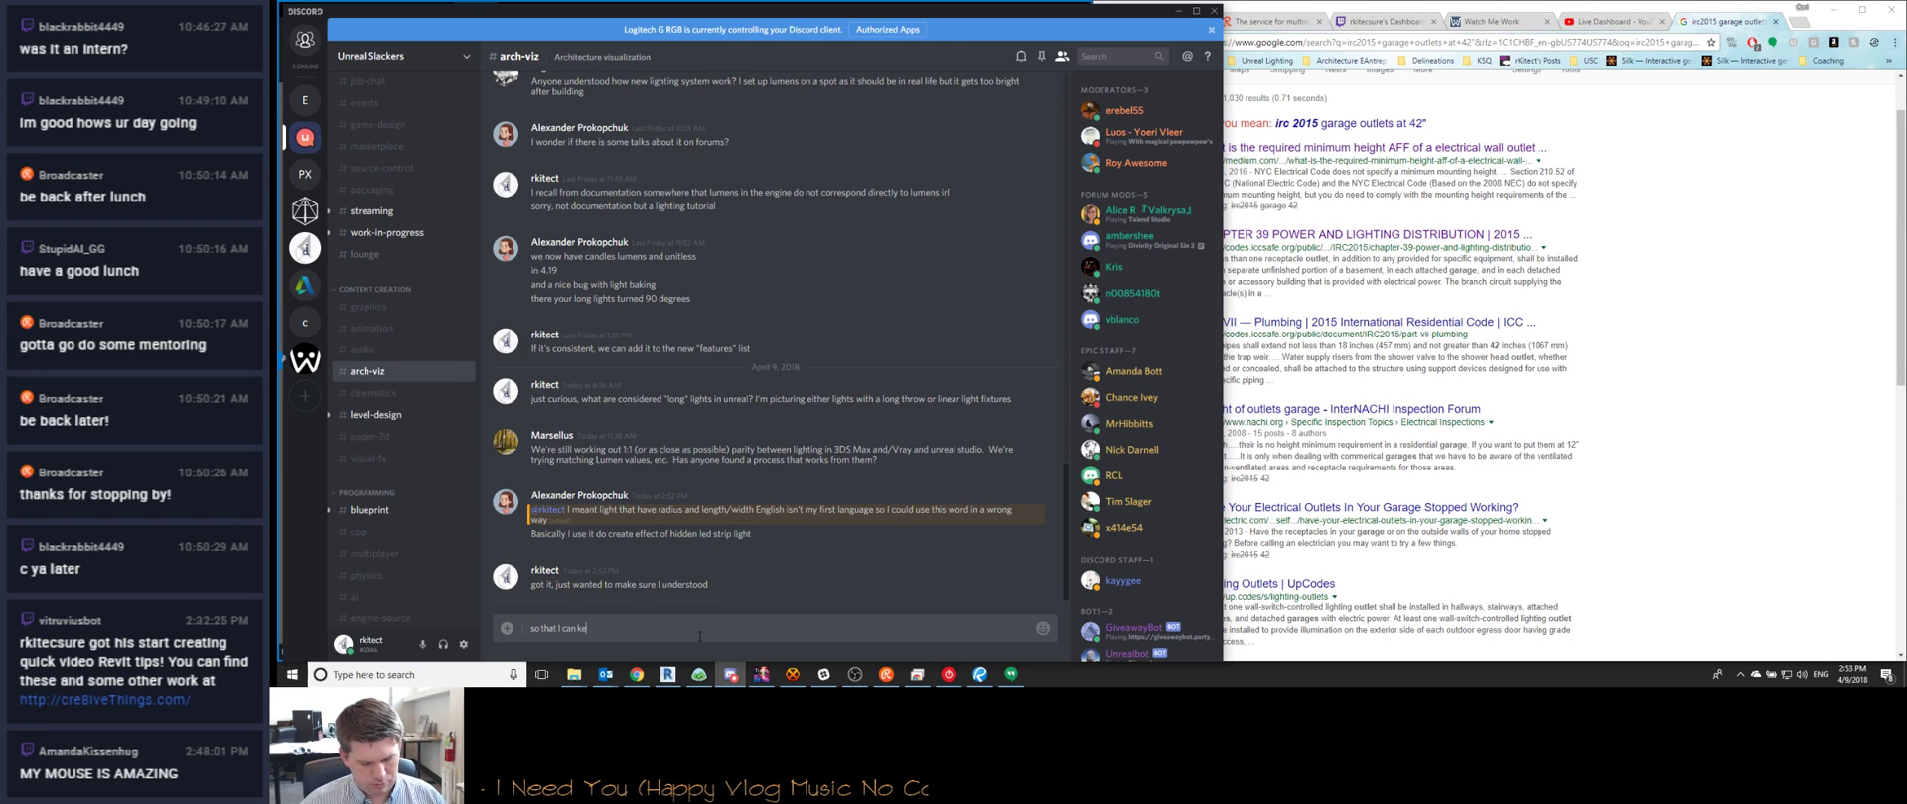
text(ep an eye out fo)
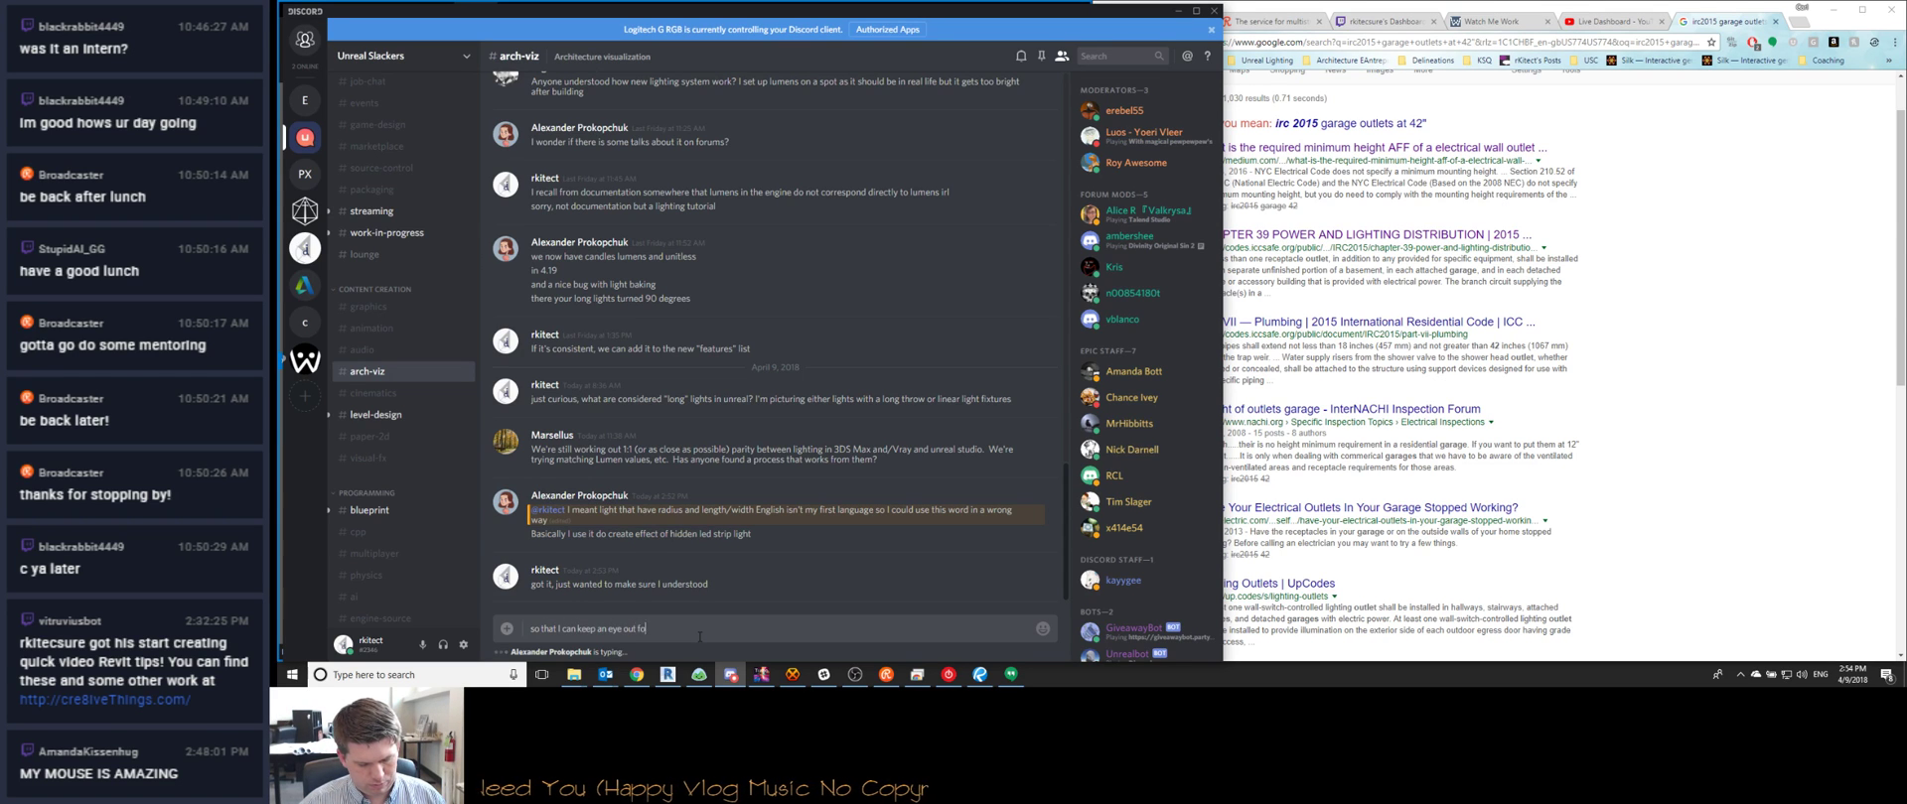
text(r it)
key(Return)
text(is it consisten in whic)
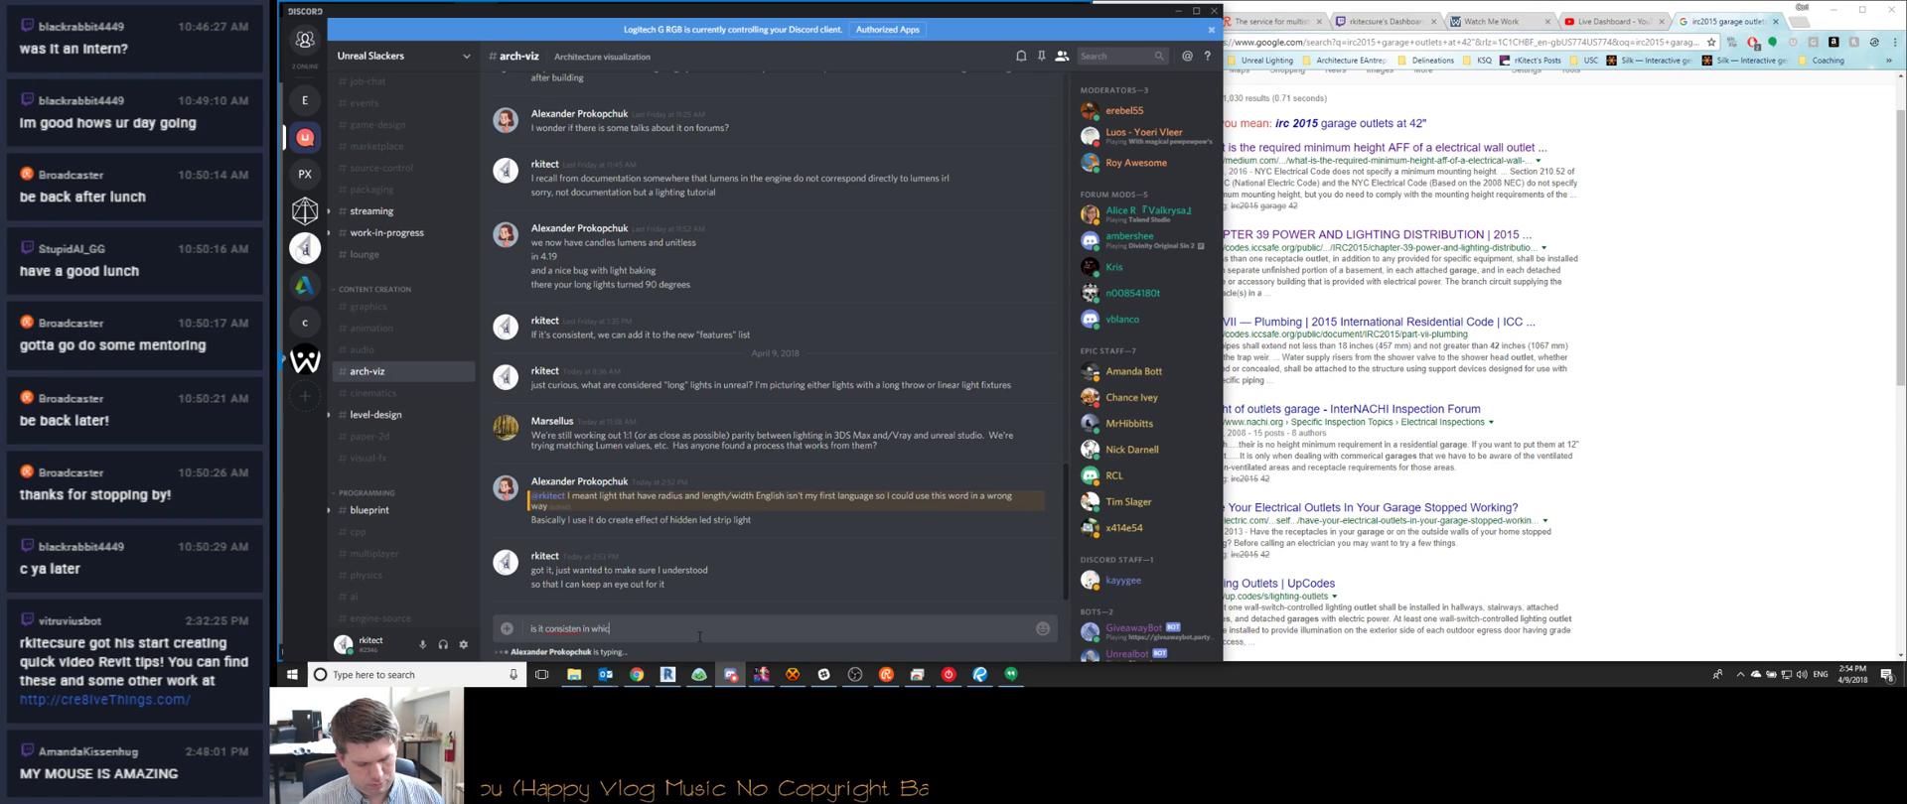
text(h way it rotates?)
key(Return)
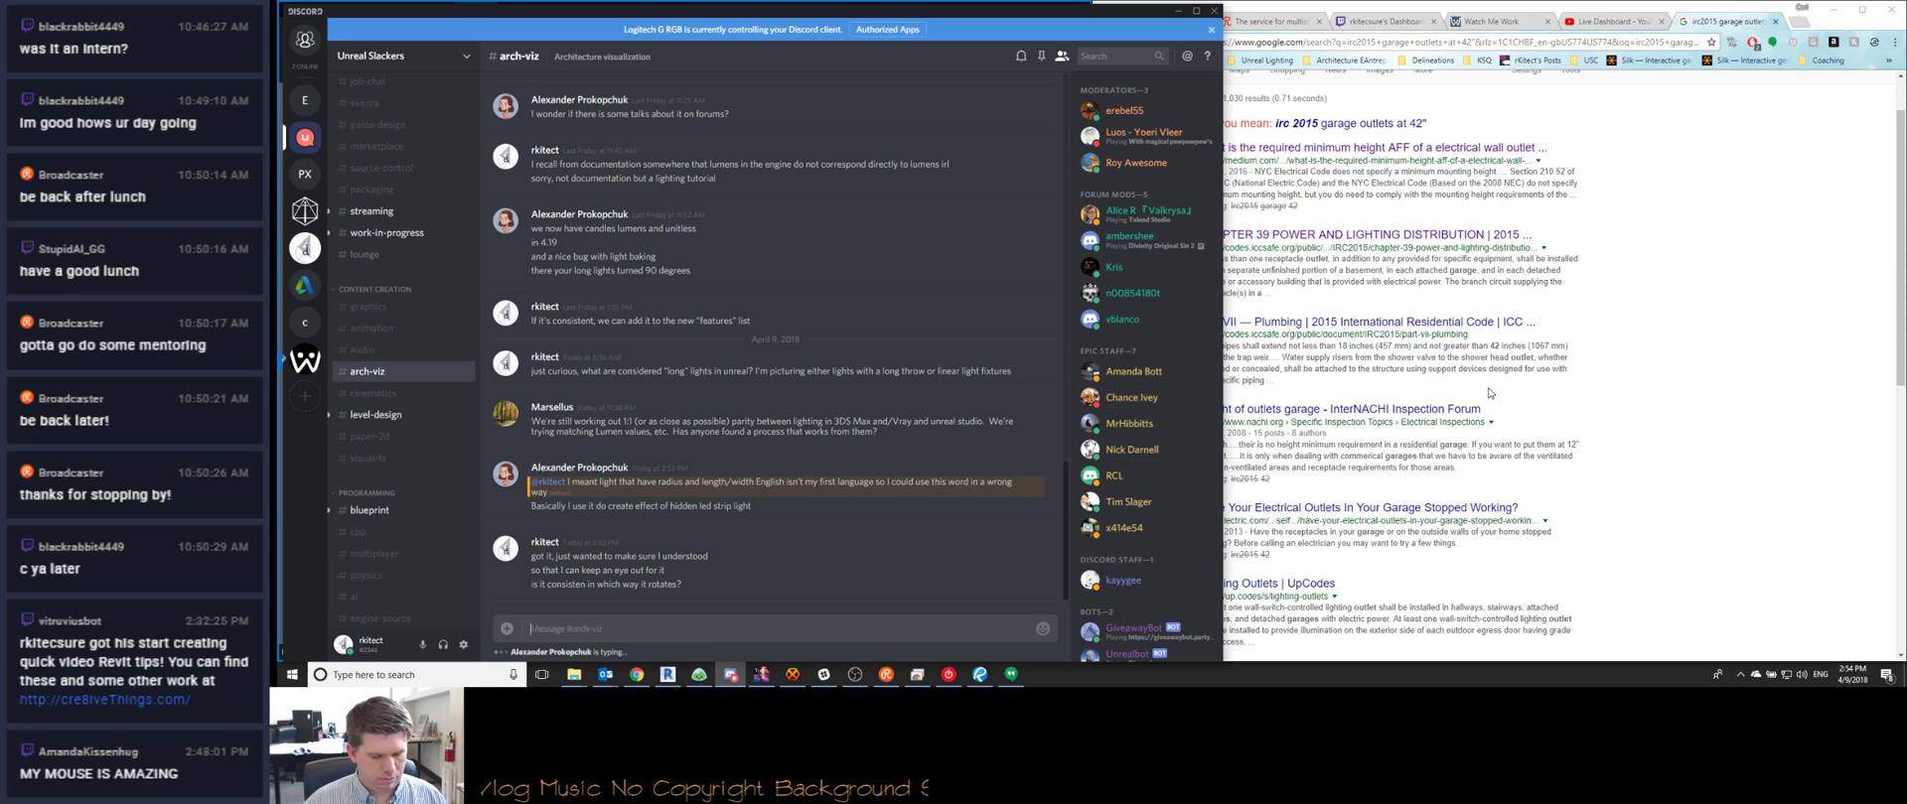
Close the garage outlets search results tab in Chrome
click(1603, 444)
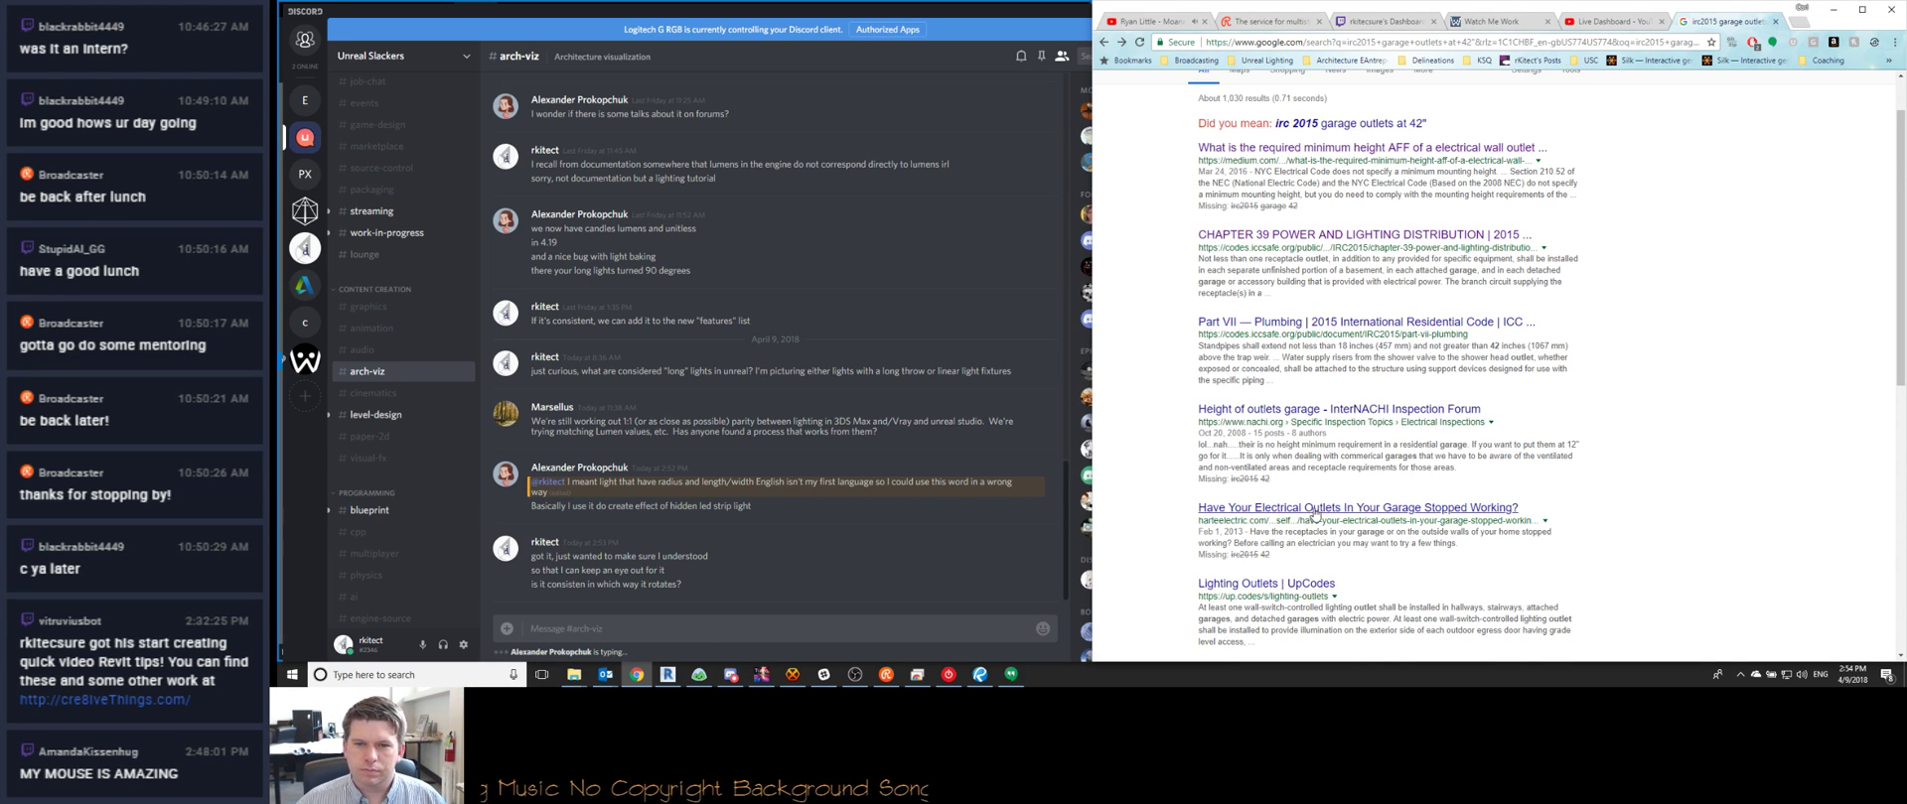
scroll(1314, 597, down, 2)
scroll(1314, 596, down, 4)
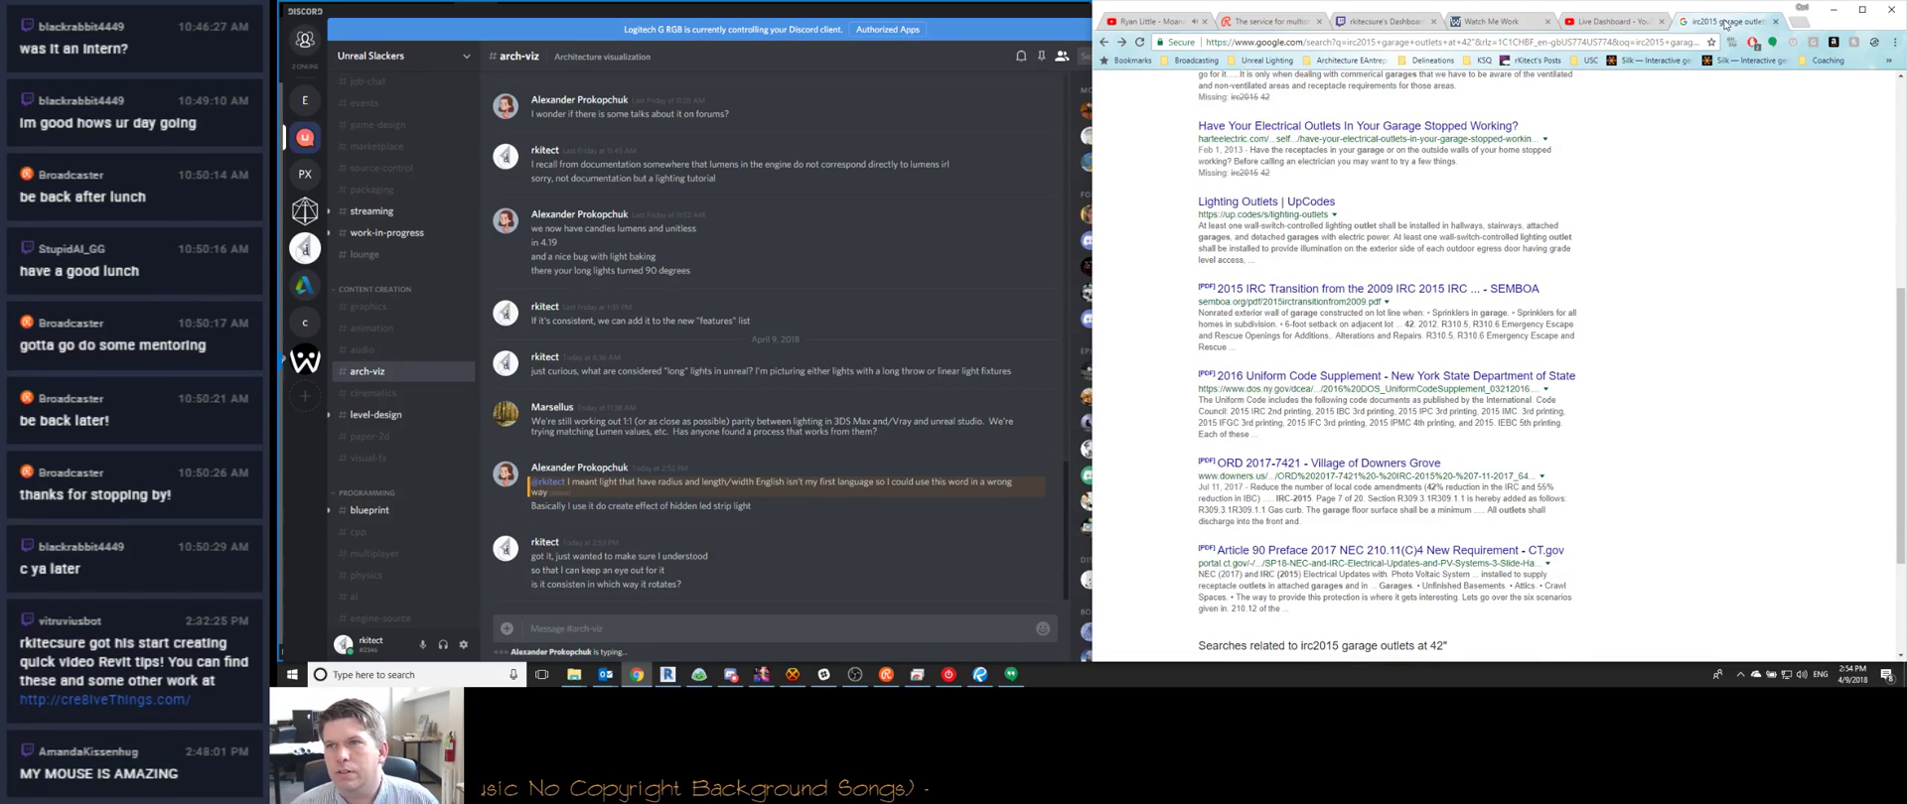
click(1776, 21)
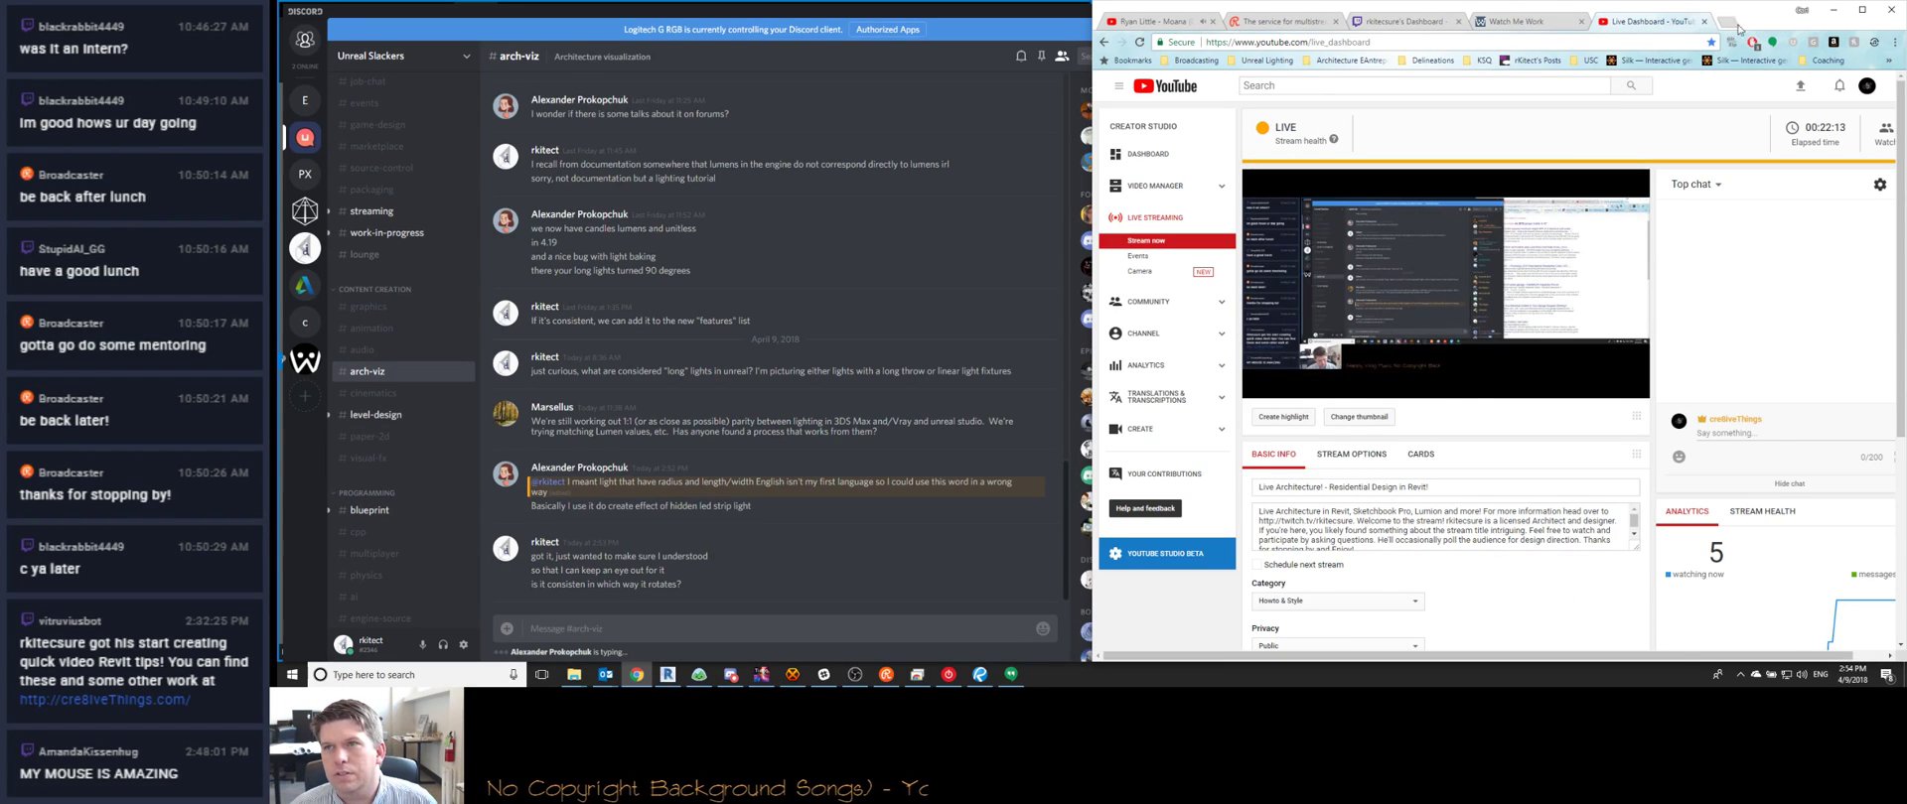
Minimize the YouTube dashboard and Discord windows to reveal Bluebeam and Drawboard PDF
click(1187, 20)
click(1833, 10)
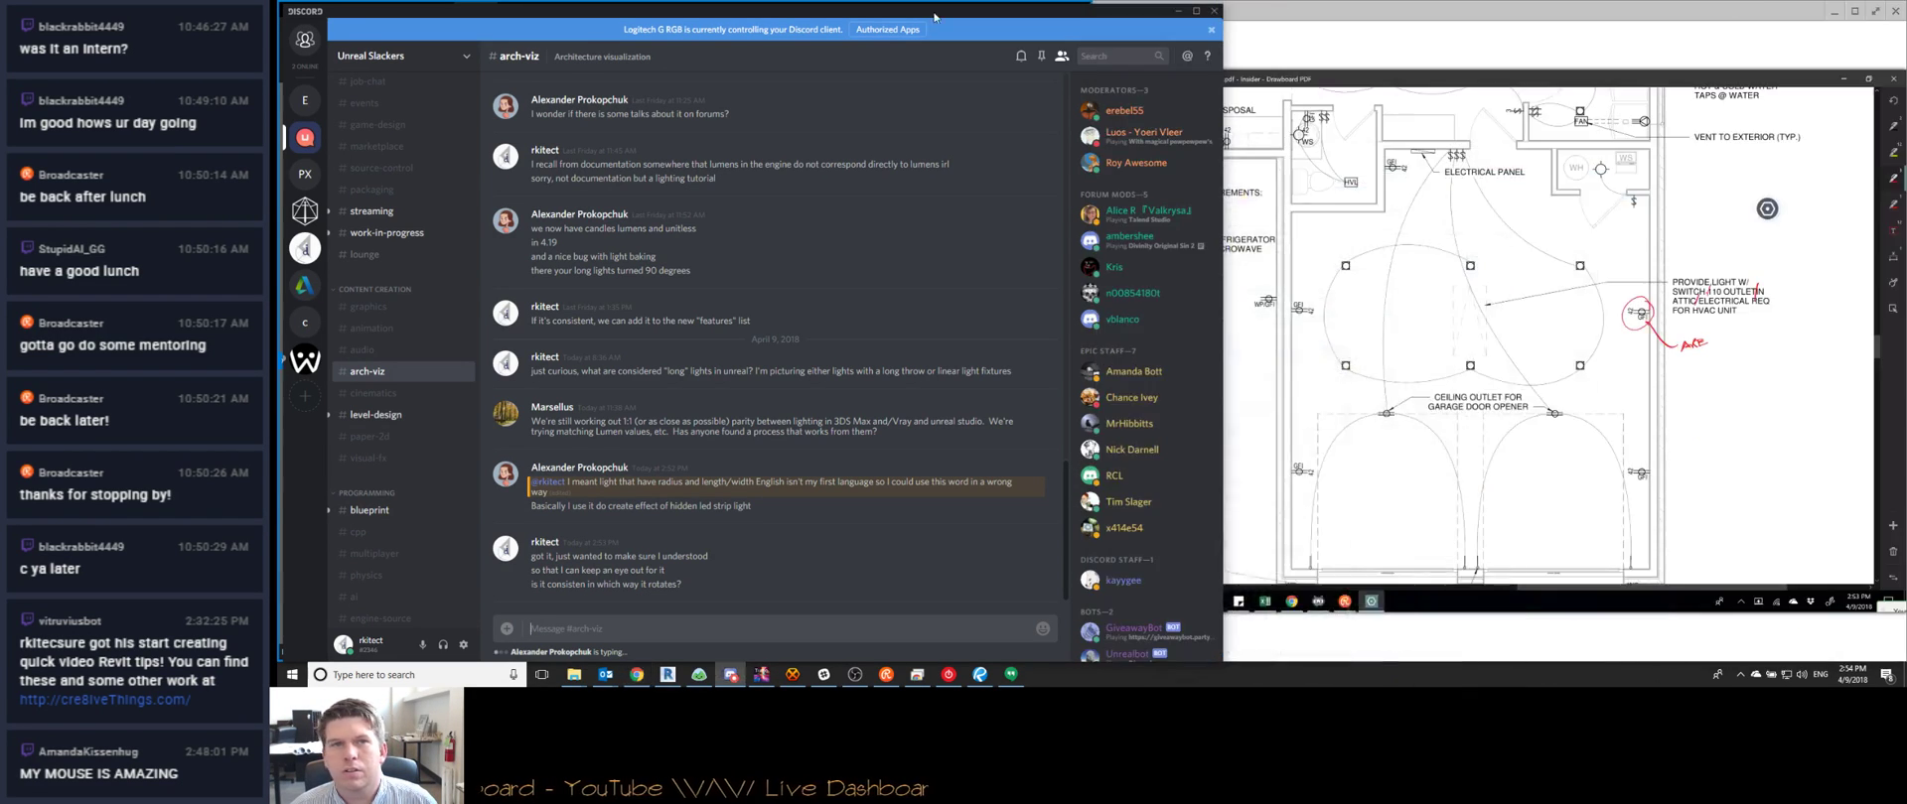
click(1178, 10)
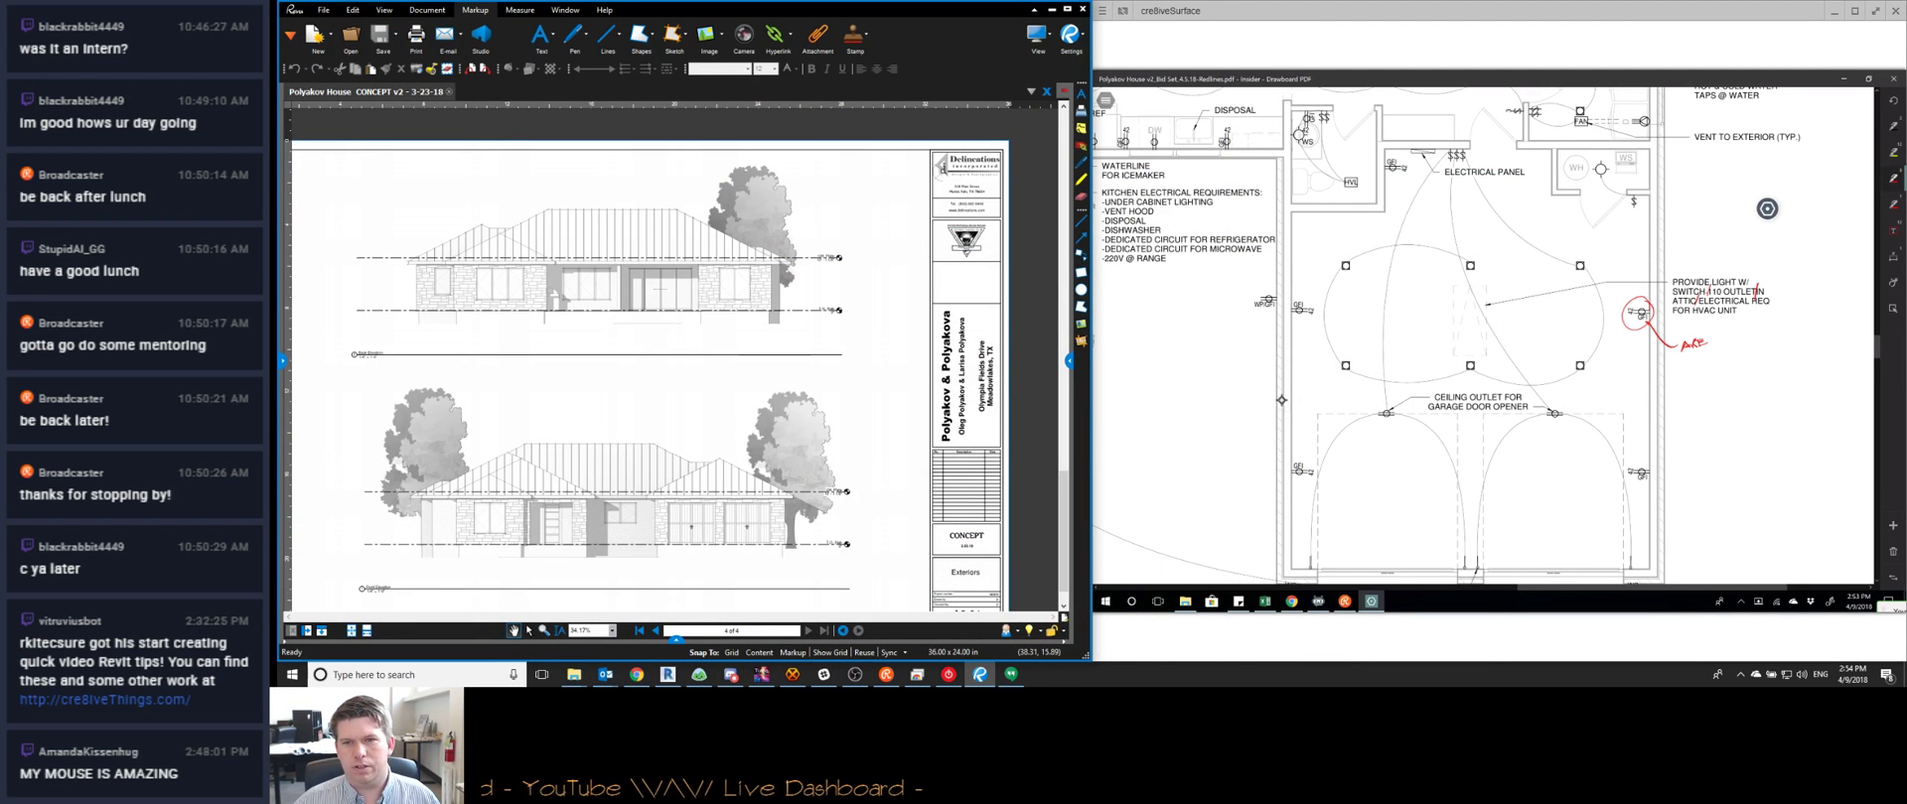
ctrl+scroll(1507, 407, down, 2)
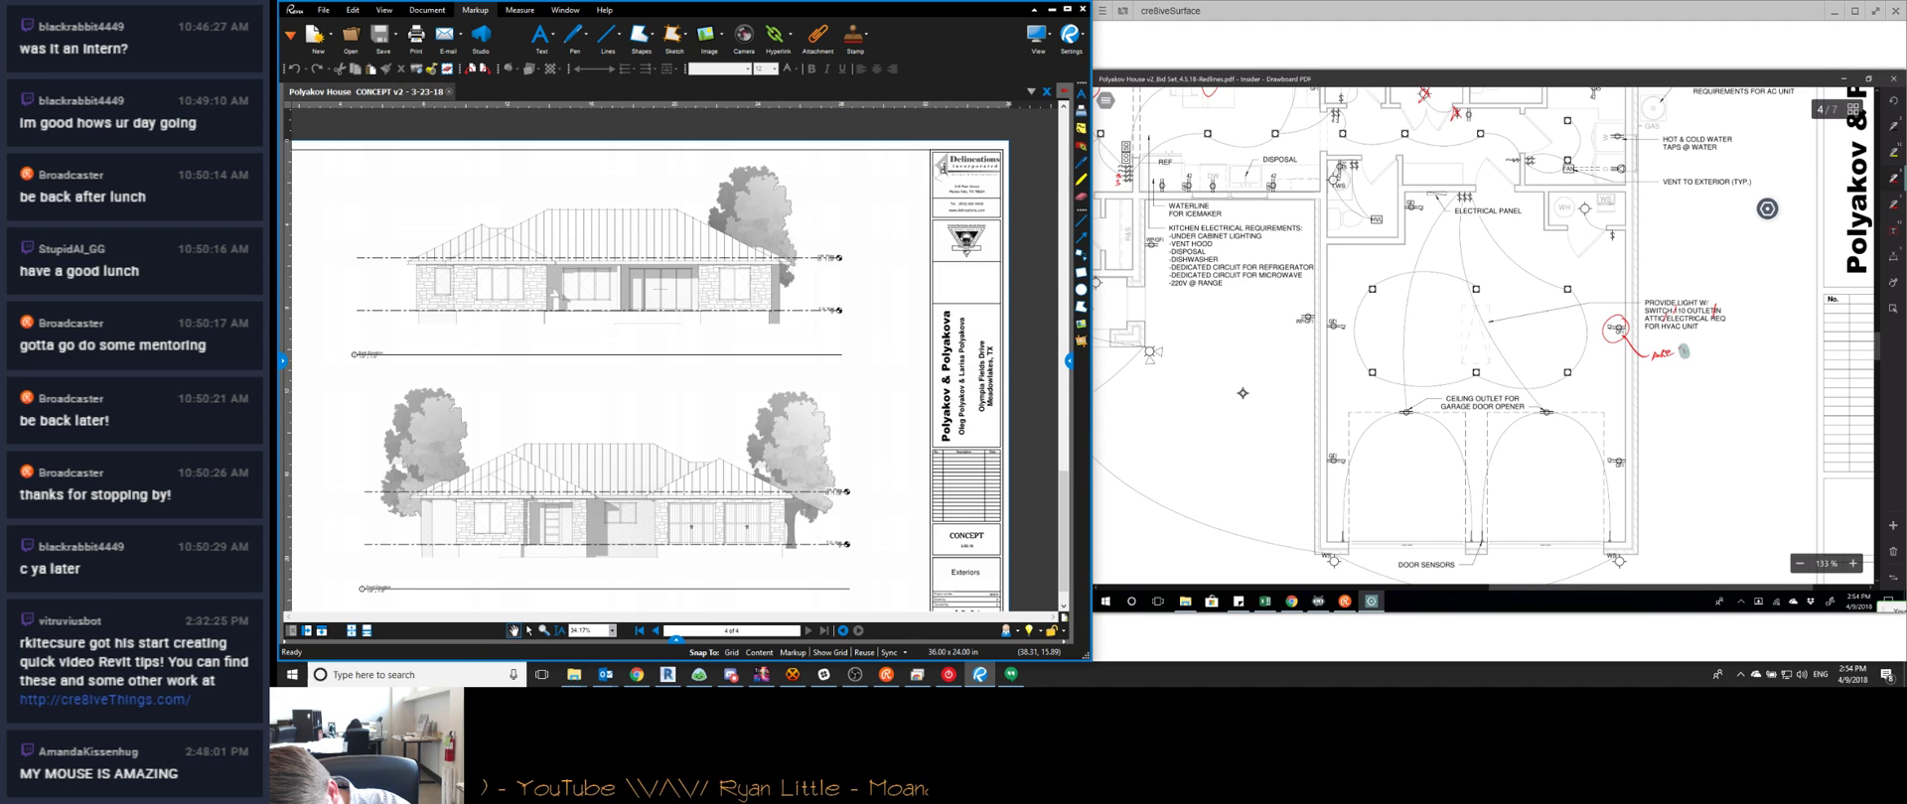
Erase the old red scribble and write 'IN GARAGE?' beside the circled HVAC outlet
drag(1683, 350, 1665, 355)
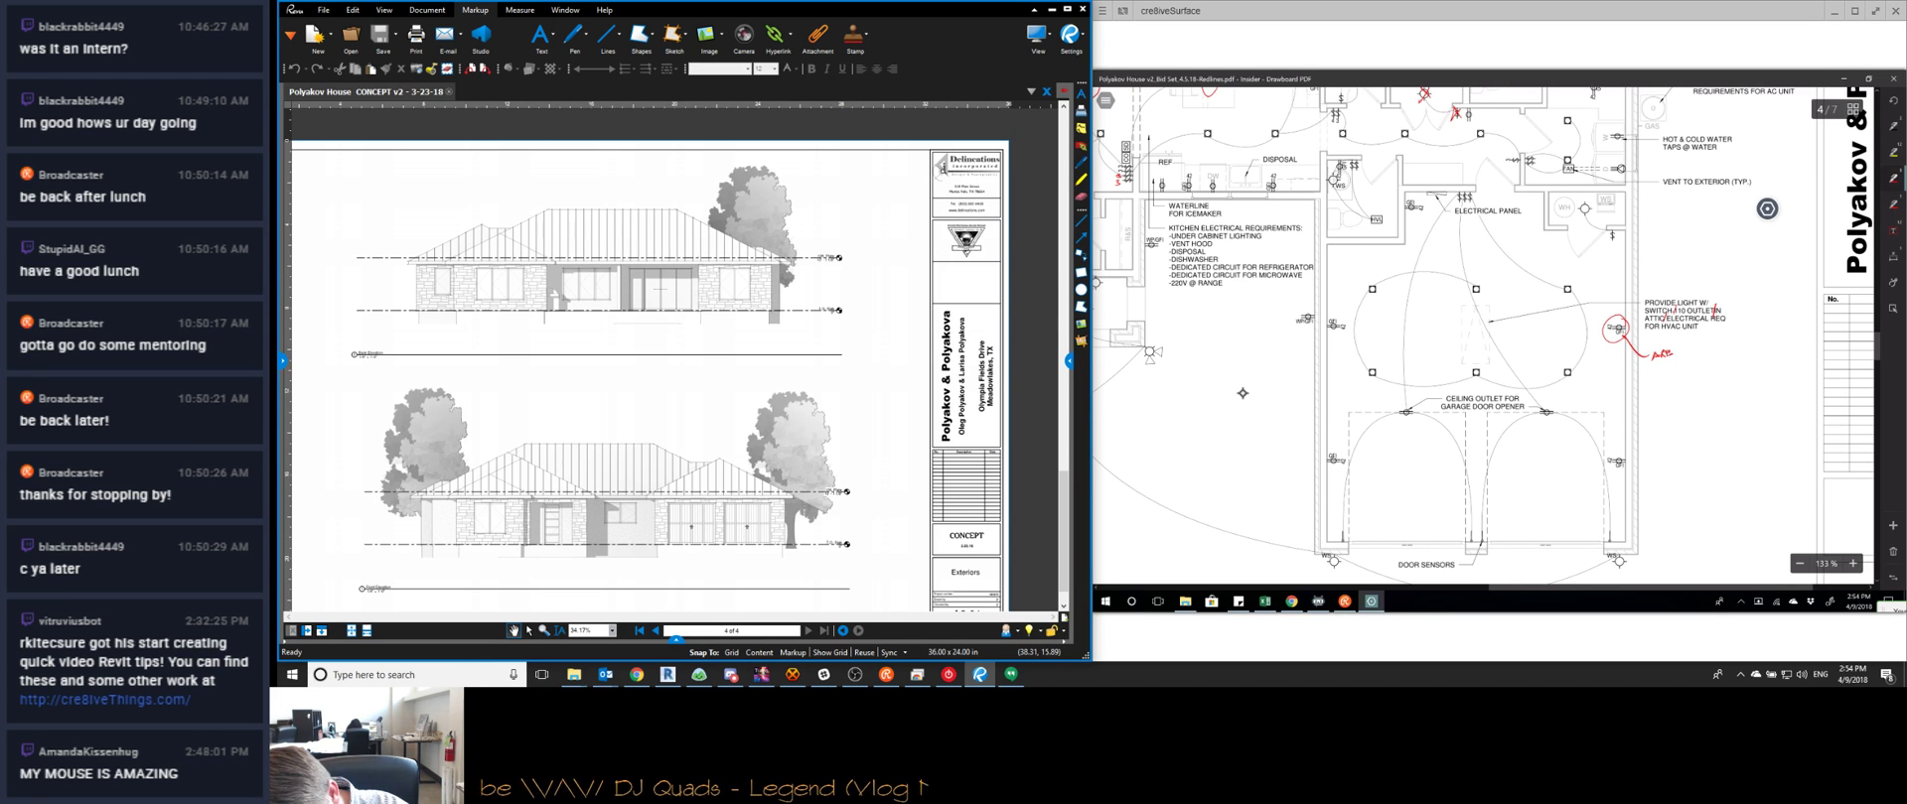
drag(1676, 353, 1730, 349)
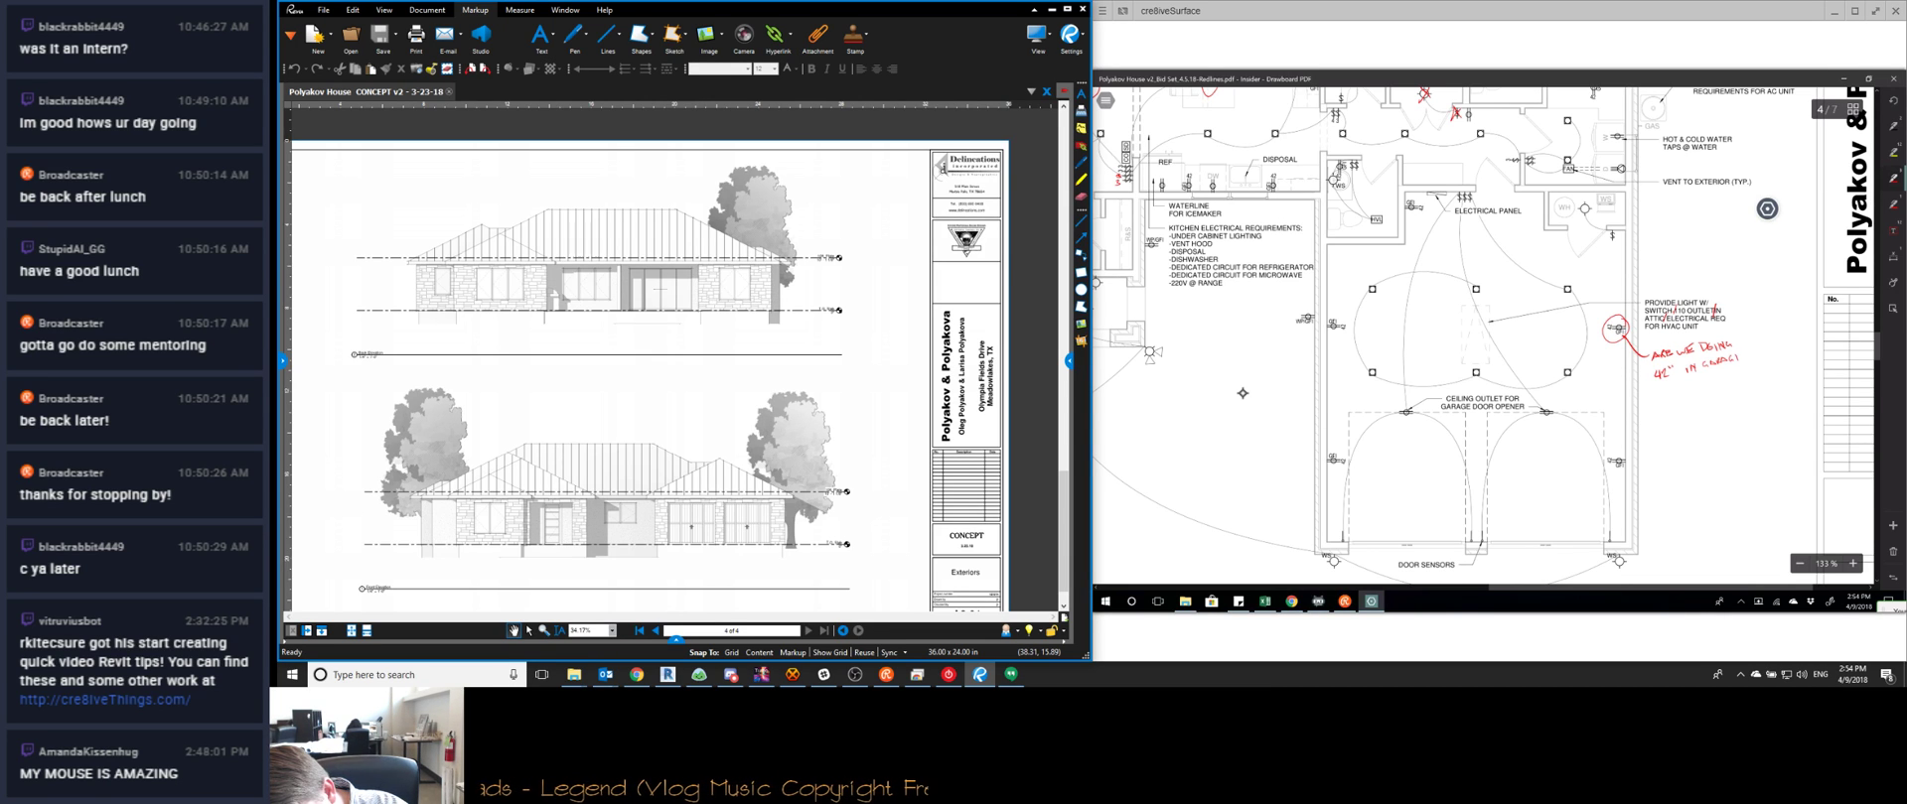
mouse_move(1739, 346)
mouse_down()
mouse_move(1746, 331)
mouse_move(1755, 353)
mouse_move(1734, 378)
mouse_move(1662, 389)
mouse_move(1651, 347)
mouse_up()
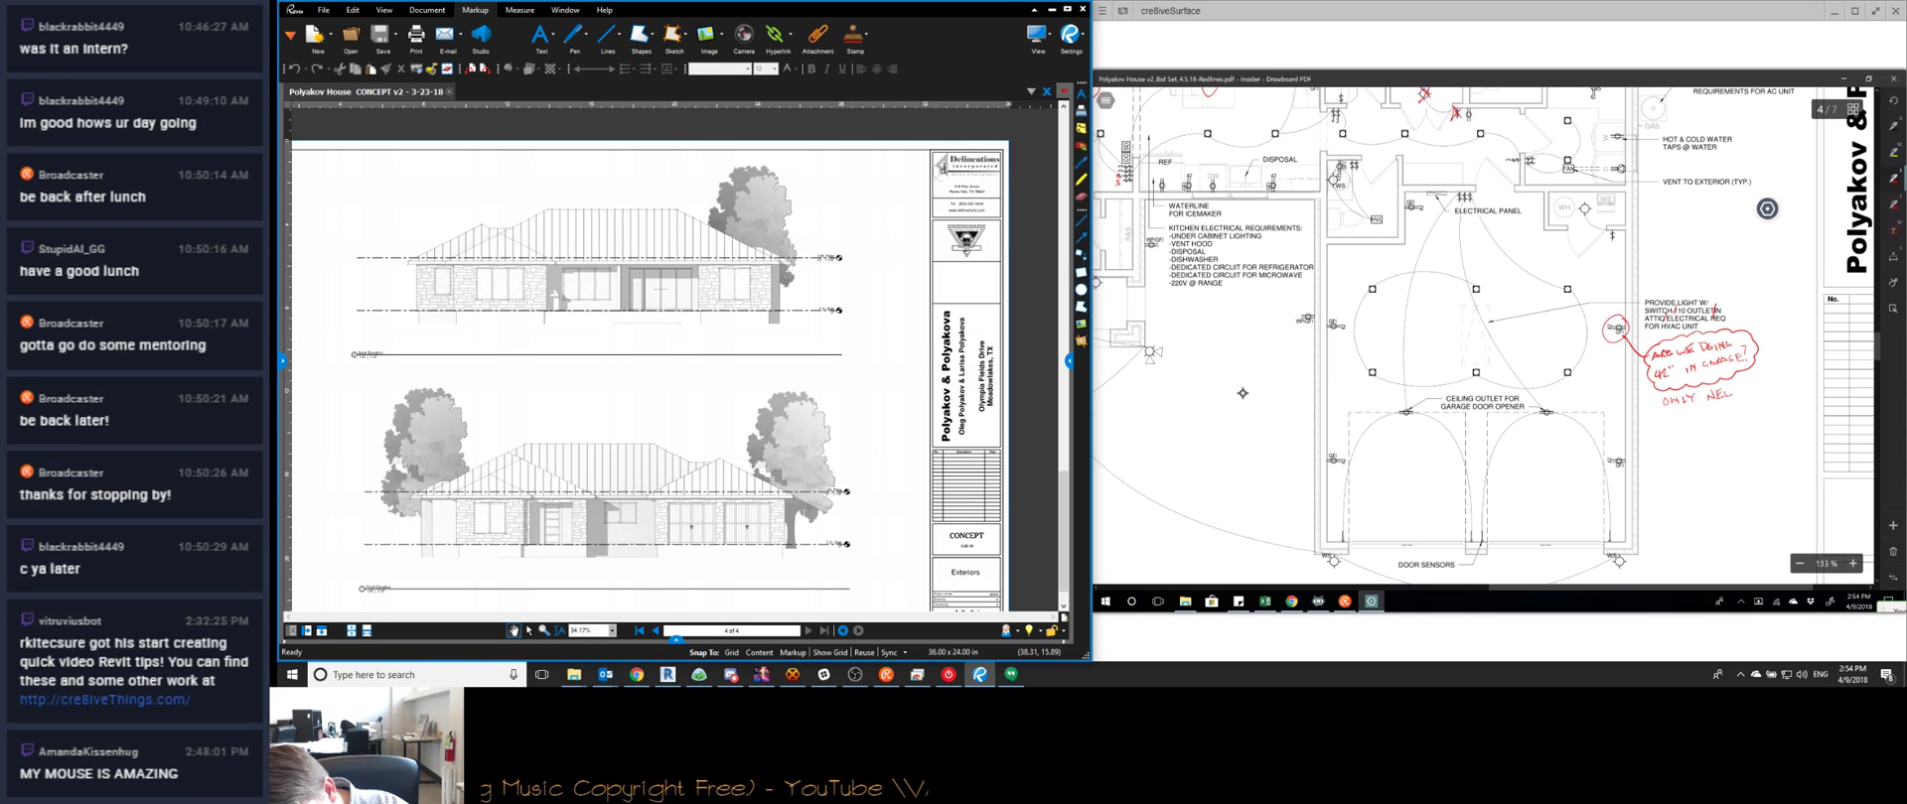
Handwrite that only 2 outlets are needed by code below the garage question
mouse_move(1729, 389)
mouse_down()
mouse_move(1748, 394)
mouse_move(1668, 416)
mouse_move(1715, 414)
mouse_up()
drag(1719, 407, 1738, 410)
drag(1745, 399, 1751, 408)
drag(1755, 396, 1763, 408)
drag(1766, 403, 1773, 408)
drag(1777, 395, 1780, 407)
drag(1664, 433, 1683, 439)
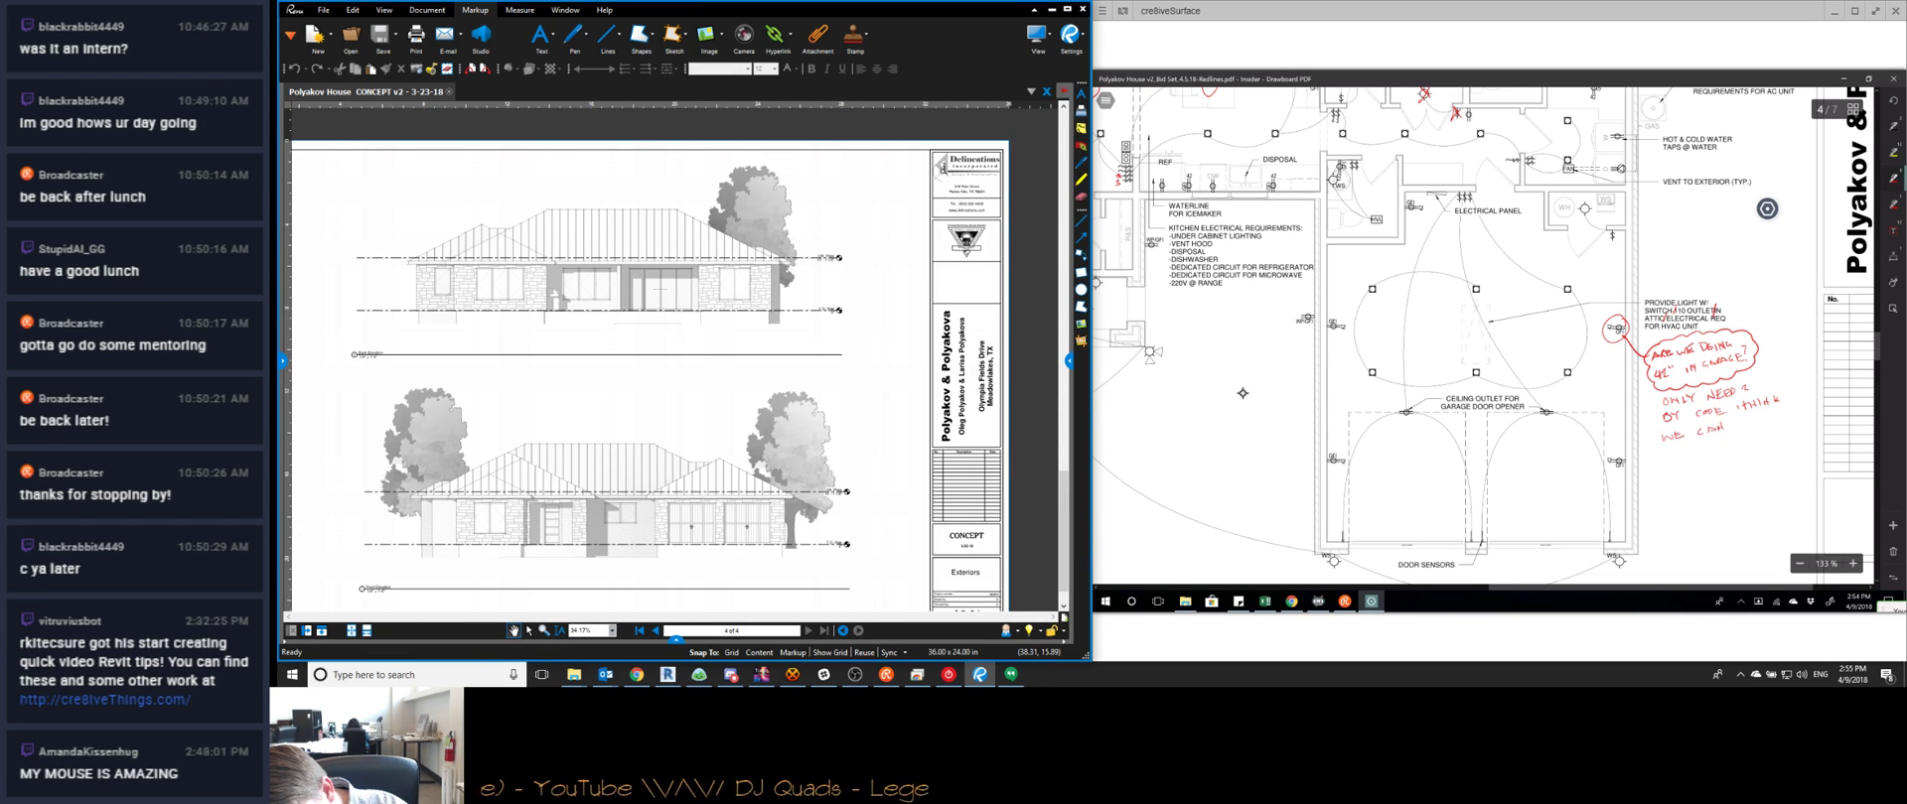
Add the 'we can get you' line about outlets by the doors and cloud the note's edge
drag(1769, 415, 1803, 421)
drag(1669, 452, 1673, 455)
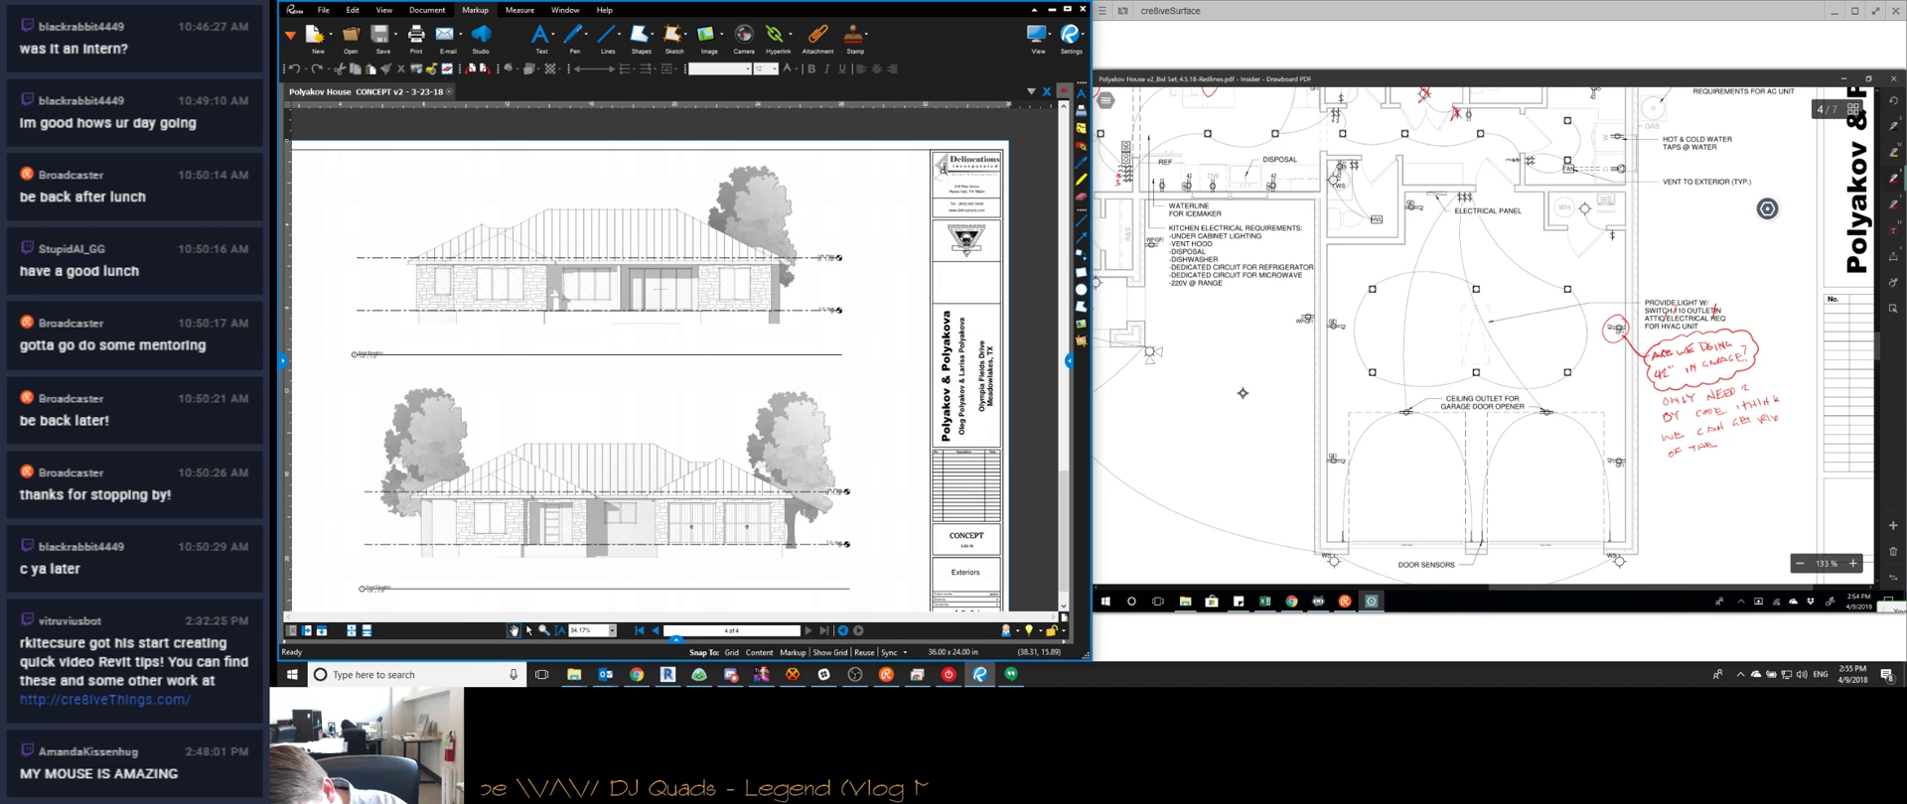
drag(1742, 435, 1685, 469)
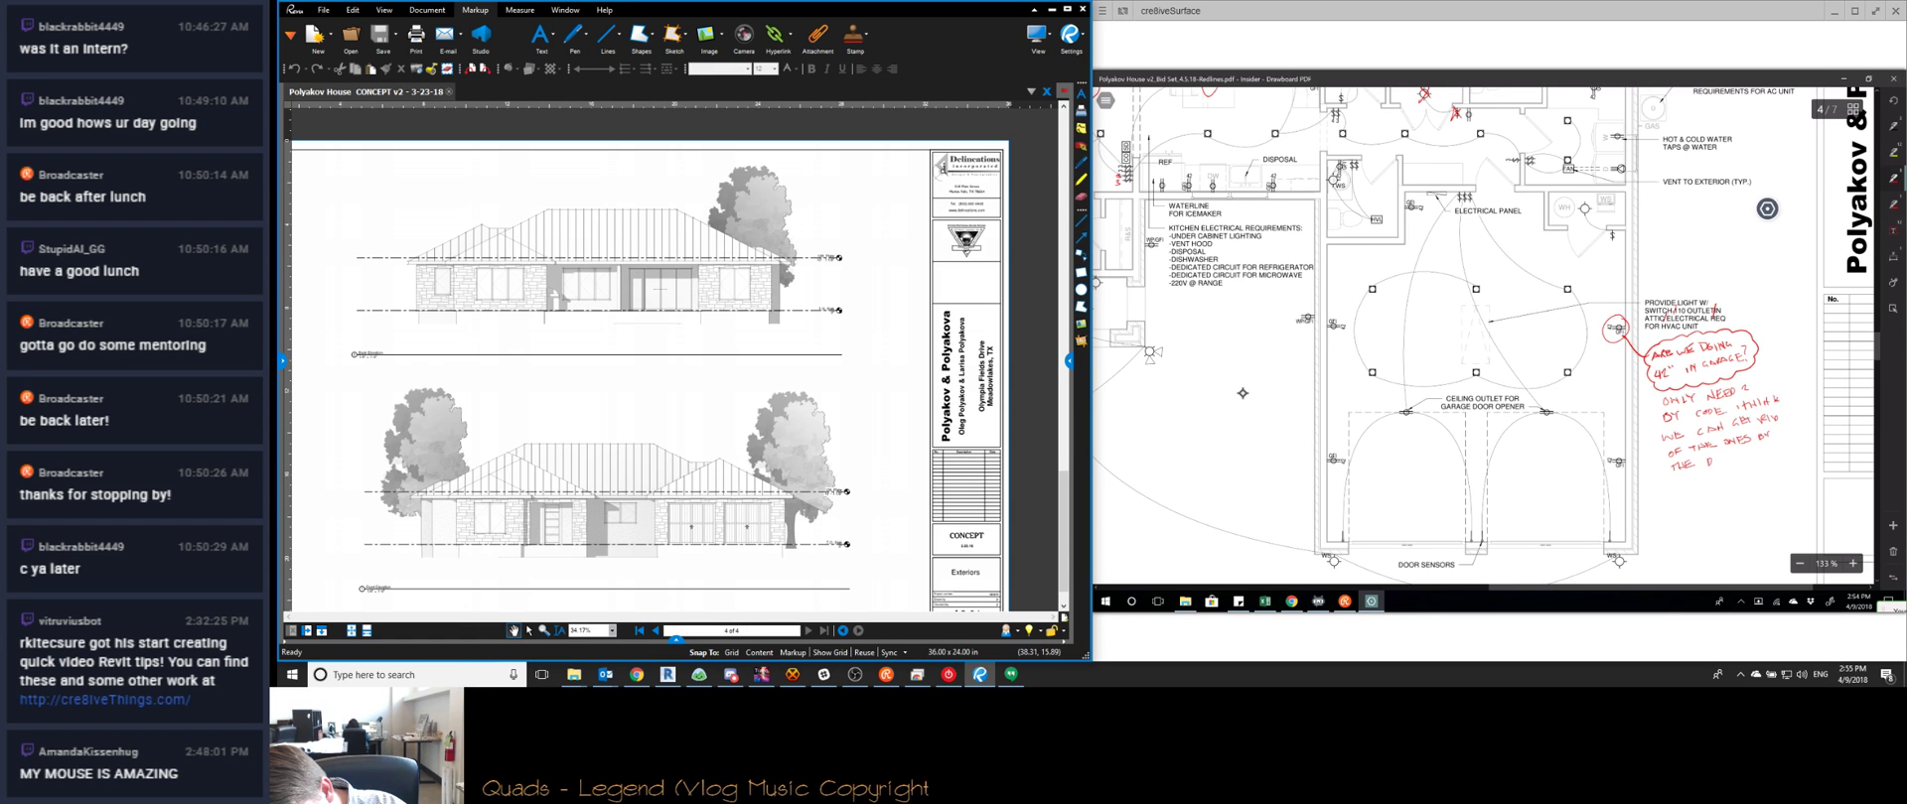
drag(1724, 462, 1732, 462)
mouse_move(1748, 373)
mouse_down()
mouse_move(1782, 427)
mouse_move(1761, 458)
mouse_move(1688, 481)
mouse_move(1656, 461)
mouse_up()
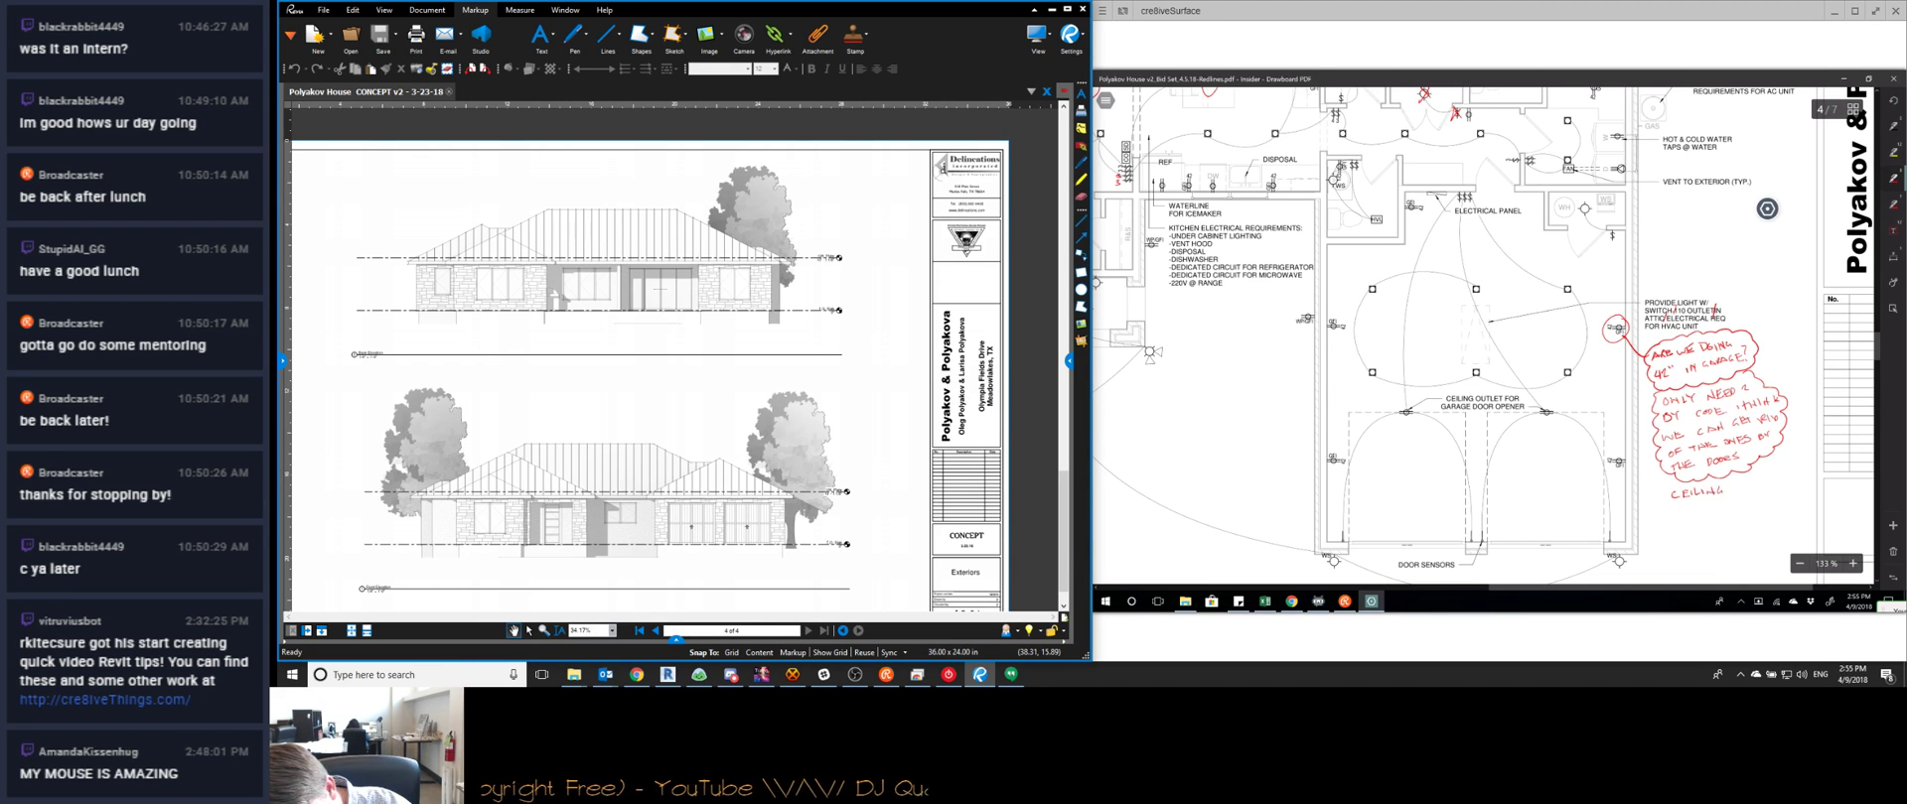
Write a 'ceiling or wall opener?' question in red and enclose it in a cloud
drag(1738, 486, 1767, 483)
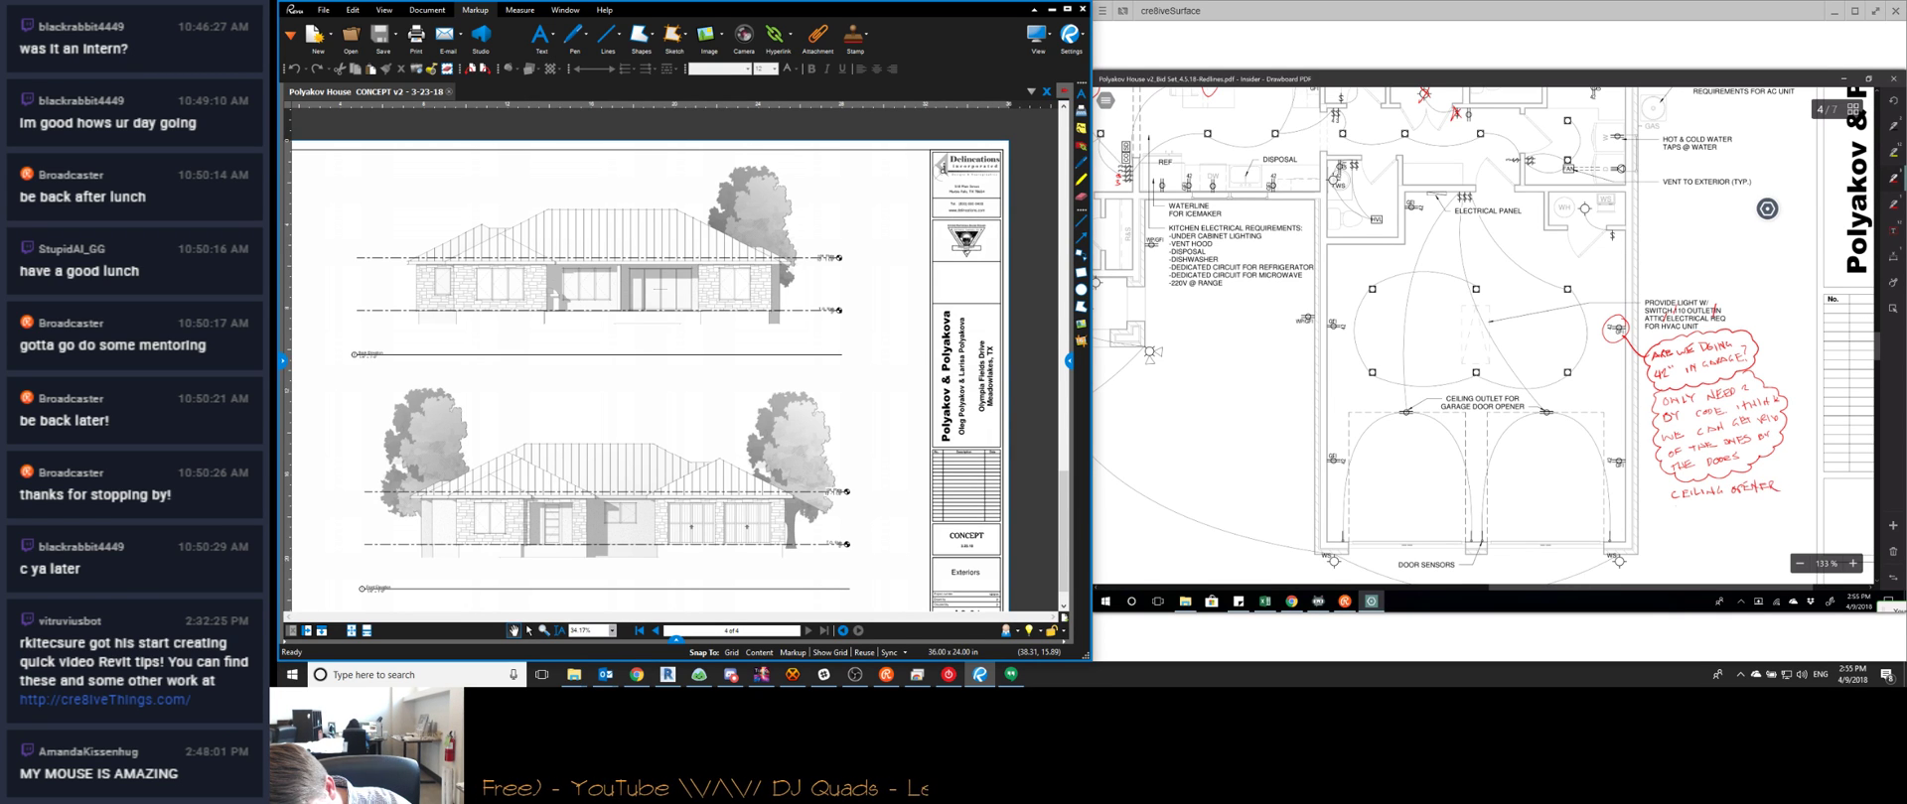
drag(1719, 500, 1724, 507)
drag(1724, 500, 1730, 506)
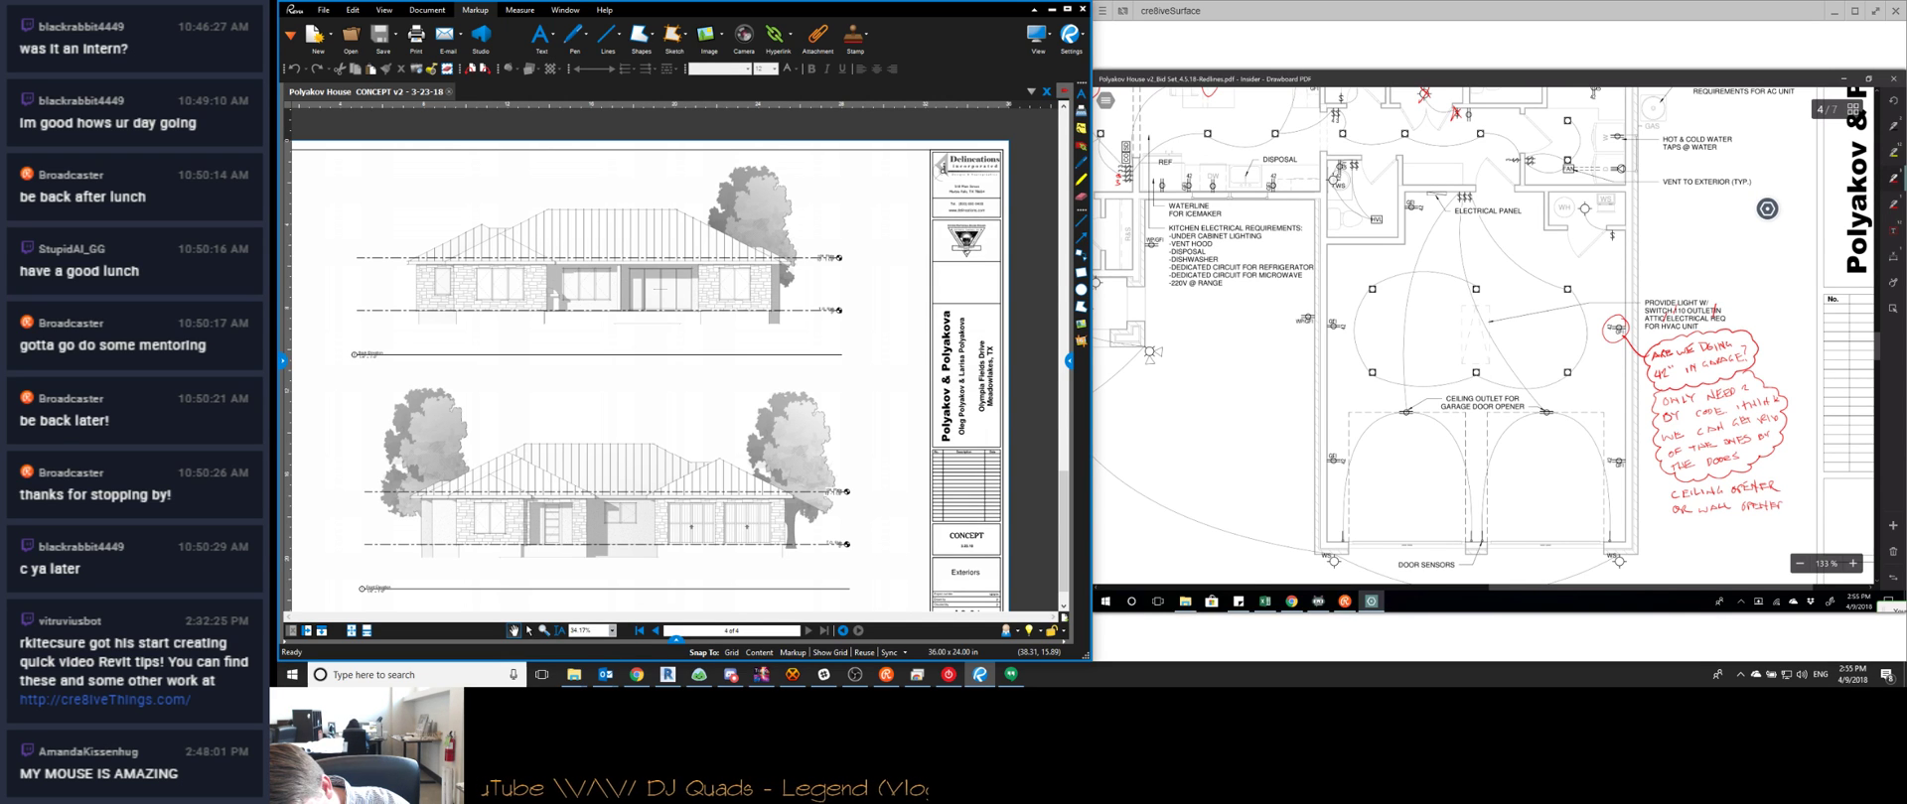
mouse_move(1799, 497)
mouse_down()
mouse_move(1748, 529)
mouse_move(1679, 531)
mouse_move(1700, 483)
mouse_move(1771, 477)
mouse_up()
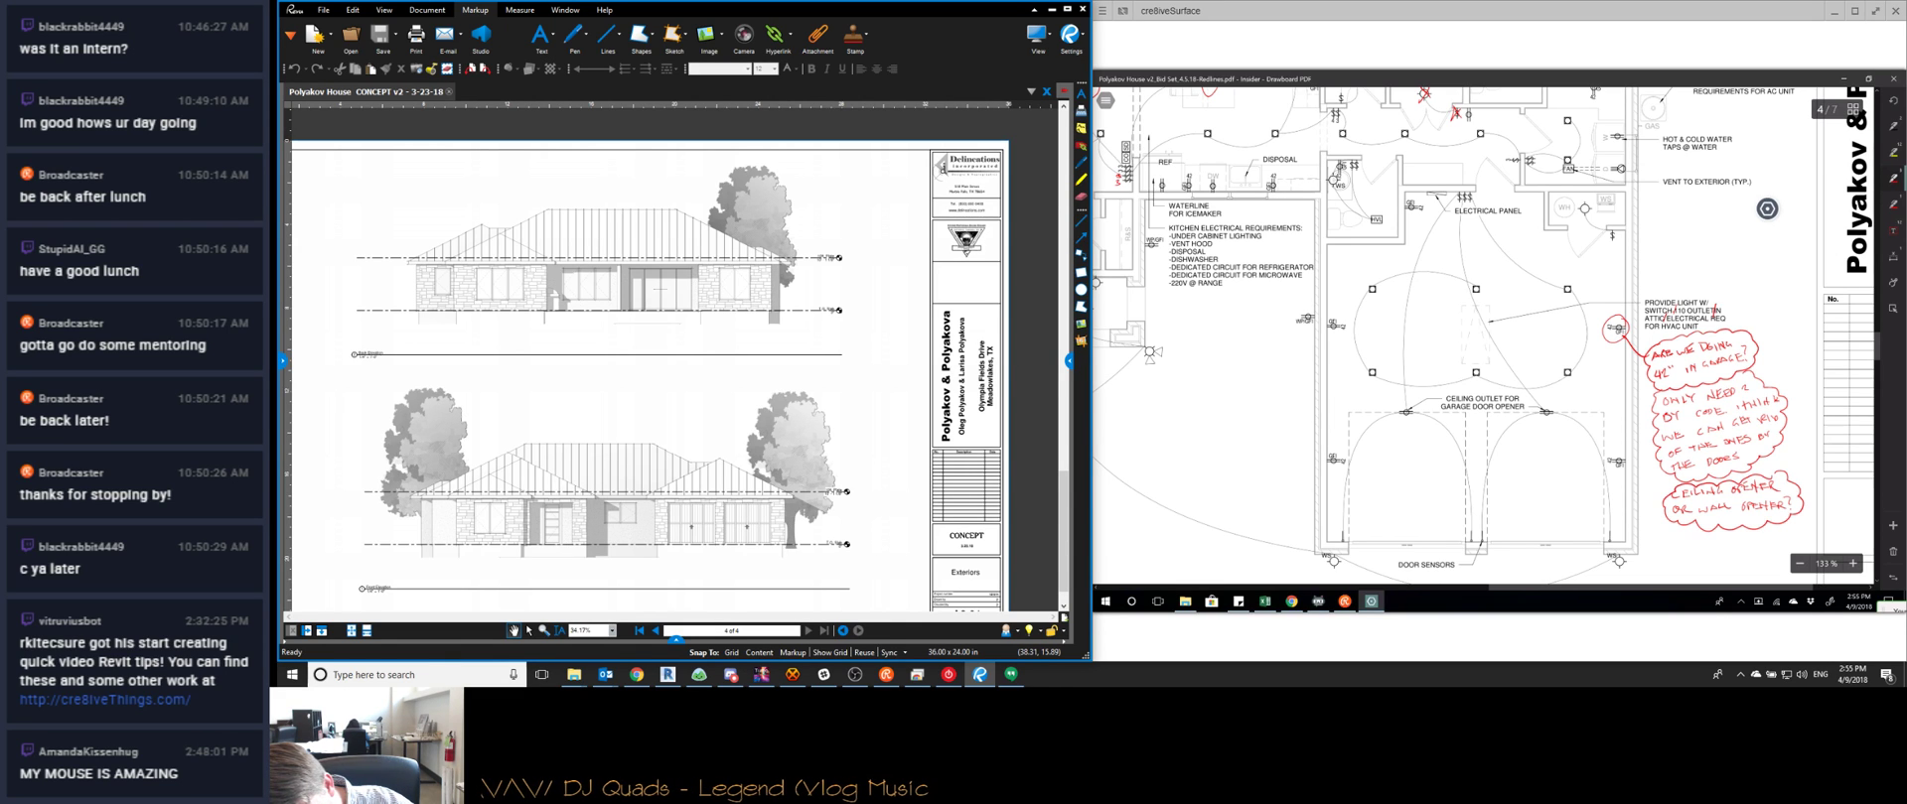
Circle the garage door opener ceiling outlet callout in red, with a leader line to the note
mouse_move(1504, 389)
mouse_down()
mouse_move(1554, 402)
mouse_move(1664, 502)
mouse_up()
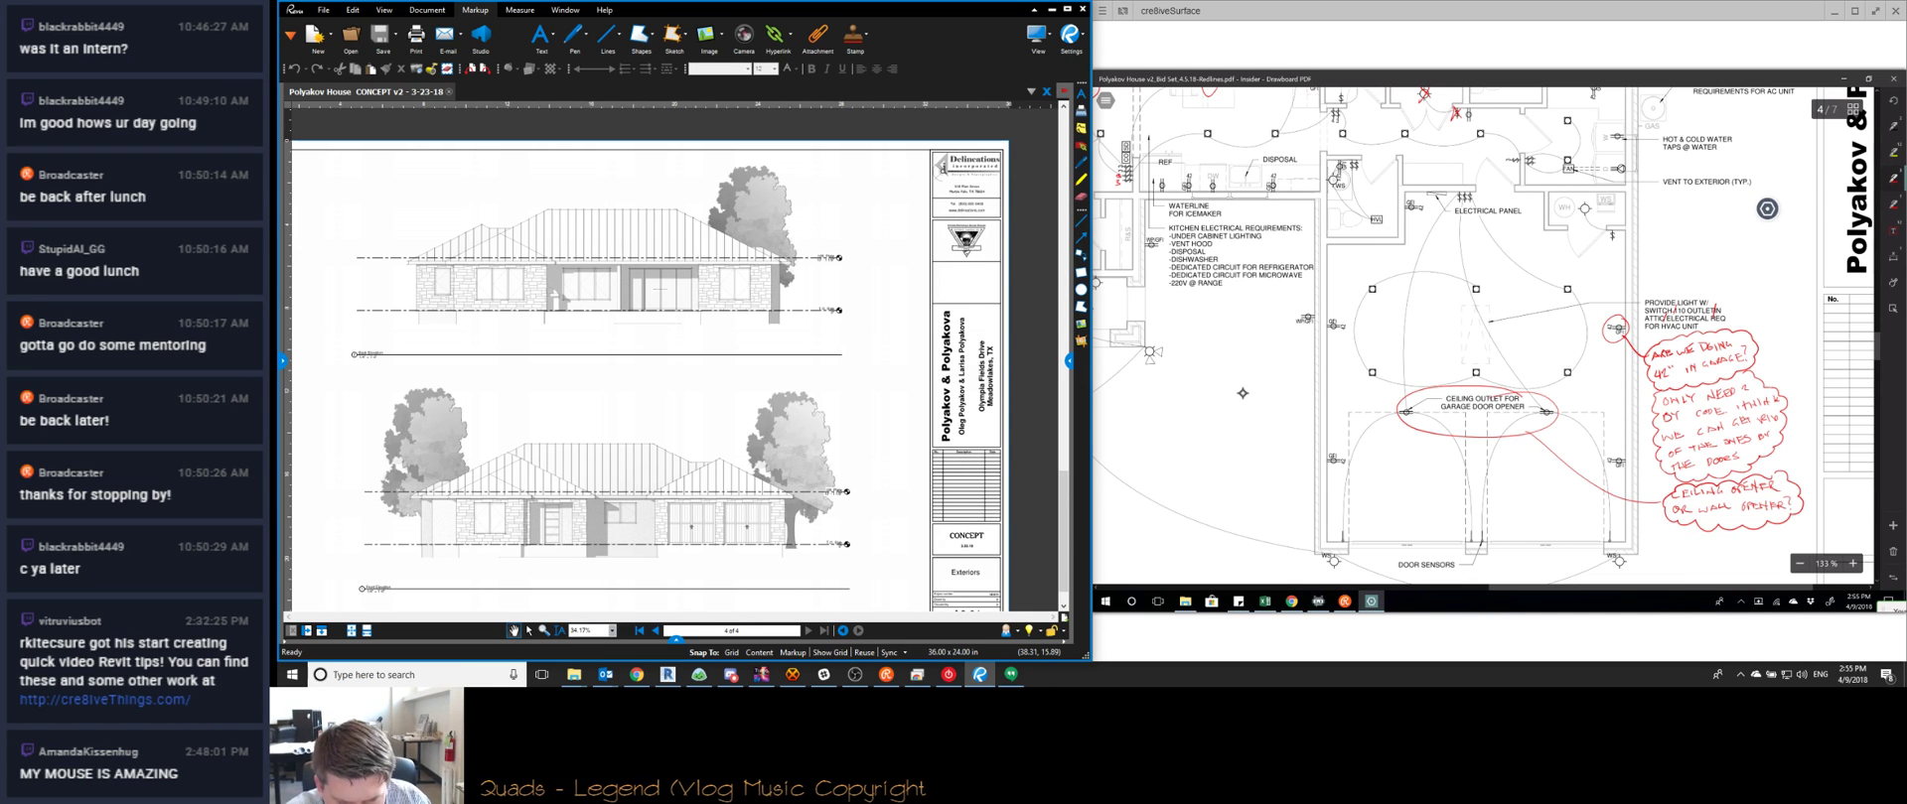
scroll(1482, 338, up, 2)
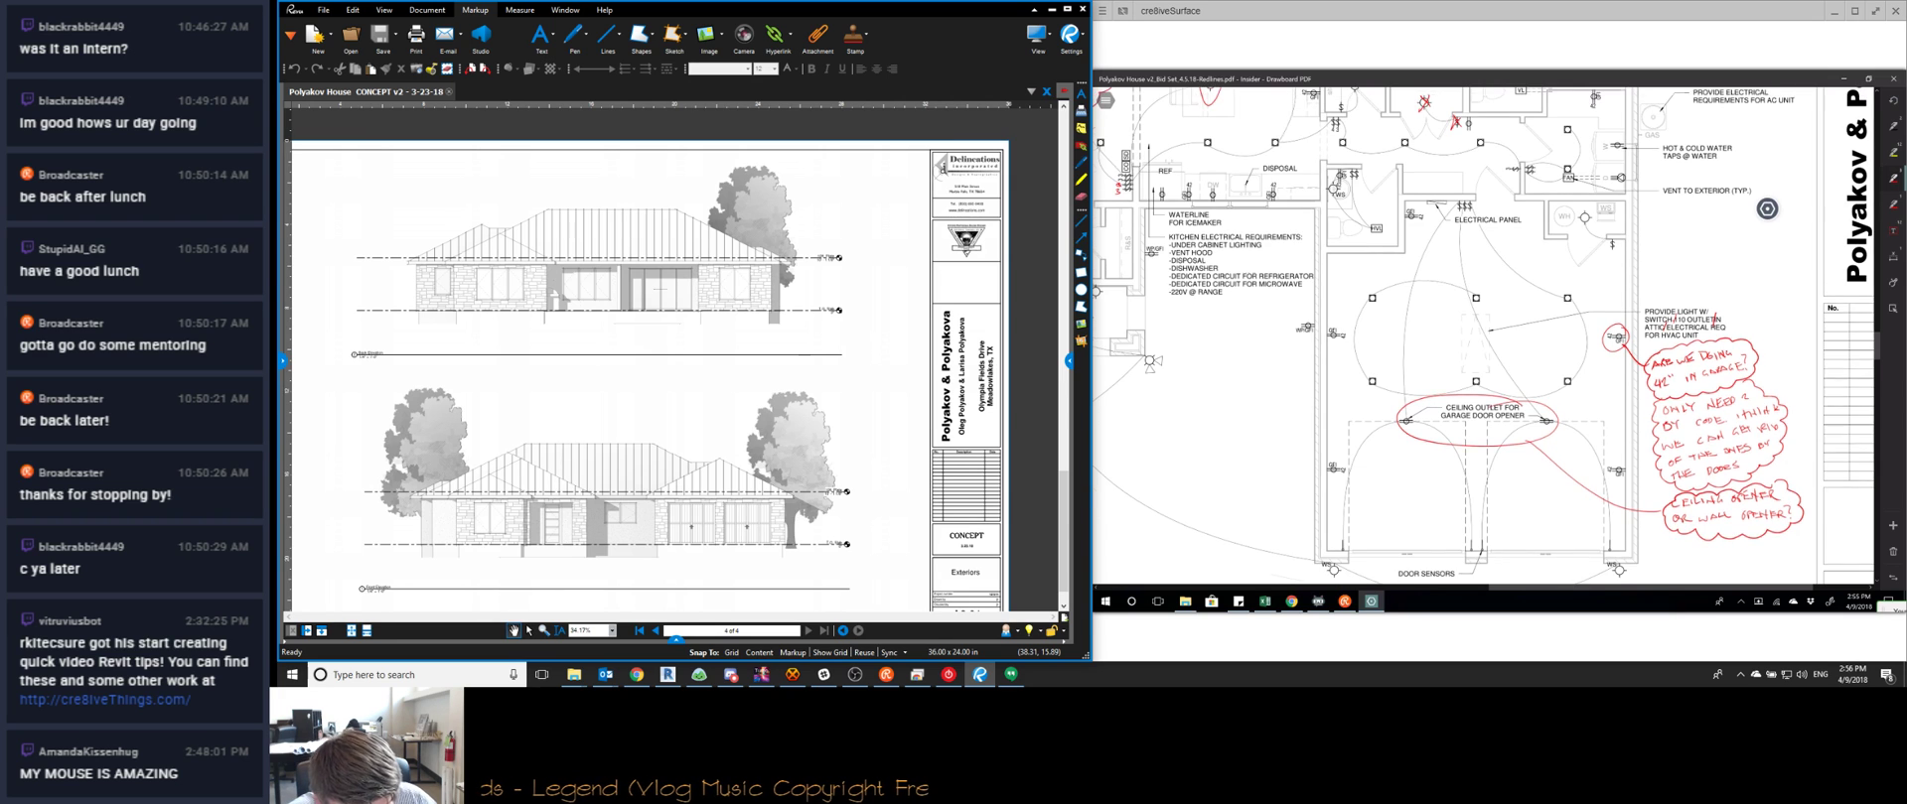
scroll(1766, 208, up, 3)
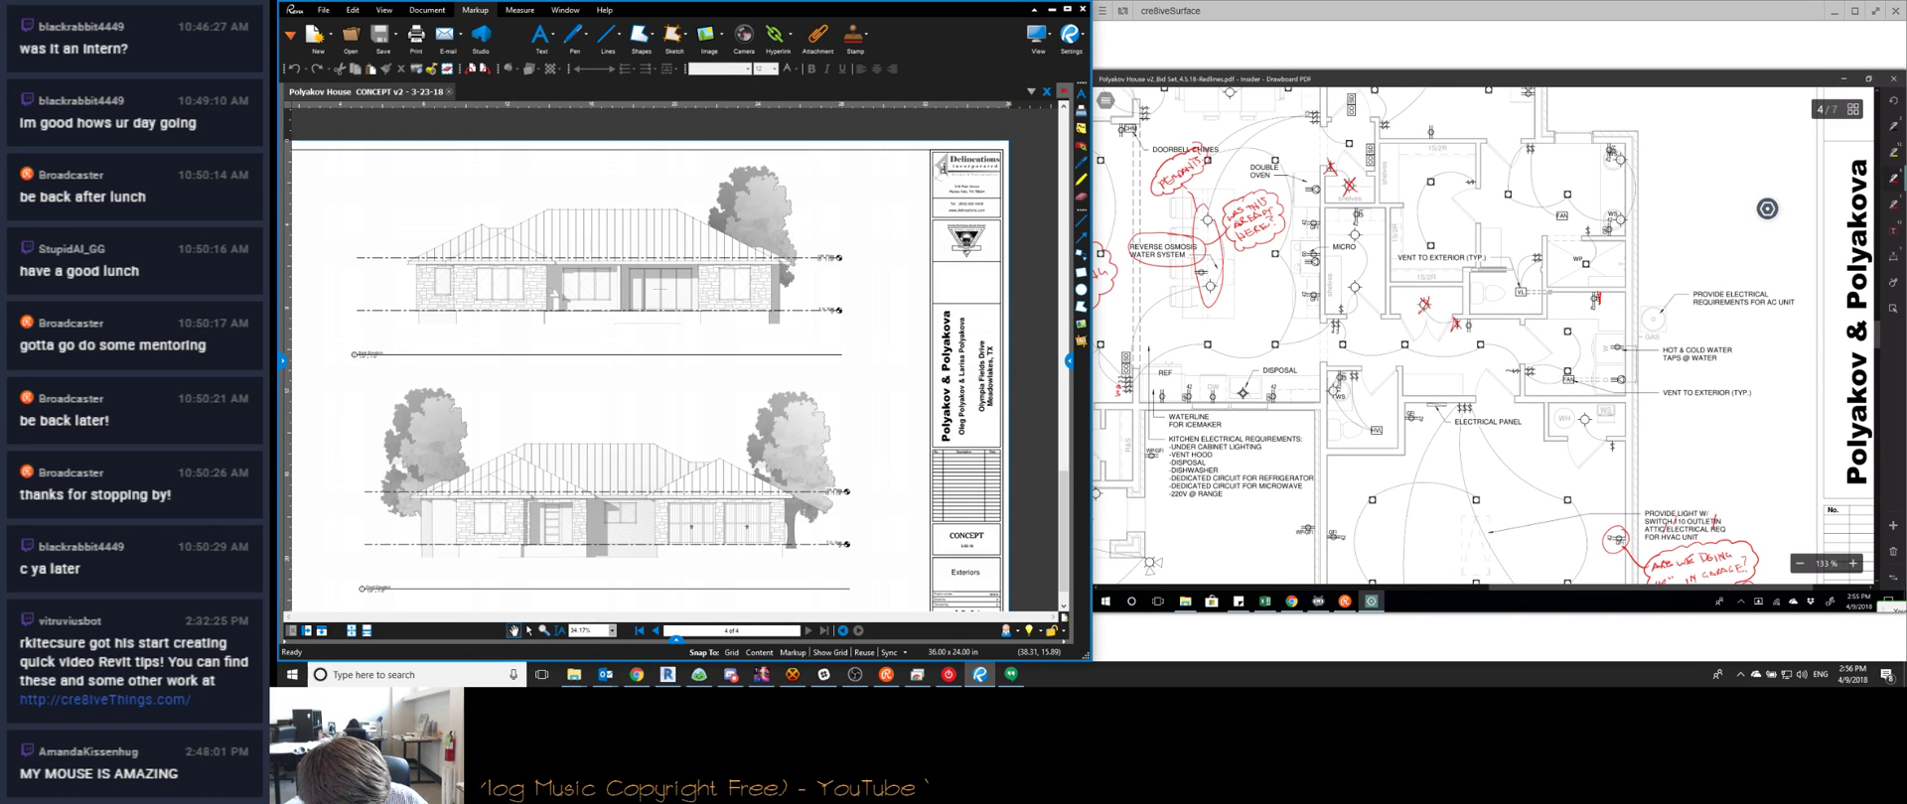
scroll(1766, 209, up, 1)
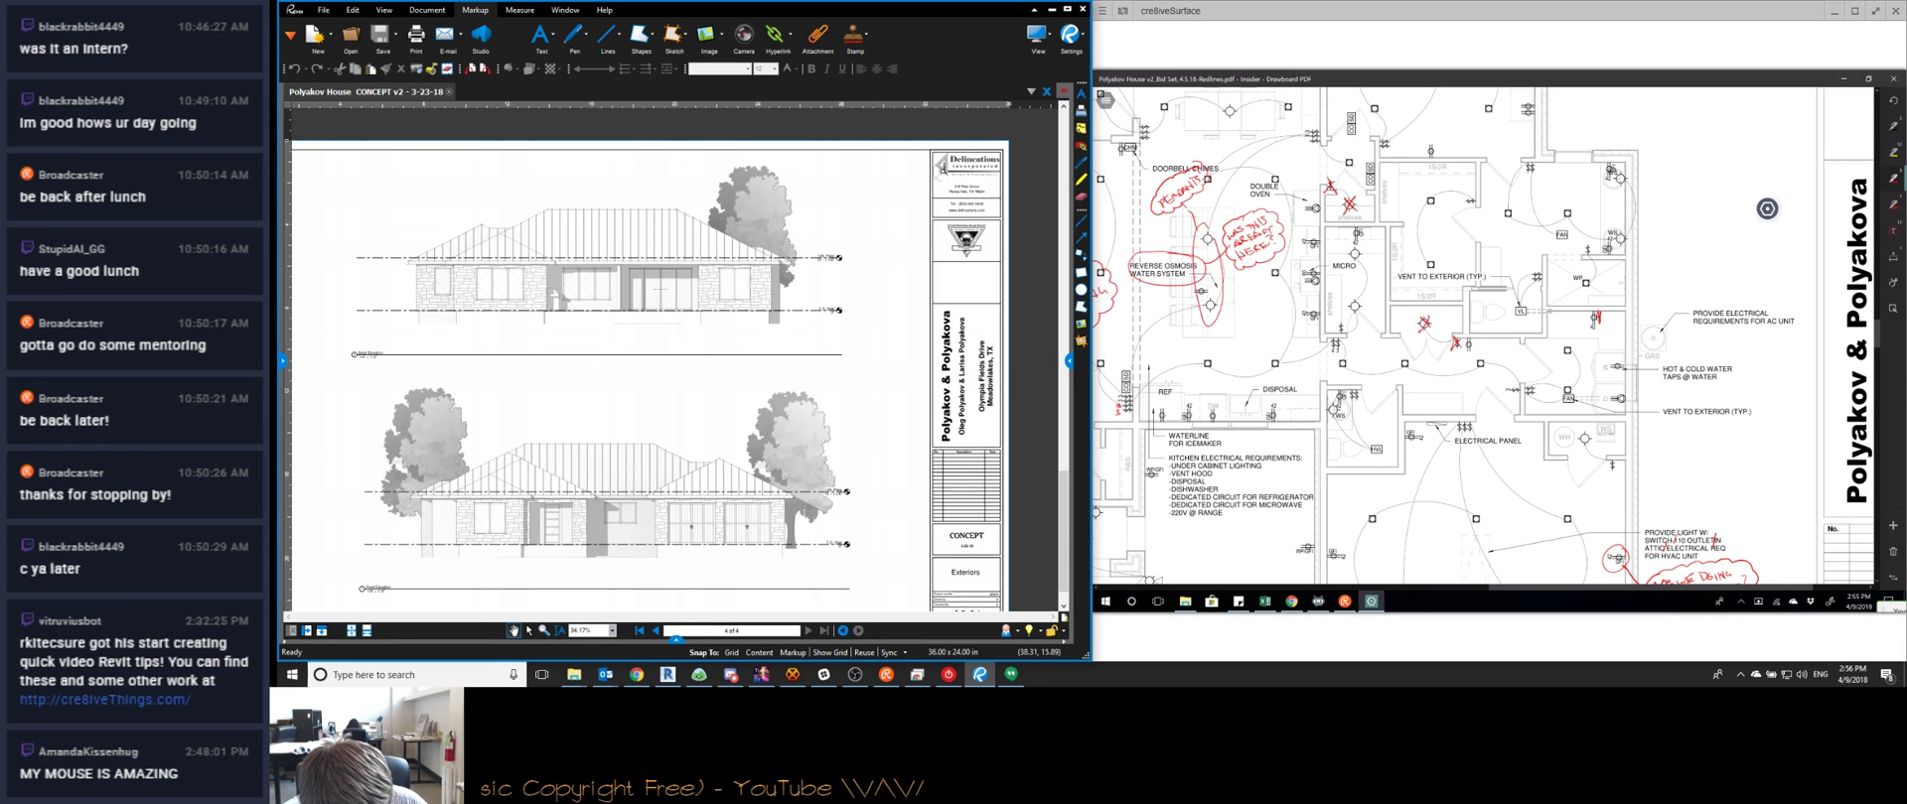
scroll(1766, 209, up, 3)
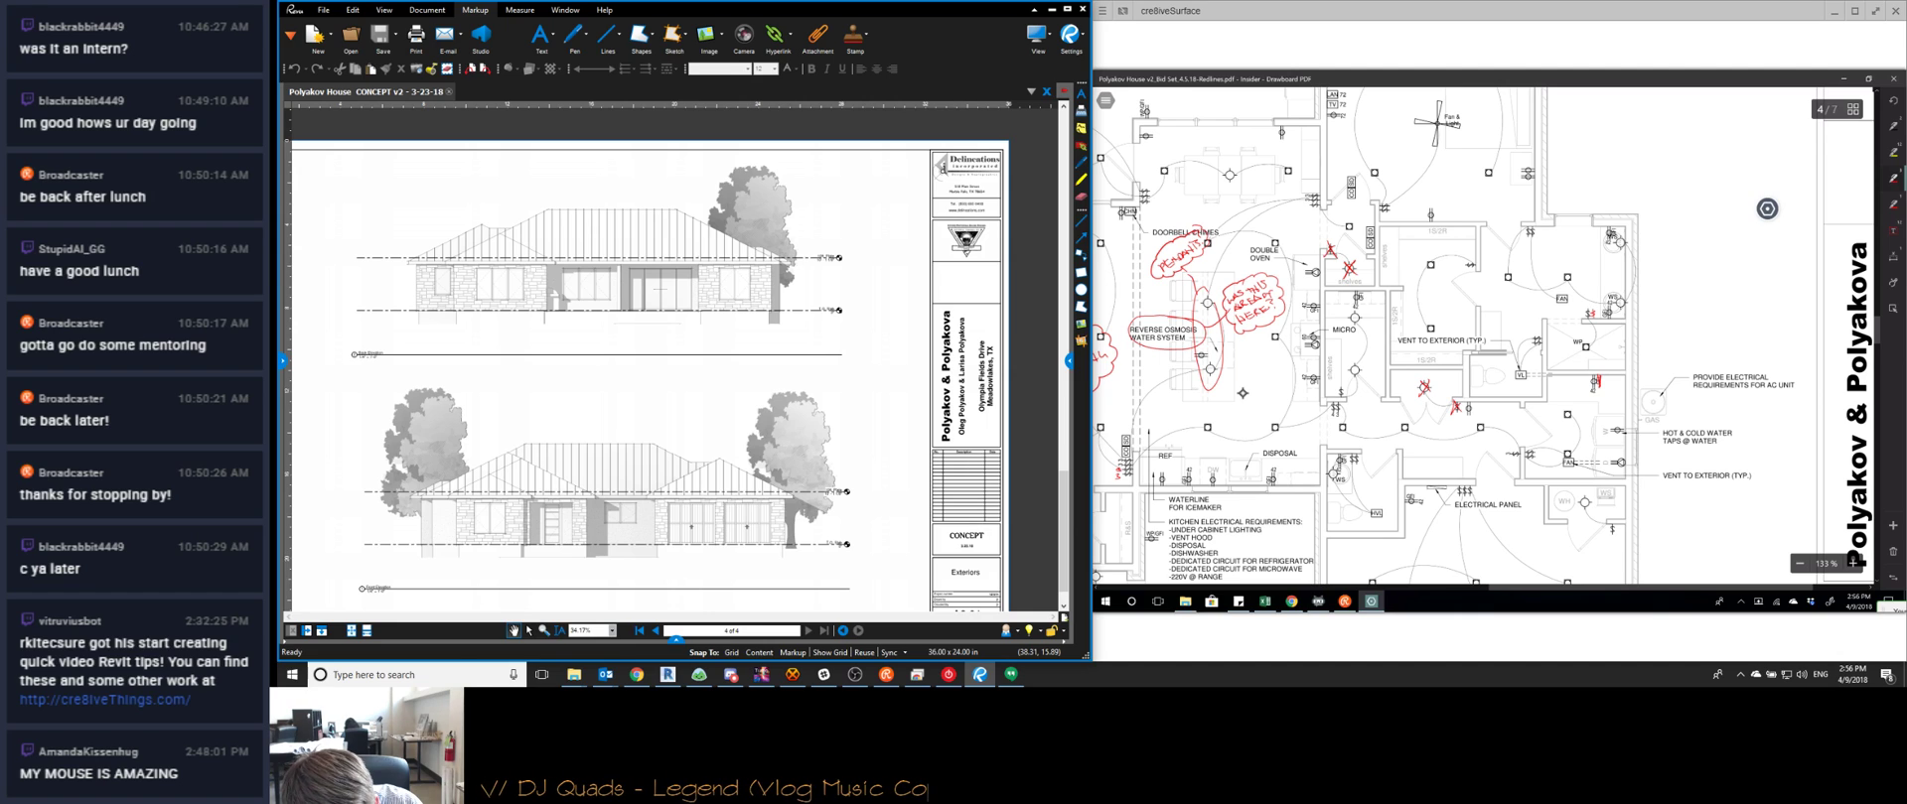
Draw a red curve to an upper-room outlet and cross that outlet out with a small red X
drag(1540, 236, 1593, 301)
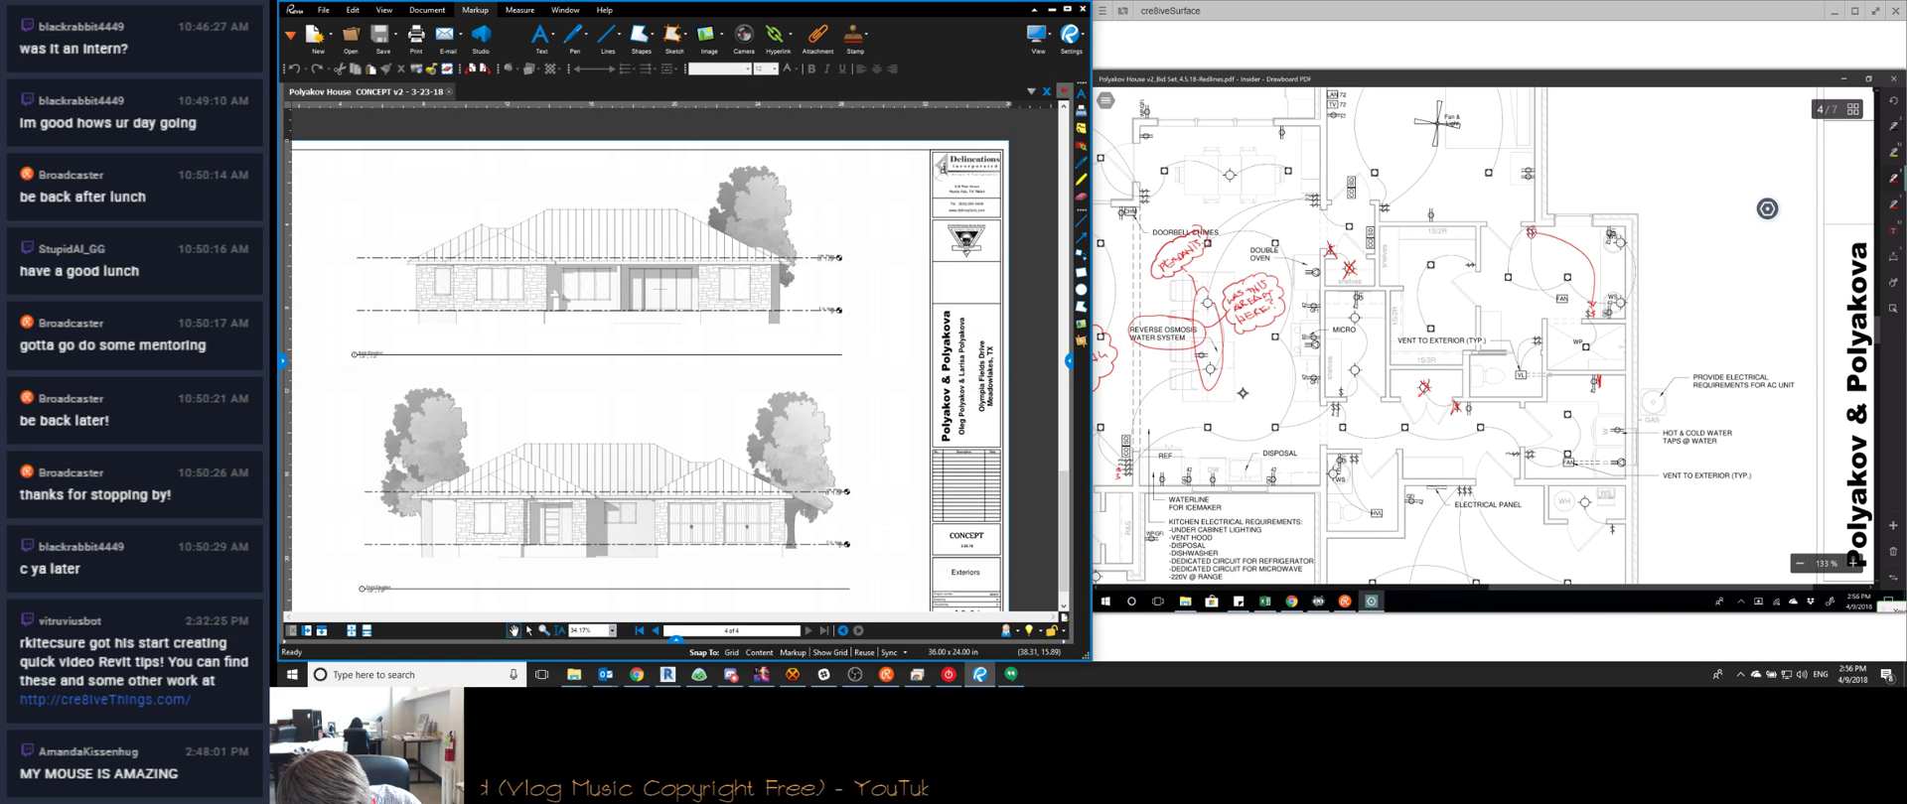
drag(1524, 261, 1537, 272)
drag(1536, 260, 1524, 272)
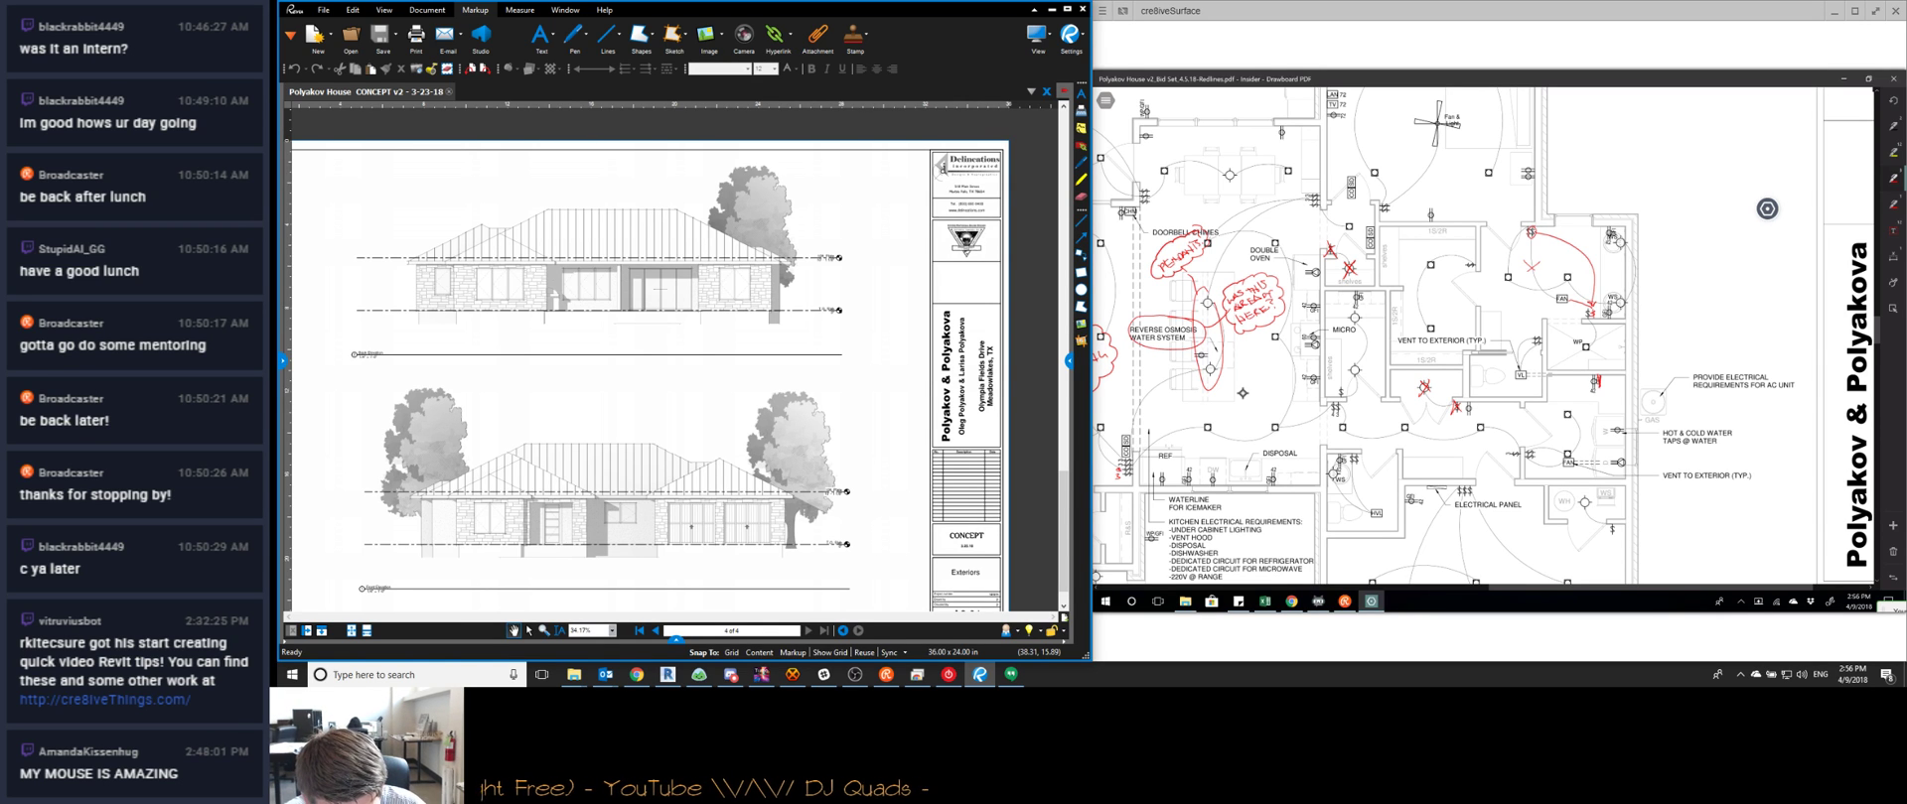
scroll(1485, 338, down, 1)
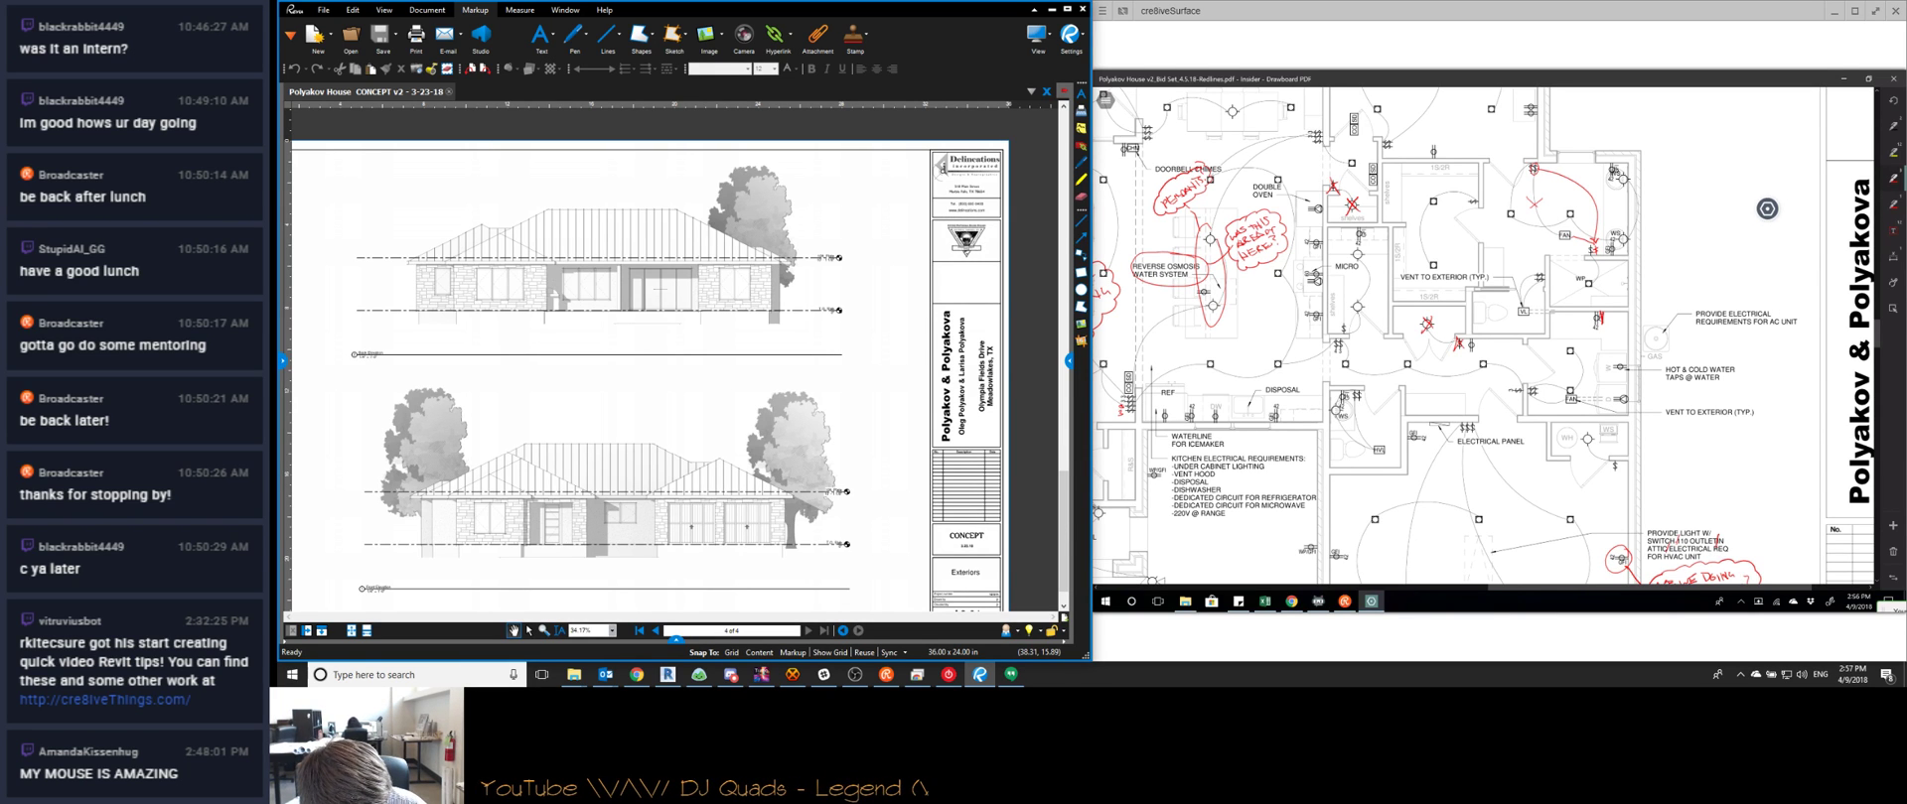
Pan the plan up and left to show the upper bedrooms with their ceiling fans and outlets
scroll(1484, 337, left, 1)
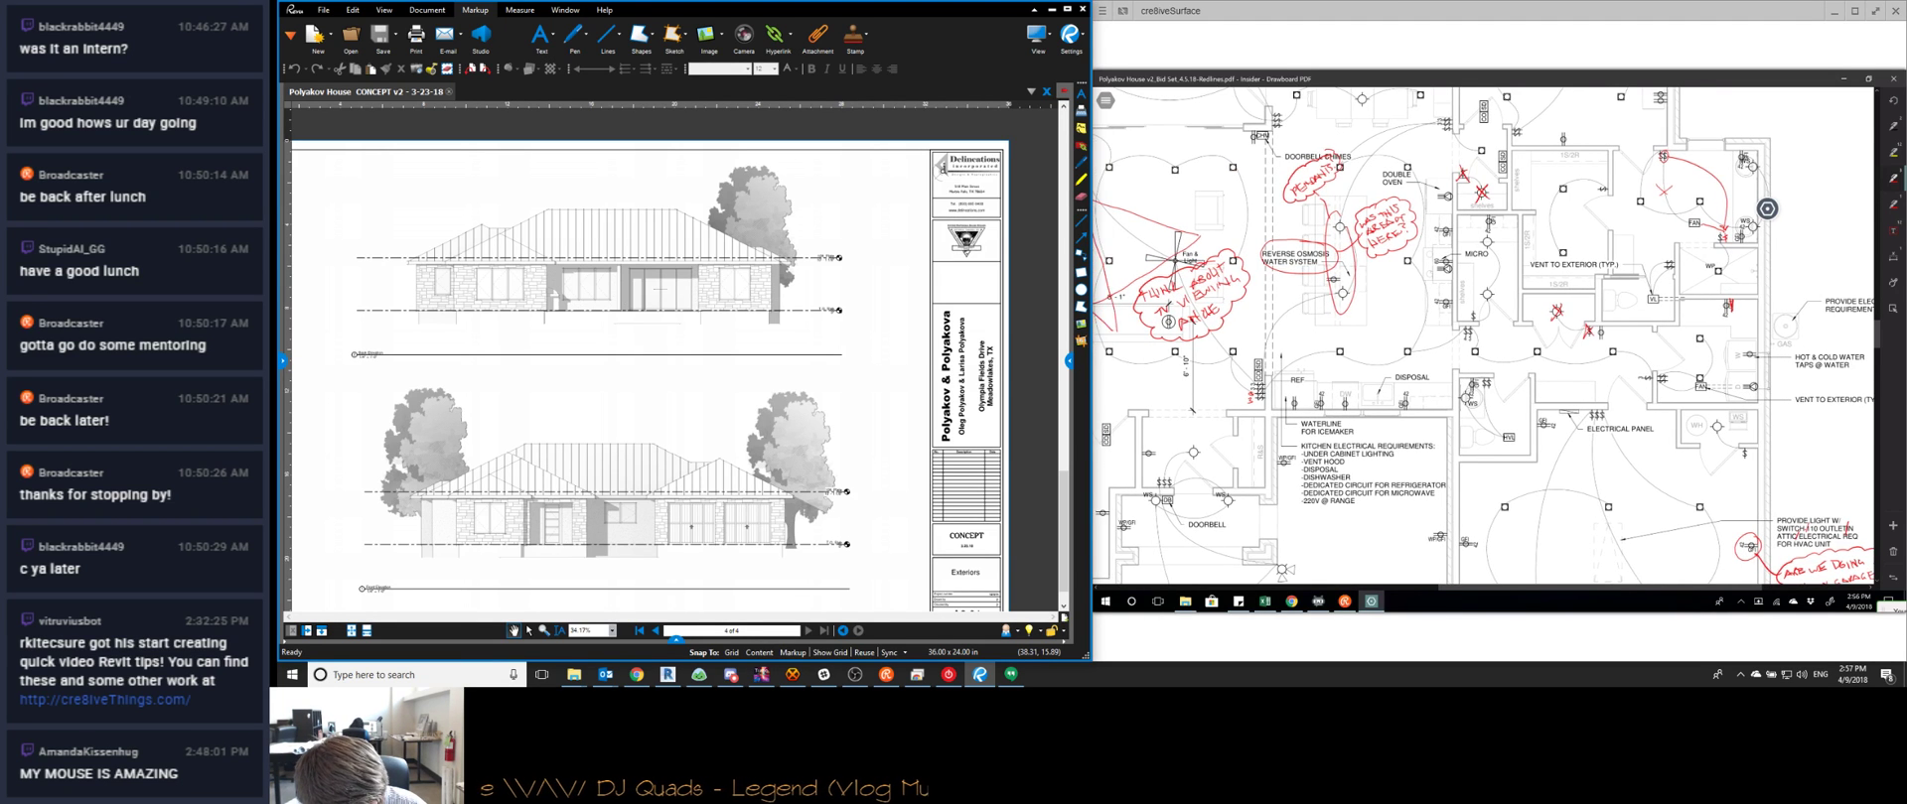
scroll(1484, 338, left, 1)
scroll(1485, 338, left, 1)
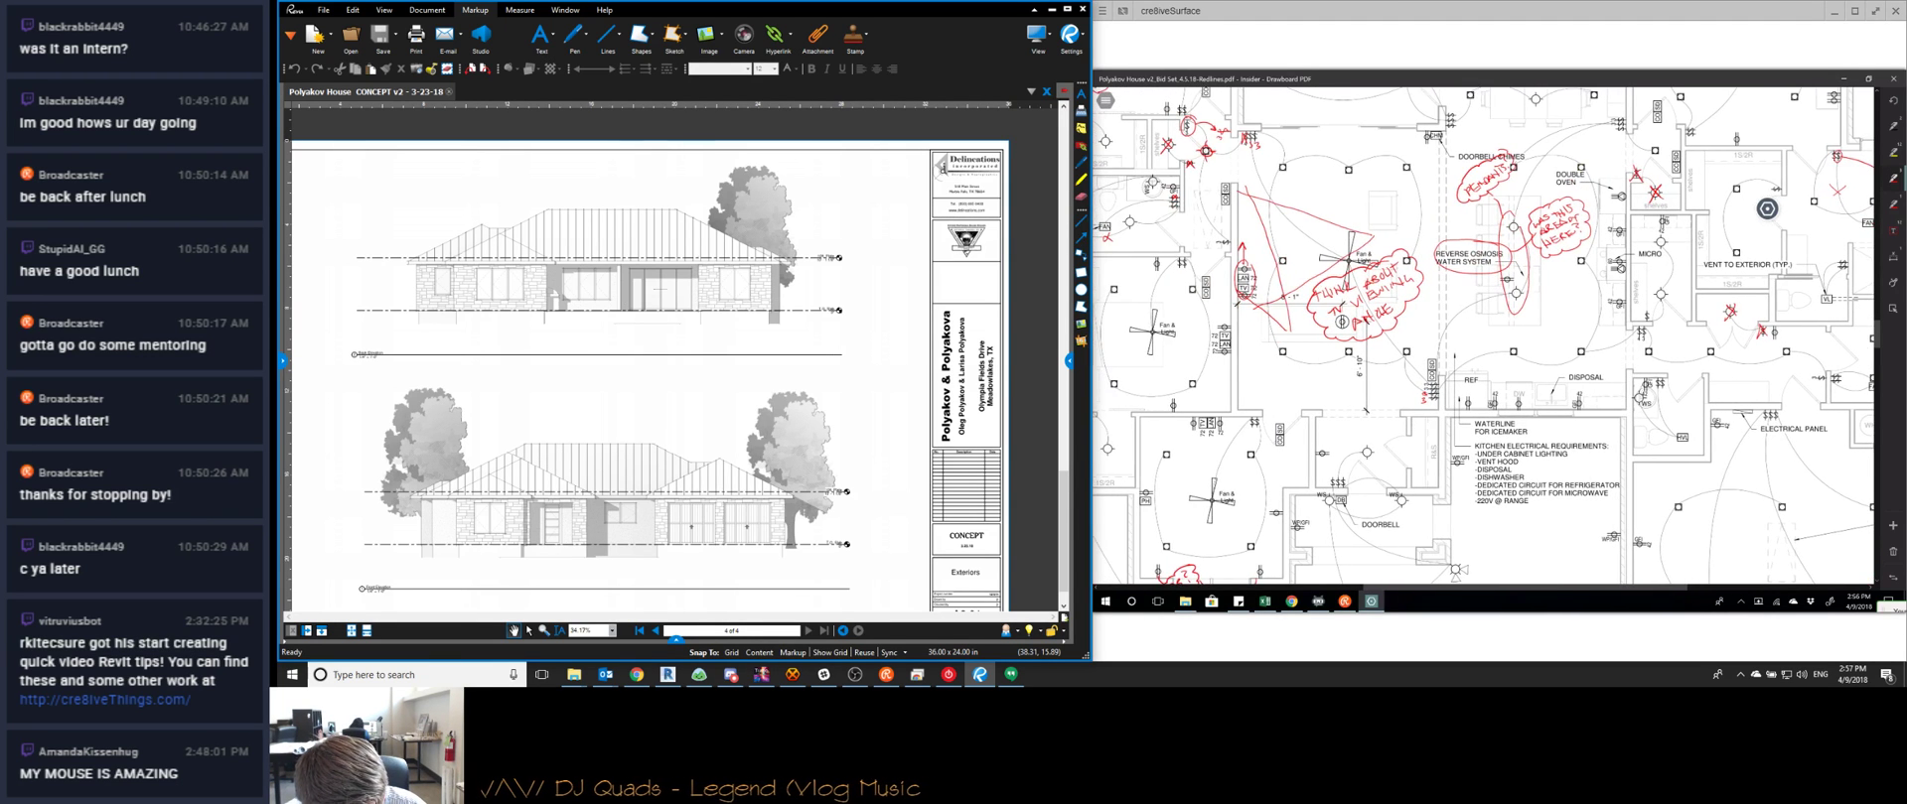
scroll(1484, 337, up, 1)
scroll(1485, 337, down, 2)
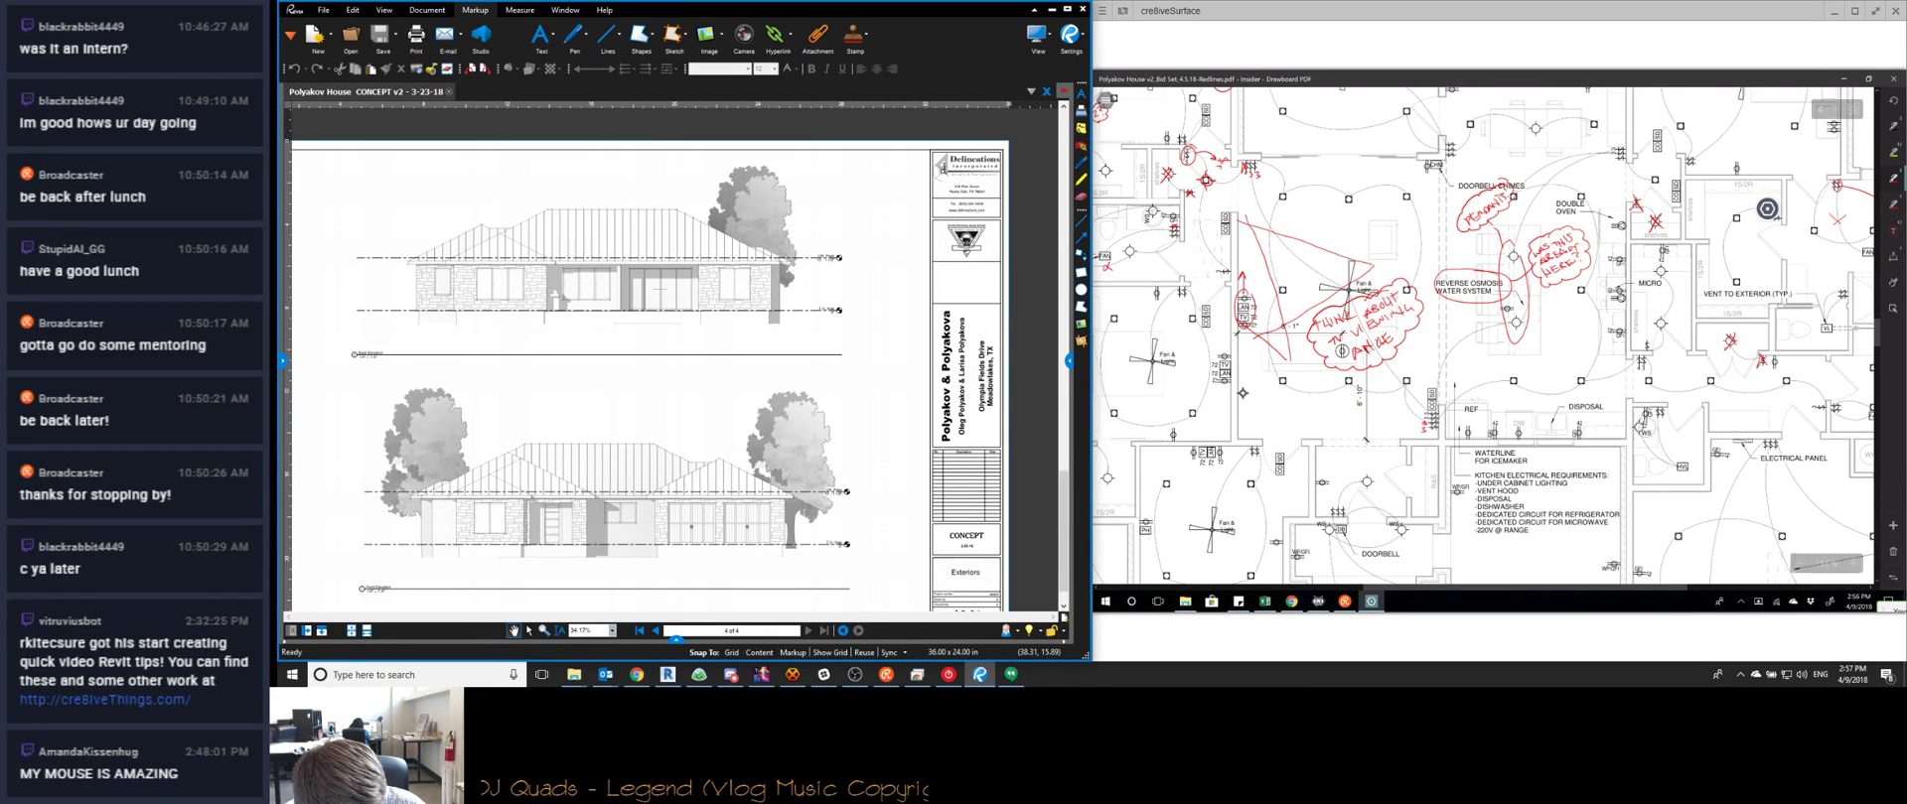
scroll(1767, 209, up, 2)
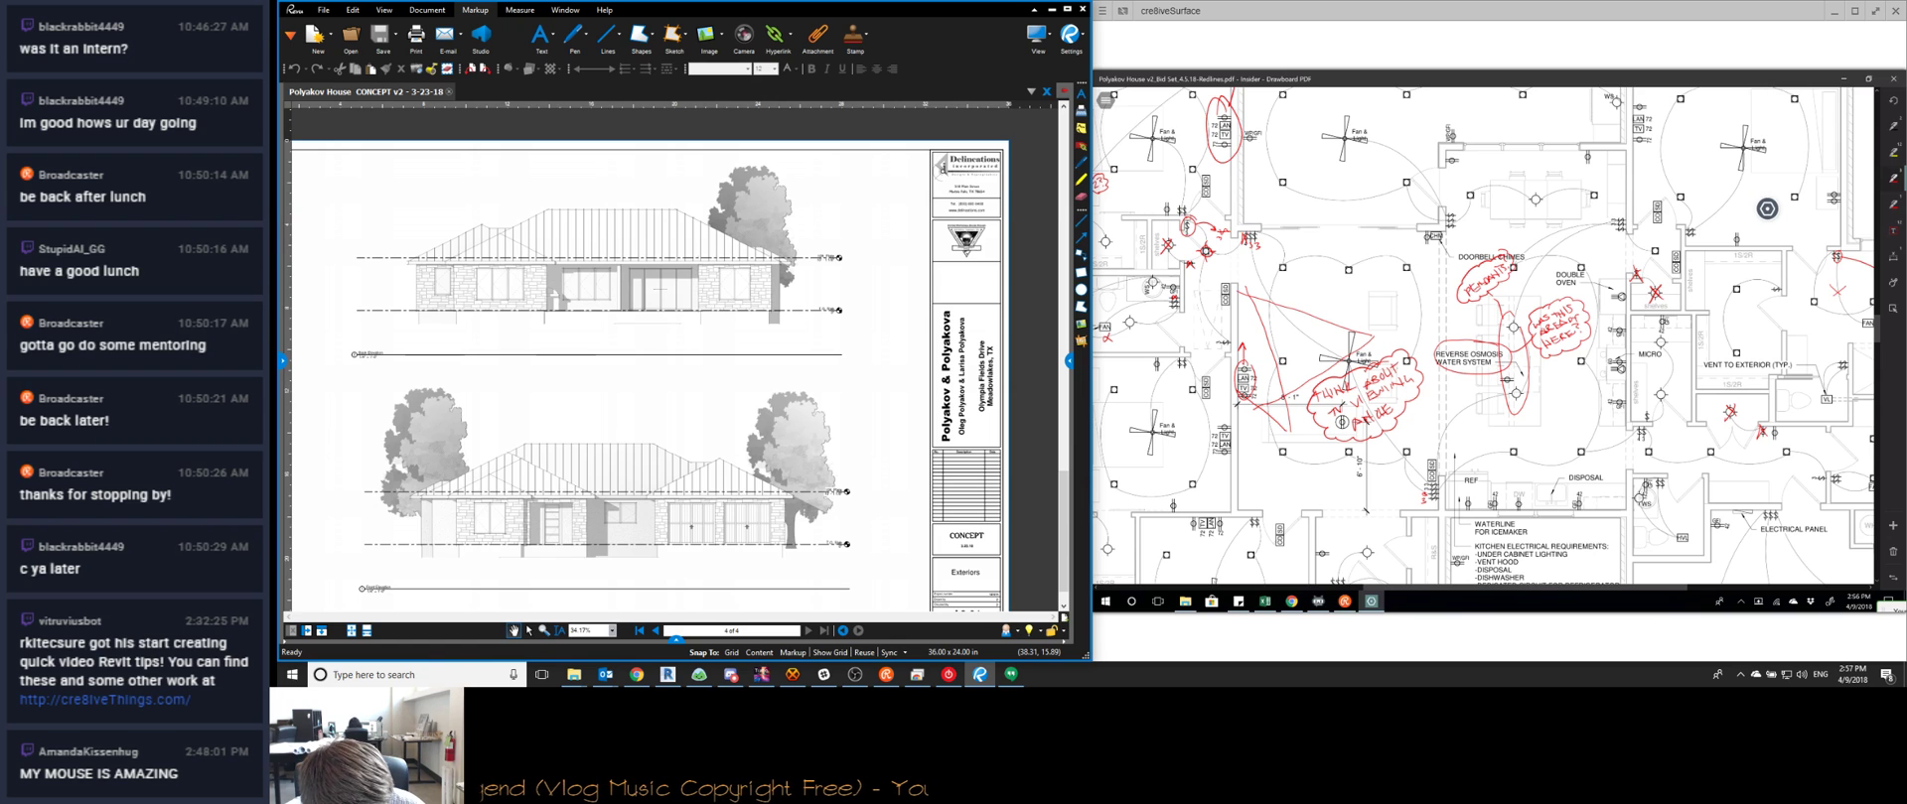
scroll(1482, 336, up, 2)
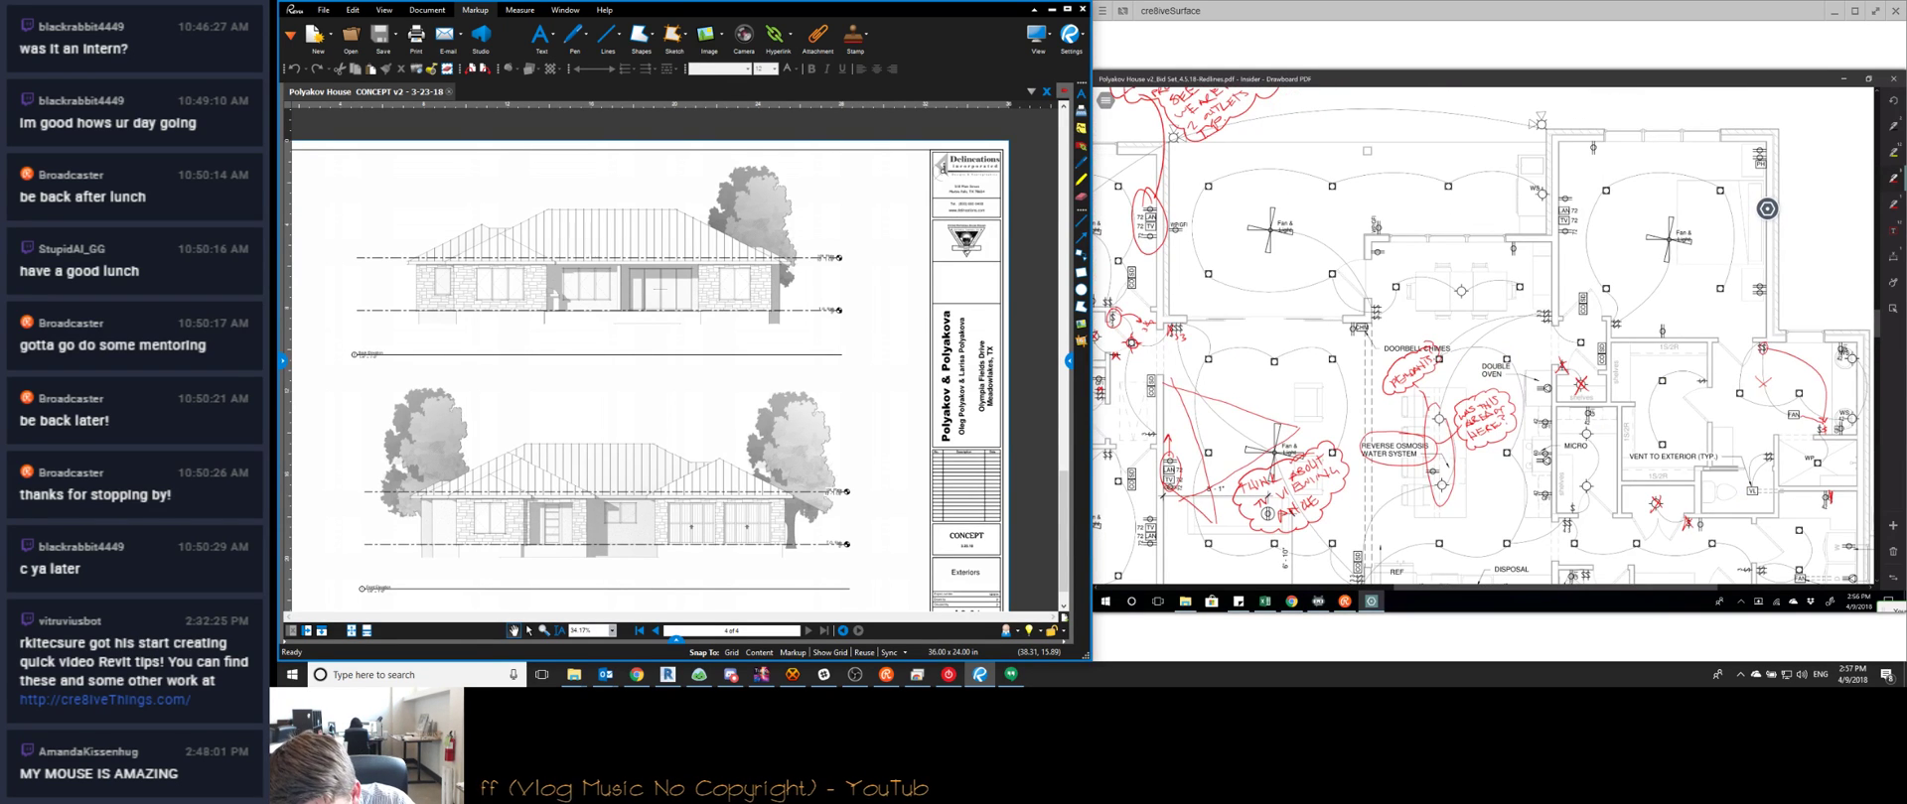
Circle two bedroom outlets and cloud the top-right '2??' and lower '2?' notes in red
drag(1764, 278, 1768, 279)
drag(1761, 138, 1764, 160)
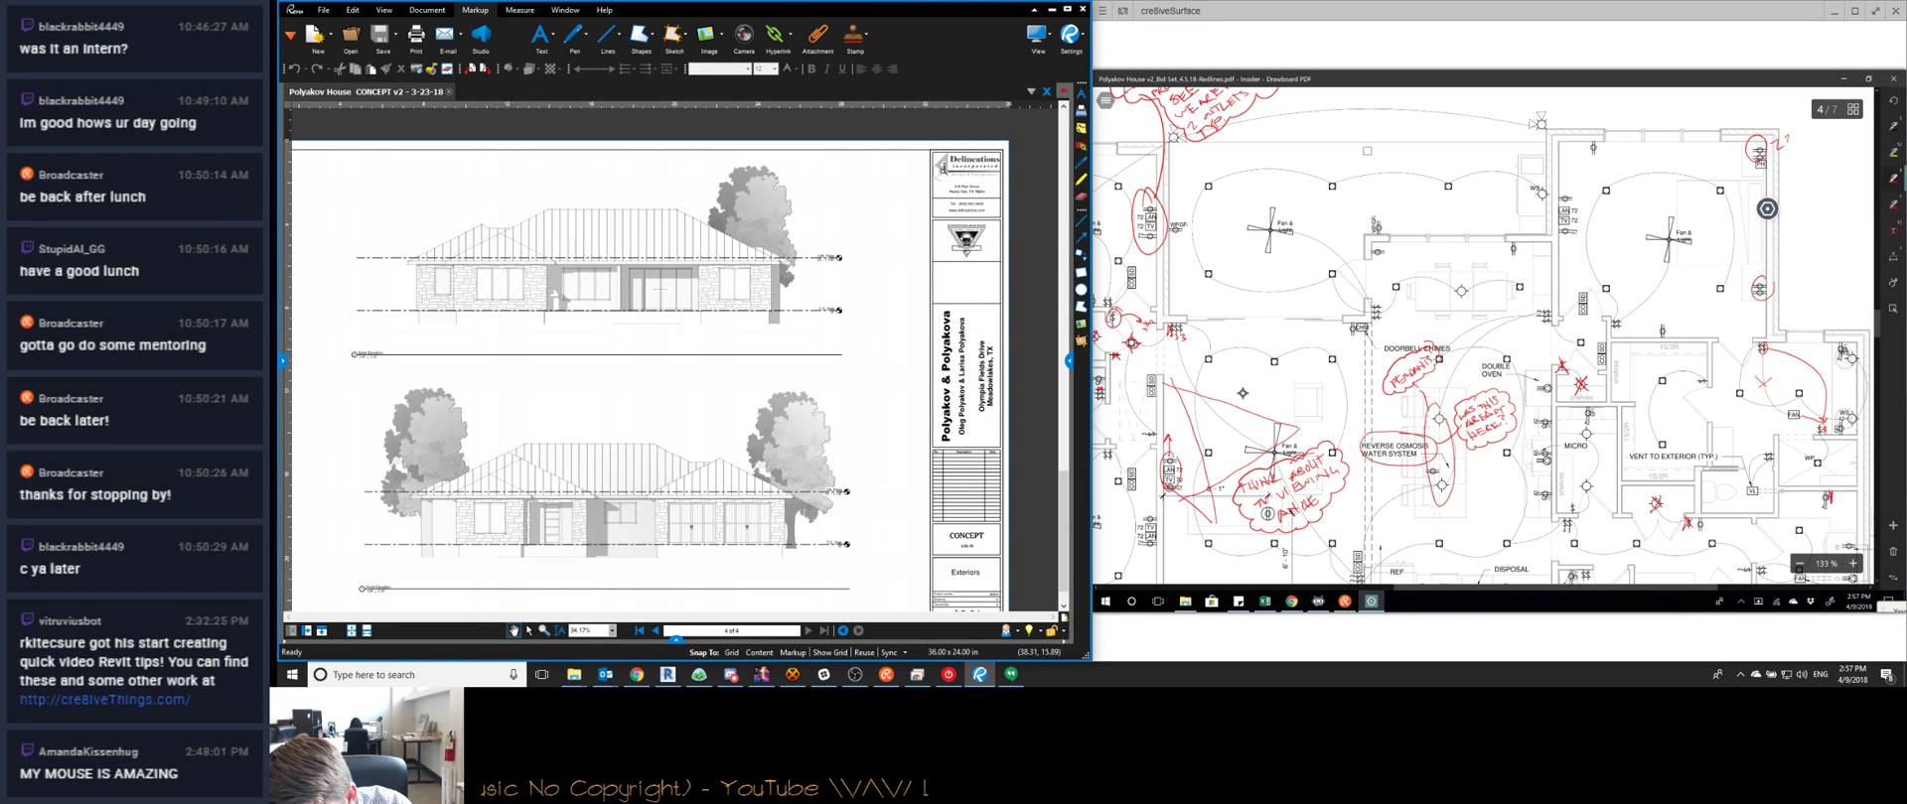
drag(1776, 152, 1788, 125)
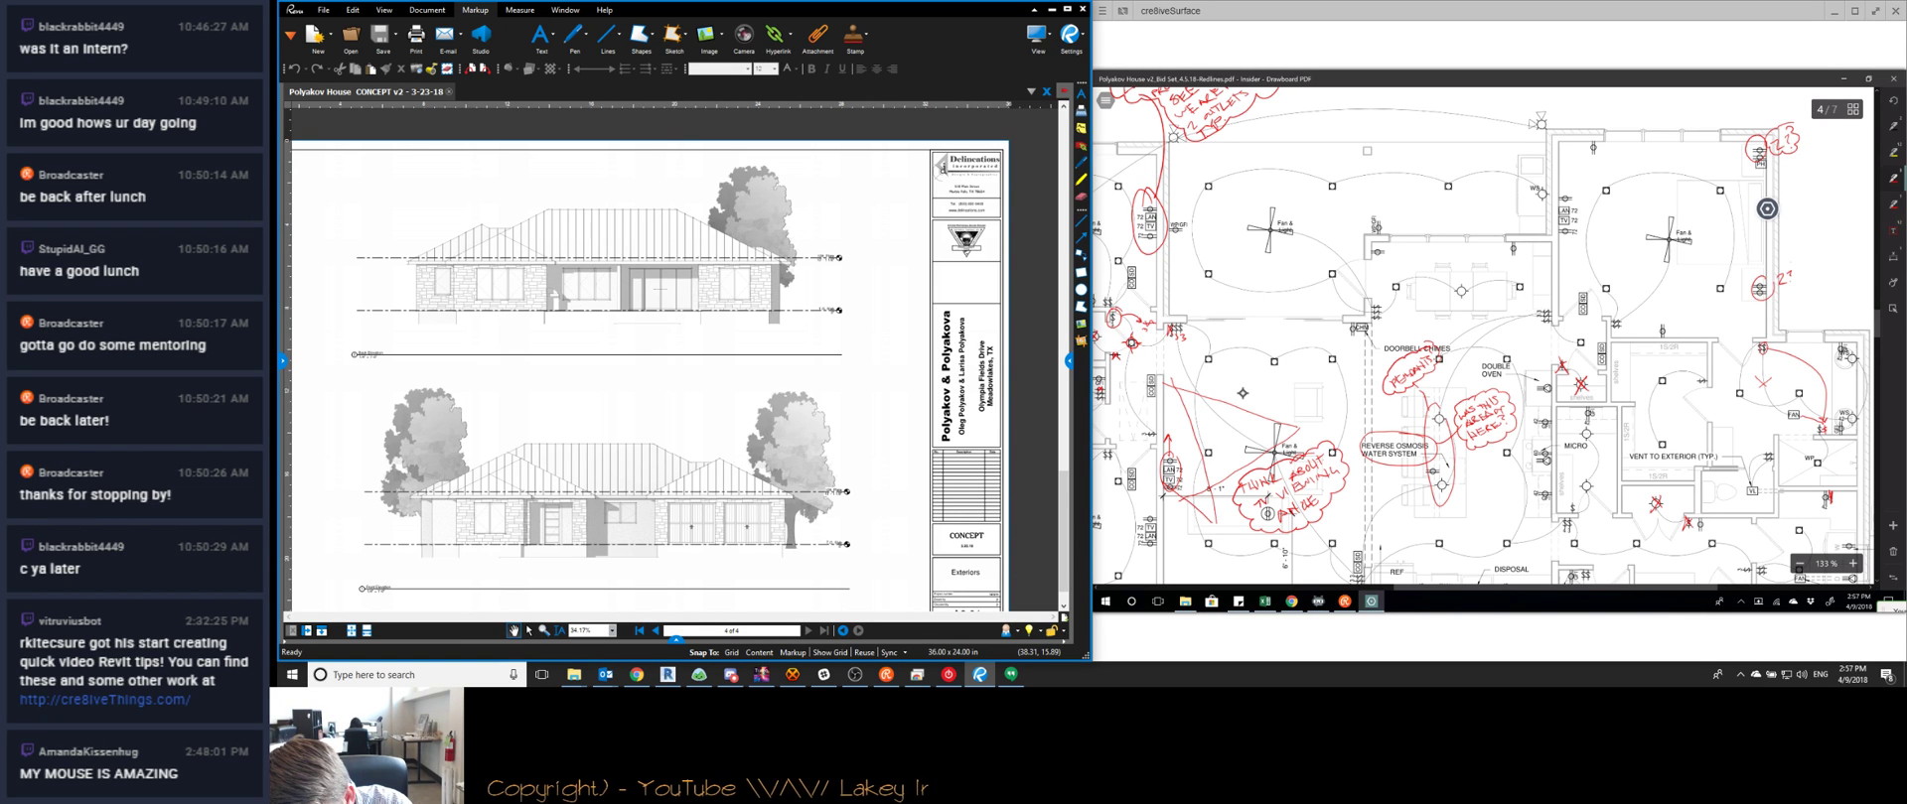
drag(1795, 288, 1795, 264)
drag(1483, 337, 1387, 347)
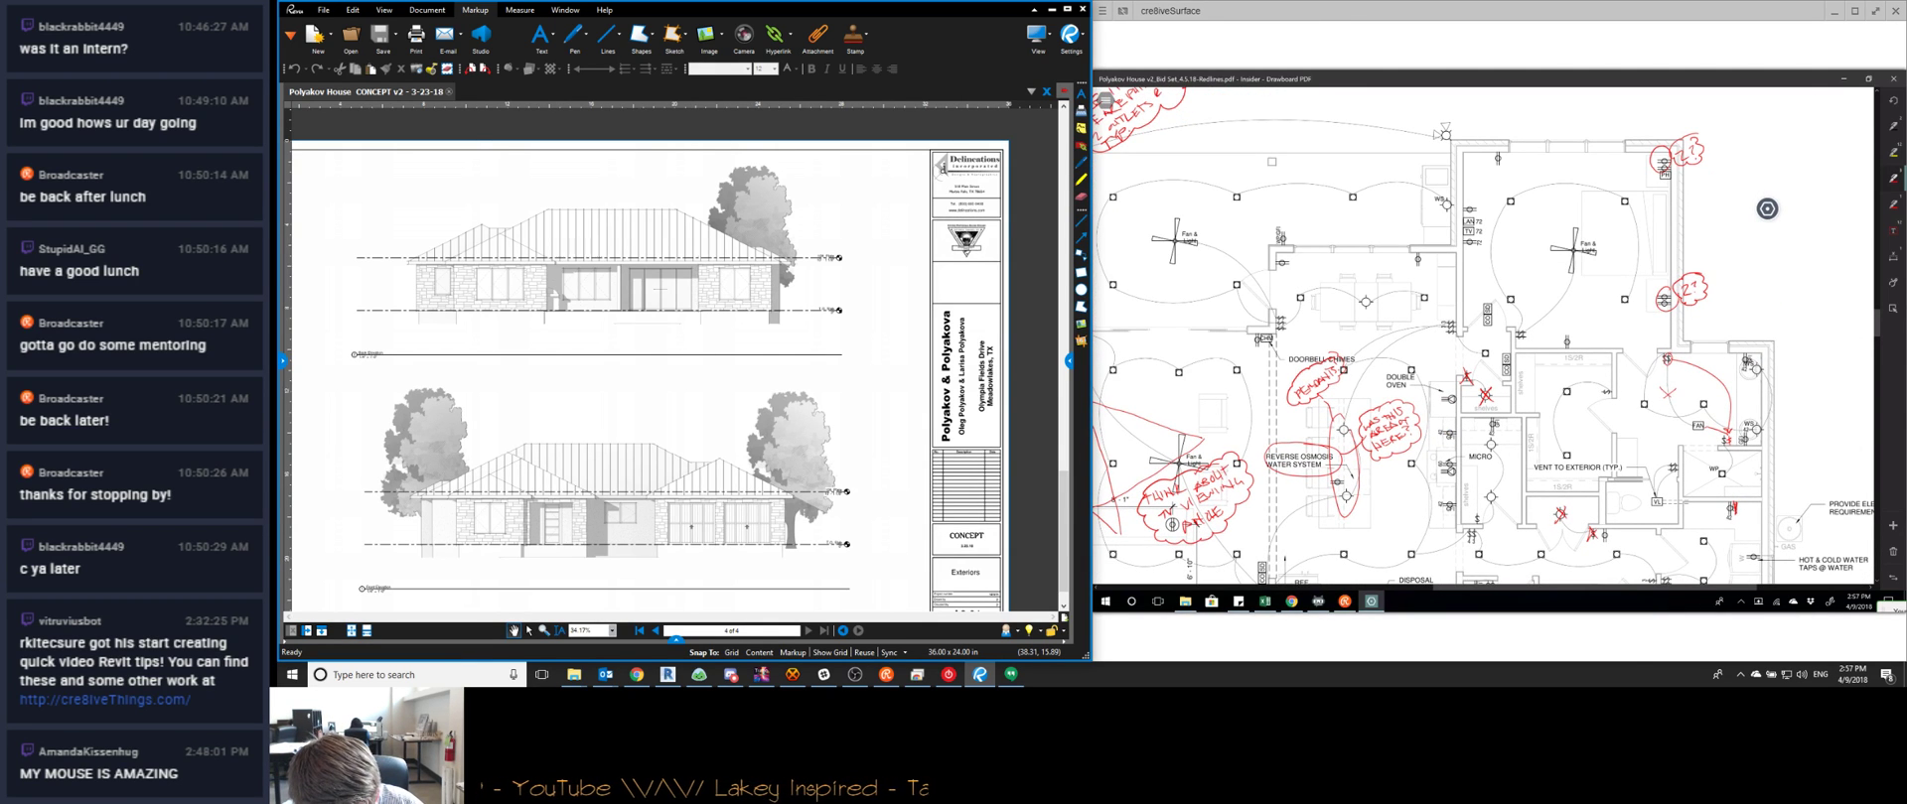
Pan and zoom to about 161% on the kitchen electrical requirements list
scroll(1481, 335, down, 2)
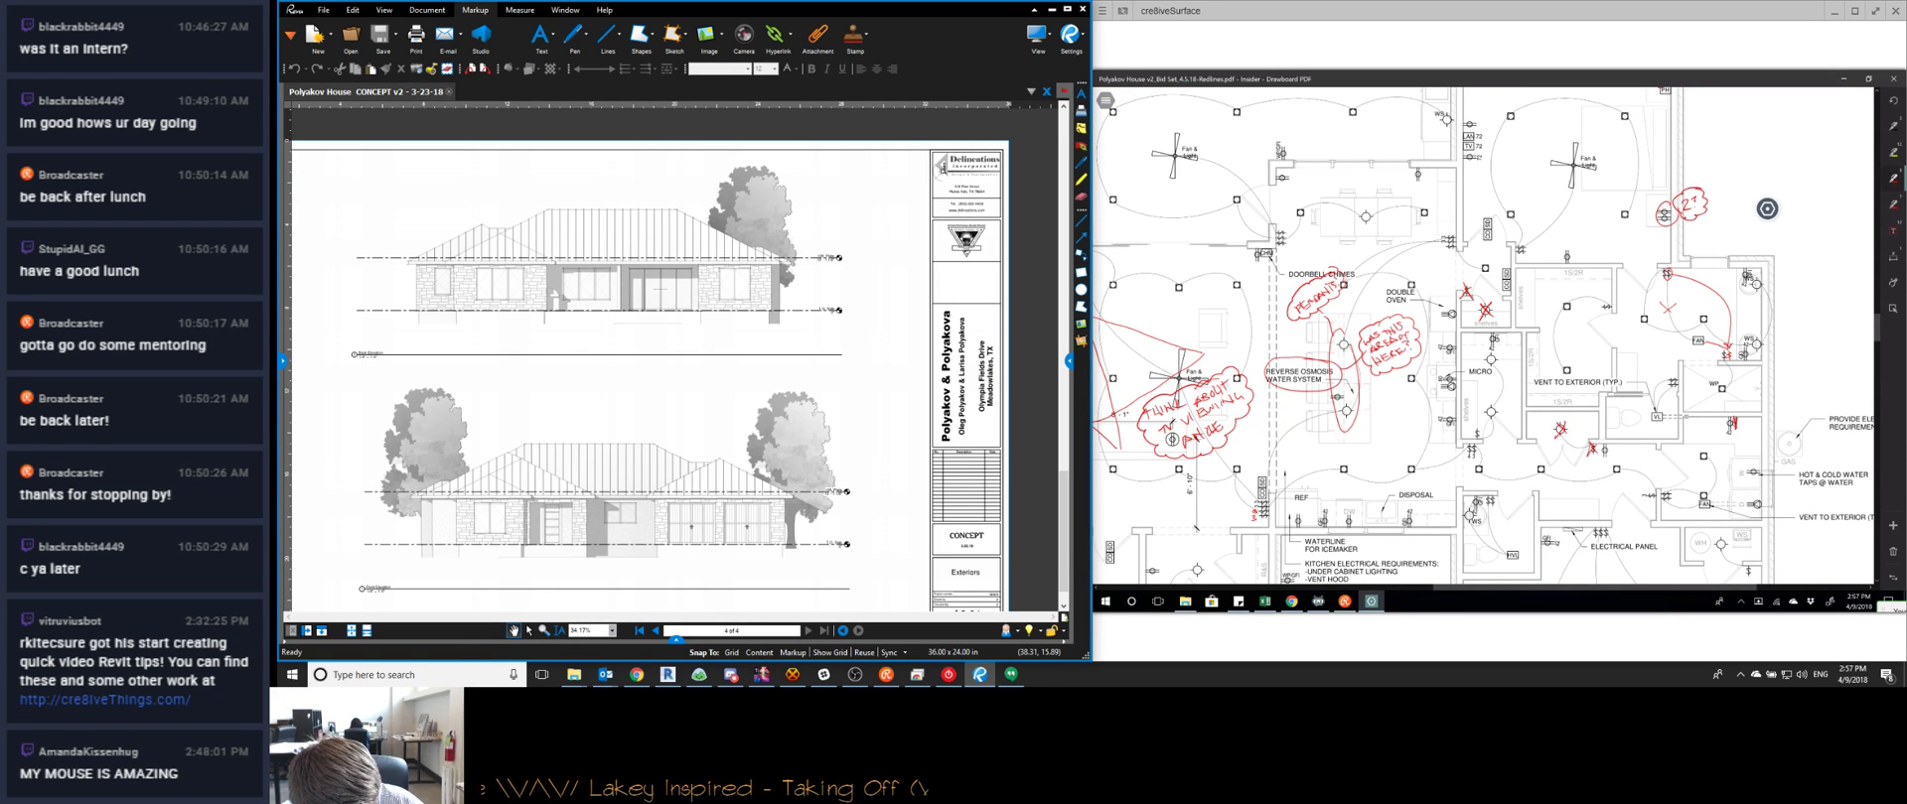
ctrl+scroll(1396, 423, down, 2)
ctrl+scroll(1767, 208, down, 1)
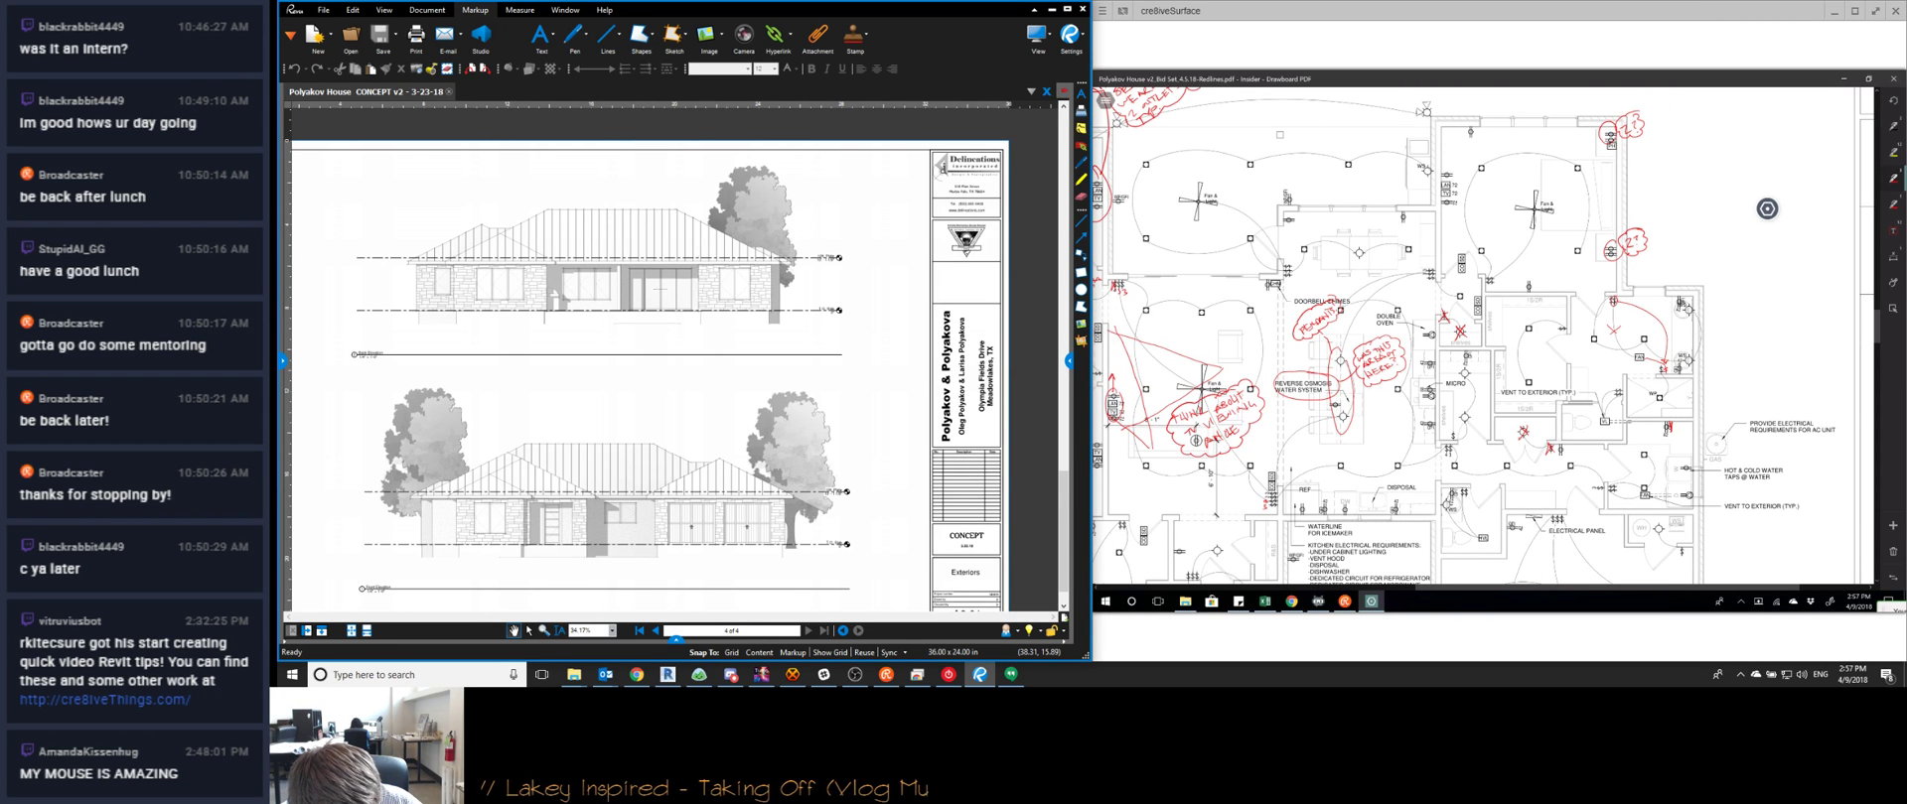
scroll(1767, 208, down, 3)
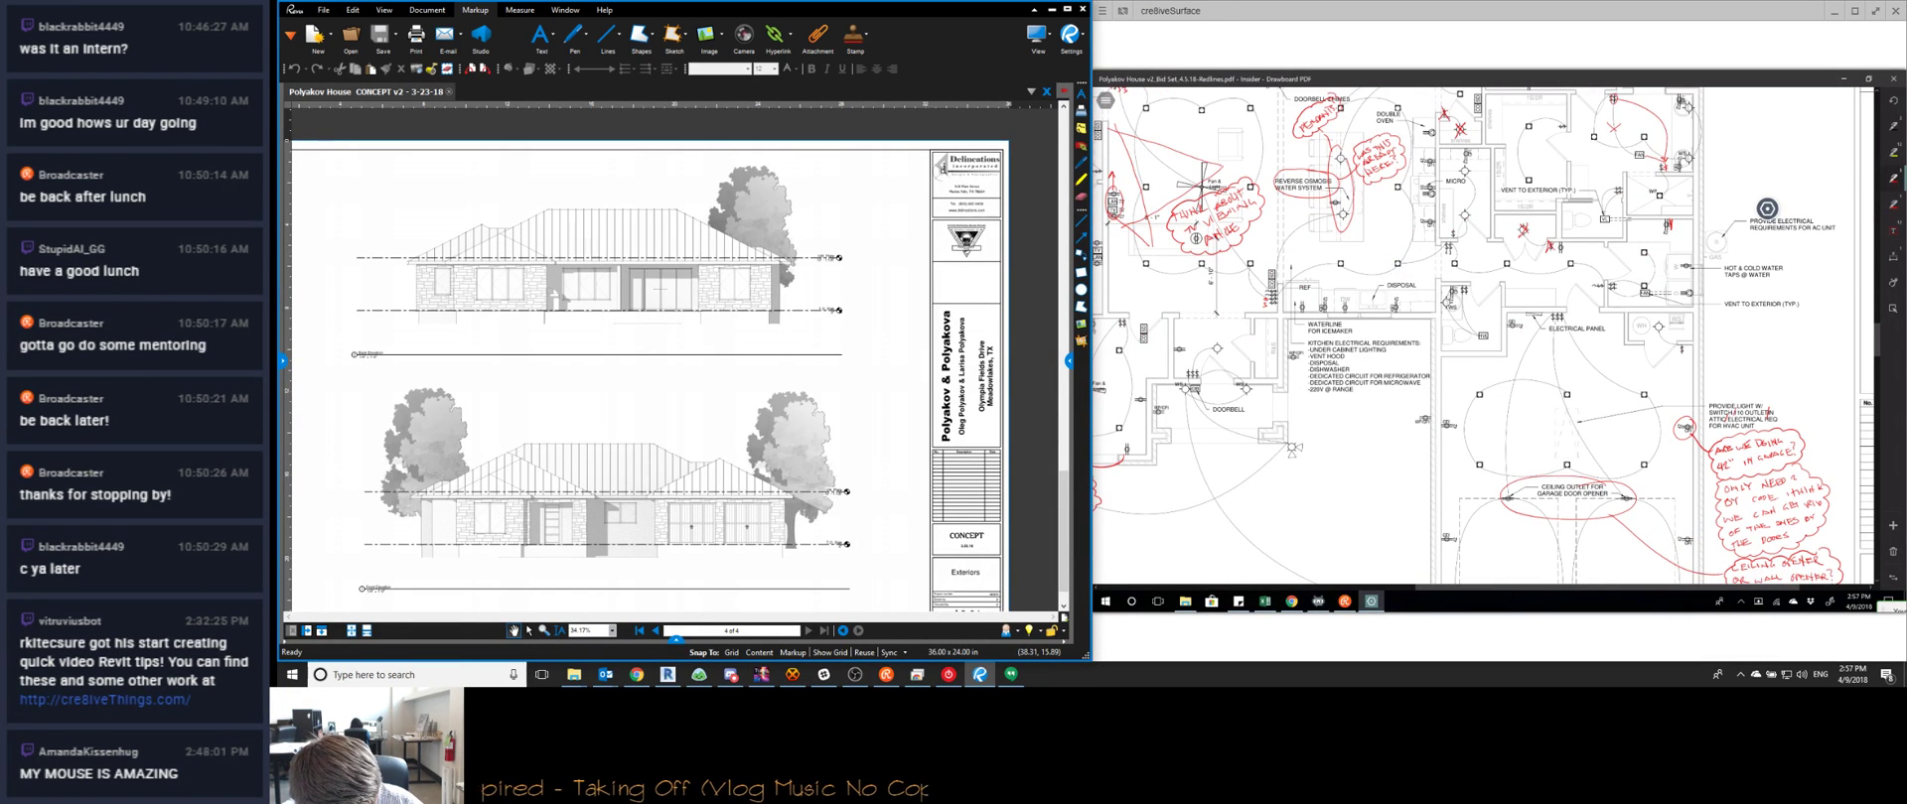
scroll(1767, 209, left, 5)
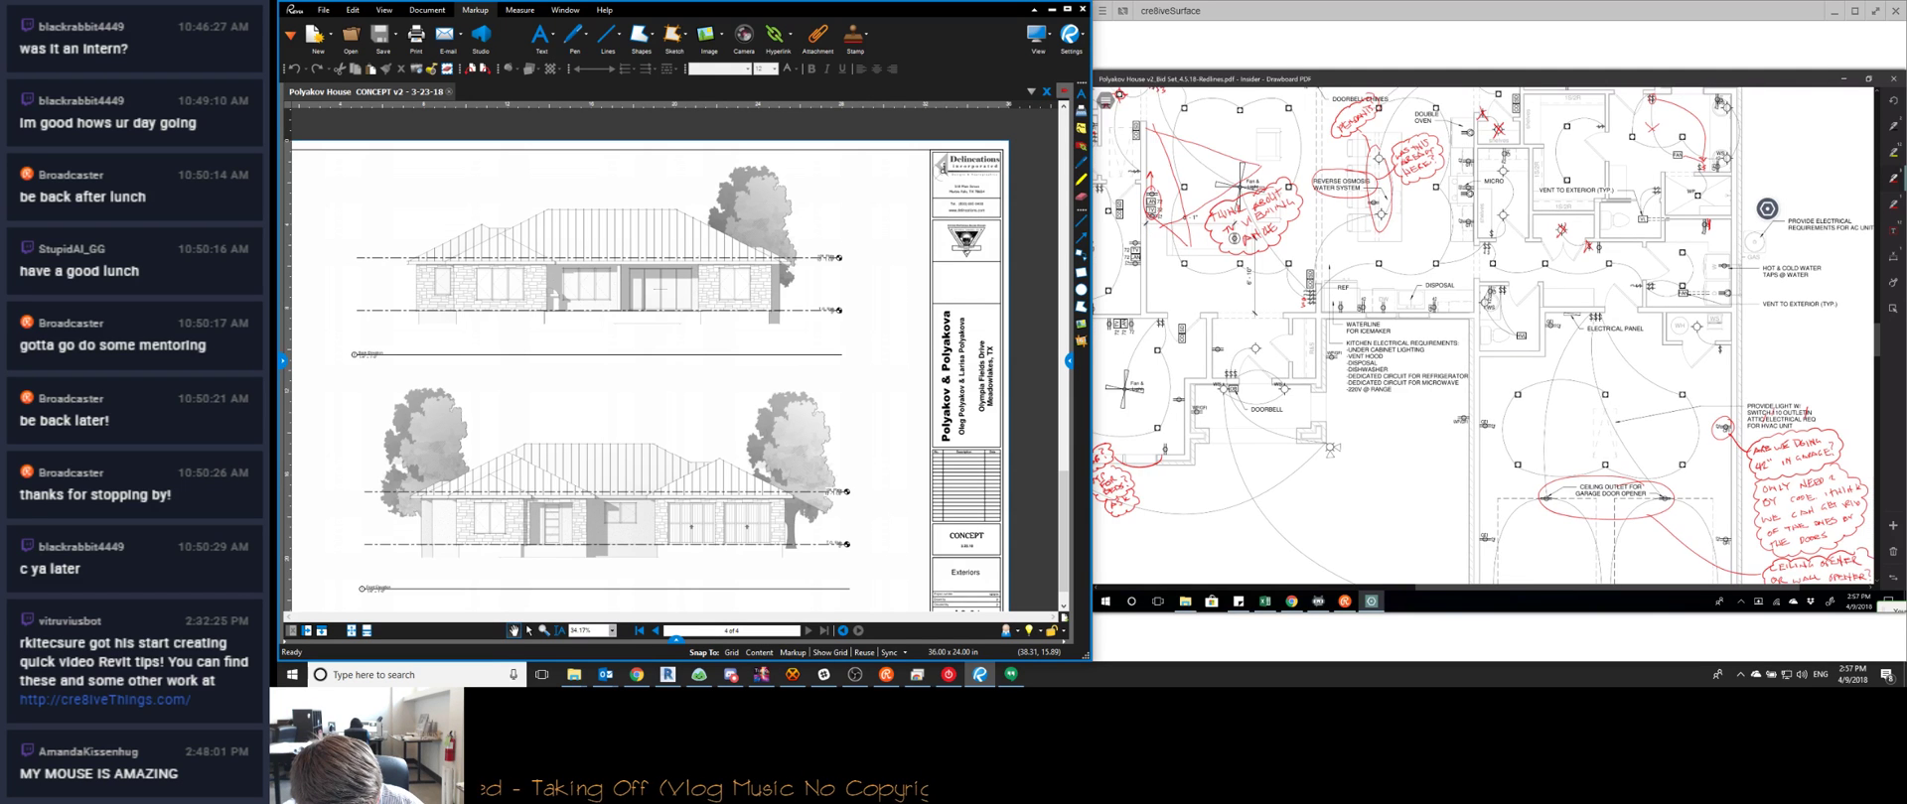
scroll(1766, 208, right, 6)
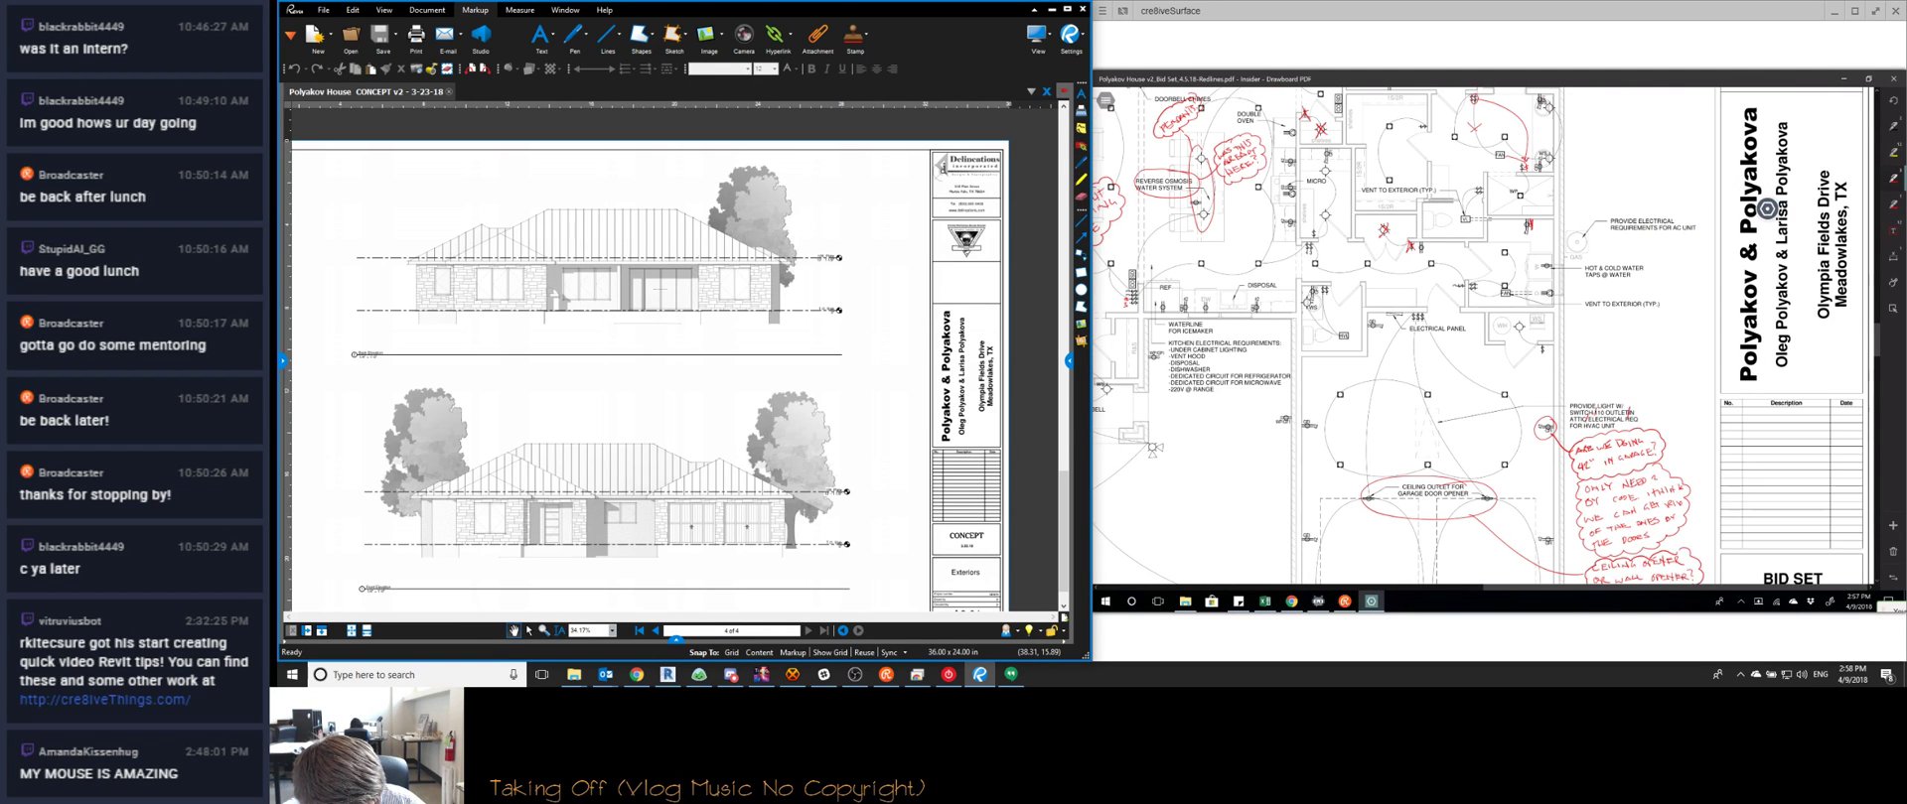
scroll(1766, 209, left, 3)
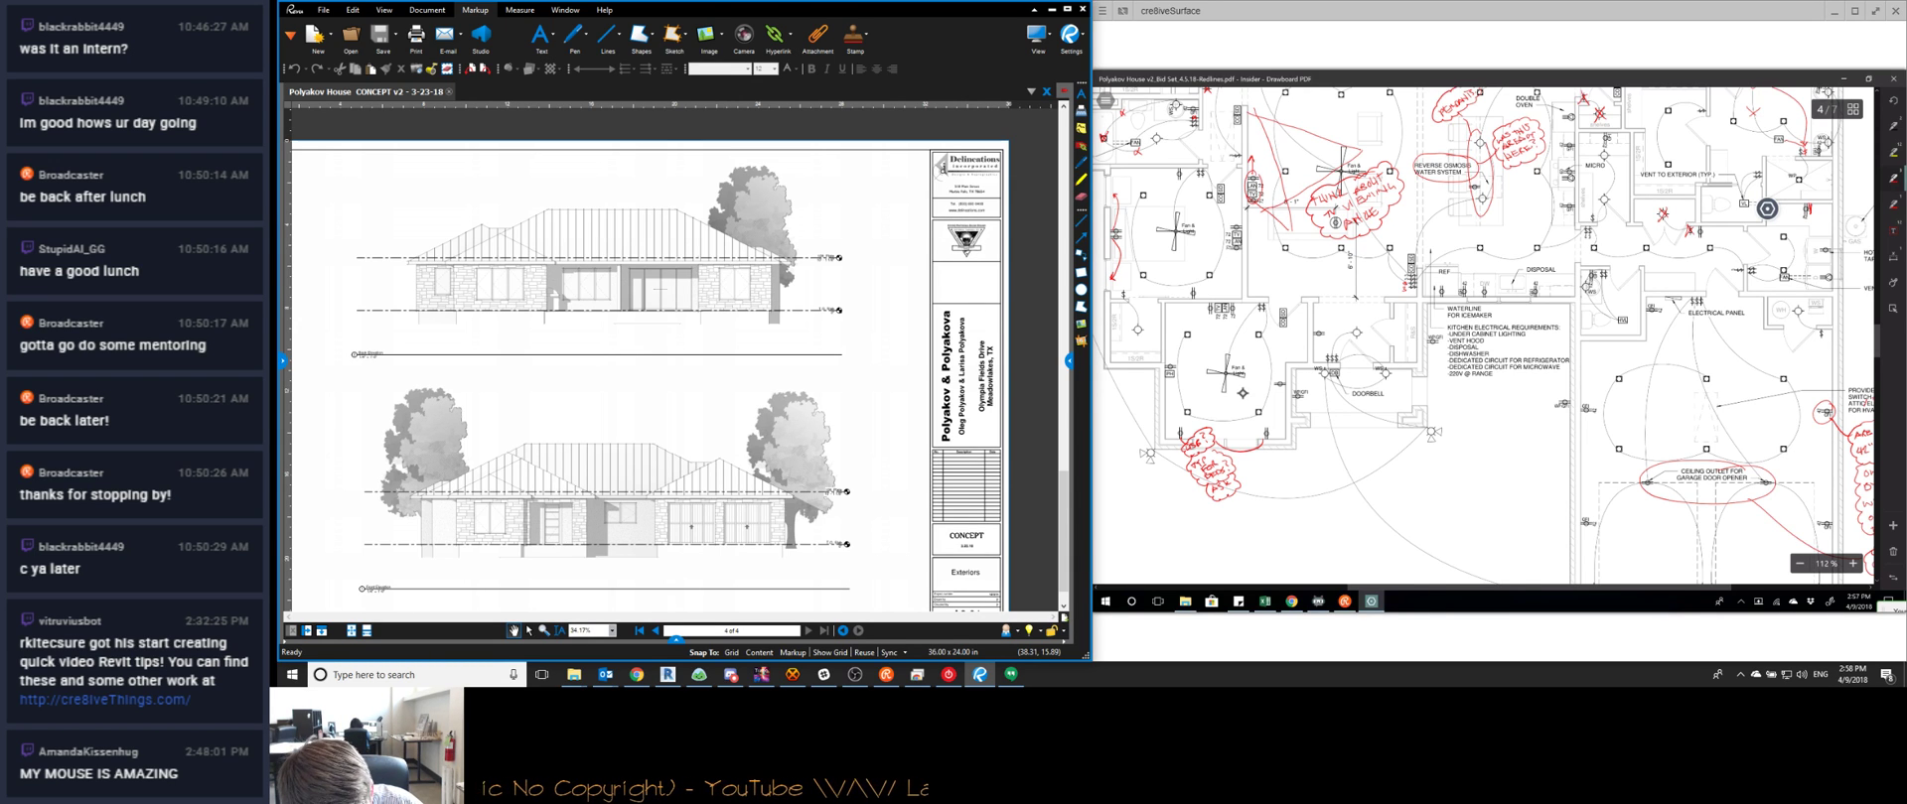
scroll(1767, 209, up, 2)
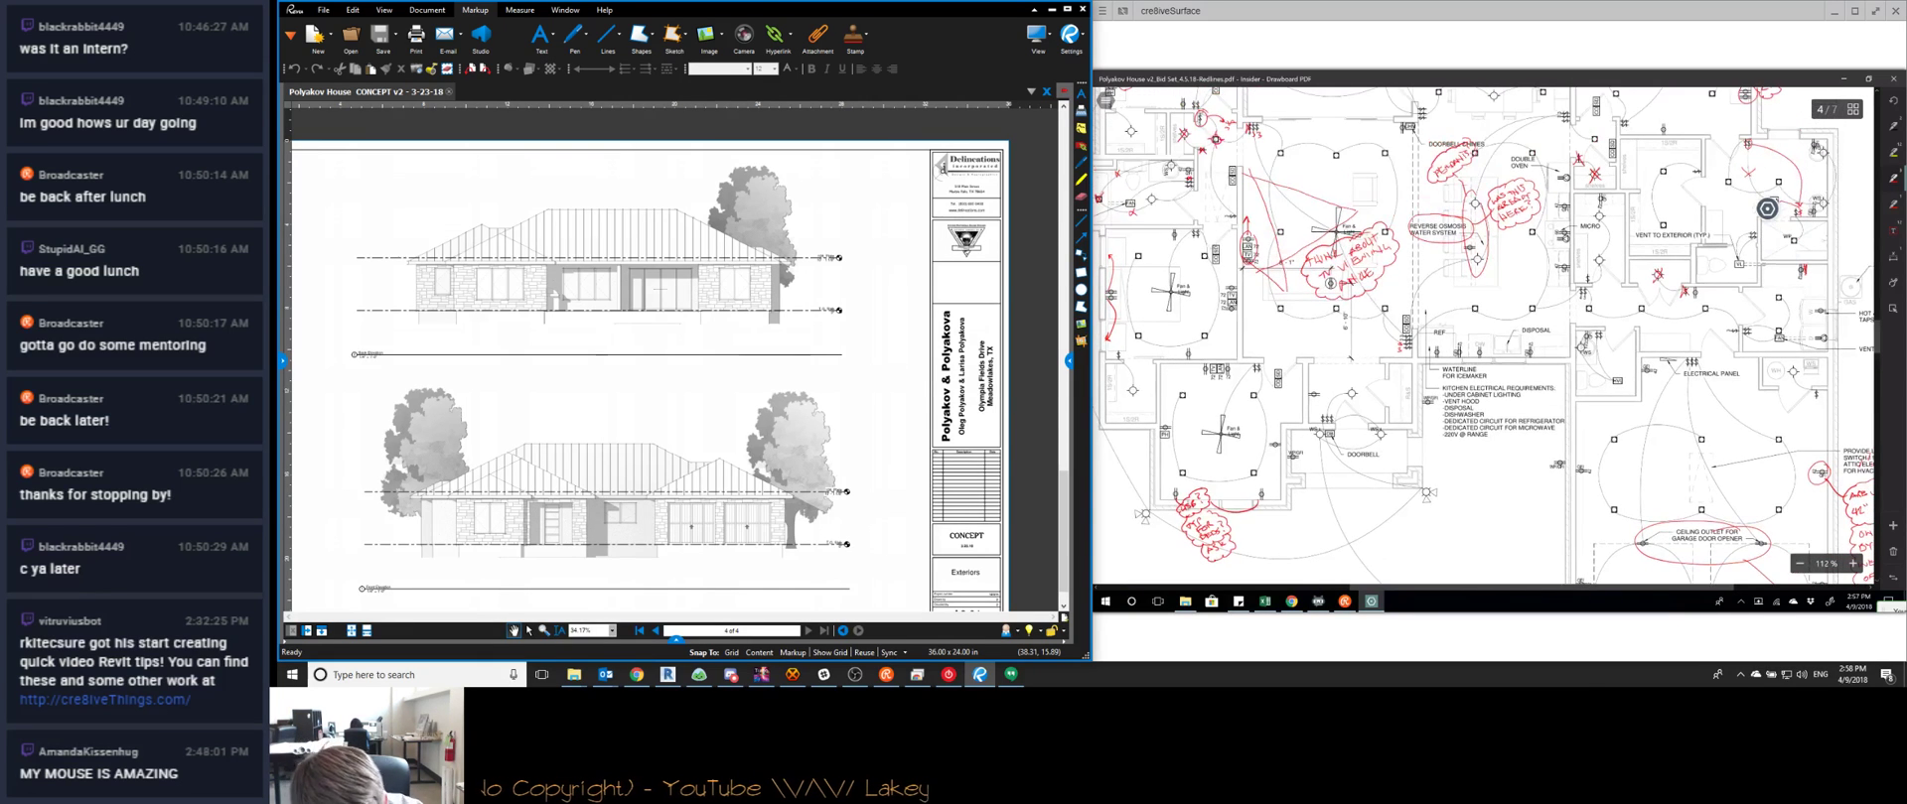
ctrl+scroll(1767, 208, up, 3)
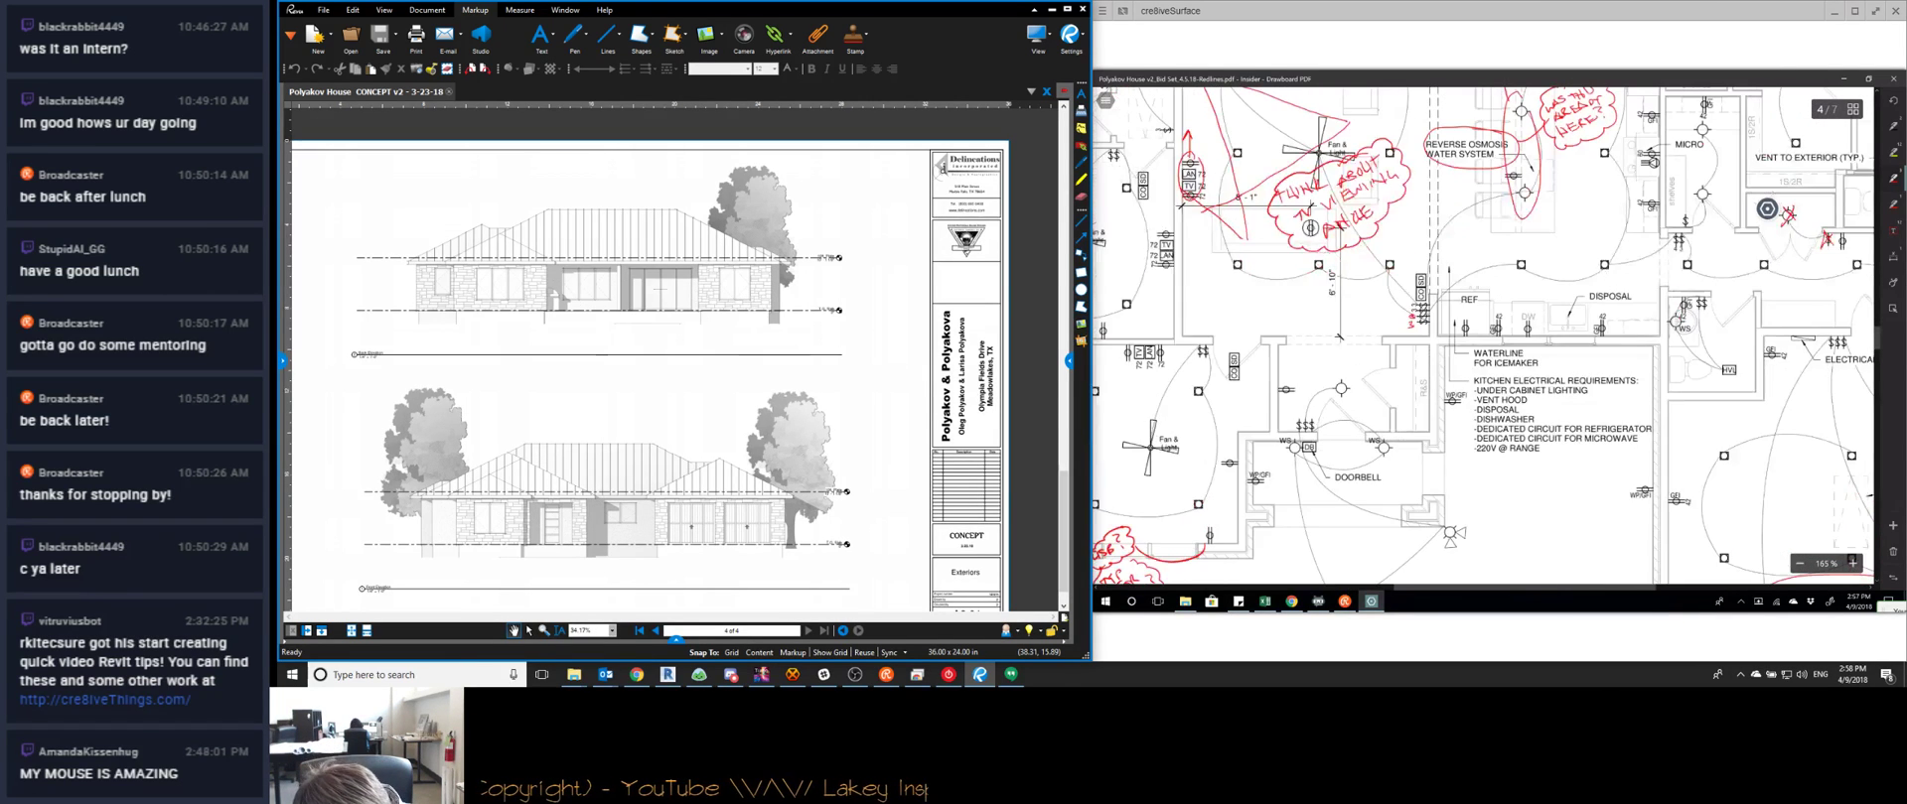
Circle '-VENT HOOD', write 'VENT HOOD or MICROWAVE?' beside it, and cloud that note
drag(1515, 390, 1543, 399)
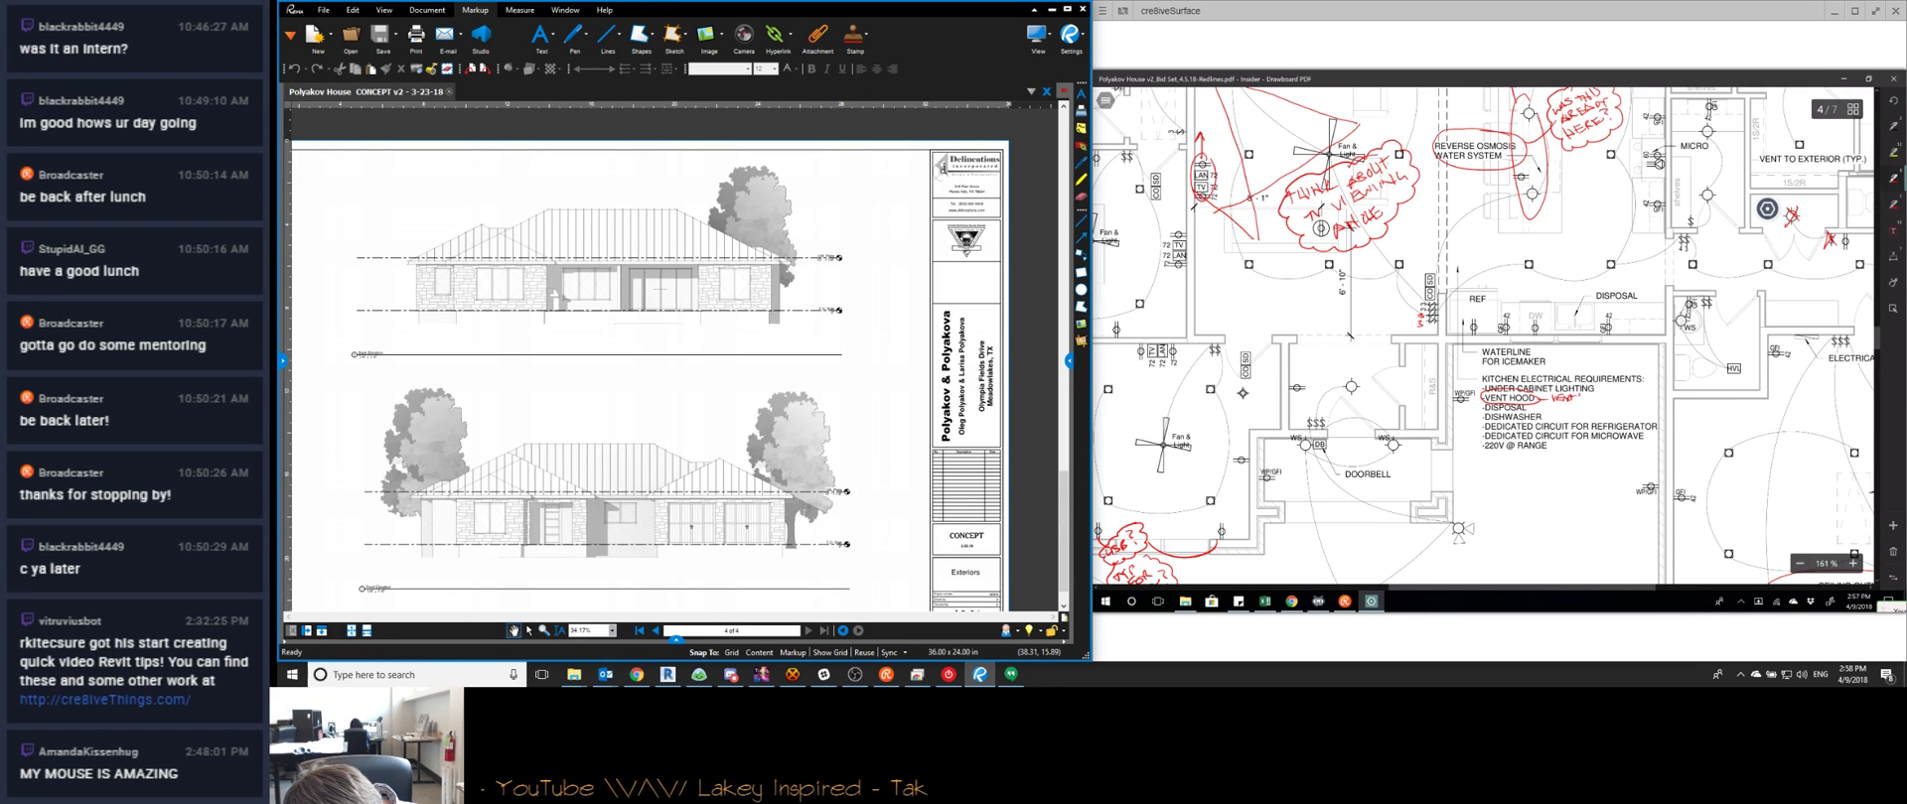
drag(1583, 395, 1599, 399)
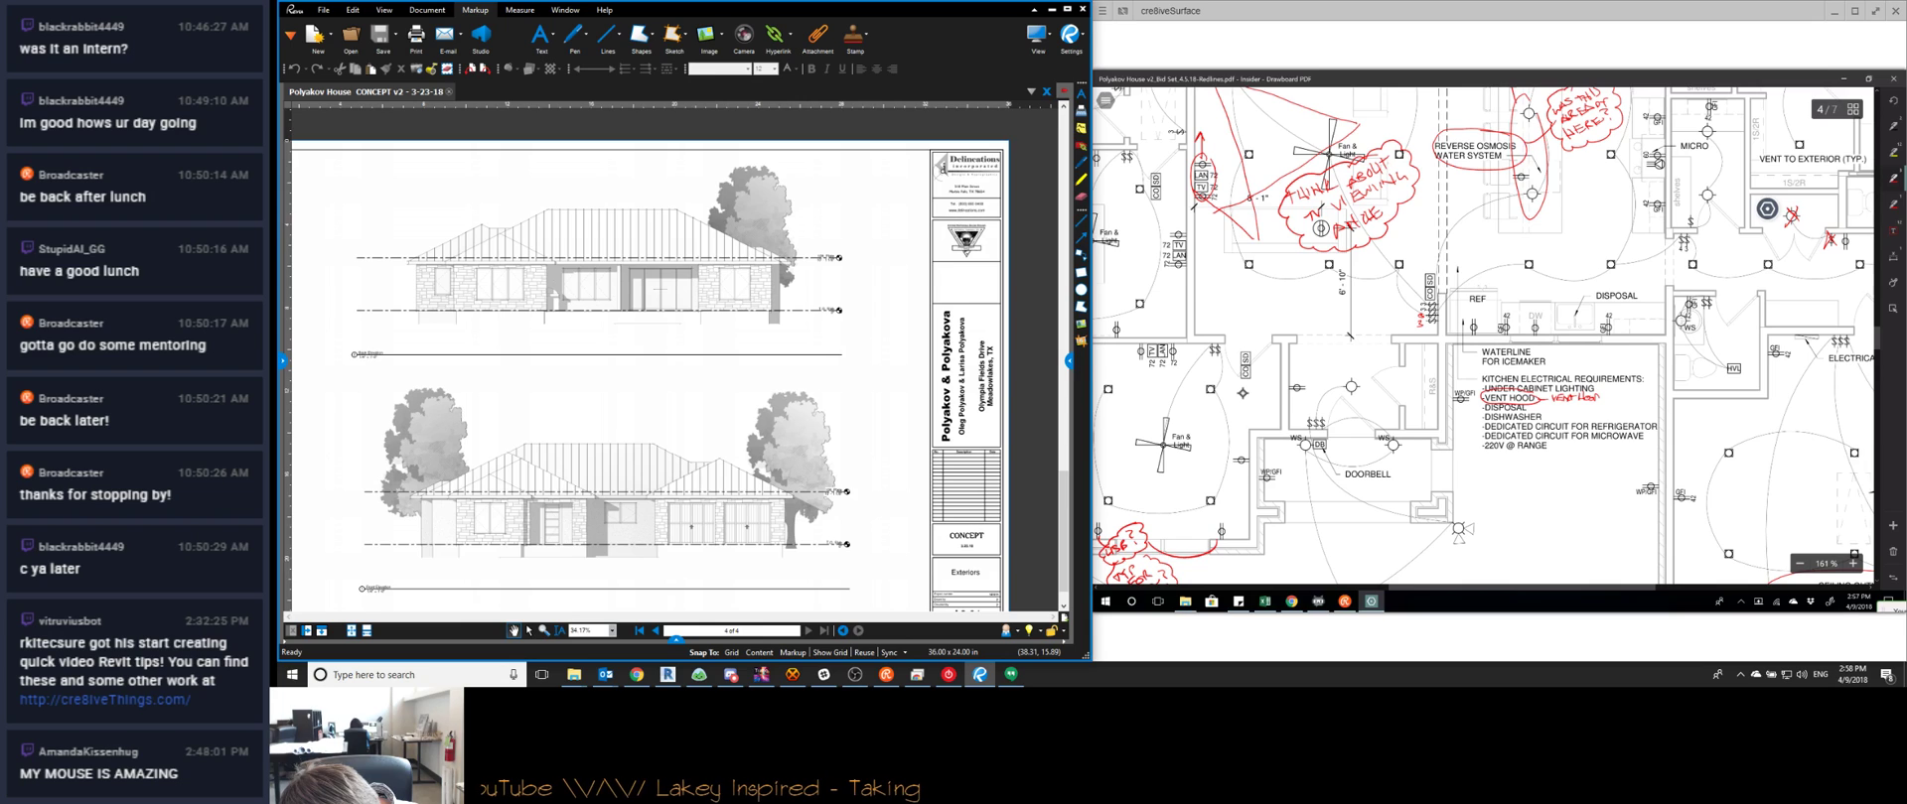
drag(1625, 398, 1649, 398)
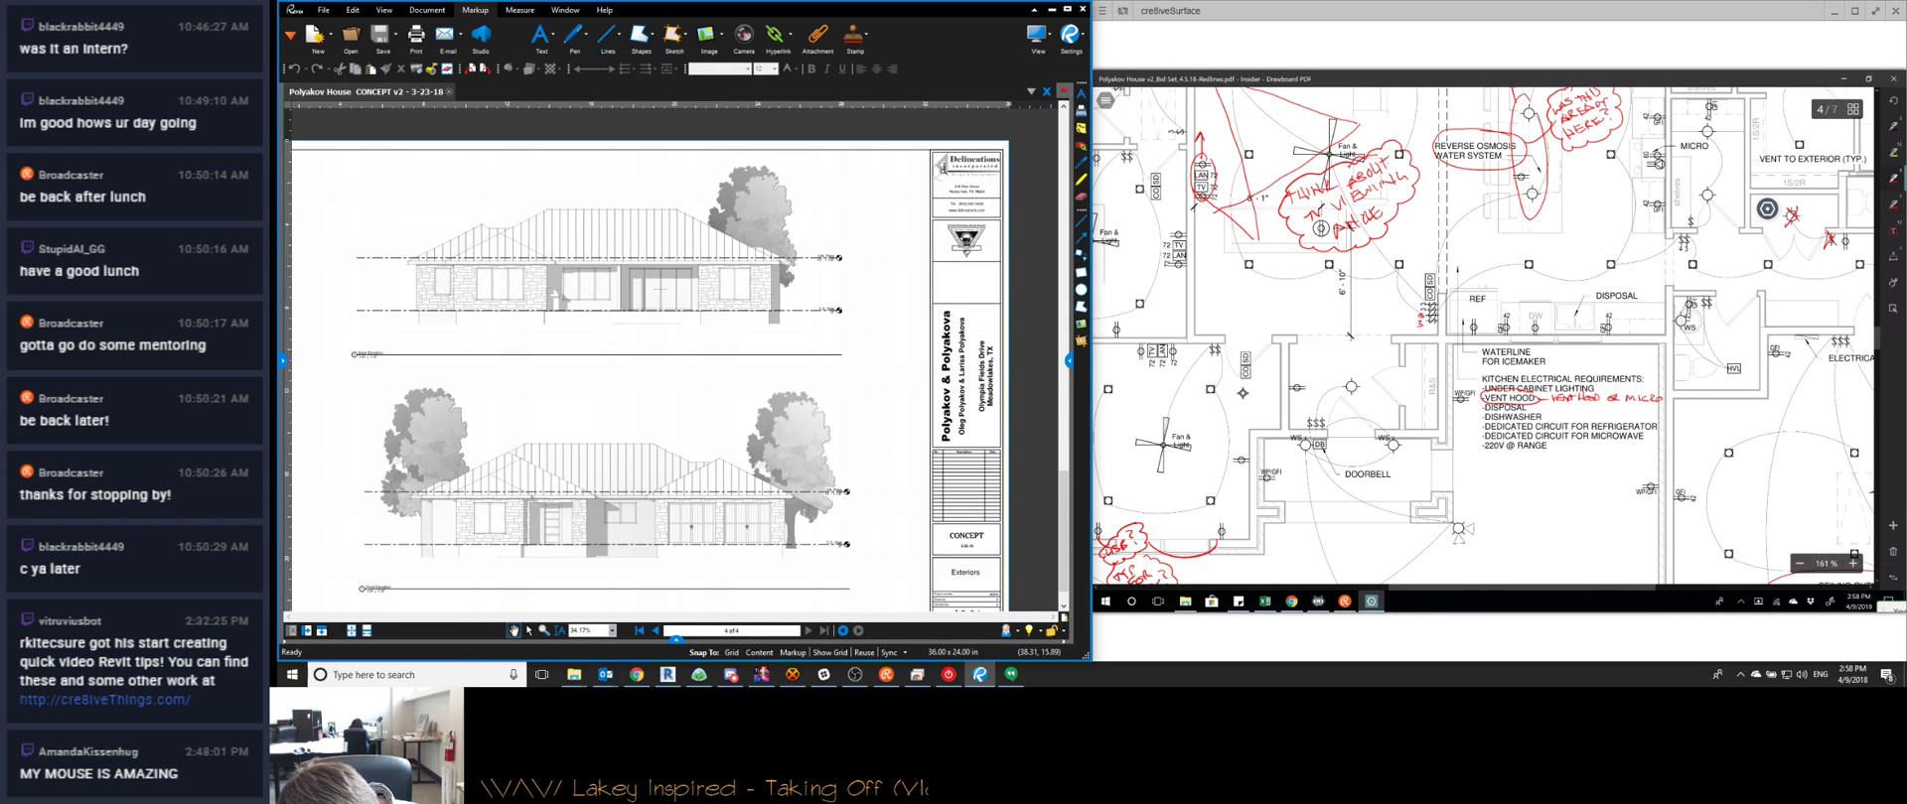
mouse_move(1662, 398)
mouse_down()
mouse_move(1697, 406)
mouse_move(1552, 407)
mouse_up()
drag(1704, 384, 1564, 388)
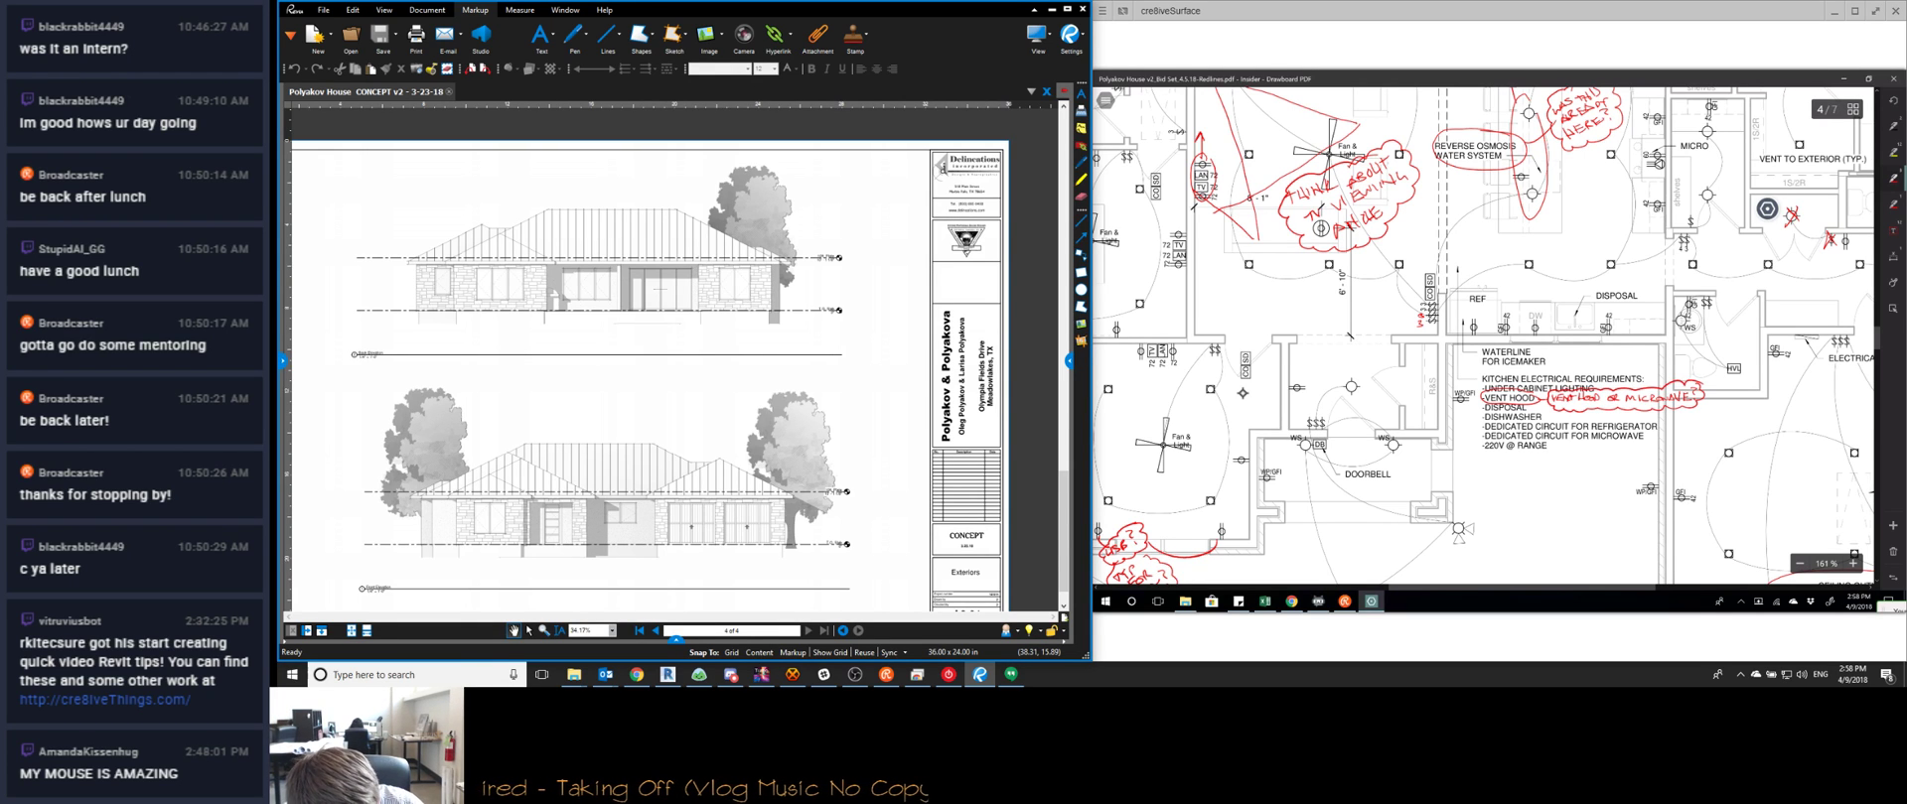
scroll(1483, 337, up, 1)
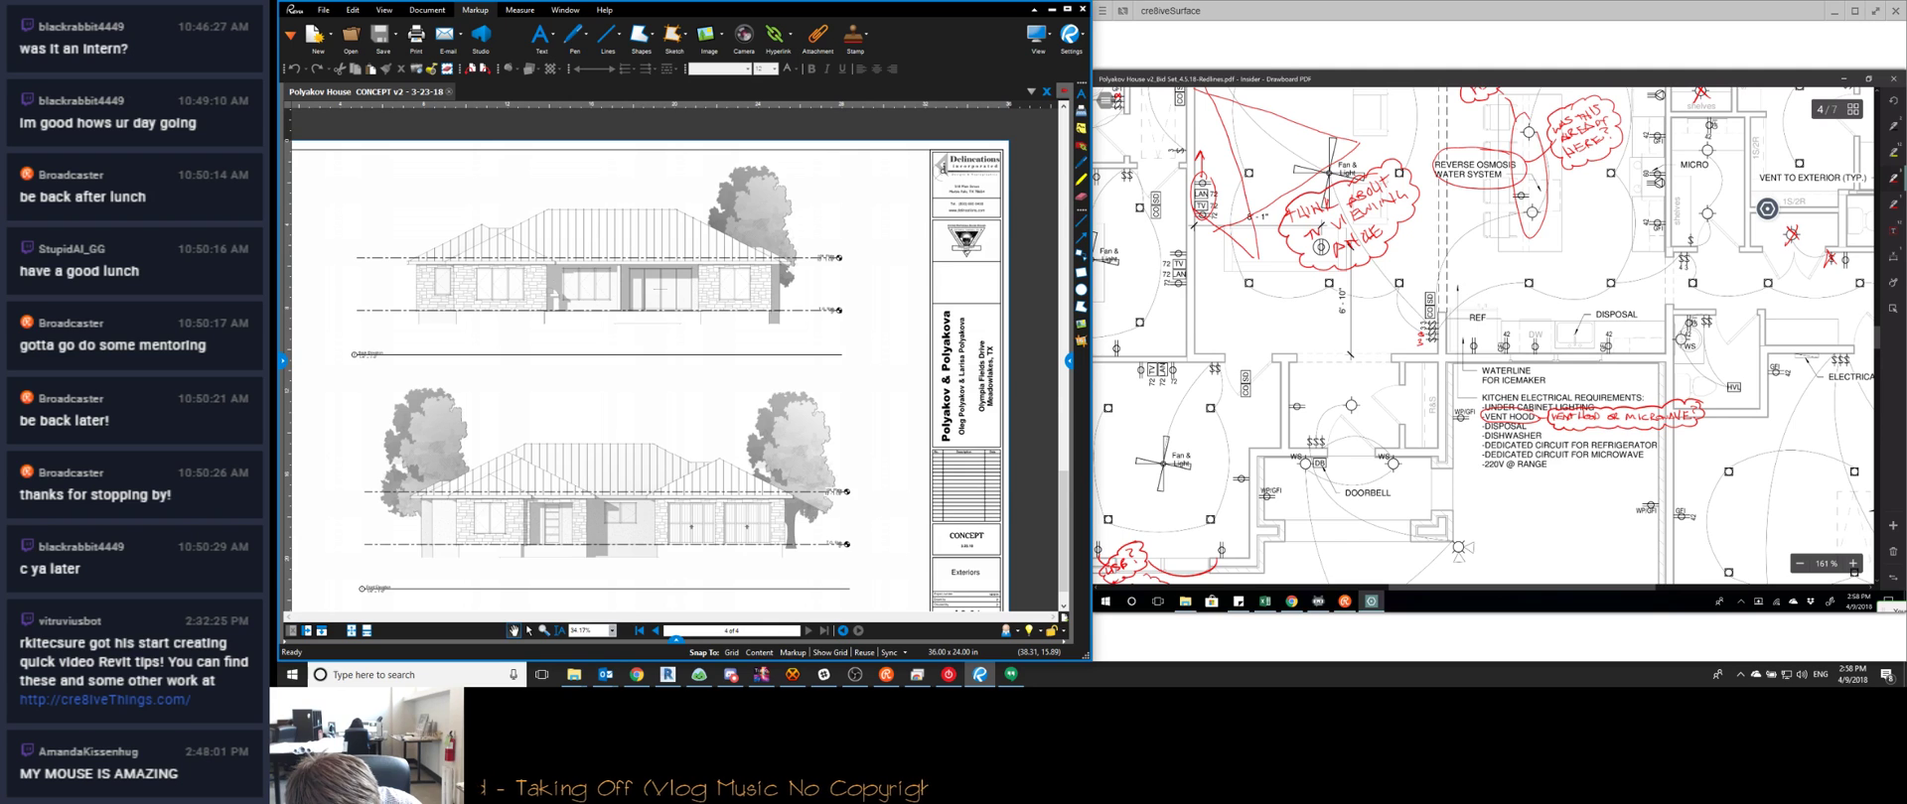
scroll(1482, 336, up, 2)
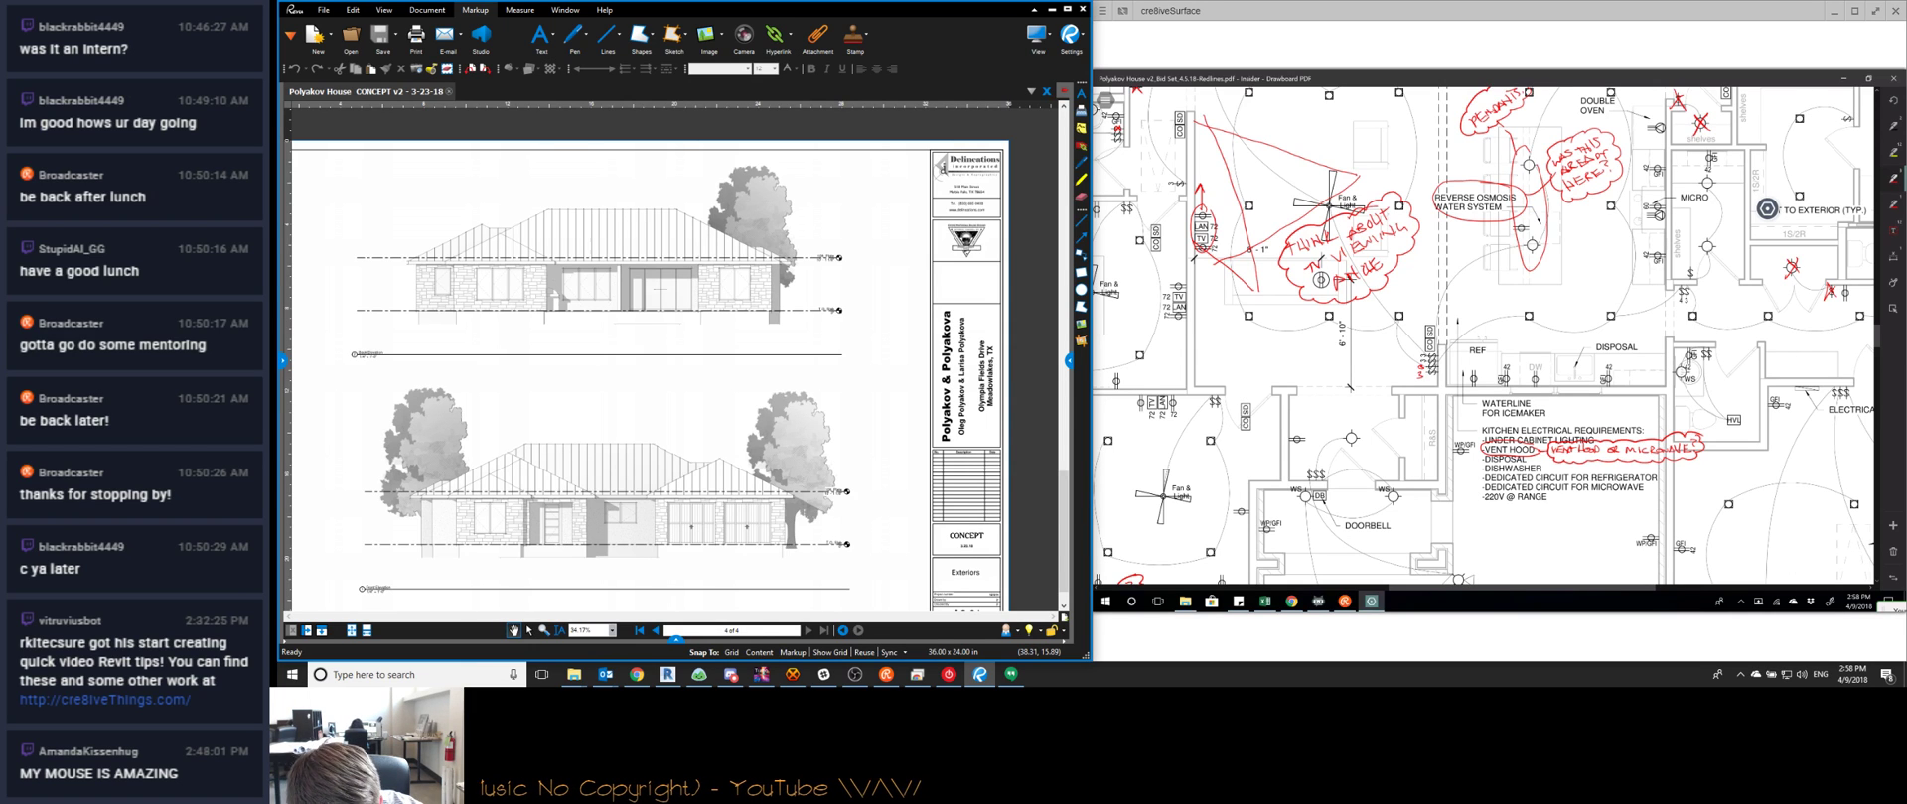
scroll(1482, 336, up, 1)
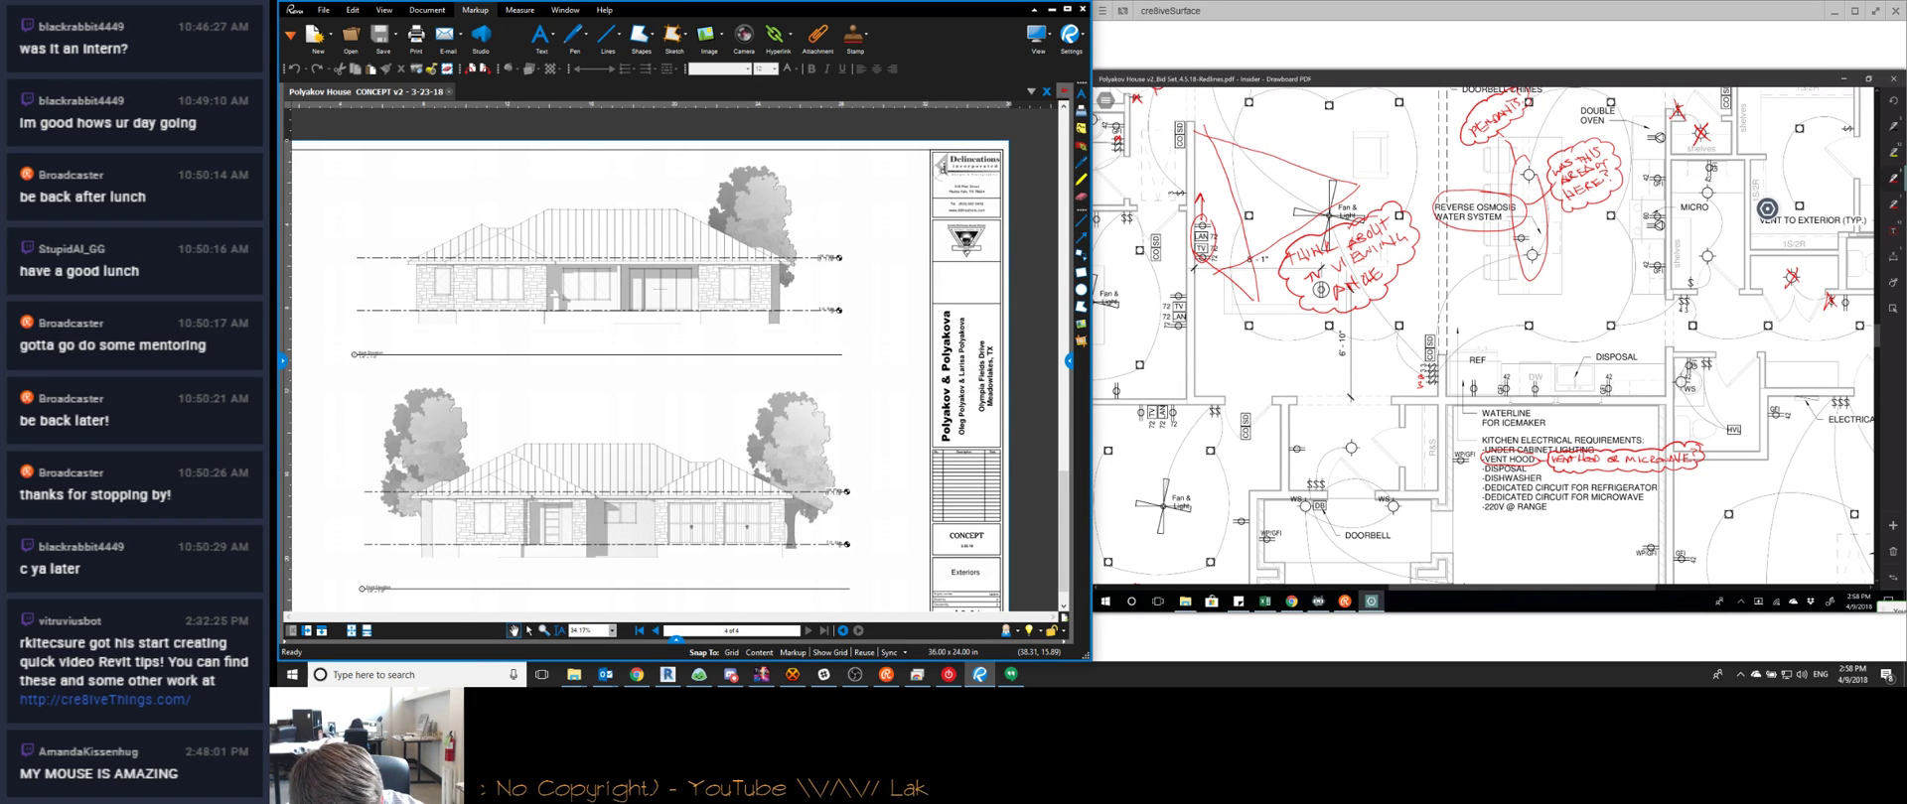
scroll(1482, 336, up, 10)
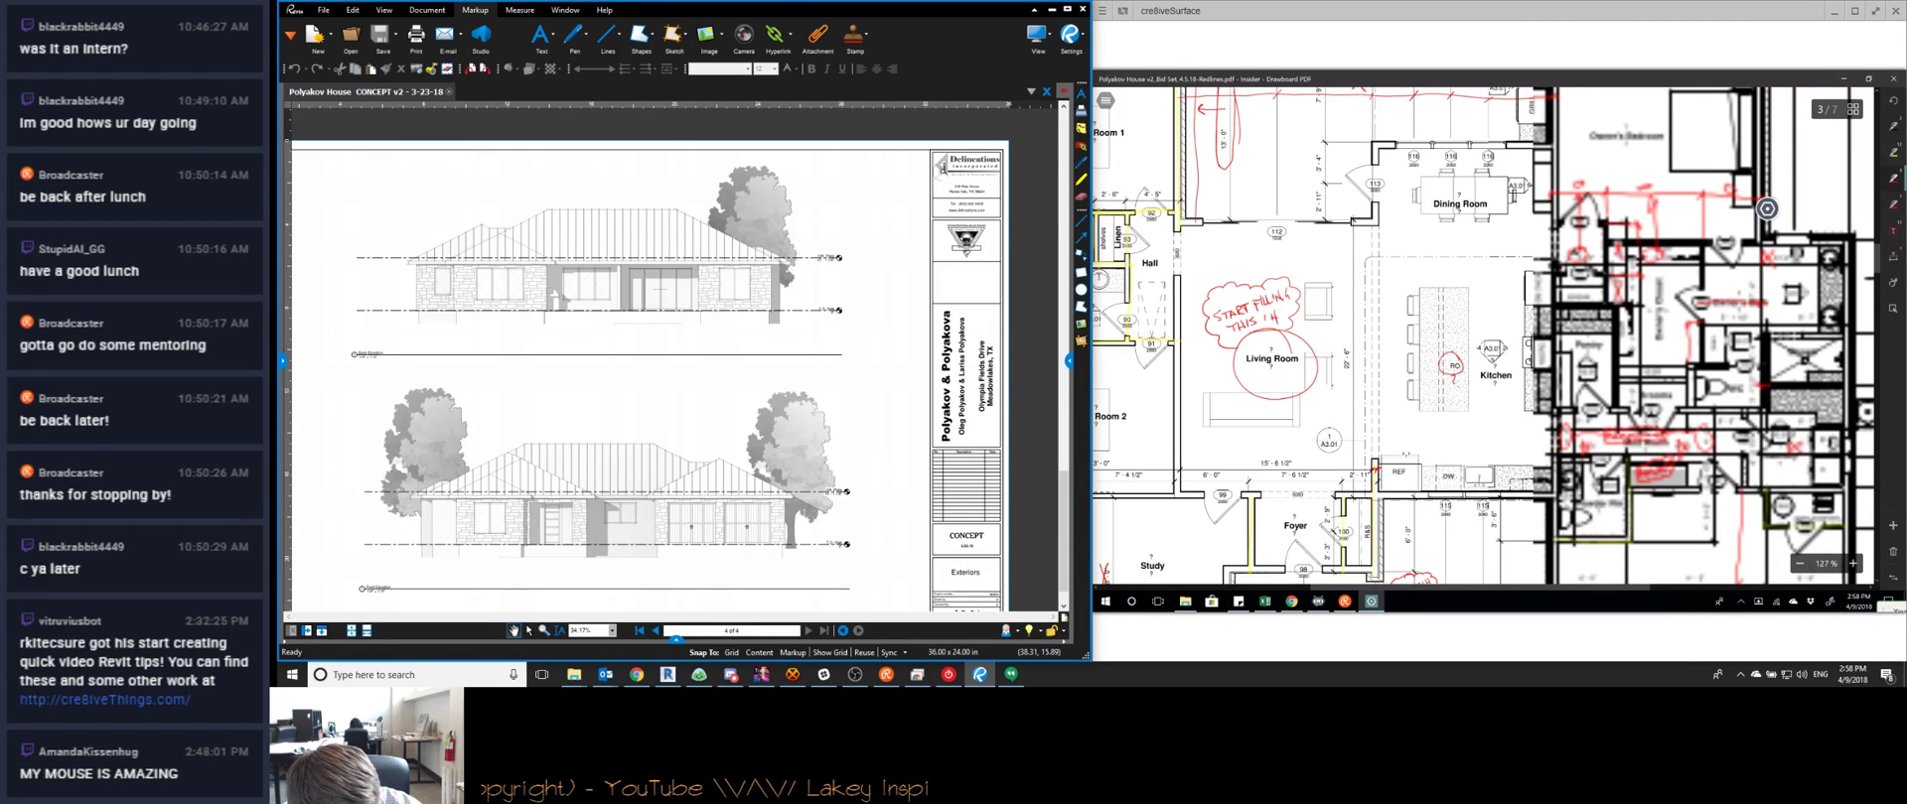
scroll(1393, 147, down, 3)
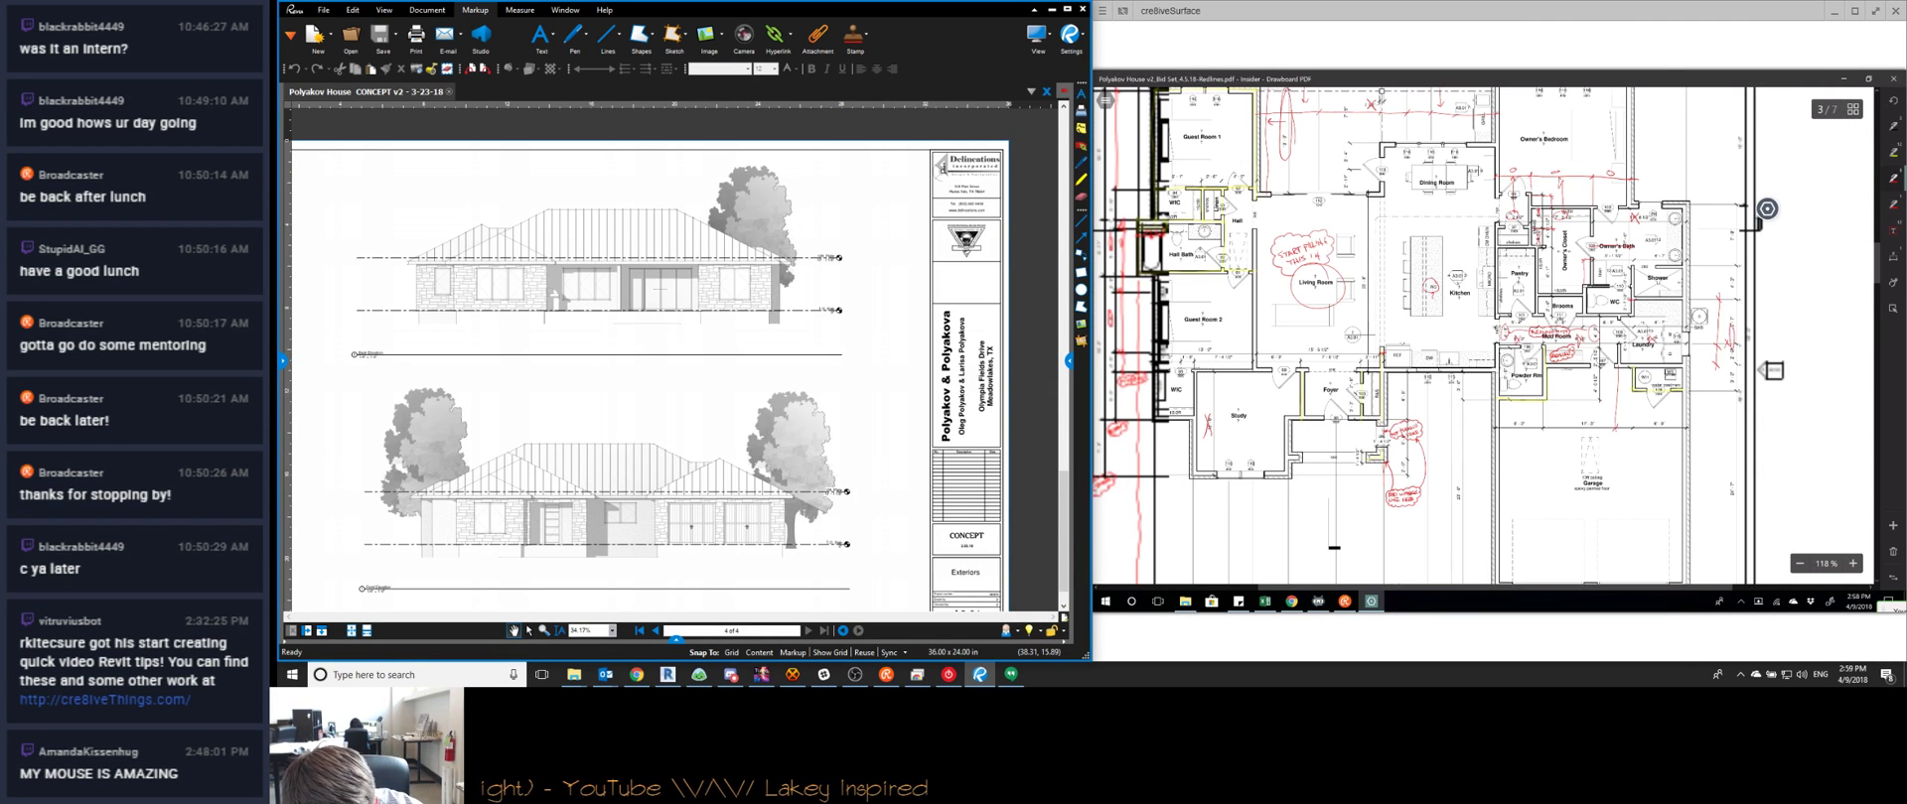
scroll(1485, 336, down, 5)
scroll(1486, 336, down, 15)
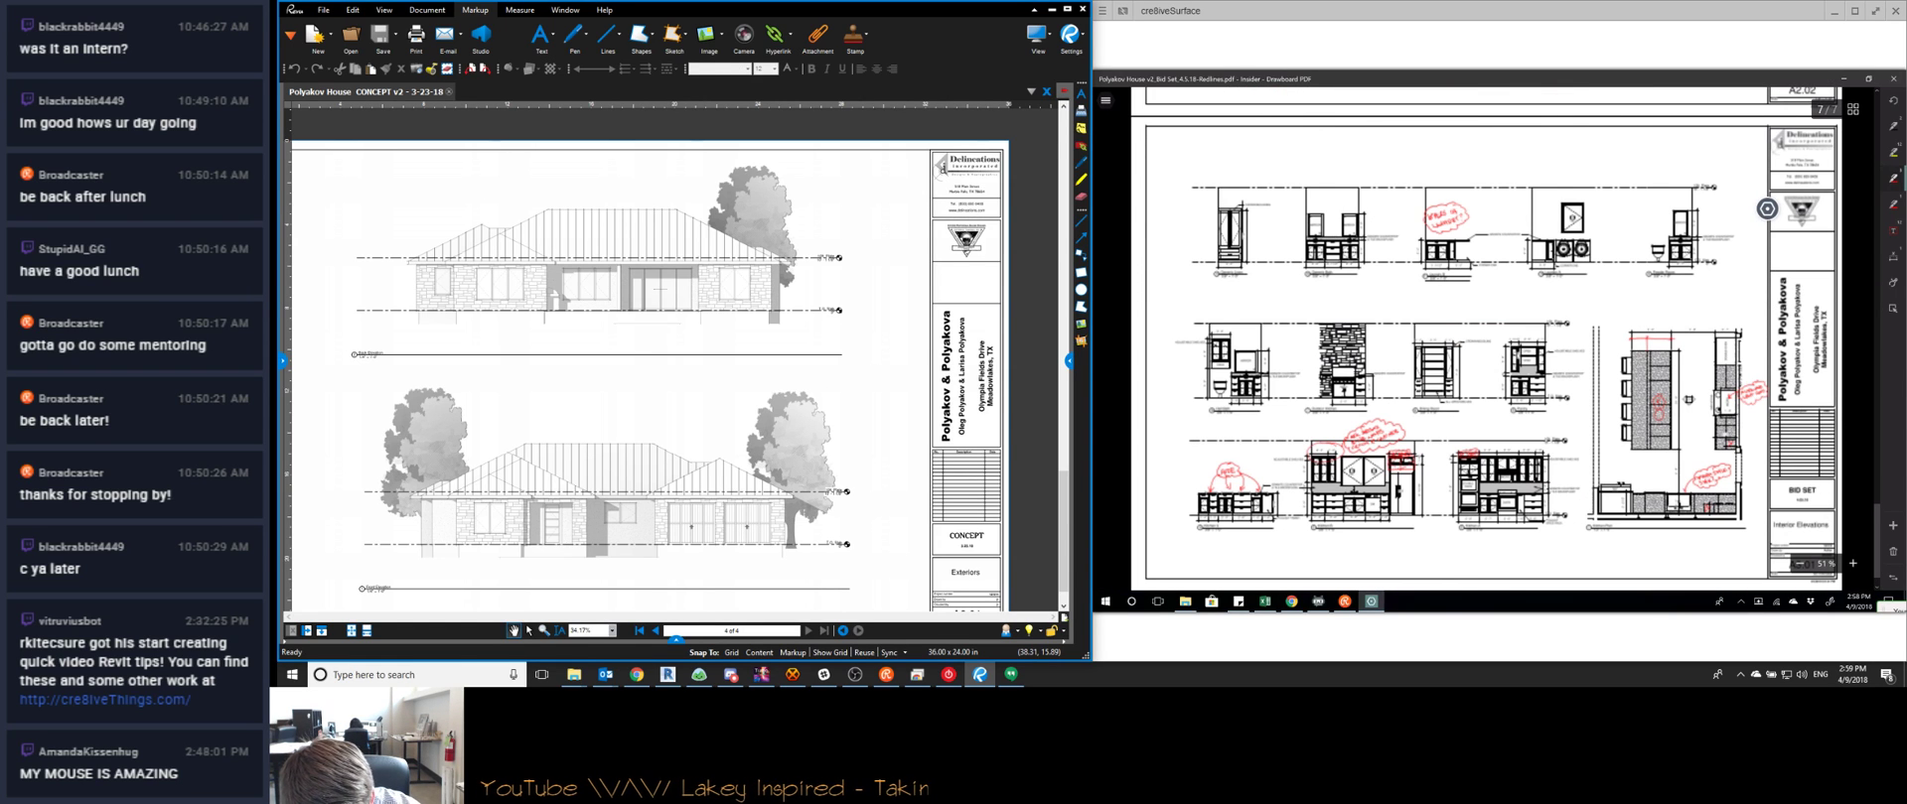
scroll(1767, 209, up, 5)
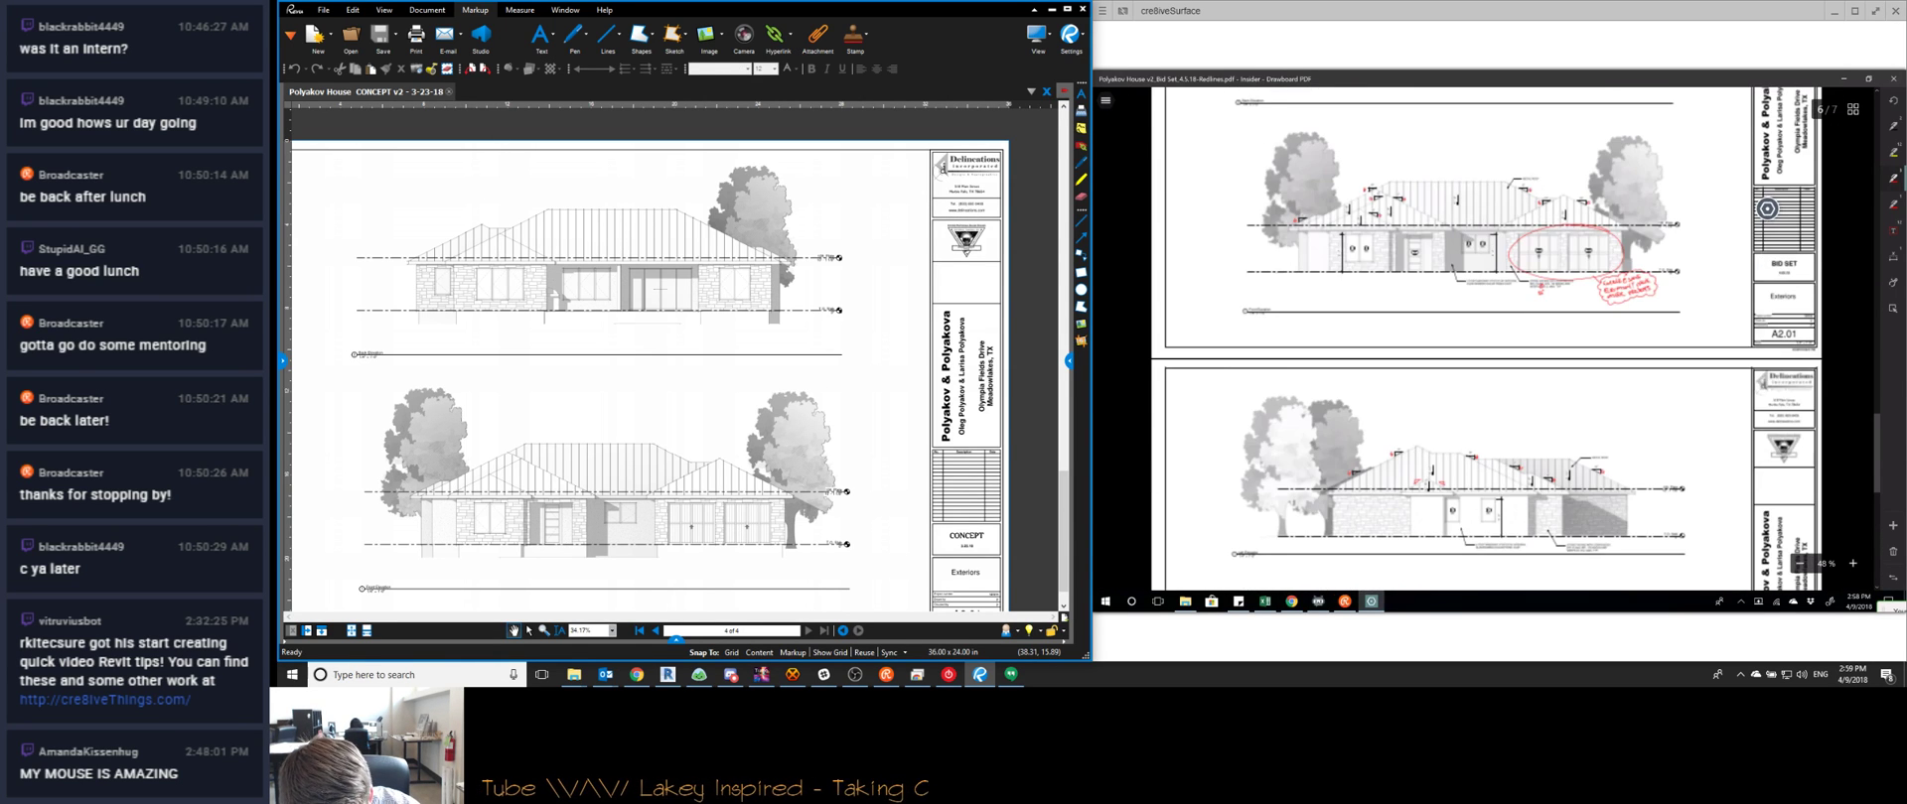
scroll(1766, 209, up, 2)
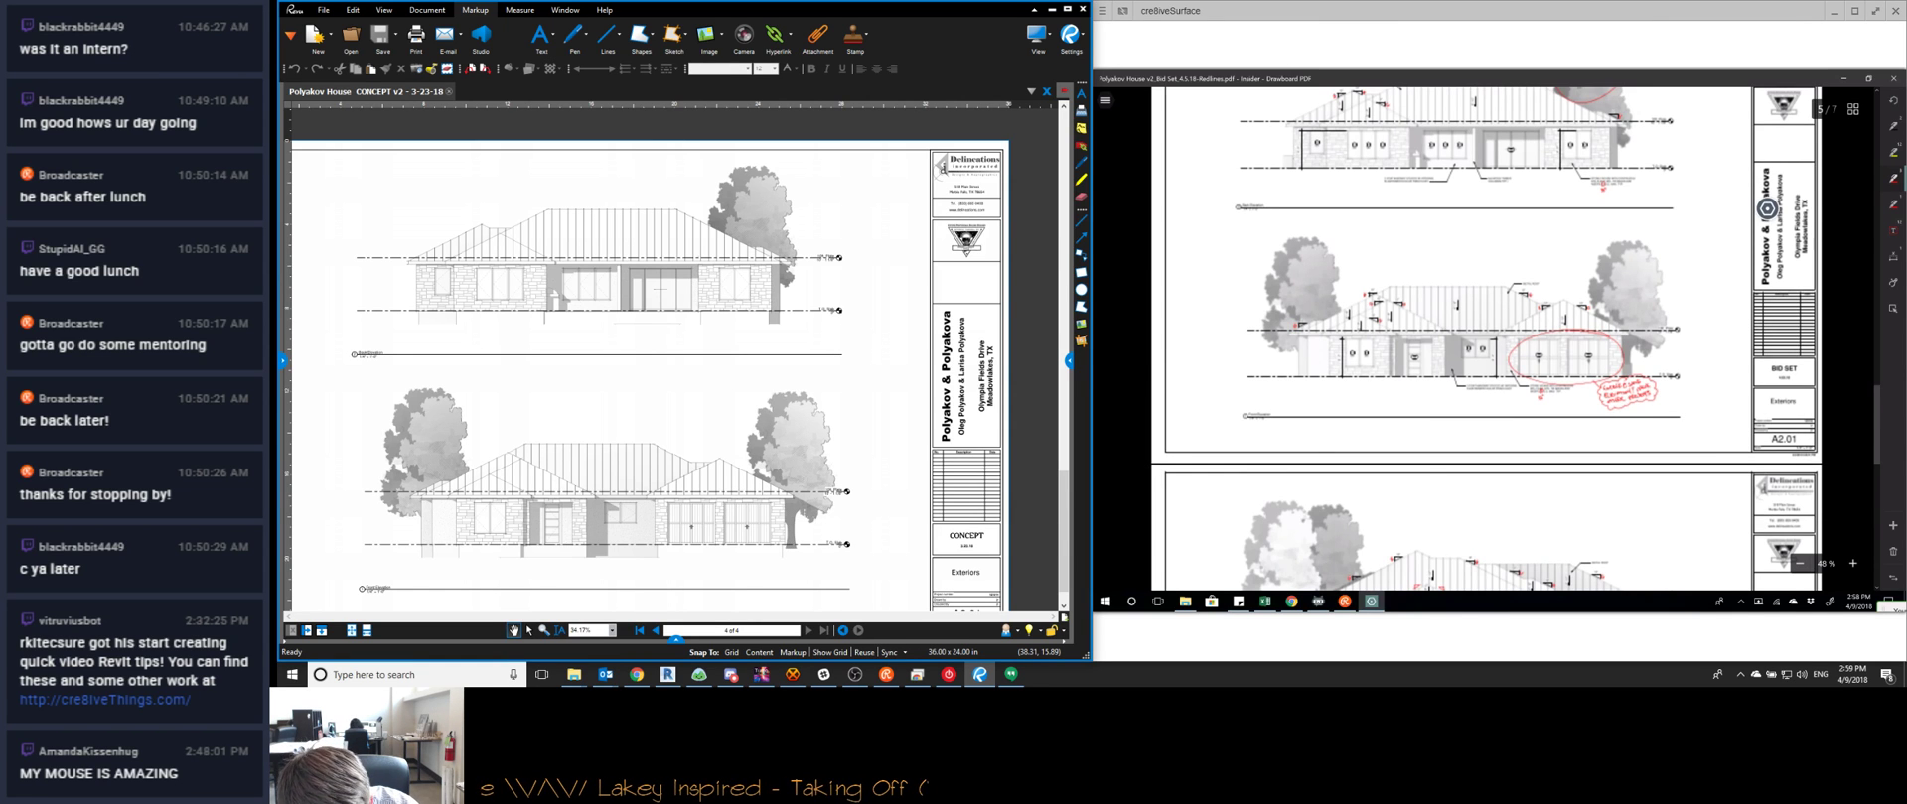
scroll(1483, 337, up, 8)
ctrl+scroll(1484, 337, up, 6)
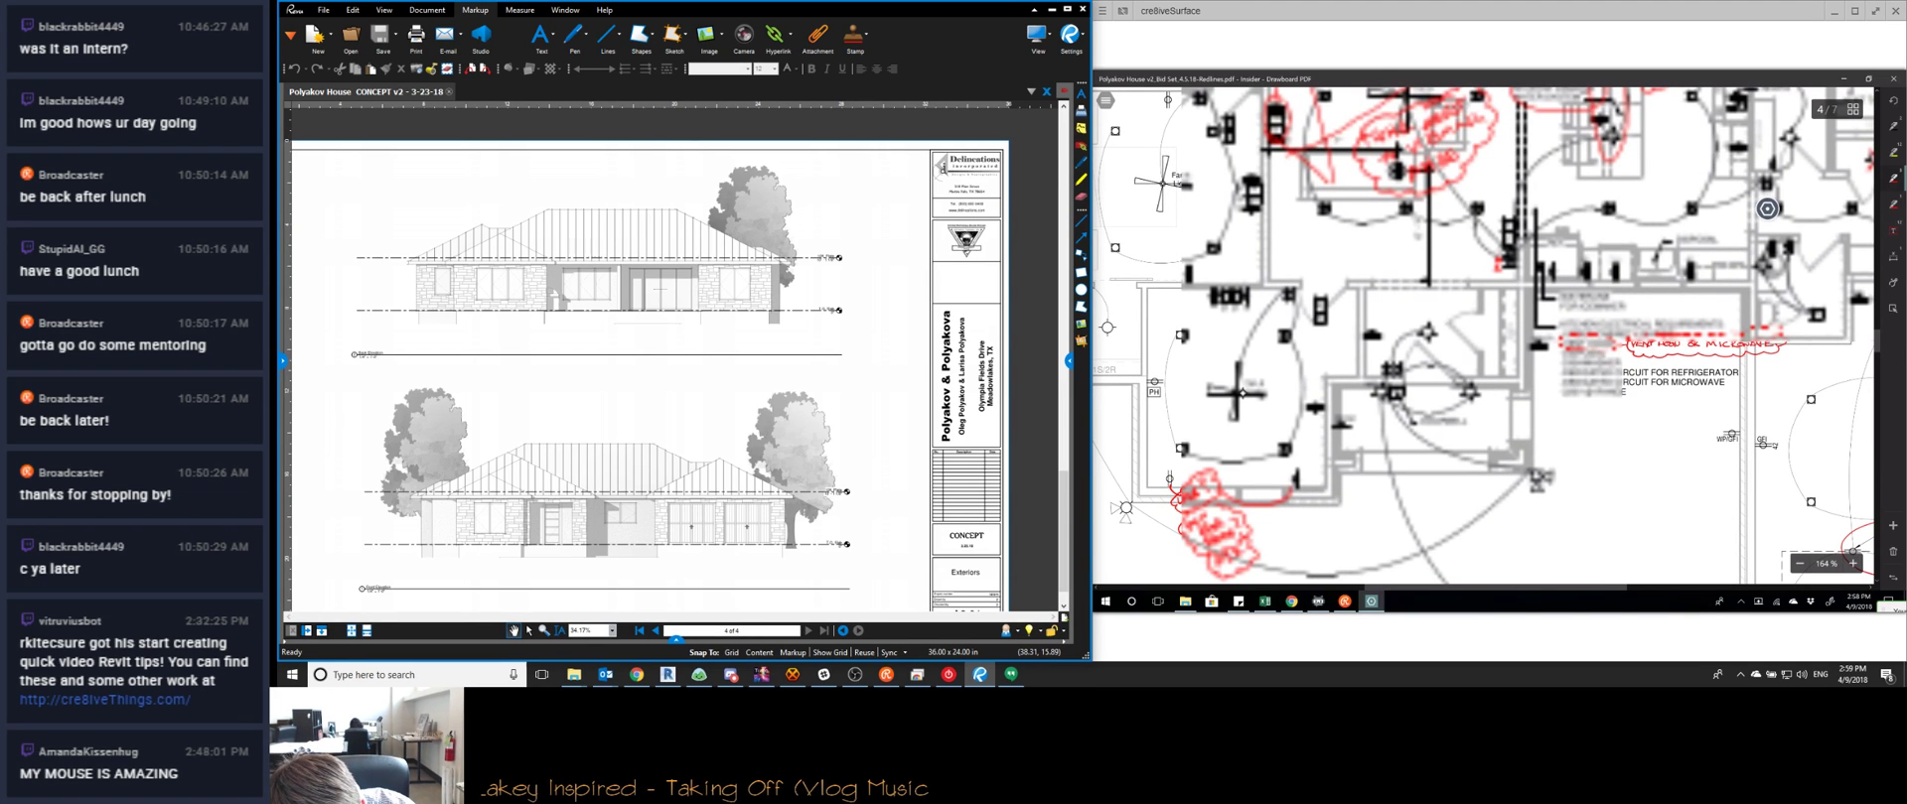
Cloud '220V @ RANGE', note '220V ELEC or GAS RANGE' beside it, then bring HexChat forward
mouse_move(1566, 388)
mouse_down()
mouse_move(1600, 384)
mouse_move(1563, 390)
mouse_up()
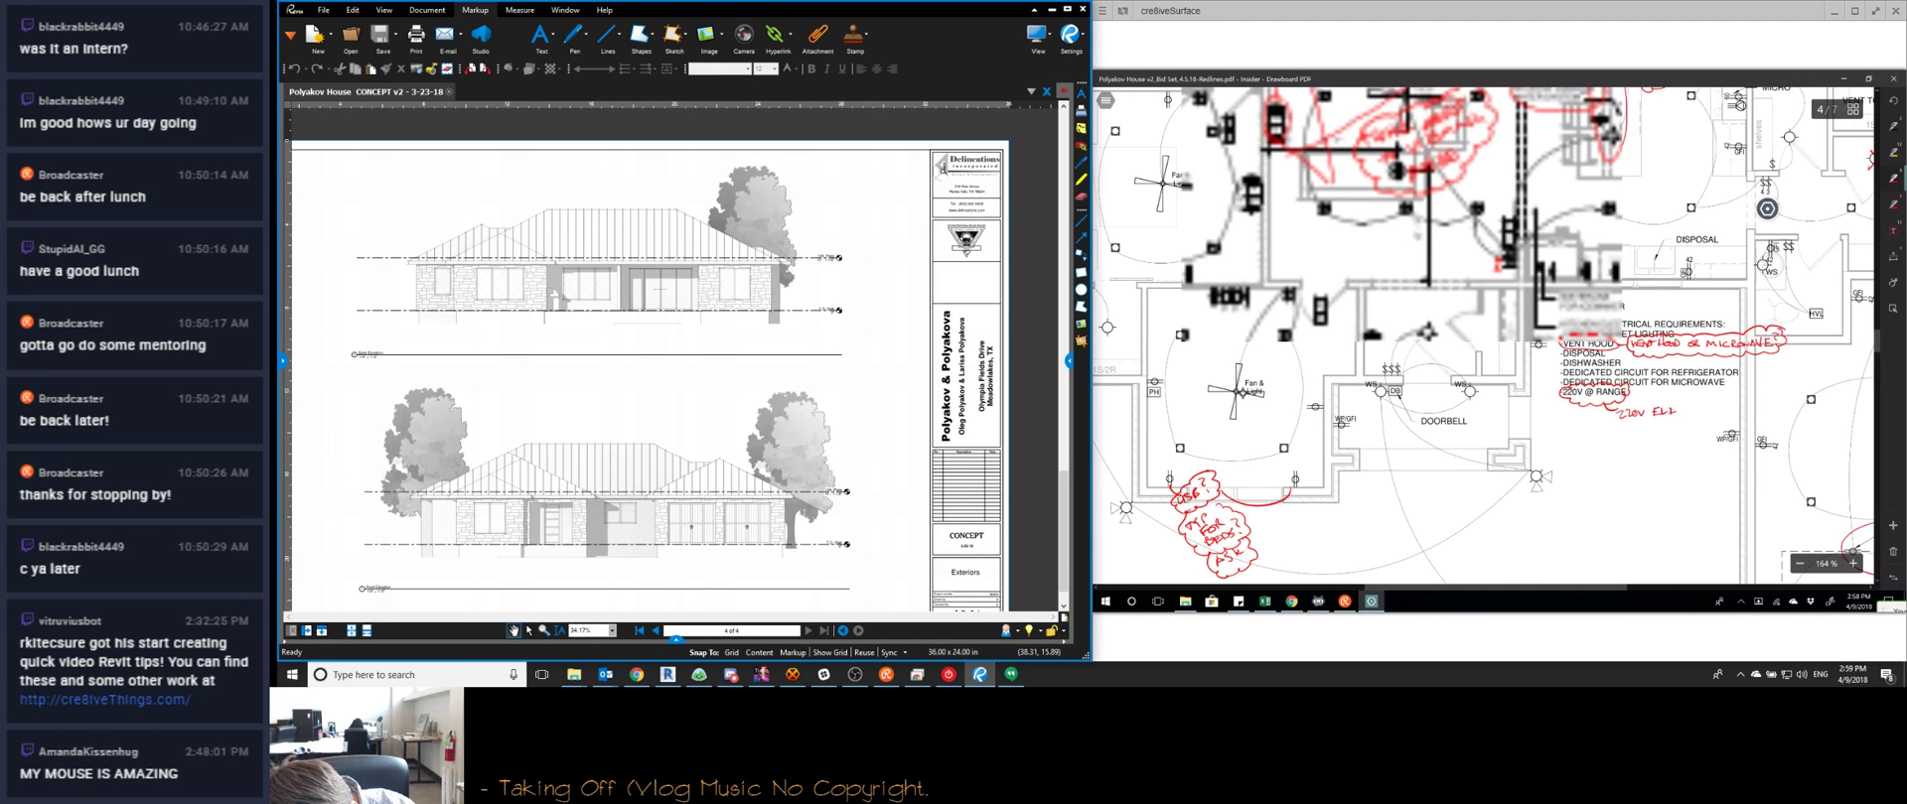
drag(1694, 406, 1693, 407)
mouse_move(1699, 413)
mouse_down()
mouse_move(1636, 434)
mouse_move(1700, 429)
mouse_move(1649, 443)
mouse_move(1612, 430)
mouse_move(1641, 401)
mouse_move(1699, 403)
mouse_up()
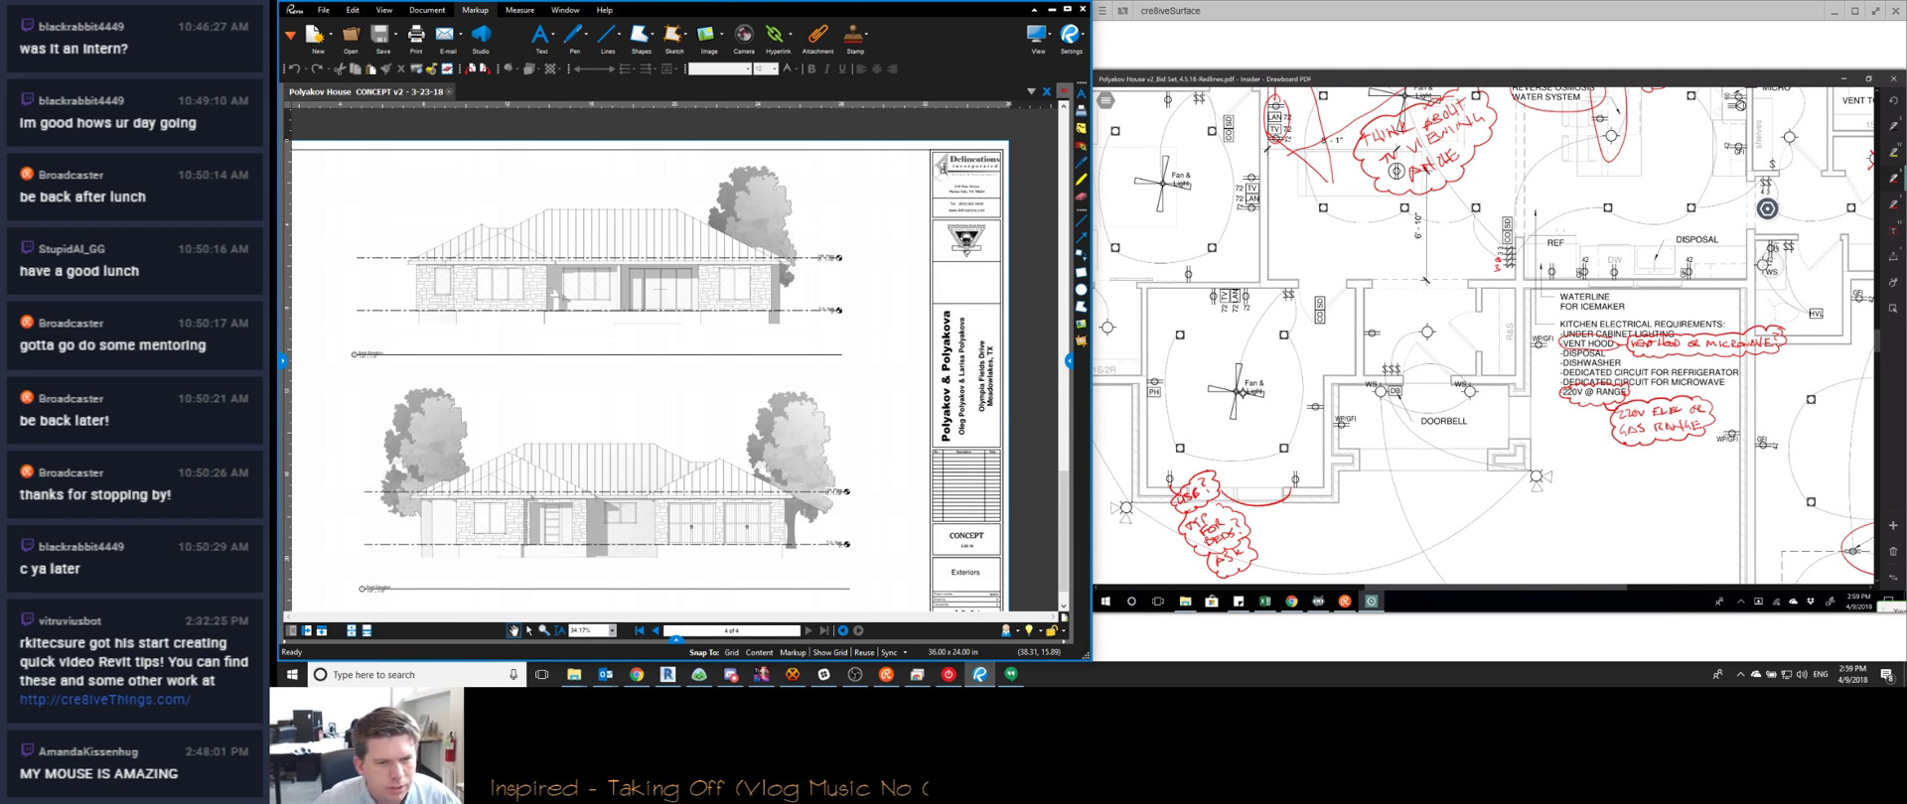
click(792, 674)
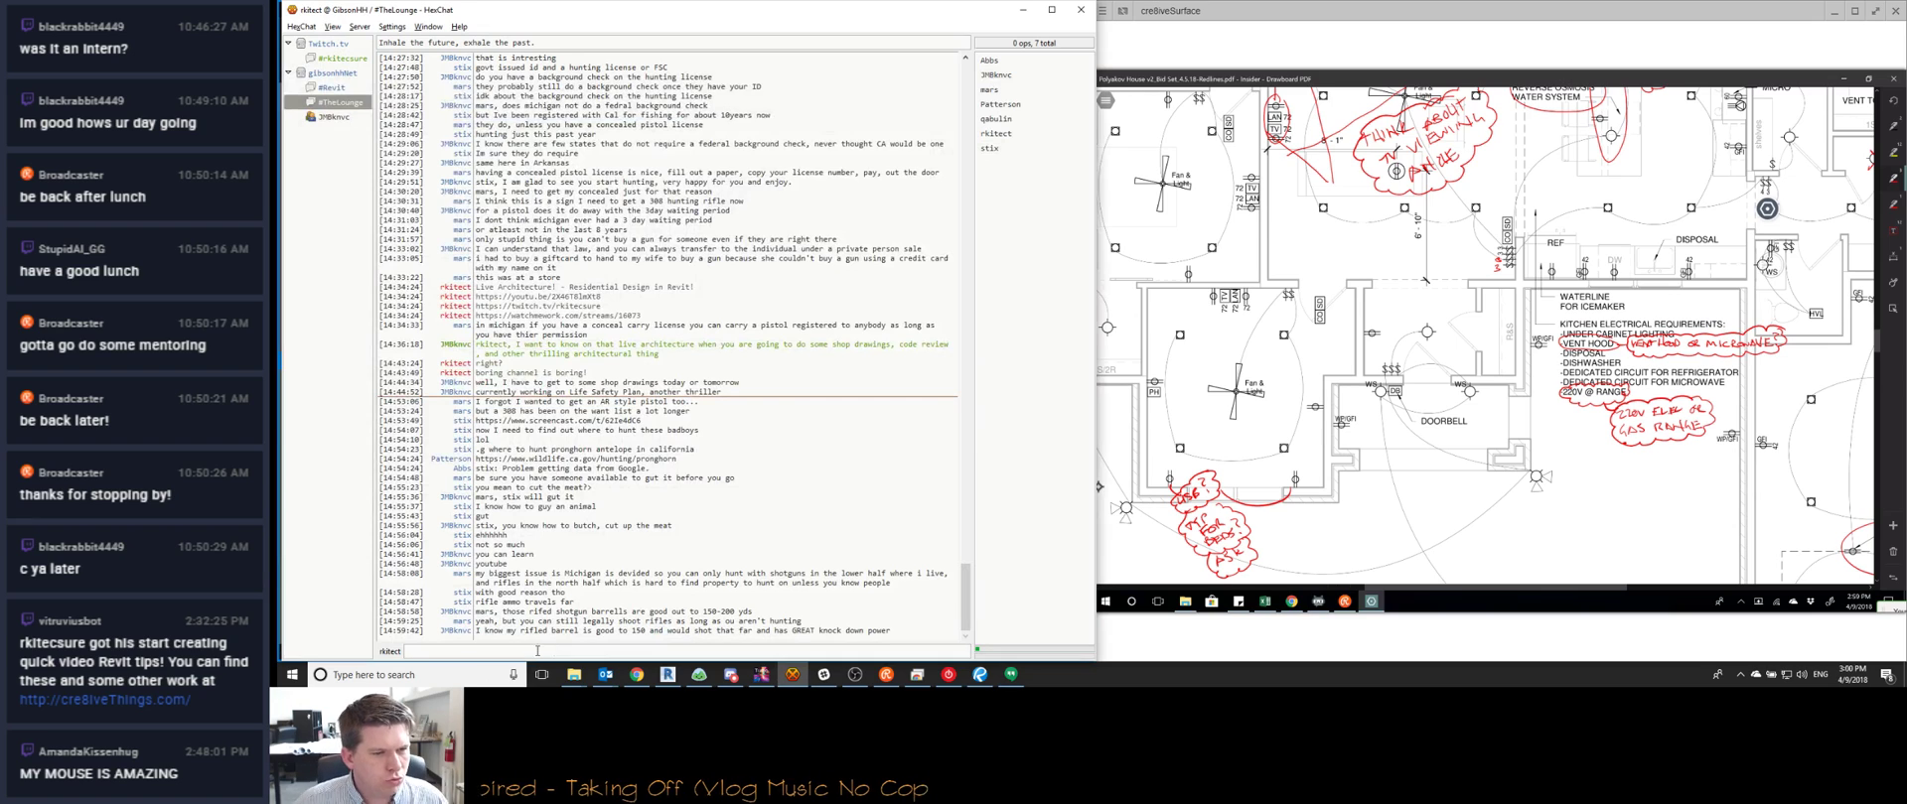
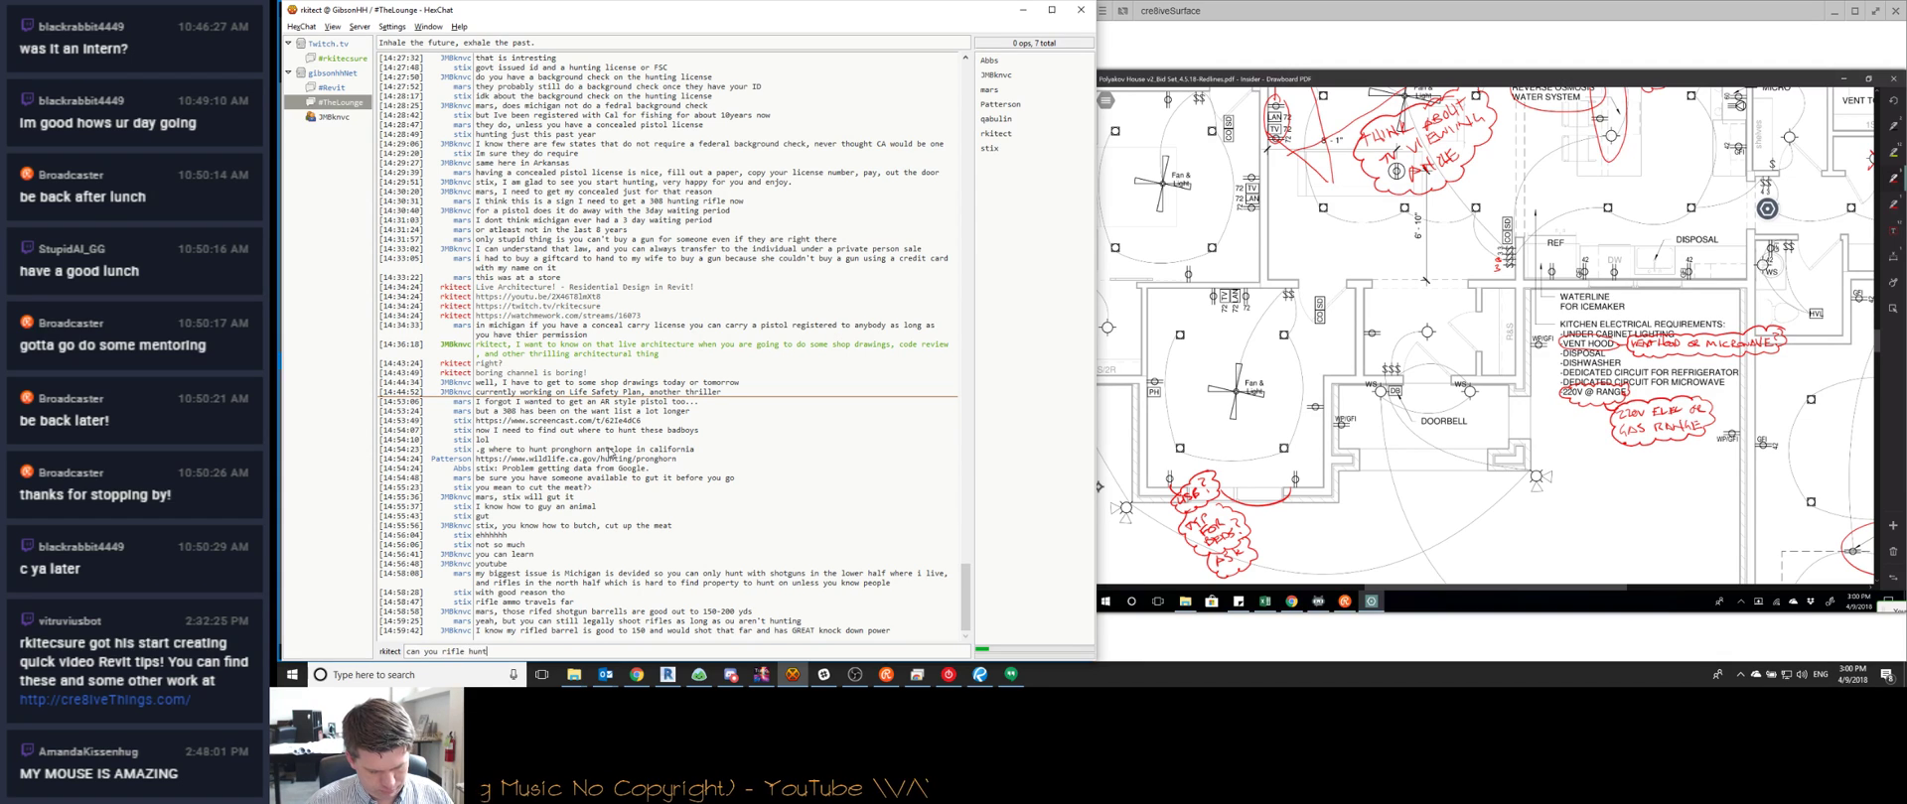
Finish and send the HexChat question on whether the rifle may travel into shotgun-only territory
text(lose to the borde)
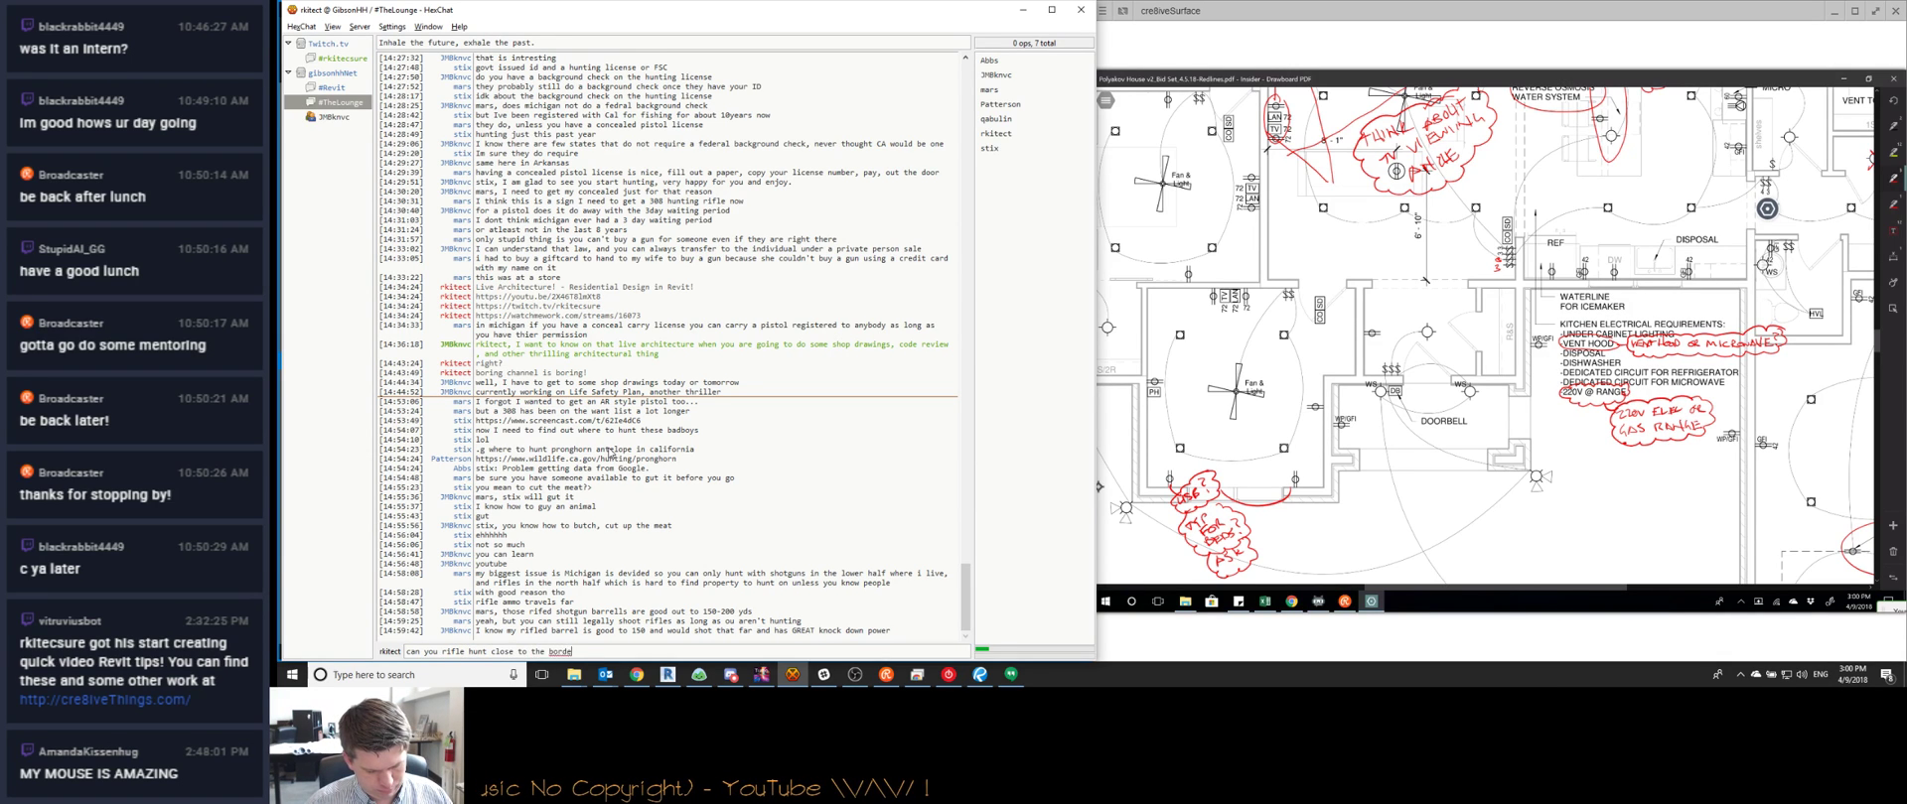
text(r of the shotg)
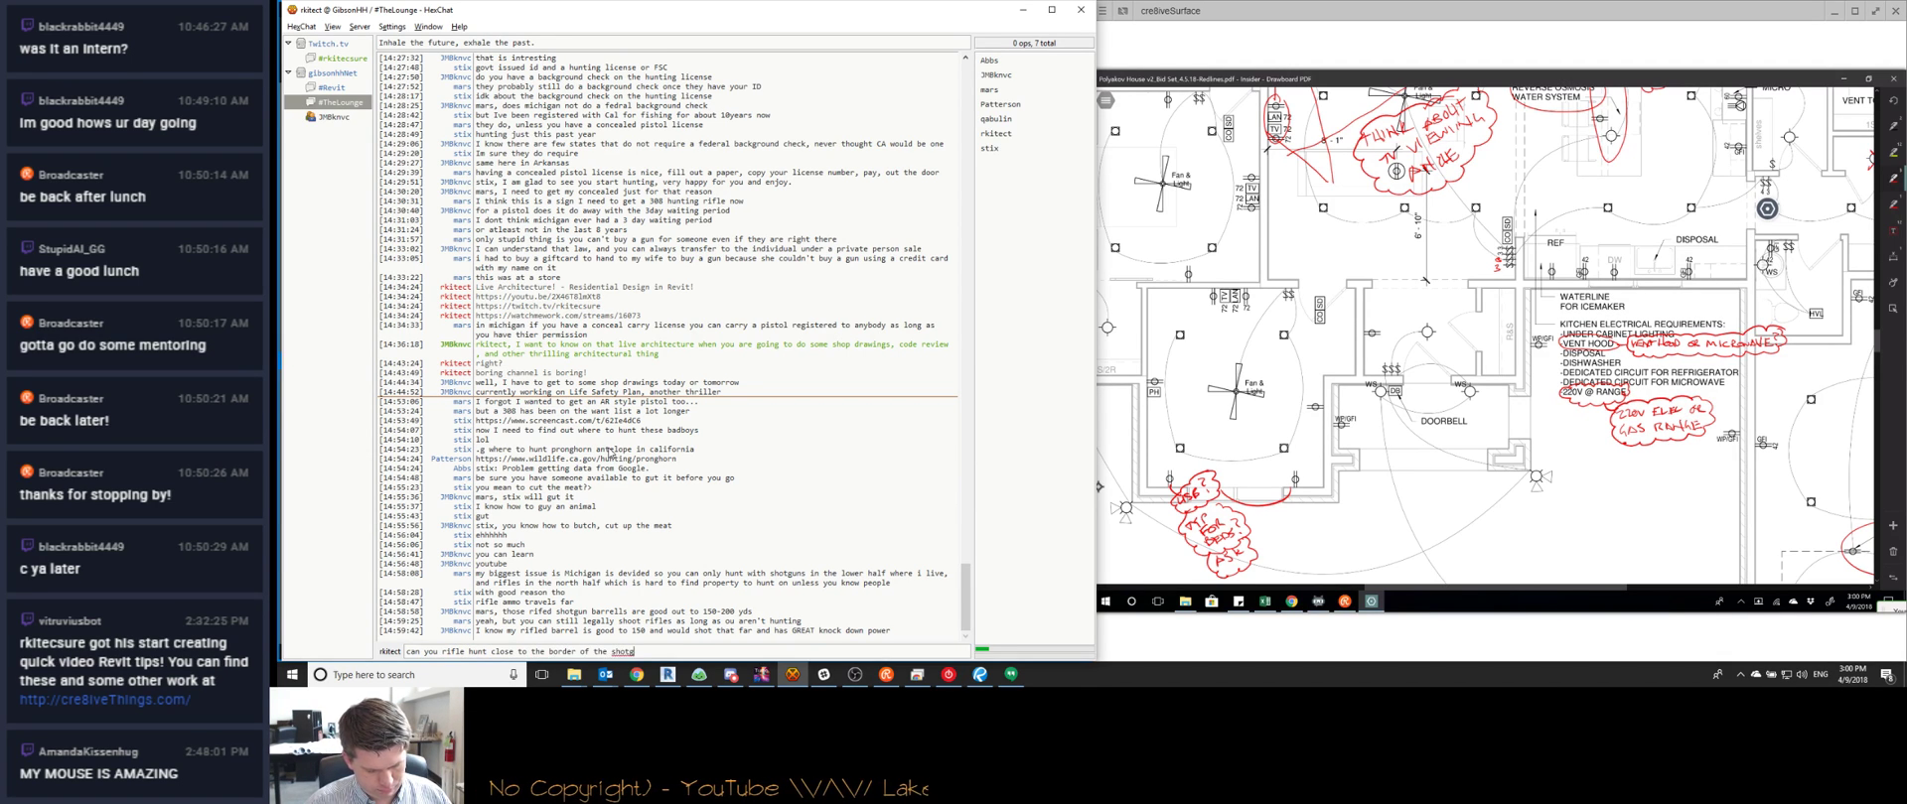
text(un only territory and have the rifle str)
key(BackSpace)
key(BackSpace)
key(BackSpace)
text(t)
key(ctrl+BackSpace)
key(ctrl+BackSpace)
text(e rifle travel)
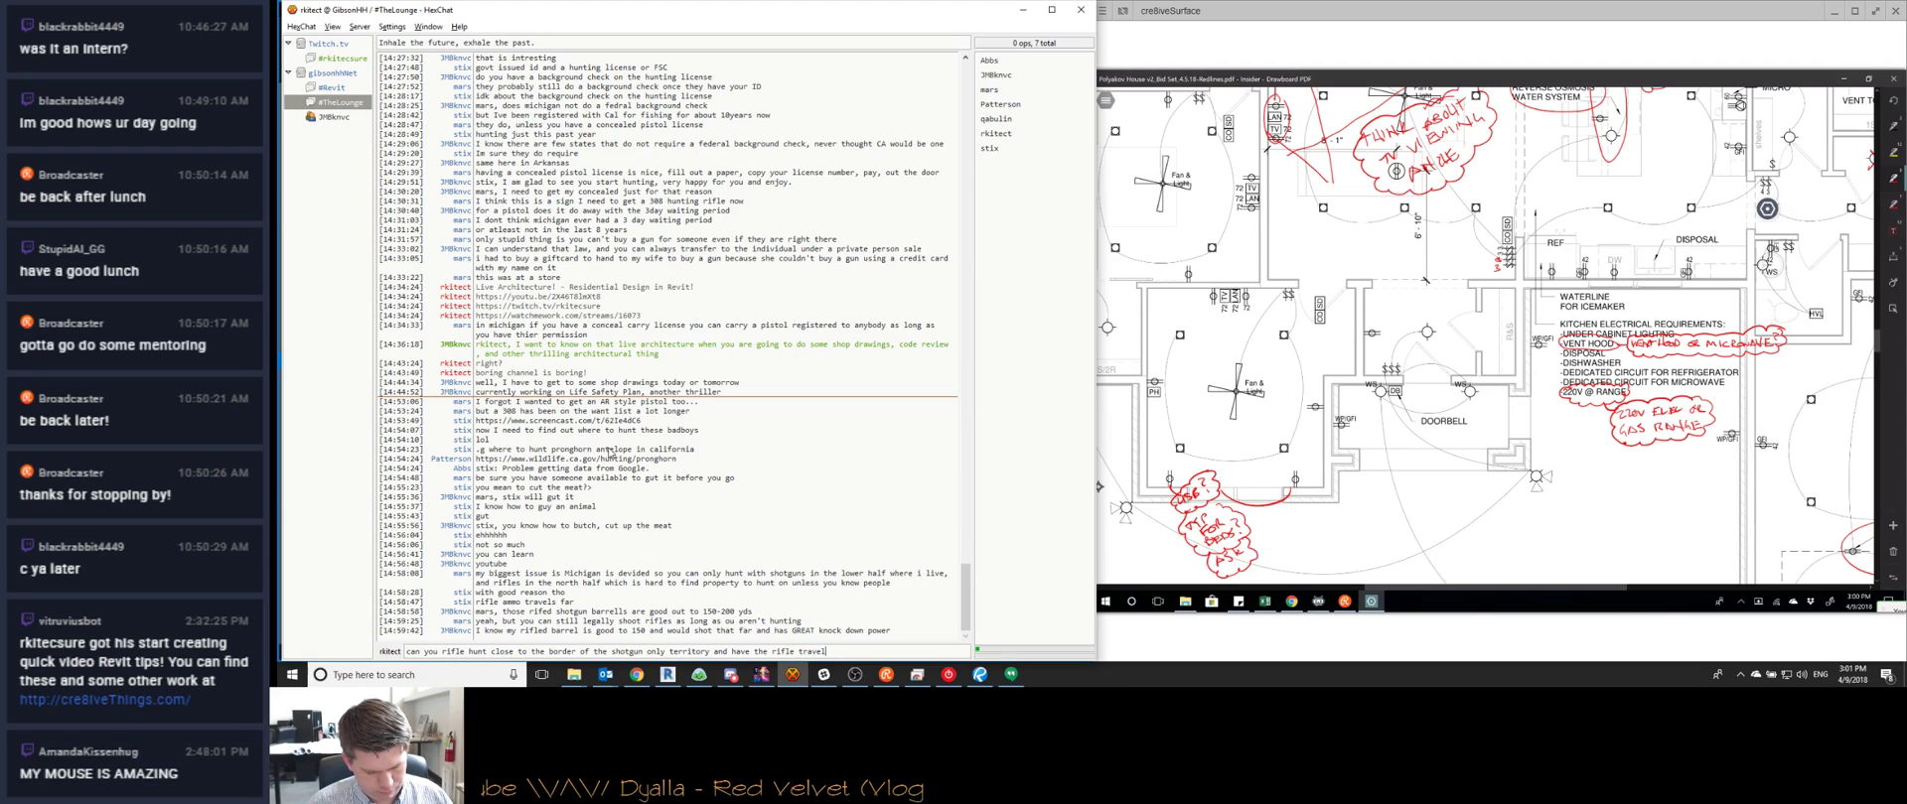
text( into shotgun territory?)
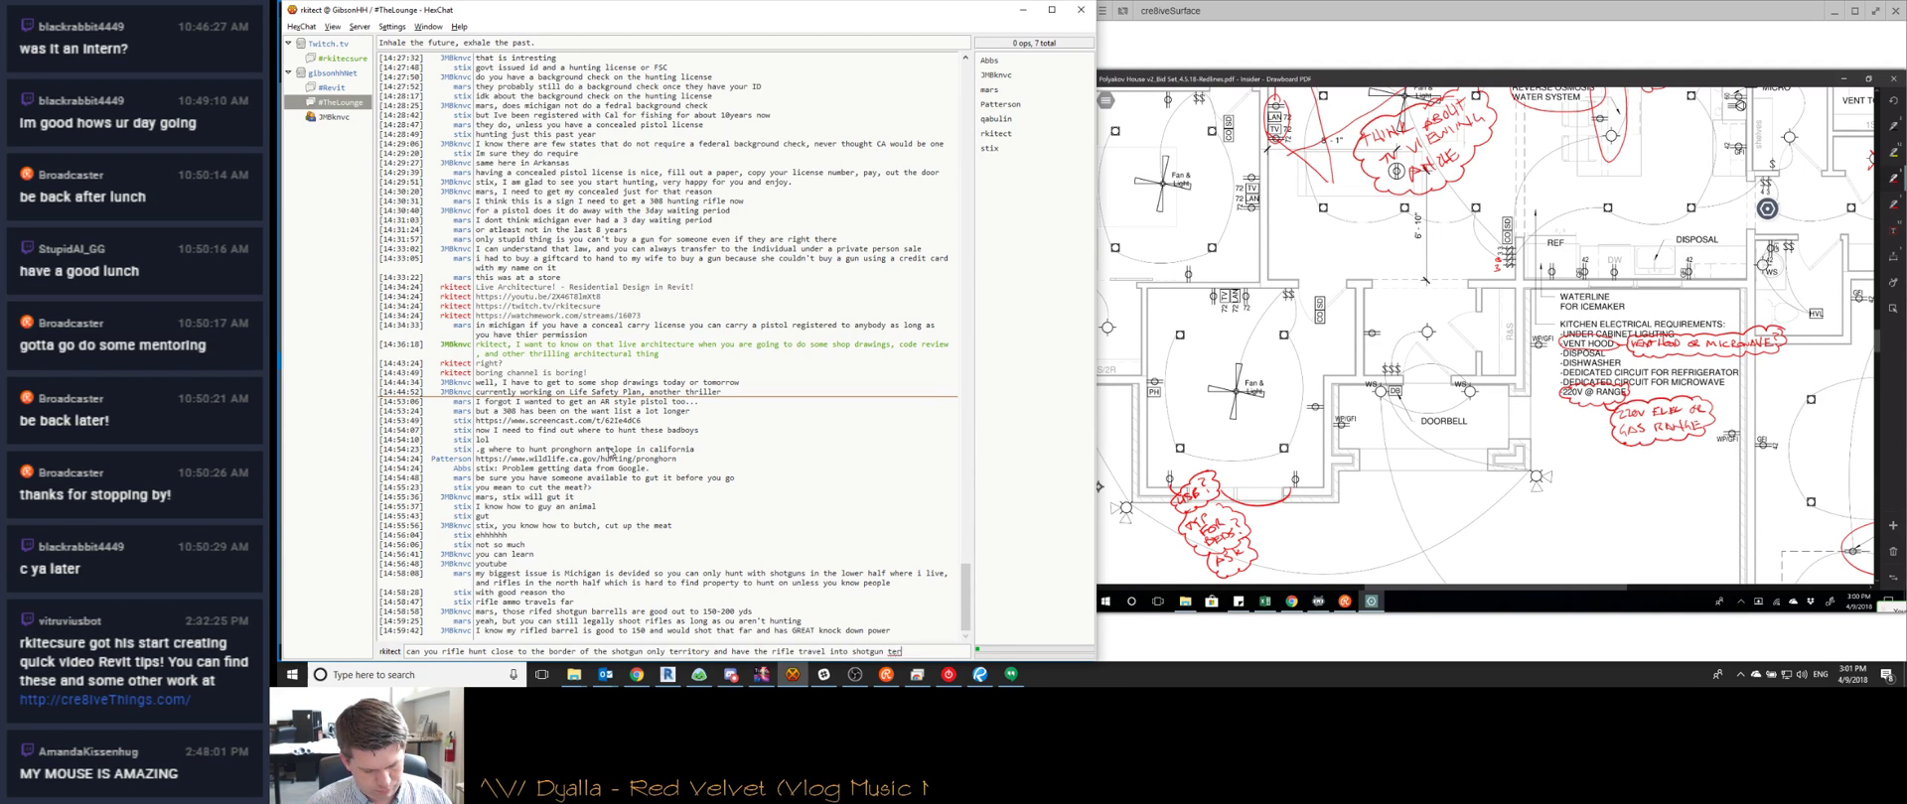
key(Return)
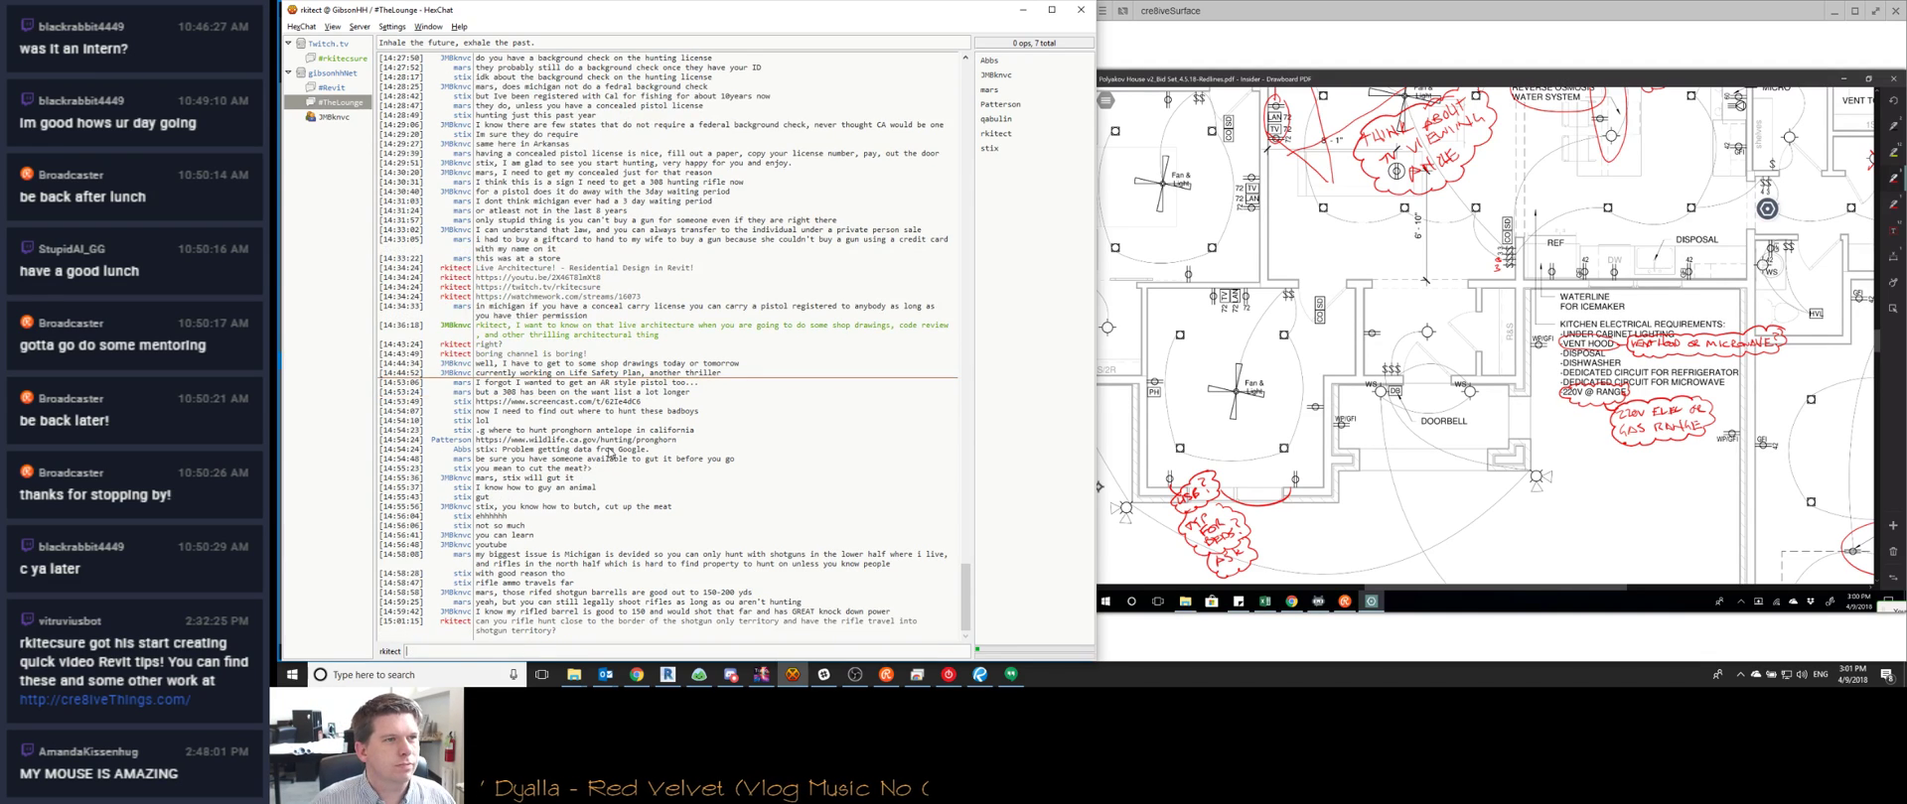
Bring the Bluebeam elevation drawing forward from the taskbar
click(668, 676)
click(669, 675)
click(979, 675)
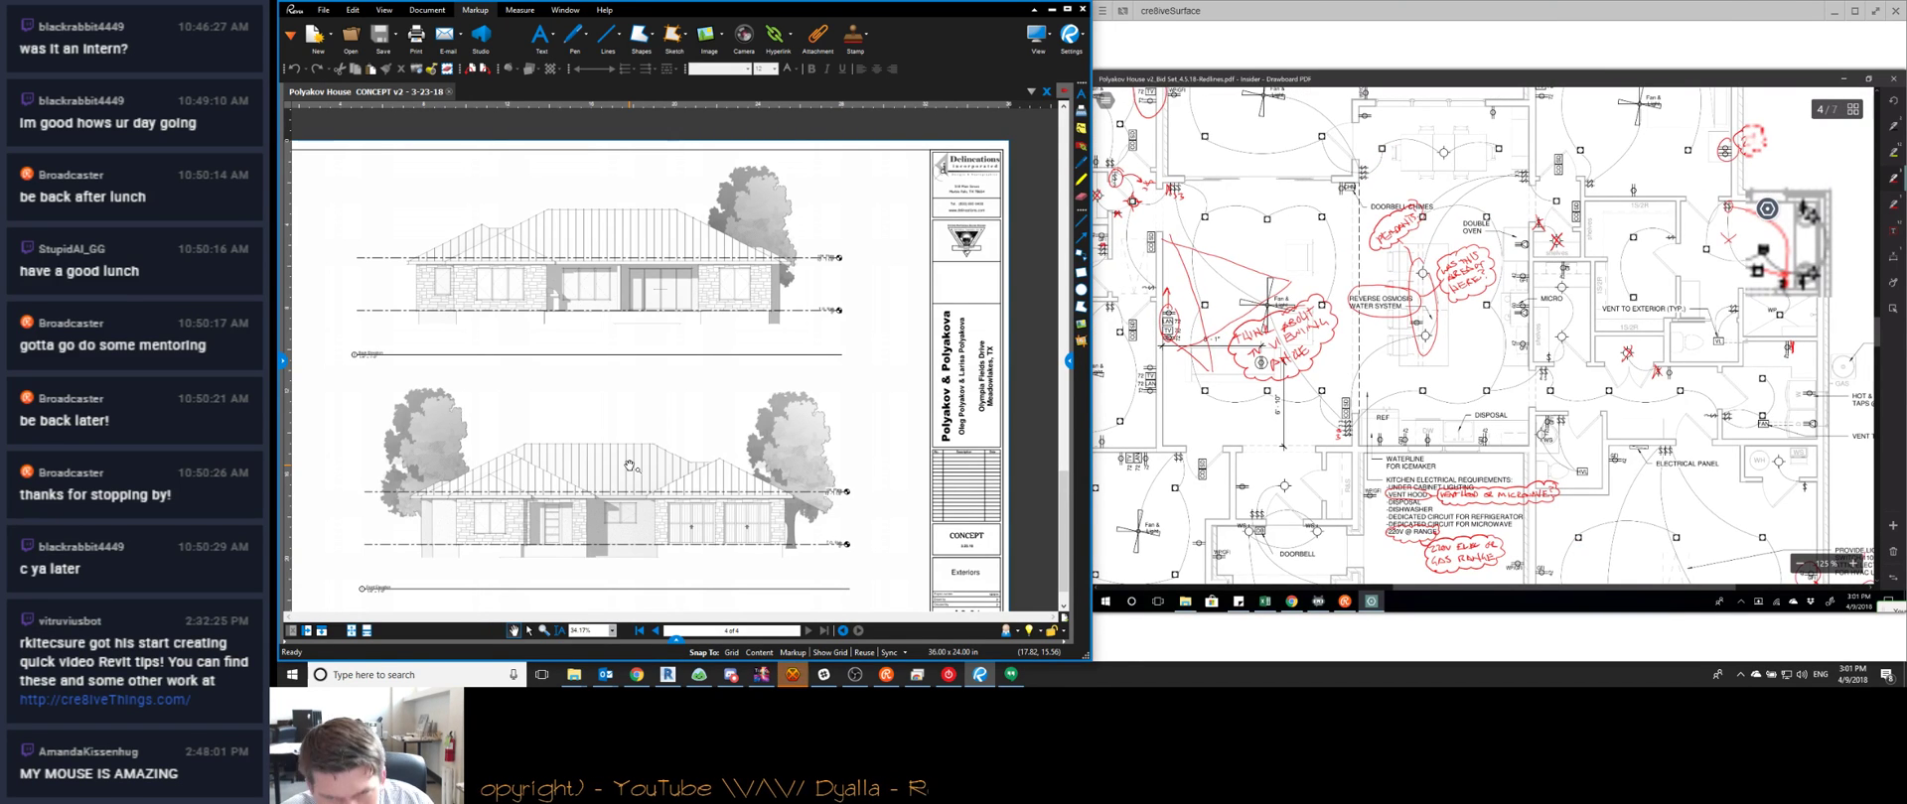
Ask the HexChat channel if anyone recalls a gas stove requiring a 220v power source
key(alt+Tab)
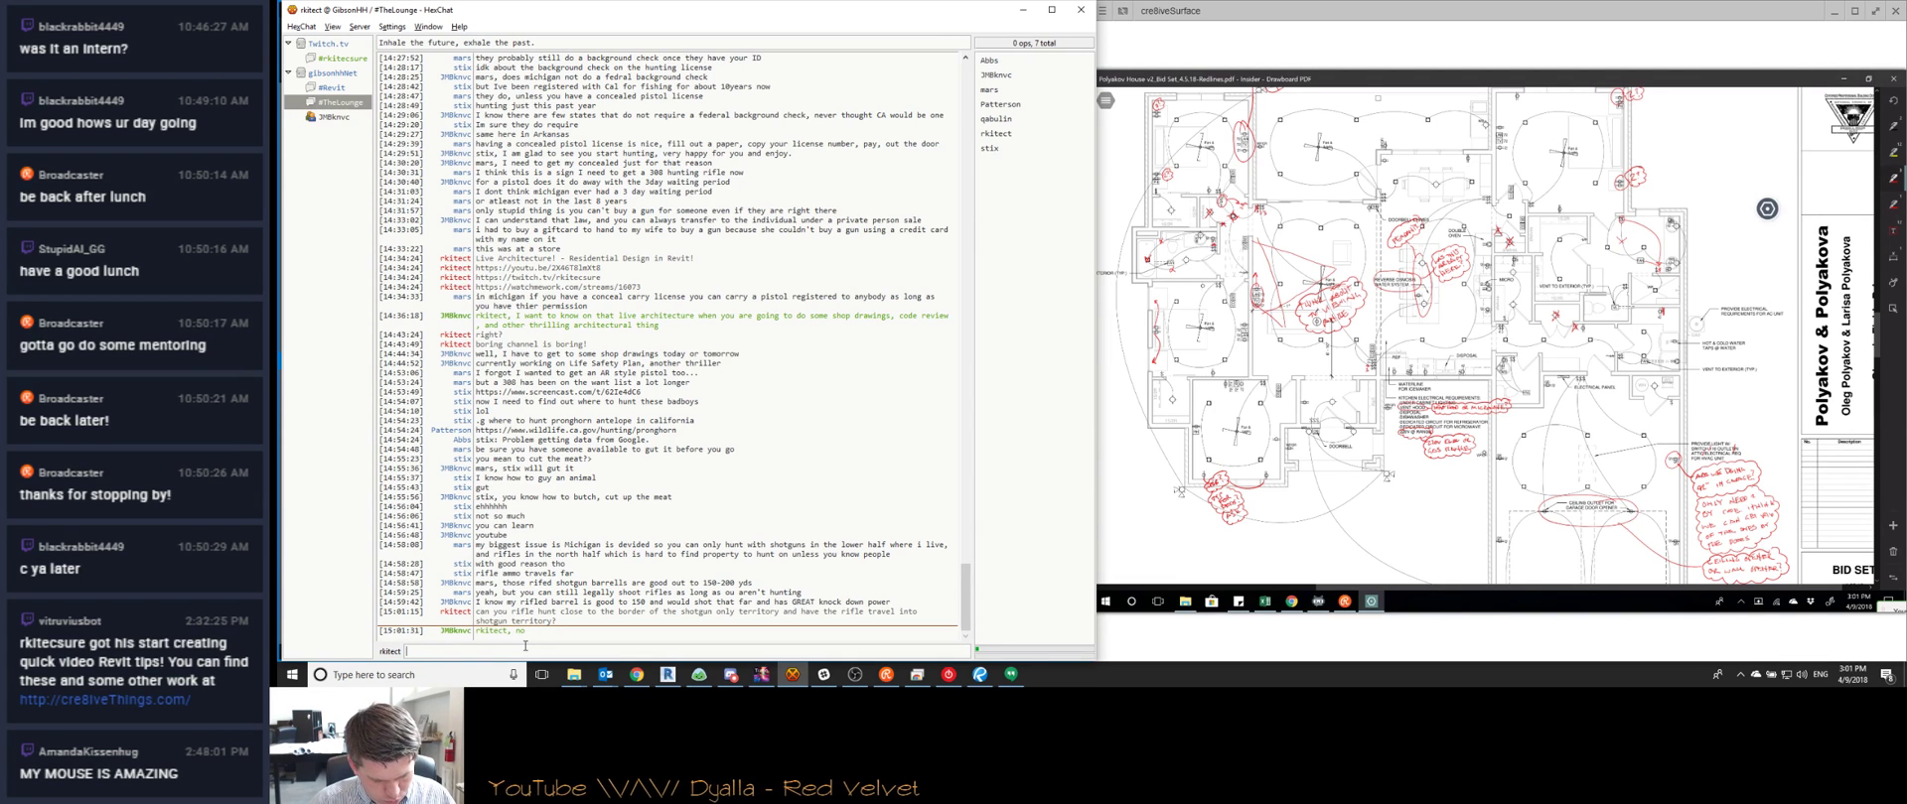
text(can you)
key(BackSpace)
key(BackSpace)
key(BackSpace)
key(BackSpace)
text(any of you recall a gas stove which required a 220v power)
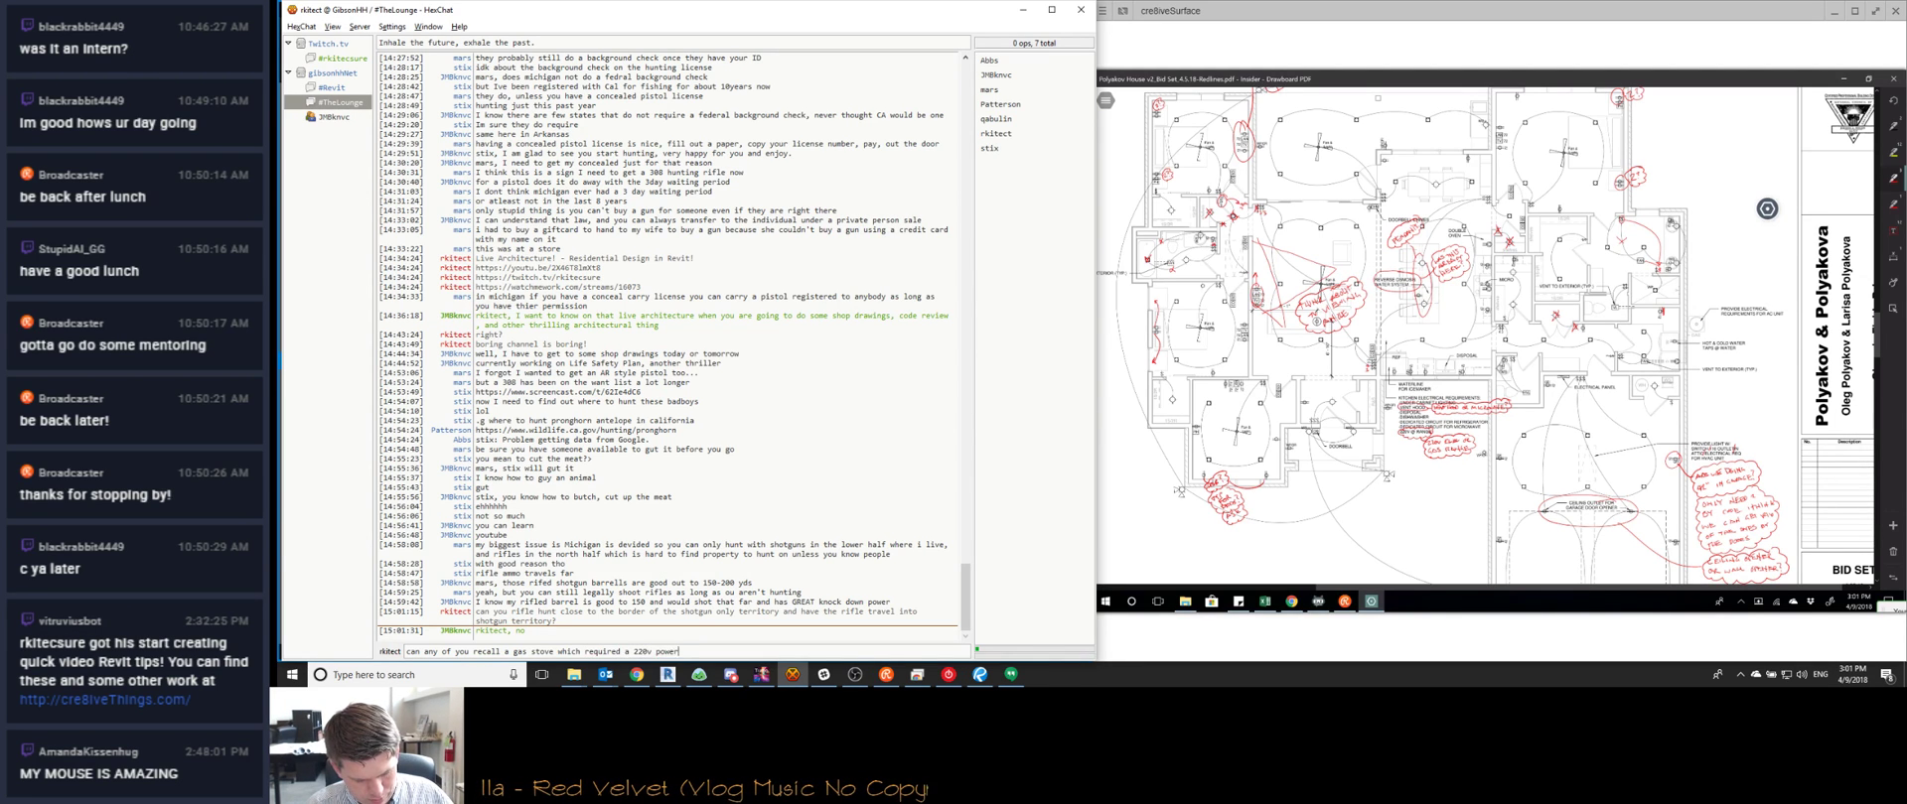
text( rouse)
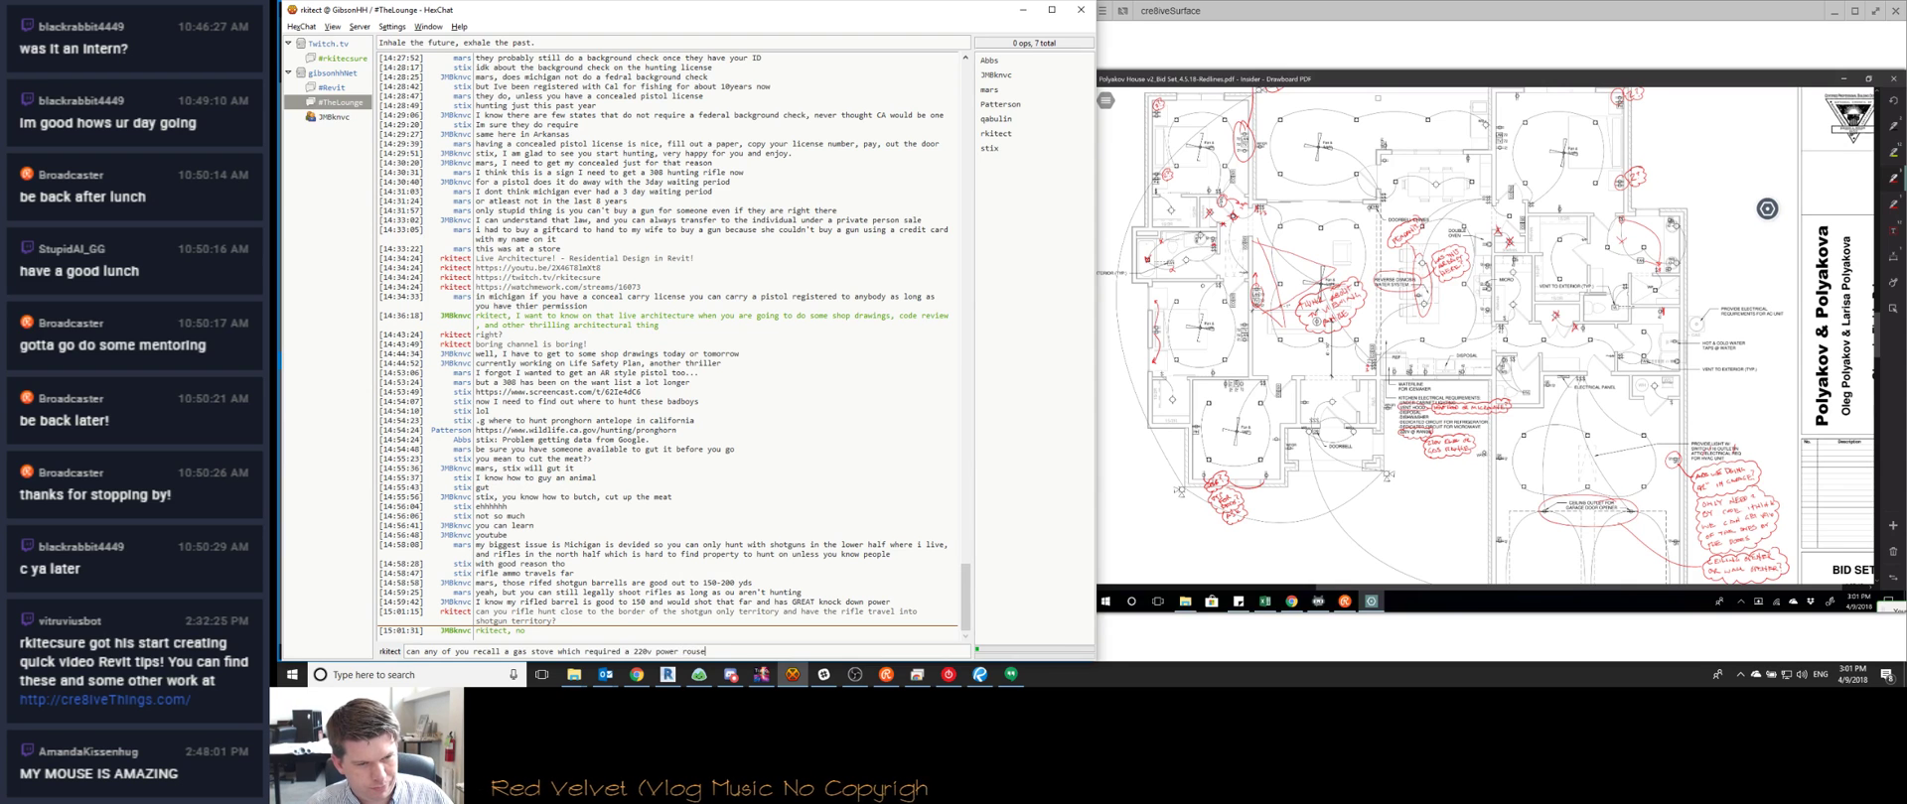
text(ce?)
key(Return)
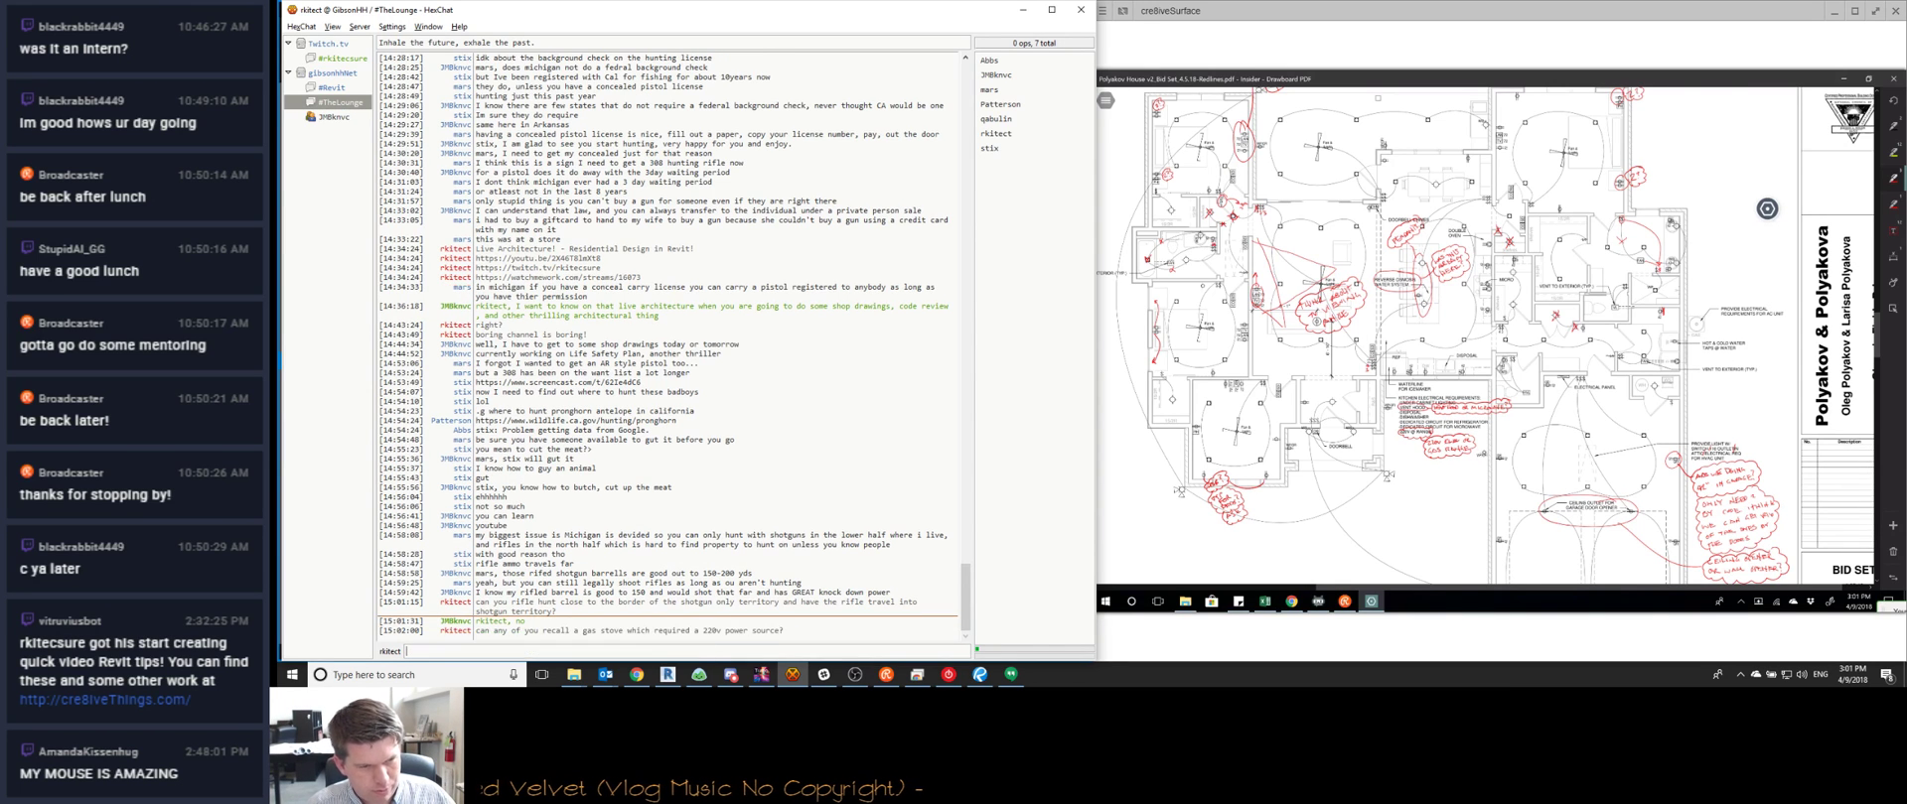
Search Google in a new Chrome tab for 'gas stove 220v outlet' and skim the results
click(637, 675)
key(ctrl+t)
text(gas st)
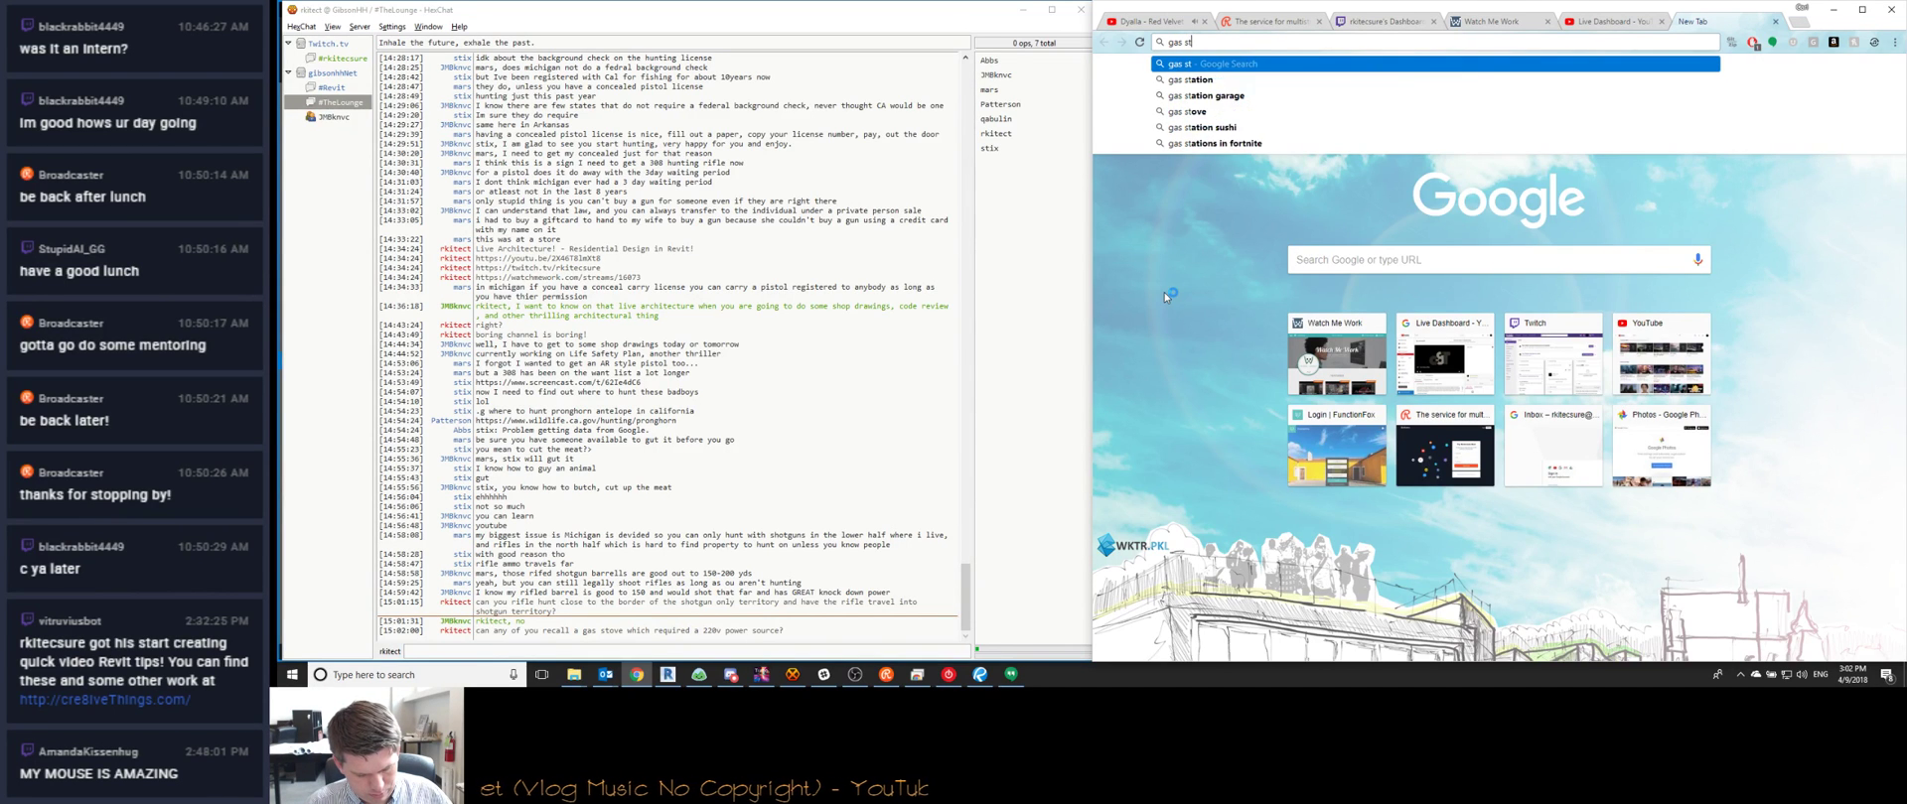
text(ove 220v outlet)
key(Return)
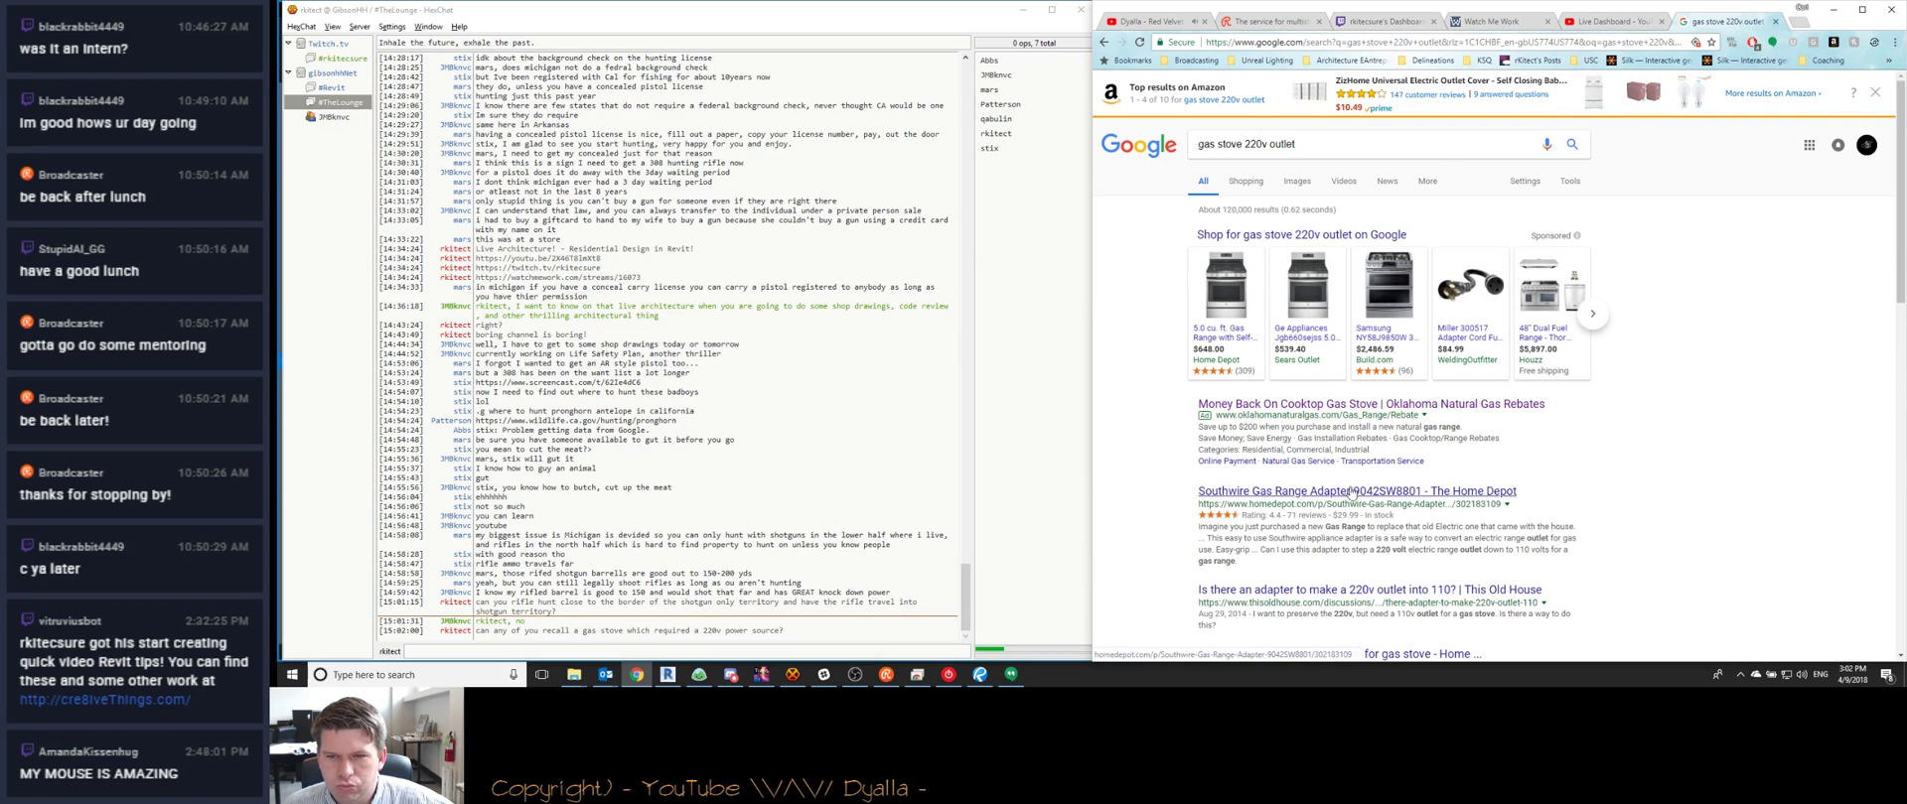
scroll(1326, 502, down, 1)
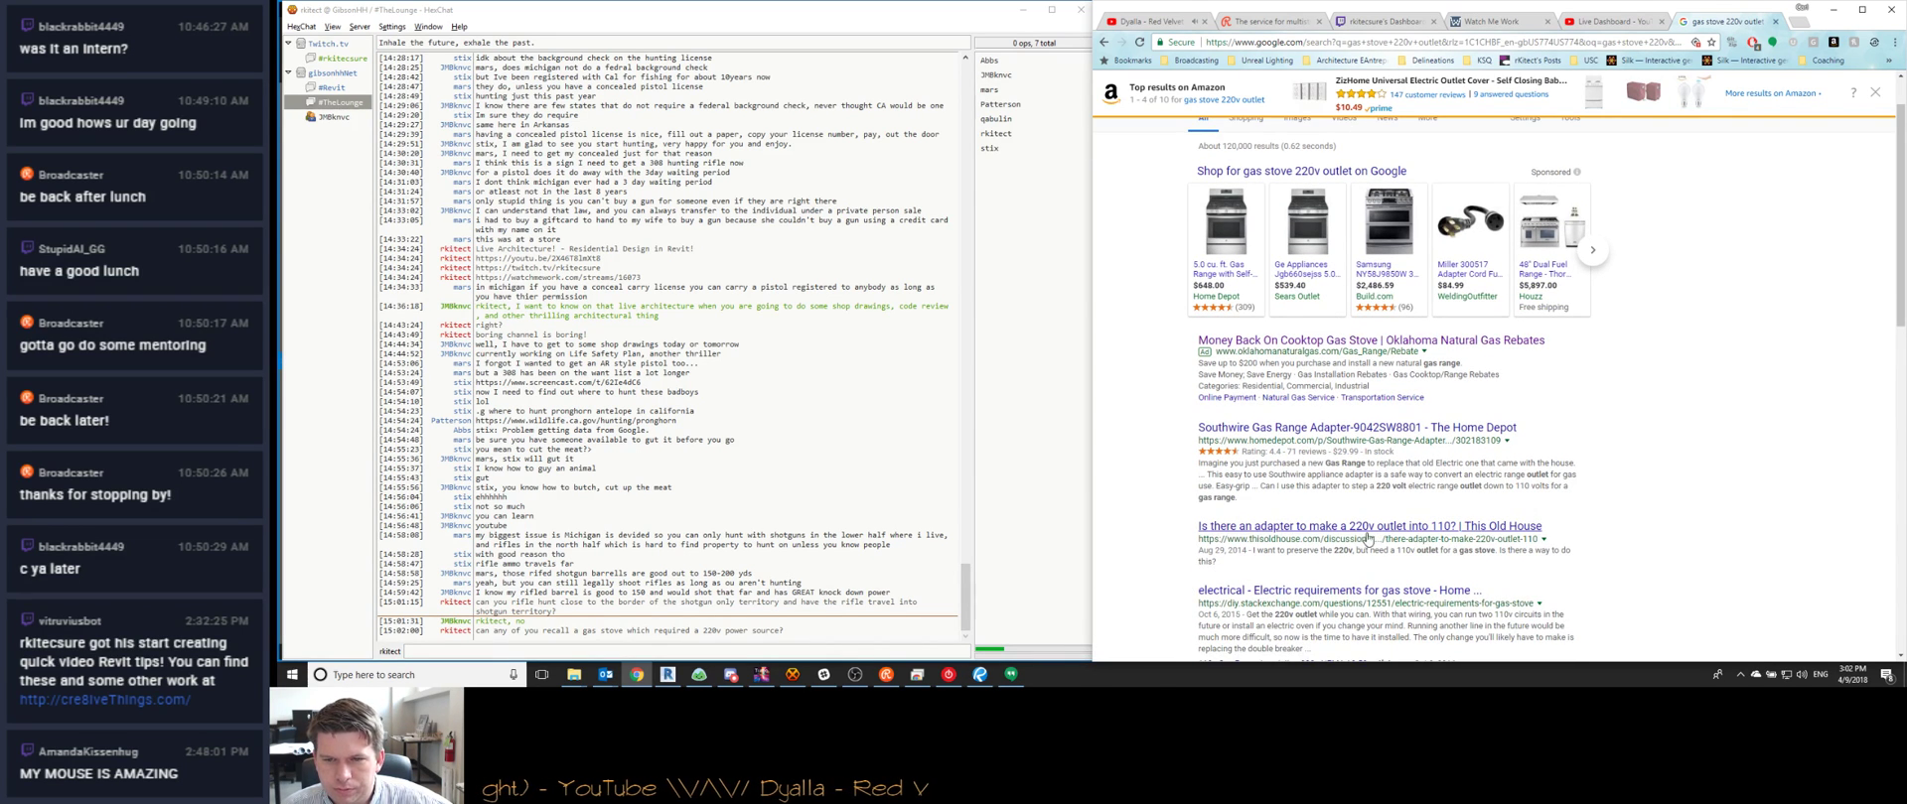
scroll(1627, 504, down, 1)
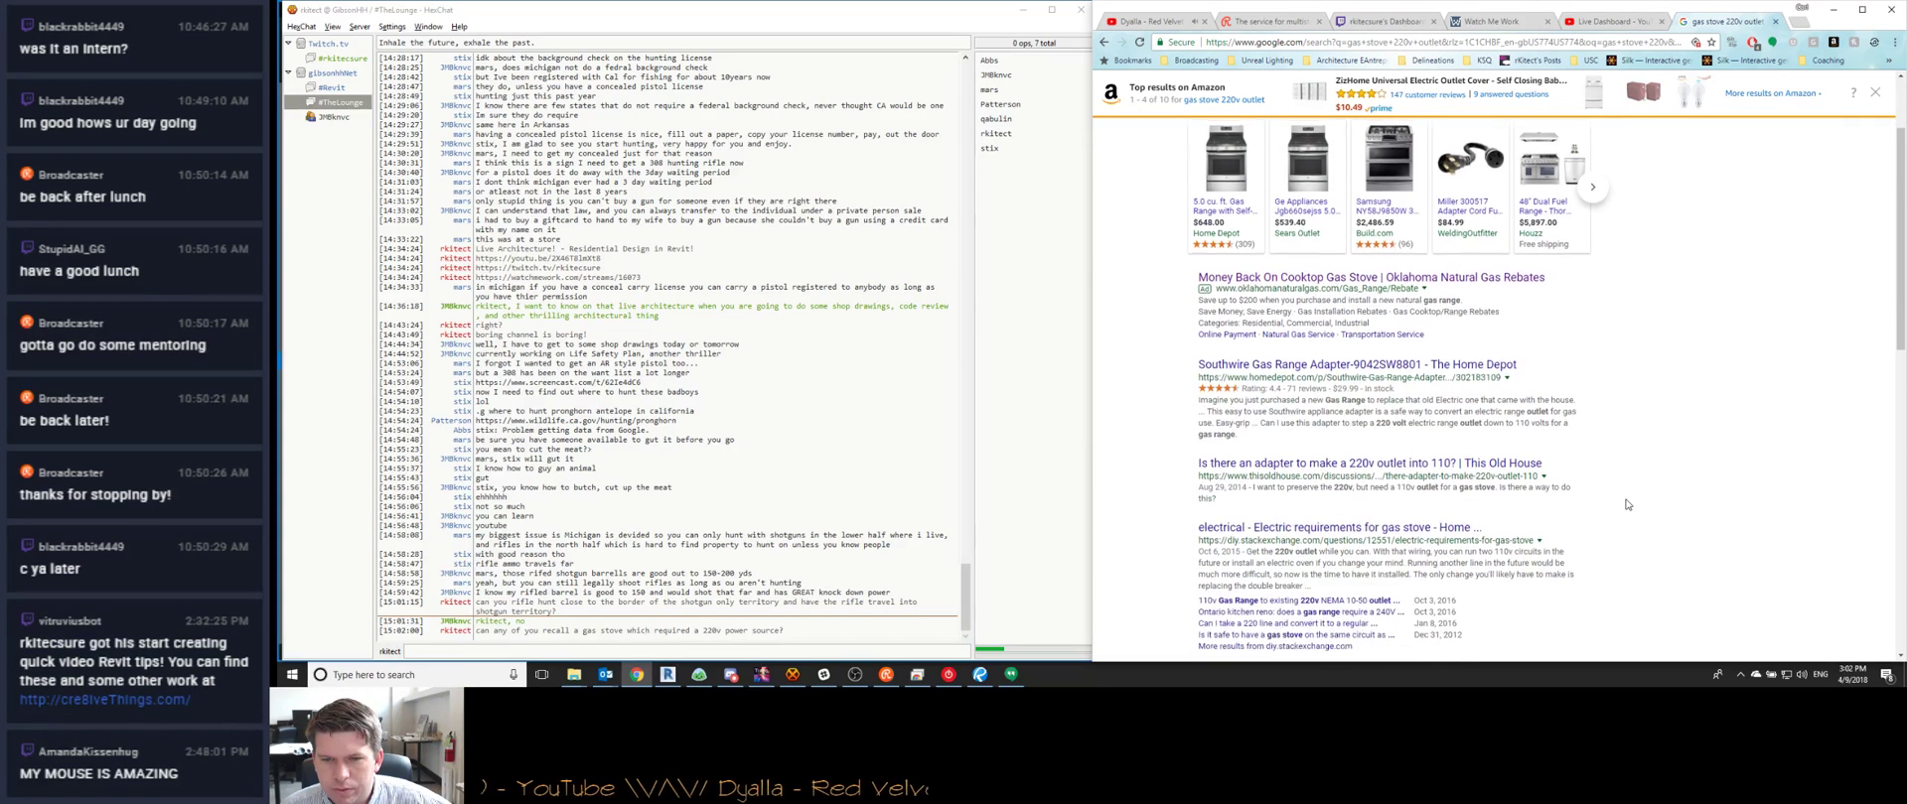
Read the This Old House 220v-to-110 adapter thread, then return to the results
click(1450, 464)
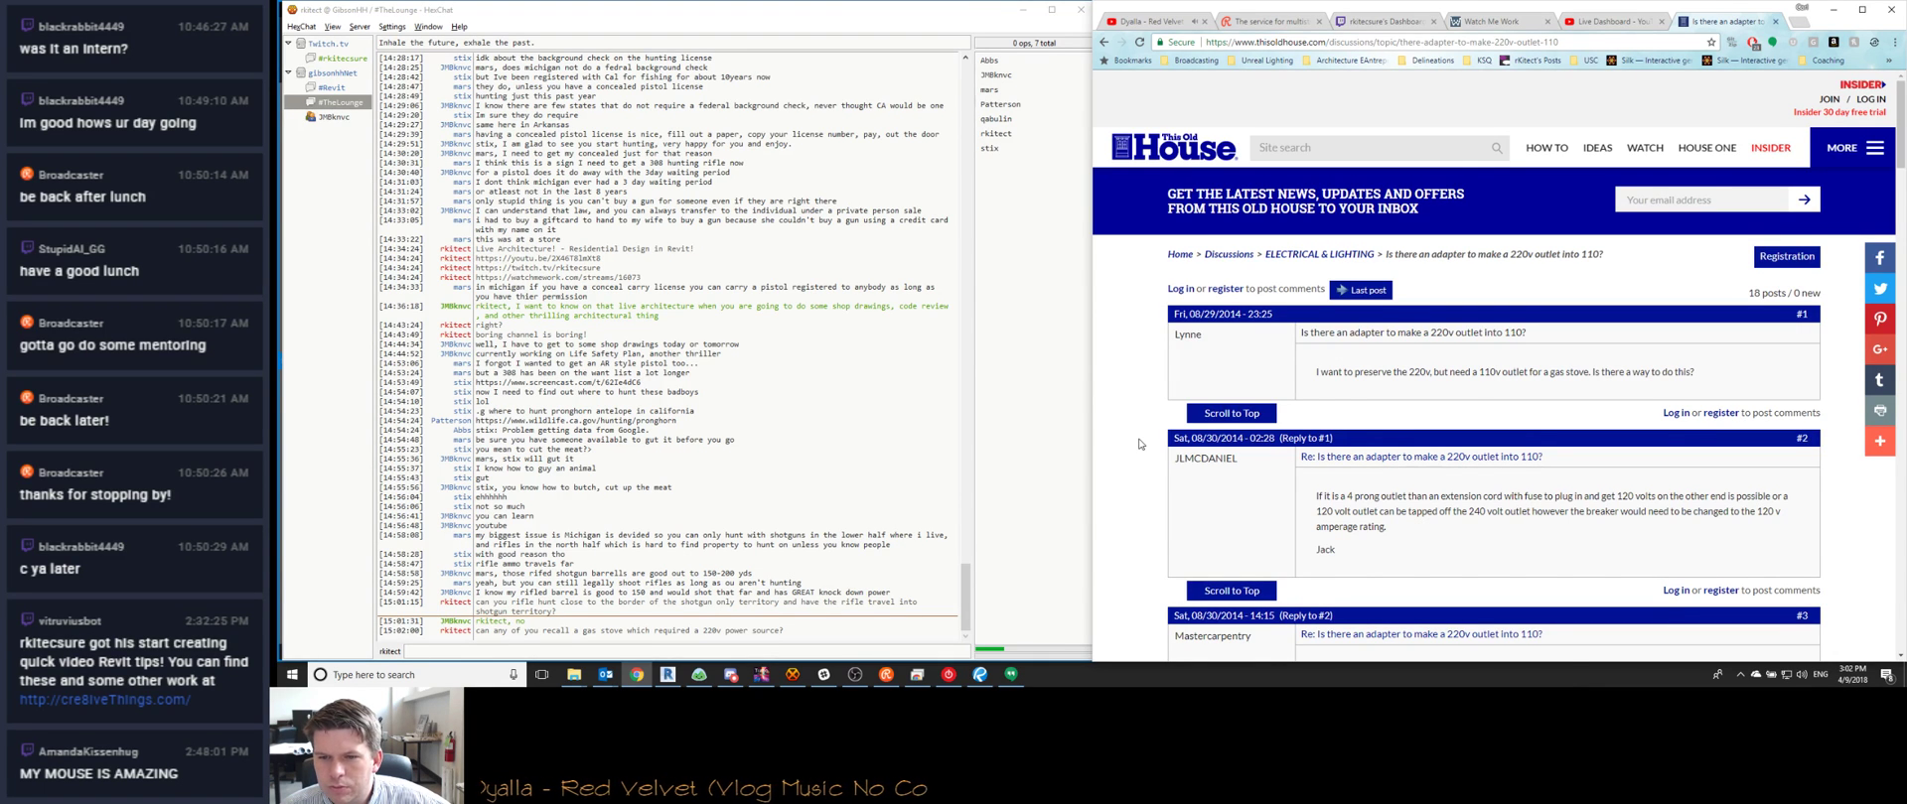
scroll(1140, 444, down, 2)
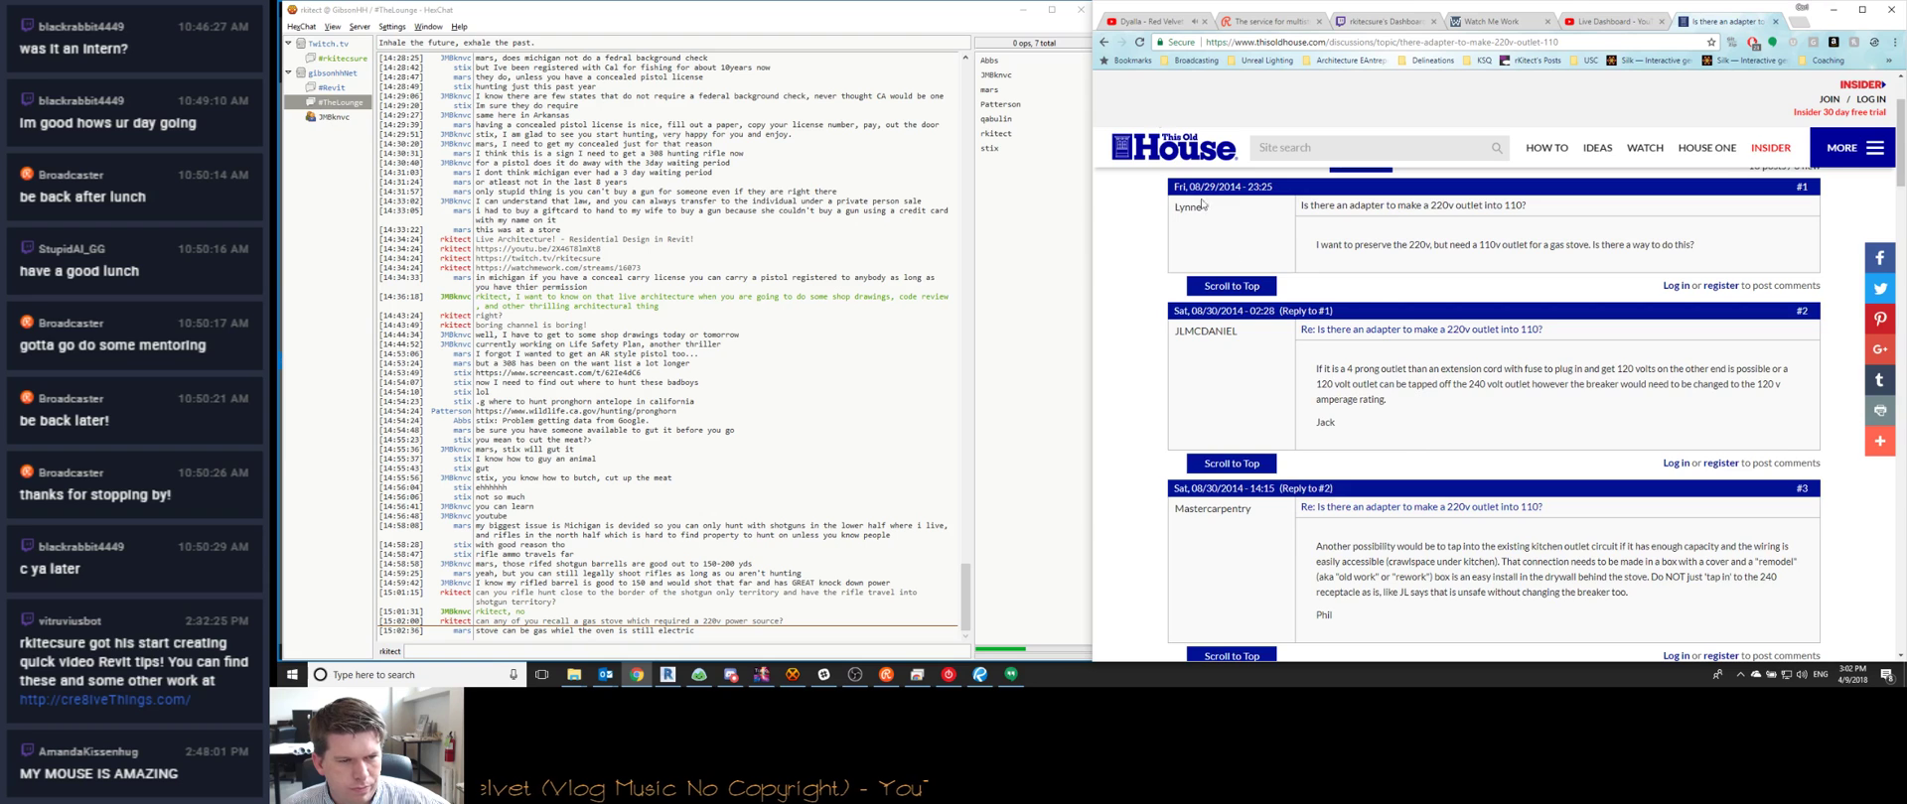
click(1104, 43)
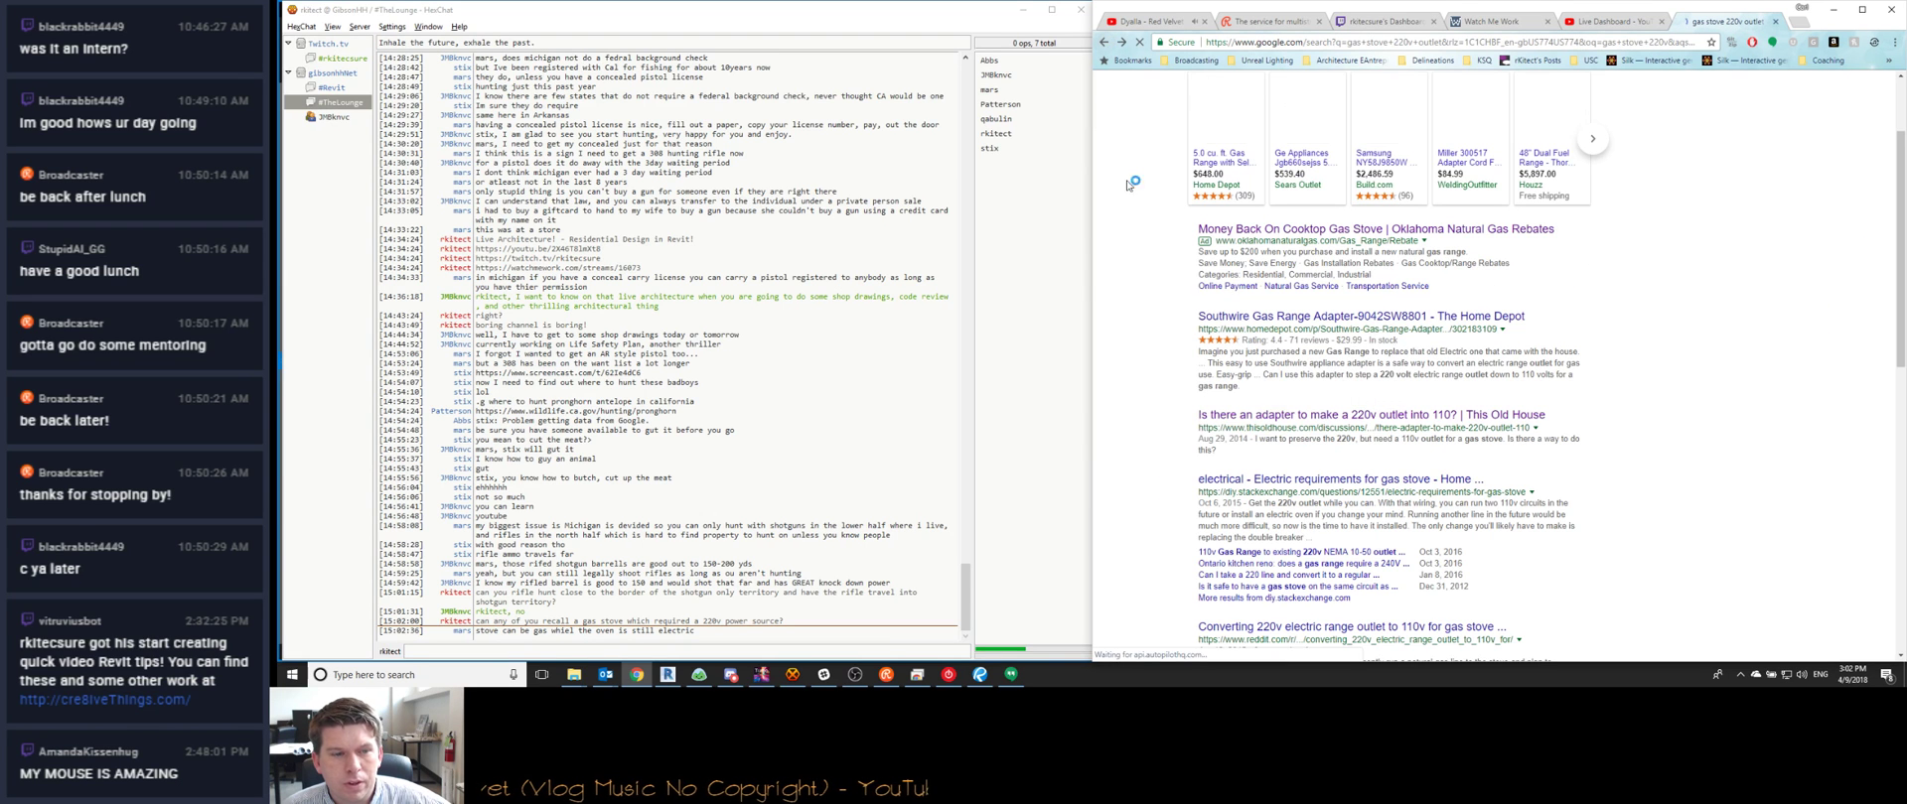
click(692, 649)
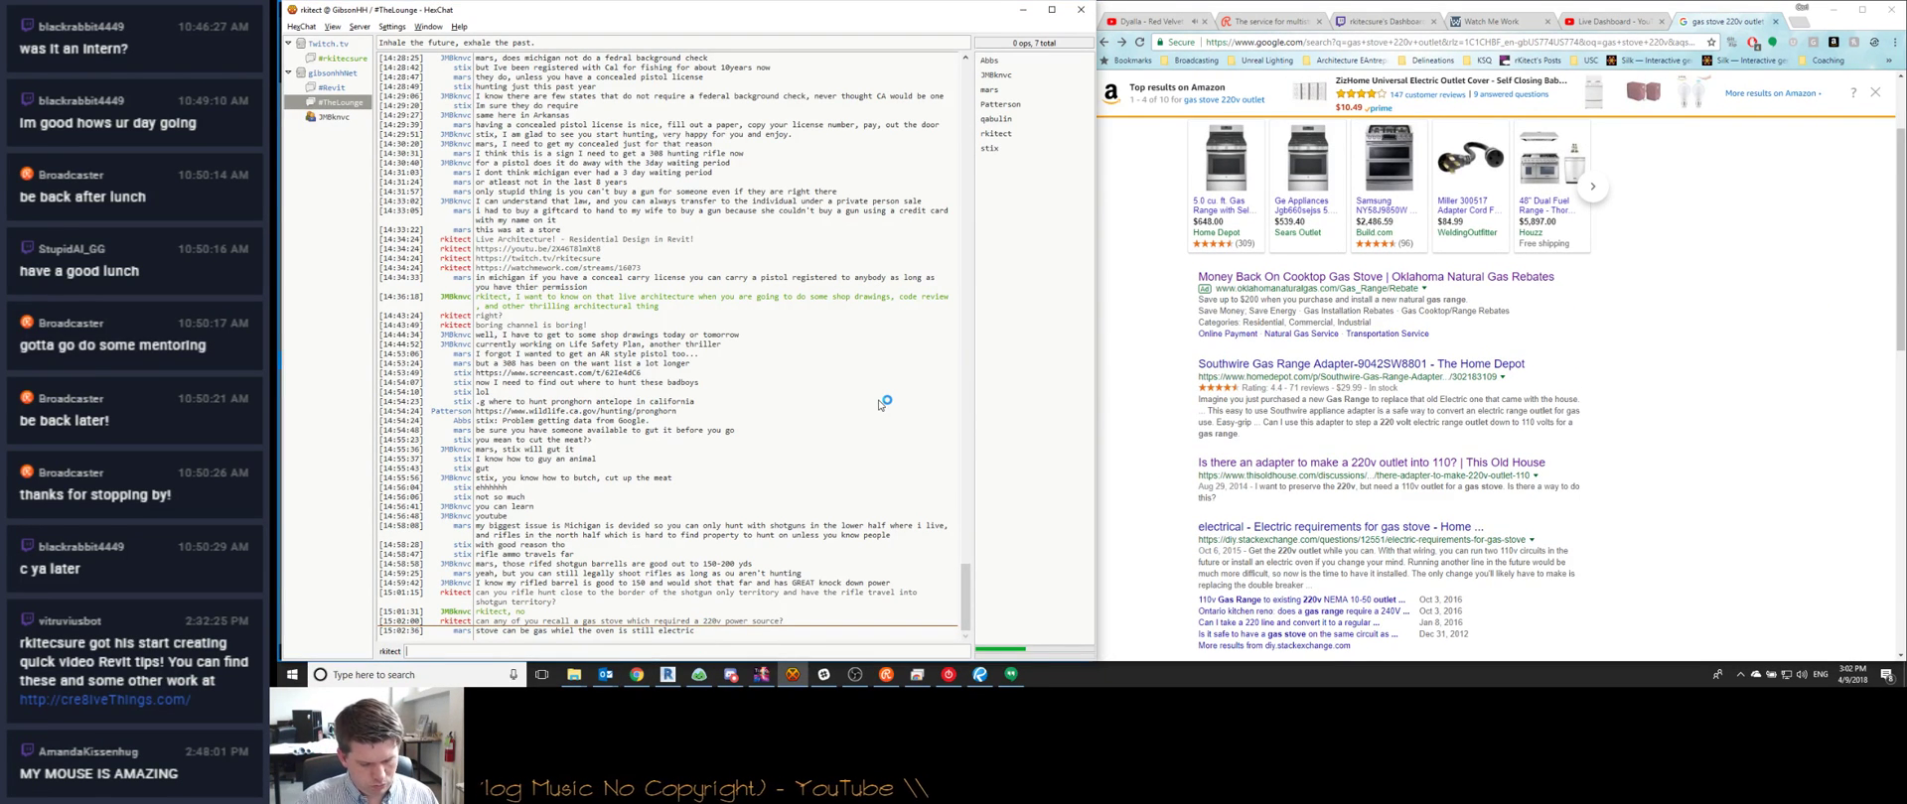
Reply that unless it's a commercial grade electric range, it'll only need a 110
text(typically, unless it's a commercial grade, if the oven only i)
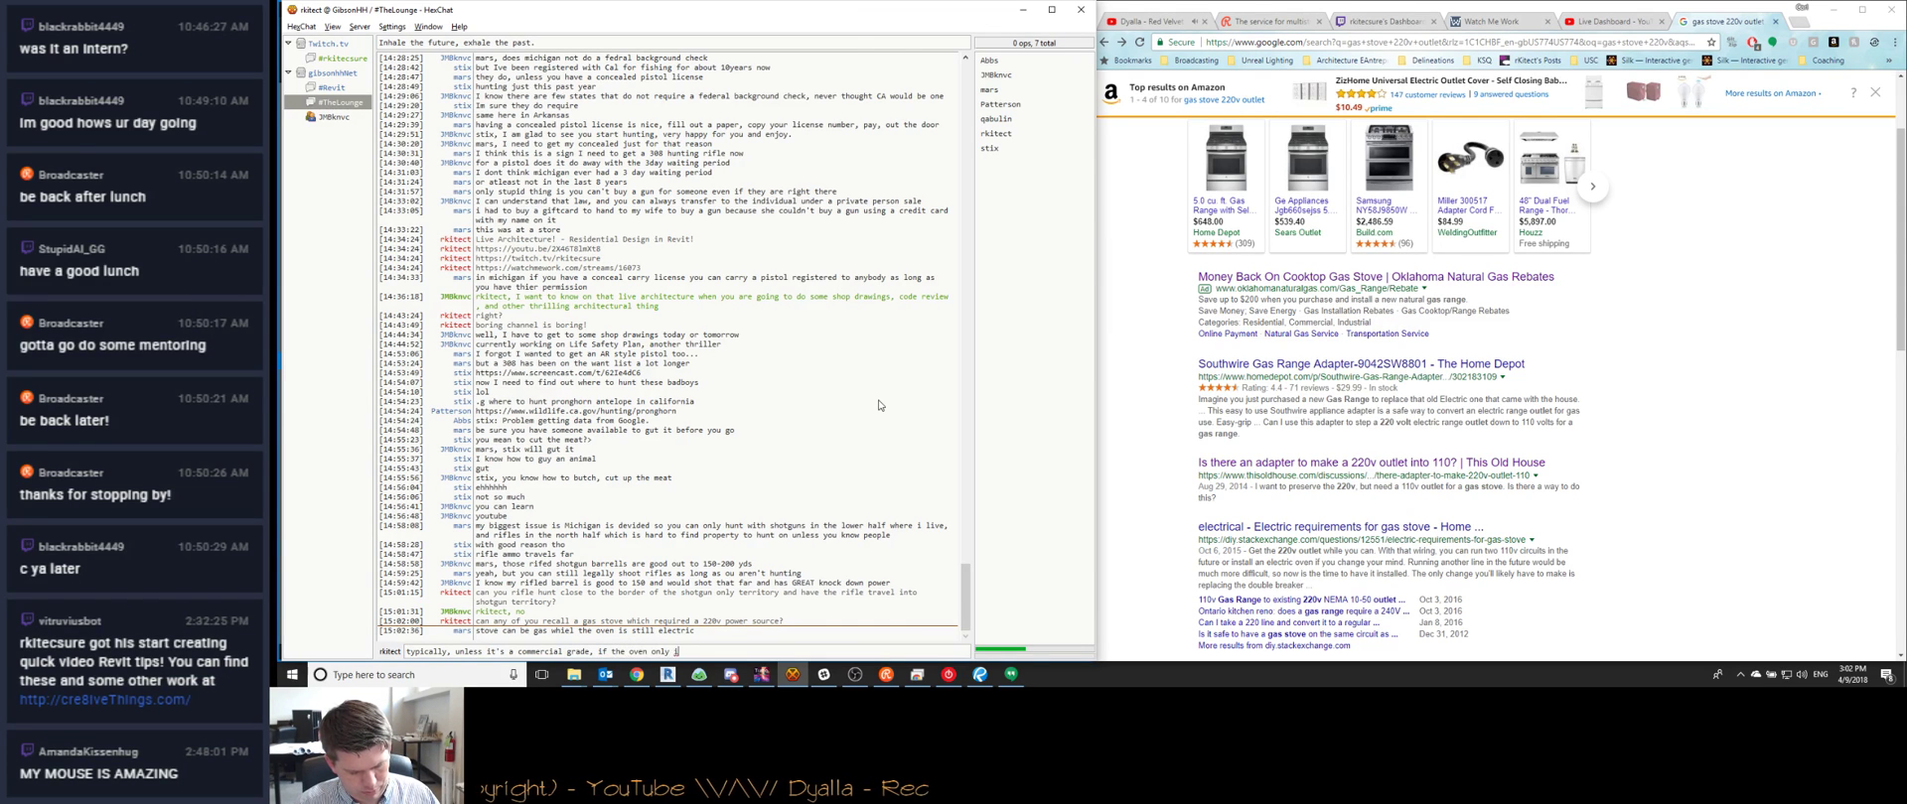
text(lectric, it'll on)
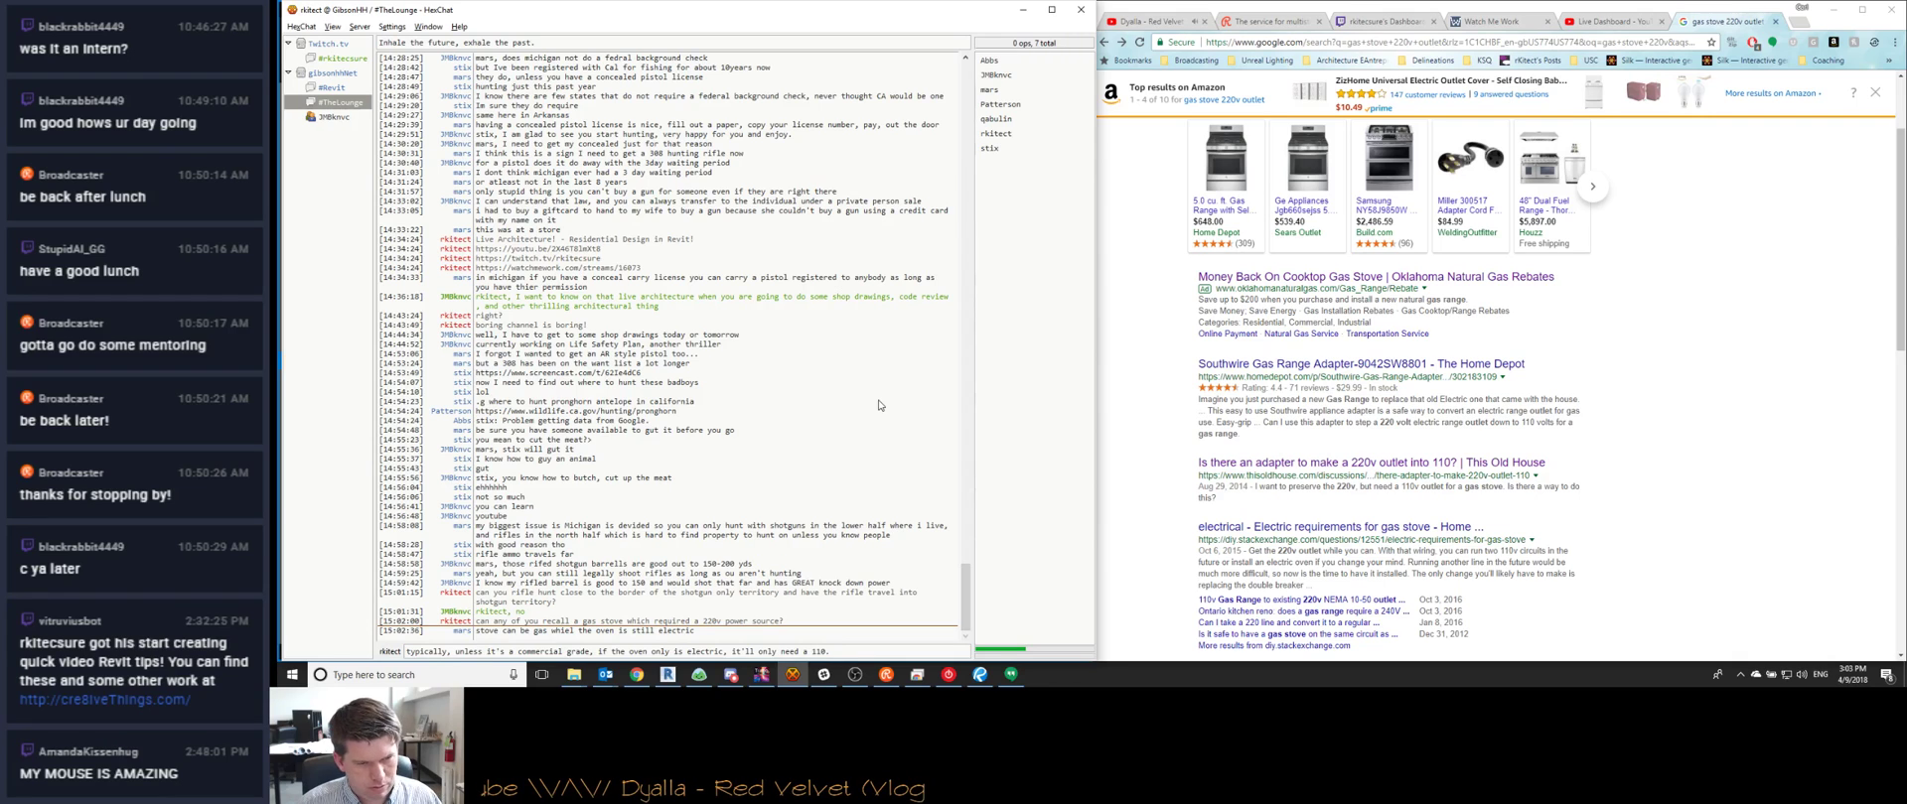
text(ly need a 110.)
key(Return)
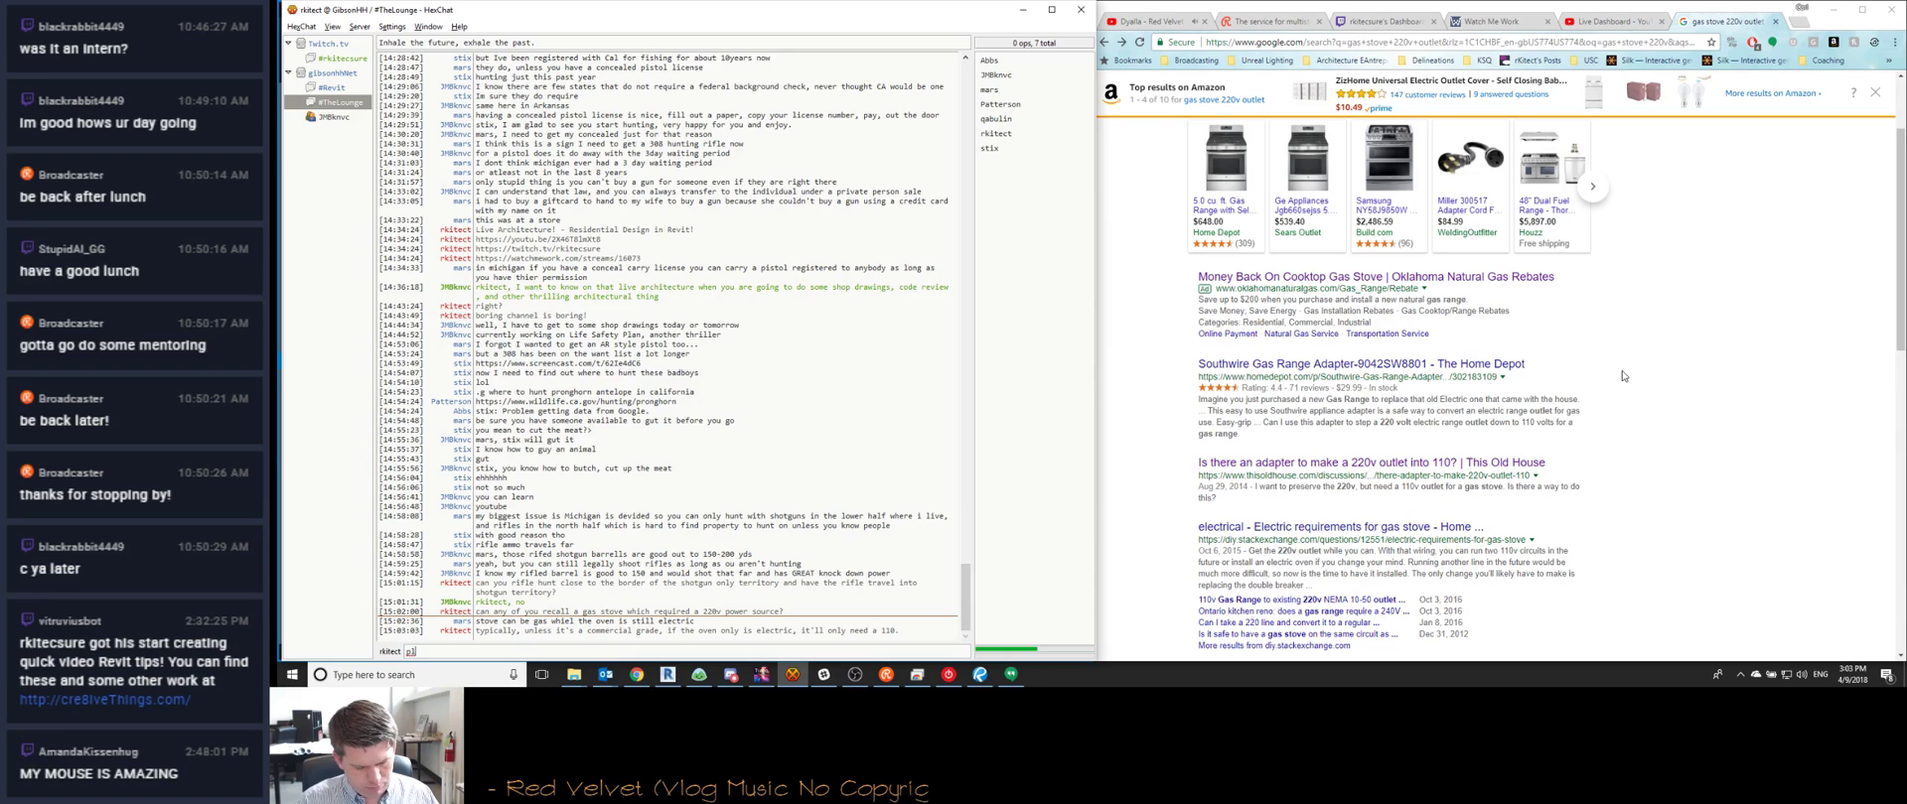
Post that this note says 220v range, but a gas stove appears on another sheet
text(his note says 220v range)
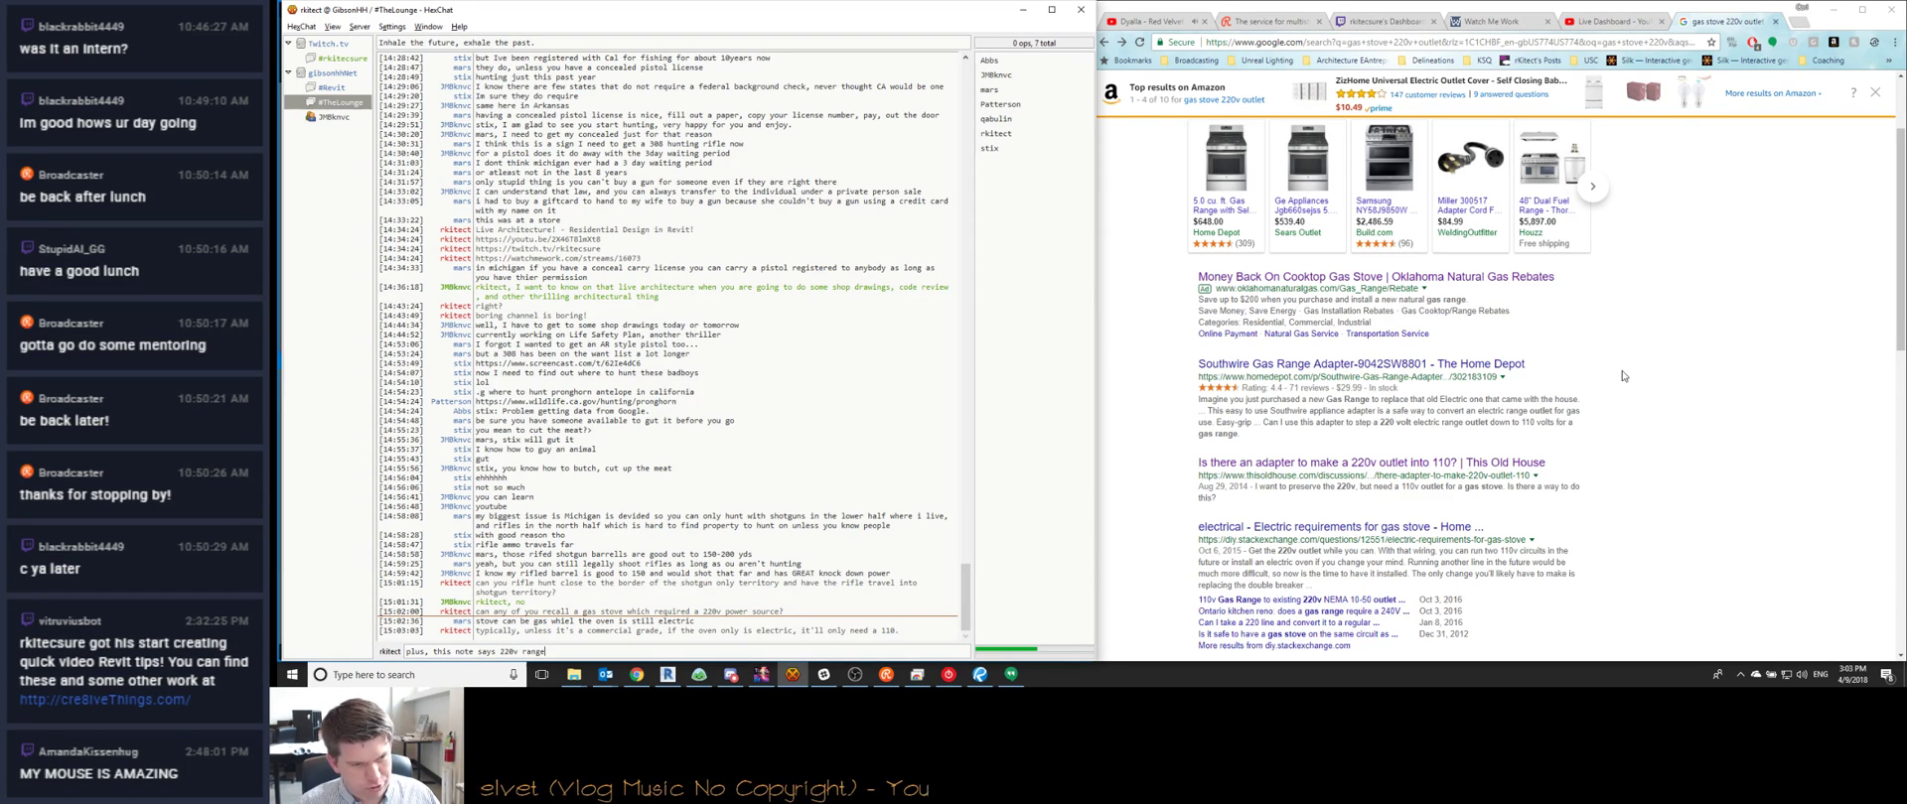
key(Return)
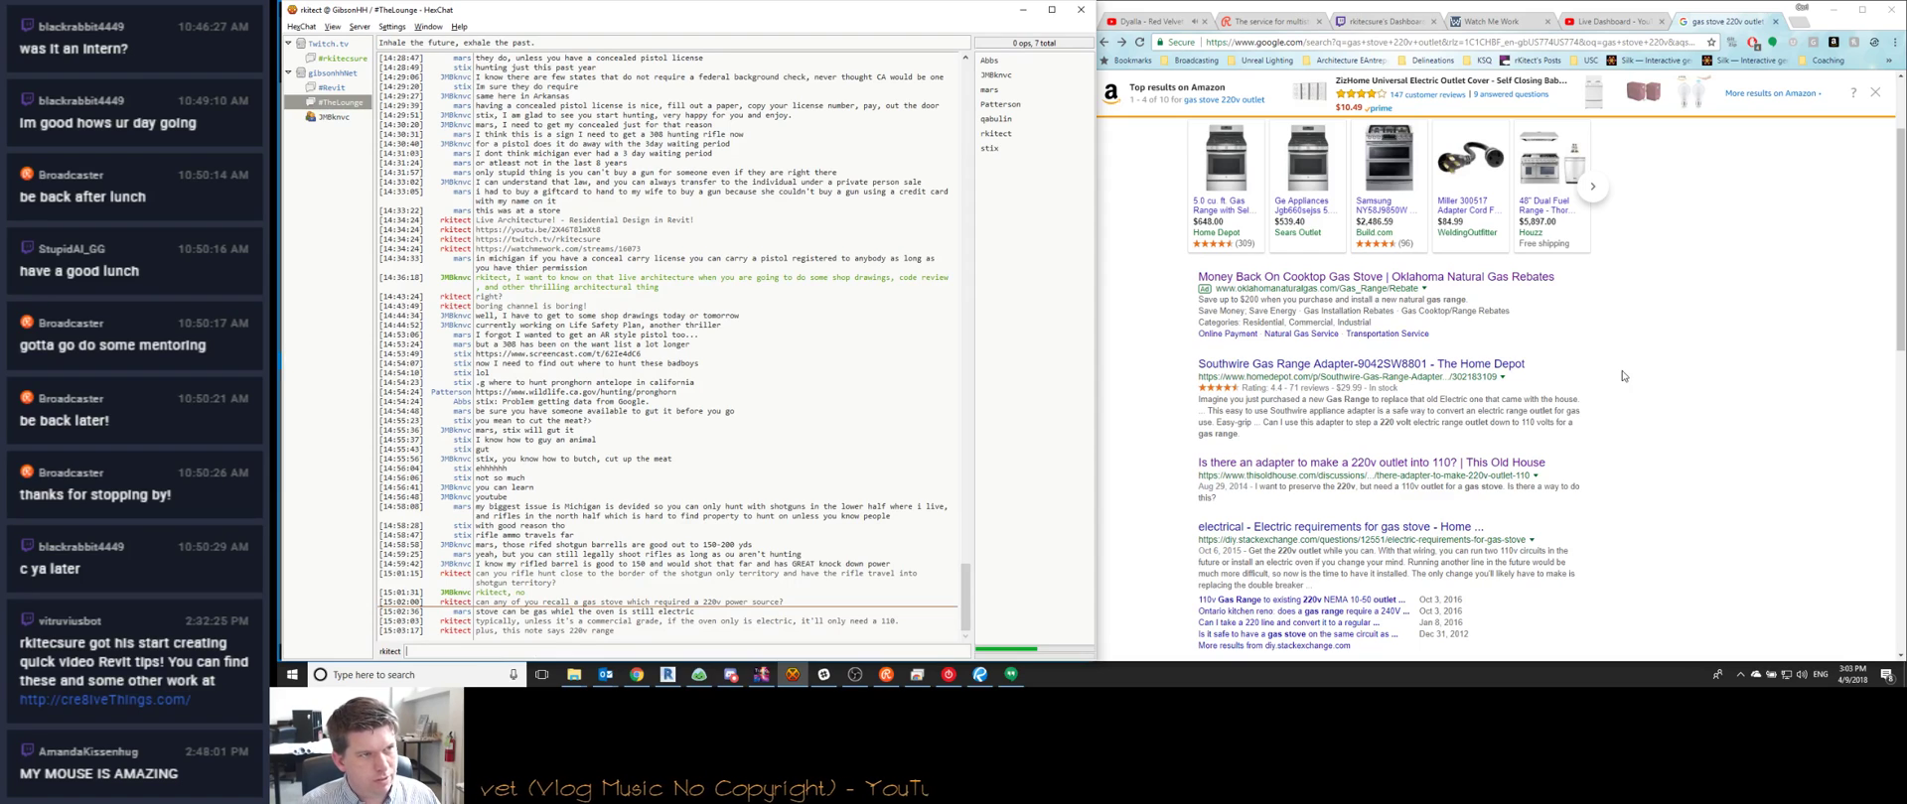
text(but then gas stove on a)
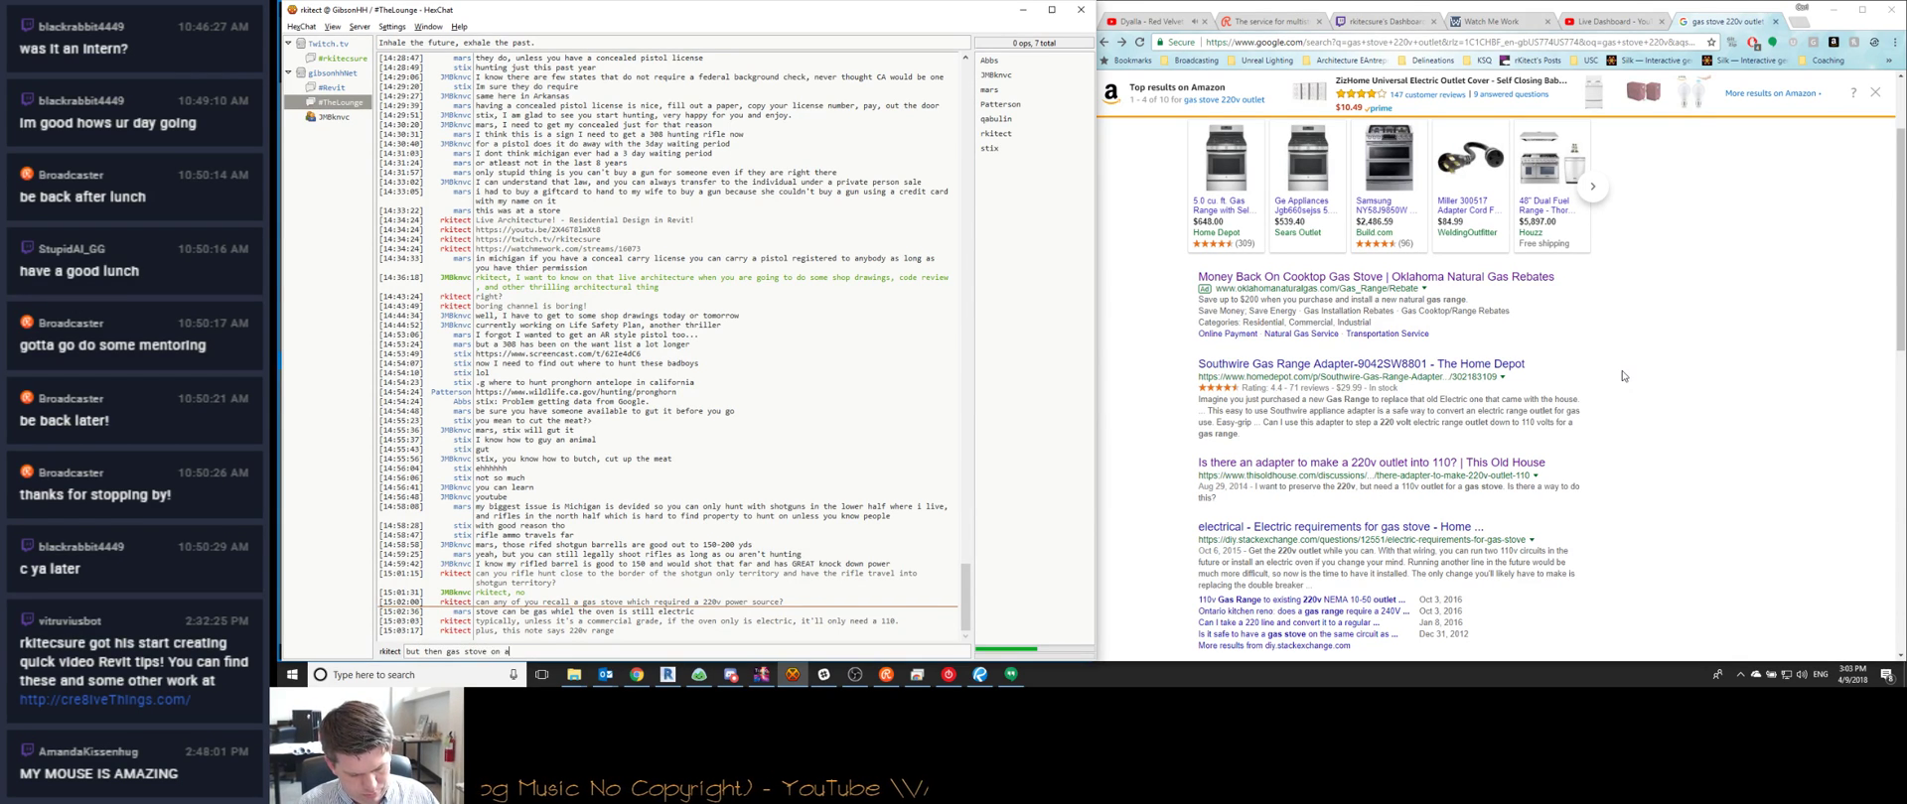
text(nother sheet)
key(Return)
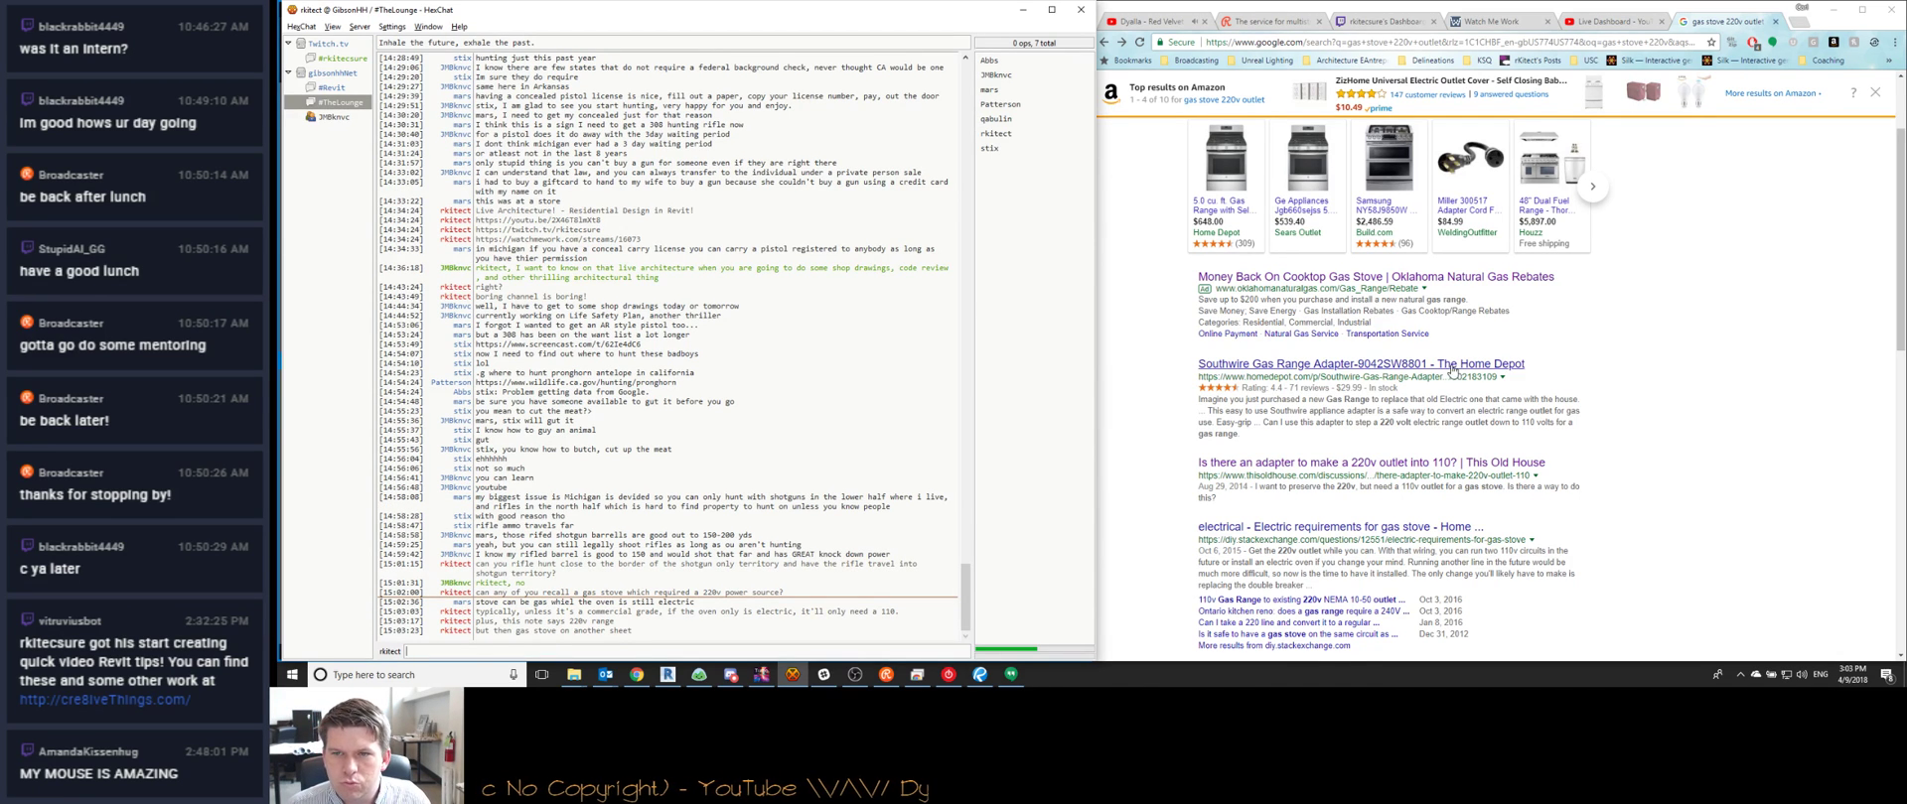
Check the Home Depot gas range adapter result, then scroll further down the results
click(1420, 372)
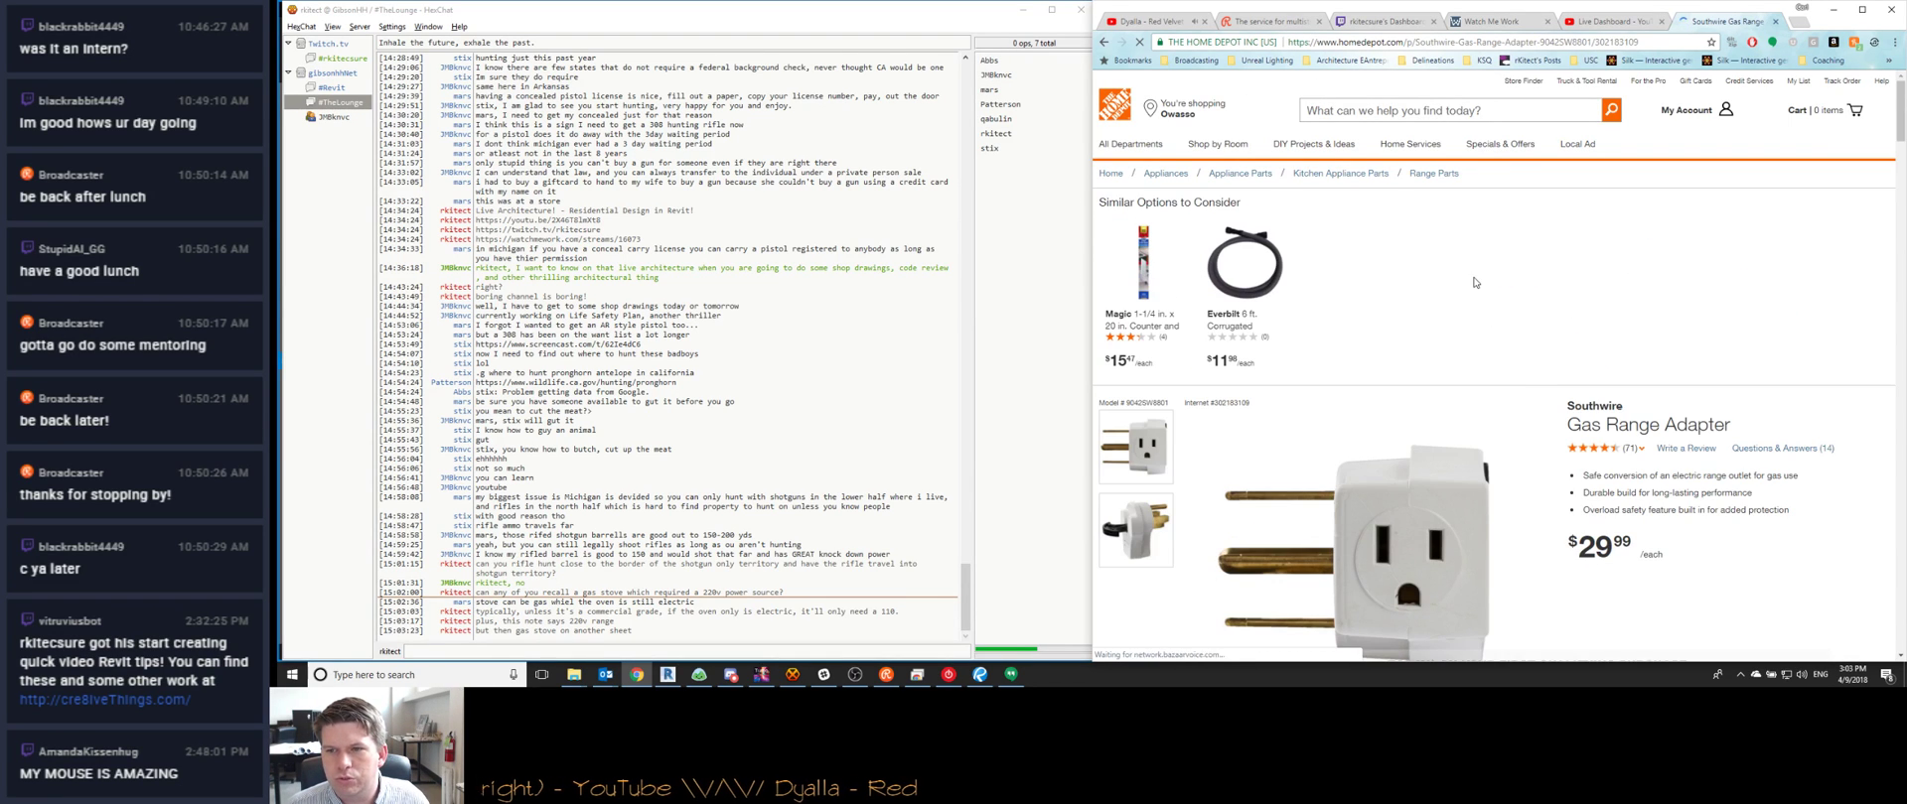
key(alt+Left)
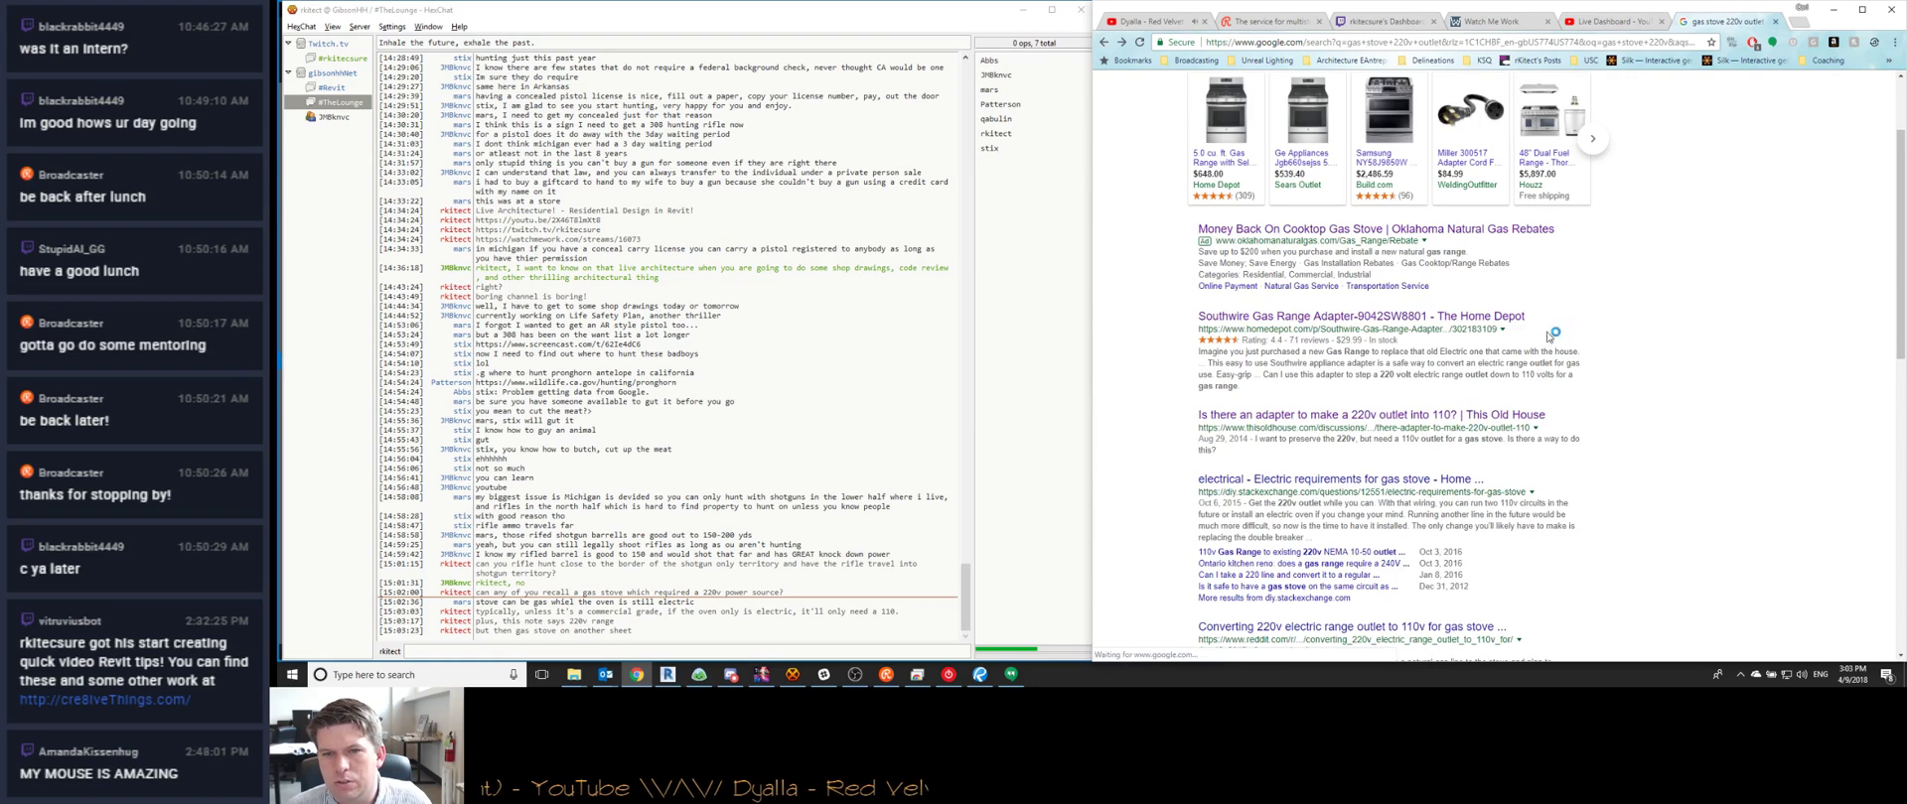
scroll(1689, 363, down, 4)
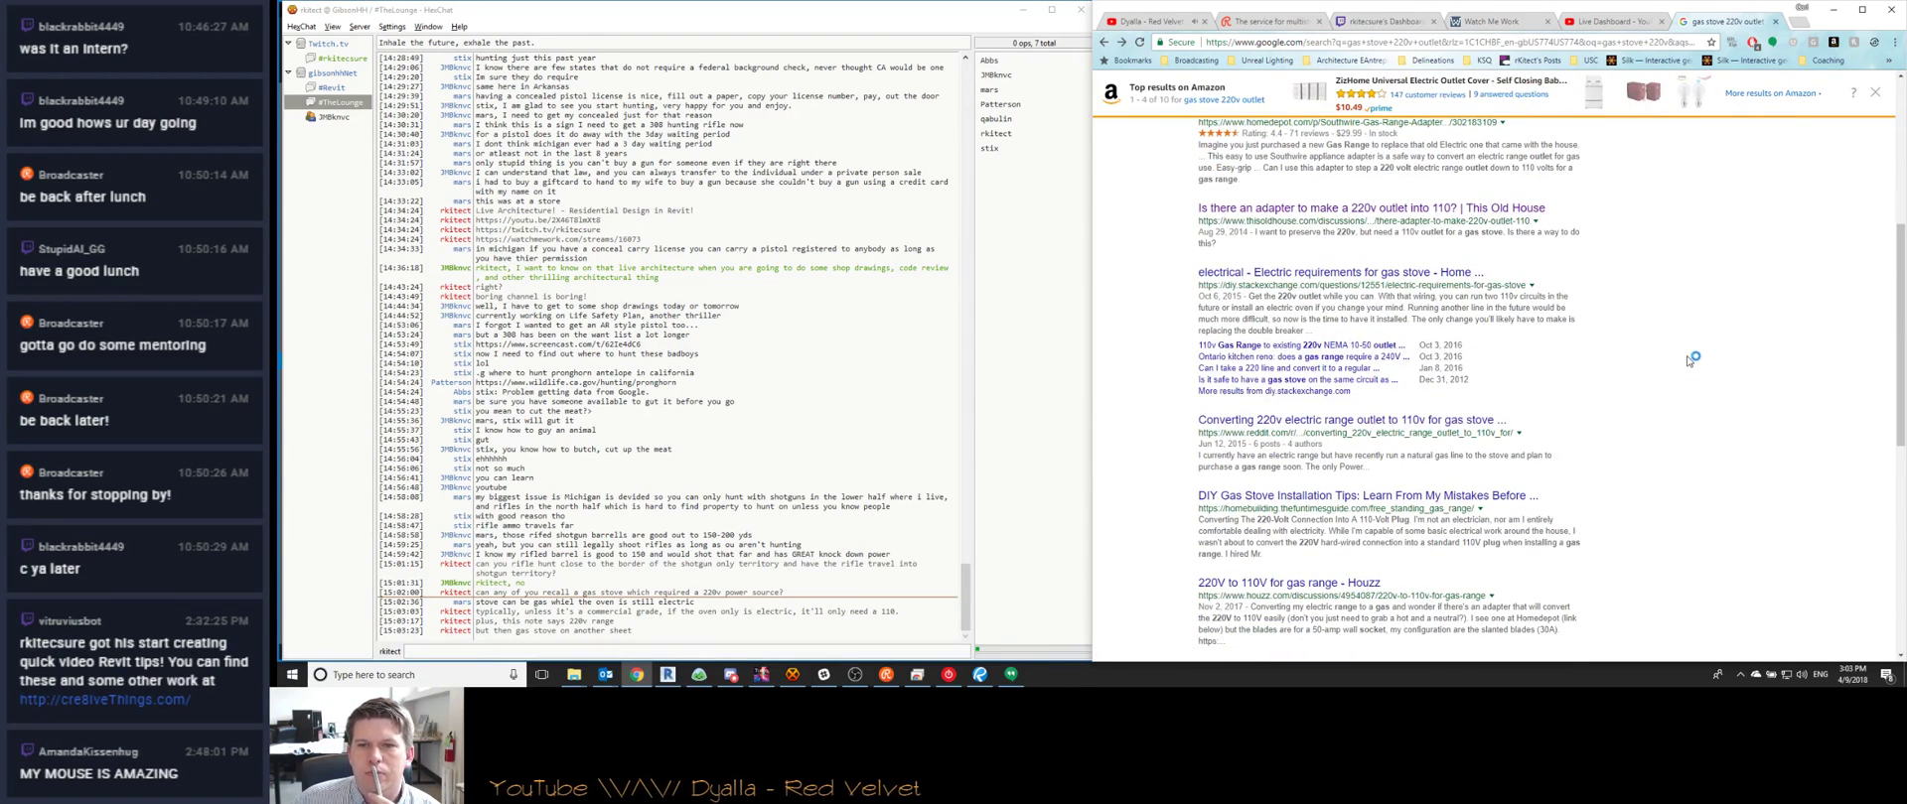
scroll(1690, 358, down, 1)
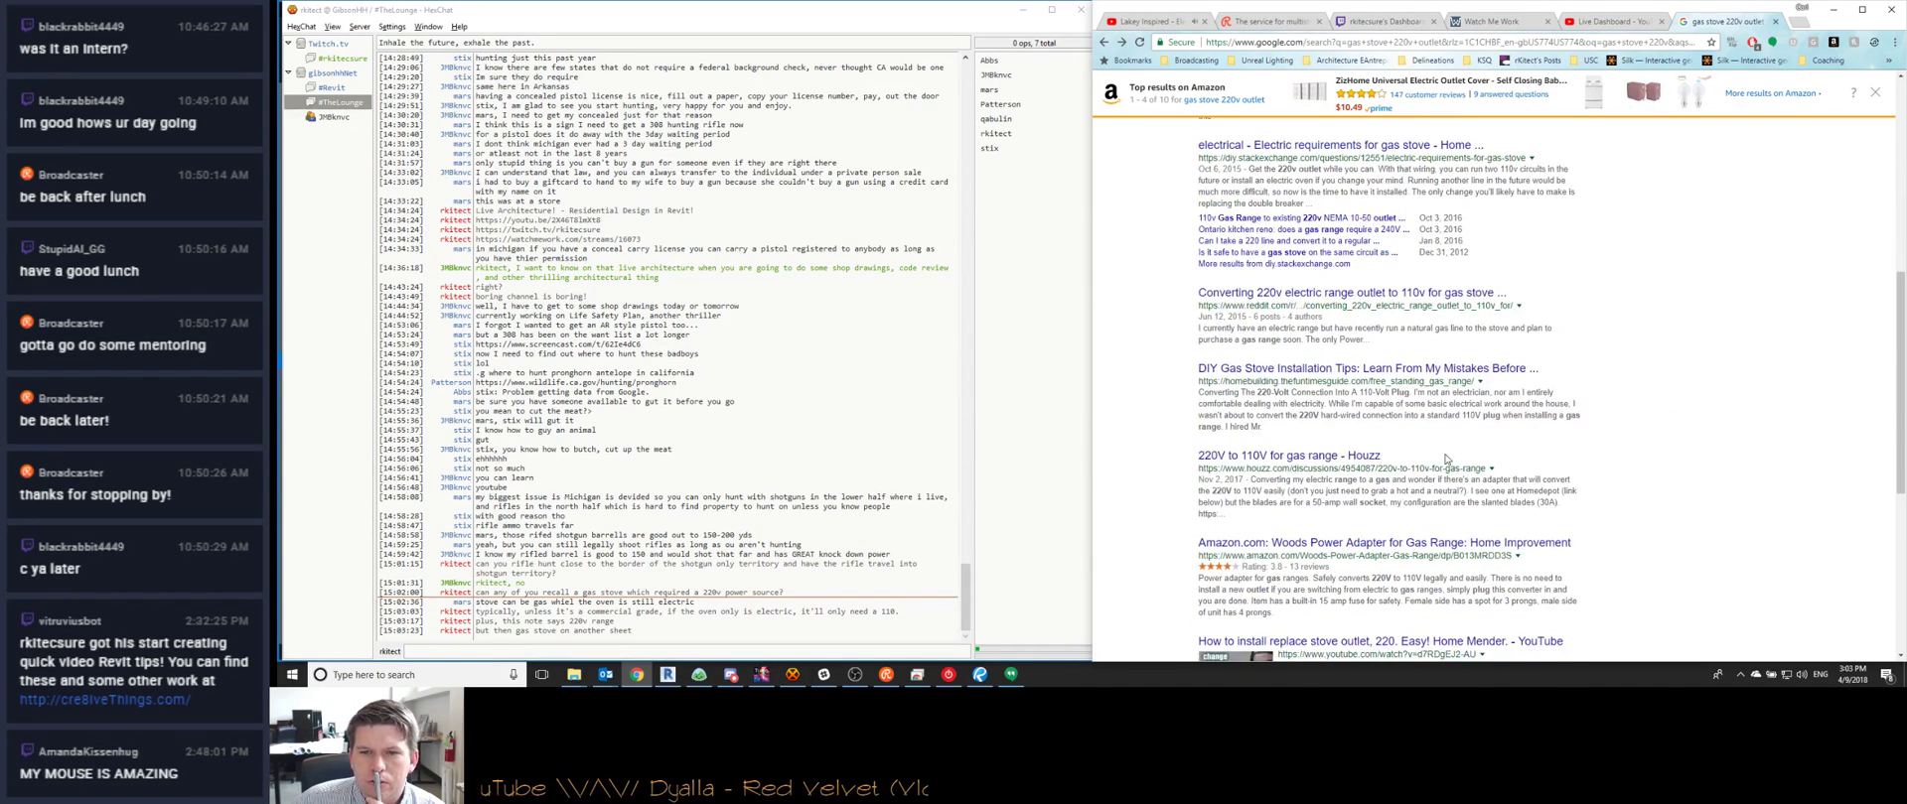
scroll(1636, 405, down, 2)
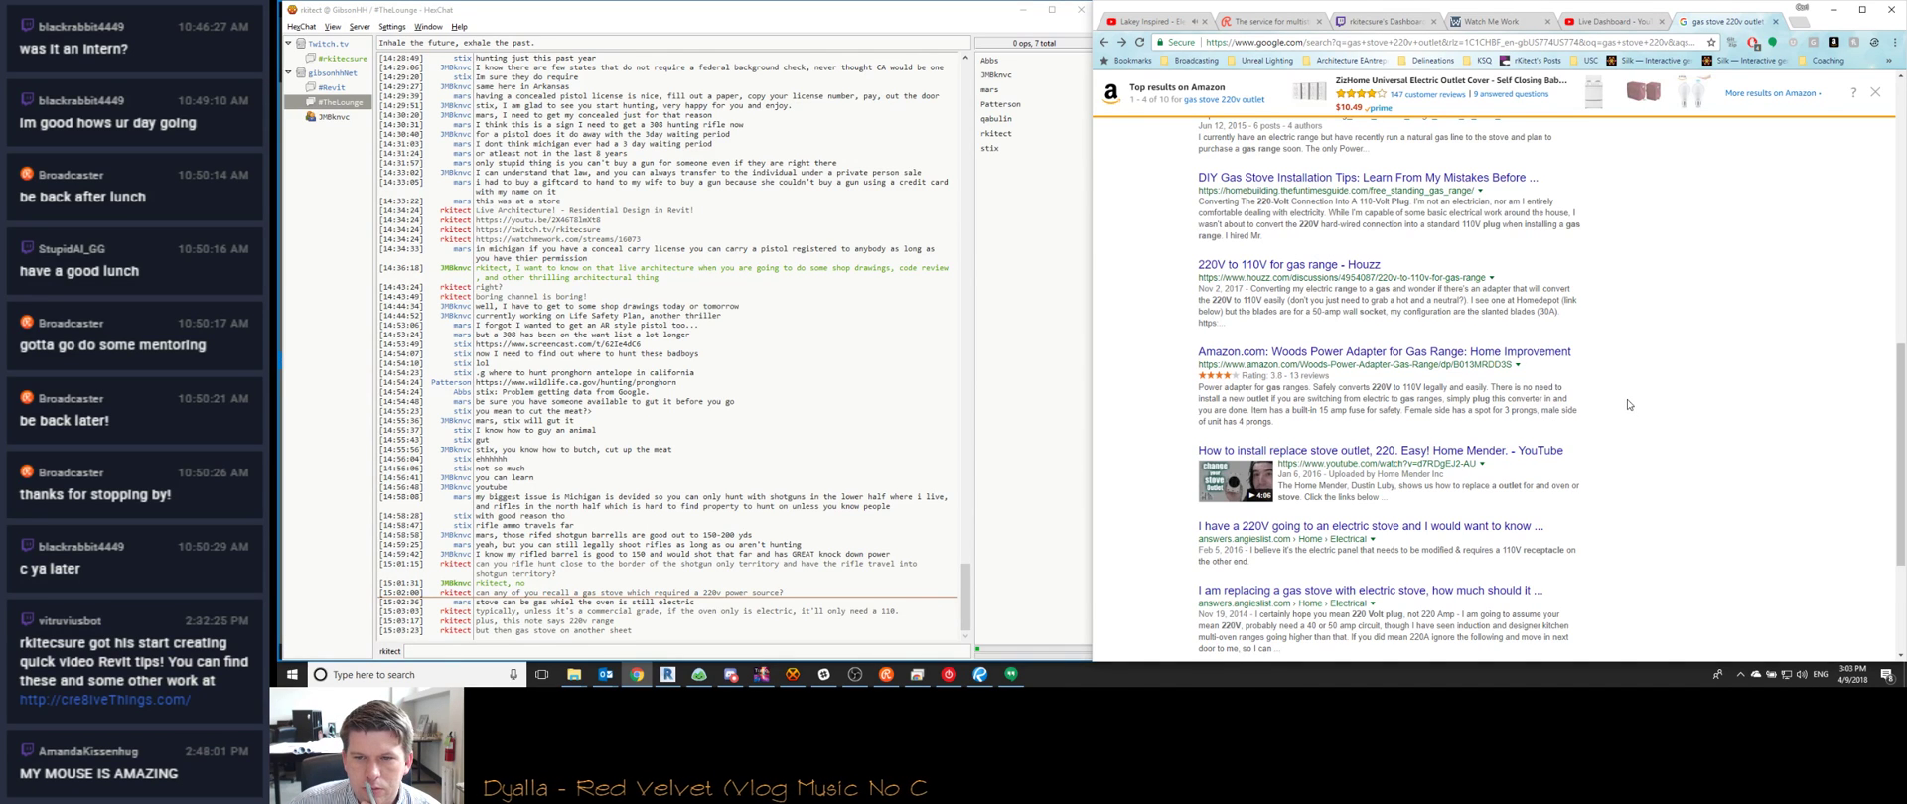
scroll(1626, 404, down, 1)
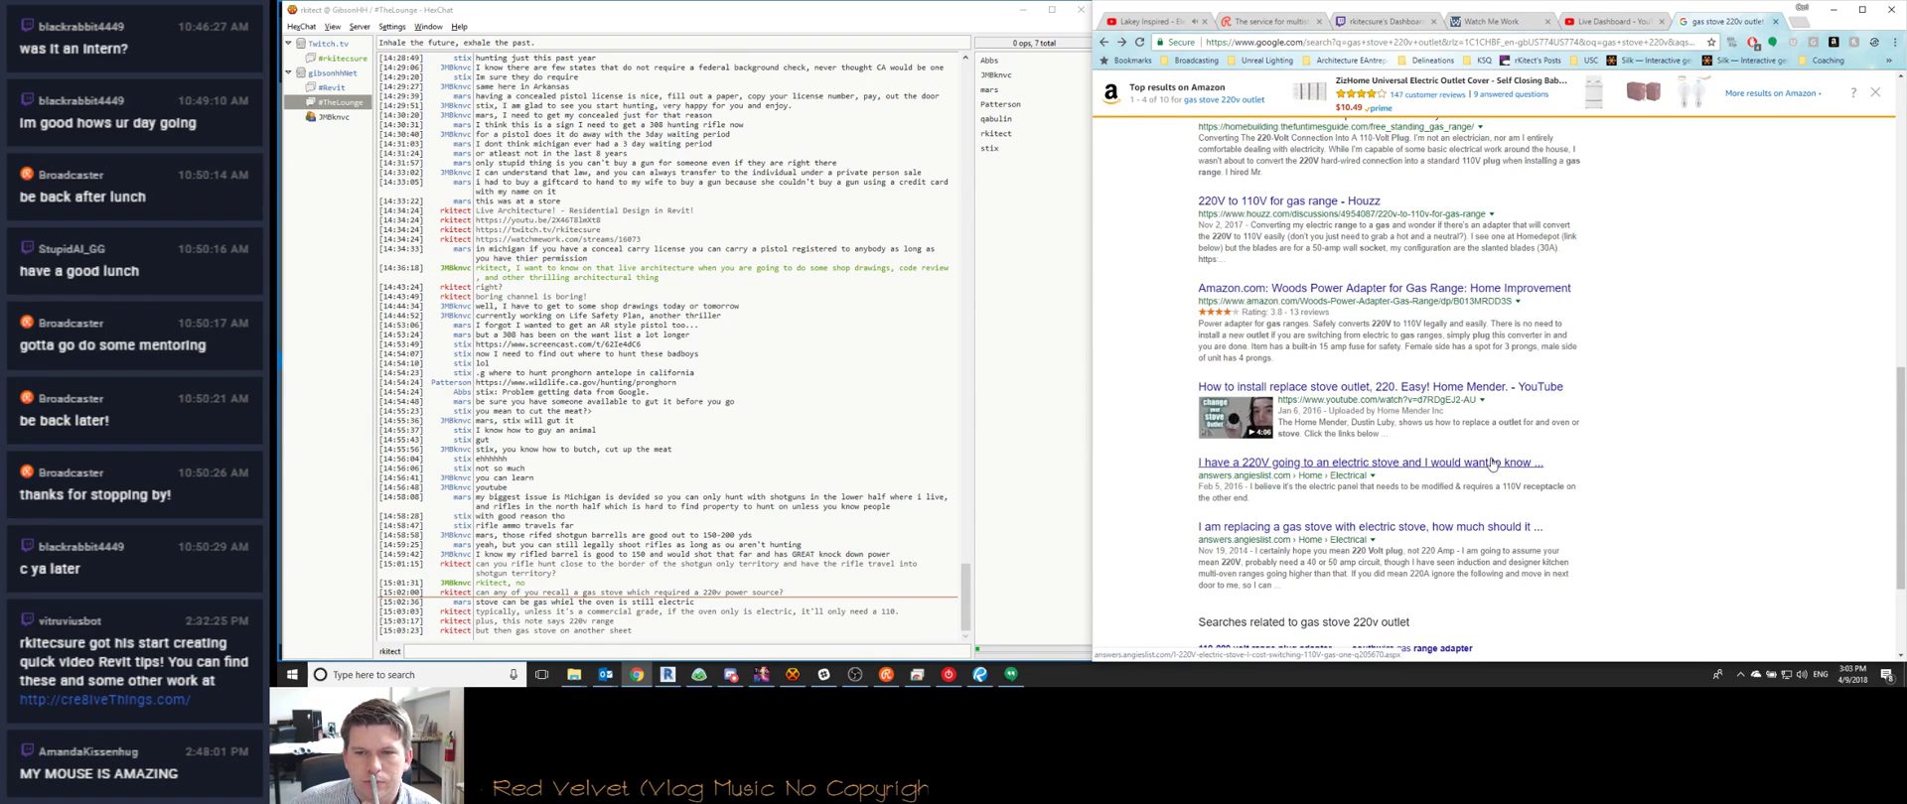
scroll(1493, 464, down, 2)
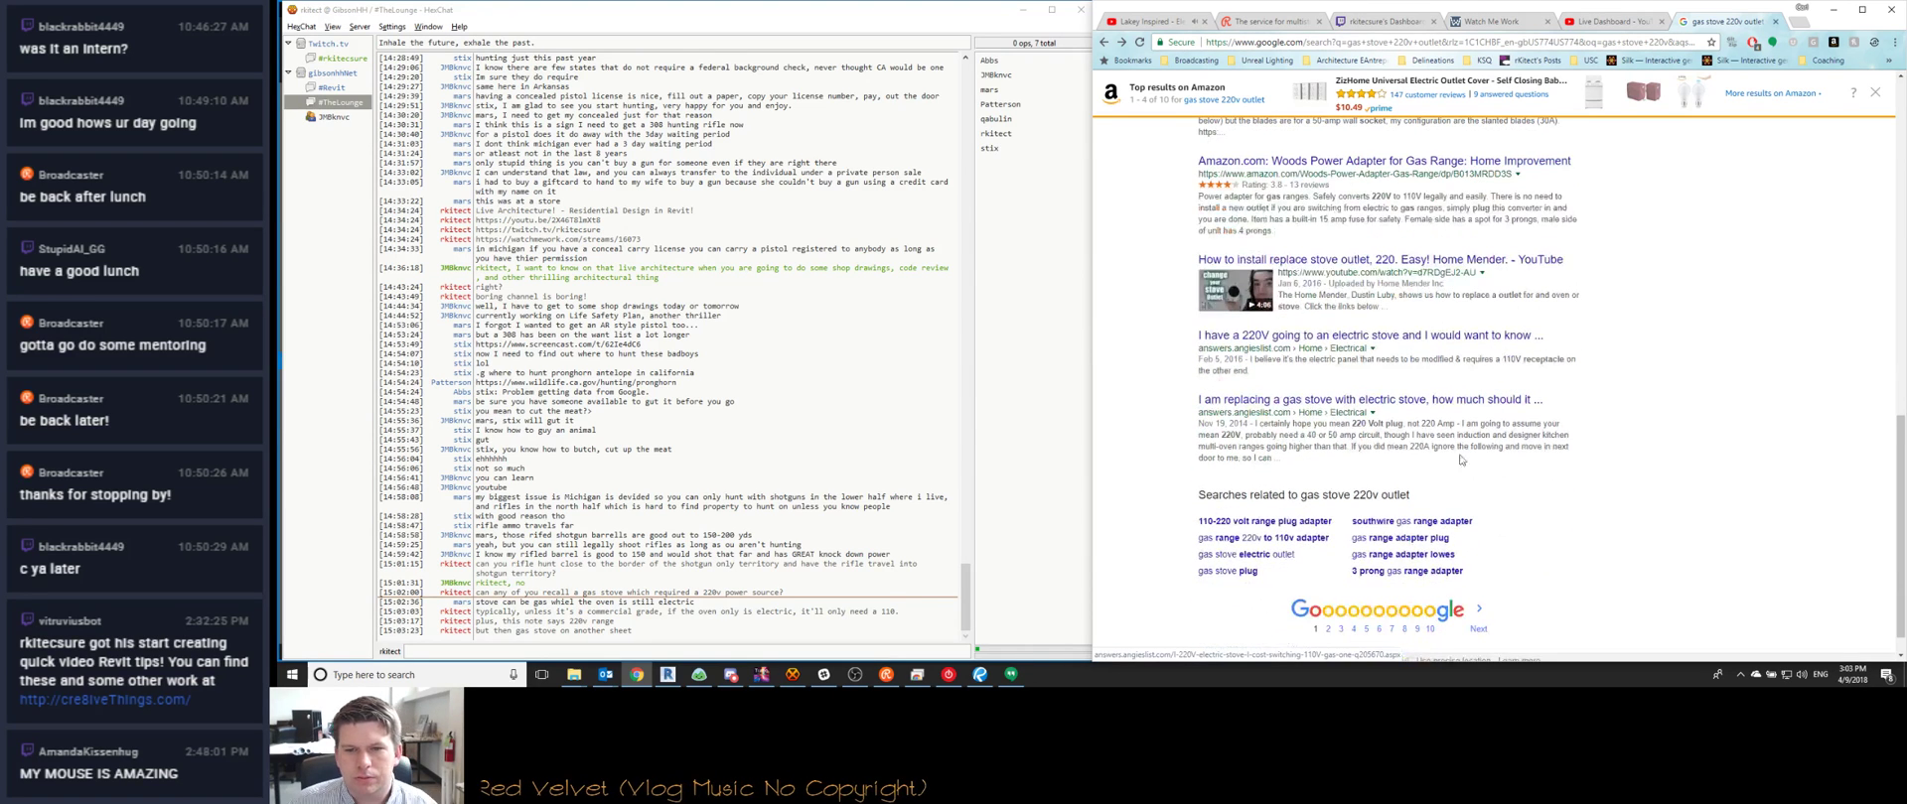
Glance at HexChat, then select the 'gas stove 220v outlet' query in Google's search box
click(818, 648)
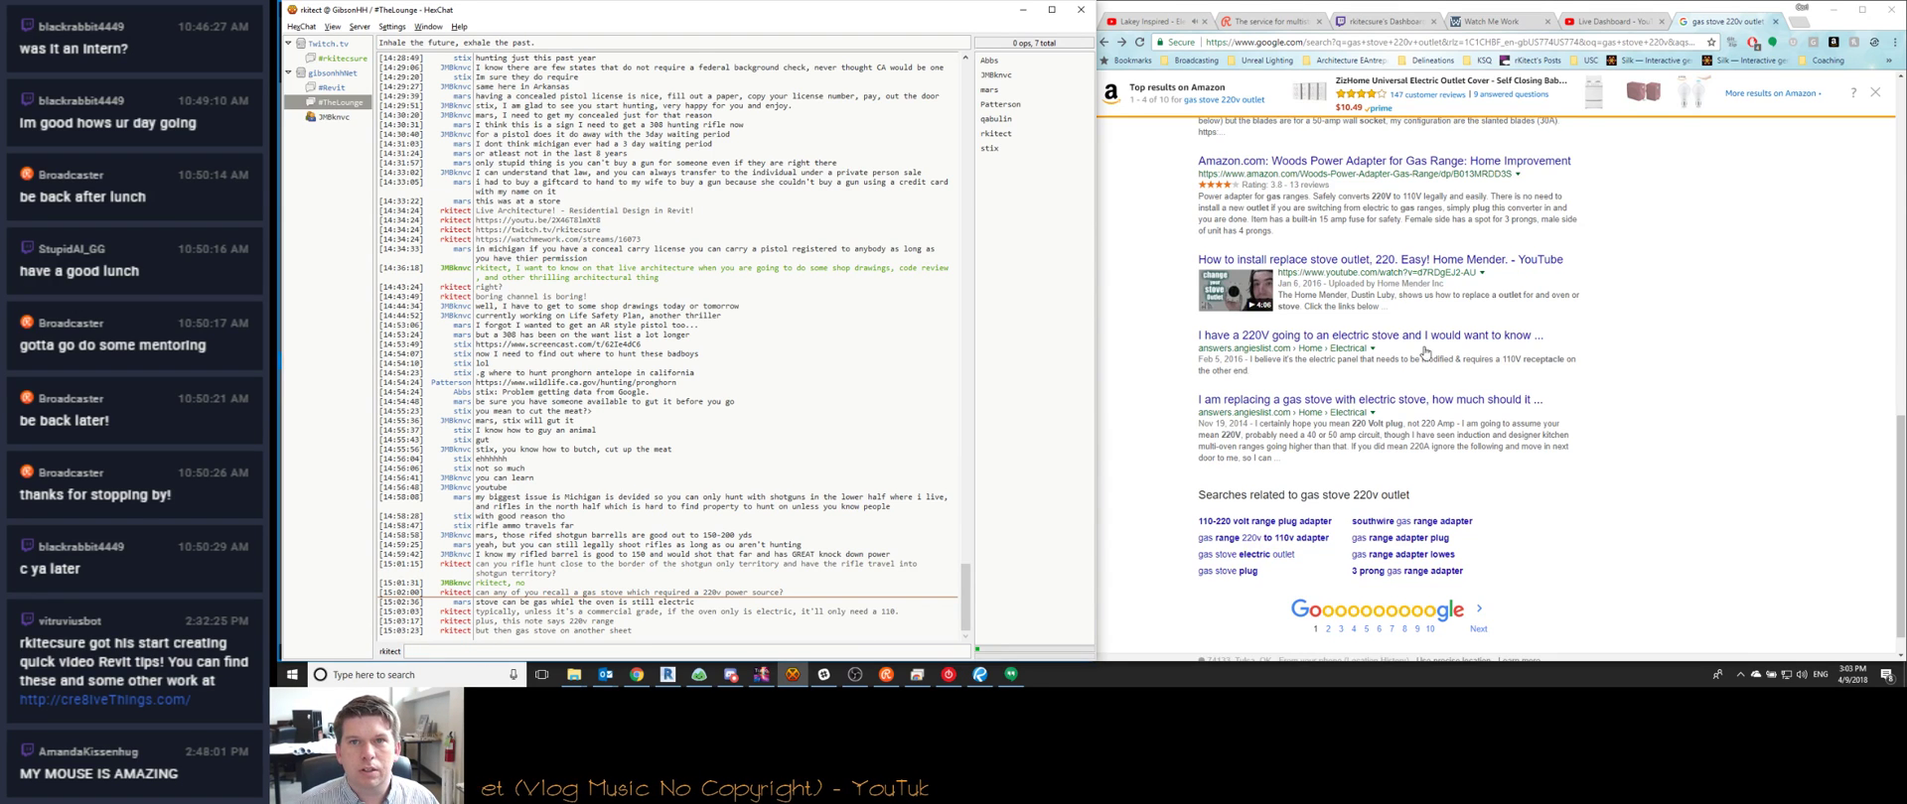
scroll(1408, 310, up, 10)
click(1317, 143)
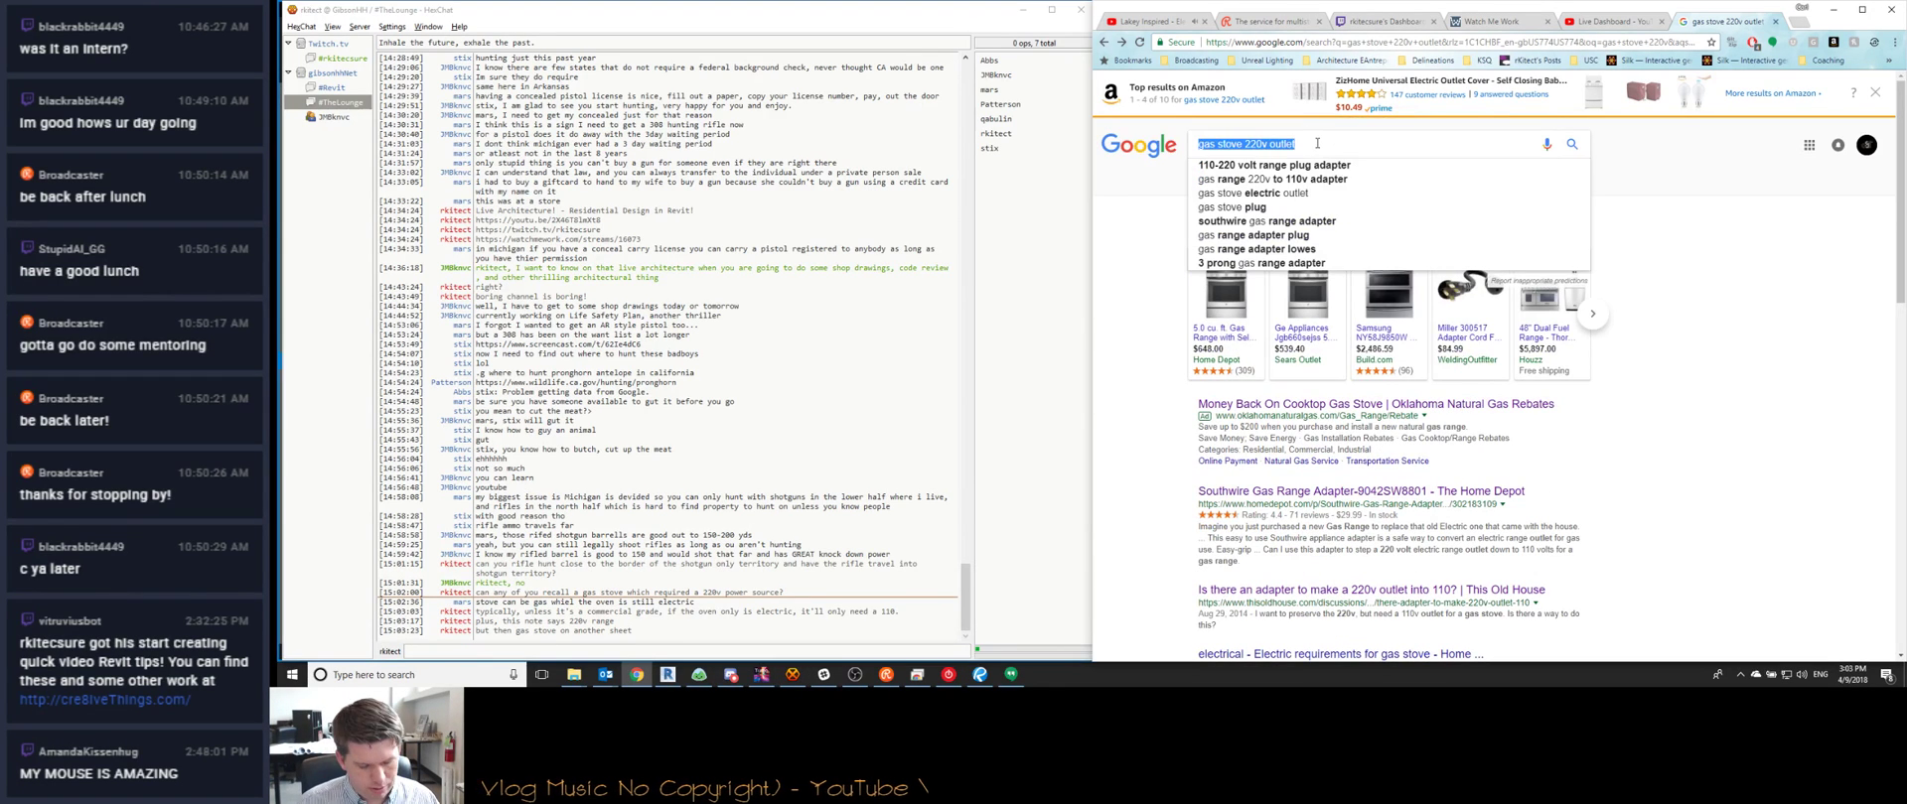
Search Google for 'gas range electric oven' and open the Kenmore gas range shopping ad
text(gas range )
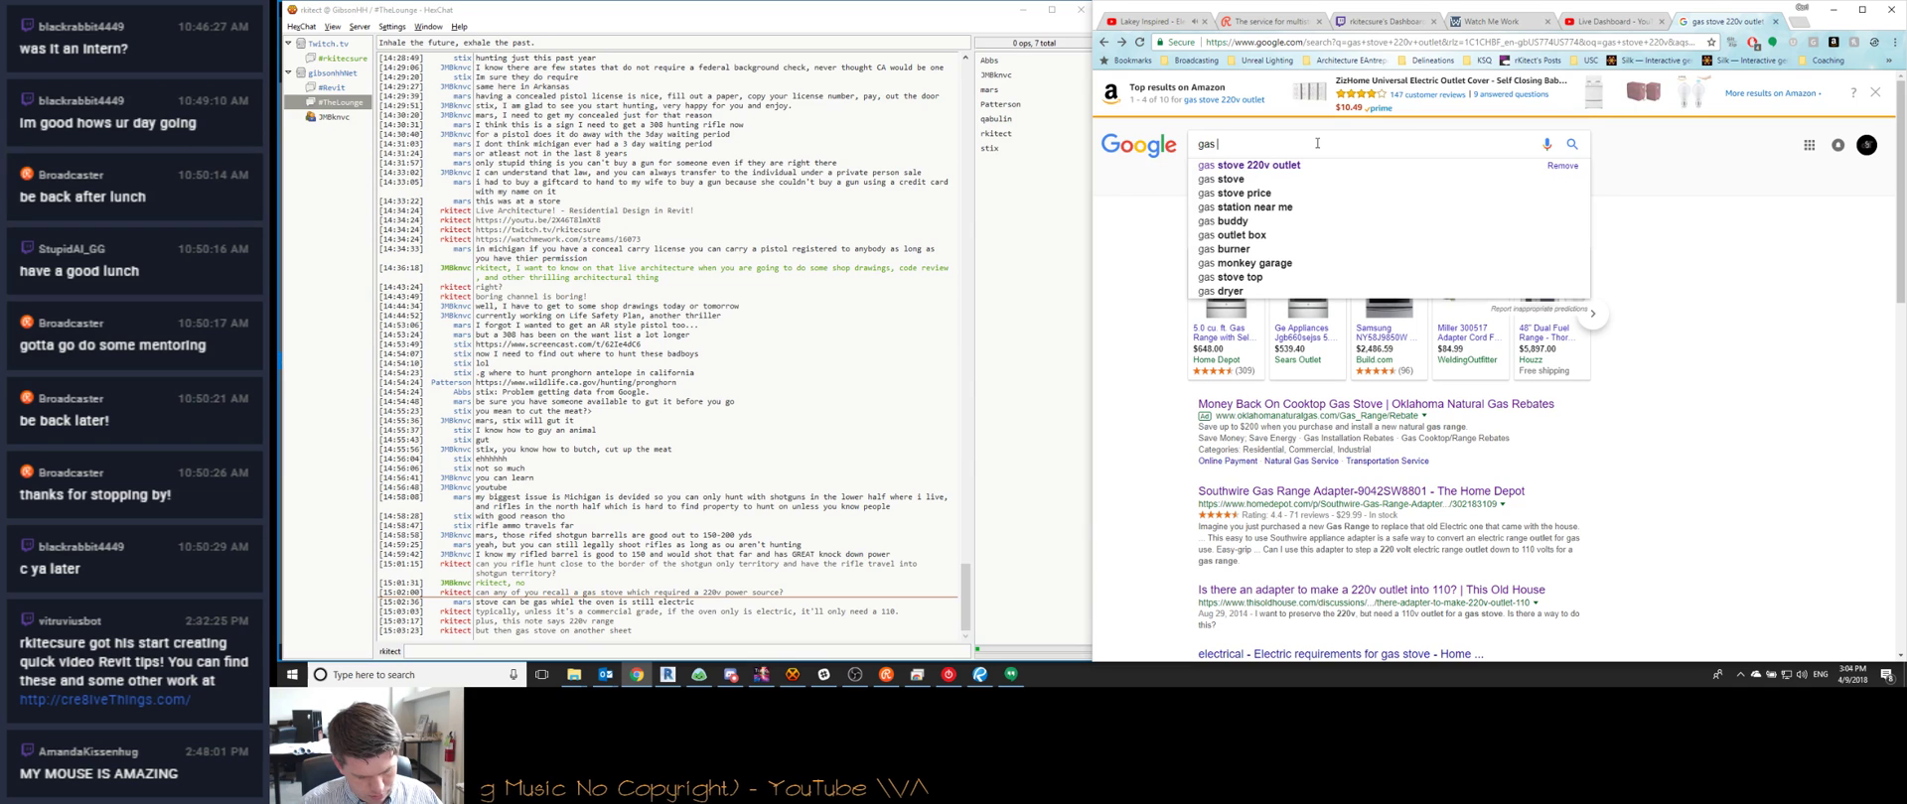
text(e)
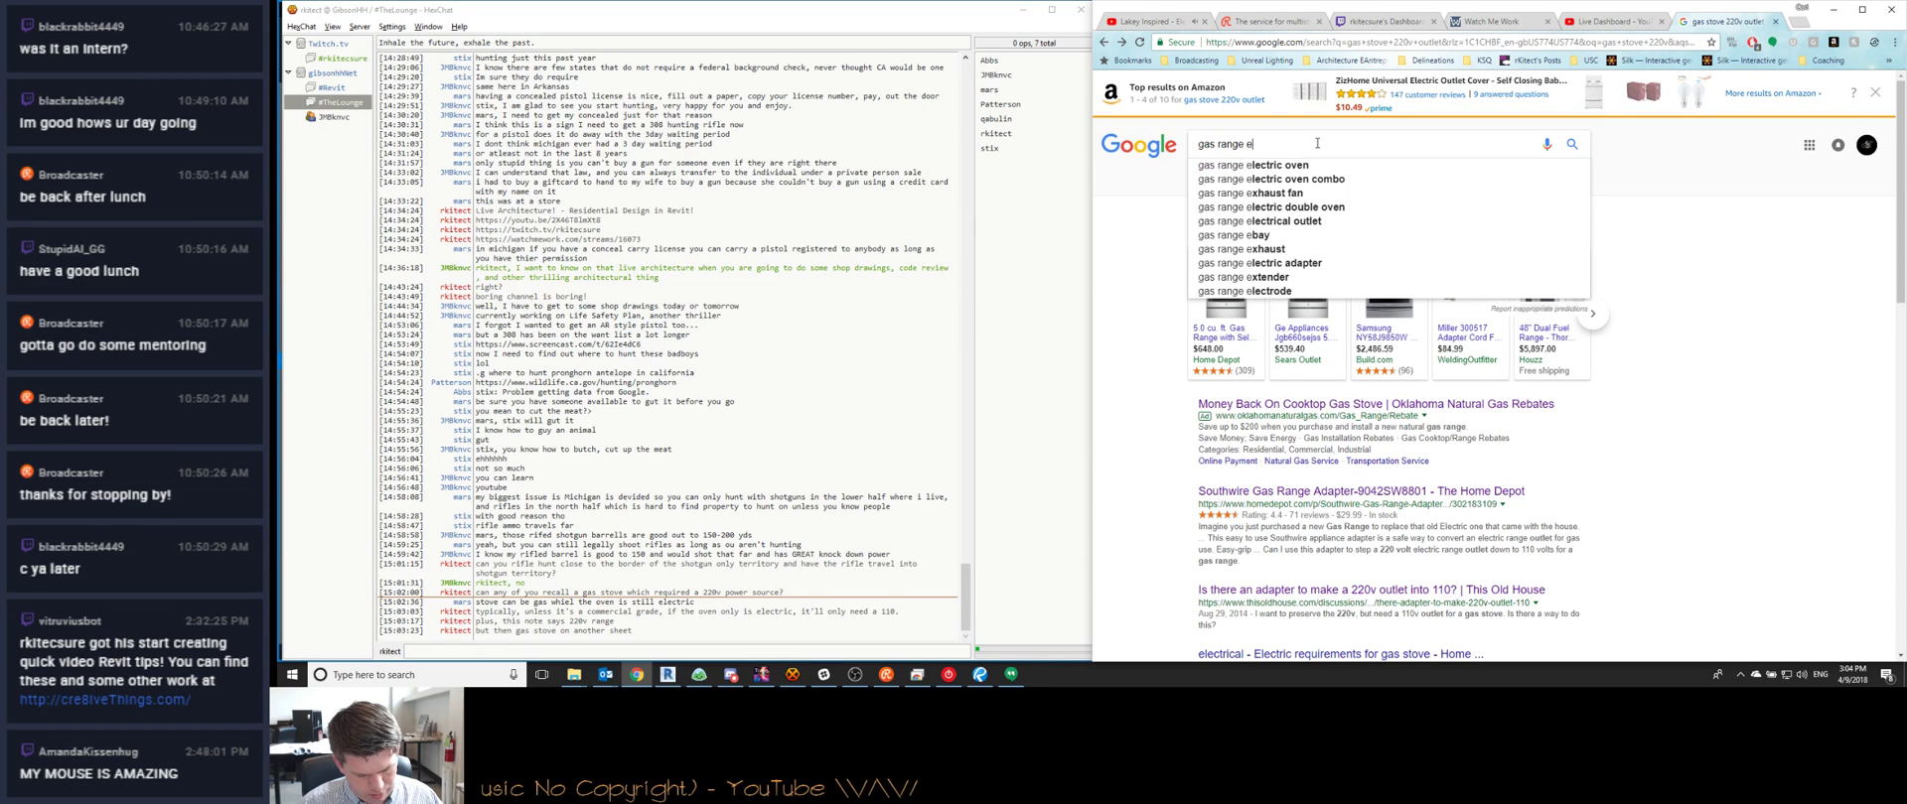
text(lectric oven)
key(Return)
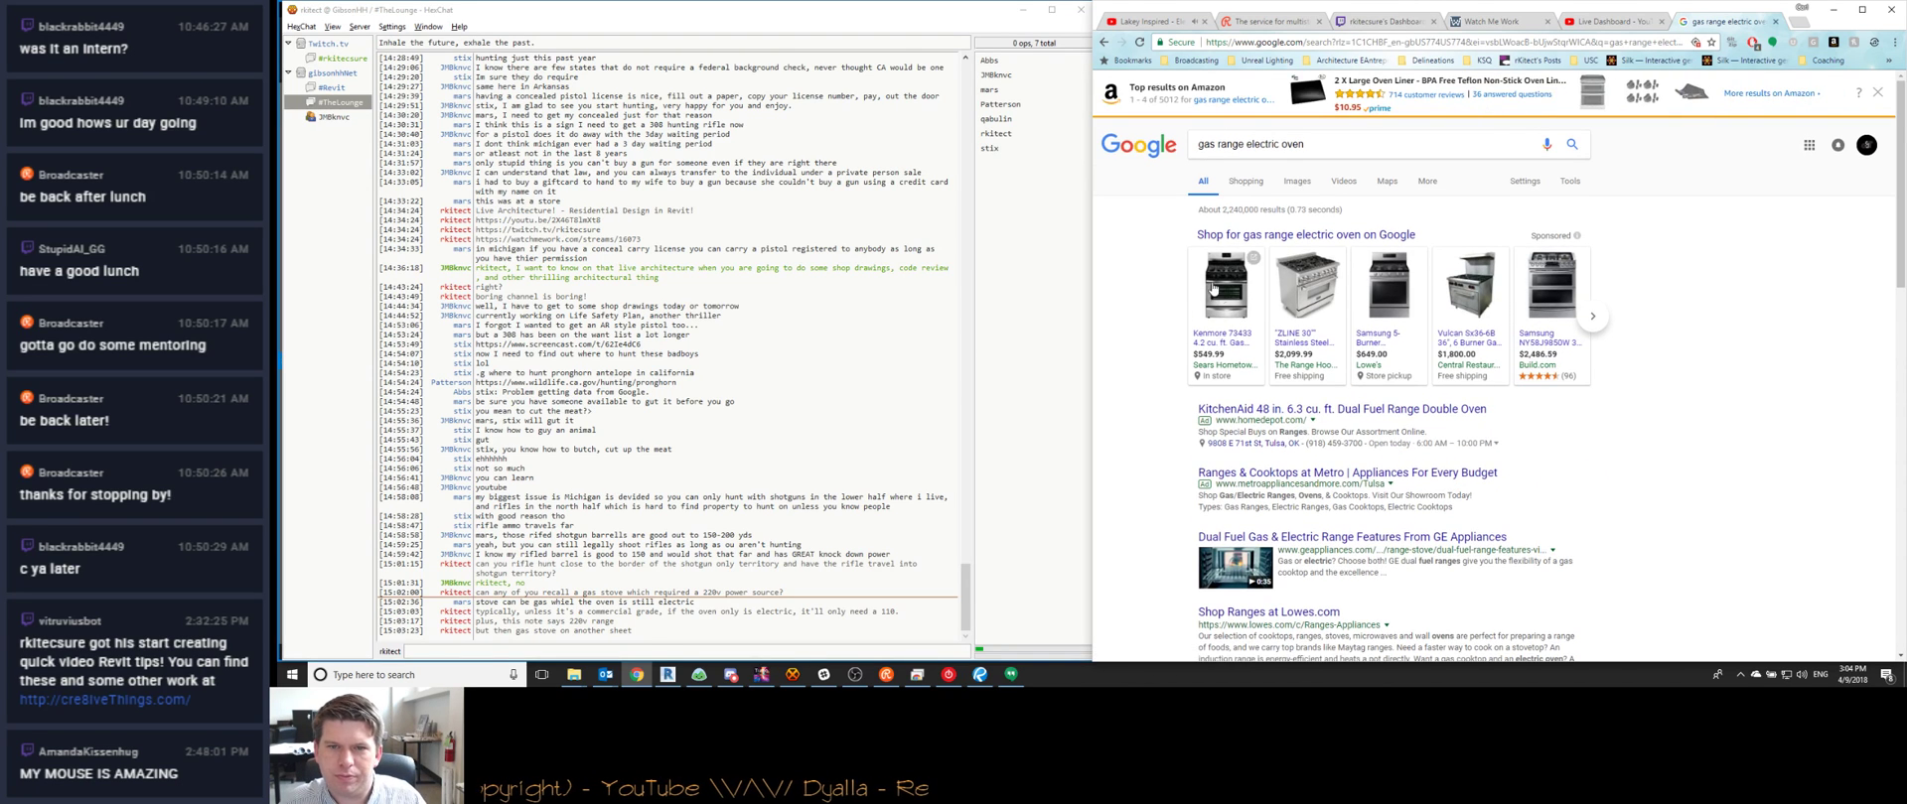
click(1253, 260)
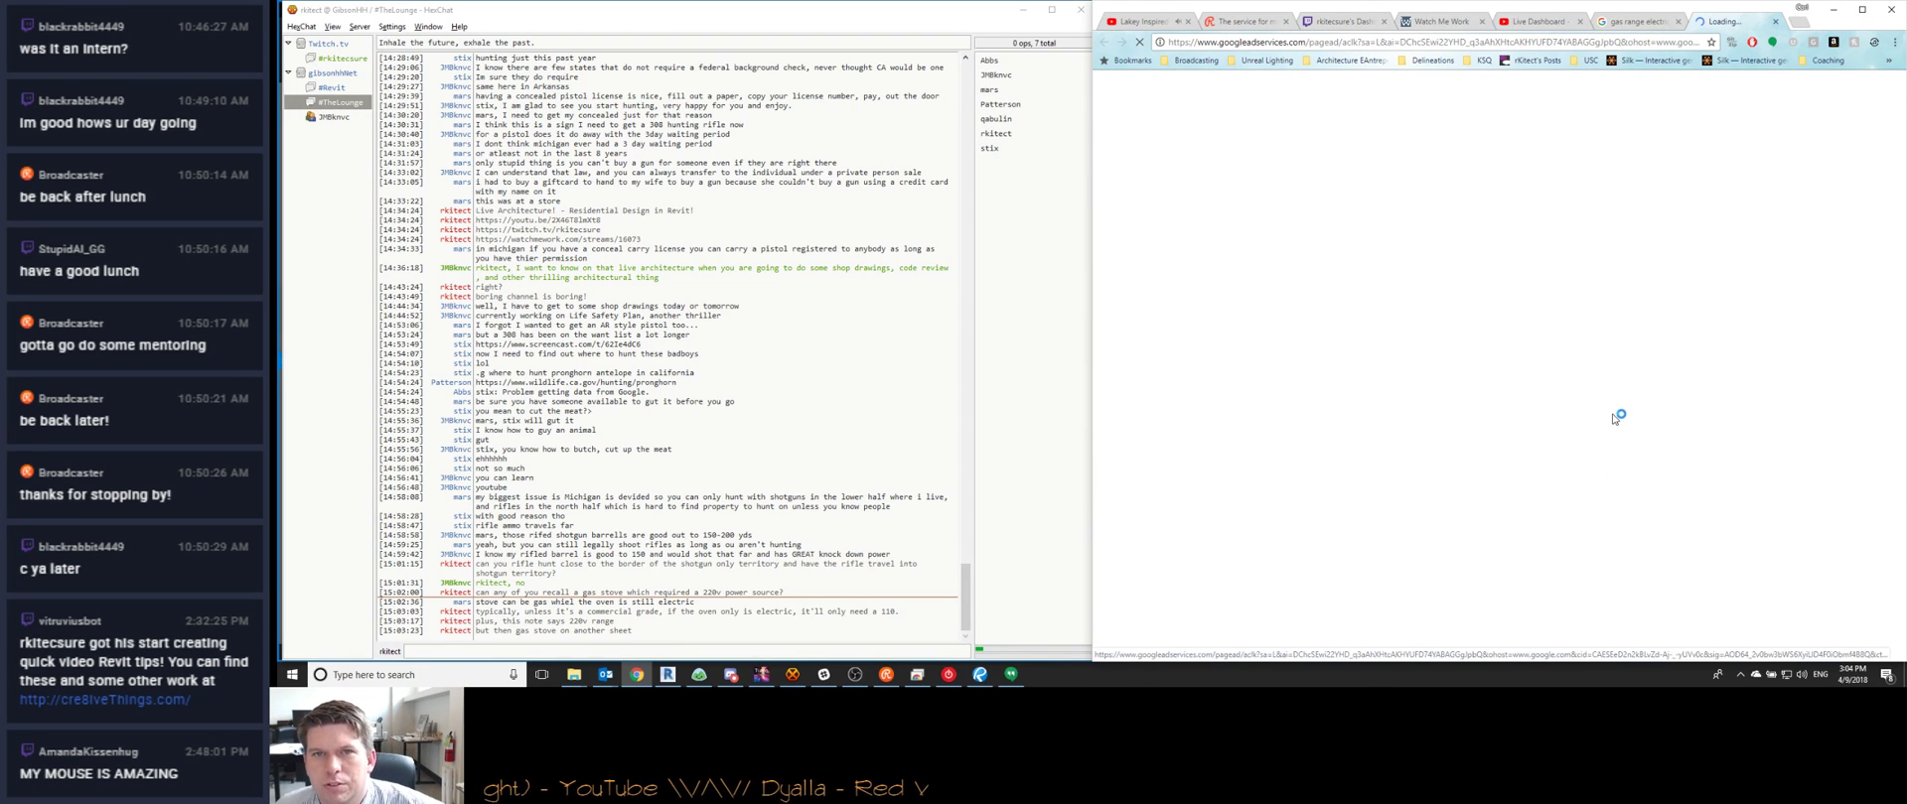
Scroll the Sears Kenmore 73433 page down to its Product Documentation section
click(713, 651)
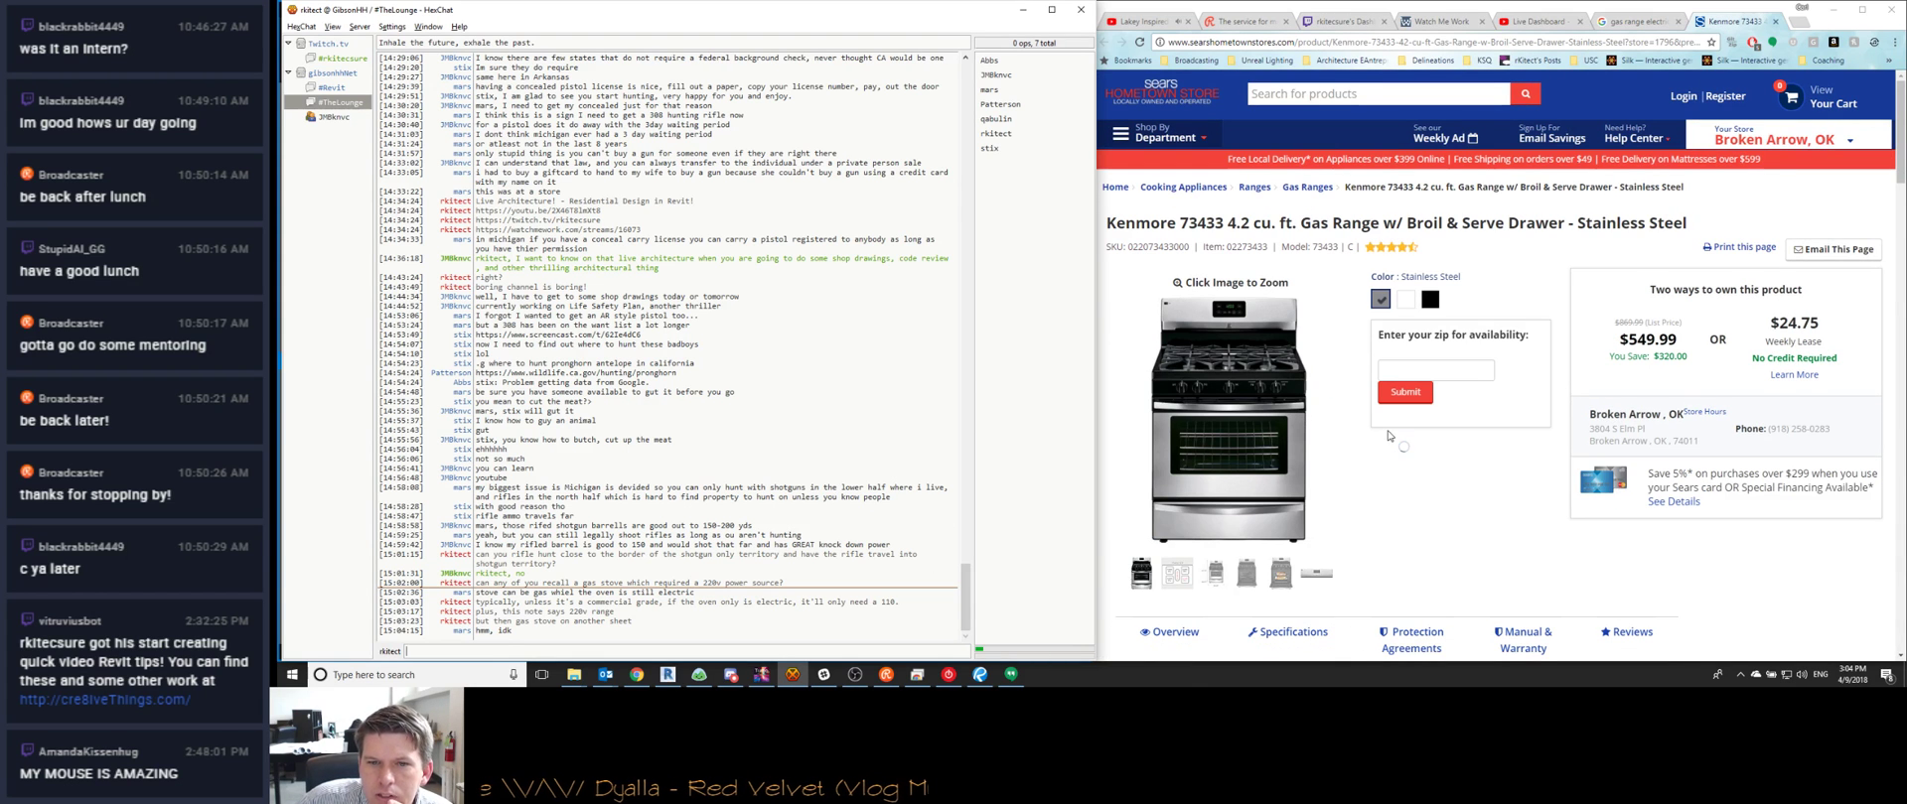
scroll(1373, 469, down, 3)
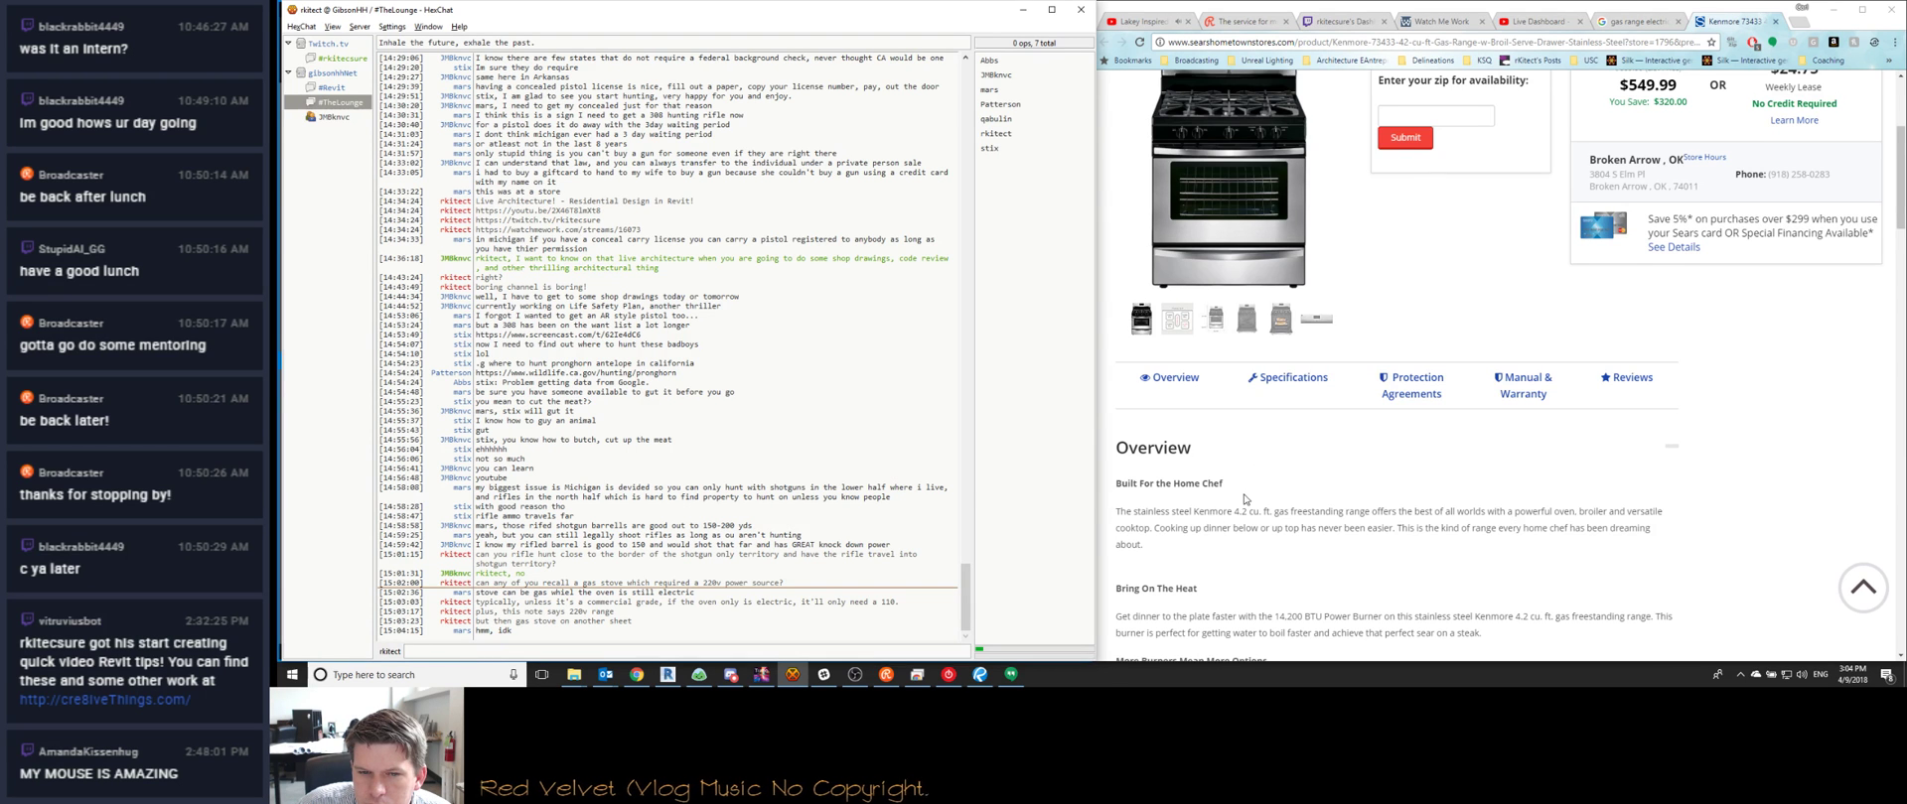
scroll(1244, 499, down, 1)
scroll(1195, 522, down, 3)
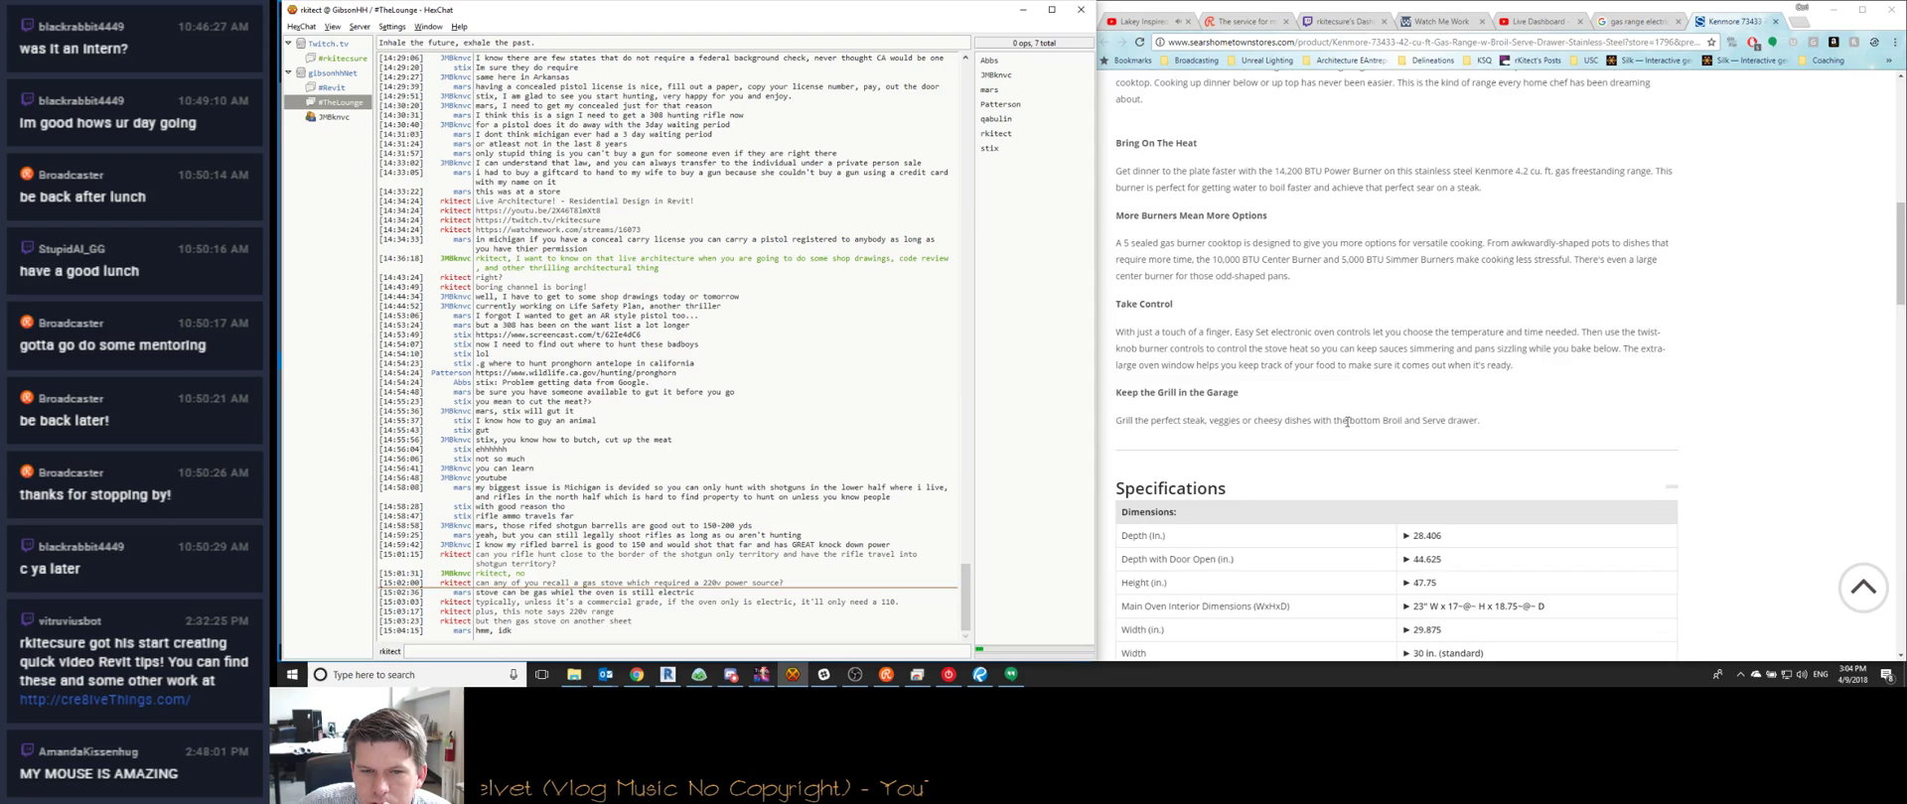
scroll(1182, 432, down, 2)
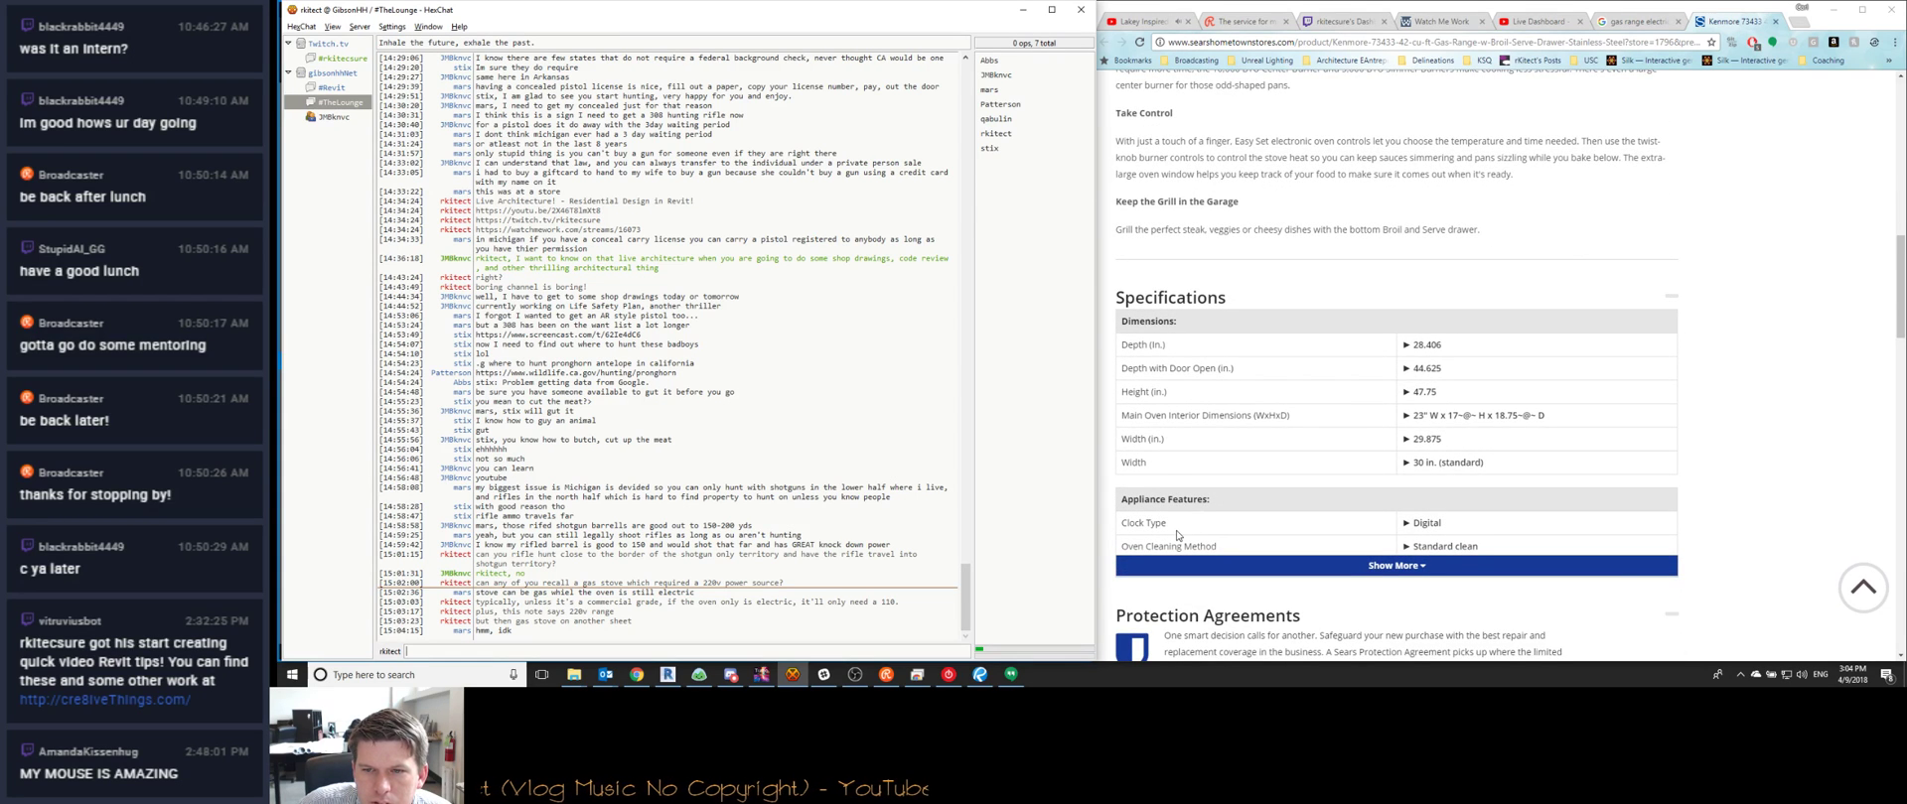
scroll(1177, 535, down, 6)
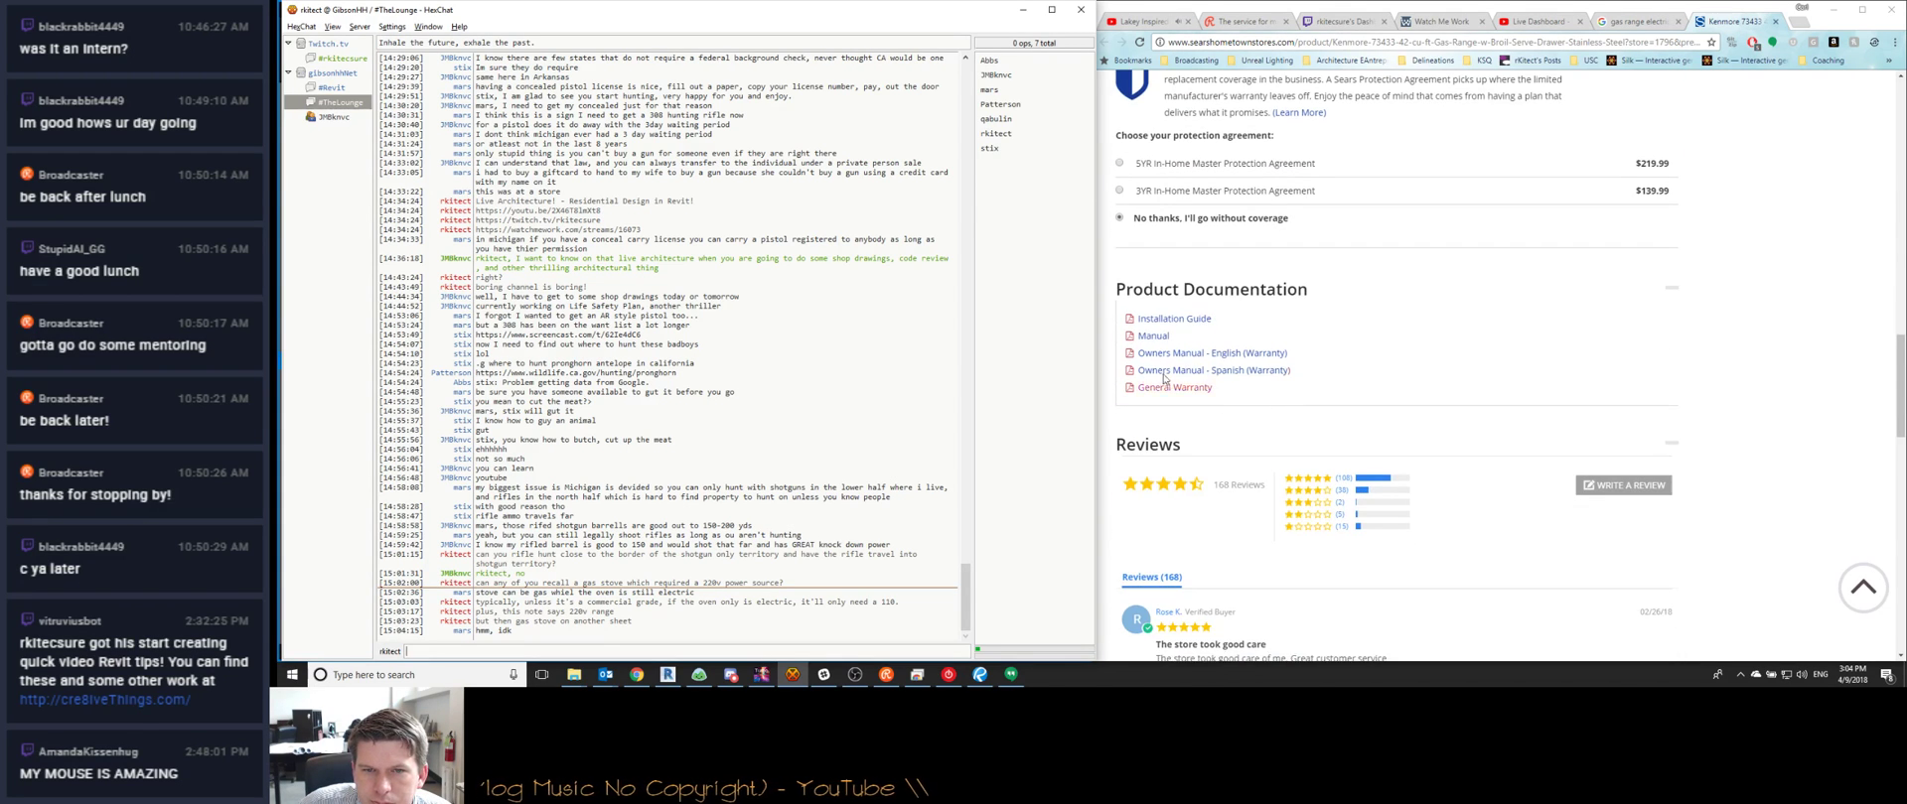
scroll(1183, 395, down, 3)
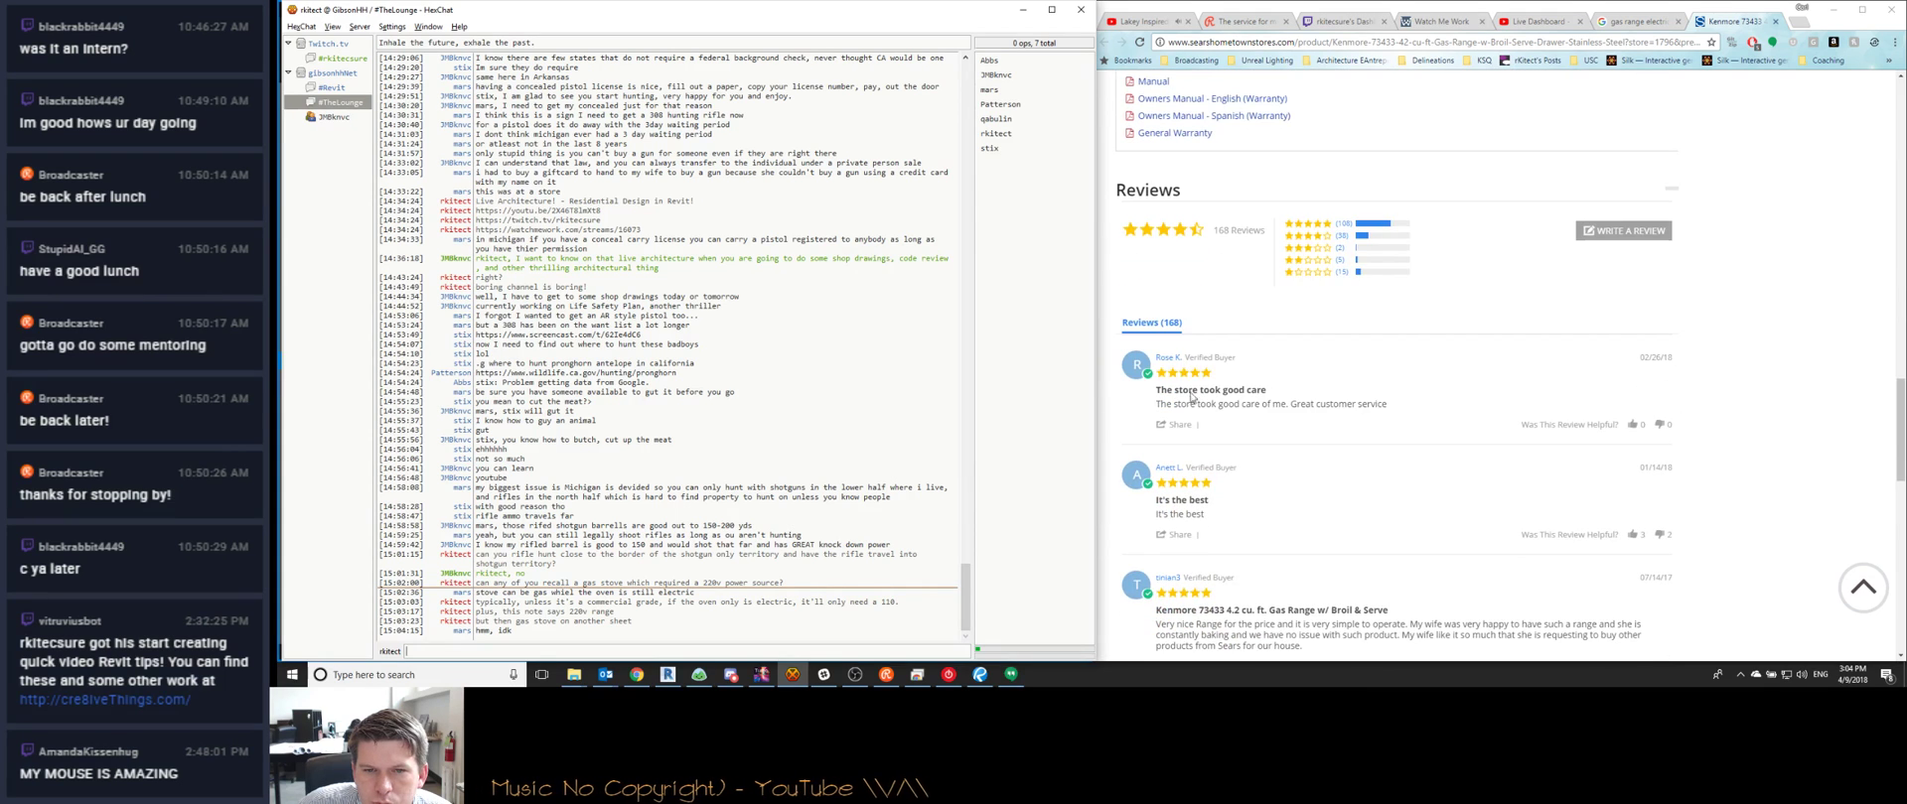
scroll(1259, 553, up, 4)
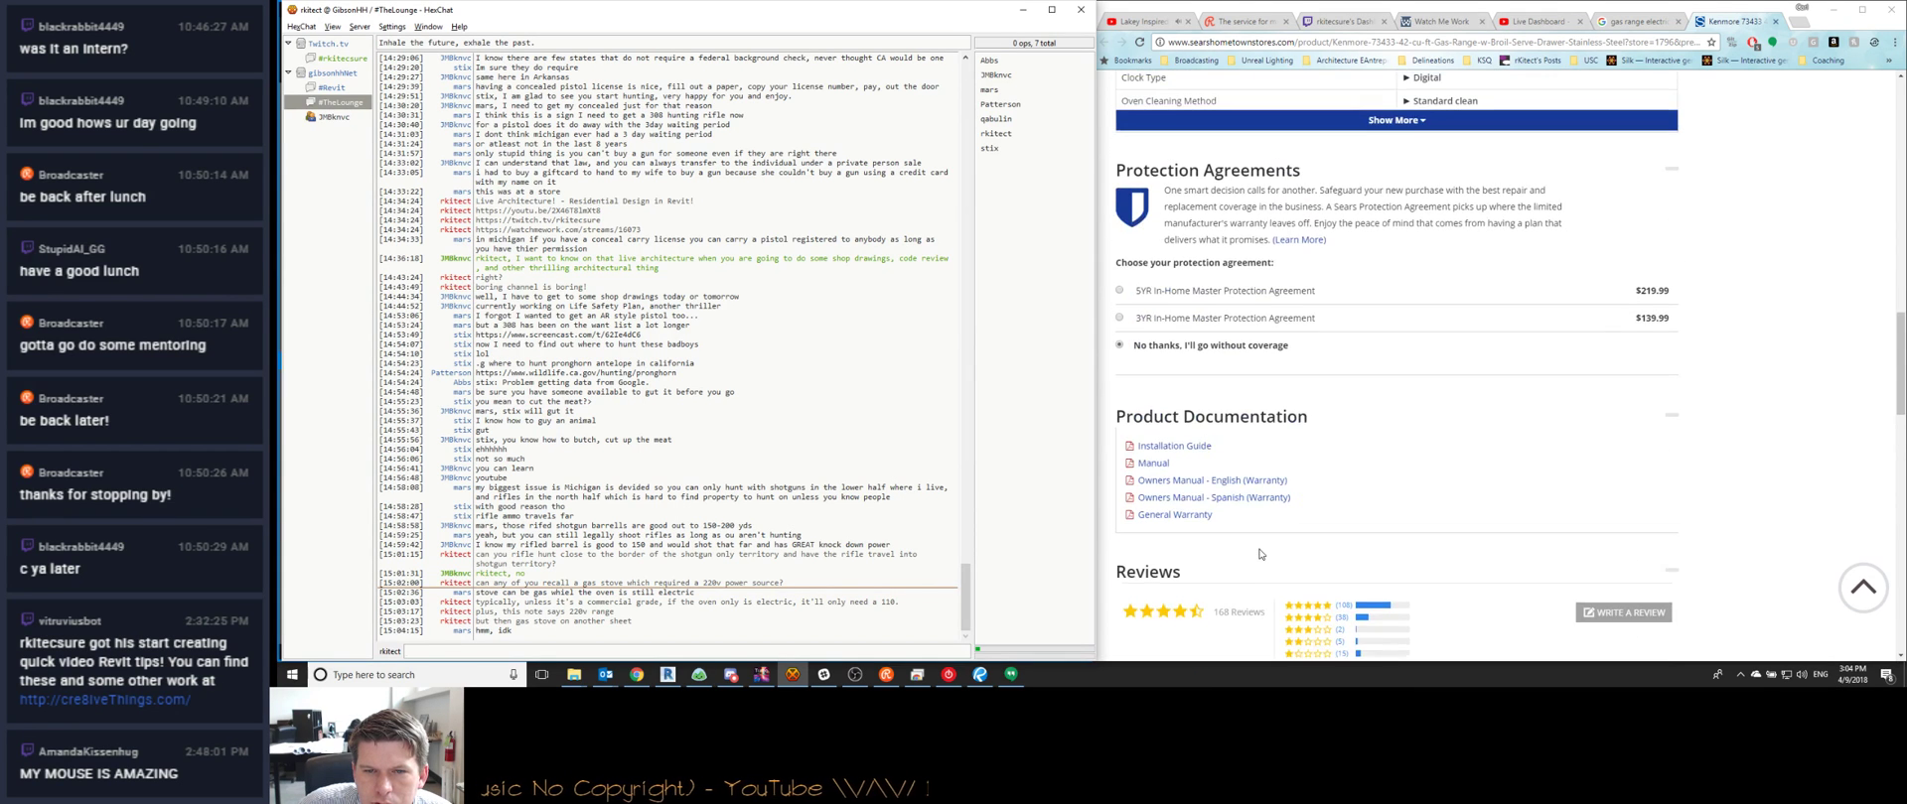
Open the Kenmore range's installation manual PDF and scroll into it
click(1150, 463)
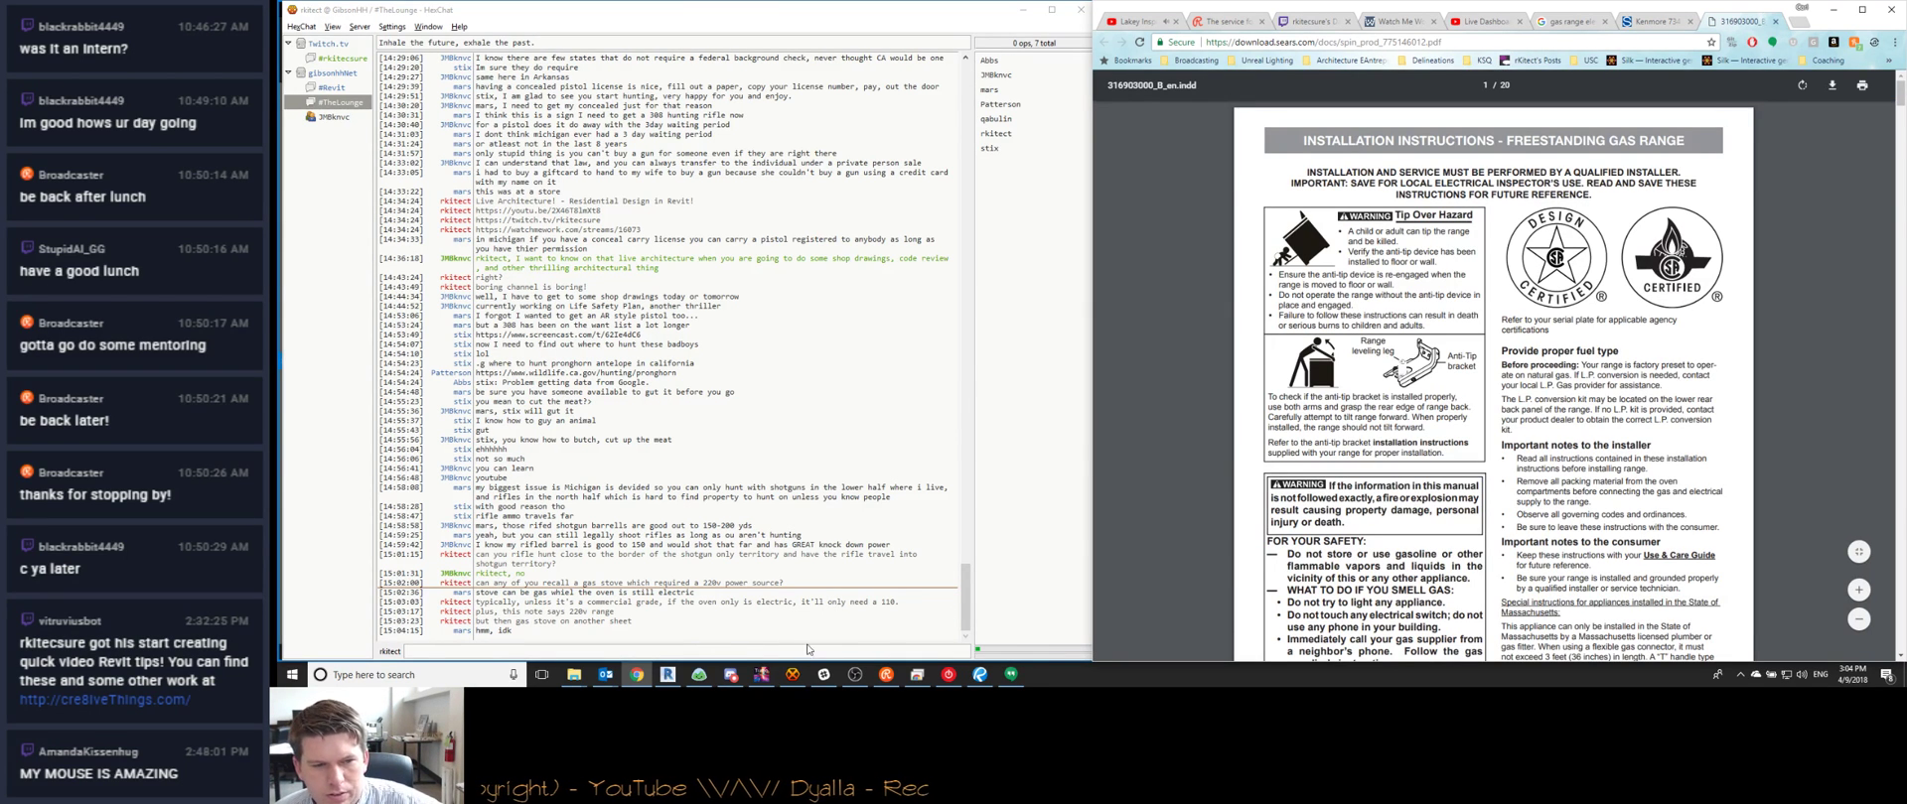
scroll(1170, 463, down, 9)
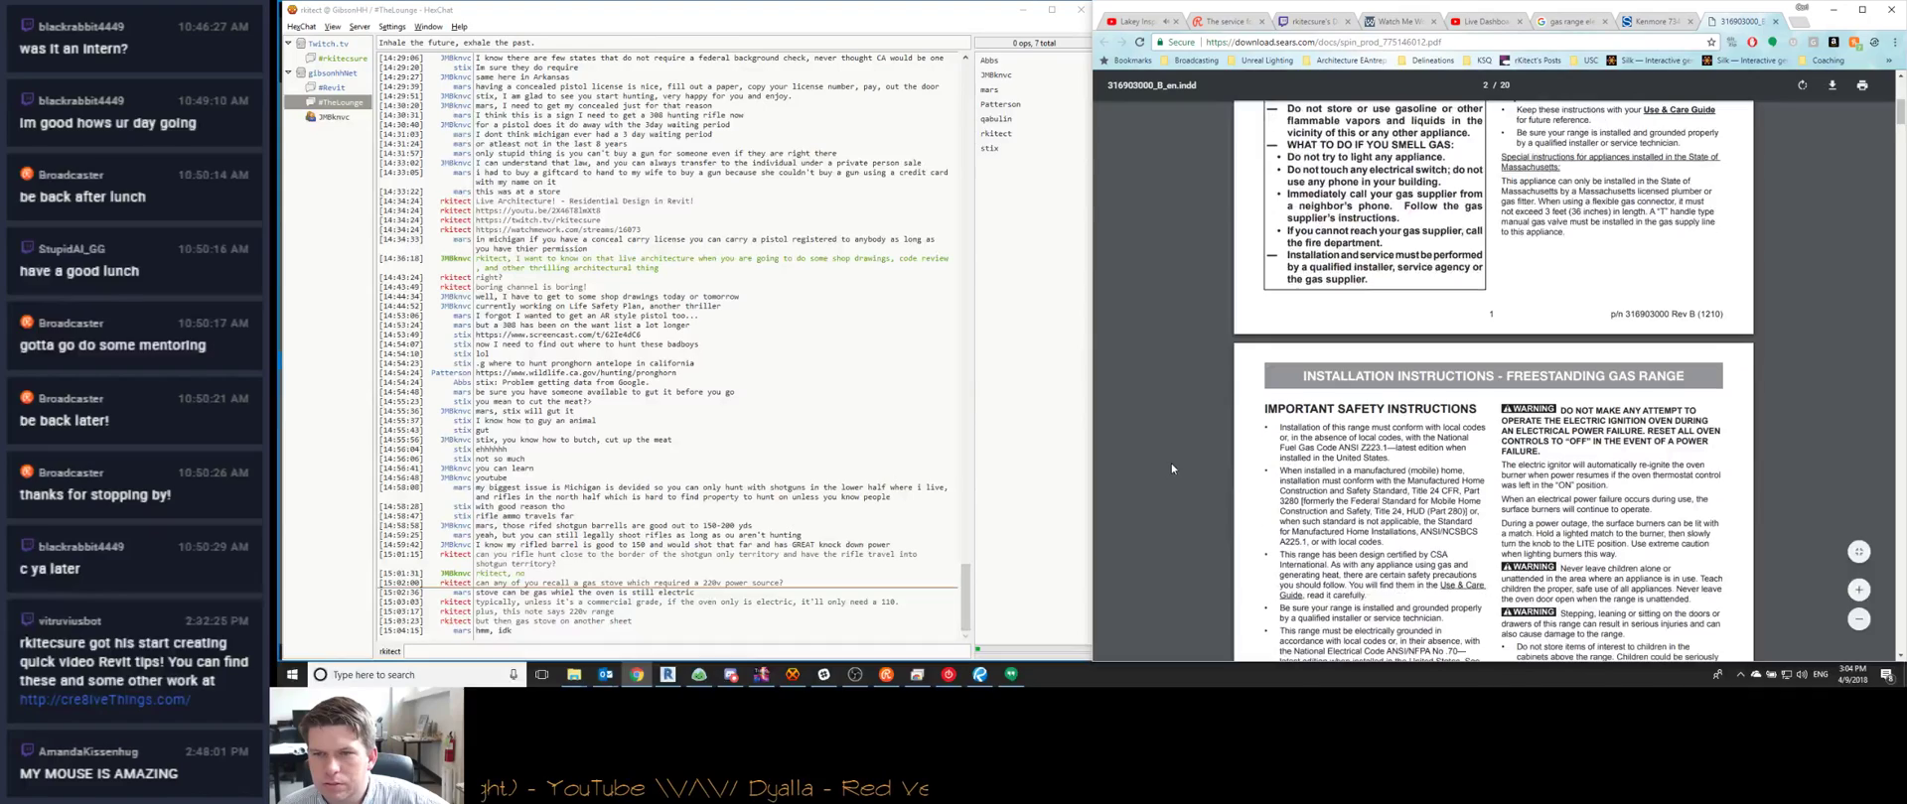
scroll(1171, 462, down, 3)
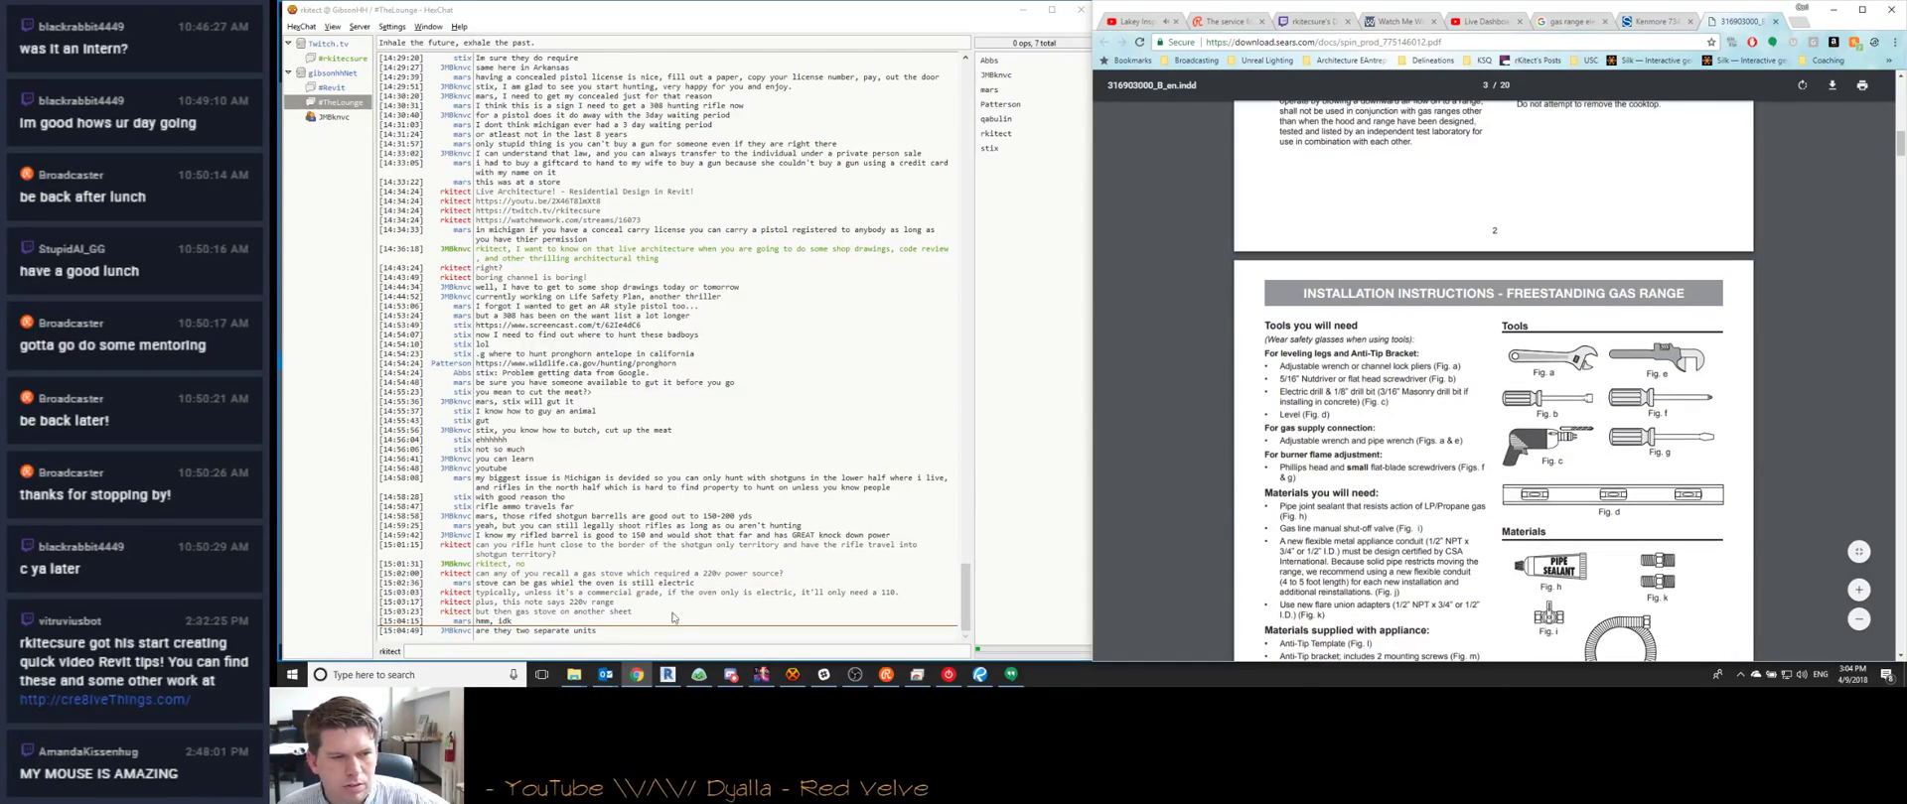
Tell the channel a gas range needs 110, and ask if a range isn't a combined stove and oven
click(735, 652)
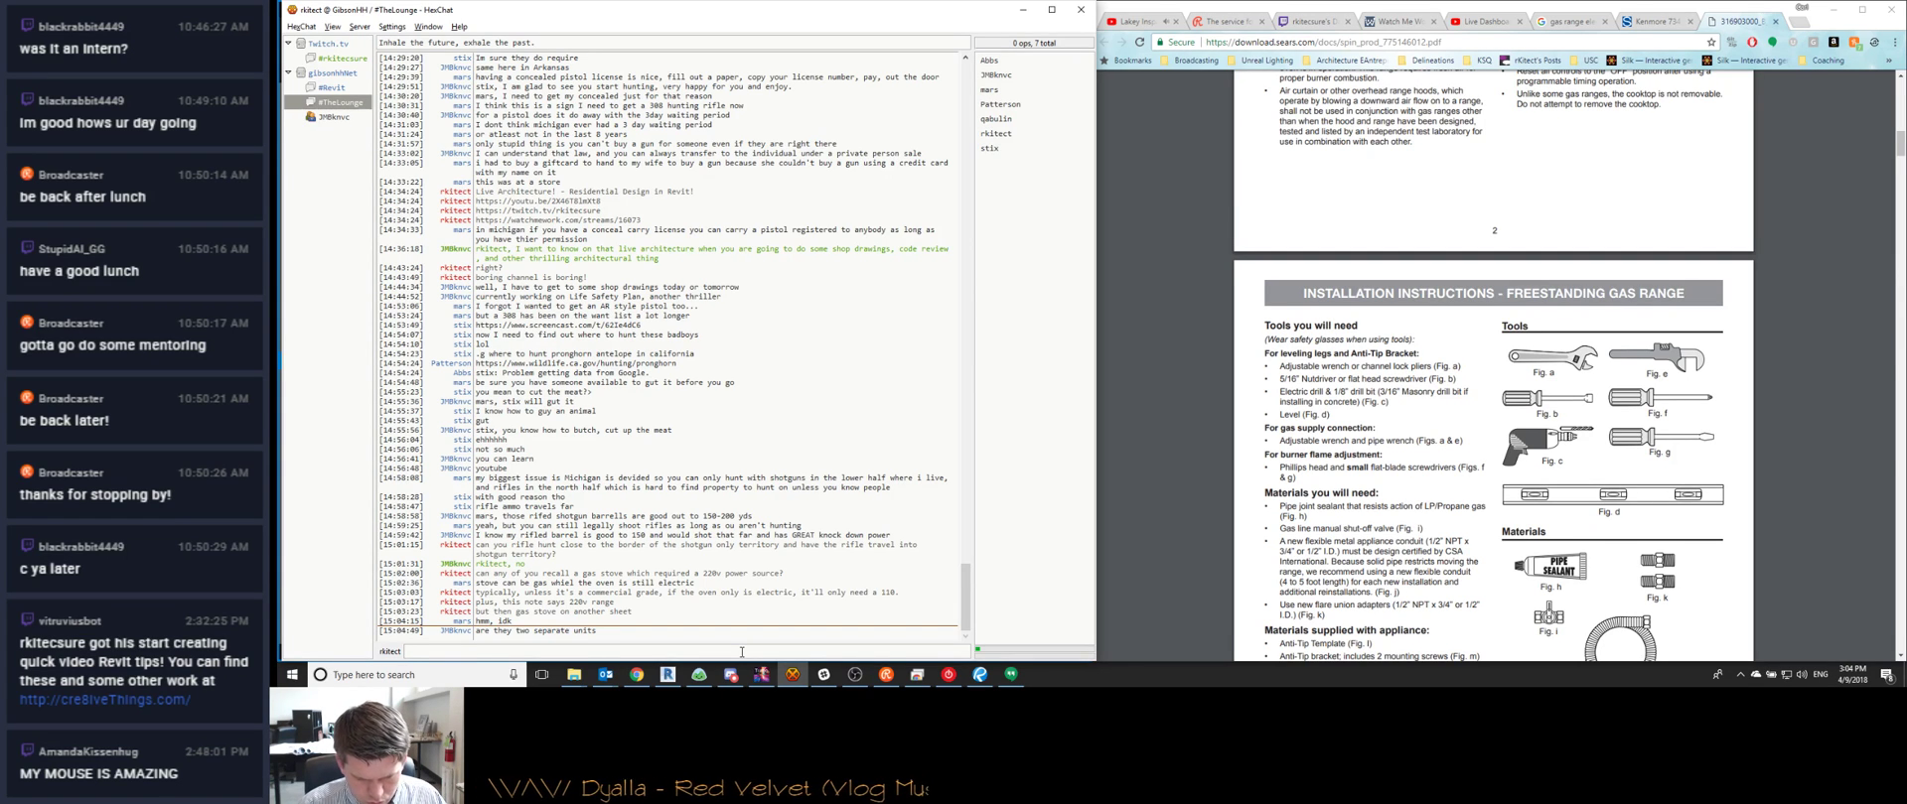
text(if they are, th)
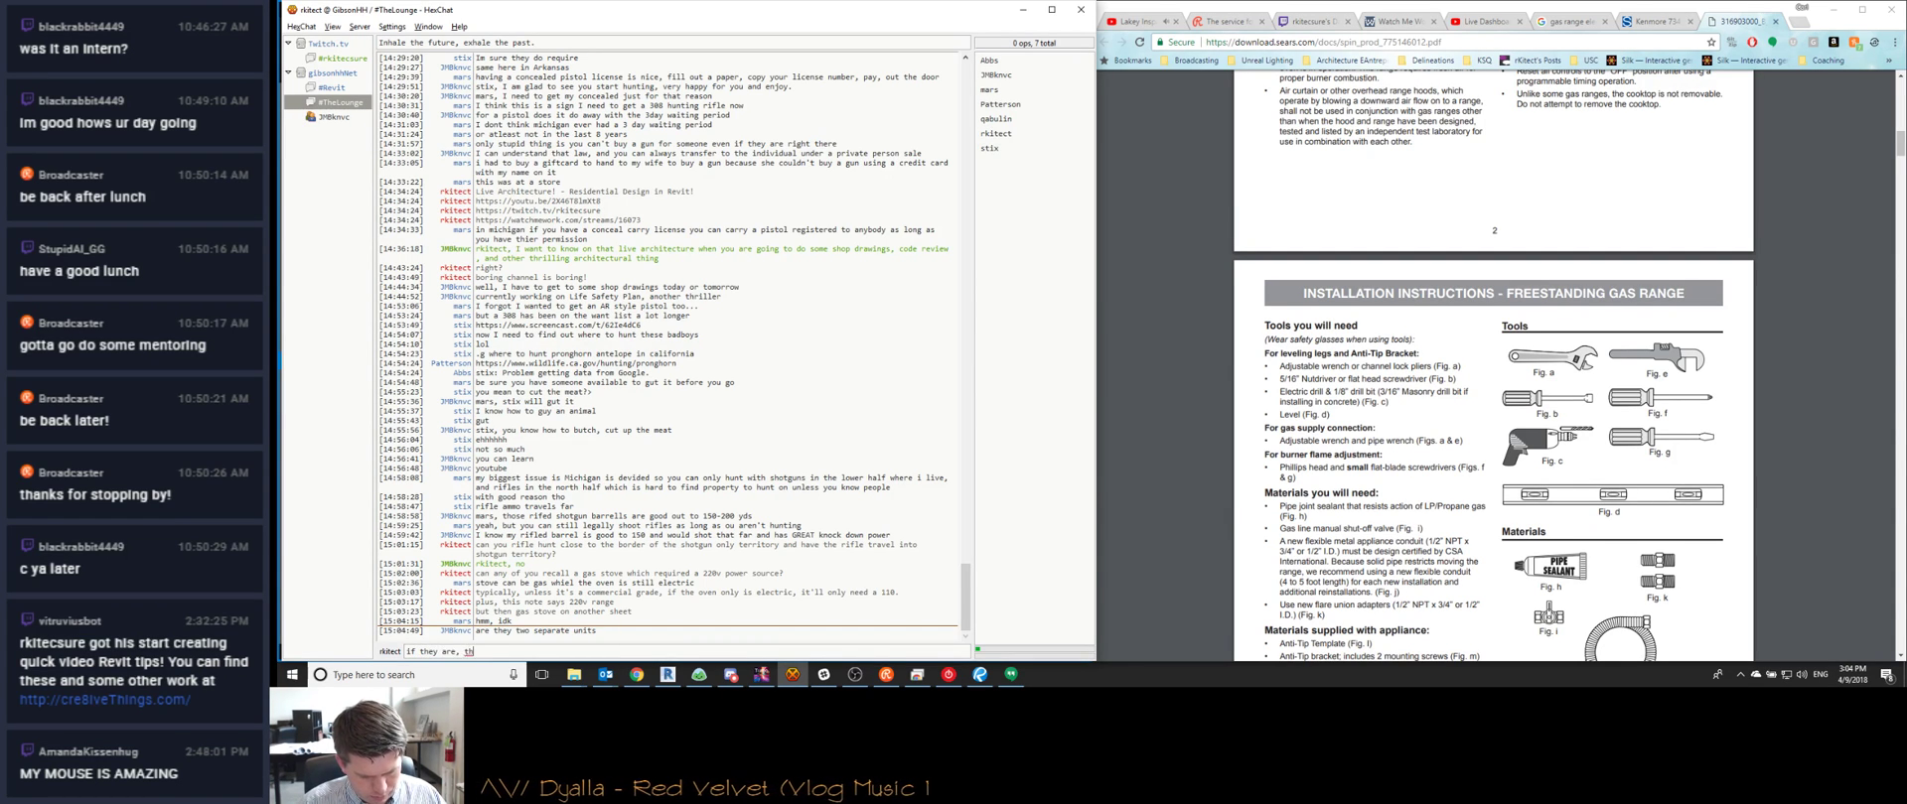
text(en I need 110 for the)
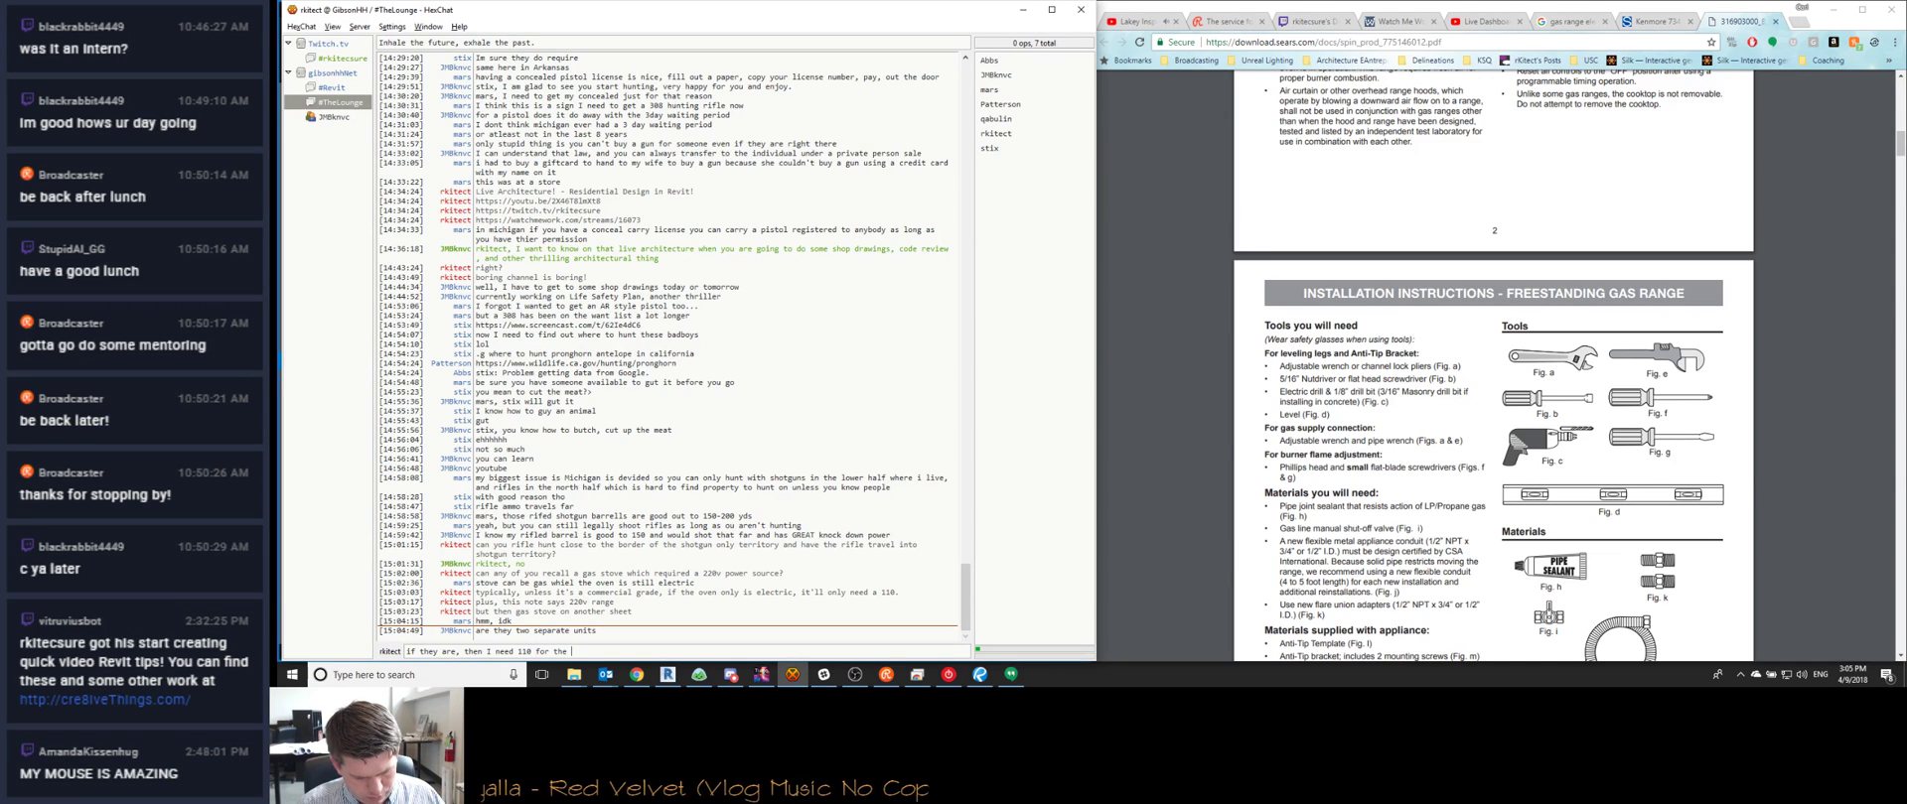
text( gas rang)
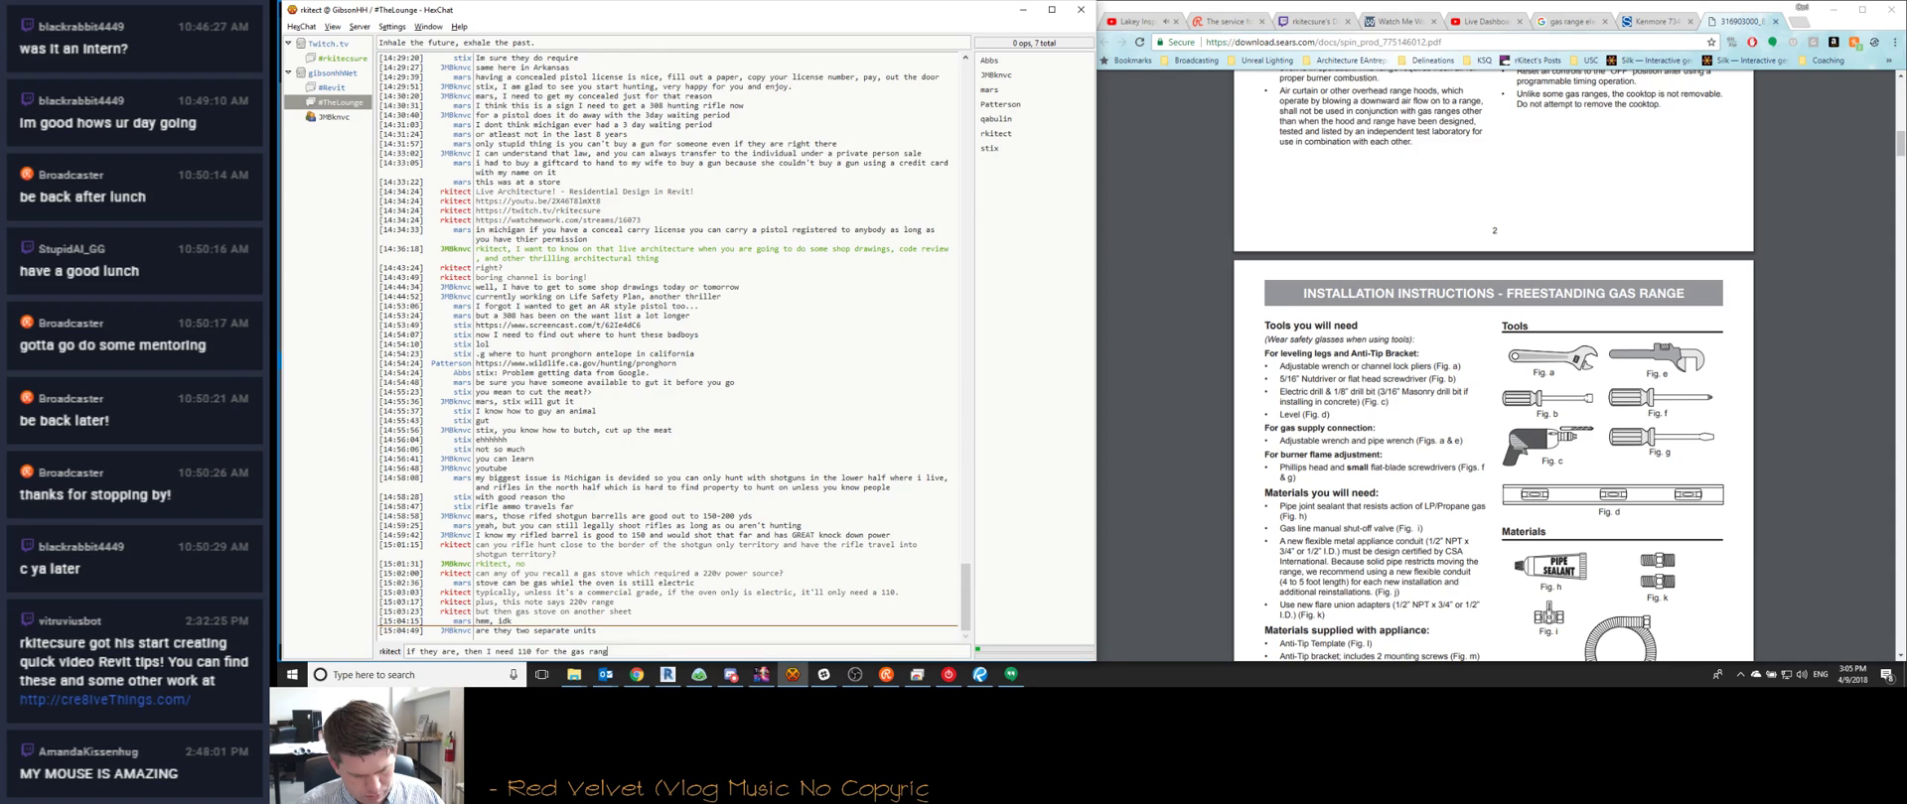
text(e)
key(Return)
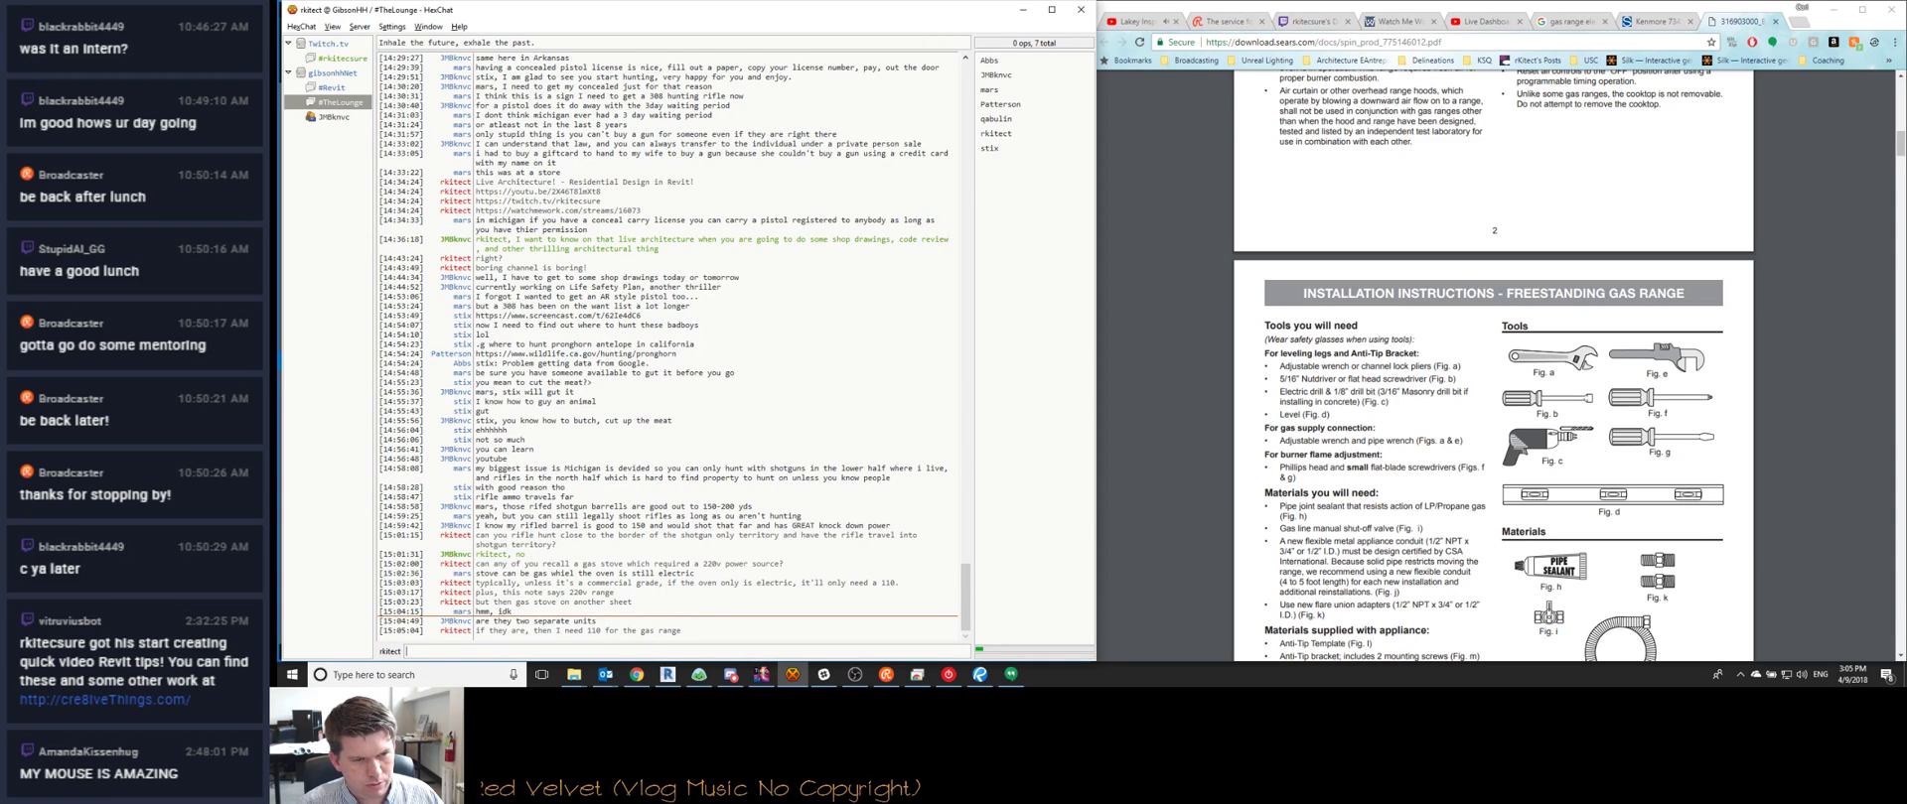
text(plus, isn't range,)
key(BackSpace)
text(combined stove and oven?)
key(Return)
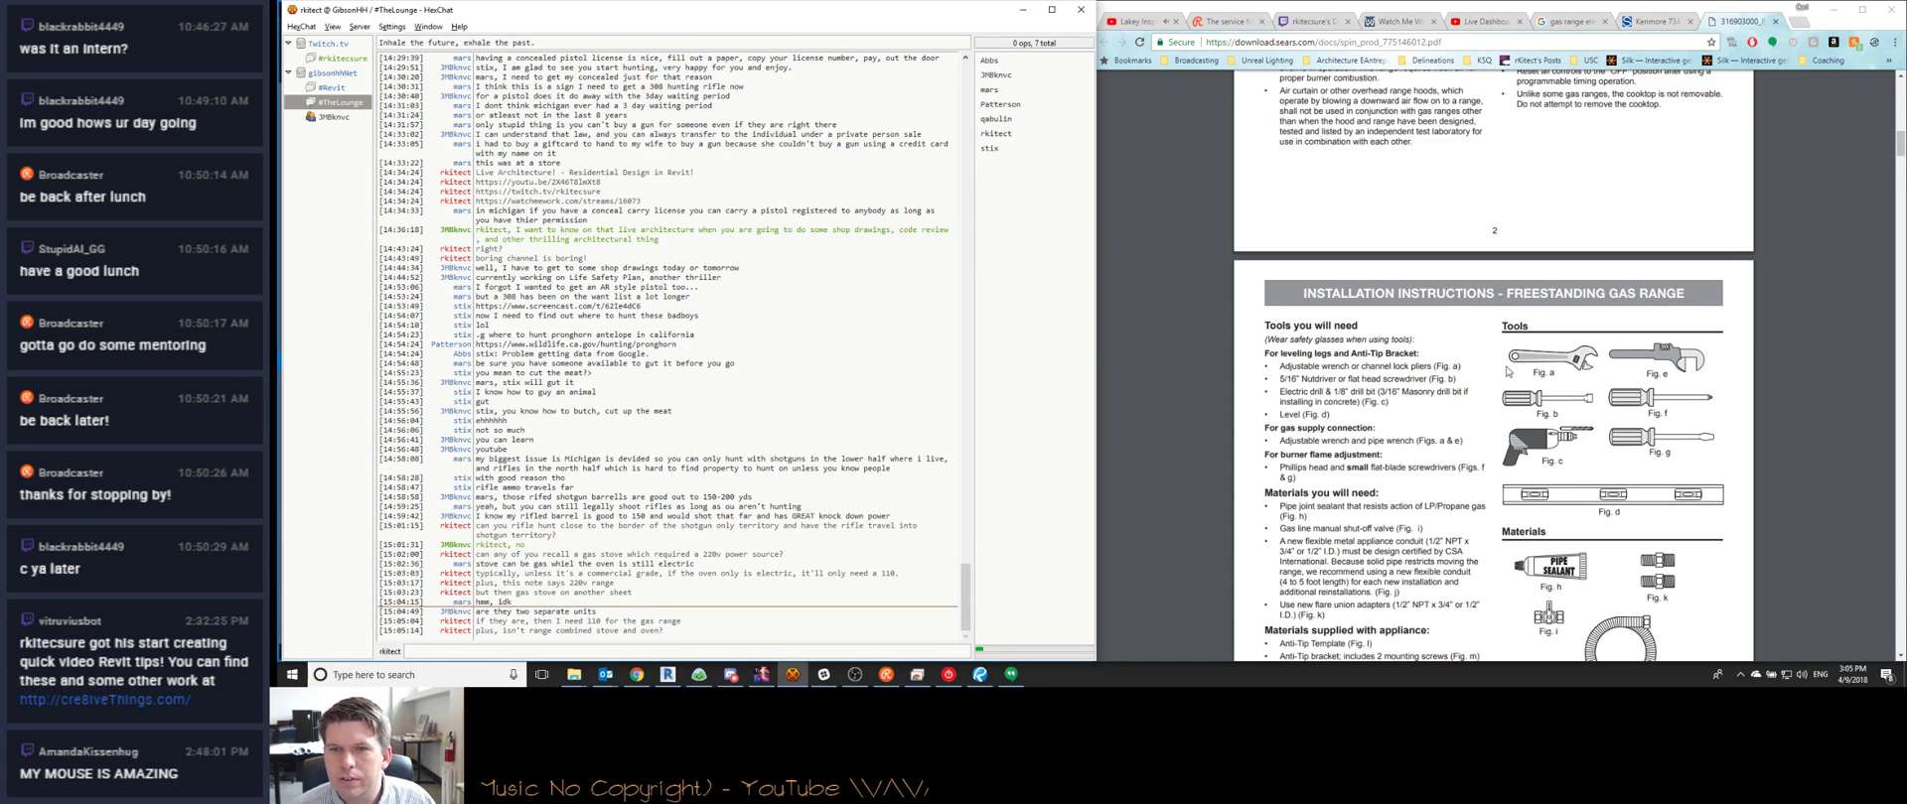
Scroll to the freestanding gas range page and draft a note that there's no specification
scroll(1430, 354, down, 3)
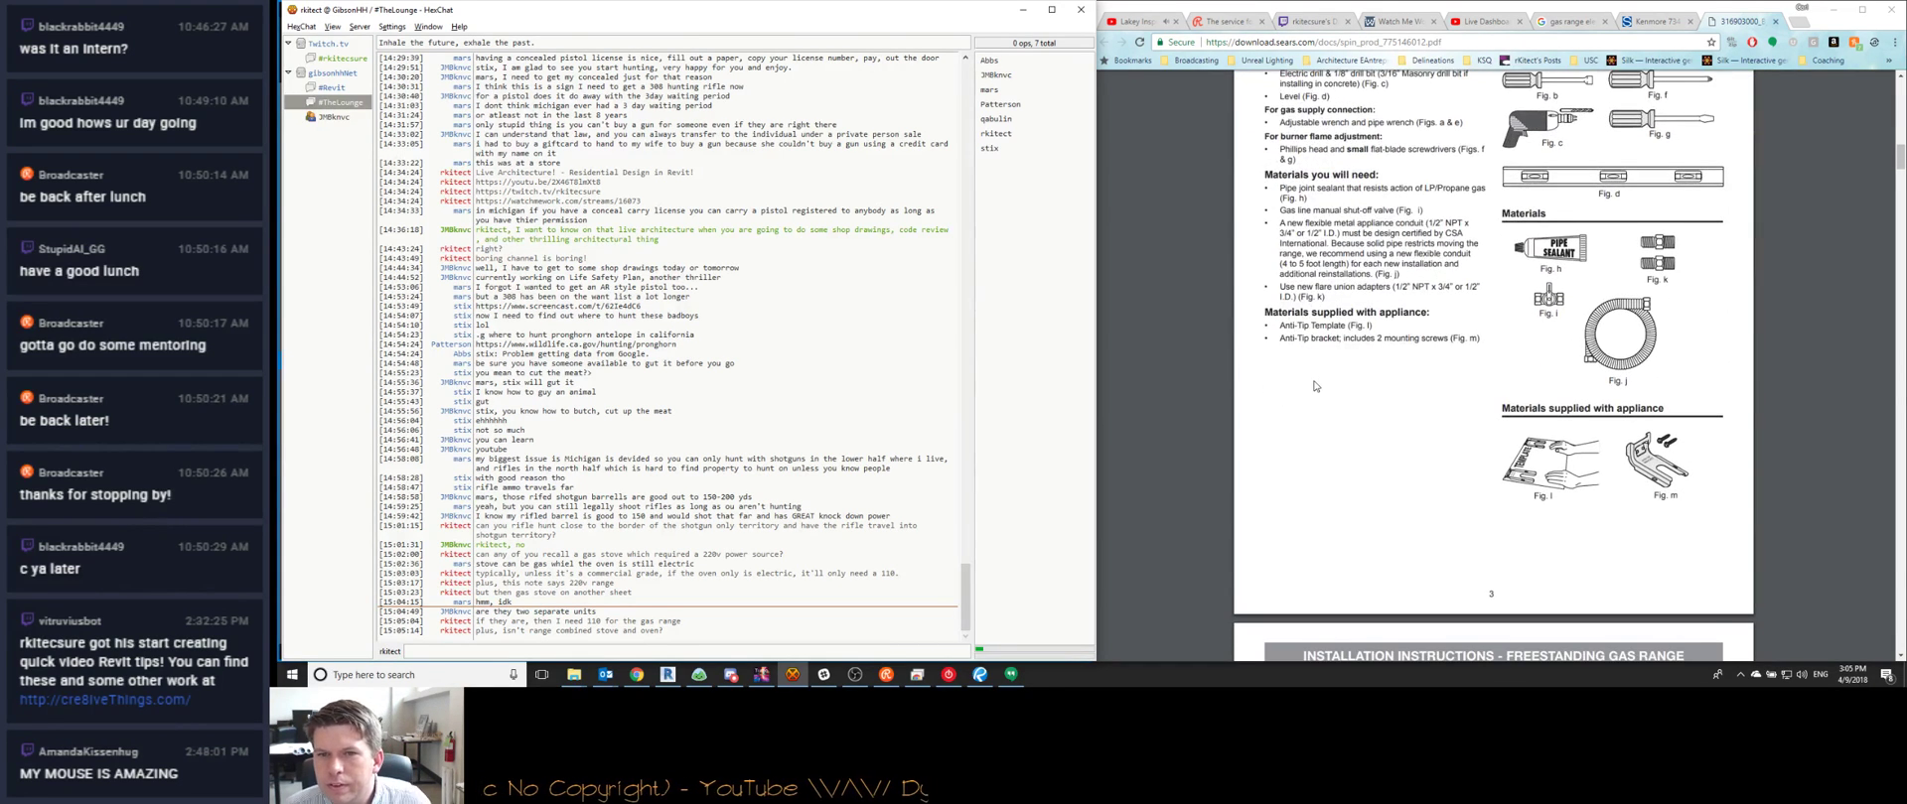
scroll(1312, 381, down, 4)
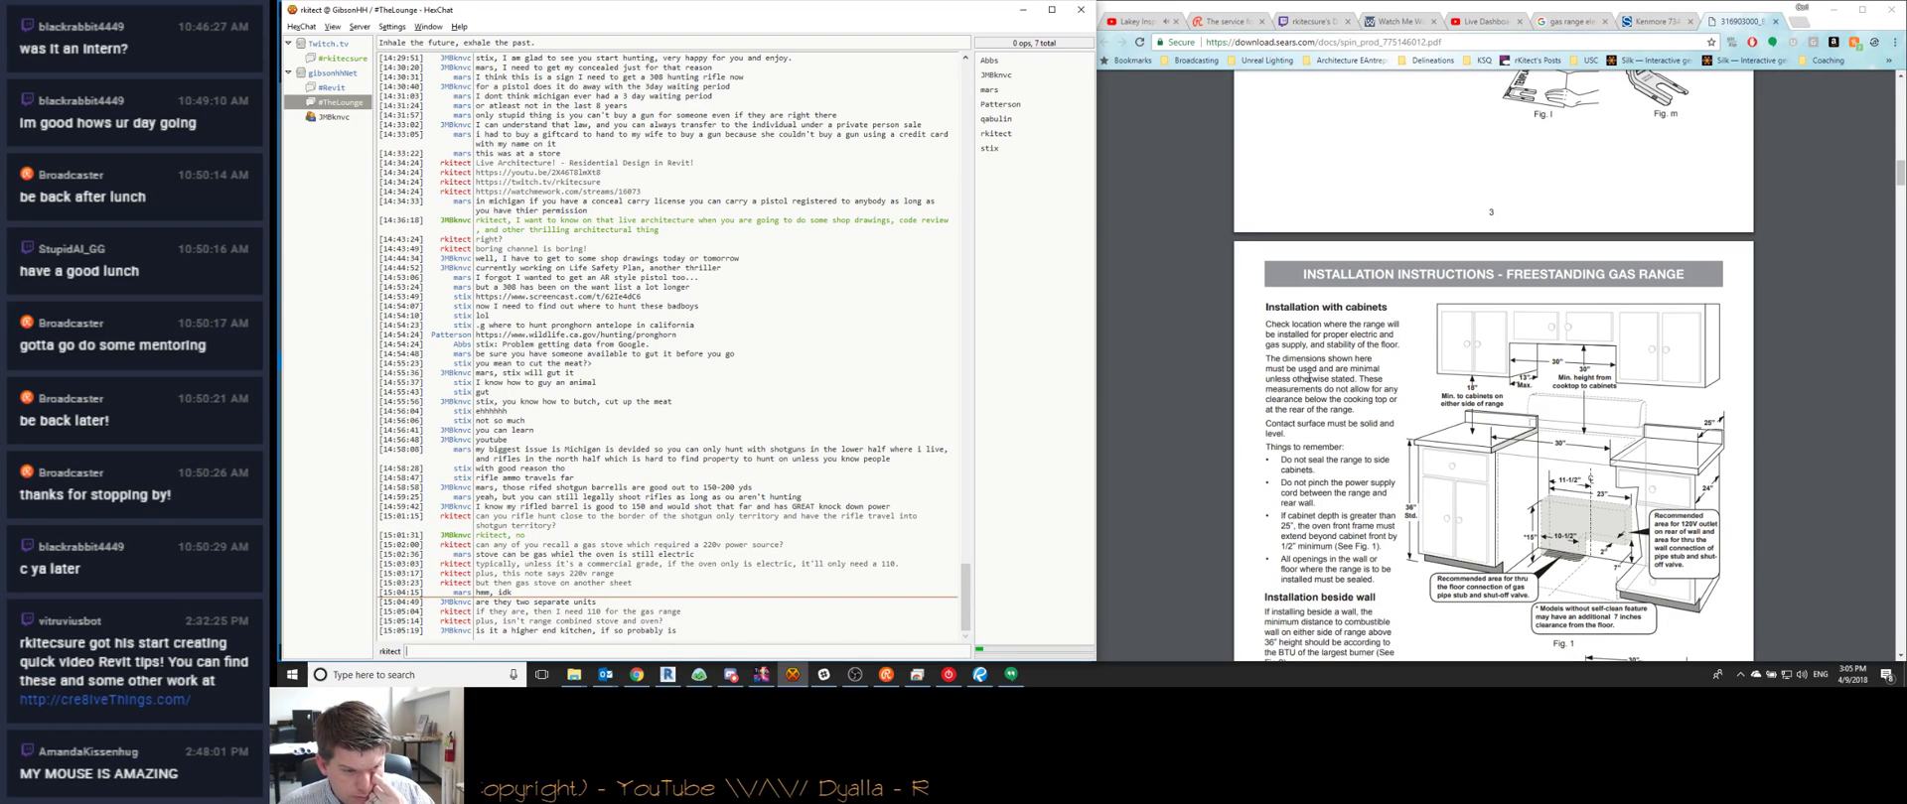
text(there's no spec on )
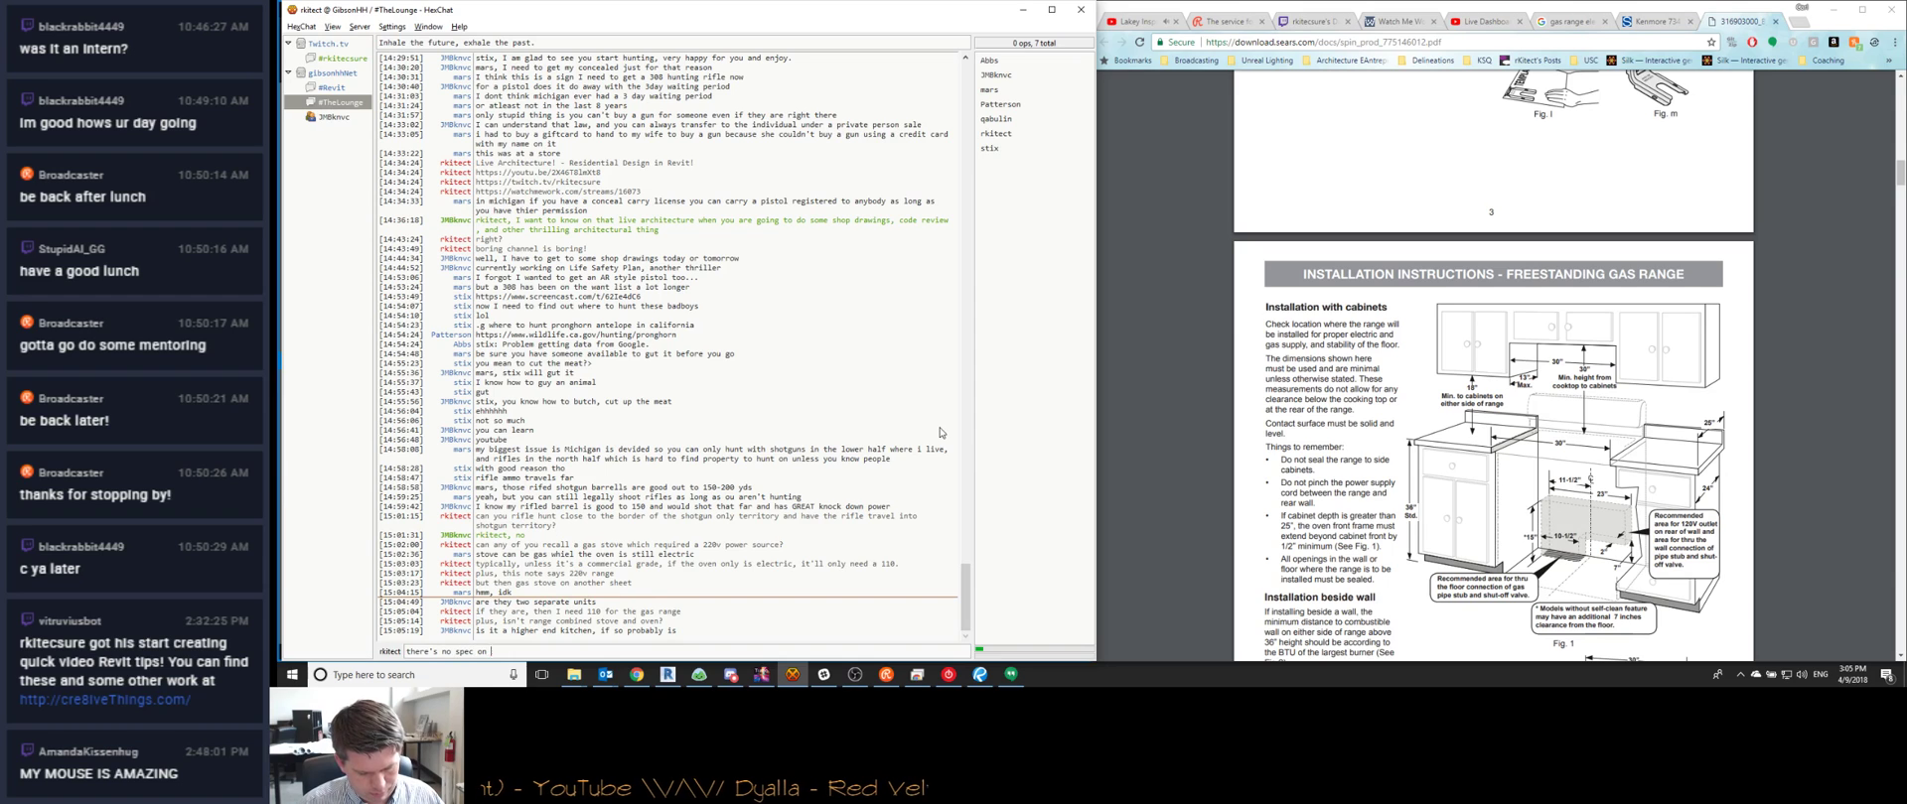
text(it. I think)
key(BackSpace)
key(BackSpace)
key(BackSpace)
key(BackSpace)
key(BackSpace)
key(BackSpace)
key(BackSpace)
key(BackSpace)
key(BackSpace)
key(BackSpace)
key(BackSpace)
key(BackSpace)
key(BackSpace)
key(BackSpace)
key(BackSpace)
key(BackSpace)
key(BackSpace)
key(BackSpace)
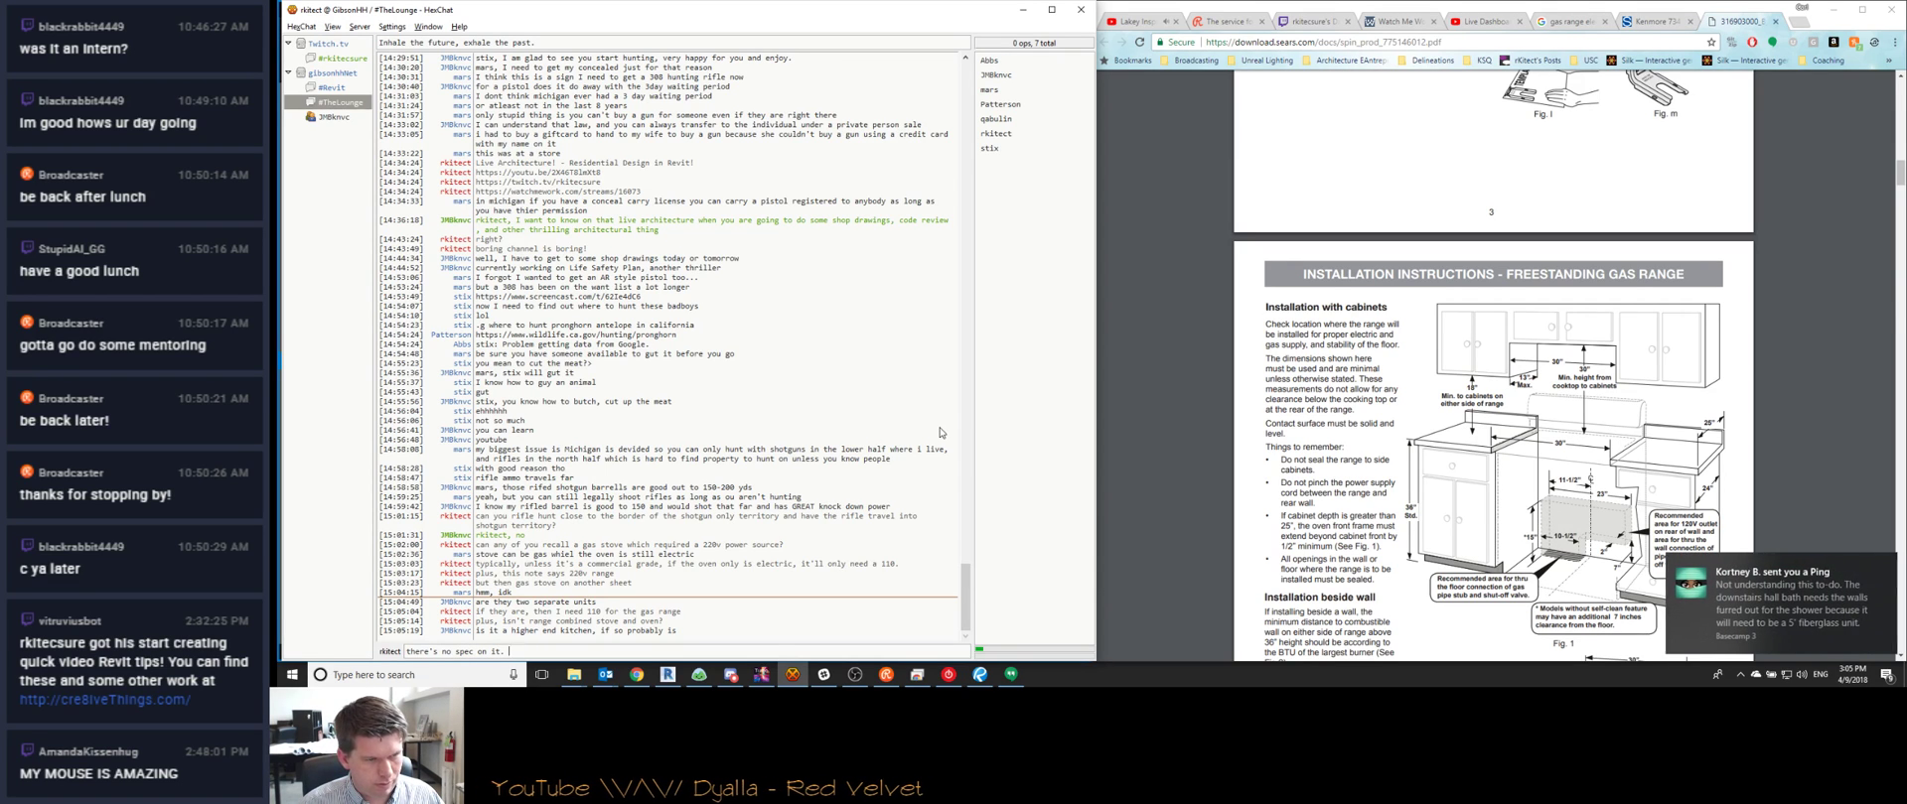
text(specificat)
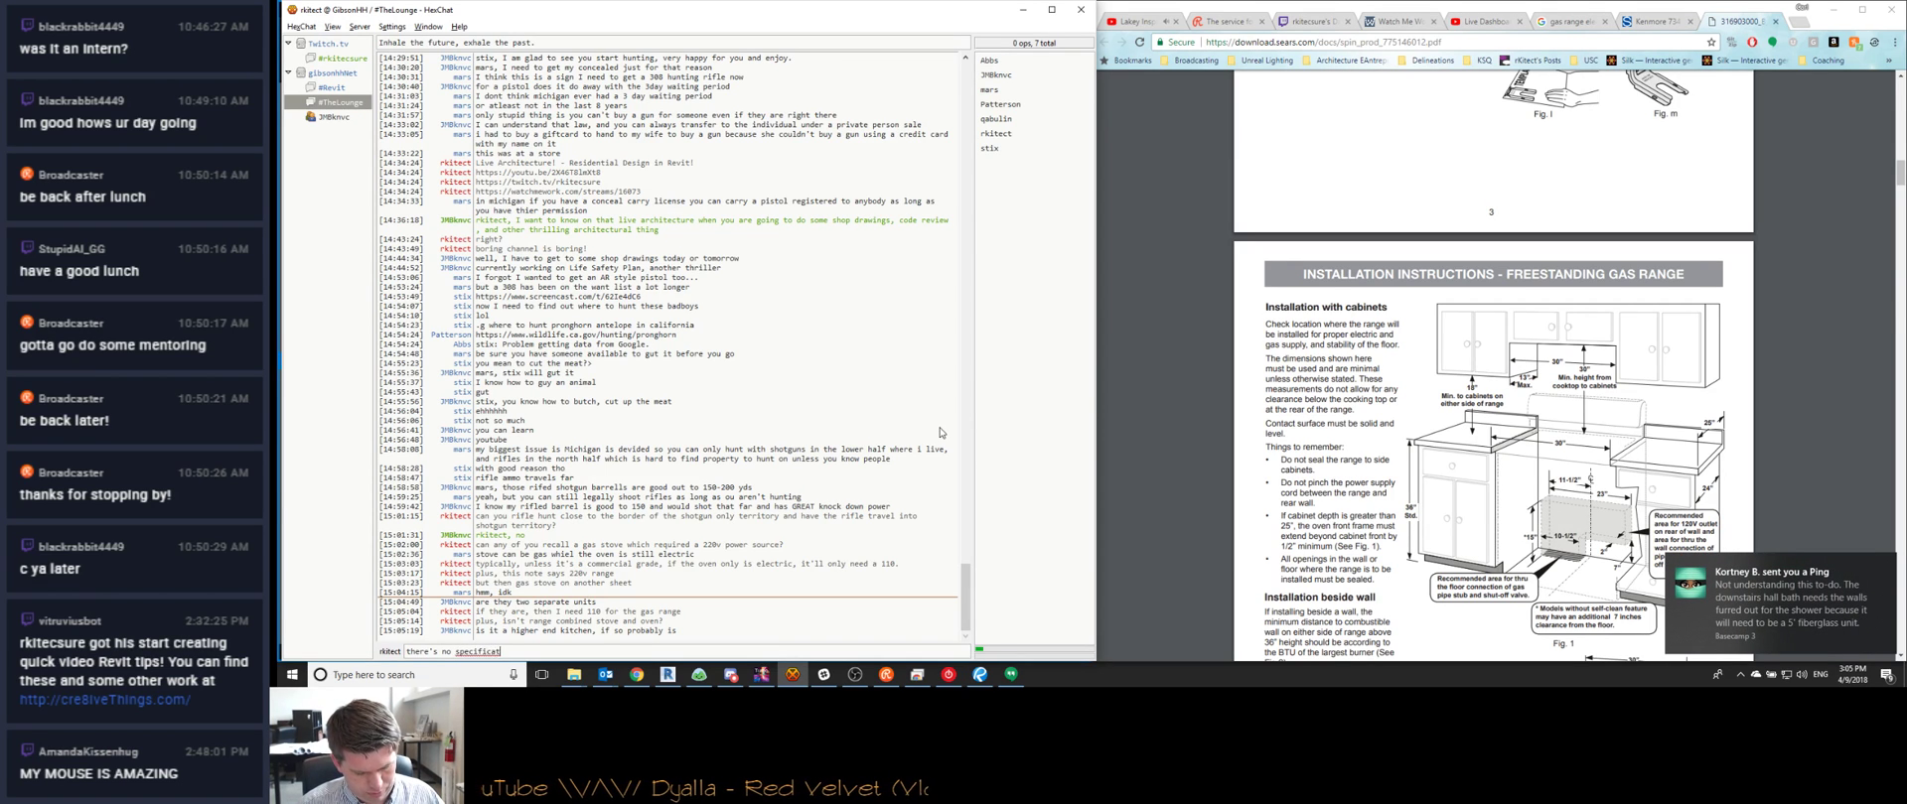
text(ion os to what it is.)
Answer the colleague's Basecamp Ping with 'rs = right hand swing'
click(1777, 596)
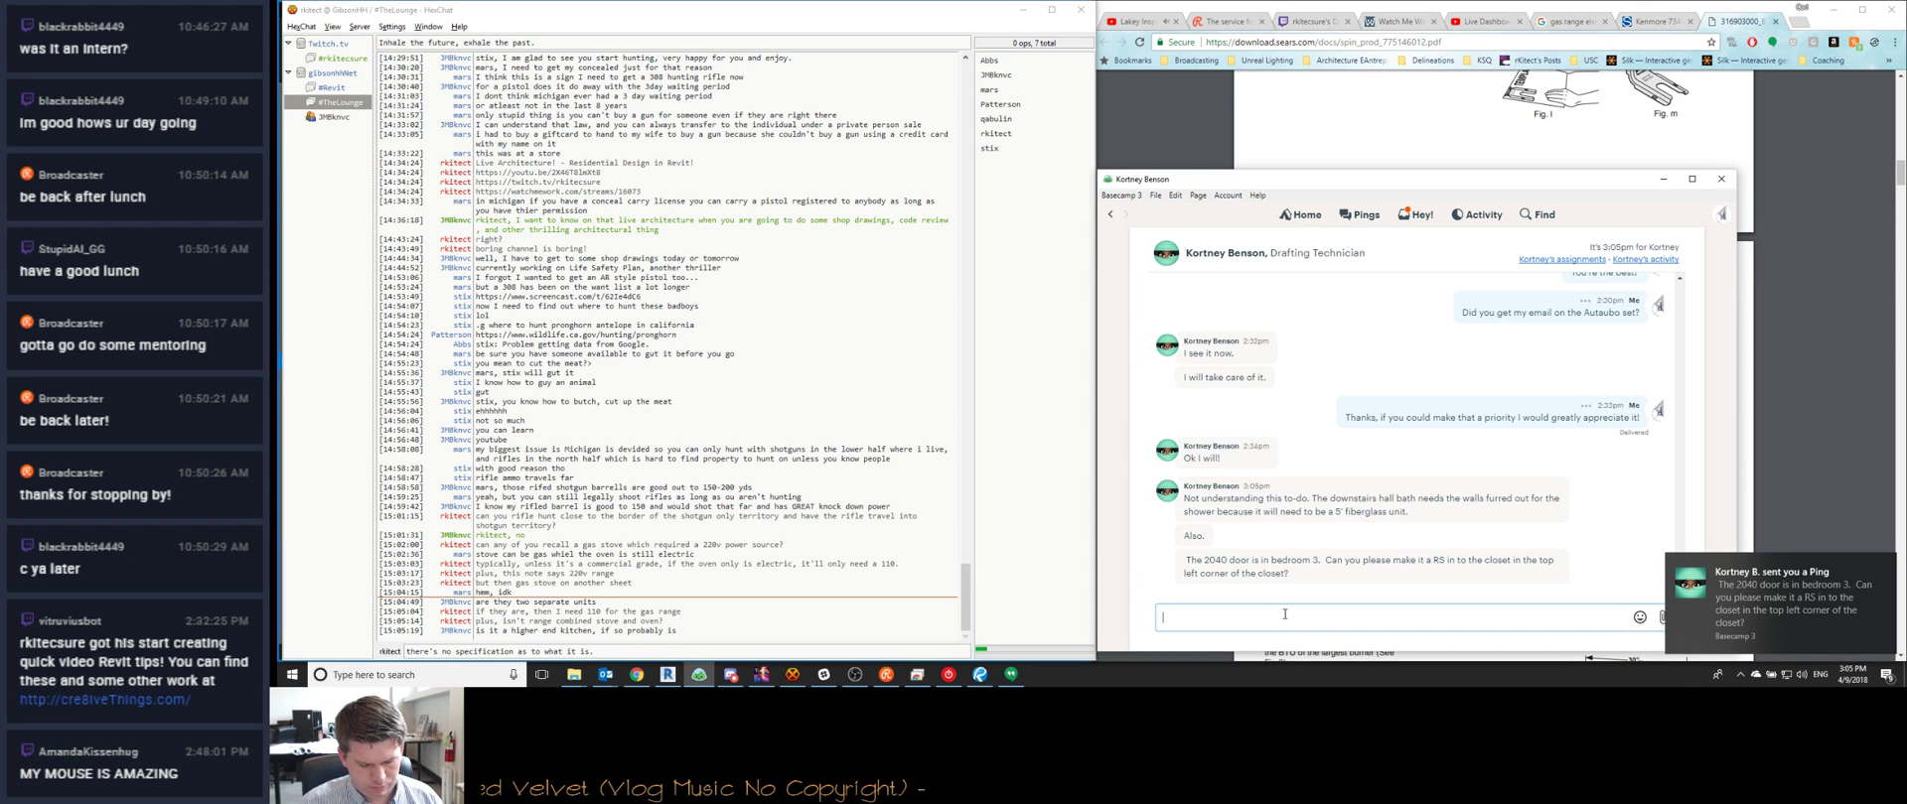
text(ight h)
key(BackSpace)
key(BackSpace)
key(BackSpace)
key(BackSpace)
key(BackSpace)
text(rs)
text(rs)
text(right)
text(hand swing)
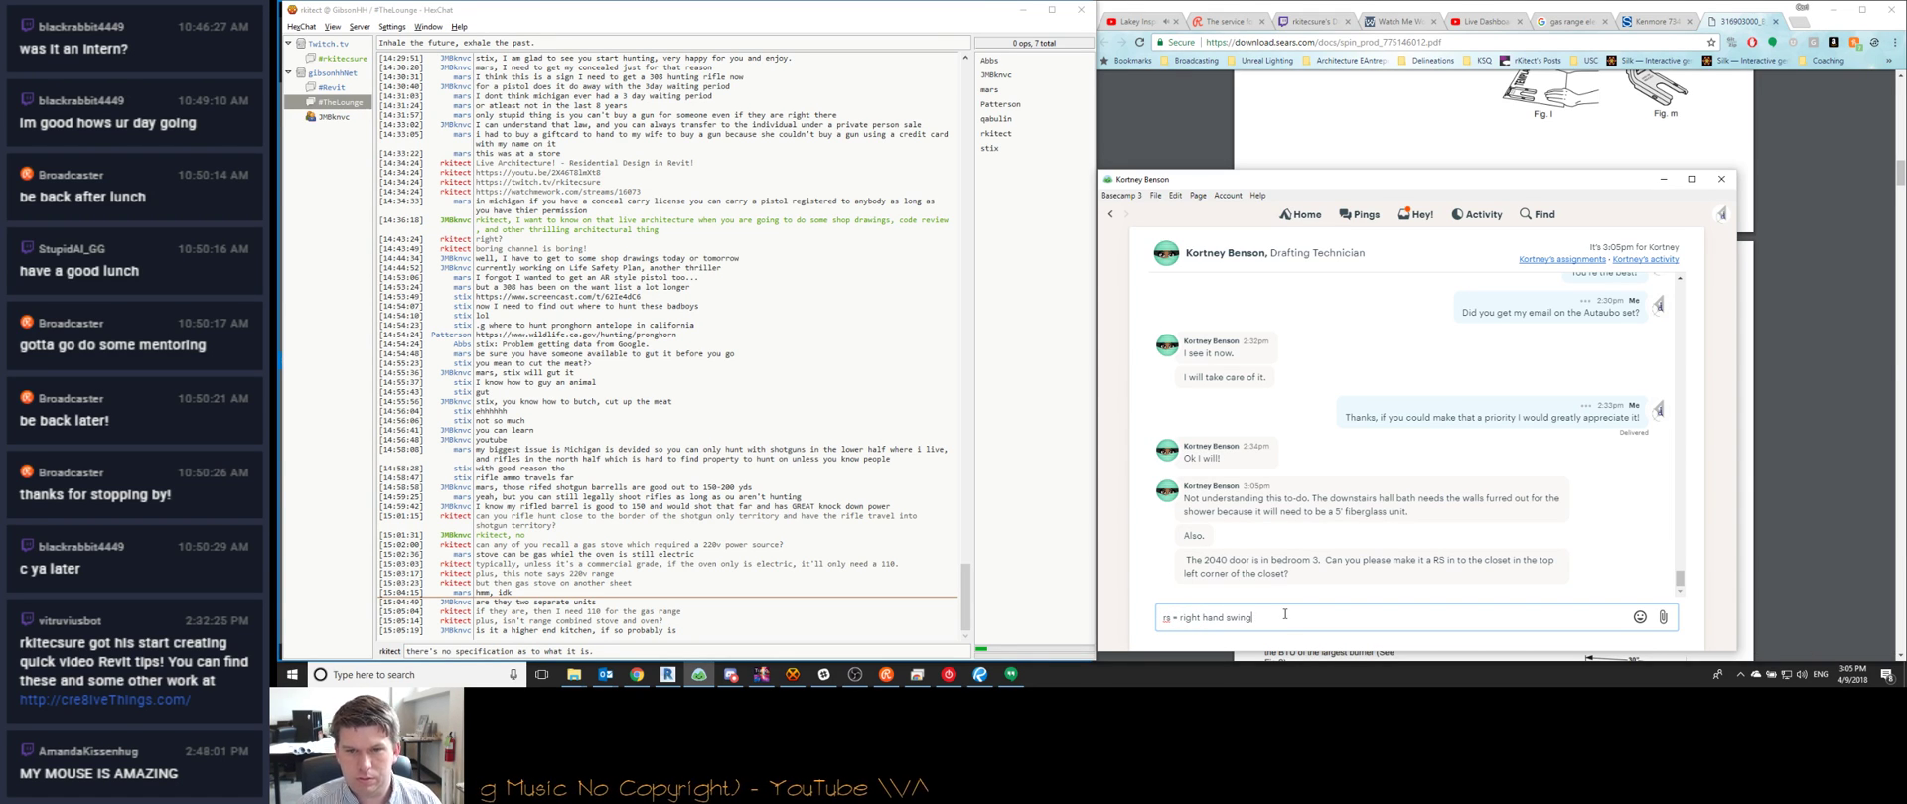
key(Return)
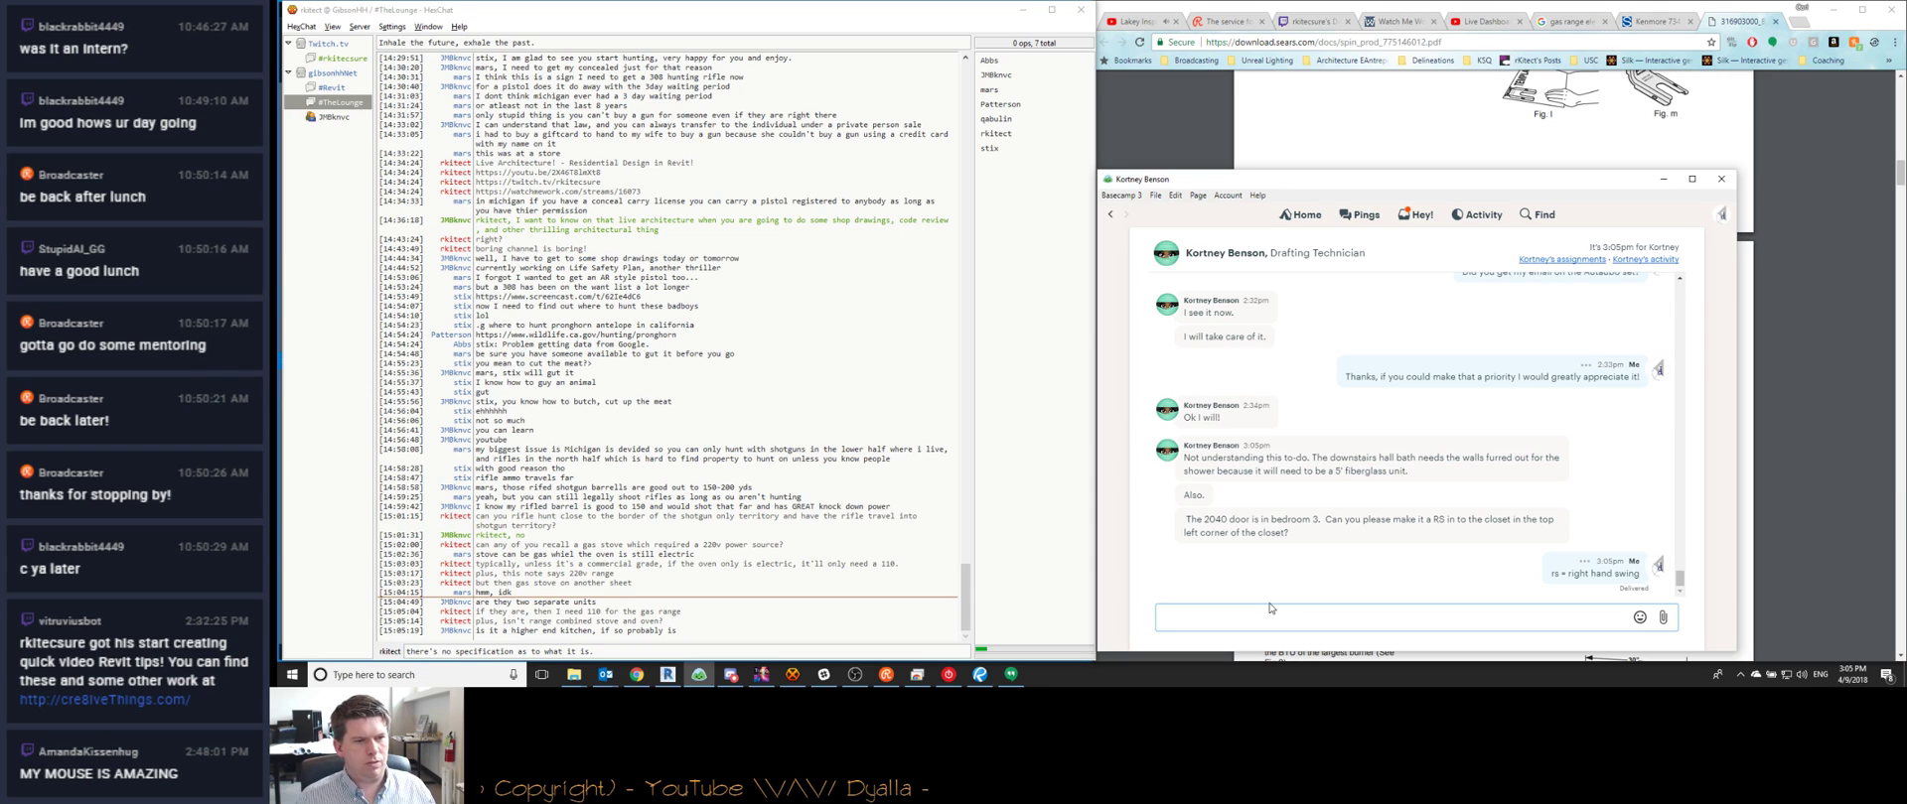
Finish the HexChat message blaming copy/pasting notes without thinking it through, and send it
click(638, 652)
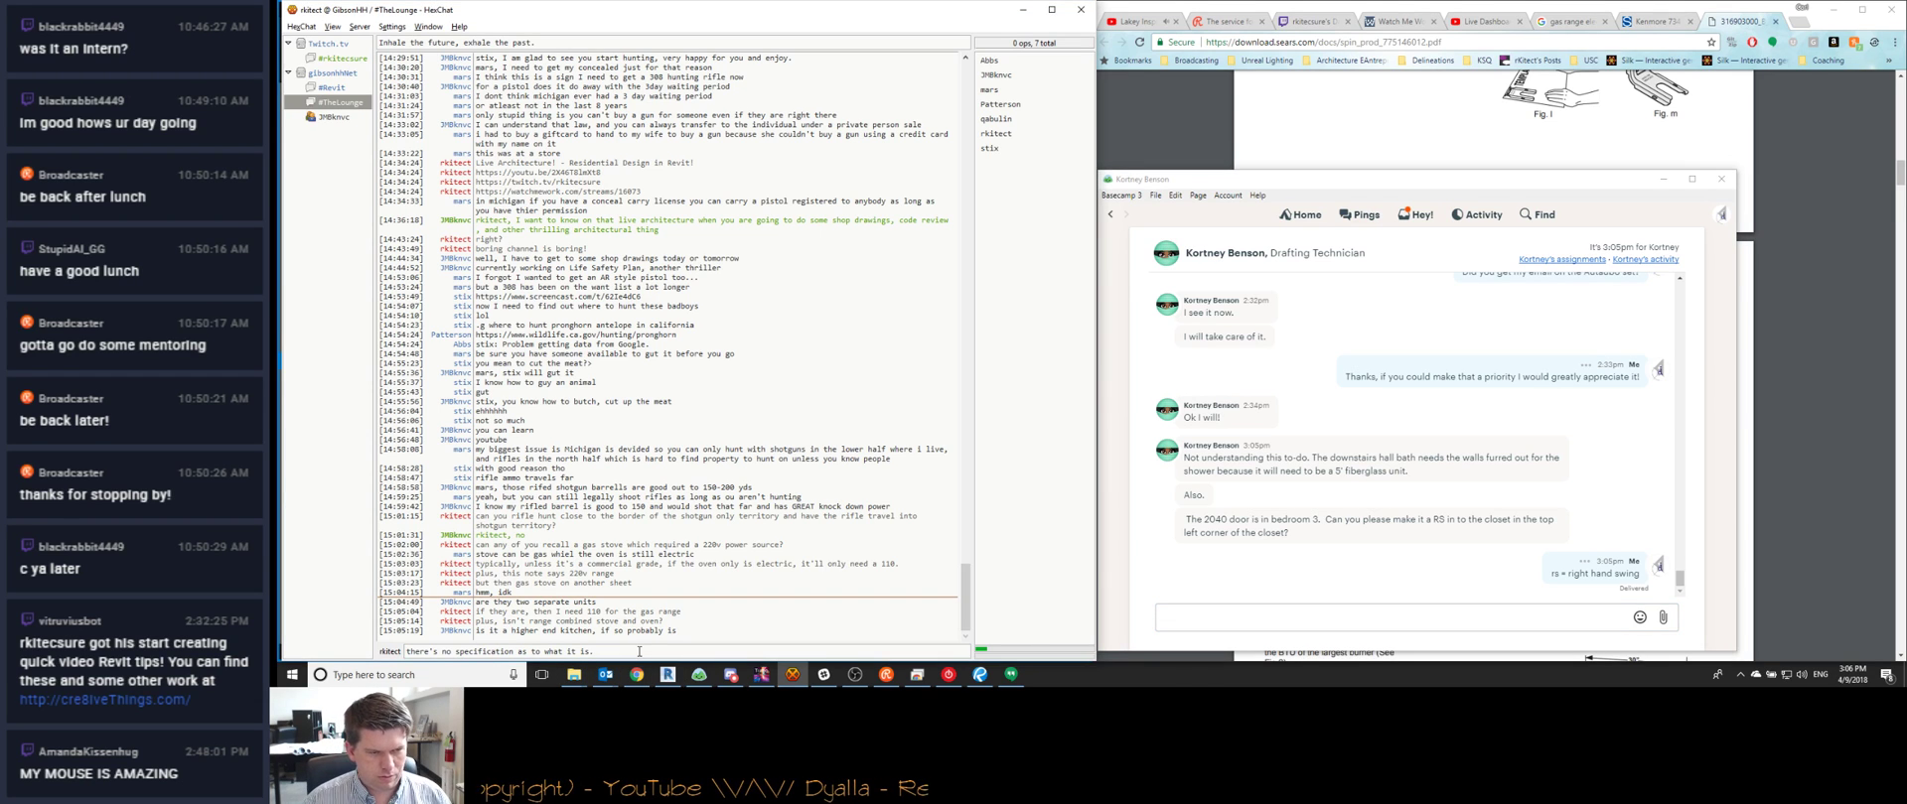
text(I think this is the victim of)
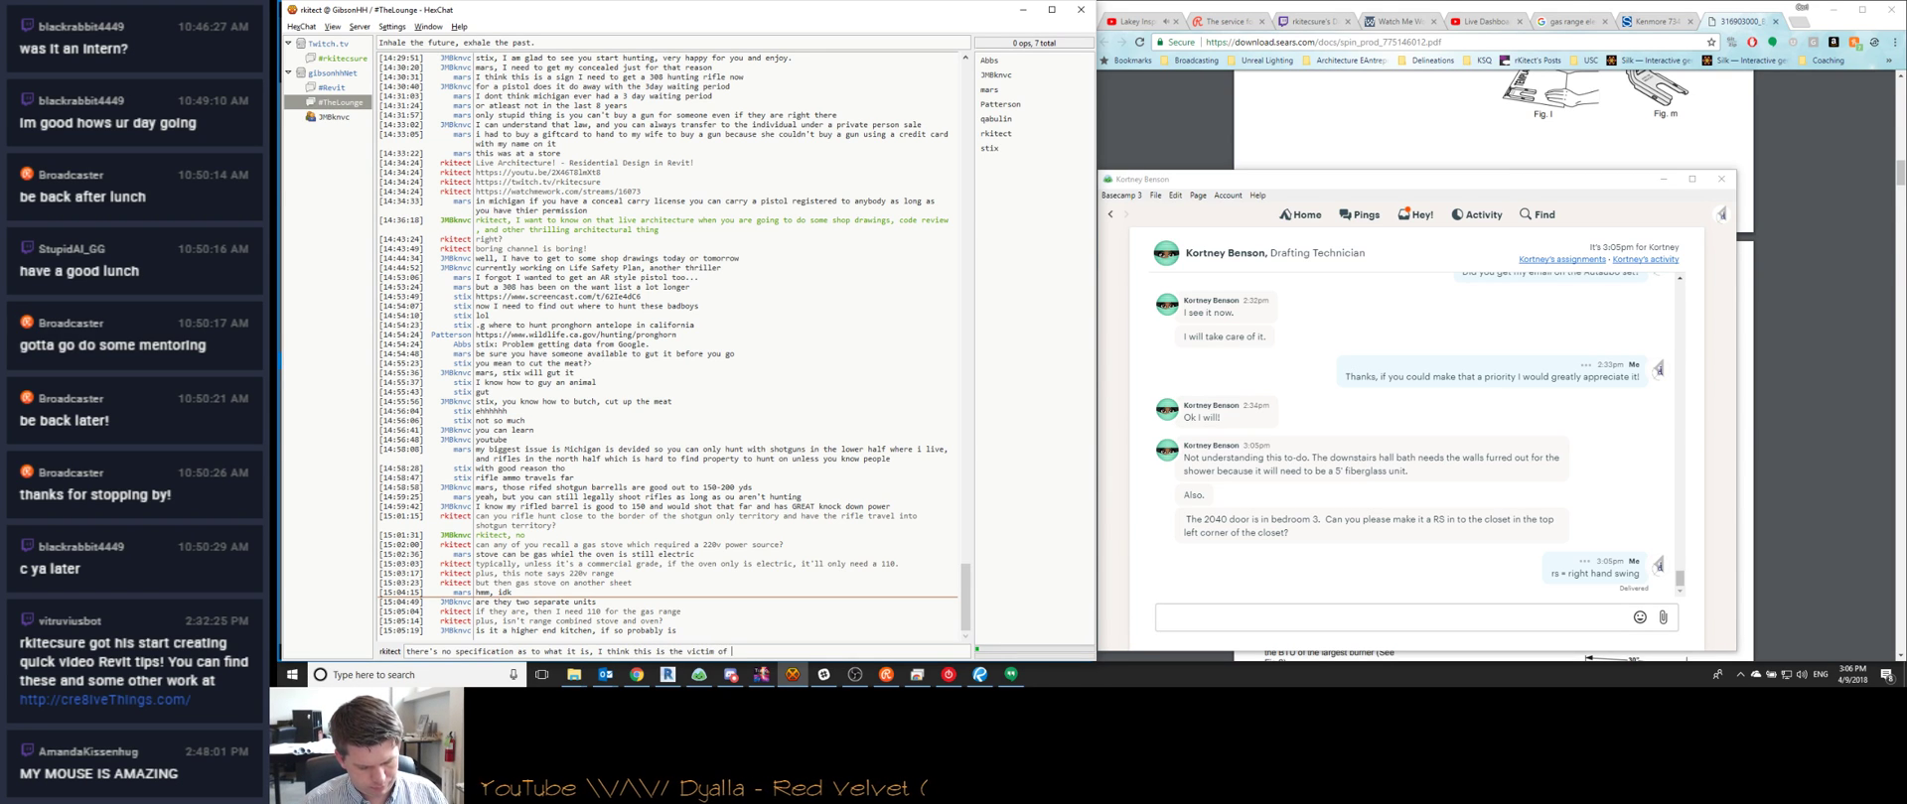
text( copy/pasting note)
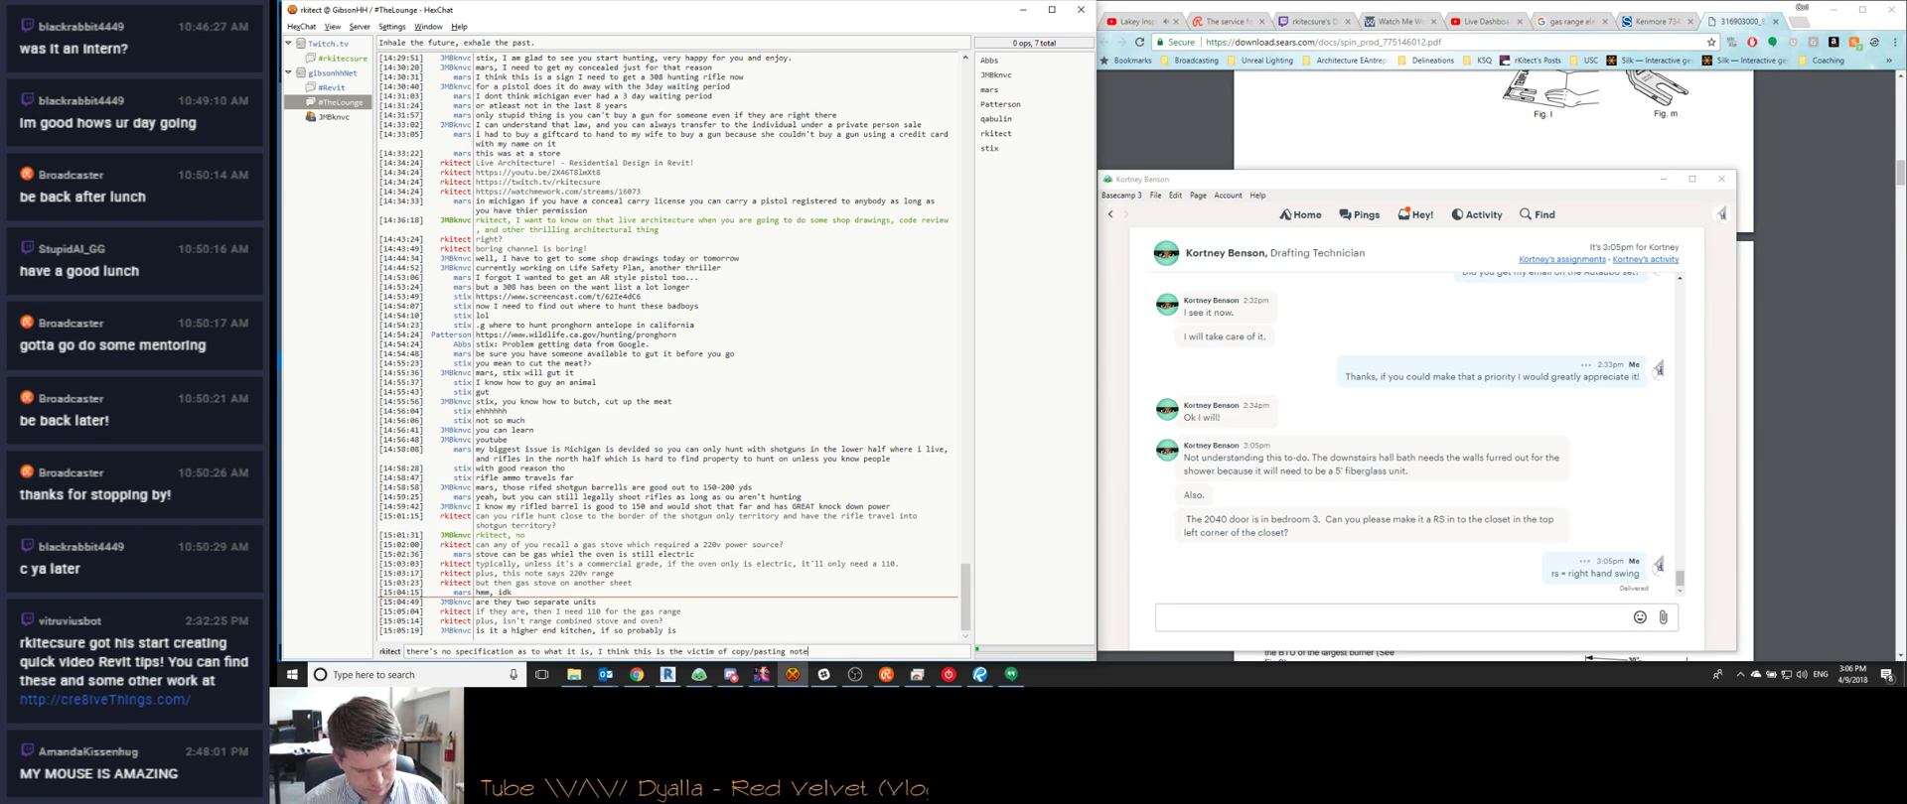
text(s without thinking it through)
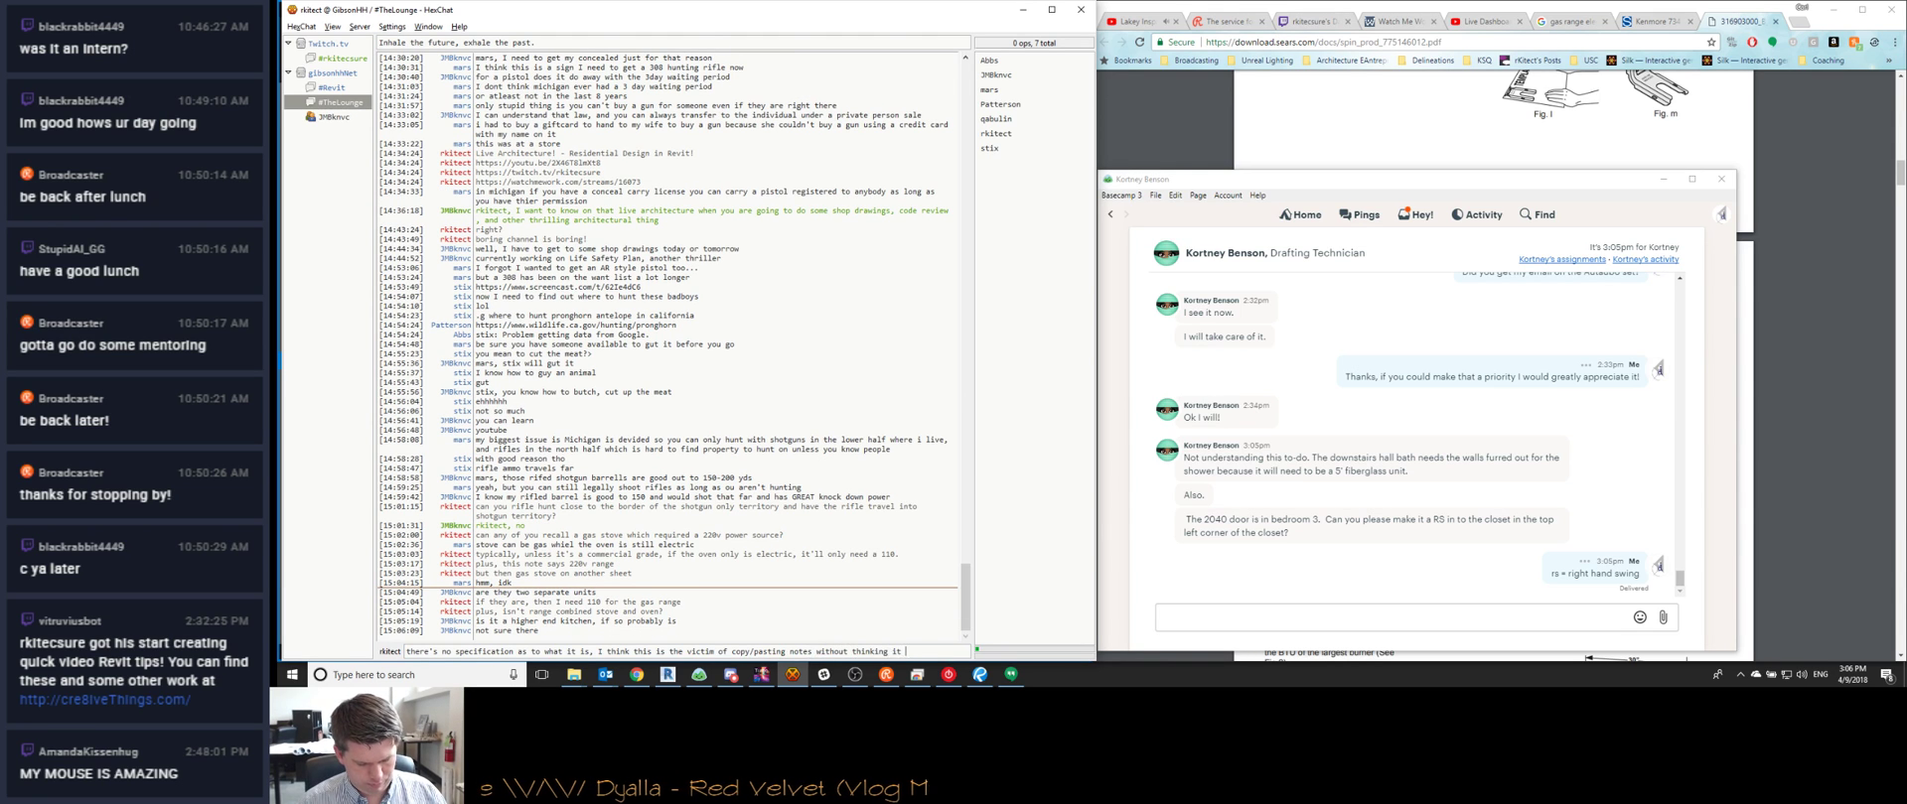
key(Return)
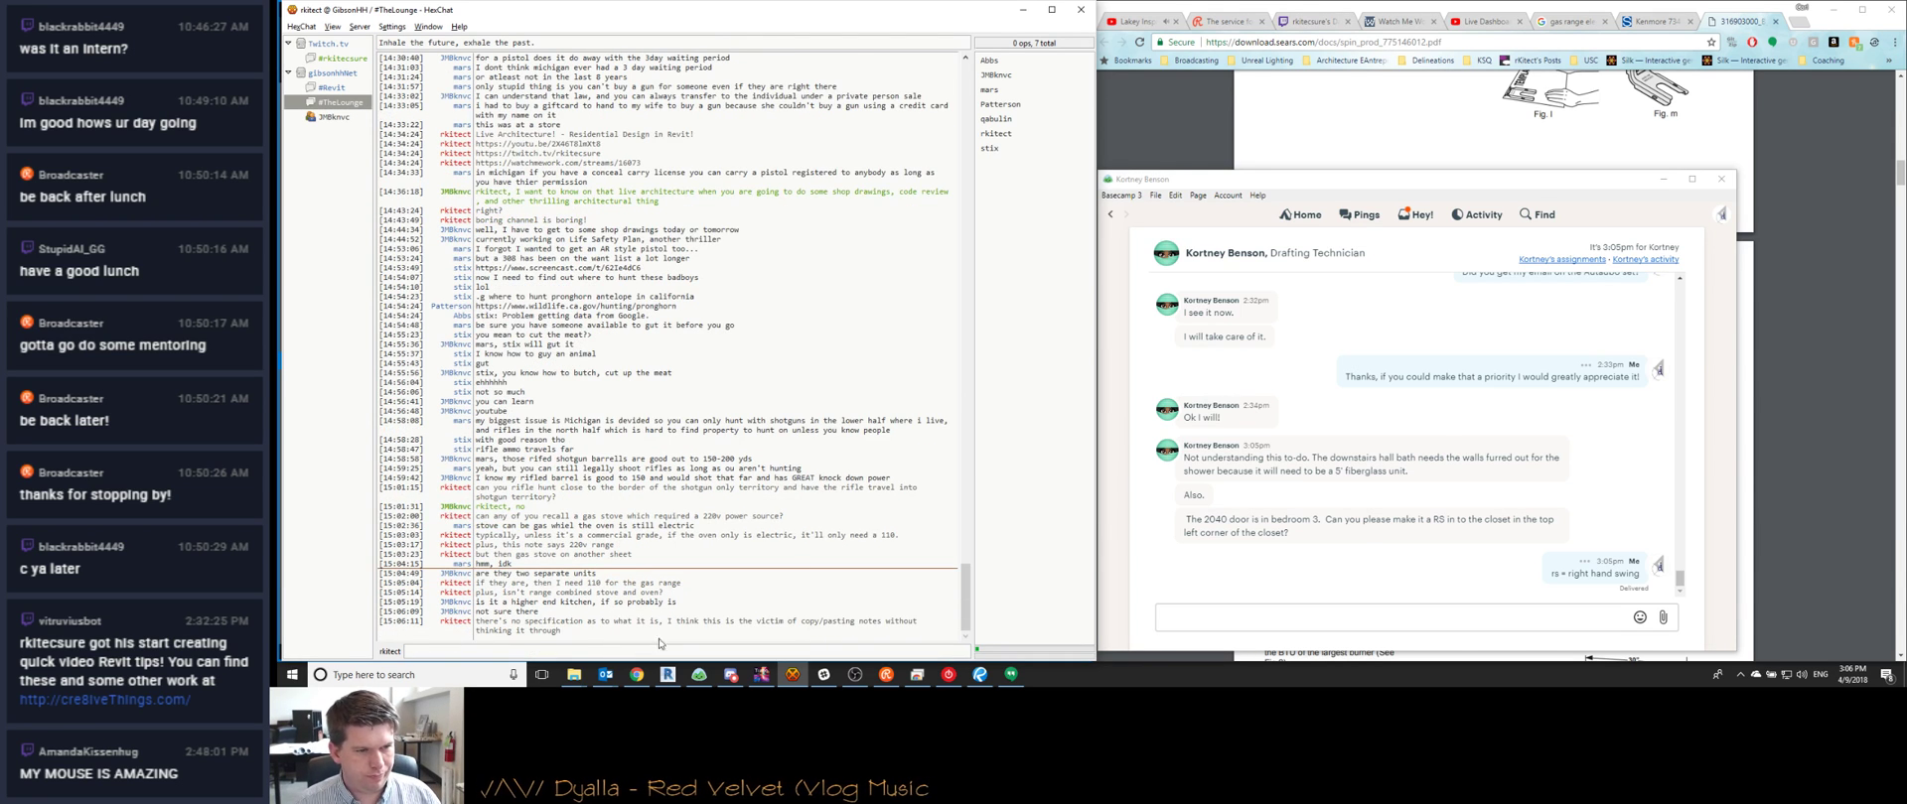
Search 'what is a gas range', expand its definition, and open the Reviewed oven-stove-range article
click(1342, 5)
key(ctrl+t)
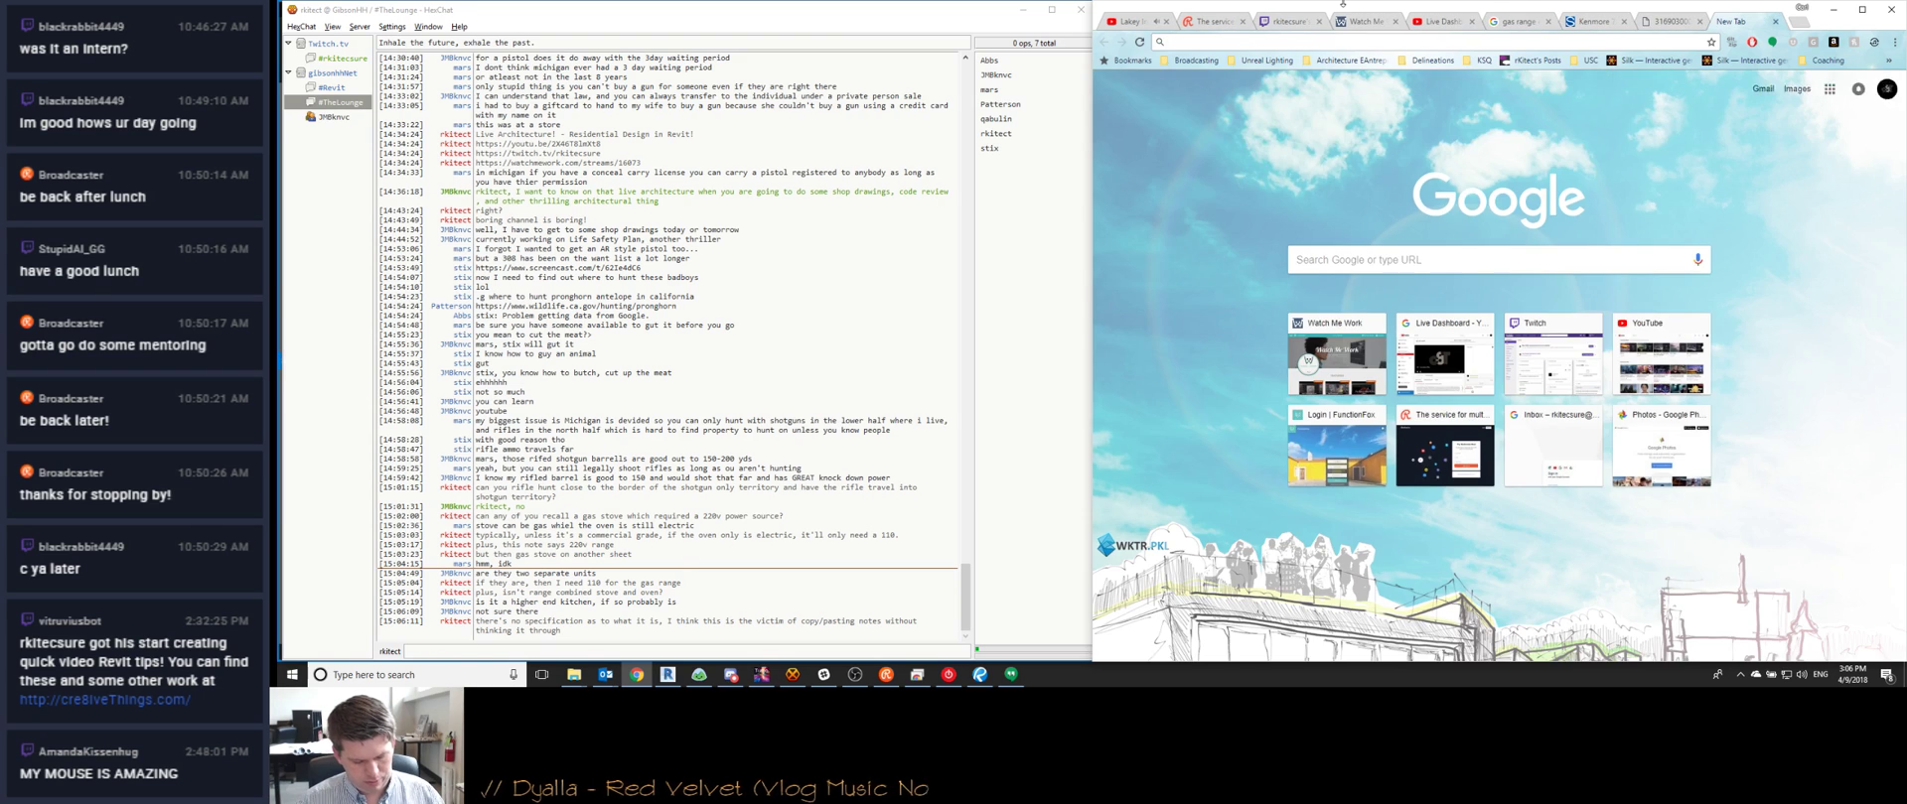
text(what is a )
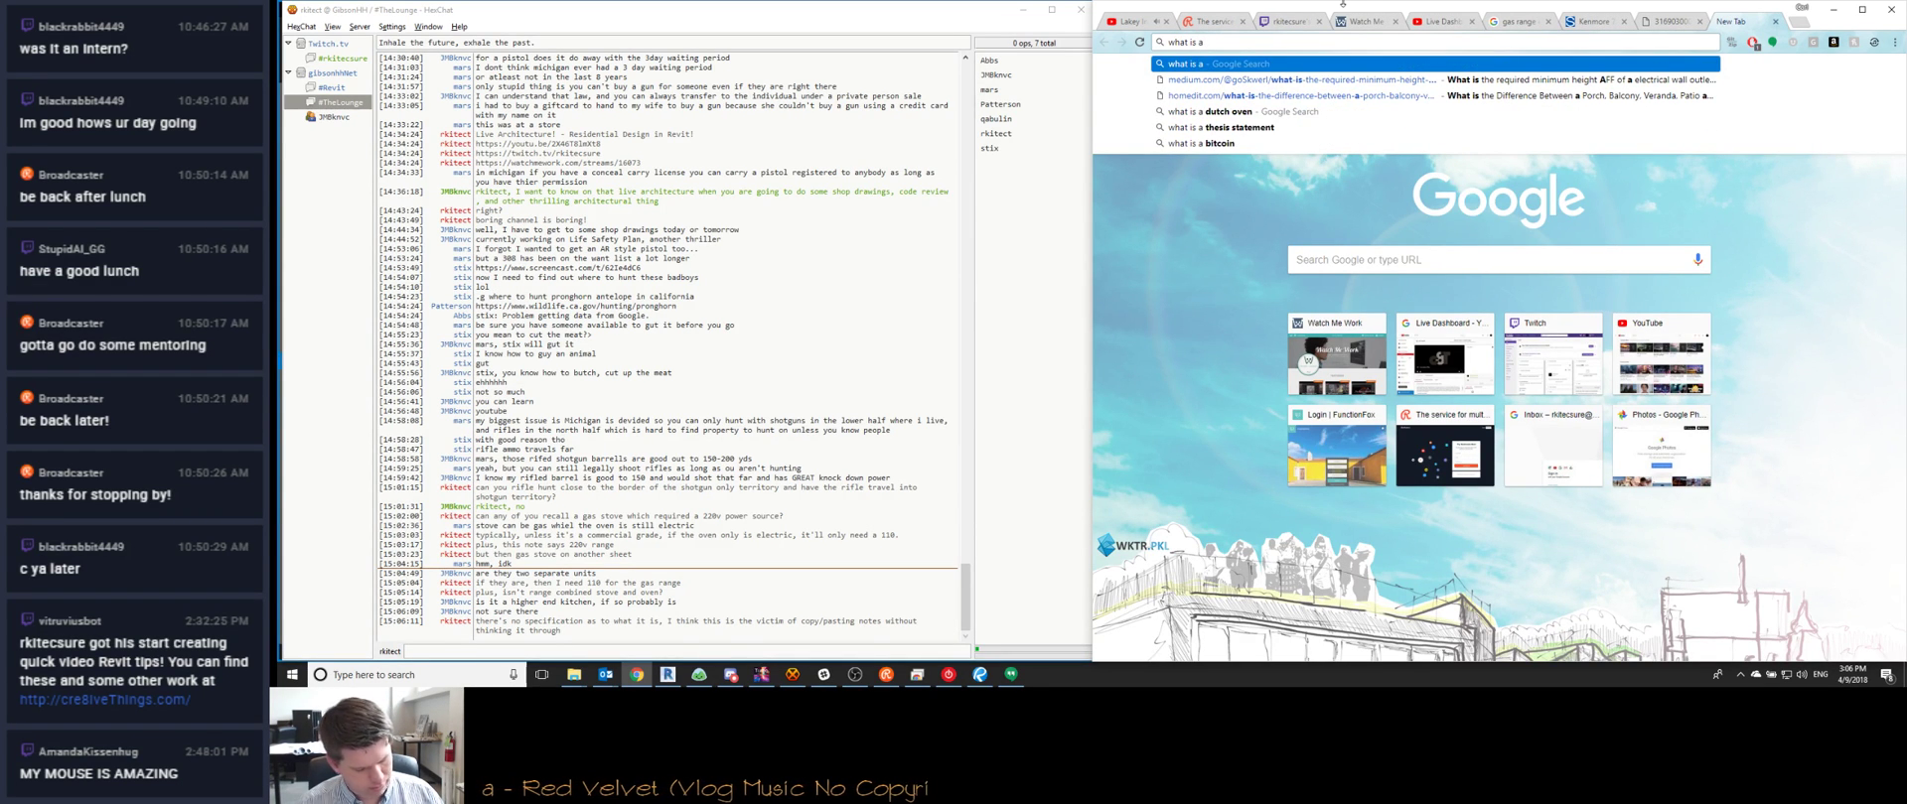
text(gas range)
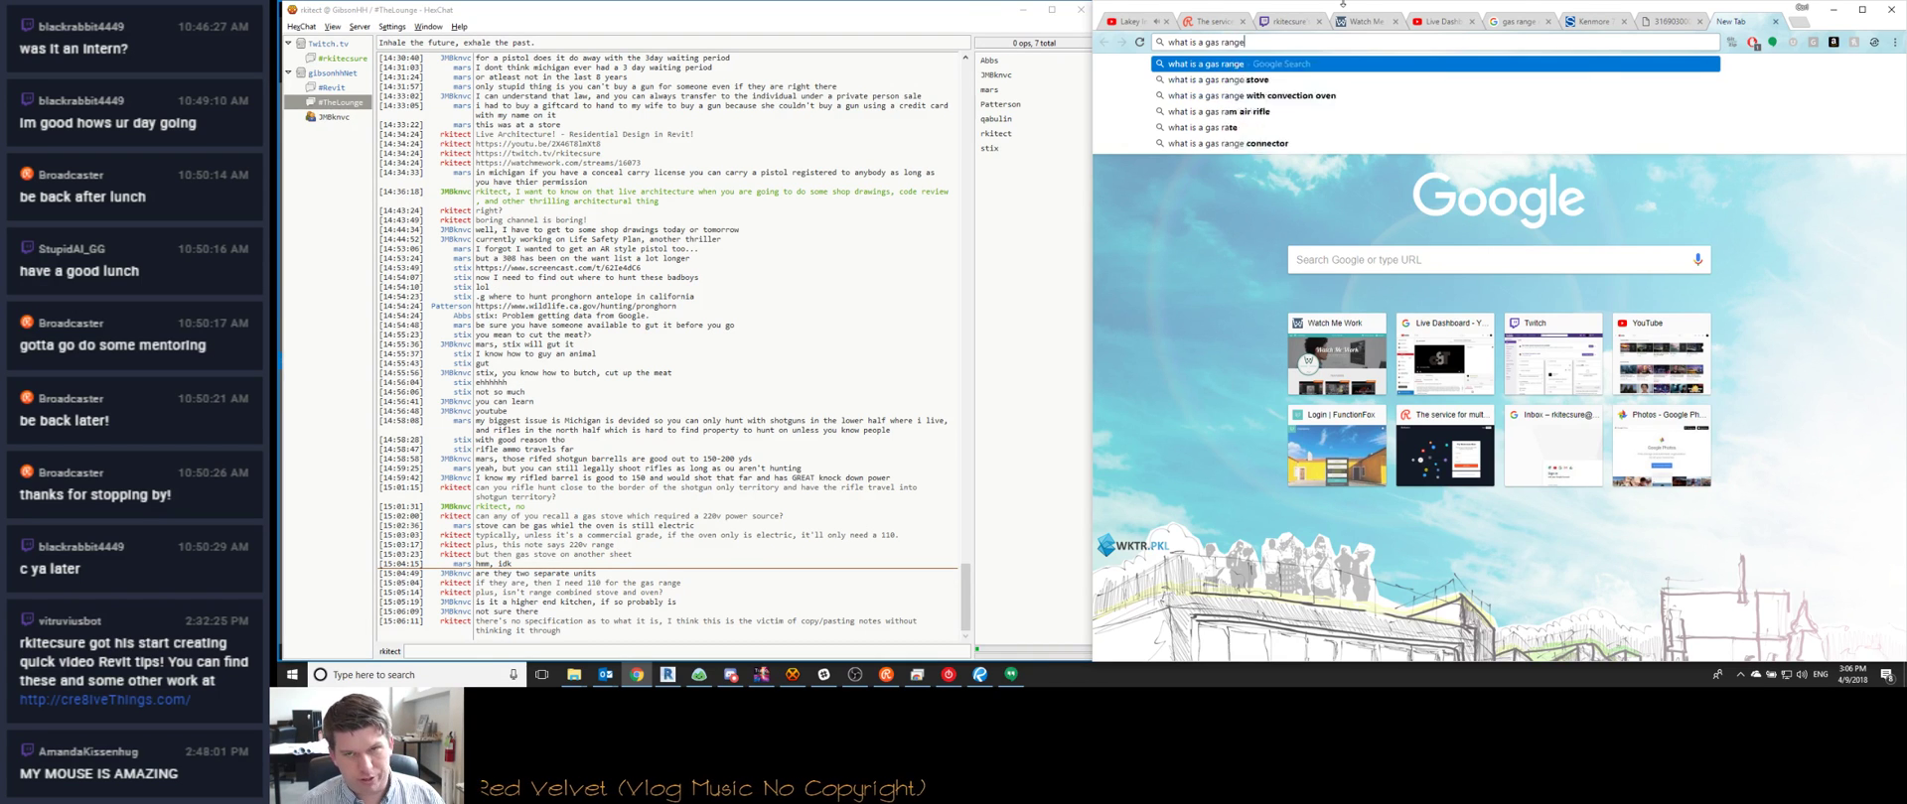
key(Return)
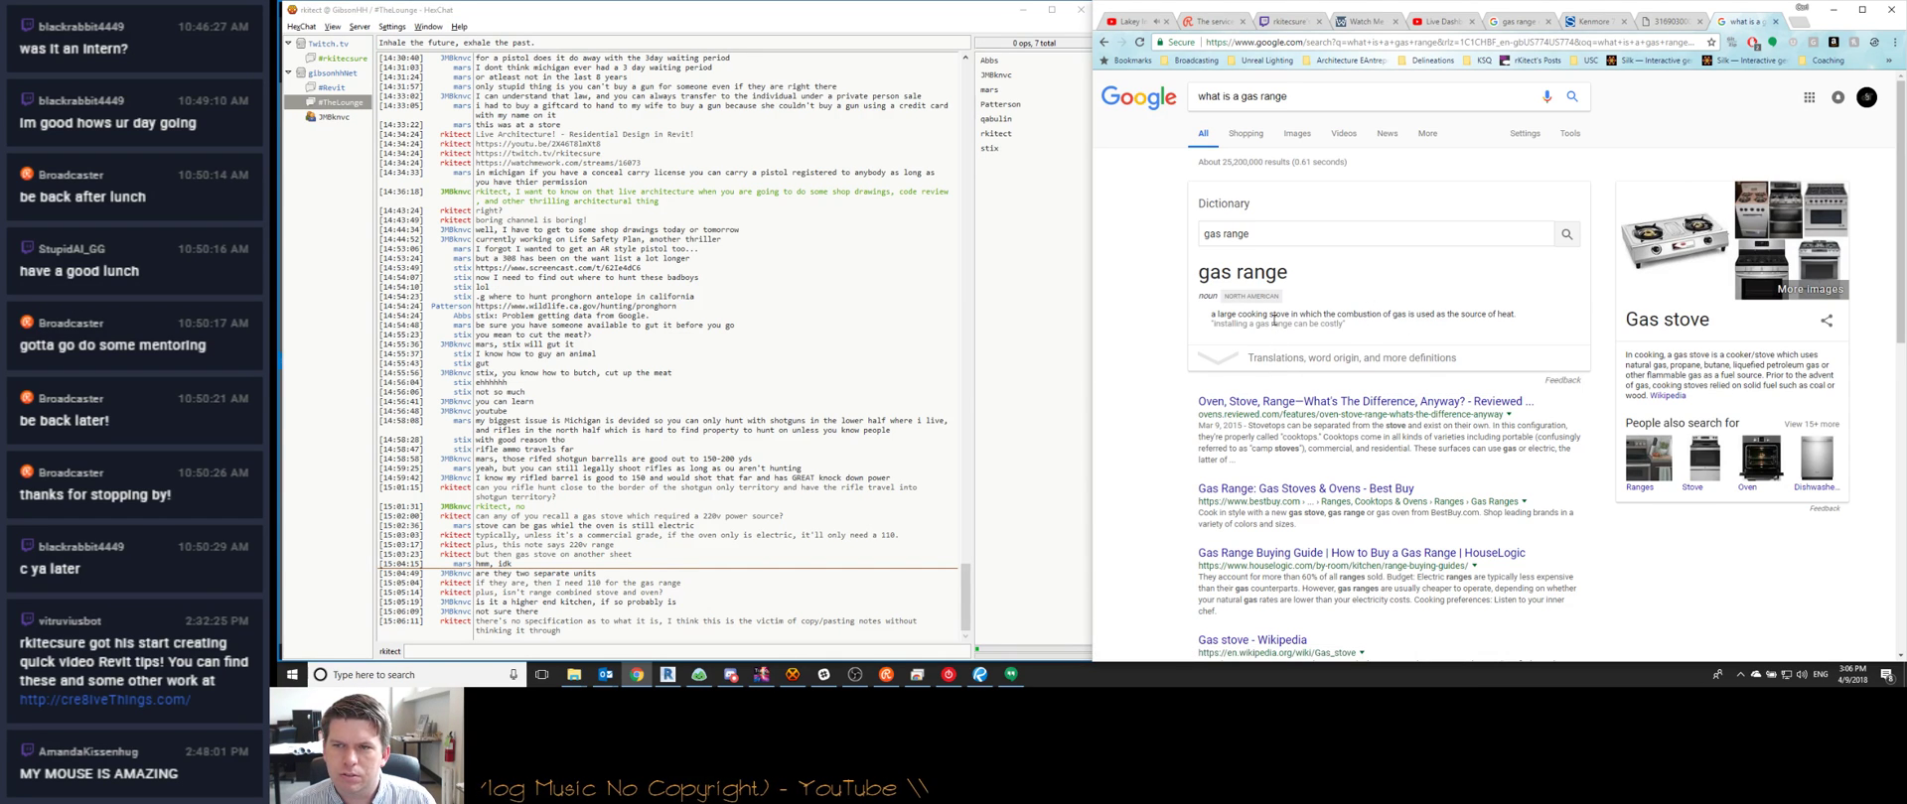
click(1219, 359)
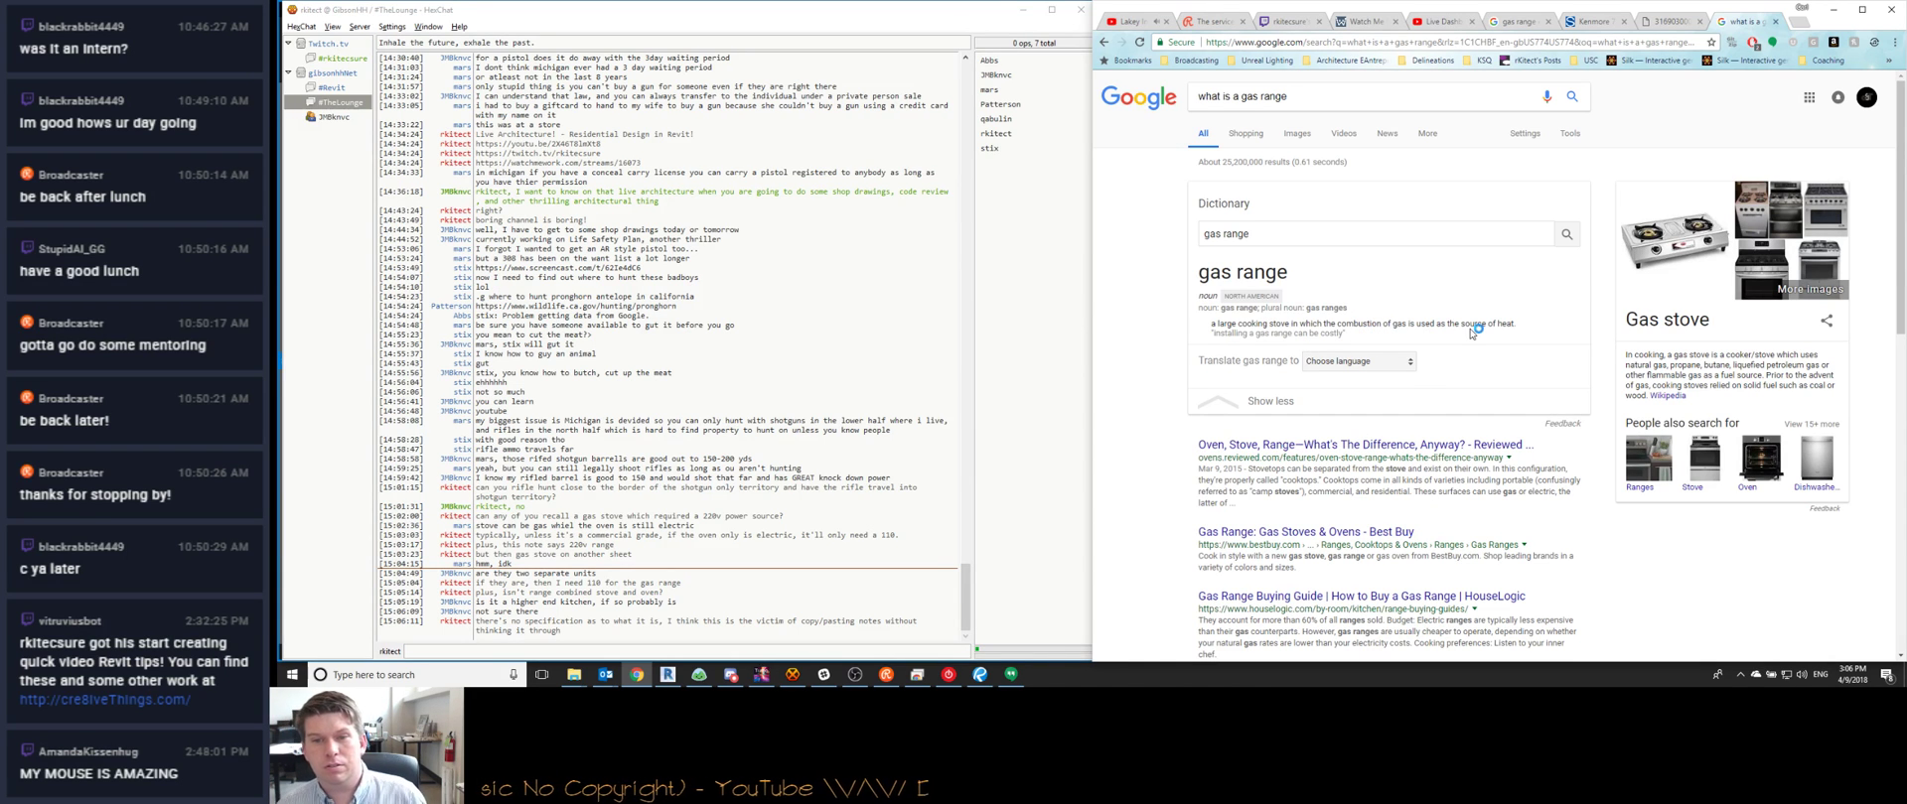
click(1385, 445)
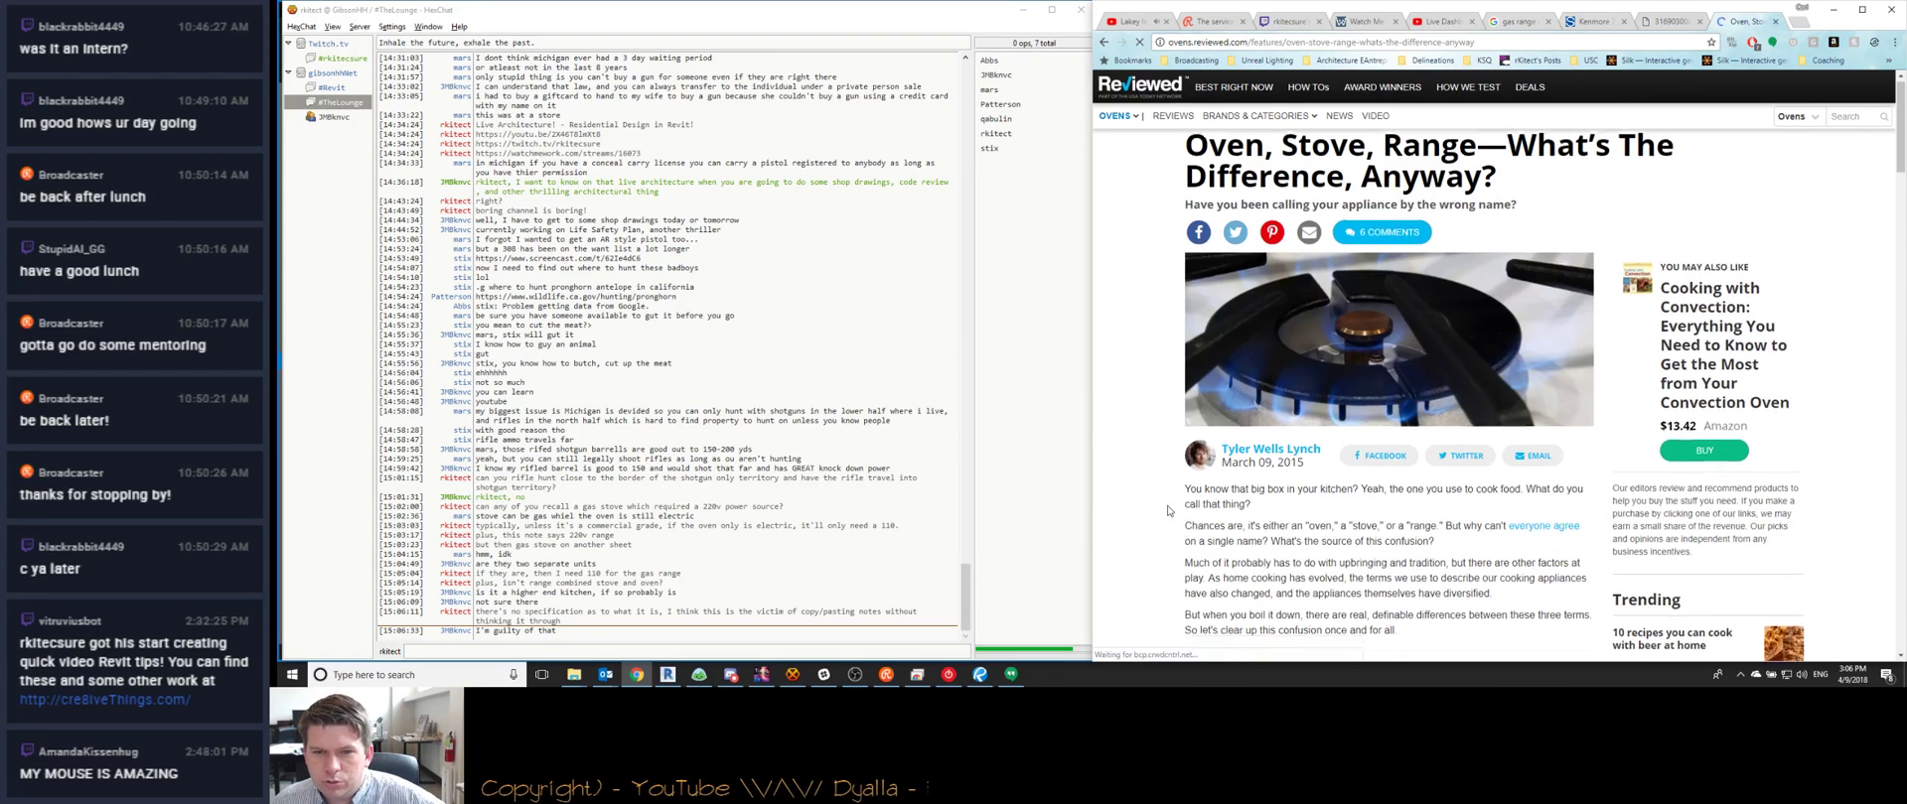
scroll(1167, 510, down, 4)
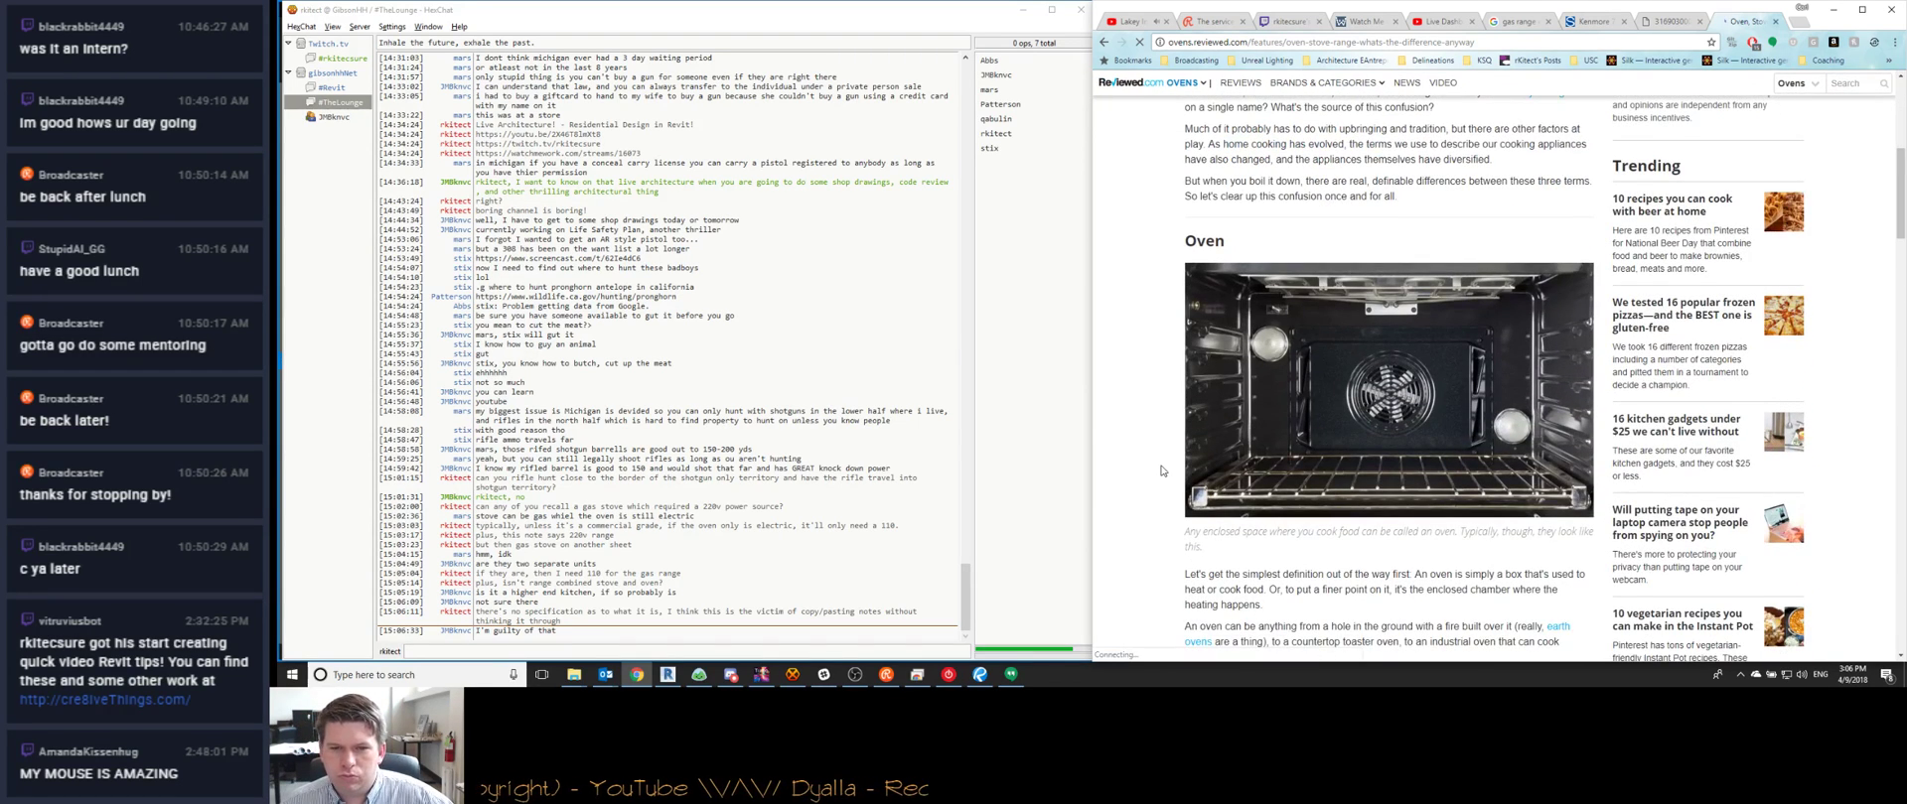
scroll(1163, 471, down, 1)
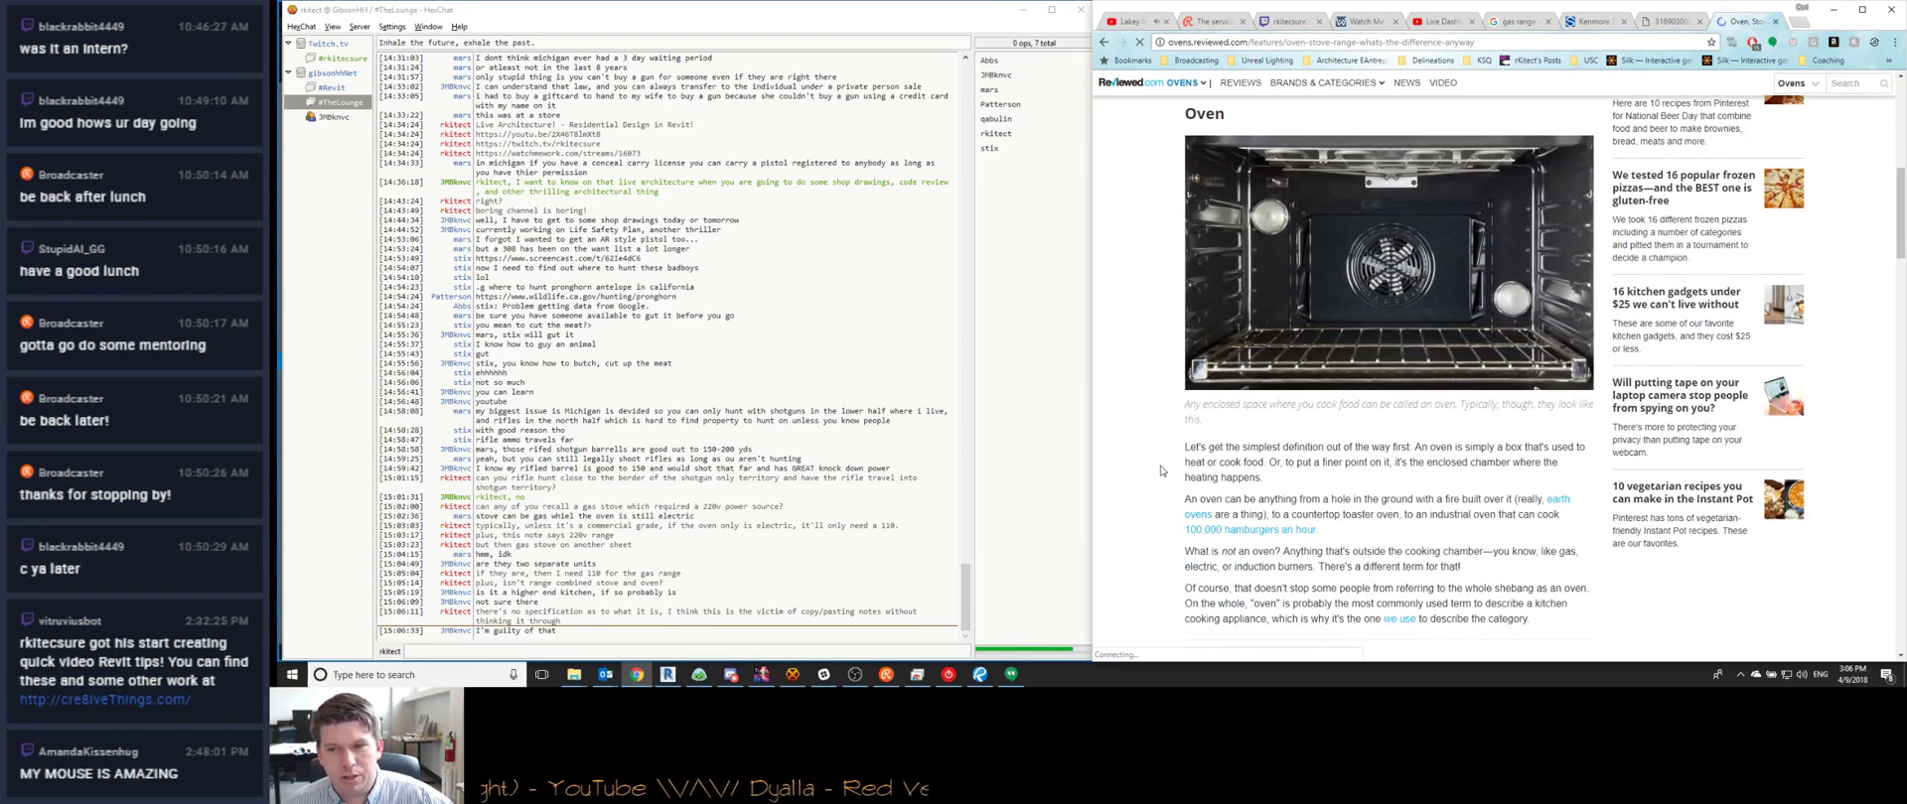
scroll(1160, 471, down, 3)
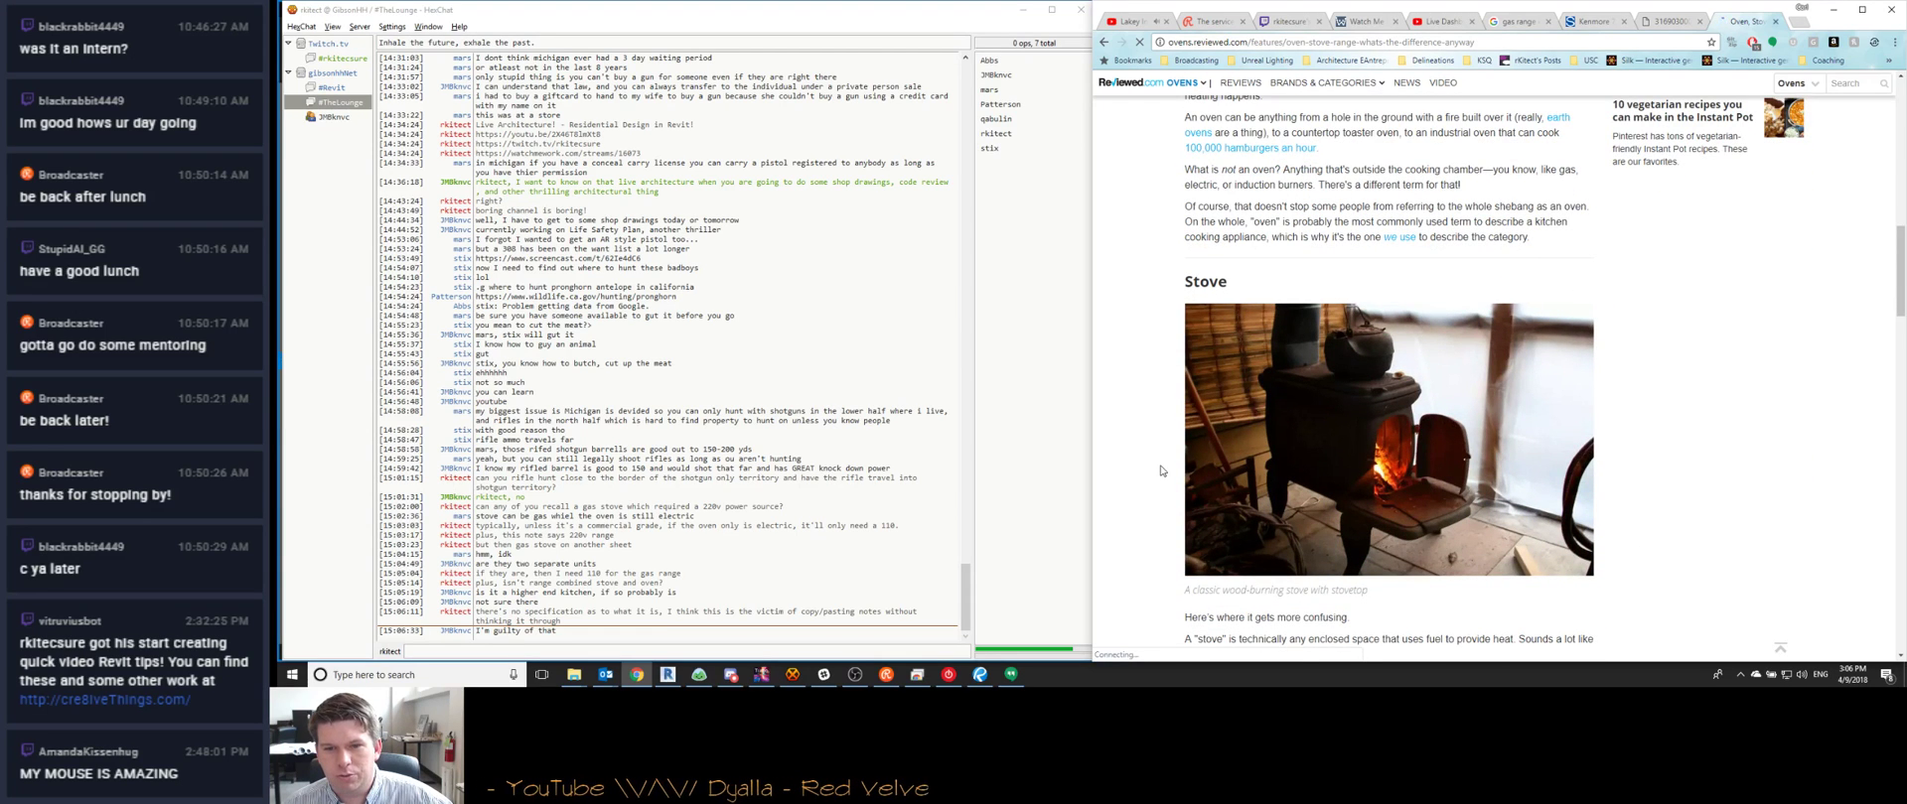
scroll(1161, 471, down, 2)
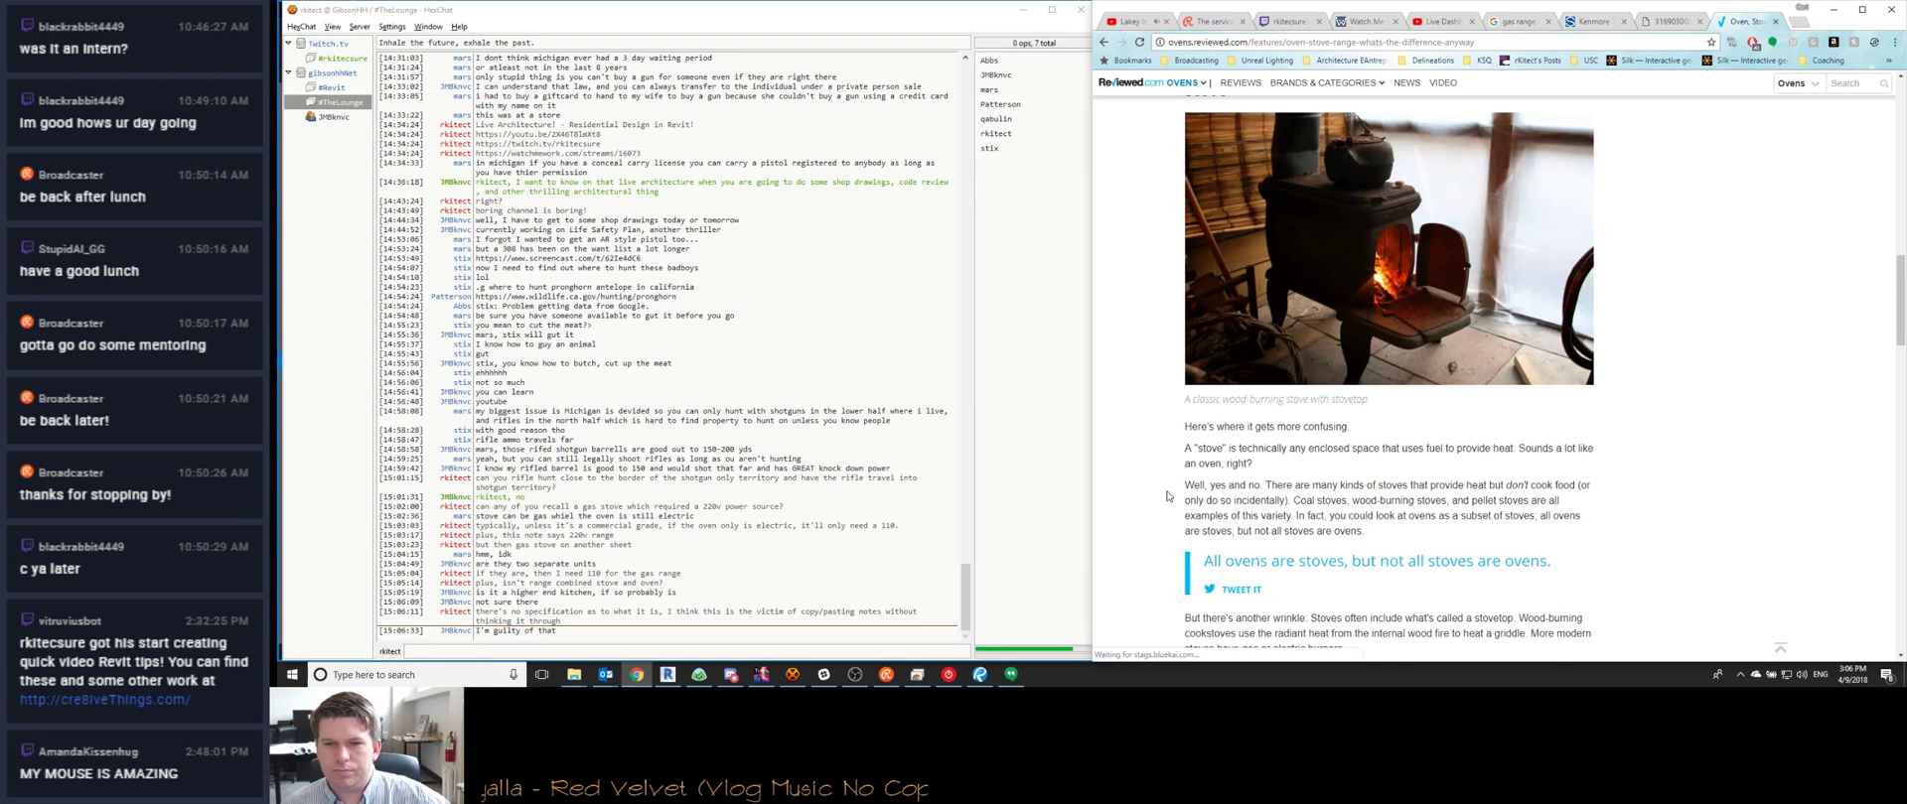
scroll(1167, 496, down, 2)
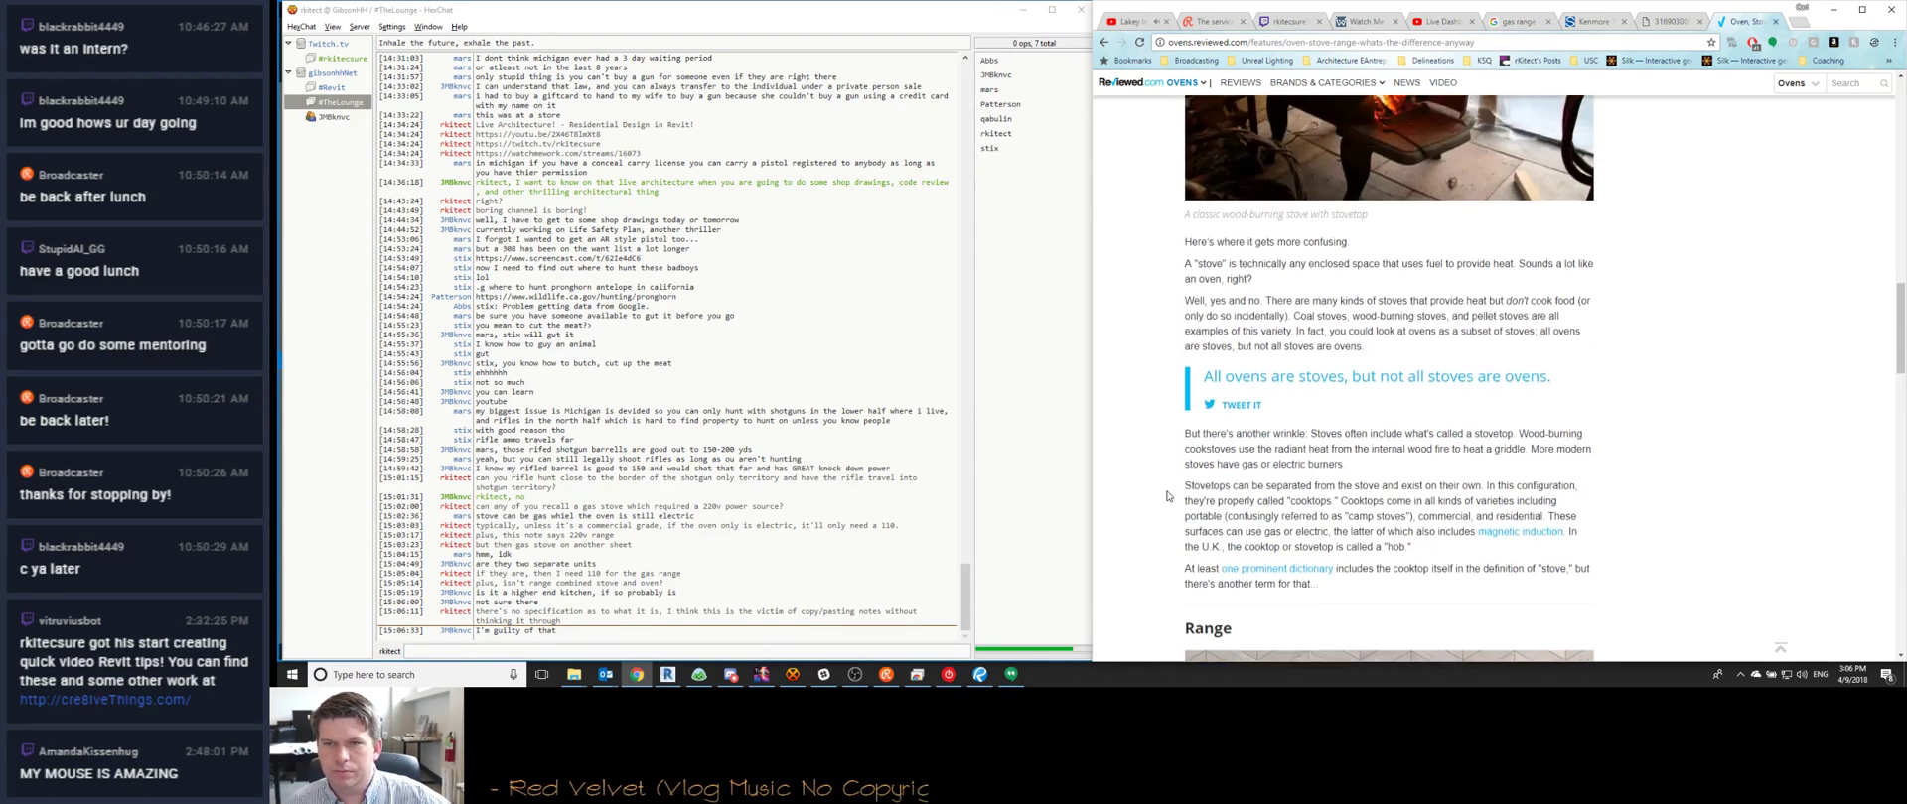
scroll(1167, 496, down, 3)
scroll(1167, 496, up, 2)
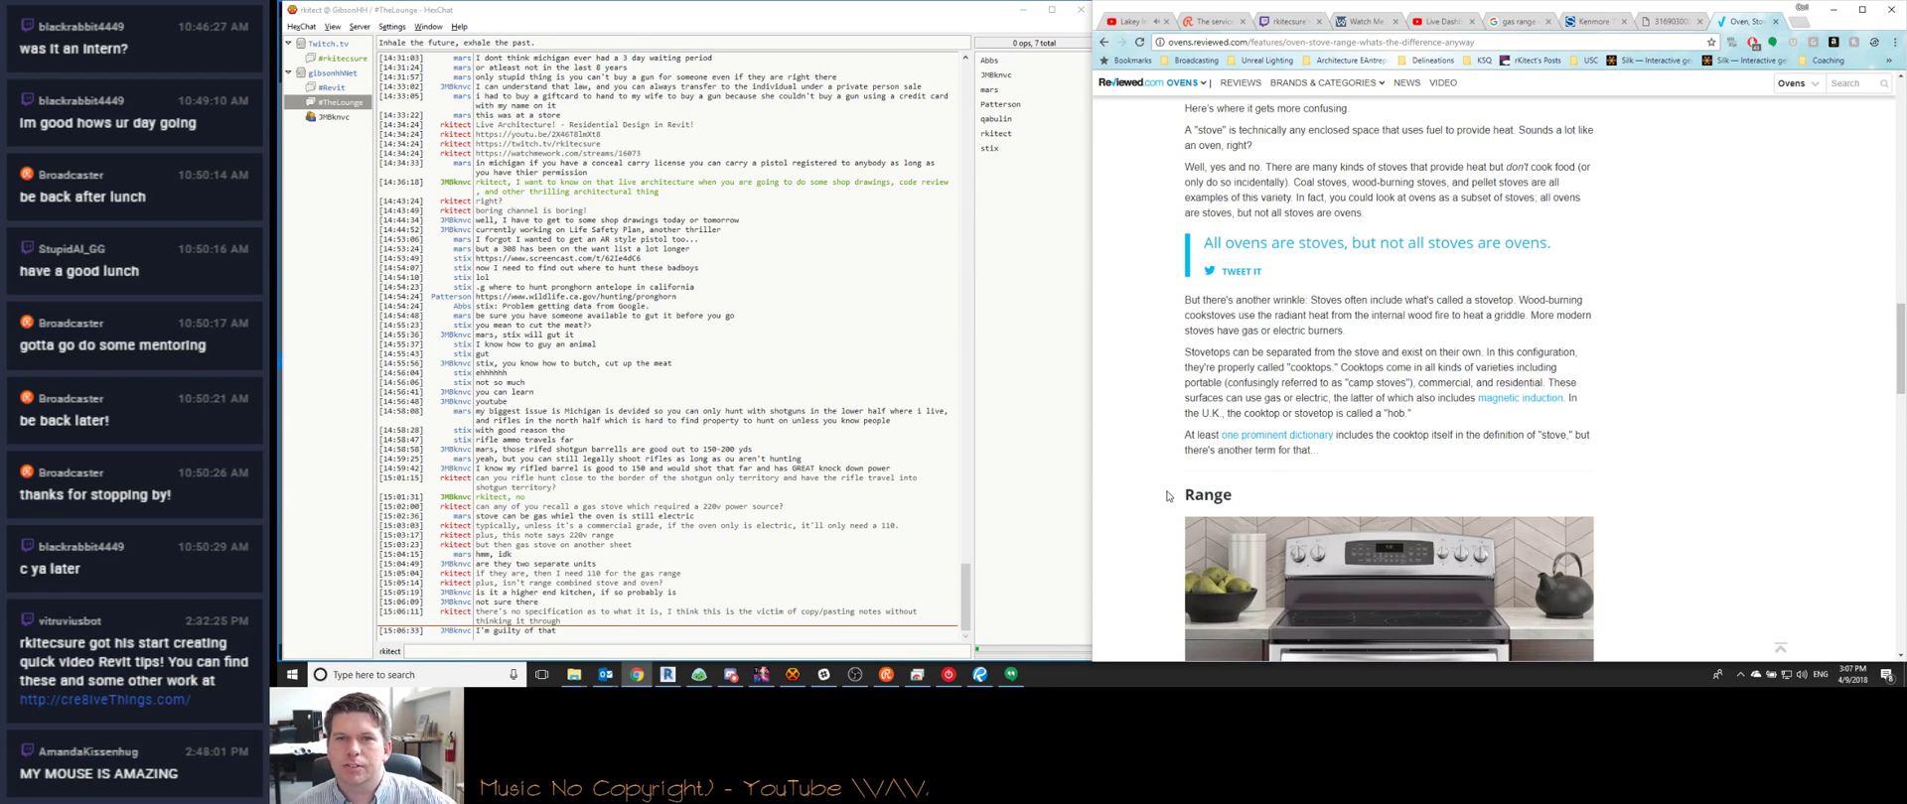
scroll(1167, 495, up, 1)
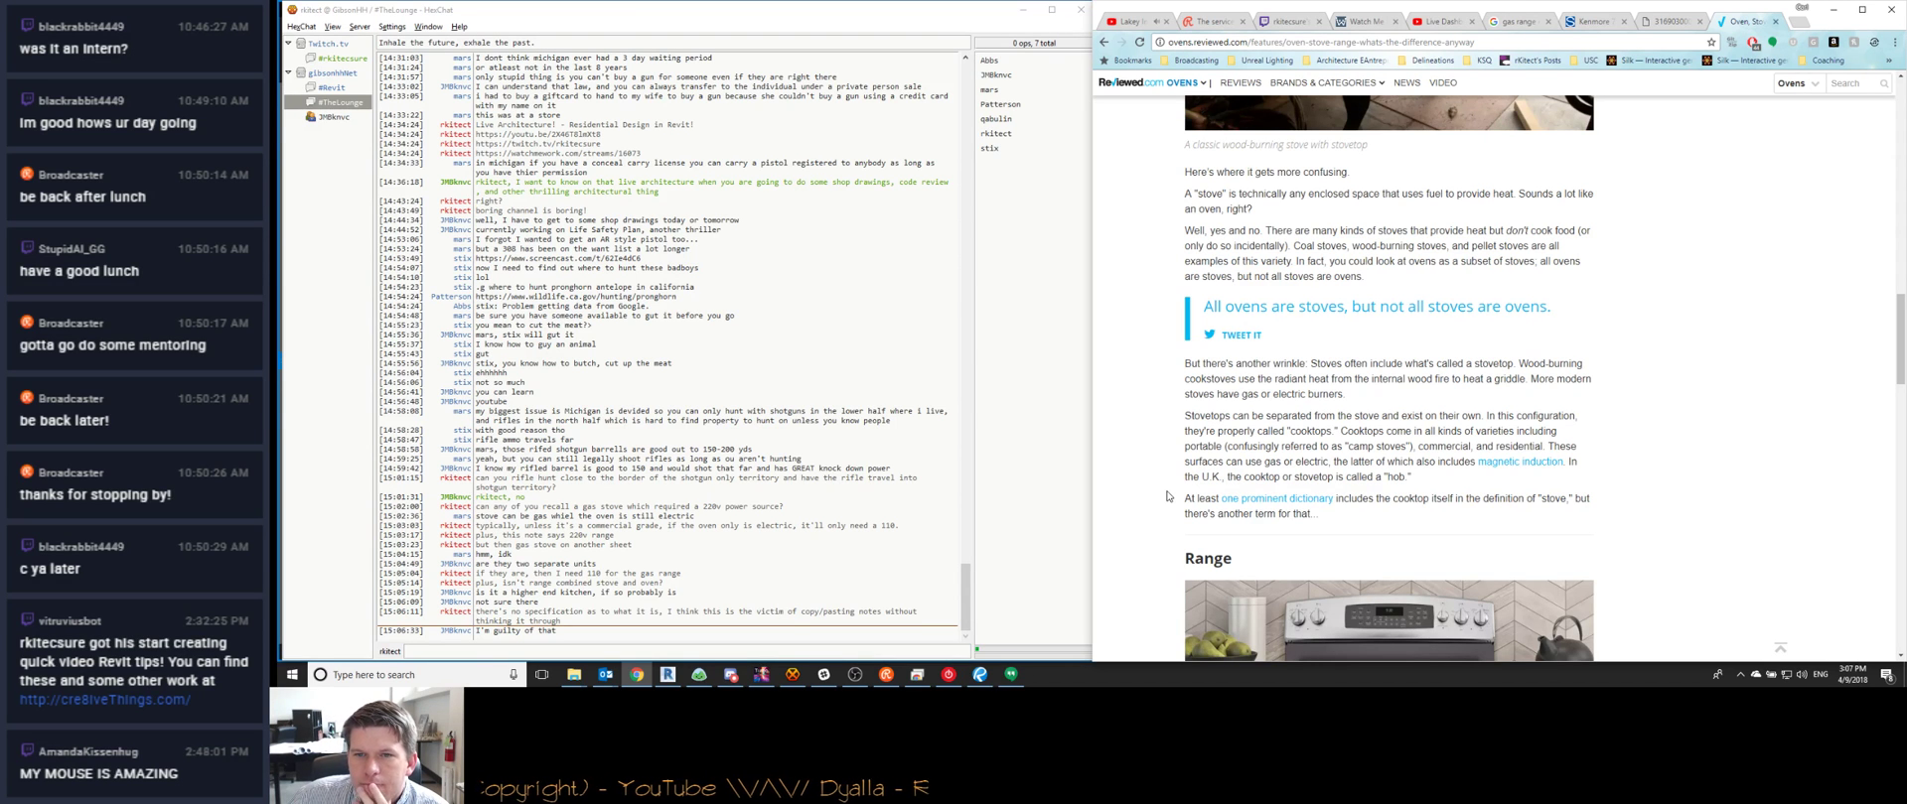
scroll(1167, 495, up, 6)
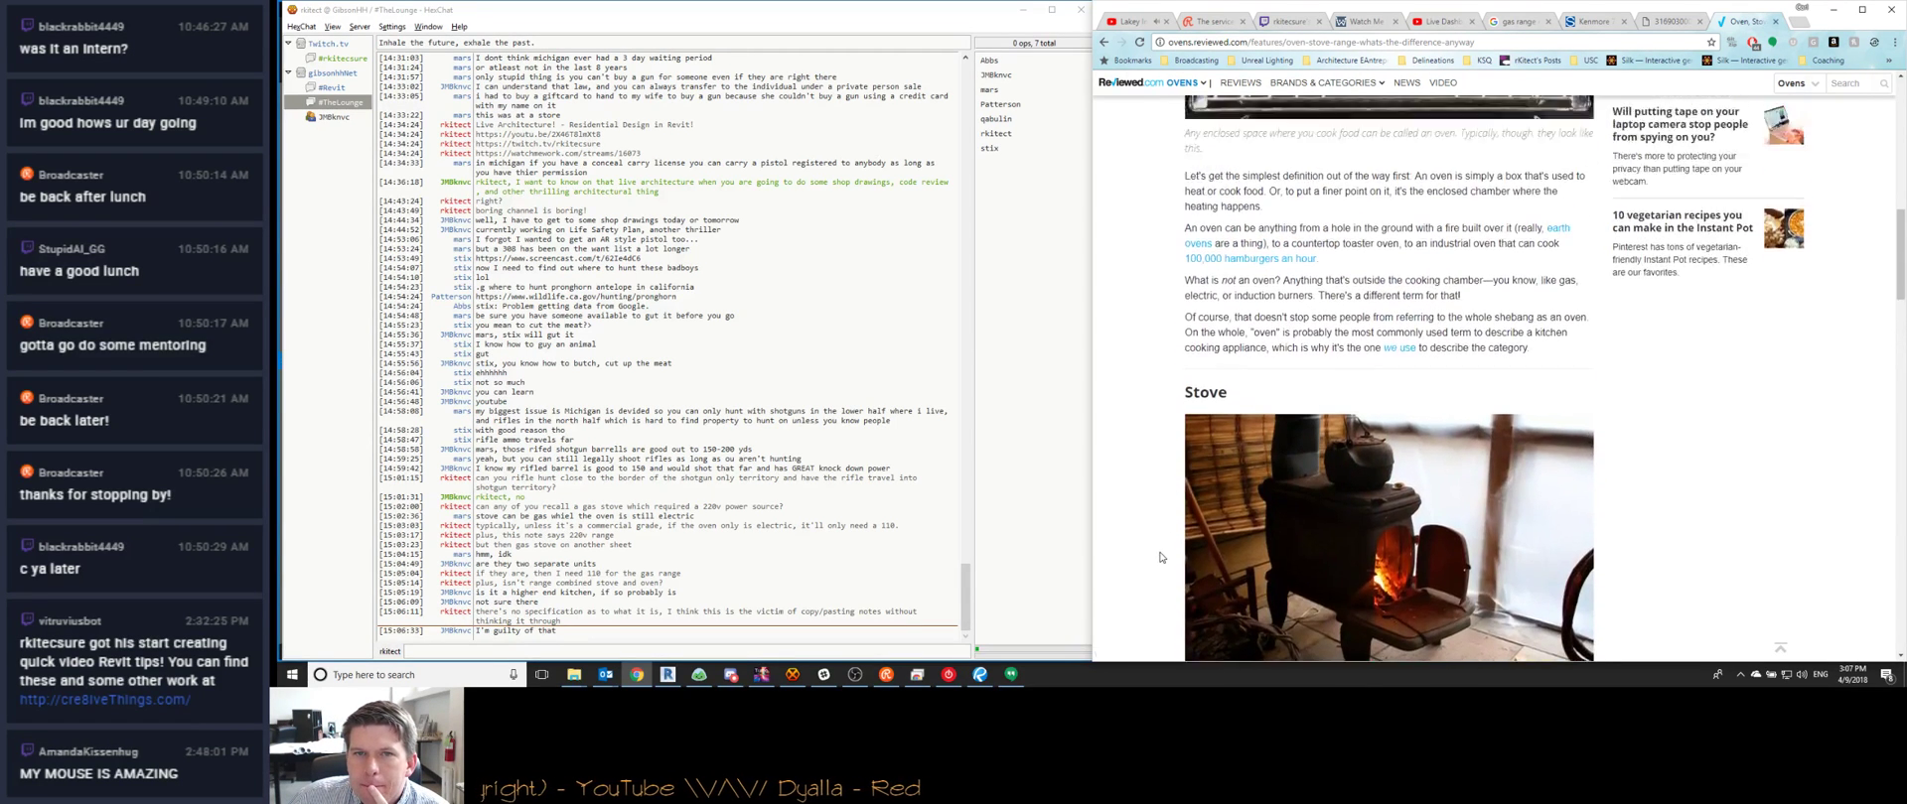
scroll(1160, 557, up, 2)
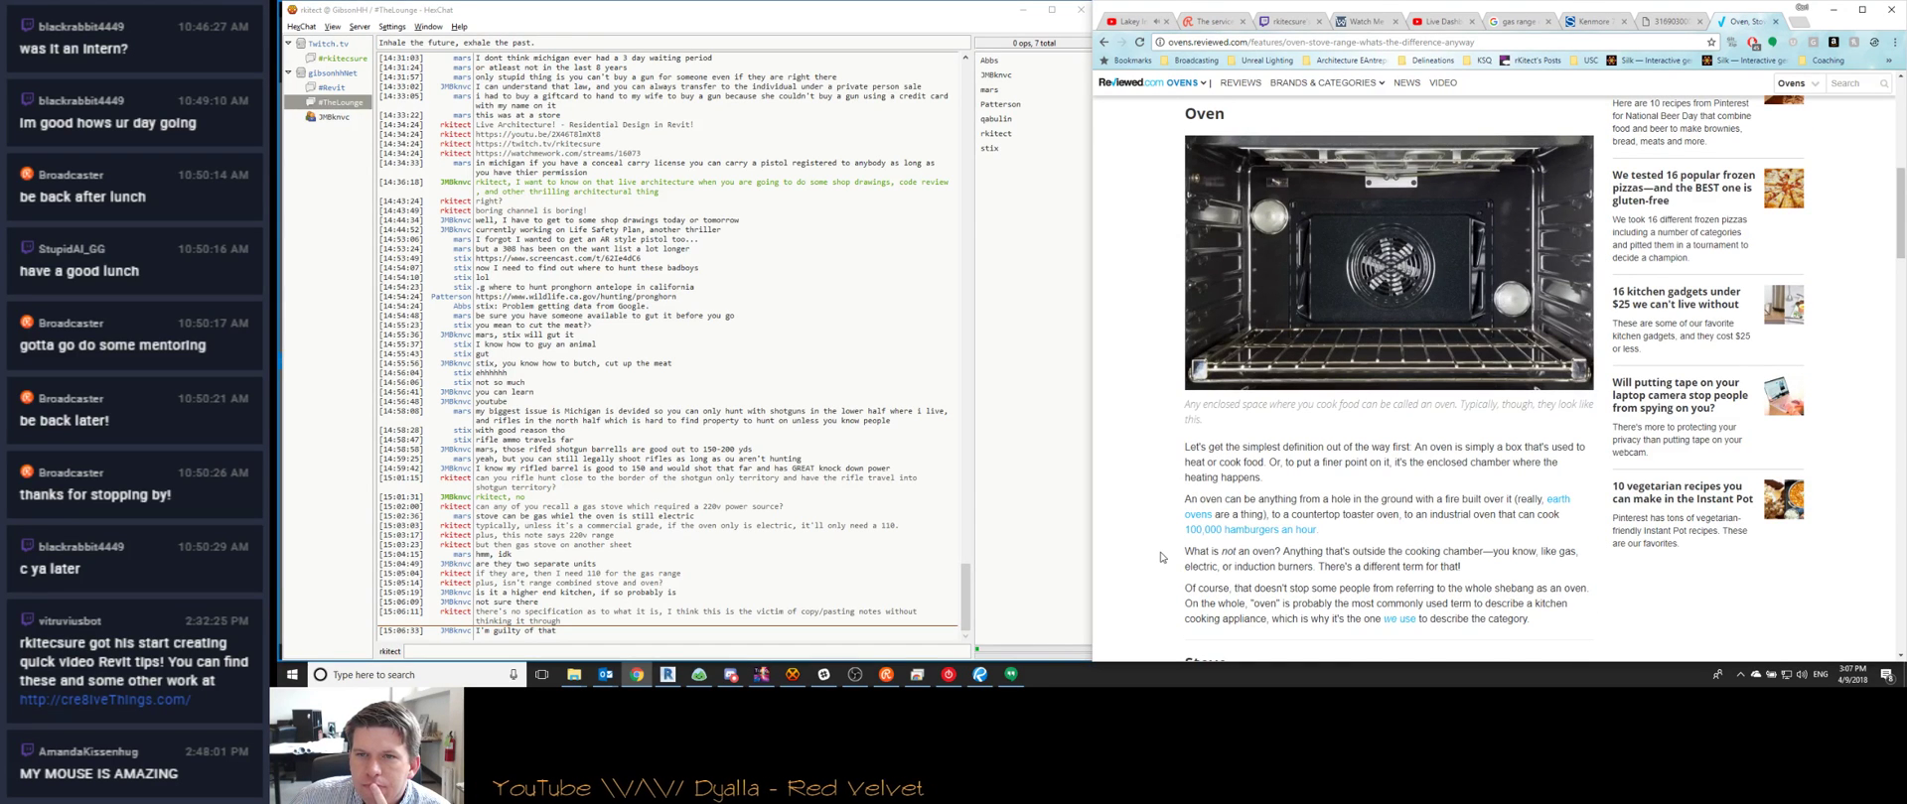
scroll(1159, 557, down, 8)
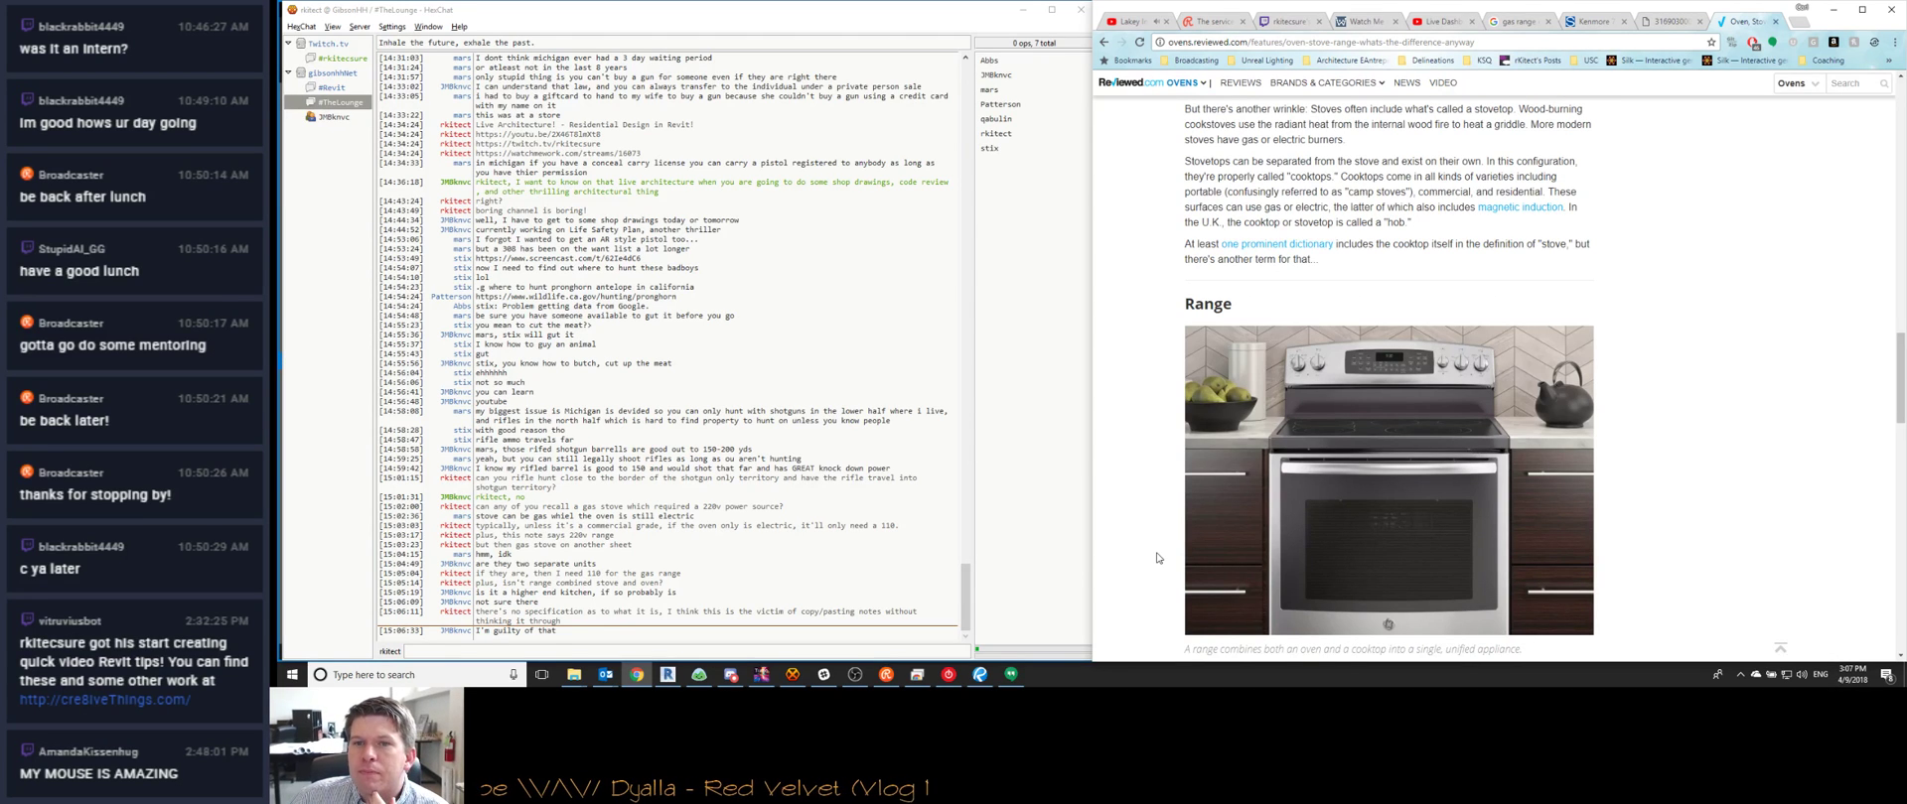
scroll(1157, 558, down, 3)
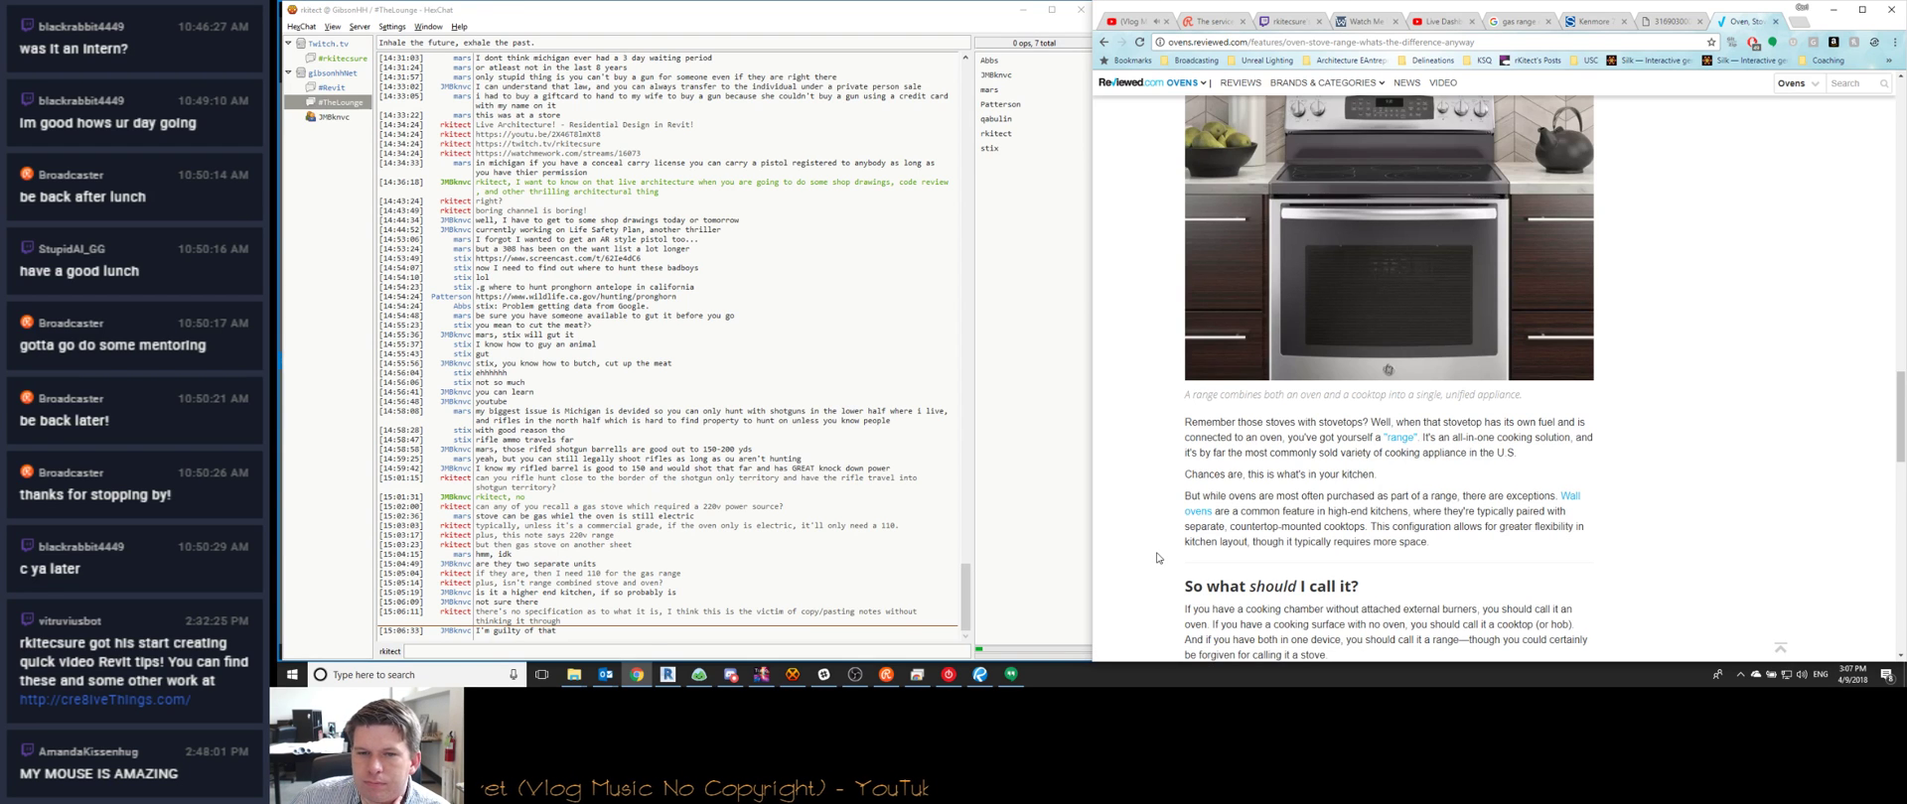
scroll(1157, 558, down, 2)
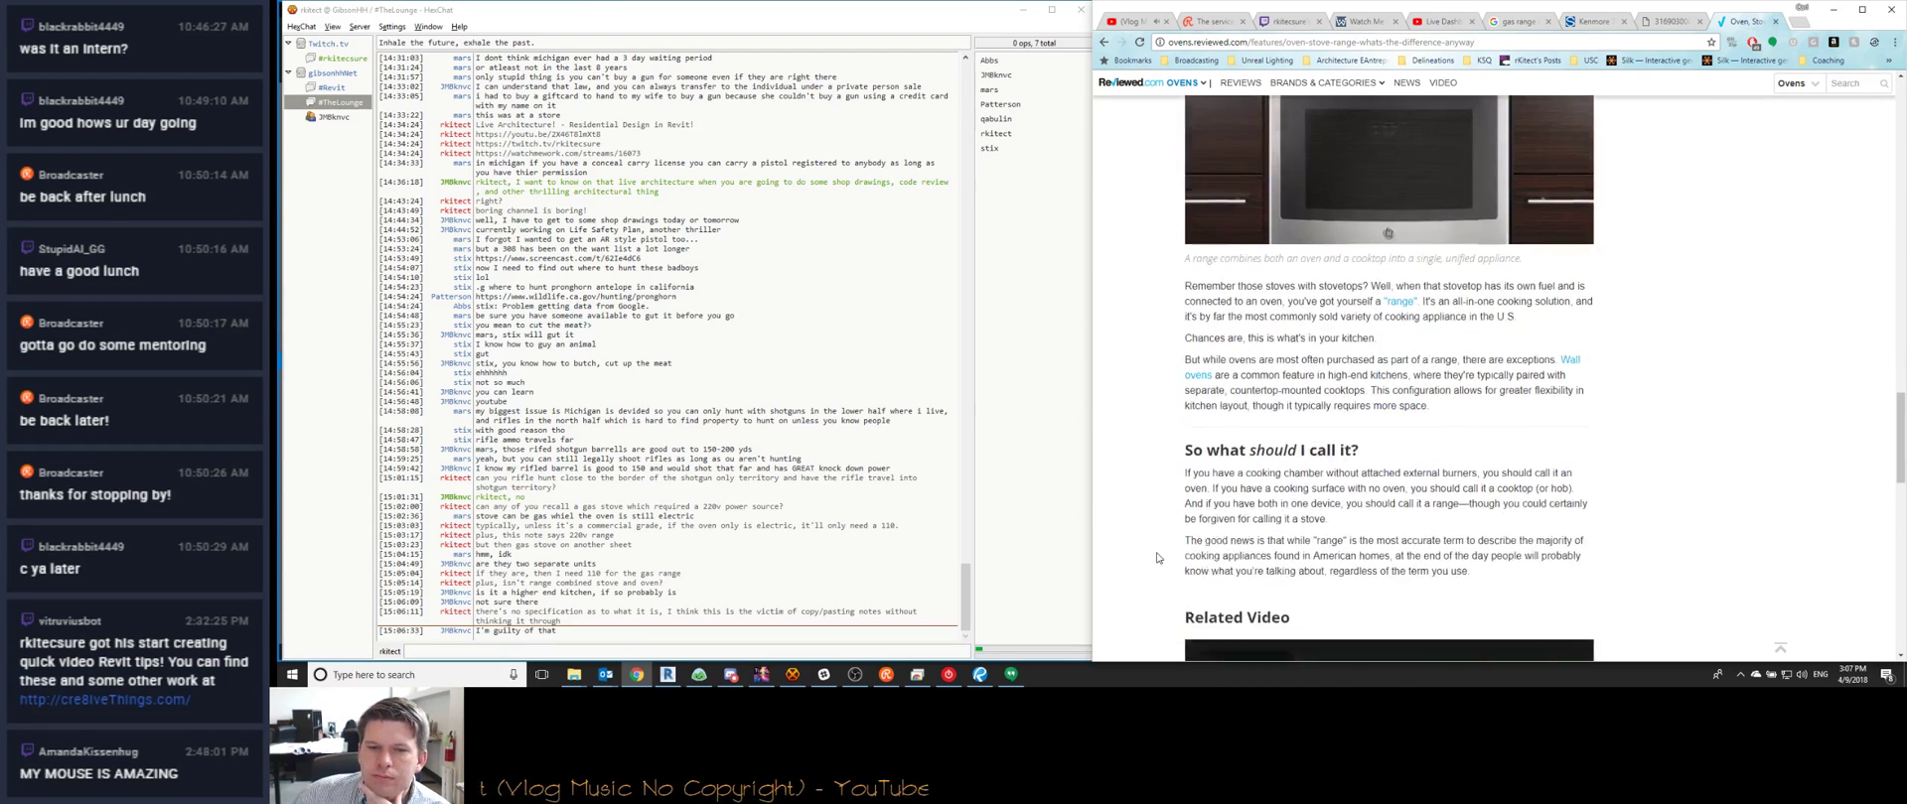
click(1270, 43)
key(ctrl+c)
click(520, 647)
key(ctrl+v)
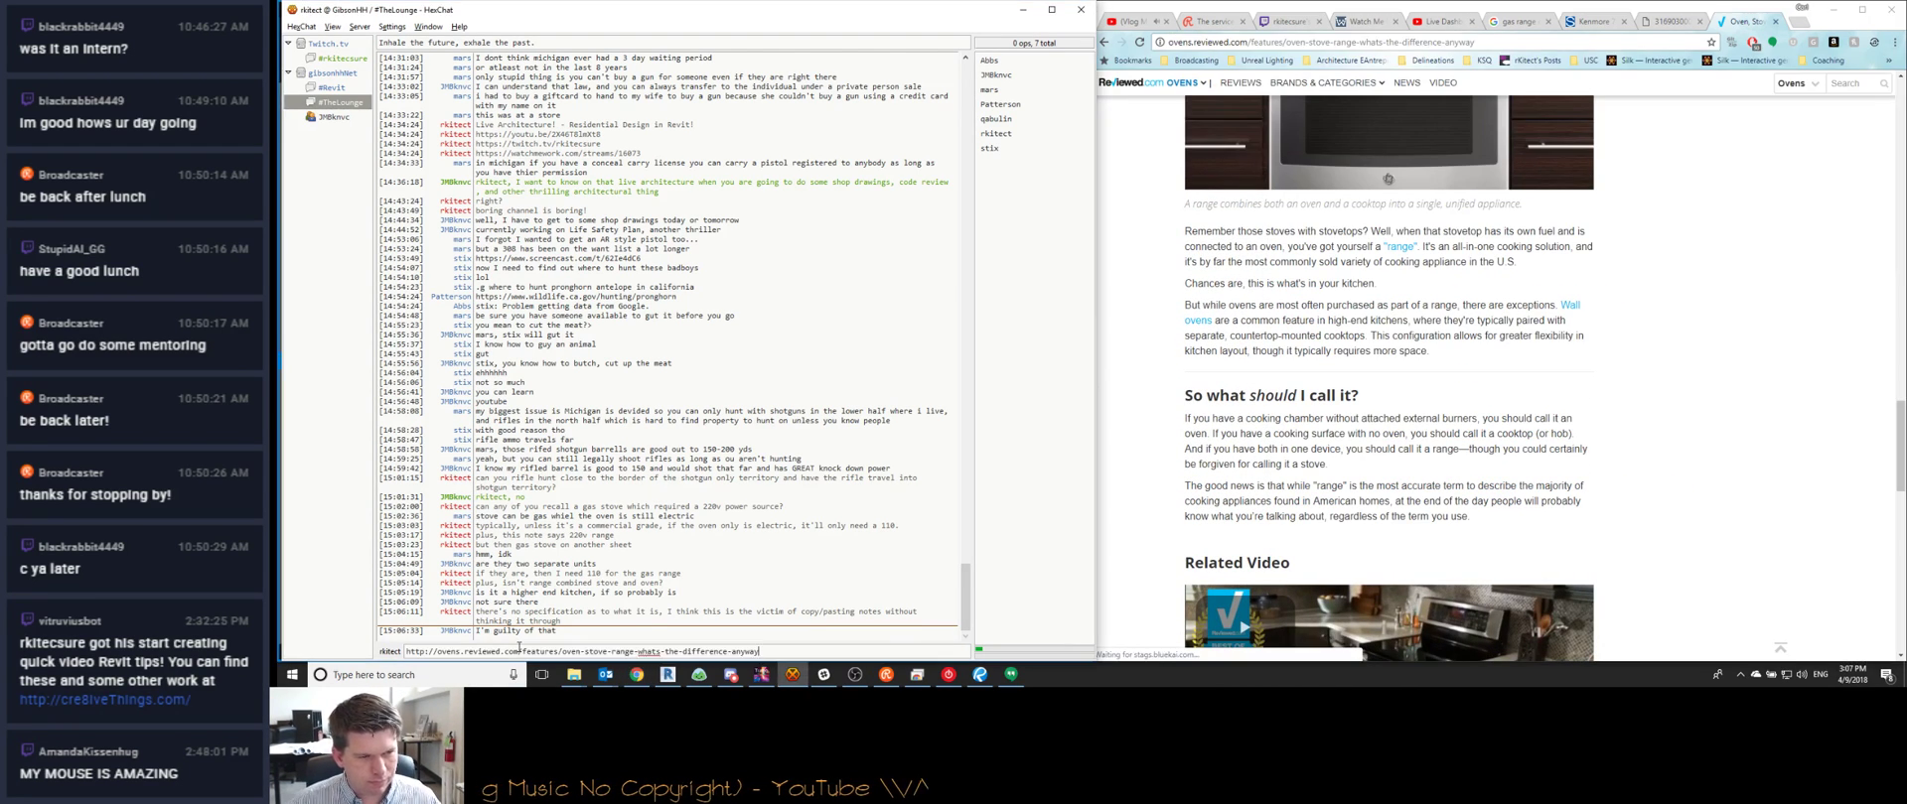
key(Return)
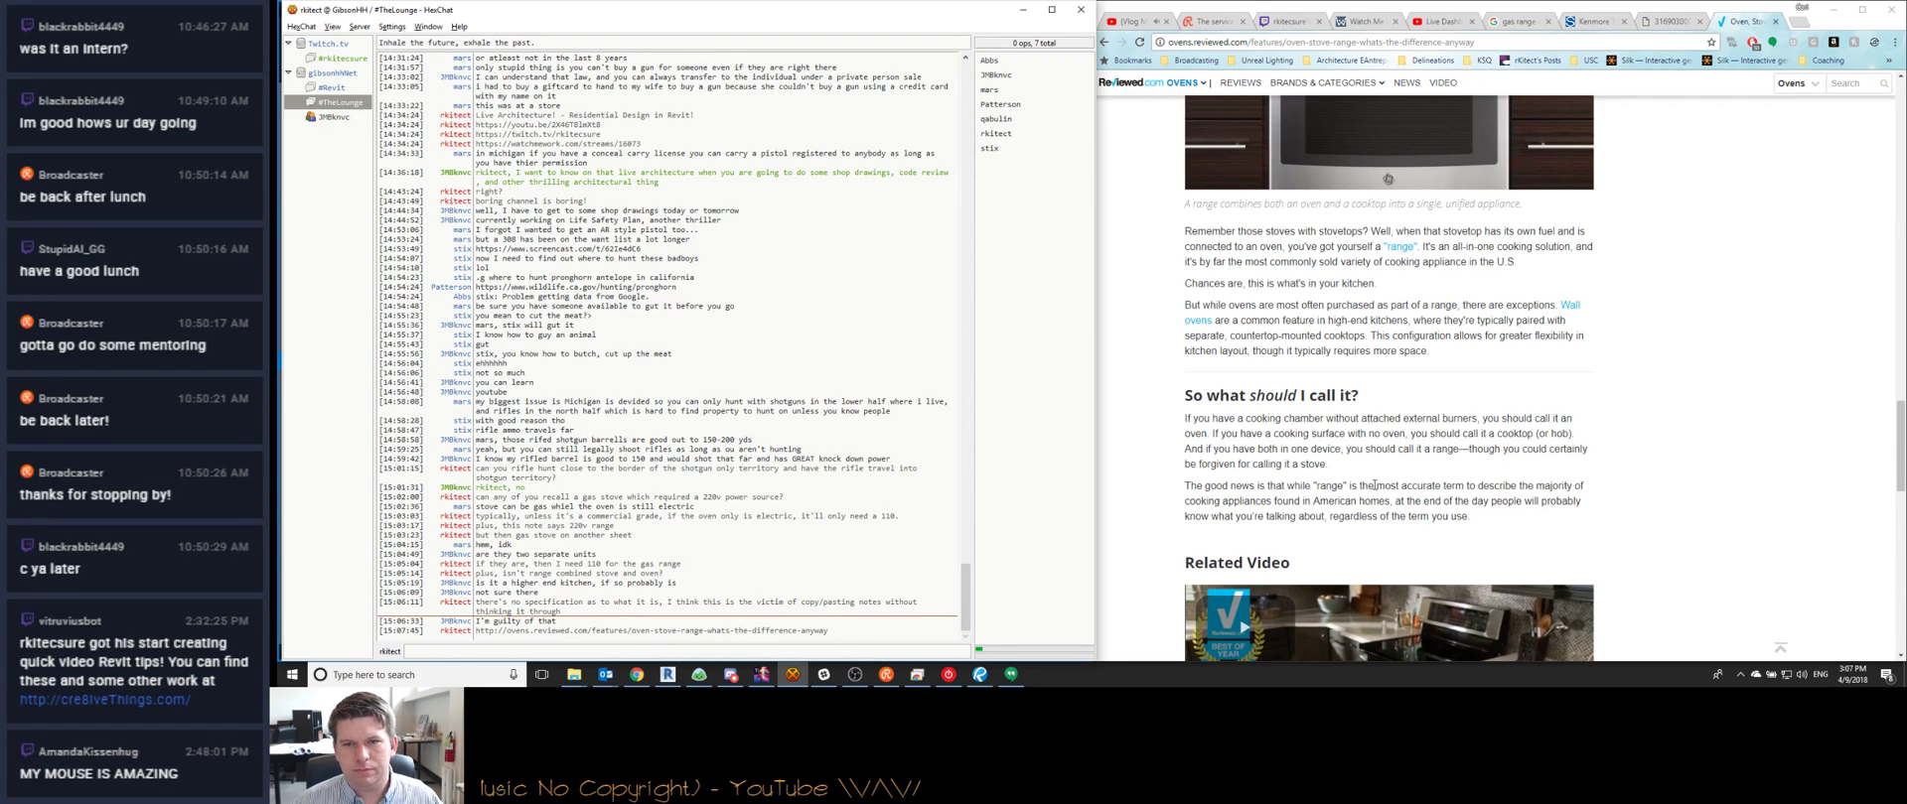
scroll(1718, 488, up, 5)
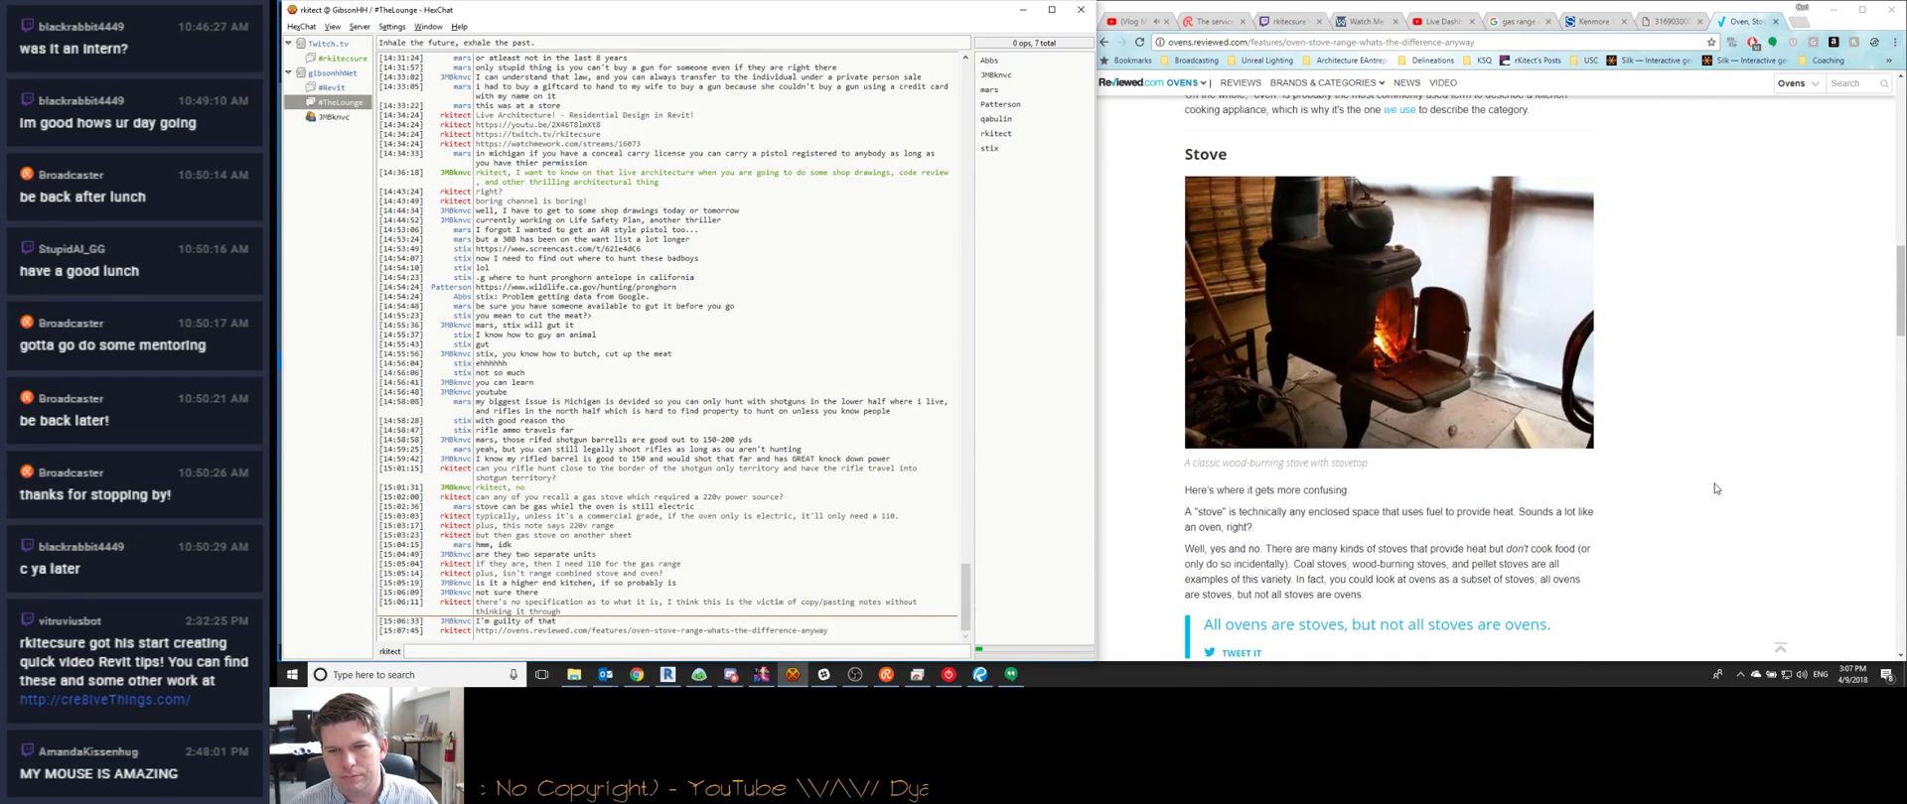
scroll(1714, 488, down, 15)
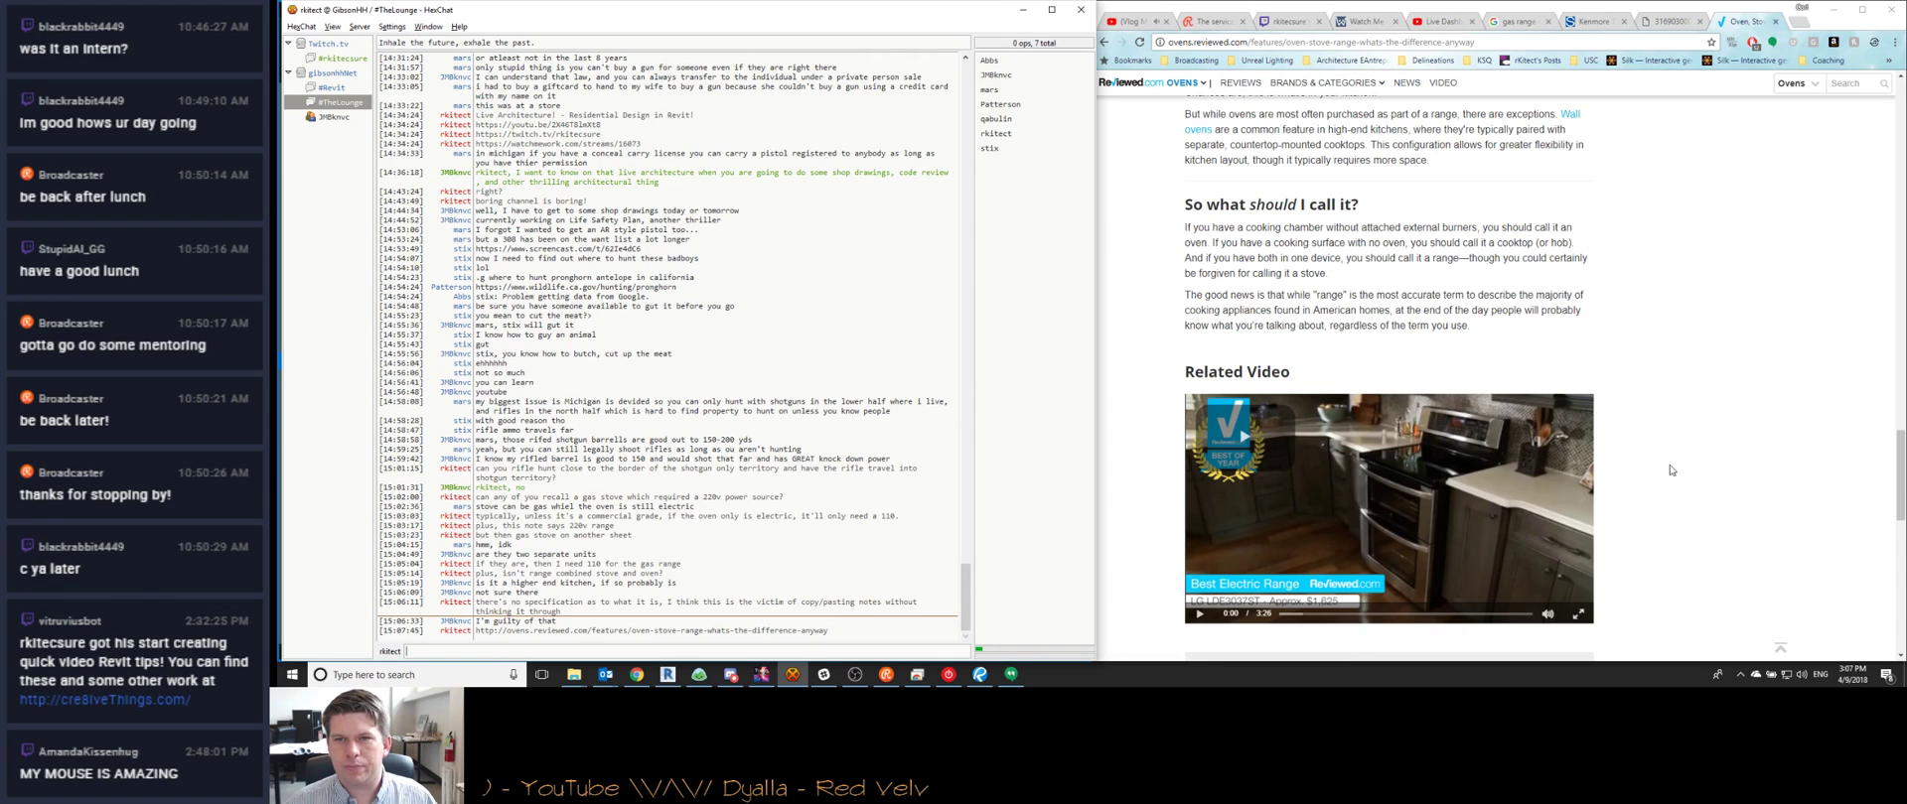
drag(1423, 242, 1540, 242)
click(1415, 242)
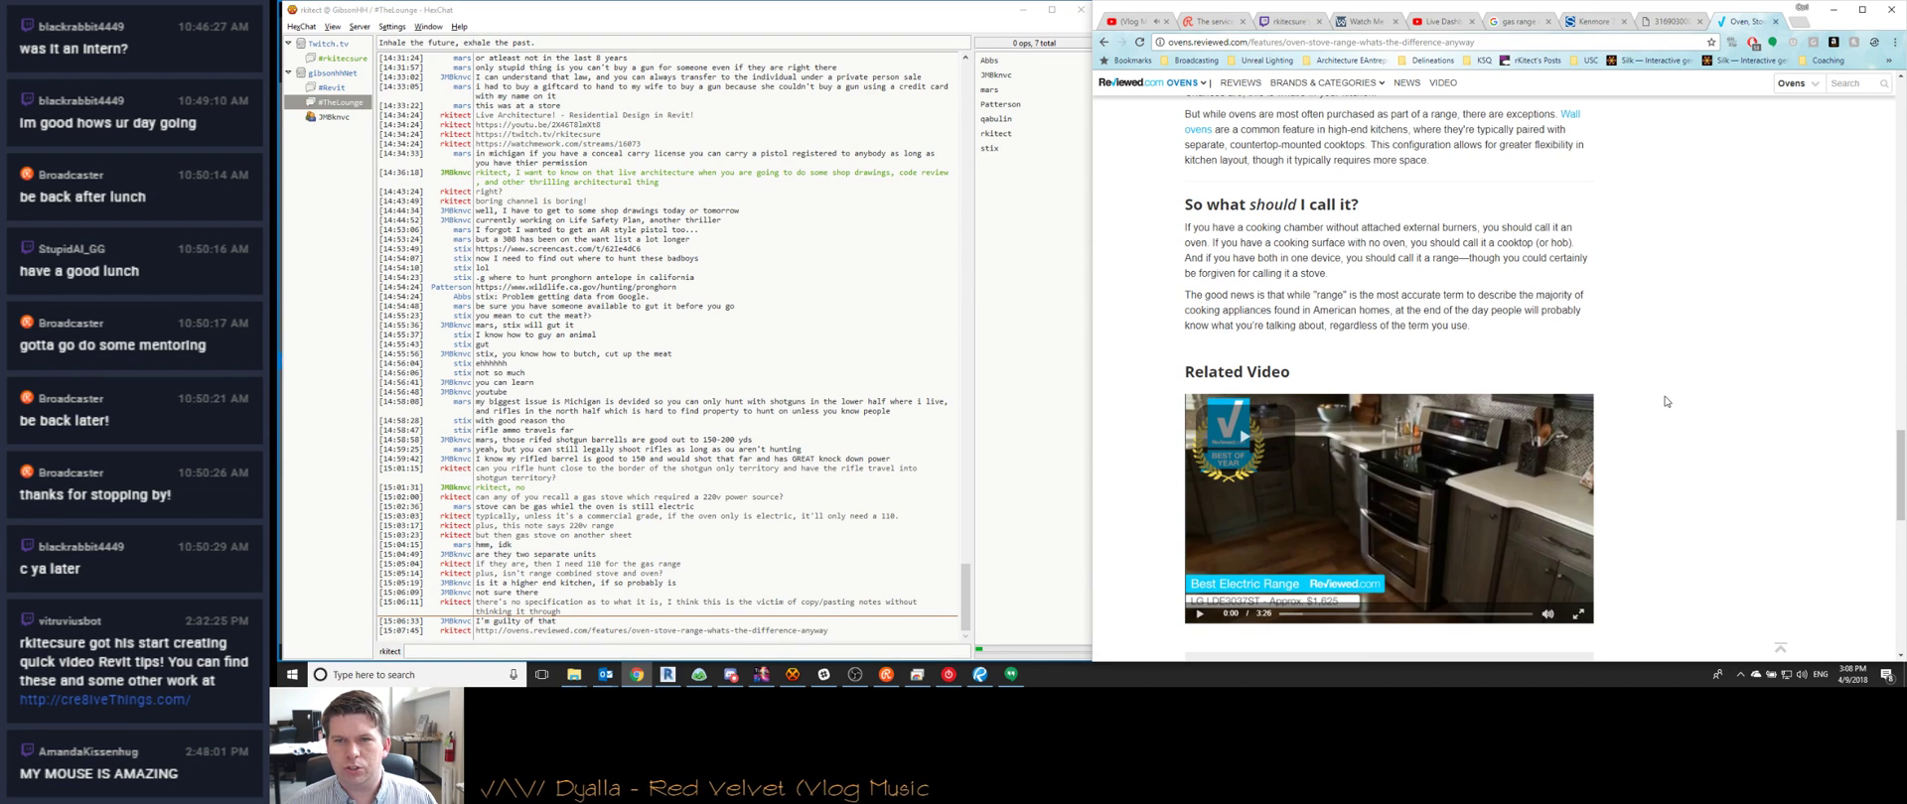
scroll(1666, 401, down, 10)
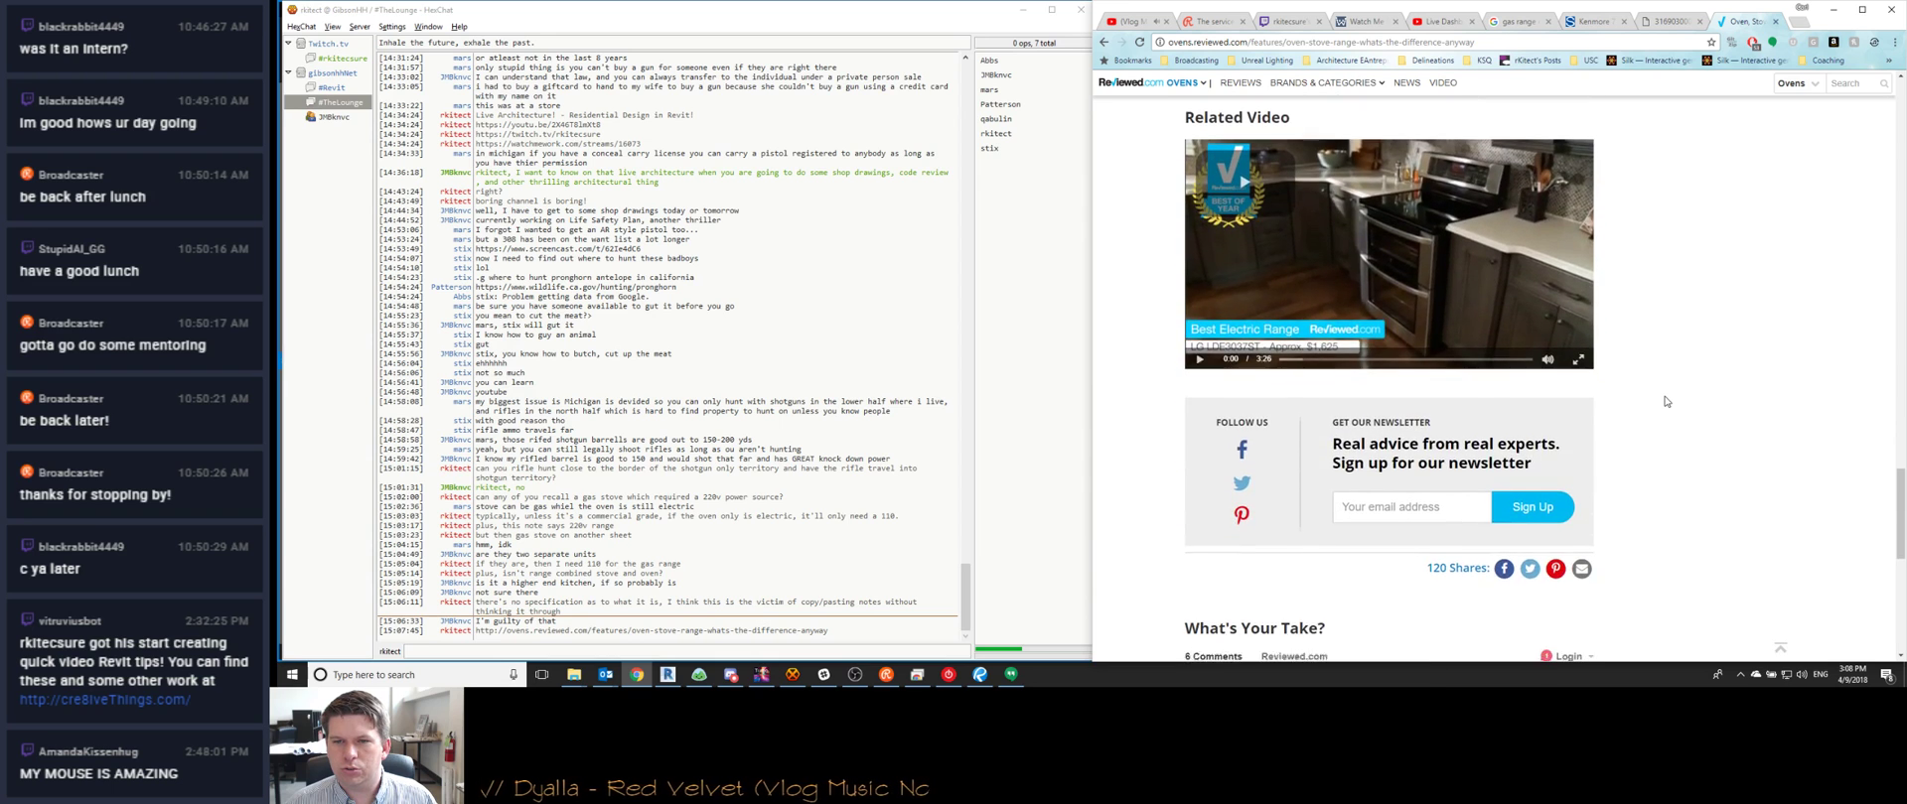
Search Google for 'range with gas cooktop and electric oven' and scroll the dual-fuel listings
click(1312, 42)
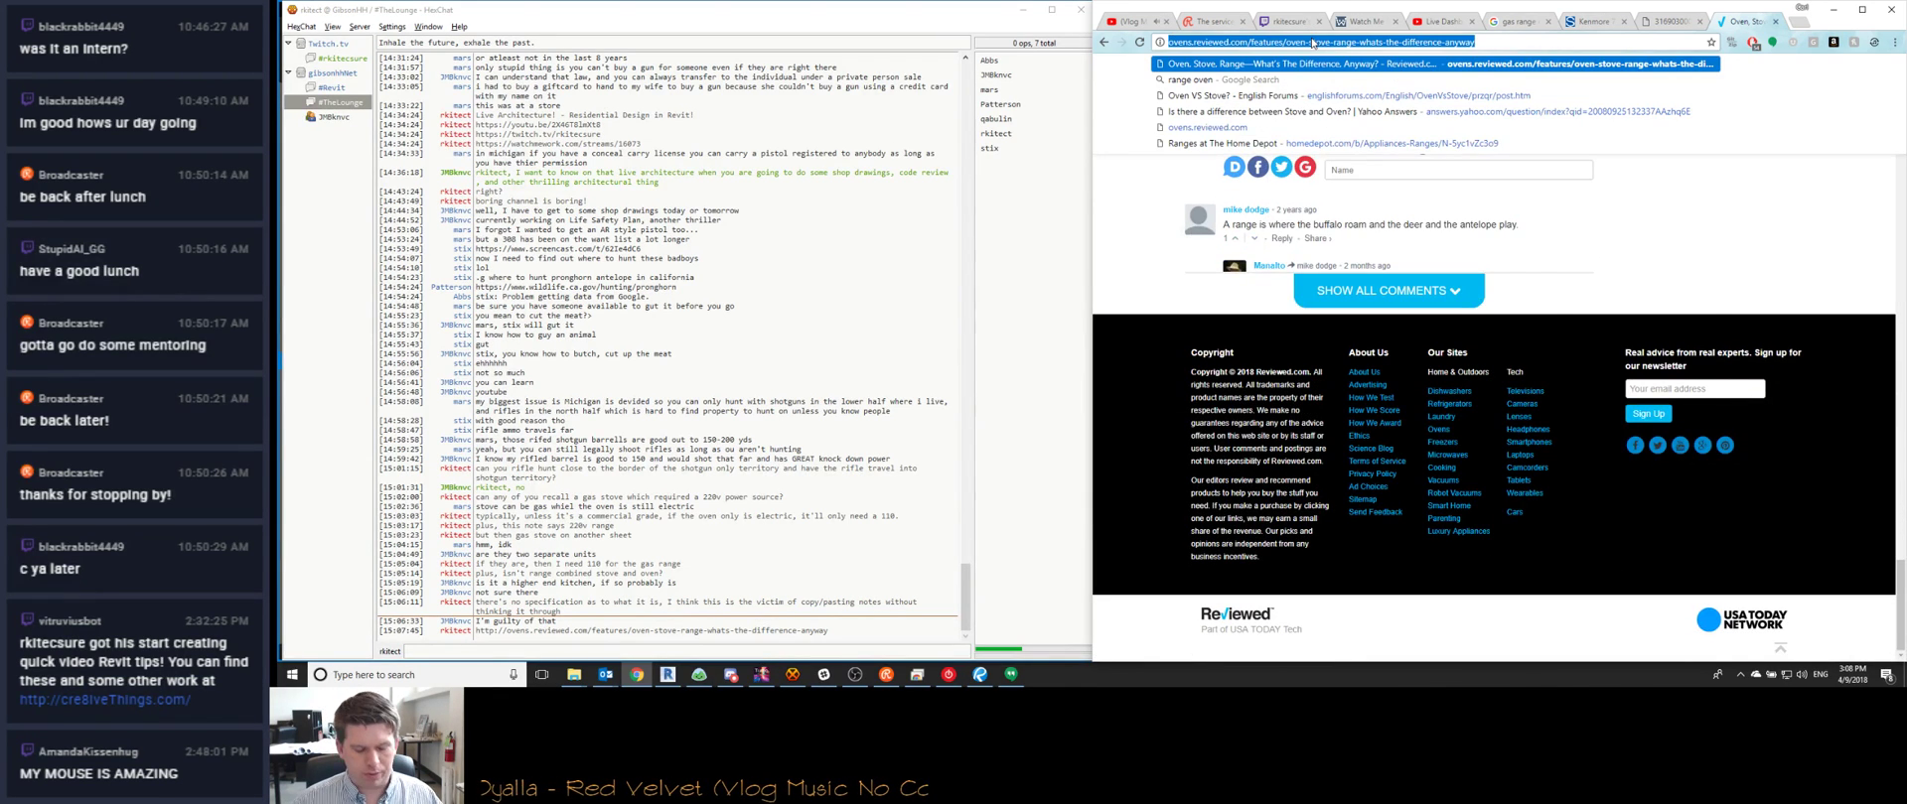
key(BackSpace)
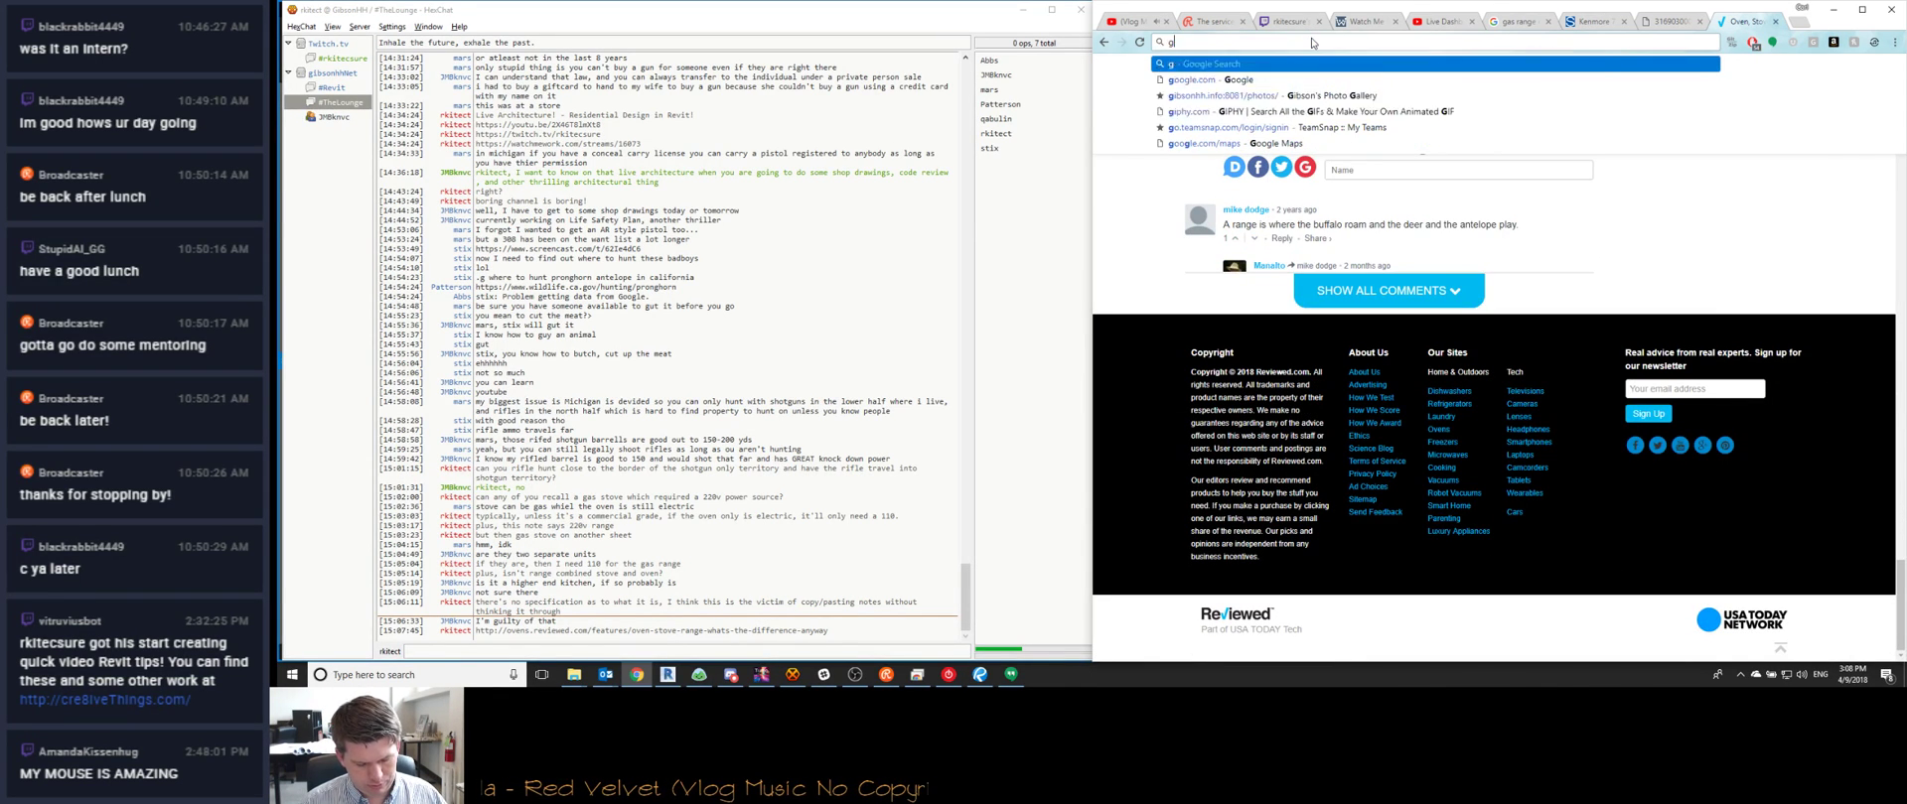
text(range with )
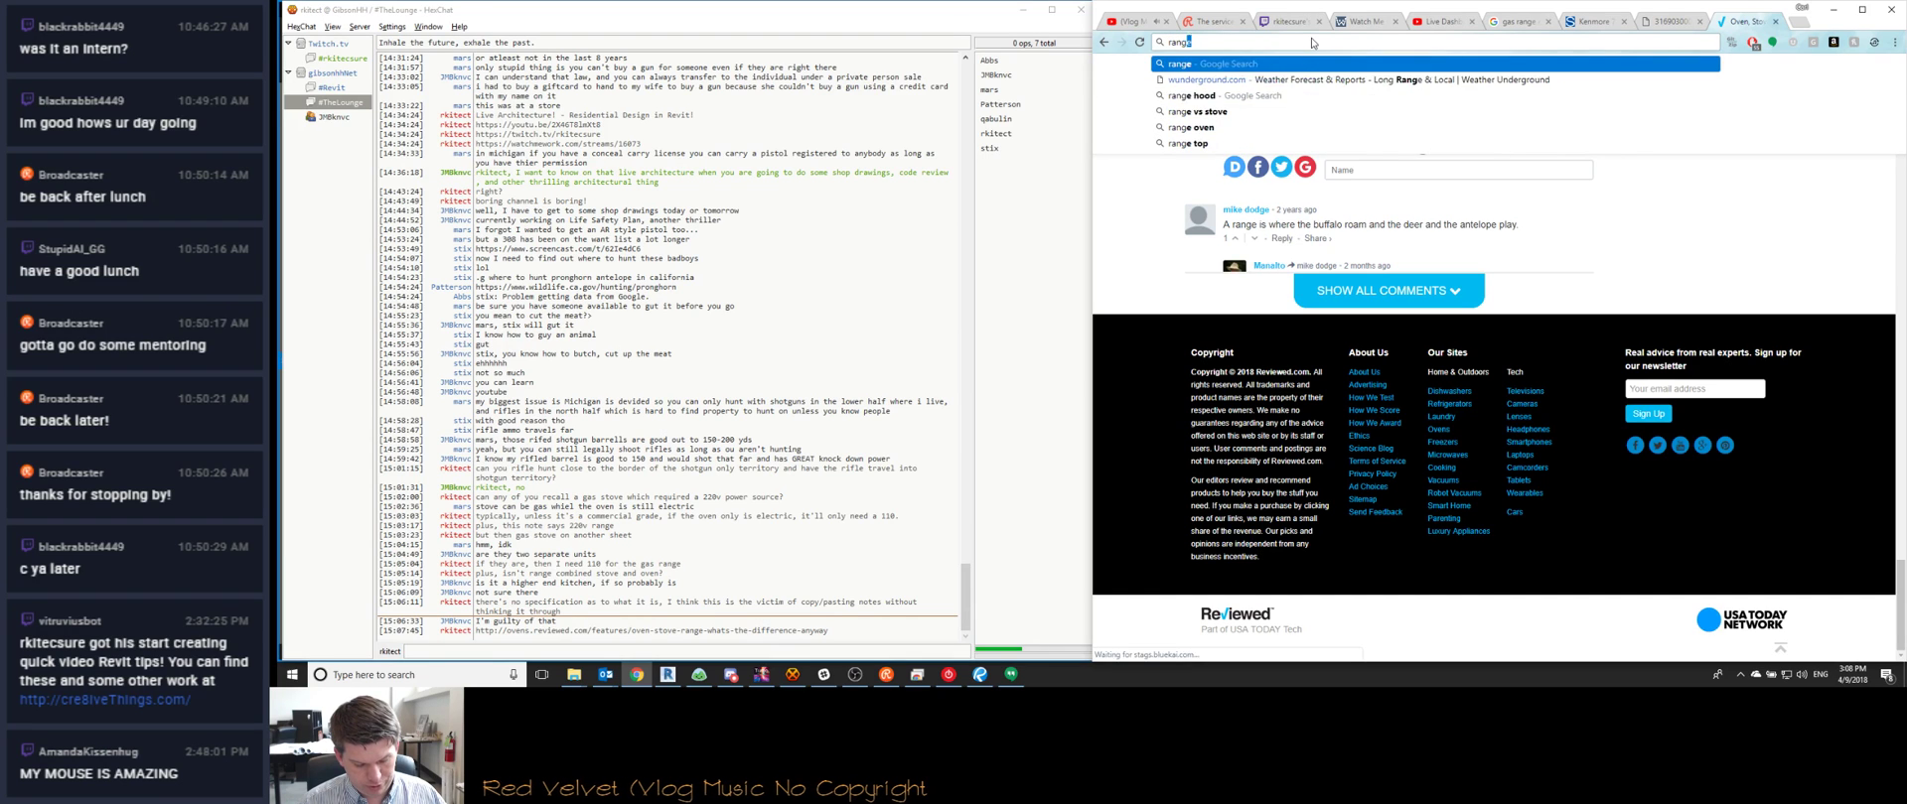
text(gas cook)
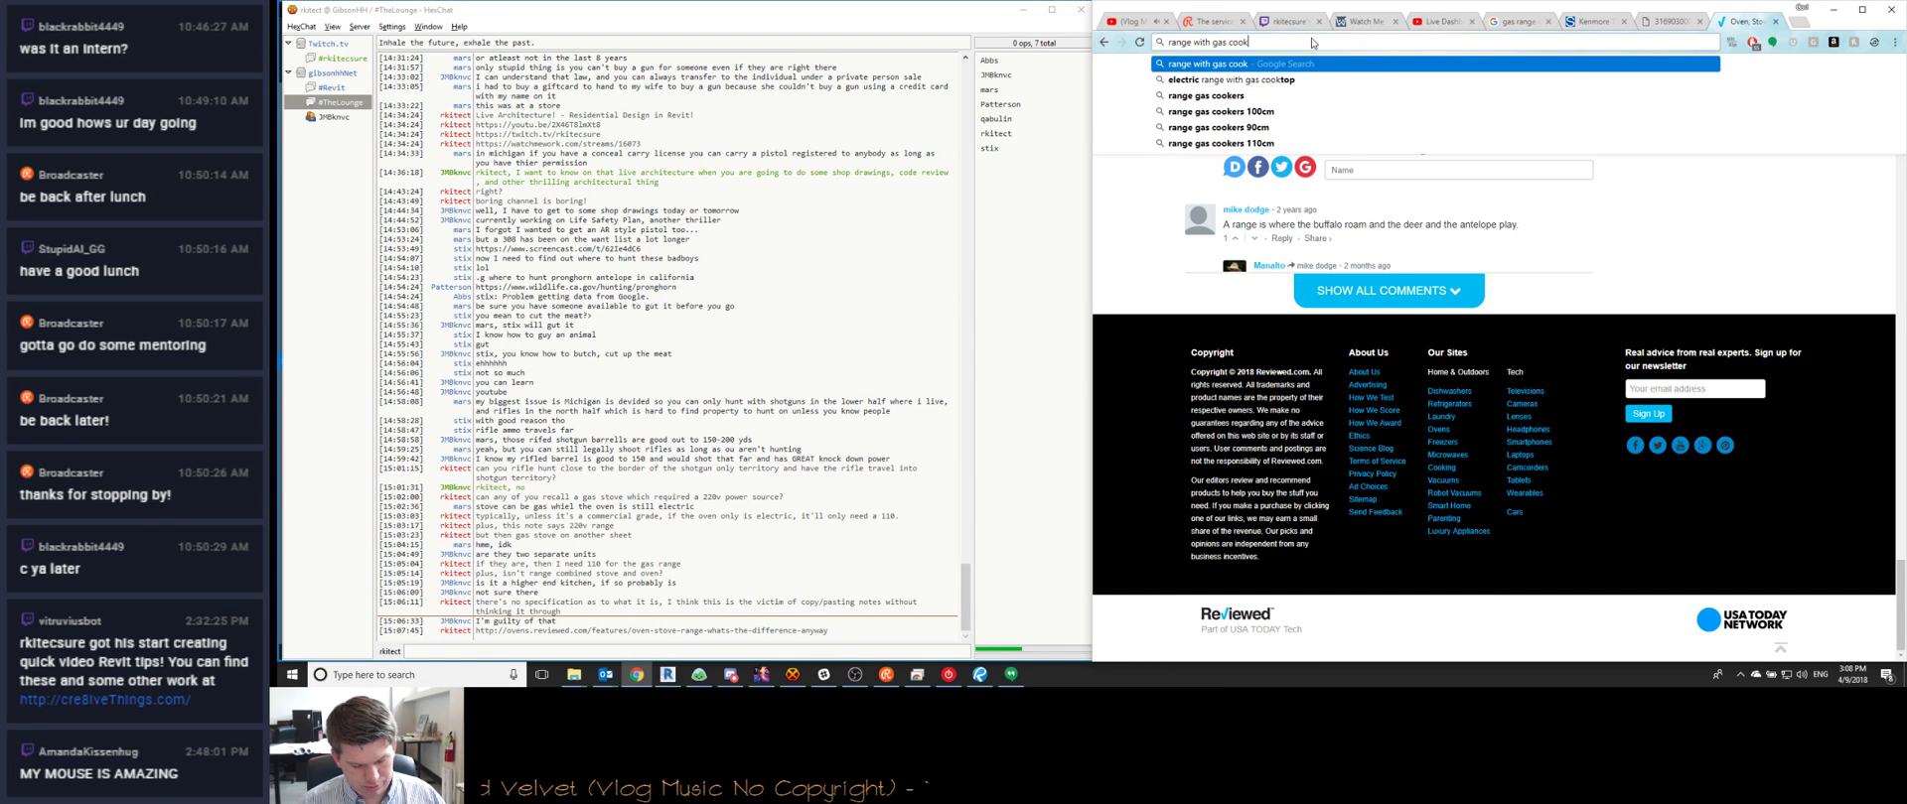
text(top and electric oven)
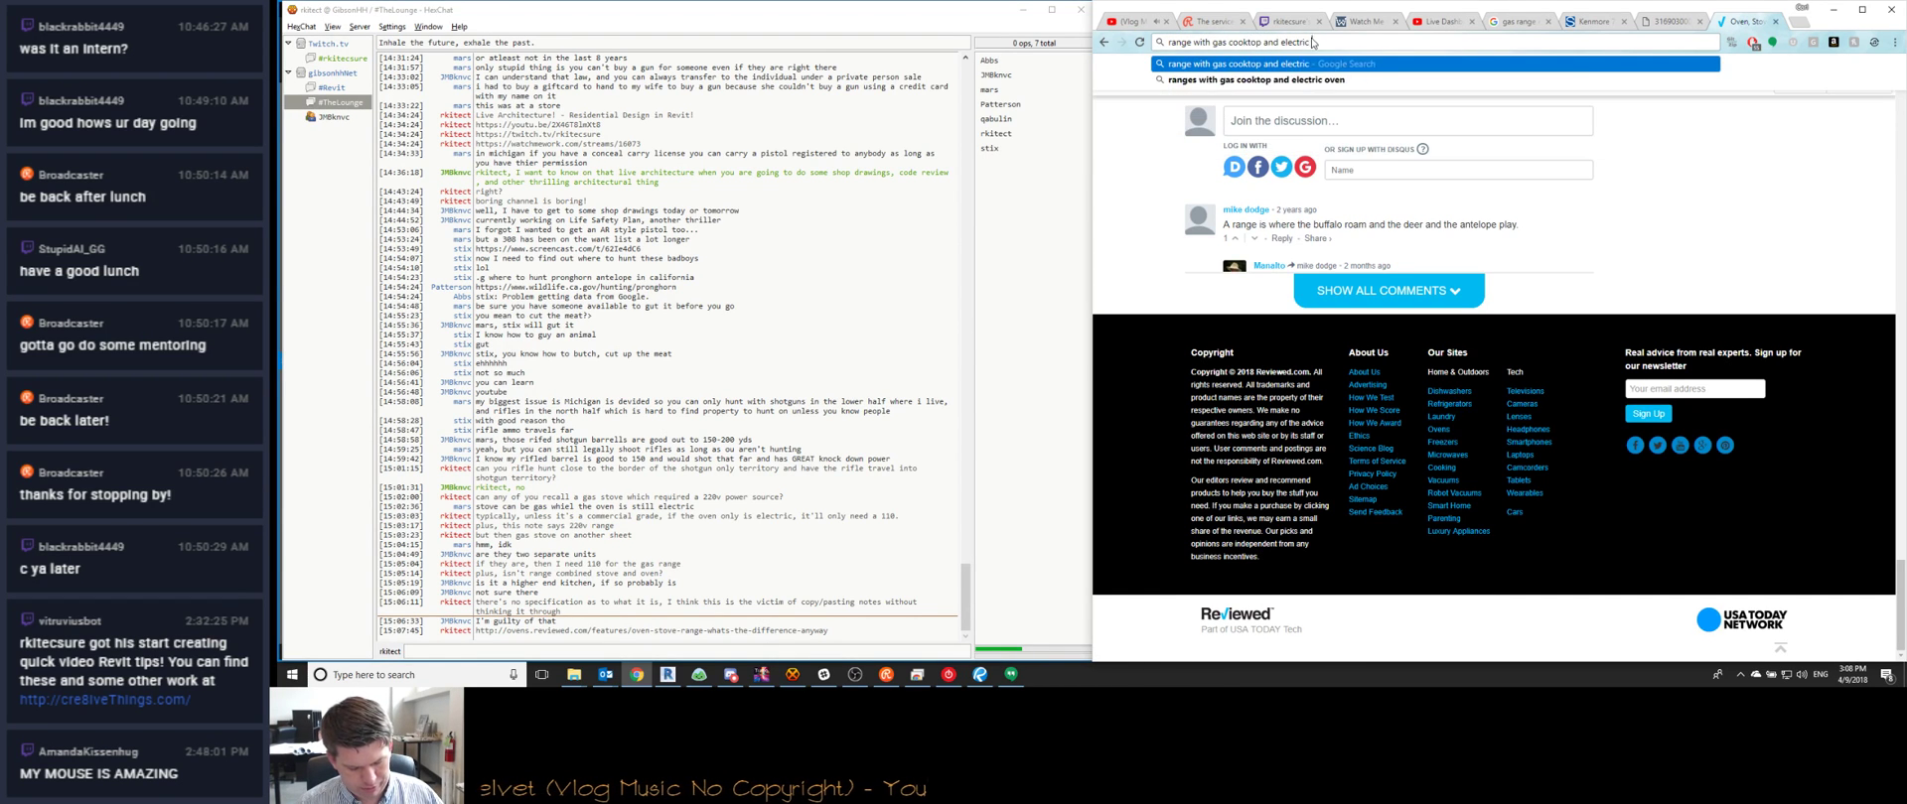
key(Return)
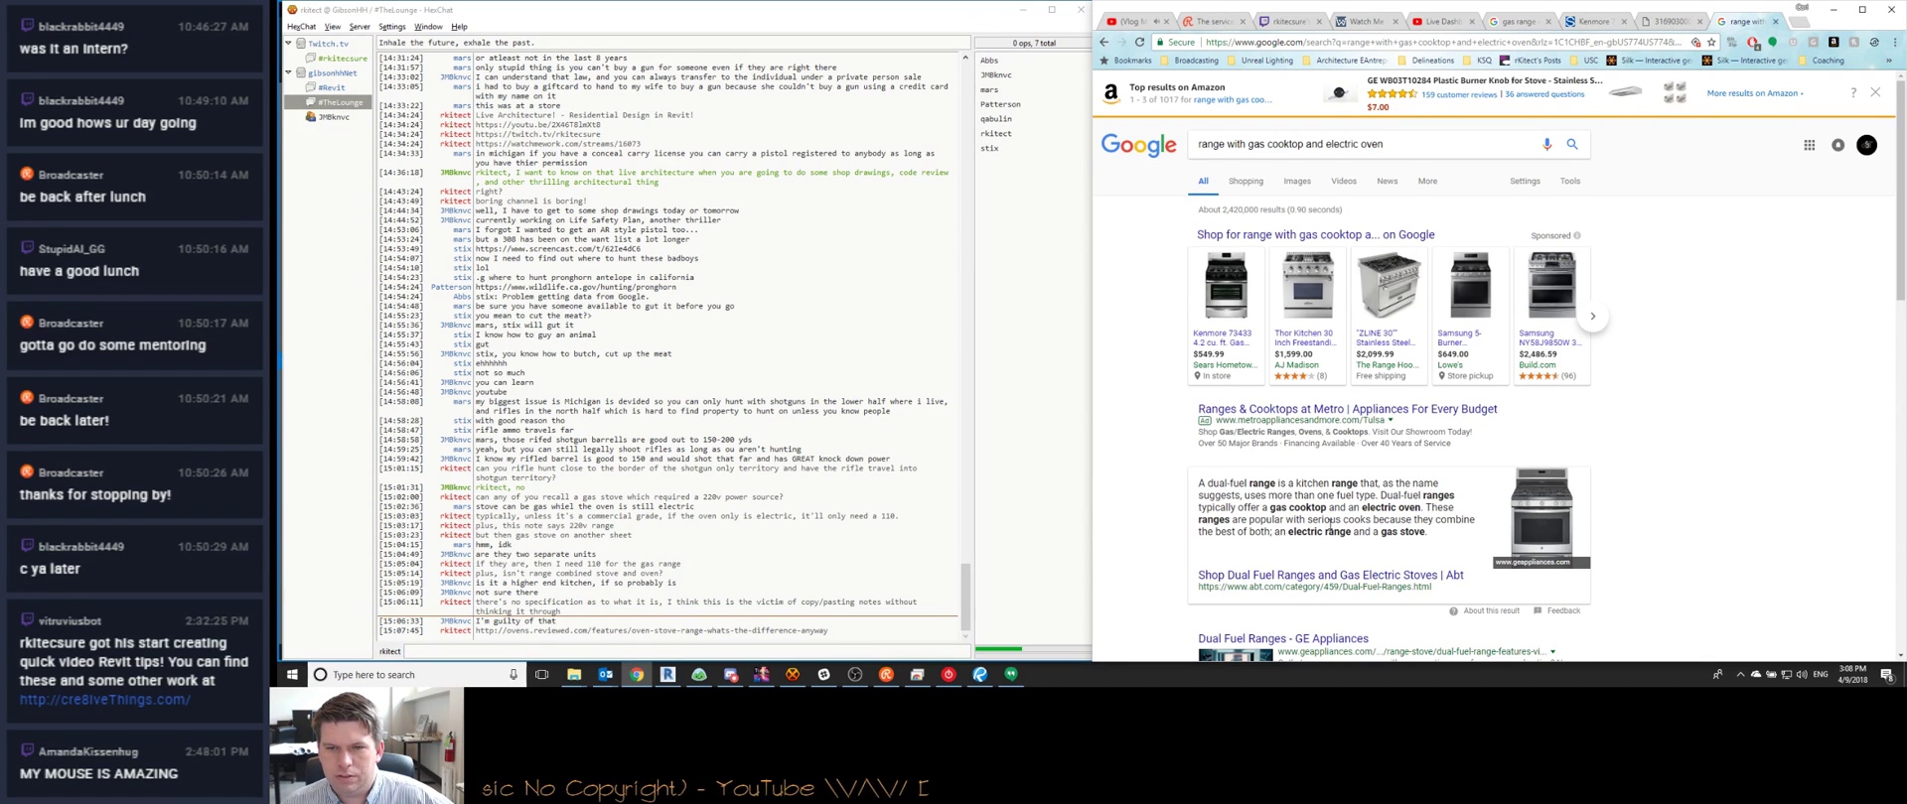
scroll(1301, 496, down, 1)
Open Abt's Wolf 30" Dual Fuel Range DF304 product page and copy its URL
click(1256, 514)
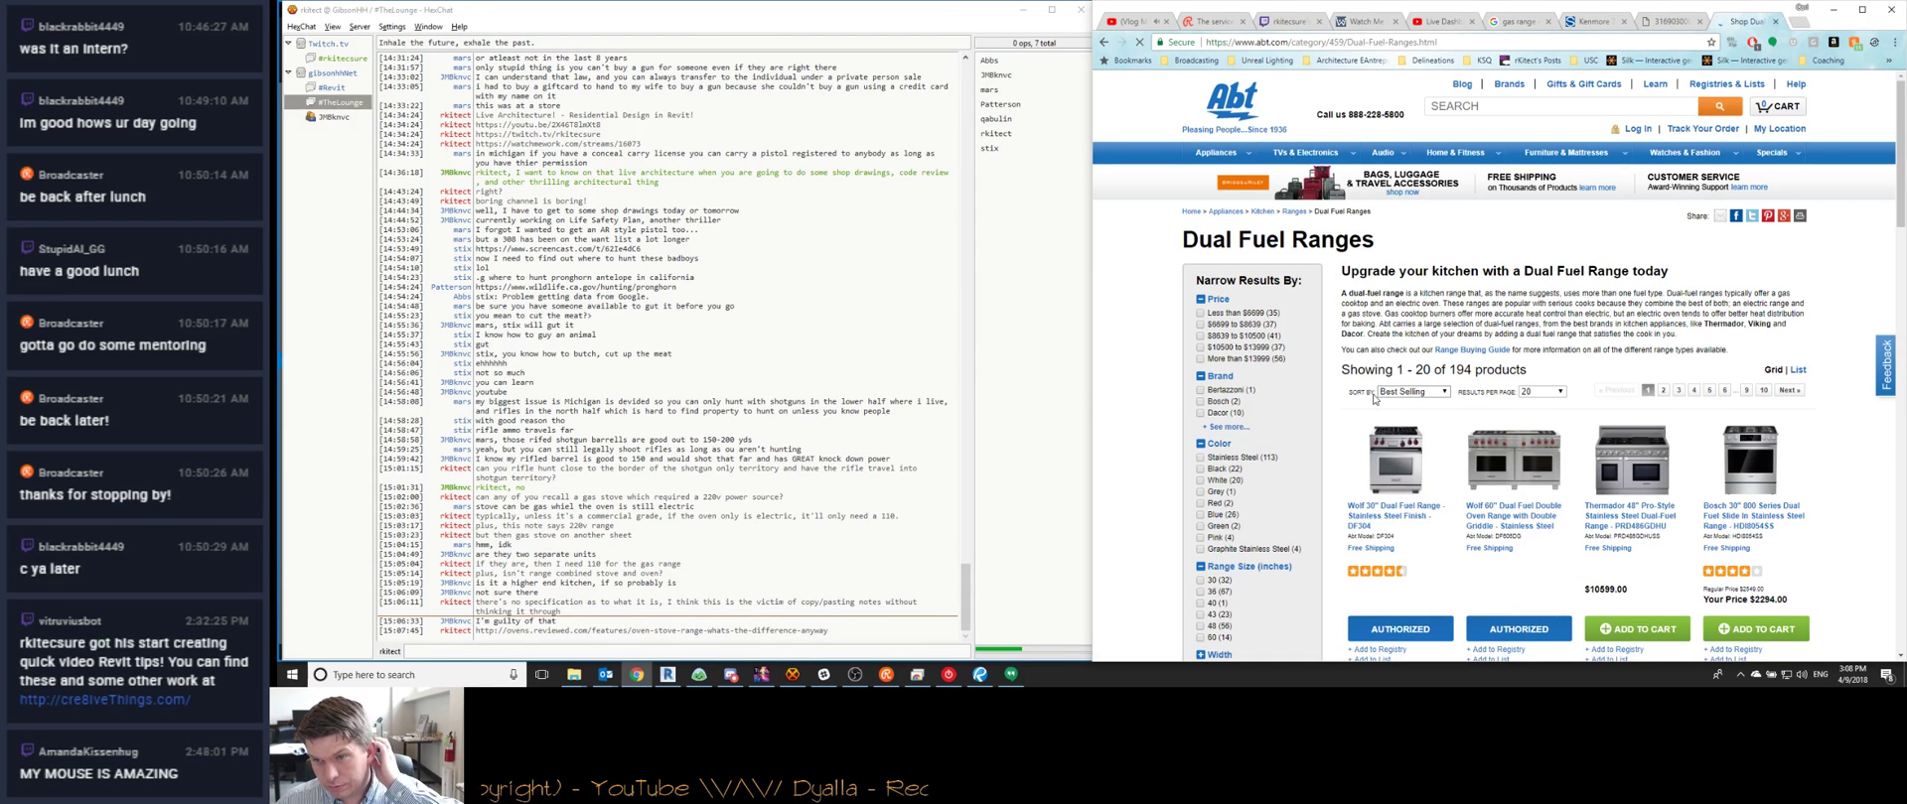
click(1380, 505)
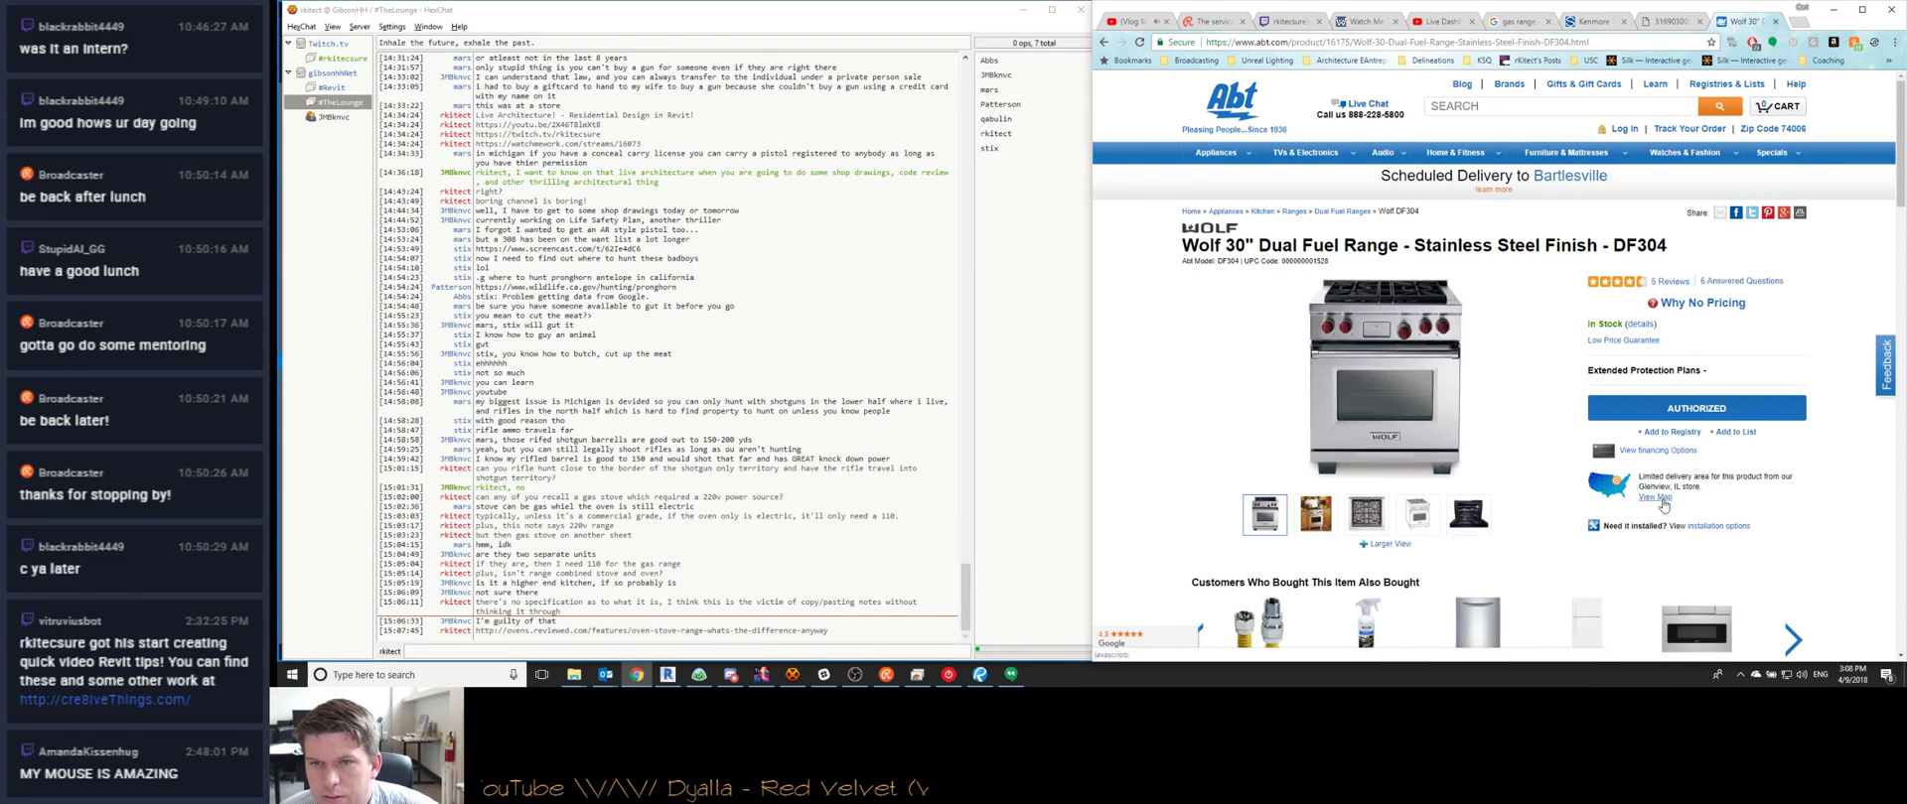
click(1281, 41)
key(ctrl+c)
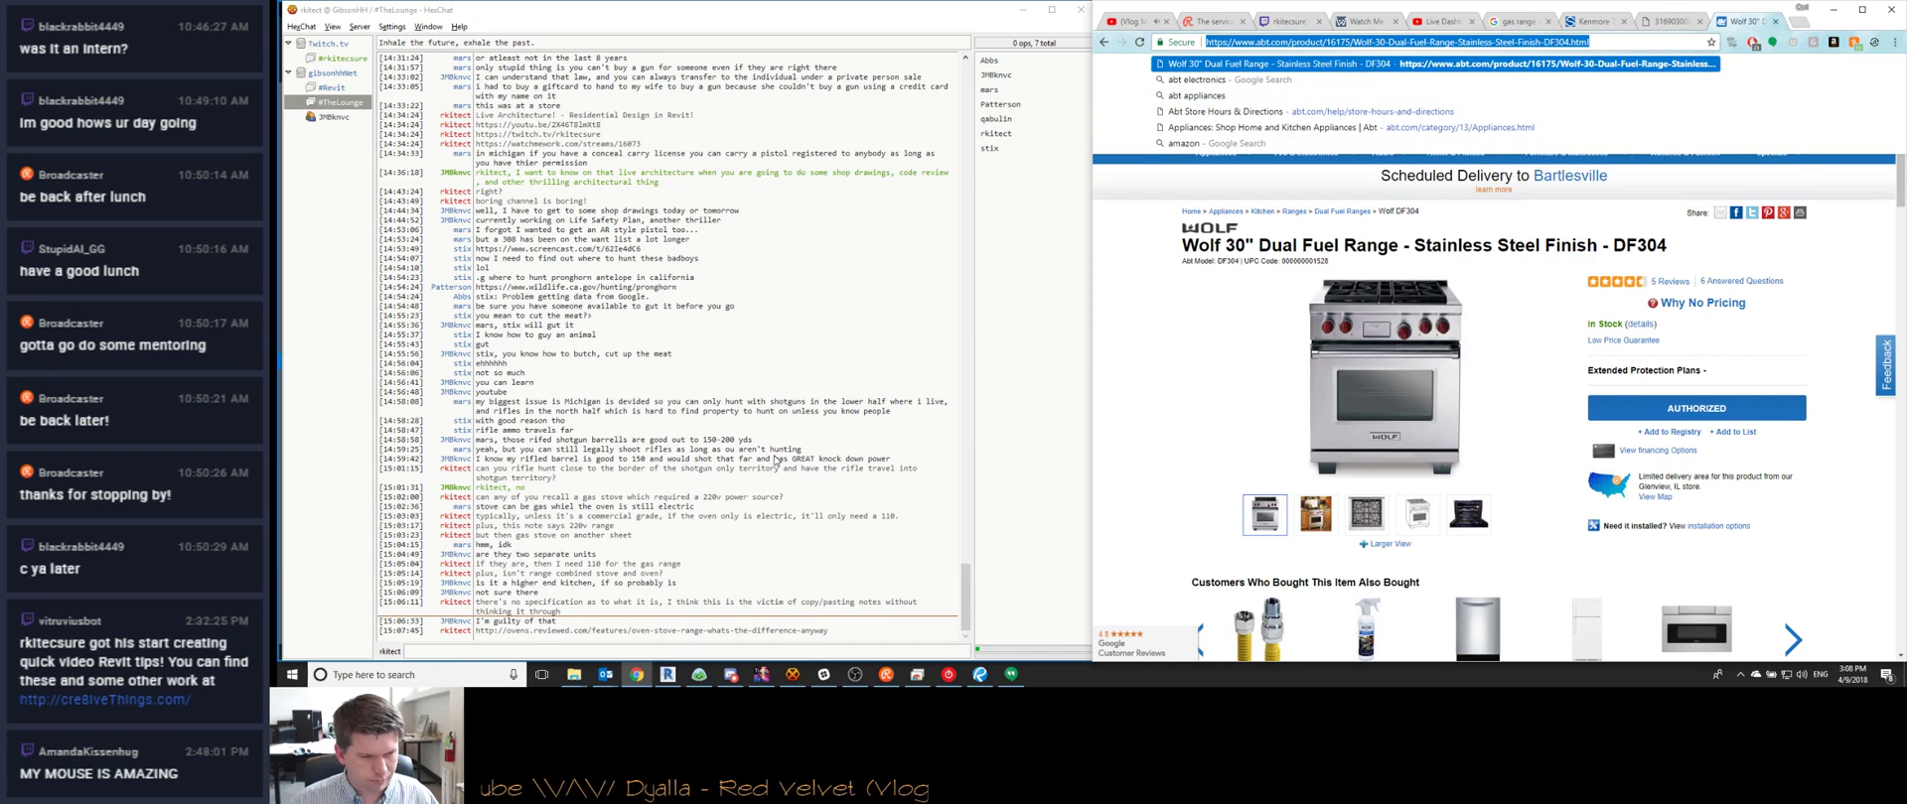
Post in chat that gas cooktop plus electric oven is called a 'duel fuel range', with the link
click(562, 601)
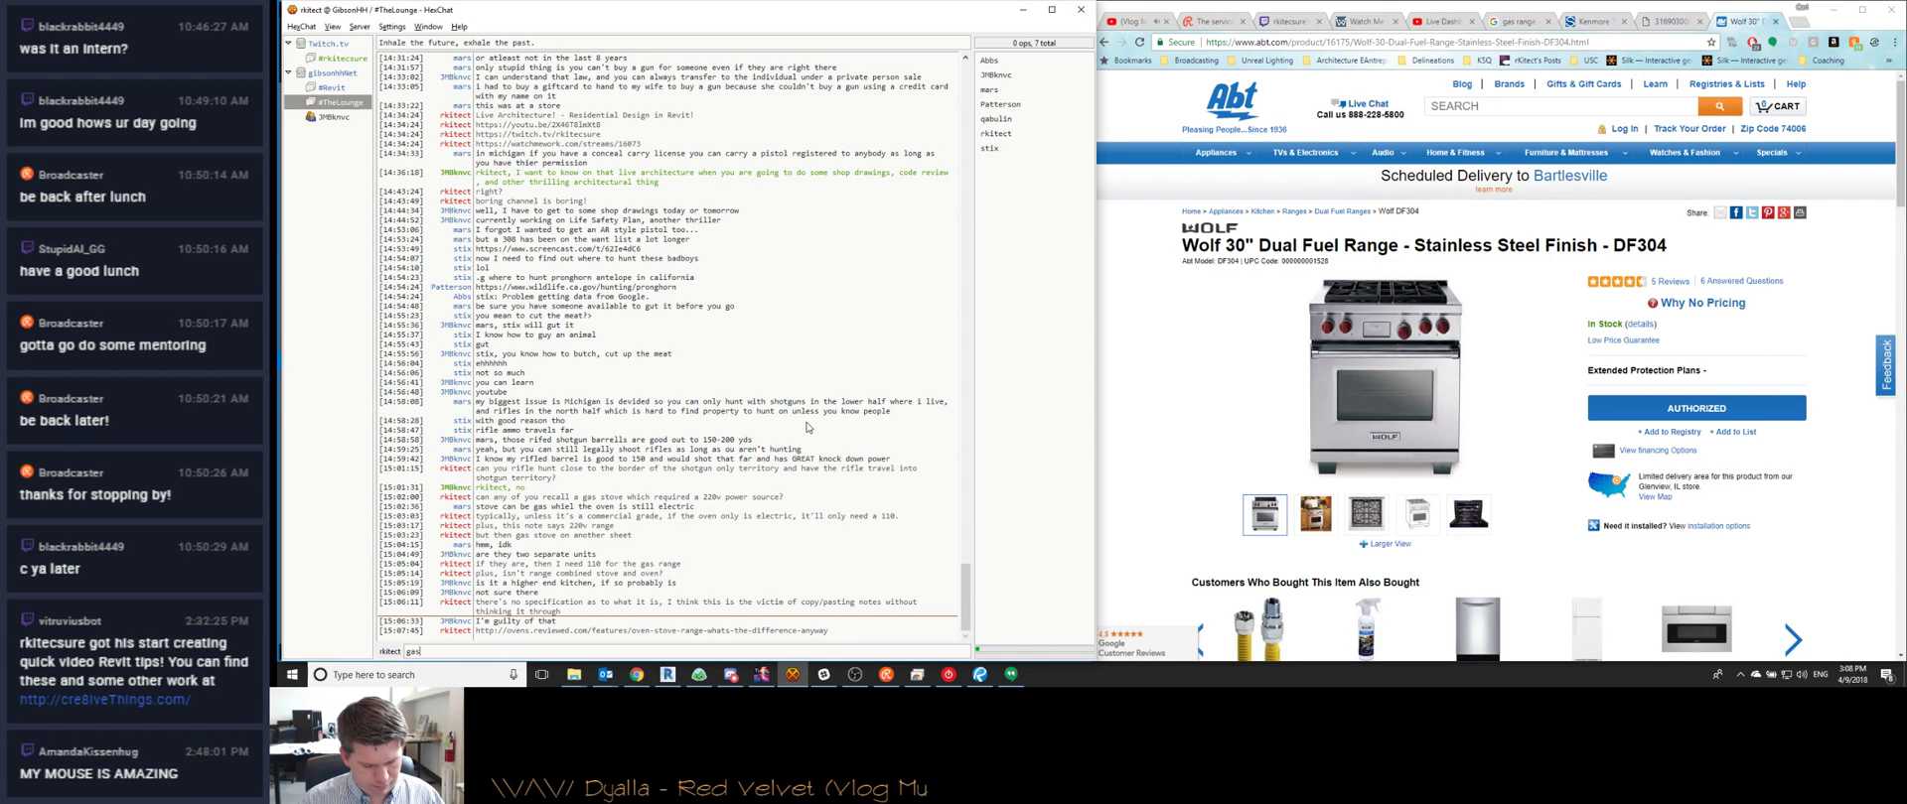
text(gas cooktop + electric oven is technocally called a duel fue)
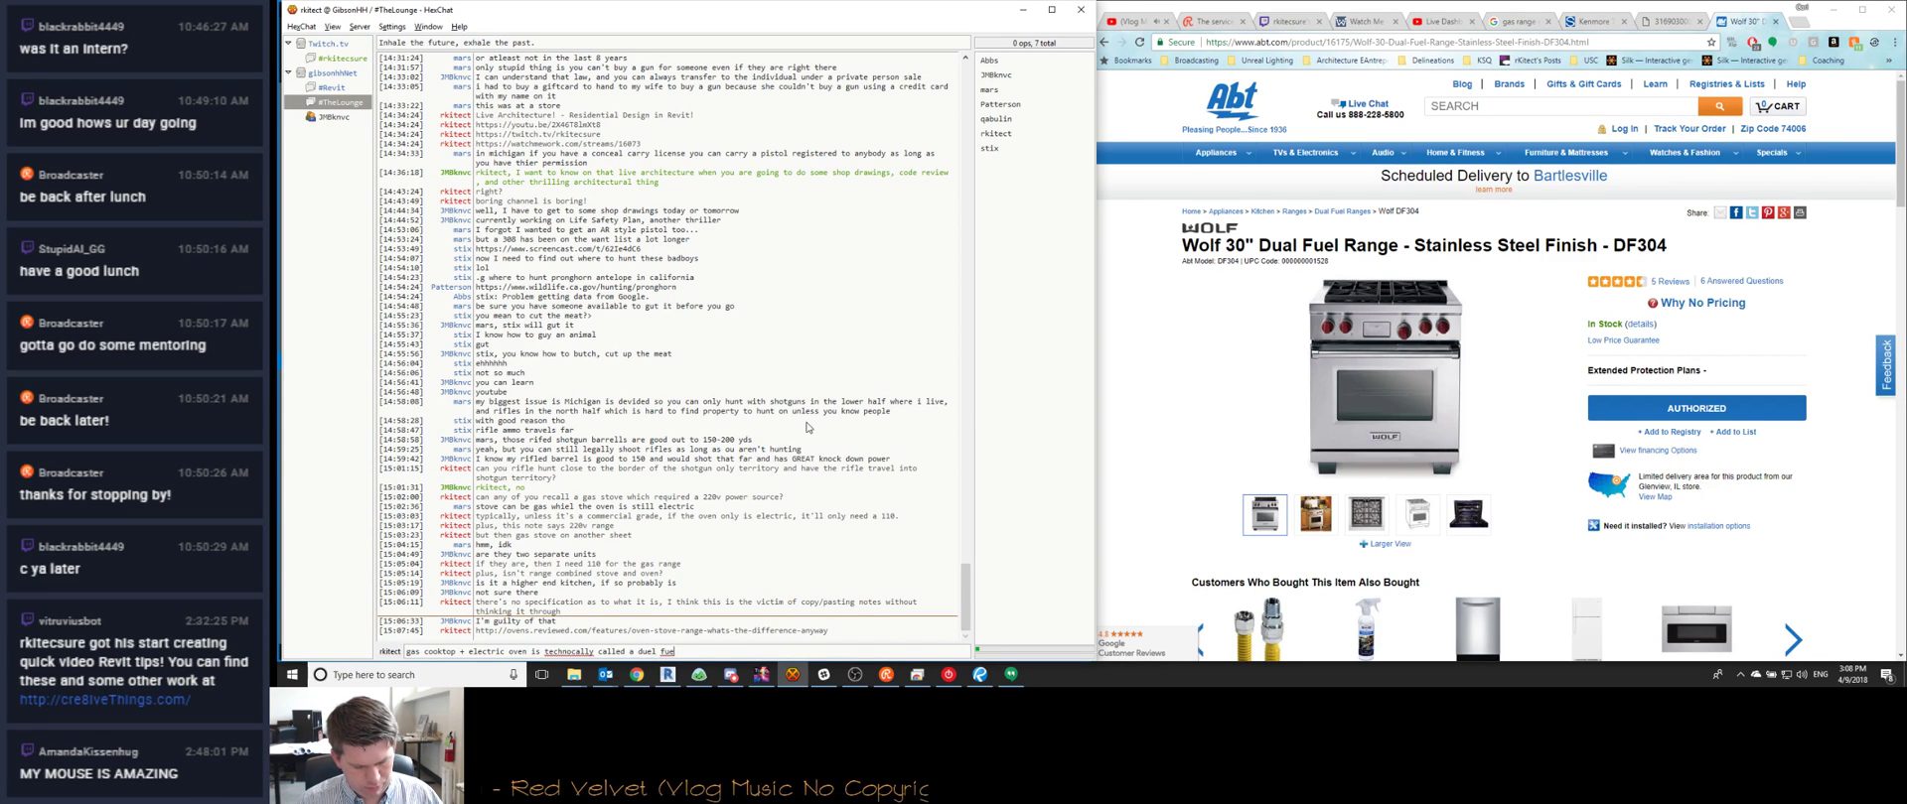
text(l range:)
key(ctrl+v)
key(Return)
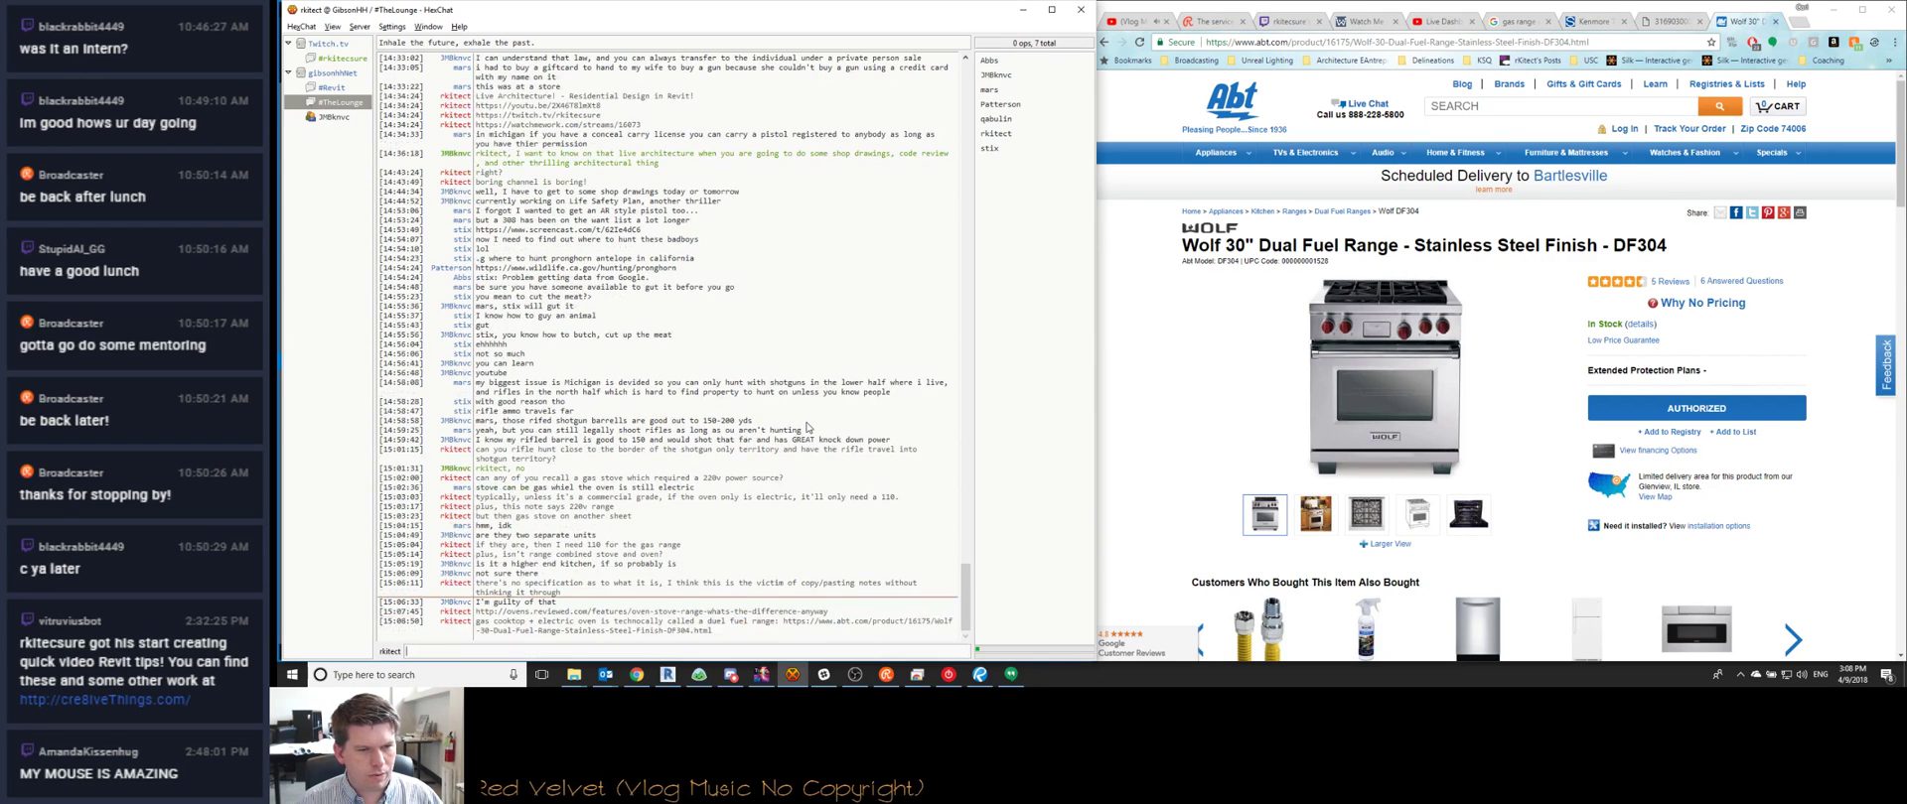
Scroll through the DF304 specifications on the product page
scroll(1130, 322, down, 6)
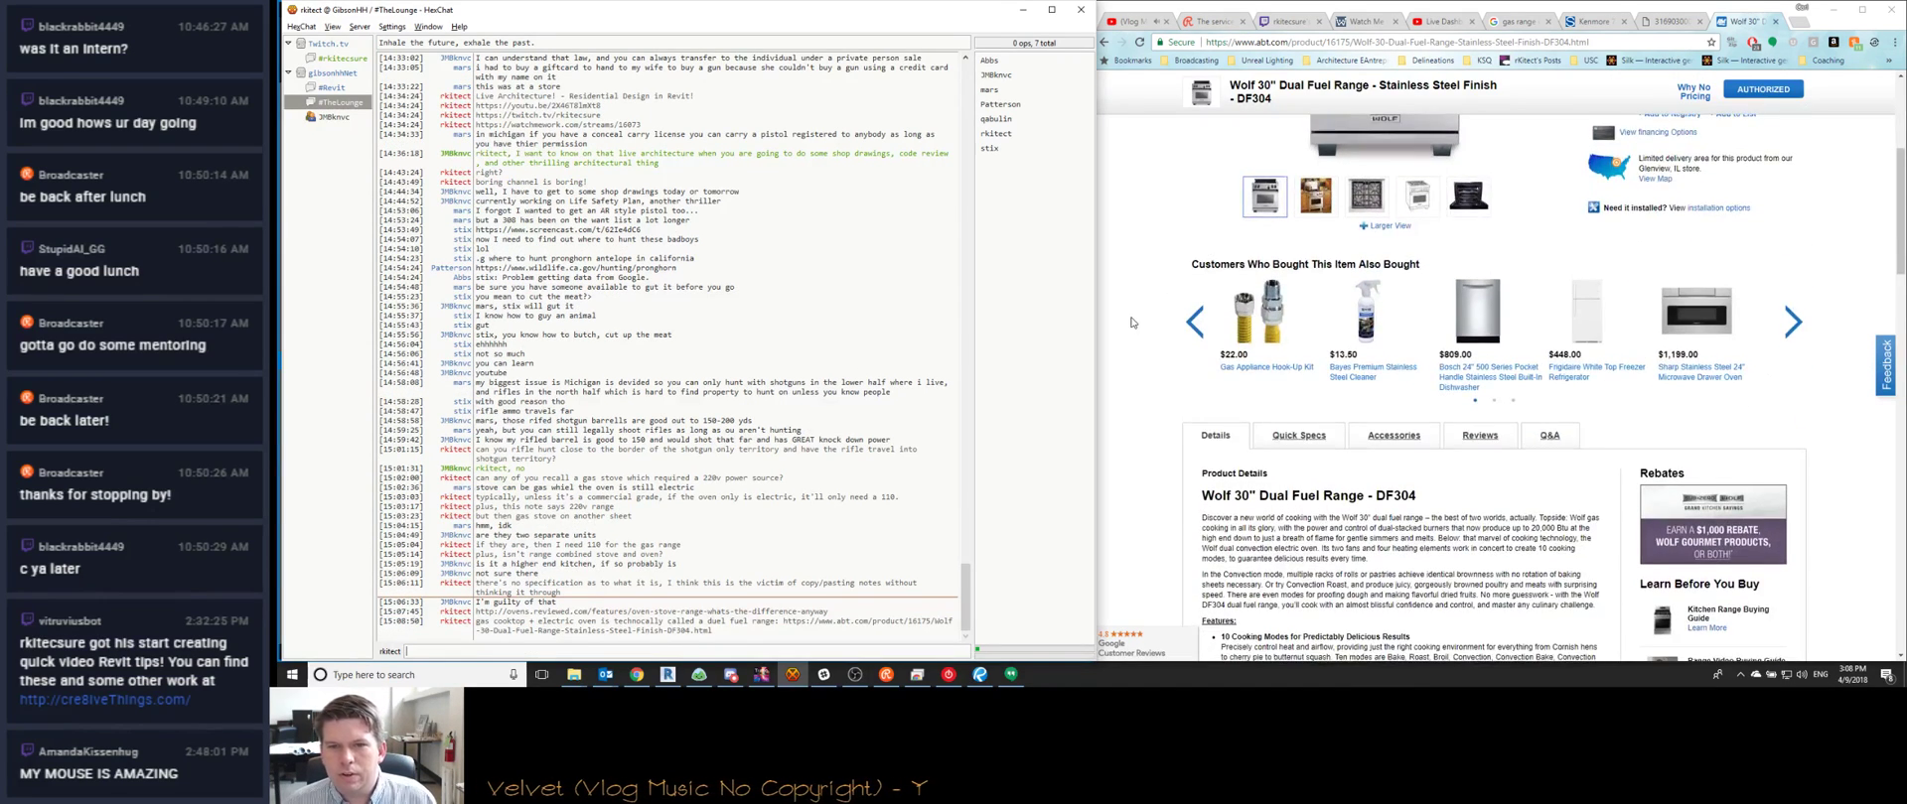
scroll(1297, 431, down, 2)
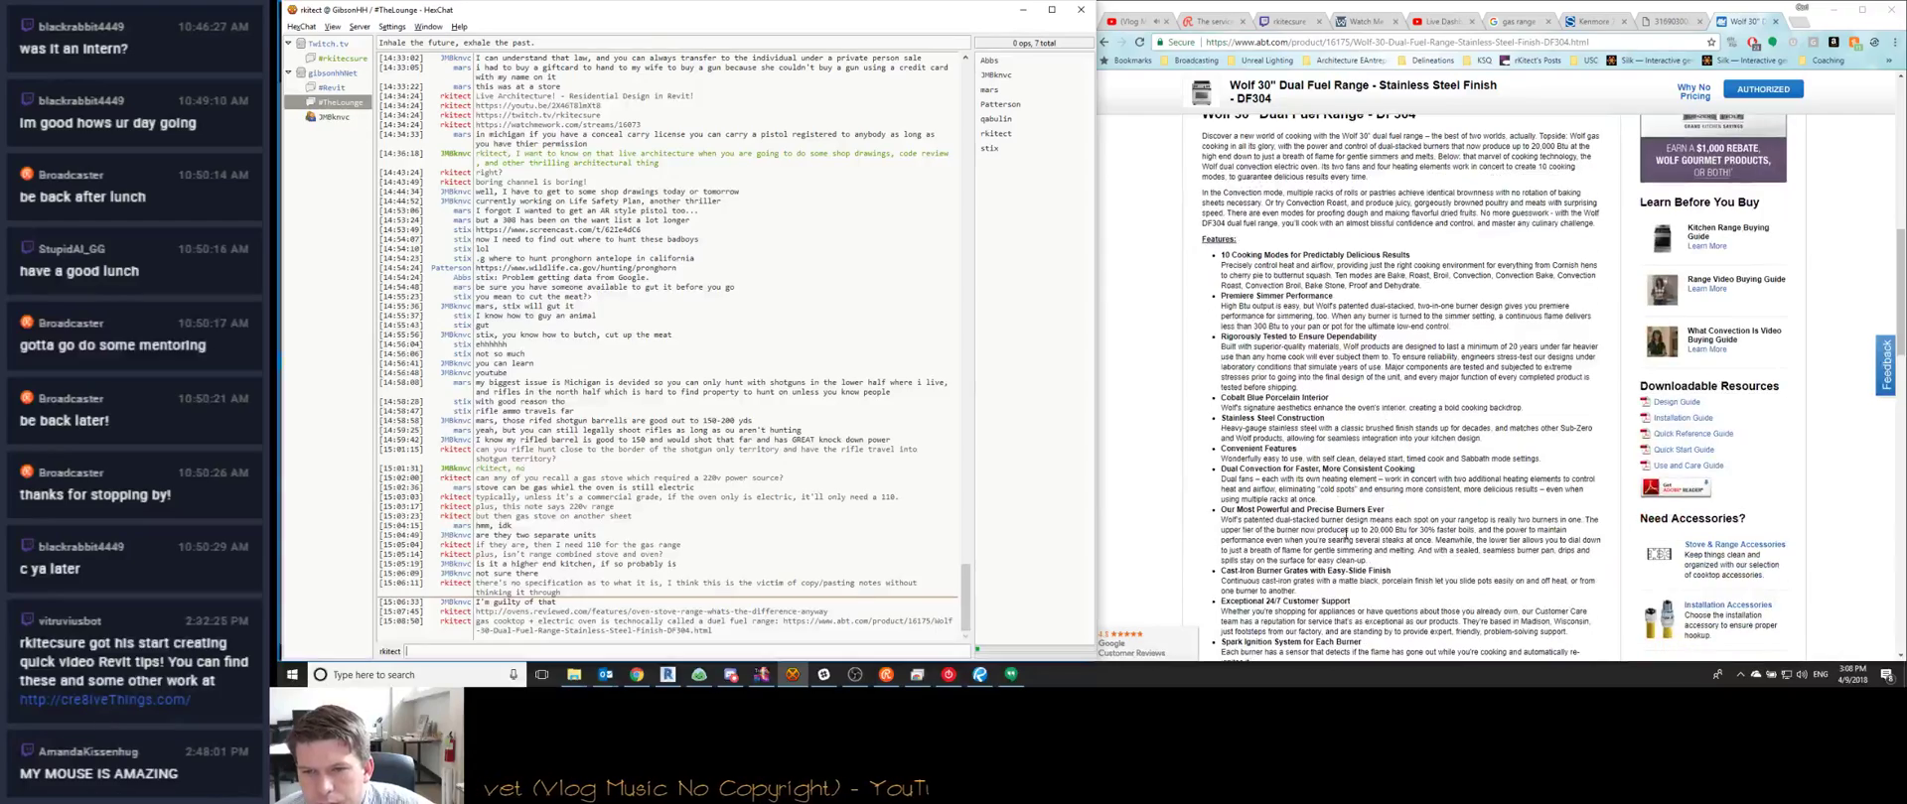
scroll(1292, 322, down, 2)
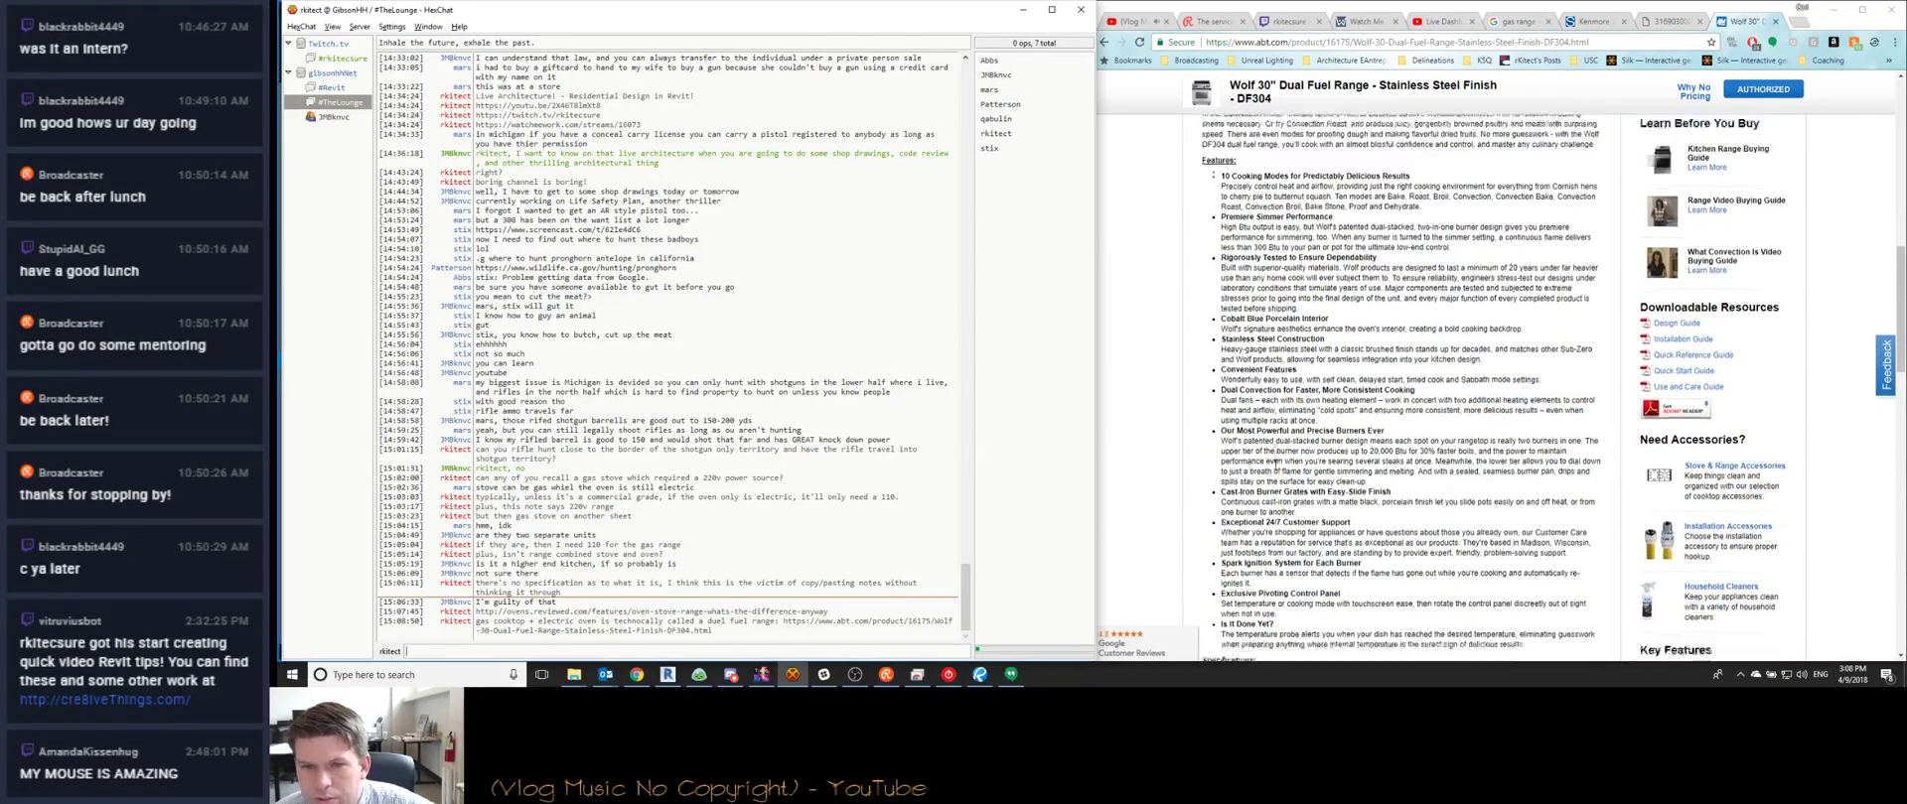
scroll(1365, 453, down, 10)
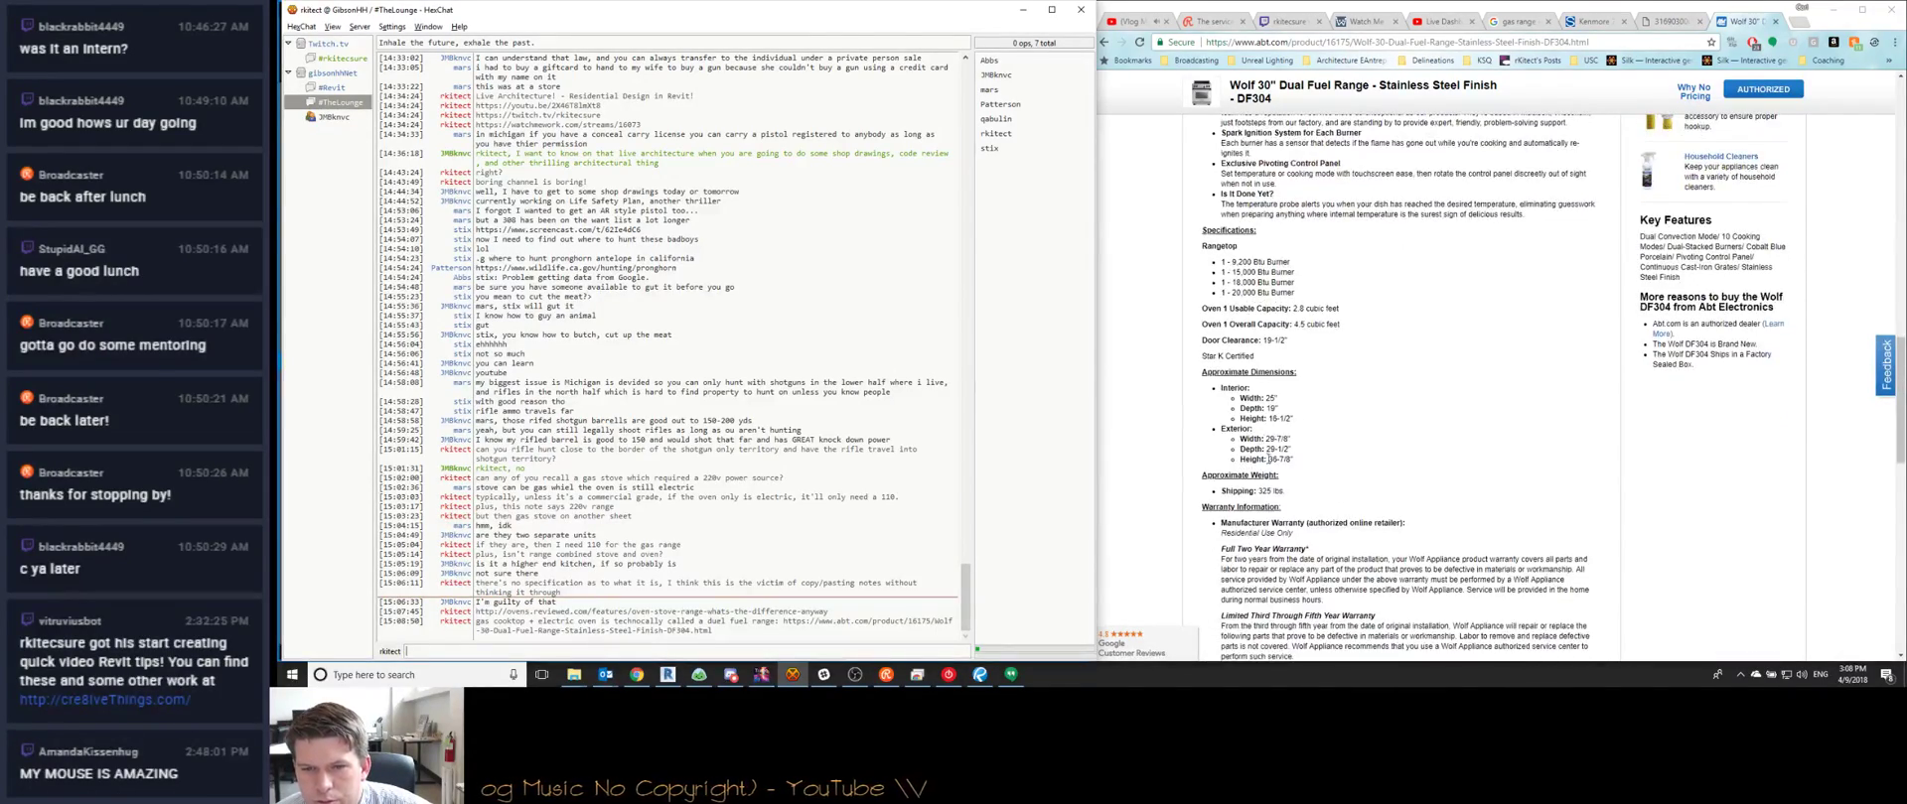
scroll(1340, 533, up, 10)
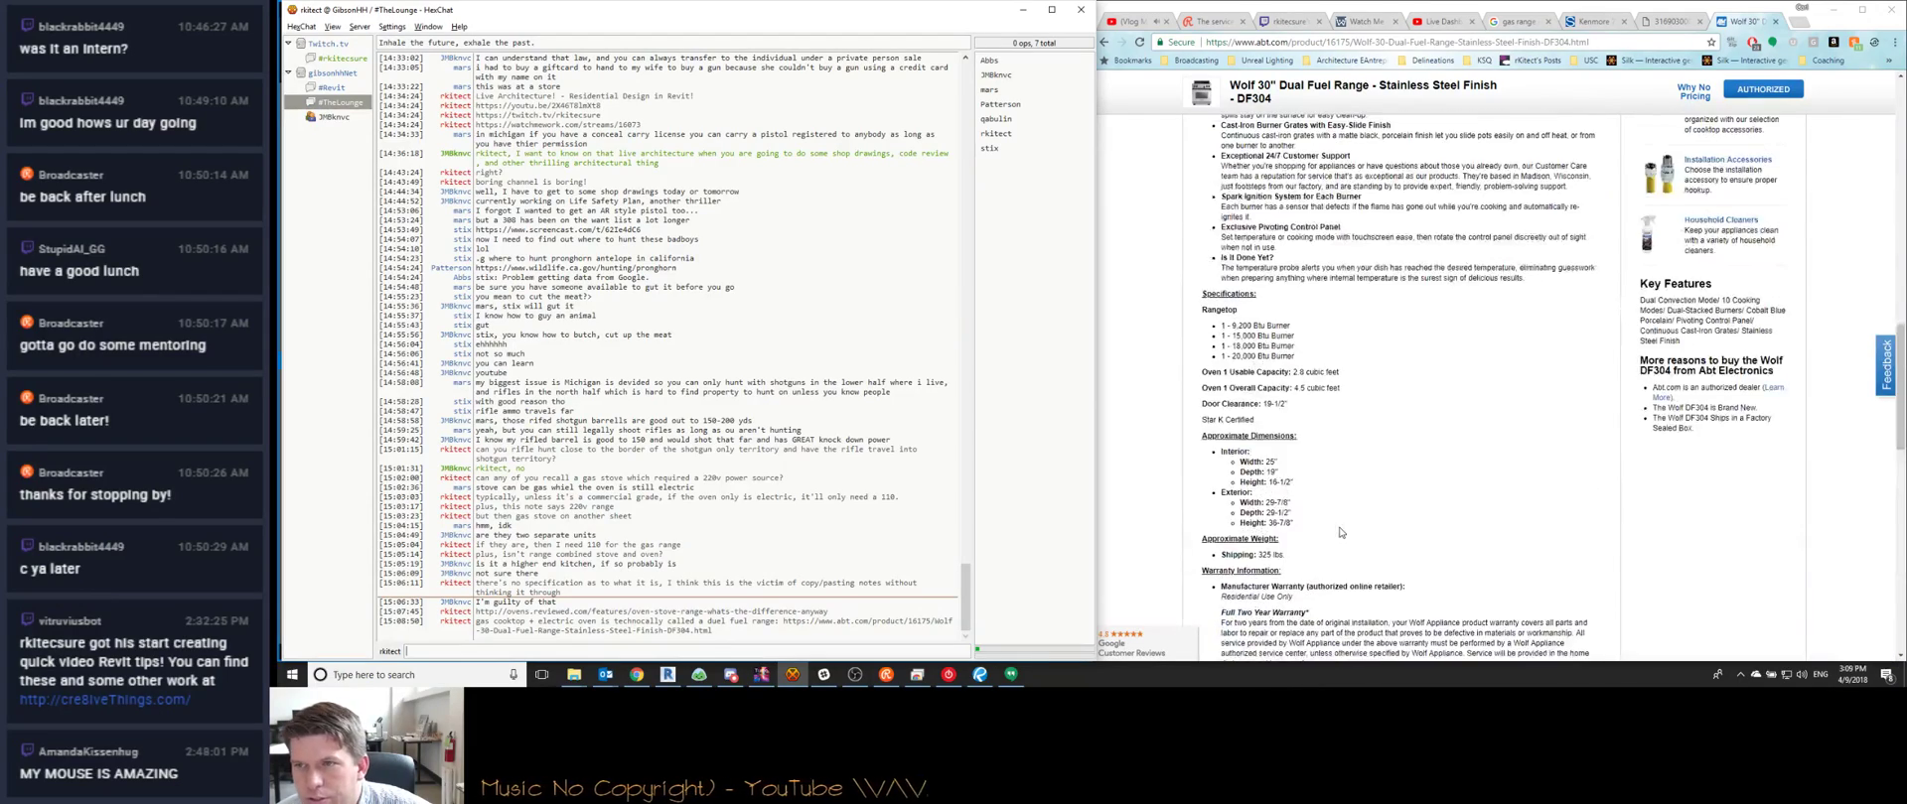
Open the DF364G installation guide PDF and scroll past the Dual Fuel Range page
click(1671, 354)
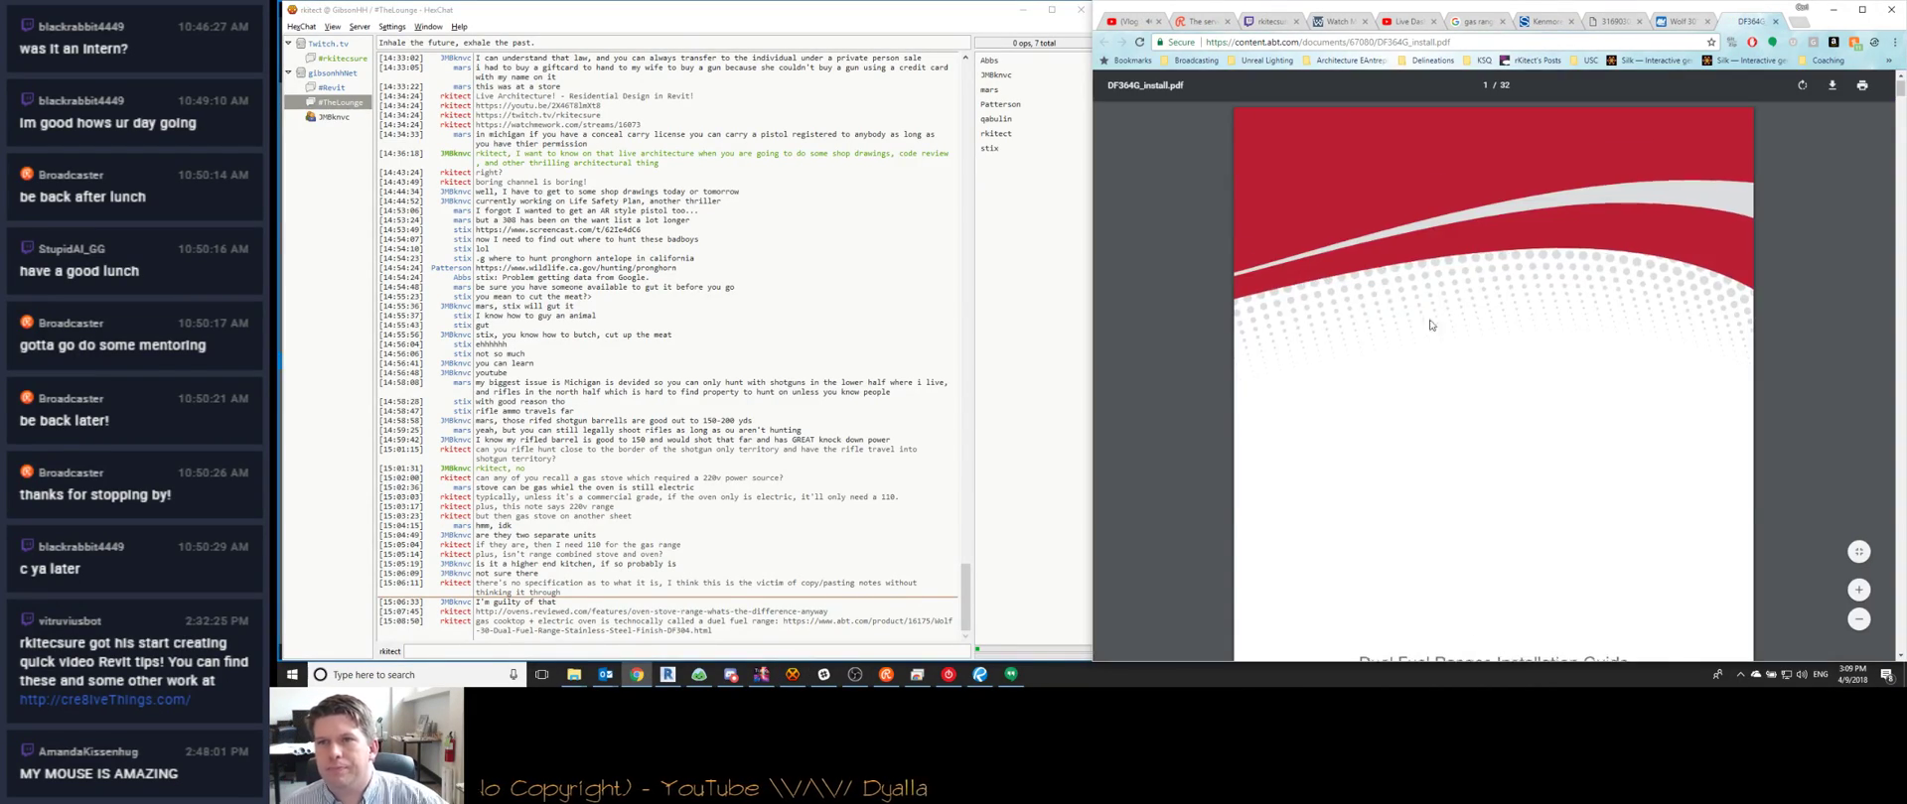
scroll(1428, 316, down, 10)
scroll(1428, 316, down, 4)
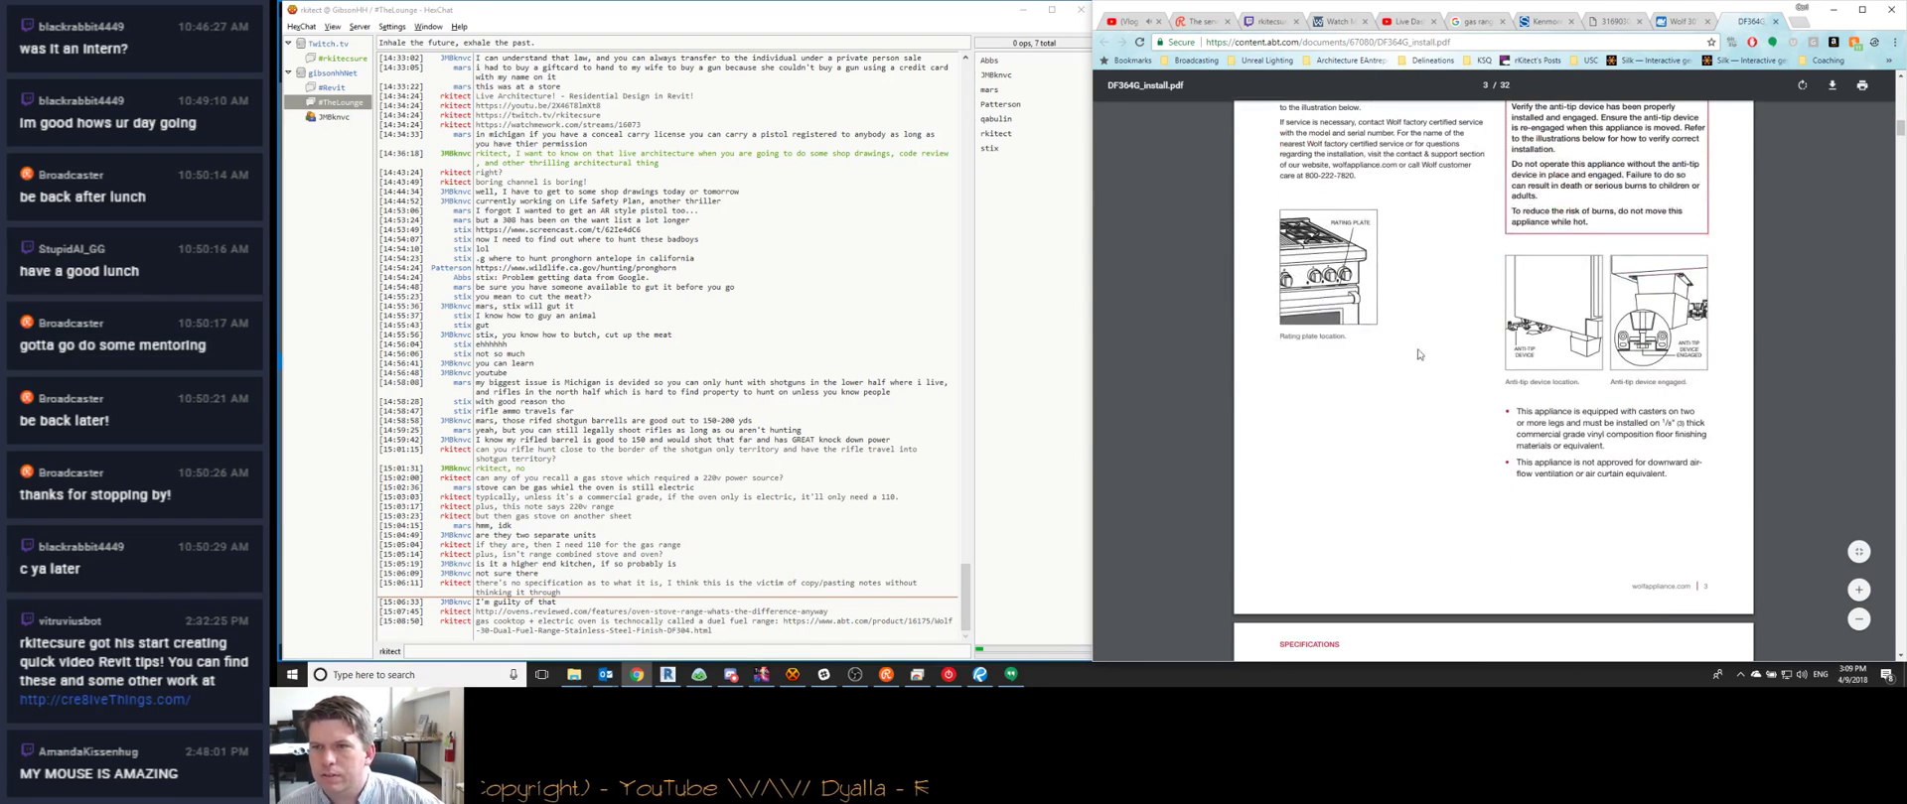
scroll(1420, 347, down, 4)
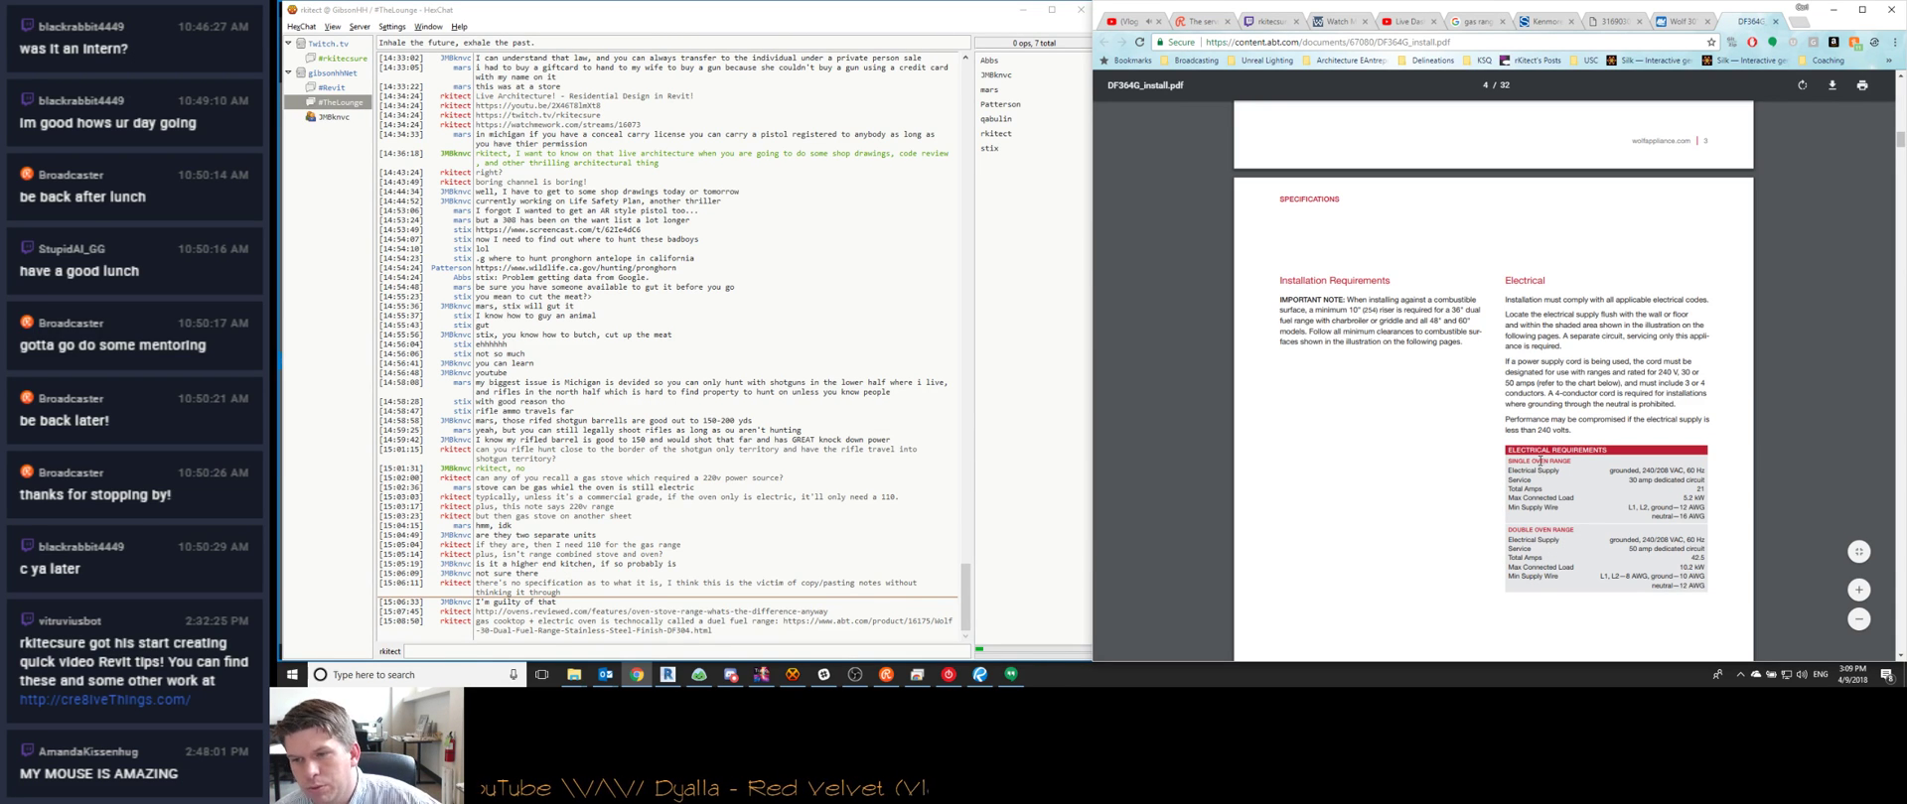
scroll(1539, 461, down, 6)
Post chat notes that an electric oven requires 220v, likely also powering the cooktop ignitors
click(634, 648)
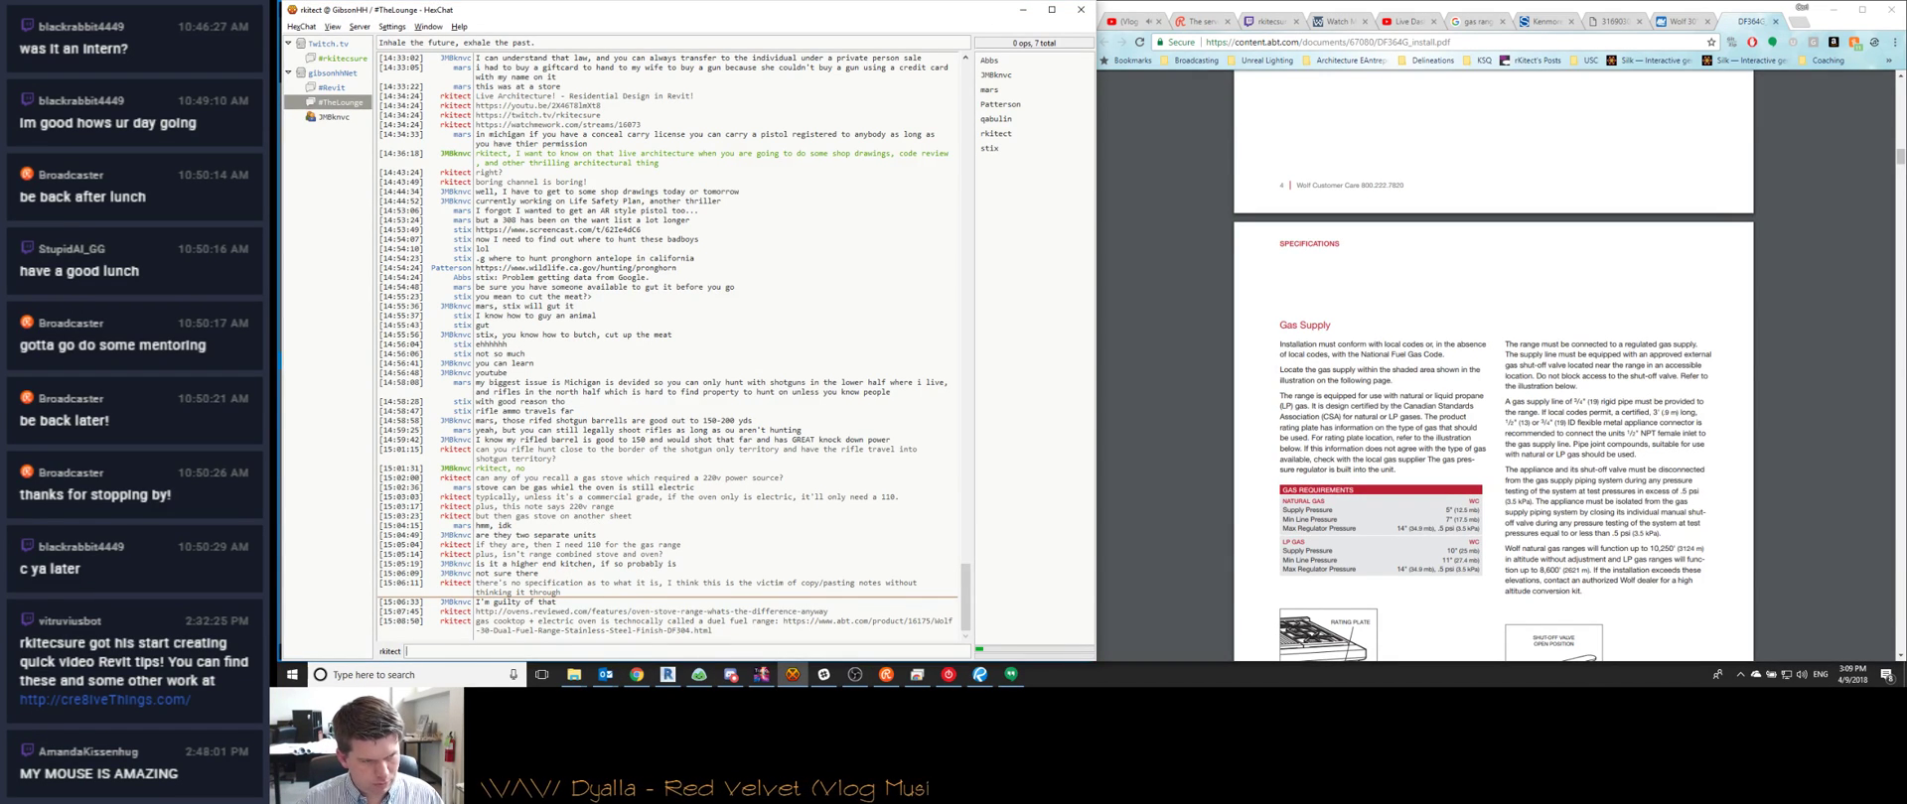
text(it looks as though any time a 220v is used,)
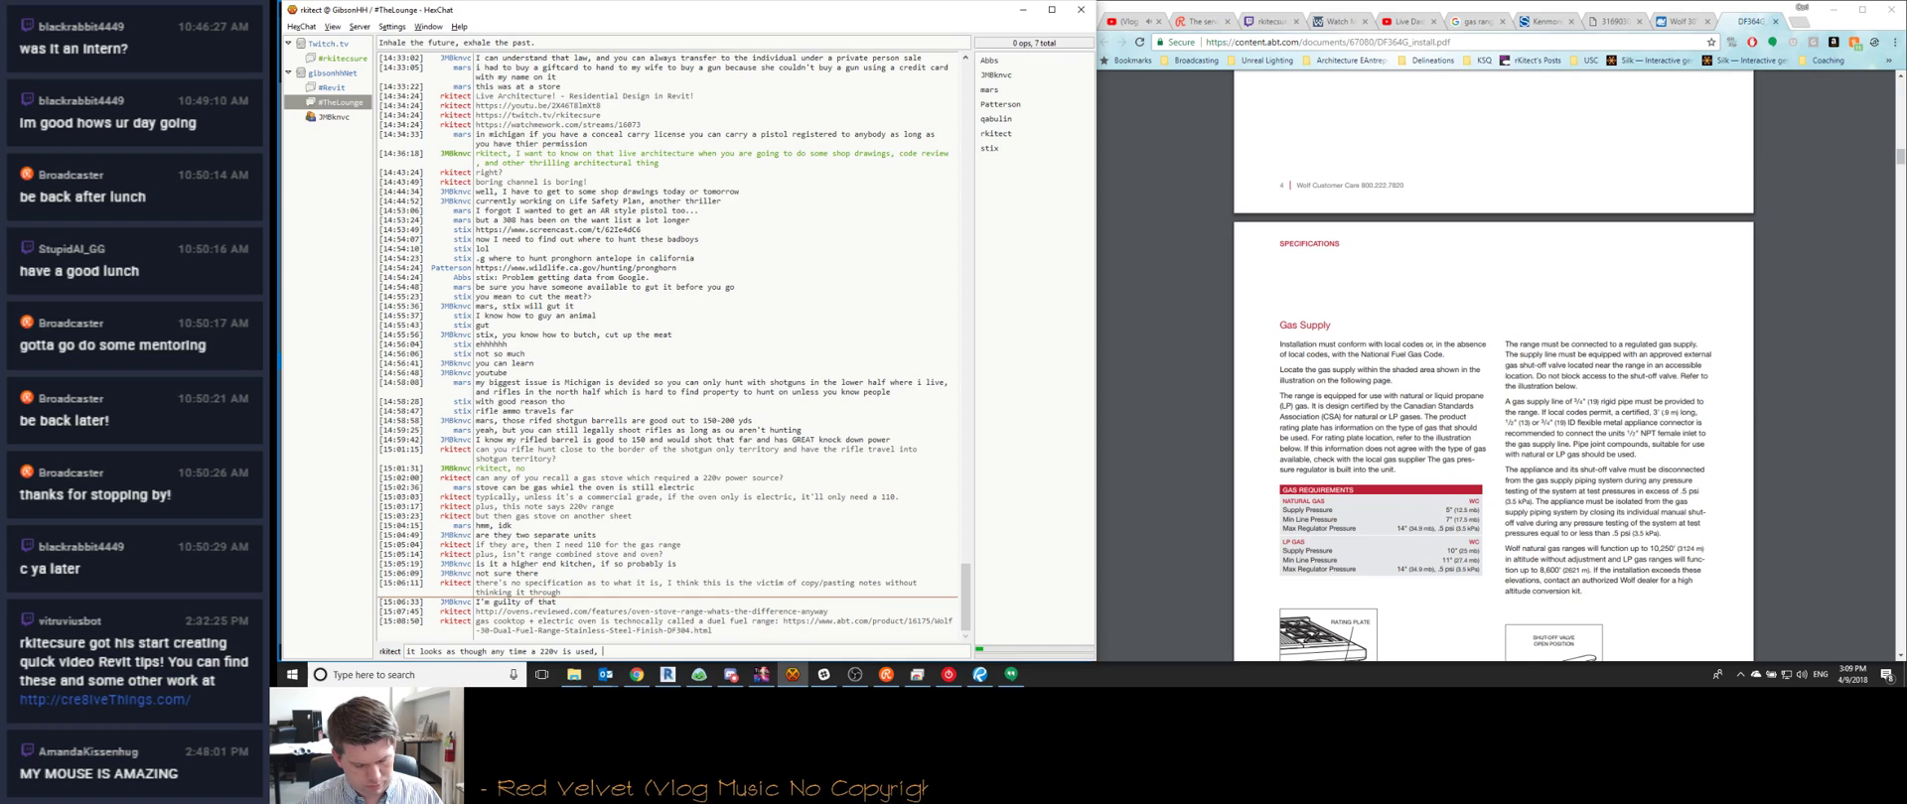
key(BackSpace)
key(BackSpace)
key(BackSpace)
key(BackSpace)
key(BackSpace)
key(BackSpace)
key(BackSpace)
key(BackSpace)
key(BackSpace)
key(BackSpace)
key(BackSpace)
key(BackSpace)
key(BackSpace)
text(n electric oven is present, it requ)
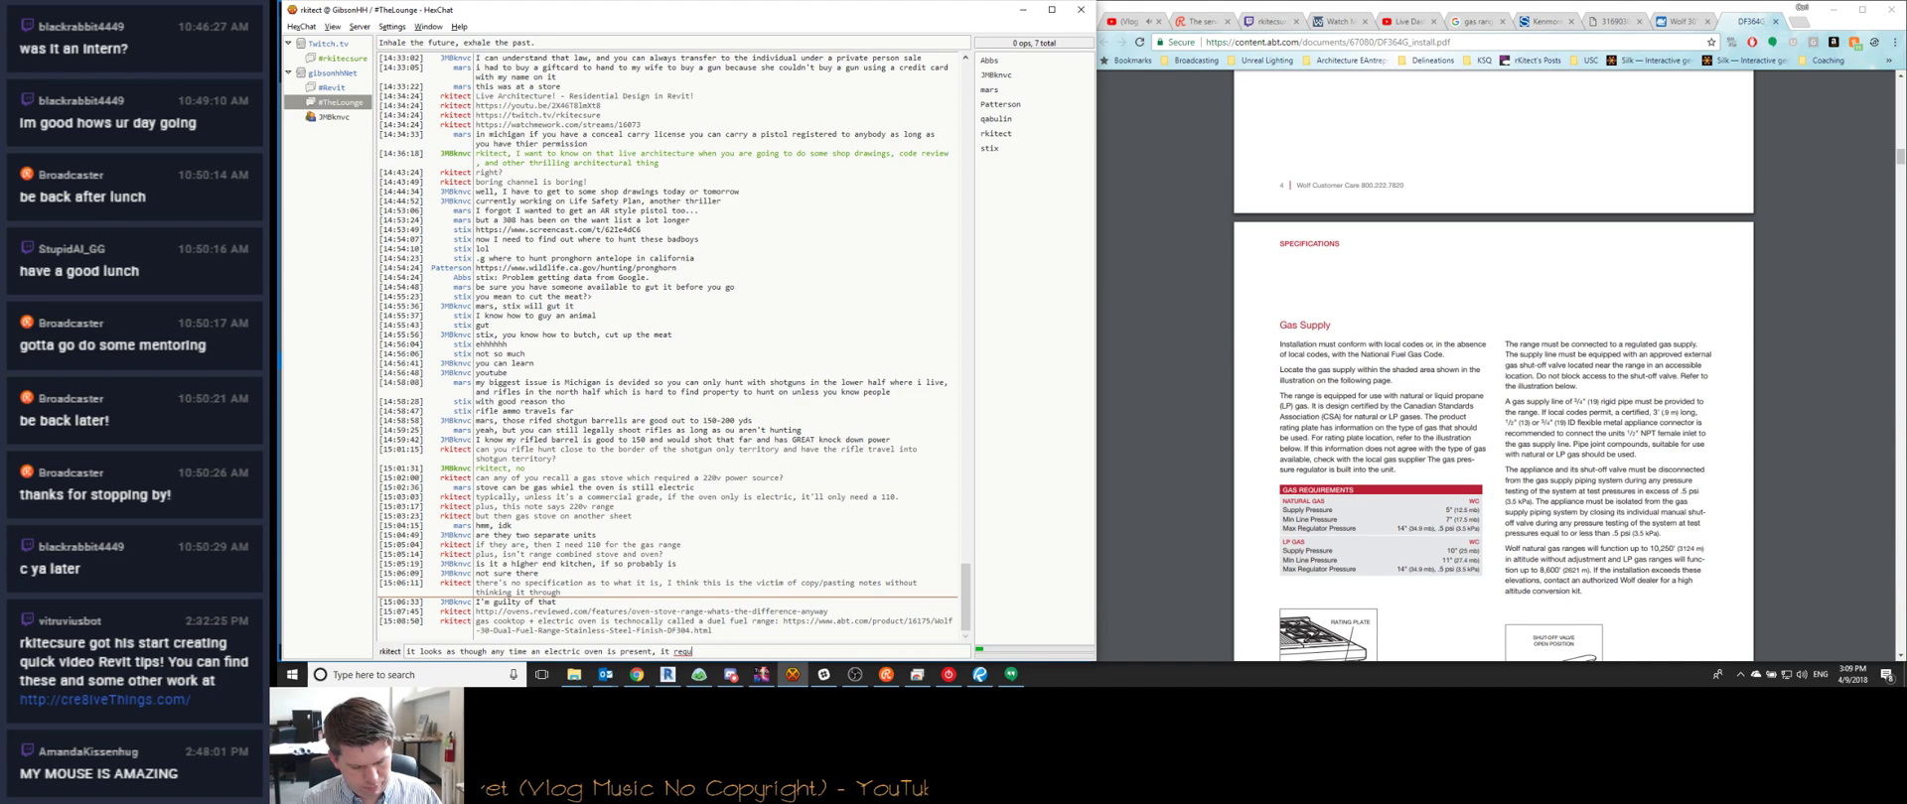
text(ires a 220v)
key(Return)
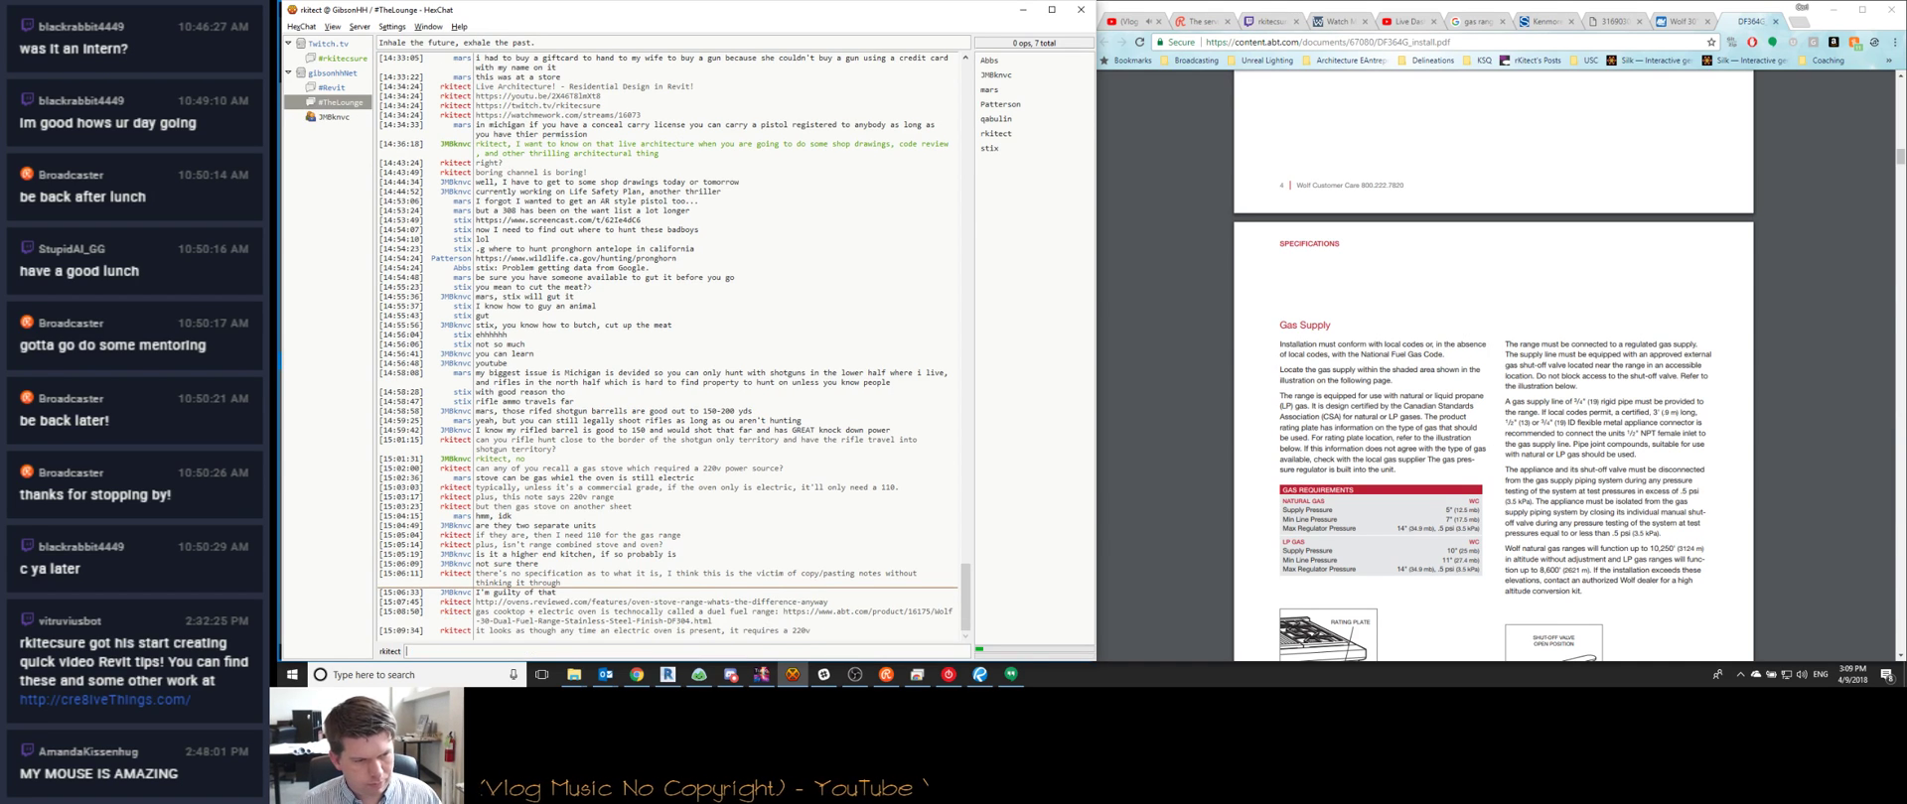
text(which makes sens)
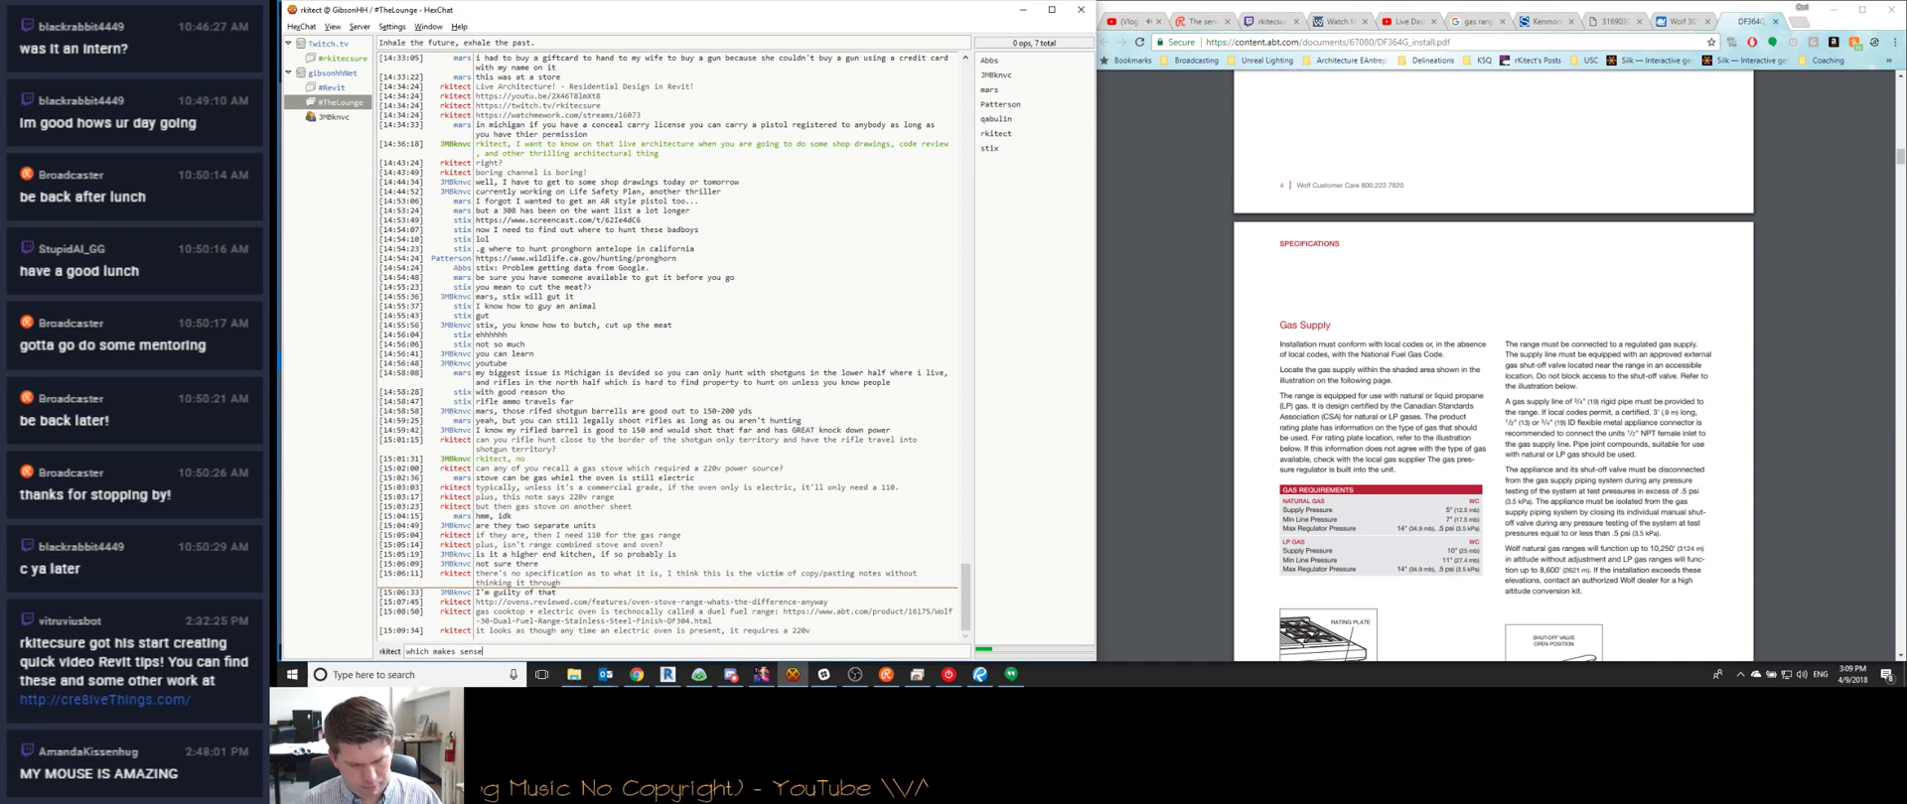
text(e)
key(Return)
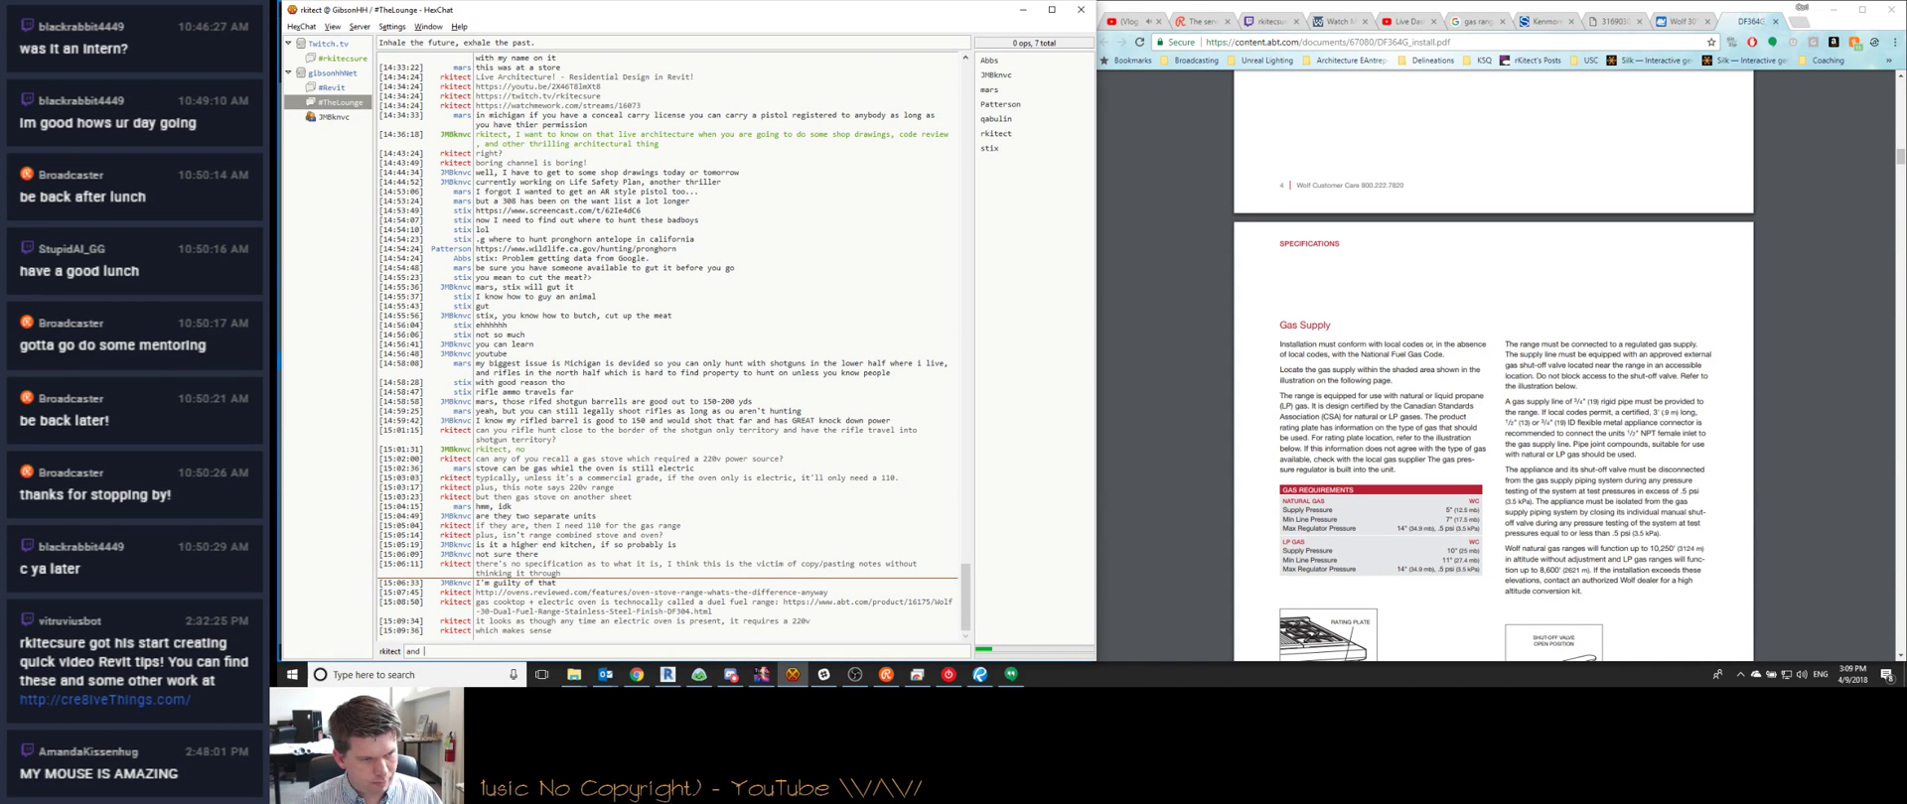
text(and my guess is that )
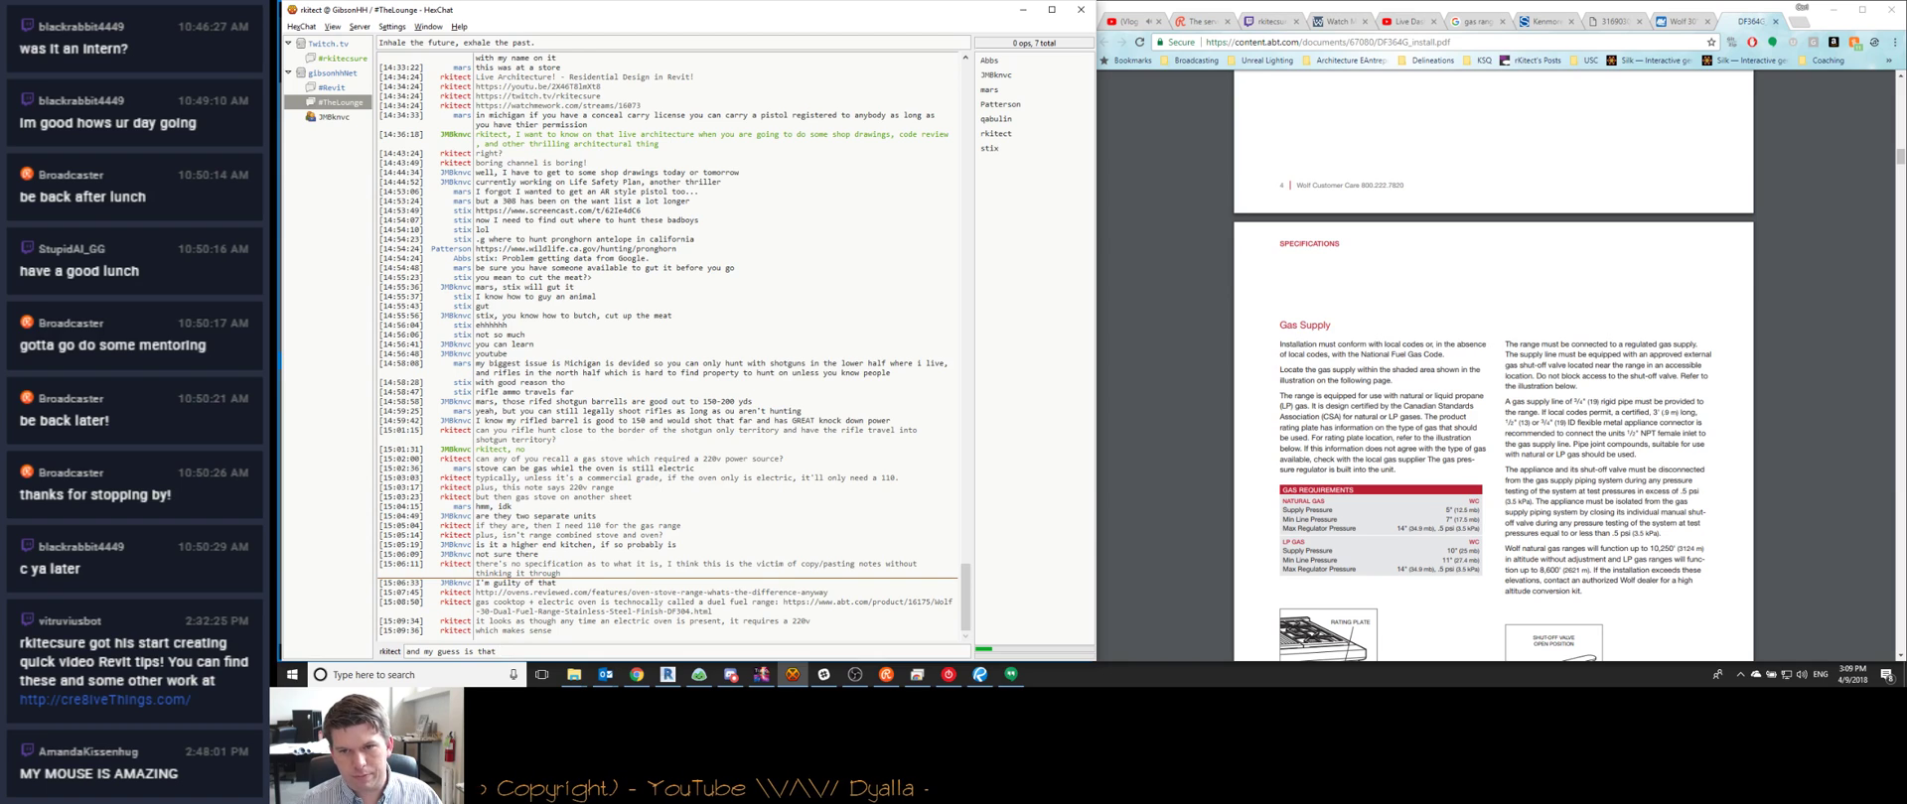
text(the 220v)
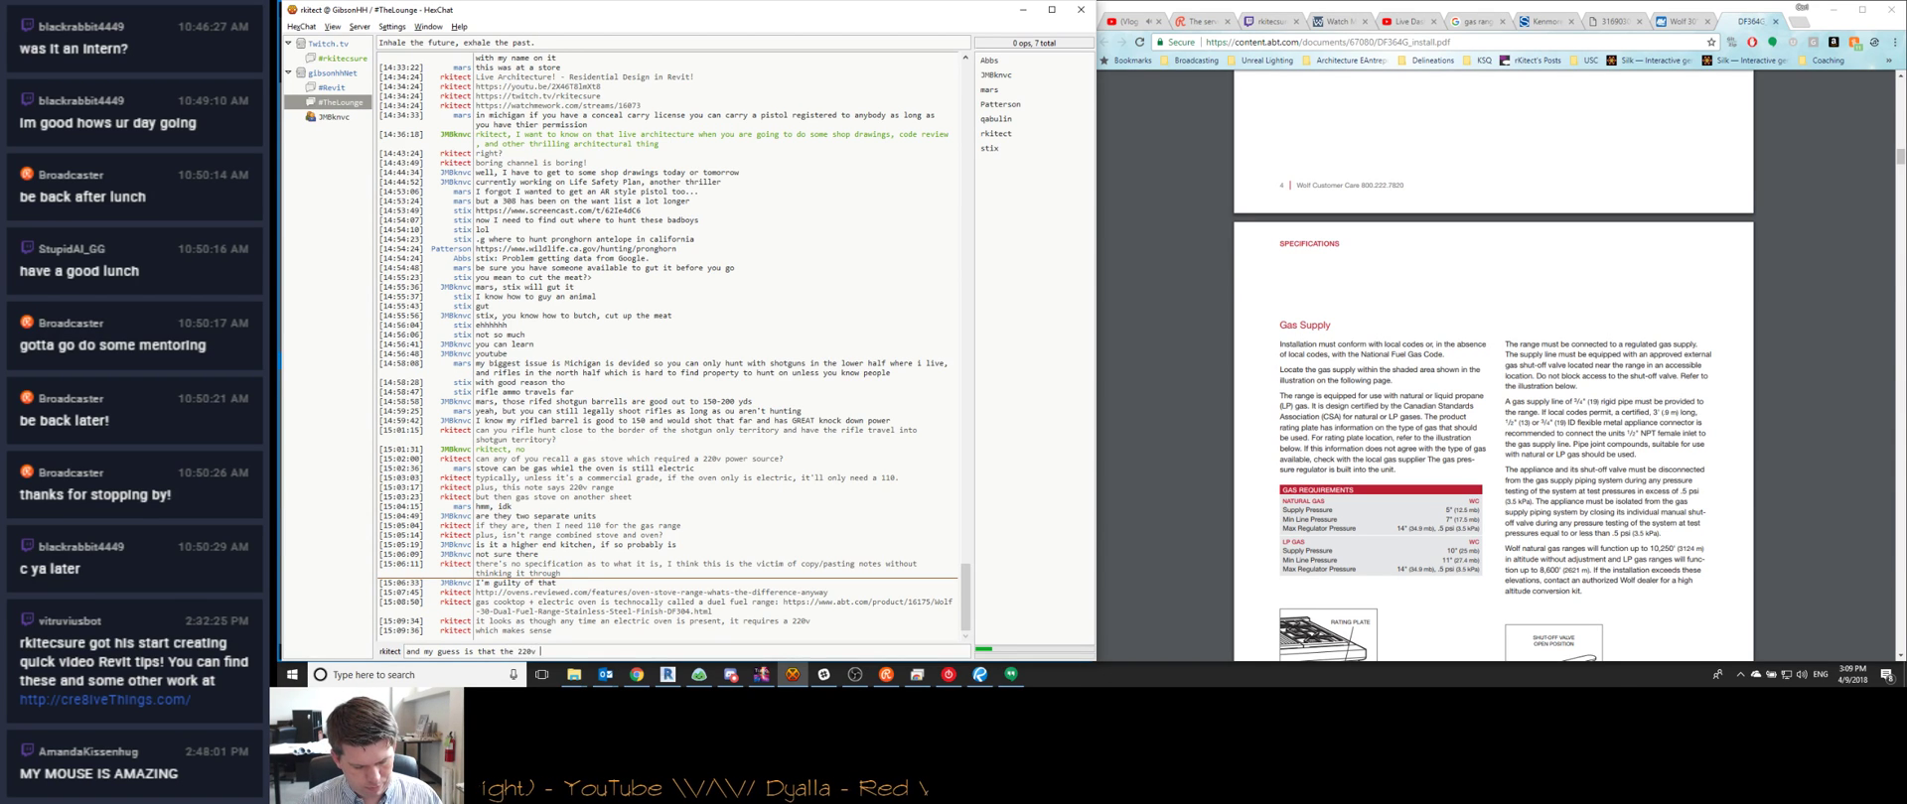
text( source also powers )
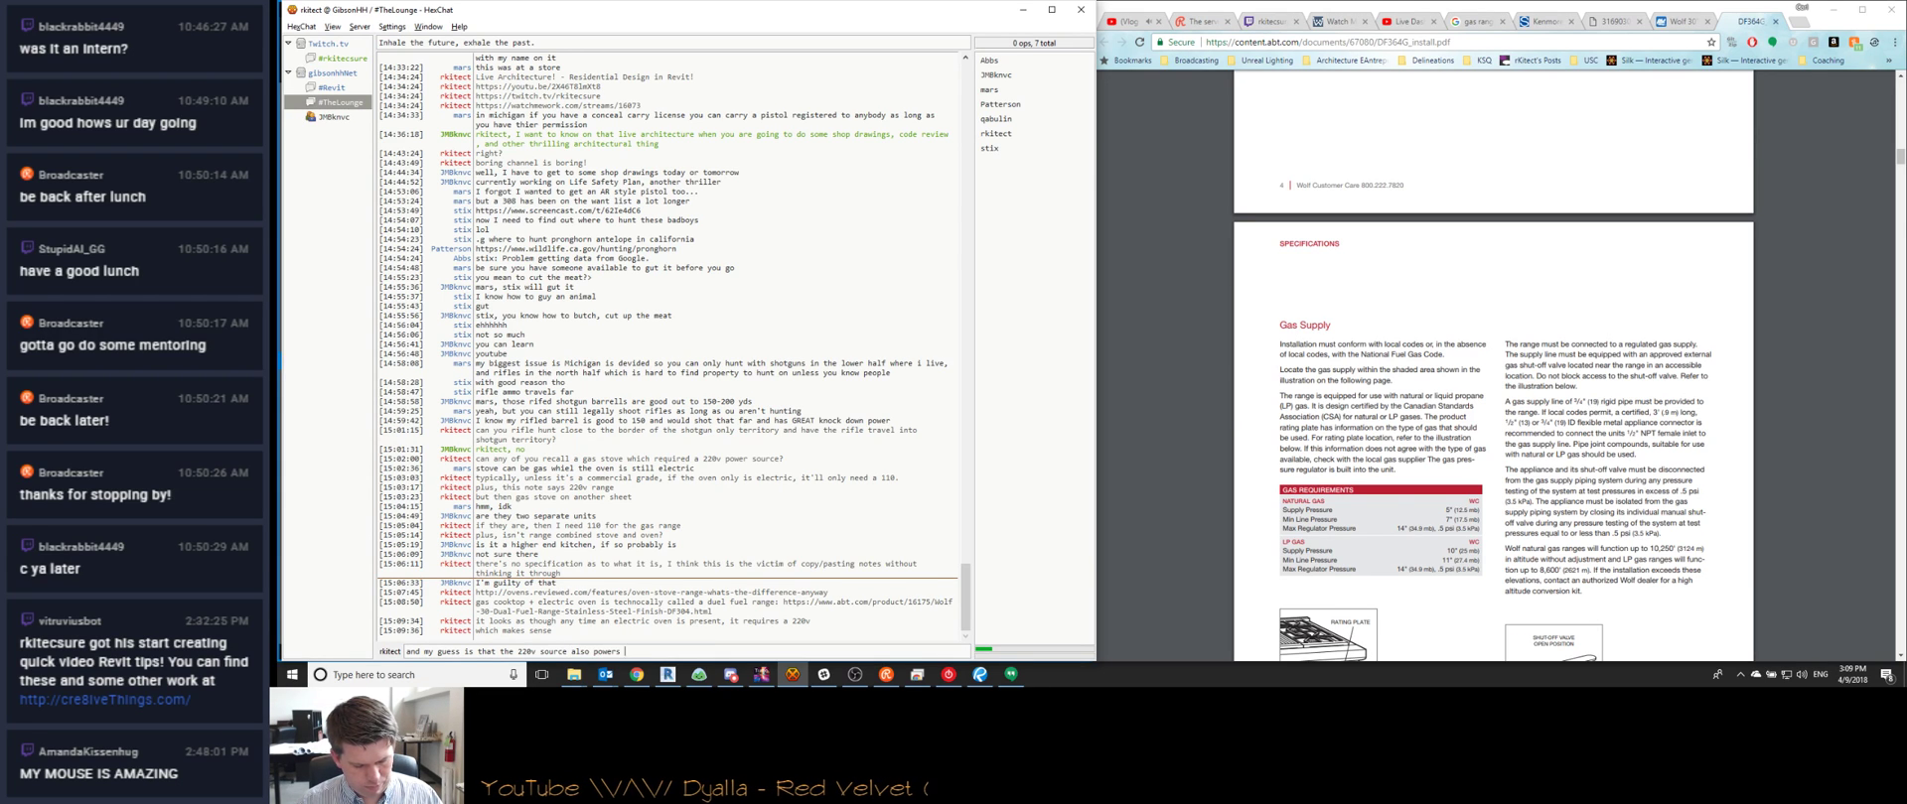
text(the cooktop ignit)
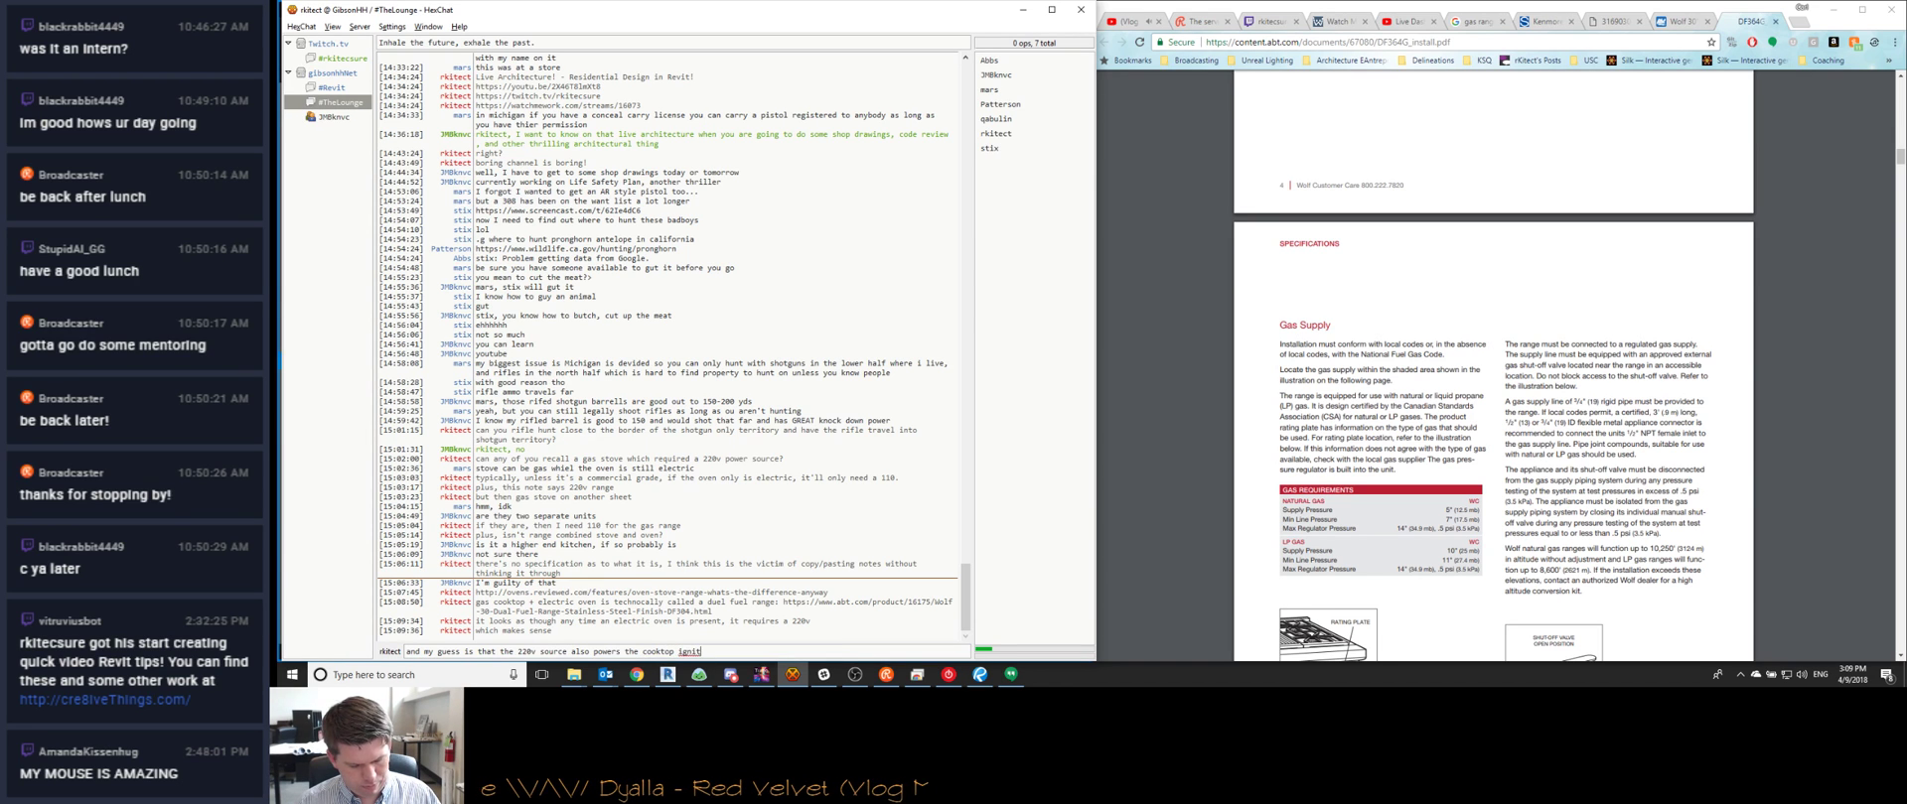
text(ors)
key(Return)
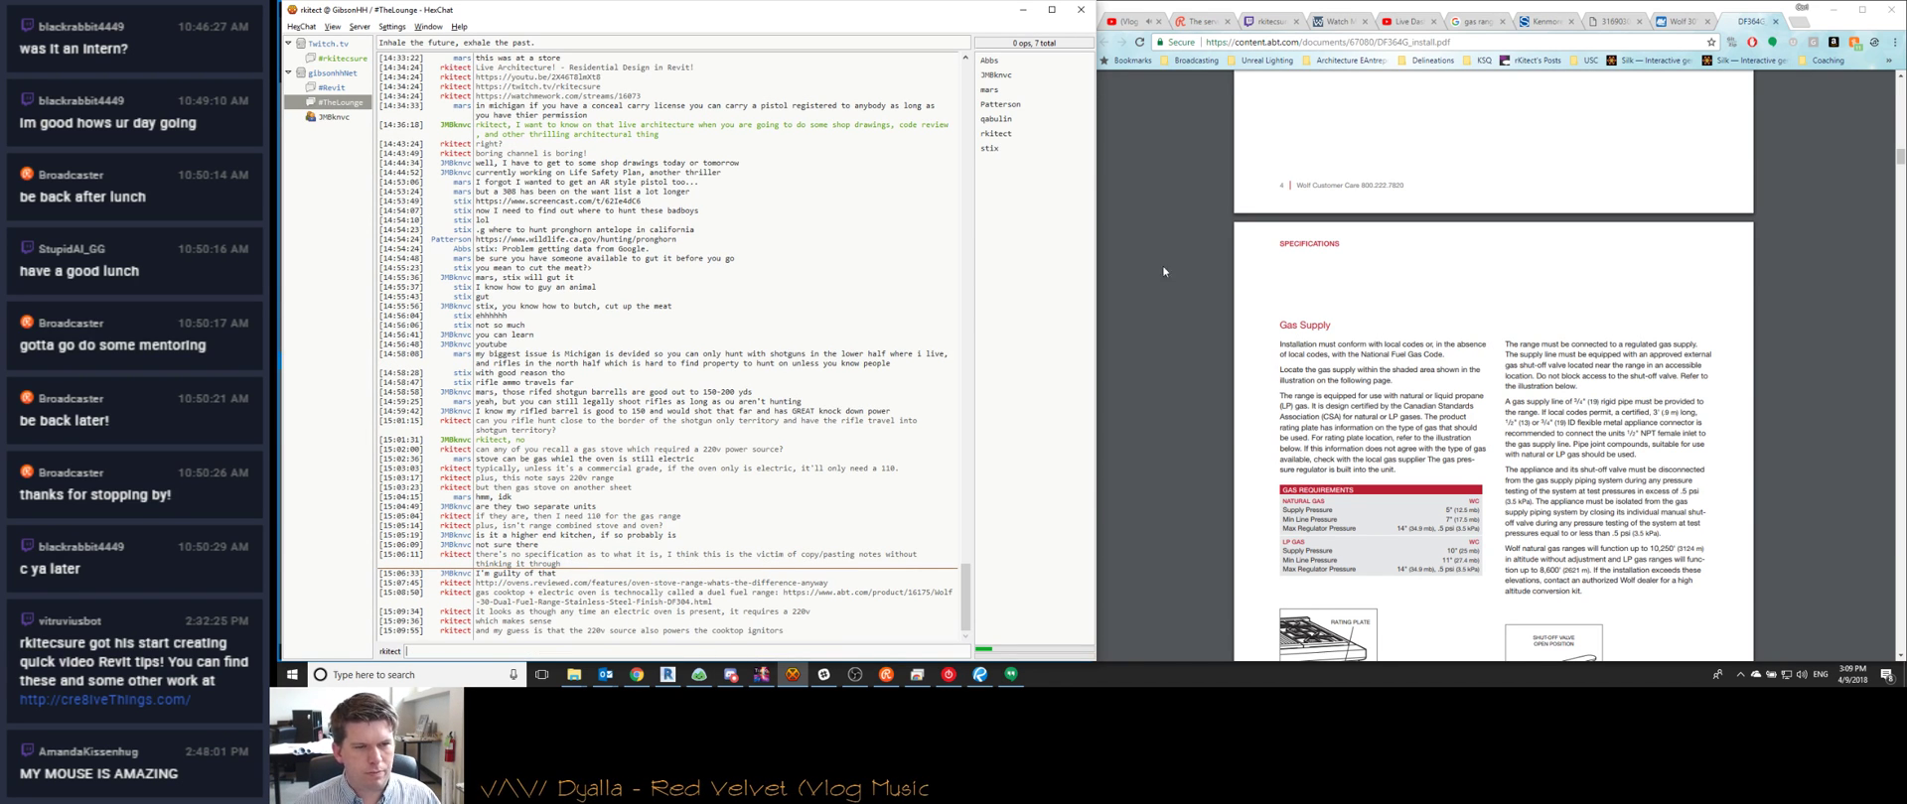
scroll(1164, 271, down, 9)
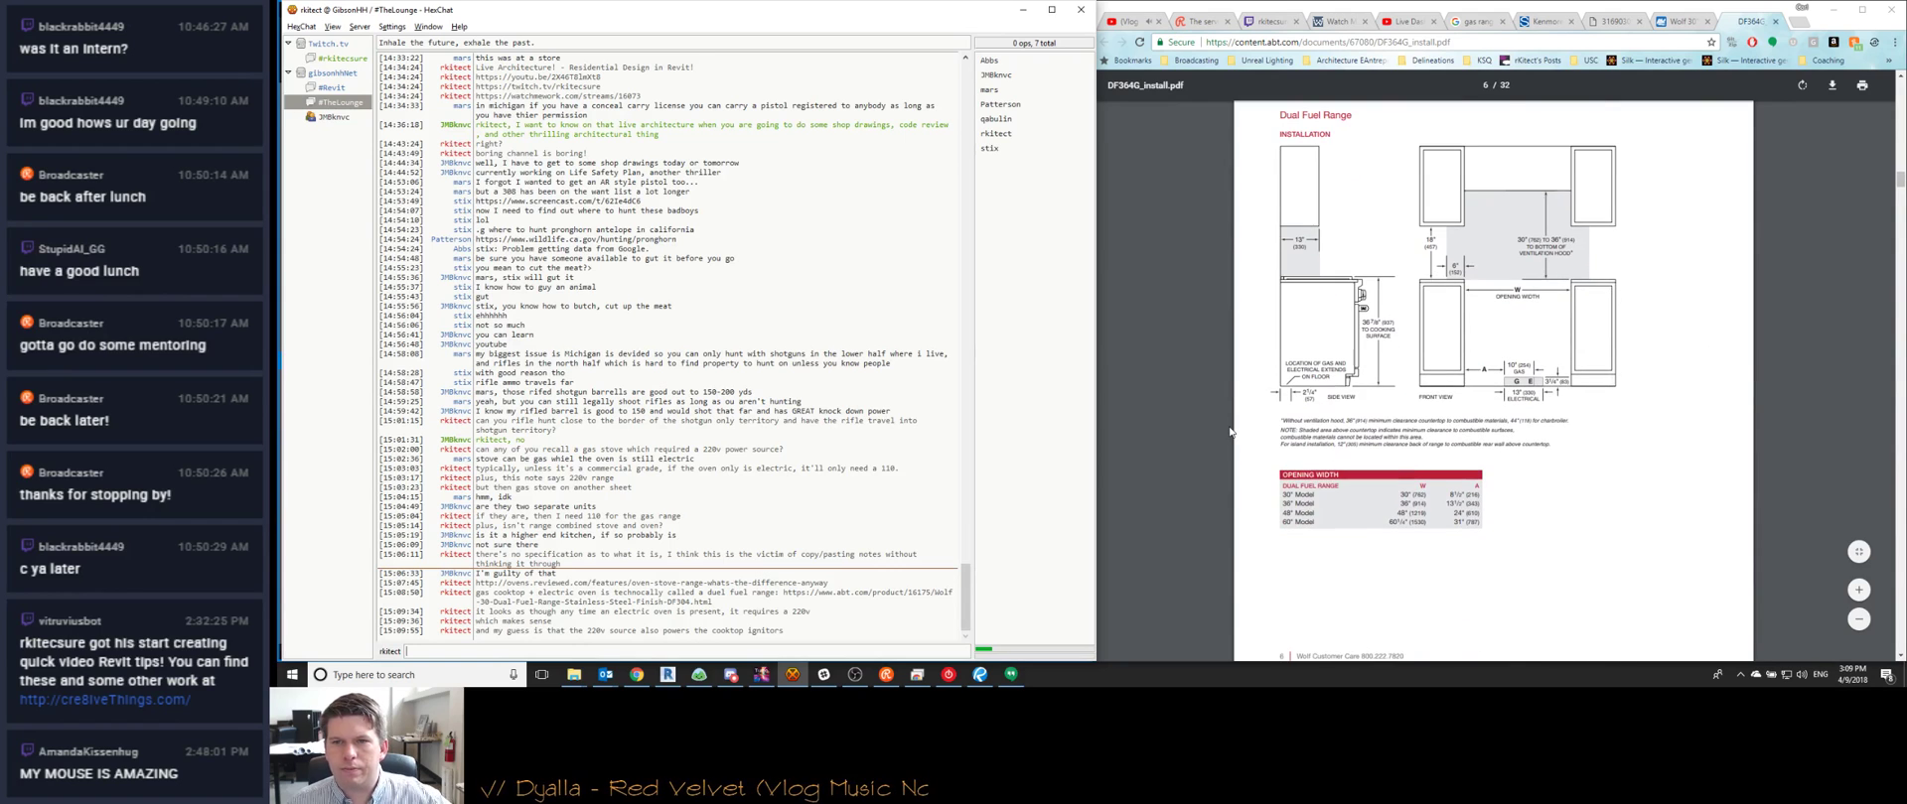
scroll(1229, 431, down, 6)
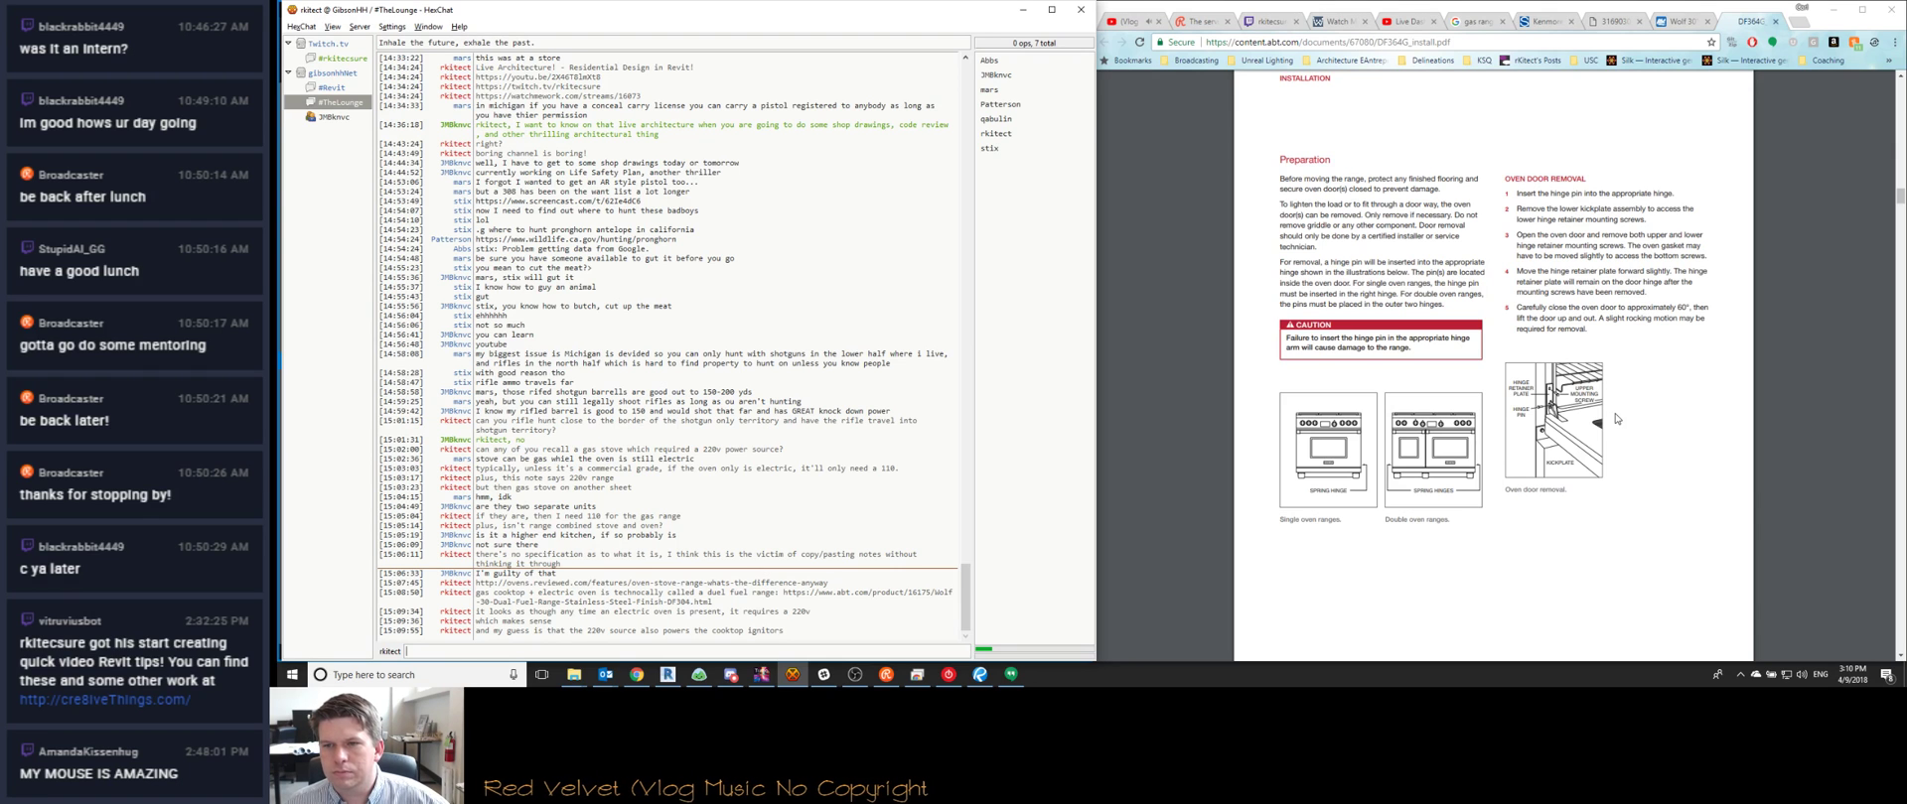
Close the Wolf DF364G installation guide and the Wolf 30" range product page
click(1776, 22)
scroll(1370, 394, down, 3)
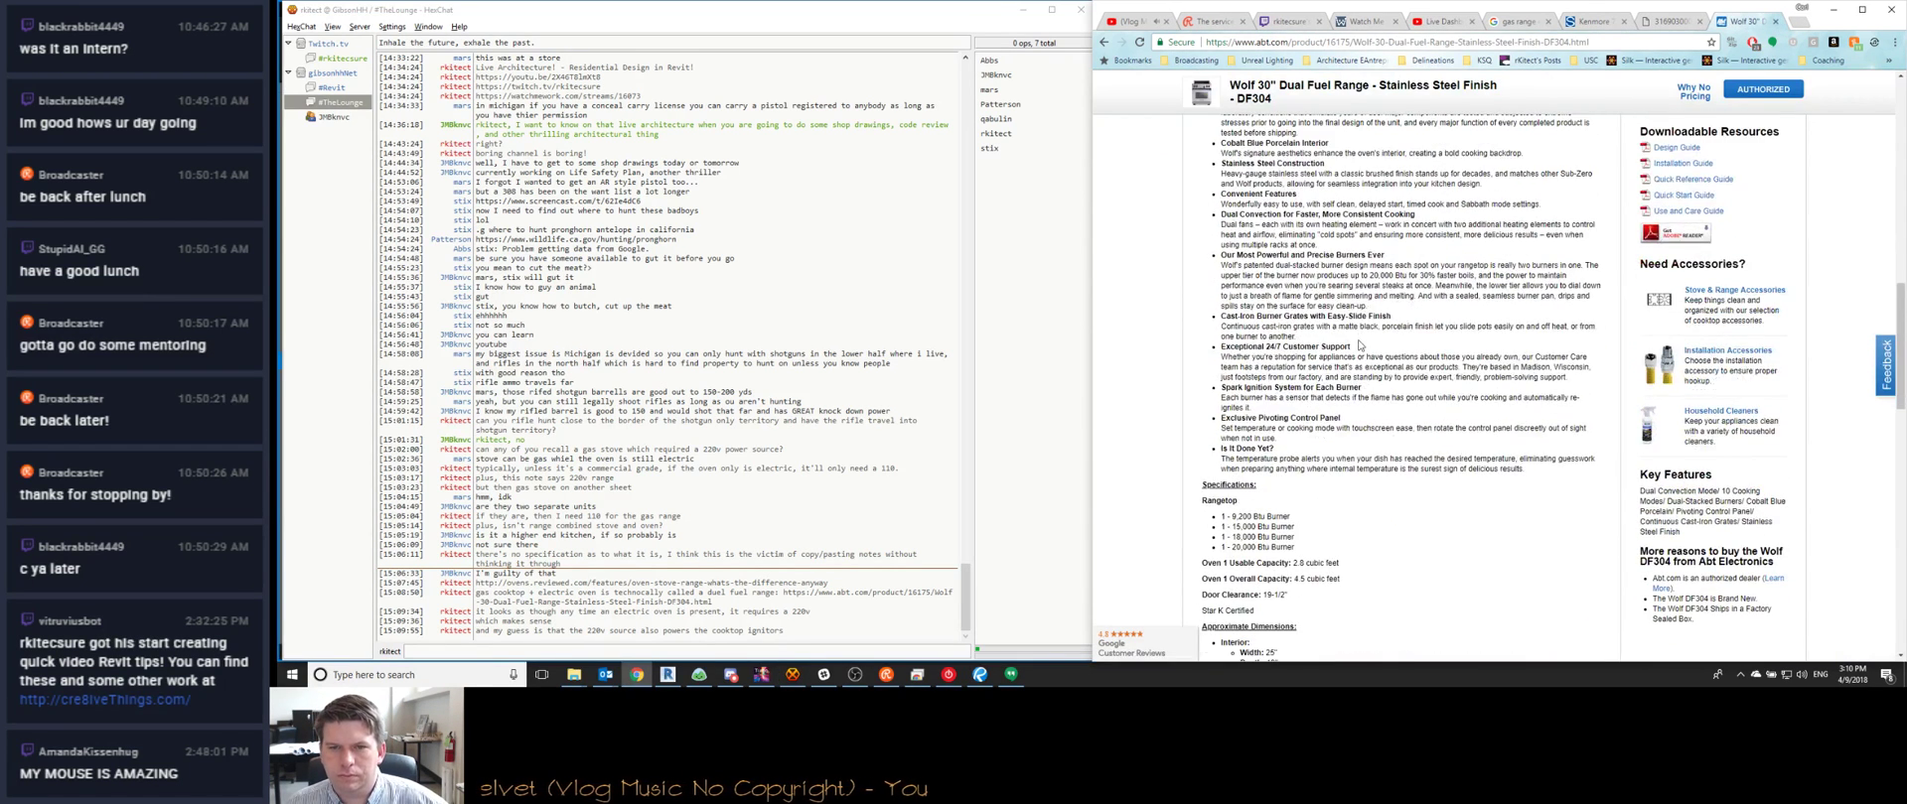
scroll(1450, 353, down, 5)
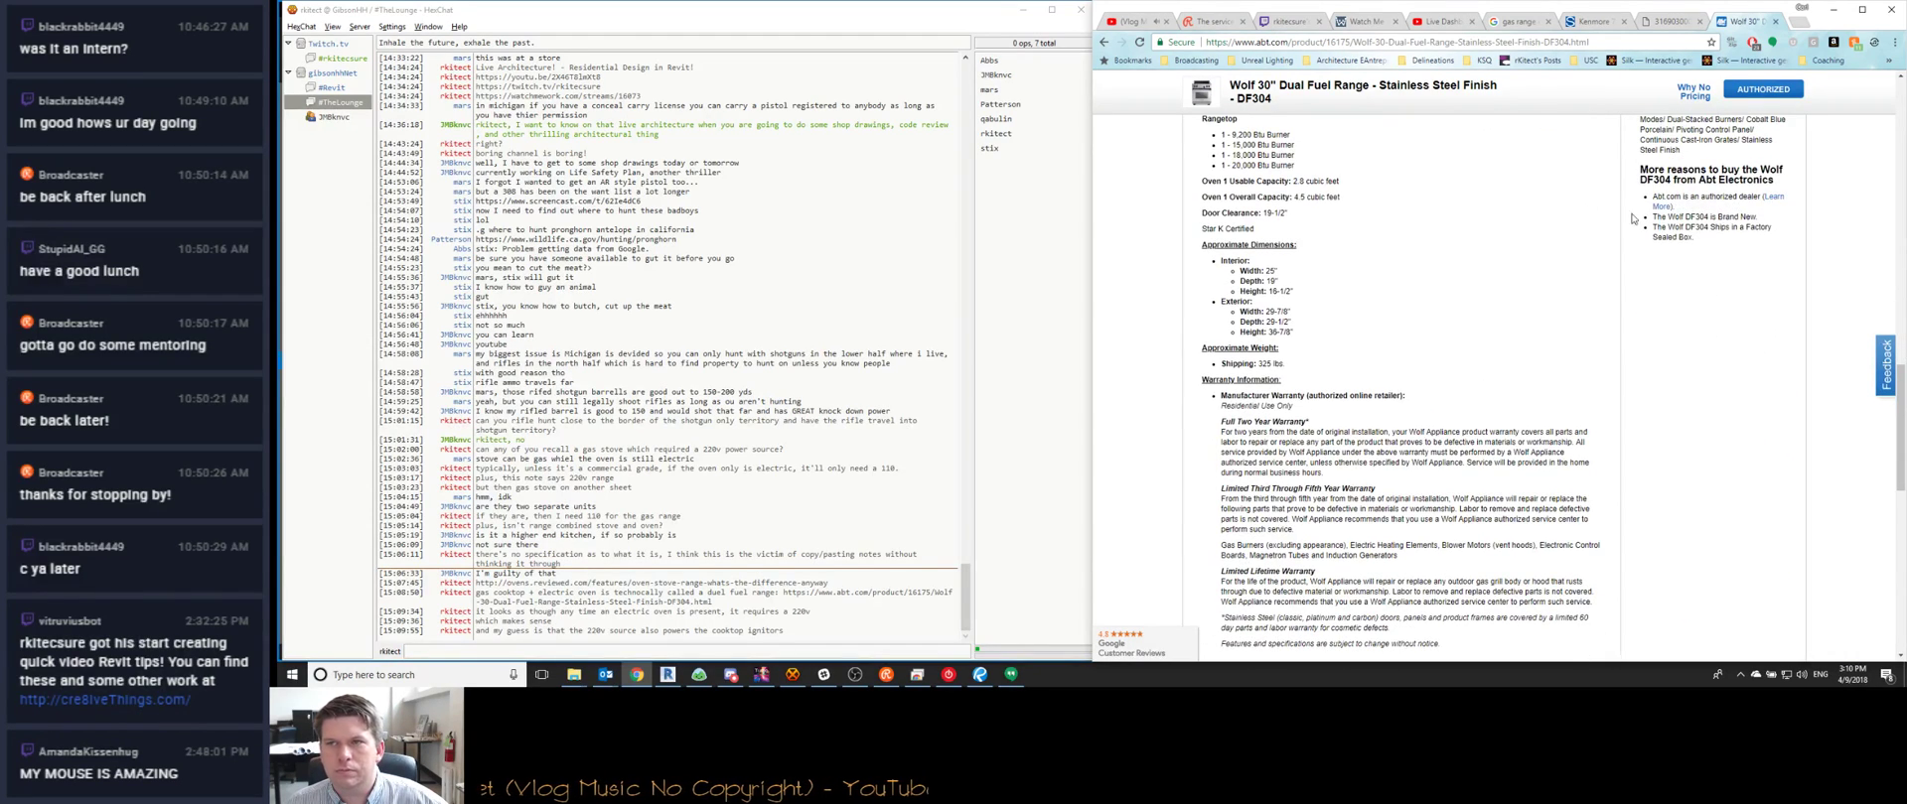
click(1776, 22)
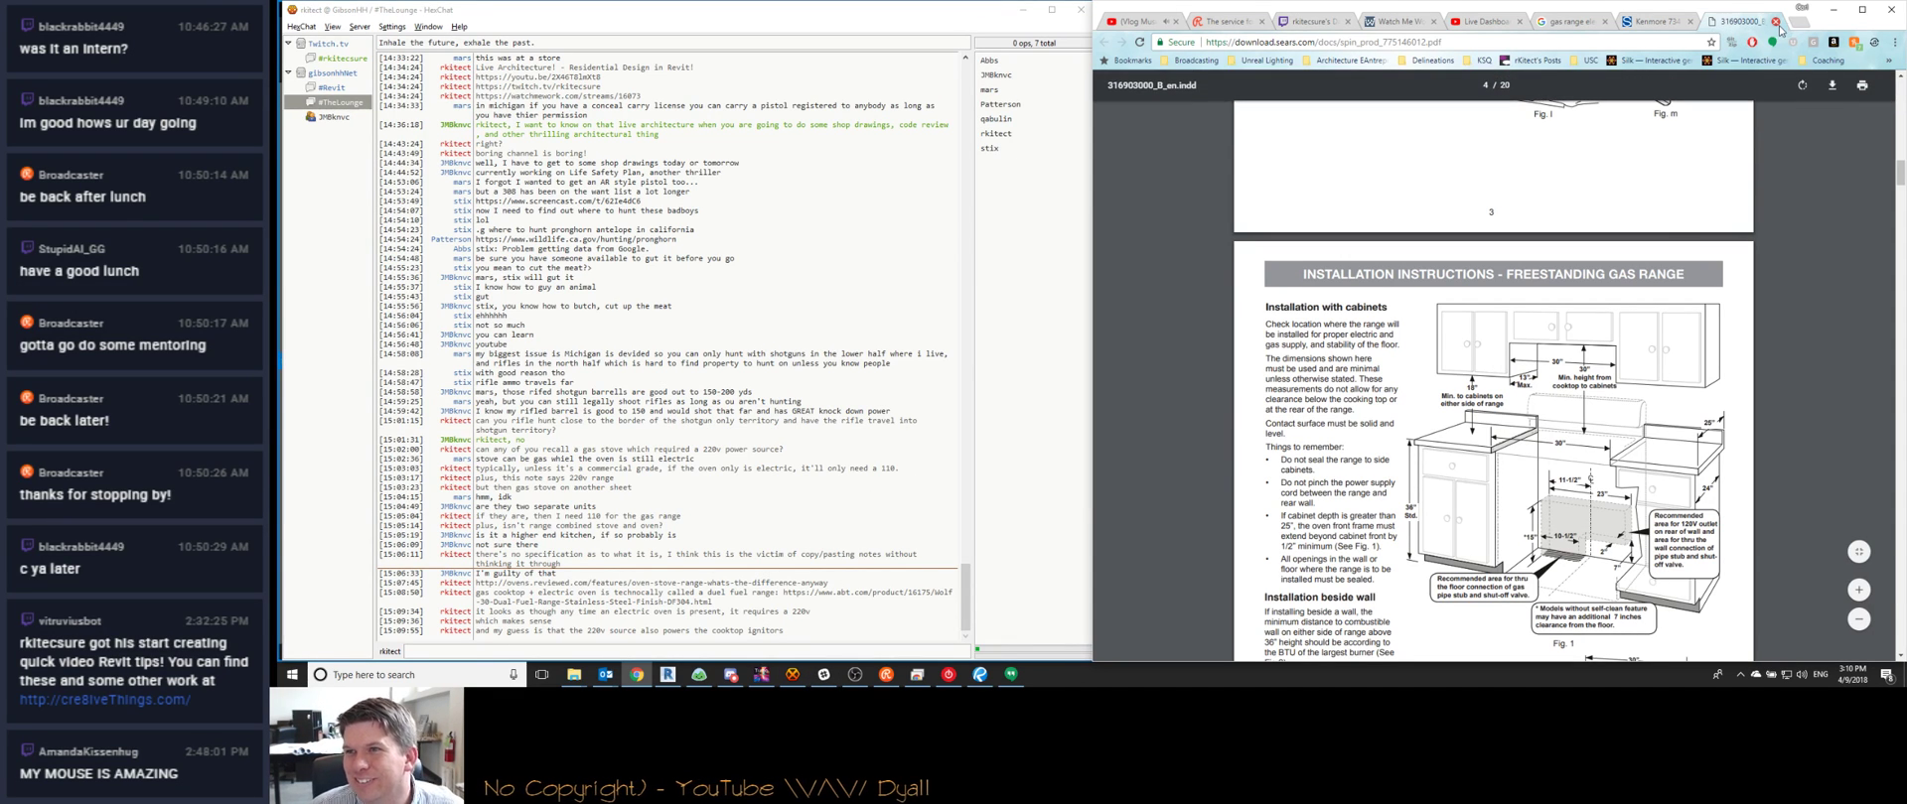
Read through the Sears gas range installation PDF down to the electrical grounding page
scroll(1472, 331, down, 4)
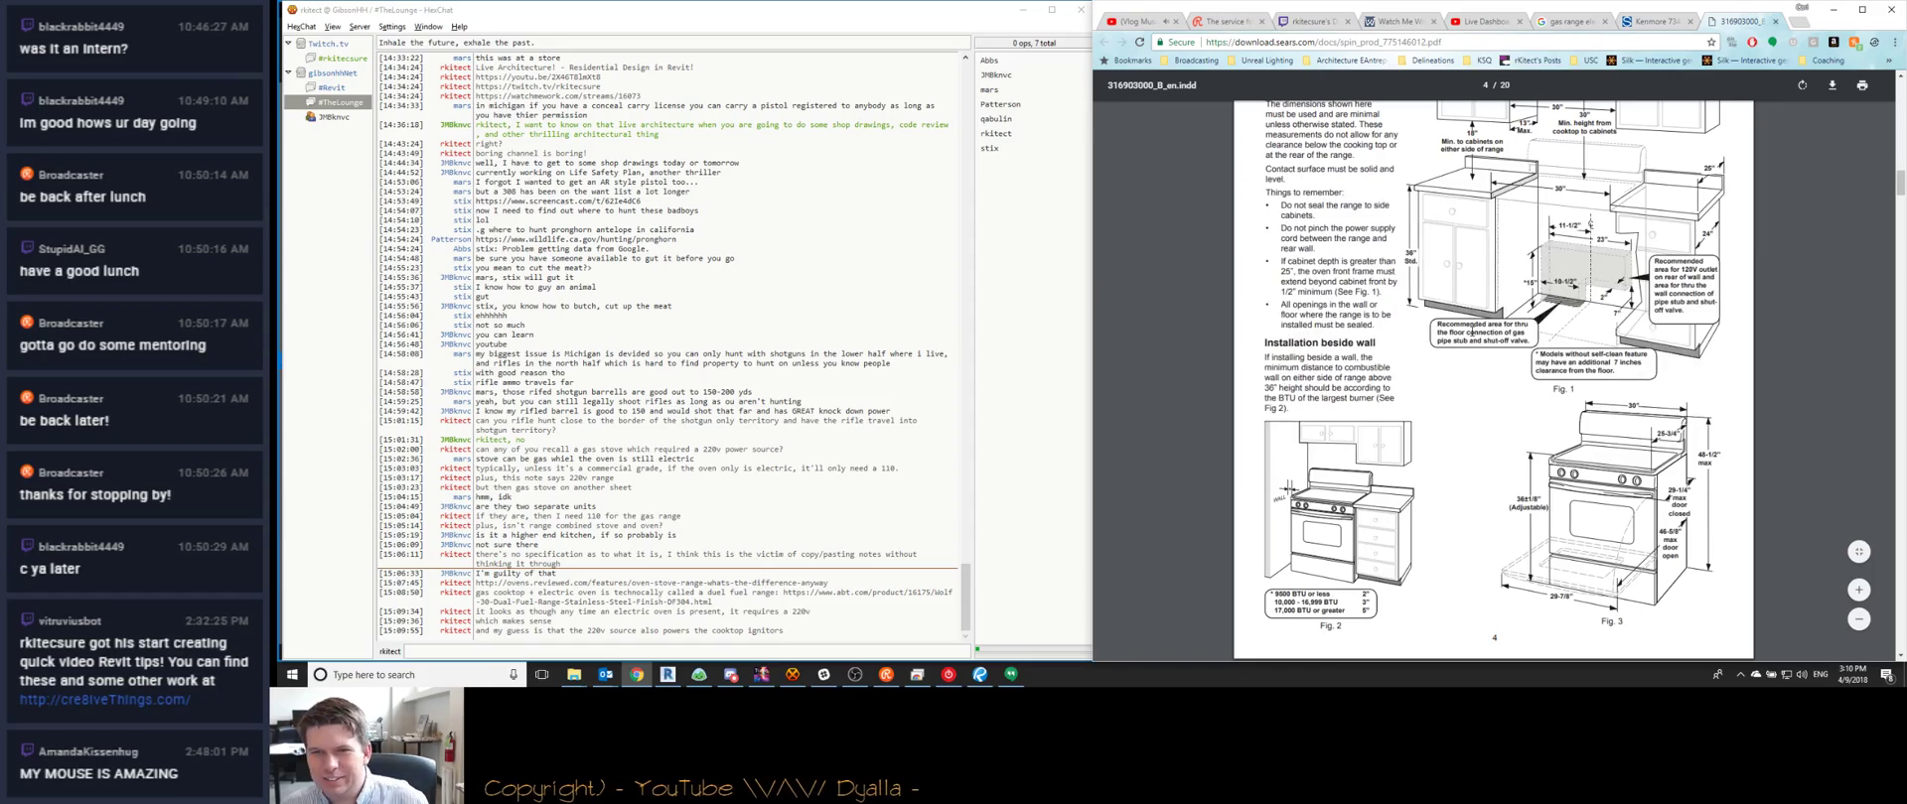
scroll(1471, 332, down, 10)
scroll(1471, 330, up, 15)
scroll(1471, 331, up, 10)
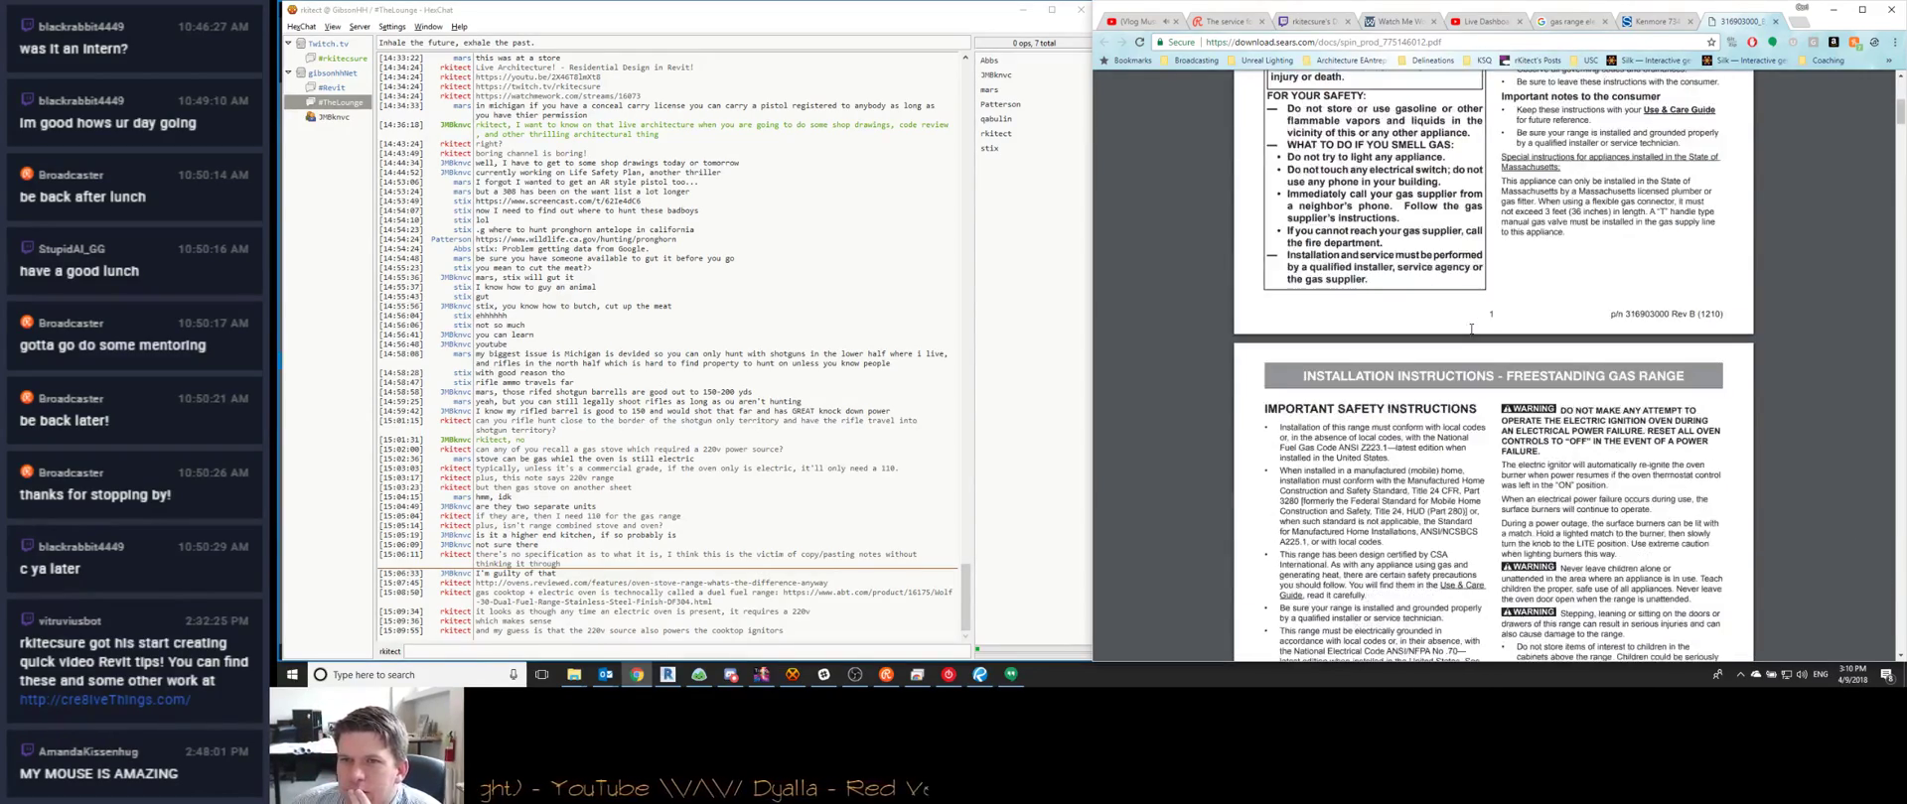
scroll(1472, 329, up, 7)
scroll(1471, 328, down, 12)
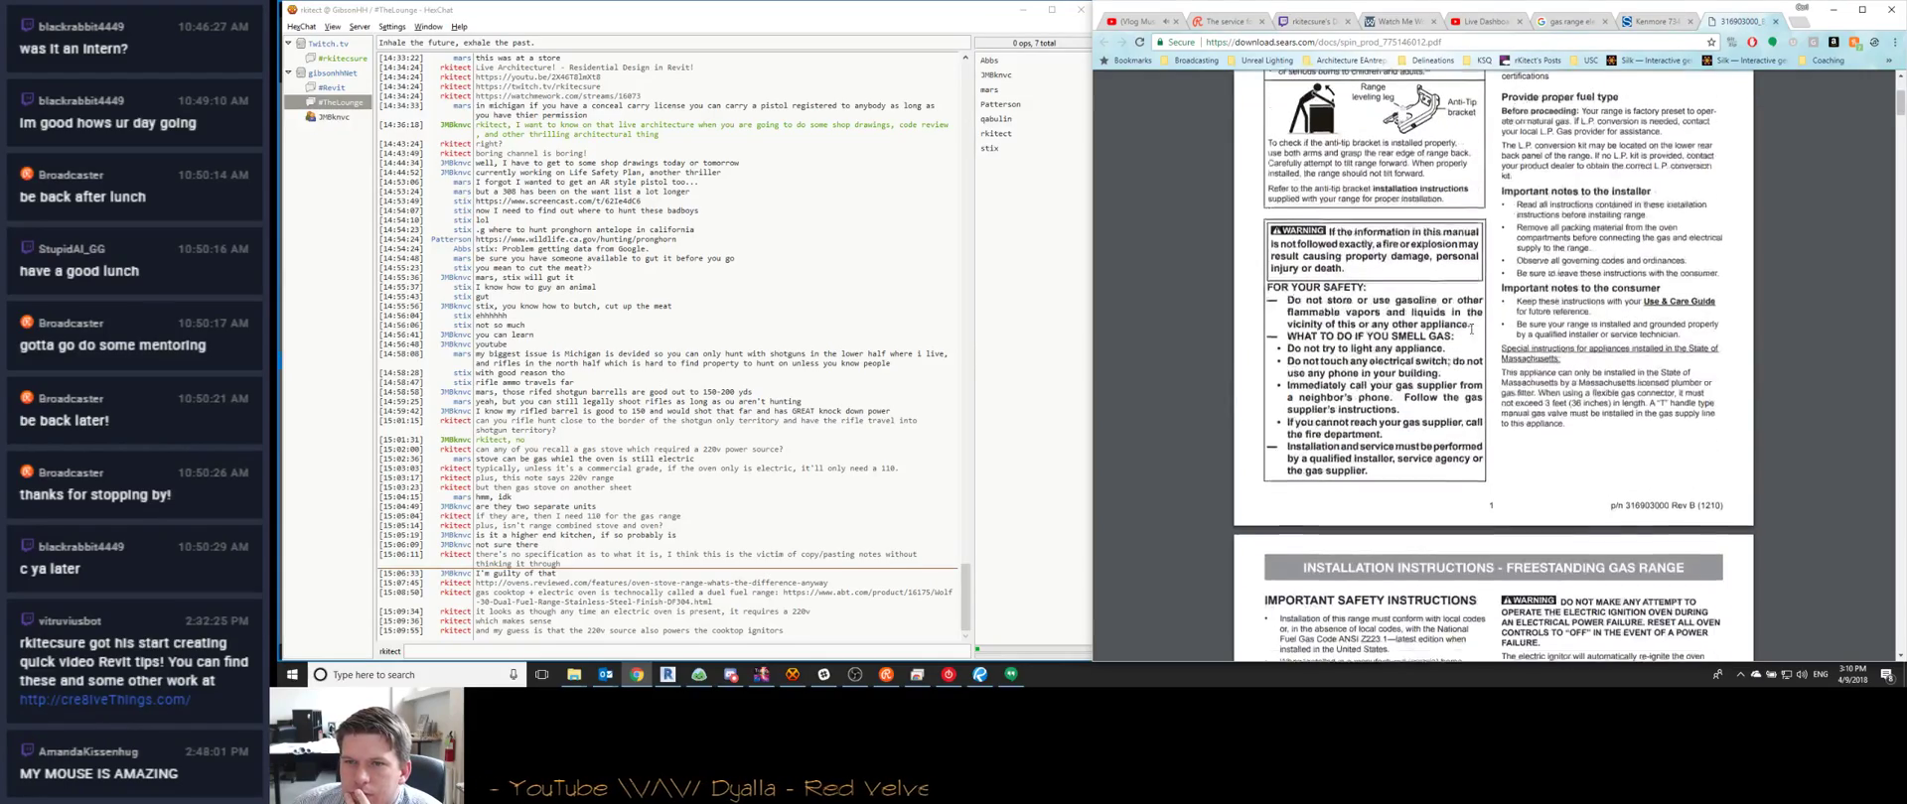
scroll(1470, 329, down, 10)
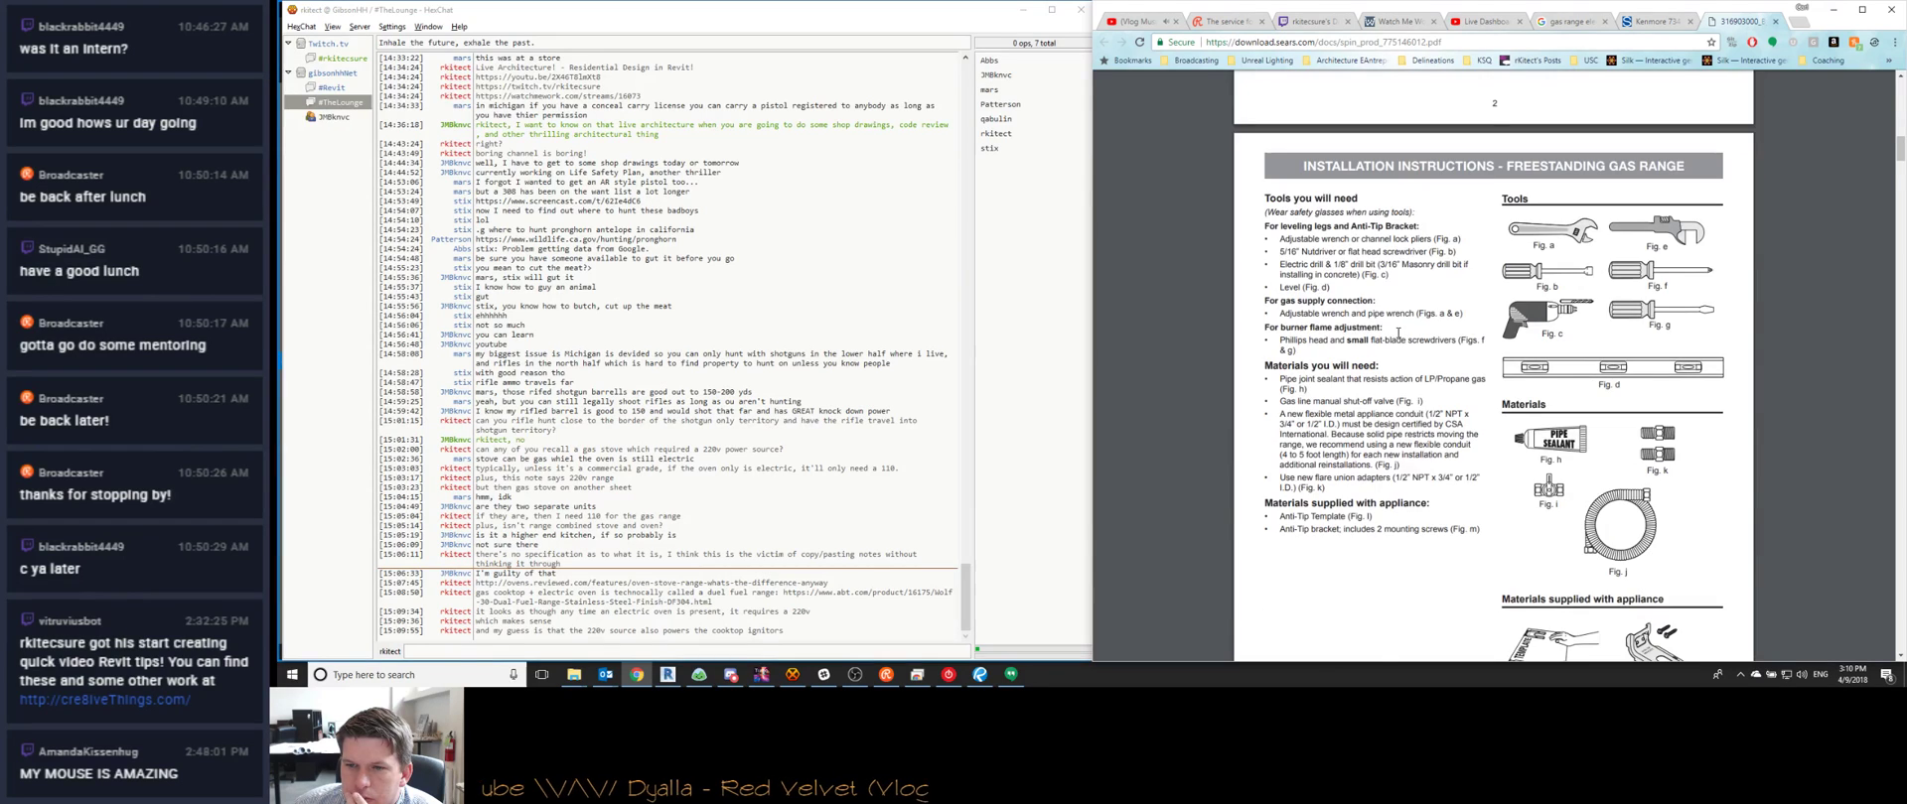
scroll(1398, 334, down, 5)
scroll(1397, 332, down, 4)
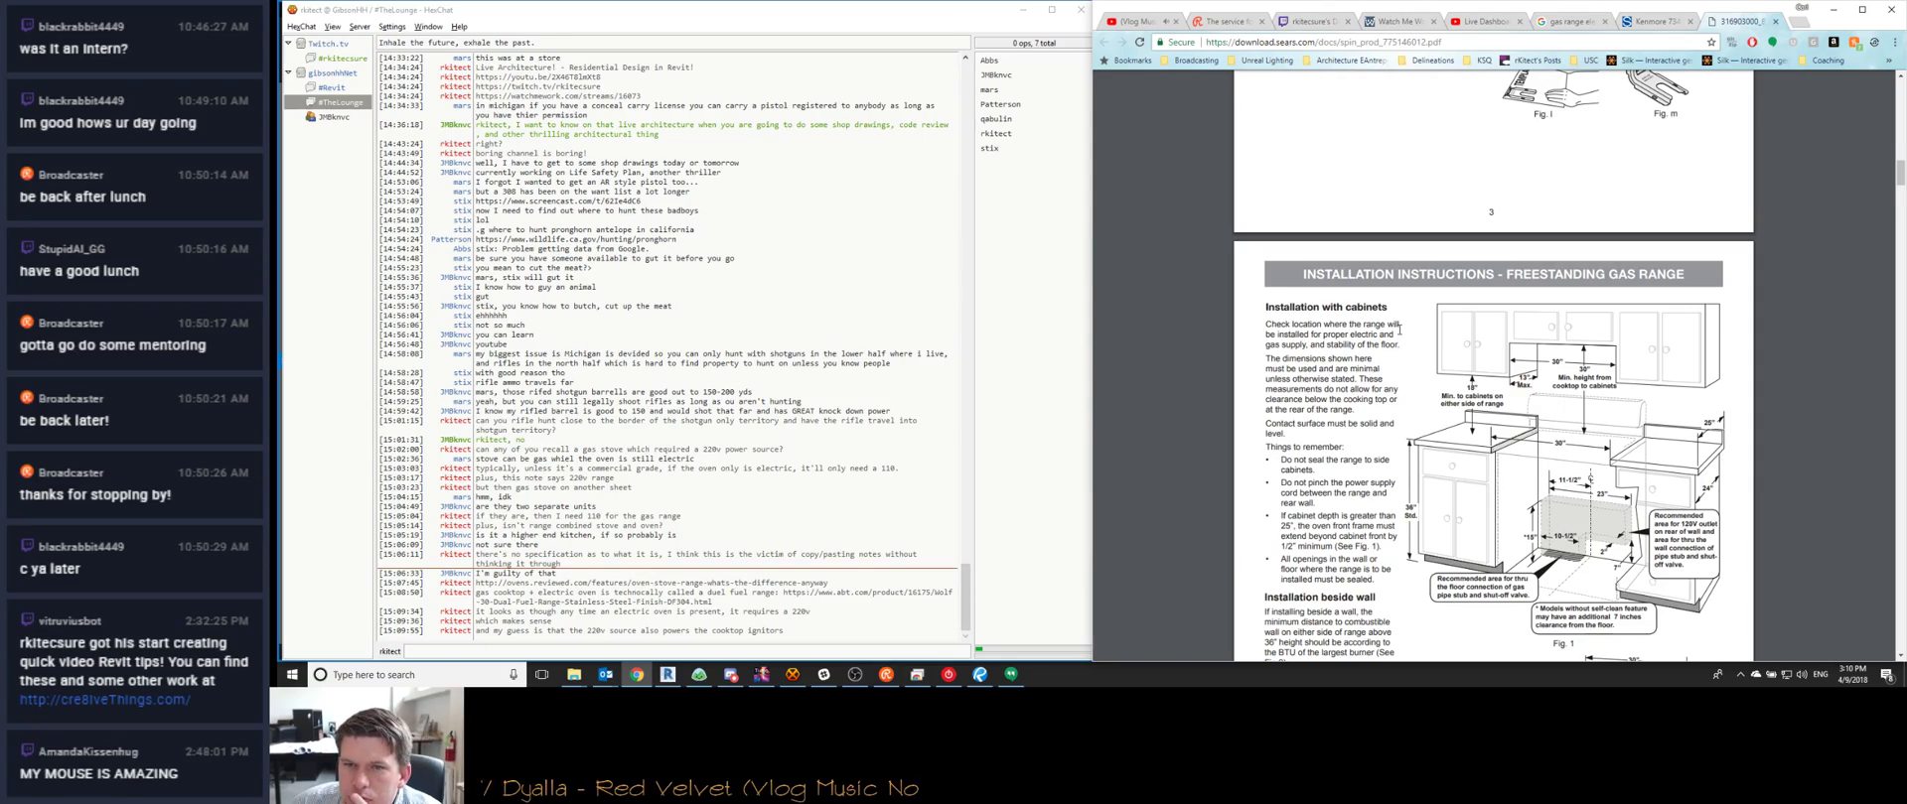
scroll(1398, 331, down, 13)
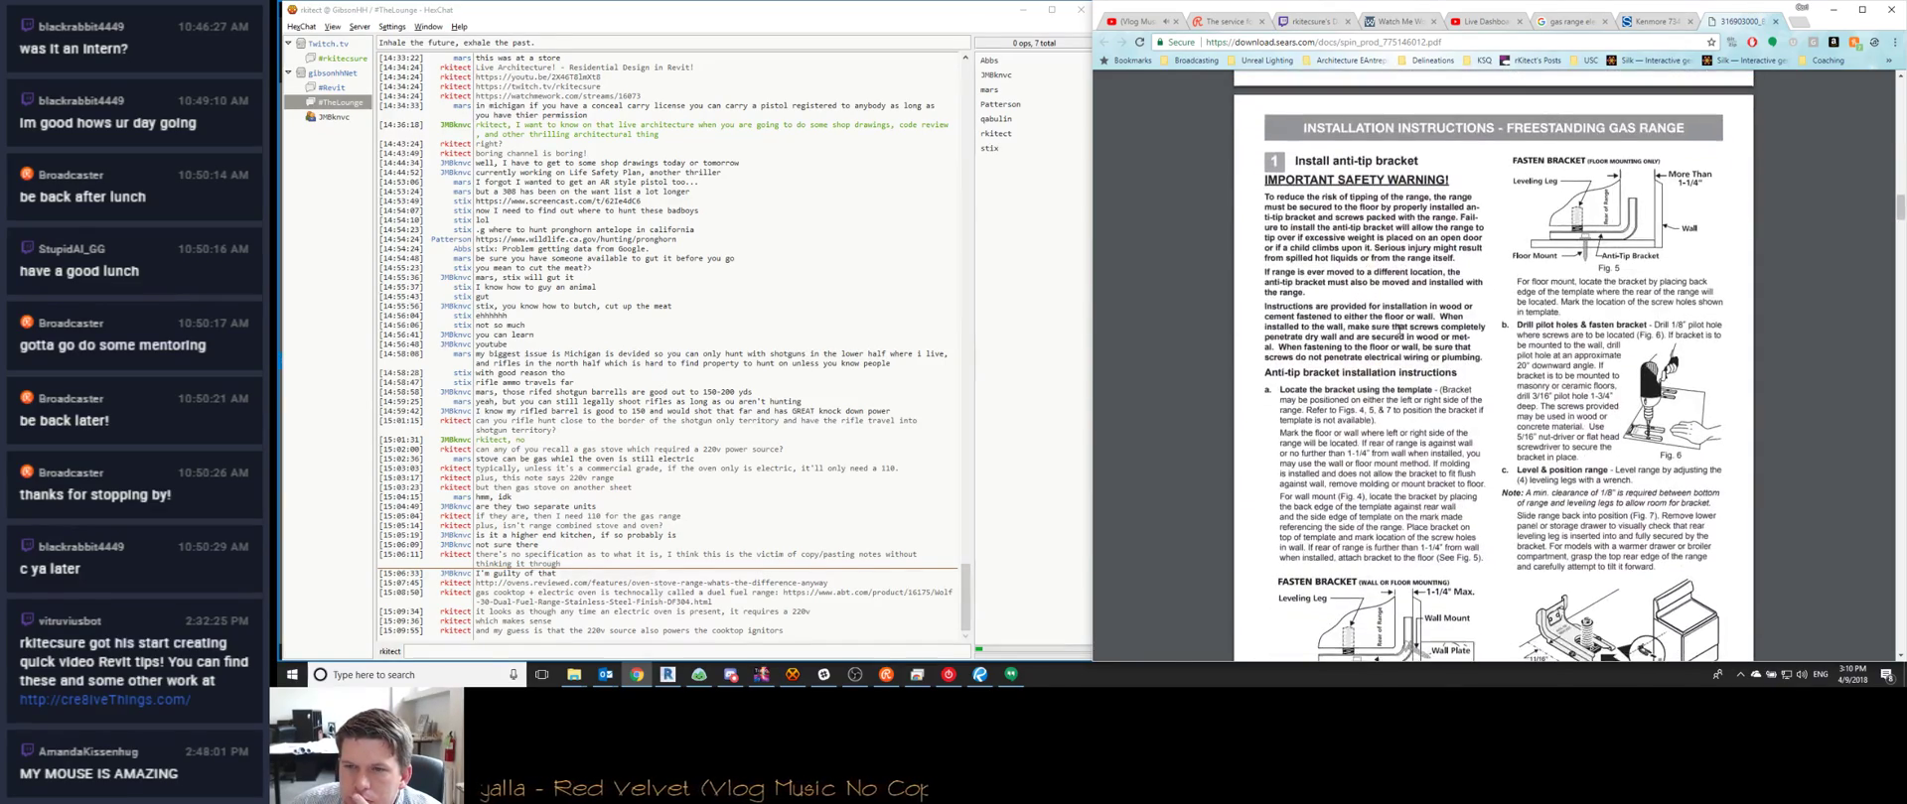
scroll(1400, 329, down, 10)
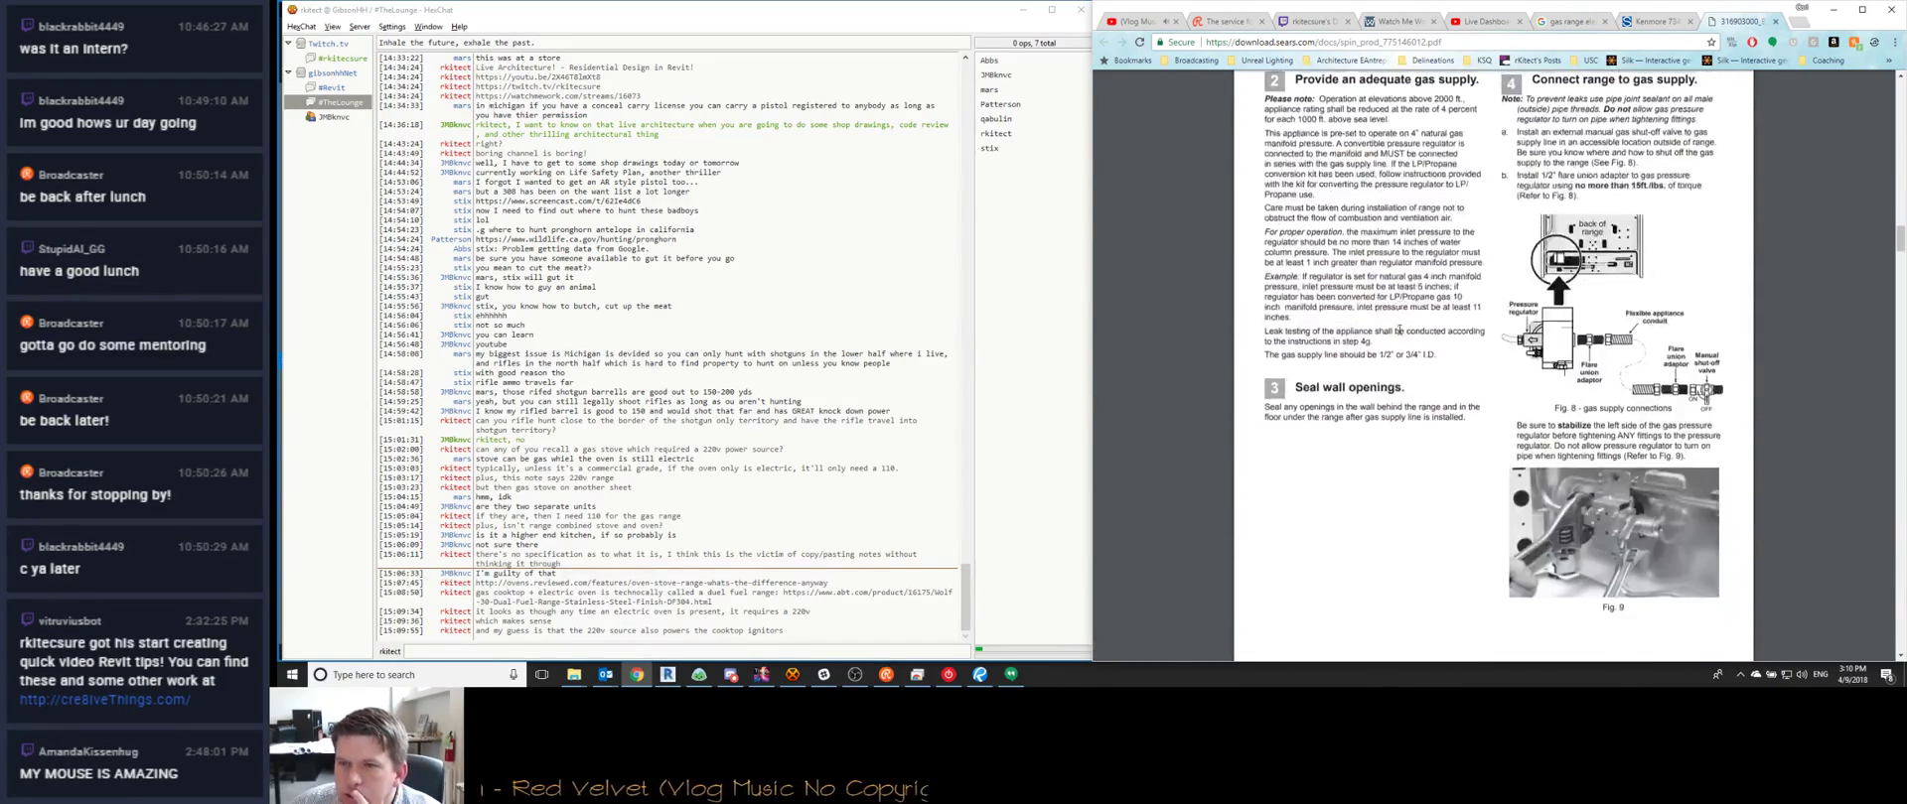
scroll(1398, 331, down, 8)
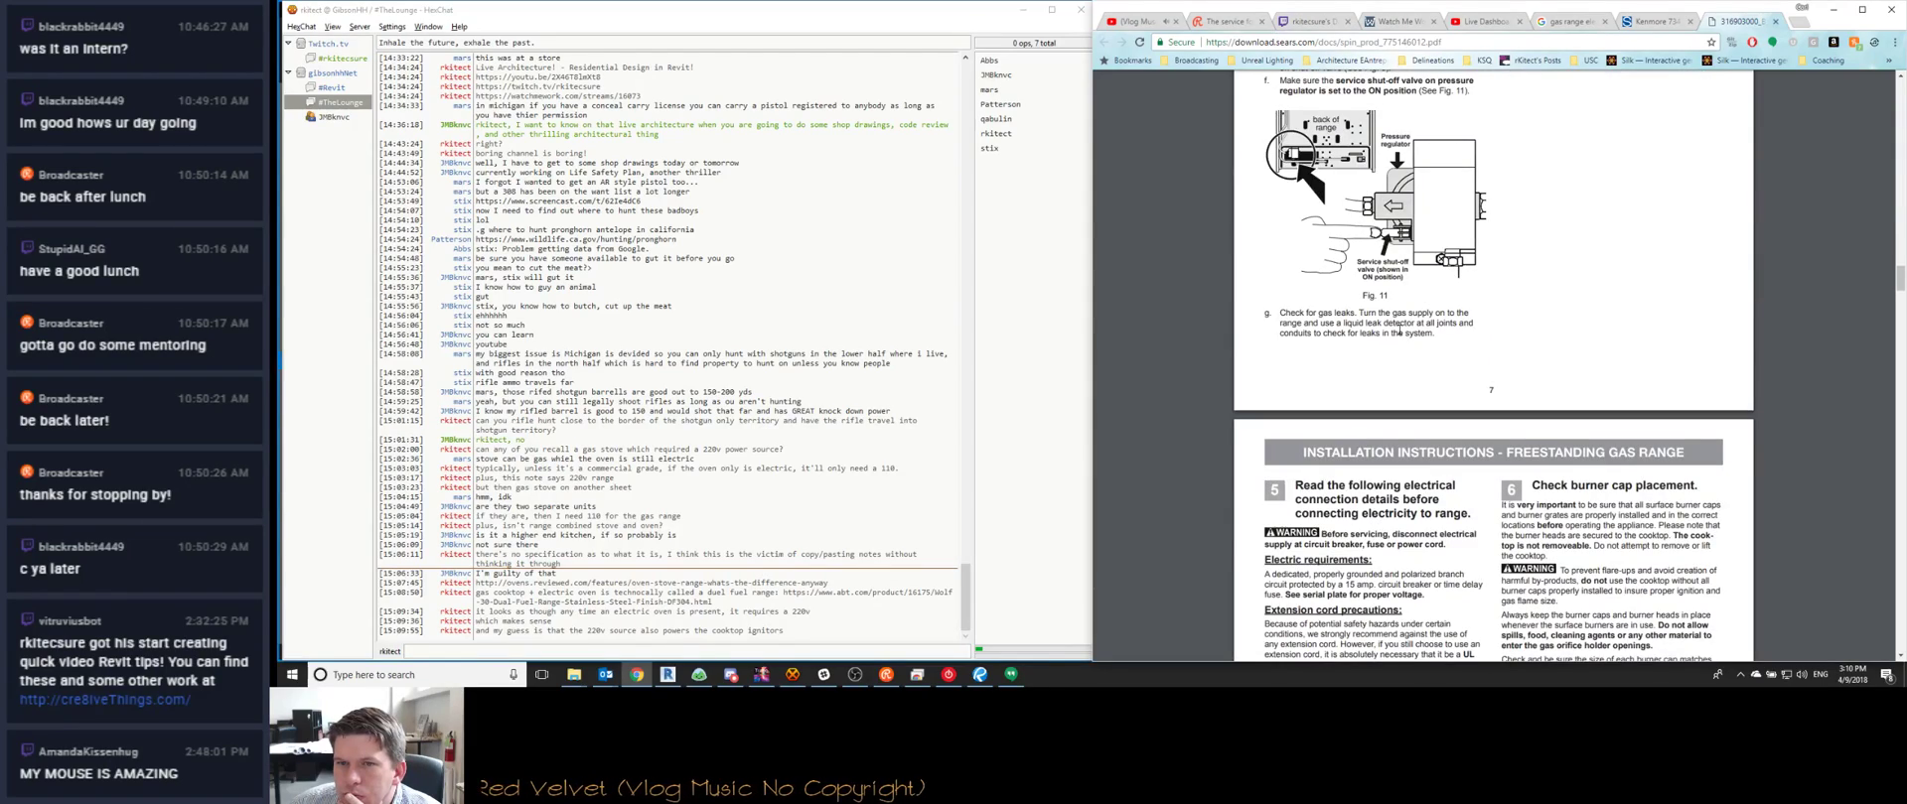
scroll(1398, 331, down, 9)
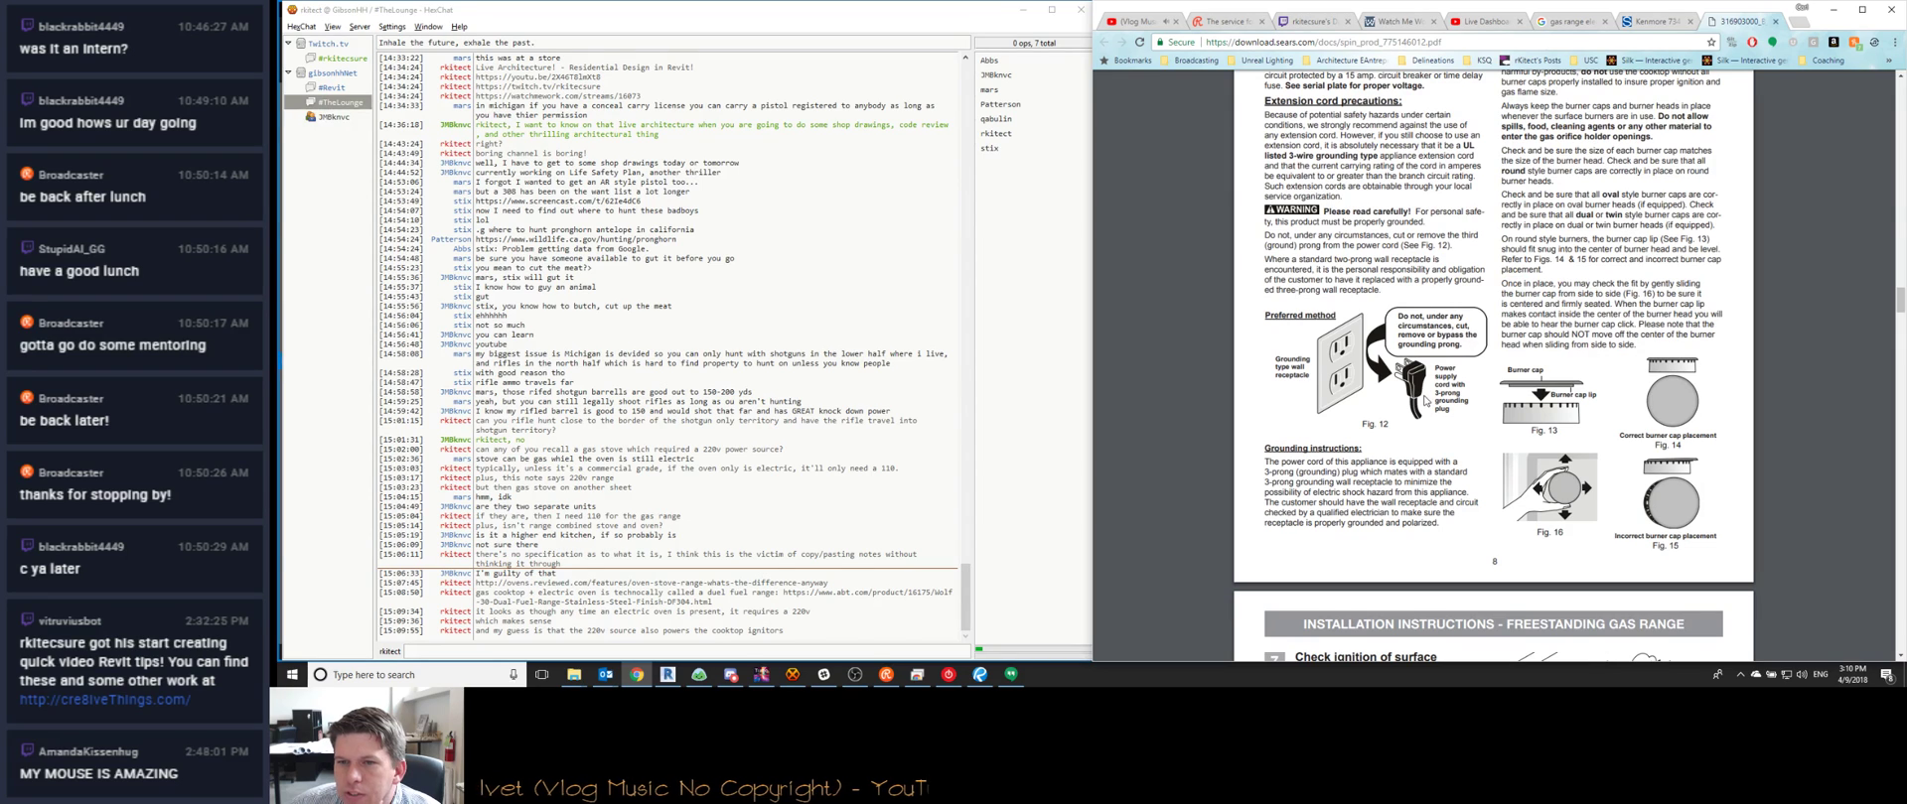
Close the Sears installation guide and Kenmore range tabs, then minimize Chrome
click(1775, 21)
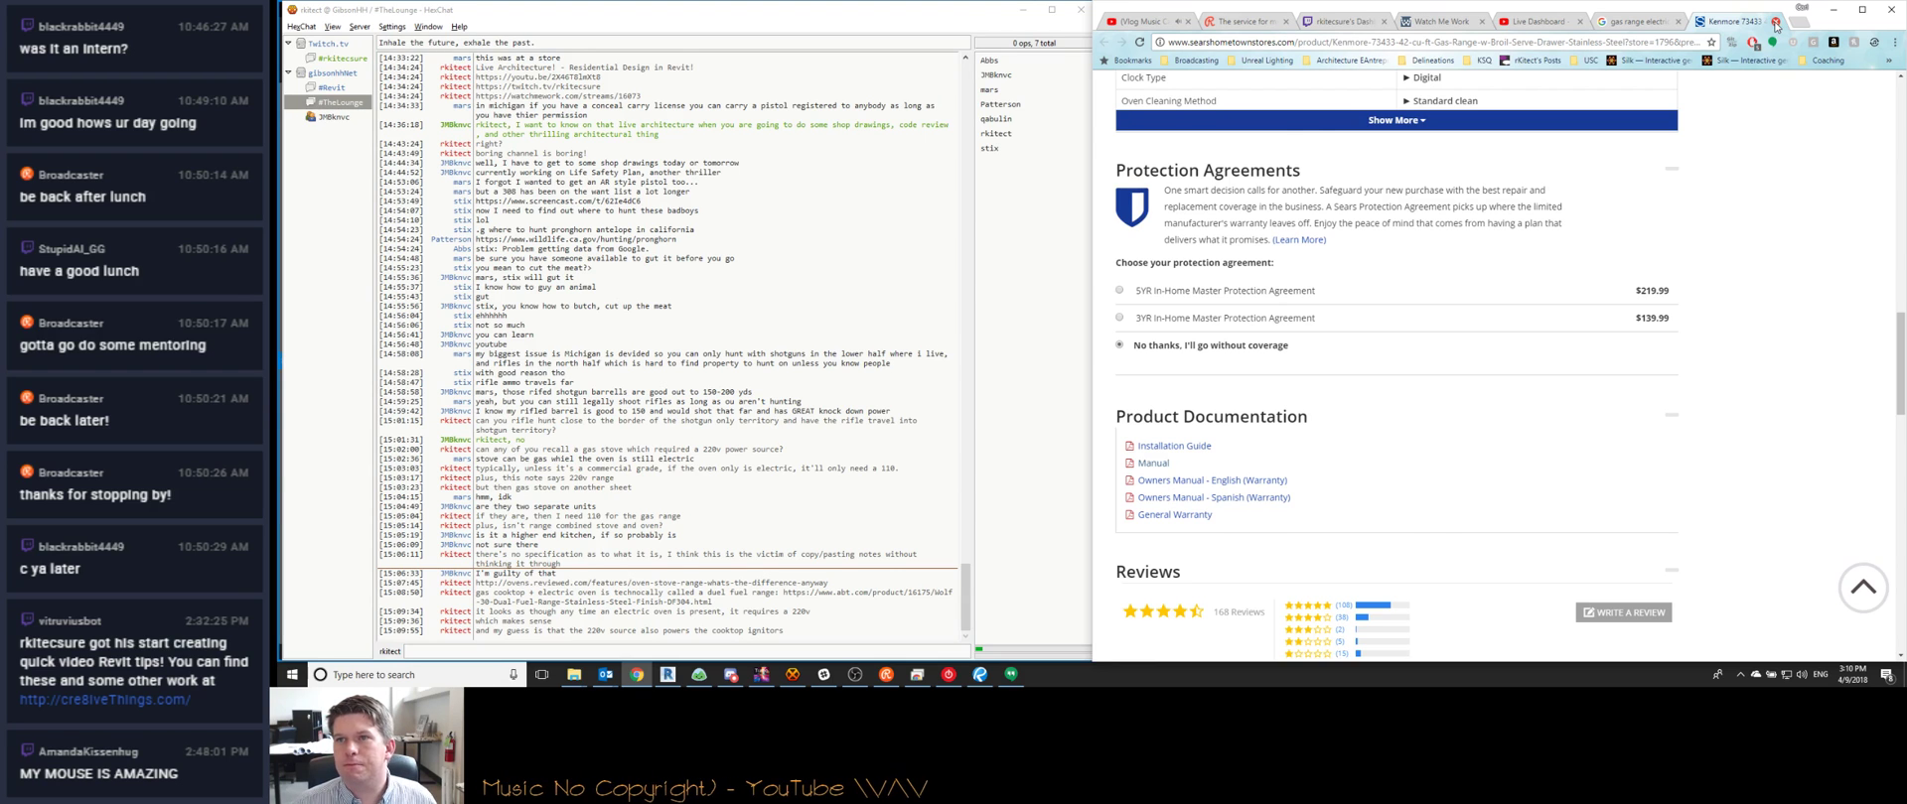
click(1775, 21)
click(1832, 9)
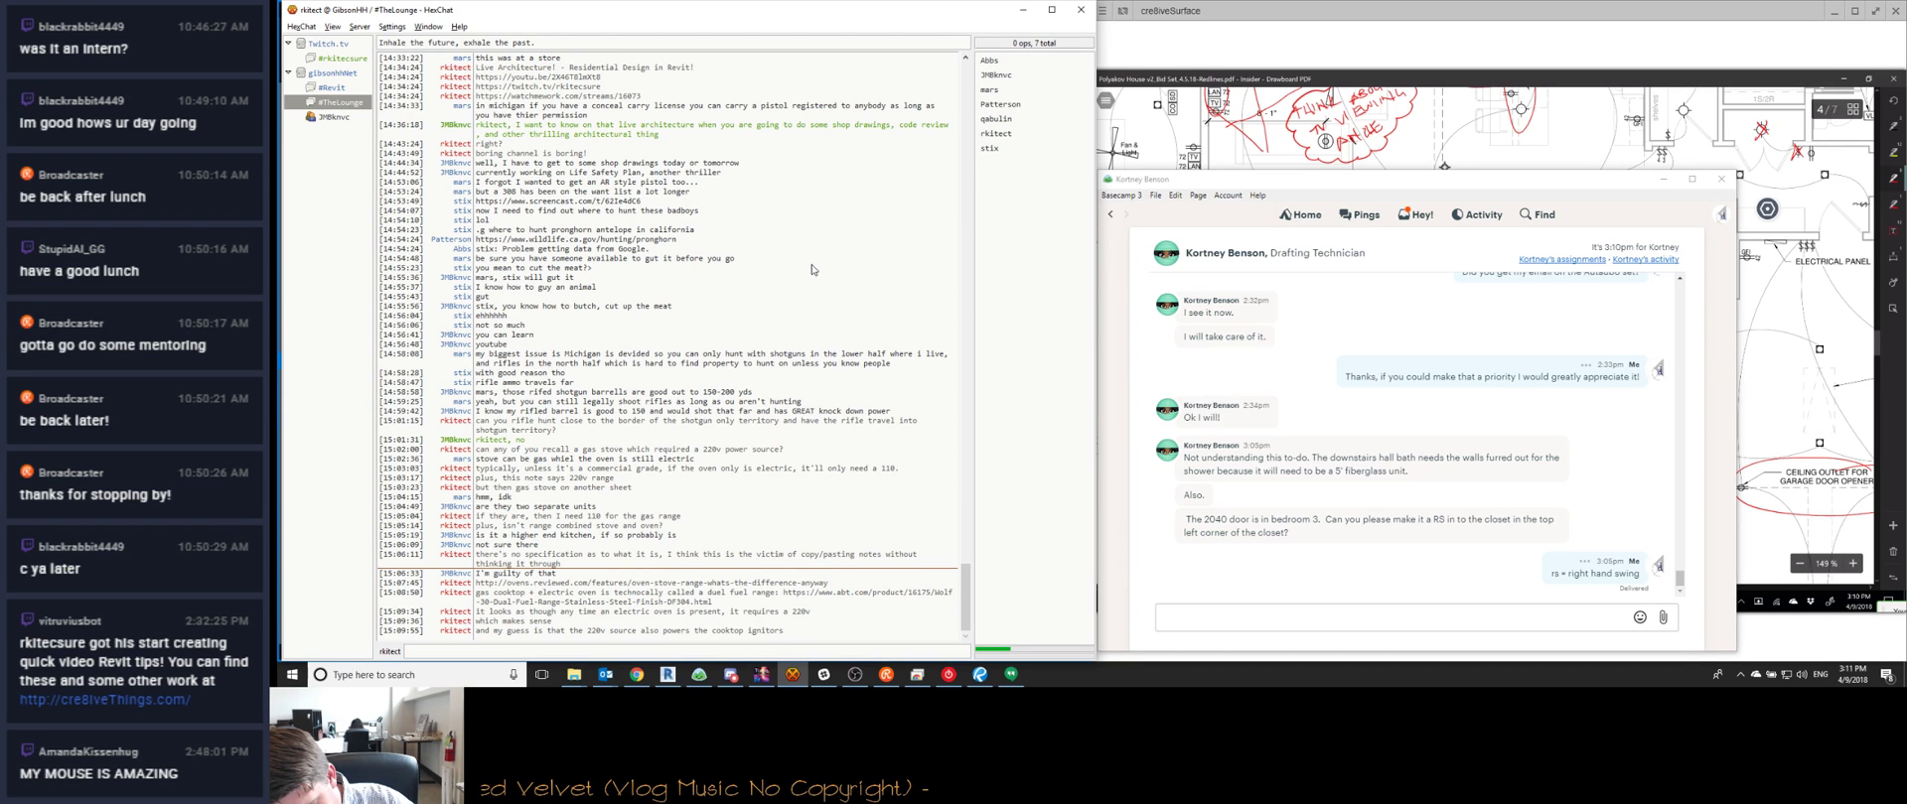
scroll(1797, 378, up, 1)
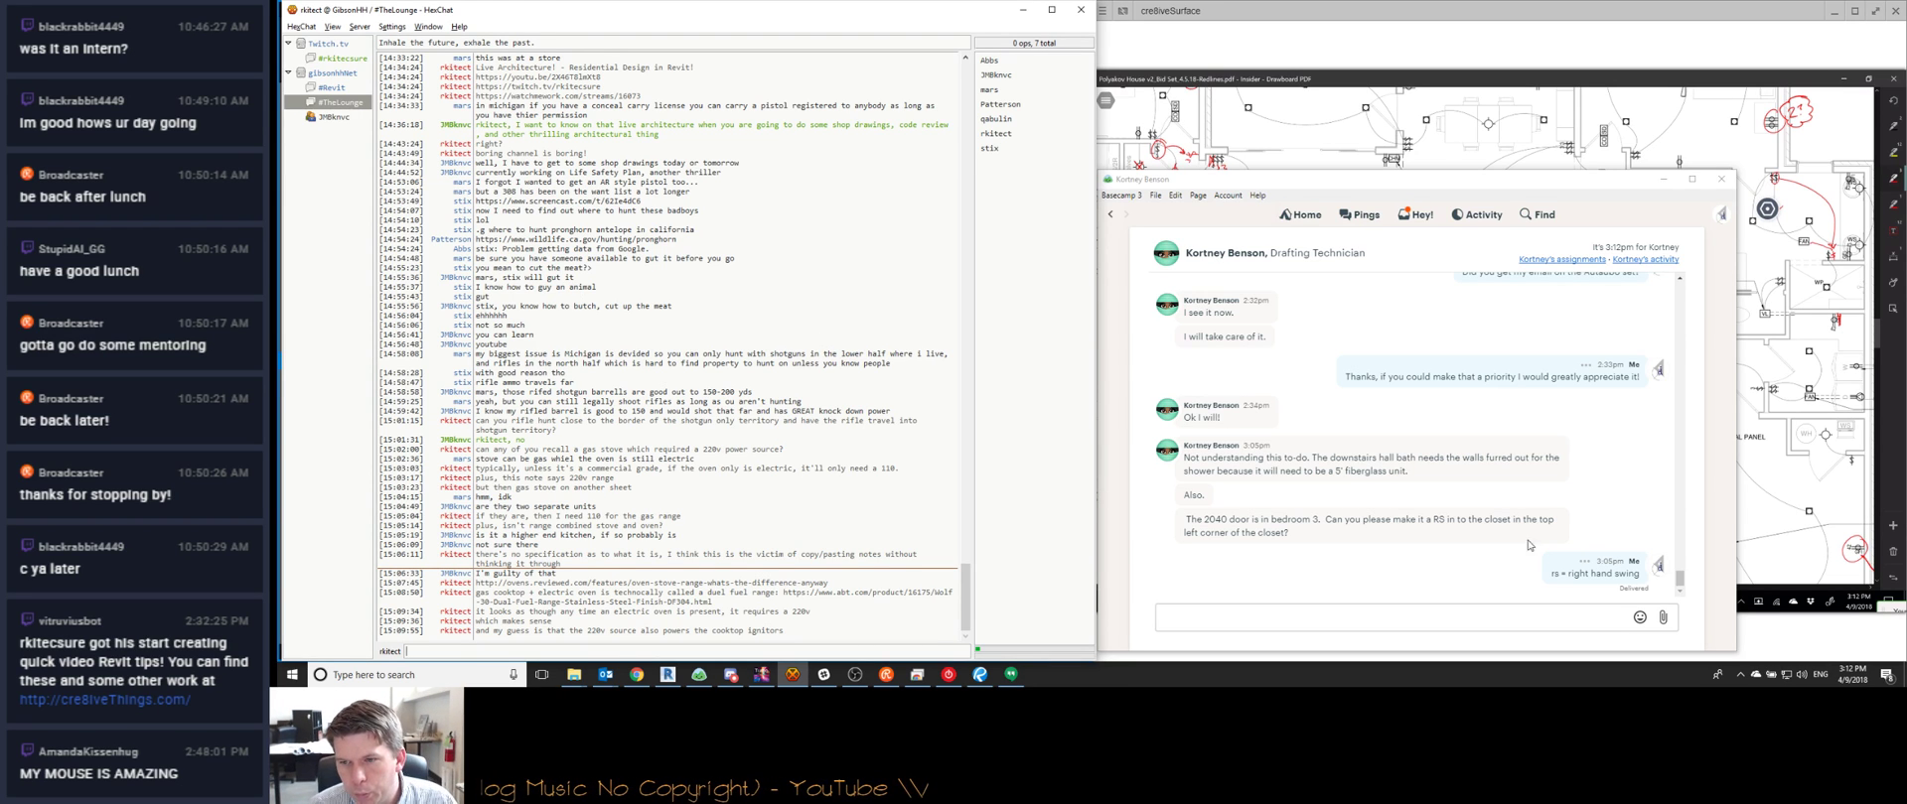
Ask the technician 'does that make sense?' in the Basecamp chat
click(1247, 616)
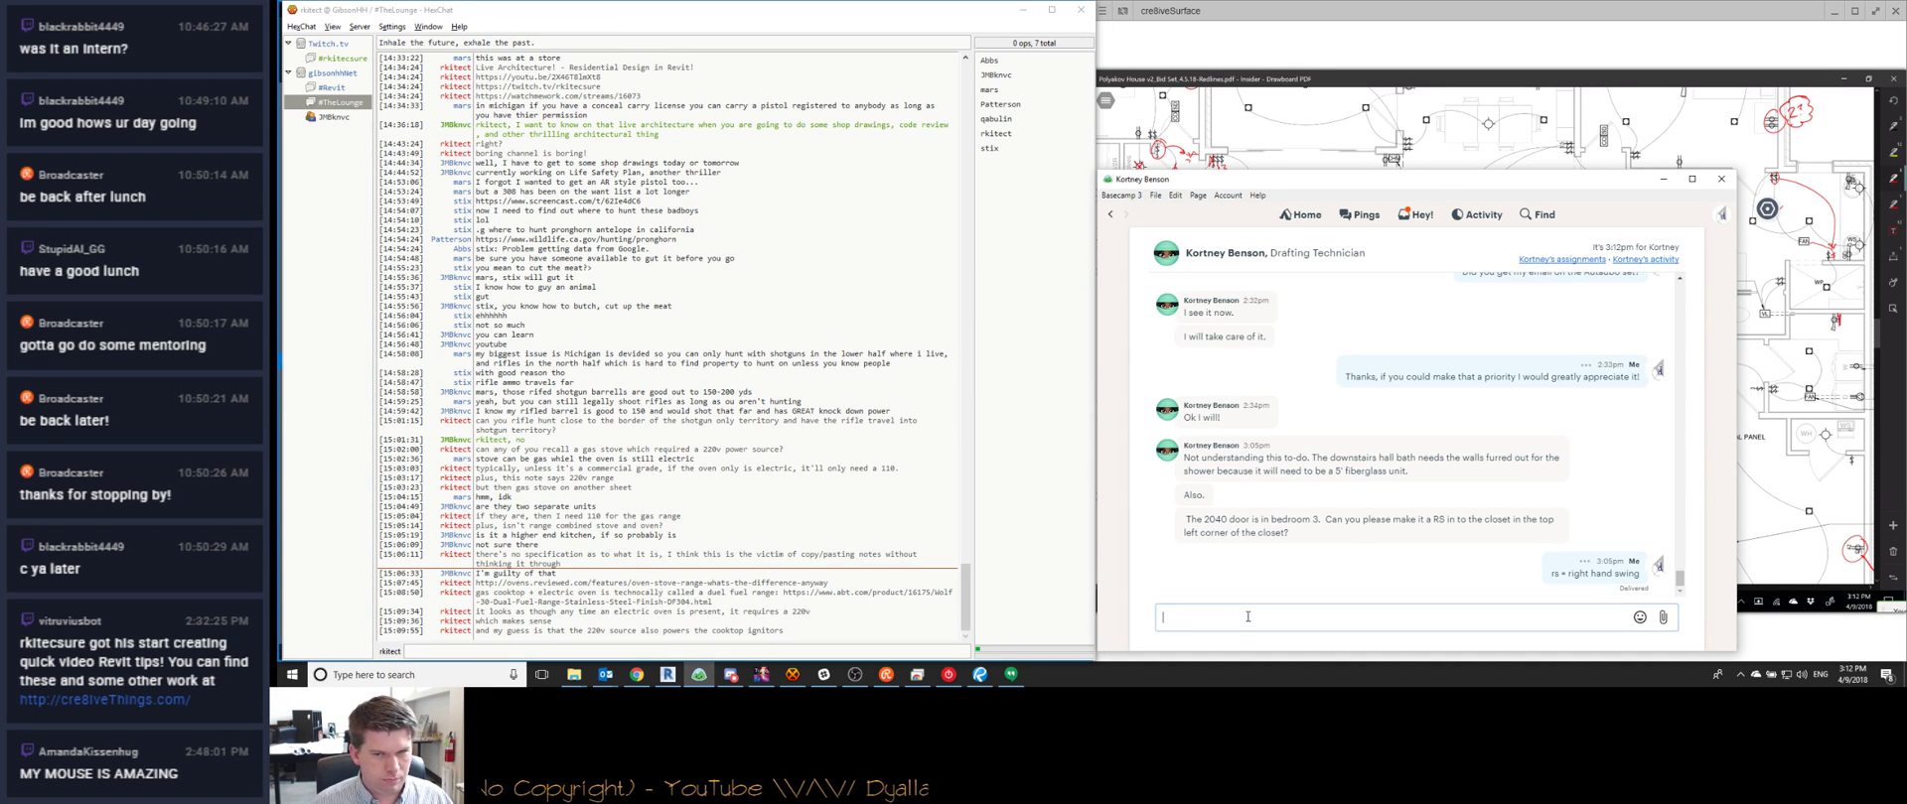
text(does that make sense?)
key(Return)
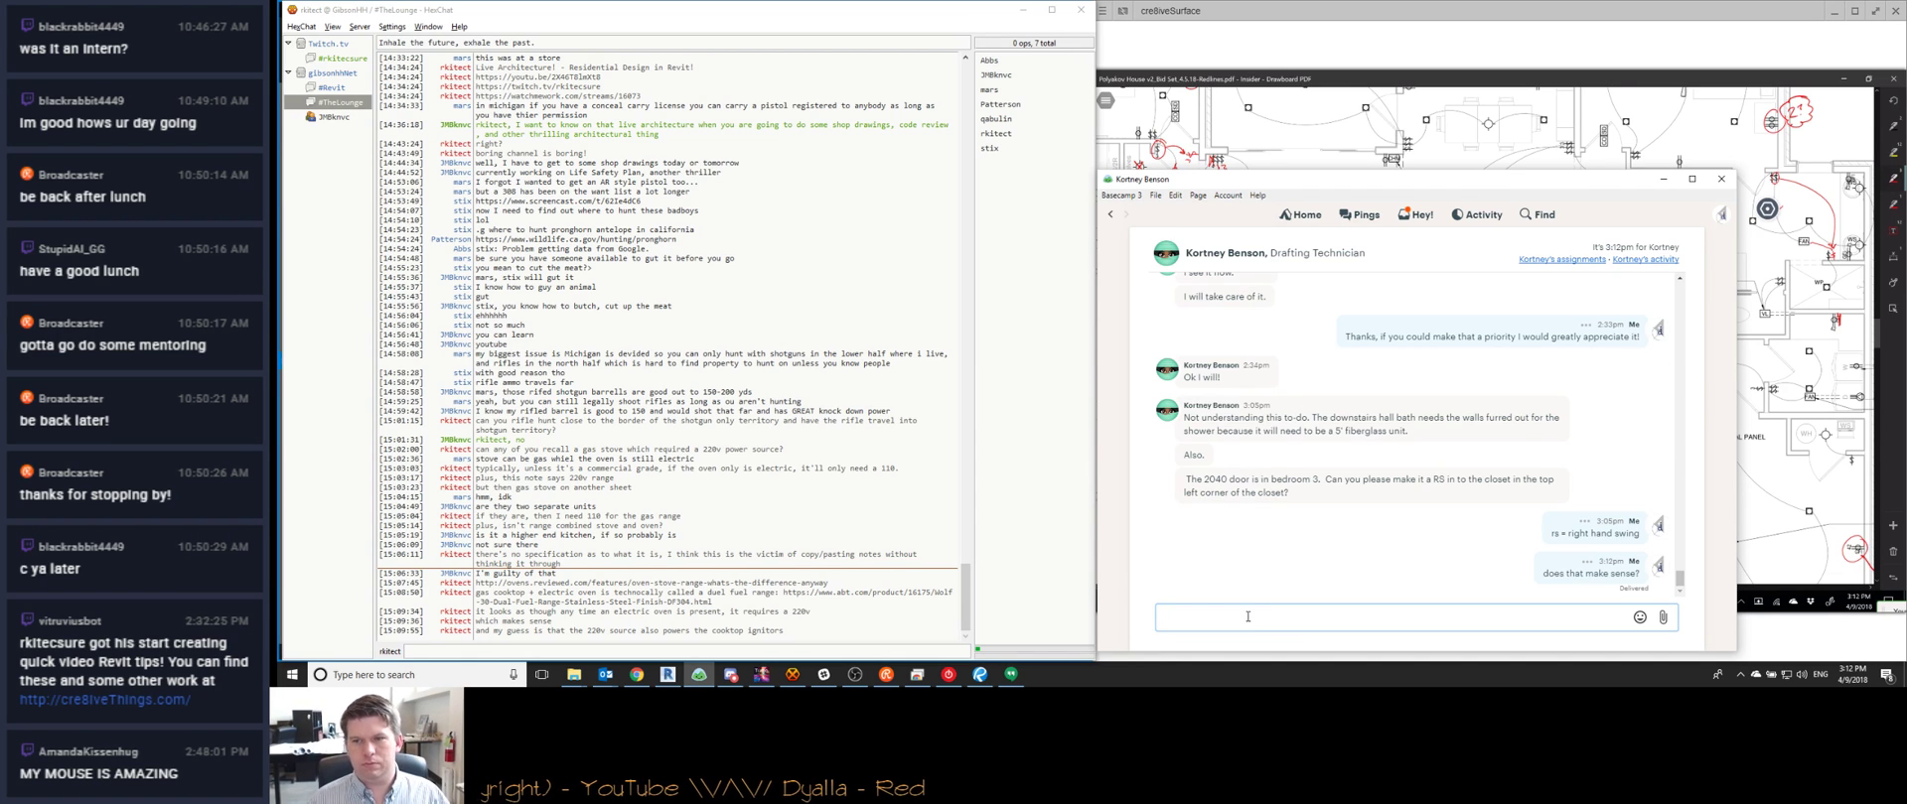
Check the Redlines - 4.9.18 and Client Redlines - 4.2.18 to-dos, then bring up Bluebeam's elevations
click(1408, 214)
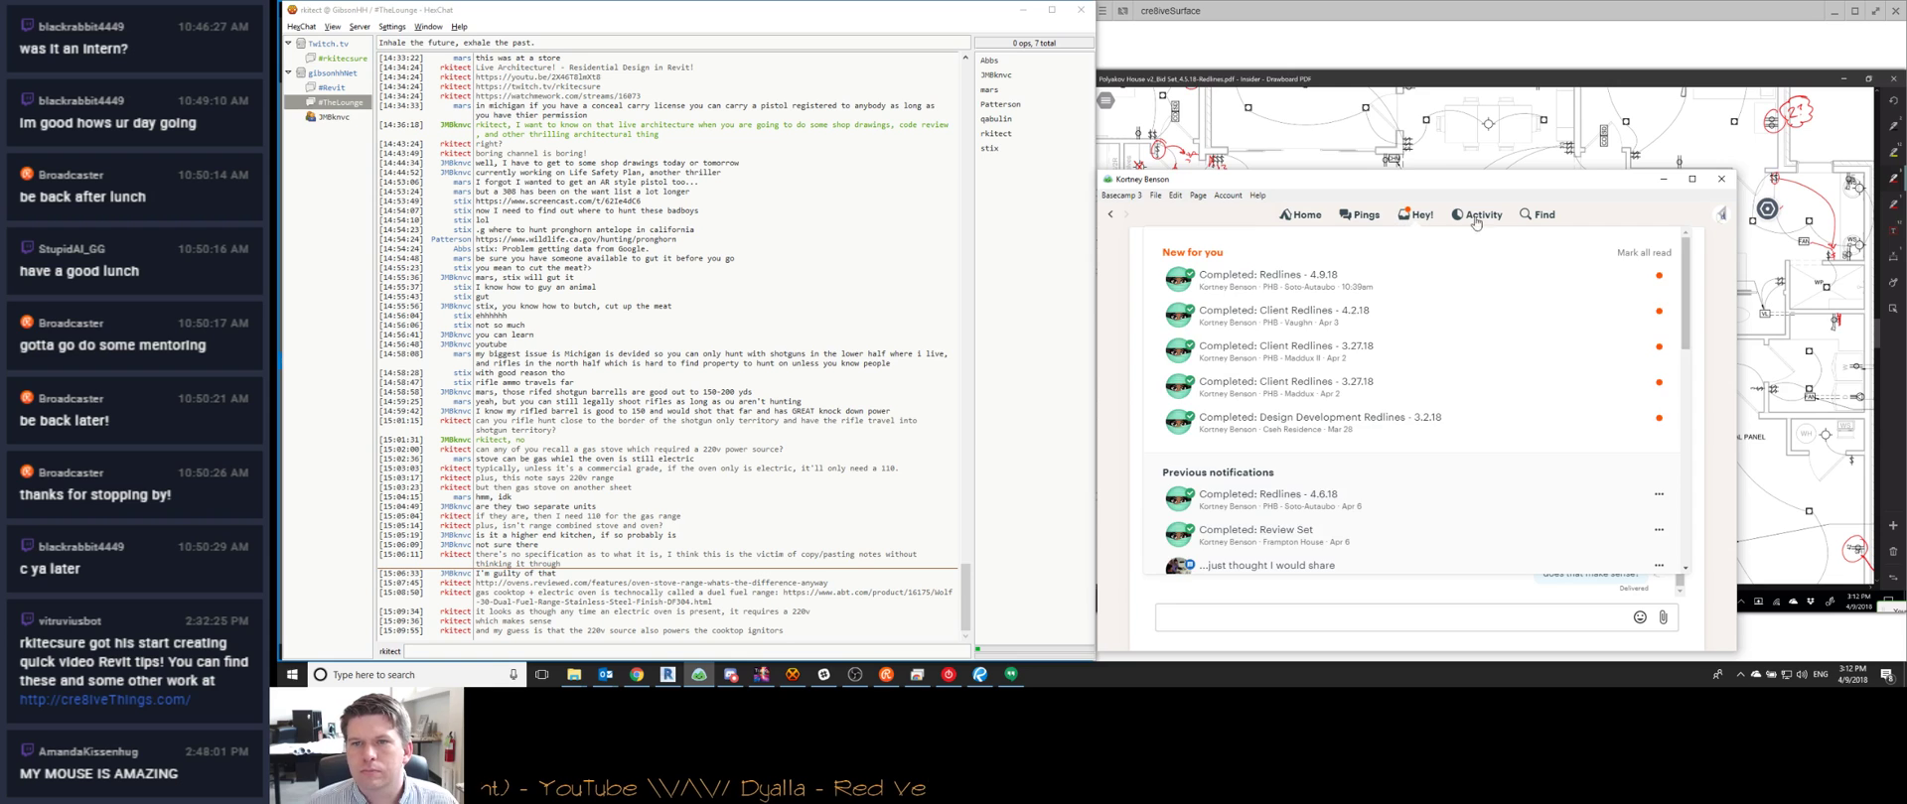
click(1296, 280)
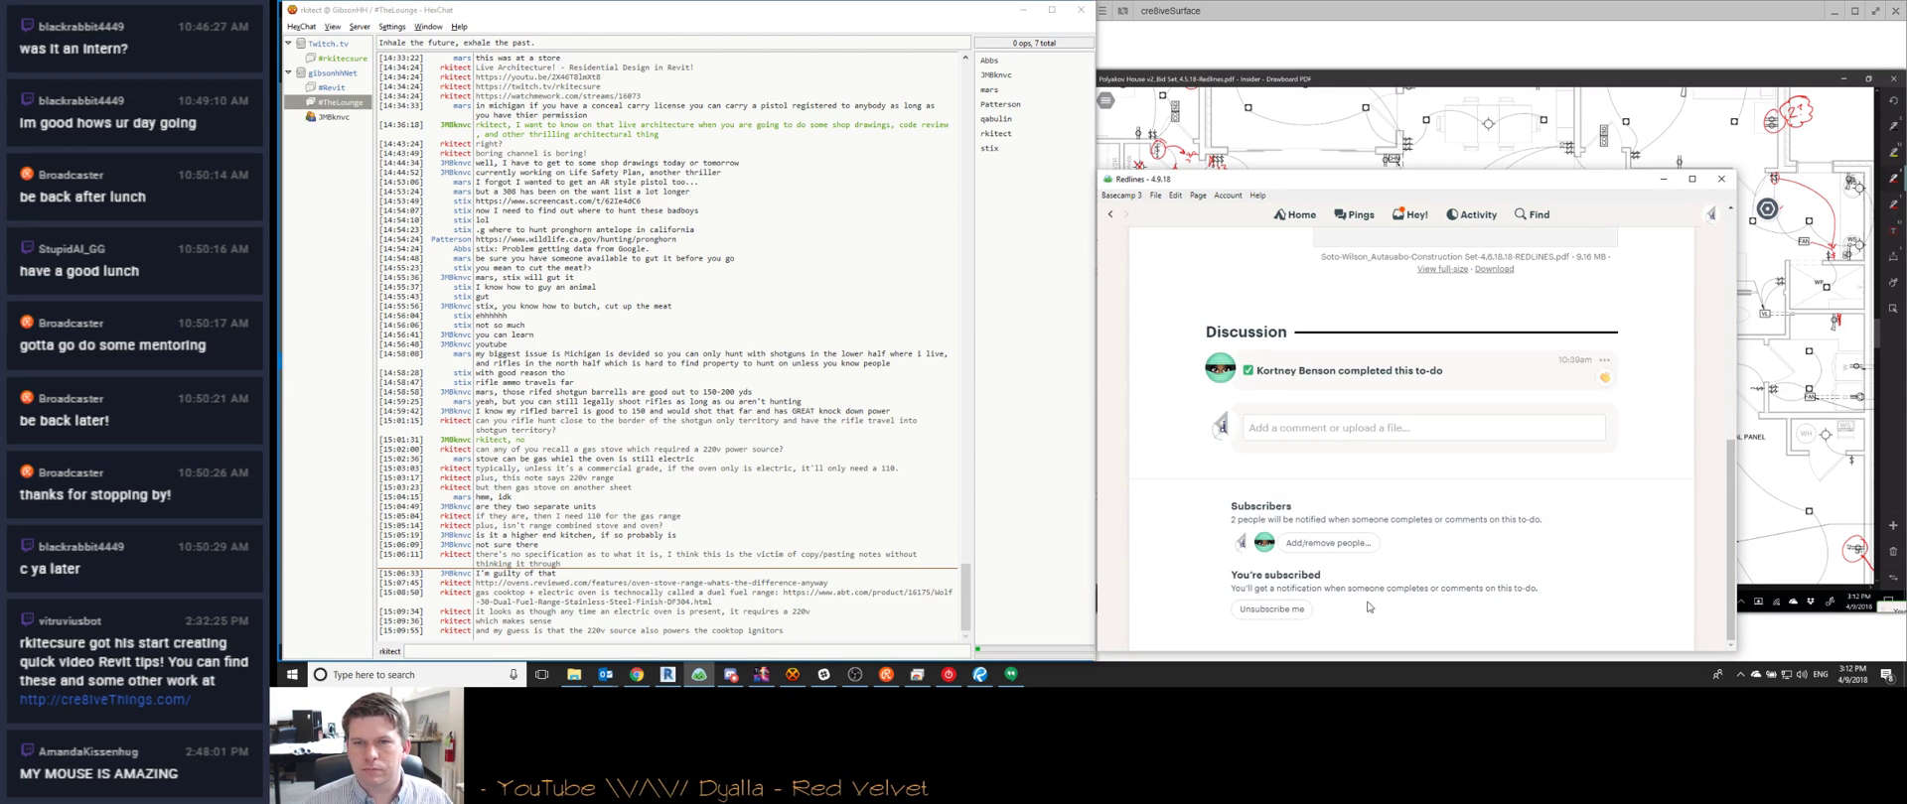
click(1408, 218)
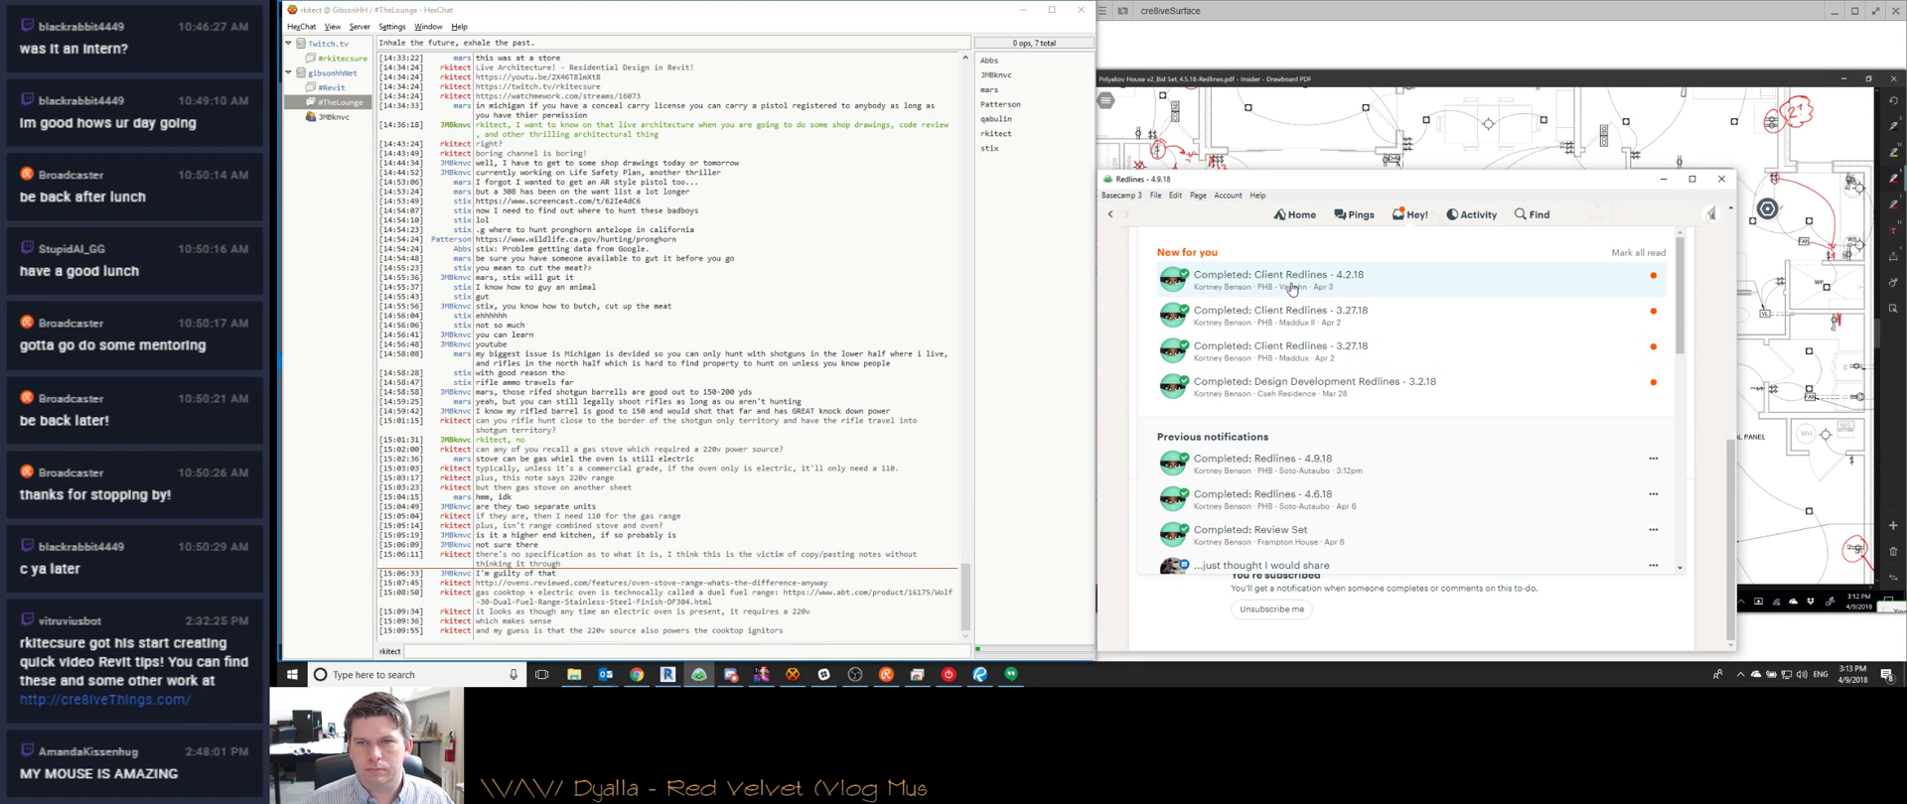
click(1292, 280)
click(1410, 216)
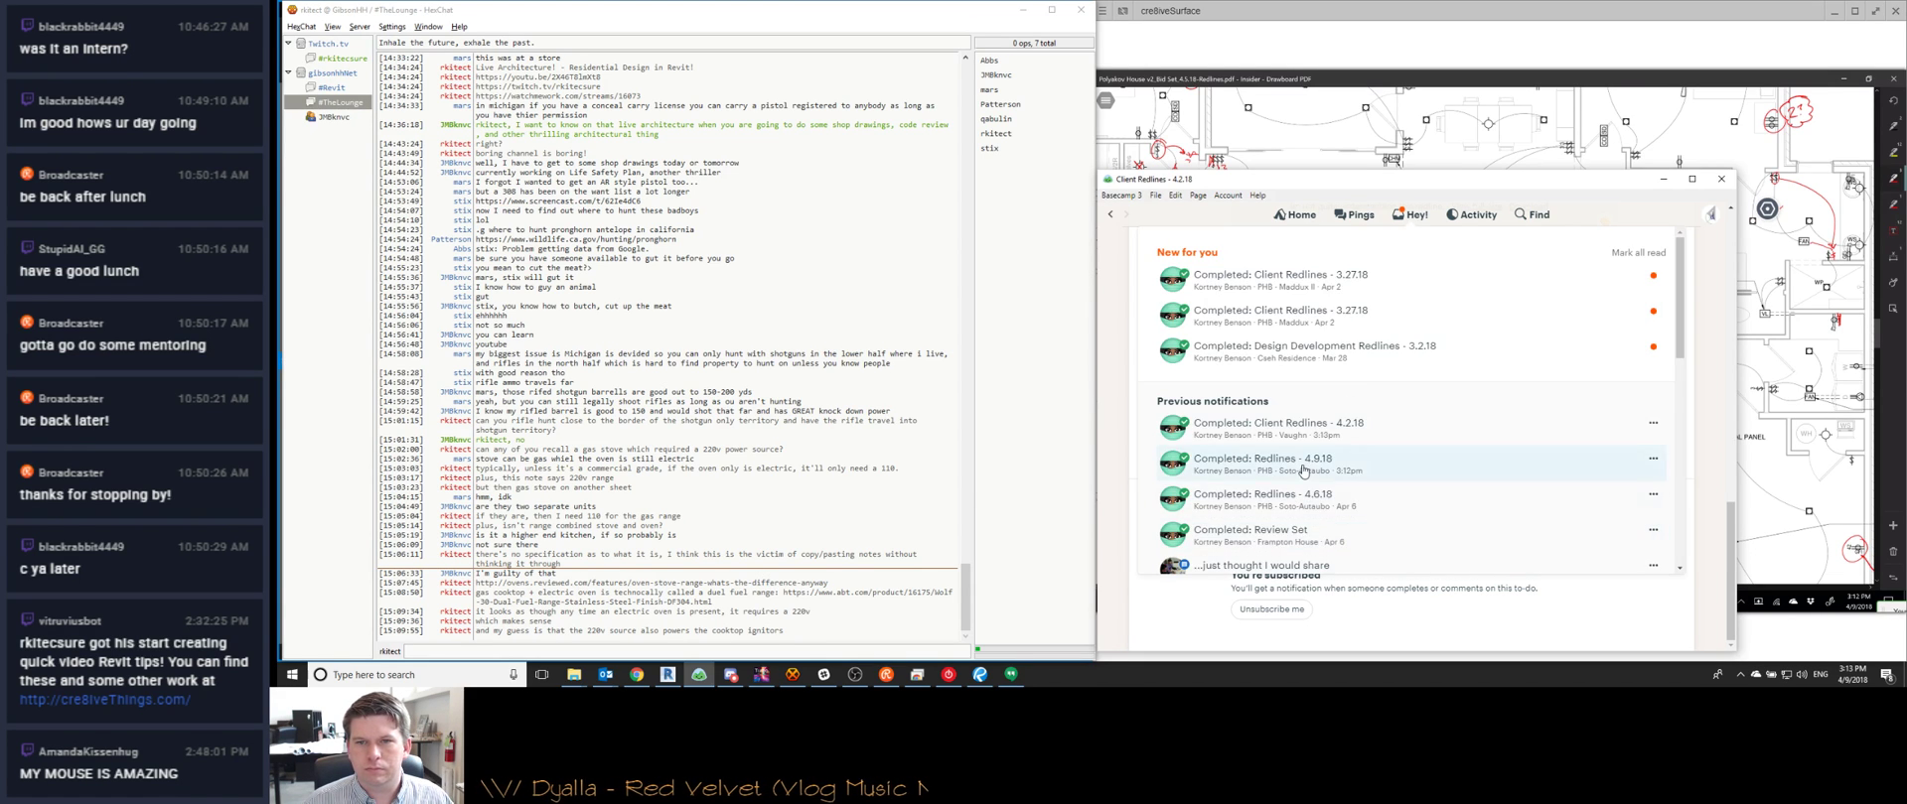
click(1664, 179)
click(916, 675)
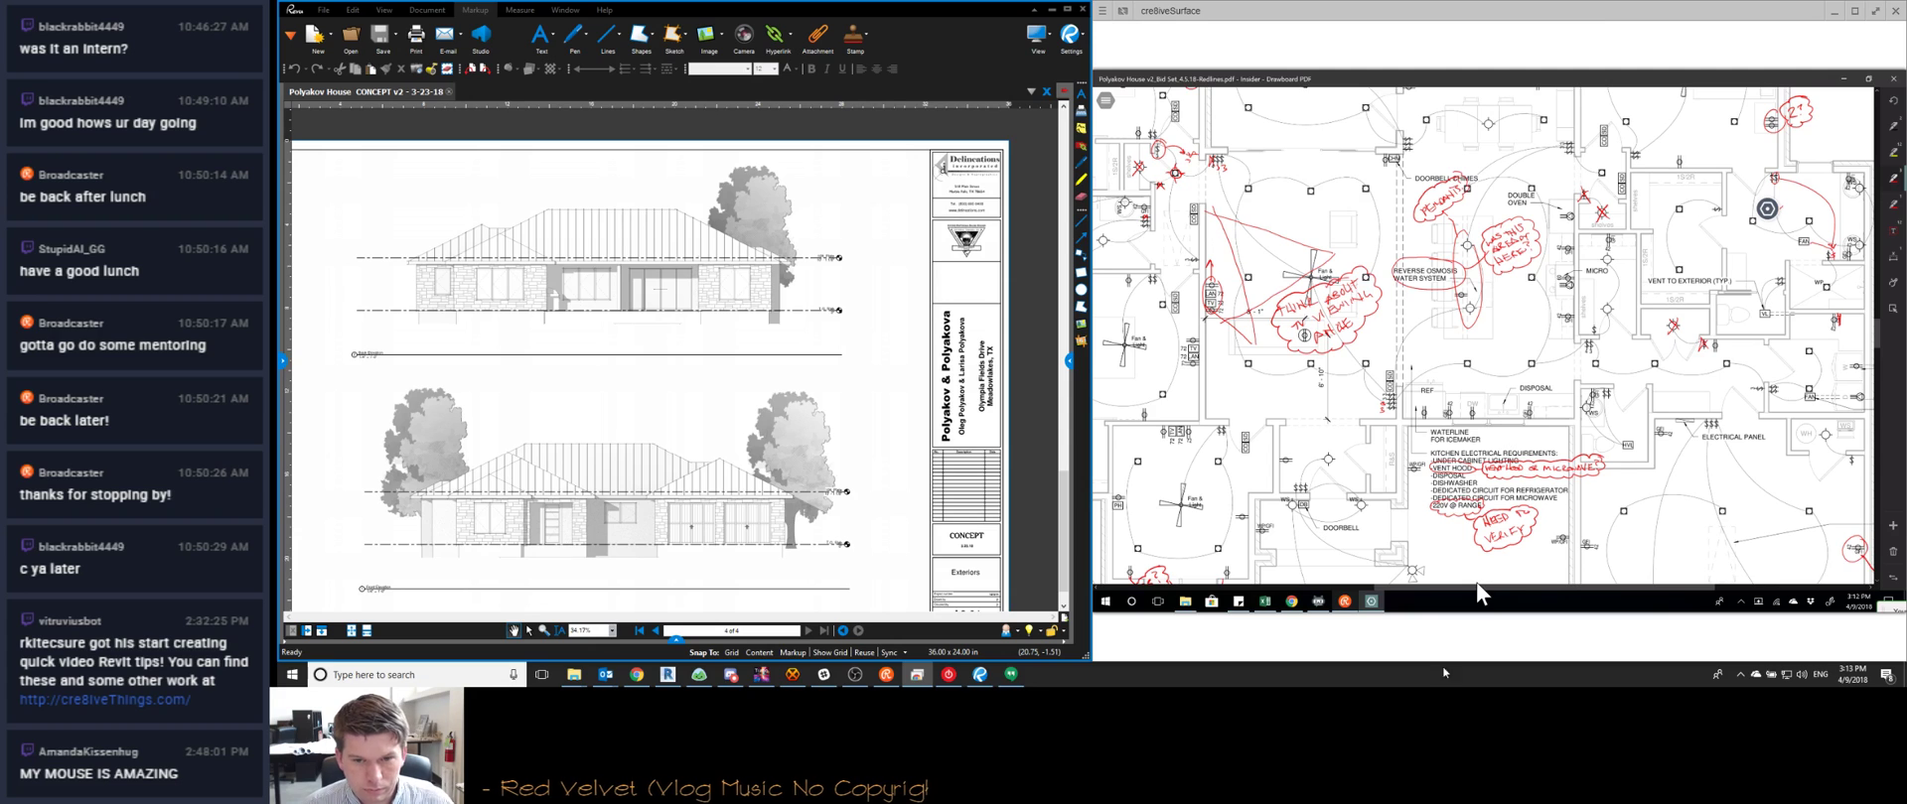
click(791, 676)
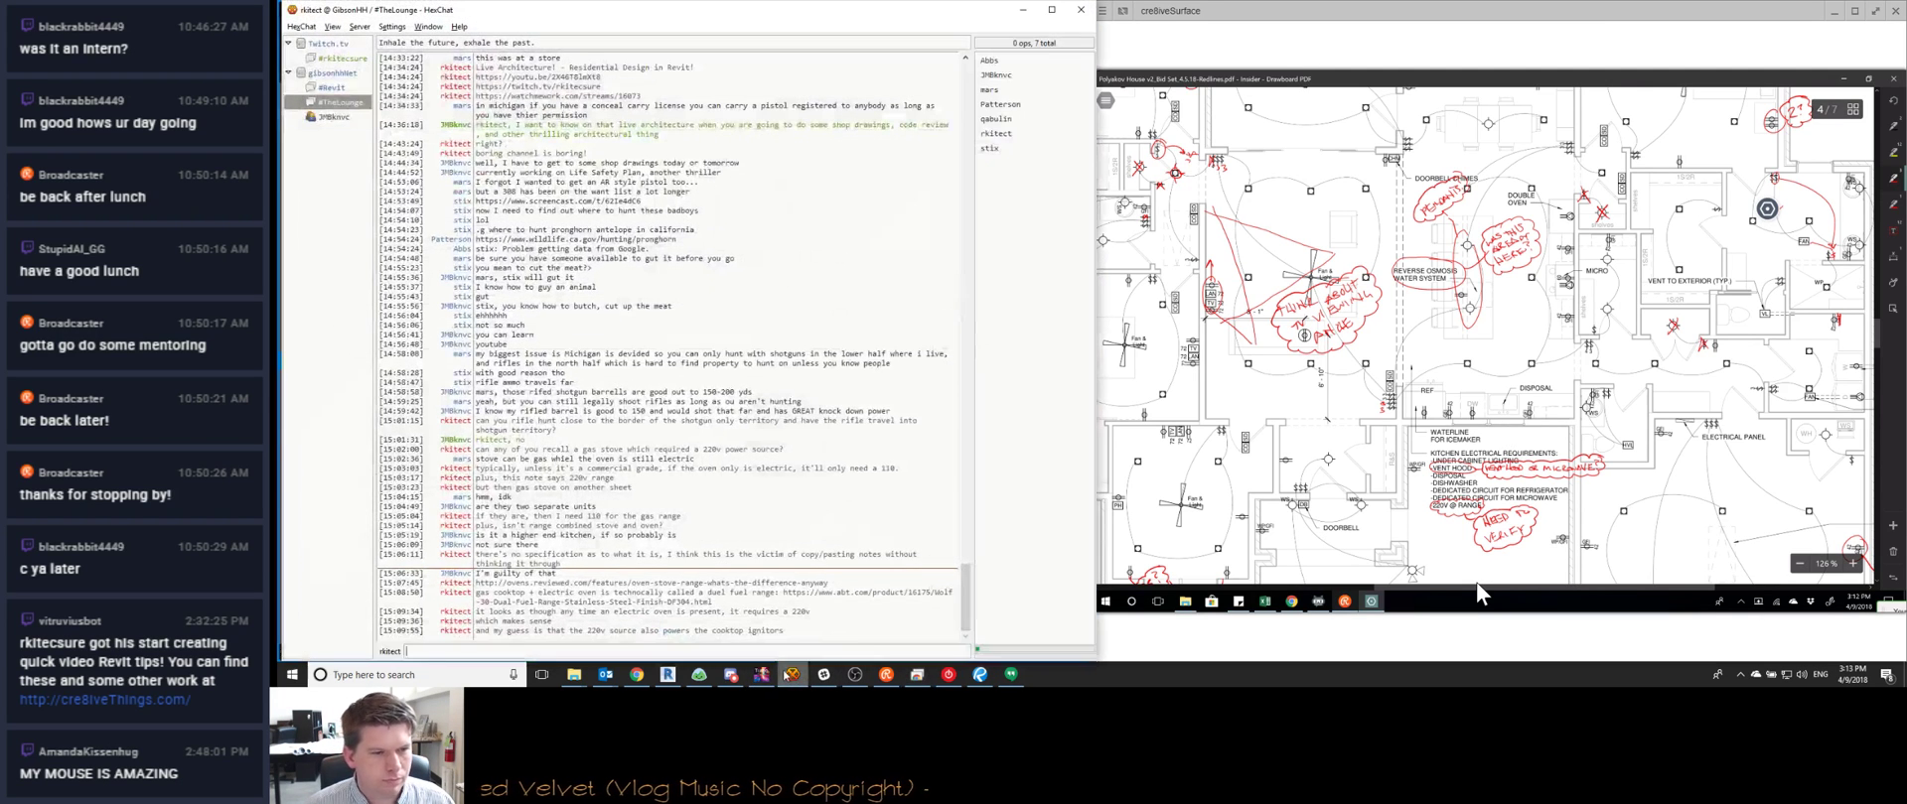
click(1022, 10)
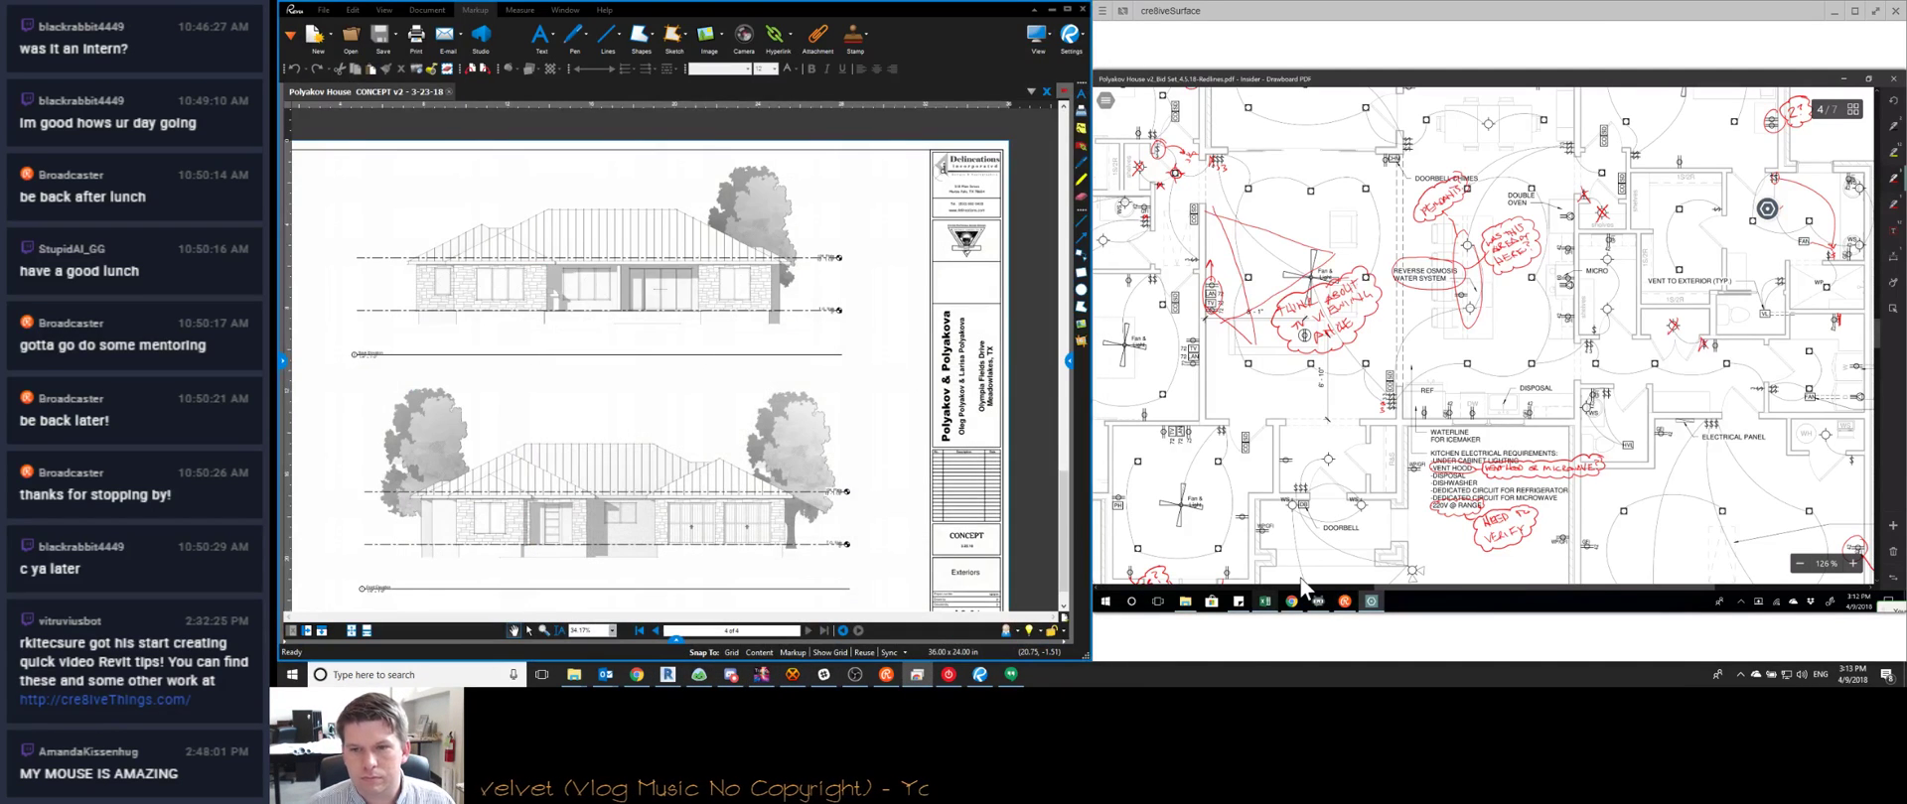
mouse_move(1301, 586)
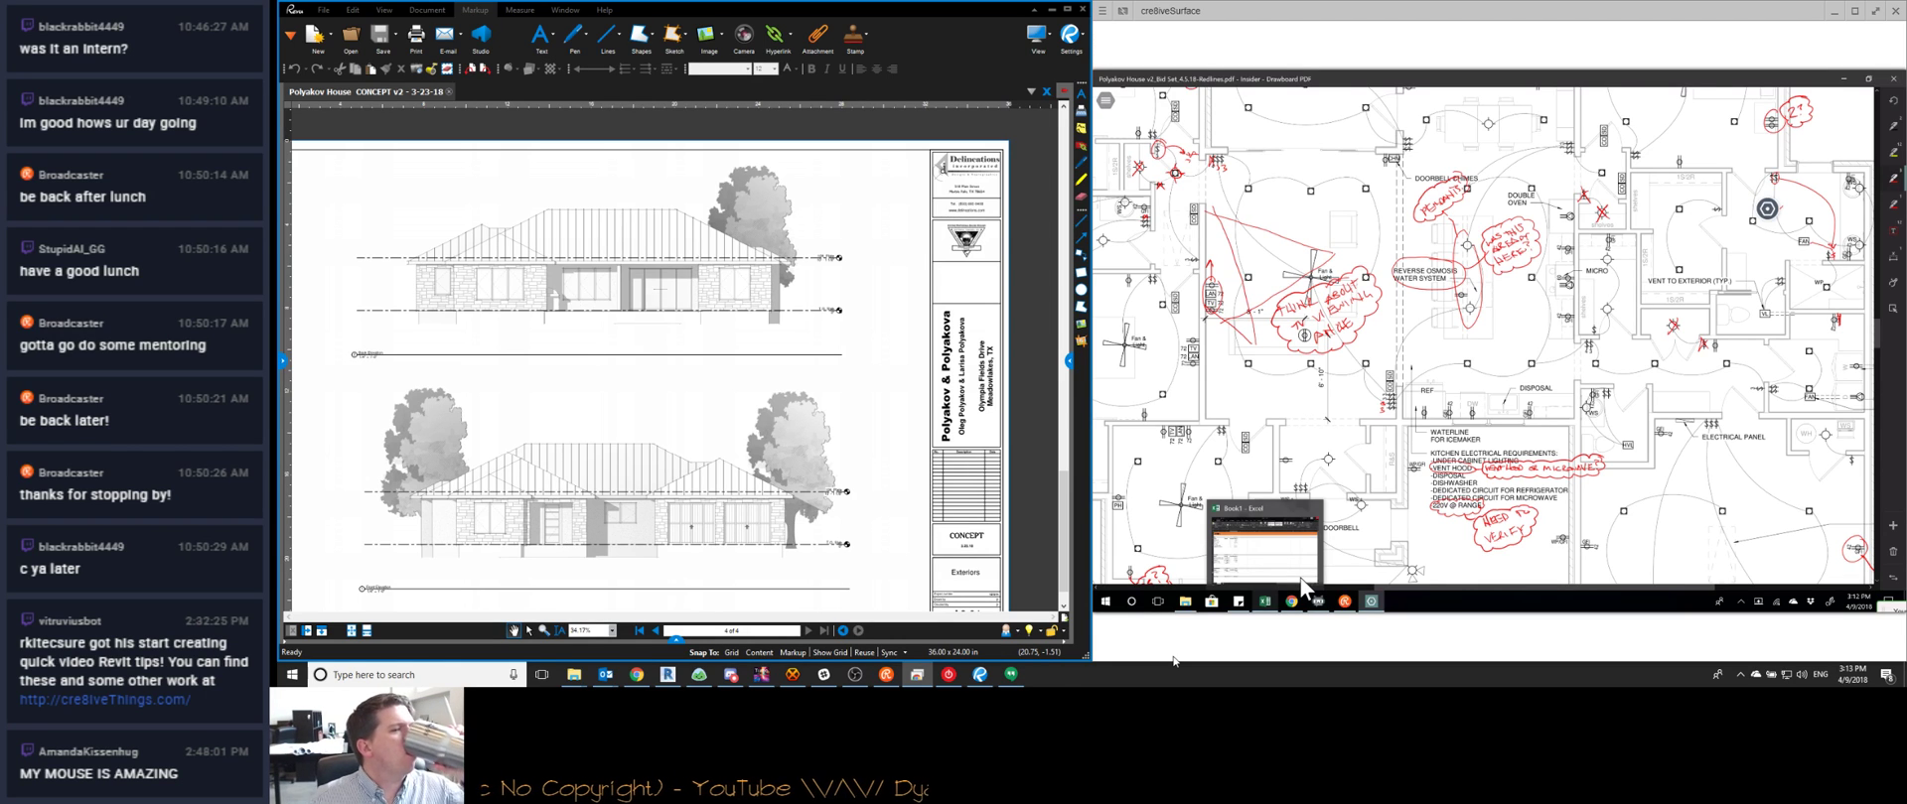
click(637, 674)
click(1492, 22)
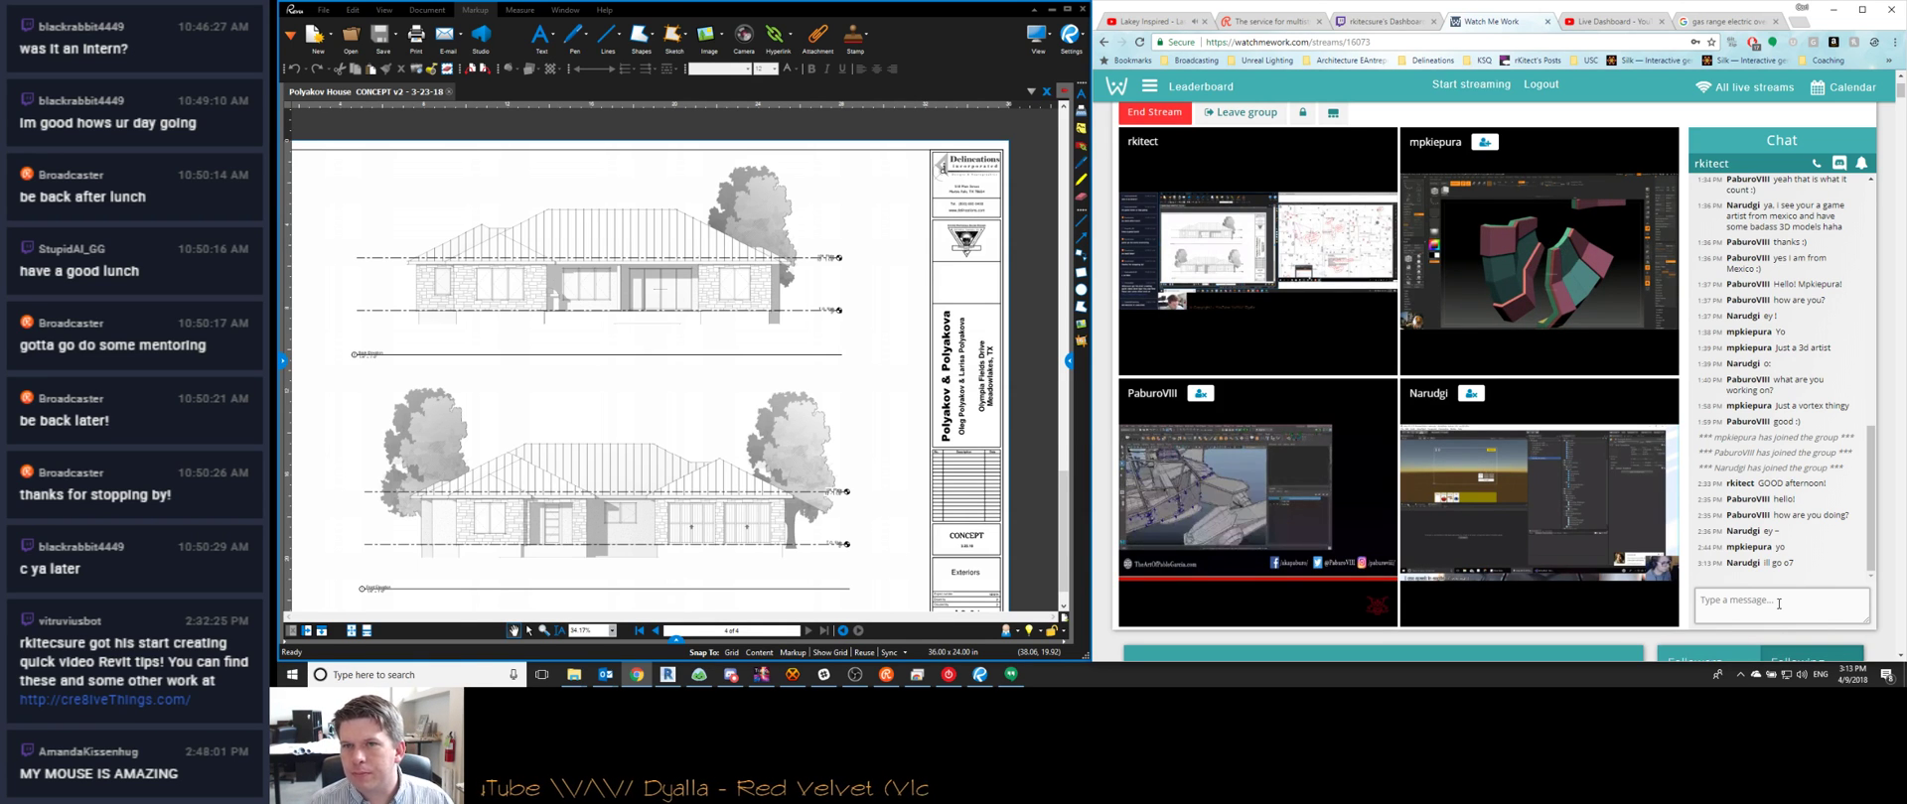
Post 'doing well', 'redlines and such today :/', 'all this 3d modeling going on today', 'making me jealous', then minimize Chrome
text(doing well)
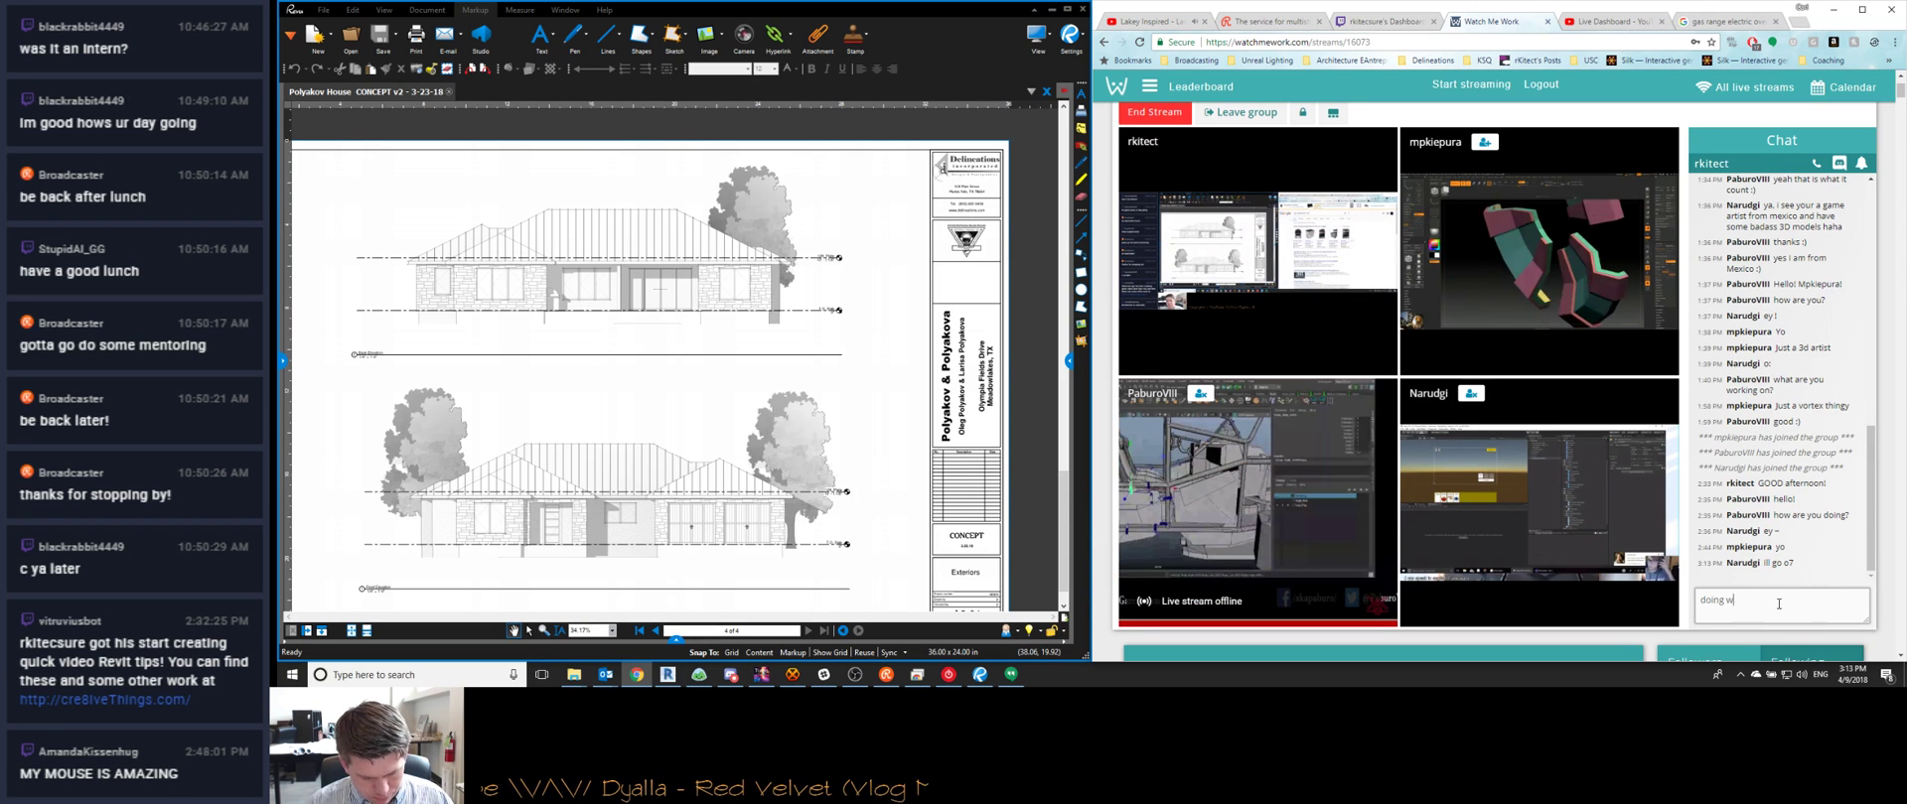
key(Return)
text(redlines )
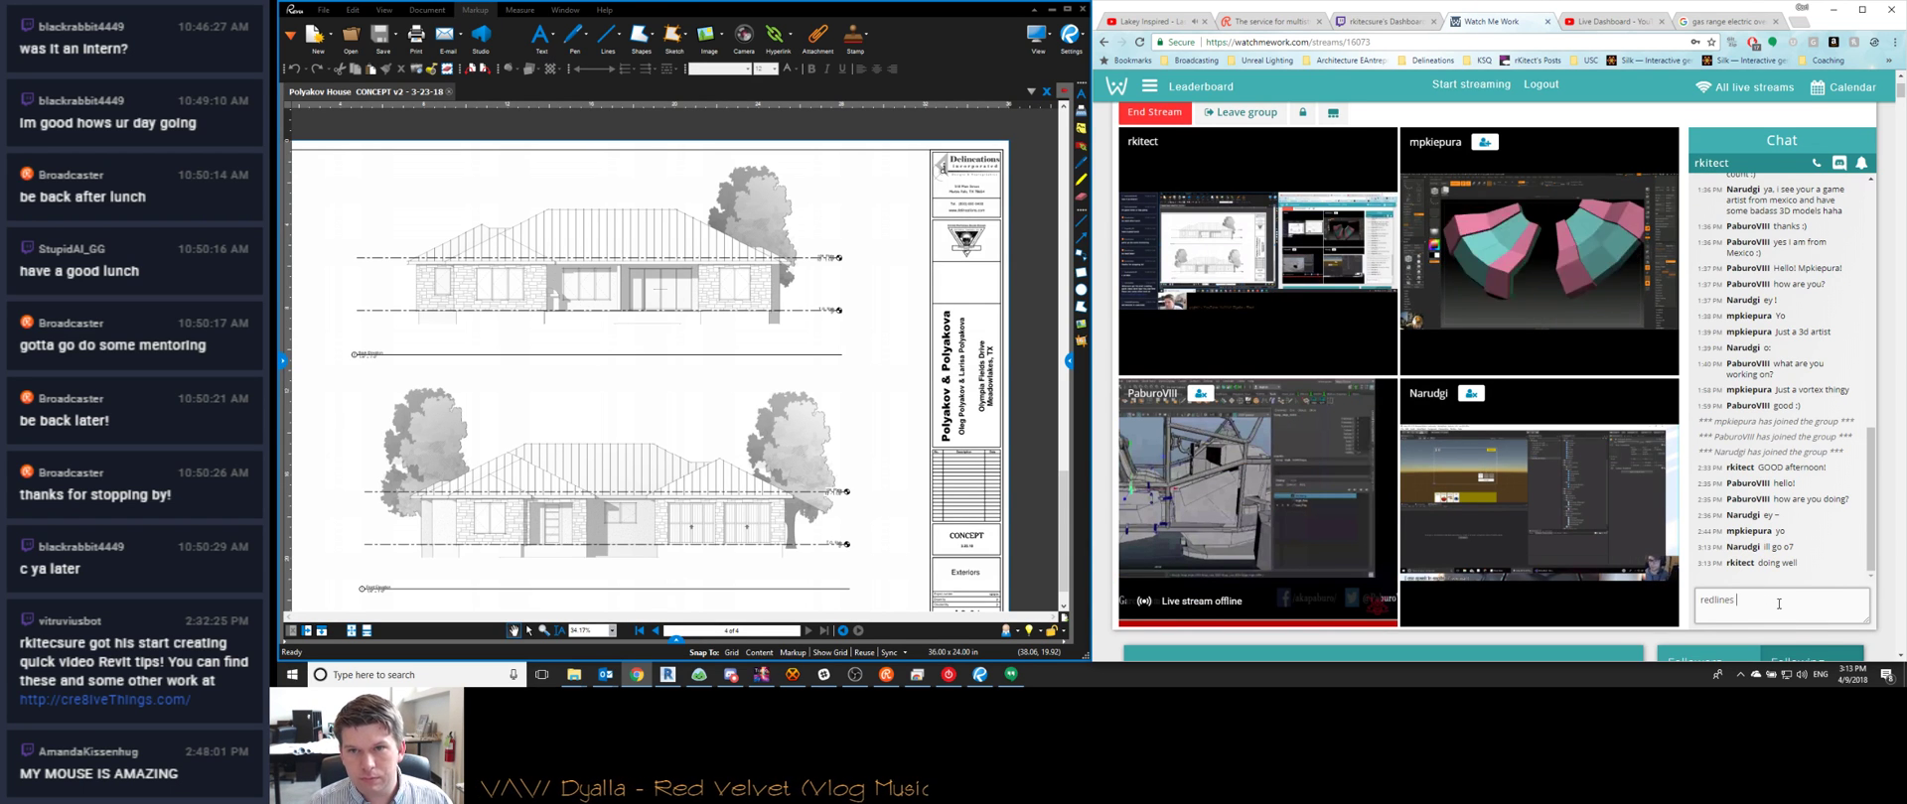
text(and s)
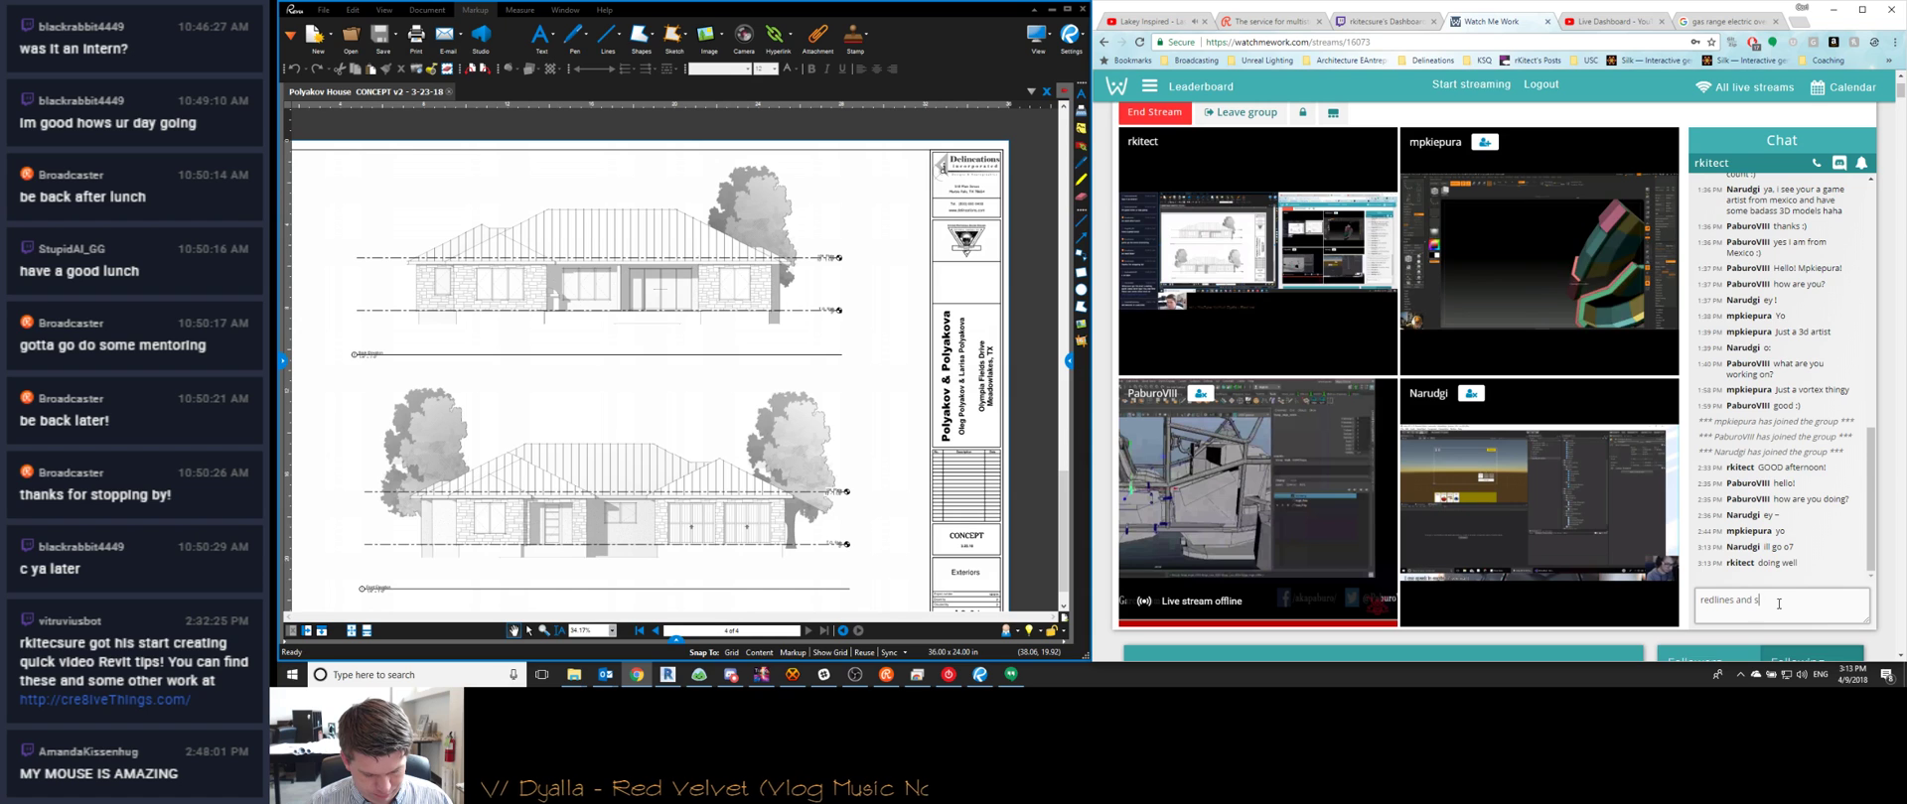
text(uch today :/)
key(Return)
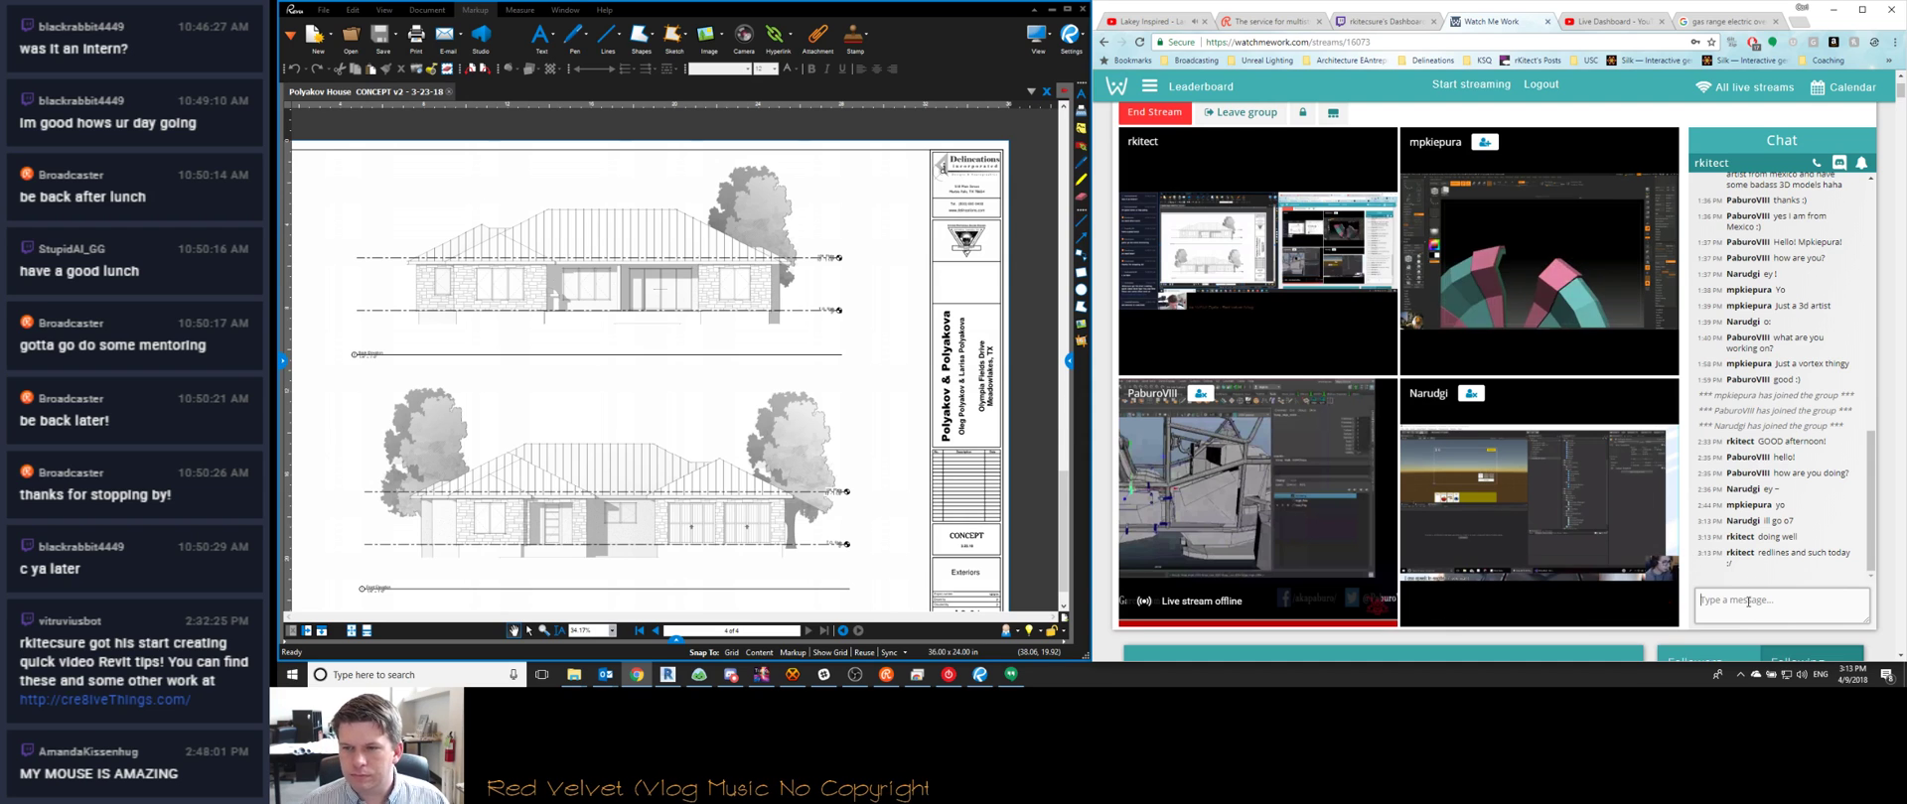
text(all this 3d mo)
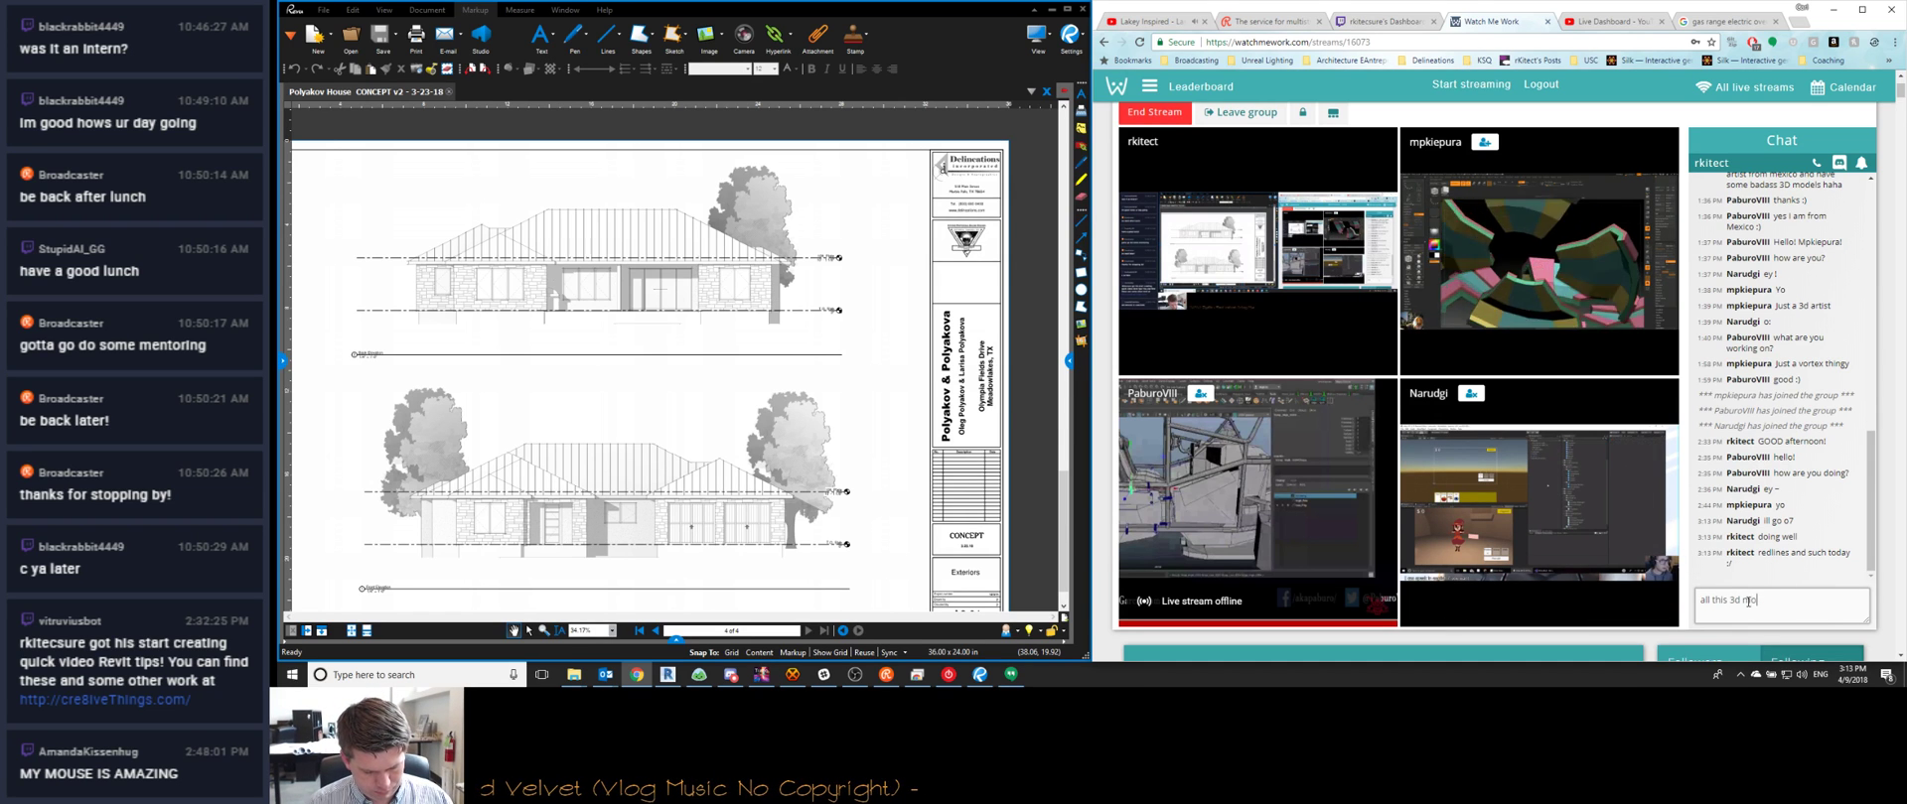
text(deling going on today)
key(Return)
text(m)
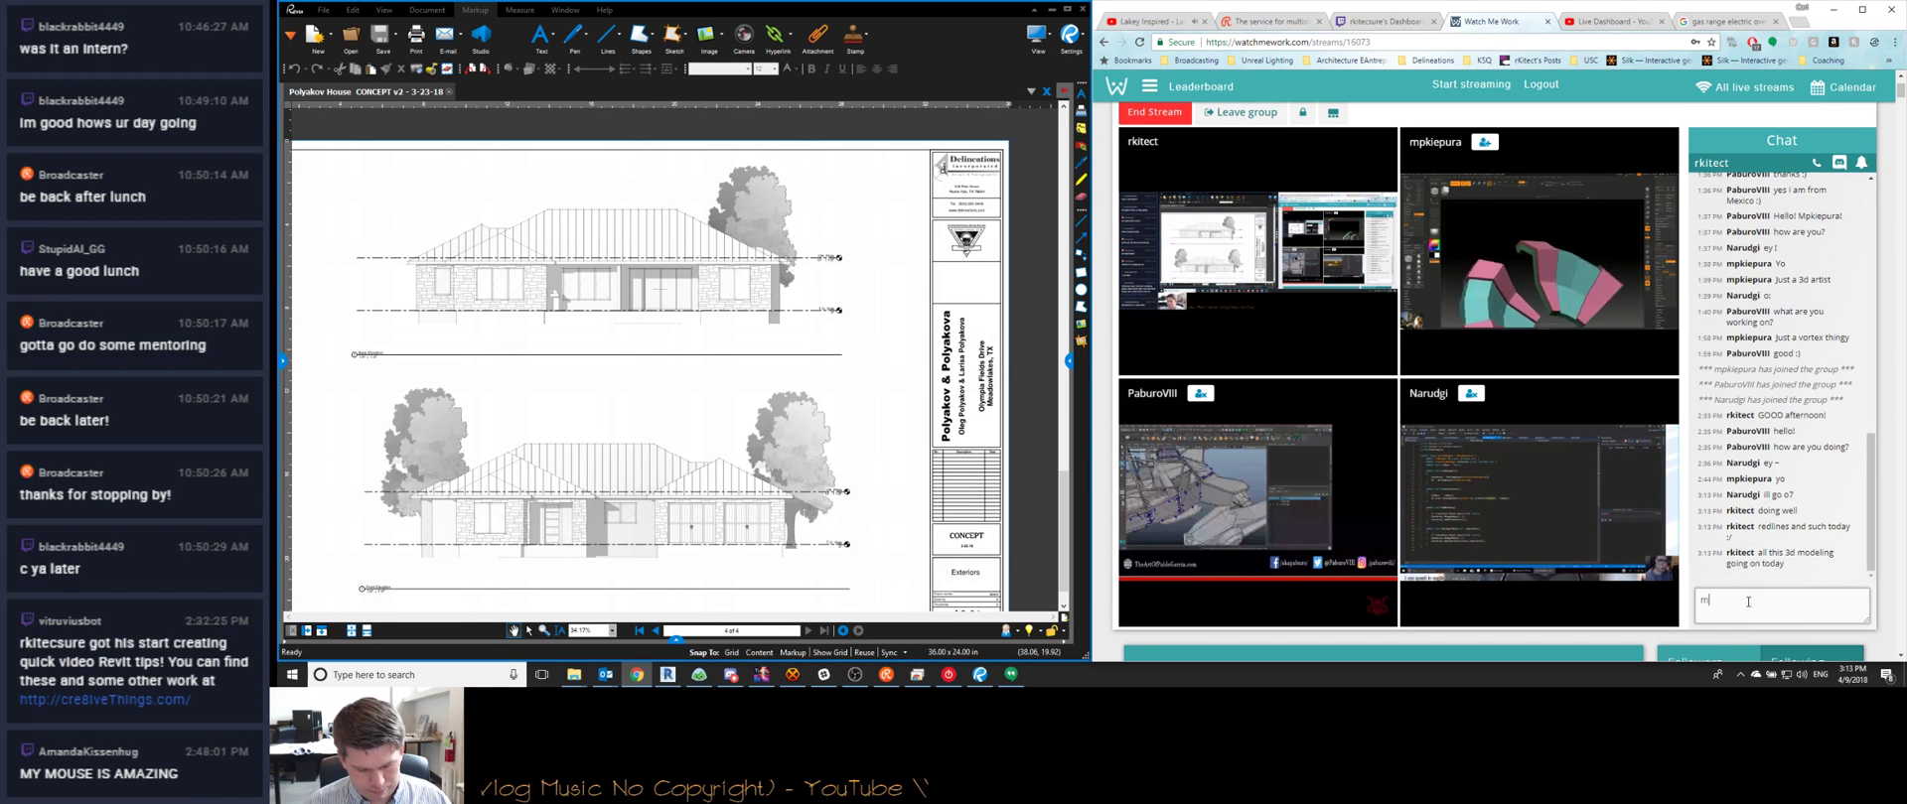
text(aking me jeal)
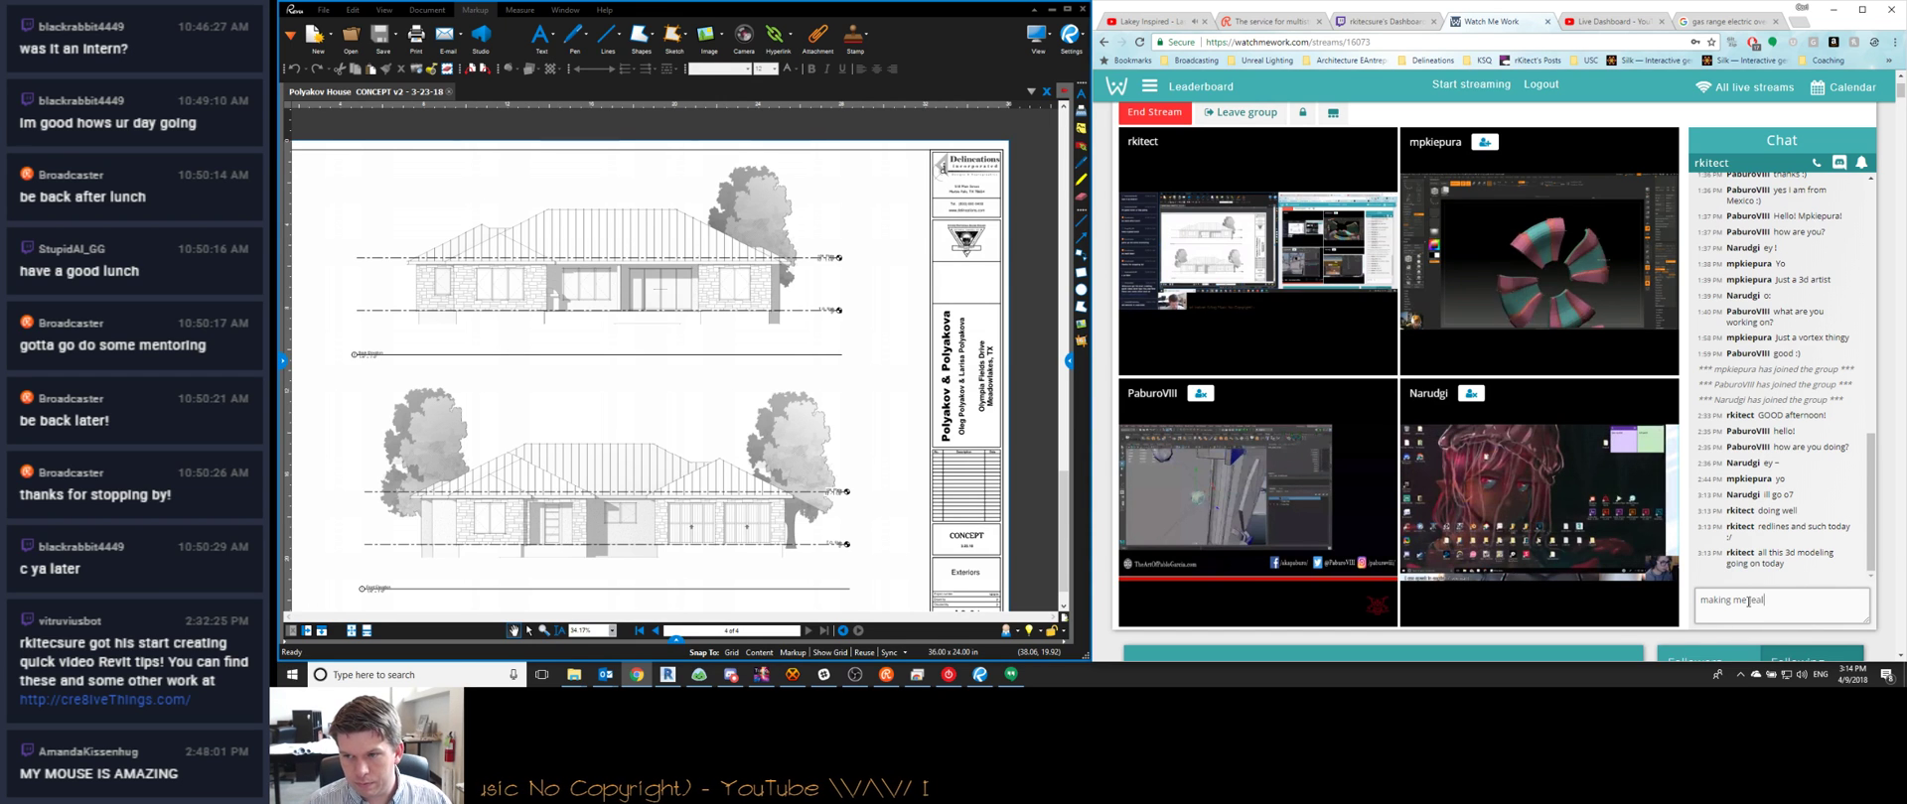
text(ous)
key(Return)
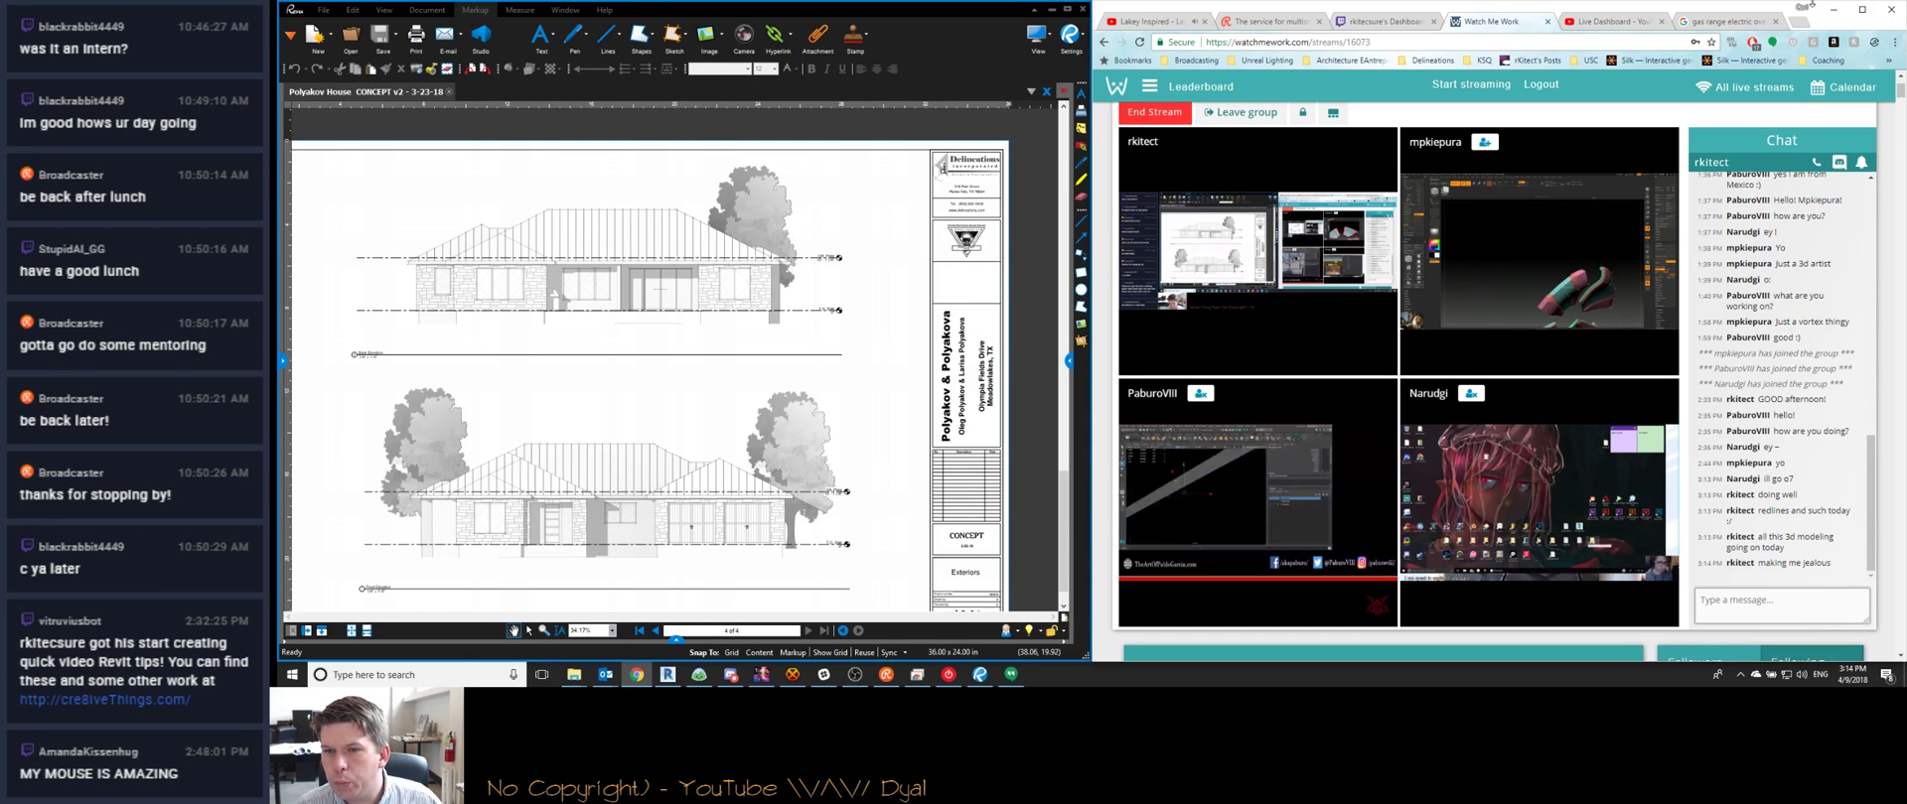
click(1833, 10)
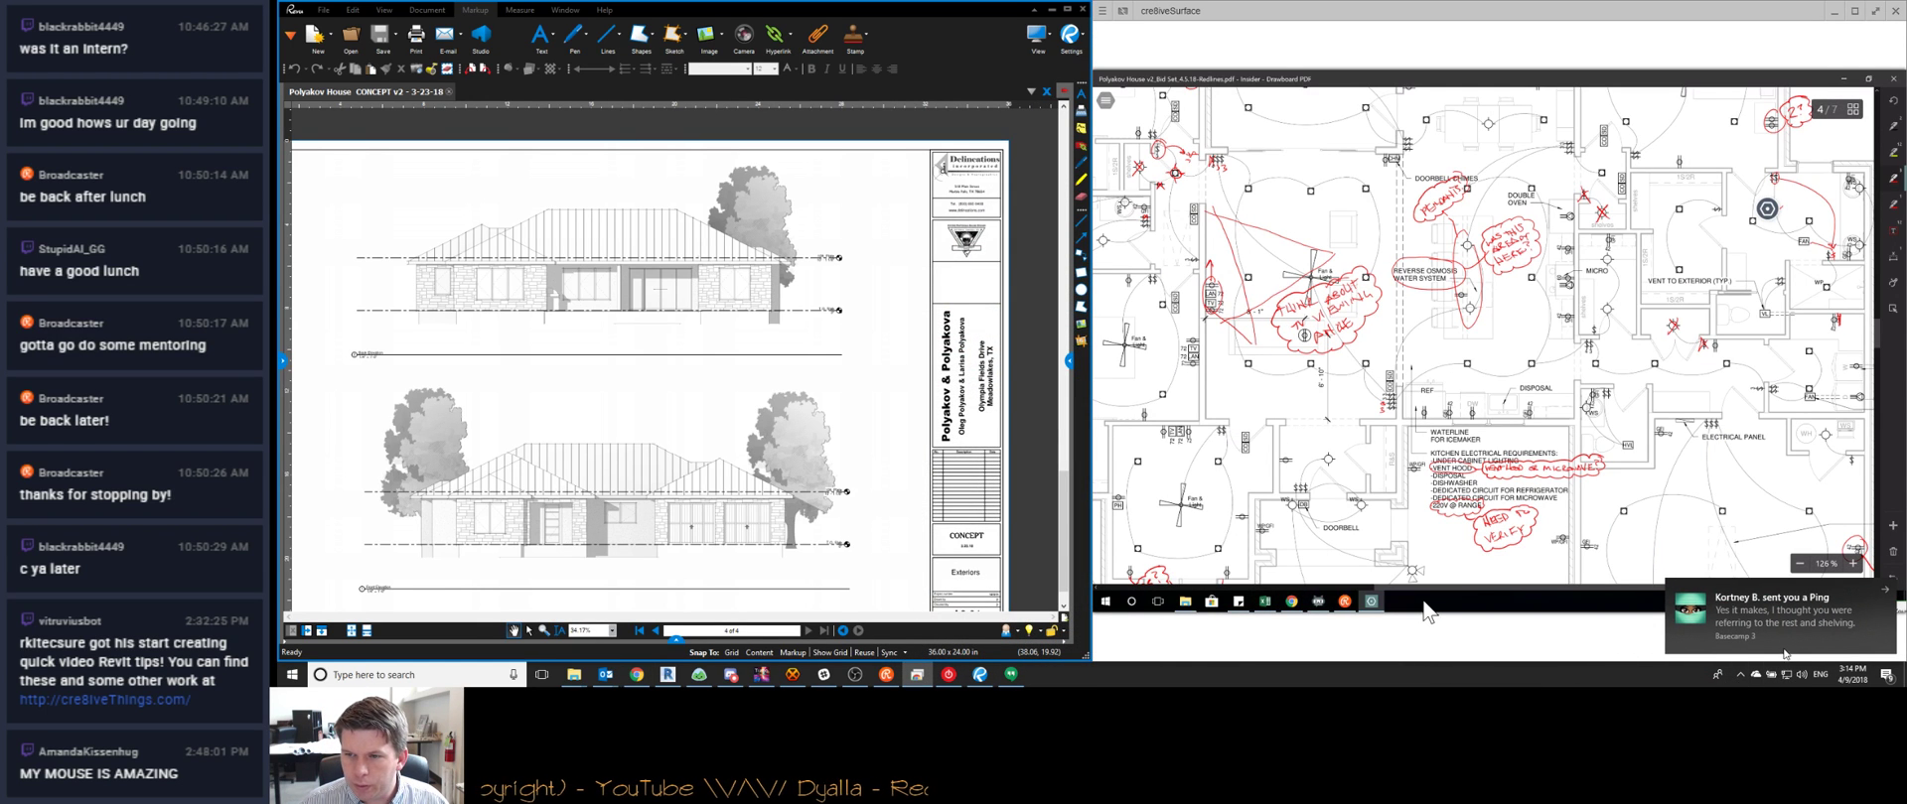
Open the drafting technician's Basecamp Ping notification to view their chat
click(1788, 635)
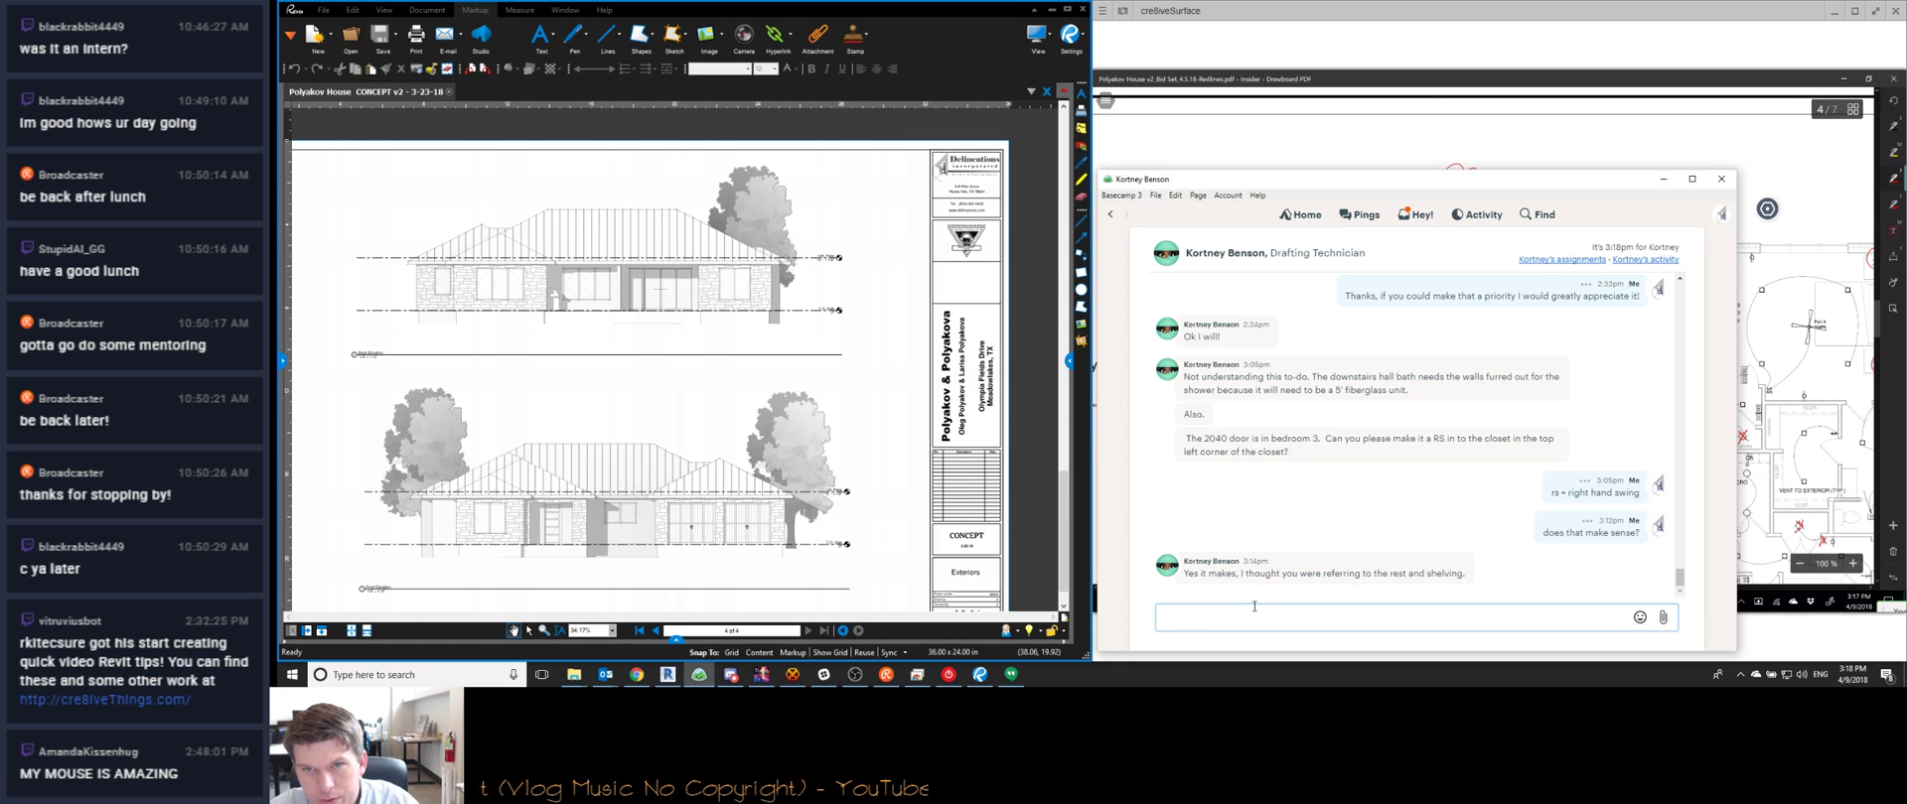
Bring the cre8iveSurface window with the redlined floor plan in front of the Basecamp chat
click(1401, 5)
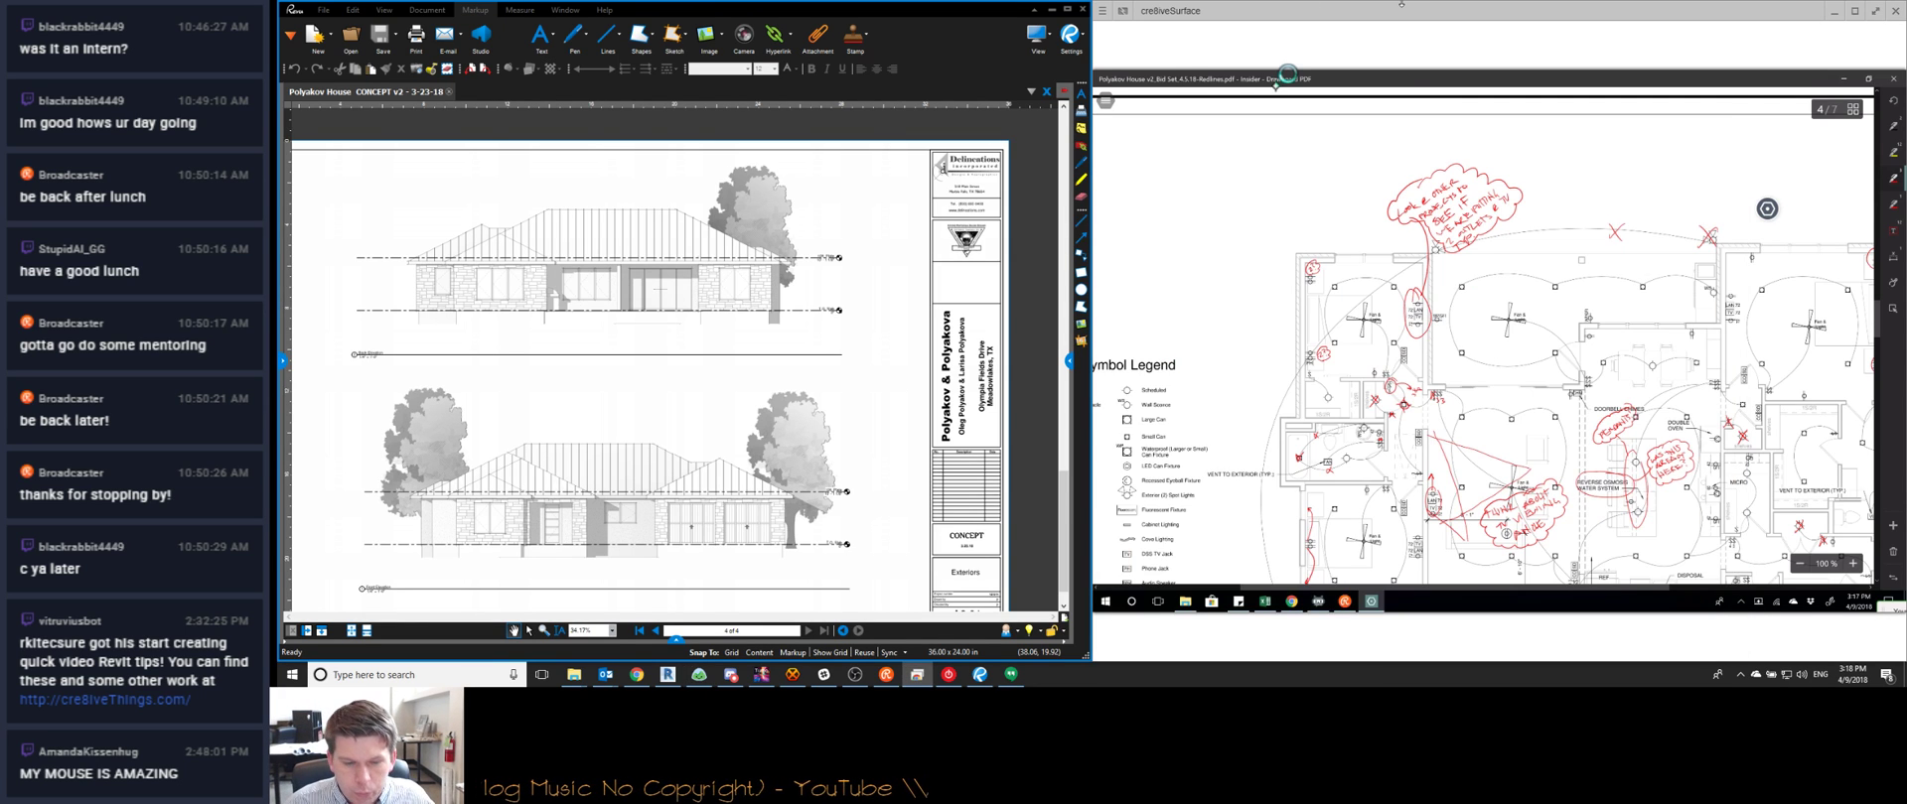
Pan across page 4's red markup notes until the whole redlined electrical plan is visible
click(1345, 601)
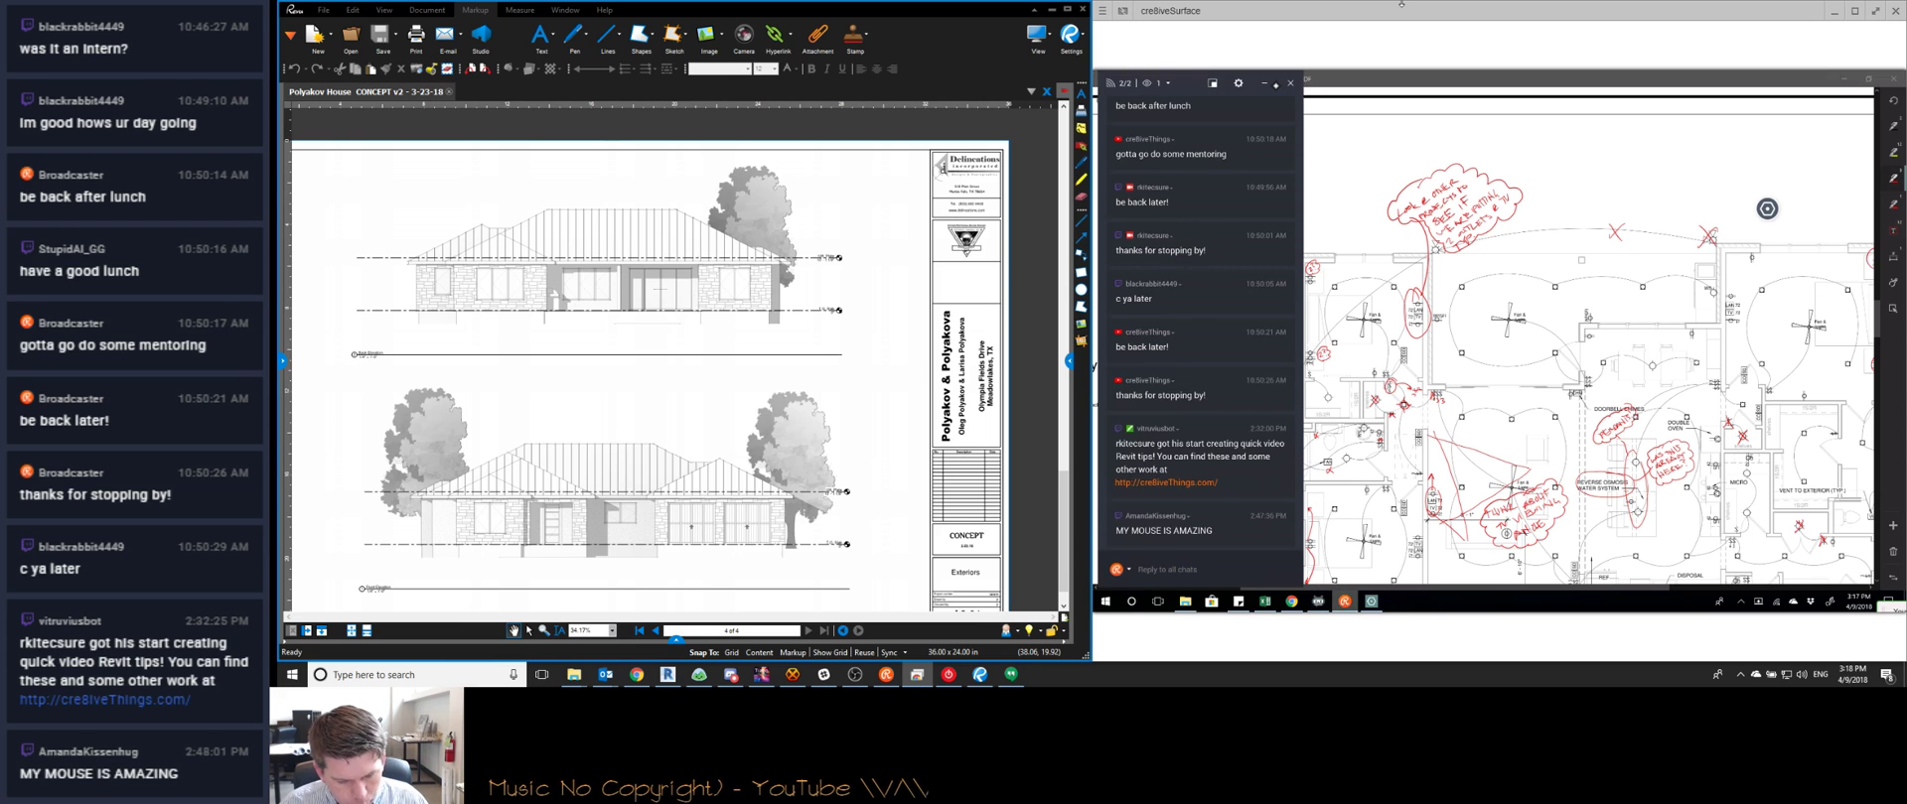
click(1276, 85)
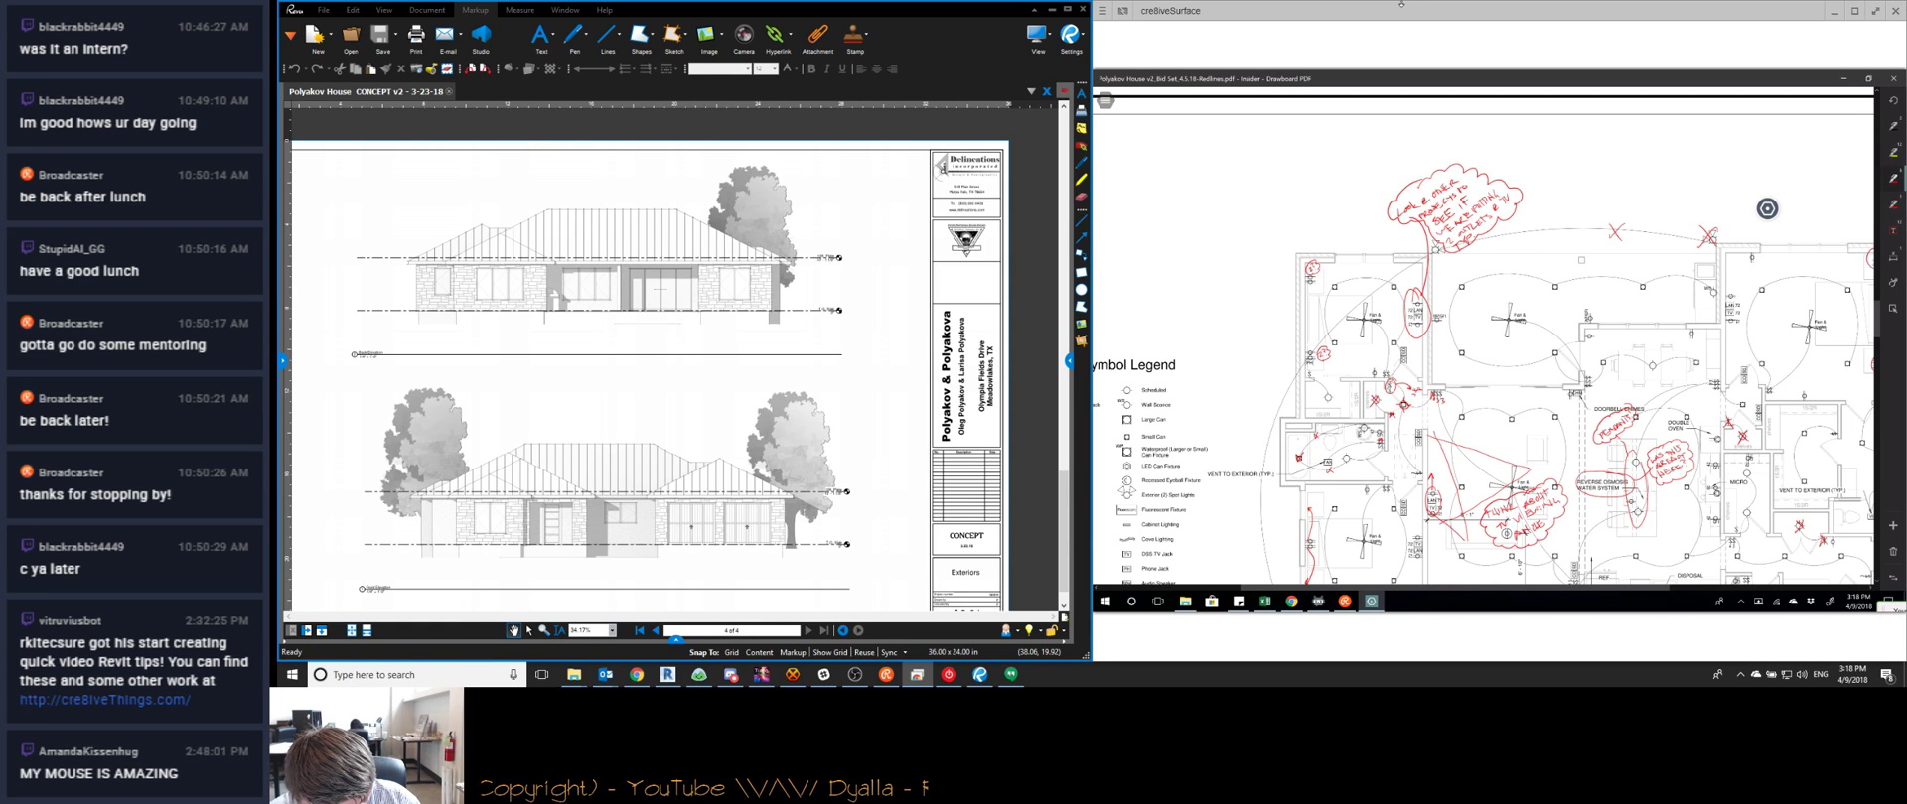
scroll(1278, 101, down, 2)
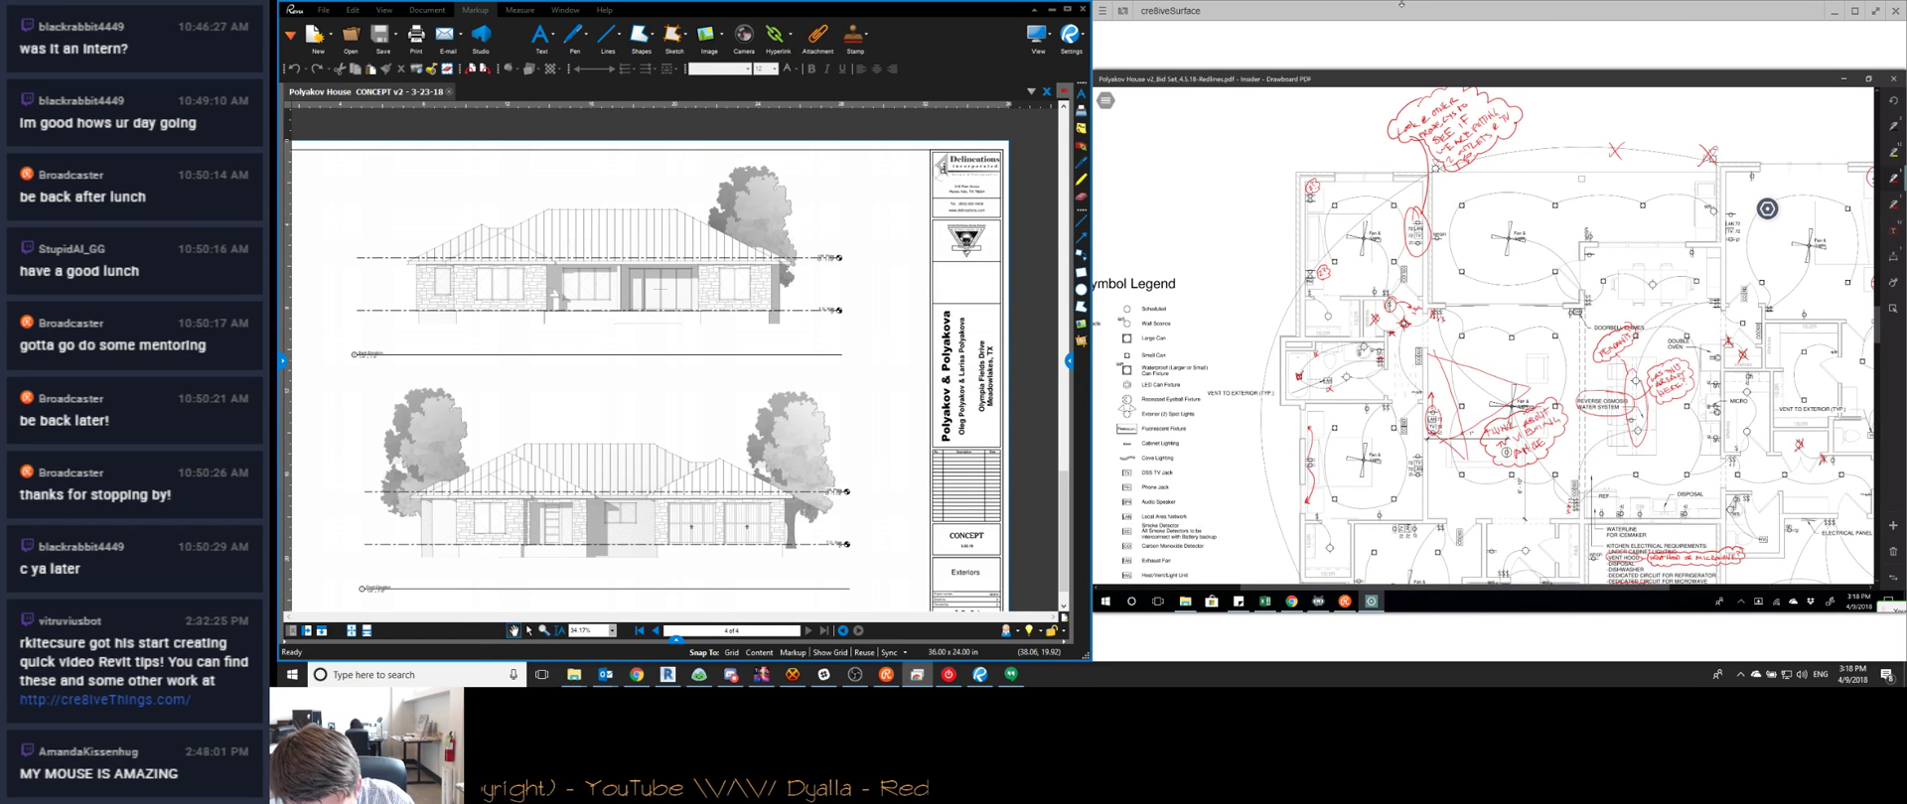
ctrl+scroll(1501, 292, up, 5)
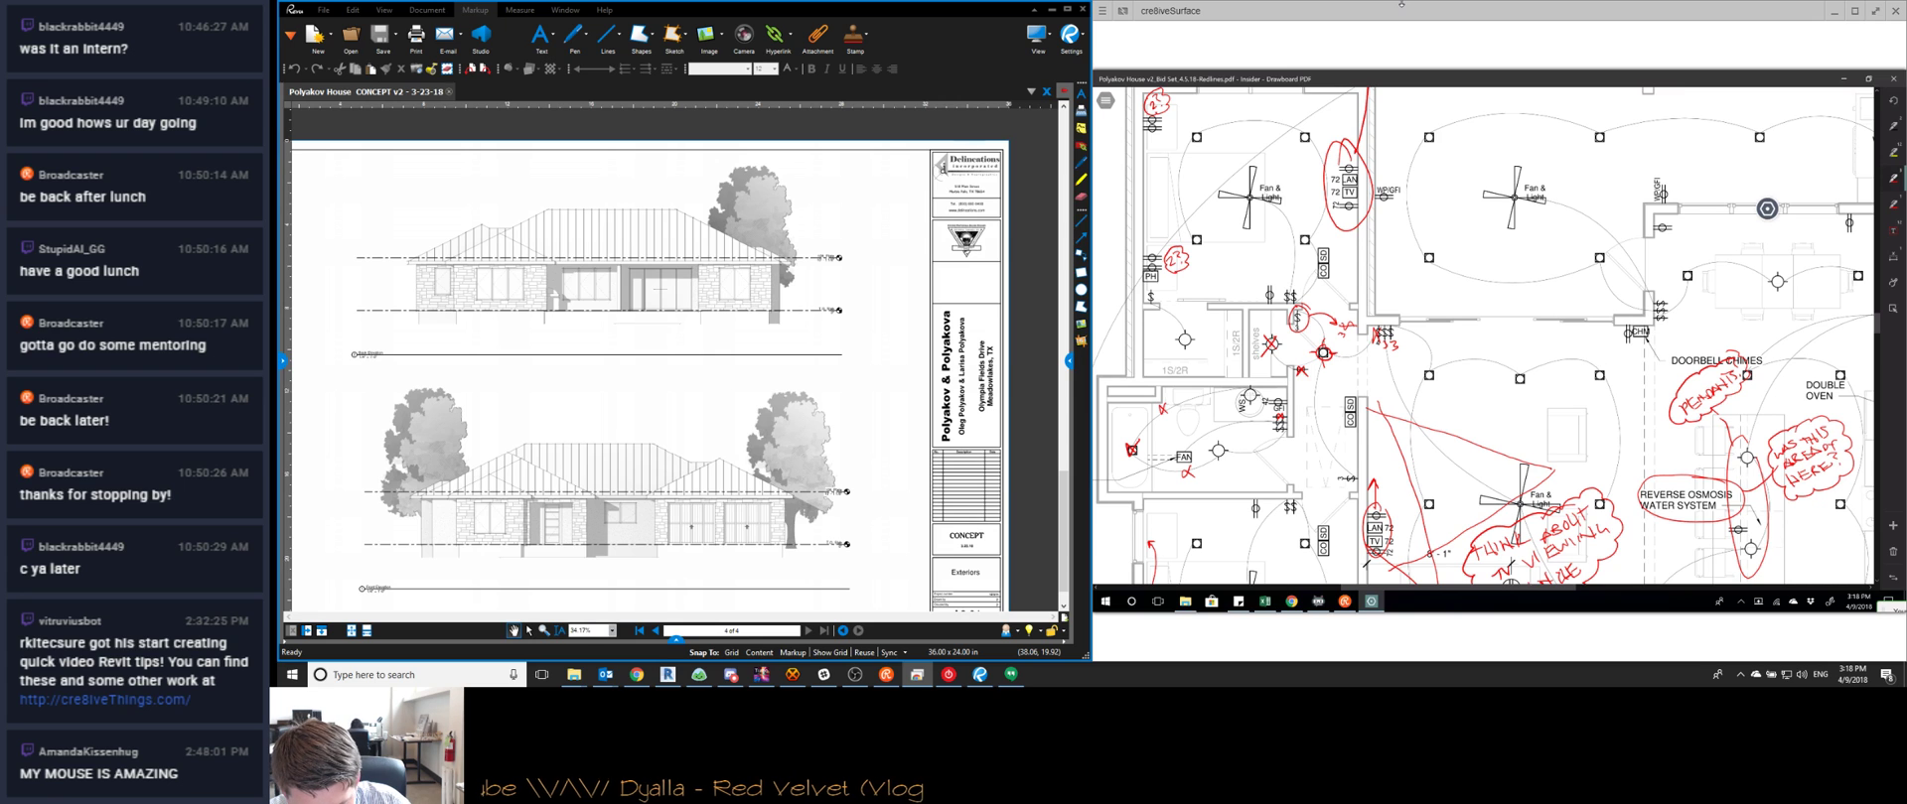
scroll(1482, 338, right, 5)
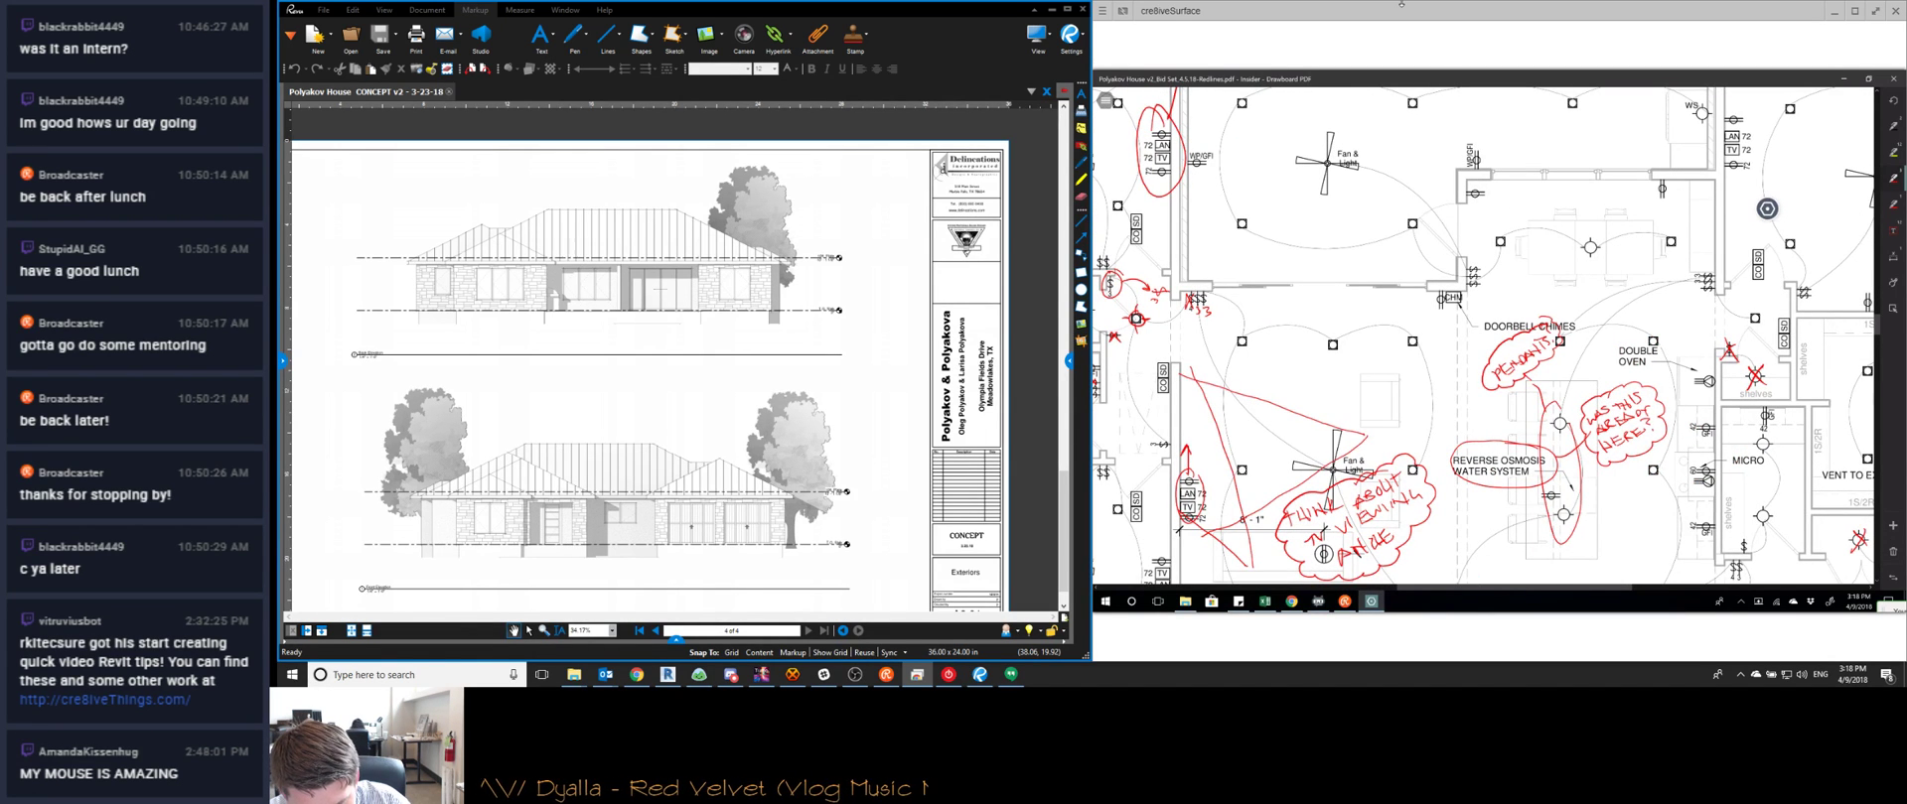
scroll(1767, 208, down, 2)
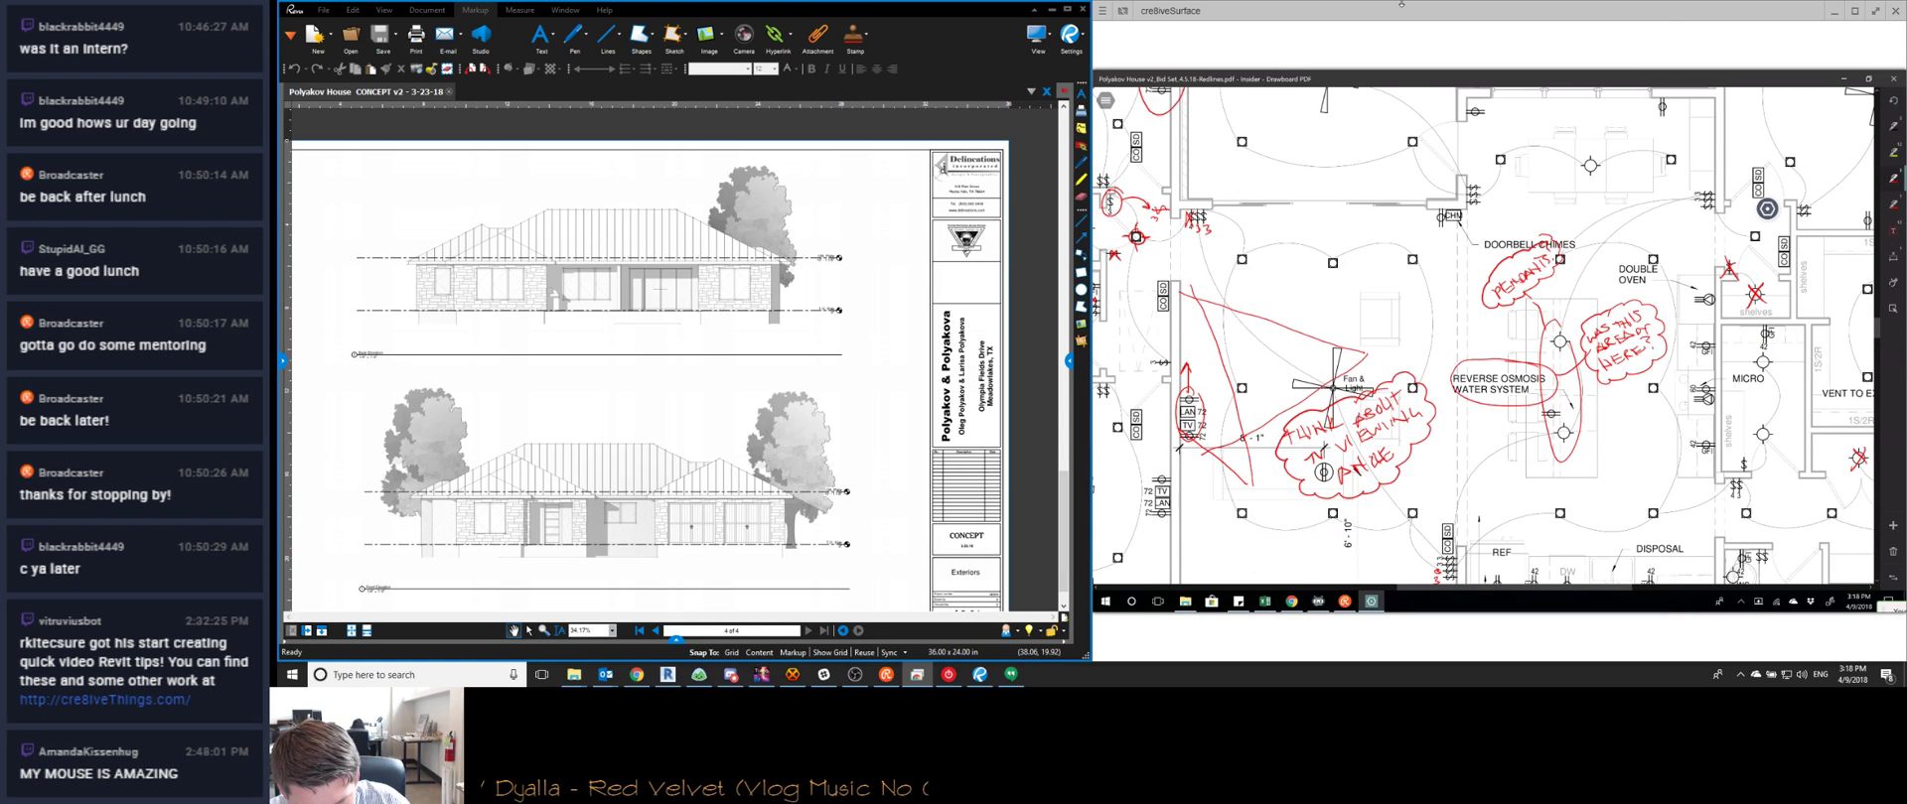
ctrl+scroll(1766, 209, down, 3)
ctrl+scroll(1766, 209, down, 3)
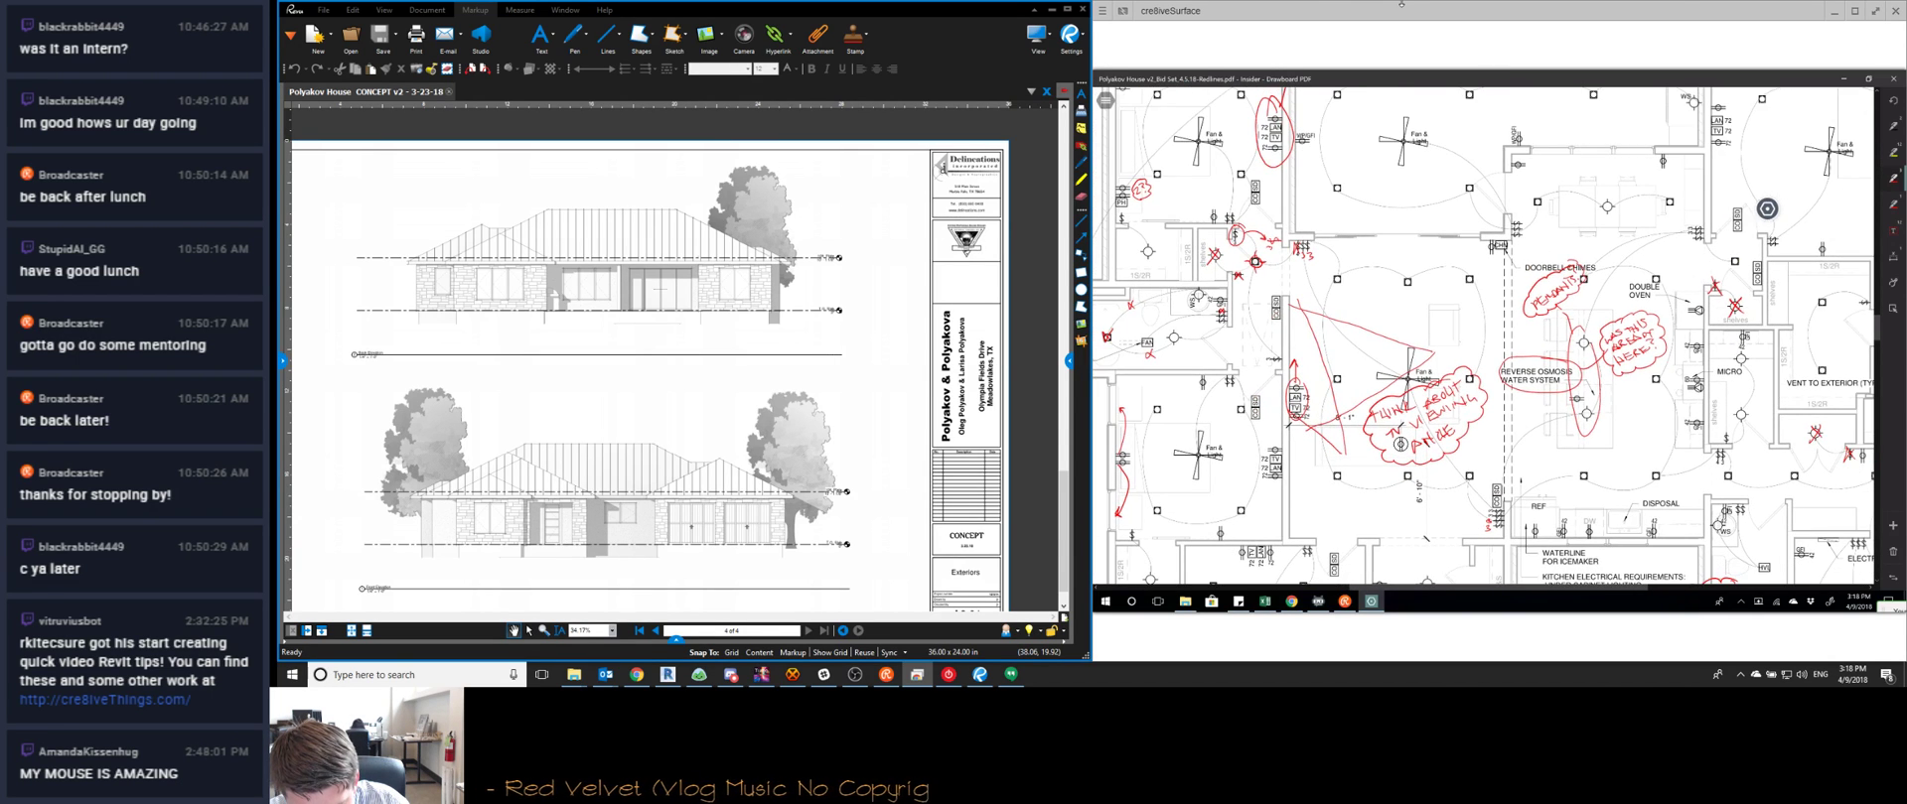
ctrl+scroll(1767, 209, down, 4)
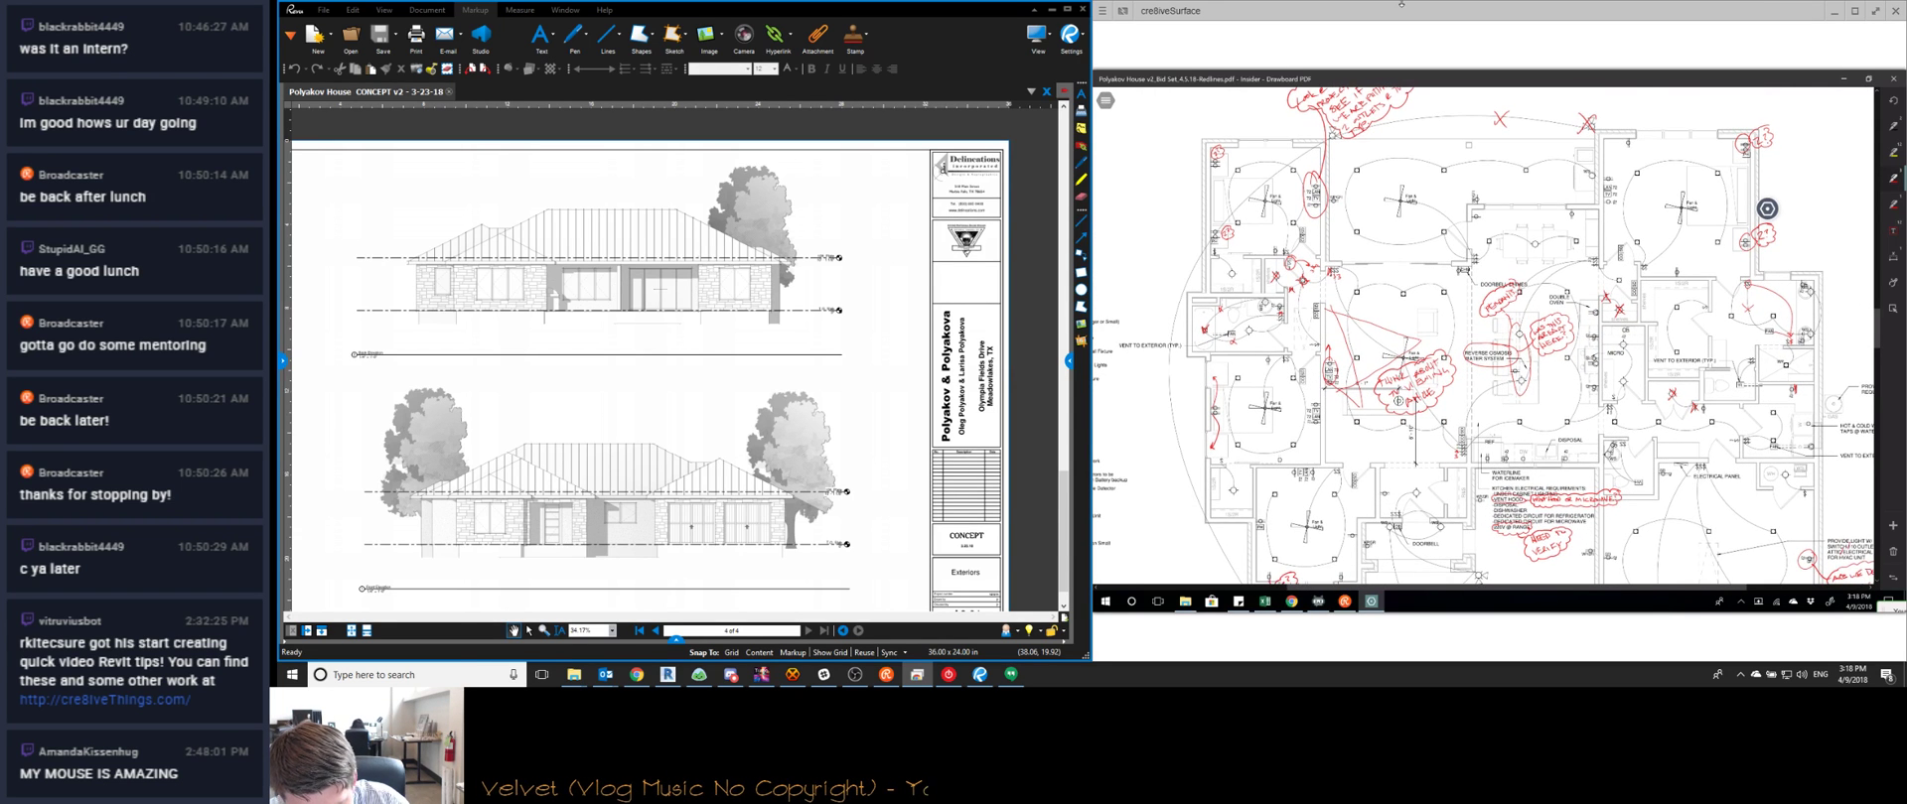
scroll(1767, 209, down, 3)
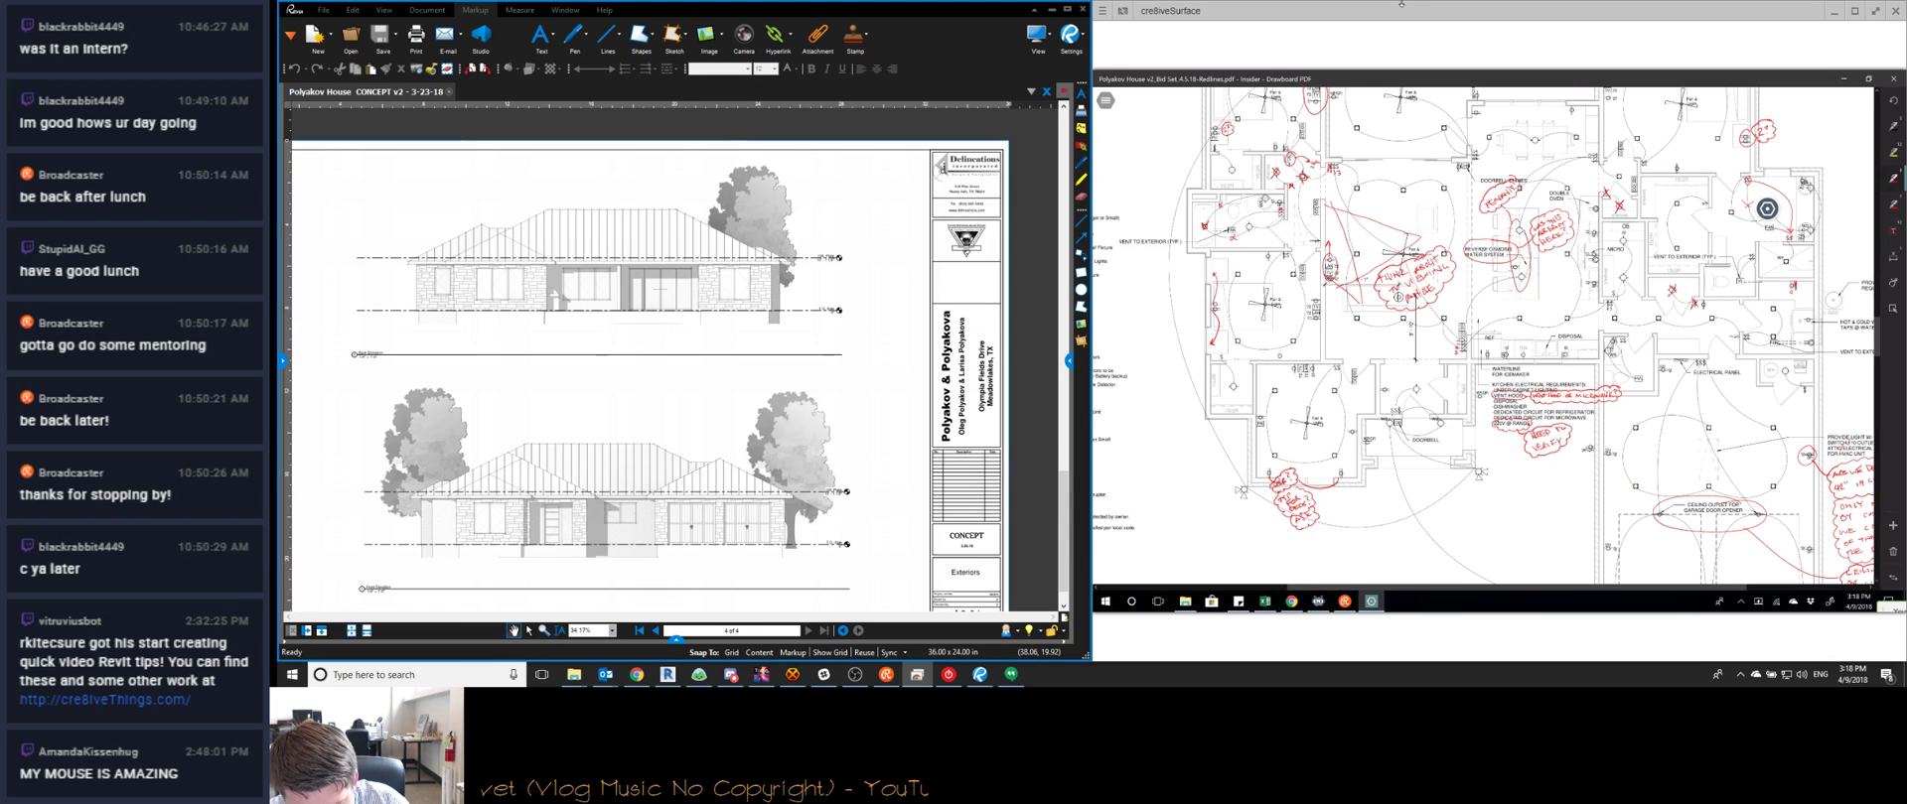
ctrl+scroll(1767, 209, down, 3)
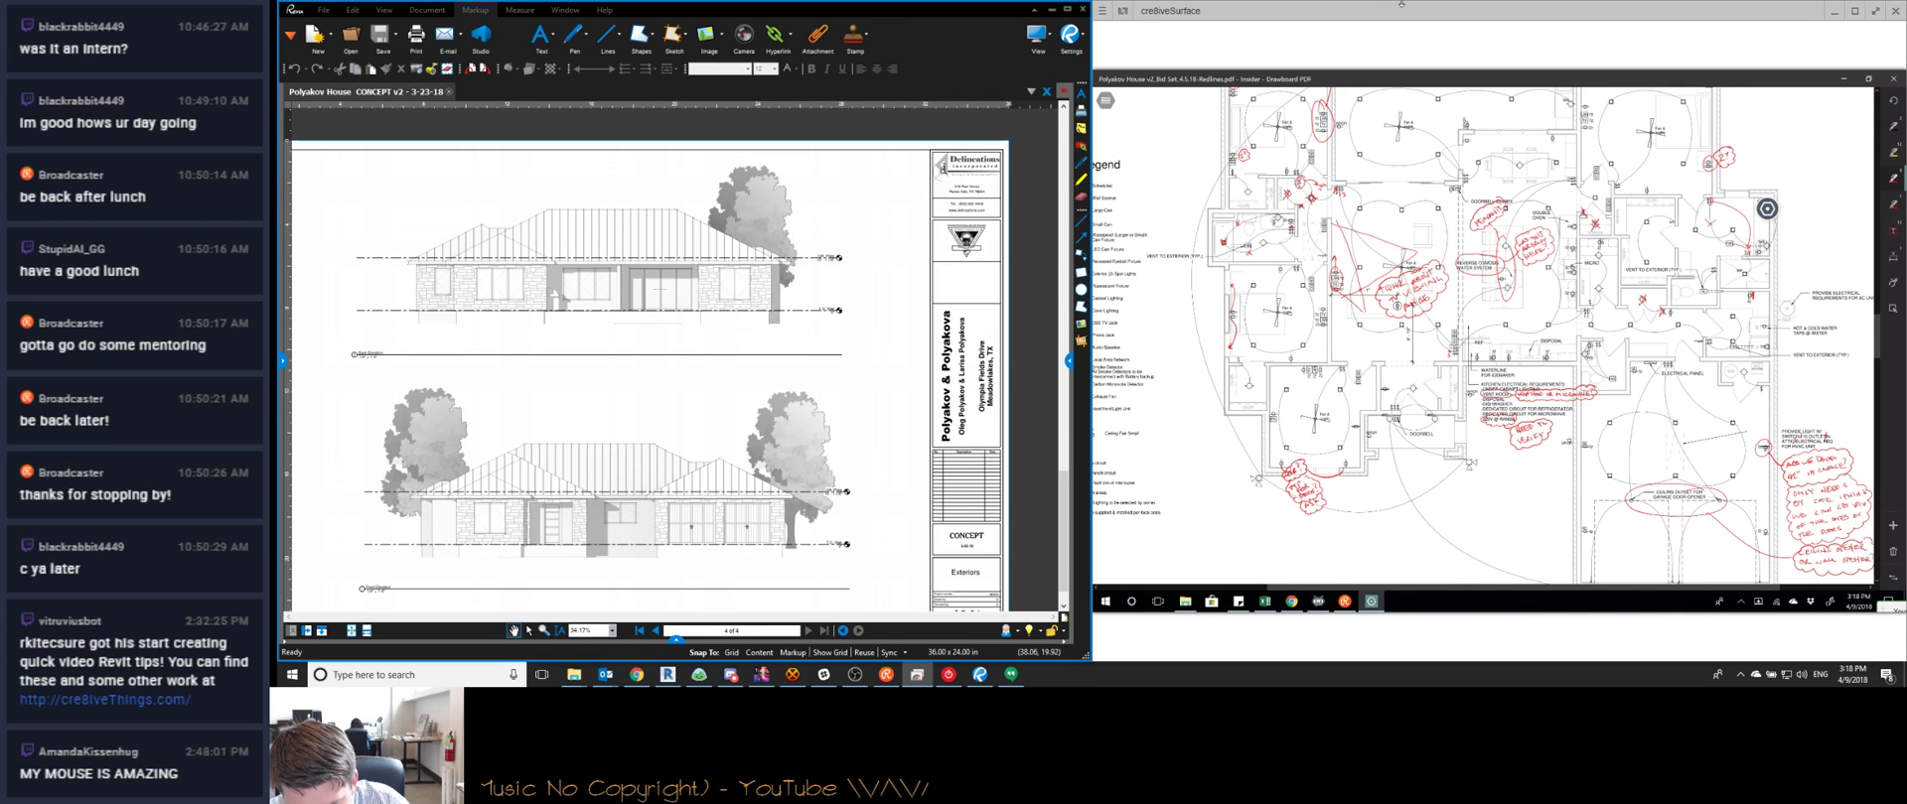
ctrl+scroll(1767, 208, up, 2)
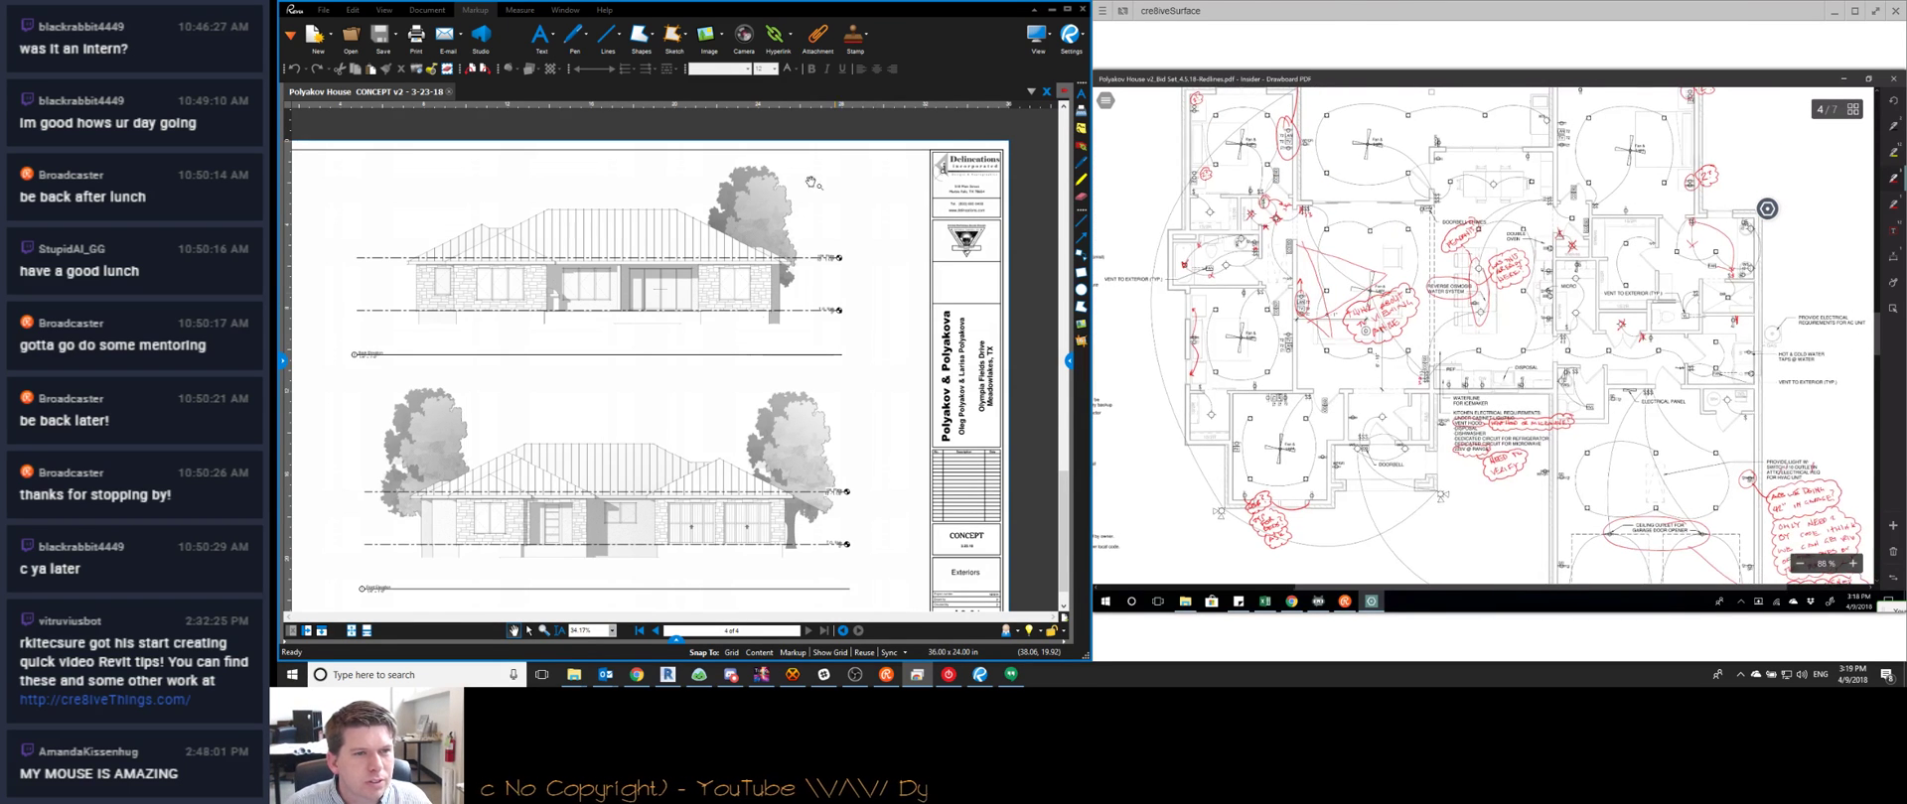
Scroll through the drawing sheets and page up to the floor plan around the owner's bath and mud room
scroll(703, 291, up, 4)
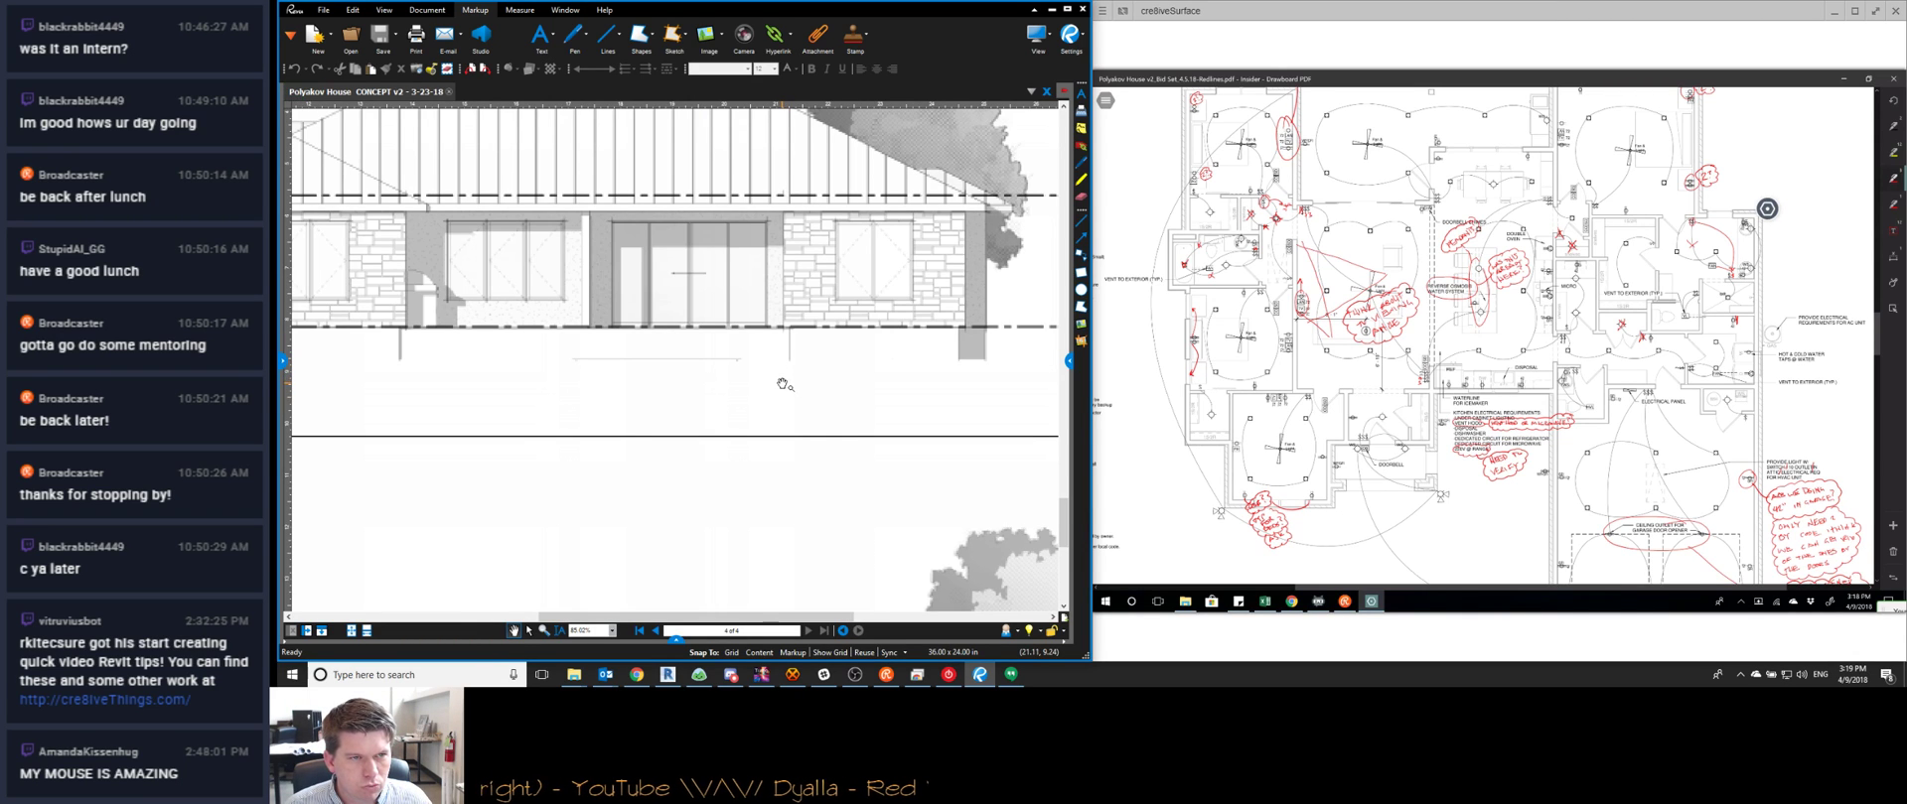
scroll(697, 271, up, 5)
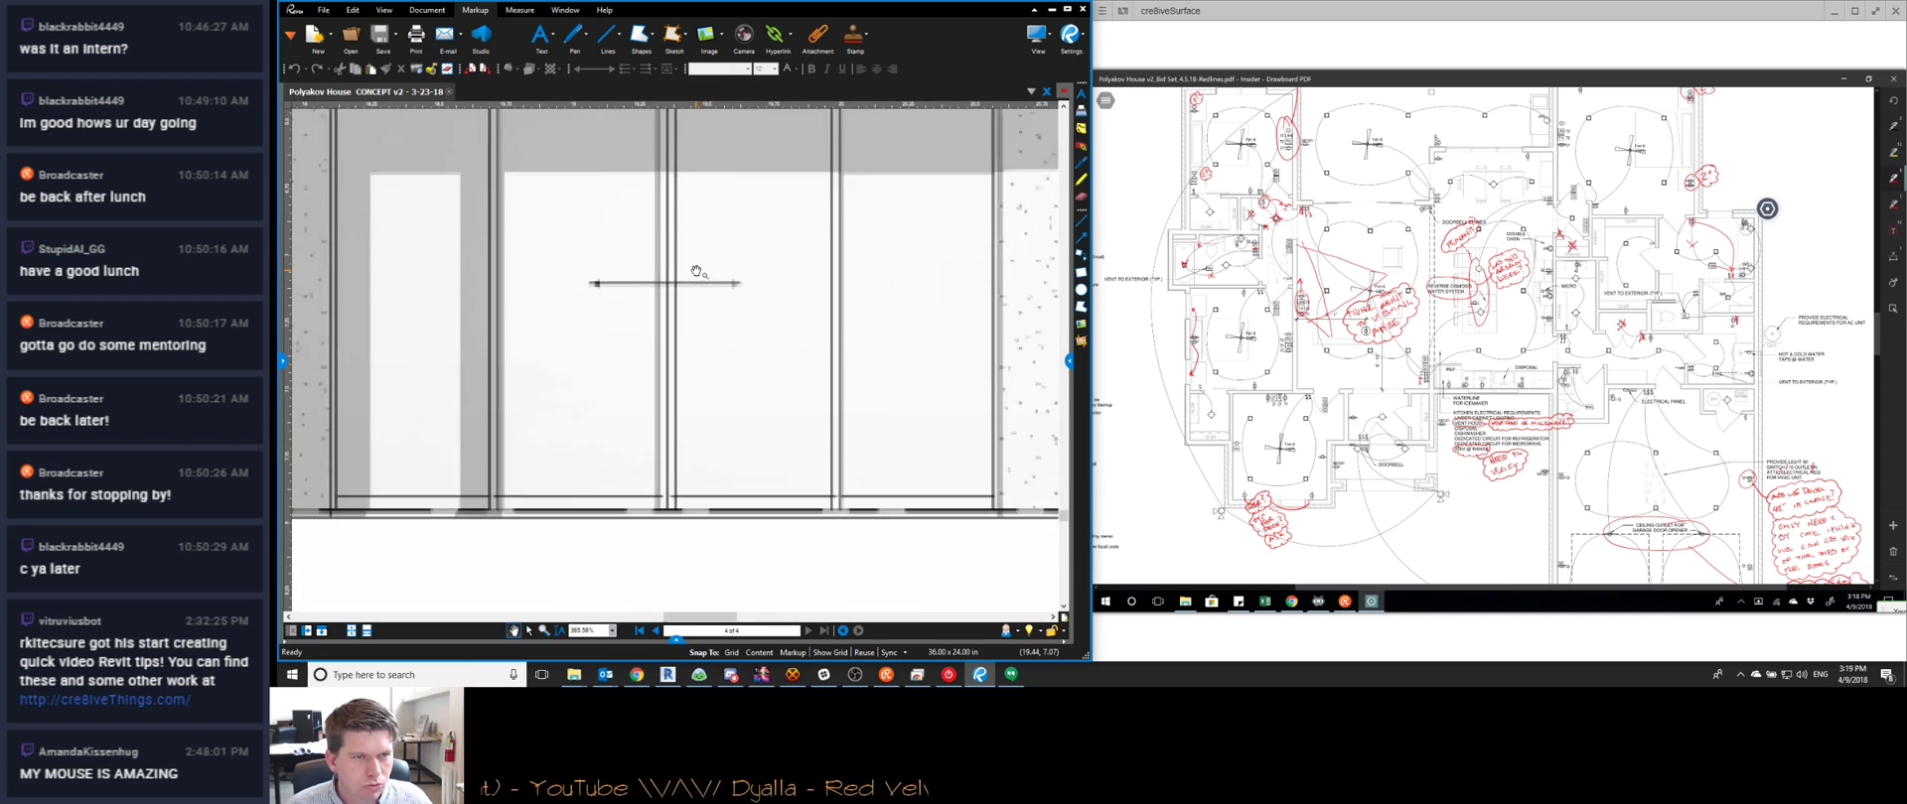
scroll(698, 271, down, 5)
scroll(706, 341, up, 2)
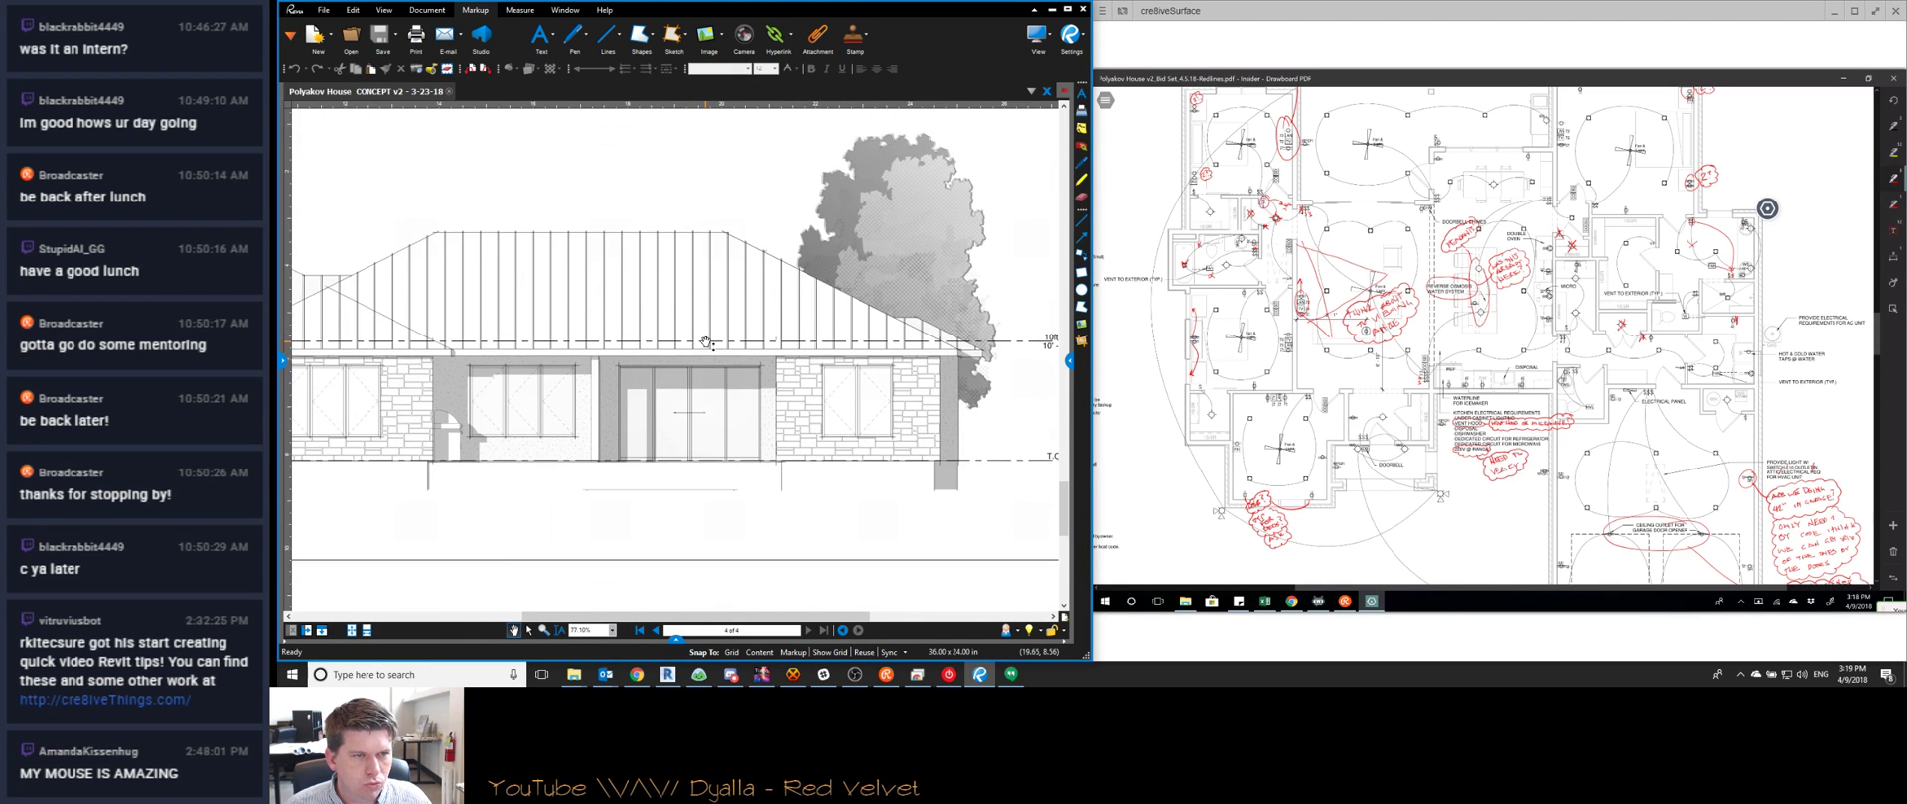
scroll(706, 341, down, 5)
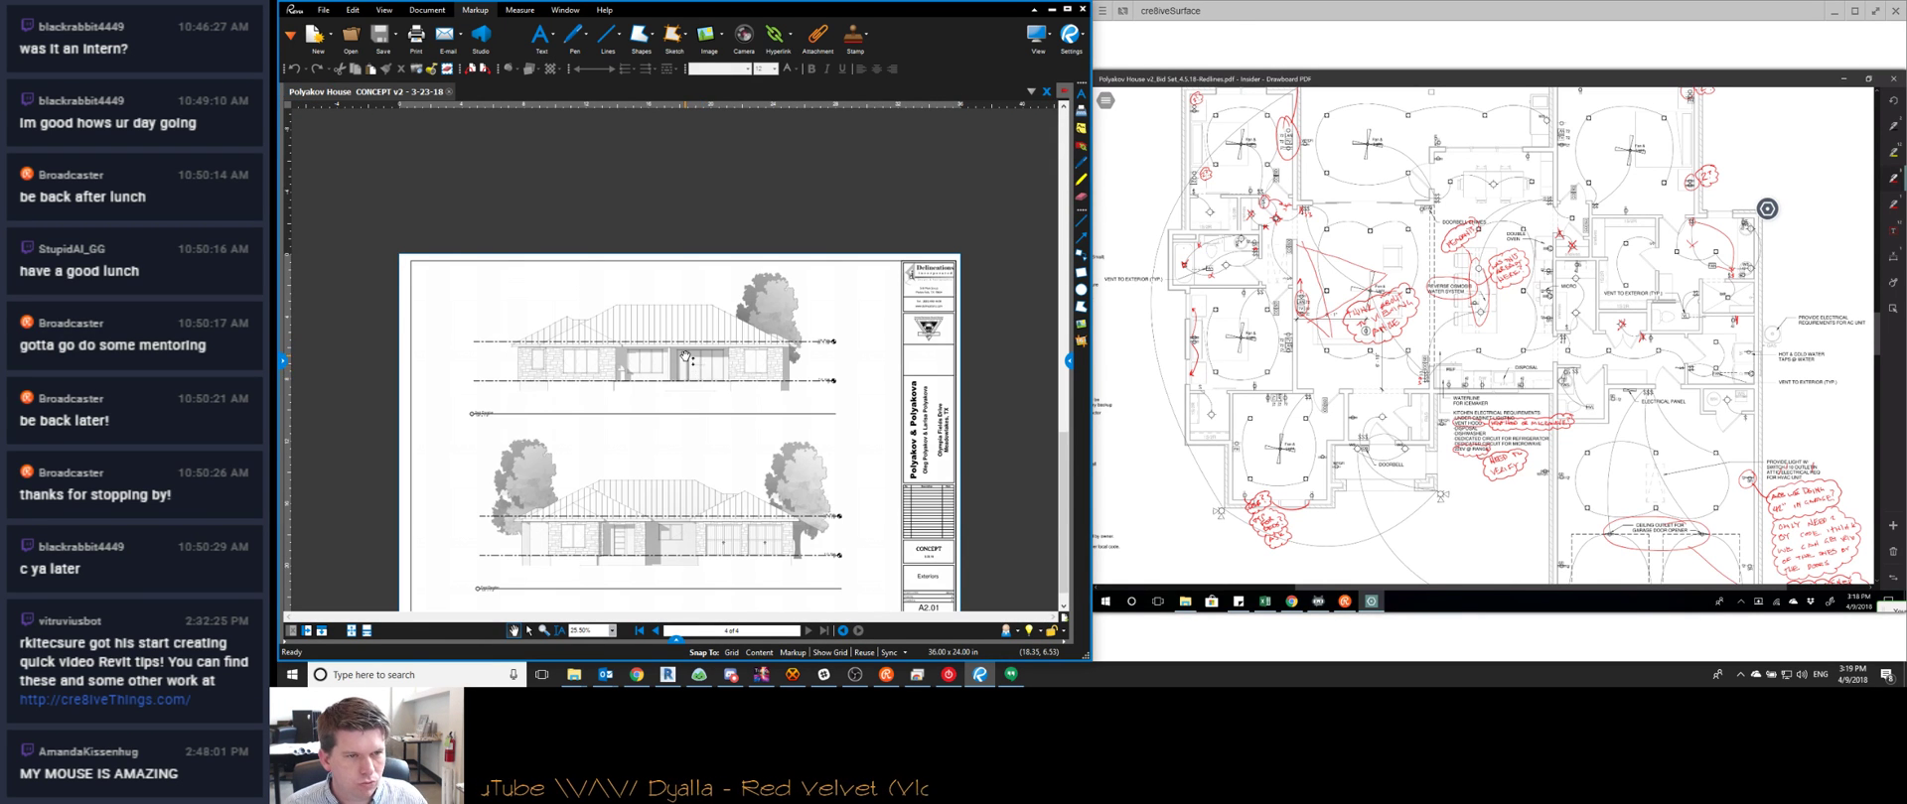
key(Page_Up)
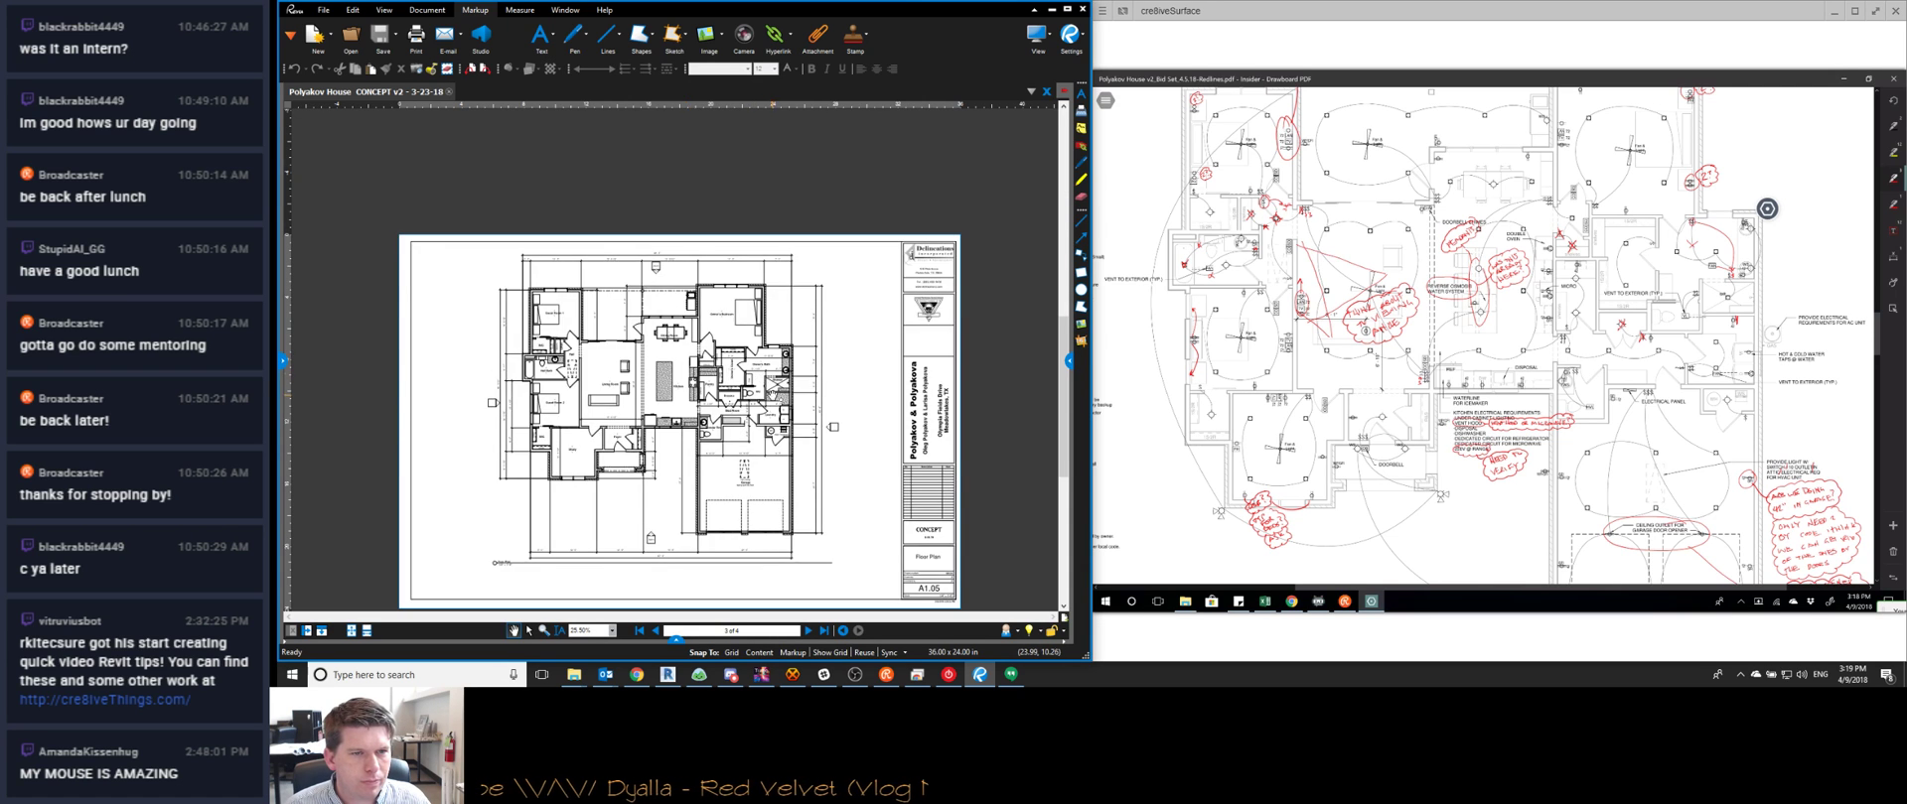
scroll(818, 393, up, 4)
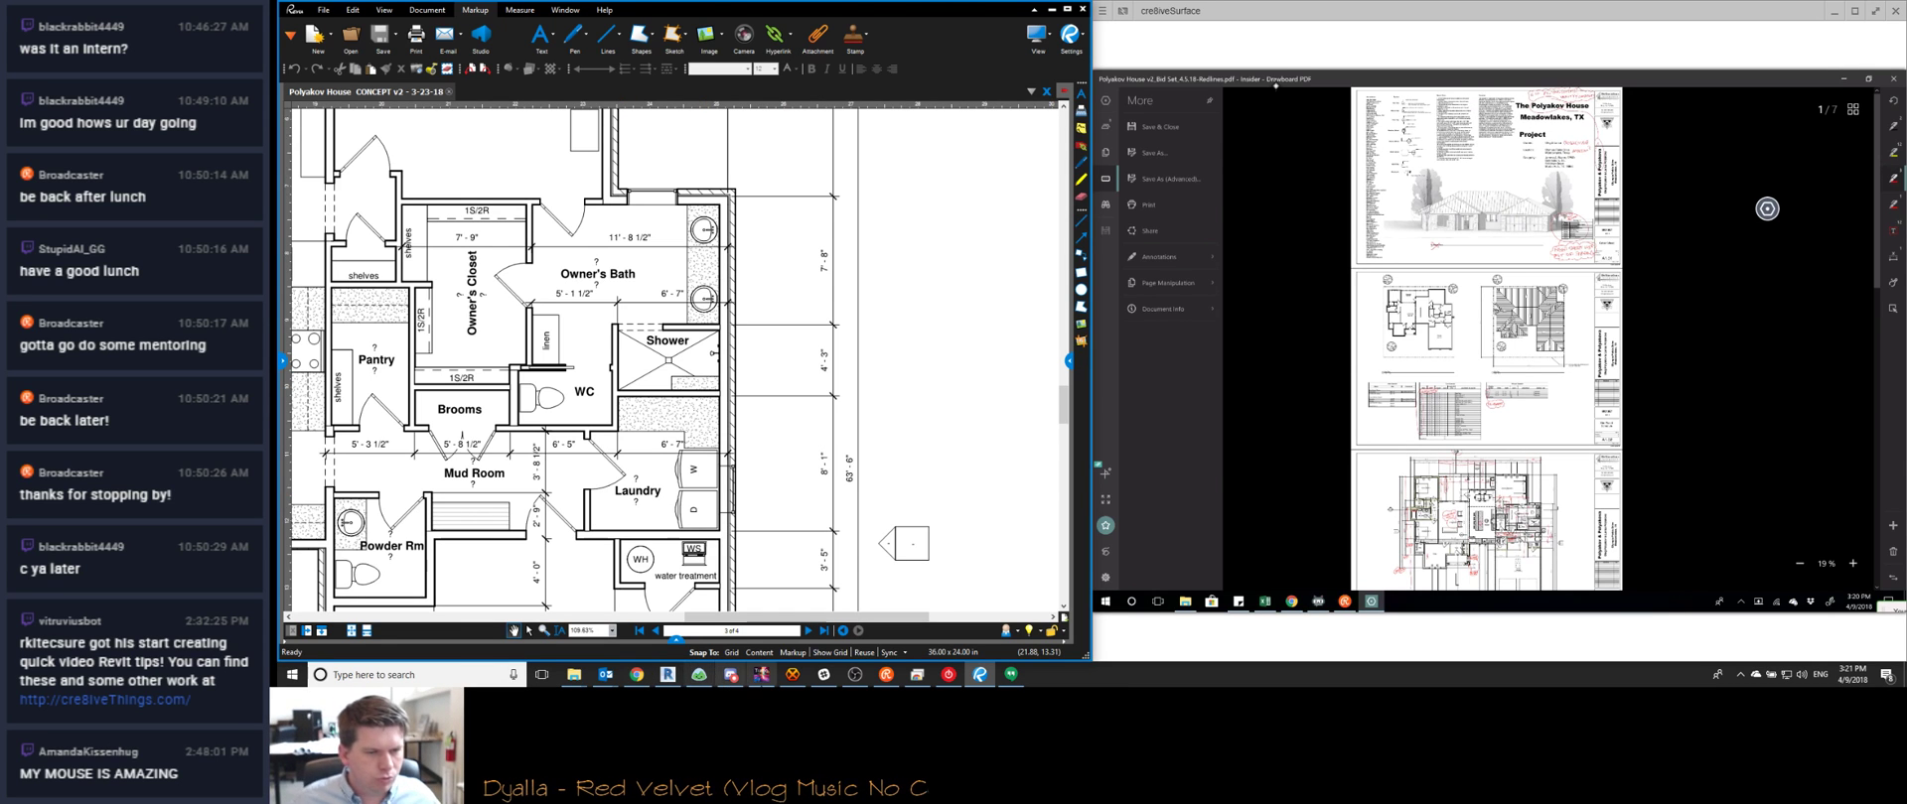
mouse_move(636, 684)
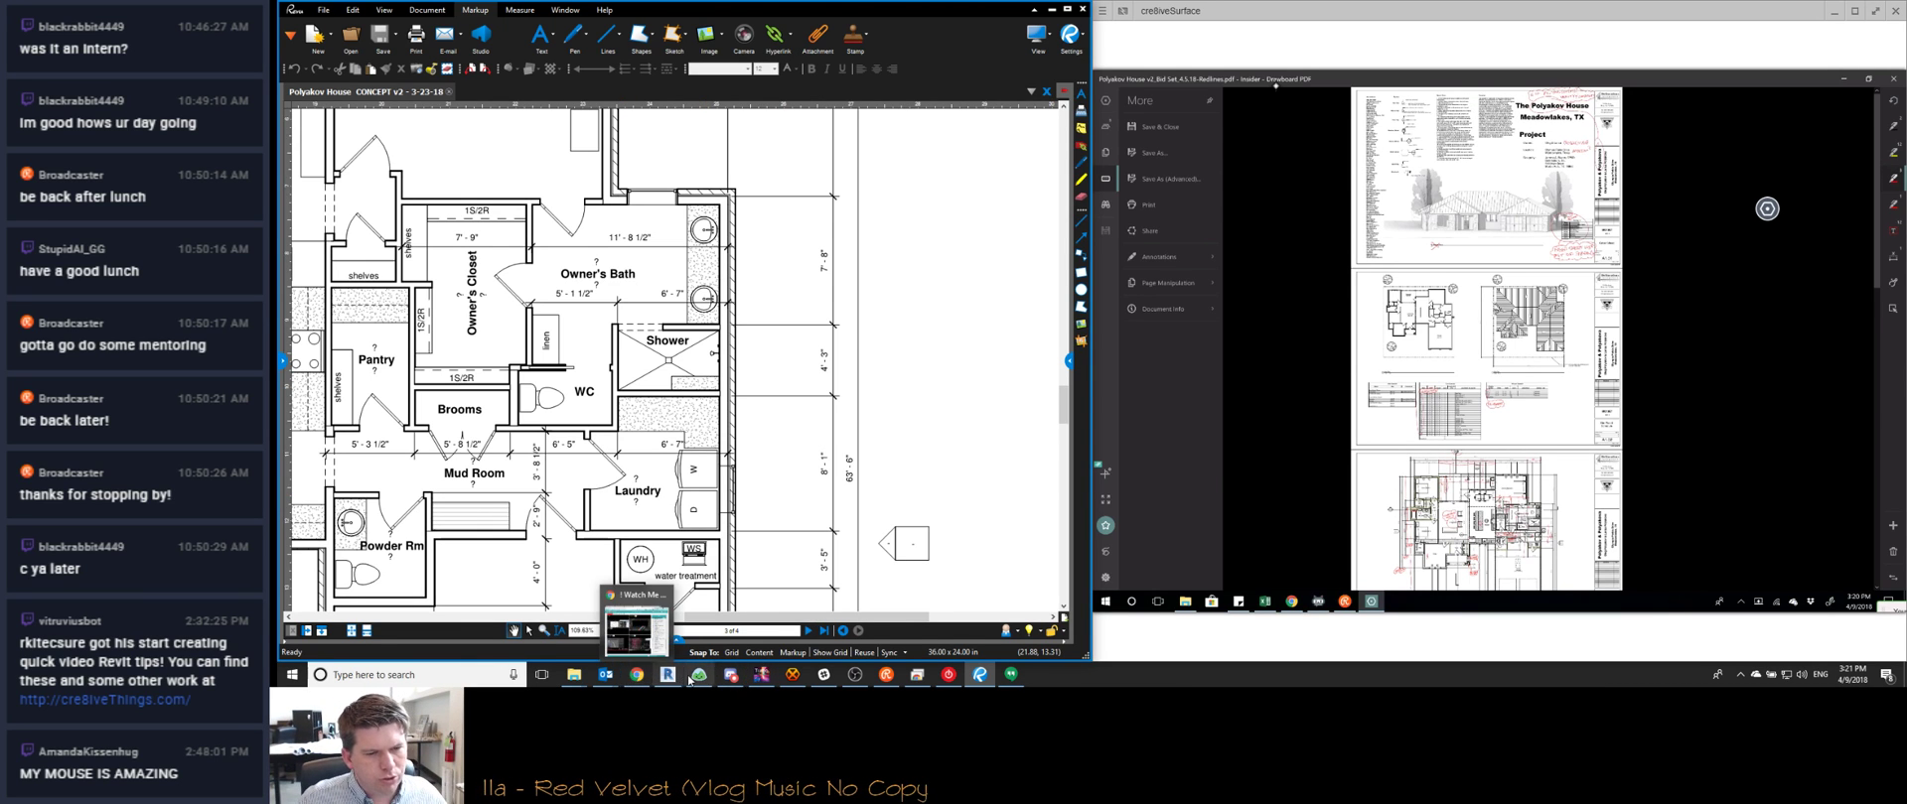
Bring the client-folder Explorer window forward and step back out of Issued PDFs
click(574, 675)
mouse_move(574, 676)
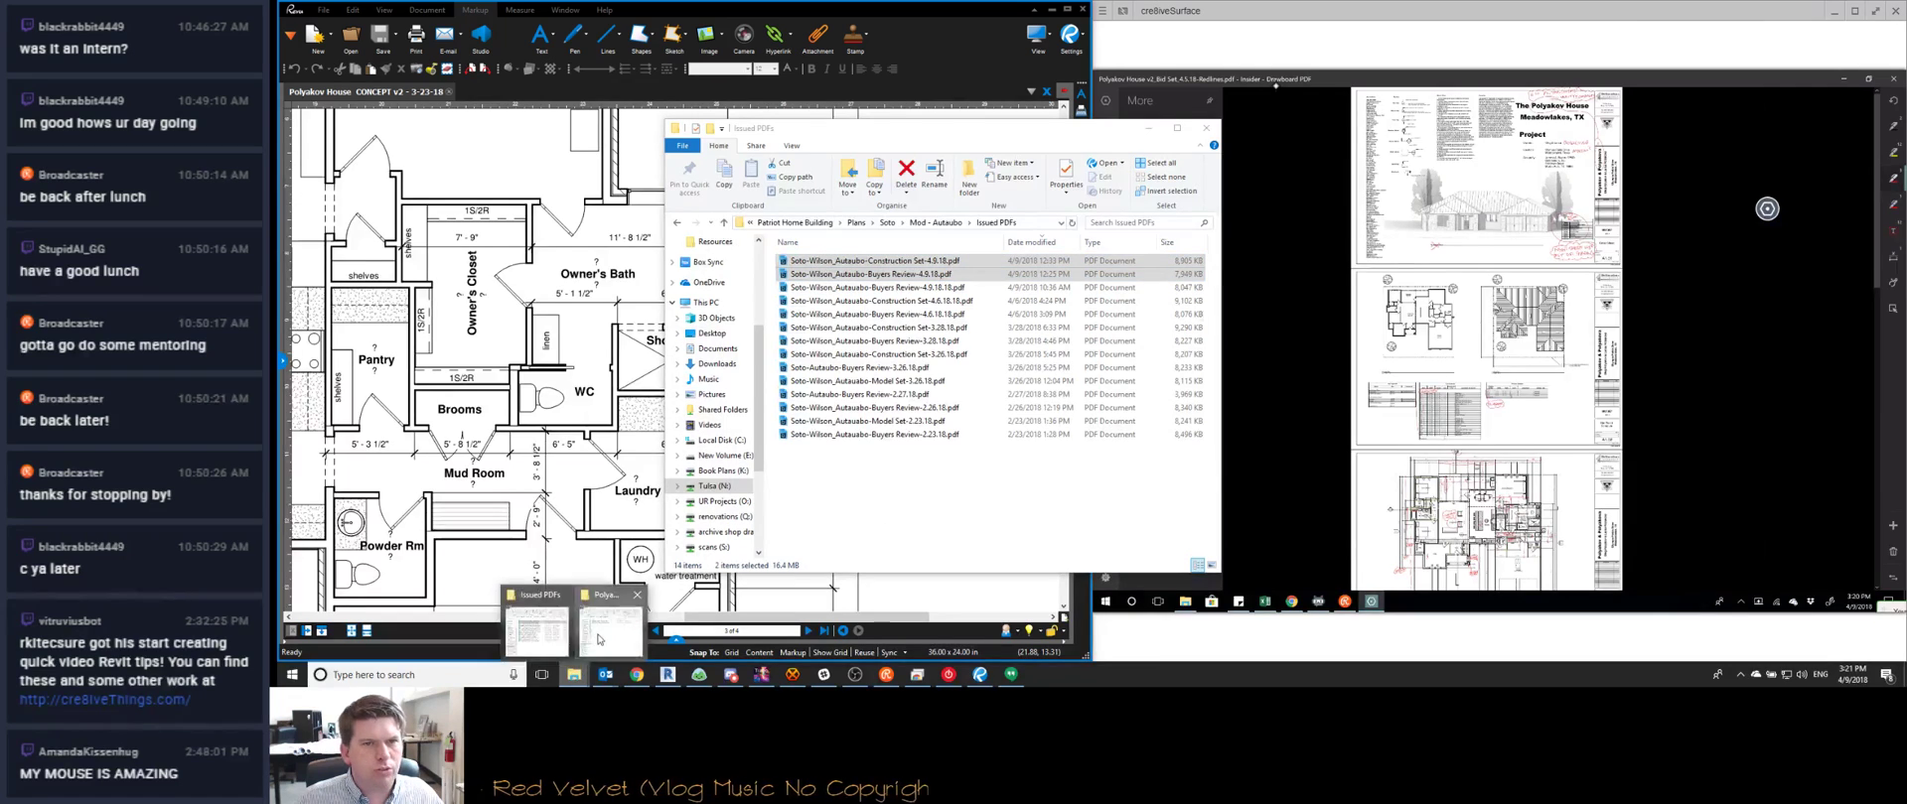
click(604, 601)
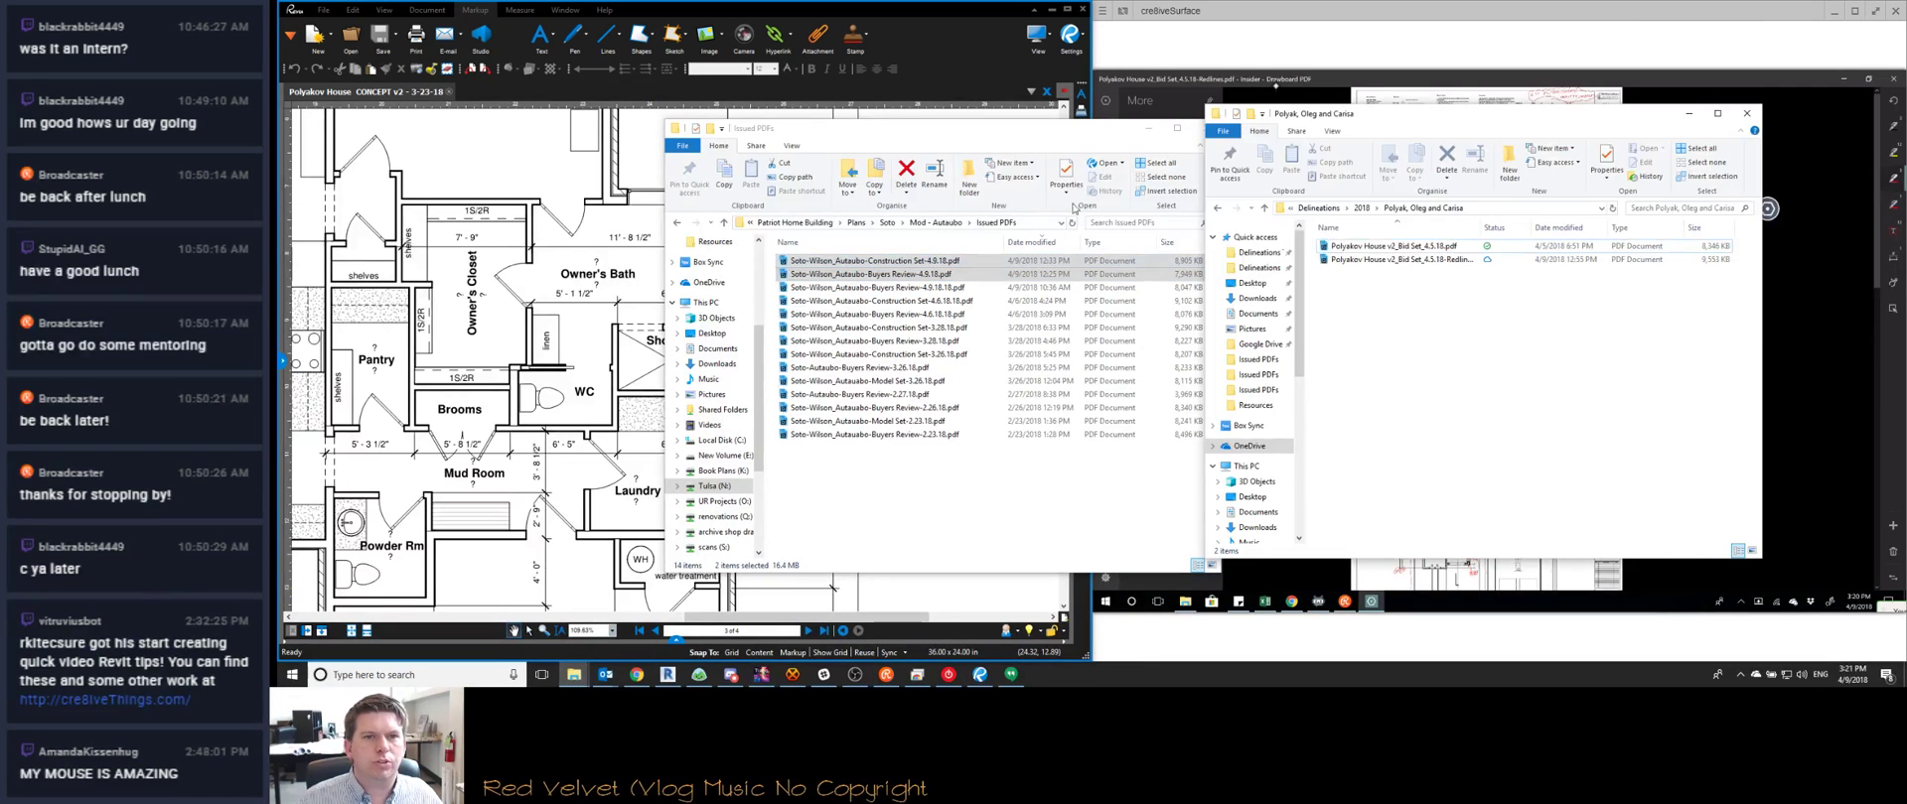
click(677, 224)
click(677, 224)
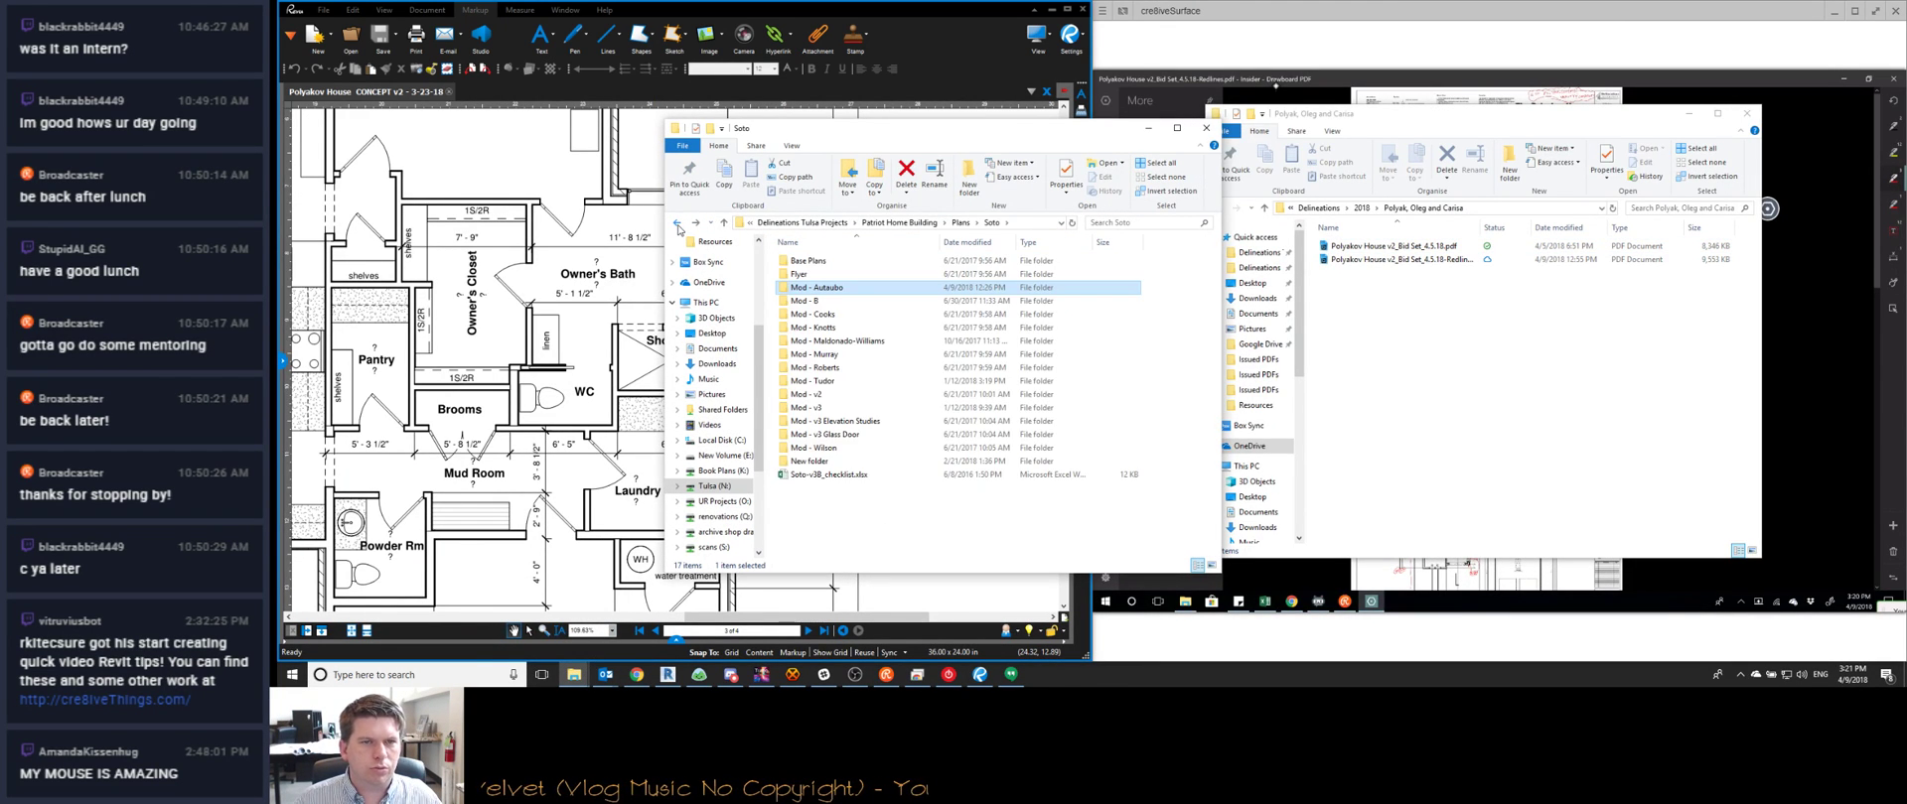
click(677, 223)
click(677, 224)
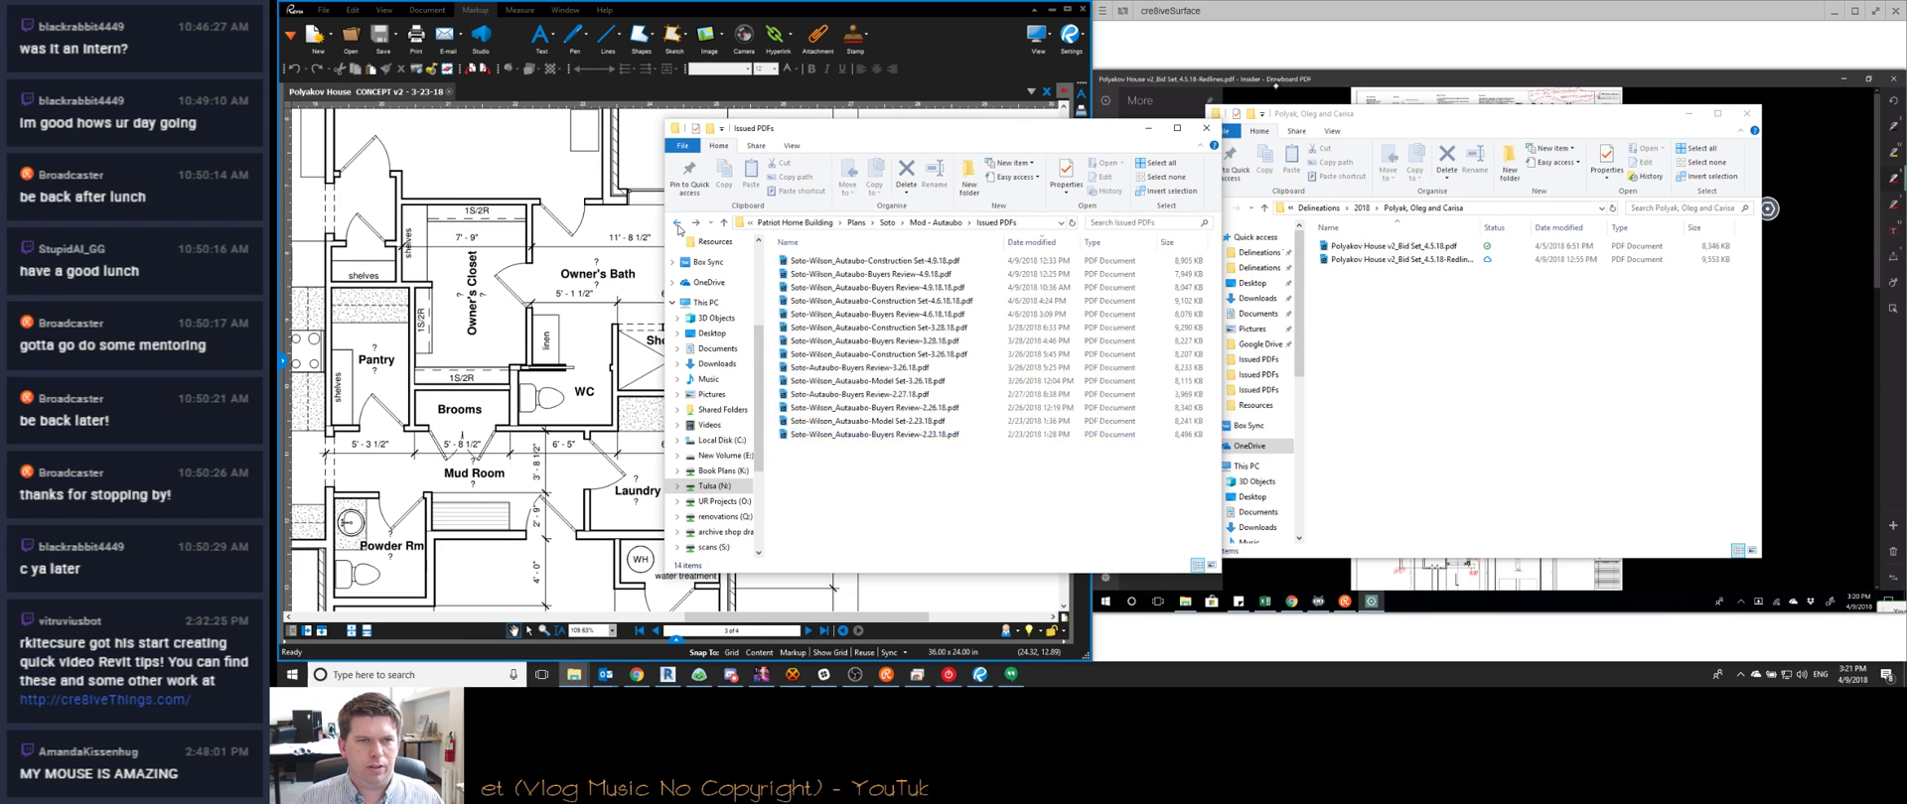
click(677, 223)
click(677, 223)
click(677, 223)
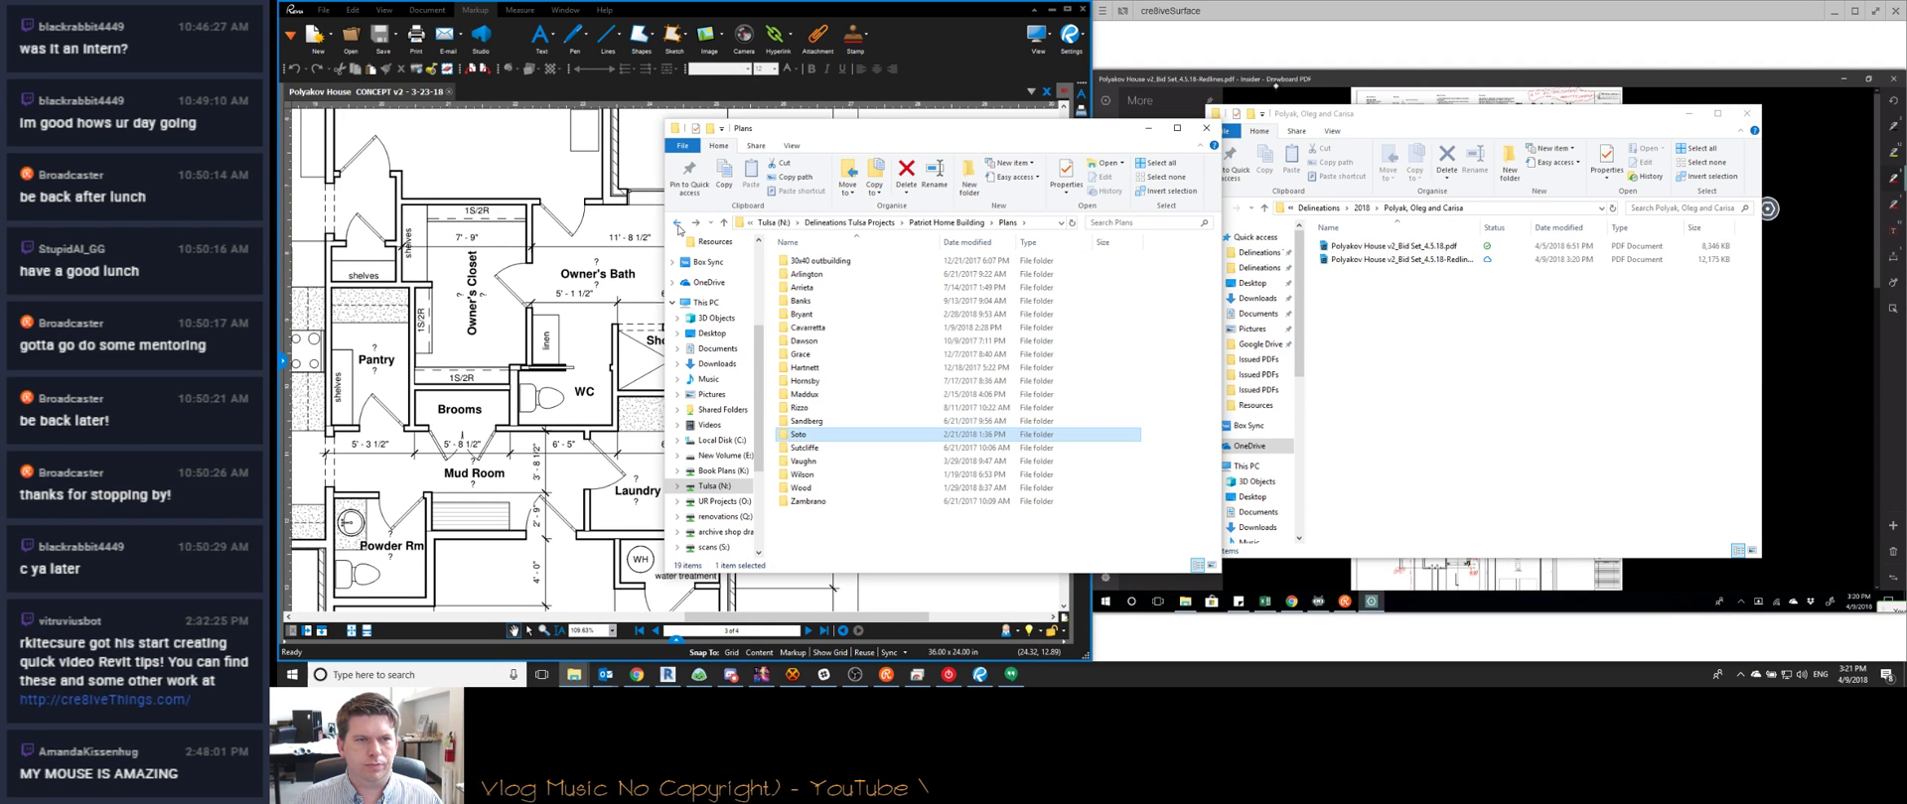
click(677, 223)
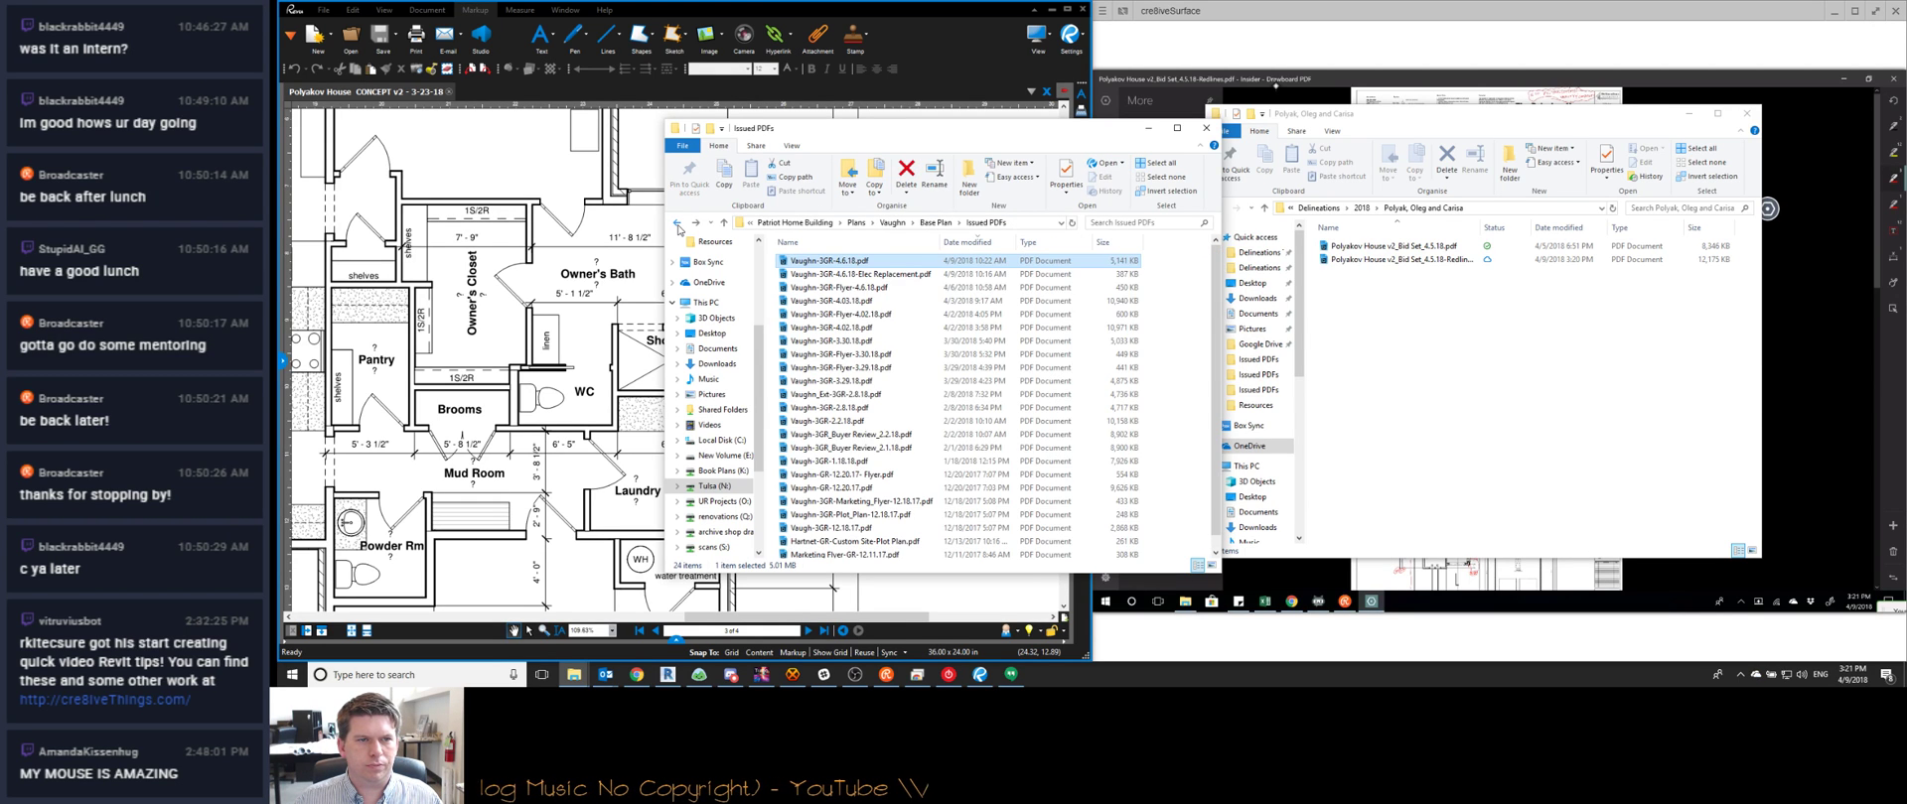
Go to the house (X:) drive and open the client's project folder
click(820, 222)
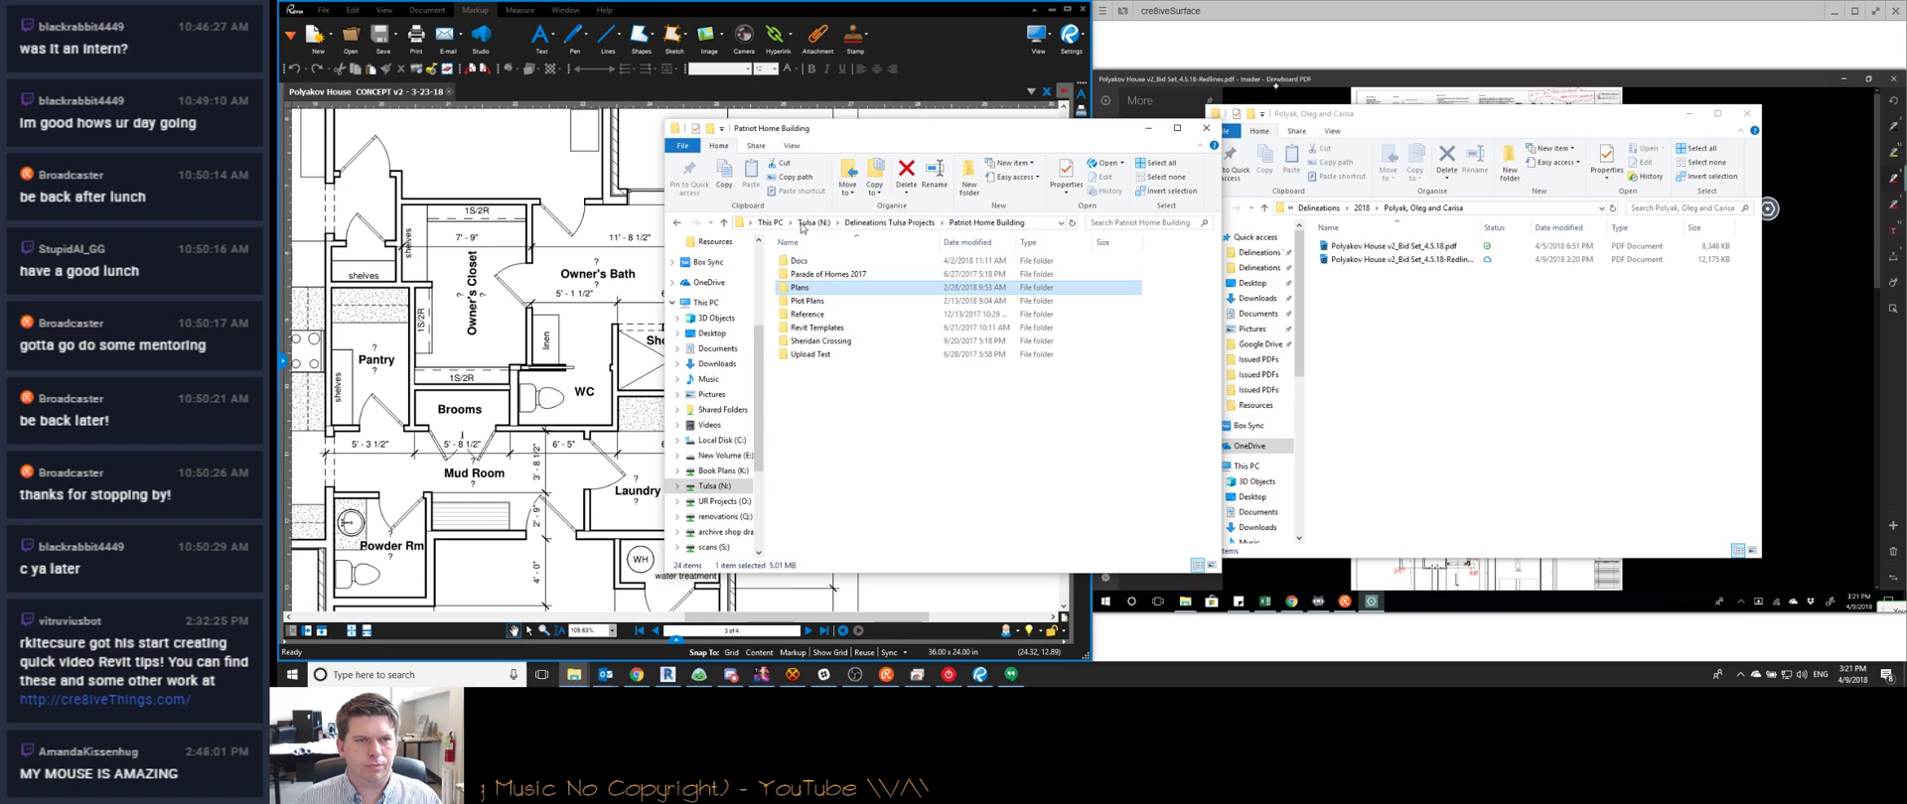
scroll(726, 435, down, 4)
click(715, 455)
scroll(834, 393, down, 14)
double_click(827, 447)
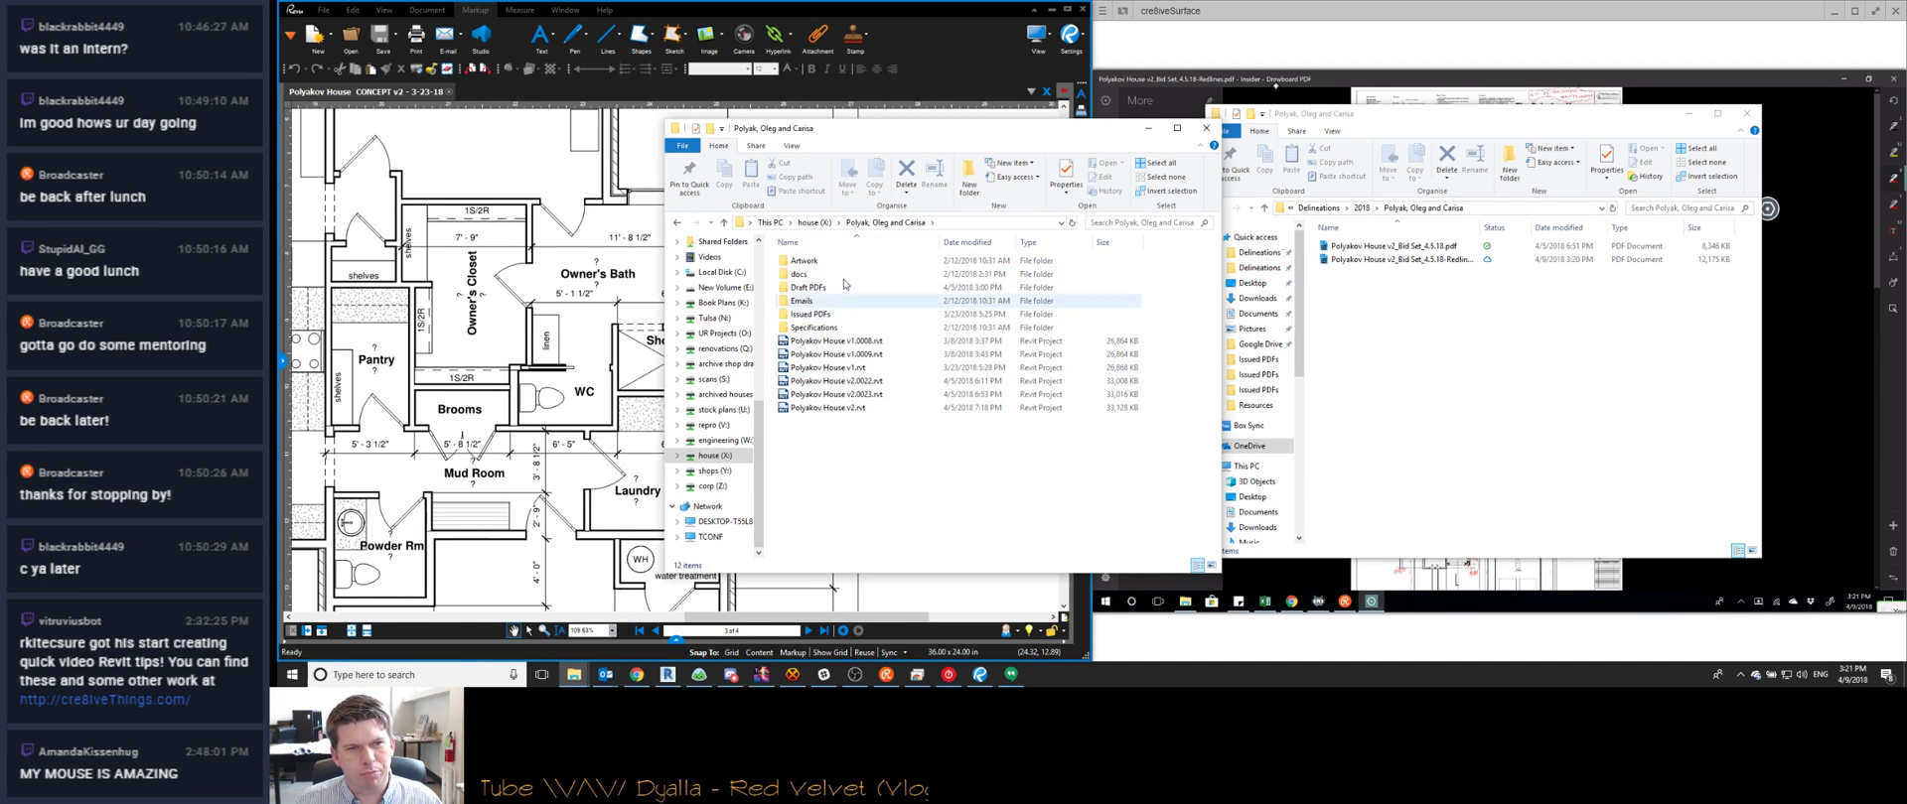
Create a Resources folder in the project folder and open it
key(ctrl+shift+n)
text(Reou)
text(ource)
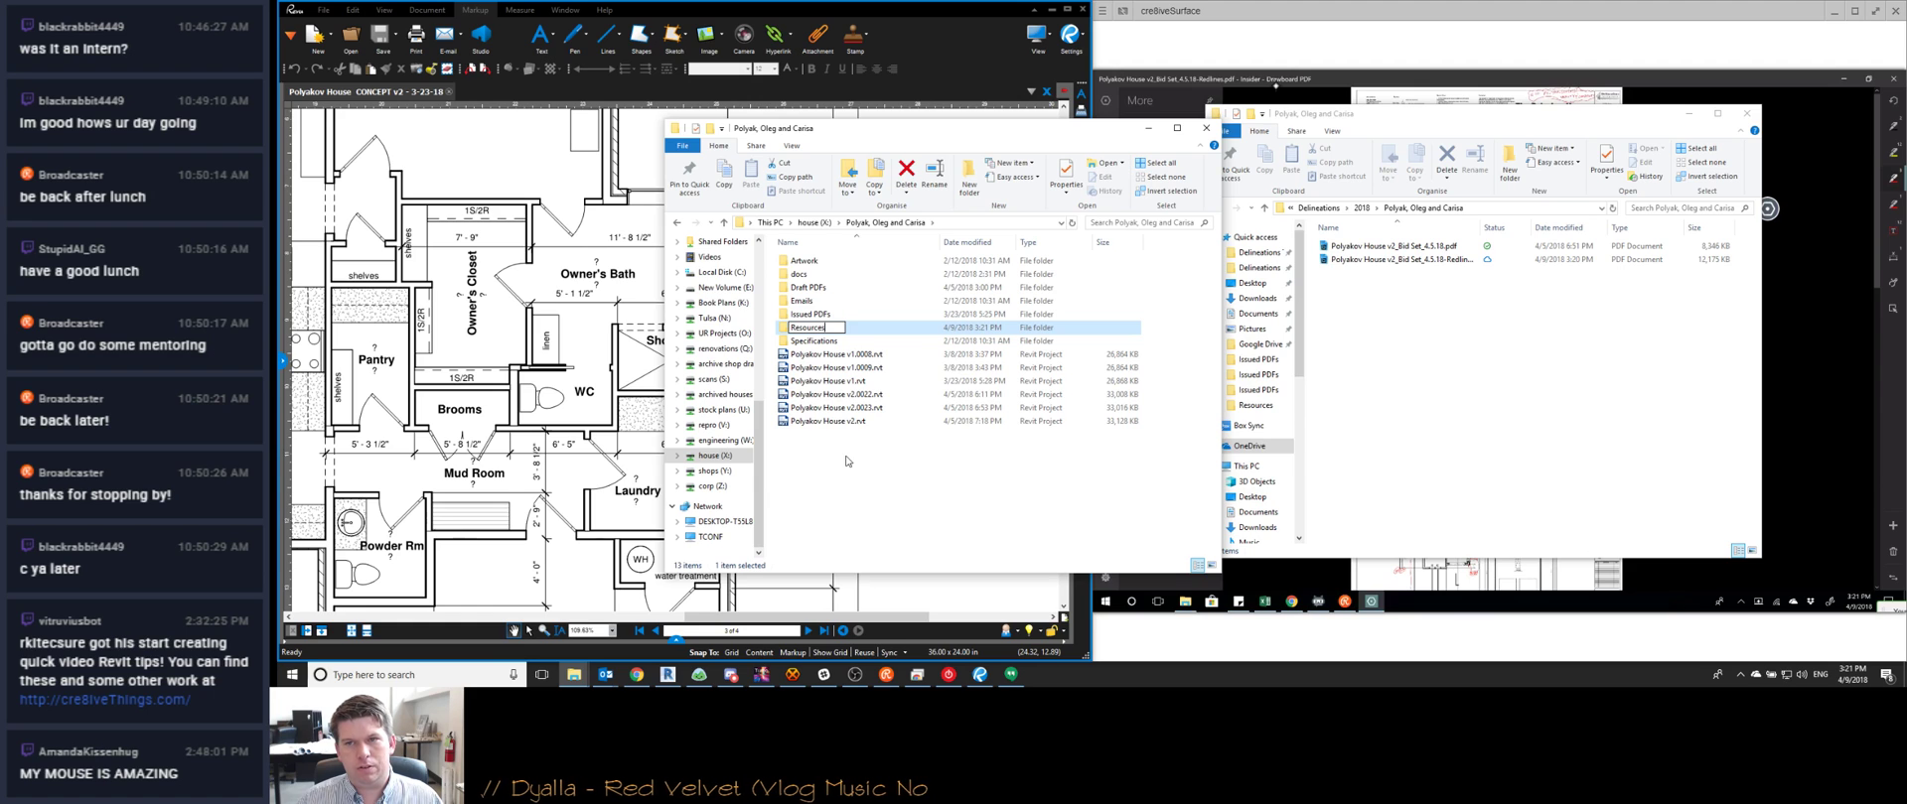
text(s)
key(Return)
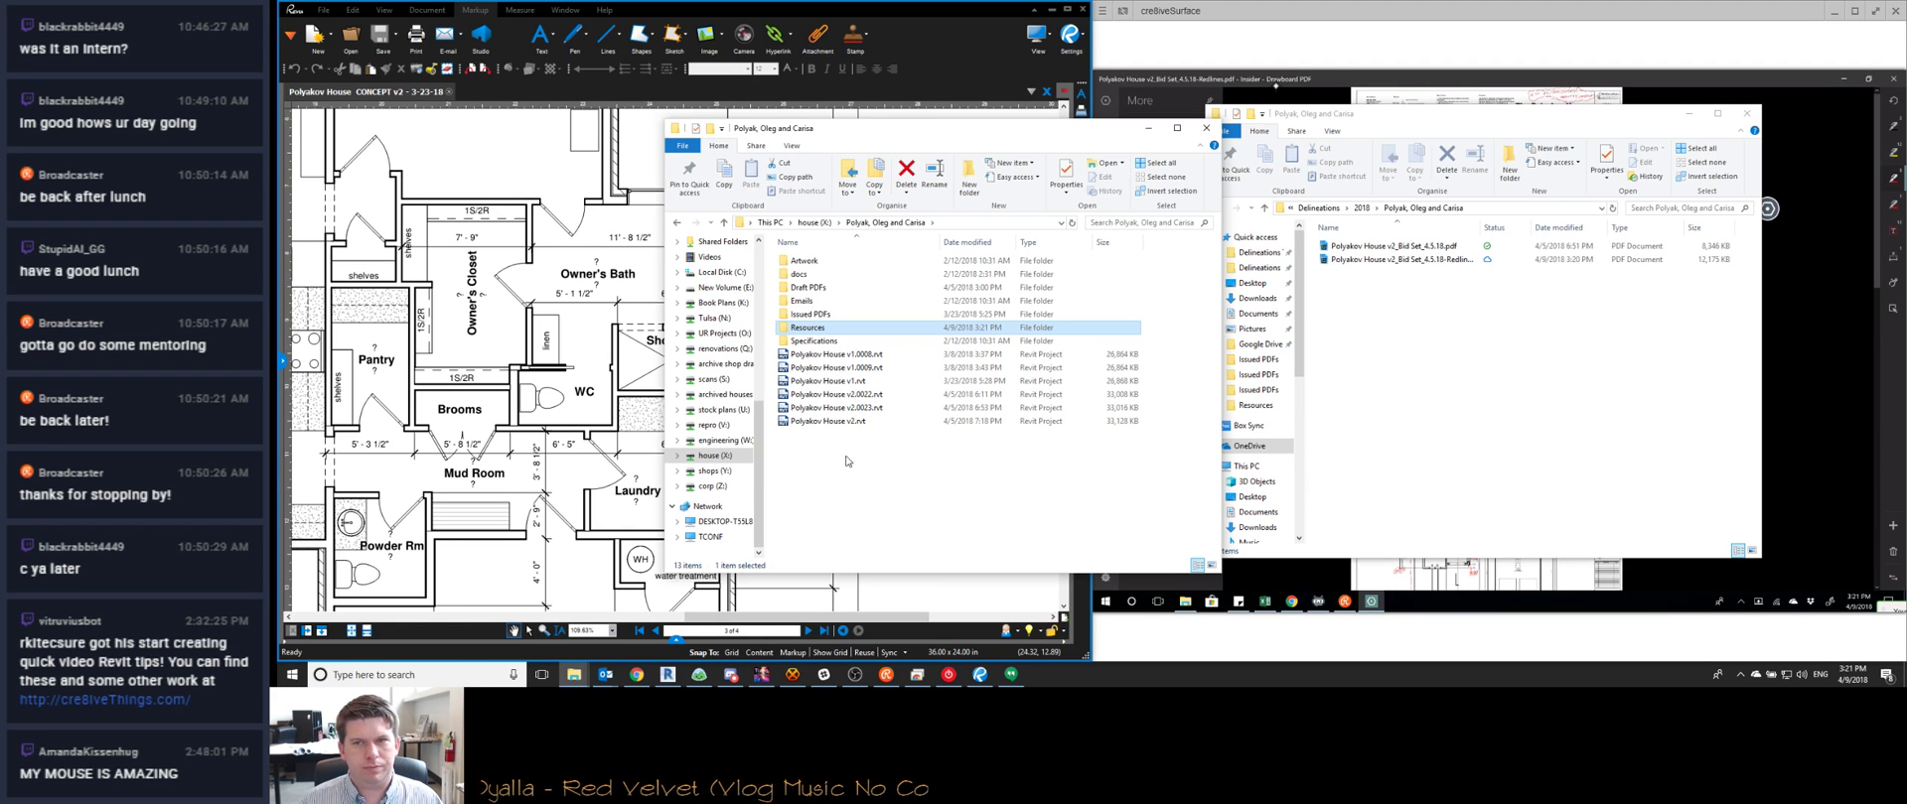
key(Return)
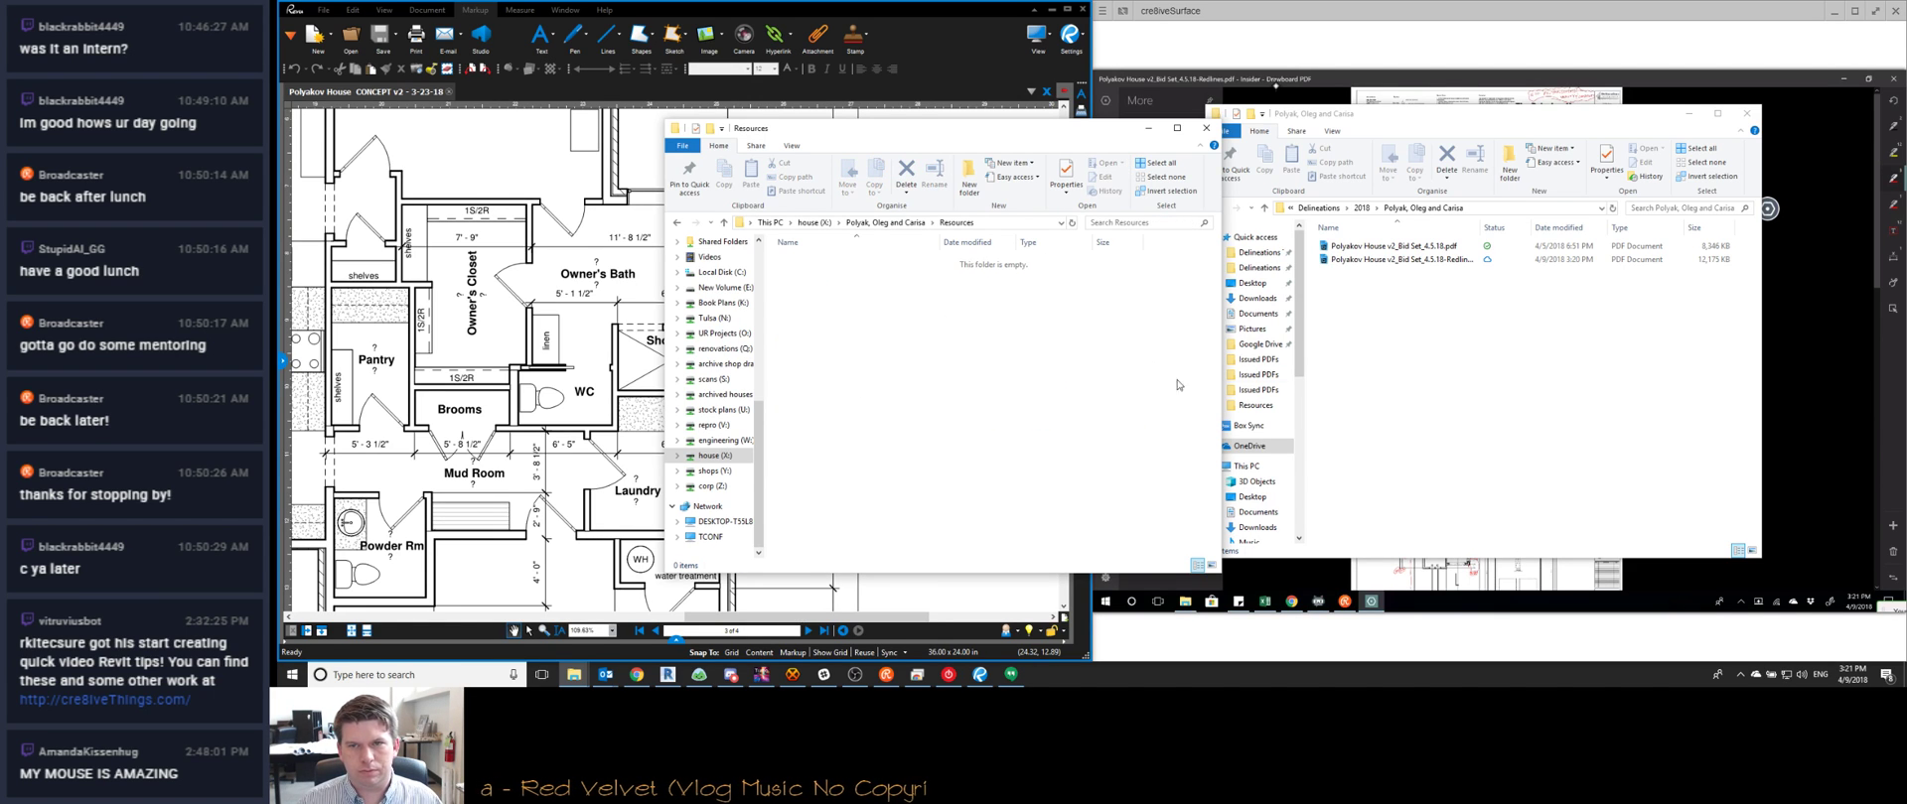
Create a Redlines folder inside Resources and copy the redlined bid-set PDF into it
key(ctrl+shift+n)
text(re)
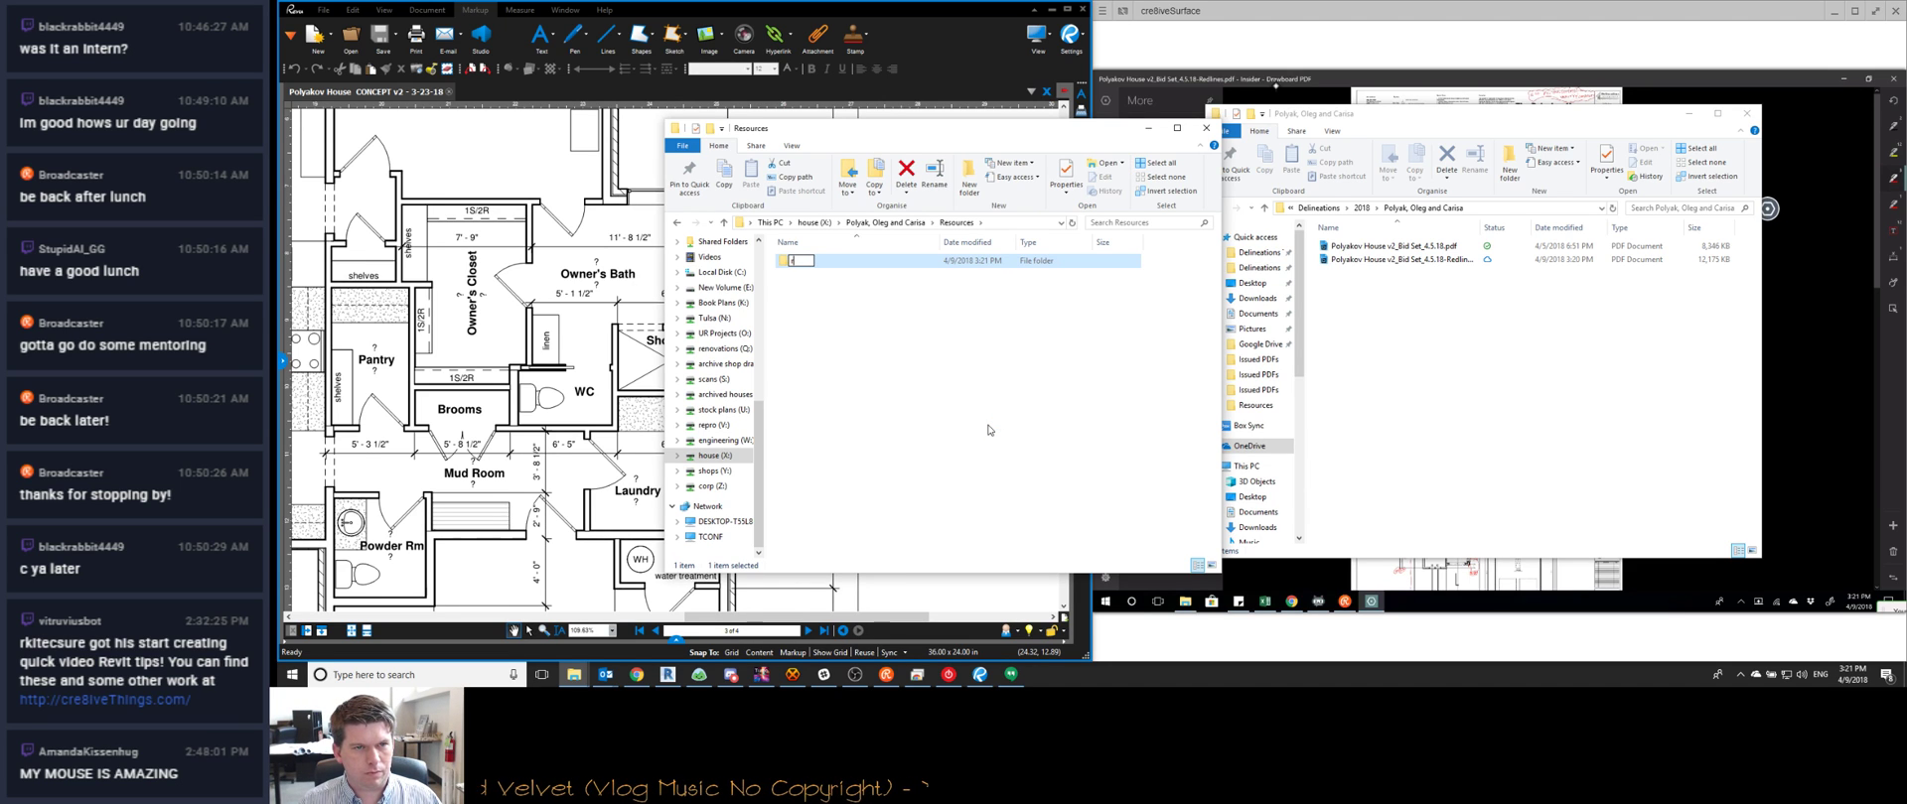
text(dlines)
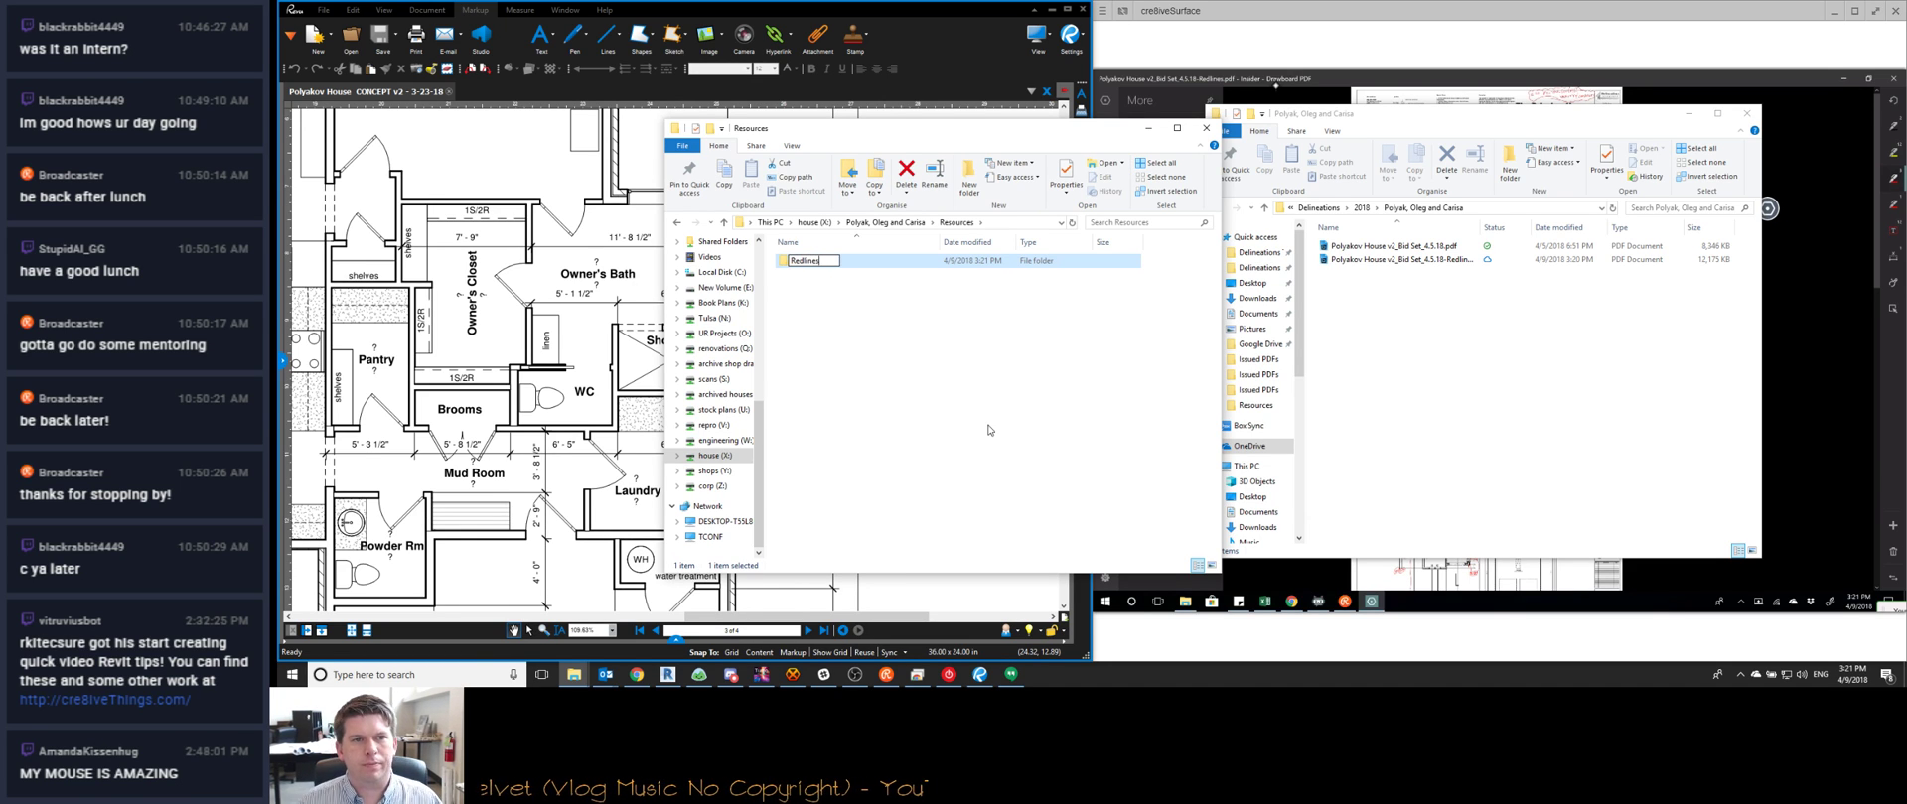
key(Return)
click(1420, 259)
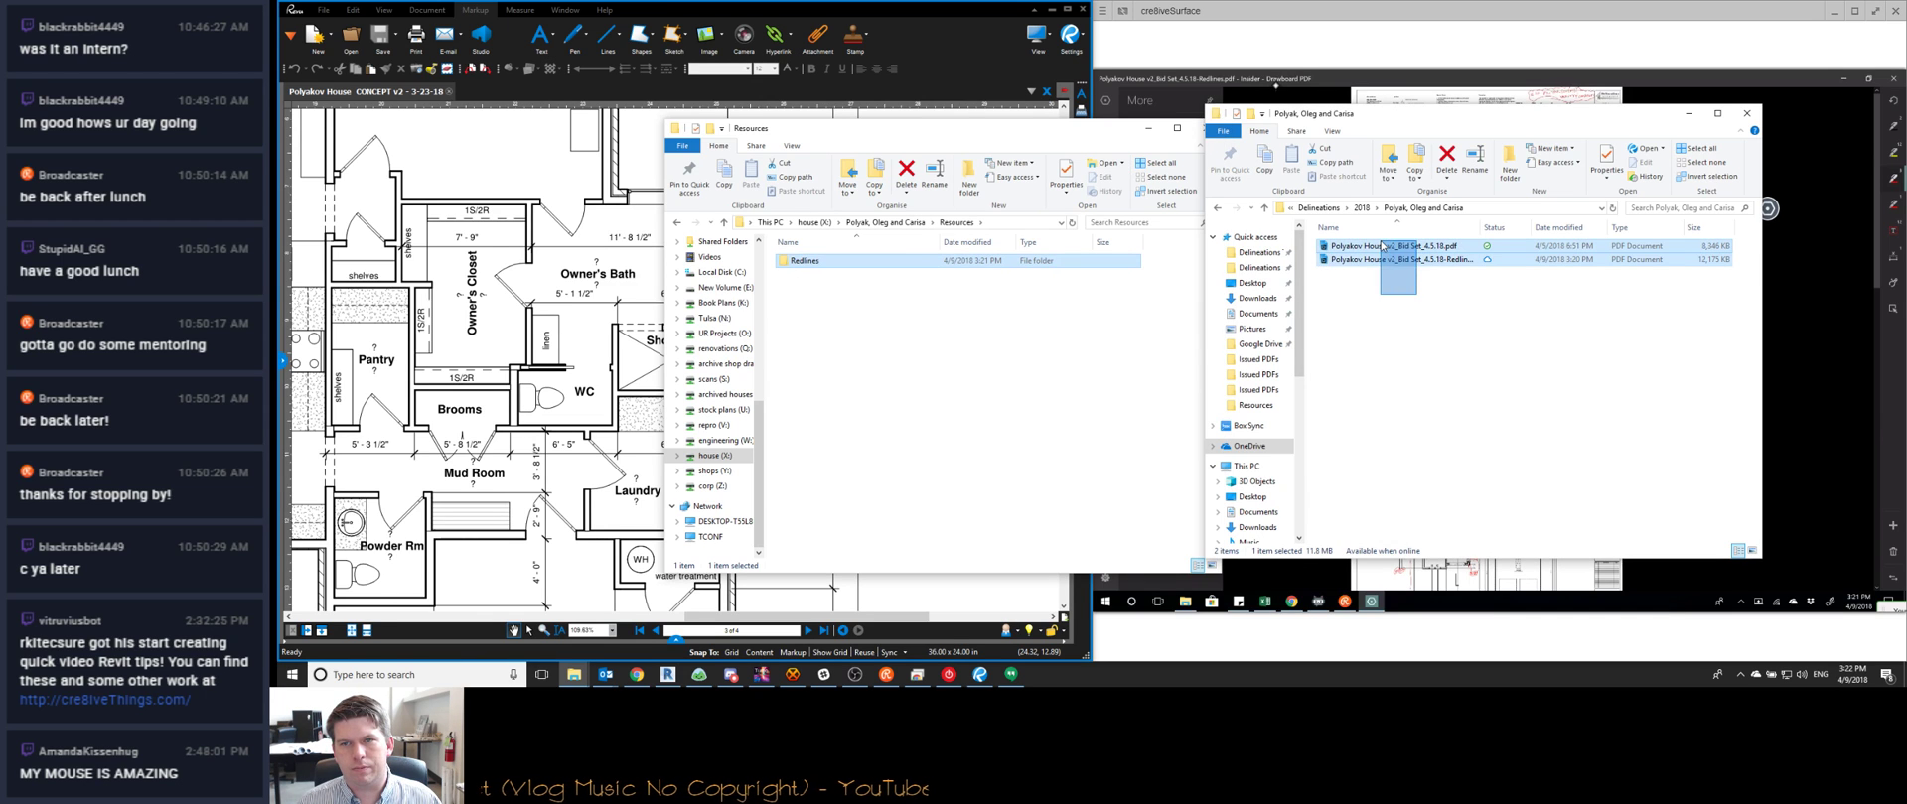
drag(1449, 266, 1433, 390)
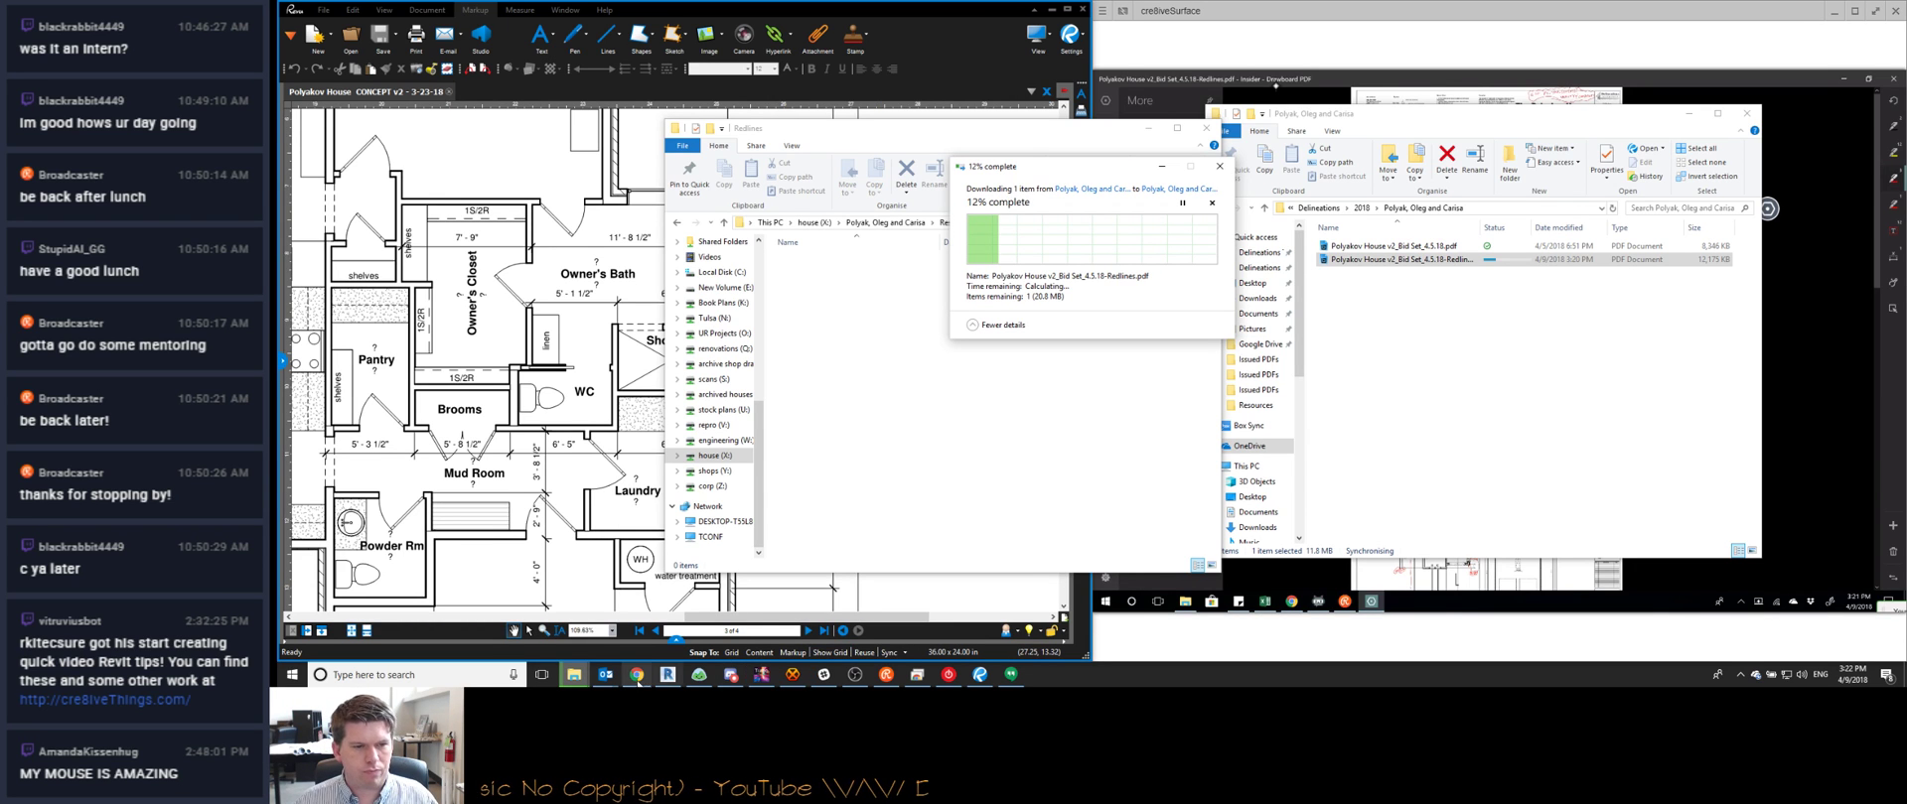
click(700, 675)
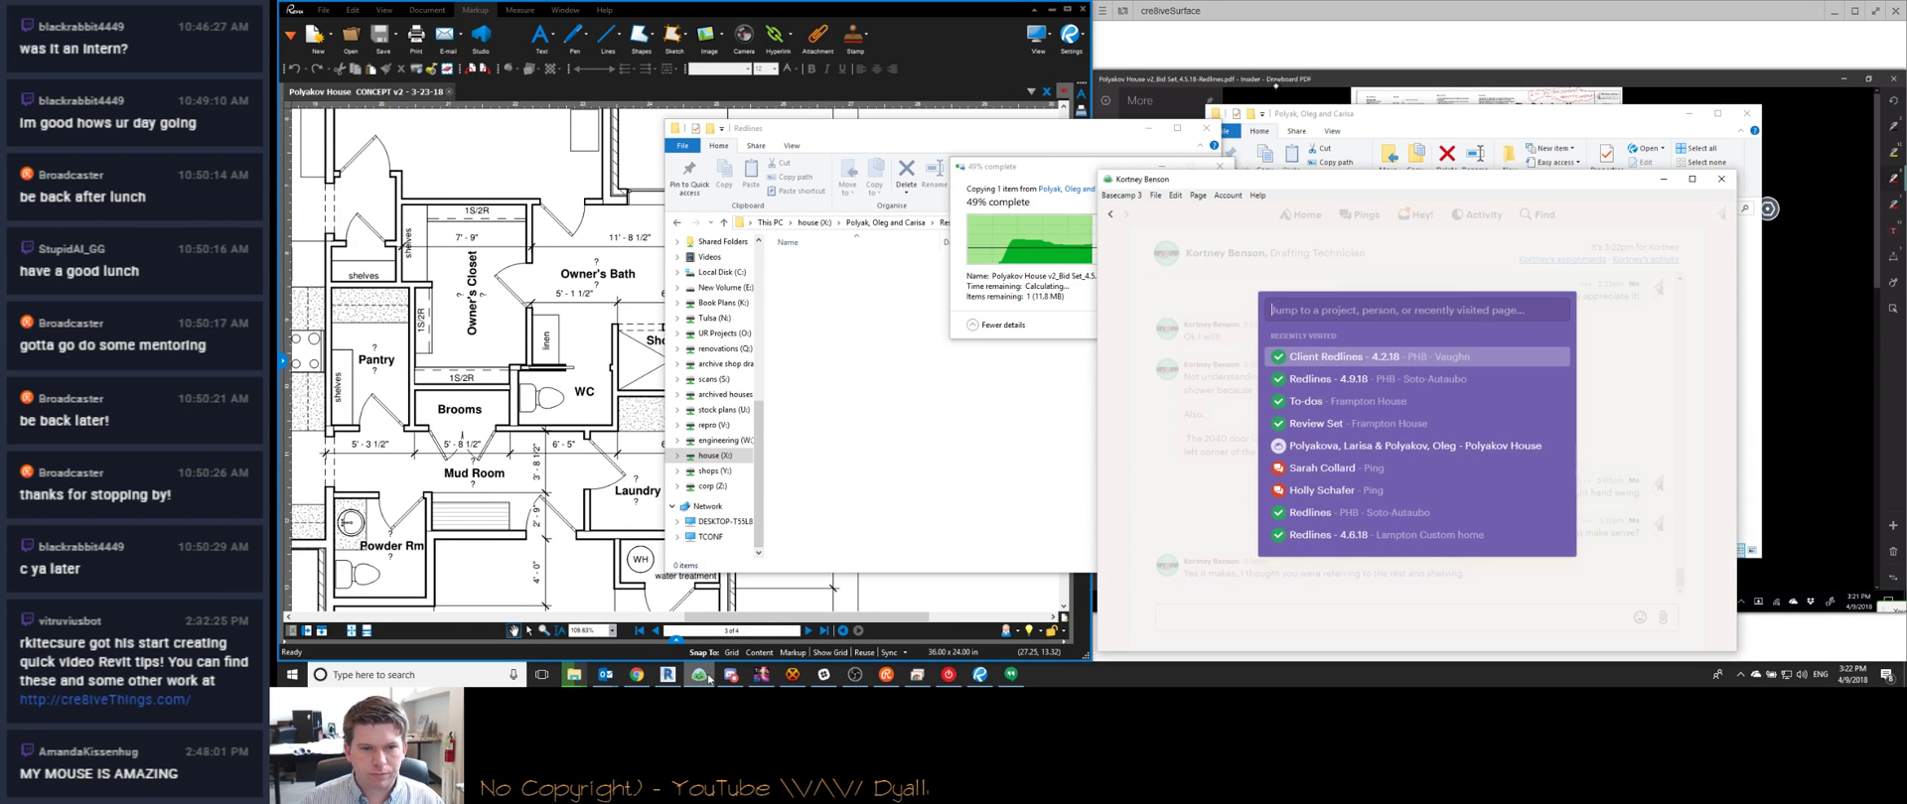
Jump to the client's house project and show its To-dos, with the Bid list at 0/9
click(855, 677)
click(855, 675)
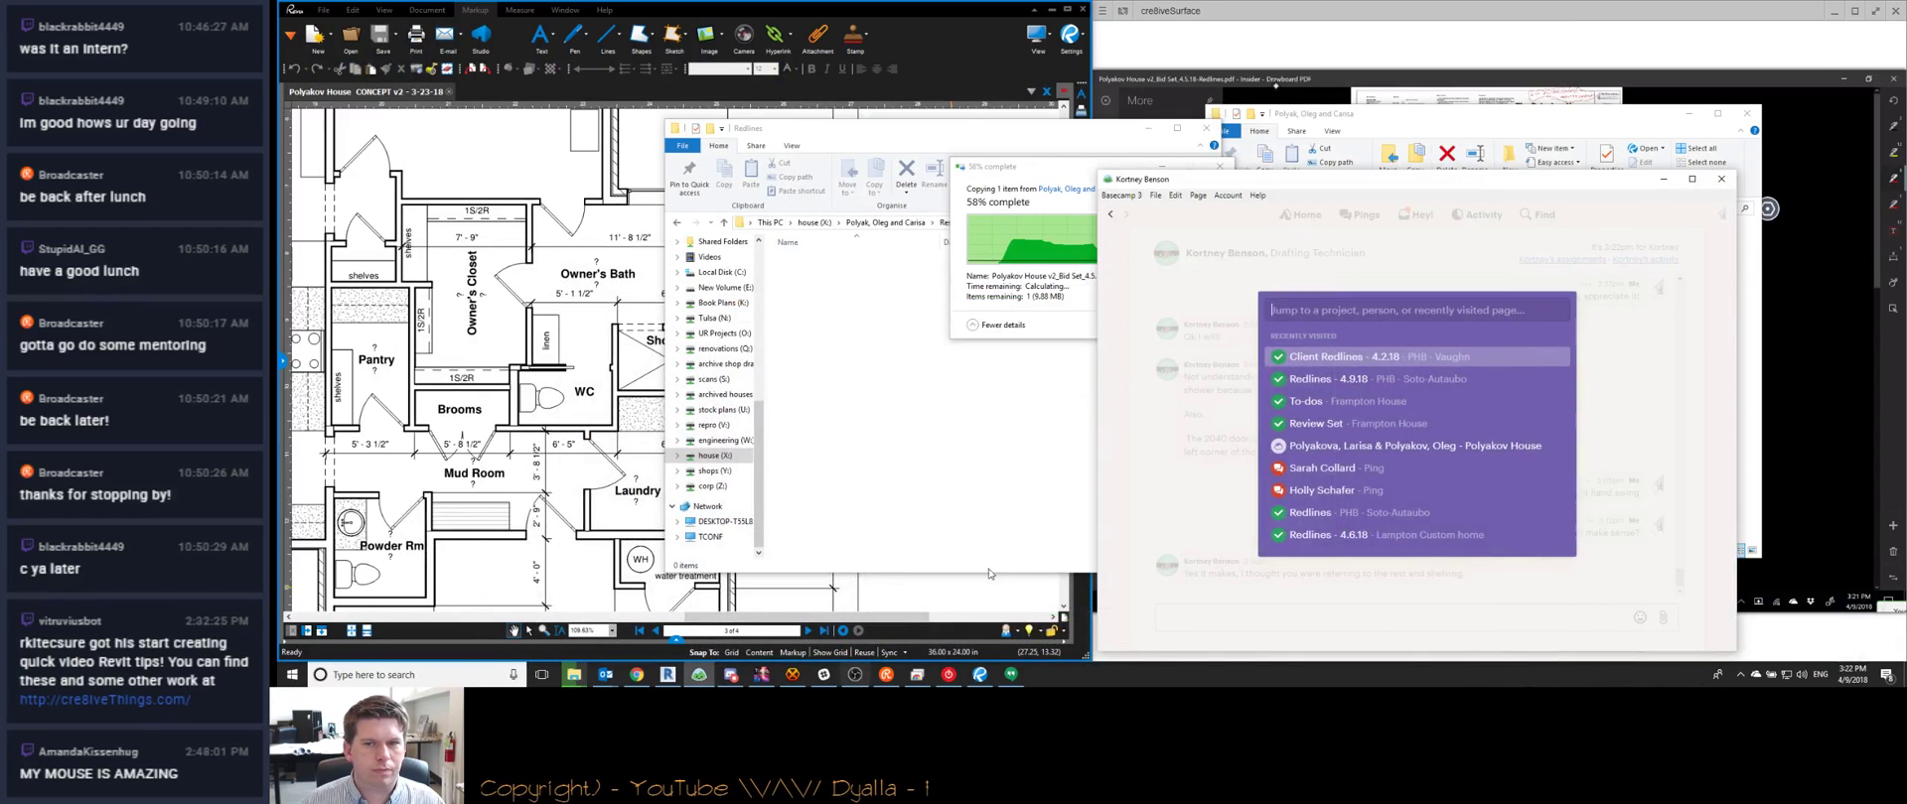
text(poly)
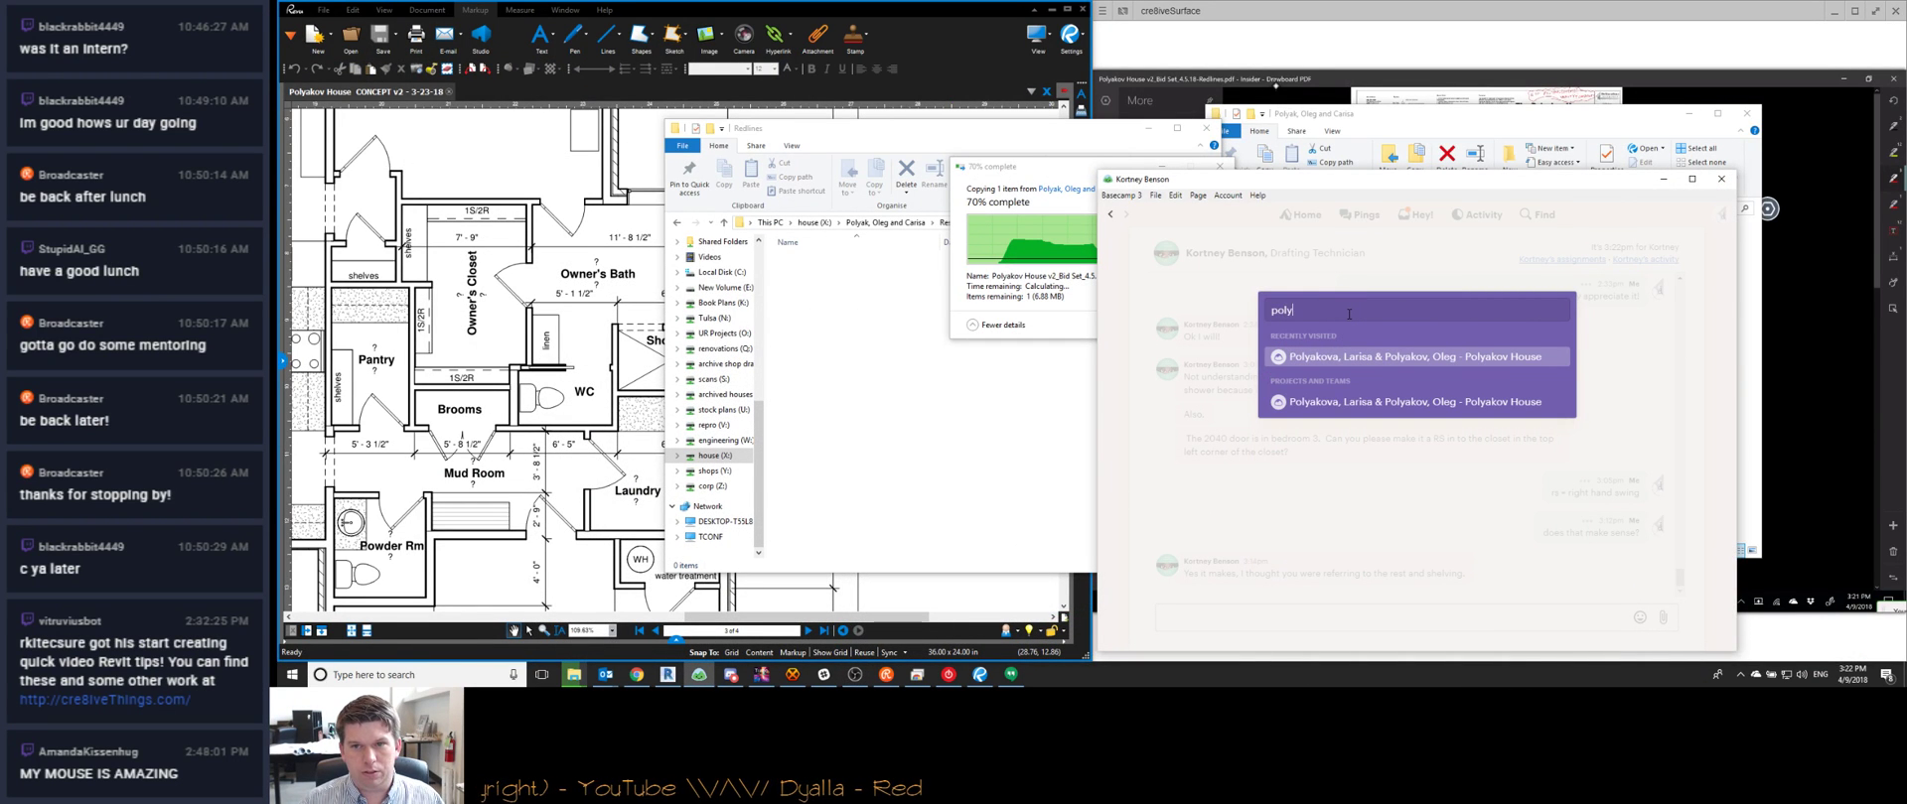
key(Return)
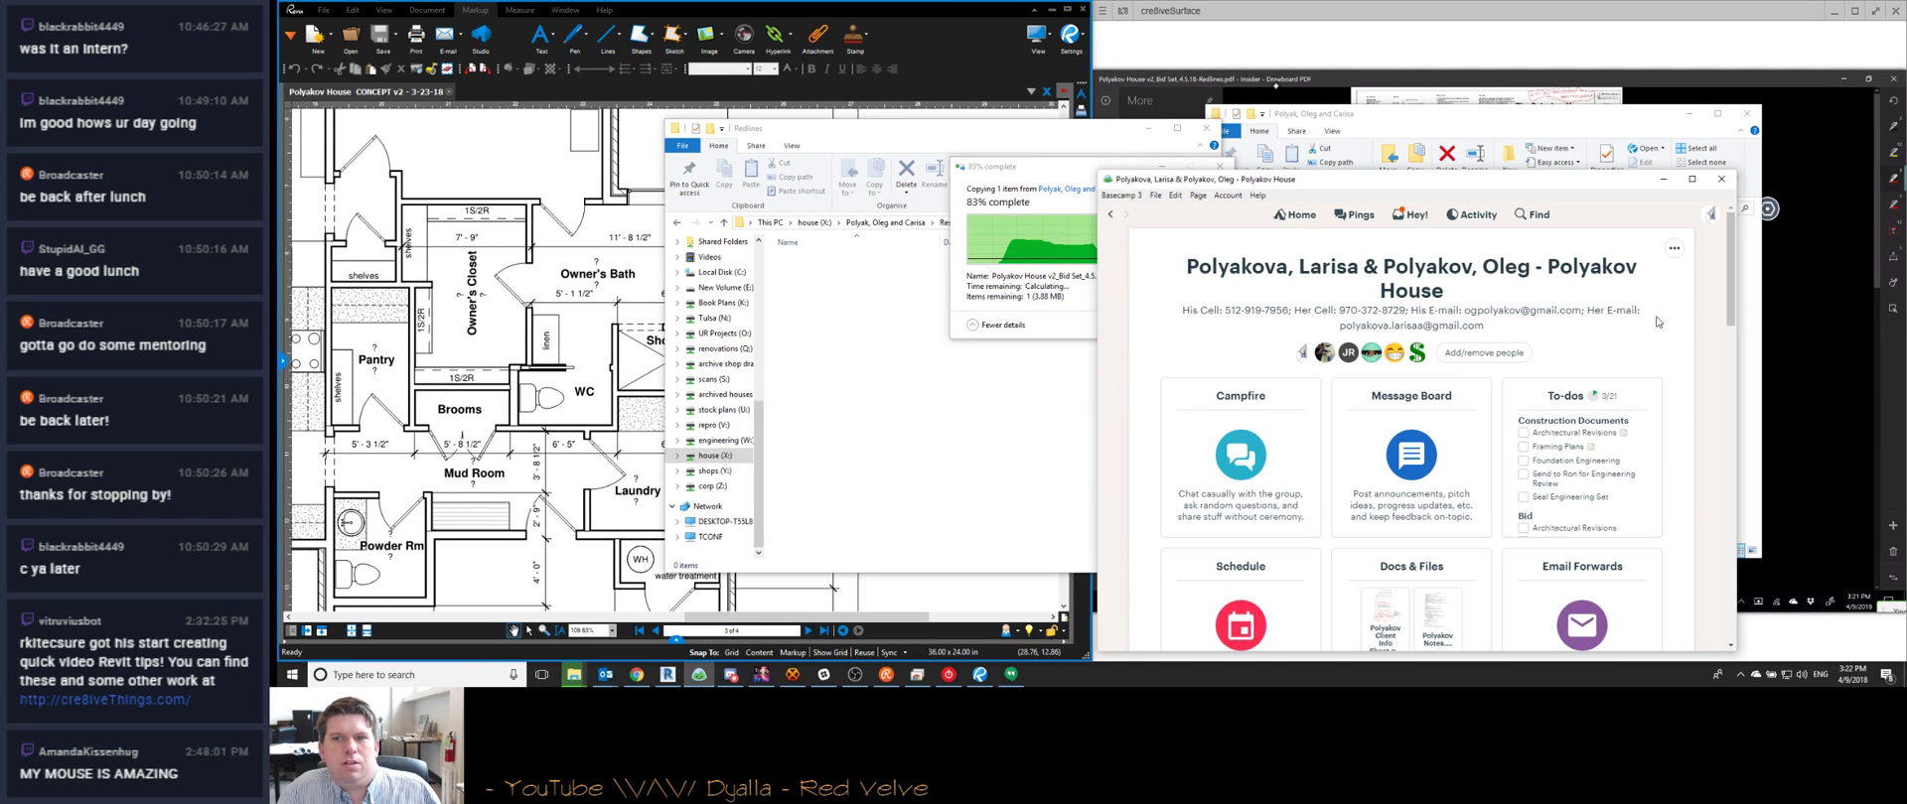
scroll(1594, 353, down, 1)
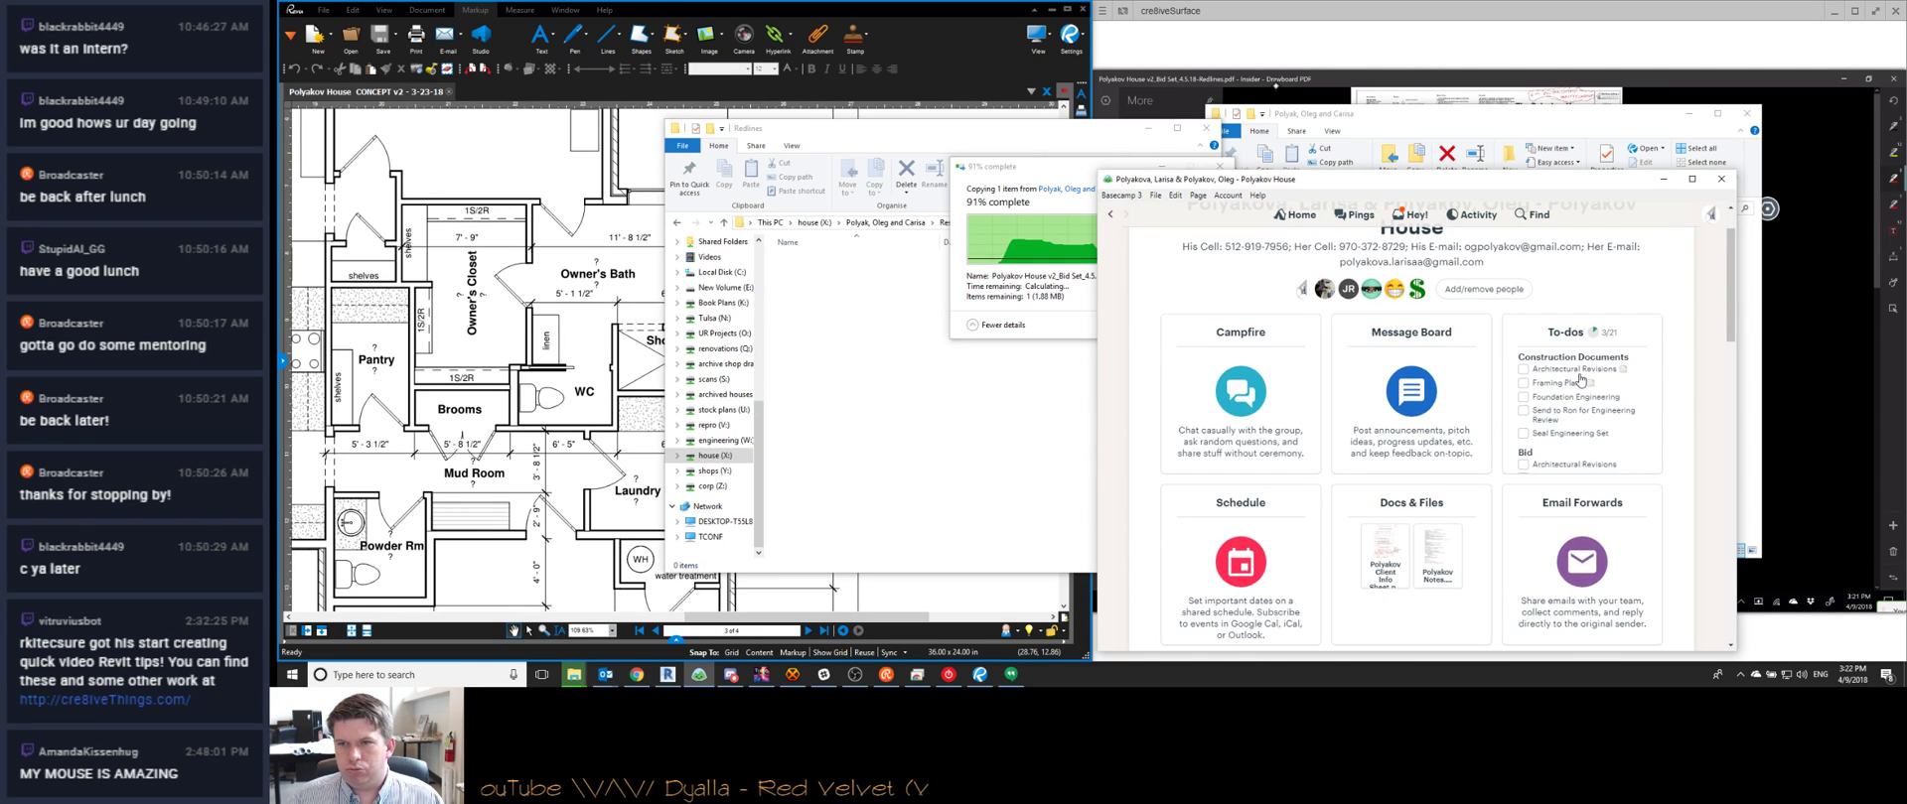
click(1565, 332)
scroll(1355, 409, down, 5)
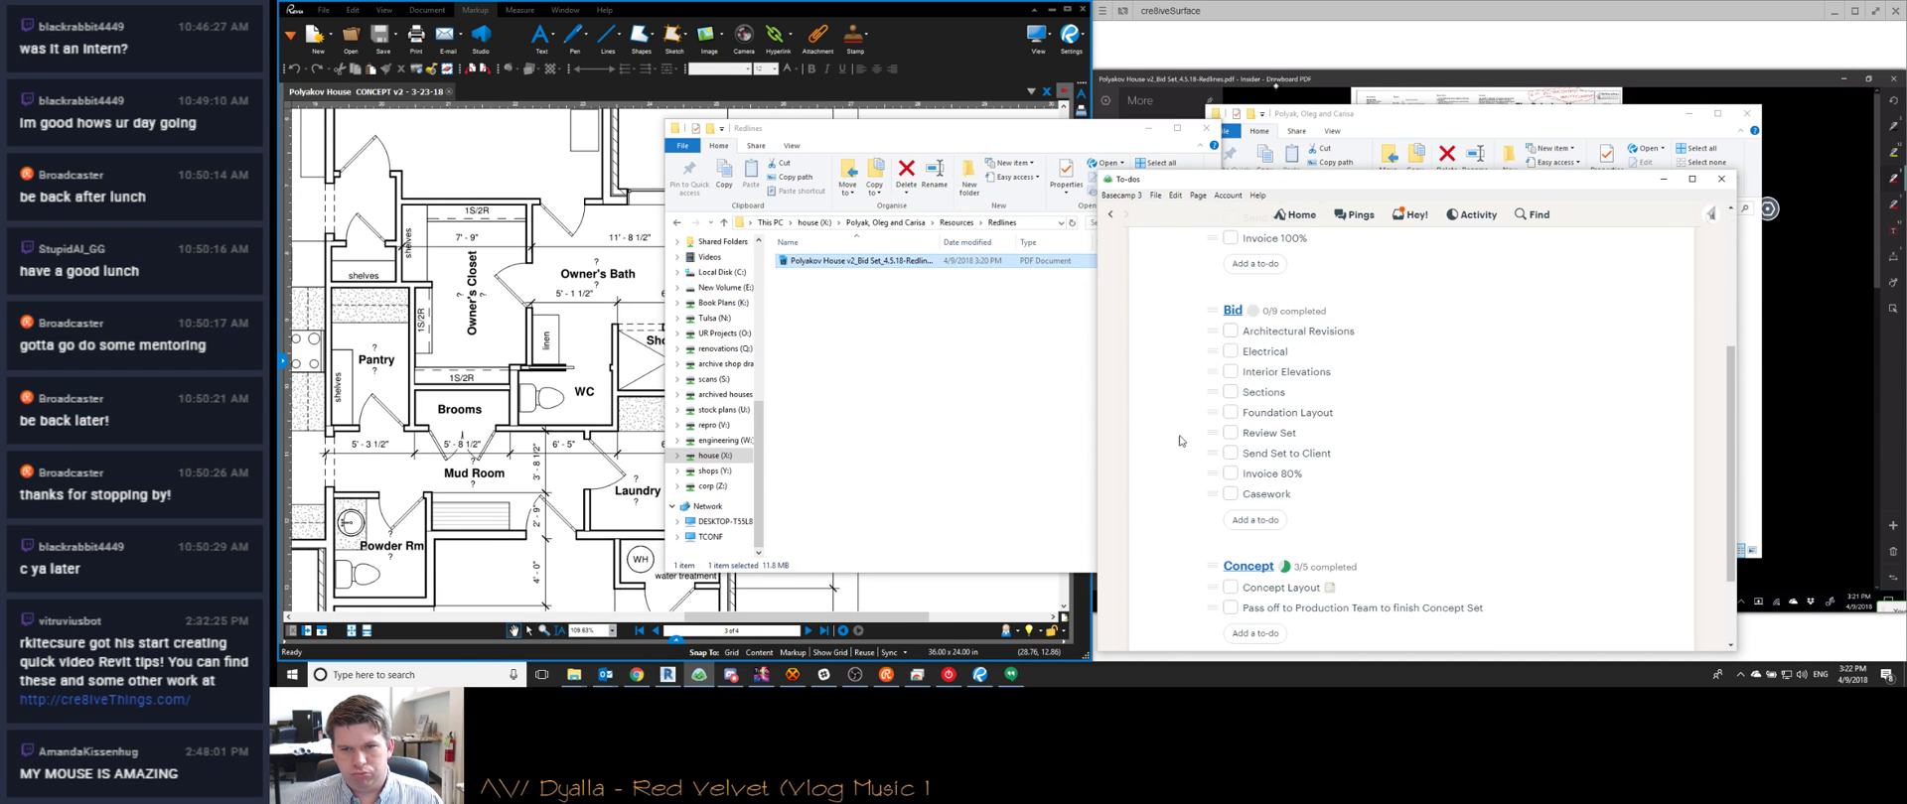
scroll(1180, 410, down, 2)
scroll(1170, 501, up, 1)
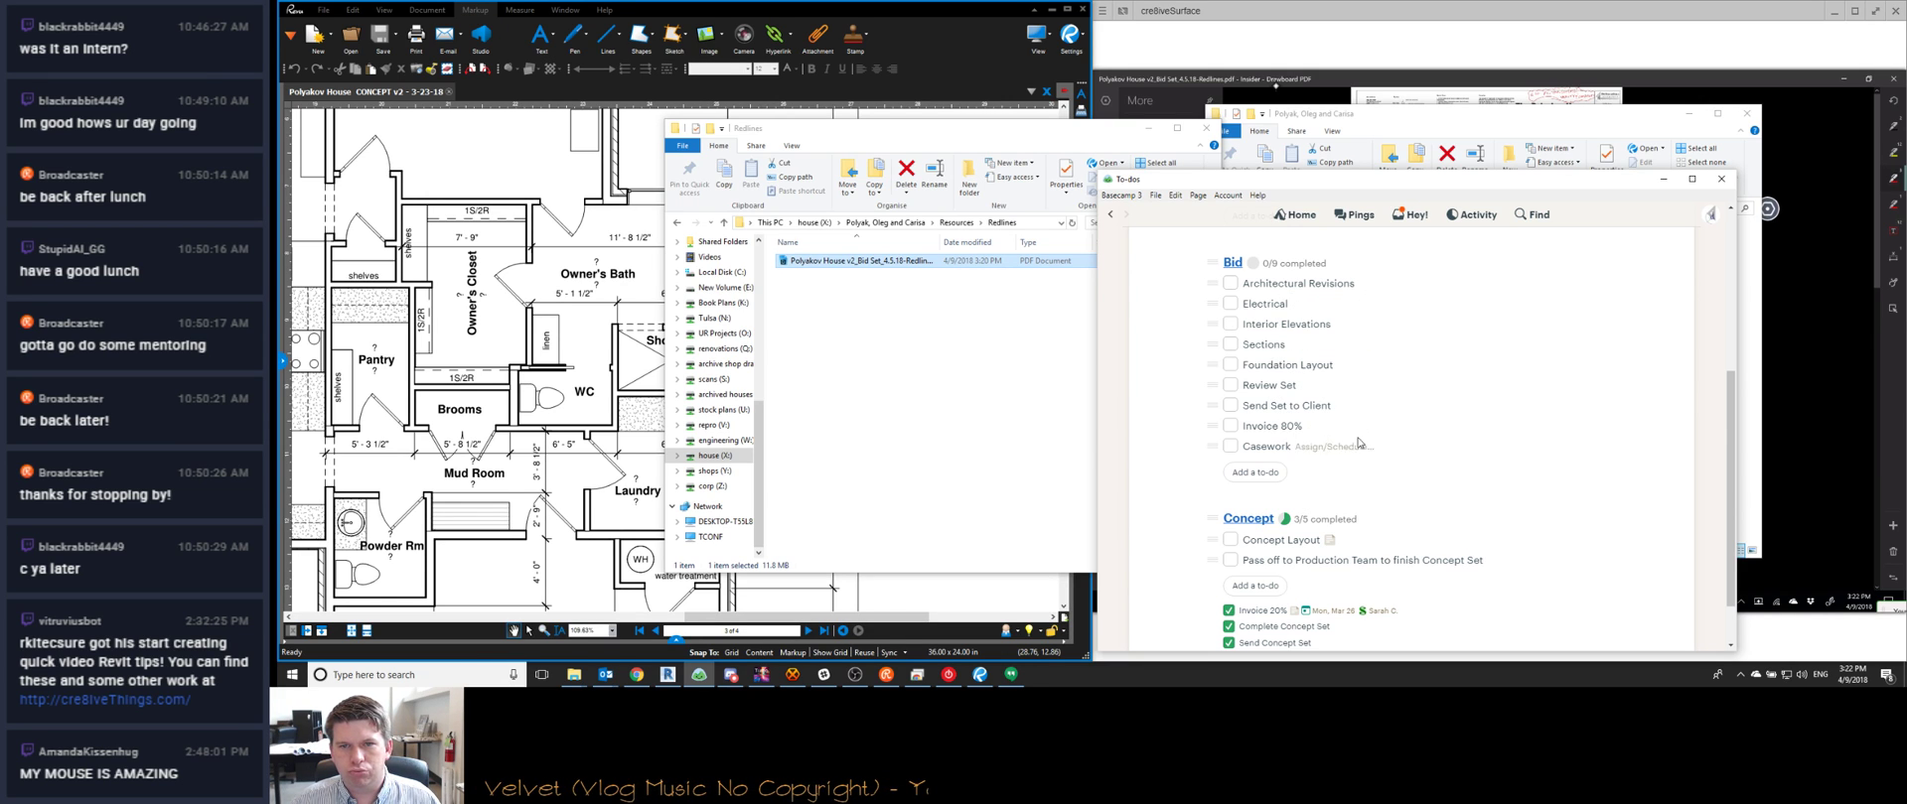
Assign the Casework to-do in the Bid list to the teammate
click(1258, 449)
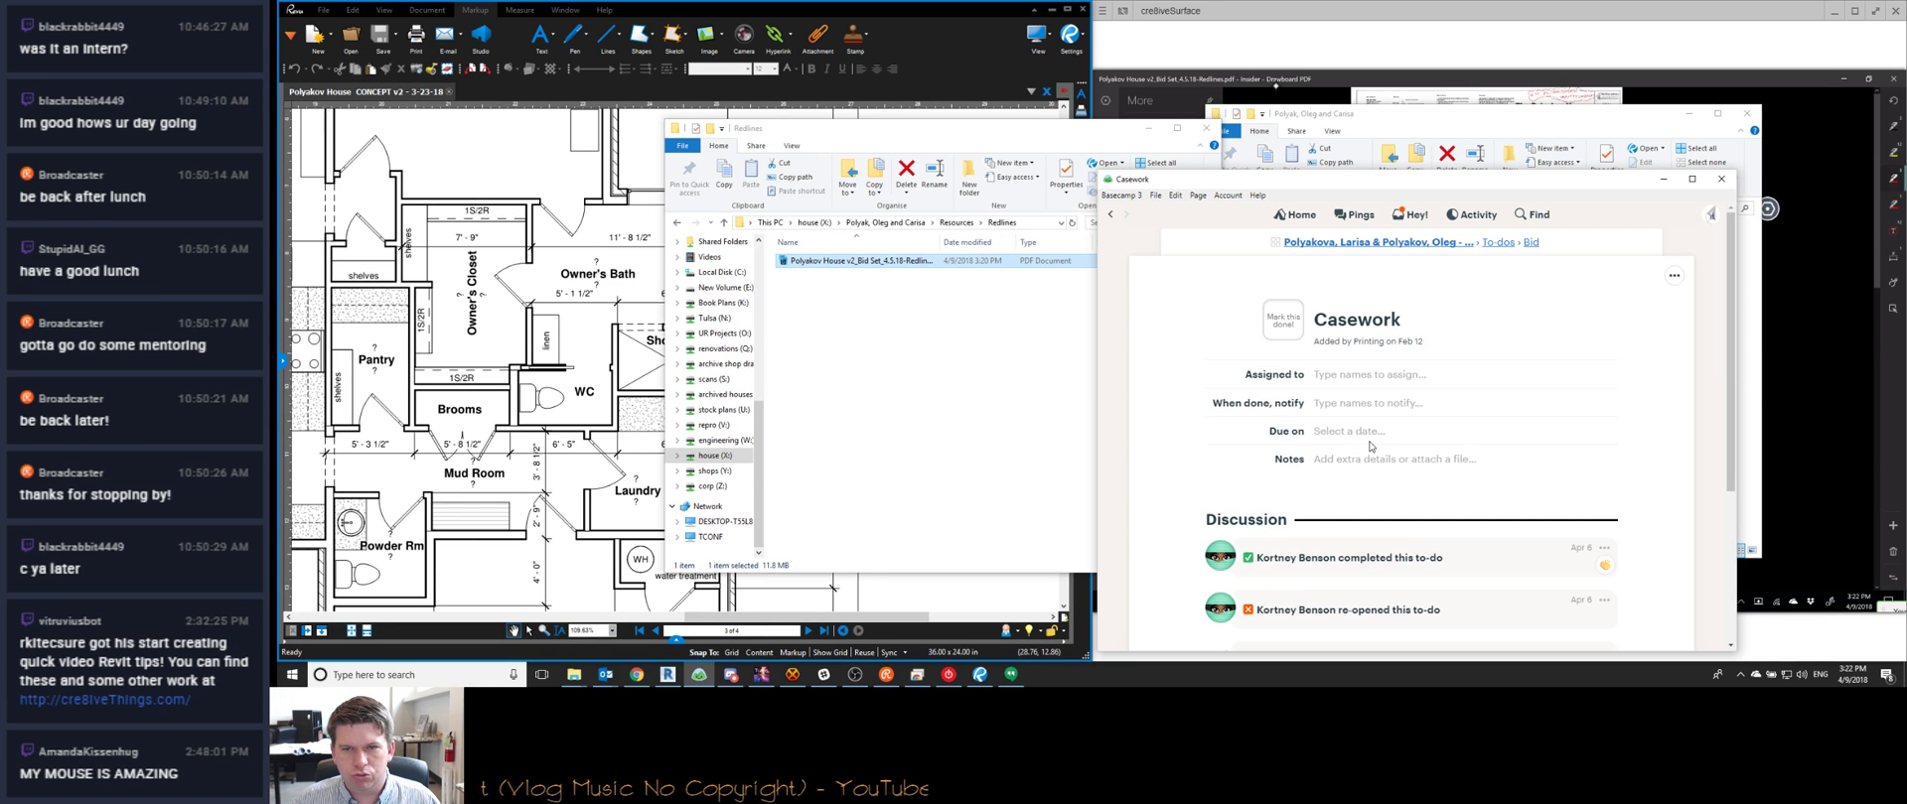
click(1331, 377)
text(kort)
key(Return)
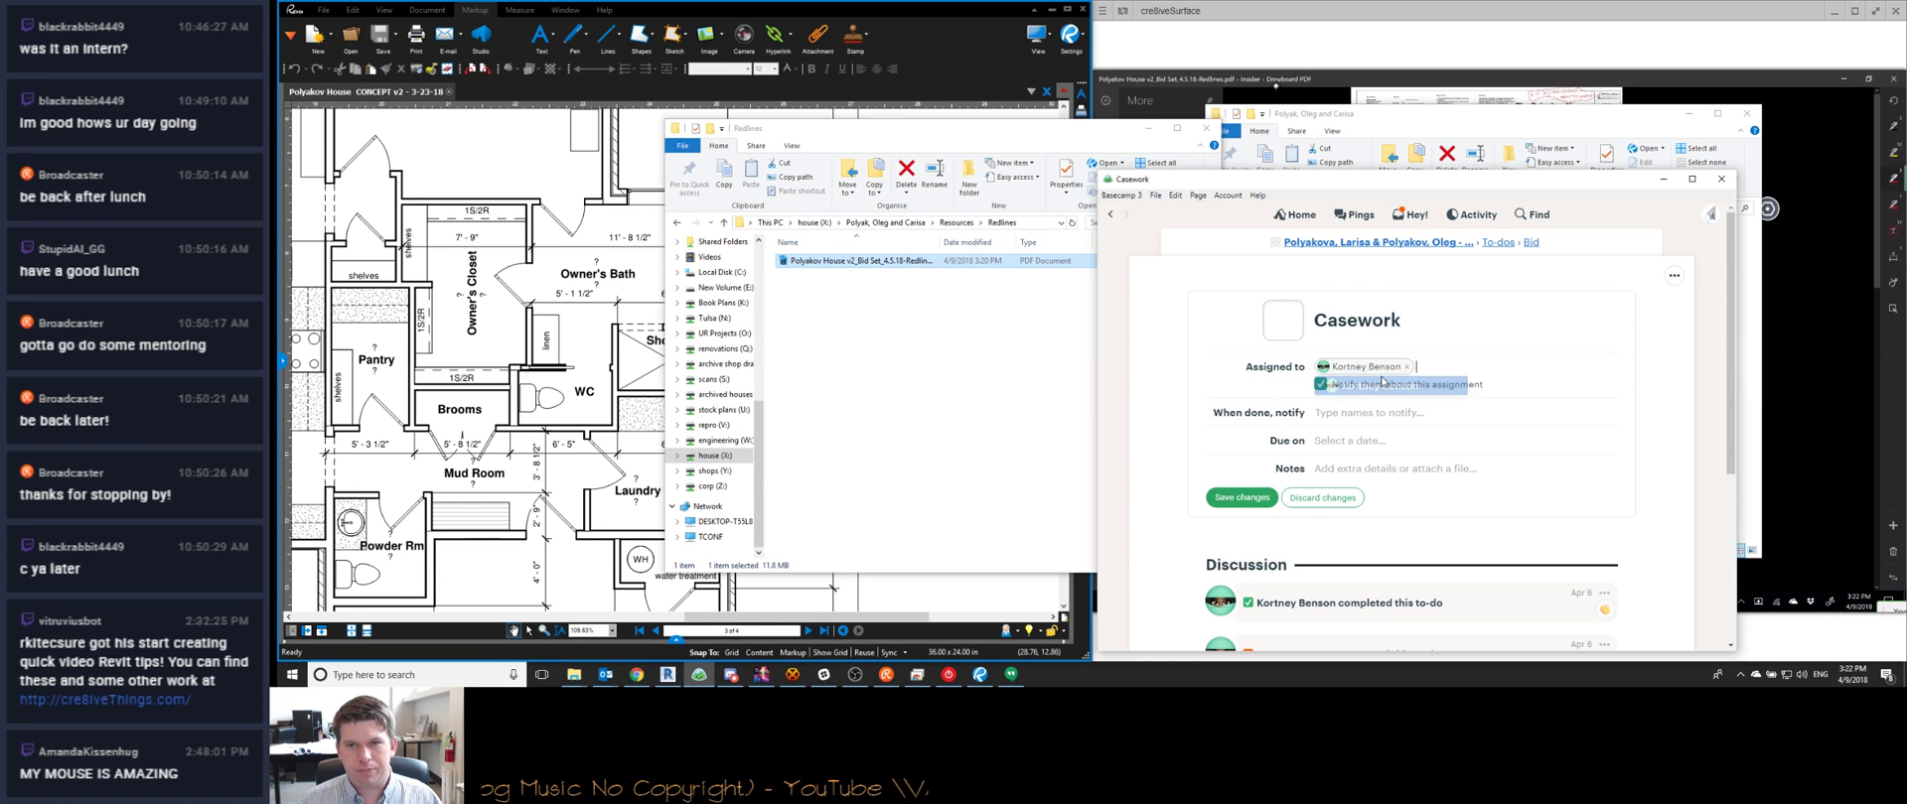
click(1241, 497)
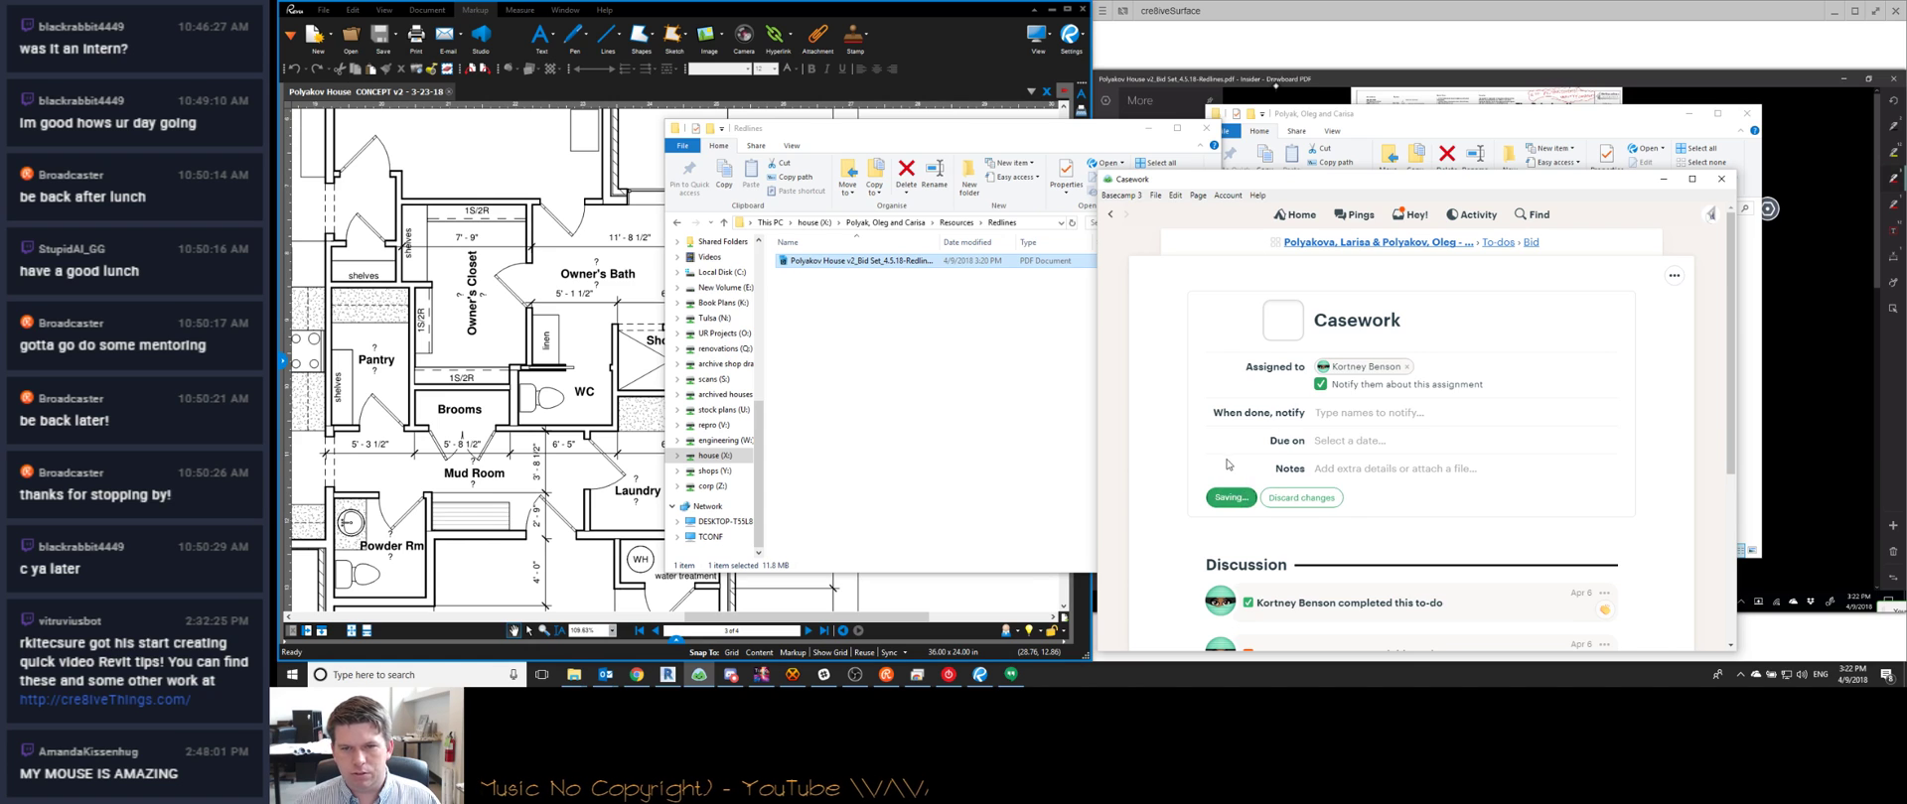
click(1527, 243)
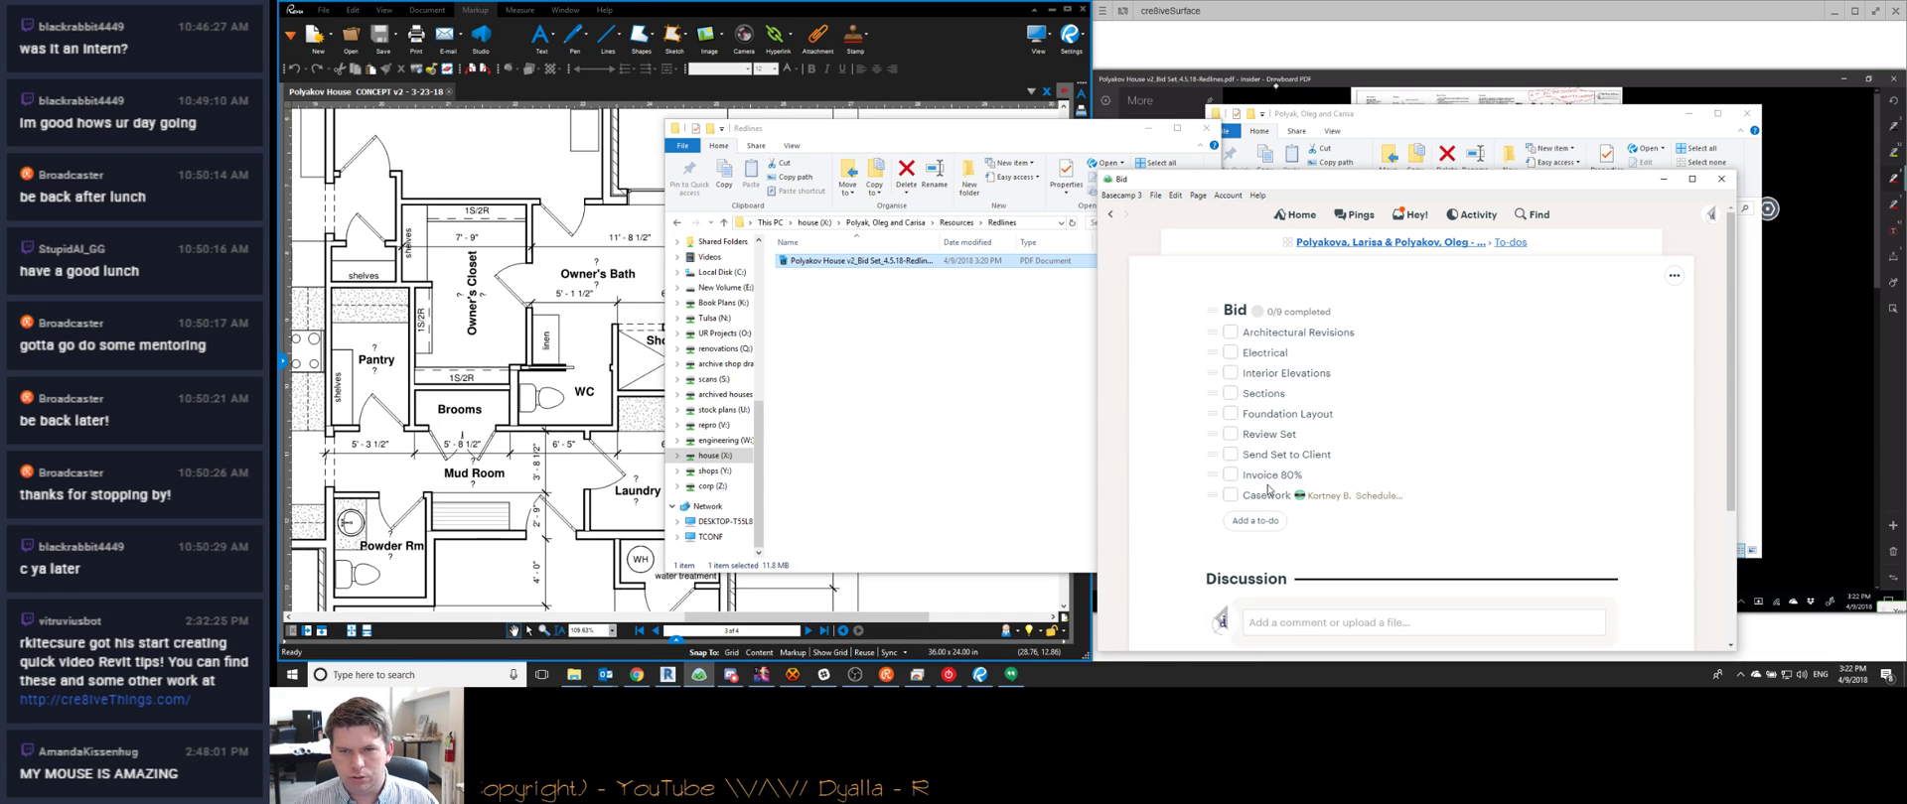
Assign the Foundation Layout to-do to the same teammate
click(1271, 415)
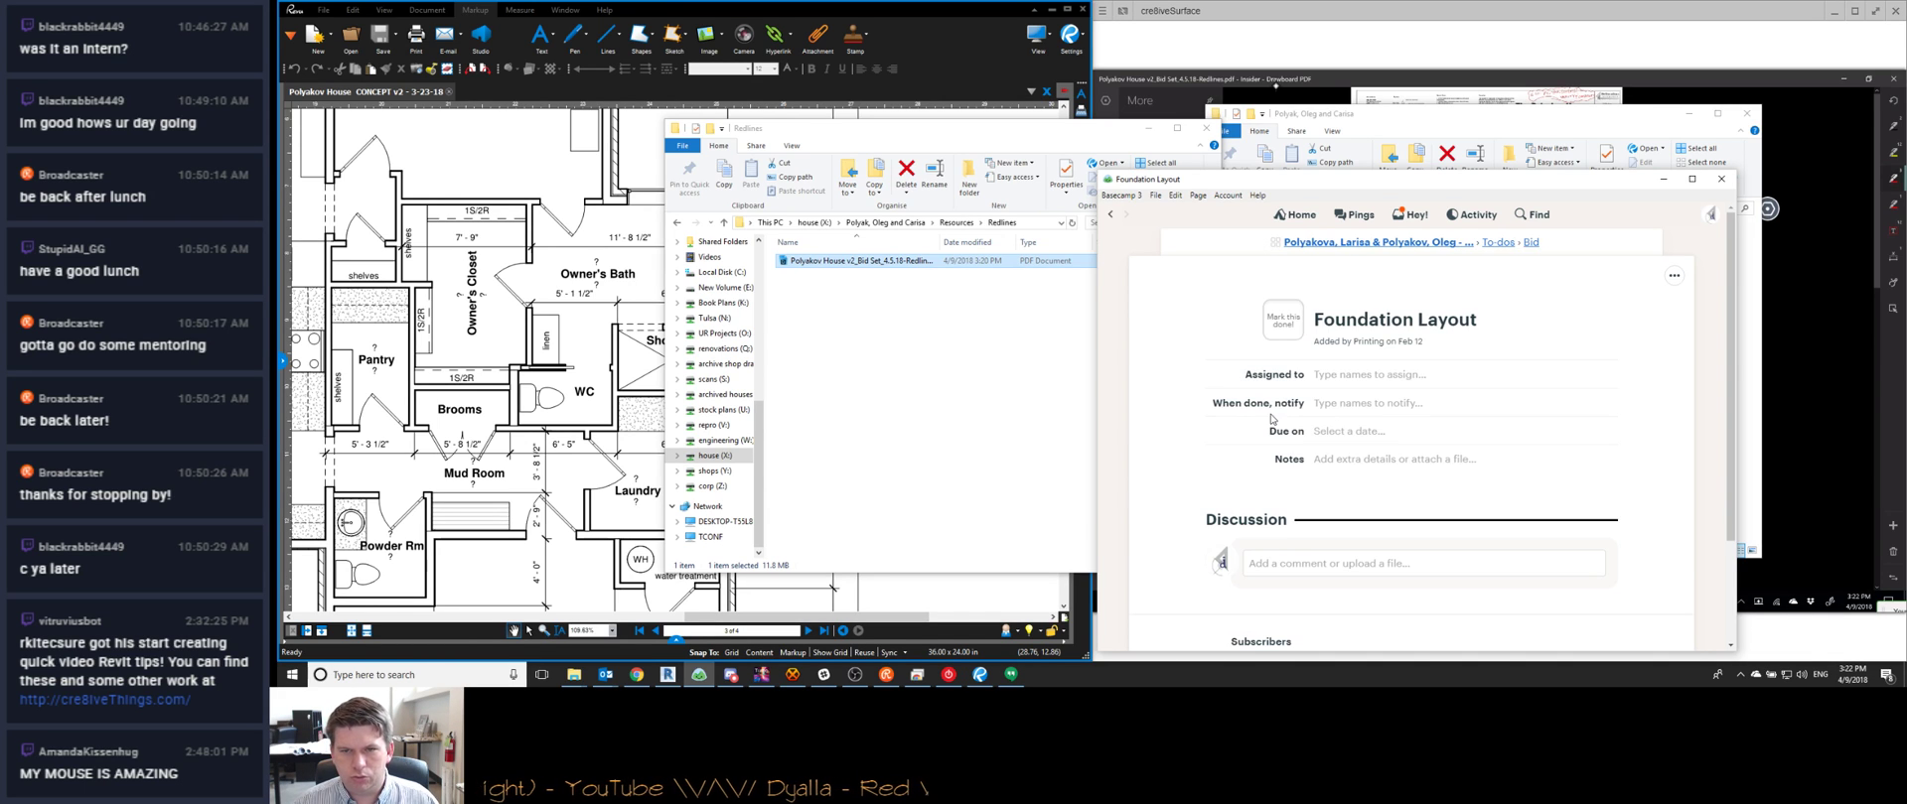
click(1359, 377)
text(Kortn)
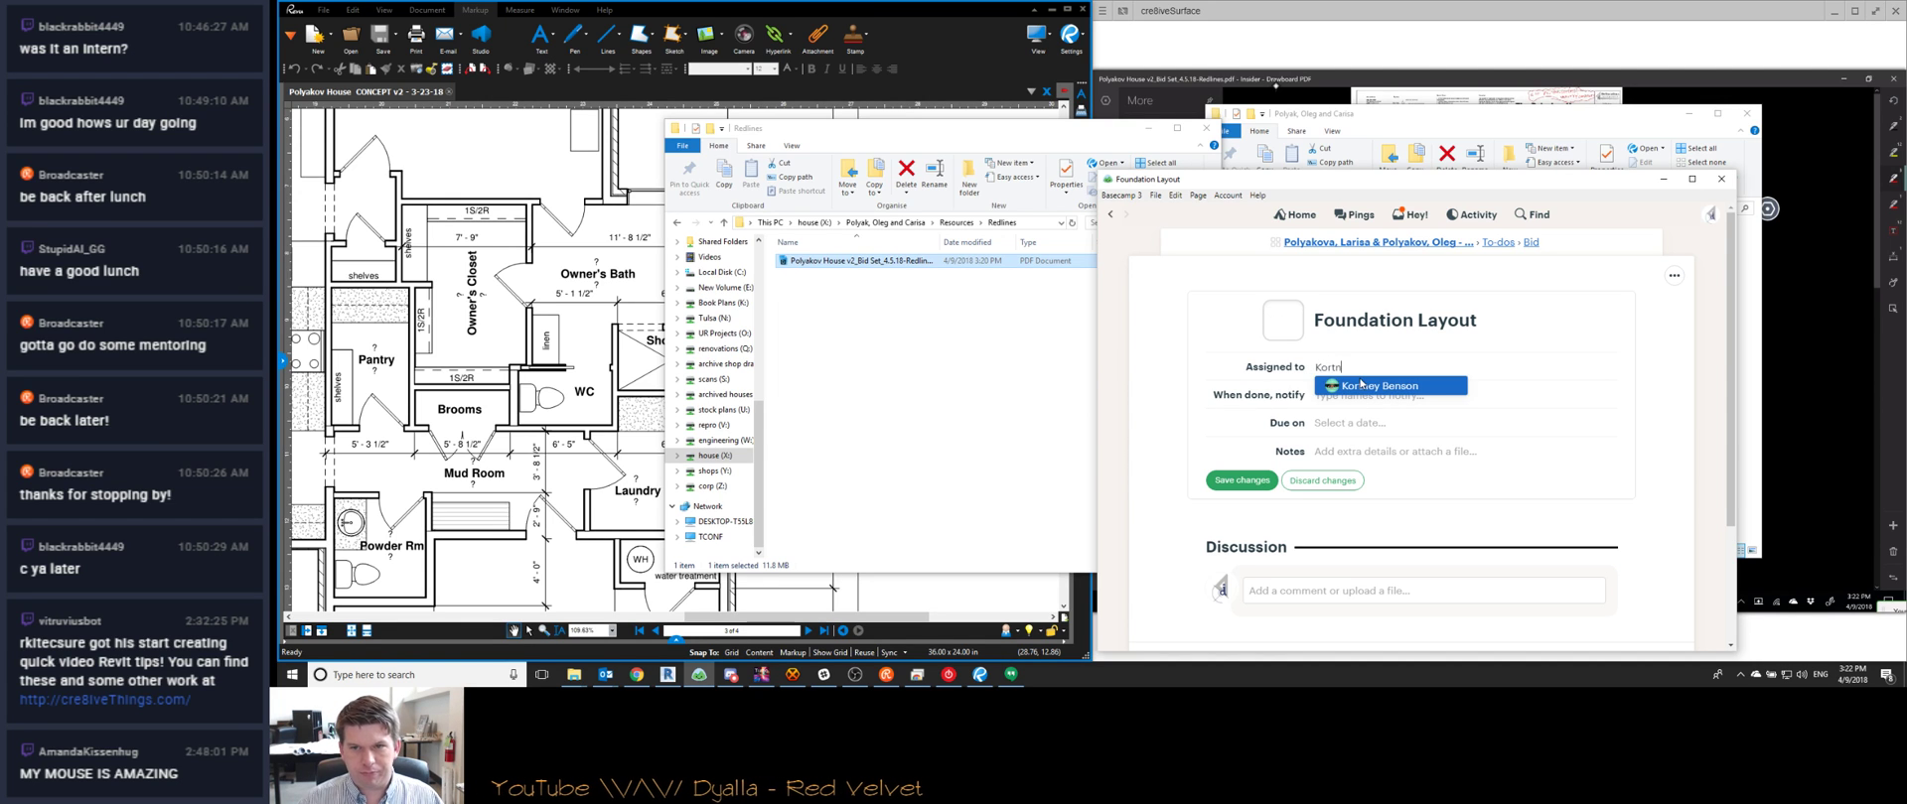
click(1361, 386)
click(1240, 499)
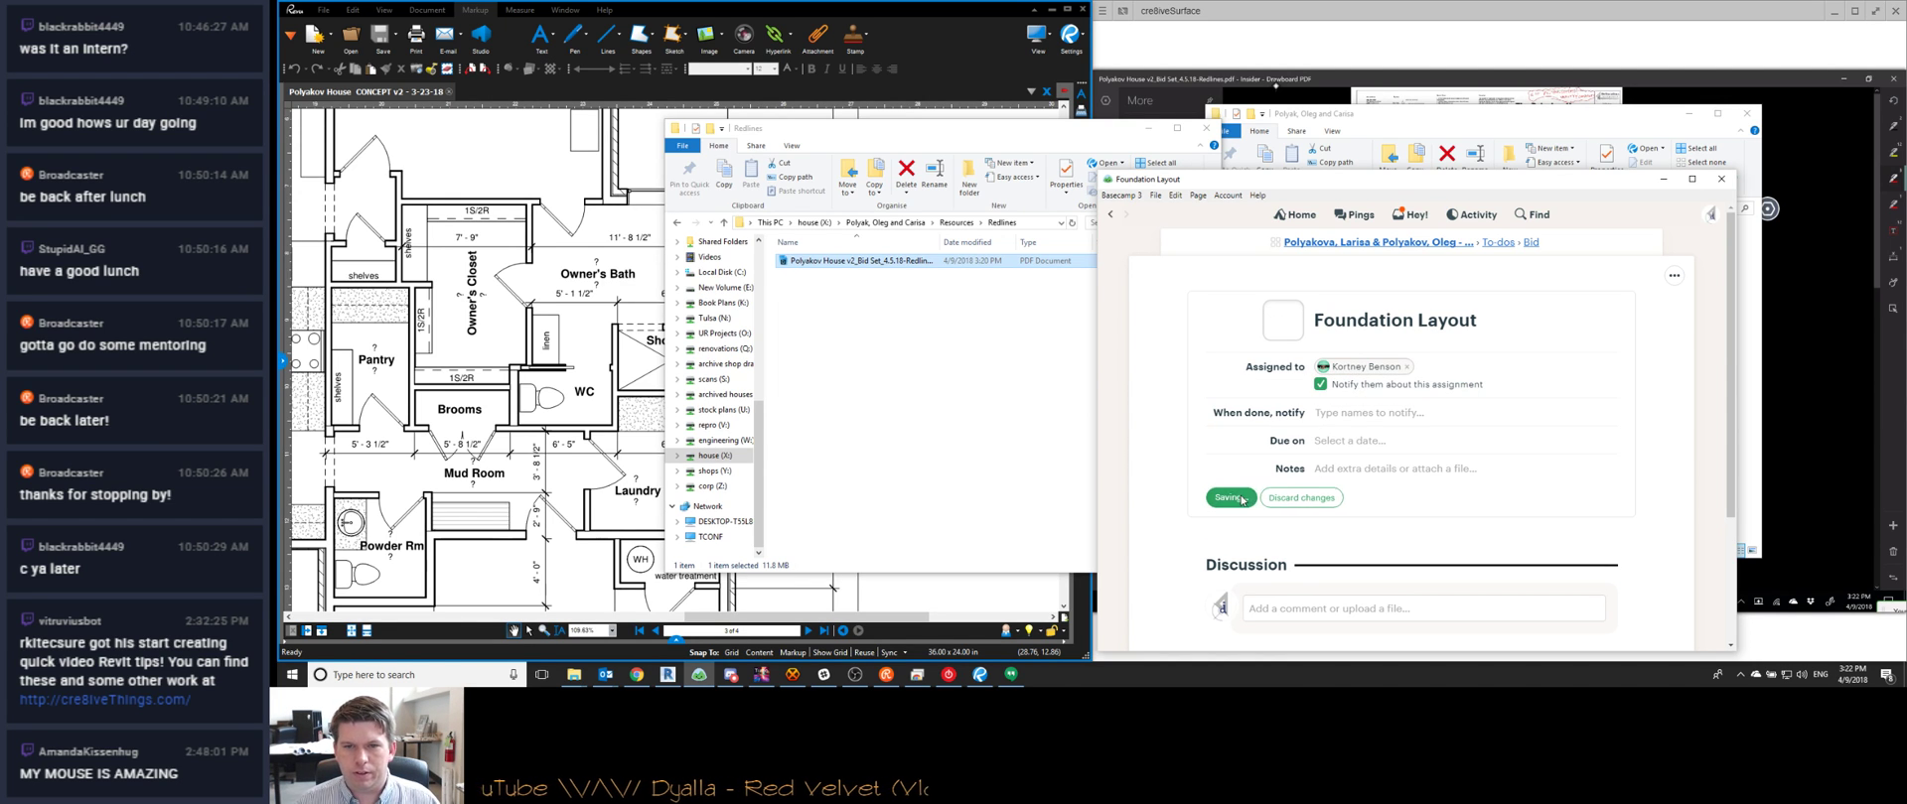
click(1530, 243)
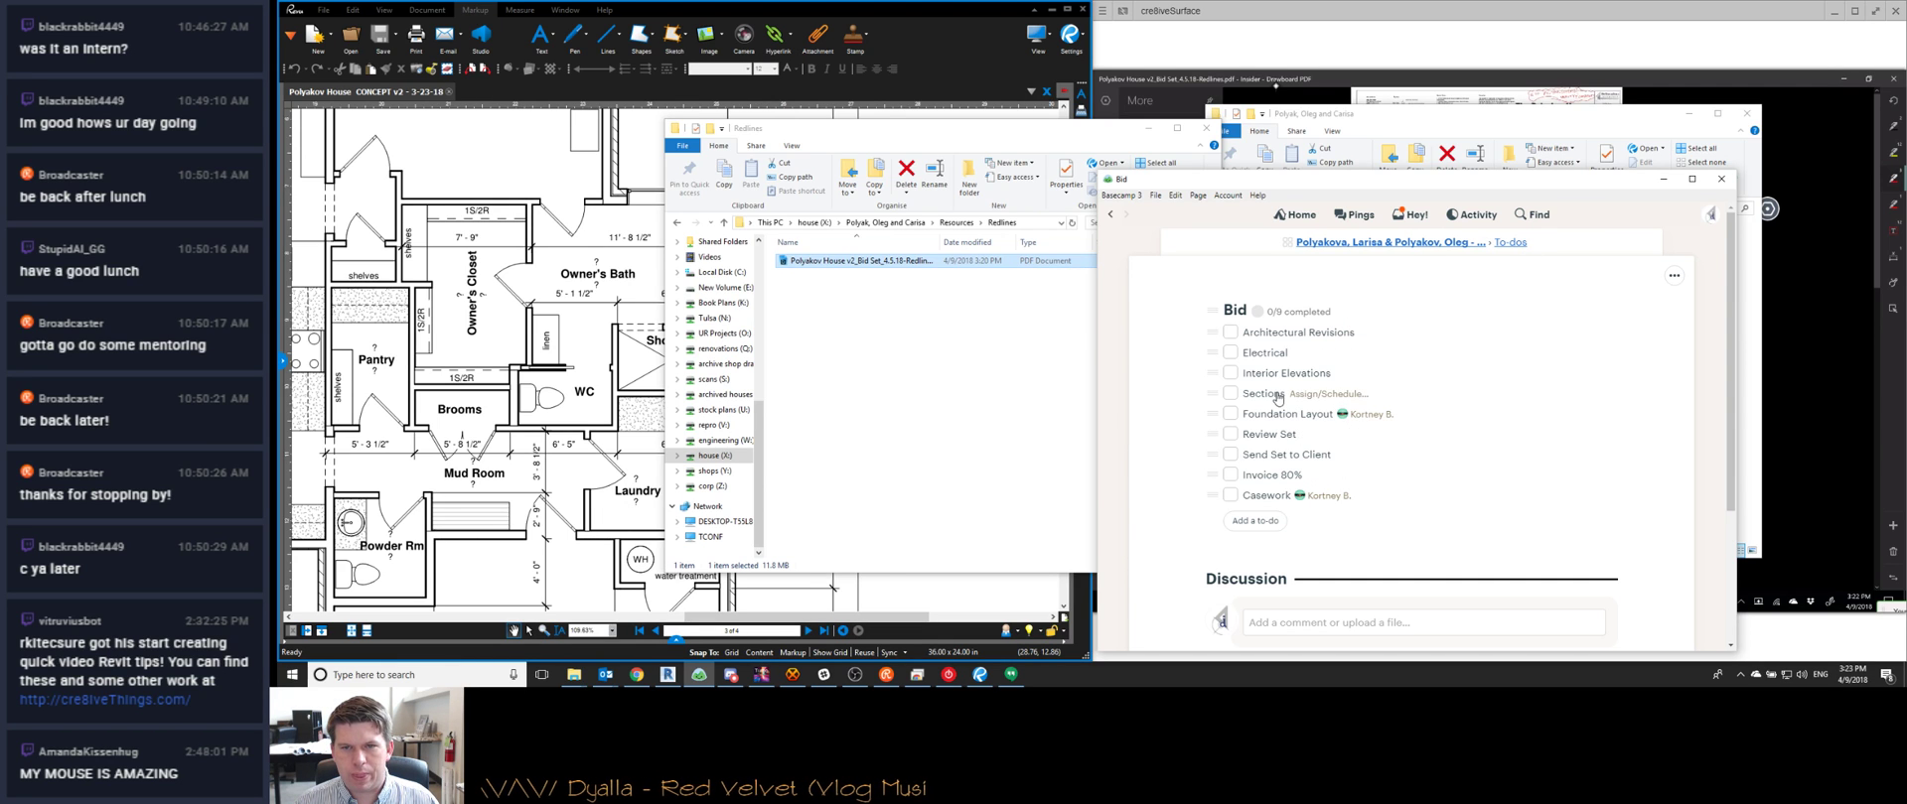
Assign the Sections to-do to the same teammate
click(1276, 395)
click(1356, 372)
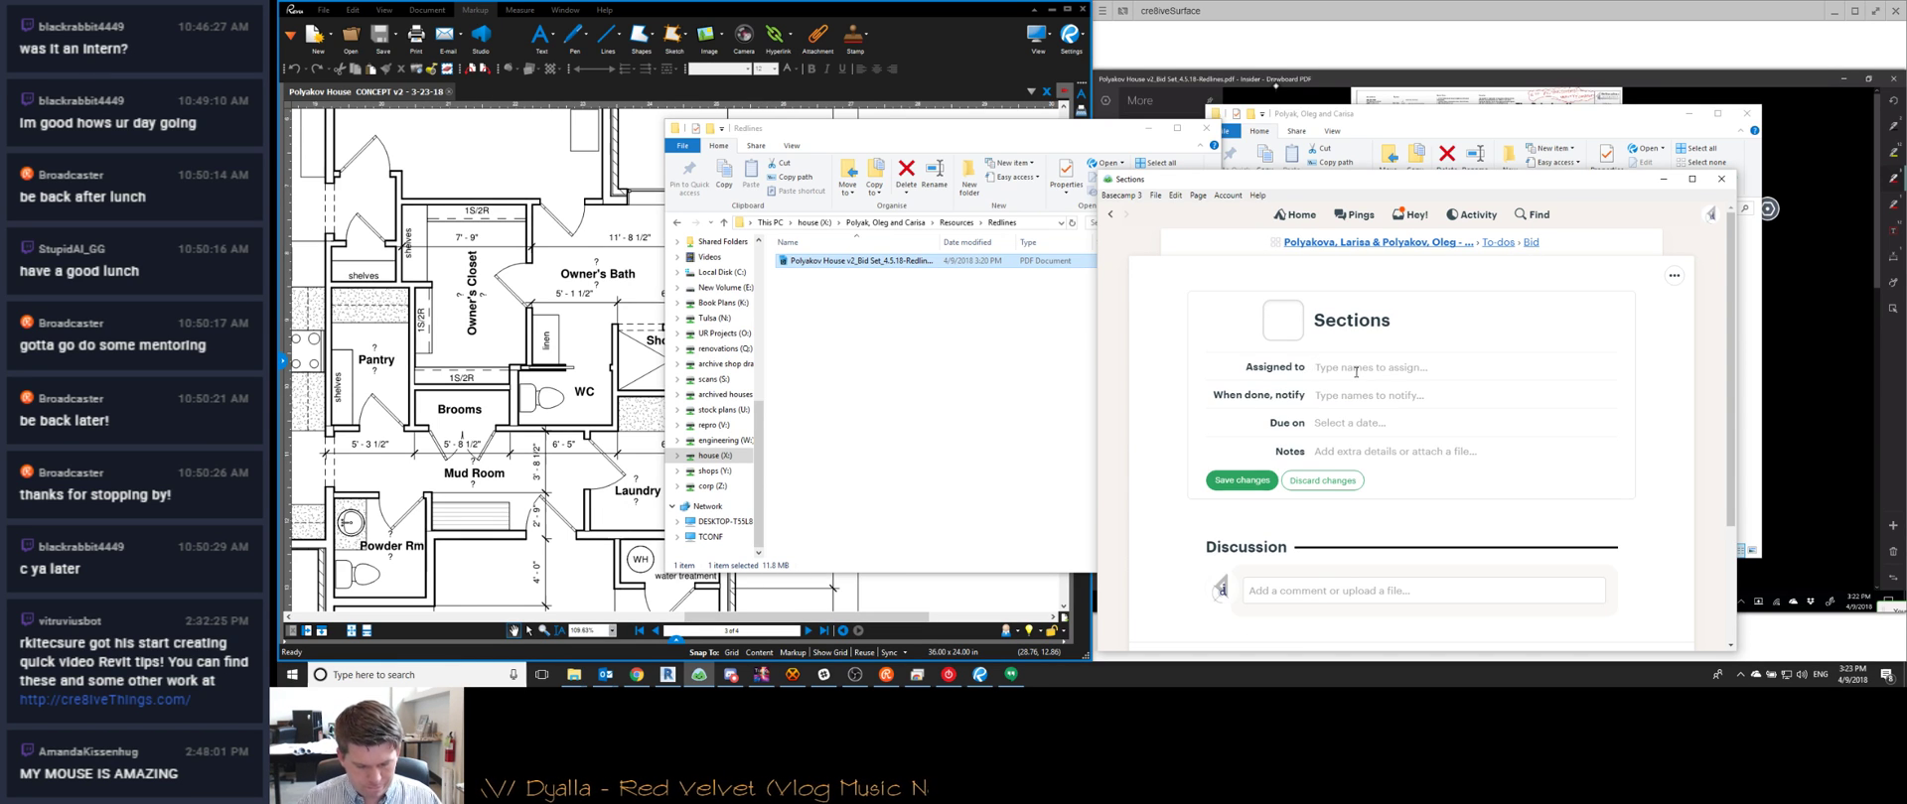
text(Kortn)
key(Return)
click(1241, 498)
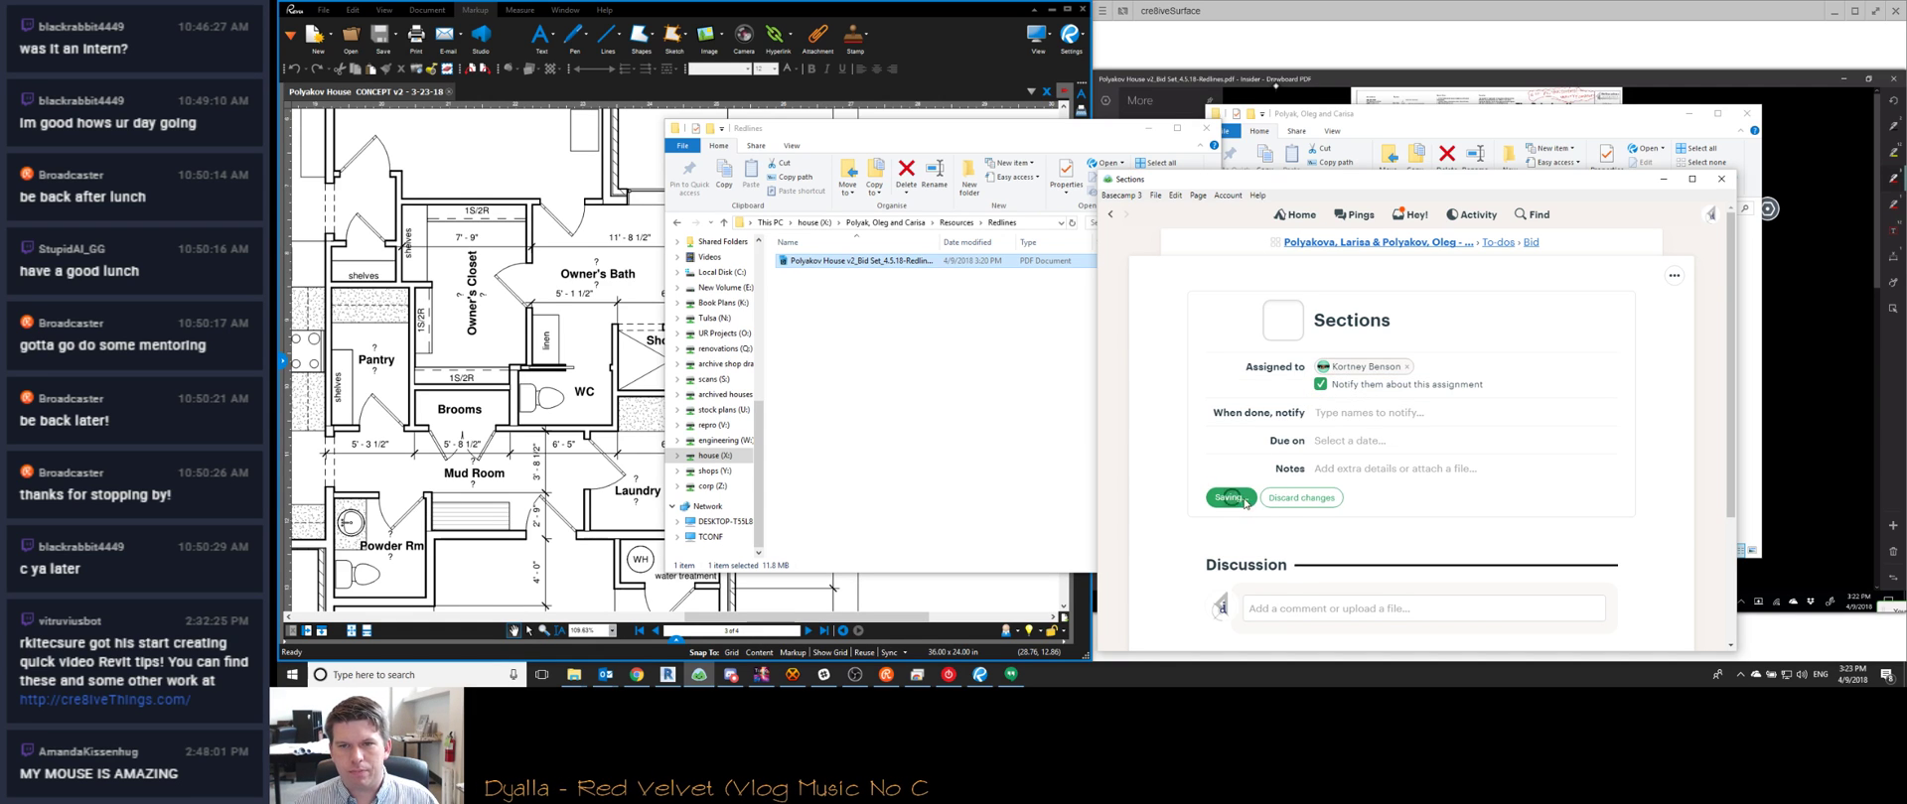
click(1531, 242)
Assign the Interior Elevations to-do to the same teammate
click(1284, 372)
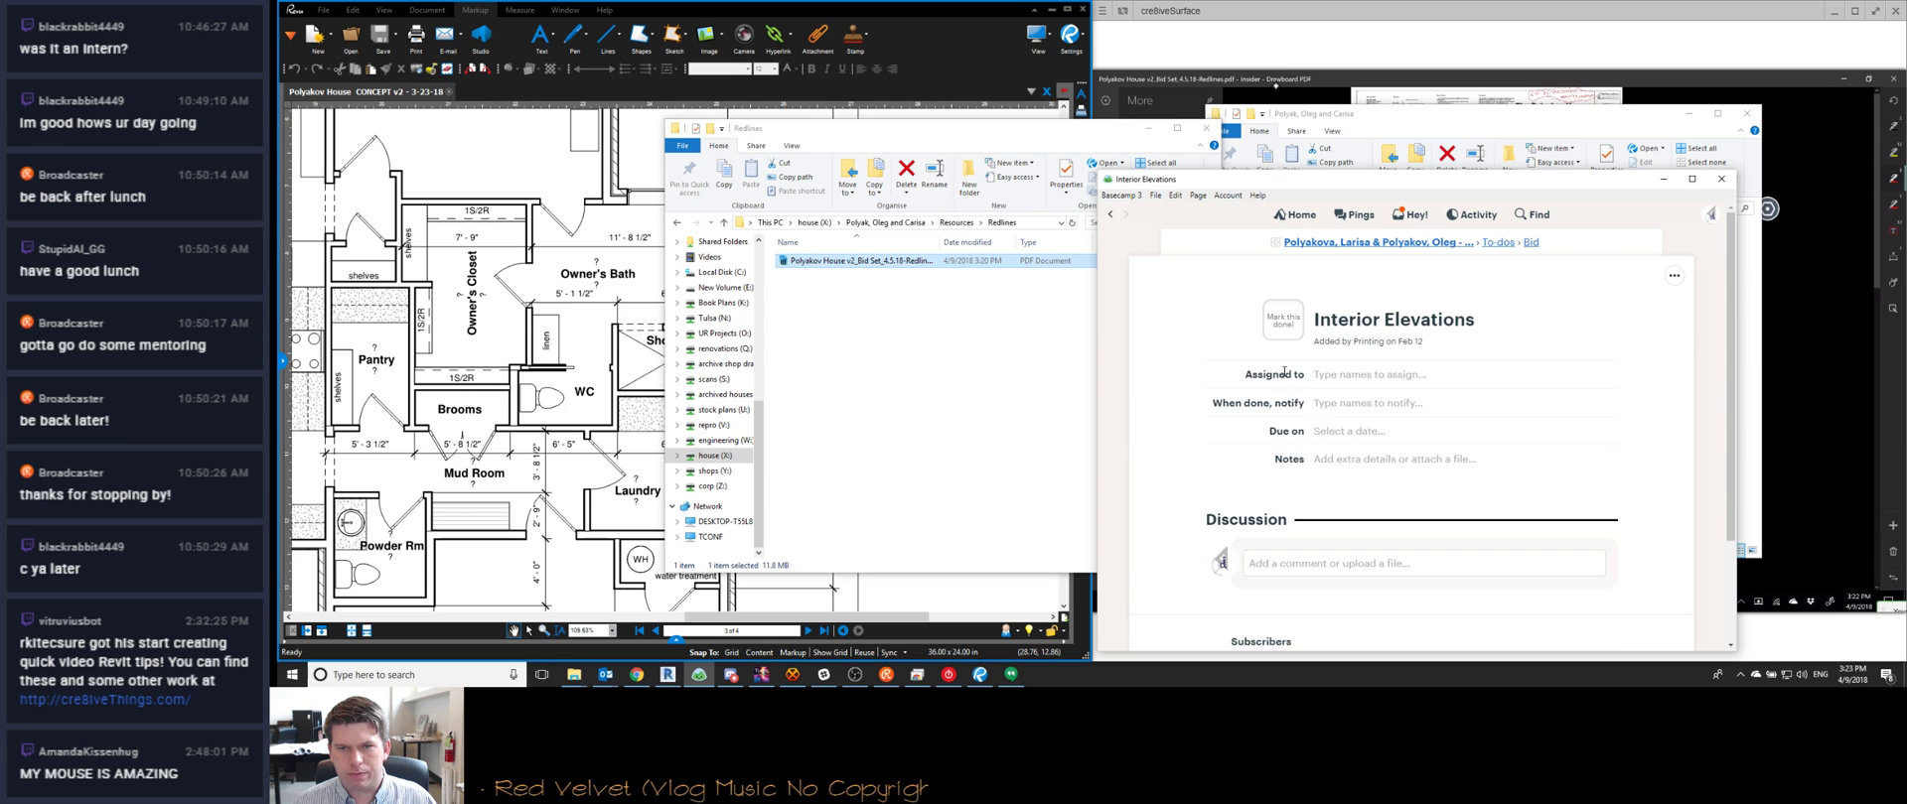
click(1348, 378)
text(Kortn)
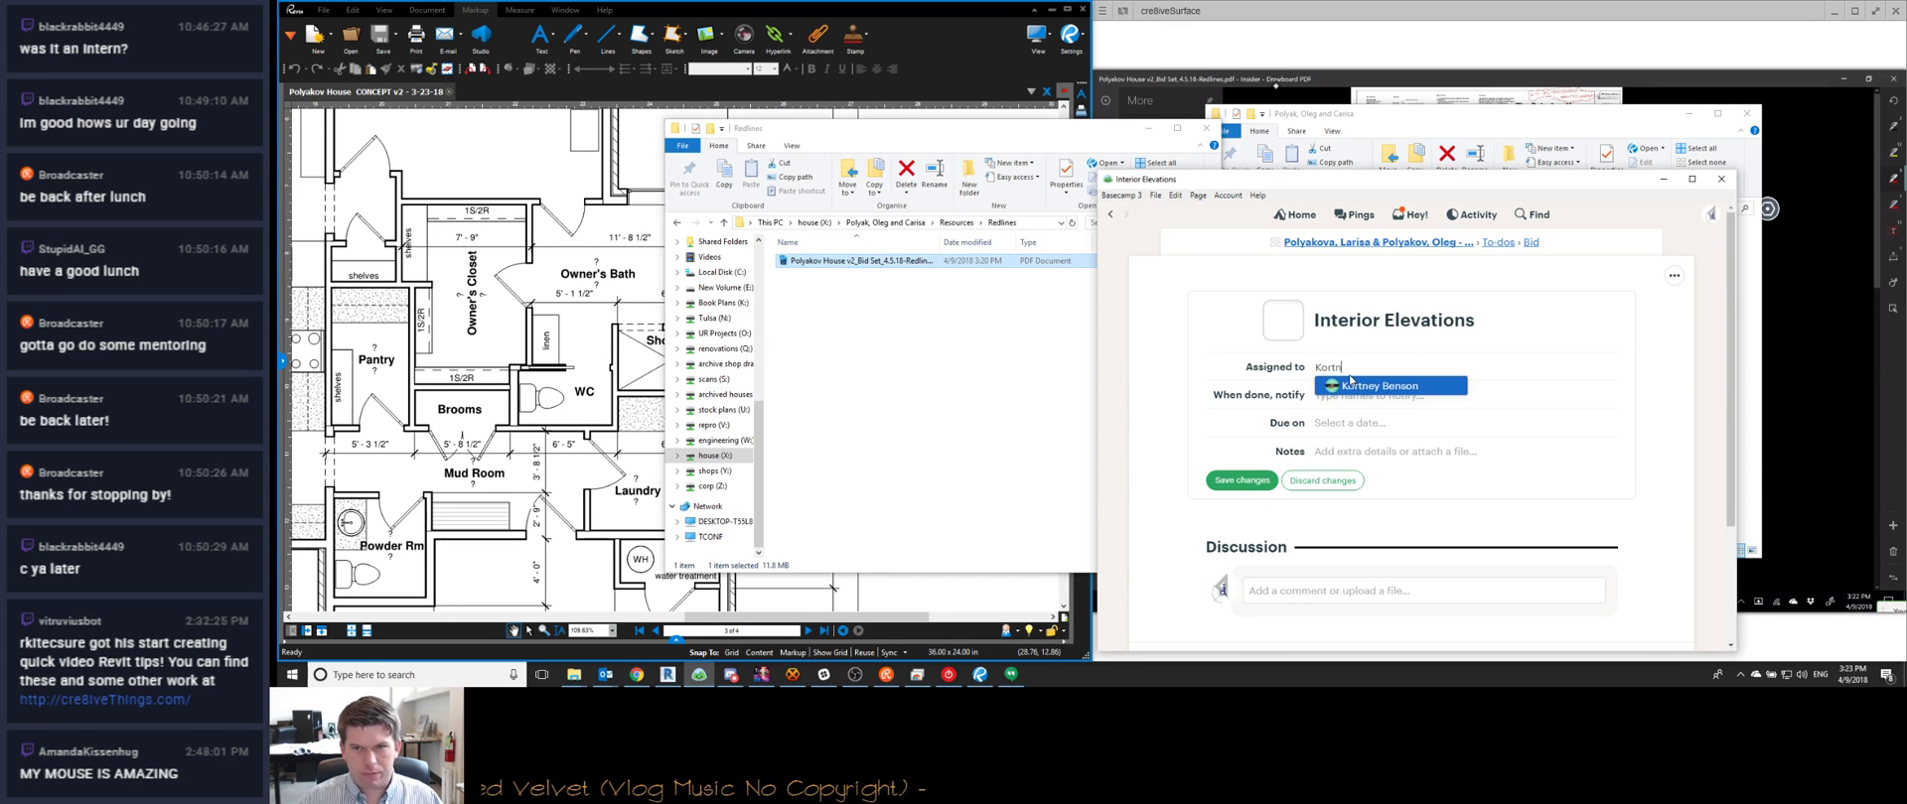
click(1350, 383)
click(1246, 498)
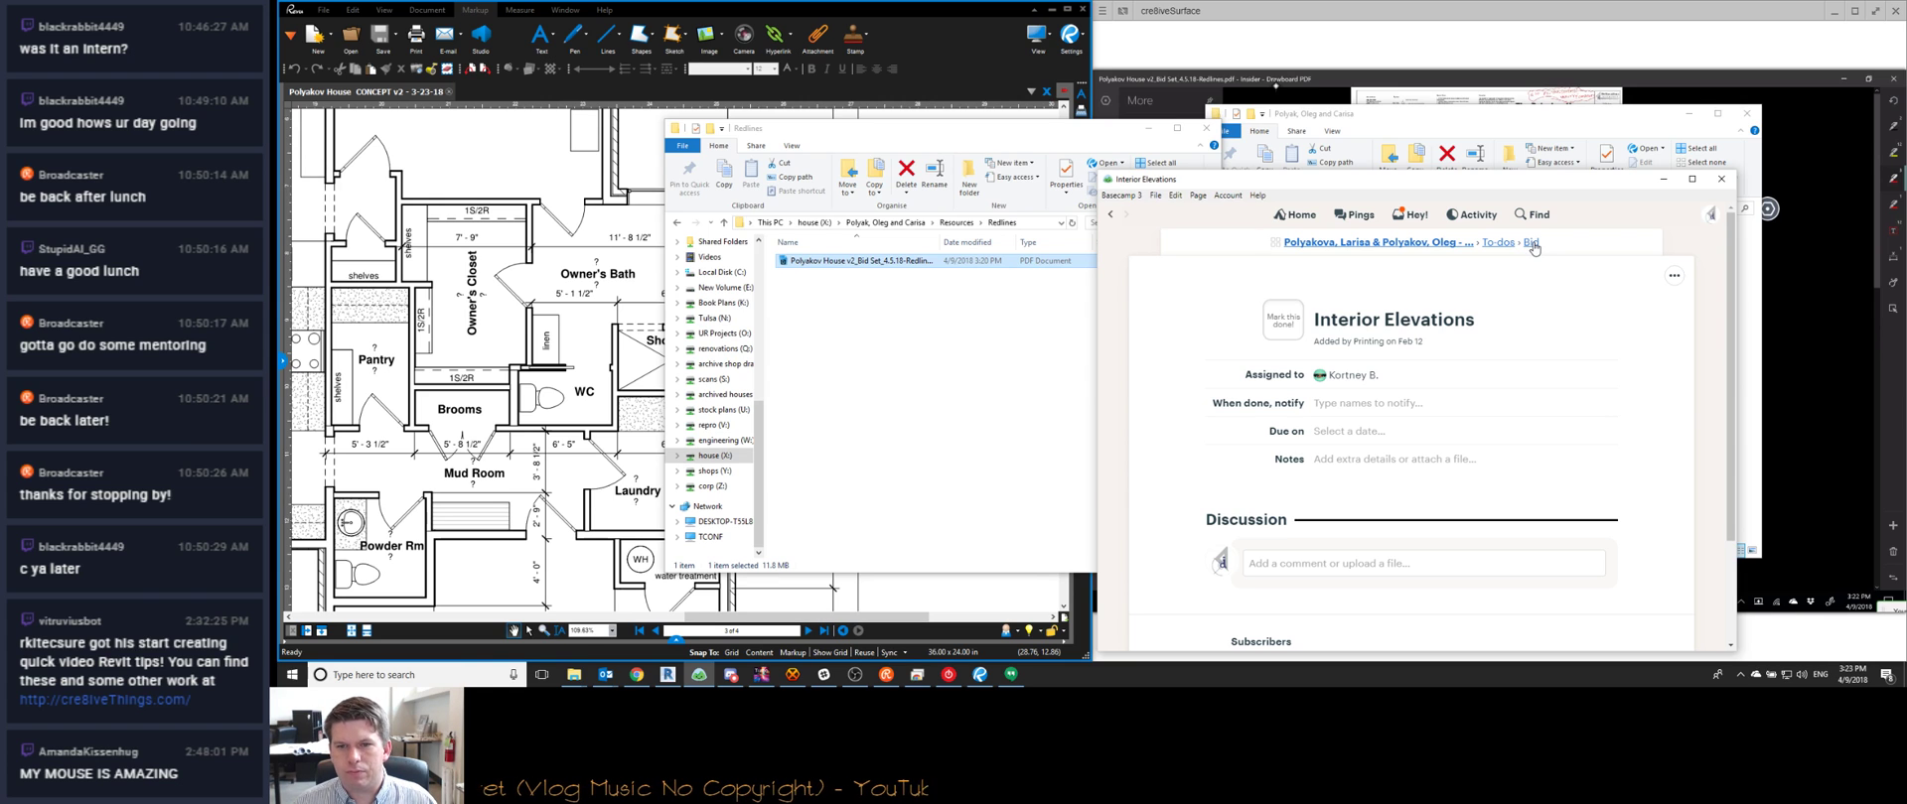
scroll(1477, 344, down, 3)
scroll(1479, 343, up, 3)
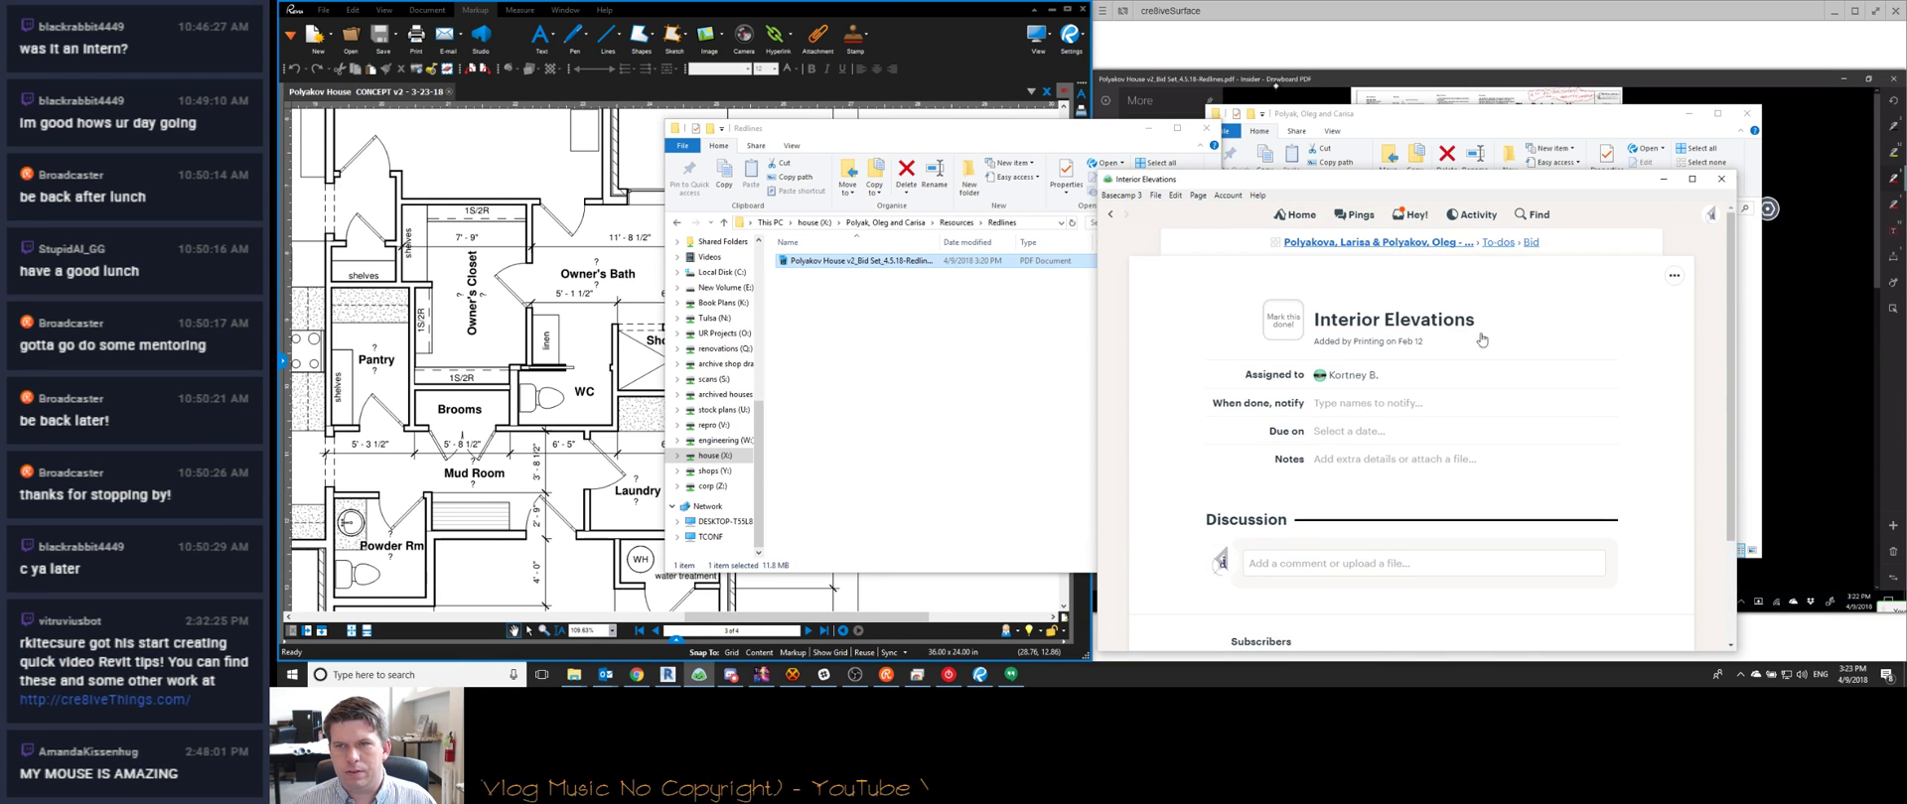
click(1529, 243)
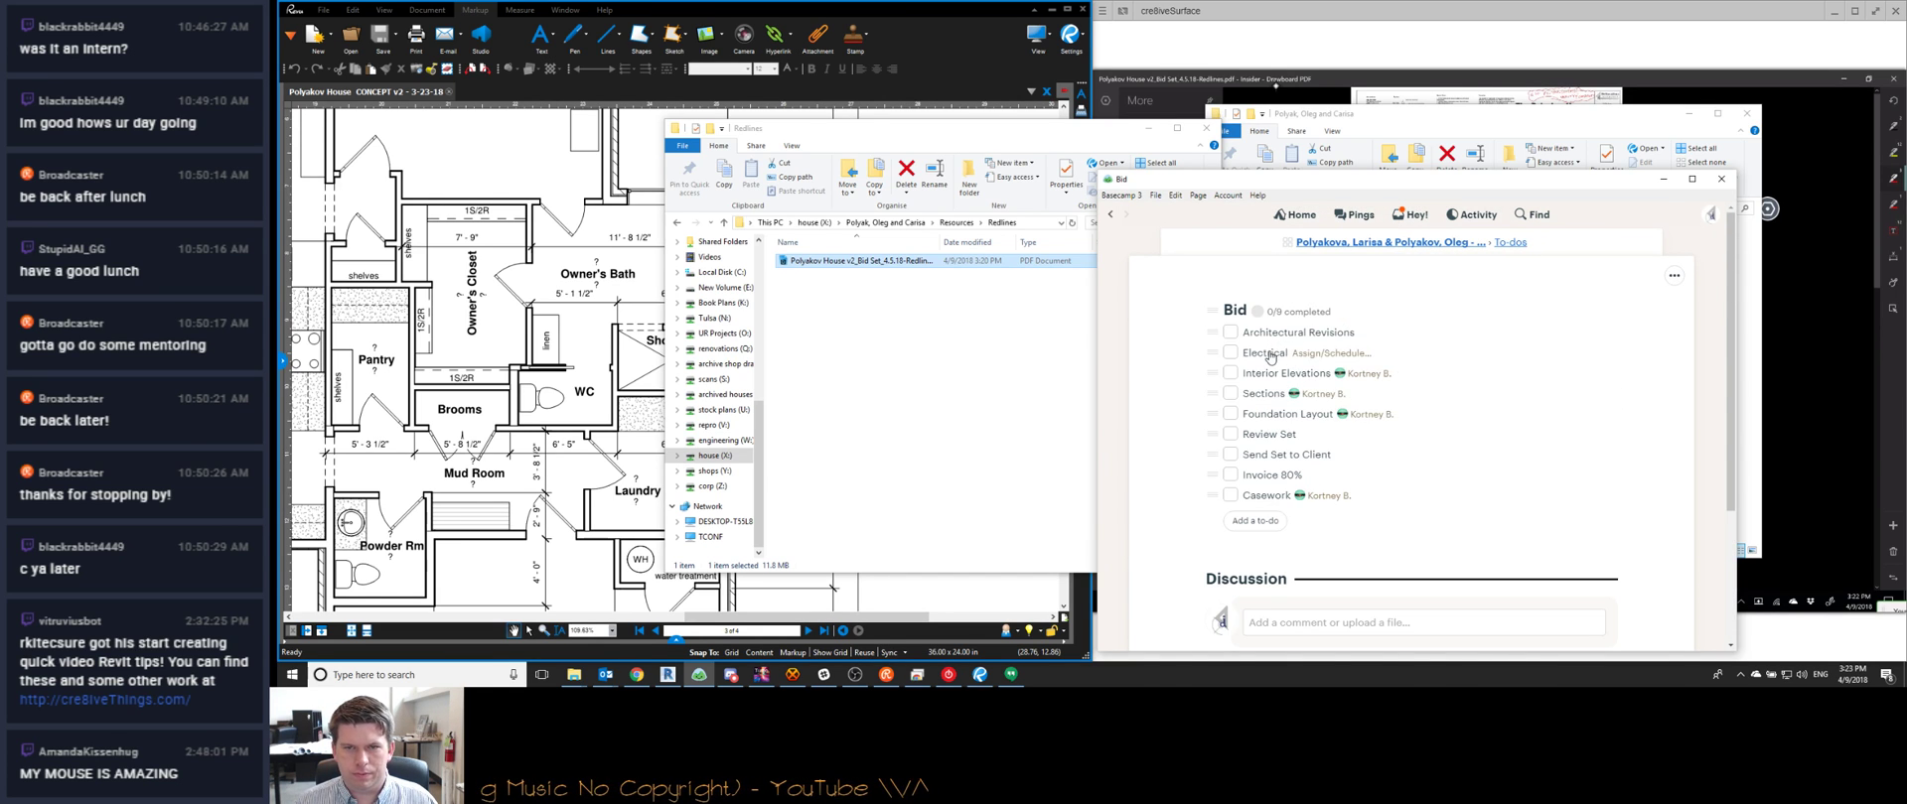
Assign the Electrical to-do to the same teammate
click(1270, 356)
click(1343, 382)
text(kort)
key(Return)
scroll(1200, 474, down, 2)
scroll(1212, 362, up, 1)
click(1222, 383)
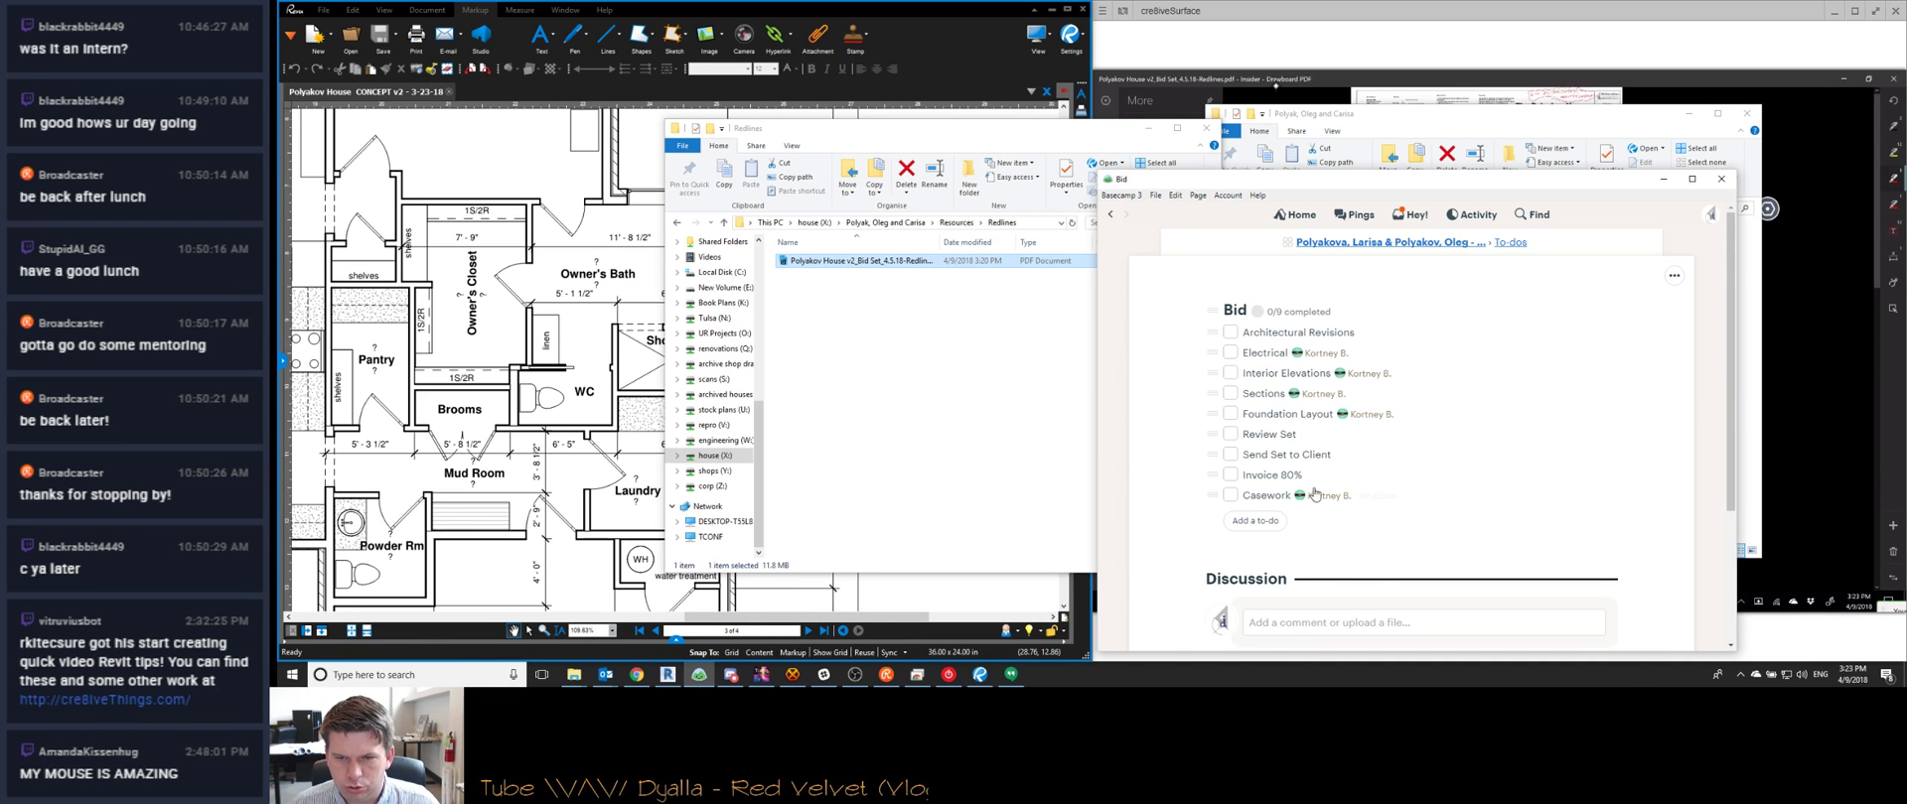
scroll(1375, 557, down, 2)
scroll(1353, 258, up, 2)
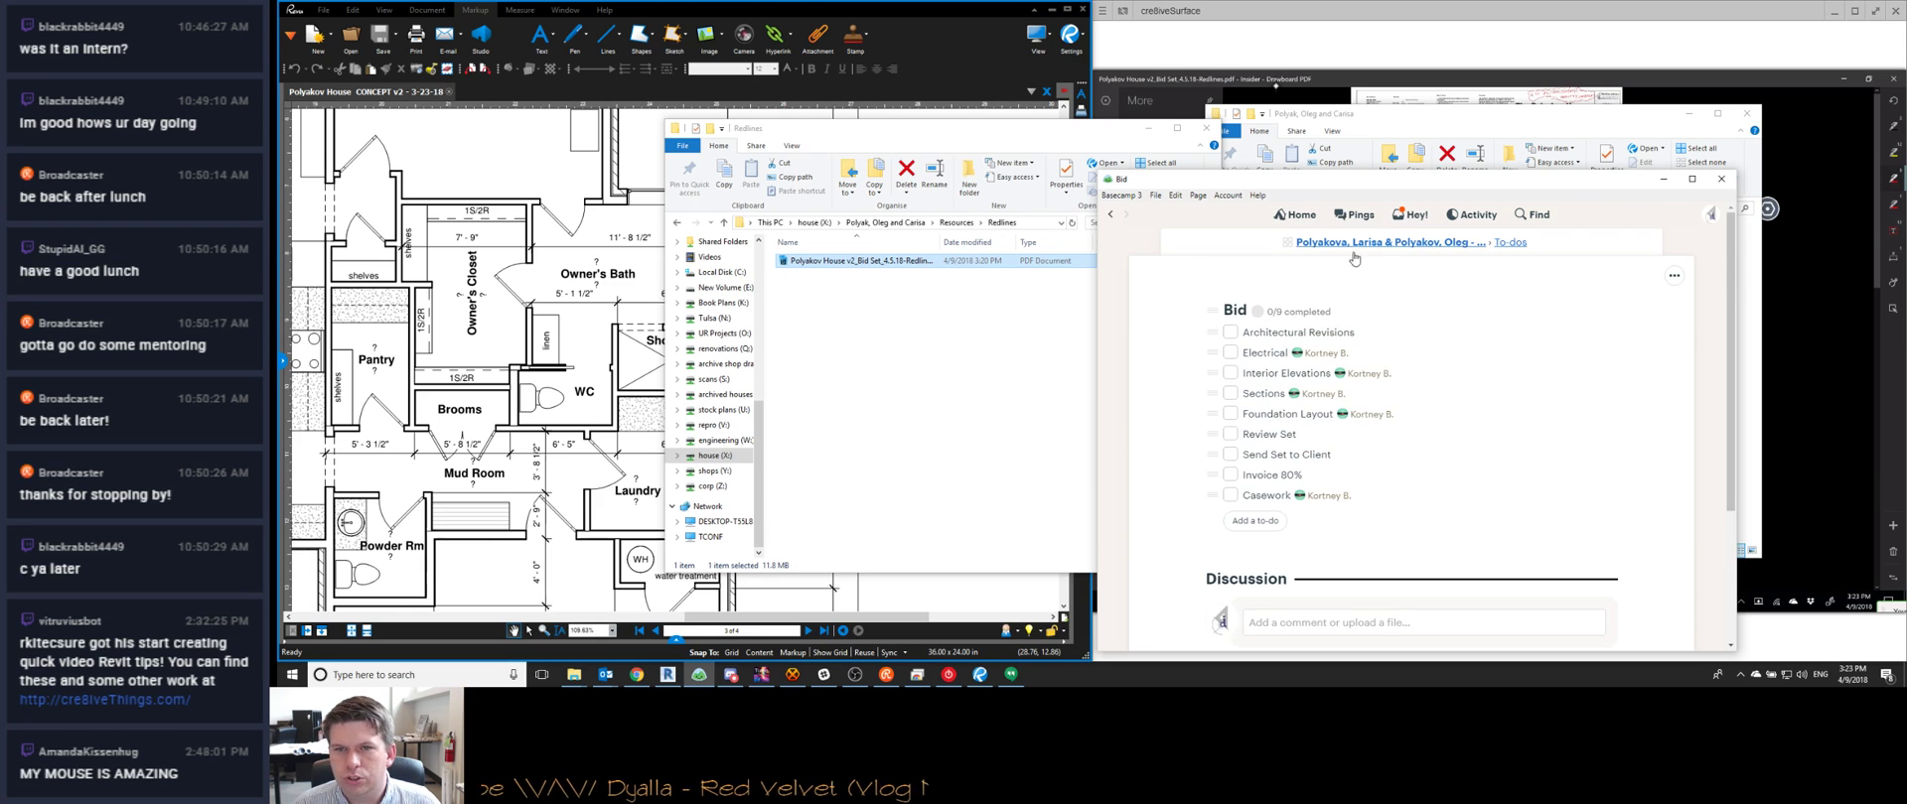
scroll(1254, 440, down, 2)
click(1283, 395)
Title the new Bid to-do 'Redlines - 4.9.18', set its assignee and completion notifier, and start its notes
text(Redlines - 4.9.18)
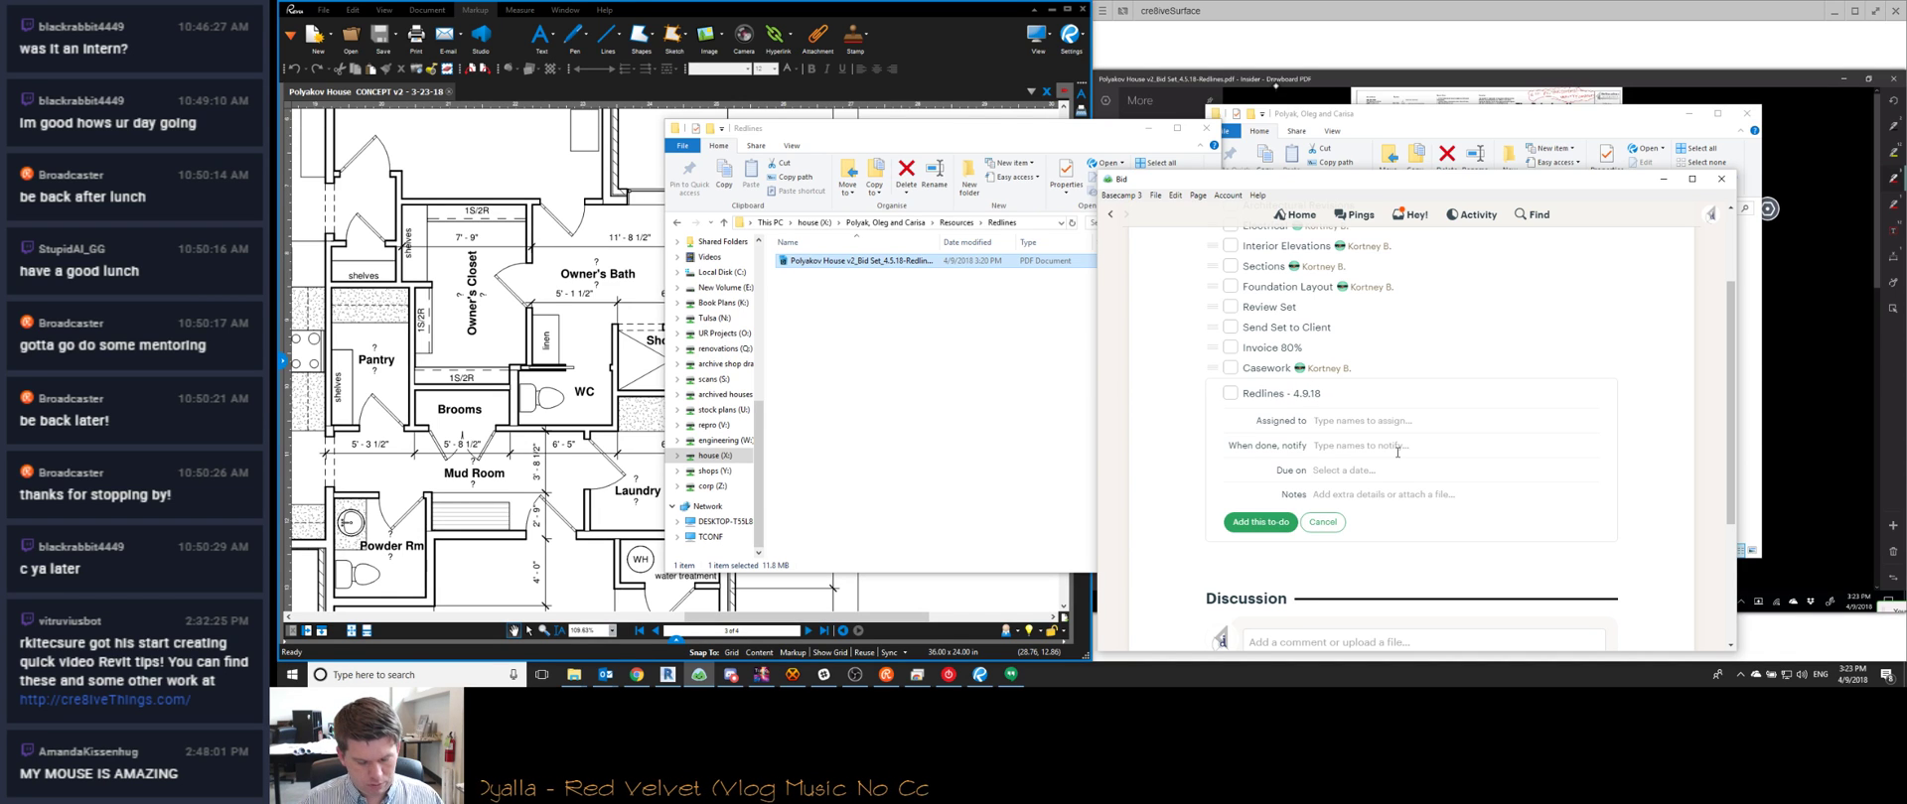
text(kor)
key(Return)
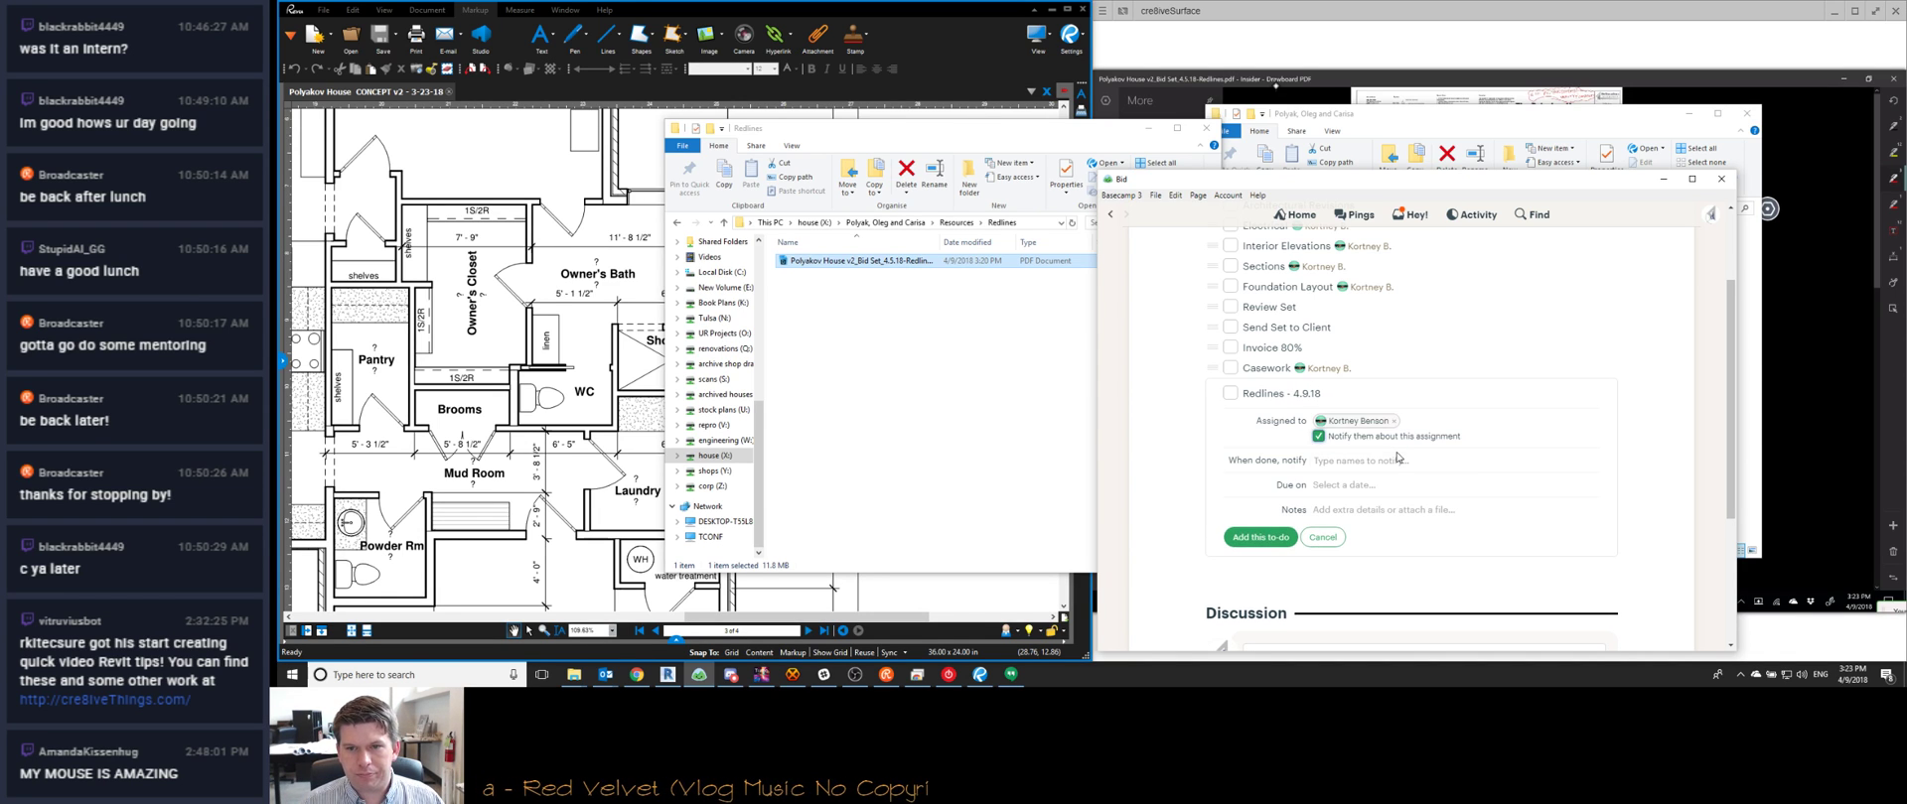
text(car)
key(Return)
key(Tab)
key(Tab)
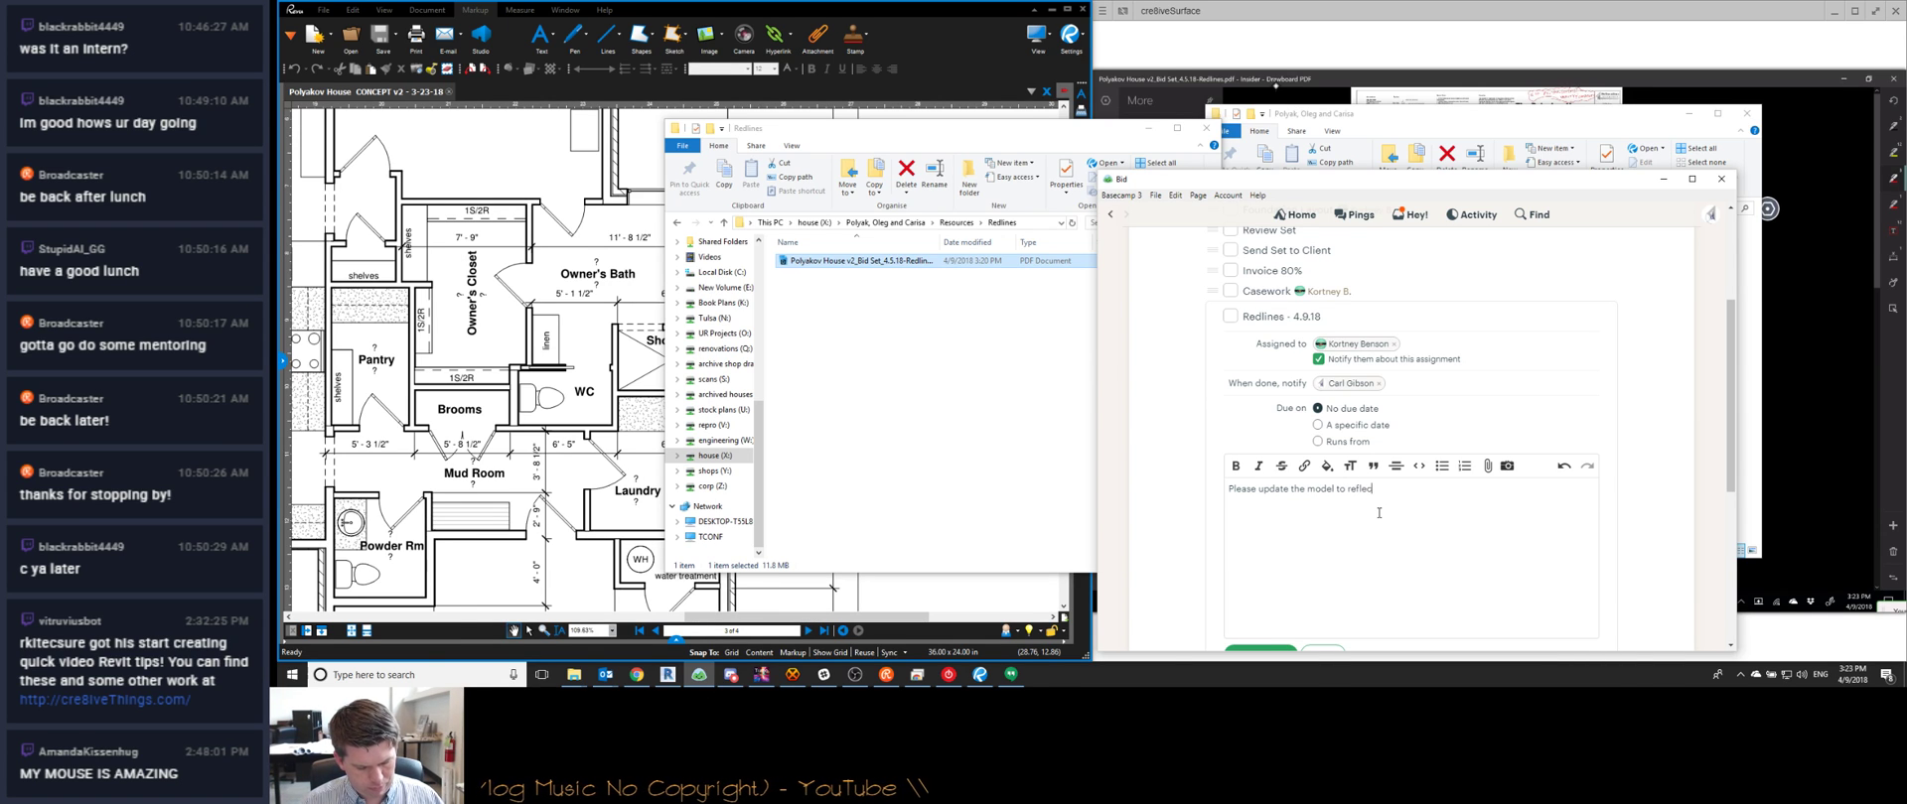
text(dlines:)
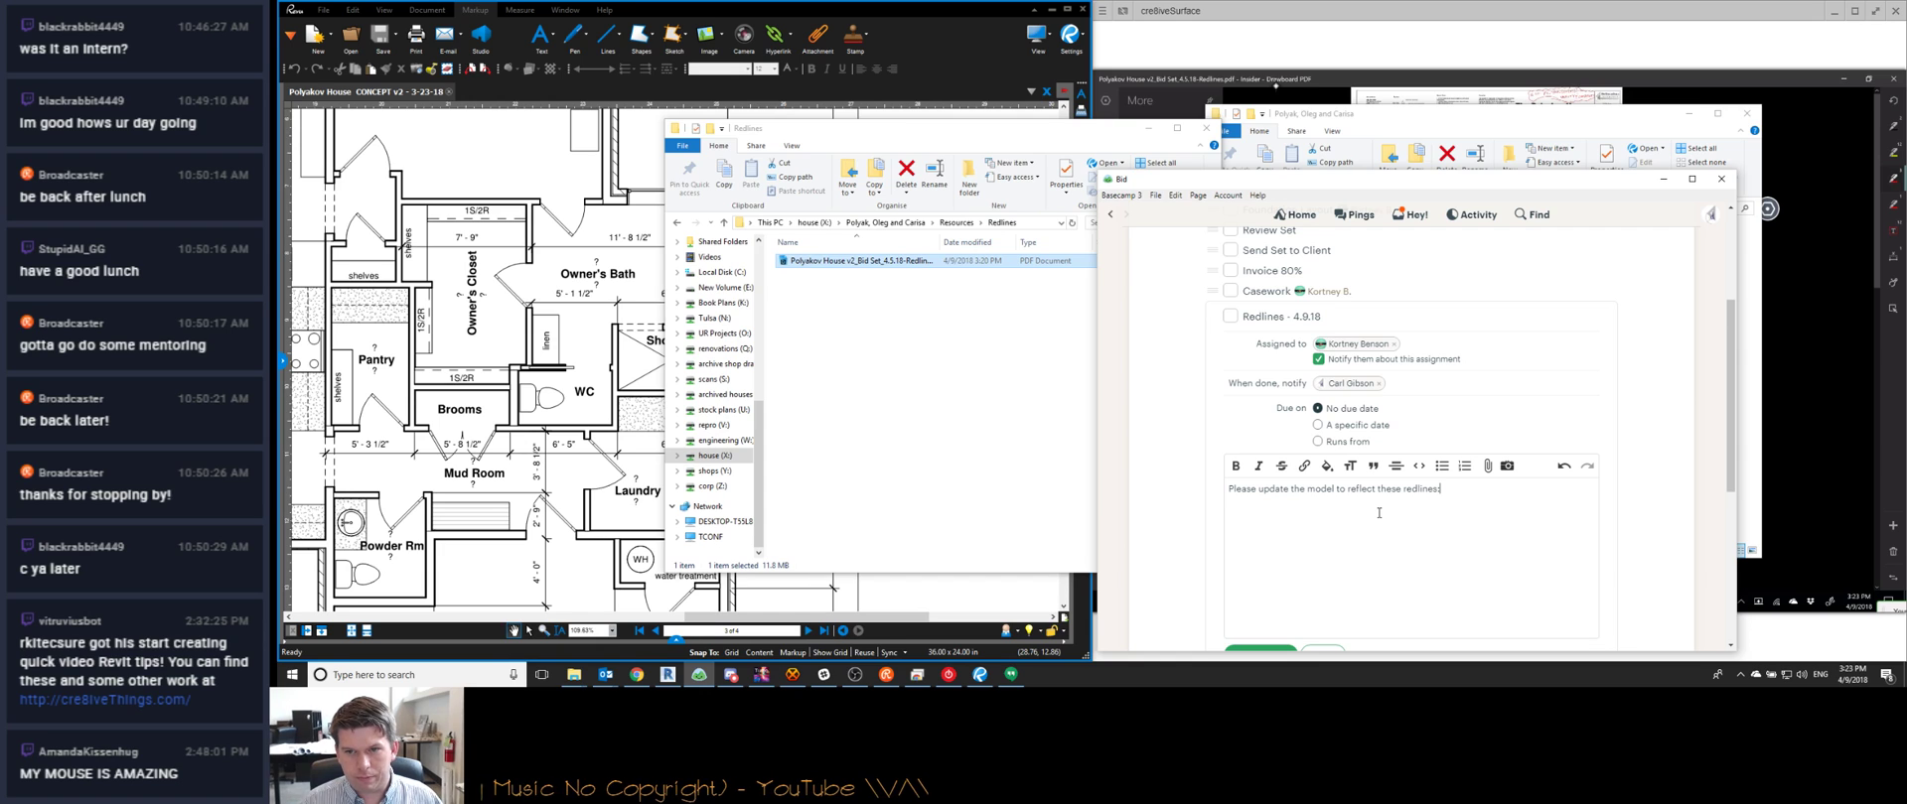
Paste the redlines PDF's full file path into the to-do notes and attach the PDF
right_click(915, 262)
click(951, 426)
click(1307, 515)
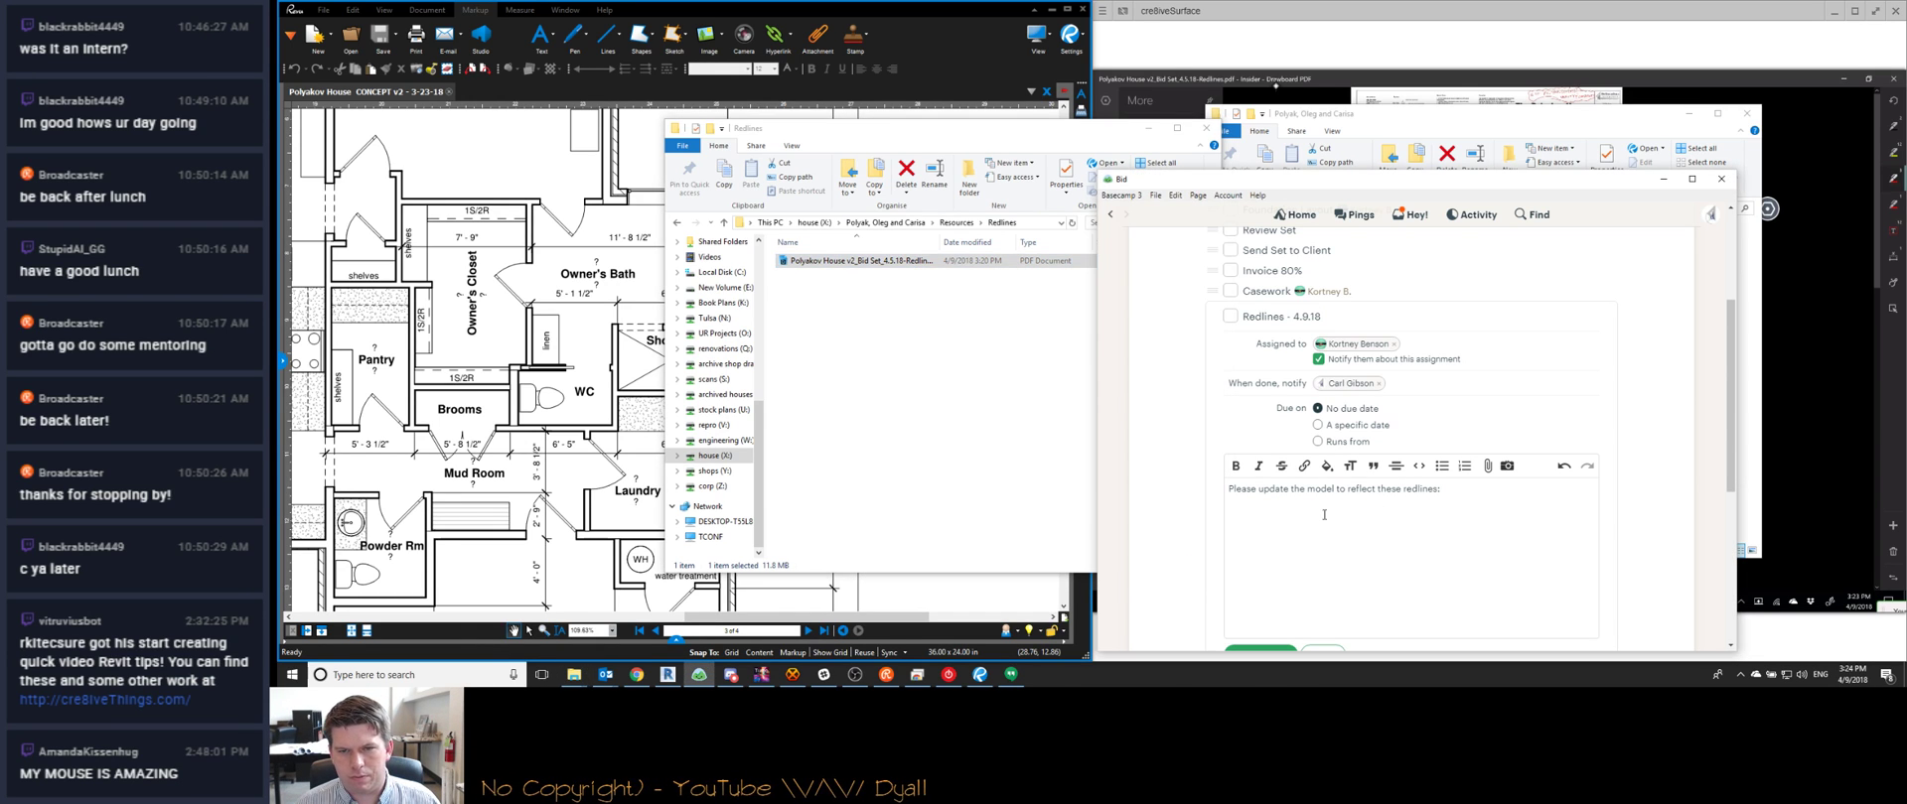
key(ctrl+v)
drag(894, 263, 1347, 609)
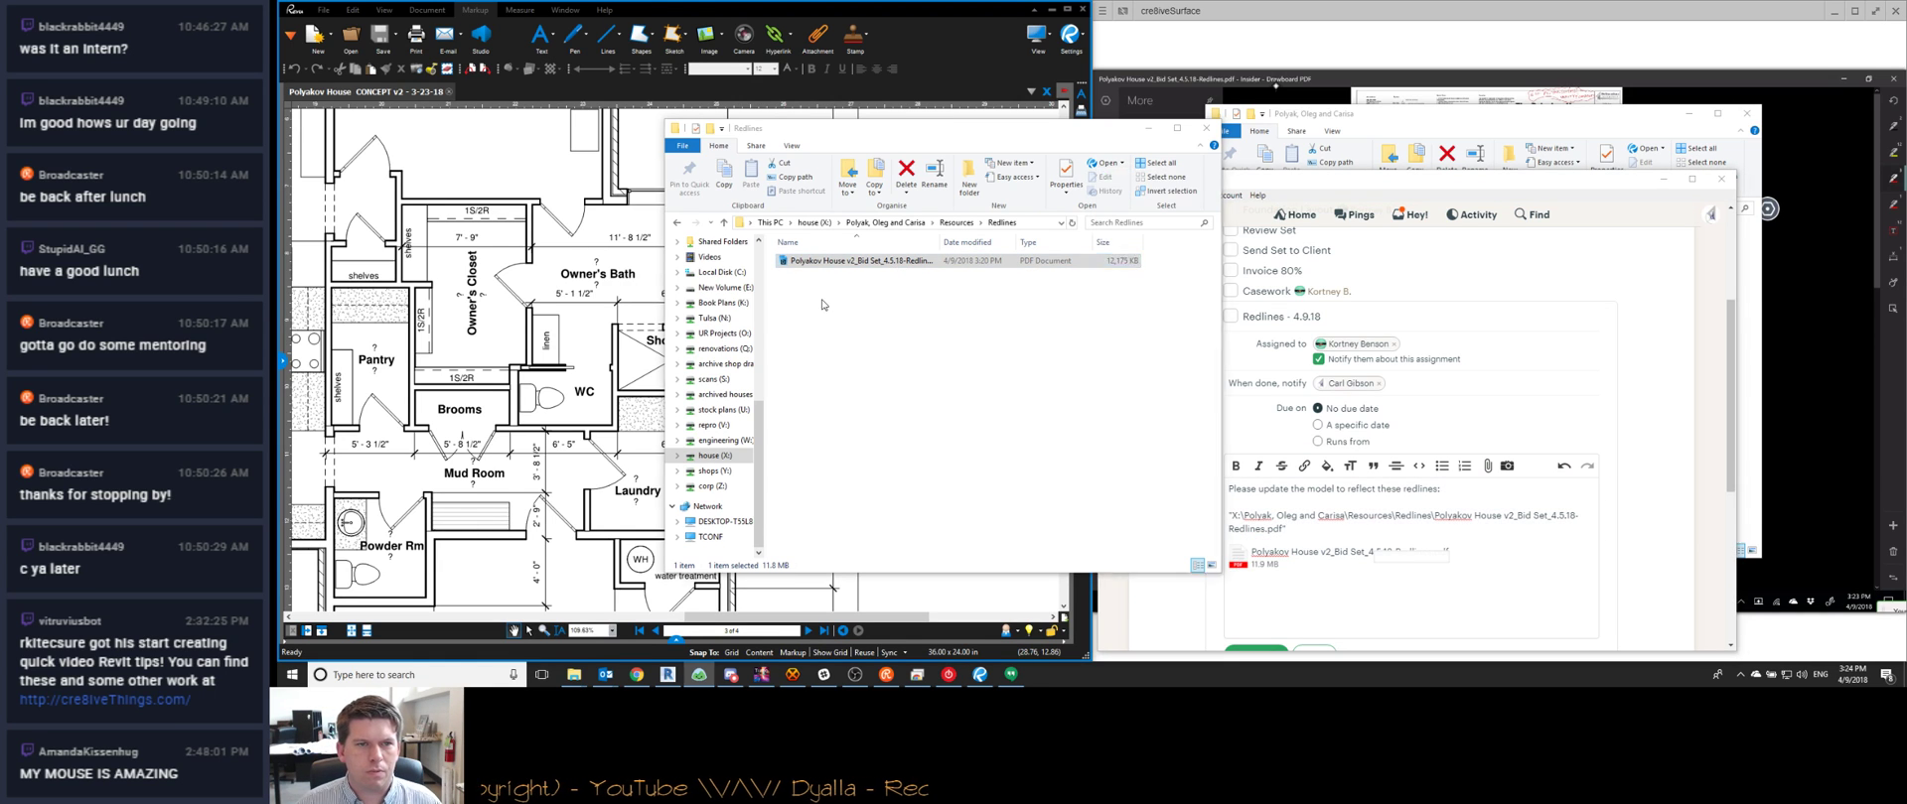
Retry opening the locked redlines PDF several times and dismiss the locked-file warning
click(473, 331)
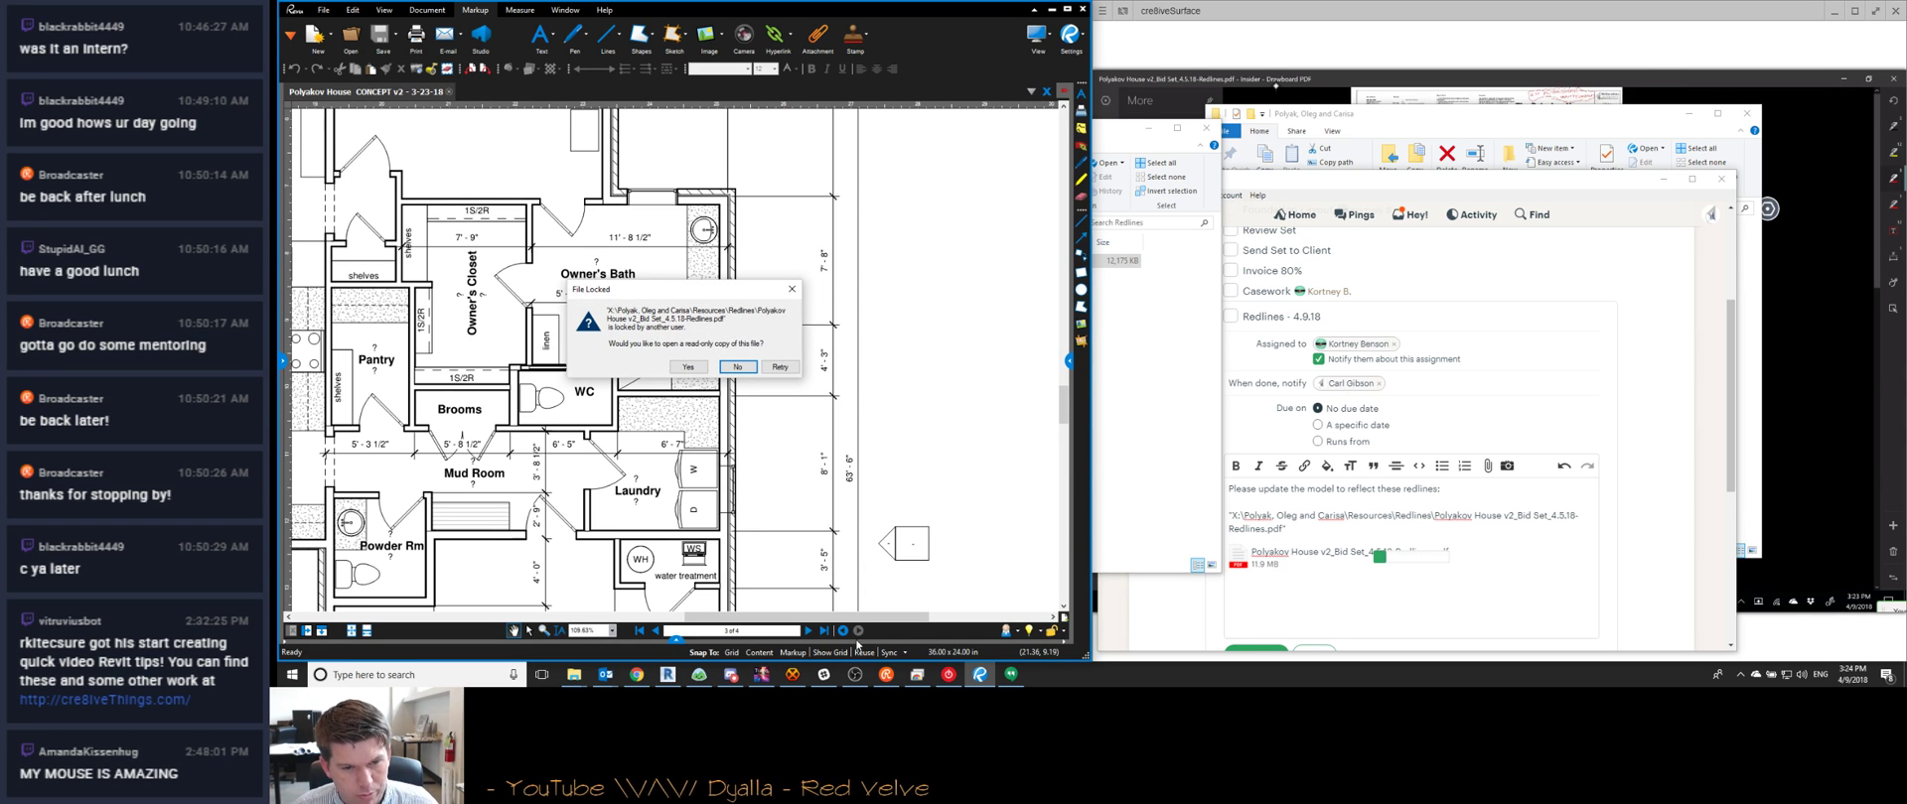
click(886, 675)
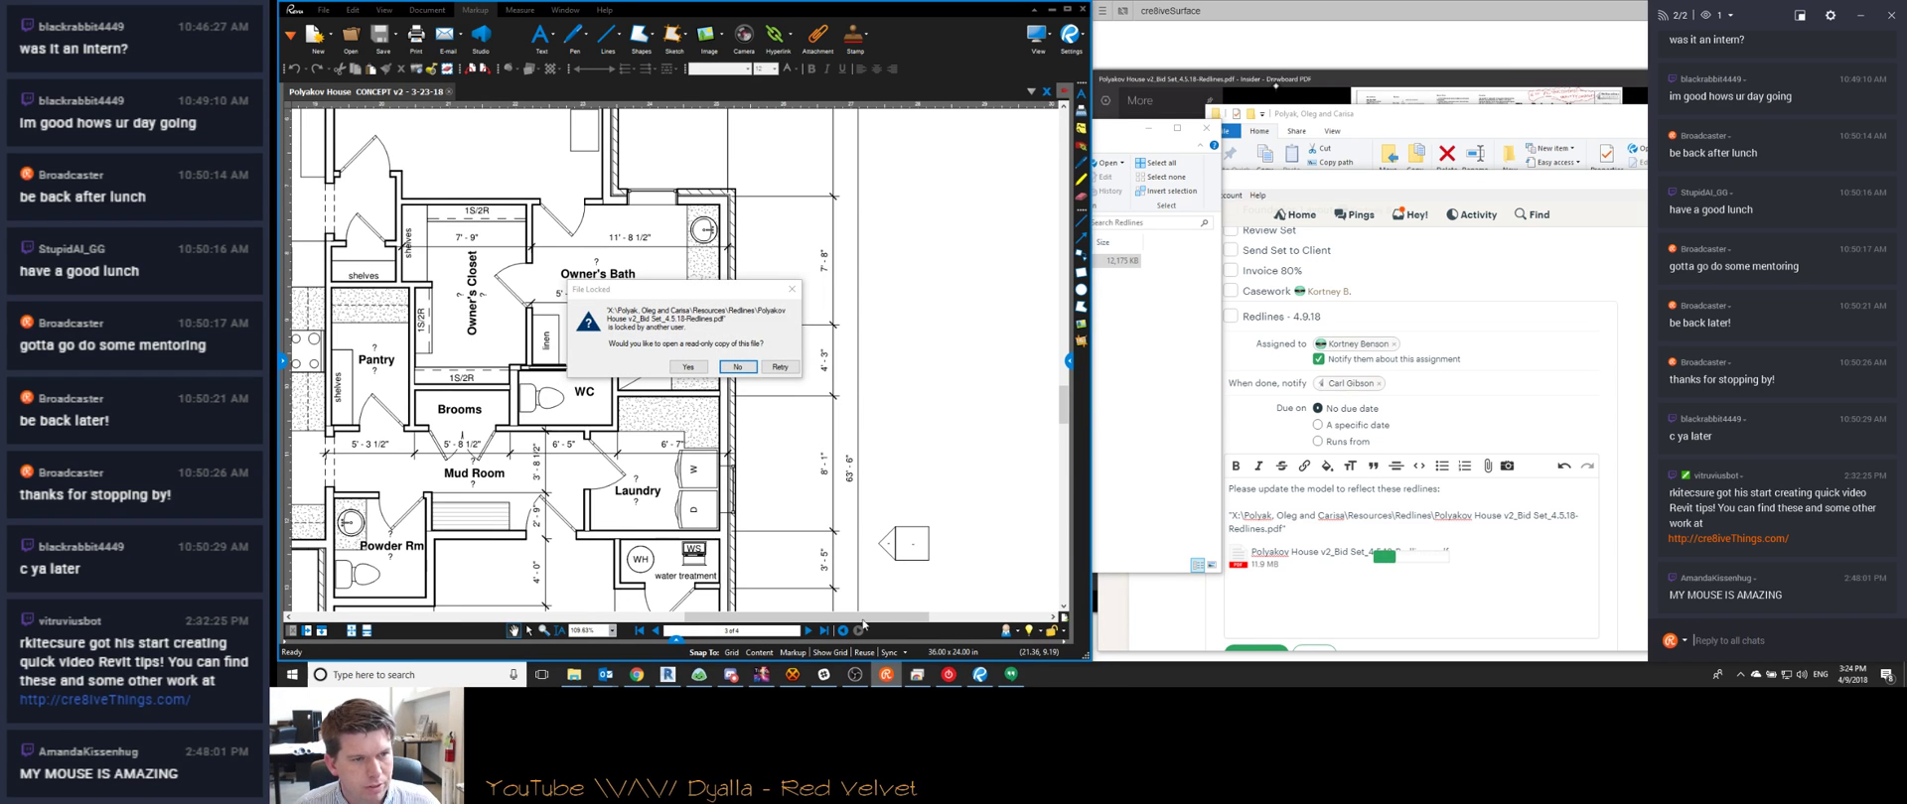
click(782, 368)
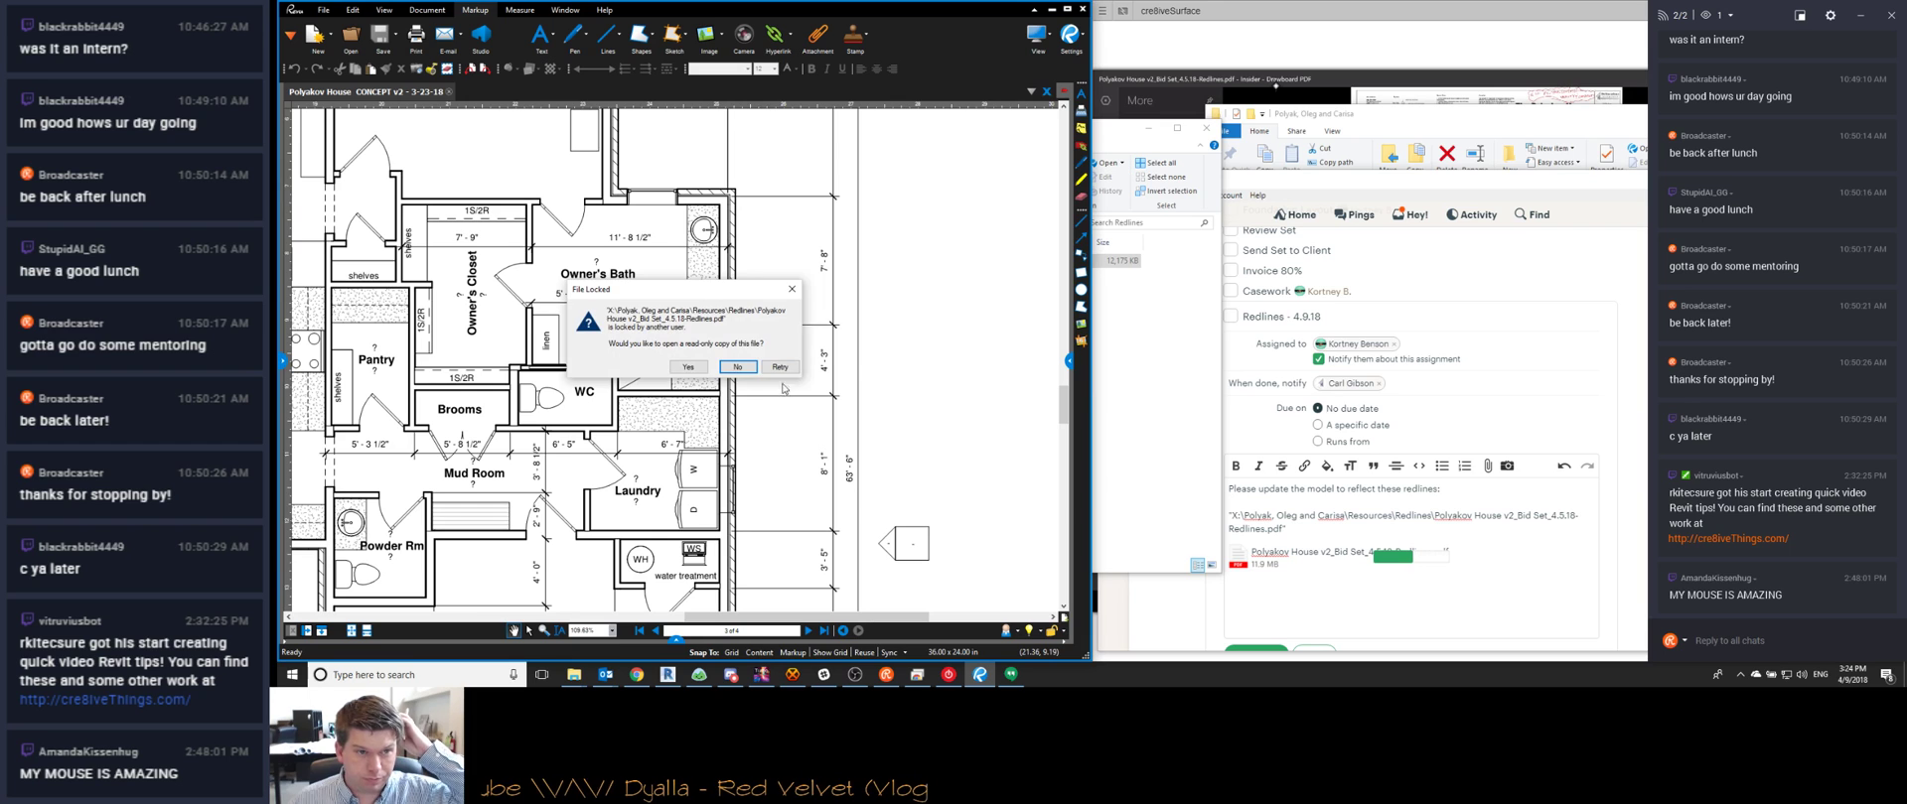
click(781, 371)
click(781, 372)
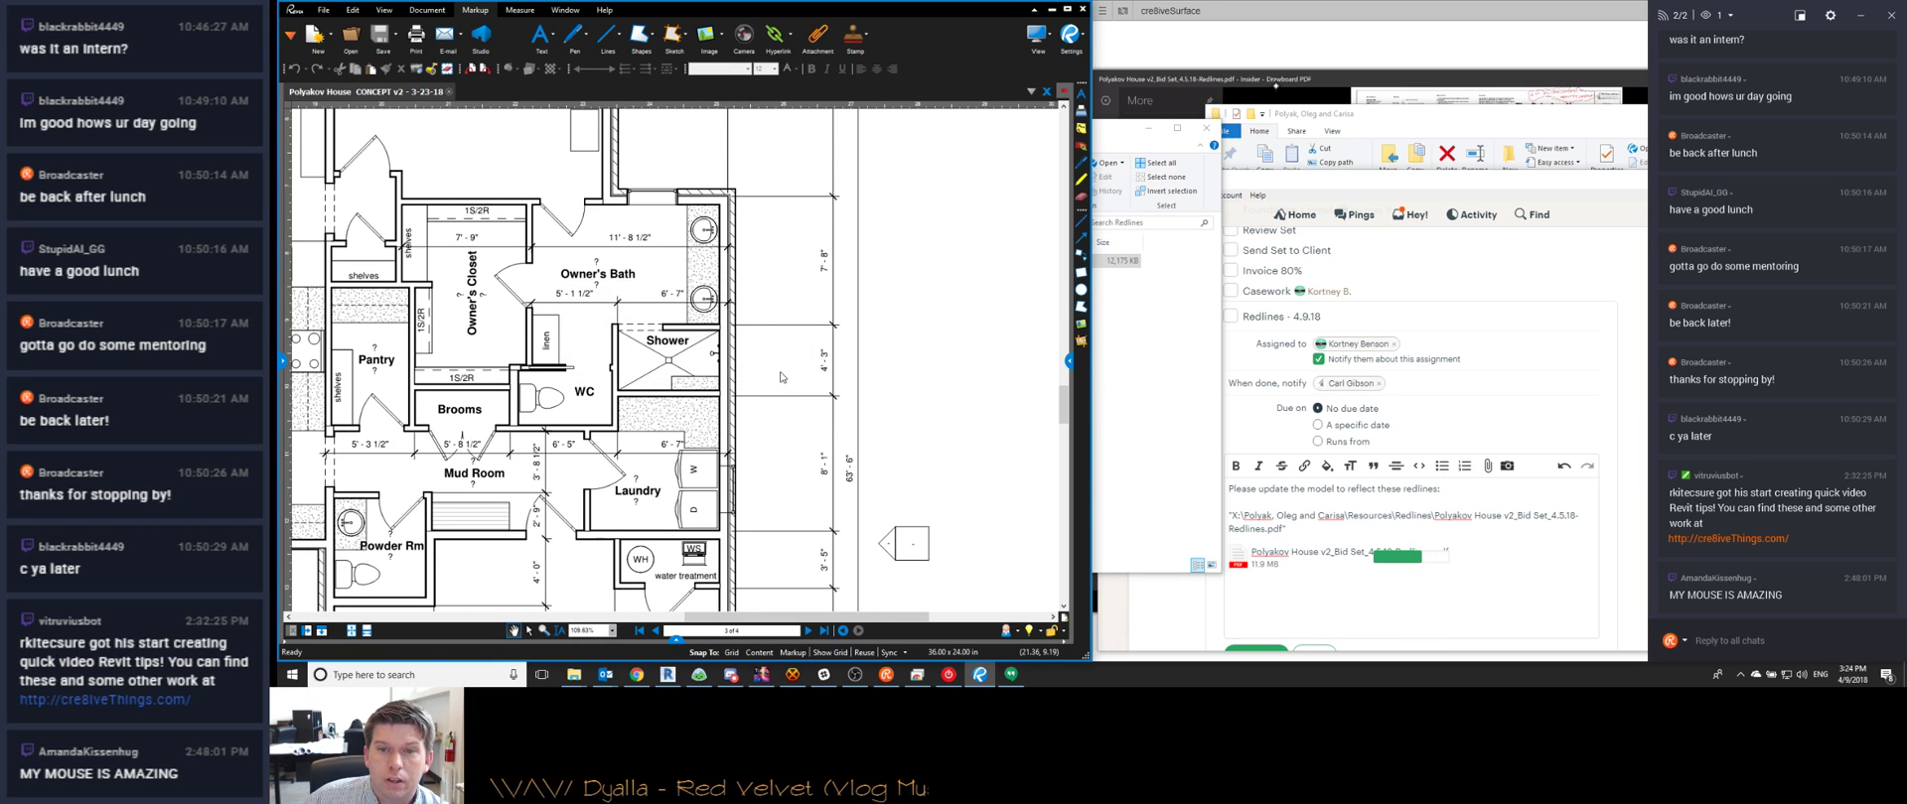
click(780, 372)
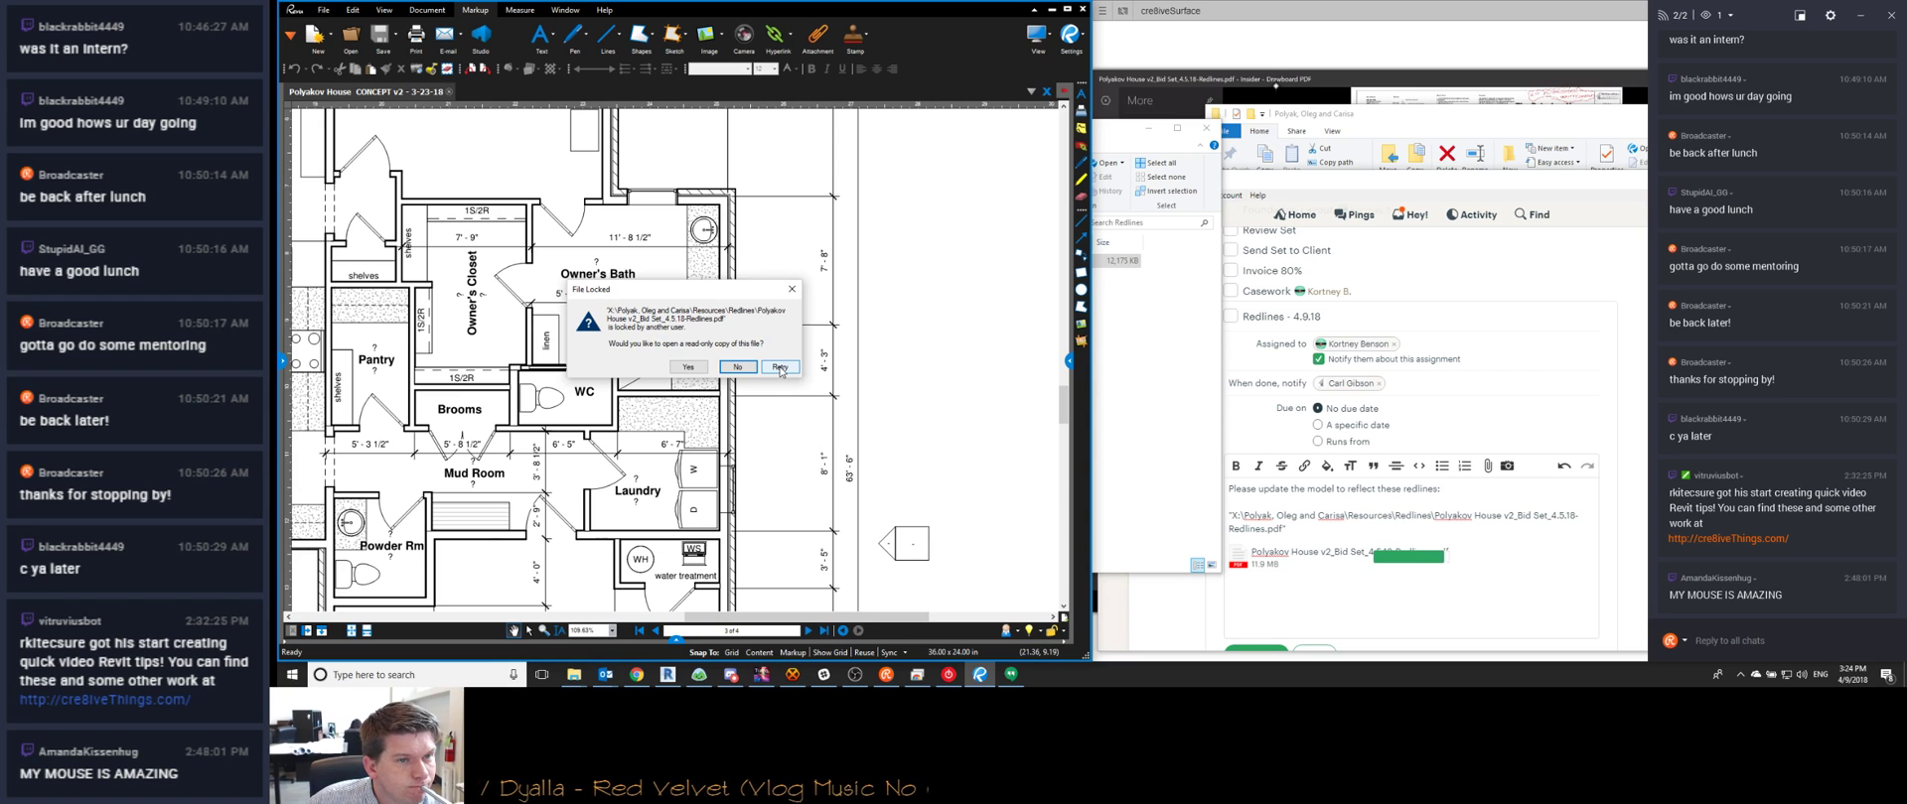
click(780, 367)
click(780, 367)
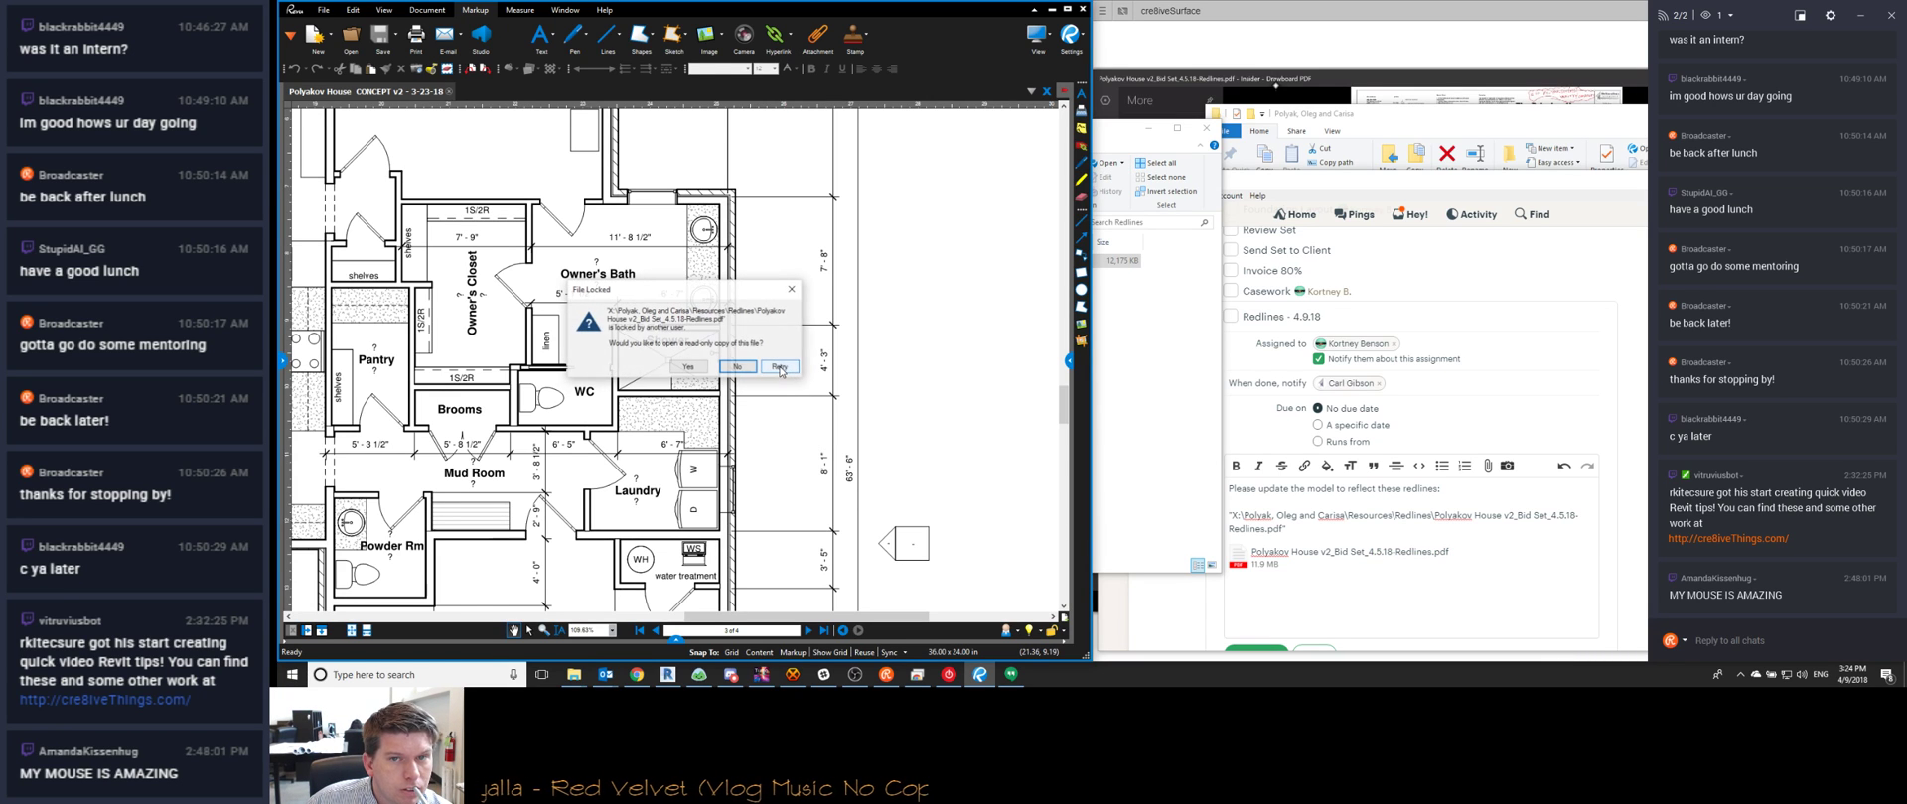
click(1116, 401)
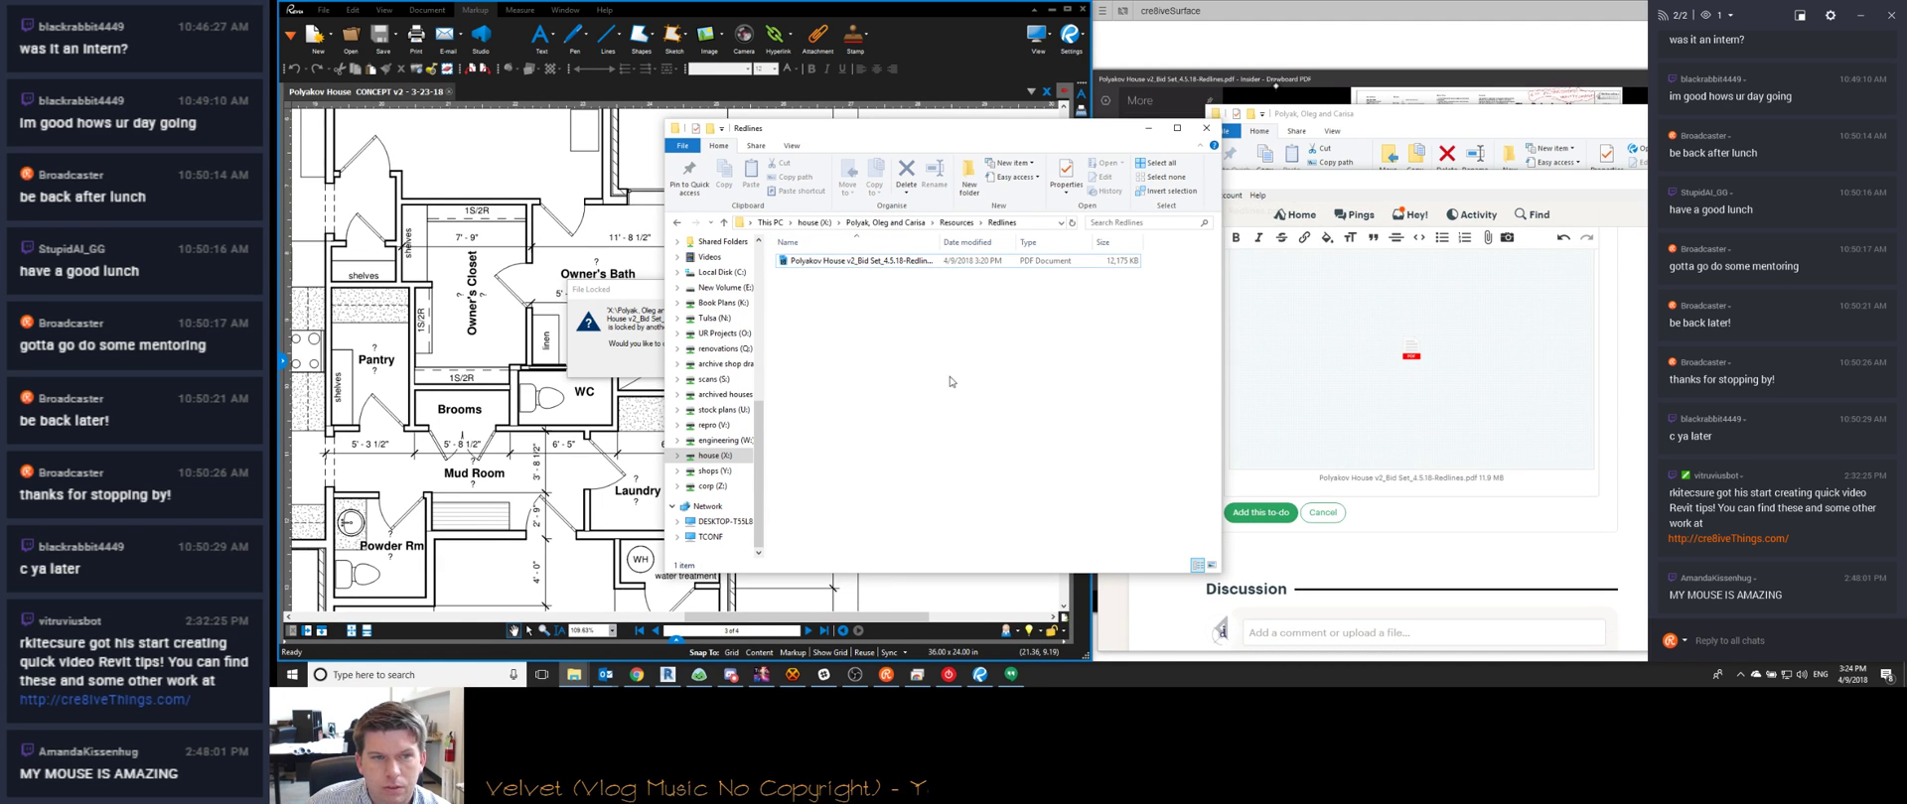
click(657, 328)
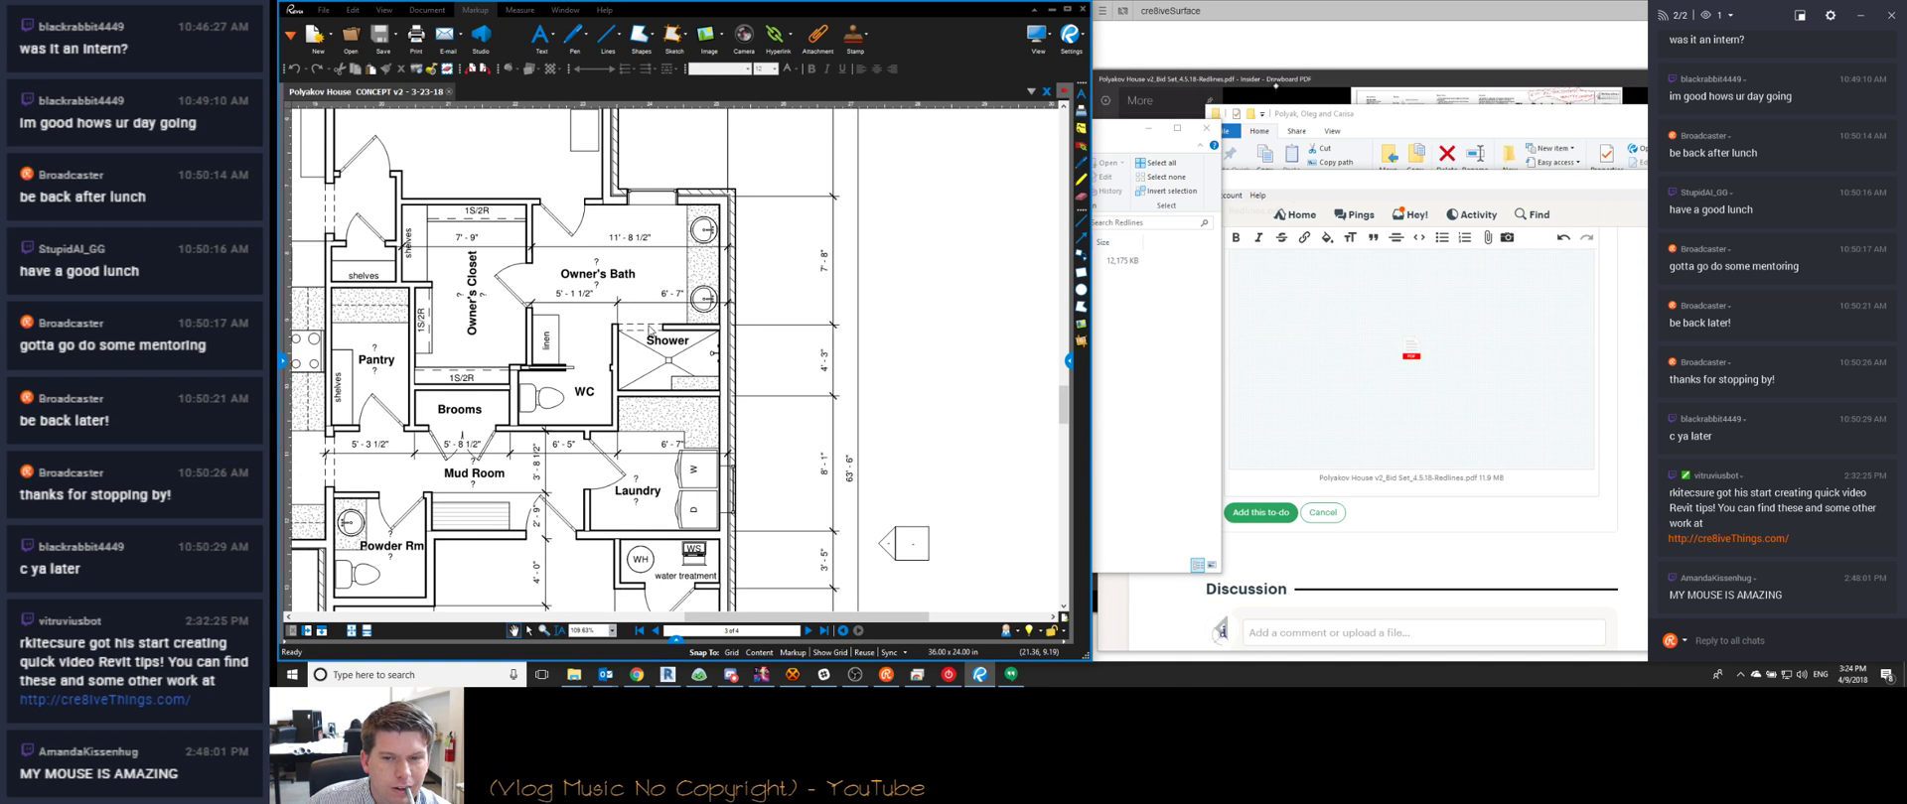
scroll(1321, 432, up, 3)
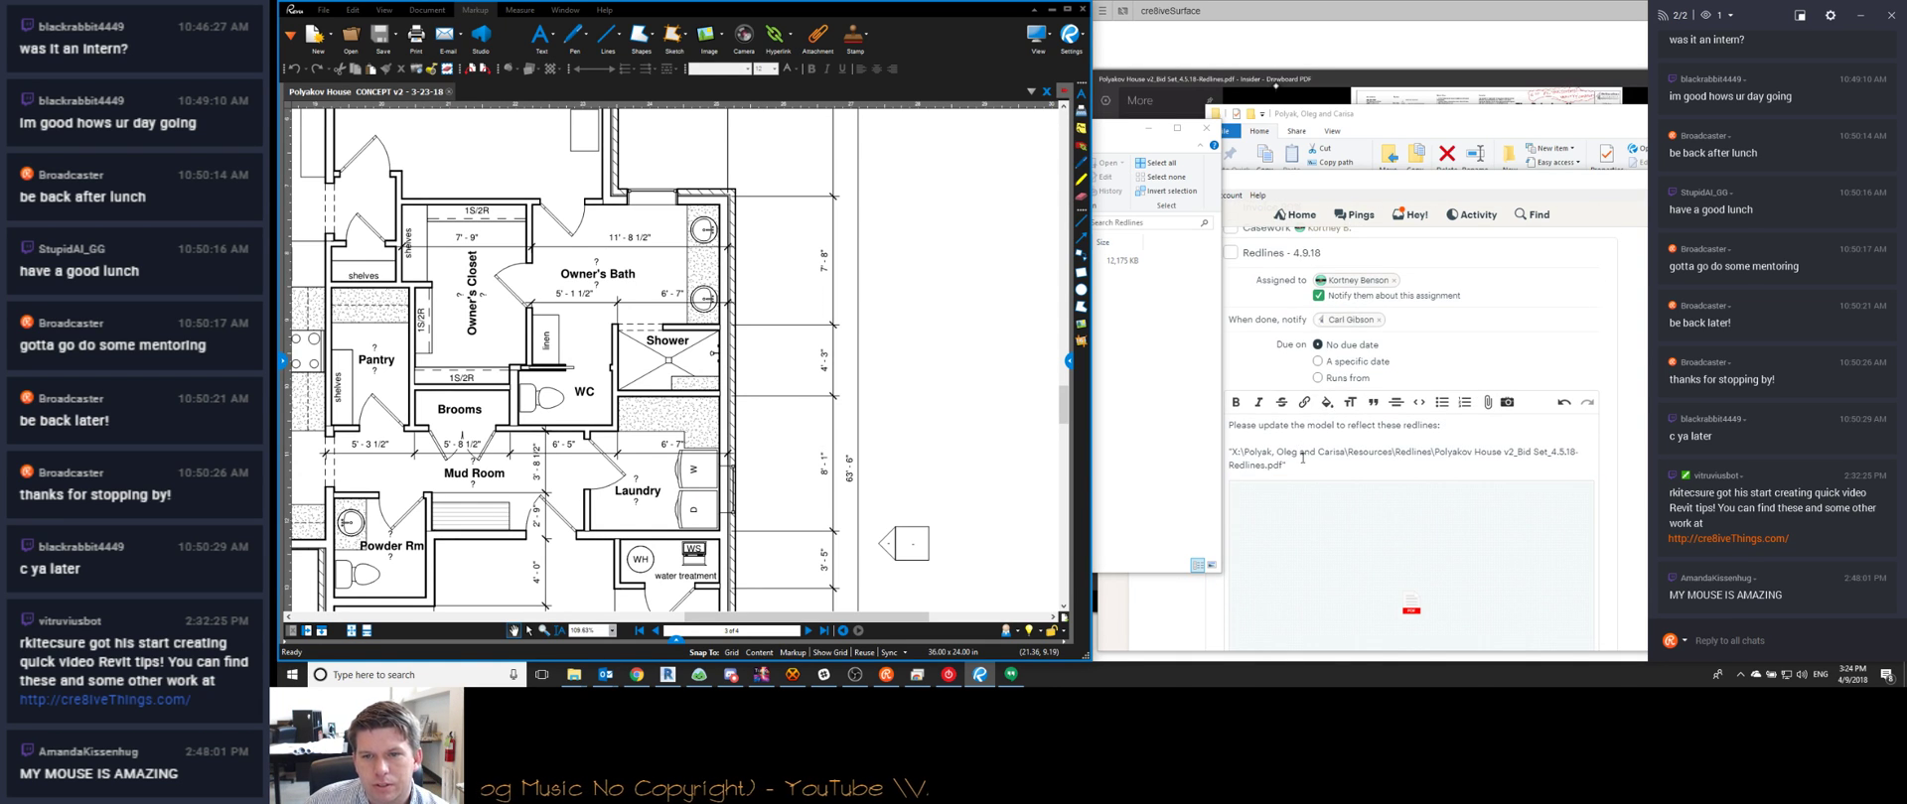
Add a blank line below the file path in the to-do notes
click(1300, 450)
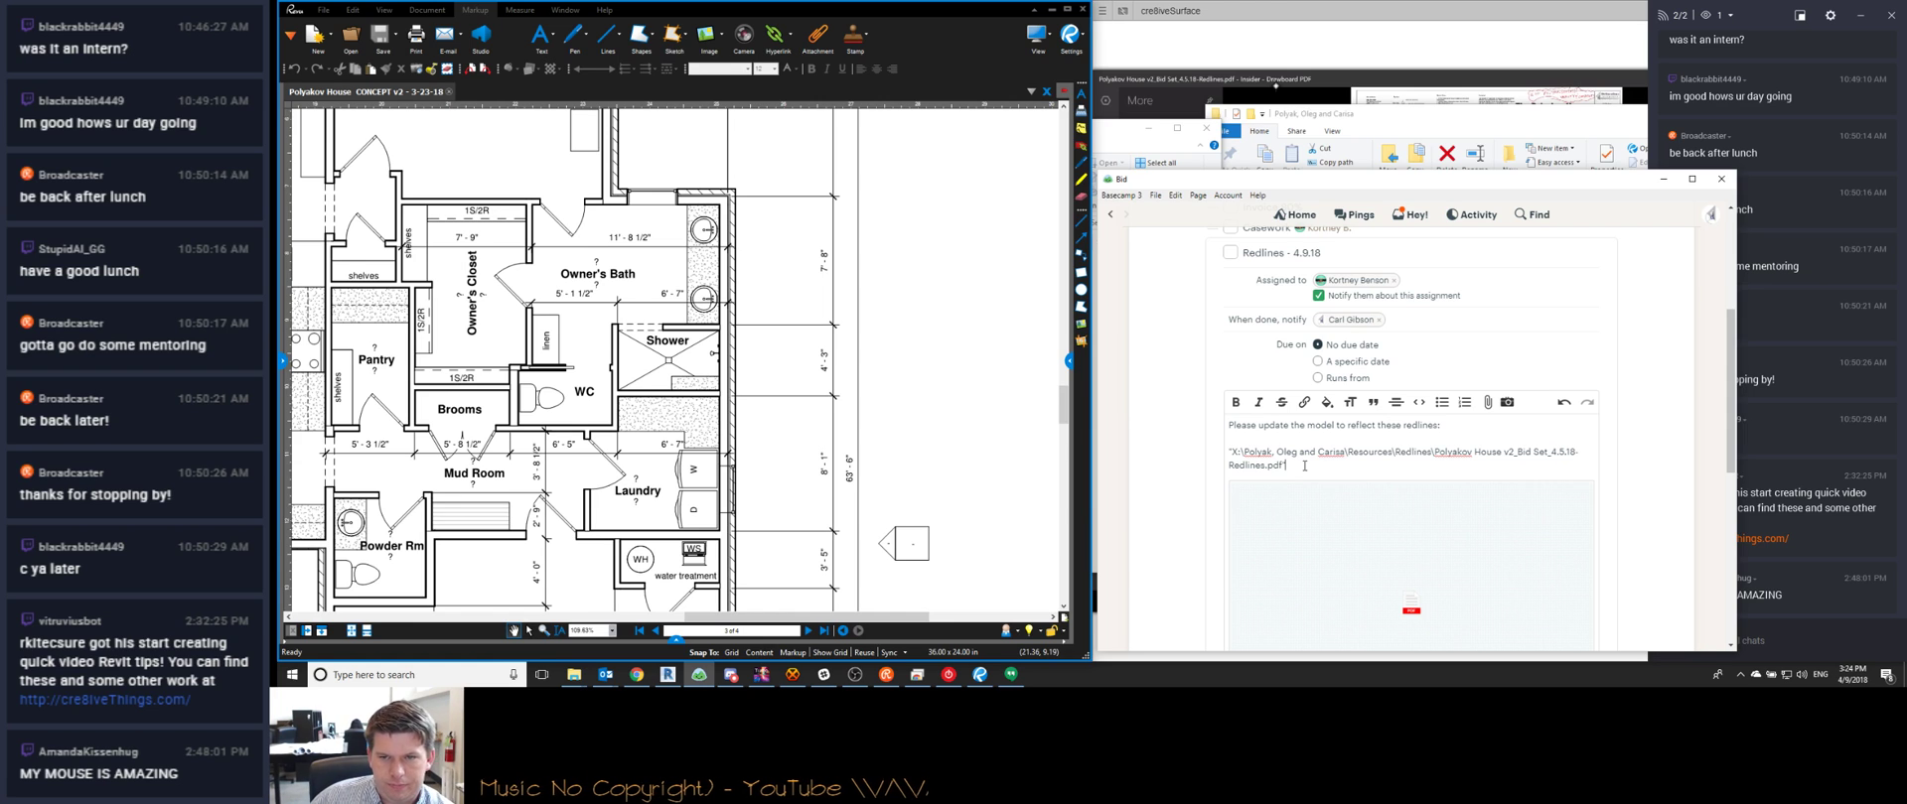
key(Return)
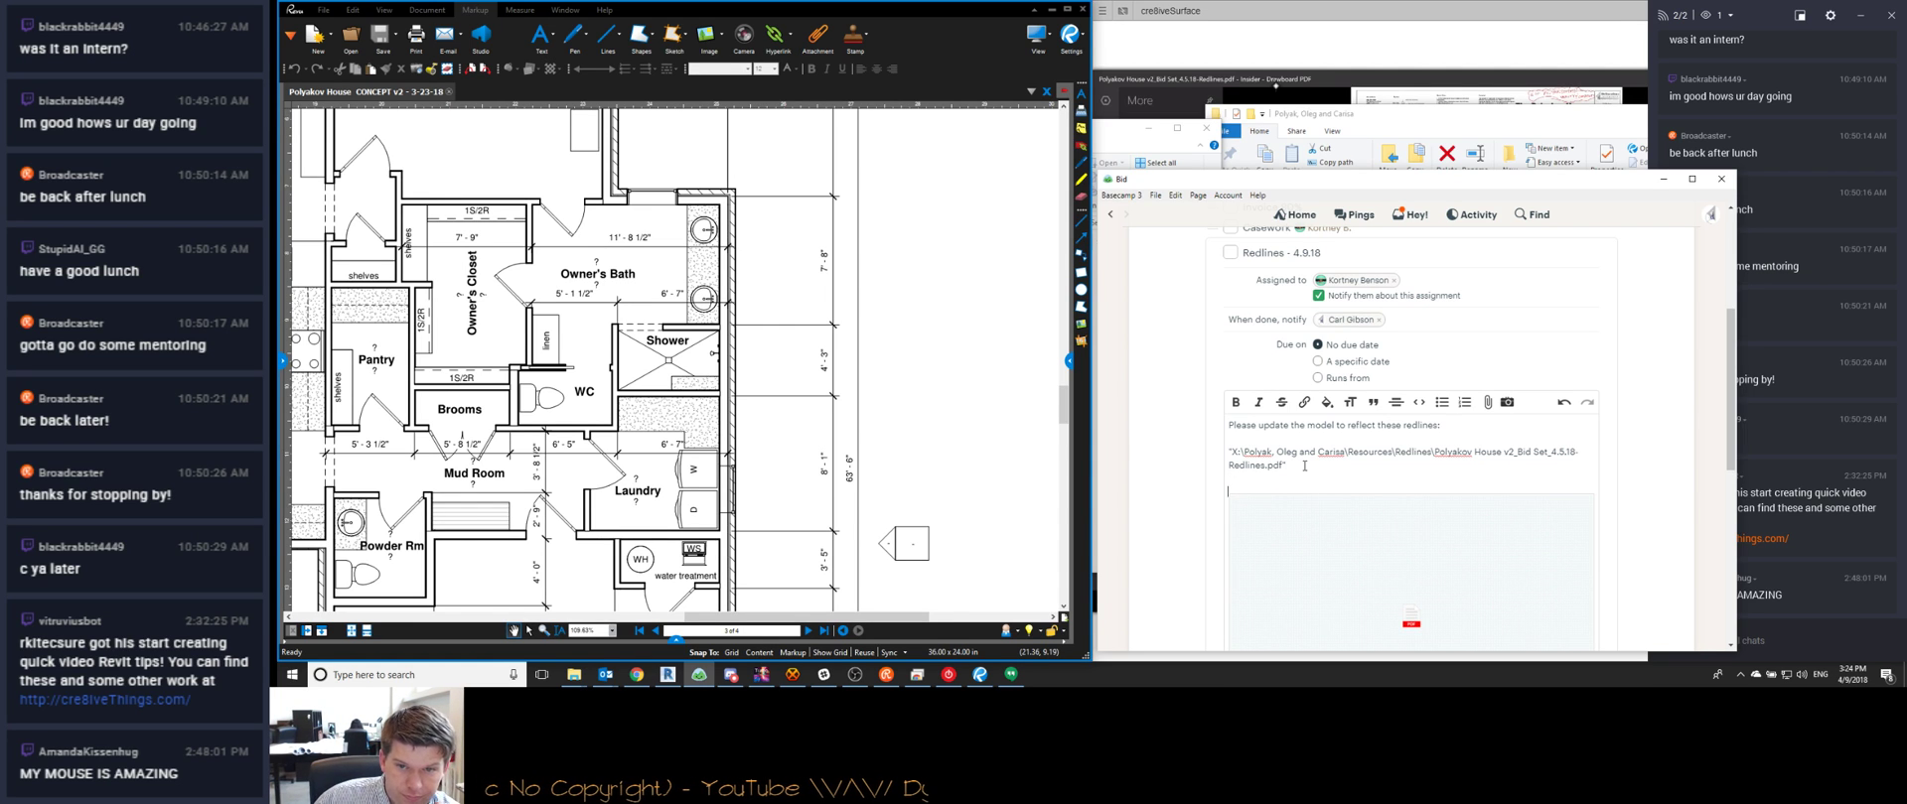
click(741, 458)
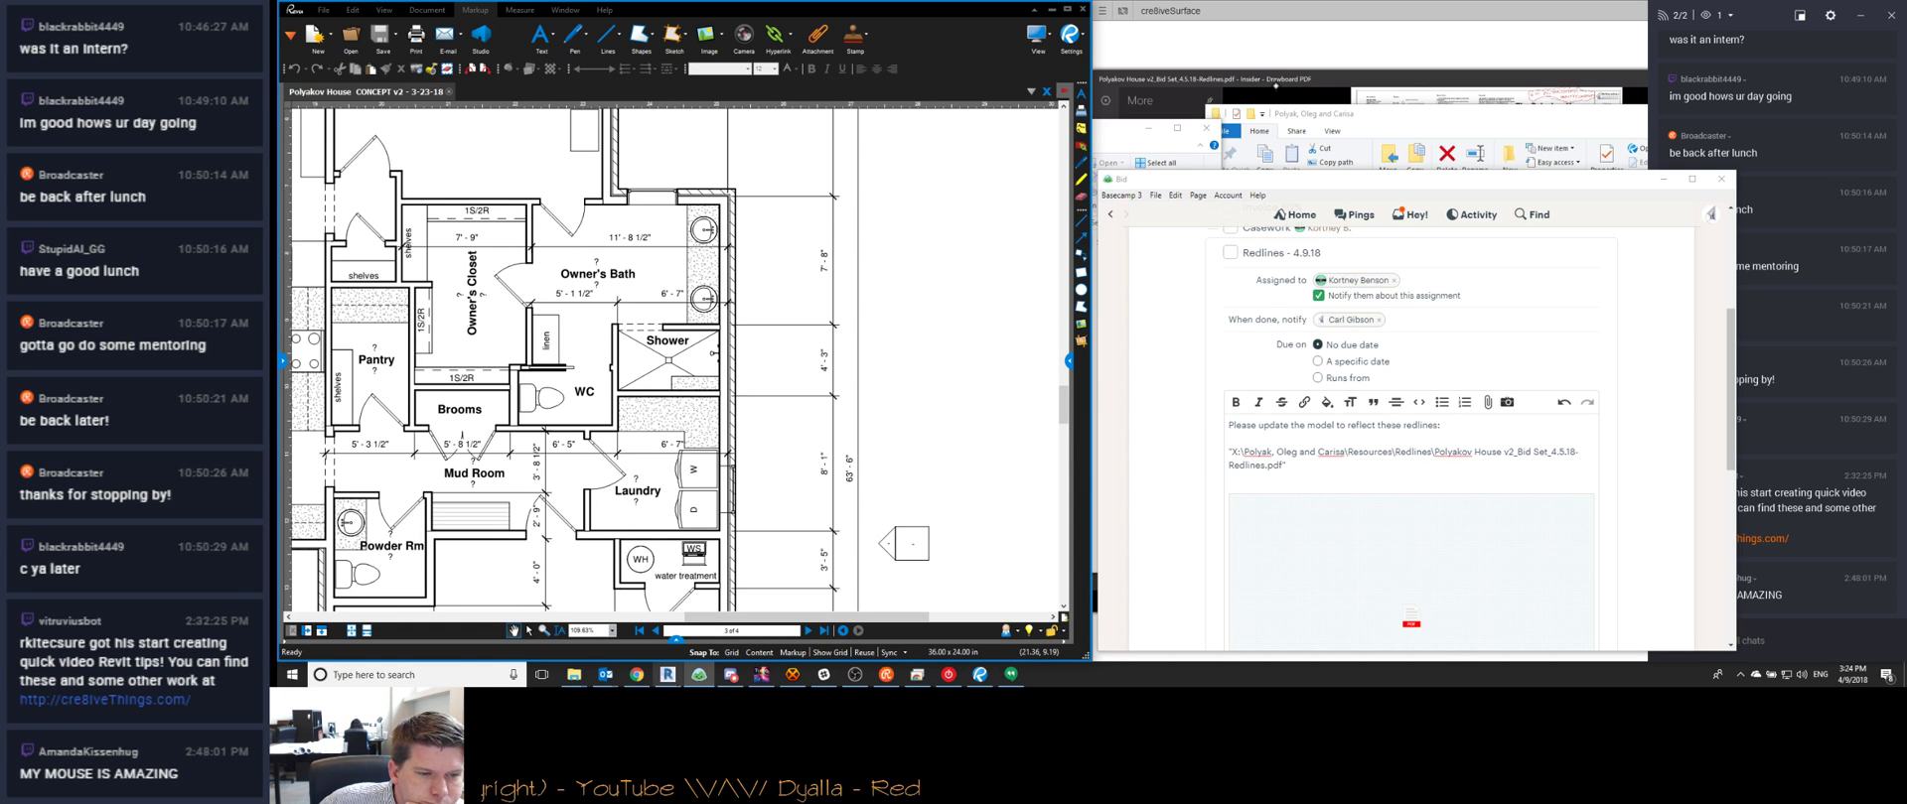
click(730, 674)
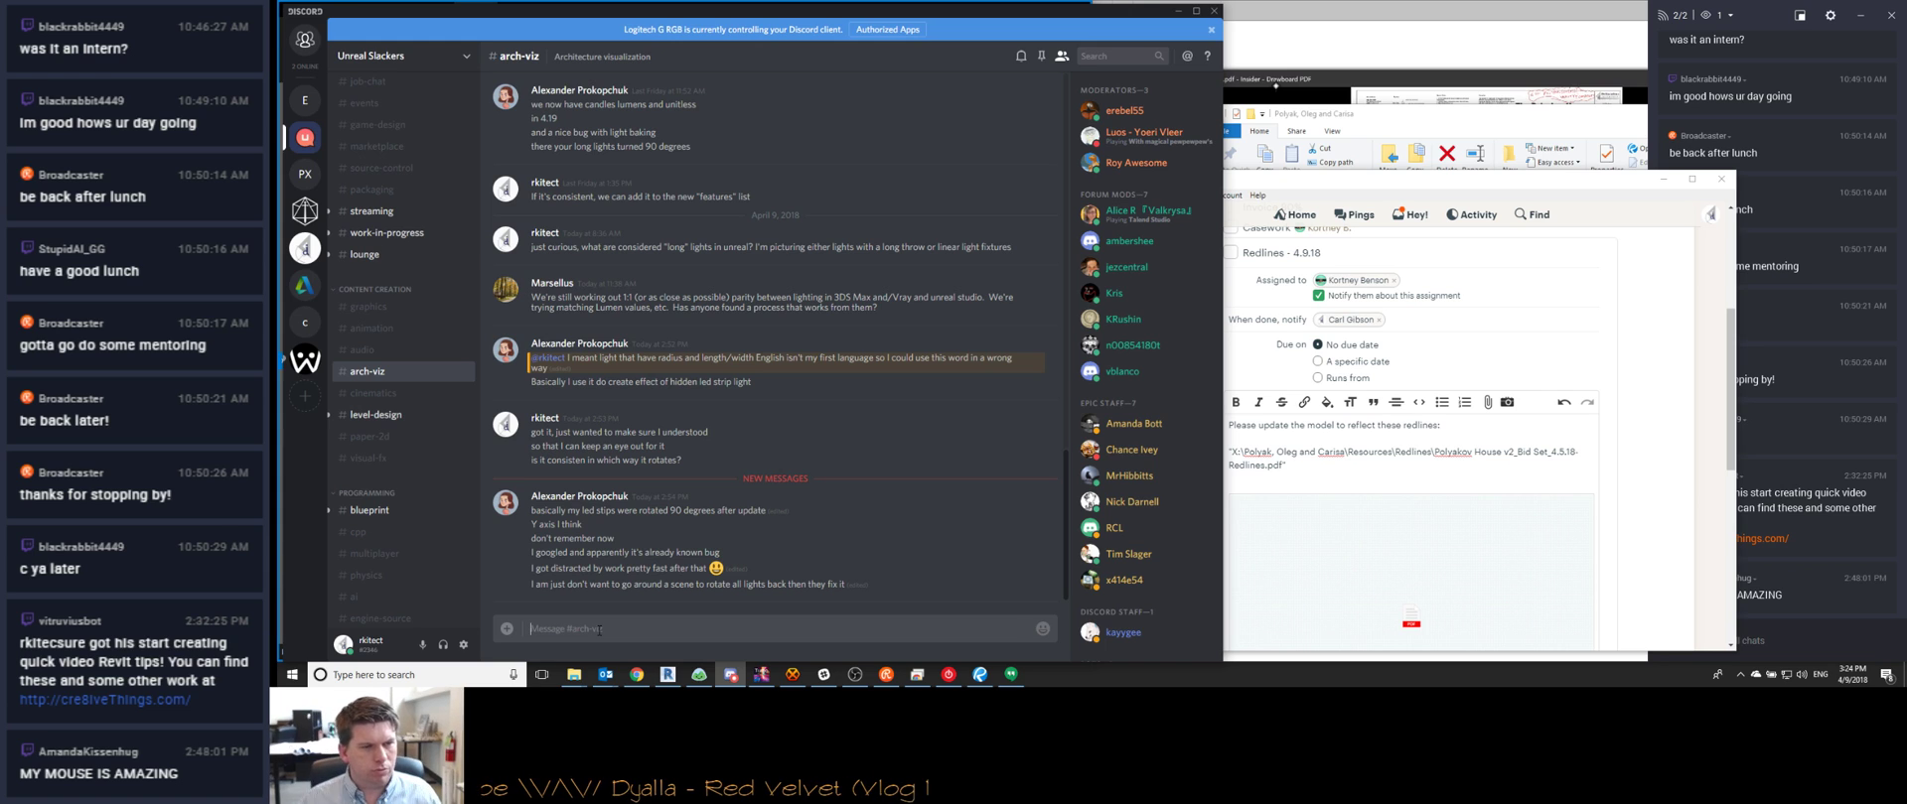
Post 'right hand rule rotation?' in #arch-viz, then check the attached PDF in the Basecamp notes
text(right)
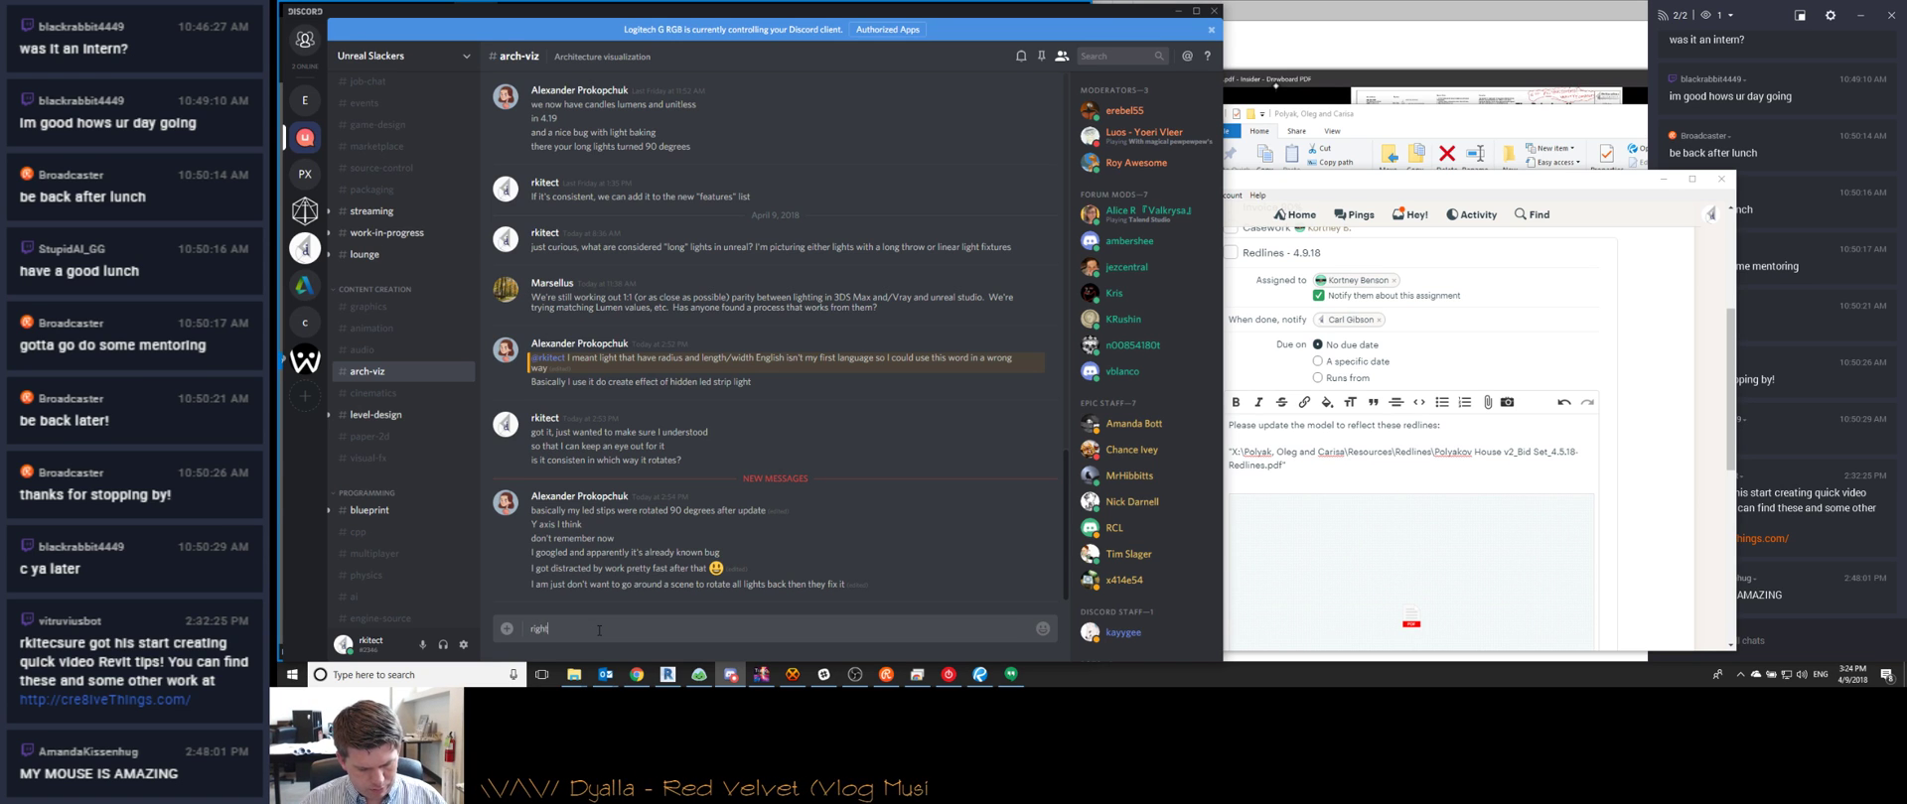
text( hand rule rotation?)
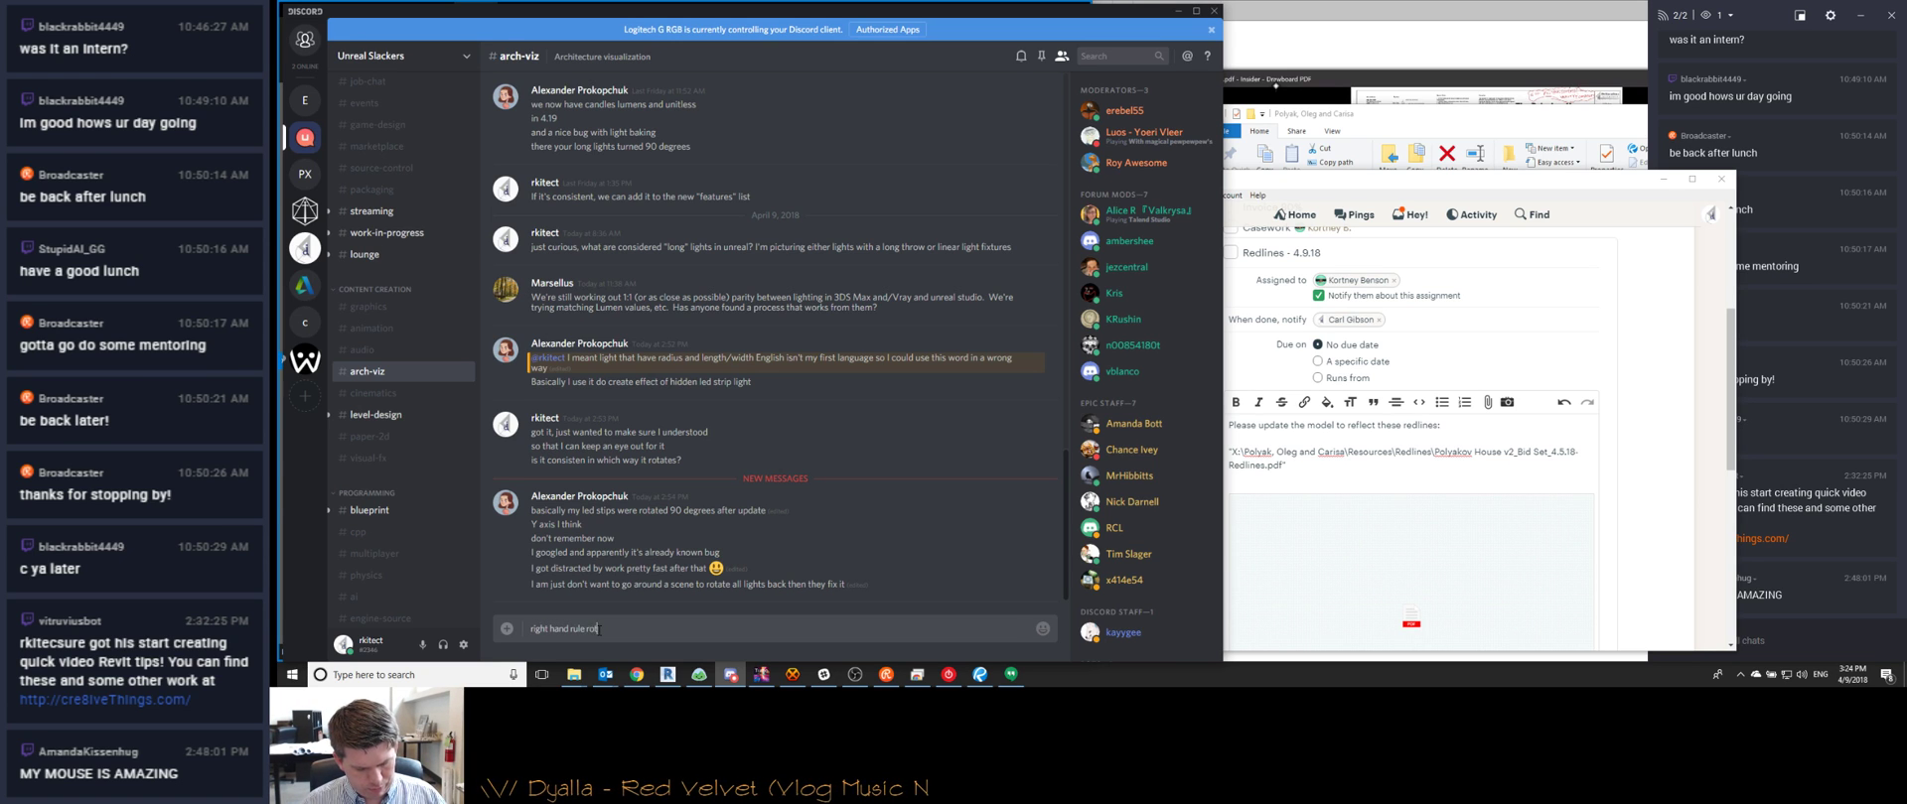
key(Return)
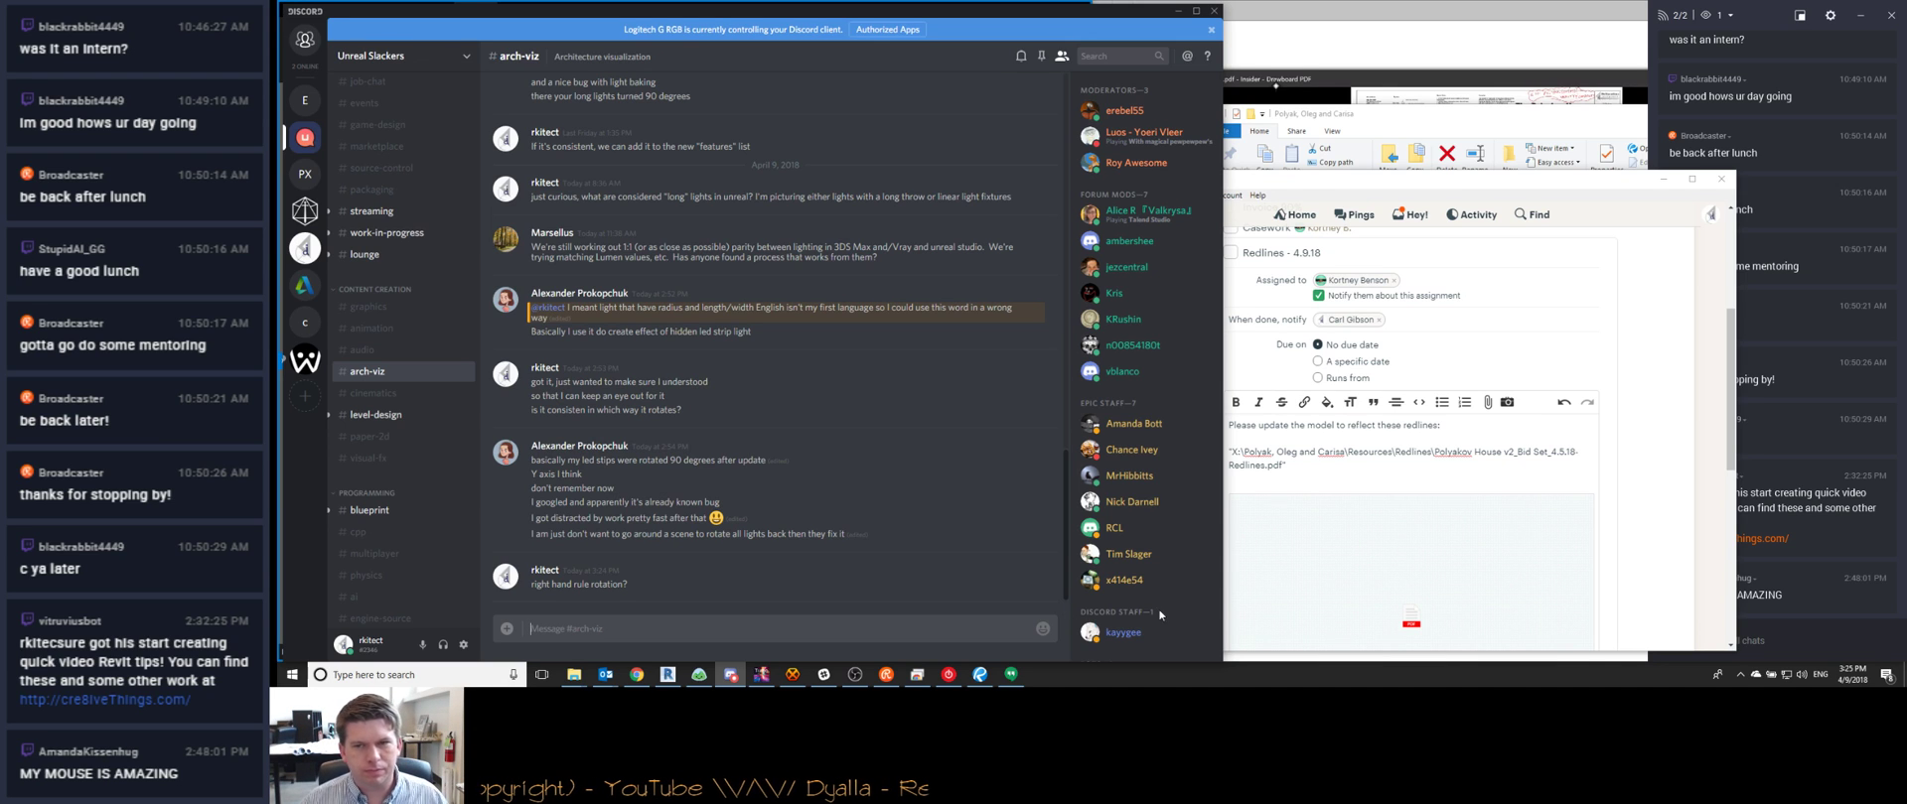
click(1479, 474)
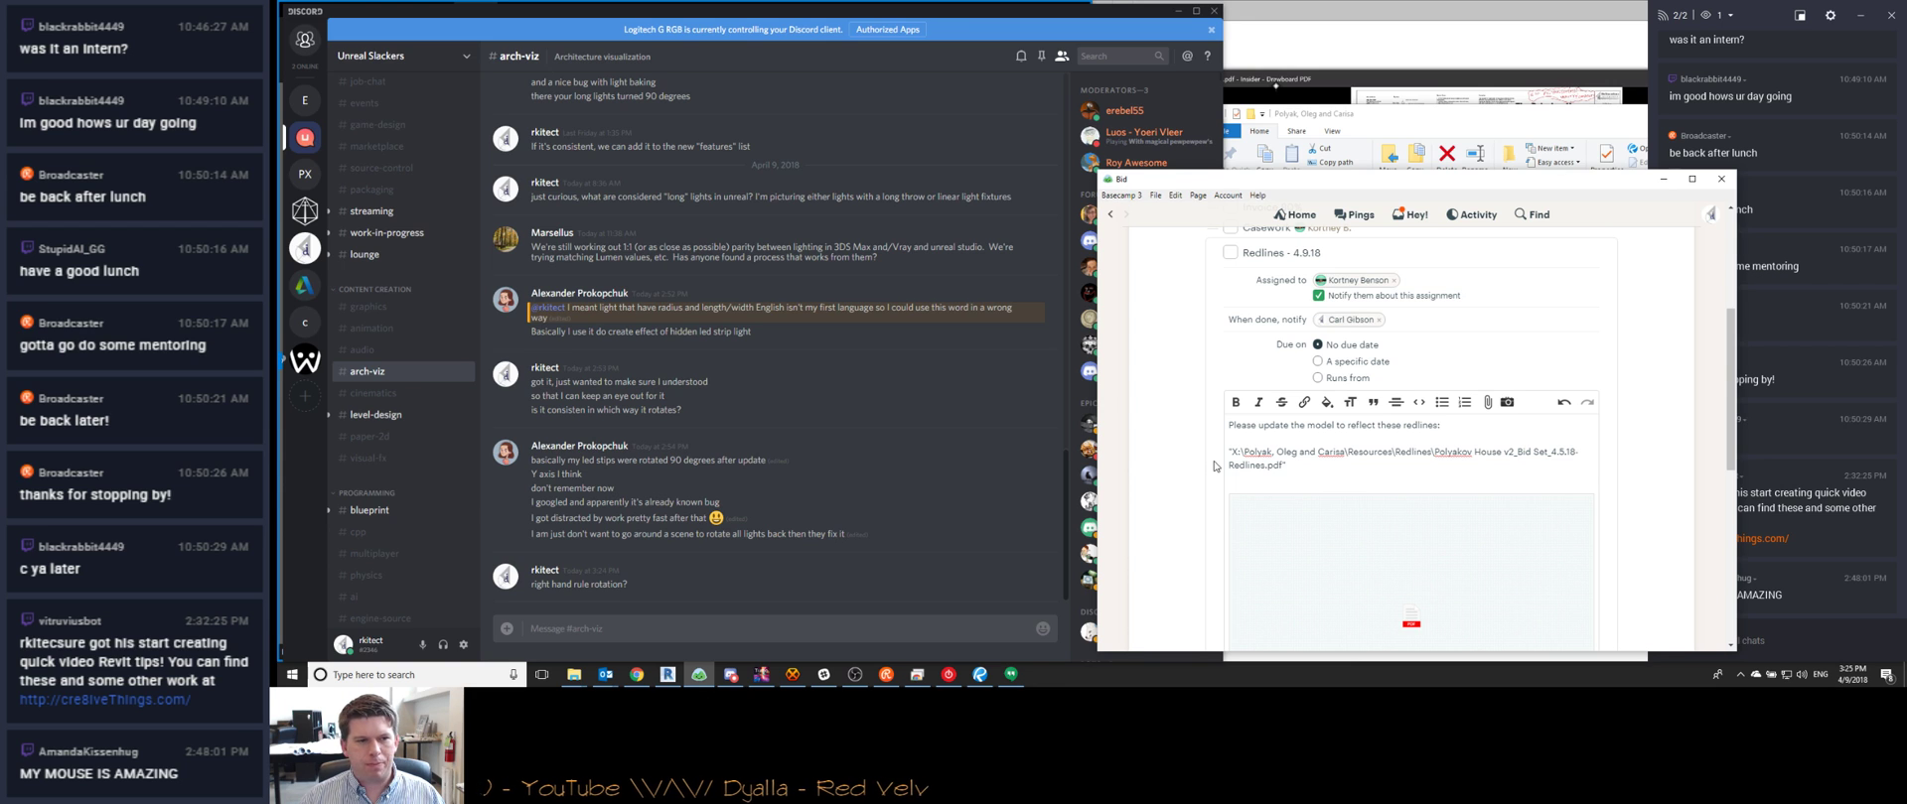
scroll(1207, 501, down, 3)
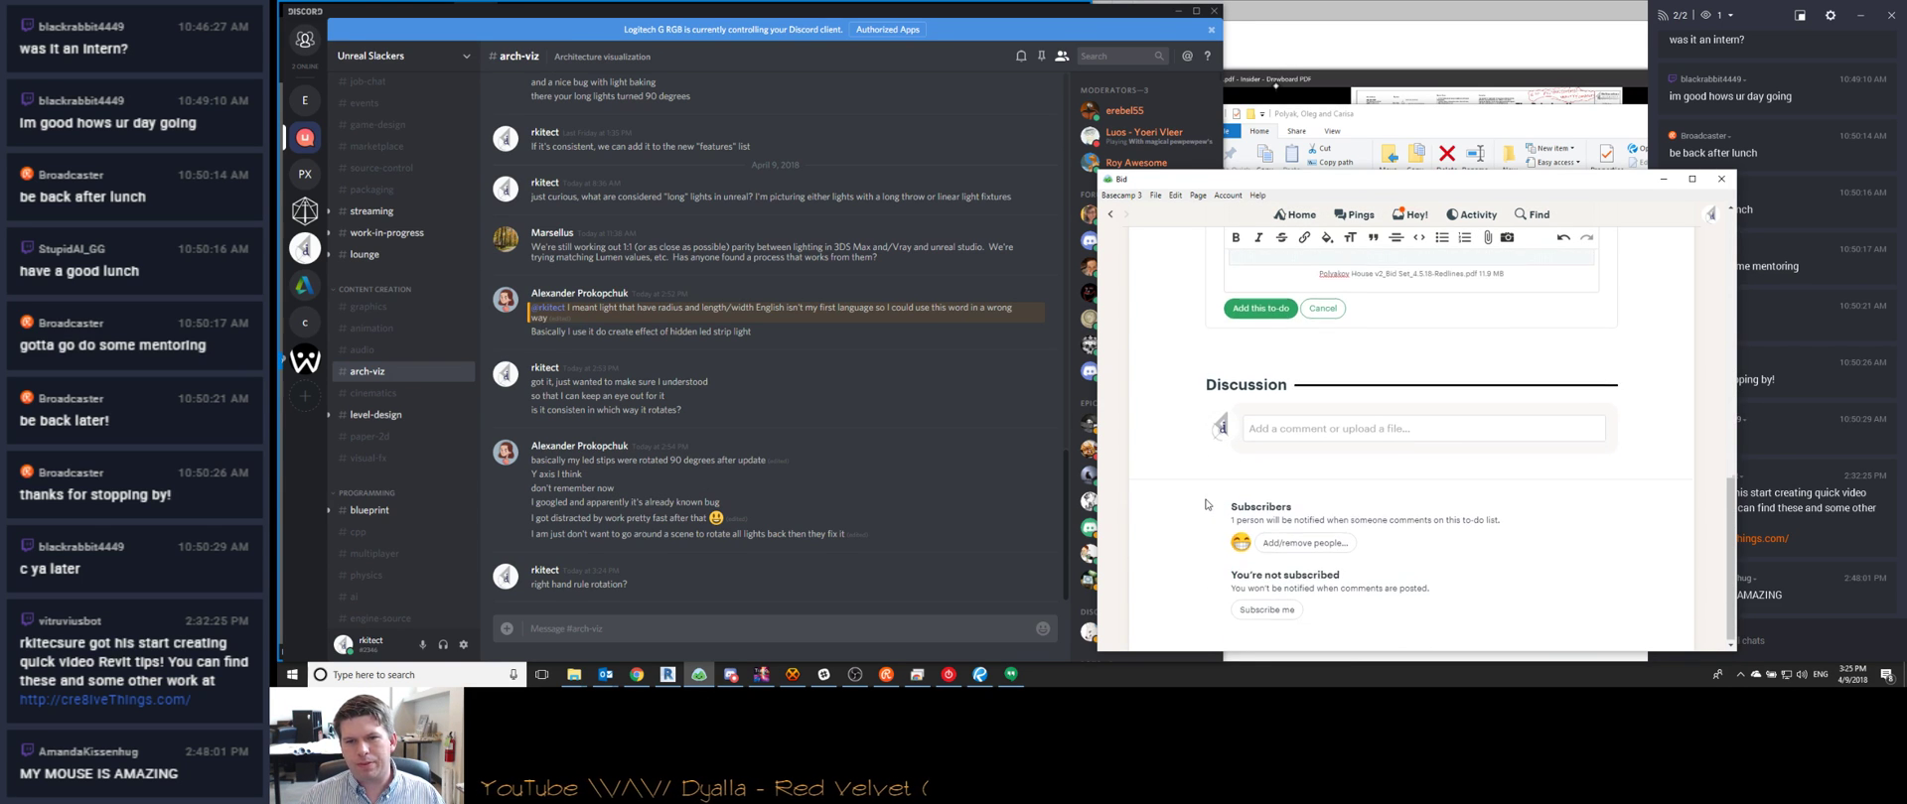
scroll(1203, 587, up, 4)
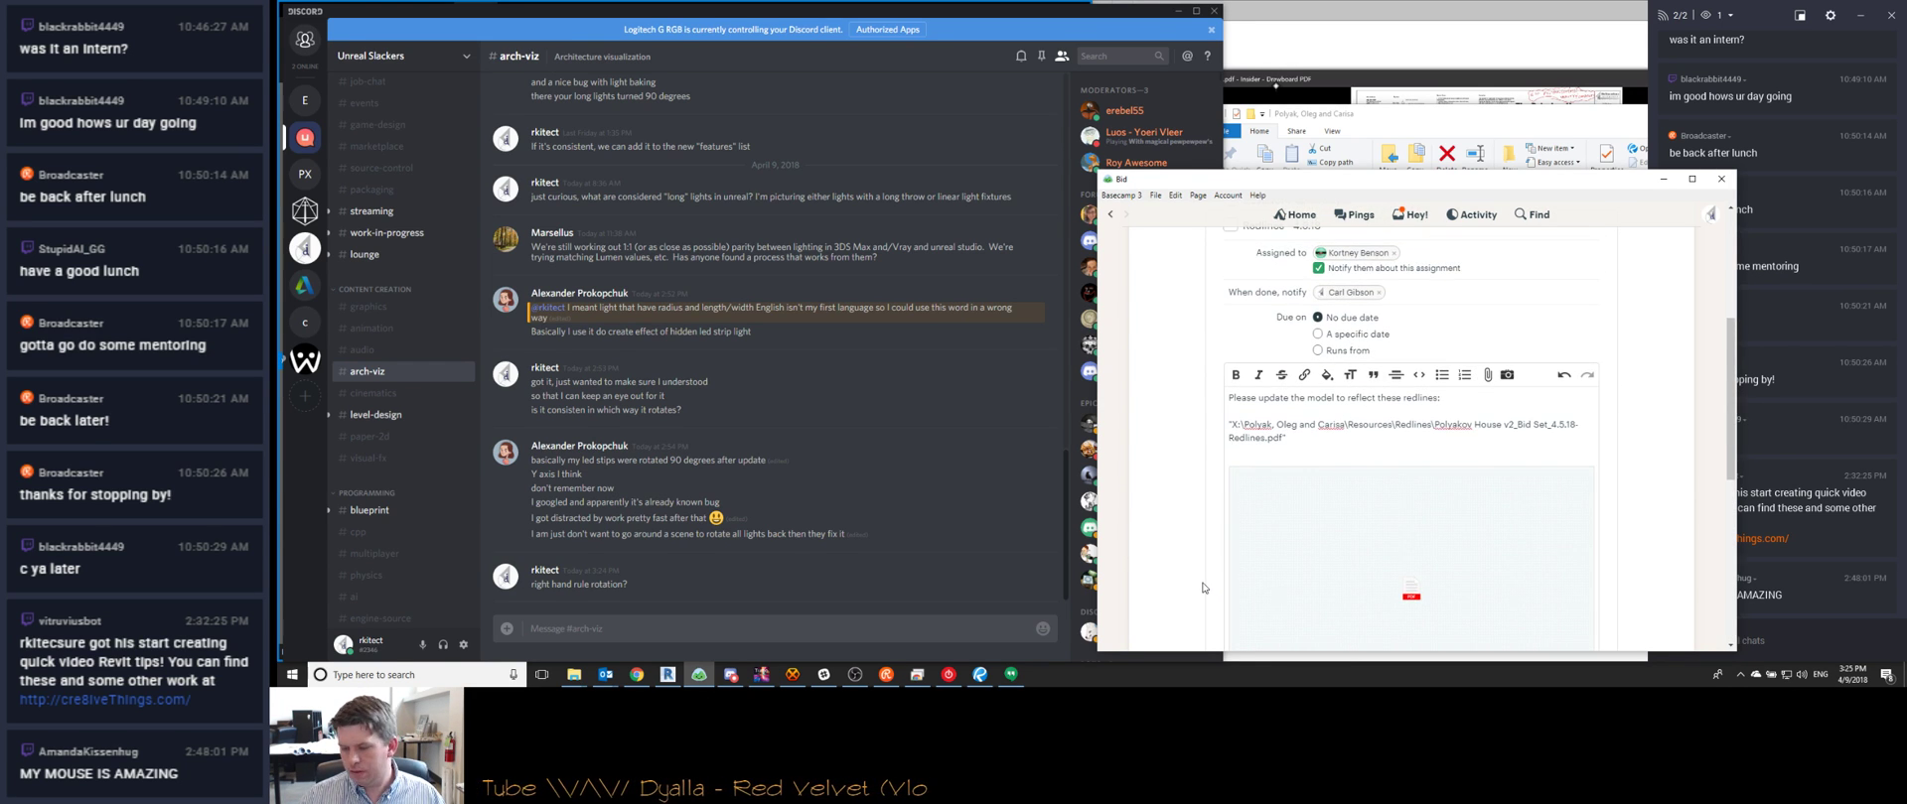
scroll(1202, 588, down, 2)
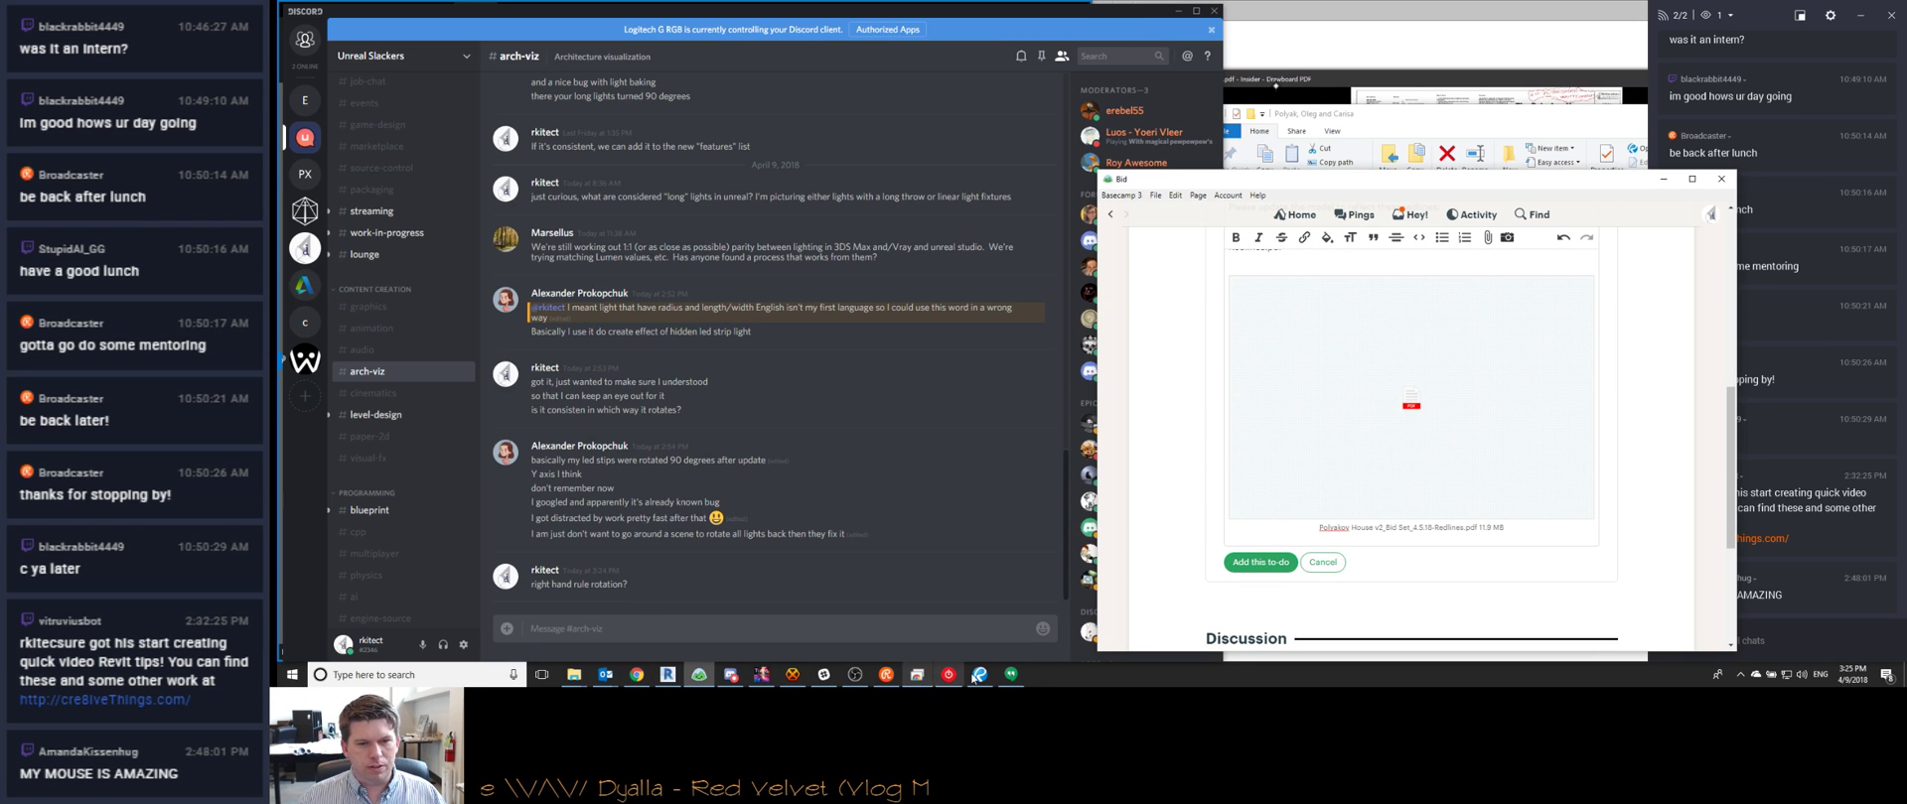
click(979, 674)
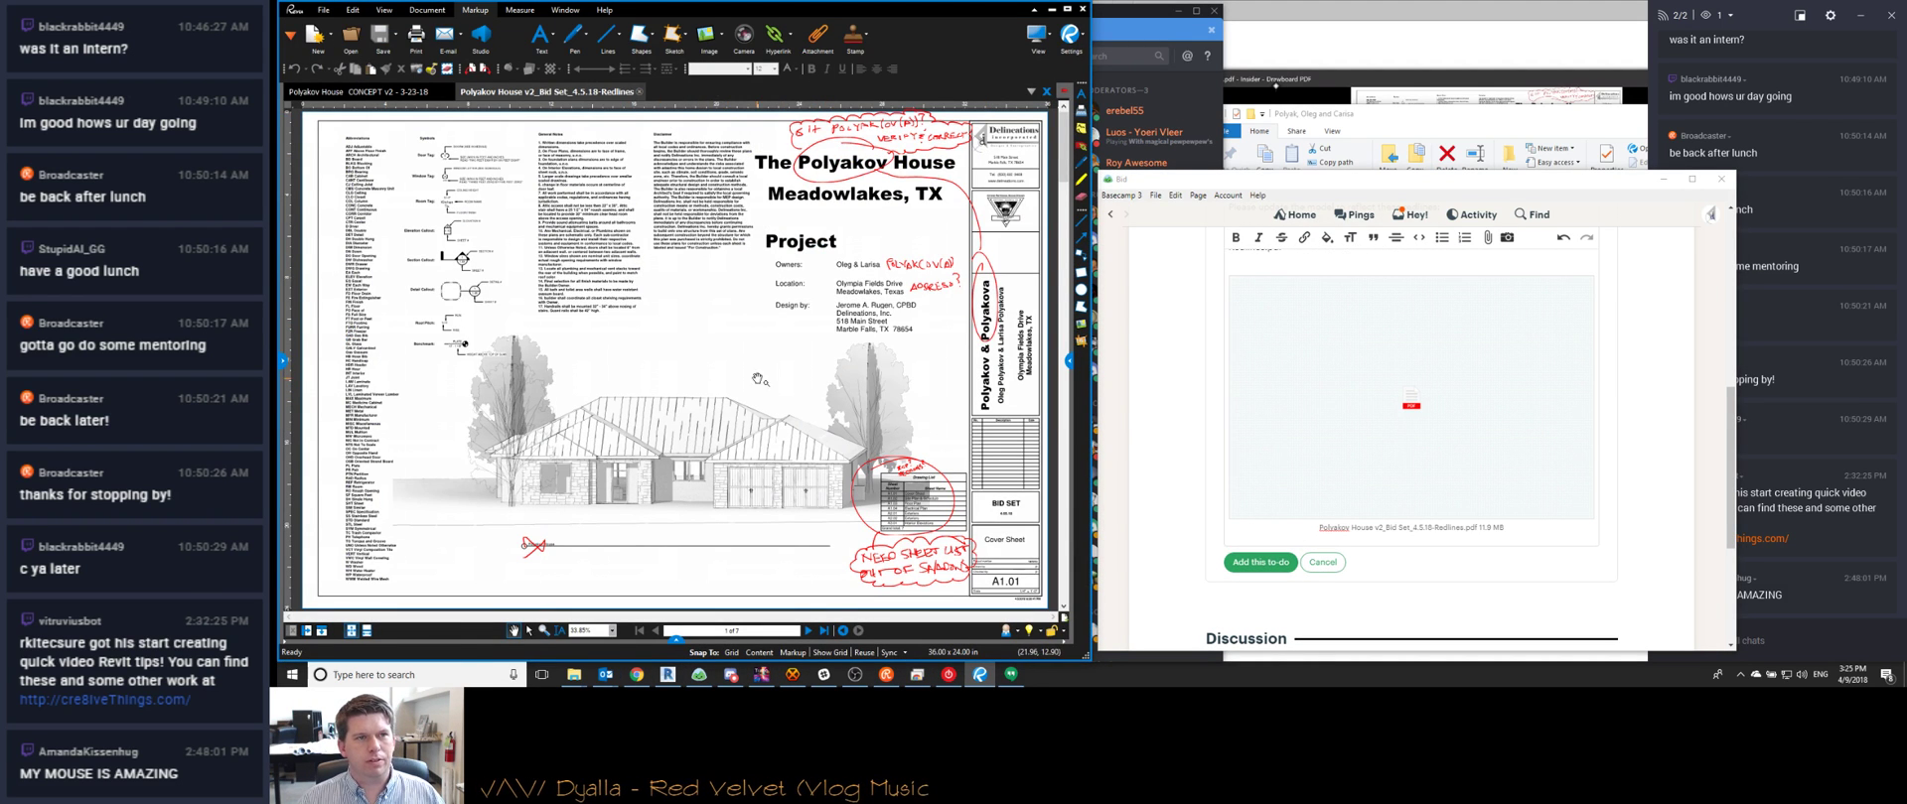
Scroll through redlined pages 7, 5 and 4, then close the Bid Set Redlines tab
scroll(723, 404, down, 6)
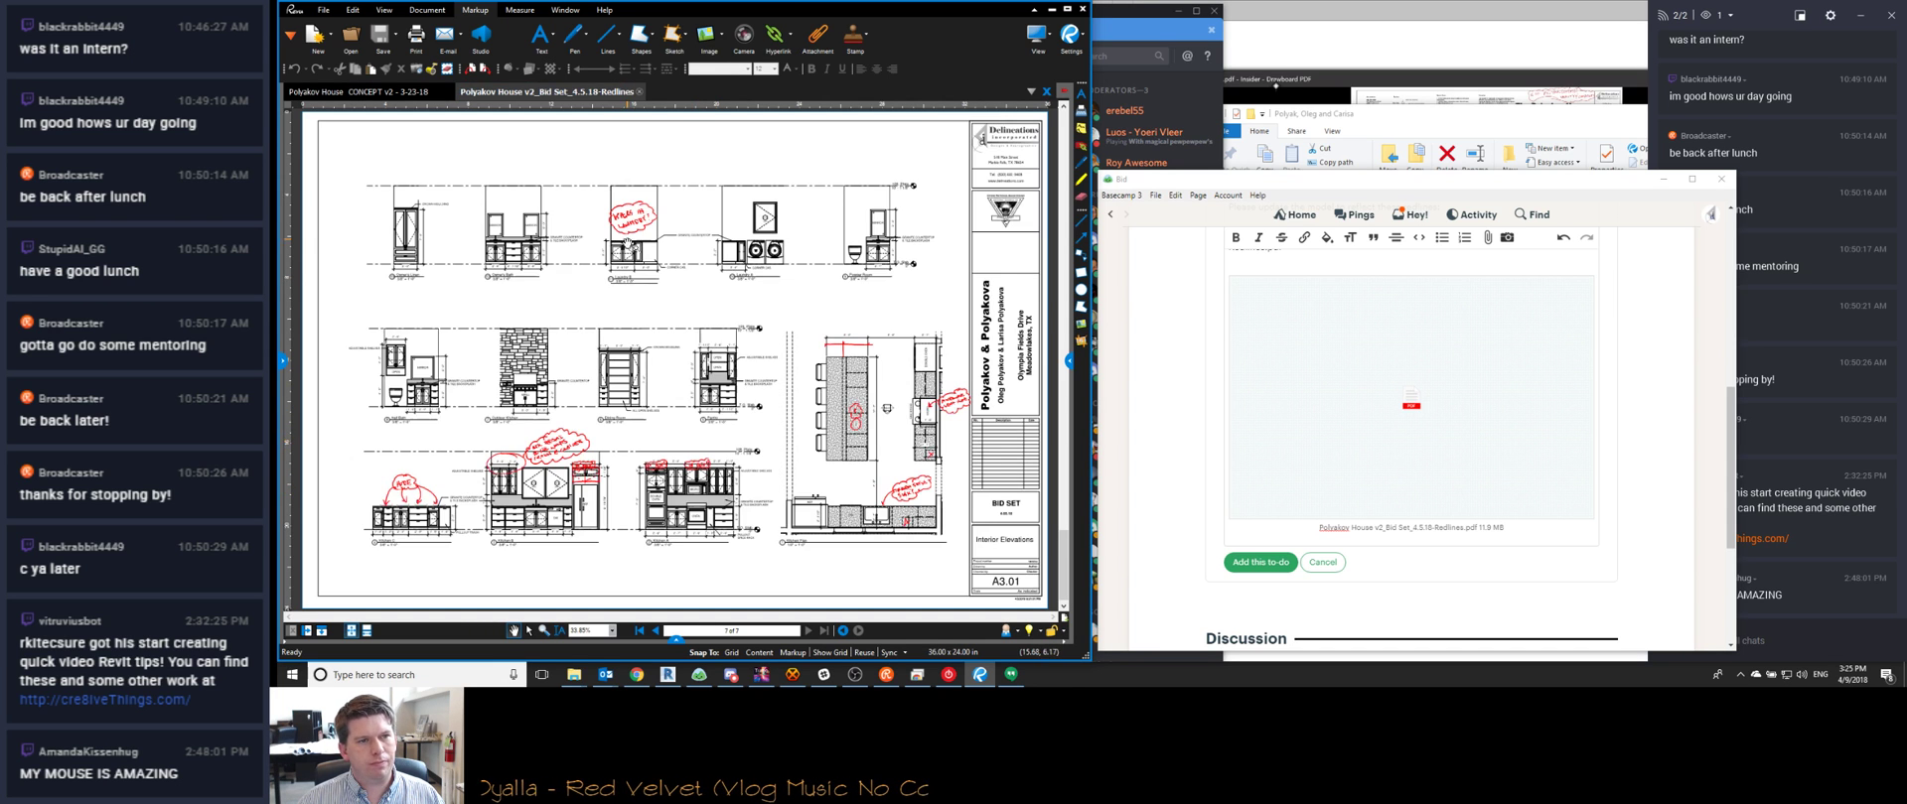
scroll(672, 434, up, 2)
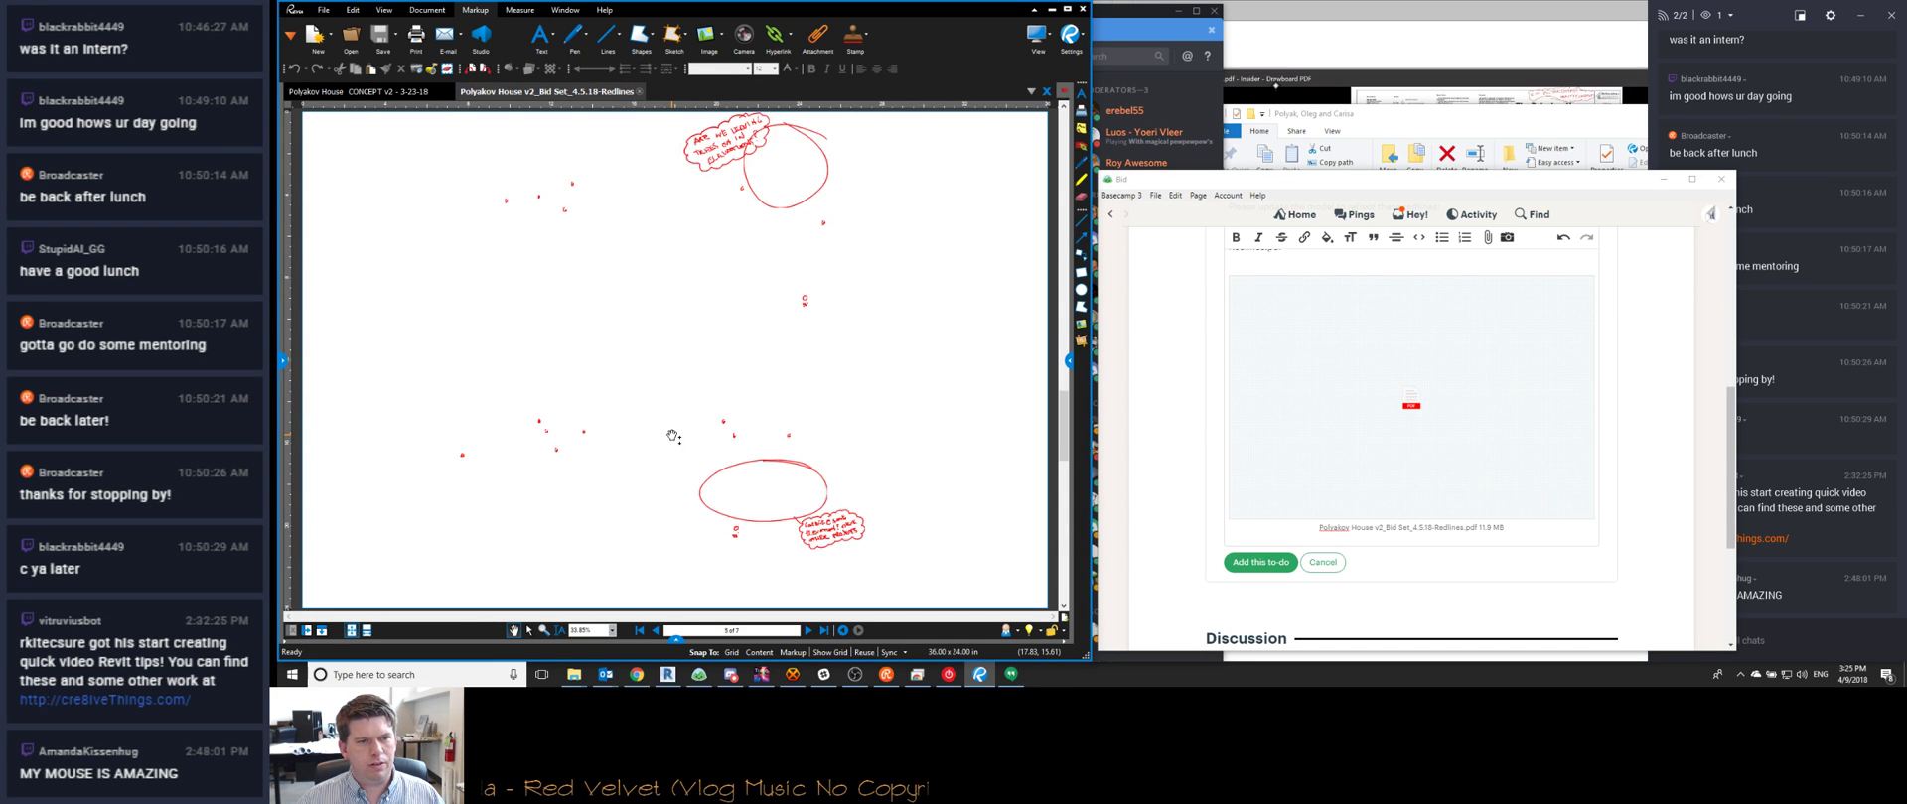
scroll(907, 443, up, 1)
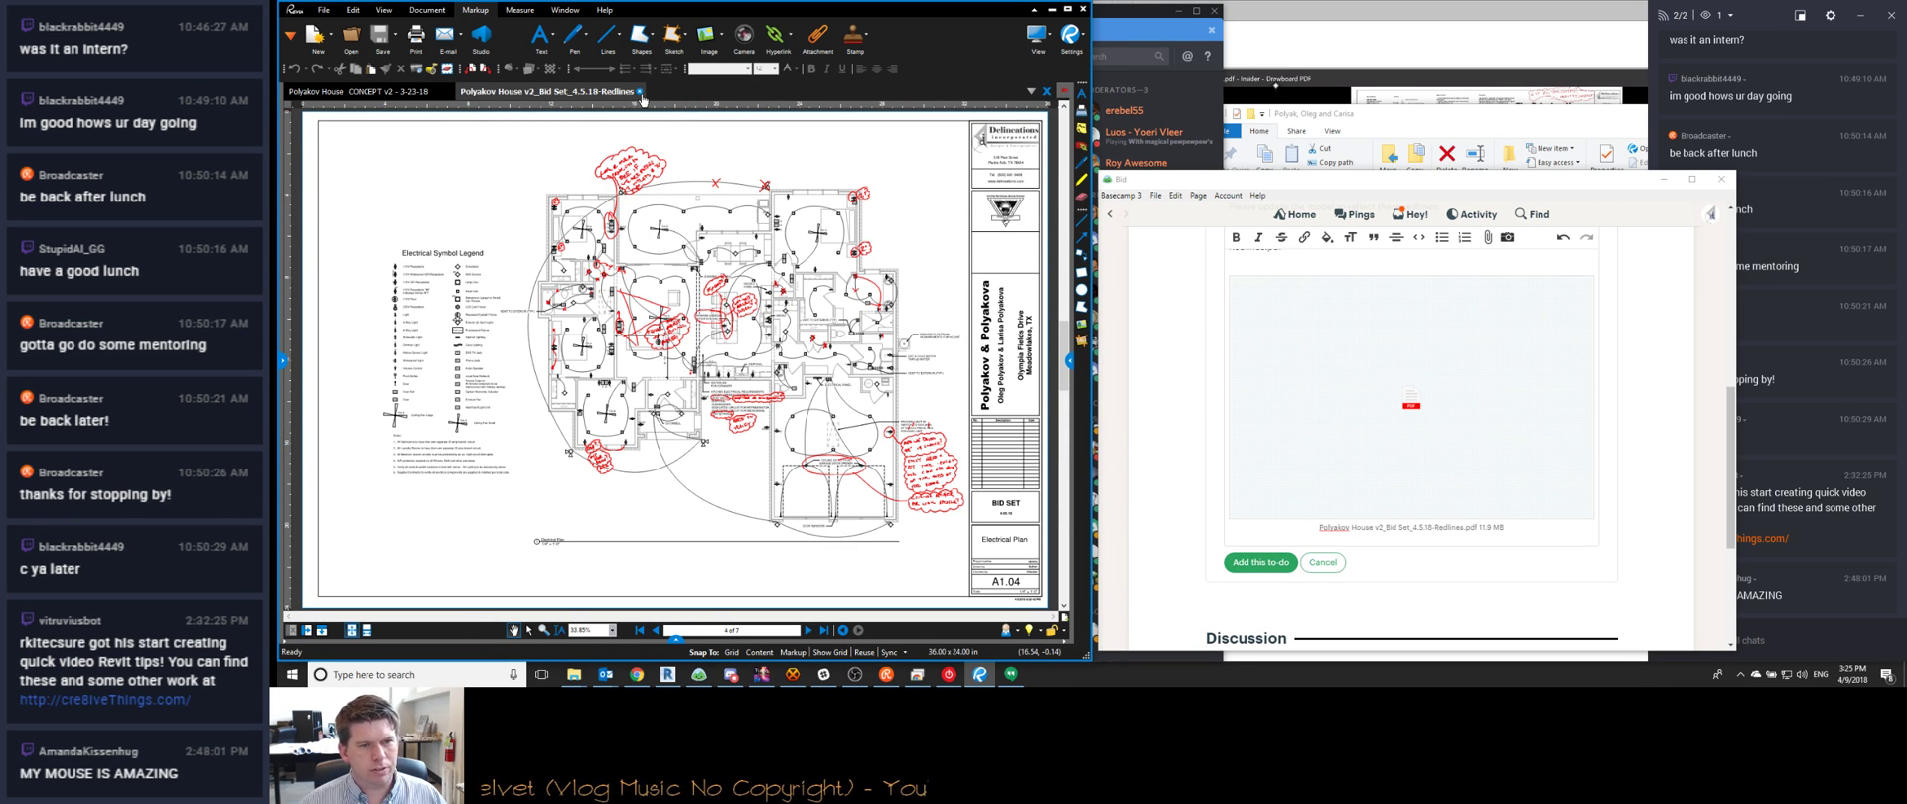
click(640, 92)
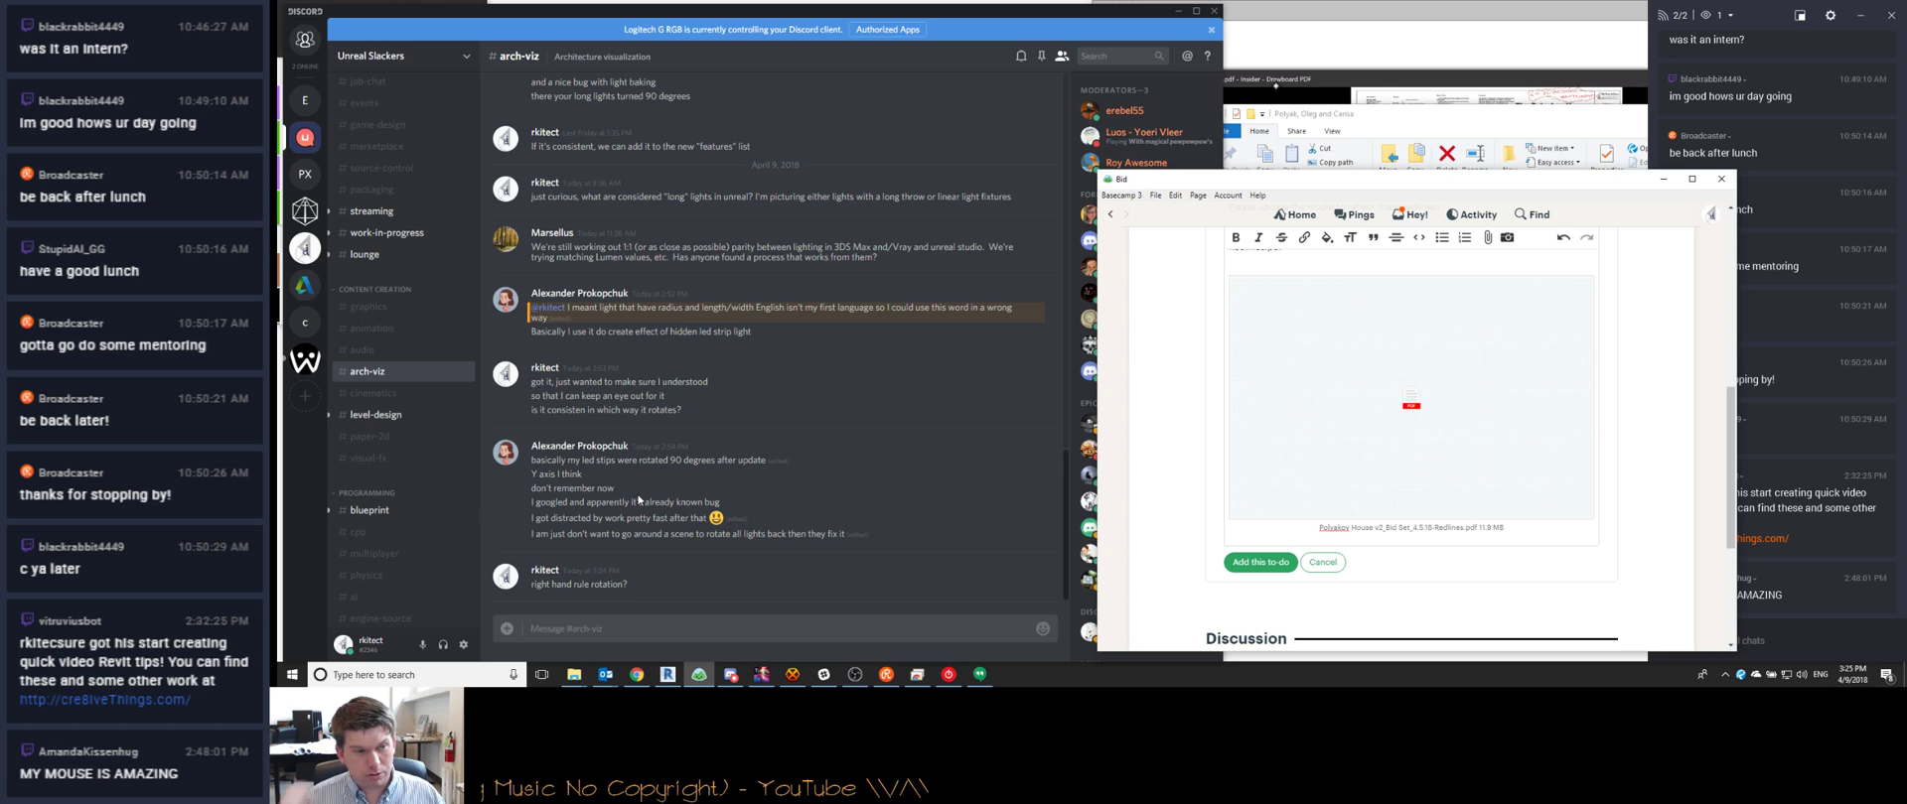
Add the 'Redlines - 4.9.18' to-do to the Bid list and check the Hey! notifications
click(1260, 562)
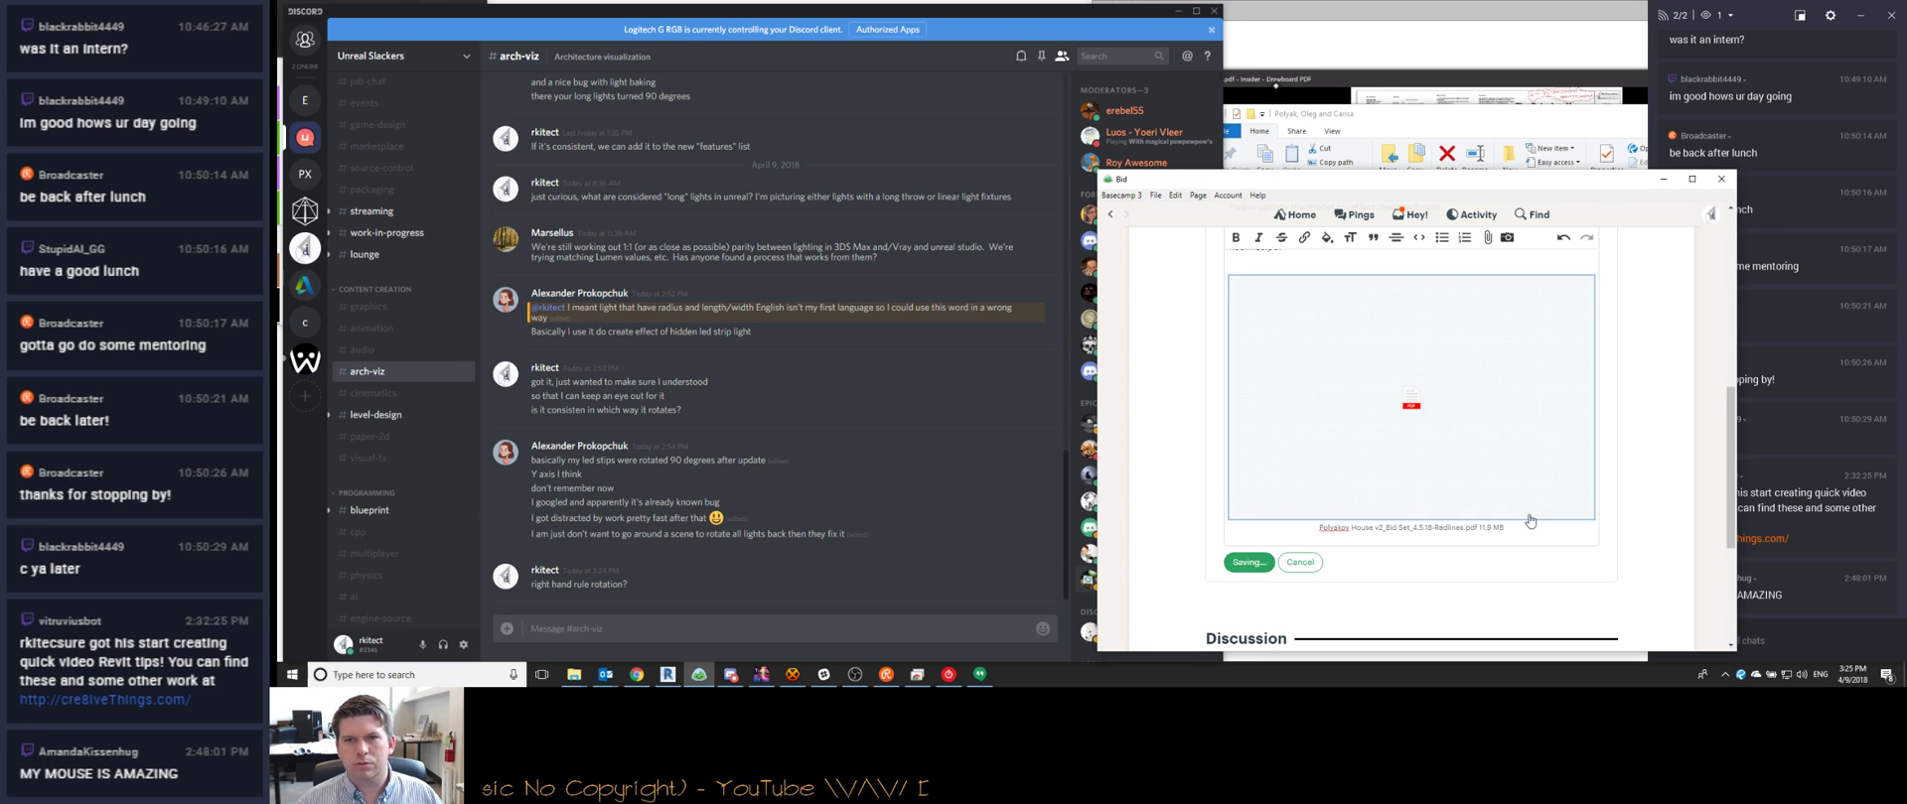
scroll(1518, 484, up, 3)
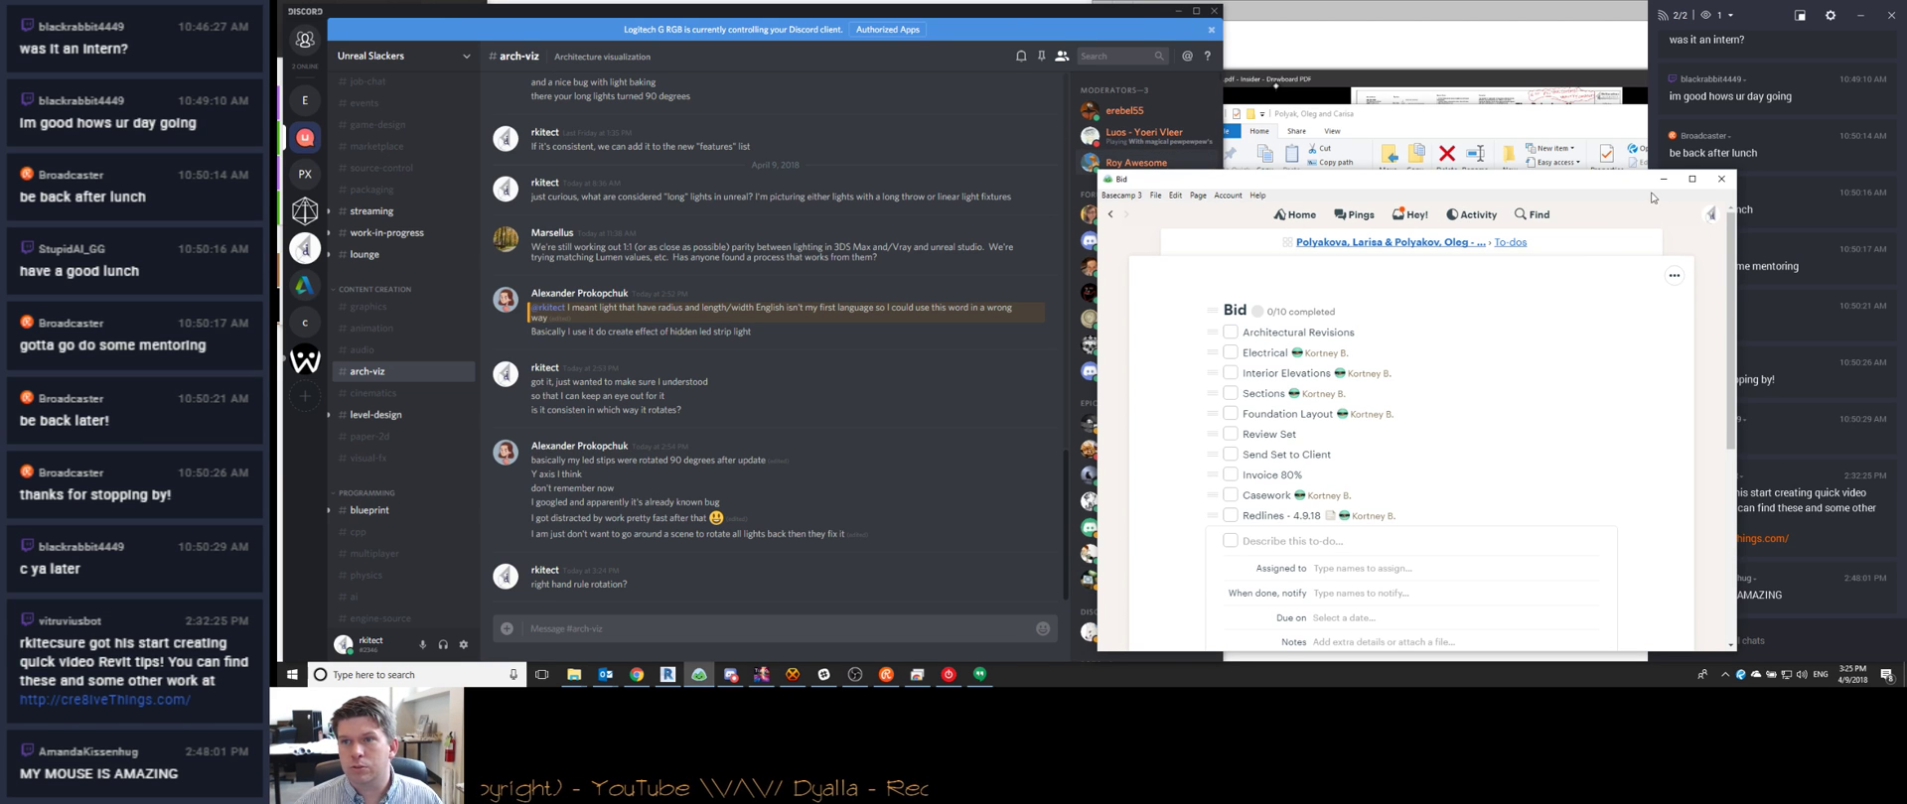
click(1418, 216)
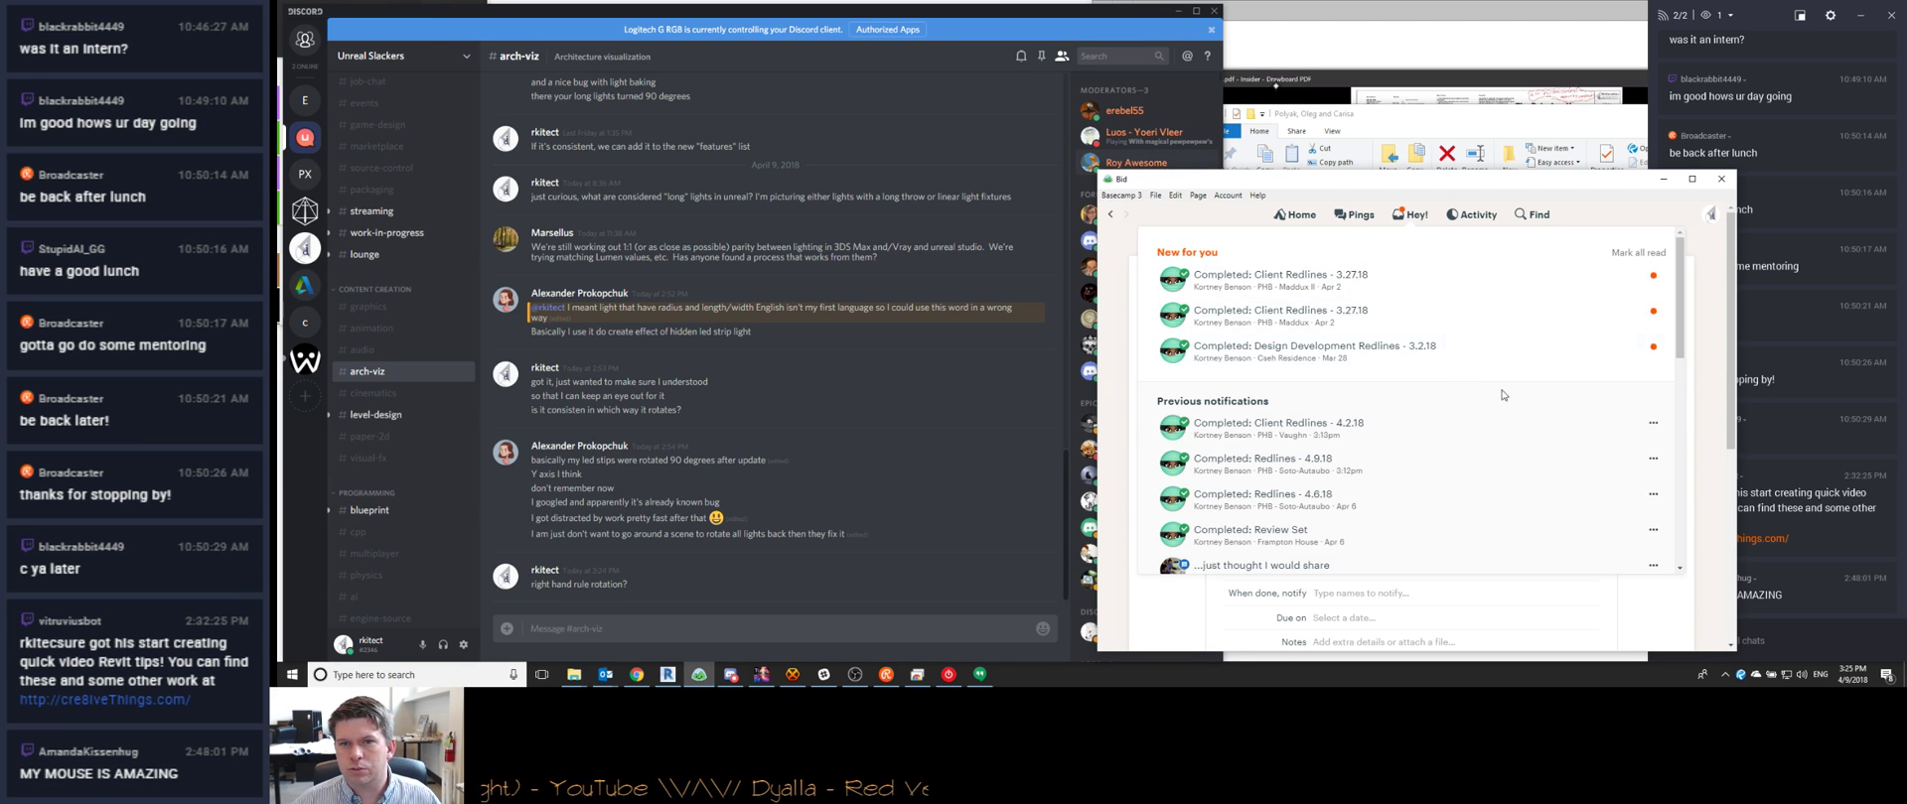
Close Basecamp, minimize Discord, and switch the stream to the BRB scene
click(1662, 179)
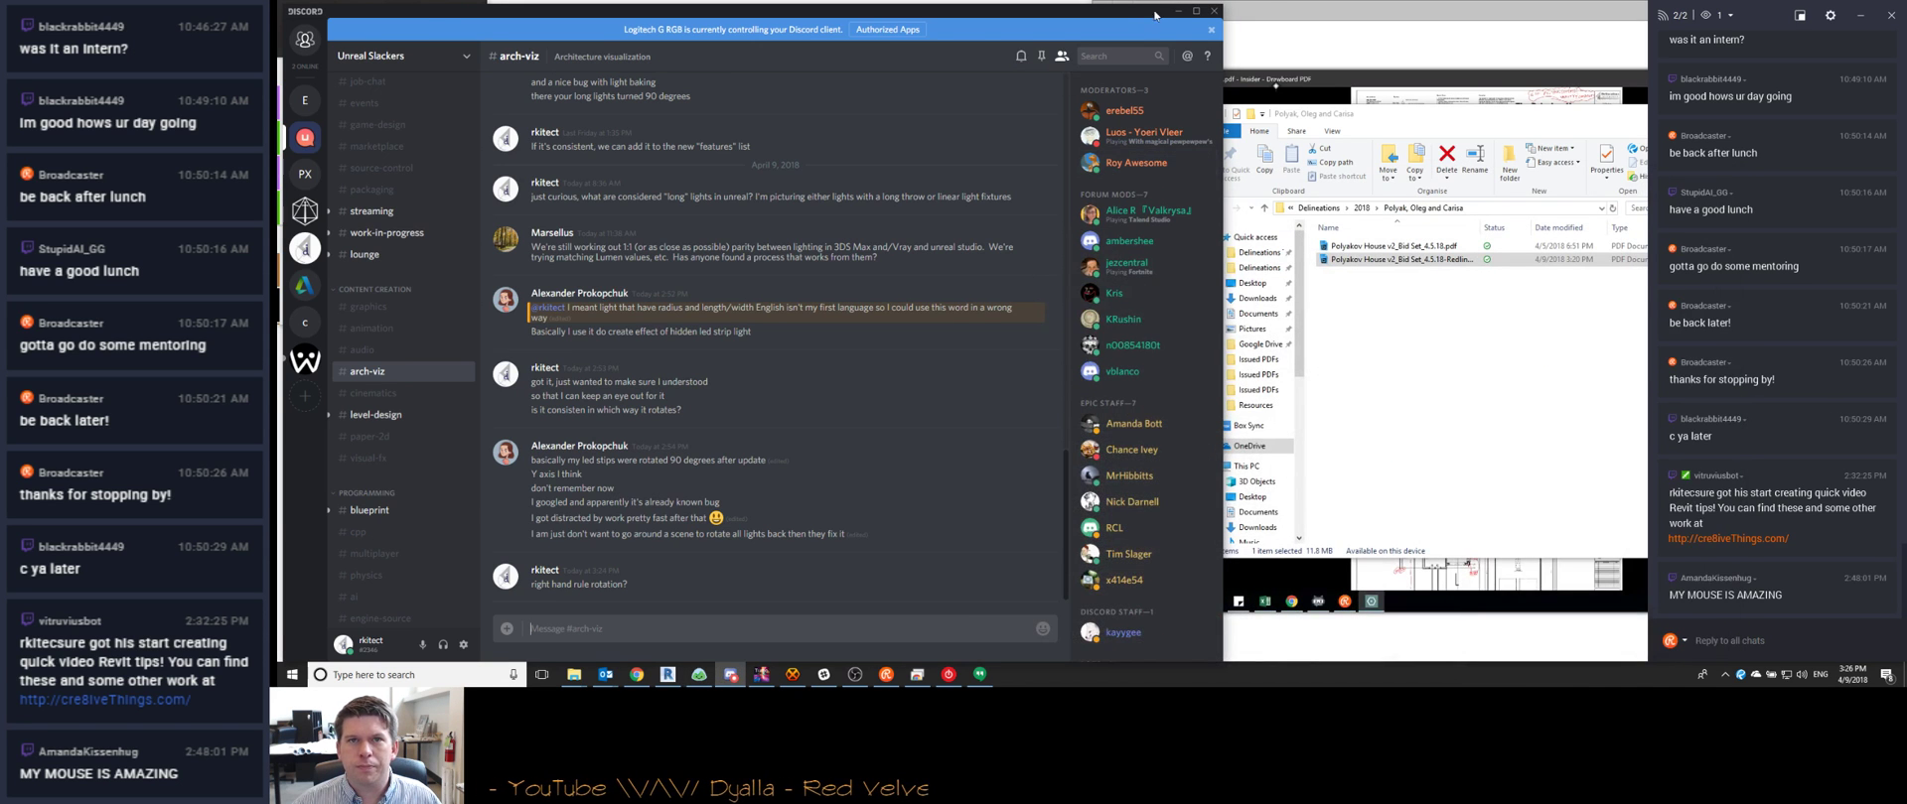
click(1176, 11)
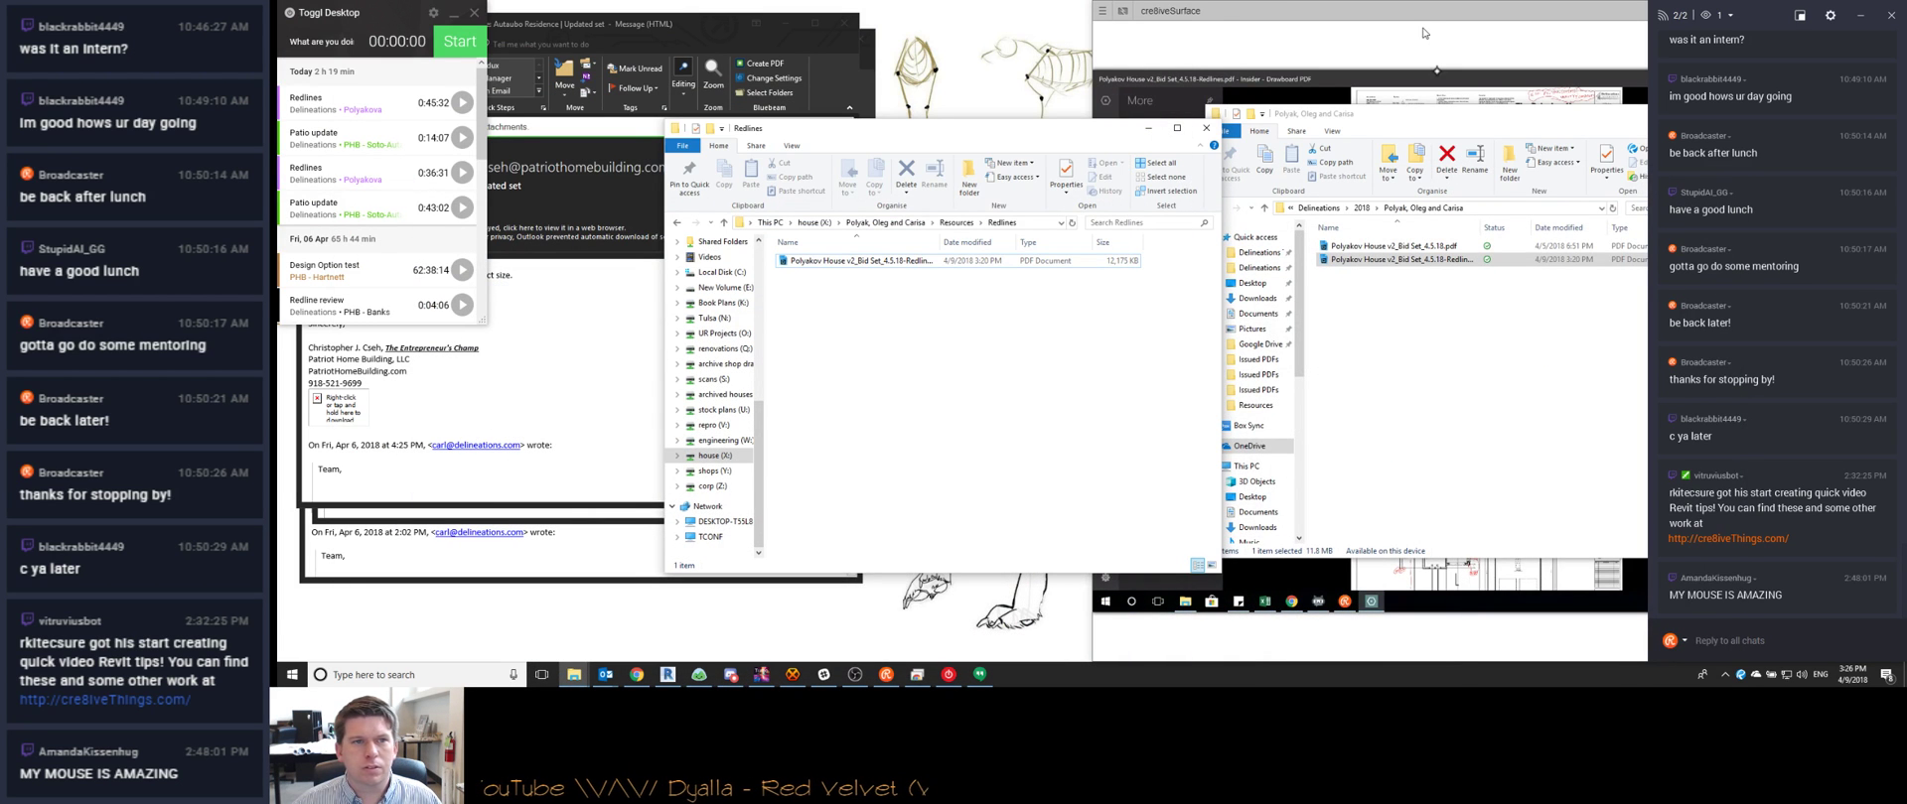
click(1425, 32)
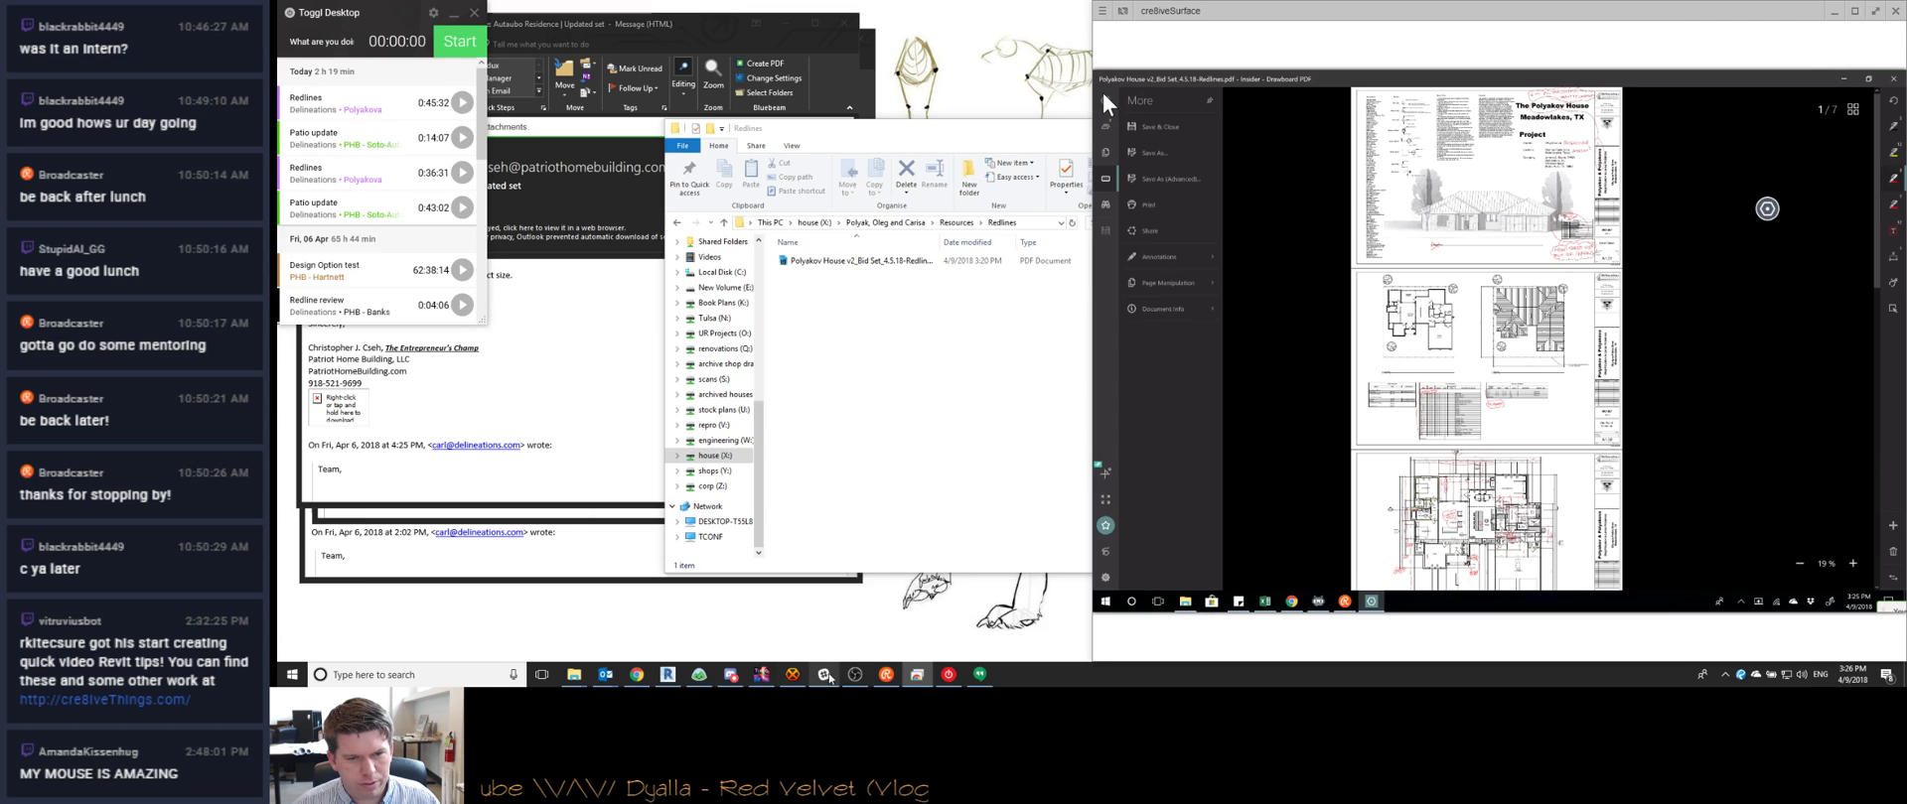
click(827, 675)
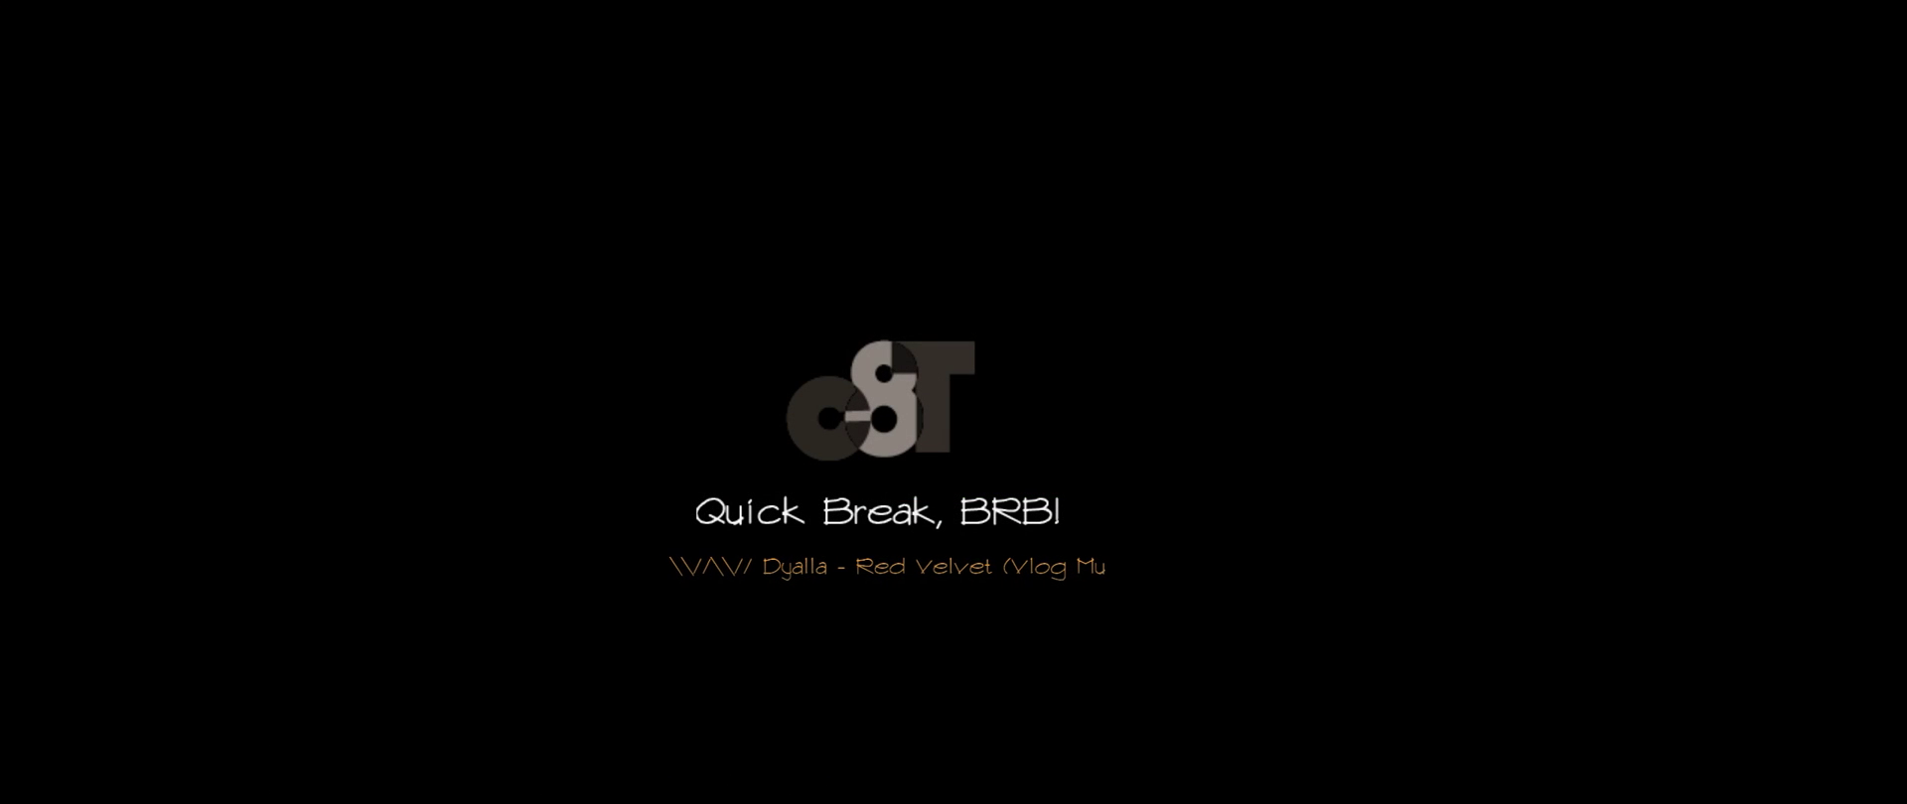
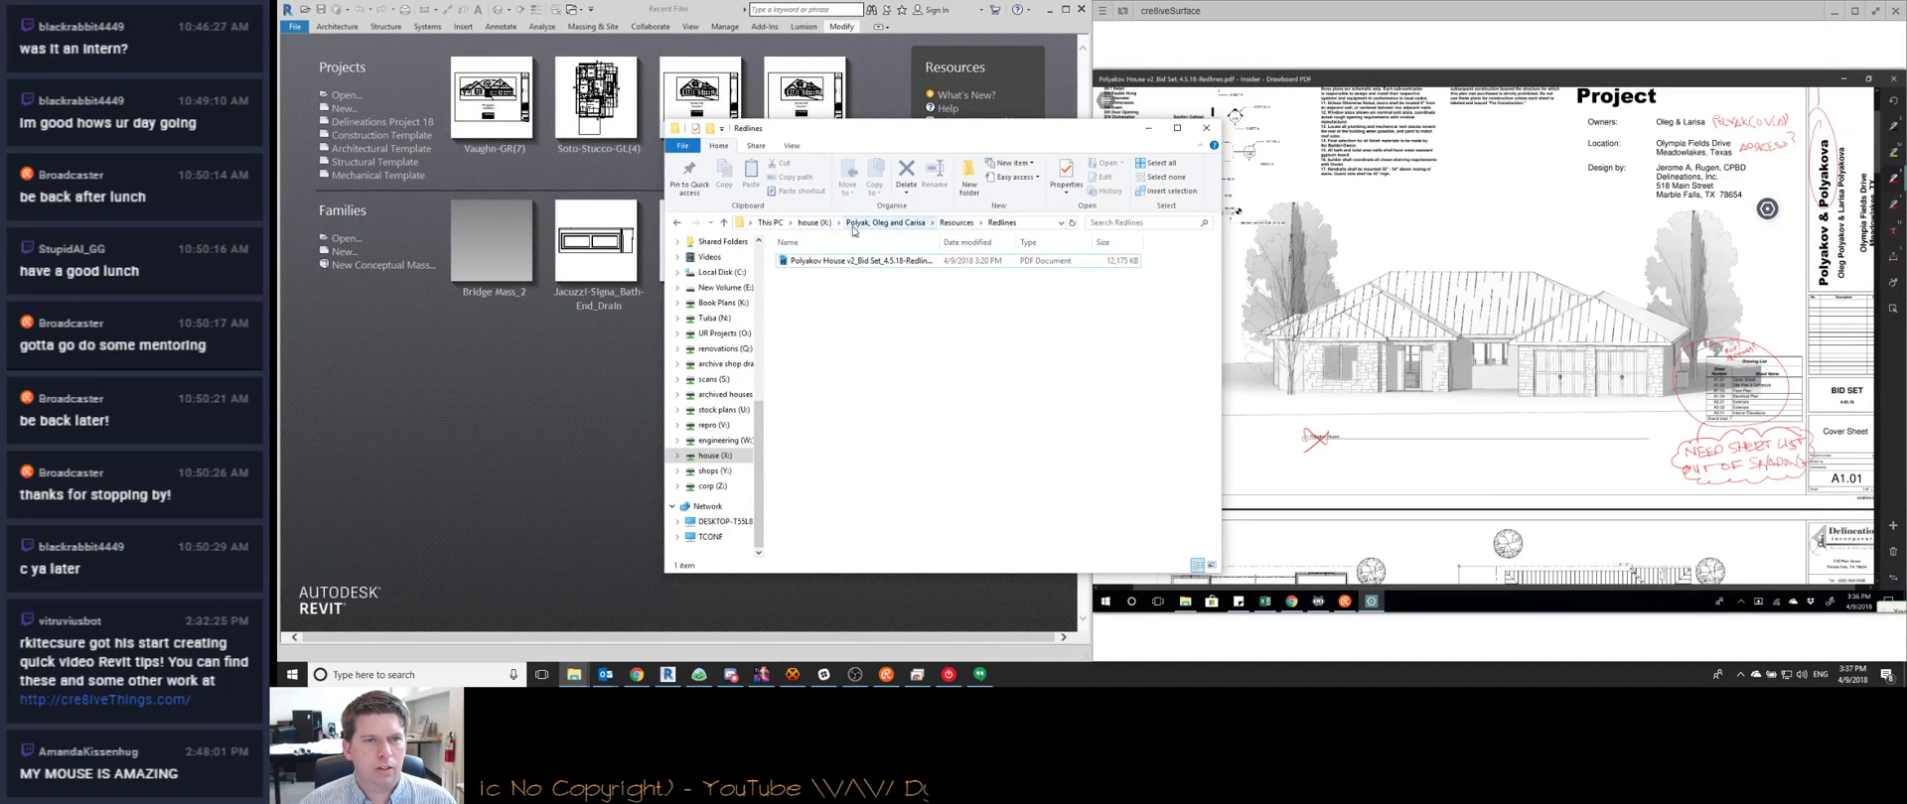
Browse the Tulsa drive through Patriot Home Building > Plans > Maddux > Base Plan, checking Issued PDFs
key(alt+Up)
key(alt+Up)
key(alt+Up)
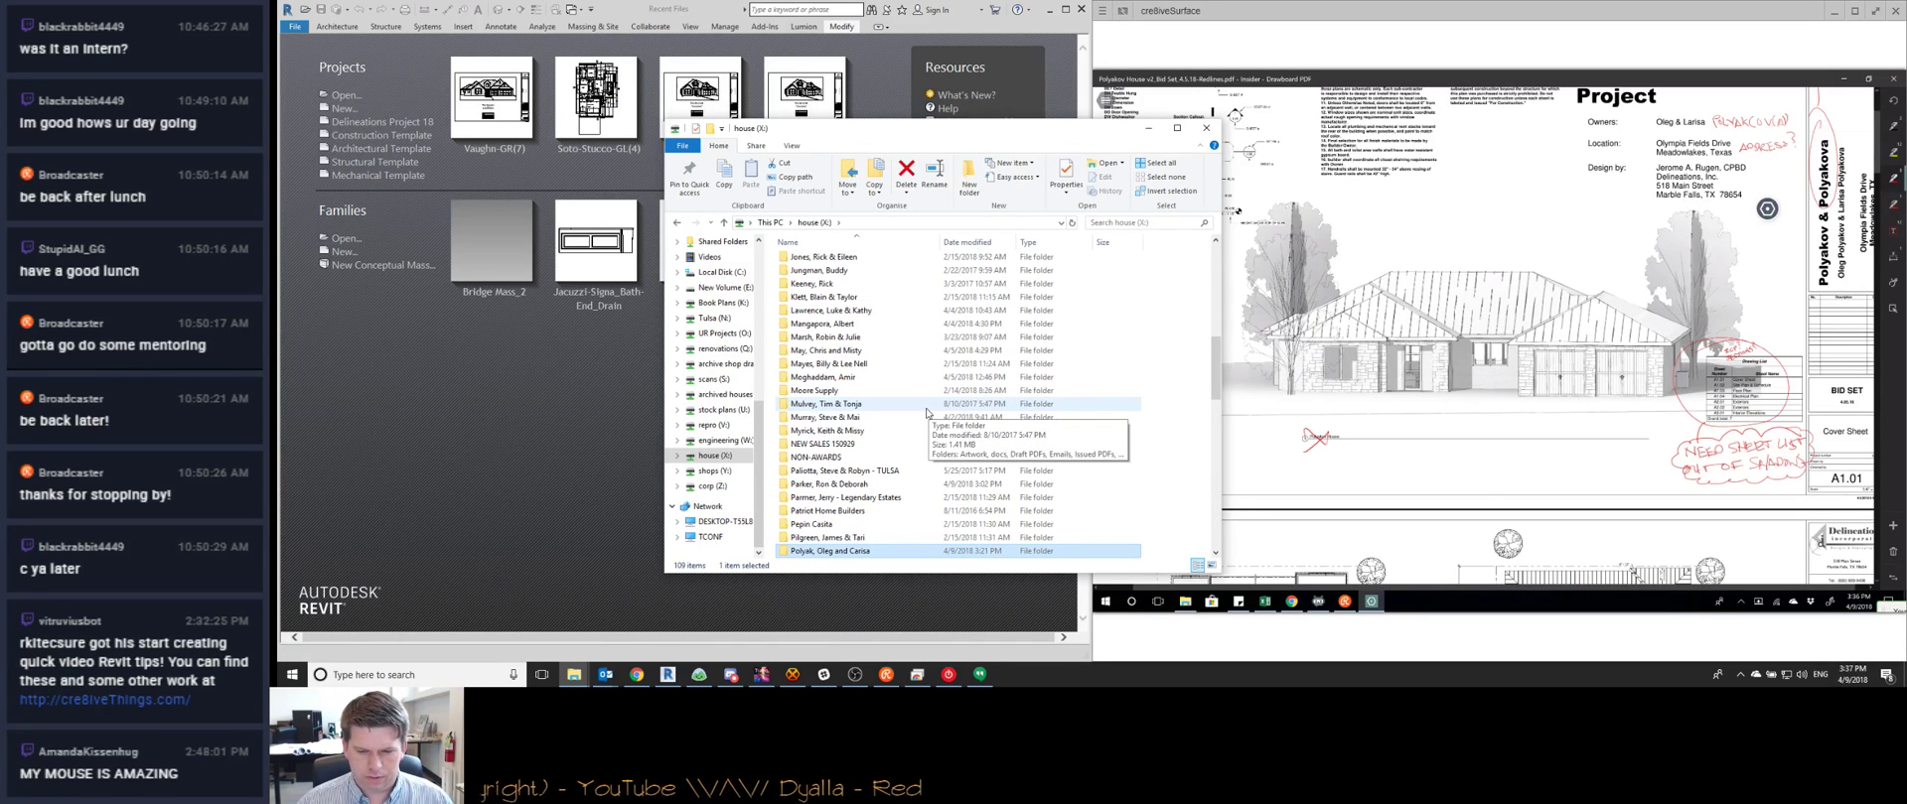
click(721, 321)
double_click(833, 289)
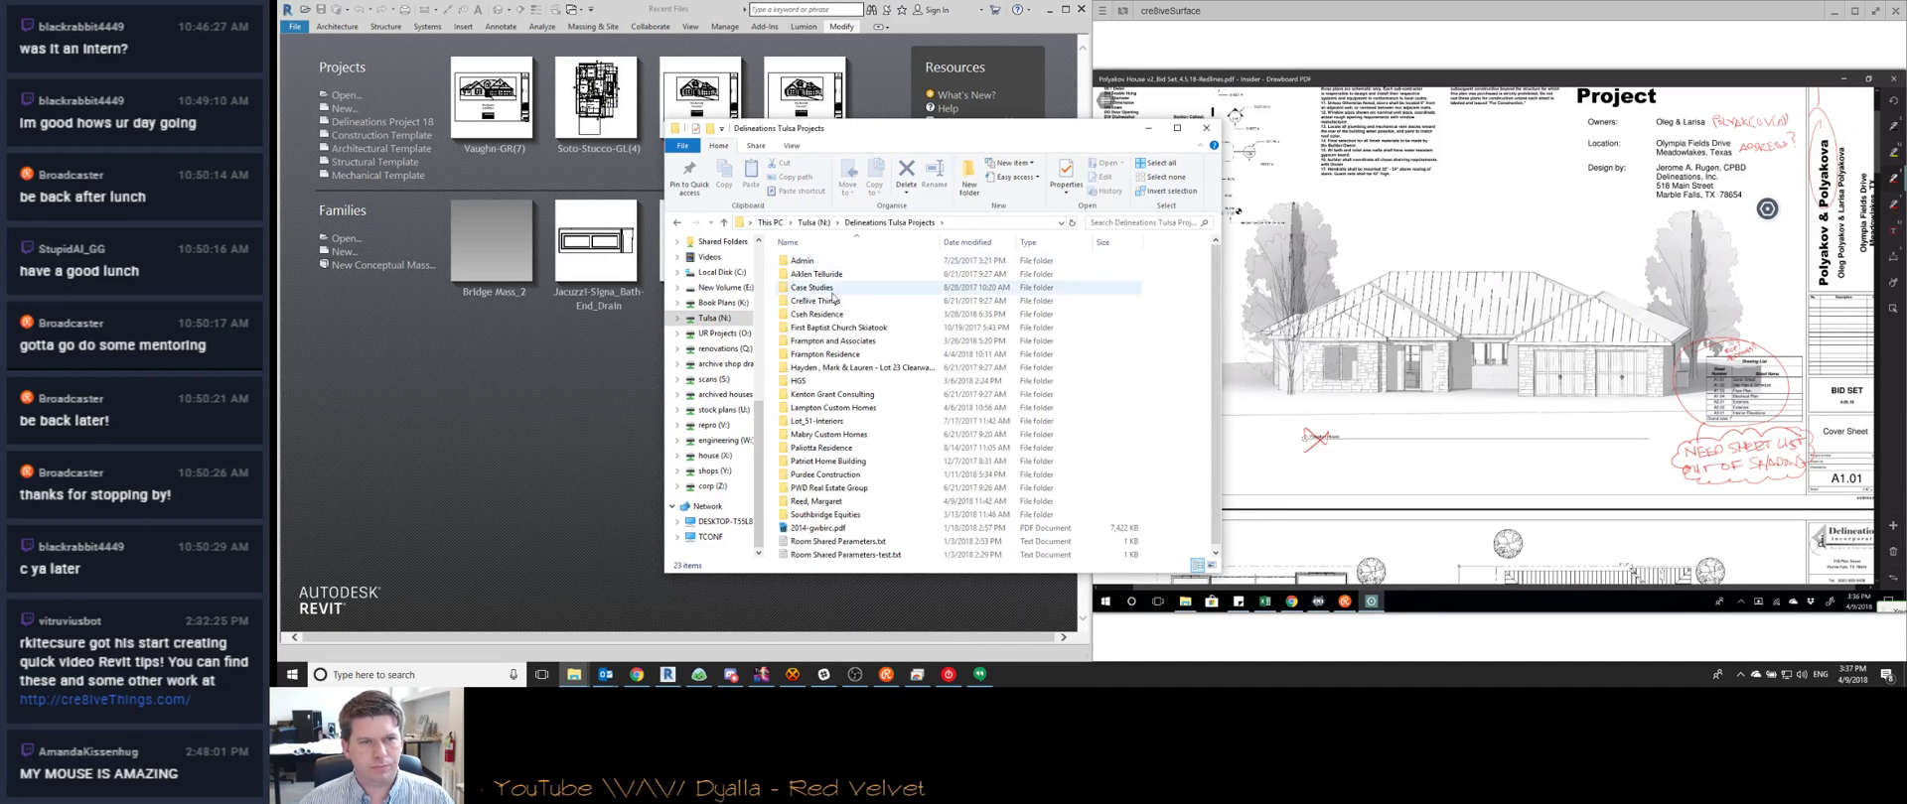
double_click(863, 463)
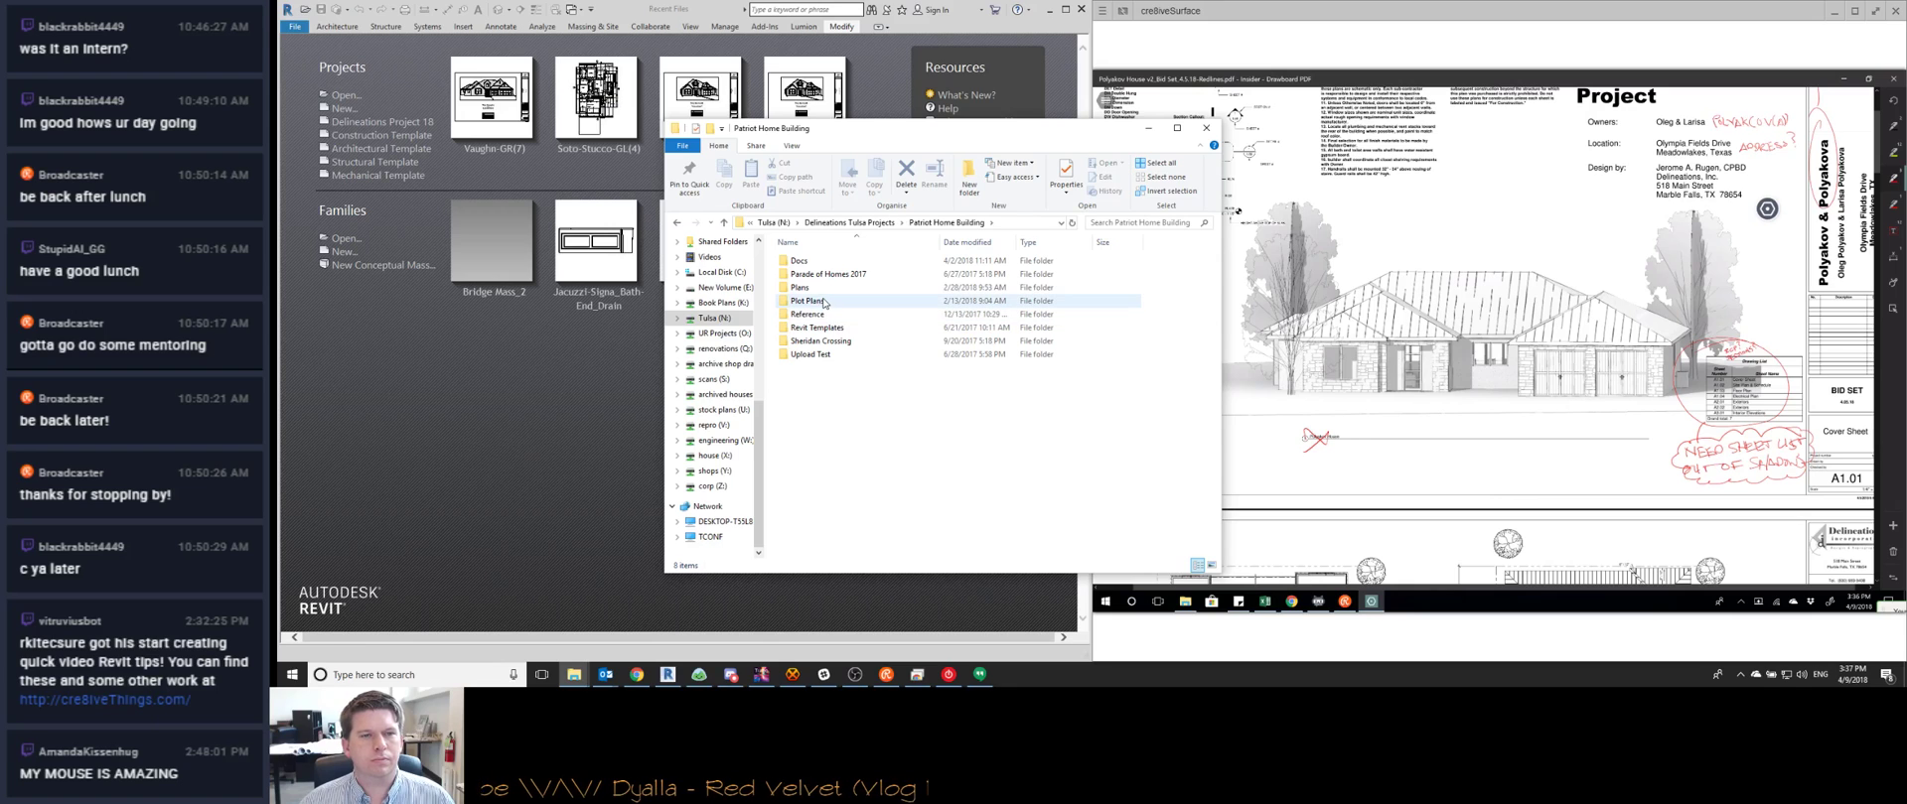
double_click(800, 287)
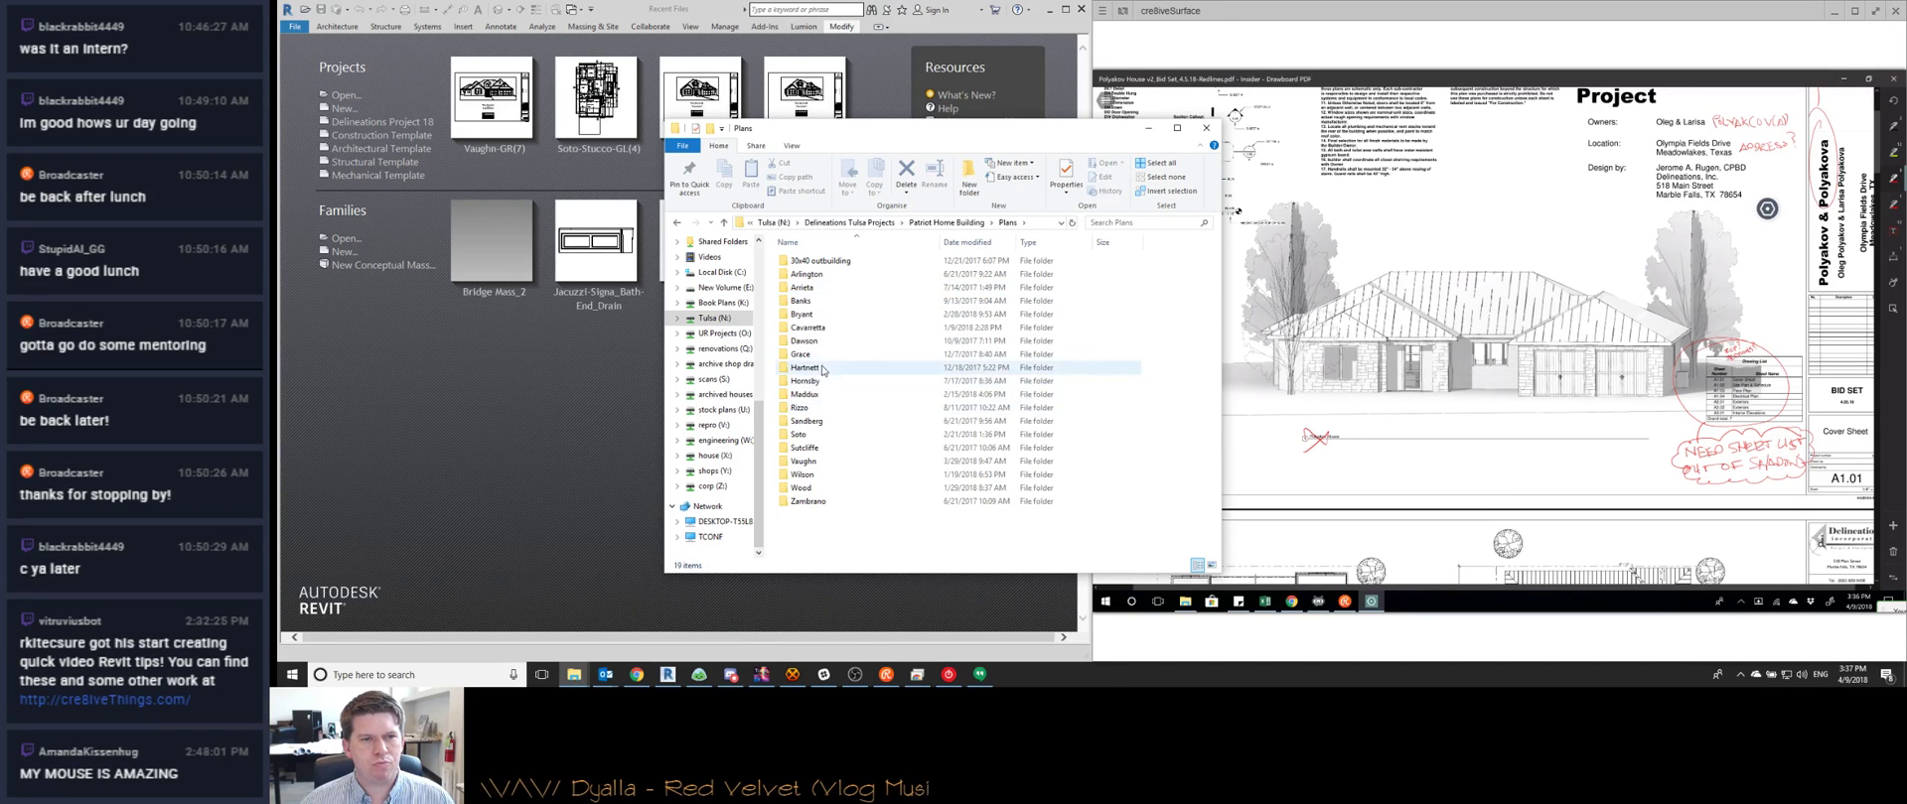
double_click(804, 394)
double_click(813, 264)
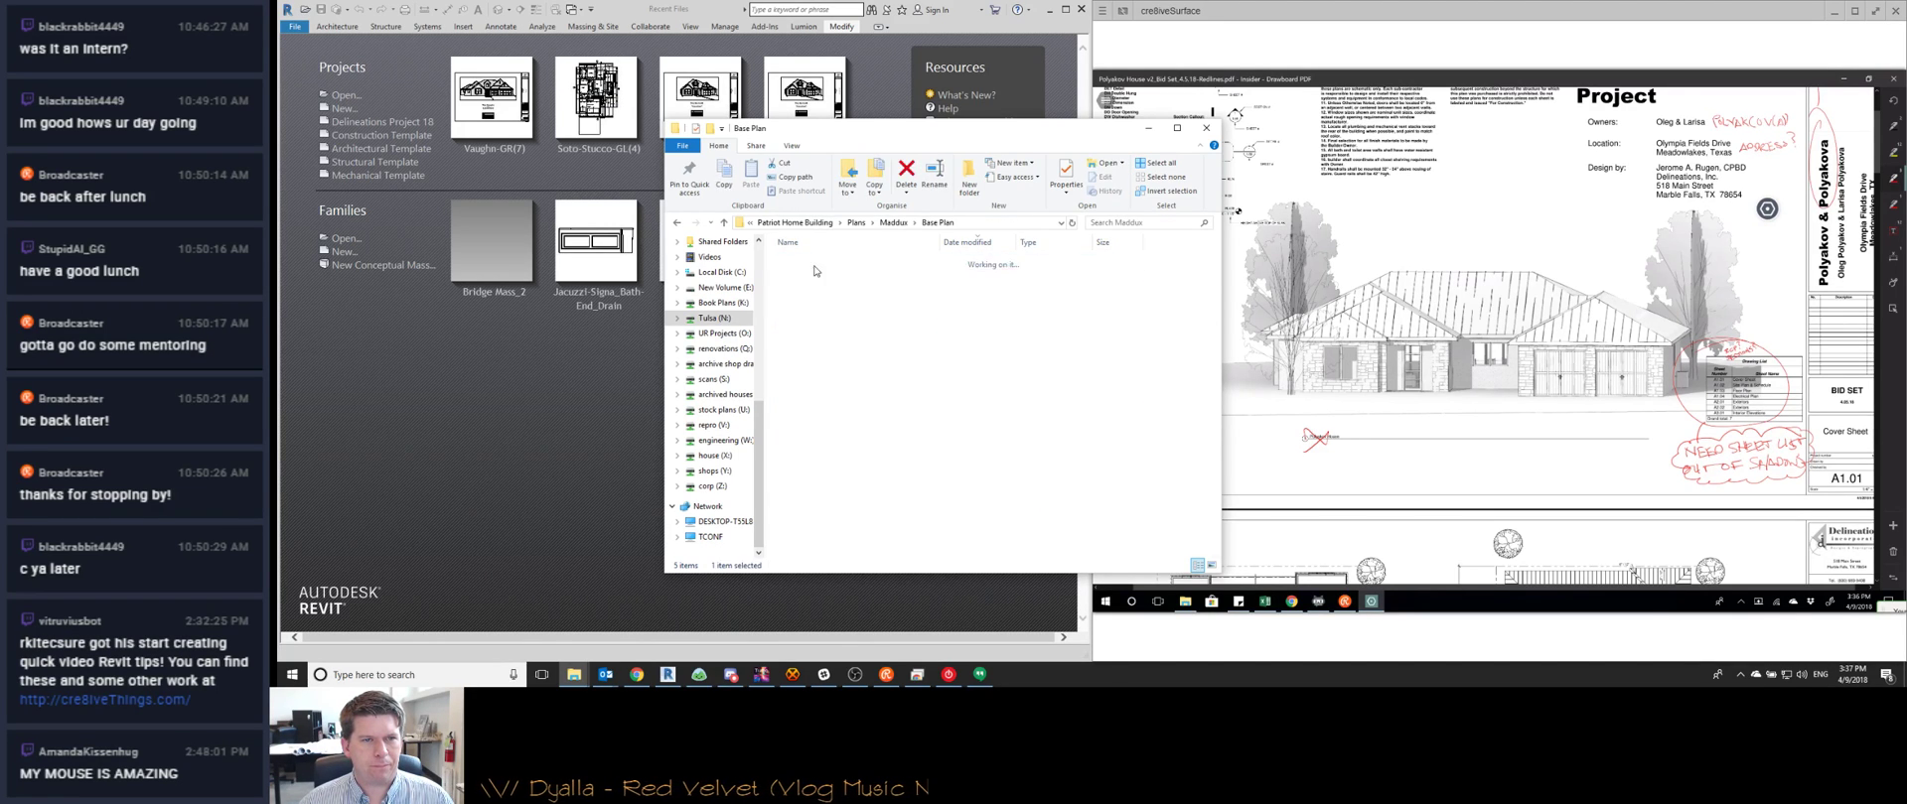
scroll(837, 497, down, 2)
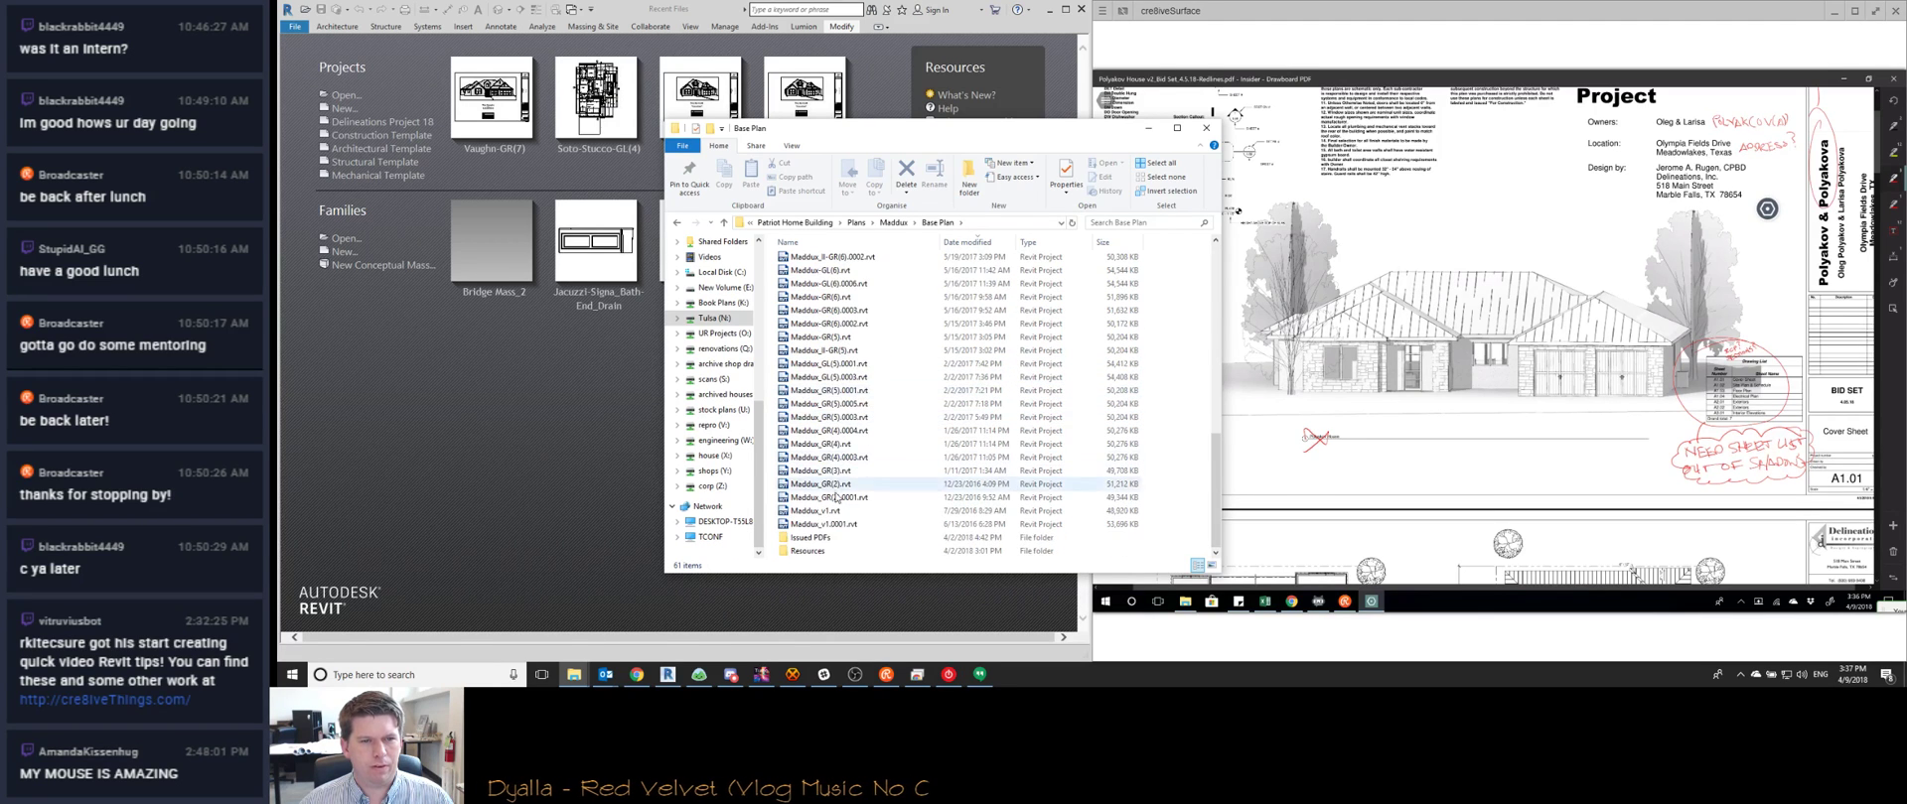
double_click(832, 537)
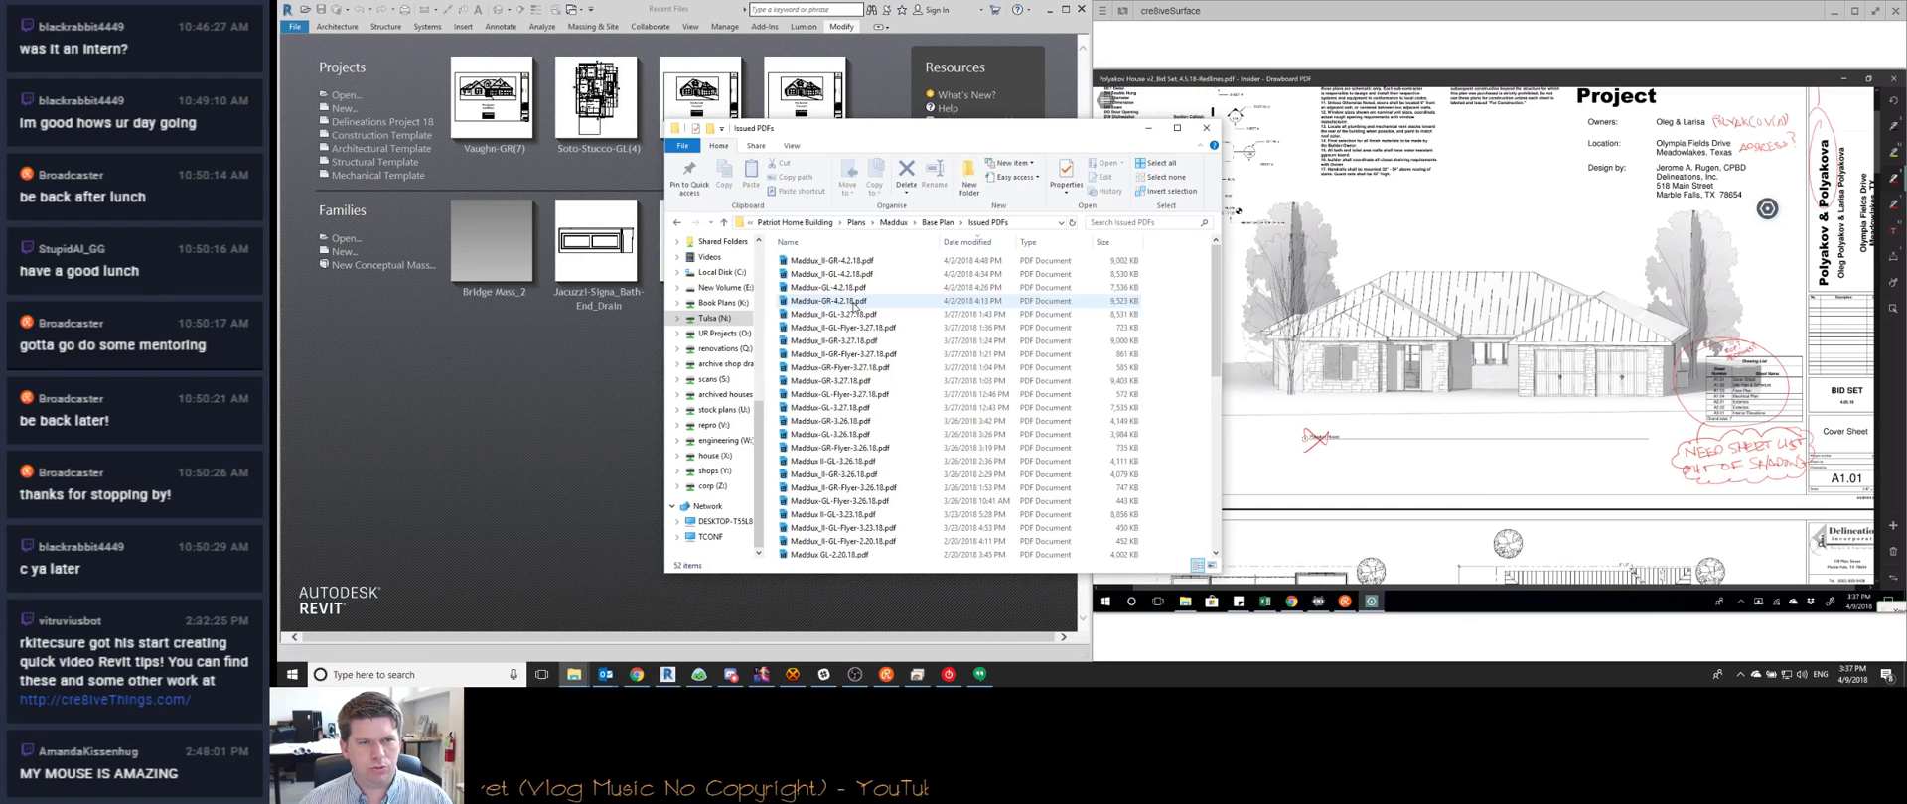
Open Maddux-GR-4.2.18-Redlines.pdf from the Base Plan Resources folder
key(alt+Up)
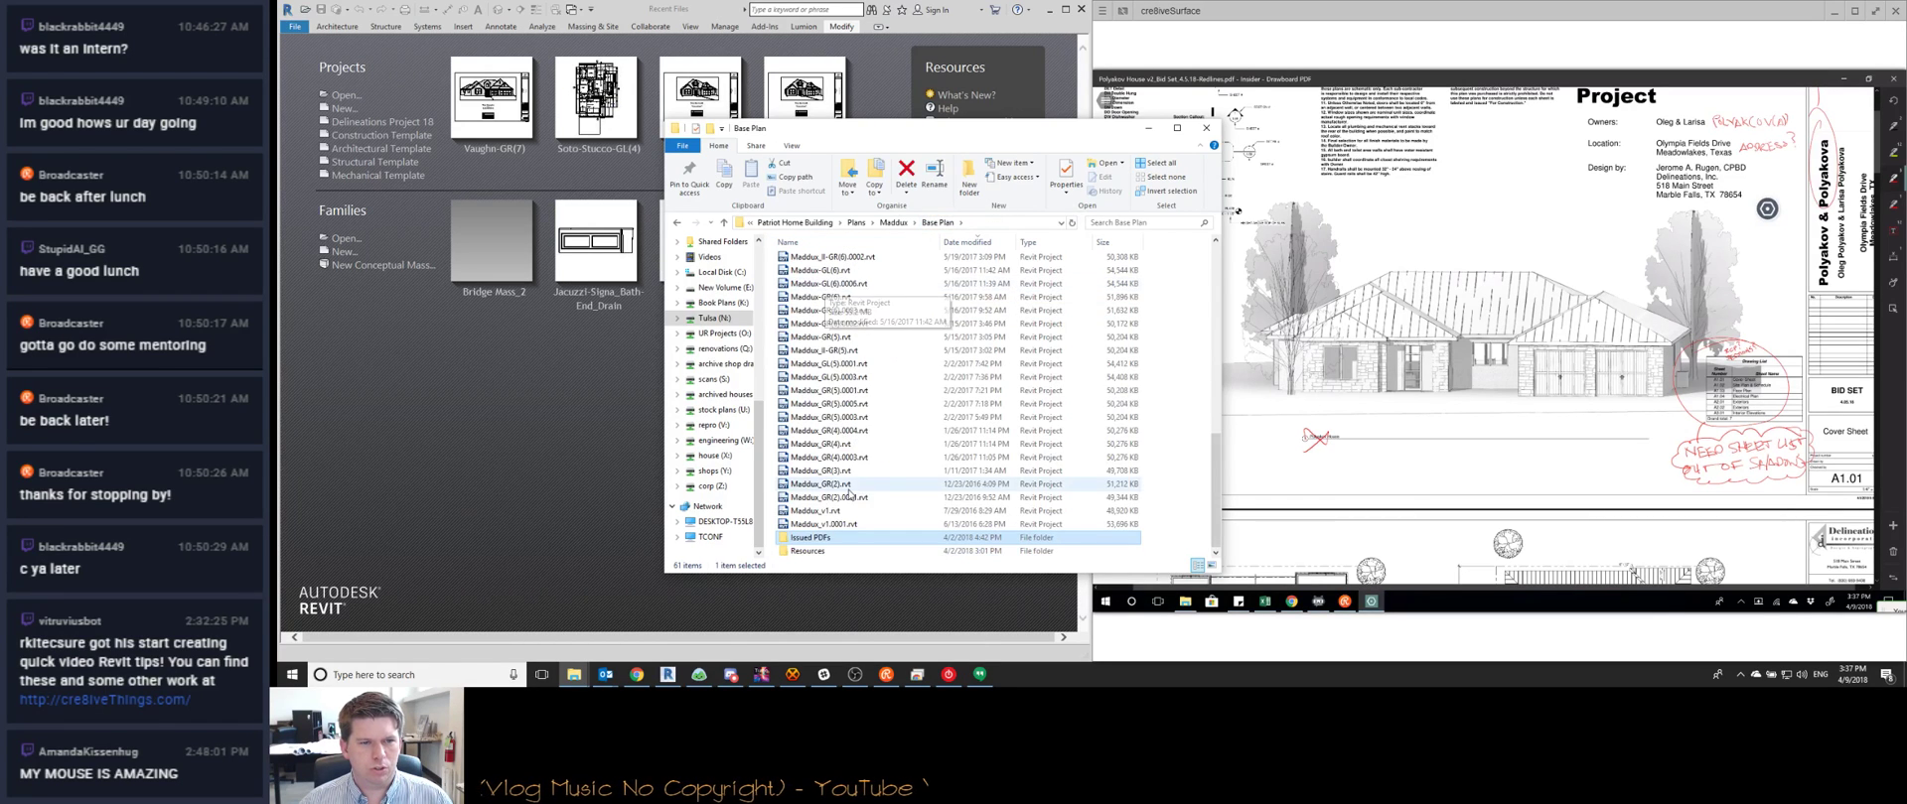
double_click(812, 550)
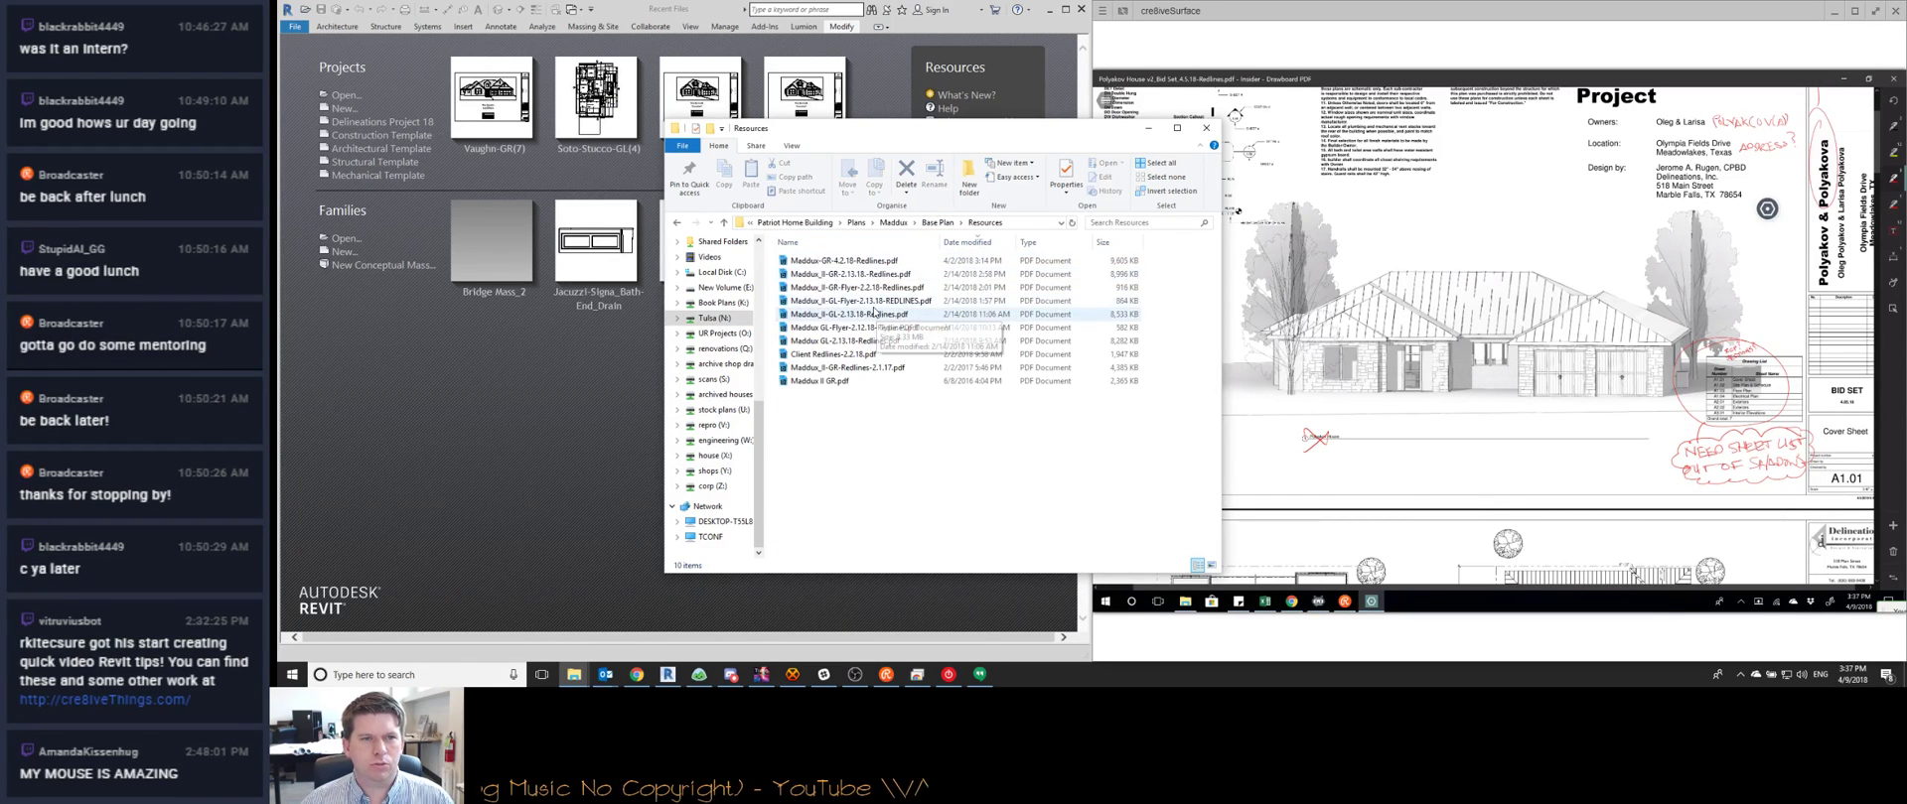
key(Down)
key(Return)
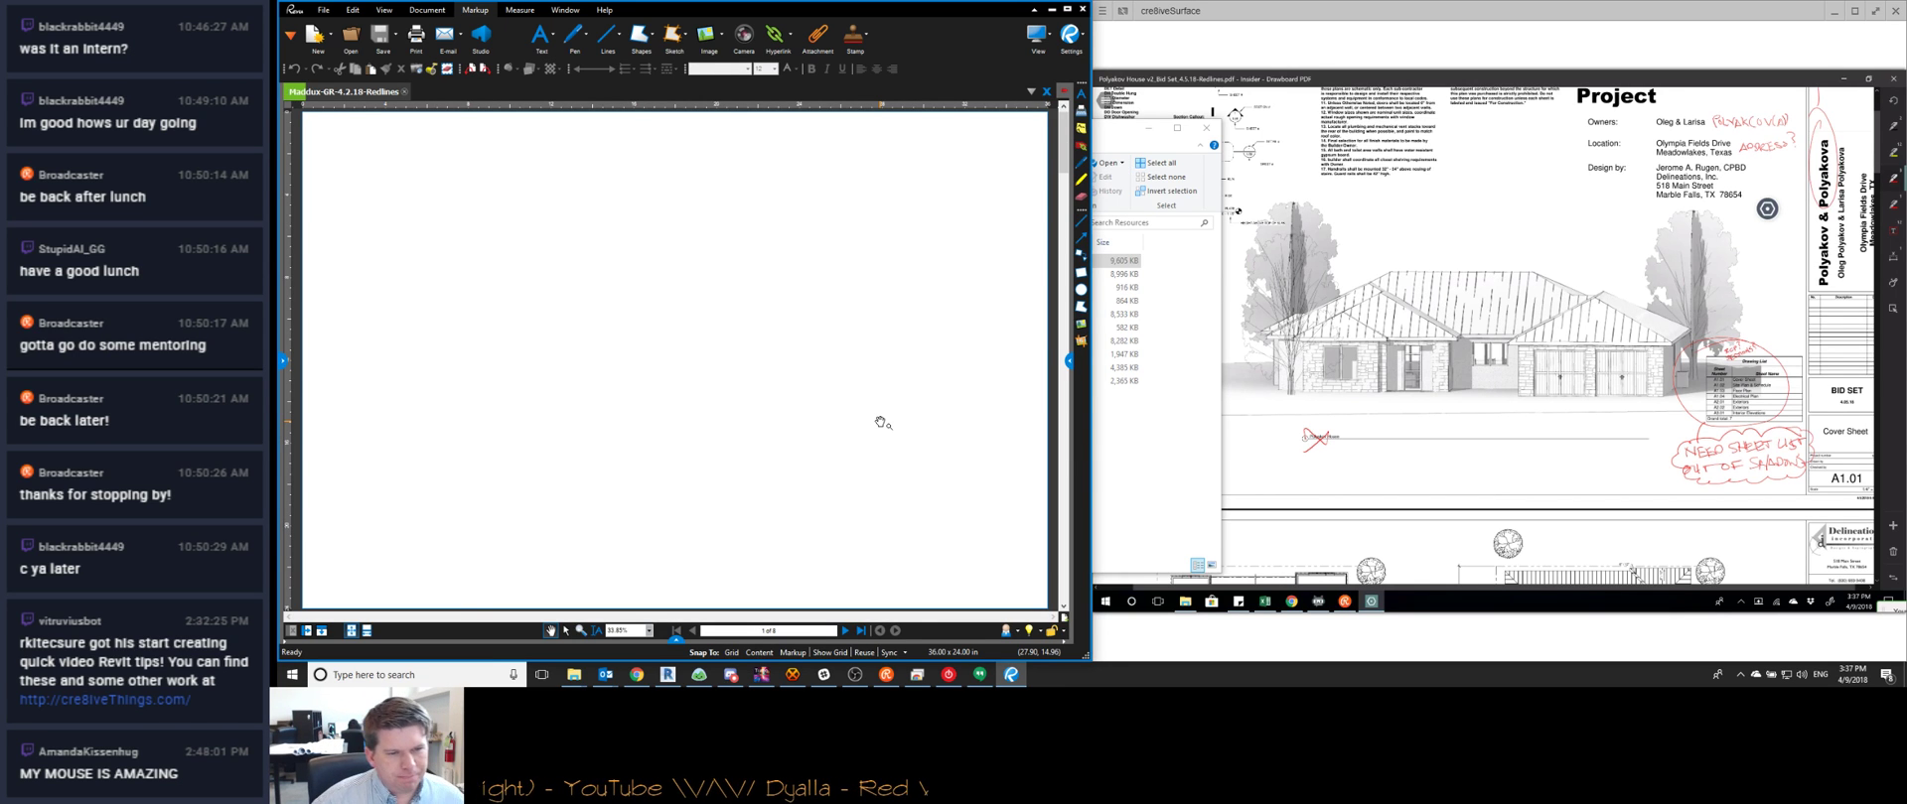
Ping the drafting technician asking to hear when the Autaubo redlines are done, ideally before day's end
click(699, 674)
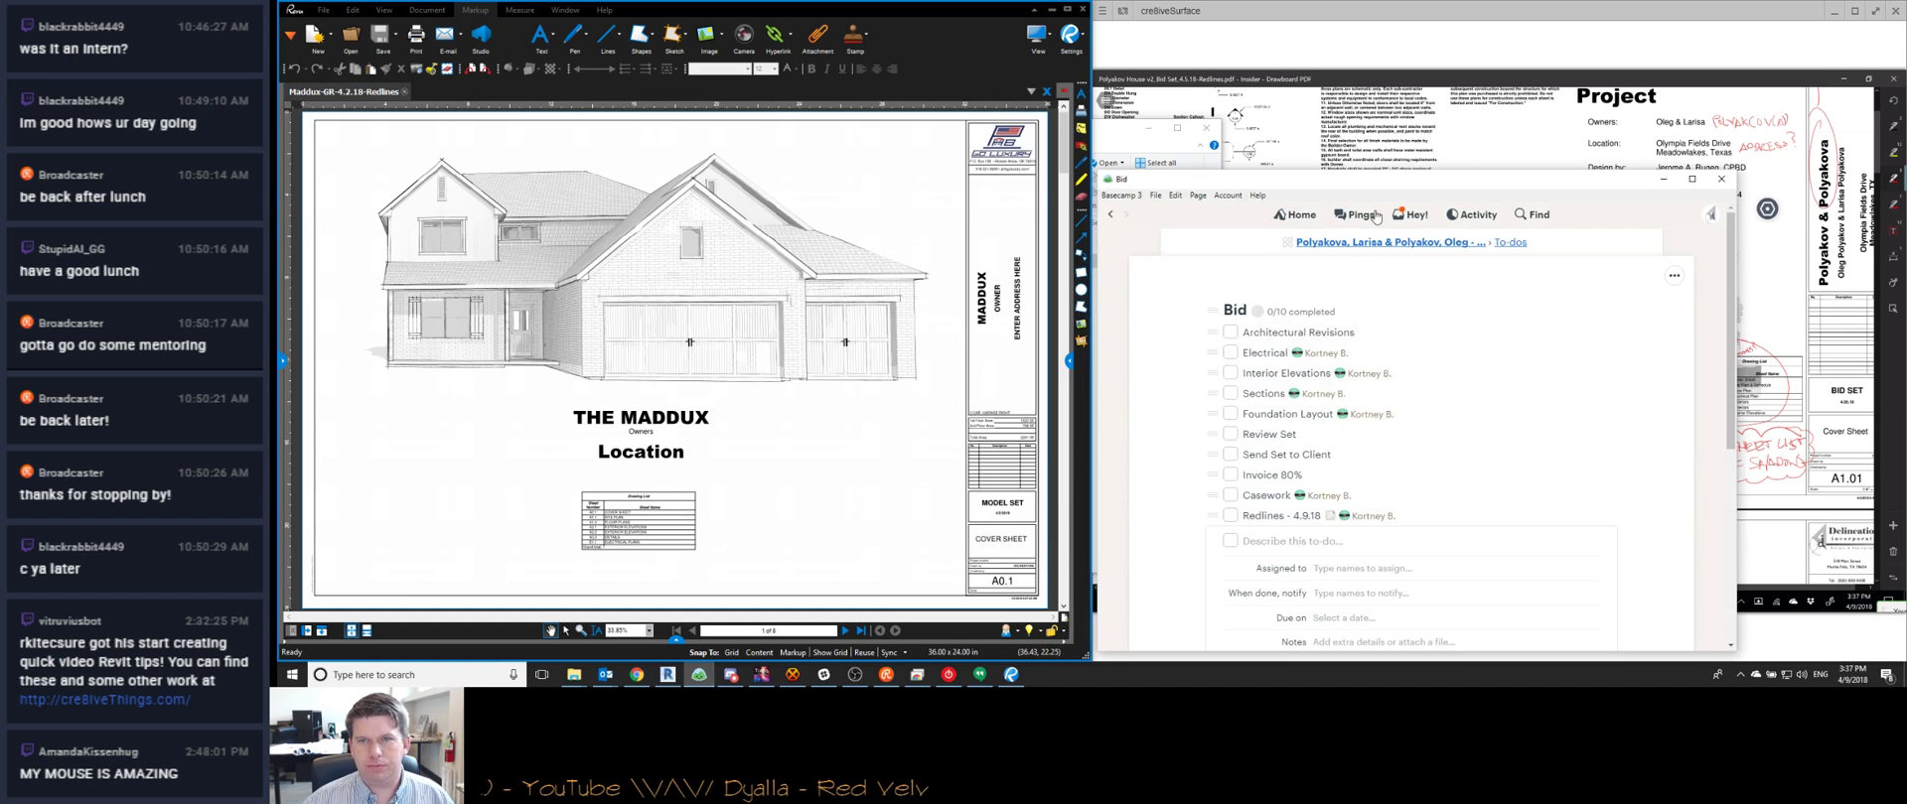
click(1357, 215)
click(1223, 363)
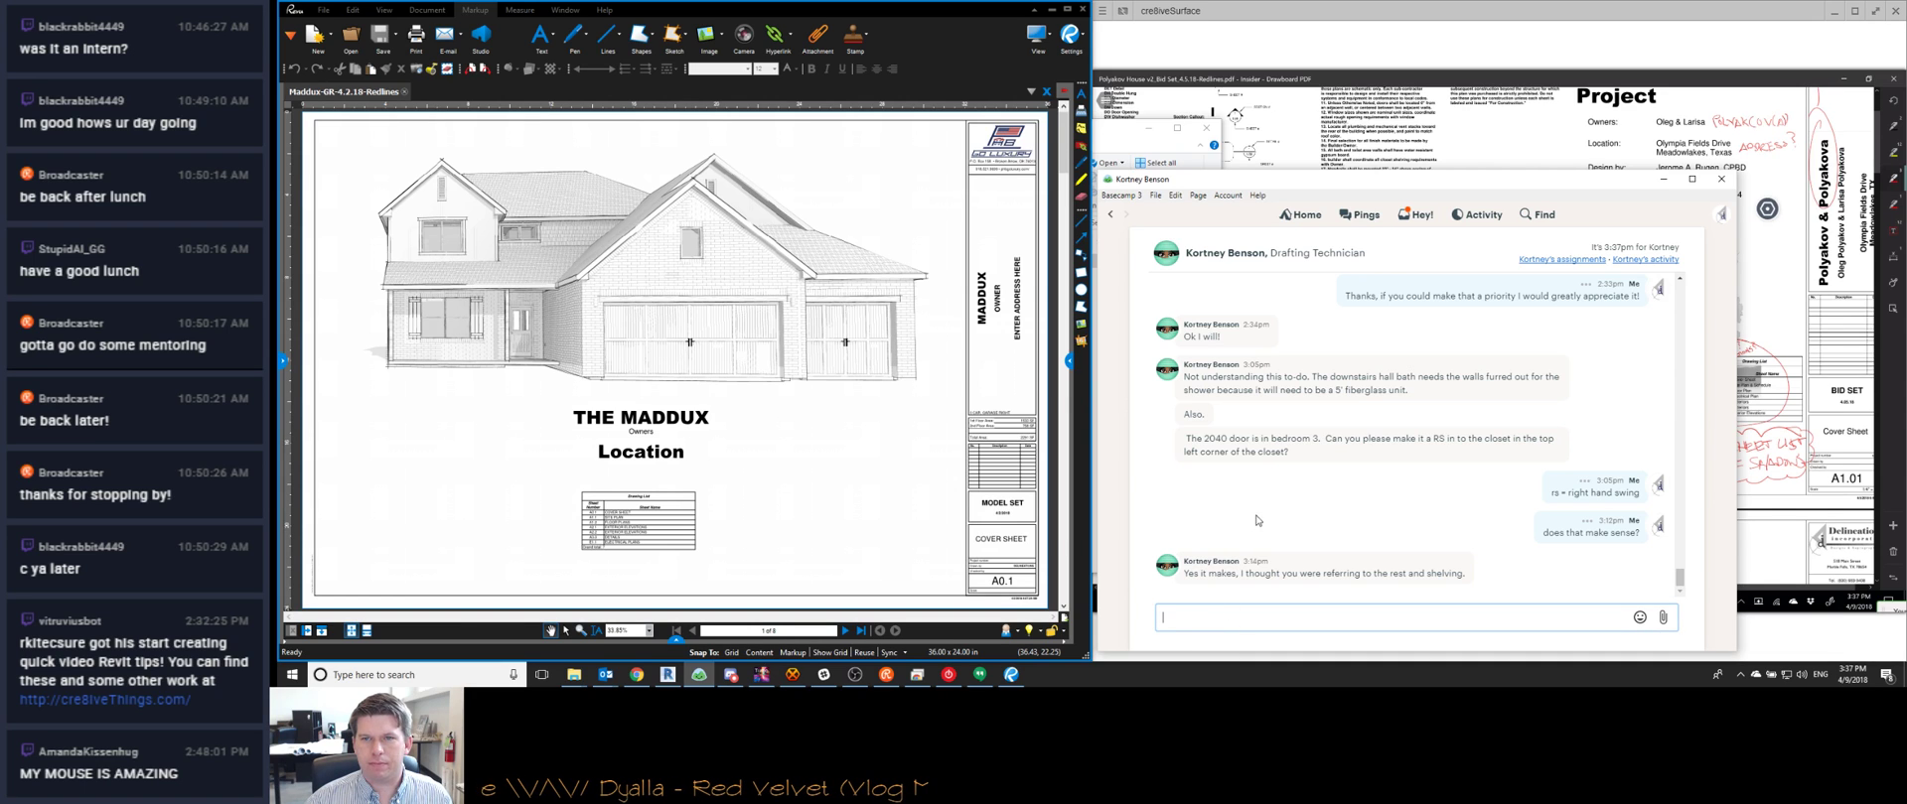
text(Also, please let me know)
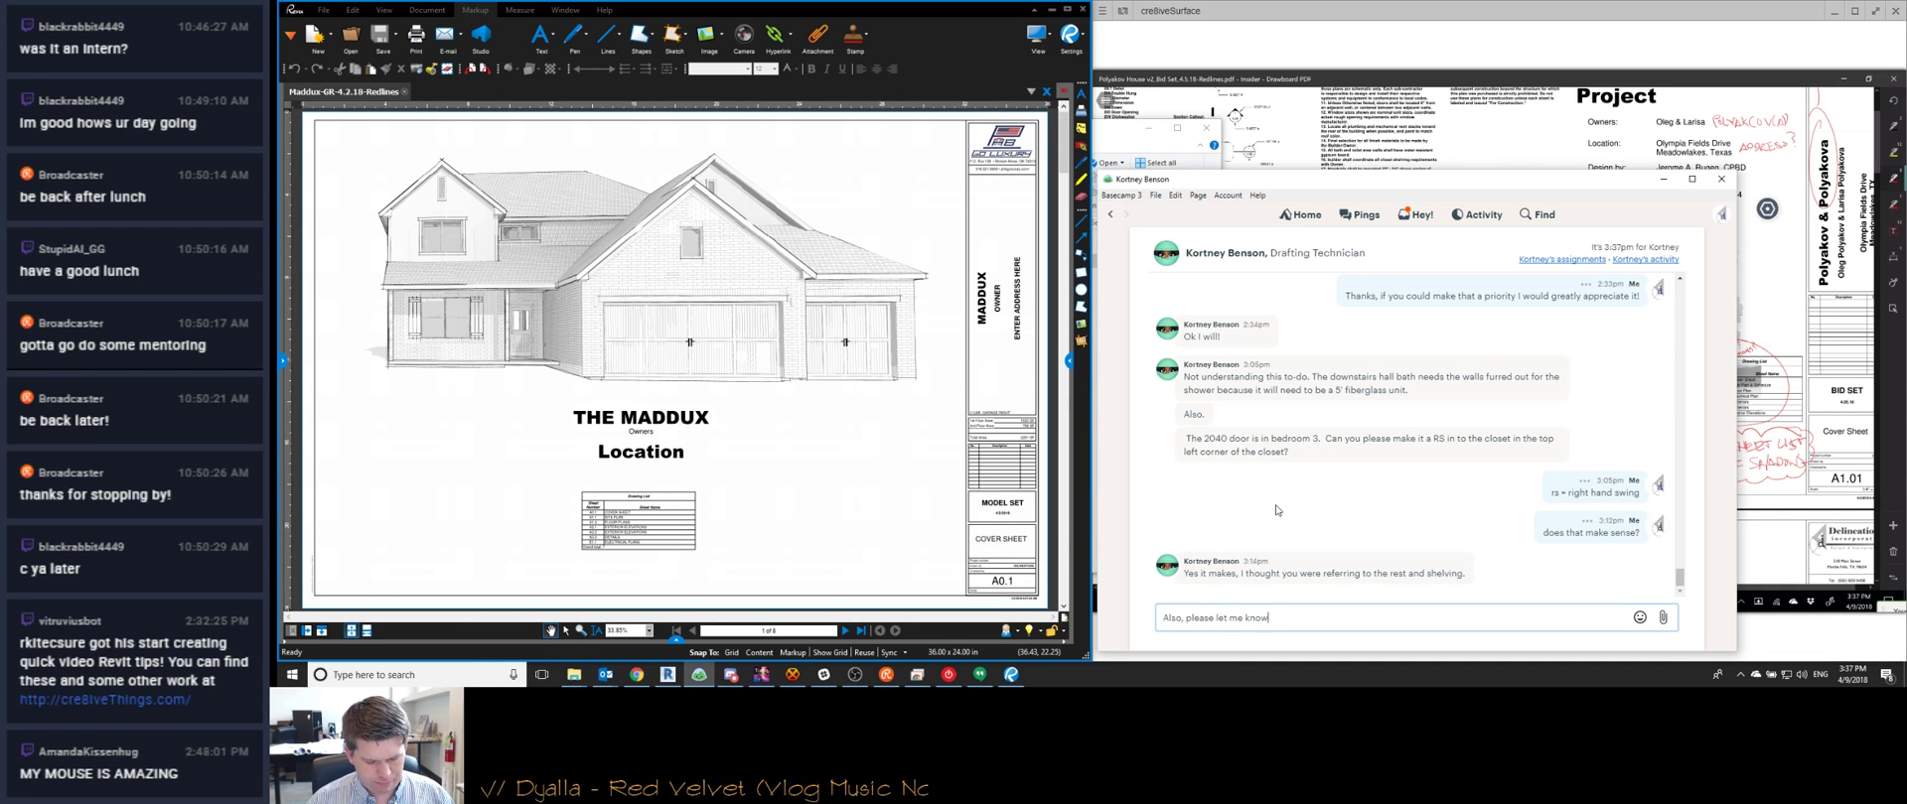
text( when youa re done with the)
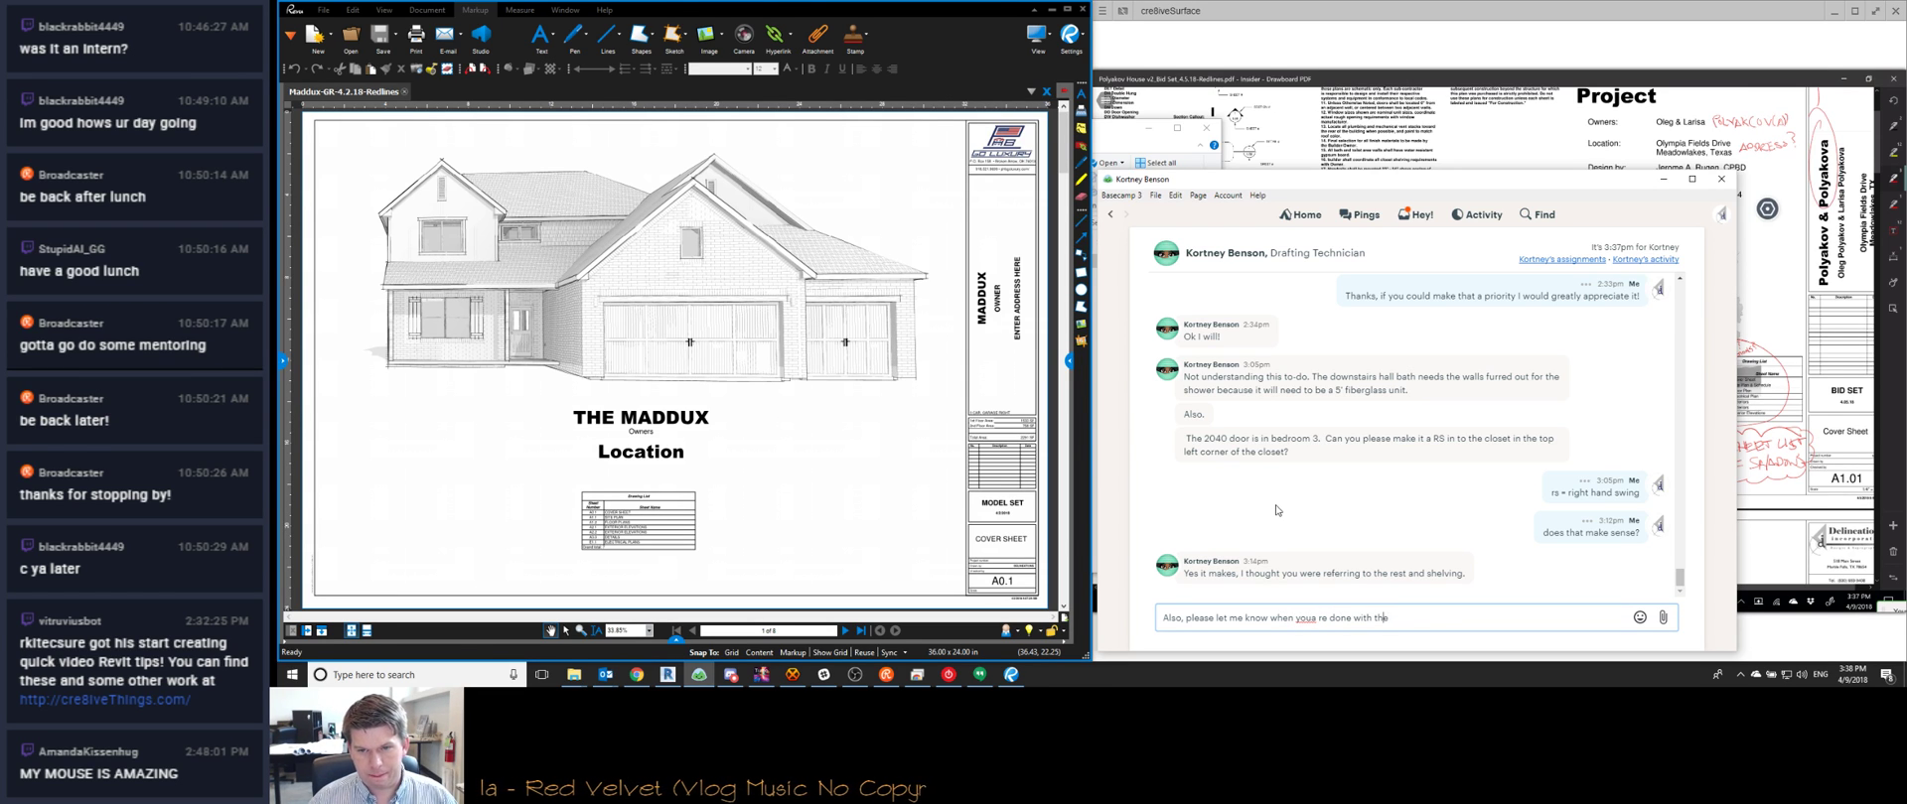
key(BackSpace)
key(Right)
text(are done with the )
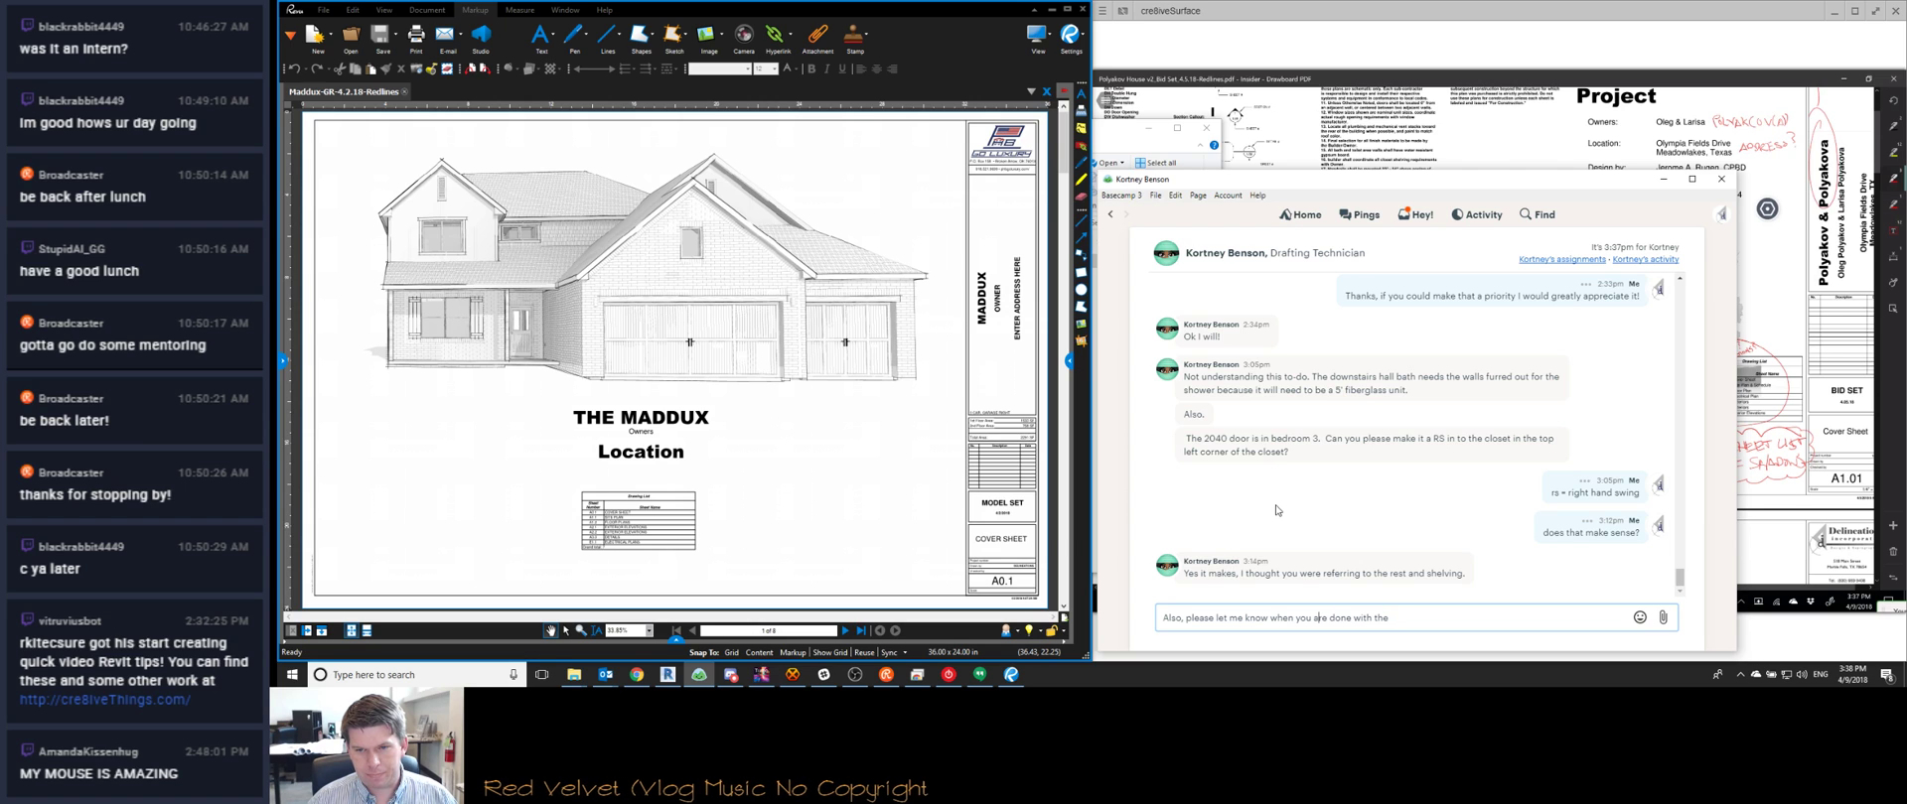
text(Auta)
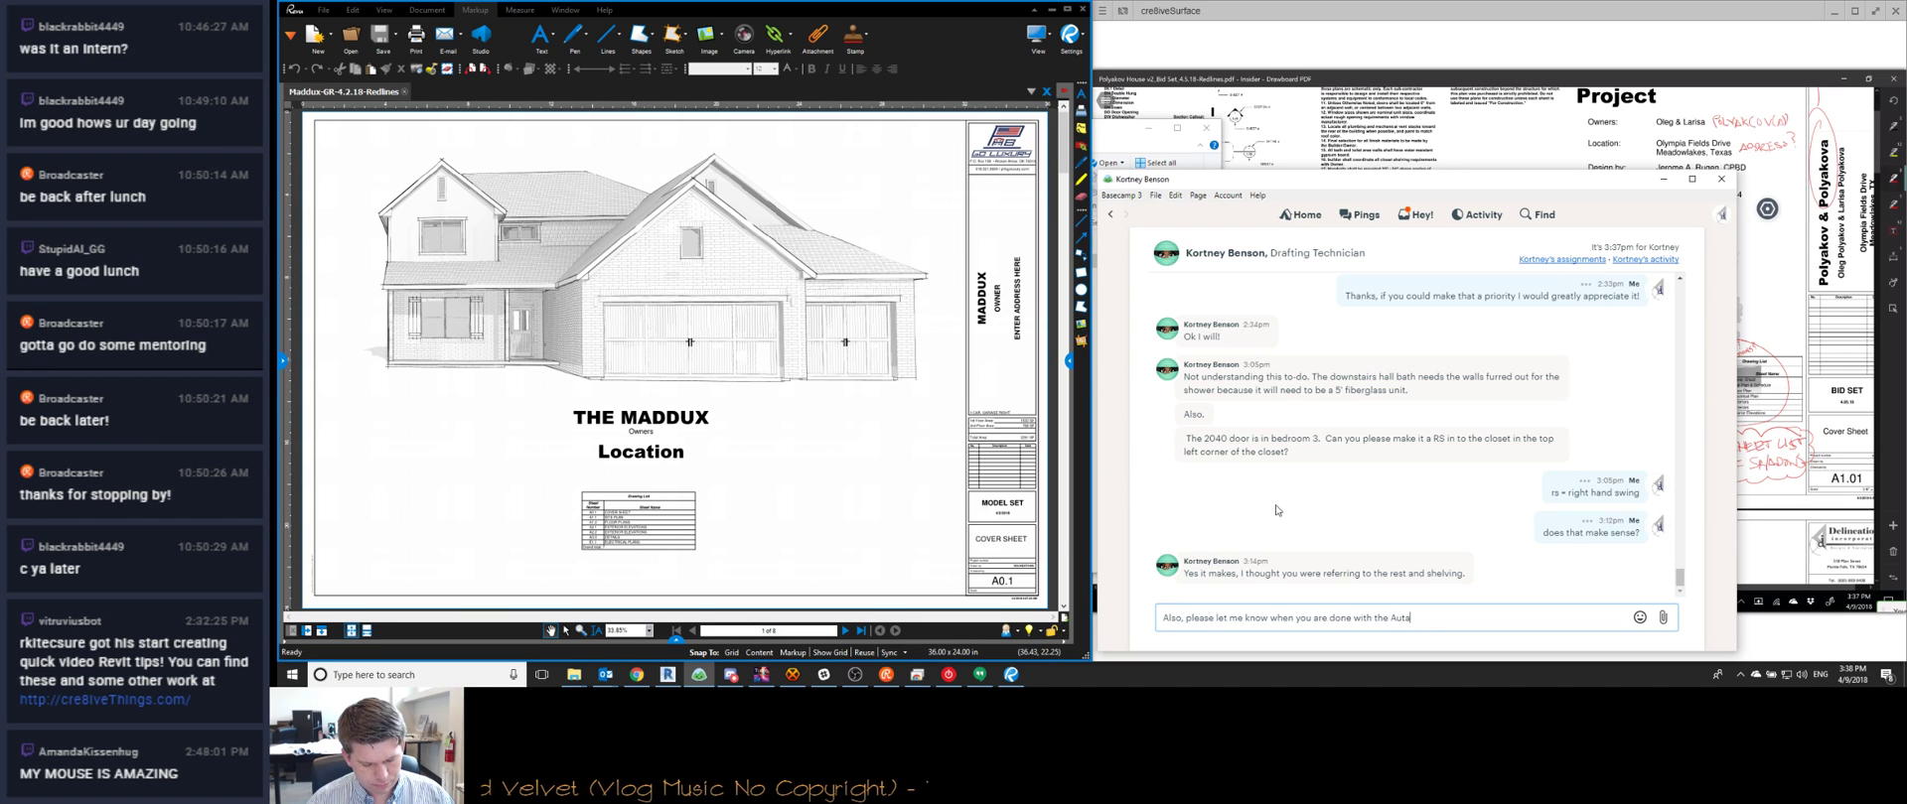
text(ubo redlines)
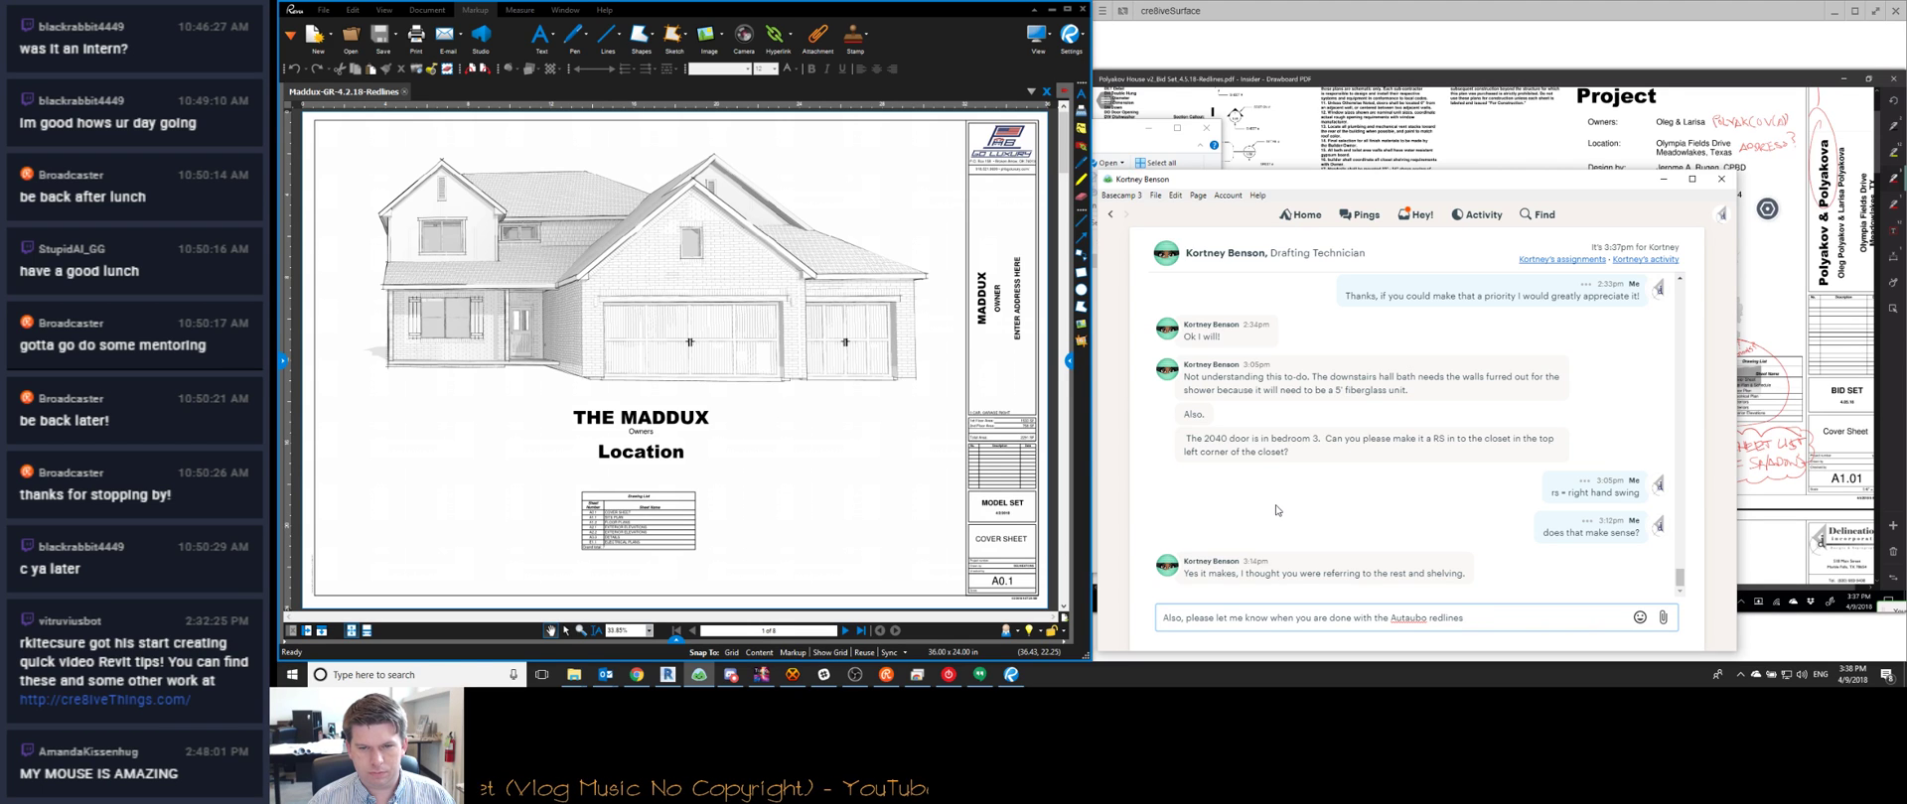
text(. I wou)
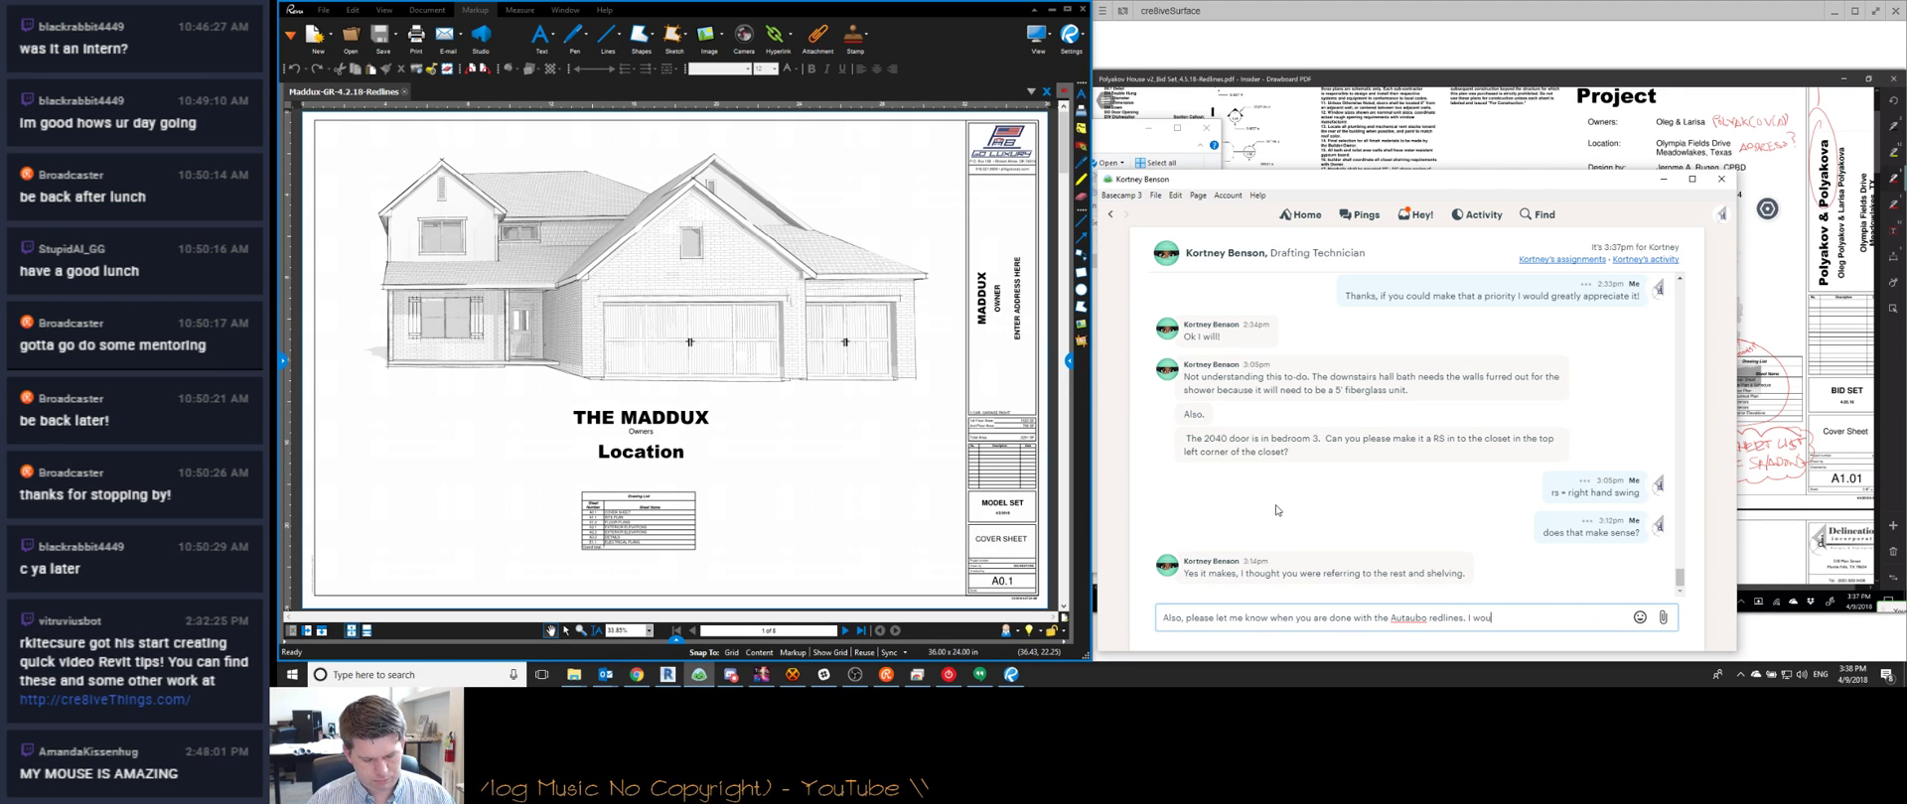
text(ld love to get those back to them before the en)
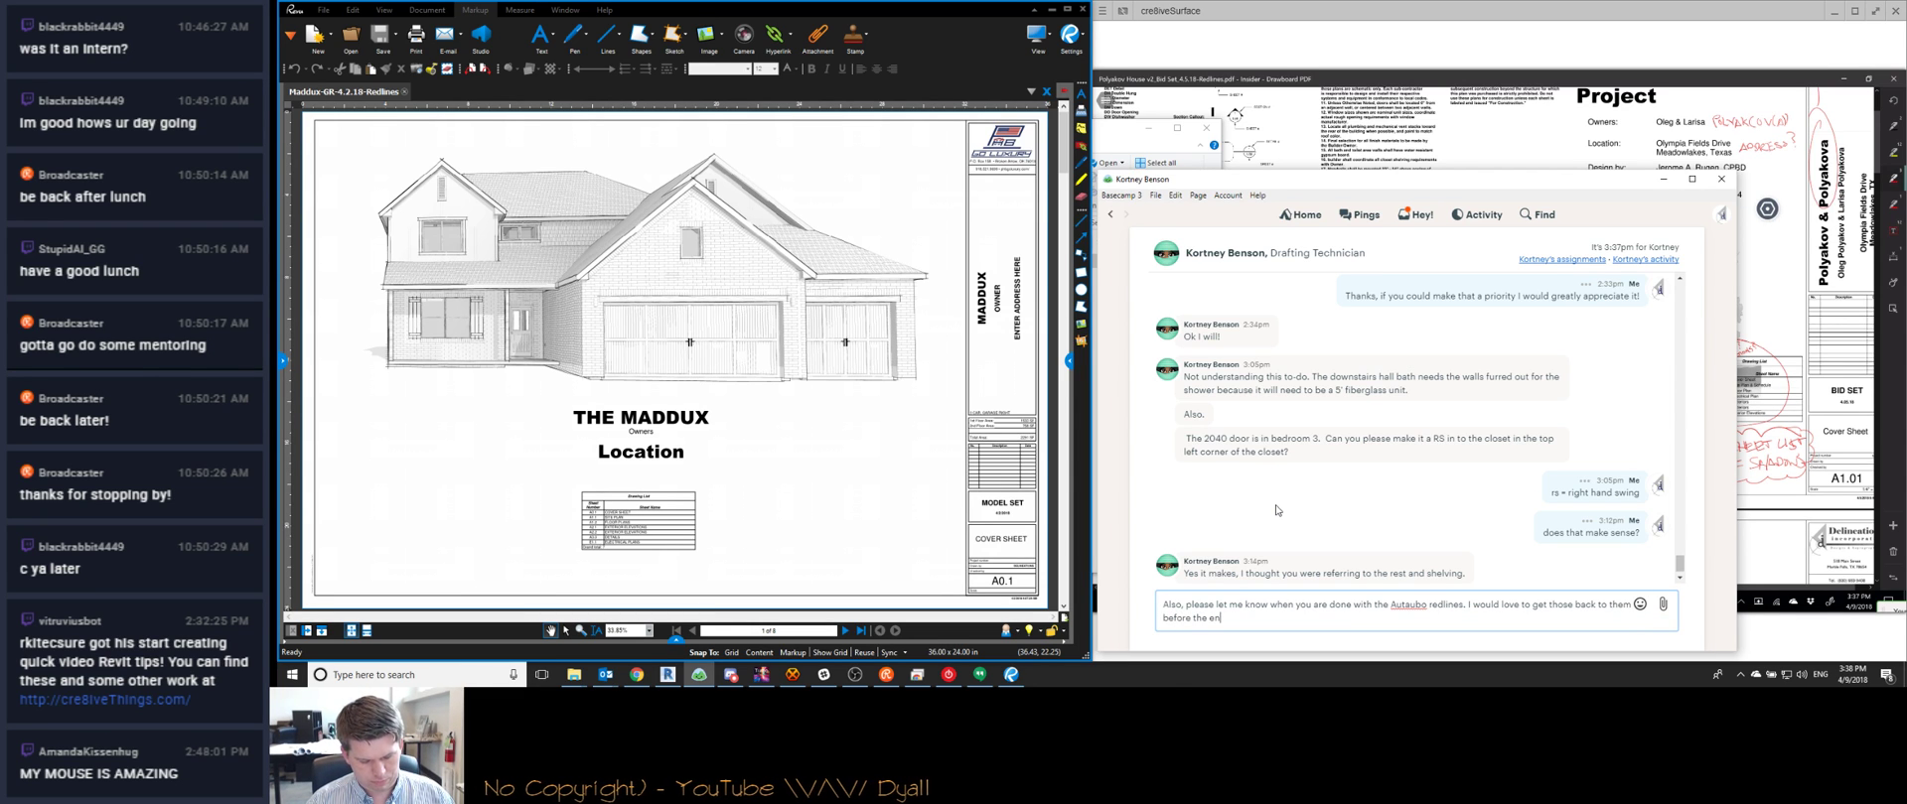
text(d of the day!)
key(Return)
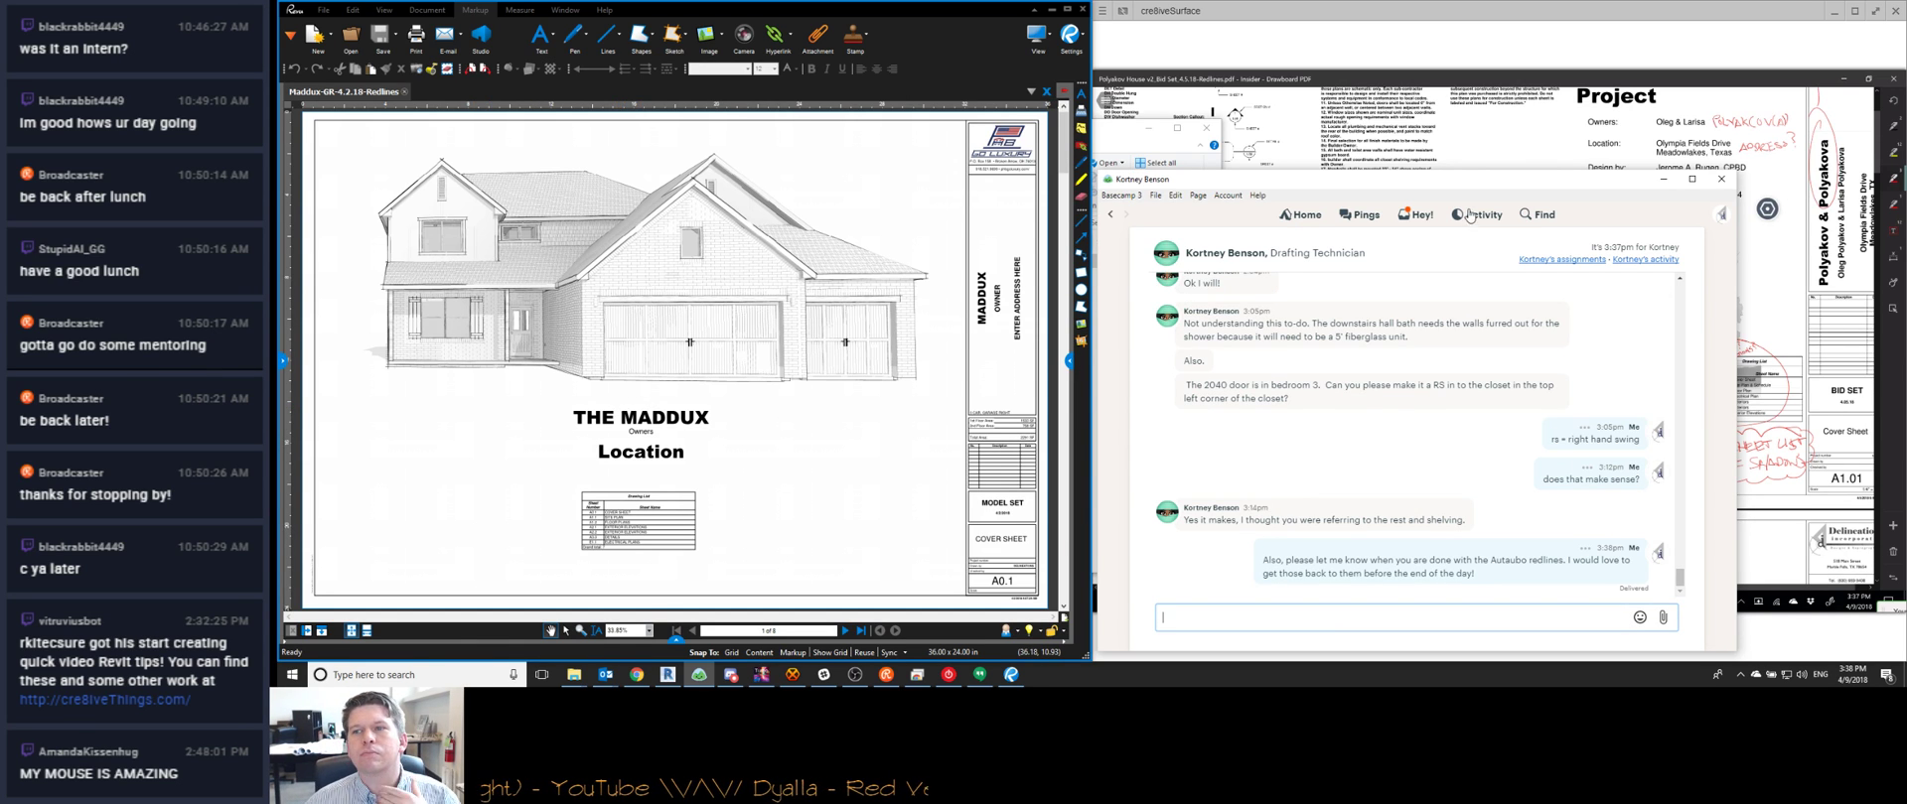
Minimize the Basecamp chat, close Bluebeam Revu, and bring Revit's start screen forward
click(1663, 178)
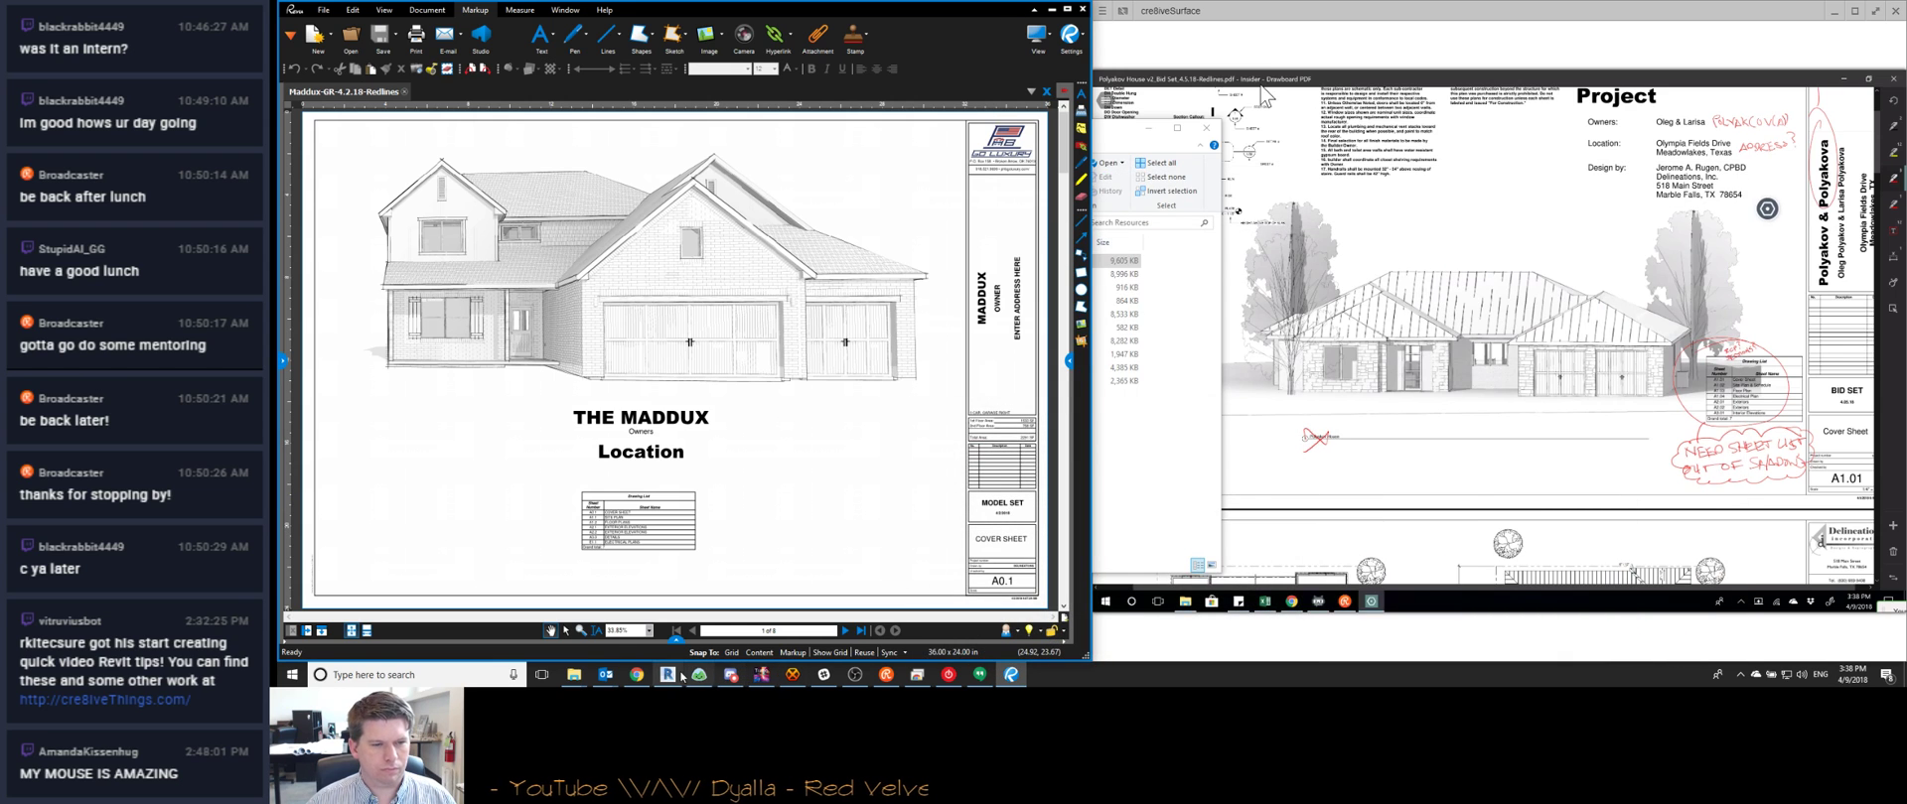
mouse_move(699, 675)
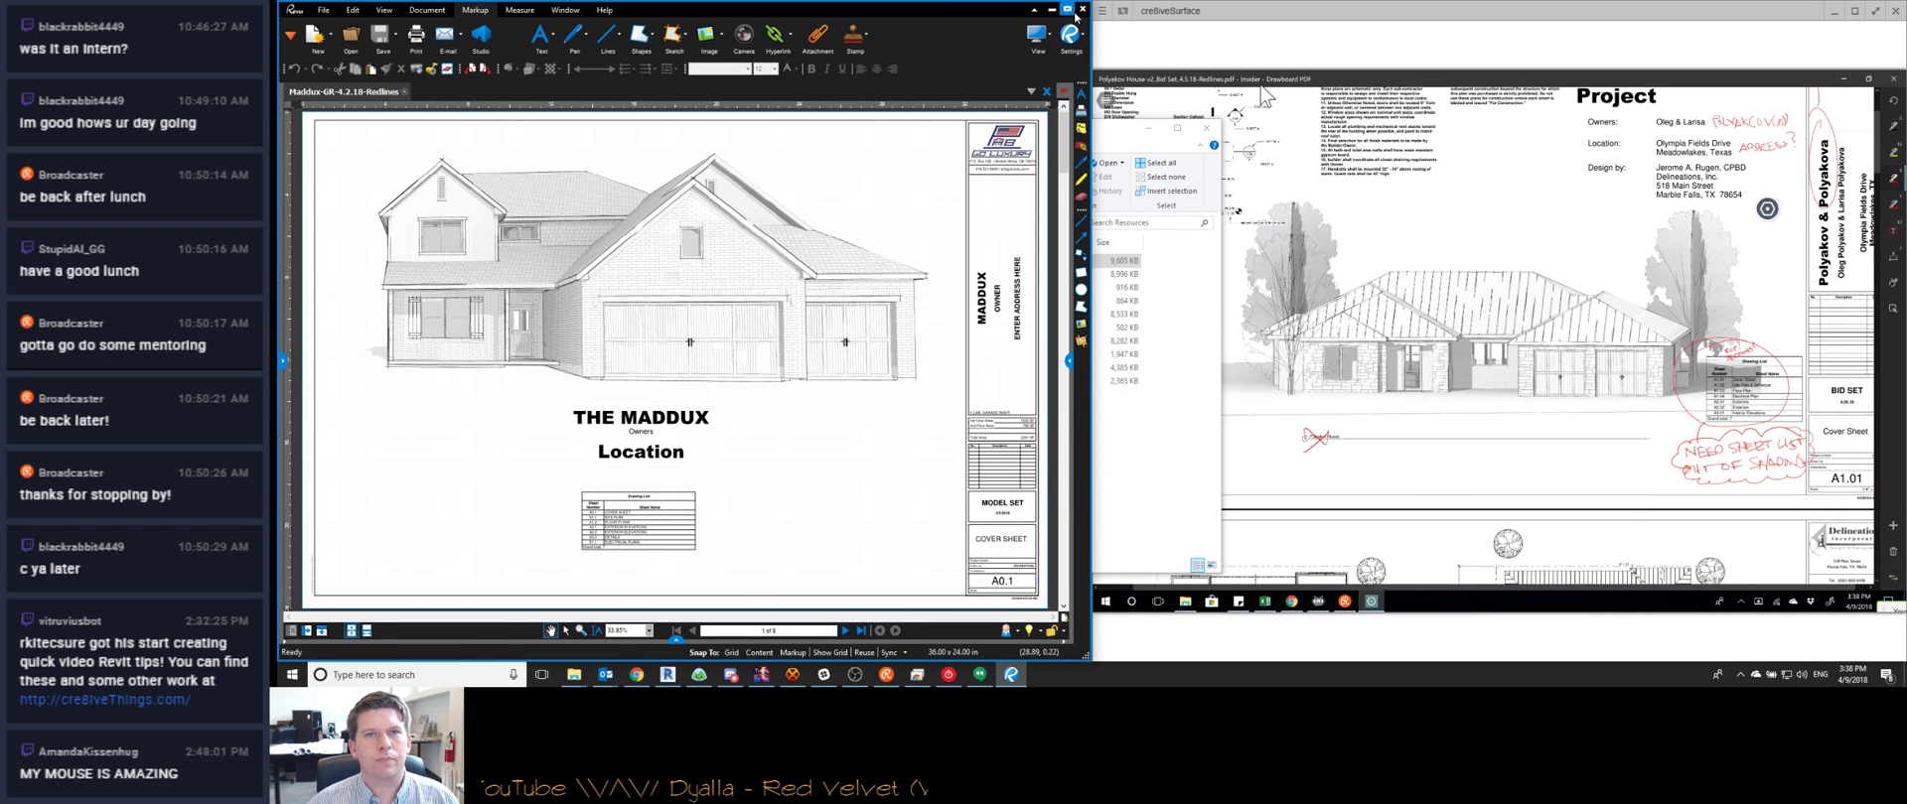
click(1082, 9)
click(720, 4)
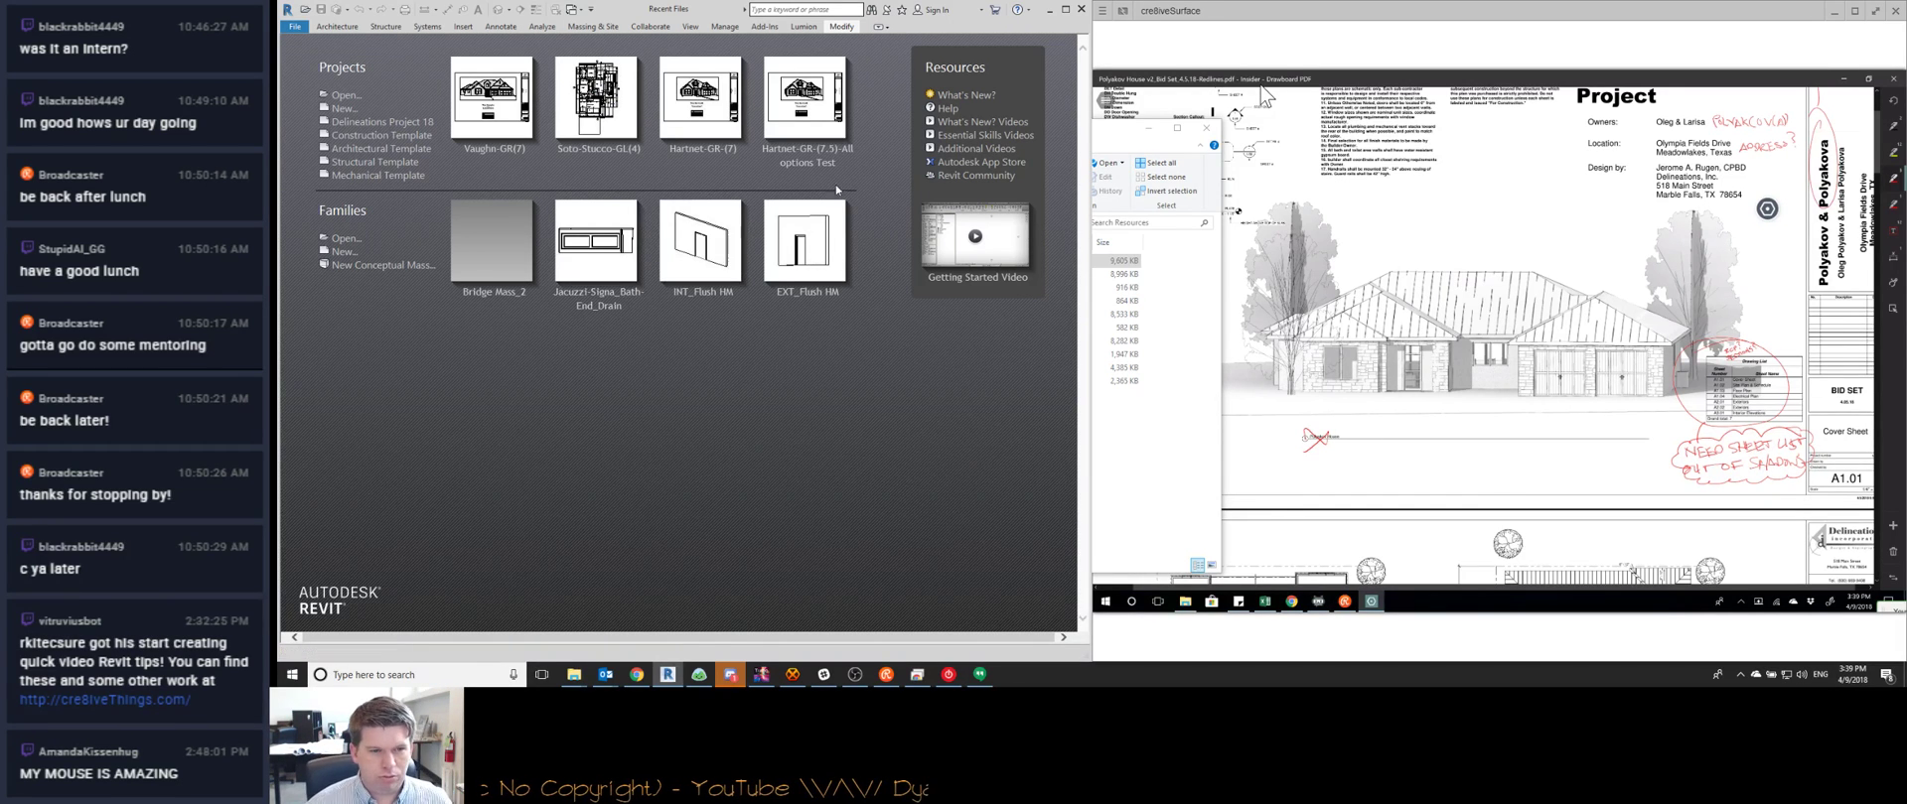
Put away Discord and the remote Surface view, then bring up Revit's Open dialog with Ctrl+O
click(732, 677)
click(732, 676)
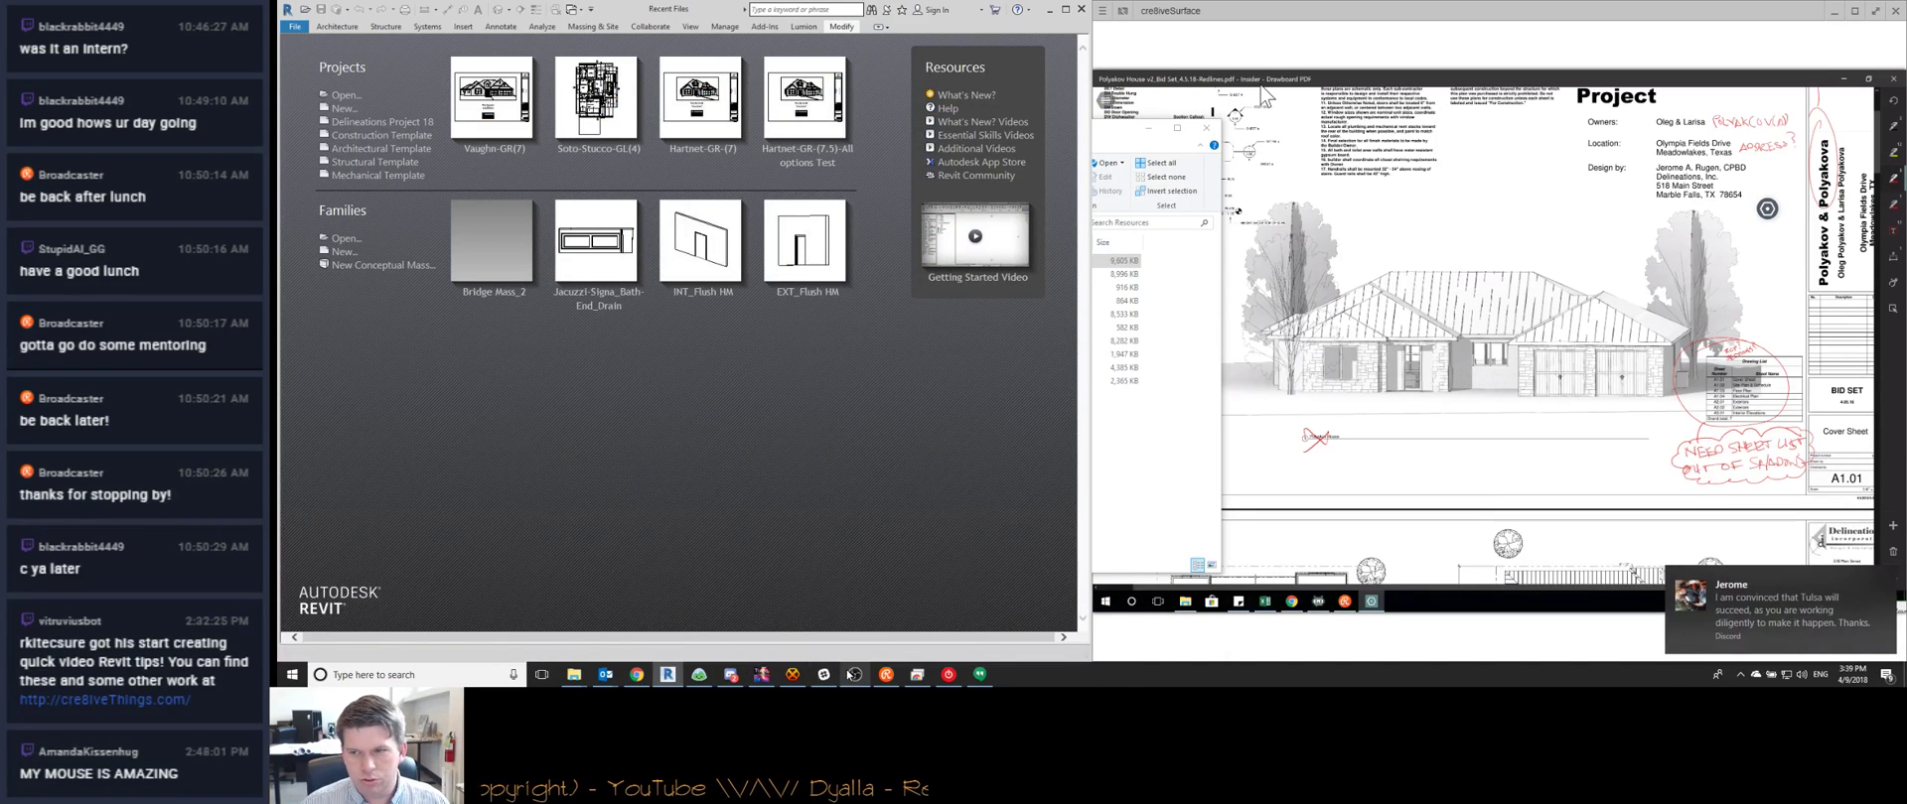
mouse_move(854, 675)
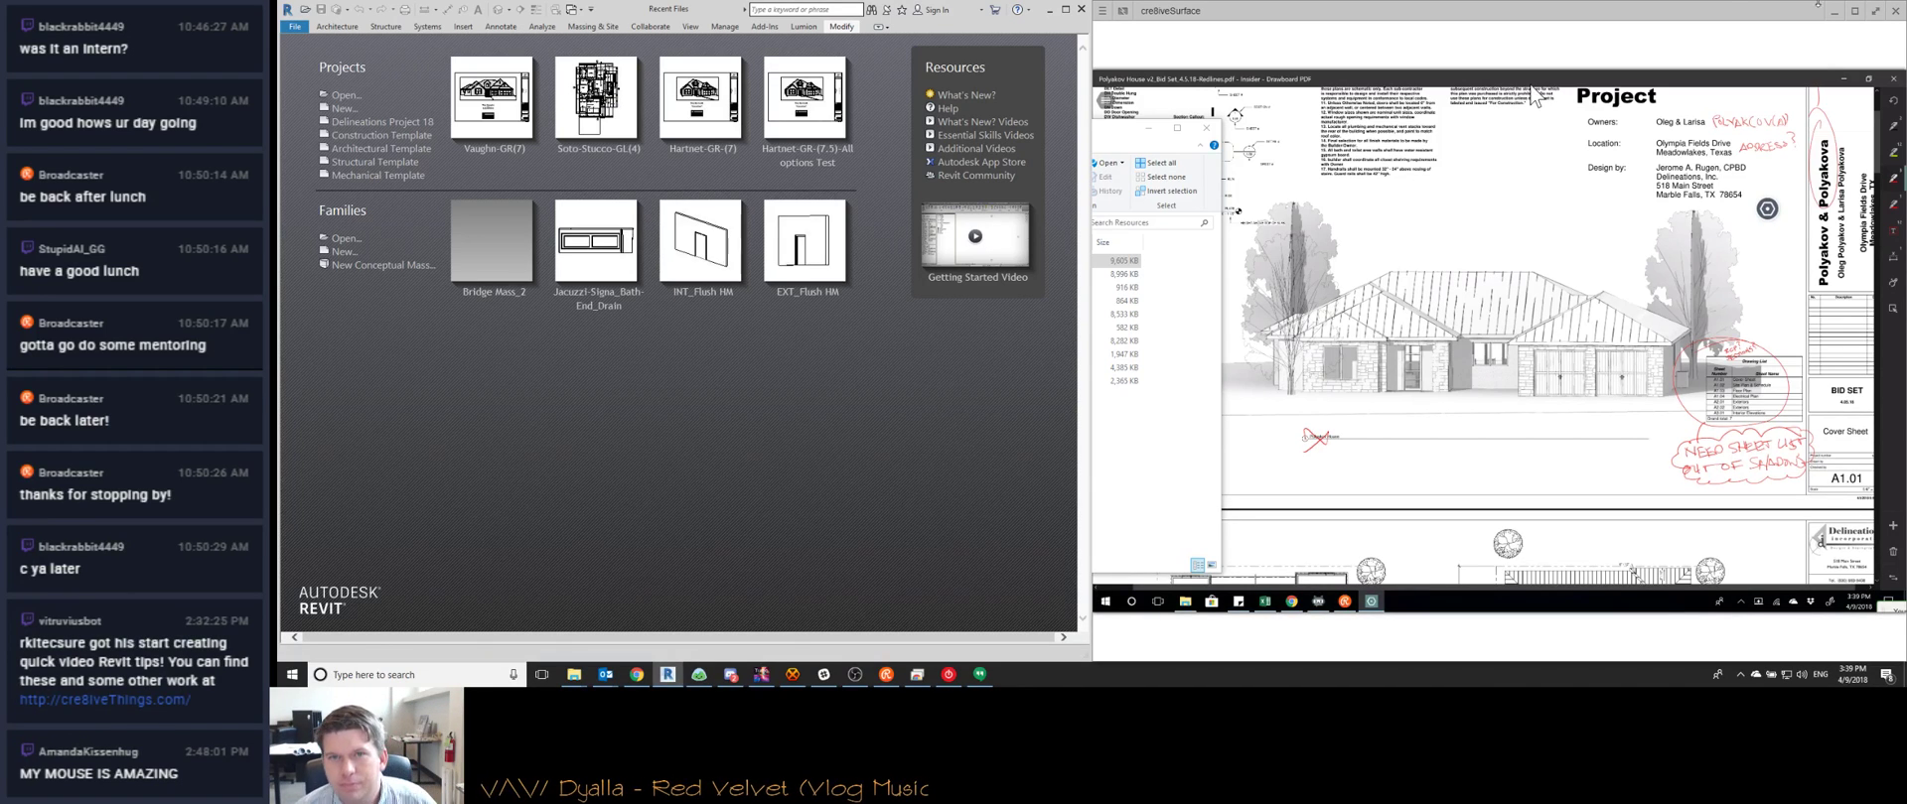
click(1512, 9)
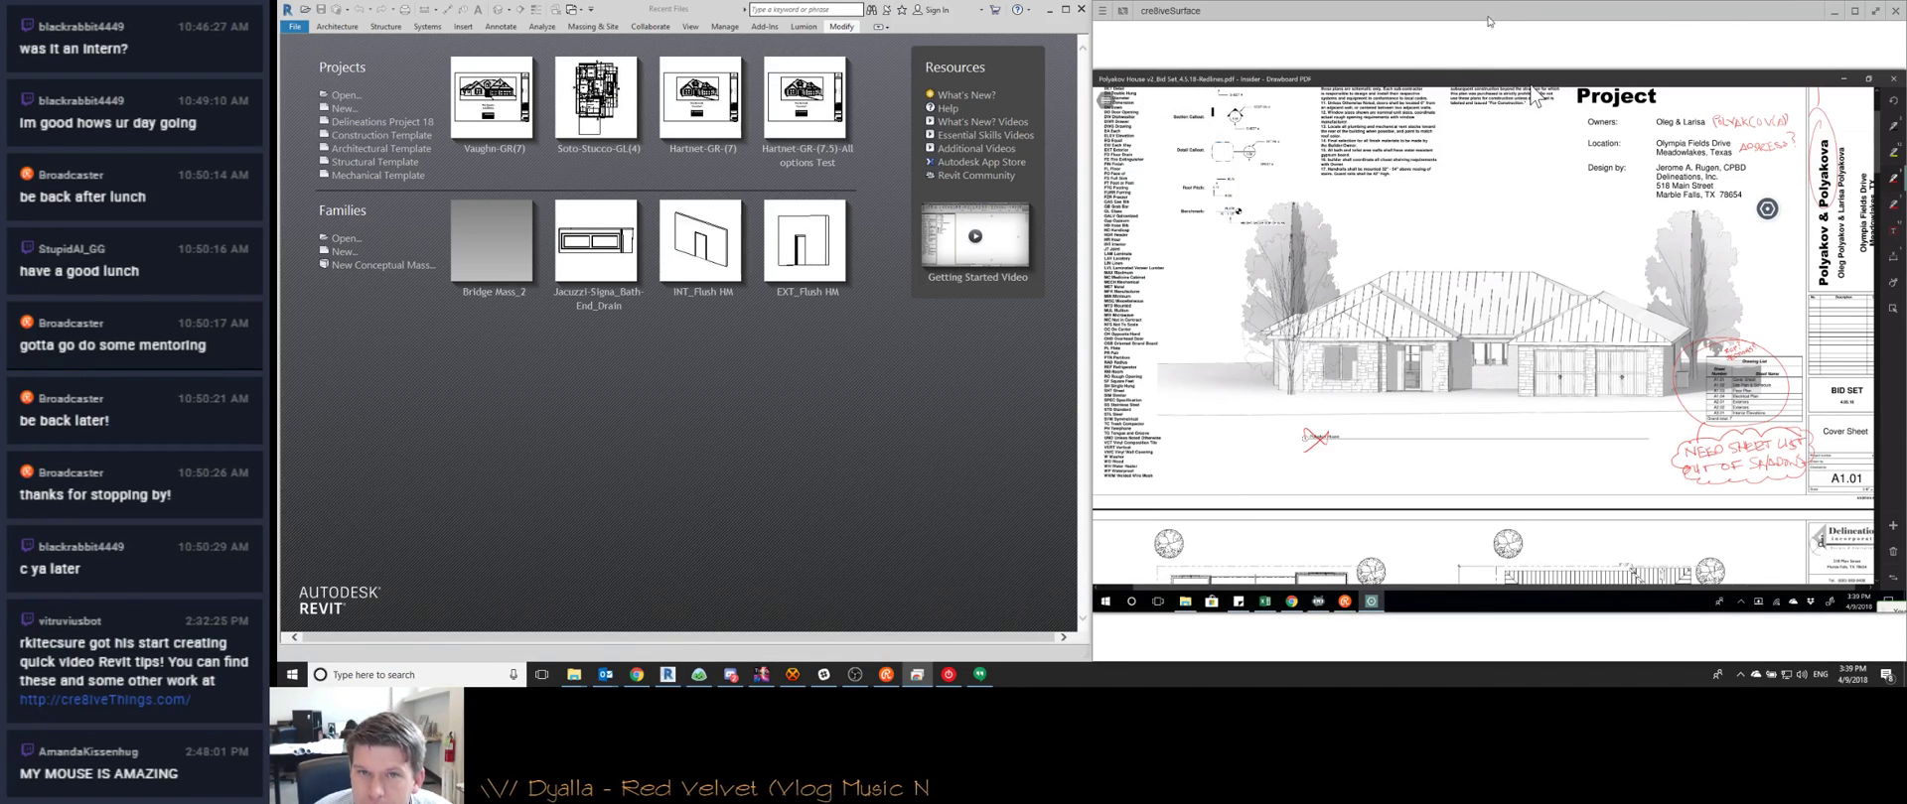
click(1835, 11)
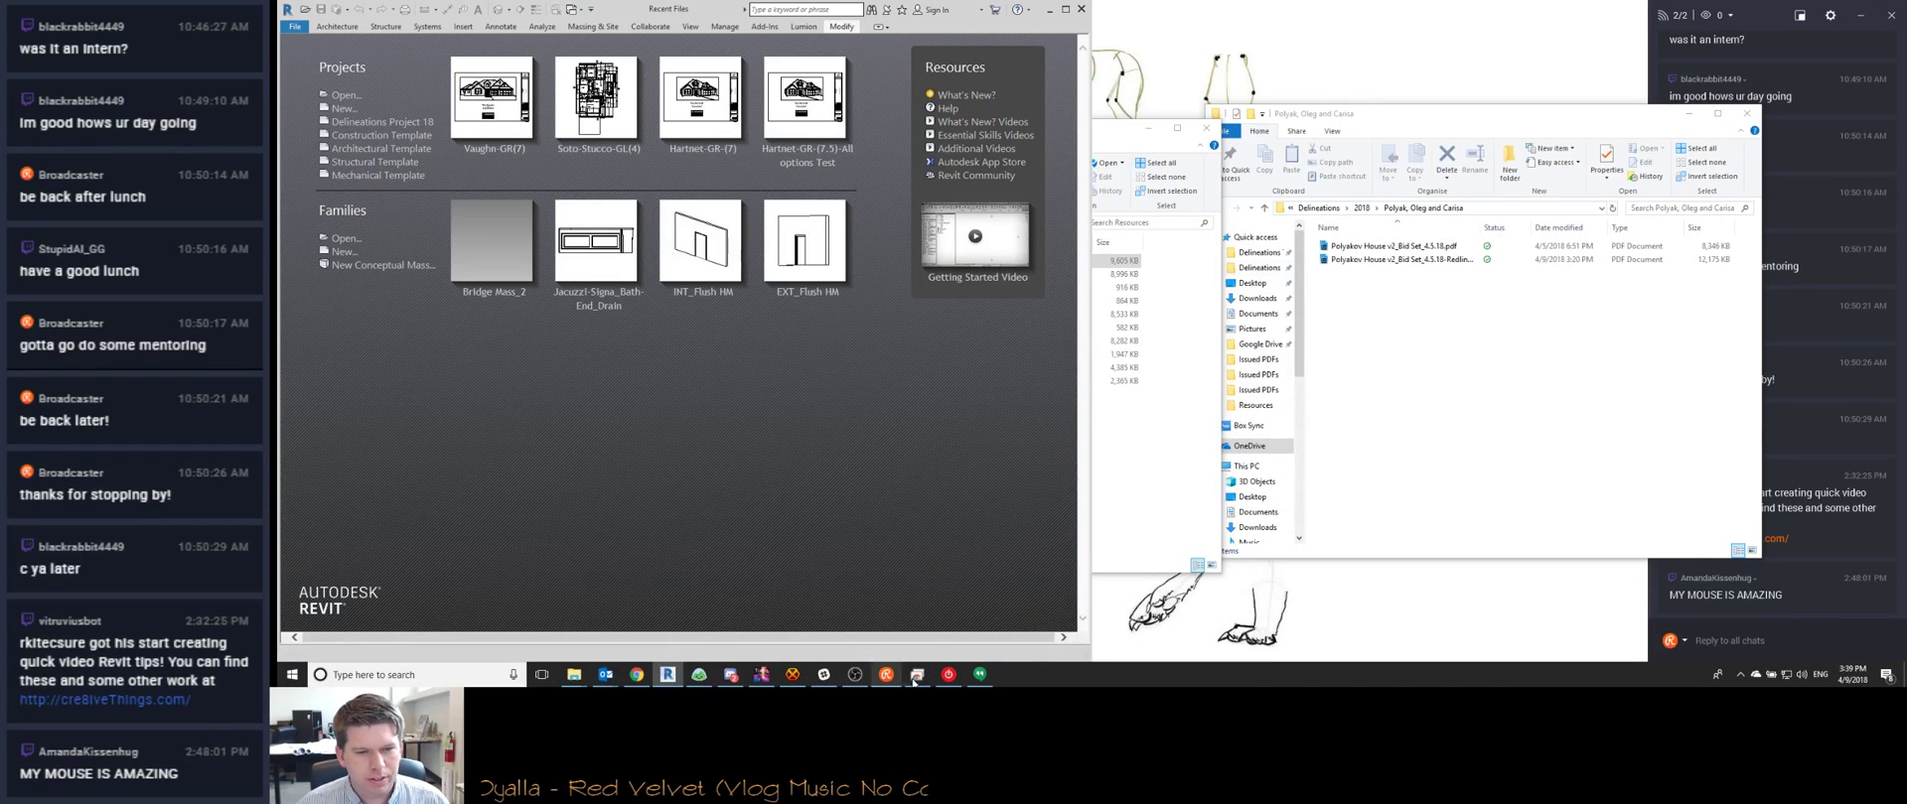
click(916, 675)
click(675, 11)
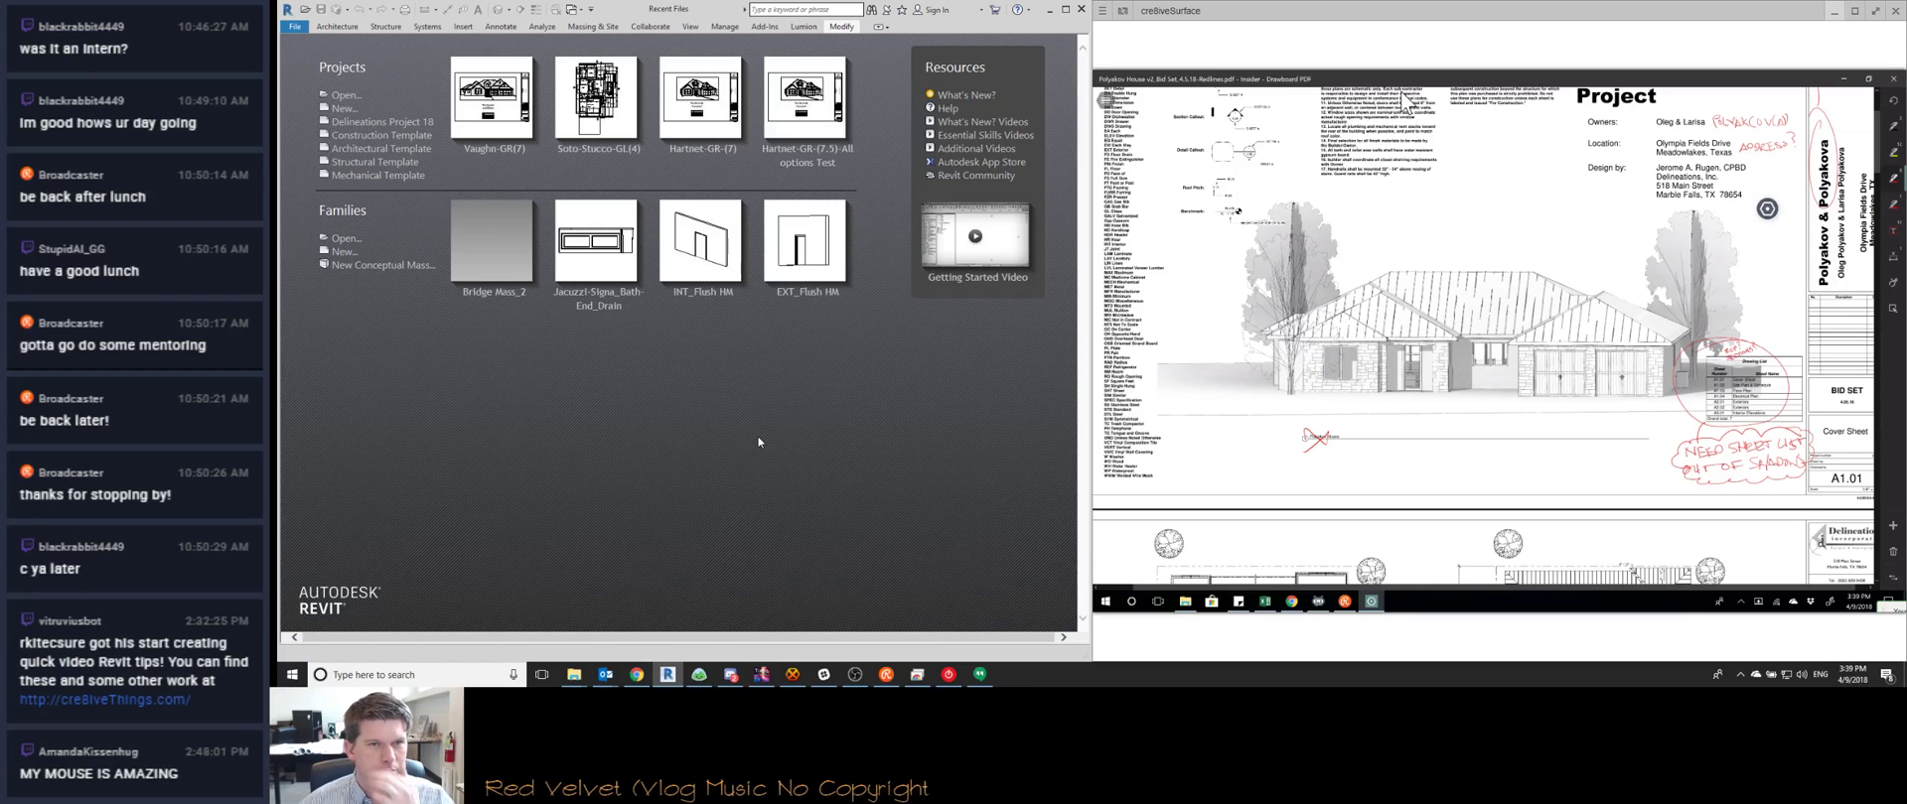
key(ctrl+o)
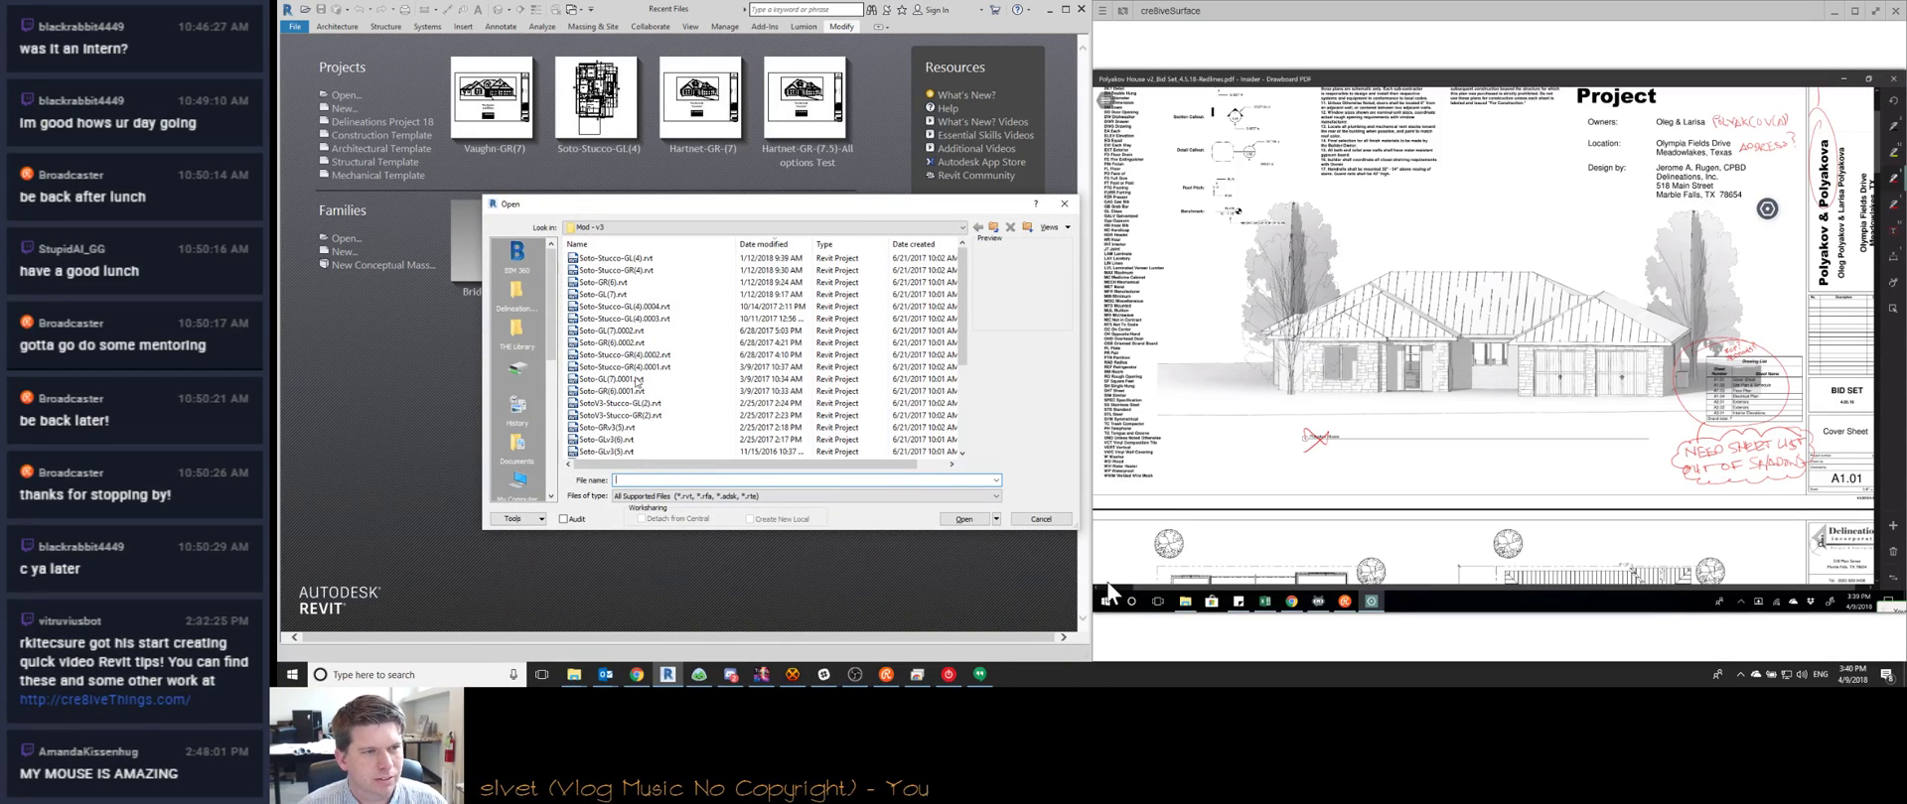
Sort by name, browse to Lampton Custom Homes > Plans > Spec, and select Custom Lampton-GR(2).rvt
click(994, 228)
click(996, 229)
click(996, 229)
click(996, 229)
scroll(624, 378, down, 1)
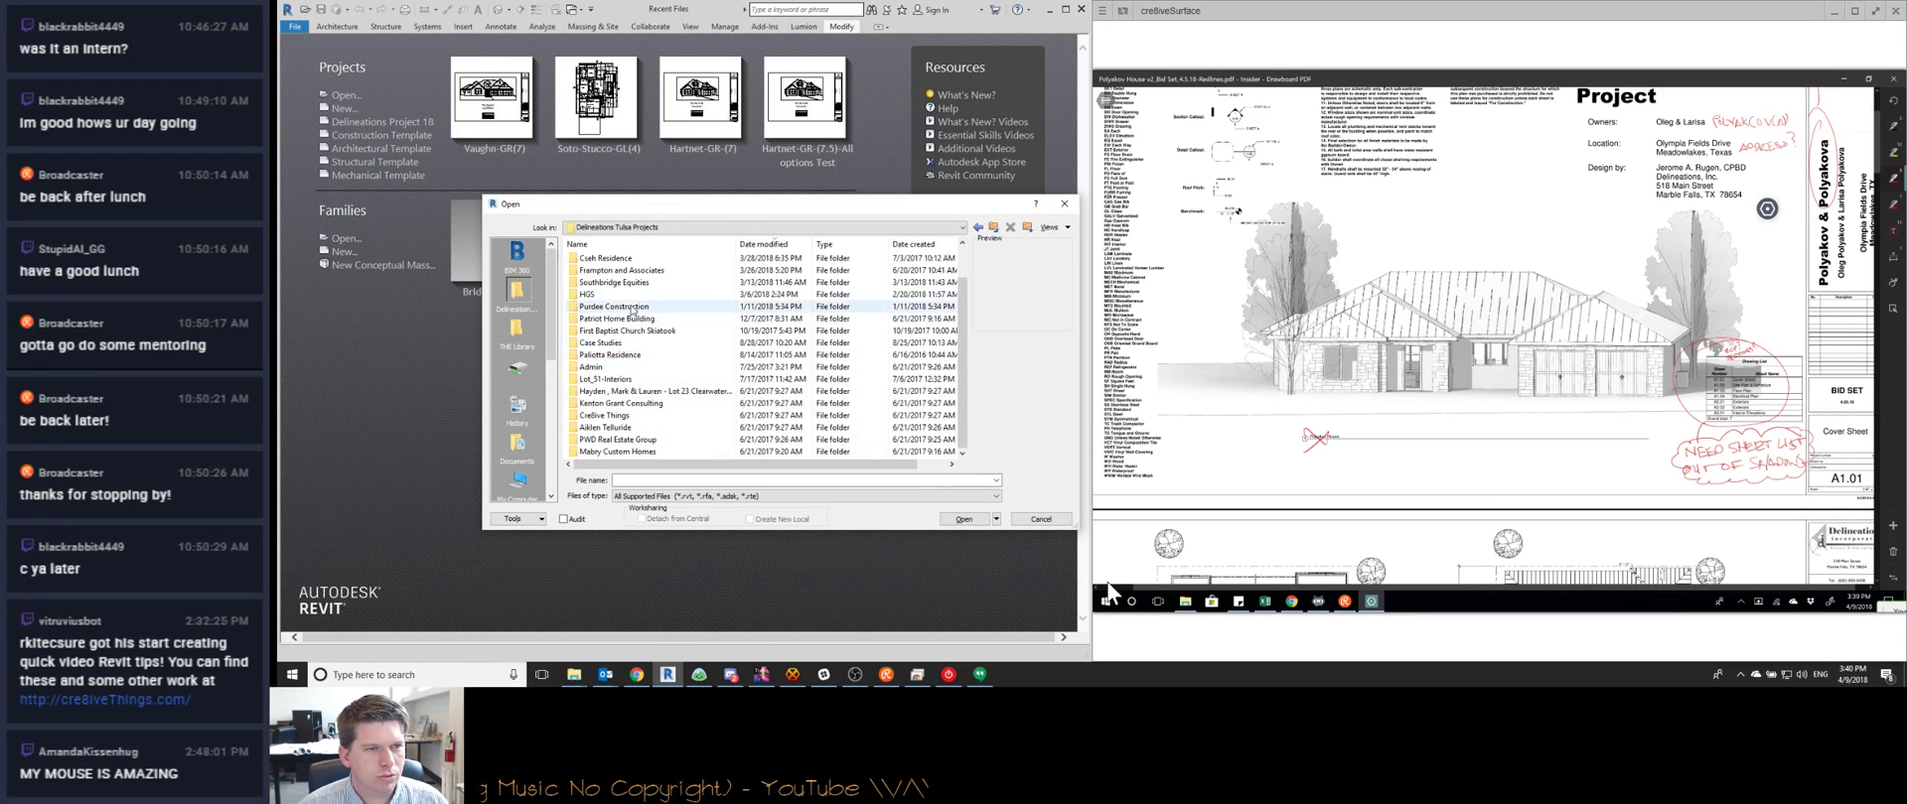
click(635, 243)
scroll(632, 337, down, 1)
double_click(626, 355)
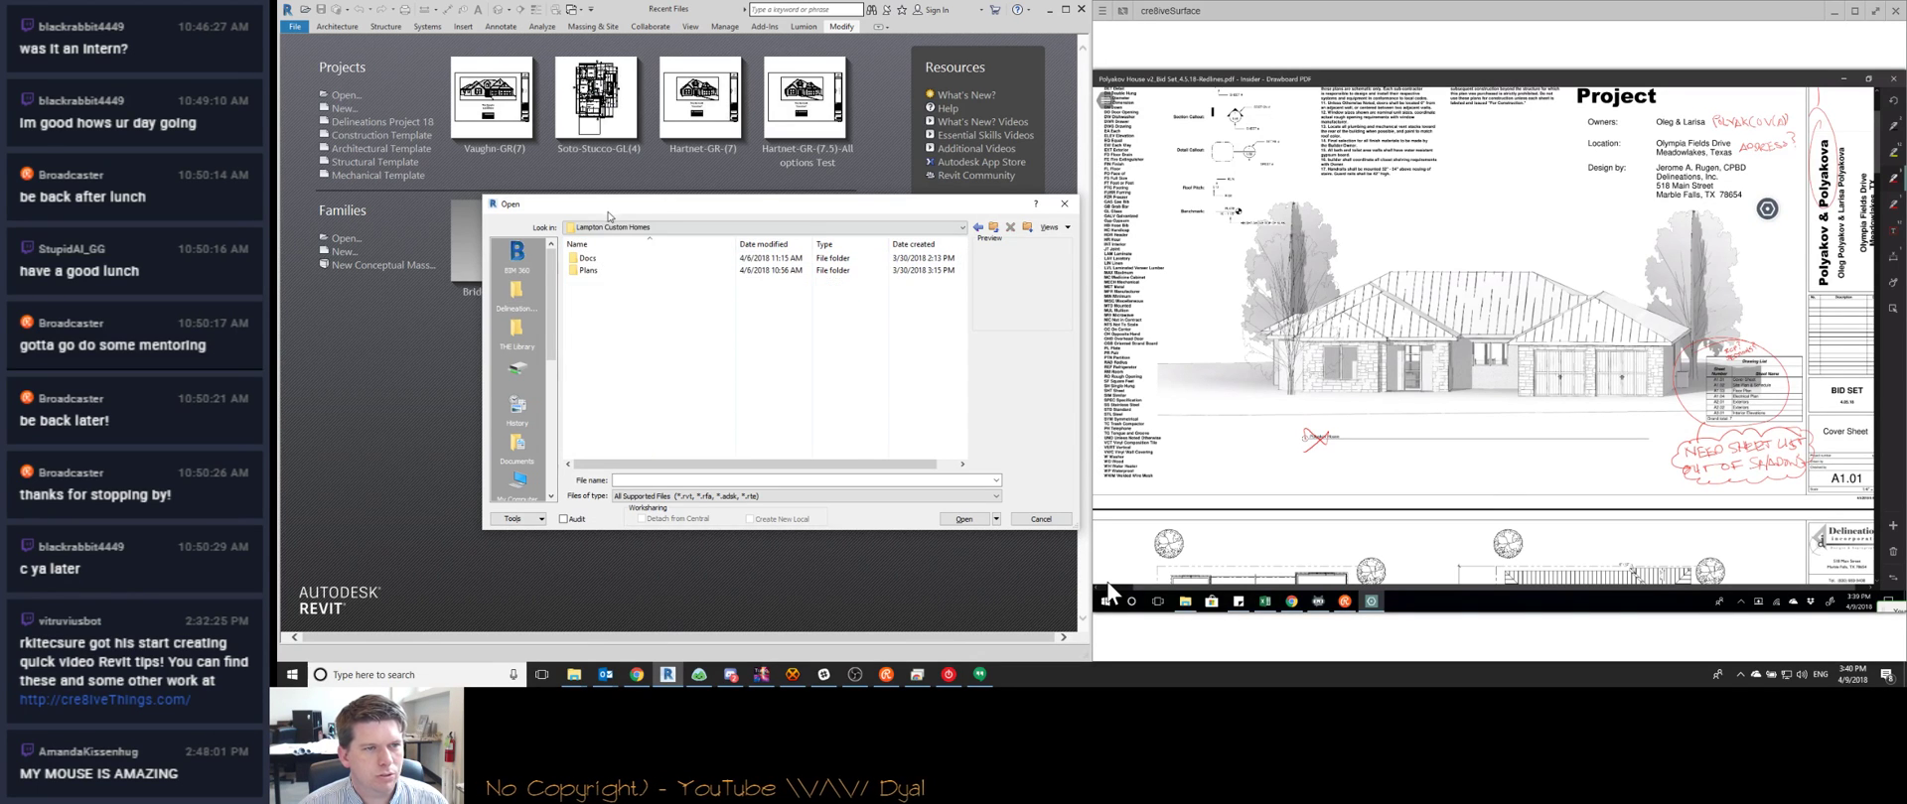
double_click(603, 271)
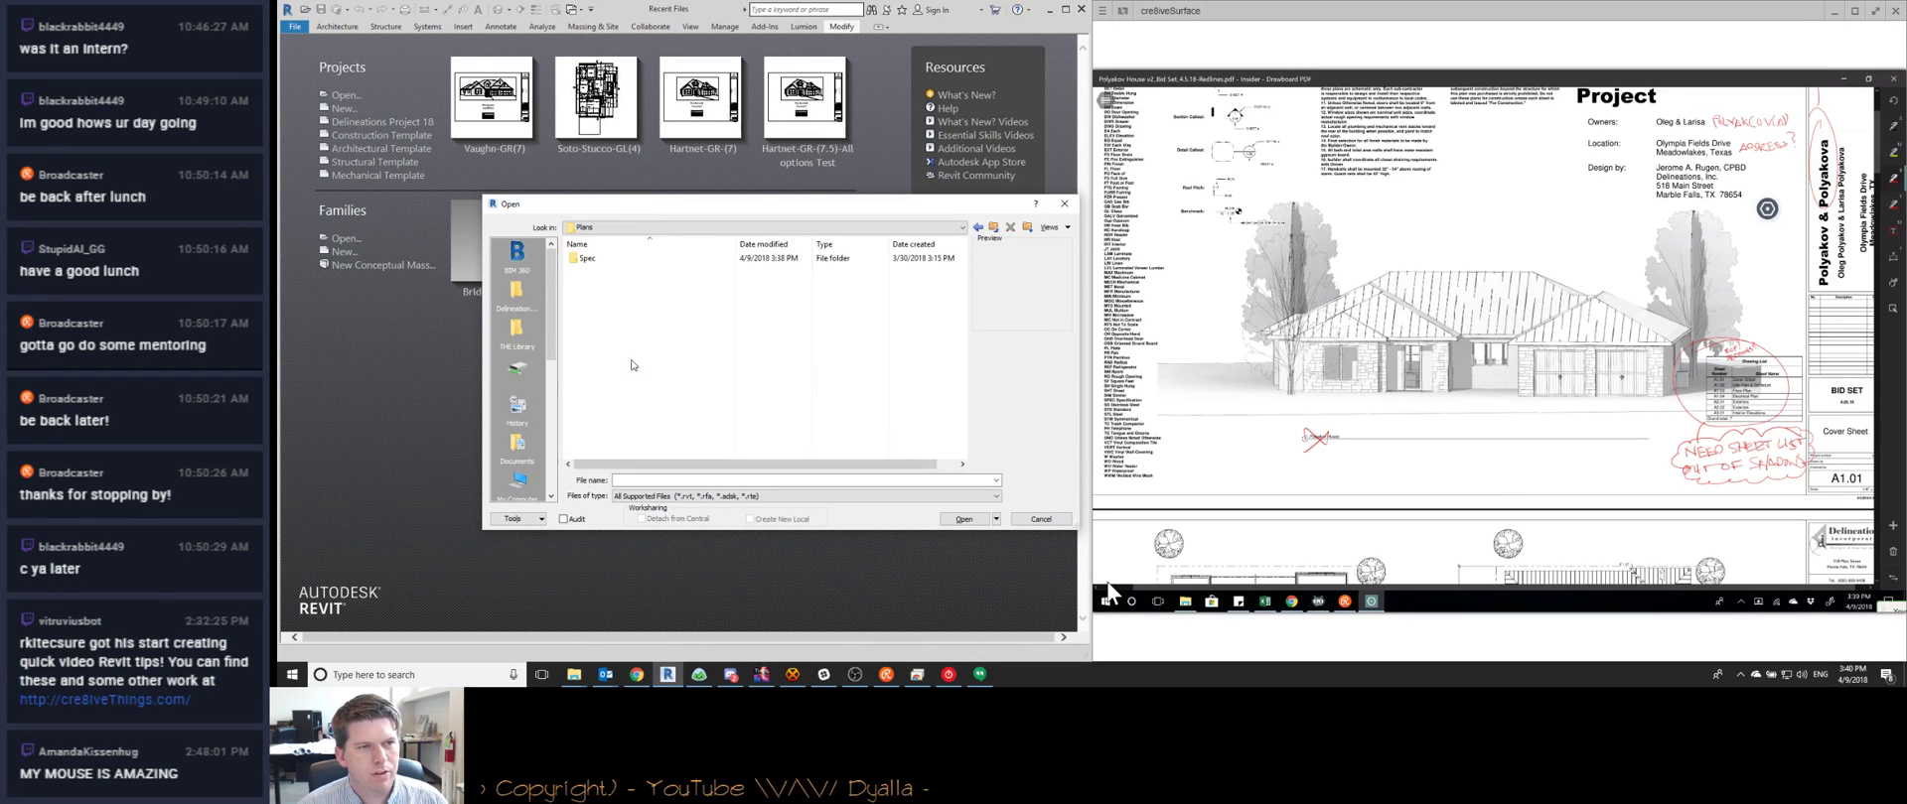
double_click(607, 258)
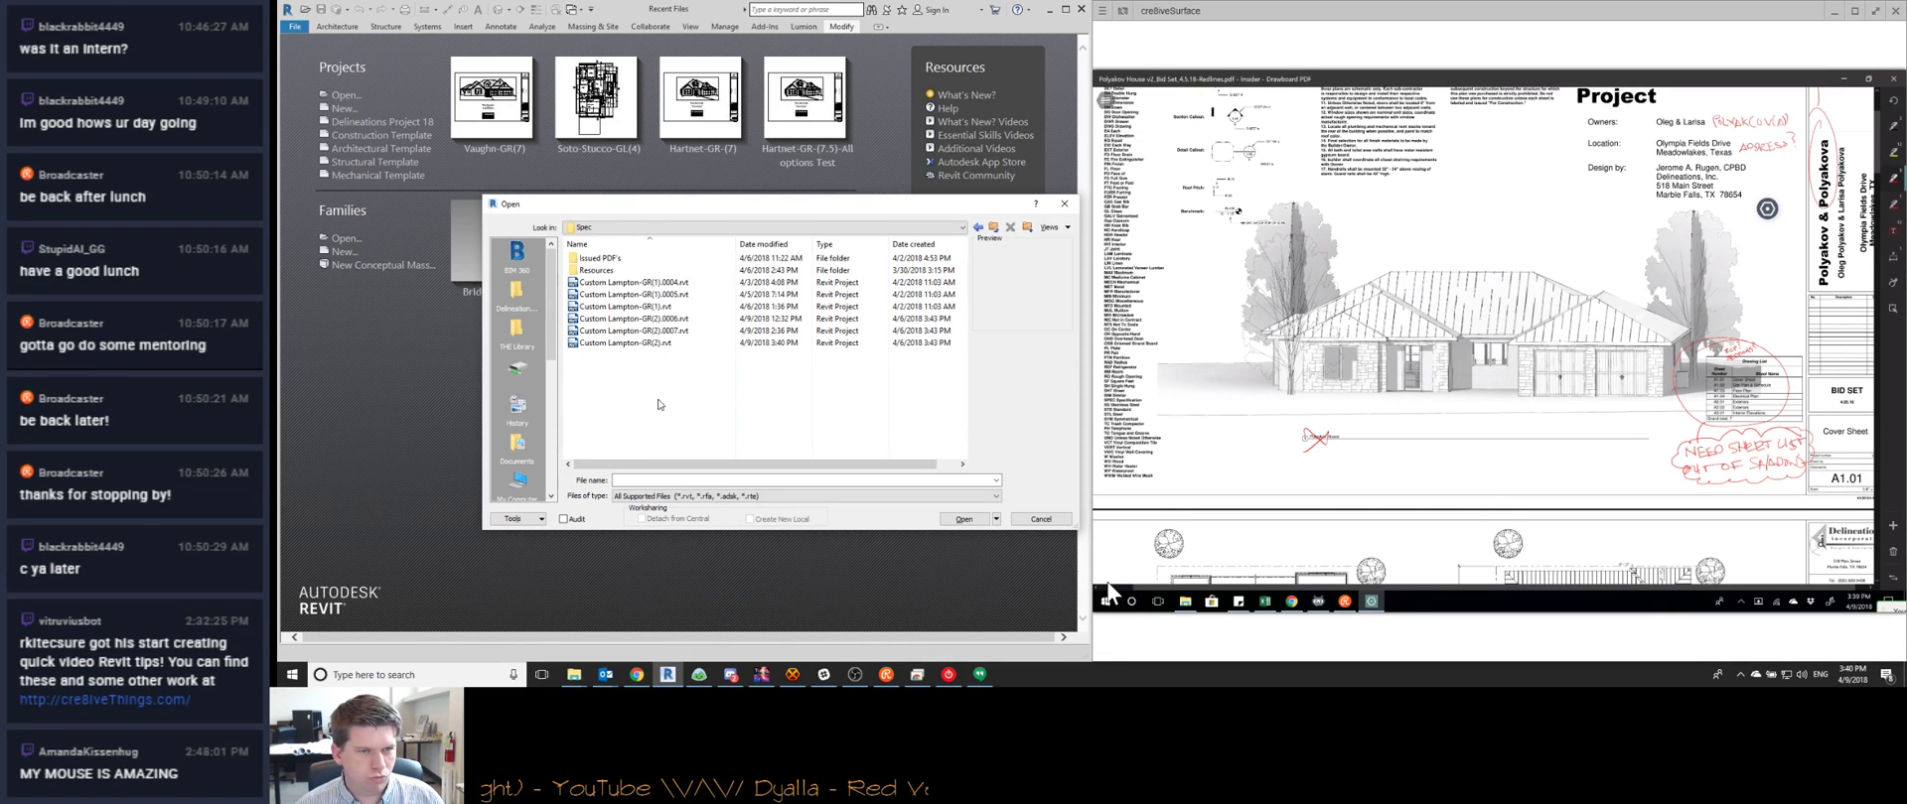
double_click(693, 345)
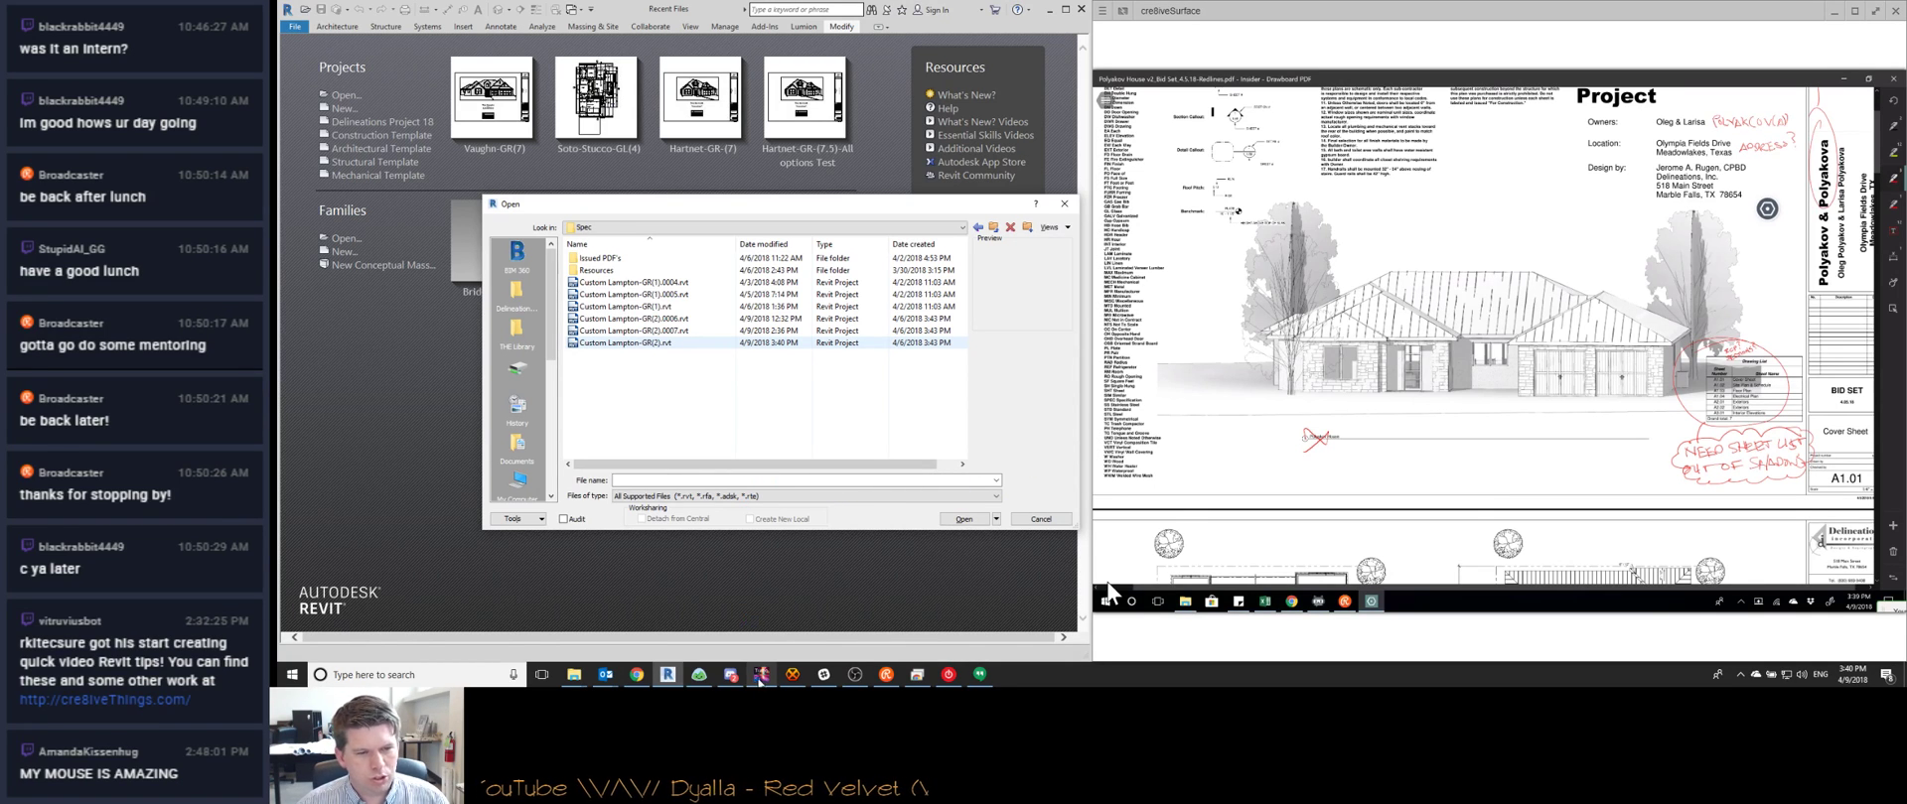
Switch to the File Explorer window showing the Resources folder
mouse_move(754, 681)
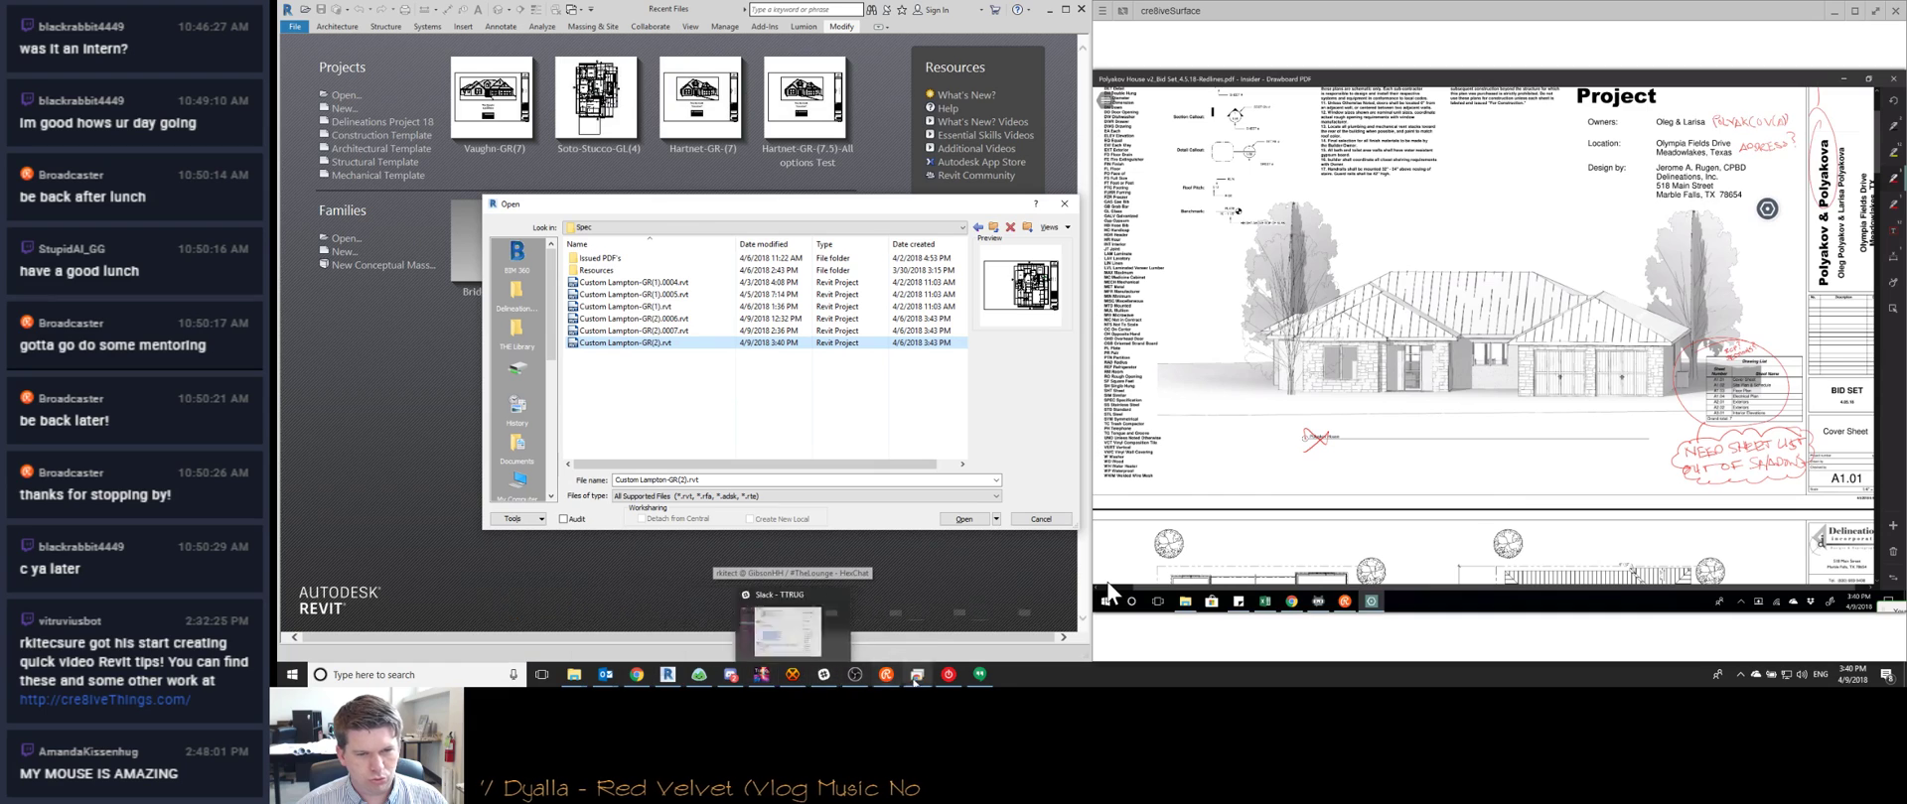
click(574, 675)
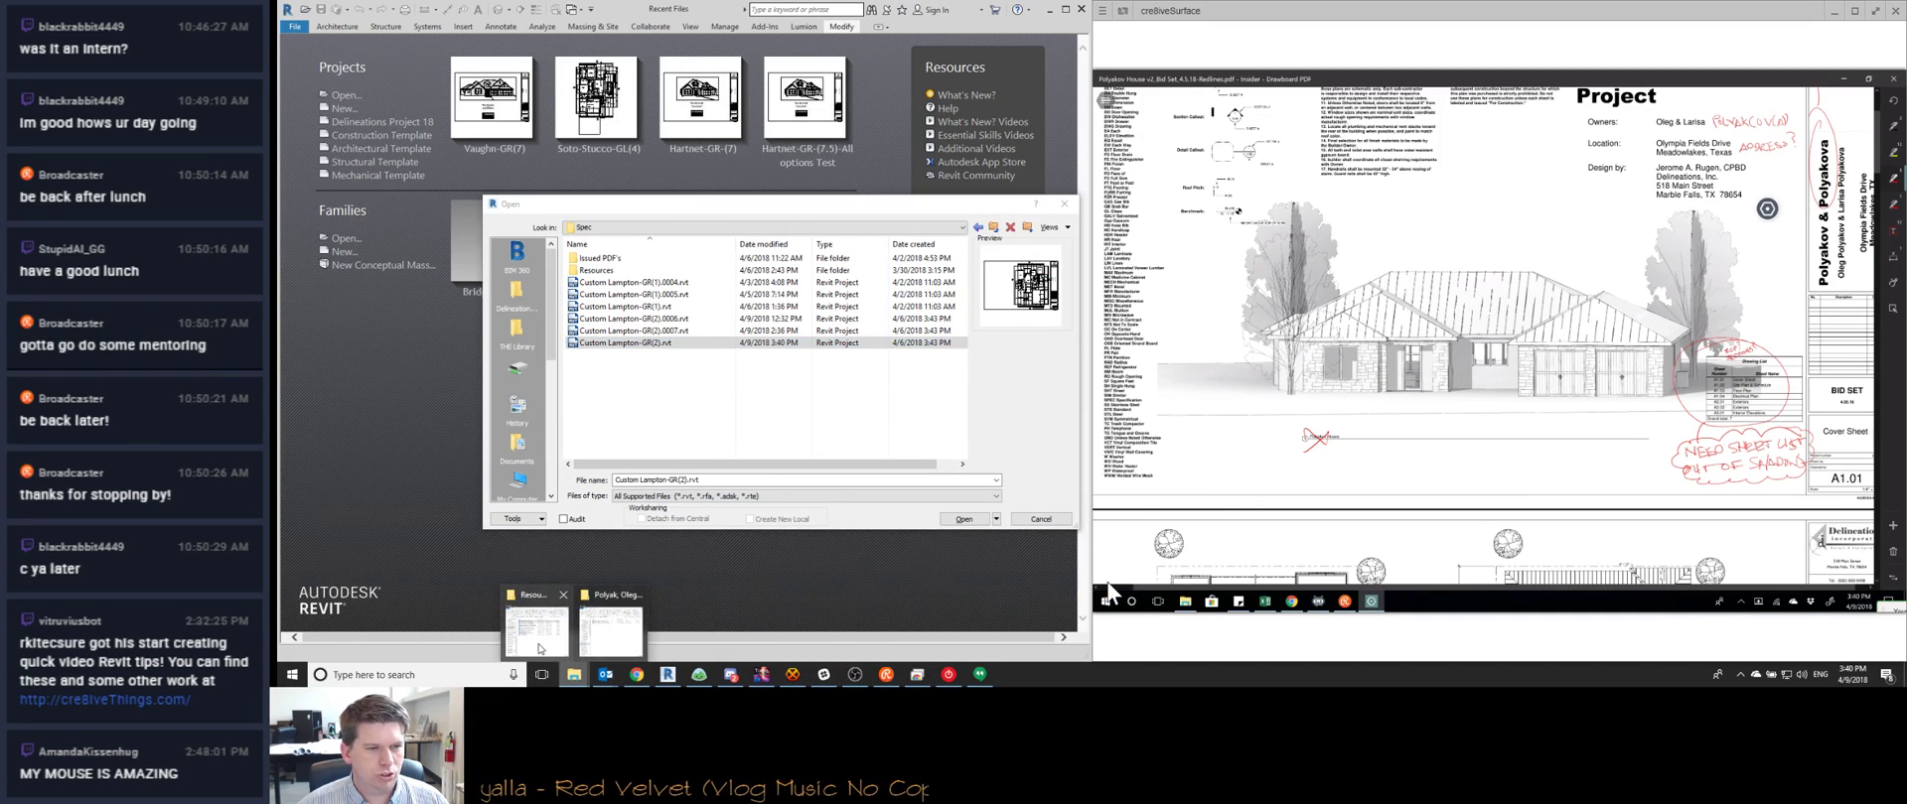
click(536, 627)
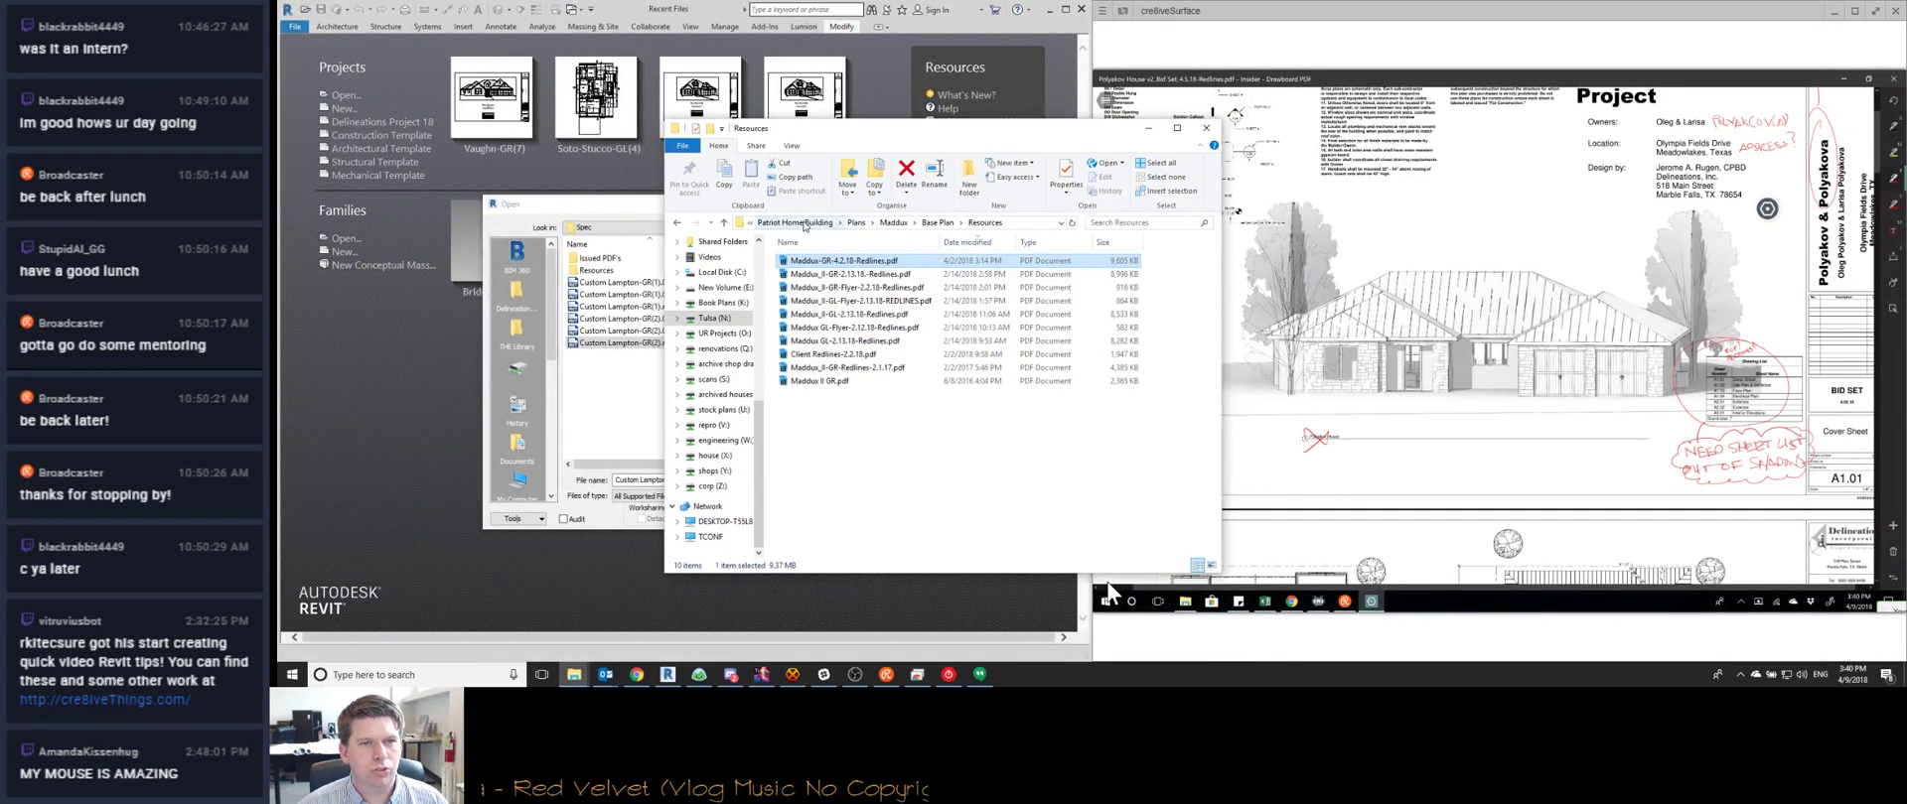
Open Spec-3GR-4.6.18-Redlines.pdf from Lampton Spec Resources, sorted by date, and retry when locked
click(806, 225)
click(874, 225)
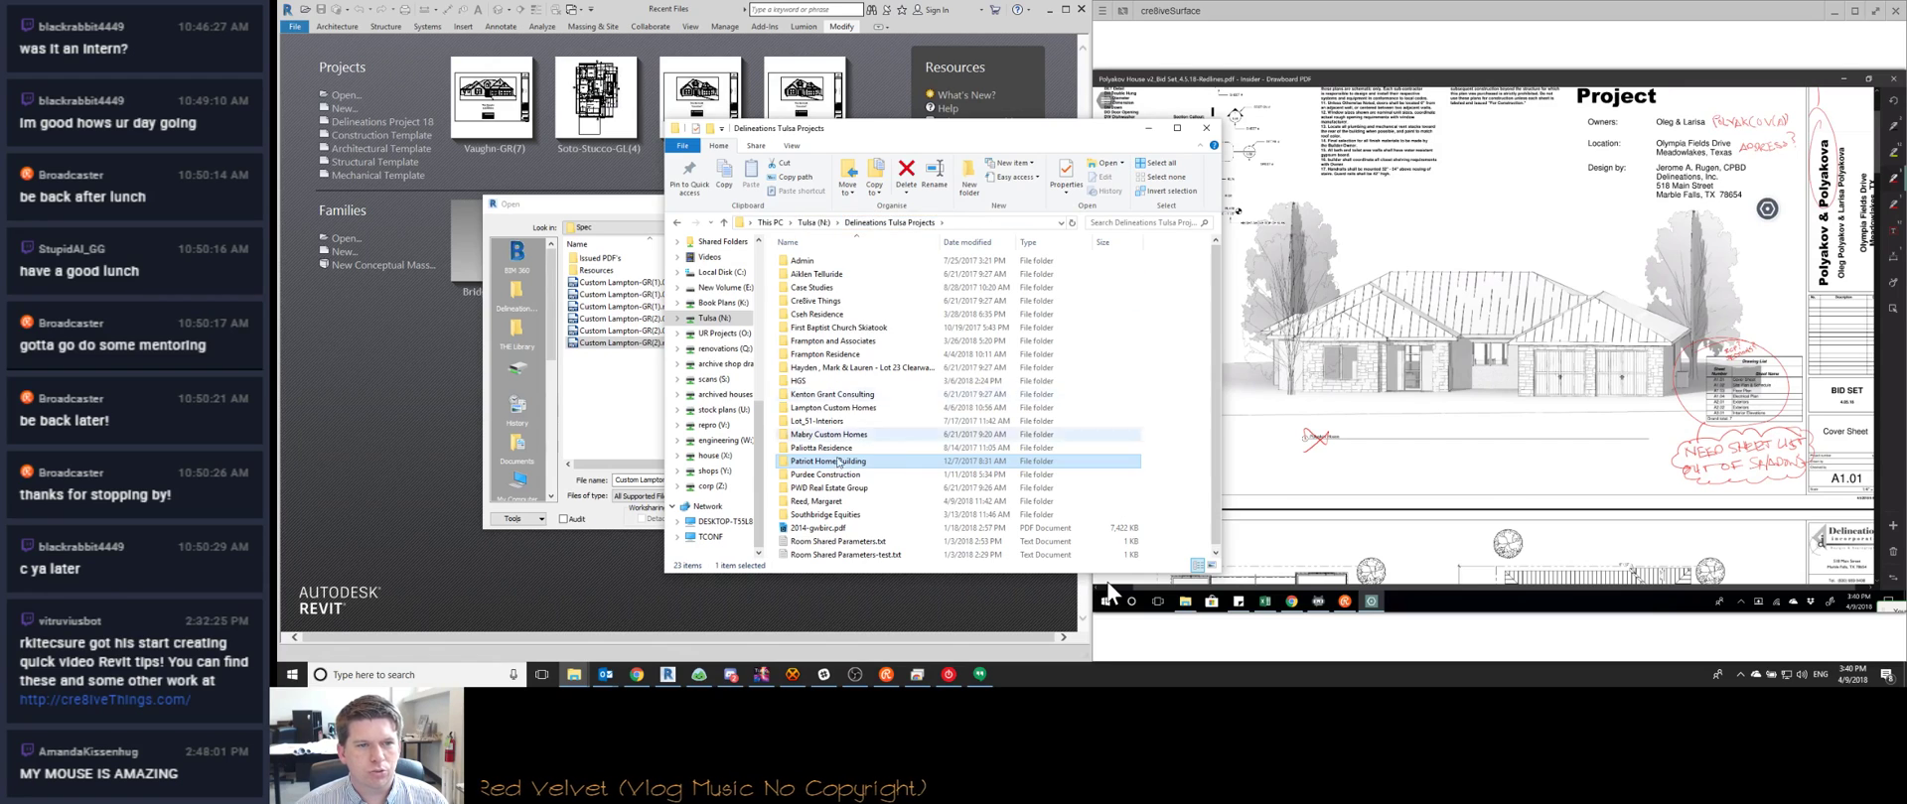
double_click(832, 407)
click(832, 276)
double_click(832, 276)
double_click(832, 261)
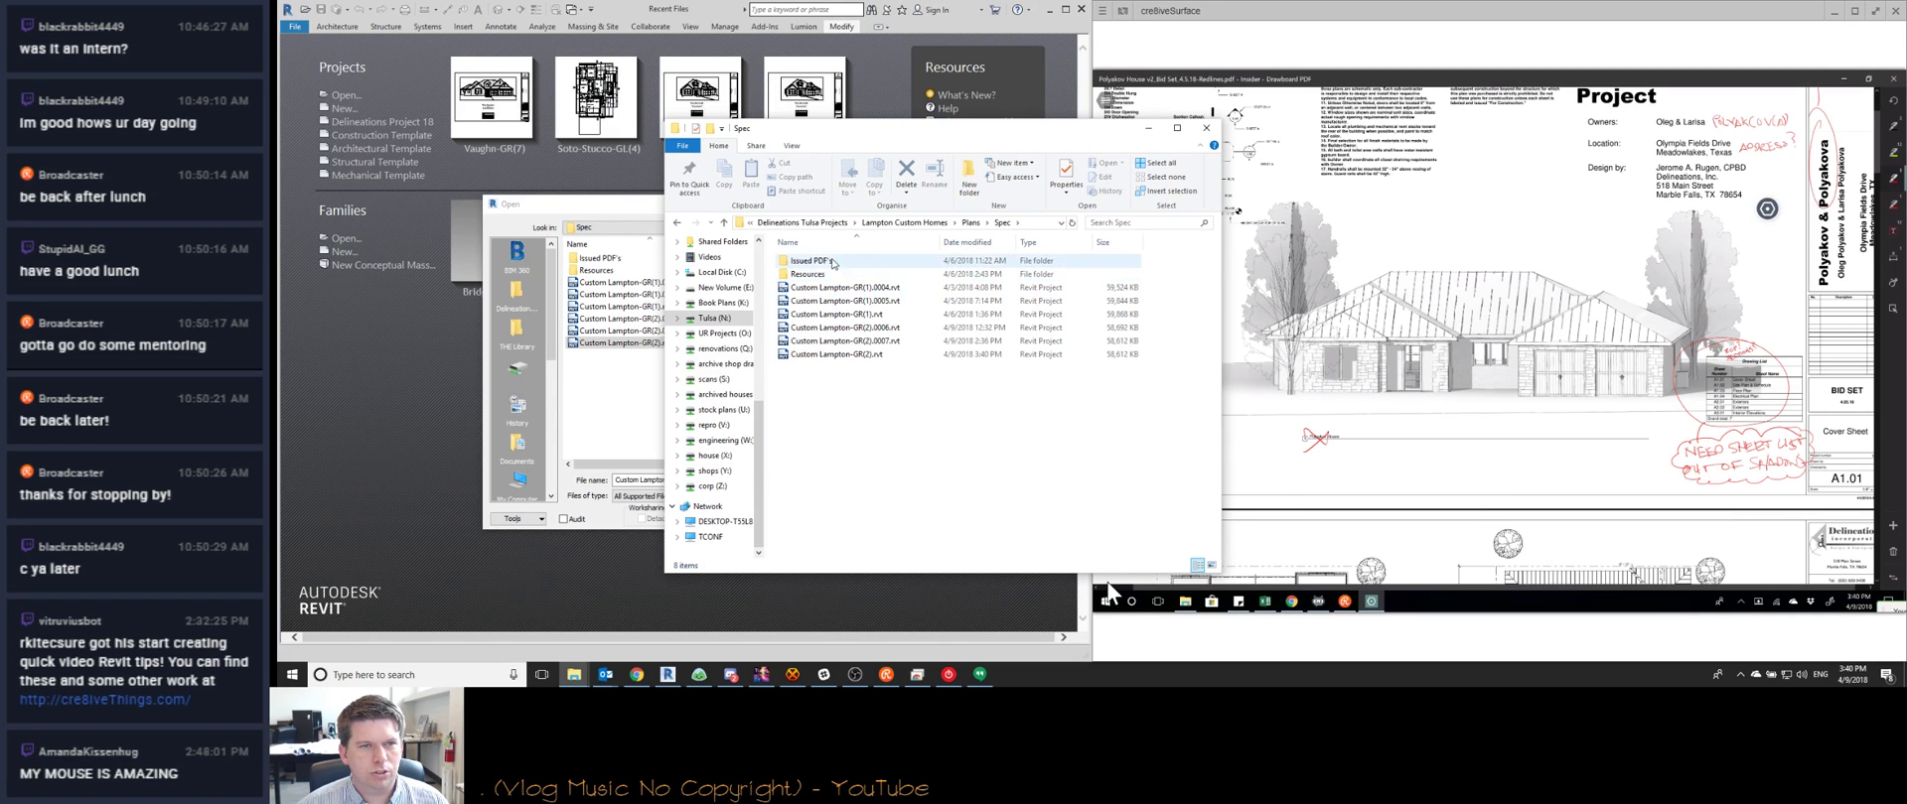
double_click(831, 274)
click(969, 242)
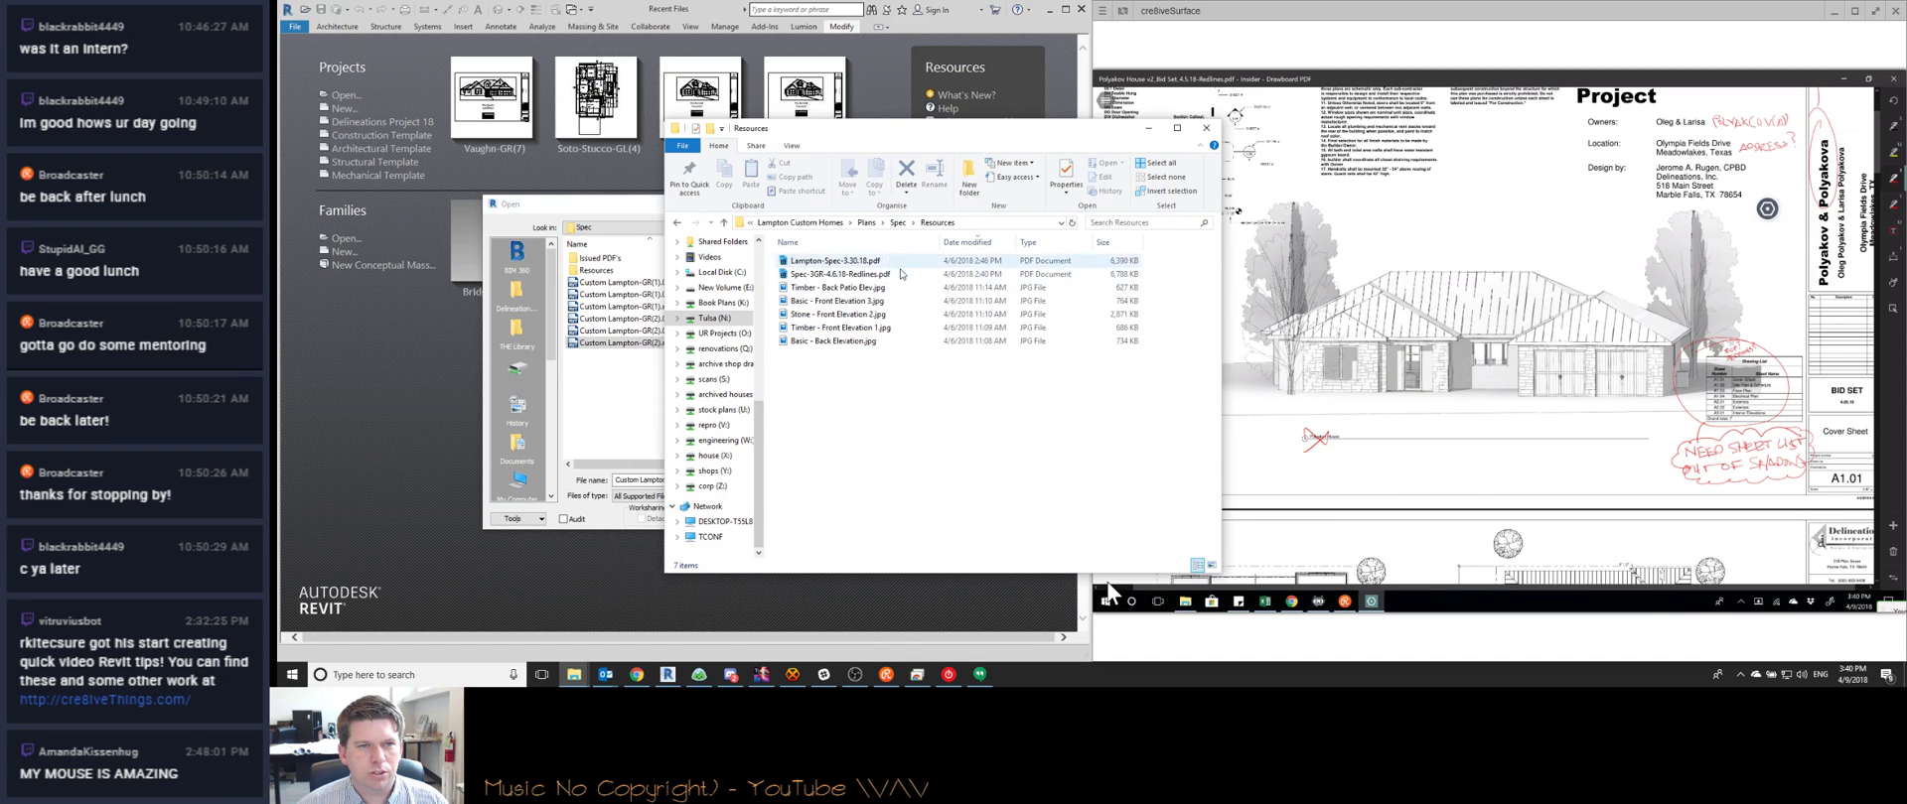
double_click(902, 274)
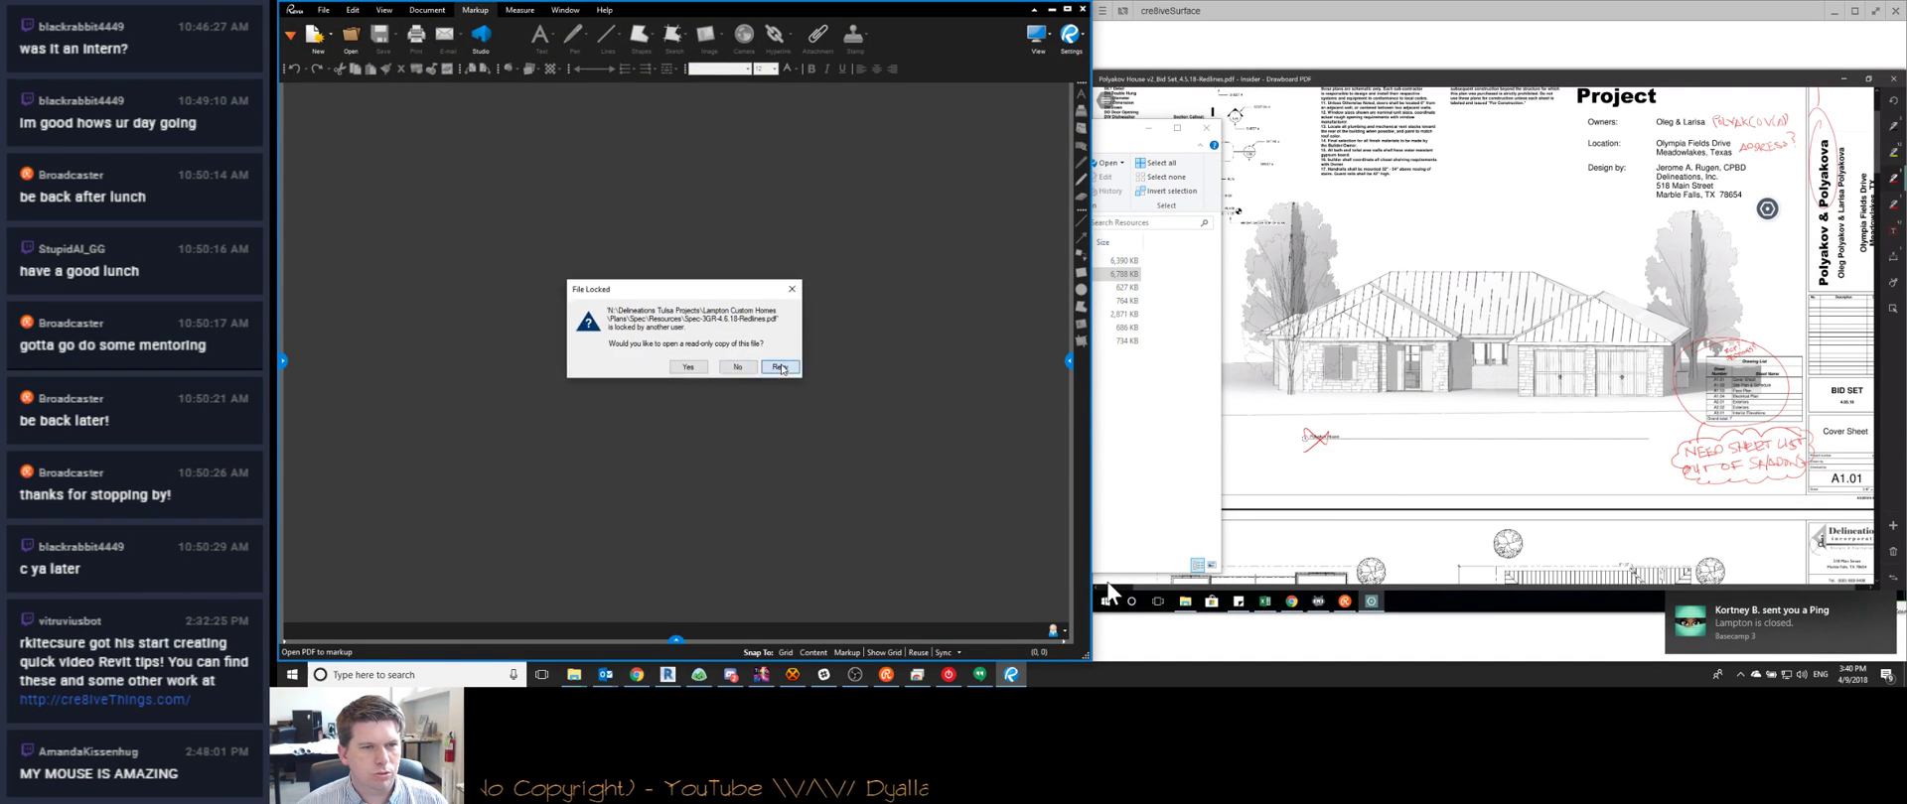
click(780, 367)
Send the technician 'thanks, can you close the redlines as well please?' and return to Revit
click(781, 370)
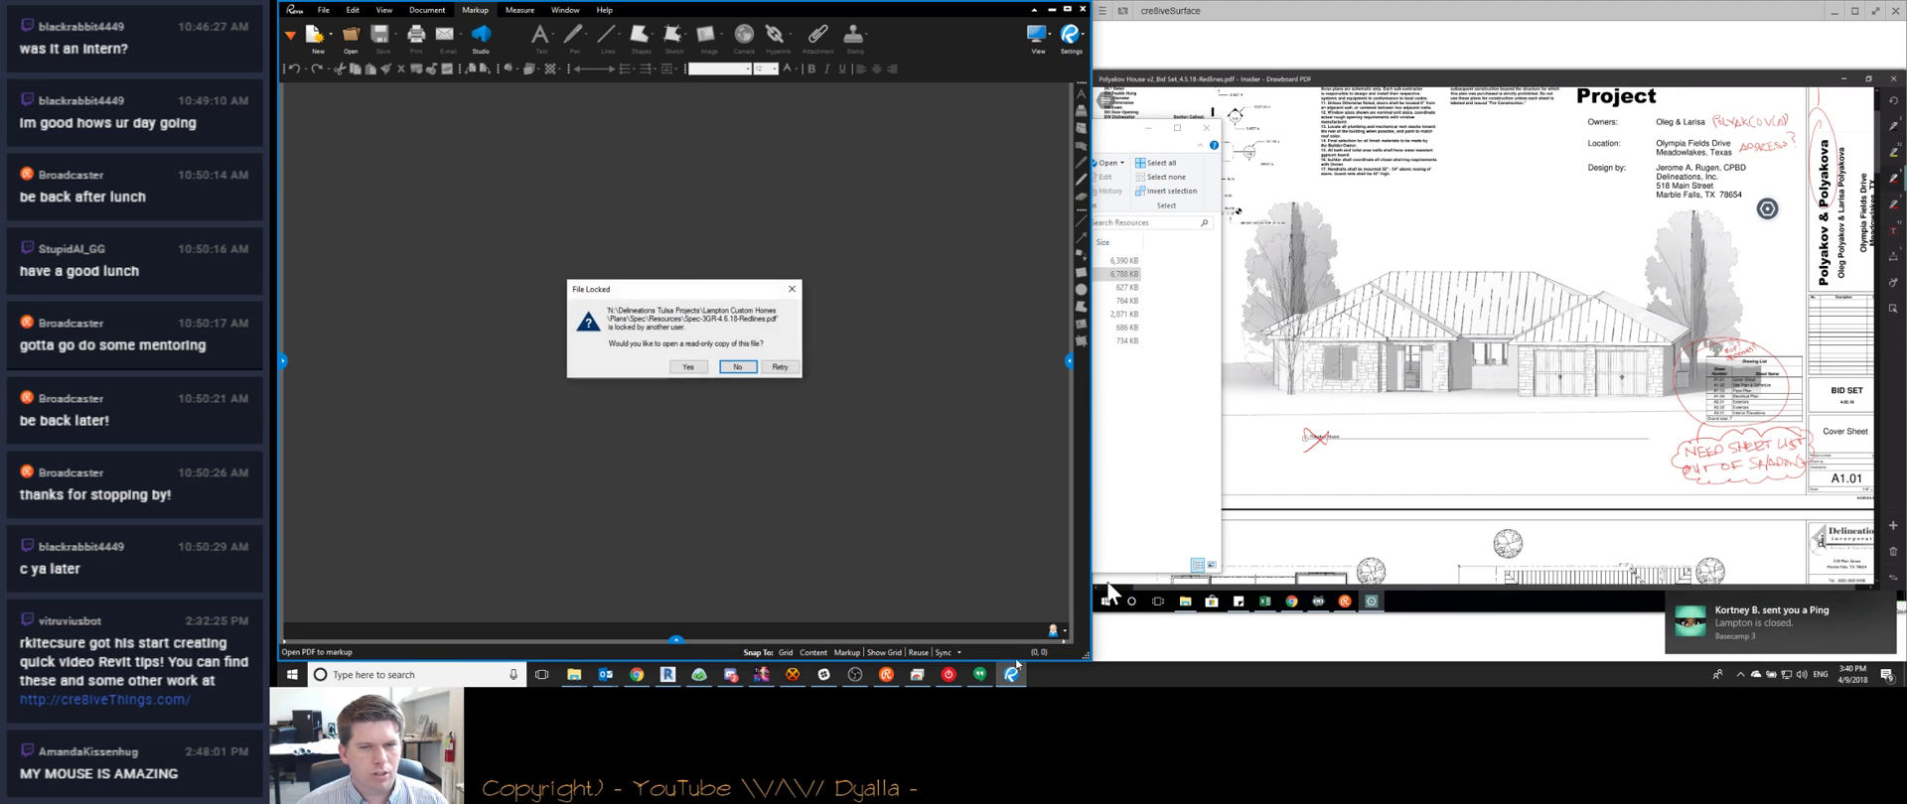
click(1734, 626)
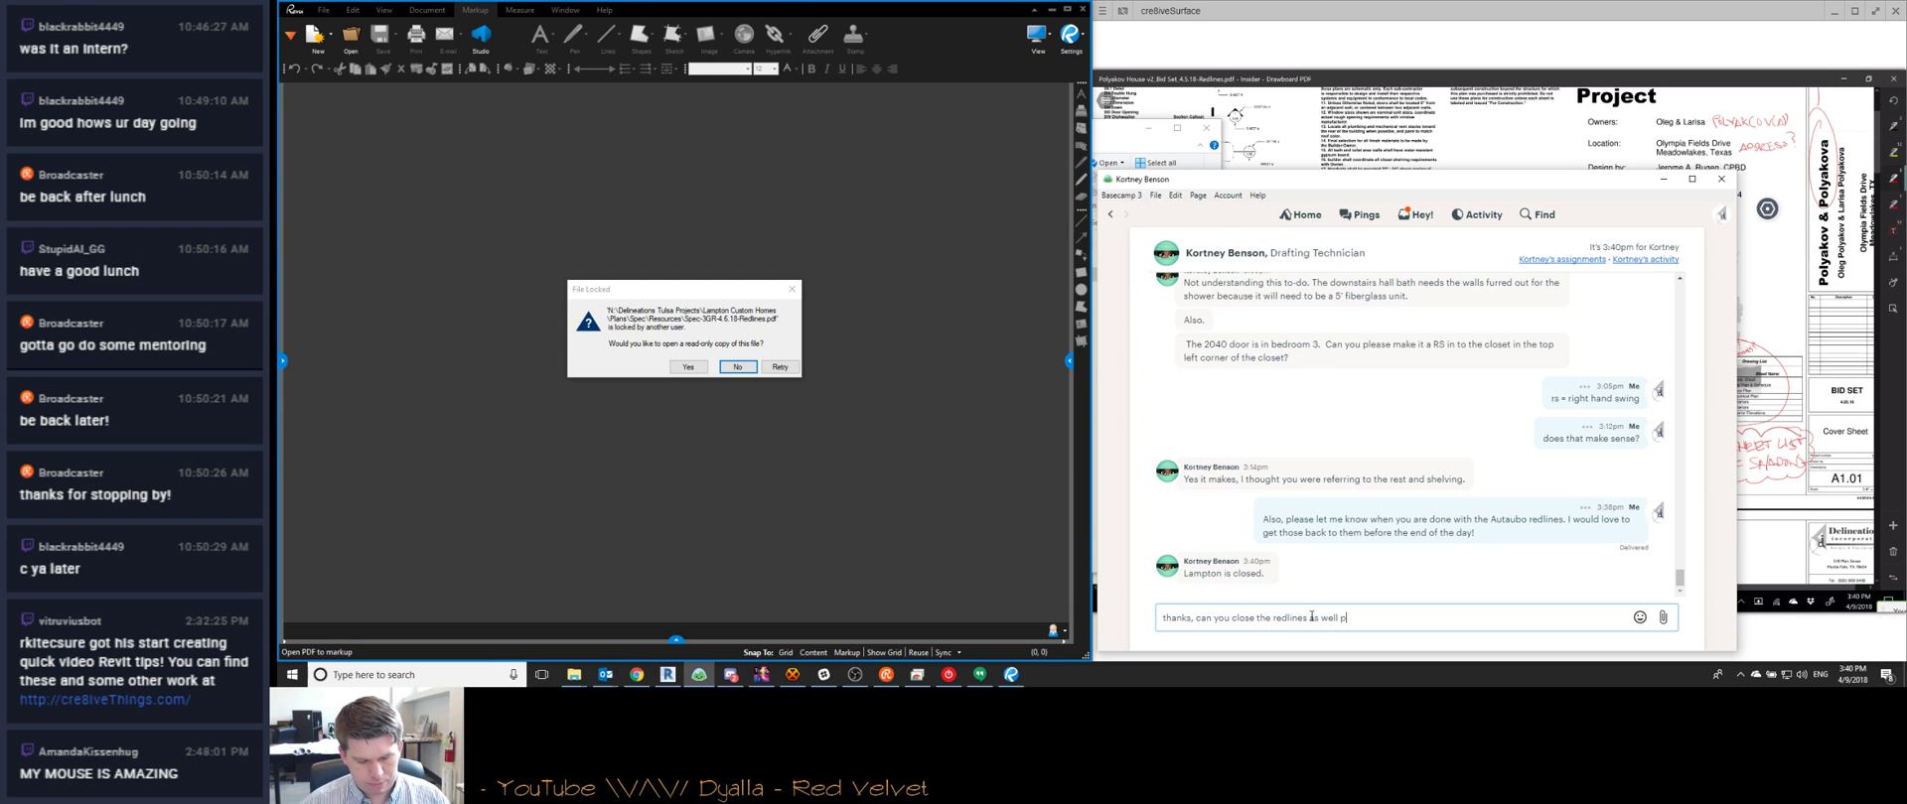
text(?)
key(Return)
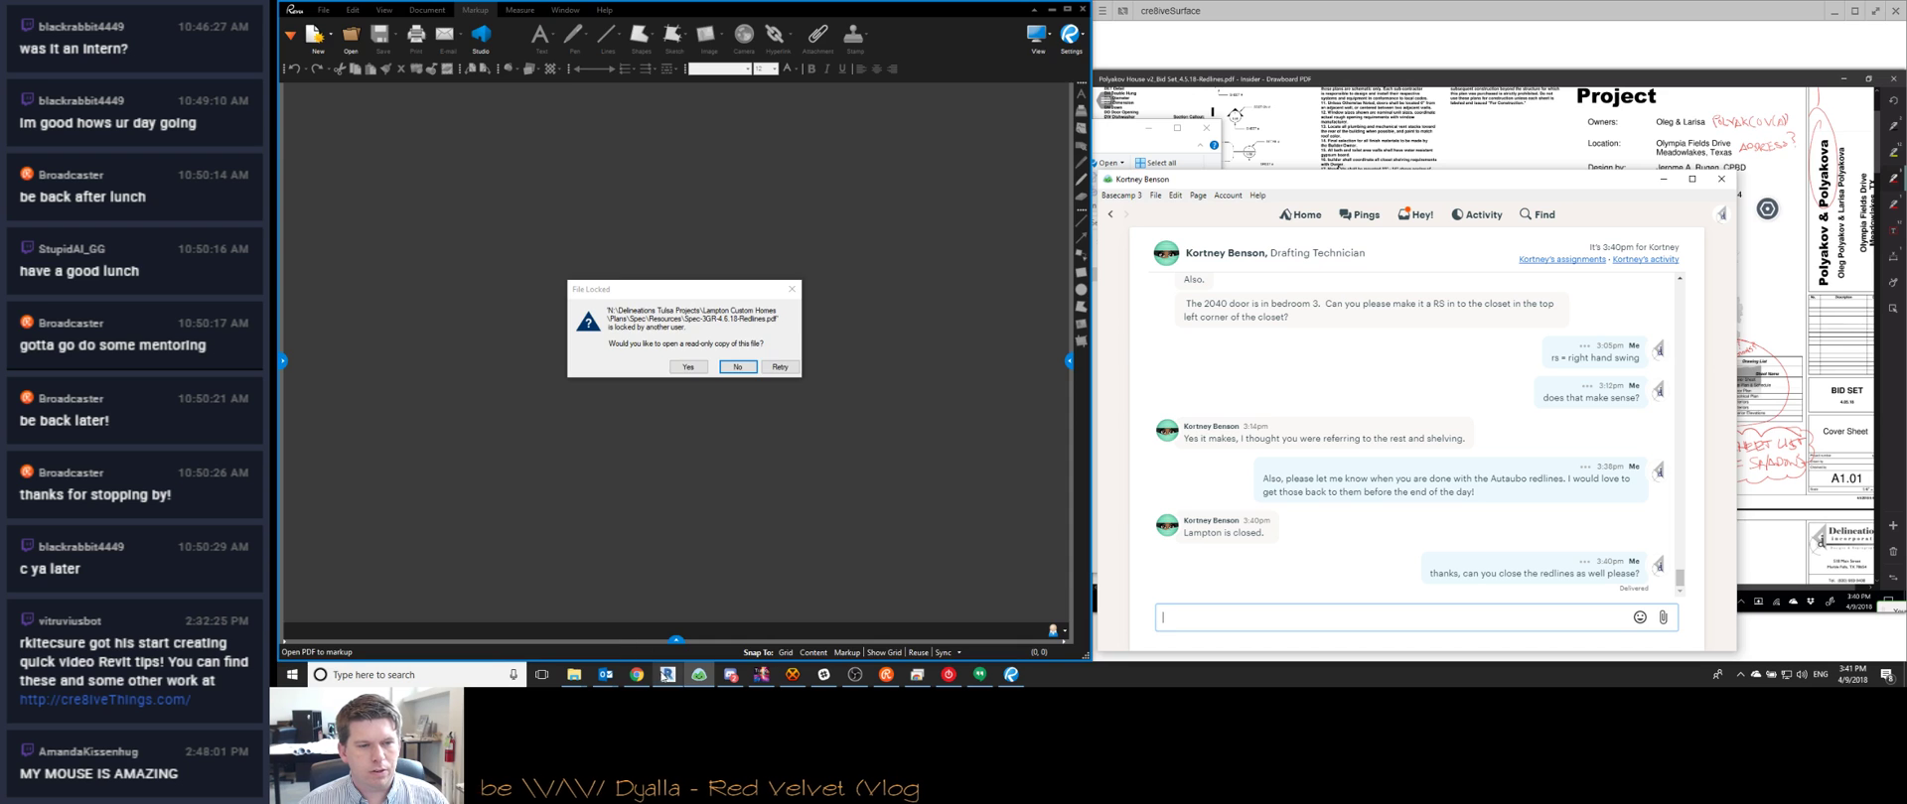
click(667, 674)
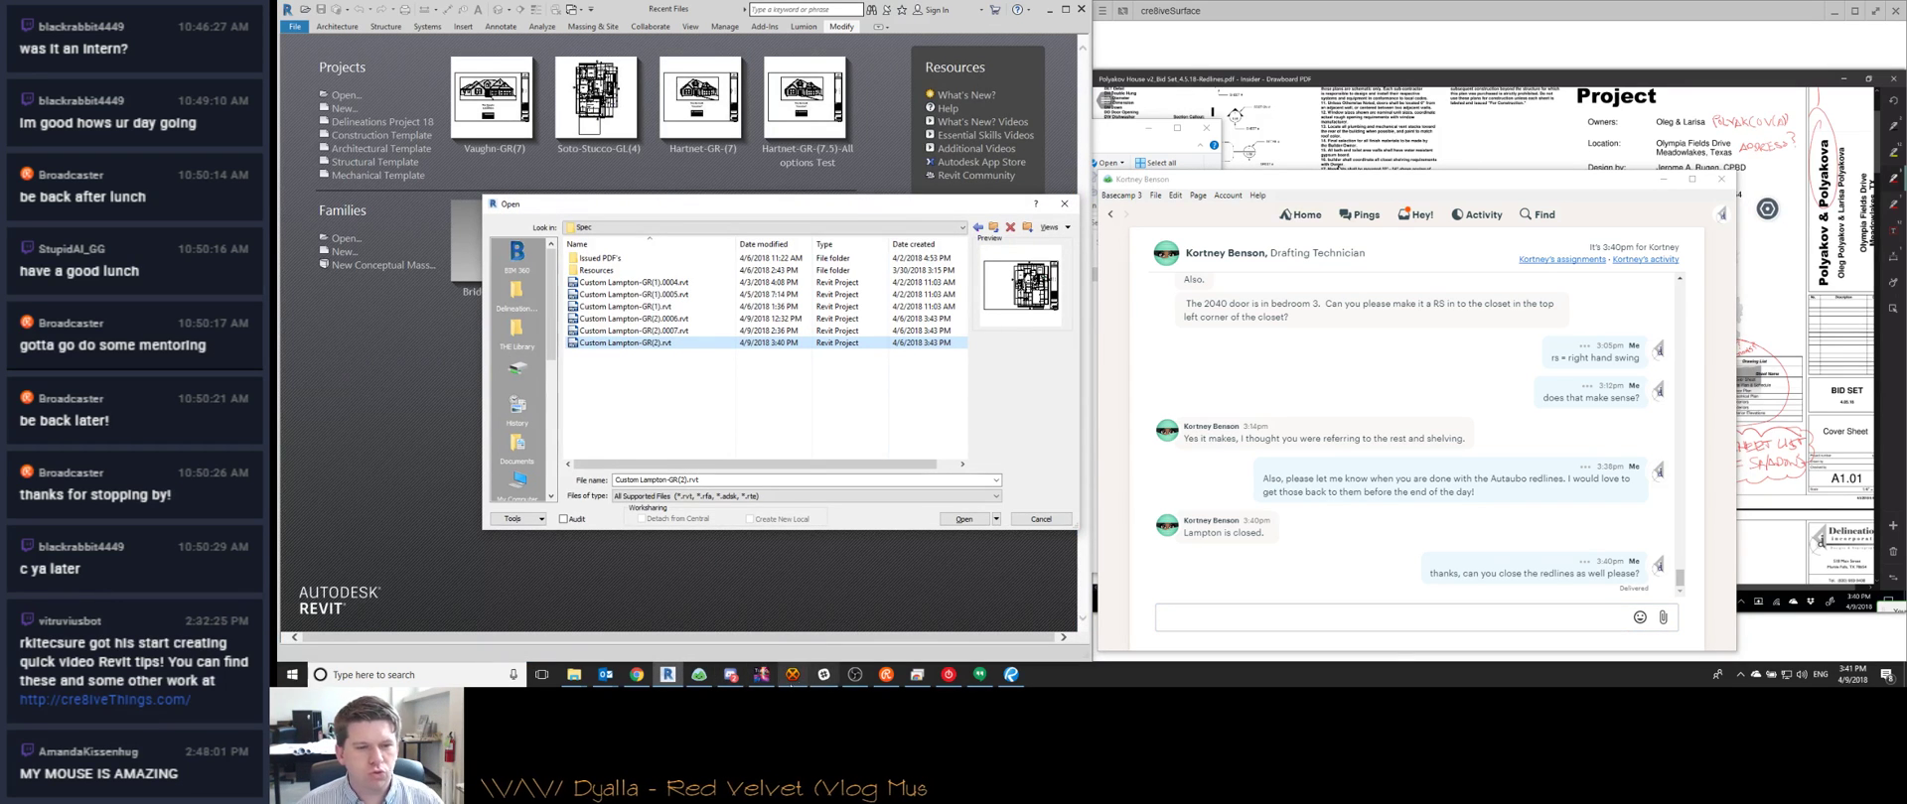
Lower Desktop Audio in OBS, then open the Custom Lampton-GR(2) project in Revit
click(854, 674)
scroll(1108, 553, down, 8)
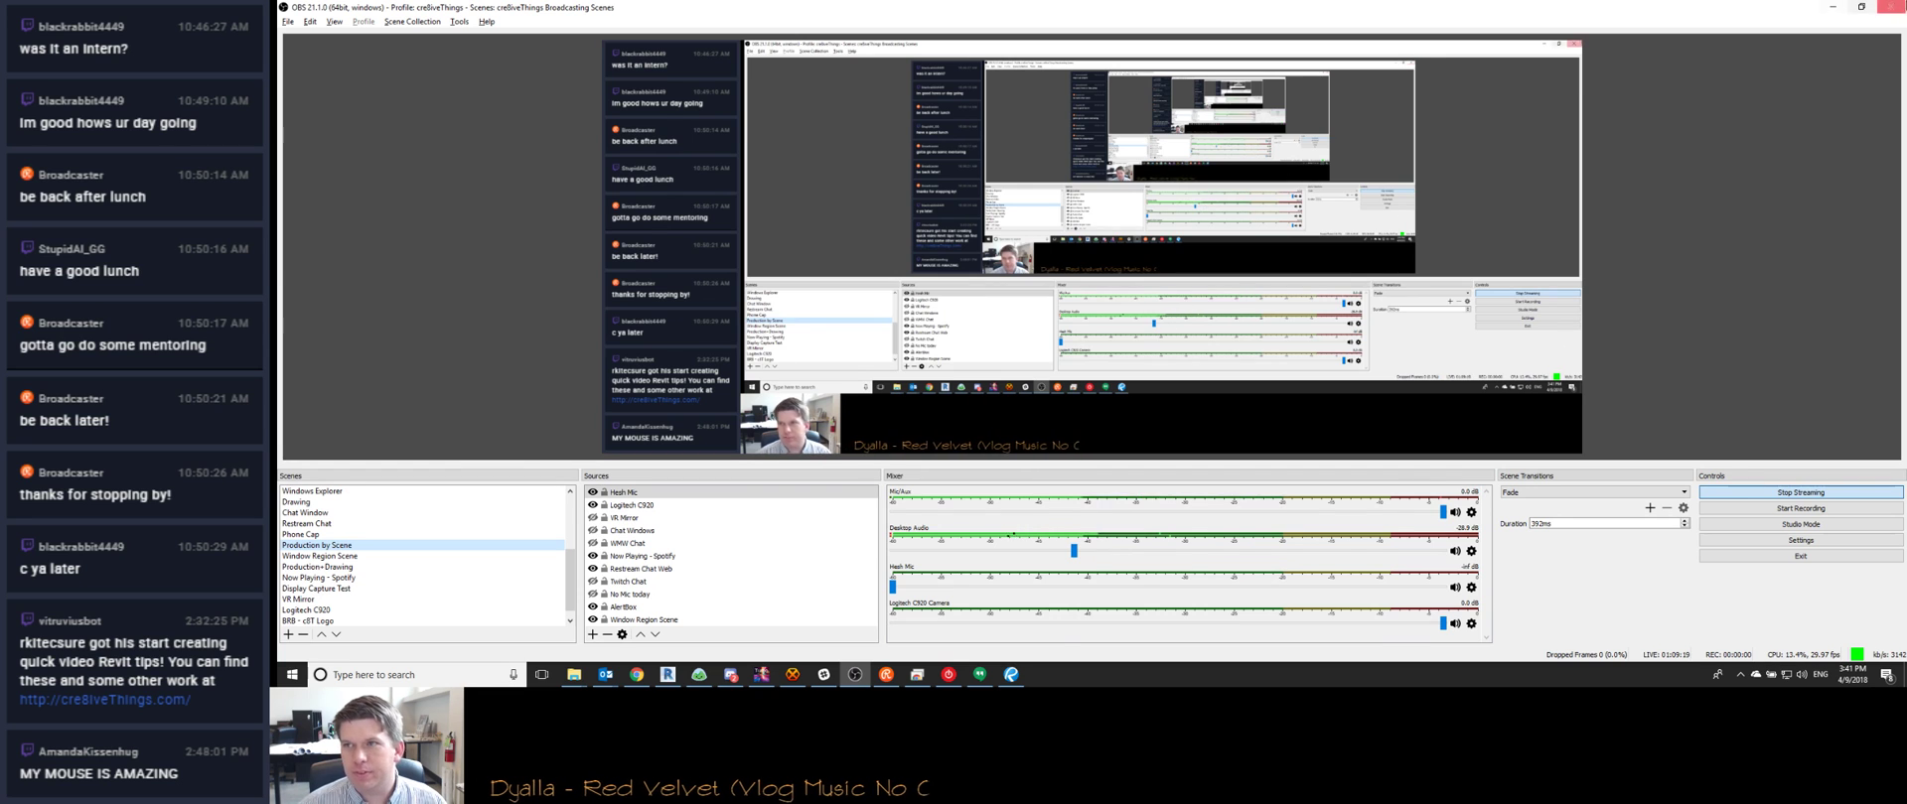
click(1832, 7)
click(862, 481)
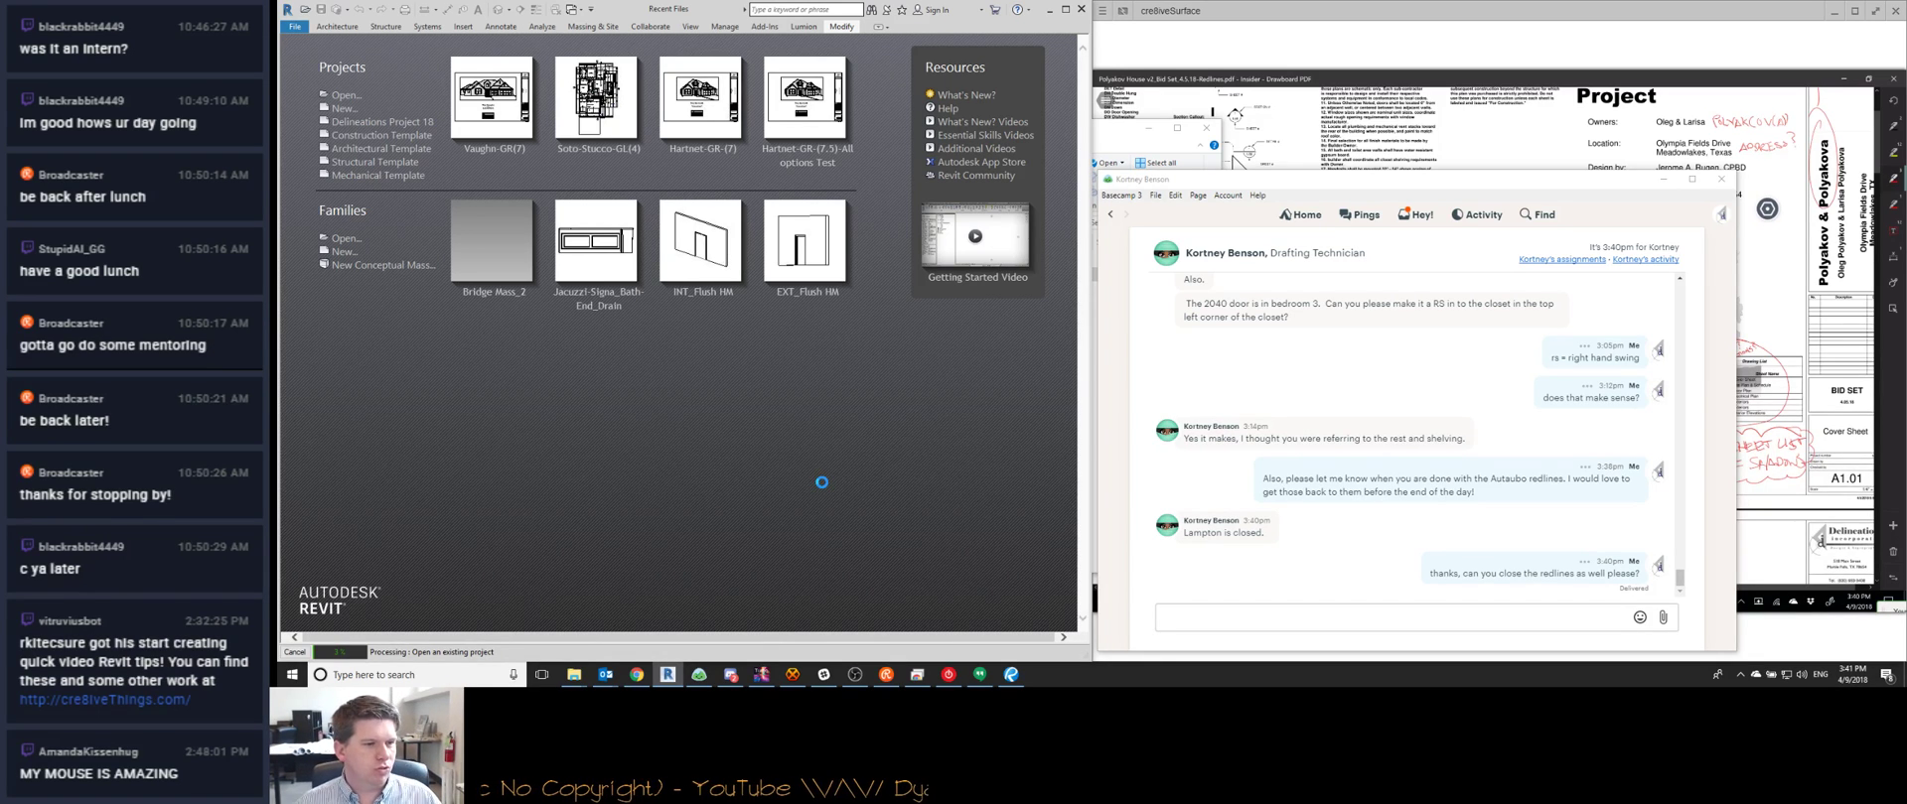
mouse_move(730, 674)
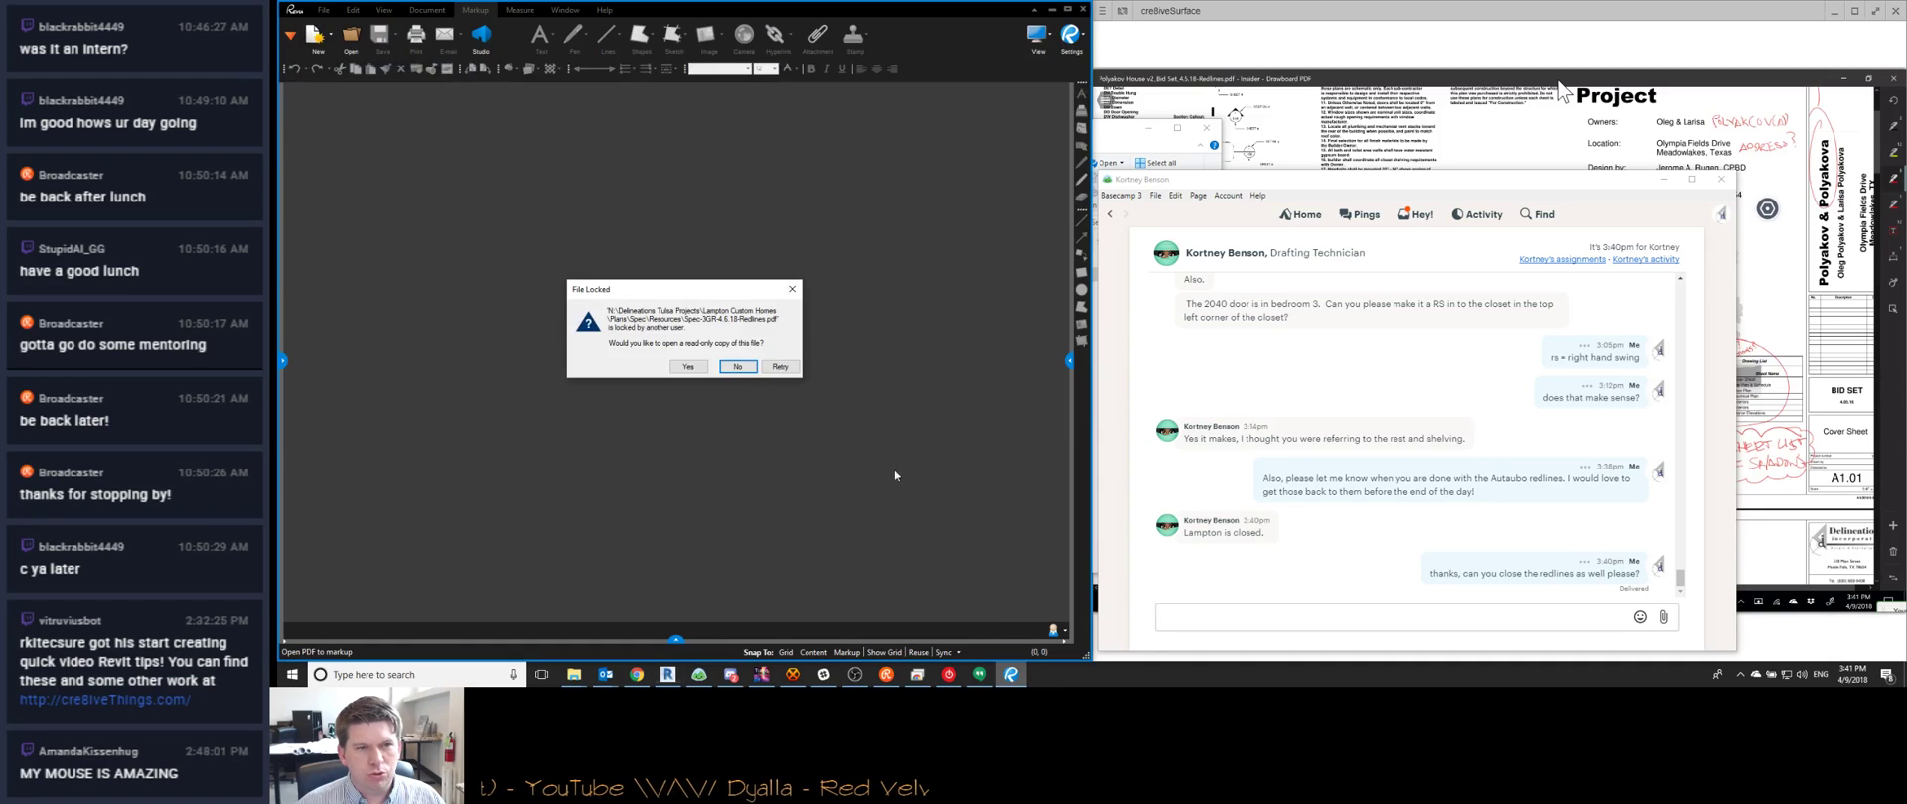
Retry opening the locked Spec-3GR-4.6.18-Redlines PDF repeatedly in Bluebeam Revu
click(777, 368)
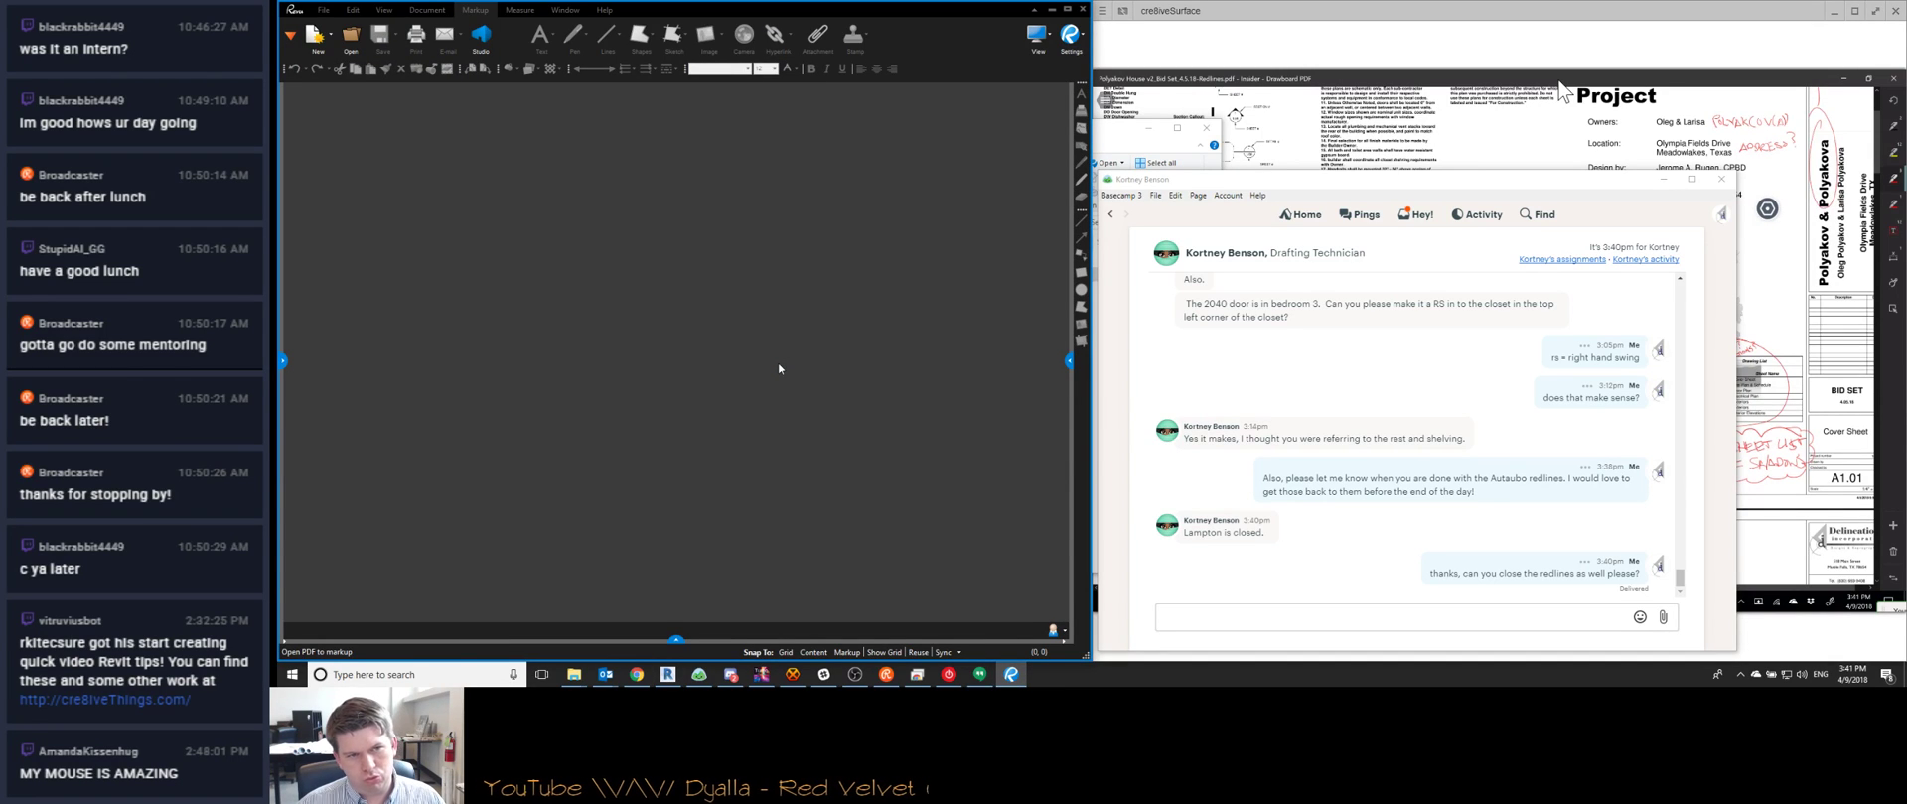
click(778, 366)
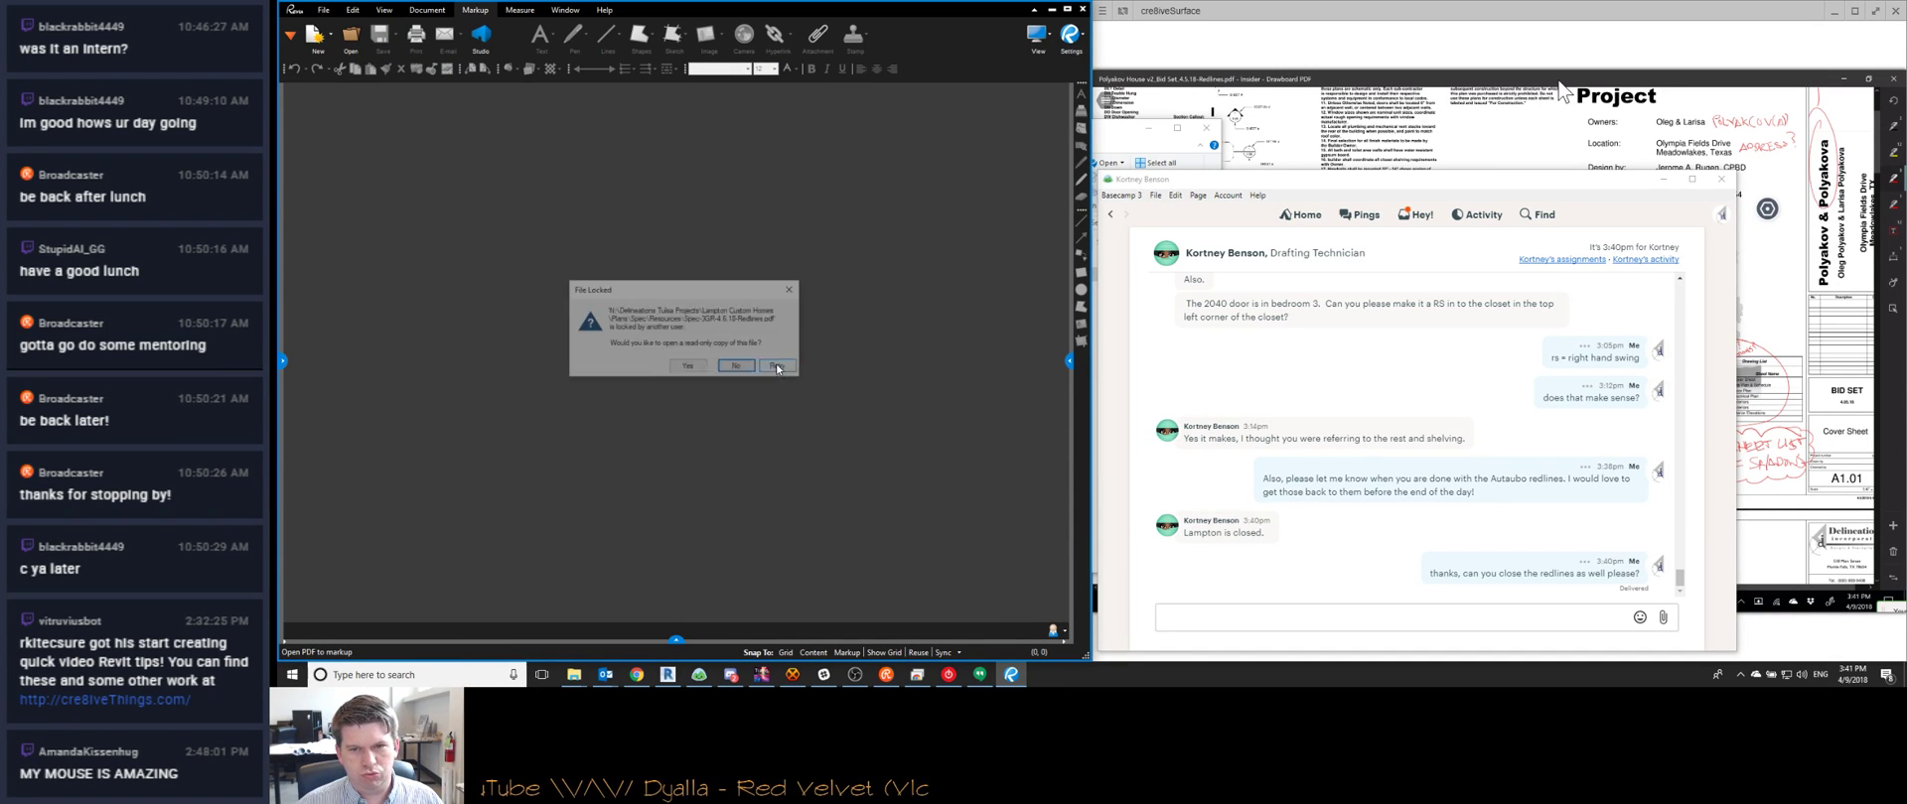
click(778, 368)
click(778, 367)
click(778, 369)
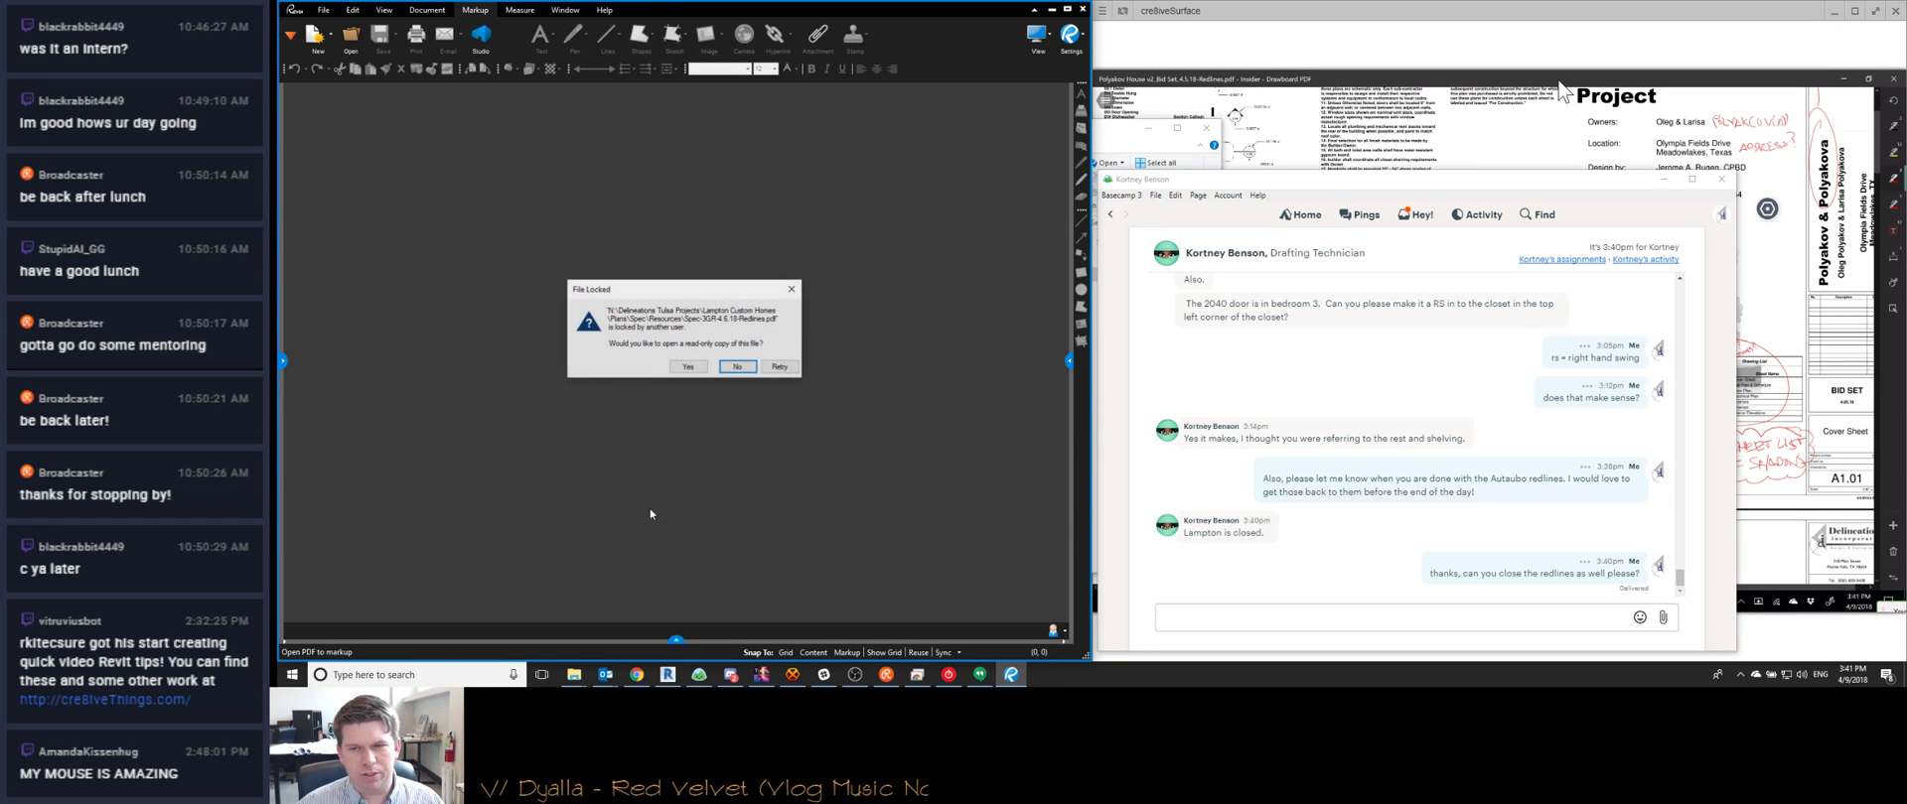
click(780, 367)
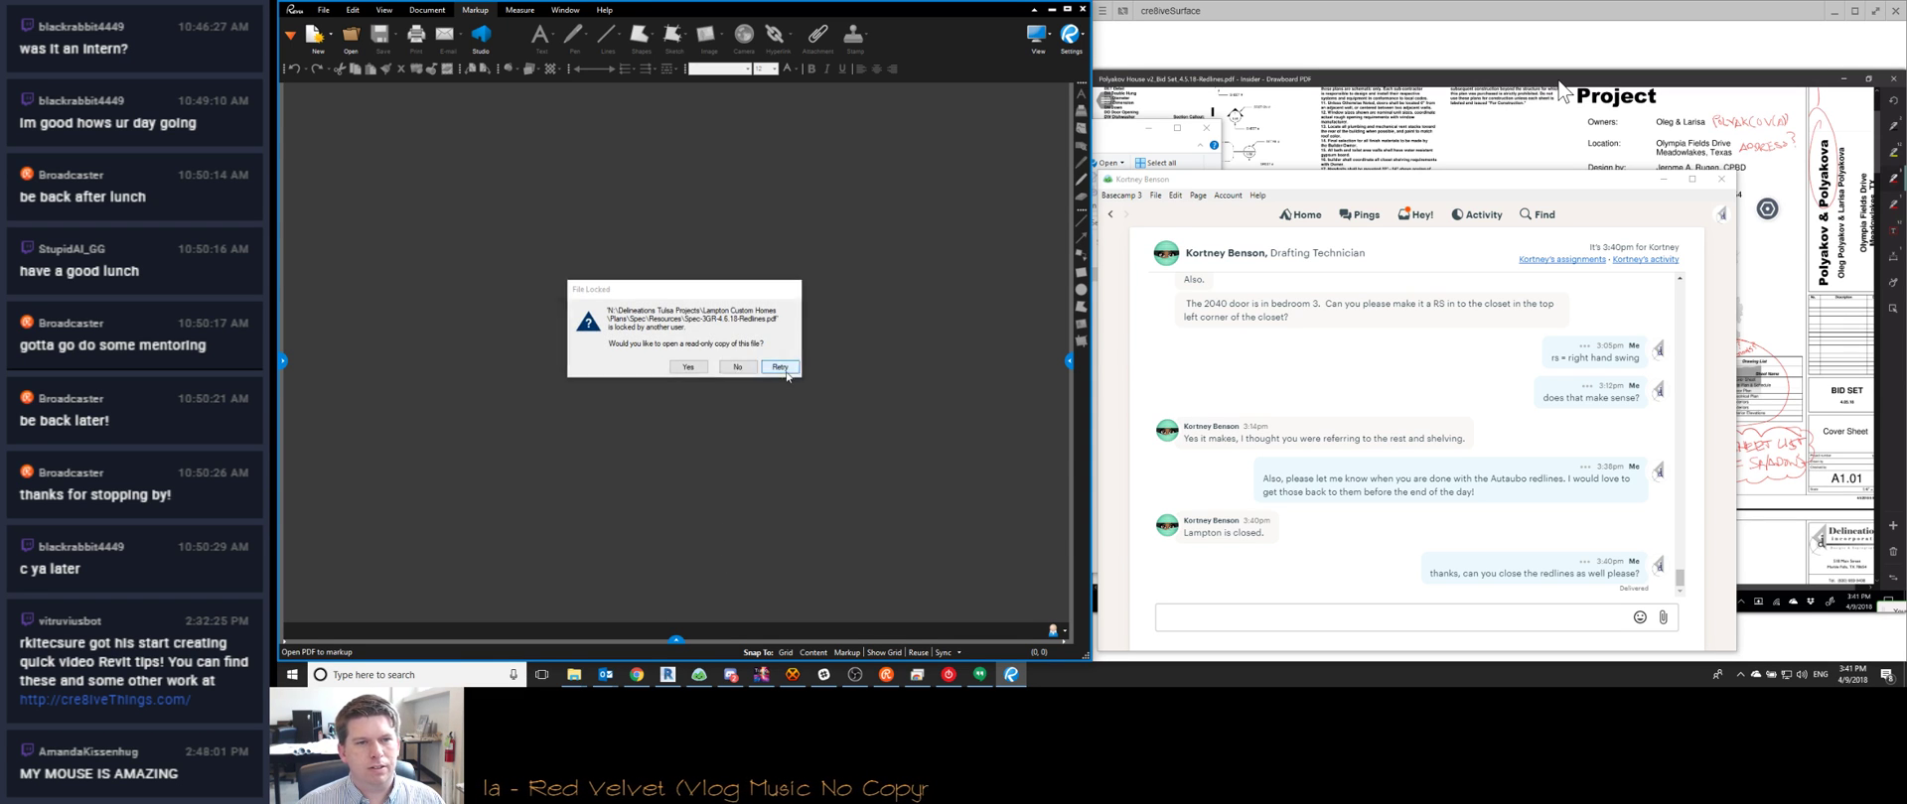
click(780, 367)
click(781, 368)
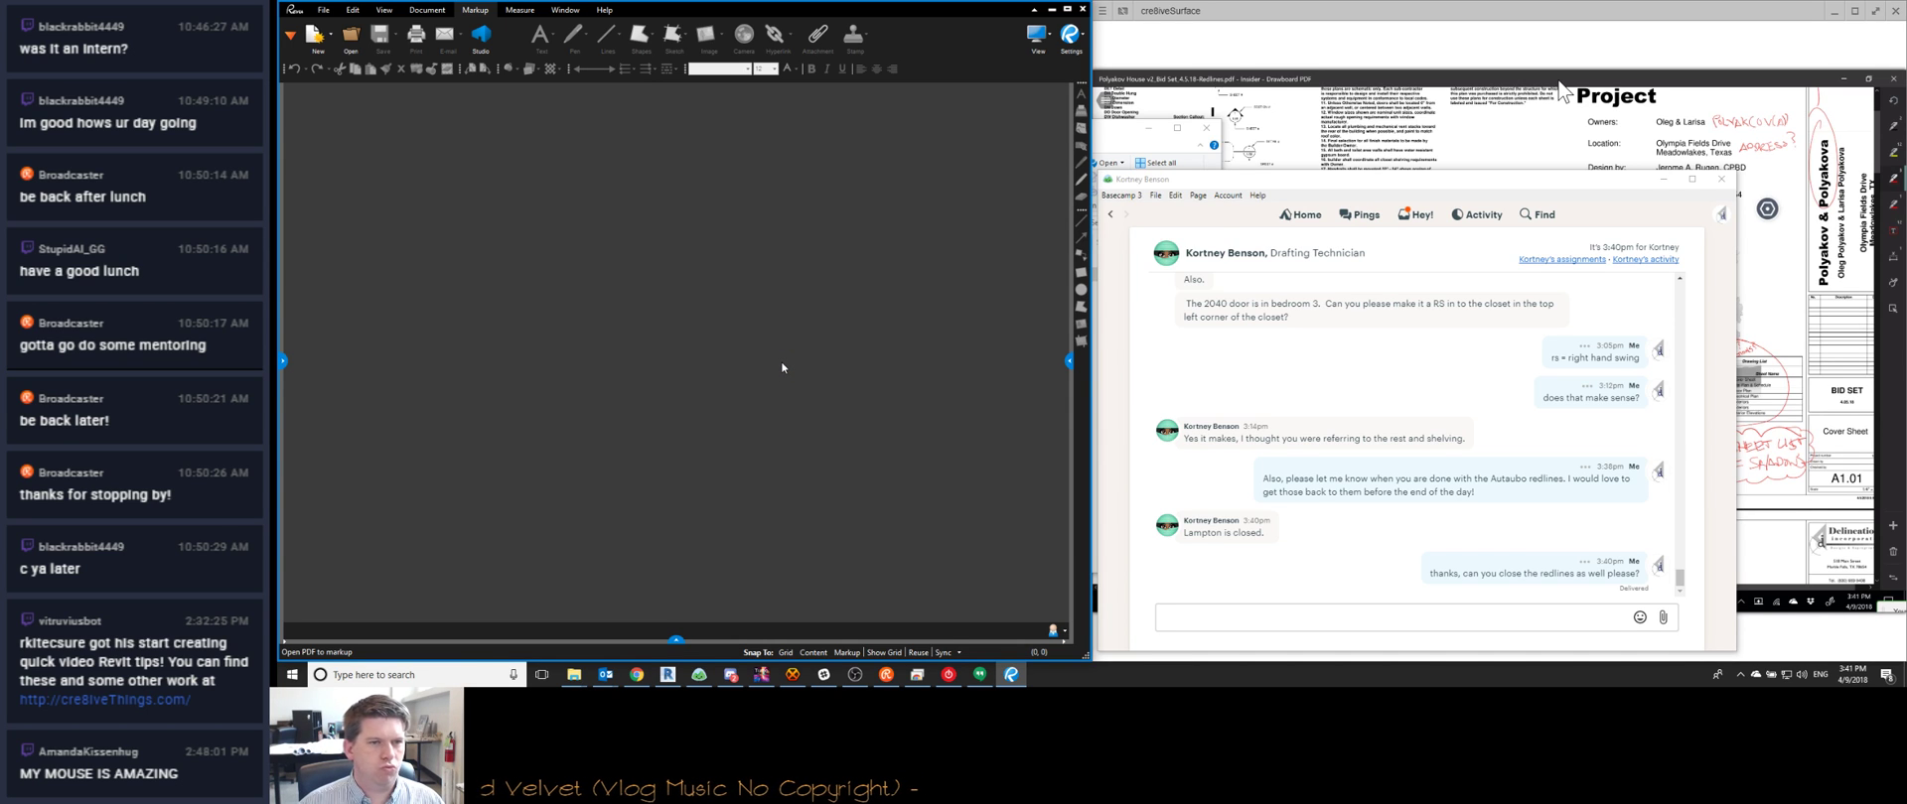
click(781, 368)
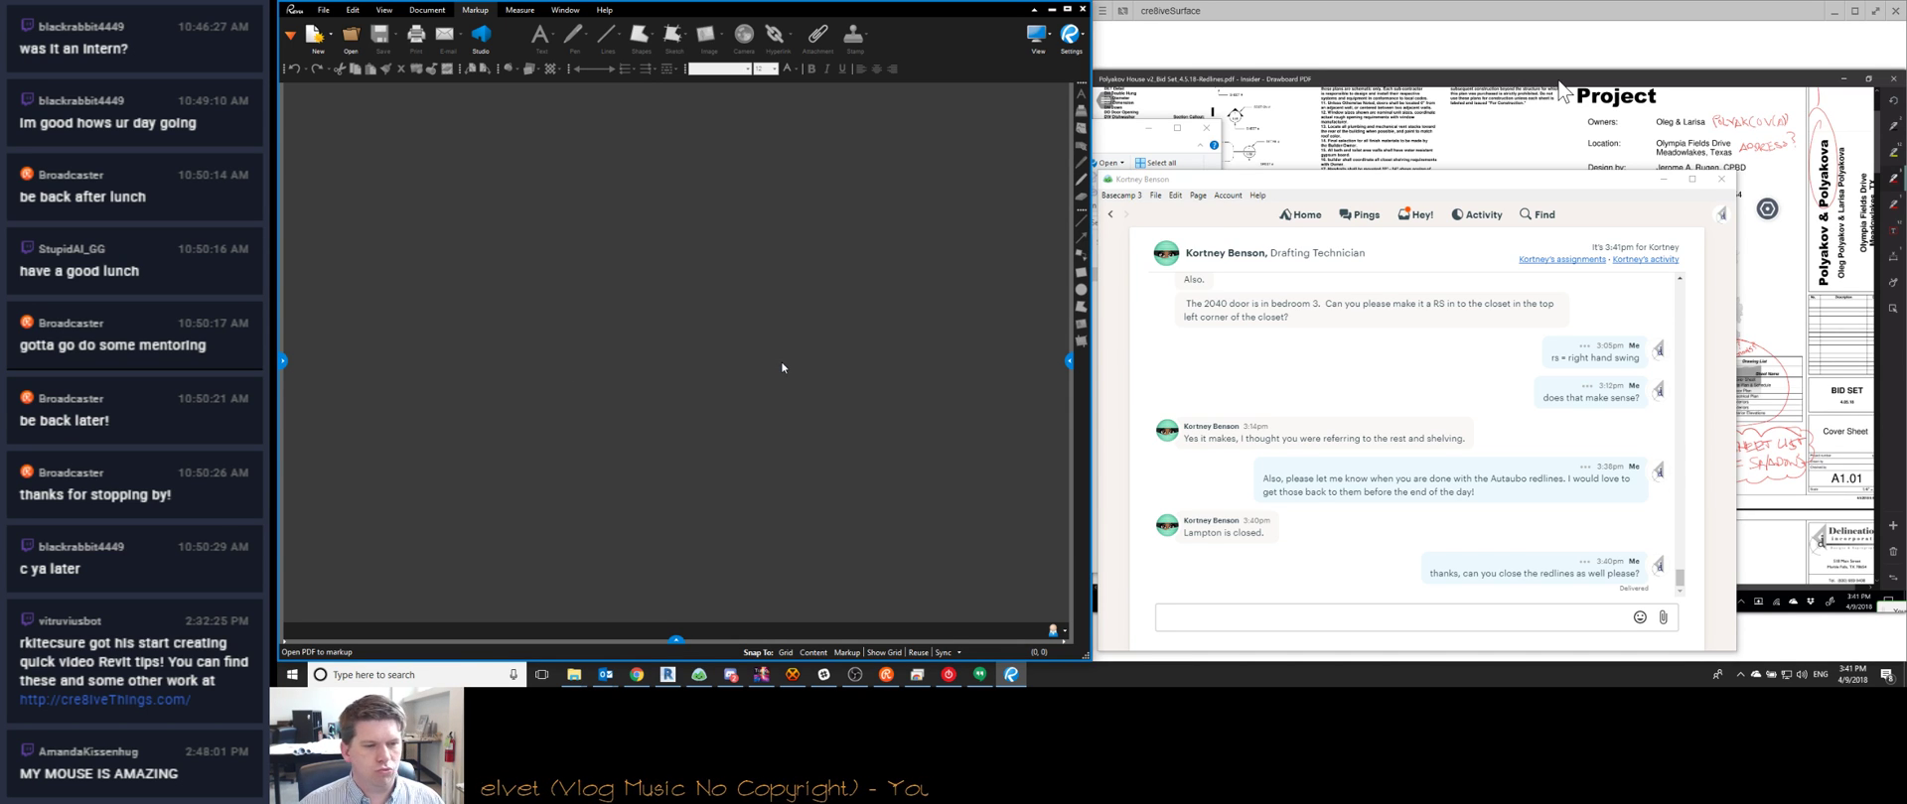
Keep retrying the locked PDF, then bring up the Watch Me Work stream page's chat box
click(885, 674)
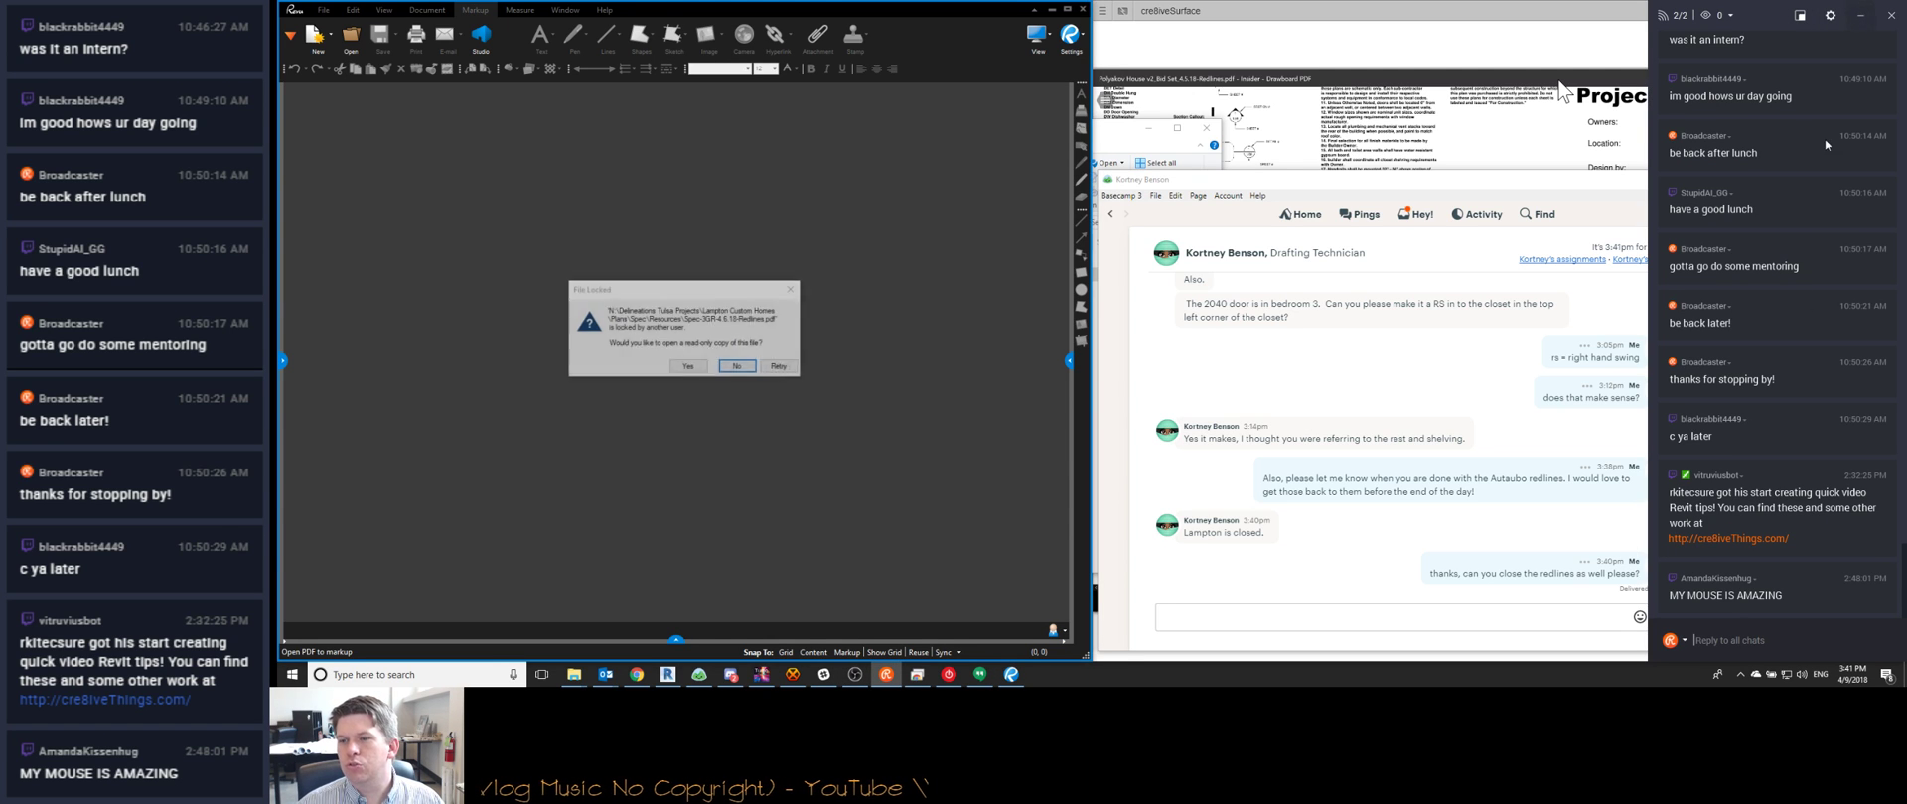
click(780, 367)
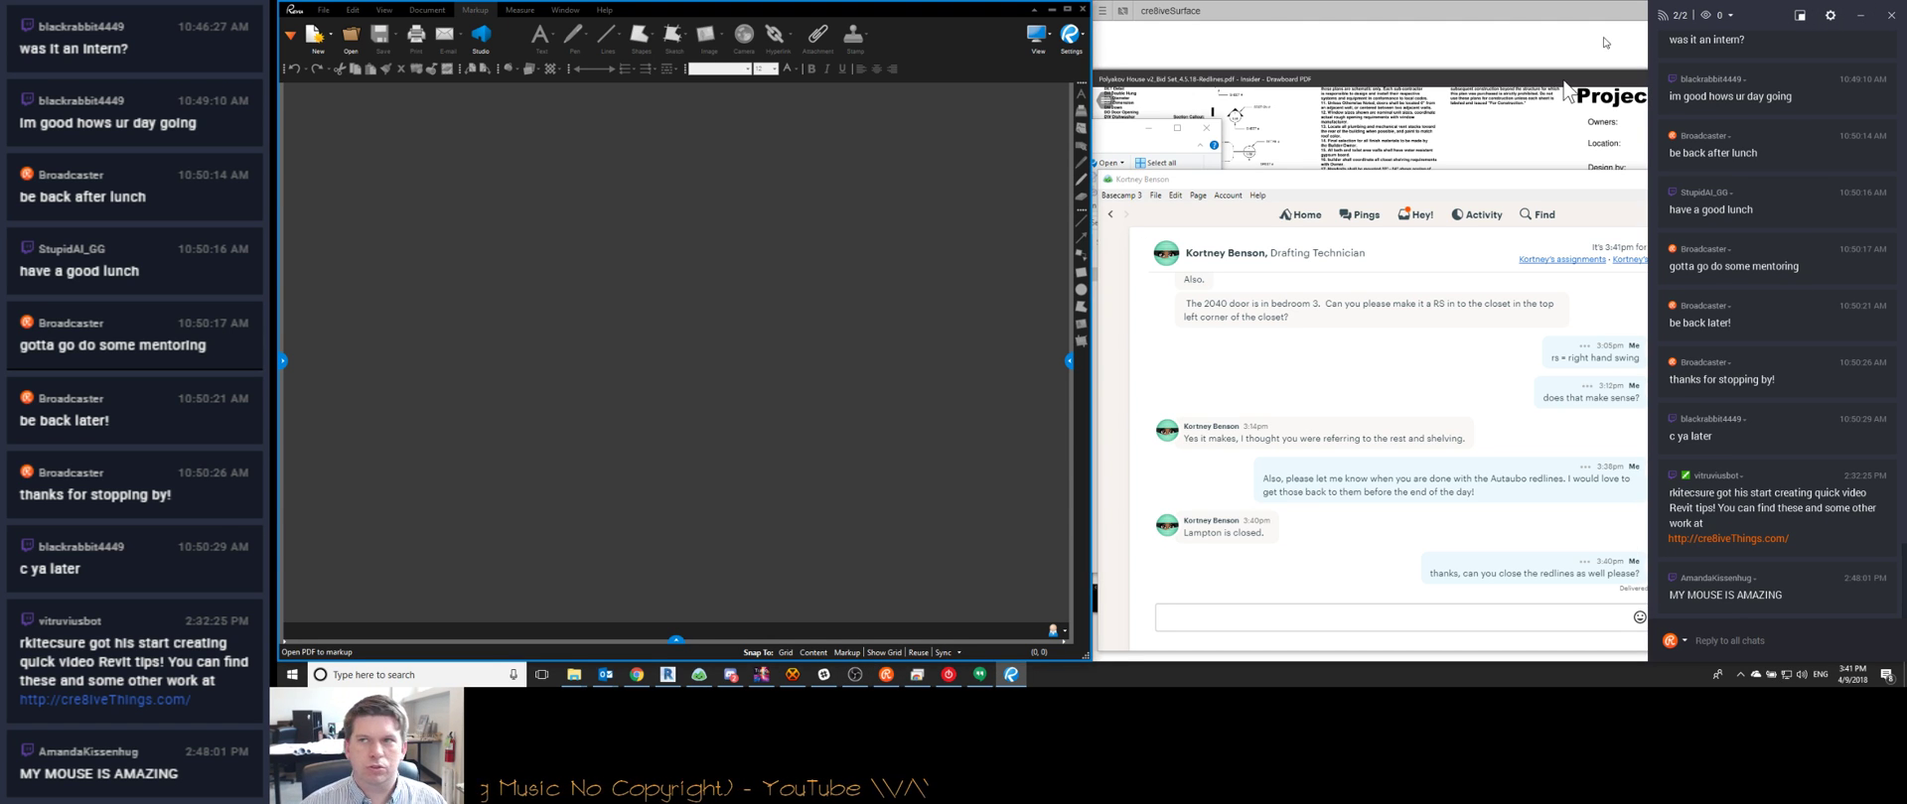
click(1866, 17)
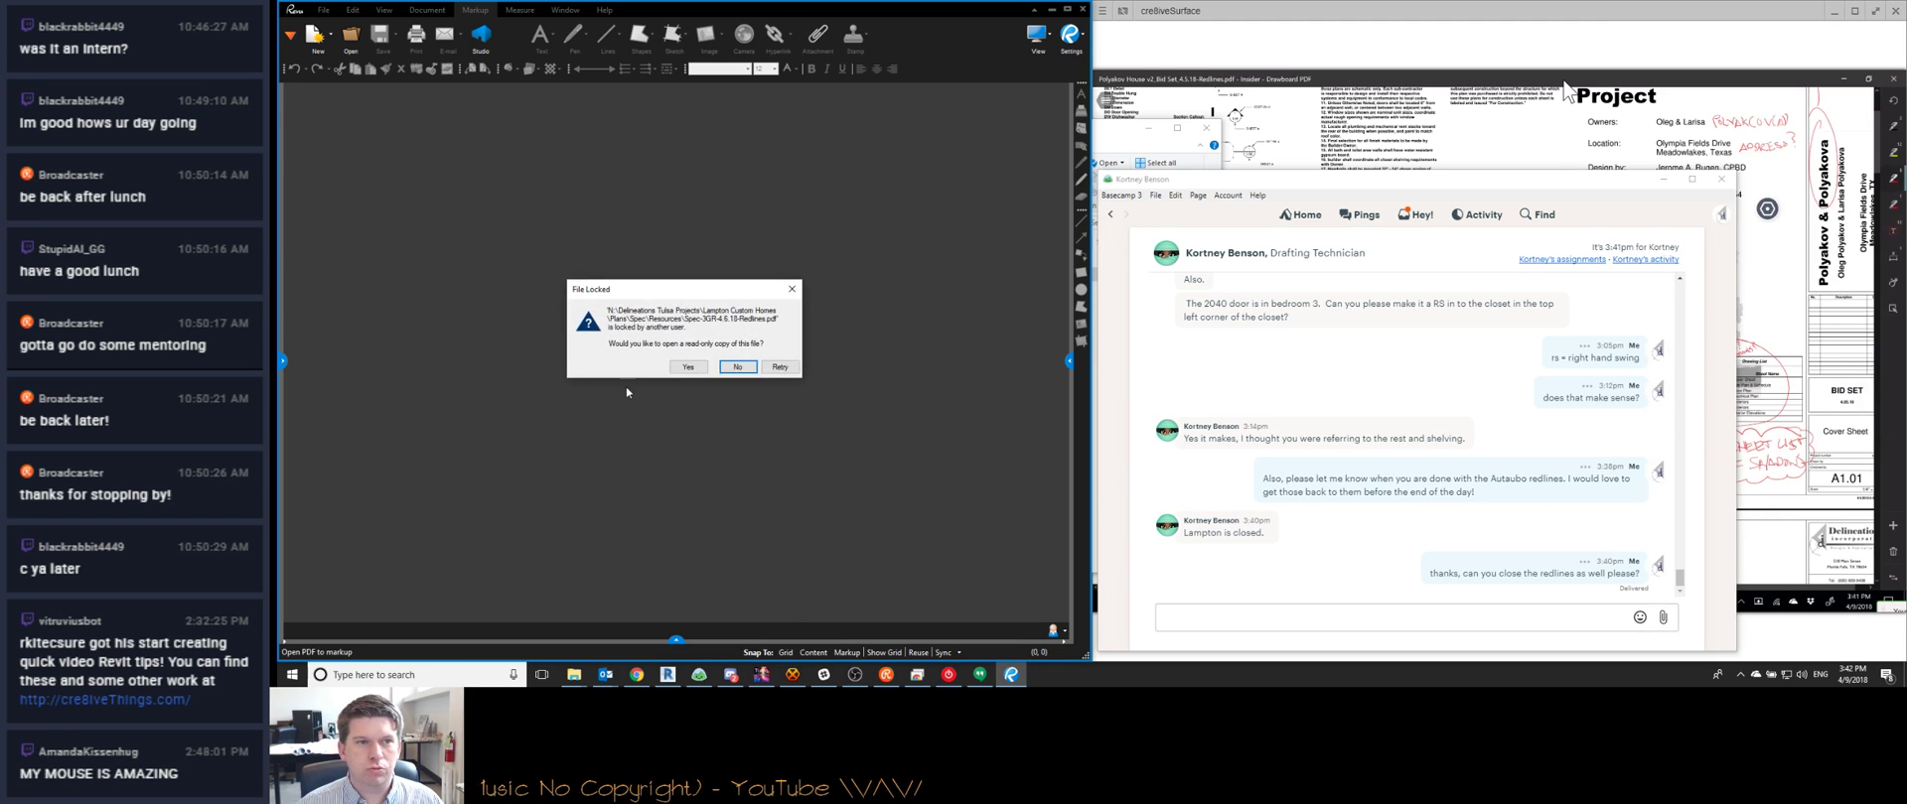
click(778, 367)
click(782, 366)
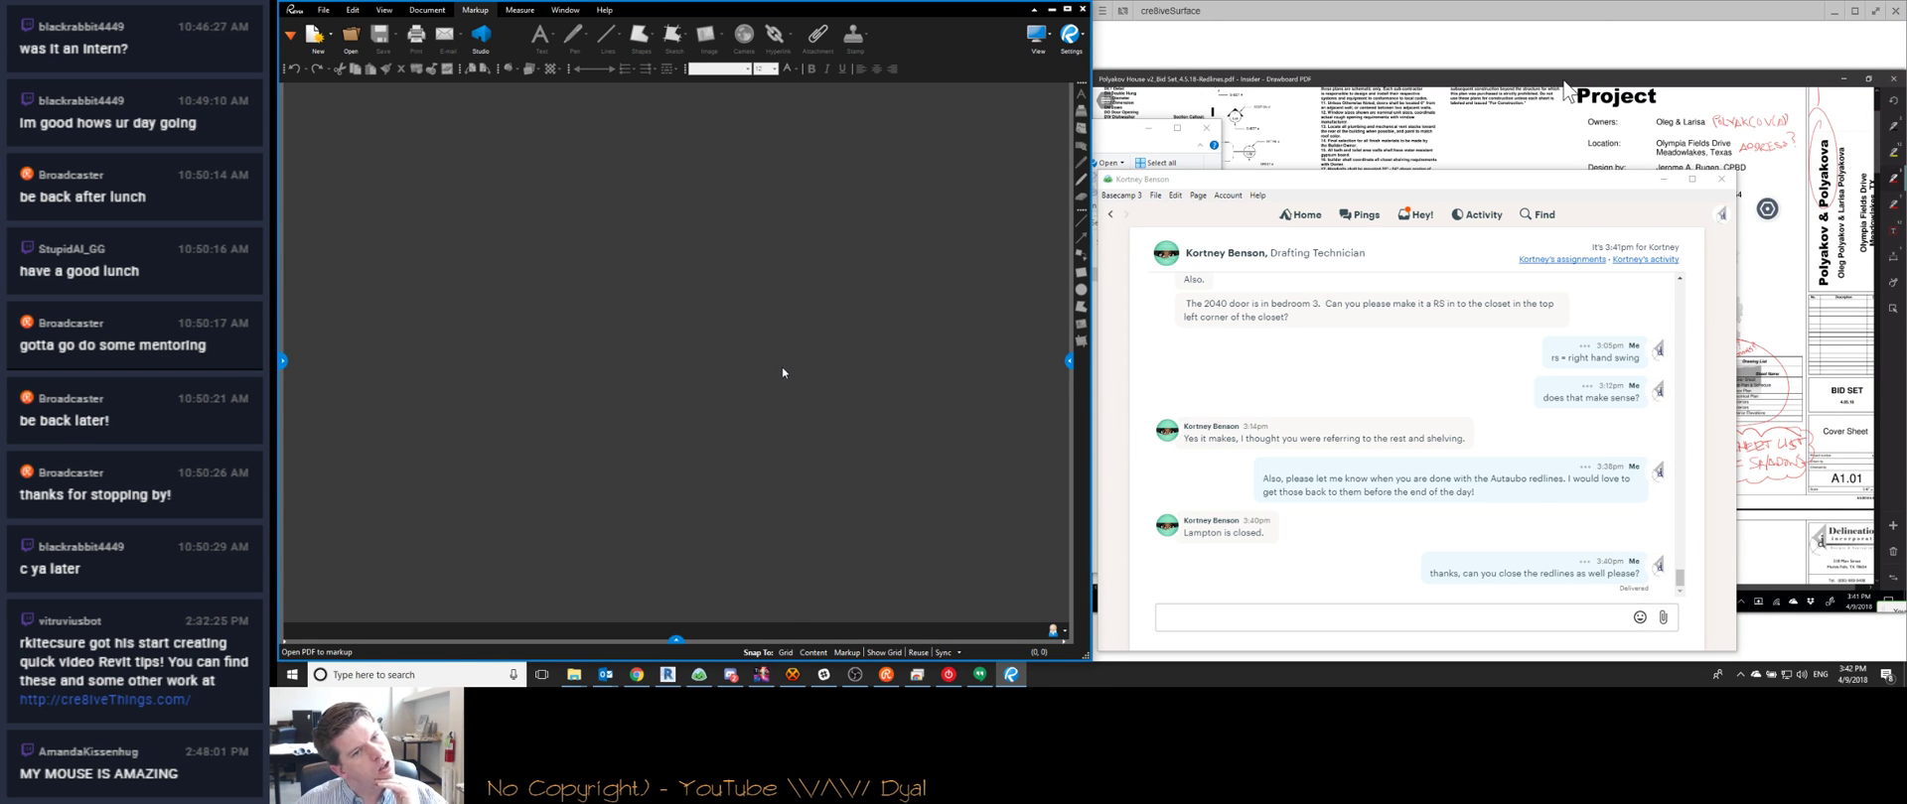
click(780, 366)
click(780, 366)
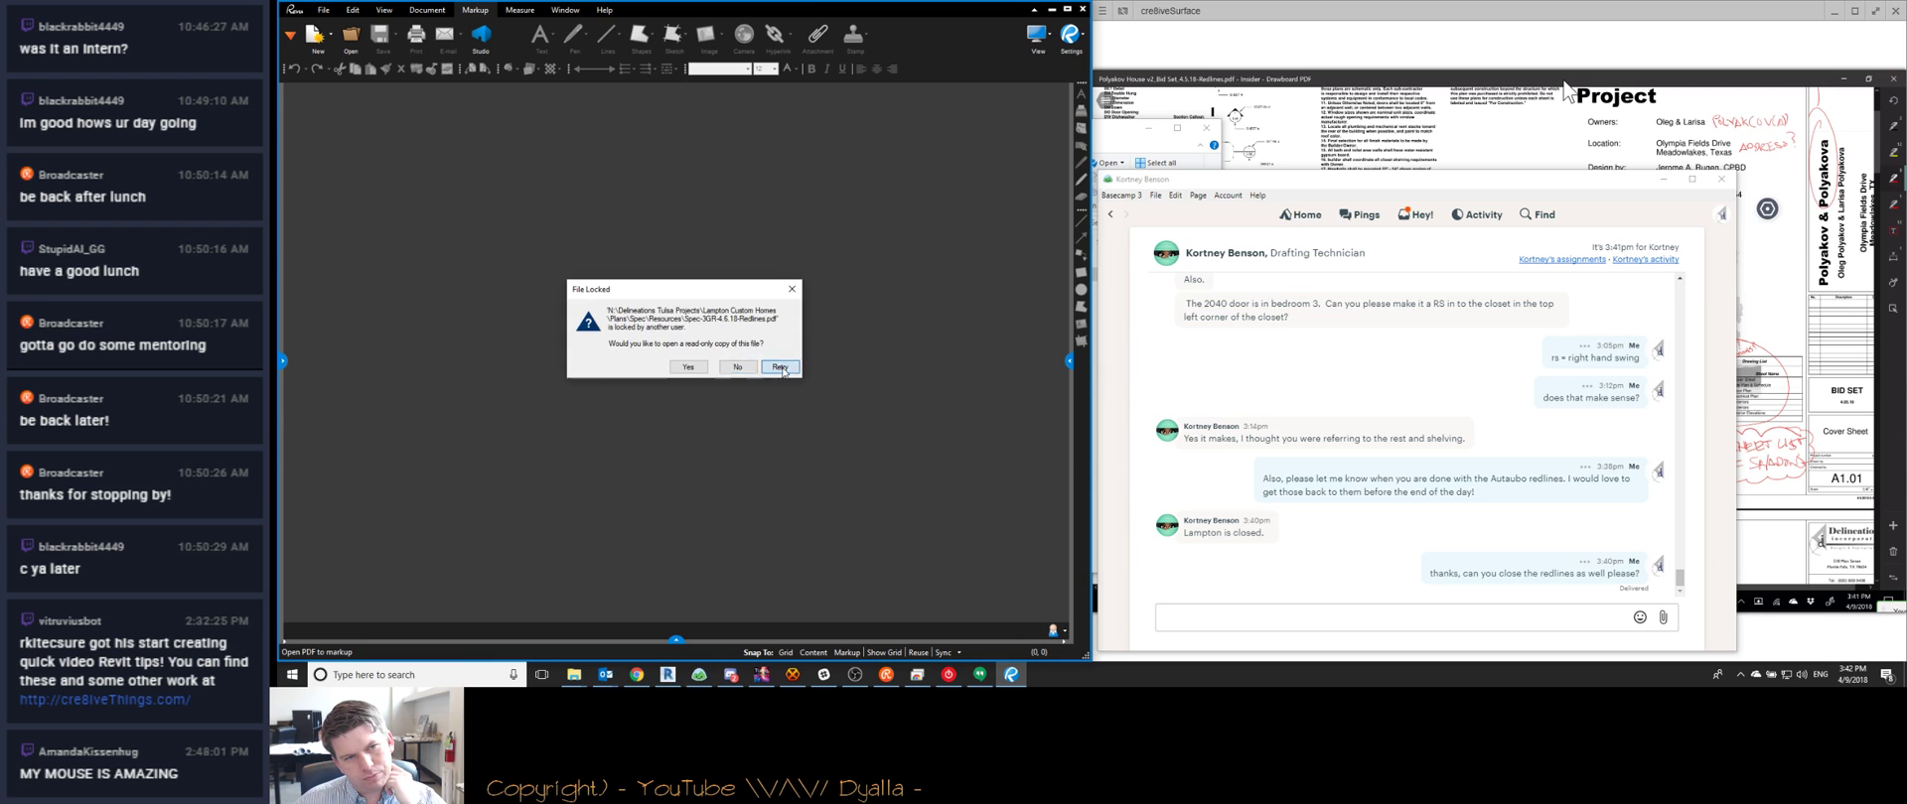
click(781, 367)
click(782, 368)
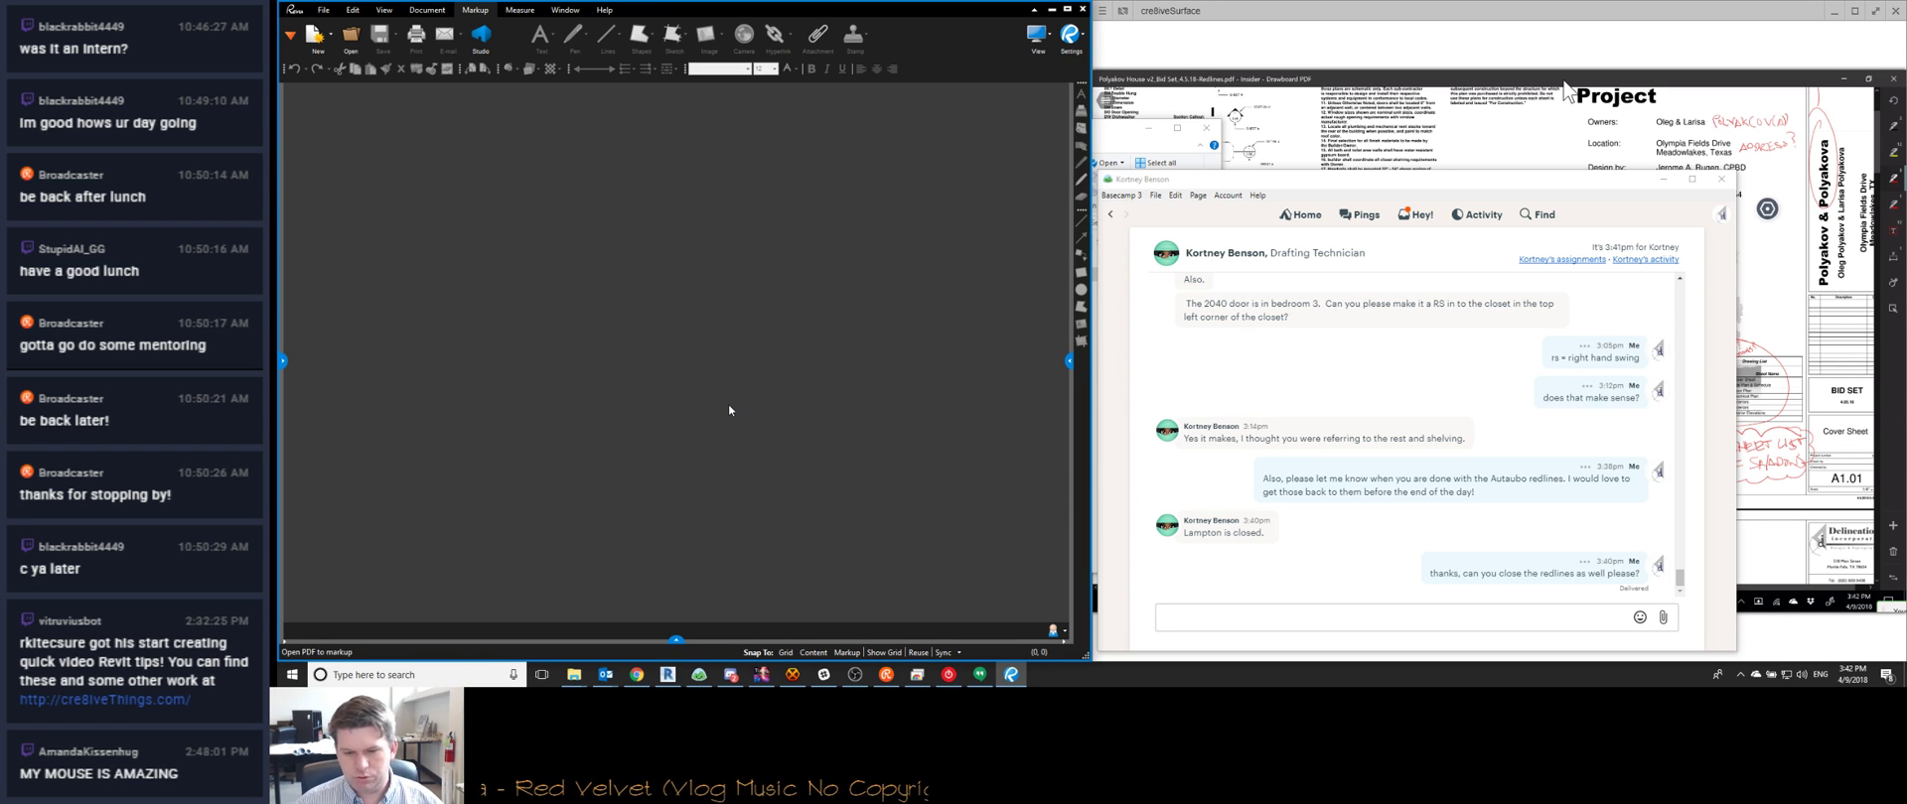
click(636, 674)
click(1795, 605)
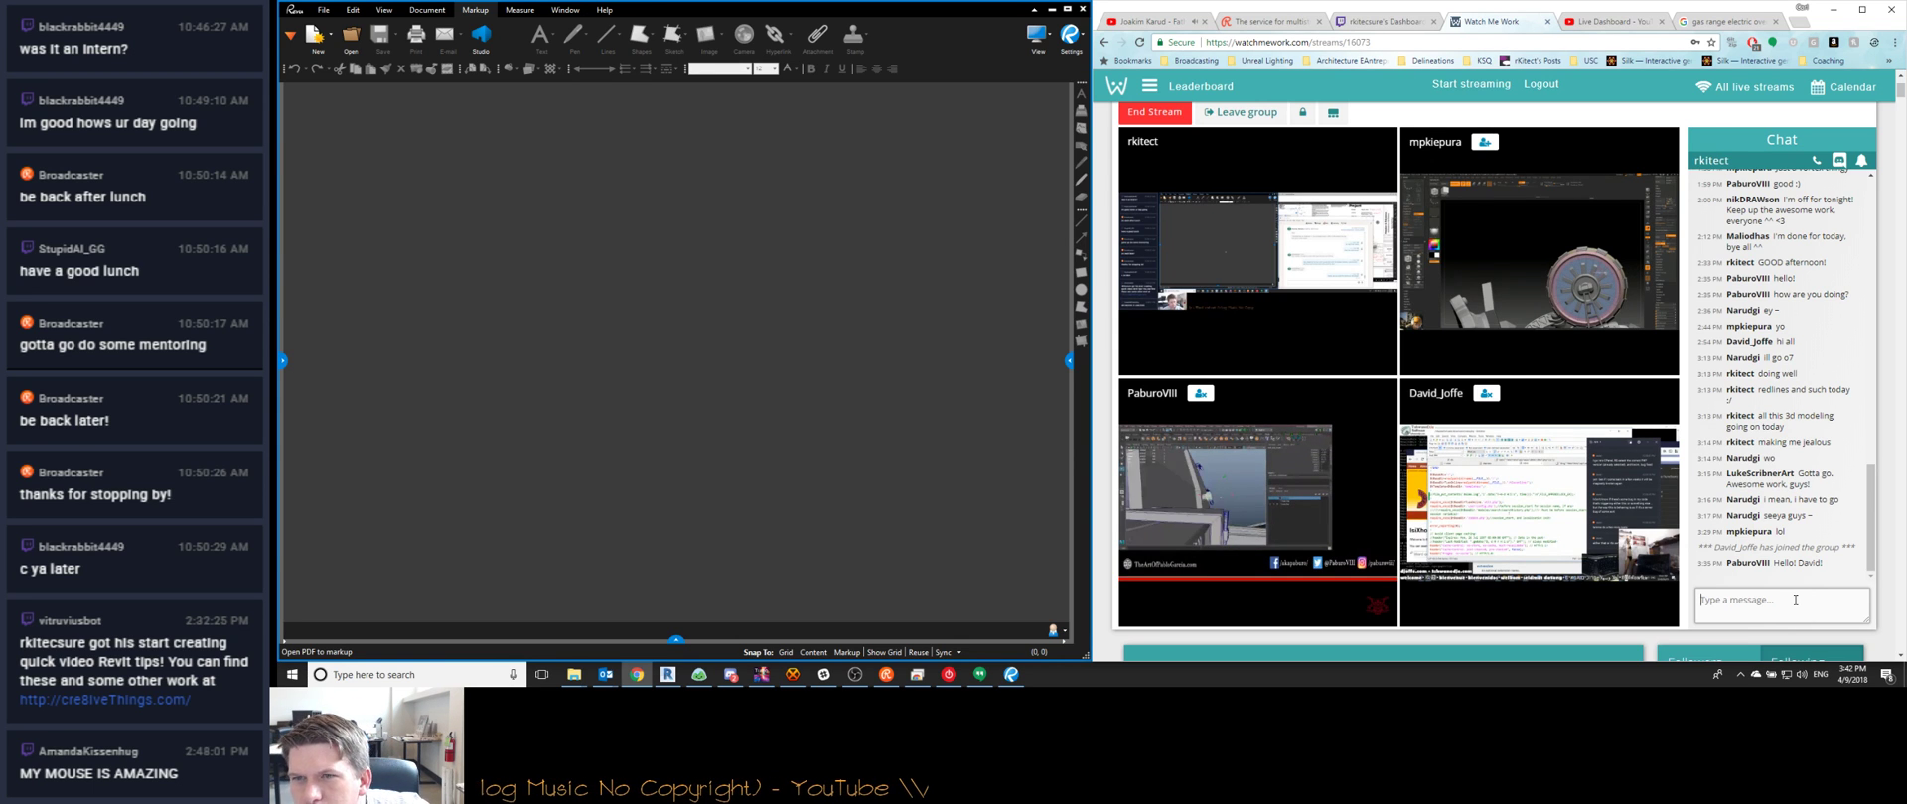
Ask in chat whether one streamer uses Blender and what software another is in, then minimize Chrome
text(mpk, is that blend)
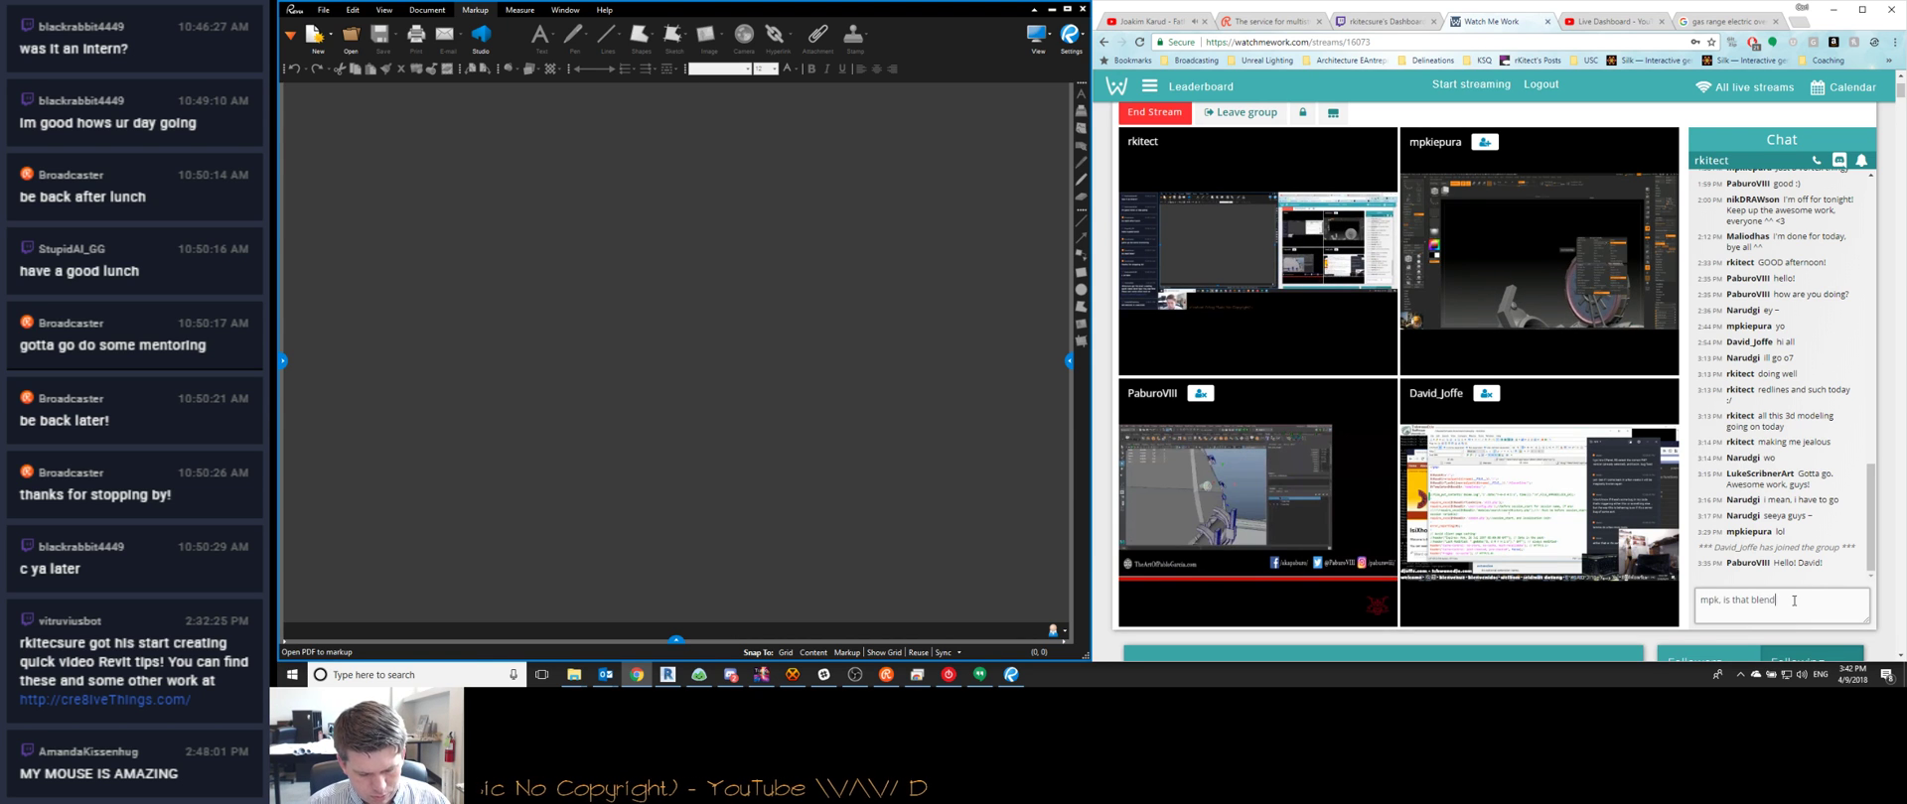
text(er you are using?)
key(Return)
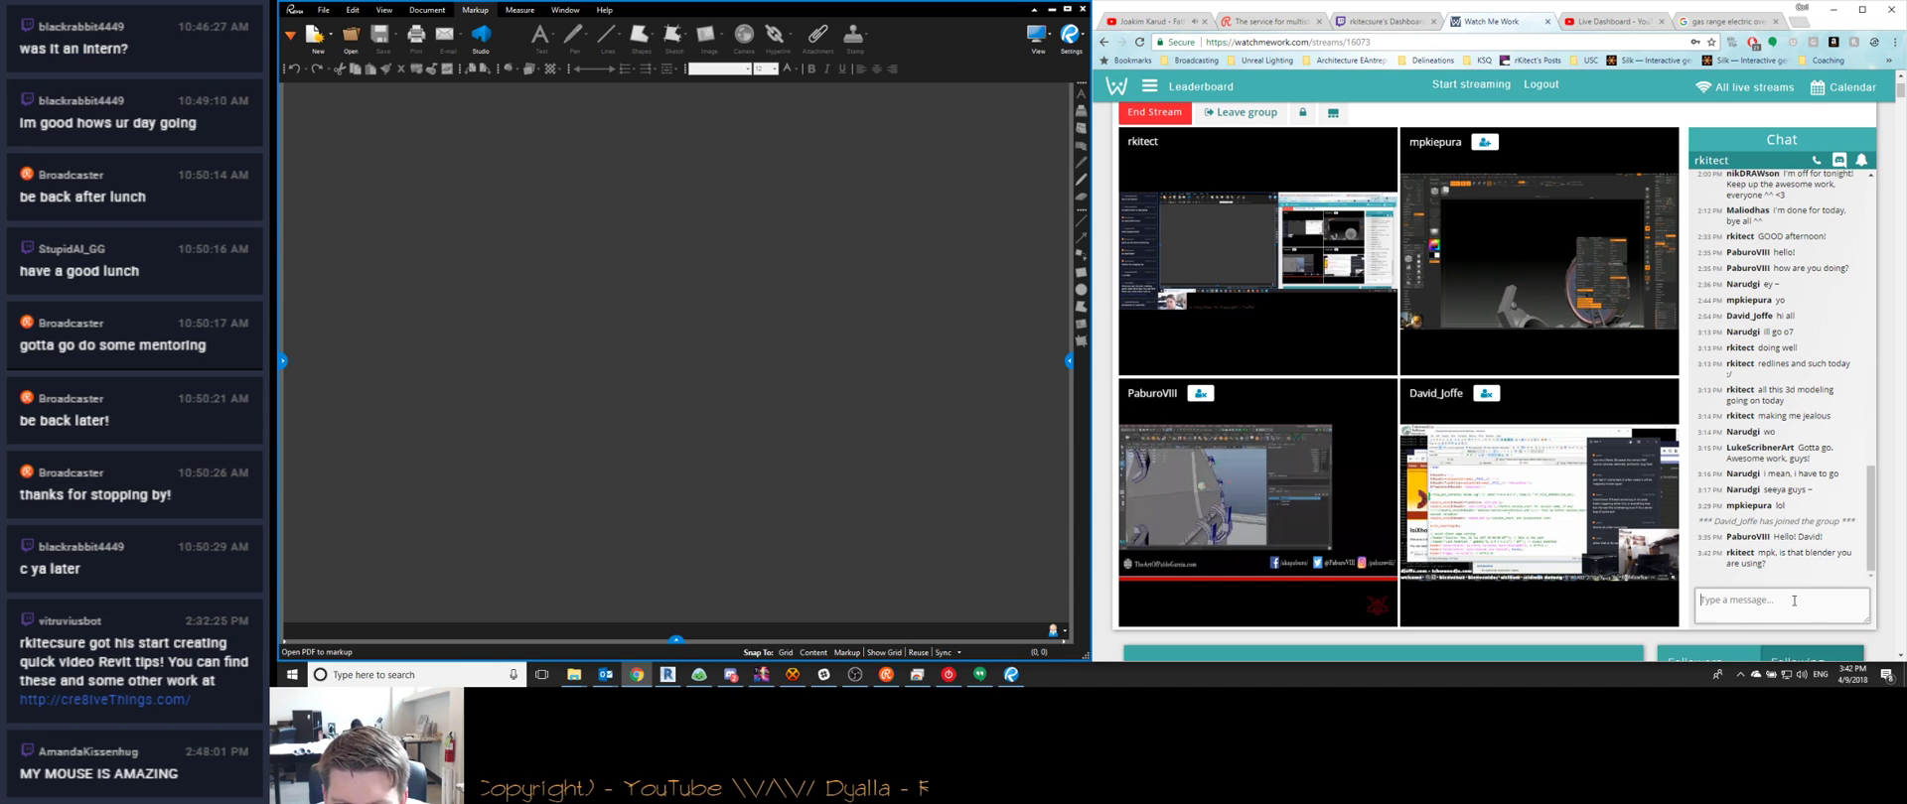
text(and)
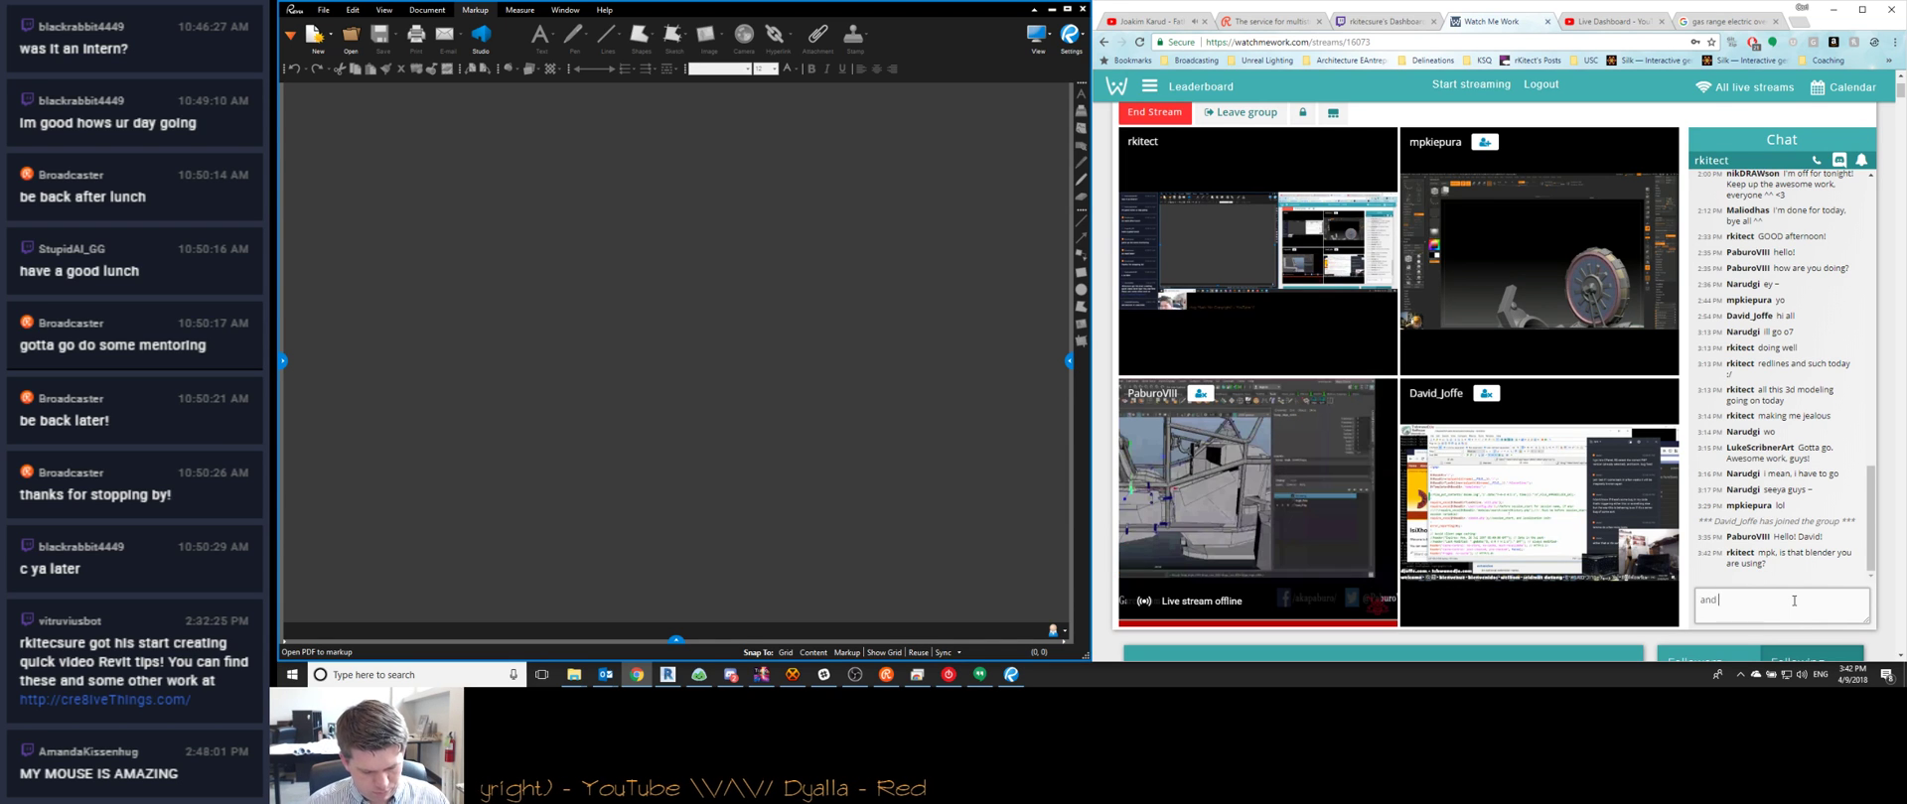
text( paburo, I can't tell what it is y)
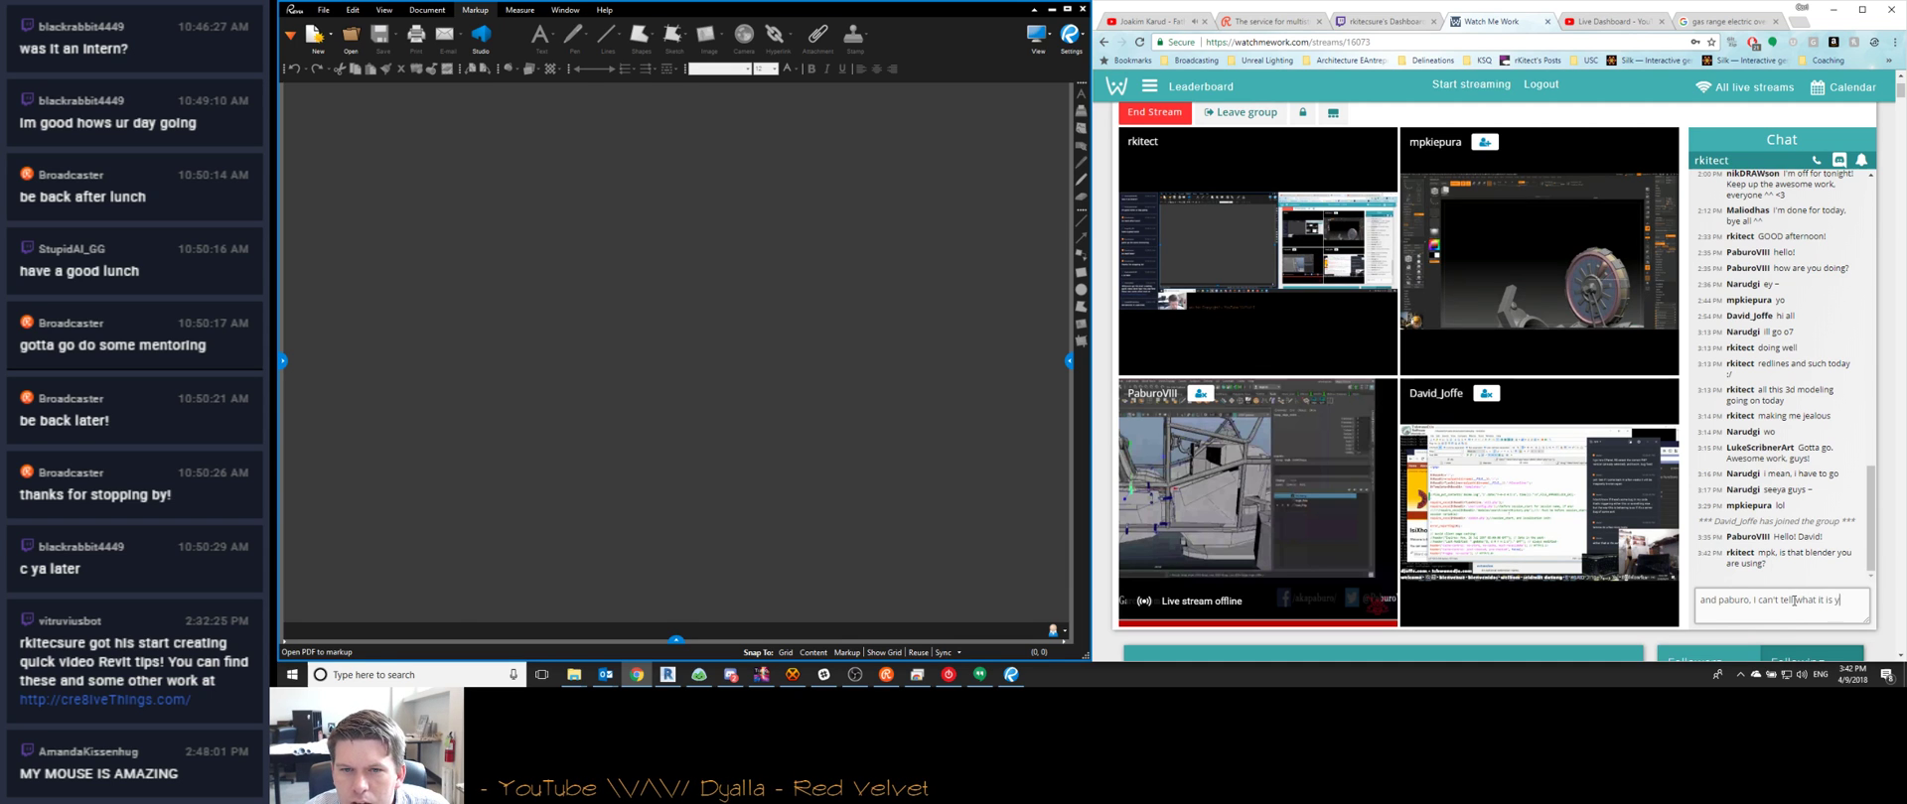
text(ou are in there.)
key(Return)
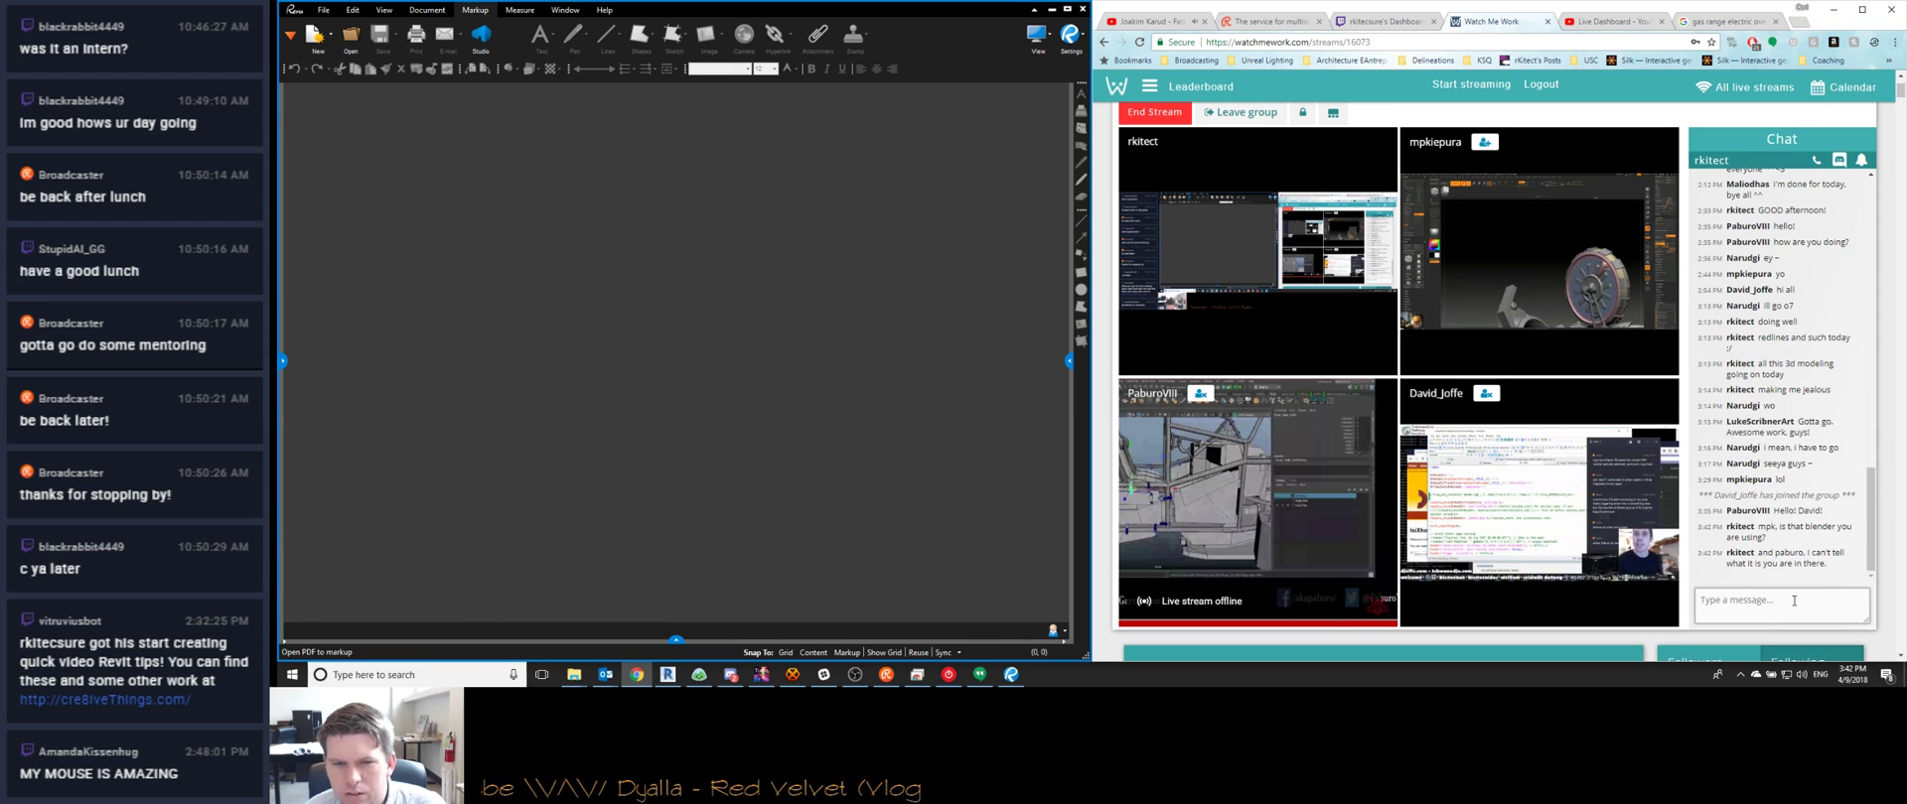
mouse_move(1174, 576)
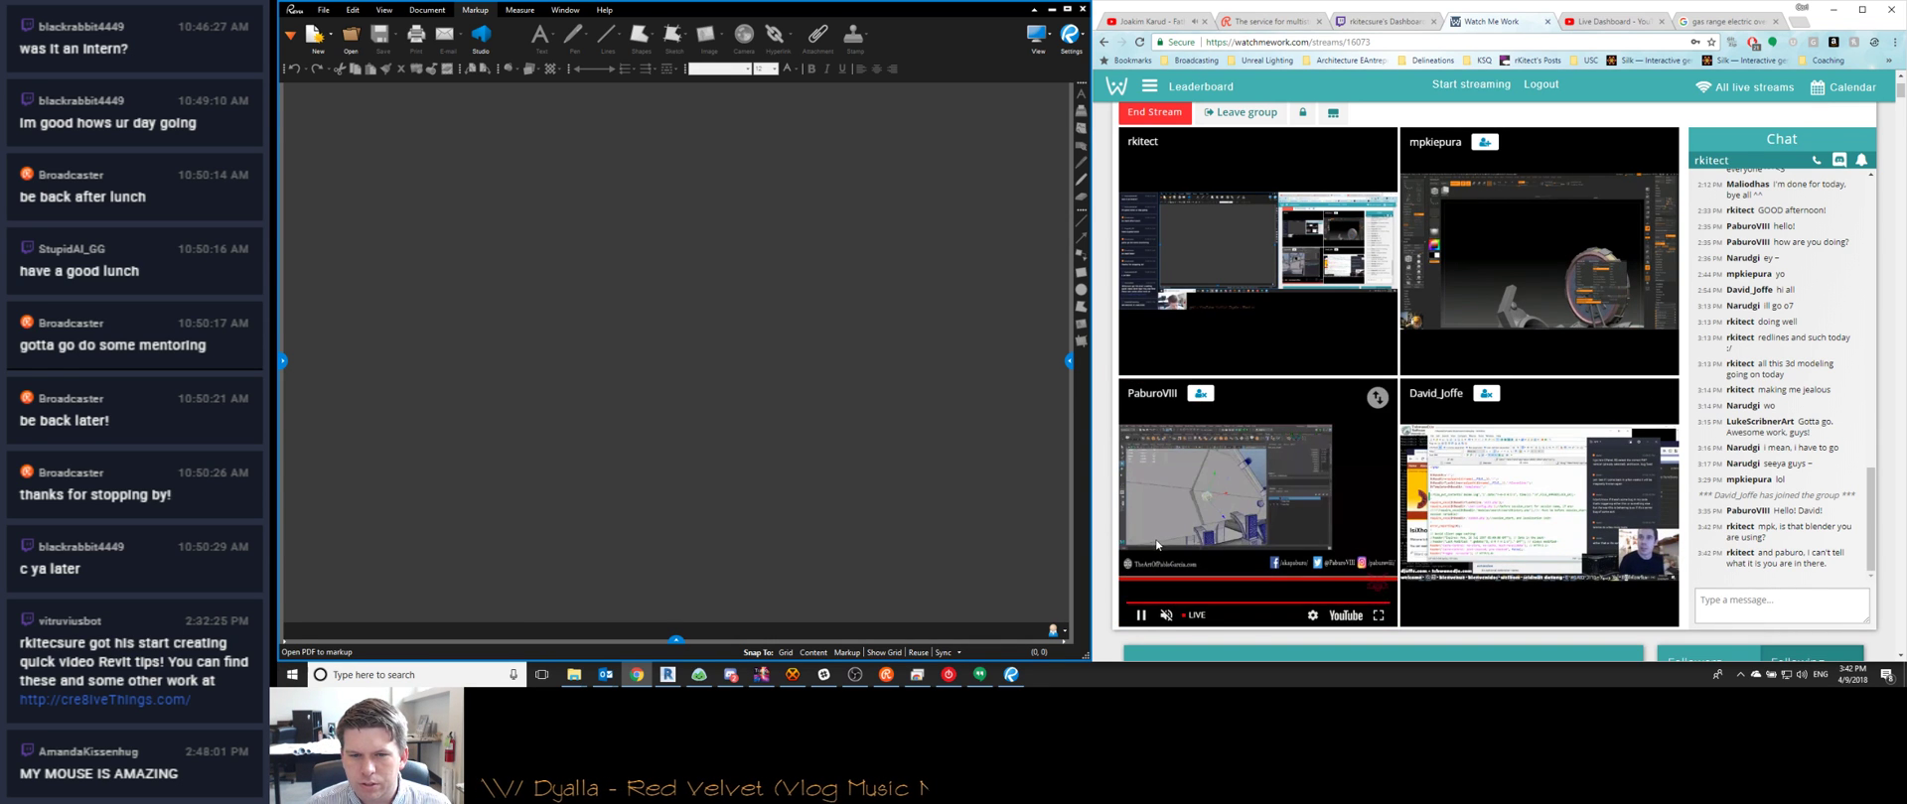
mouse_move(1485, 614)
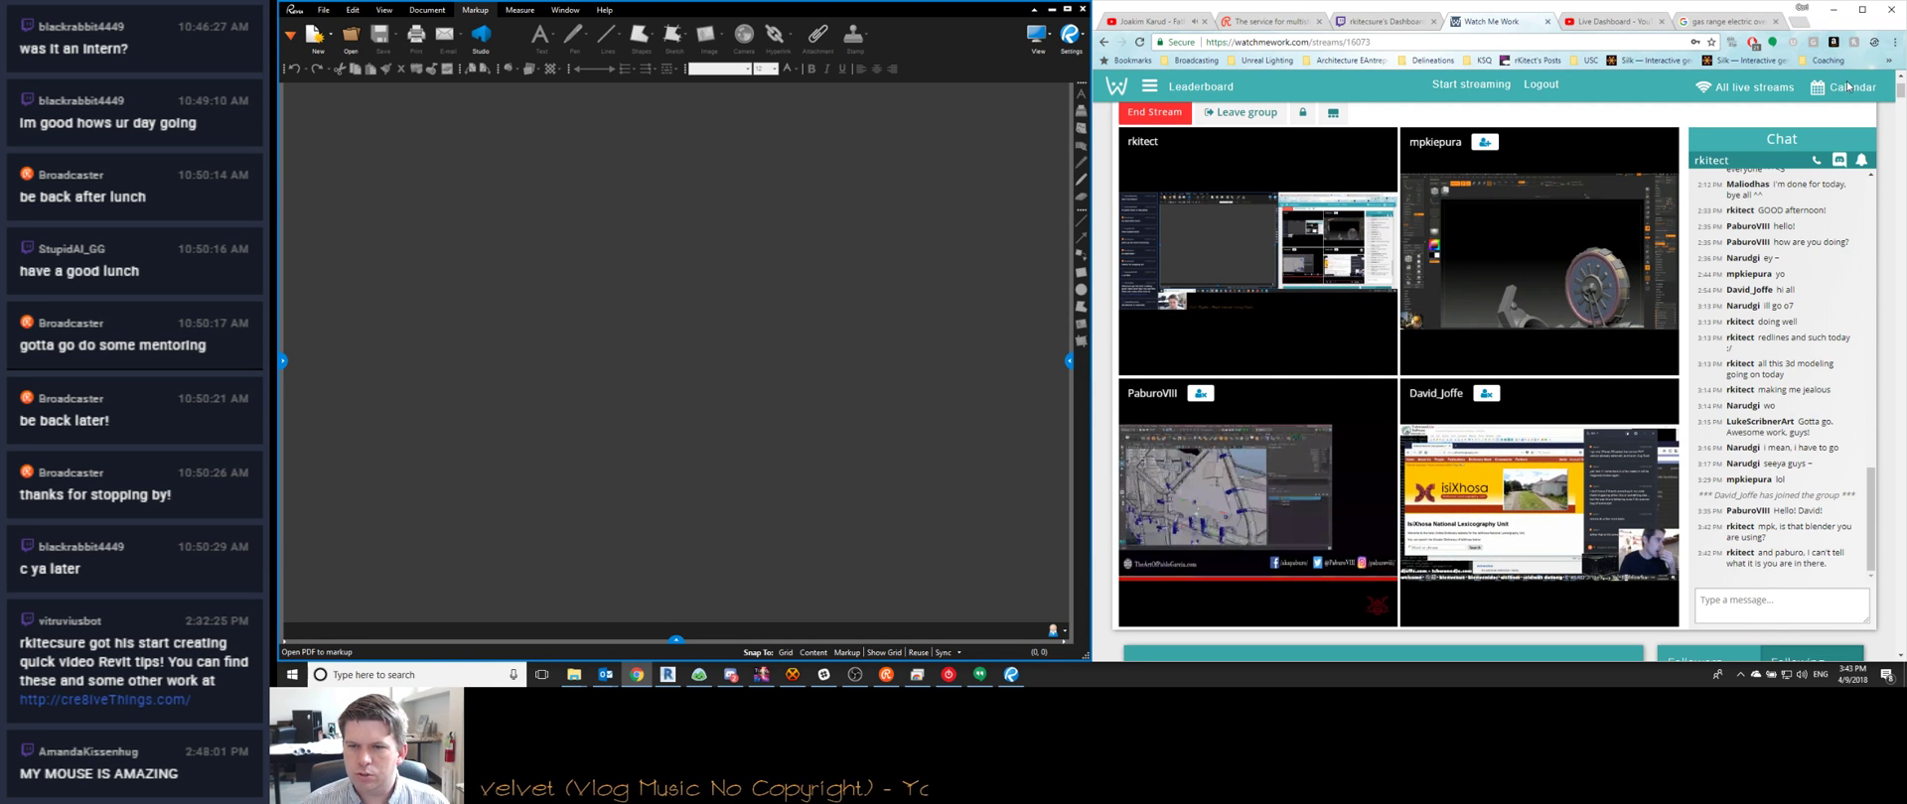
click(1832, 9)
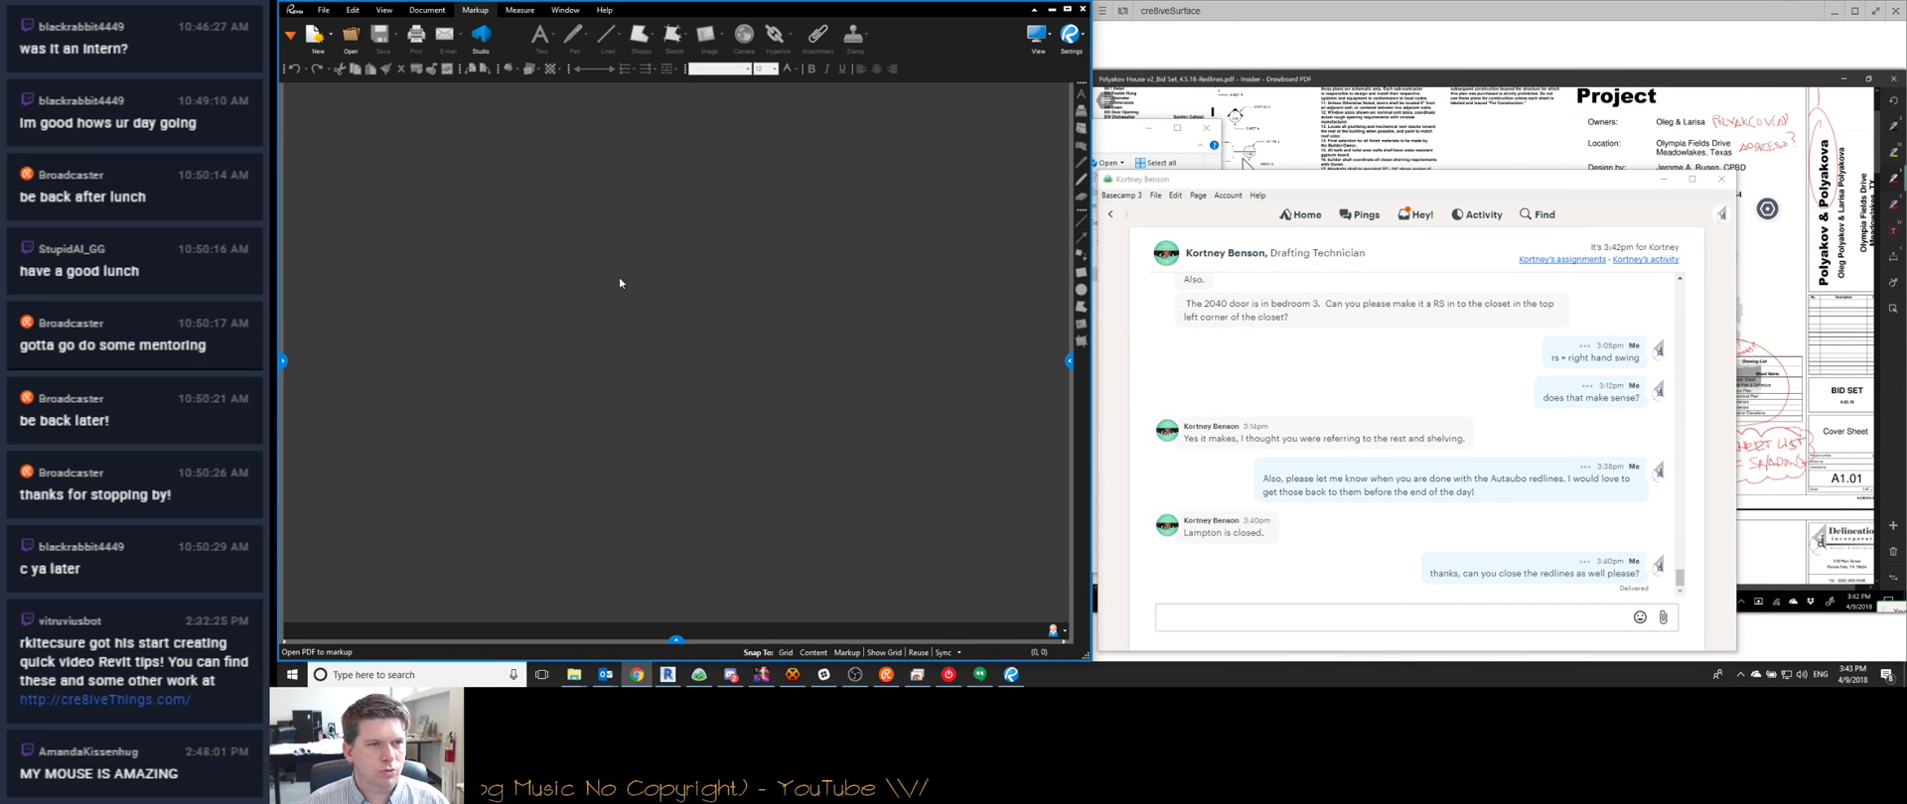
Open the A0.1 - COVER SHEET sheet from the Project Browser
click(667, 674)
scroll(954, 328, down, 3)
click(332, 525)
scroll(331, 526, down, 5)
double_click(357, 468)
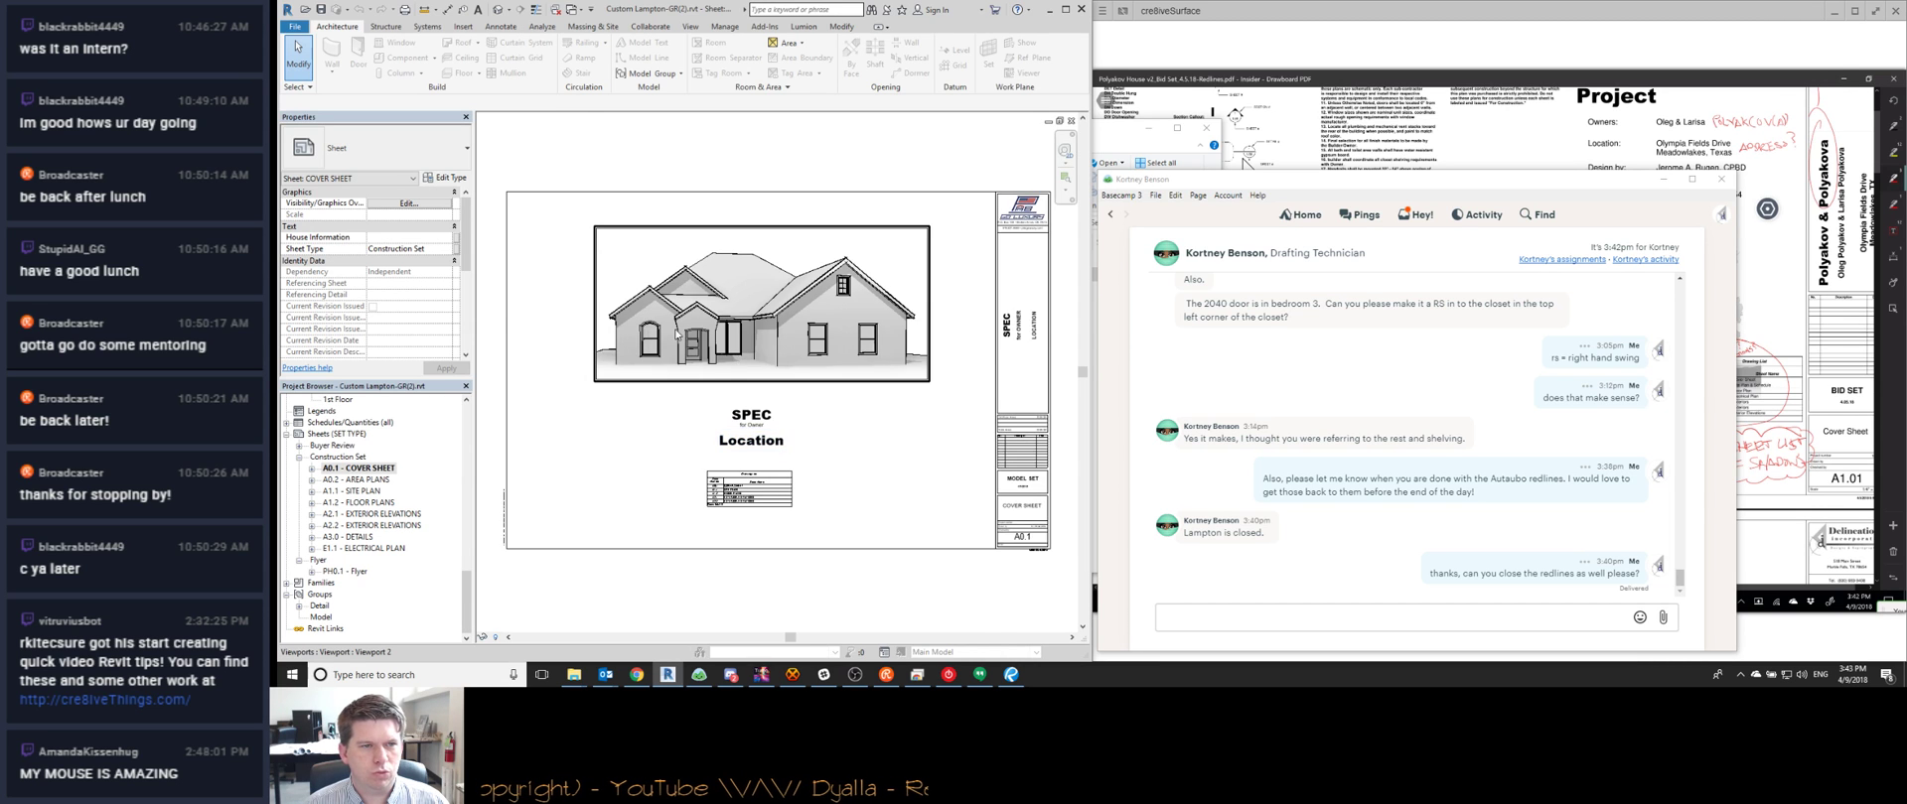
scroll(675, 336, up, 5)
scroll(675, 335, down, 5)
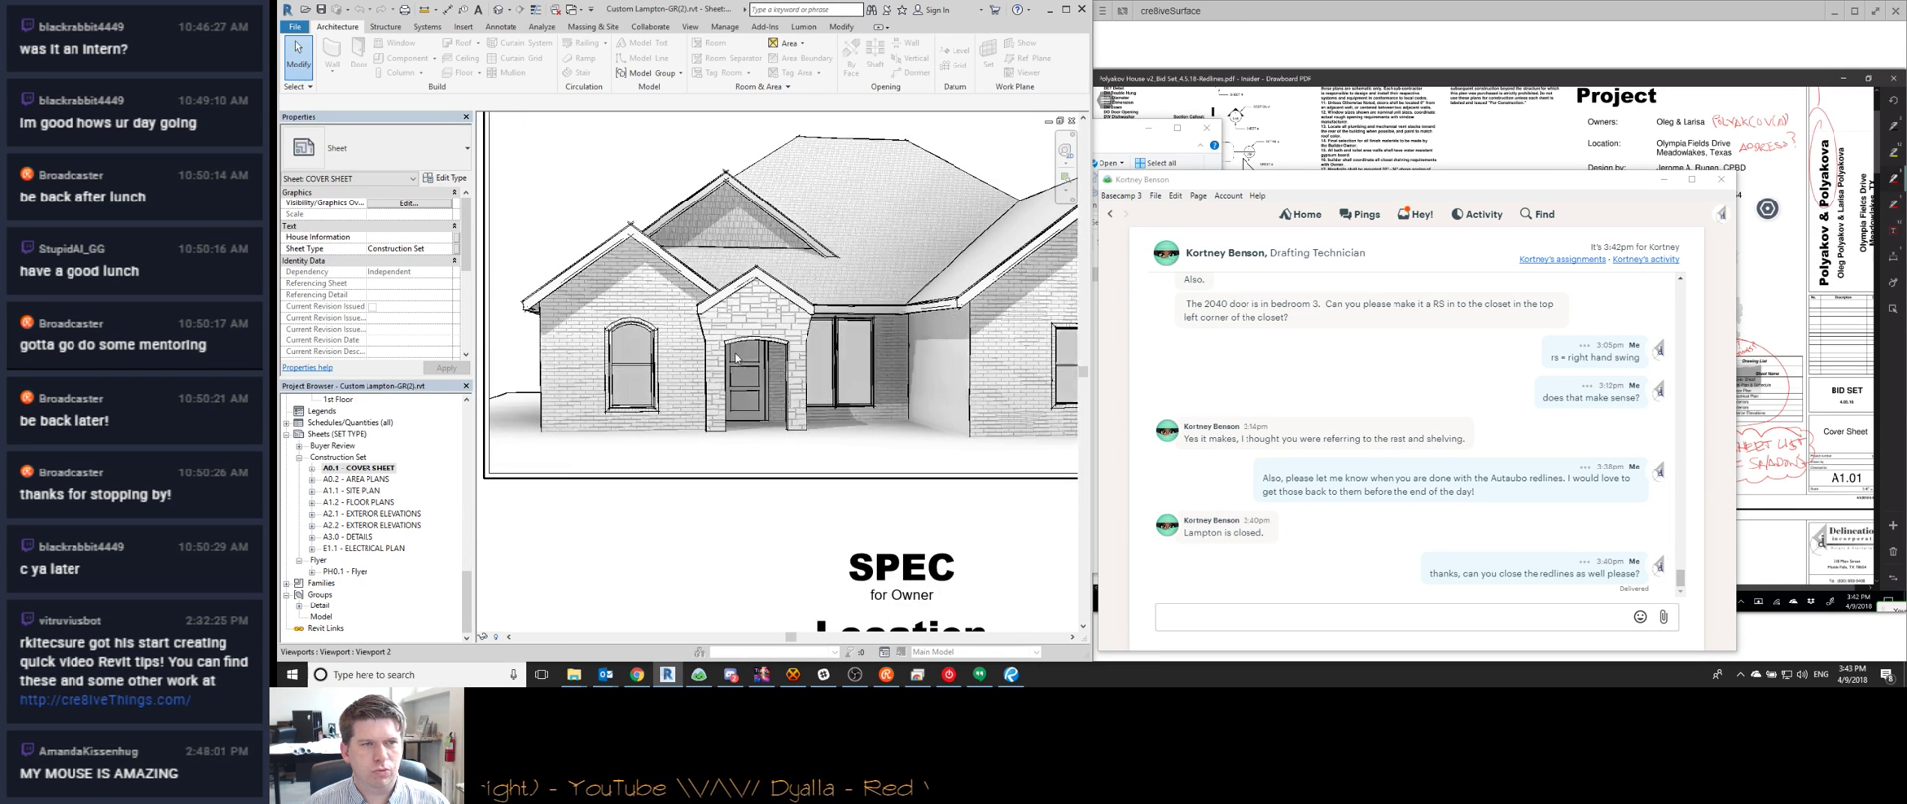
Open the cover sheet's title block family in the Family Editor
middle_drag(847, 409, 809, 406)
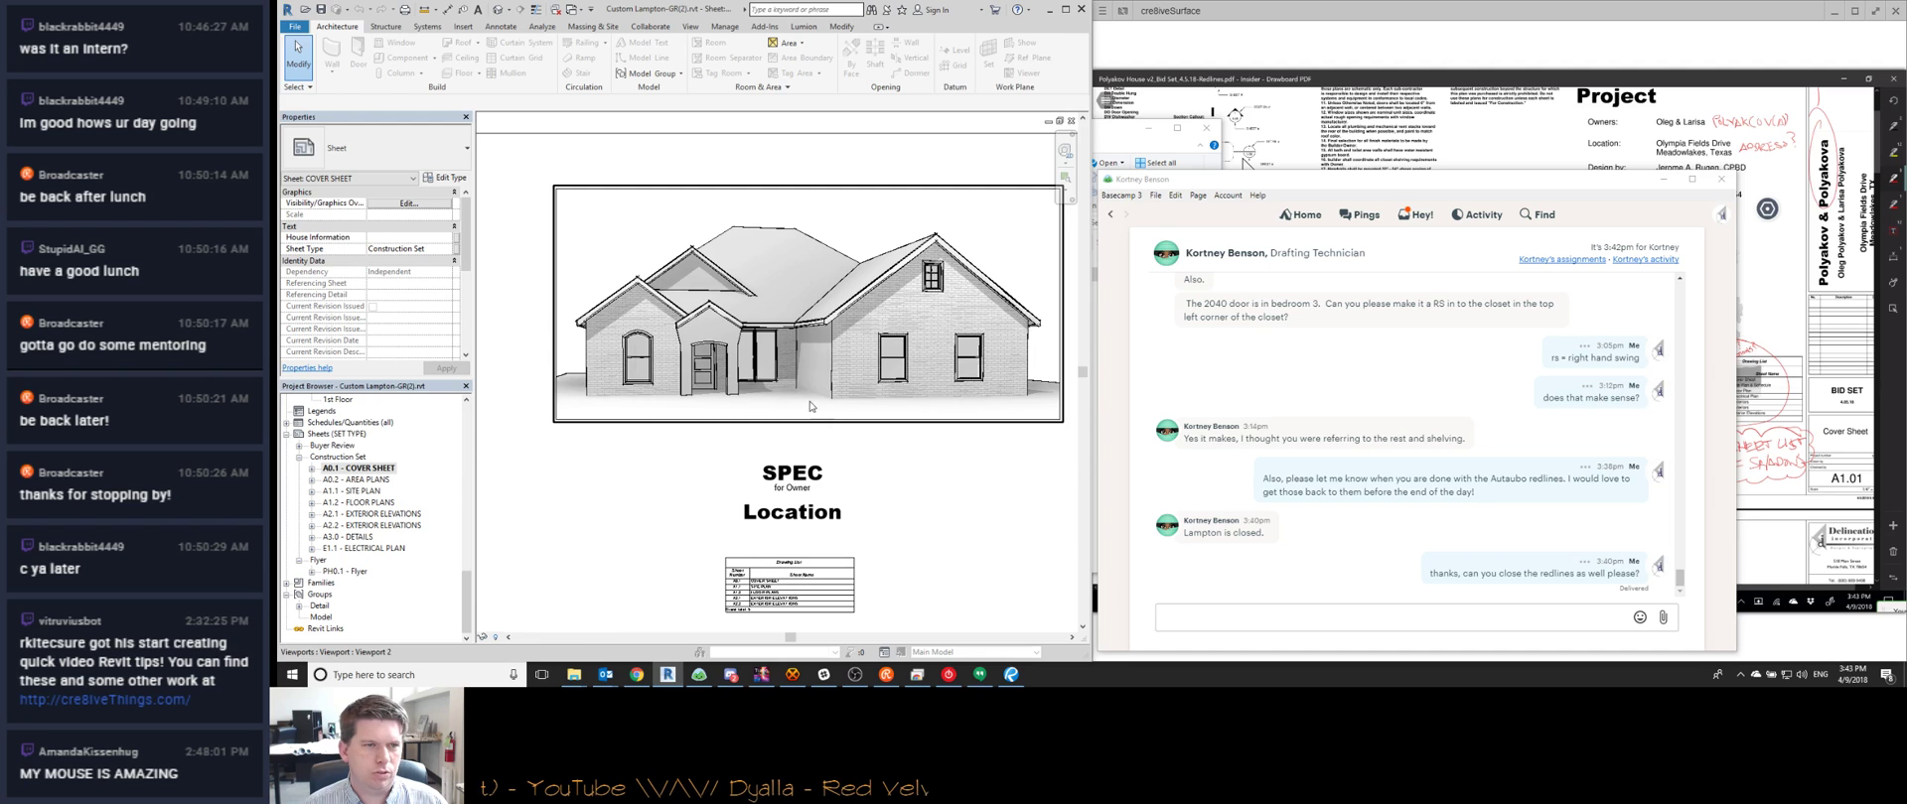
middle_drag(901, 464, 659, 398)
scroll(953, 439, up, 4)
scroll(960, 490, down, 4)
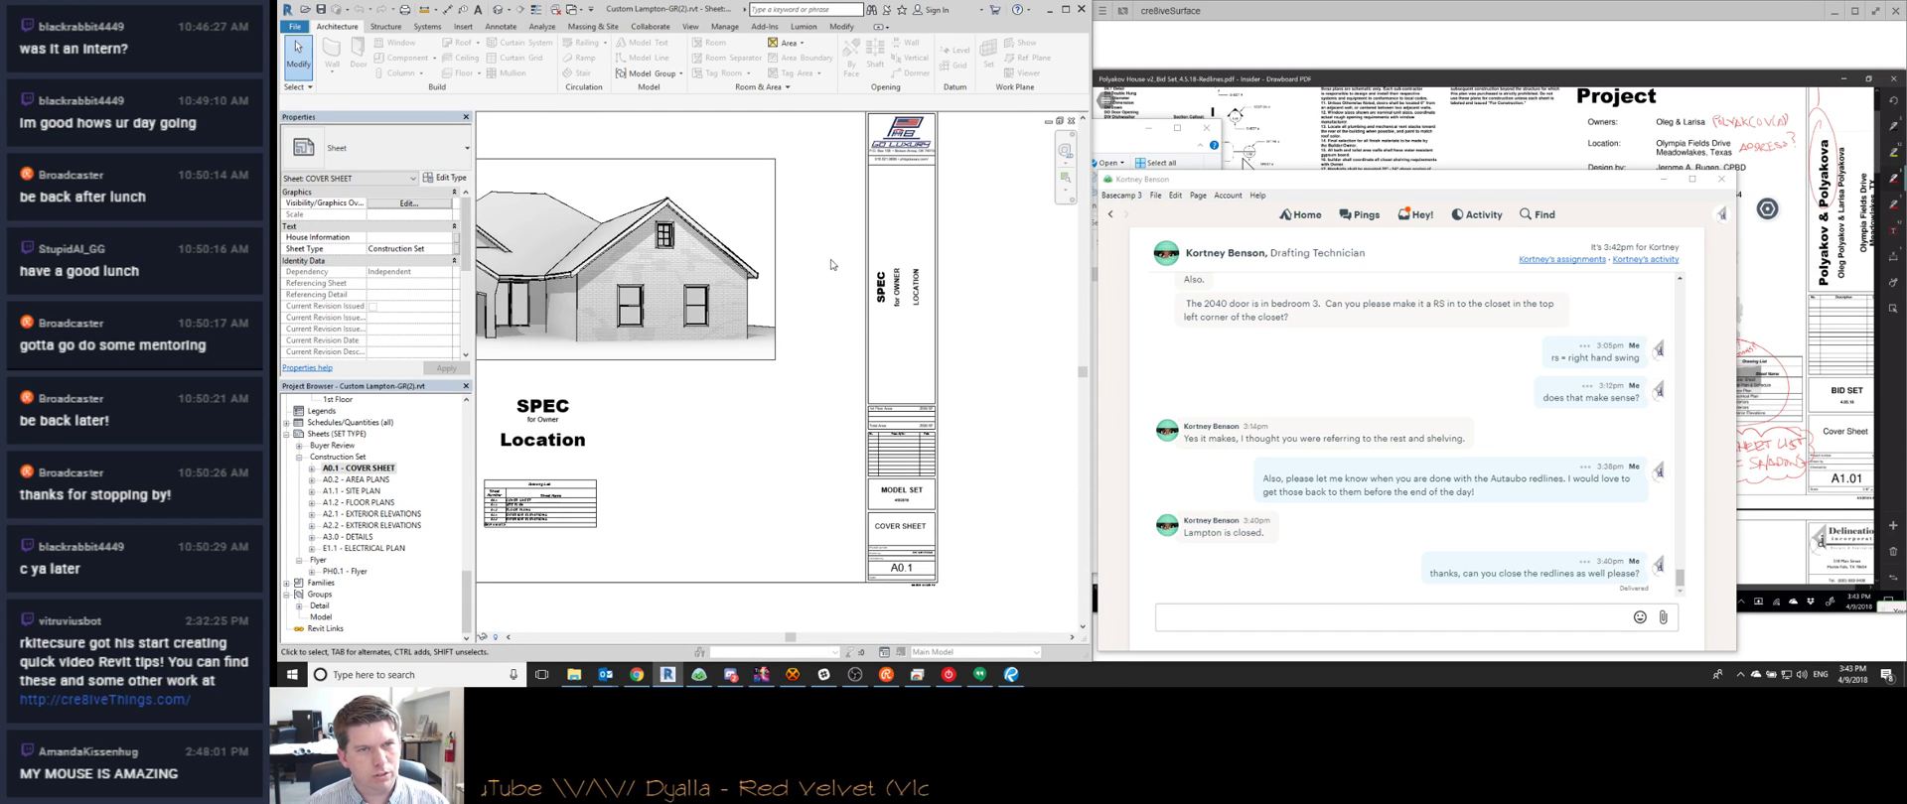
double_click(956, 235)
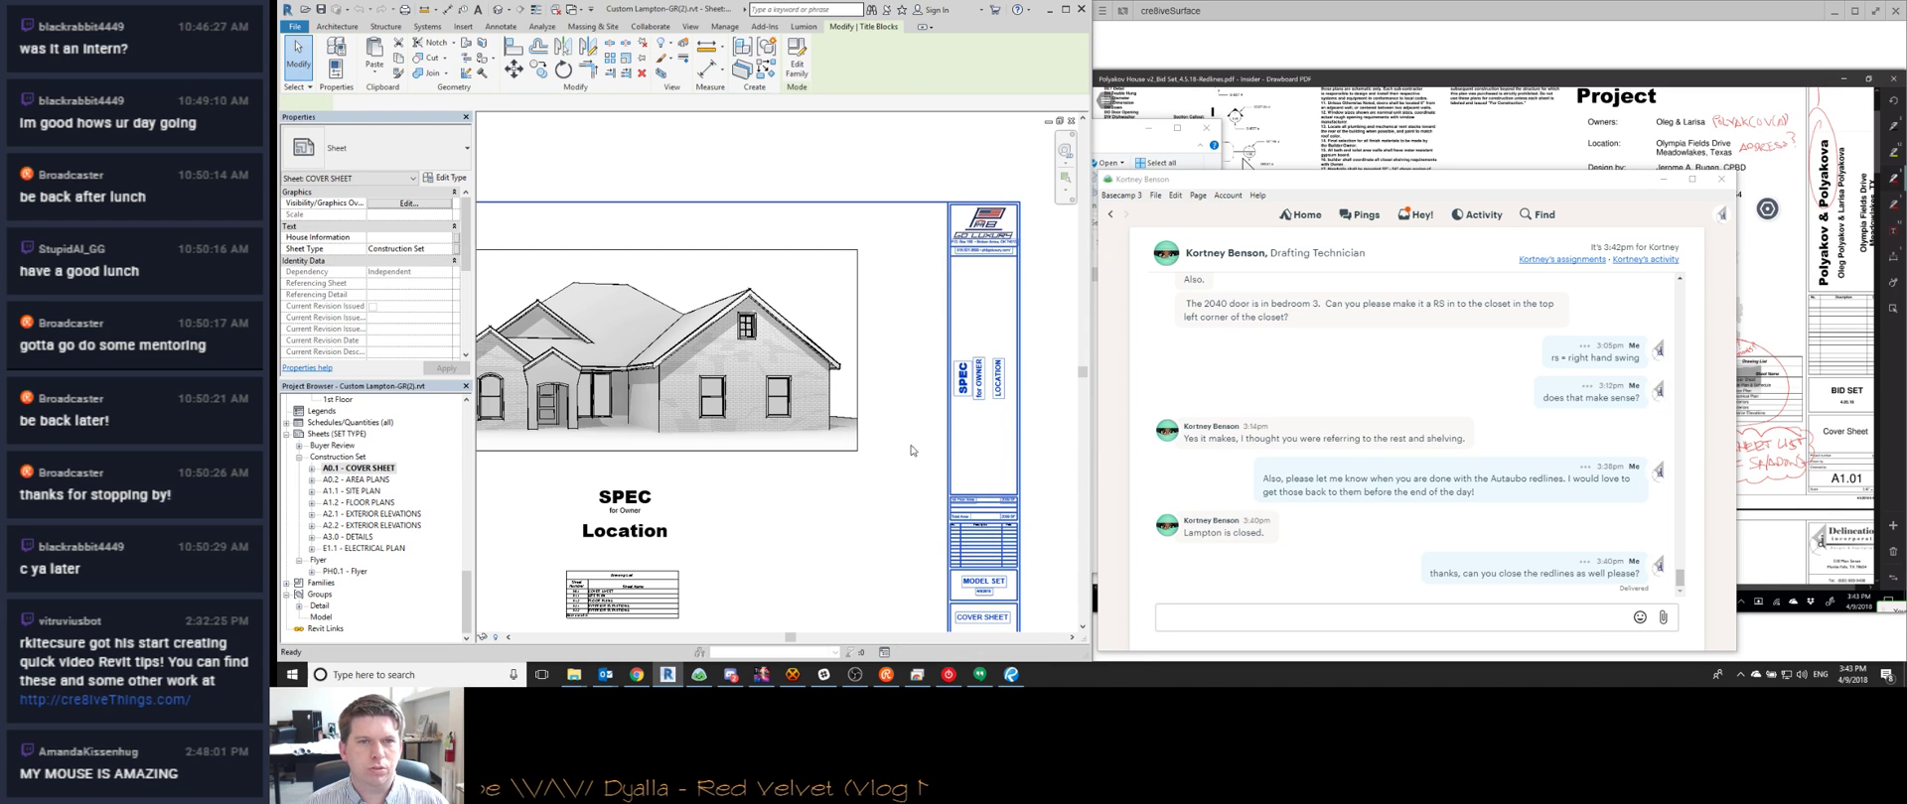
scroll(993, 238, up, 4)
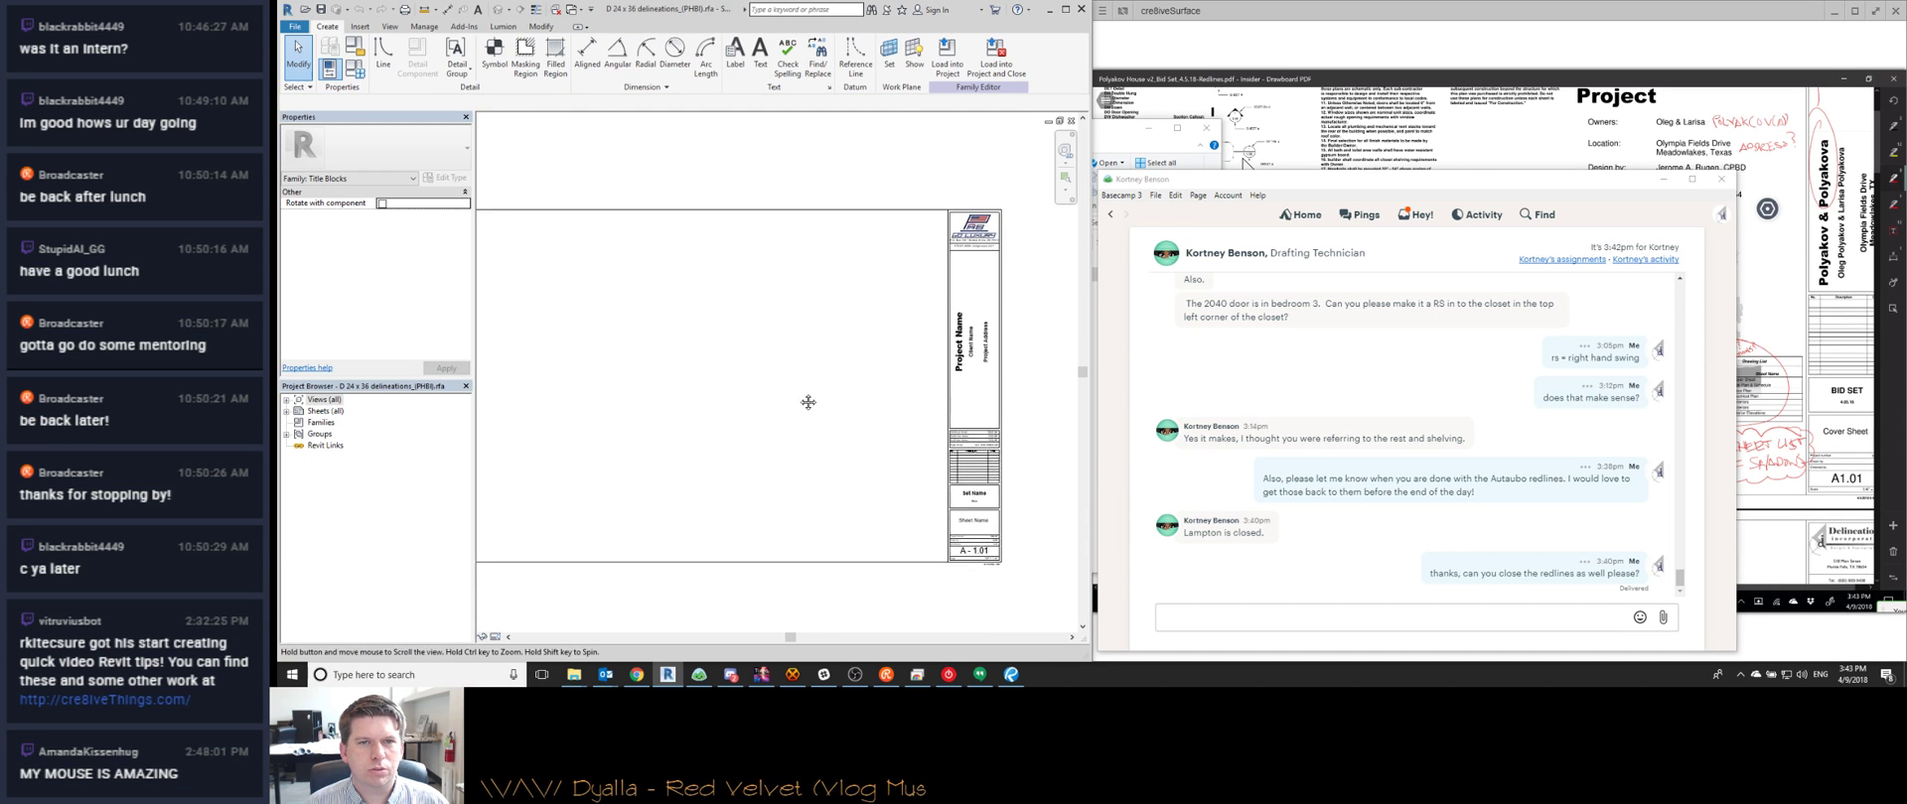
Clear the logo selection and bring up the File menu's save options
click(958, 233)
scroll(953, 276, down, 3)
key(Escape)
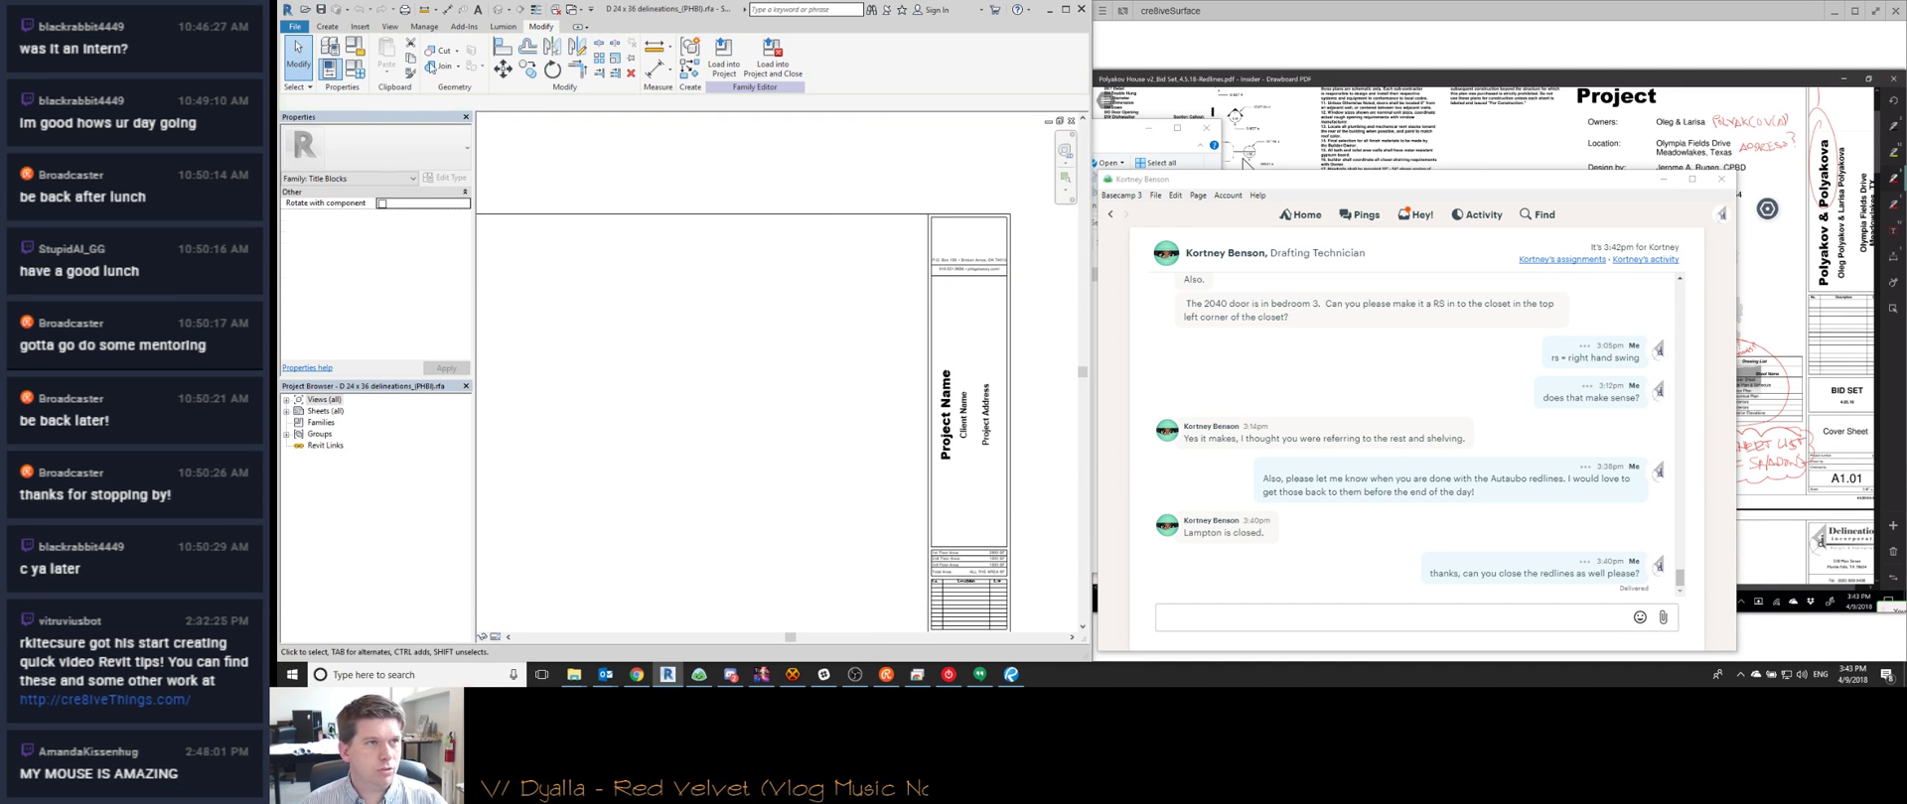
click(294, 27)
Save a copy and create a 'Tulsa Client TBs' folder in Titleblocks holding Patriot Homes
mouse_move(328, 177)
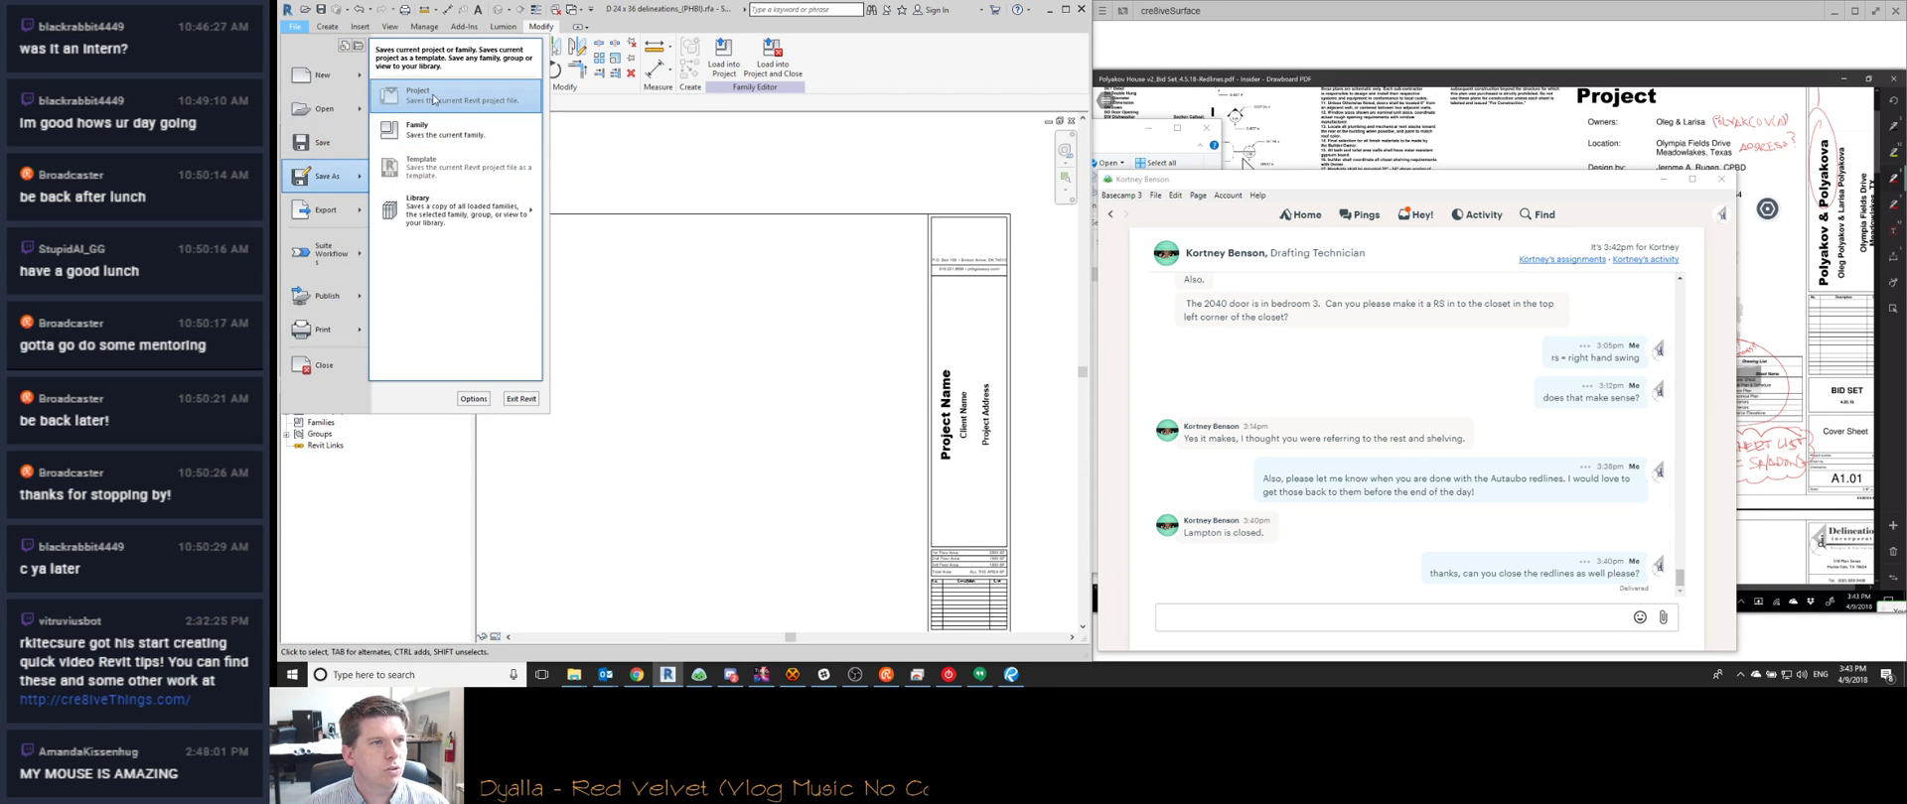
click(429, 134)
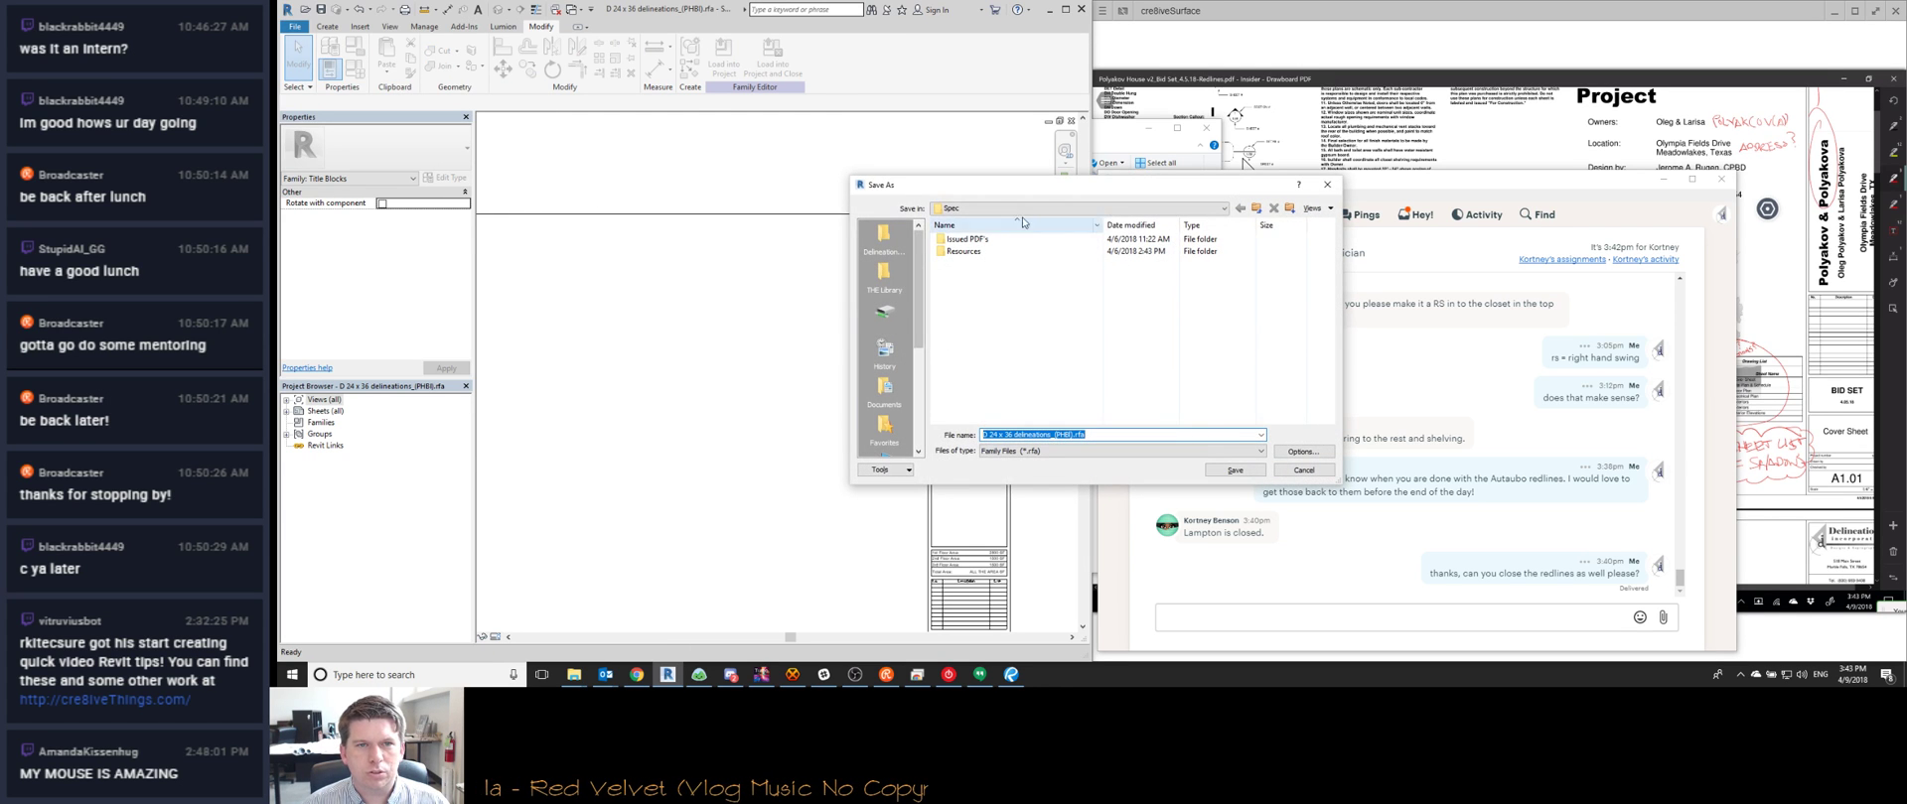
scroll(986, 296, down, 5)
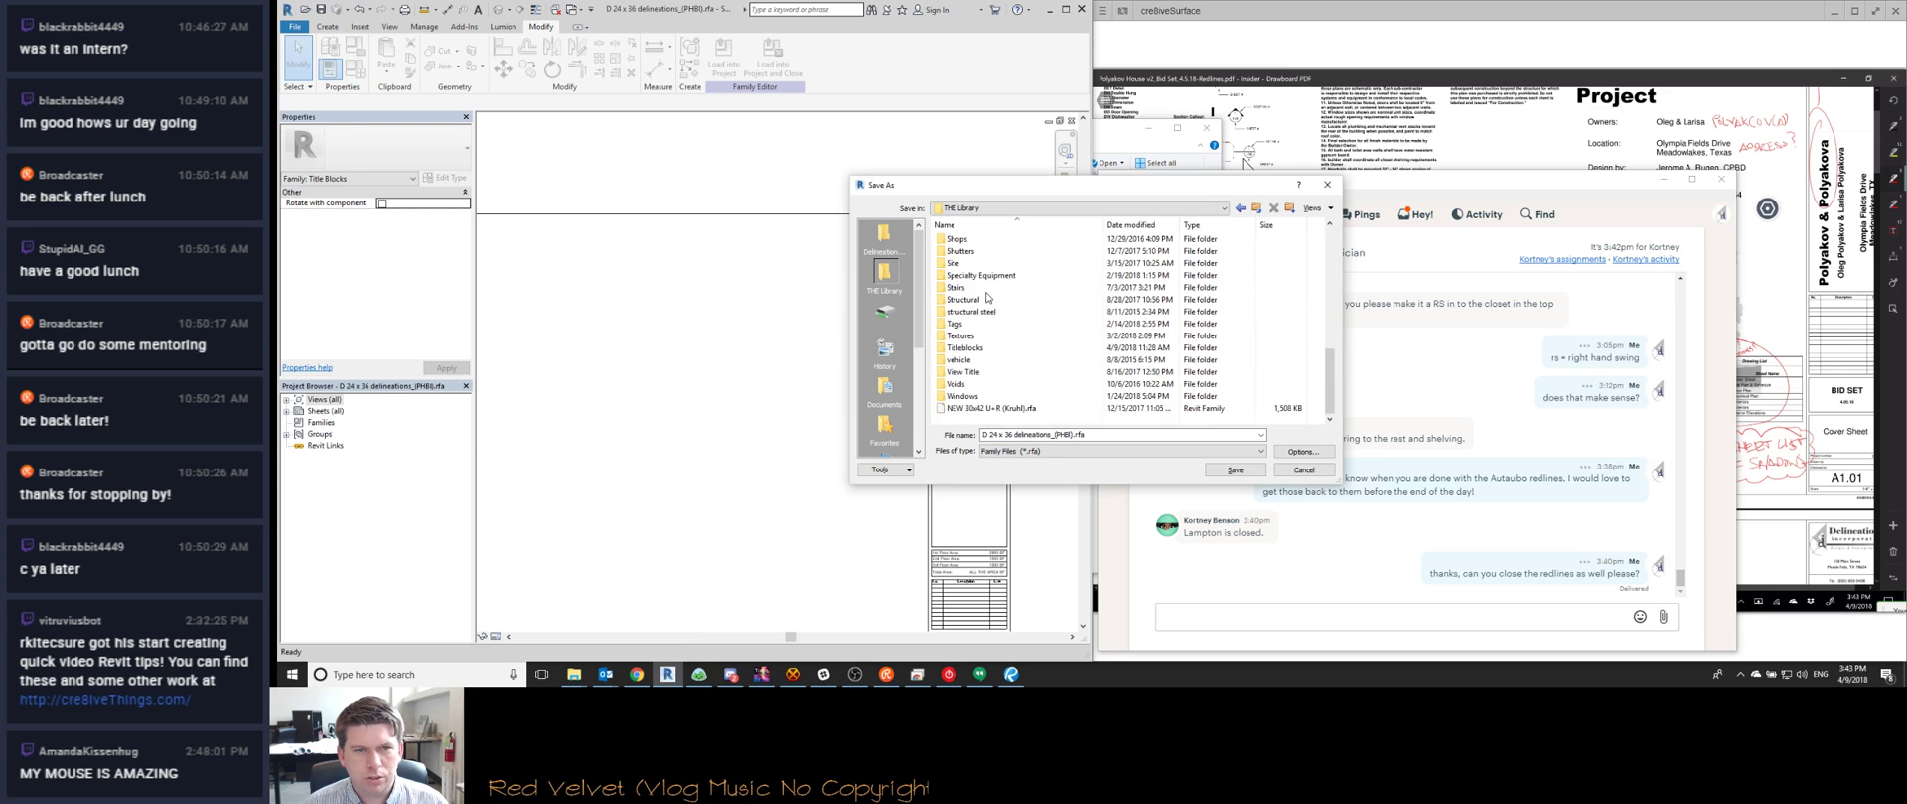
double_click(986, 339)
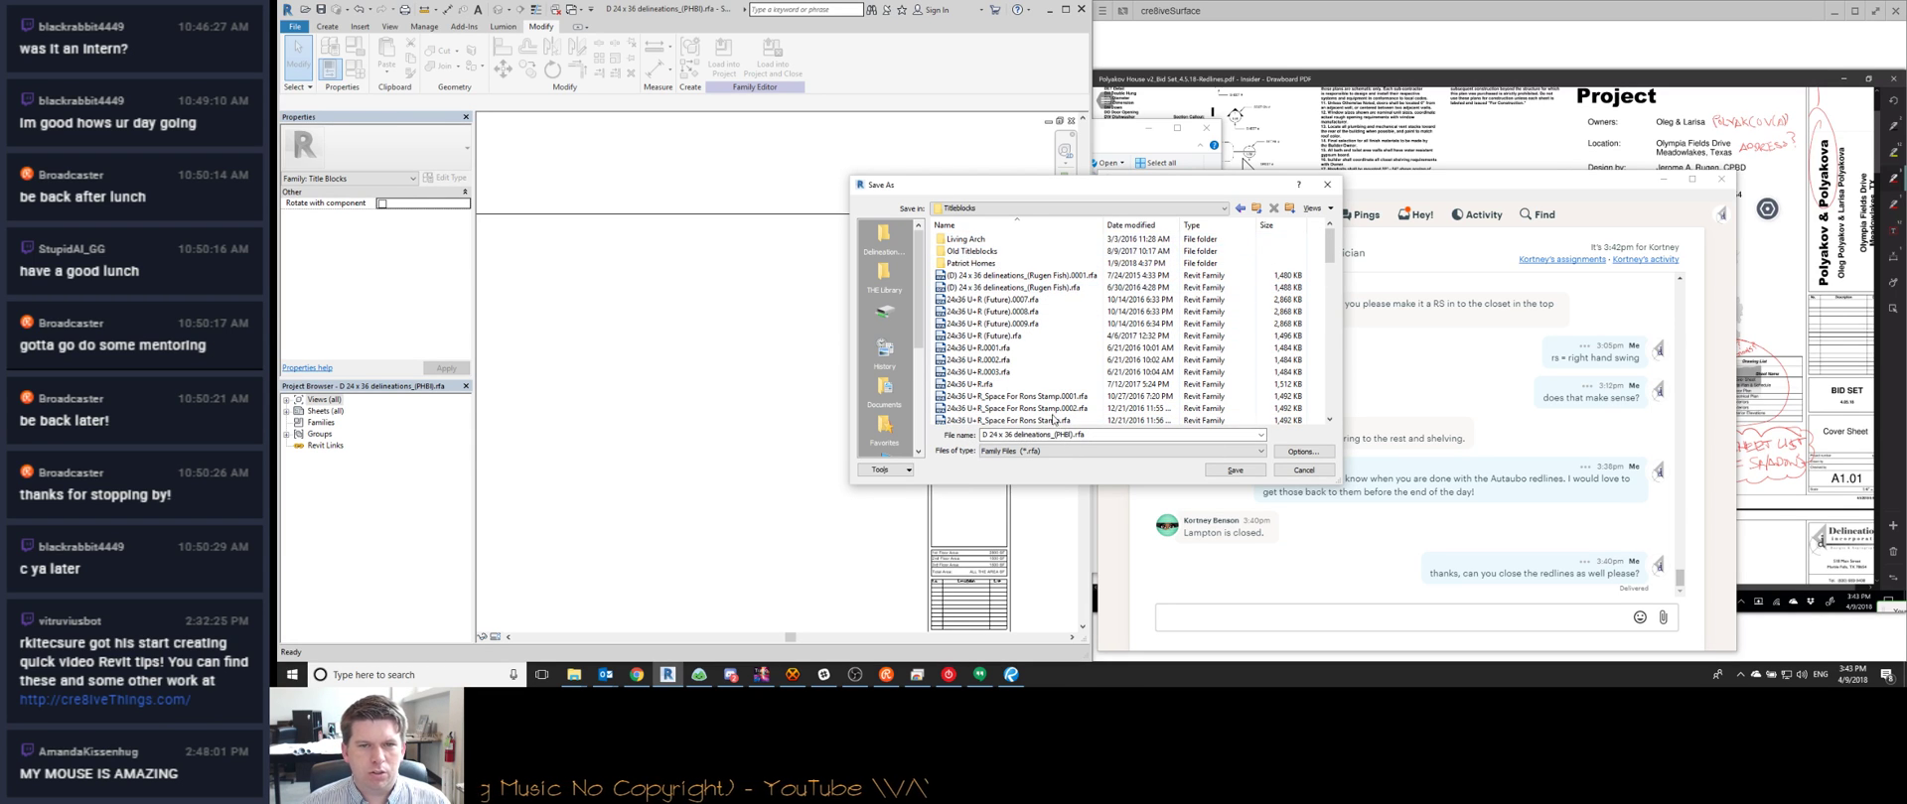
scroll(1022, 314, down, 15)
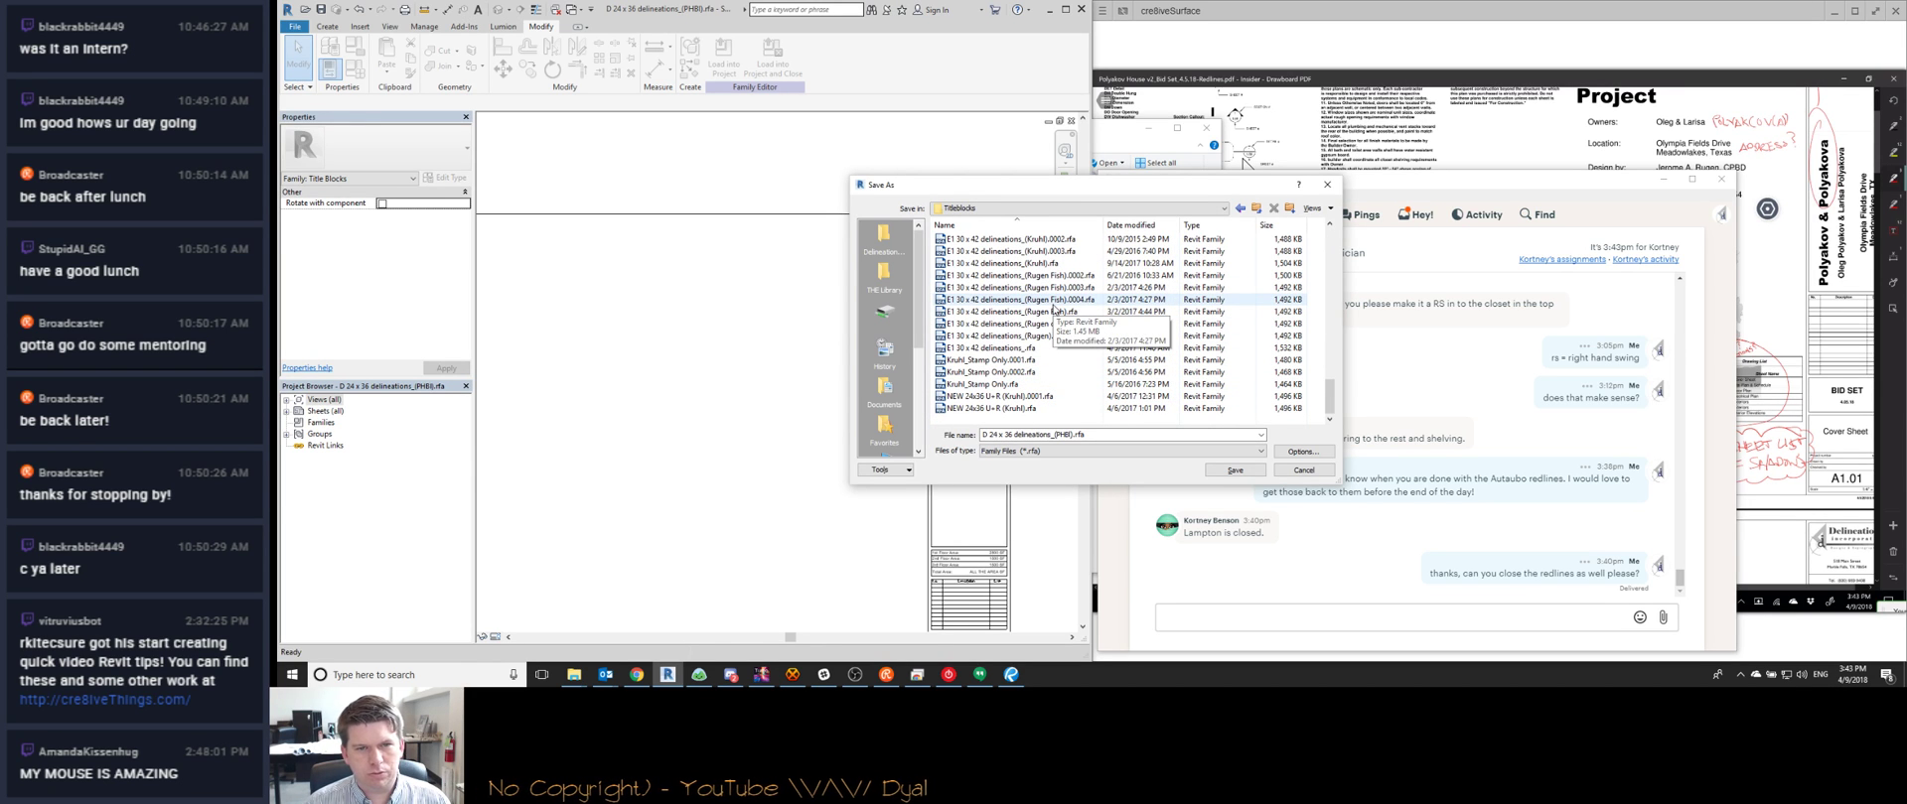
click(1293, 209)
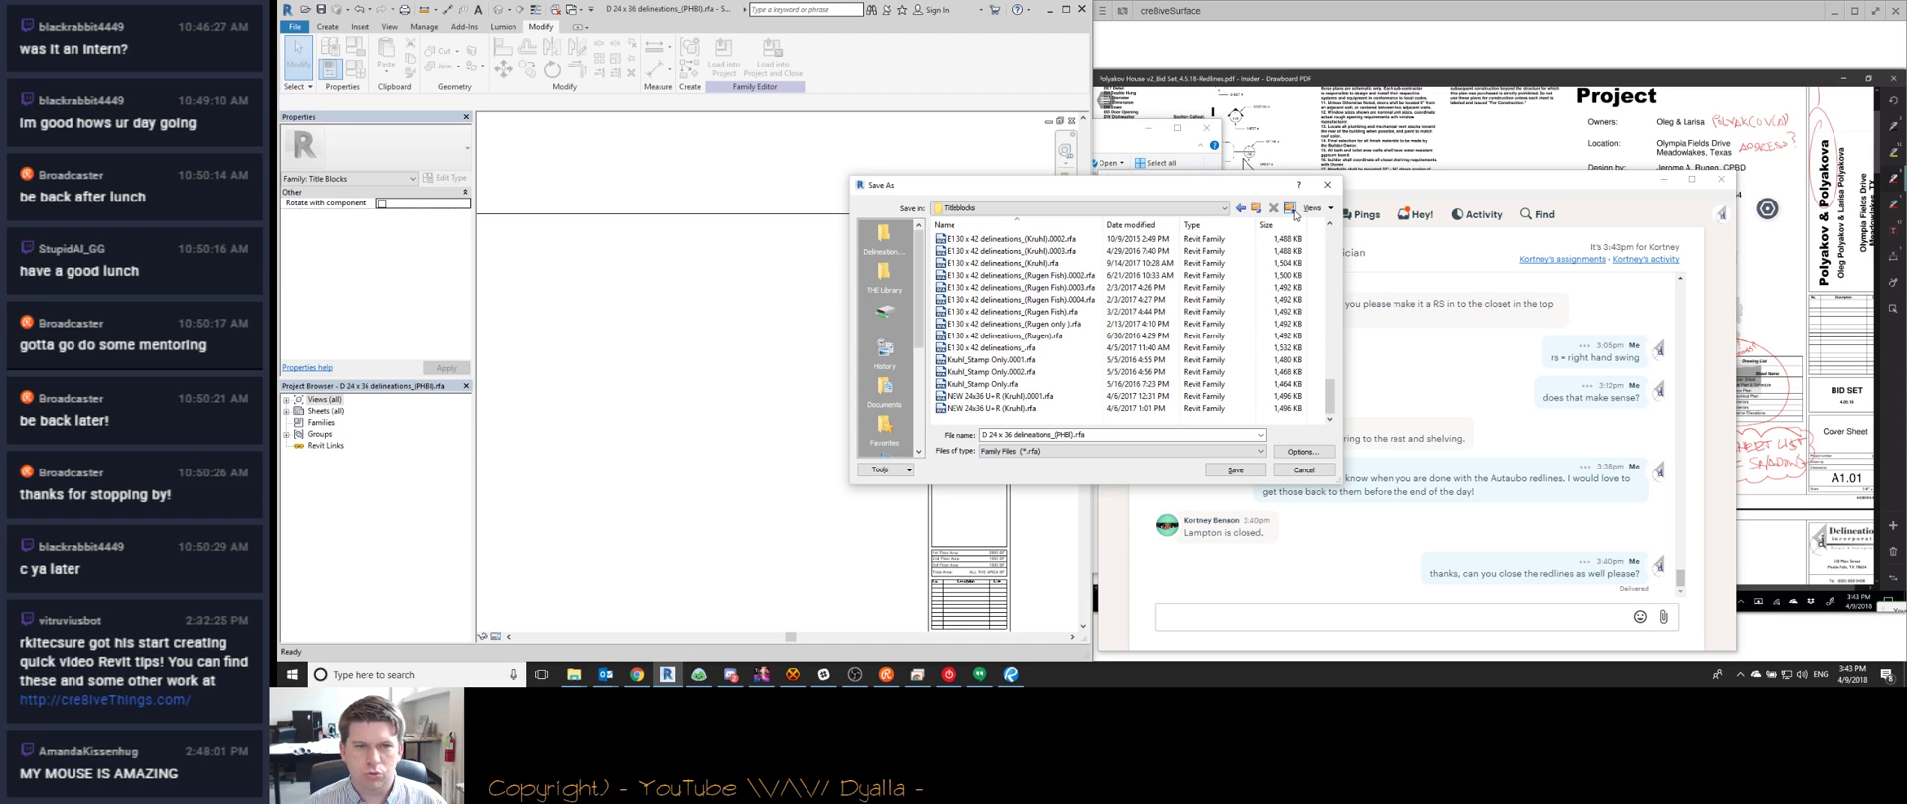
text(T)
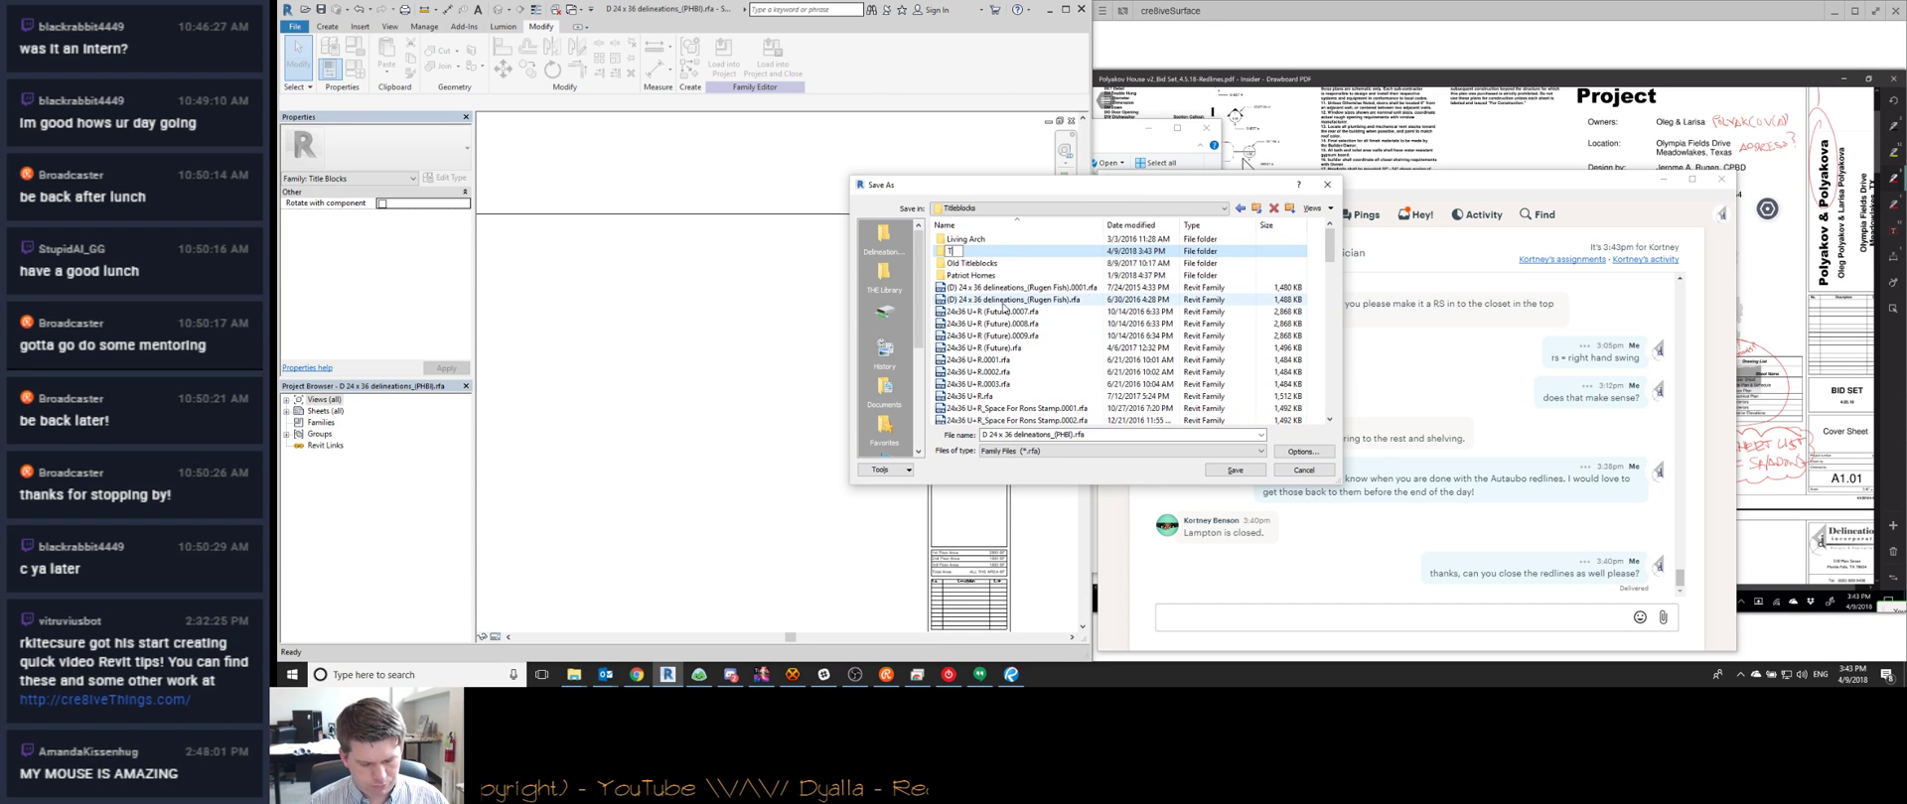
text(ulsa Client TB)
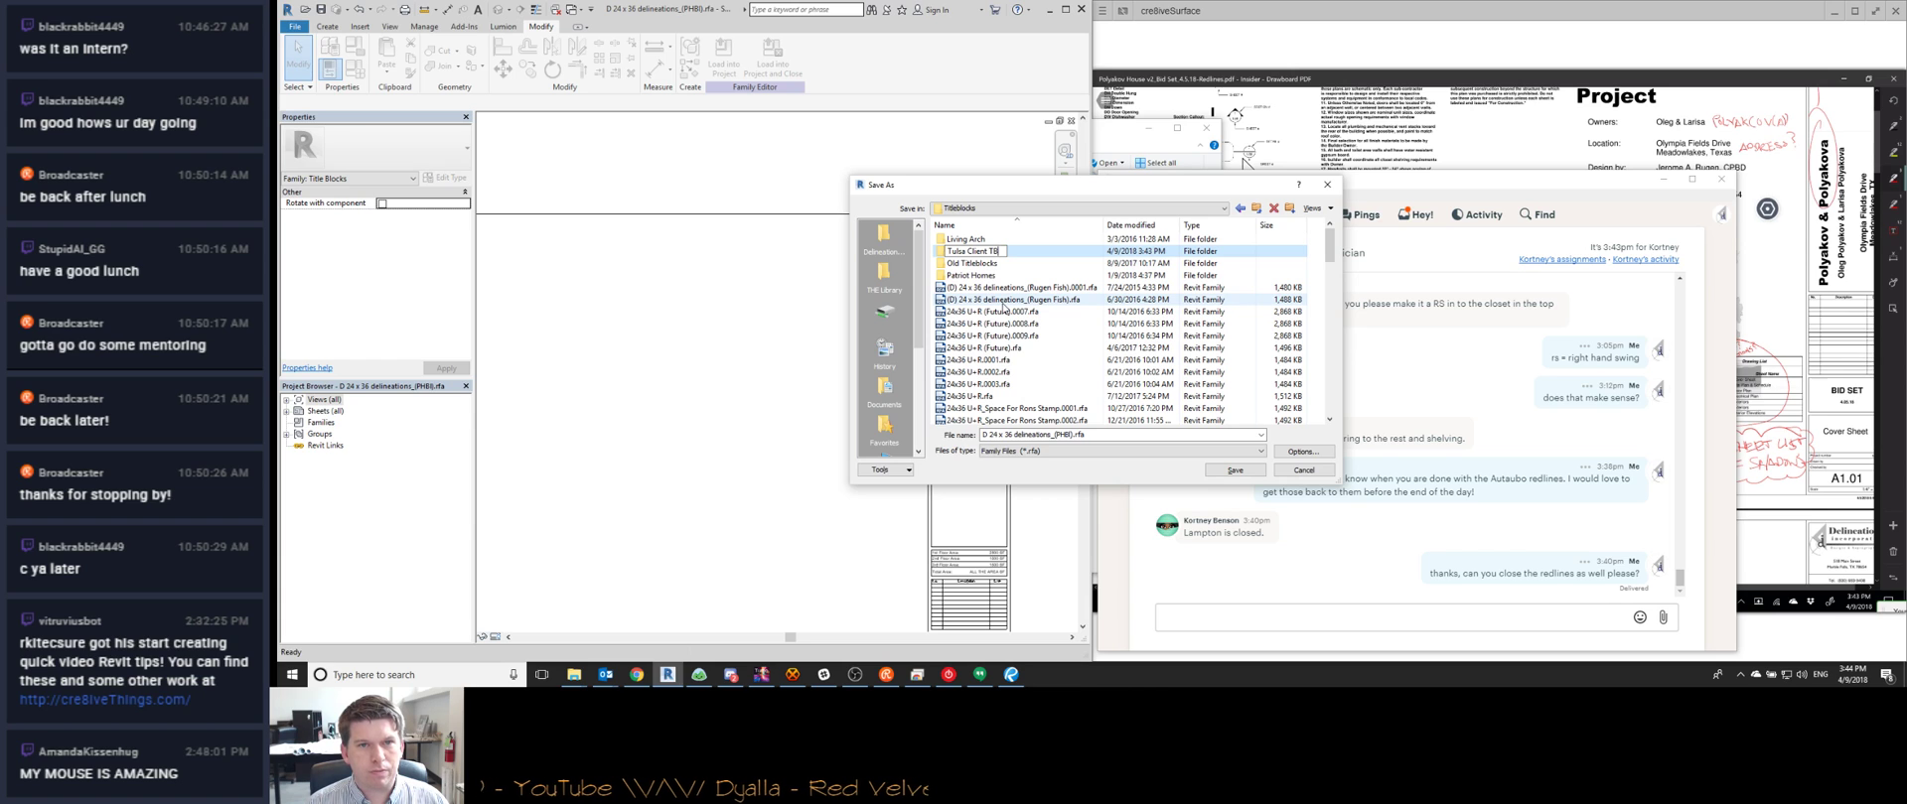
key(Return)
mouse_move(993, 275)
mouse_down()
mouse_move(989, 256)
mouse_move(981, 270)
mouse_up()
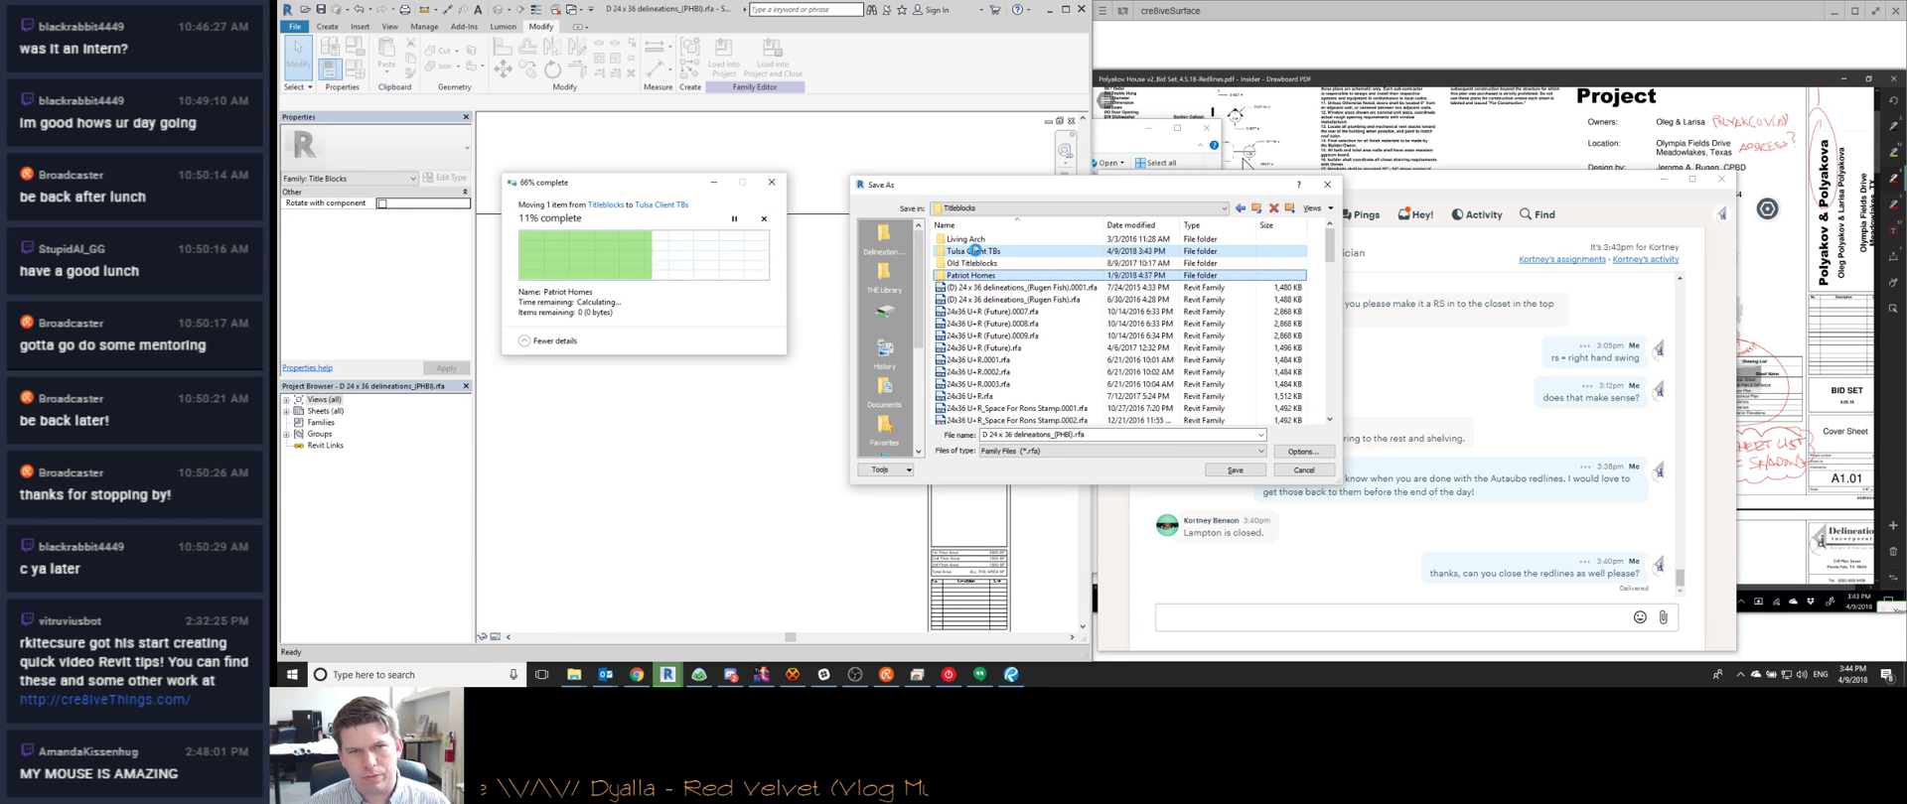
Create and open a 'Lampton Custom' folder inside Tulsa Client TBs
double_click(975, 251)
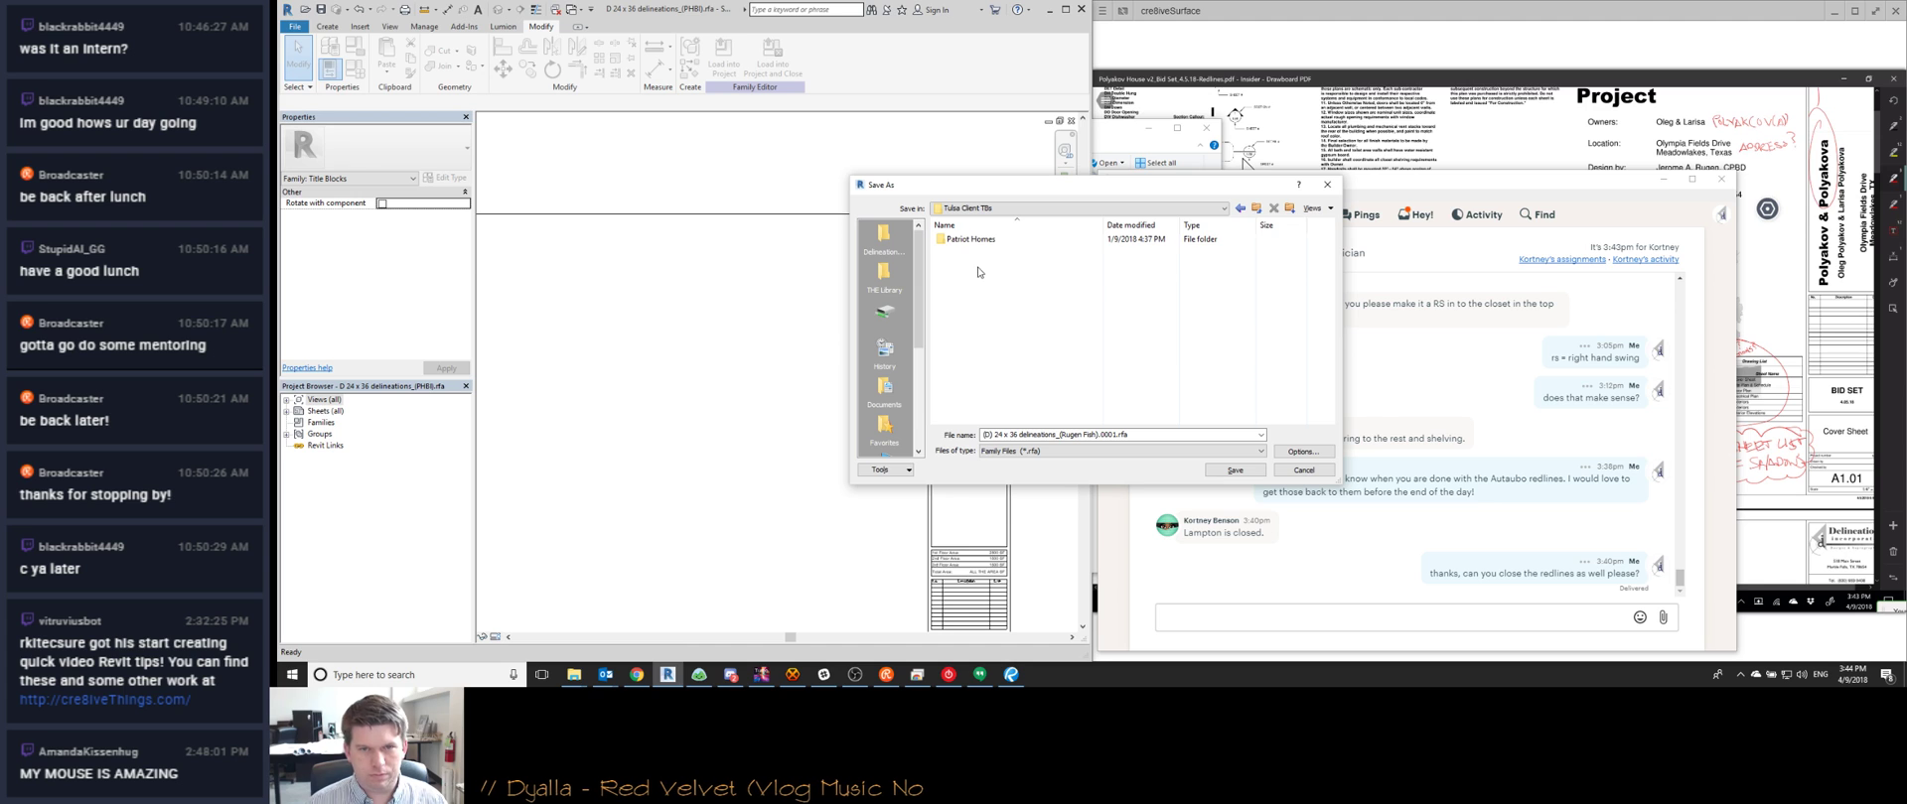
click(1289, 208)
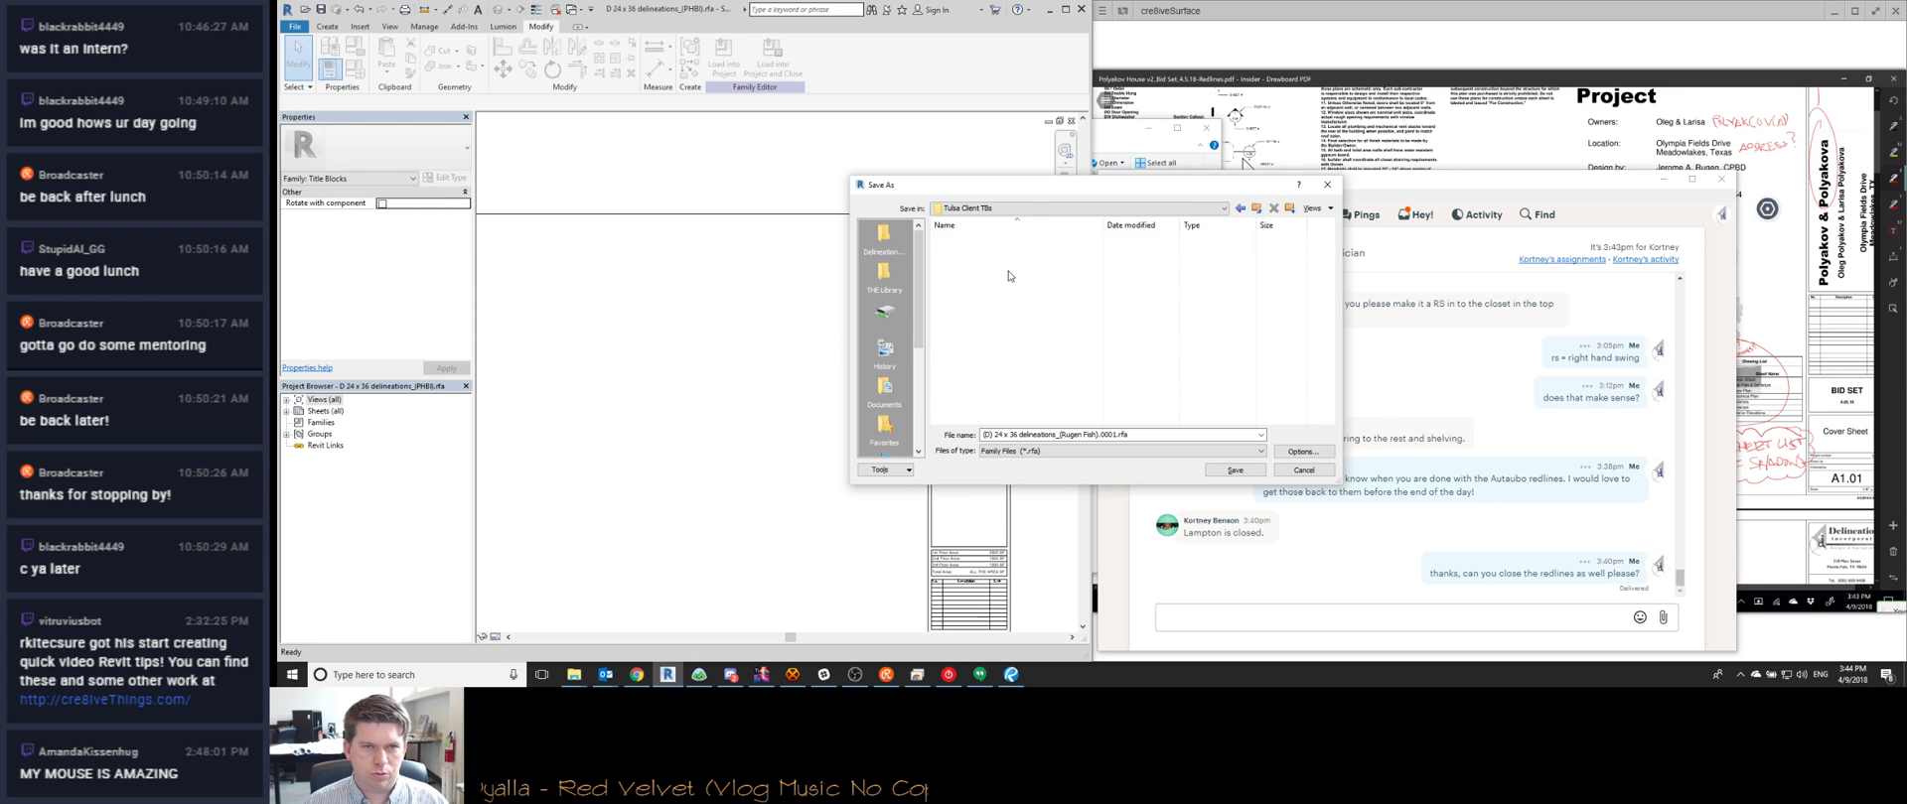
text(Lamp)
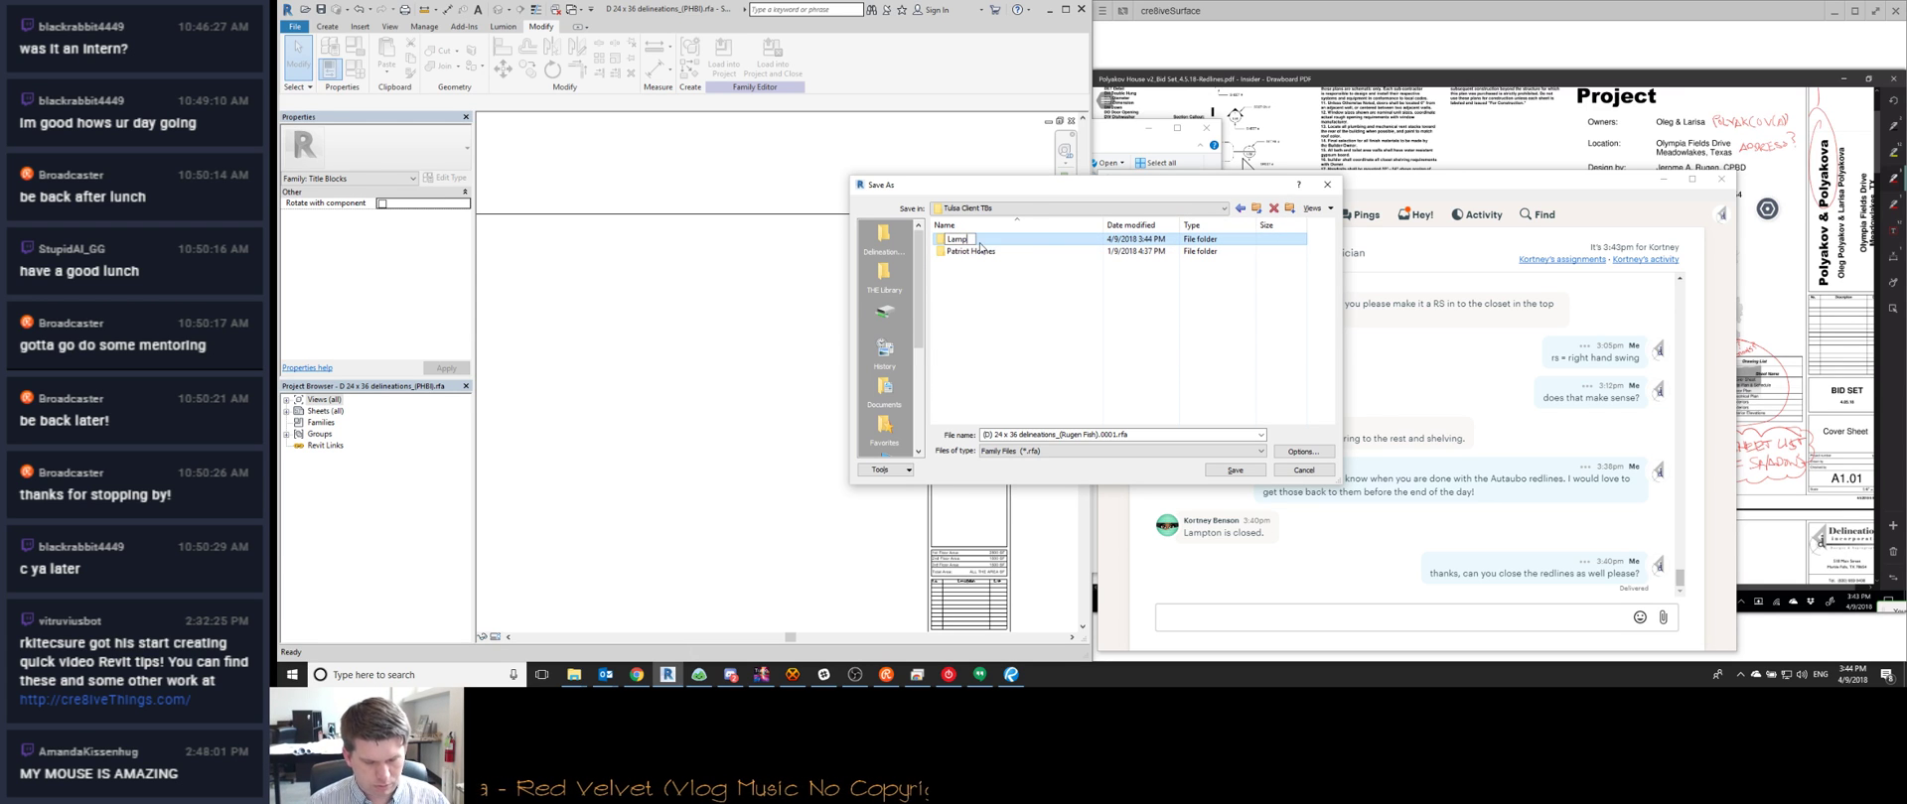
text(ton Custom)
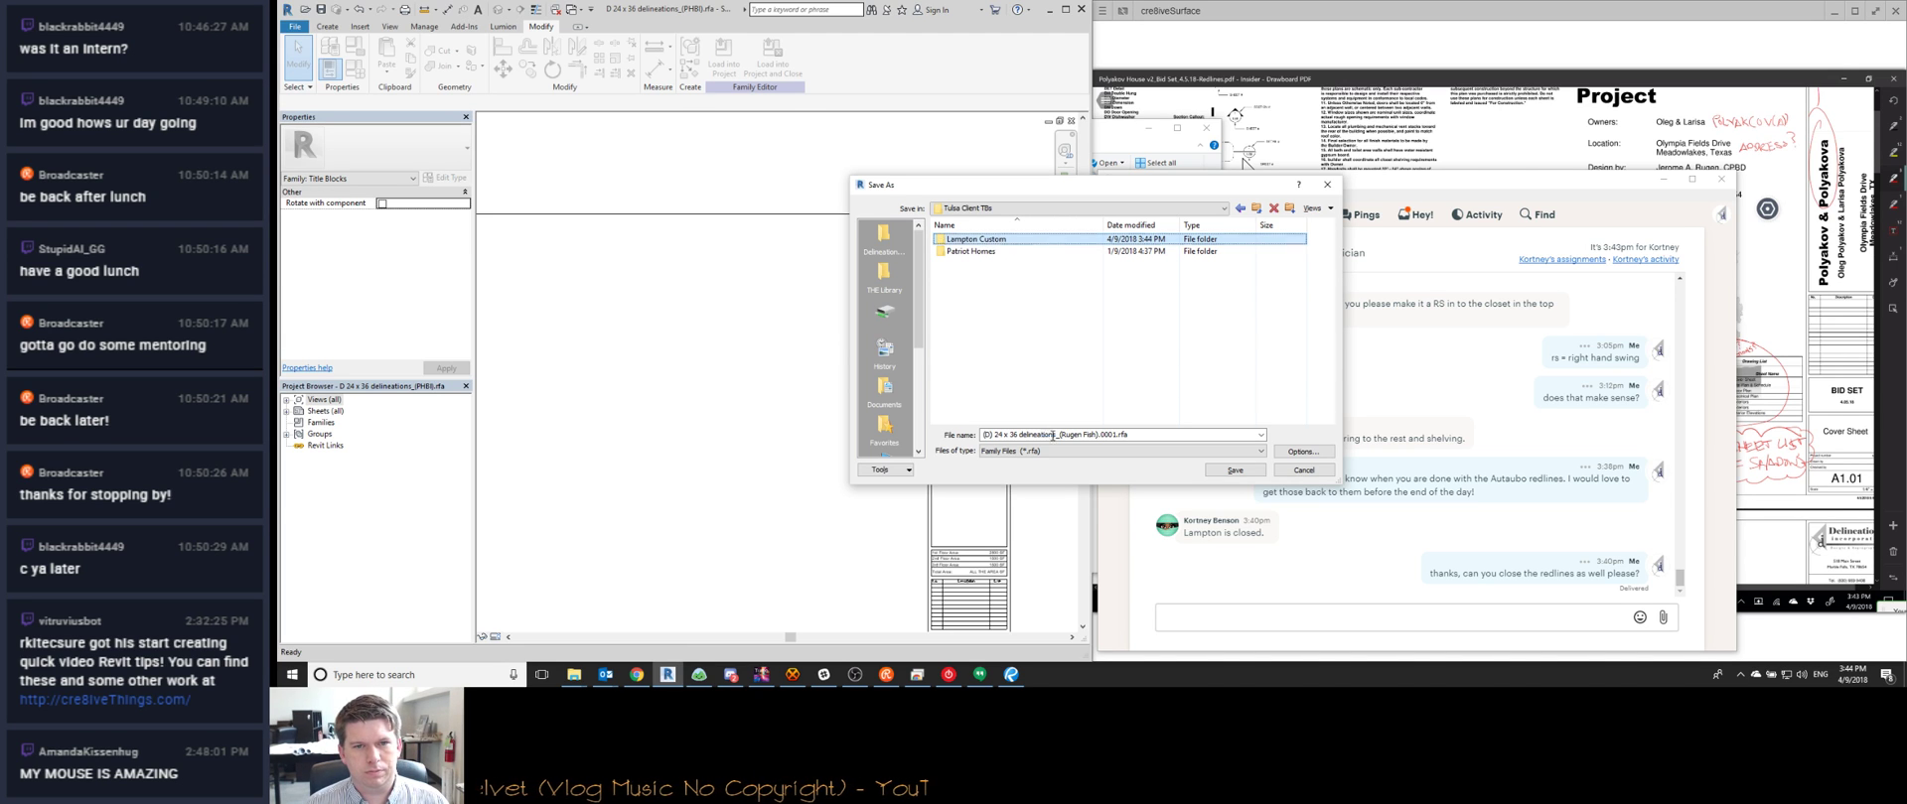
key(Return)
Rename the file to '24 x 36 LCH_delineations.rfa' and save it
click(991, 434)
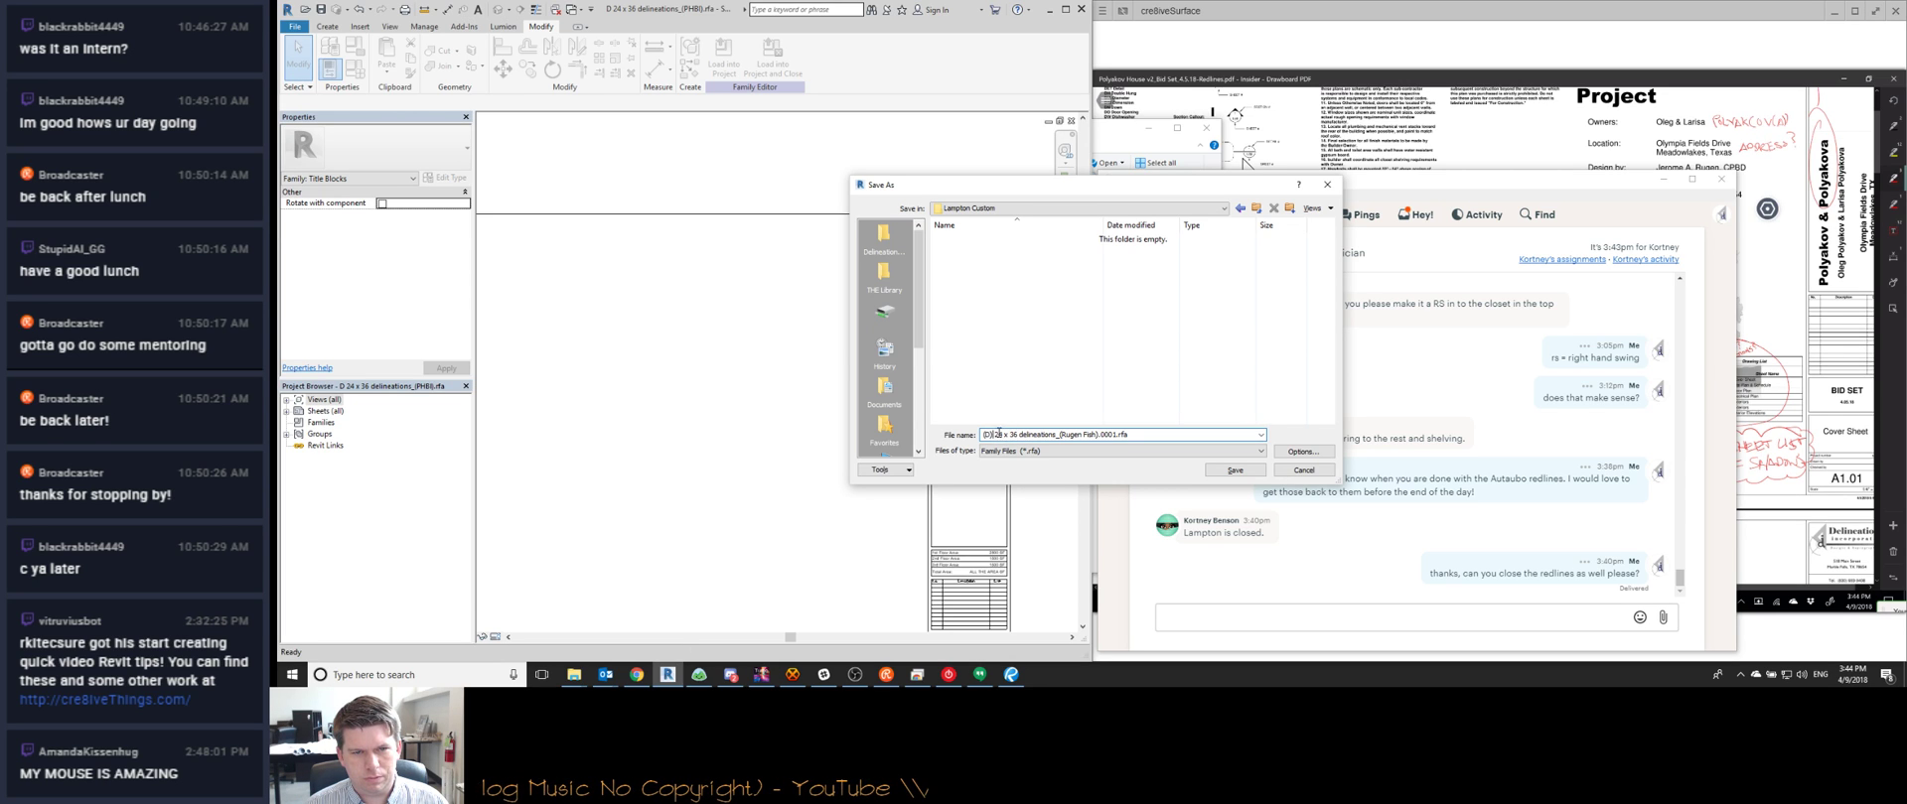
key(Delete)
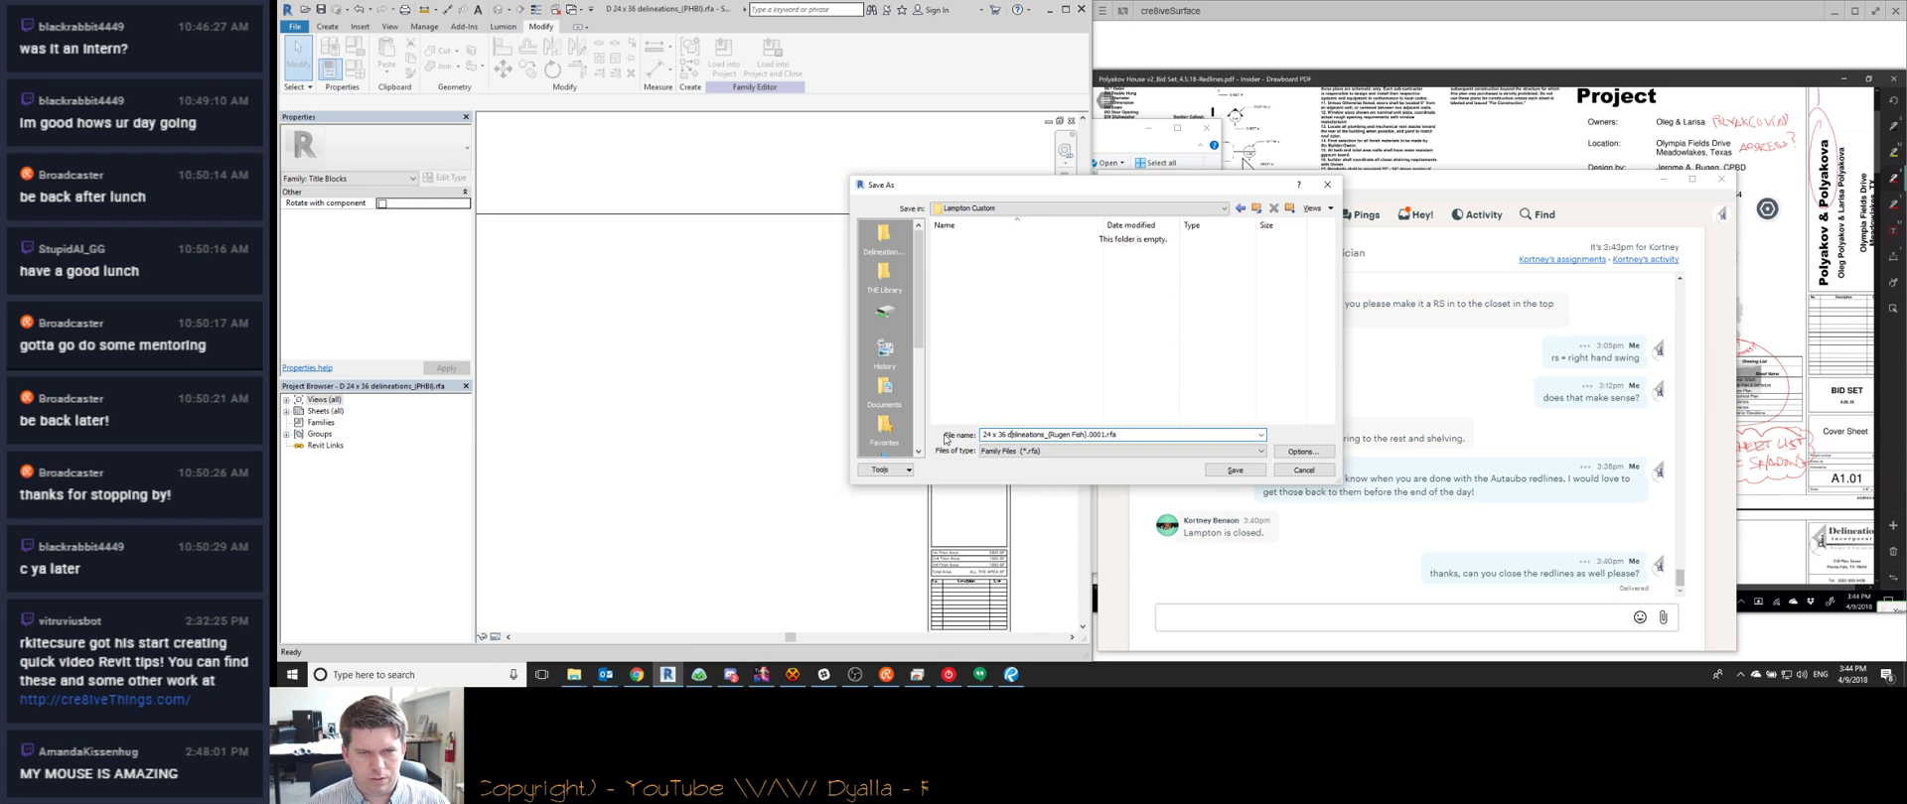
text(LCH_)
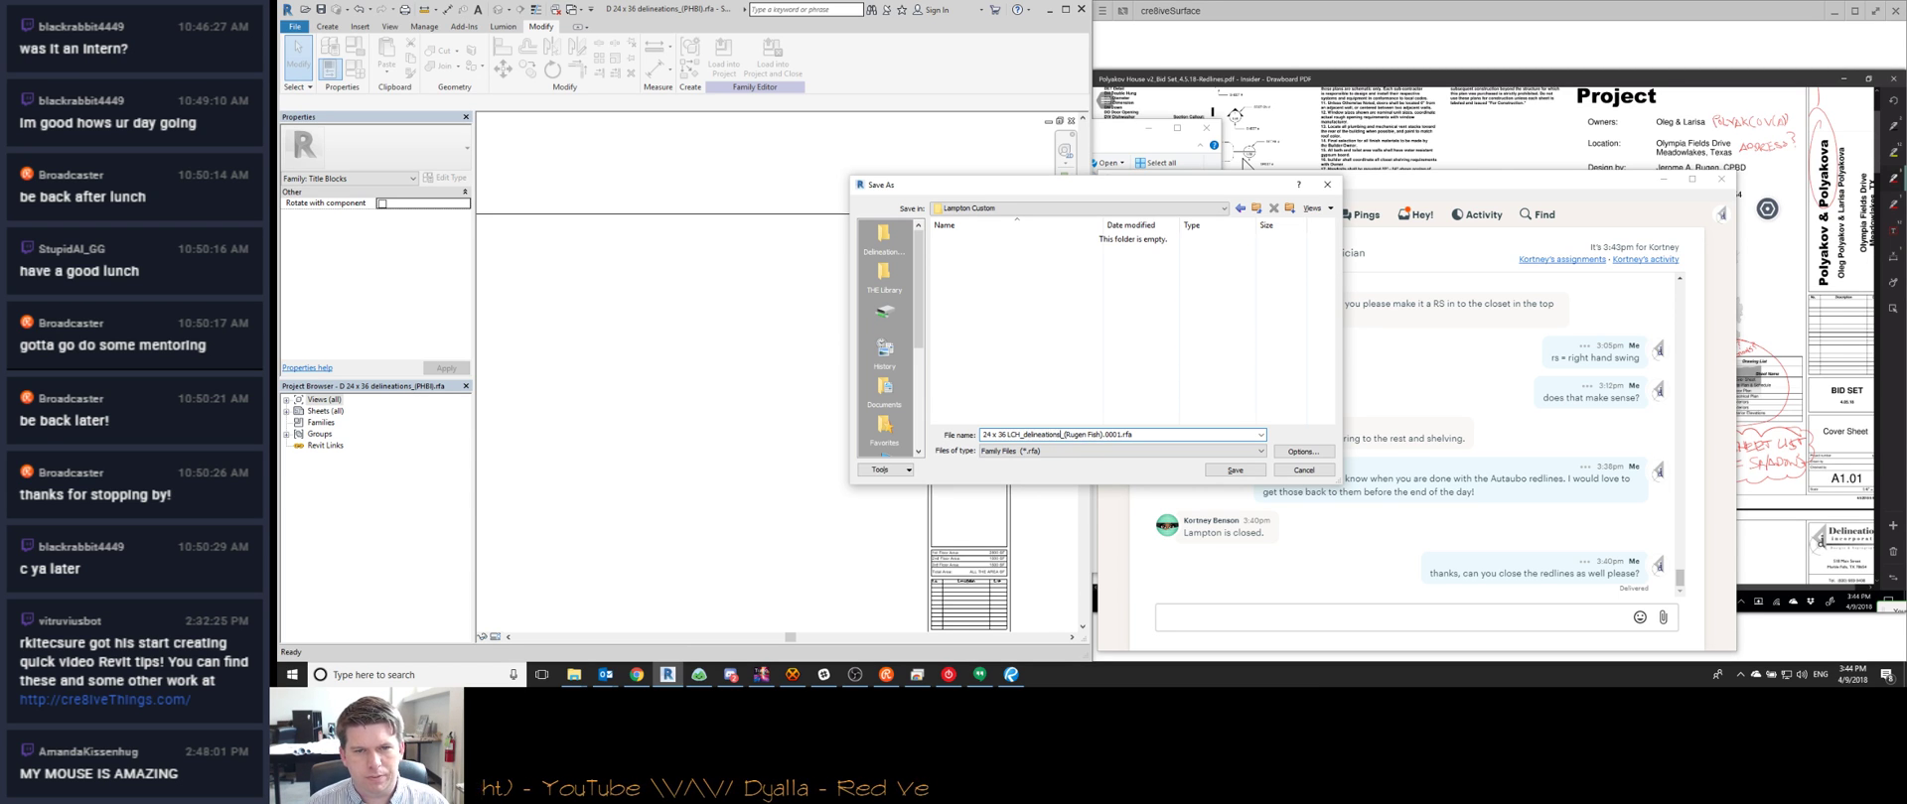
drag(1061, 434, 1088, 435)
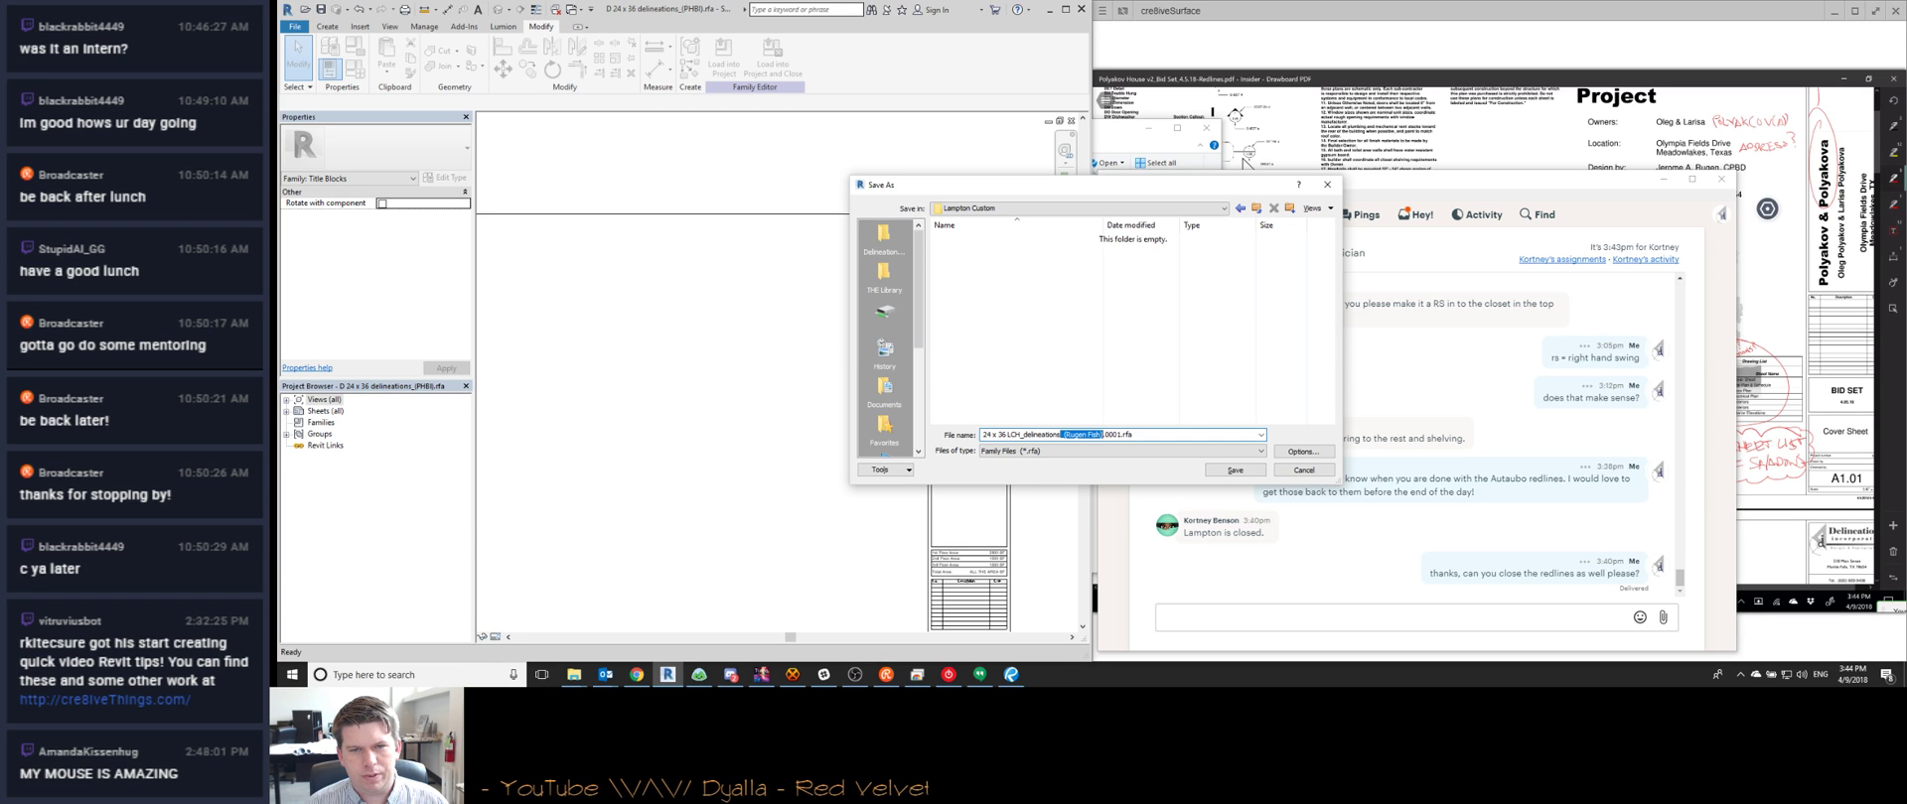
key(BackSpace)
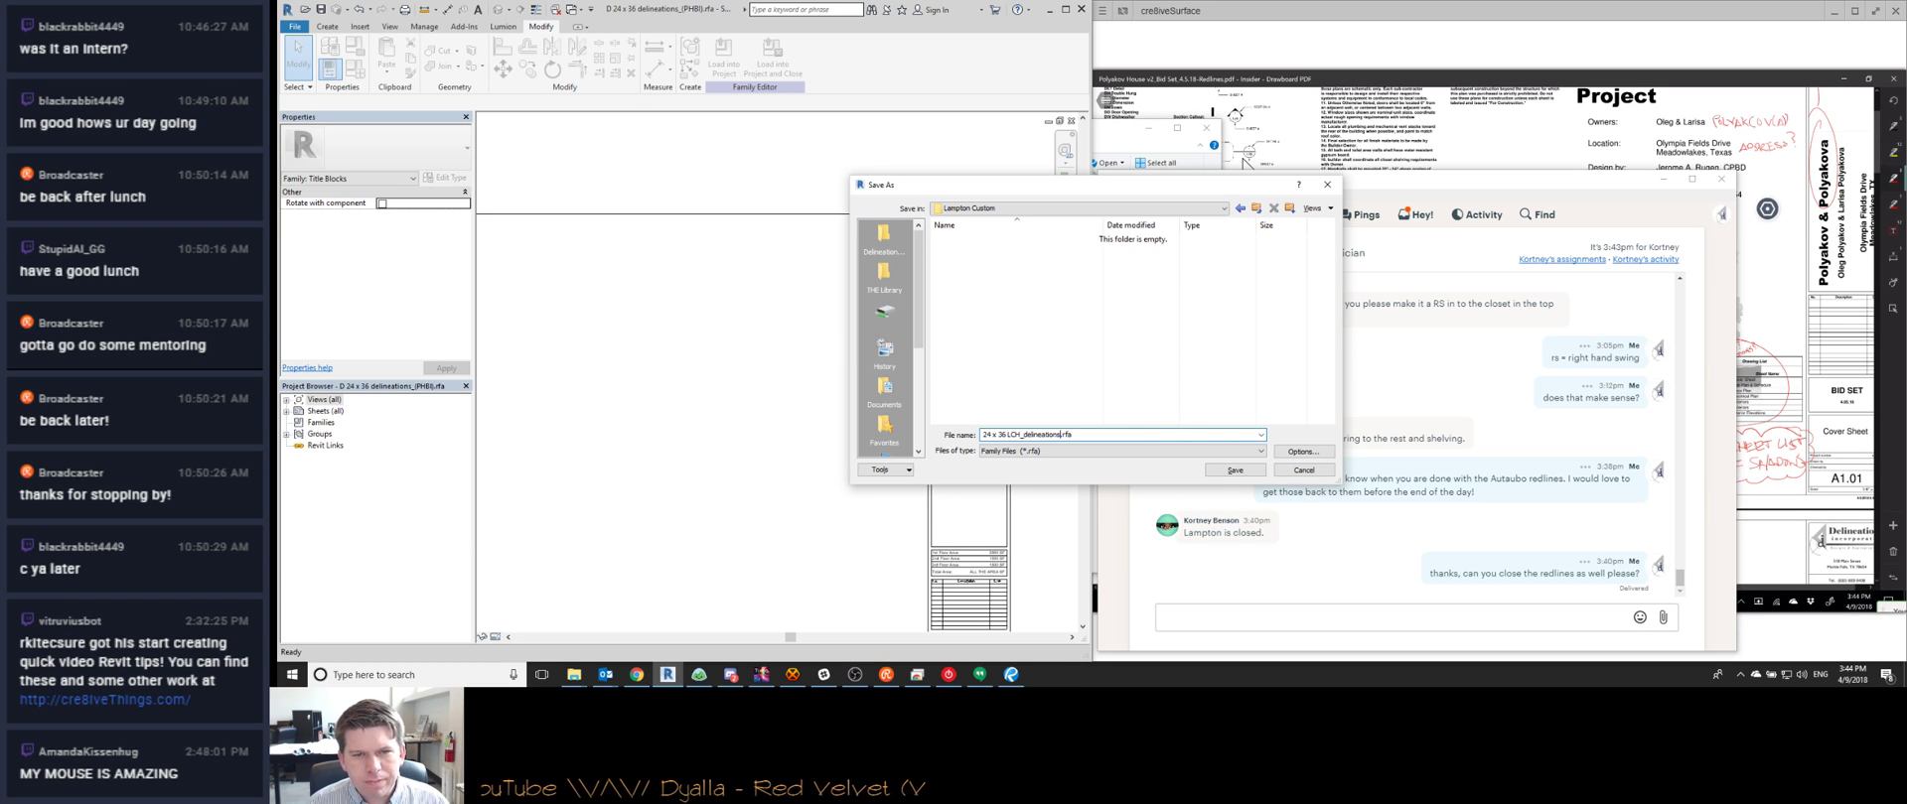
key(ctrl+a)
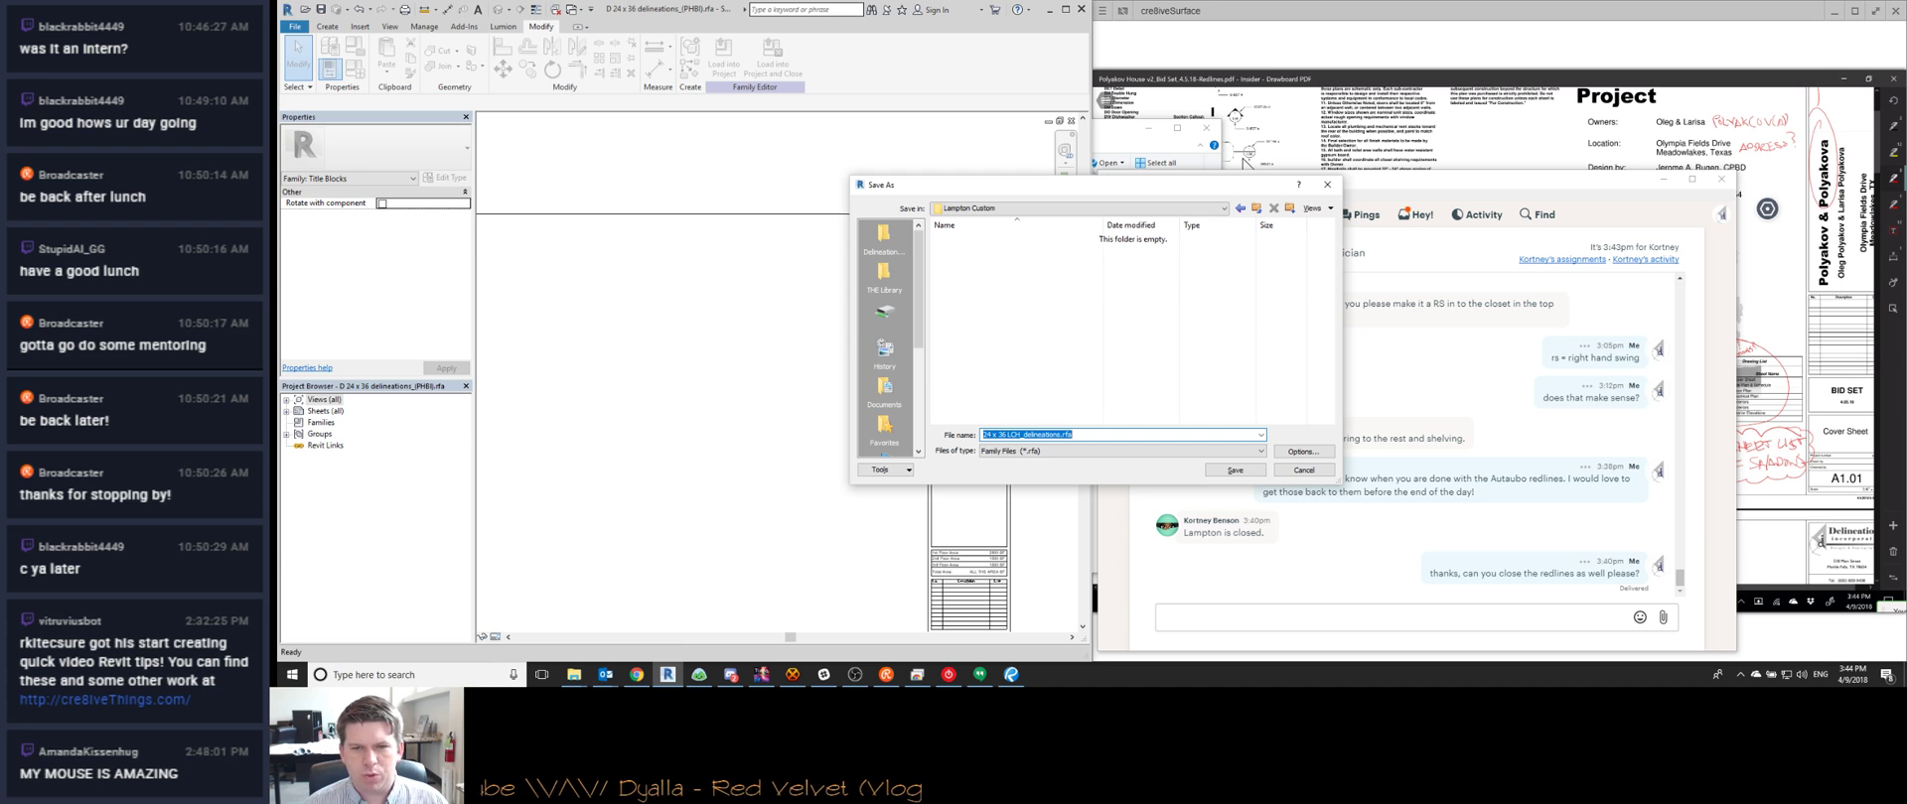
key(Return)
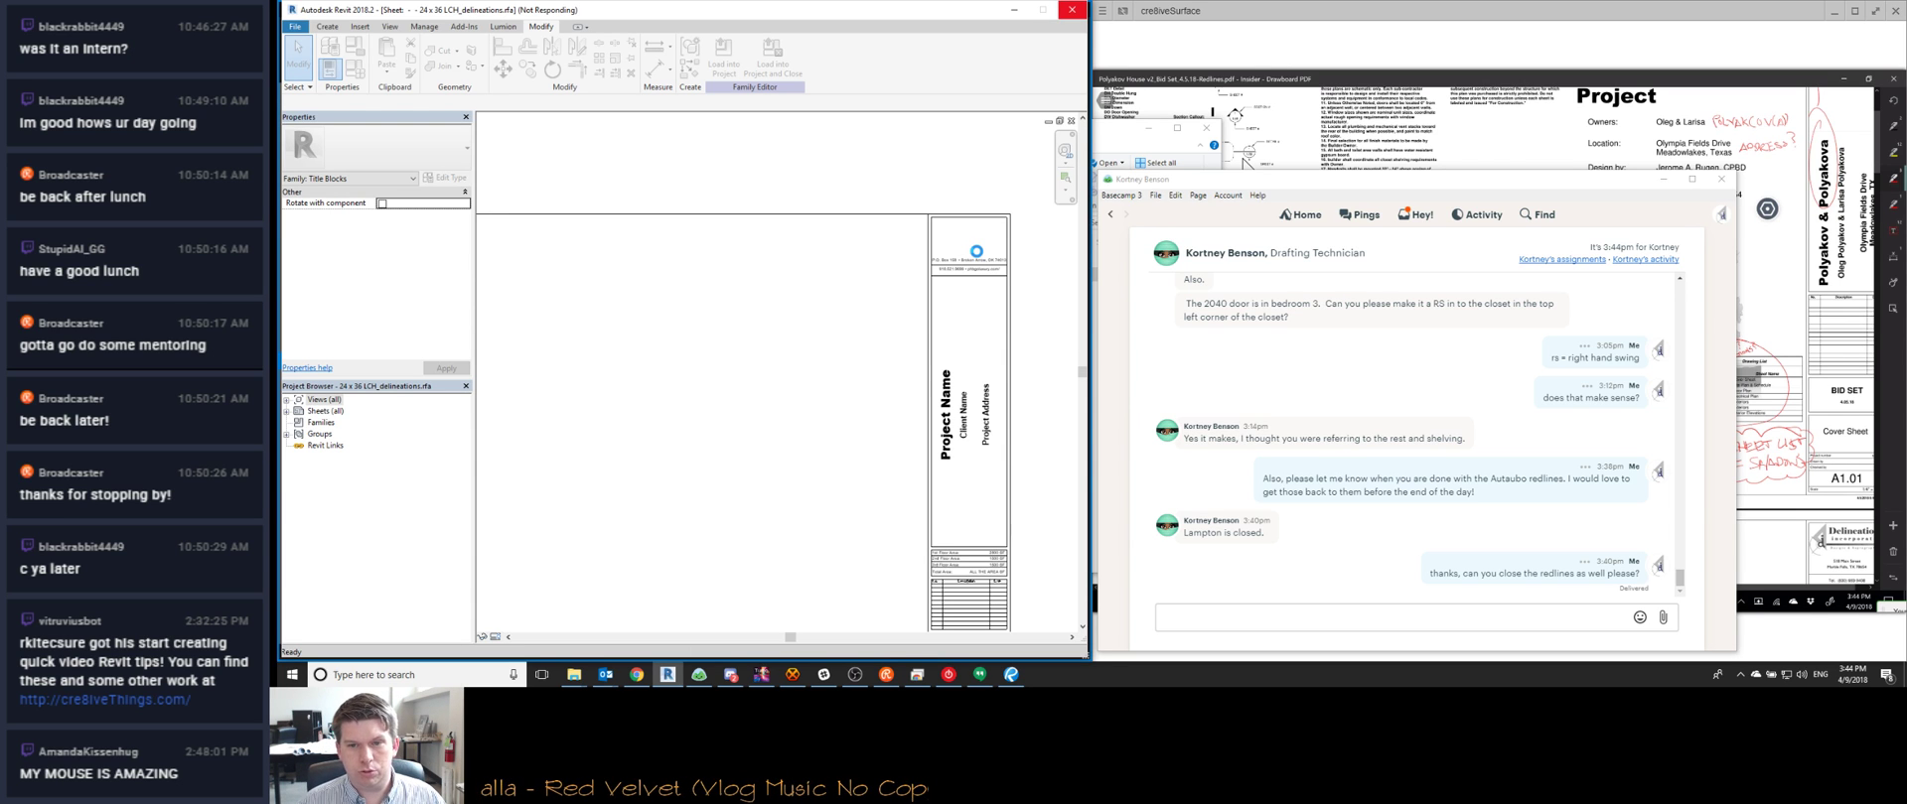
Zoom into the title block and place a new 1/4 text note with TX
scroll(1003, 262, up, 3)
scroll(1004, 262, up, 1)
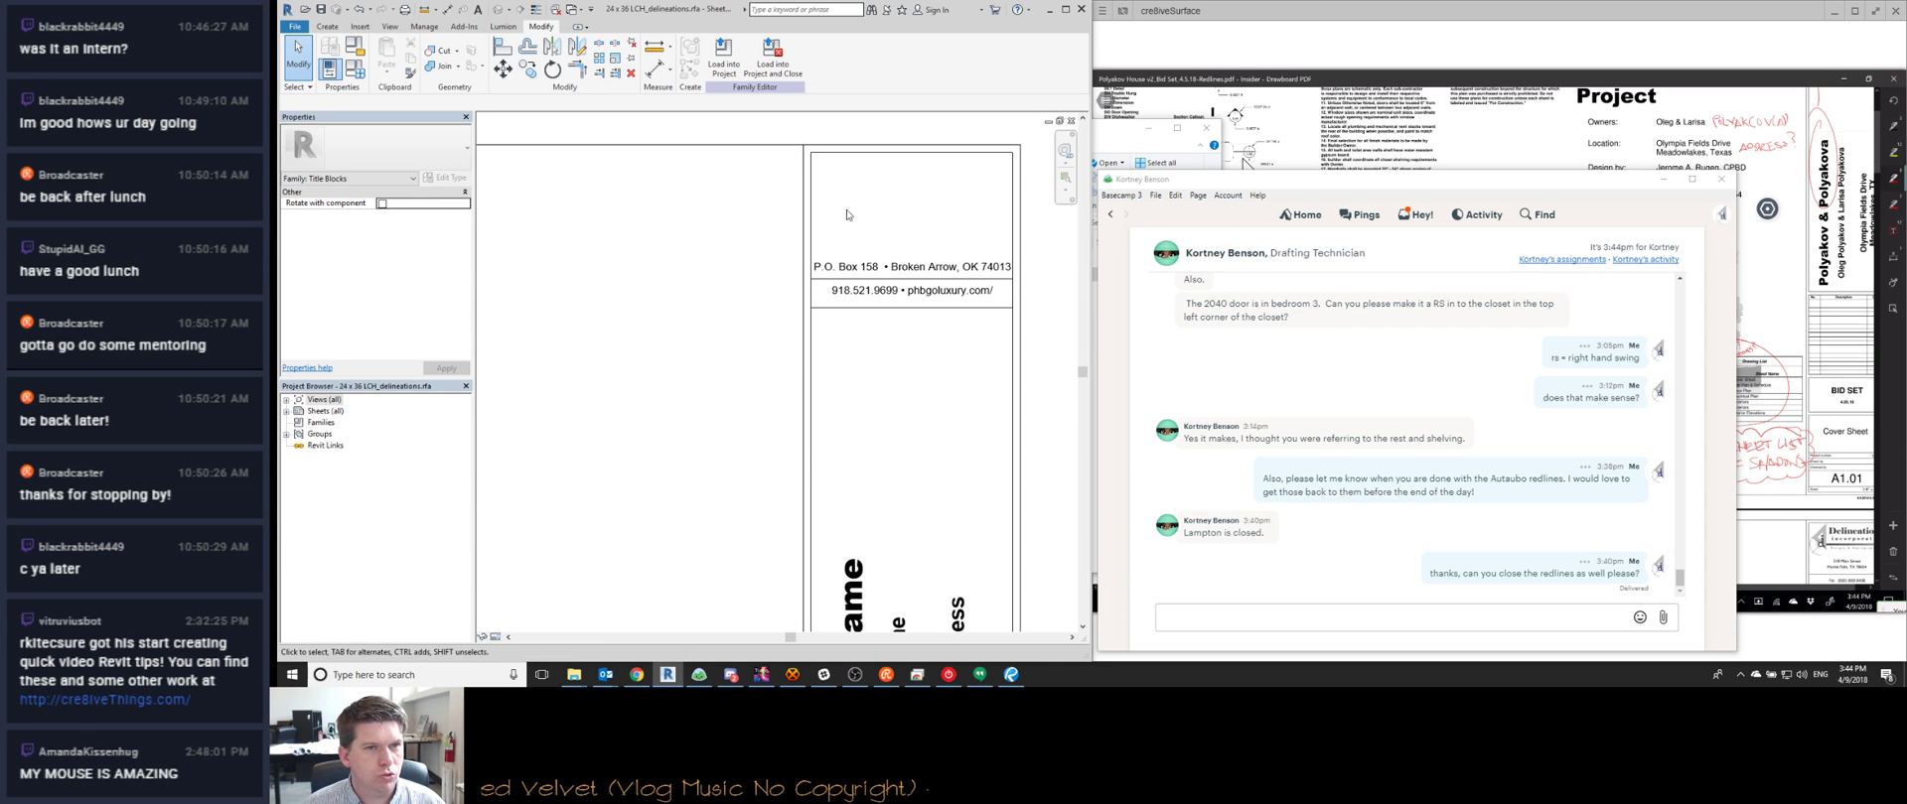
key(t)
key(x)
click(372, 166)
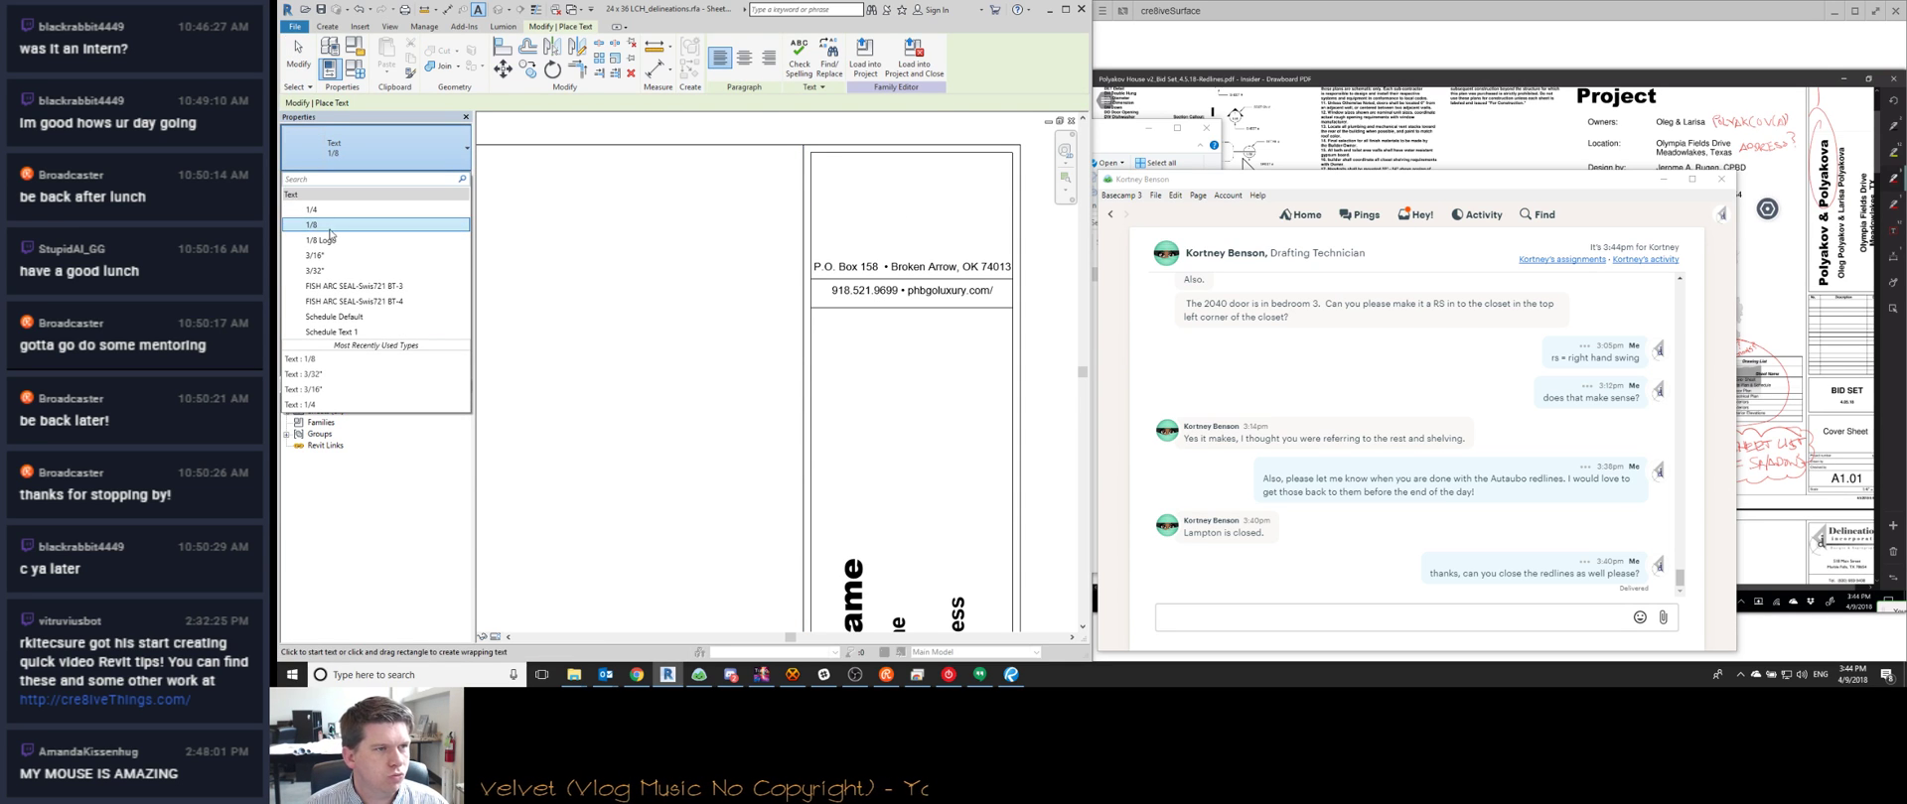
click(337, 215)
click(820, 161)
click(637, 674)
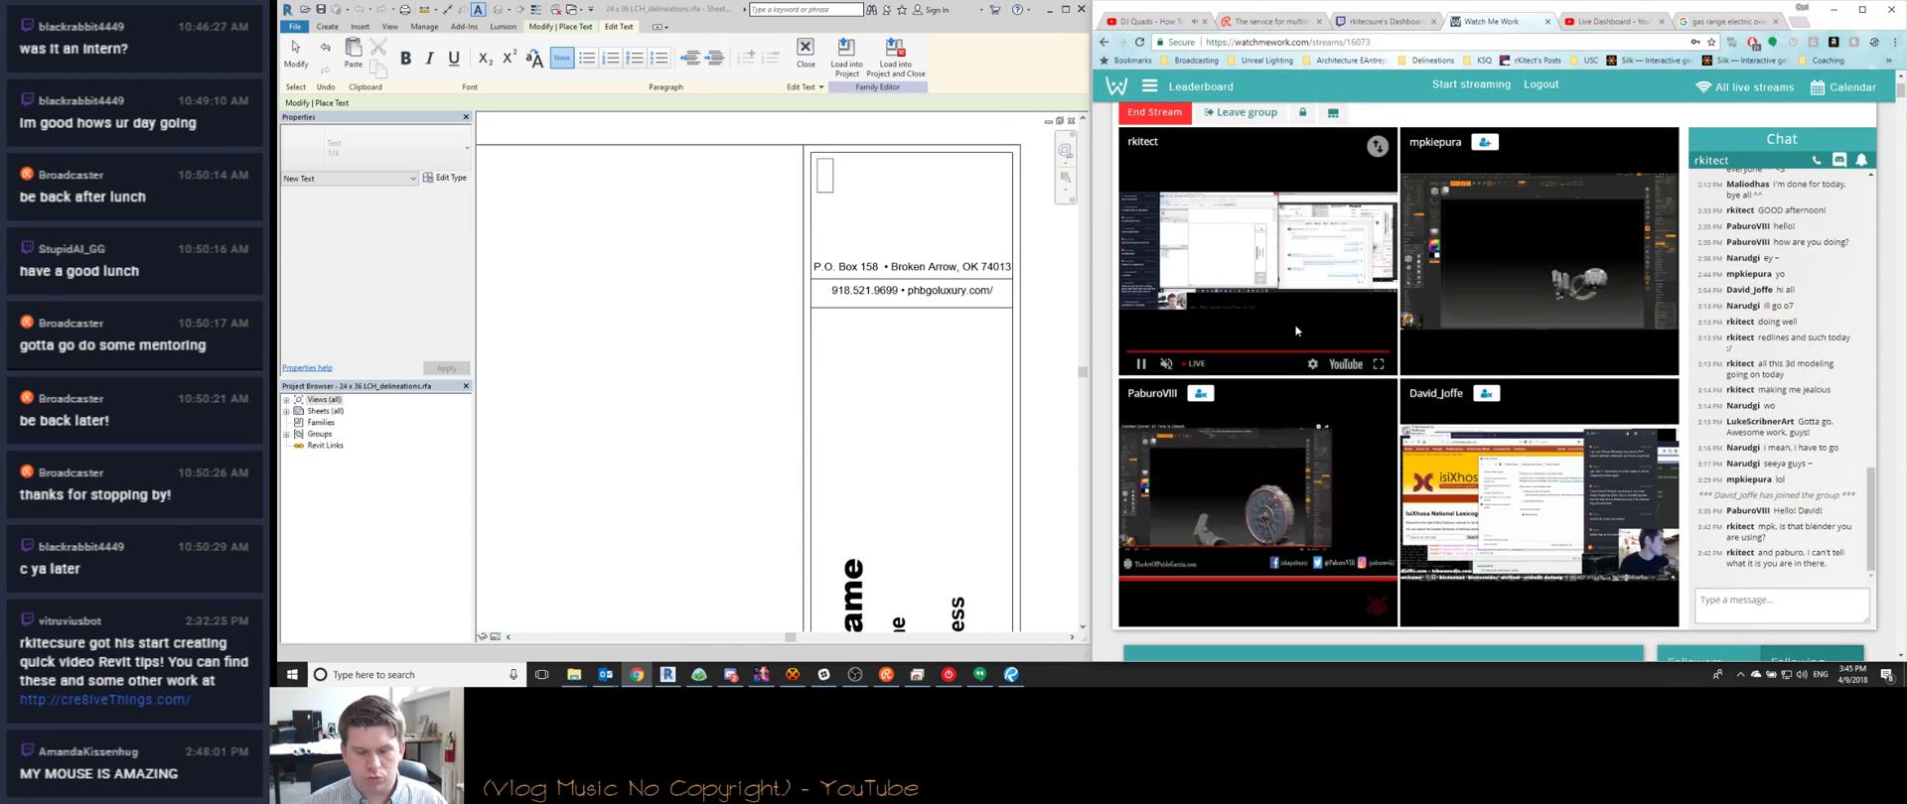
Search 'lampton custom homes' and view its Facebook page, dismissing the chat popup
text(lampton custom homes)
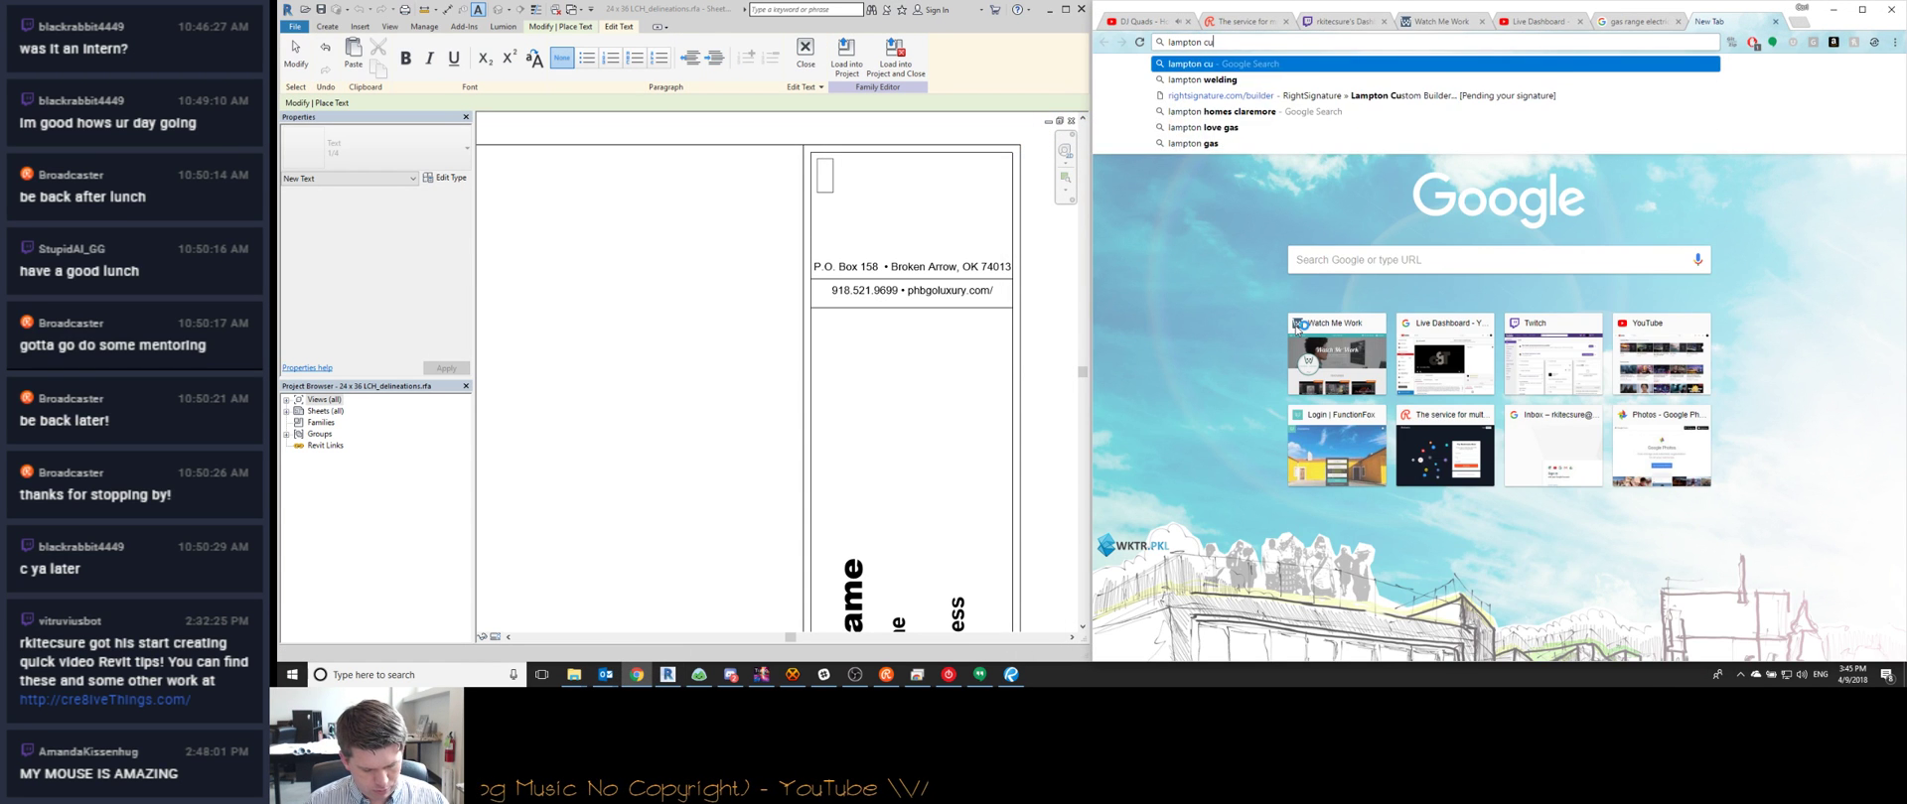
key(Return)
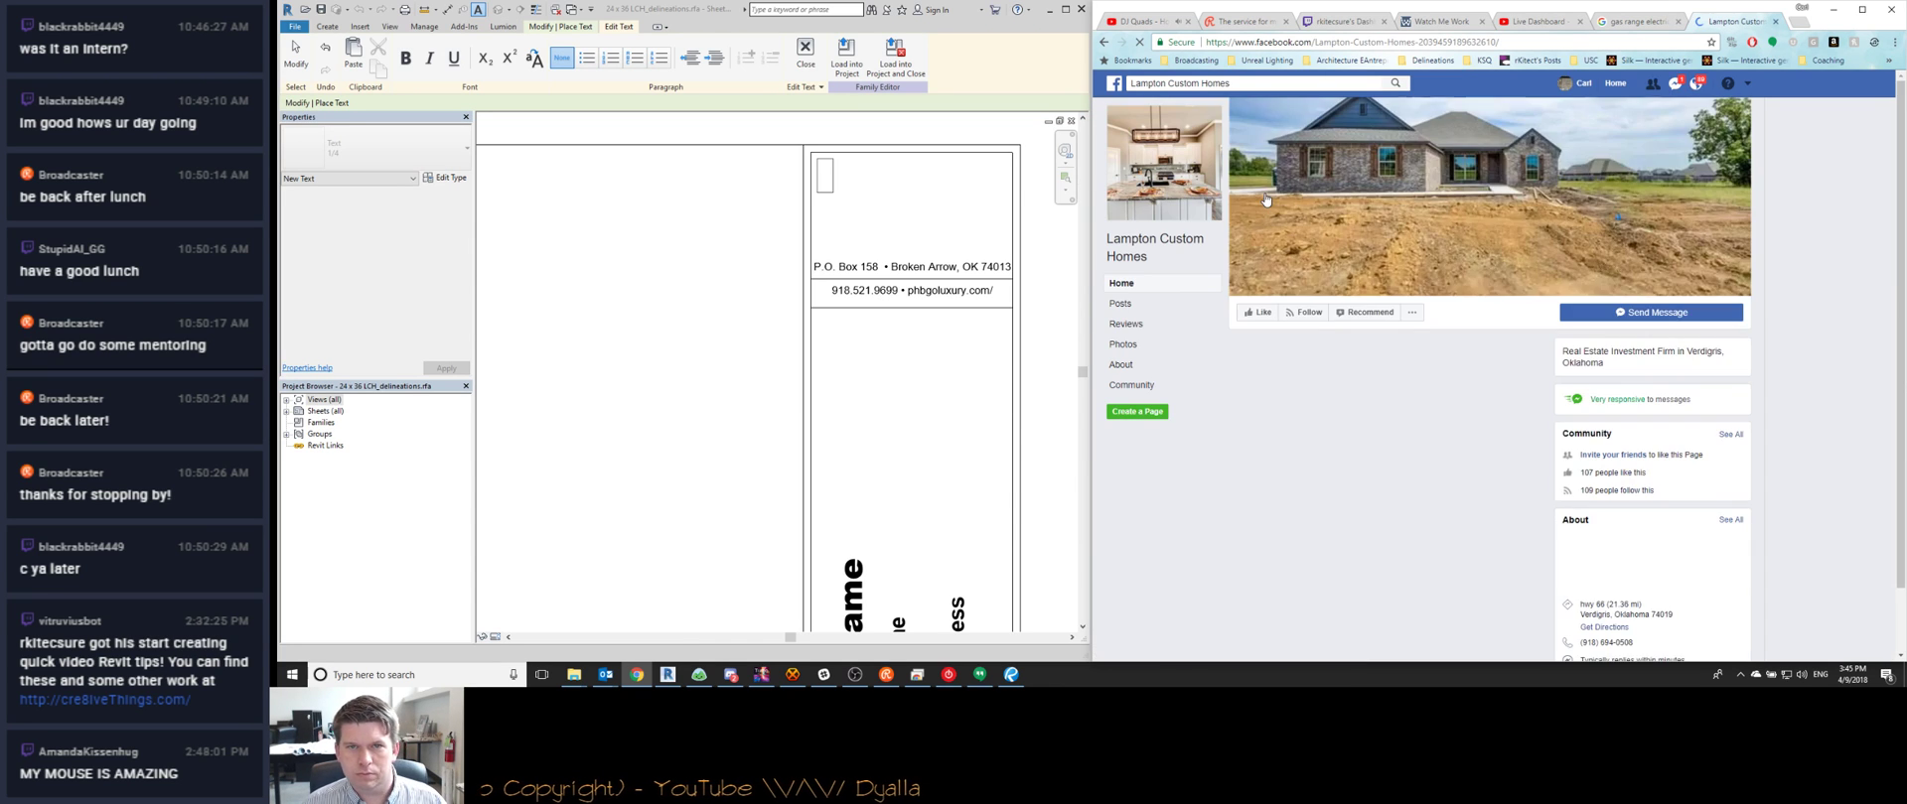
scroll(1350, 384, down, 3)
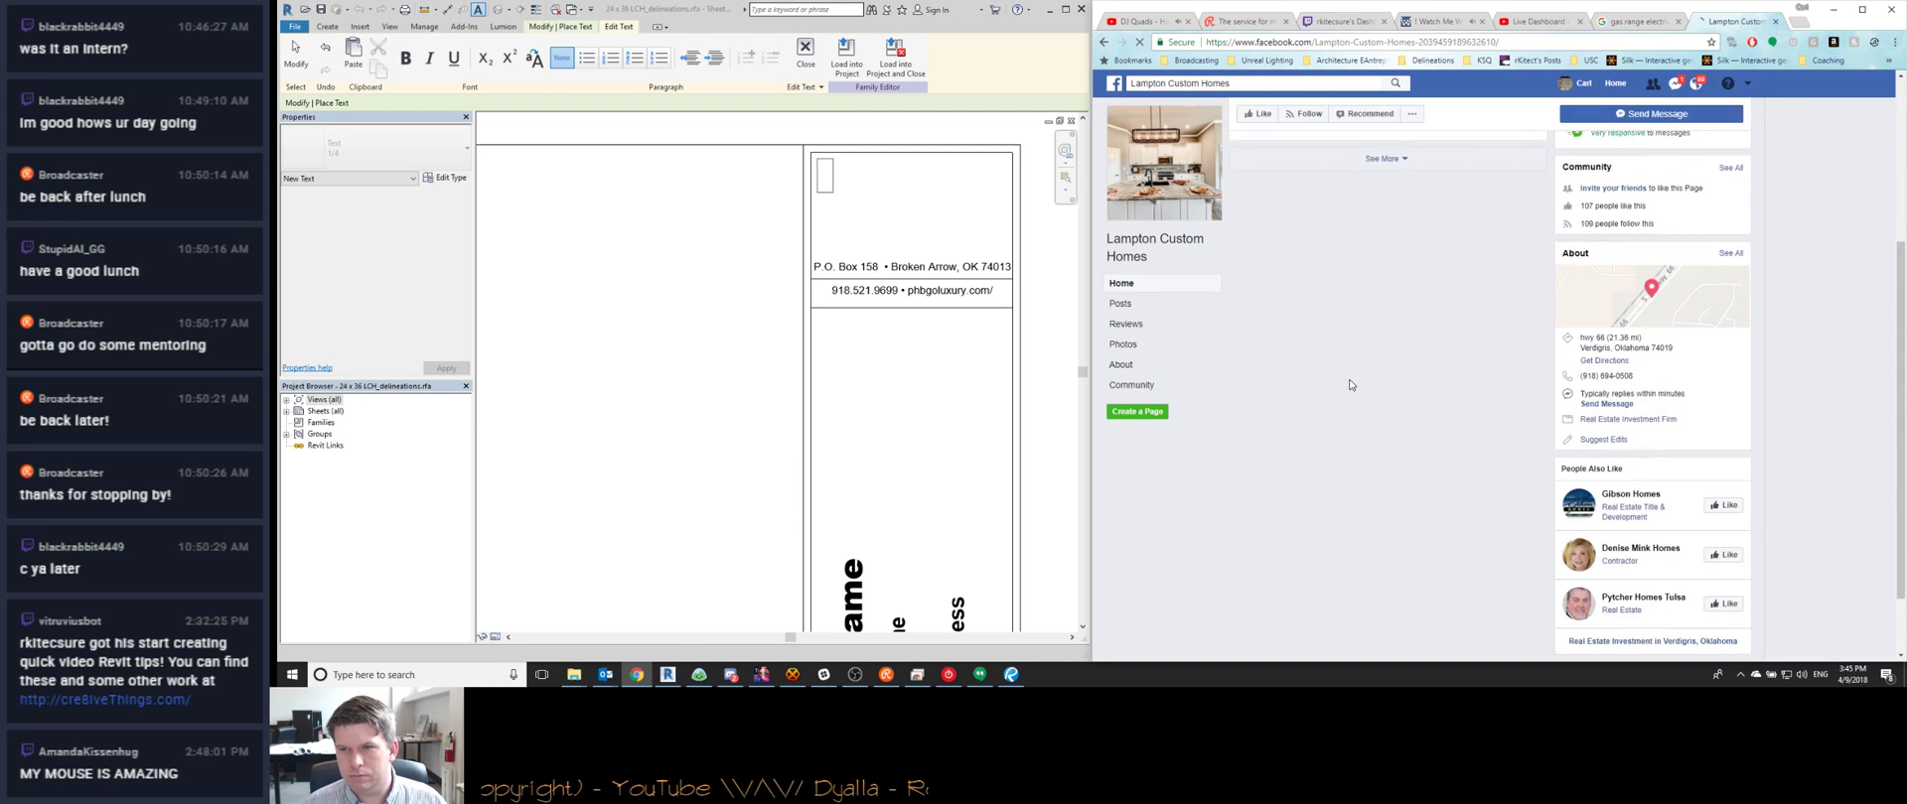
scroll(1350, 384, up, 2)
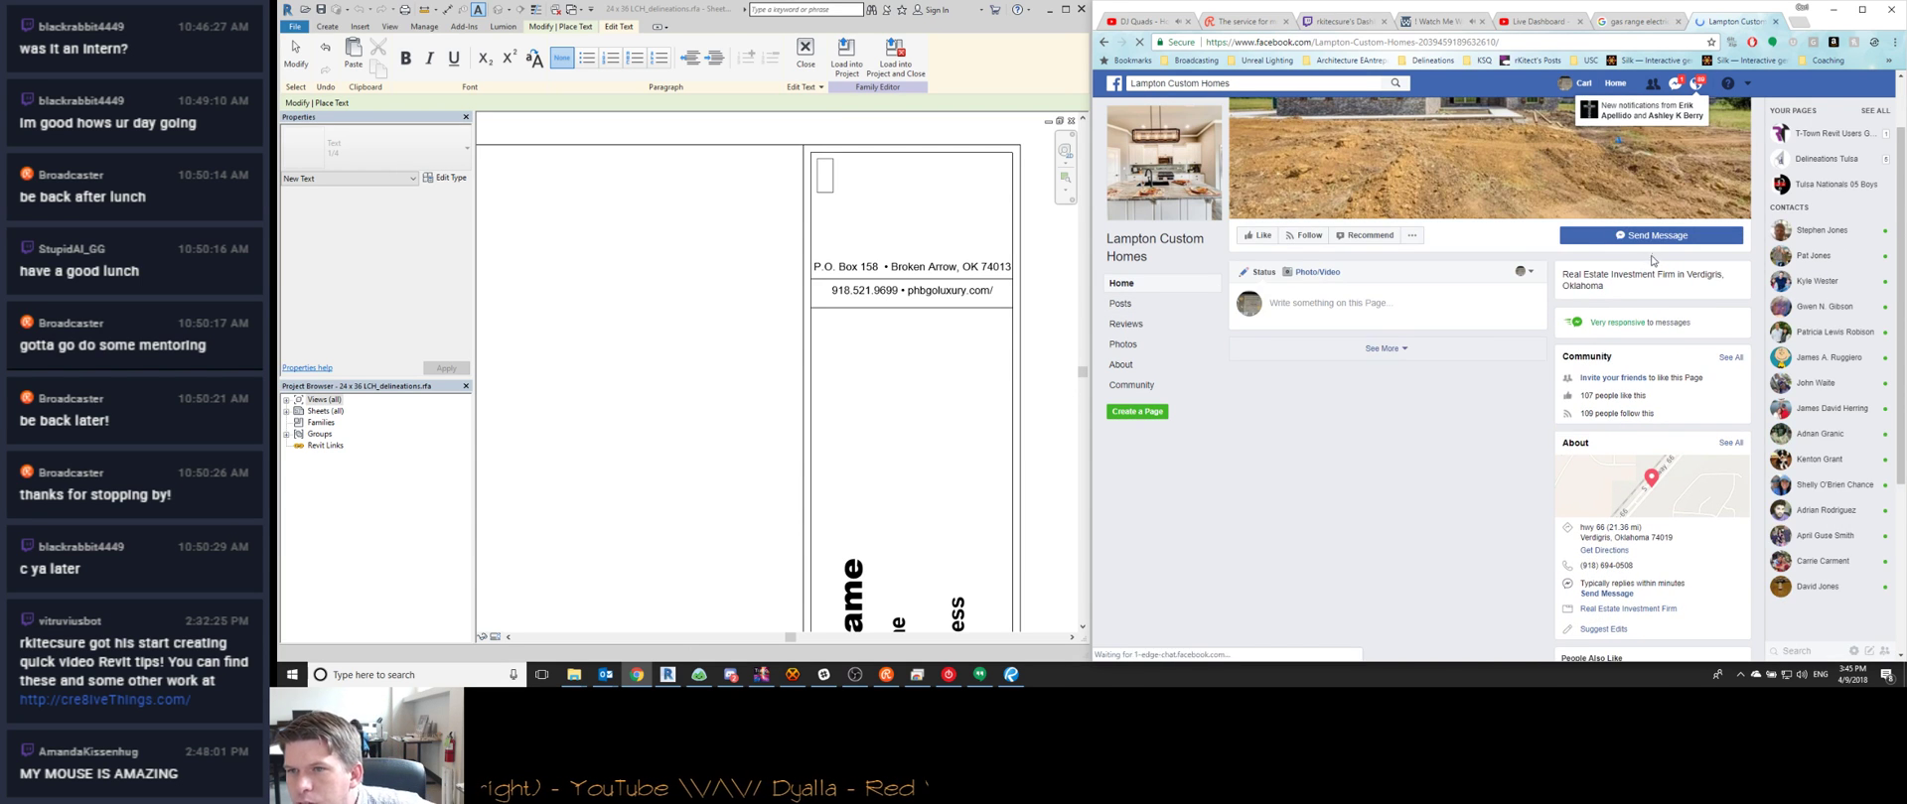
scroll(1628, 297, down, 1)
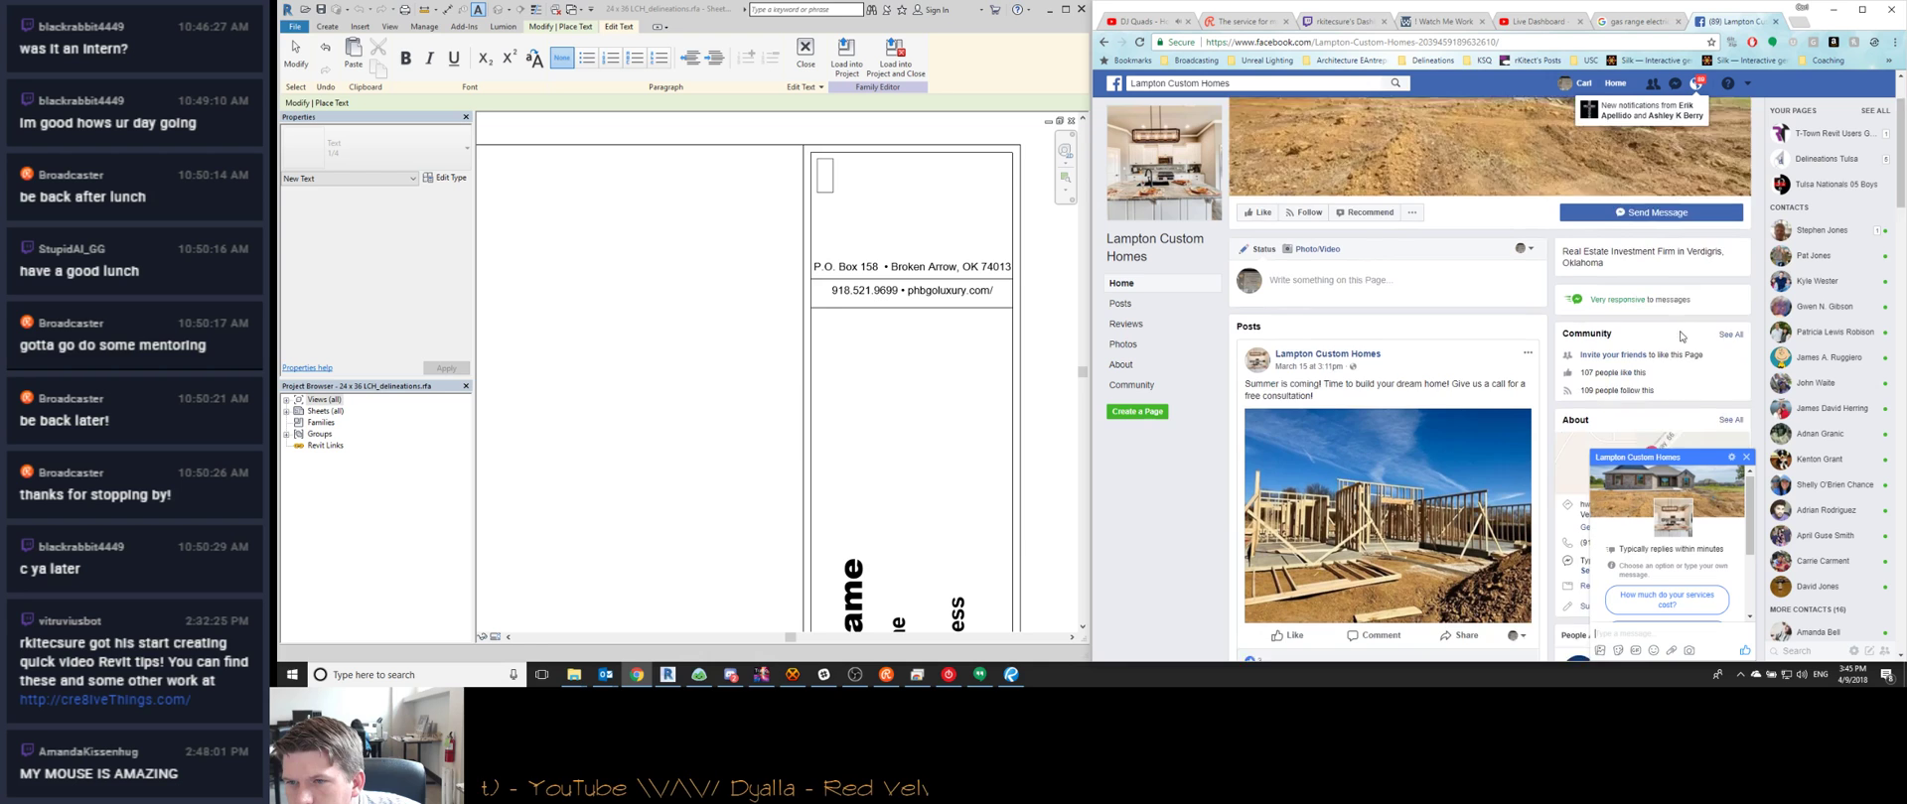
scroll(1388, 341, up, 2)
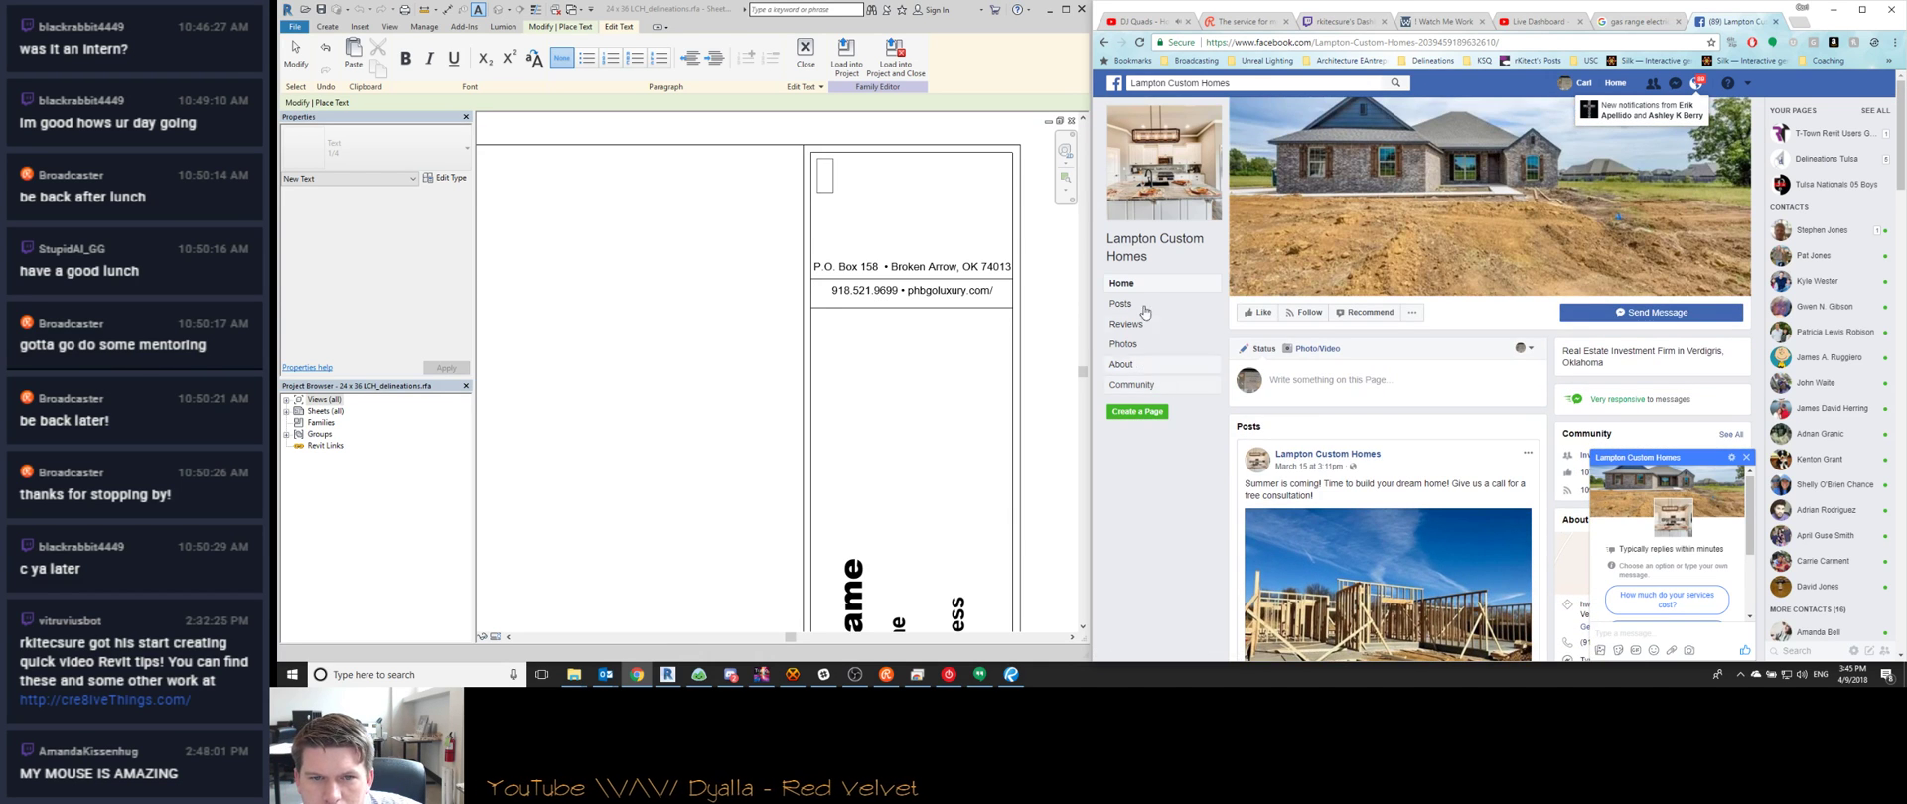
scroll(1488, 433, down, 3)
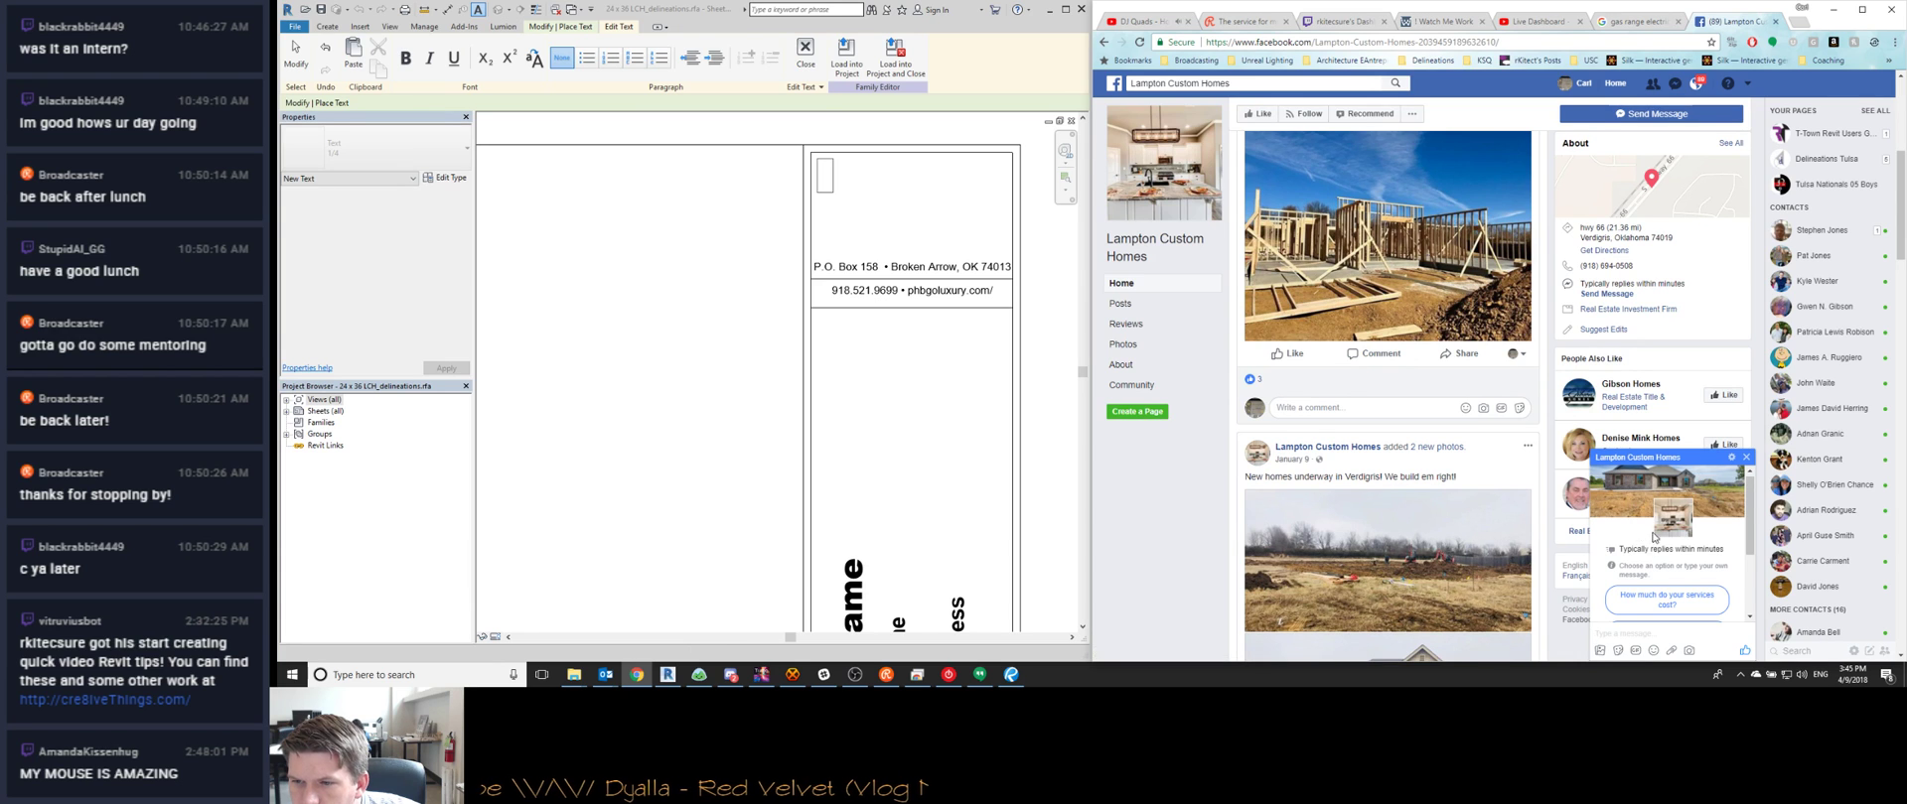
click(1746, 457)
Scroll through the Lampton Custom Homes Facebook posts, then close the page
scroll(1390, 447, down, 15)
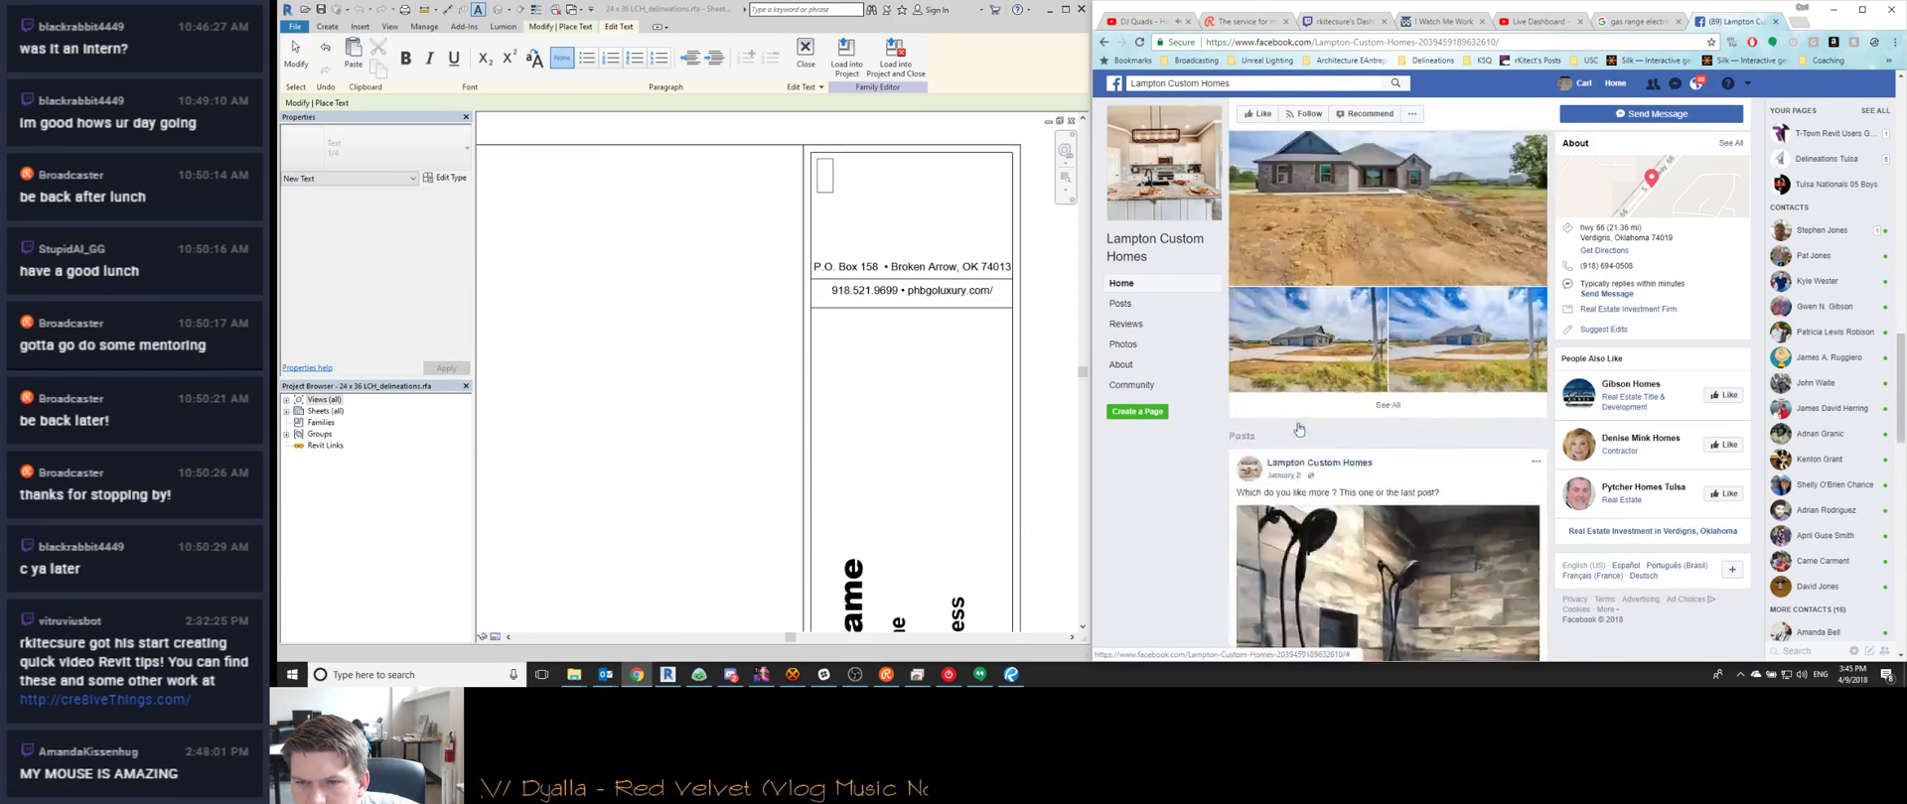
scroll(1231, 516, down, 3)
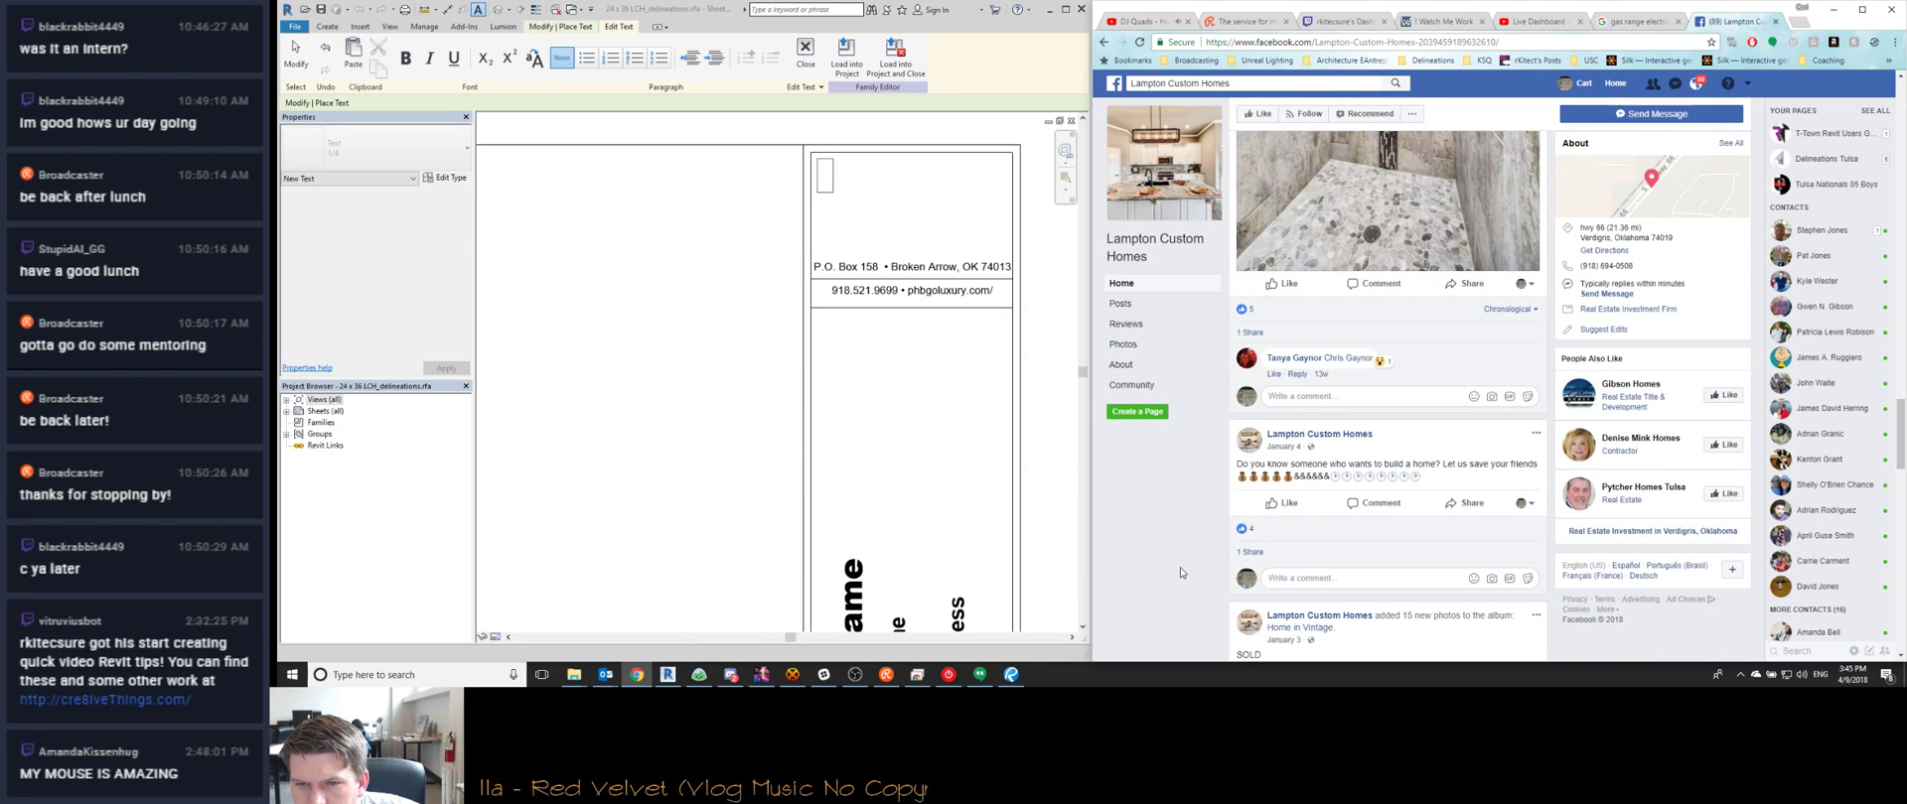
scroll(1181, 573, down, 3)
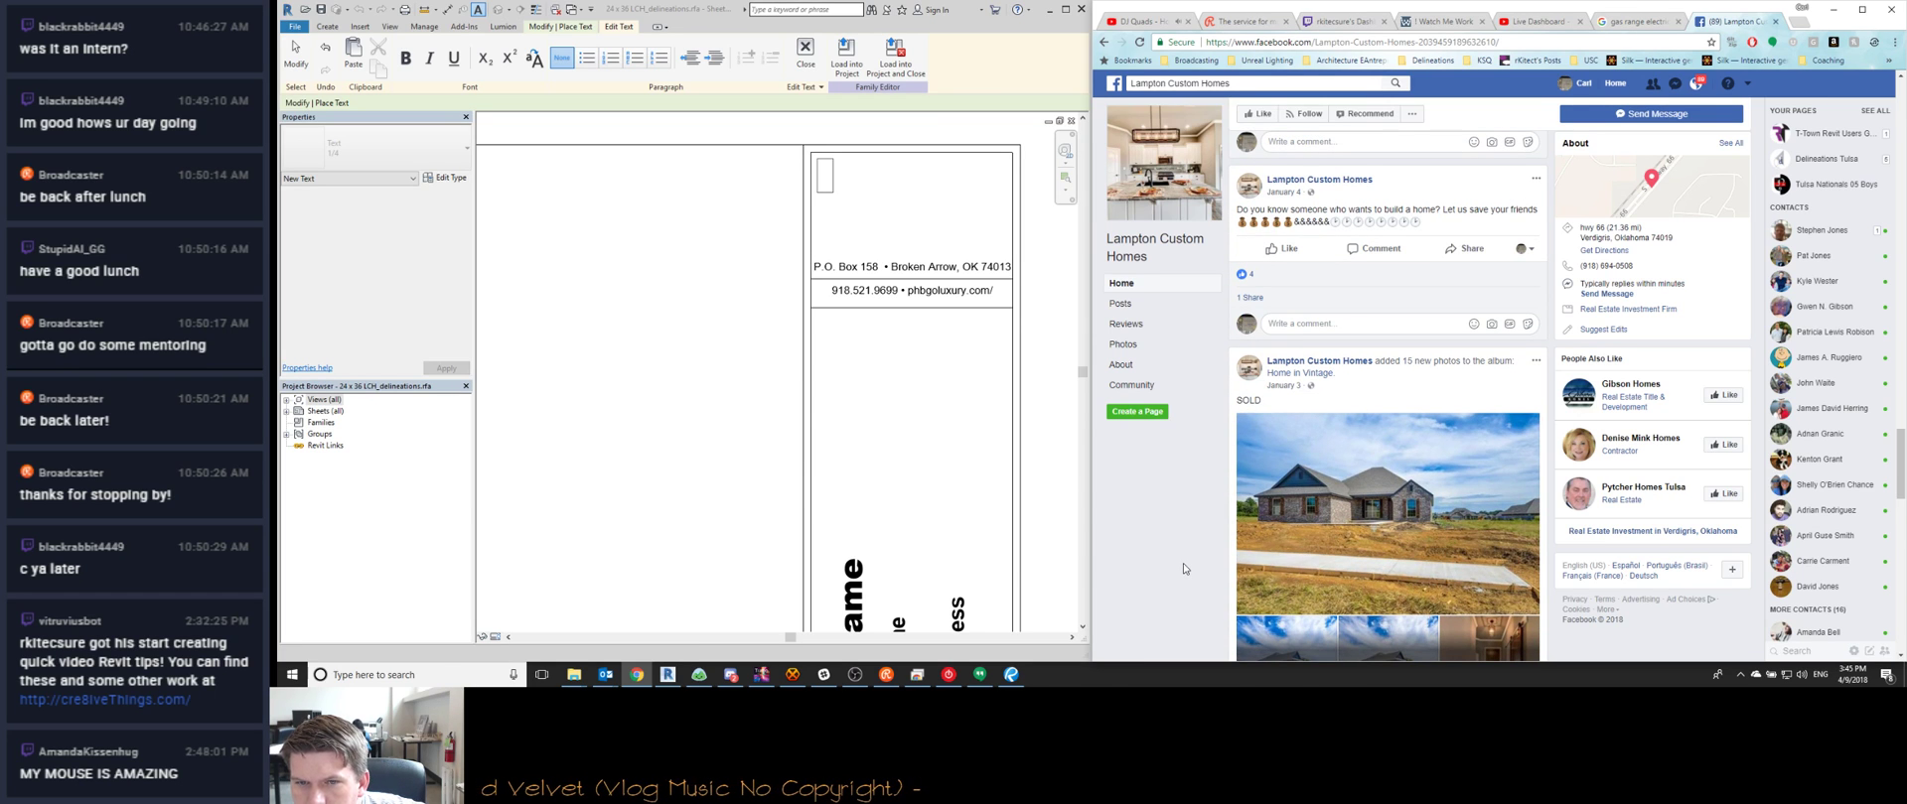
scroll(1184, 569, down, 4)
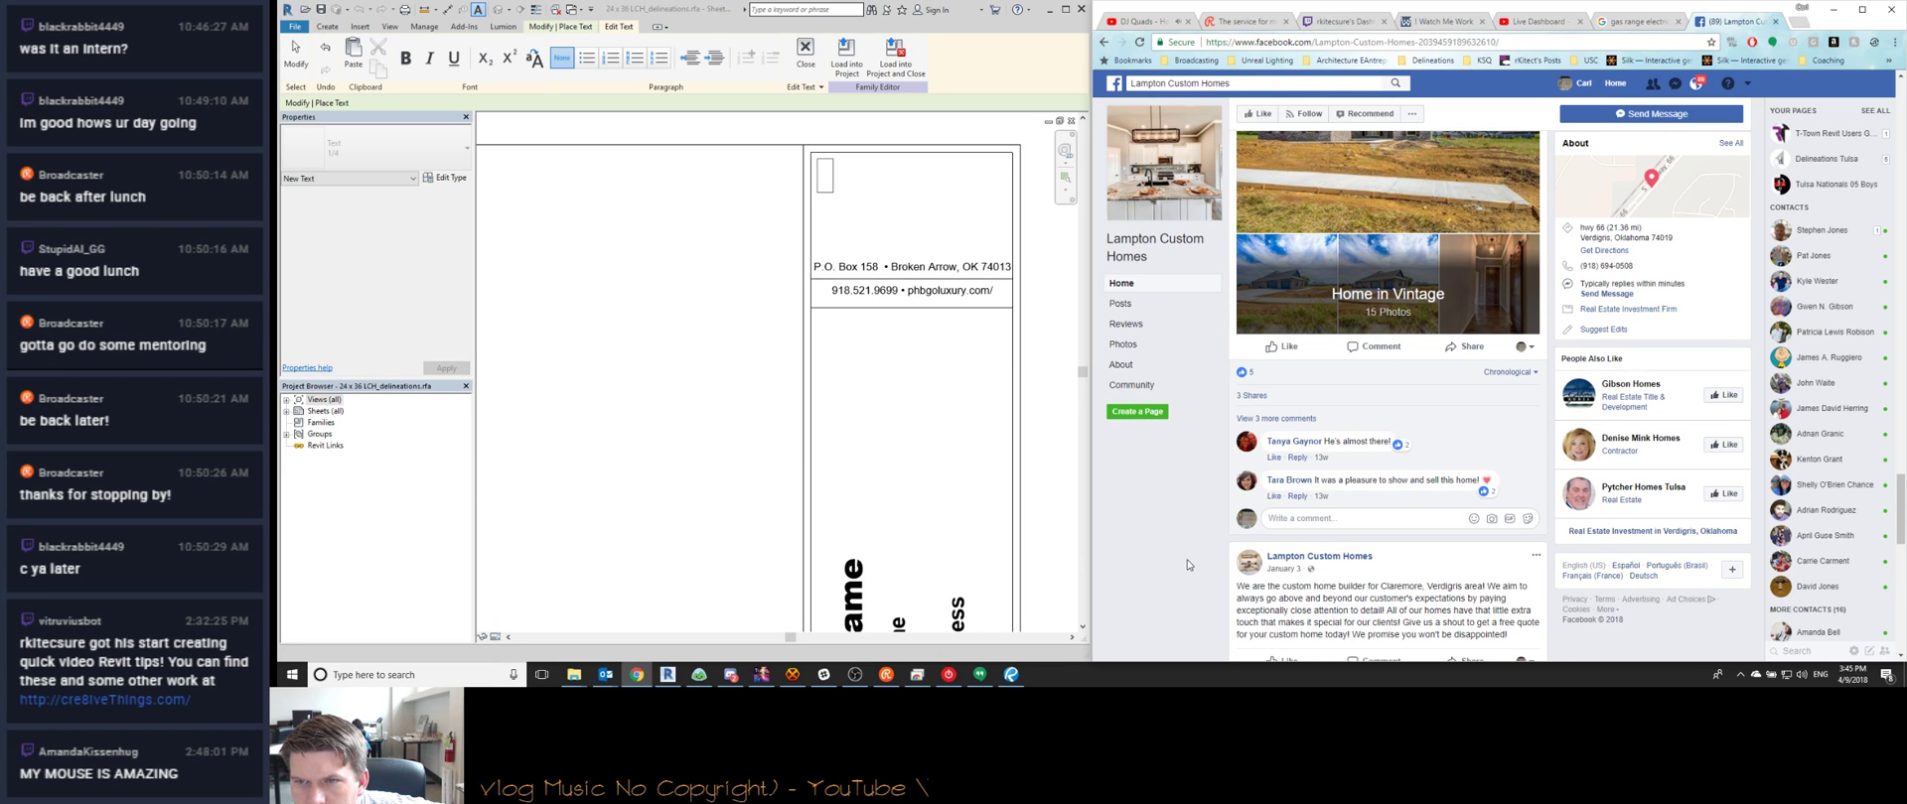
scroll(1188, 565, down, 5)
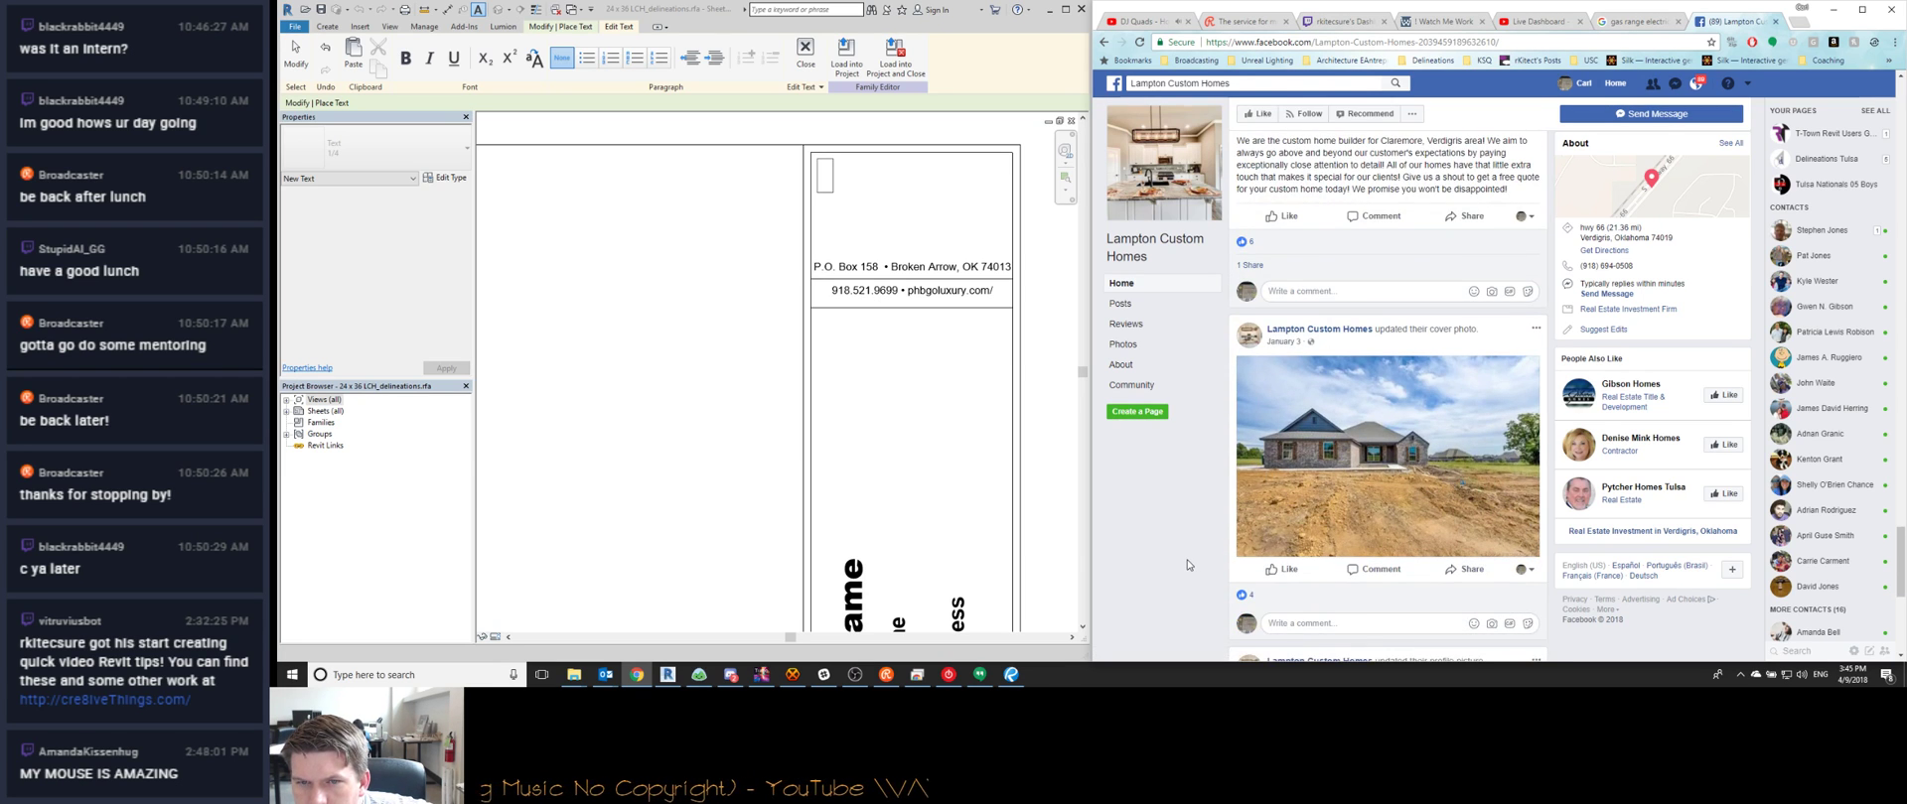
scroll(1189, 566, down, 4)
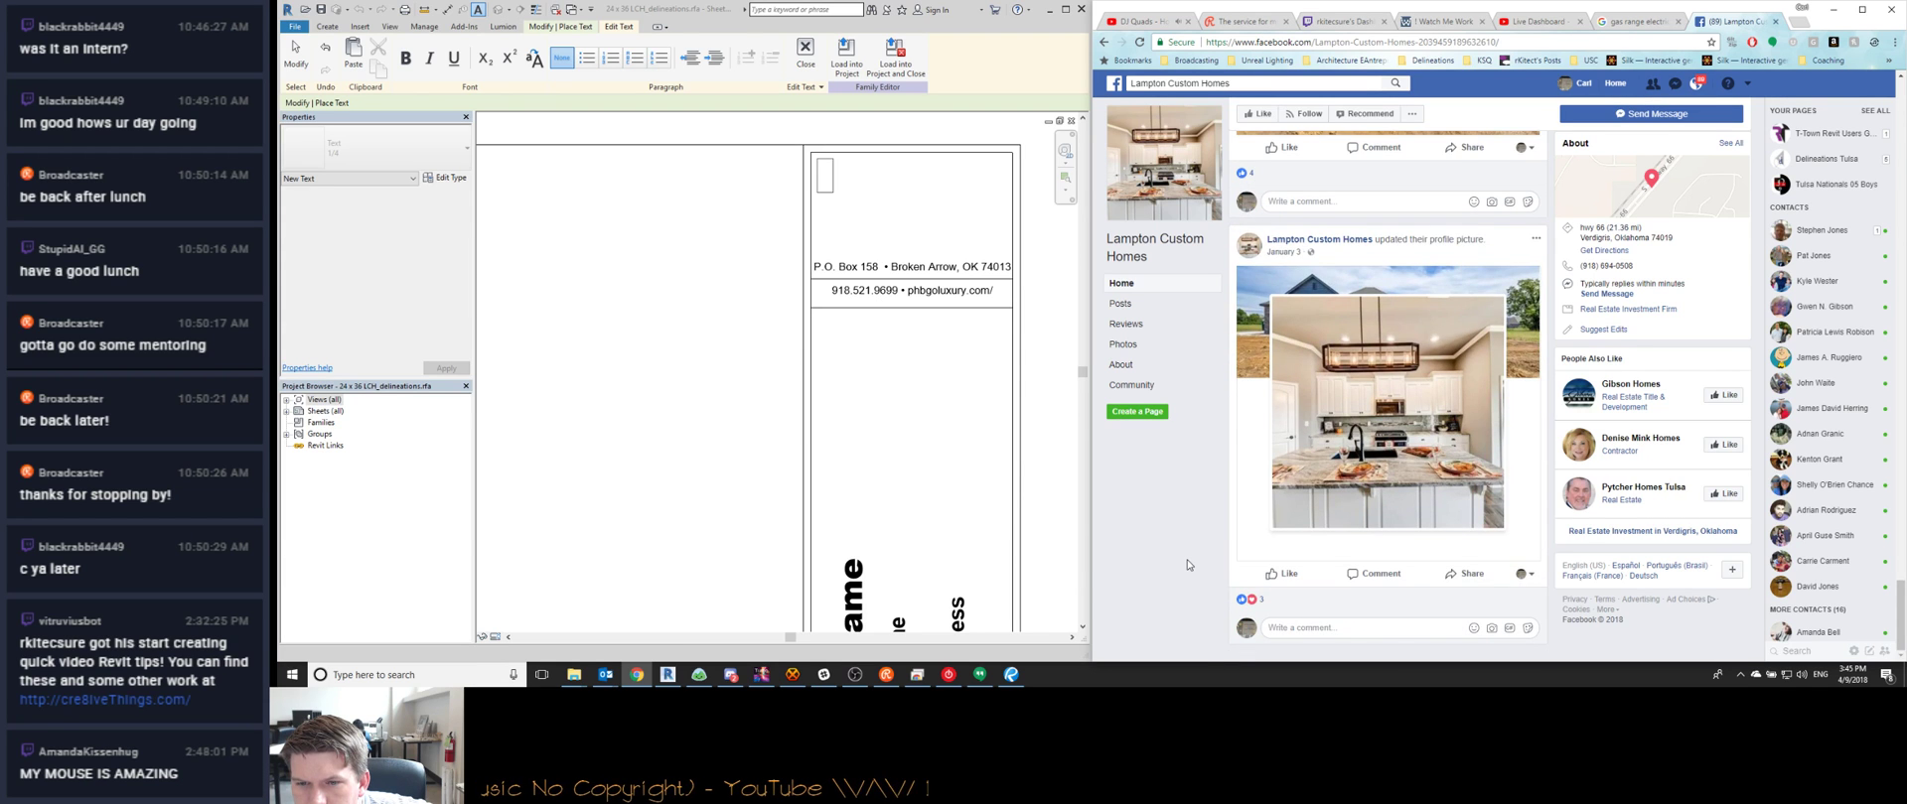
scroll(1189, 565, up, 20)
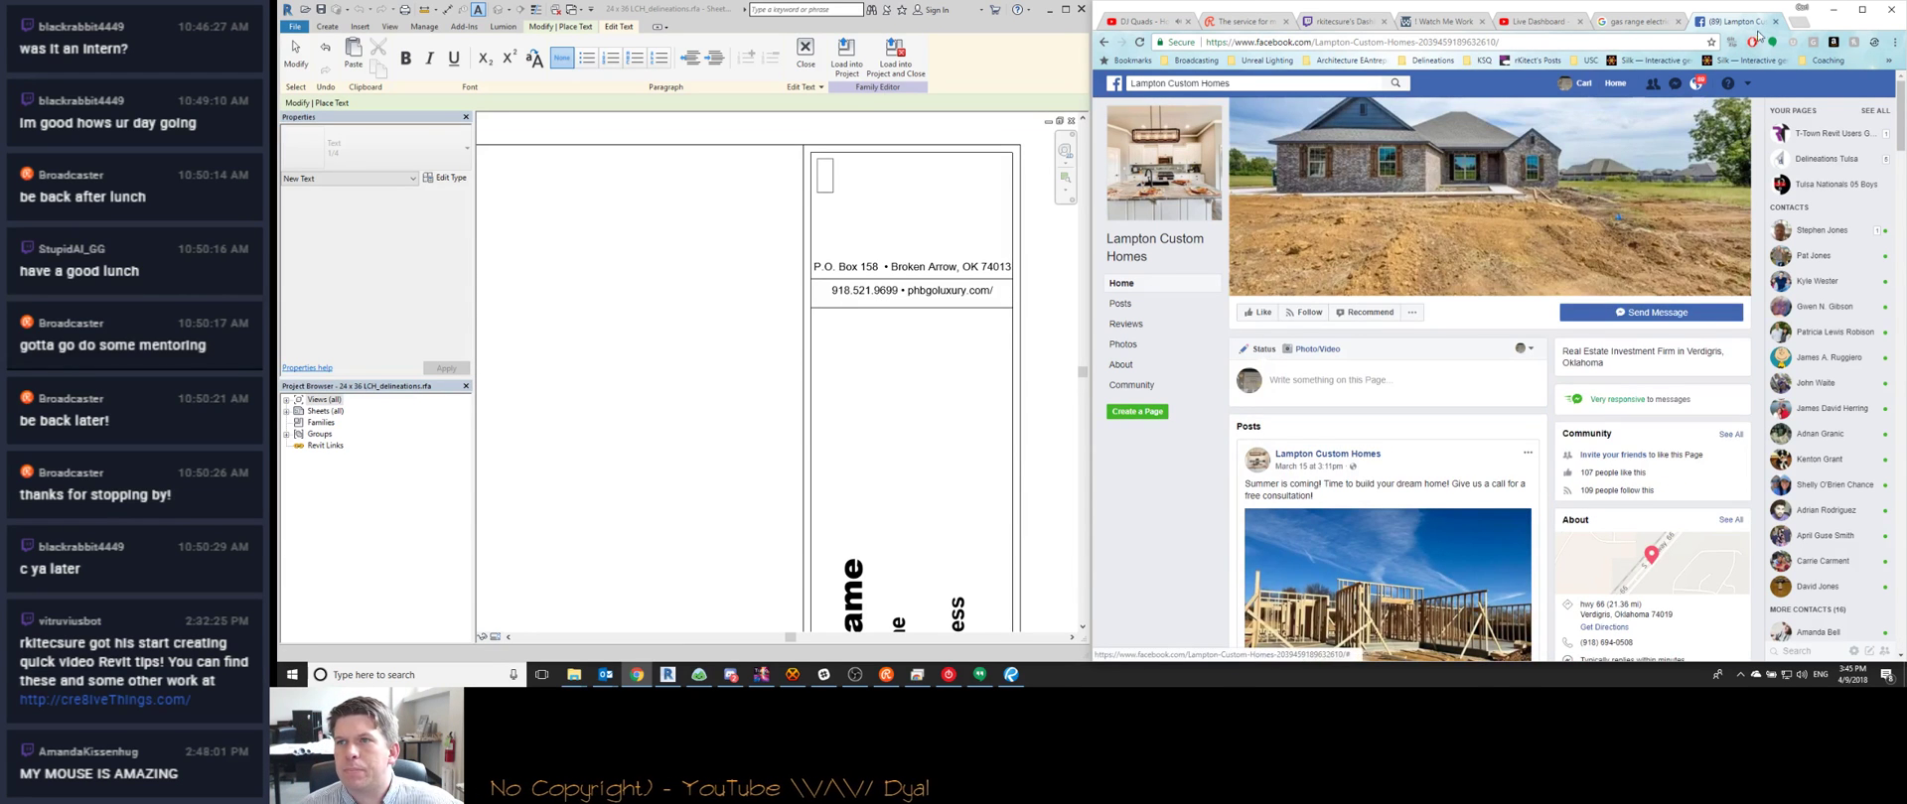
click(1776, 21)
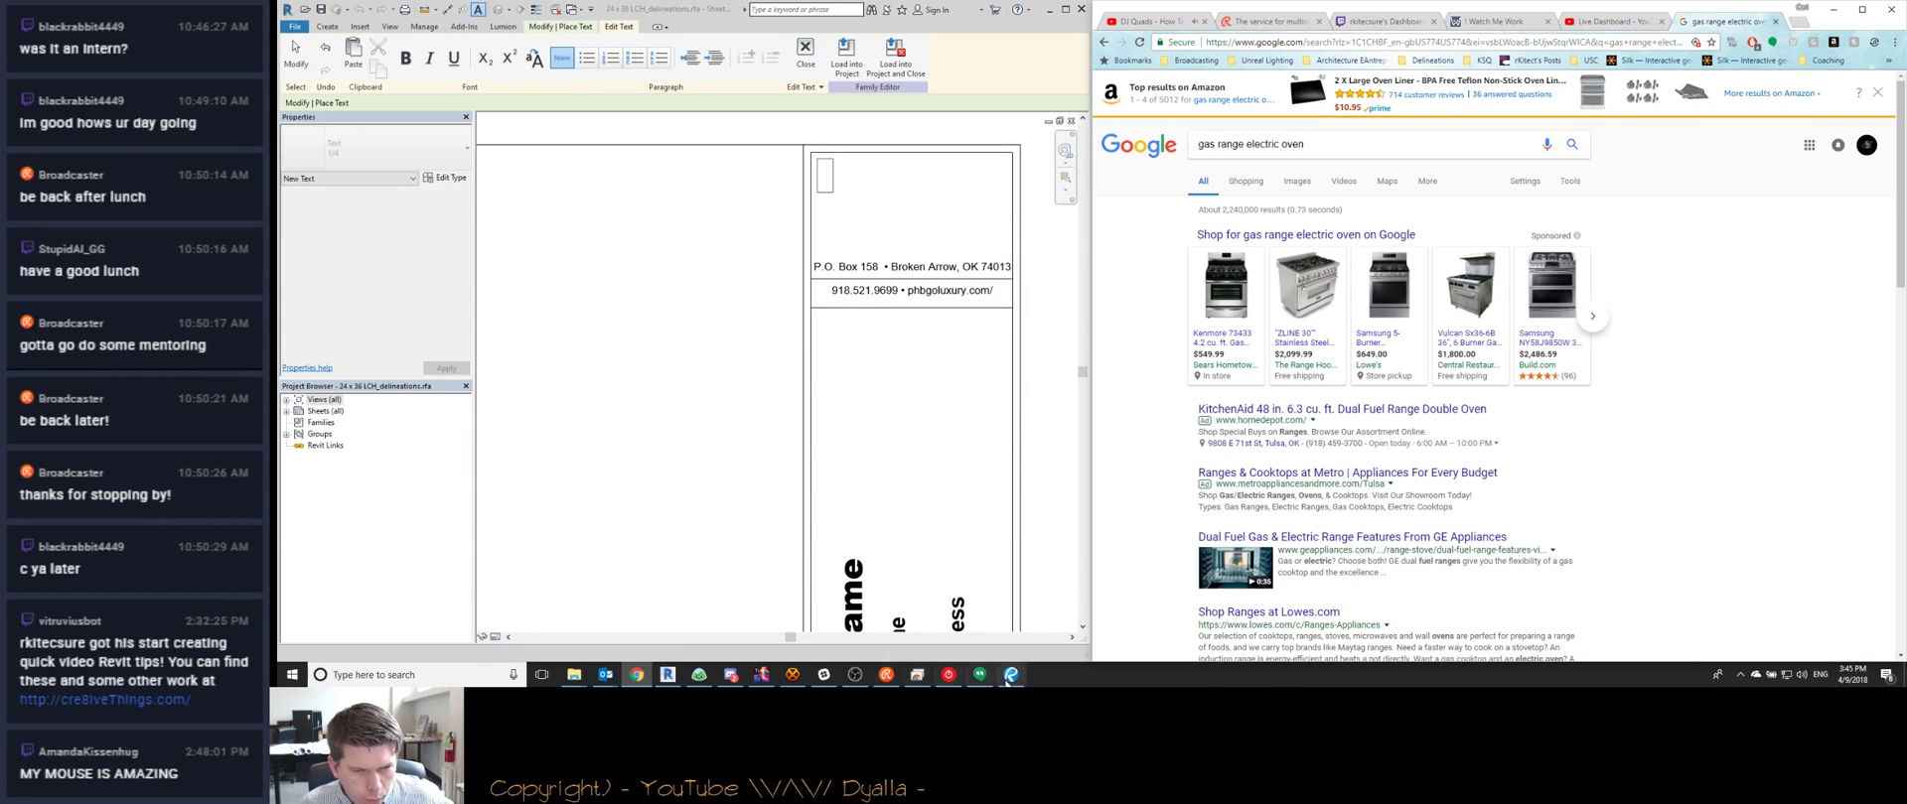
Post 'wow, that's pretty complicated for zbrush!' and 'very nice' in the stream chat
click(1010, 675)
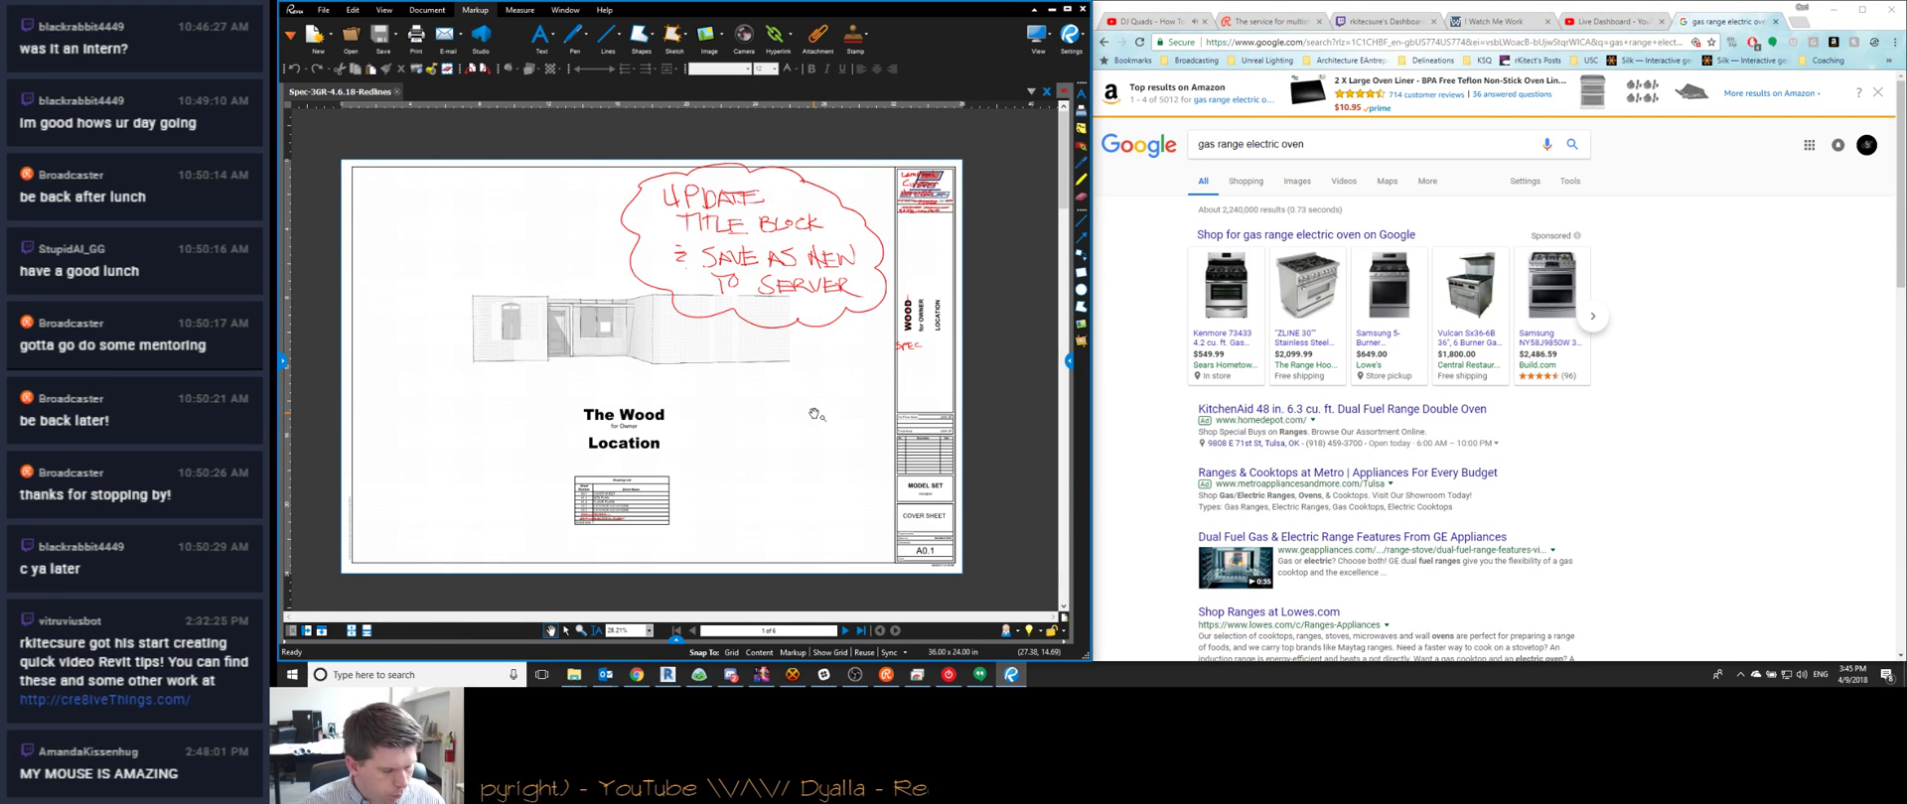
click(1499, 21)
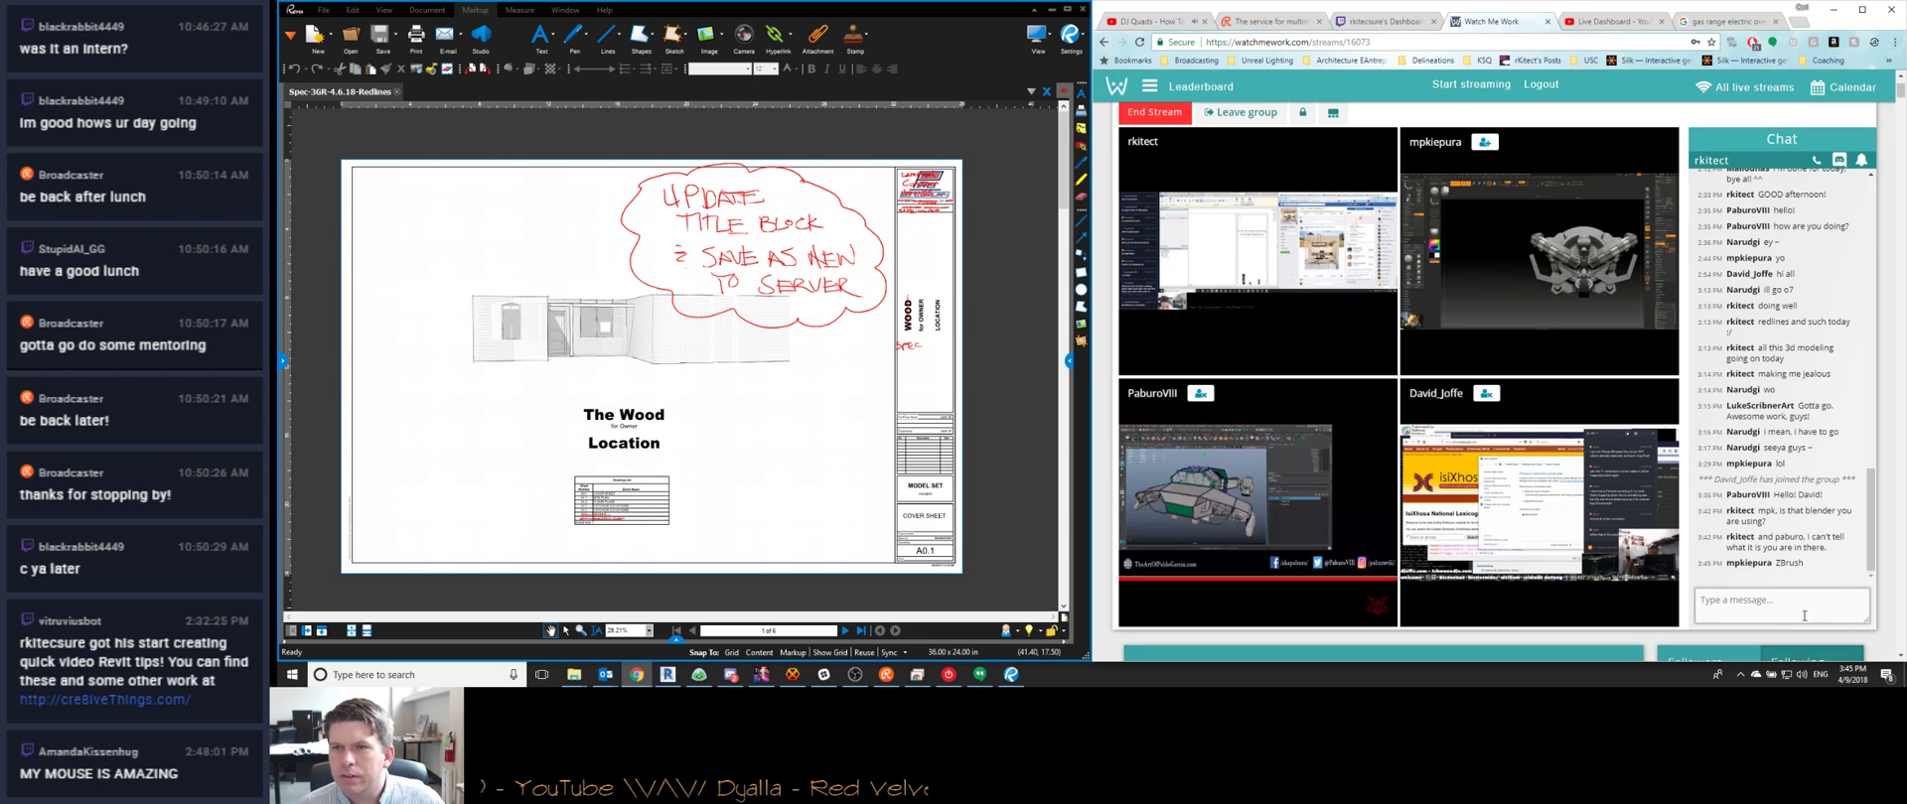
text(wow,)
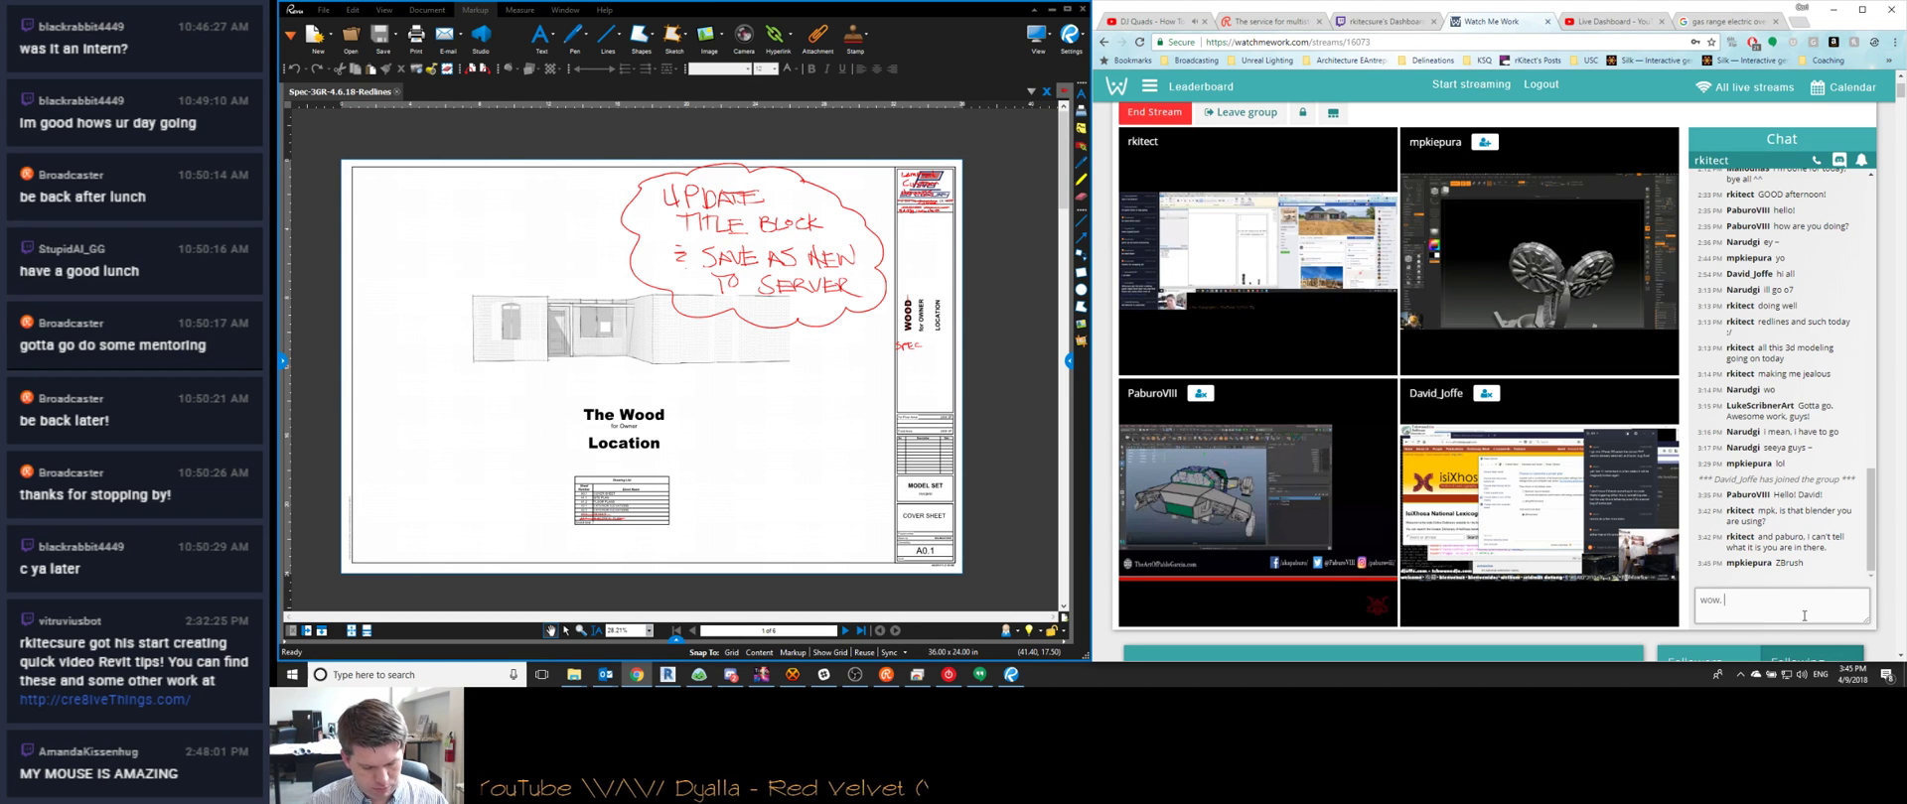
text( that's pretty compl)
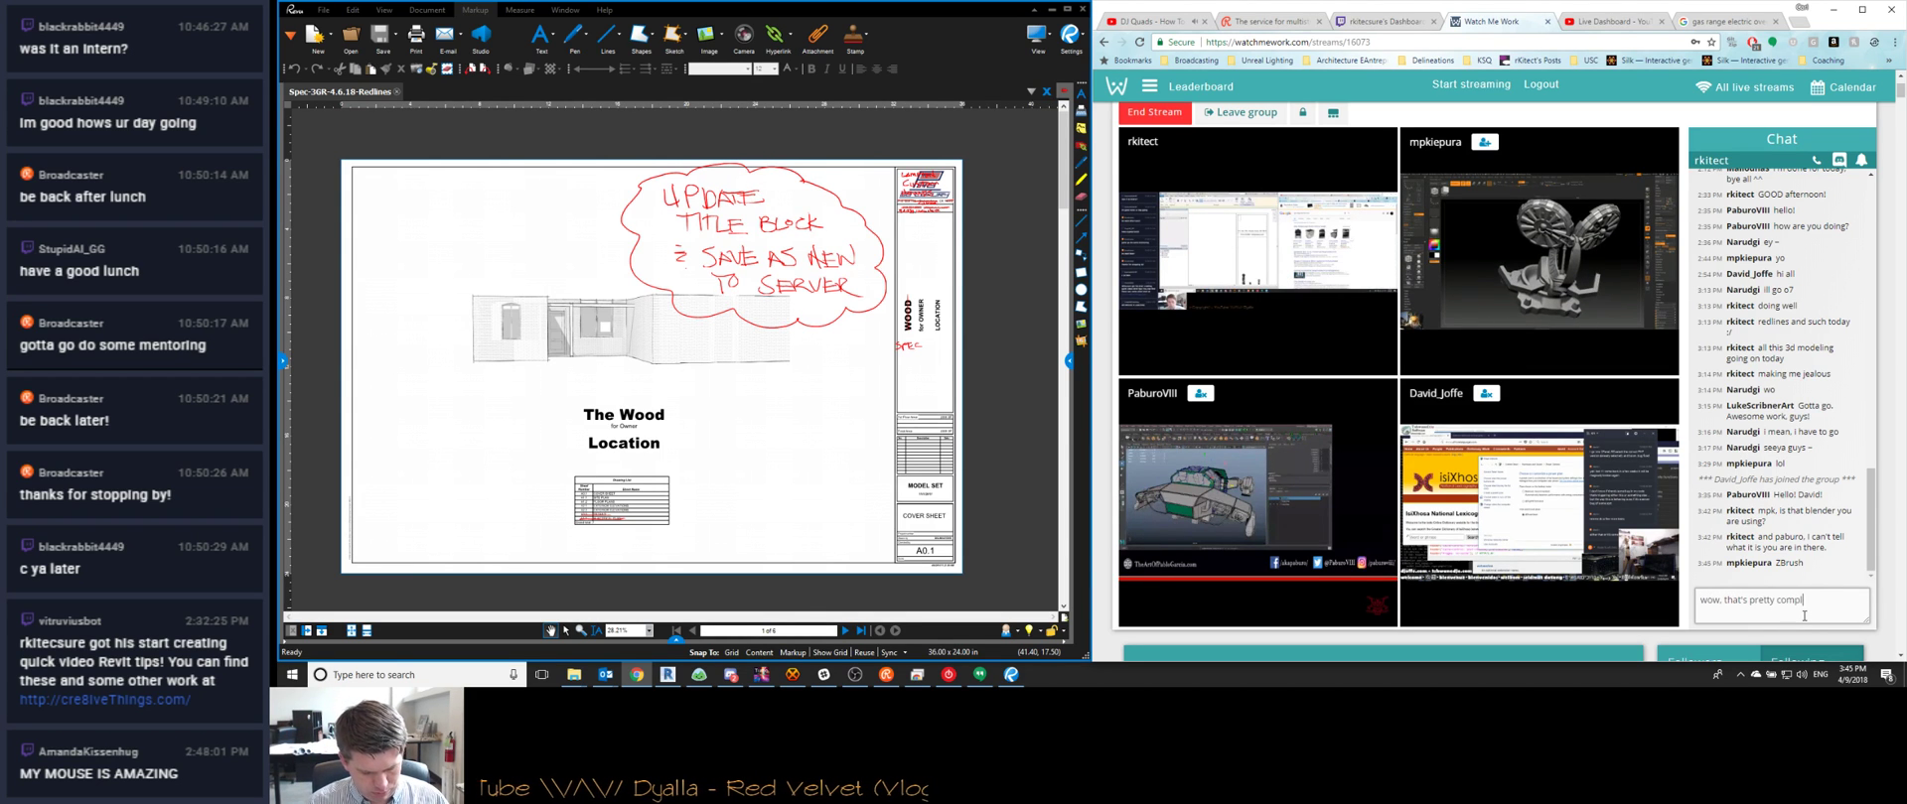
text(icated for zbrush!)
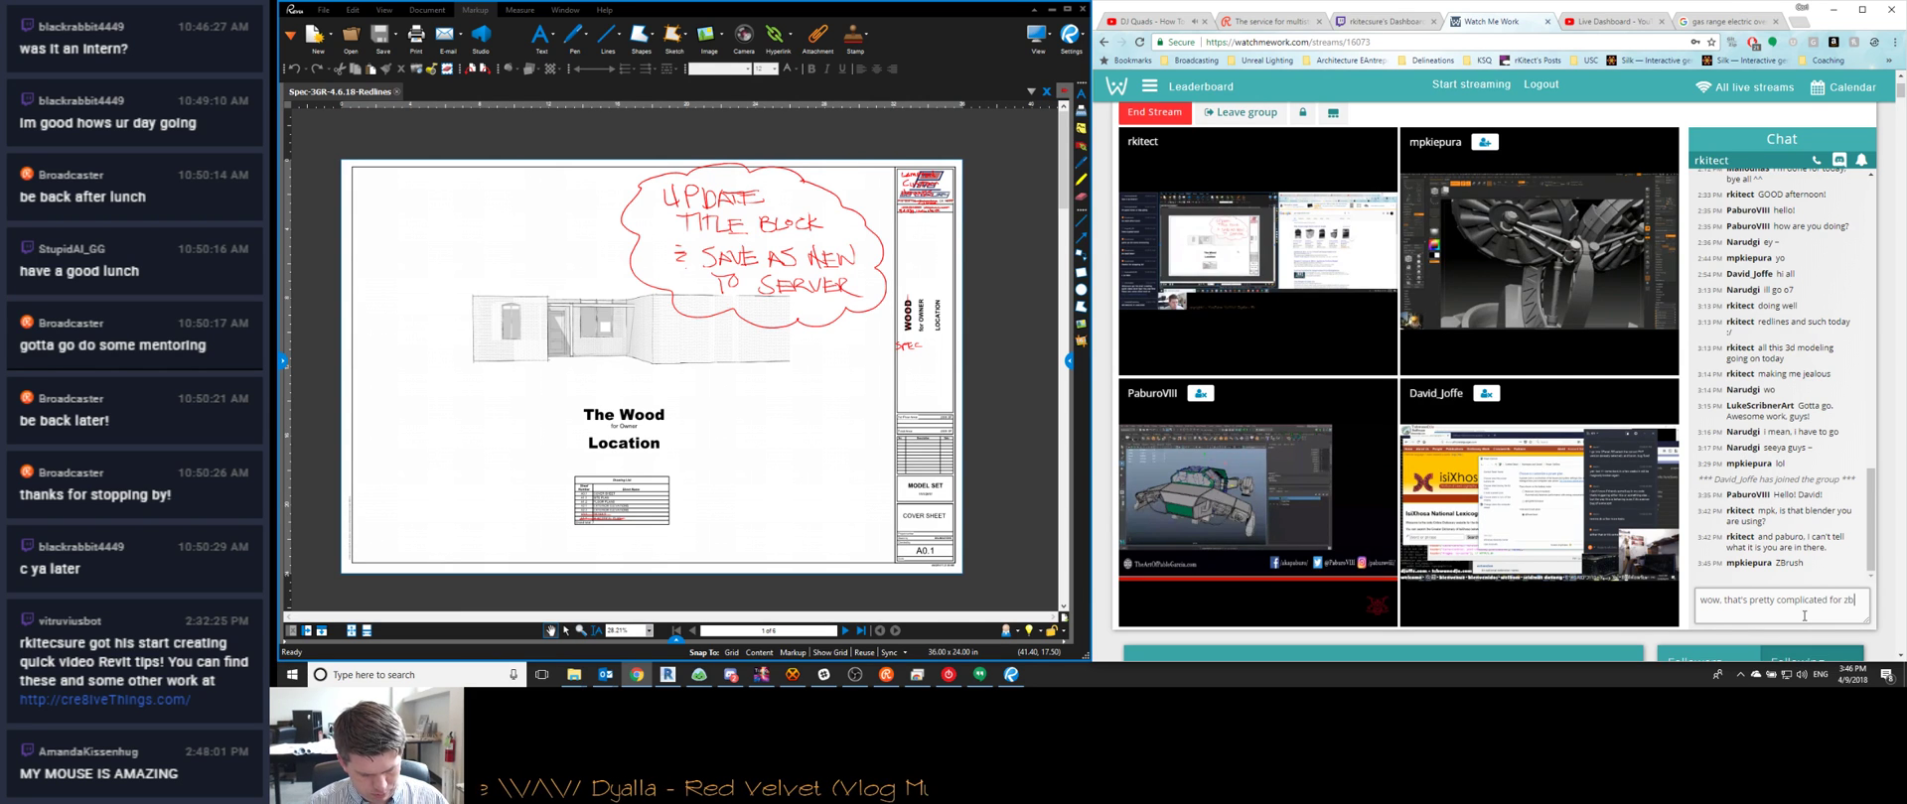
key(Return)
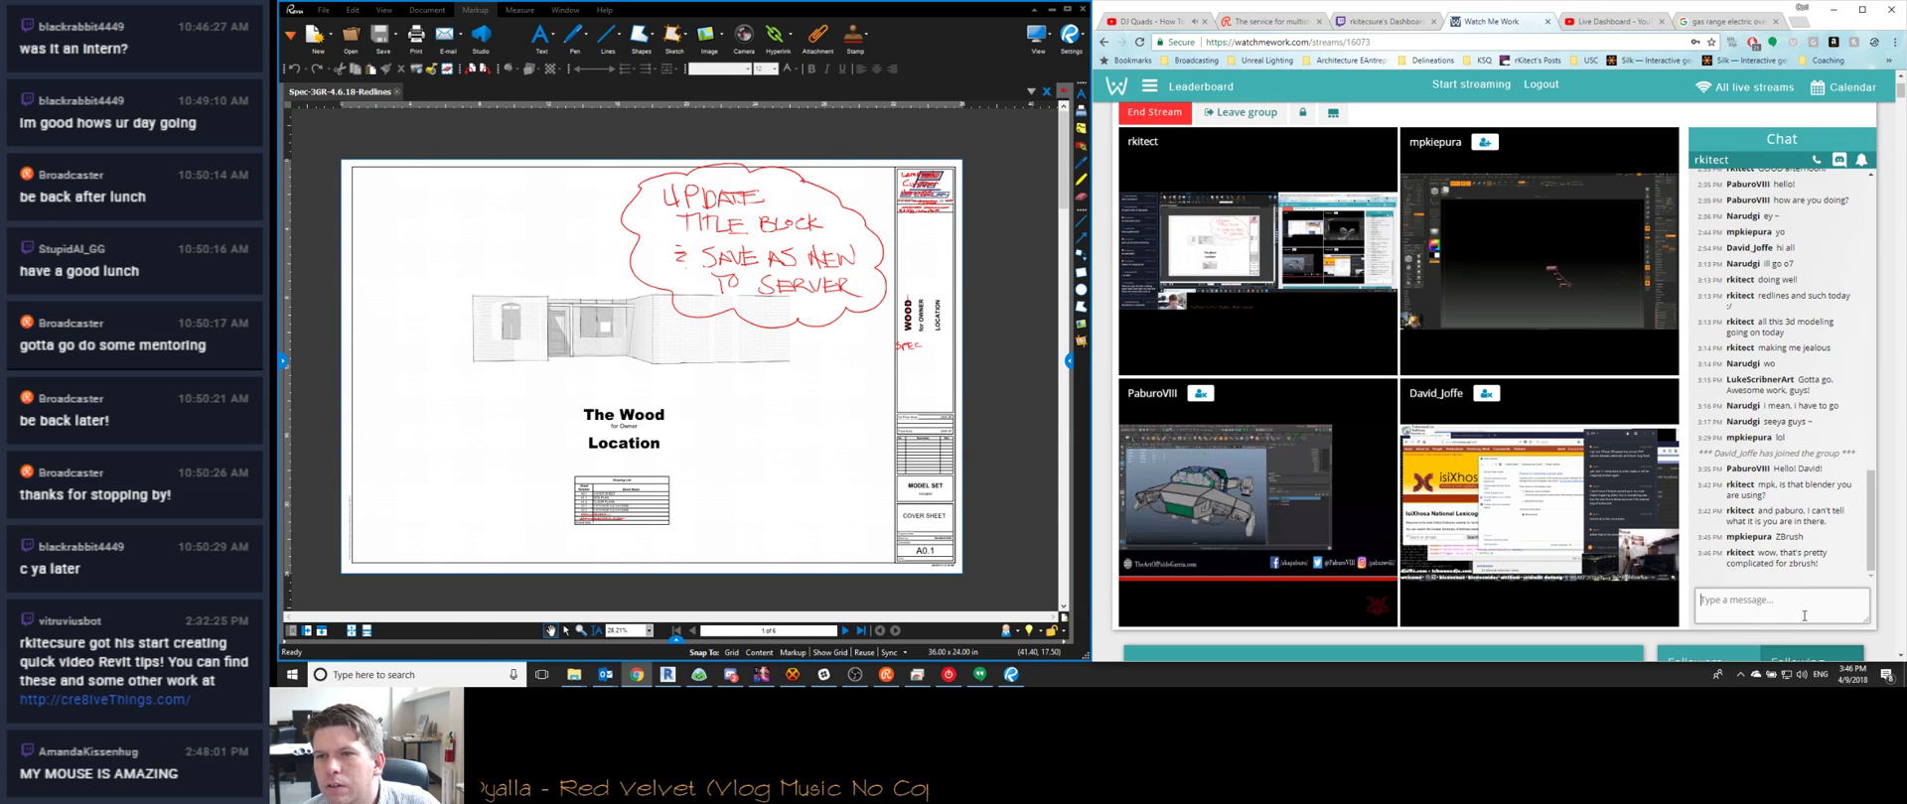
text(very nic)
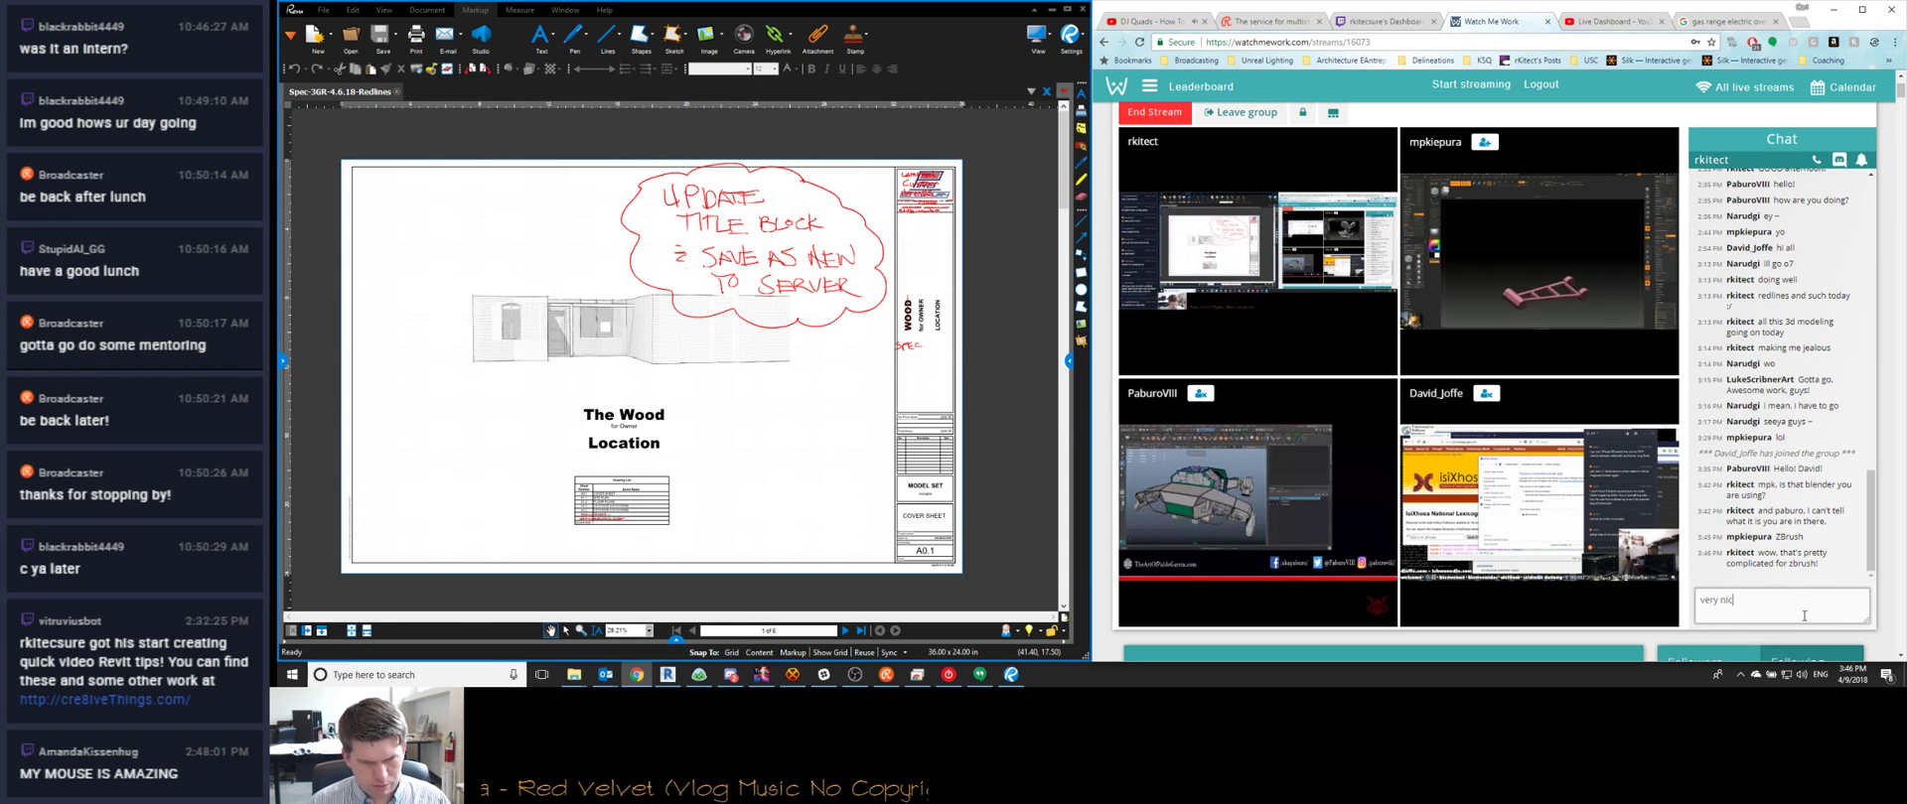
text(e)
key(Return)
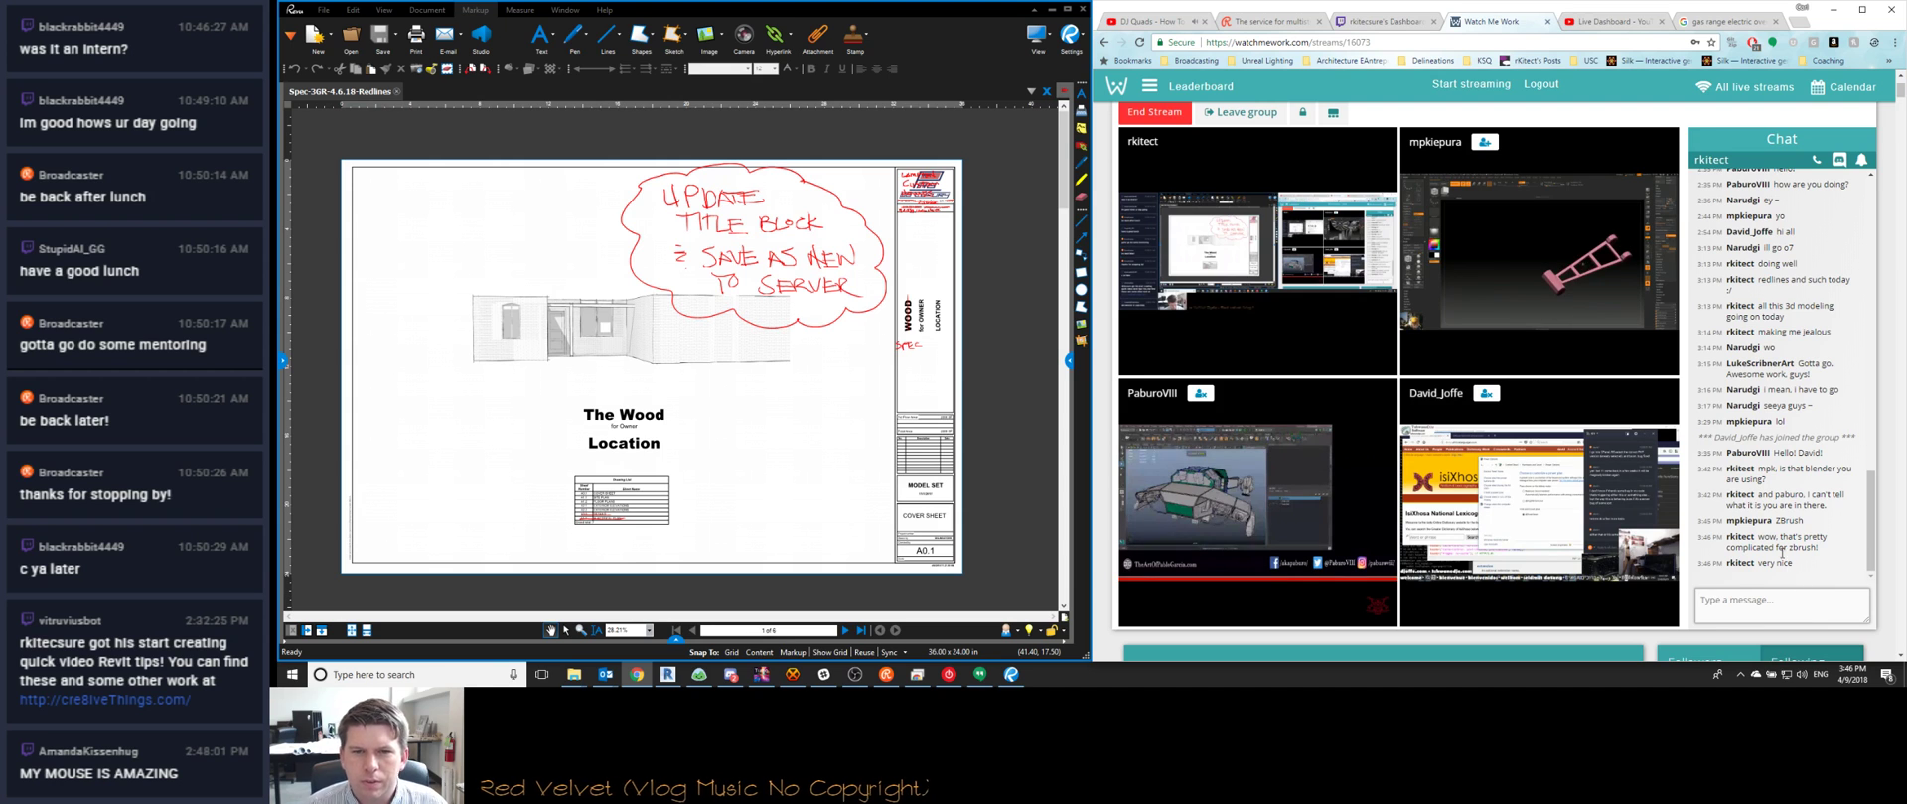
click(1842, 17)
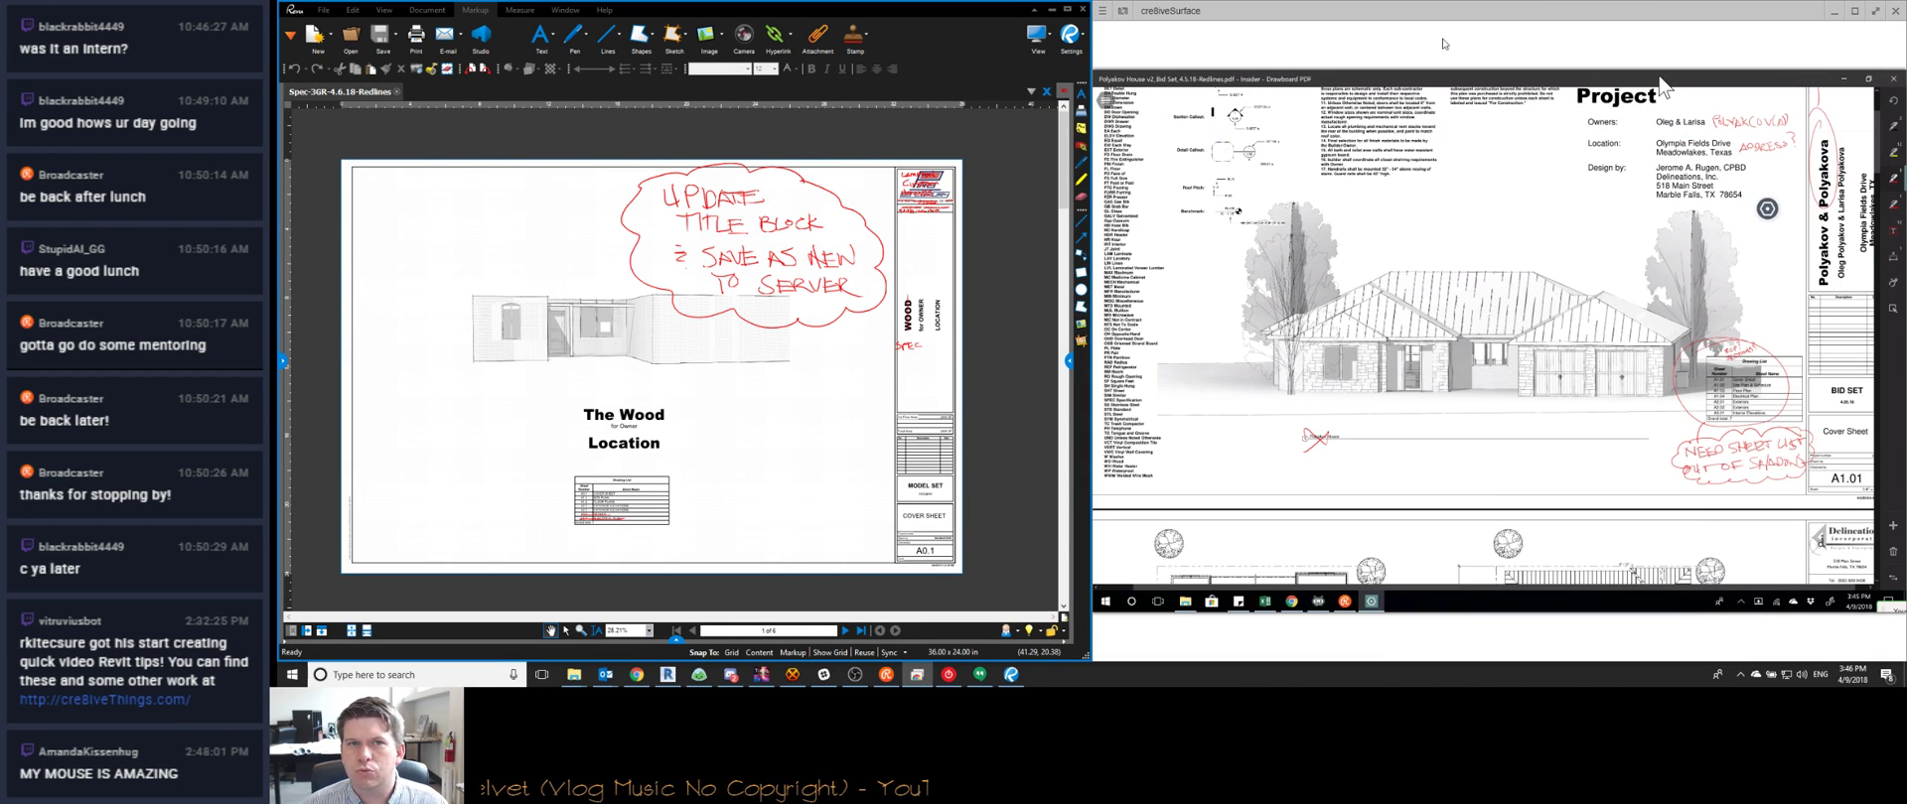
Type LAMPTON, CUSTOM and HOMES on three lines in the new text note
click(1834, 11)
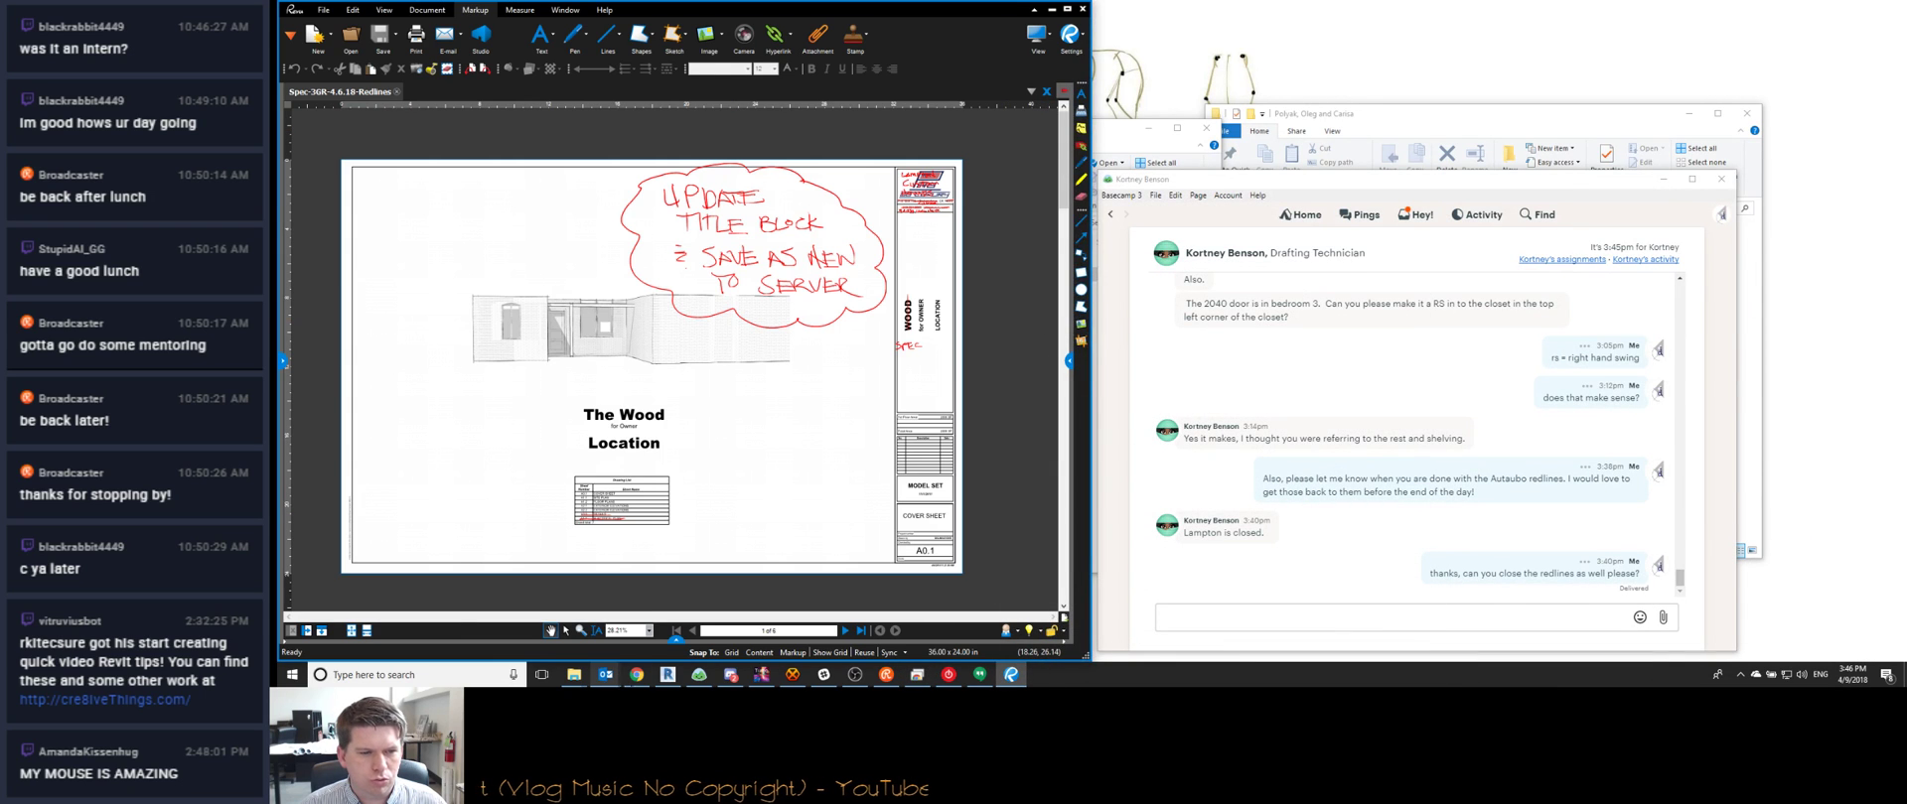
click(667, 675)
key(super+Up)
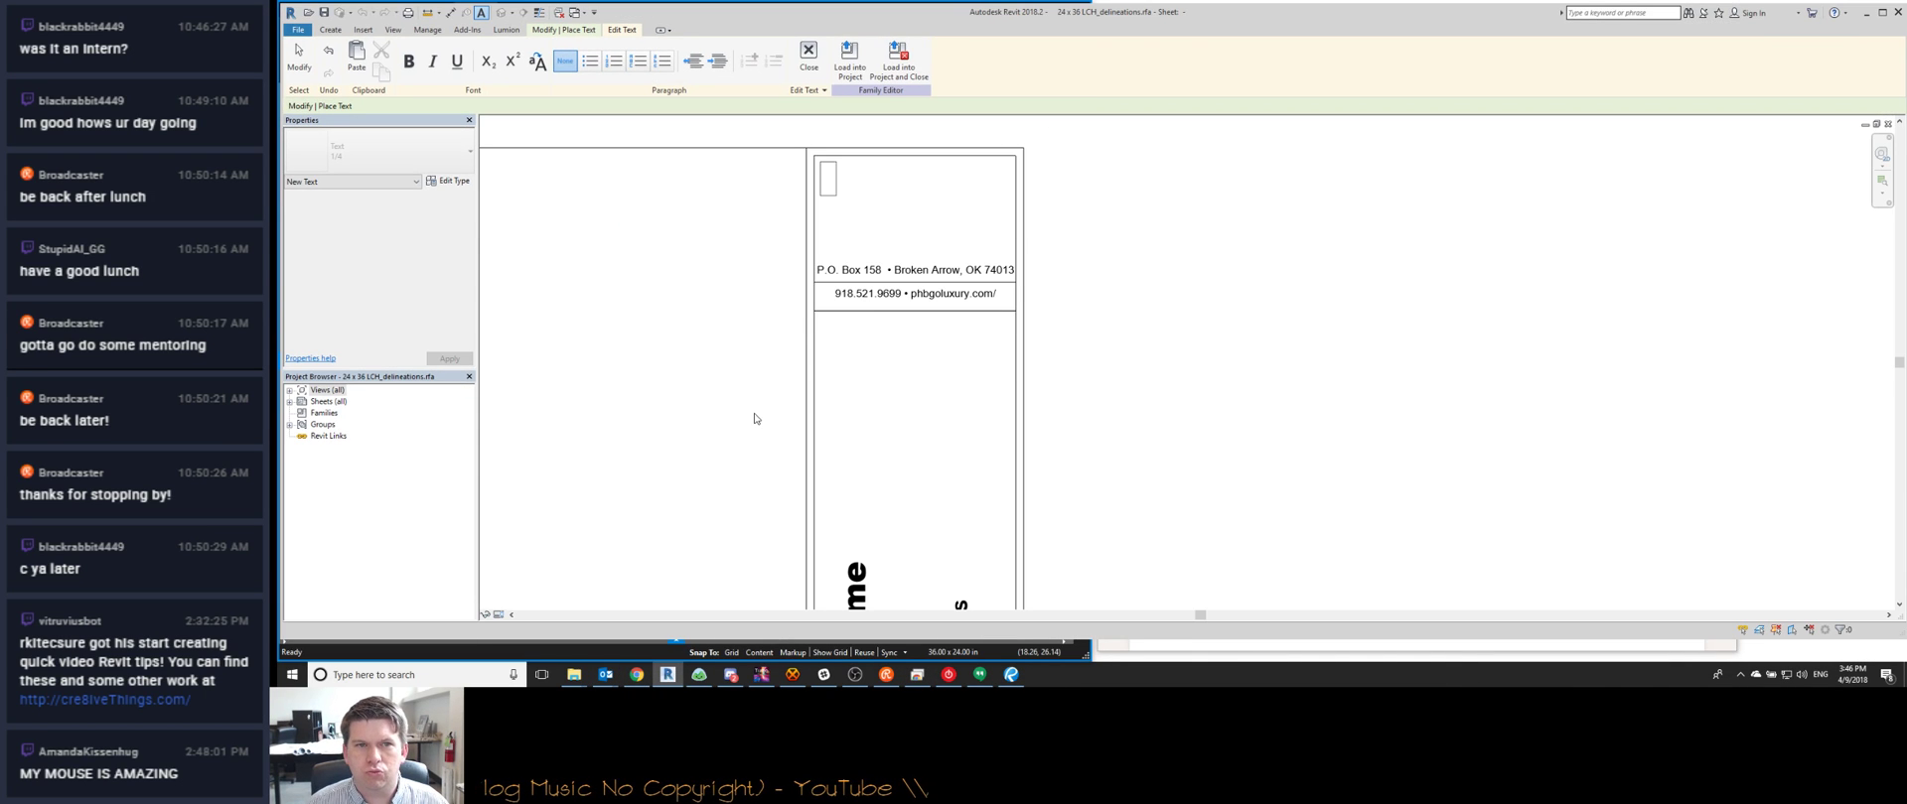
text(LAMPTON)
key(Return)
text(CUSTOM)
key(Return)
text(HOMES)
click(1239, 256)
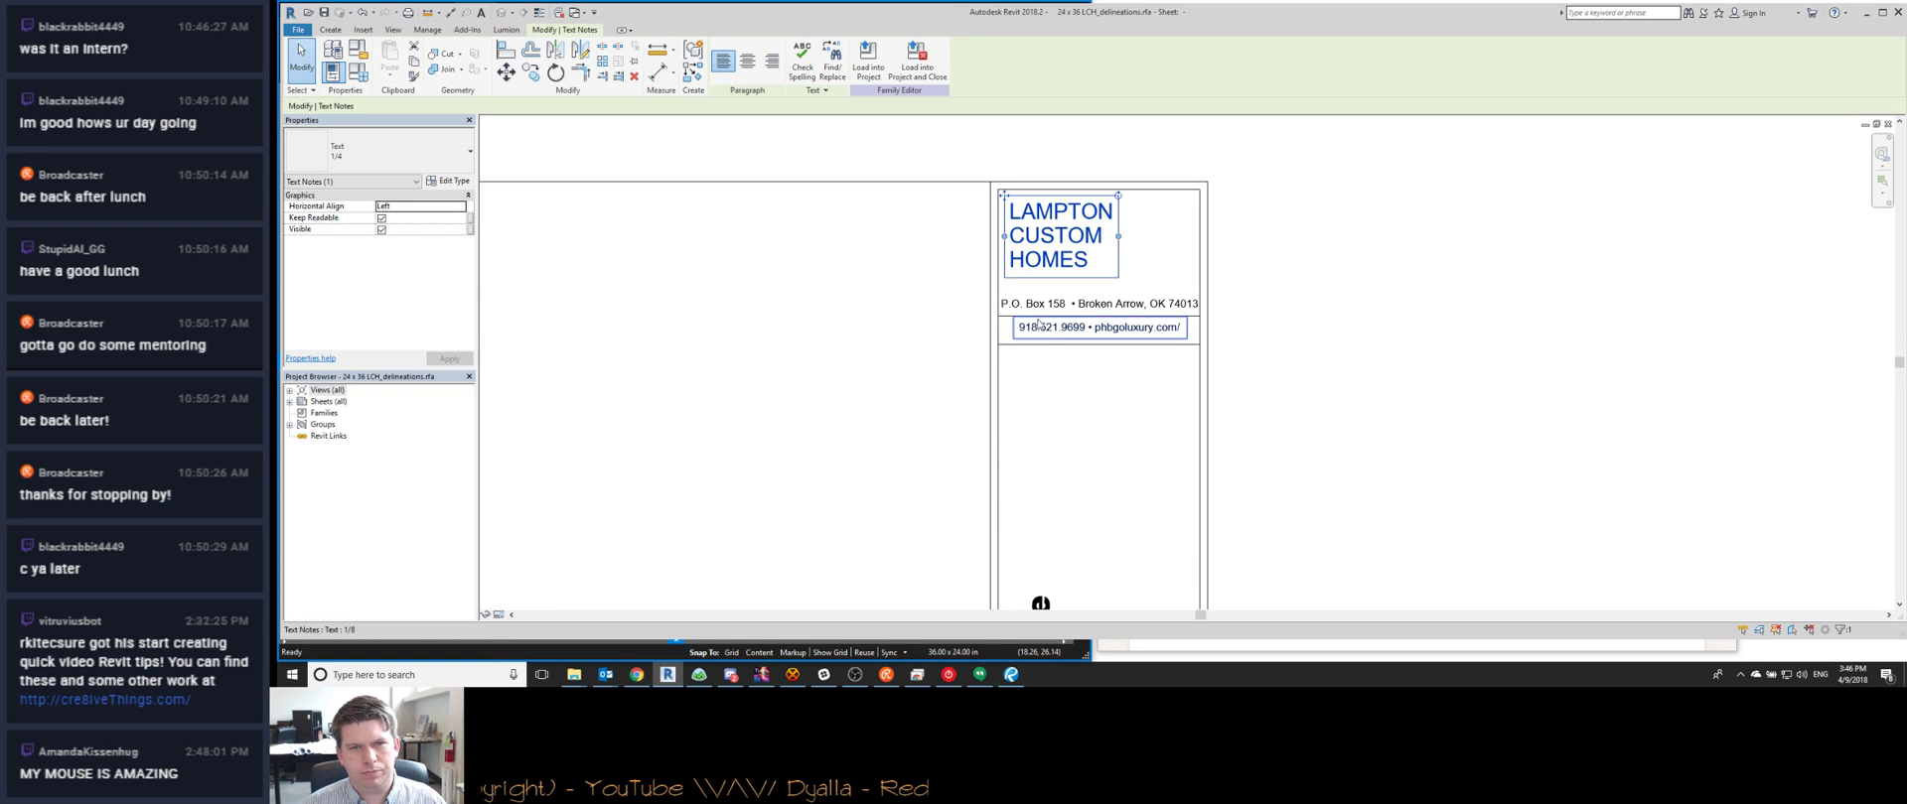
double_click(1147, 305)
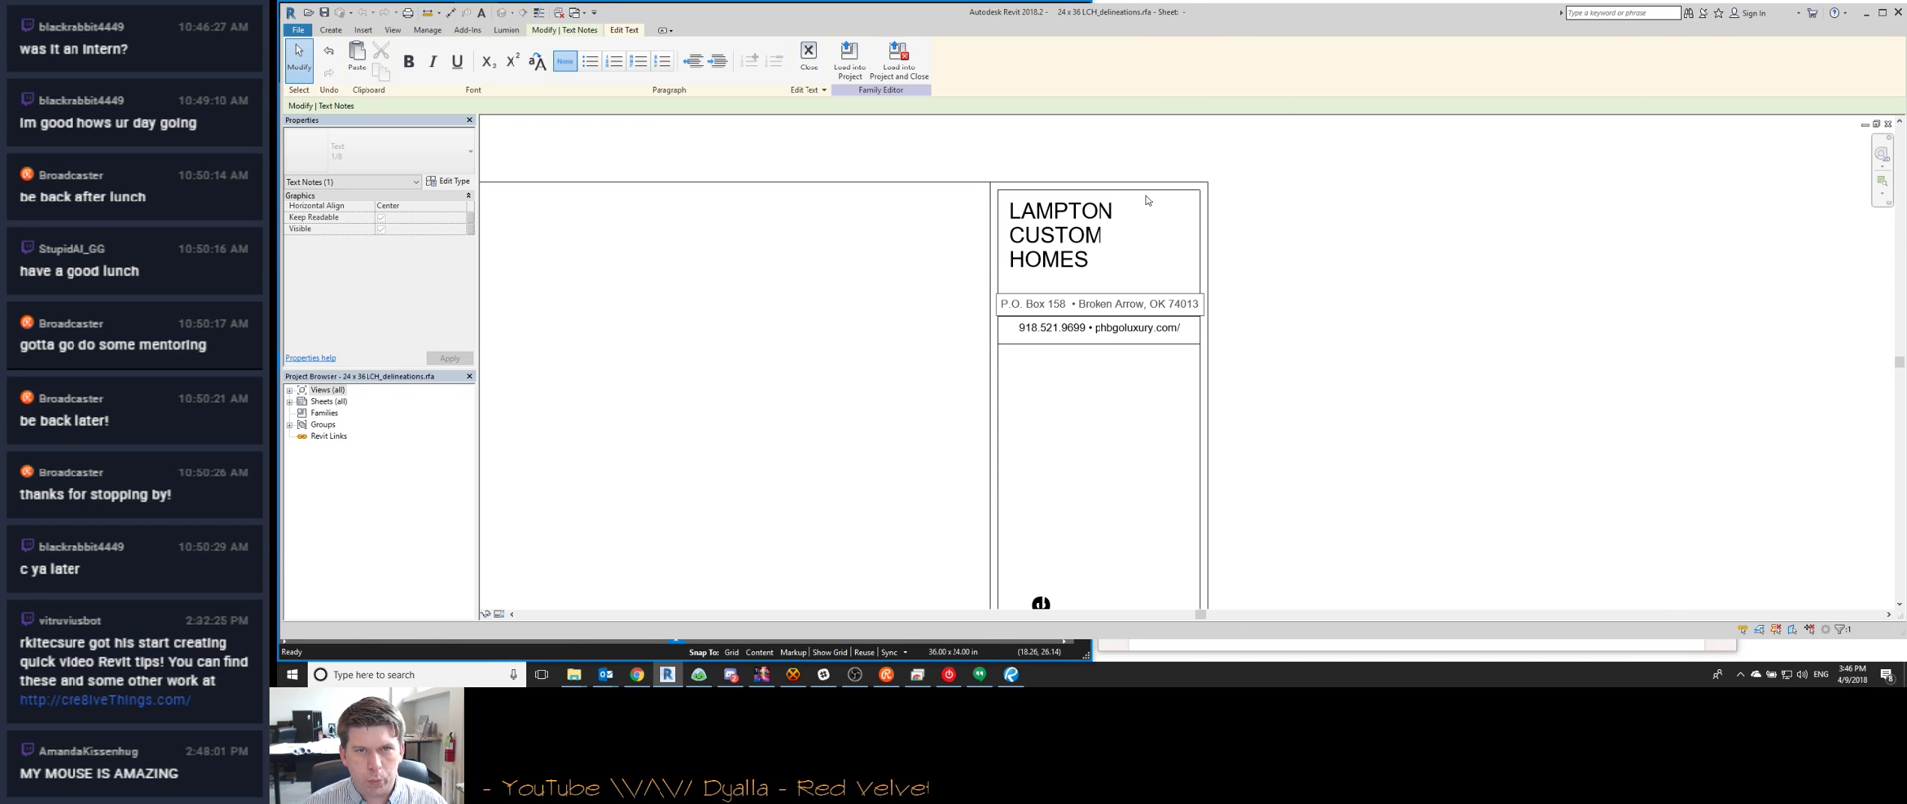
key(super+Down)
Change the P.O. Box address note to a left-aligned 'CLAREMORE, OK', dropping the zip code
click(959, 202)
scroll(959, 202, up, 5)
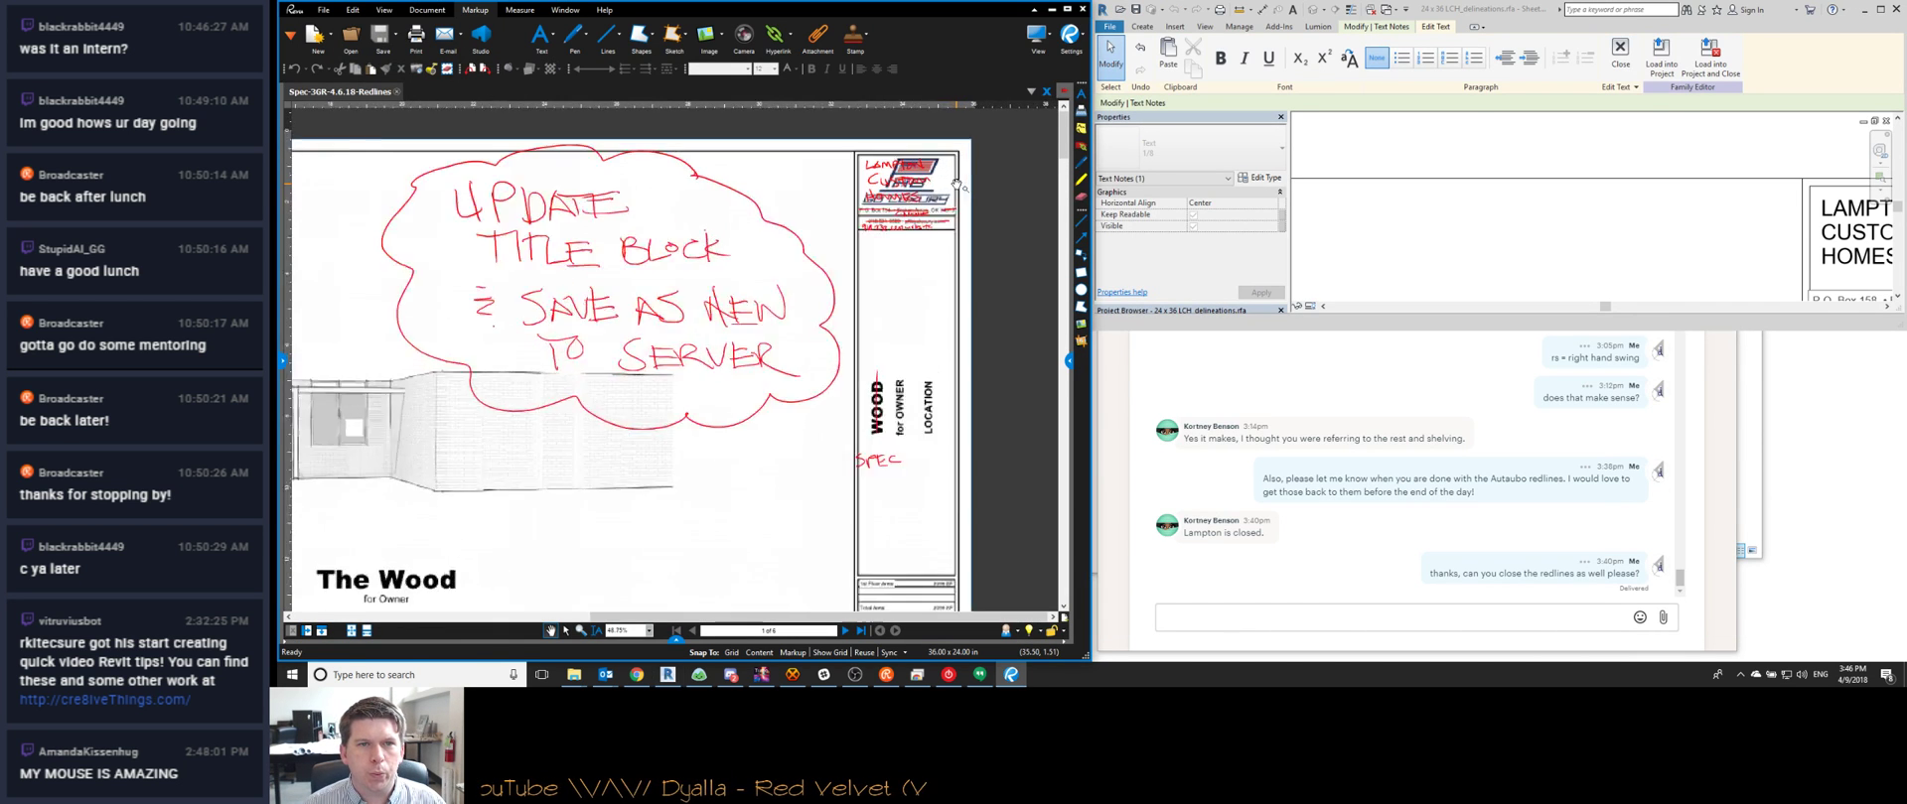
drag(960, 202, 871, 256)
click(1496, 271)
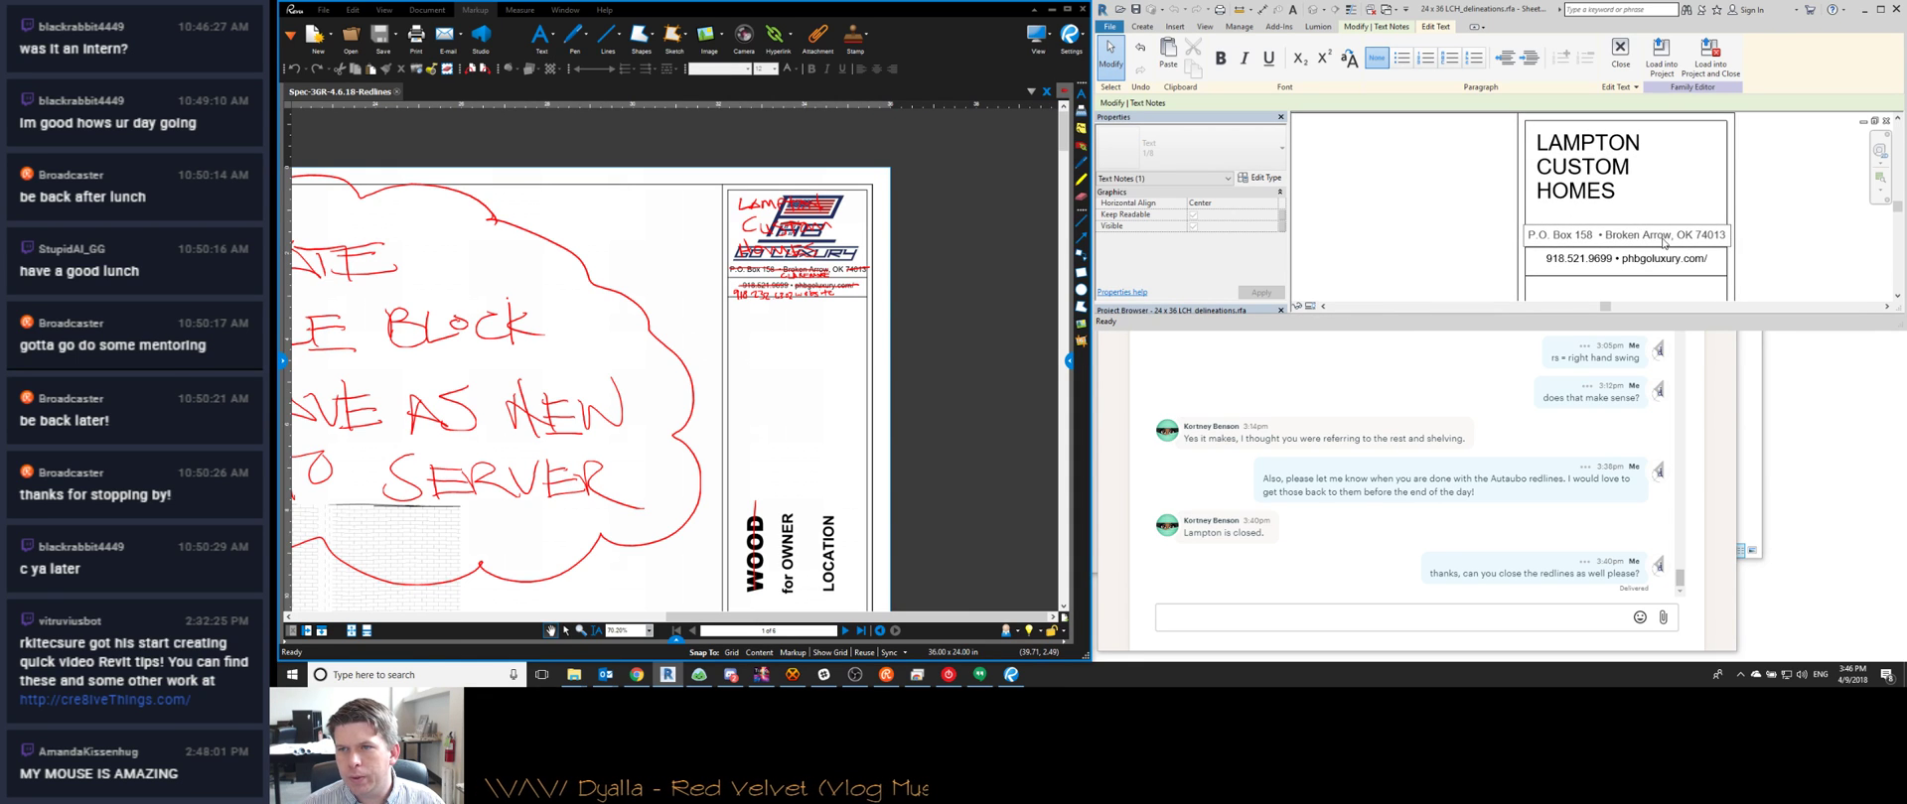
drag(1672, 241, 1496, 236)
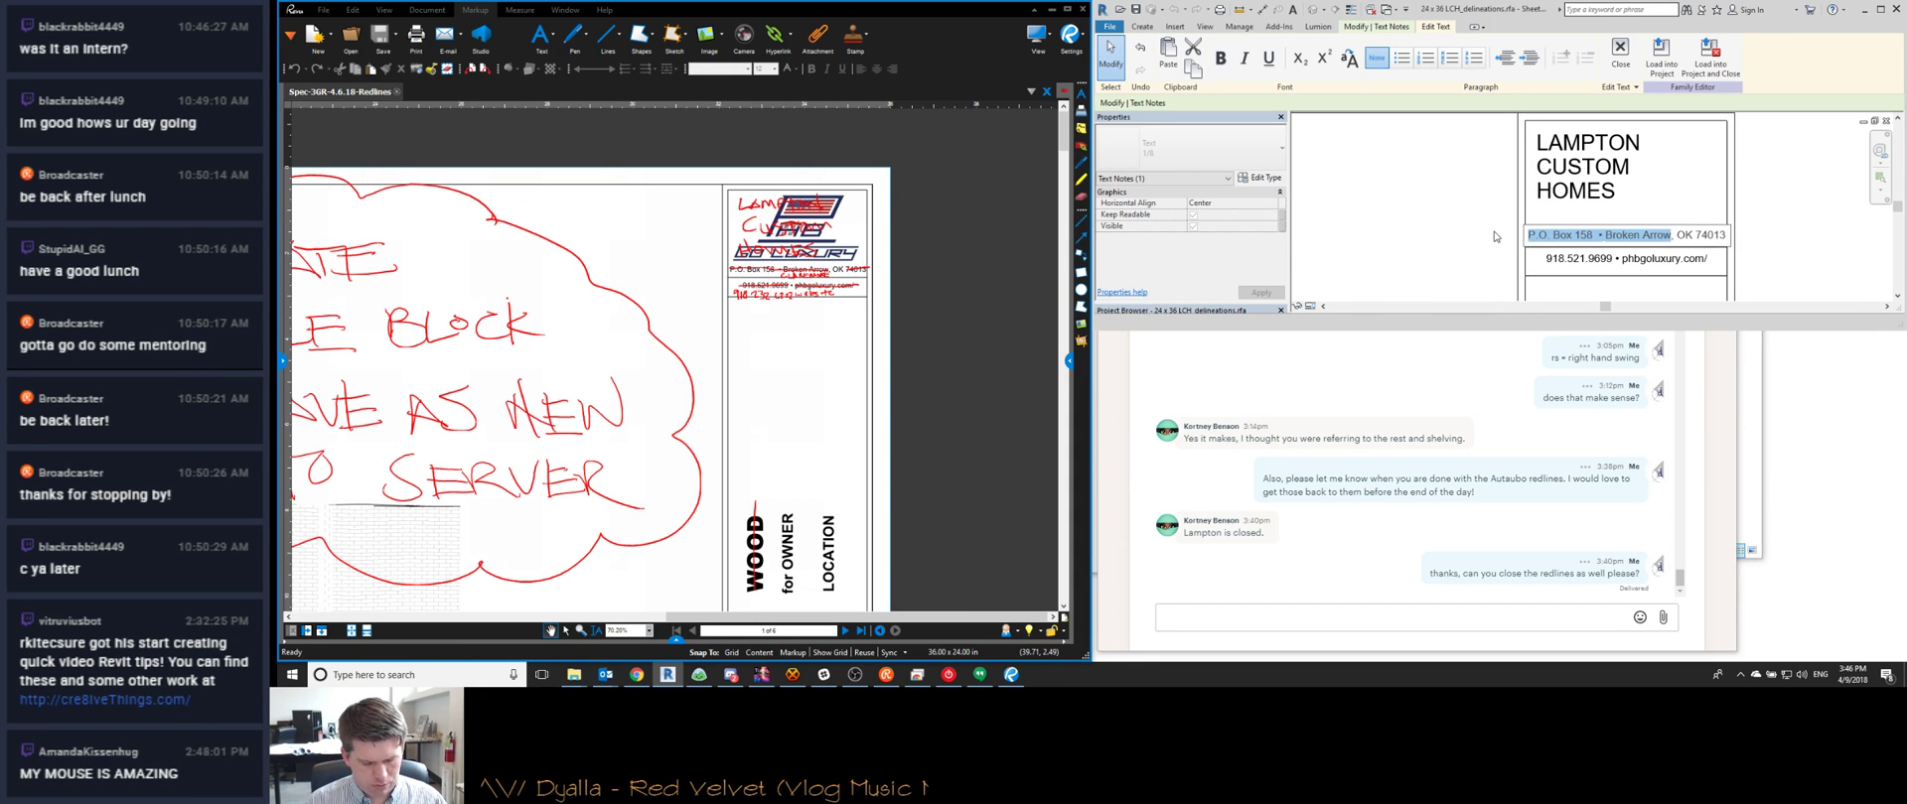
text(claremore)
double_click(1557, 238)
text(CLAREMORE)
drag(1622, 238, 1678, 245)
key(BackSpace)
click(1825, 219)
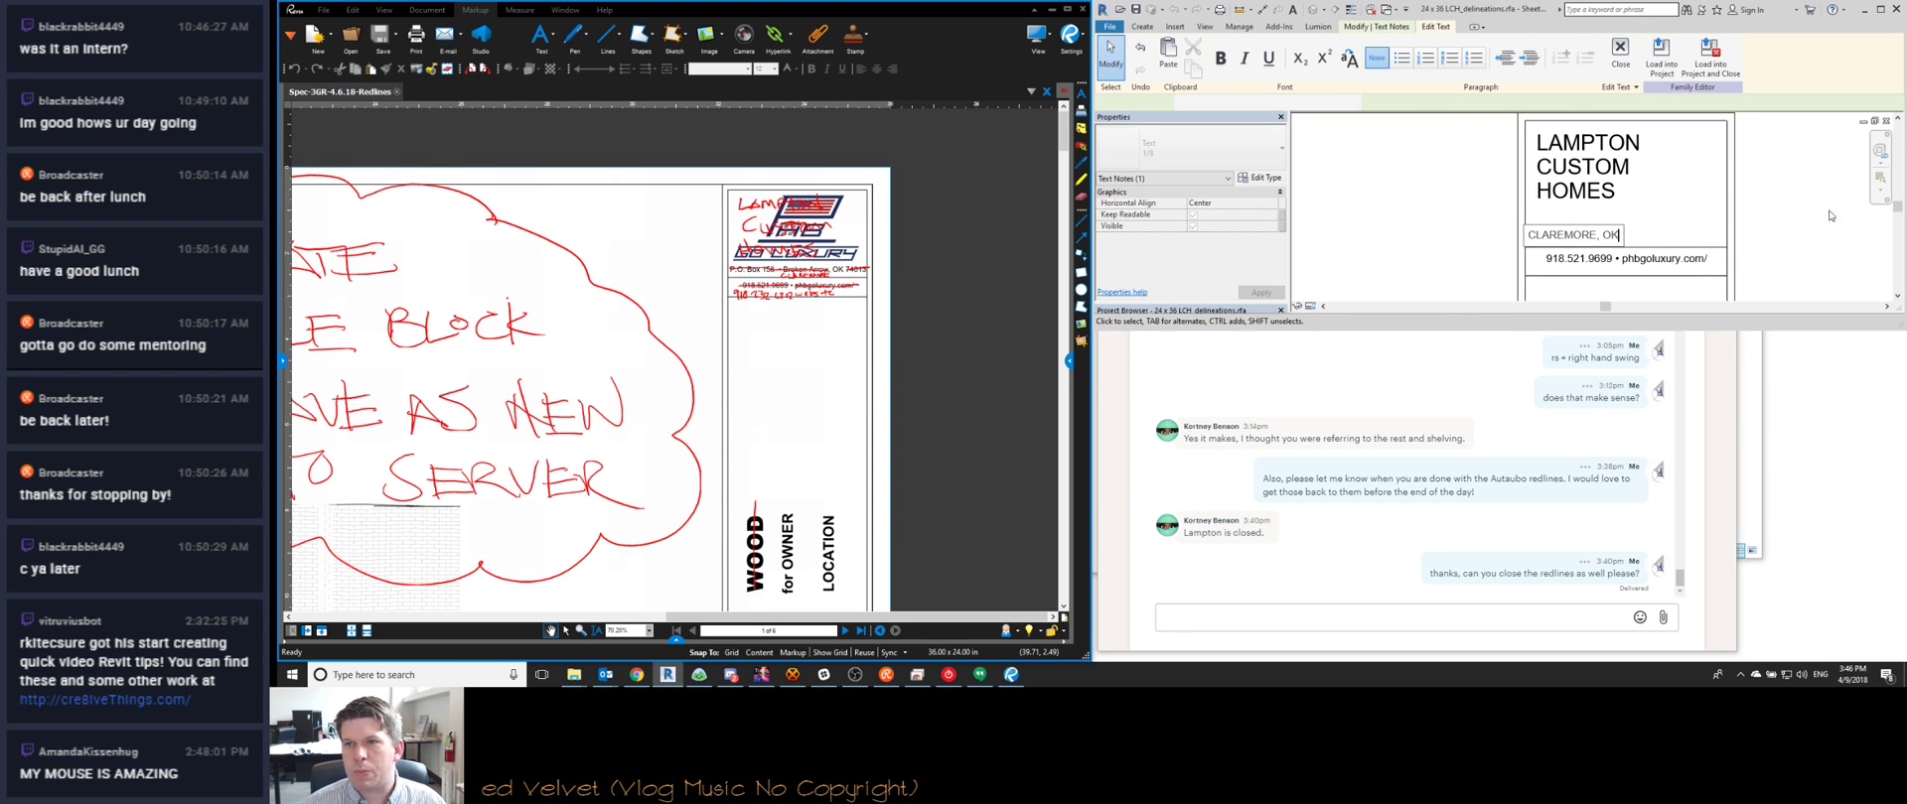
middle_drag(1596, 250, 1489, 235)
click(1534, 57)
drag(1470, 211, 1441, 216)
key(ctrl+z)
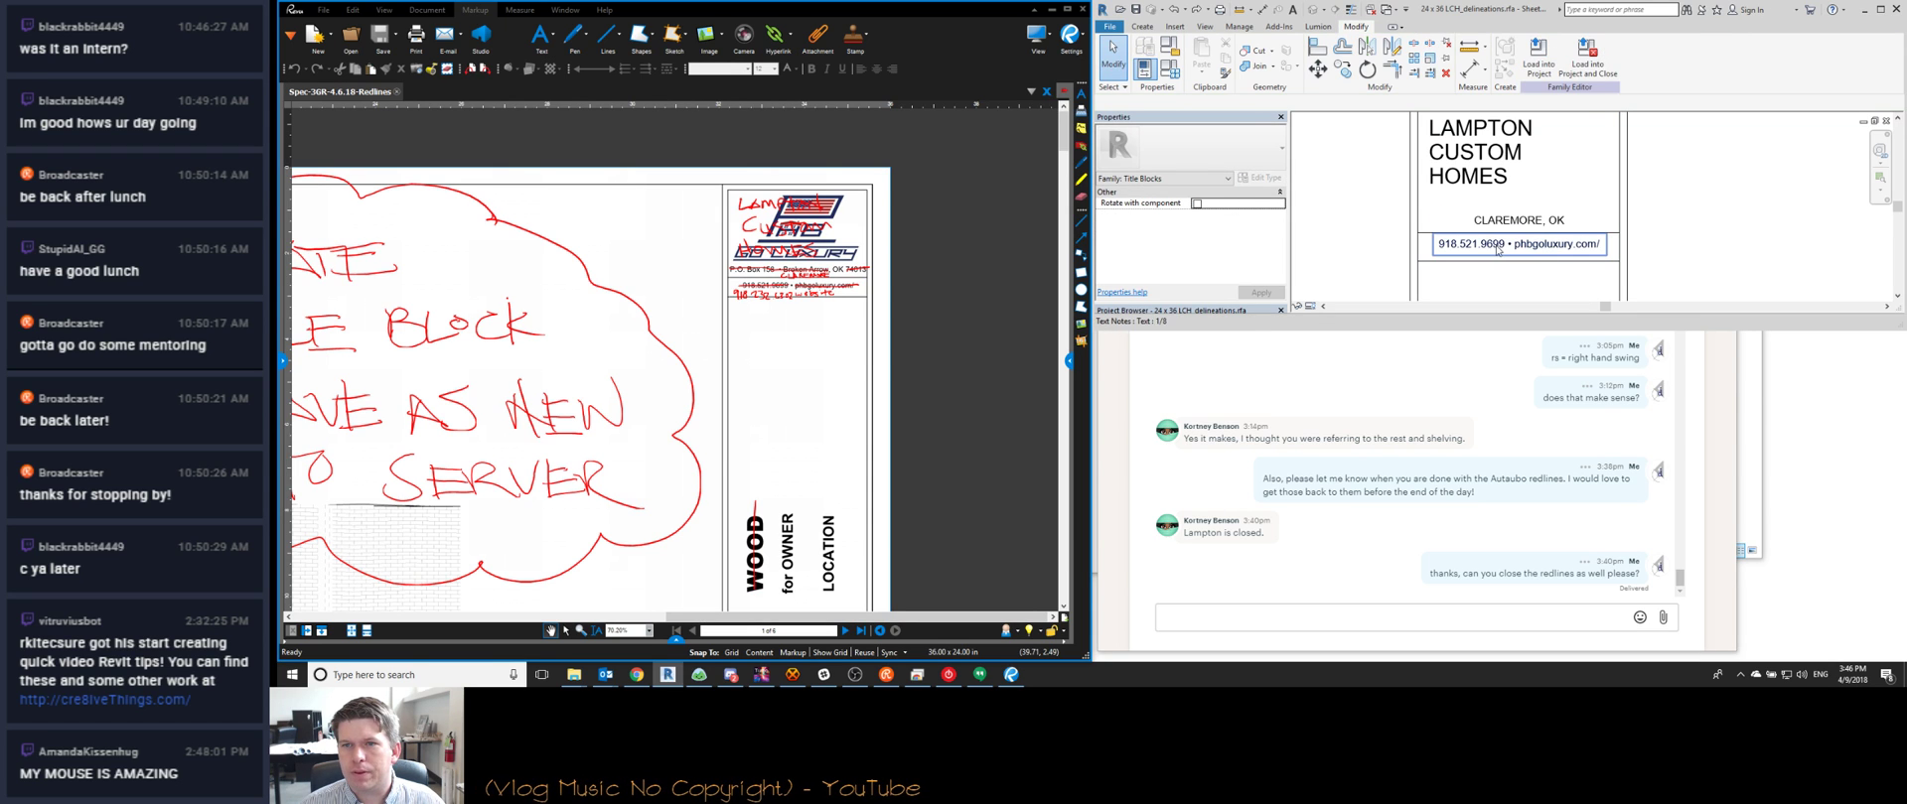
Update the contact line with the new phone number and 'website.com'
click(1498, 249)
drag(1505, 248, 1468, 249)
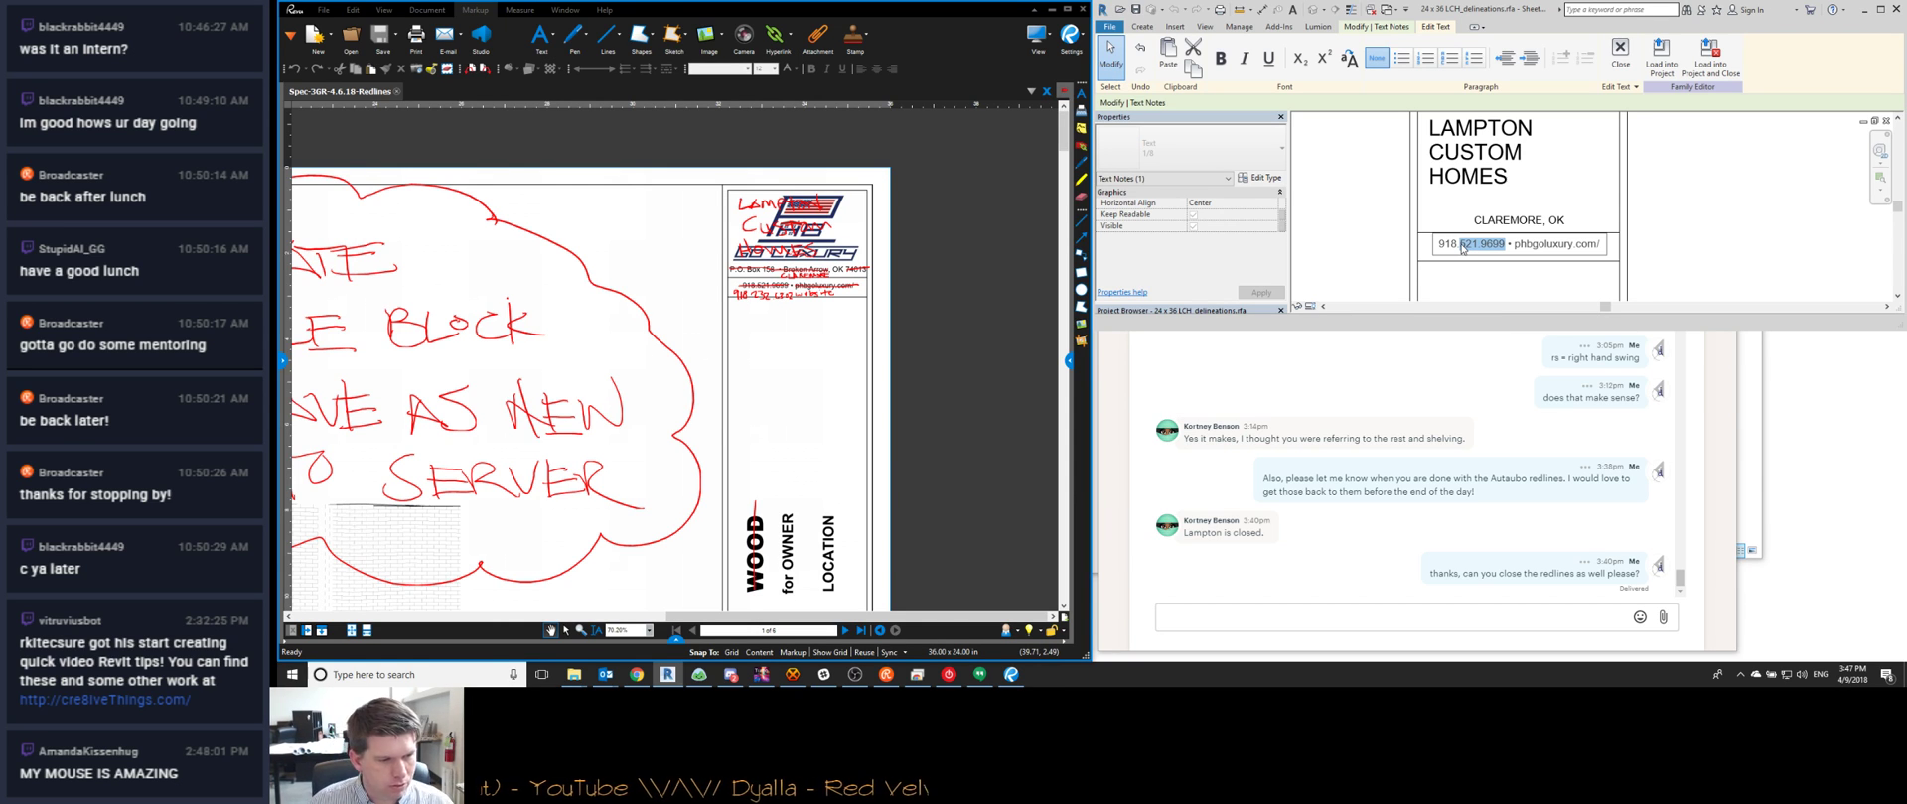
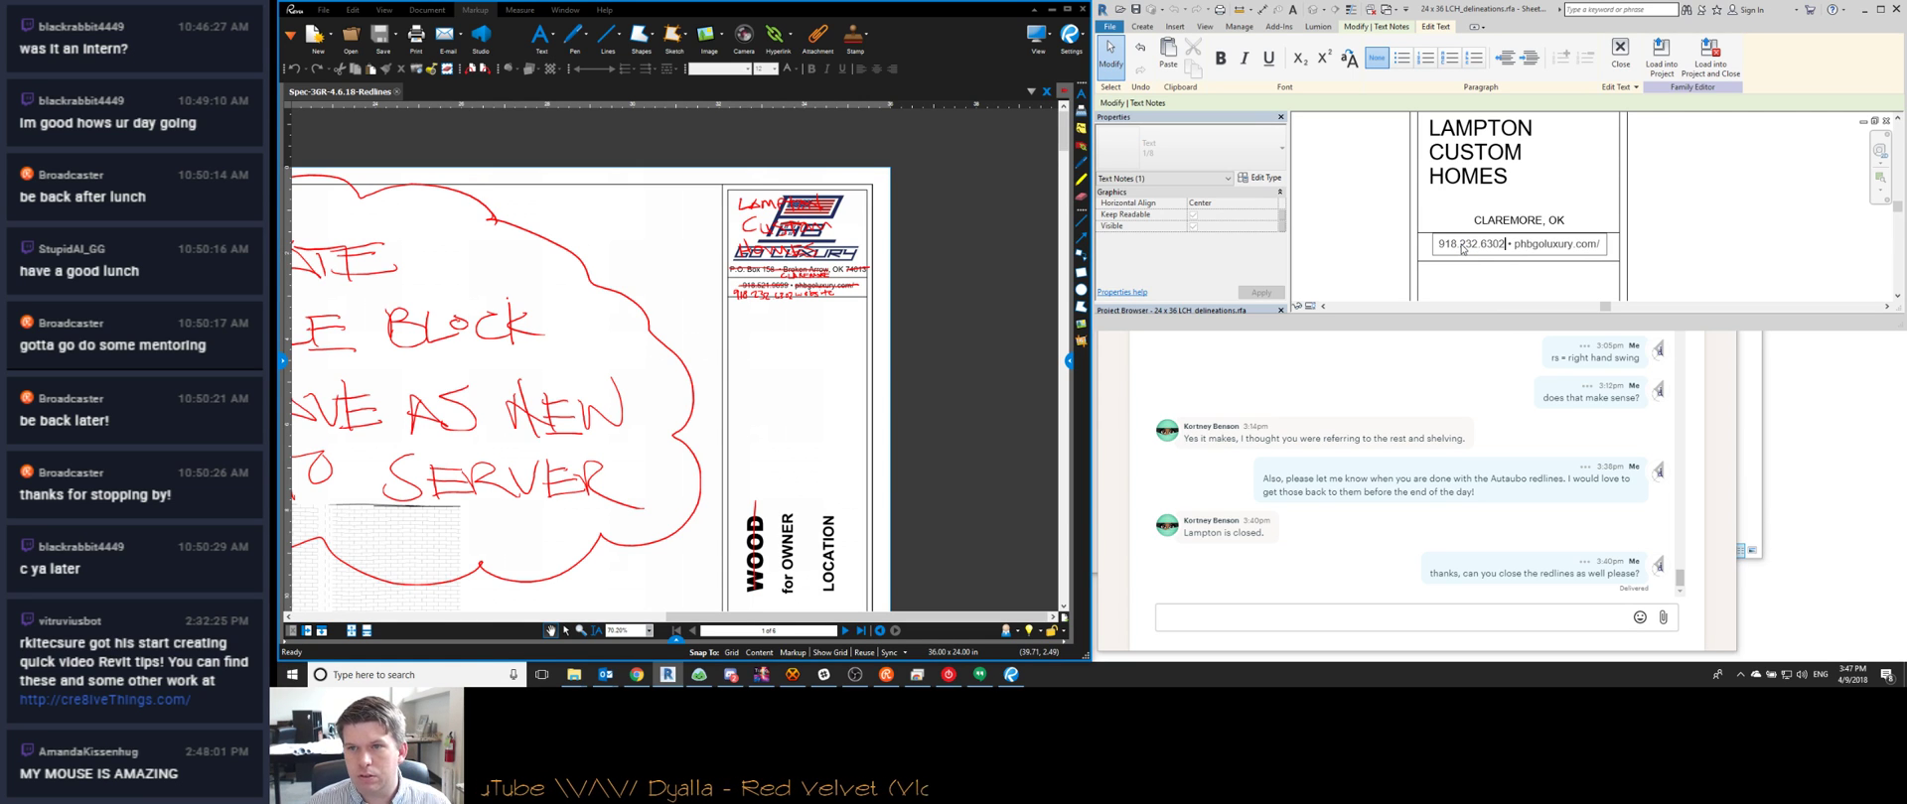
key(ctrl+Right)
key(ctrl+Right)
key(shift+End)
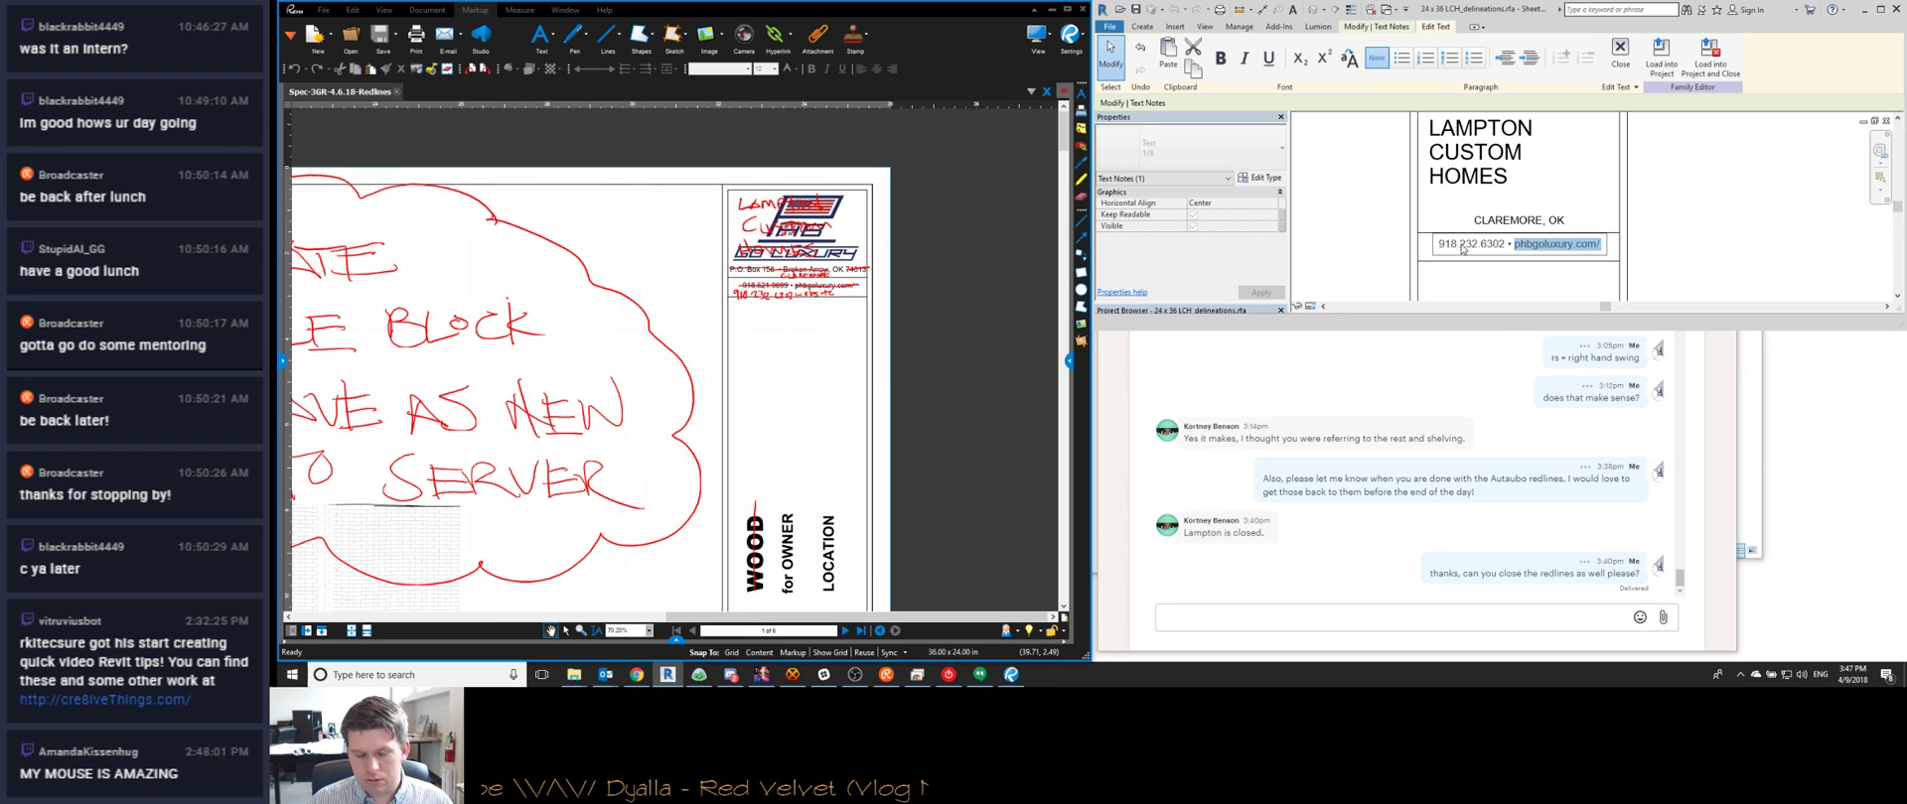
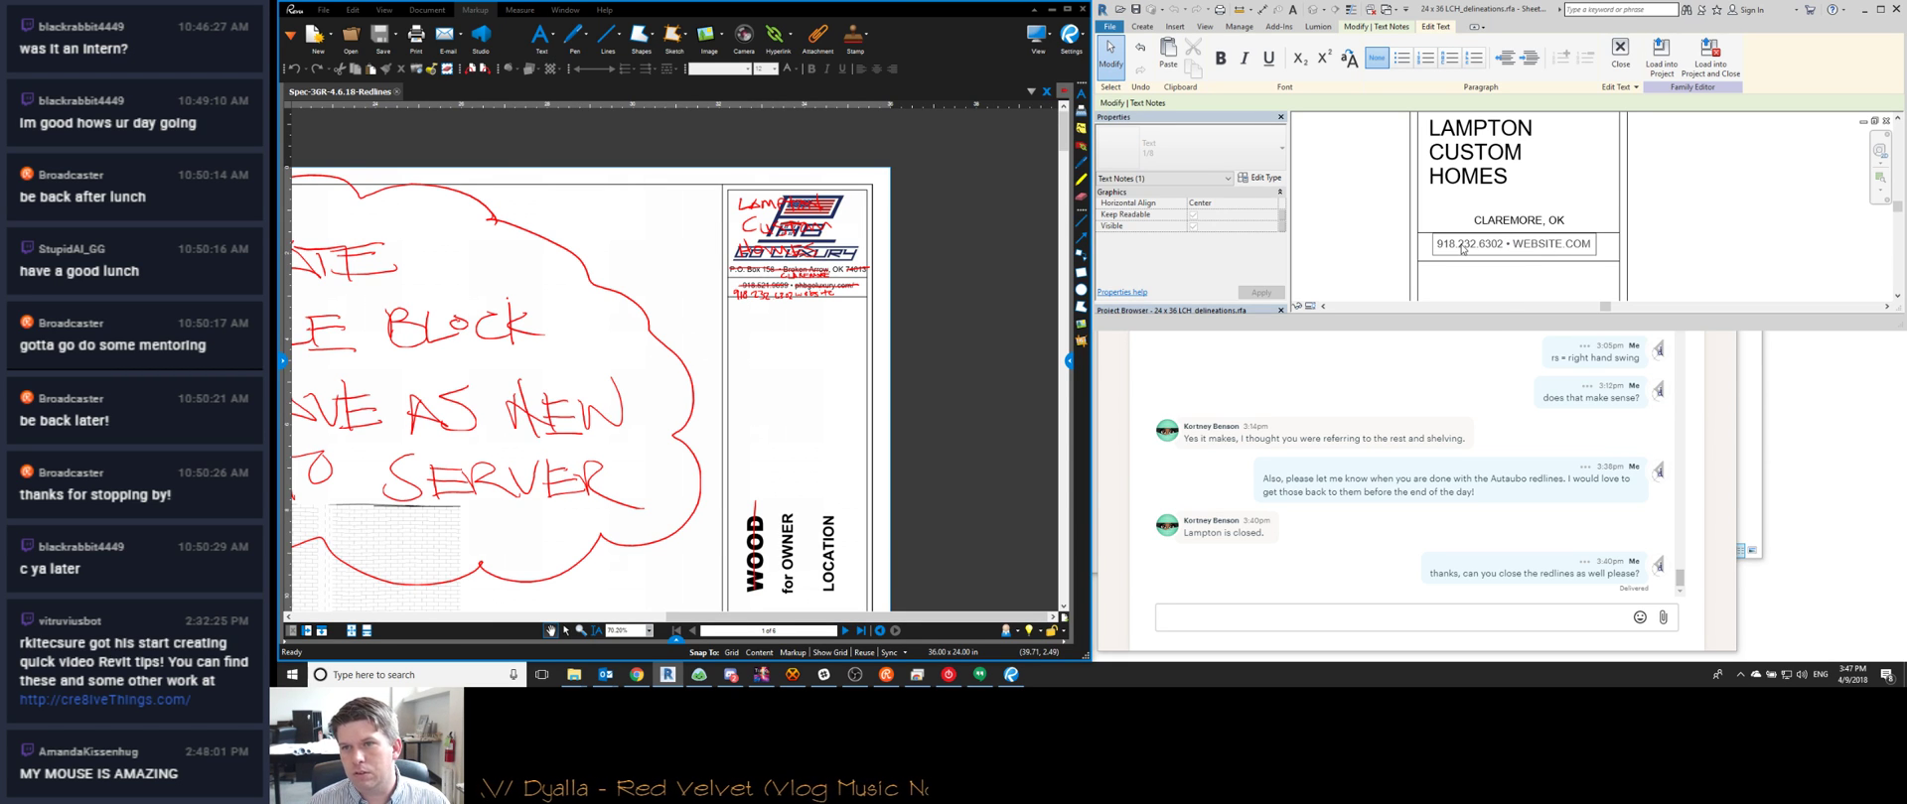
key(shift+Left)
key(shift+Left)
key(shift+Left)
key(shift+Left)
key(shift+Left)
key(shift+Left)
key(BackSpace)
key(Delete)
key(Delete)
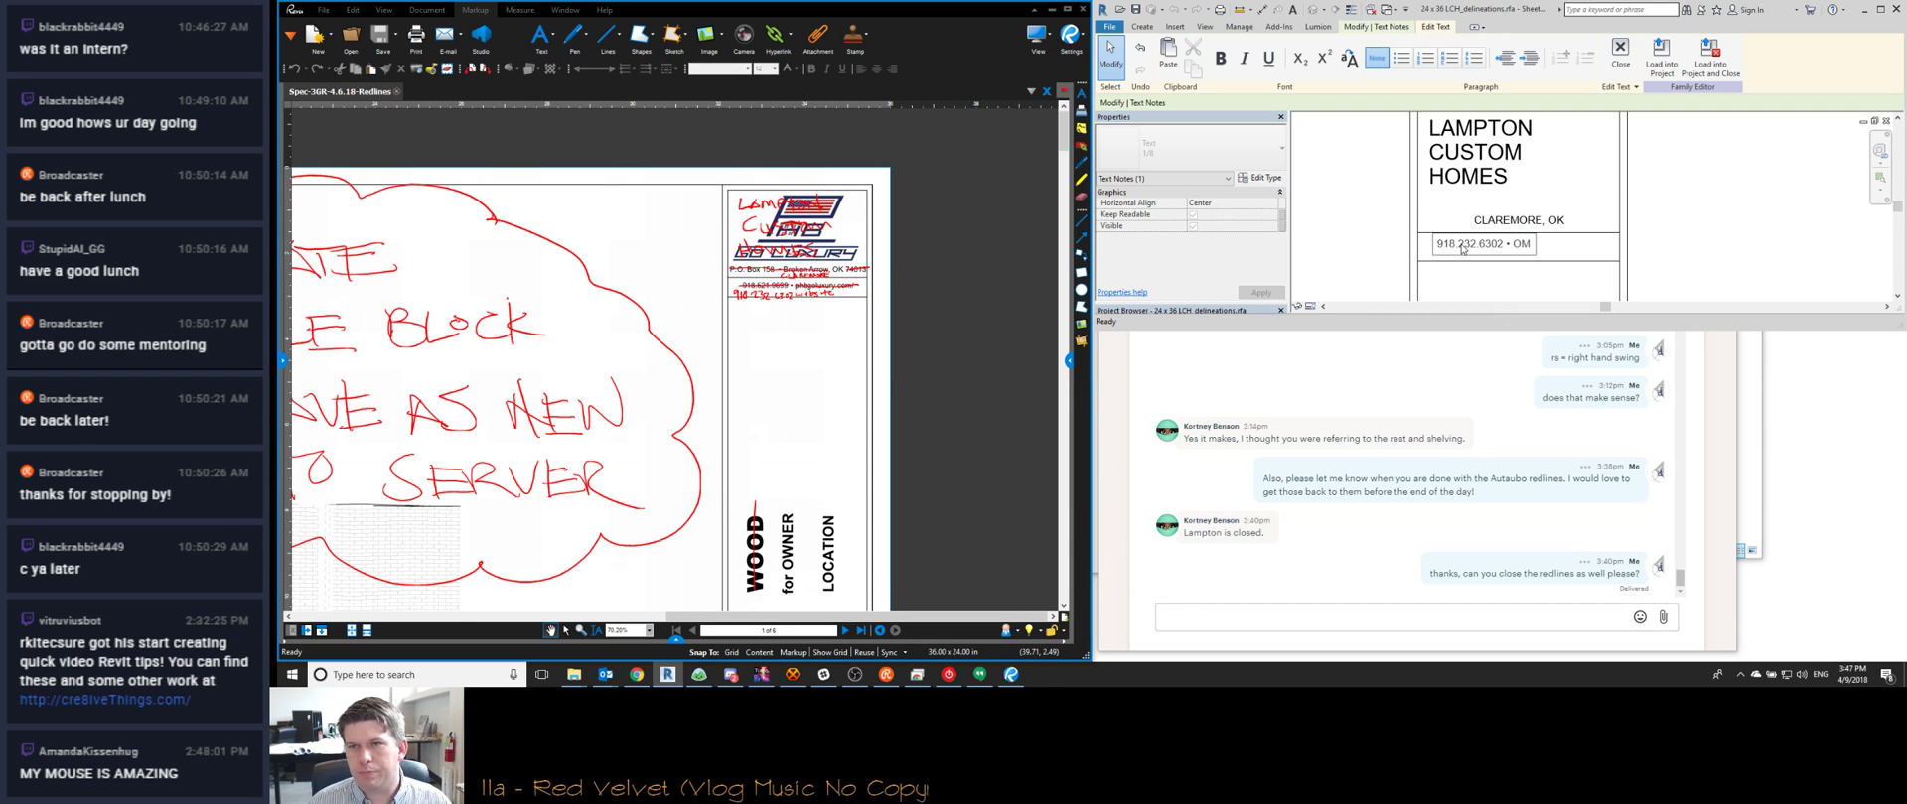
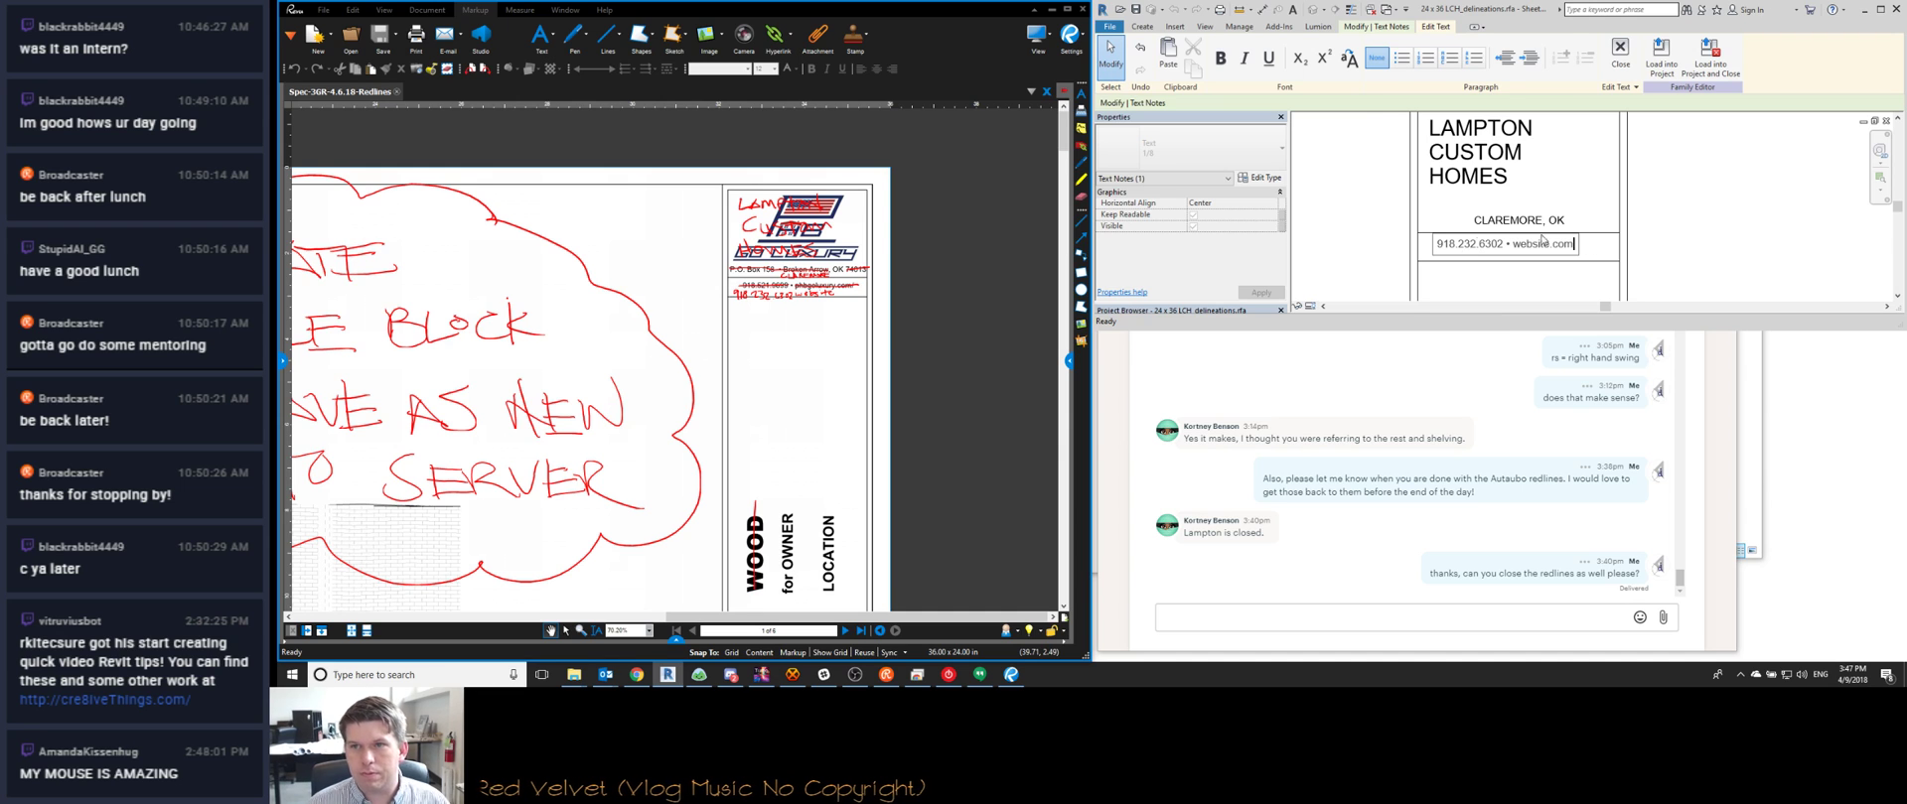
key(Escape)
Zoom over the Sheet Name and number fields, zoom to fit with ZF, and return to Revit
scroll(1546, 196, down, 2)
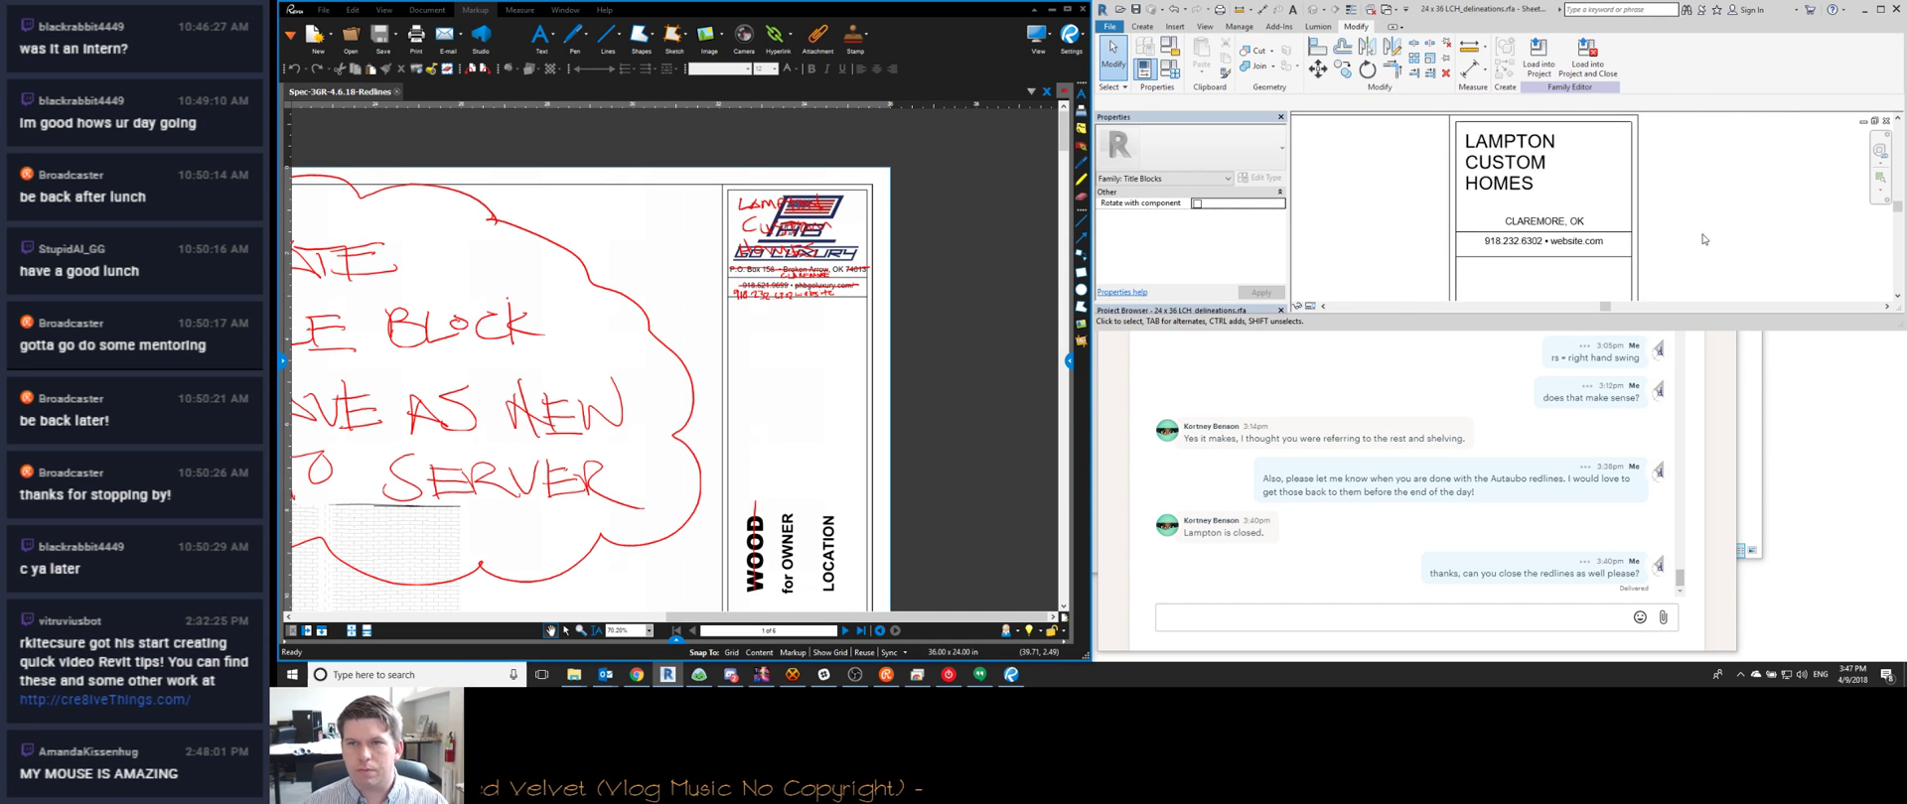
scroll(1546, 203, down, 4)
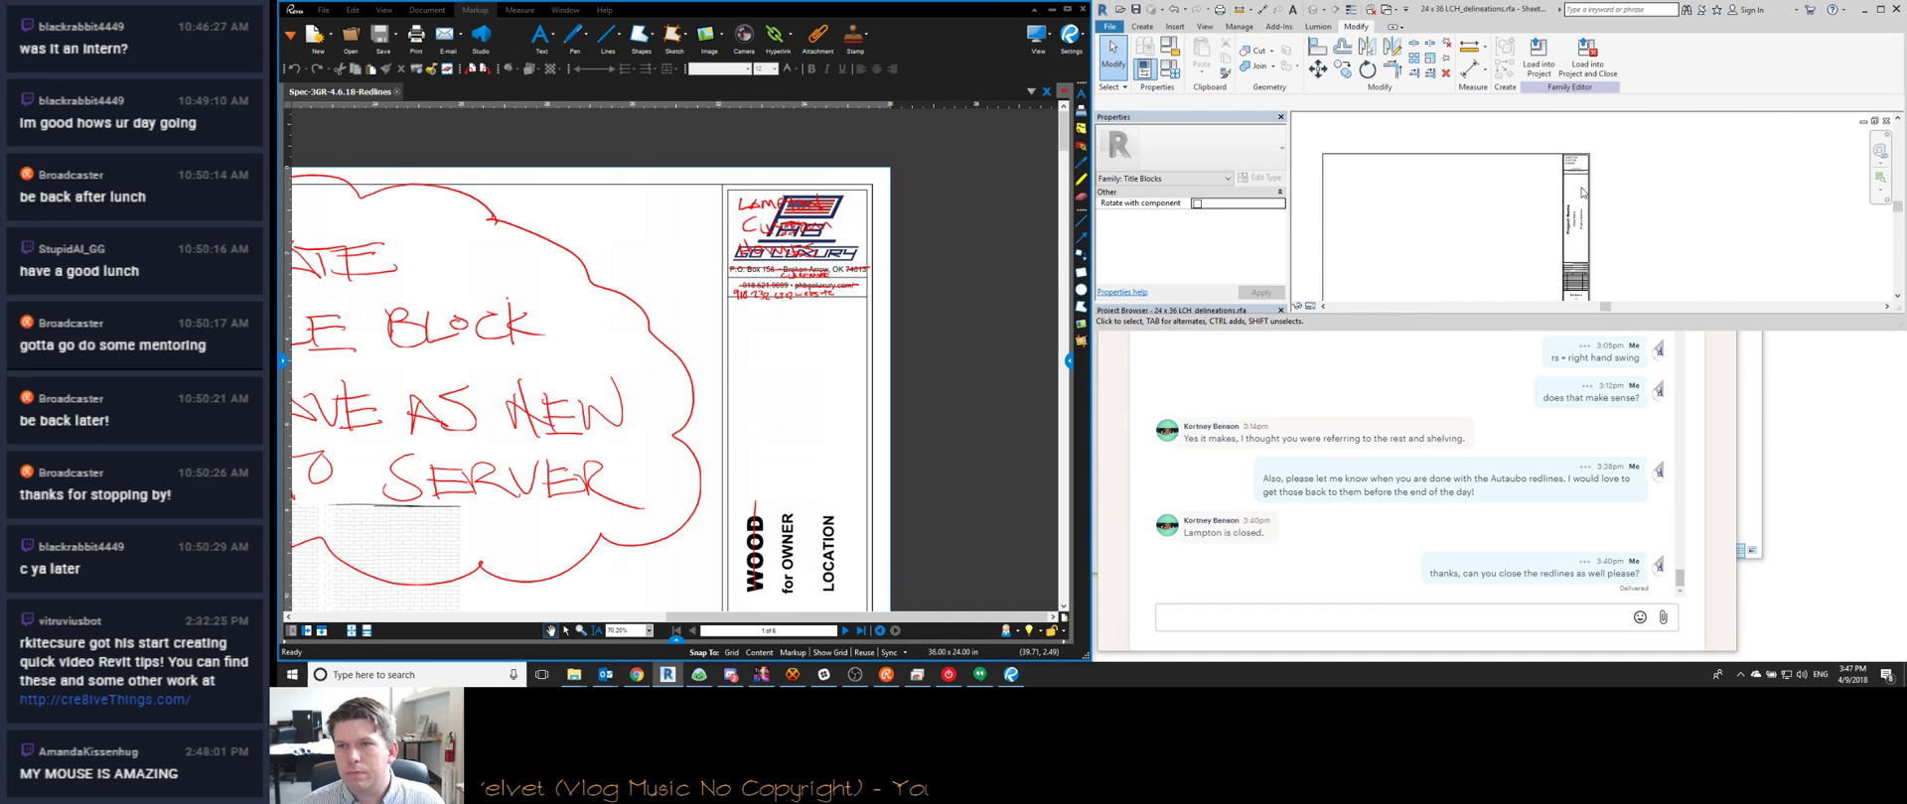
scroll(1542, 231, up, 3)
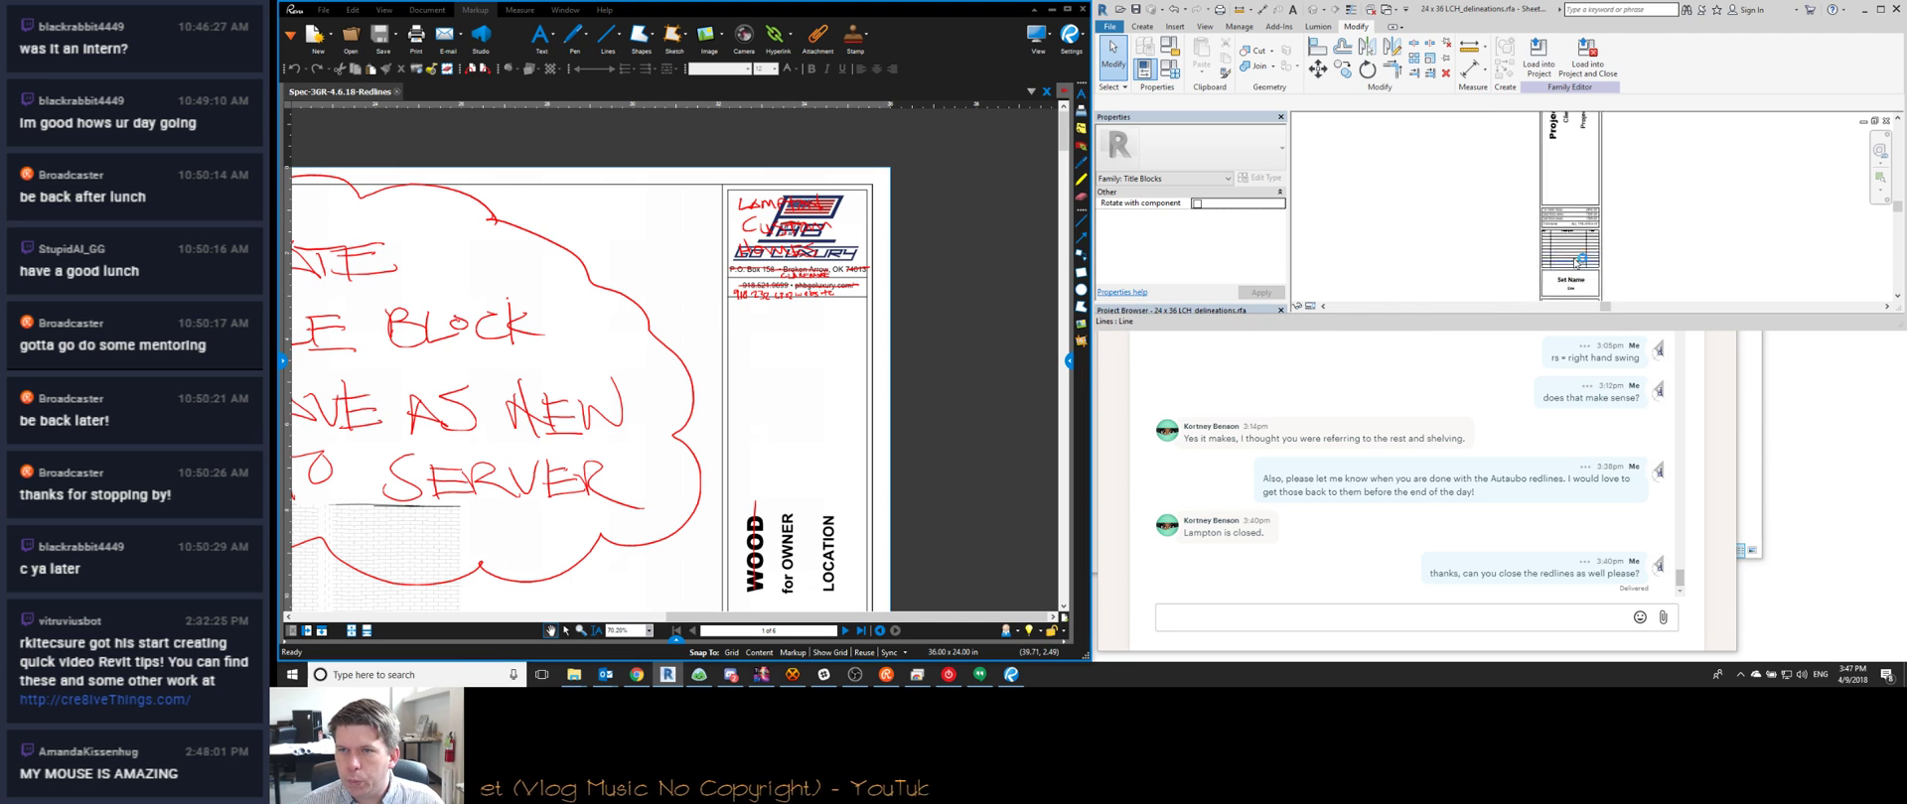
scroll(1567, 277, up, 5)
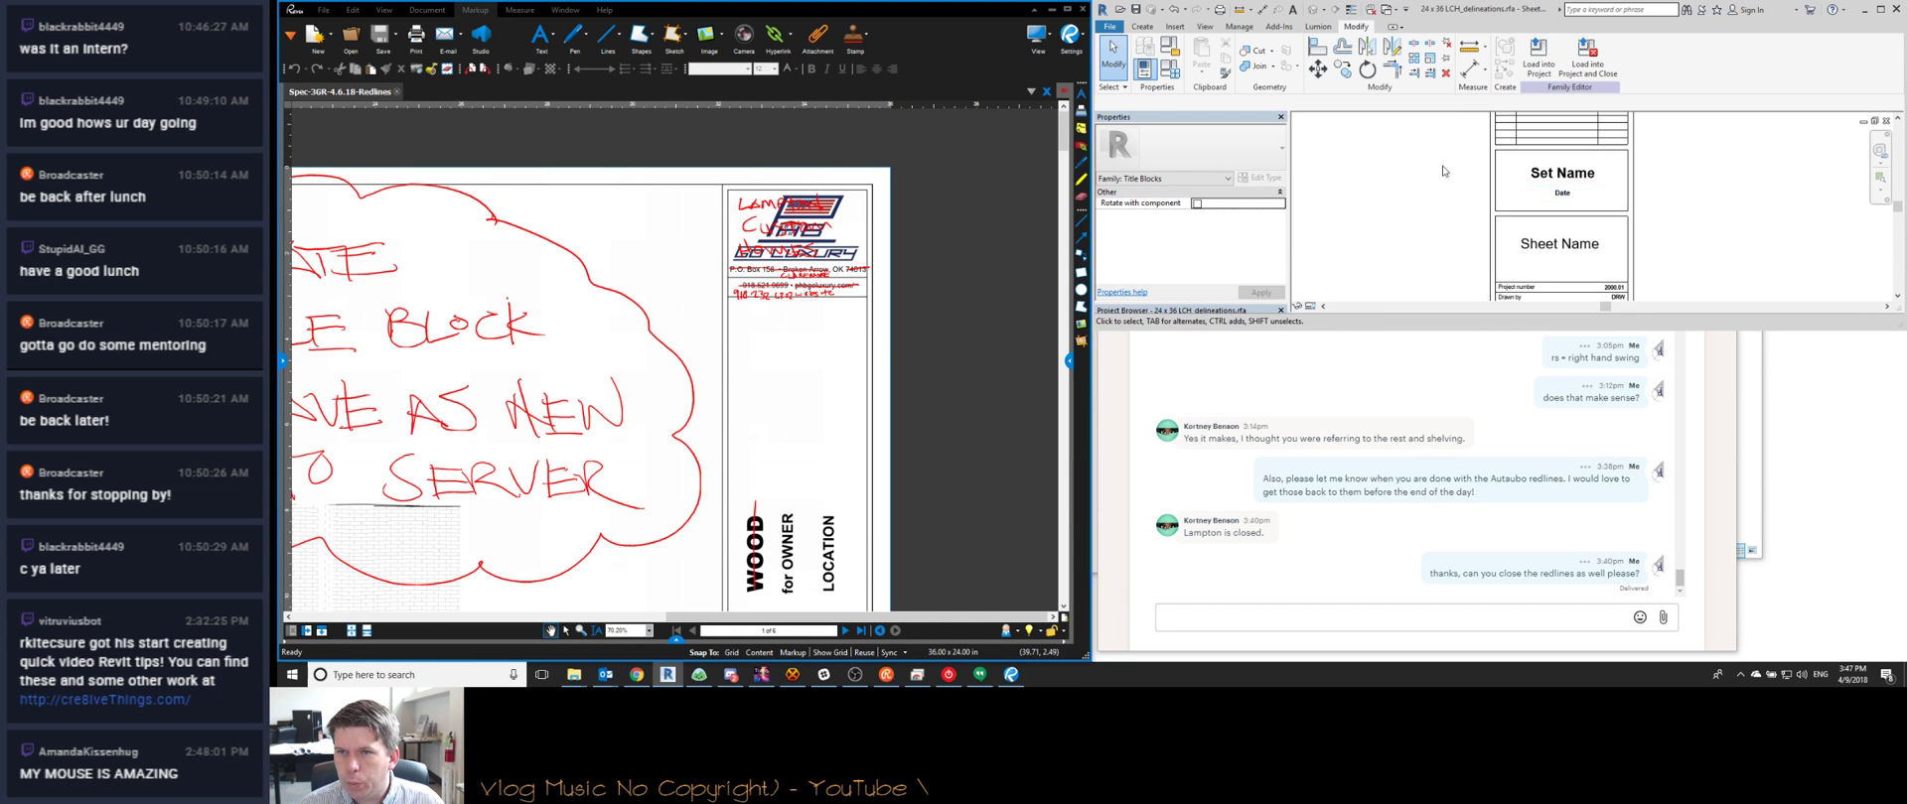
scroll(1610, 249, down, 5)
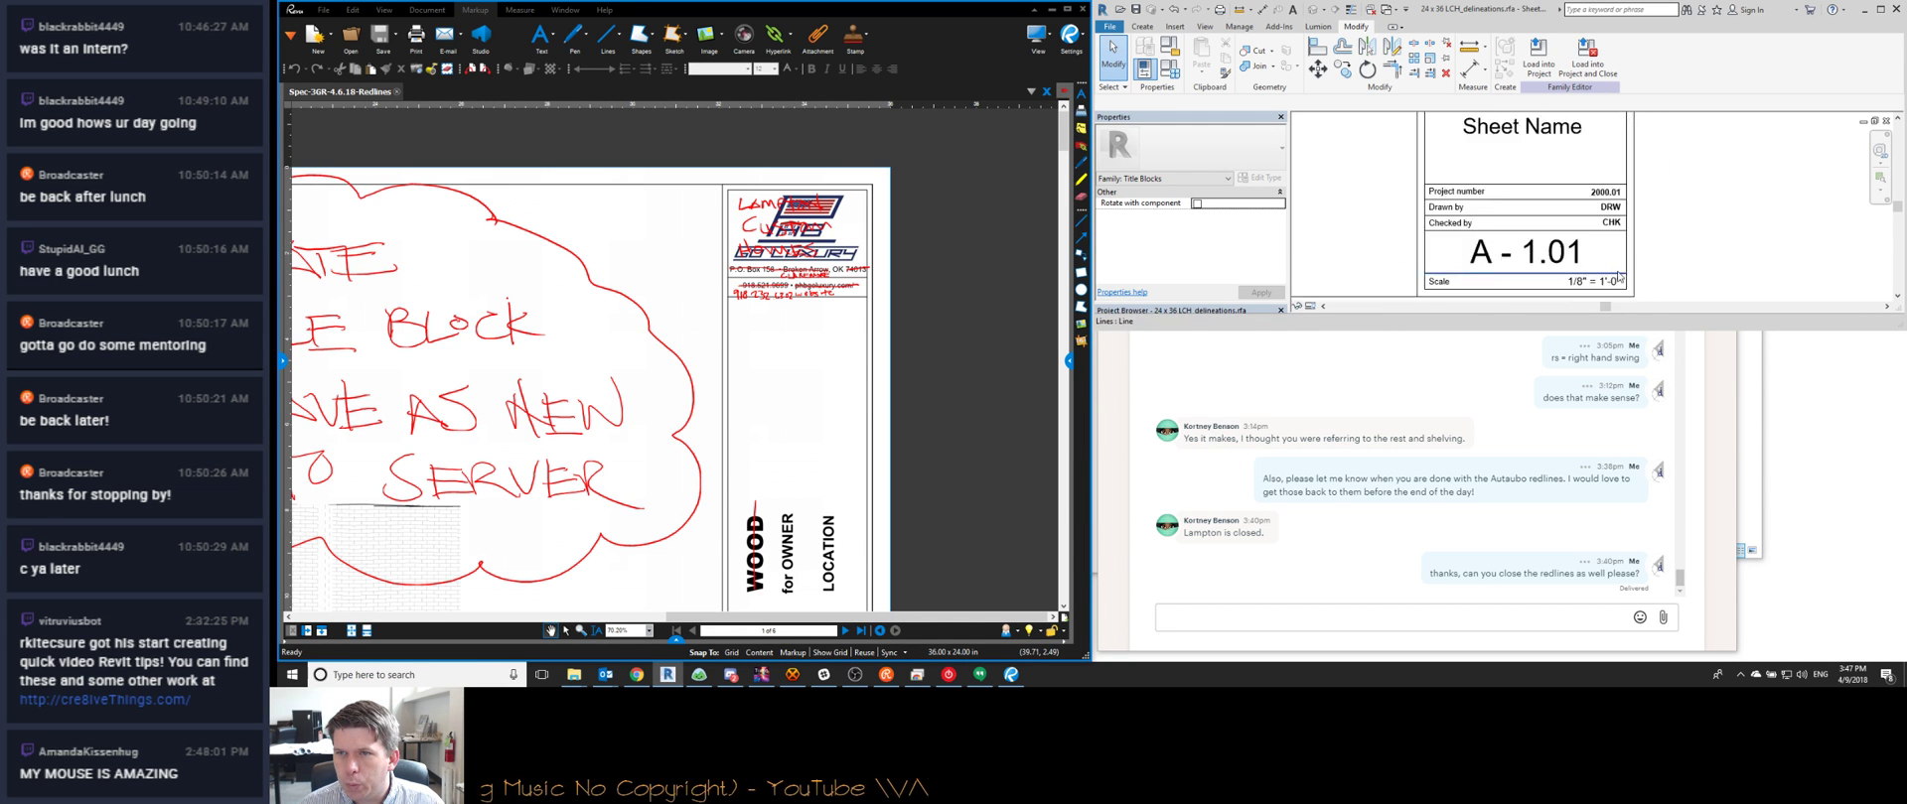
key(z)
key(f)
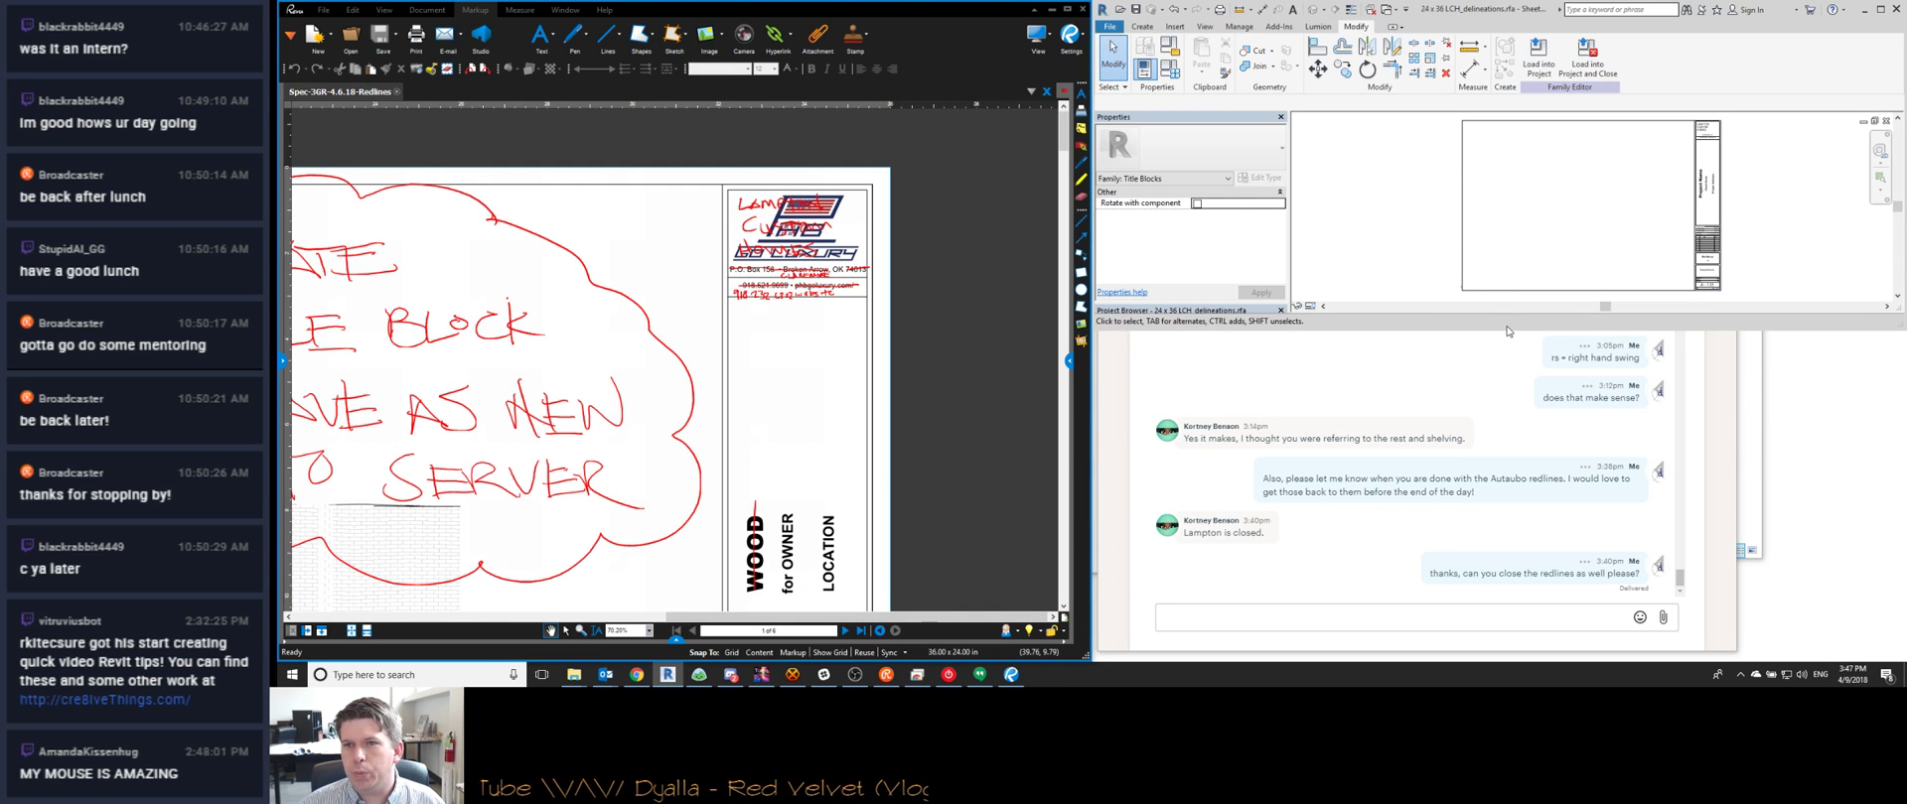
key(alt+Tab)
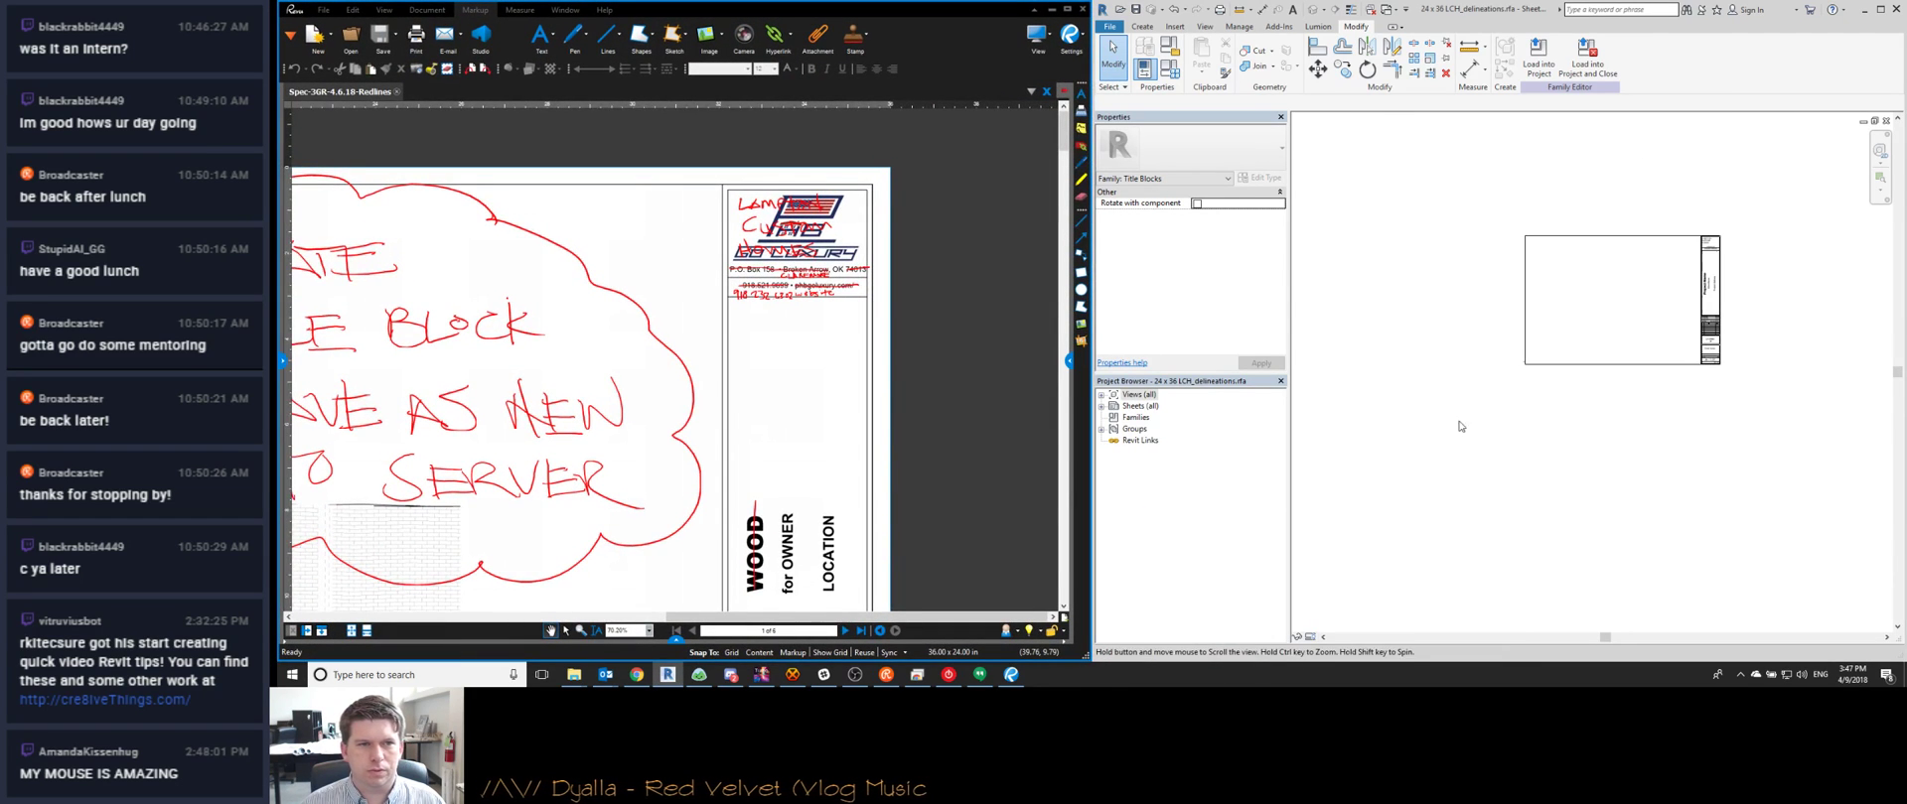
Highlight the LAMPTON, CUSTOM, logo, phone and website redlines as done
scroll(791, 323, up, 4)
key(h)
drag(754, 276, 948, 278)
drag(763, 318, 916, 322)
drag(743, 370, 971, 372)
drag(745, 434, 948, 428)
drag(756, 419, 983, 406)
Load the updated title block into the project, keeping the current title block type
scroll(864, 342, down, 5)
scroll(864, 342, up, 1)
scroll(1690, 279, up, 3)
click(1590, 56)
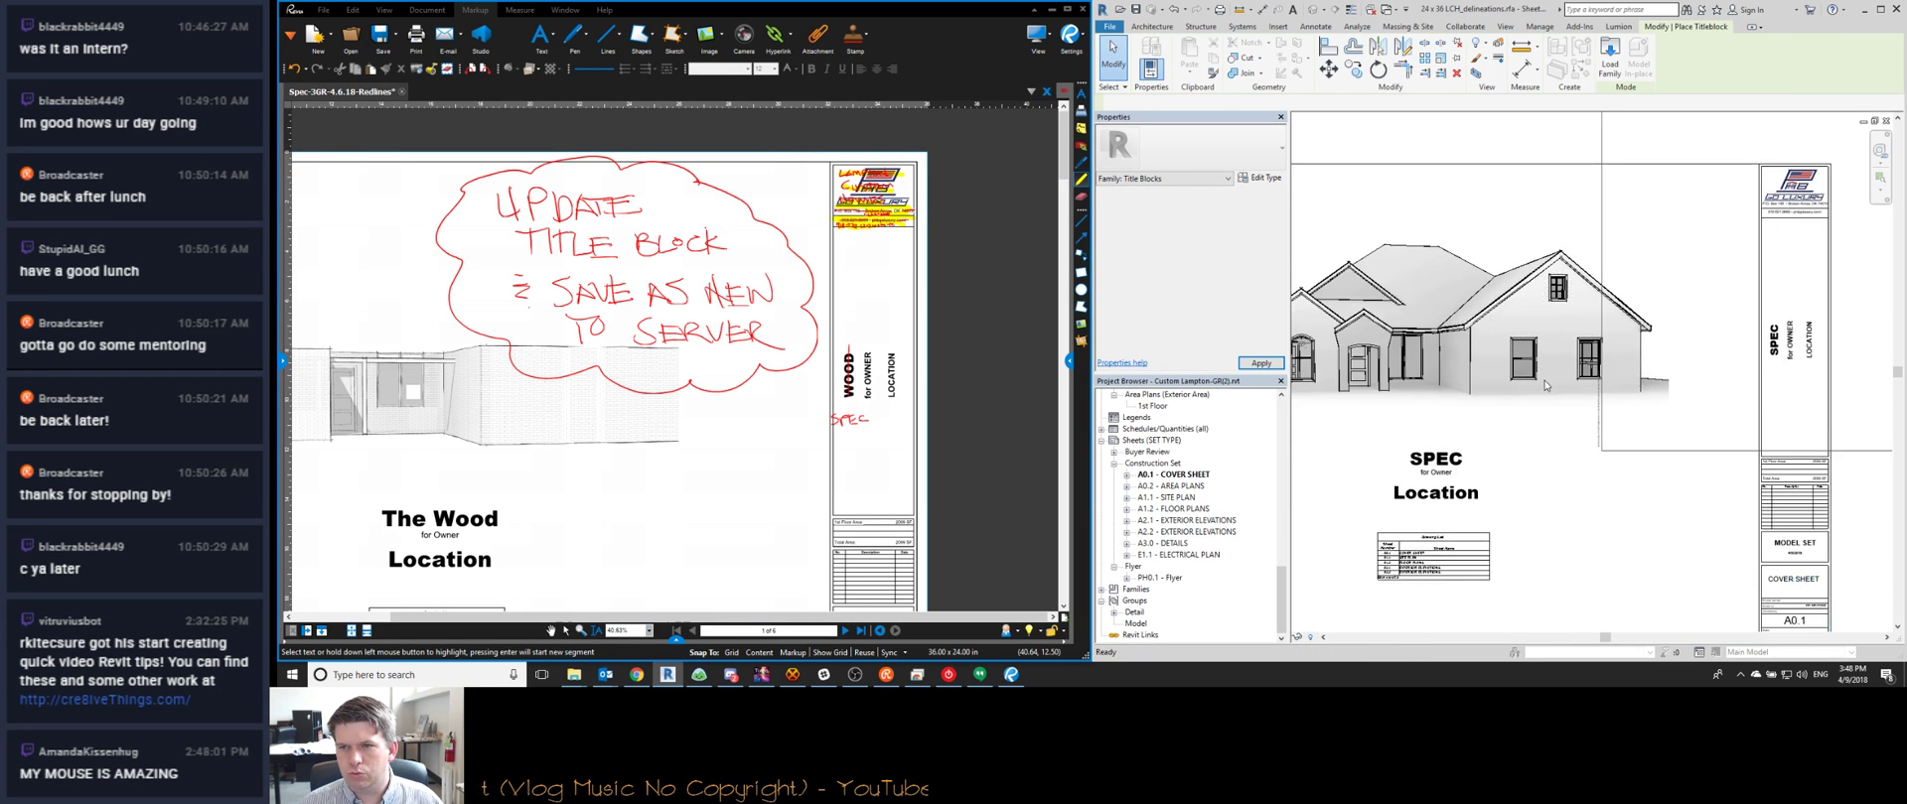
scroll(1747, 437, down, 3)
click(1768, 454)
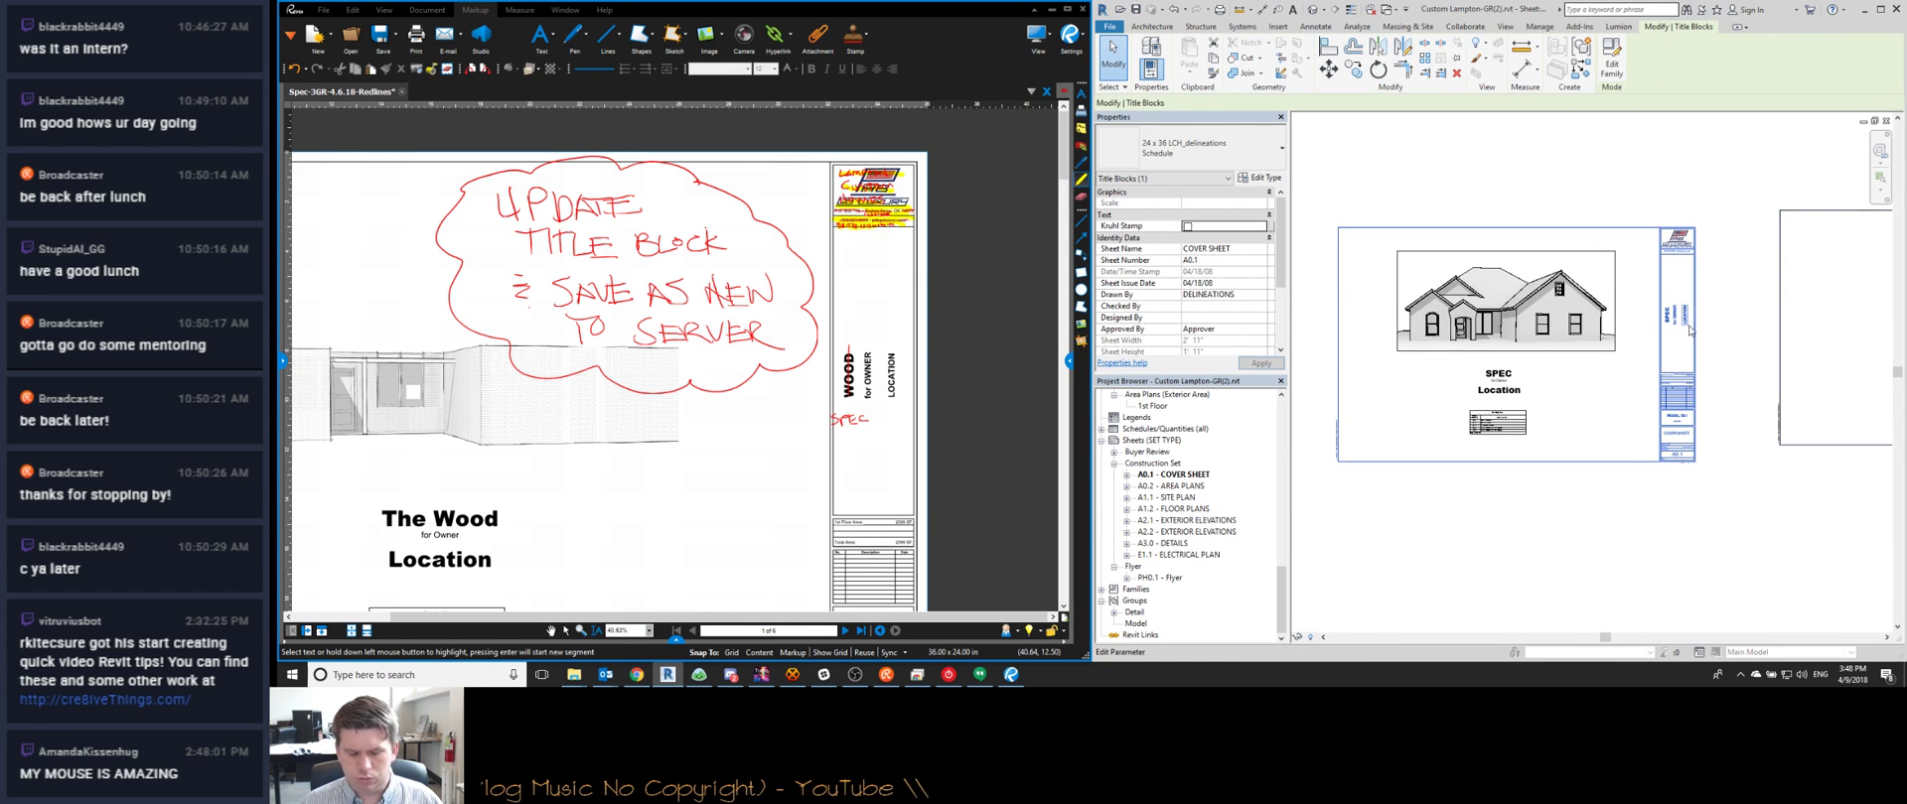
click(1215, 167)
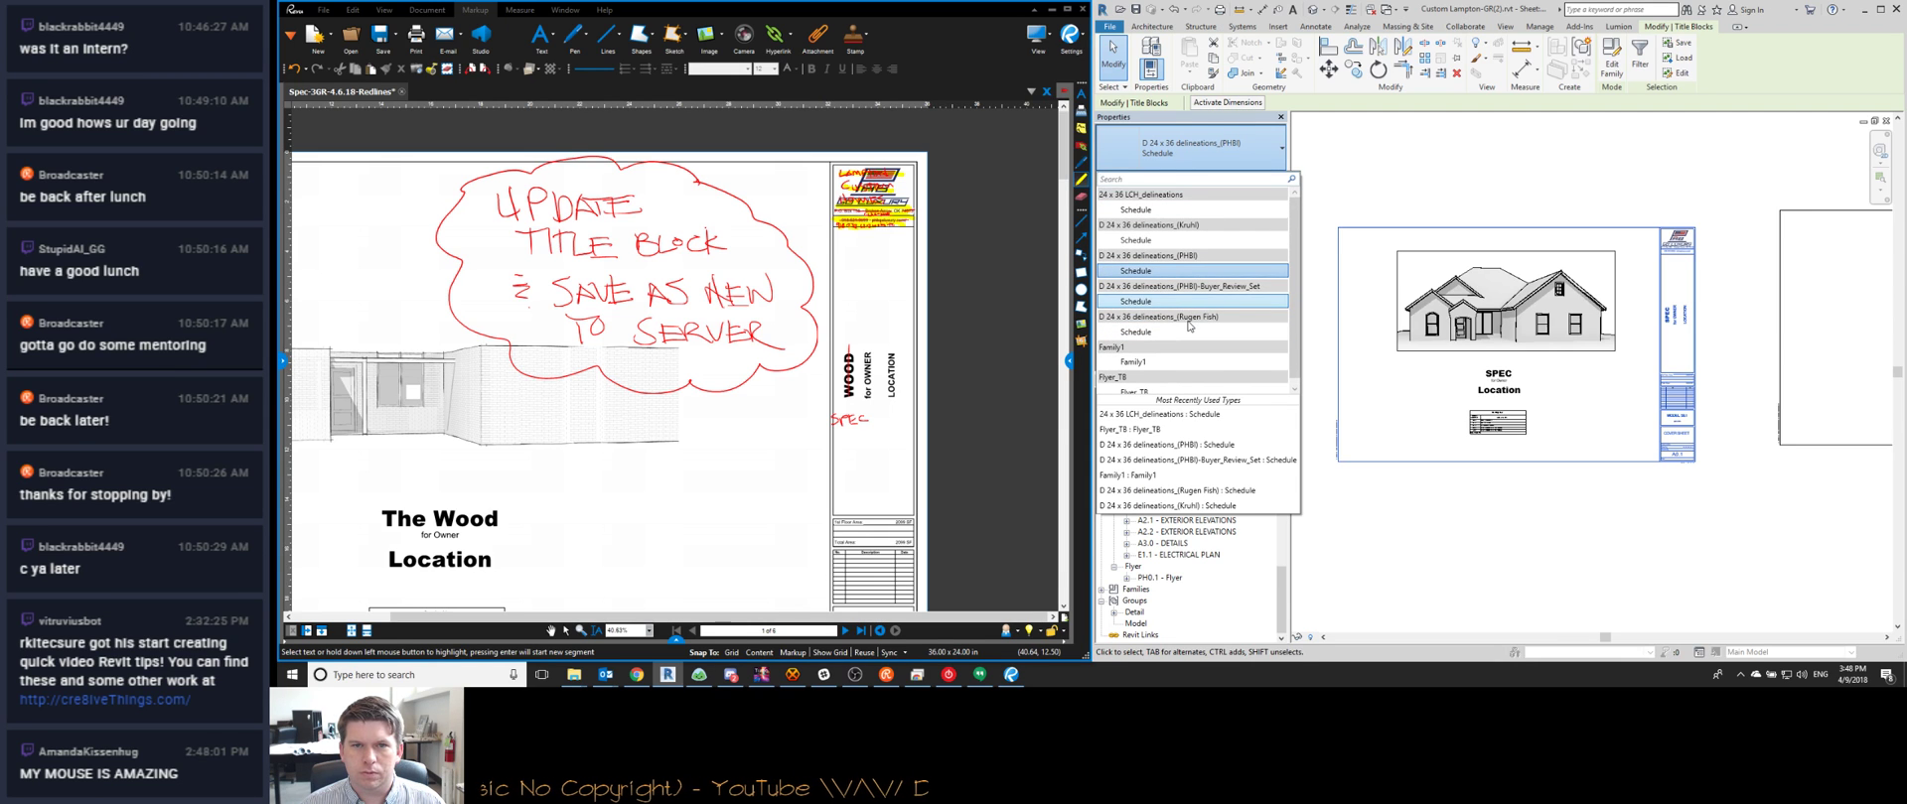
click(1167, 220)
Clear the title block selection so Properties shows Sheet: COVER SHEET
scroll(1393, 299, down, 3)
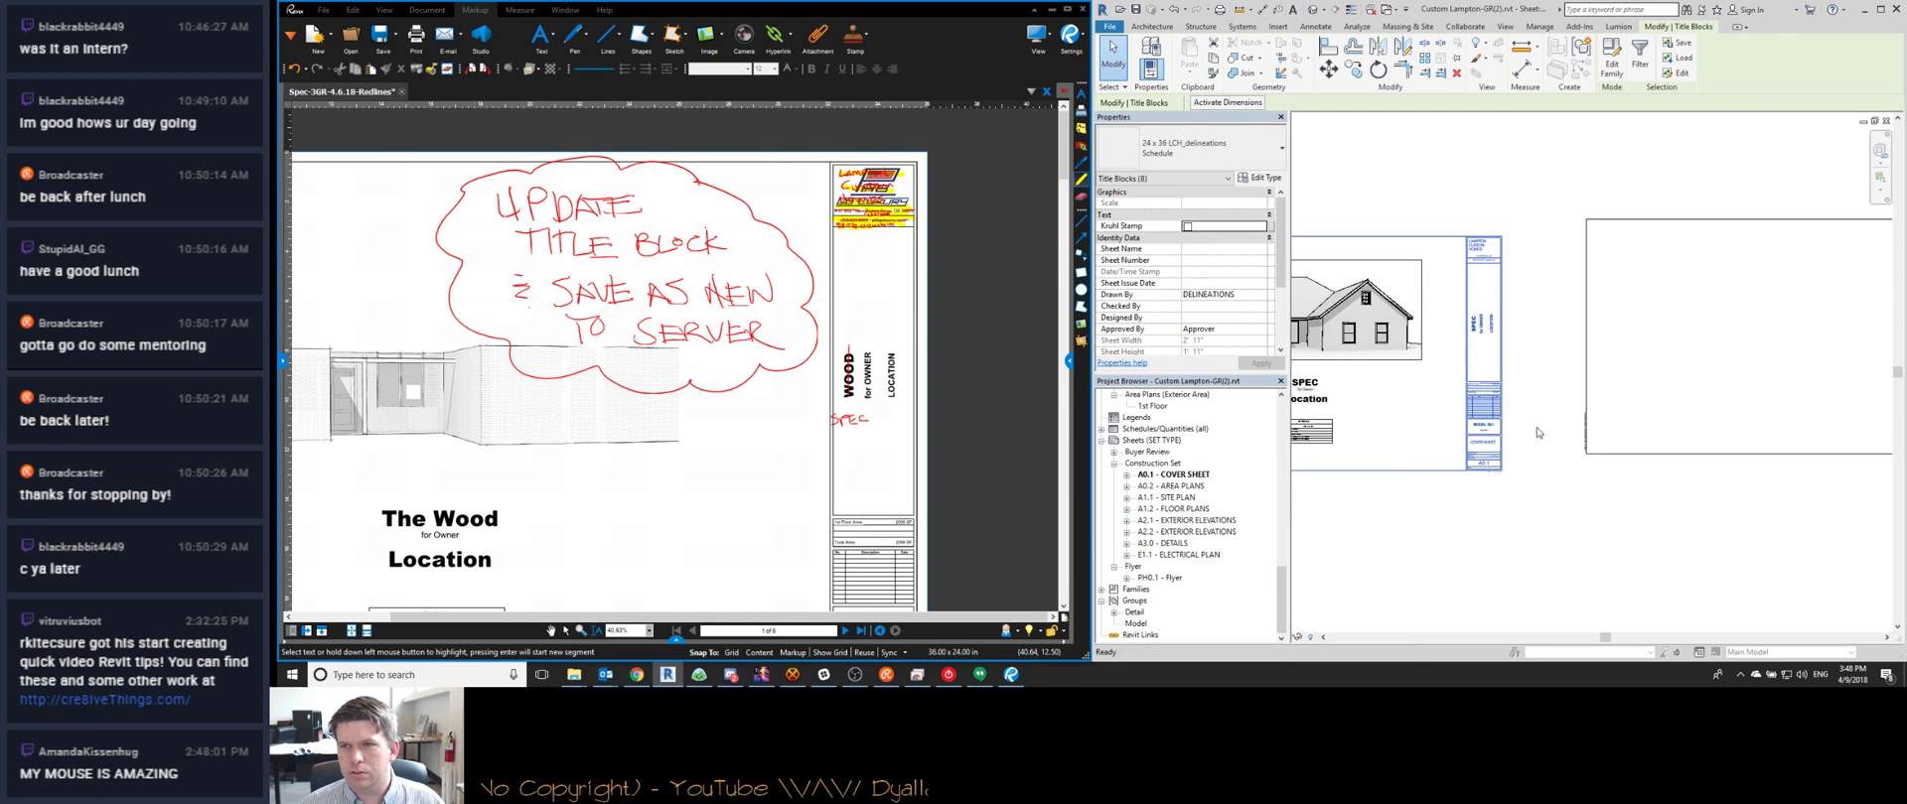
click(1610, 274)
scroll(1610, 274, up, 3)
key(Escape)
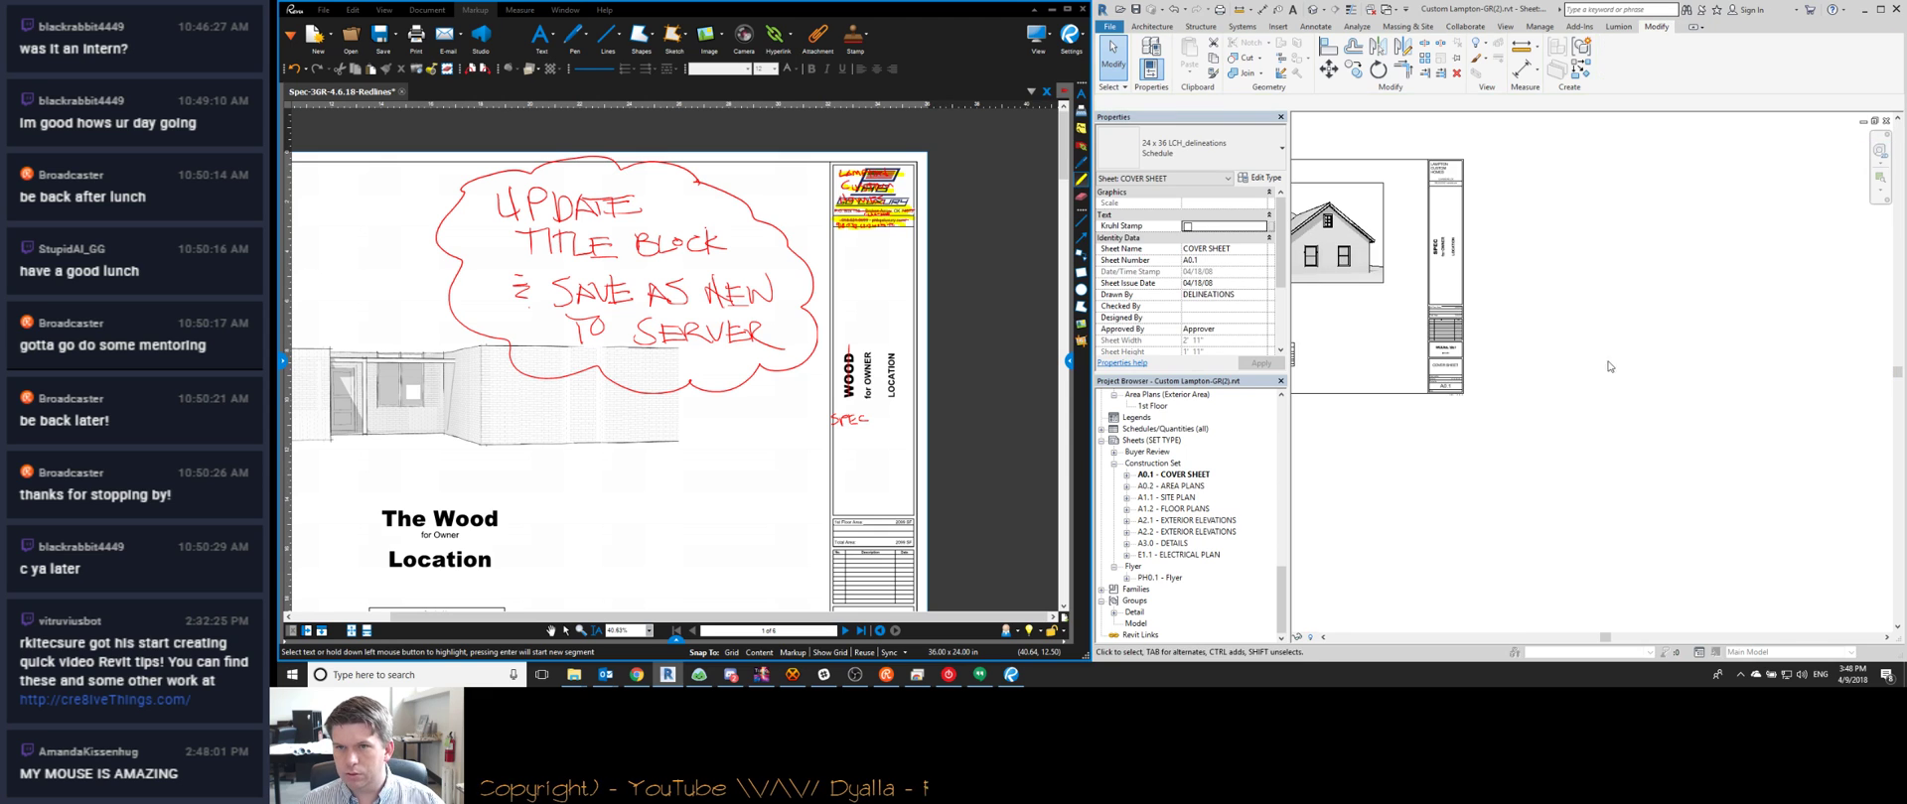
scroll(1451, 312, up, 3)
scroll(1452, 312, down, 3)
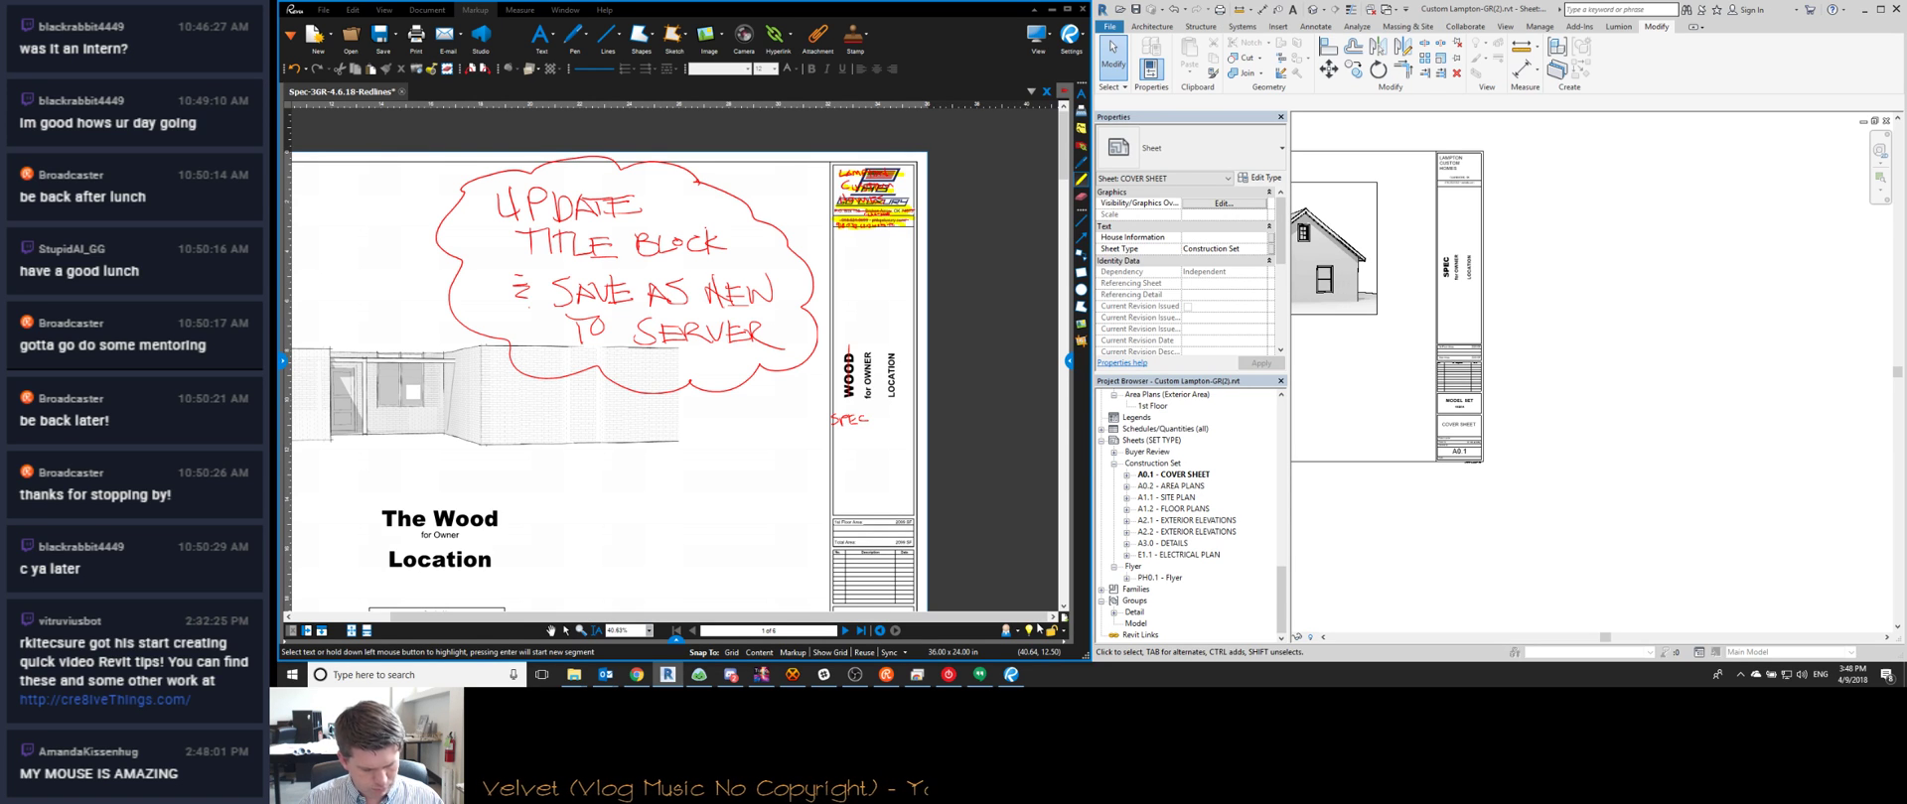
scroll(1619, 469, down, 2)
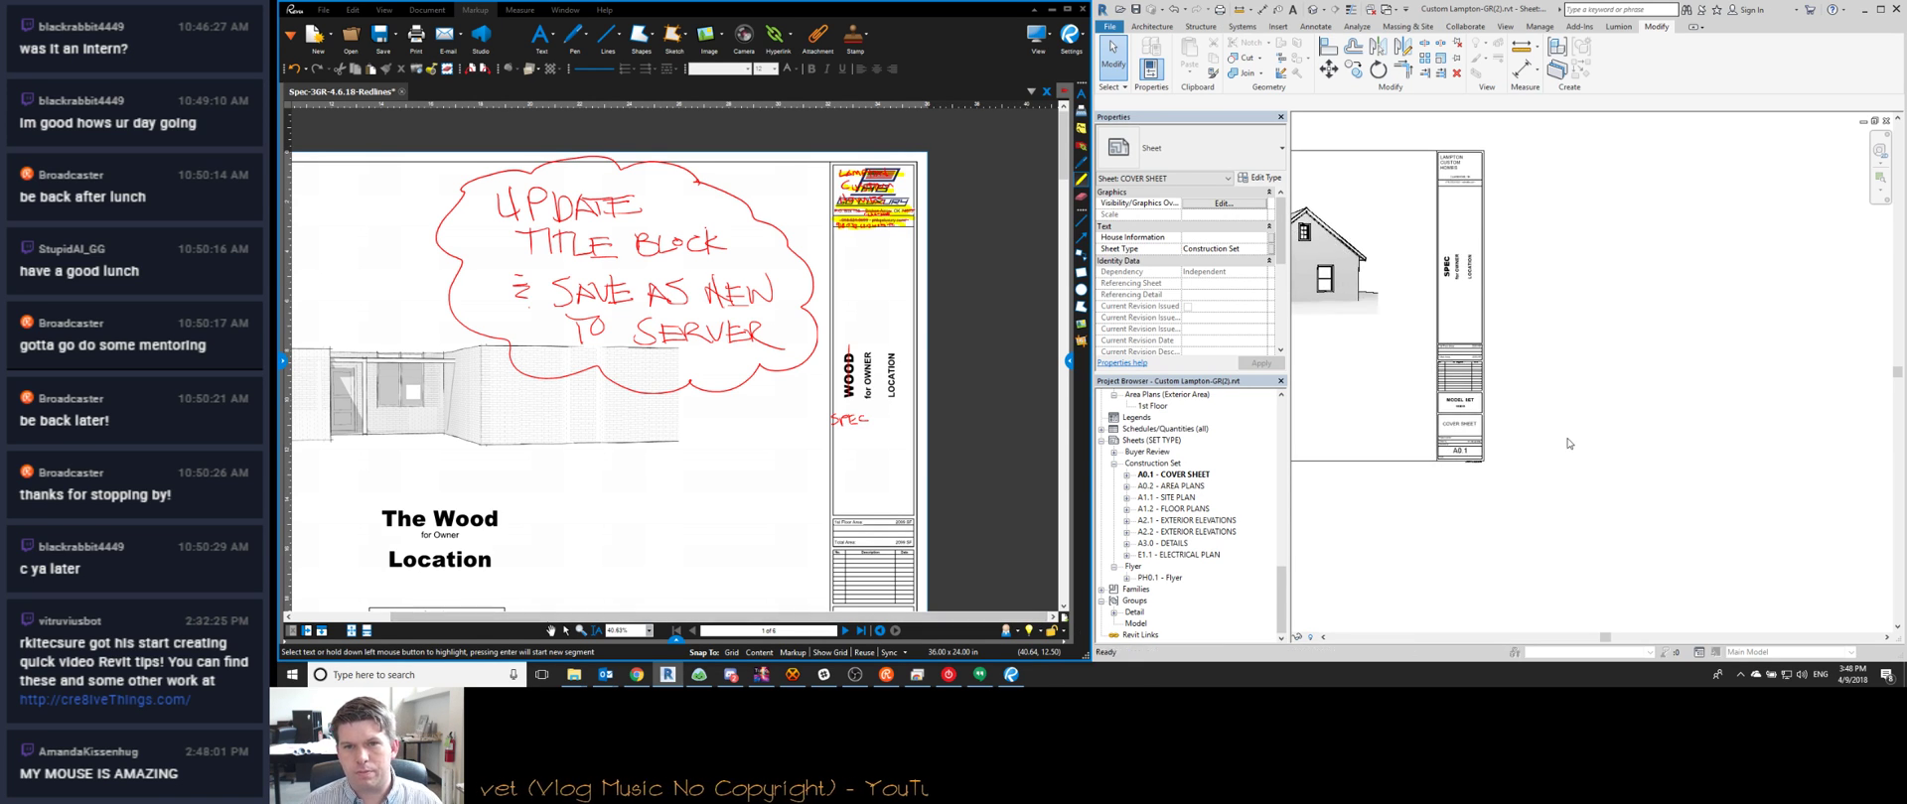
middle_drag(1672, 429, 1618, 469)
scroll(1639, 467, up, 2)
scroll(1658, 465, down, 2)
scroll(1688, 464, up, 4)
scroll(1618, 398, up, 4)
scroll(1628, 399, down, 6)
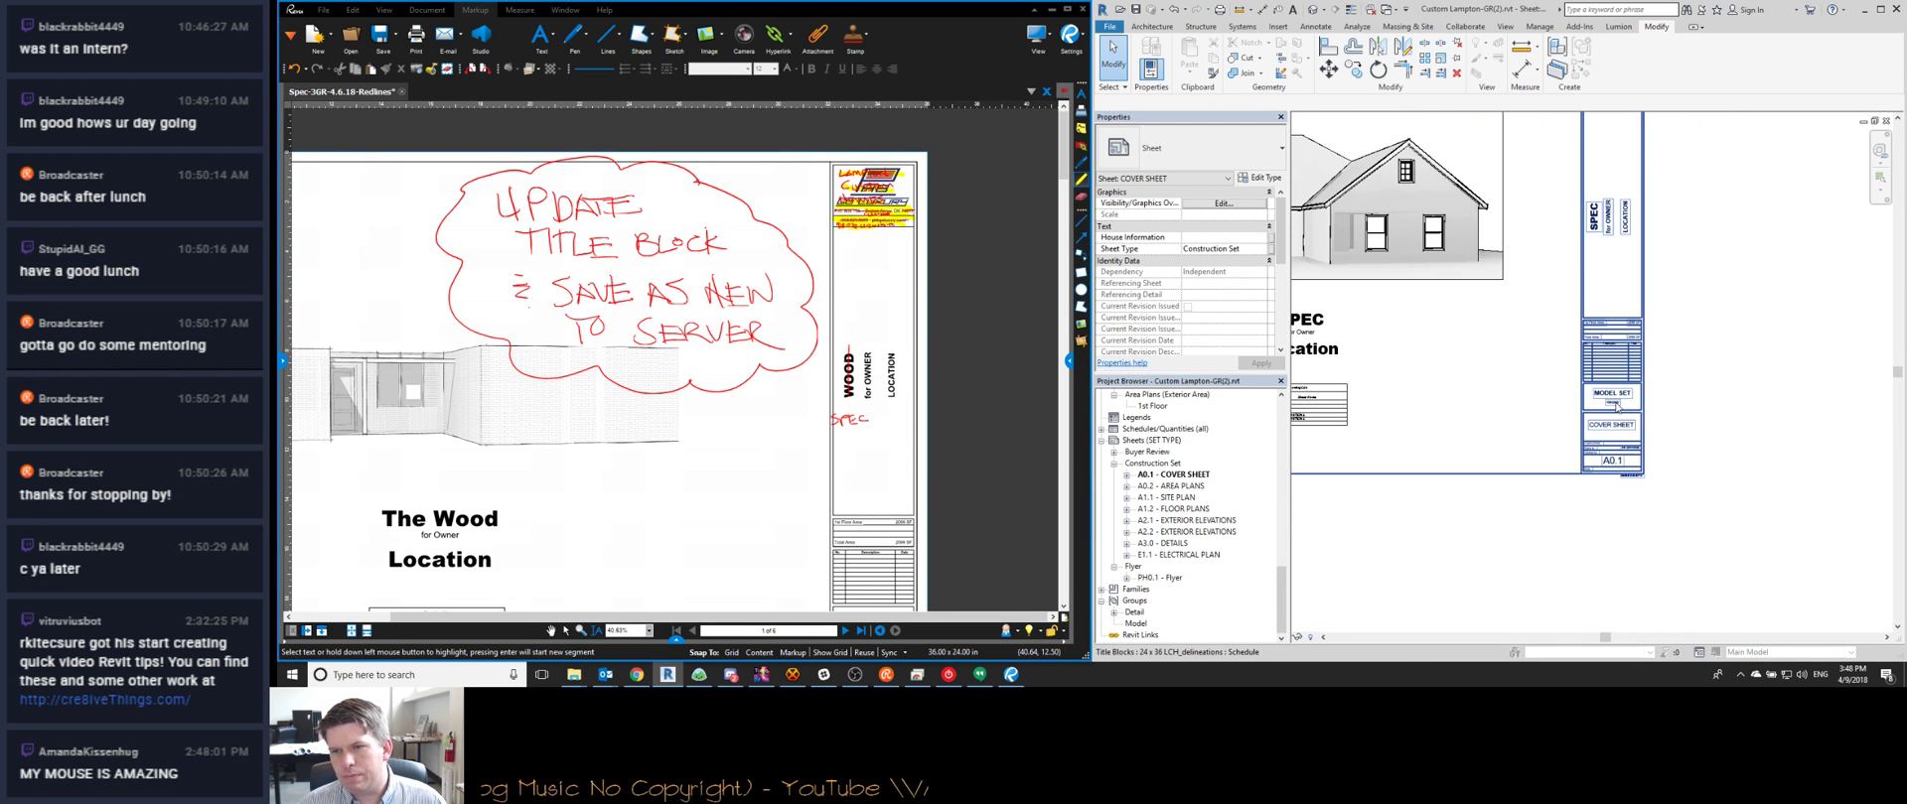
middle_drag(1452, 475, 1680, 516)
scroll(1609, 456, down, 1)
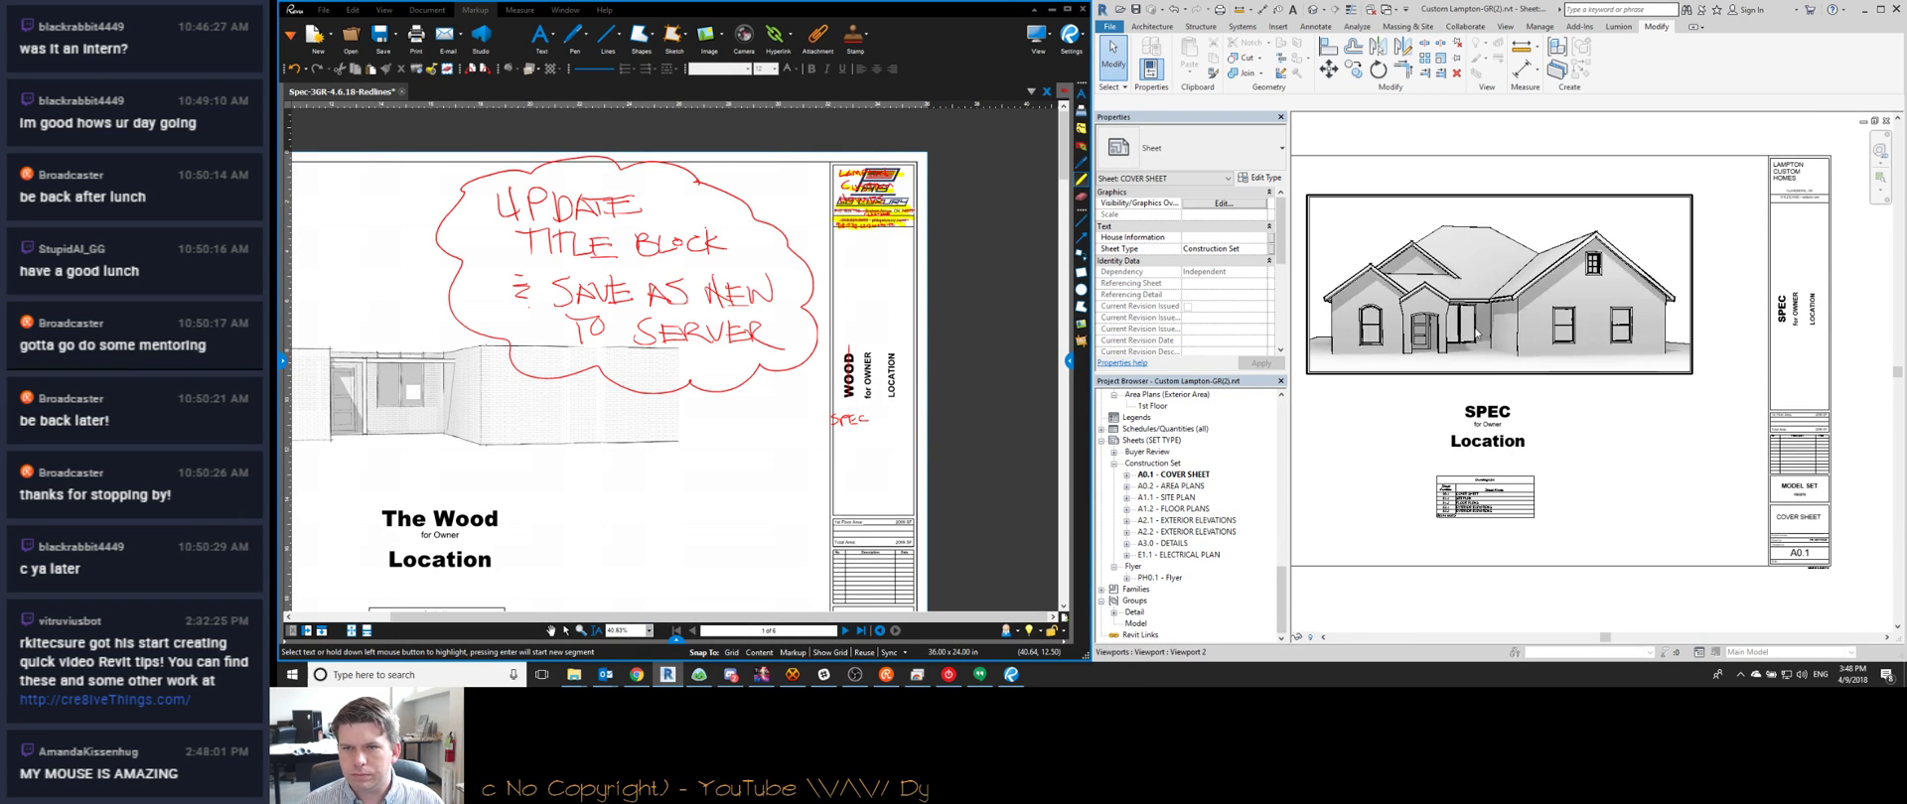
scroll(1489, 357, up, 3)
scroll(1589, 397, down, 4)
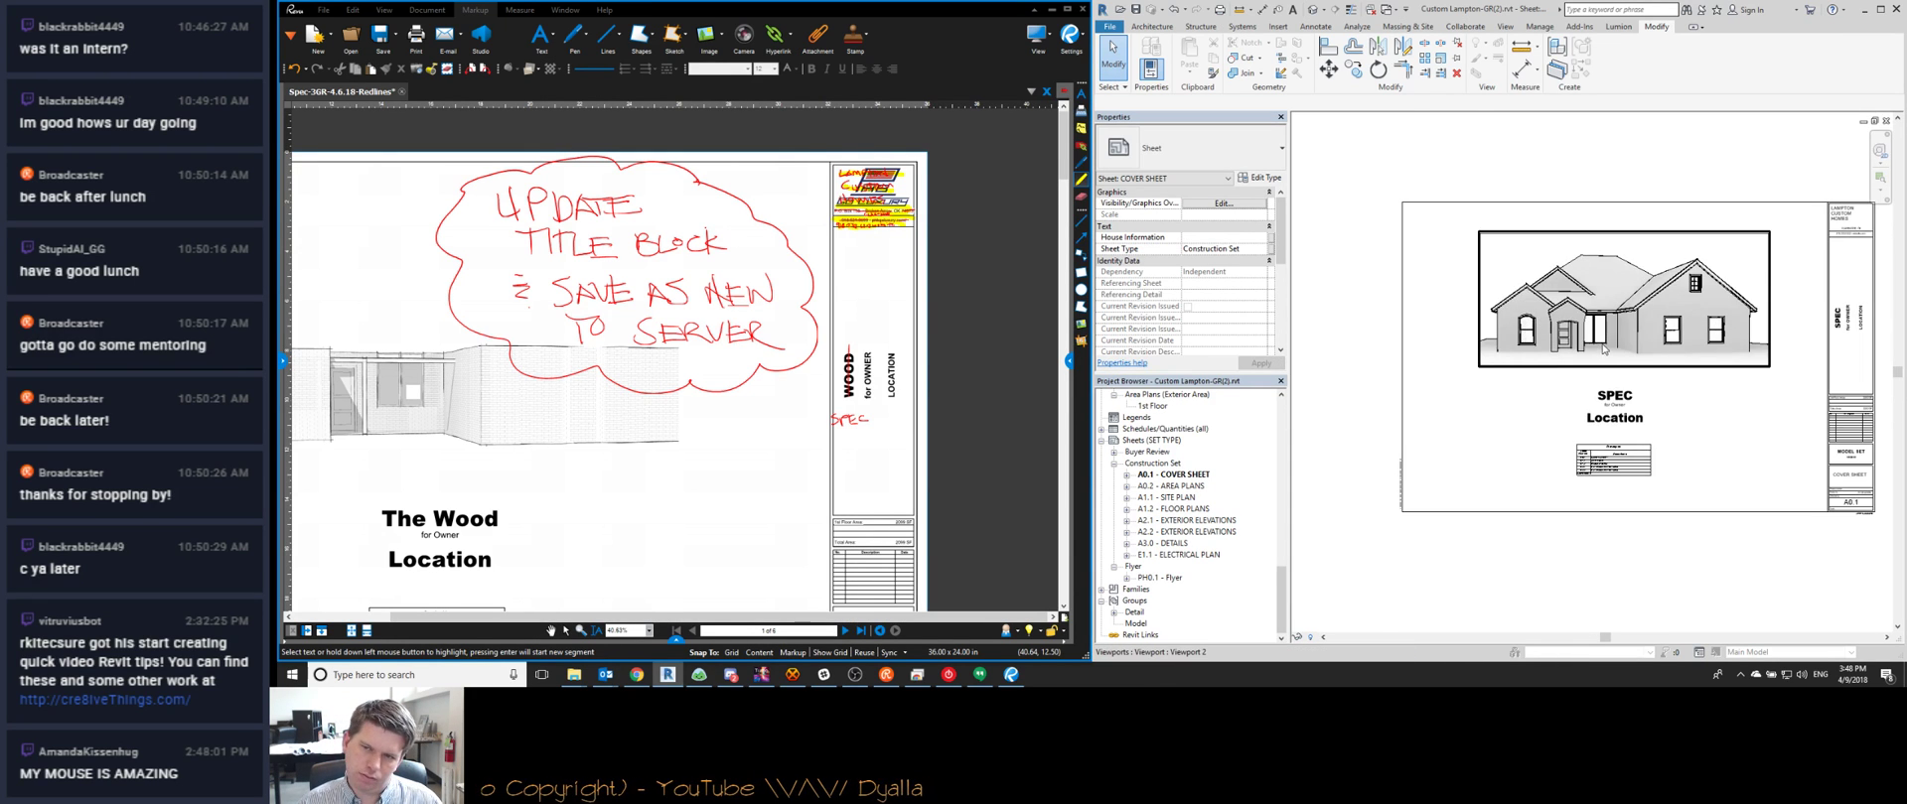
scroll(1778, 387, up, 1)
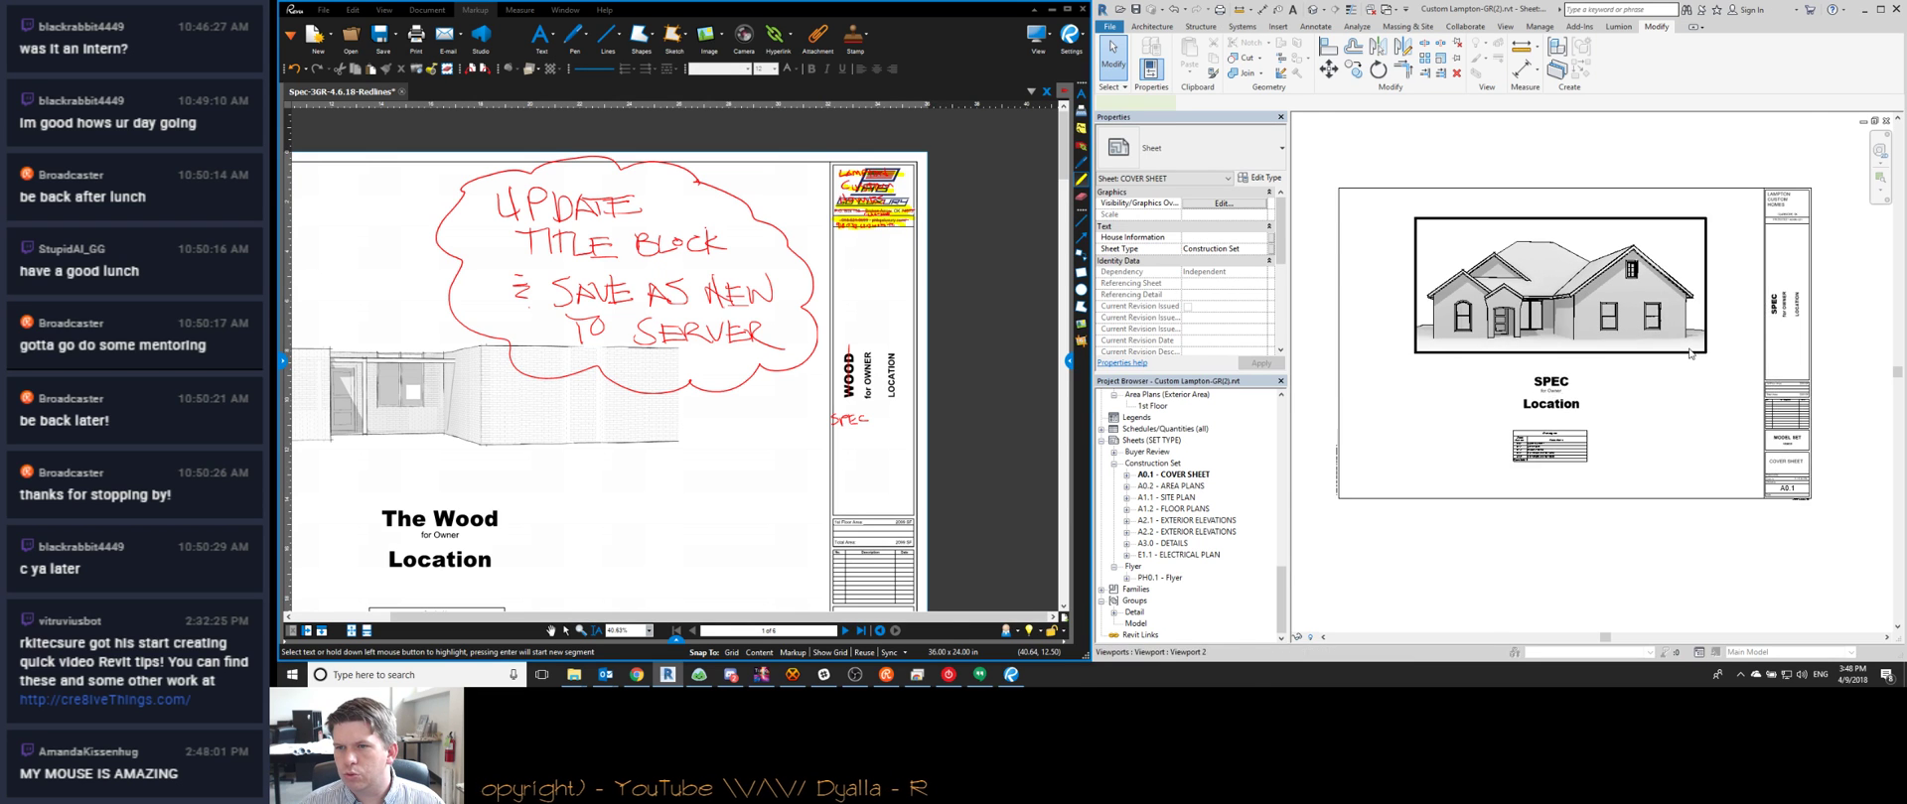
double_click(1693, 337)
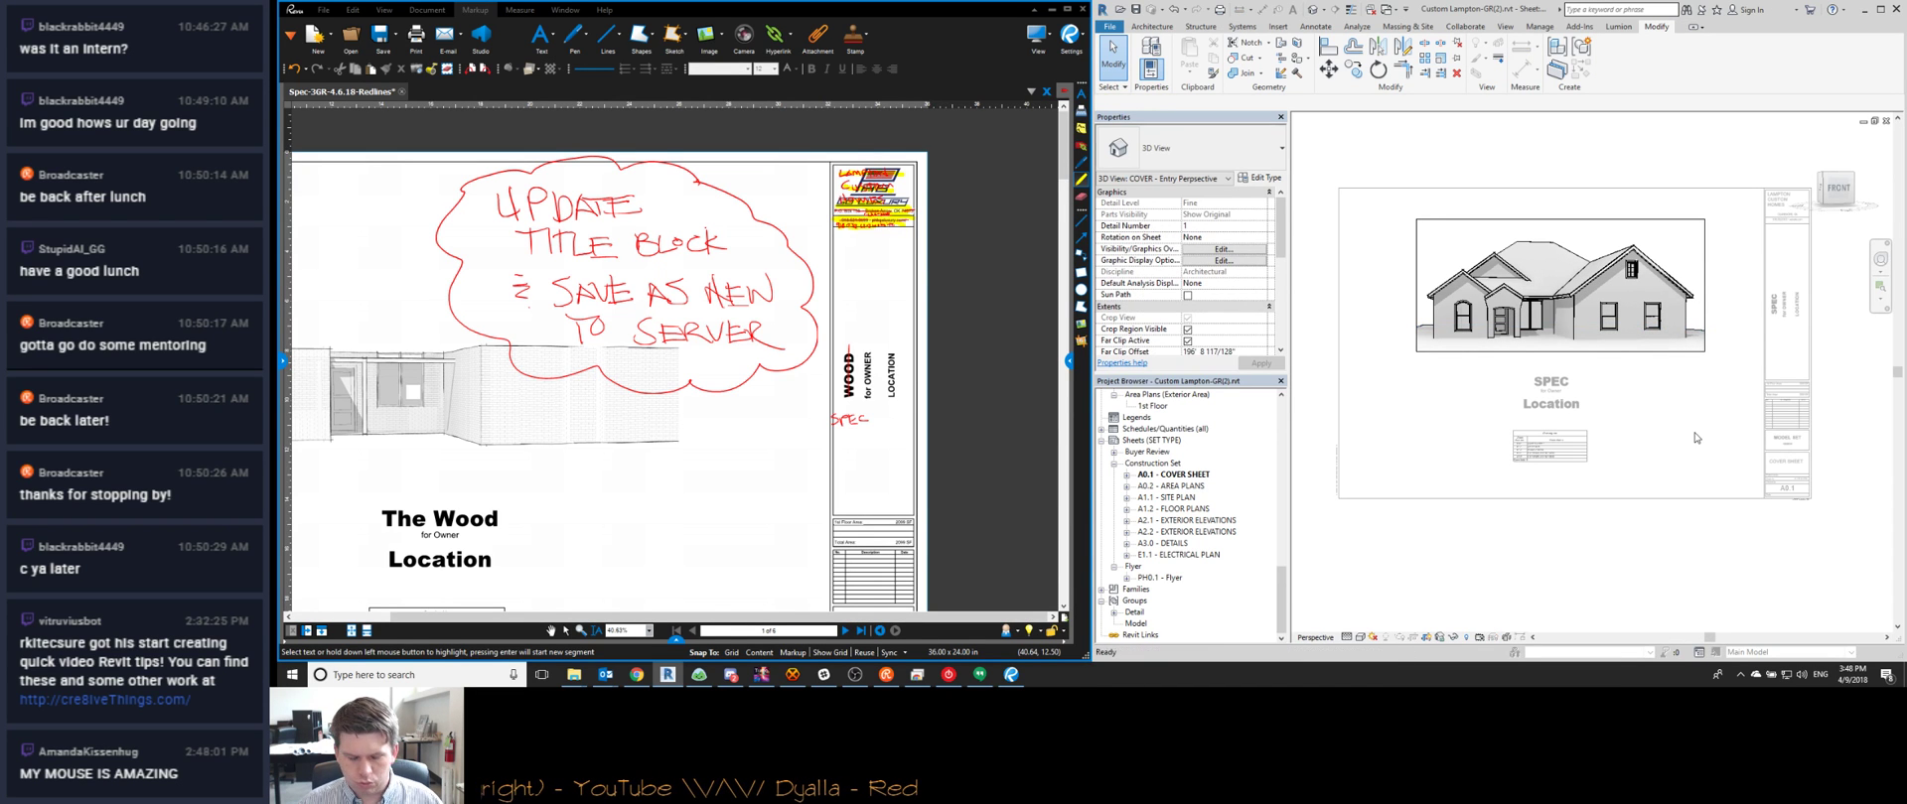
double_click(1642, 433)
scroll(1581, 461, up, 3)
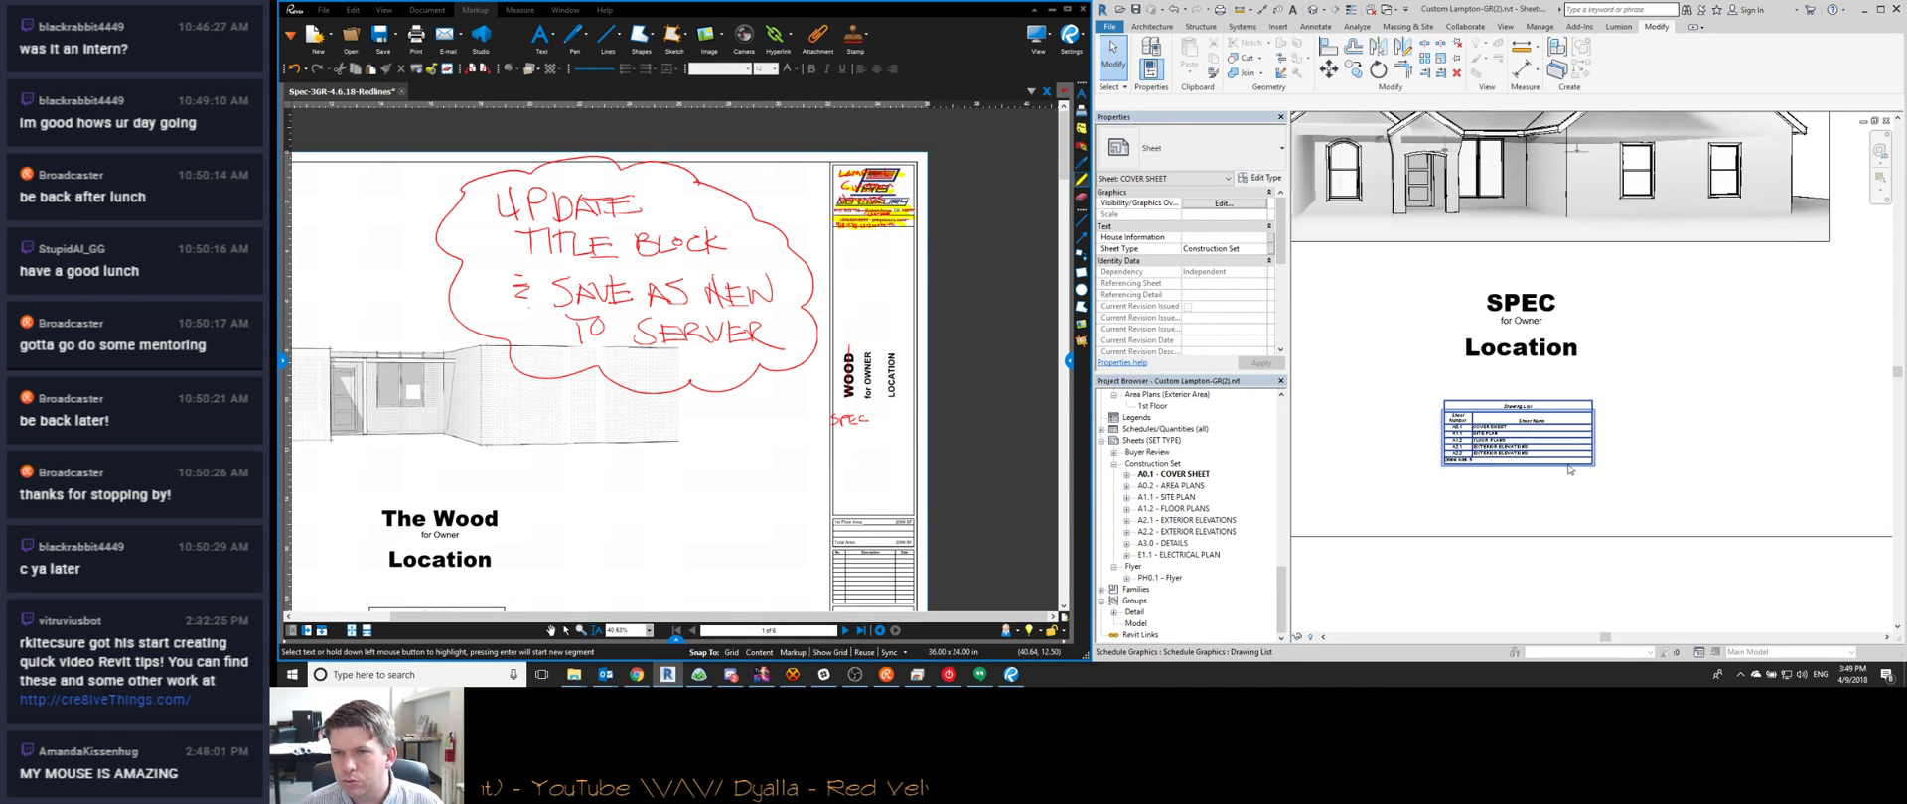
scroll(1574, 456, down, 3)
middle_drag(1619, 474, 1609, 475)
scroll(1610, 474, up, 2)
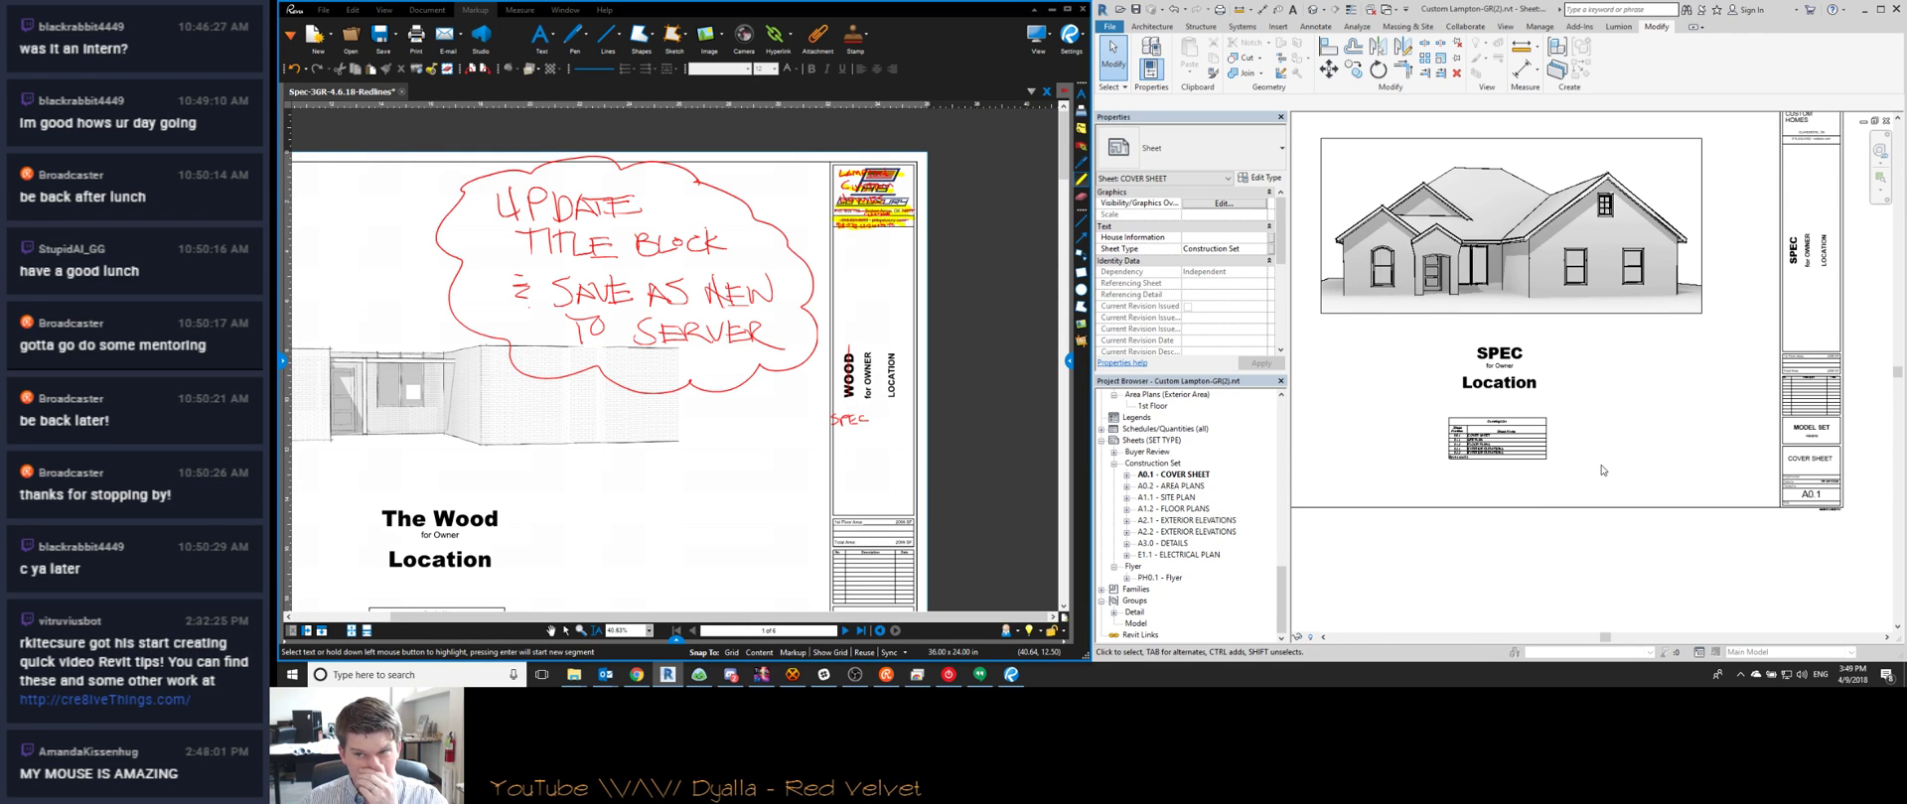
scroll(1503, 399, up, 3)
scroll(1503, 399, down, 3)
scroll(1479, 437, up, 3)
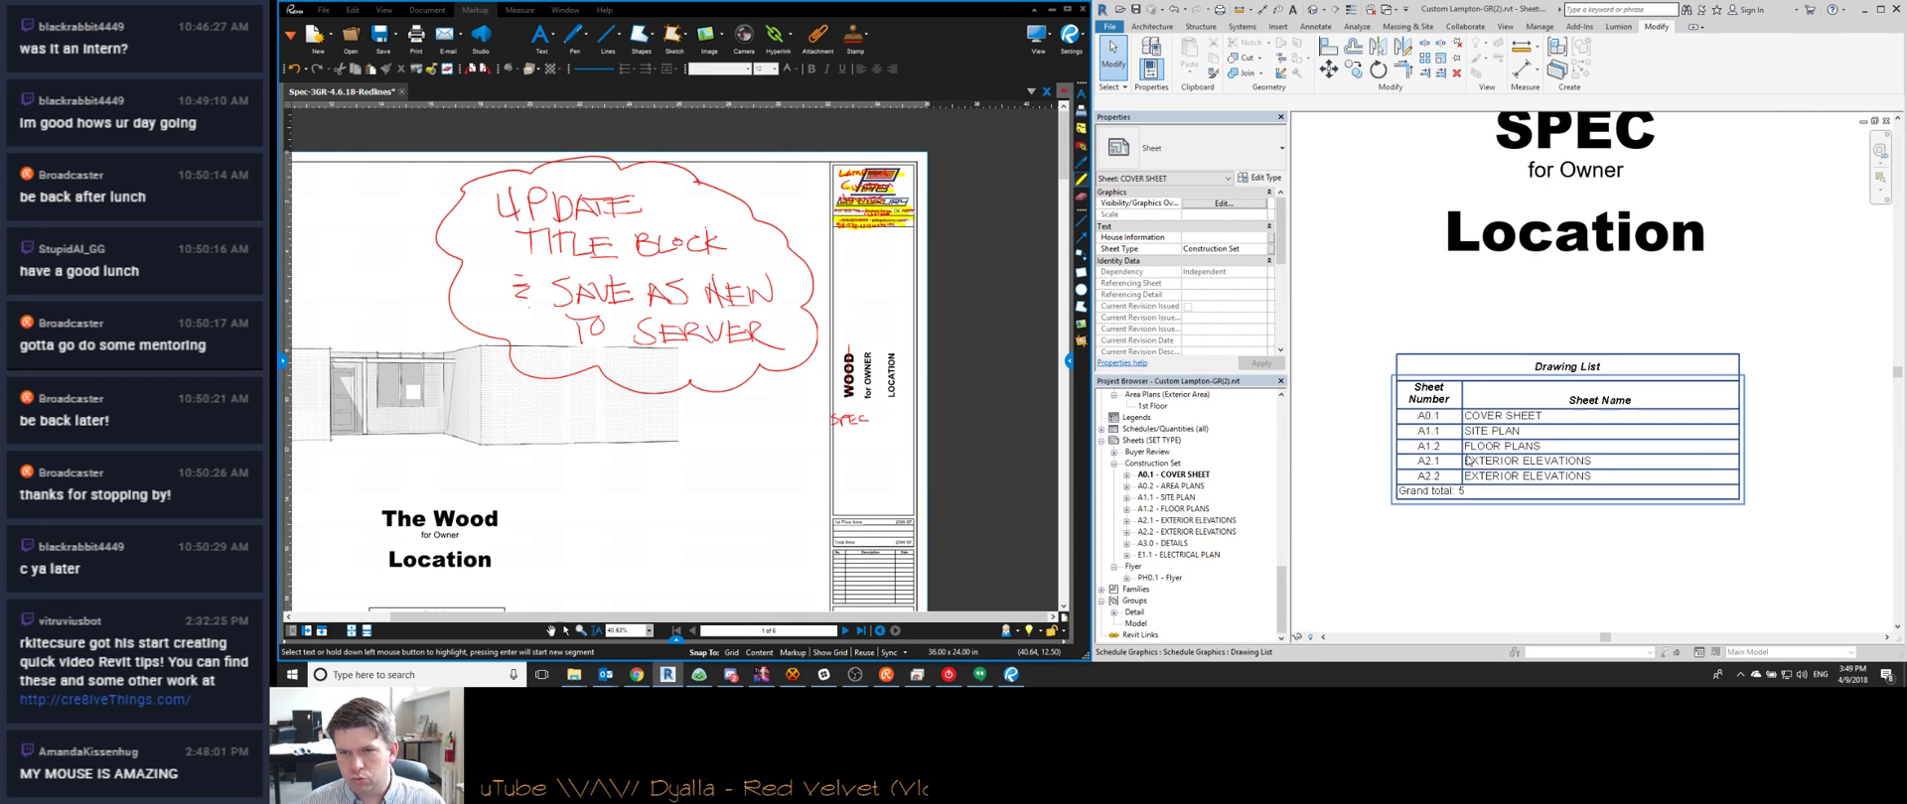
scroll(1466, 460, down, 3)
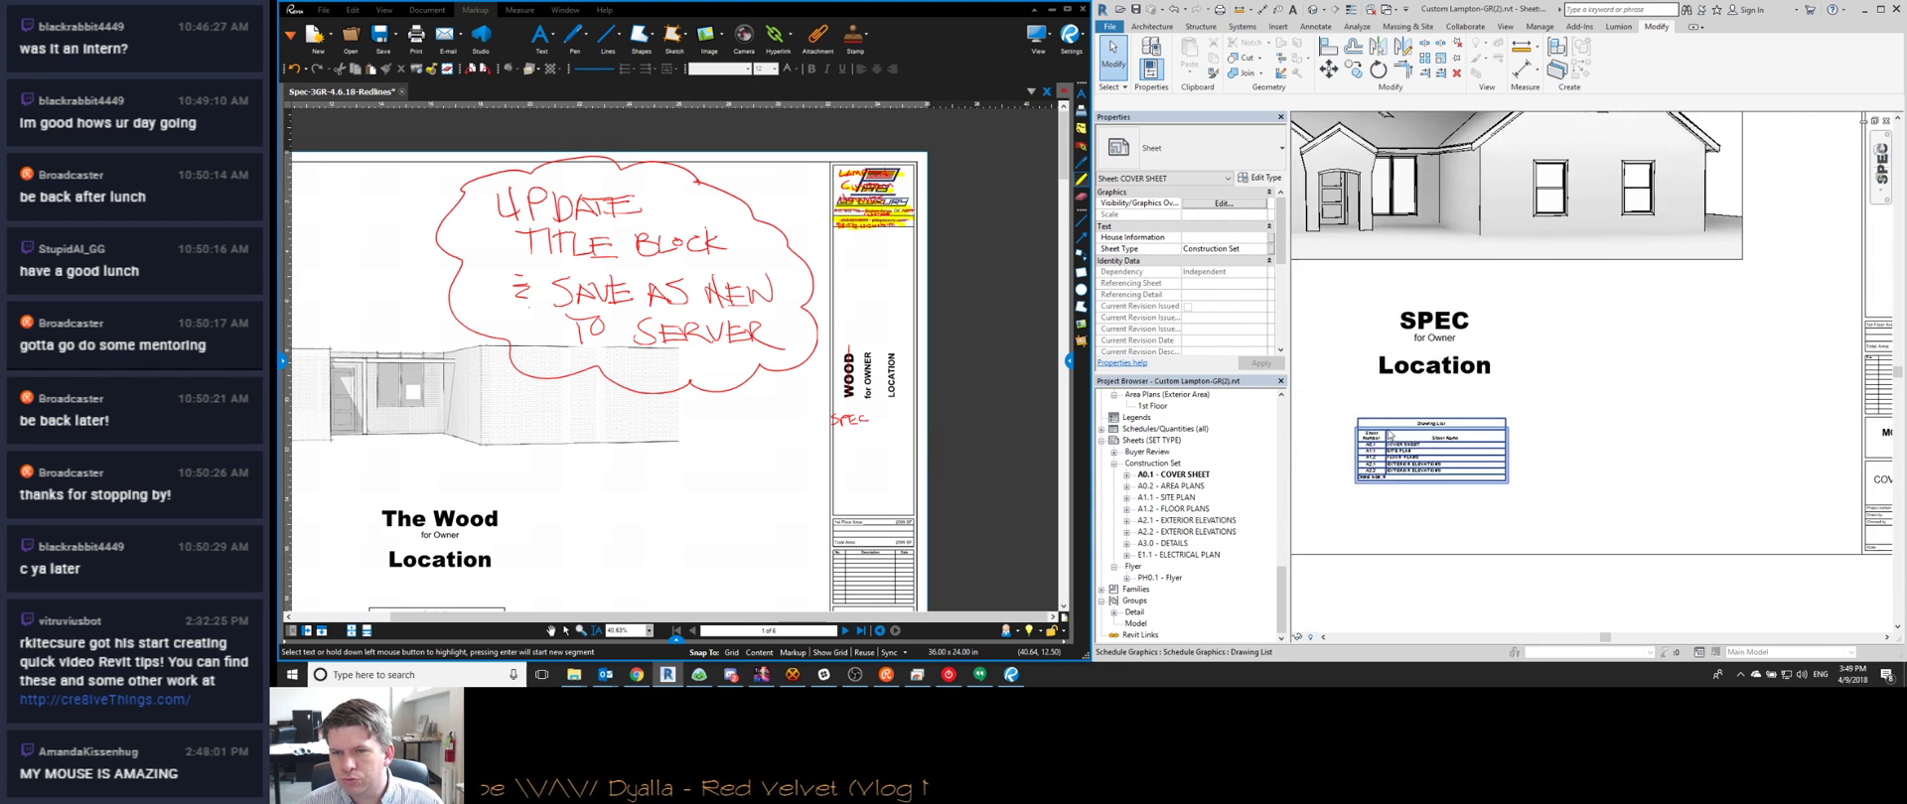
scroll(1807, 499, up, 2)
scroll(1808, 499, down, 2)
scroll(1807, 499, up, 2)
scroll(1606, 452, down, 2)
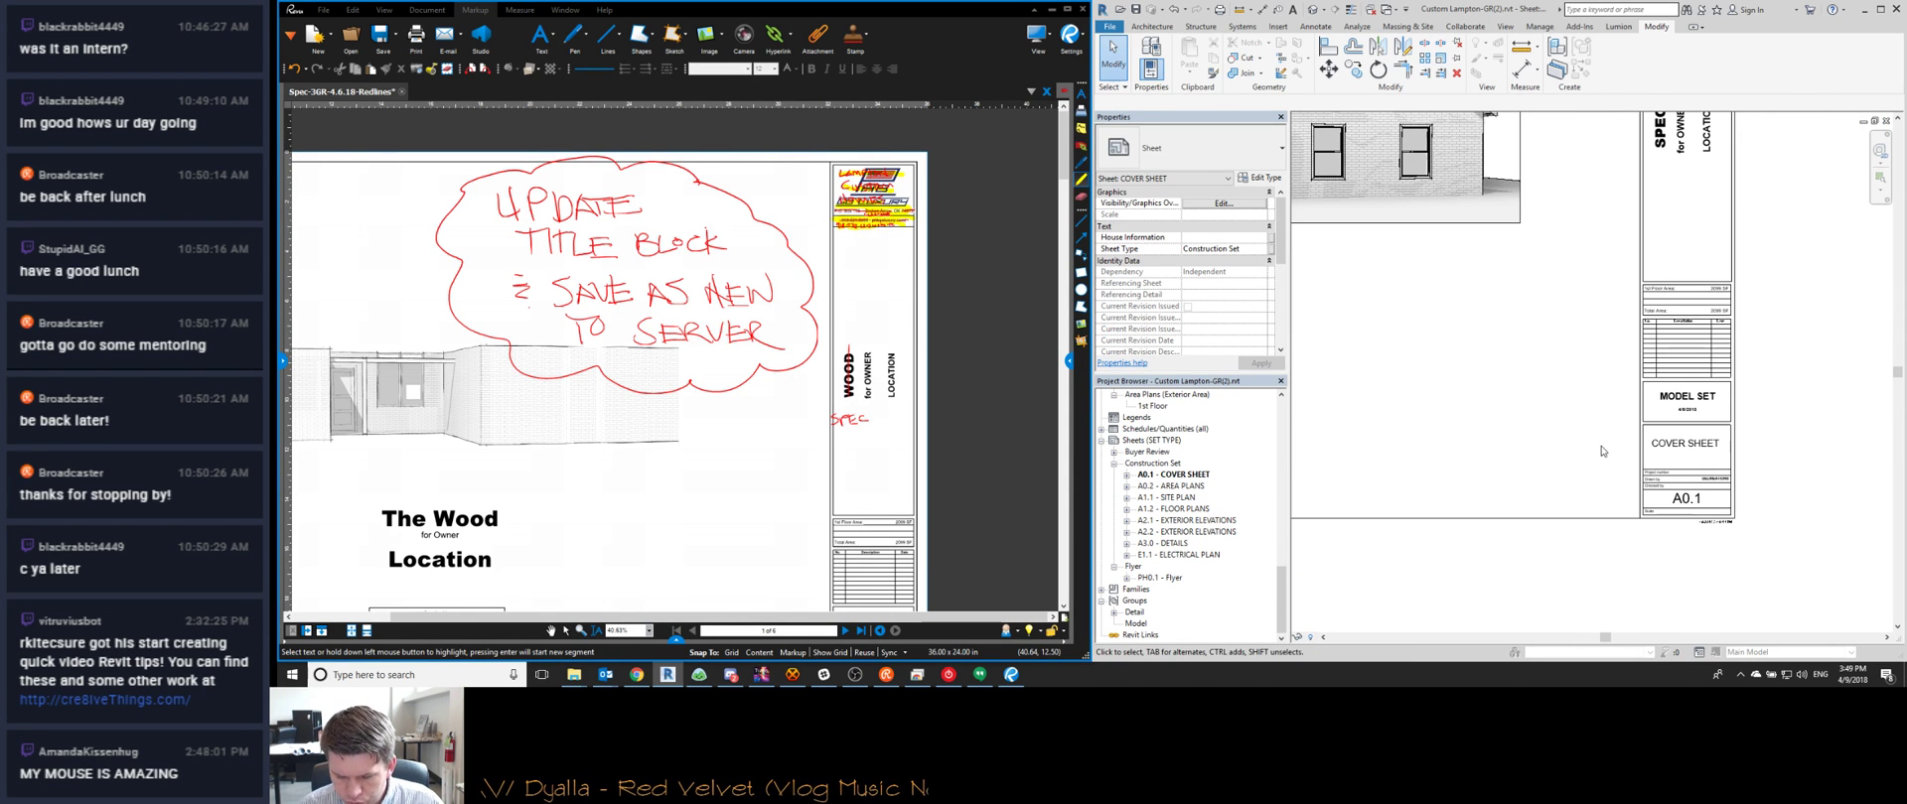
scroll(1601, 451, down, 2)
scroll(1513, 438, up, 2)
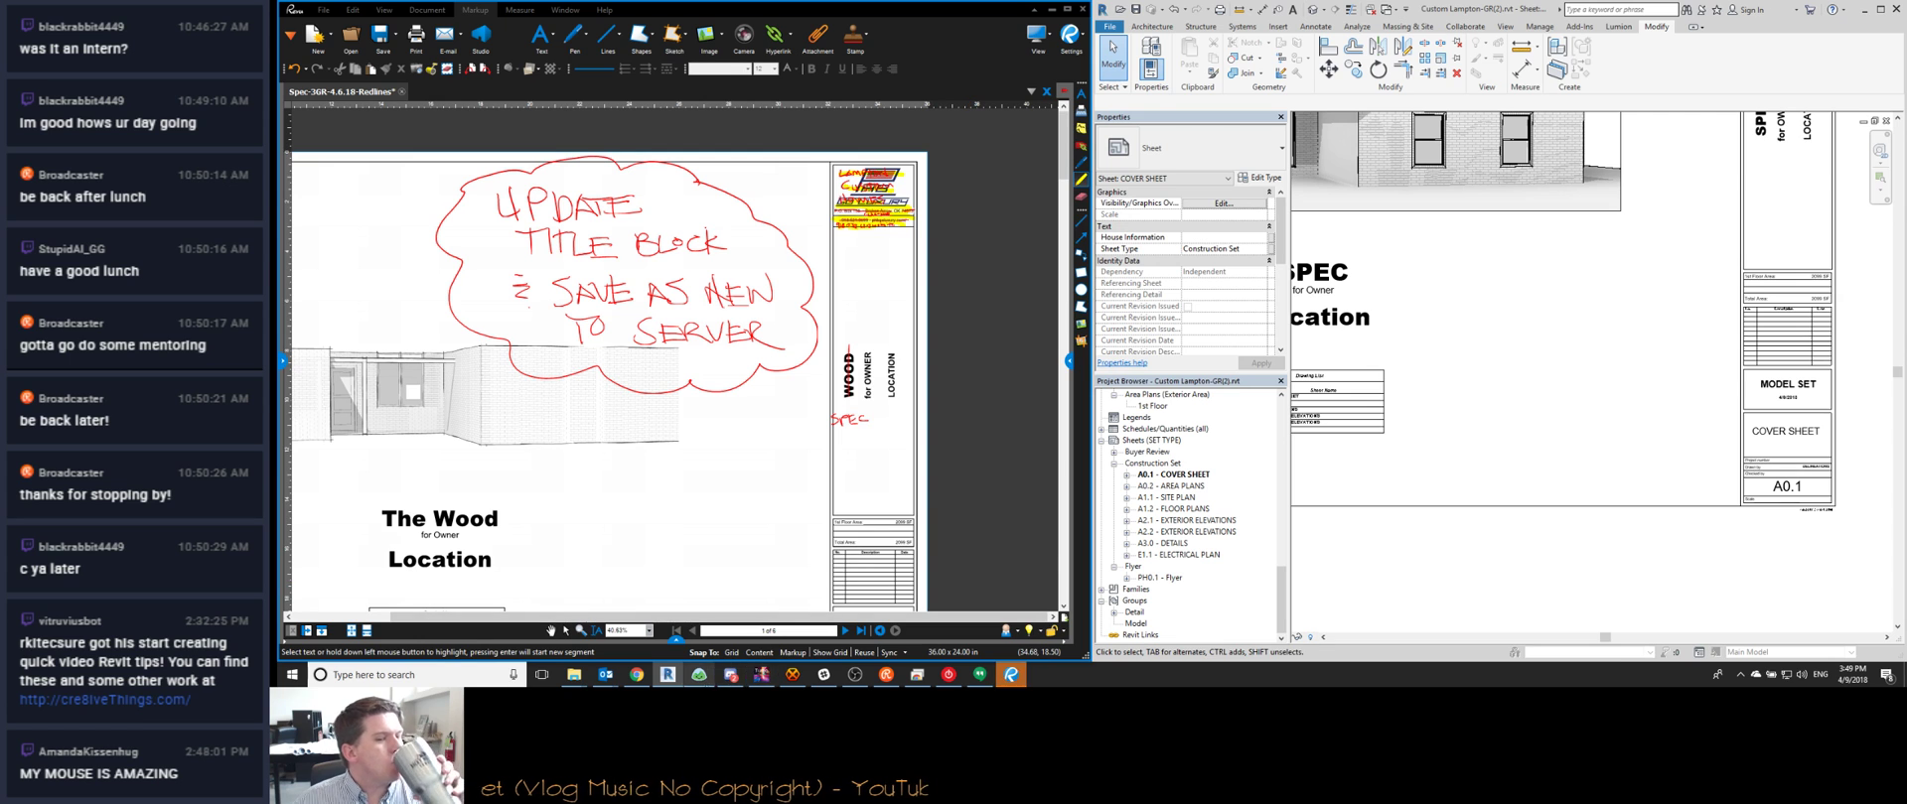
Post 'aaaand they just closed schools for tomorrow too' in the HexChat channel
click(792, 675)
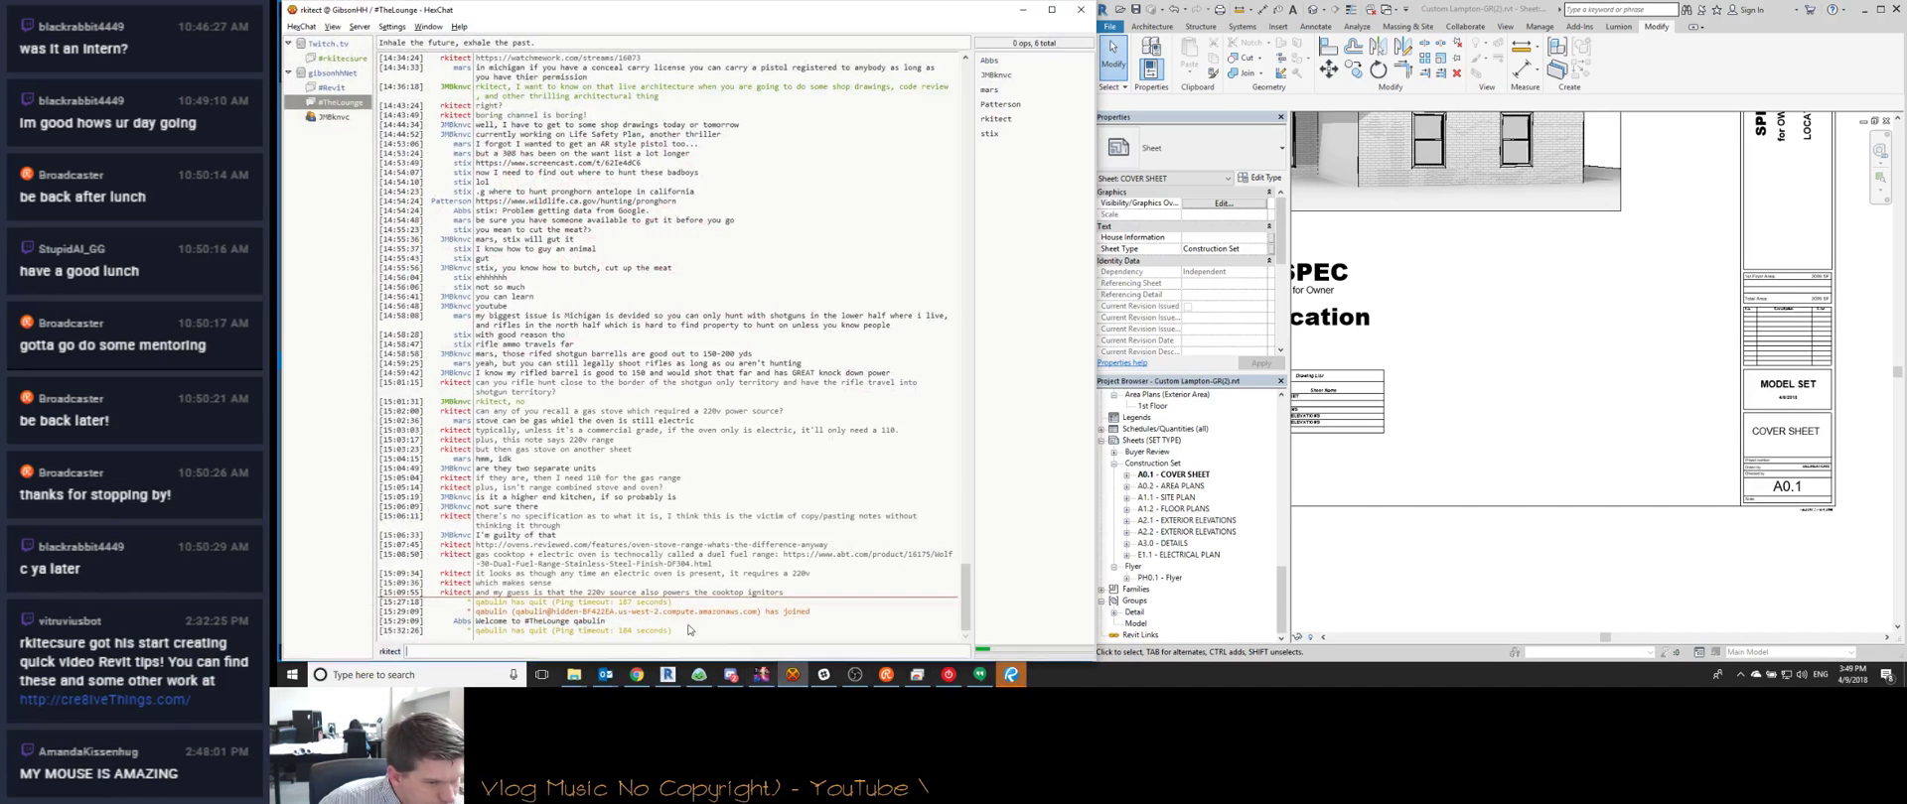
text(a)
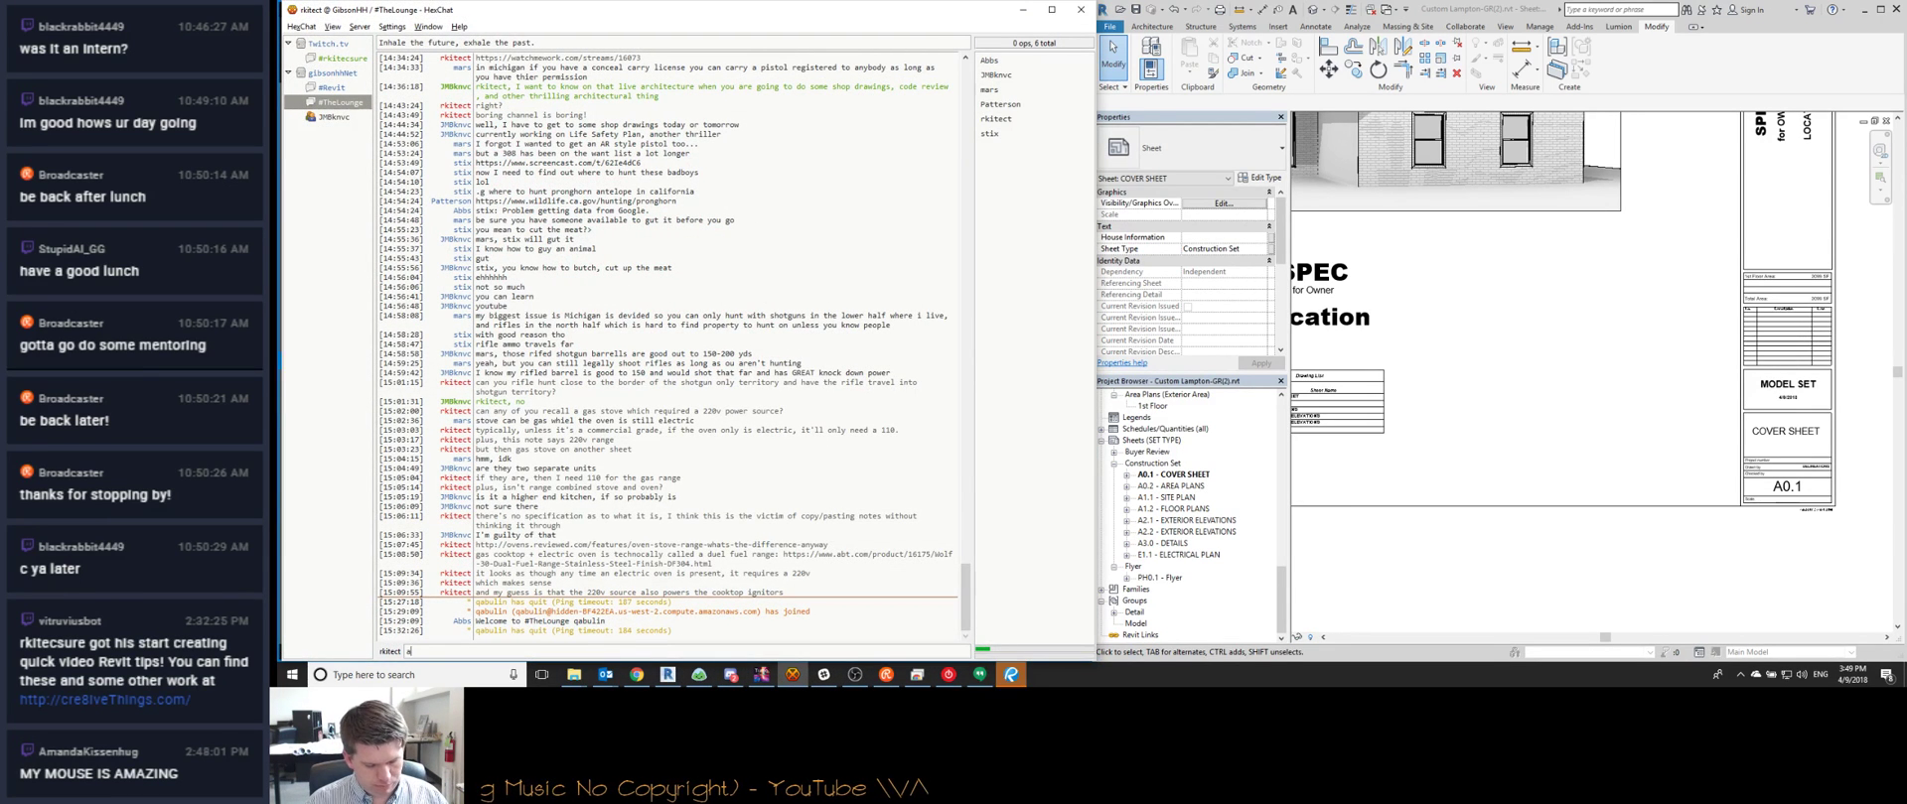
text(aaand they ju)
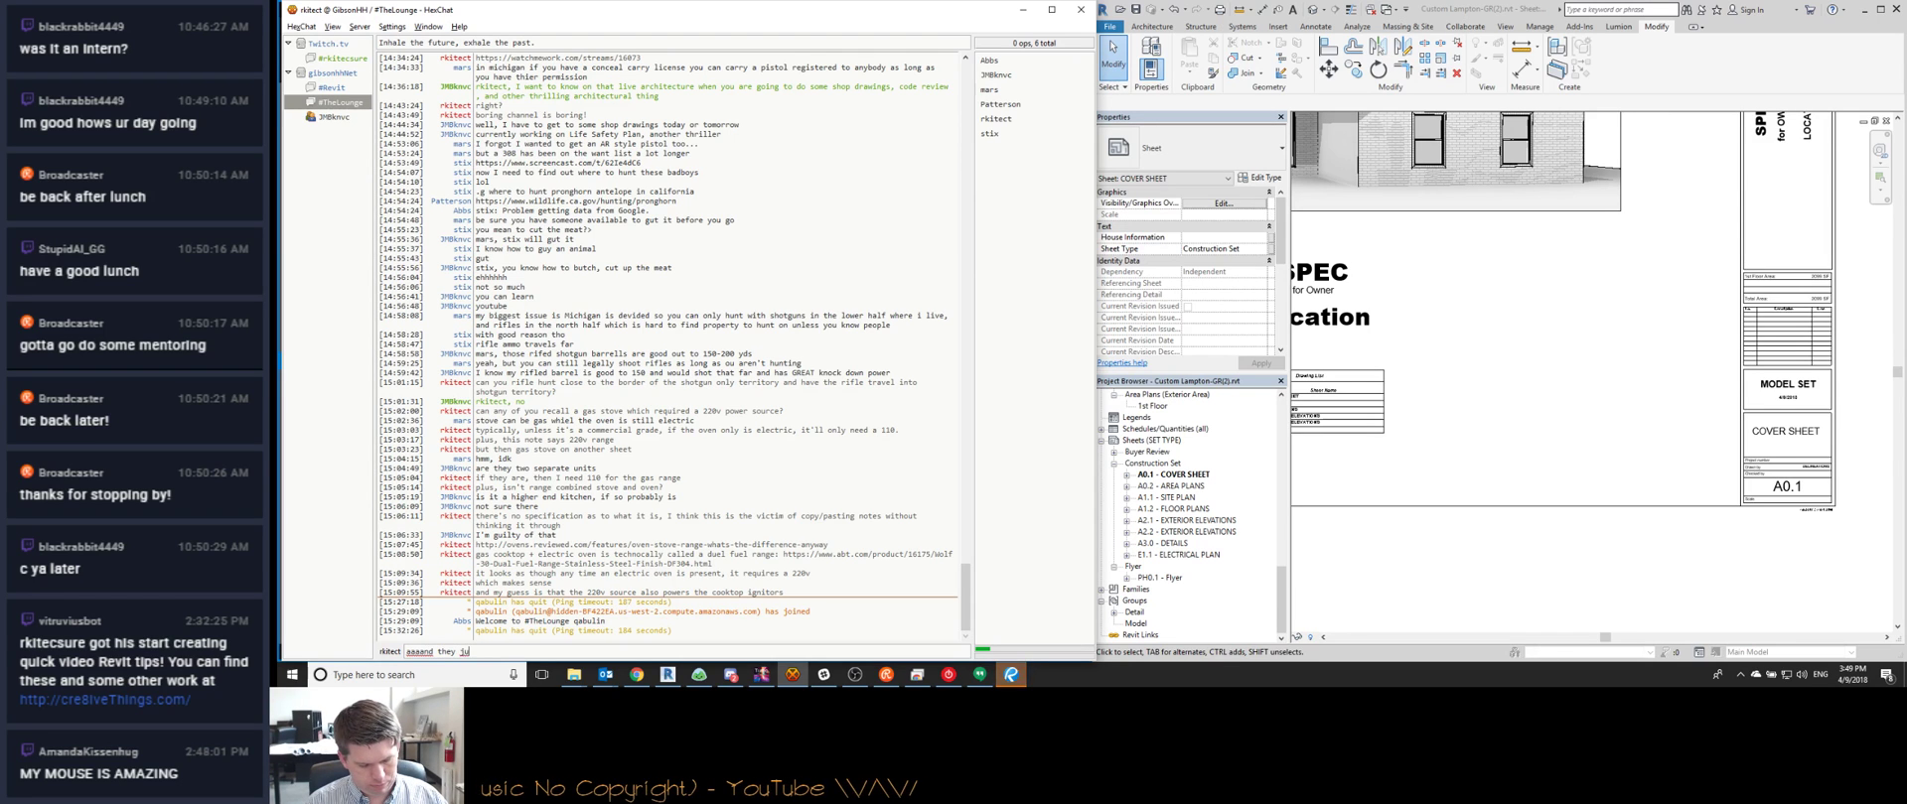
text(st closed schools for)
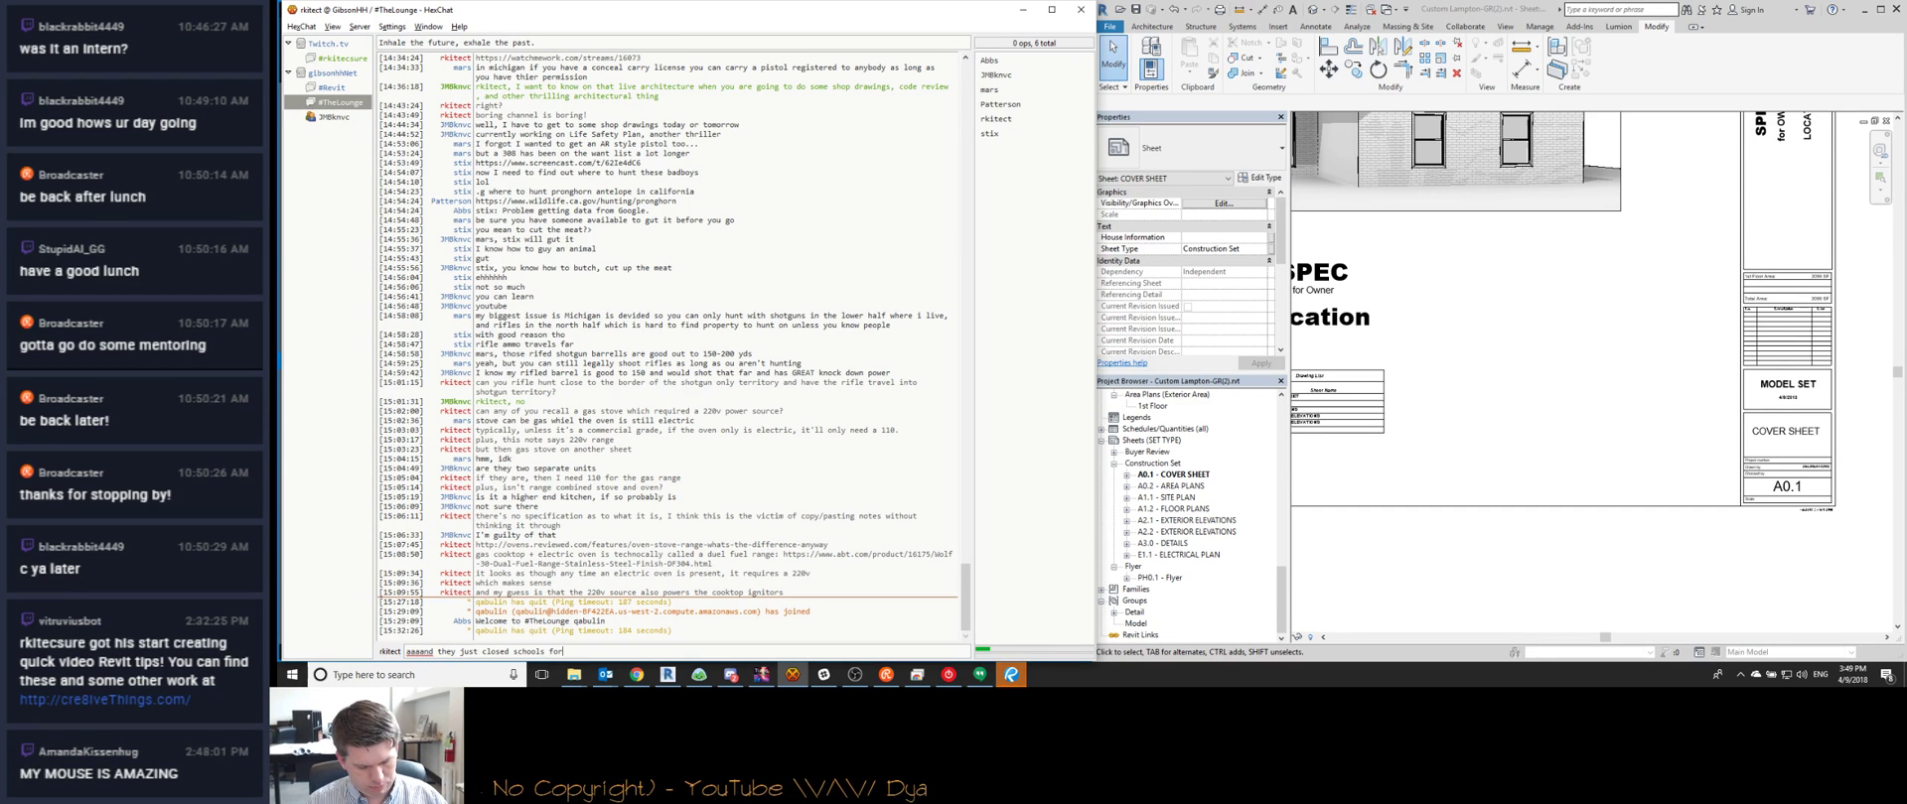
text( tomorrow too)
key(Return)
Post the message about teachers losing support, then a short follow-up question
text(these teachers are going to)
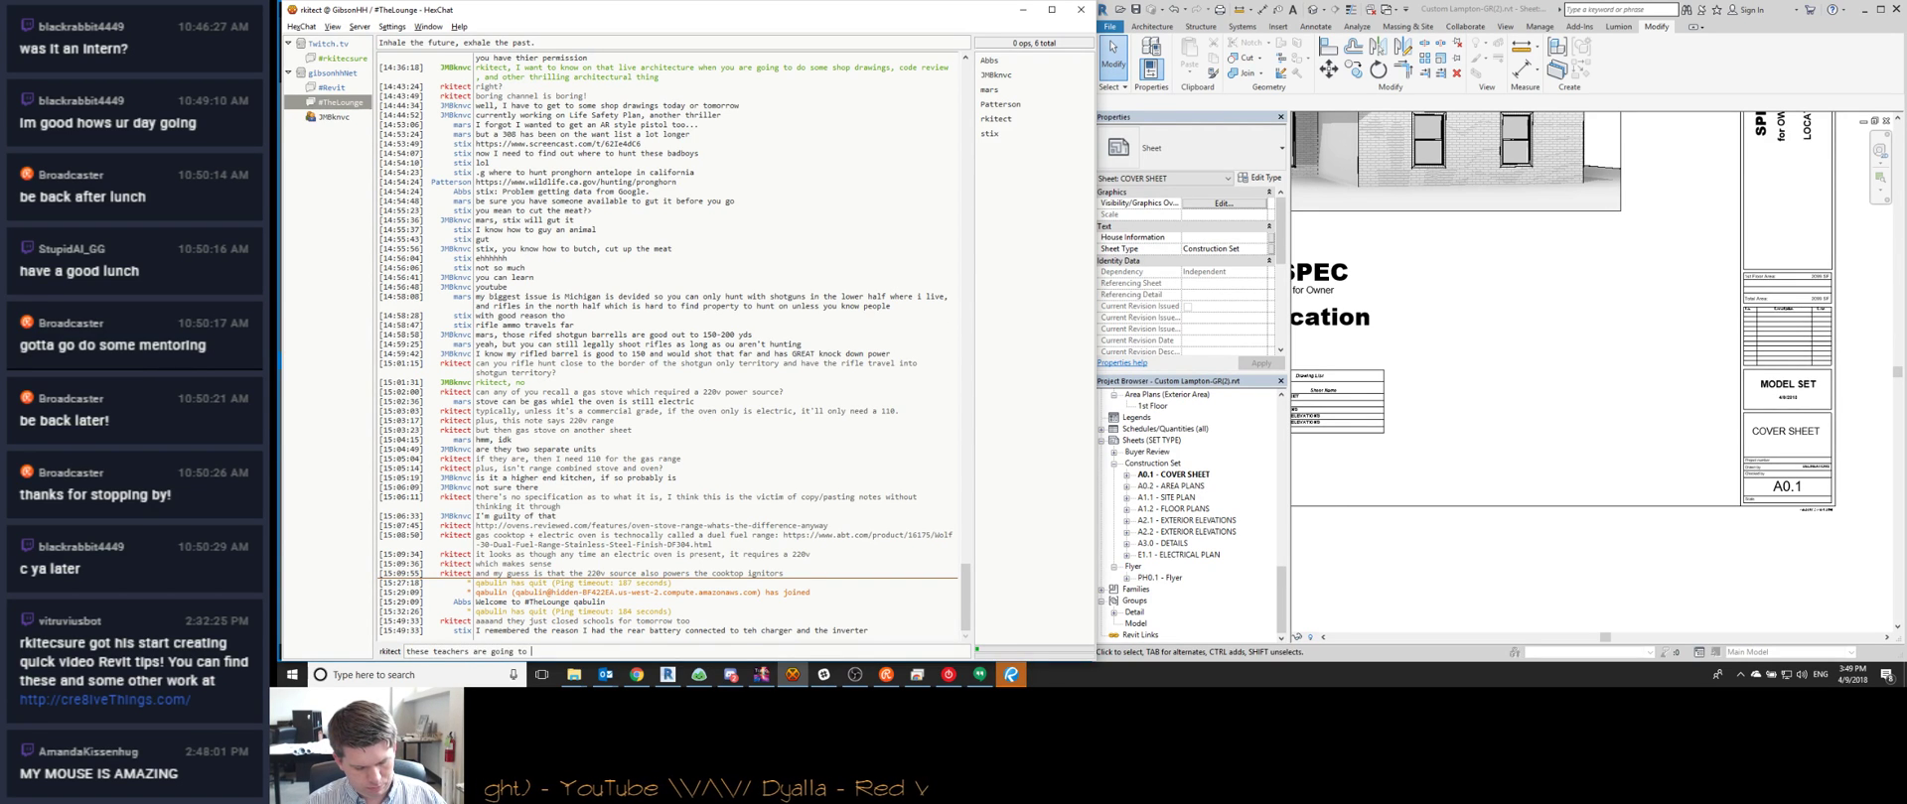
text( start losing a lot)
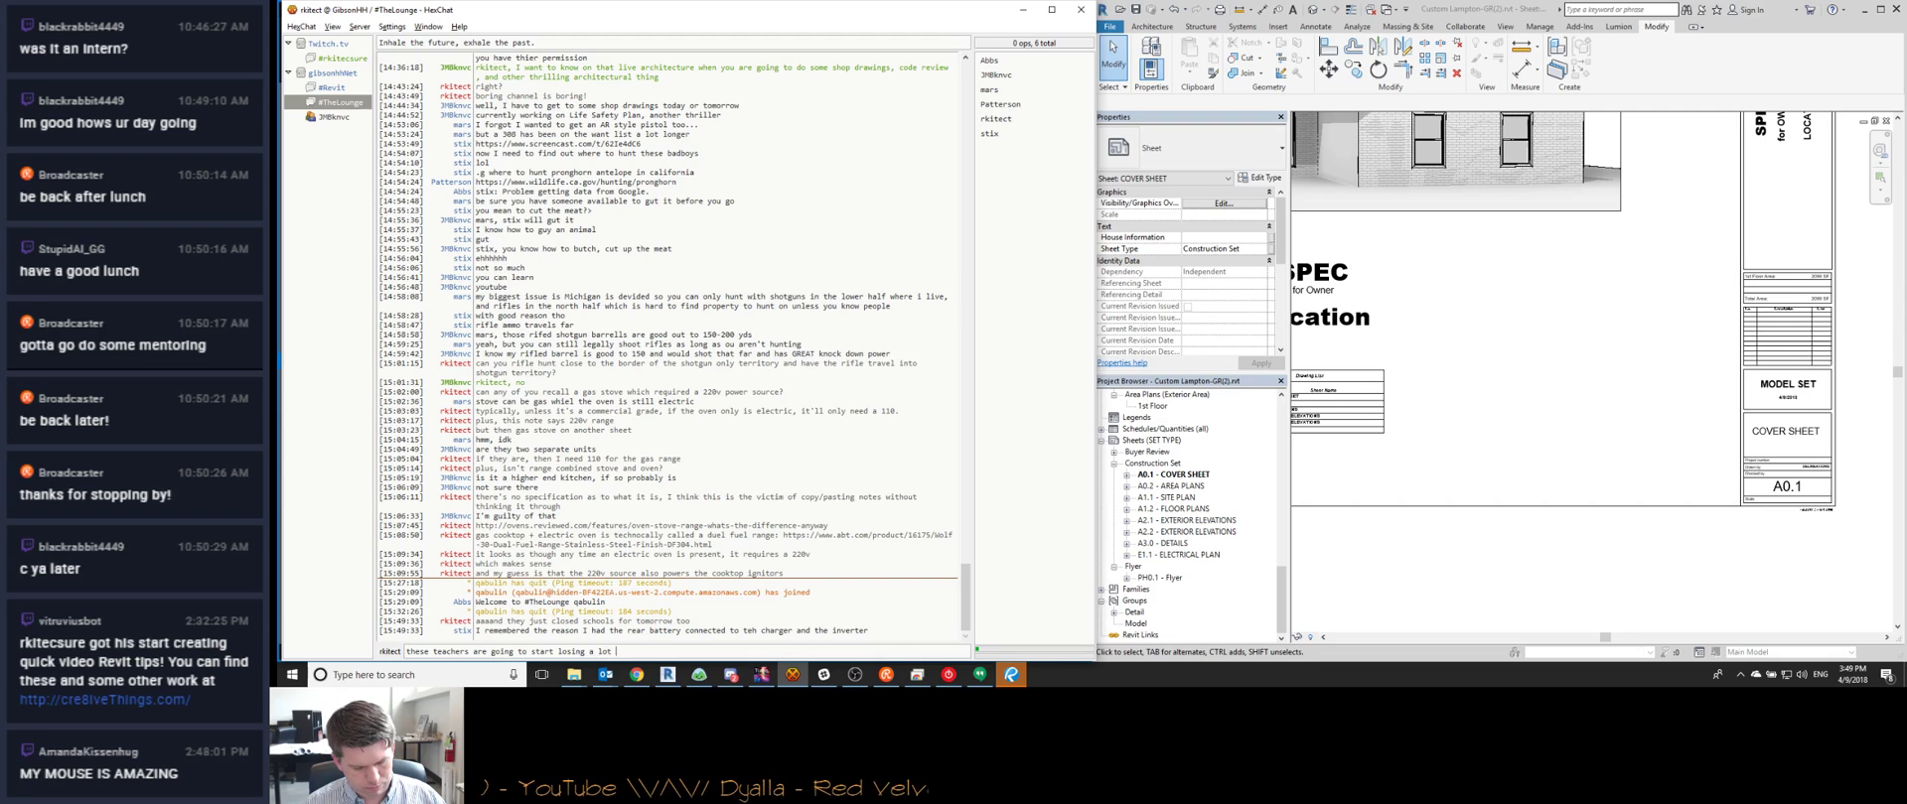
text( of support if they don't be)
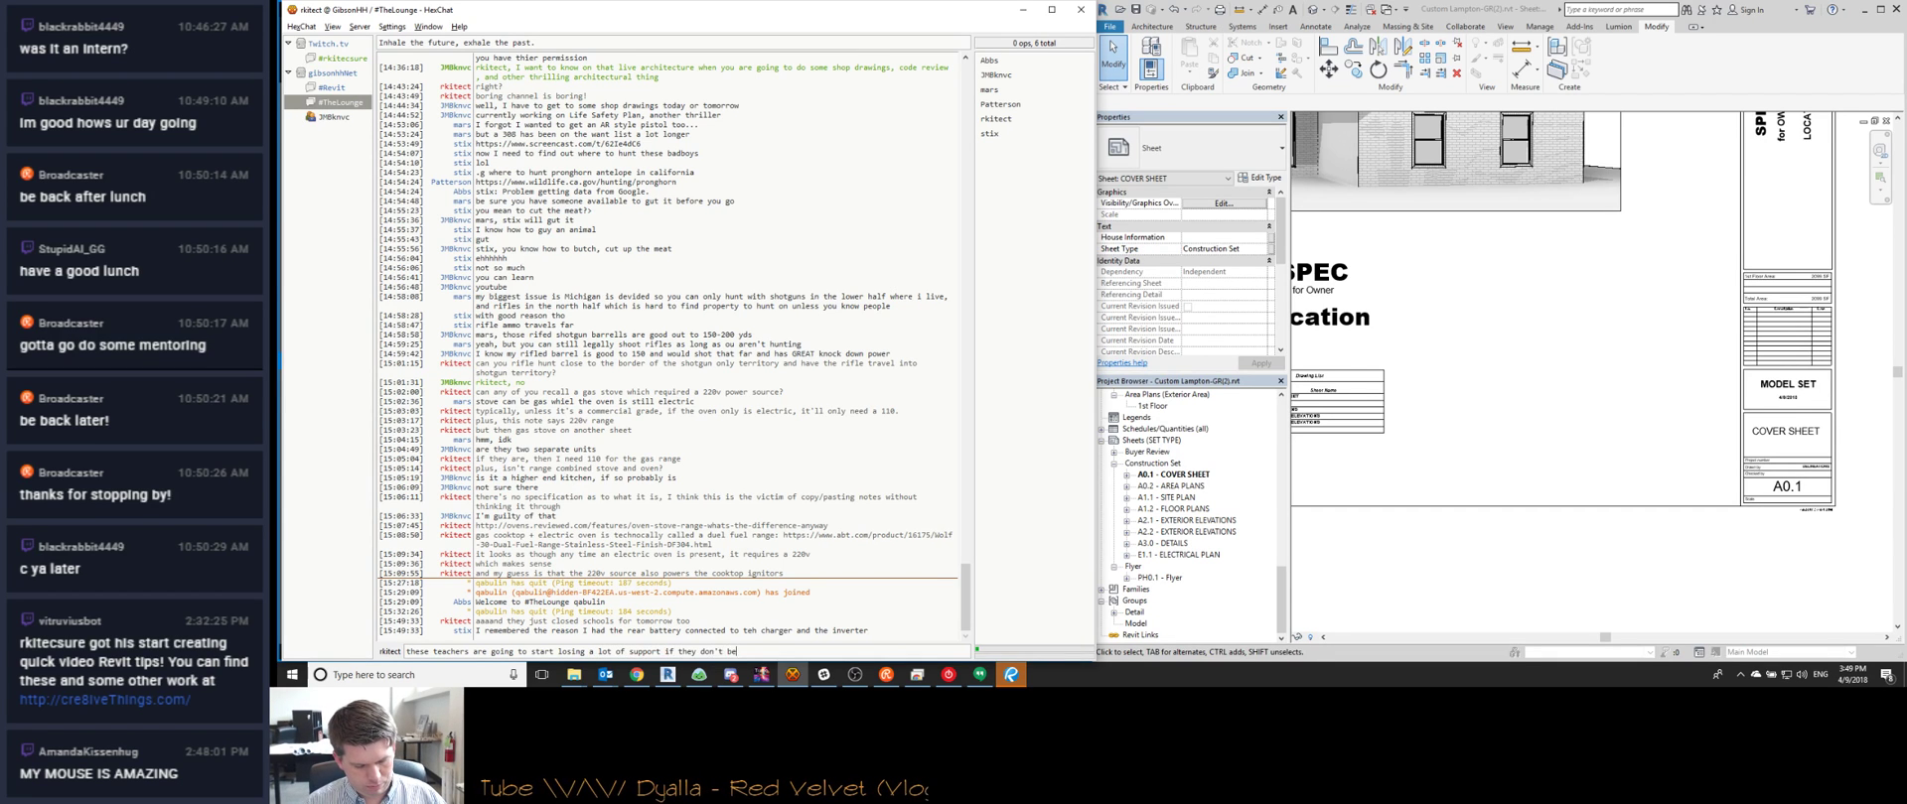
text(ck into school)
key(Return)
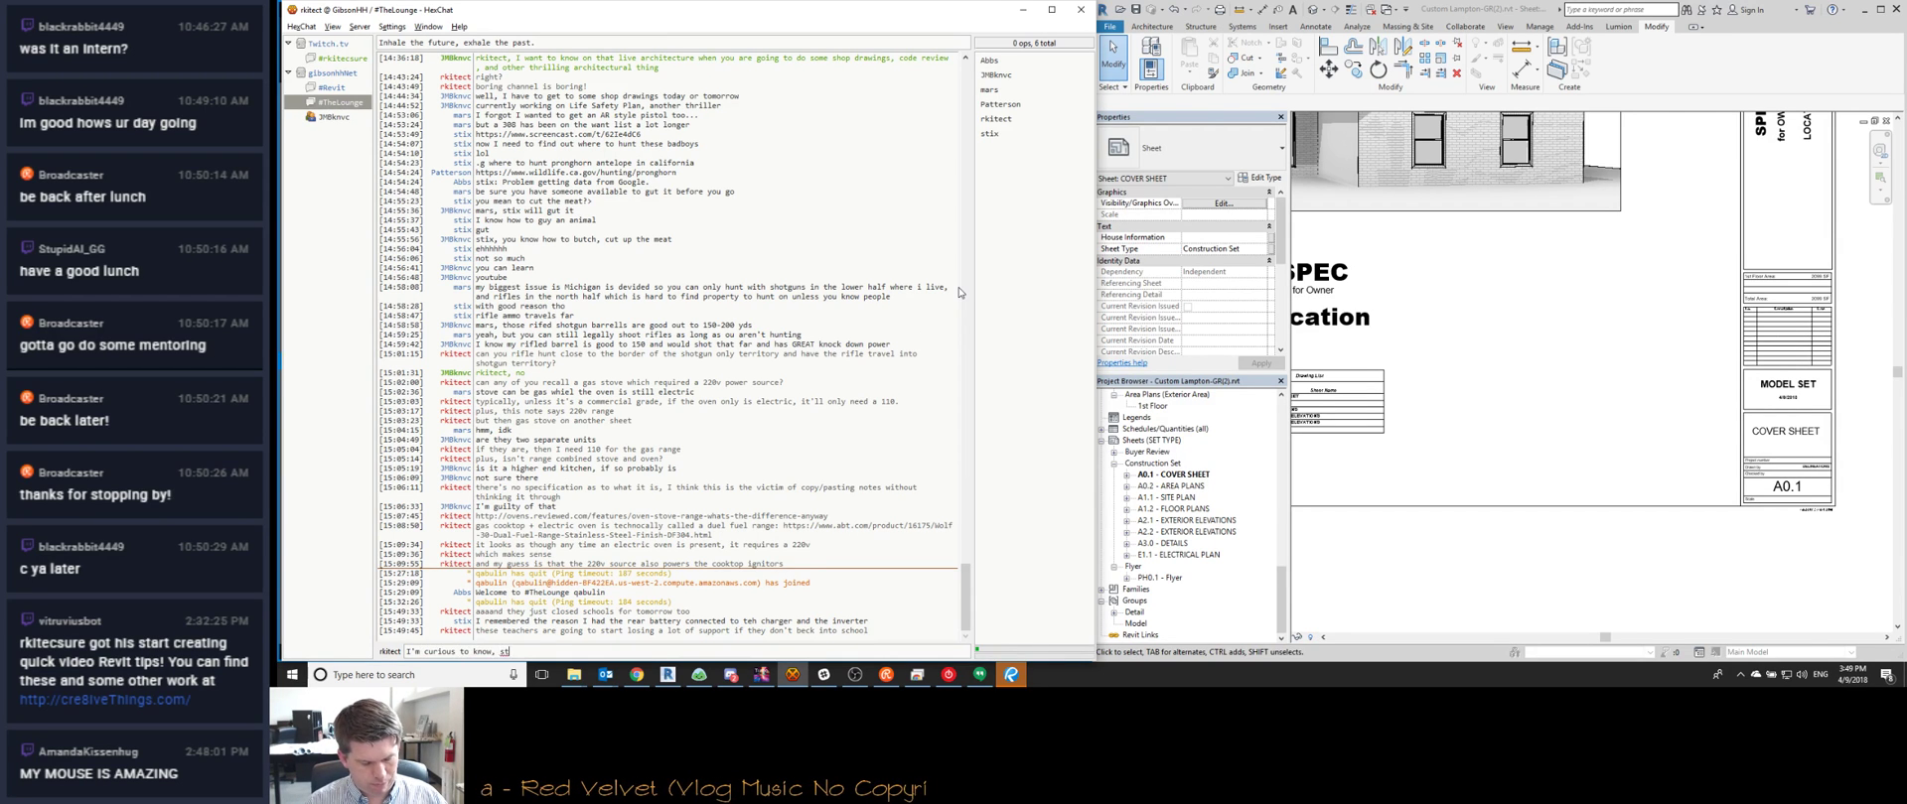
text(ix)
key(Return)
click(1459, 377)
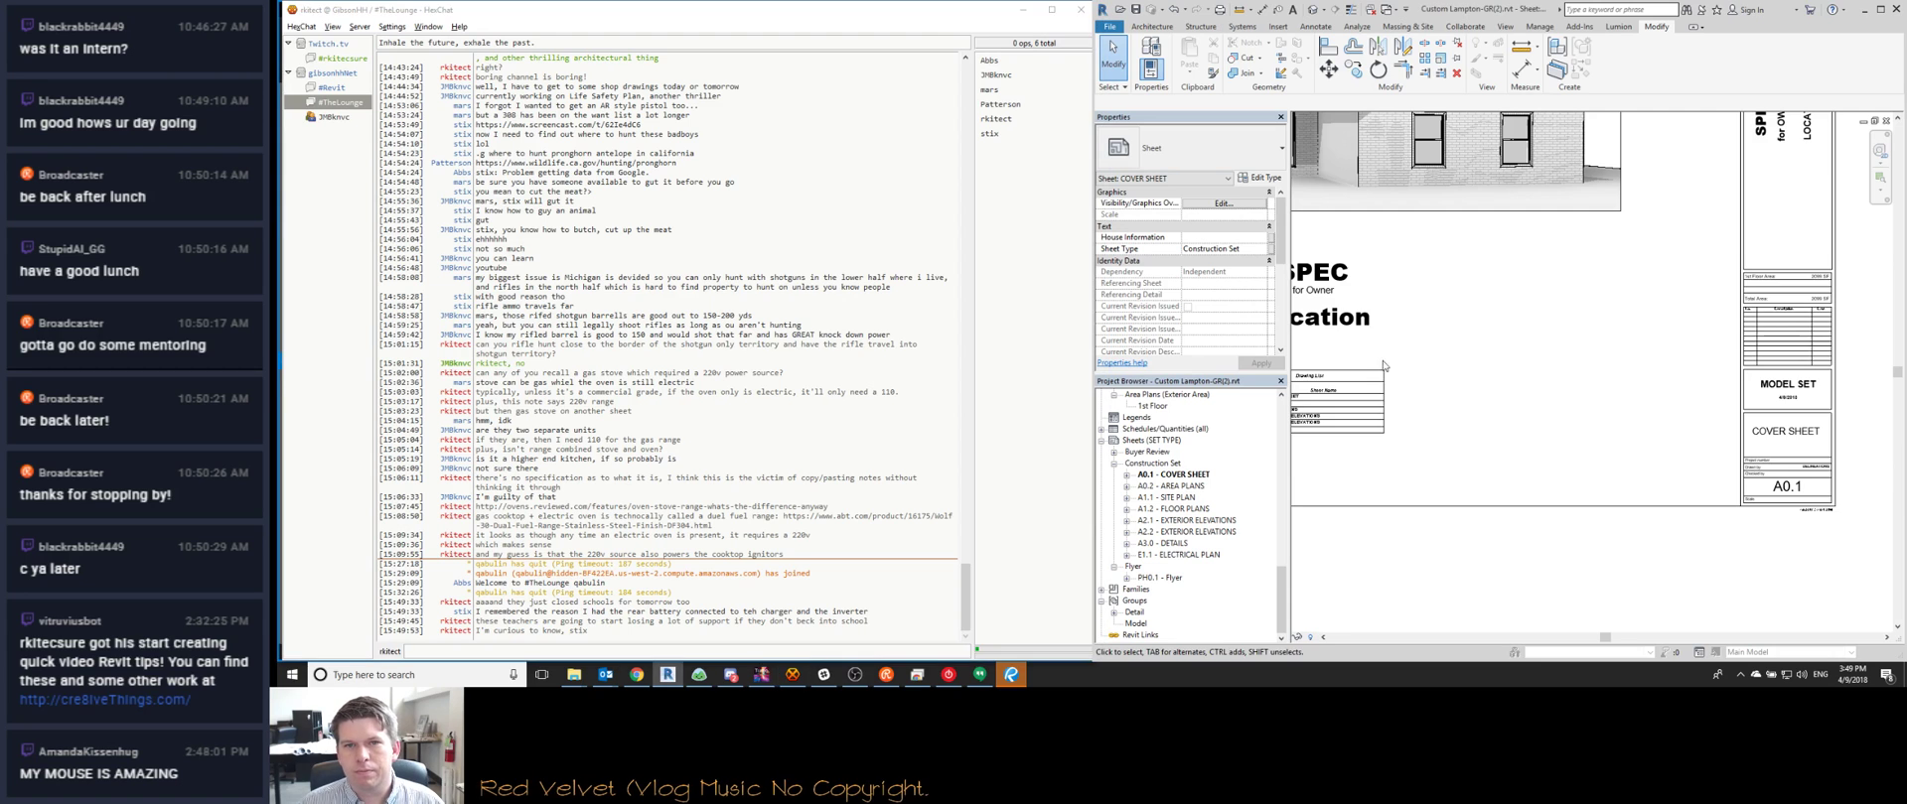
scroll(1459, 378, down, 4)
Highlight the red title-block update cloud note in the redlines PDF
click(1011, 674)
scroll(779, 310, down, 5)
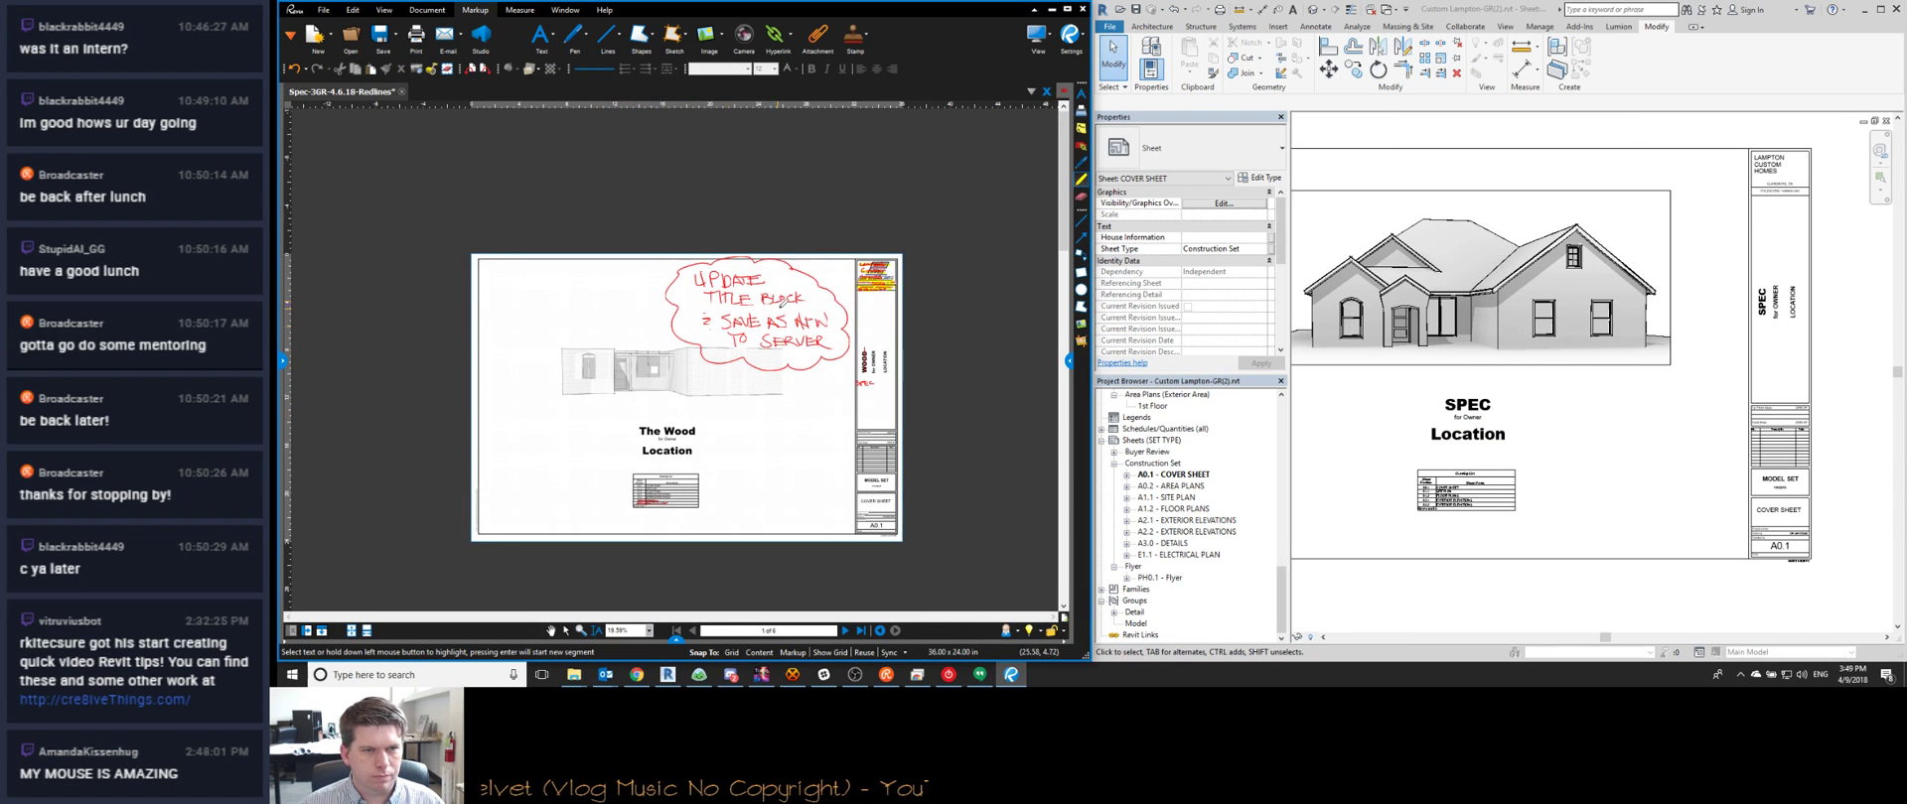
mouse_move(705, 251)
mouse_down()
mouse_move(815, 363)
mouse_move(737, 240)
mouse_move(700, 313)
mouse_move(758, 349)
mouse_up()
Highlight the A3.0 and E1.1 rows in the Drawing List
scroll(864, 377, up, 5)
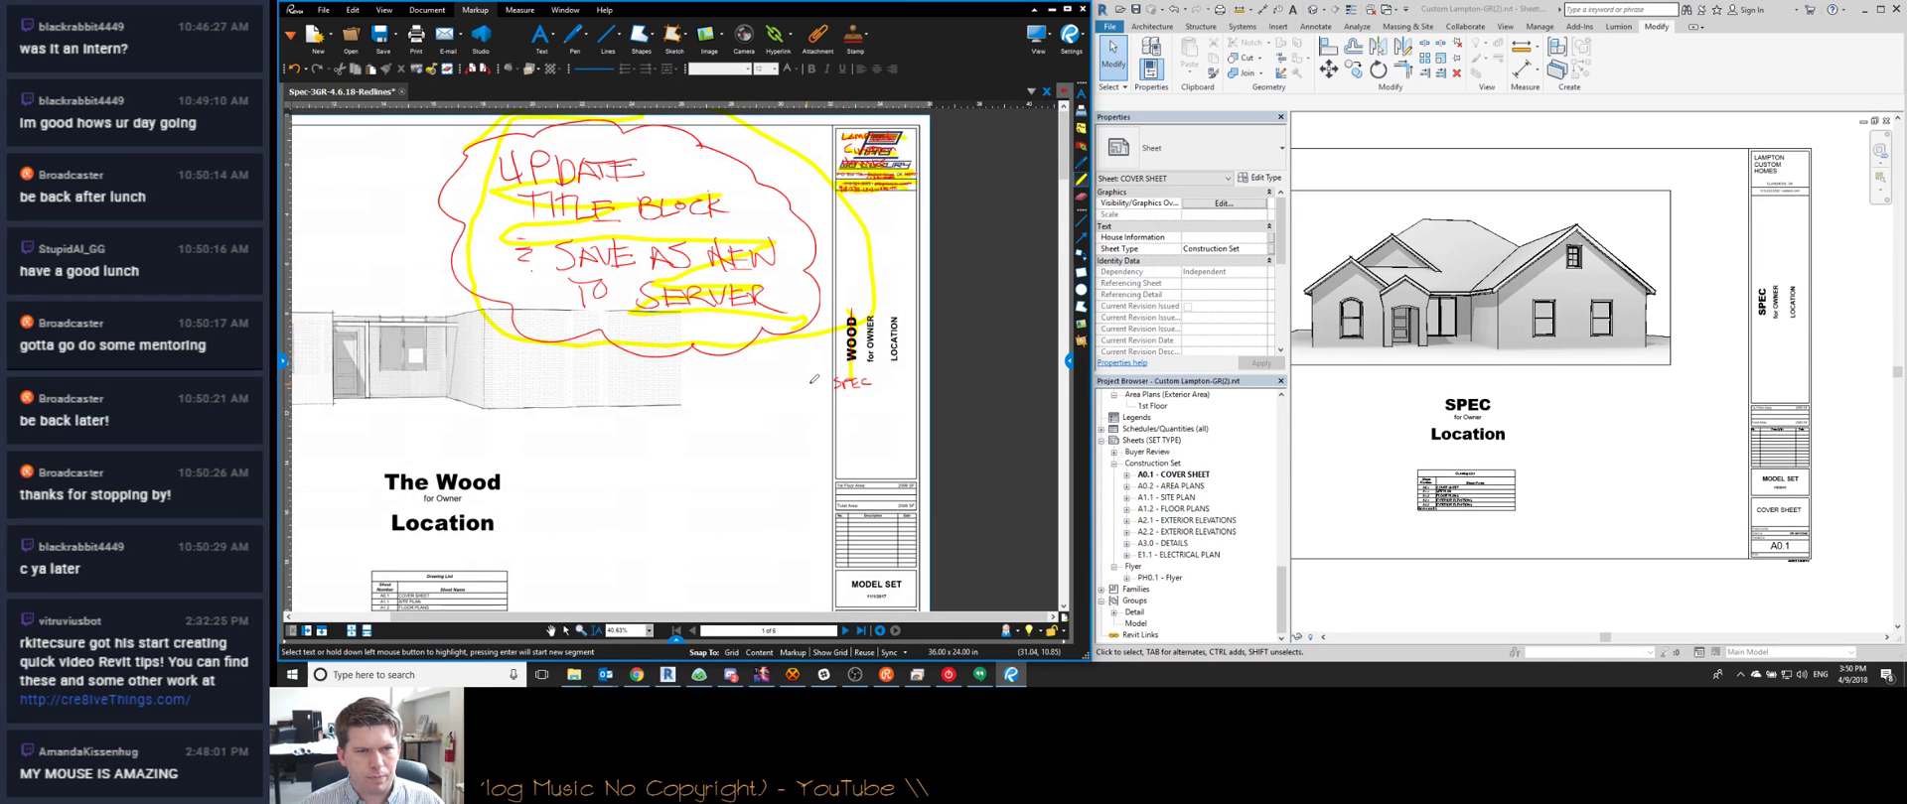
scroll(426, 432, up, 4)
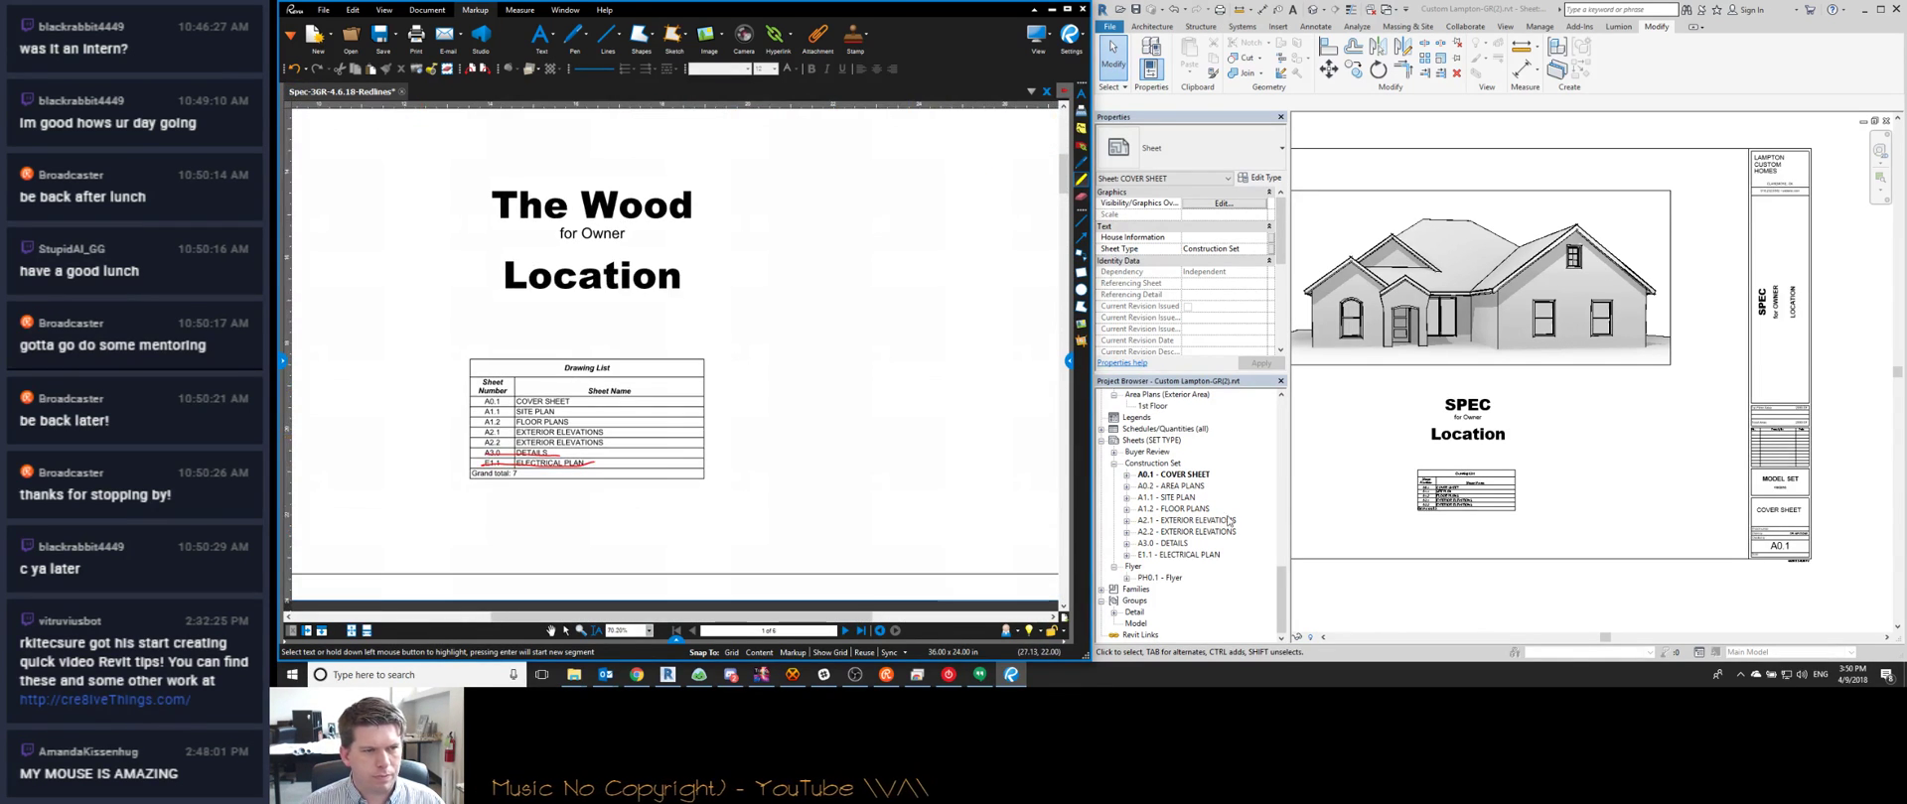
scroll(1464, 540, up, 6)
middle_drag(384, 480, 446, 473)
mouse_move(534, 457)
mouse_down()
mouse_move(668, 460)
mouse_move(548, 450)
mouse_up()
Advance the redlines PDF to page 2, the Area Plans sheet
scroll(586, 442, down, 9)
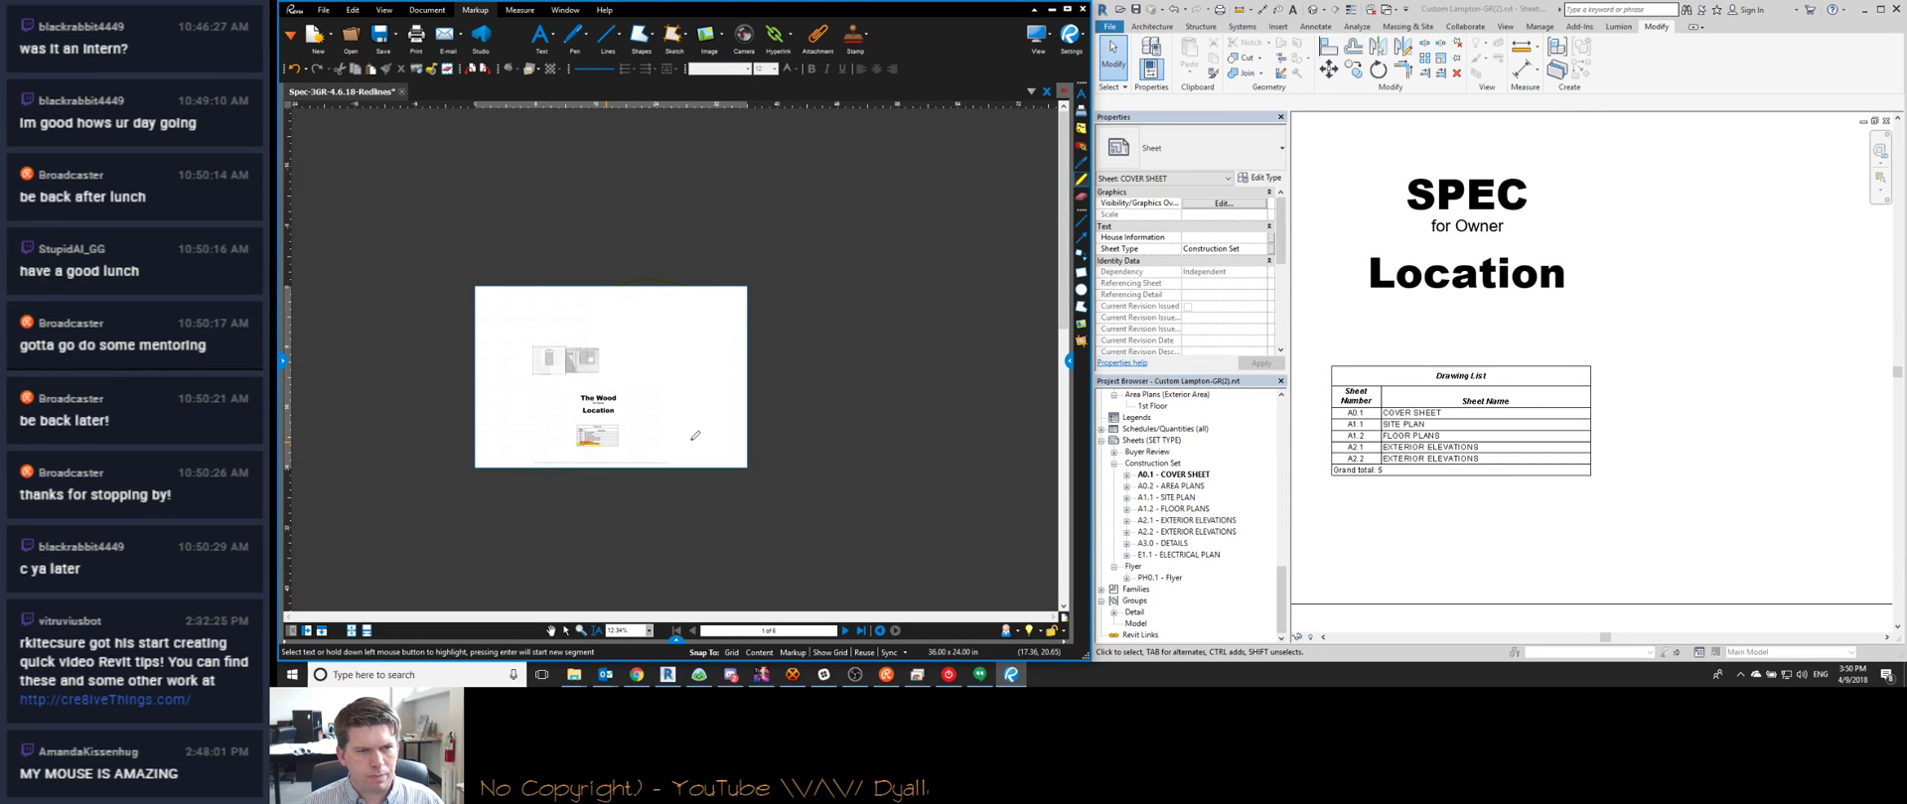
scroll(695, 435, up, 6)
scroll(578, 407, down, 2)
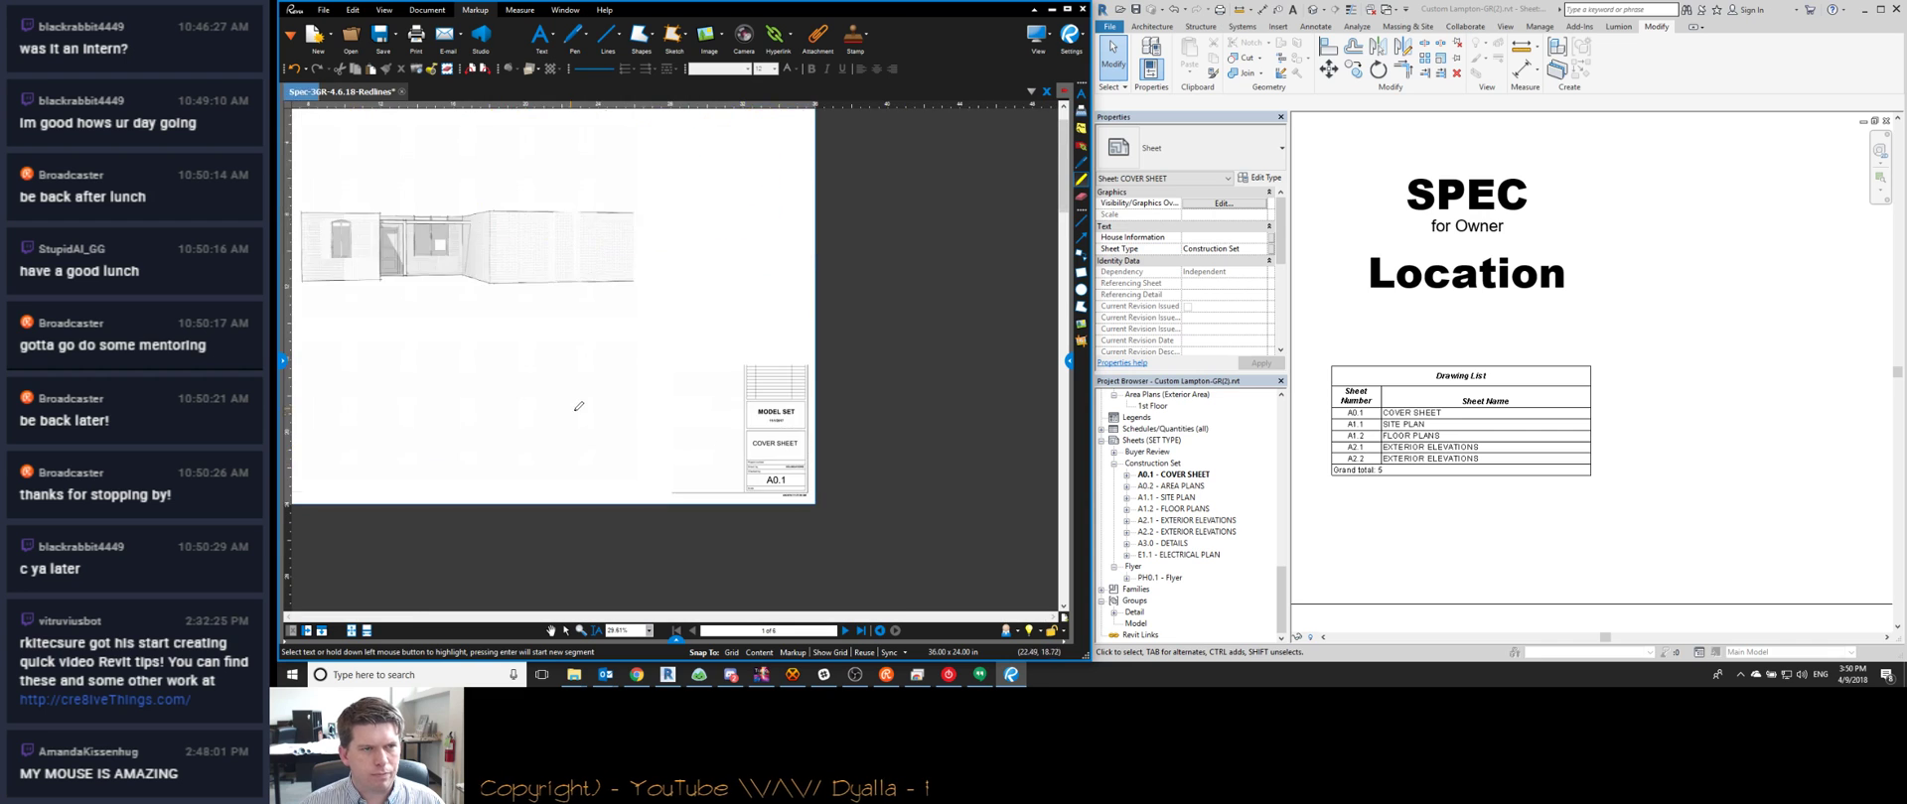
scroll(579, 407, down, 2)
click(845, 631)
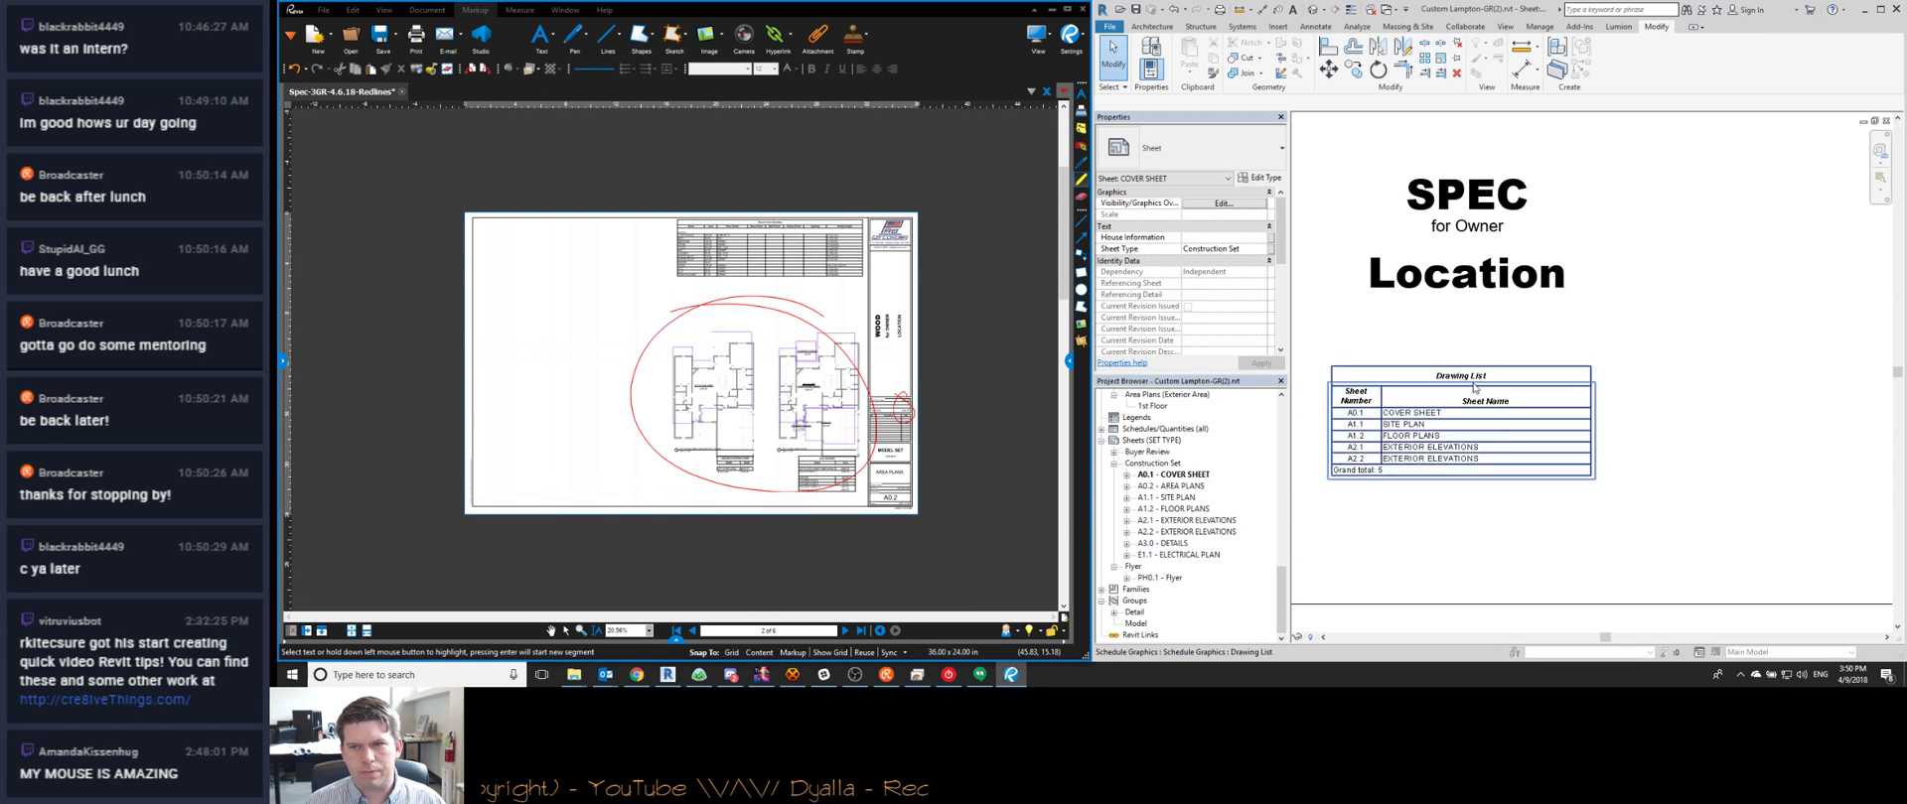
scroll(1474, 389, down, 5)
scroll(1756, 437, up, 4)
middle_drag(1635, 487, 1655, 496)
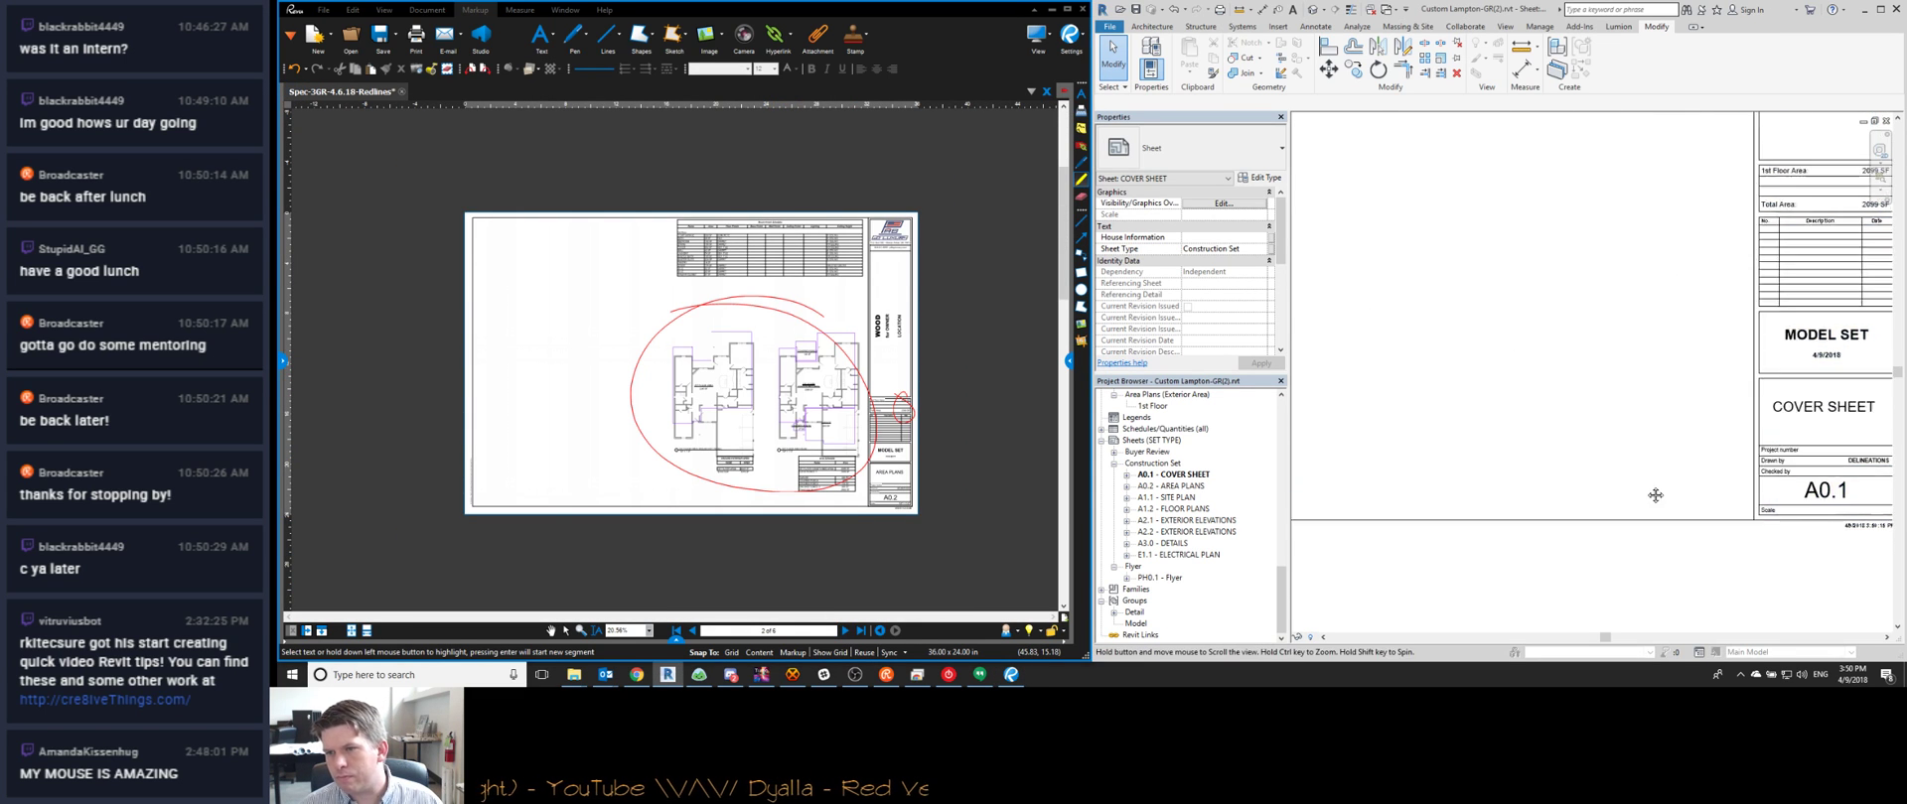
scroll(1655, 496, down, 4)
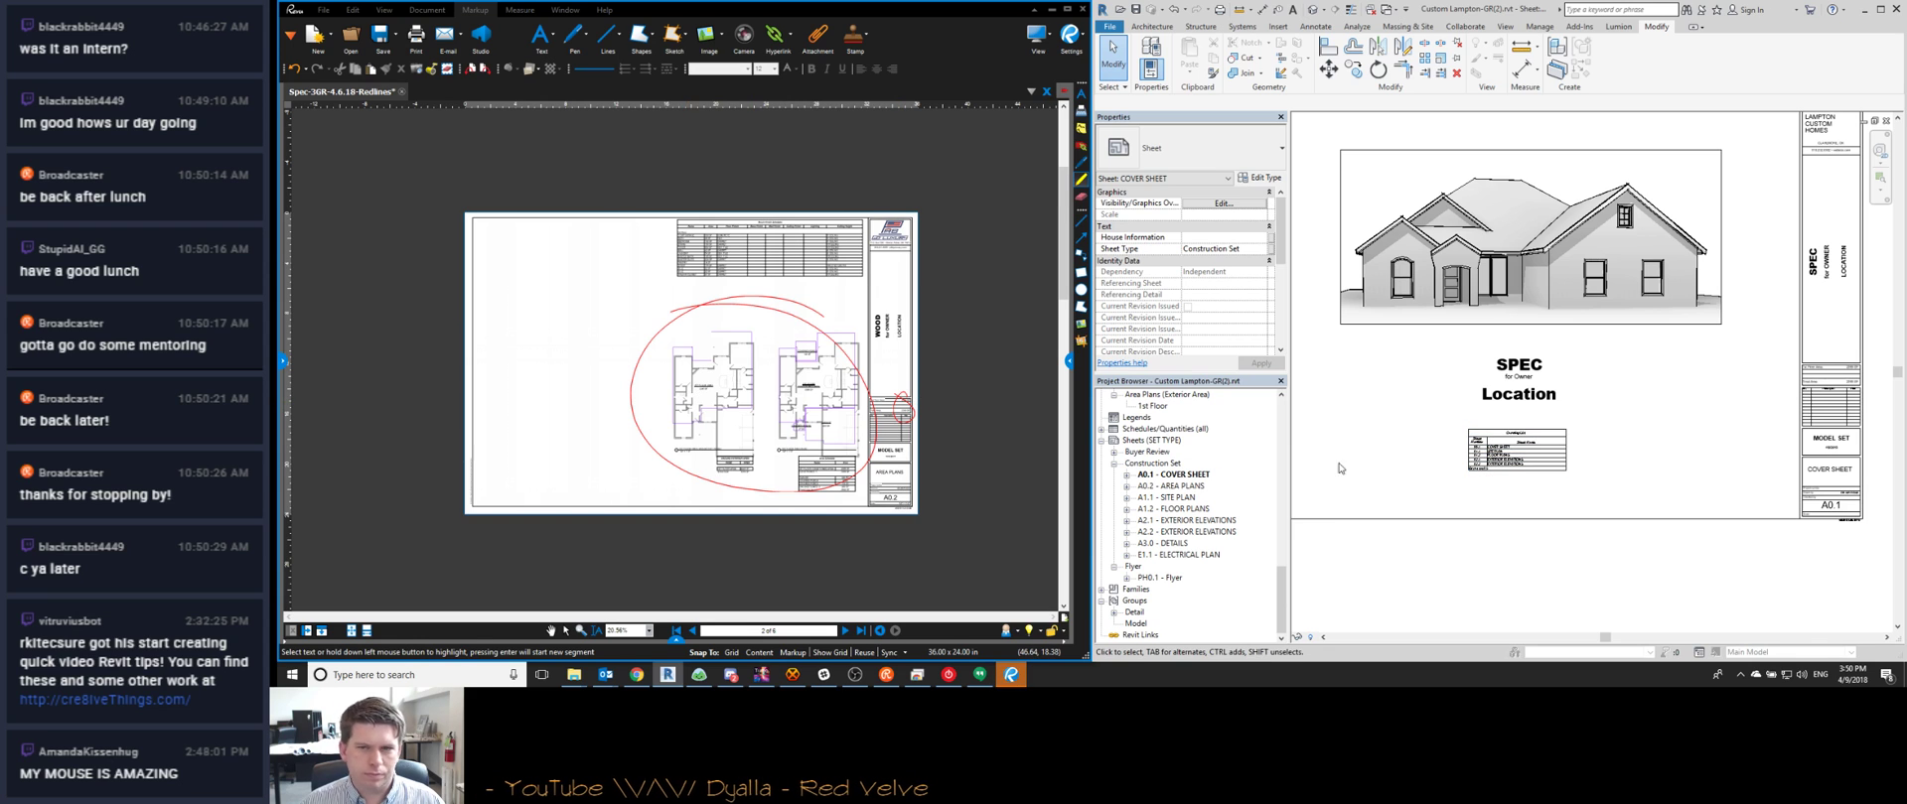
Open sheet A0.2 - Area Plans and frame it in the view
double_click(1170, 485)
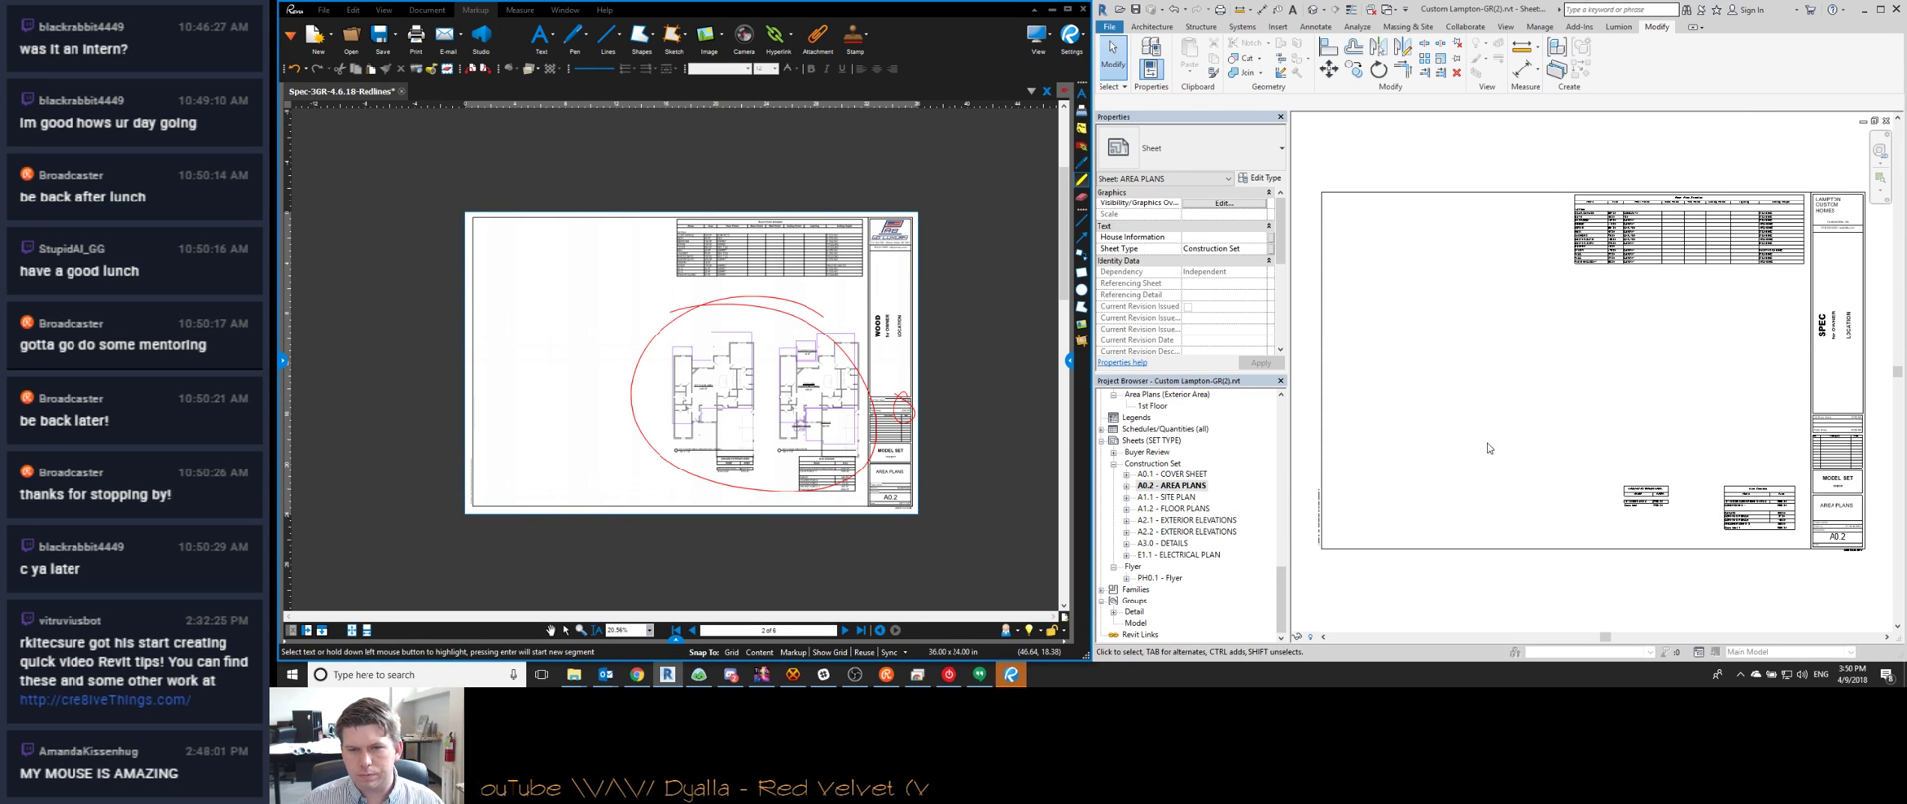
middle_drag(1585, 445, 1490, 480)
middle_drag(1391, 508, 1385, 447)
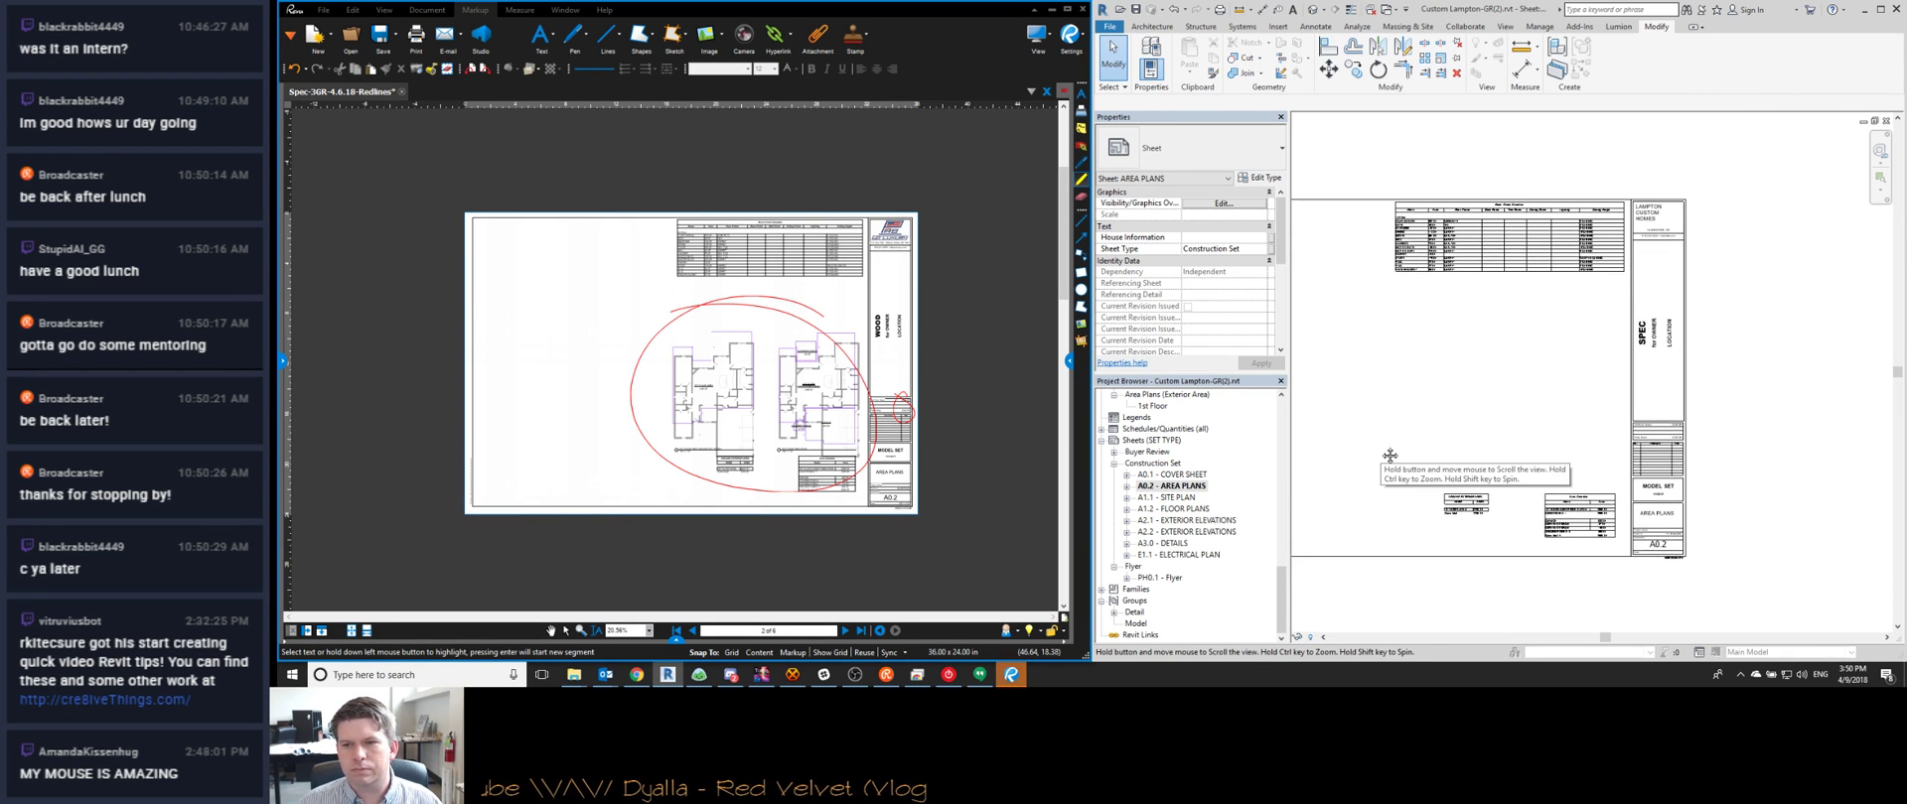
scroll(781, 404, up, 3)
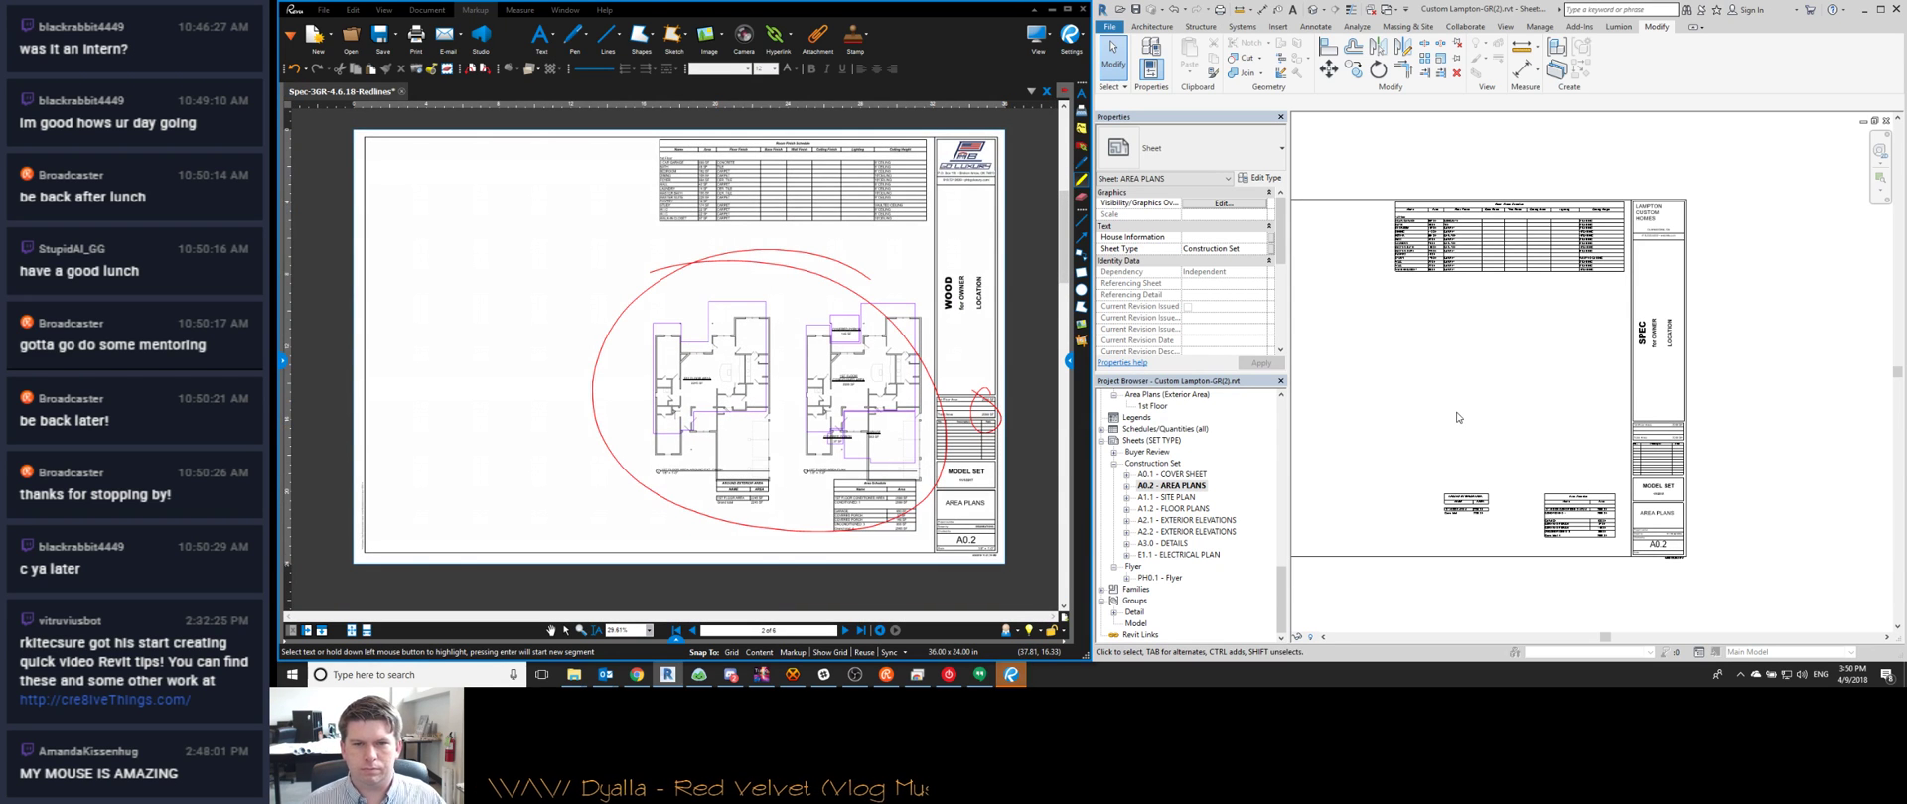
middle_drag(1541, 446, 1543, 449)
scroll(1544, 449, down, 2)
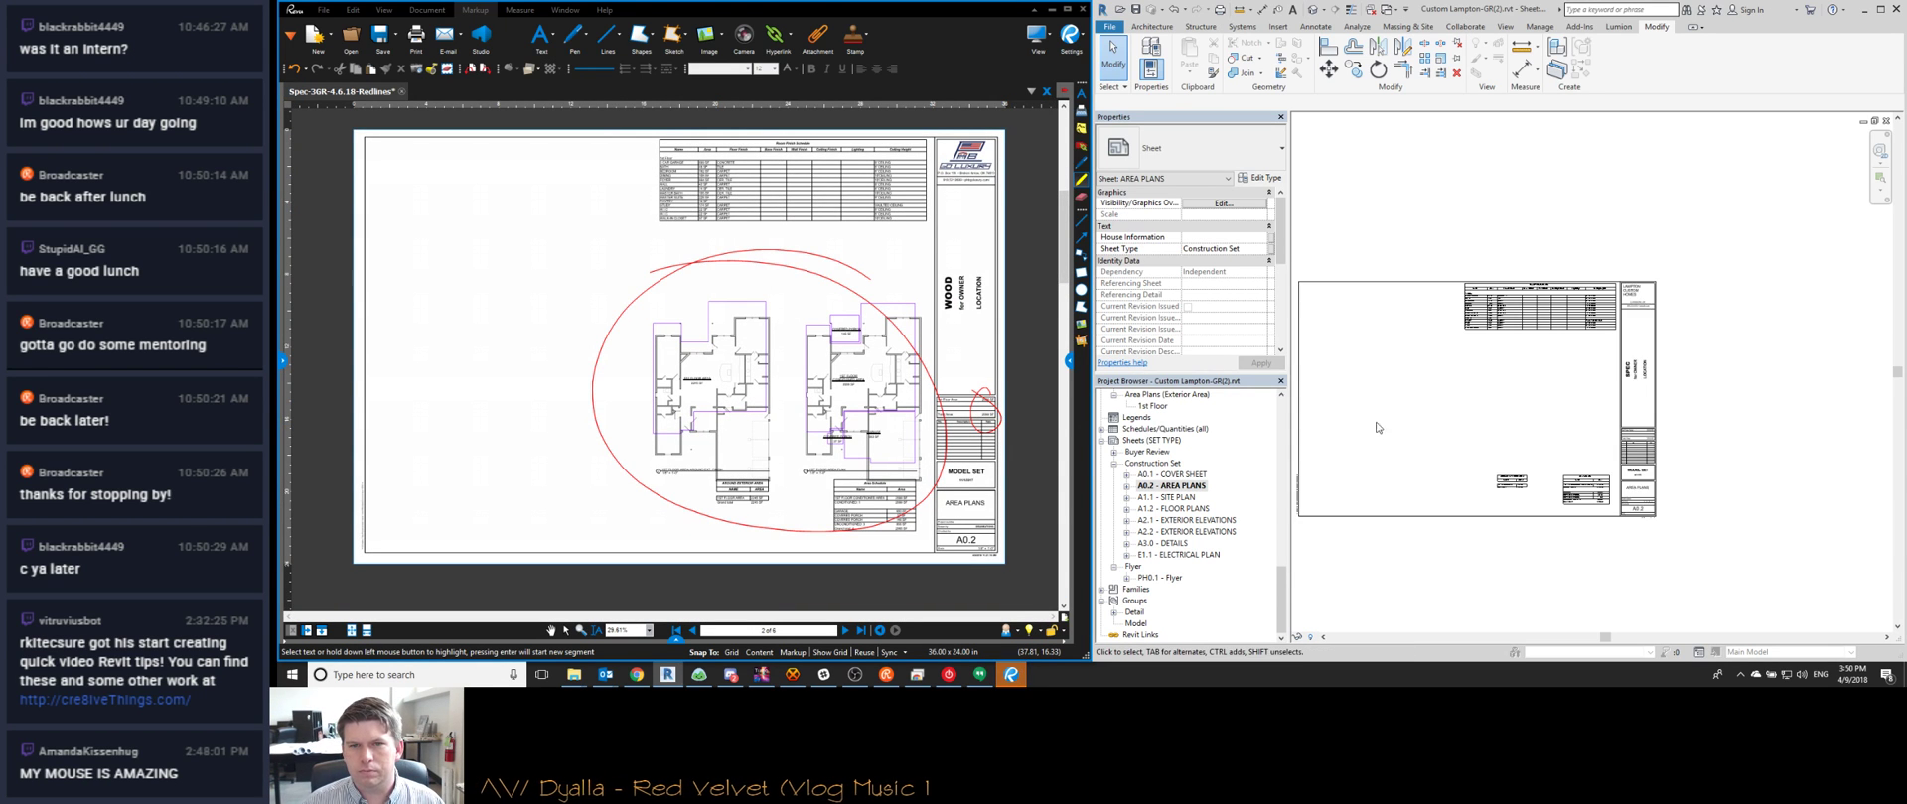
scroll(1149, 486, up, 5)
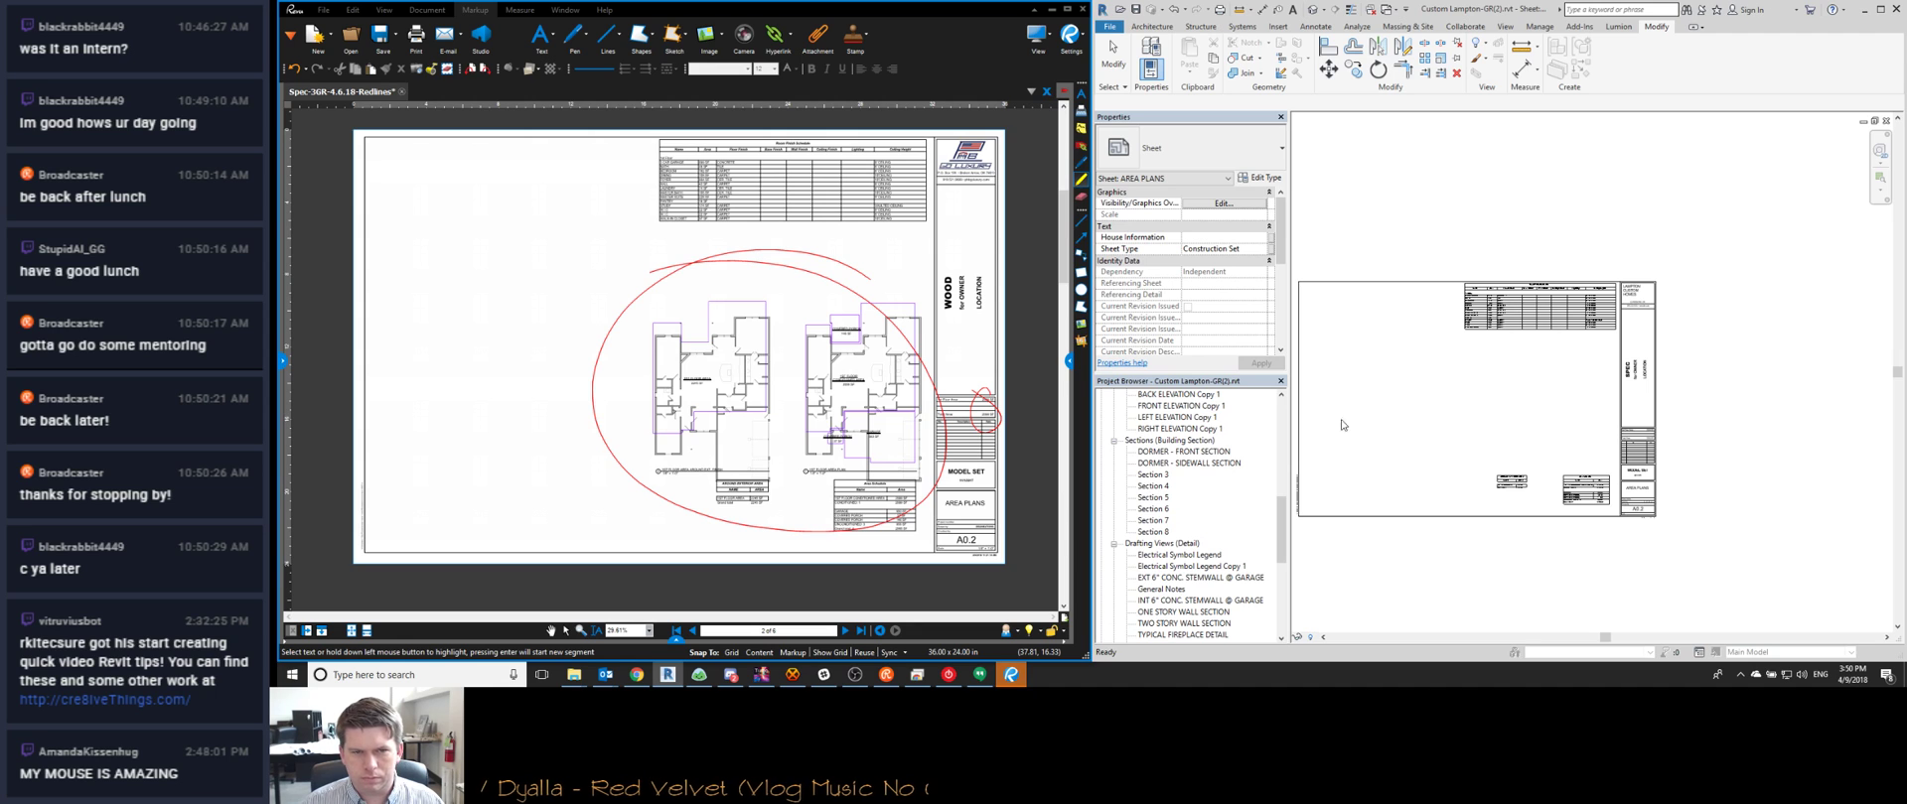
scroll(1179, 464, up, 5)
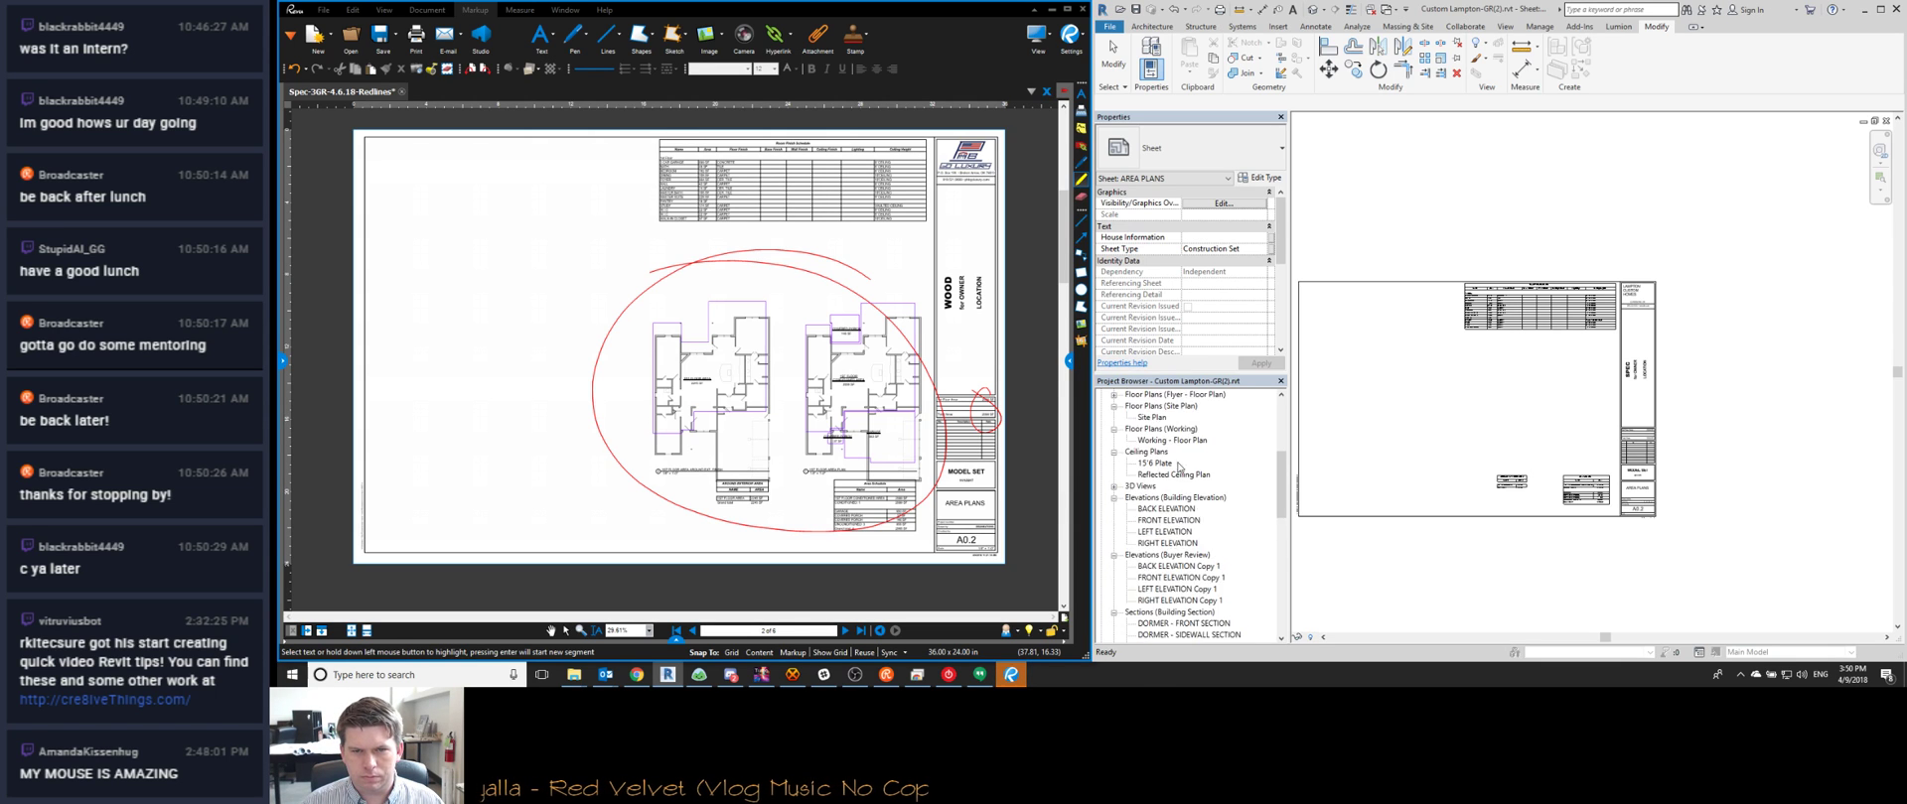
scroll(1179, 463, down, 10)
Place the Exterior Area 1st Floor plan as a viewport on the A0.2 sheet
drag(1153, 430, 1561, 422)
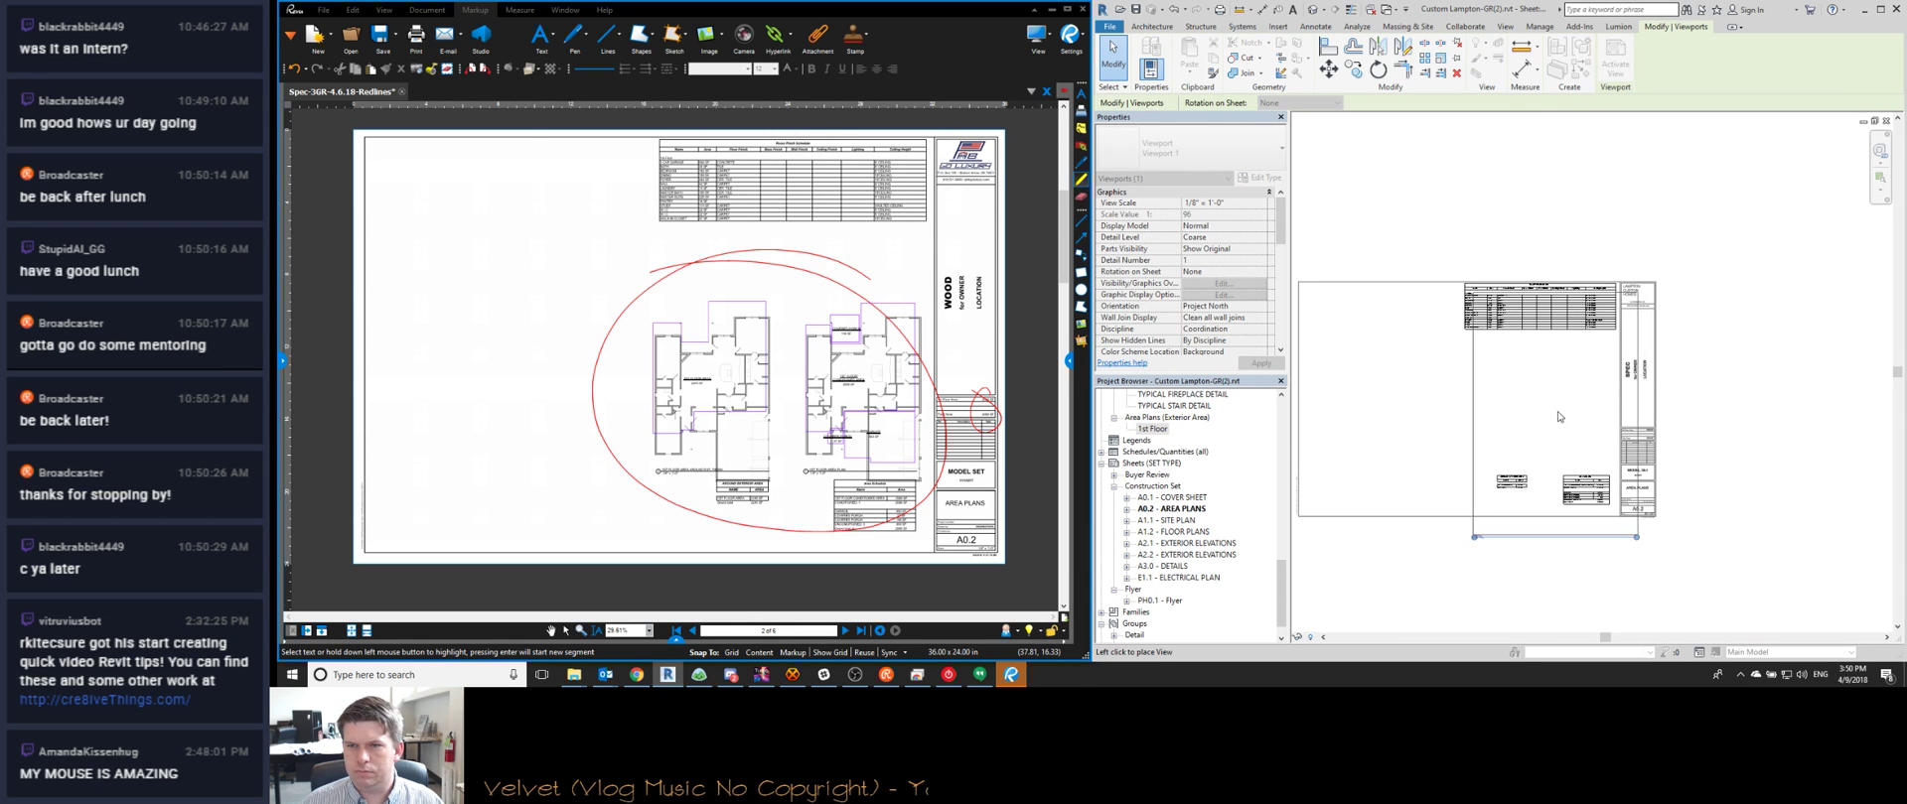
click(1557, 419)
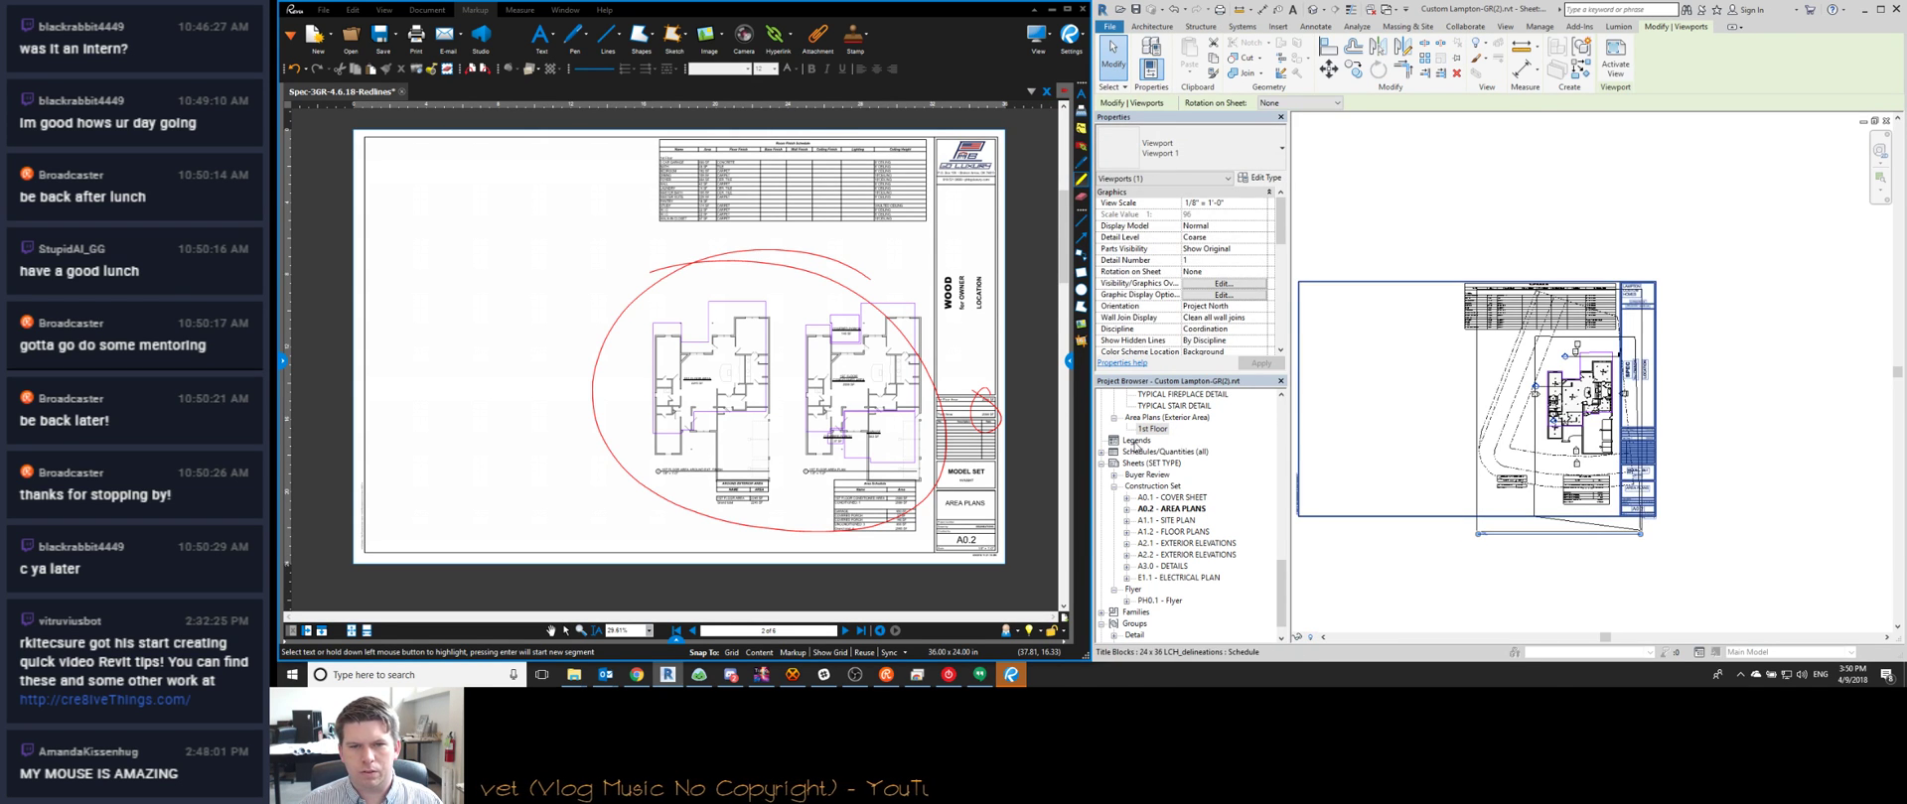
scroll(1135, 446, up, 4)
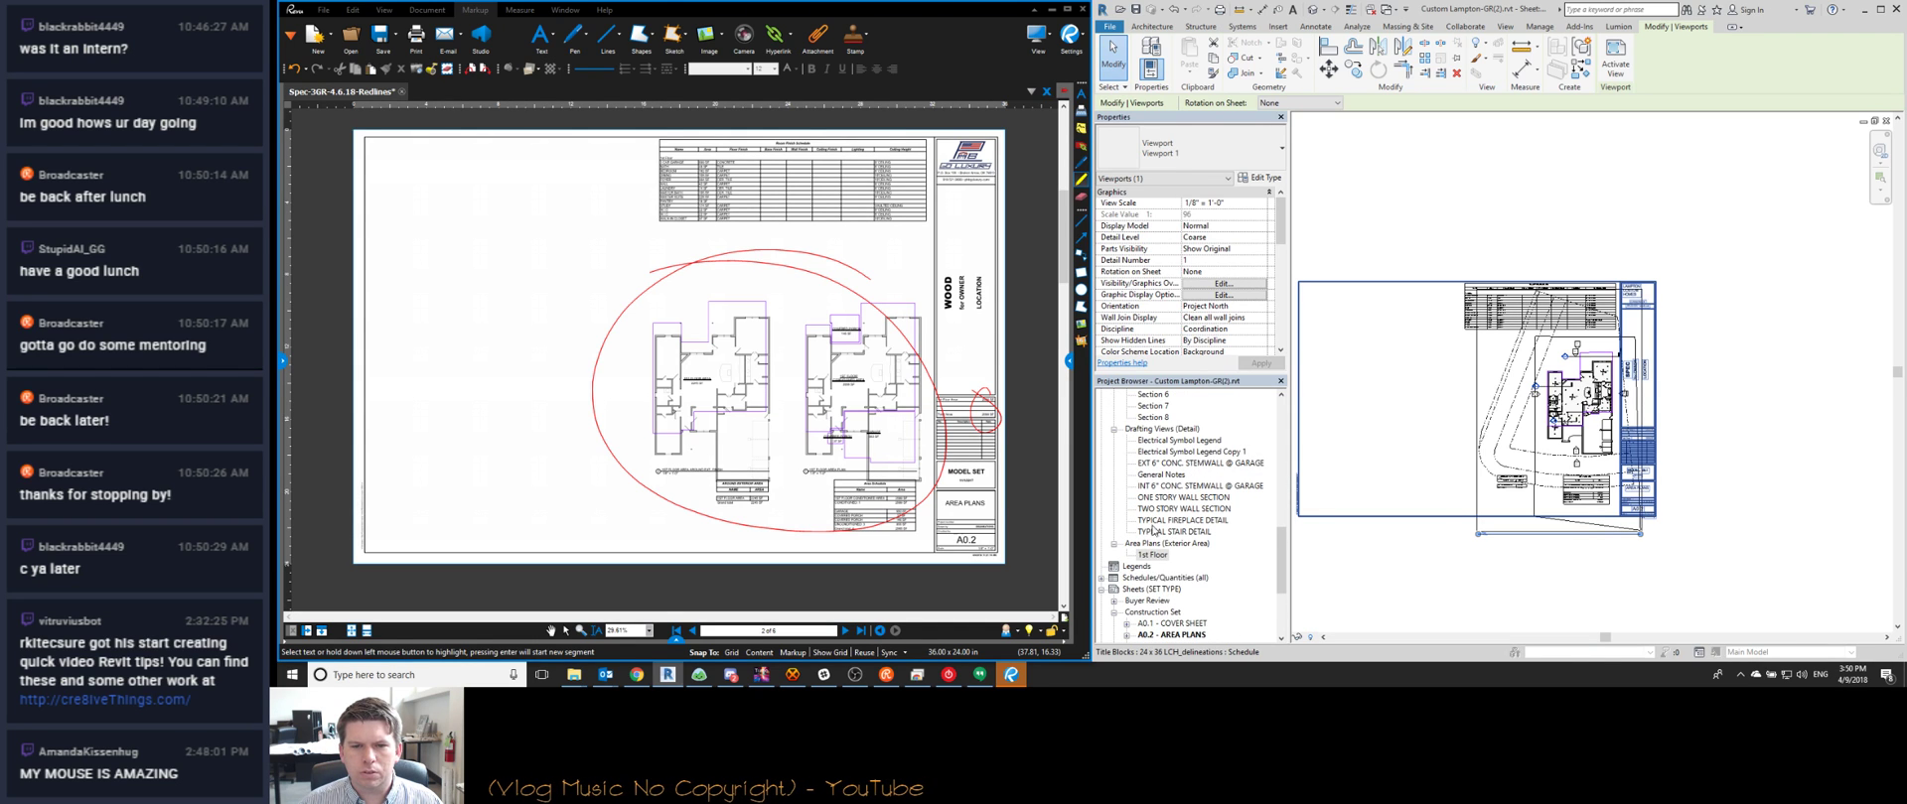
middle_drag(1427, 443, 1470, 458)
scroll(1616, 469, up, 4)
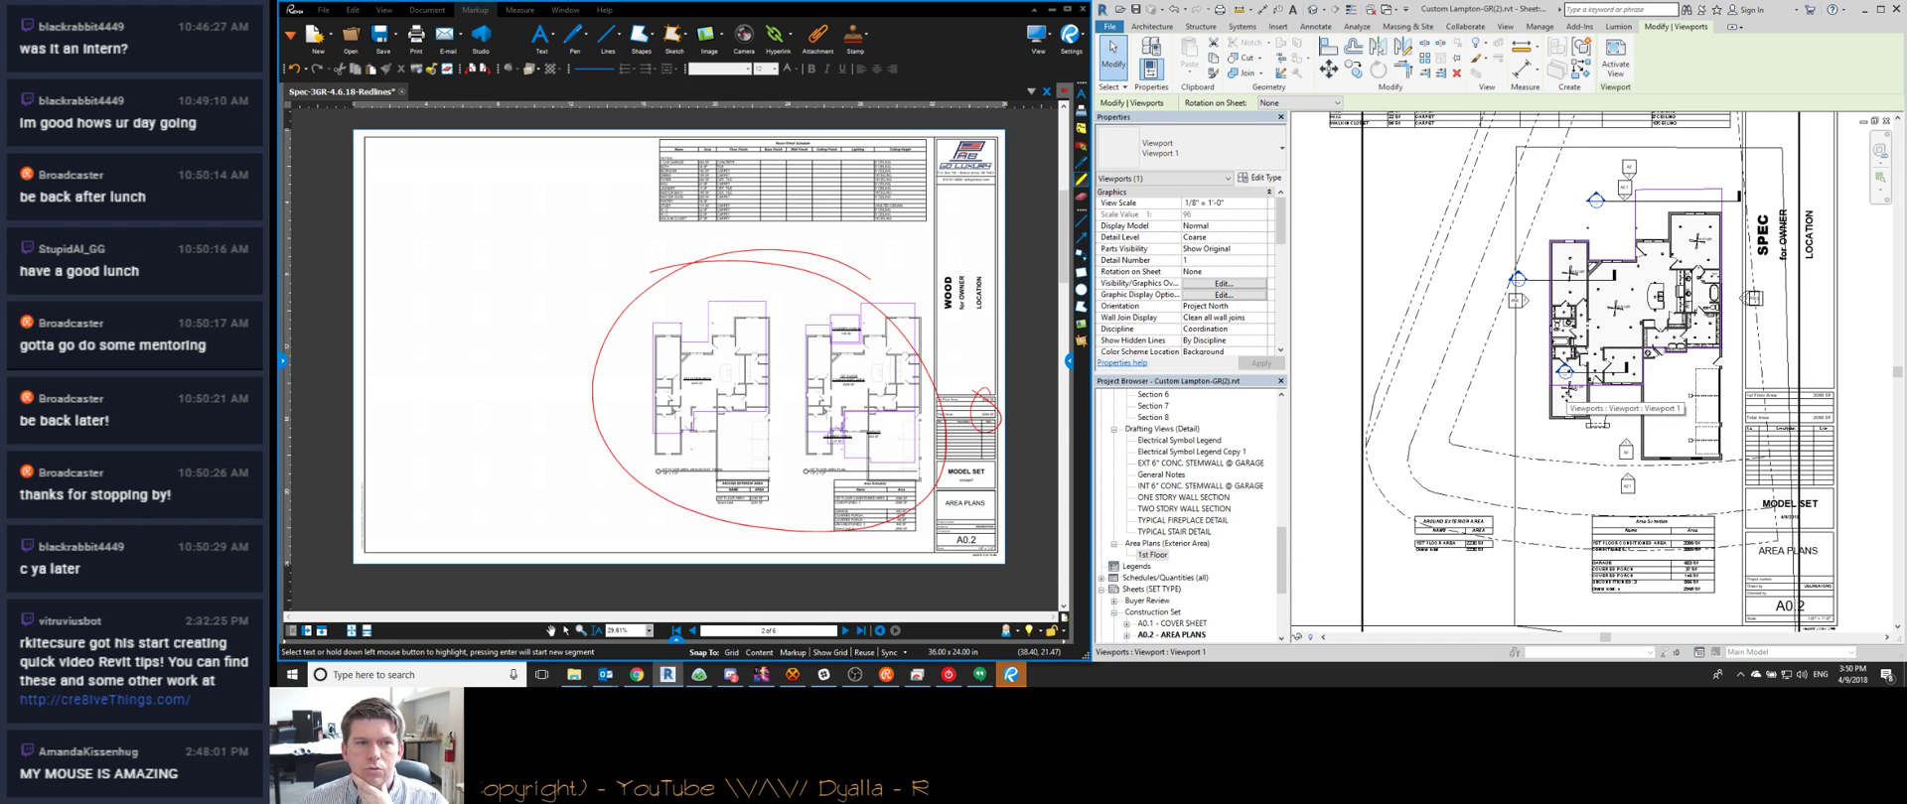
scroll(1619, 300, down, 3)
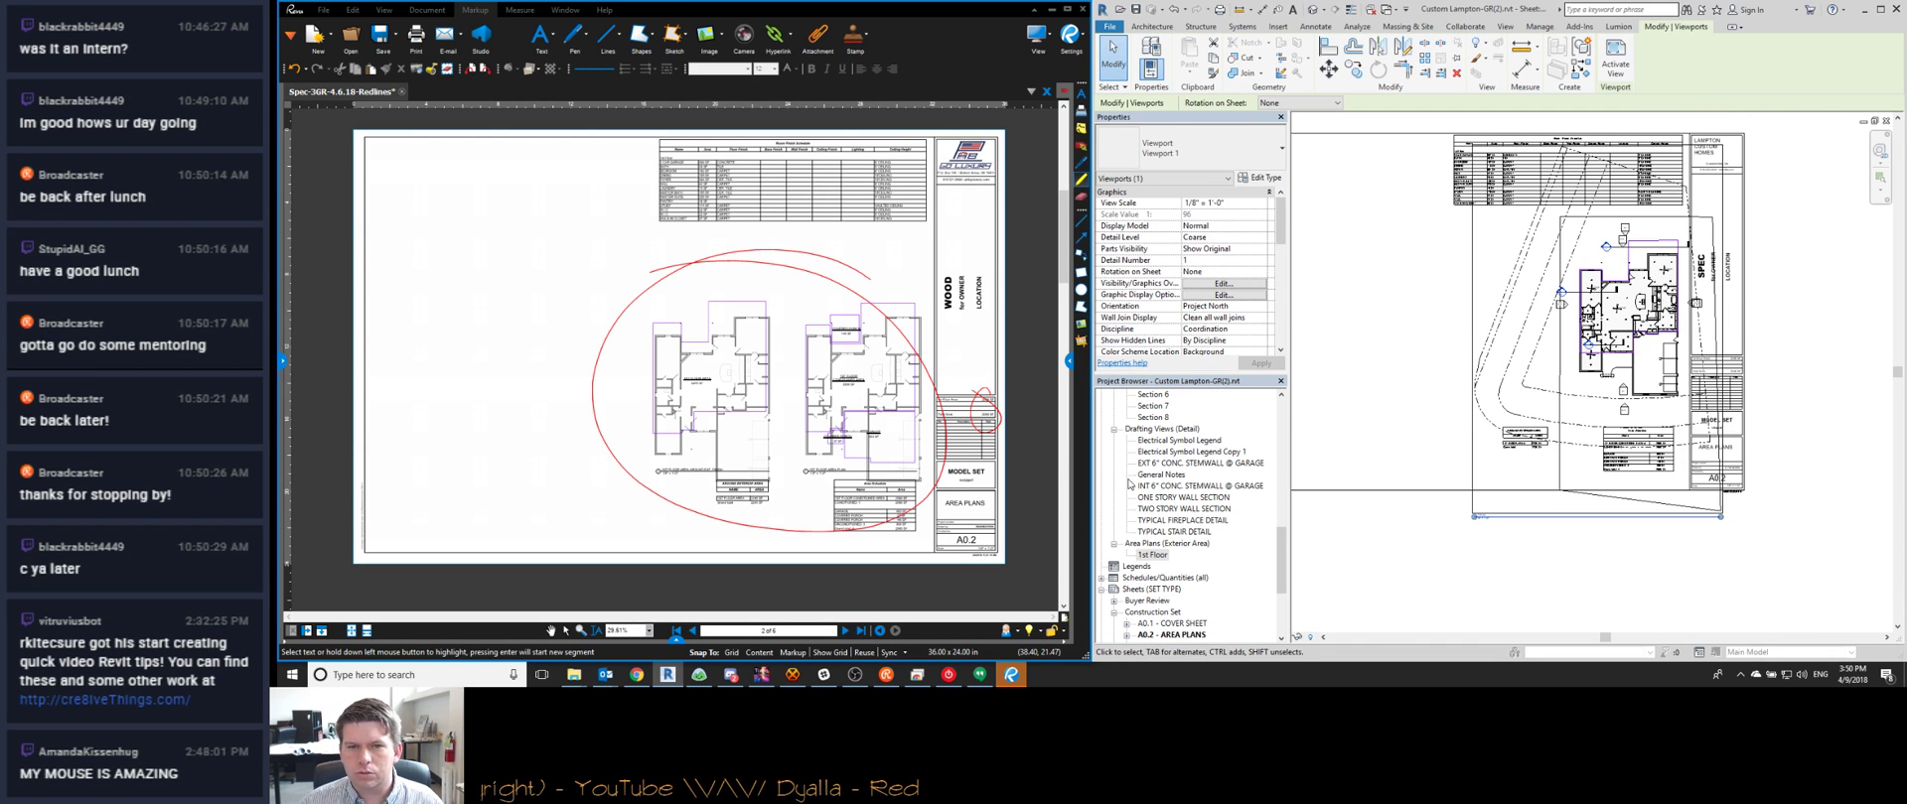
scroll(1120, 570, down, 4)
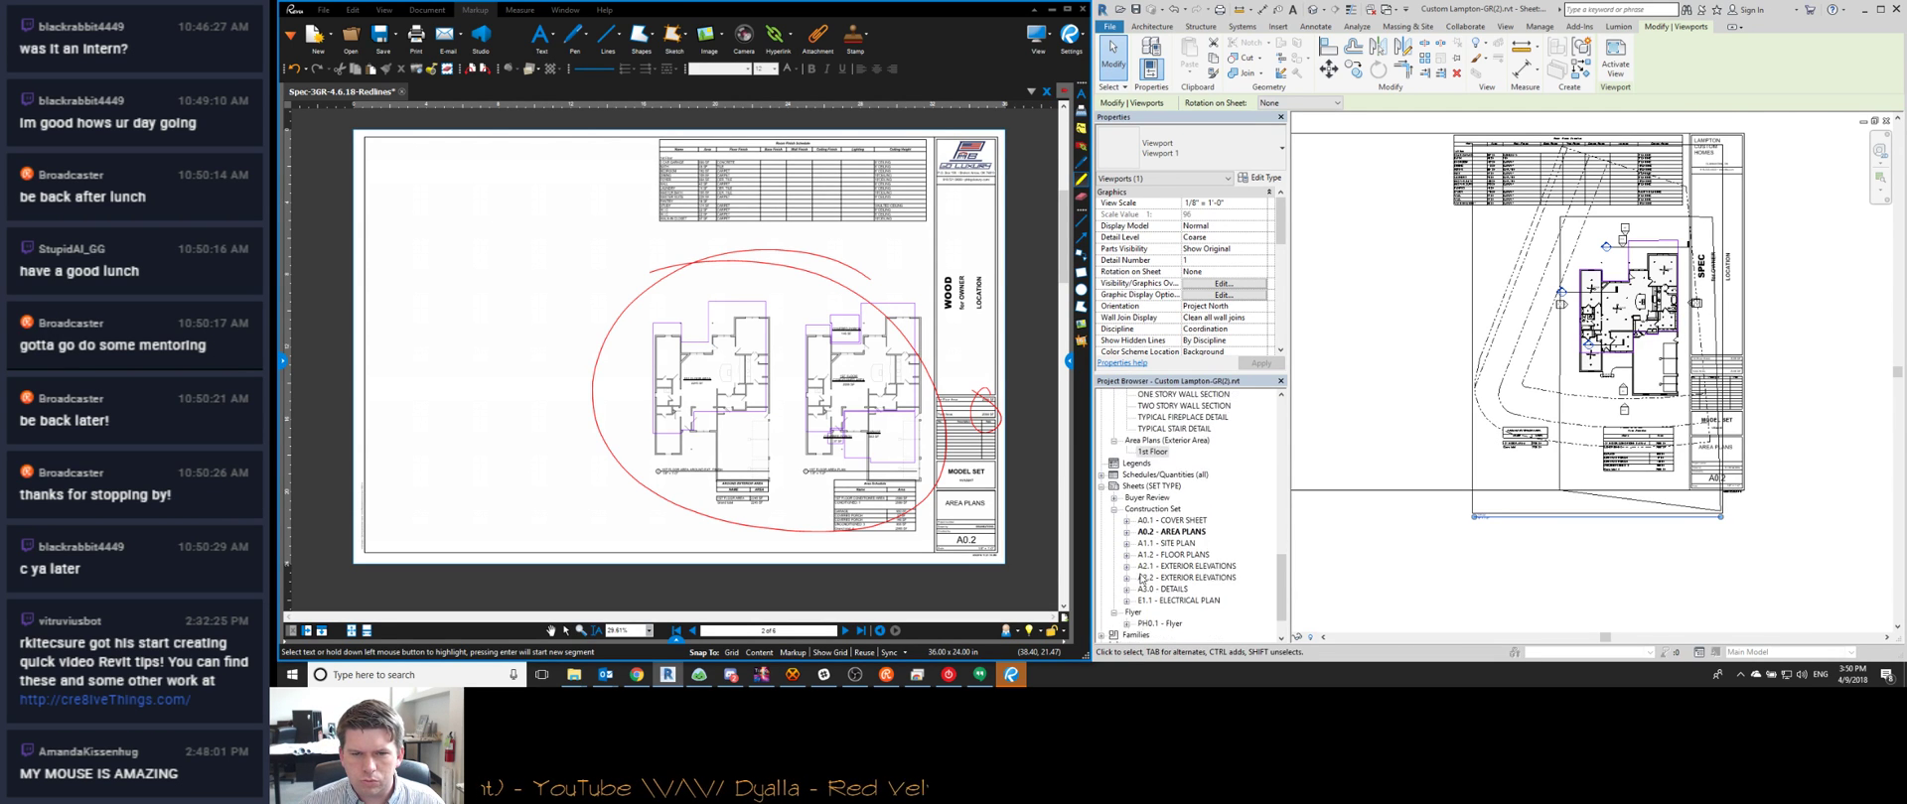
scroll(1138, 592, up, 10)
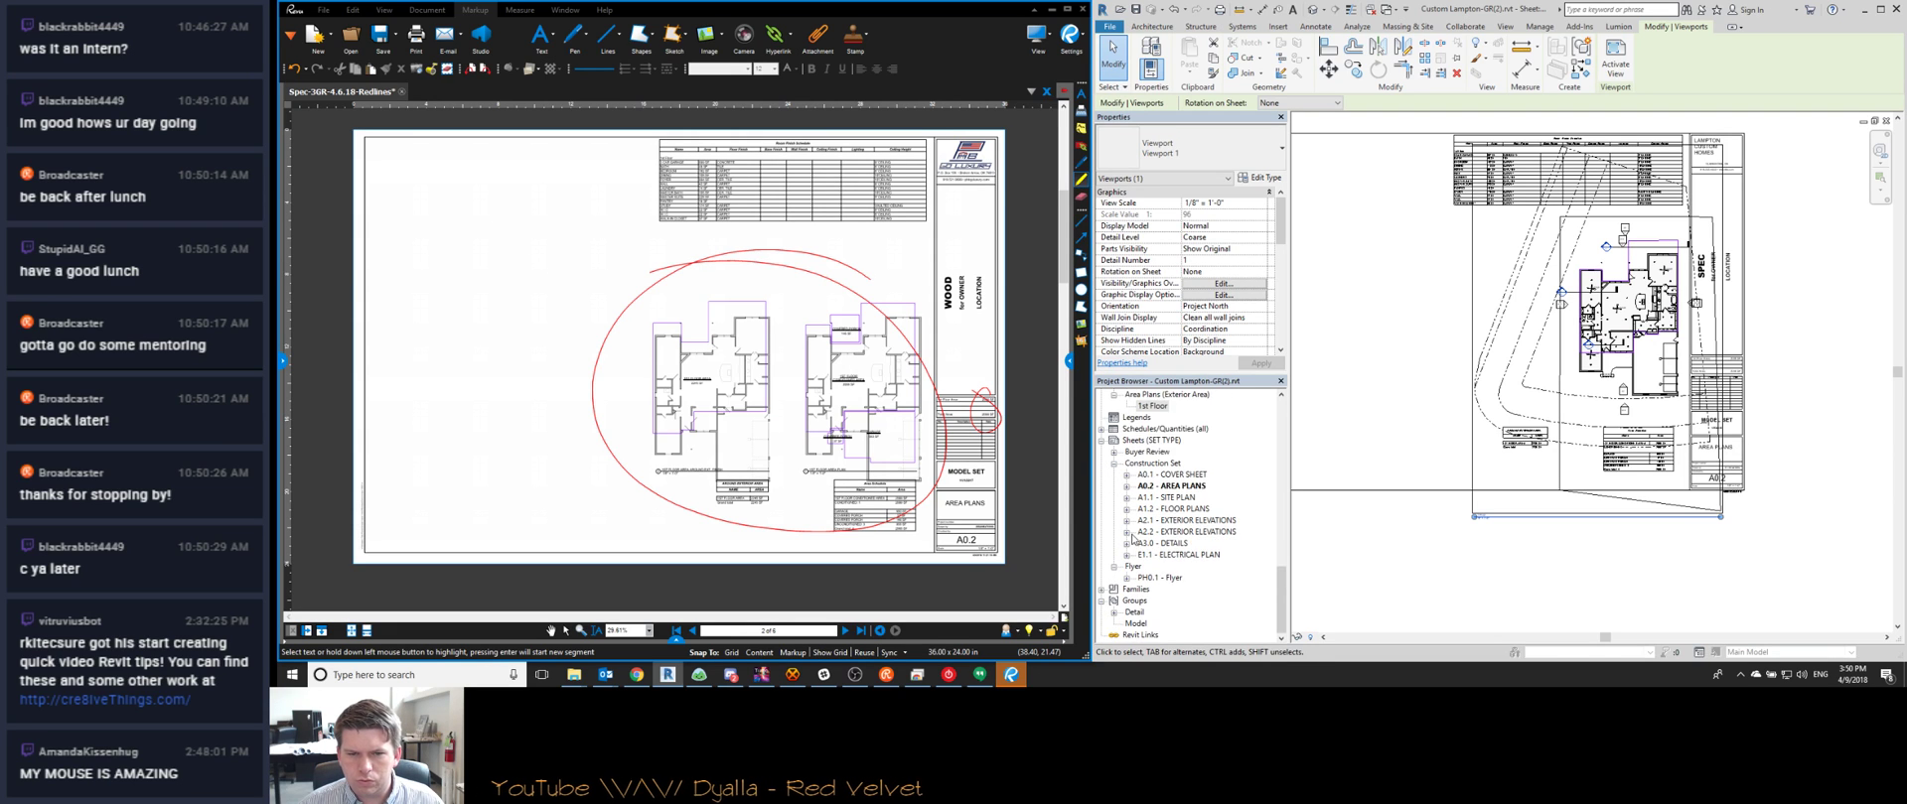
scroll(1142, 573, up, 1)
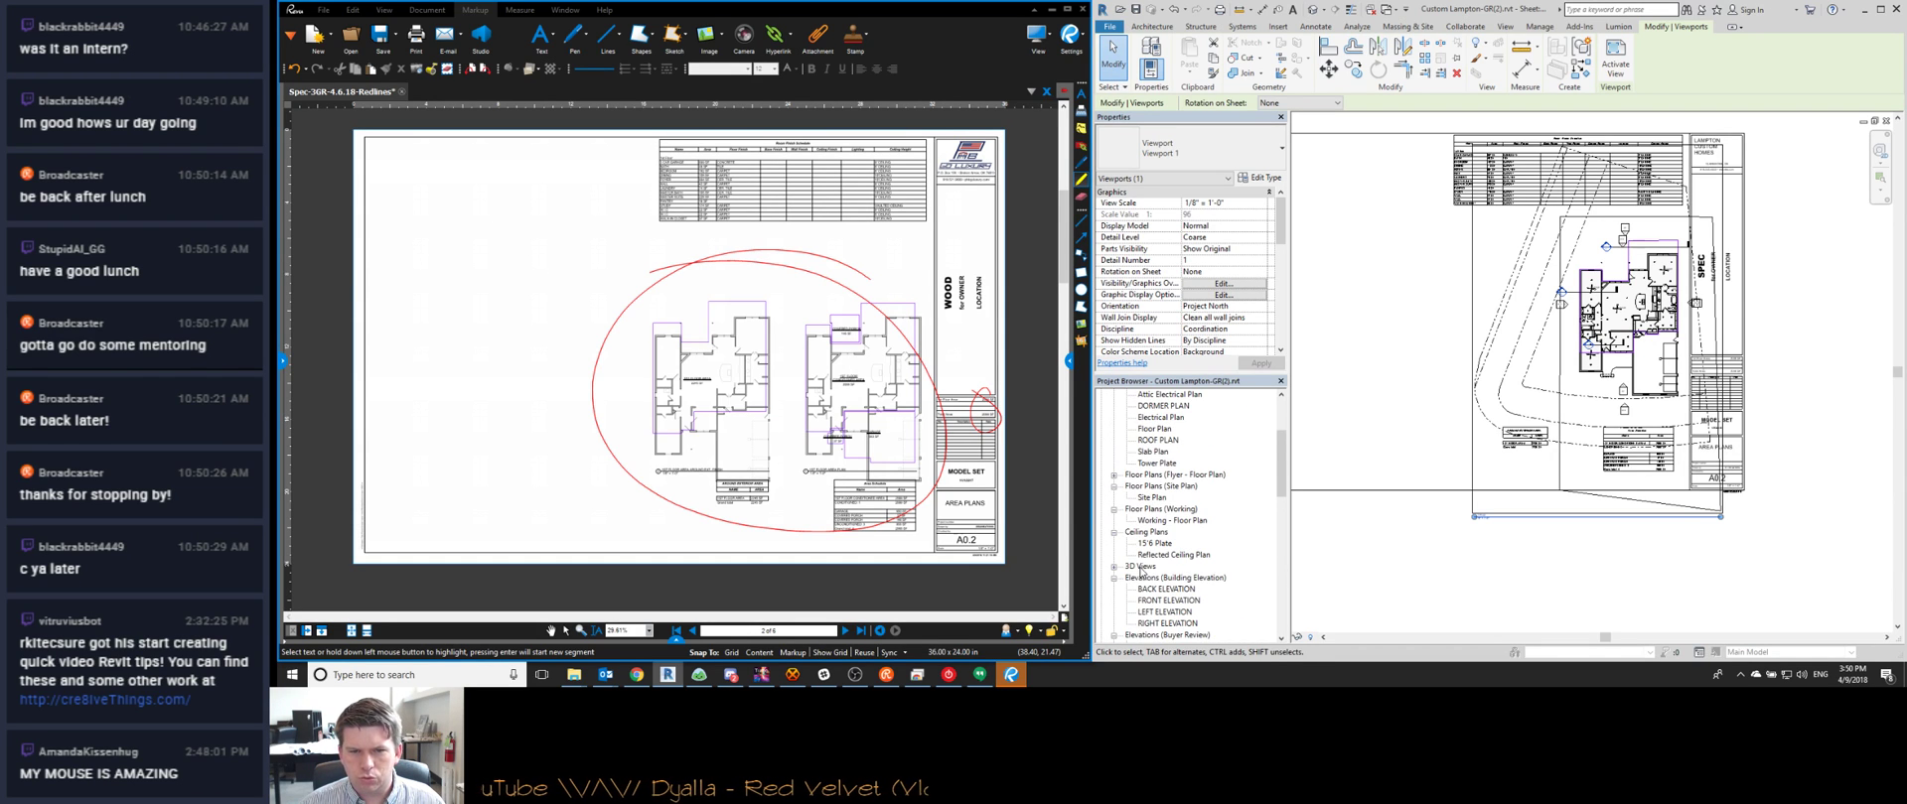
scroll(1144, 552, up, 4)
scroll(1127, 487, down, 3)
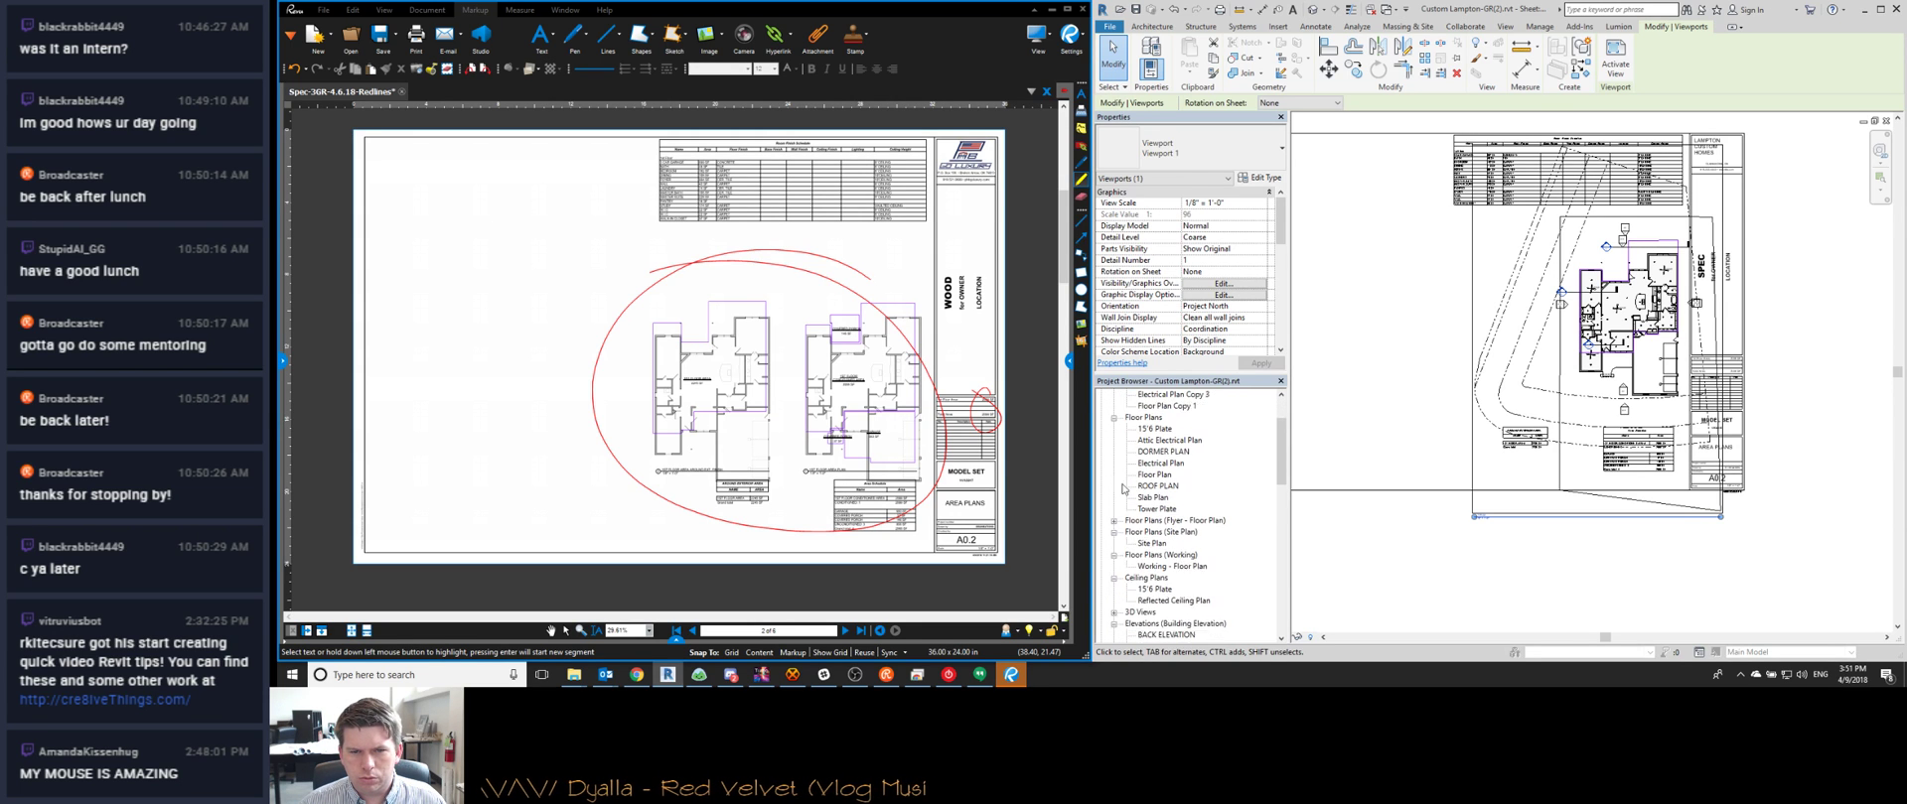
scroll(1130, 546, down, 10)
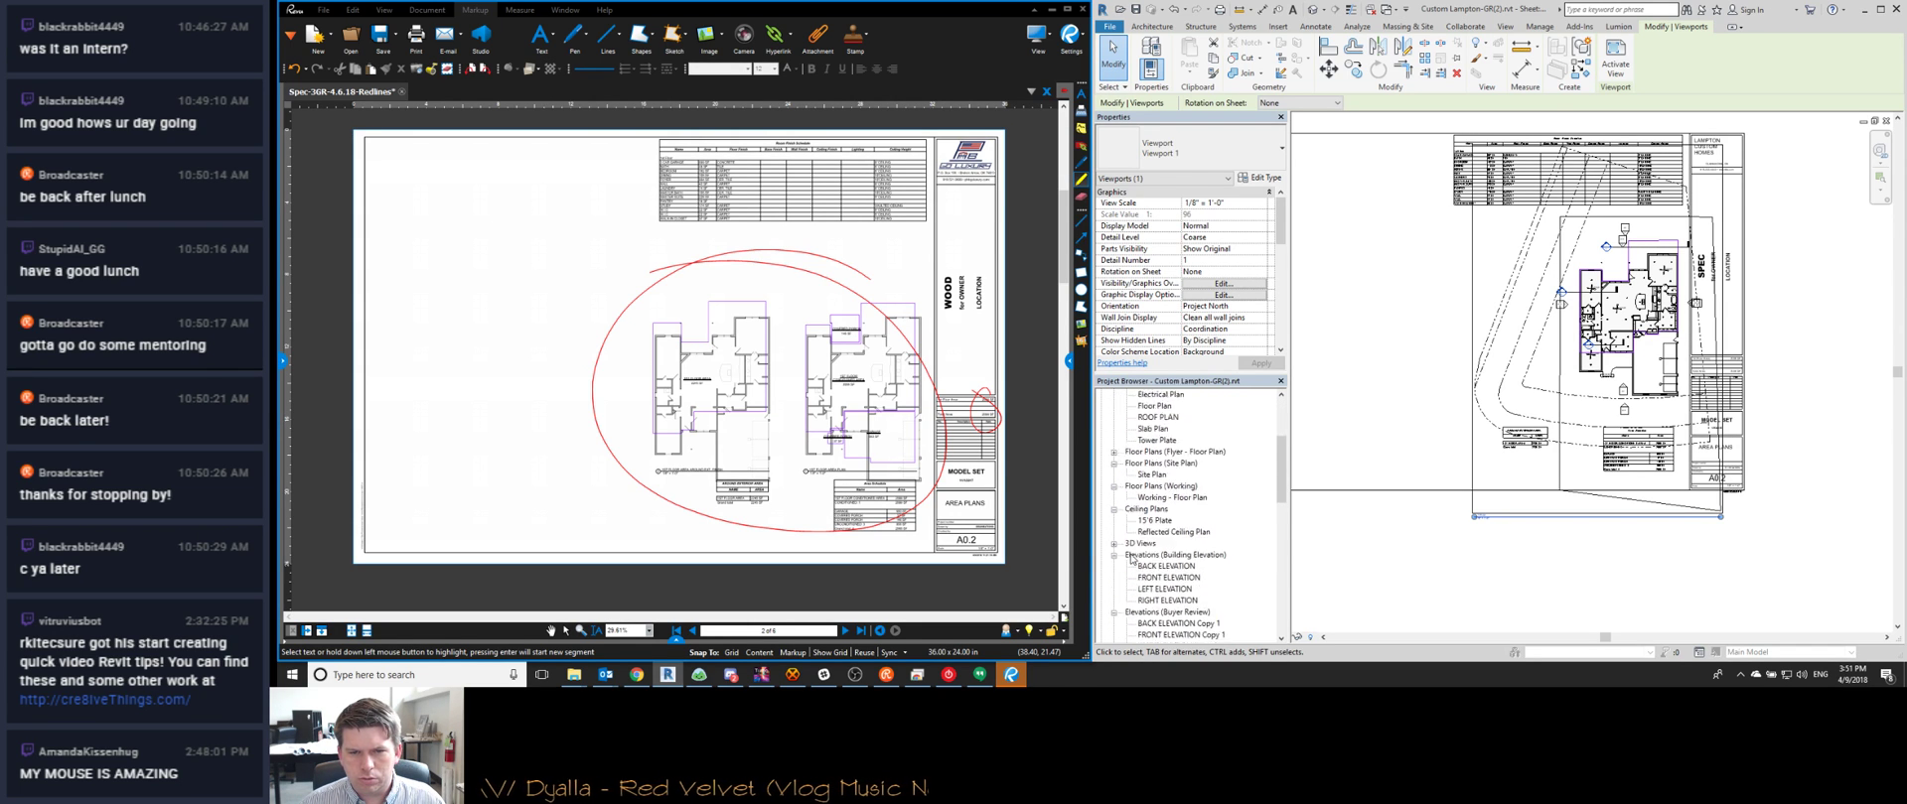
scroll(1131, 559, down, 4)
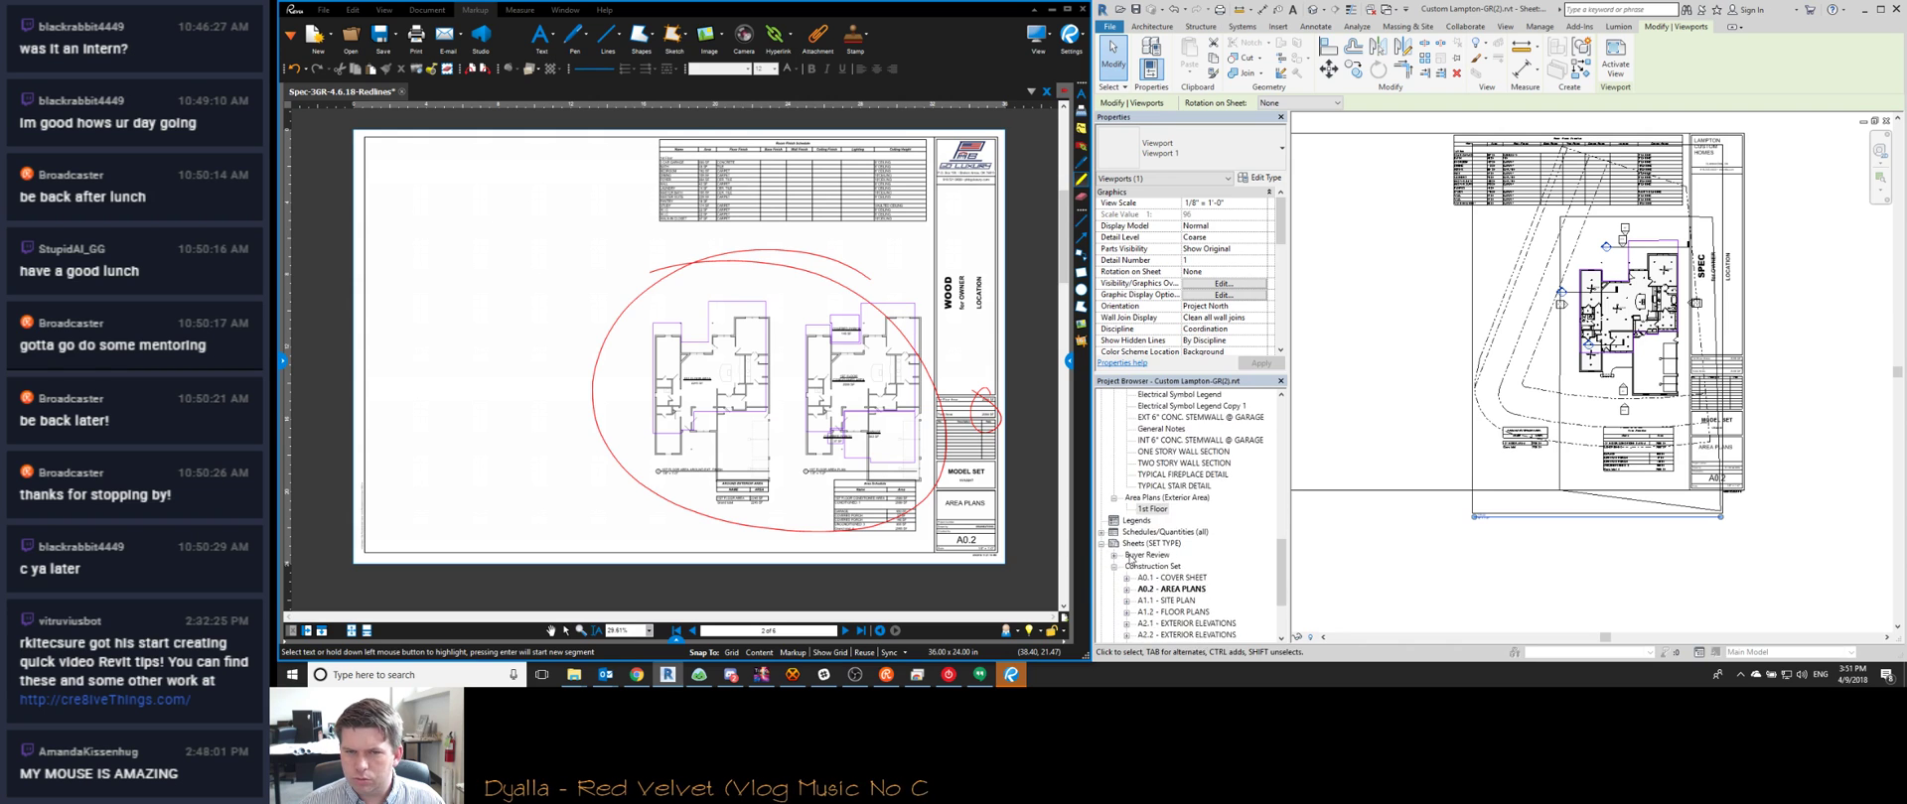
scroll(1647, 387, up, 3)
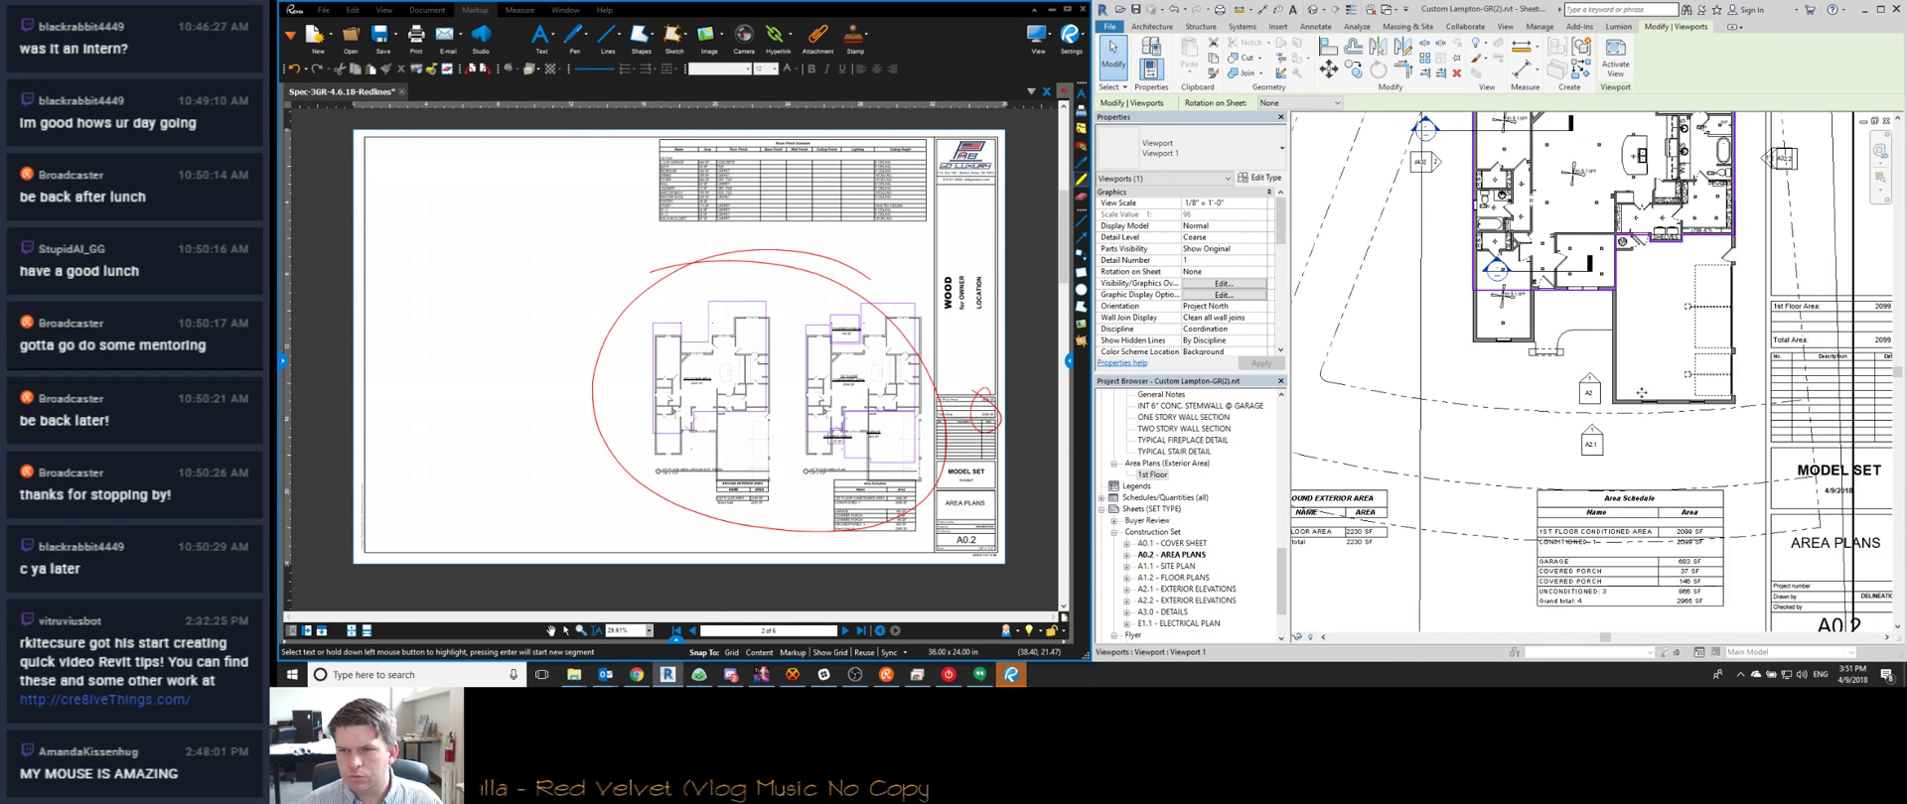
Rename the browser's 1st Floor area plan to '1st FLOOR AREA PLAN', answering the level-rename prompt
right_click(1151, 480)
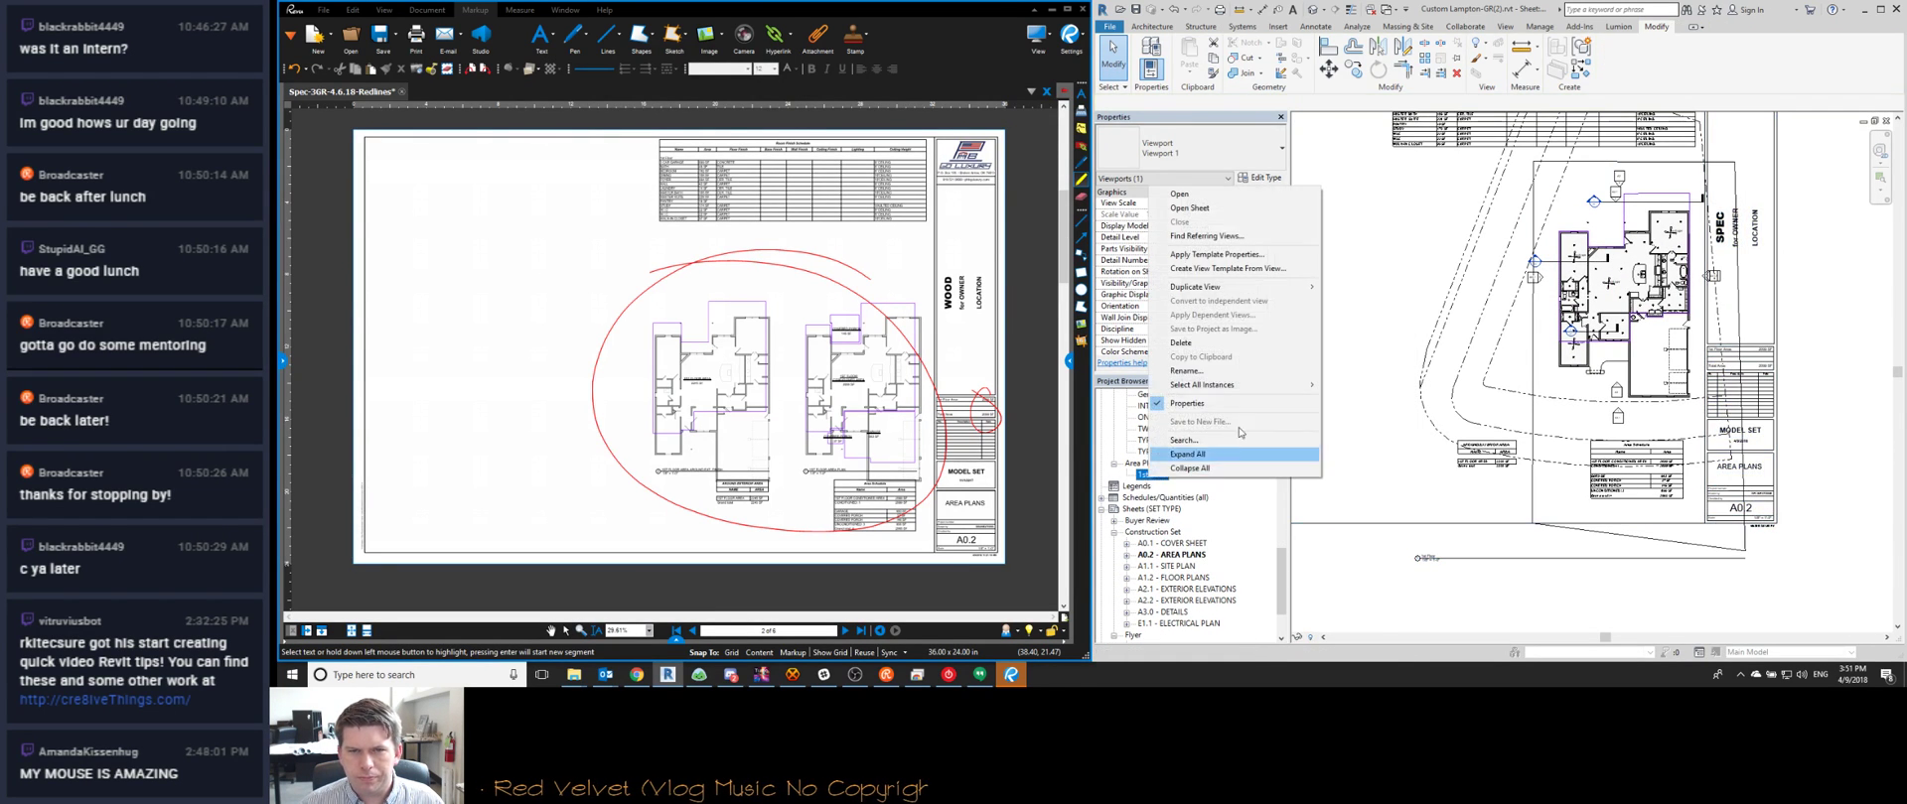
click(1210, 374)
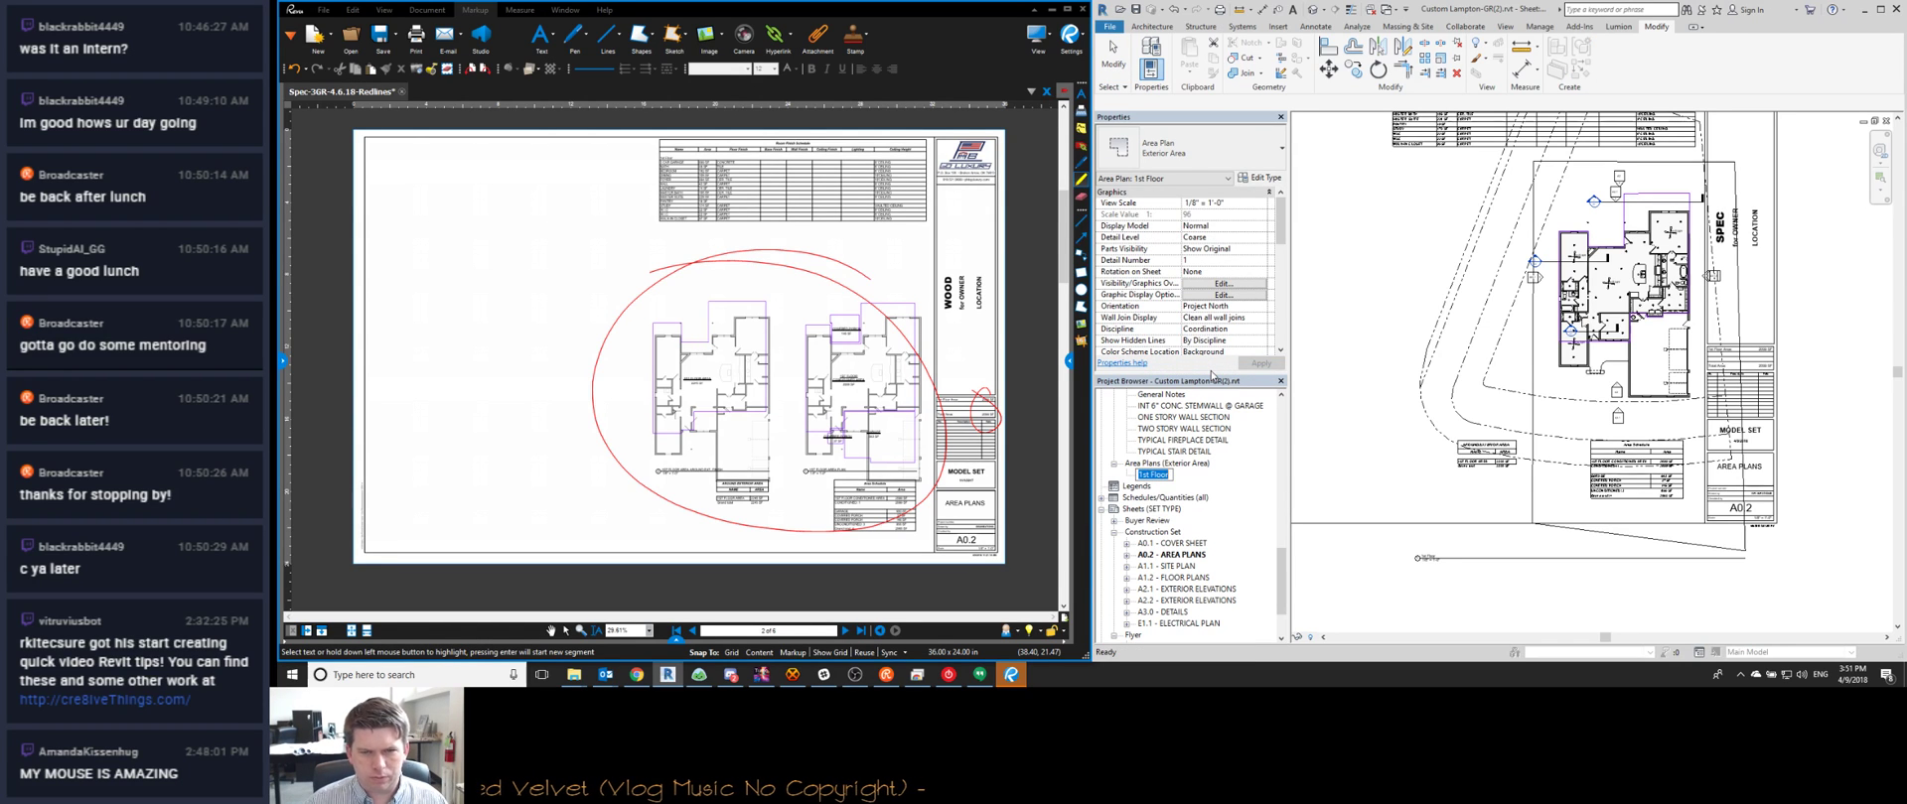
text(1st FLOOR)
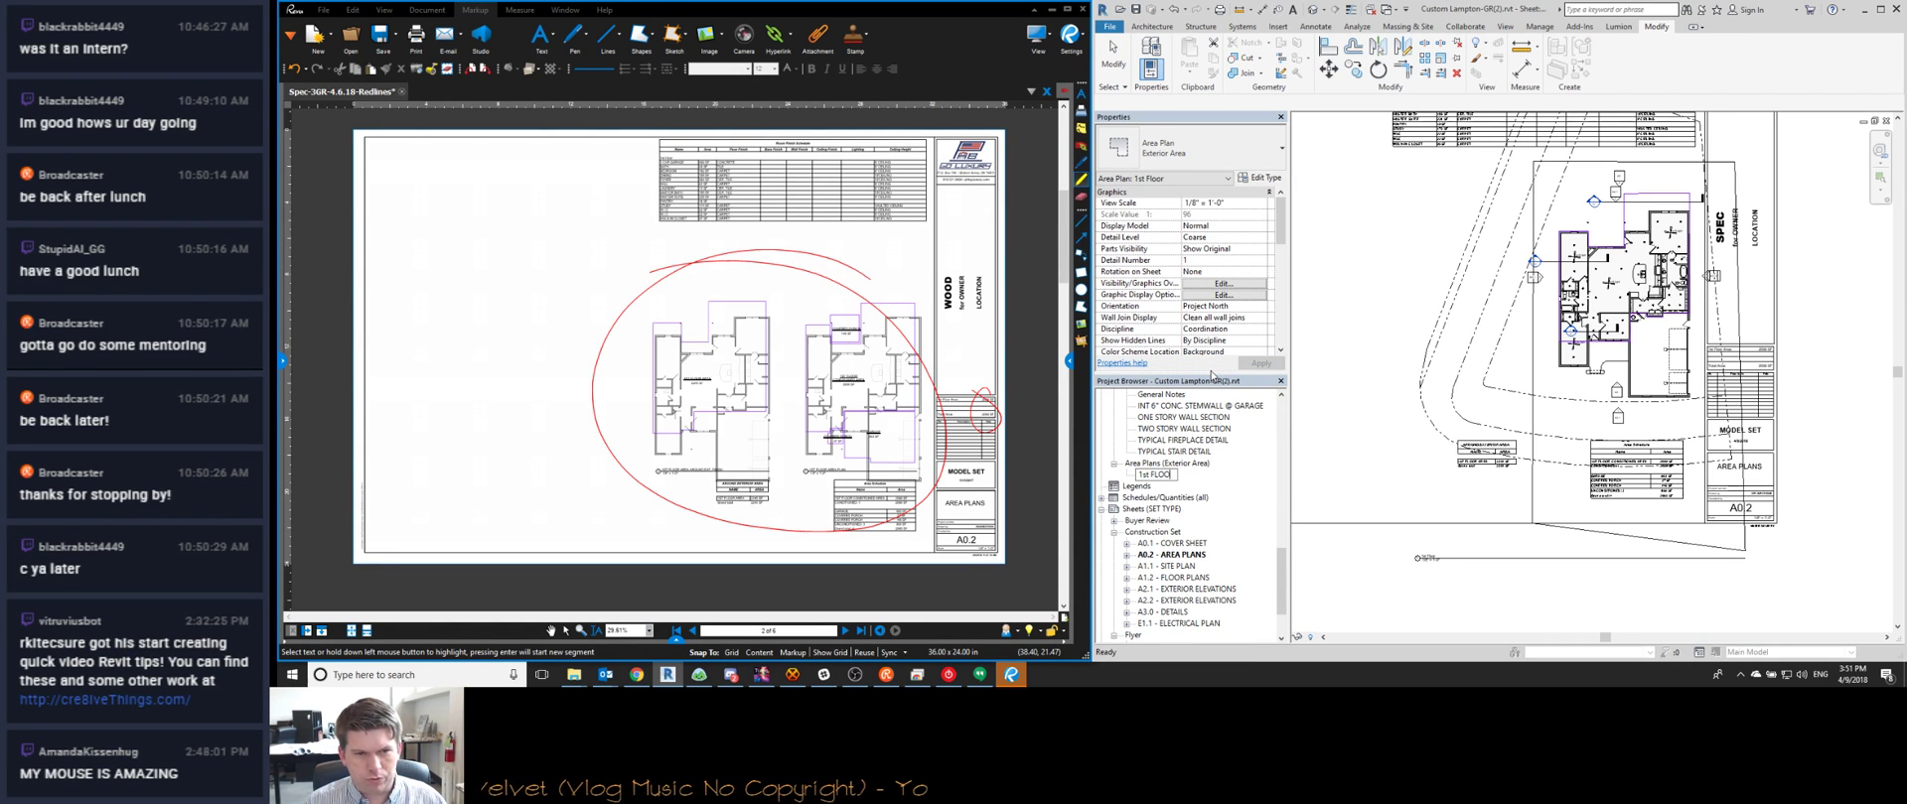
key(BackSpace)
key(BackSpace)
key(BackSpace)
key(BackSpace)
text(loor)
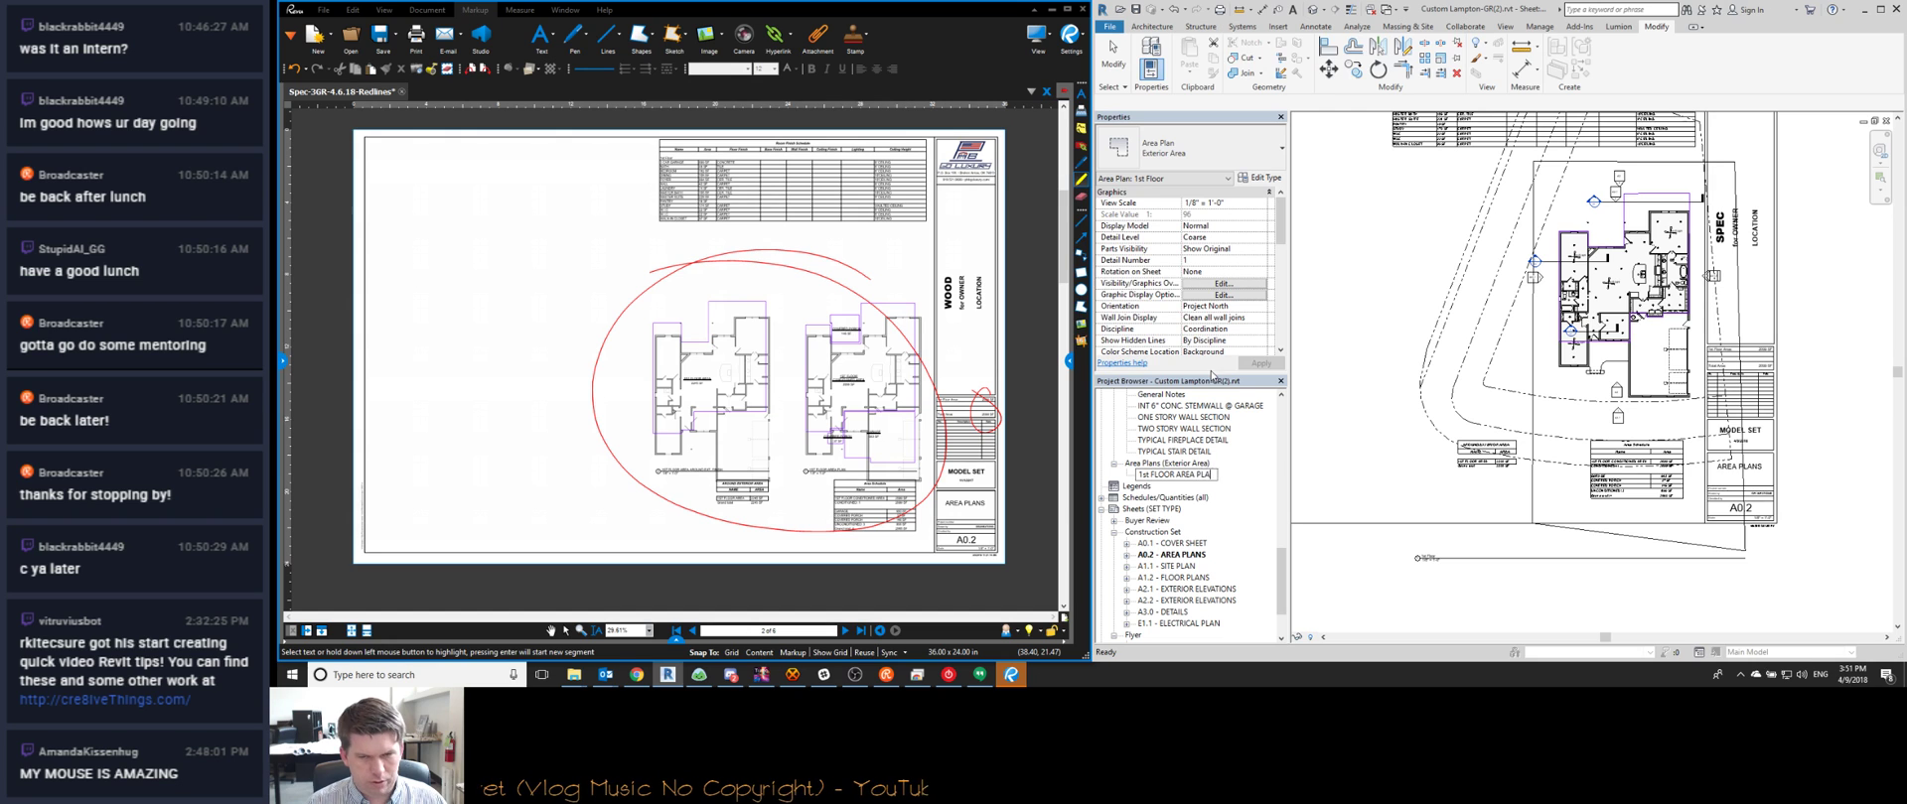
key(Return)
click(1167, 343)
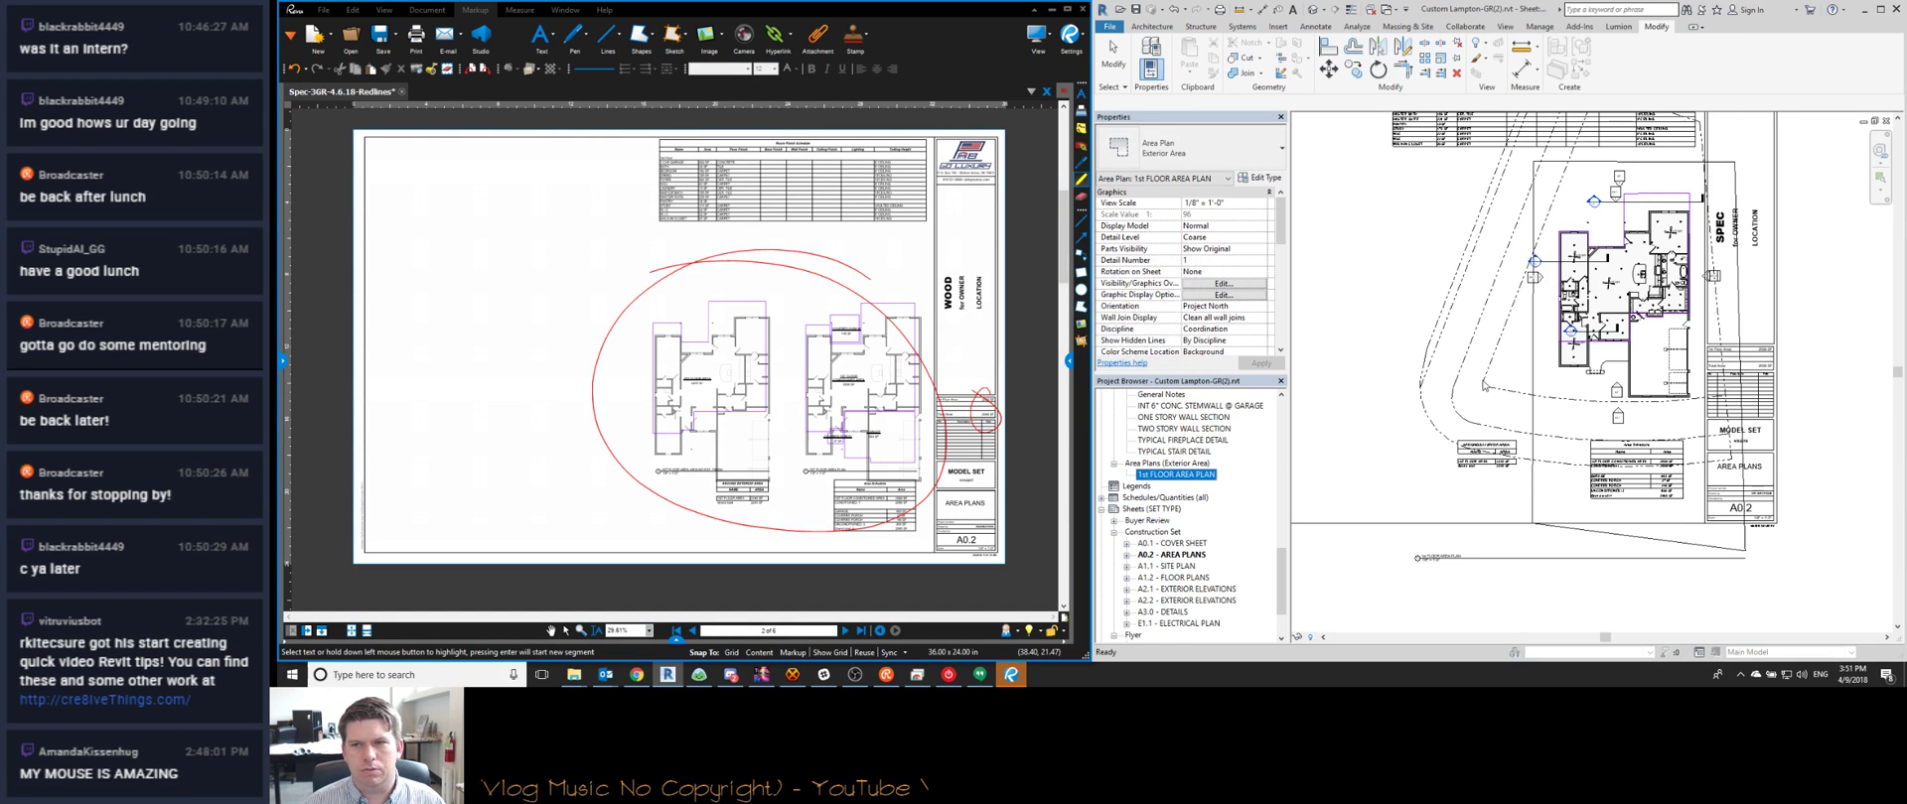
double_click(1391, 325)
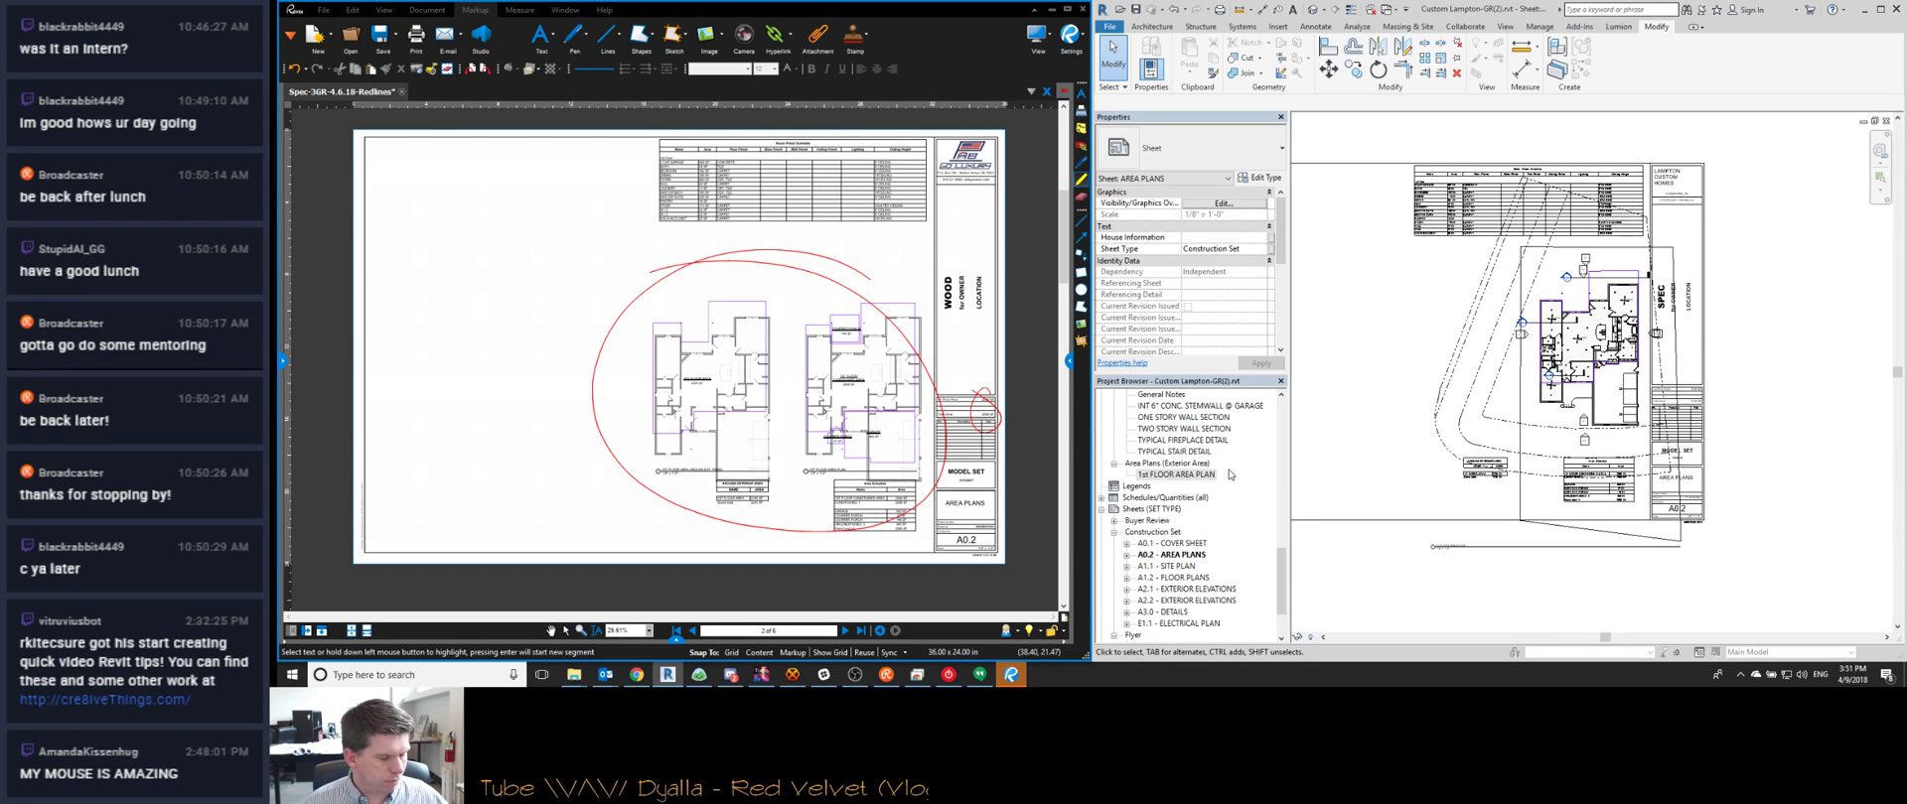
scroll(1554, 348, down, 3)
middle_drag(1492, 396, 1557, 436)
scroll(1592, 343, up, 1)
scroll(1586, 298, up, 2)
scroll(1569, 447, down, 2)
scroll(1566, 477, up, 3)
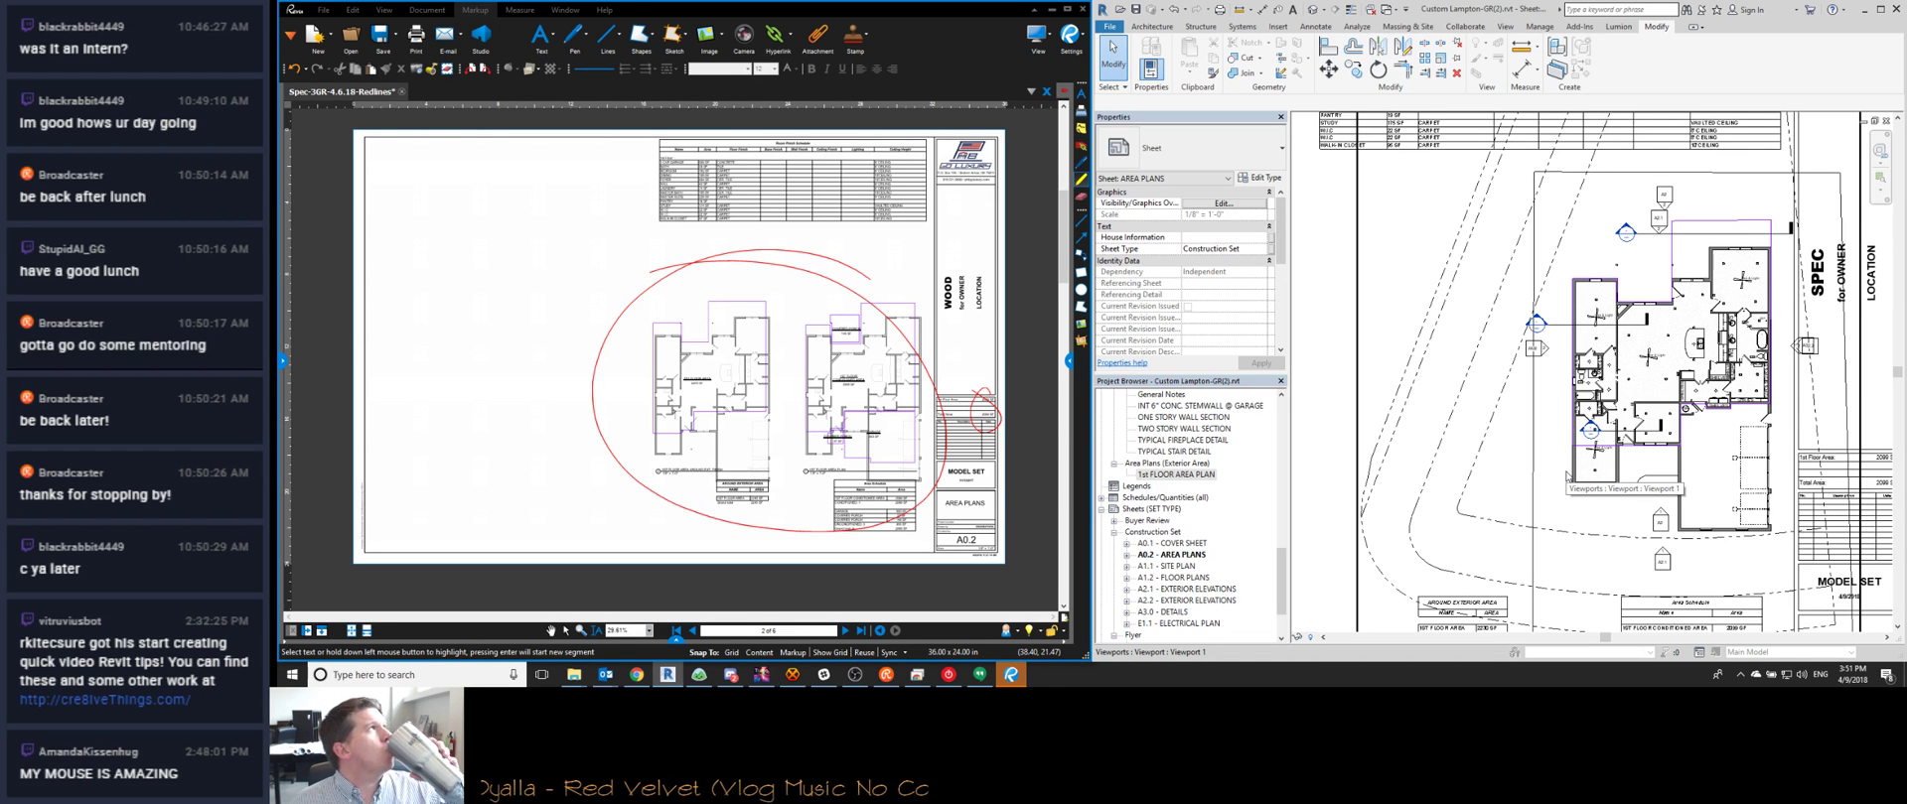
middle_drag(1706, 598, 1623, 504)
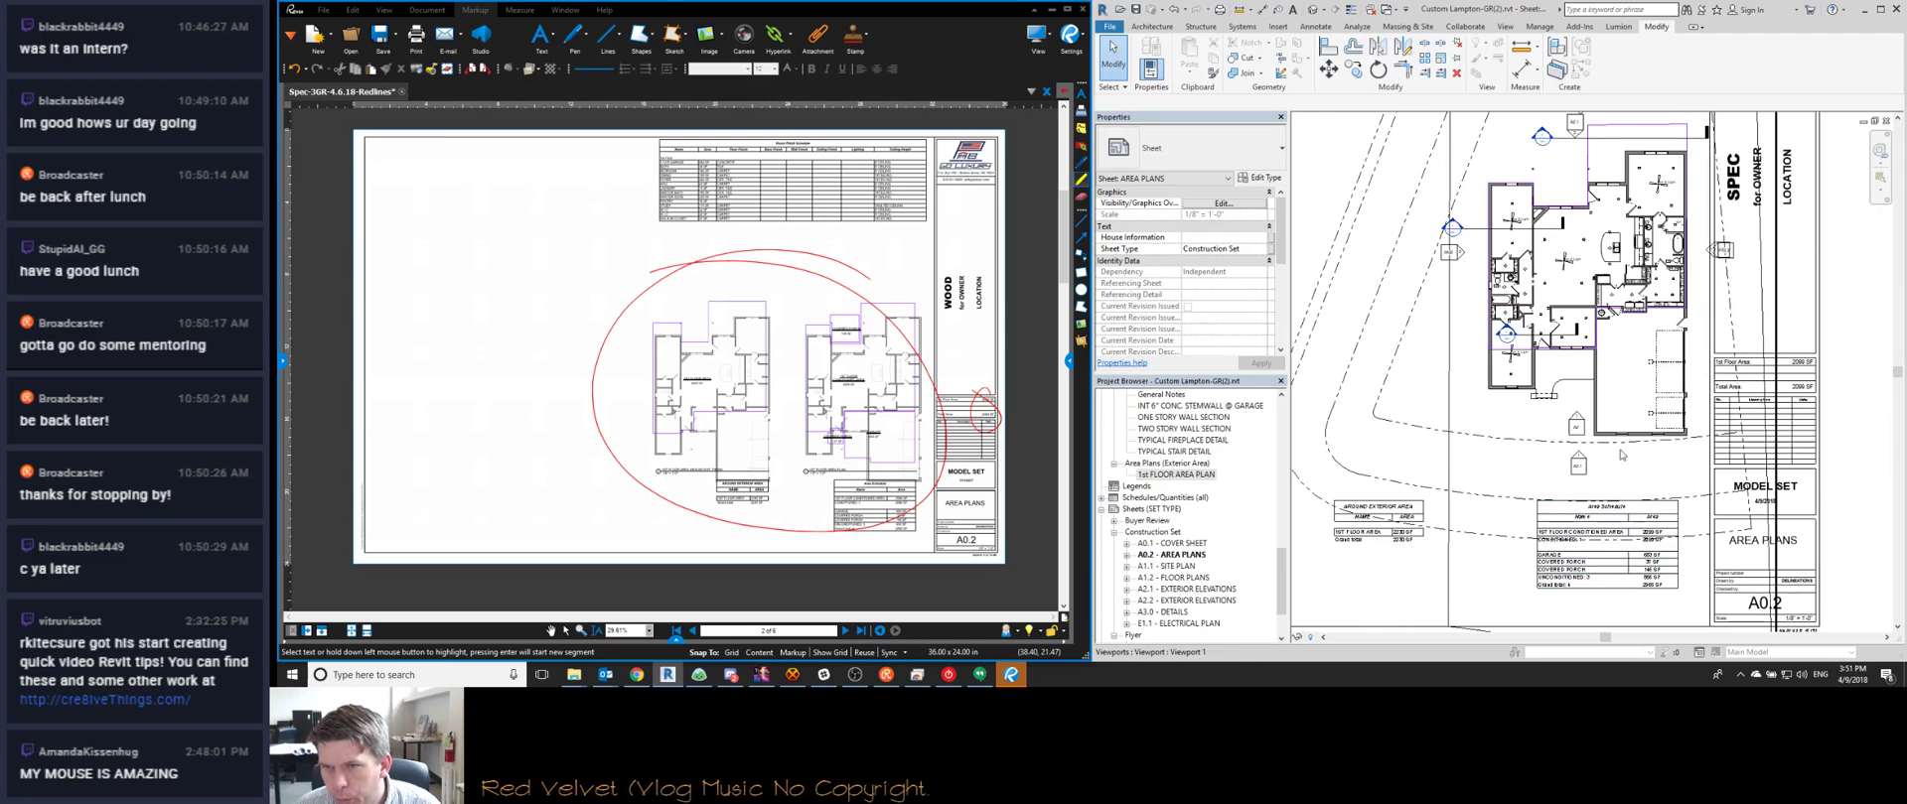
scroll(1611, 398, up, 4)
scroll(1610, 398, down, 6)
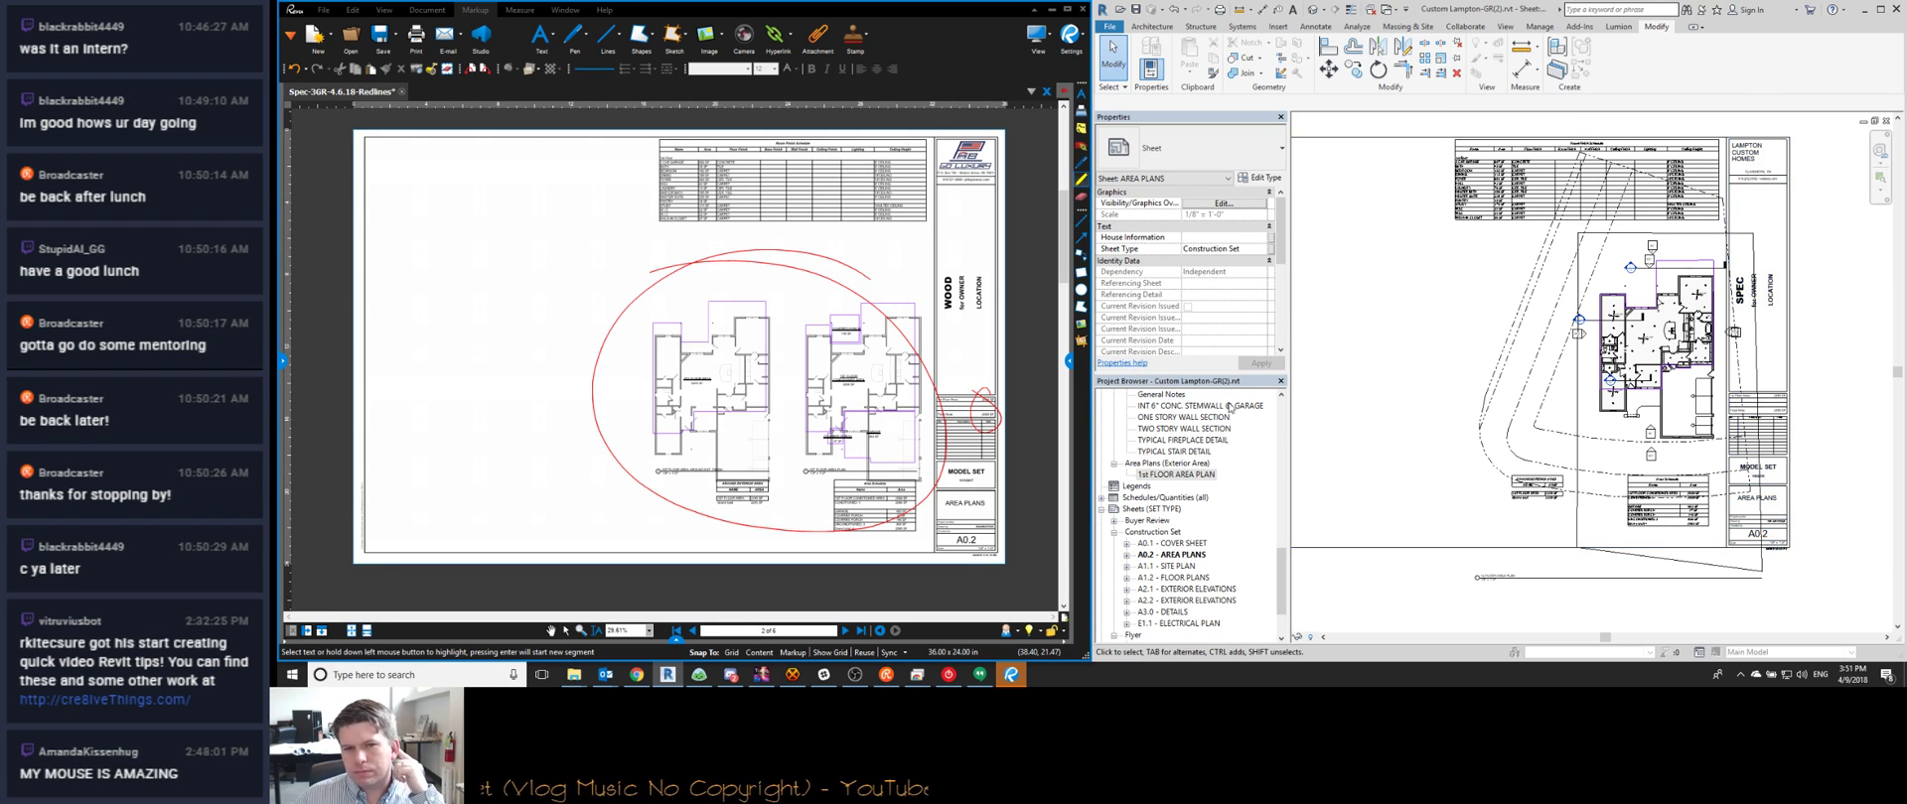
scroll(1230, 541, up, 2)
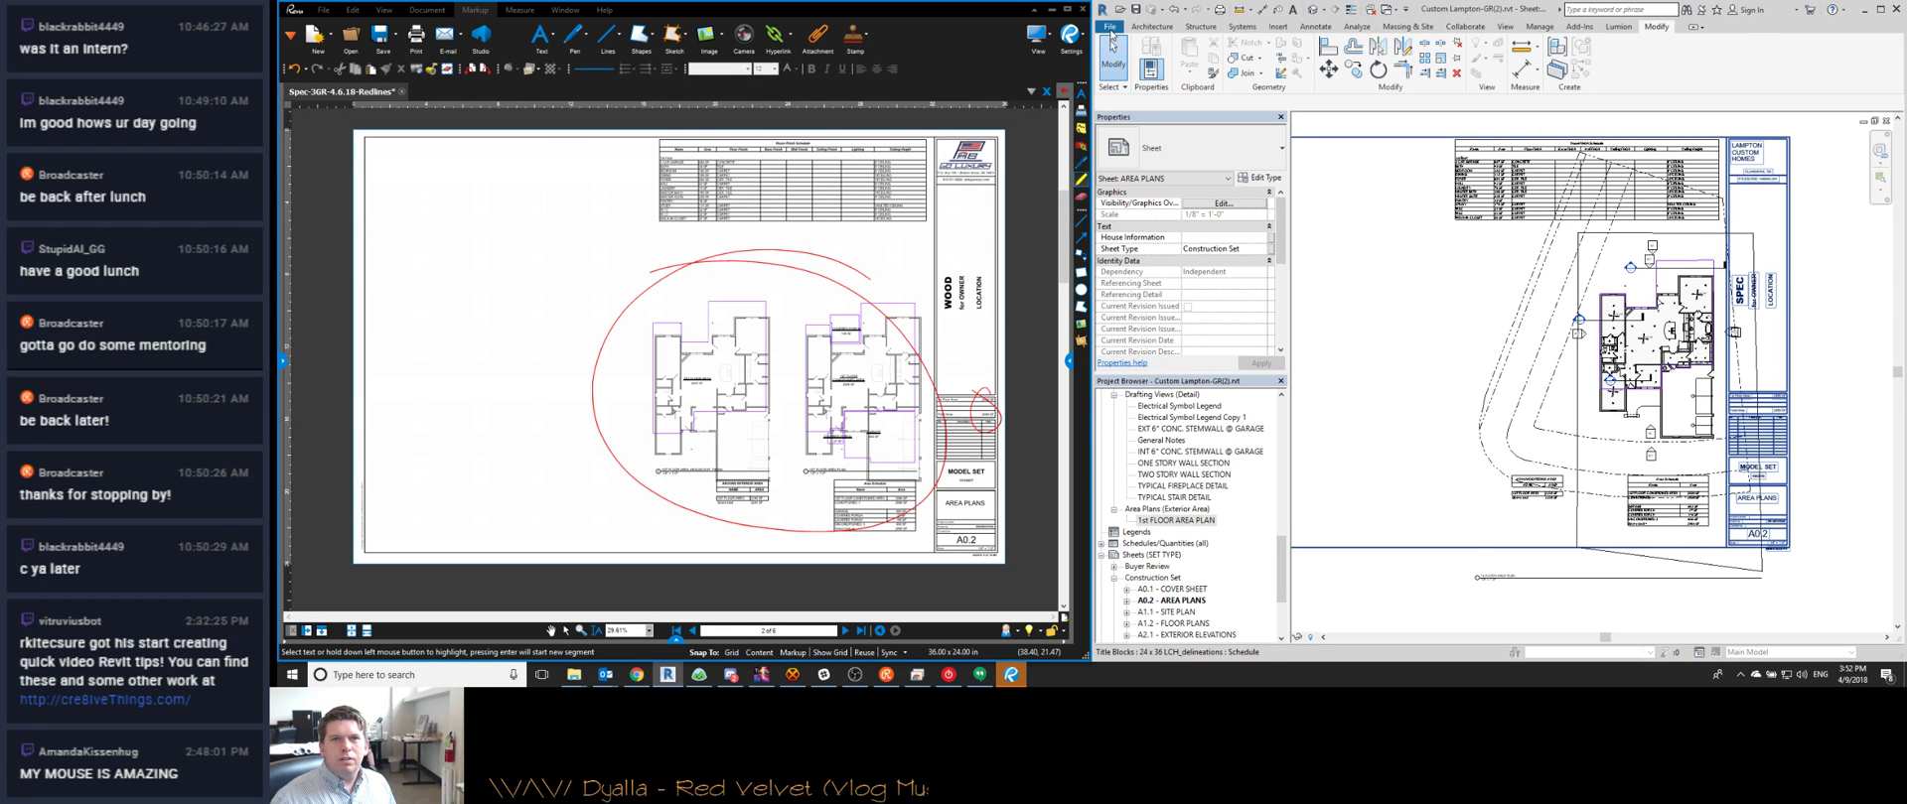
middle_drag(1513, 399, 1587, 408)
scroll(1587, 408, down, 2)
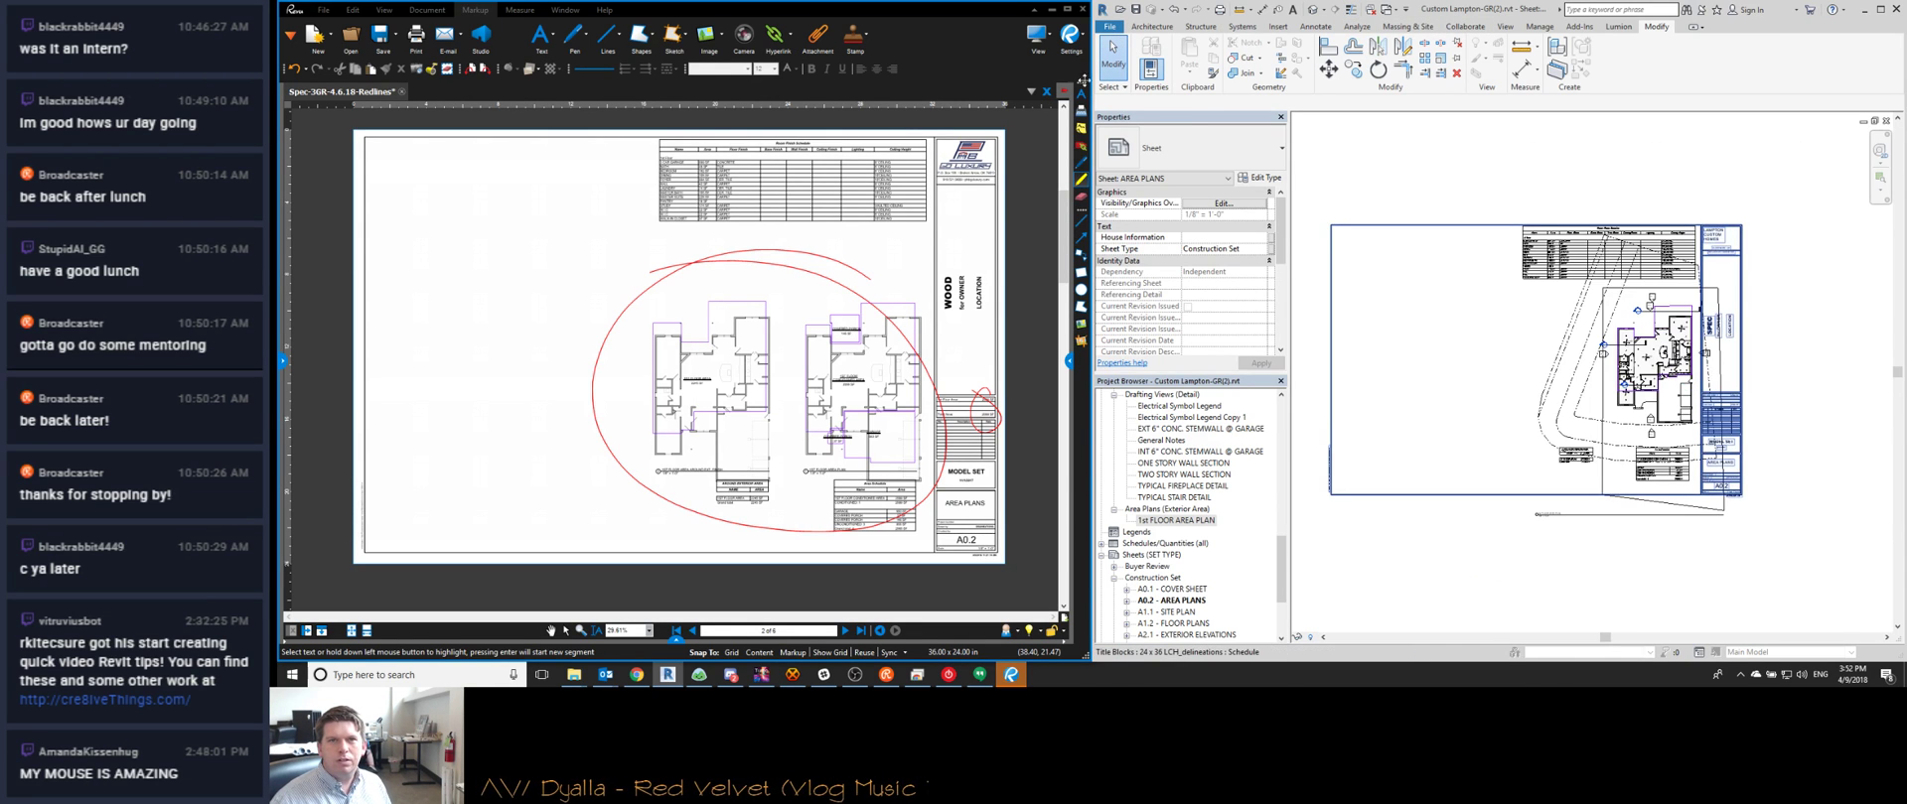
Save the project, browse up to the corp drive in the Open dialog, then cancel
click(1109, 26)
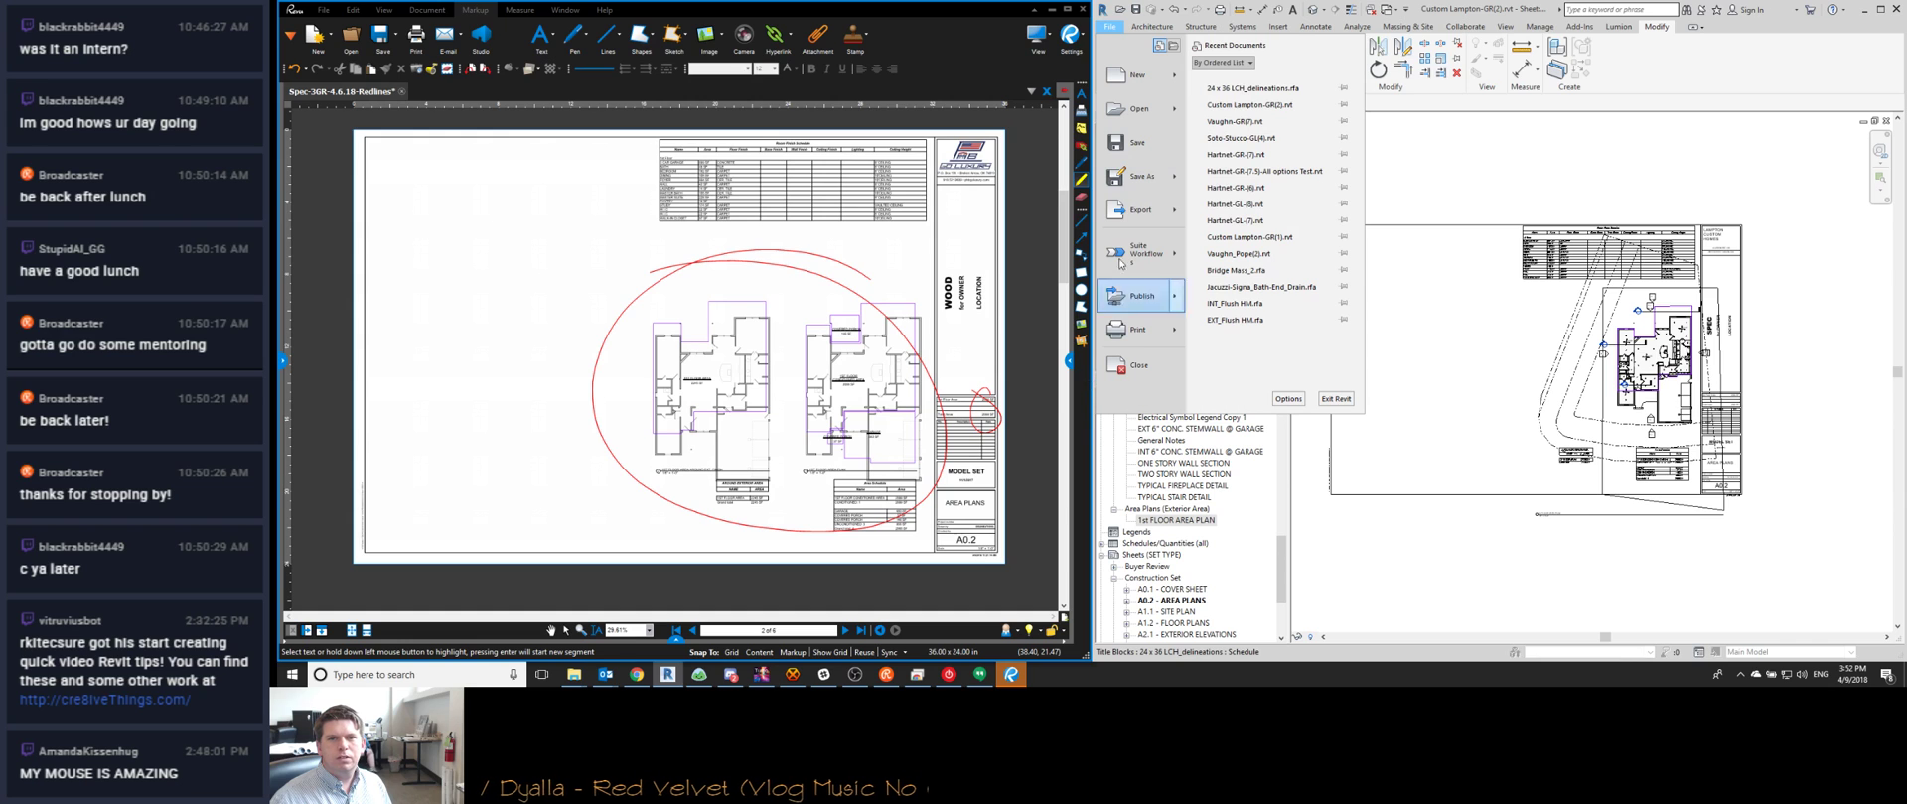
click(1160, 142)
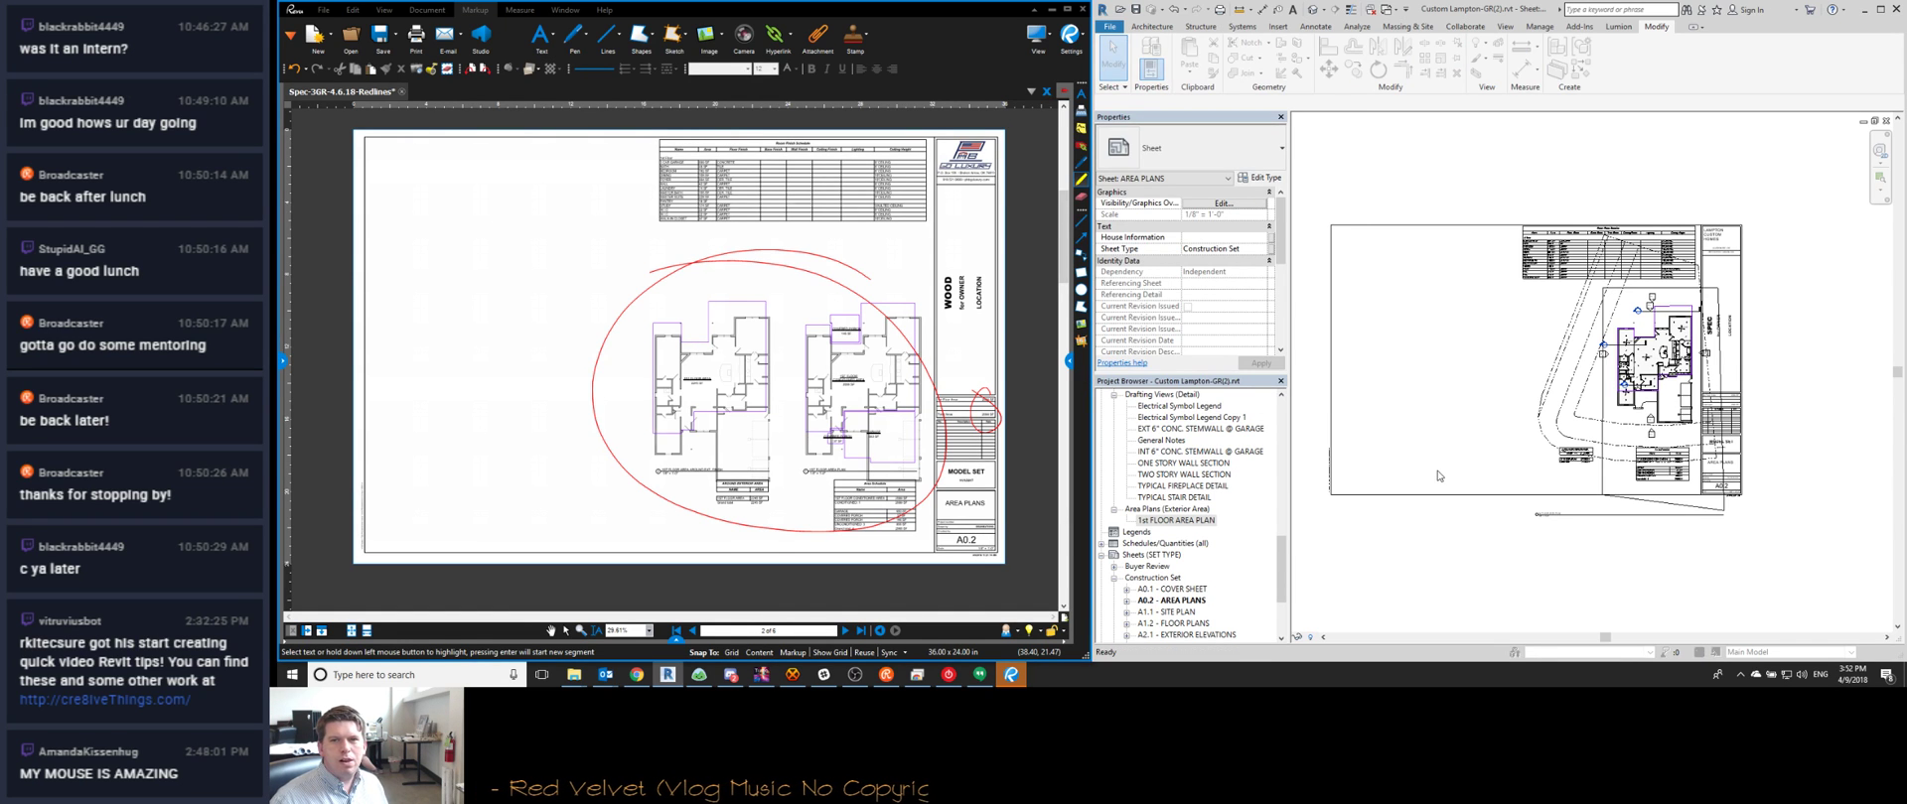
click(993, 227)
click(993, 228)
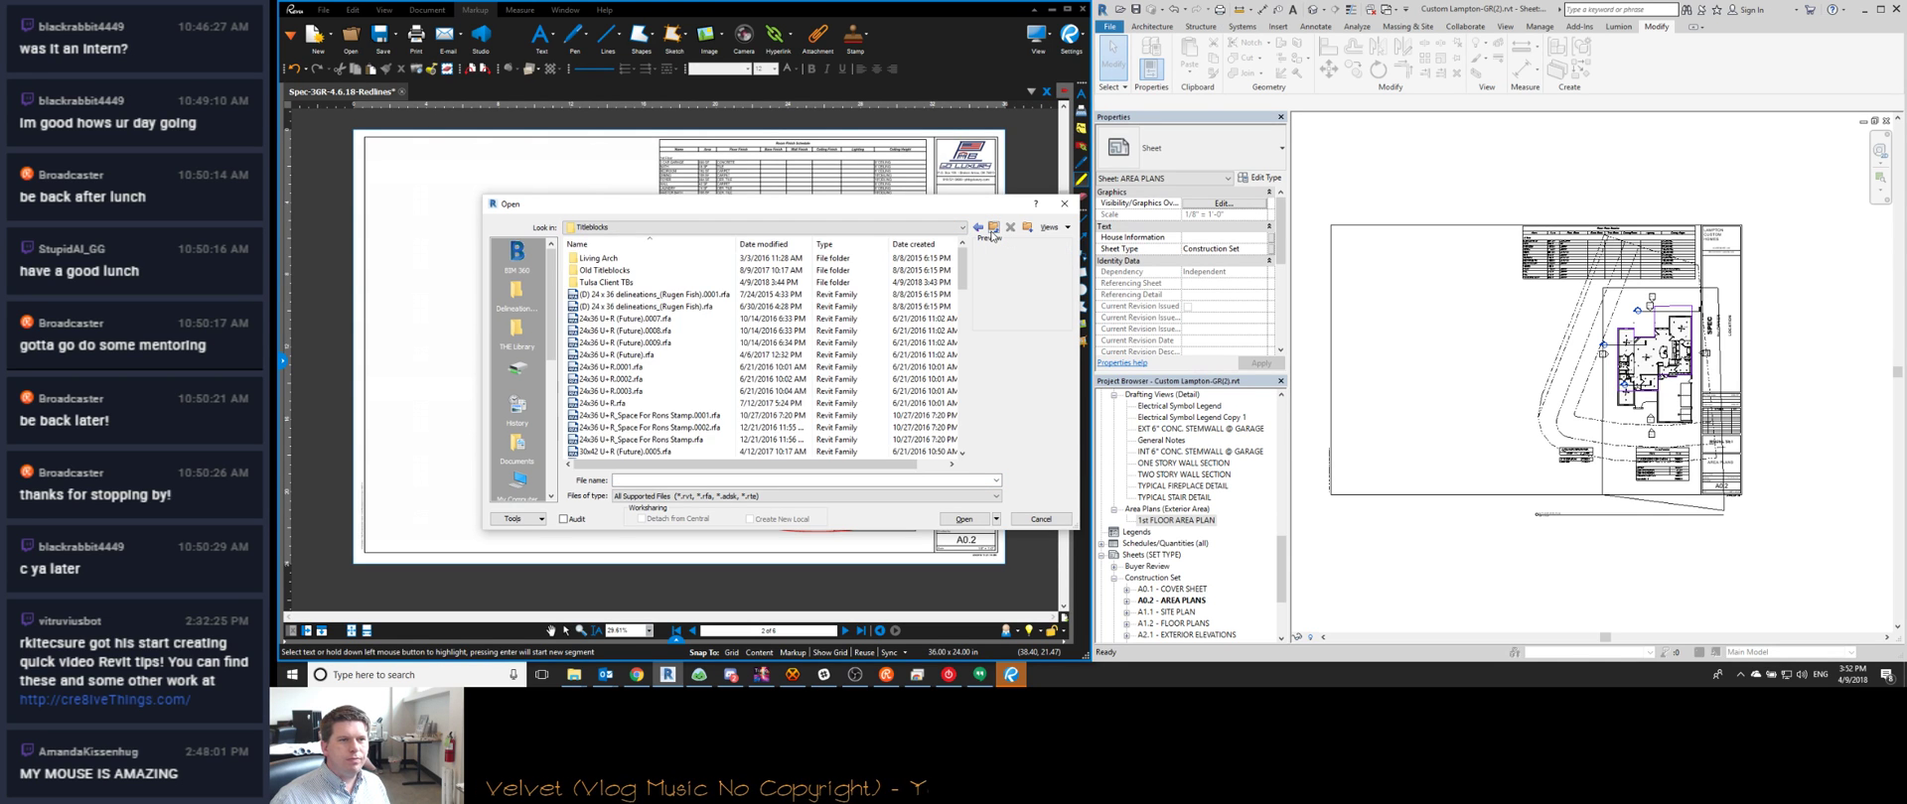
click(993, 229)
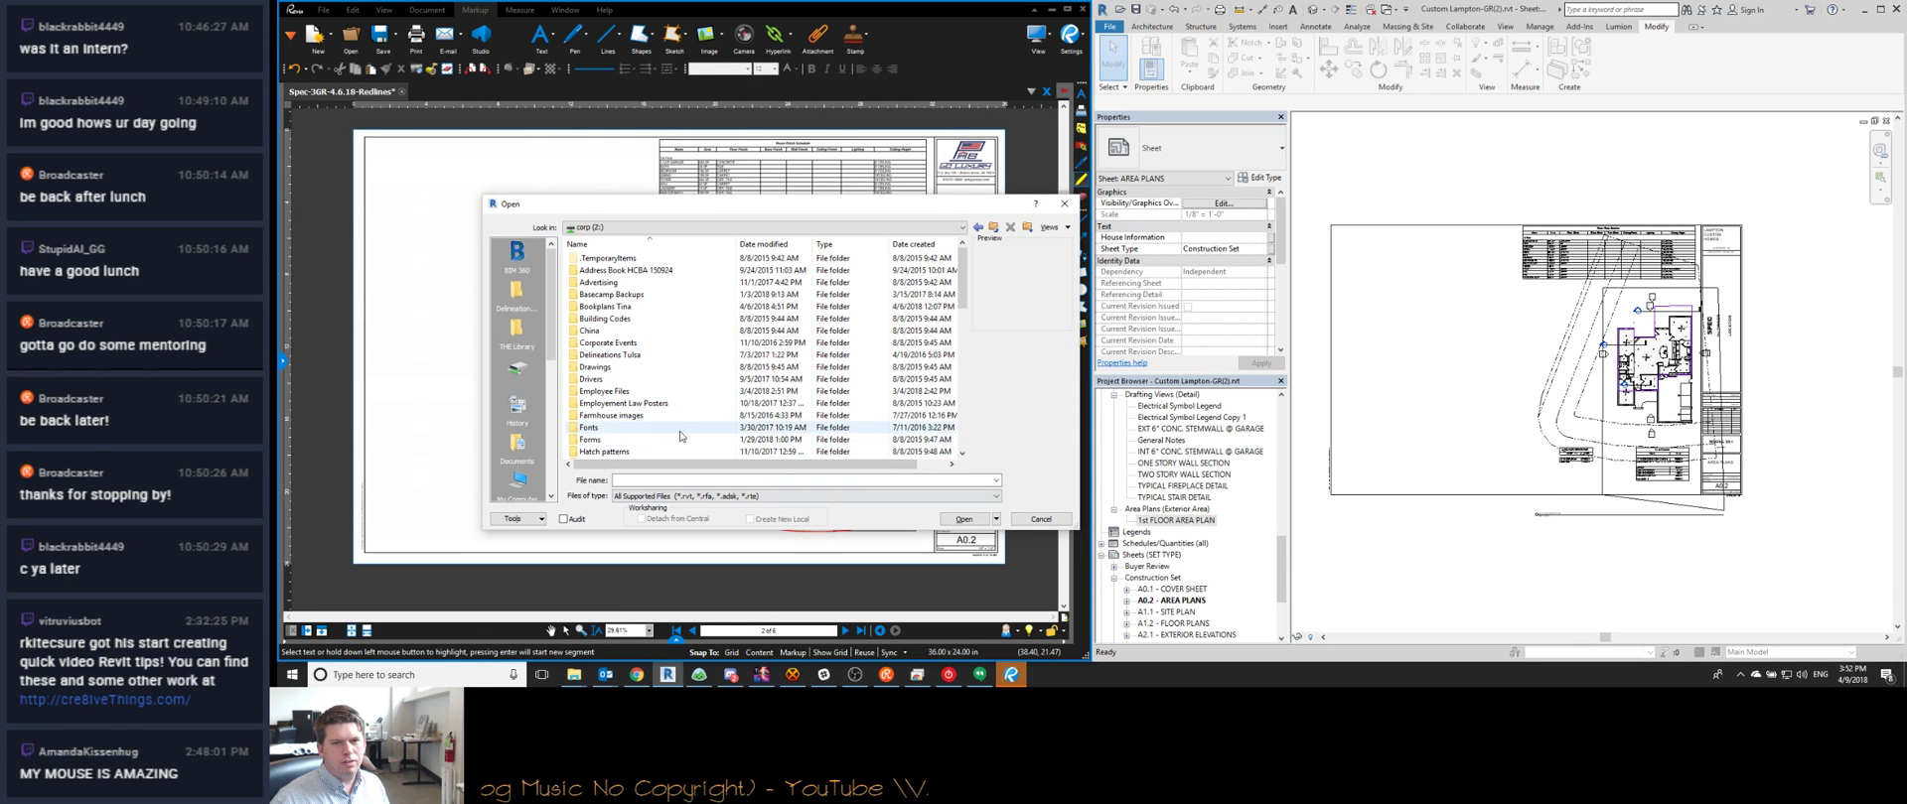
scroll(668, 432, down, 5)
click(1040, 518)
scroll(1149, 559, down, 2)
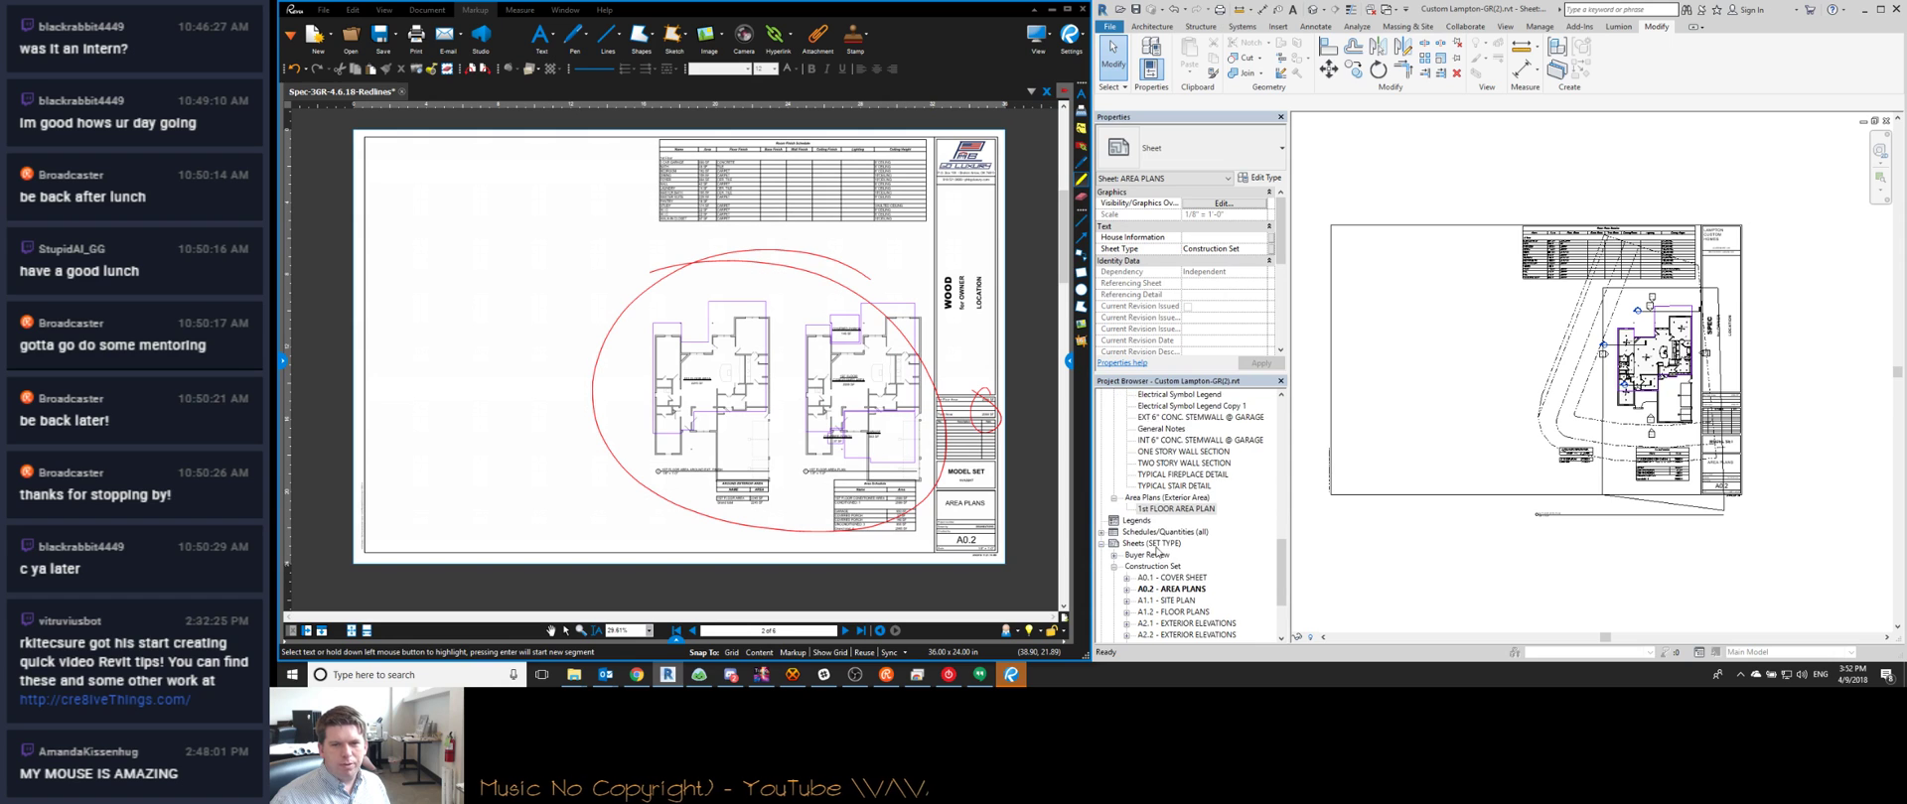
scroll(1149, 559, down, 2)
scroll(1150, 548, down, 2)
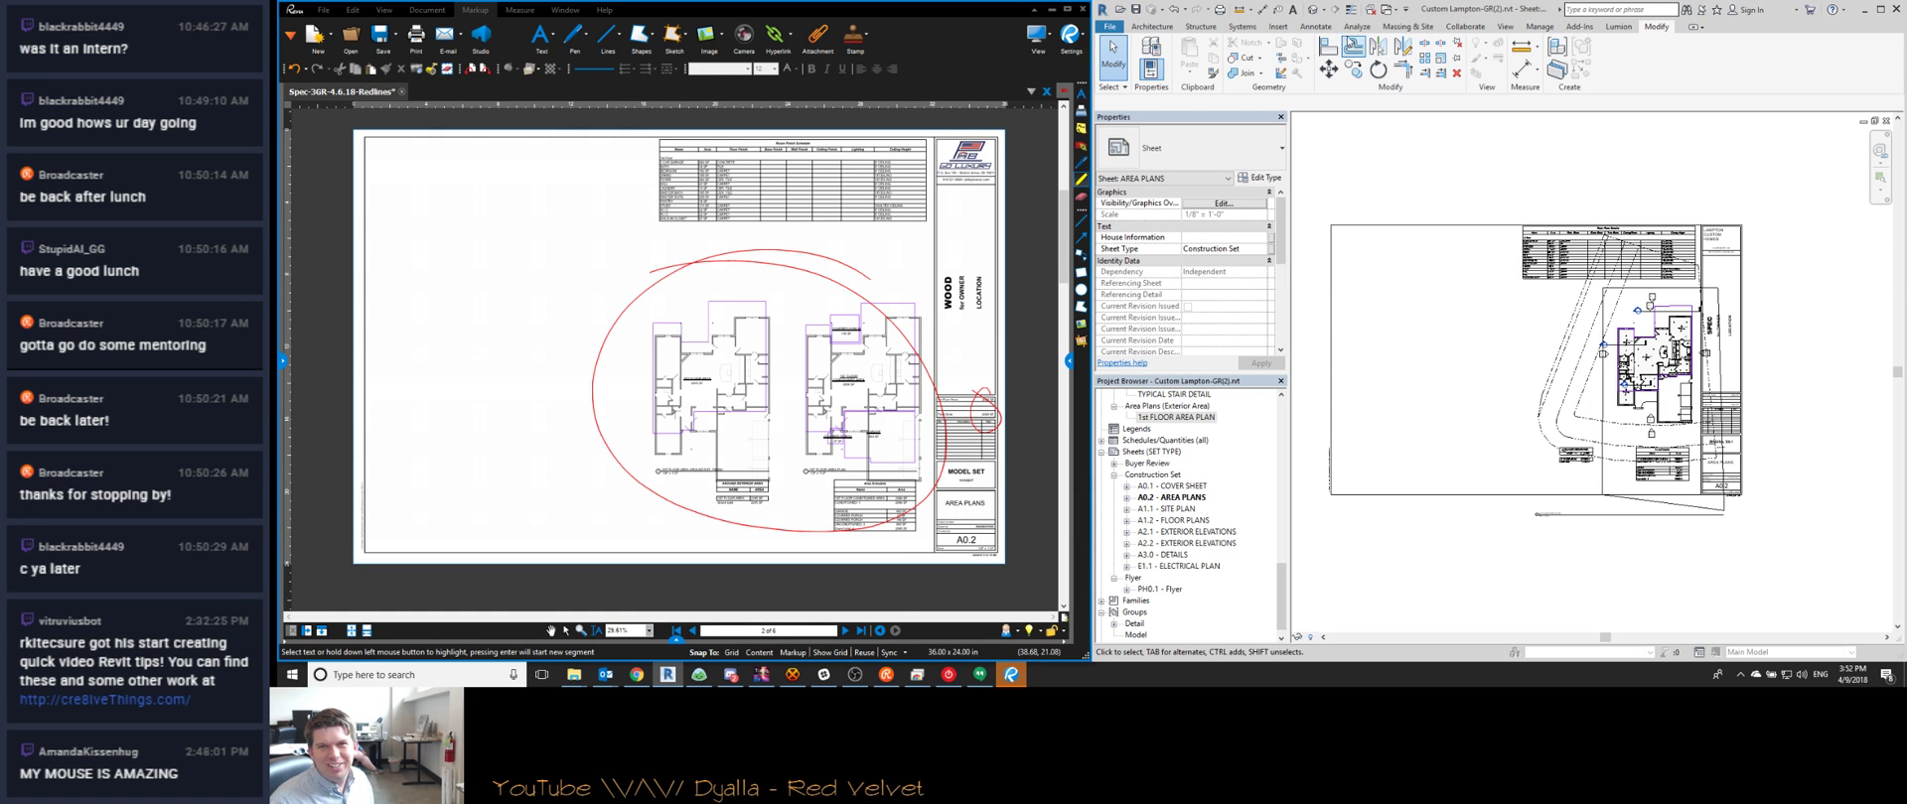
Review the Exterior Area and Gross Building area schemes in Area and Volume Computations
click(1152, 27)
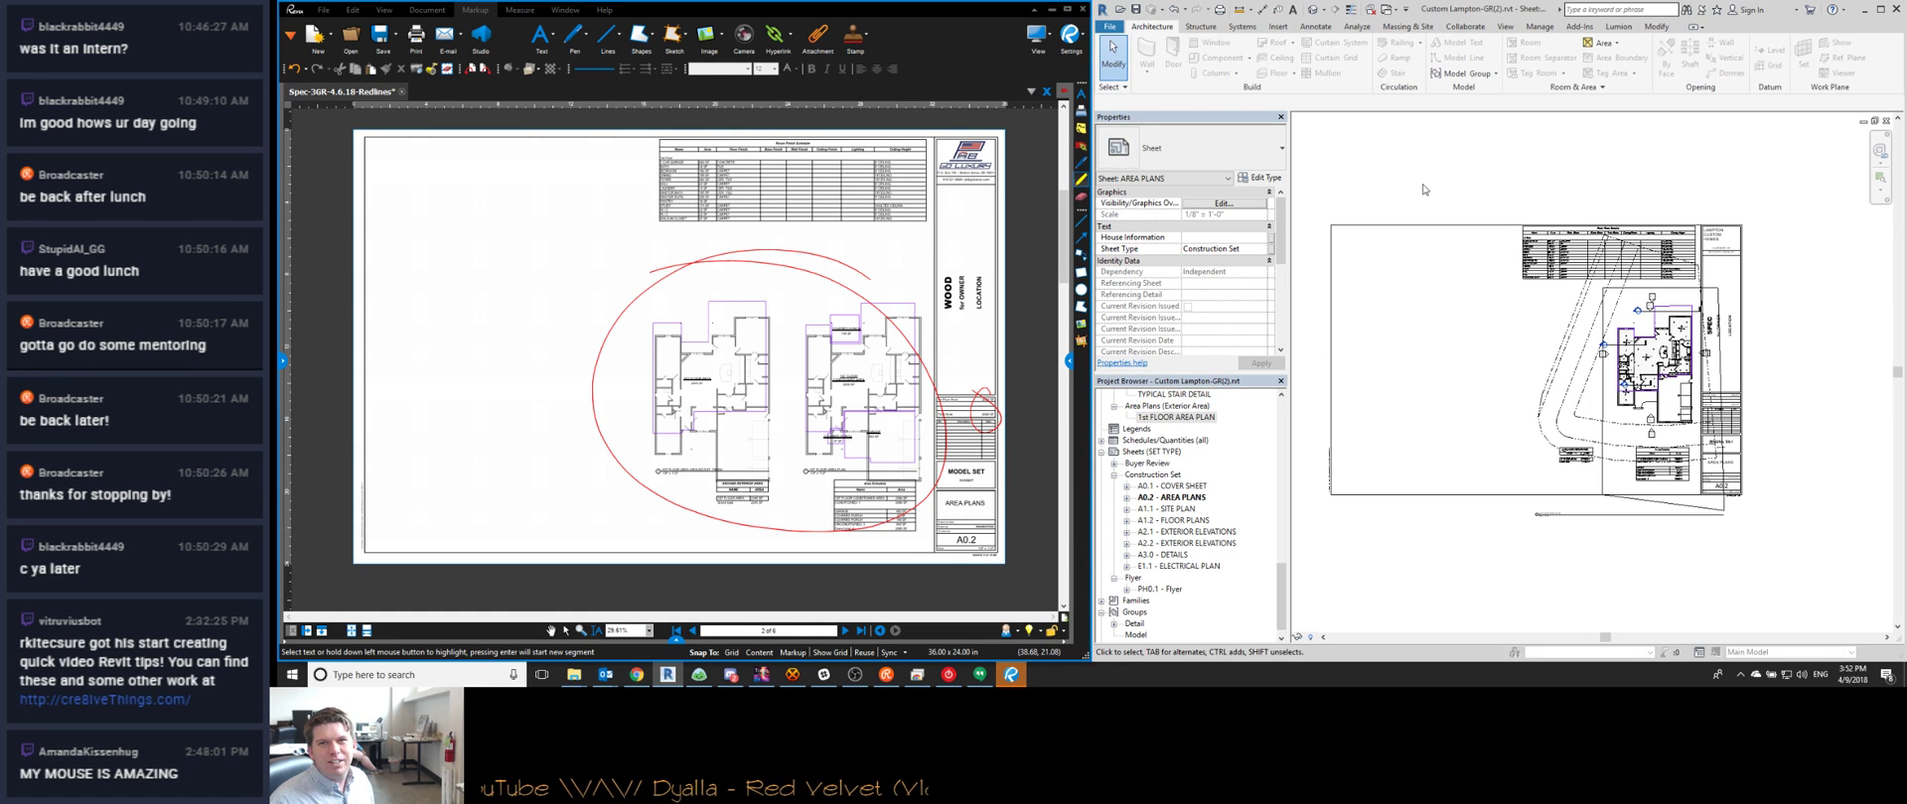
click(1560, 96)
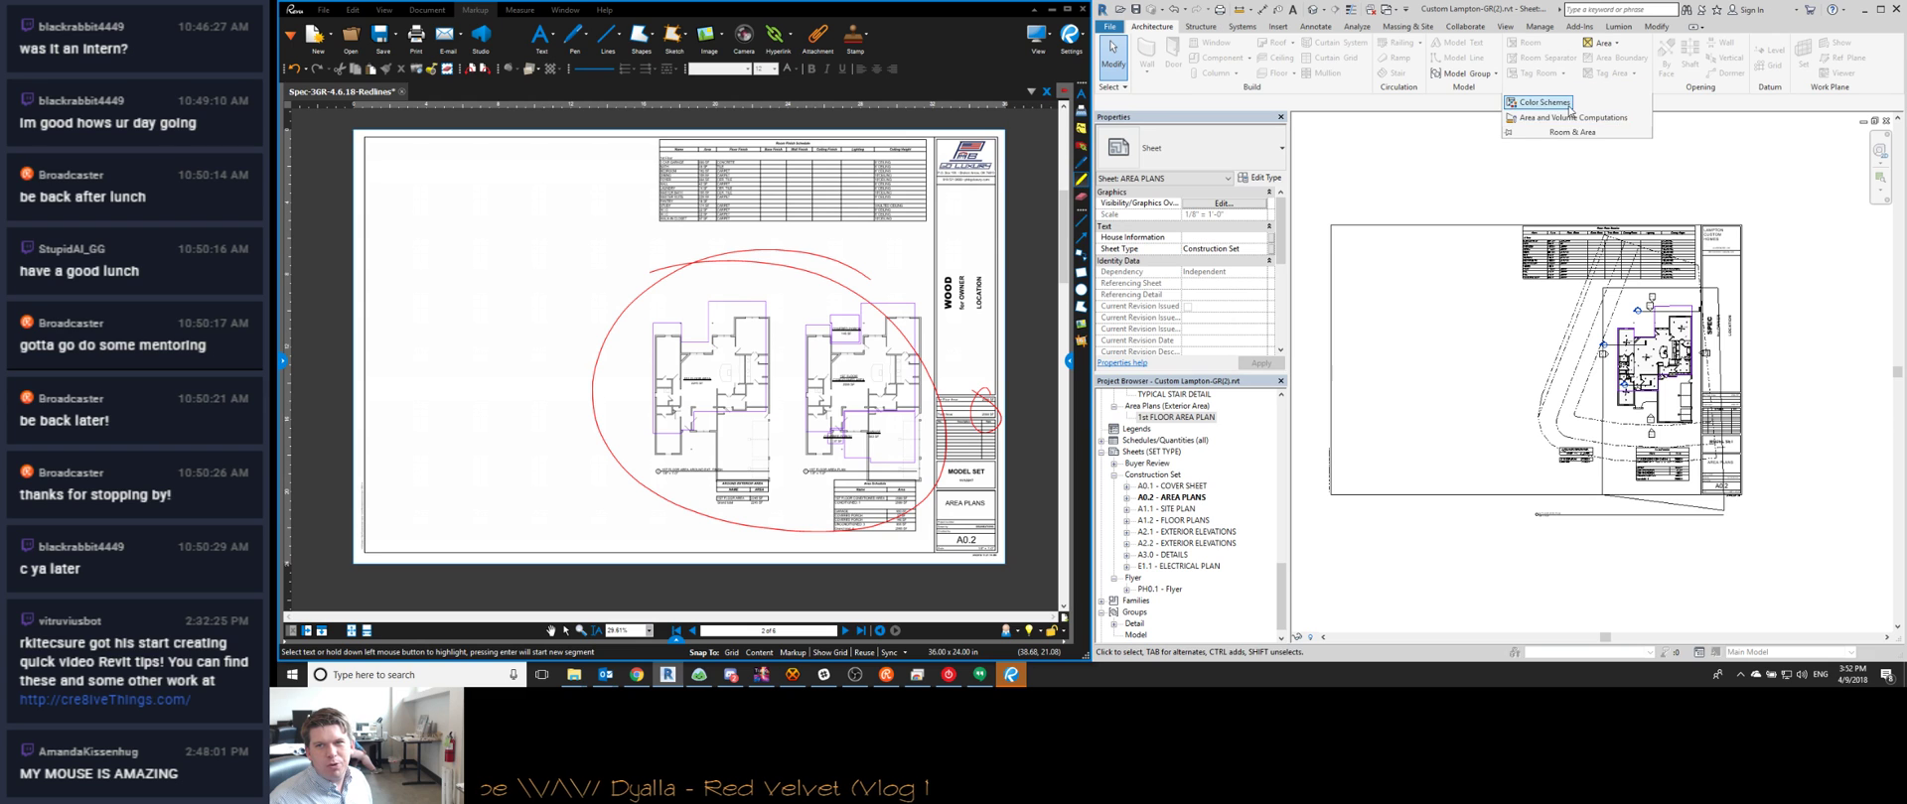
click(1571, 120)
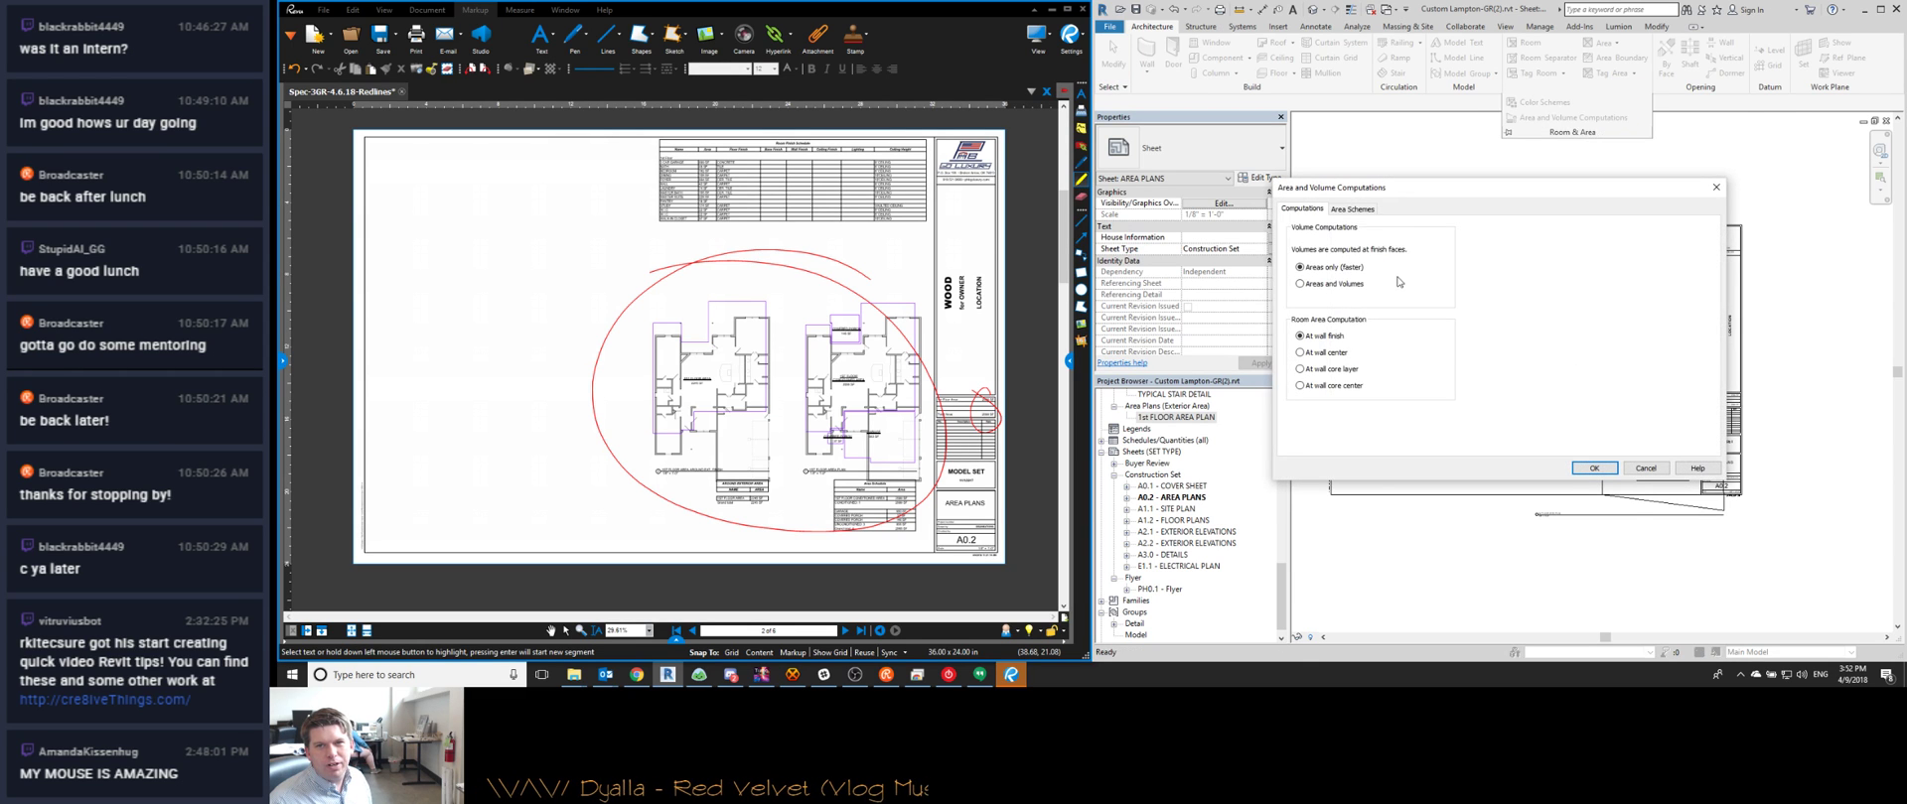
click(1359, 210)
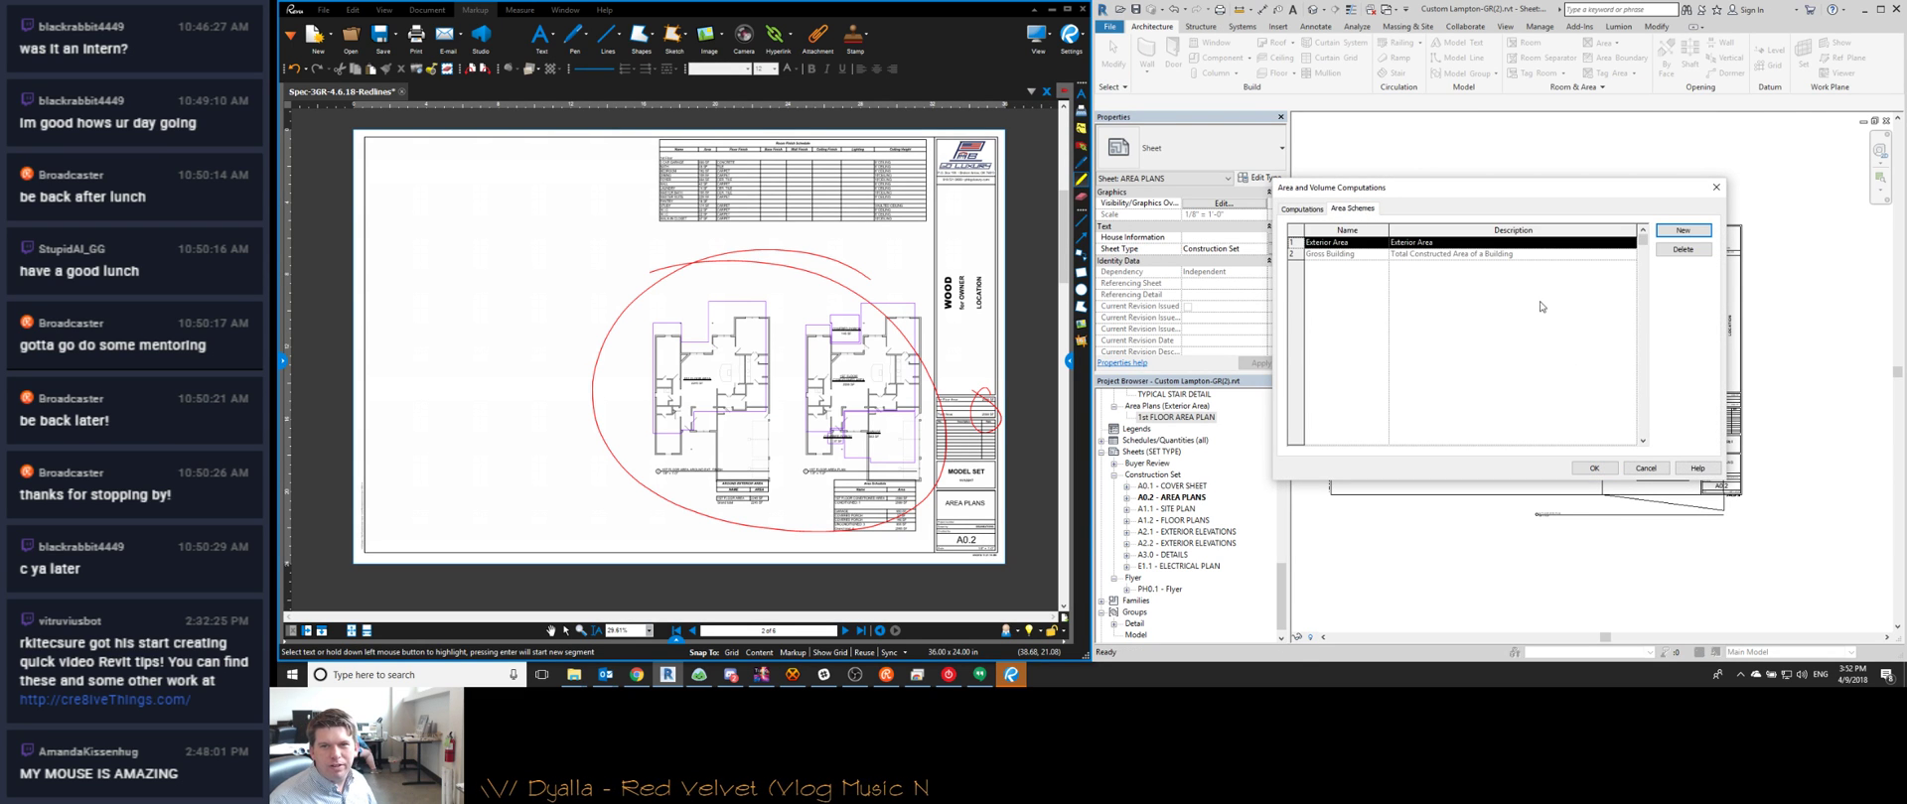
click(1645, 468)
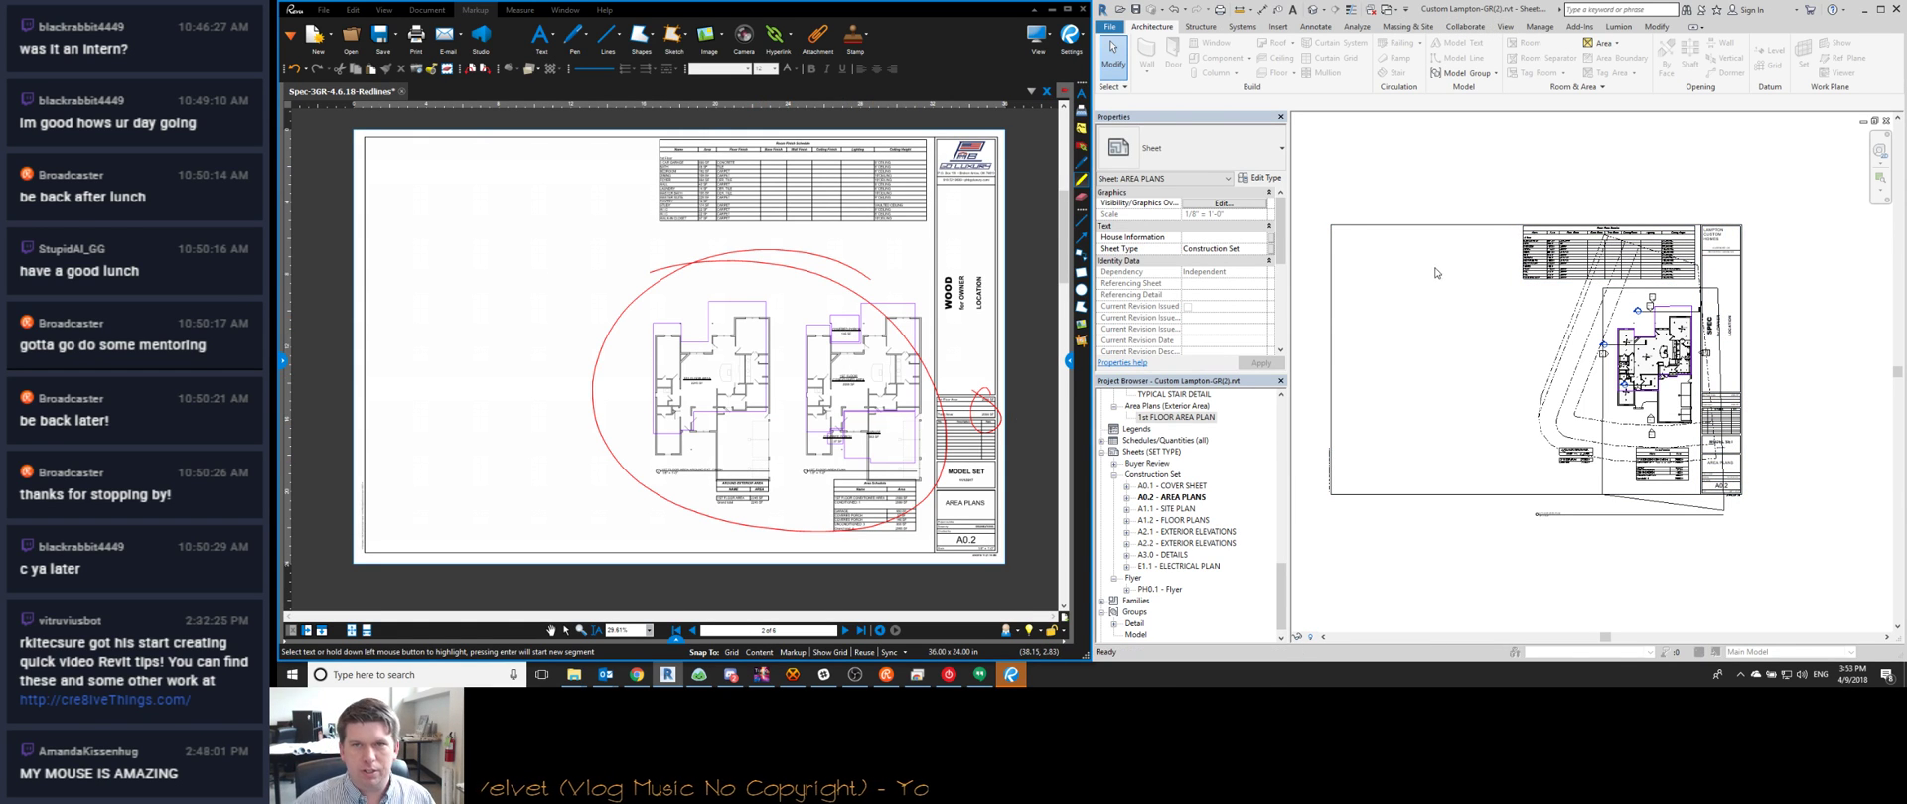
In the Open dialog, browse to the Lampton Custom Homes project folder
key(ctrl+o)
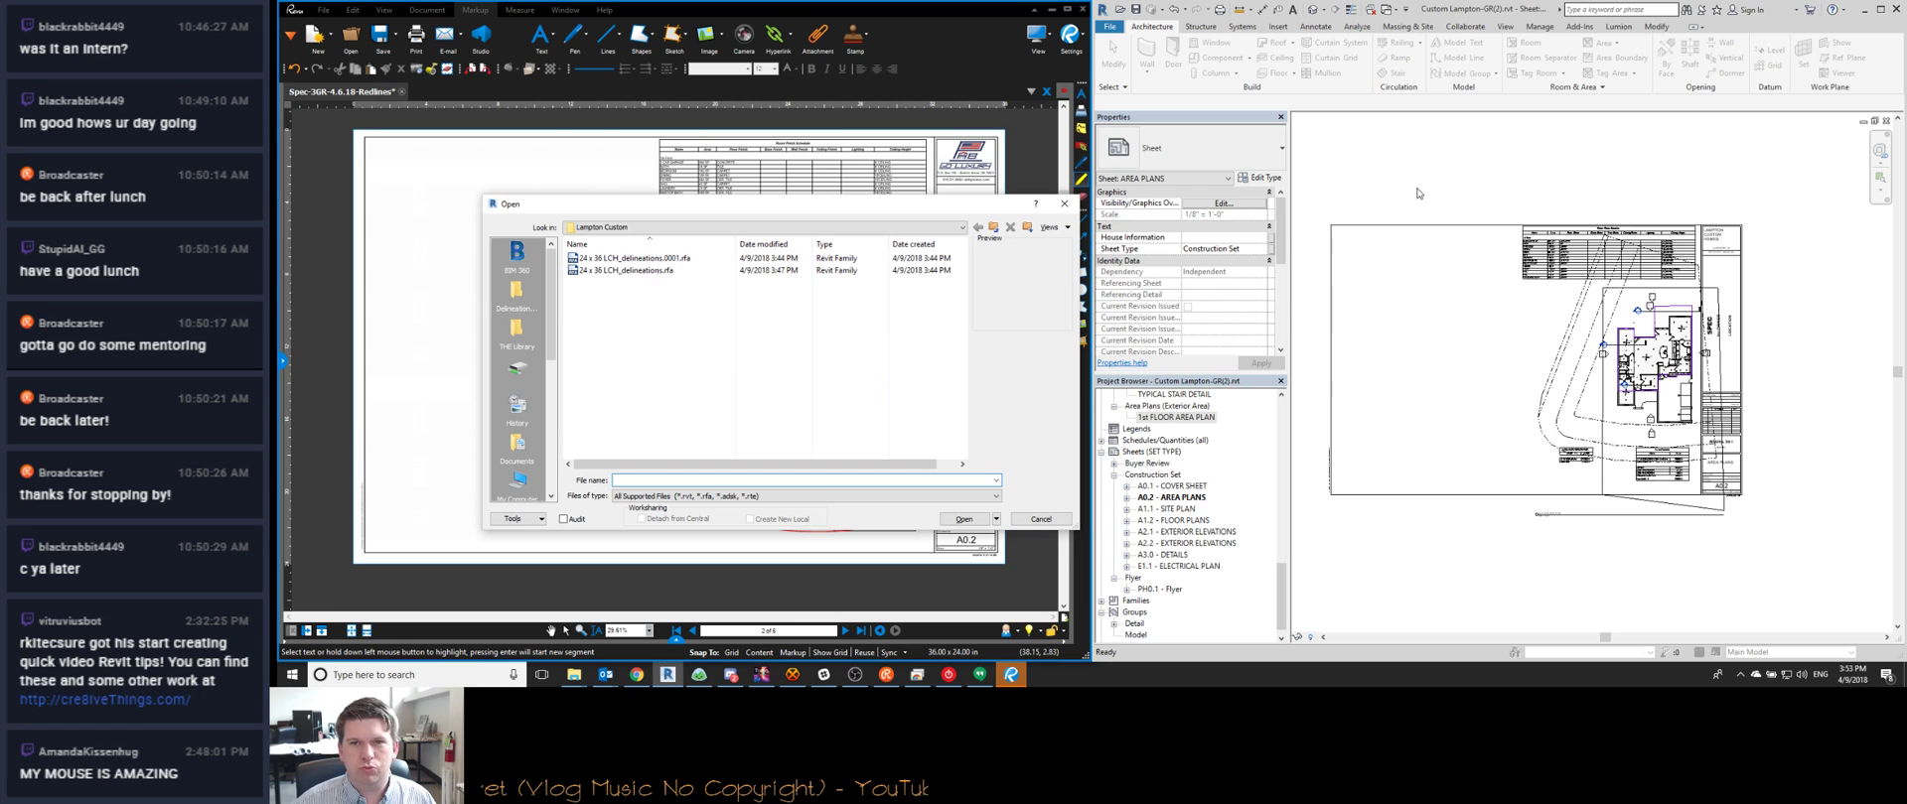
click(993, 228)
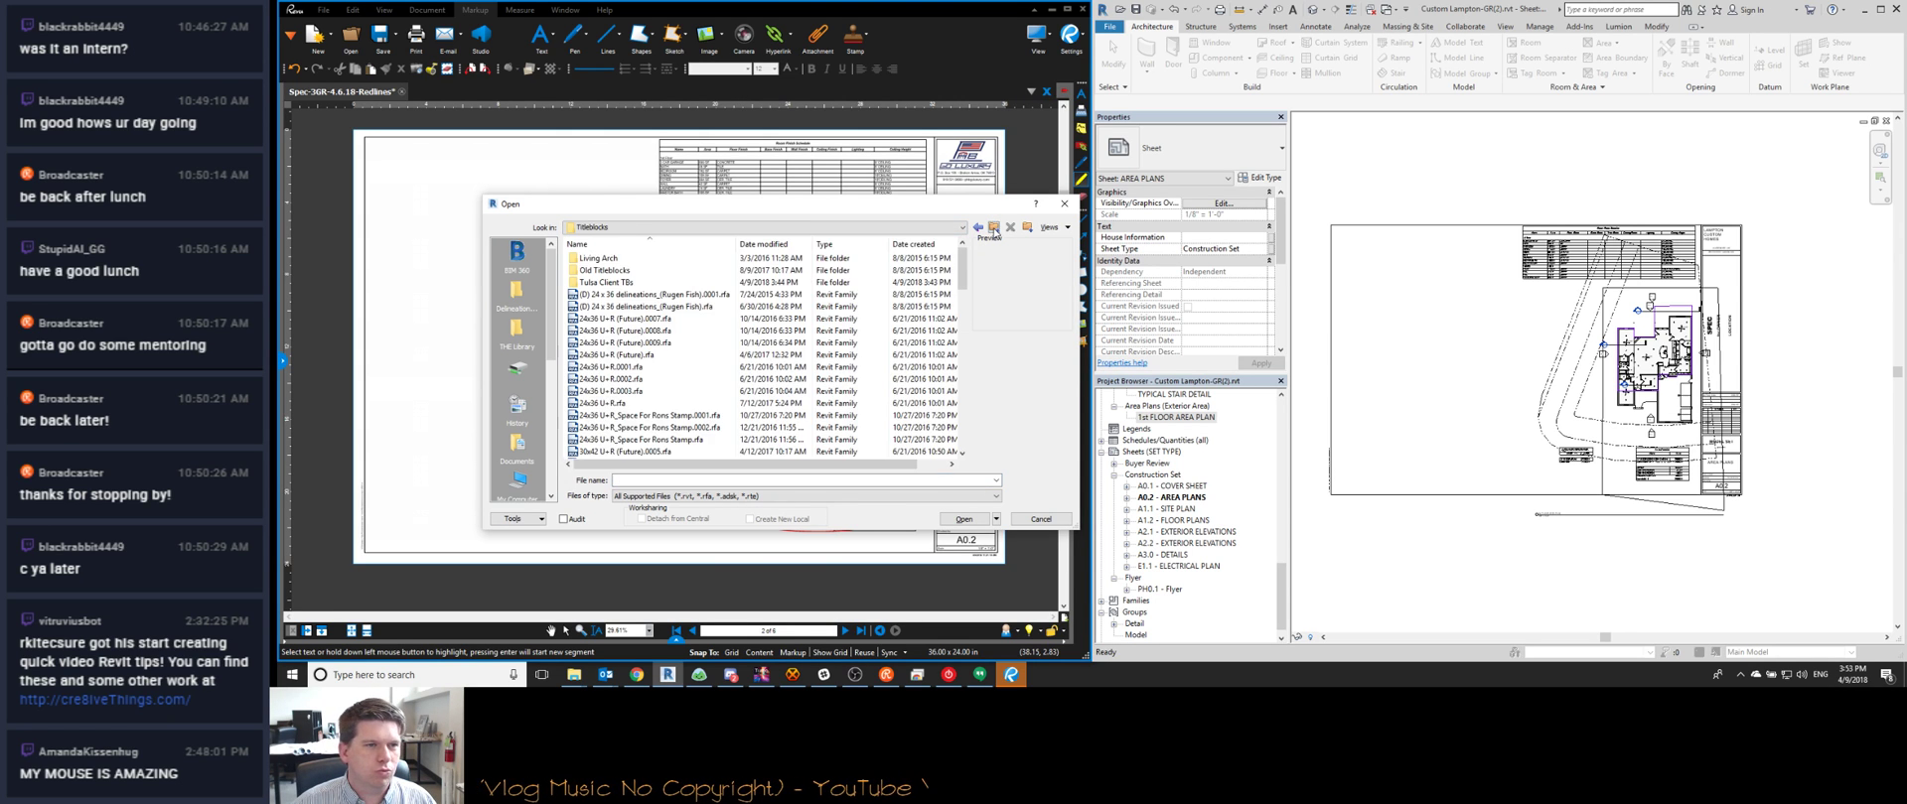
click(994, 228)
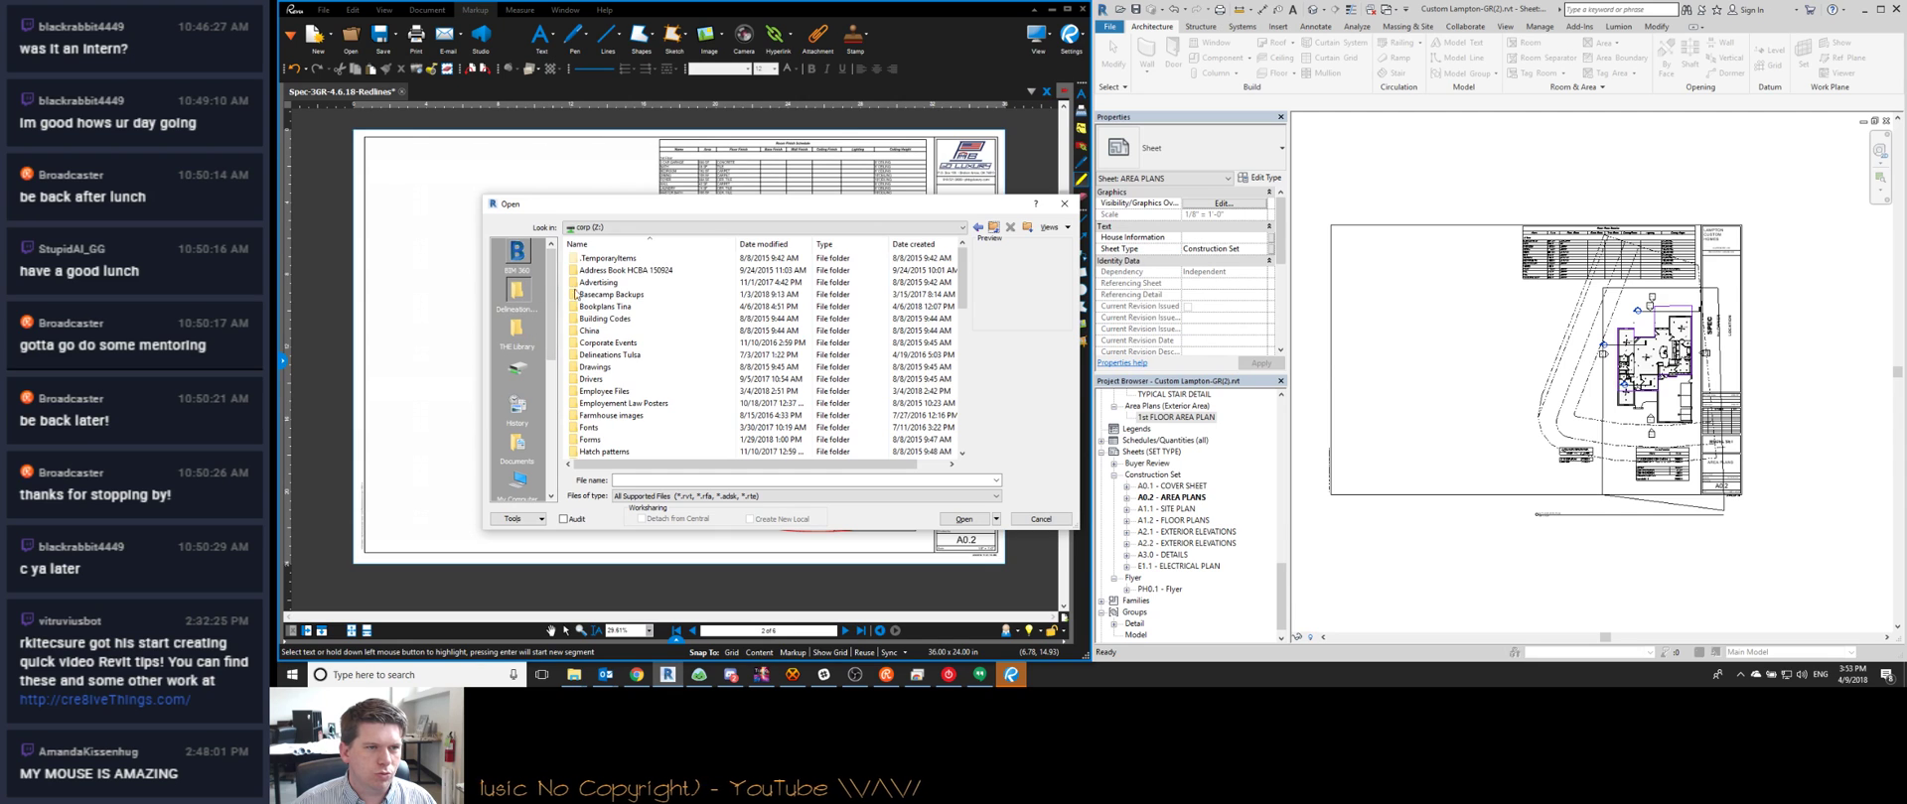
click(516, 291)
scroll(626, 378, down, 1)
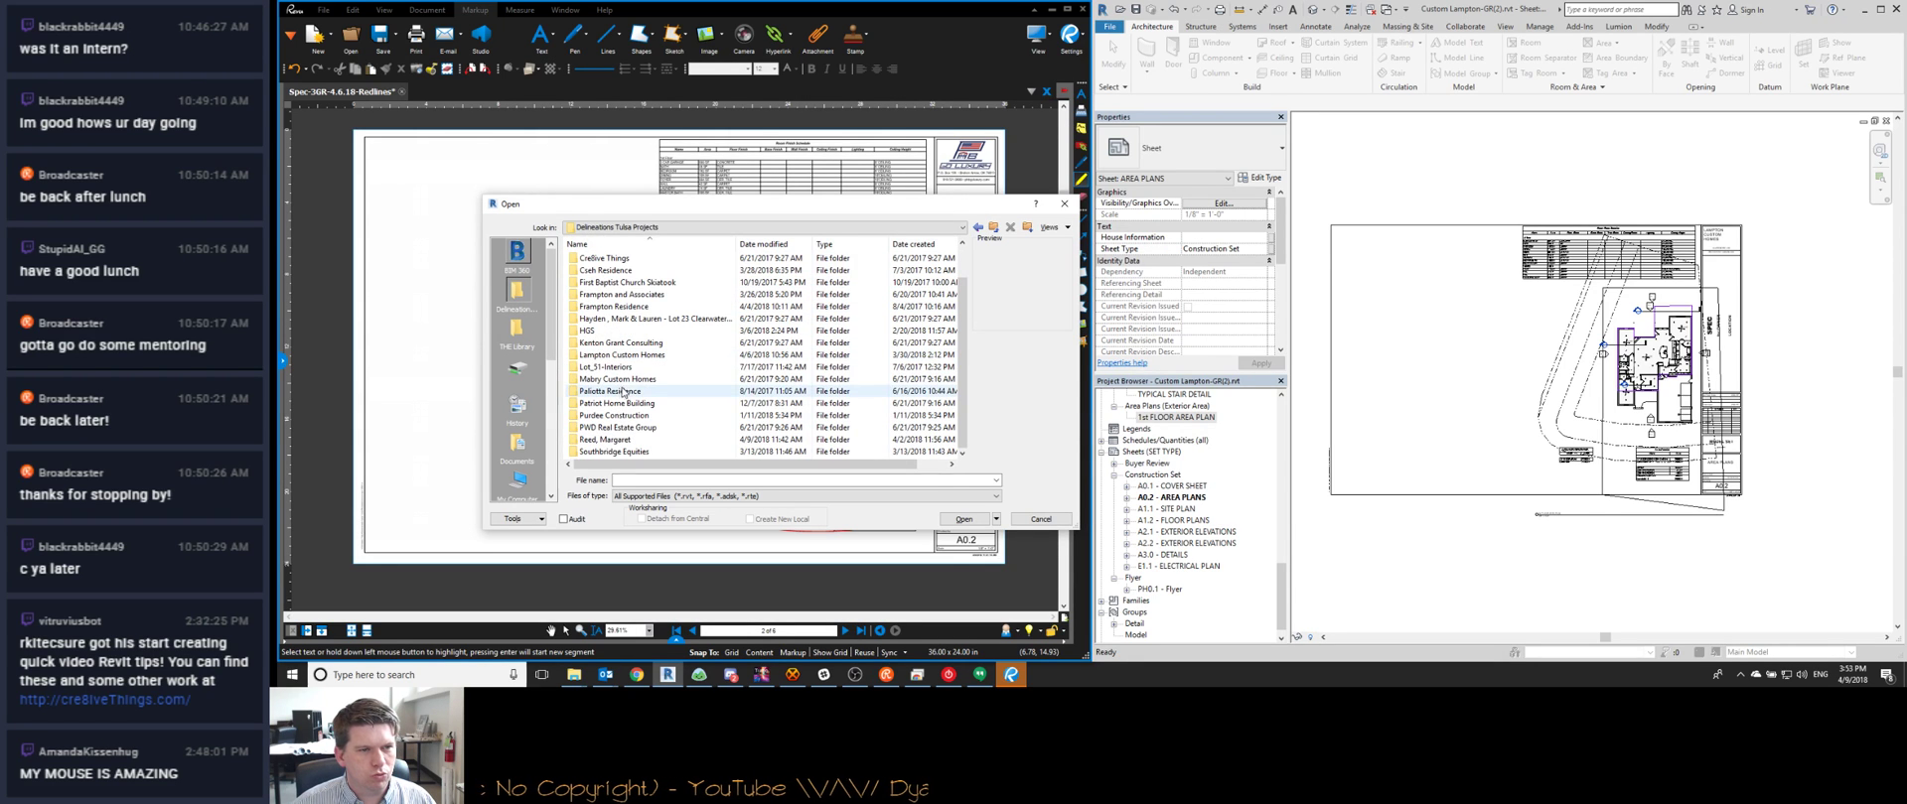
double_click(621, 355)
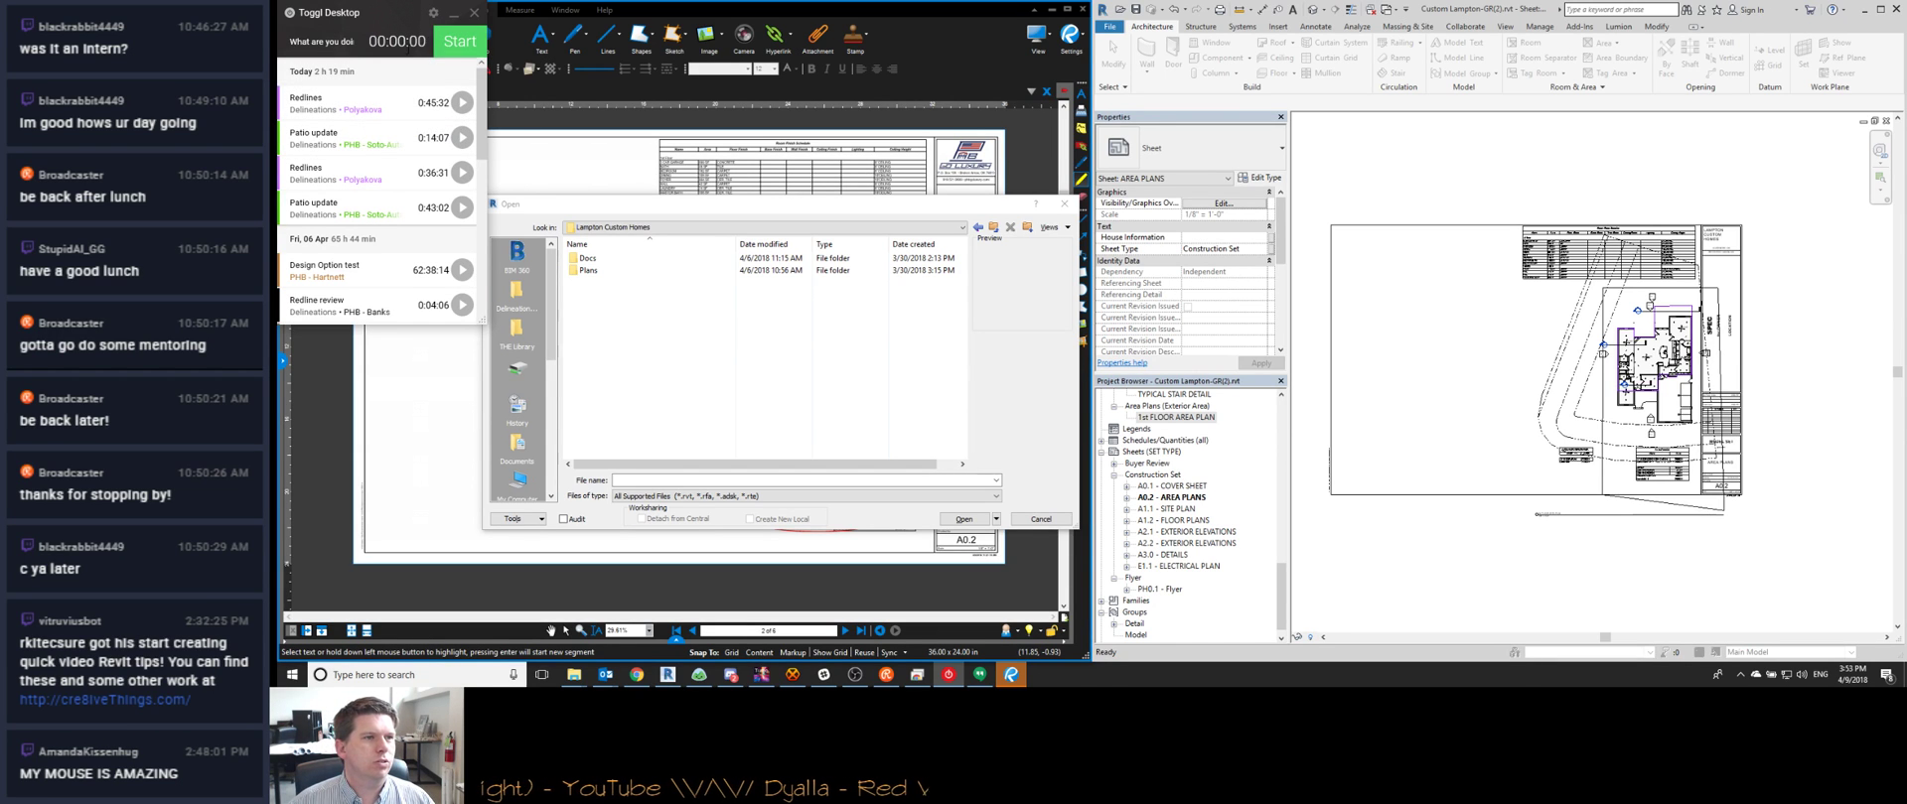
Start timing the Model Conversion – Redlines task and hide the time tracker
scroll(376, 149, down, 1)
scroll(376, 149, down, 3)
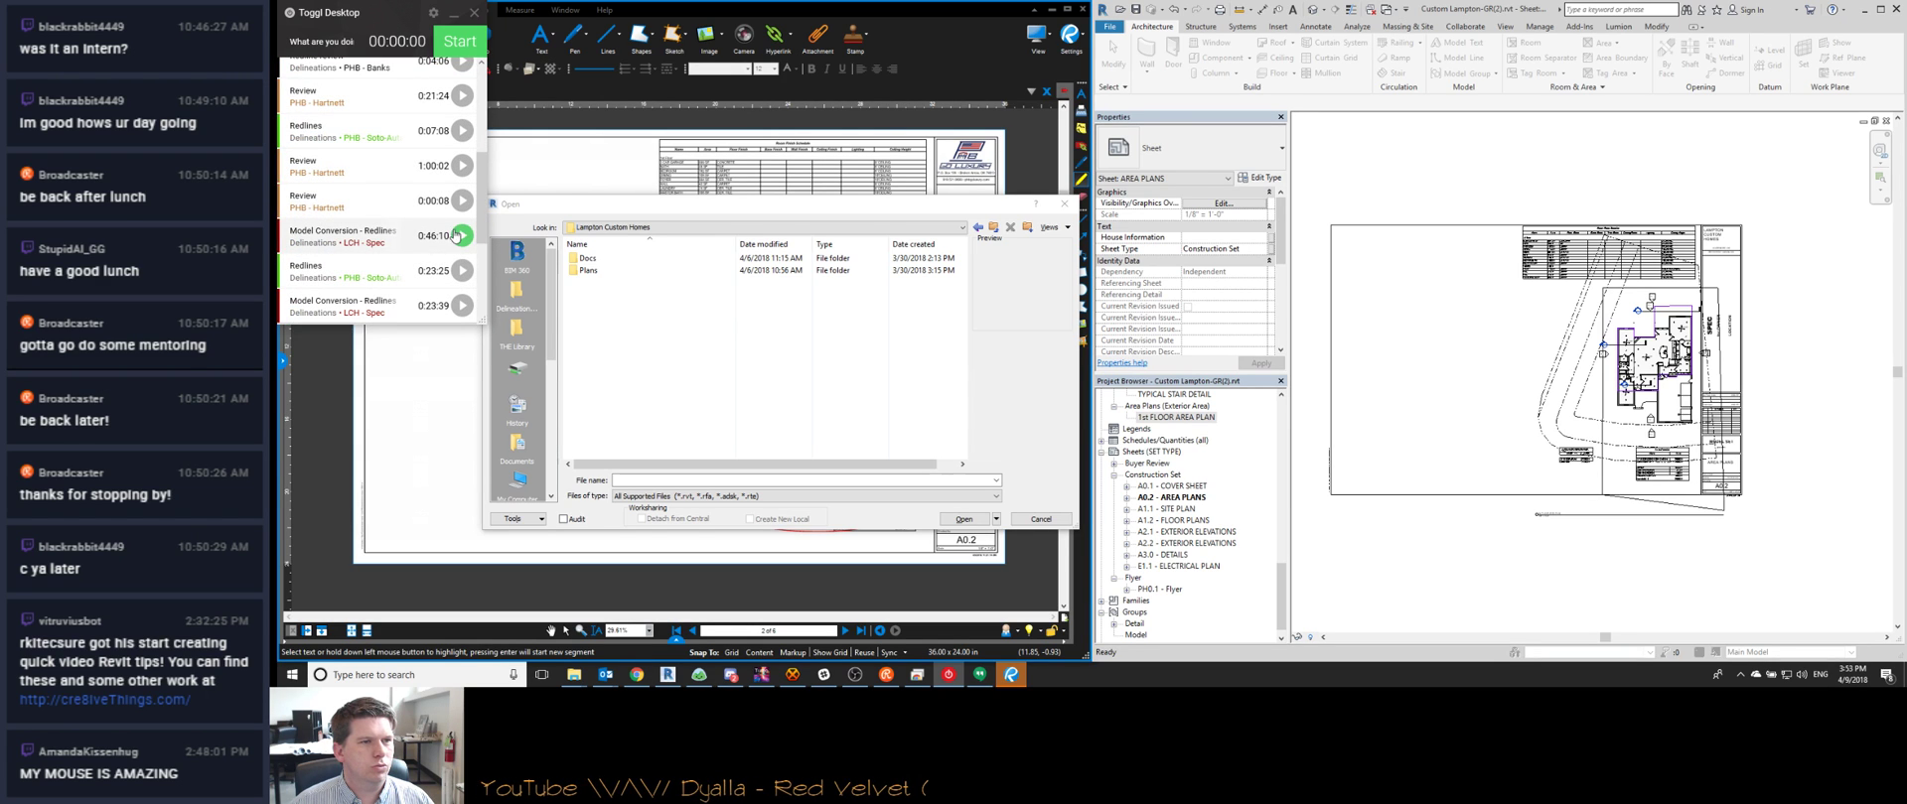
click(462, 235)
click(454, 14)
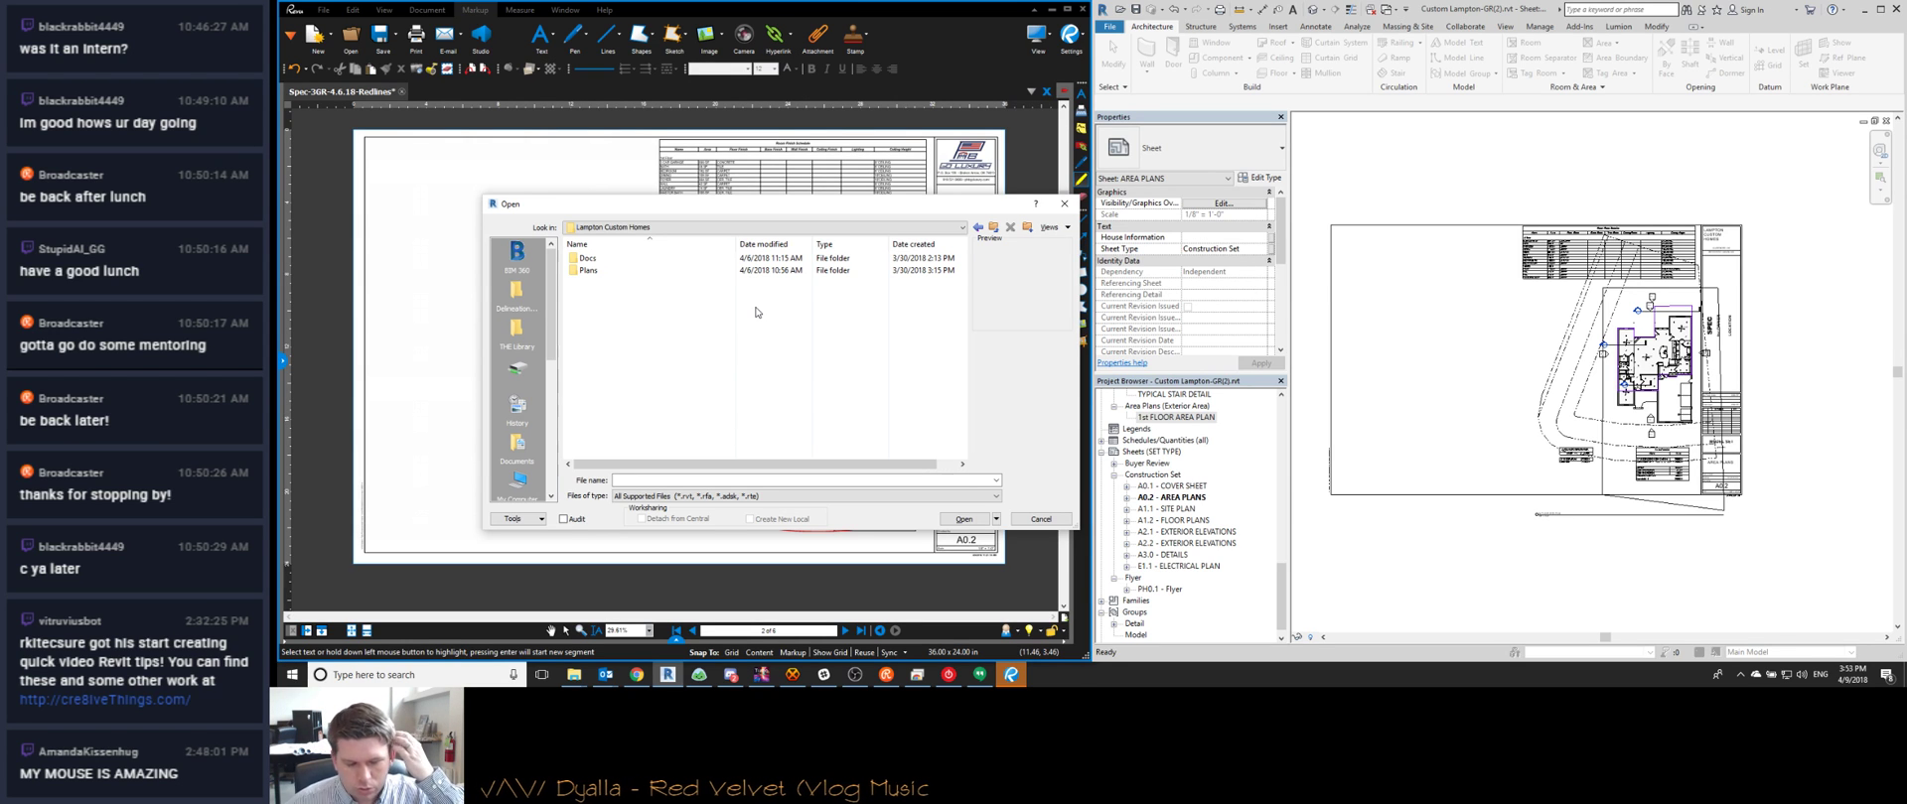
Open Custom Lampton-GR(1).rvt from the Plans\Spec folder
click(604, 260)
double_click(606, 270)
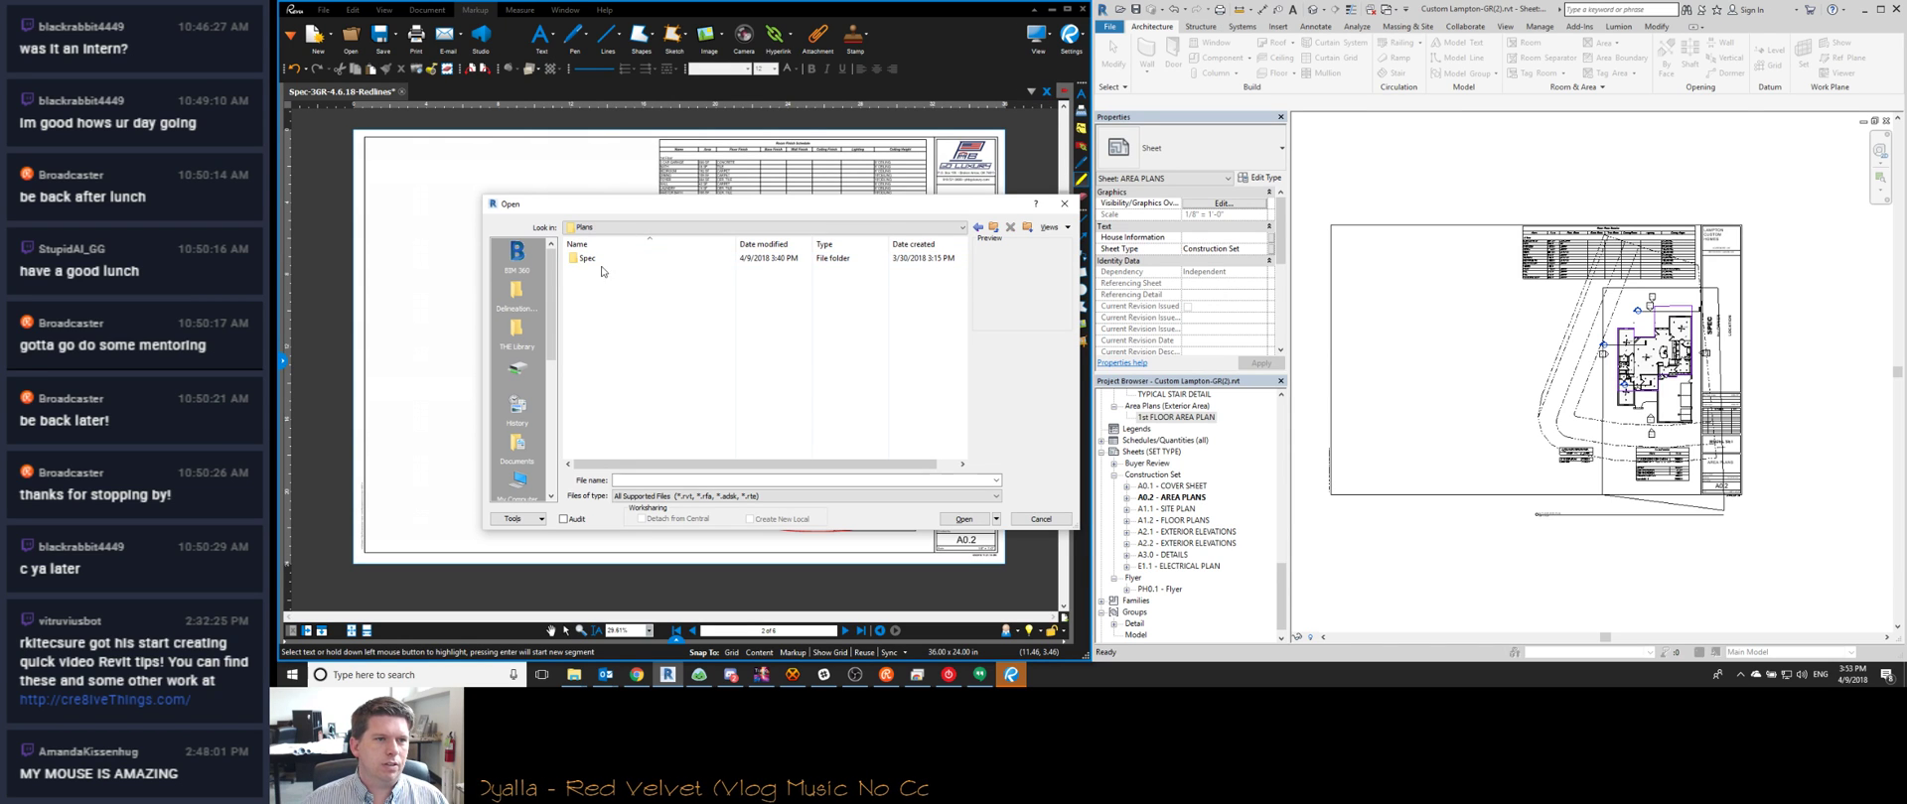
double_click(605, 270)
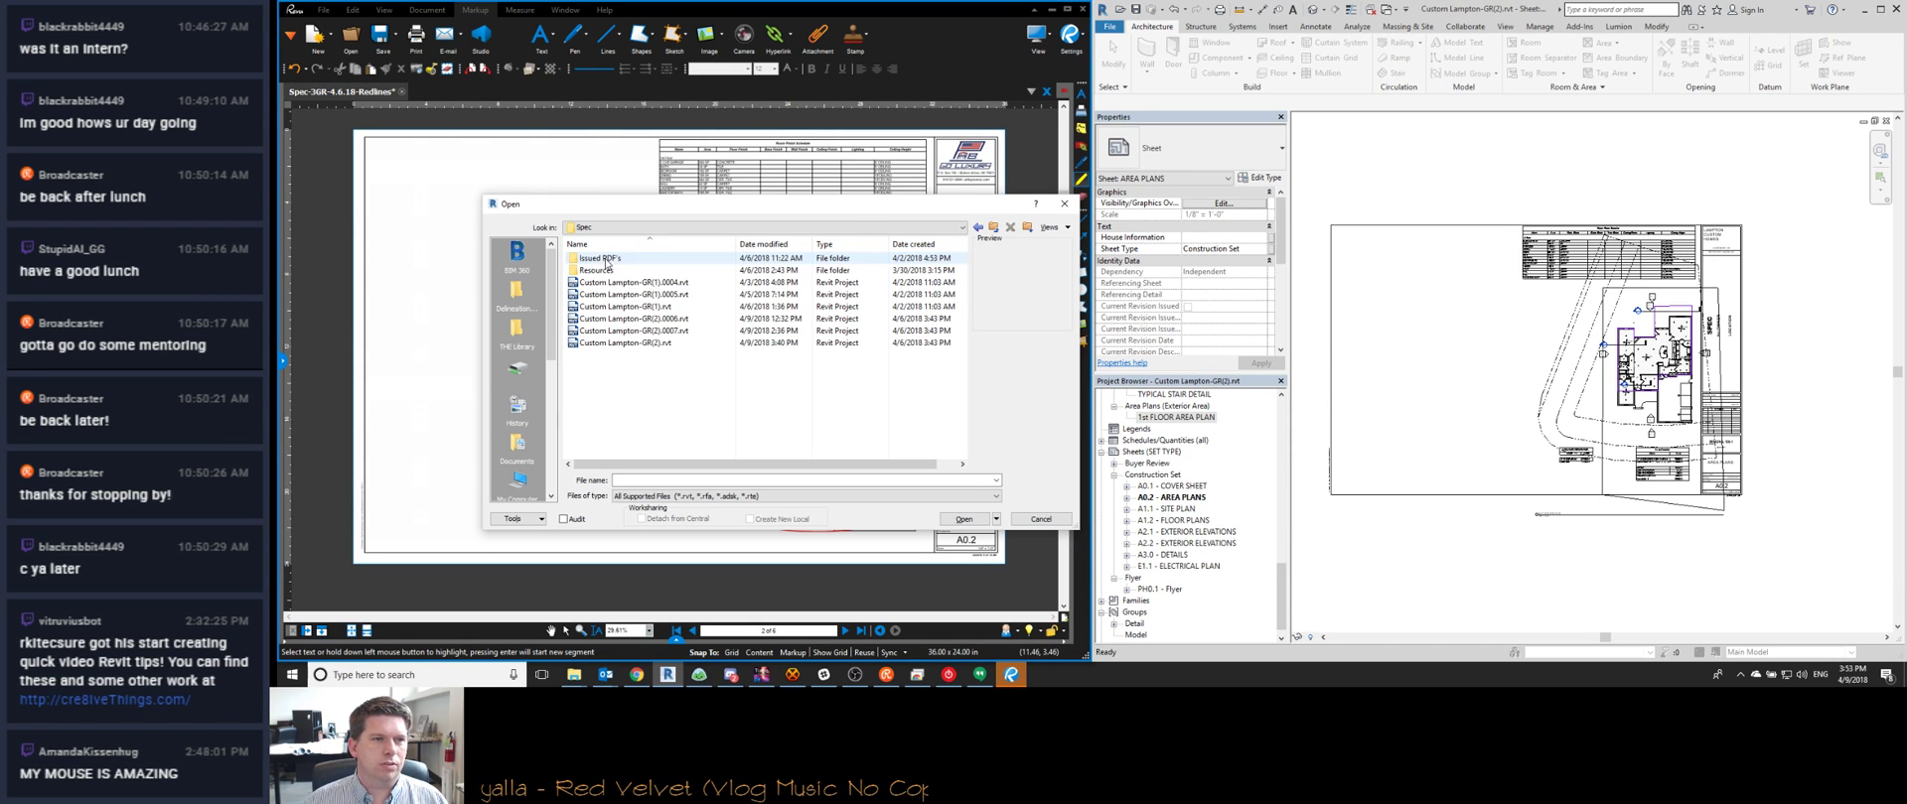
click(648, 307)
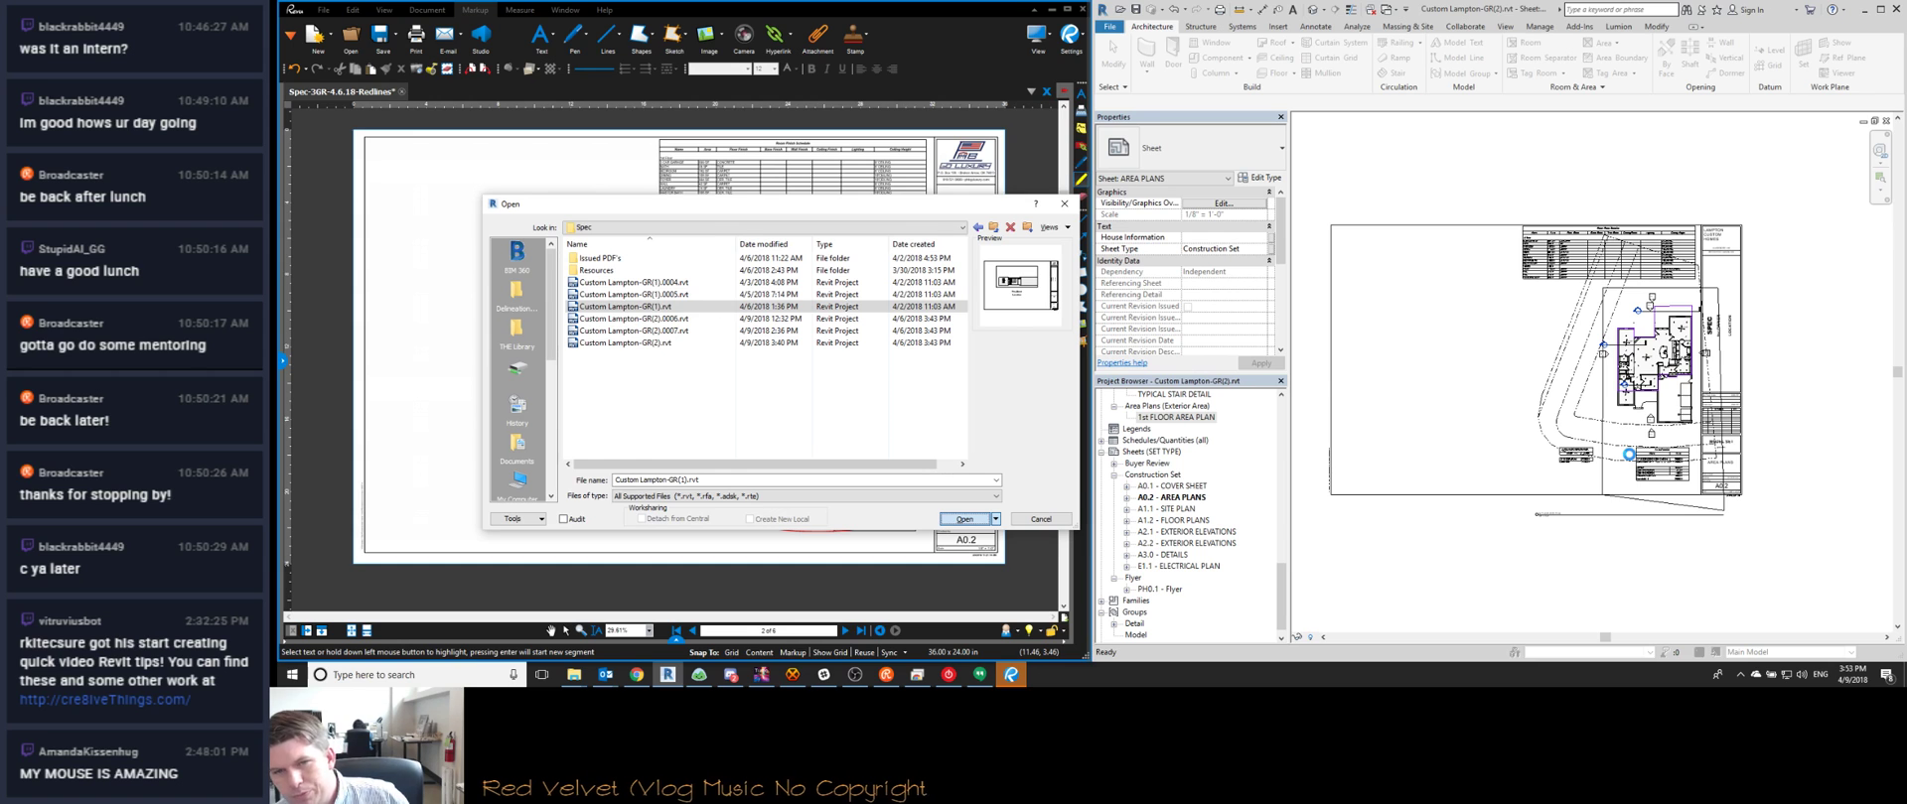
click(1005, 676)
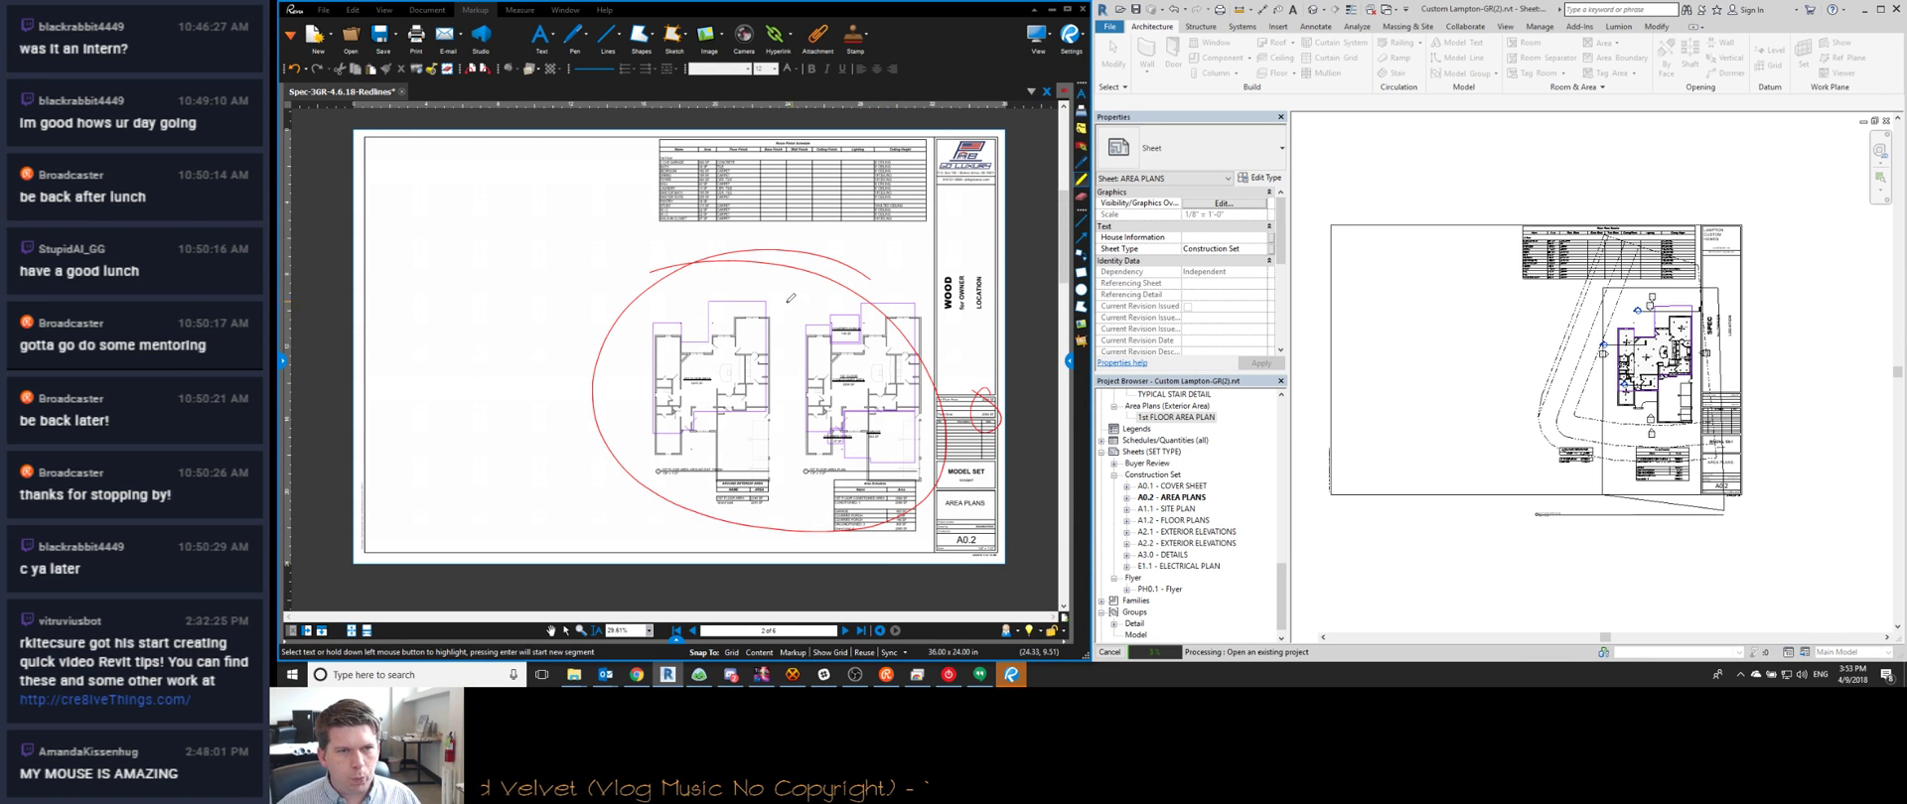
Move to the A1.1 Site Plan page and zoom in on its roof redlines
scroll(695, 276, down, 1)
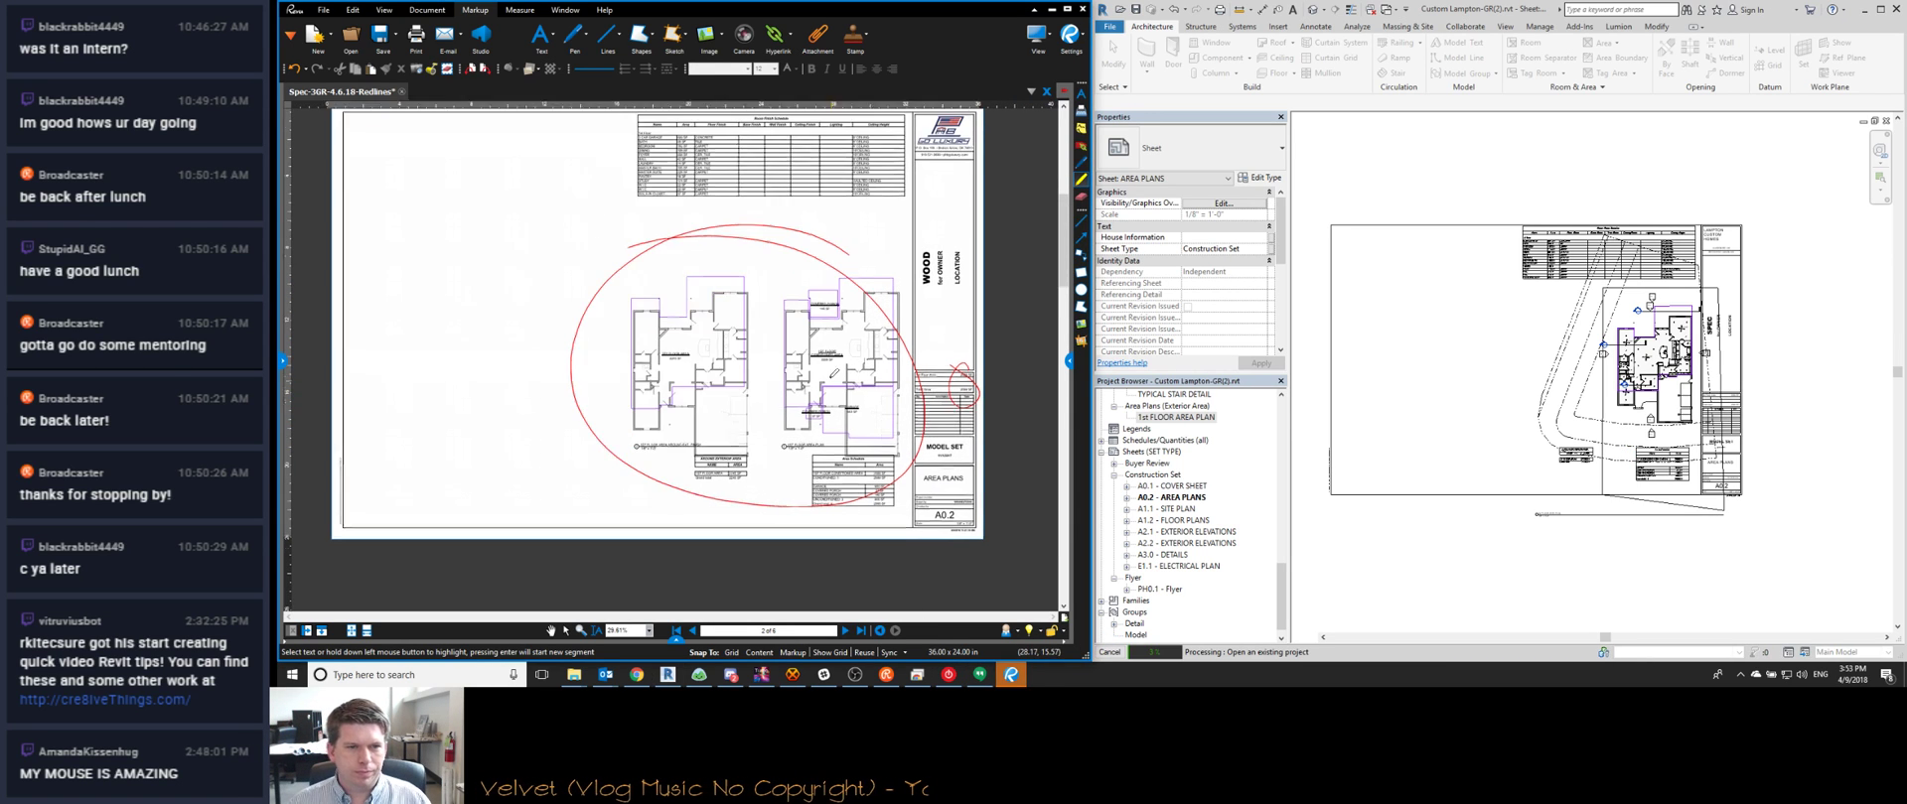
click(845, 631)
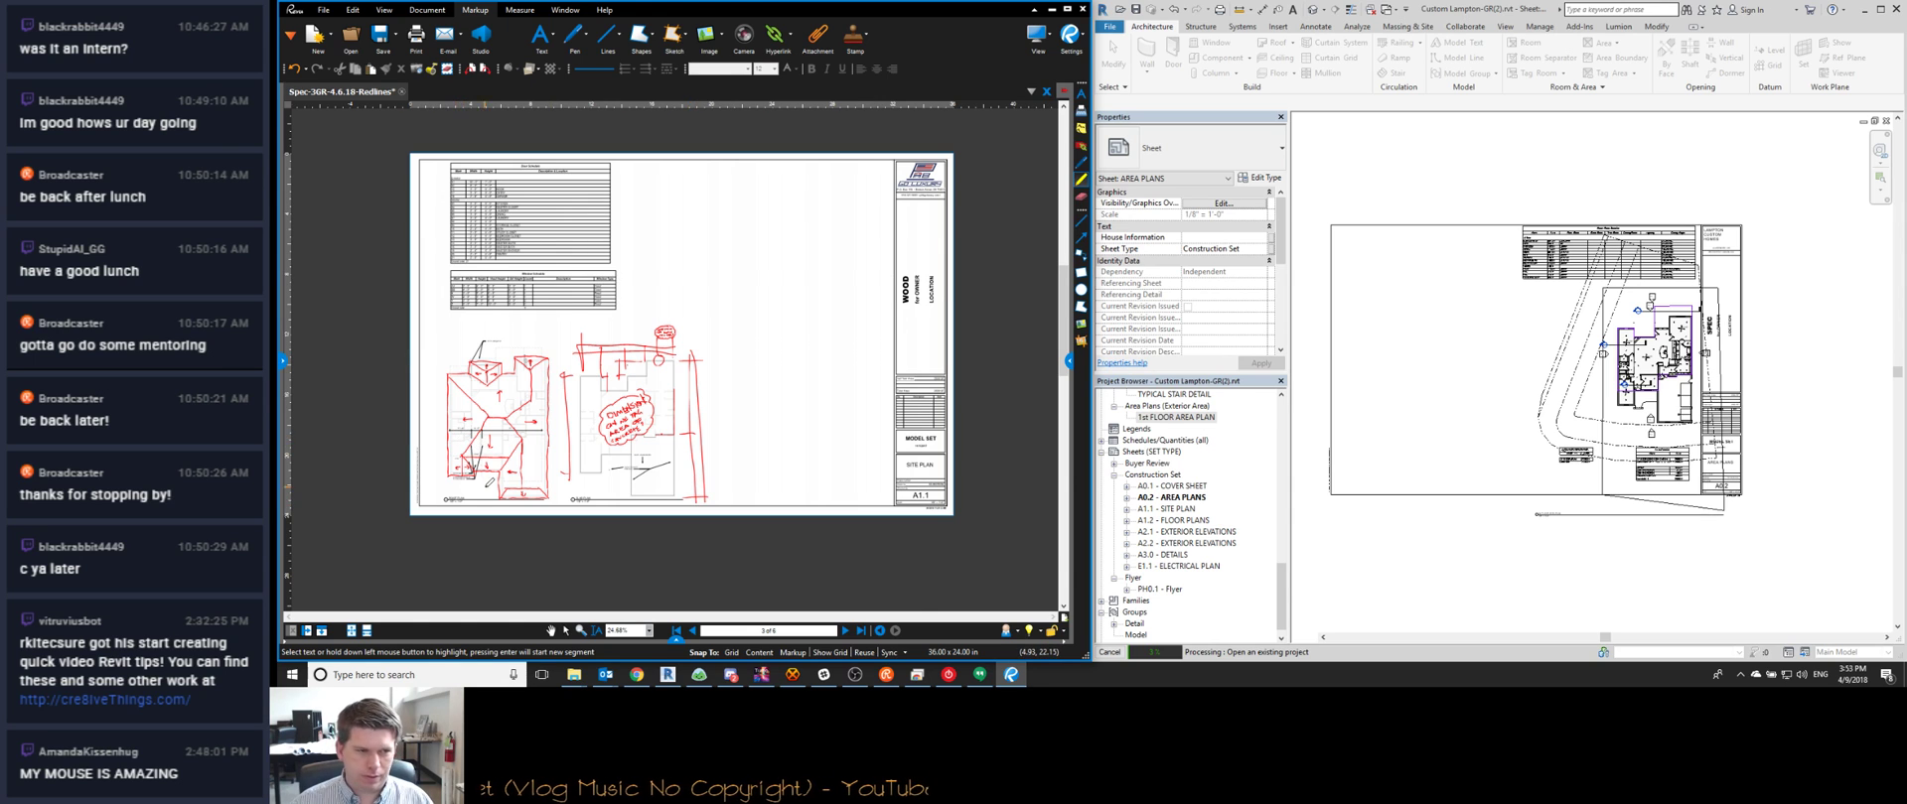
scroll(447, 484, up, 3)
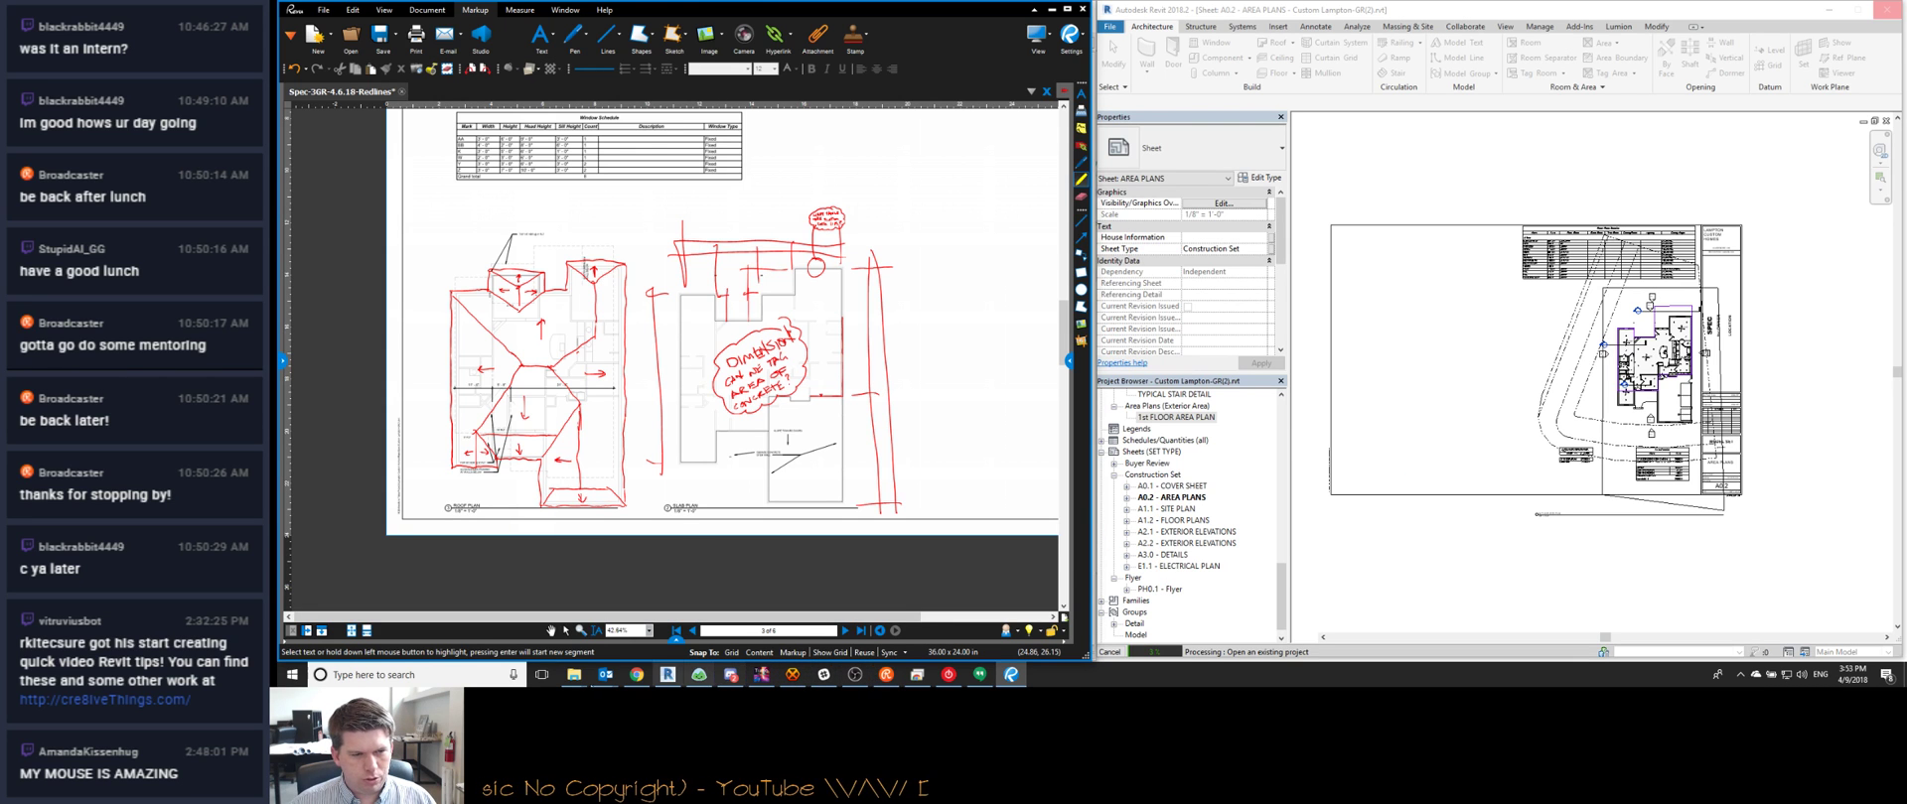
mouse_move(546, 628)
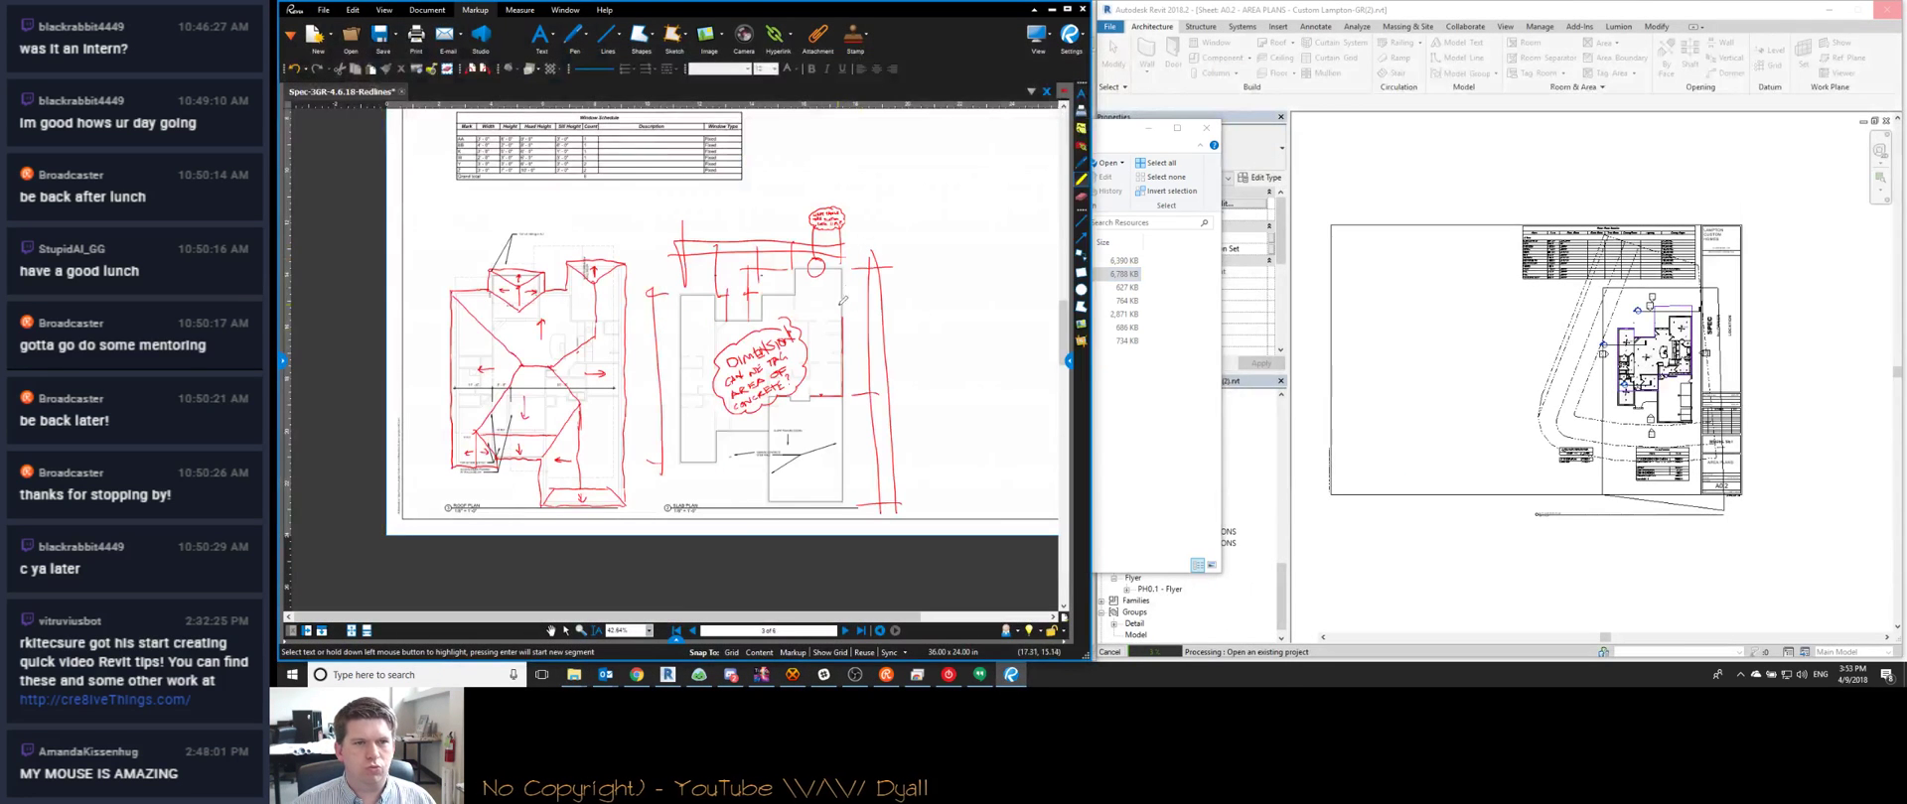
Open Stone - Front Elevation 2.jpg in Photos and move it over the redlined sheet
click(545, 647)
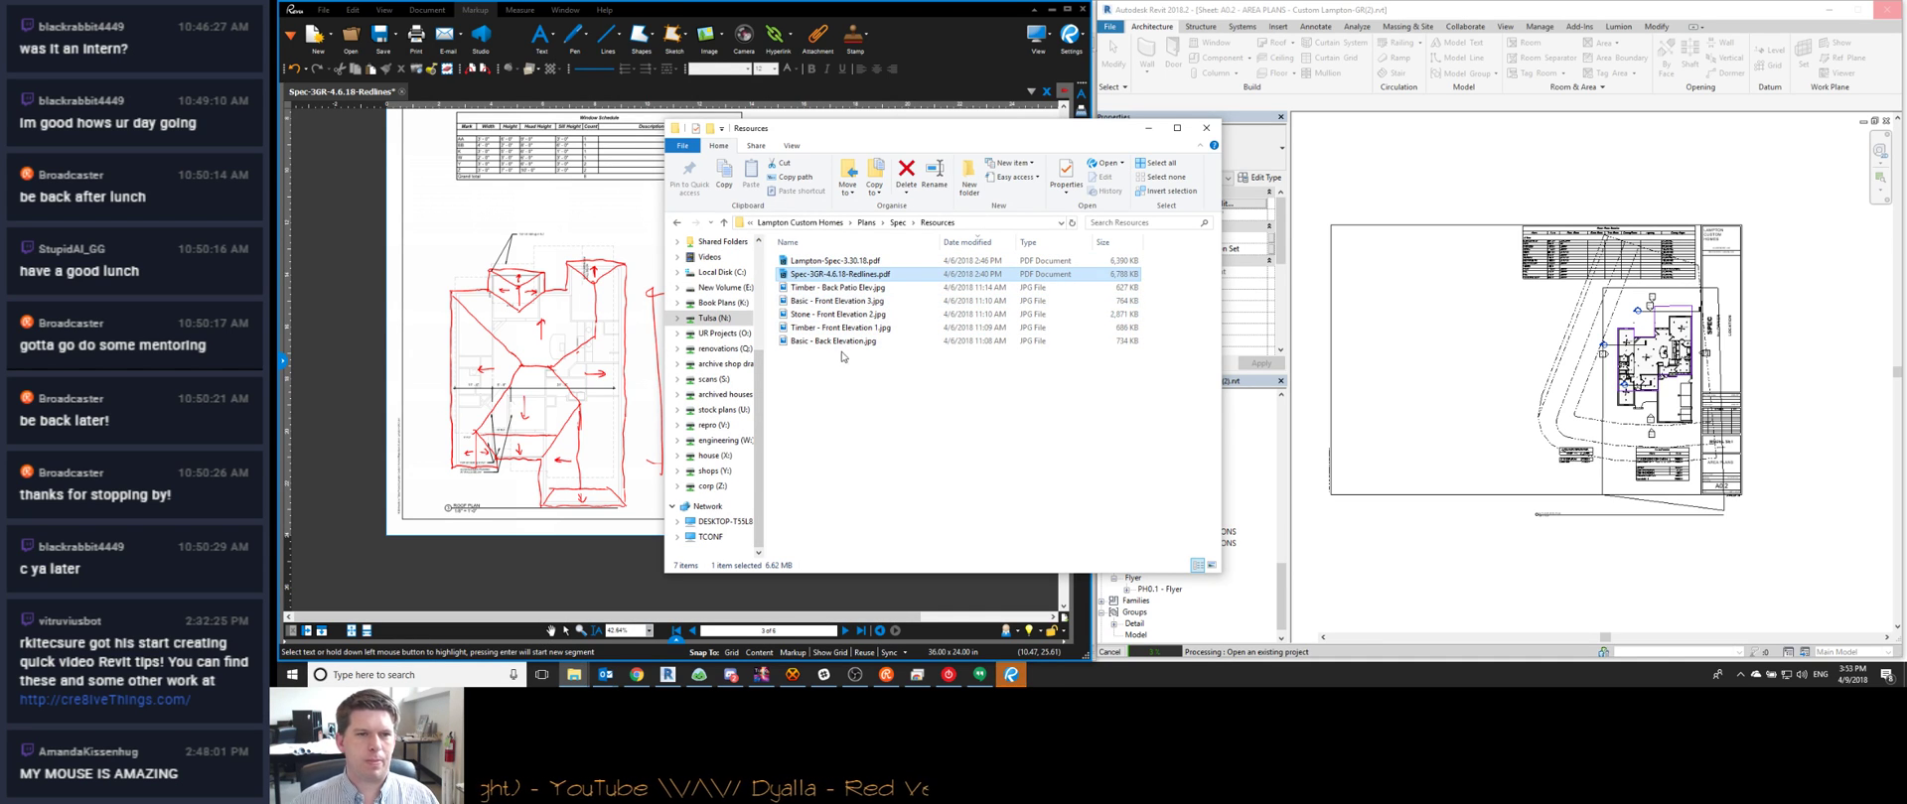
click(854, 314)
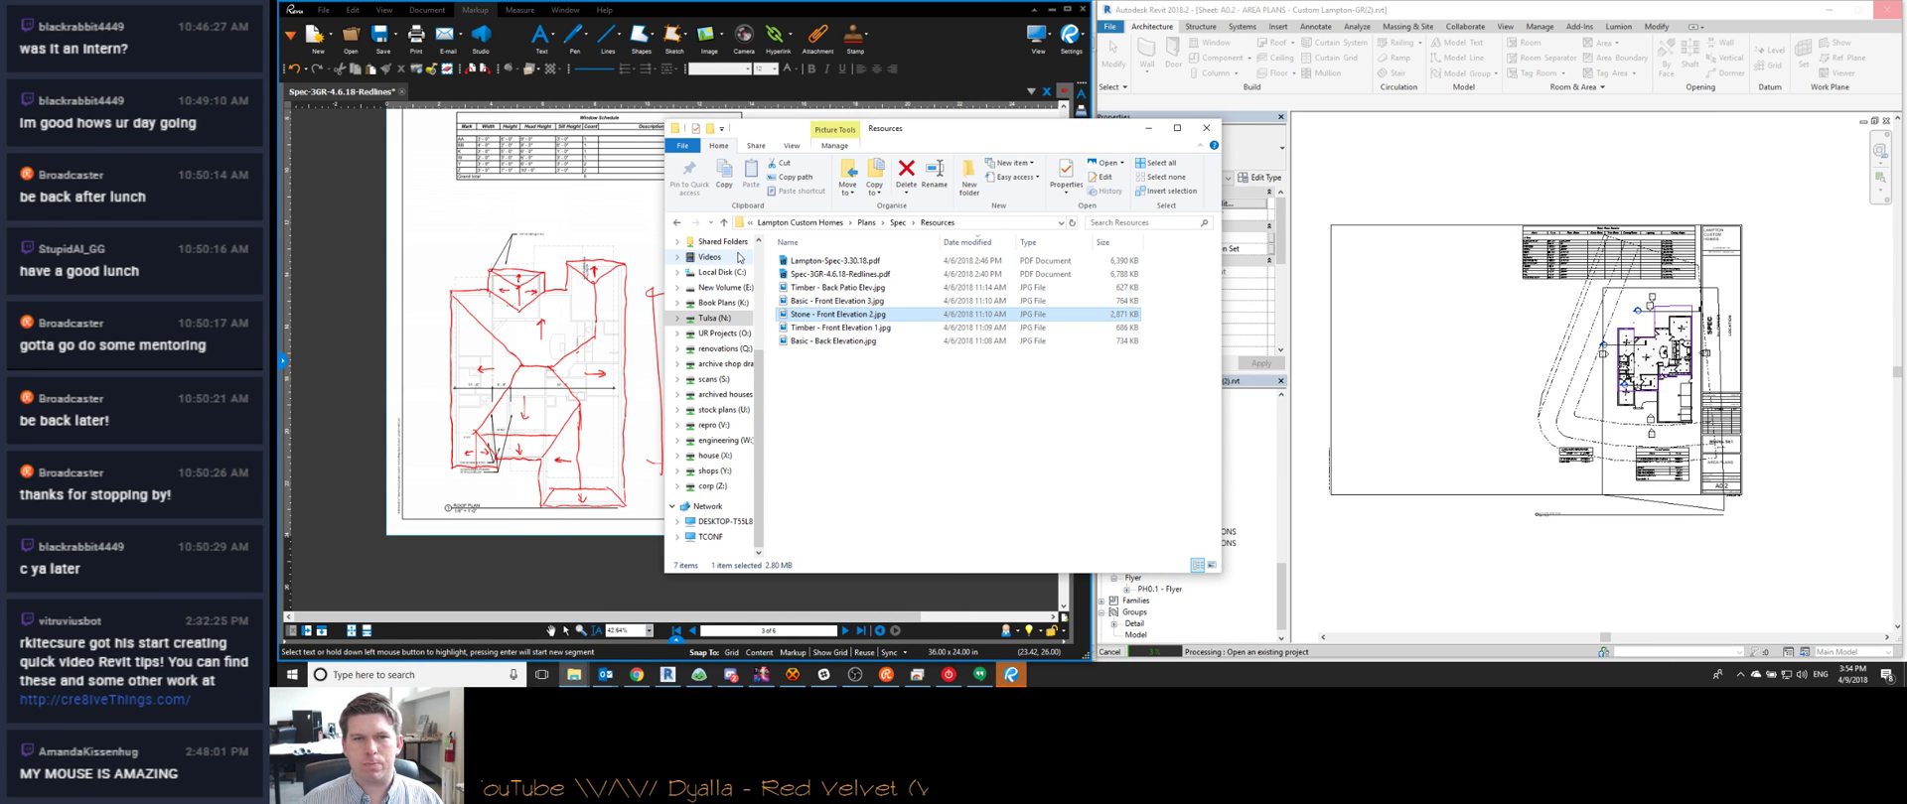
key(Return)
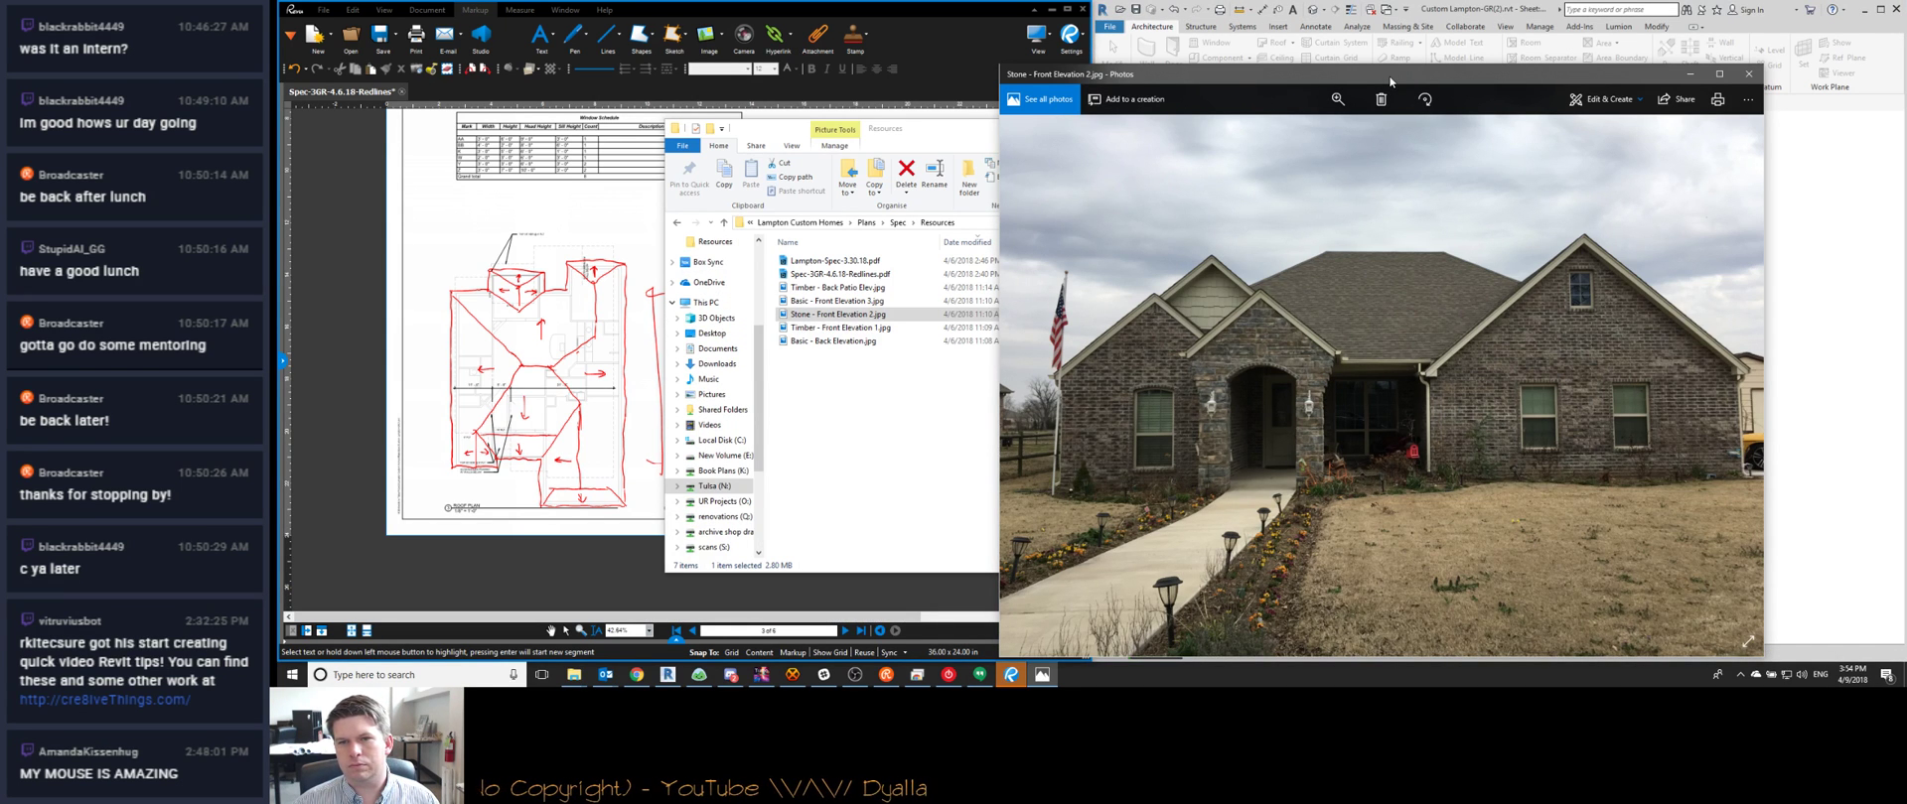
drag(1390, 82, 750, 59)
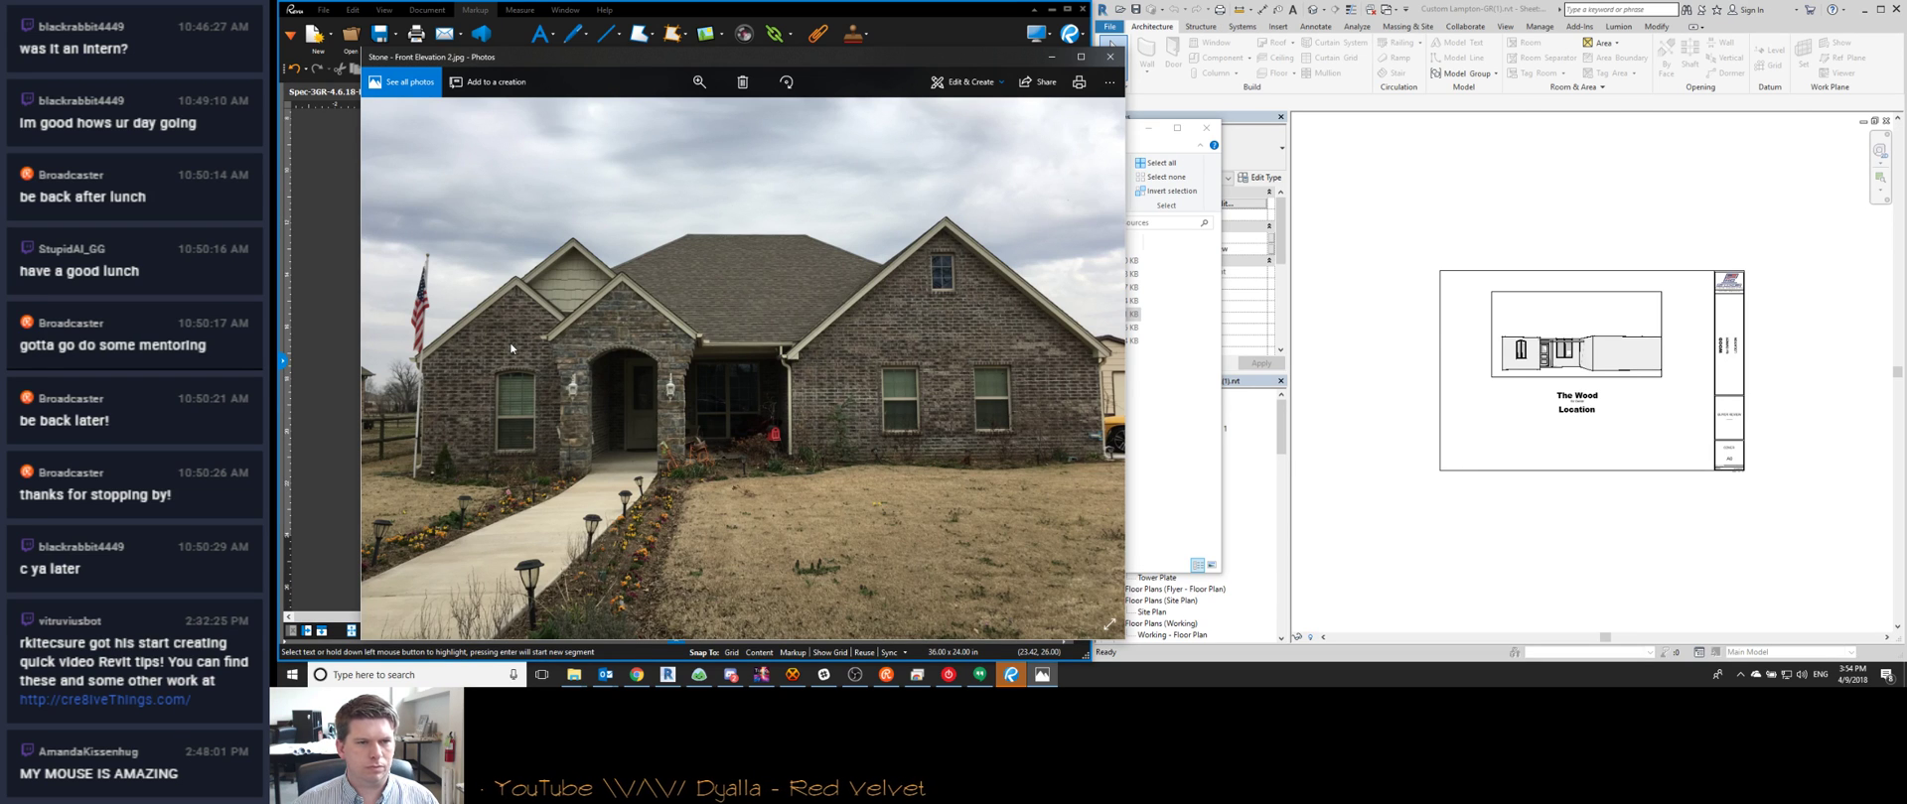
Select the 1ST FLOOR AREA AROUND EXT. FINISH area plan in the Project Browser
click(1375, 415)
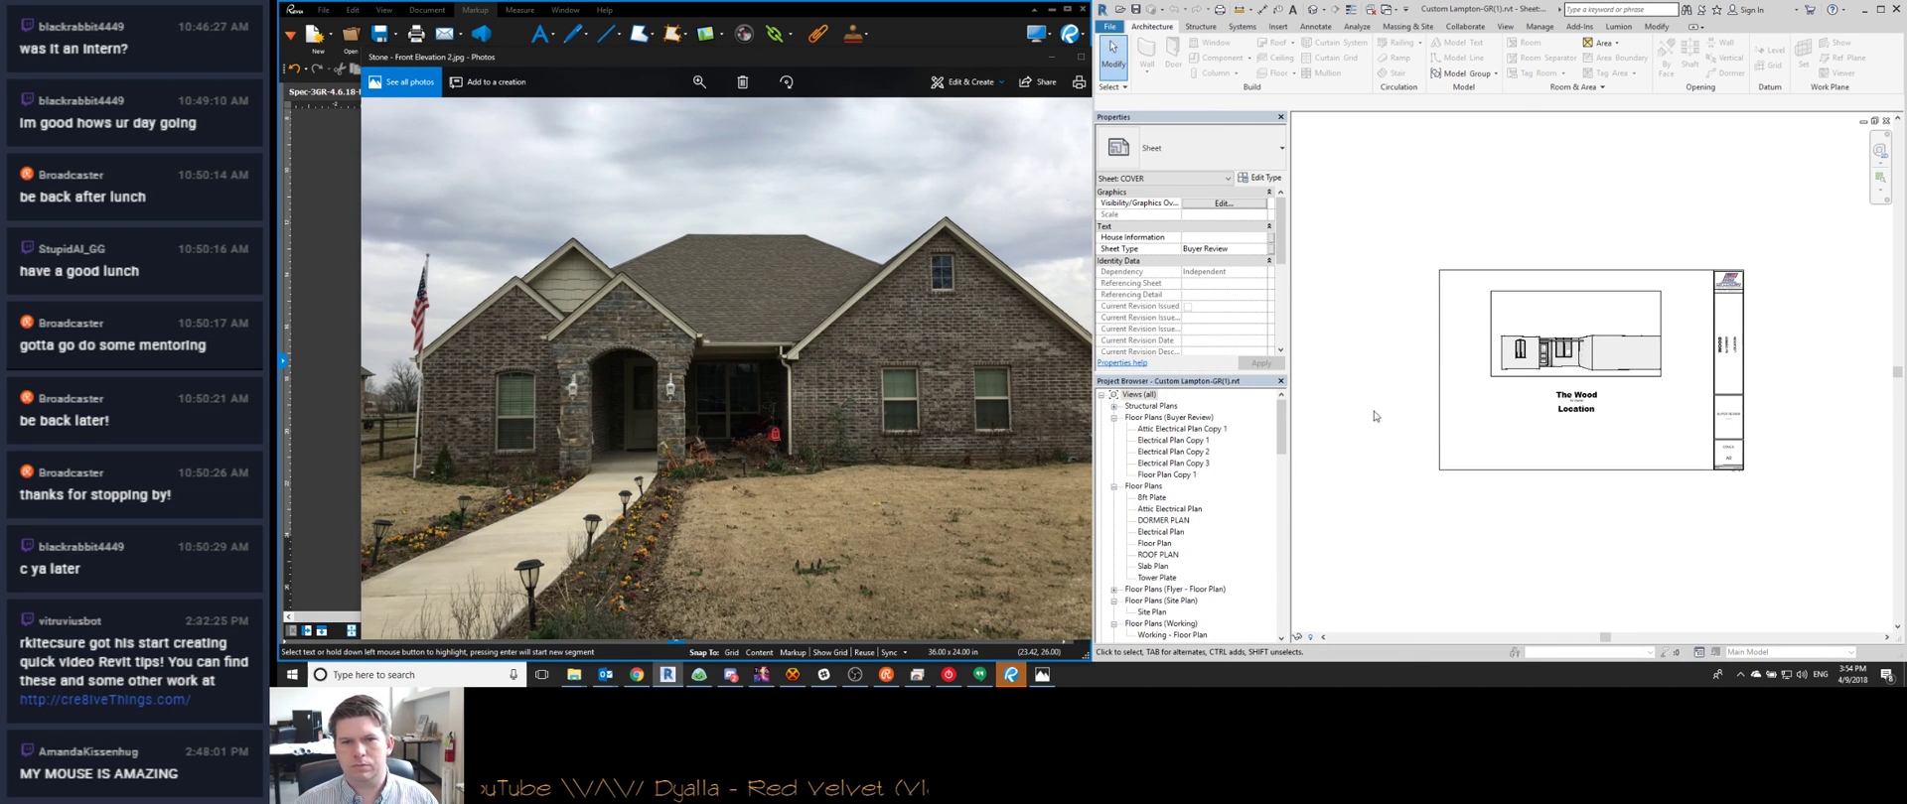
click(1225, 494)
scroll(1206, 489, down, 6)
scroll(1147, 476, down, 10)
scroll(1152, 467, up, 1)
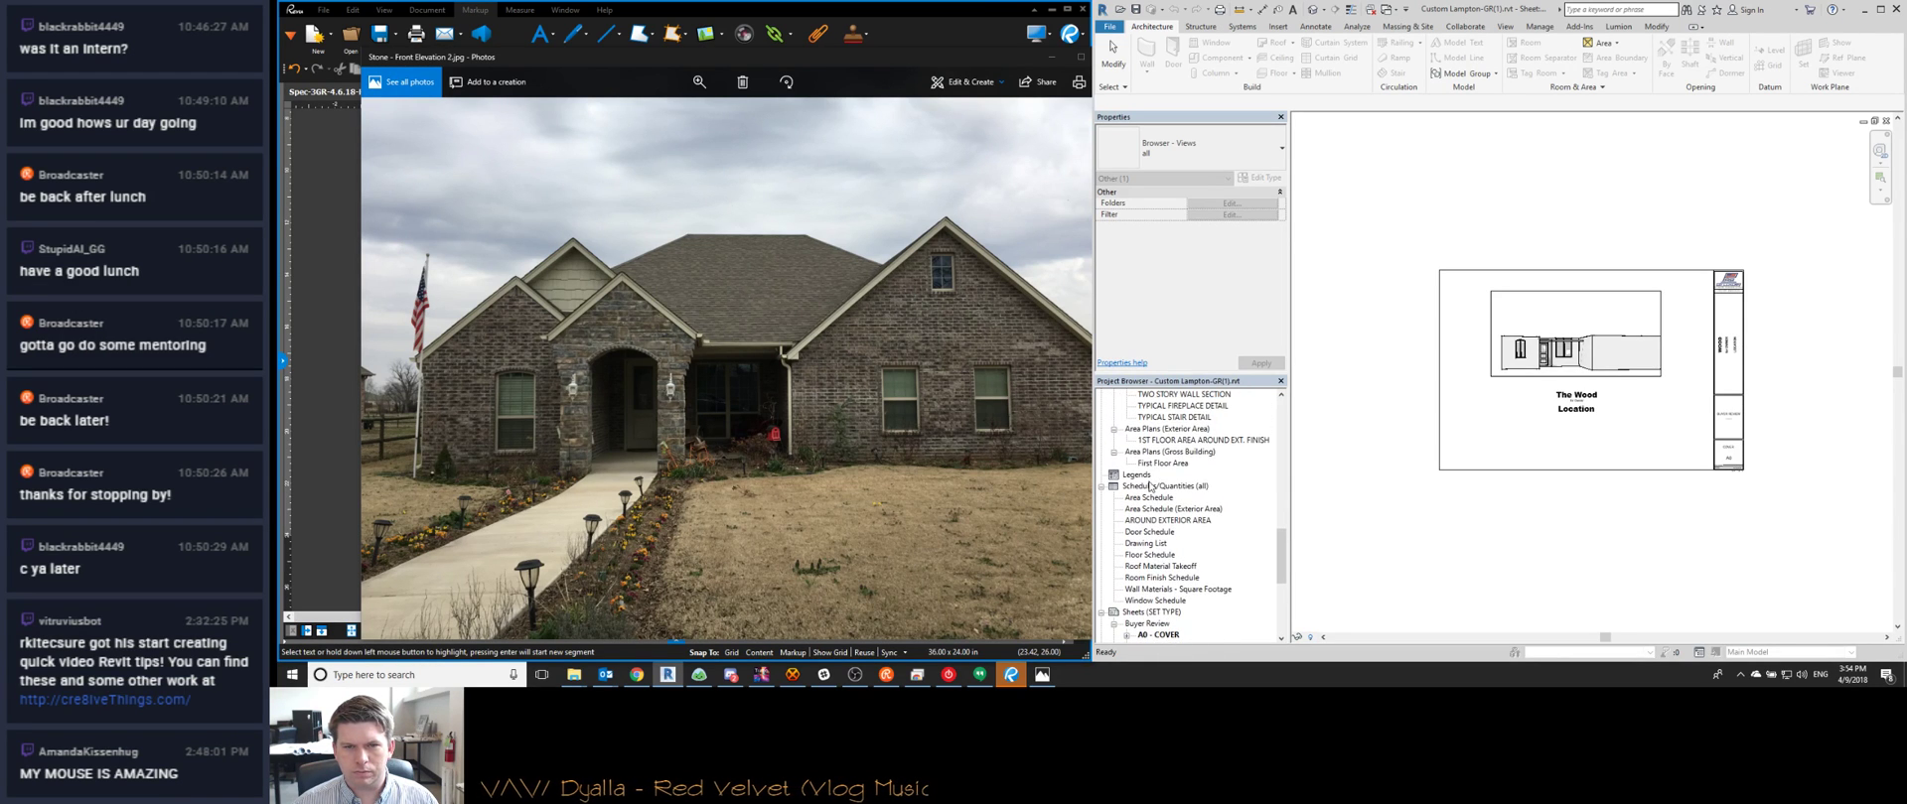
click(1174, 441)
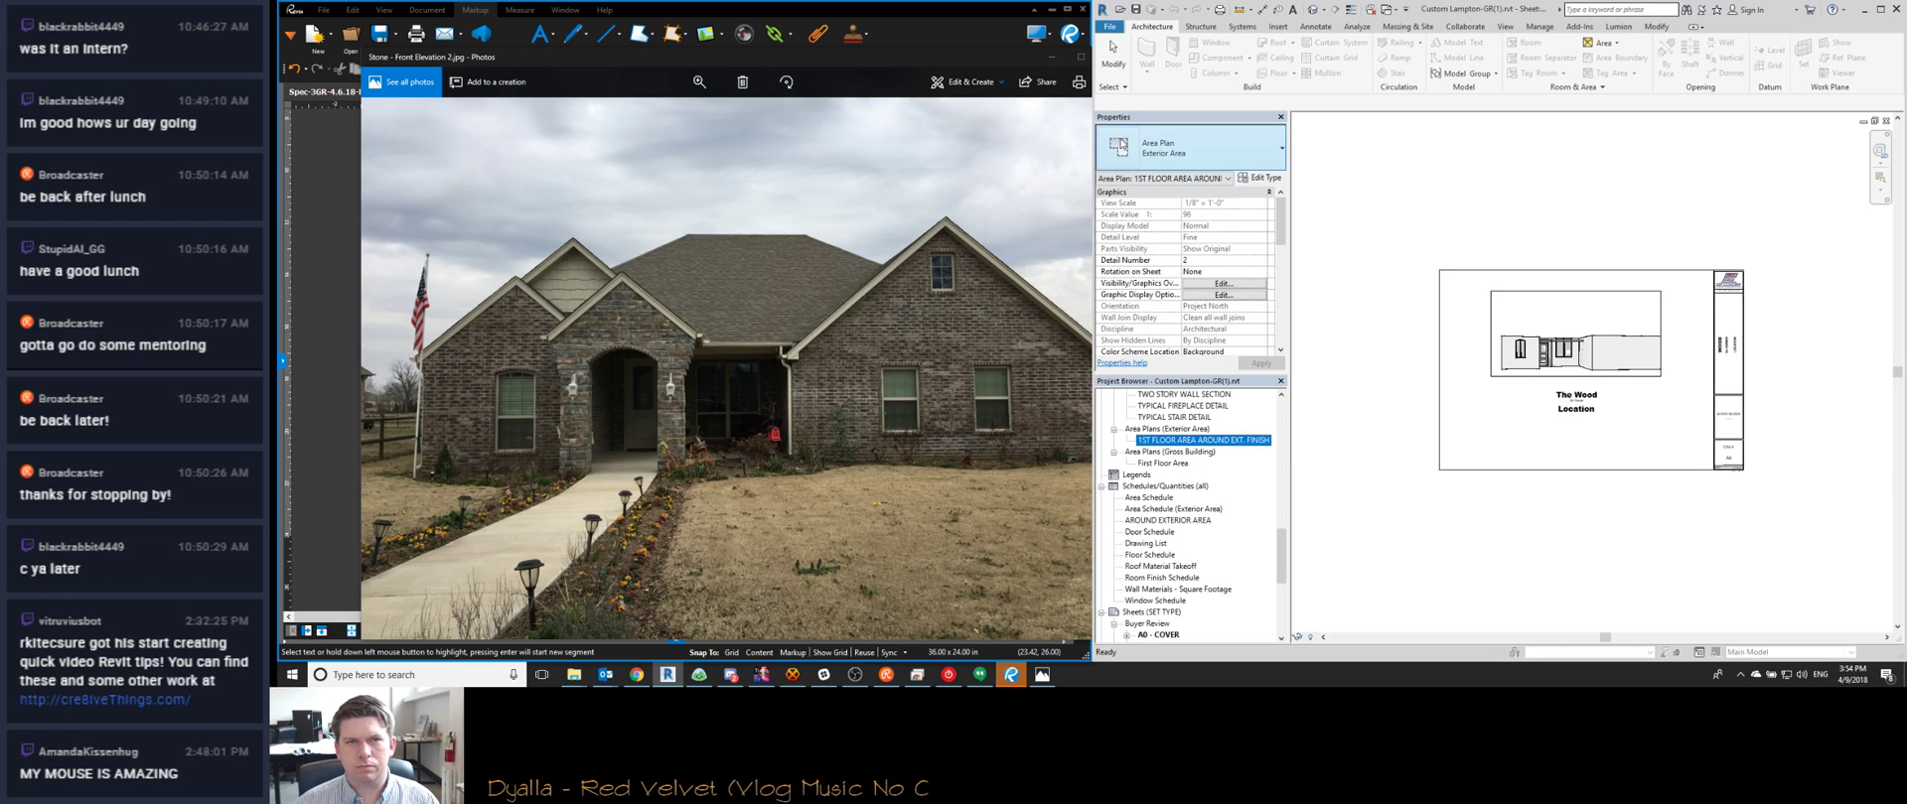
Minimize Bluebeam and open Custom Lampton-GR(2).rvt from Revit's recent files
click(1049, 9)
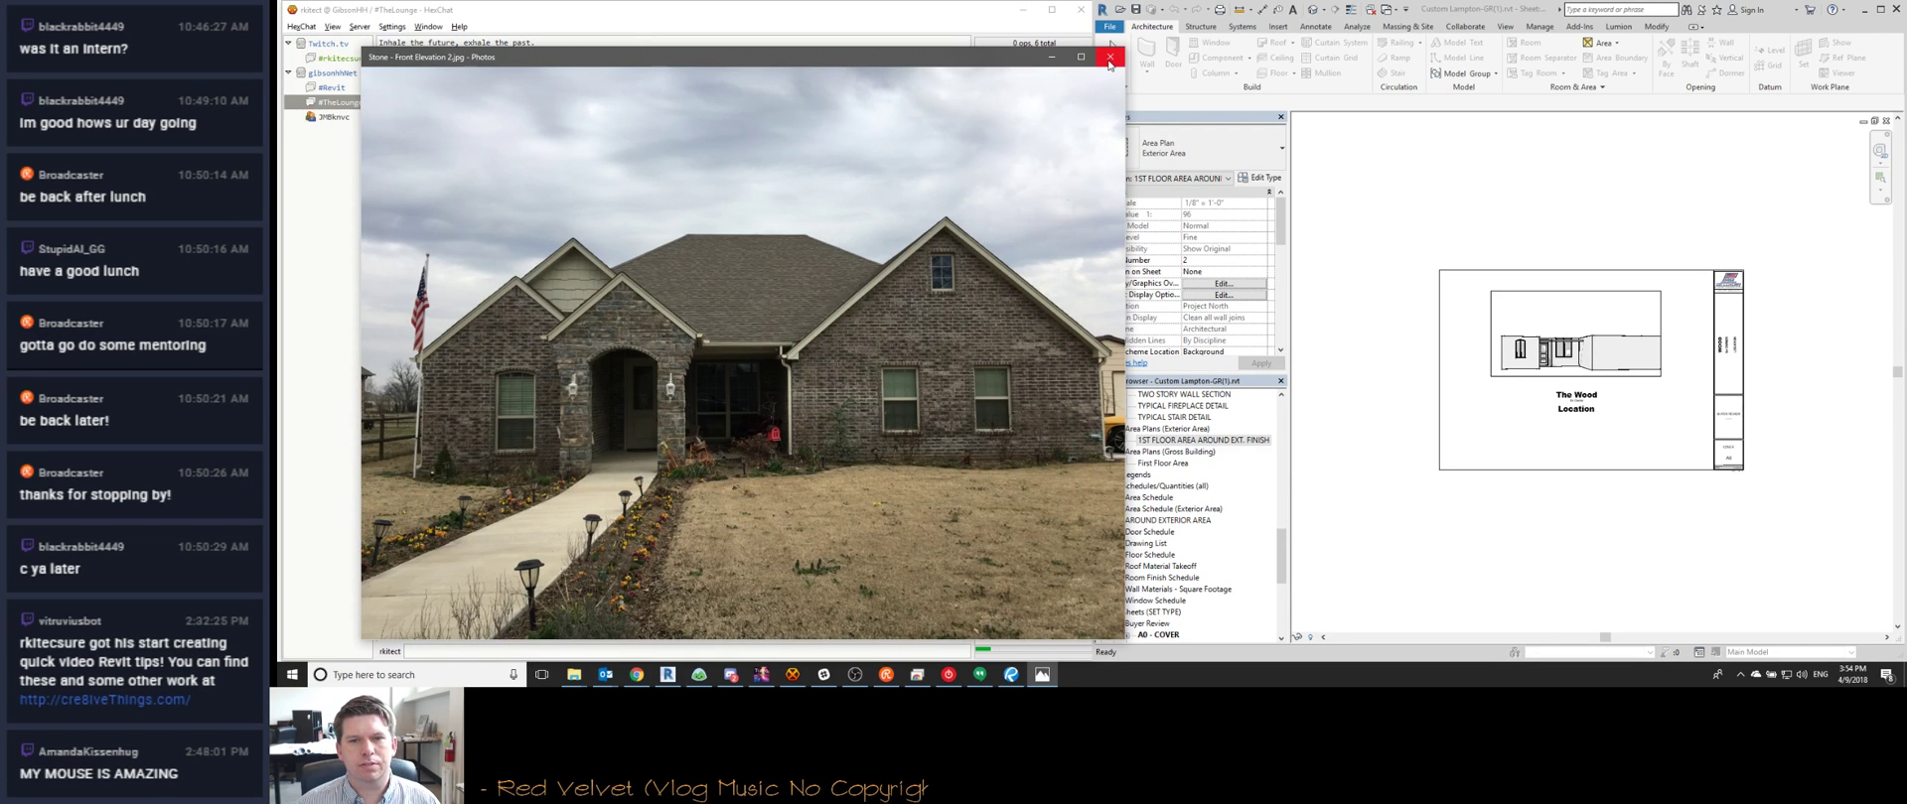
click(1453, 504)
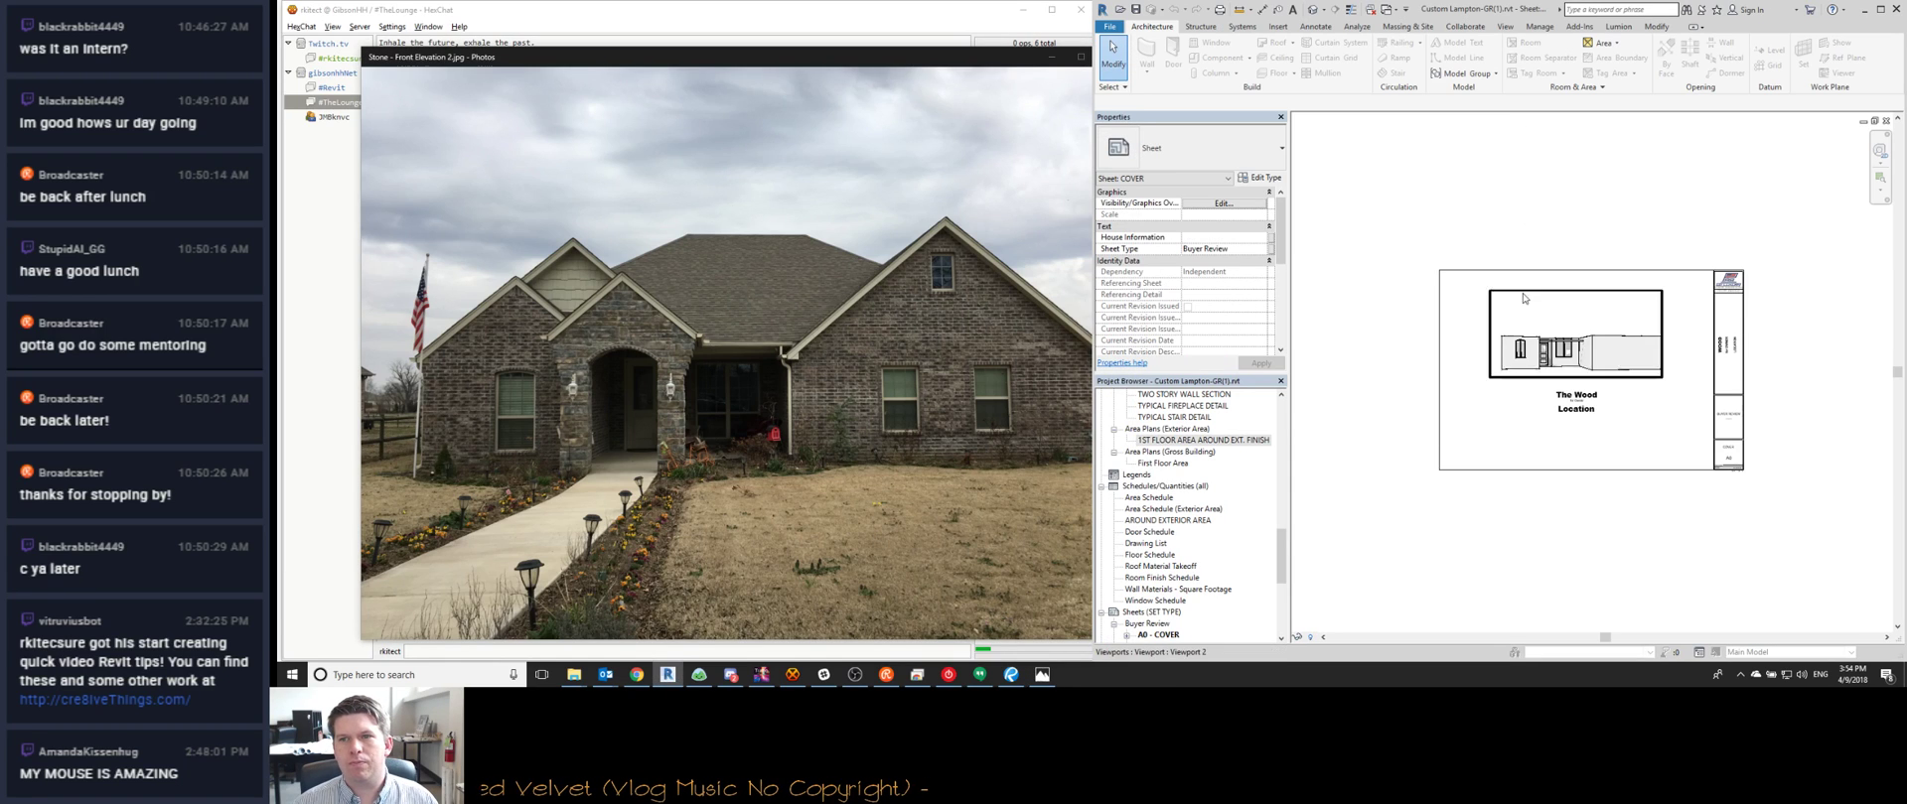
click(1109, 26)
click(1251, 62)
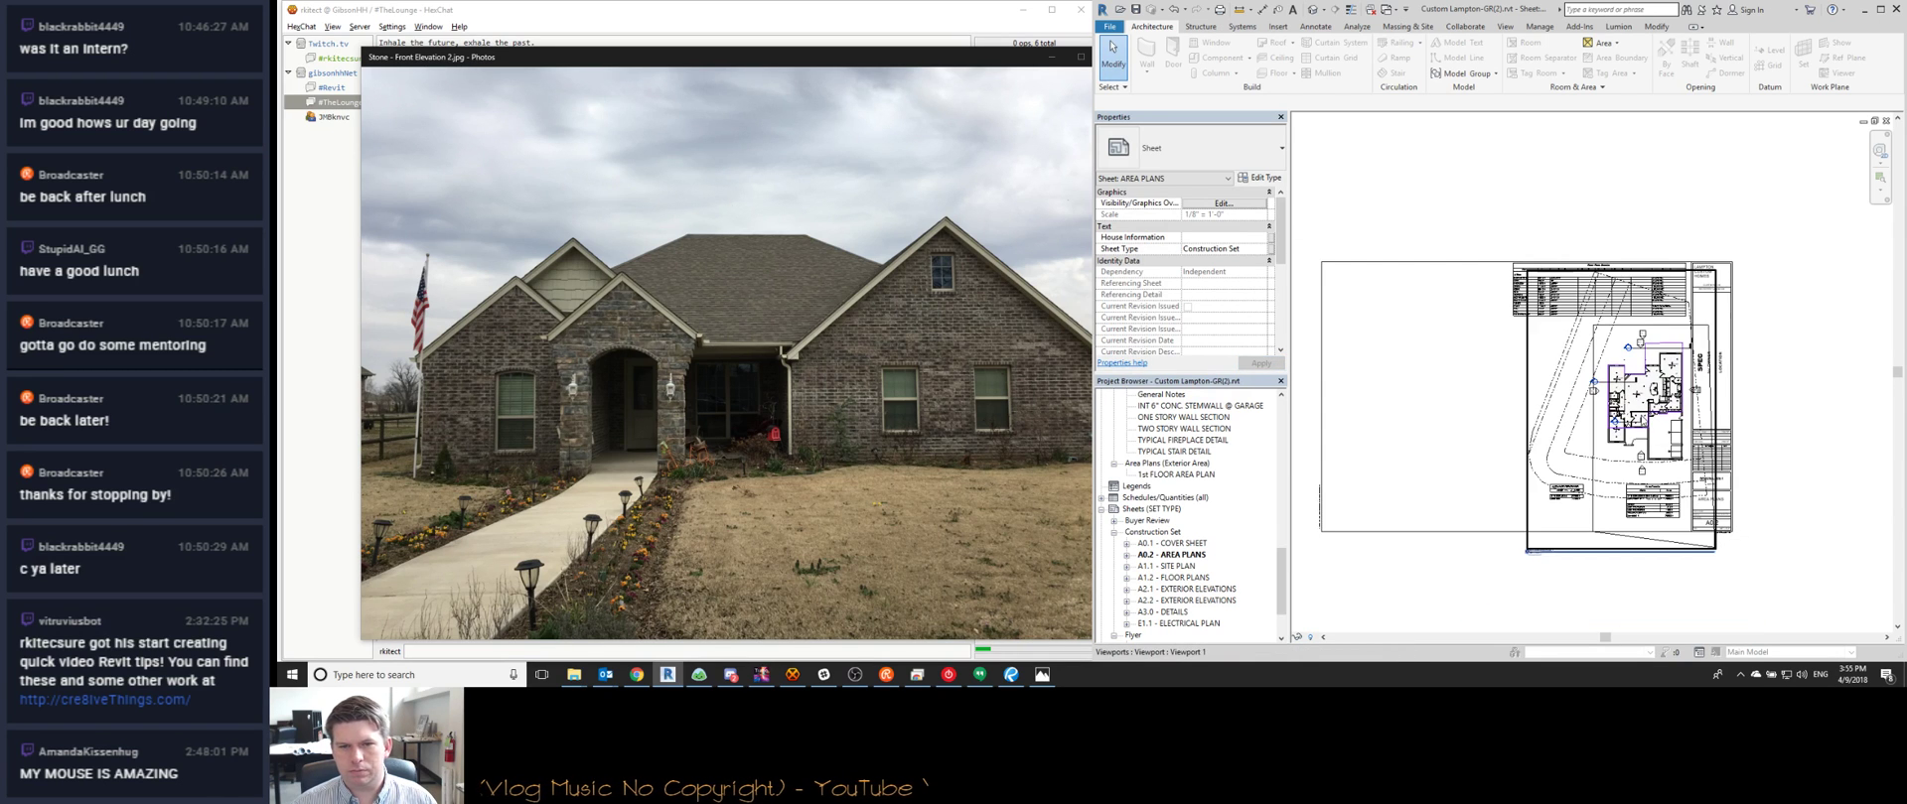
Rename the 1st FLOOR AREA PLAN view to '1st FLOOR AREA AROUND EXTERIOR'
click(1619, 551)
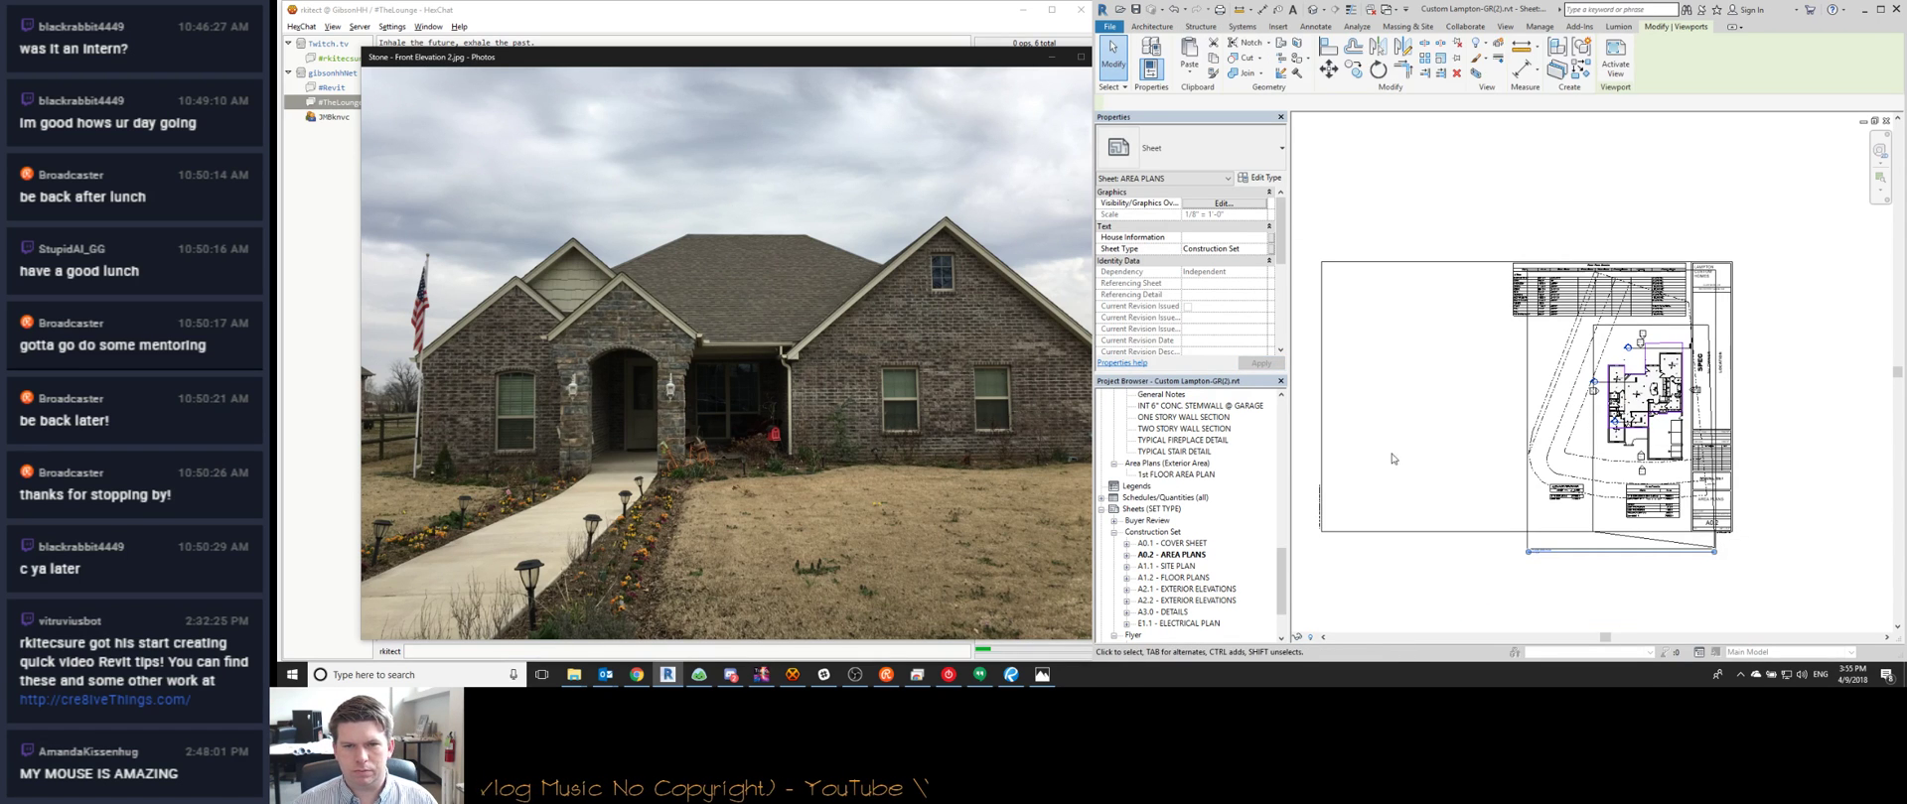
right_click(1164, 474)
click(1226, 367)
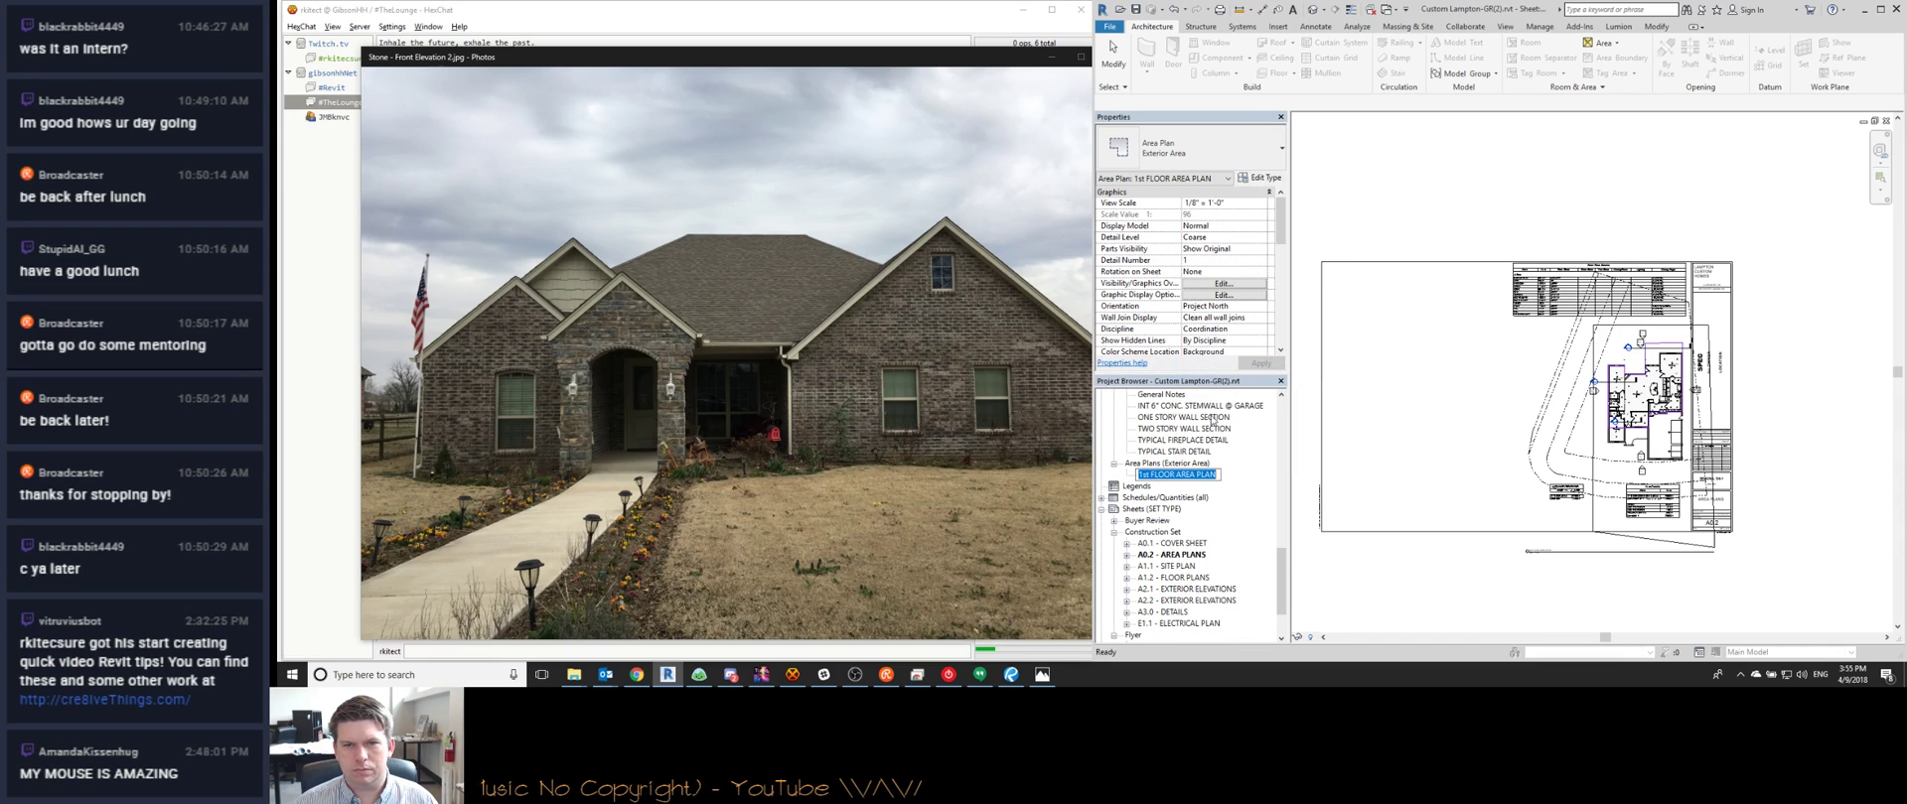
click(1177, 474)
drag(1197, 476, 1258, 480)
text(AROUND EXTERIOR)
key(Return)
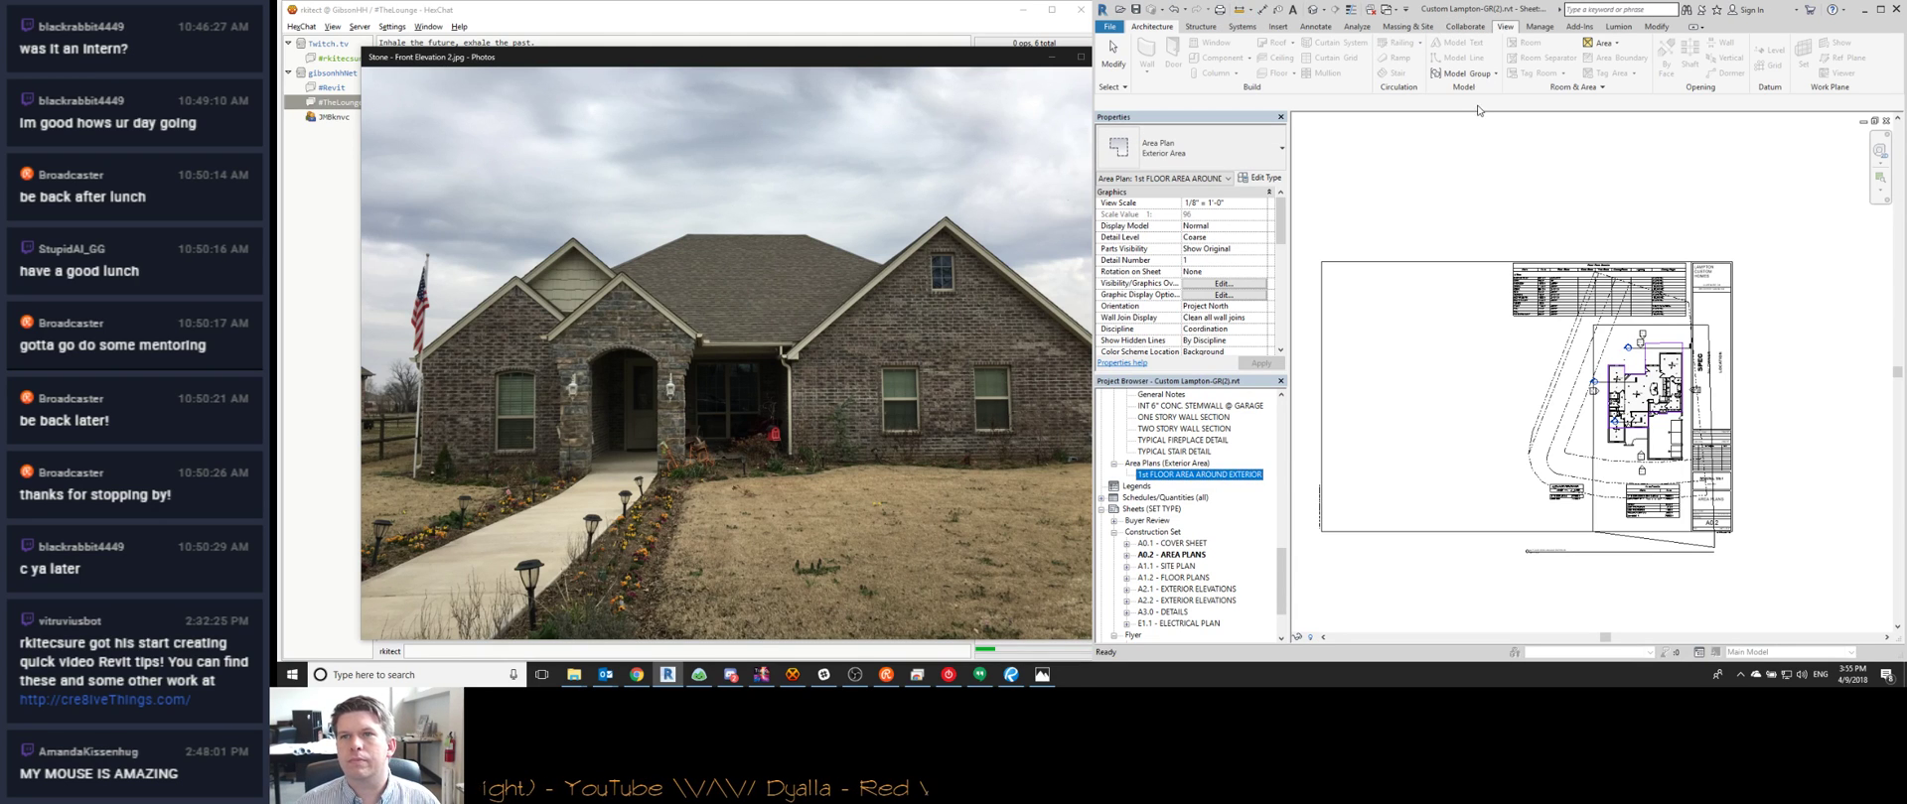
Create a Gross Building area plan for the 1st Floor level
click(1505, 26)
click(1567, 42)
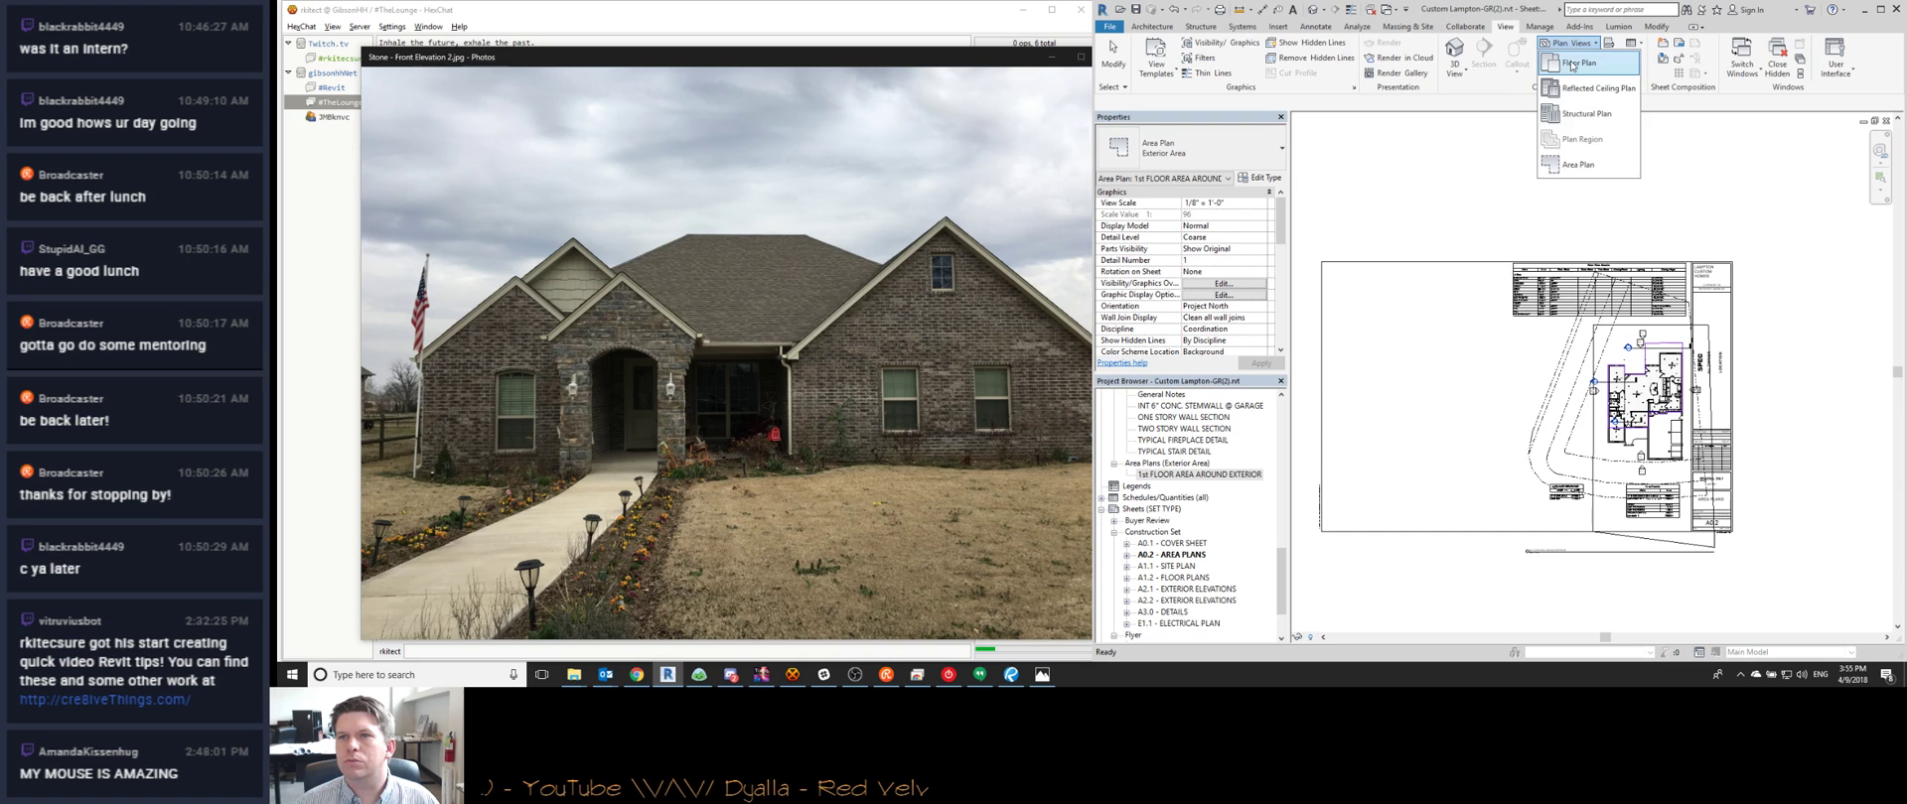
click(1571, 64)
click(1453, 229)
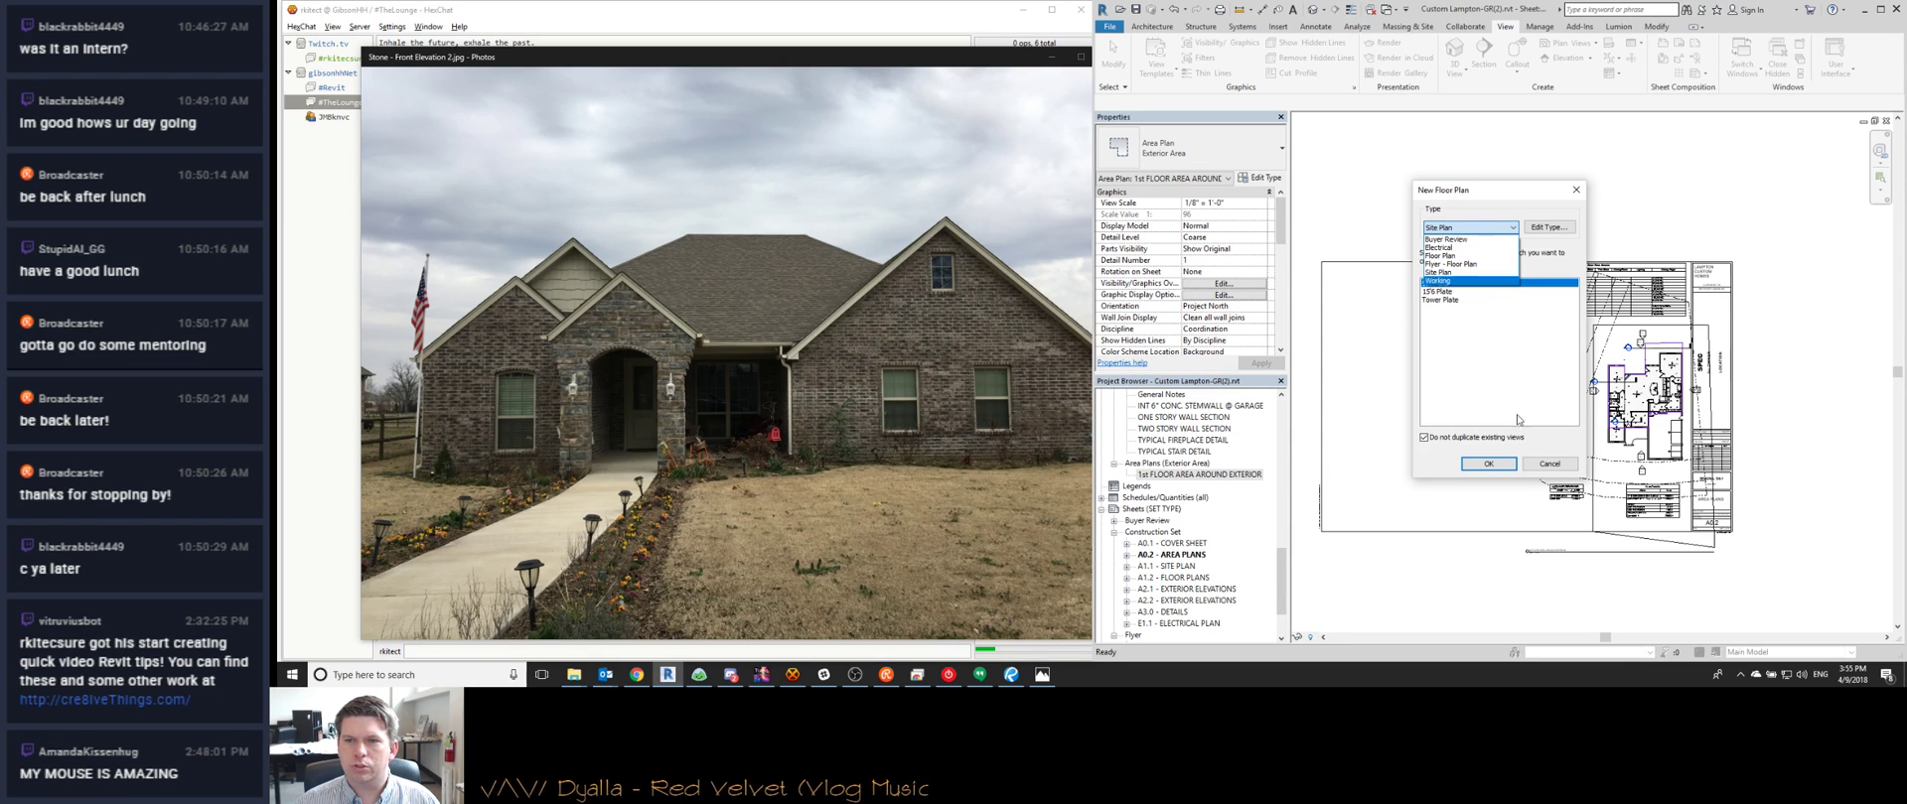
click(1548, 475)
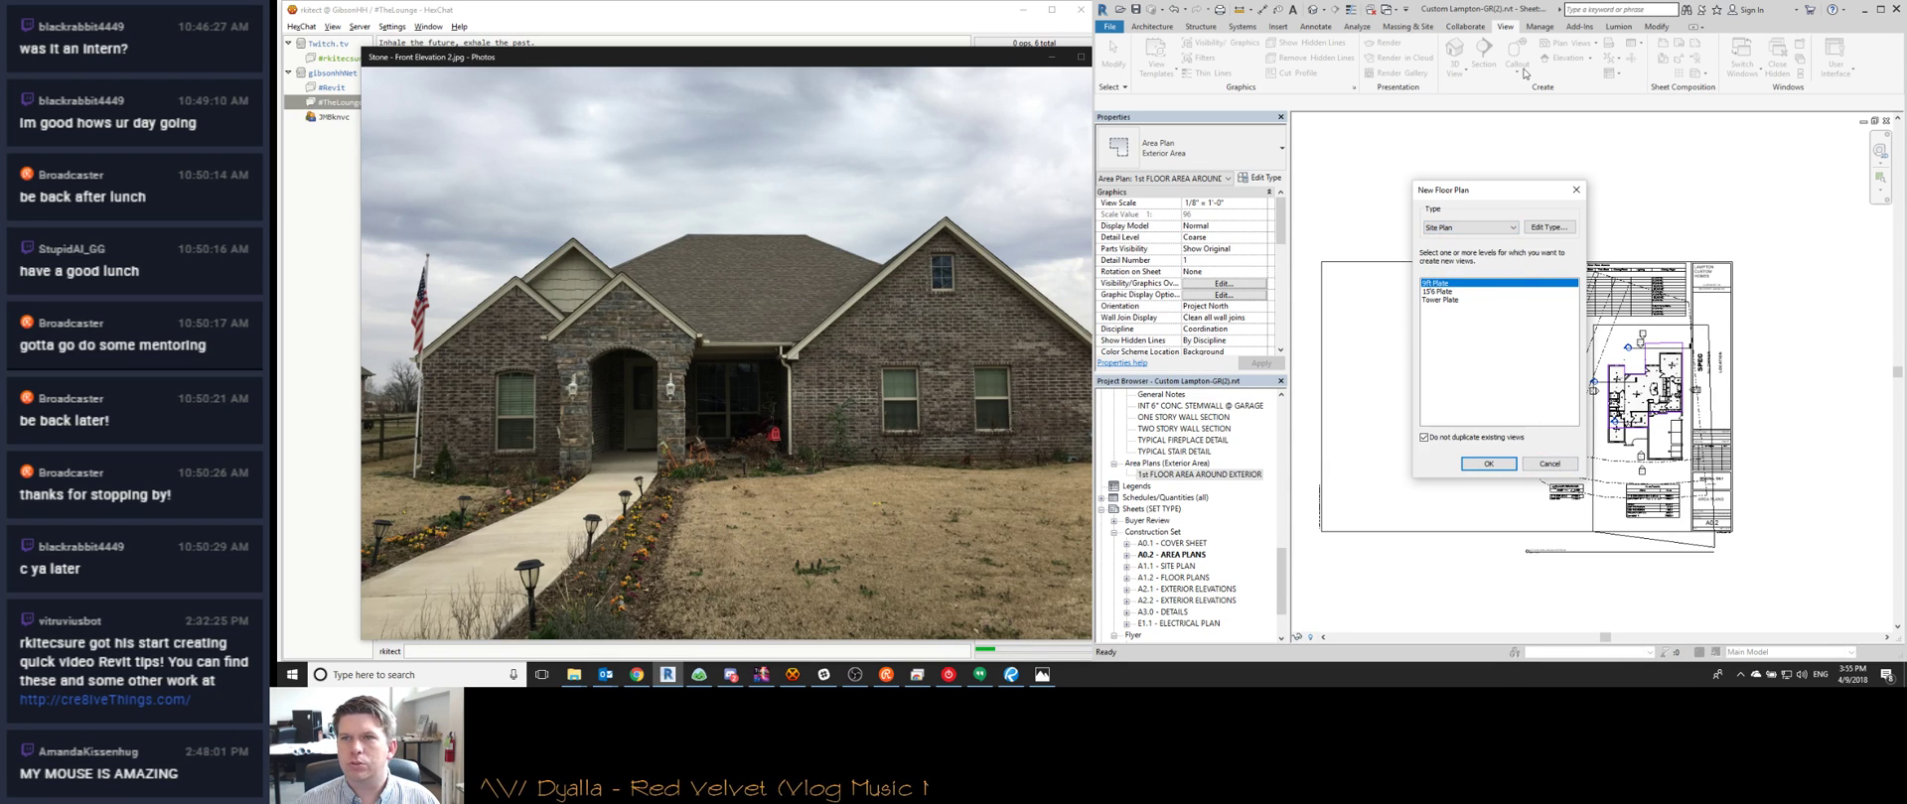
click(1549, 463)
click(1565, 44)
click(1579, 167)
click(1470, 228)
click(1458, 249)
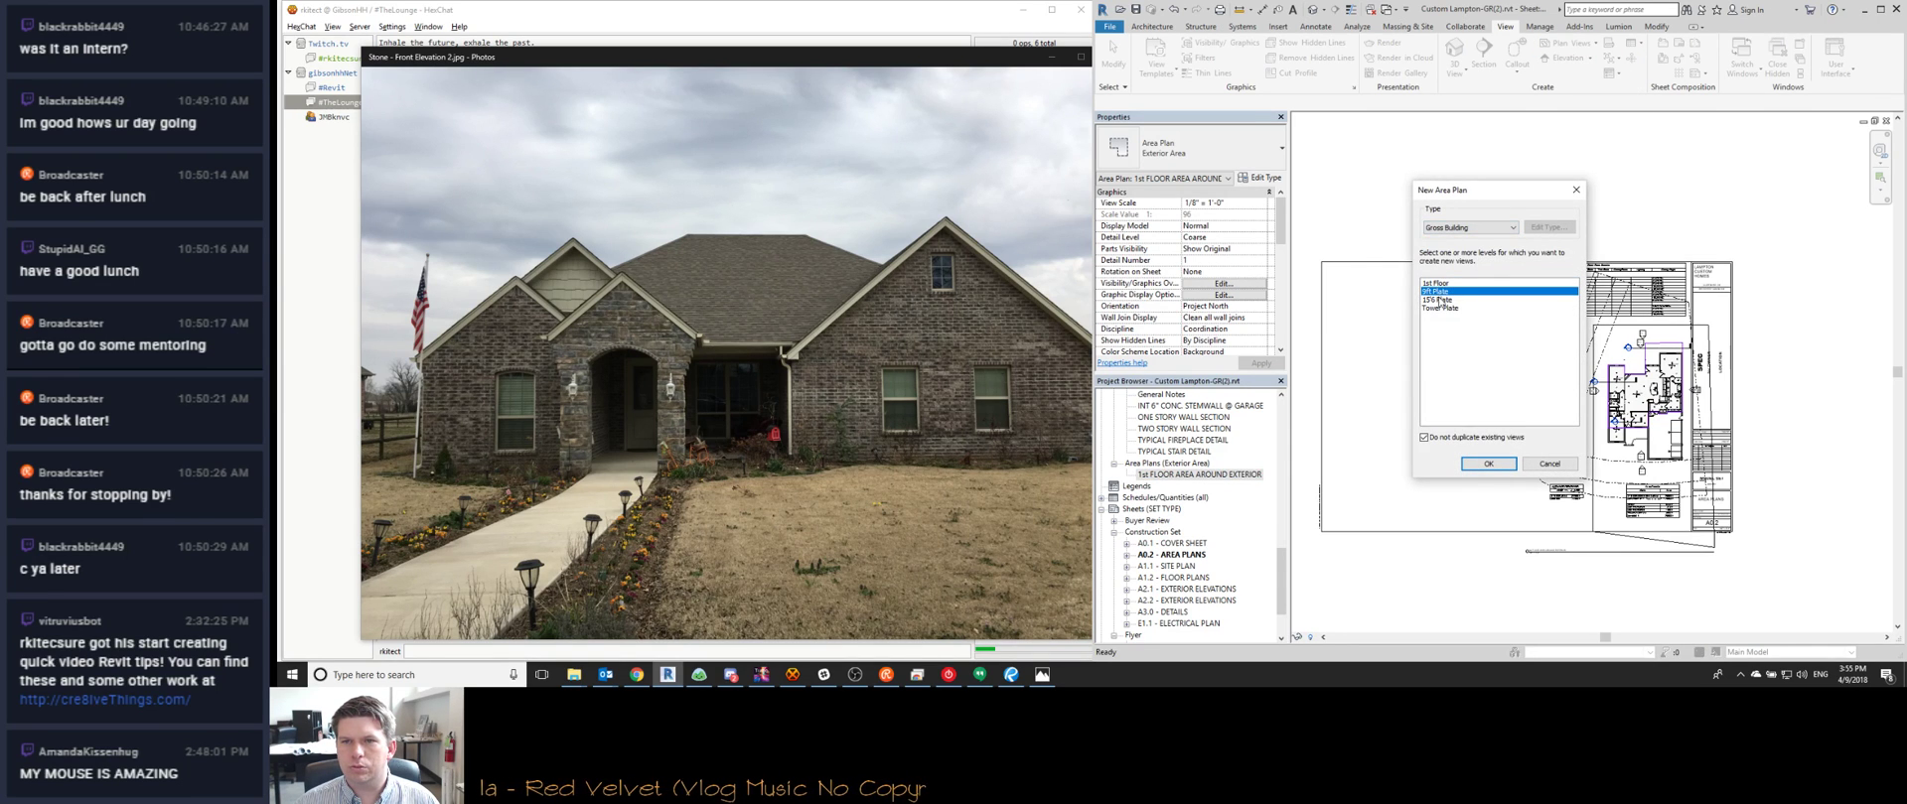
click(1437, 283)
Confirm the new Gross Building area plan and expand its views in the Project Browser
click(1487, 464)
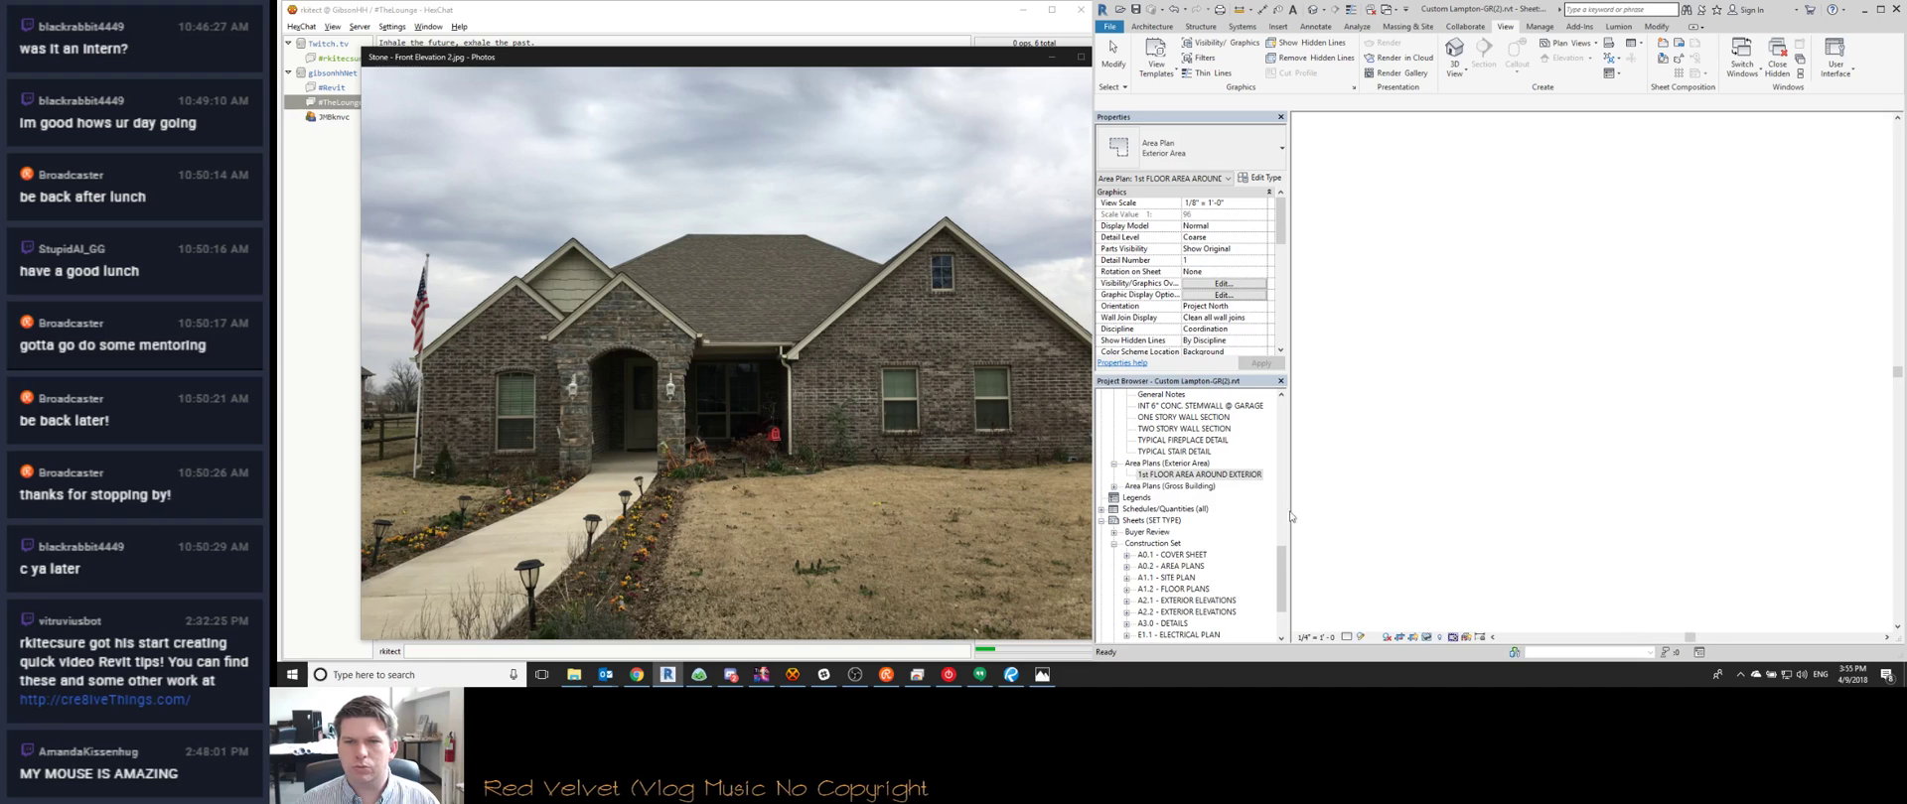
click(1114, 485)
right_click(1148, 490)
click(1149, 496)
key(Escape)
Rename the Gross Building 1st Floor view to '1st FLOOR AREA PLAN', accepting matching renames
right_click(1148, 496)
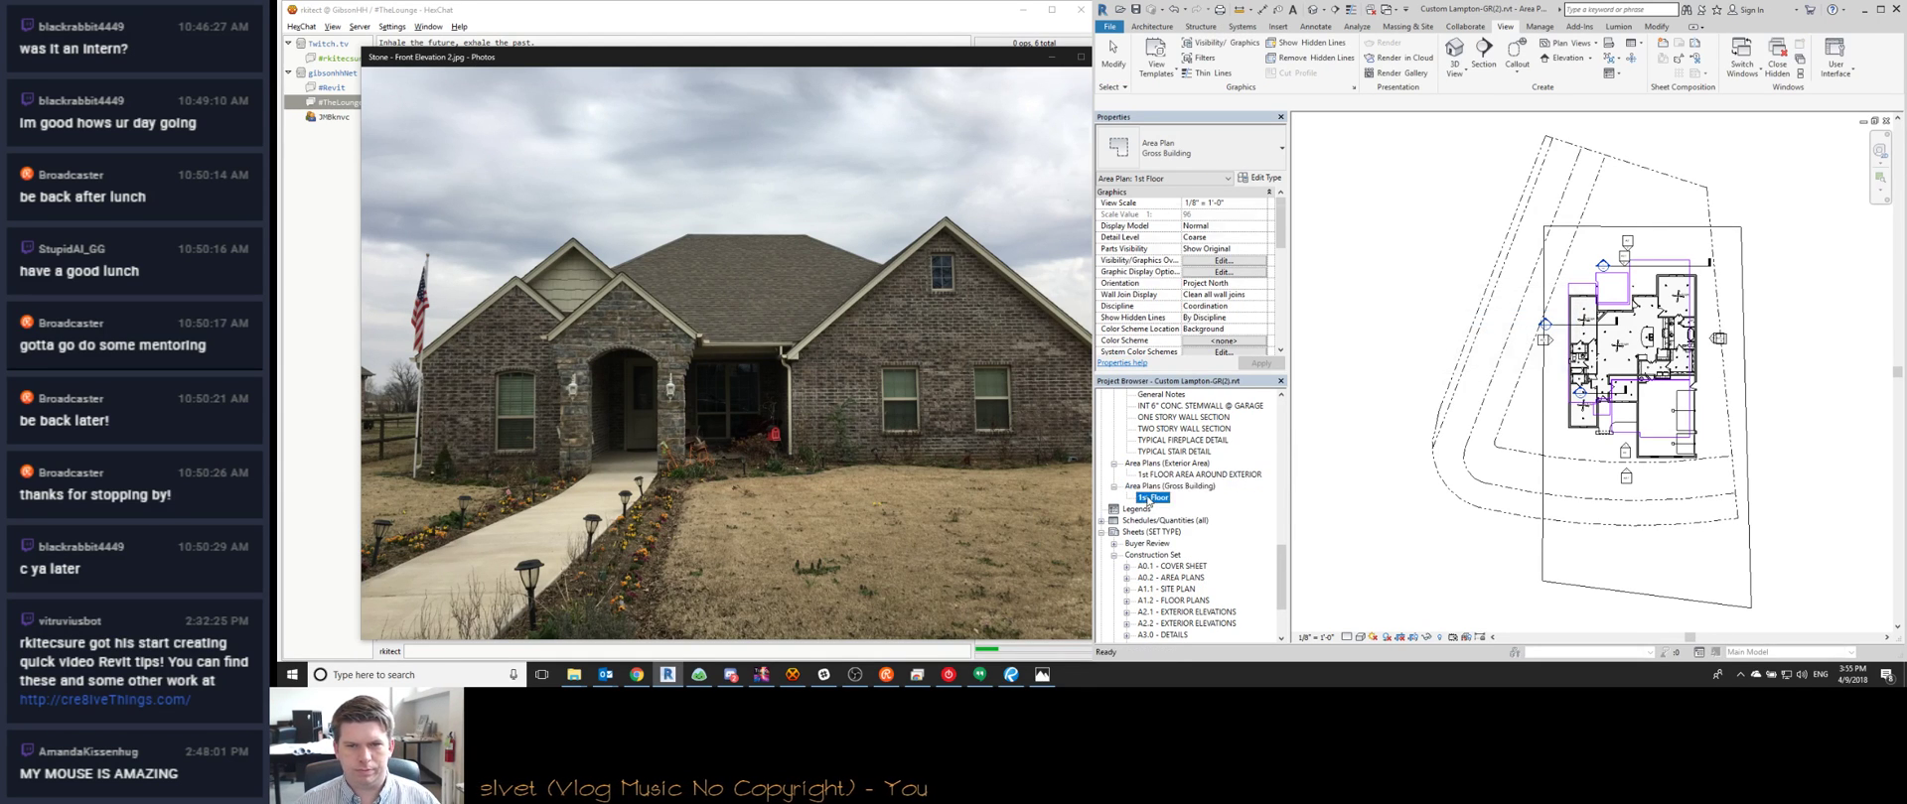
click(1184, 389)
text(1st FLOOR AREA PLAN)
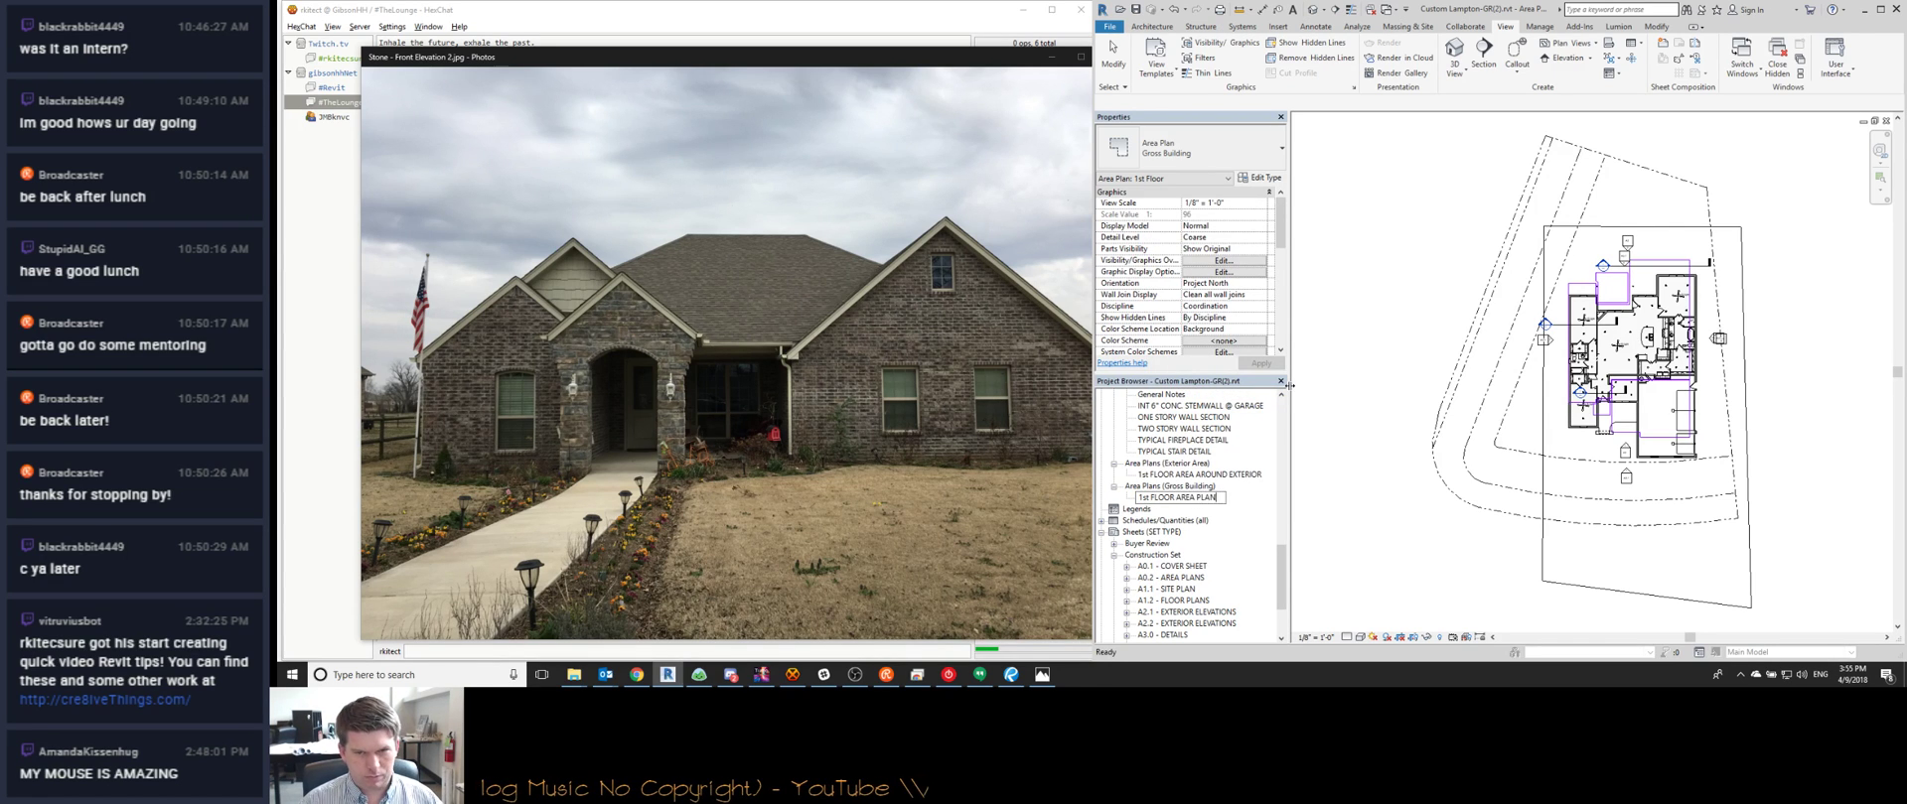
key(Return)
click(1122, 344)
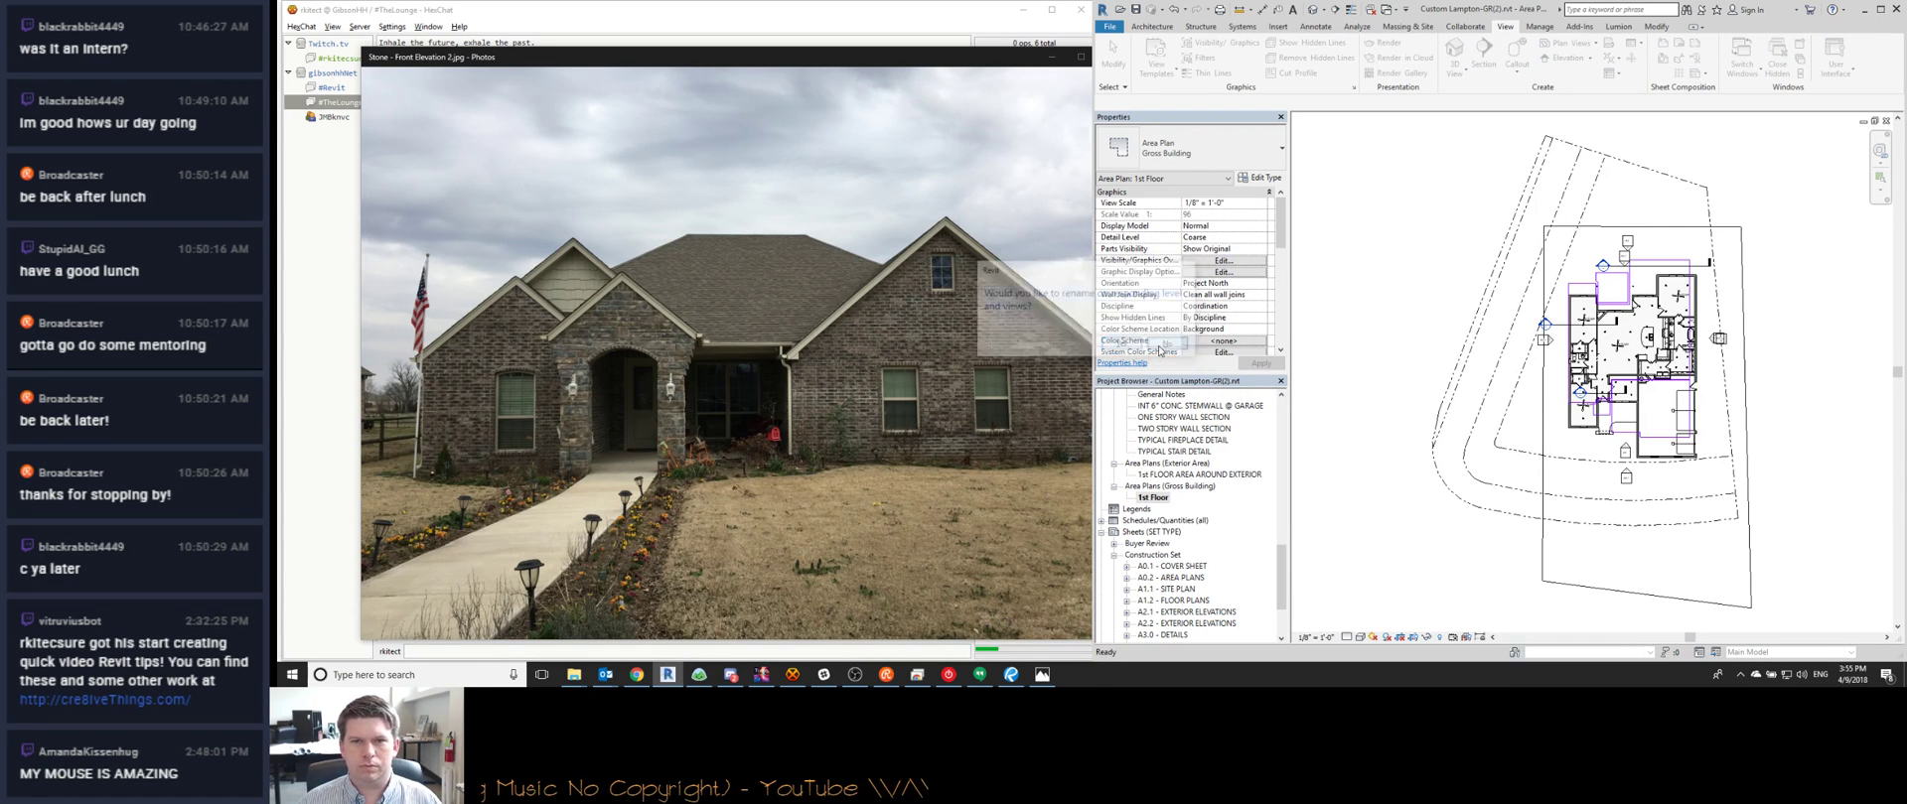
Place the renamed plan on sheet A0.2 right of the exterior plan, then select both plans
scroll(1567, 346, down, 2)
click(1886, 122)
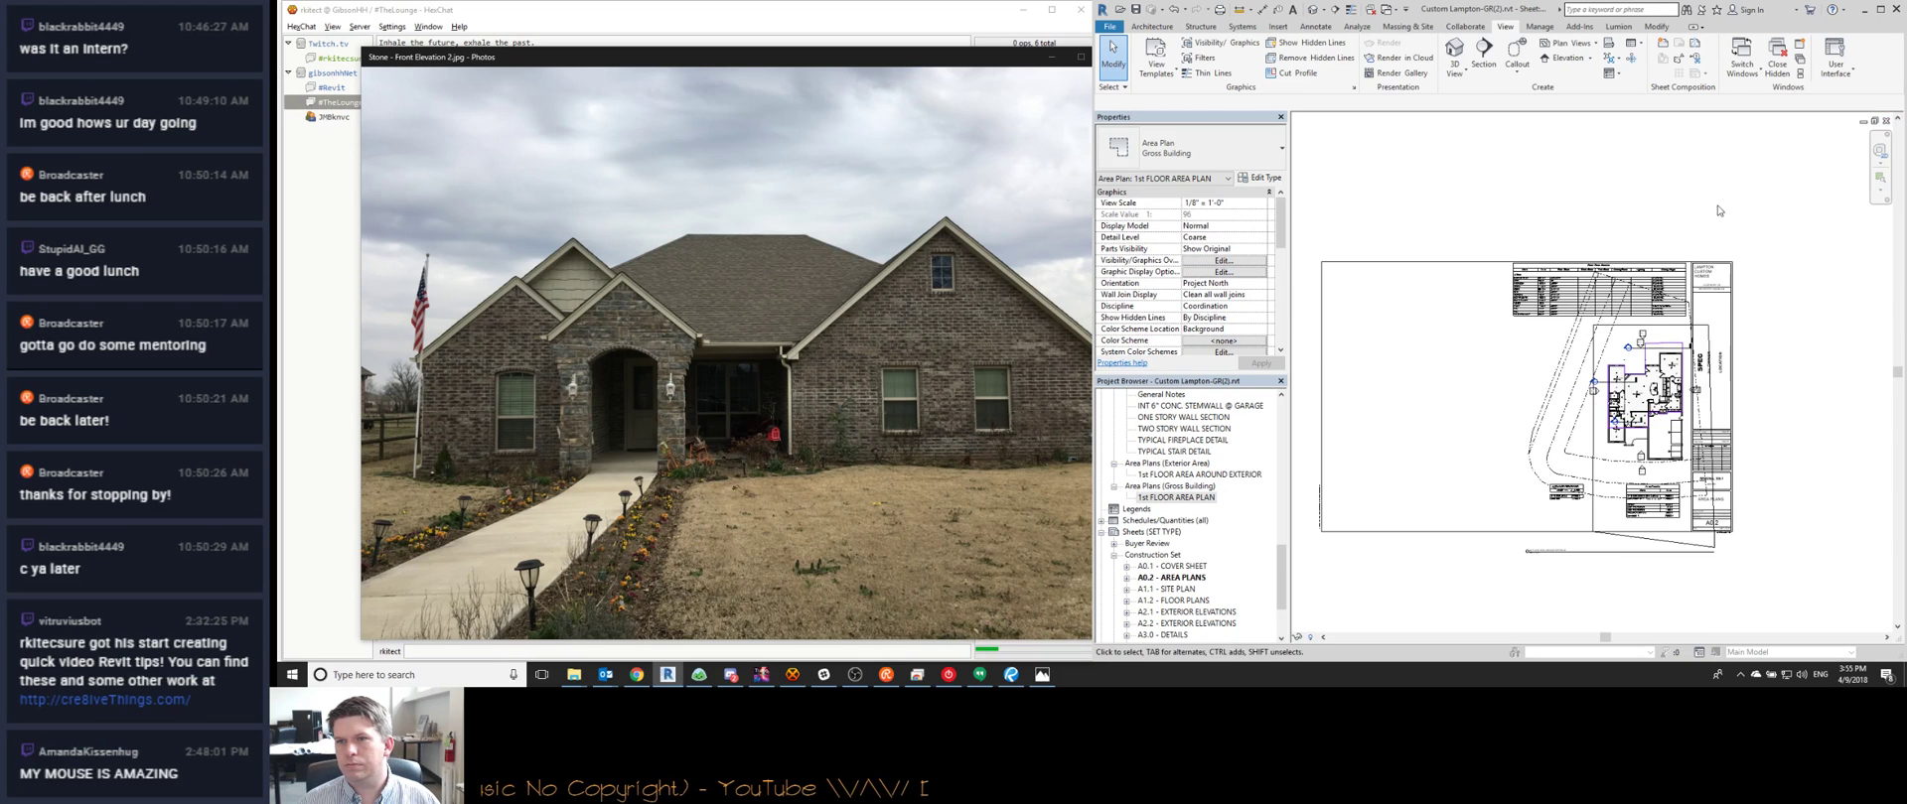
scroll(1507, 378, down, 1)
click(1599, 383)
scroll(1624, 416, up, 3)
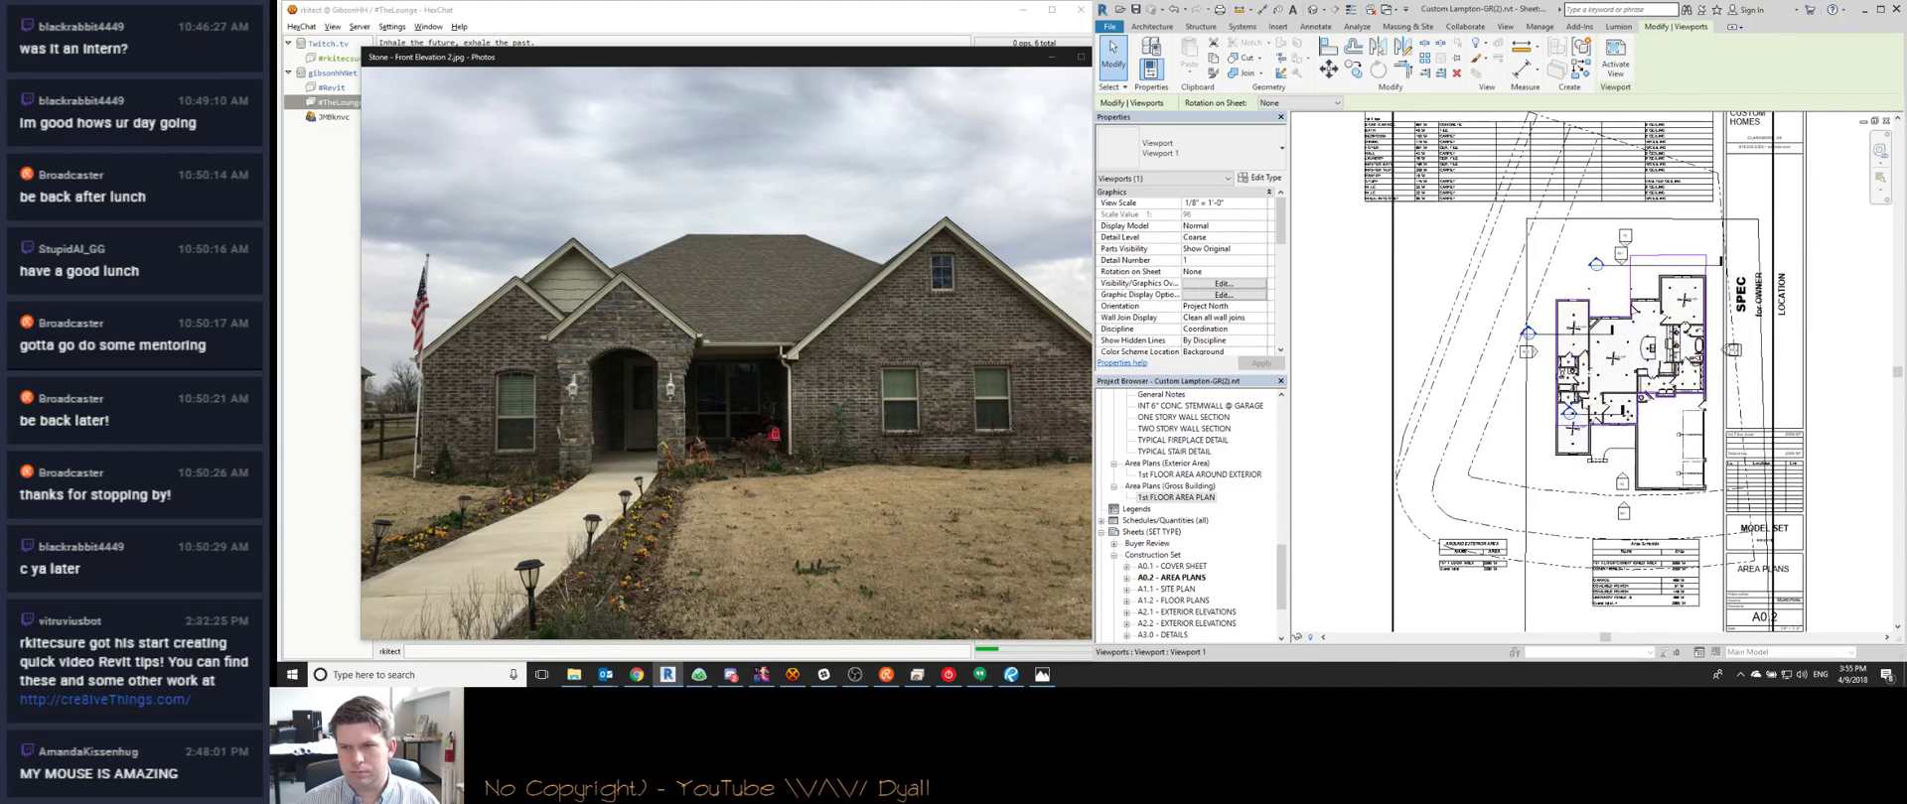
drag(1190, 548, 1630, 401)
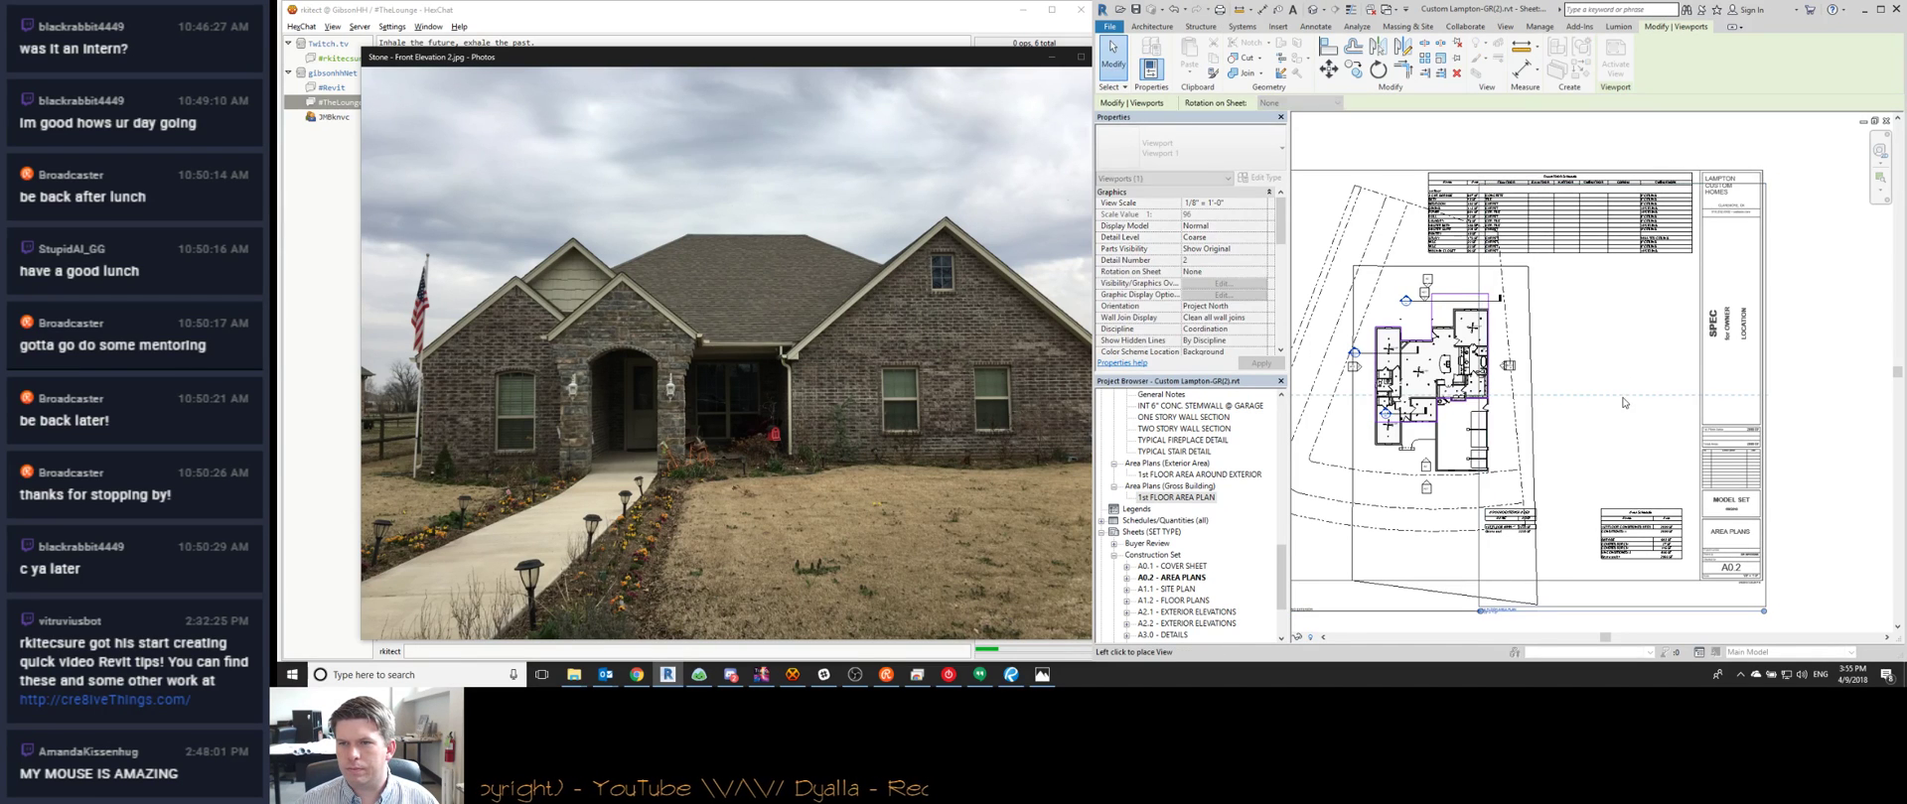
click(1649, 397)
click(1172, 499)
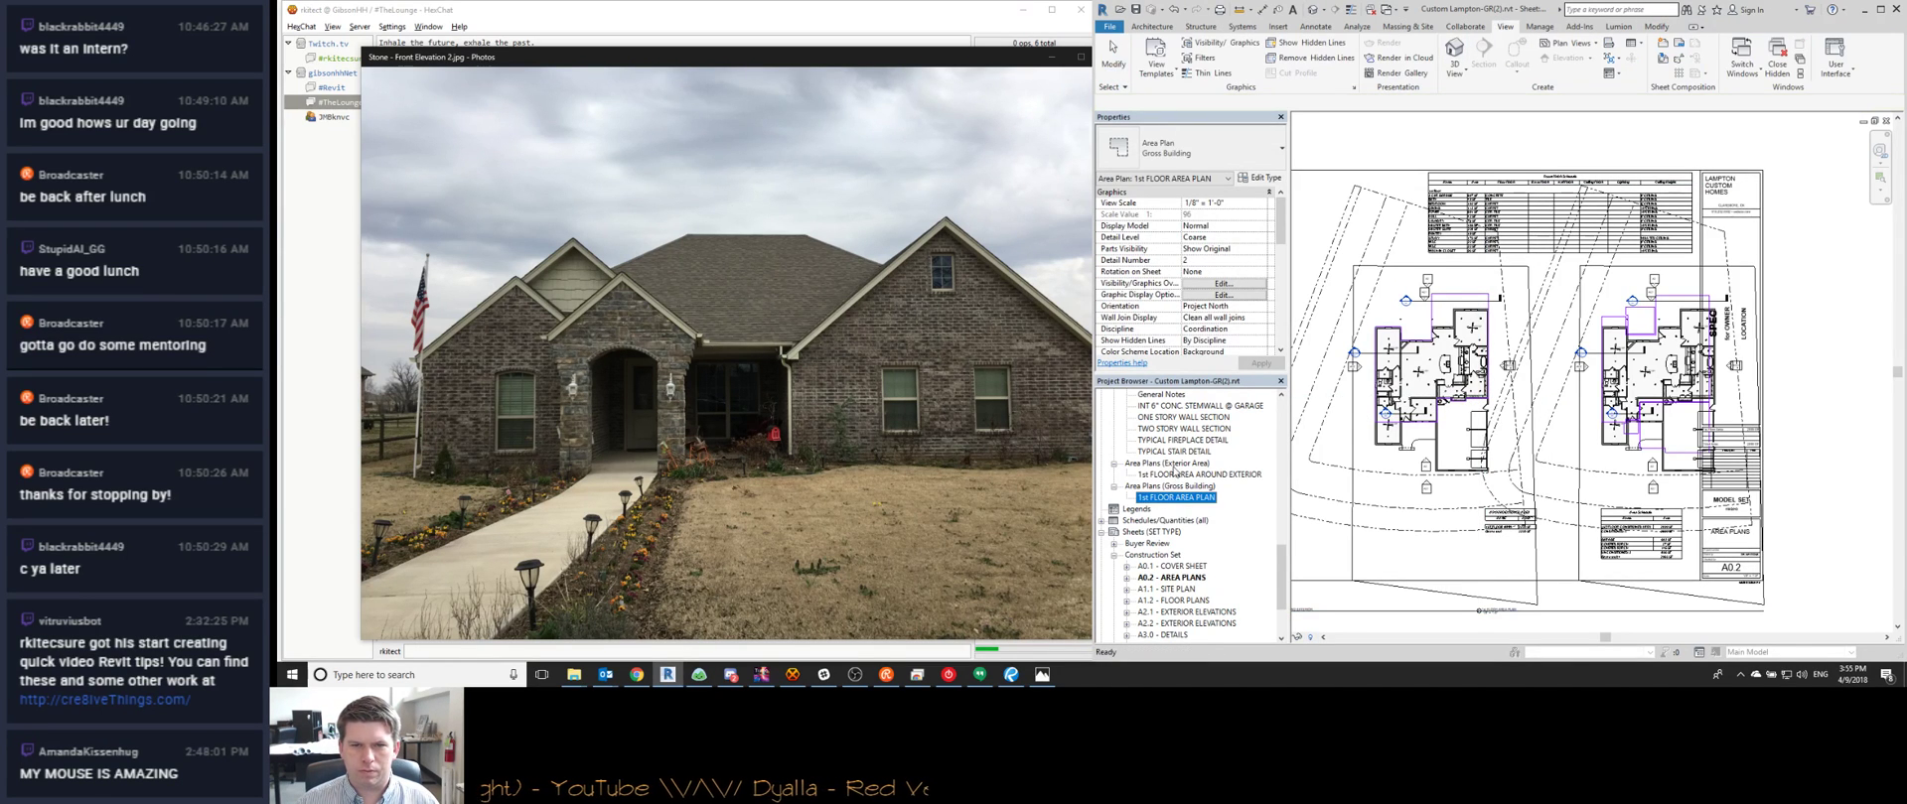
ctrl+click(1172, 473)
Apply the Area Analysis view template to both area plans
right_click(1173, 473)
click(1203, 478)
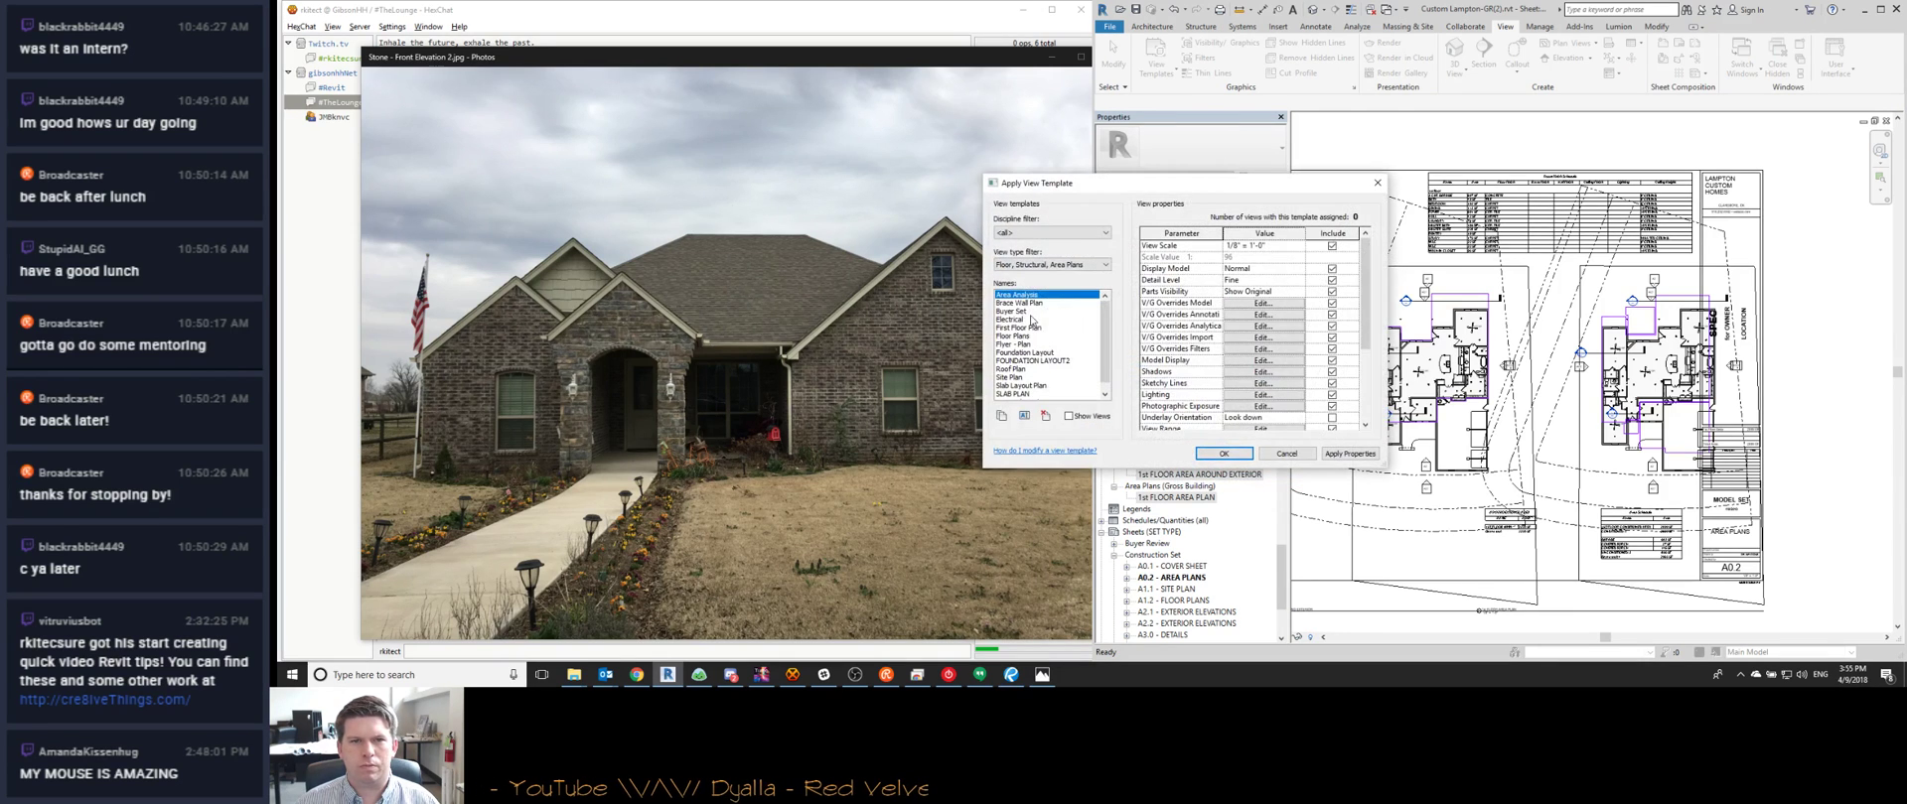
click(1223, 454)
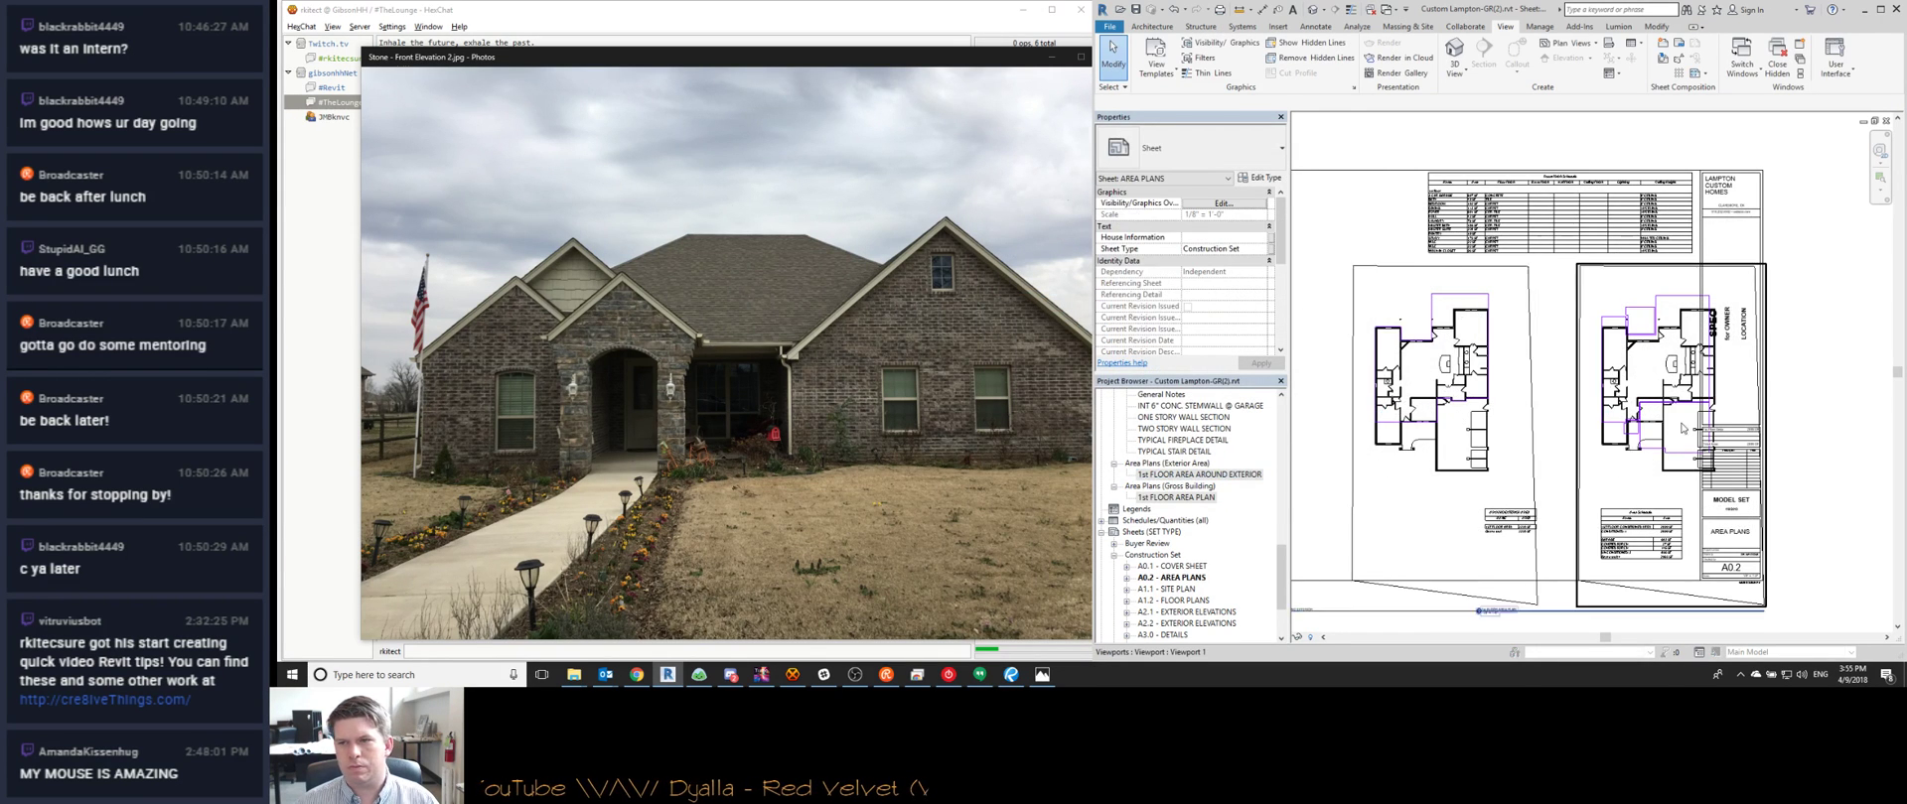
scroll(1672, 424, up, 2)
scroll(1631, 417, down, 2)
Move the right plan's viewport title beneath it and shorten its title line
click(1629, 417)
scroll(1589, 407, up, 3)
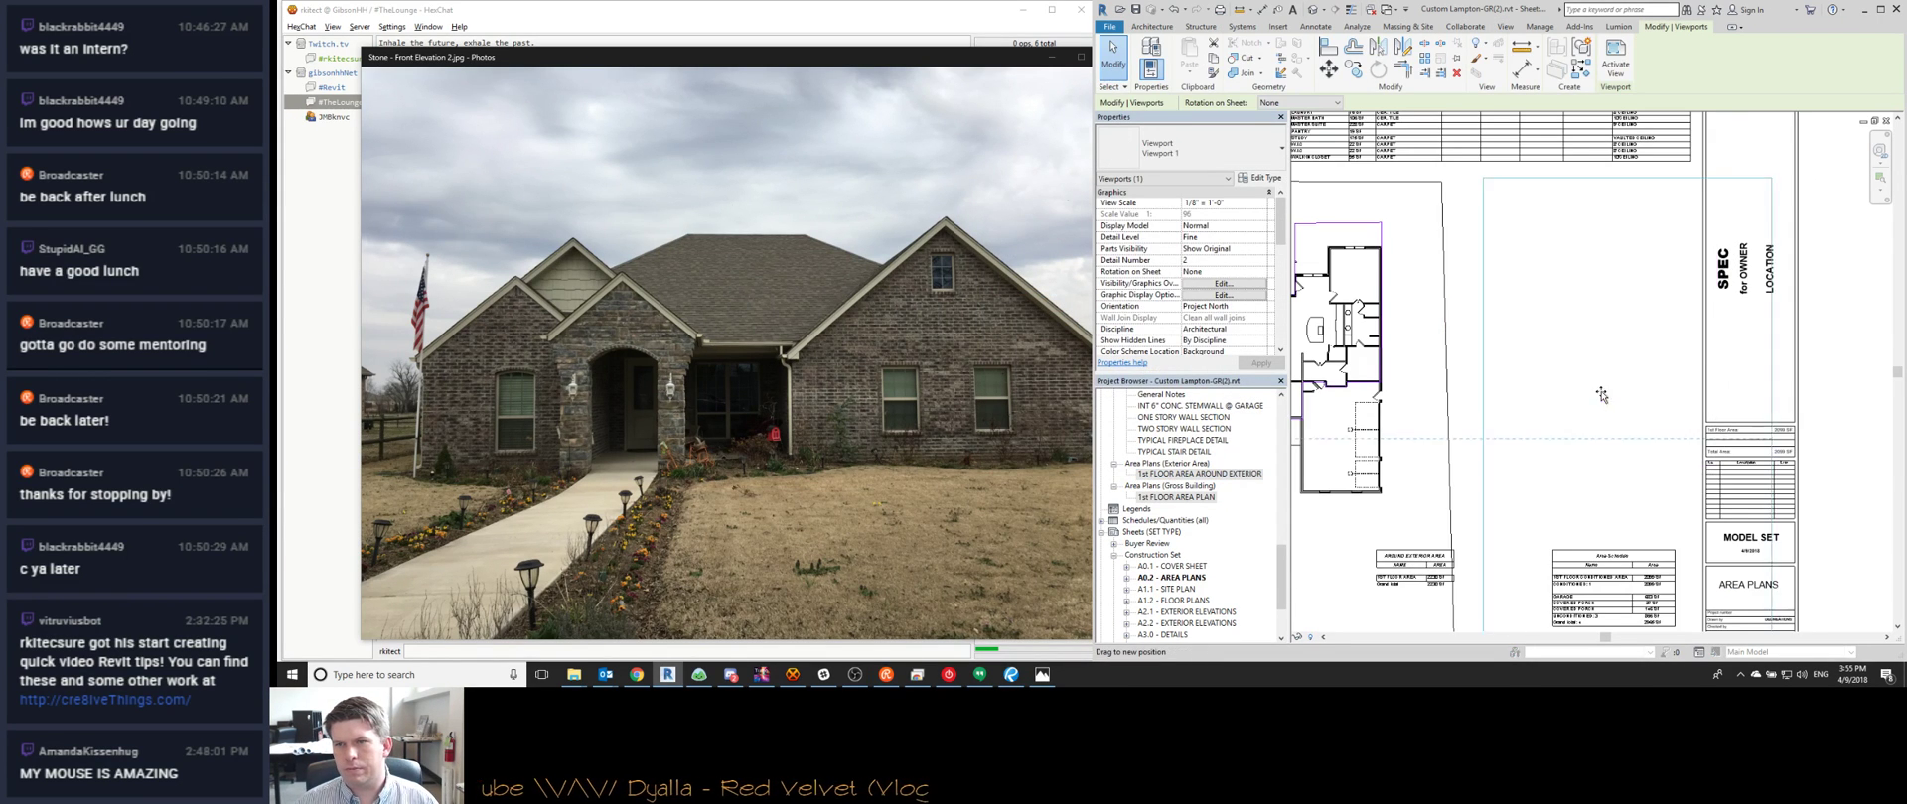
scroll(1559, 447, down, 3)
click(1516, 563)
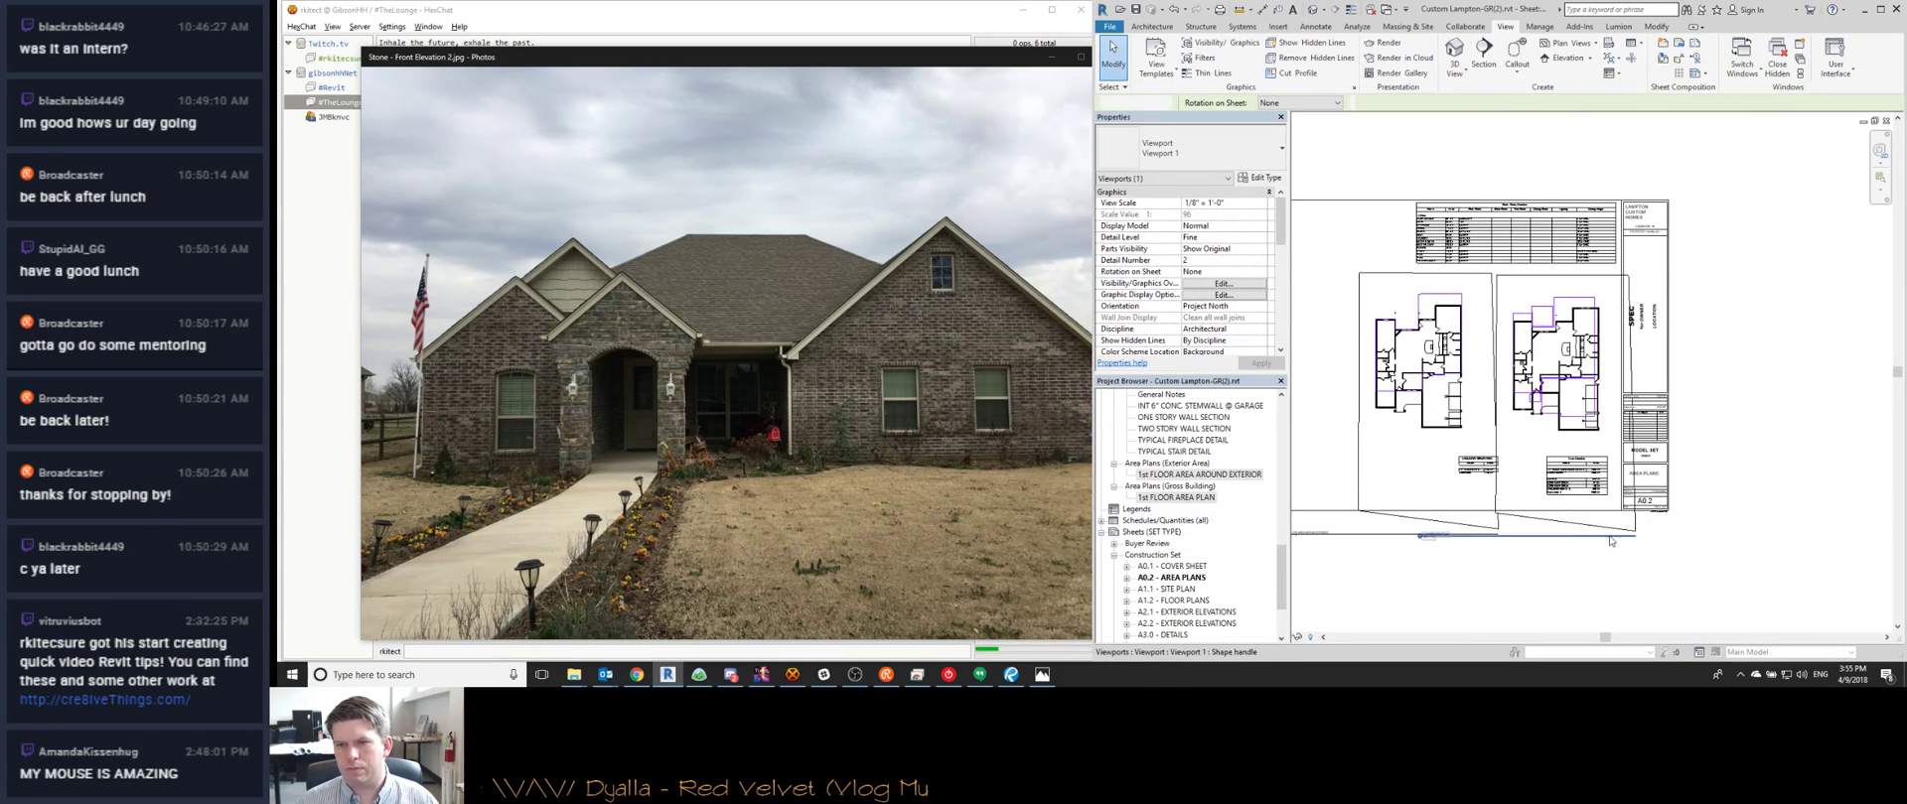
click(1492, 538)
drag(1492, 537, 1586, 441)
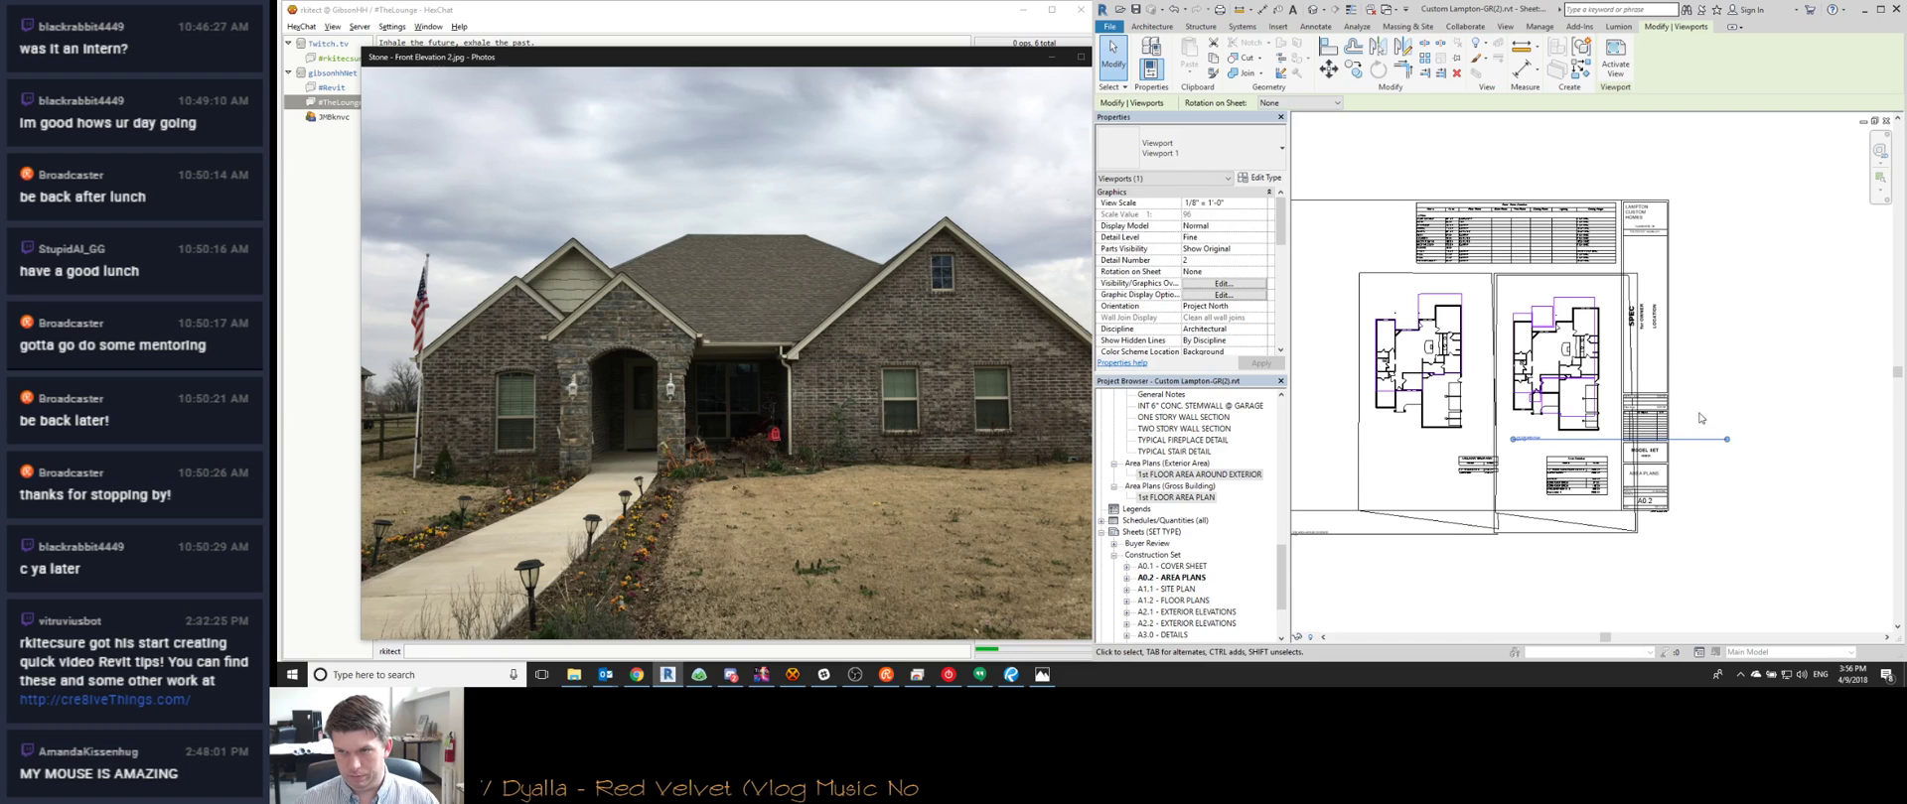
drag(1725, 440, 1609, 440)
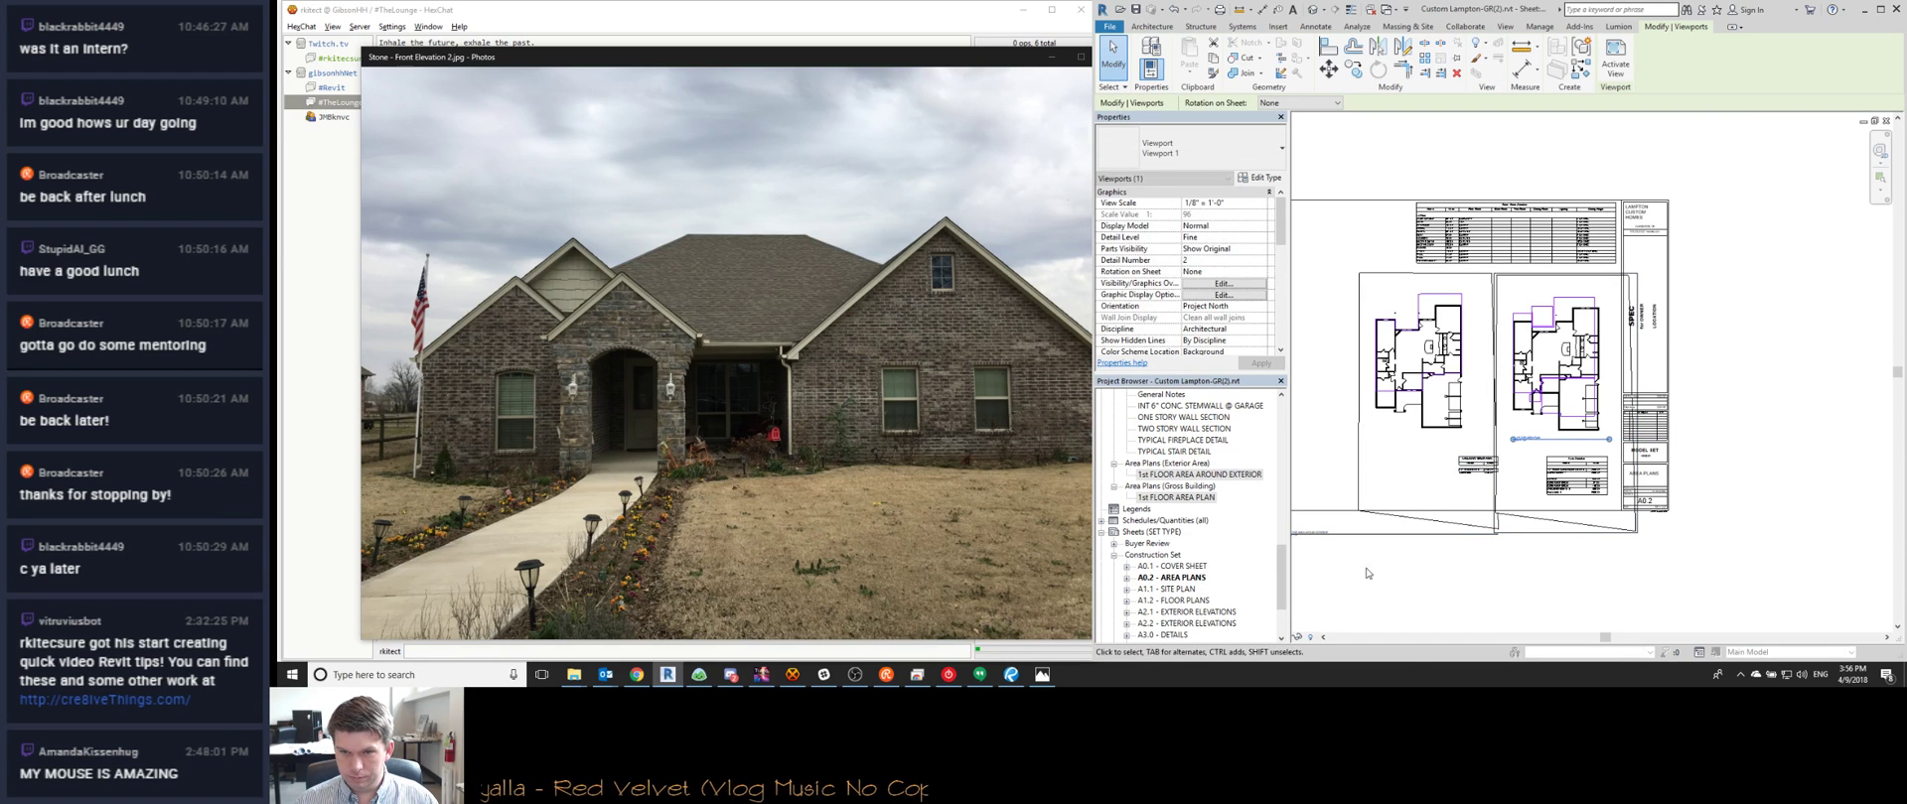
Move the left plan's title below it and trim both title lines to fit
middle_drag(1328, 558, 1403, 563)
drag(1388, 541, 1484, 449)
click(1491, 458)
drag(1667, 446, 1537, 448)
scroll(1630, 433, up, 2)
click(1649, 386)
drag(1722, 455, 1703, 457)
key(Escape)
scroll(1493, 435, down, 2)
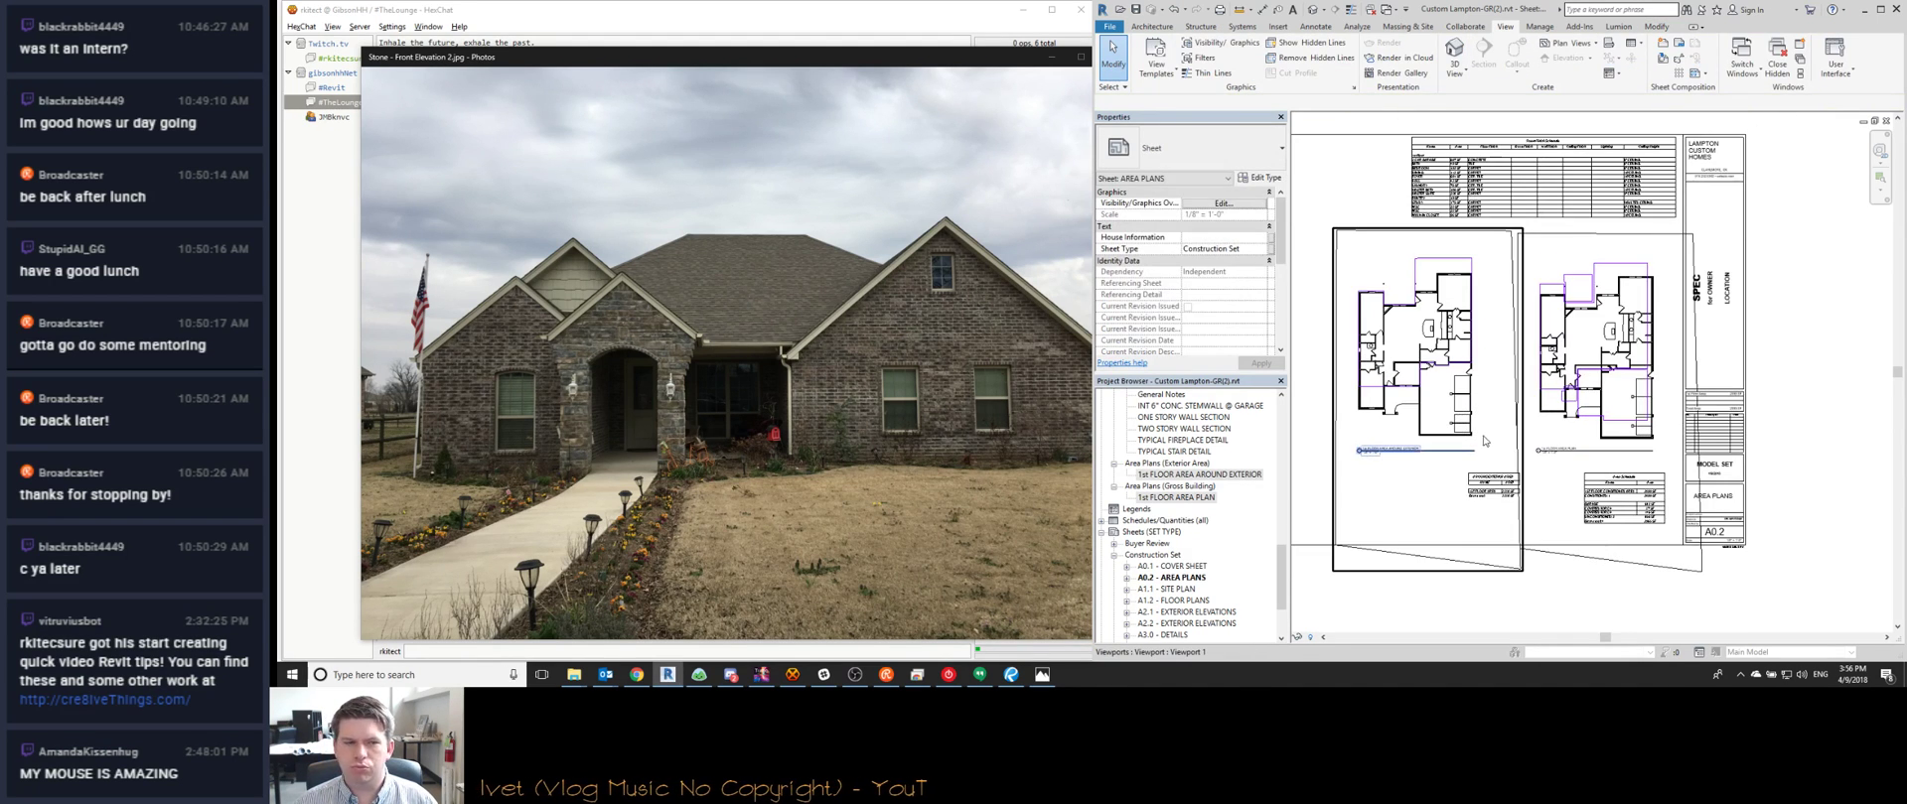
Open the screencast.com battery and inverter wiring diagram link from HexChat in Chrome
click(791, 675)
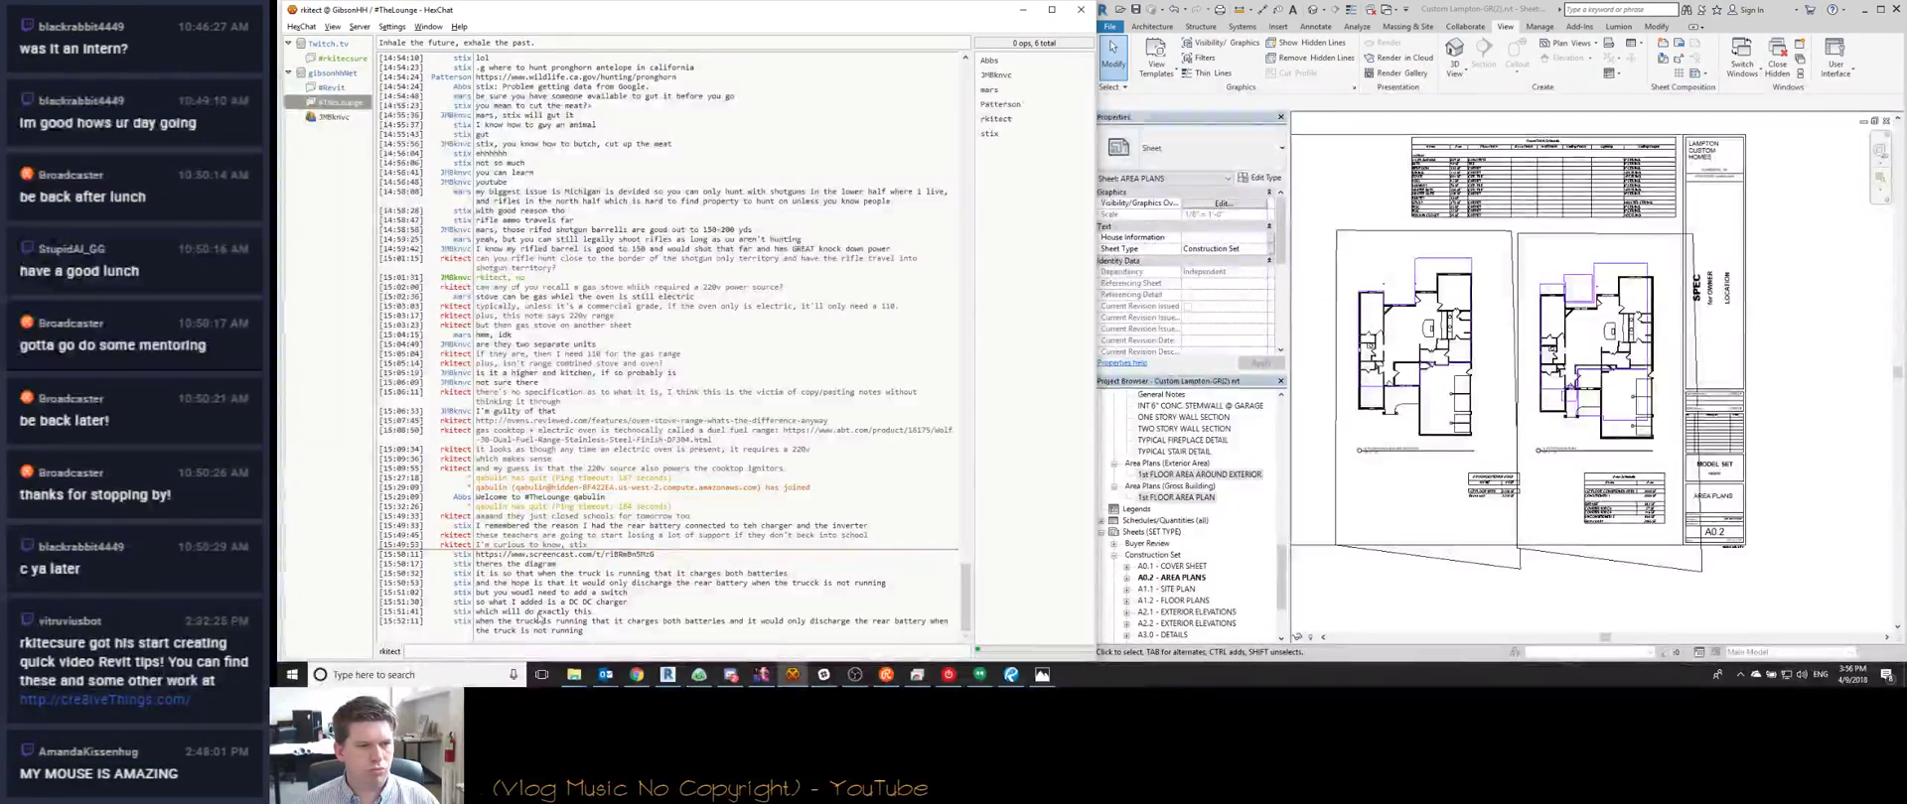
click(556, 554)
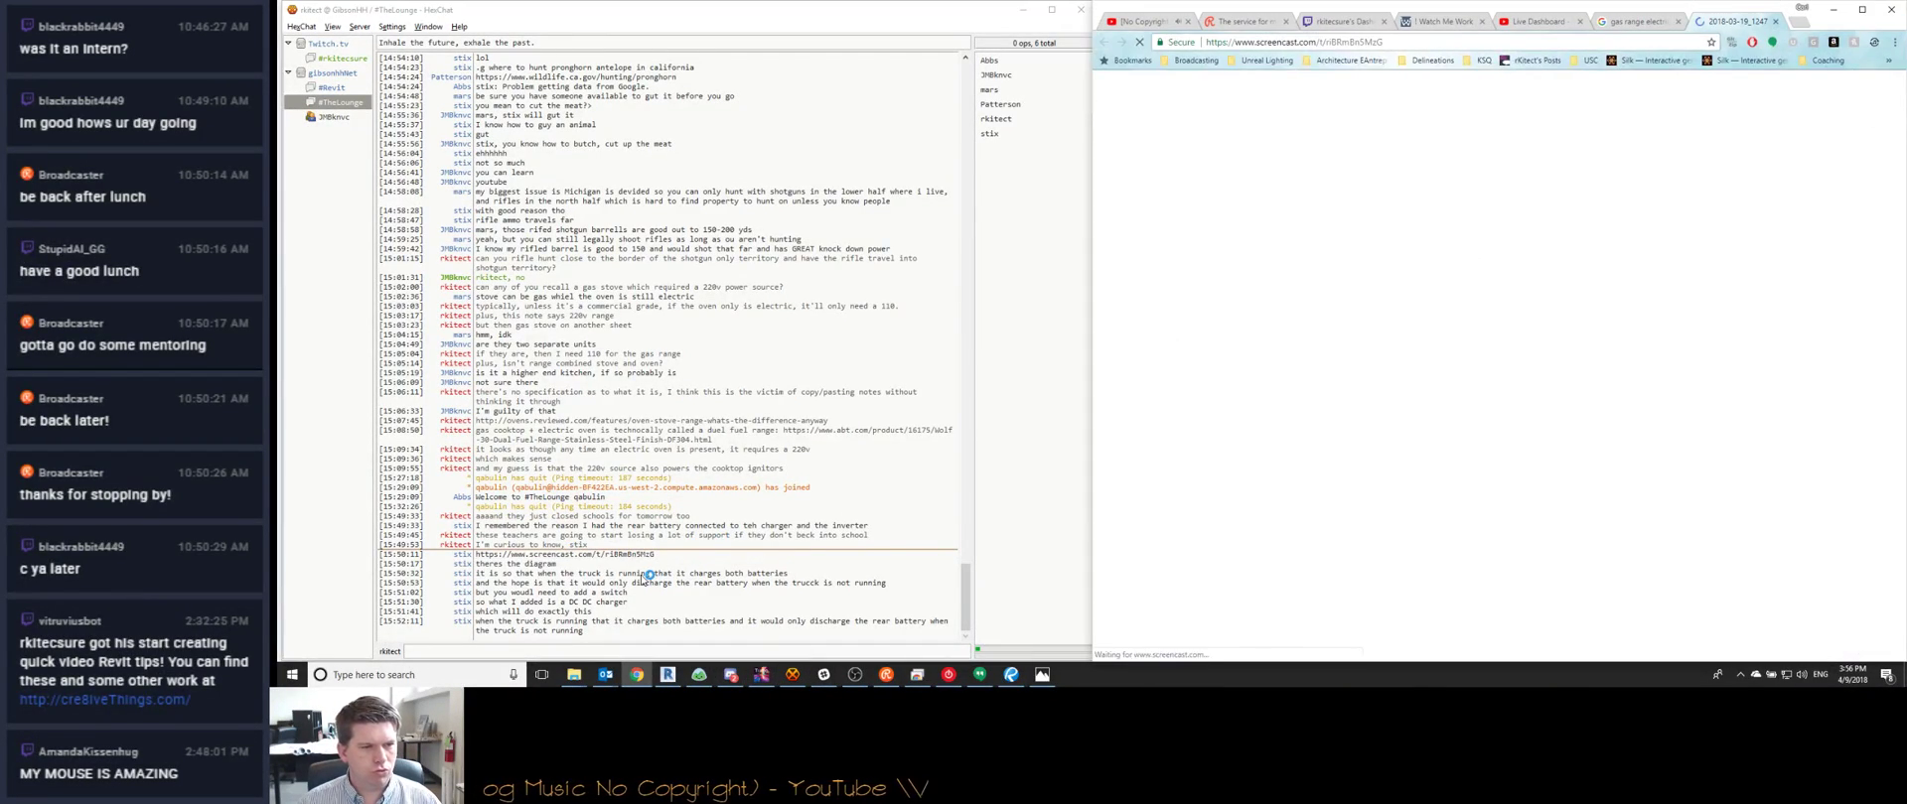
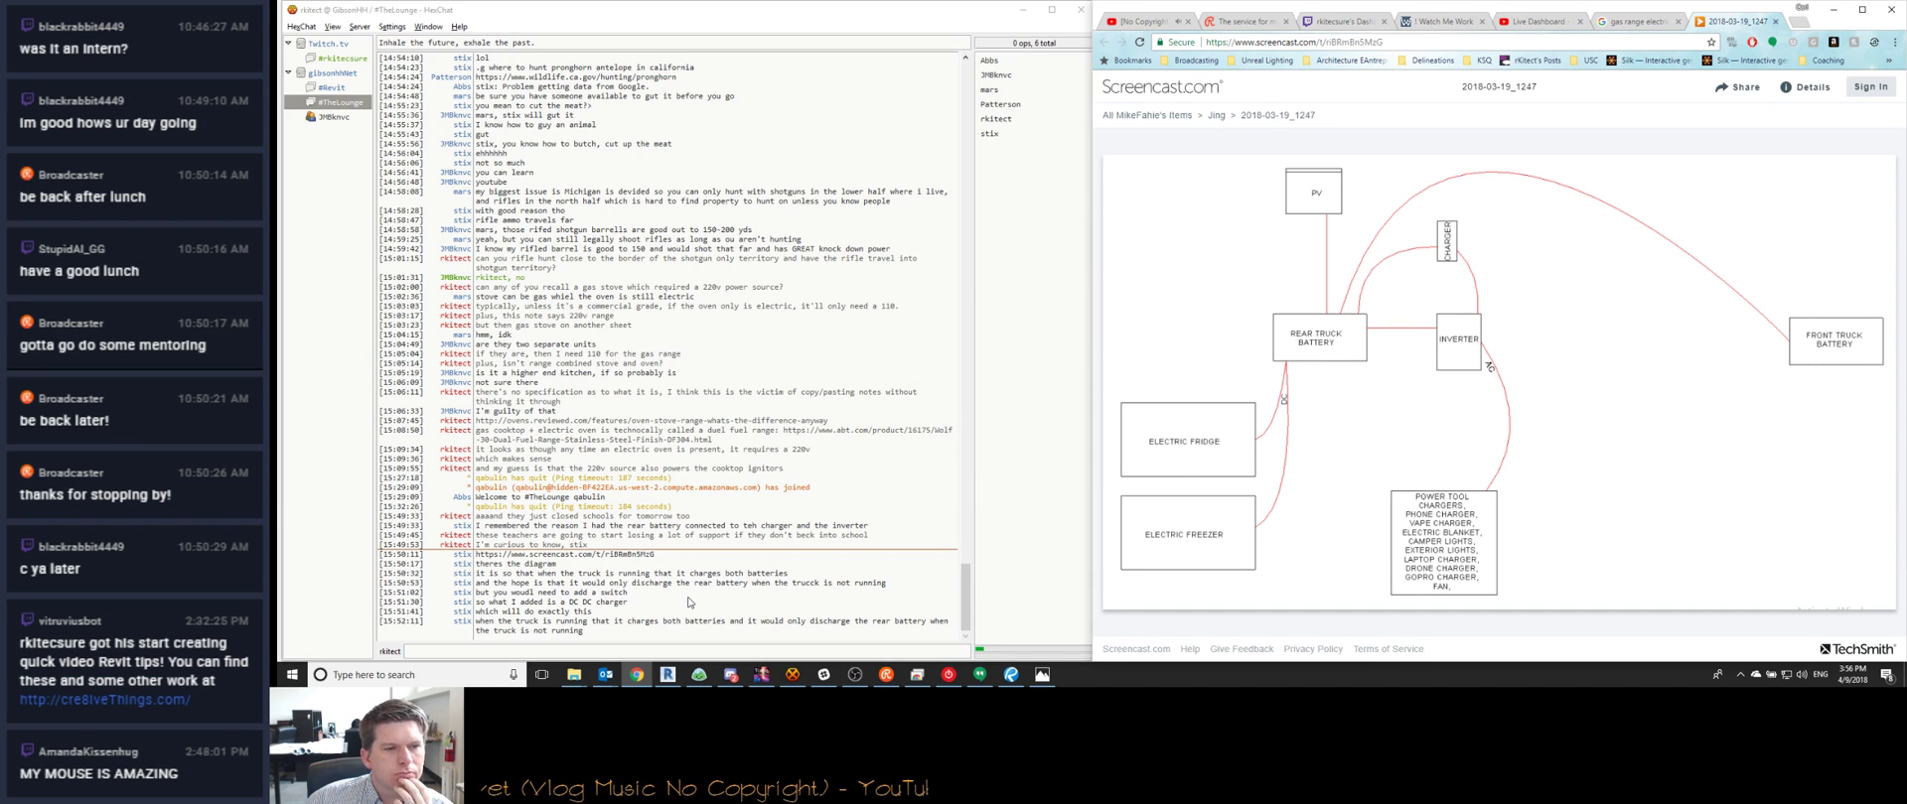
Reply 'SOUNDS RIGHT' and 'AND MAKES SENSE' in the HexChat channel, then minimize the chat
click(569, 647)
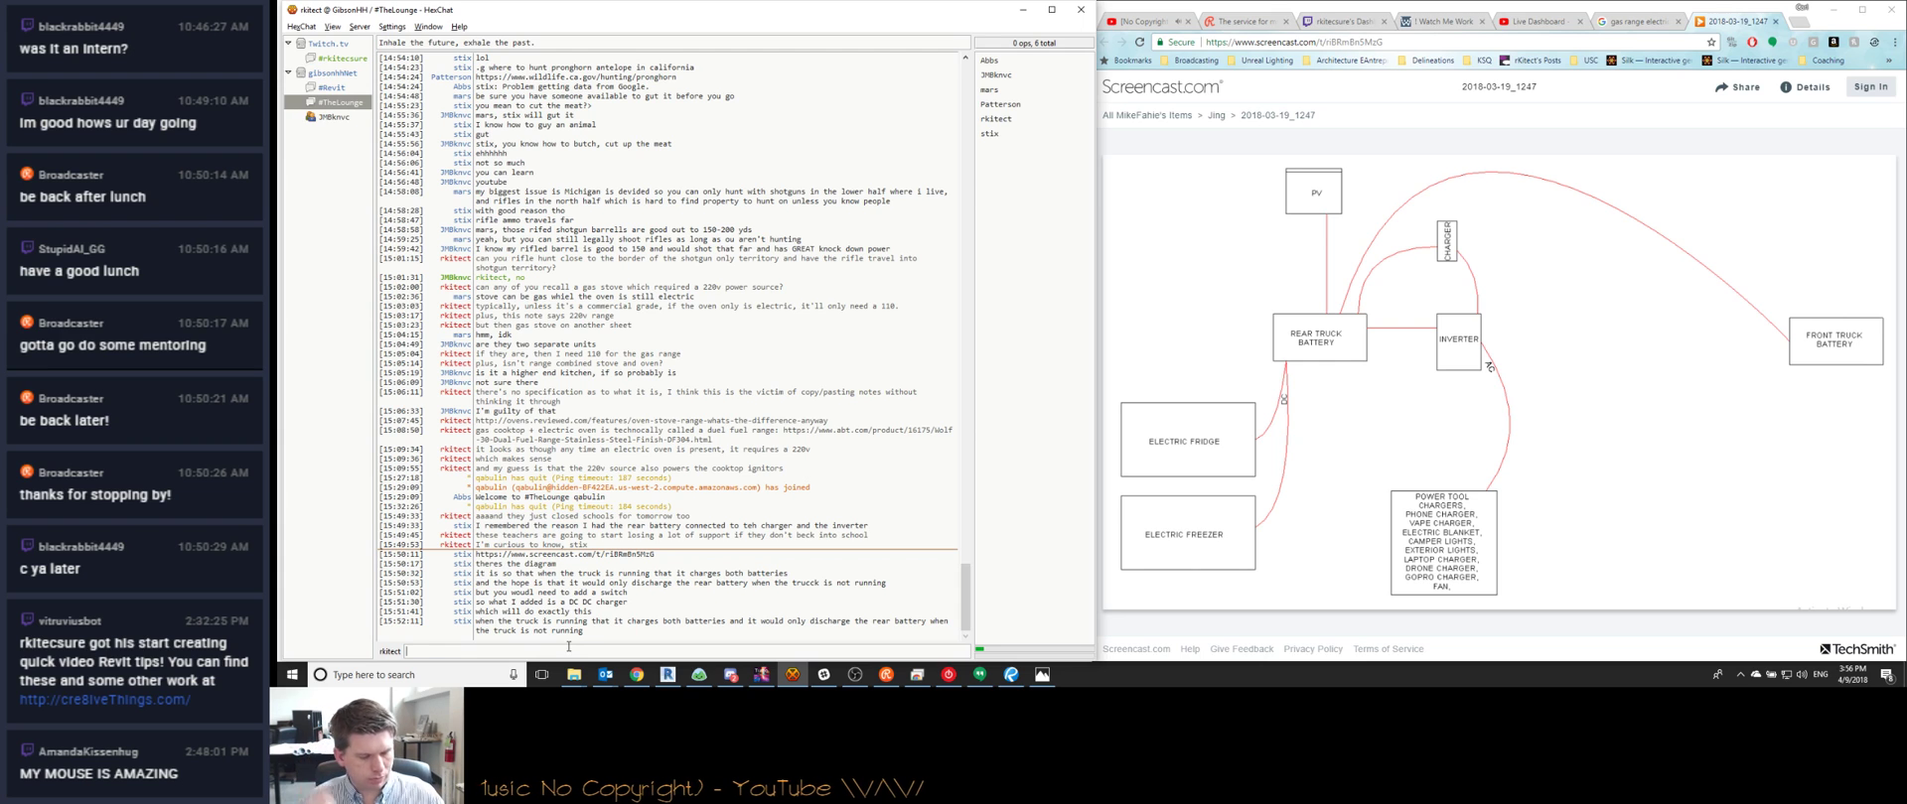
key(Return)
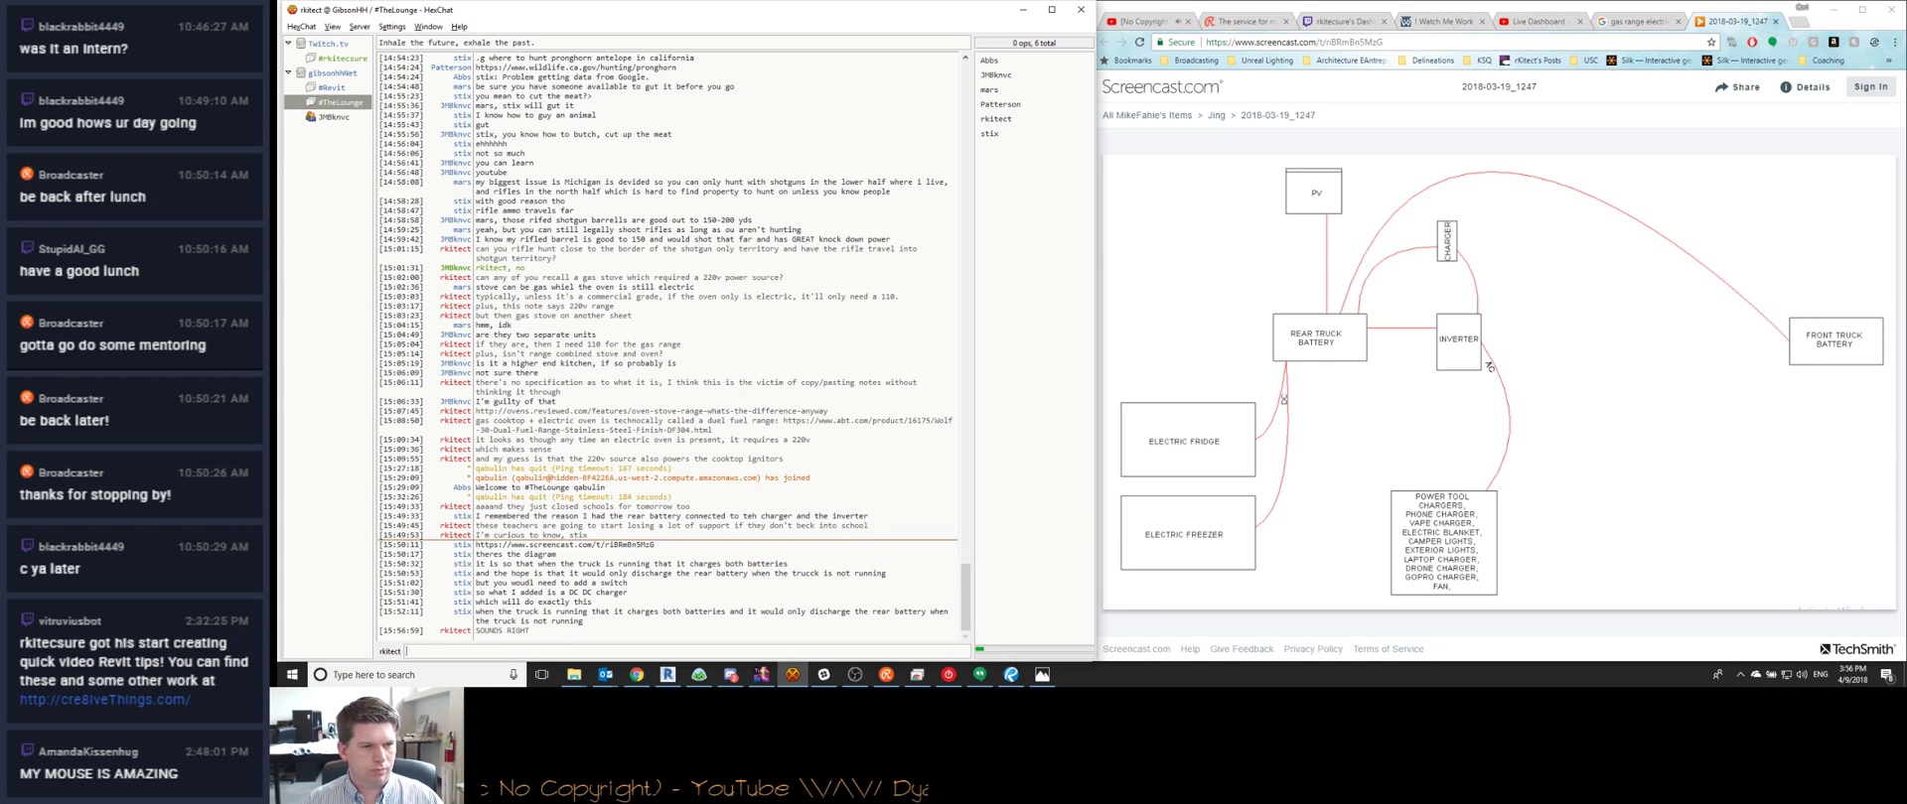
text(NSE)
key(Return)
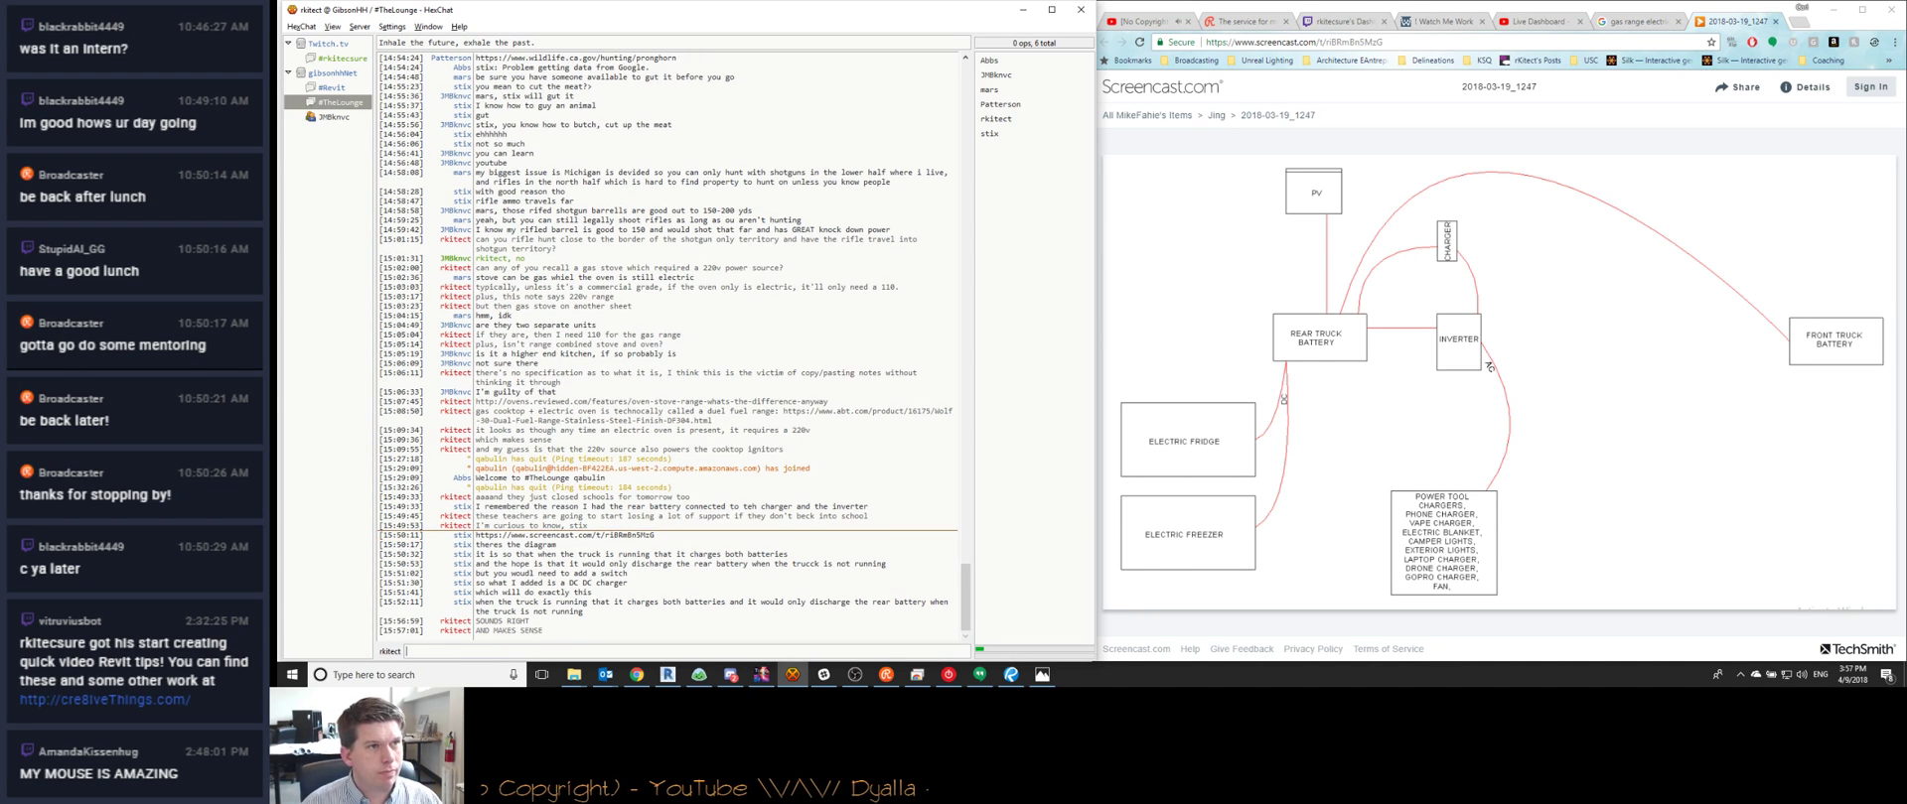
click(1022, 16)
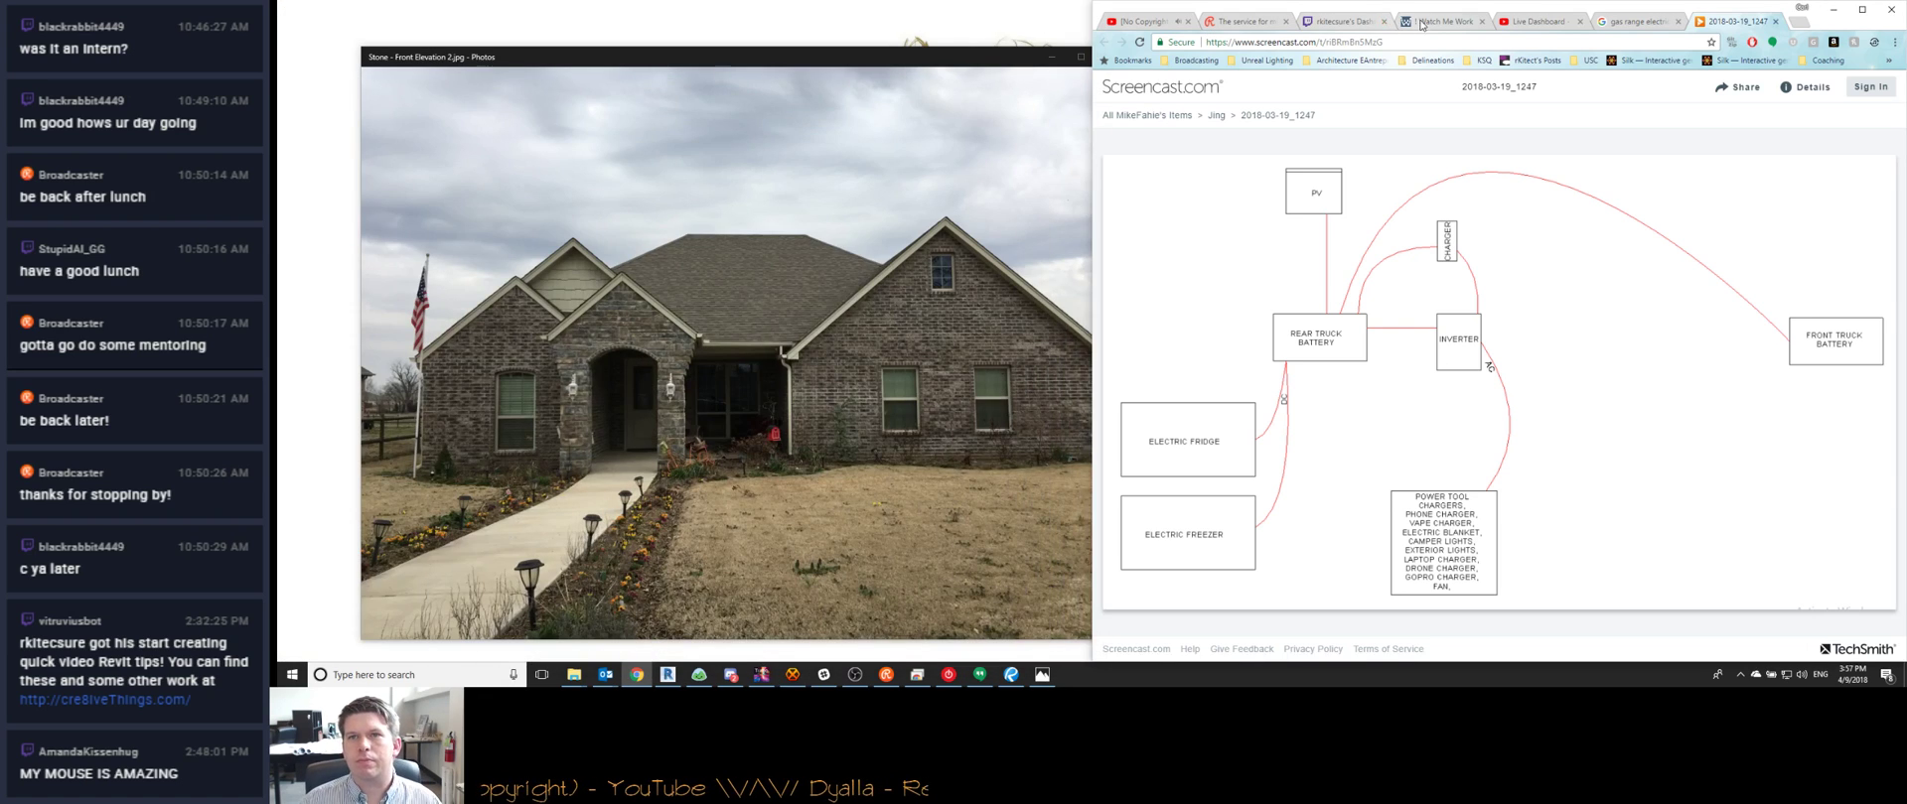
Check the Watch Me Work group stream page, then minimize Chrome to reveal the Revit sheet
click(1440, 21)
scroll(1510, 595, down, 2)
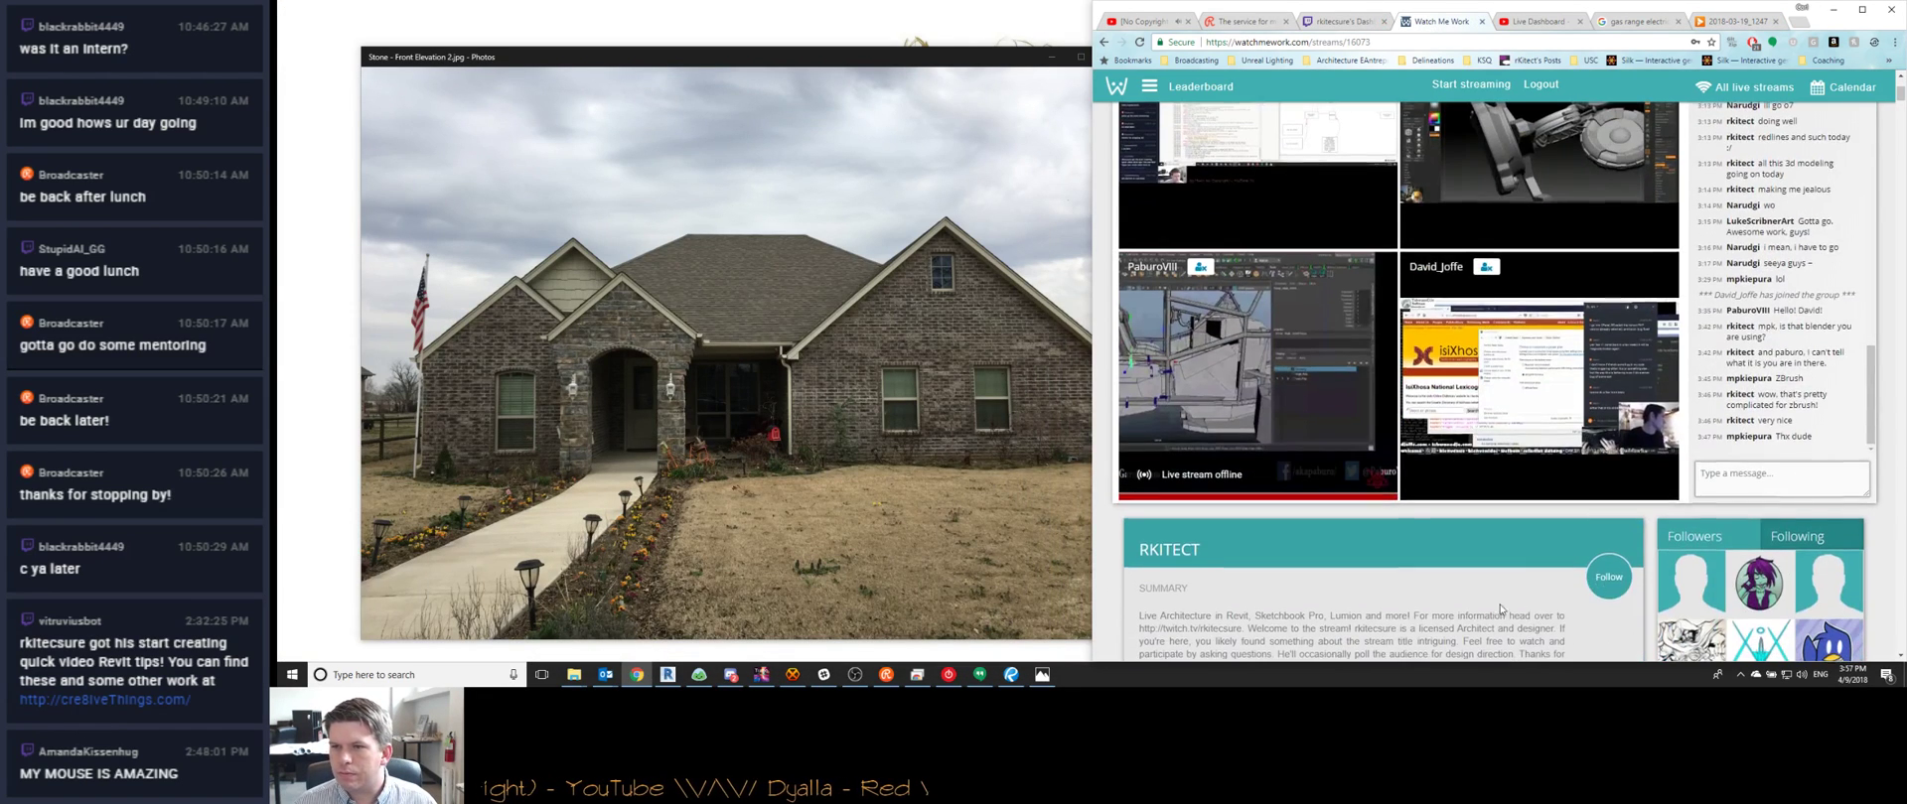
scroll(1511, 609, up, 2)
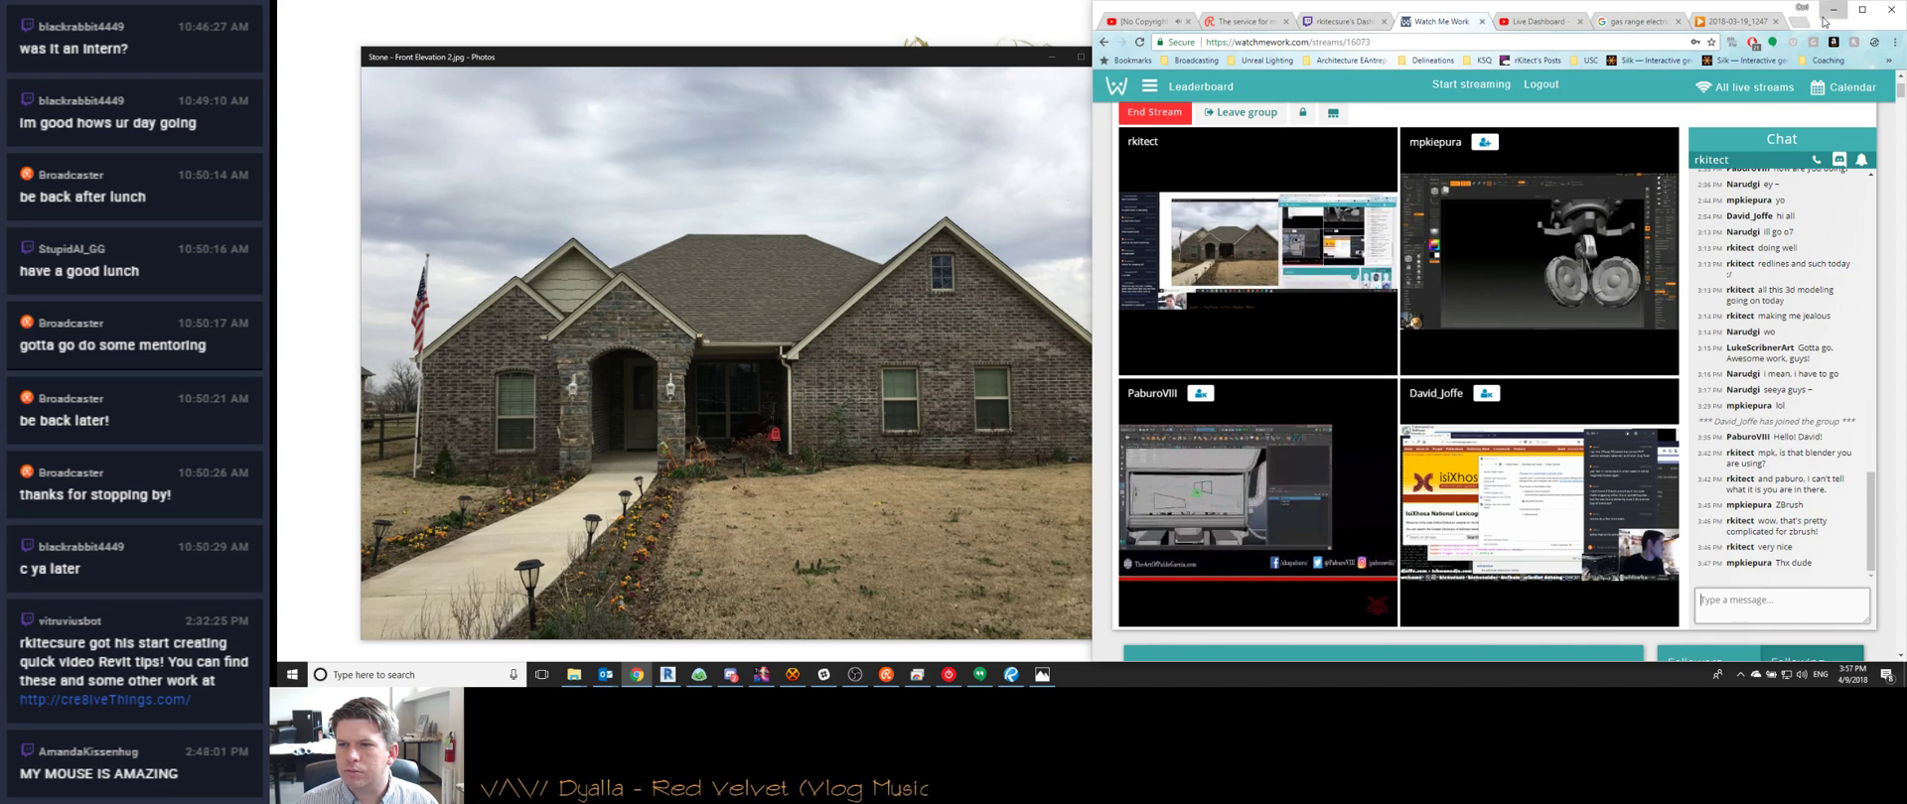
click(1832, 10)
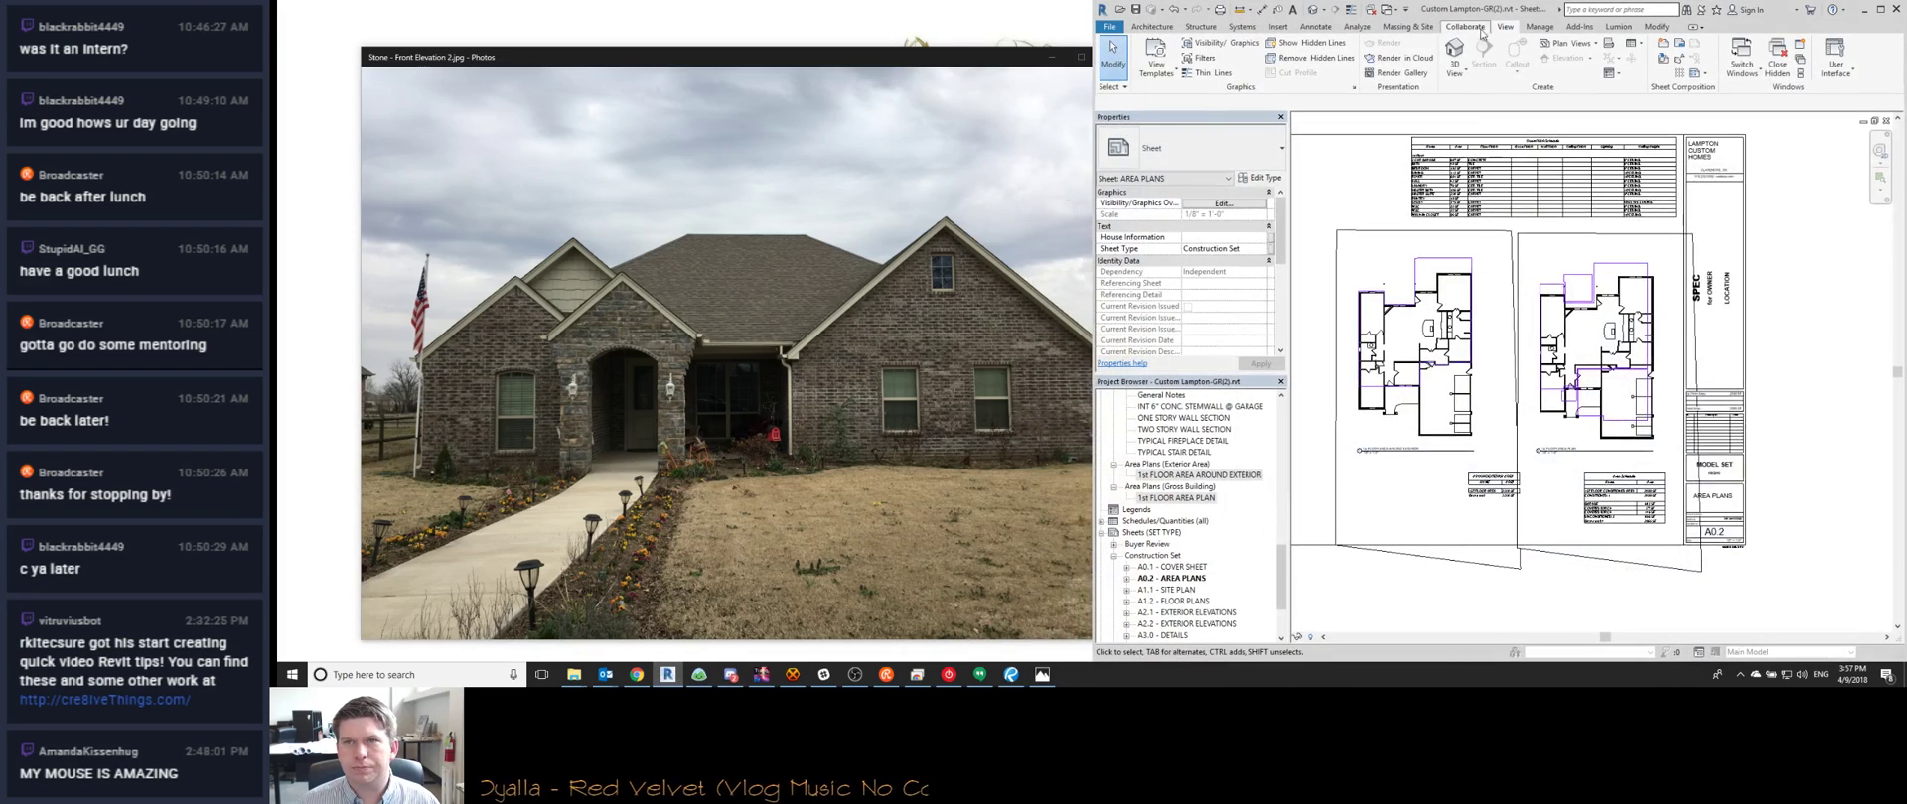
Place the Bluebeam redlines window and the Revit window side by side
click(1011, 674)
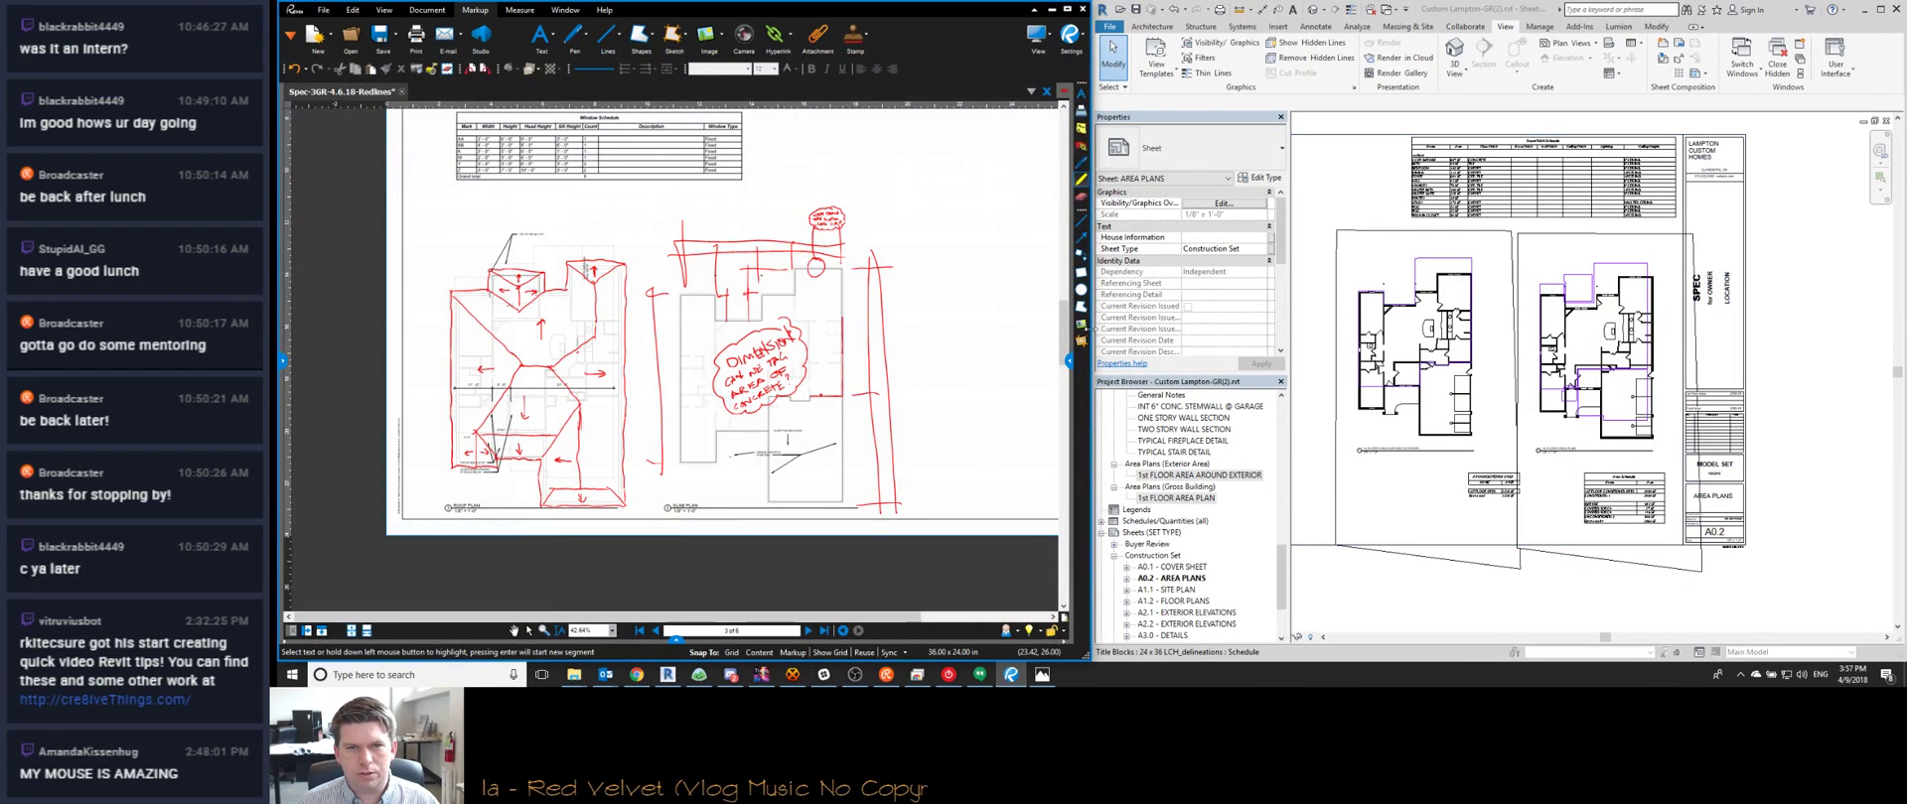
drag(1091, 328, 917, 337)
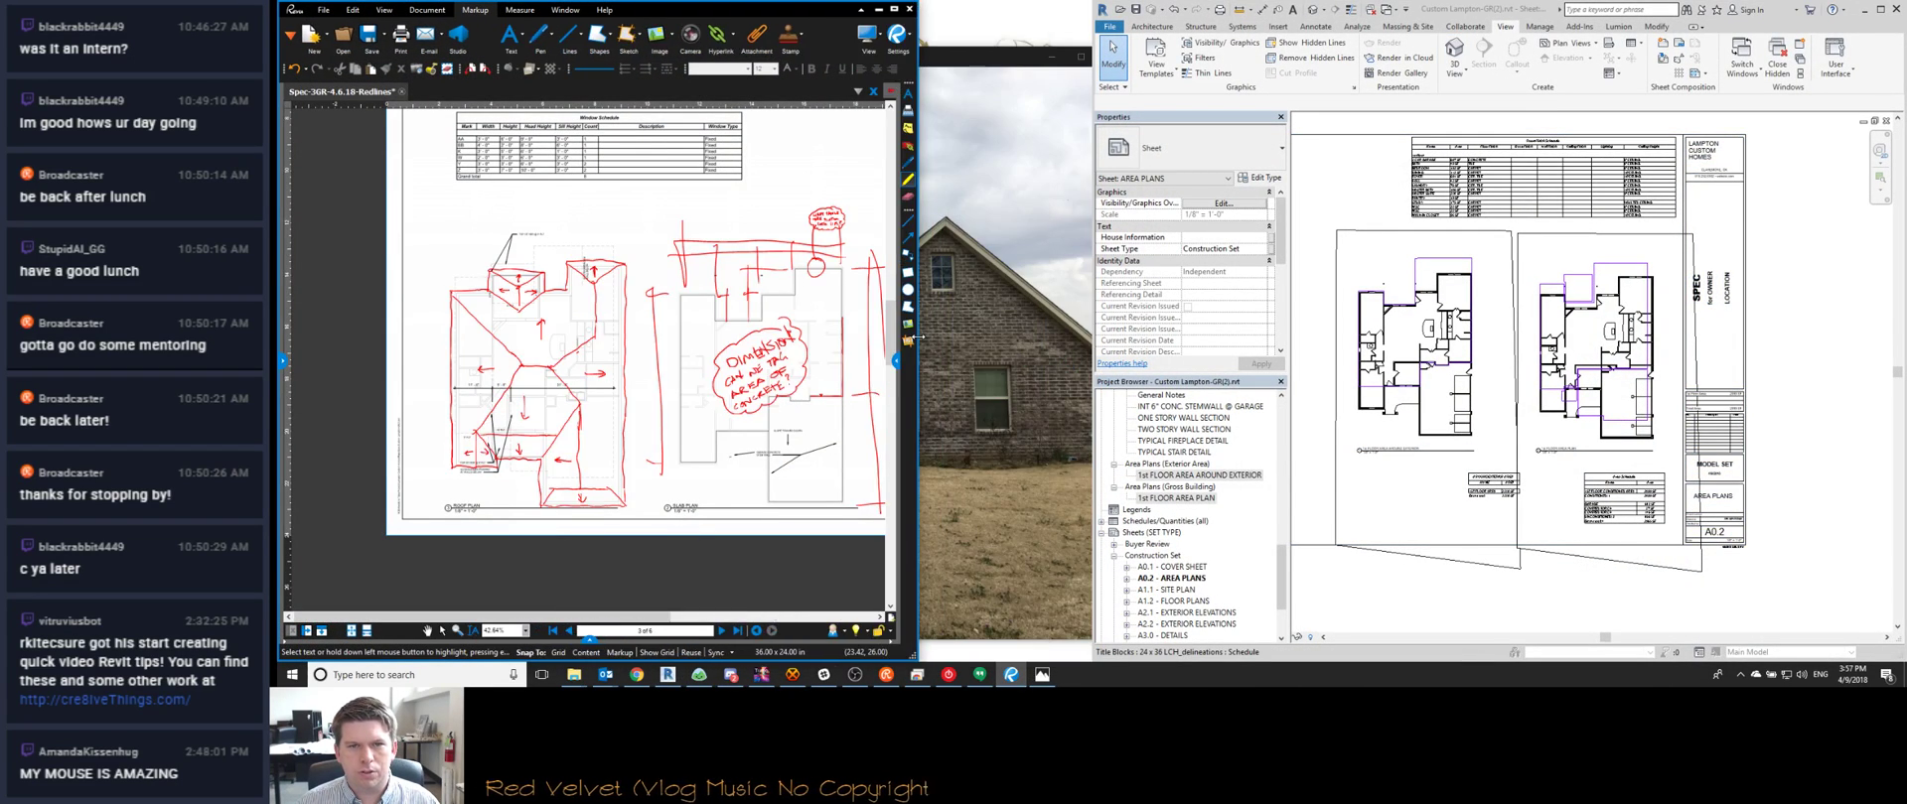
drag(1094, 349, 920, 341)
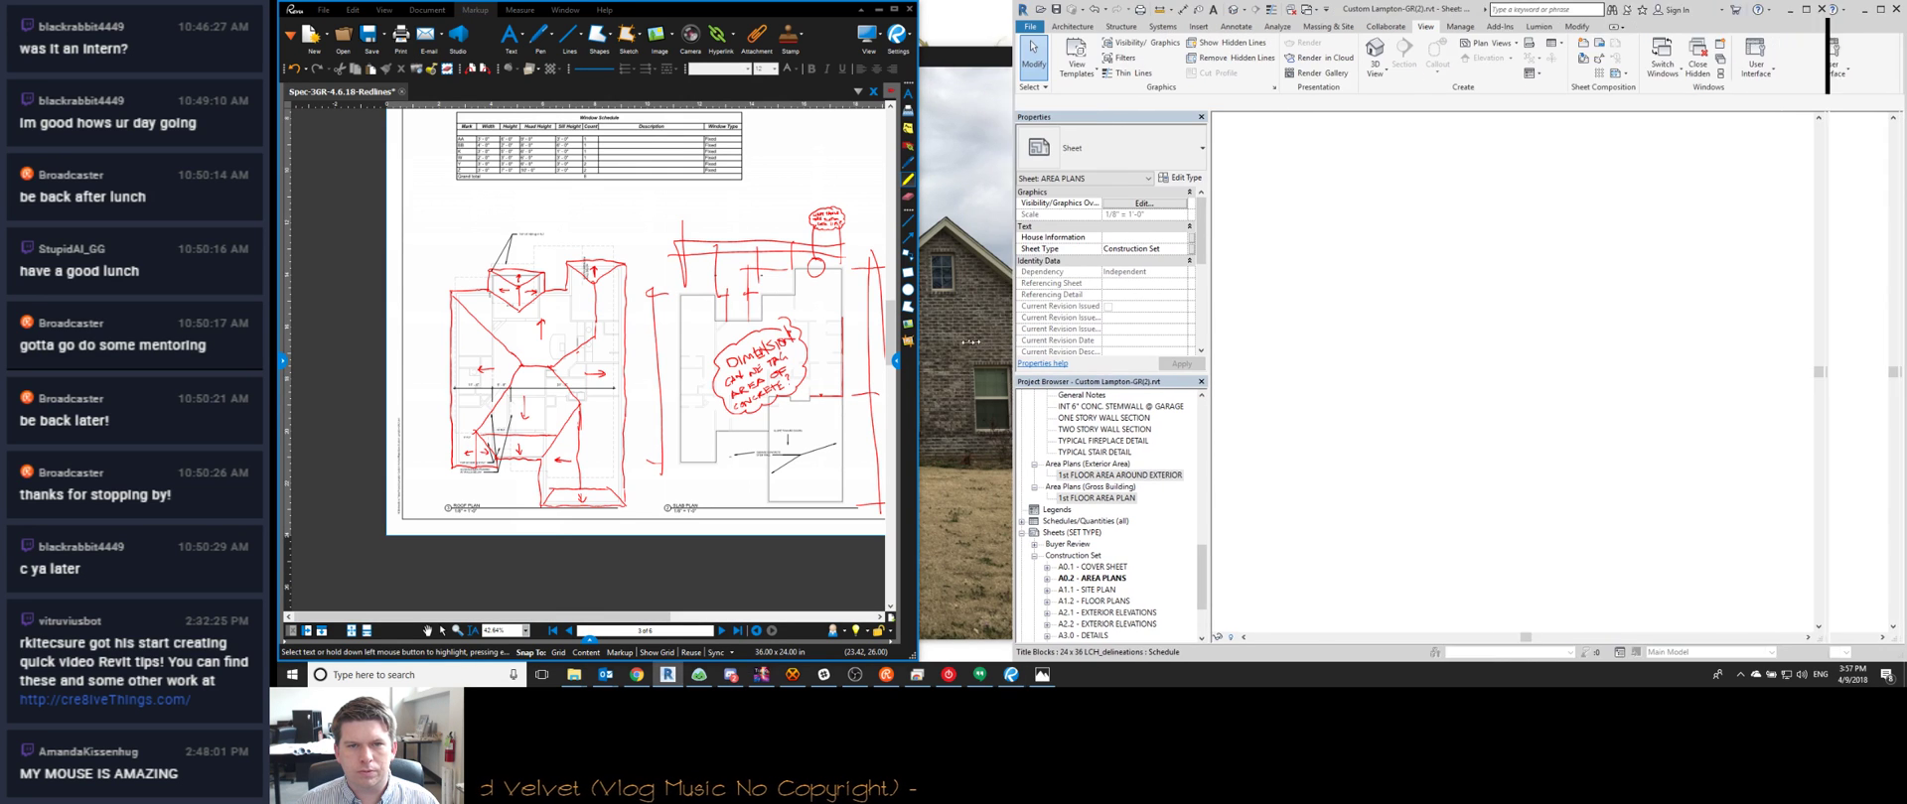
drag(921, 339, 884, 346)
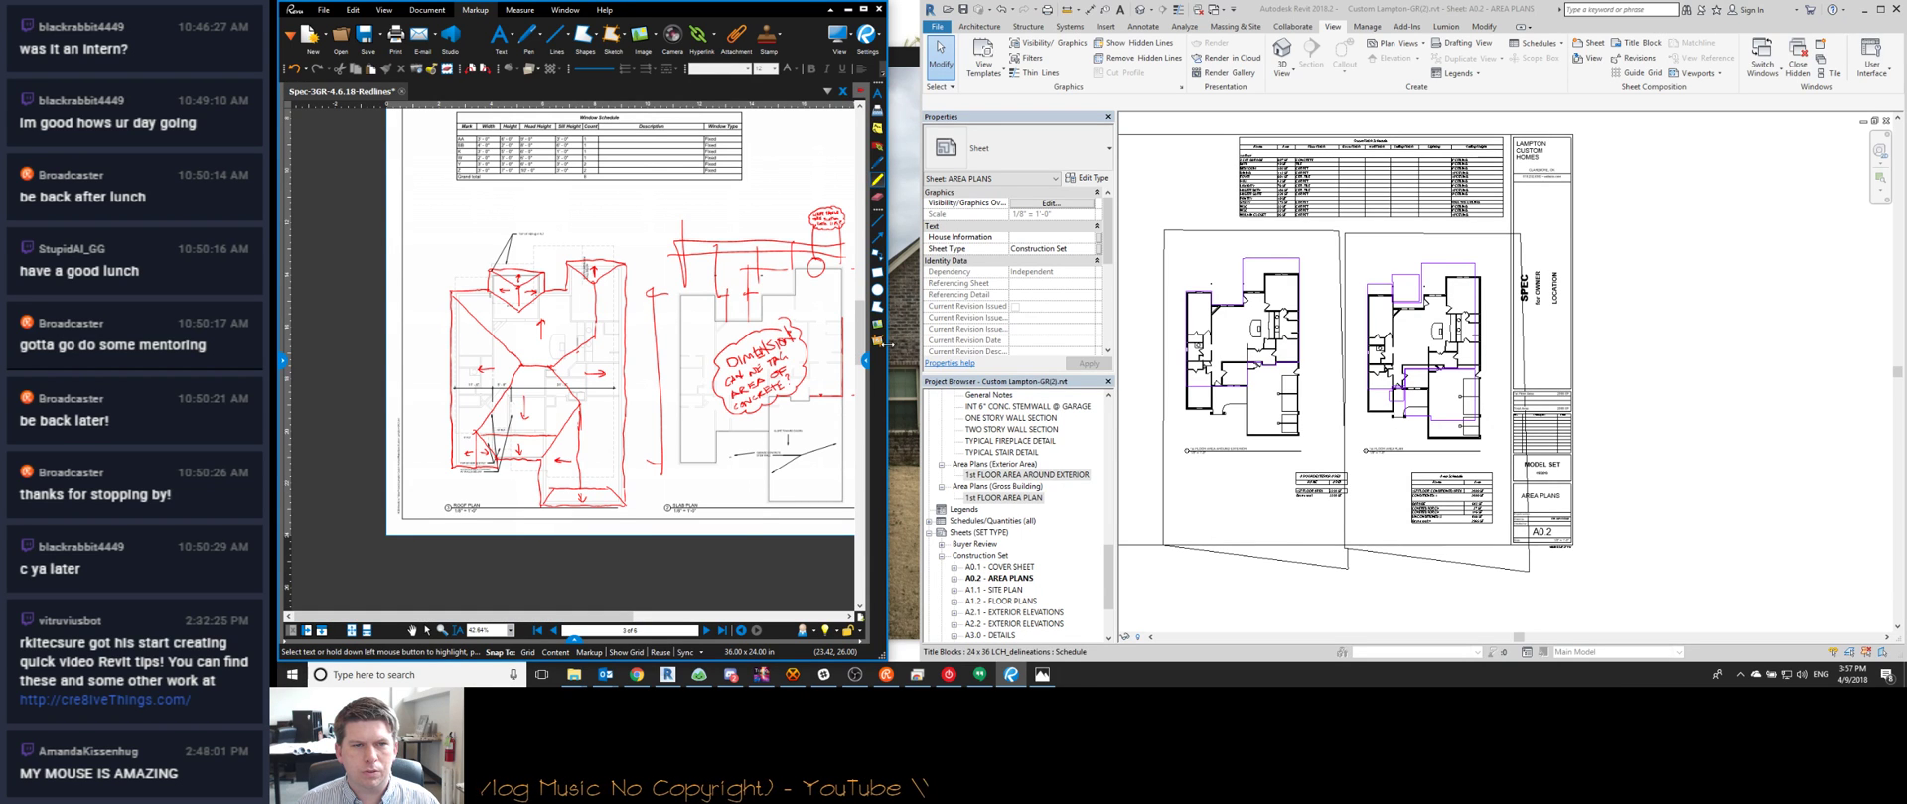
drag(890, 345, 920, 349)
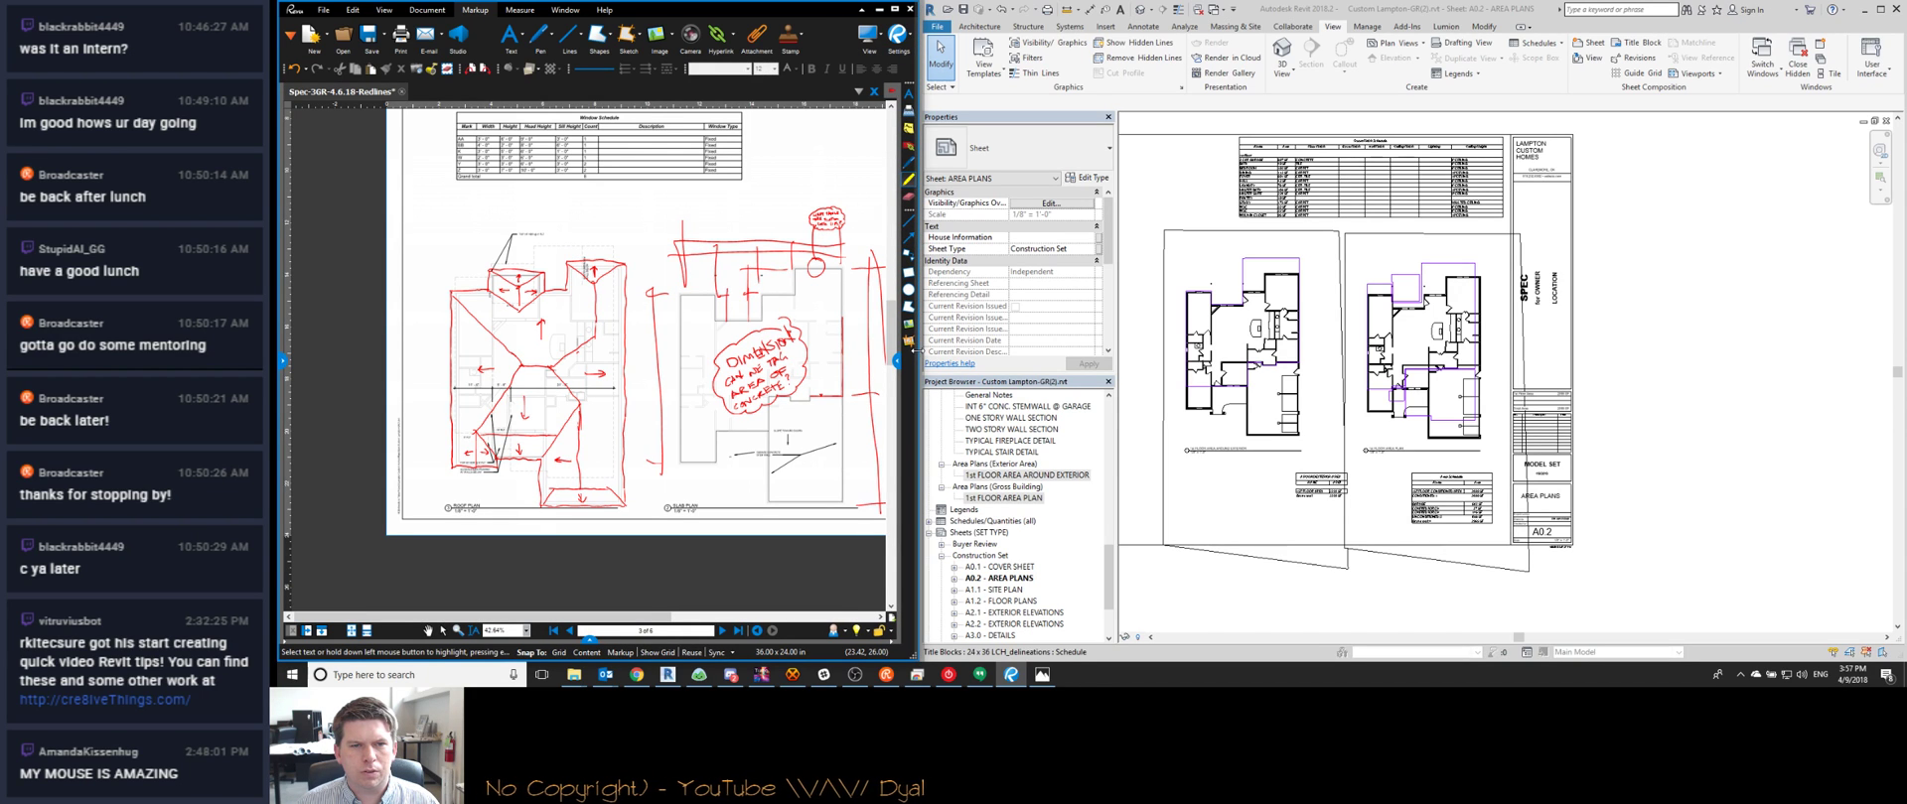
mouse_move(916, 349)
mouse_down()
mouse_move(850, 359)
mouse_move(886, 353)
mouse_up()
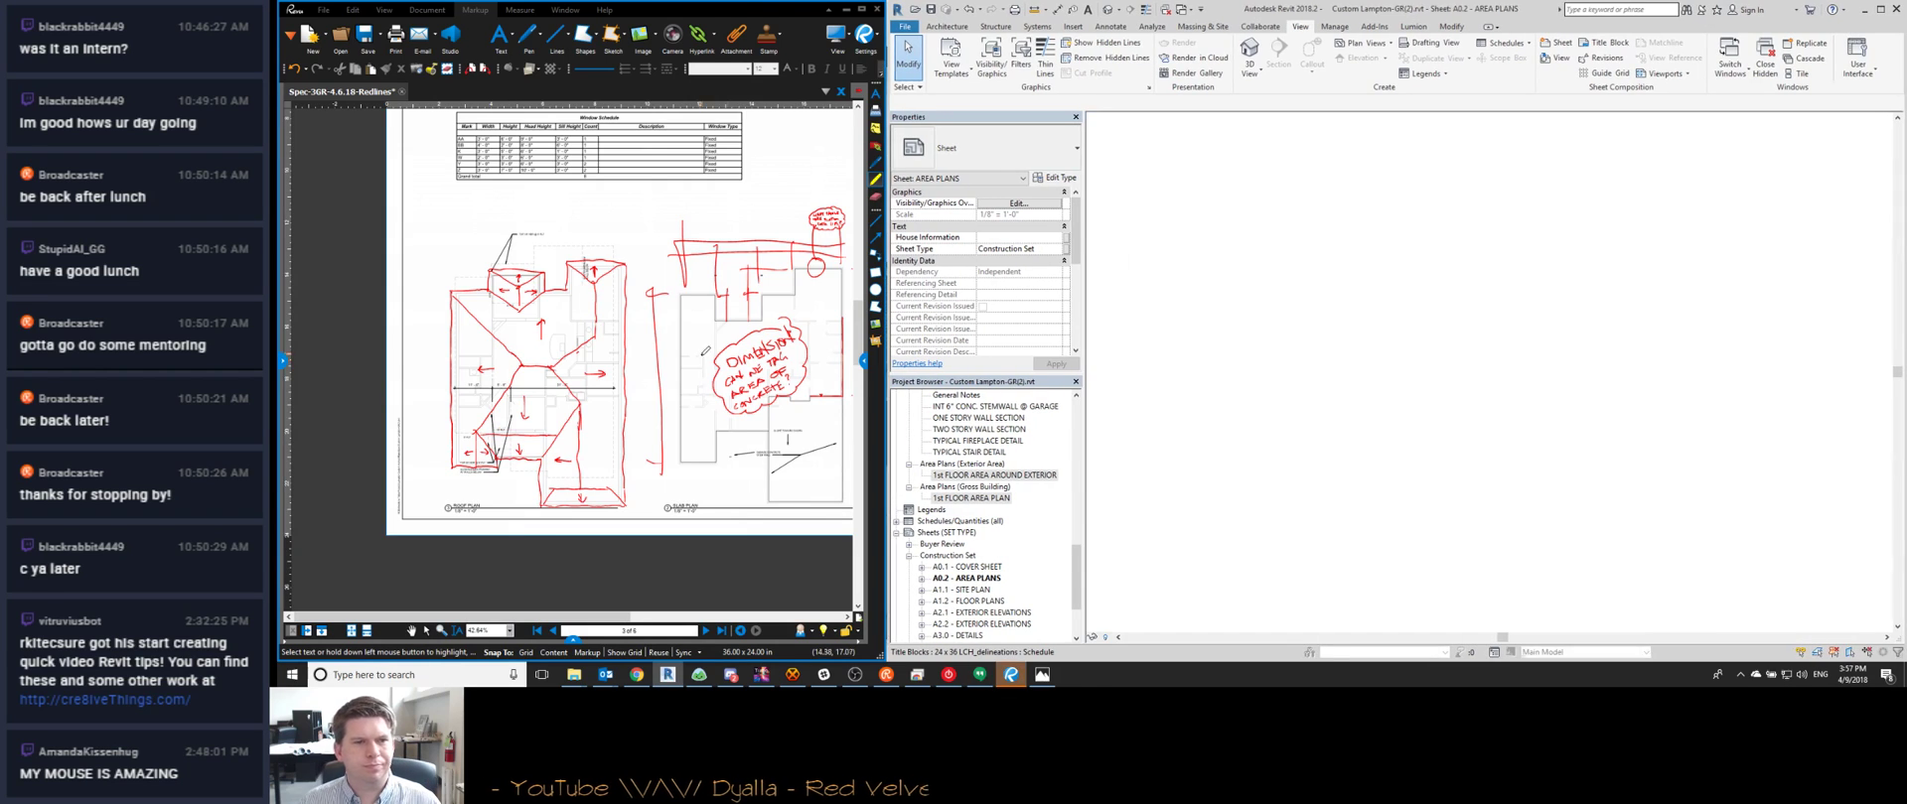
Zoom out the redlines PDF and bring up page 2 of the markups
scroll(598, 419, down, 3)
scroll(598, 419, down, 1)
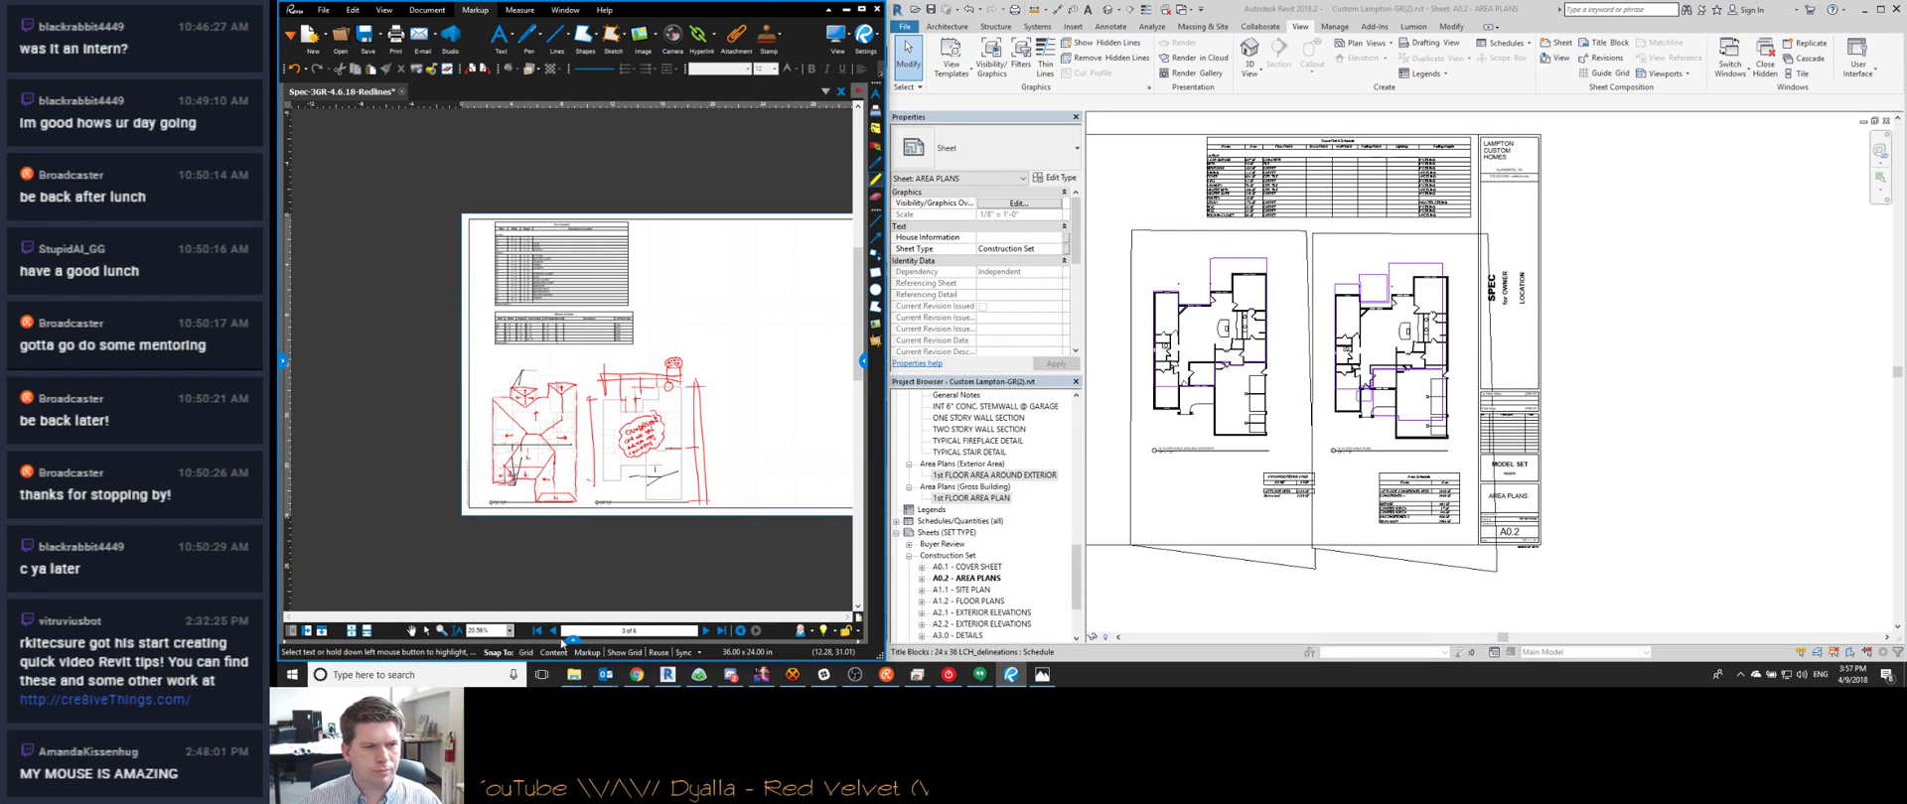
click(553, 631)
scroll(1380, 375, up, 4)
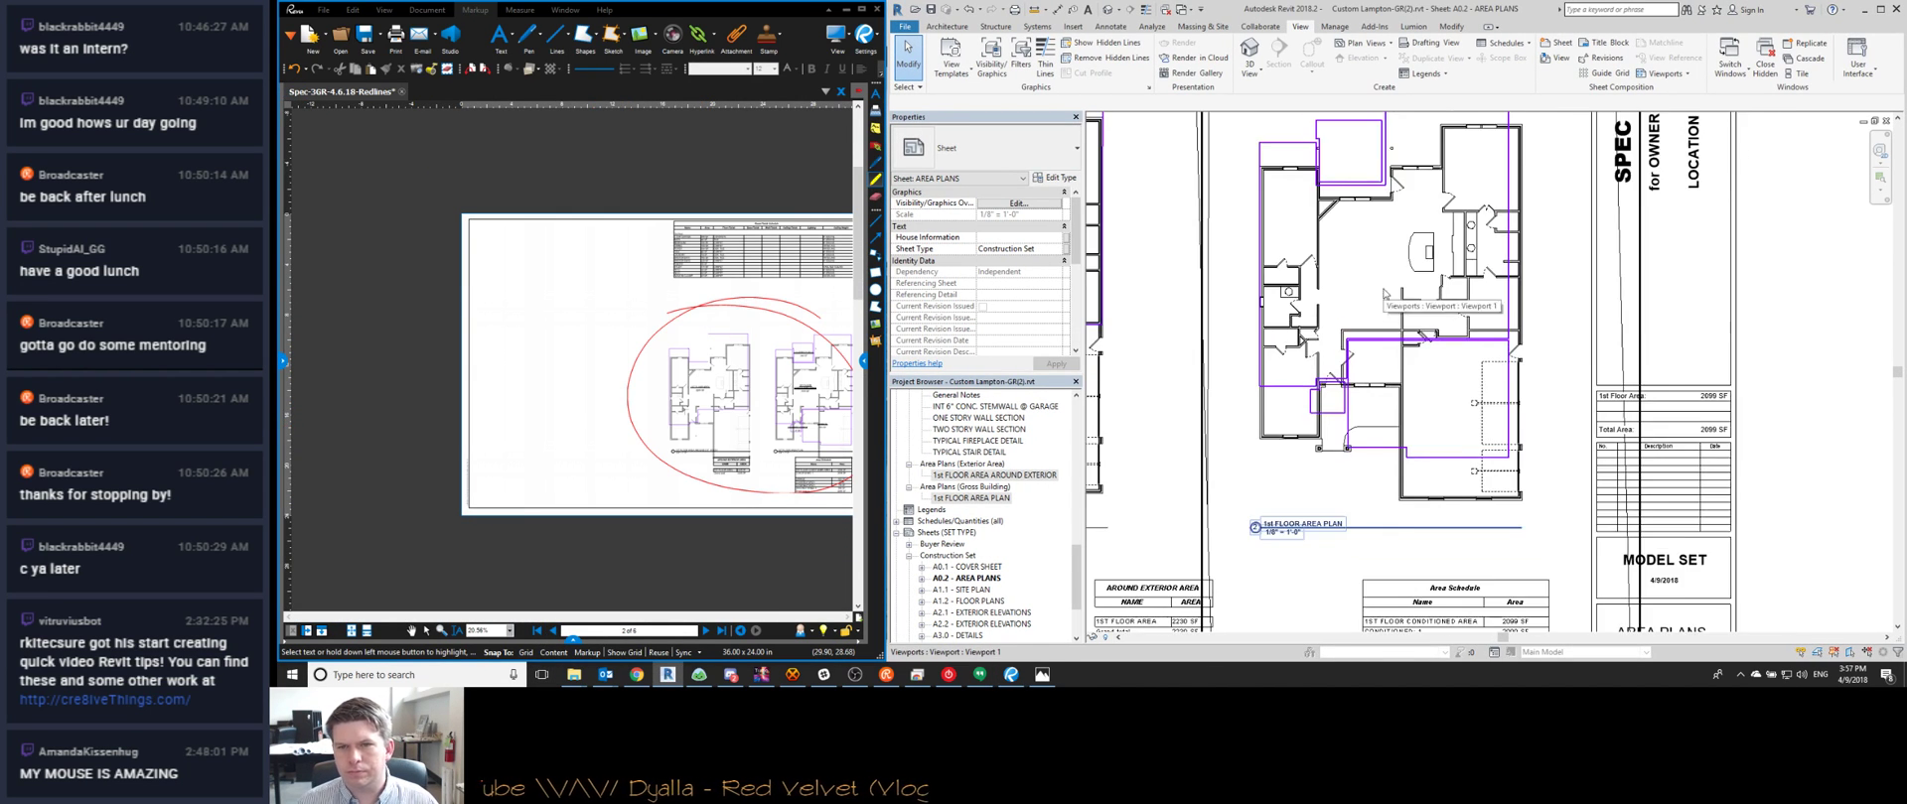
Activate the area plan viewport and align the first purple boundary to the bottom wall face
double_click(1380, 376)
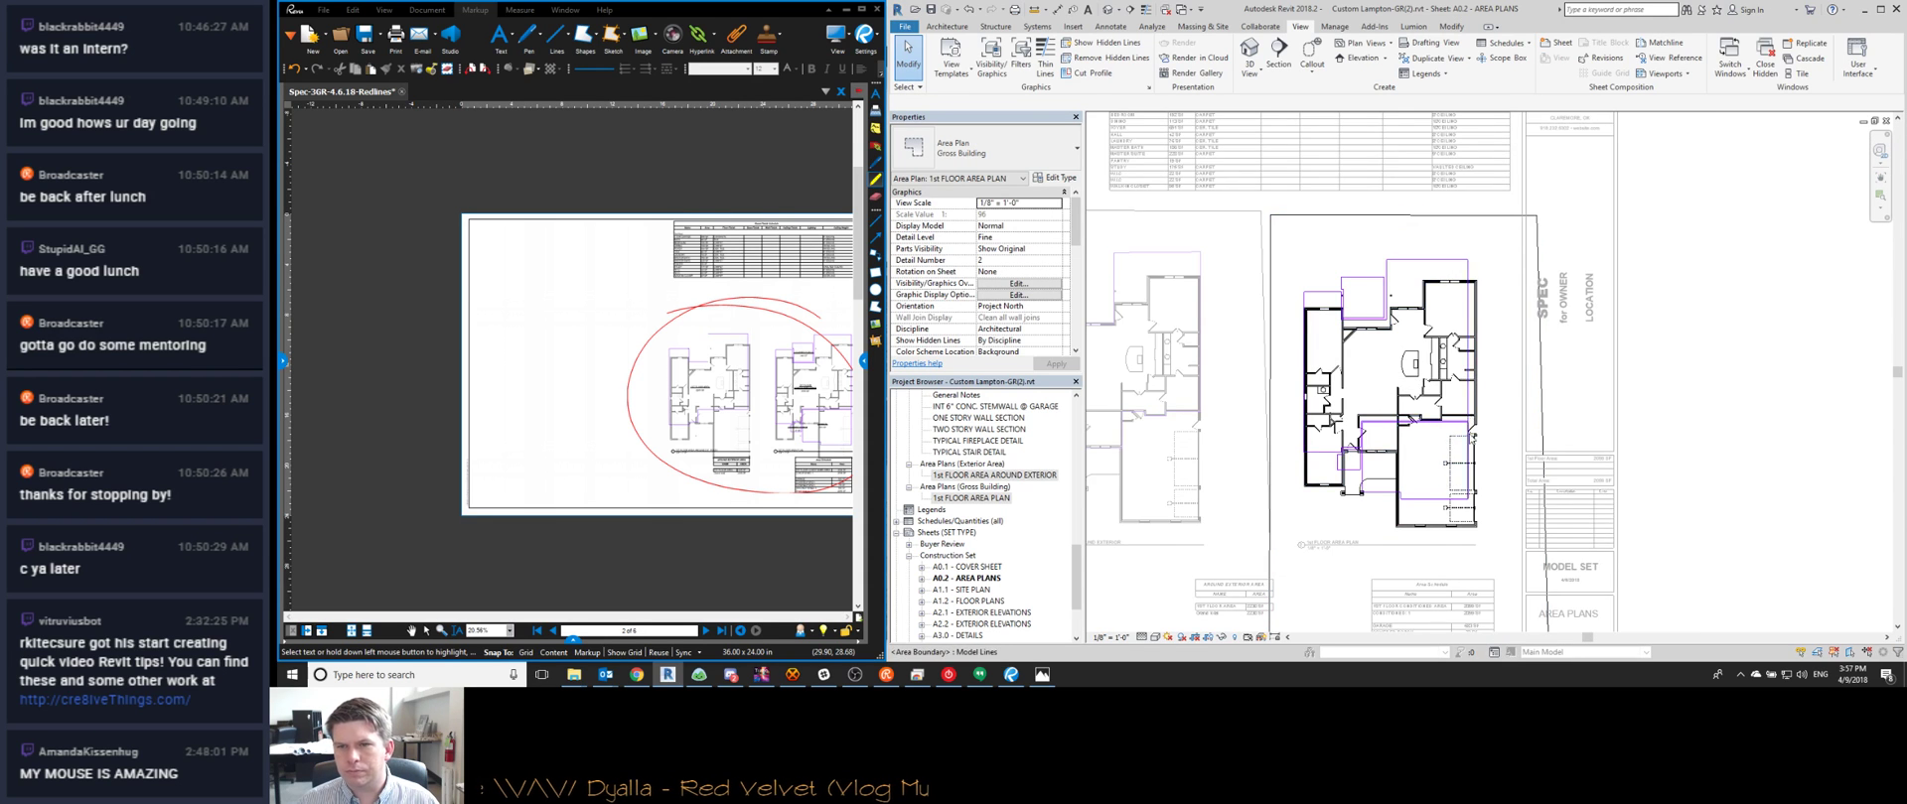
scroll(1450, 512, up, 1)
scroll(1450, 512, up, 1)
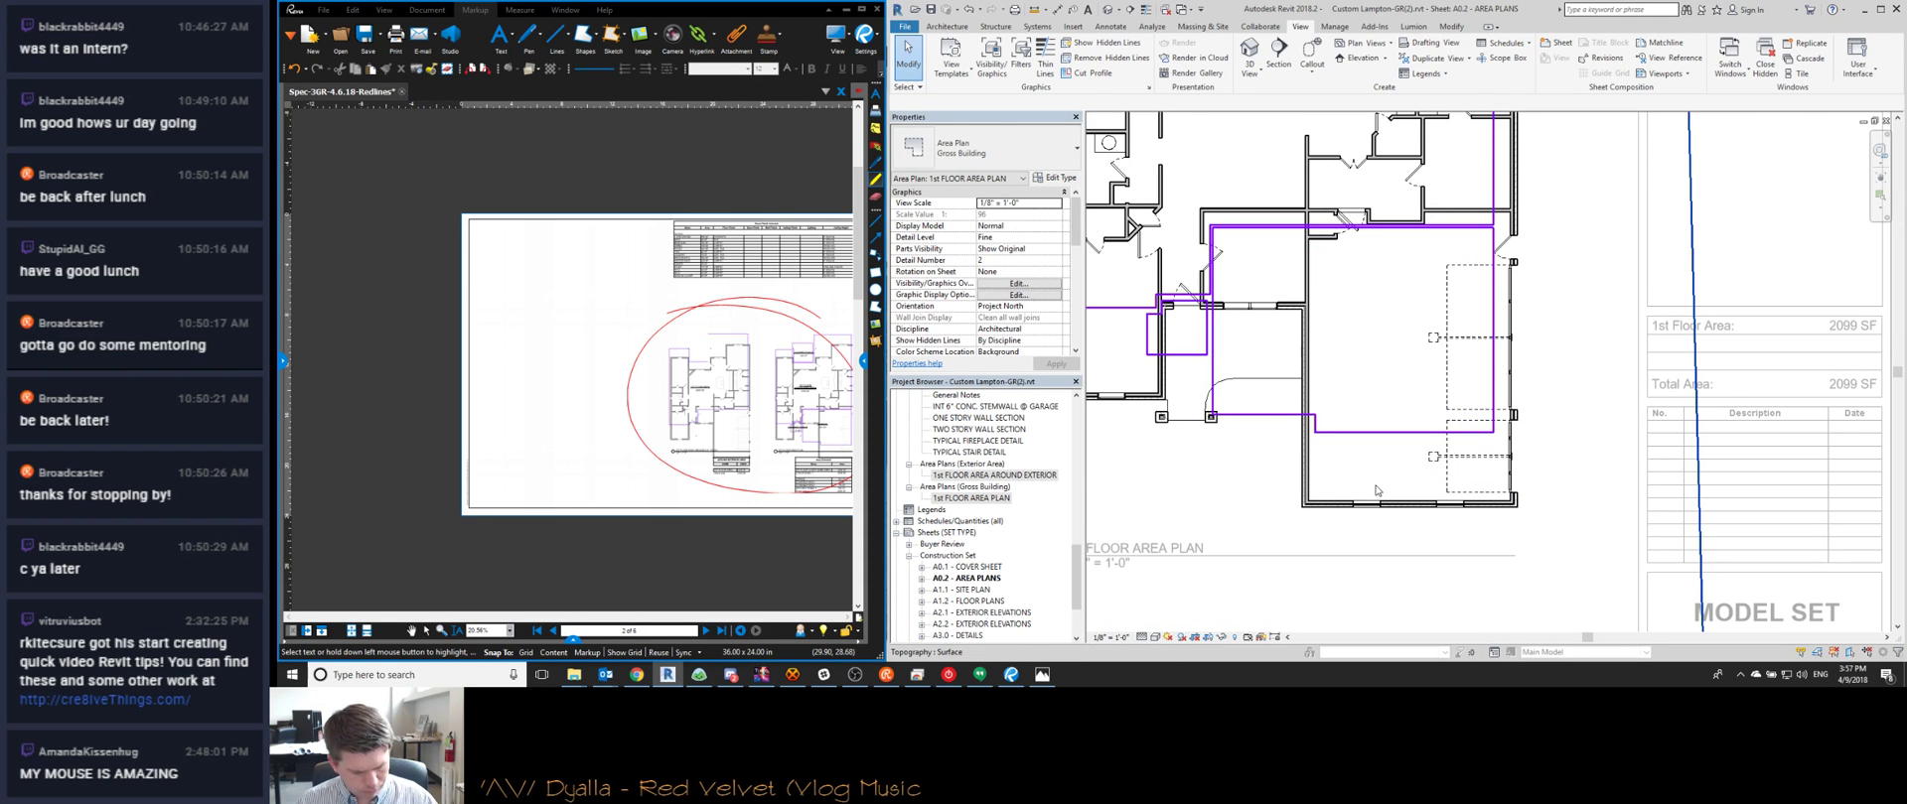
key(a)
key(l)
scroll(1375, 489, up, 1)
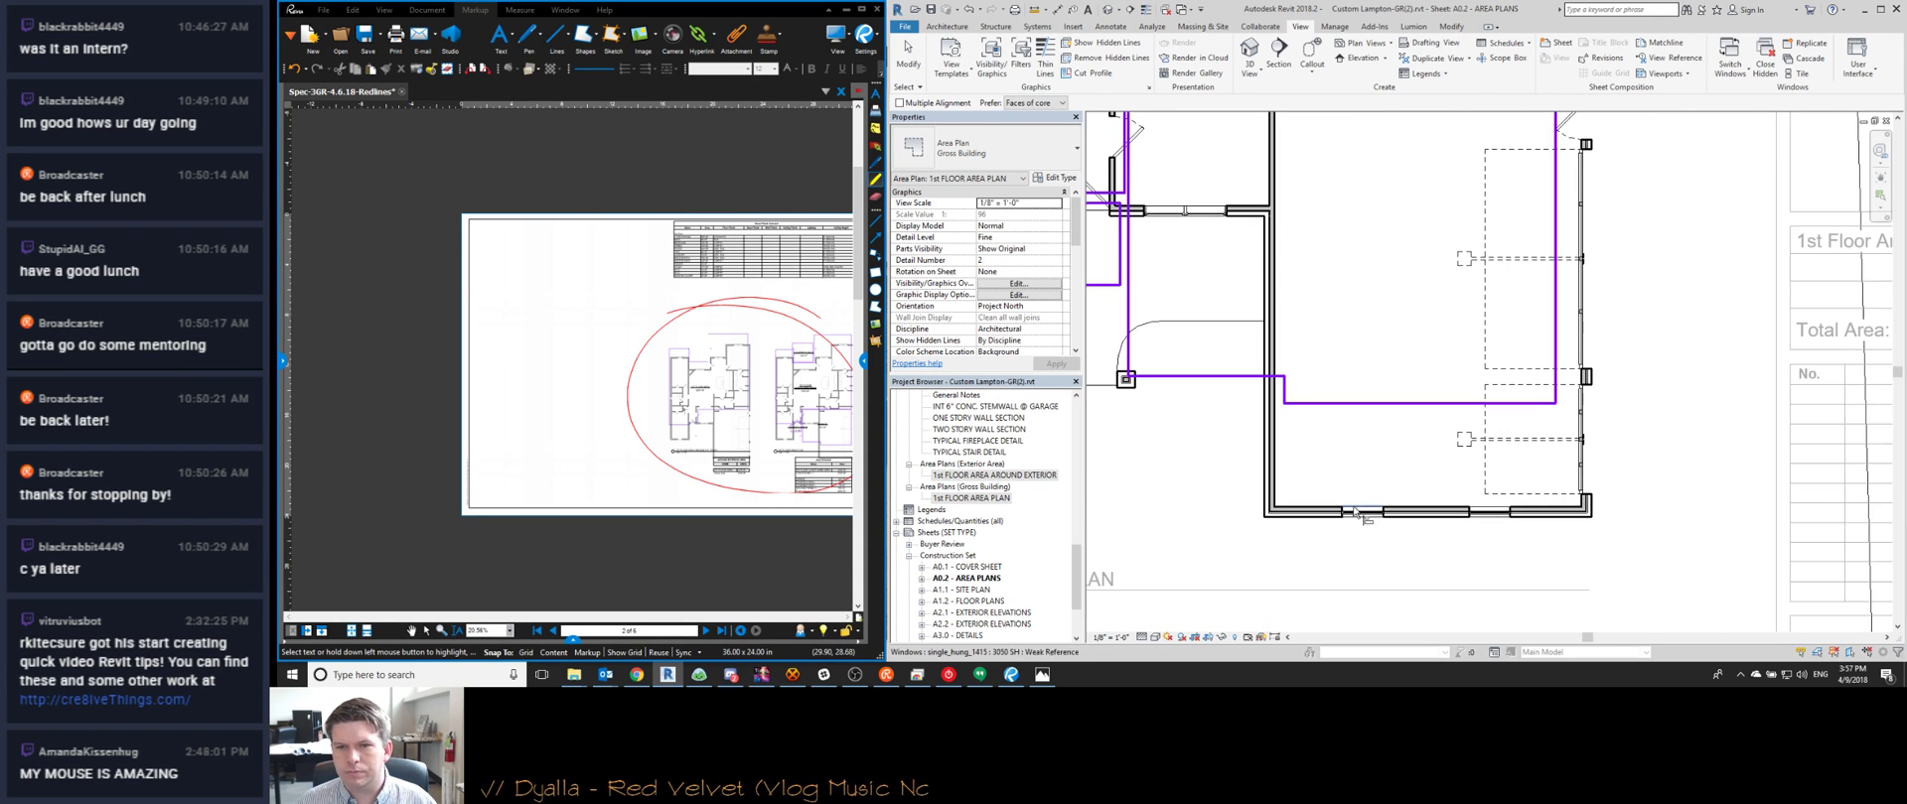
scroll(1420, 516, up, 1)
click(1420, 511)
click(1589, 231)
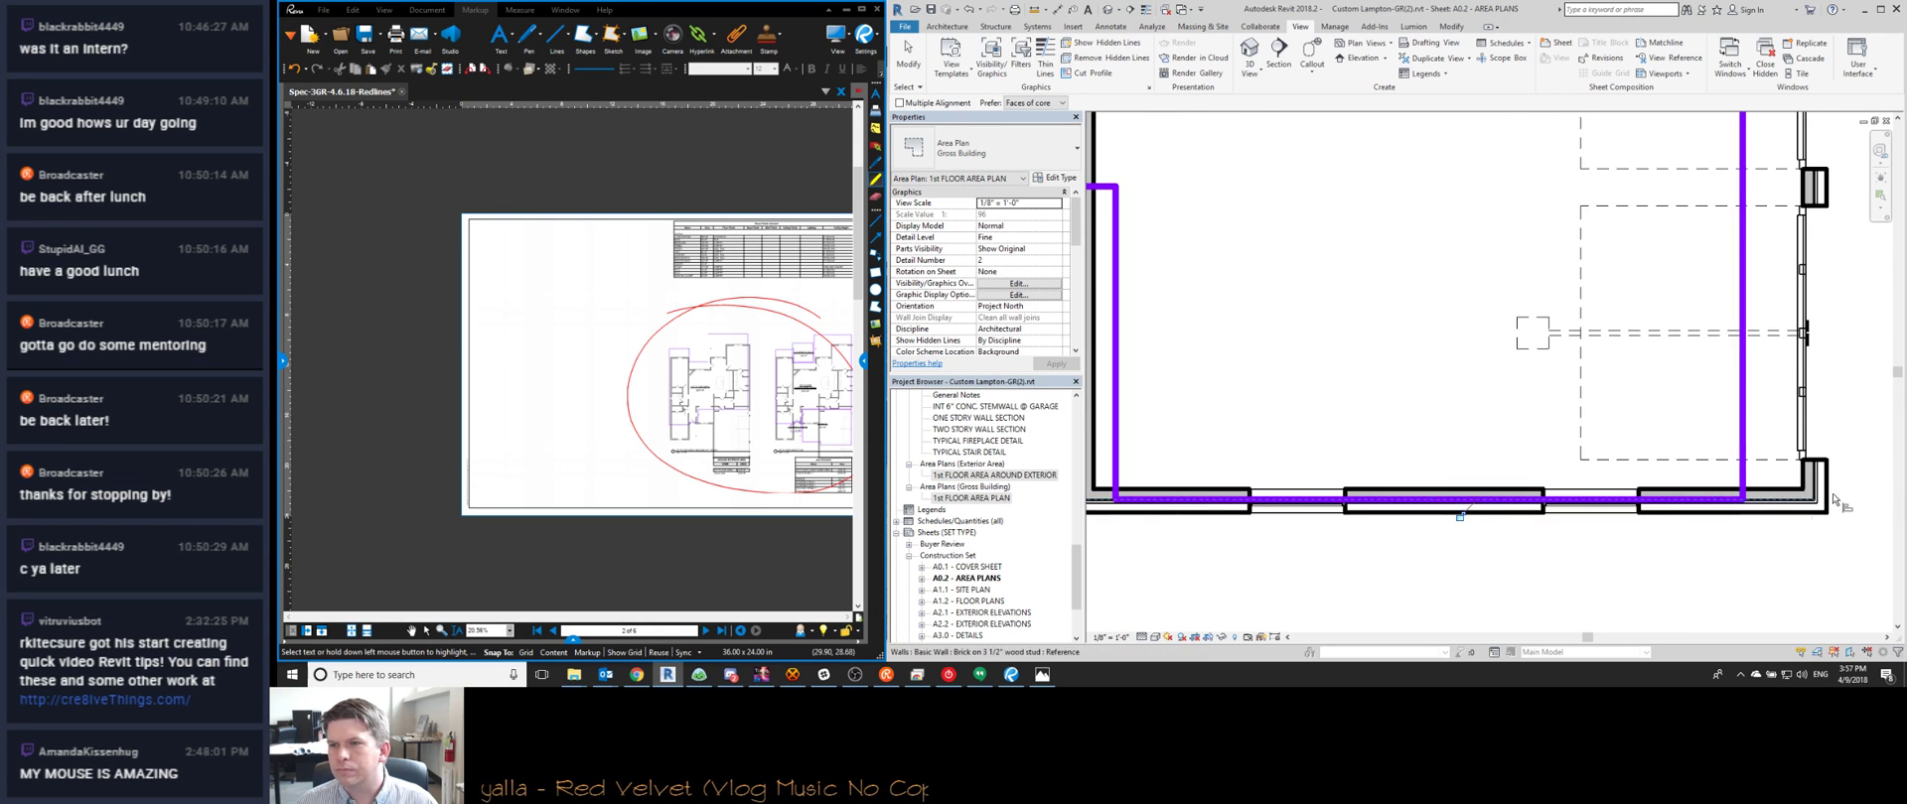
Align the lower area boundary line onto its wall face
scroll(1827, 495, up, 1)
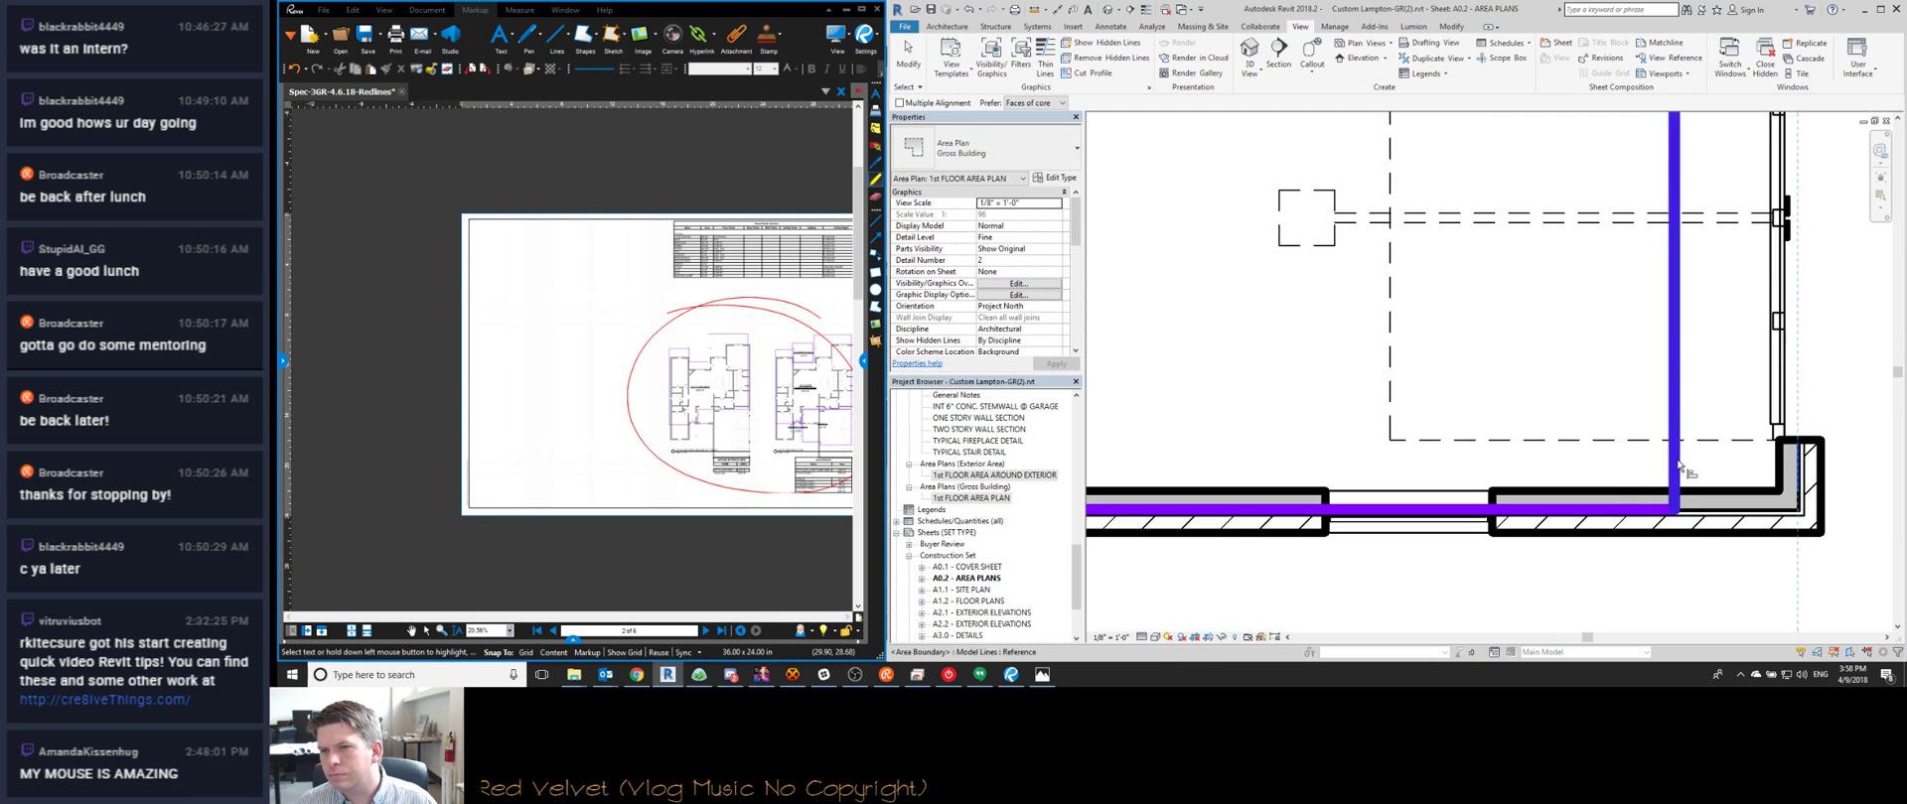
scroll(1628, 397, down, 3)
scroll(1614, 357, up, 1)
scroll(1613, 358, down, 1)
scroll(1607, 334, up, 2)
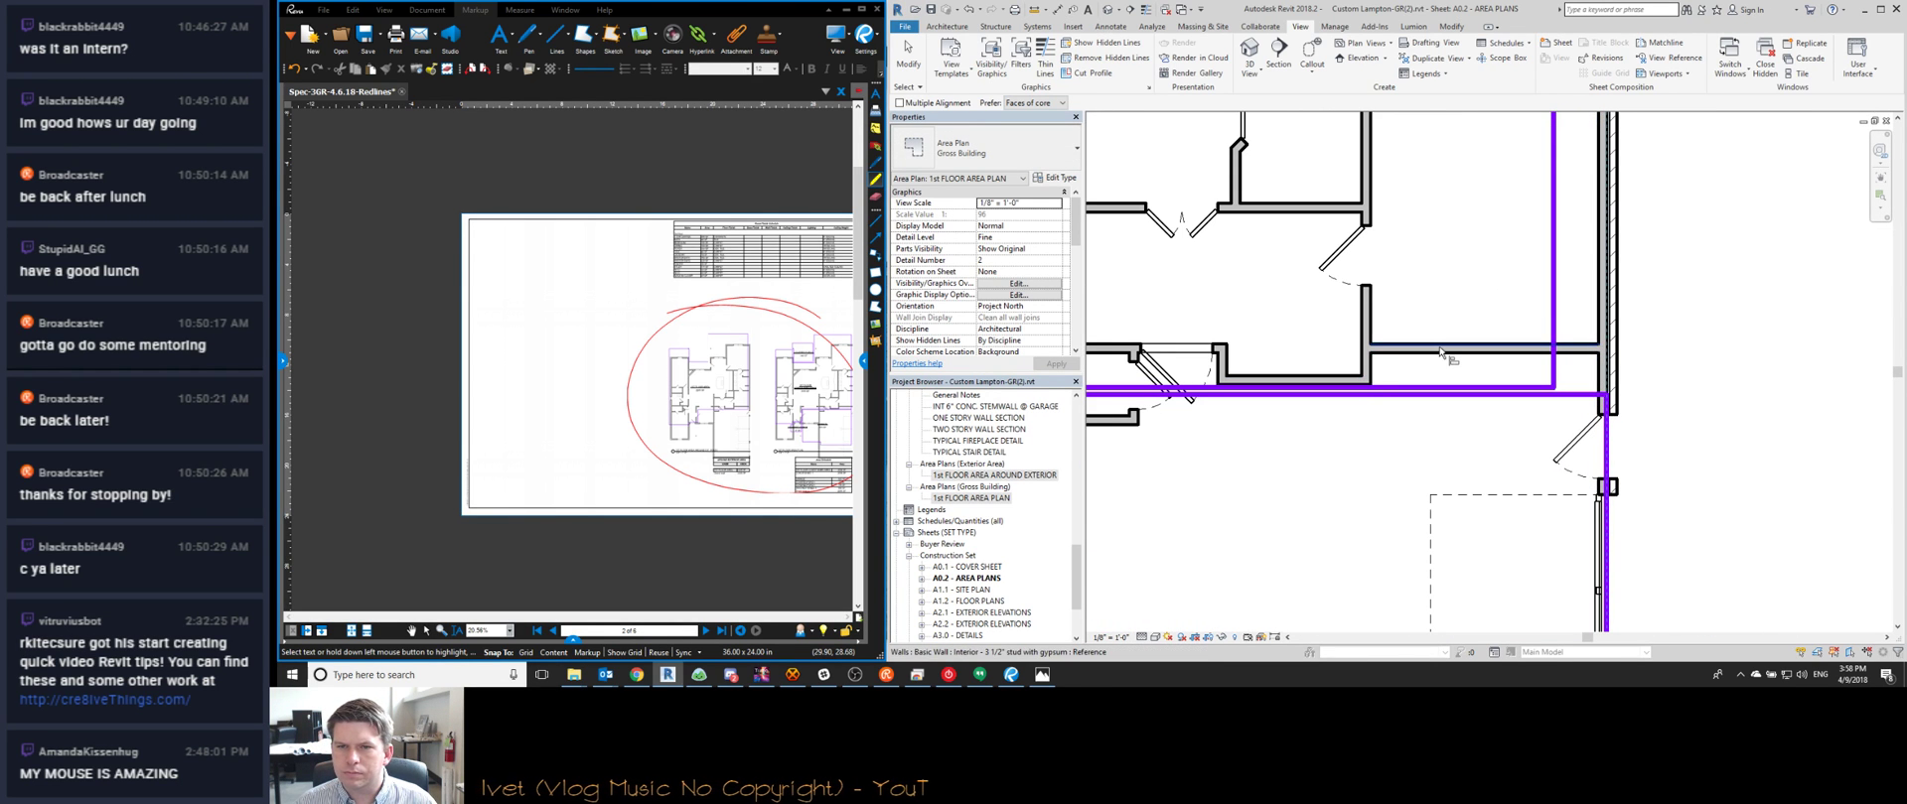
click(1441, 387)
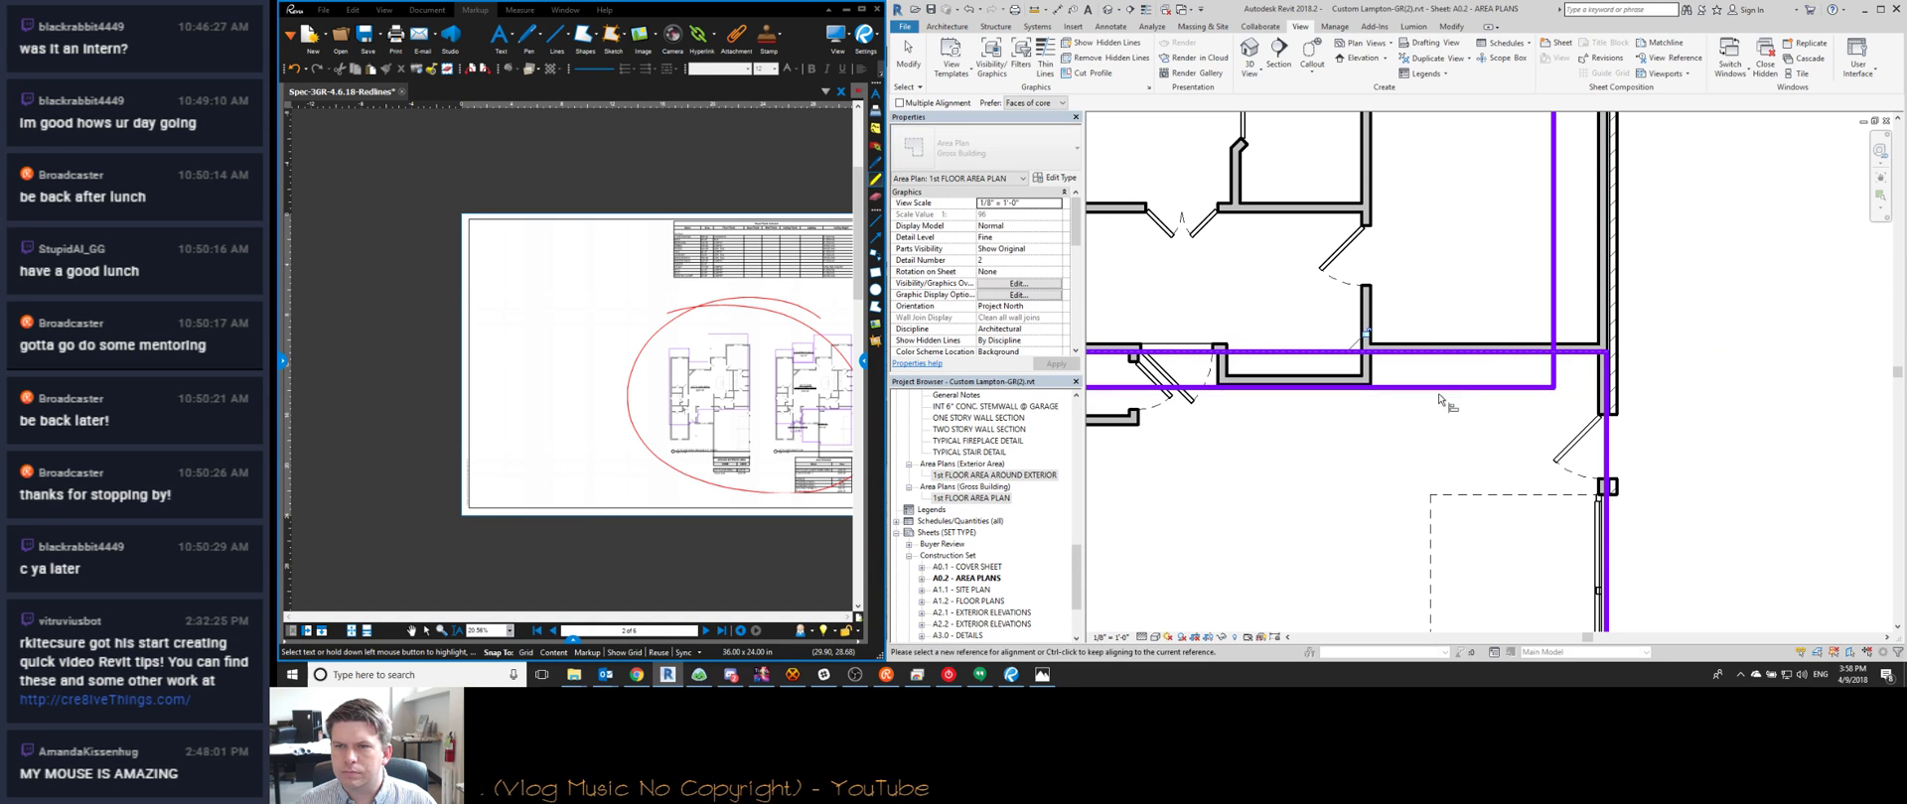
click(1391, 388)
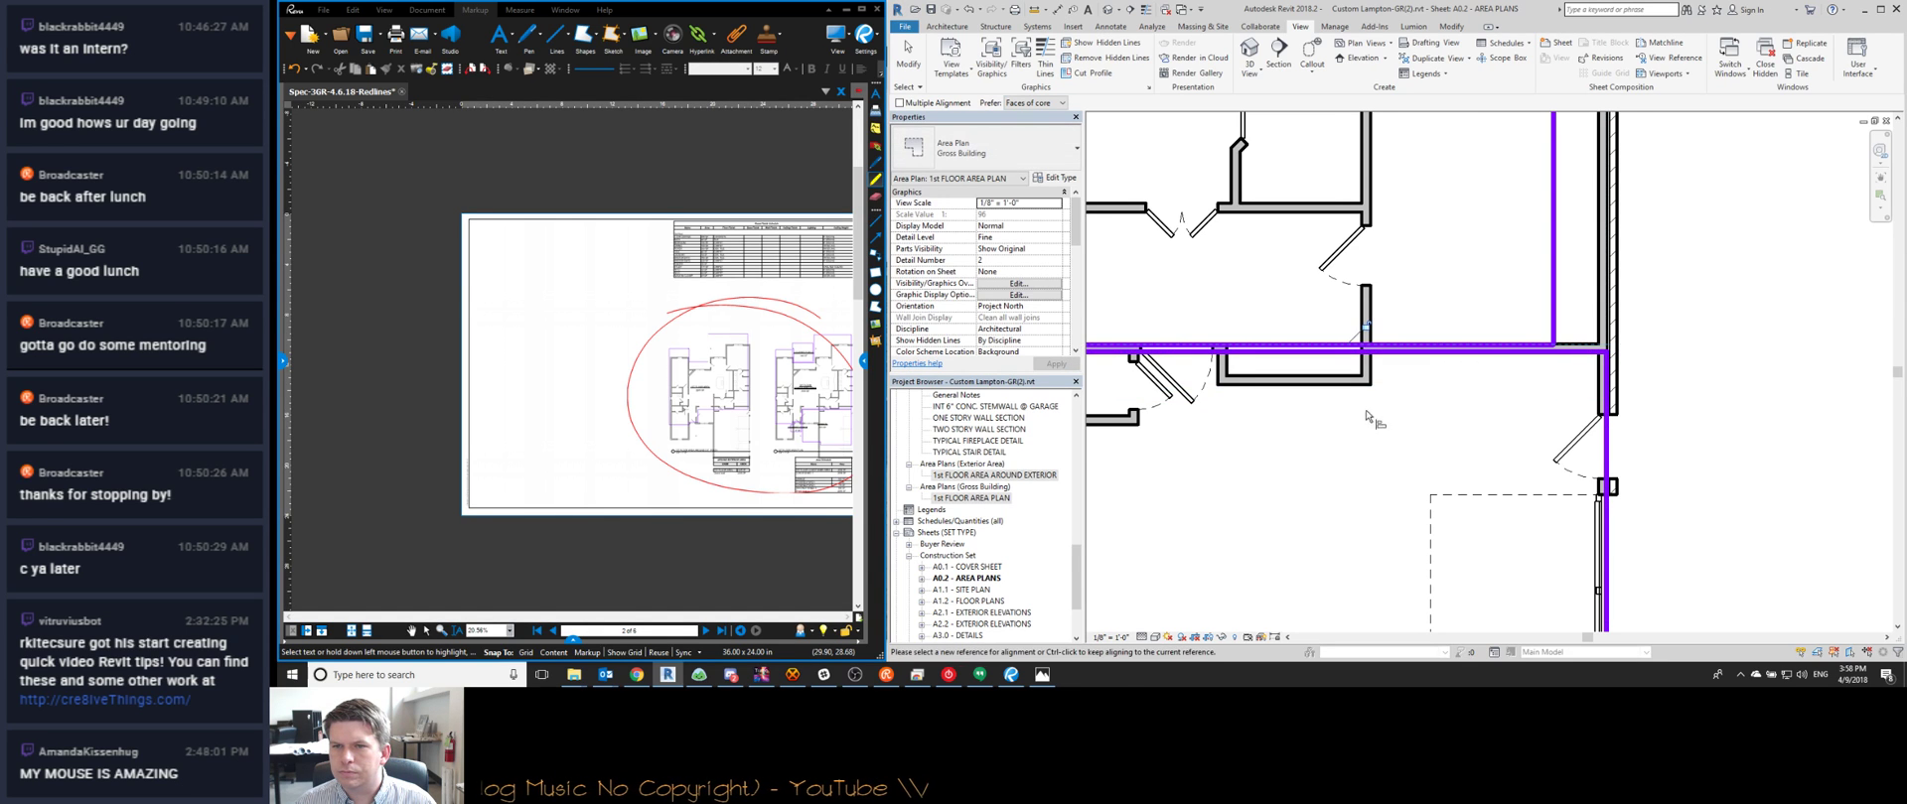
scroll(1395, 409, up, 1)
scroll(1460, 442, down, 1)
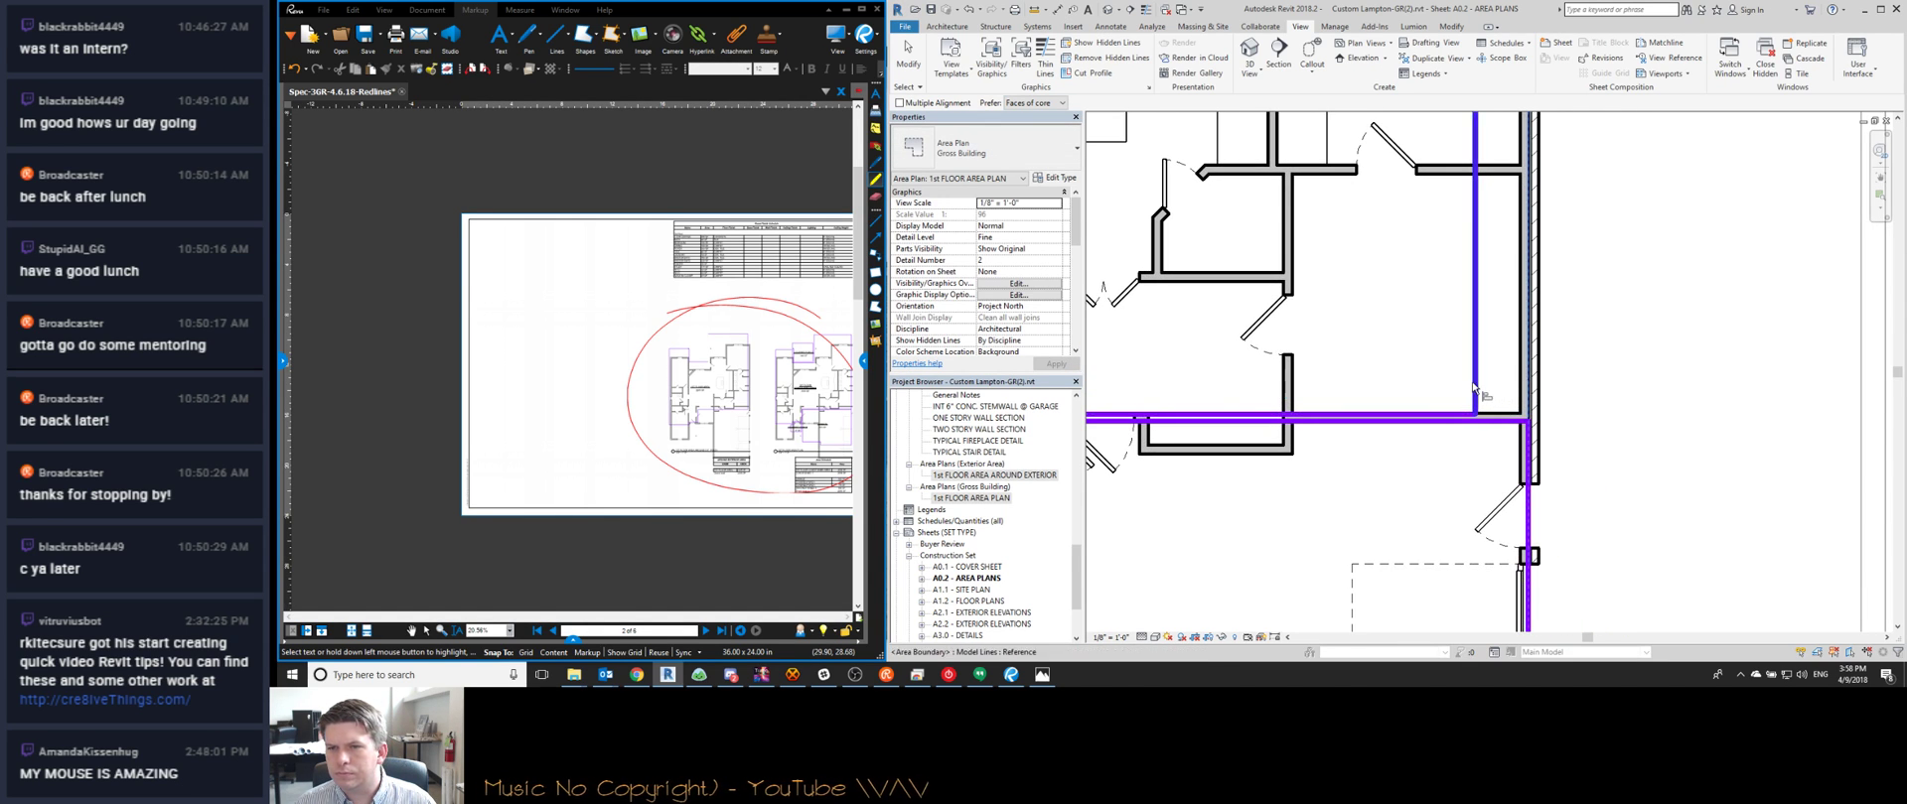
scroll(1493, 415, down, 5)
scroll(1475, 214, up, 5)
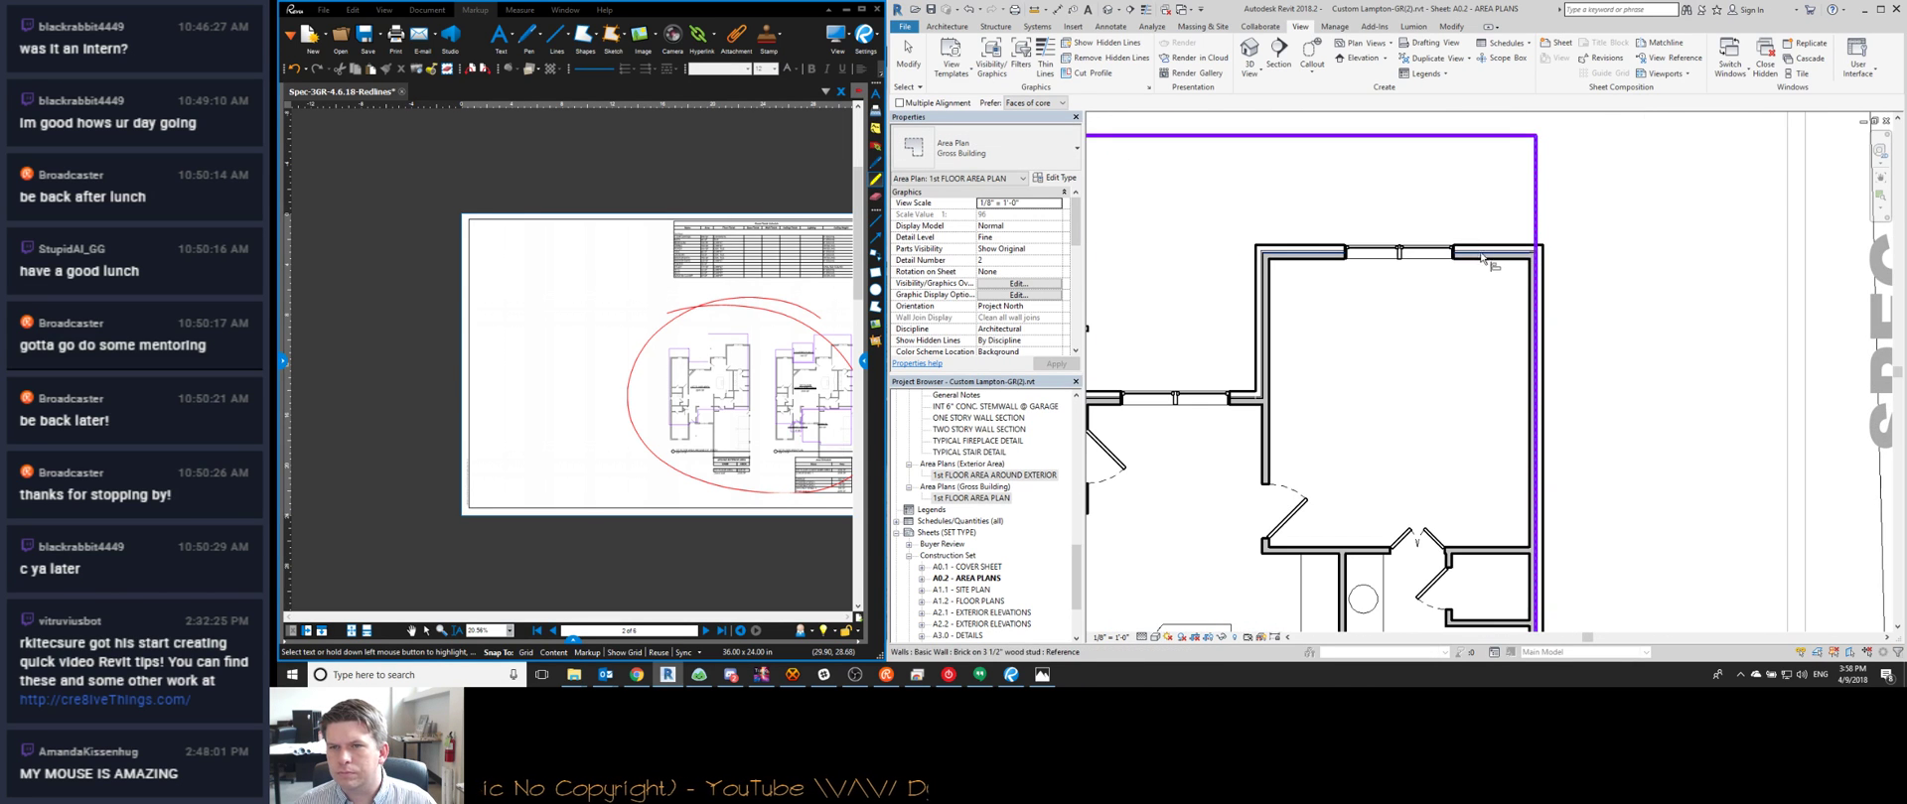
Align the top, right and lower boundaries of the neighbouring rooms onto their walls
click(1476, 136)
middle_drag(1259, 338, 1636, 332)
click(1436, 363)
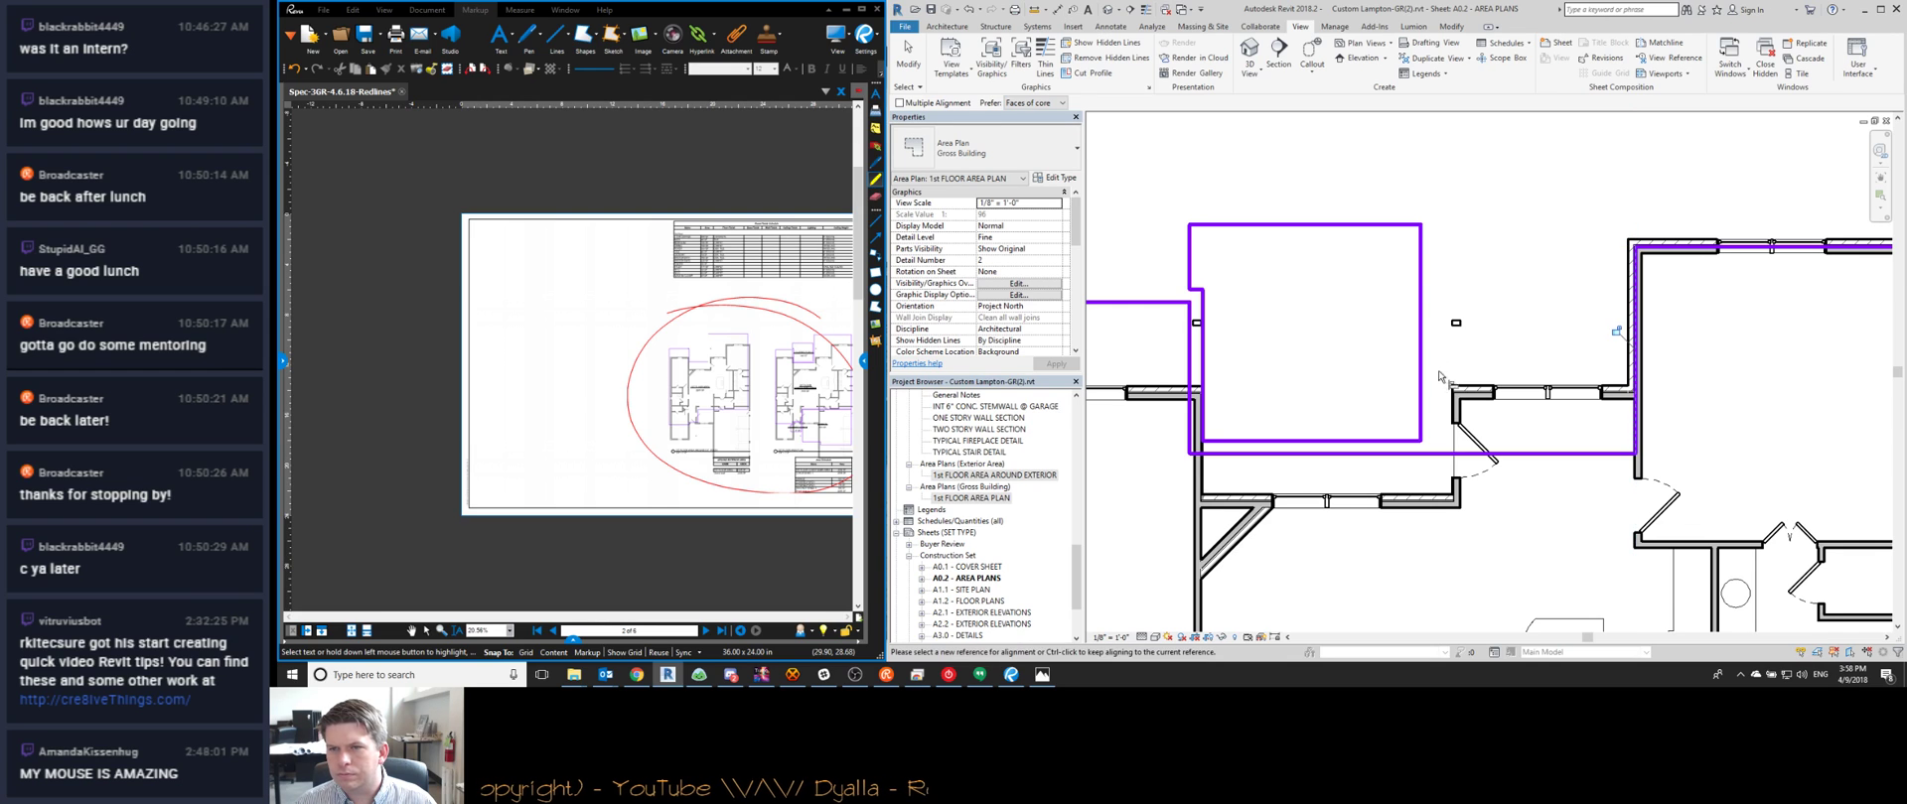
click(1501, 462)
middle_drag(1361, 479, 1542, 406)
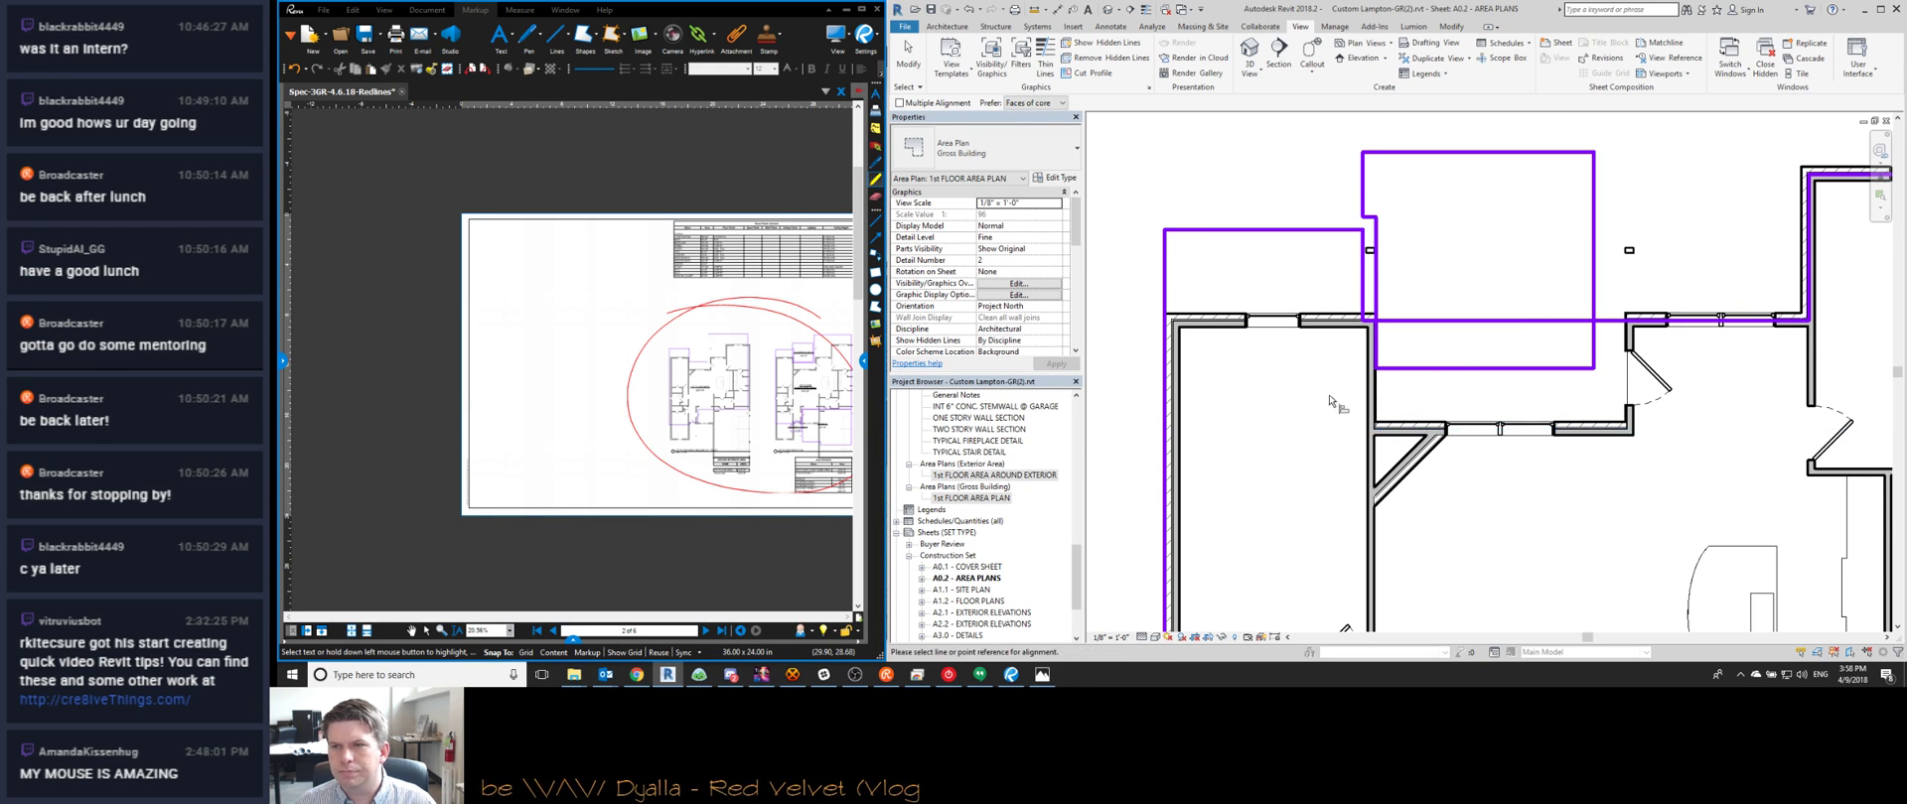
Align the top, bottom and left area boundaries of the lower room to its walls
scroll(1256, 377, down, 3)
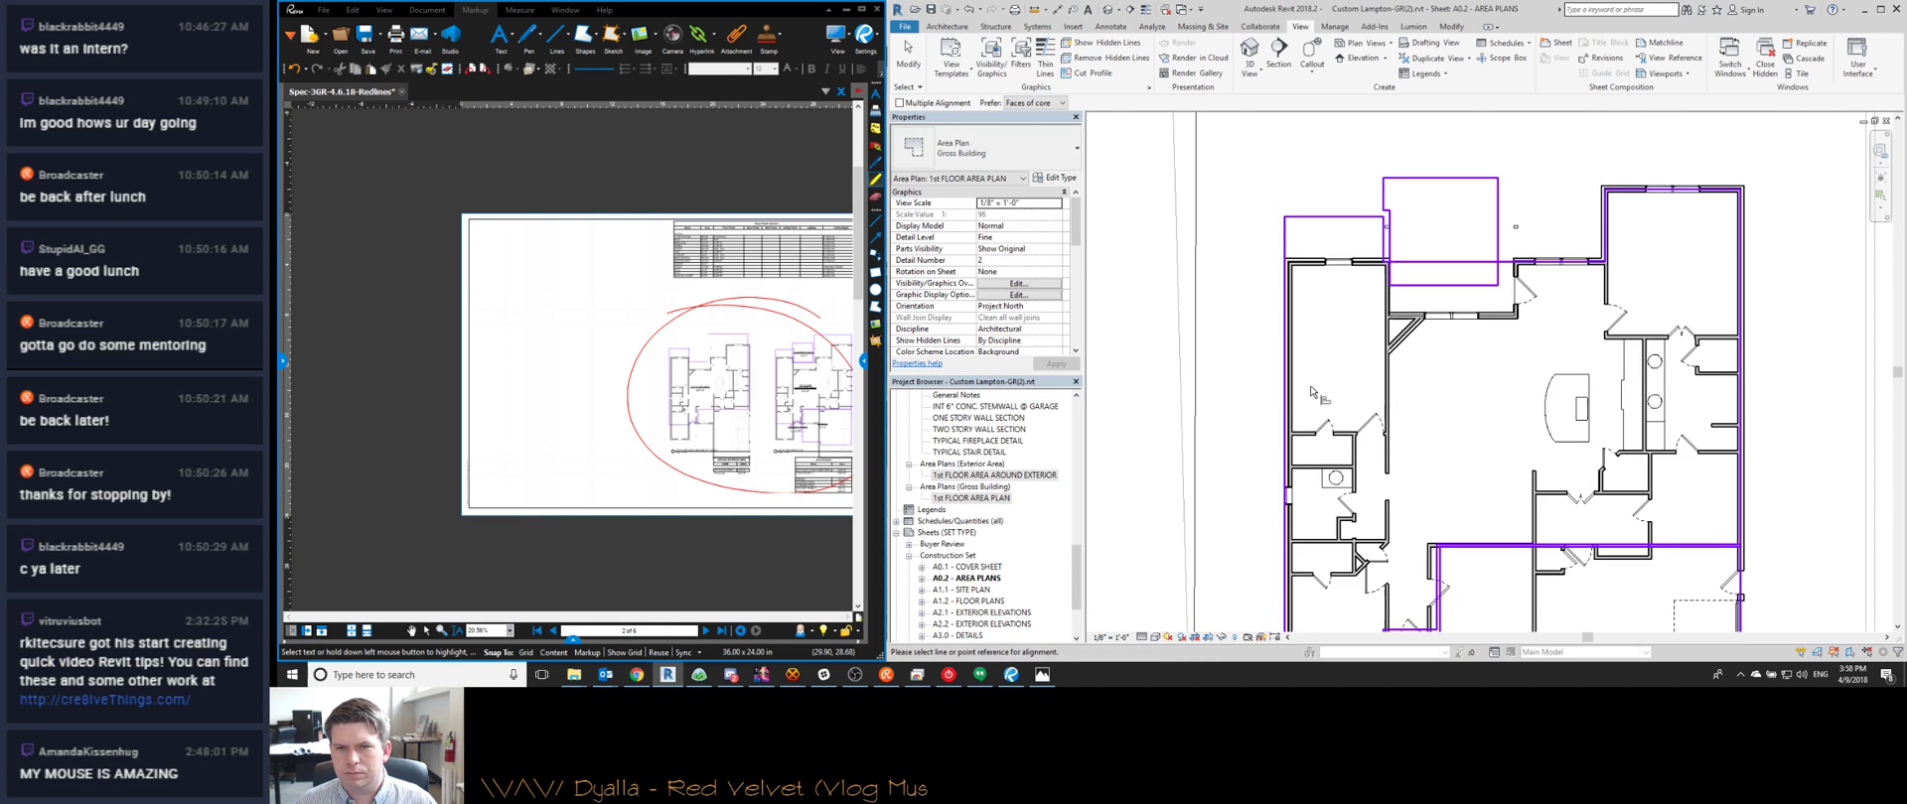
scroll(1268, 427, up, 5)
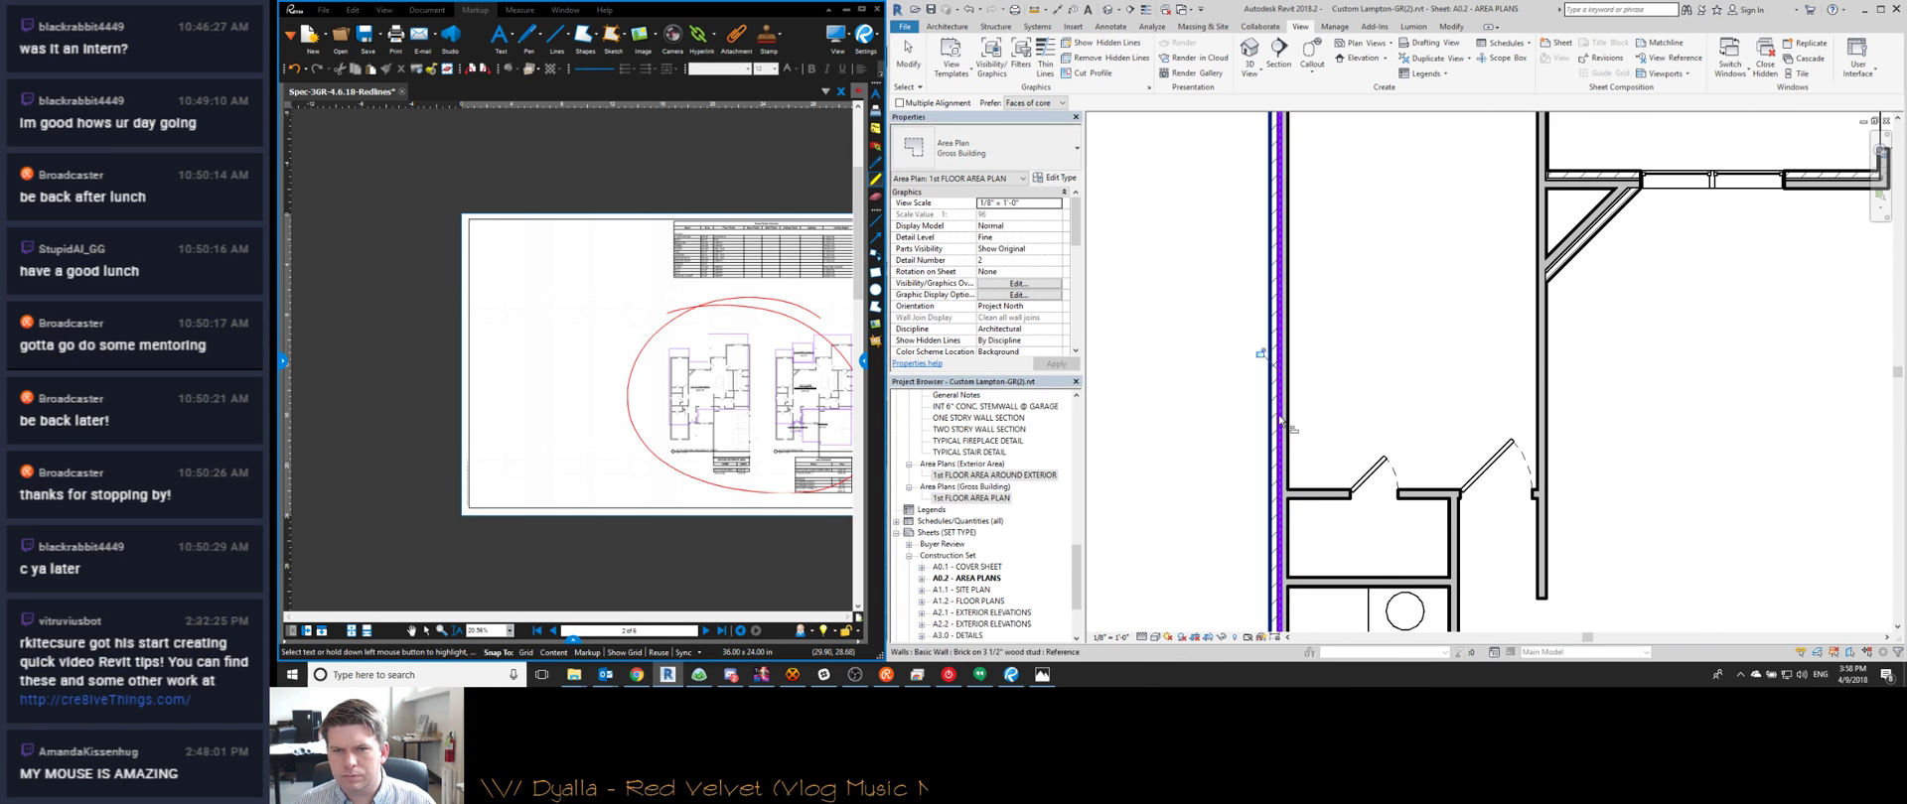
scroll(1436, 285, down, 3)
middle_drag(1436, 285, 1535, 325)
scroll(1529, 454, up, 2)
scroll(1529, 453, down, 3)
middle_drag(1390, 398, 1390, 347)
scroll(1371, 341, up, 4)
scroll(1301, 497, up, 2)
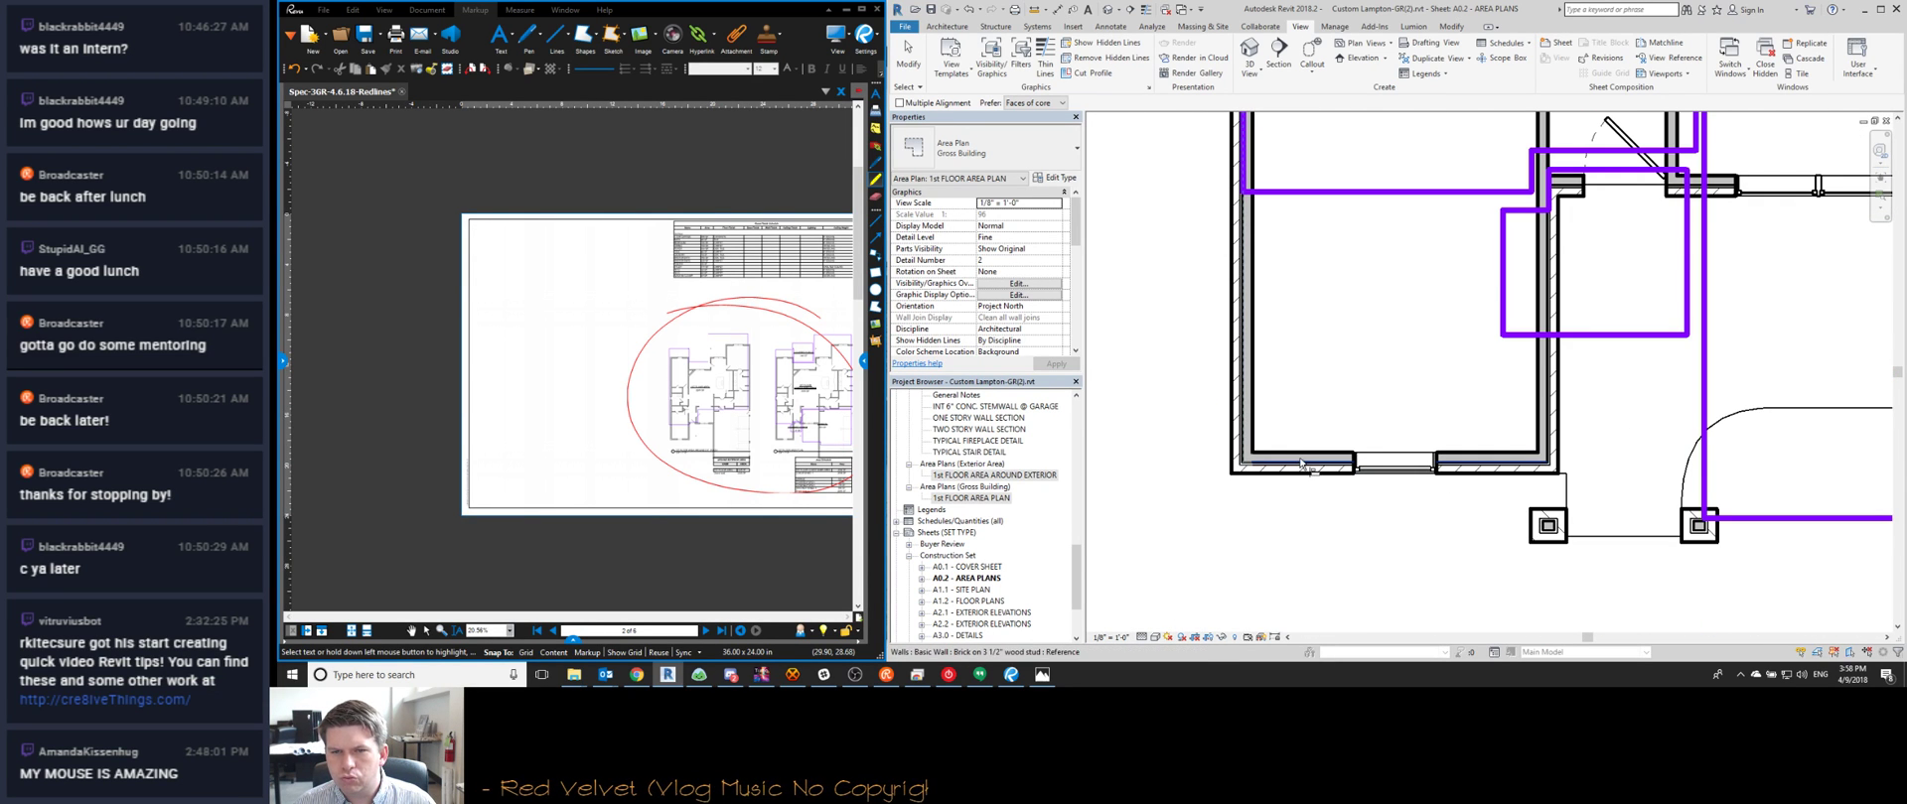
click(1350, 192)
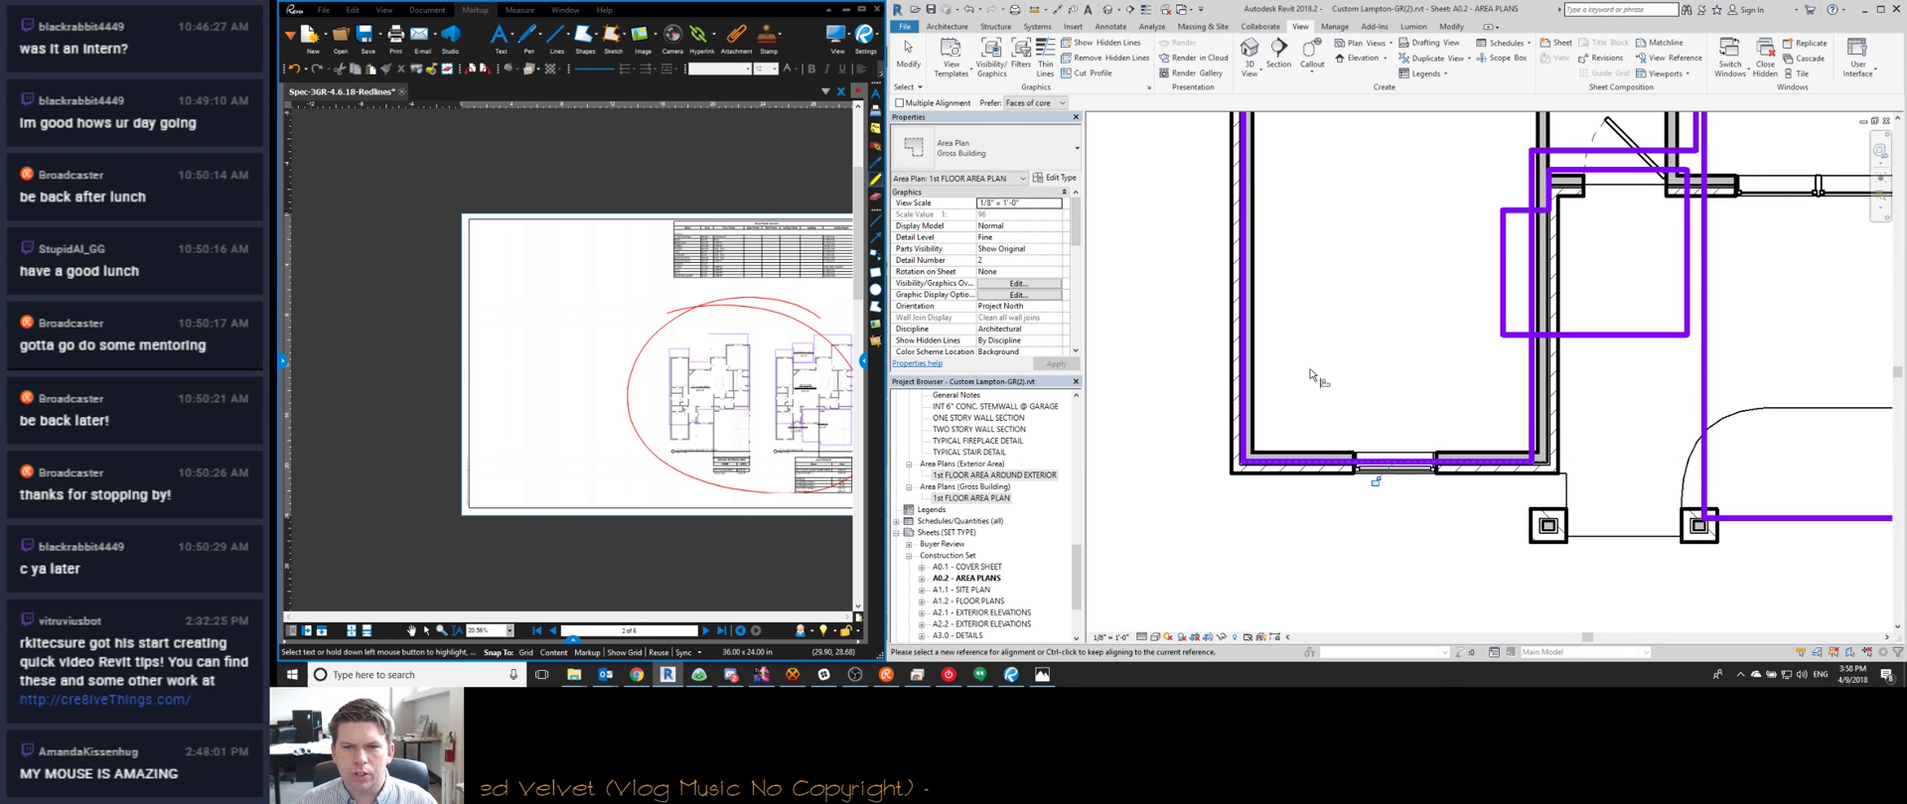
click(1307, 461)
click(1305, 462)
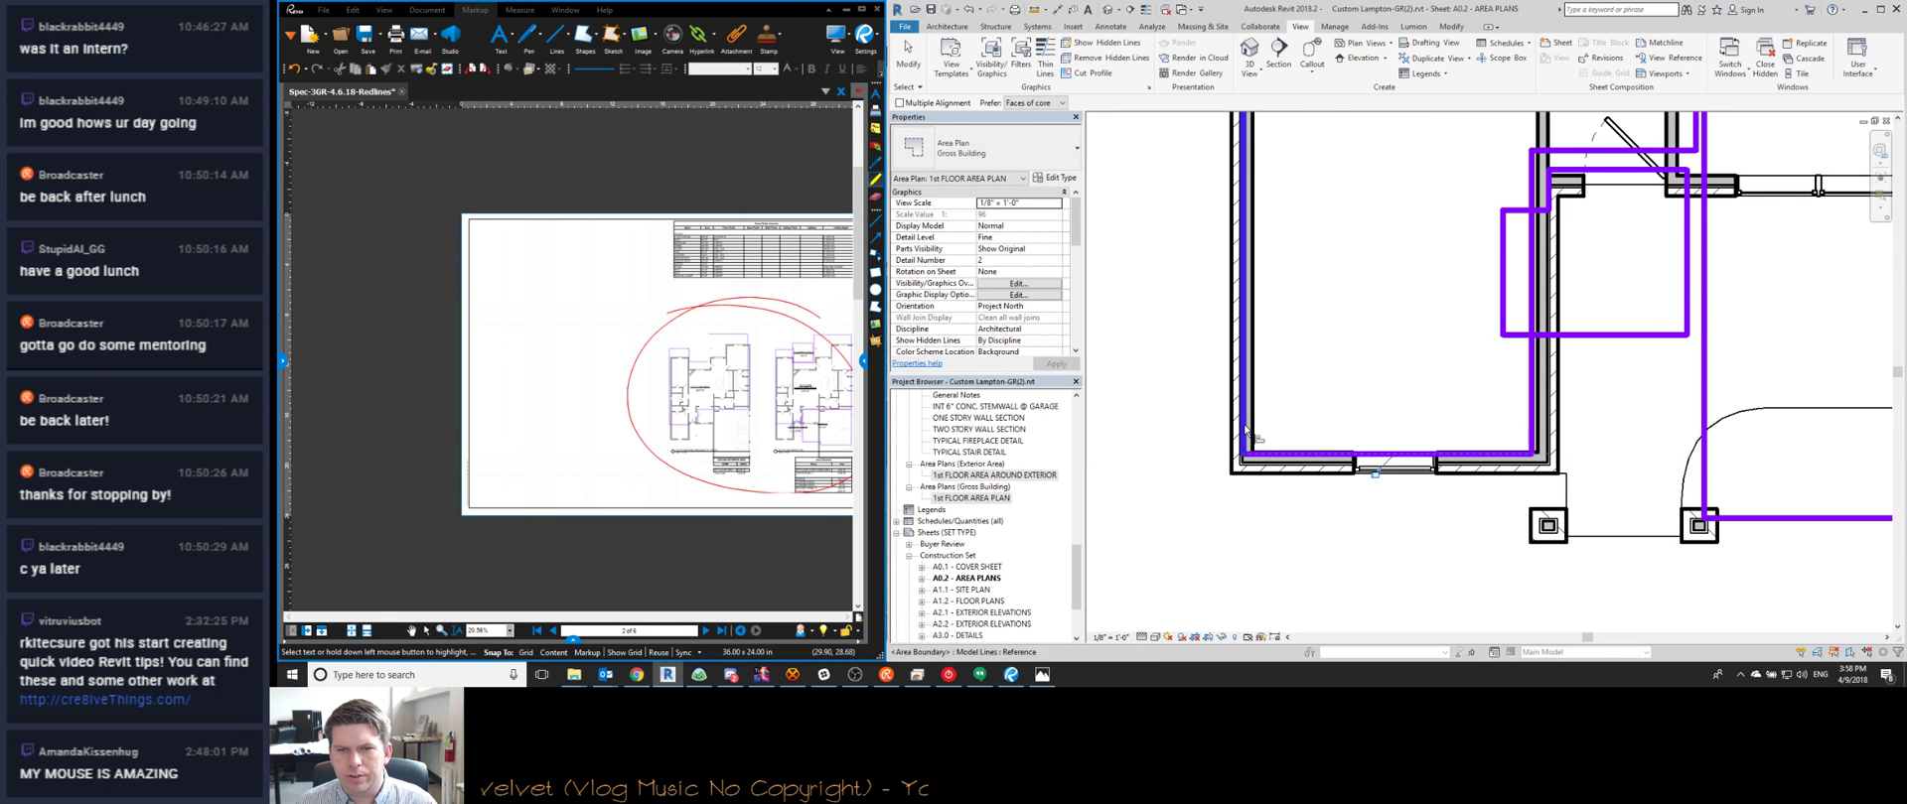
click(1247, 420)
Snap the upper rooms' top, left and right area boundaries onto the wall faces
scroll(1273, 479, down, 2)
middle_drag(1313, 345, 1308, 516)
scroll(1308, 516, down, 1)
middle_drag(1292, 175, 1303, 338)
scroll(1304, 260, down, 1)
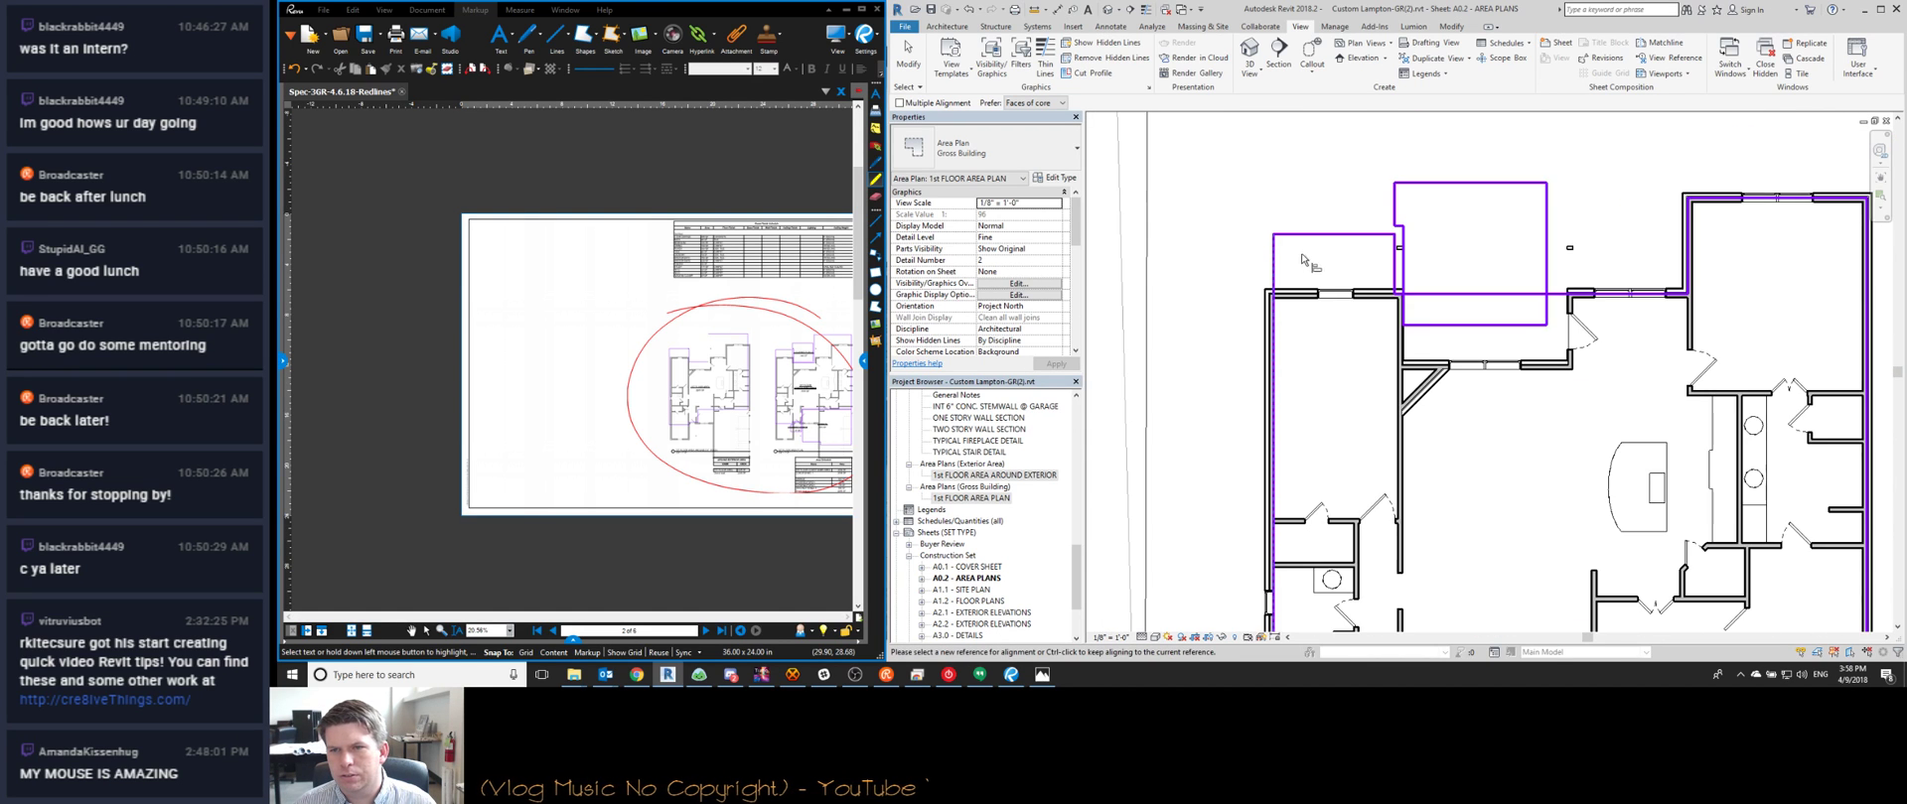
scroll(1651, 322, up, 2)
middle_drag(1673, 305, 1276, 393)
scroll(1400, 233, up, 1)
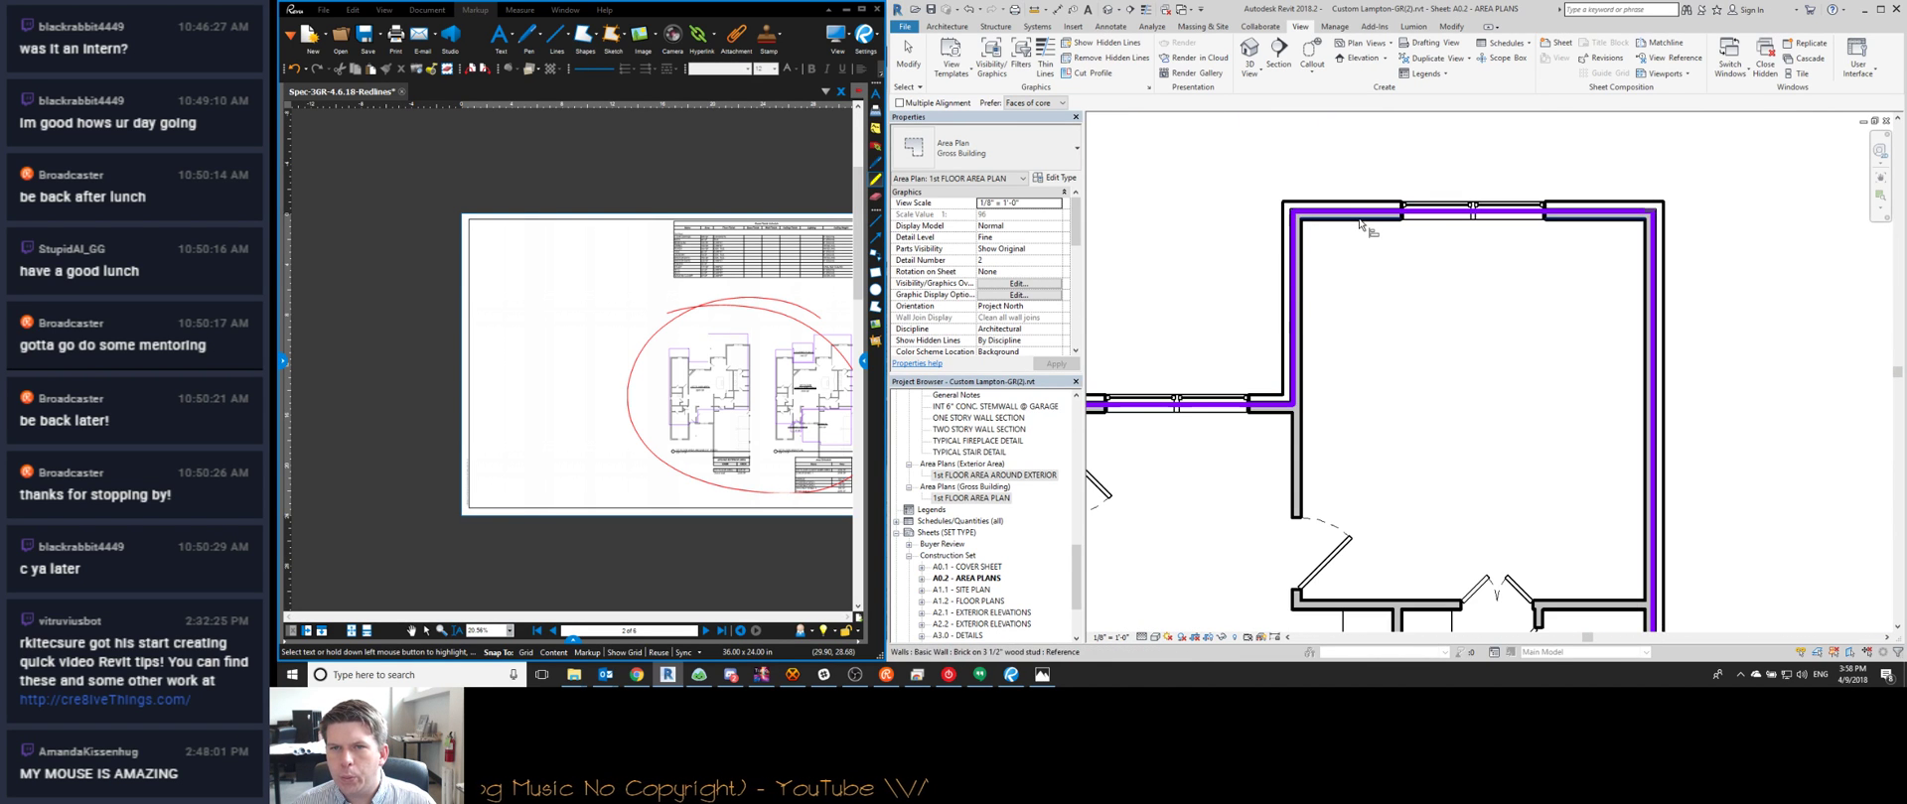
click(1360, 215)
scroll(1331, 263, up, 1)
click(1287, 338)
middle_drag(1553, 409, 1414, 315)
click(1558, 276)
click(1564, 288)
Align the bottom boundary to the inner wall face and the garage boundary to its wall
scroll(1519, 297, down, 3)
scroll(1458, 507, up, 6)
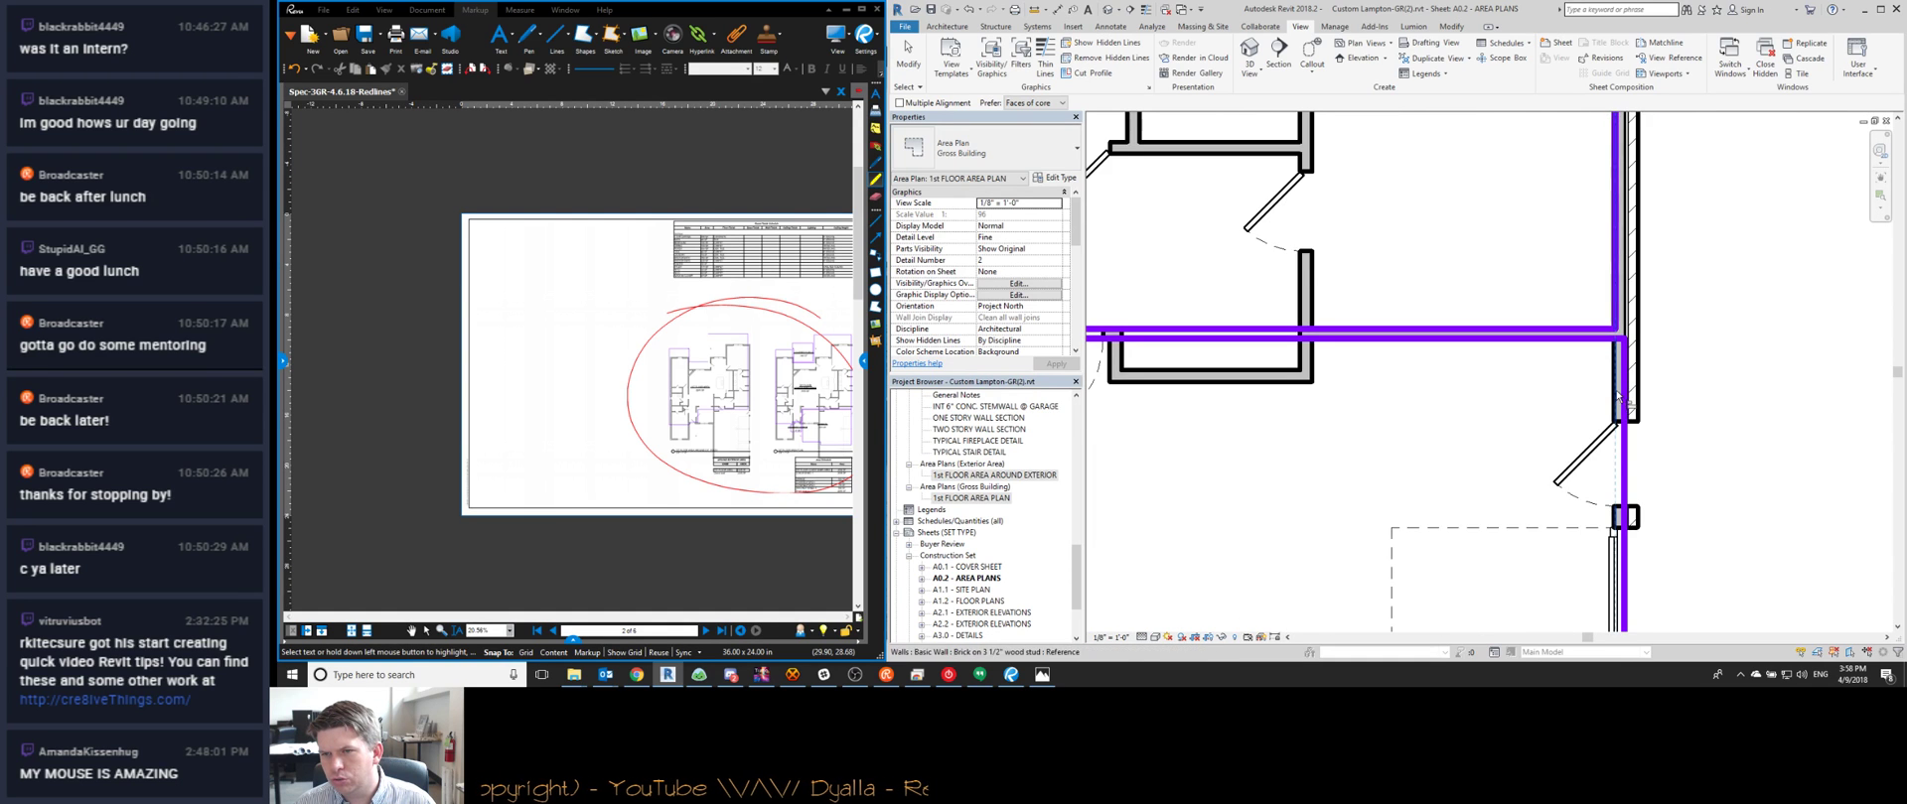
scroll(1617, 397, down, 6)
scroll(1559, 449, up, 6)
scroll(1559, 452, up, 2)
click(1566, 440)
click(1561, 451)
scroll(1324, 370, down, 6)
scroll(1197, 358, up, 4)
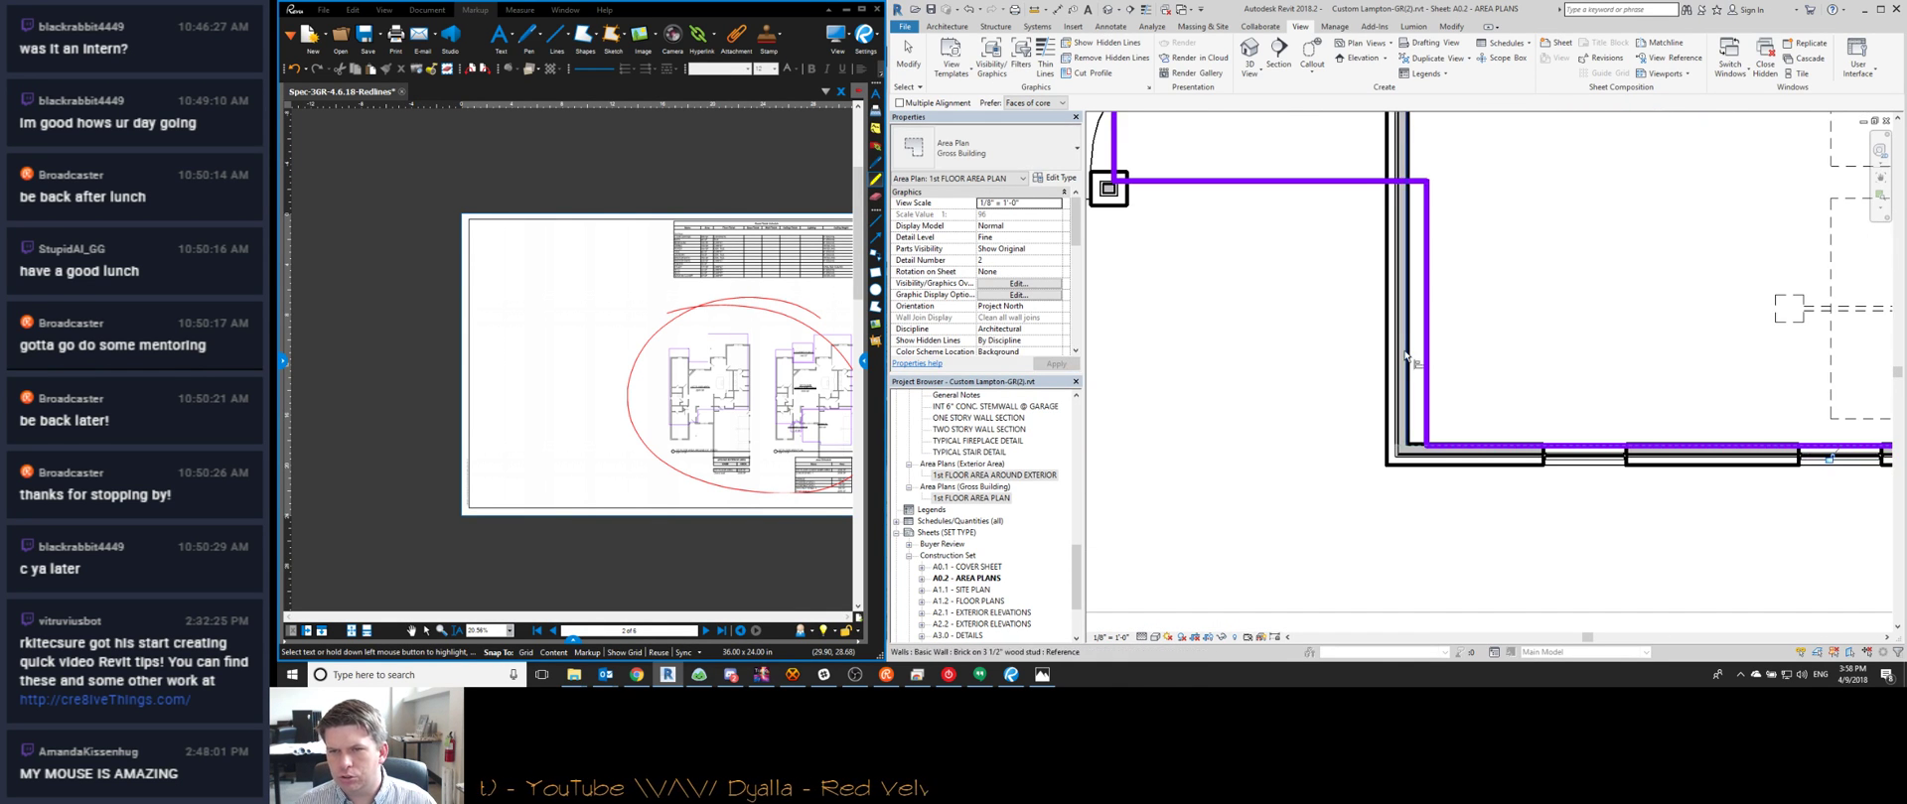
scroll(1404, 368, up, 2)
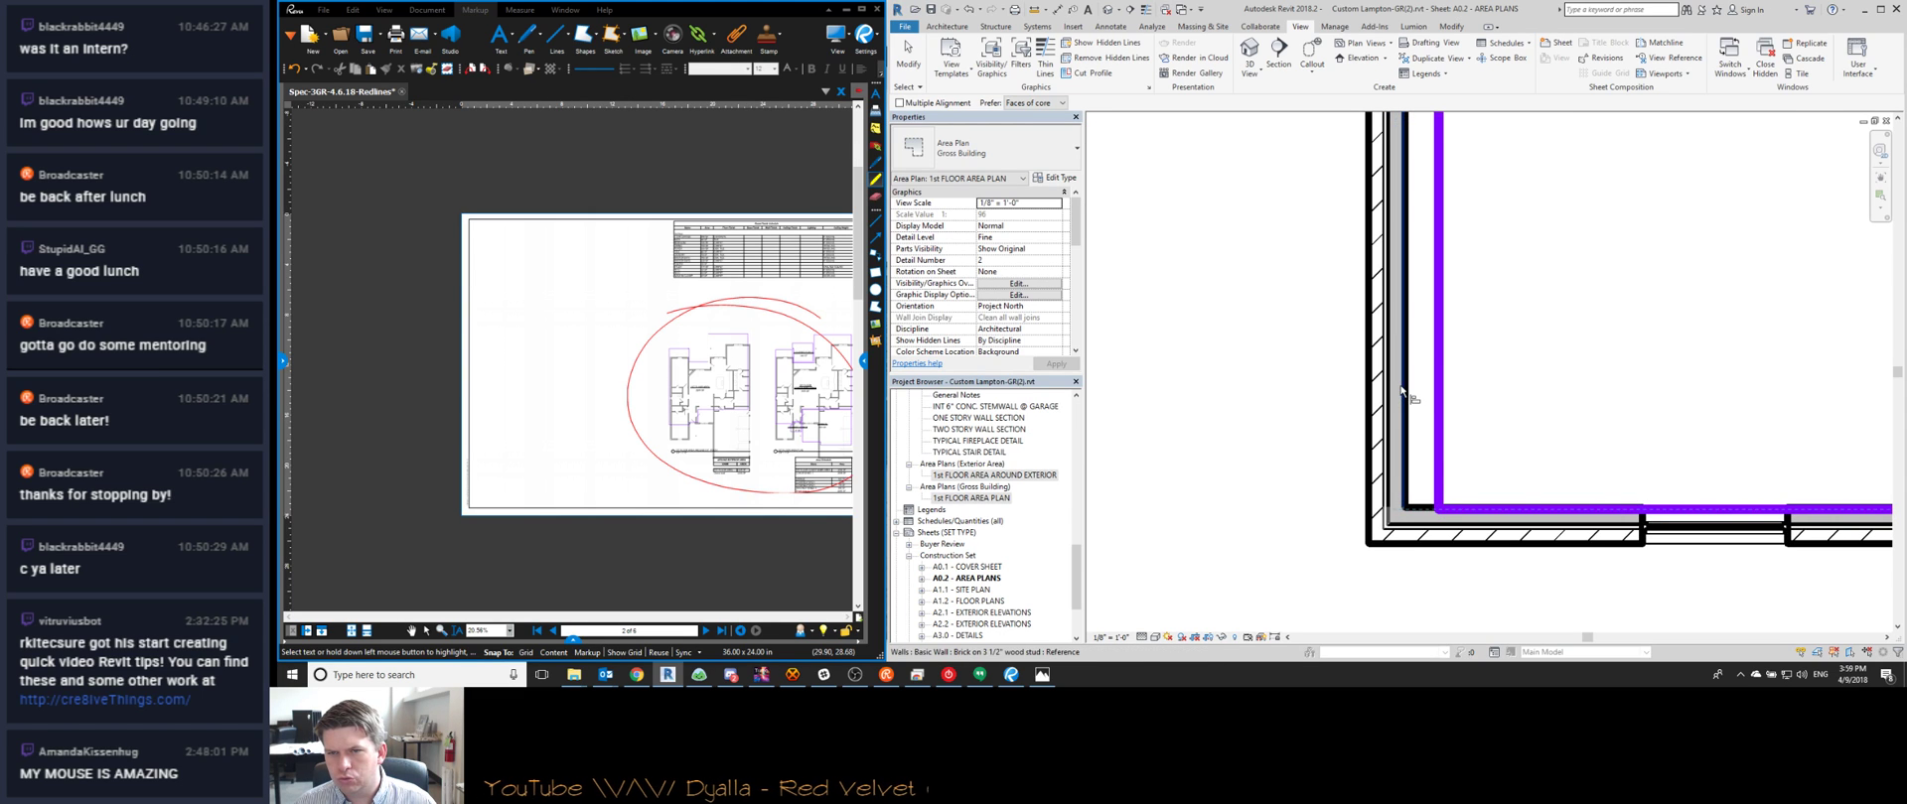
click(1440, 375)
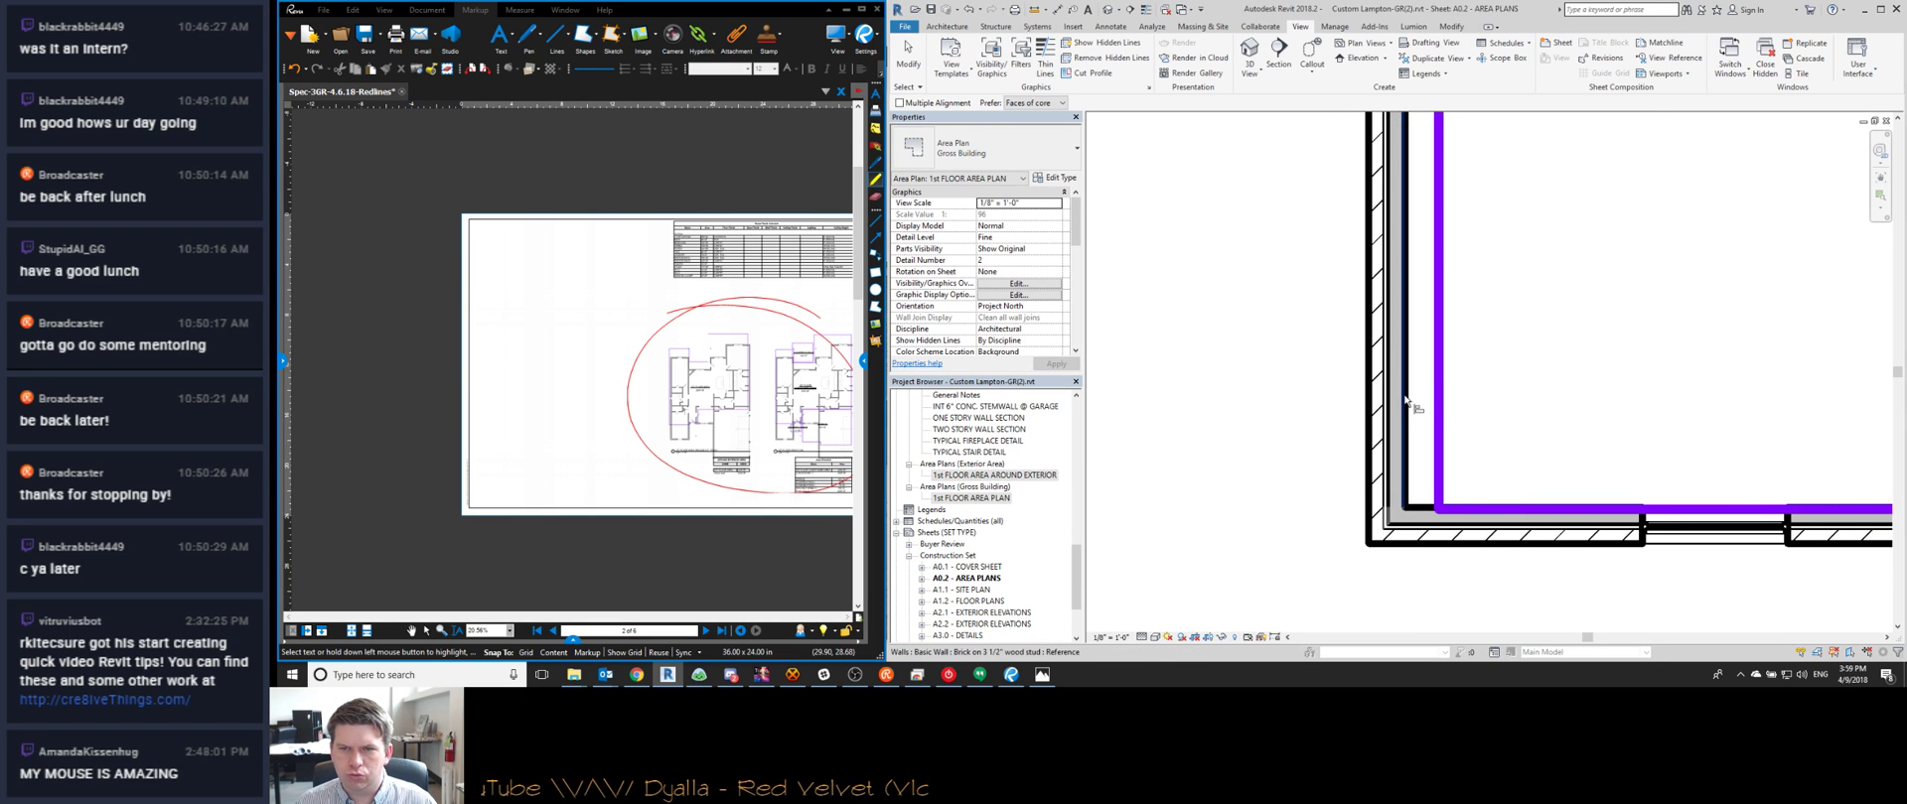
scroll(1472, 507, down, 2)
scroll(1471, 507, down, 5)
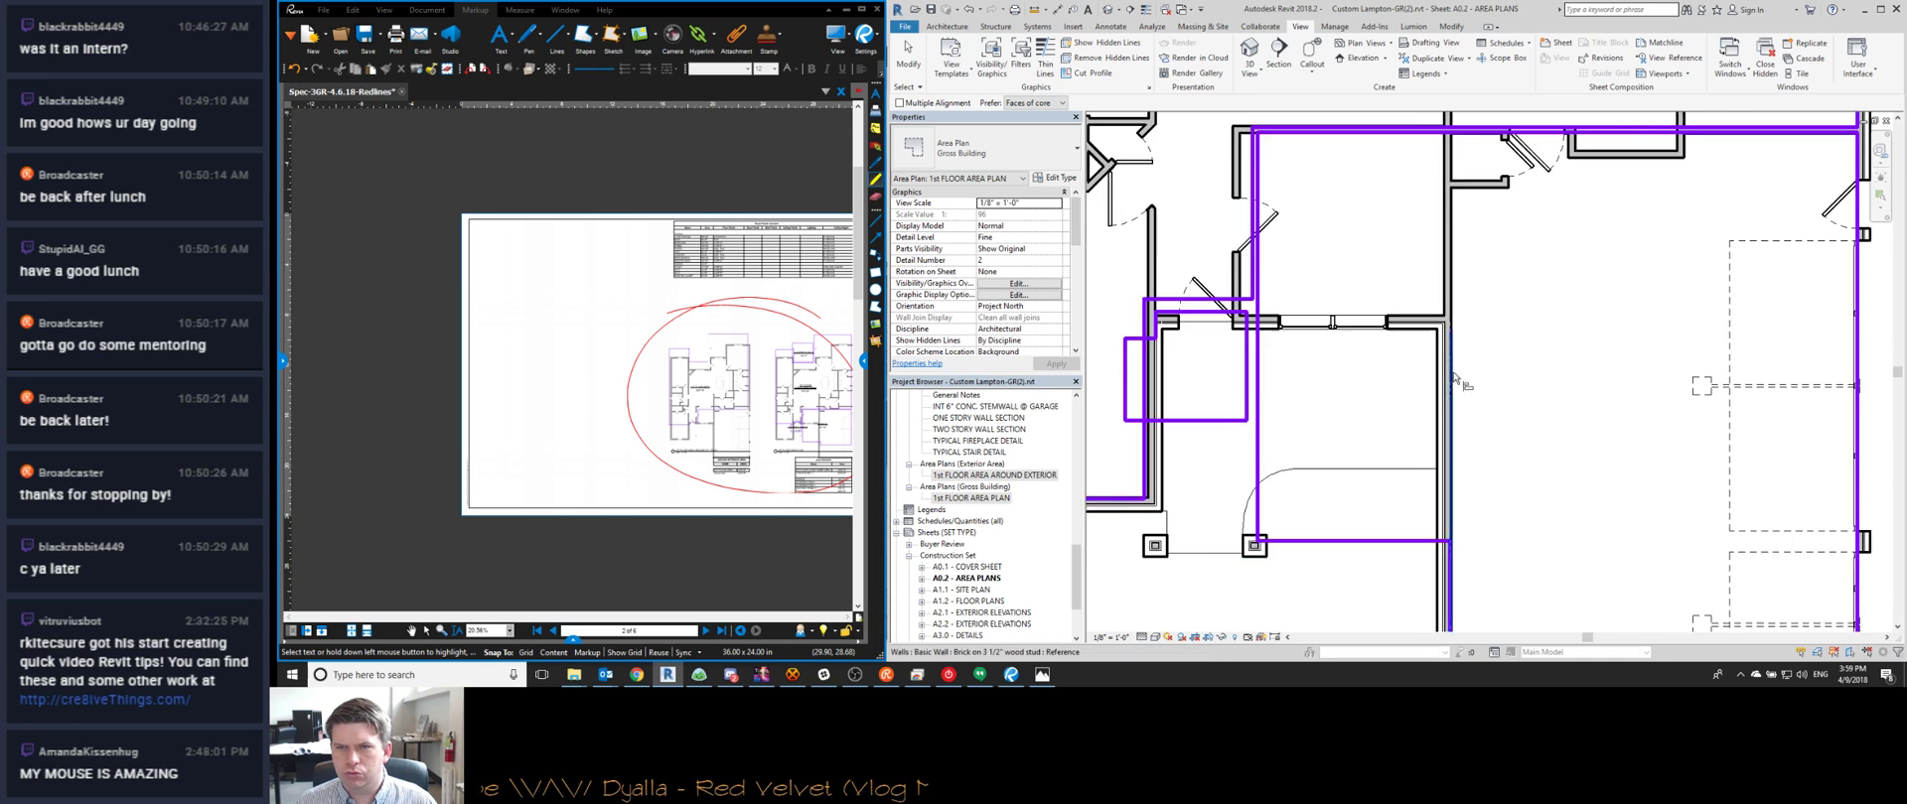
scroll(1447, 289, up, 2)
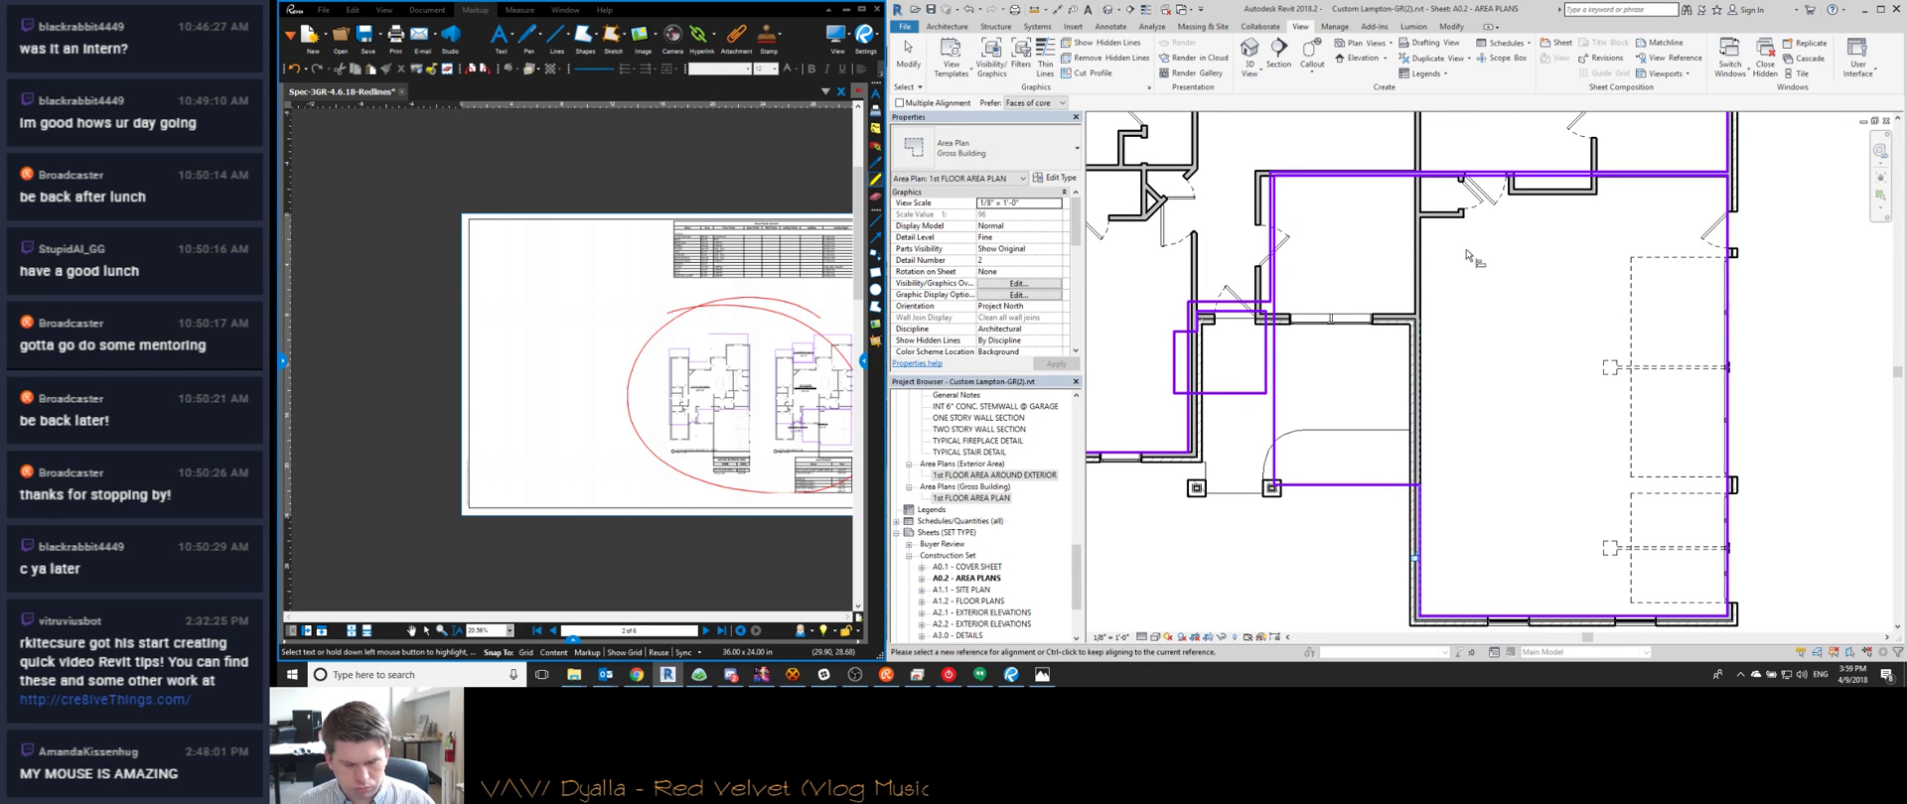
Try Trim/Extend to Corner on the lower-right boundary, then cancel it and the tag command
key(t)
key(r)
click(1420, 521)
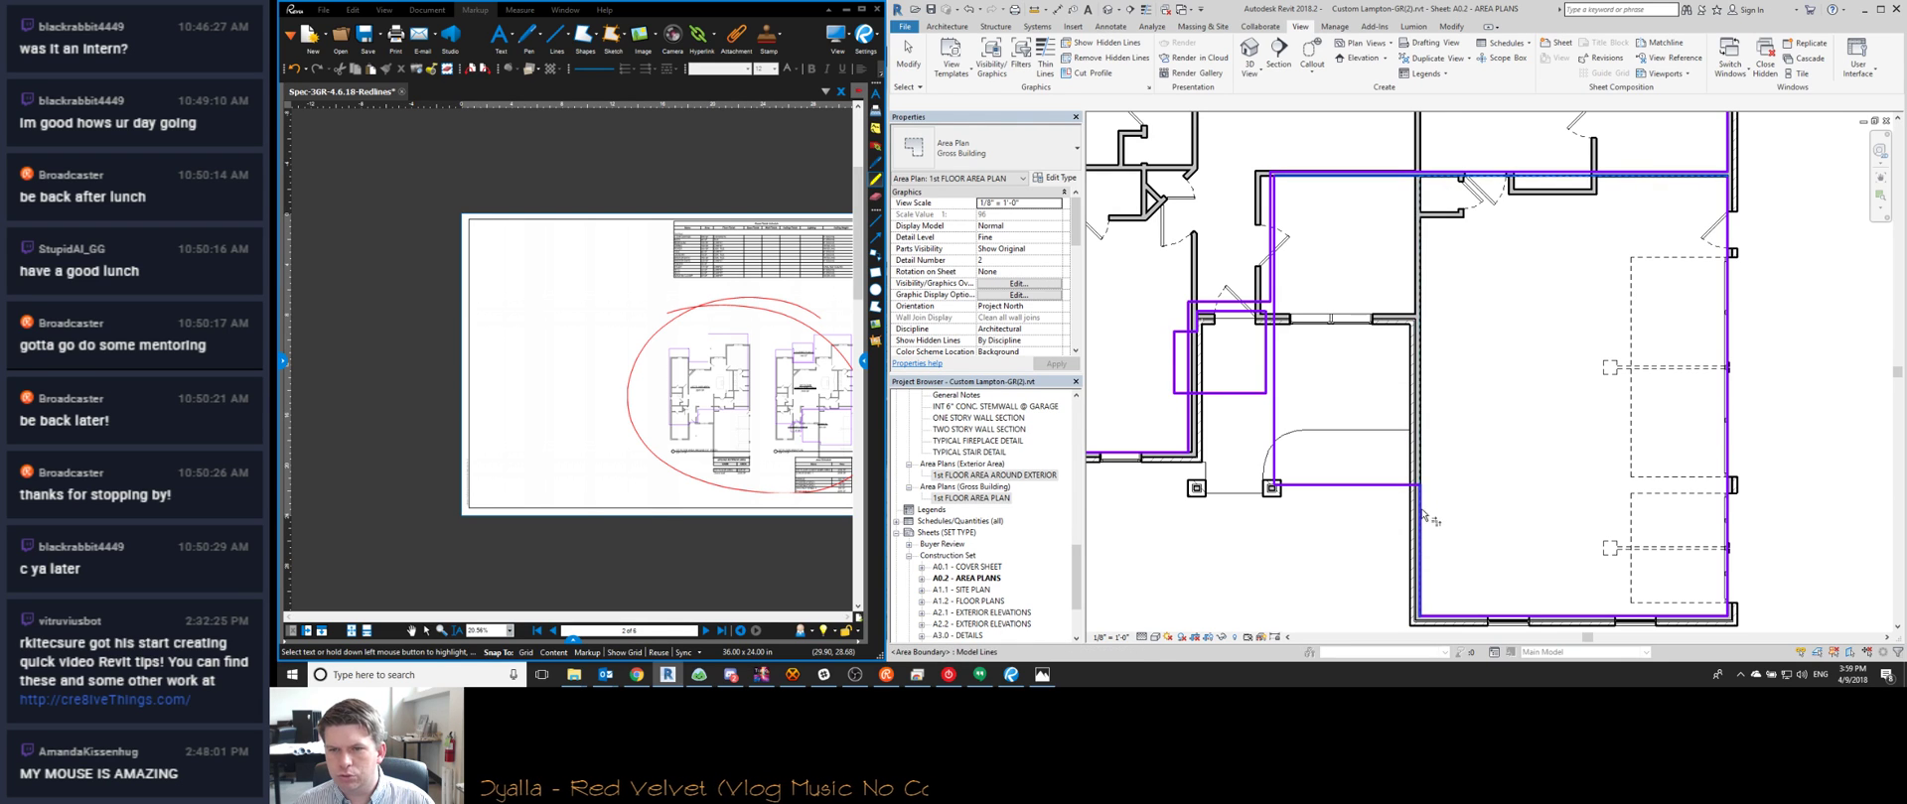
key(Escape)
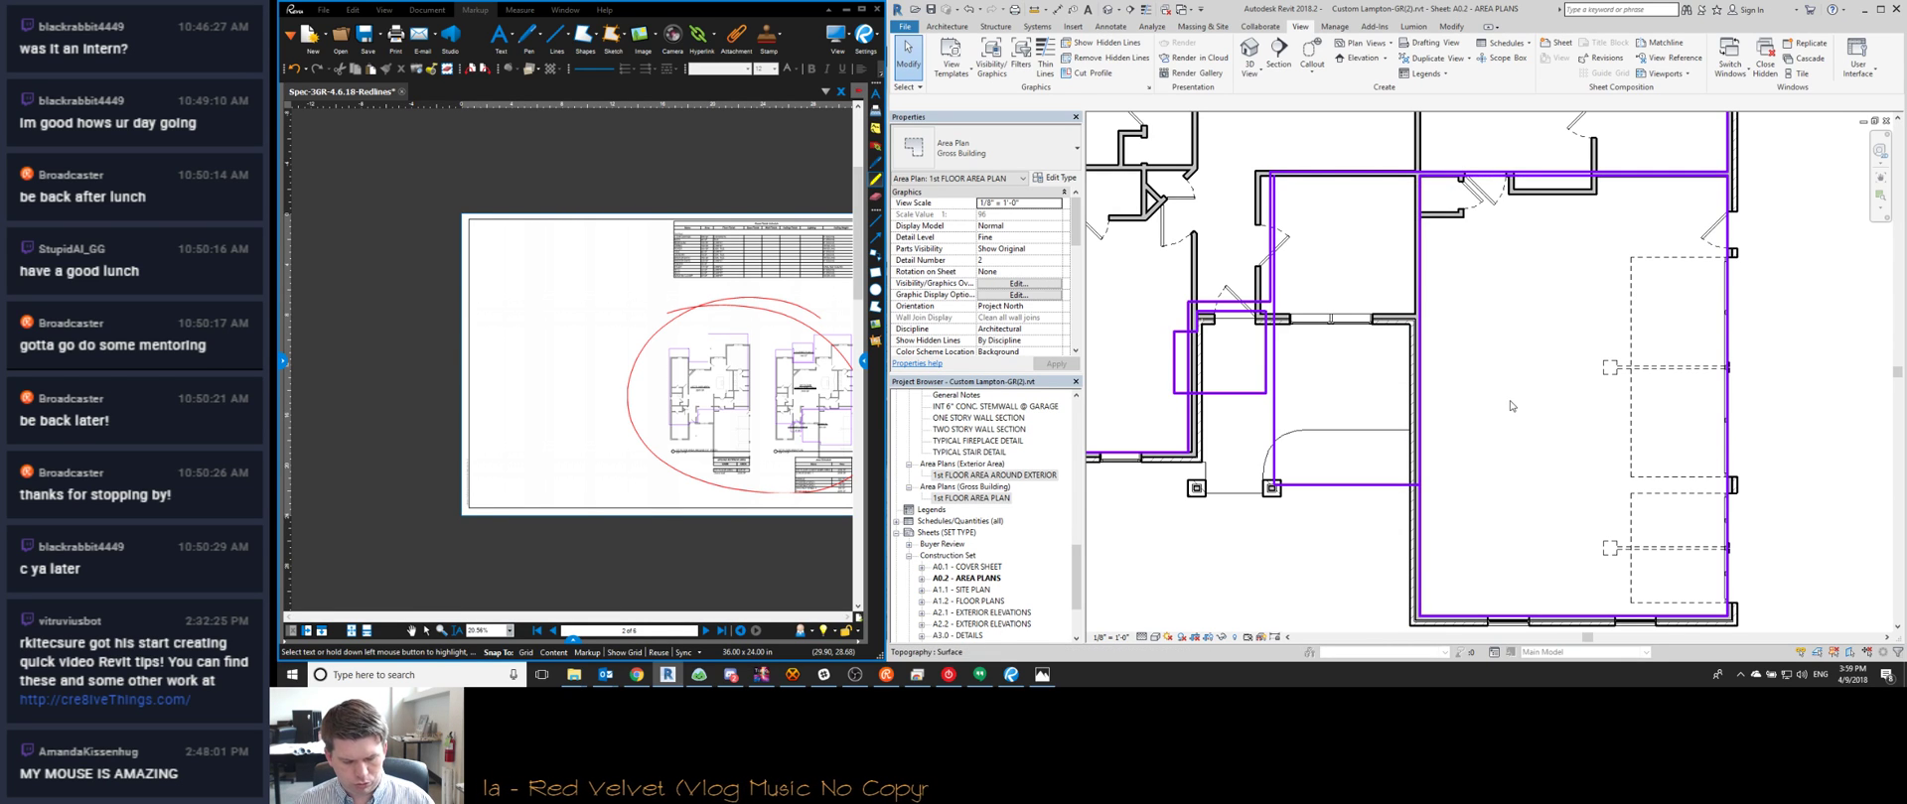
key(t)
key(g)
key(Escape)
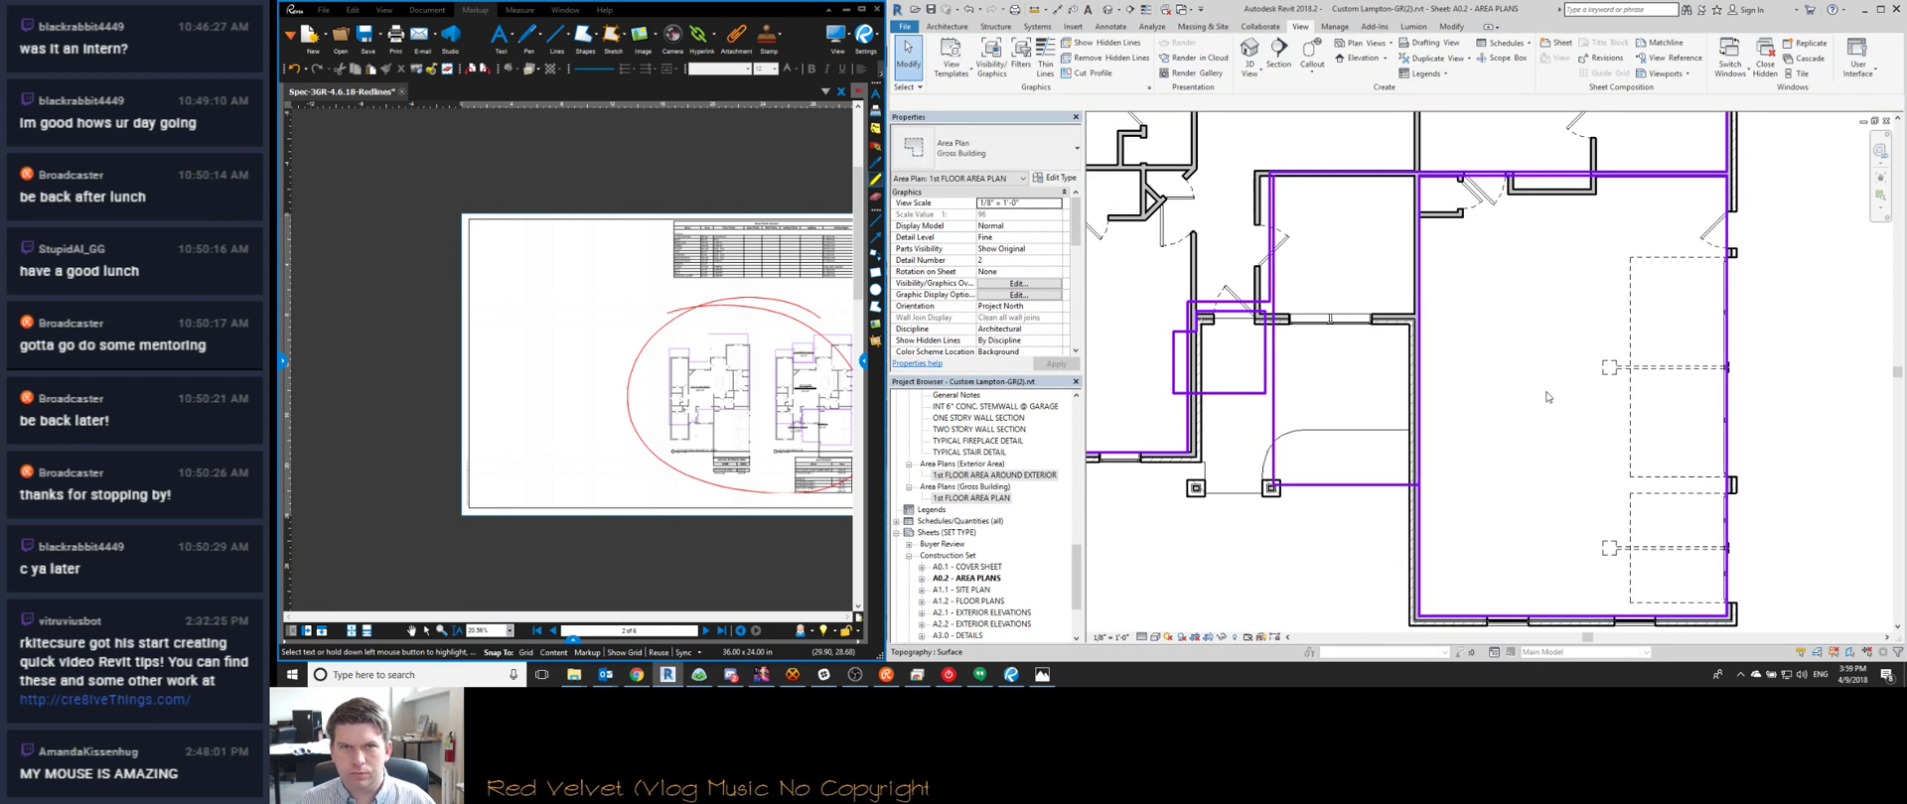
Place area tags showing square footage in the garage and the first-floor conditioned area
click(946, 31)
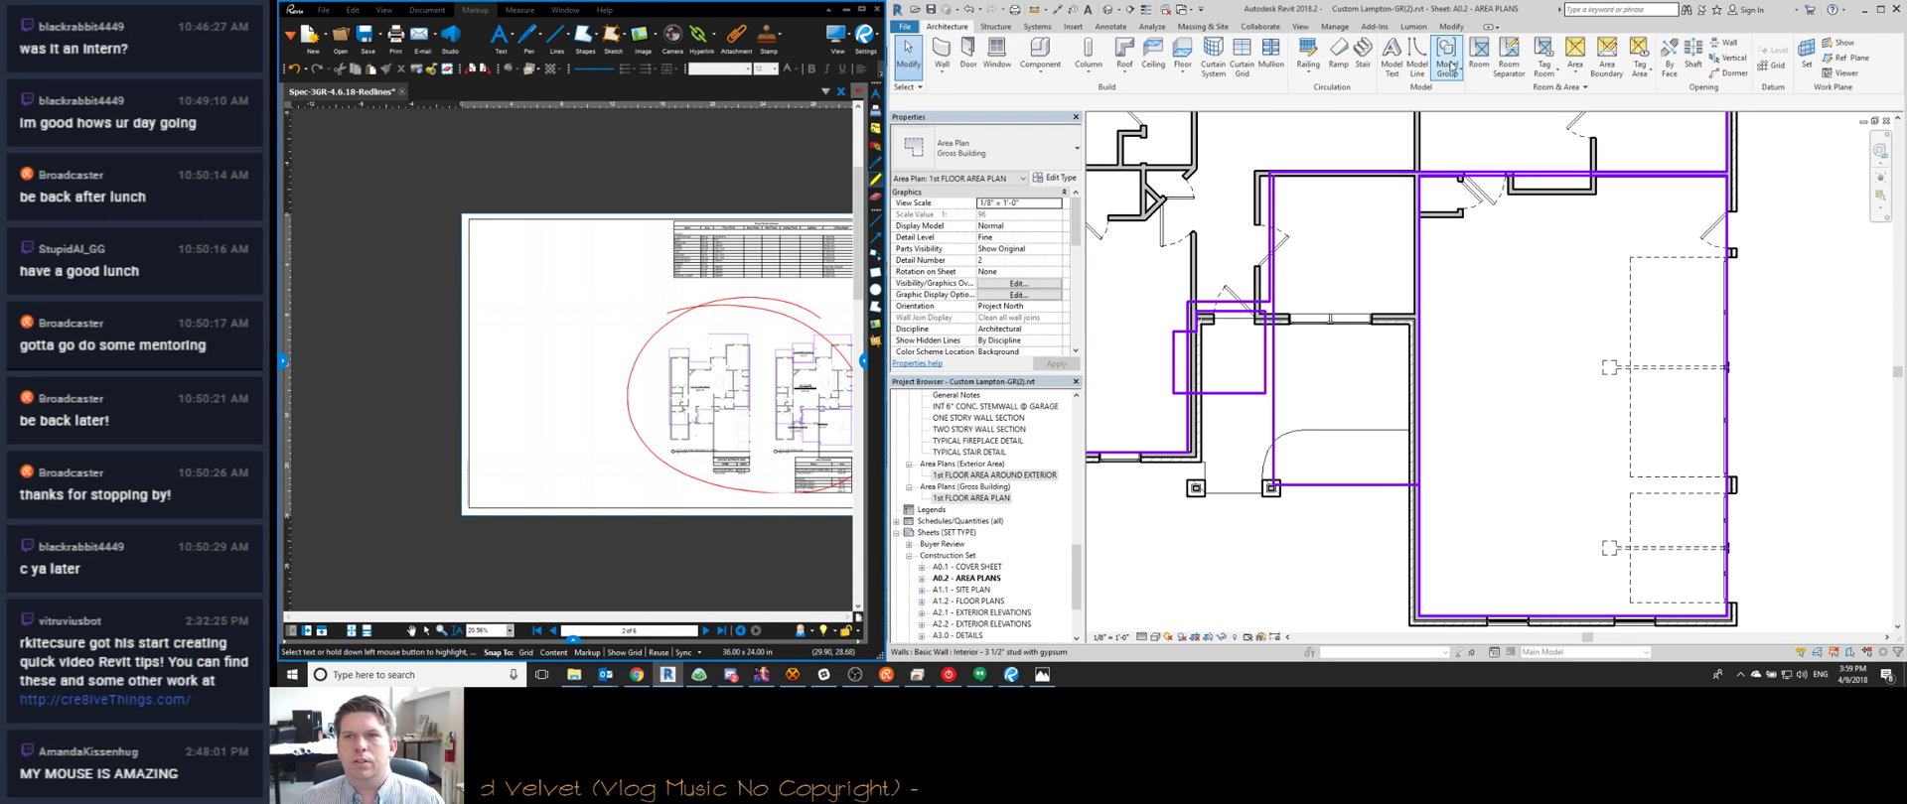
click(1641, 53)
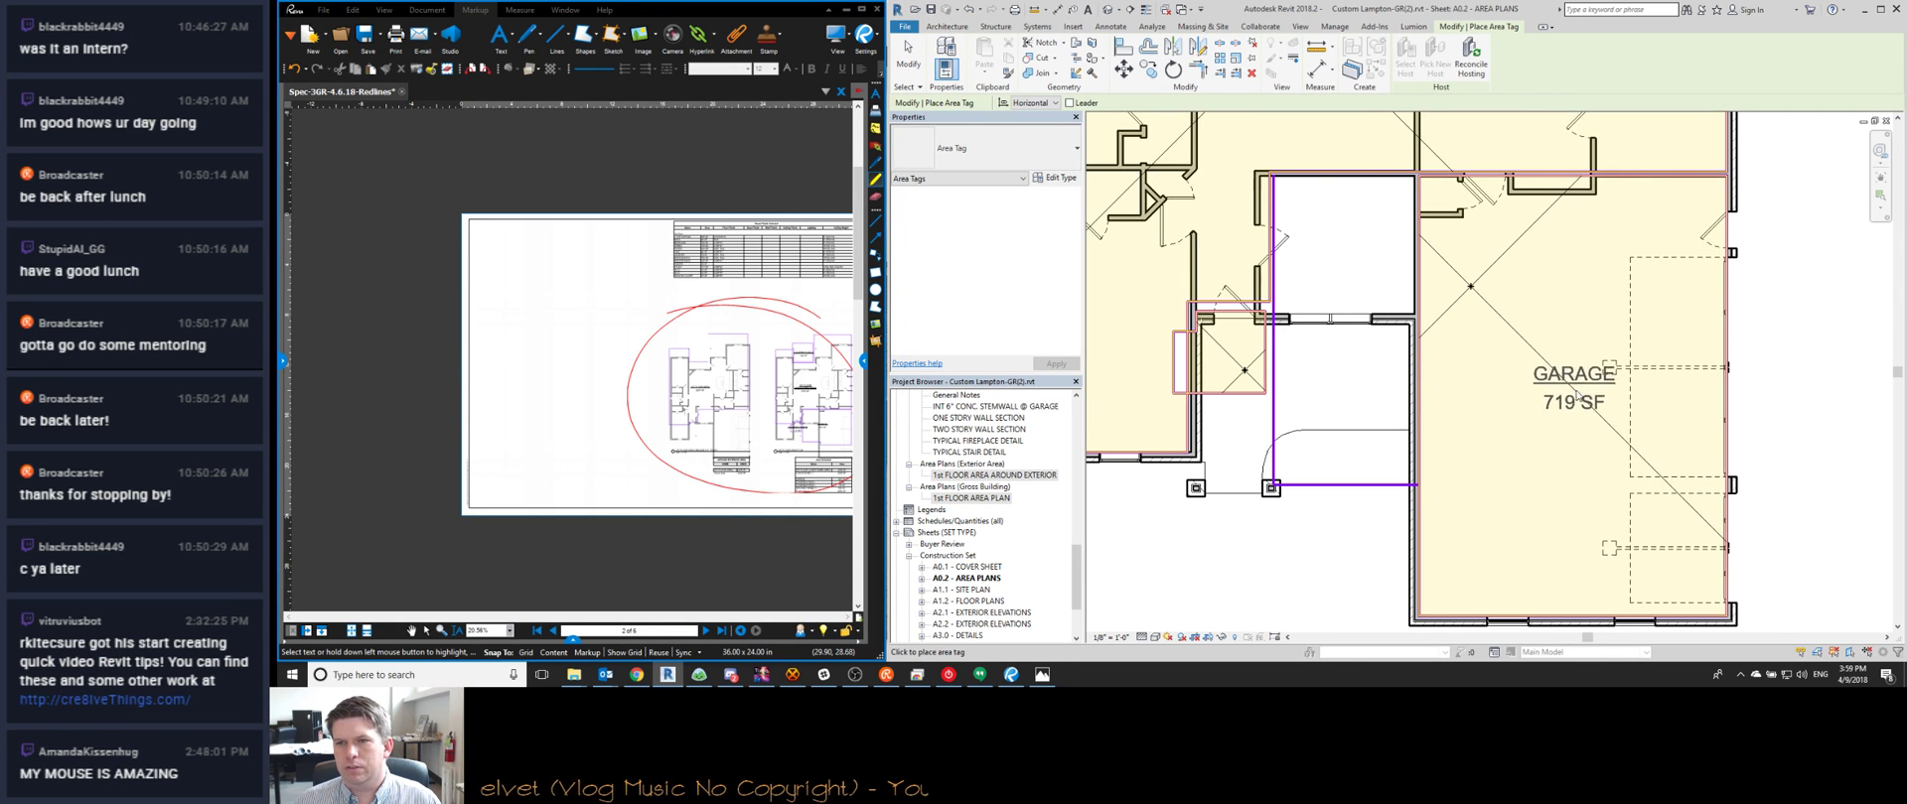
click(1584, 378)
scroll(1460, 327, down, 2)
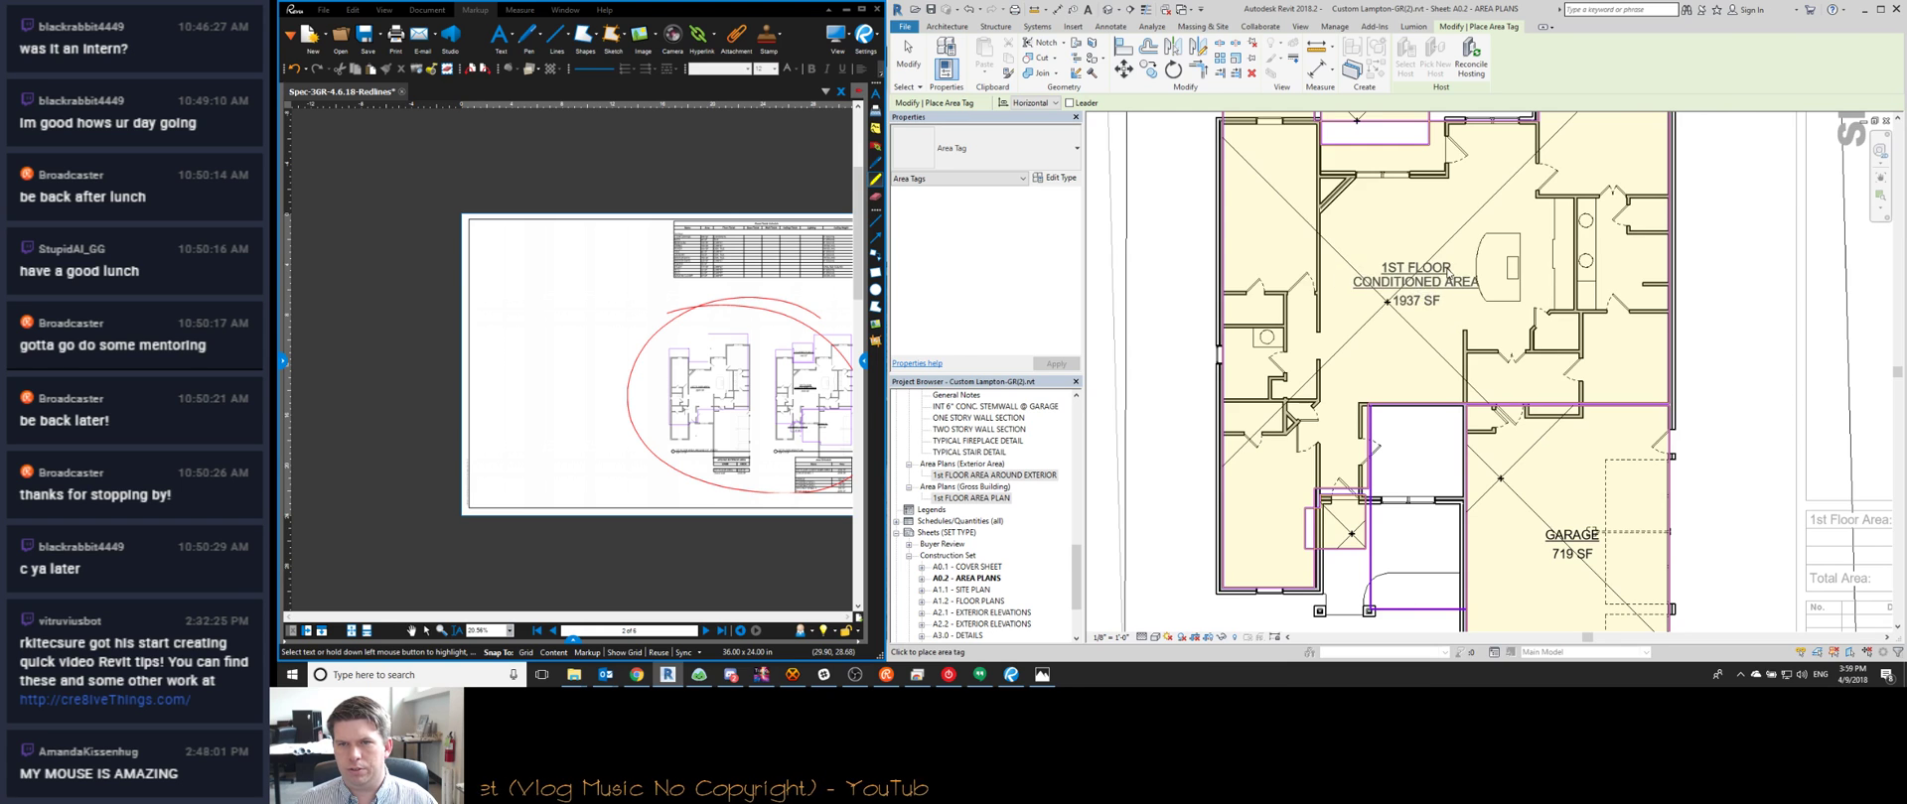
click(1420, 291)
scroll(1420, 283, down, 3)
scroll(1388, 452, up, 2)
key(Escape)
key(Escape)
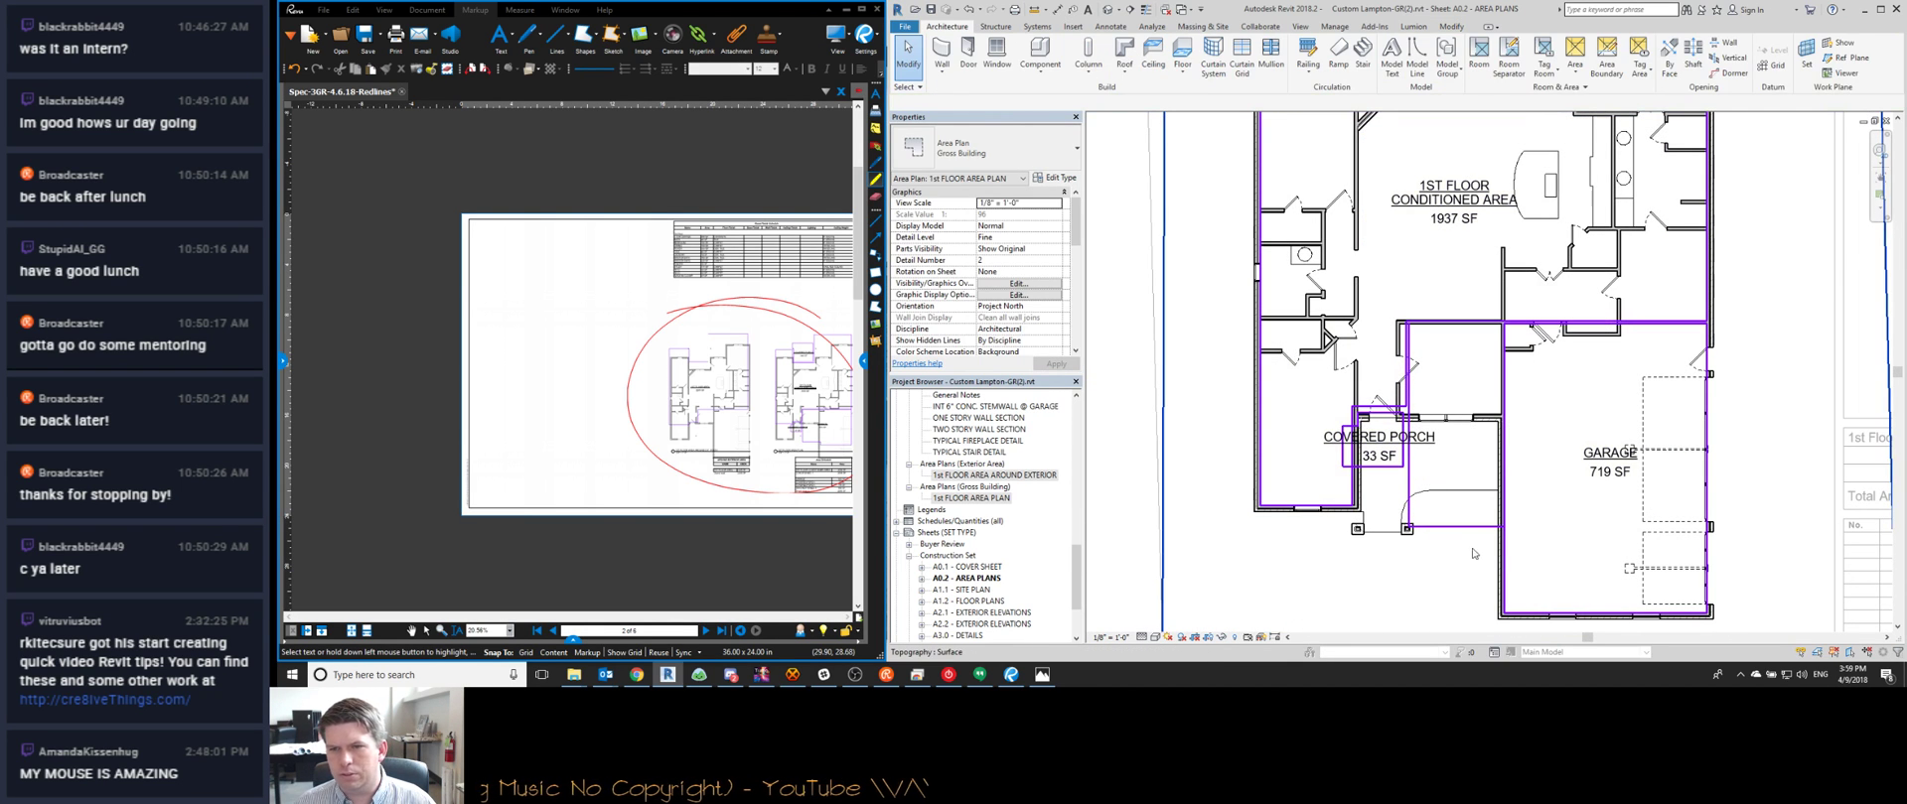
scroll(1425, 307, up, 2)
scroll(1532, 418, up, 3)
Align the porch's left and horizontal area boundaries onto the wall faces
key(a)
key(l)
scroll(1449, 369, up, 1)
click(1450, 369)
scroll(1450, 369, down, 2)
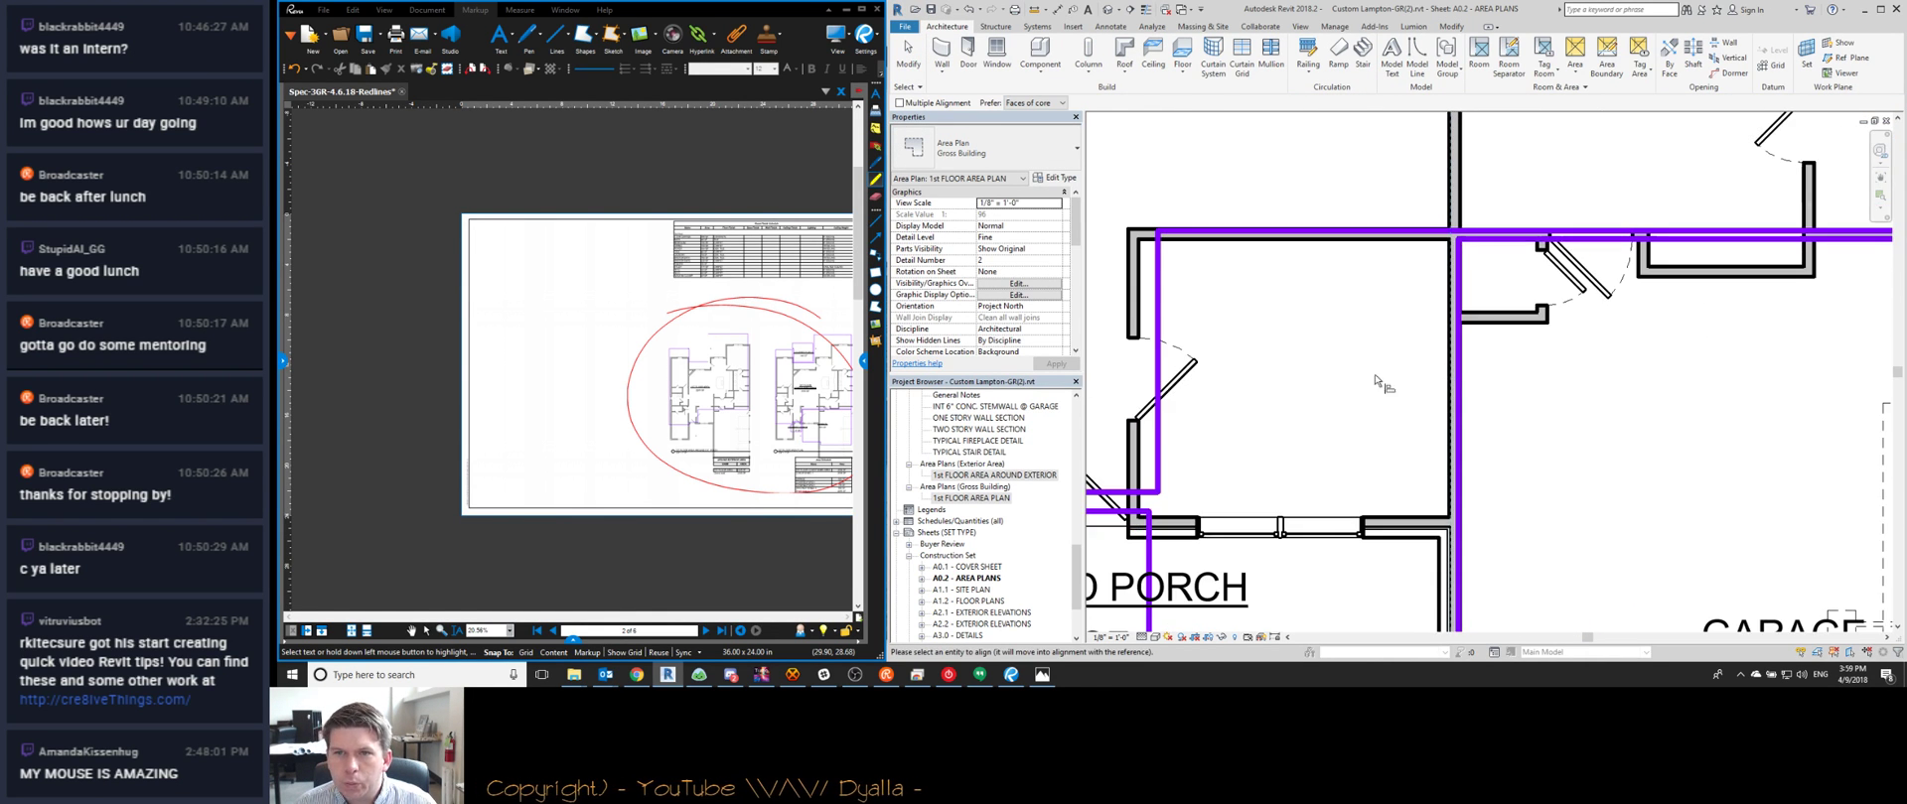
click(1160, 309)
scroll(1362, 521, up, 2)
click(1382, 521)
click(1387, 486)
scroll(1396, 447, down, 1)
scroll(1400, 448, down, 2)
scroll(1605, 478, up, 3)
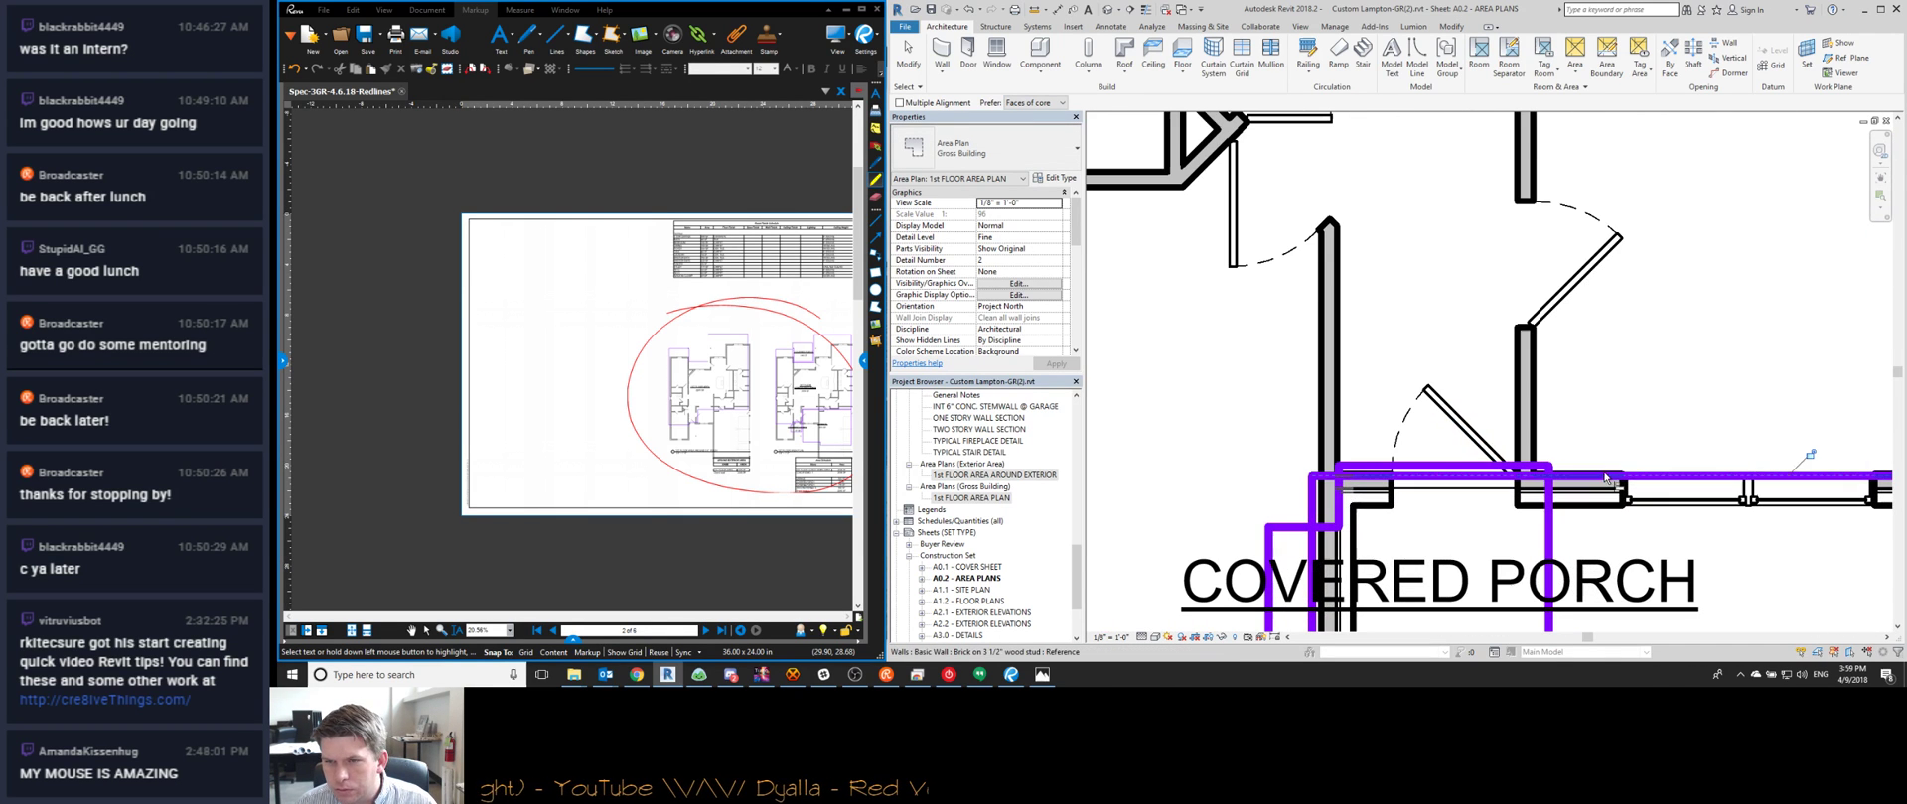
Snap the porch boundary's right, top and left edges onto the surrounding walls
click(1486, 465)
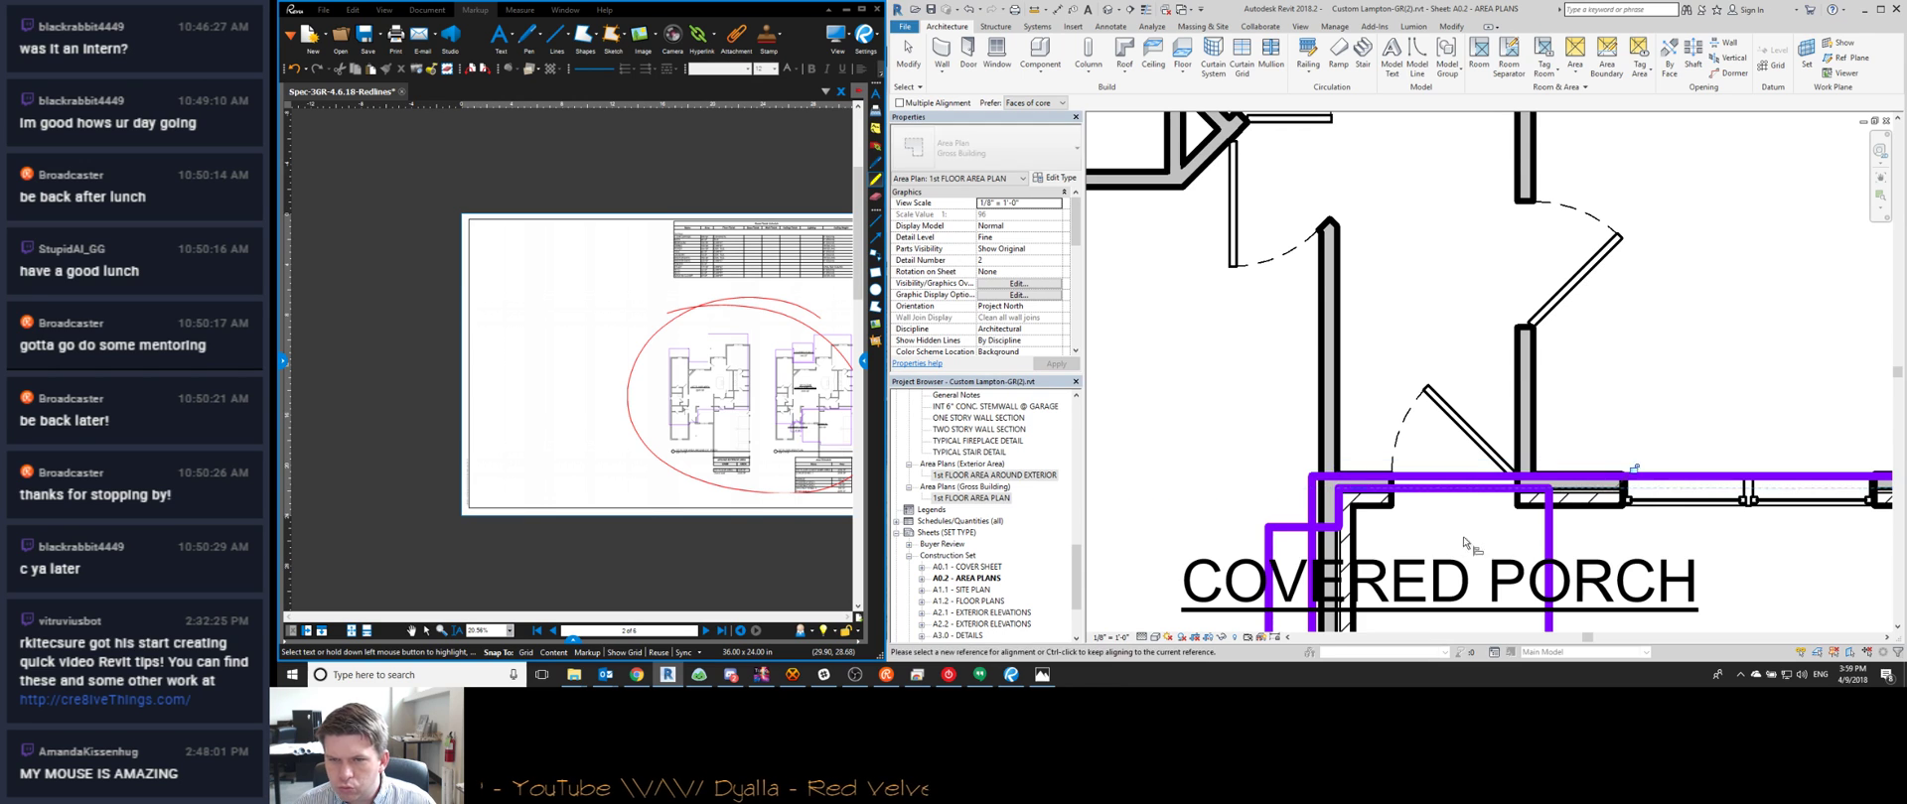
scroll(1486, 466, down, 2)
click(1655, 388)
click(1357, 439)
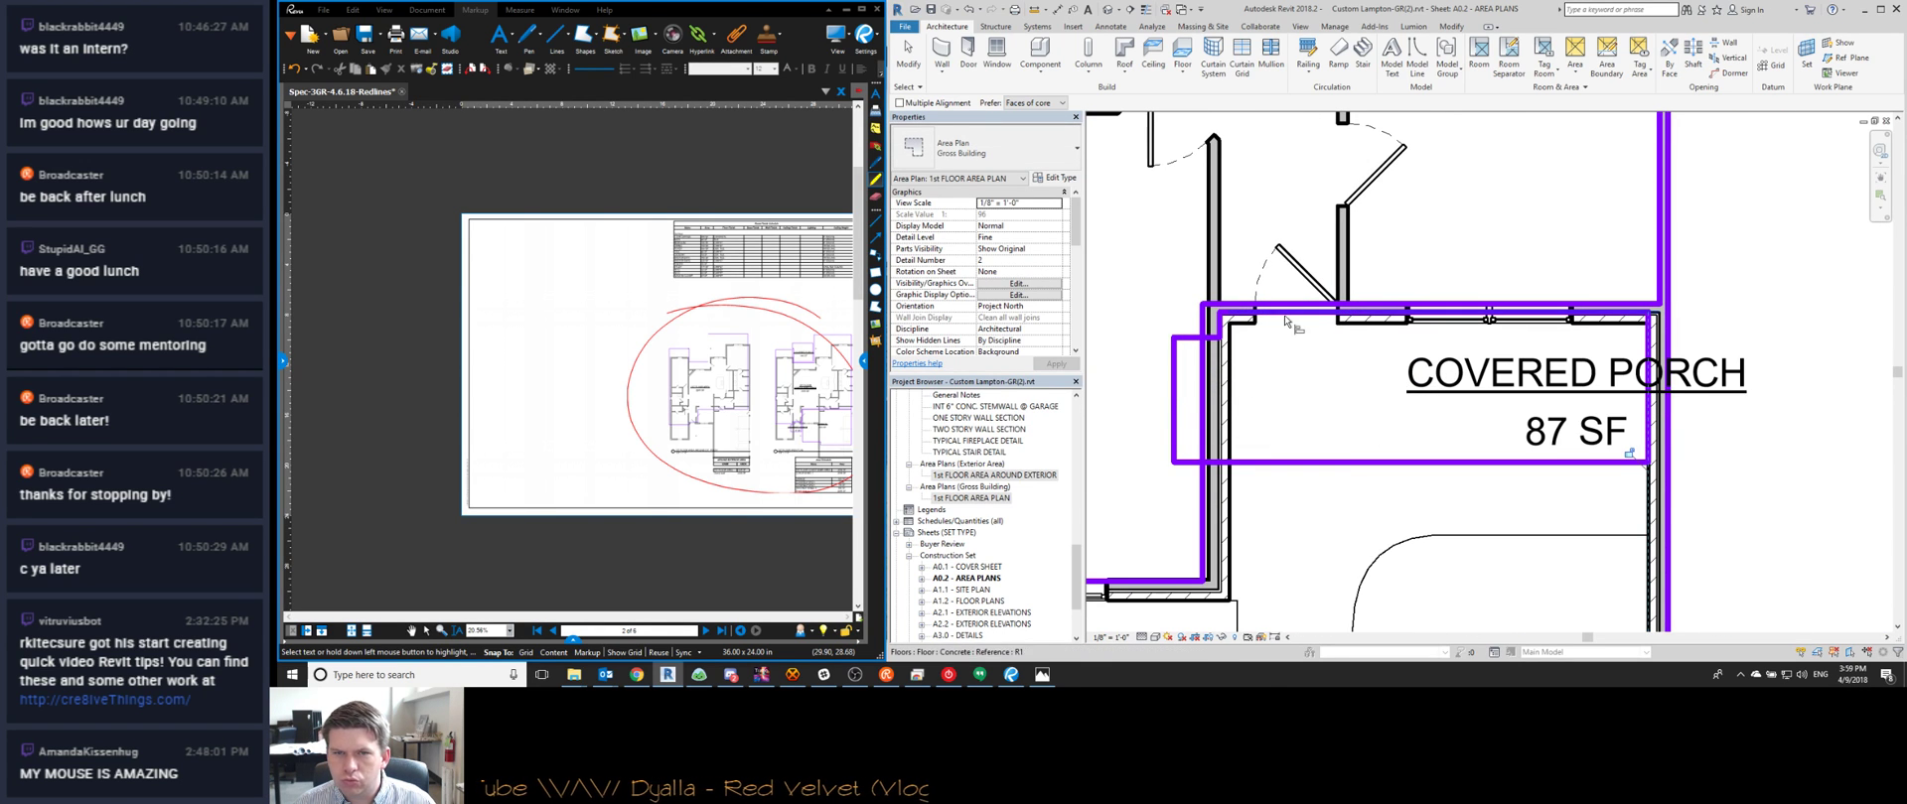
click(1249, 306)
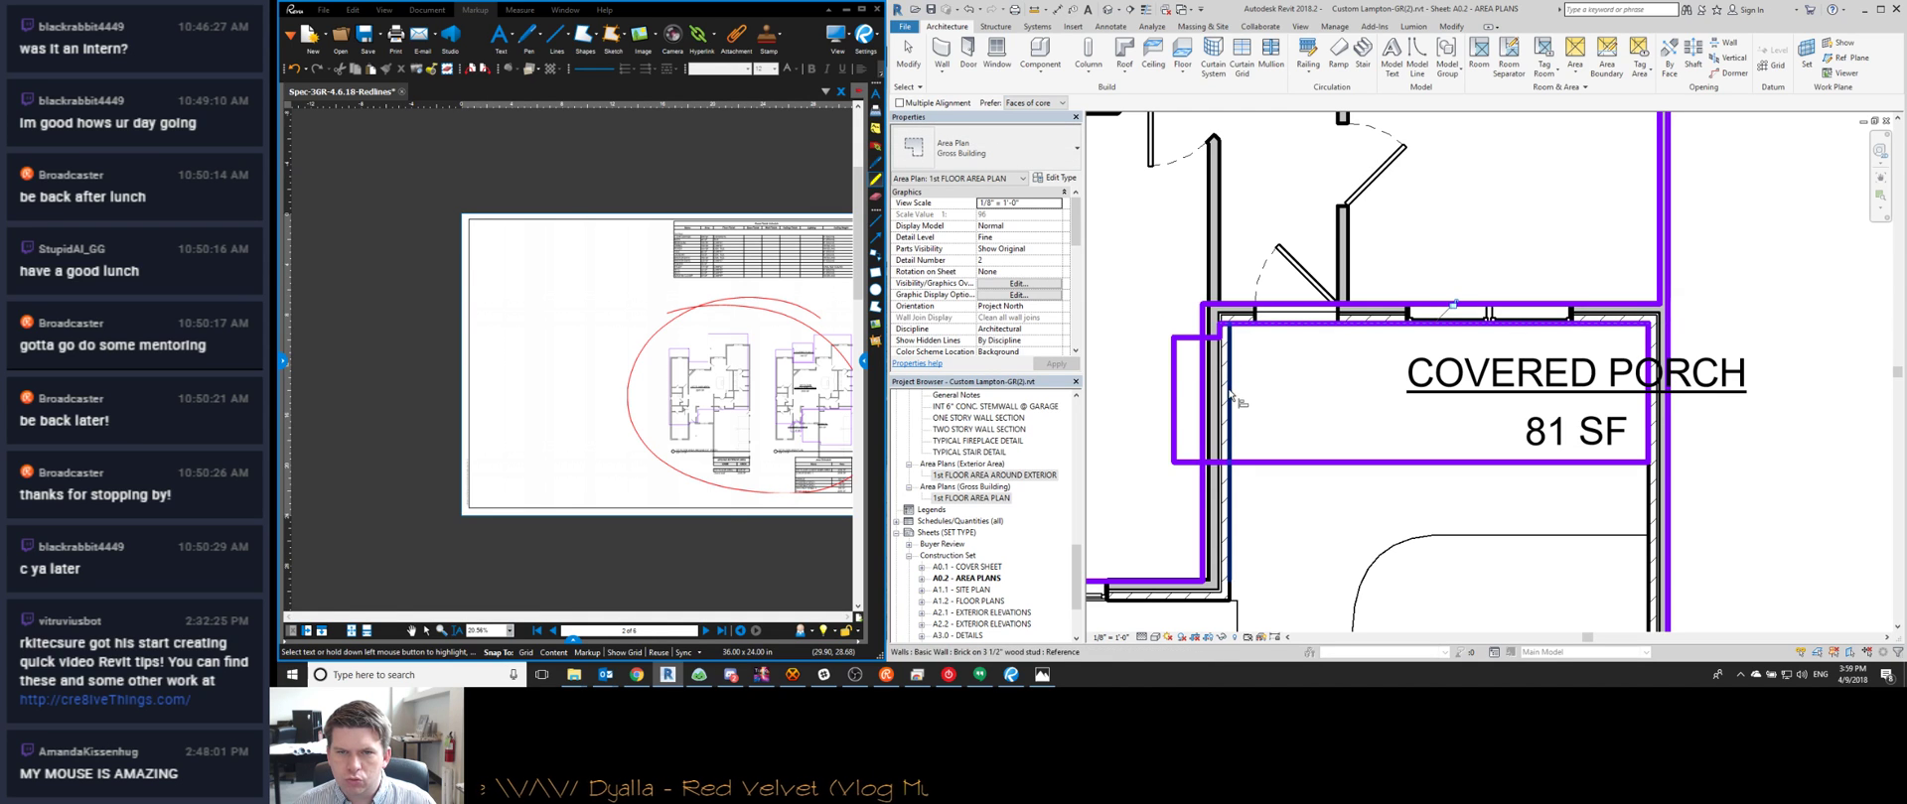
click(1257, 395)
click(1180, 412)
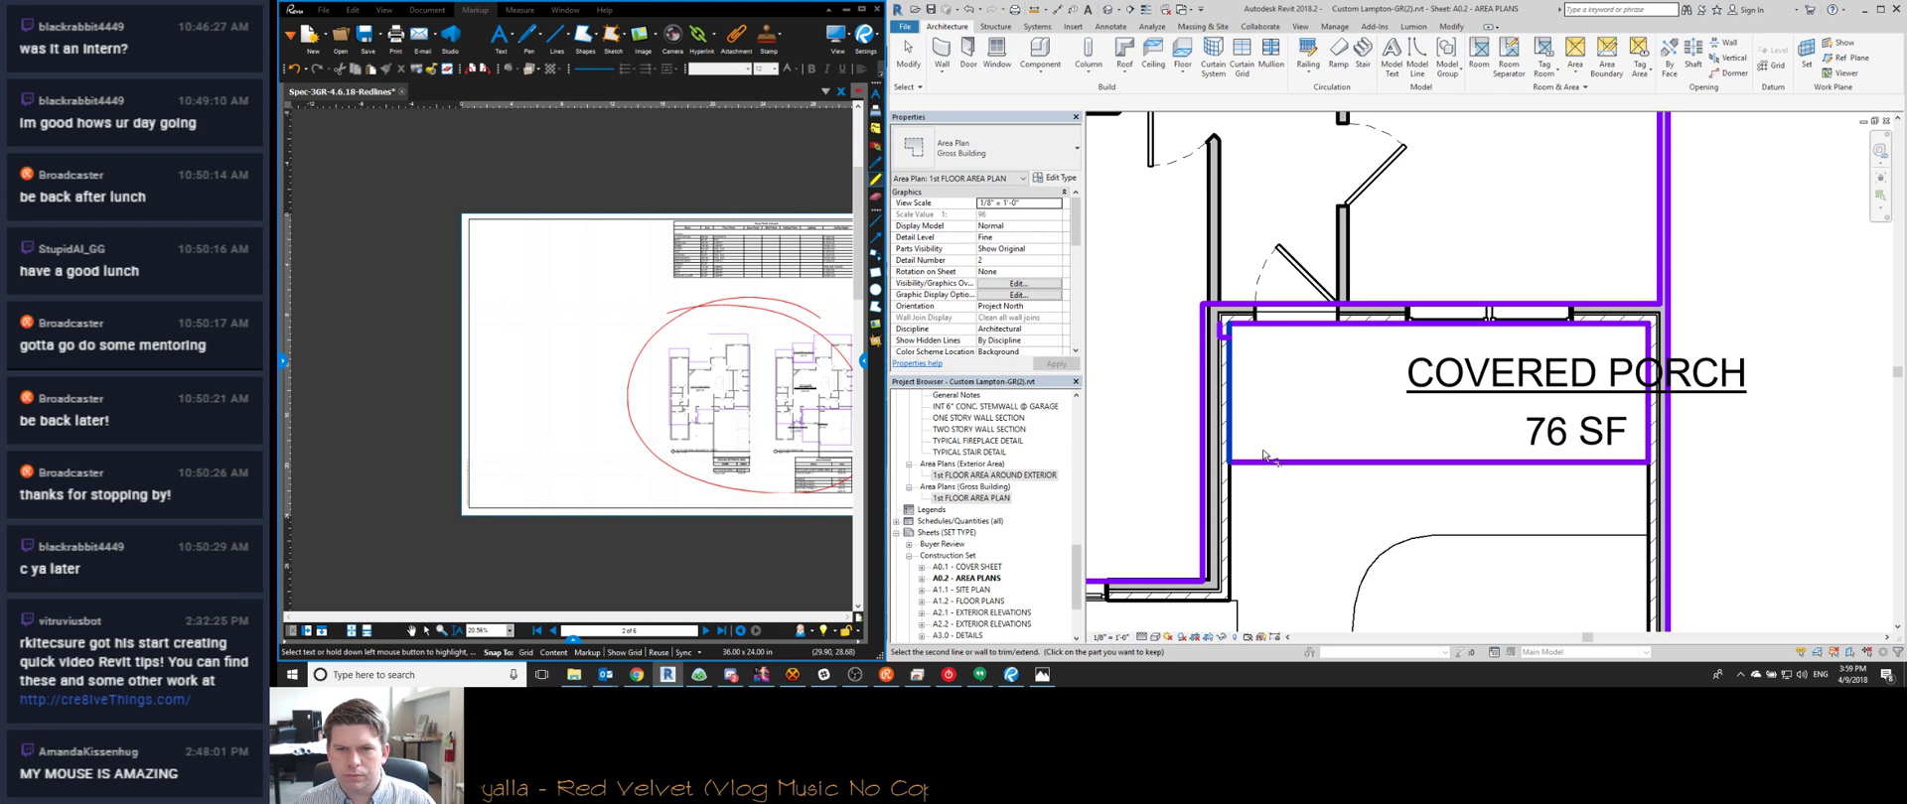
key(Escape)
Delete the leftover boundary stub and align the boundary left of the porch to the wall
drag(1206, 313, 1291, 380)
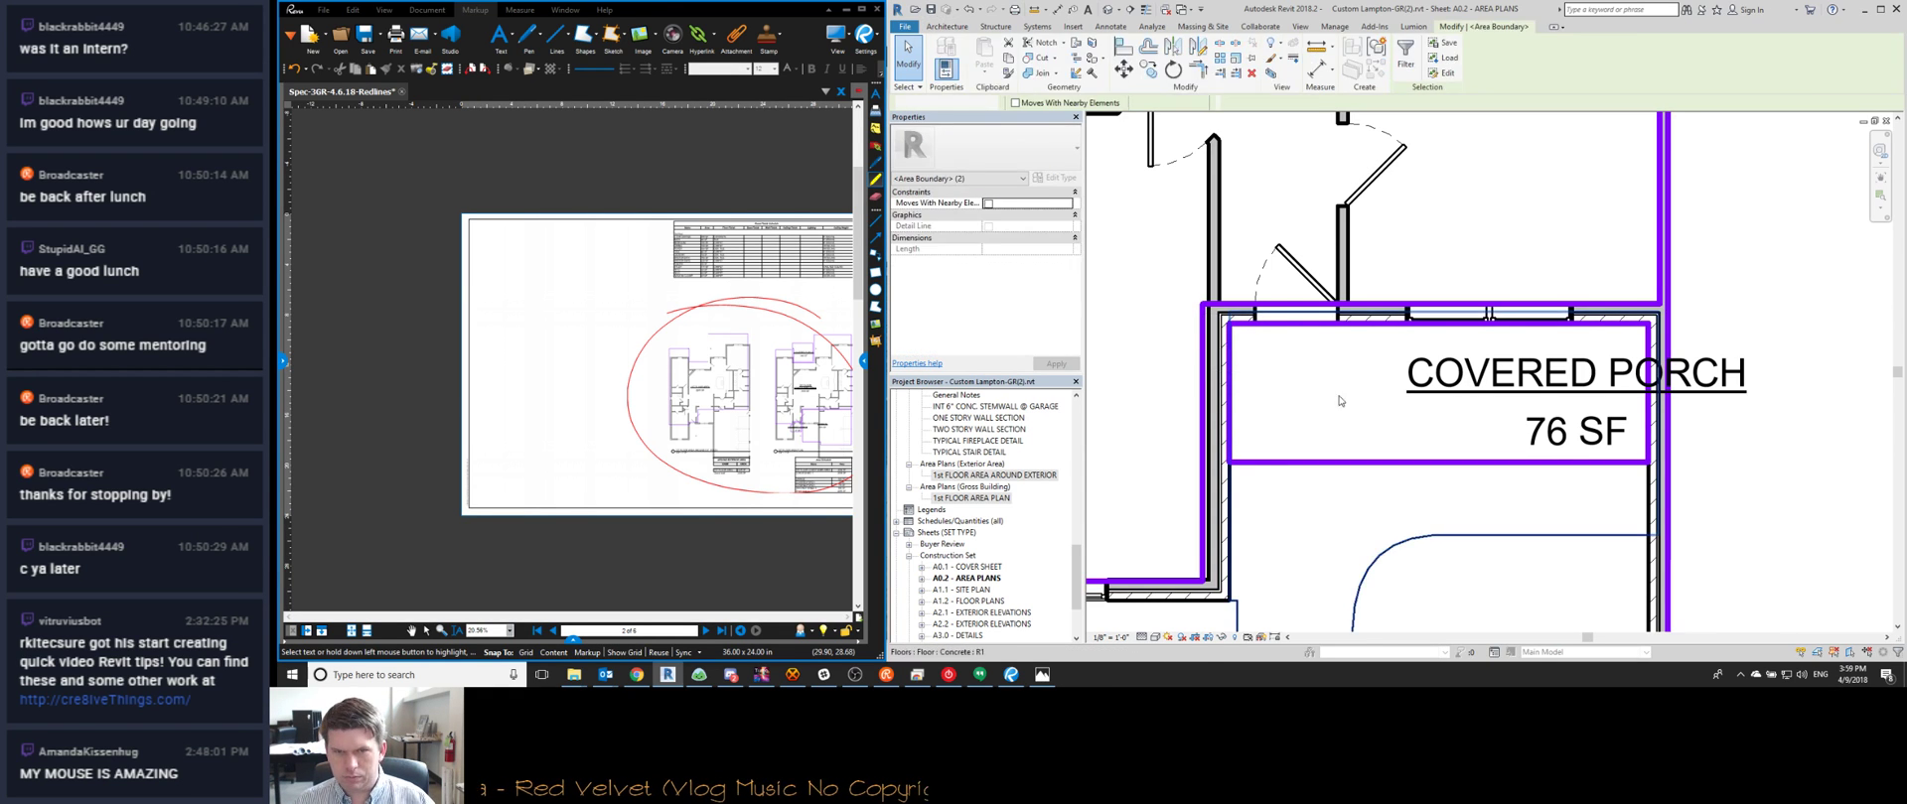
key(Delete)
scroll(1331, 400, down, 1)
middle_drag(1231, 422, 1363, 409)
scroll(1363, 410, up, 1)
key(a)
key(l)
click(1378, 429)
click(1370, 430)
scroll(1348, 559, down, 5)
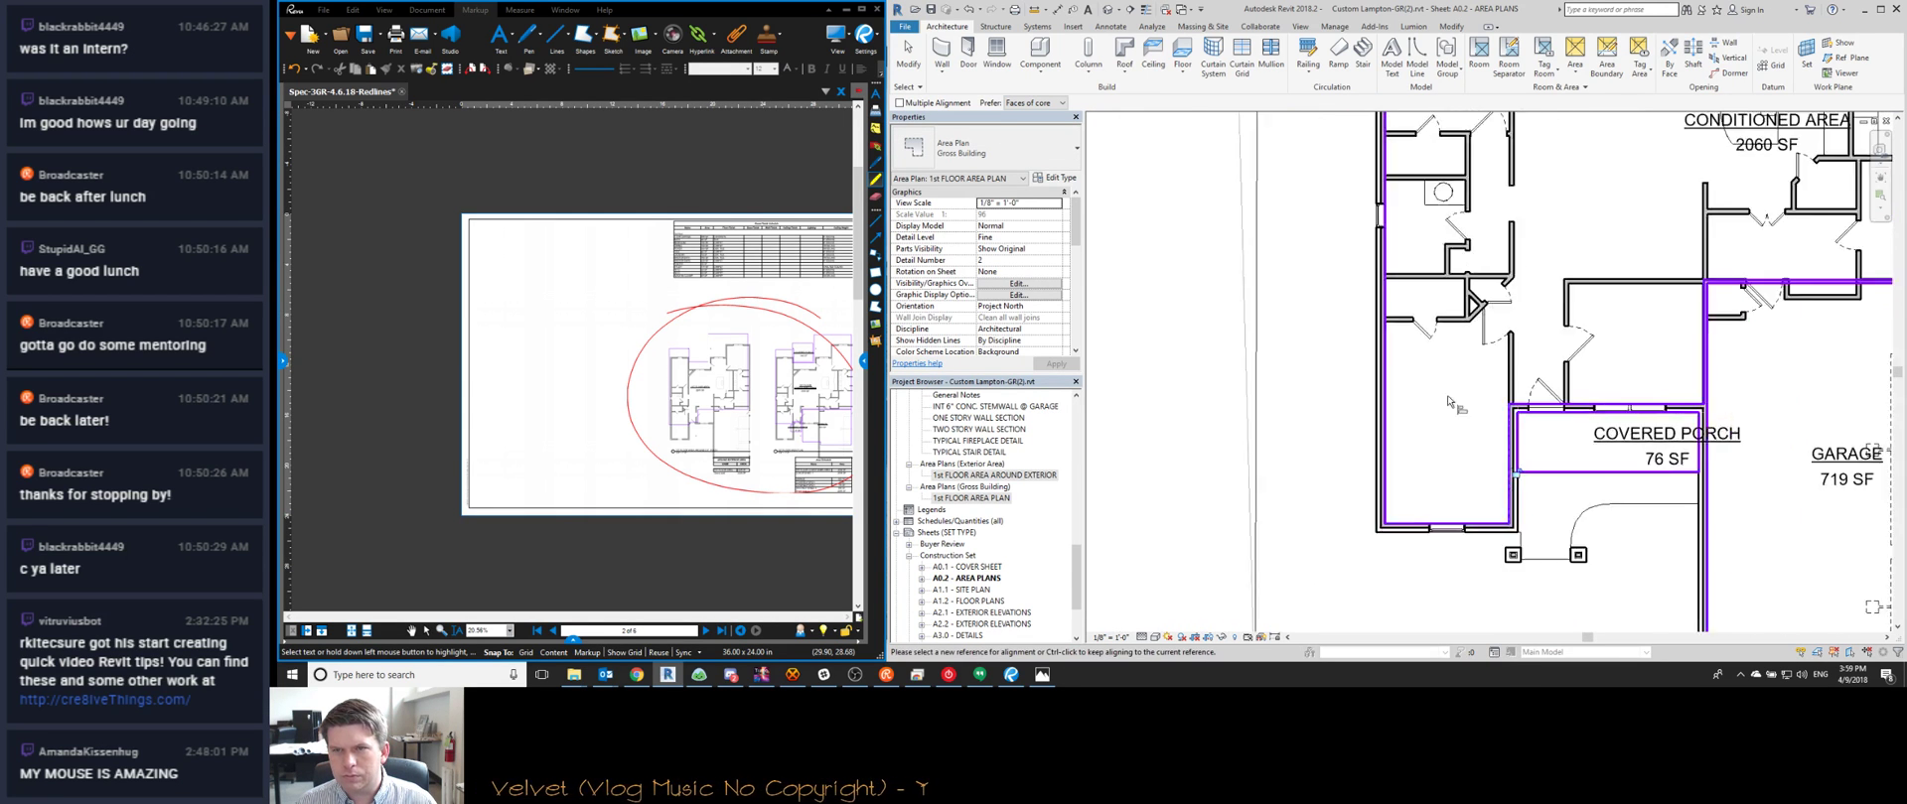
Align the porch's lower and right area boundaries onto the walls
key(Escape)
scroll(1435, 266, up, 4)
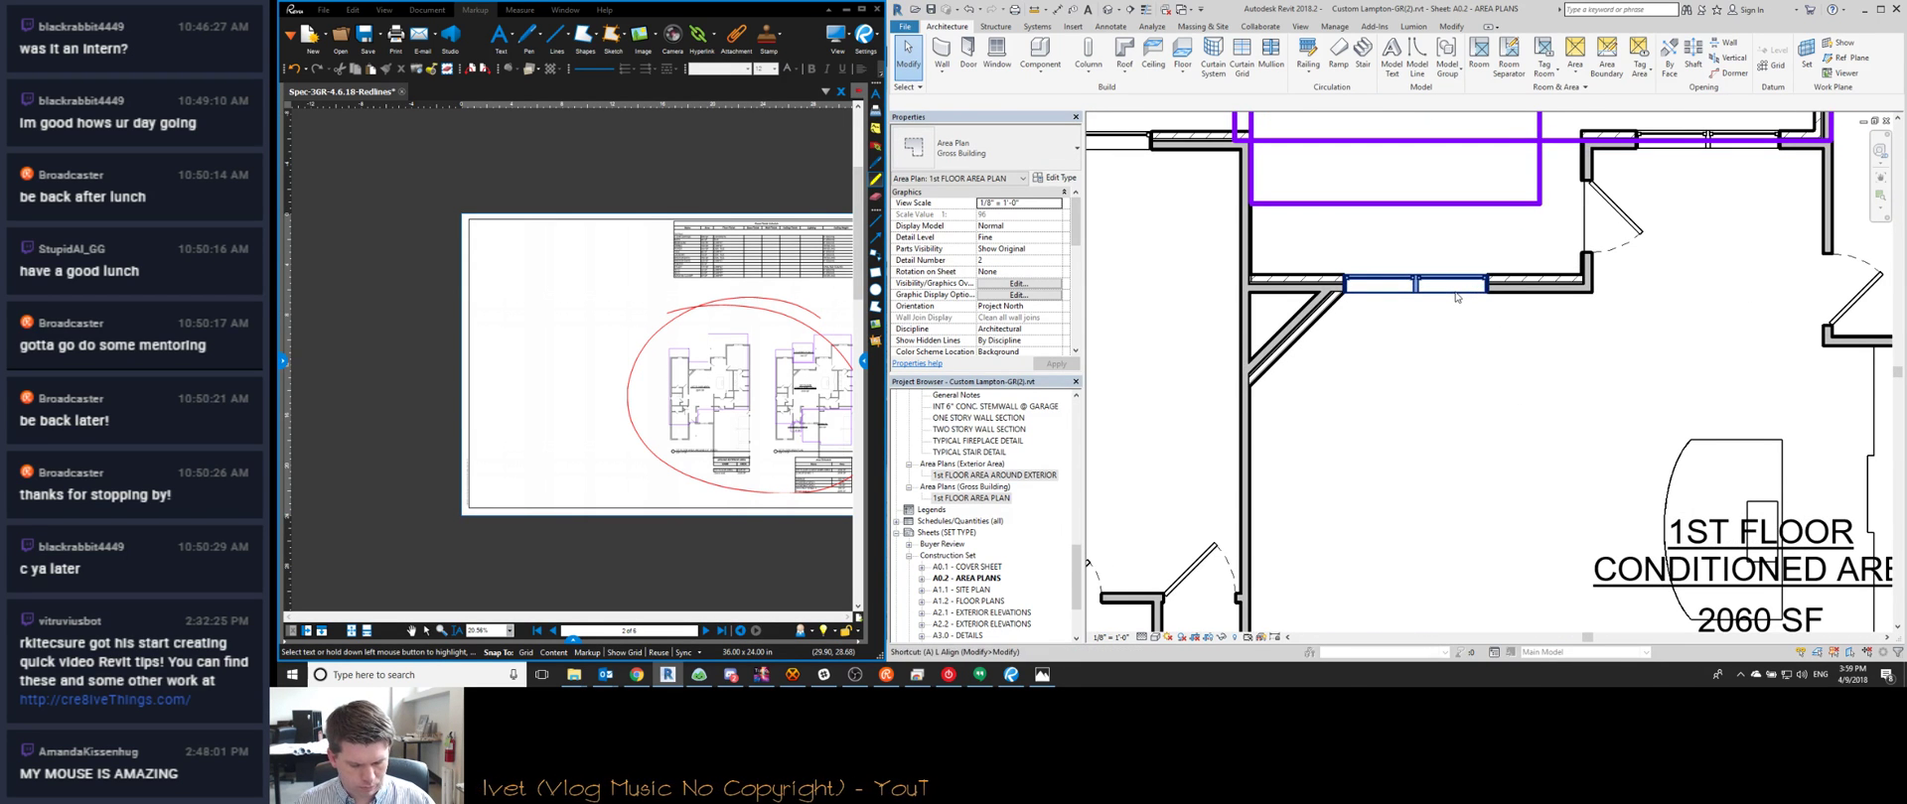
key(a)
key(l)
click(1516, 279)
click(1537, 203)
middle_drag(1589, 188, 1539, 399)
scroll(1517, 340, down, 1)
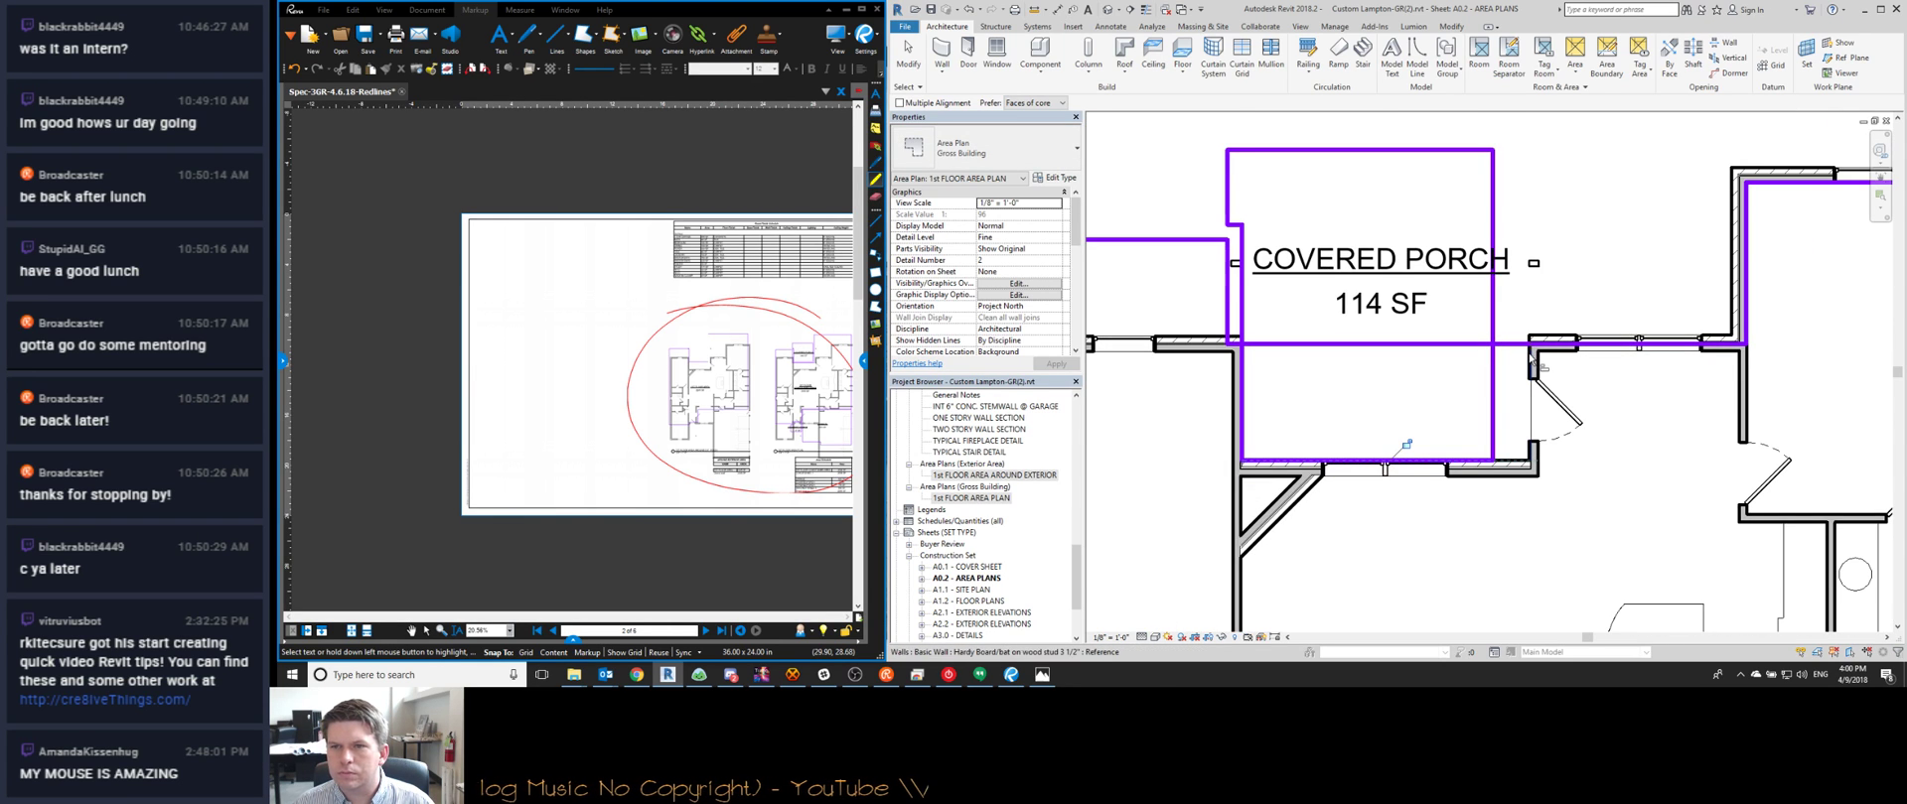
click(1533, 372)
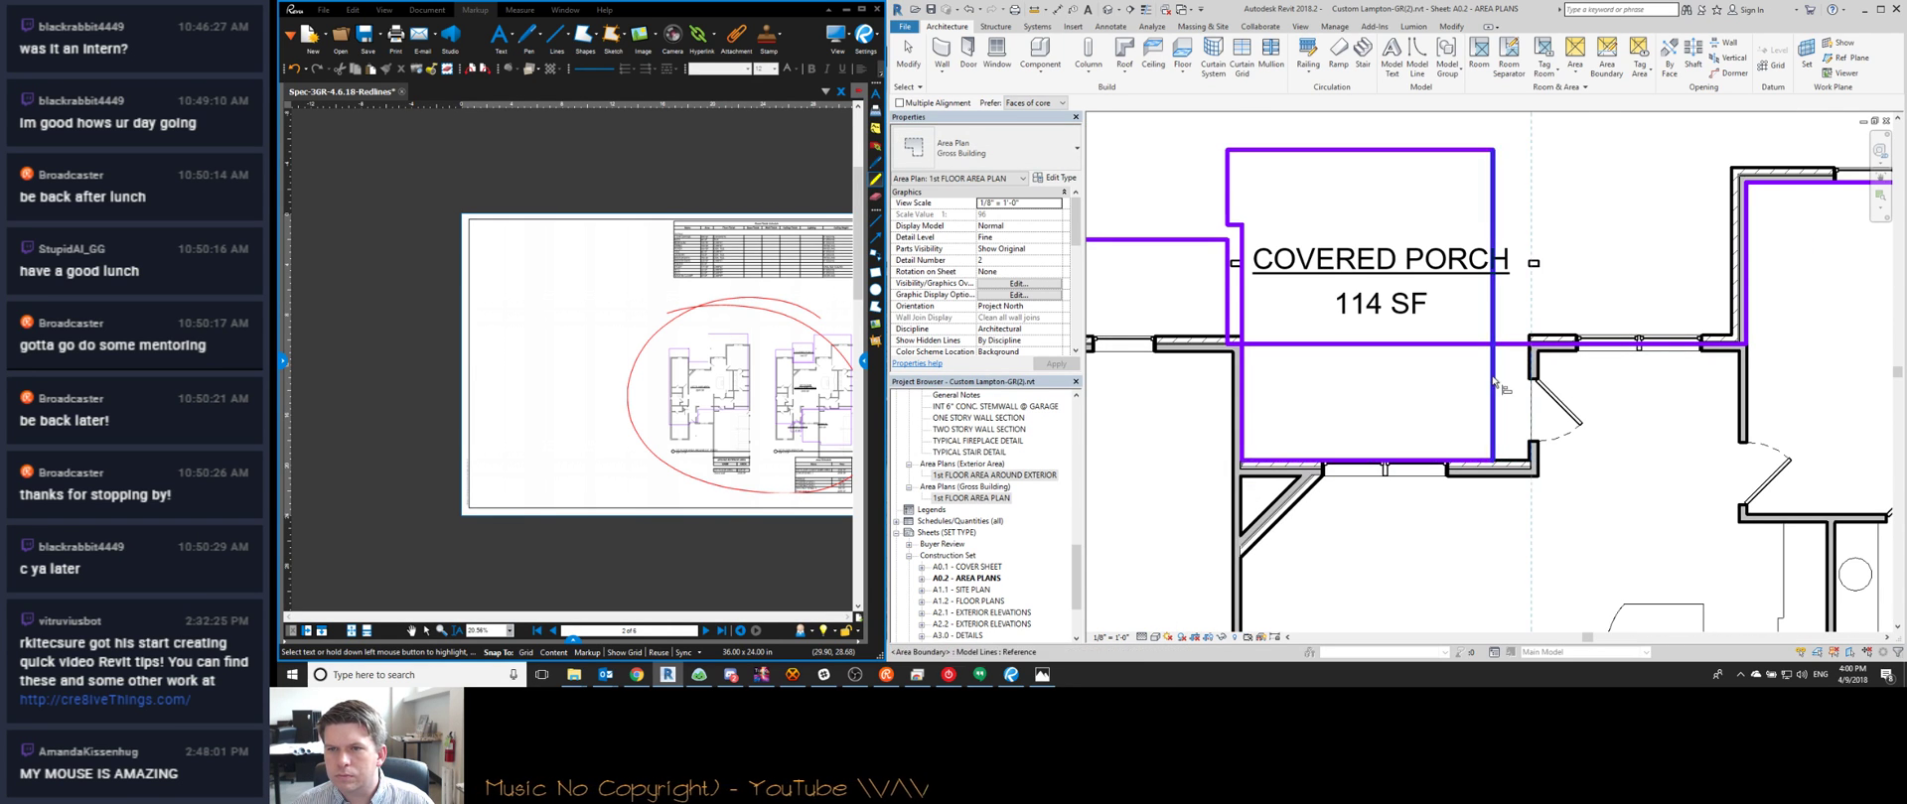
click(1493, 238)
Align the porch's top area boundary down to the wall reference
scroll(1539, 253, up, 2)
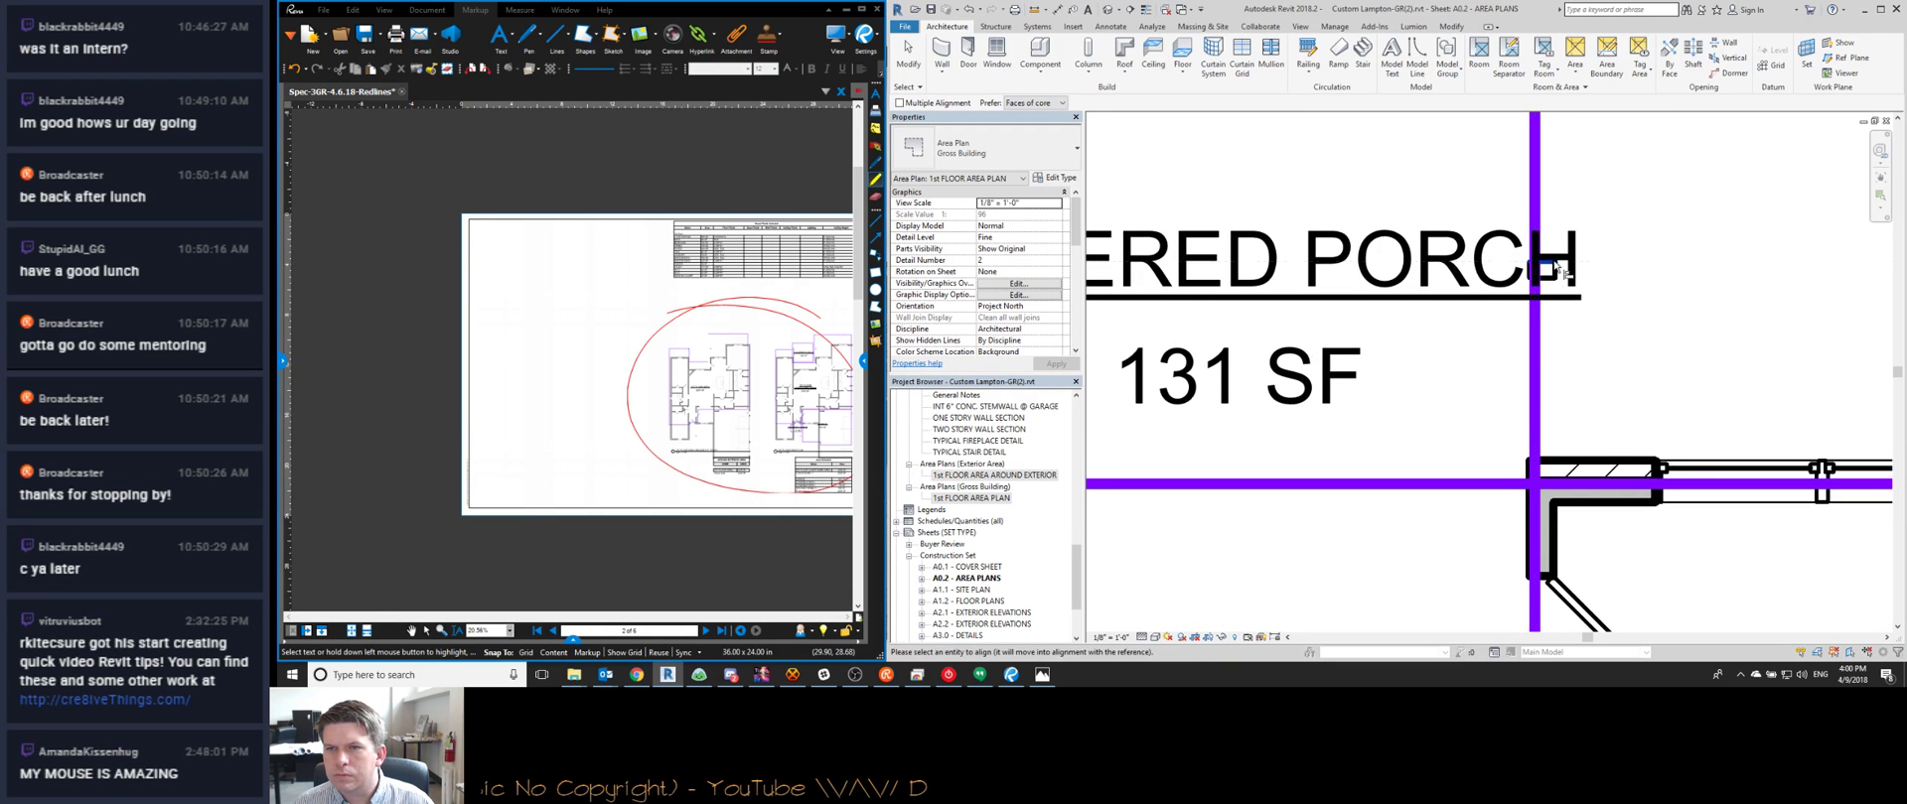
scroll(1371, 298, down, 3)
middle_drag(1272, 278, 1349, 322)
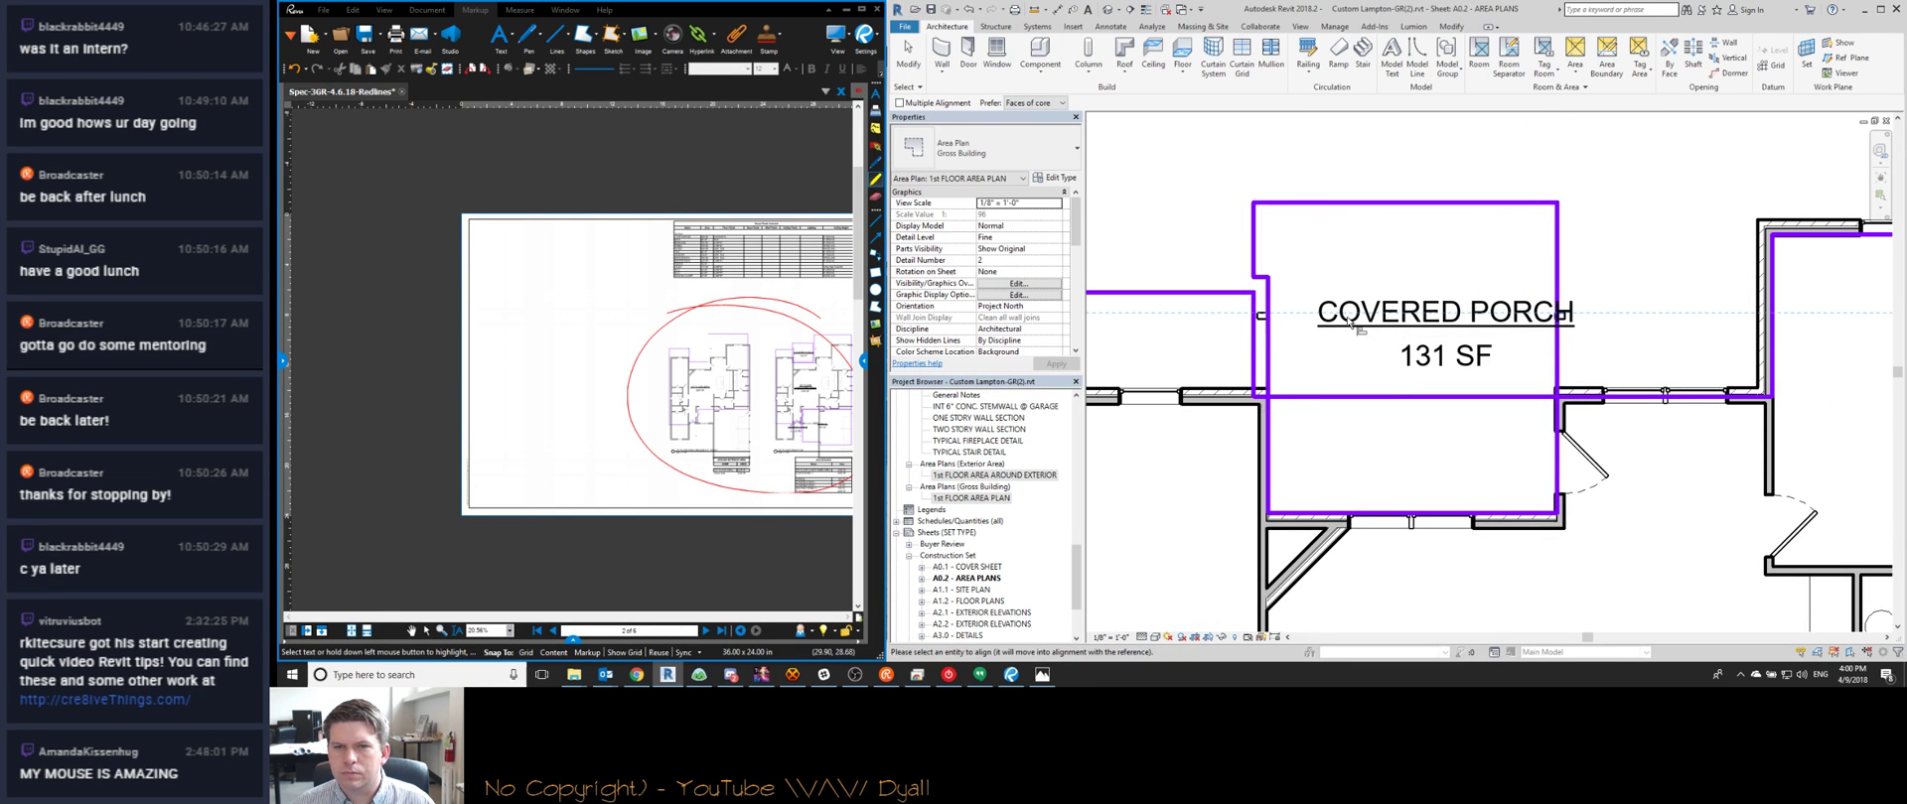
click(1356, 205)
key(Escape)
key(Escape)
Delete the small leftover boundary lines left of the porch
drag(1237, 265, 1309, 437)
key(Delete)
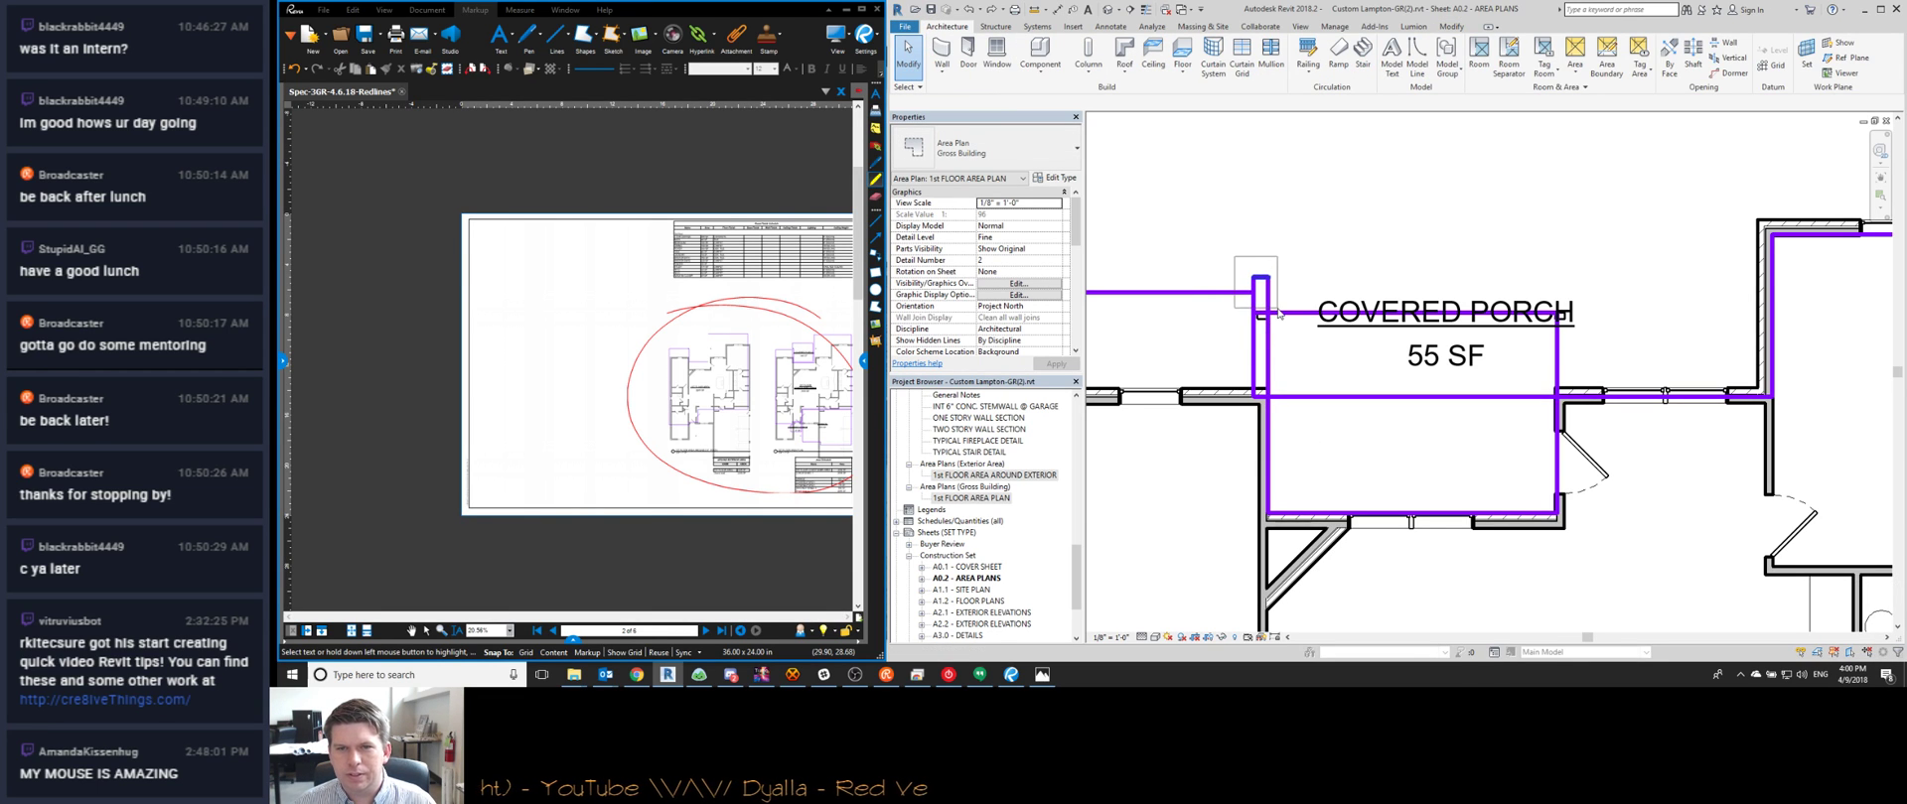
drag(1279, 314, 1279, 314)
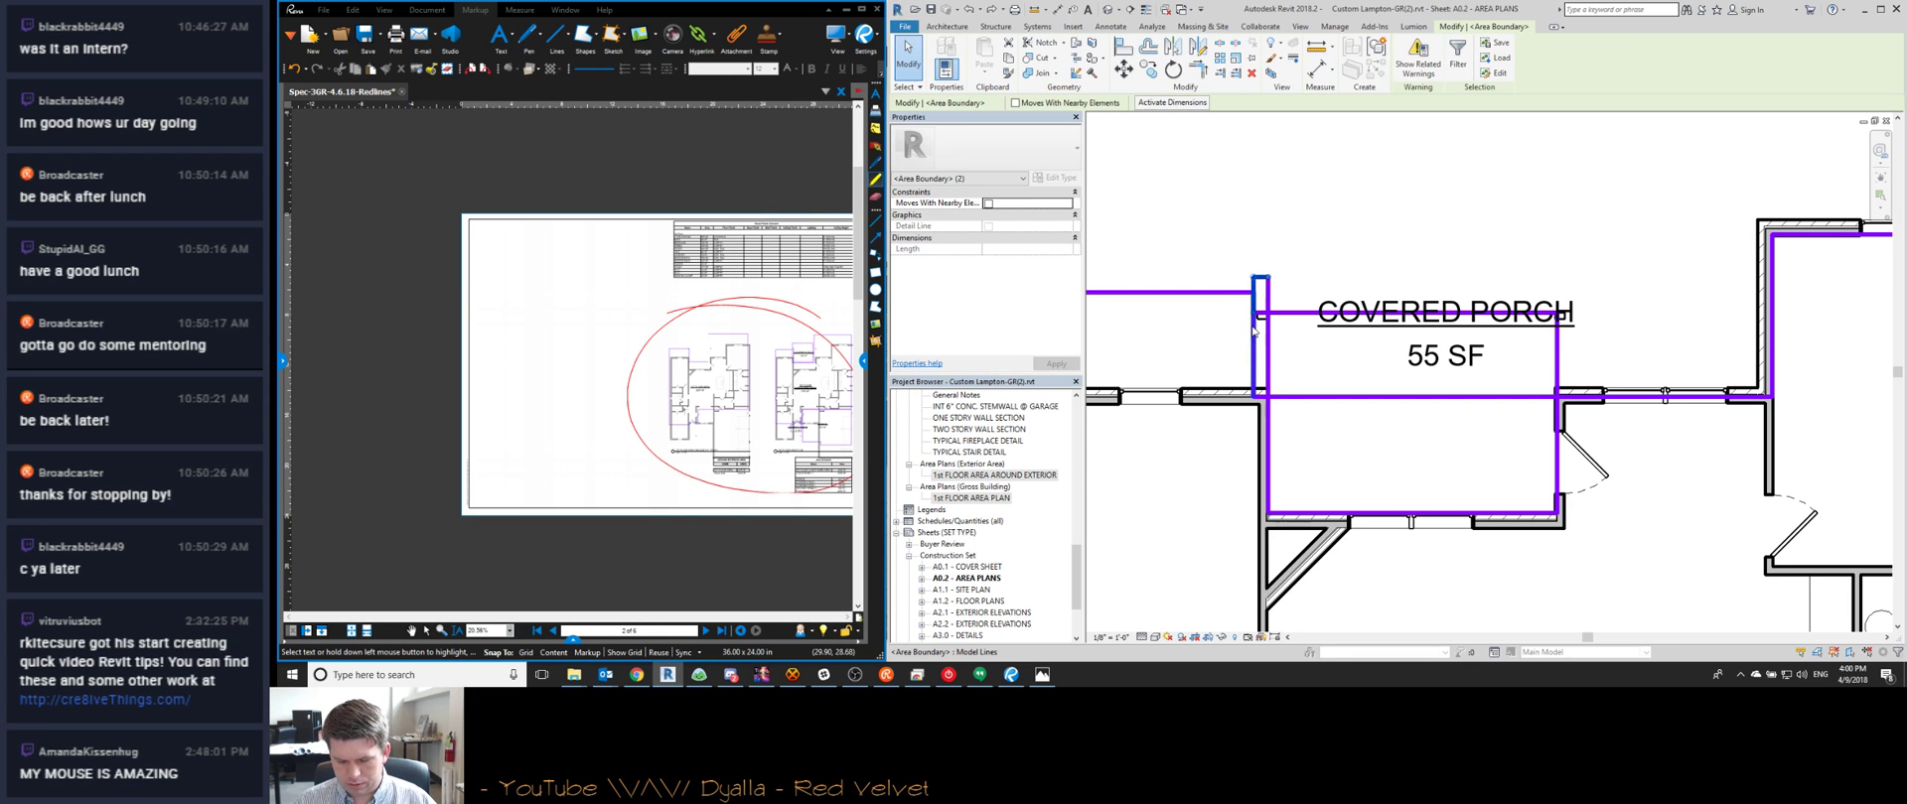
key(Delete)
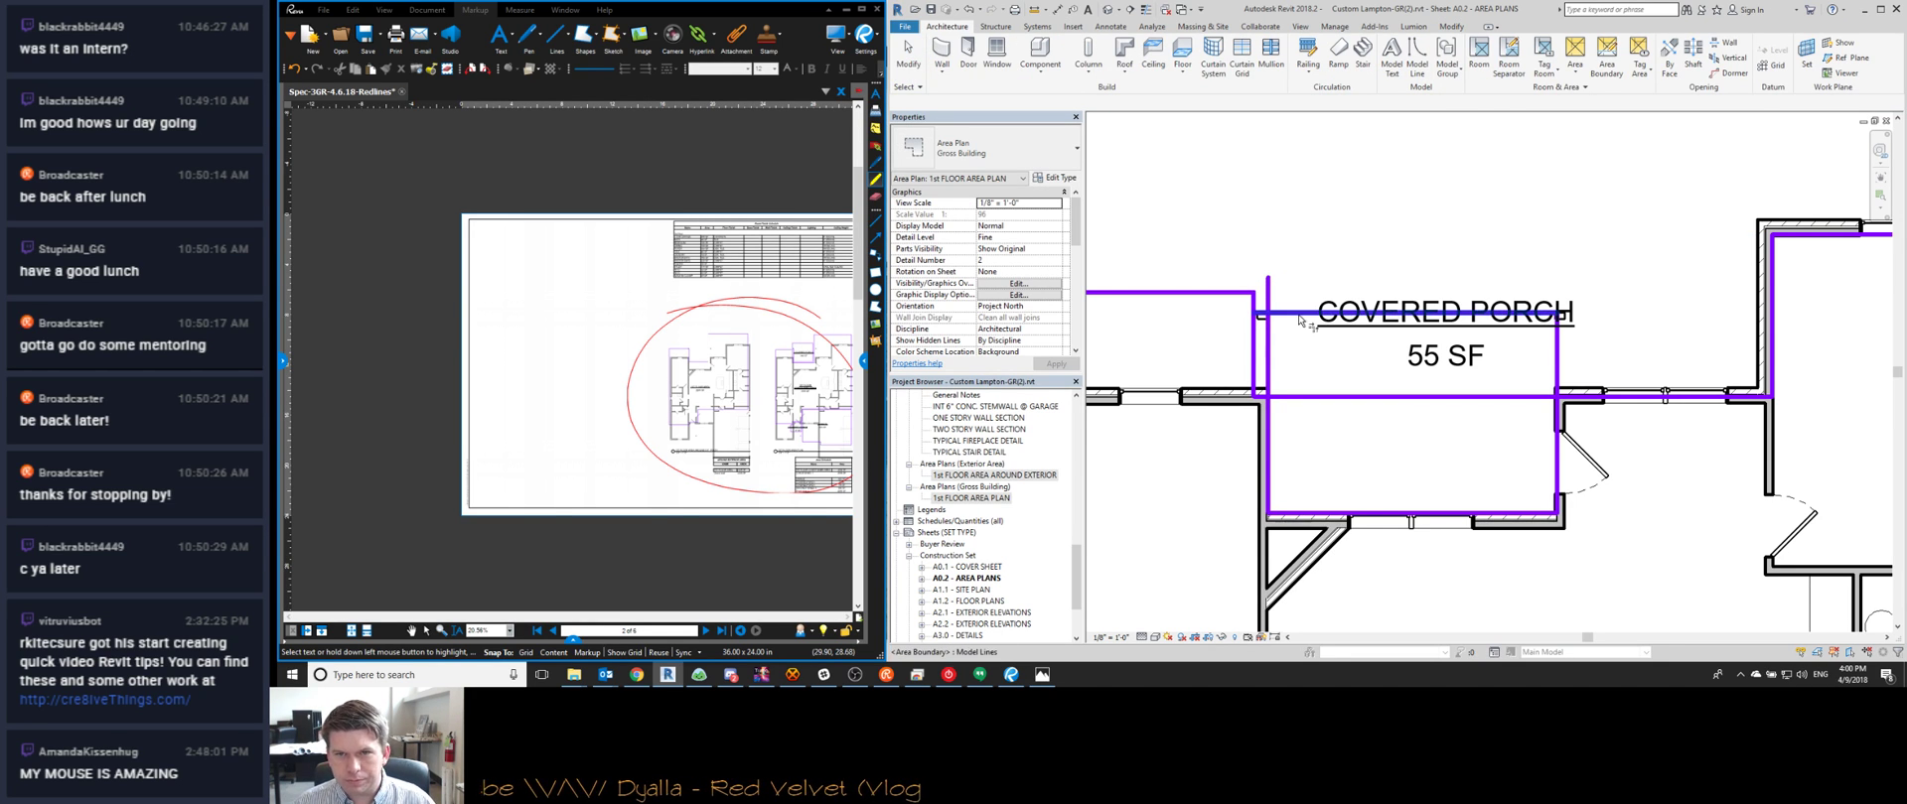
Move the COVERED PORCH area tag down into the porch and start Area Boundary (AB)
middle_drag(1402, 351, 1417, 348)
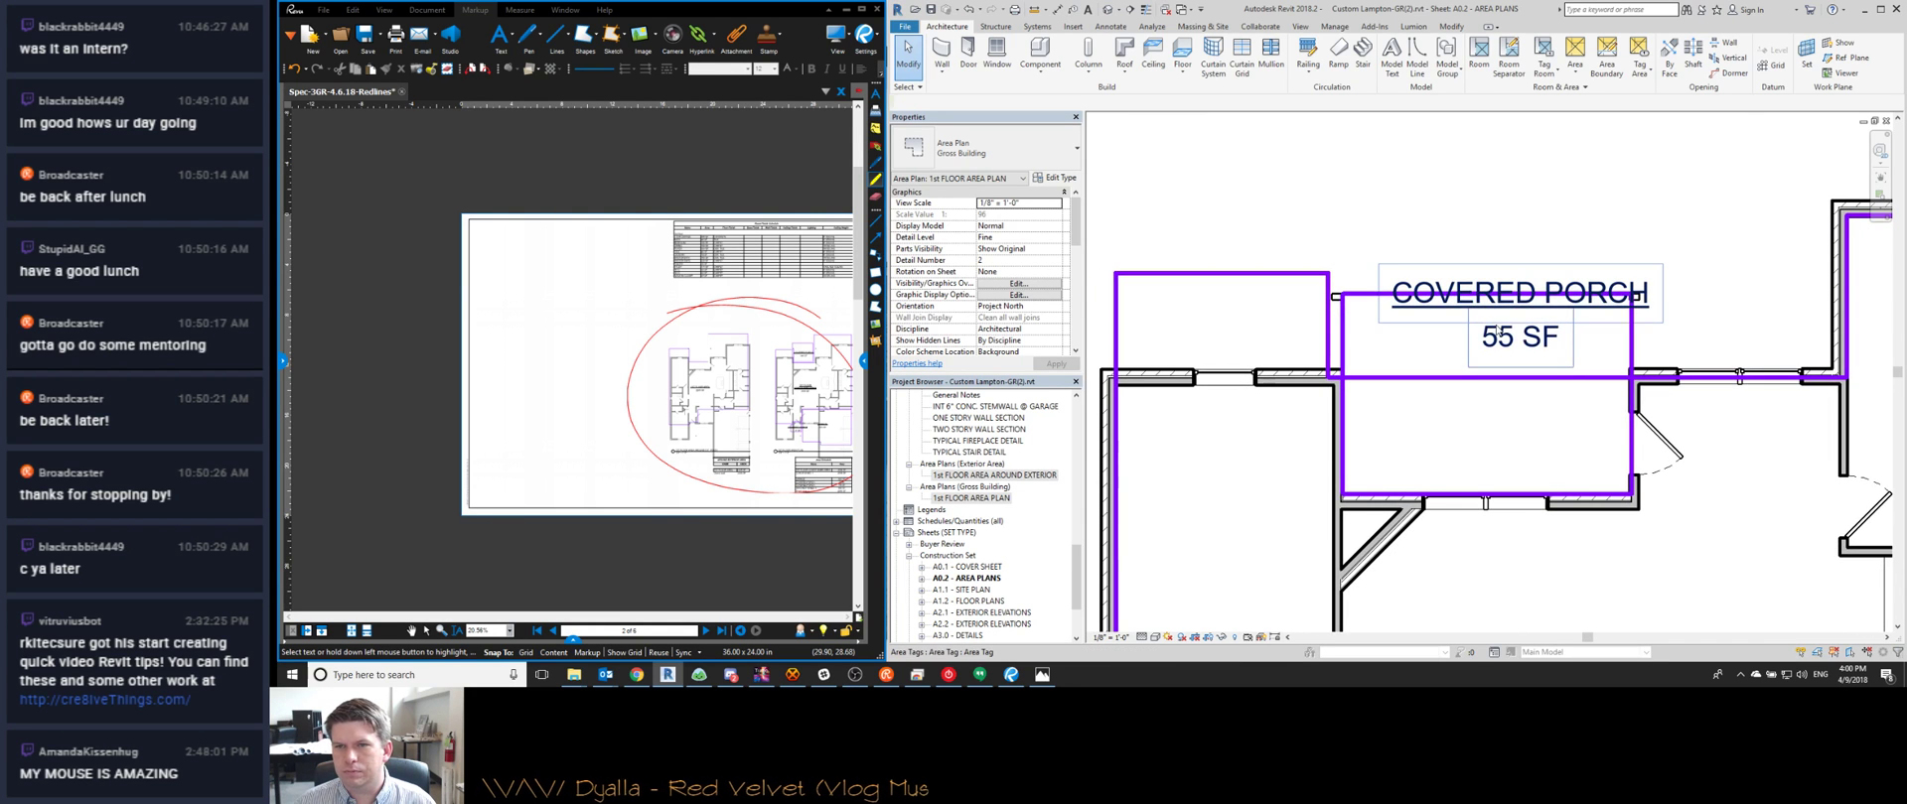
click(1490, 343)
drag(1390, 297, 1345, 344)
key(Escape)
key(a)
key(b)
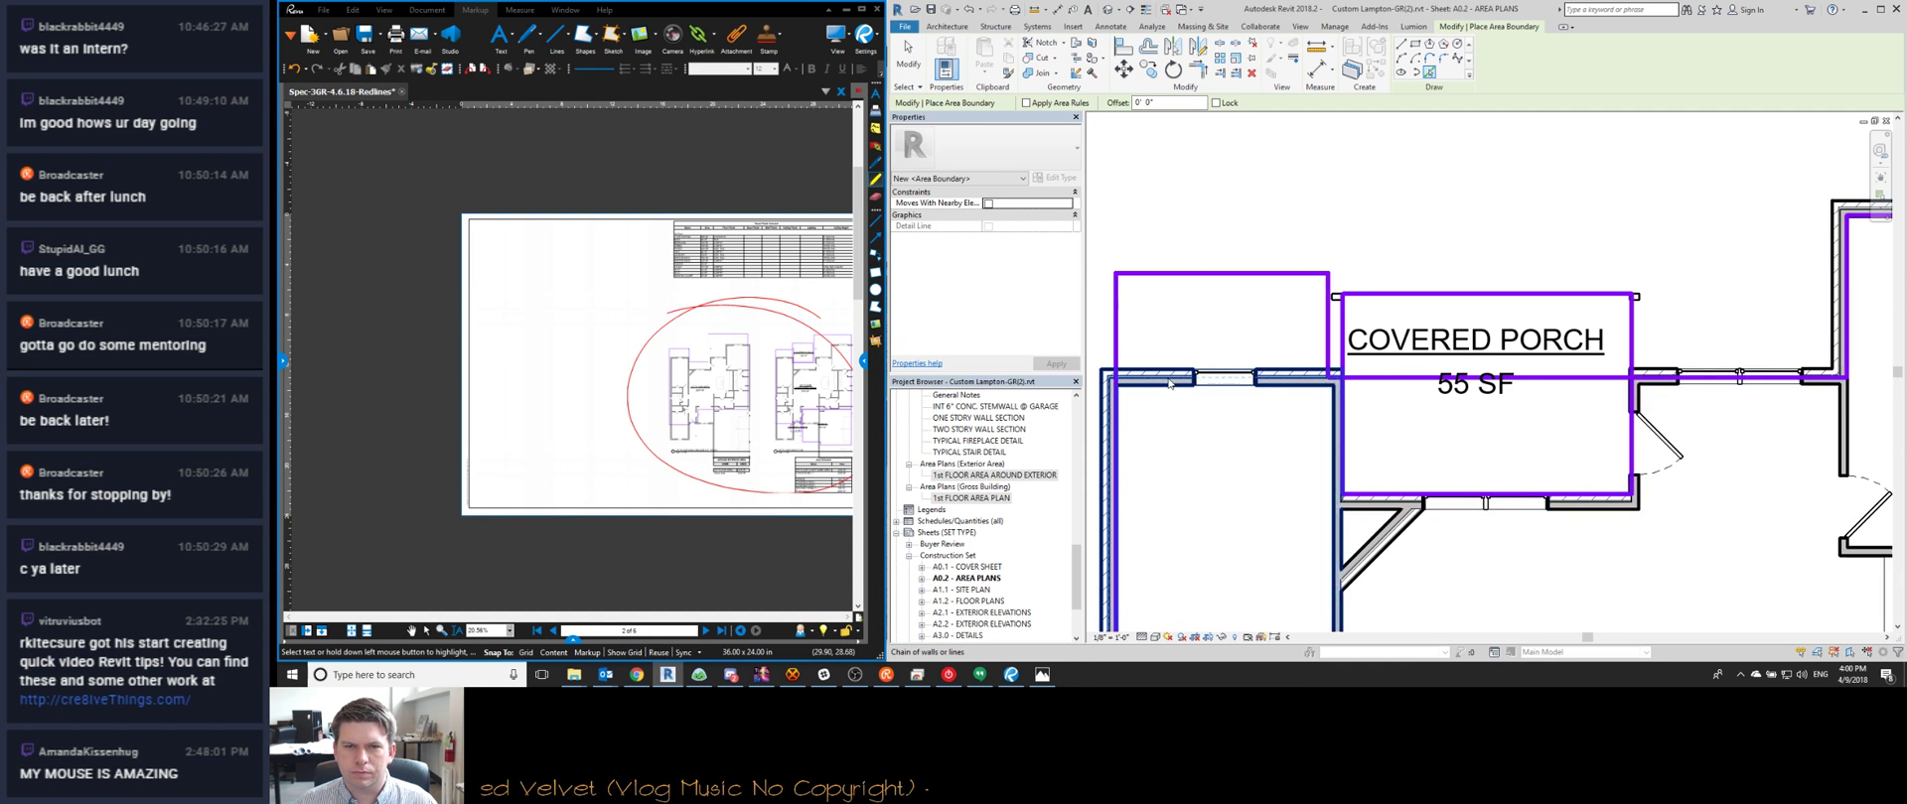
Trace boundary lines on the inner faces of the porch's bottom wall, connected wall chain, and right wall
scroll(1174, 385, up, 3)
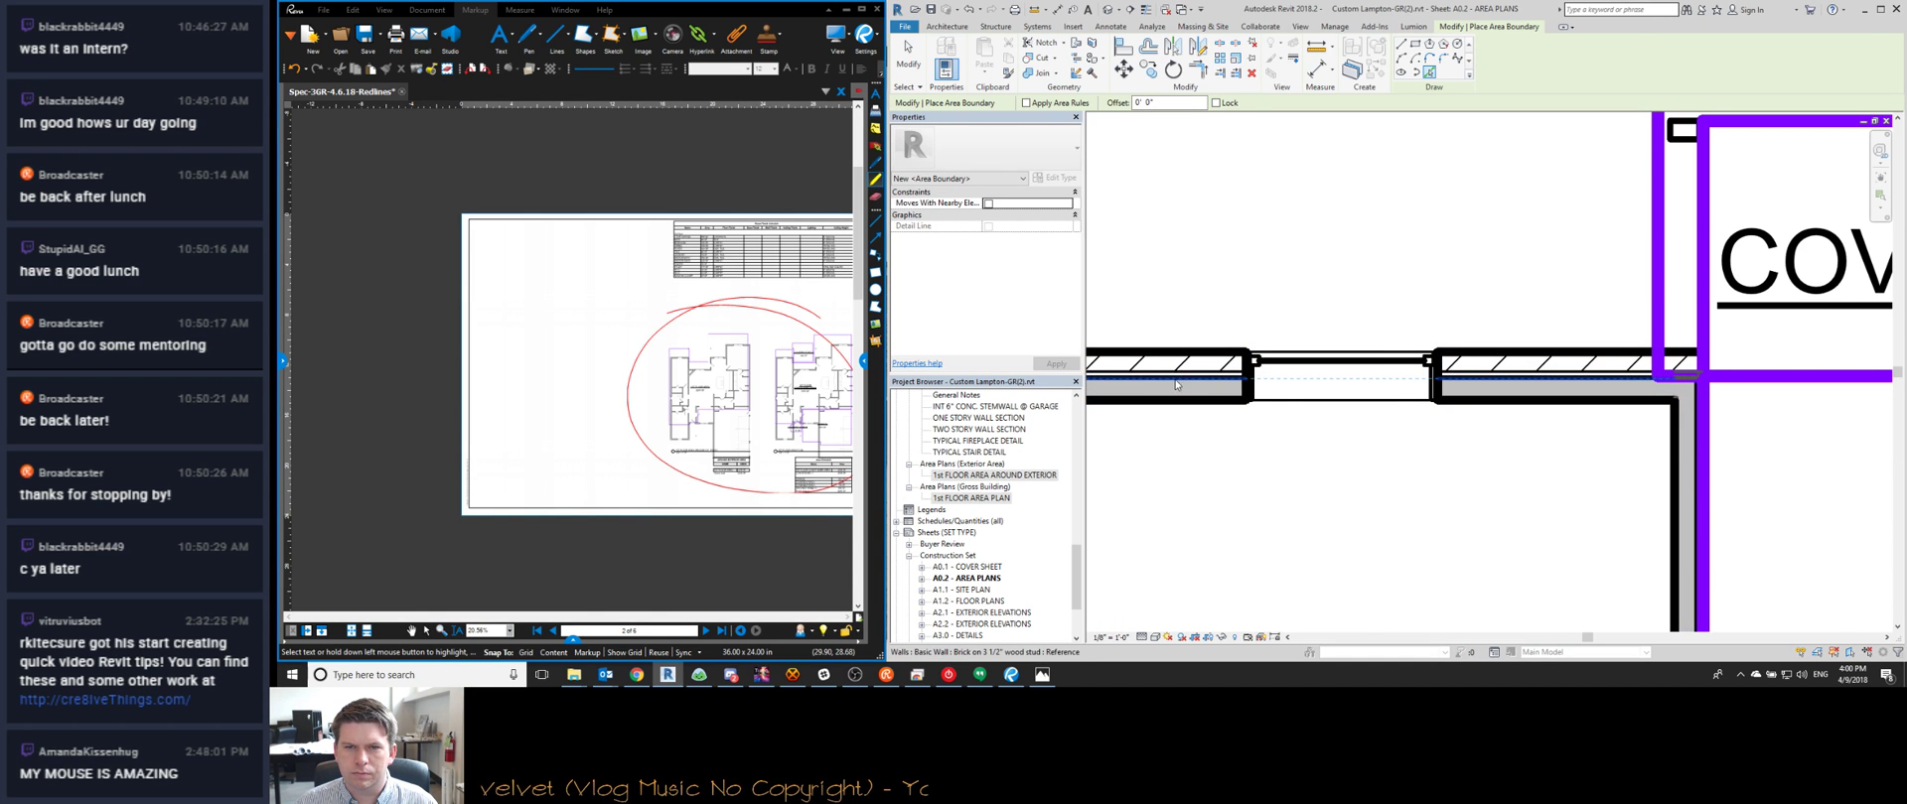
scroll(1175, 385, down, 3)
scroll(1336, 449, up, 3)
key(Tab)
scroll(1335, 449, down, 2)
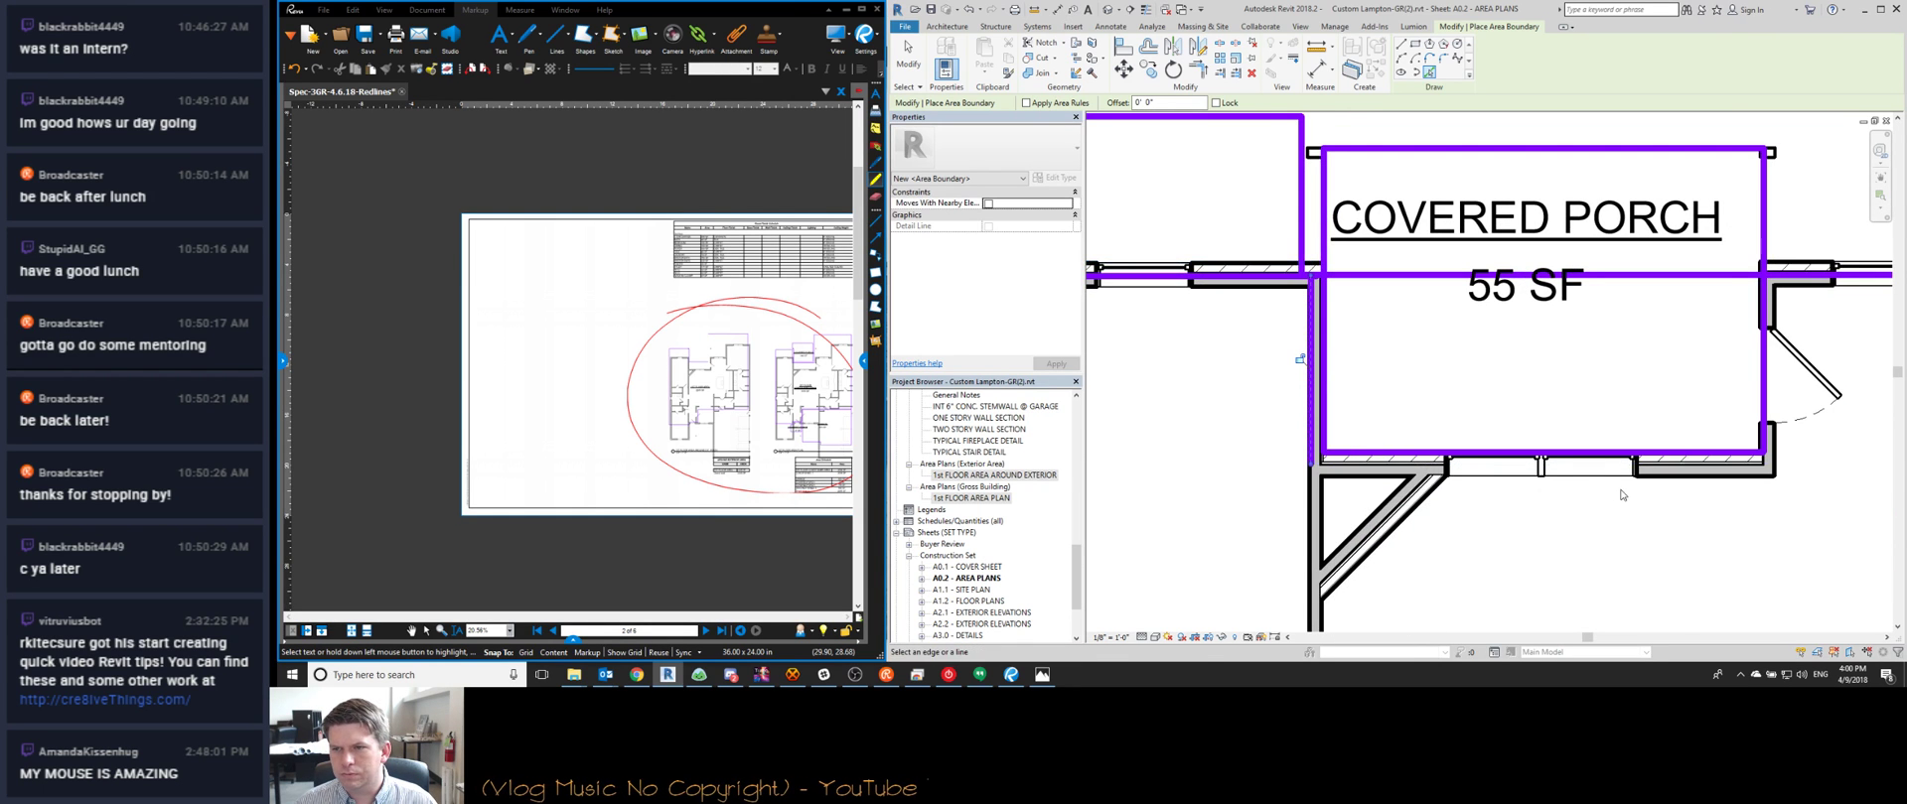
scroll(1621, 494, up, 5)
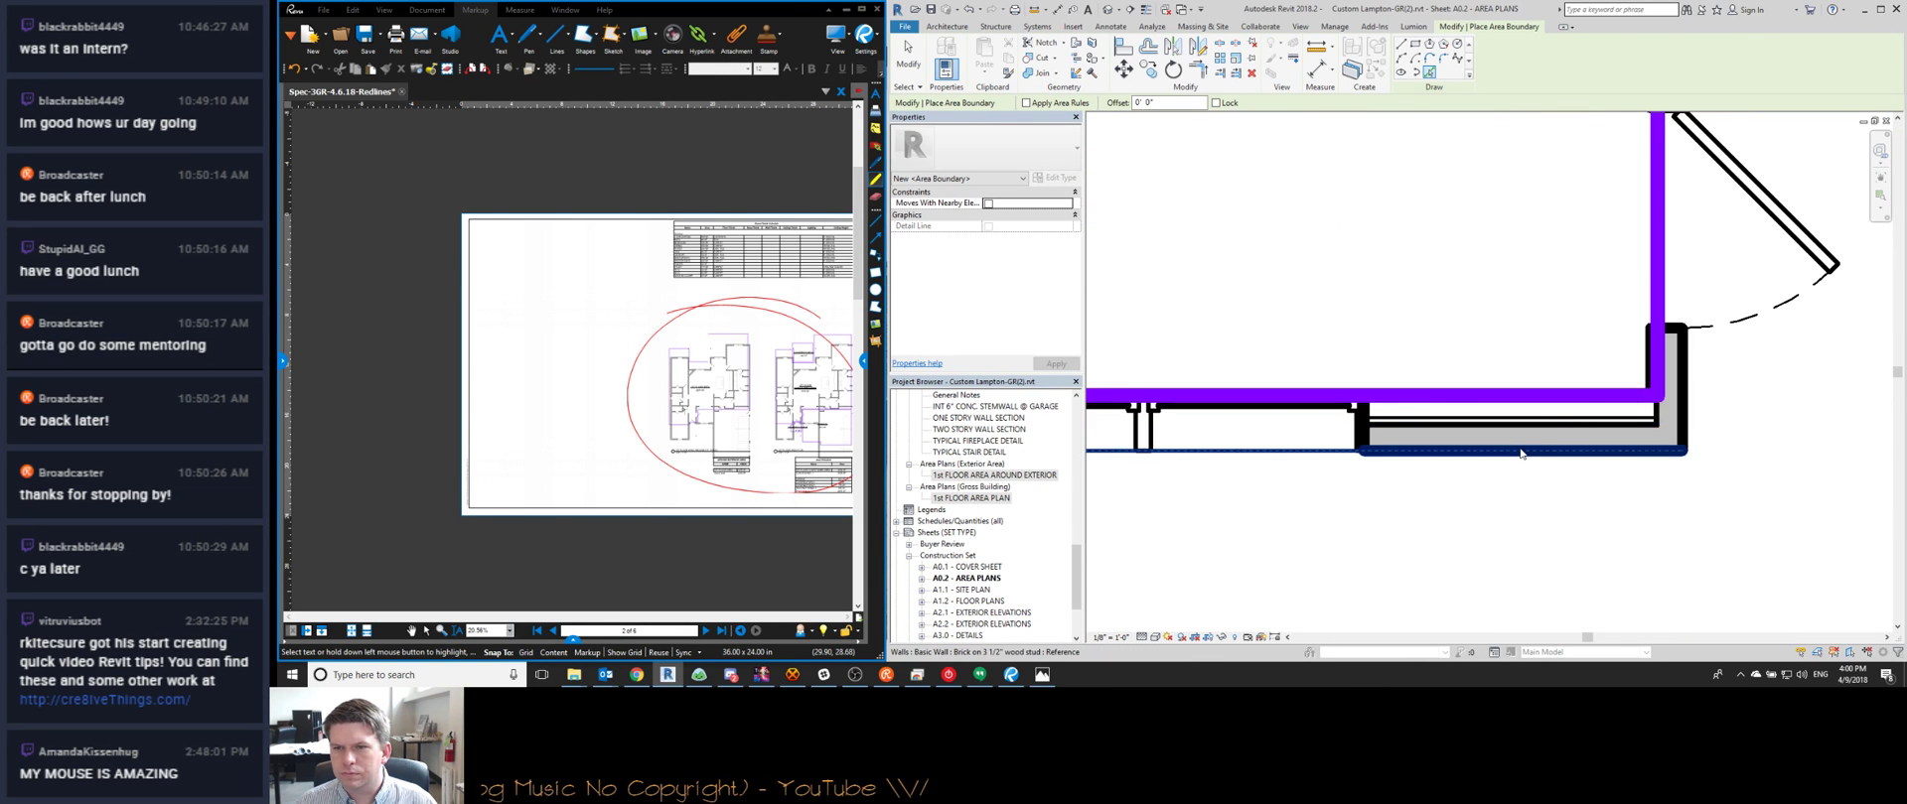
click(1521, 453)
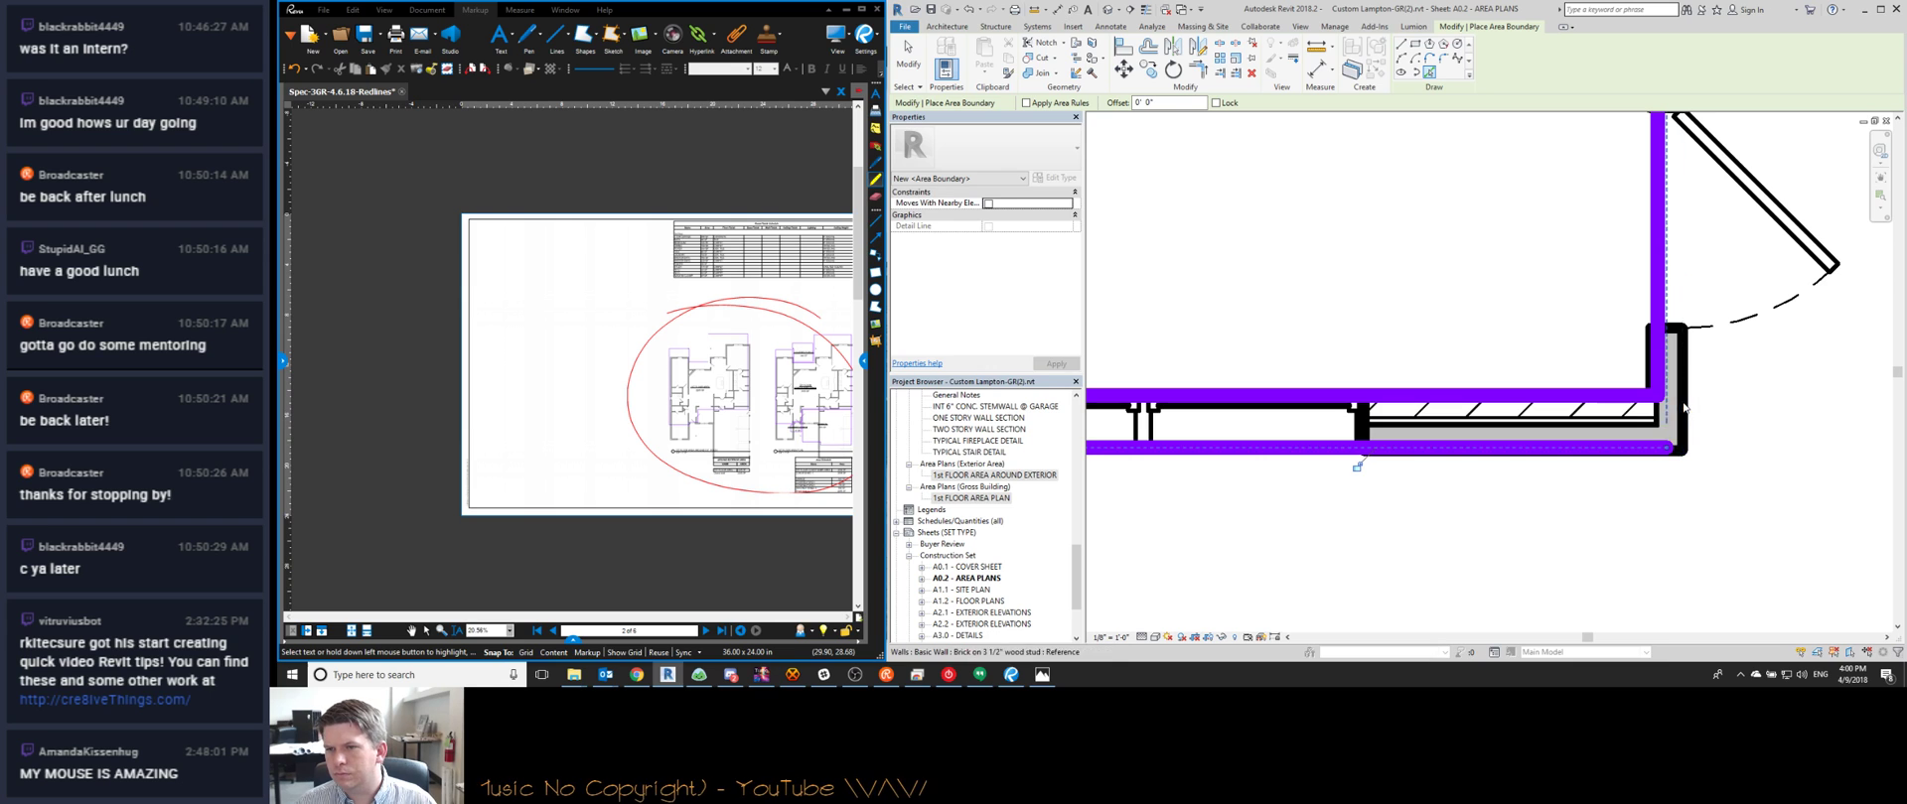
key(Tab)
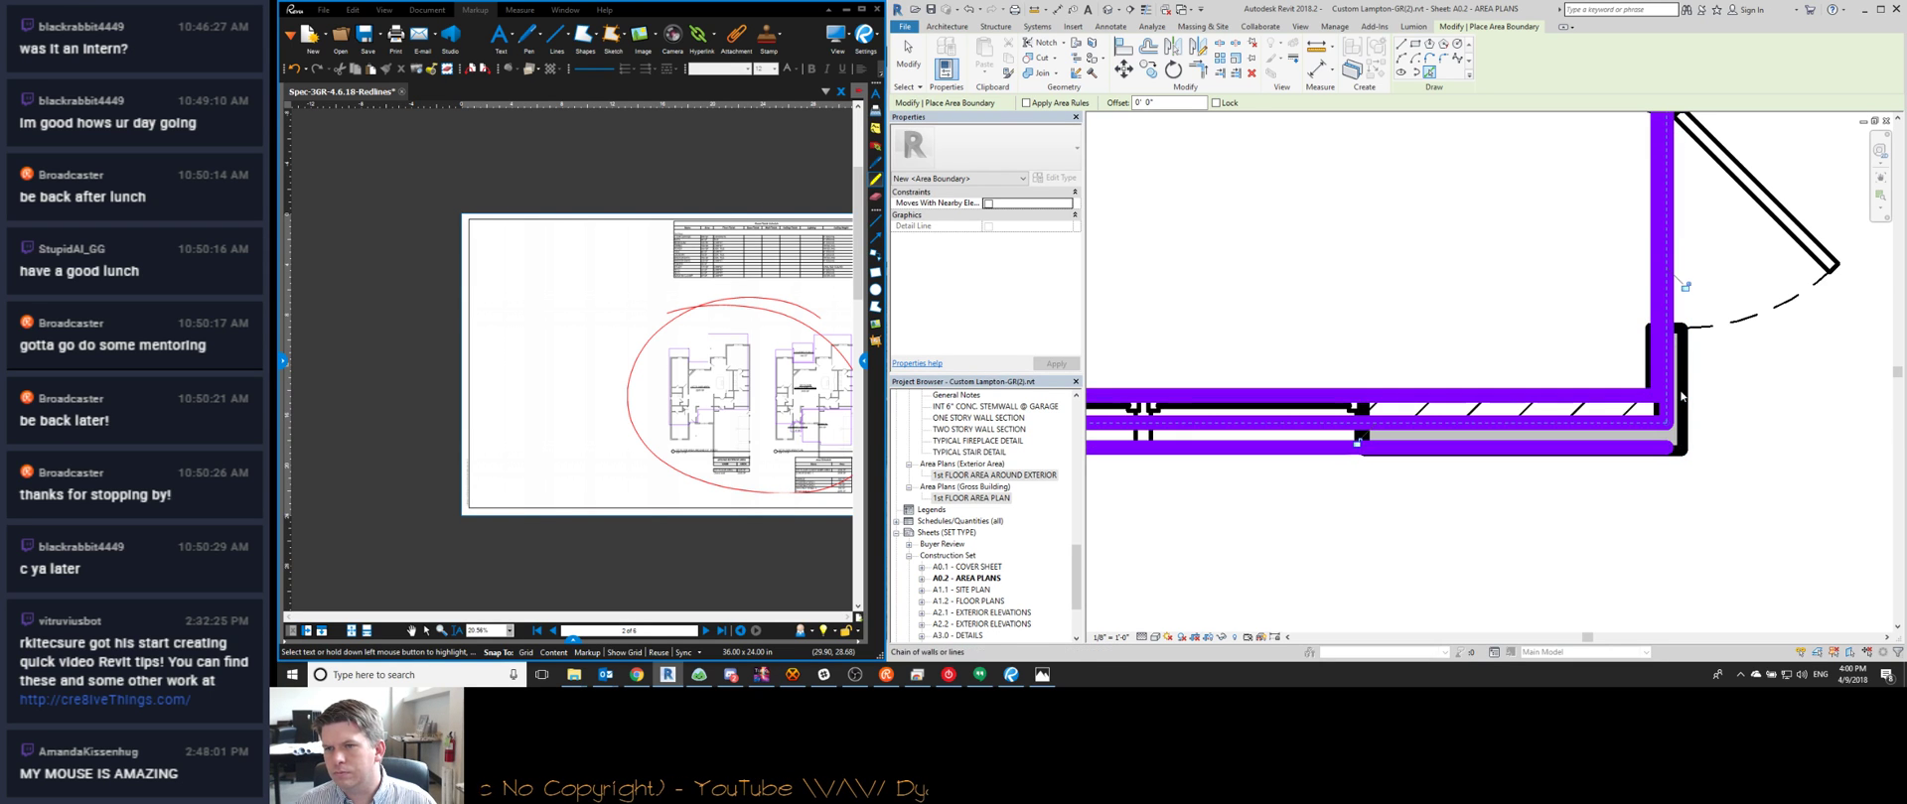
click(1682, 398)
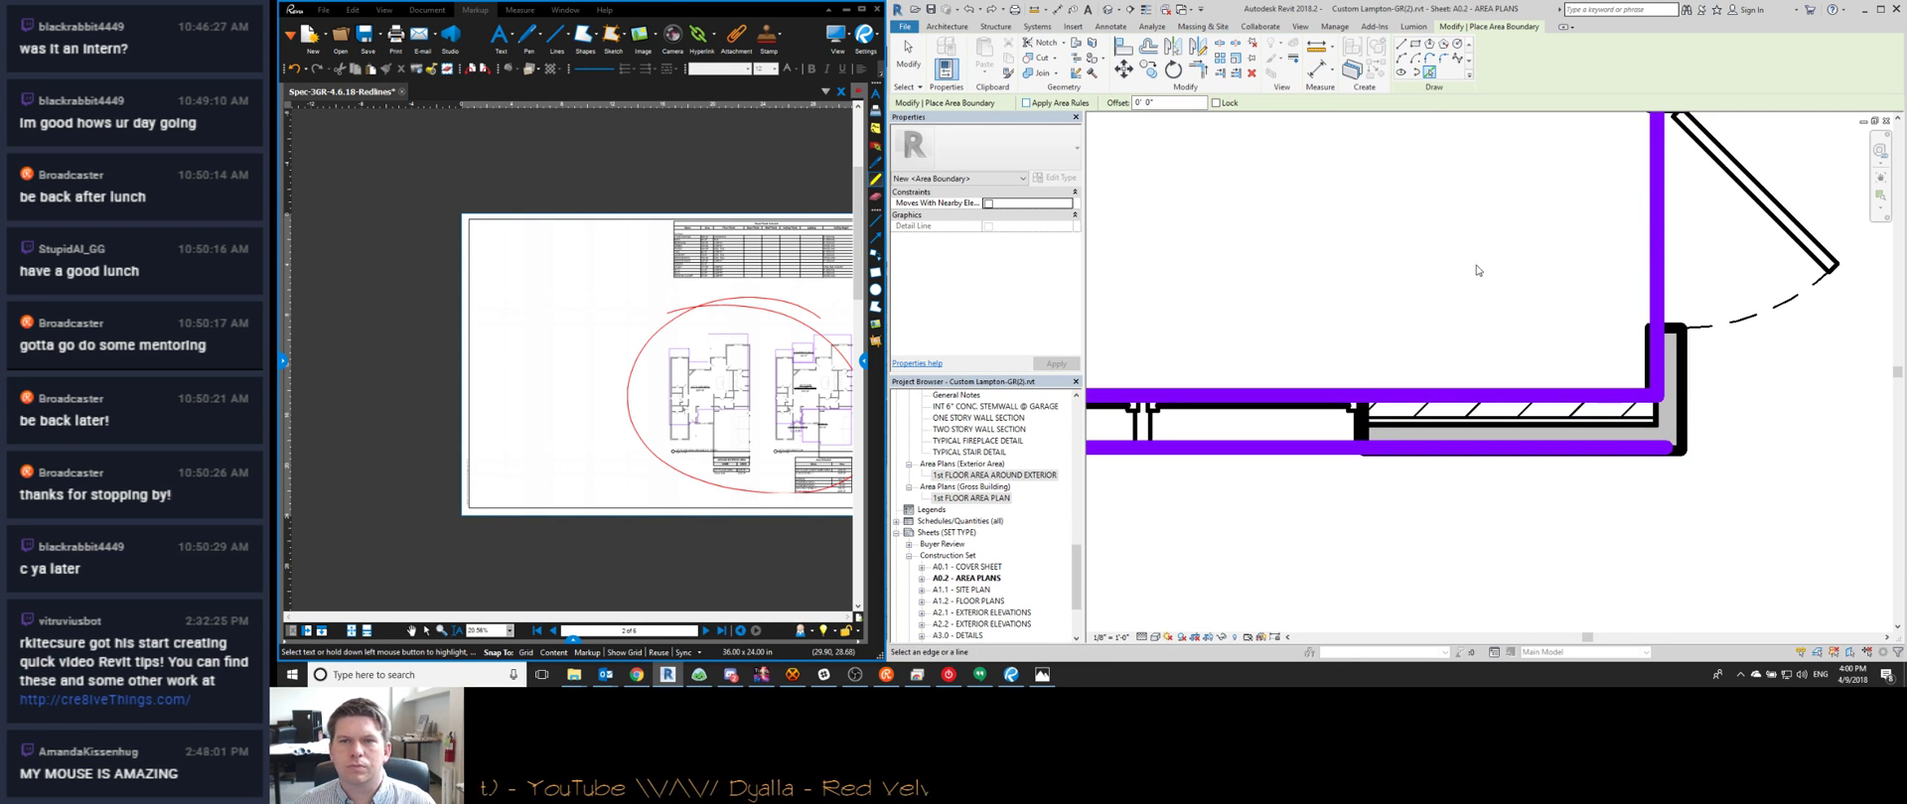
click(1681, 357)
scroll(1524, 449, down, 3)
key(Escape)
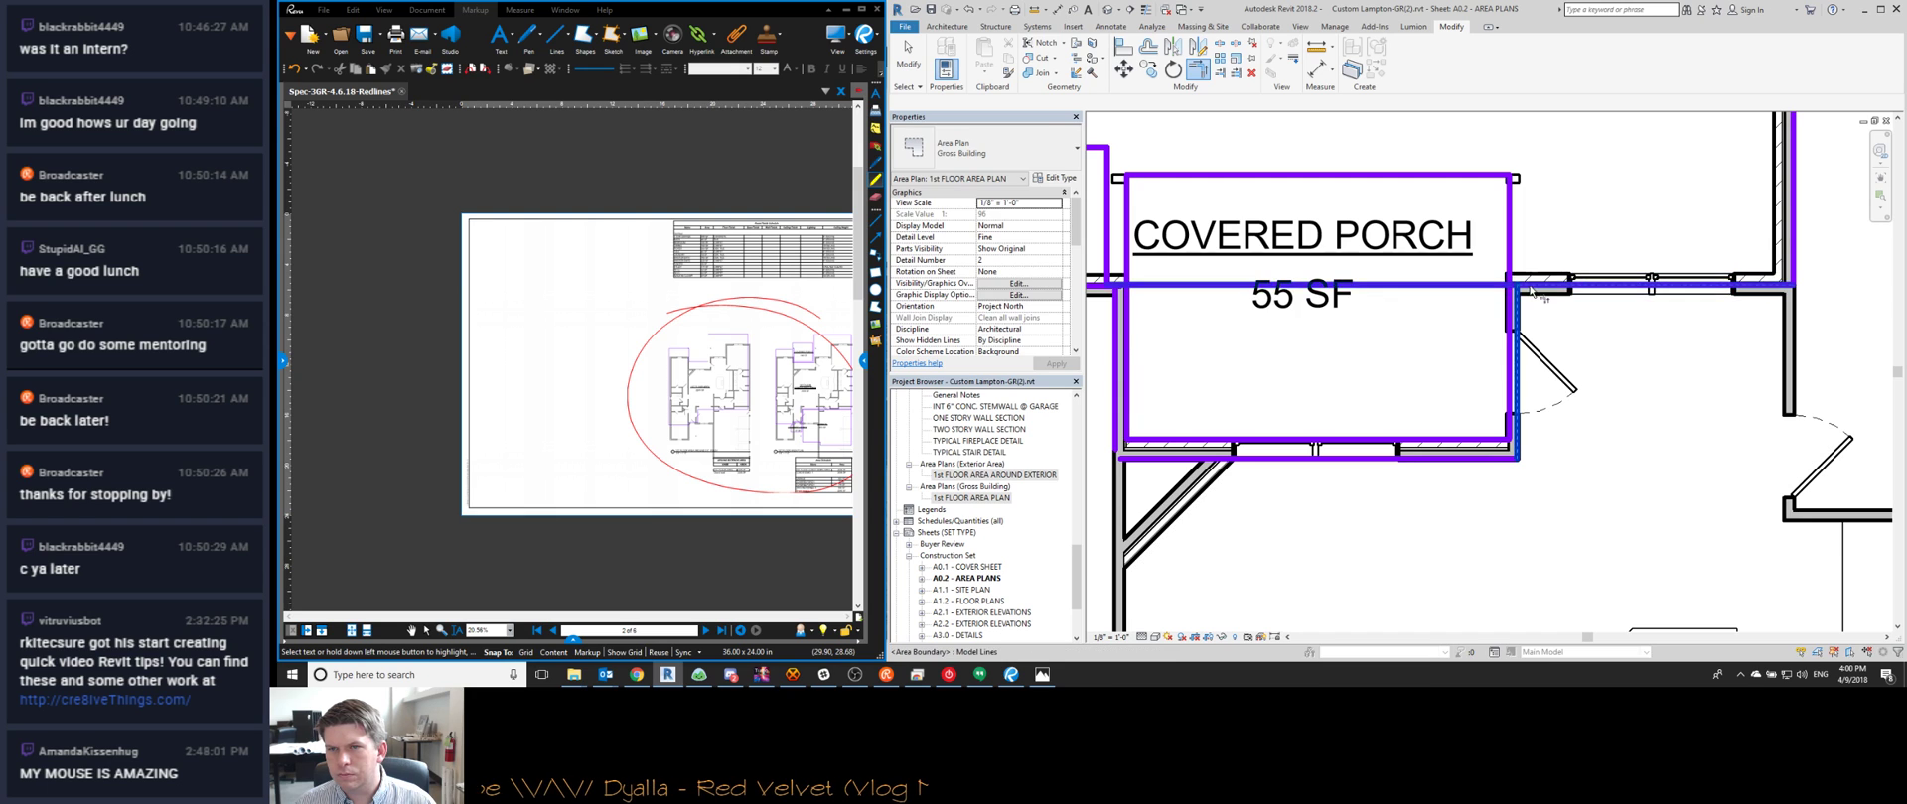
Extend the porch boundary closed, unjoin elements, and trim and align its upper-left corner
click(1202, 286)
click(1674, 639)
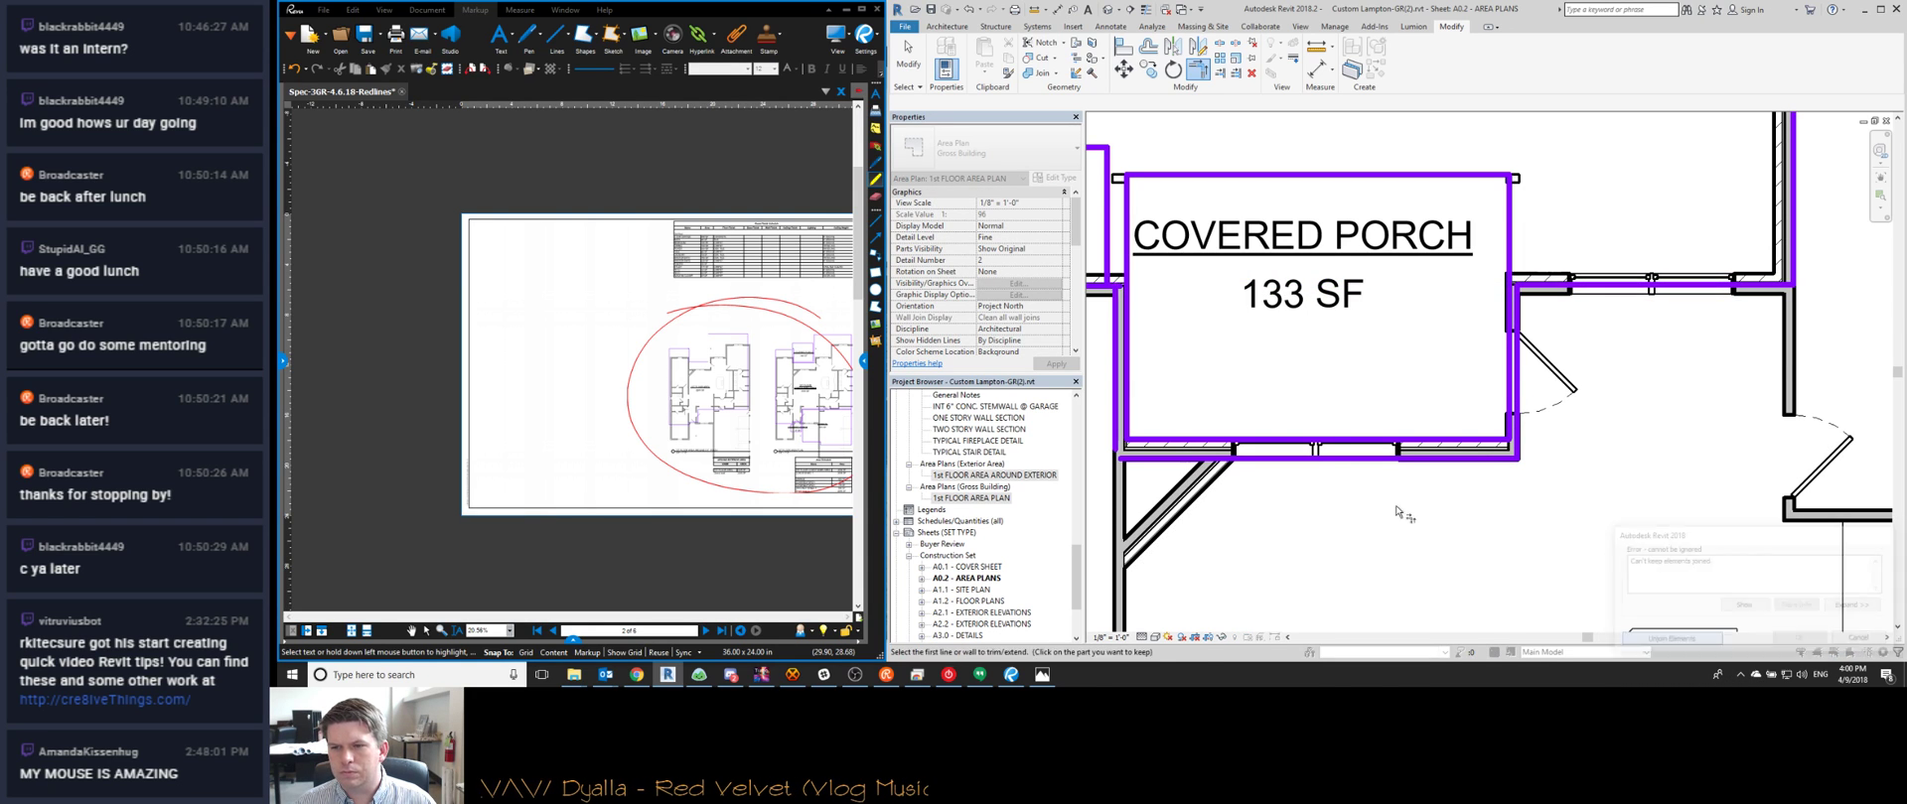
middle_drag(1083, 316, 1489, 333)
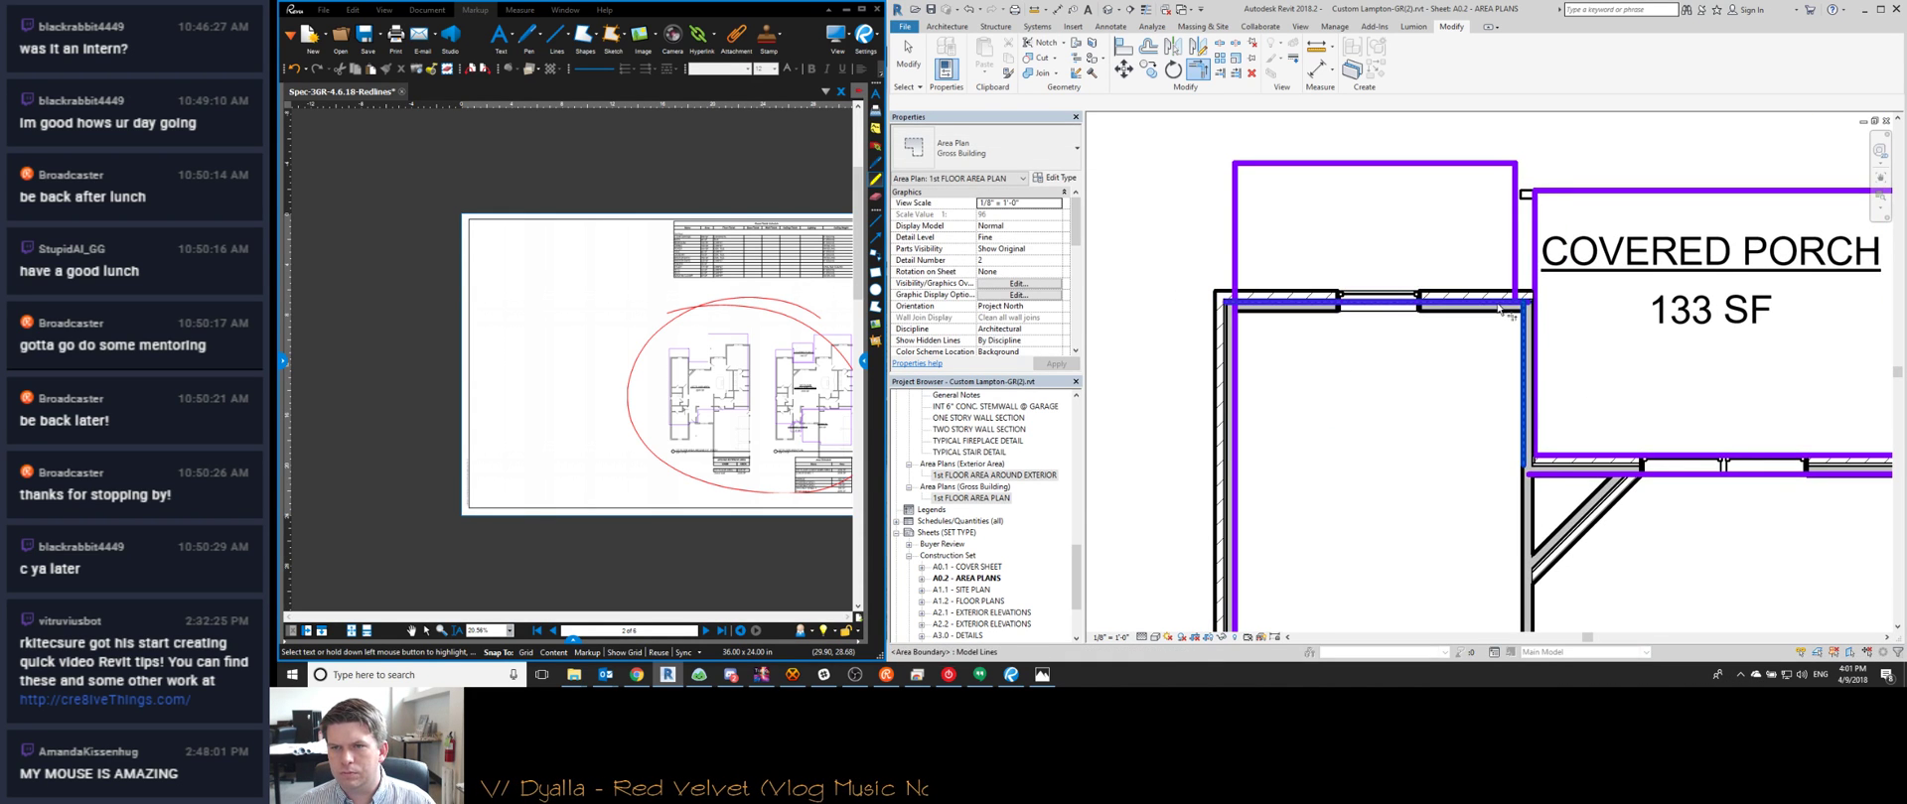
key(Tab)
key(t)
key(r)
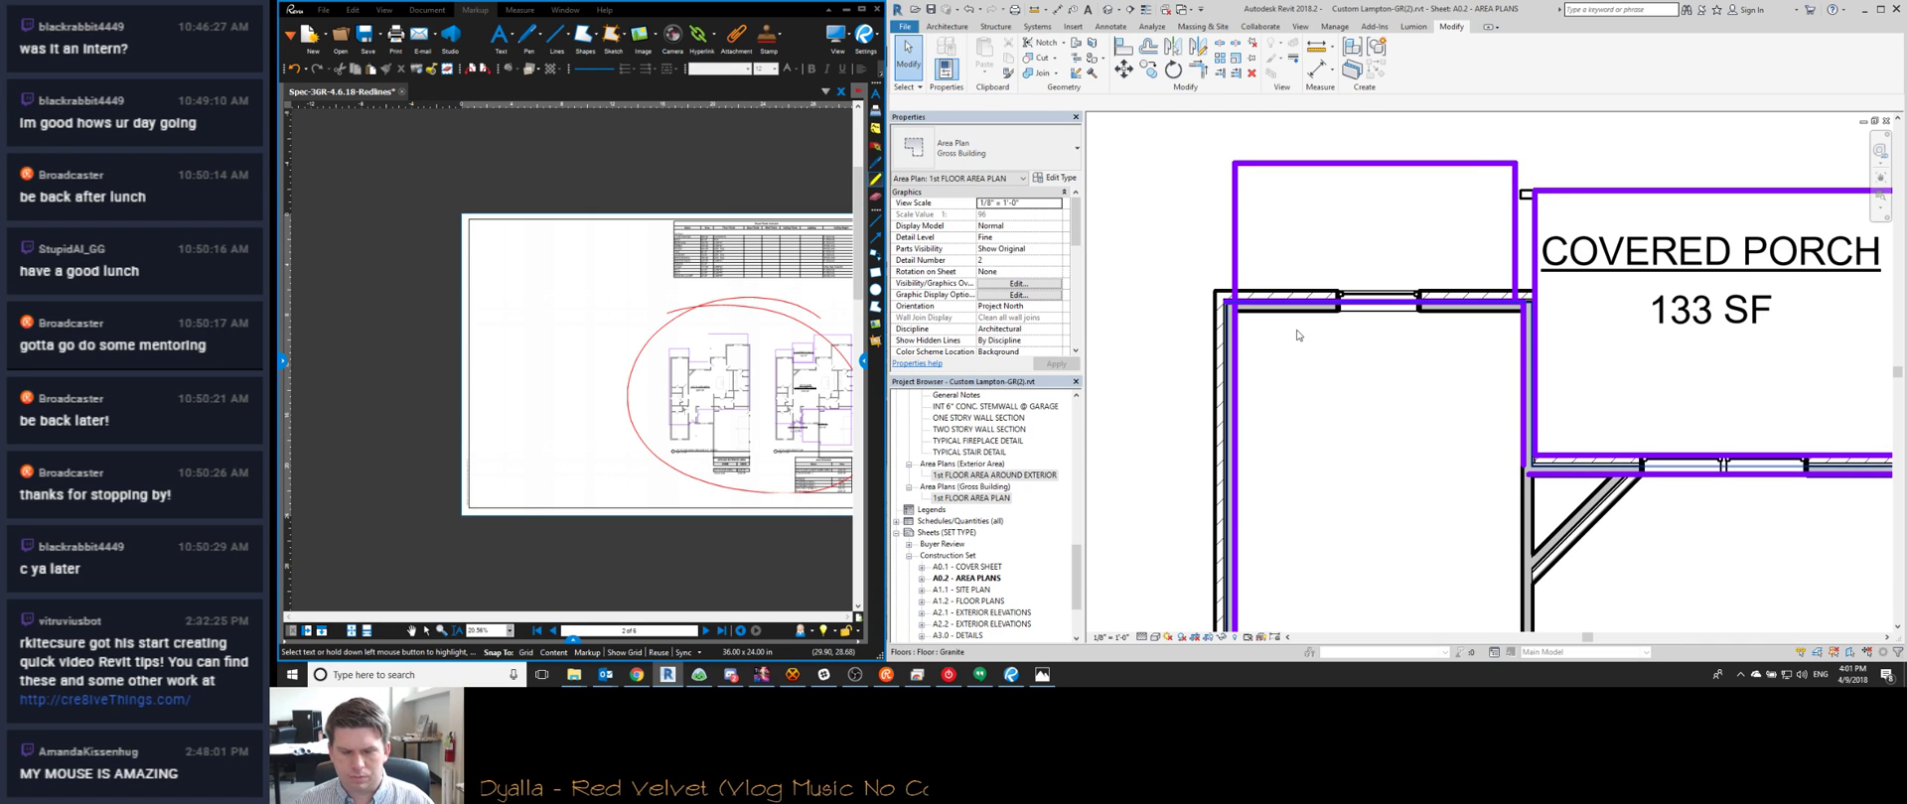
click(1291, 296)
click(1235, 349)
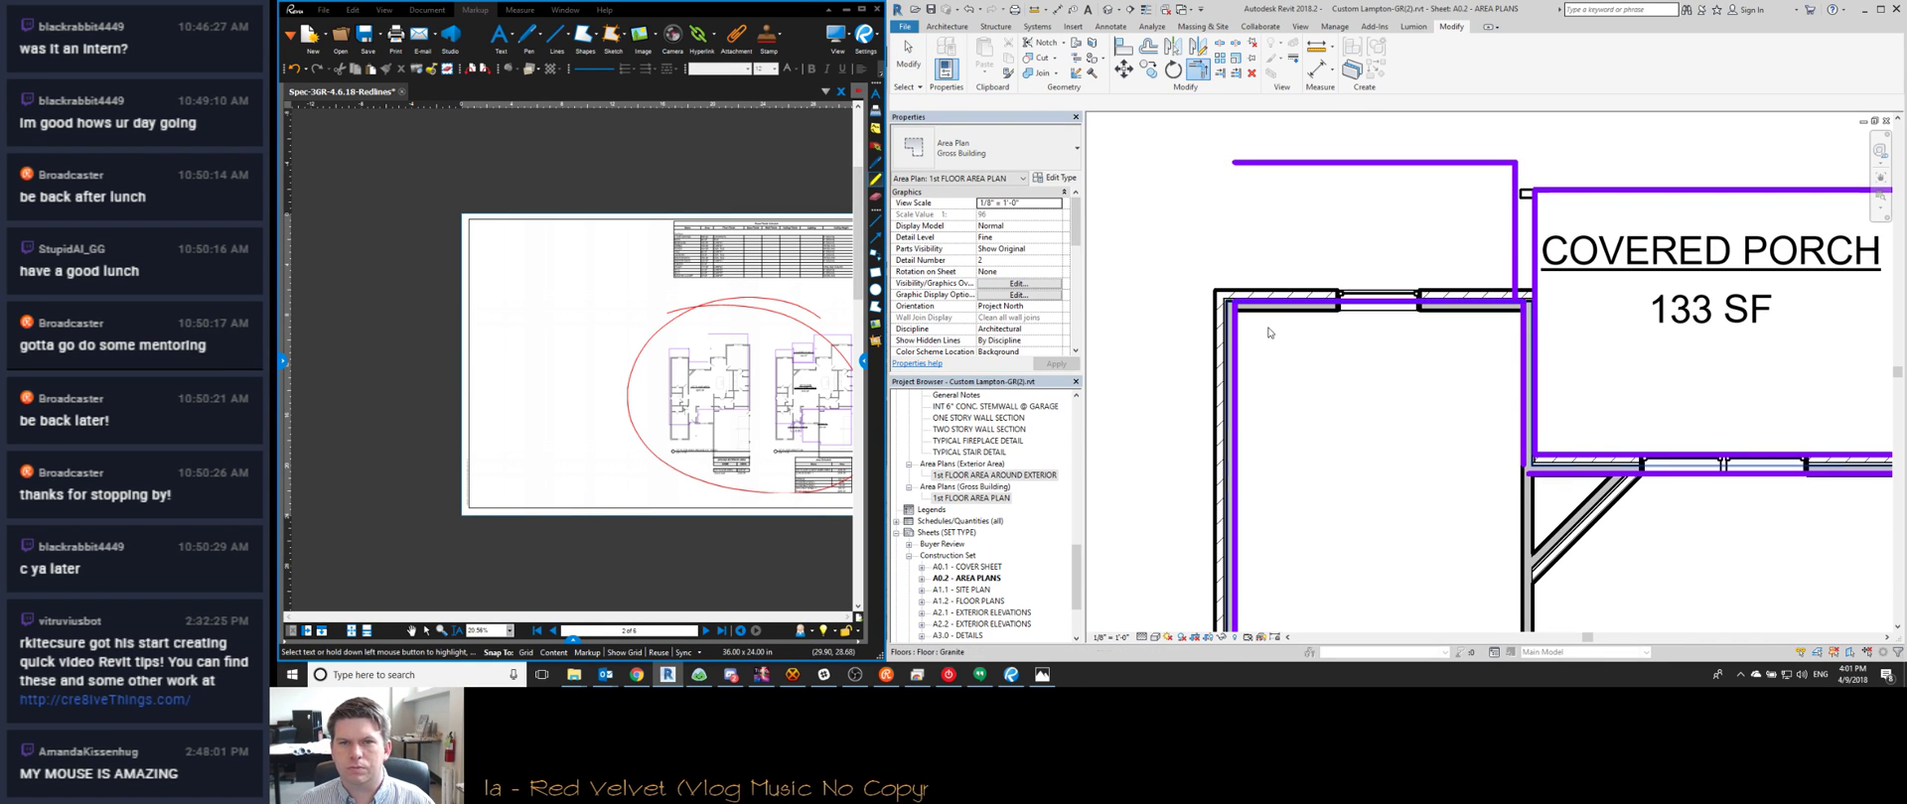
key(a)
key(l)
click(1307, 305)
key(Escape)
key(Escape)
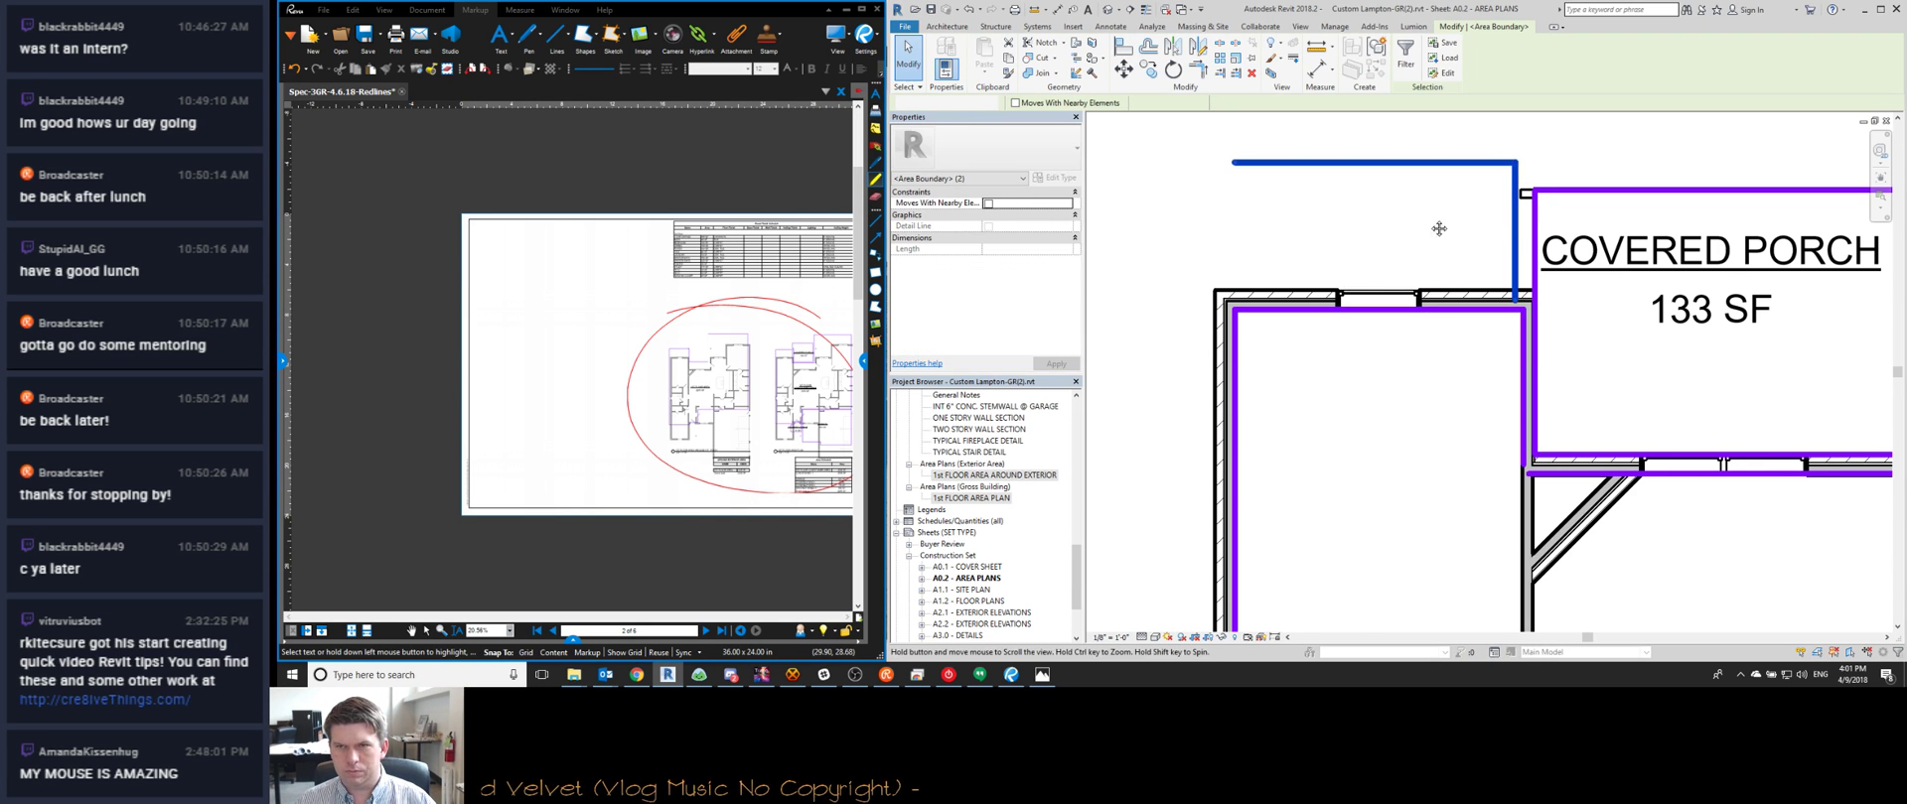
Align a boundary to the porch wall face beside the conditioned area
scroll(1517, 225, down, 3)
middle_drag(1560, 236, 1411, 236)
scroll(1431, 278, up, 1)
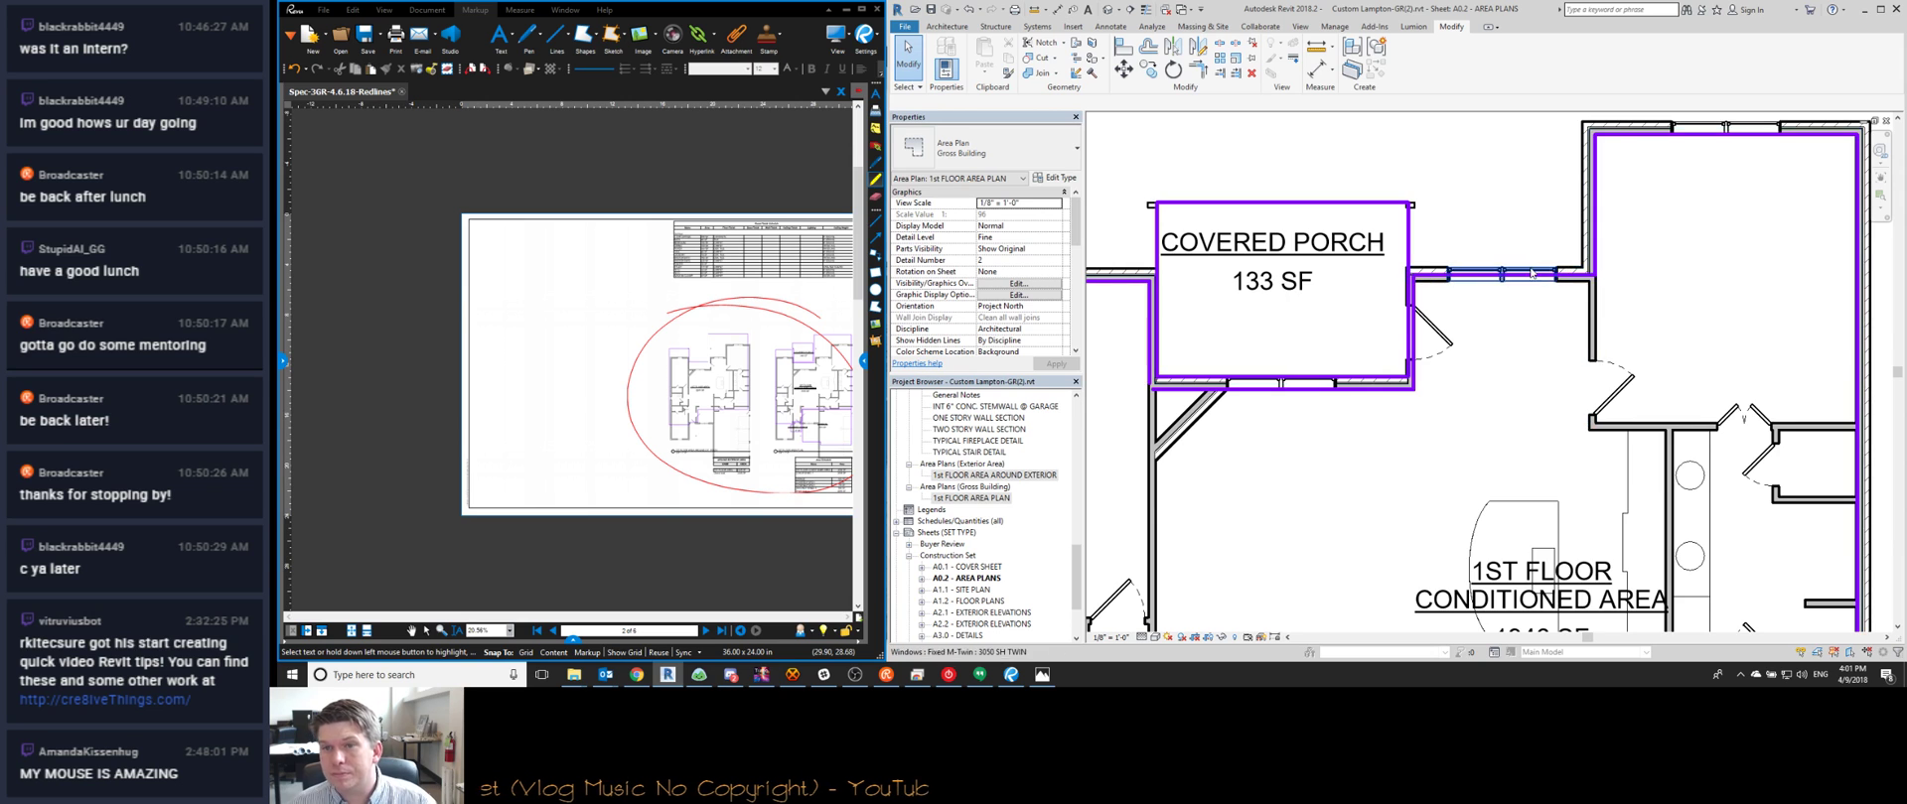
scroll(1521, 280, up, 2)
key(a)
key(l)
click(1616, 280)
Trim the brick wall and its adjoining wall into a clean corner
scroll(1587, 302, down, 3)
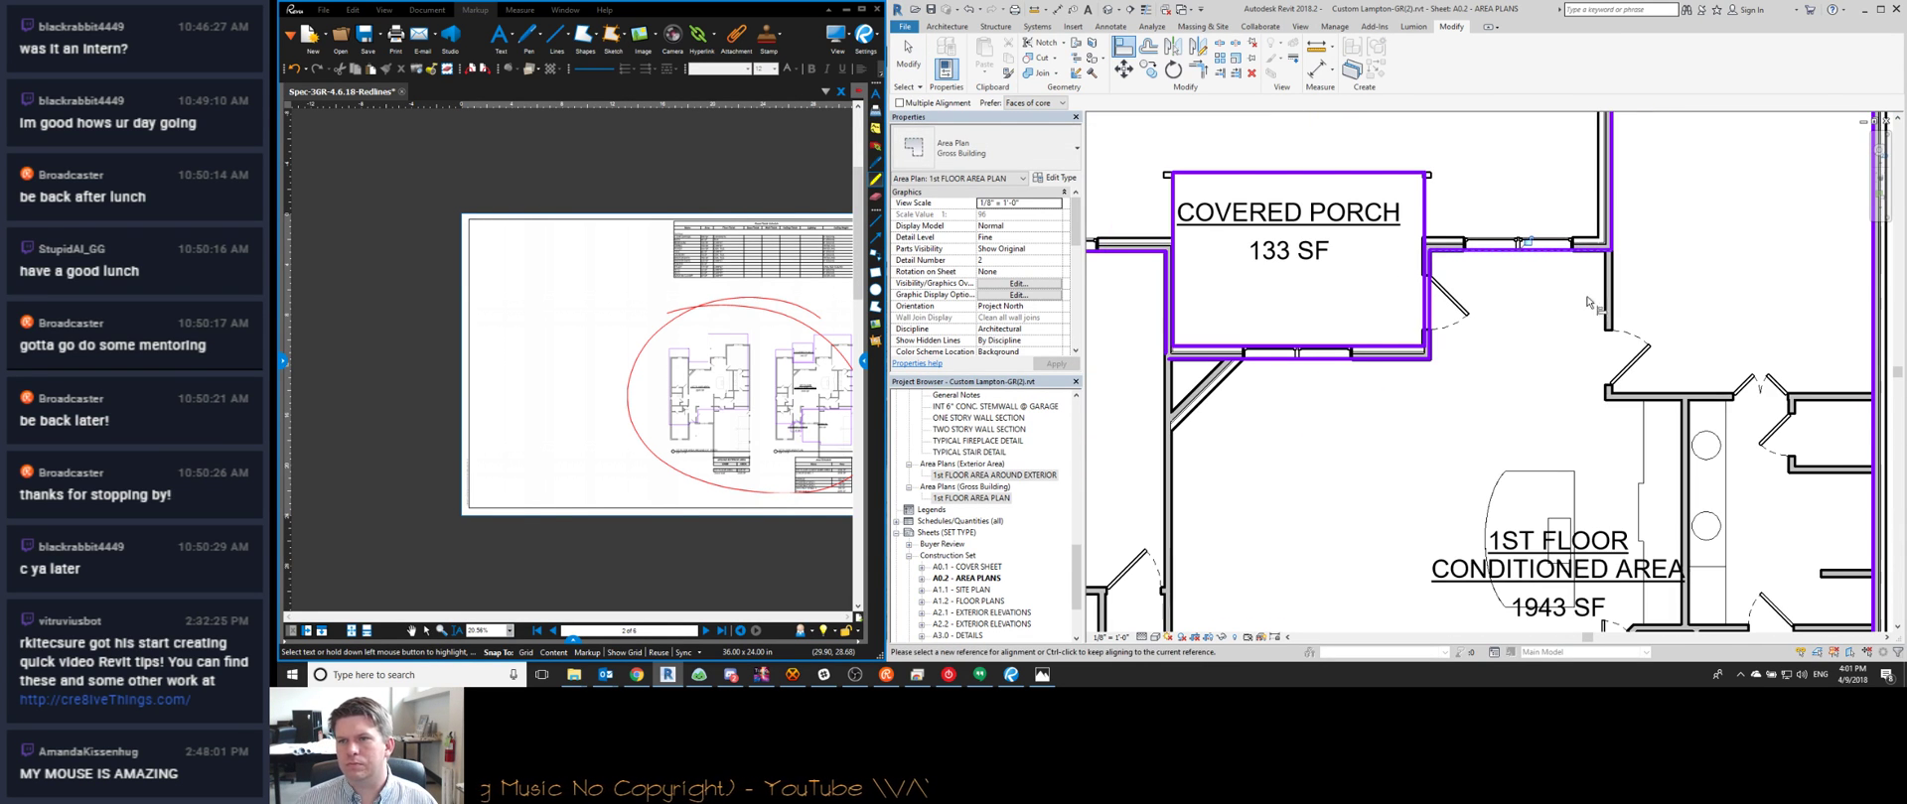
scroll(1222, 337, up, 5)
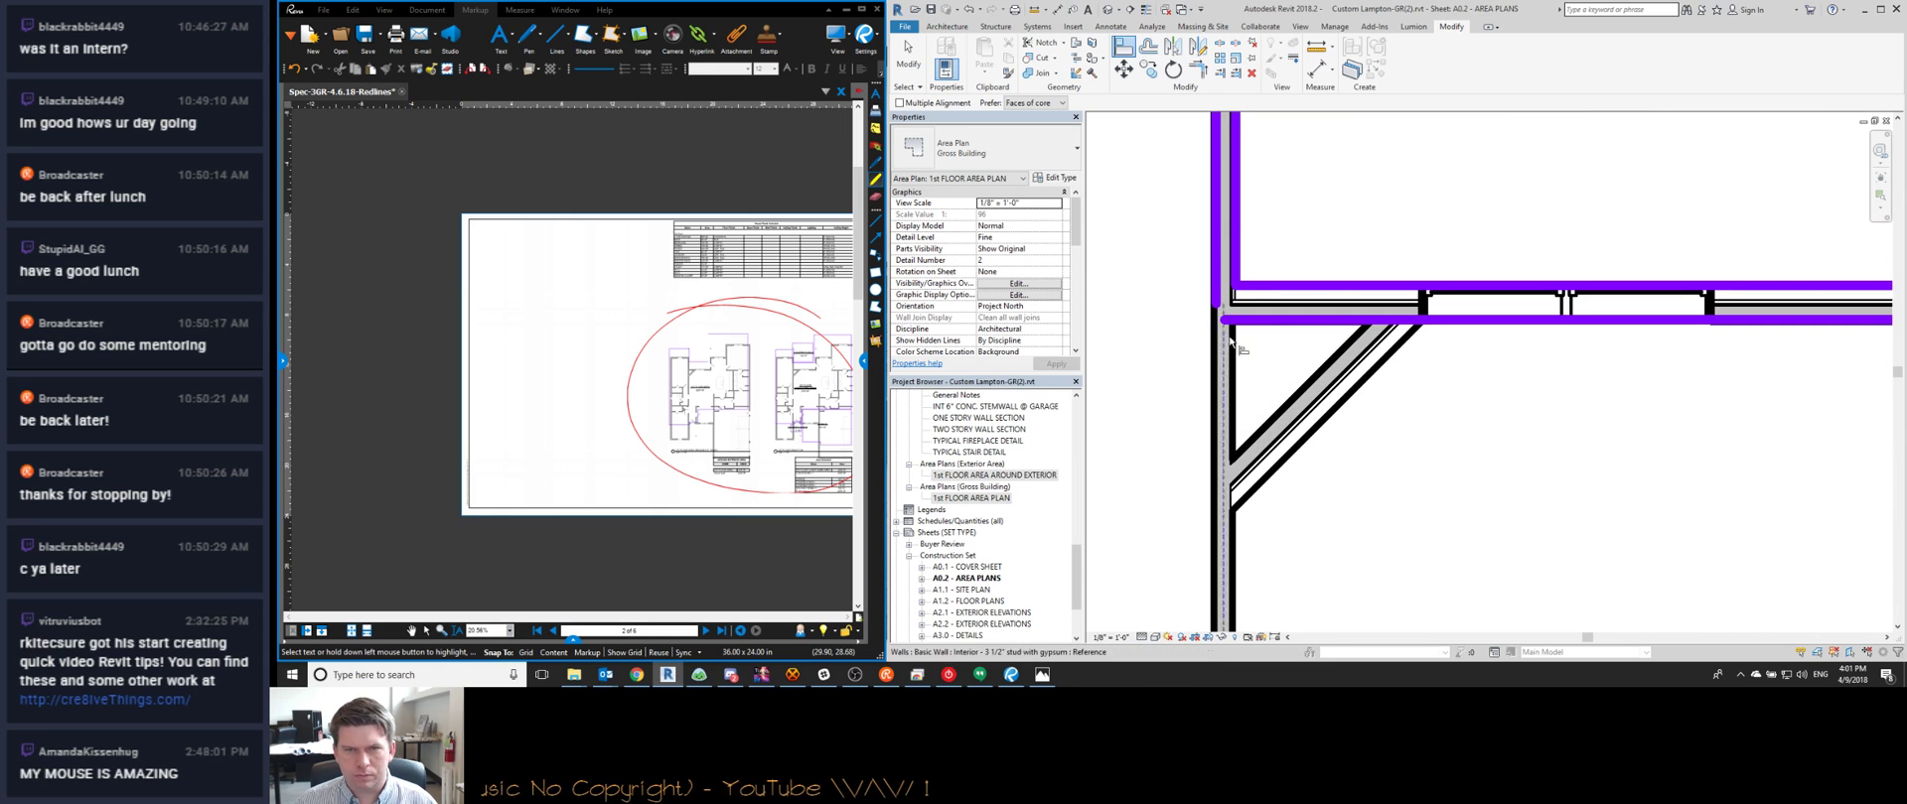
key(t)
key(r)
click(1271, 327)
click(1219, 289)
scroll(1450, 382, down, 3)
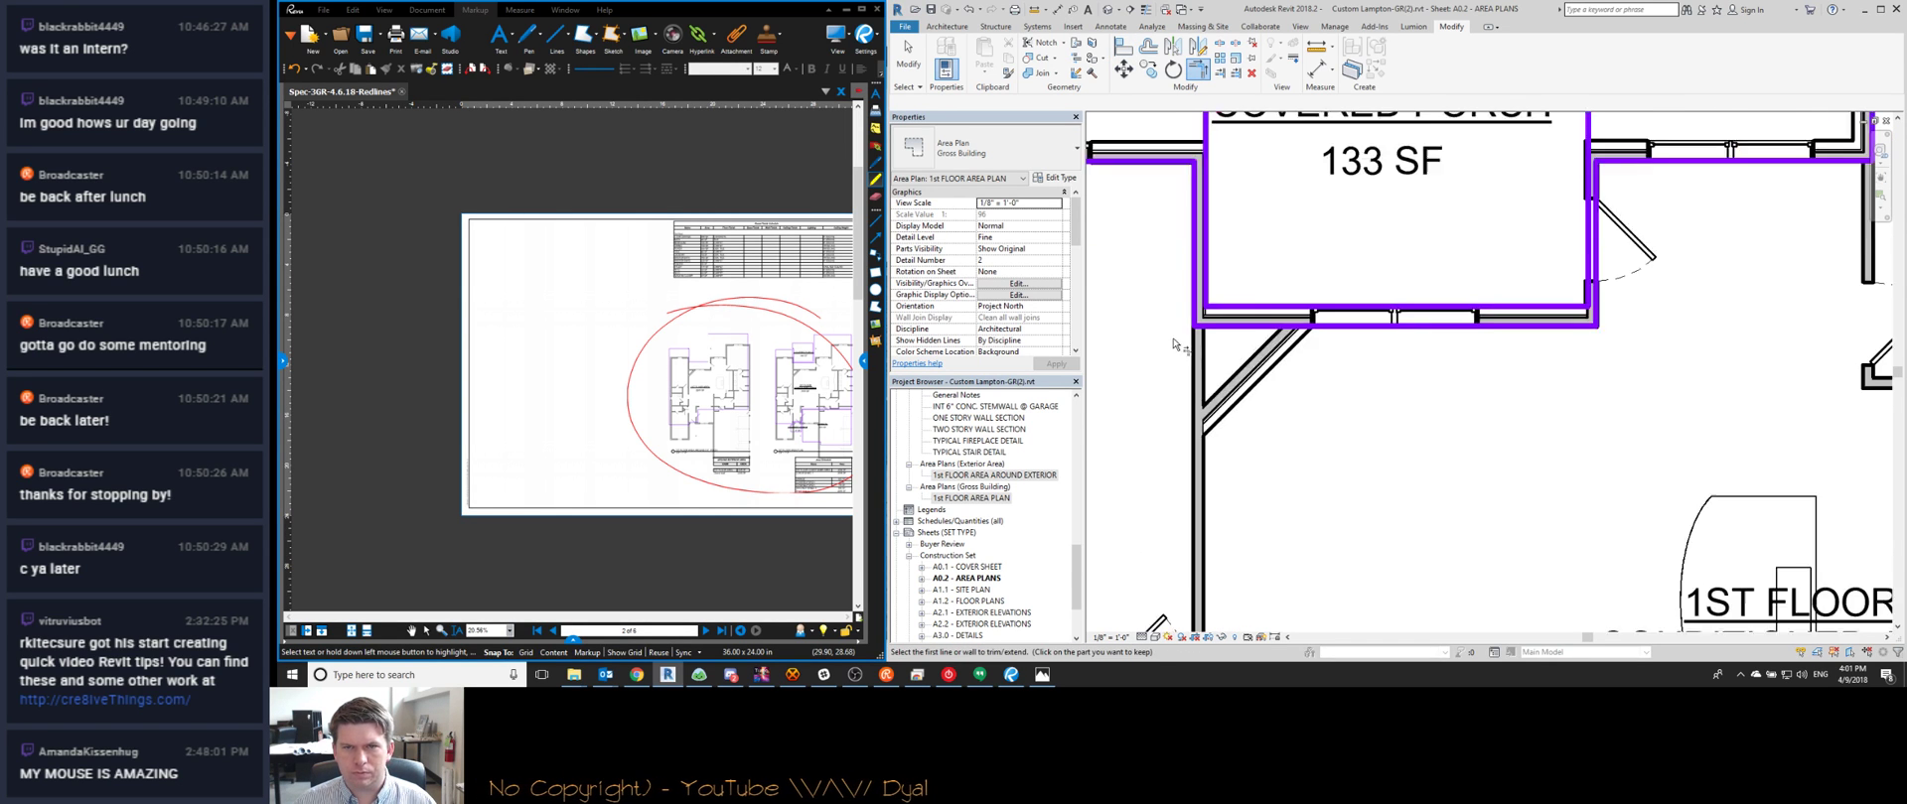
key(Escape)
Move the 1st Floor Conditioned Area tag to the left
scroll(1452, 384, down, 3)
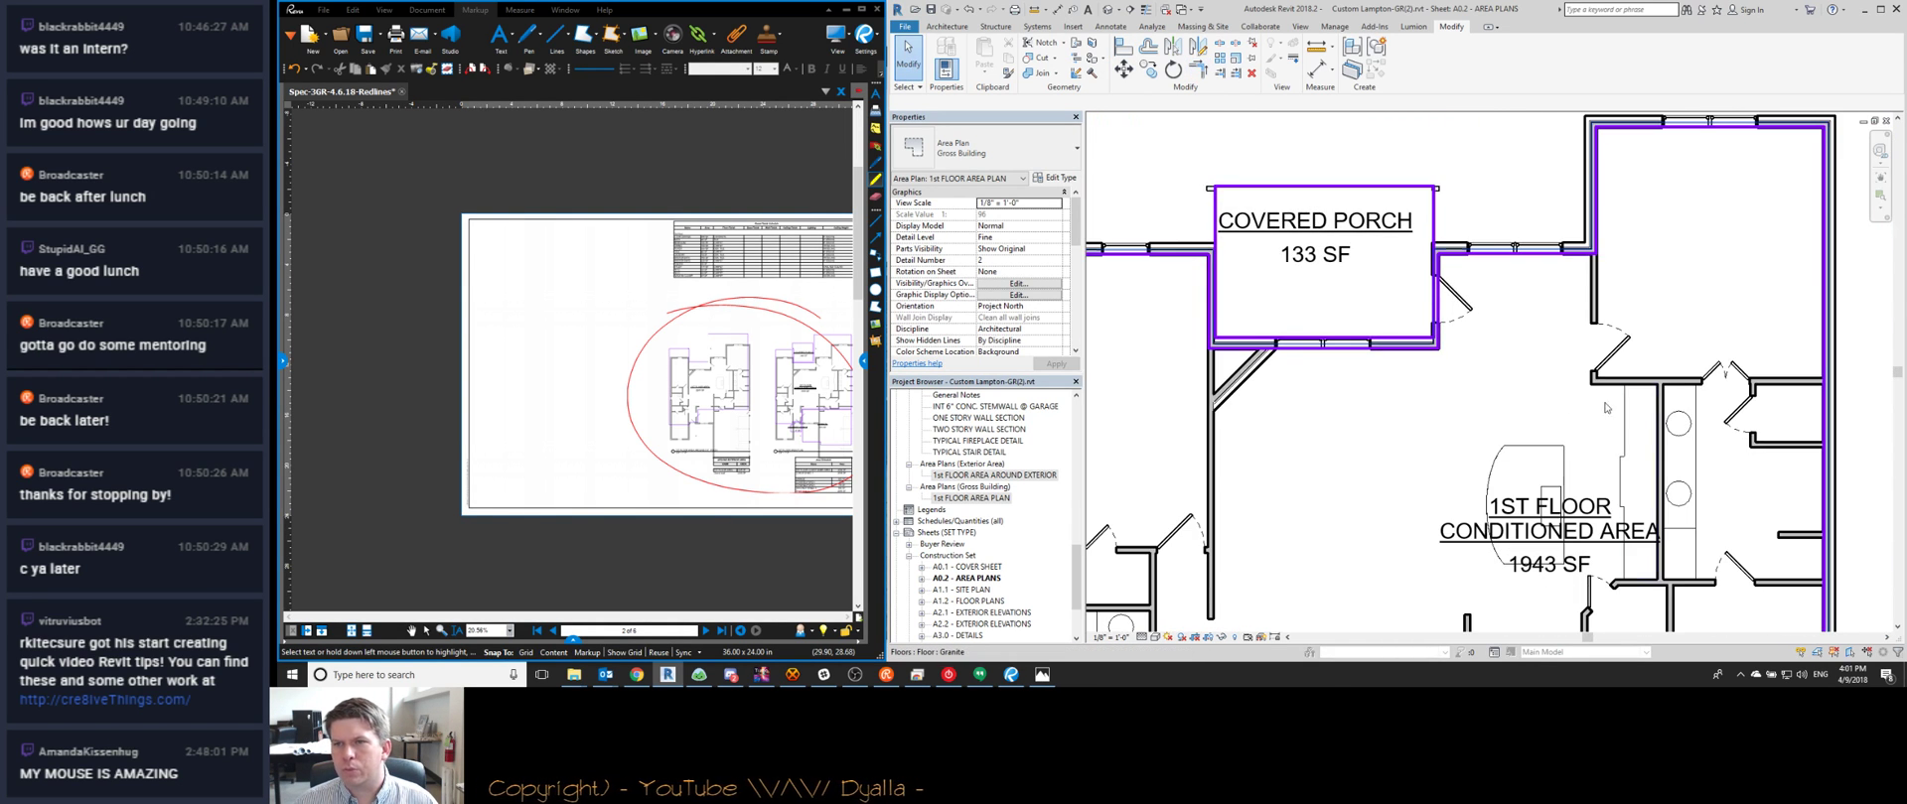
scroll(1457, 447, down, 3)
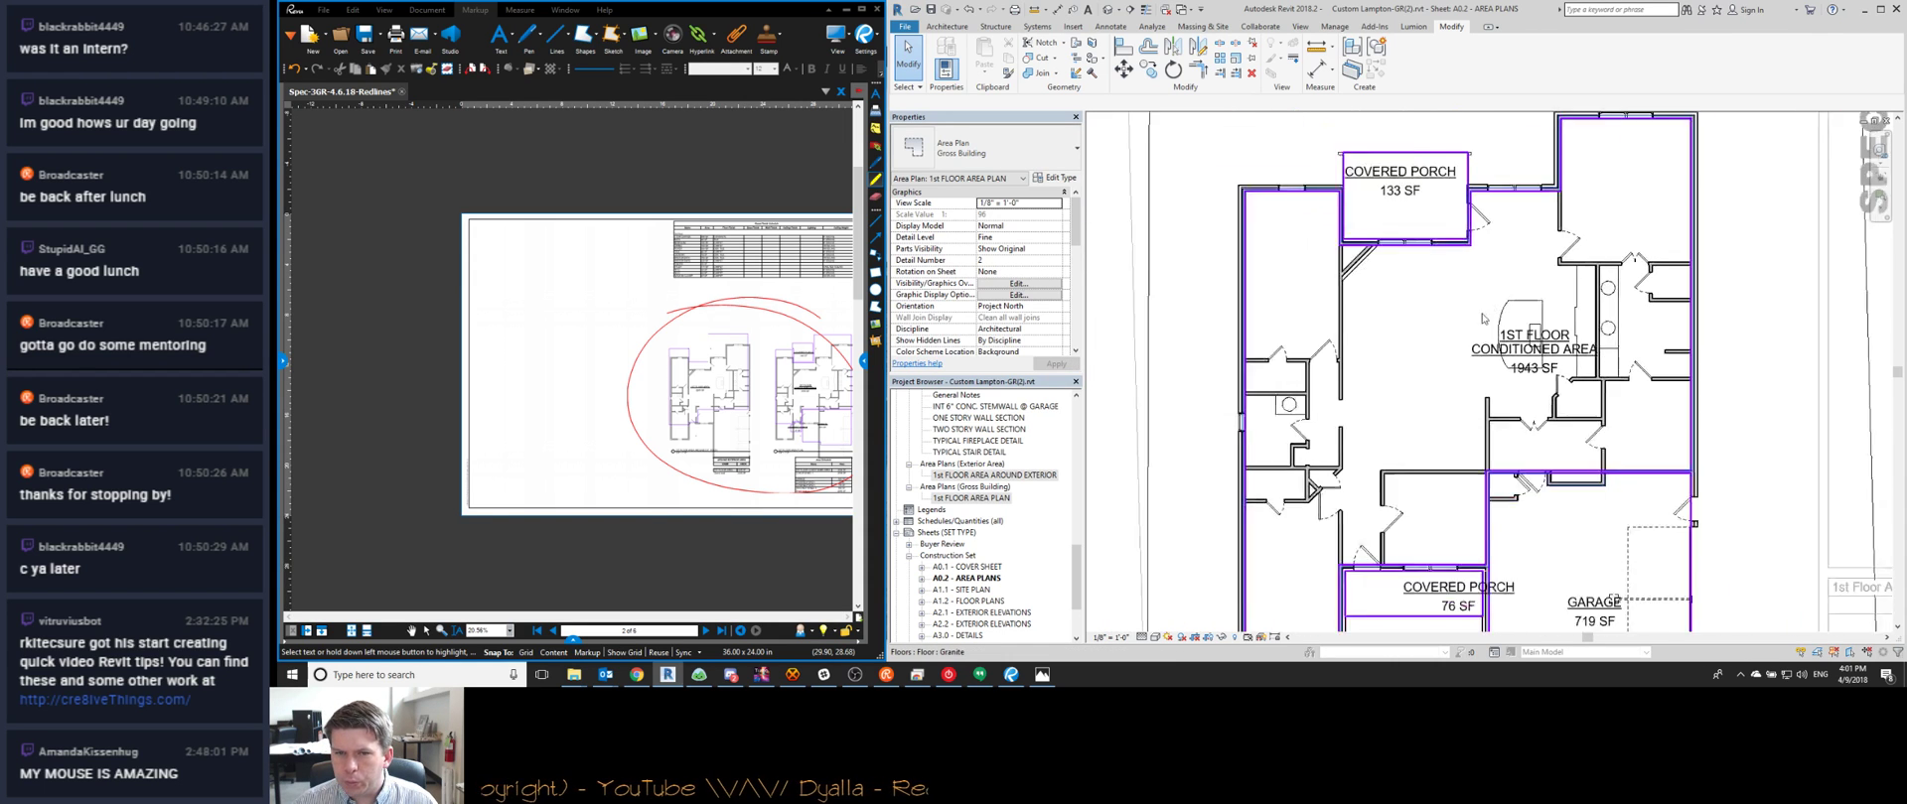
click(1529, 343)
drag(1531, 367, 1435, 370)
key(Escape)
scroll(1589, 417, down, 3)
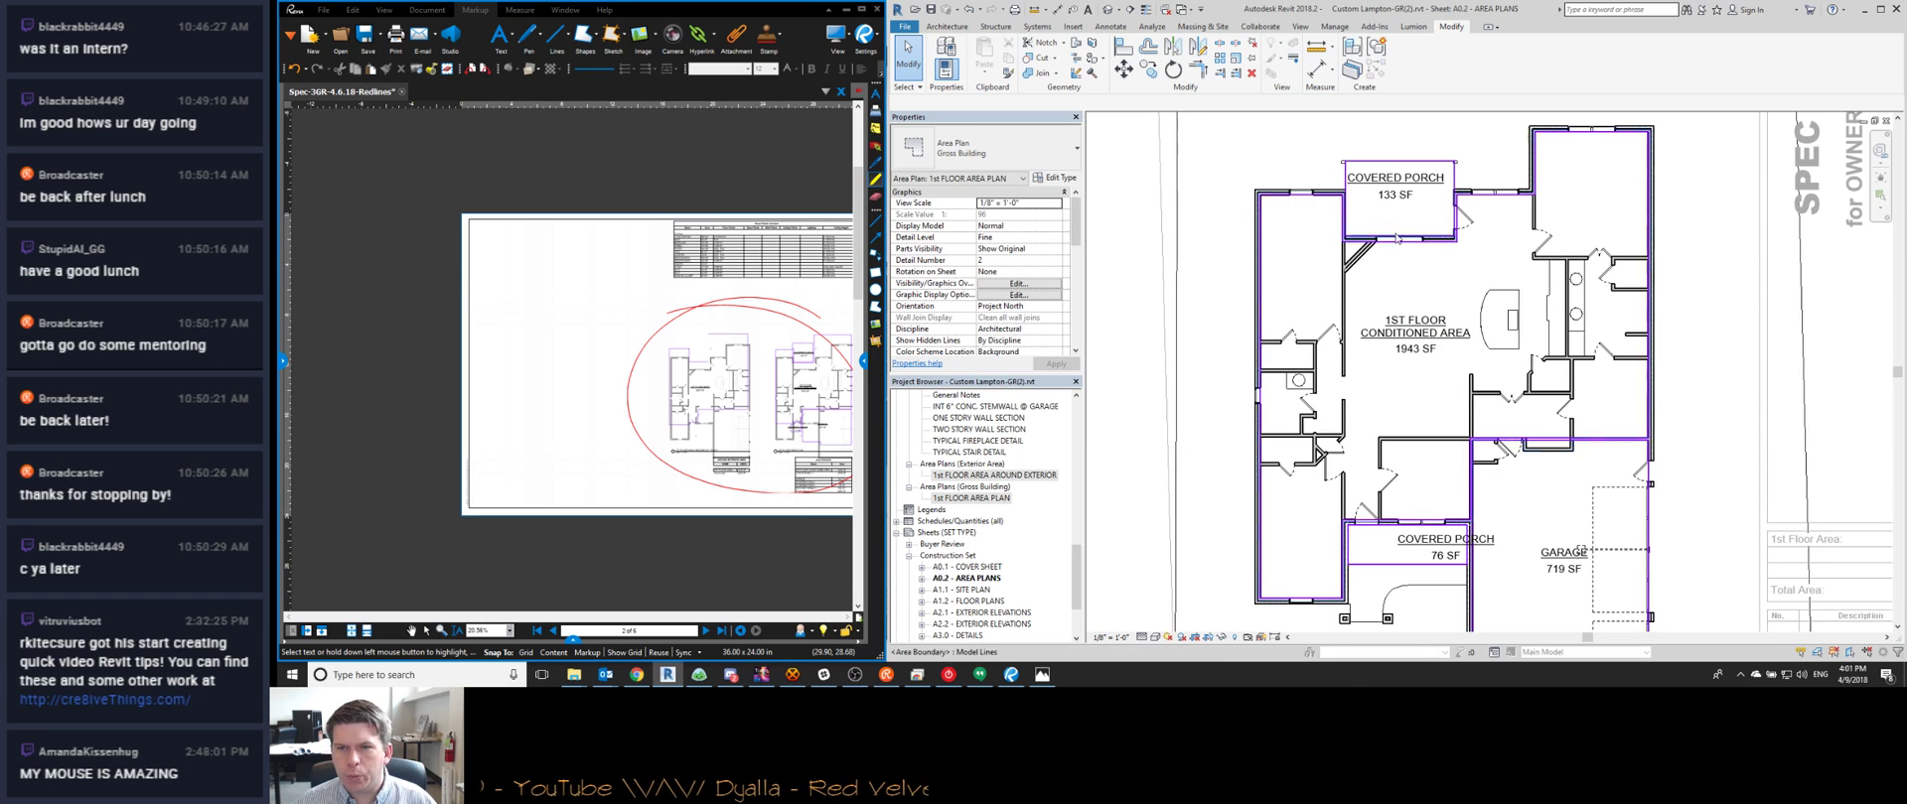
scroll(1681, 448, down, 3)
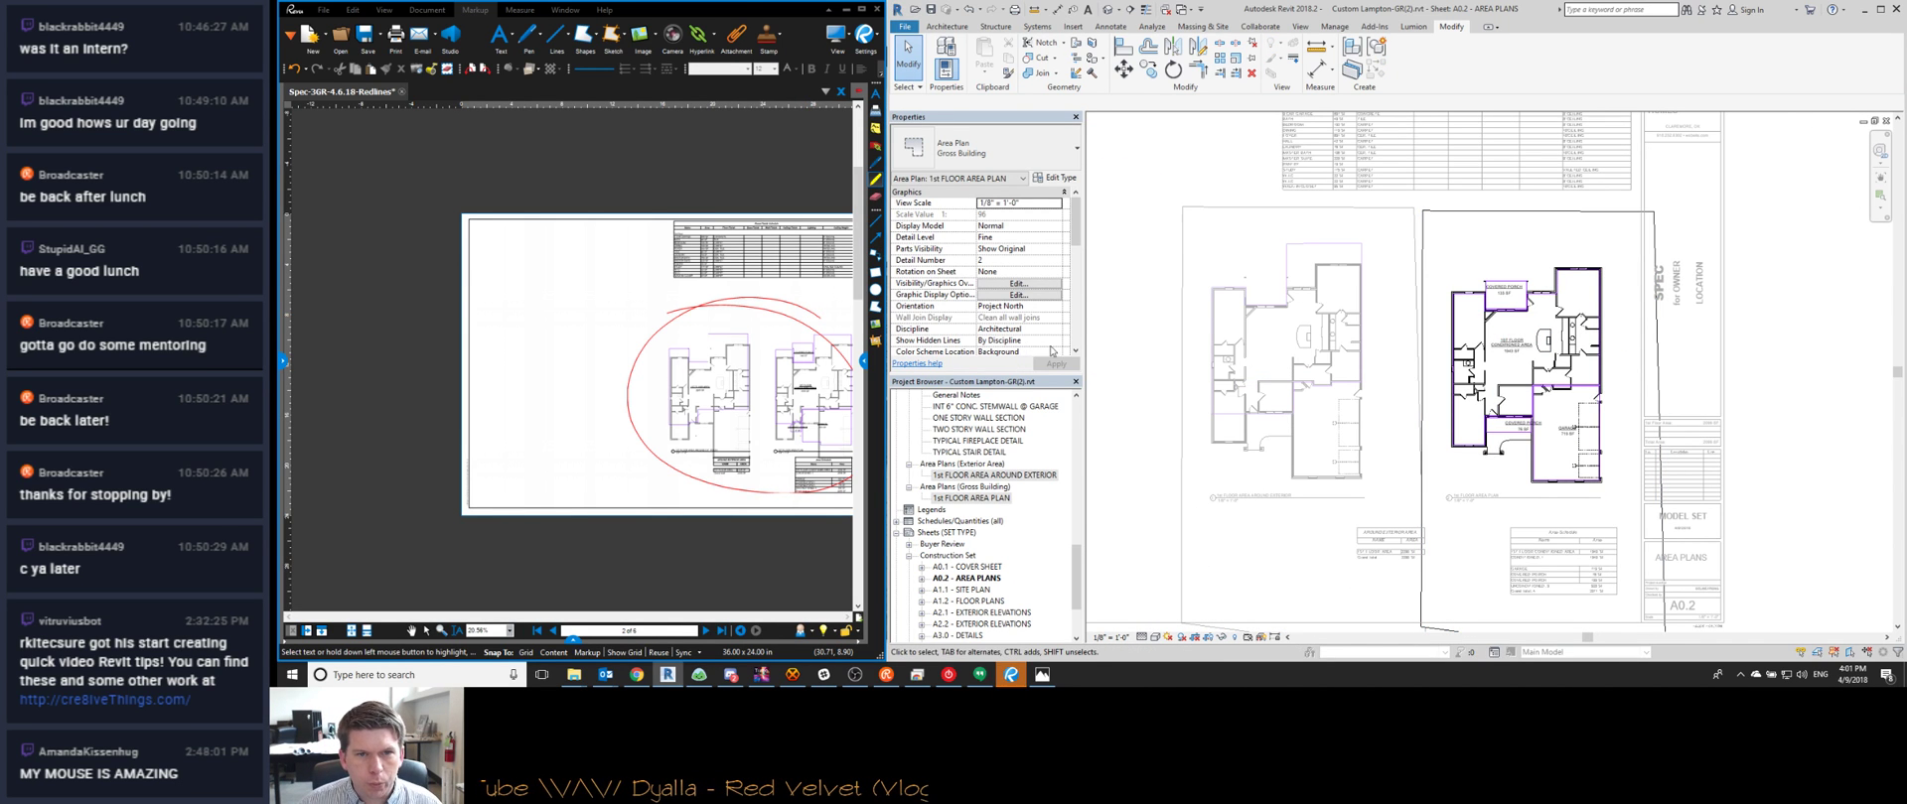
scroll(1079, 335, down, 5)
scroll(1078, 335, down, 5)
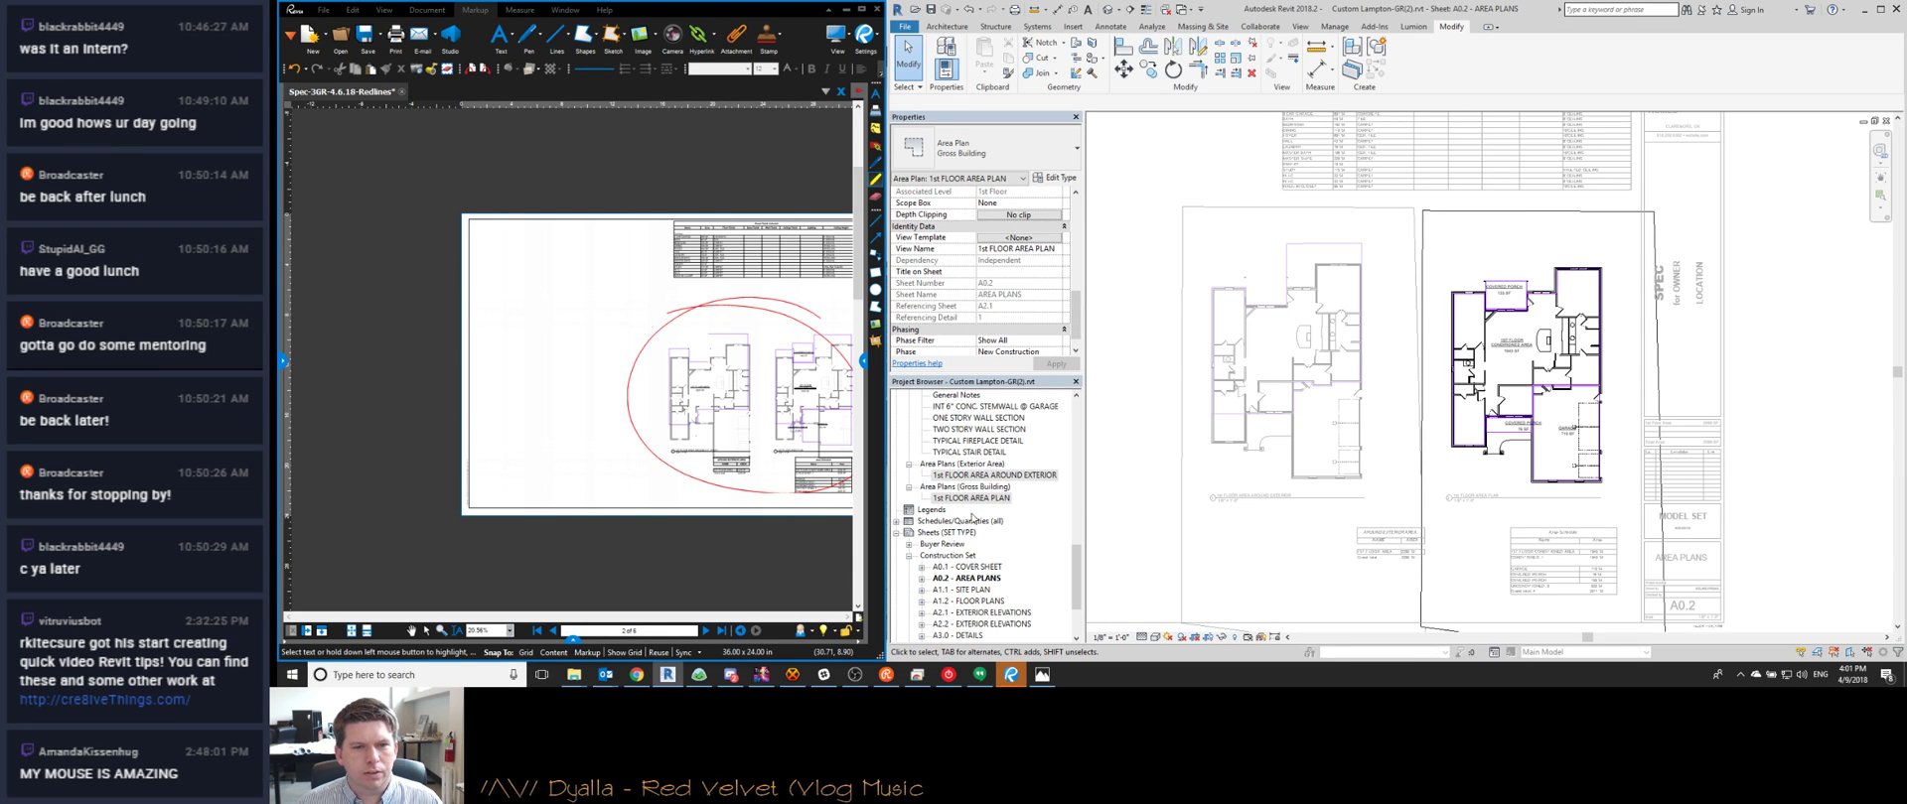
Select both first-floor area plans and assign them the Area Analysis view template
ctrl+click(970, 476)
right_click(970, 476)
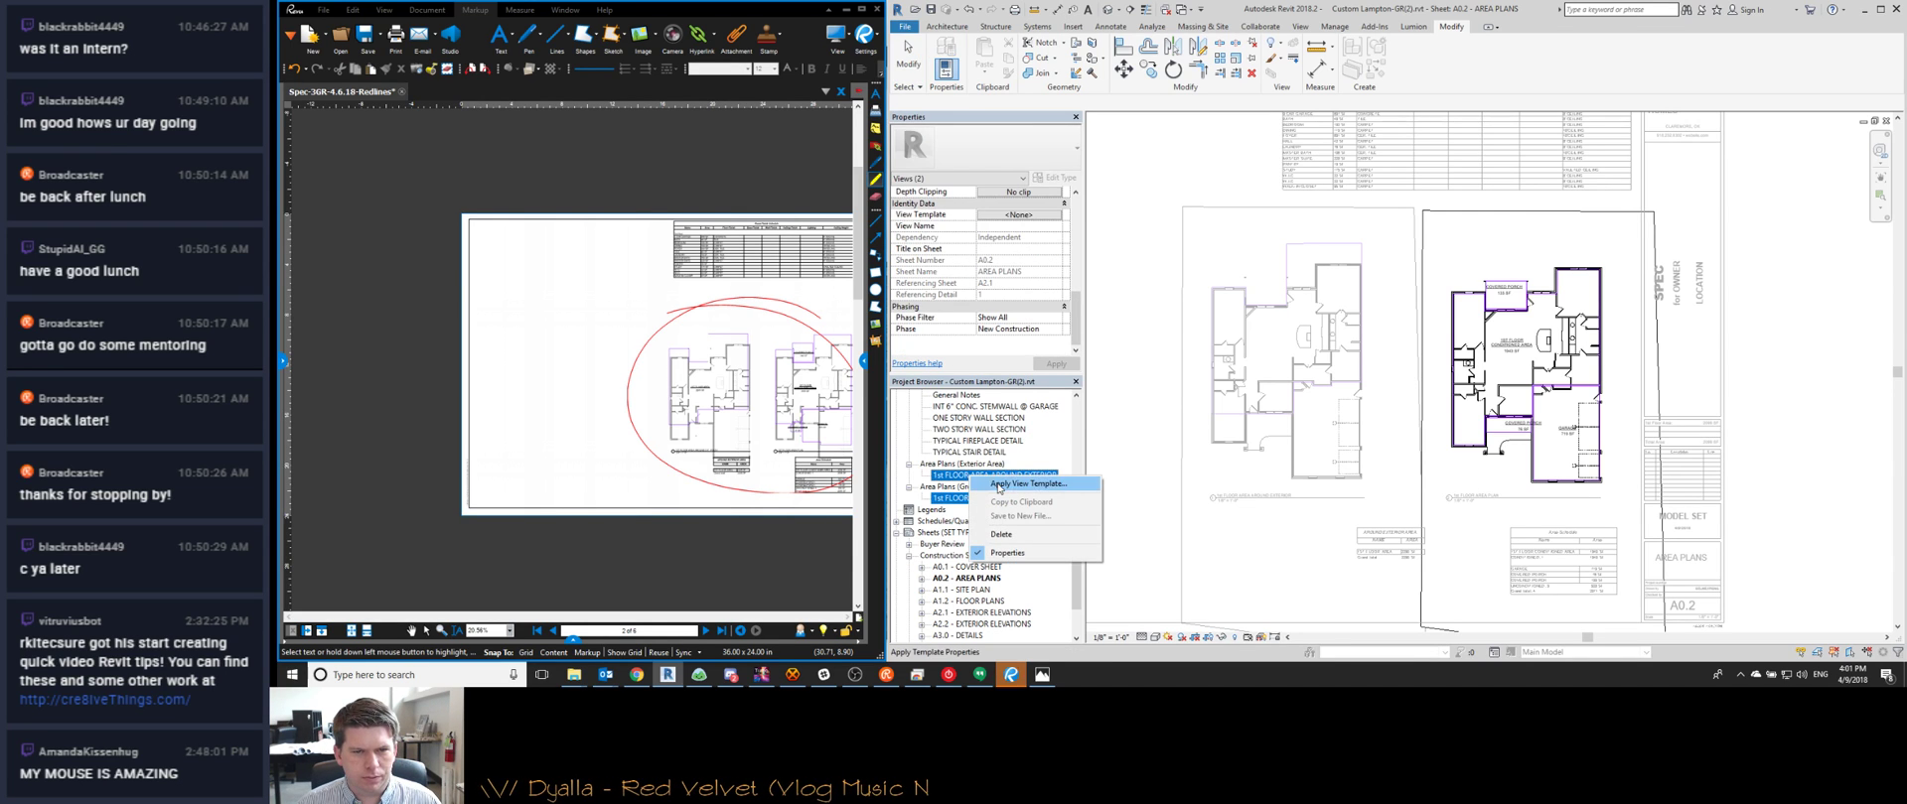
click(1036, 217)
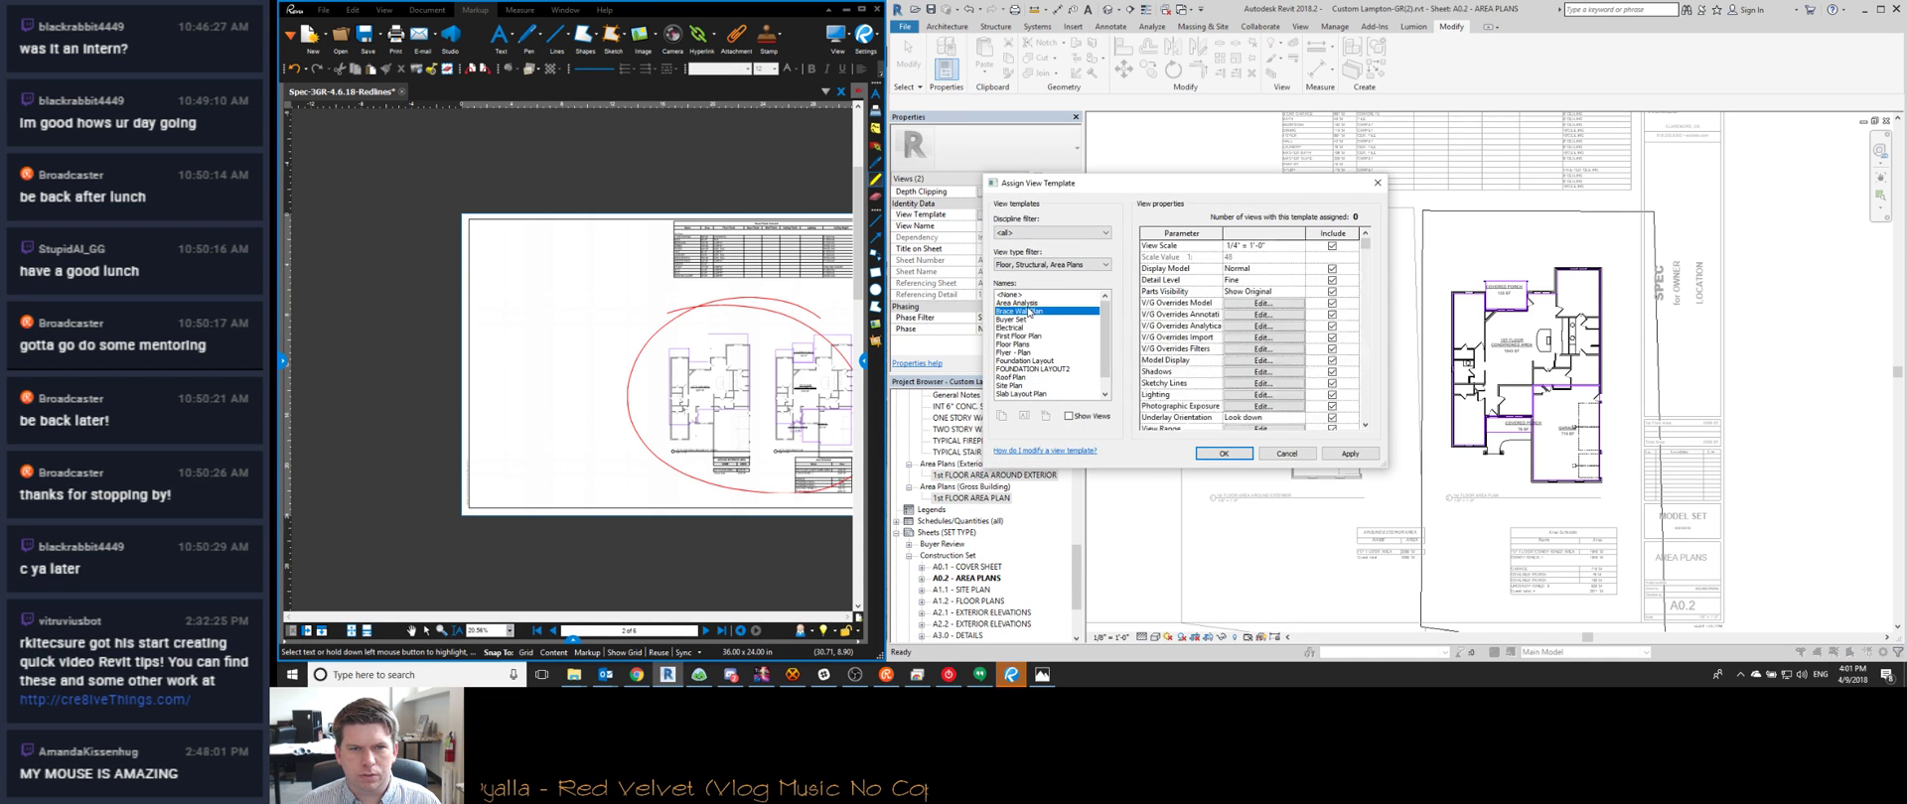
double_click(1029, 311)
click(1020, 218)
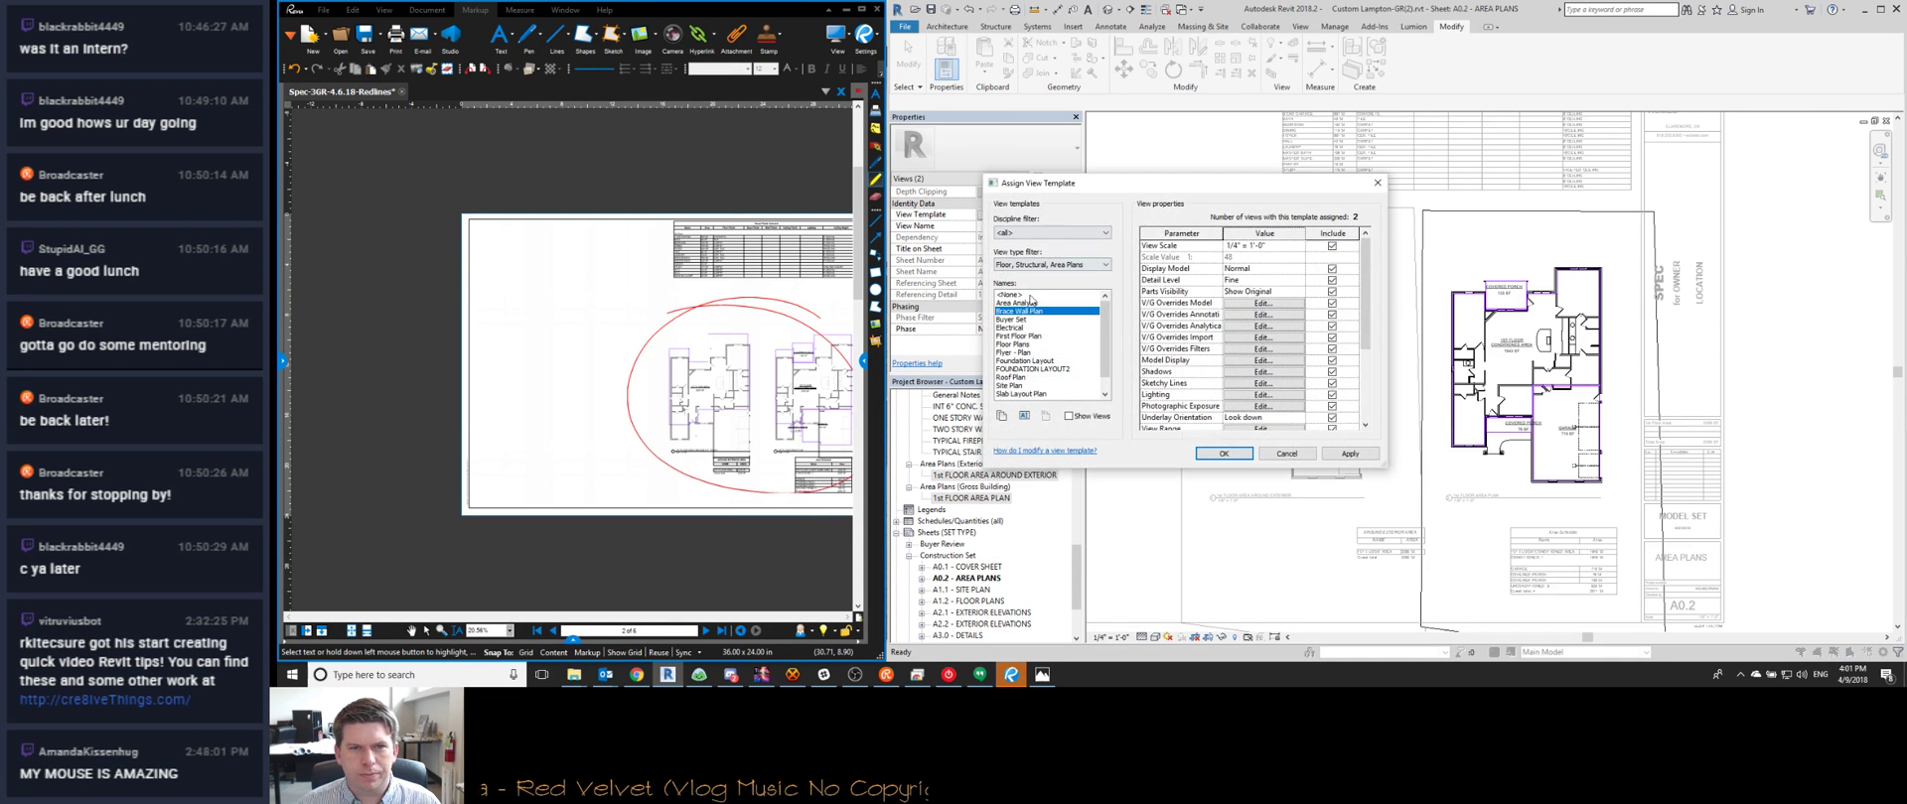
double_click(1029, 311)
click(1023, 217)
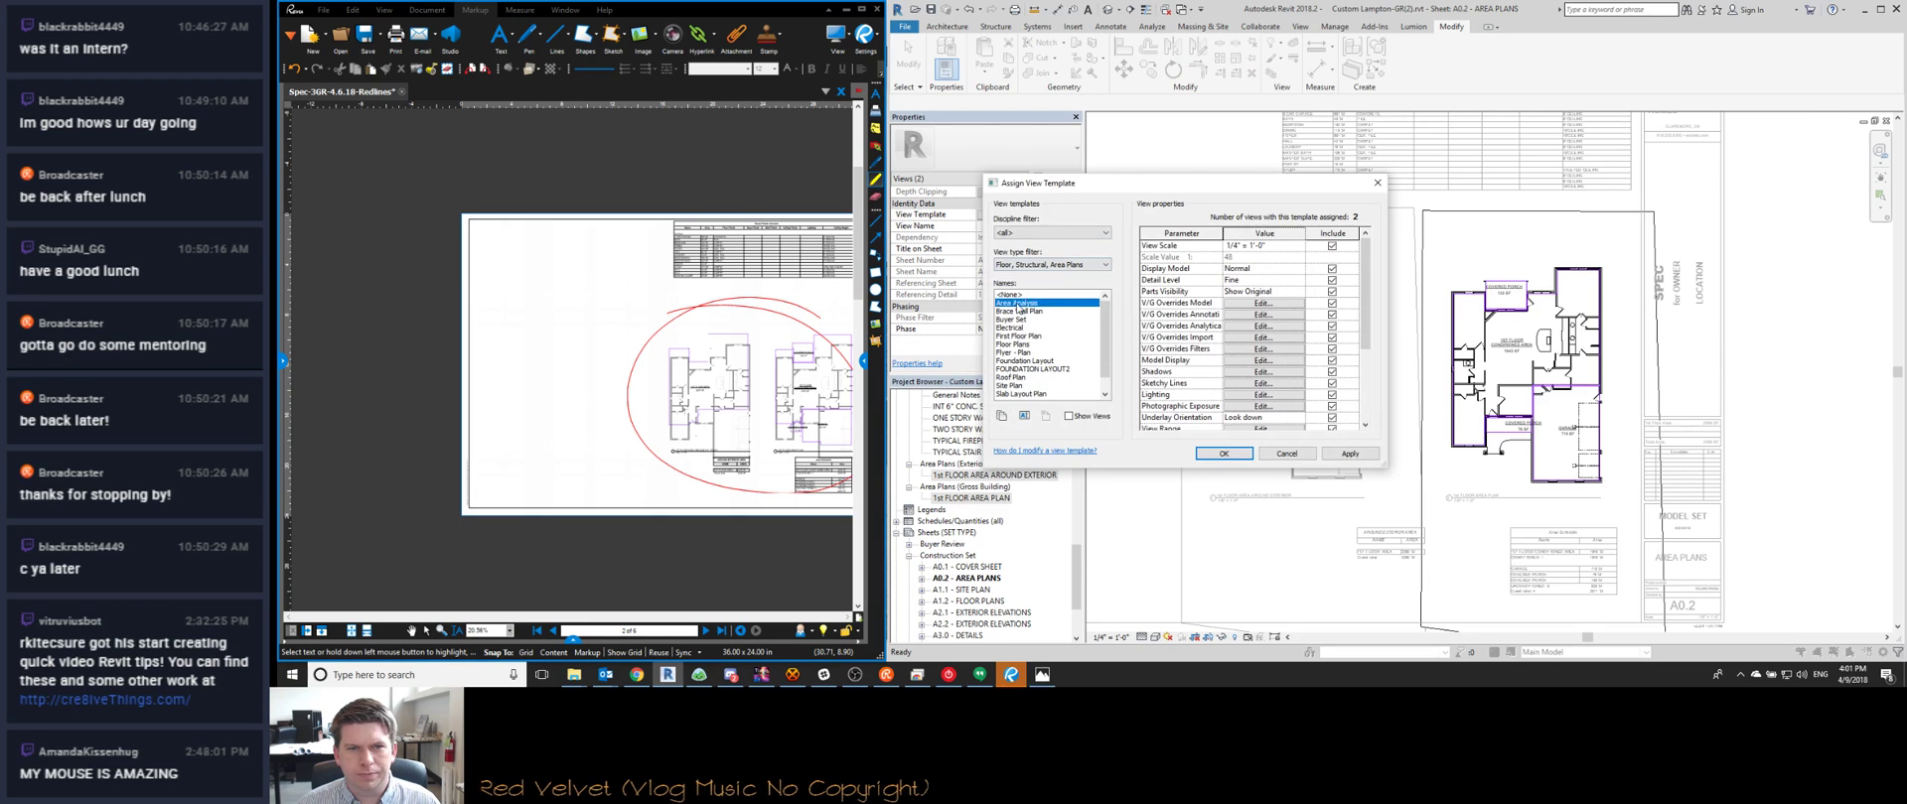
double_click(1023, 303)
Review the template's visibility overrides, confirm the assignment, and return to the sheet
click(1028, 218)
click(1272, 327)
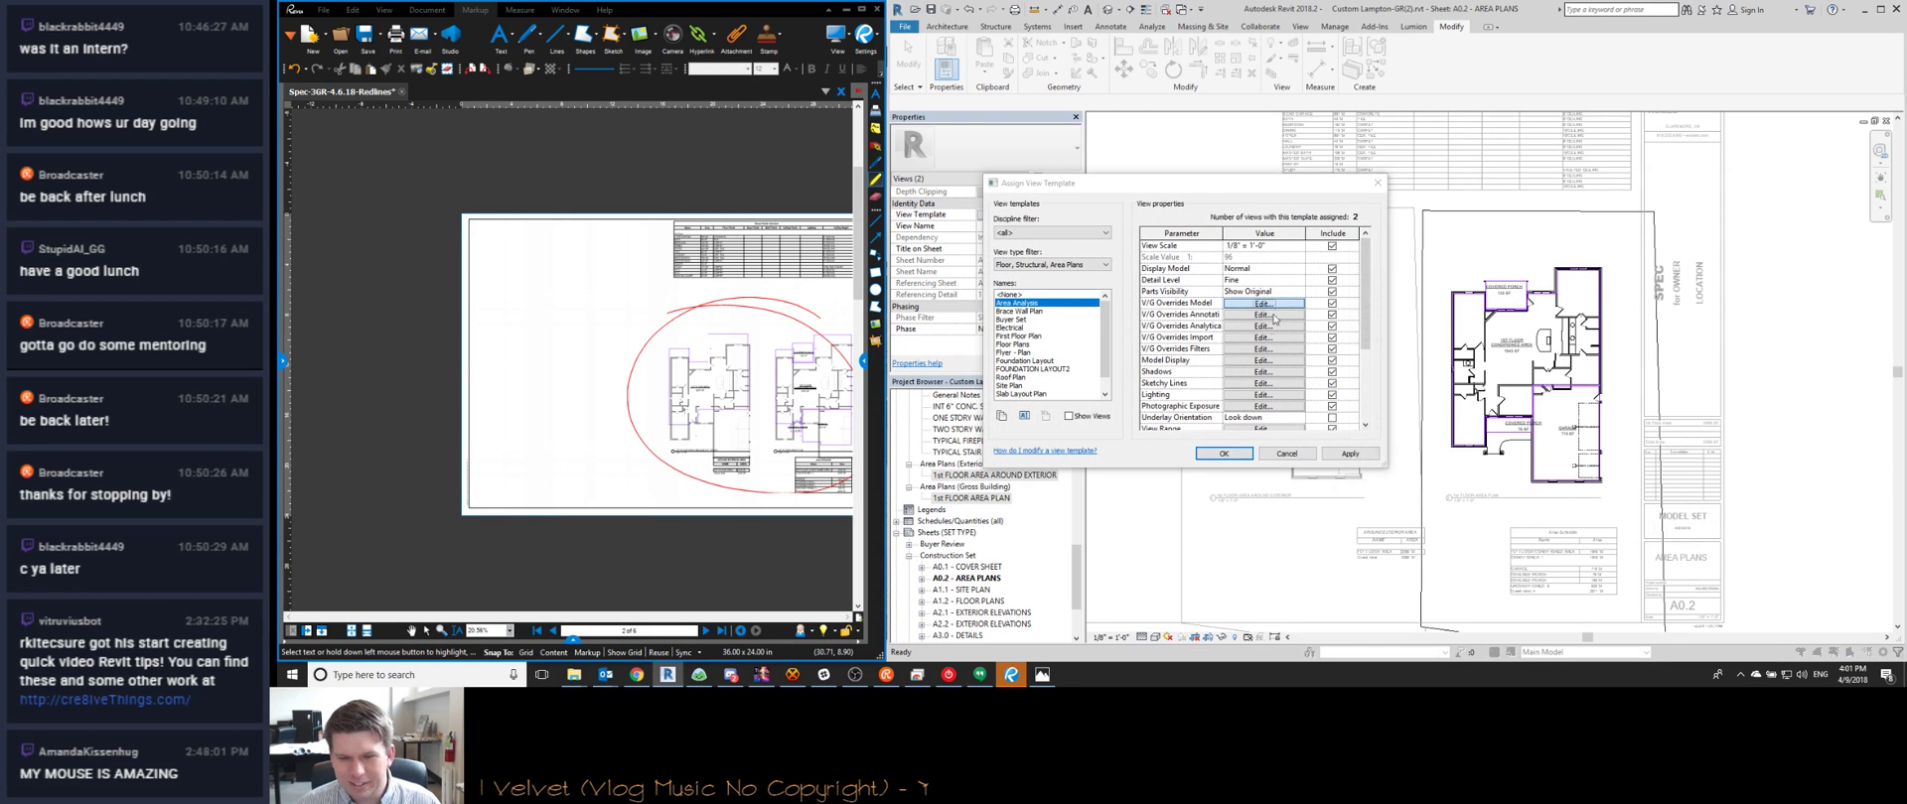
key(t)
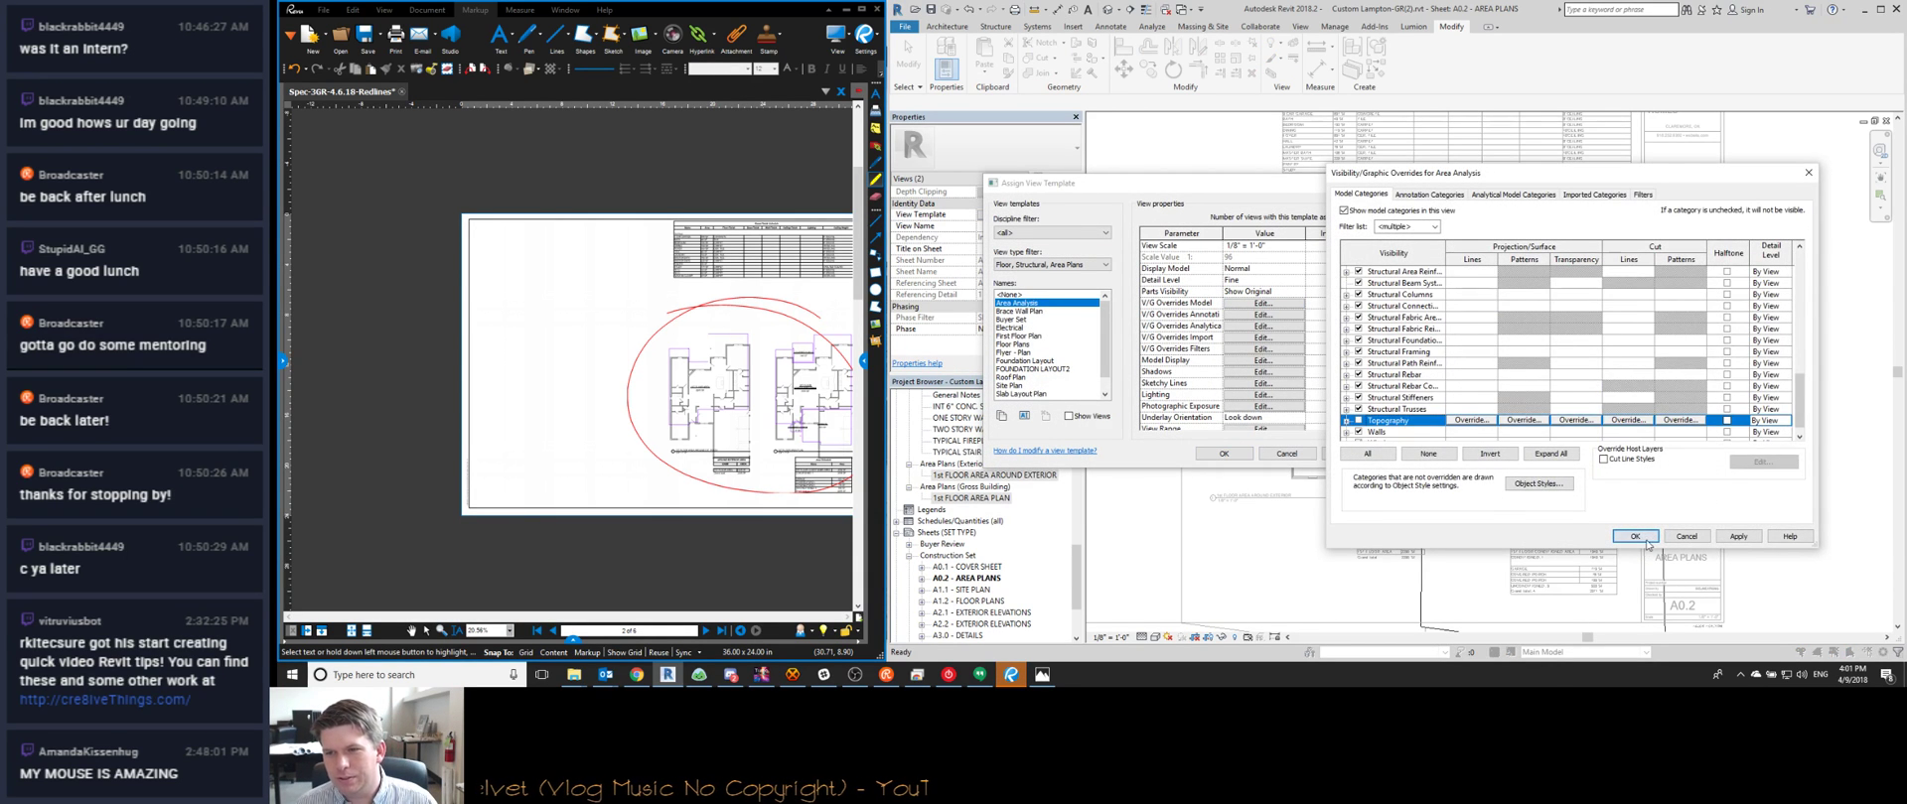
click(1635, 537)
click(1220, 453)
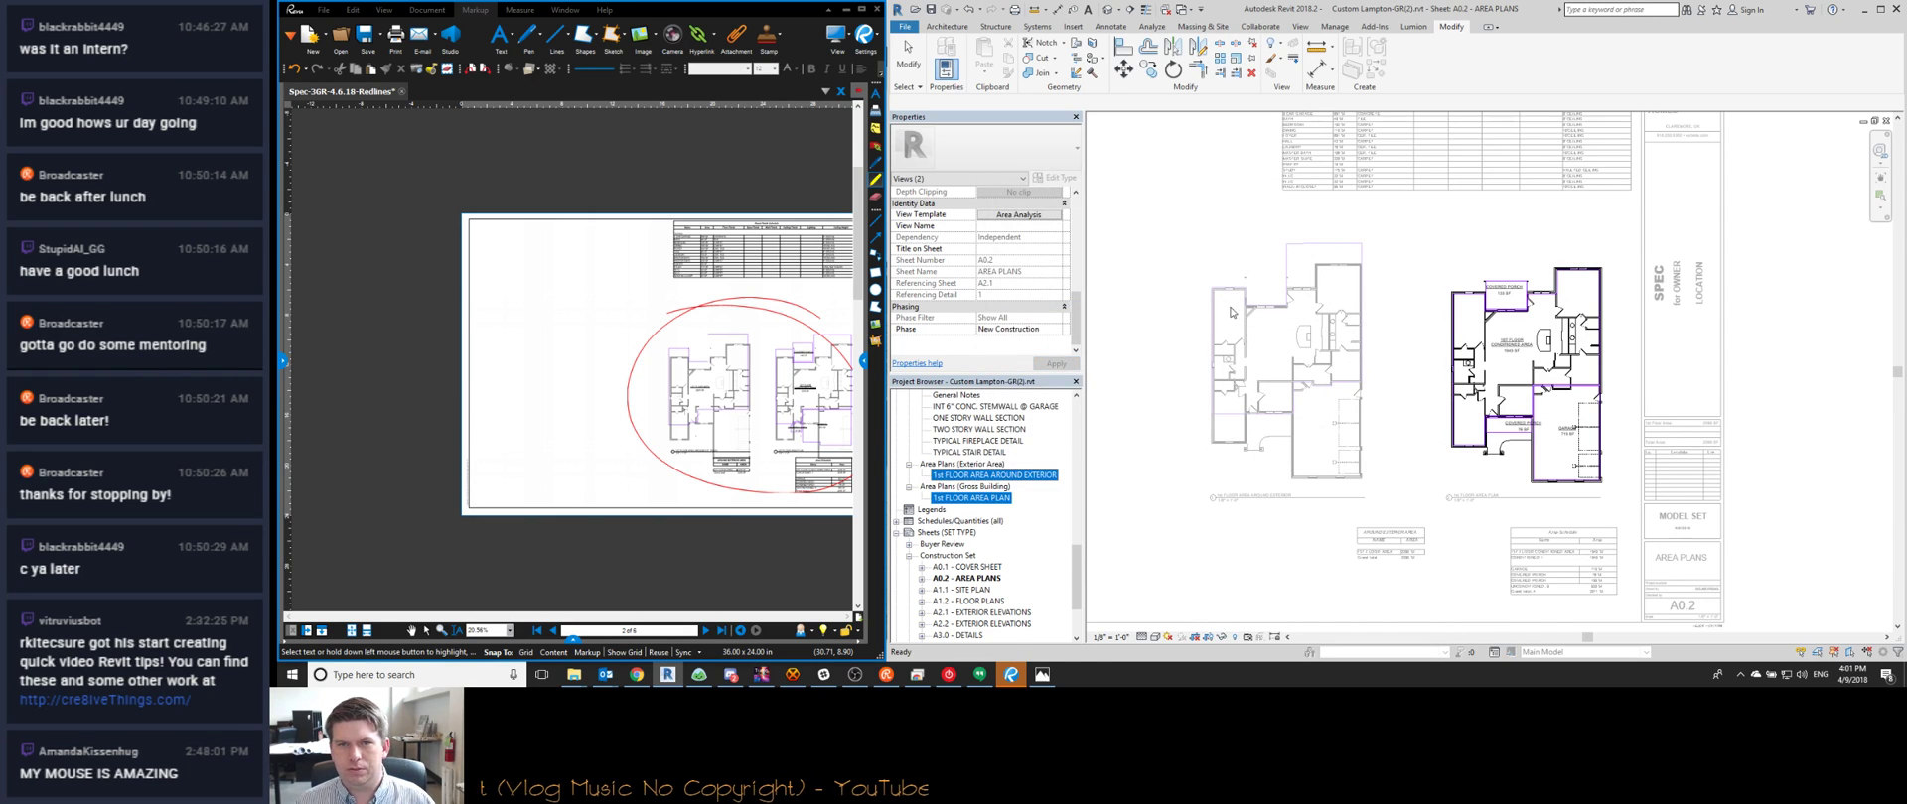
click(1230, 312)
scroll(1168, 372, down, 1)
scroll(1416, 360, up, 4)
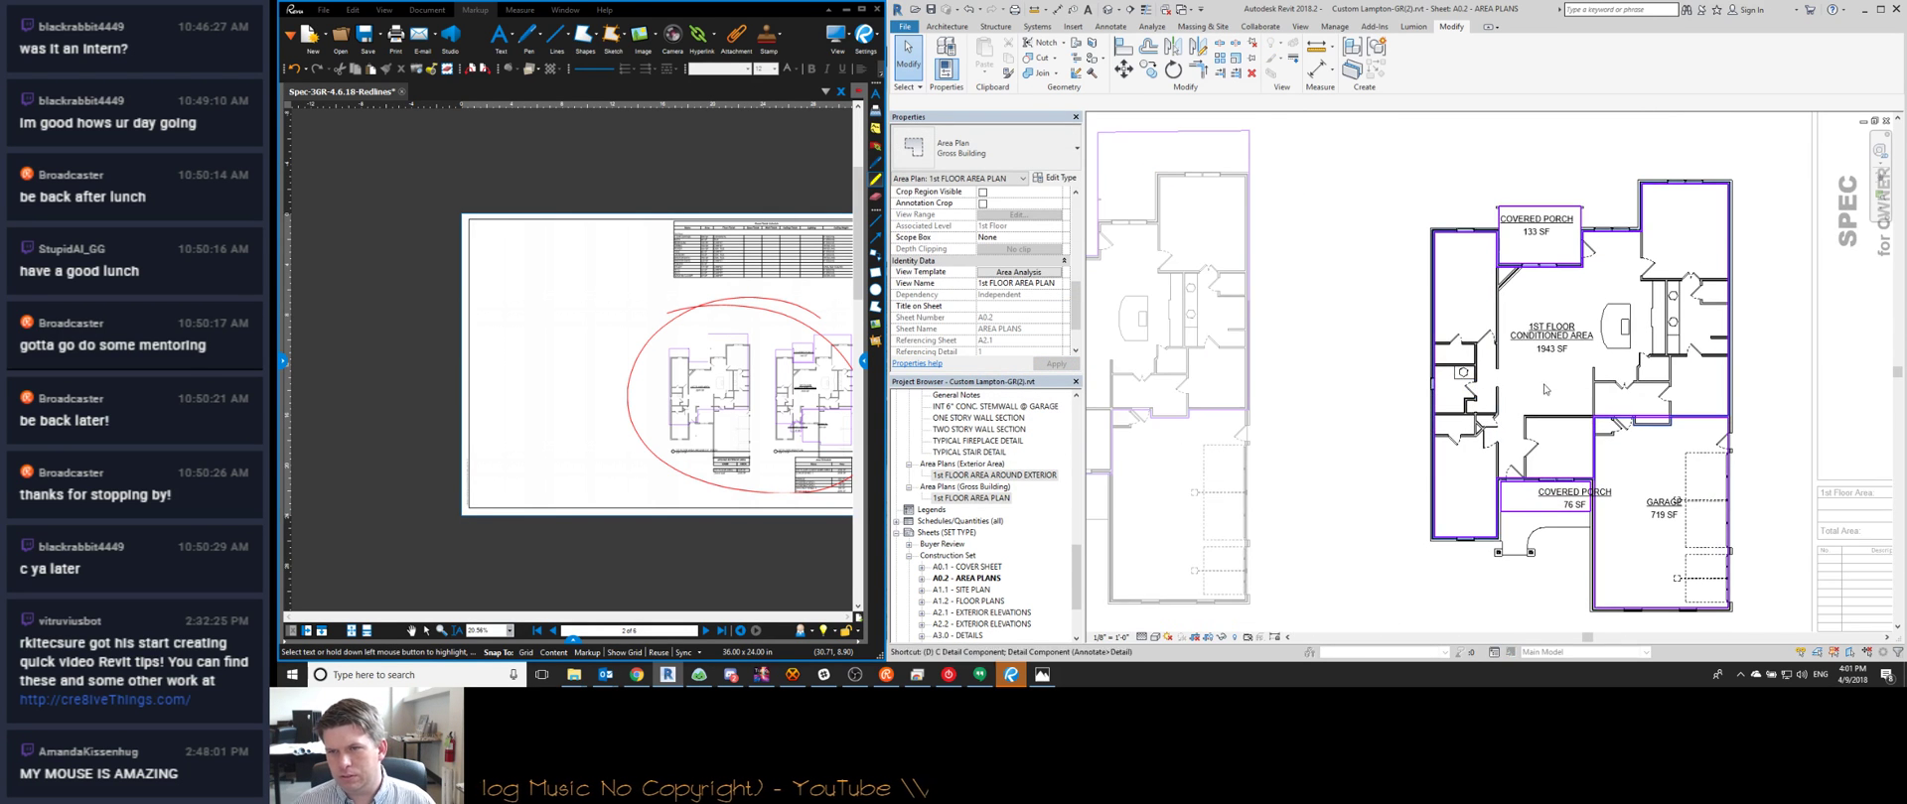
double_click(1390, 363)
scroll(1628, 348, up, 2)
scroll(1594, 319, down, 4)
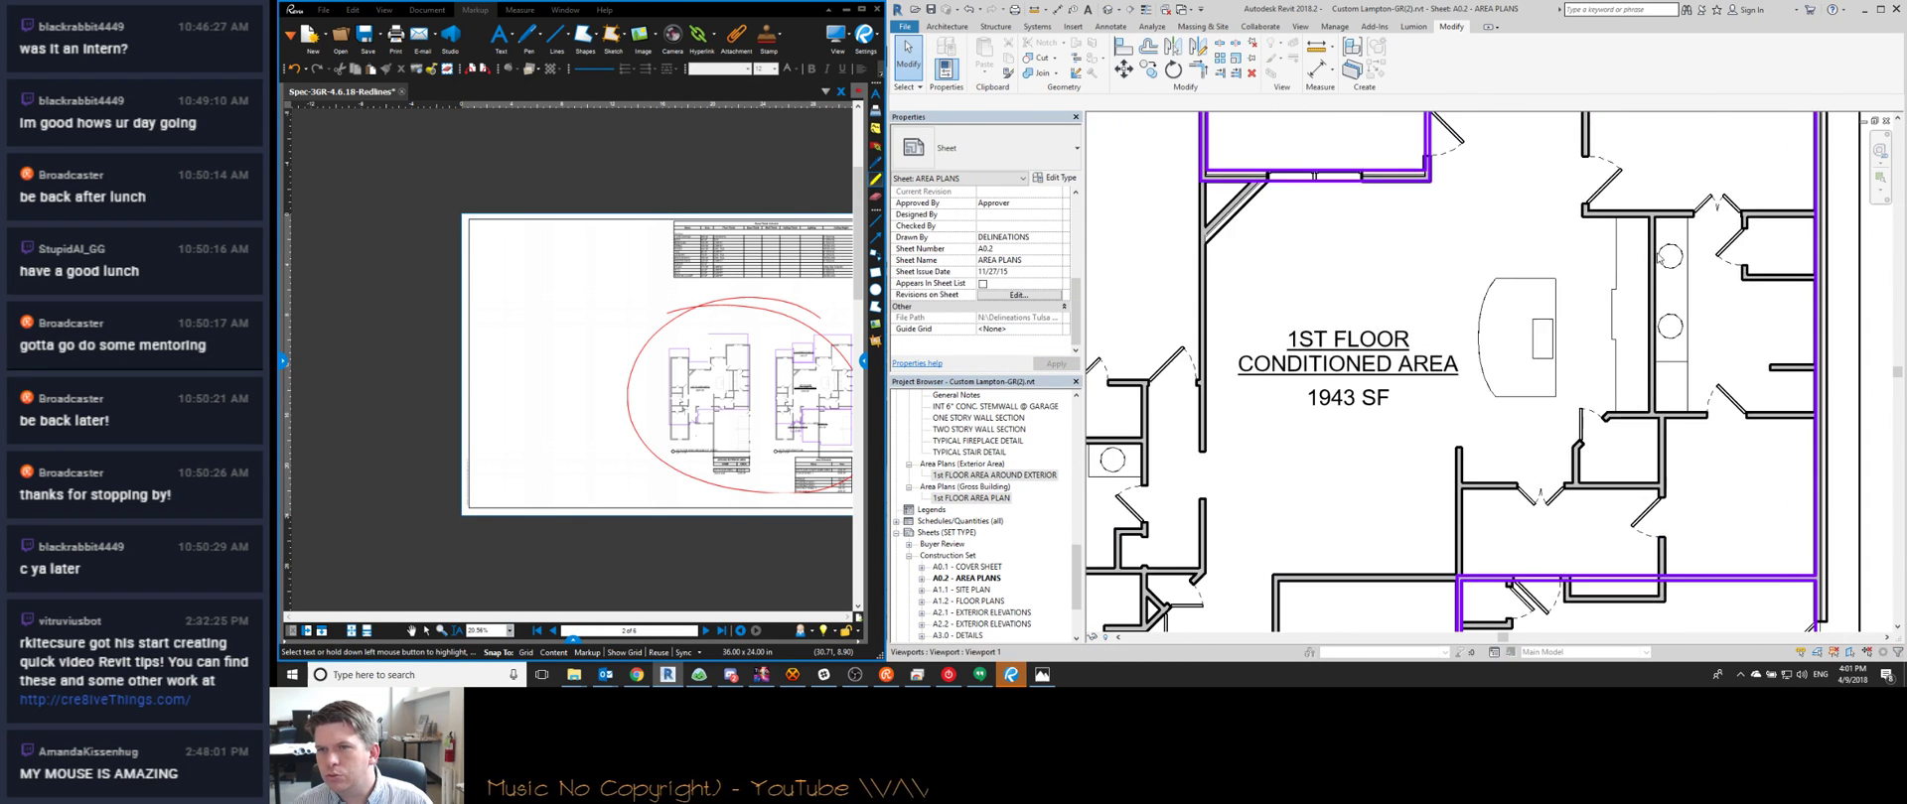
Enter 1943 SF for the title block's 1st Floor Area and Total Area
scroll(1422, 425, down, 2)
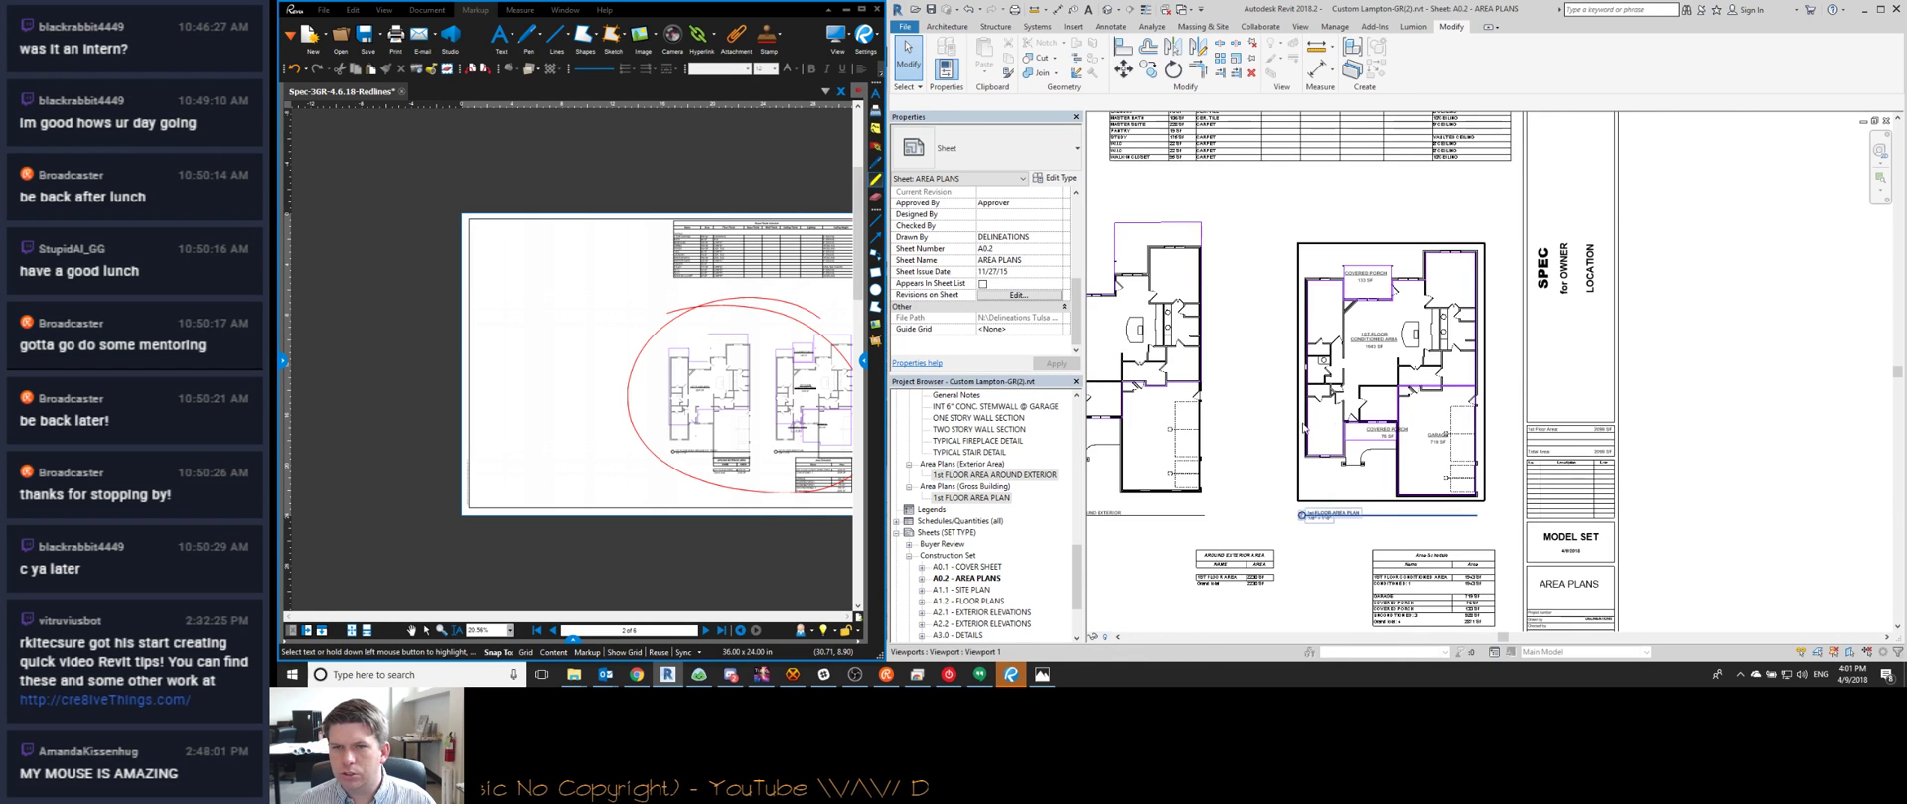
middle_drag(1430, 467, 1341, 348)
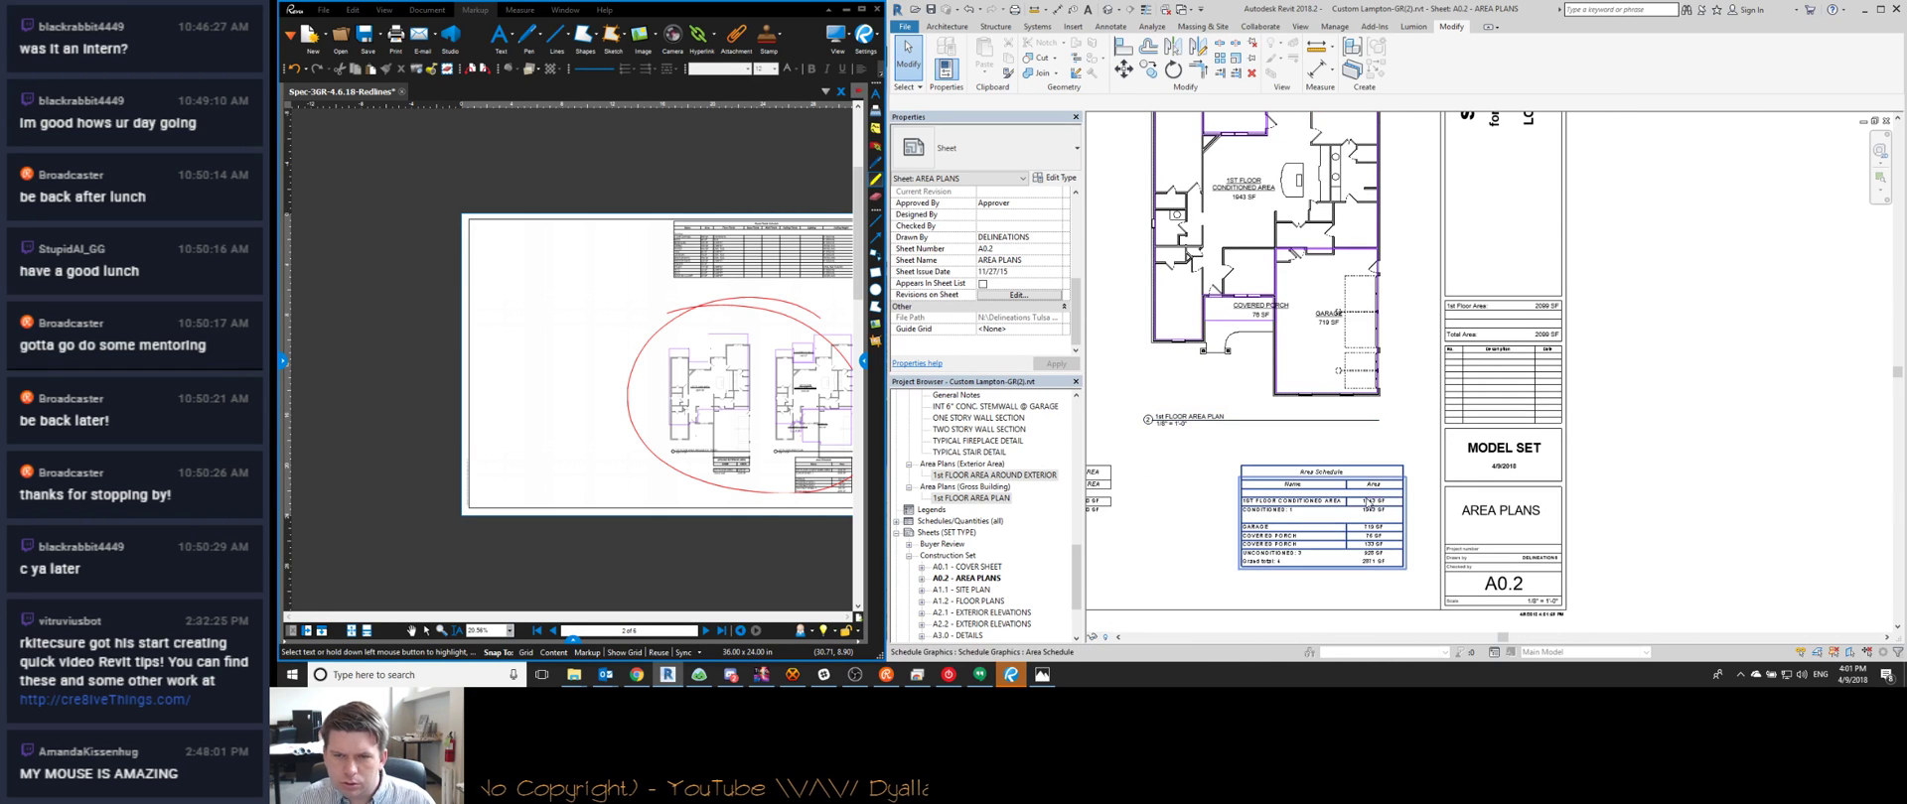
click(1543, 311)
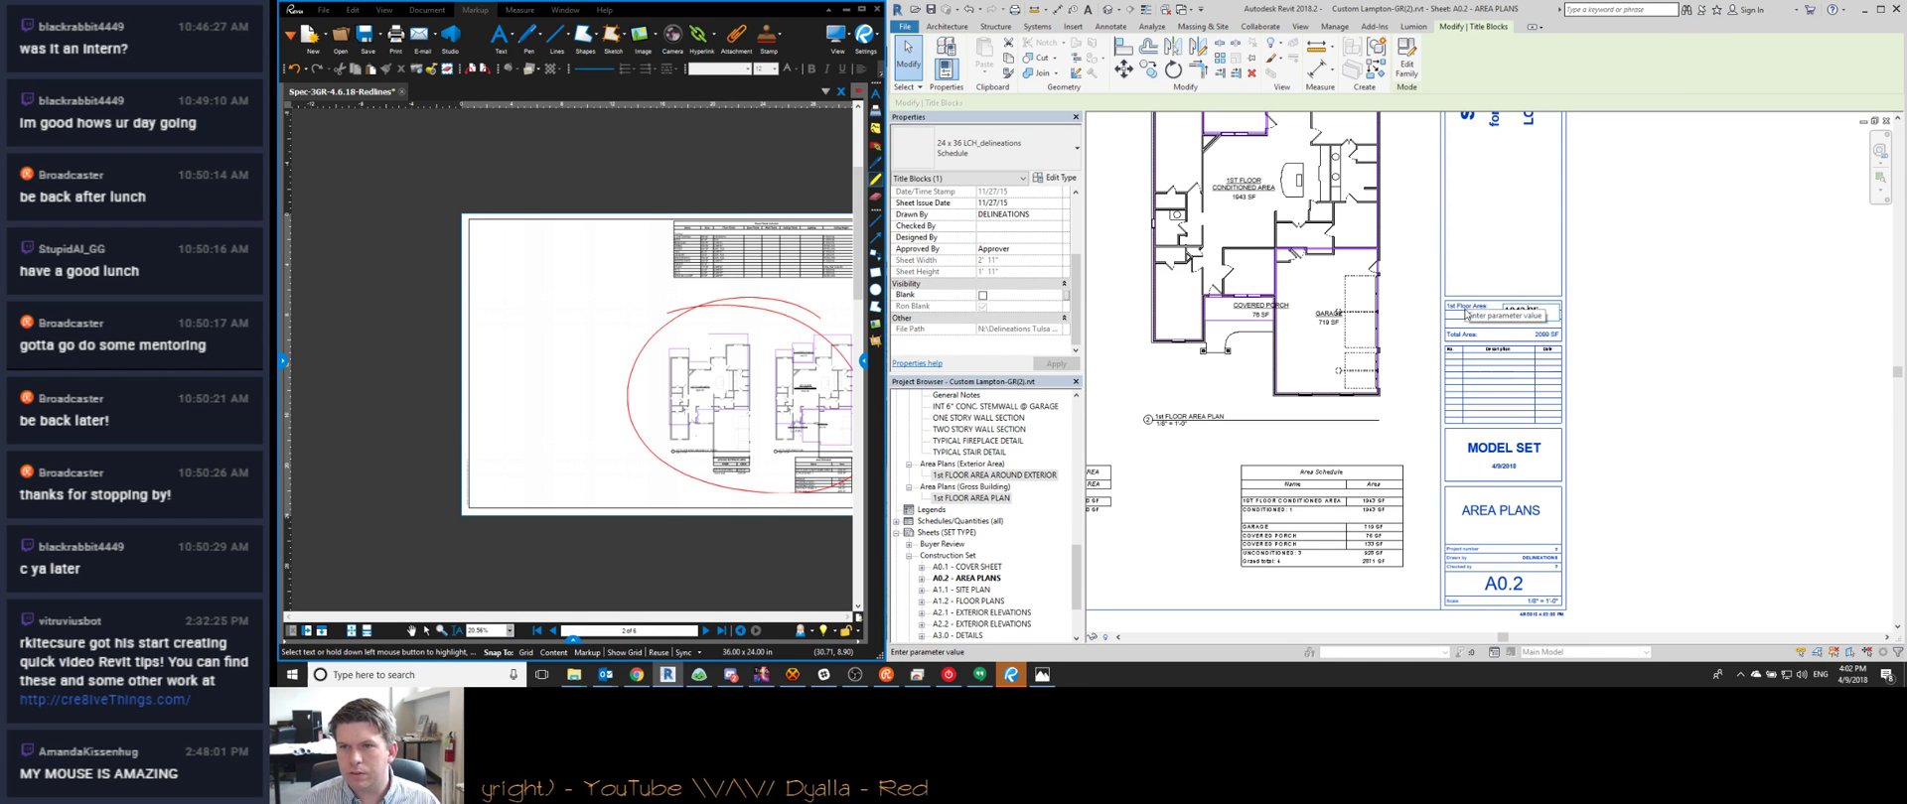
click(1539, 334)
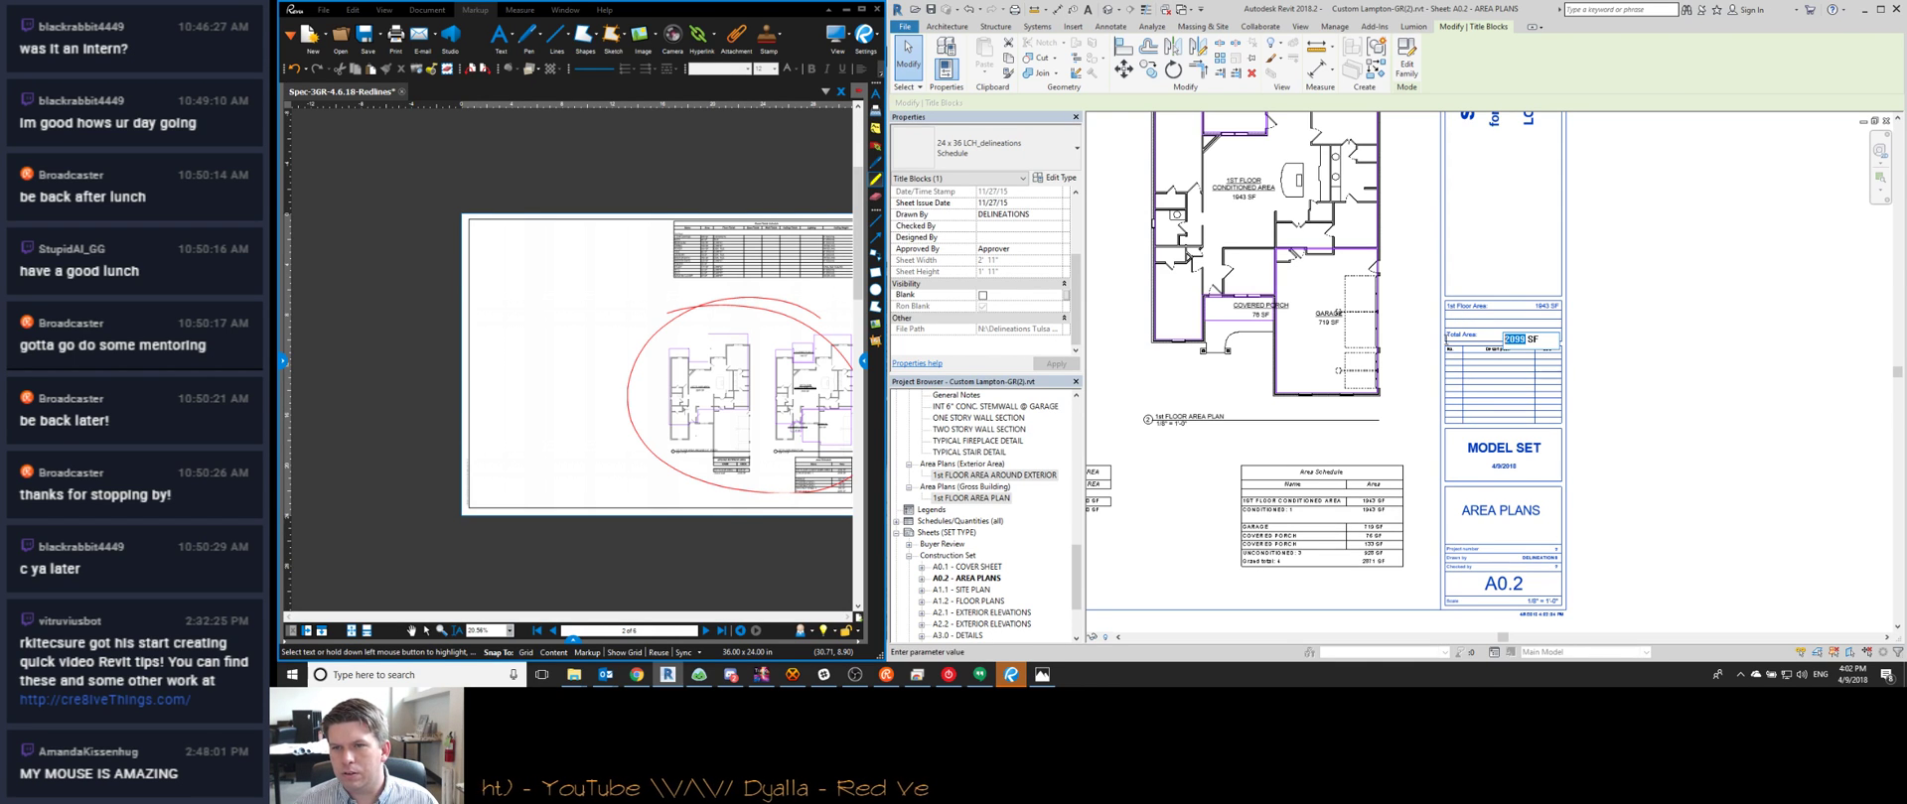
click(1641, 350)
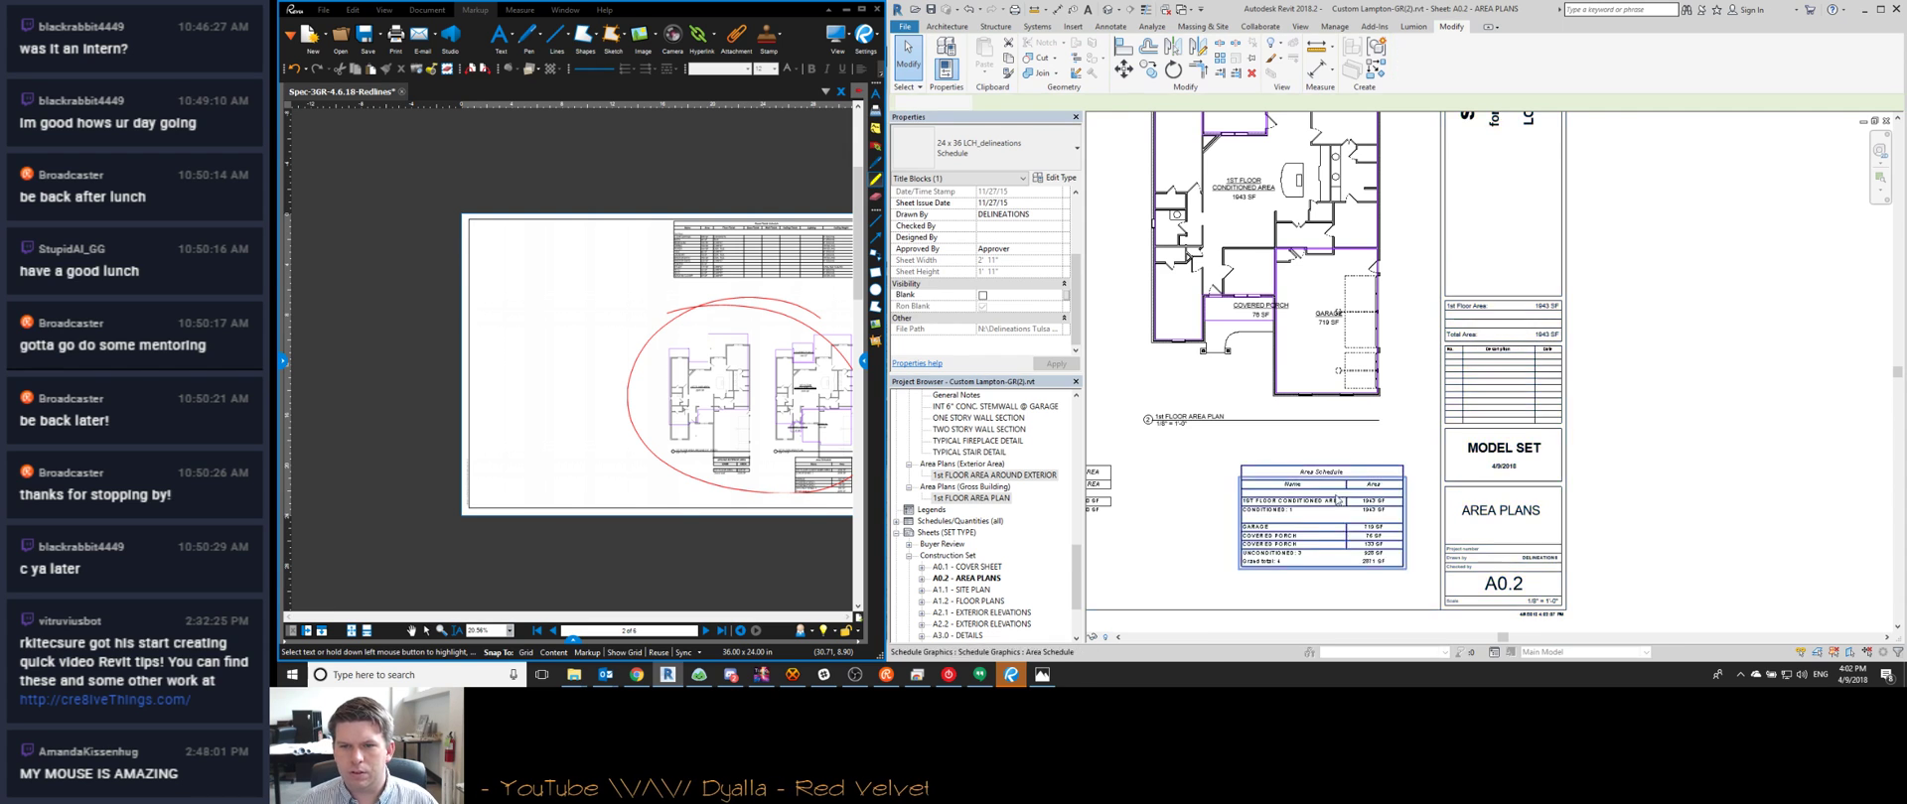
scroll(1352, 504, up, 3)
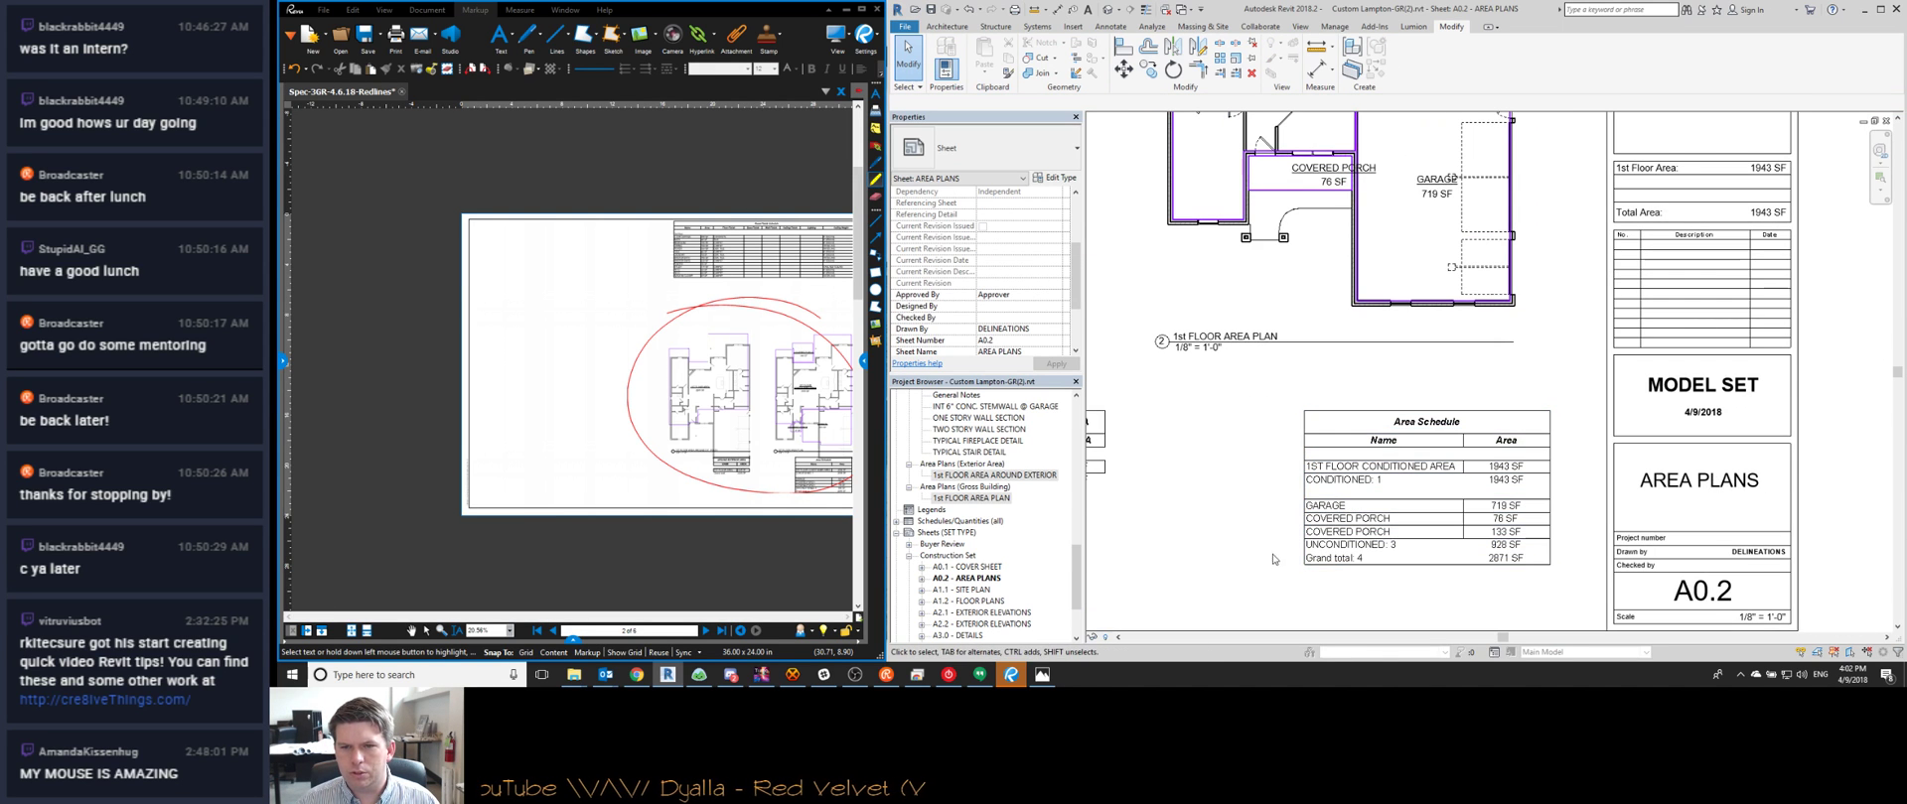
scroll(1445, 500, down, 5)
scroll(1374, 454, up, 2)
scroll(1374, 454, down, 2)
middle_drag(1249, 233, 1349, 483)
scroll(1362, 397, up, 1)
Activate the exterior area plan and align its top boundary to the wall face, unjoining elements
double_click(1369, 418)
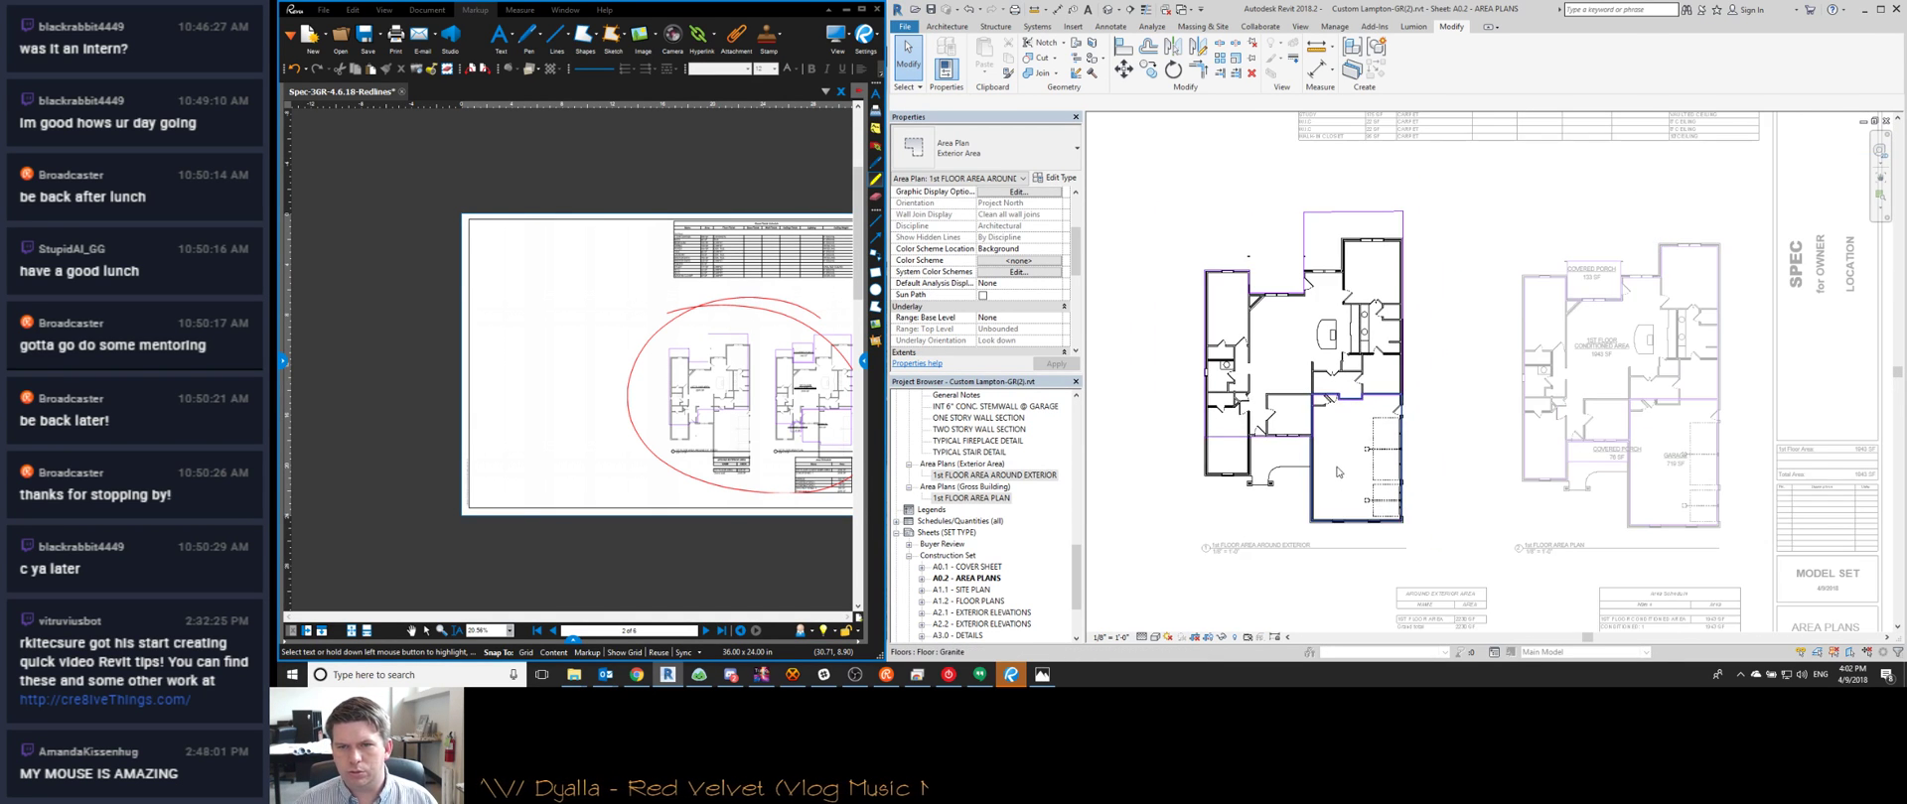
scroll(1370, 269, up, 3)
key(l)
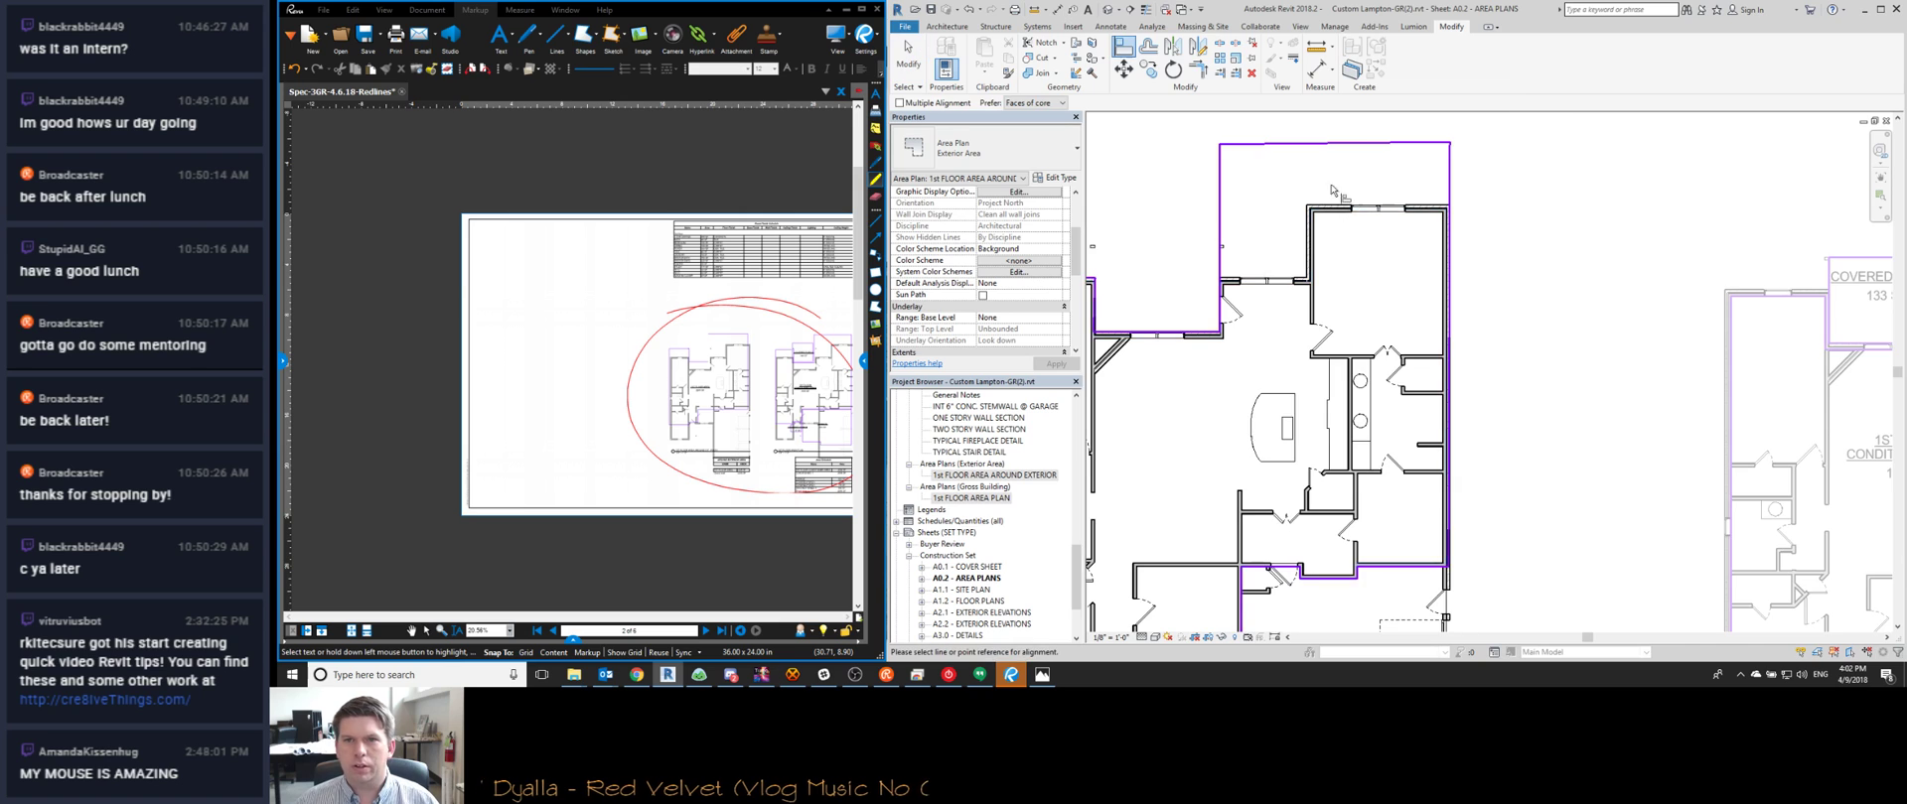
scroll(1331, 218, up, 2)
scroll(1334, 224, down, 2)
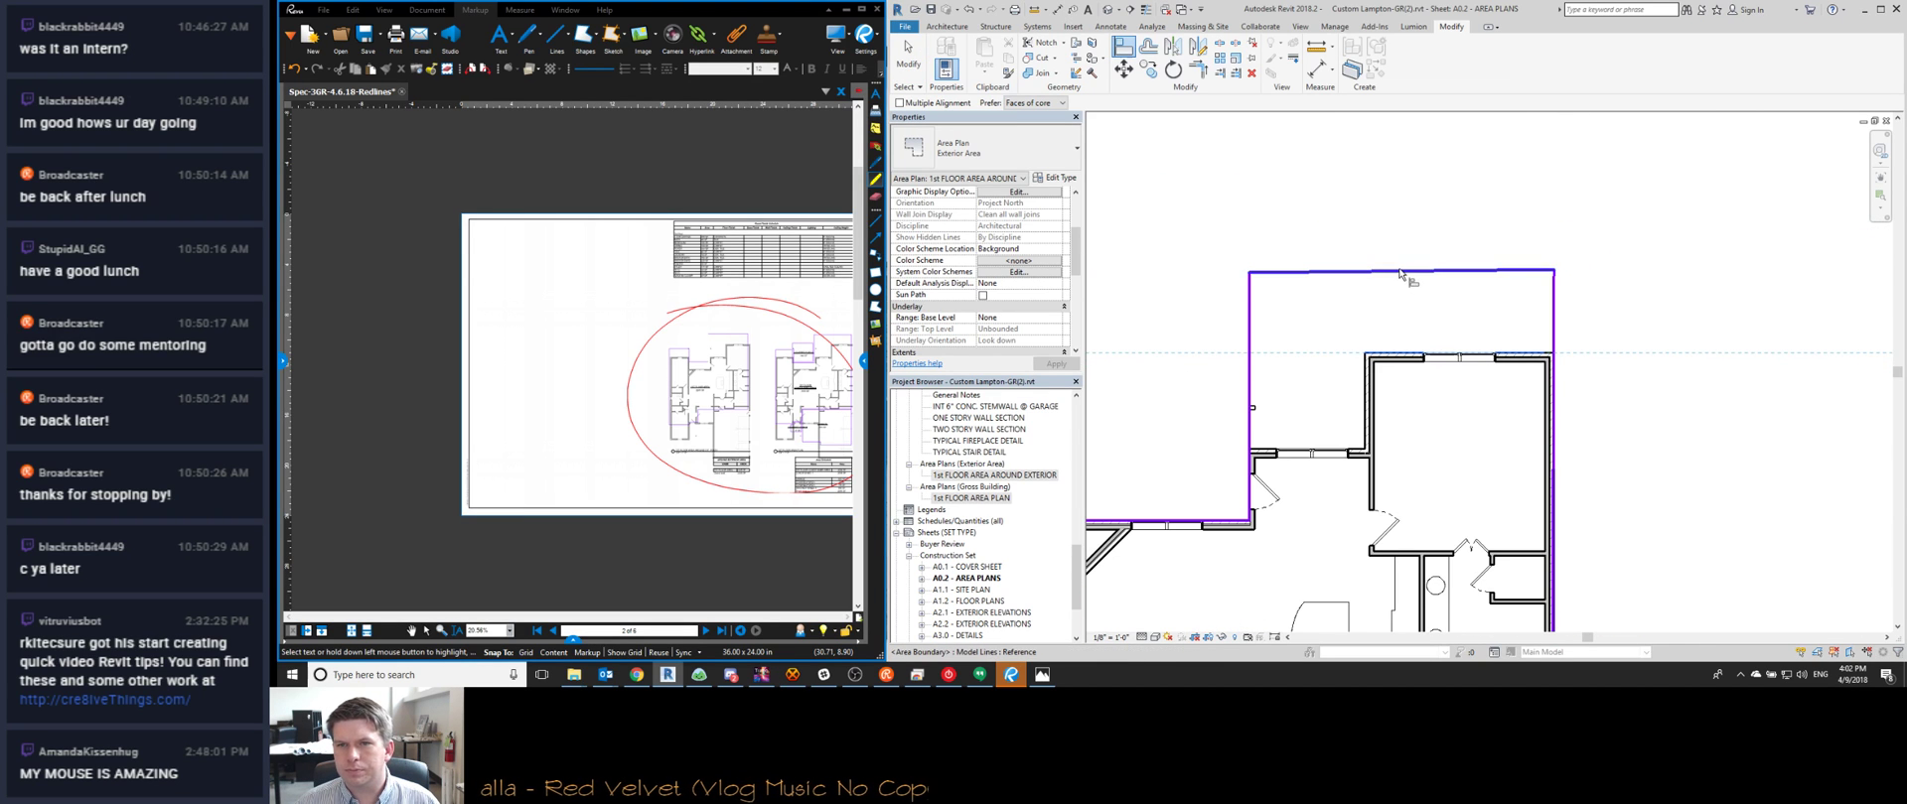
click(1410, 278)
click(1661, 642)
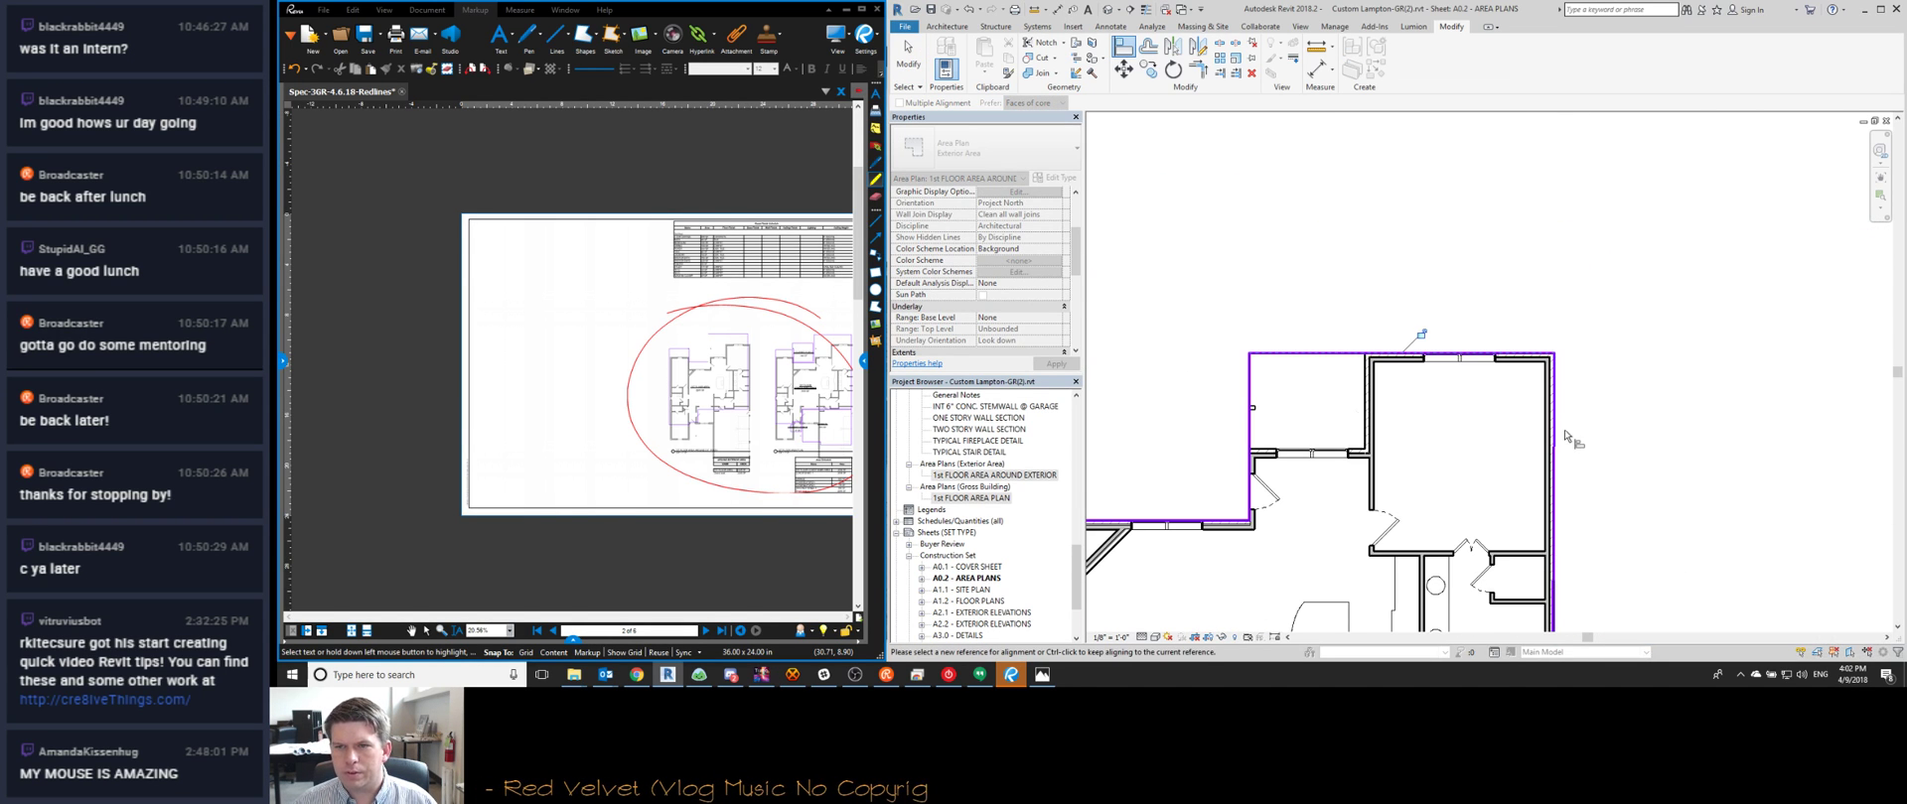
Align the right area boundary to the right exterior wall face
scroll(1564, 442, up, 4)
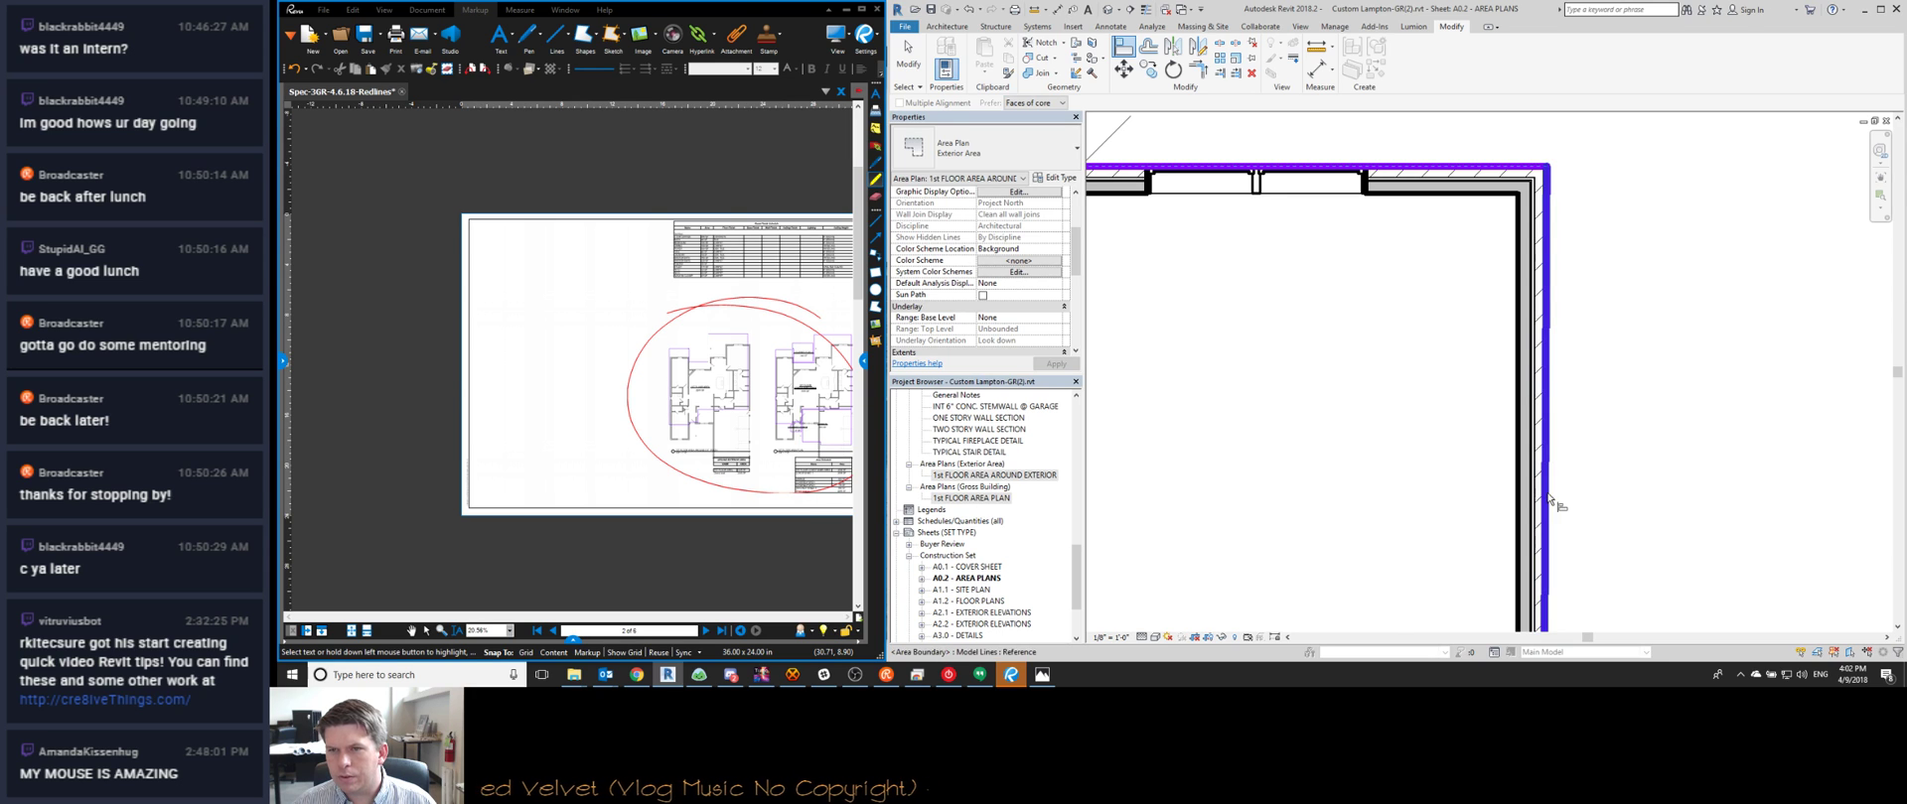
scroll(1549, 497, down, 5)
scroll(1492, 561, up, 5)
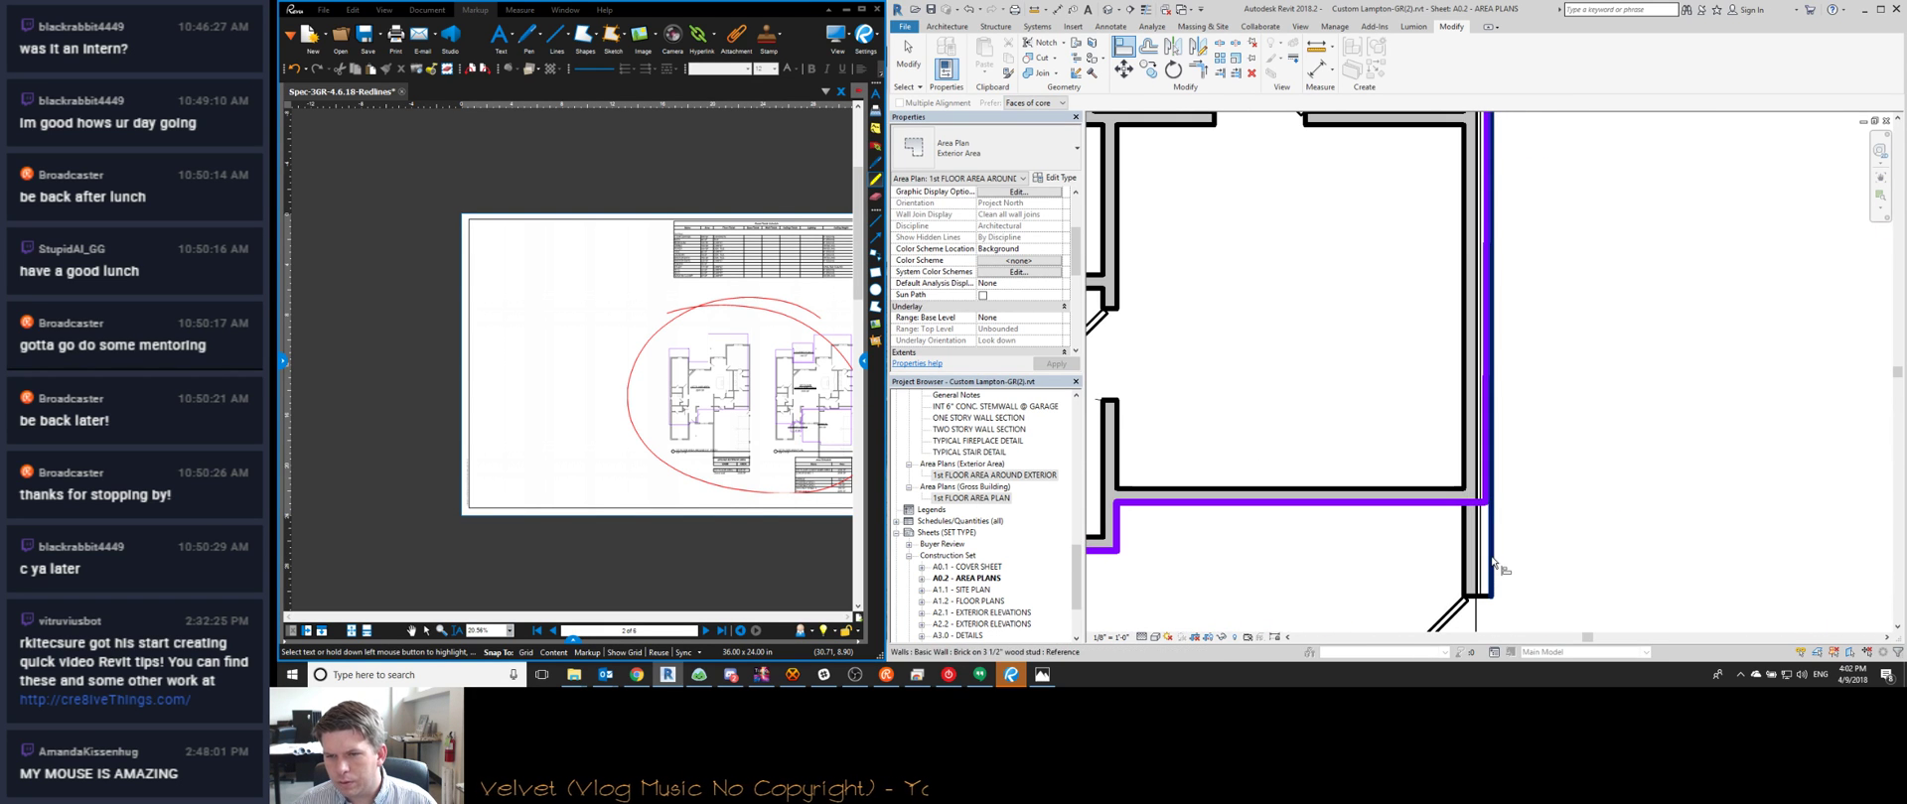
click(1493, 561)
scroll(1447, 425, down, 5)
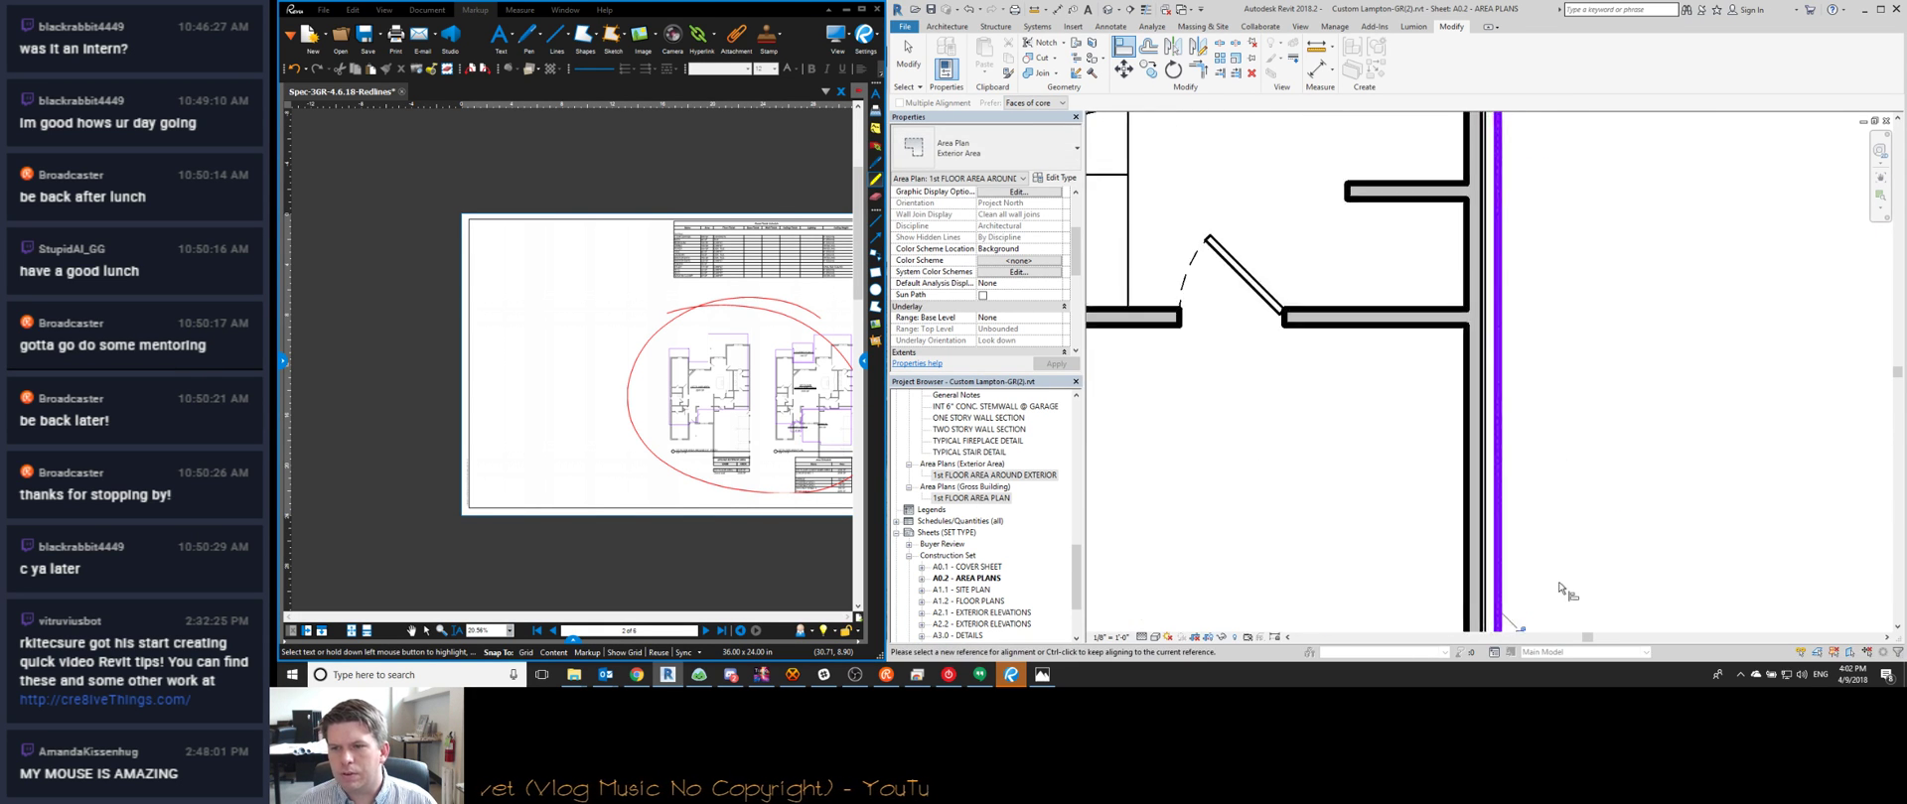
scroll(1516, 263, up, 5)
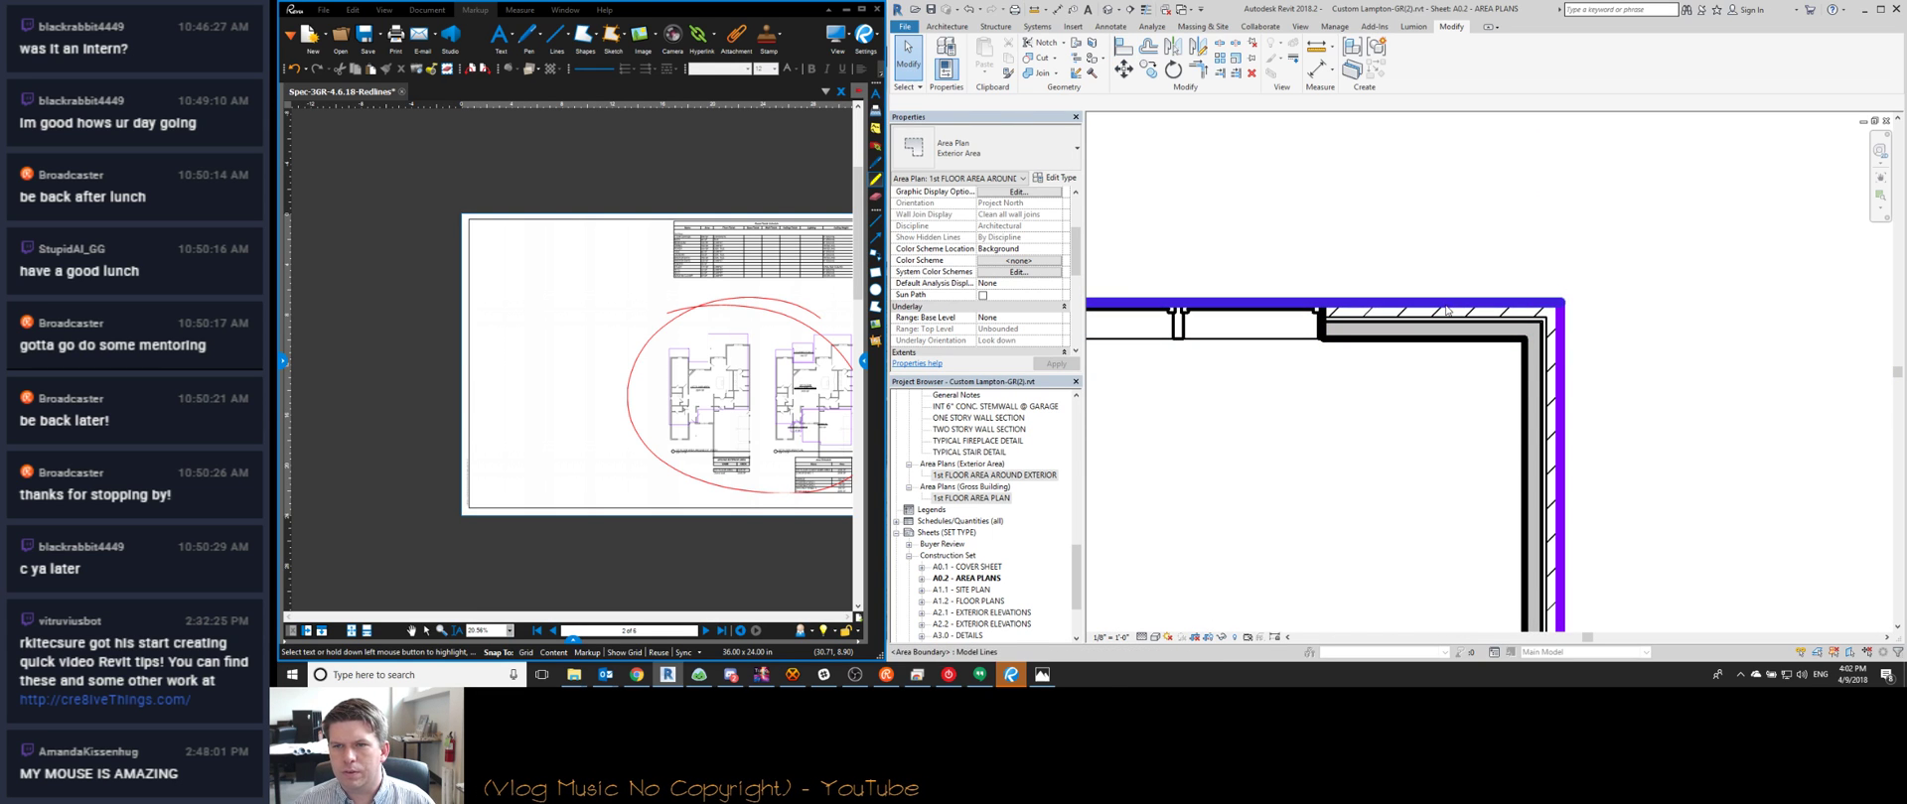
click(1544, 301)
click(1579, 265)
scroll(1579, 265, down, 4)
middle_drag(1399, 355, 1467, 344)
scroll(1467, 344, down, 3)
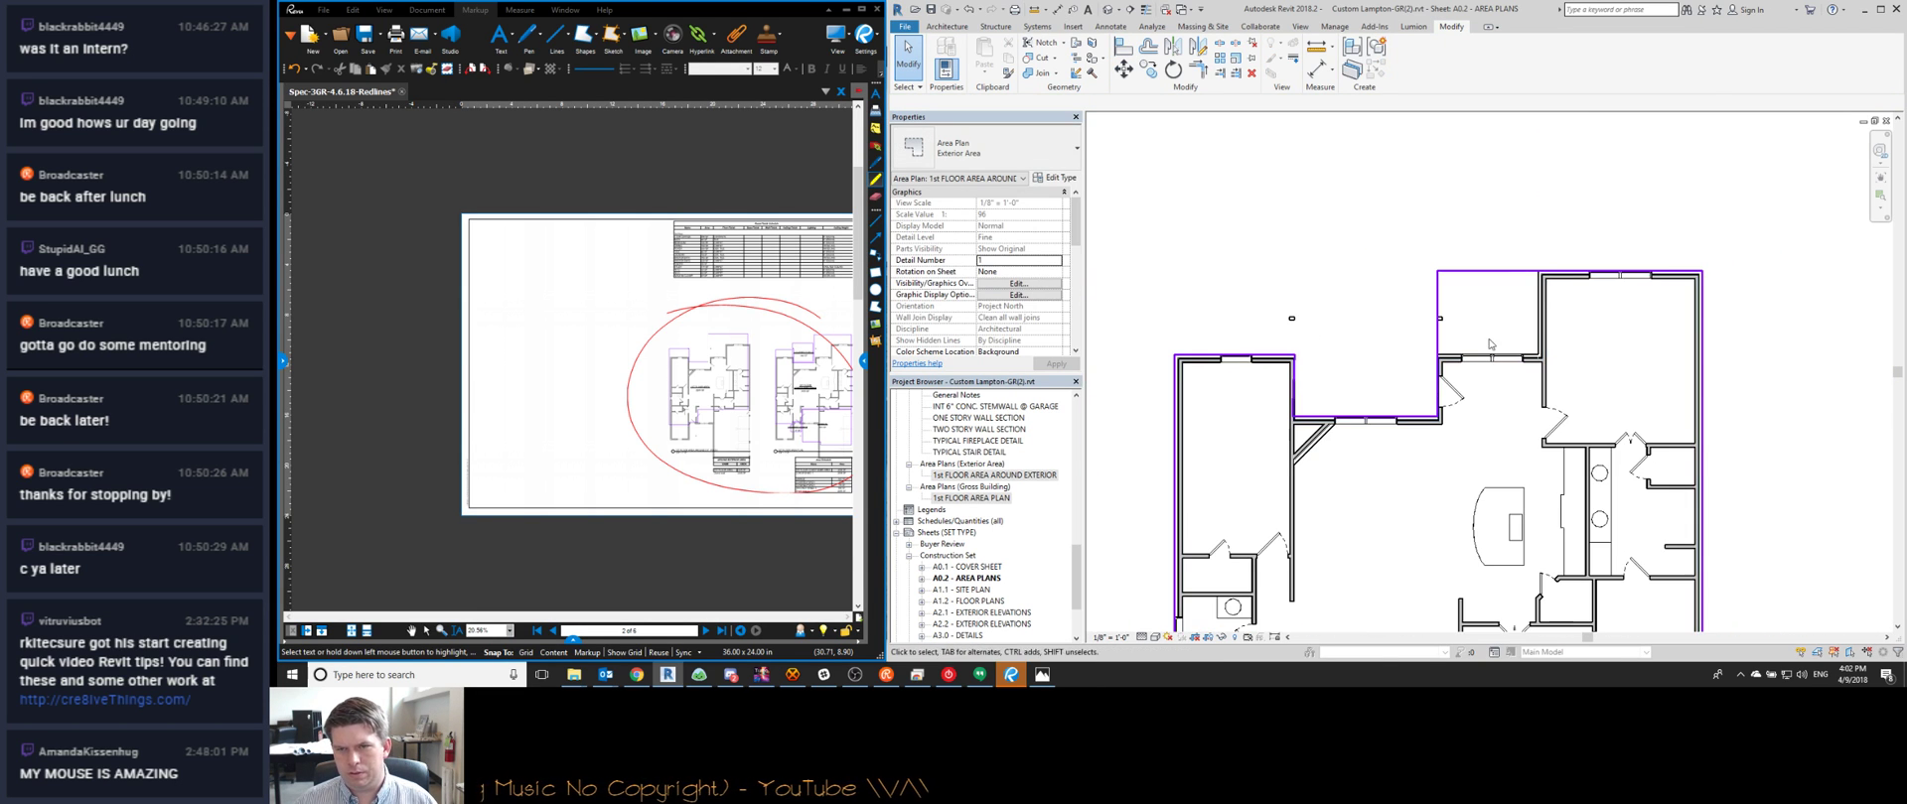
click(1473, 263)
Add an area boundary line along the upper wall and trim it to a clean corner
key(c)
key(s)
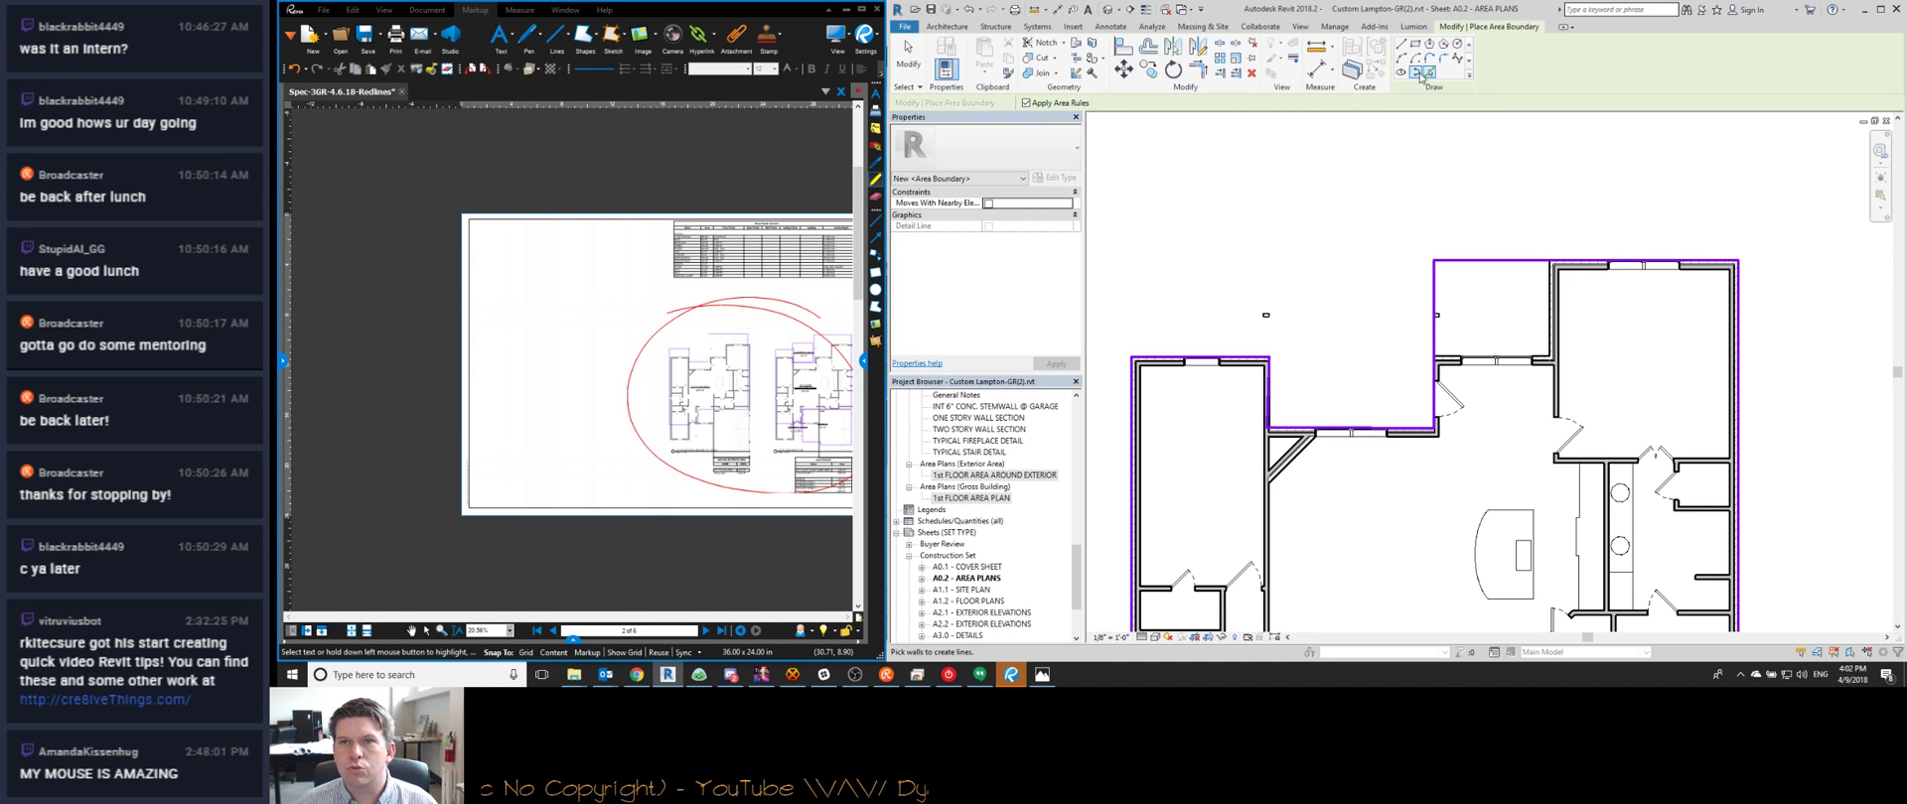
scroll(1421, 437, up, 2)
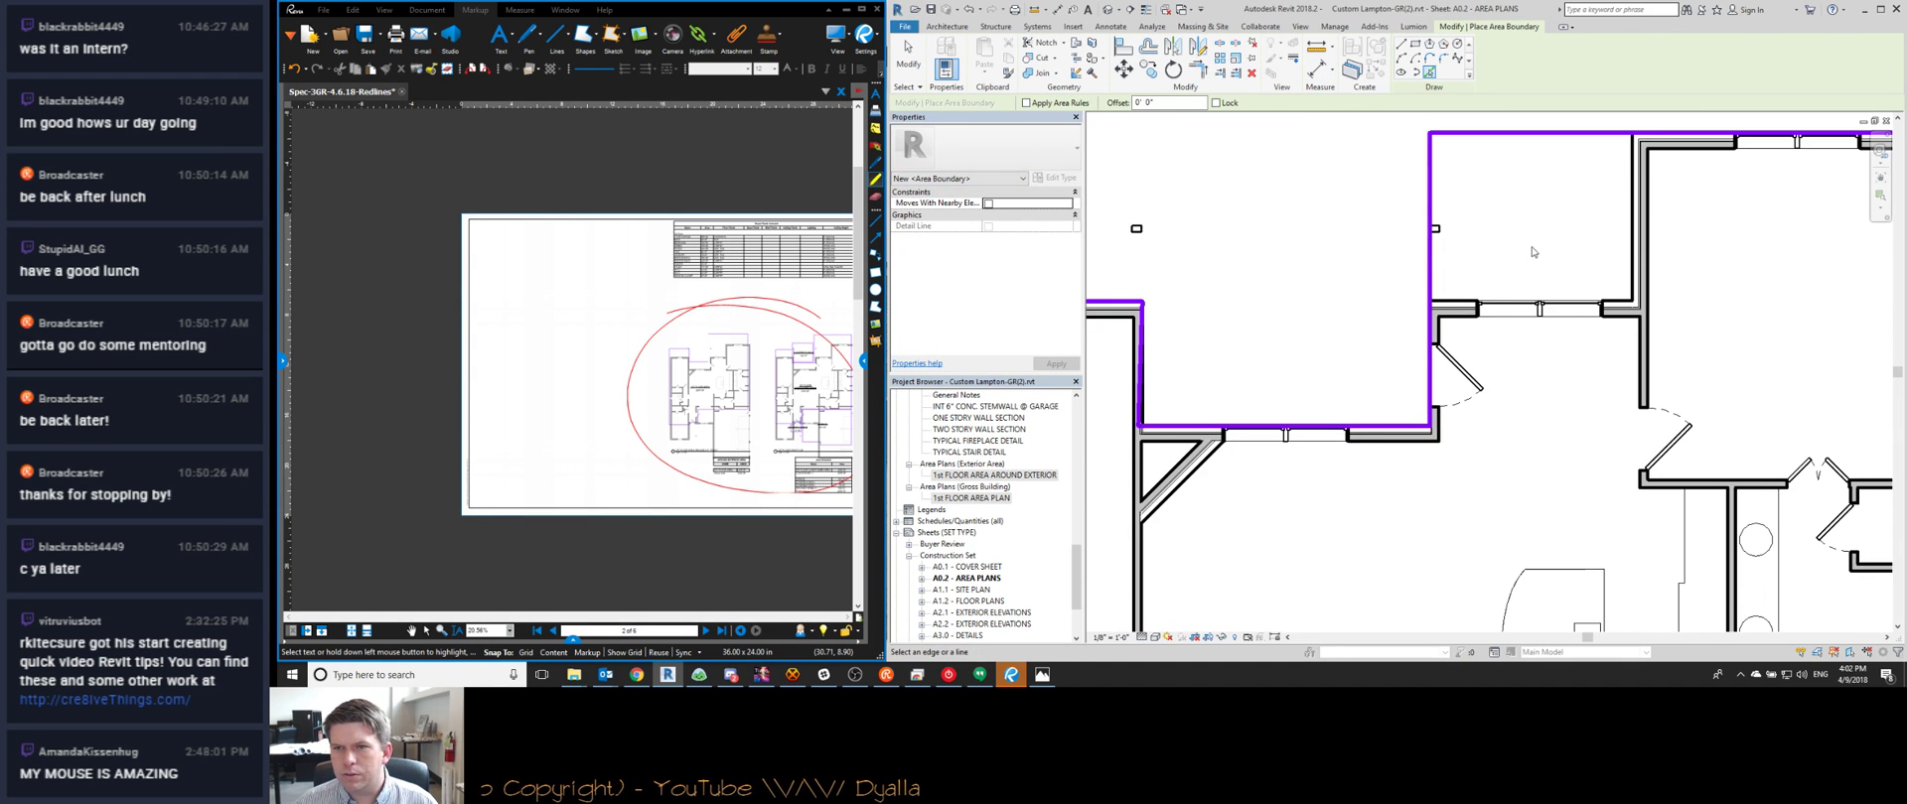
scroll(1439, 283, up, 2)
click(1649, 320)
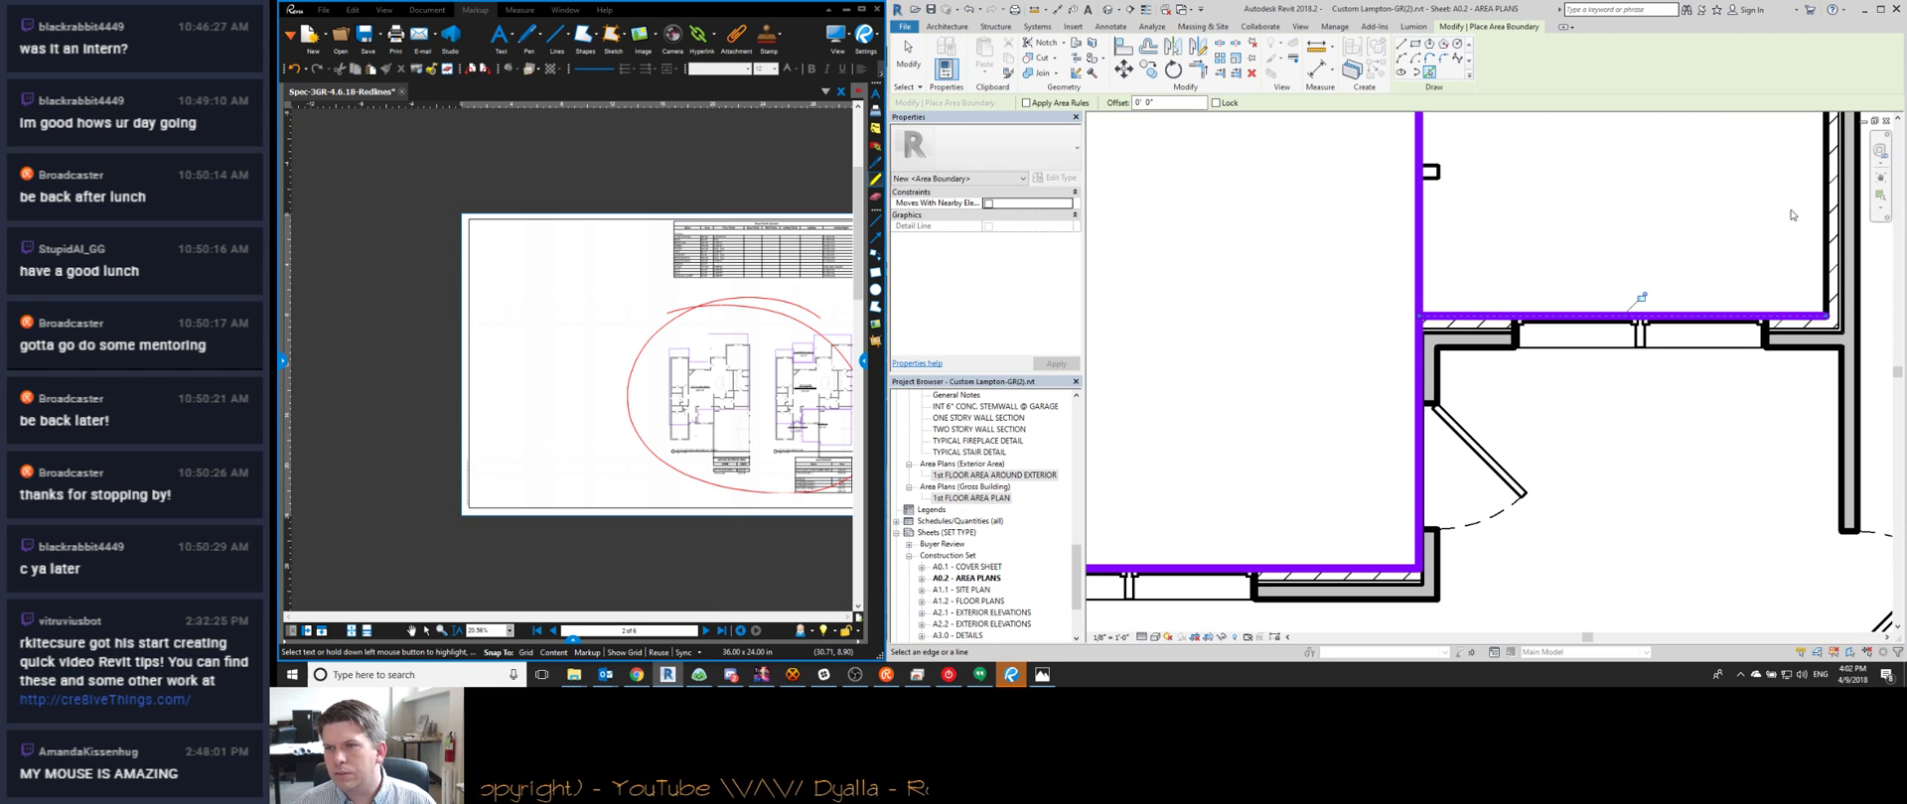
key(t)
key(r)
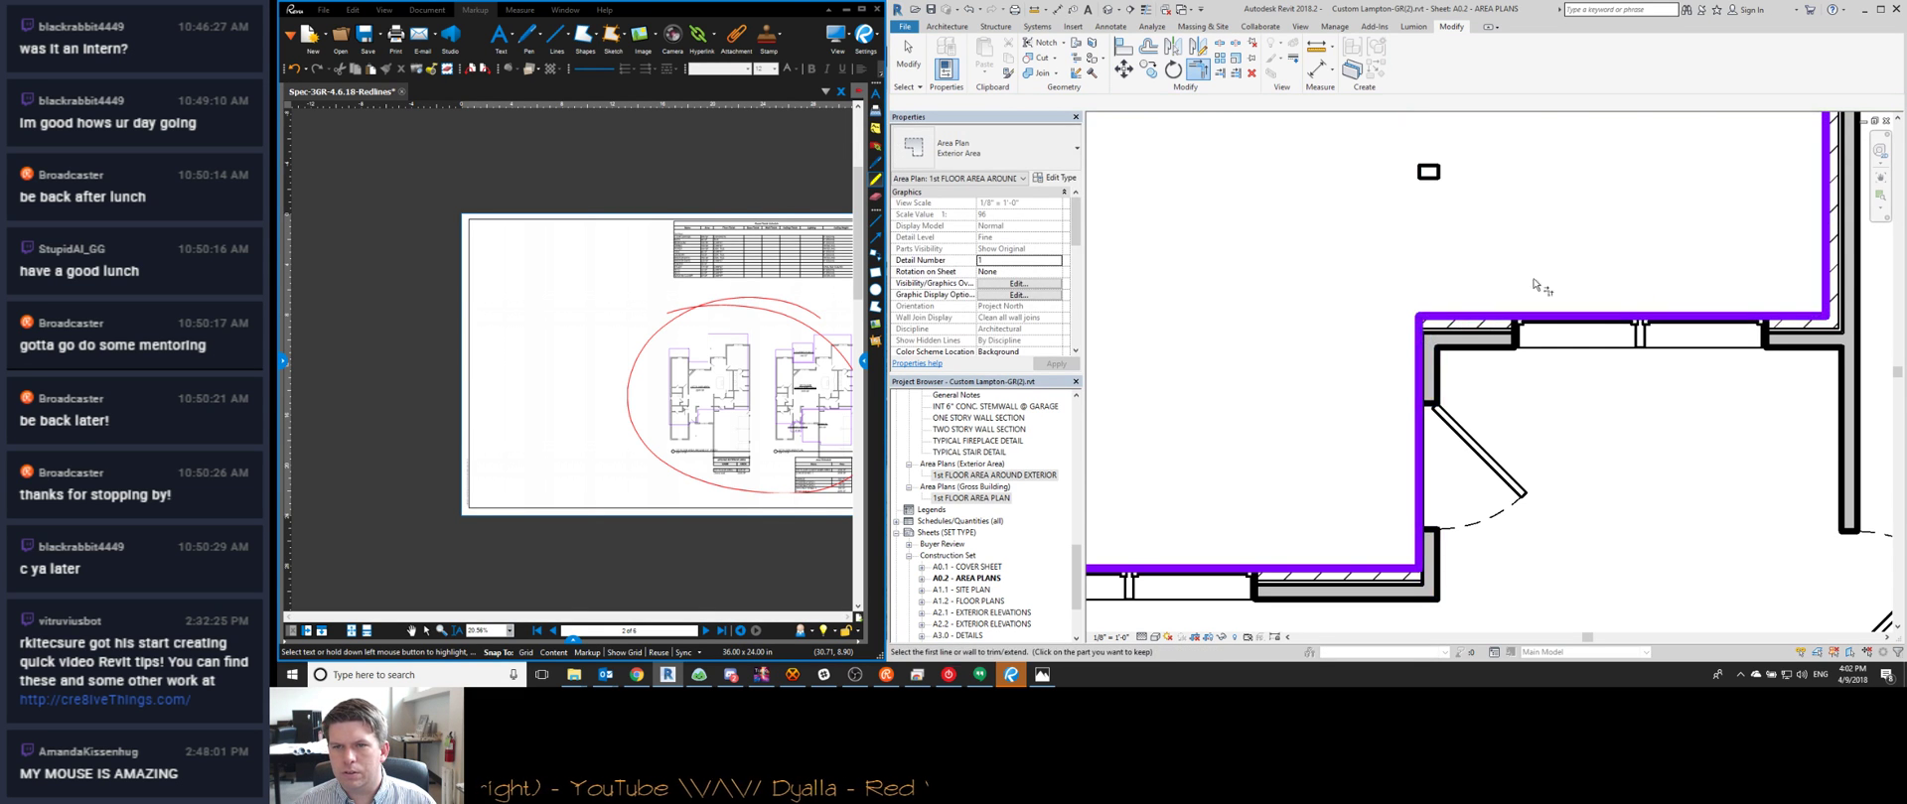
scroll(1372, 393, down, 2)
click(1479, 349)
click(1534, 240)
key(Escape)
Add boundary lines along the bottom and right walls, matching an existing area boundary line
scroll(1566, 421, down, 5)
middle_drag(1566, 422, 1474, 241)
scroll(1474, 238, down, 2)
middle_drag(1555, 555, 1614, 487)
scroll(1615, 487, up, 1)
scroll(1616, 487, up, 3)
scroll(1570, 494, down, 2)
middle_drag(1334, 528, 1511, 324)
scroll(1510, 324, down, 1)
scroll(1224, 398, up, 1)
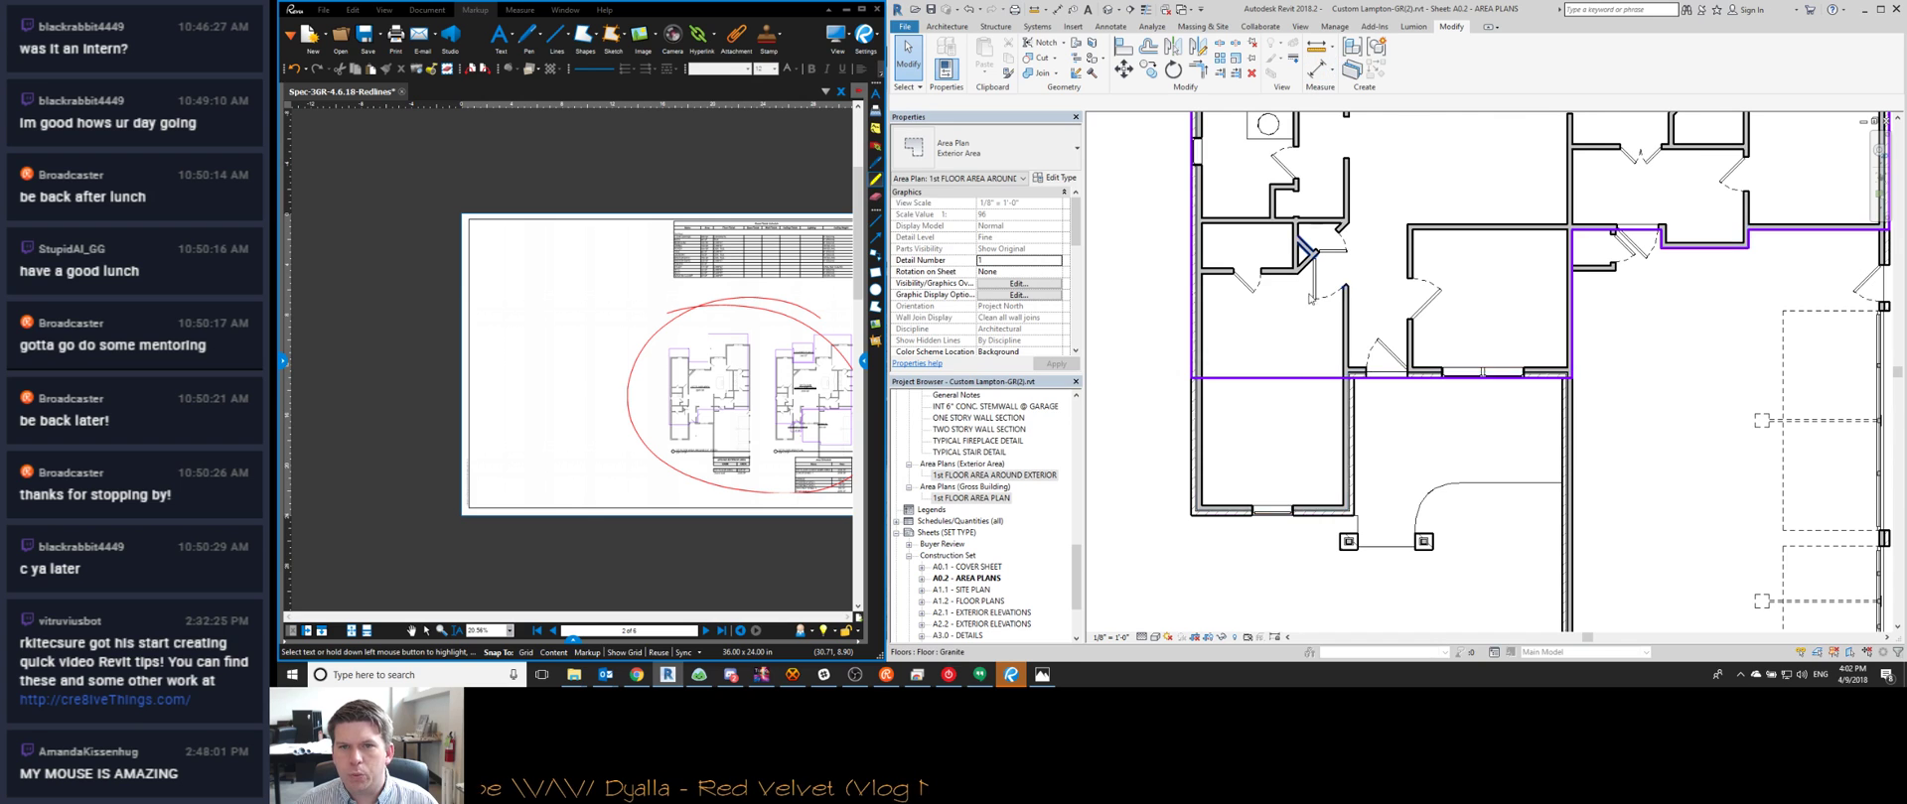
click(1303, 377)
key(c)
key(s)
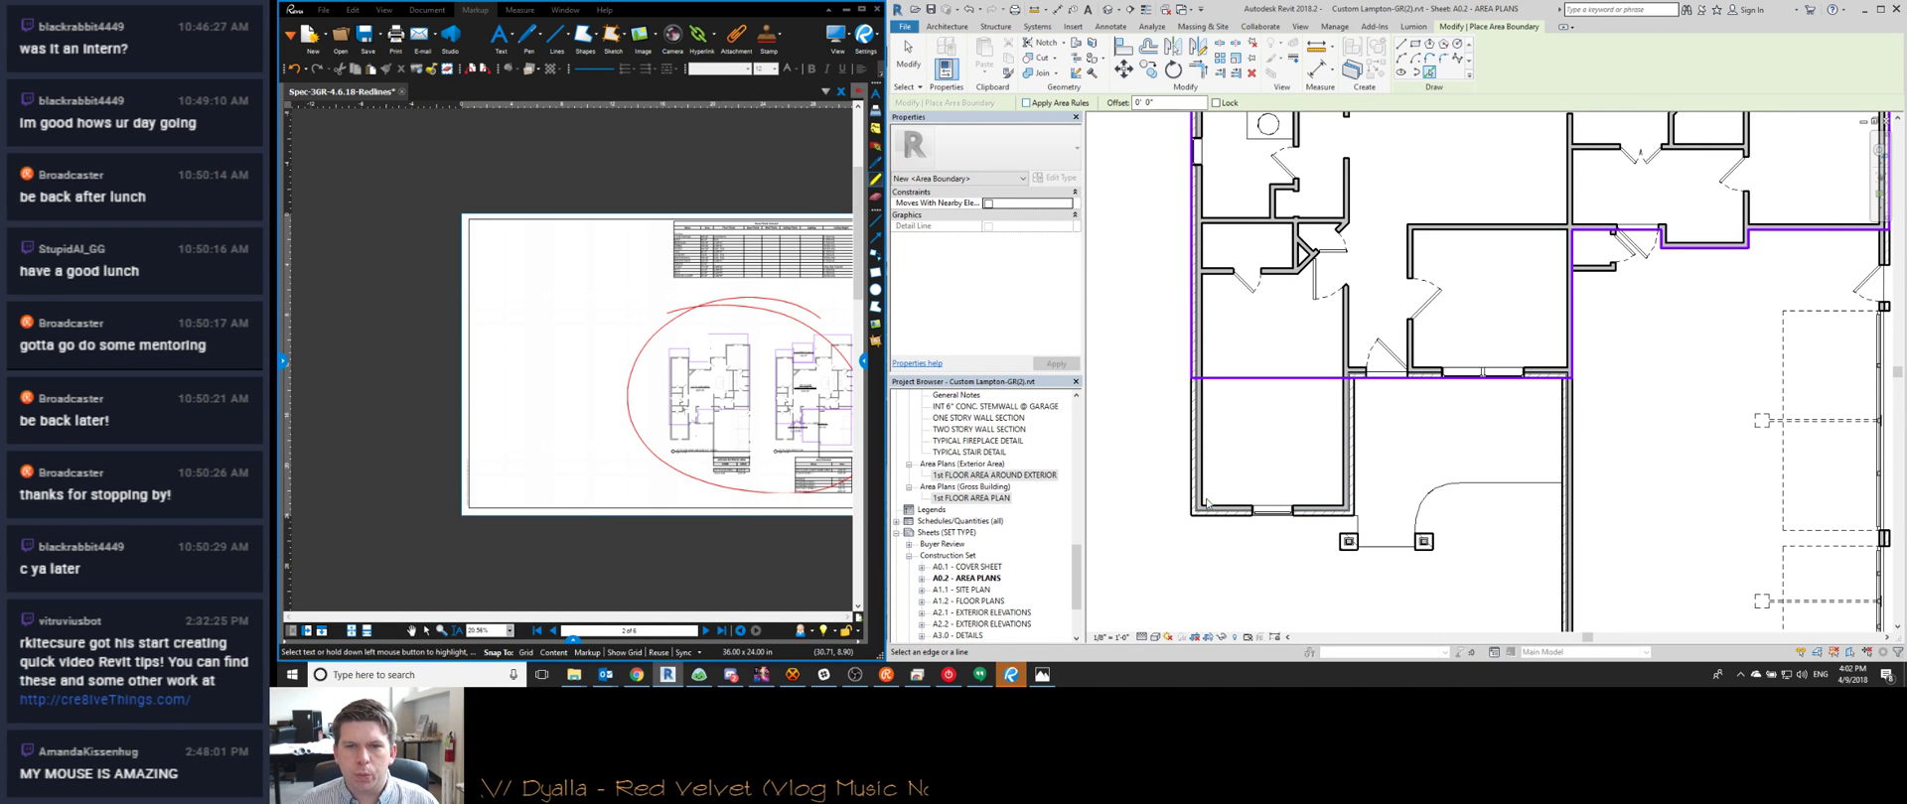
scroll(1202, 521, up, 5)
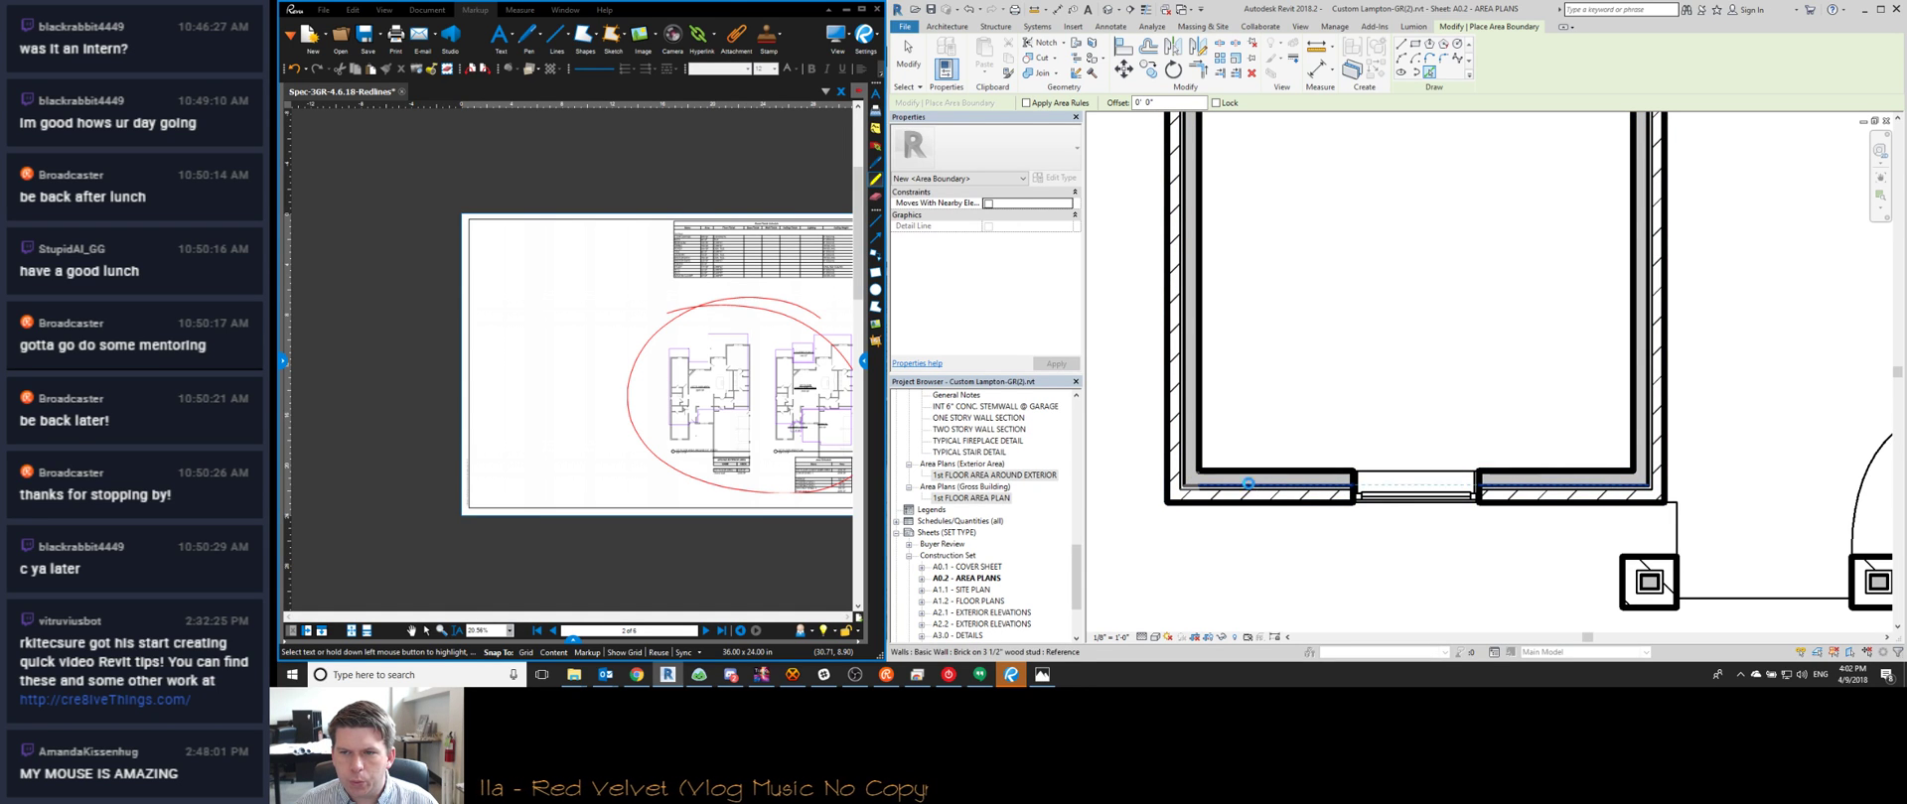
click(1248, 484)
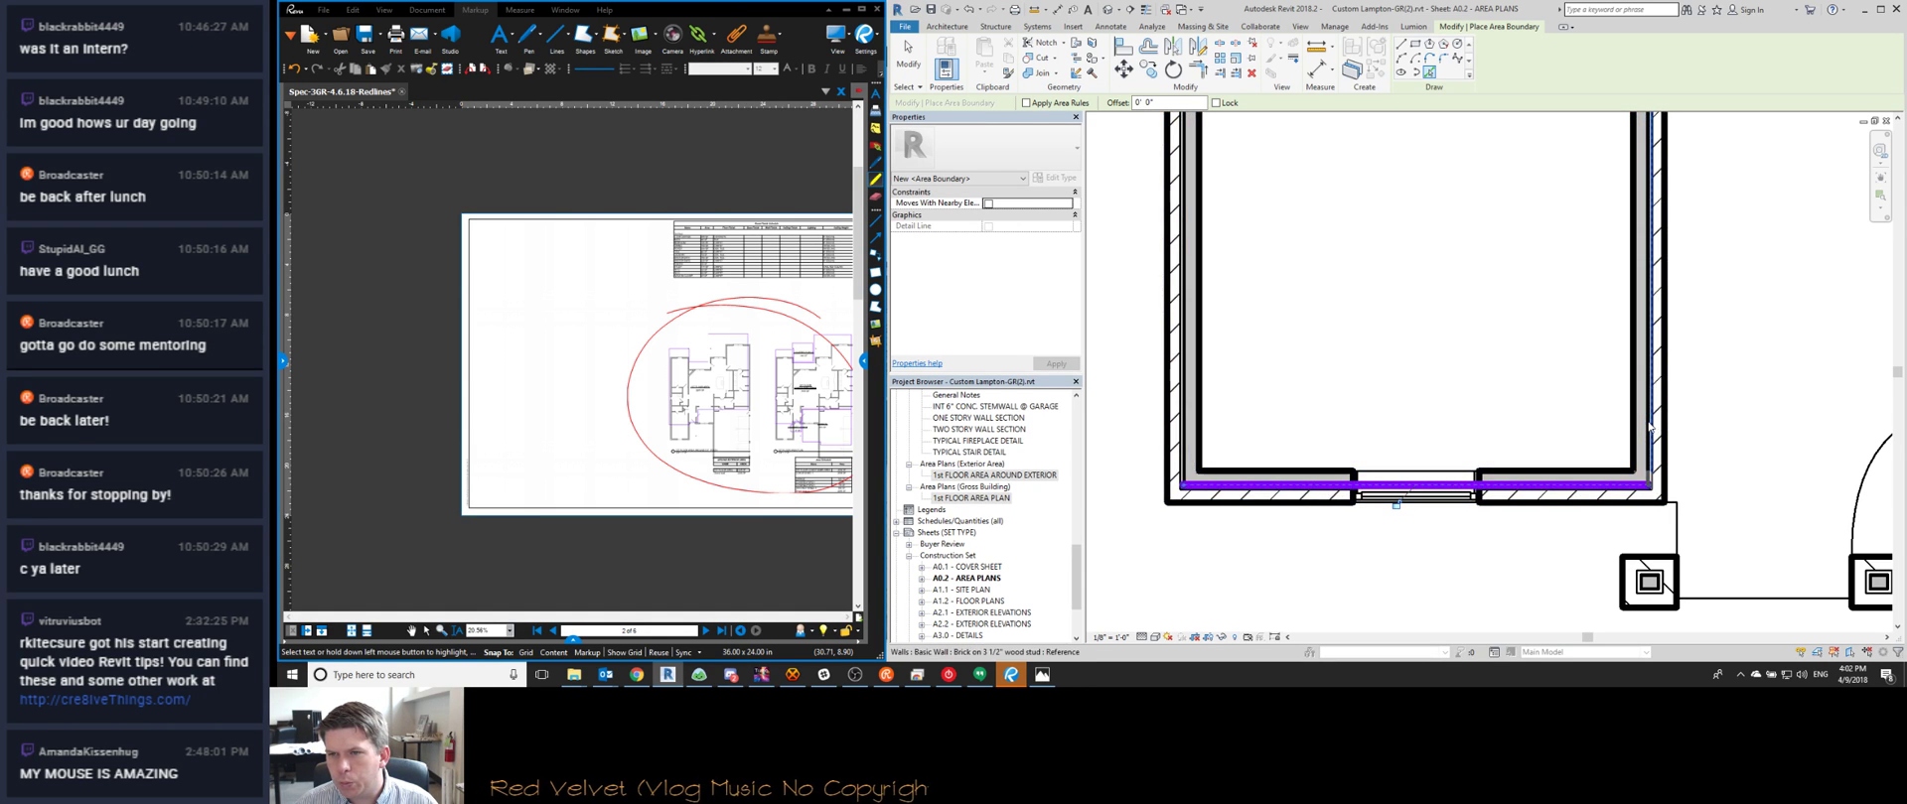
click(1649, 427)
Extend the left boundary to the bottom line and trim the horizontal boundary at the right line
scroll(1715, 370, down, 3)
middle_drag(1715, 371, 1595, 405)
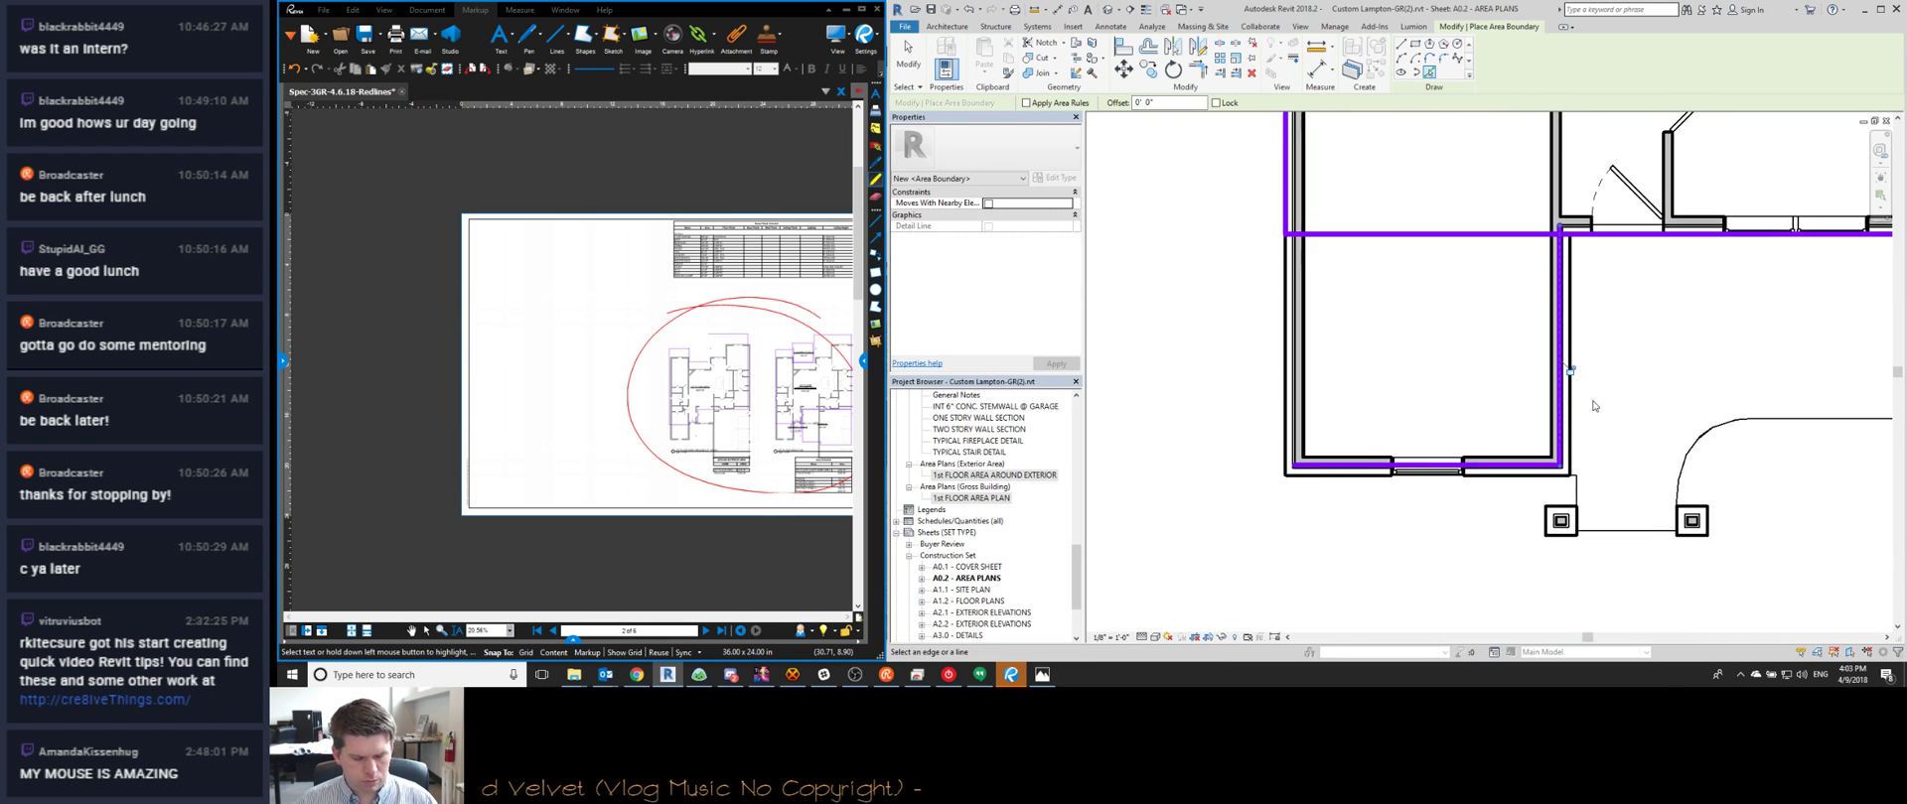
scroll(1595, 404, down, 1)
key(t)
key(r)
click(1385, 458)
click(1326, 195)
click(1606, 257)
click(1568, 358)
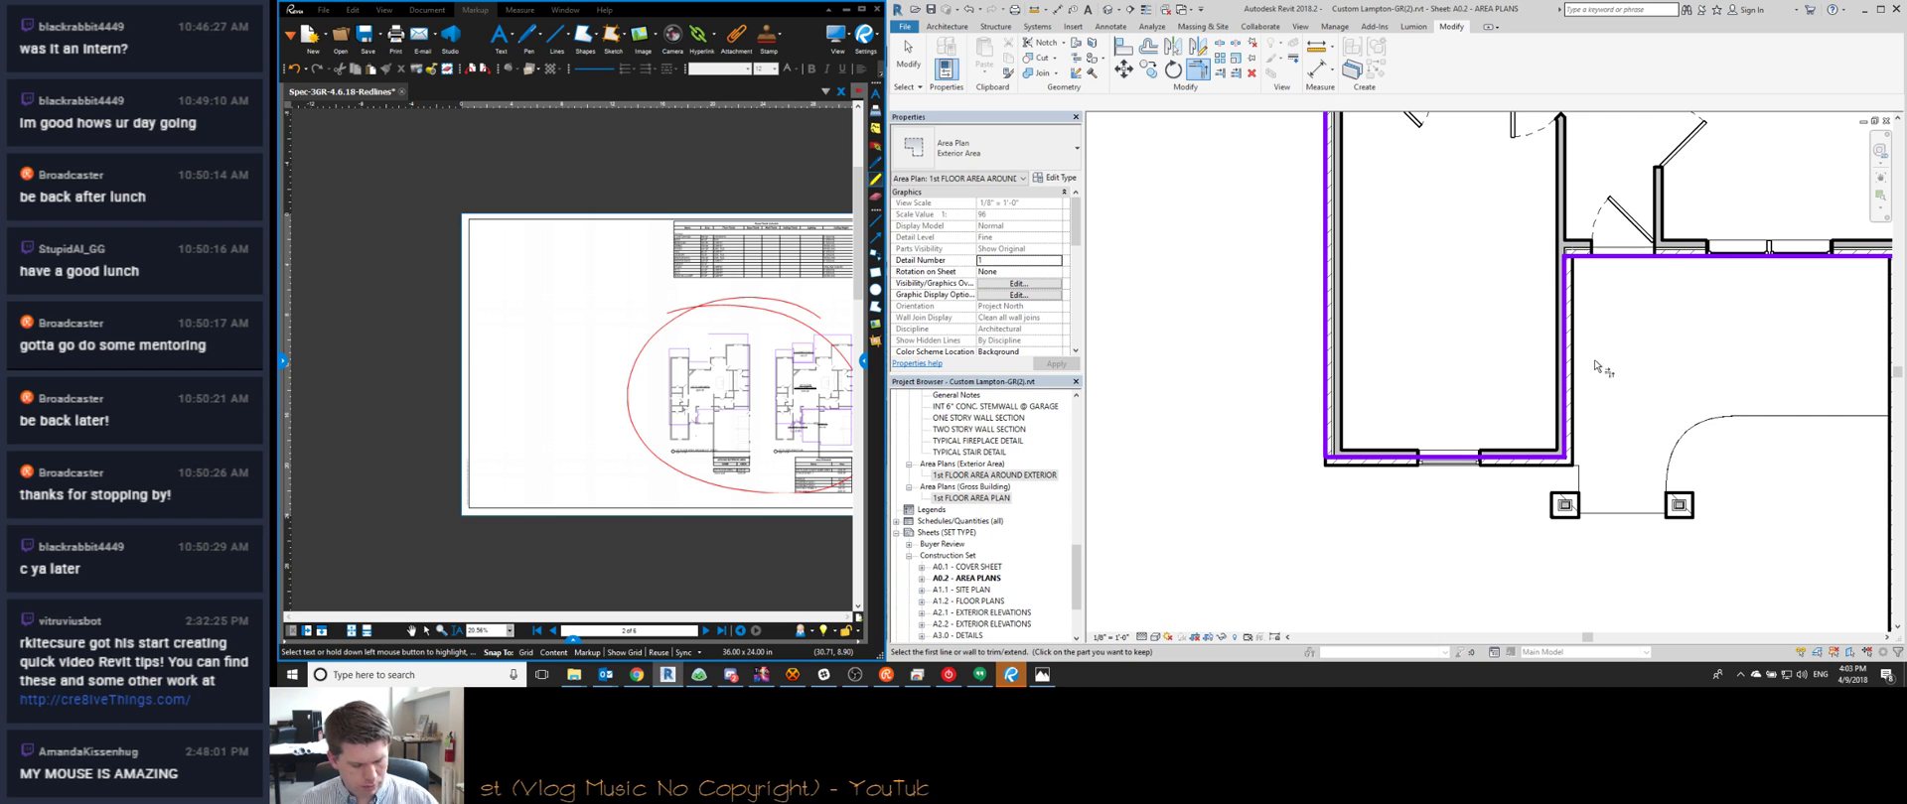
Align the right and bottom boundary lines to the walls' outer faces
click(1574, 353)
click(1565, 353)
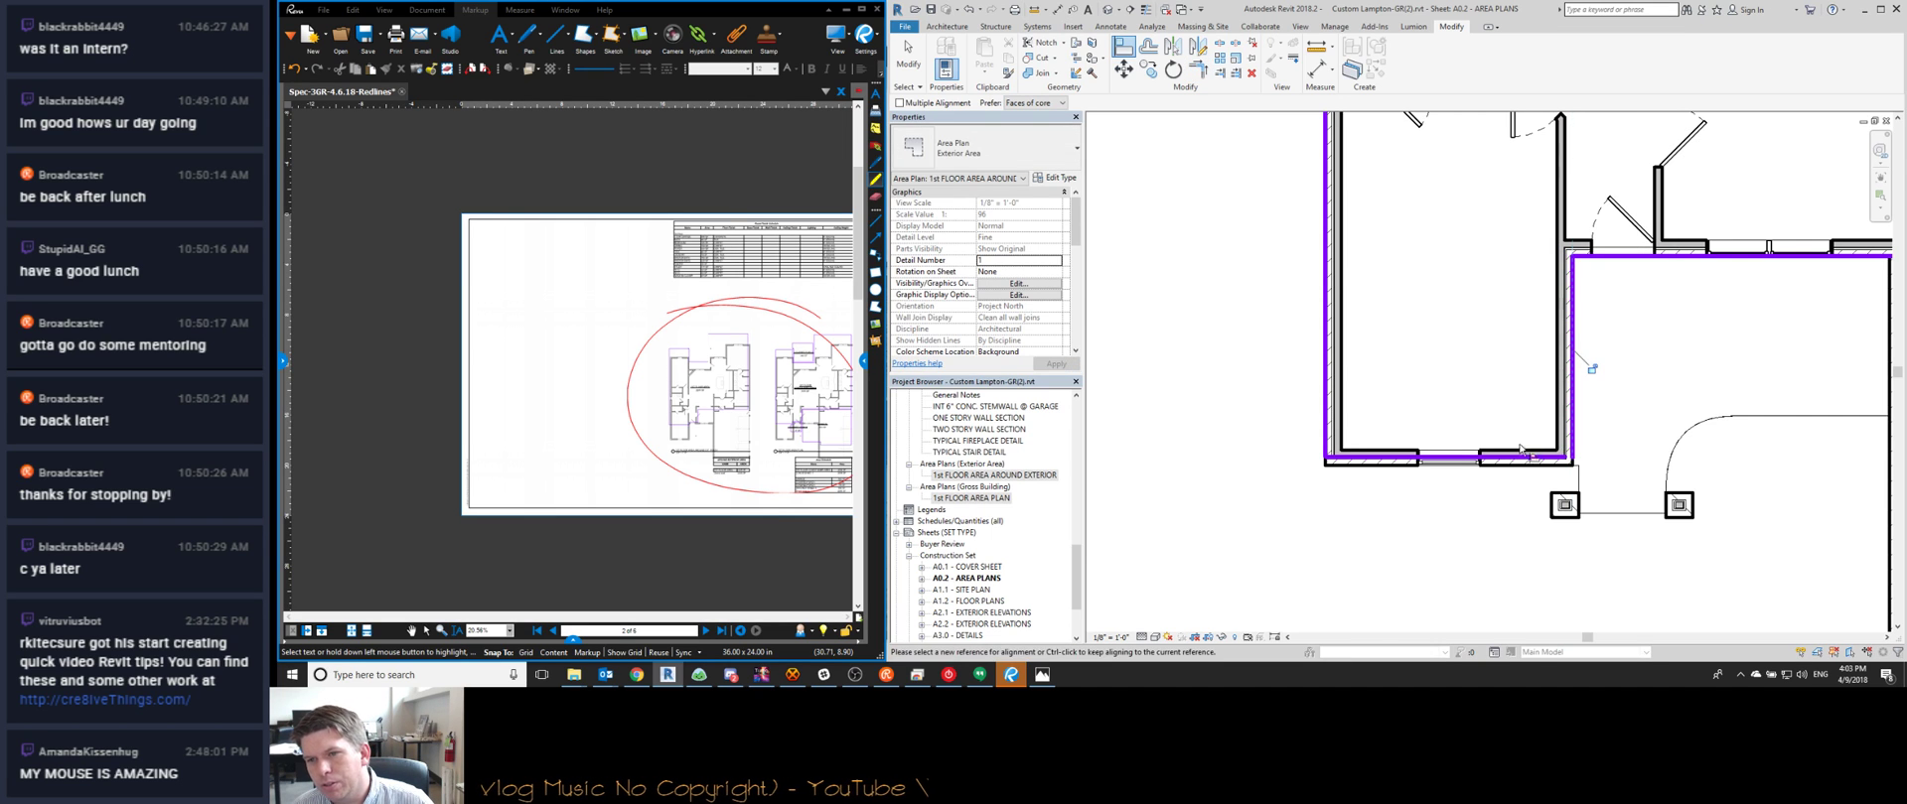
click(1524, 466)
click(1430, 458)
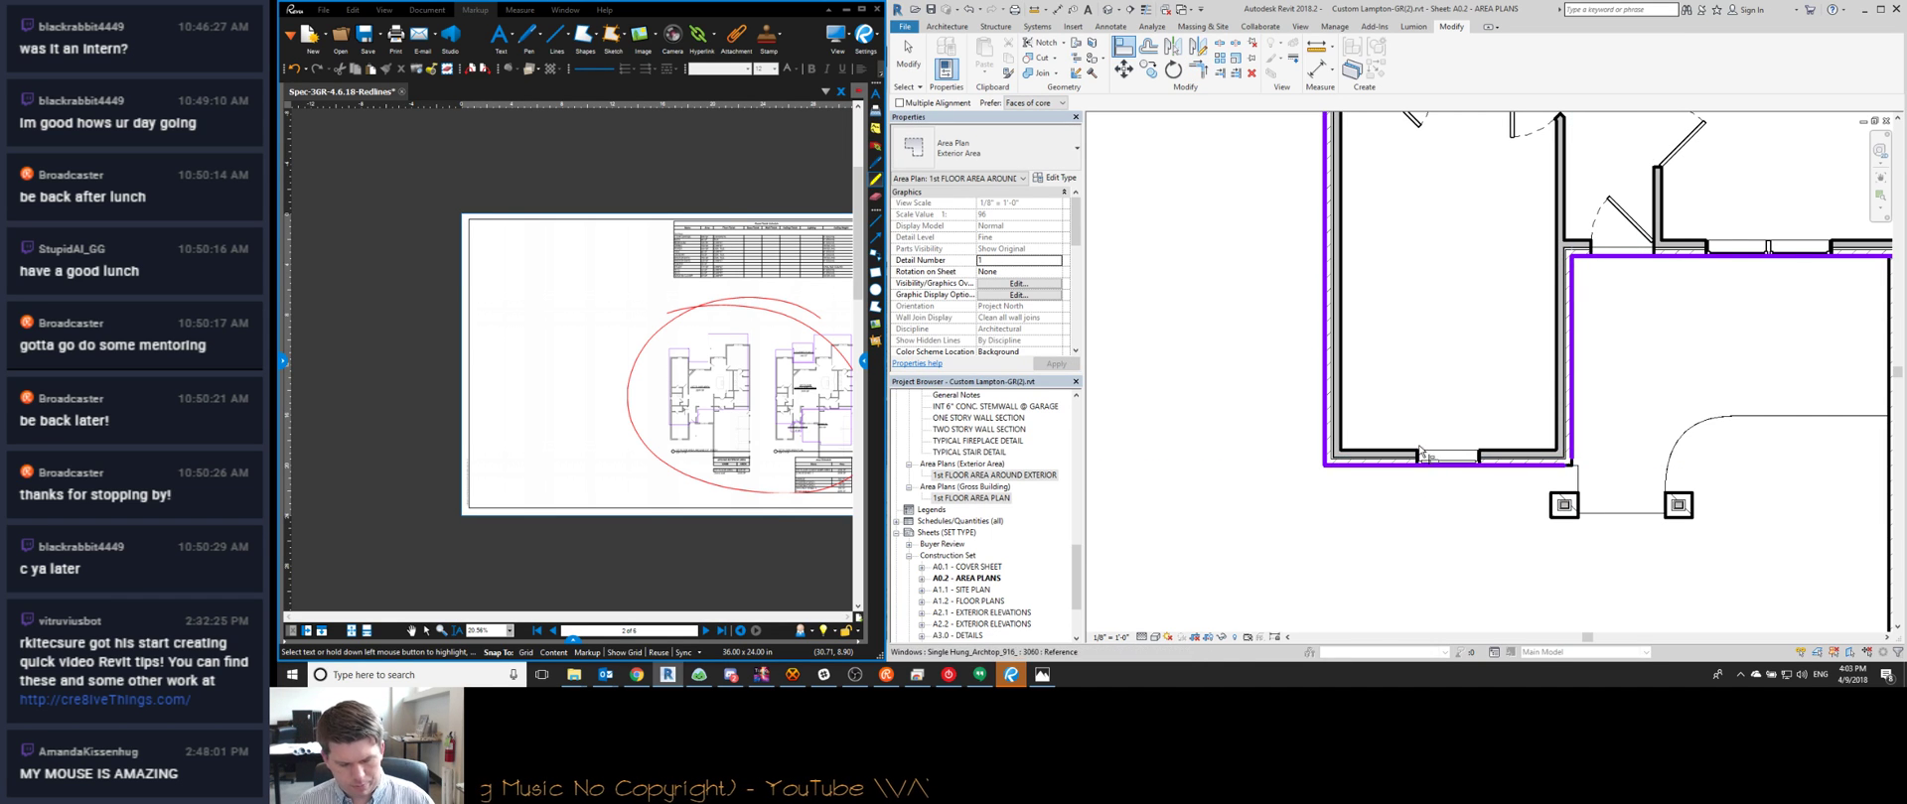
Join the bottom and right boundary lines at a corner
key(t)
key(r)
click(1443, 469)
click(1574, 419)
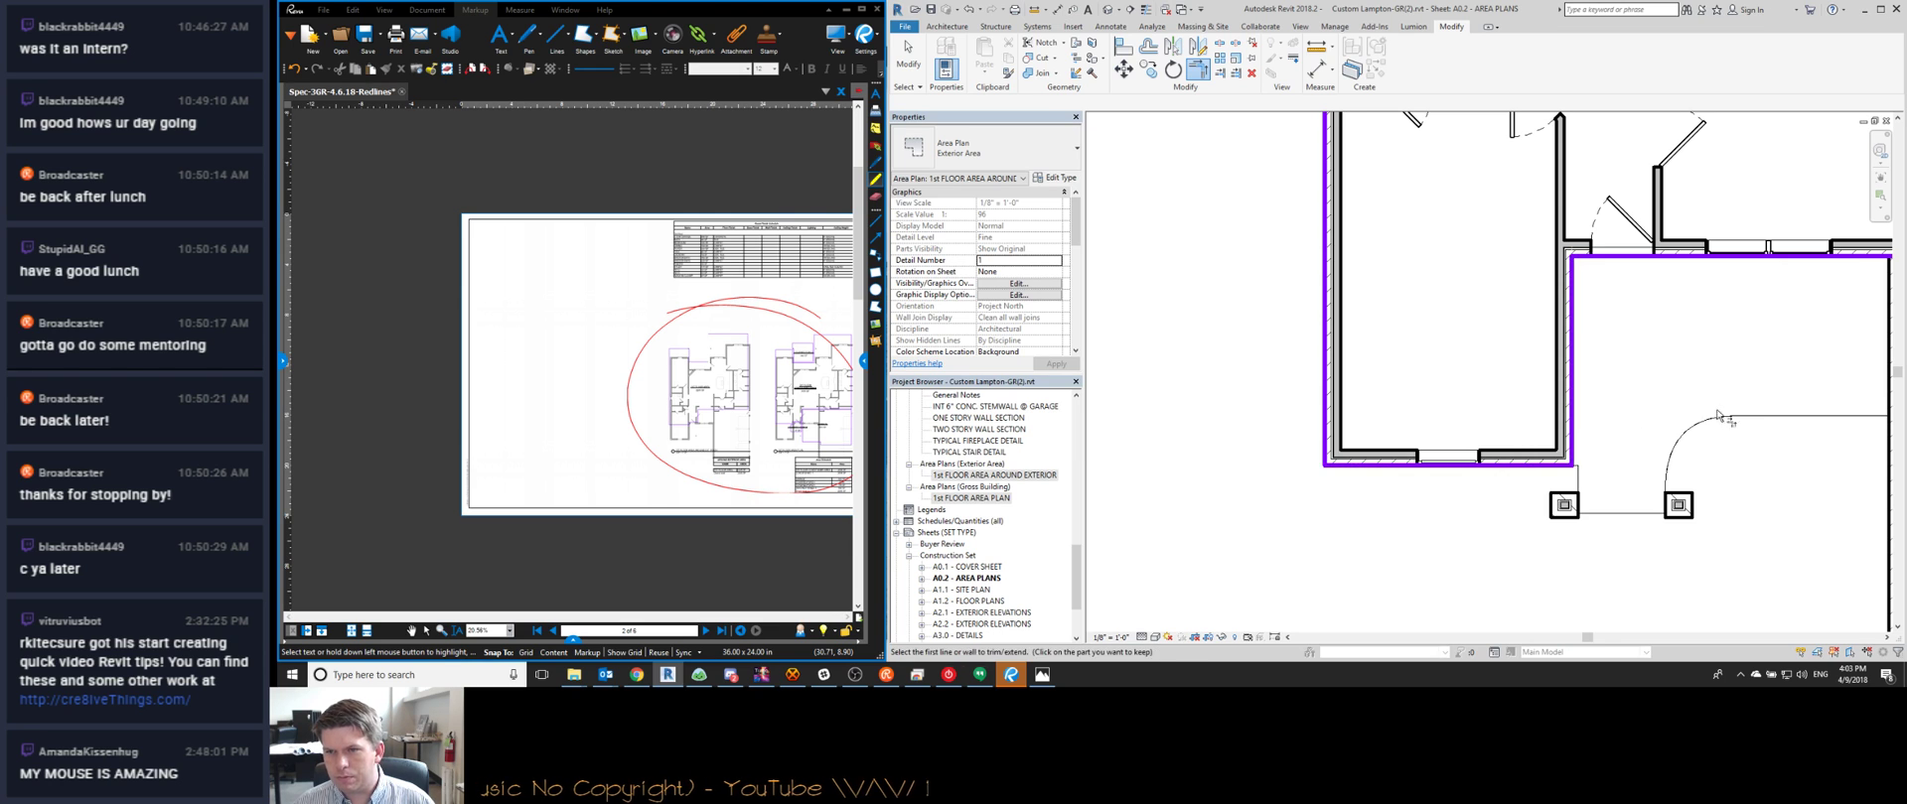
scroll(1647, 354, down, 1)
middle_drag(1647, 355, 1296, 347)
key(Escape)
Pan across the garage, the second area plan and the area schedules, then back to the first plan
middle_drag(1519, 274, 1296, 457)
scroll(1296, 457, down, 1)
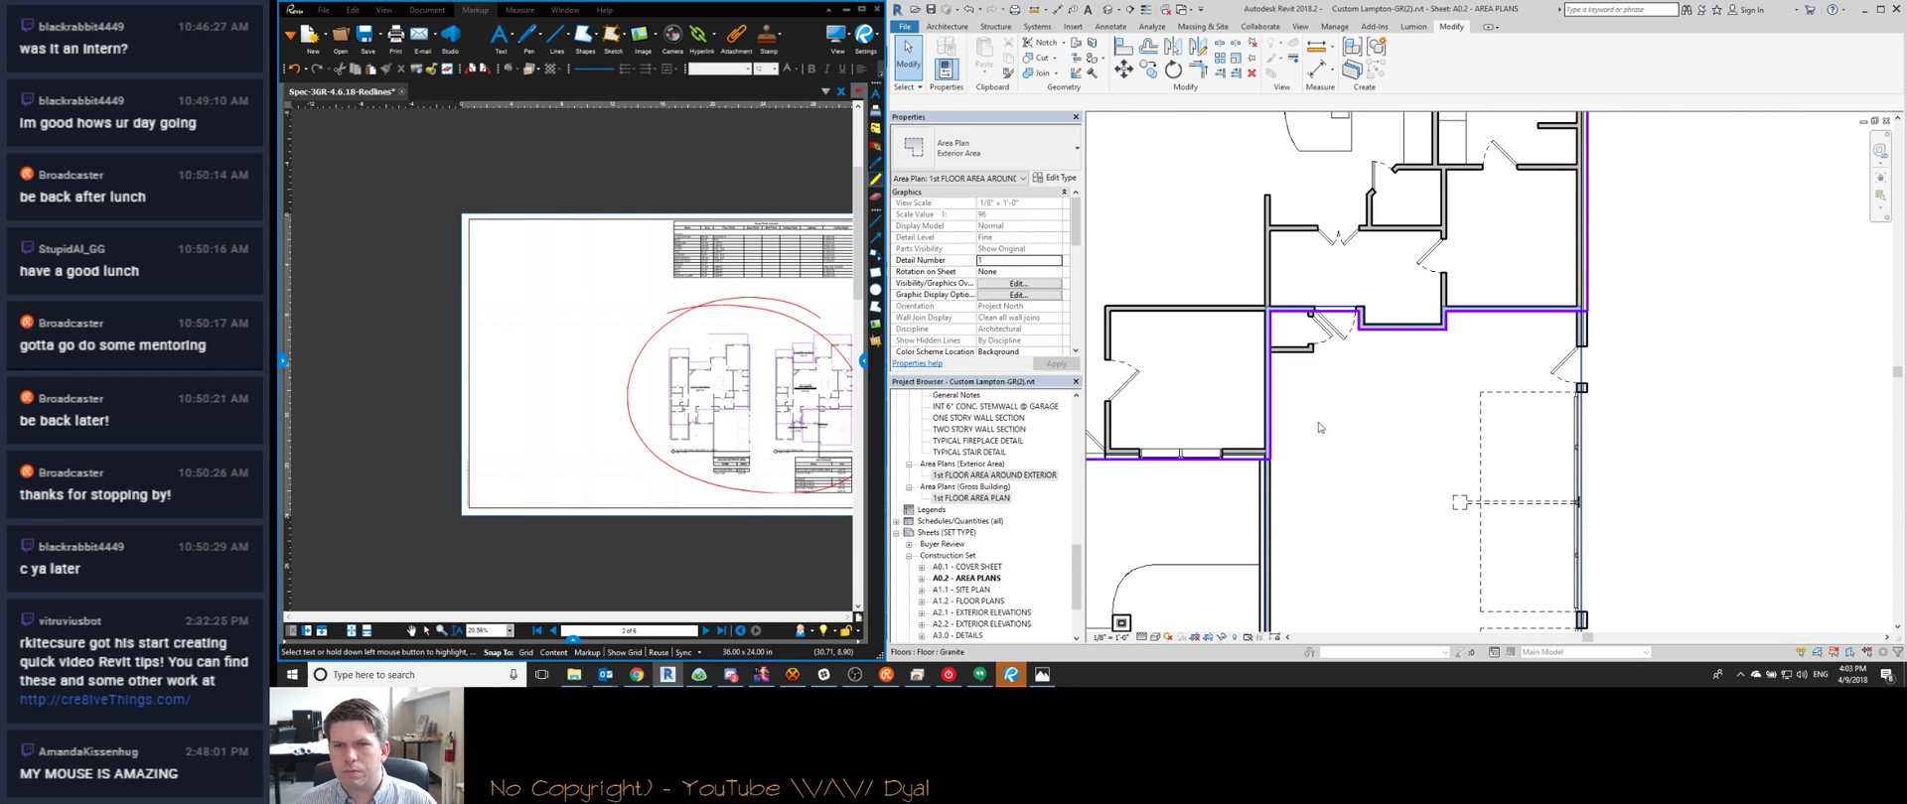
middle_drag(1417, 432, 1417, 341)
scroll(1417, 341, down, 3)
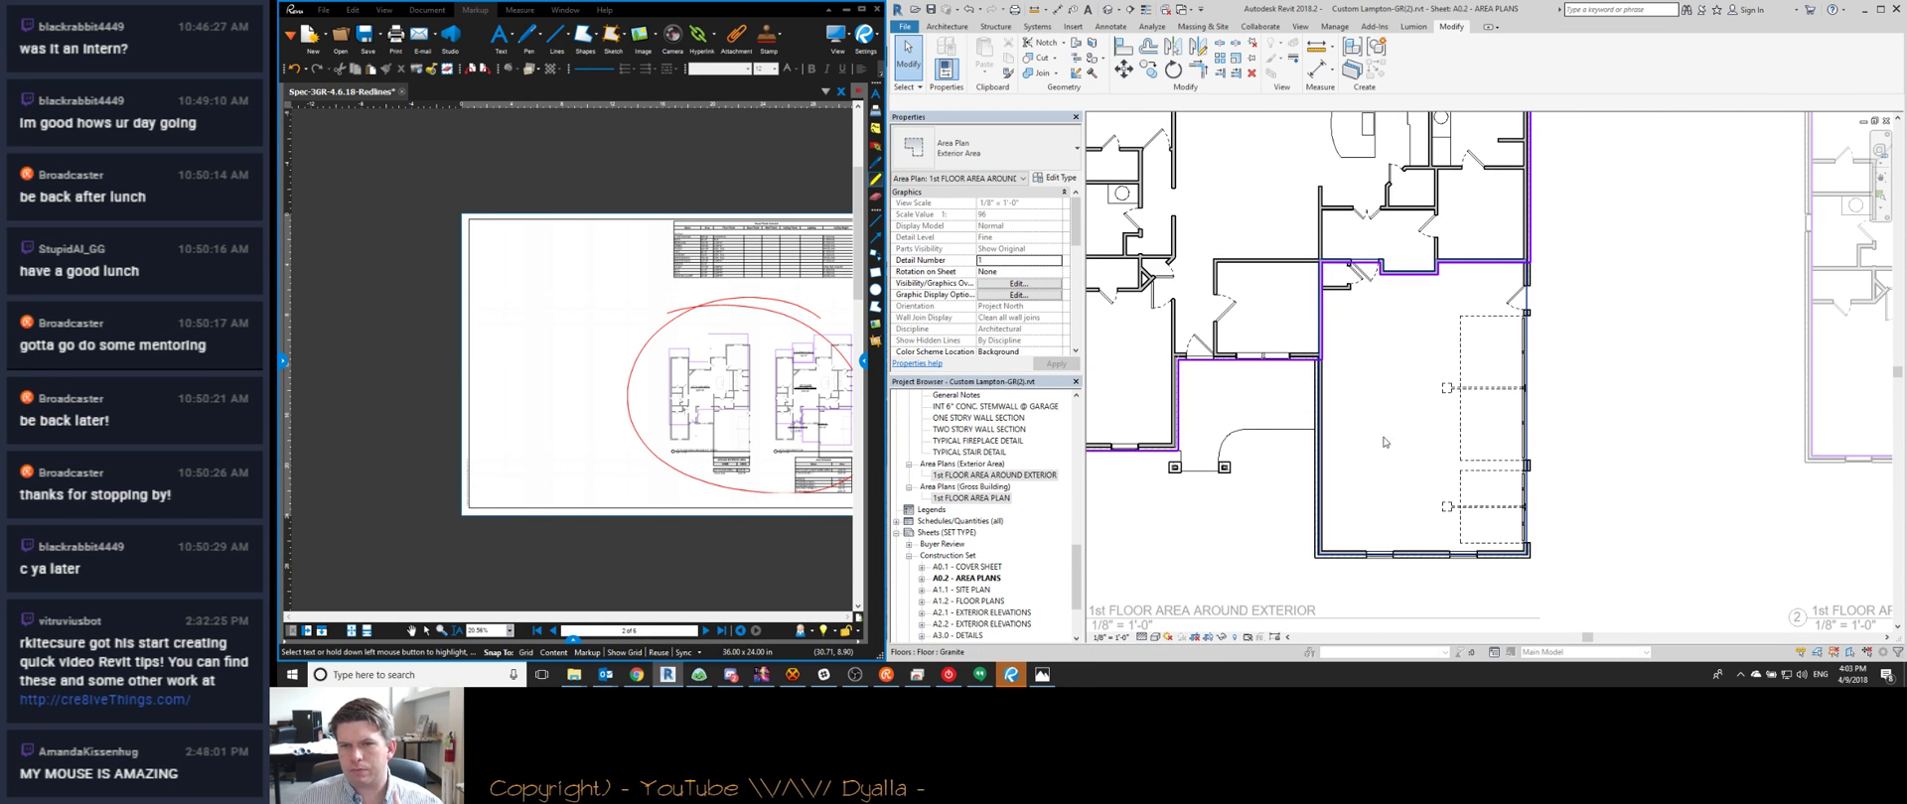
middle_drag(1381, 445, 1522, 412)
scroll(1522, 411, down, 2)
middle_drag(1650, 419, 1271, 425)
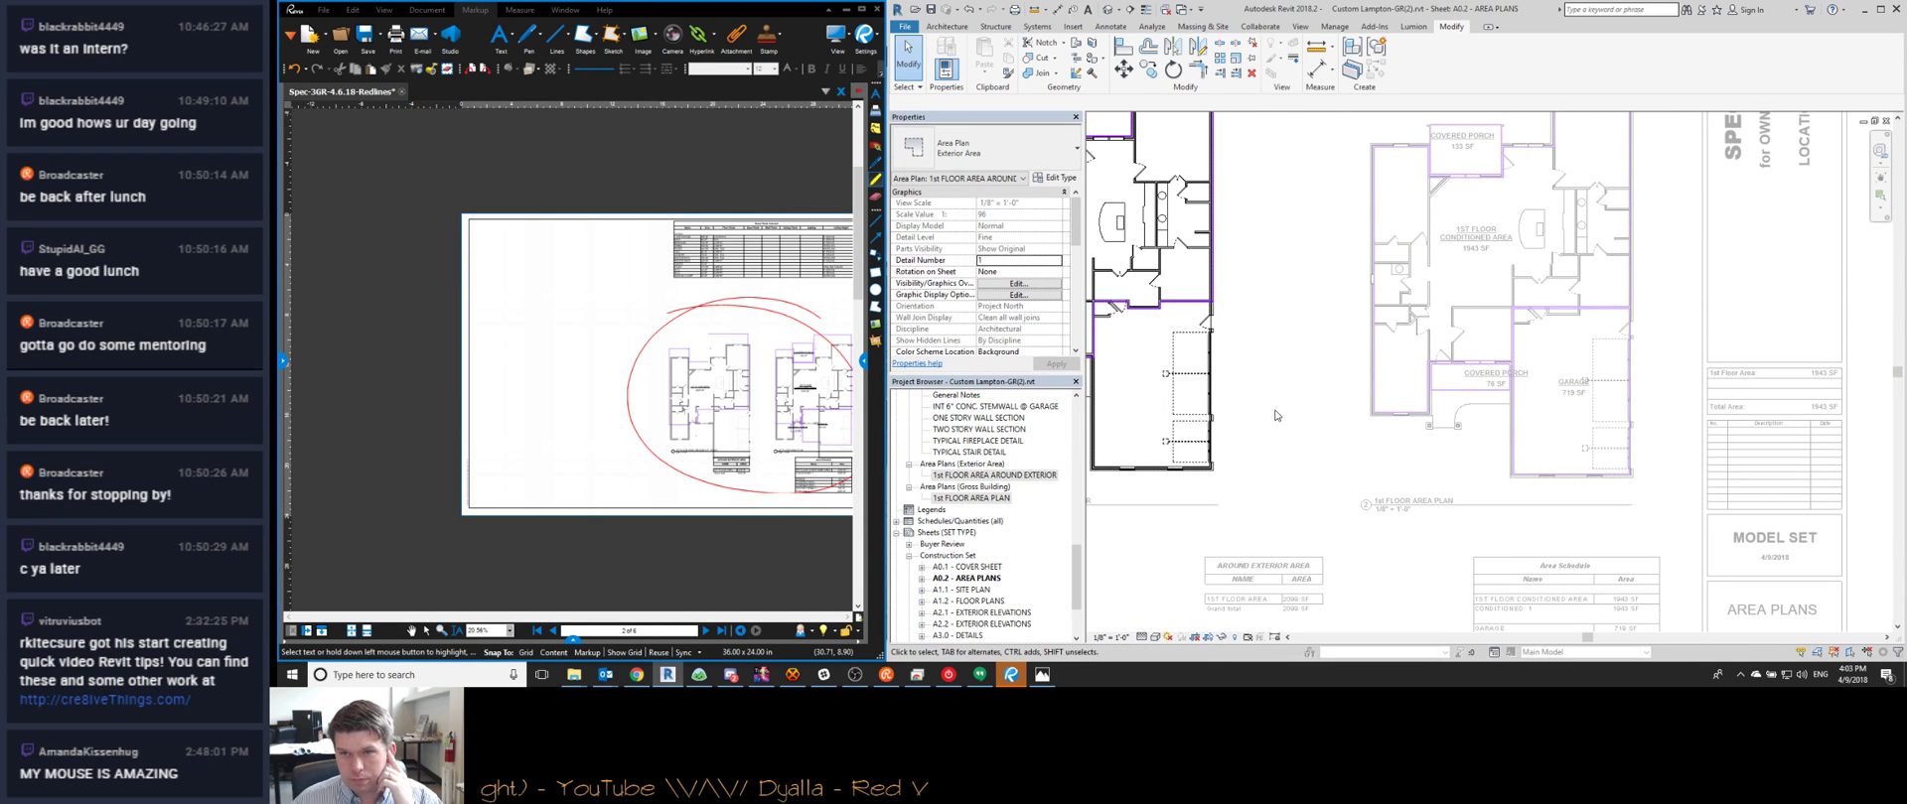
middle_drag(1350, 407, 1541, 397)
scroll(1440, 348, down, 1)
scroll(1266, 328, up, 4)
scroll(1259, 393, down, 2)
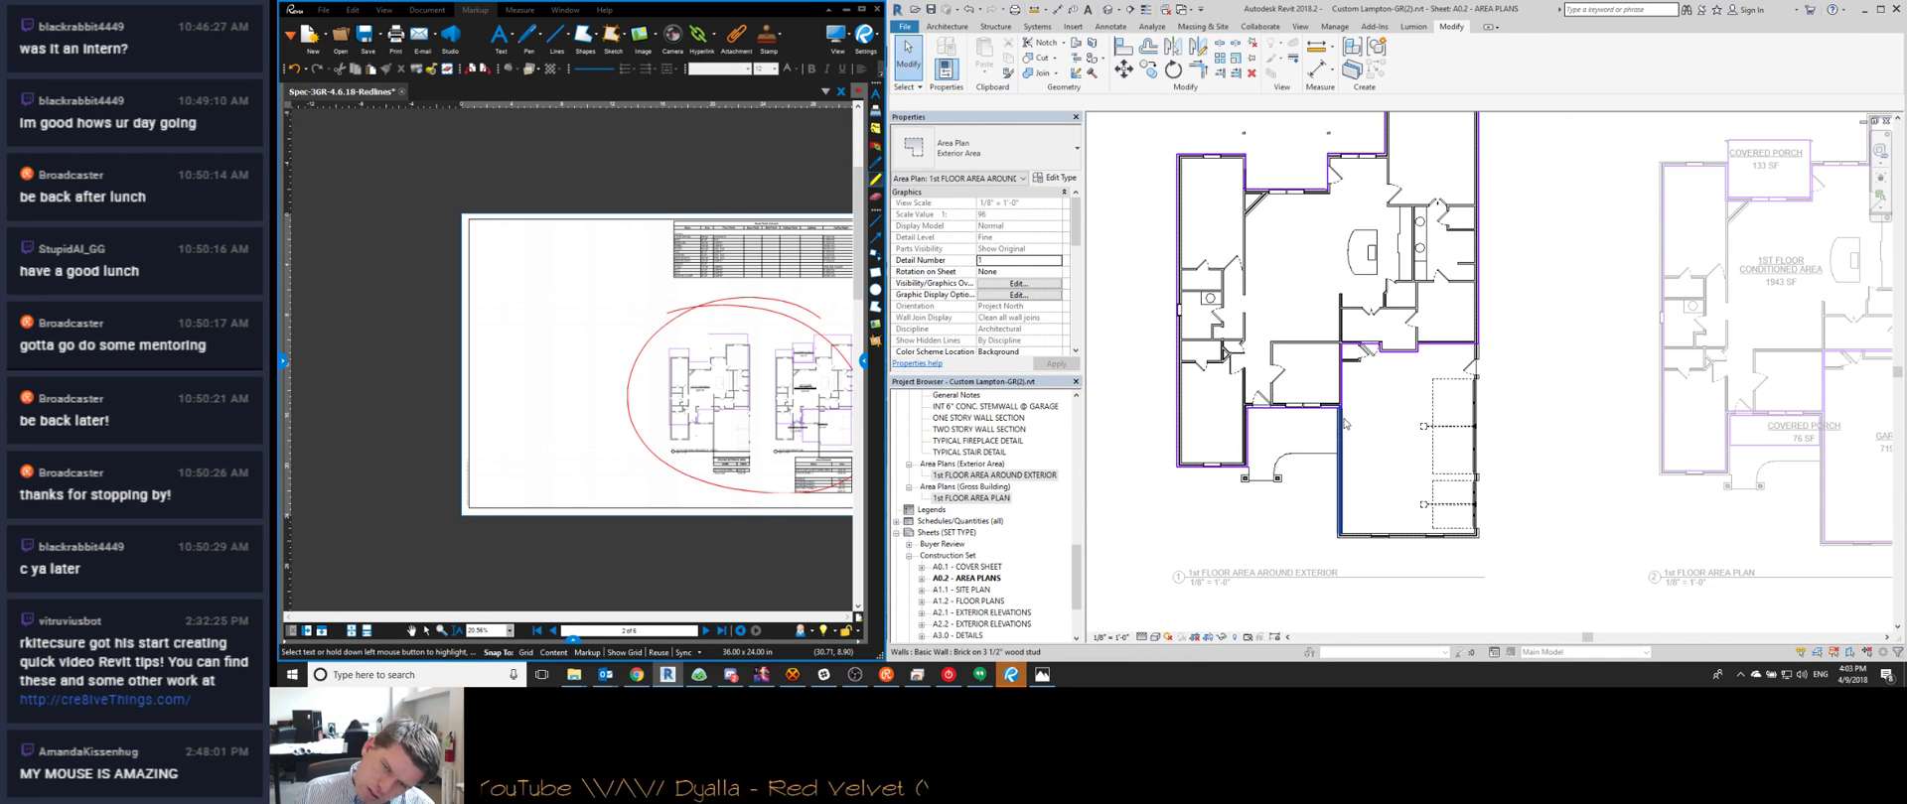
scroll(1343, 424, up, 4)
Place an area boundary on the bottom wall at the garage with area rules turned off
click(1307, 400)
key(s)
click(1048, 105)
middle_drag(1303, 553, 1229, 301)
scroll(1229, 301, down, 1)
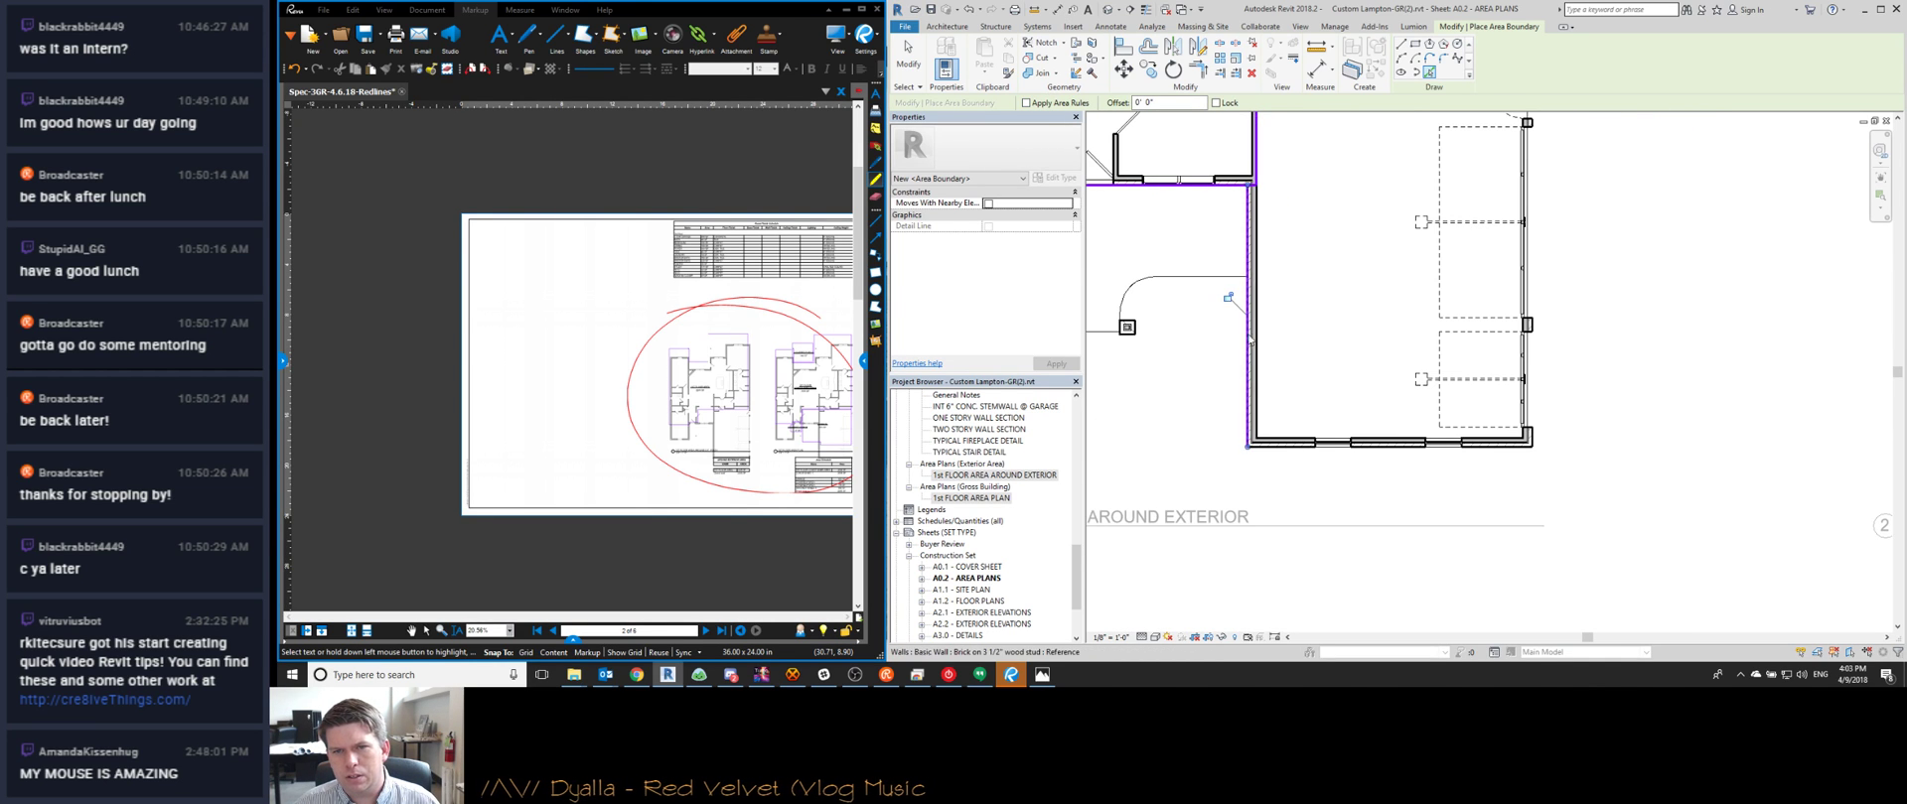
scroll(1304, 444, up, 2)
click(1410, 443)
key(Escape)
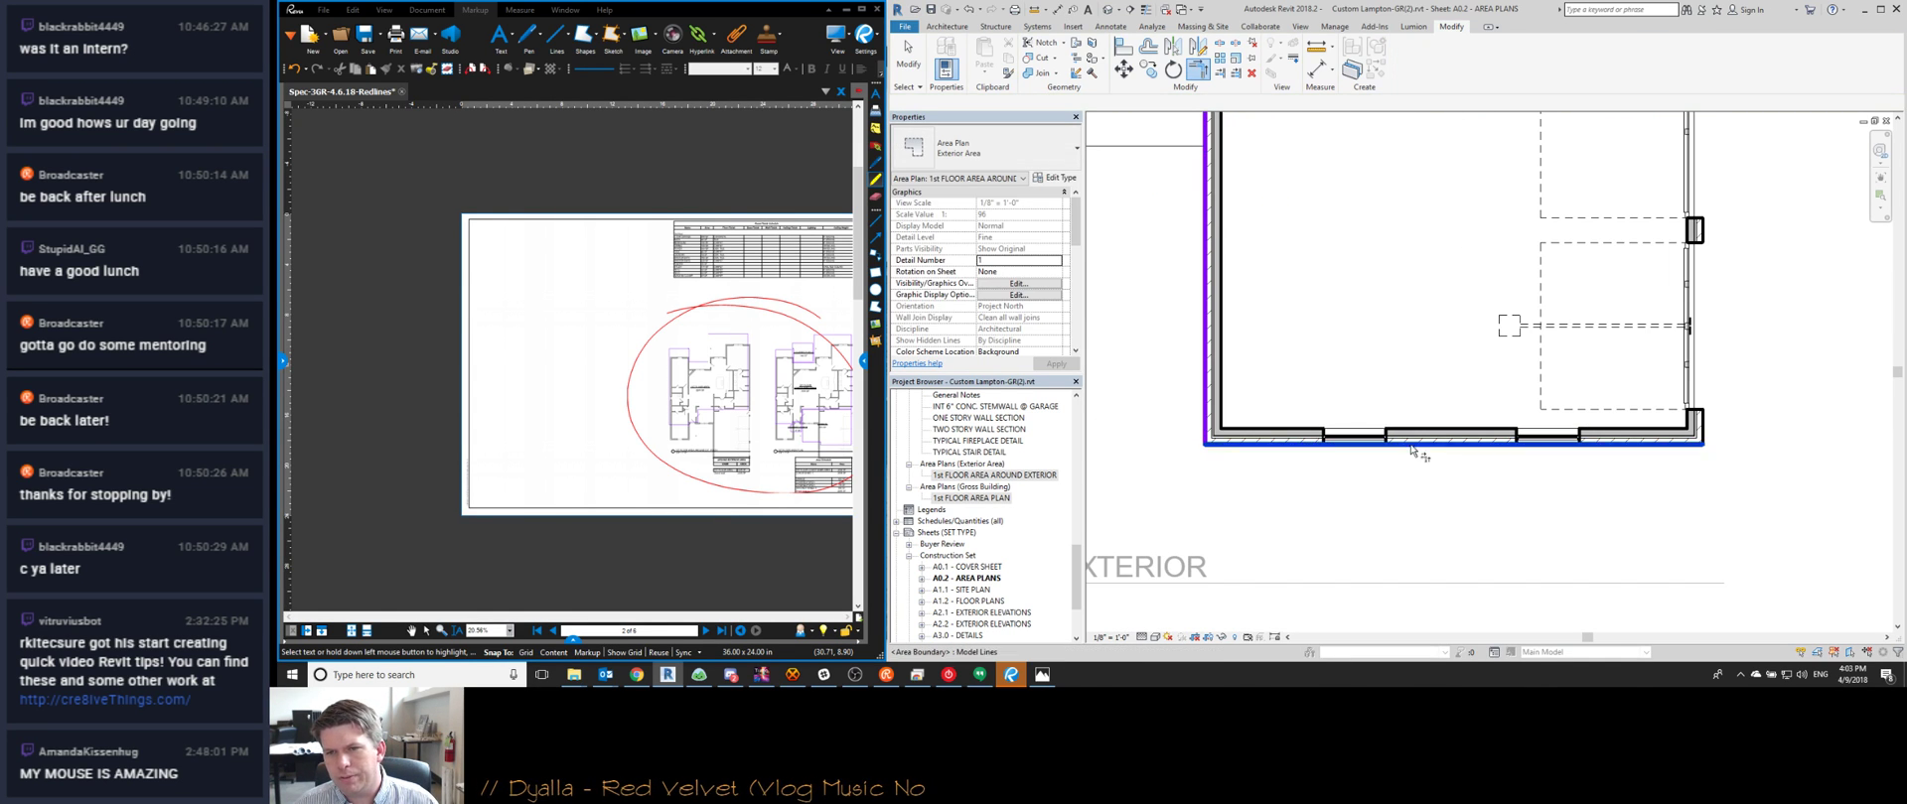
Extend the right boundary down to meet the new bottom boundary
click(1412, 447)
scroll(1420, 452, down, 2)
middle_drag(1545, 263, 1488, 434)
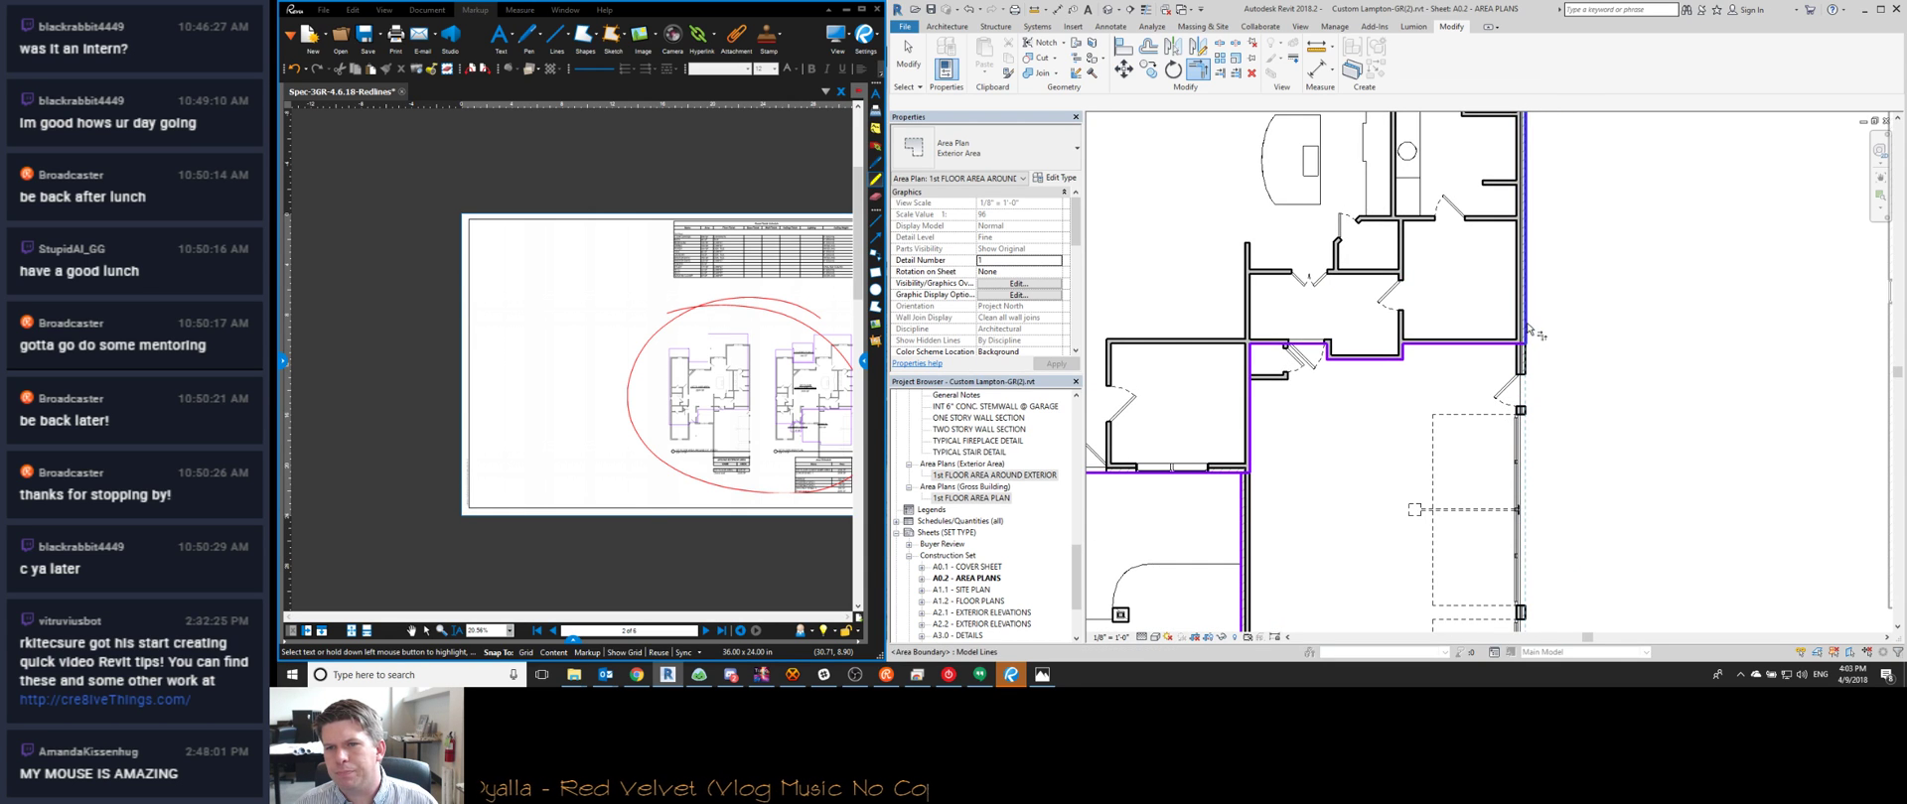
click(1526, 333)
middle_drag(1242, 487, 1304, 454)
key(Escape)
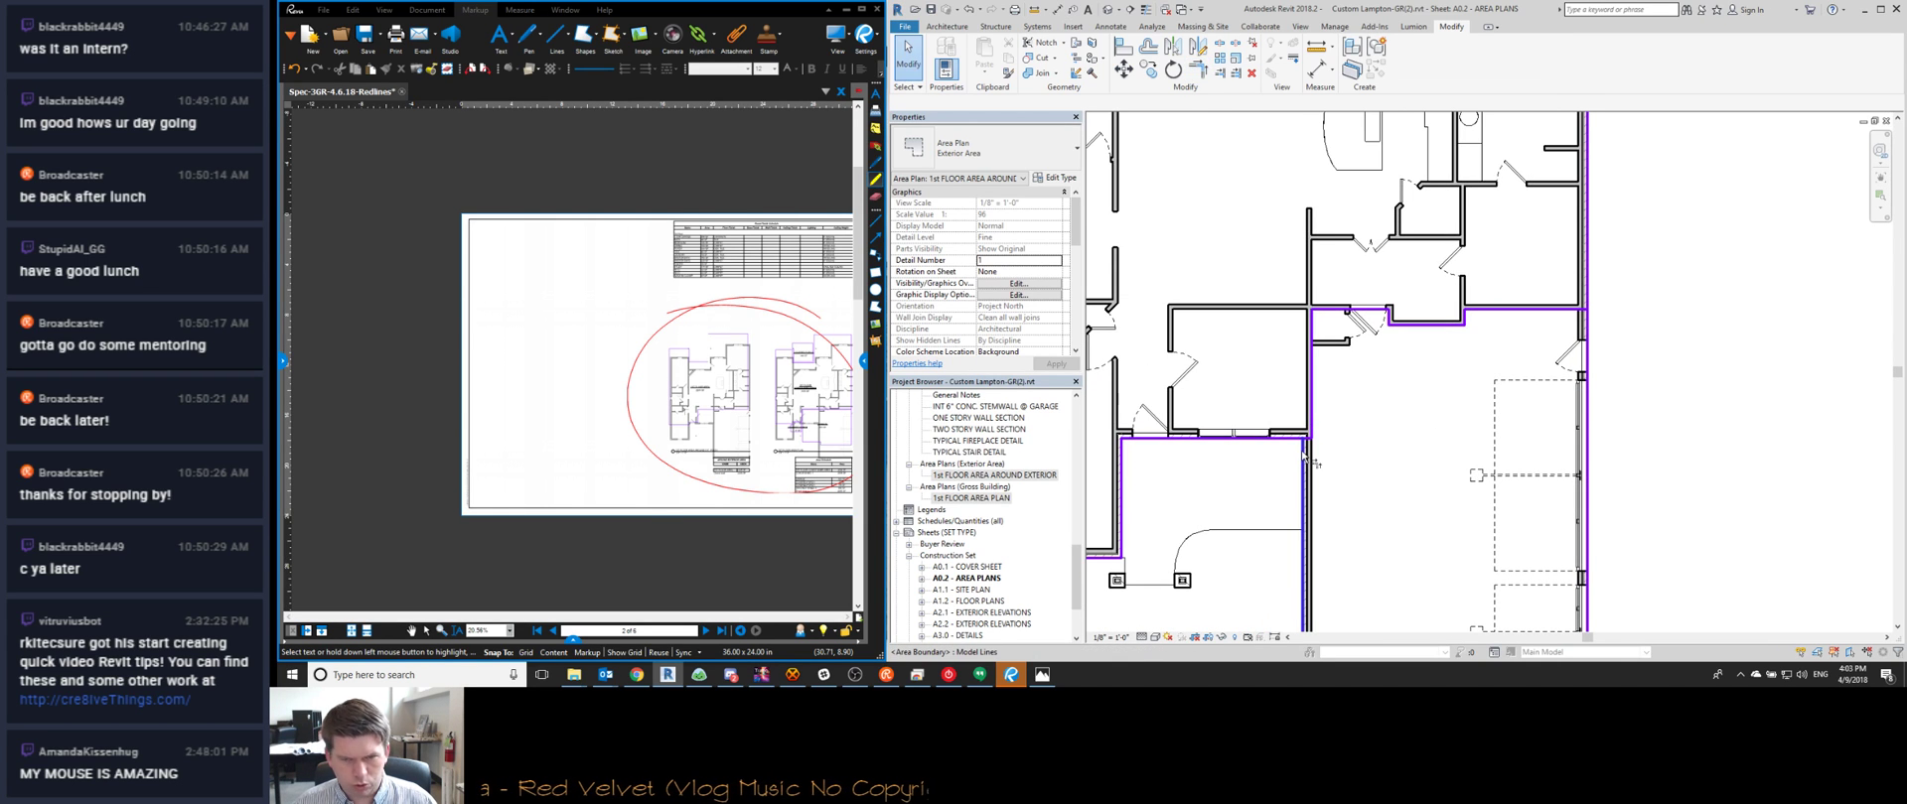
Delete the leftover boundary lines beside the garage
key(t)
key(r)
click(1303, 456)
key(Escape)
key(Tab)
click(1310, 422)
scroll(1311, 422, down, 3)
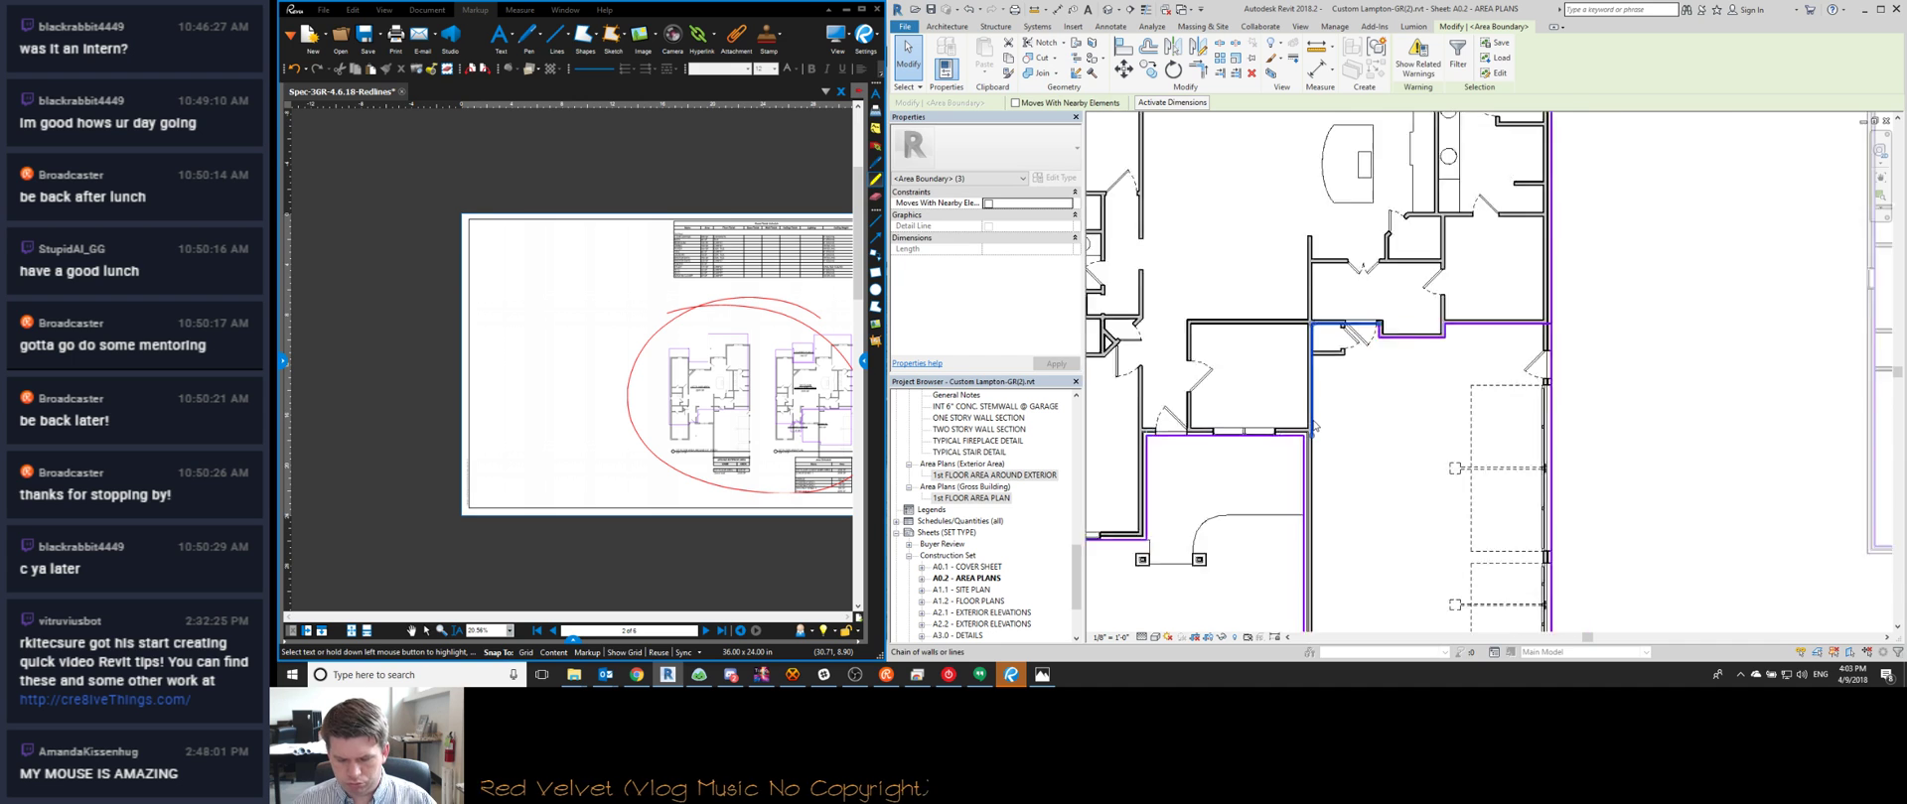
key(Delete)
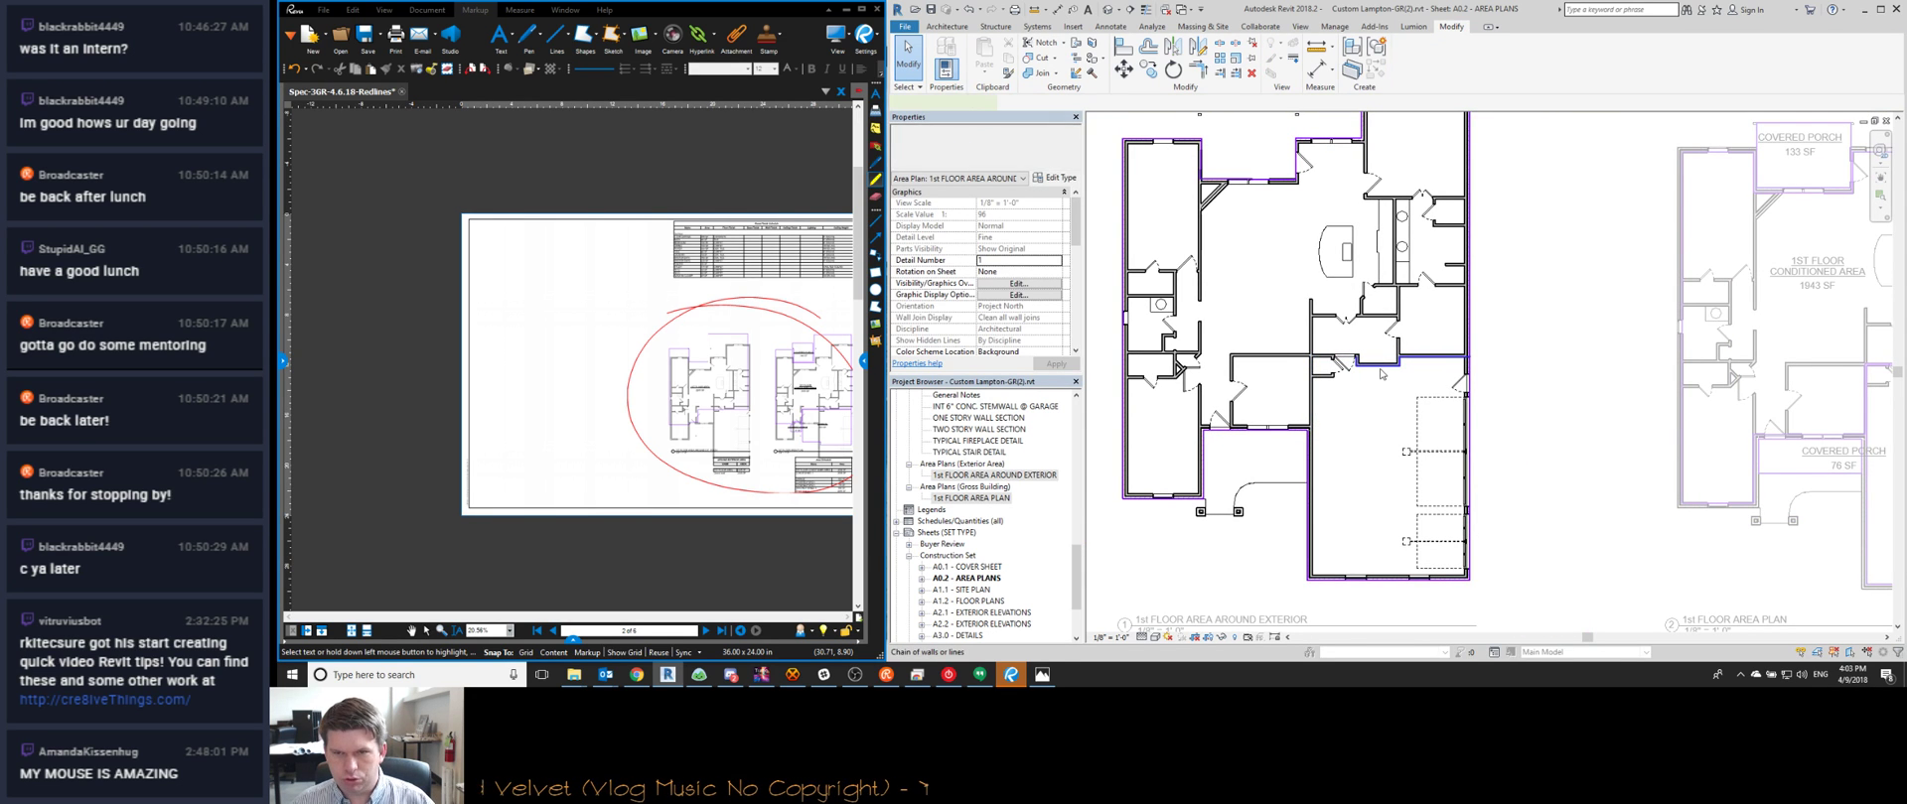
middle_drag(1286, 345, 1303, 345)
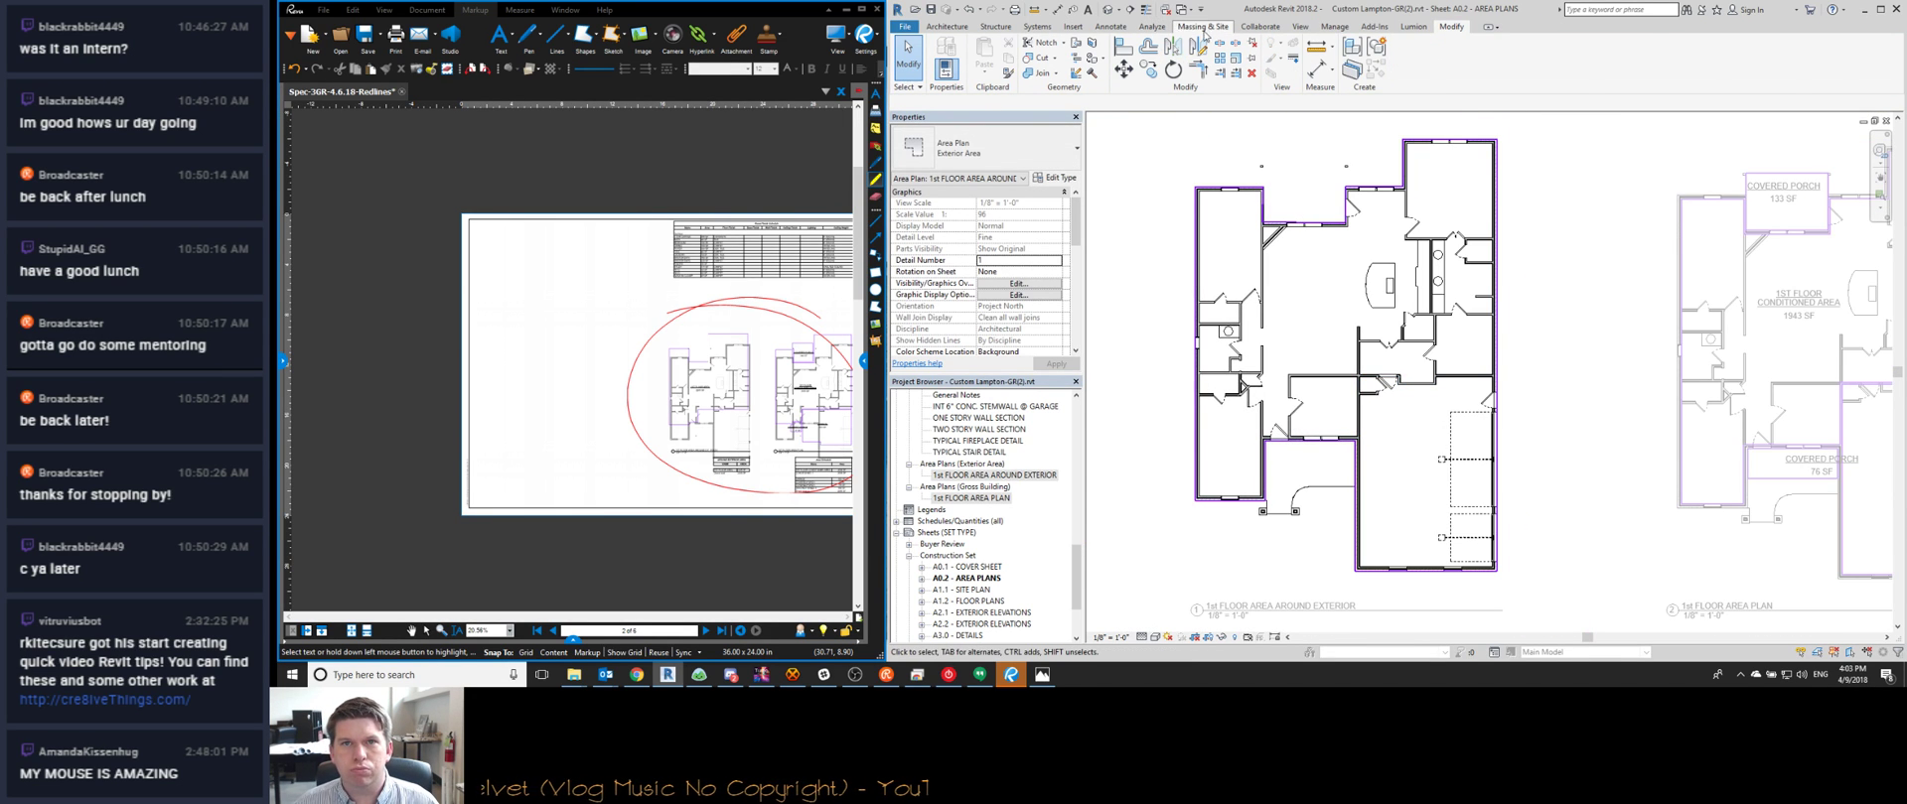
Tag the exterior first-floor area, showing 2863 SF, and review the area schedules and title block
click(962, 28)
click(1609, 57)
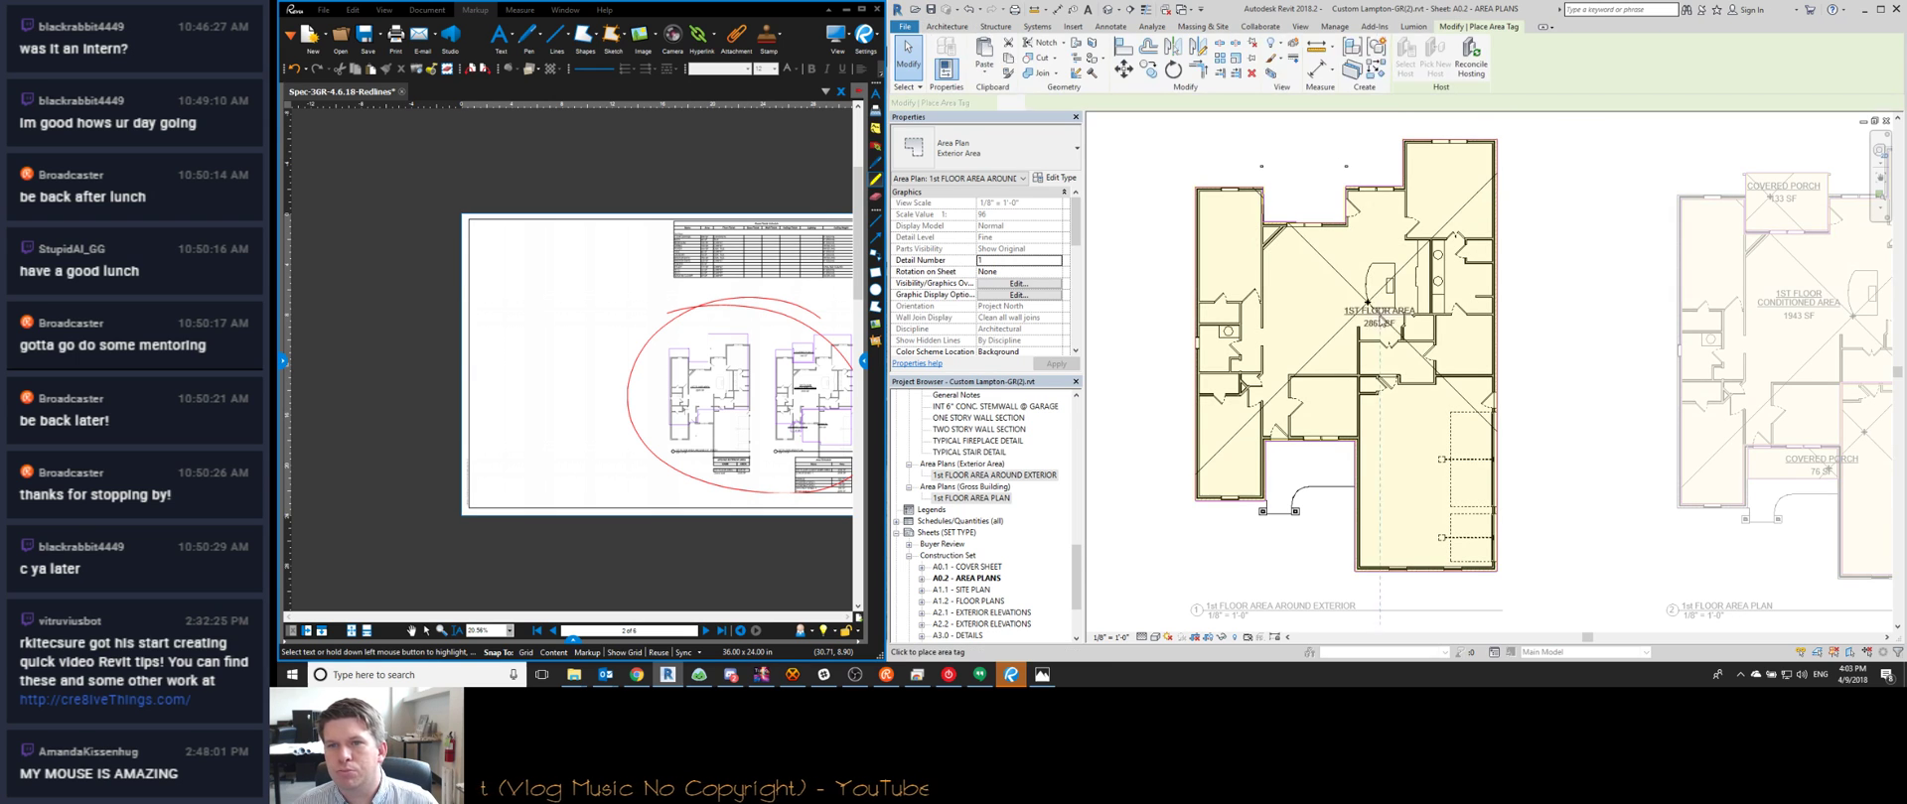
key(Escape)
key(Escape)
scroll(1445, 447, up, 3)
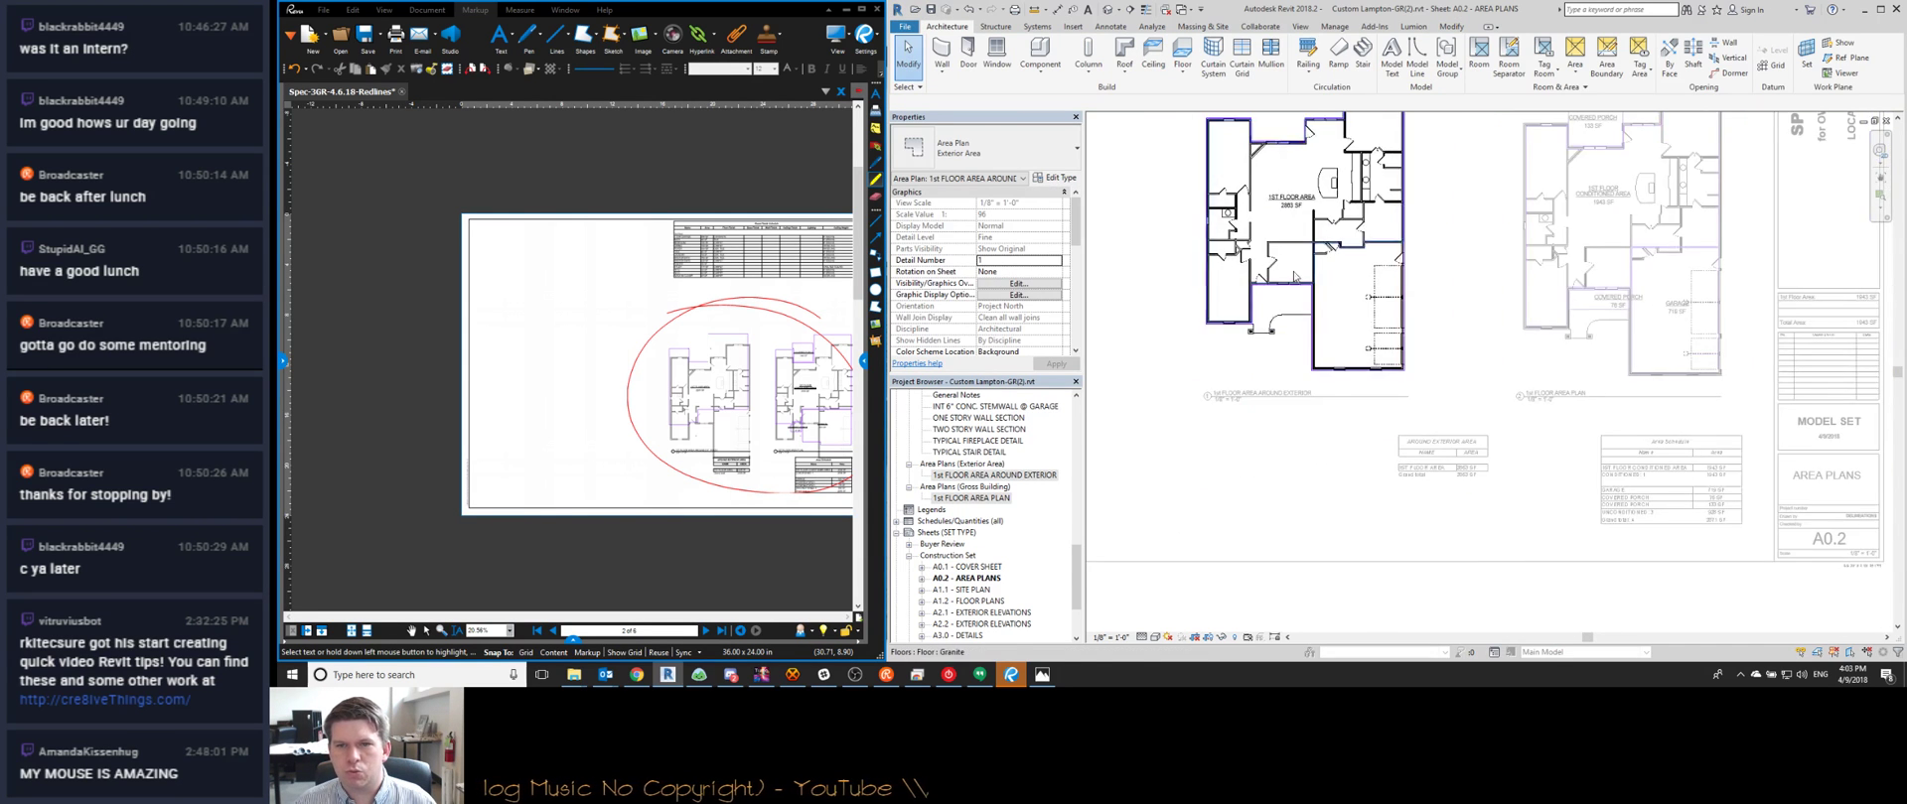
scroll(1445, 447, down, 5)
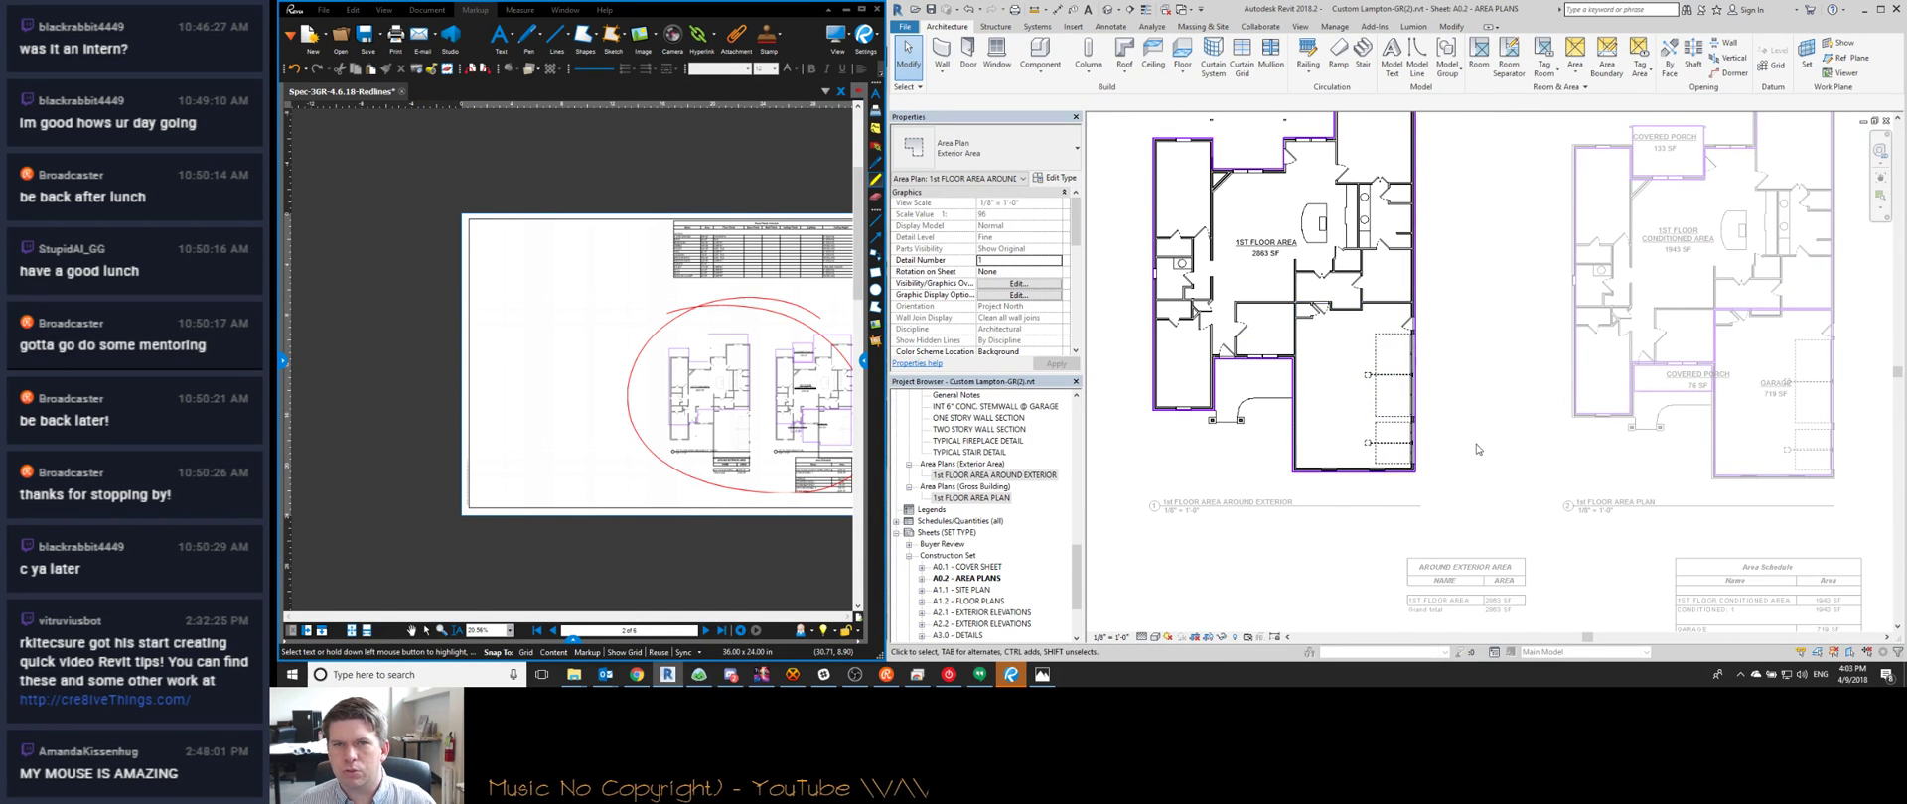
middle_drag(1509, 480, 1434, 491)
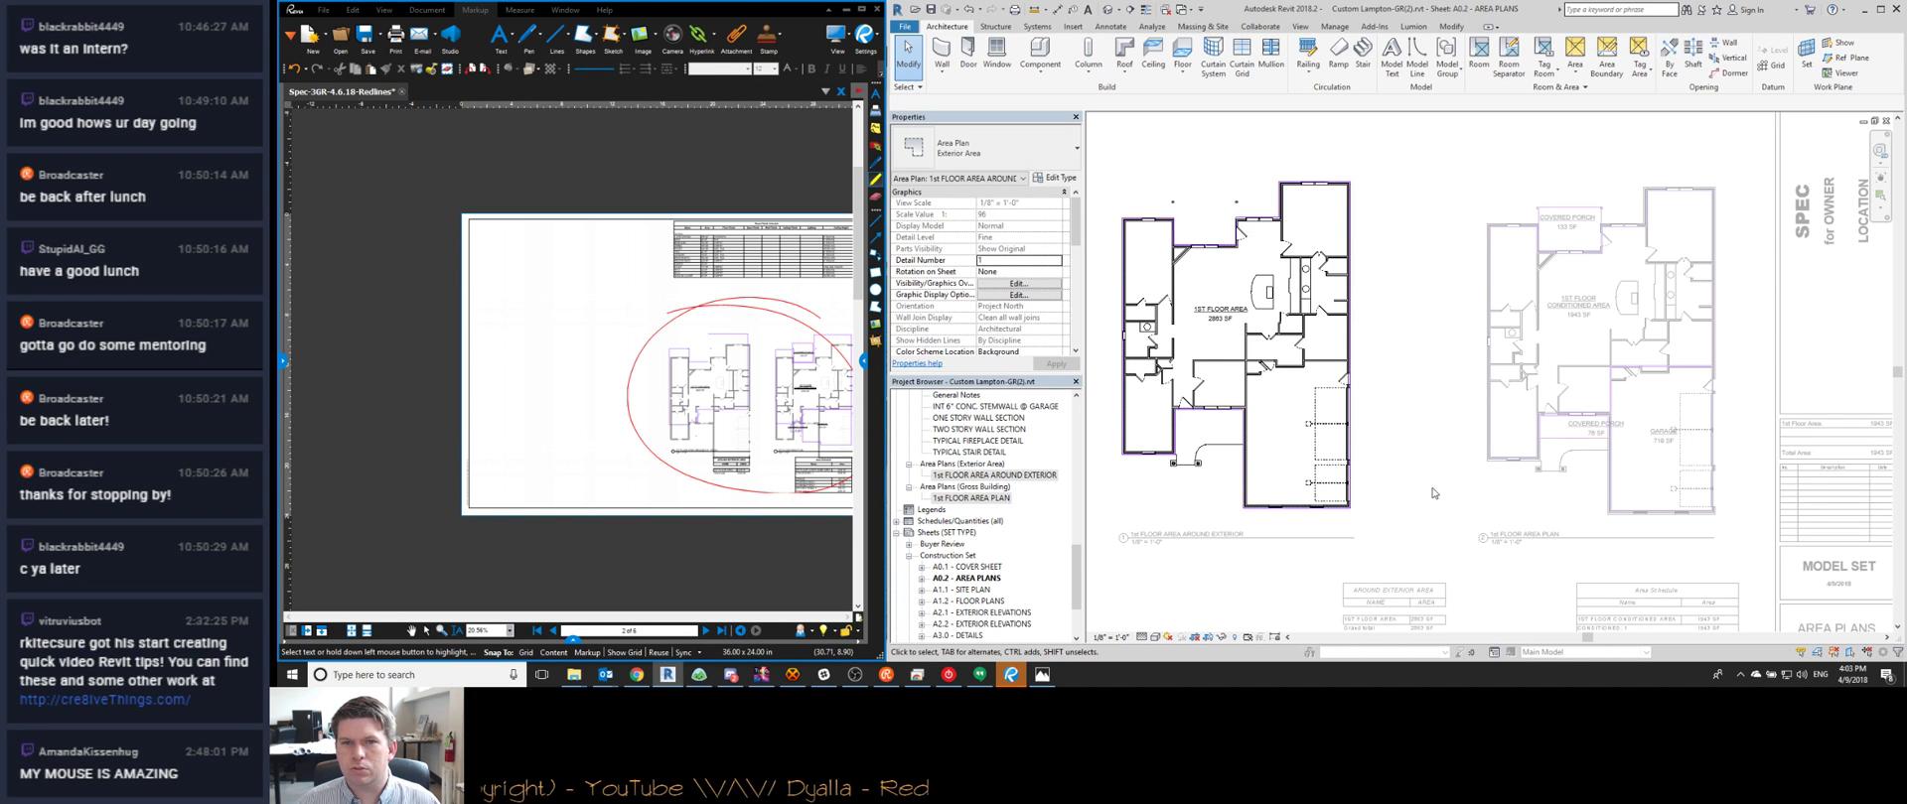
middle_drag(1455, 516, 1368, 283)
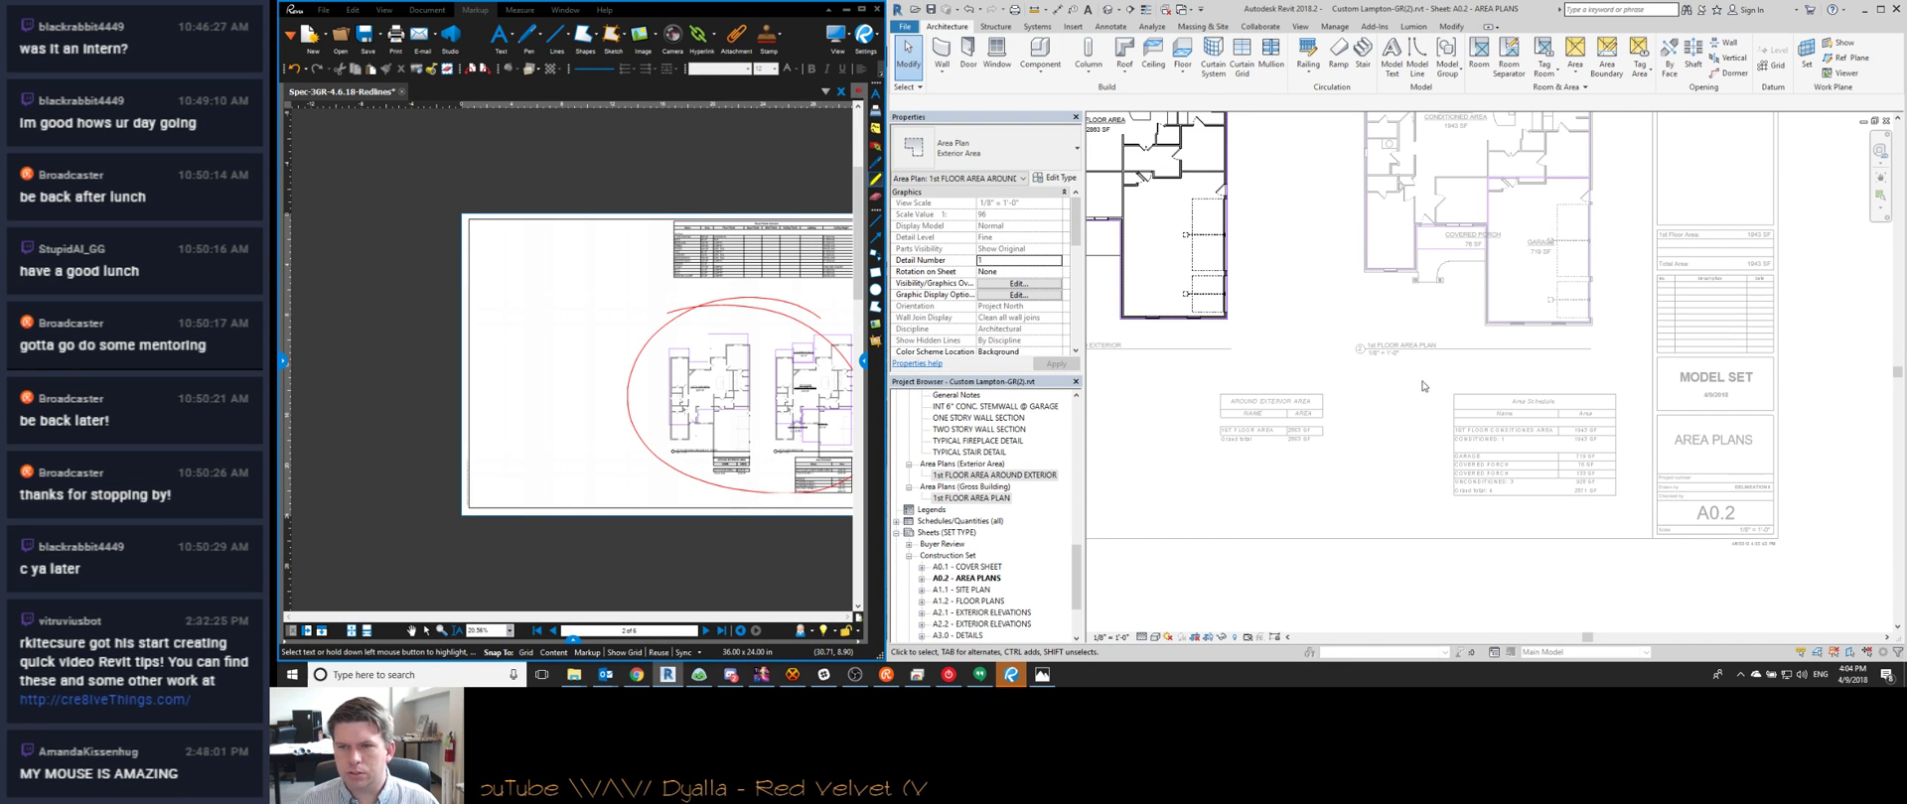
scroll(1395, 397, up, 5)
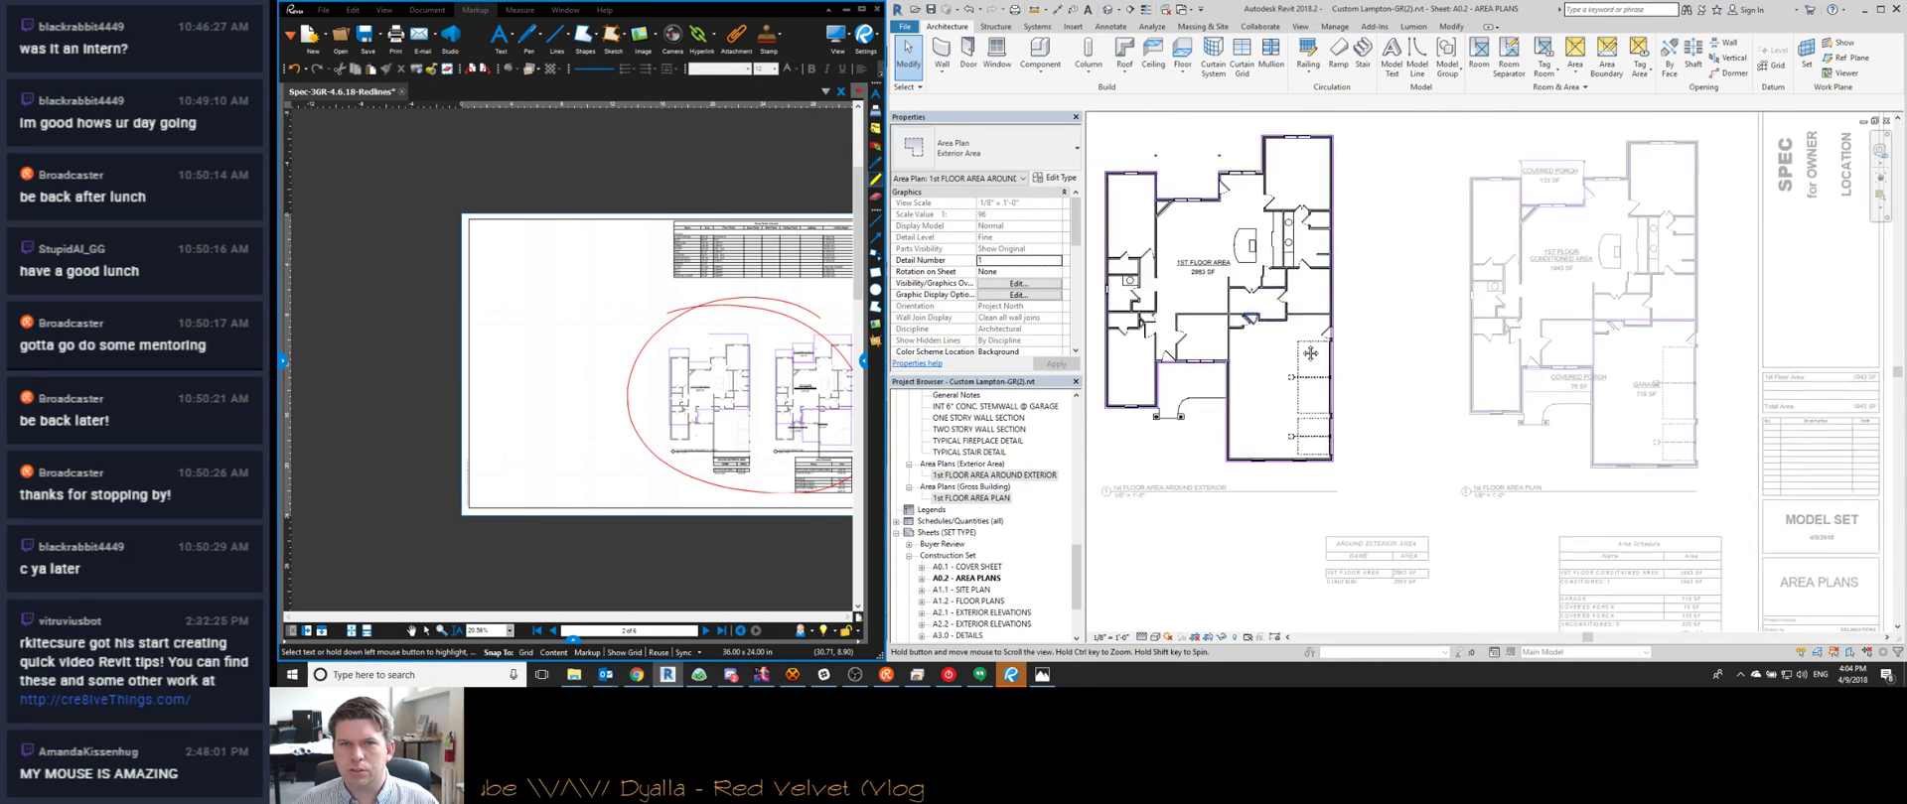
scroll(1734, 286, up, 3)
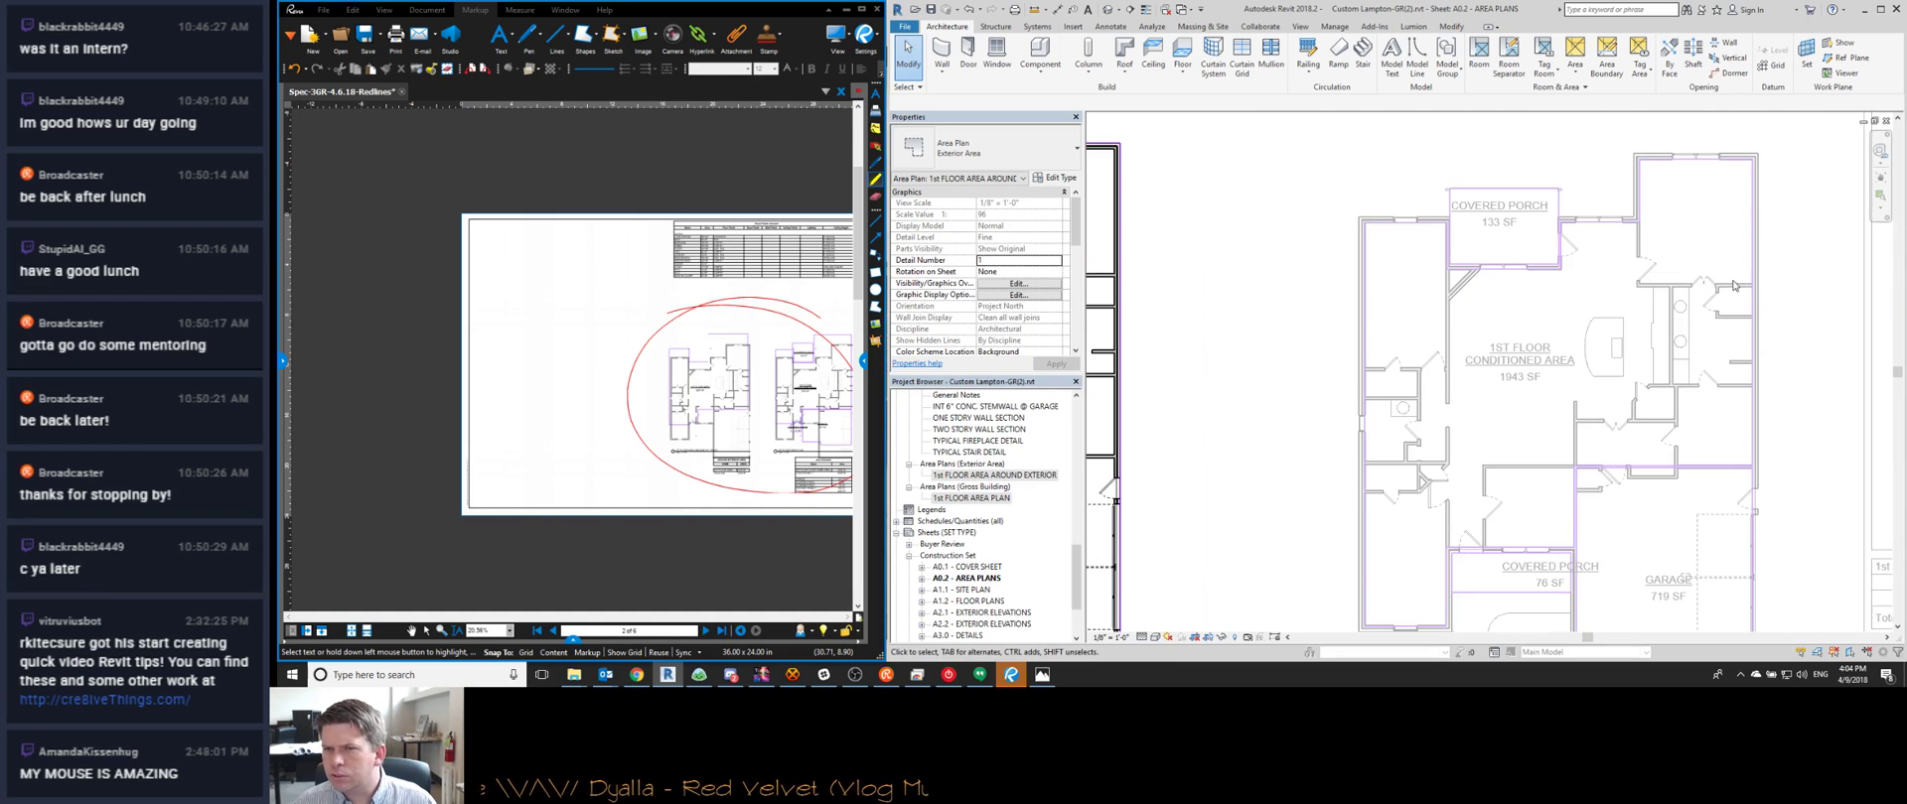
Activate the gross area plan viewport and select the 1st floor conditioned area
double_click(1558, 342)
click(1528, 359)
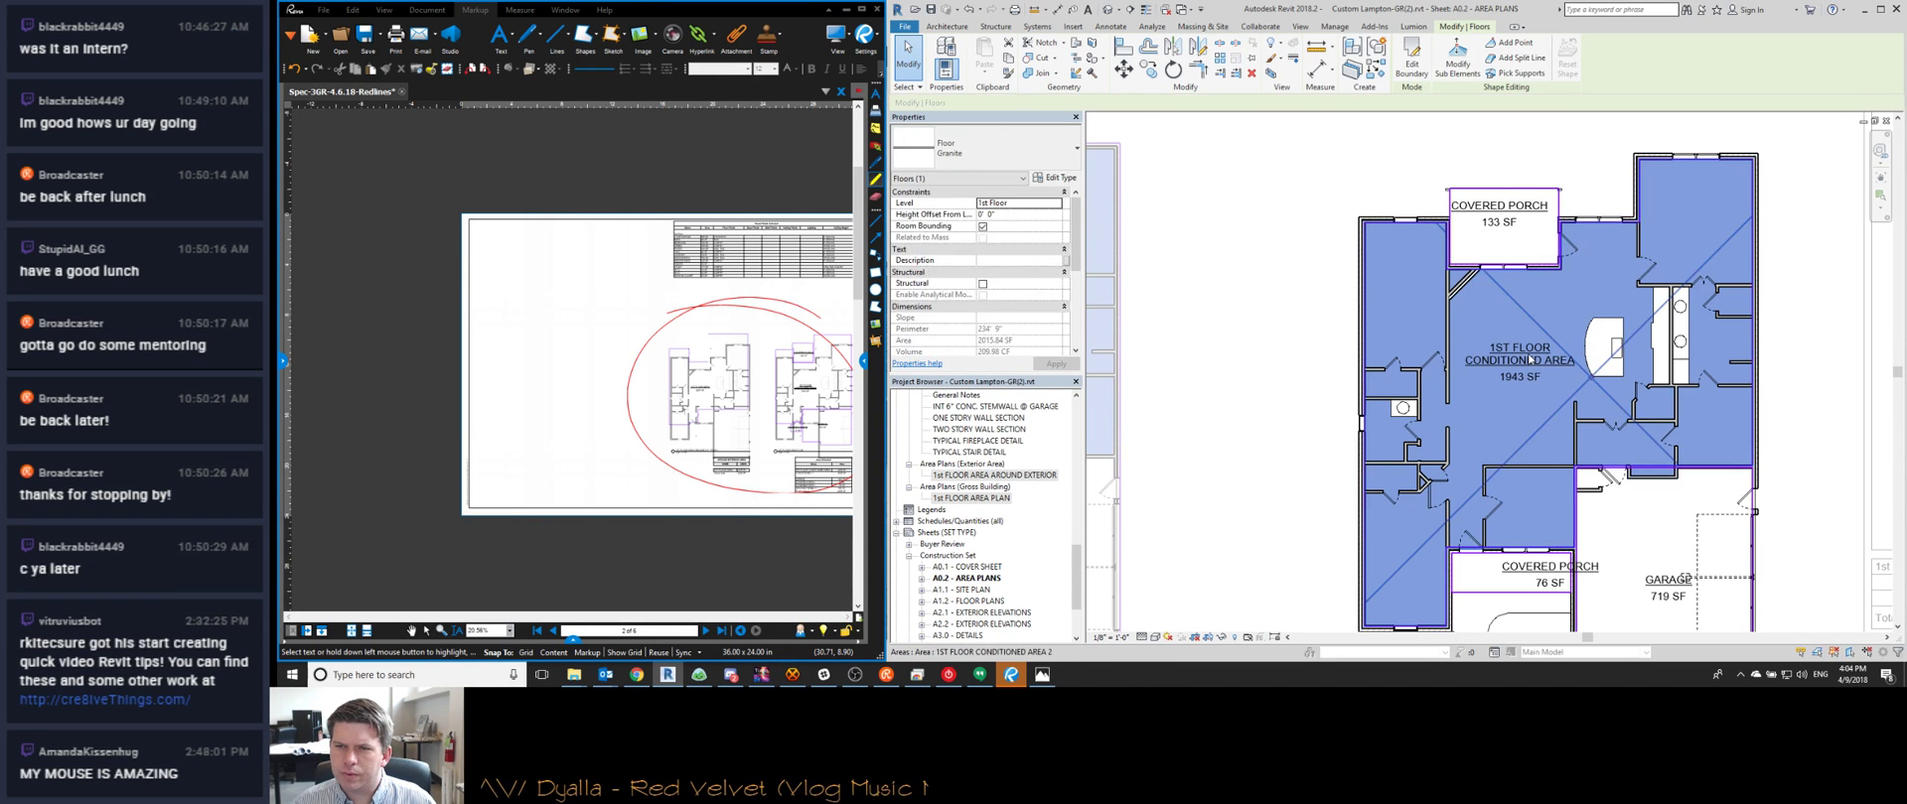
middle_drag(1643, 428, 1586, 378)
scroll(1587, 379, down, 2)
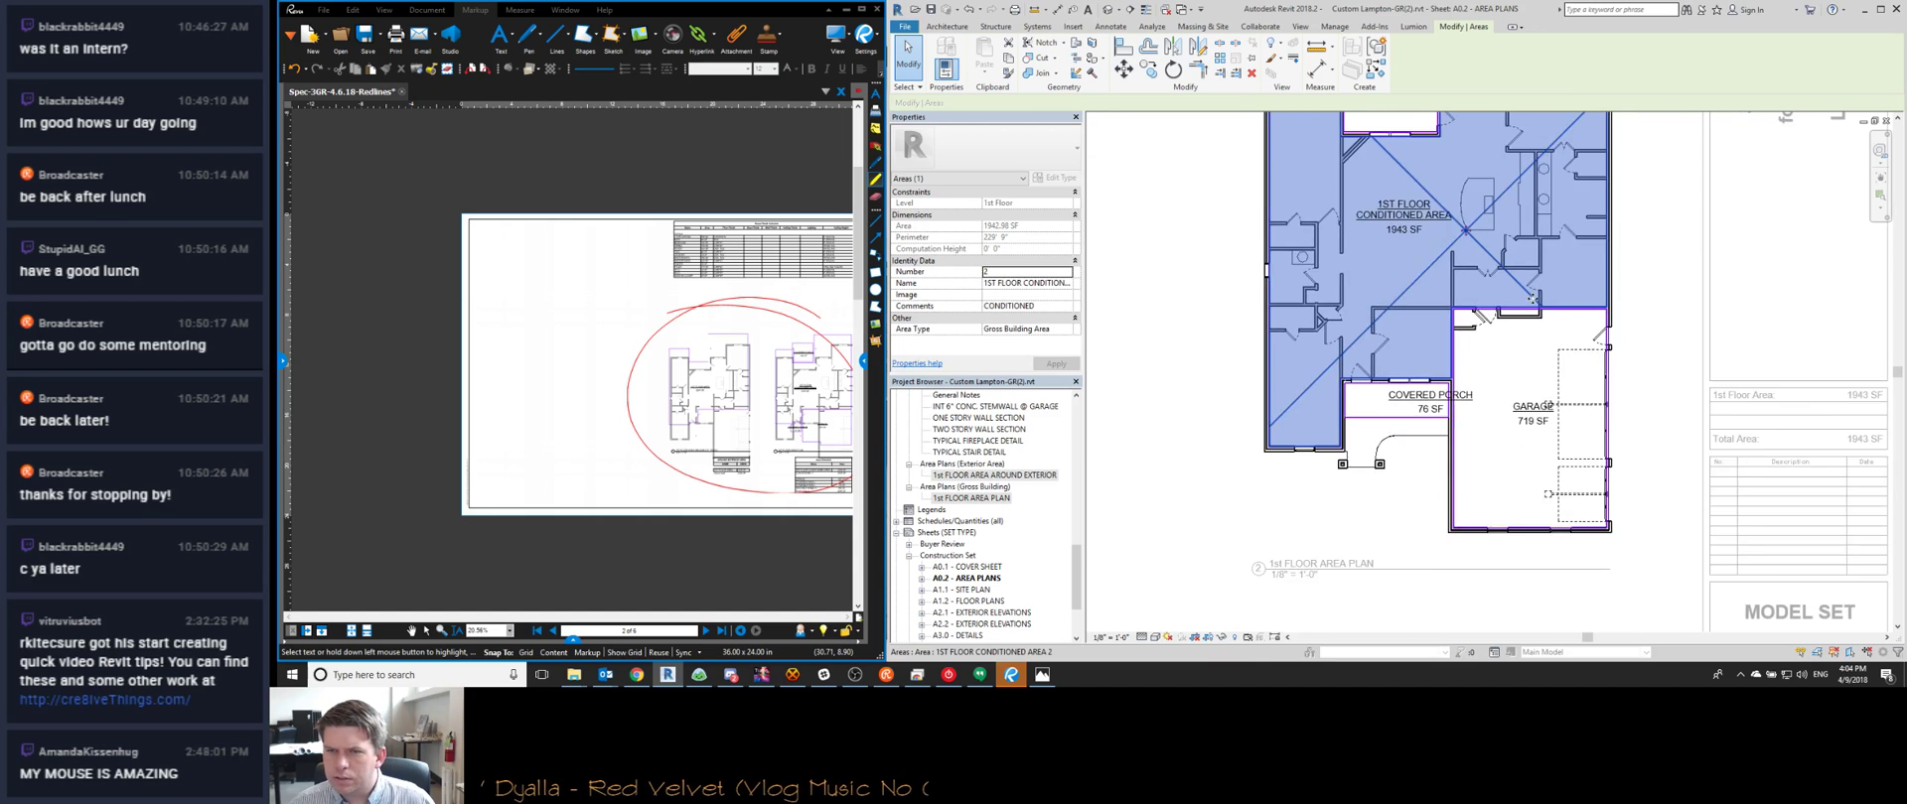
Add the garage to the selection and total 1943 + 719 in Calculator
ctrl+click(1536, 404)
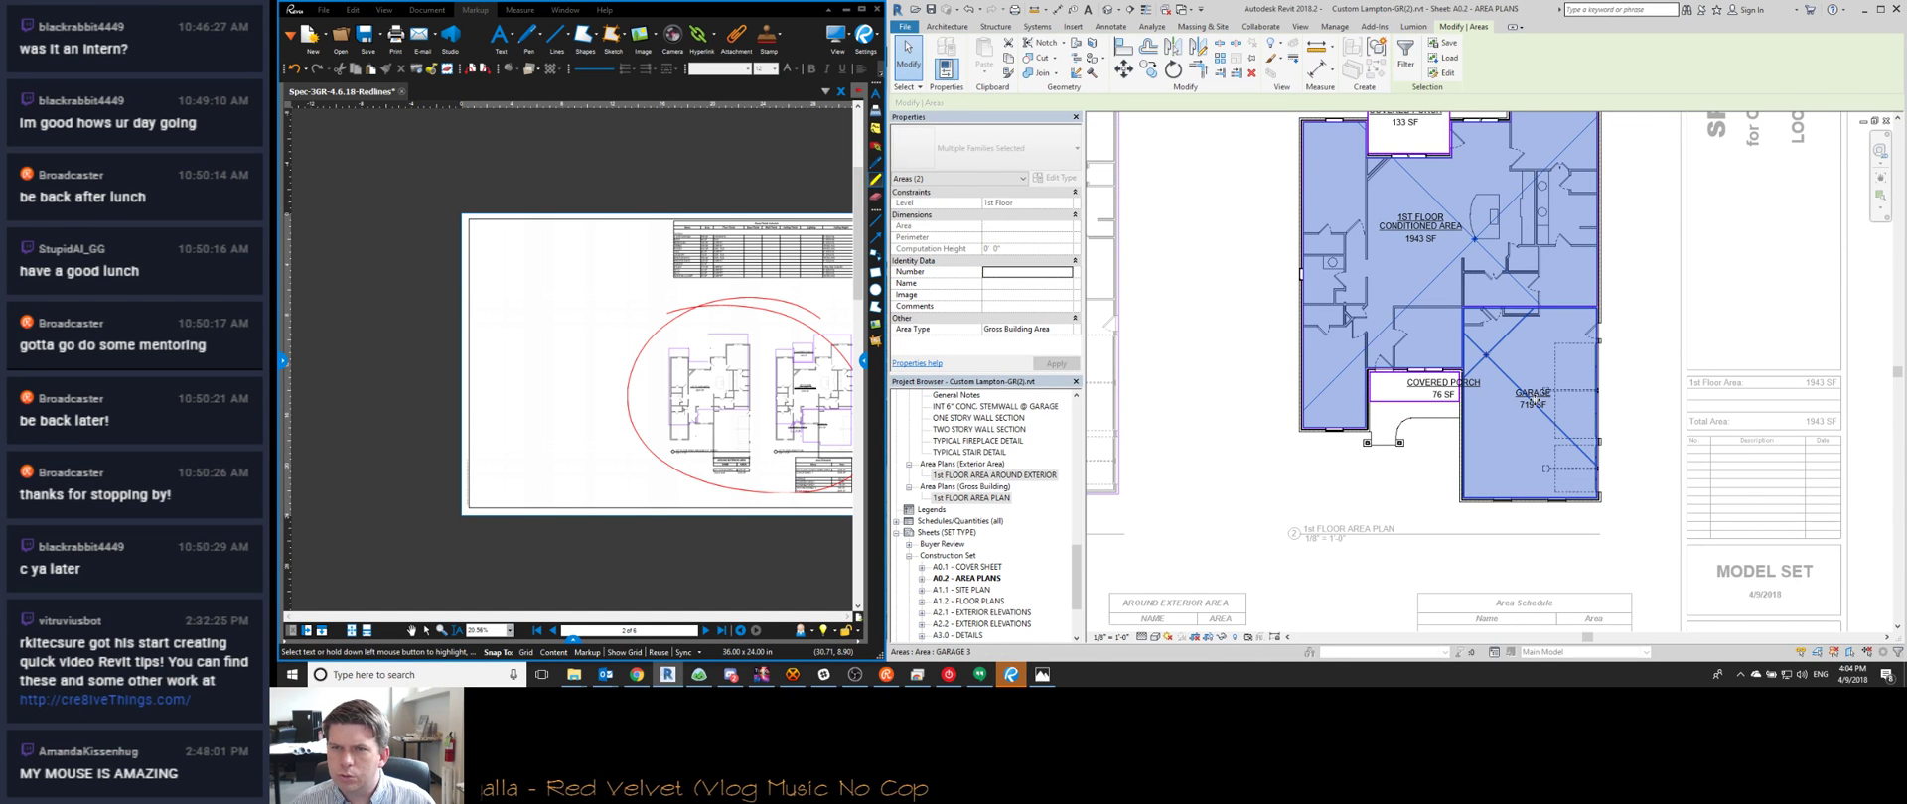
middle_drag(1095, 276, 1199, 360)
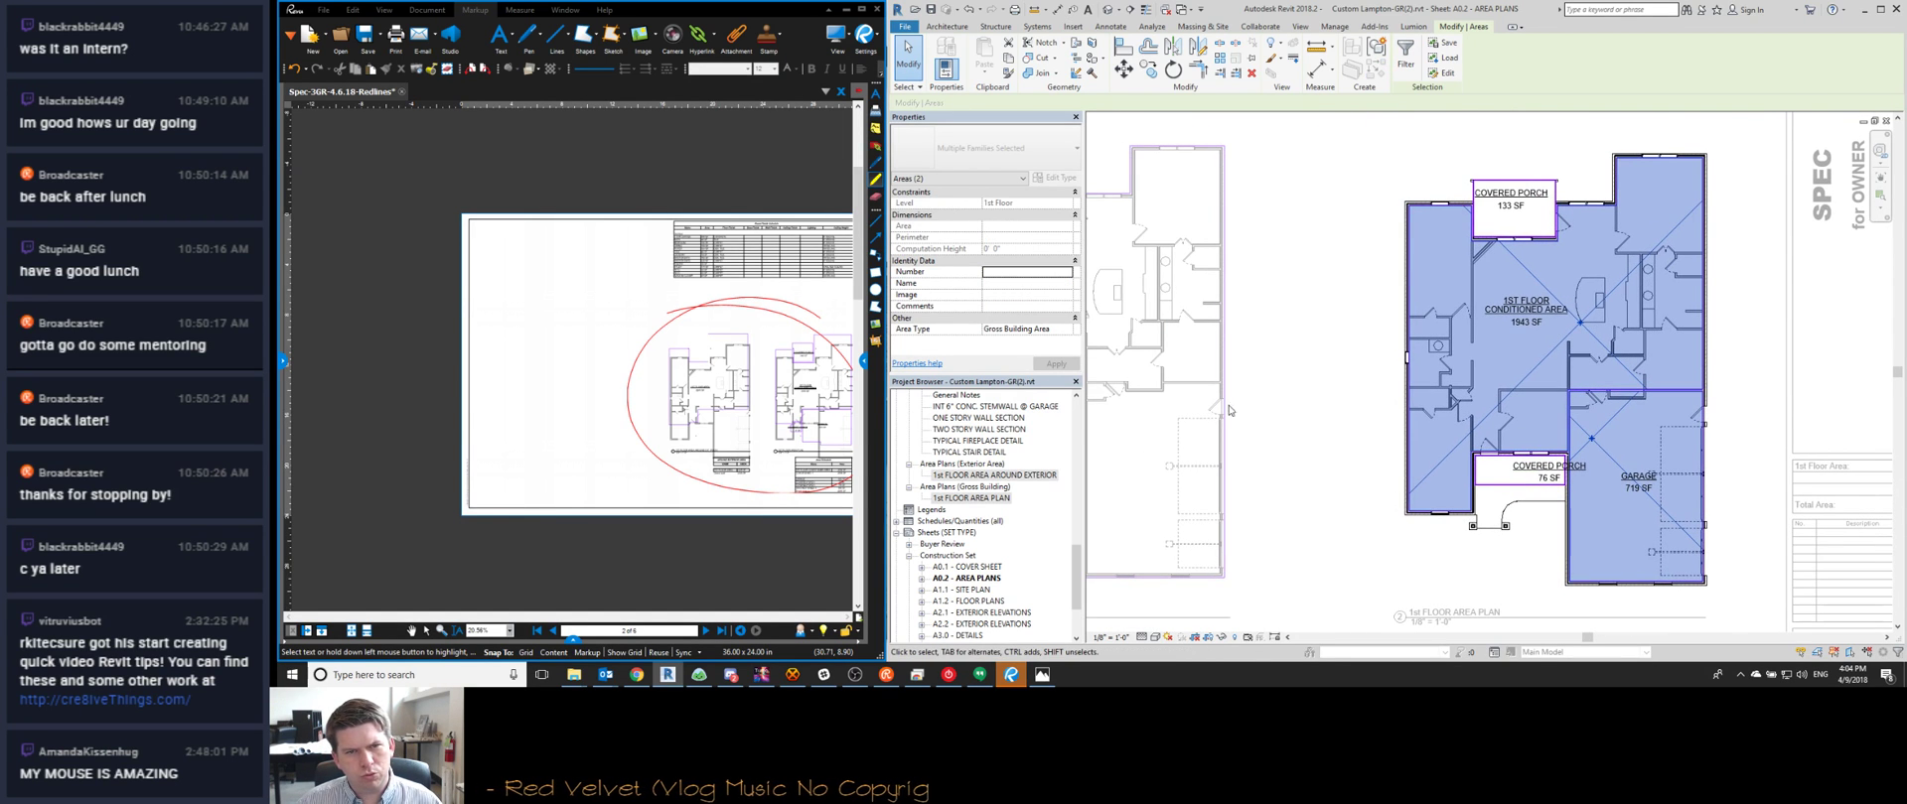
key(super)
text(calc)
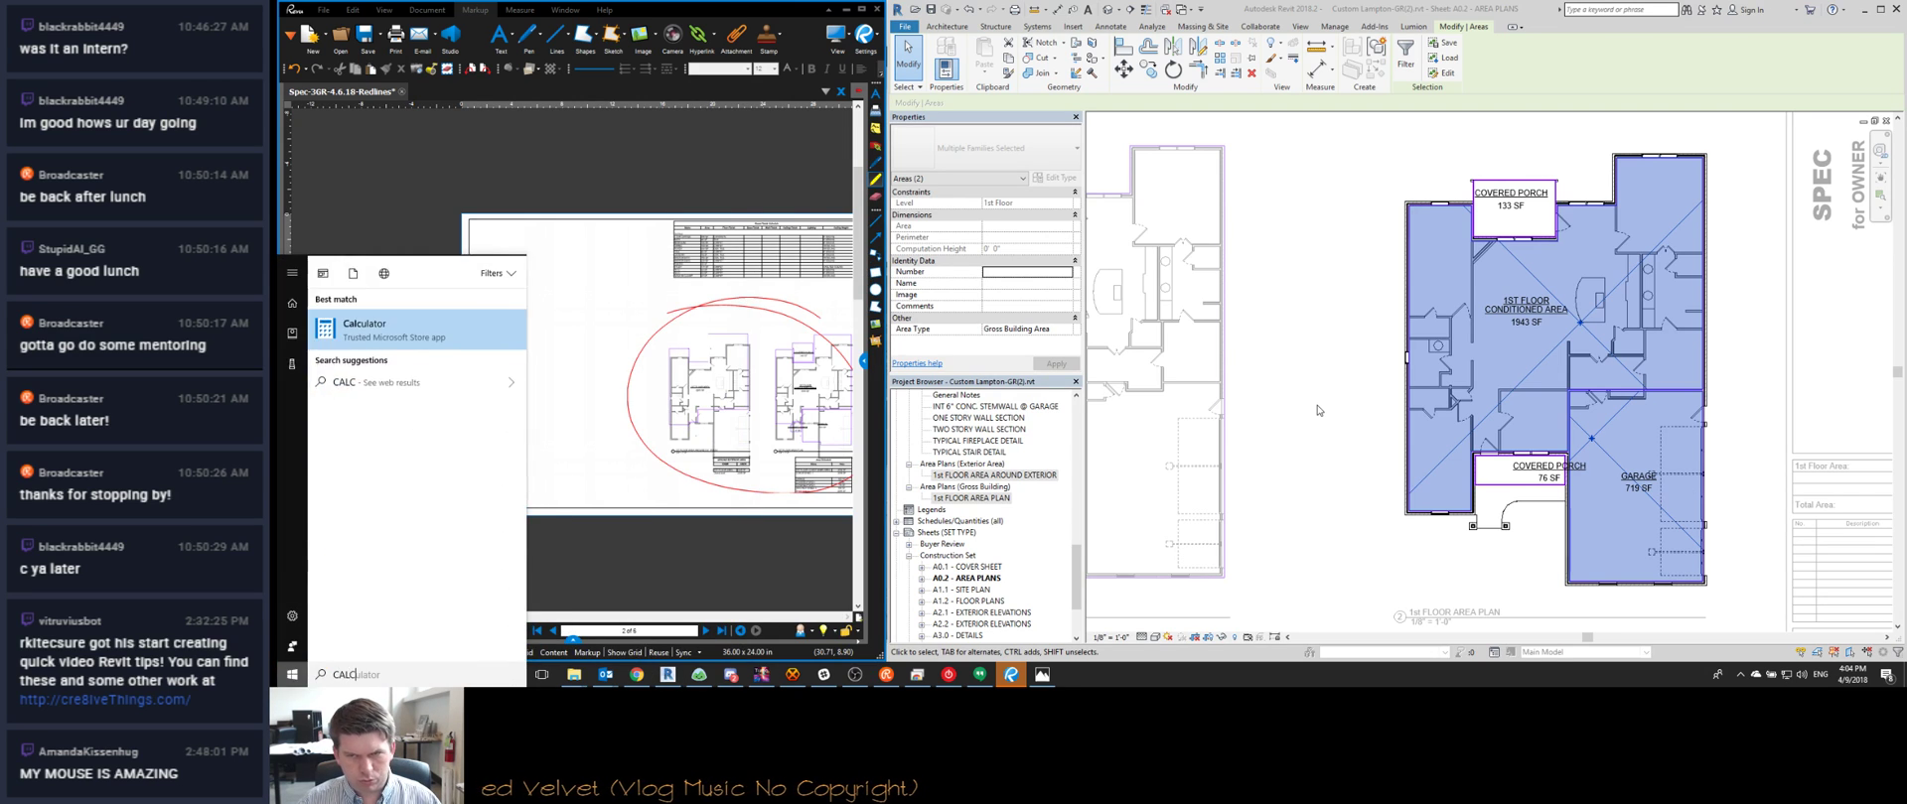
key(Return)
text(1943+719)
key(Return)
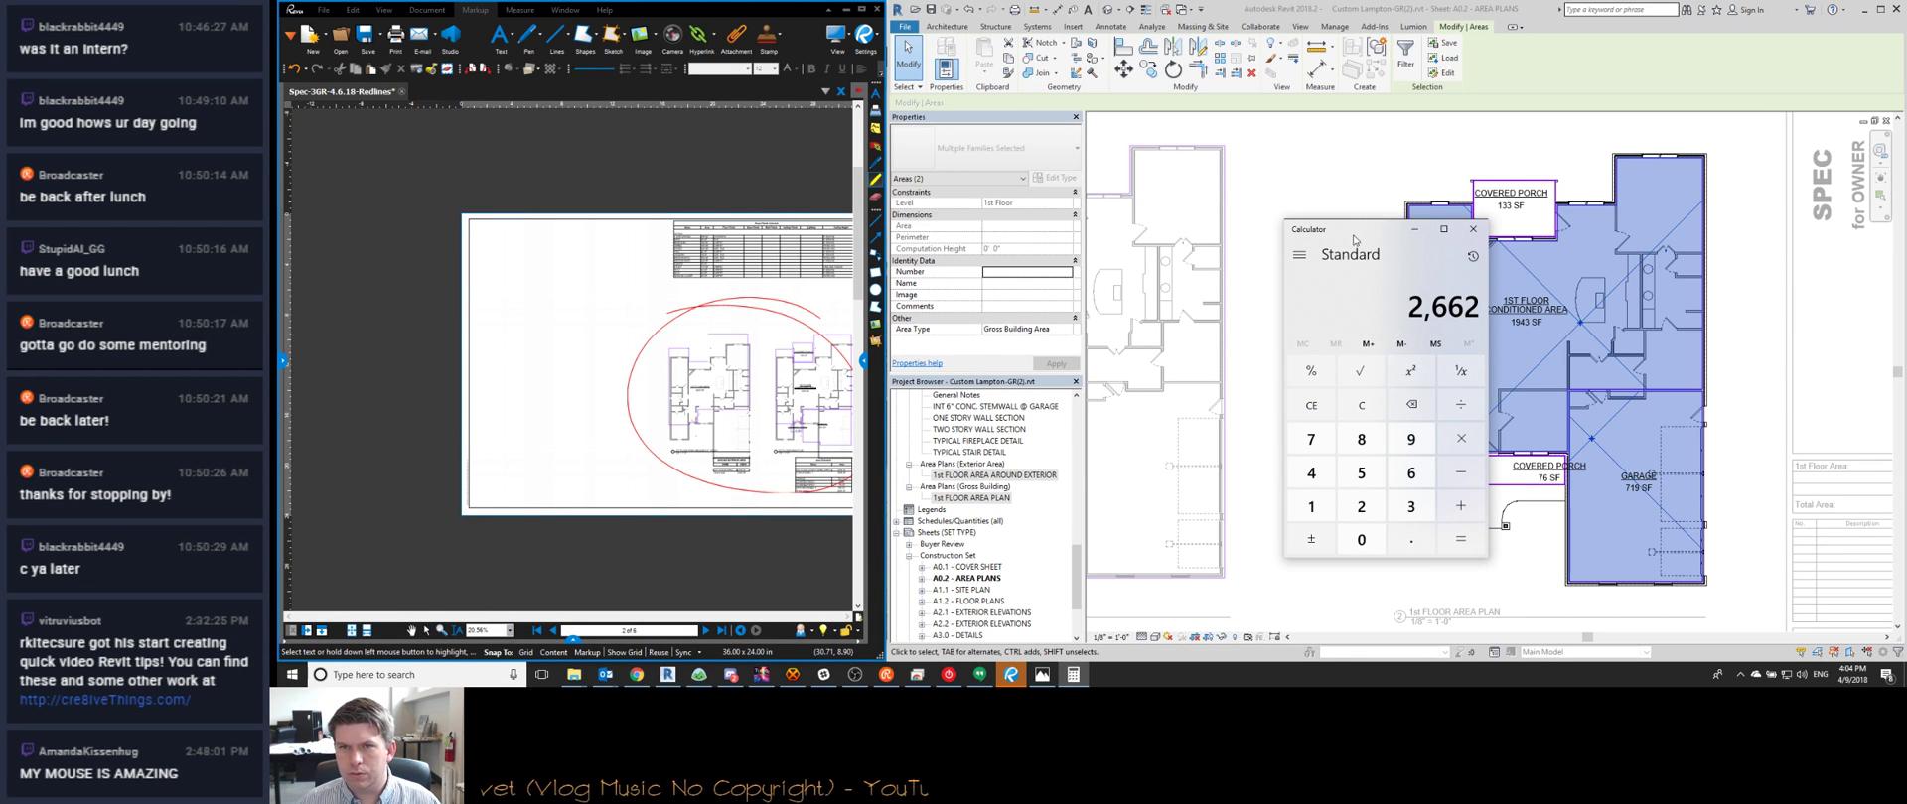
Deactivate the area plan viewport and zoom out to the full A0.2 sheet
click(1348, 156)
scroll(1516, 164, down, 4)
scroll(1733, 325, up, 5)
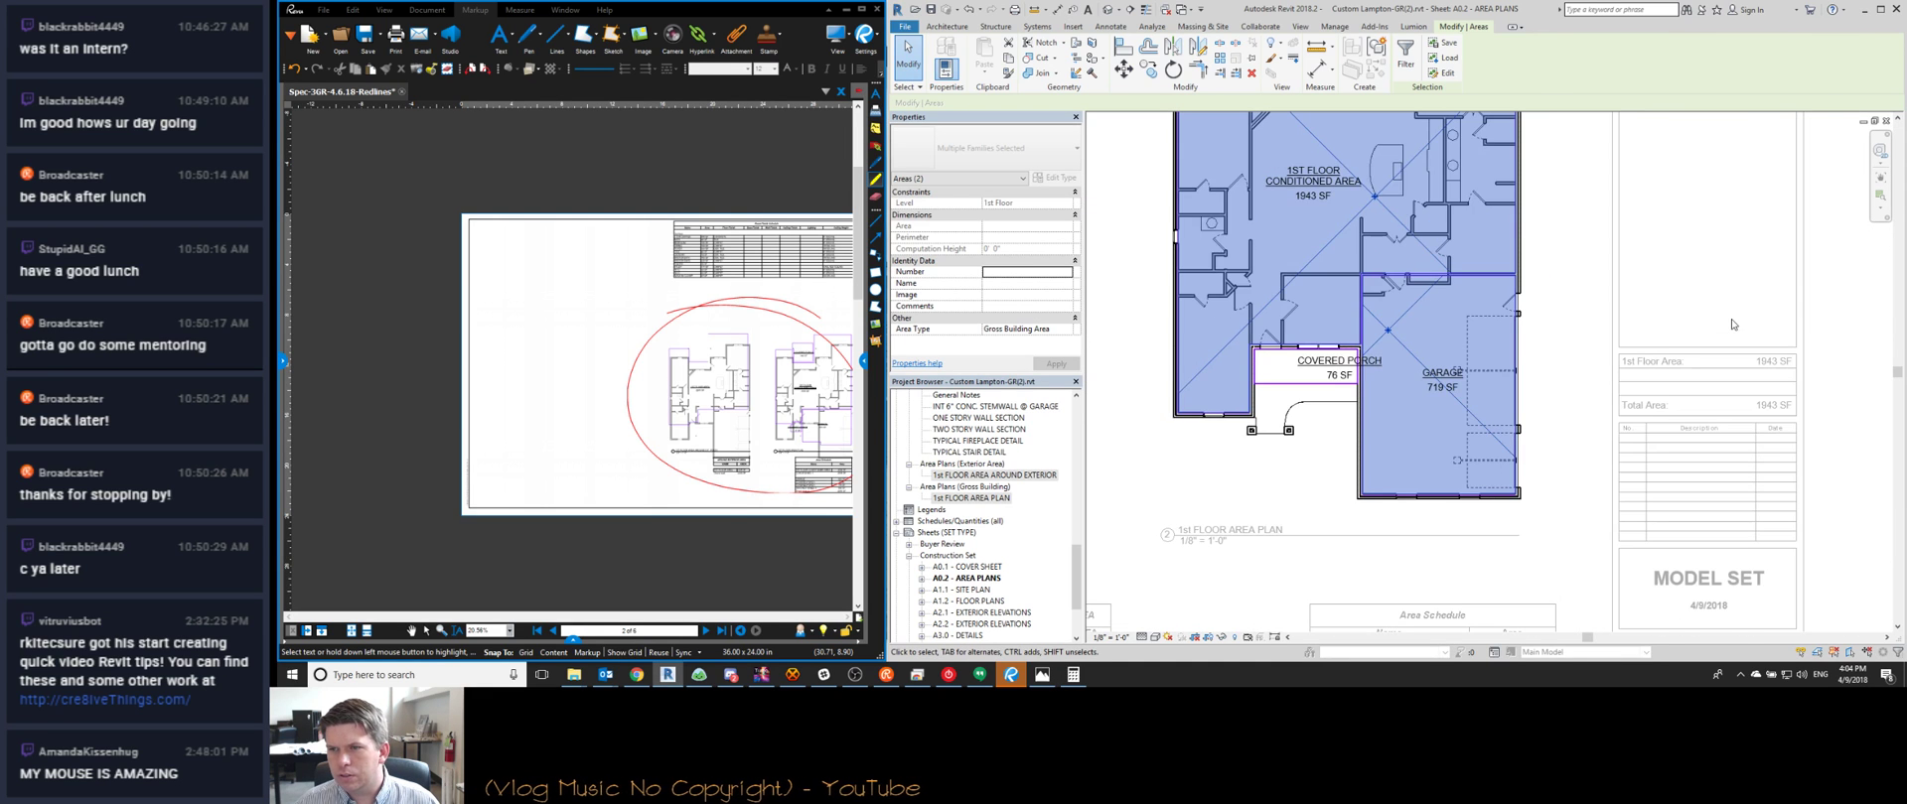
scroll(1688, 377, down, 3)
scroll(1529, 531, up, 3)
scroll(1542, 531, down, 1)
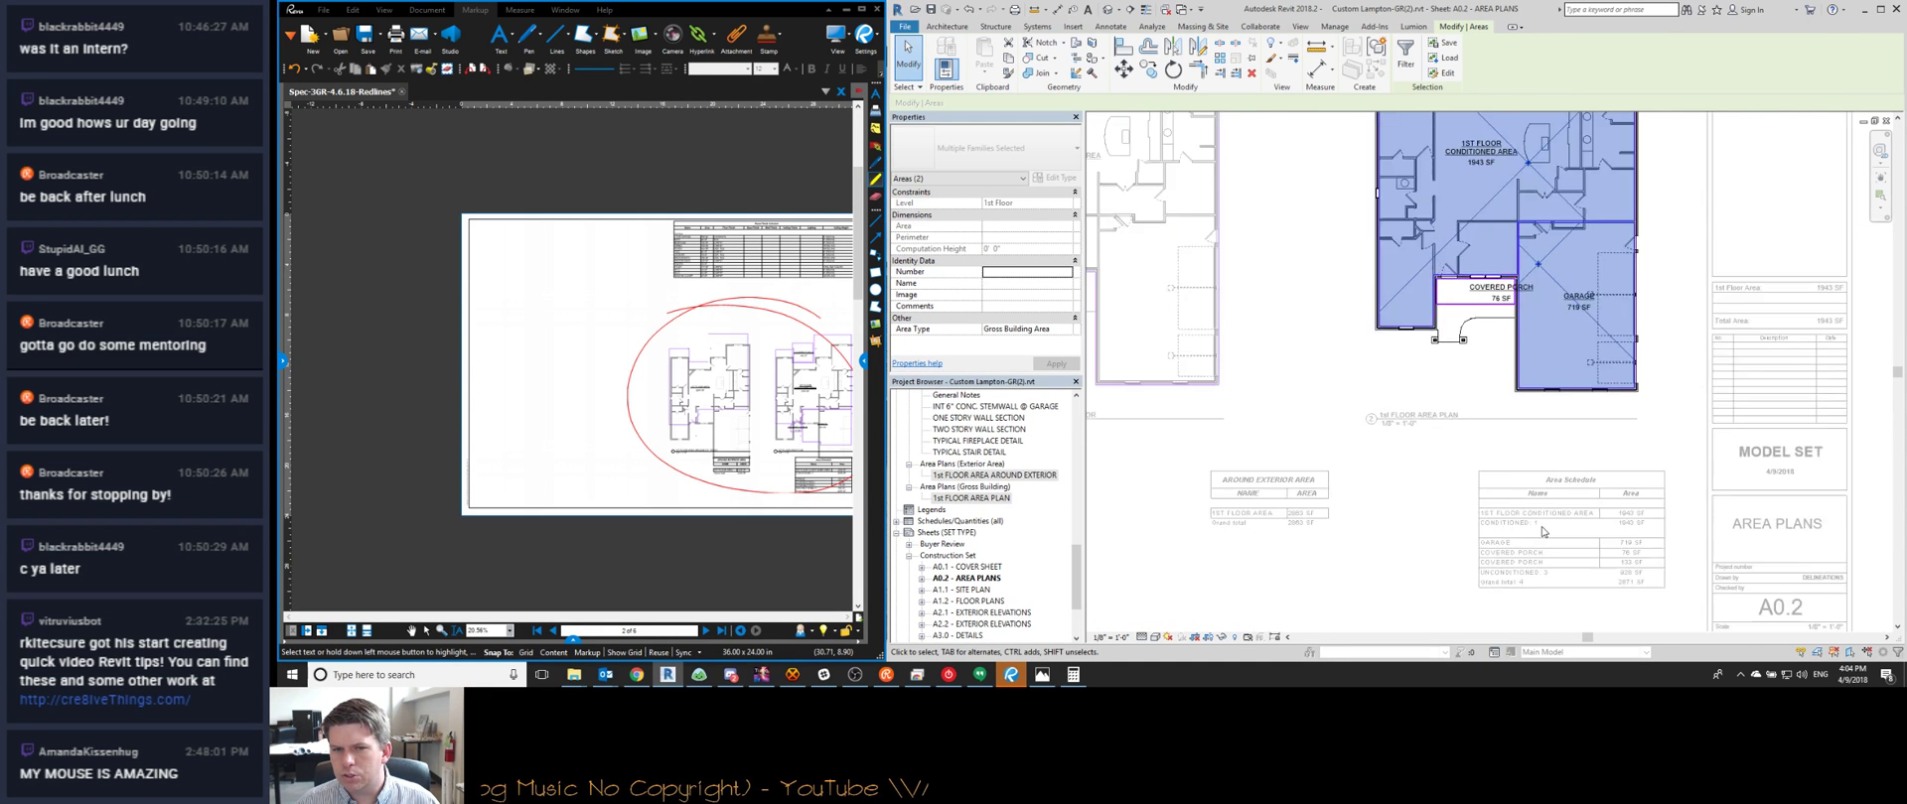
scroll(1542, 531, down, 1)
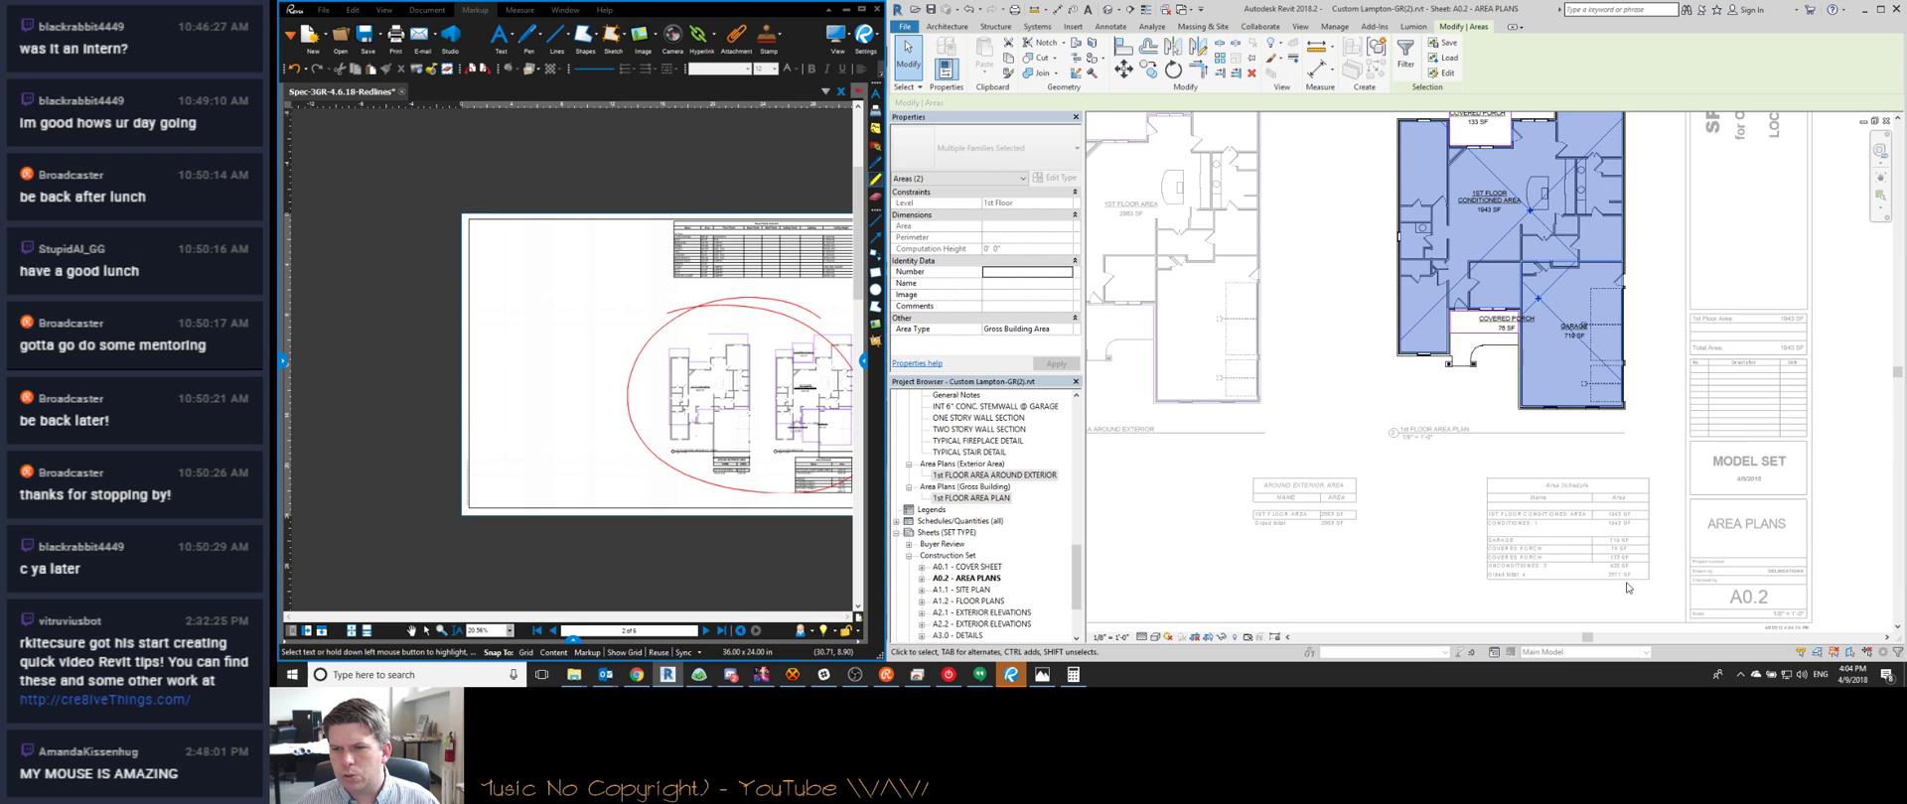
scroll(1624, 585, up, 2)
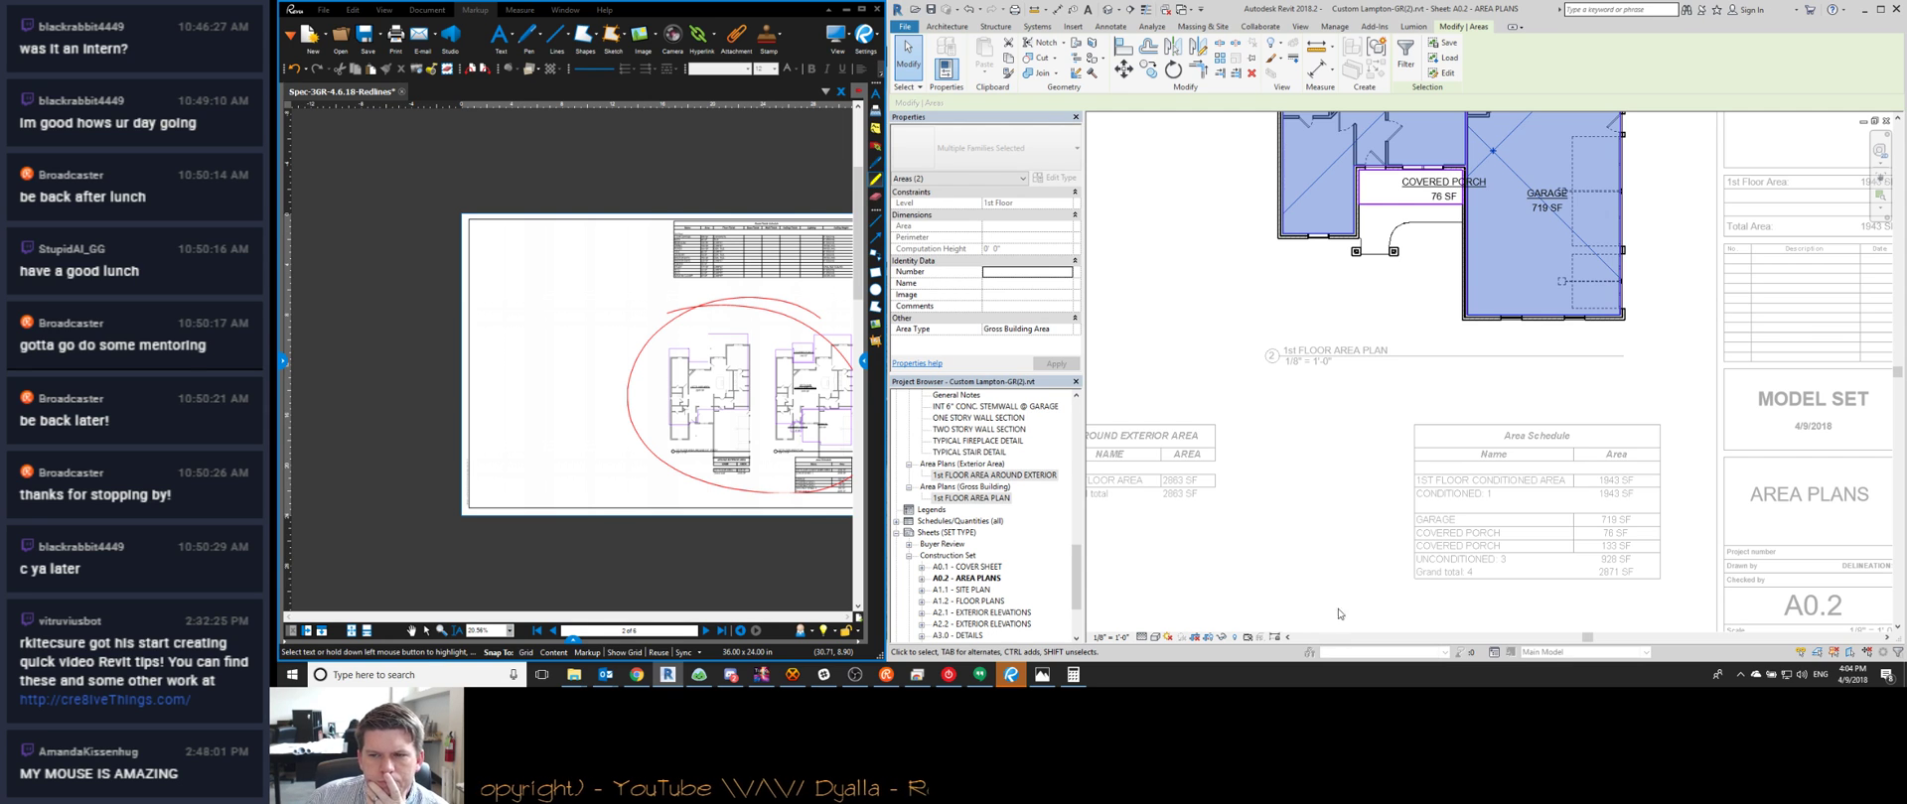
scroll(1360, 555, down, 3)
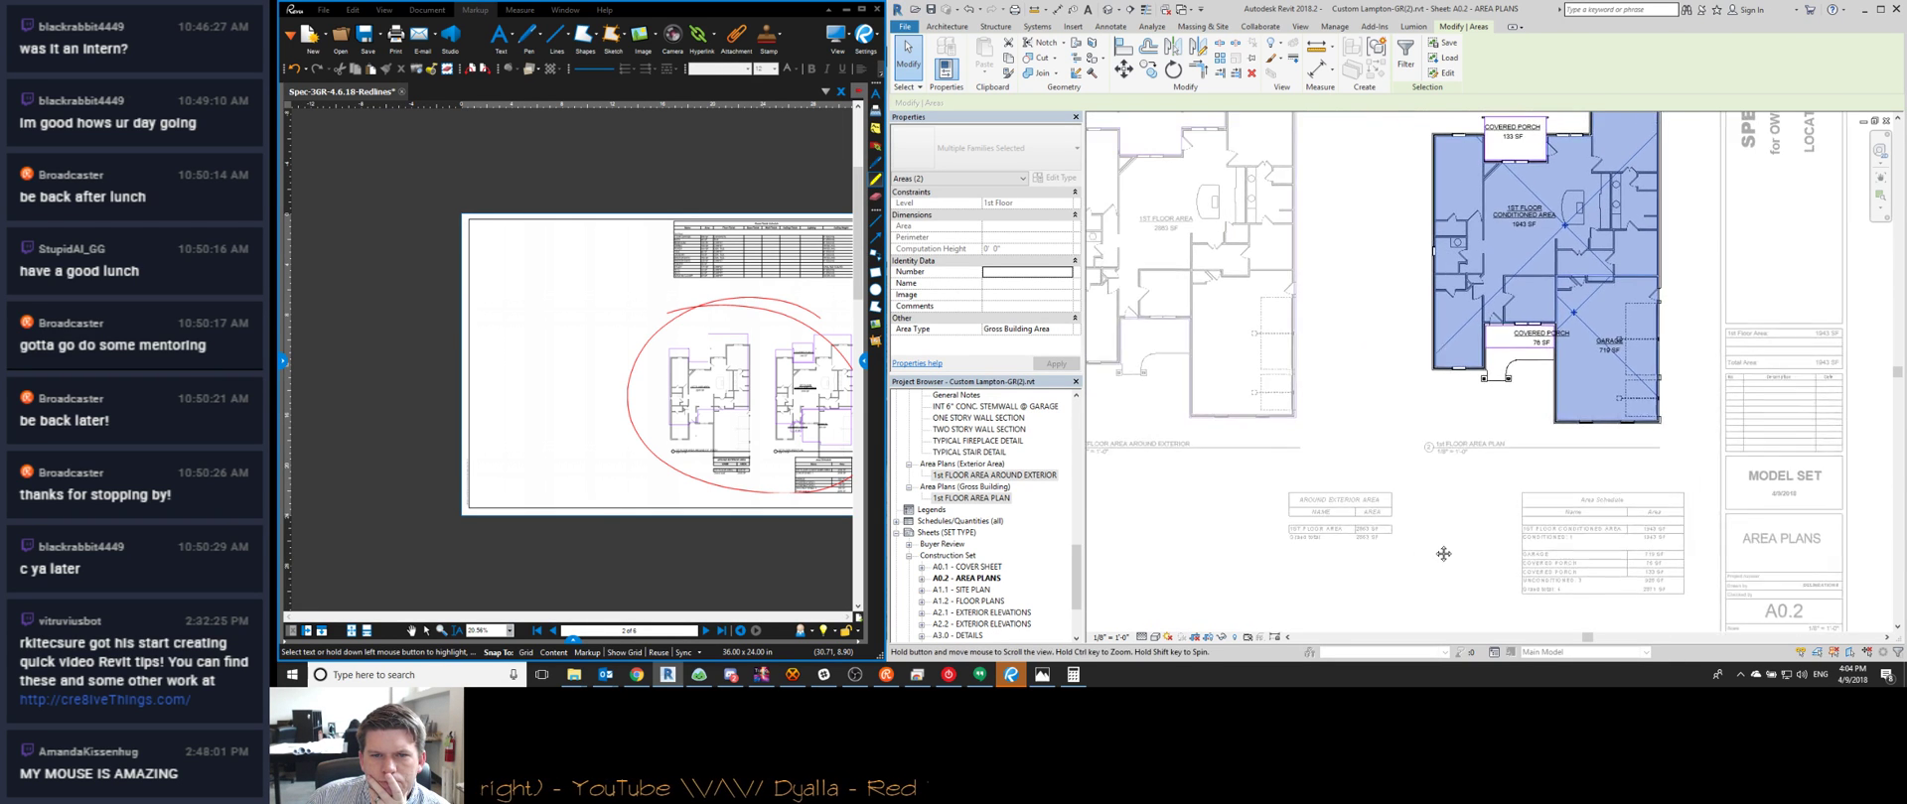
double_click(1214, 427)
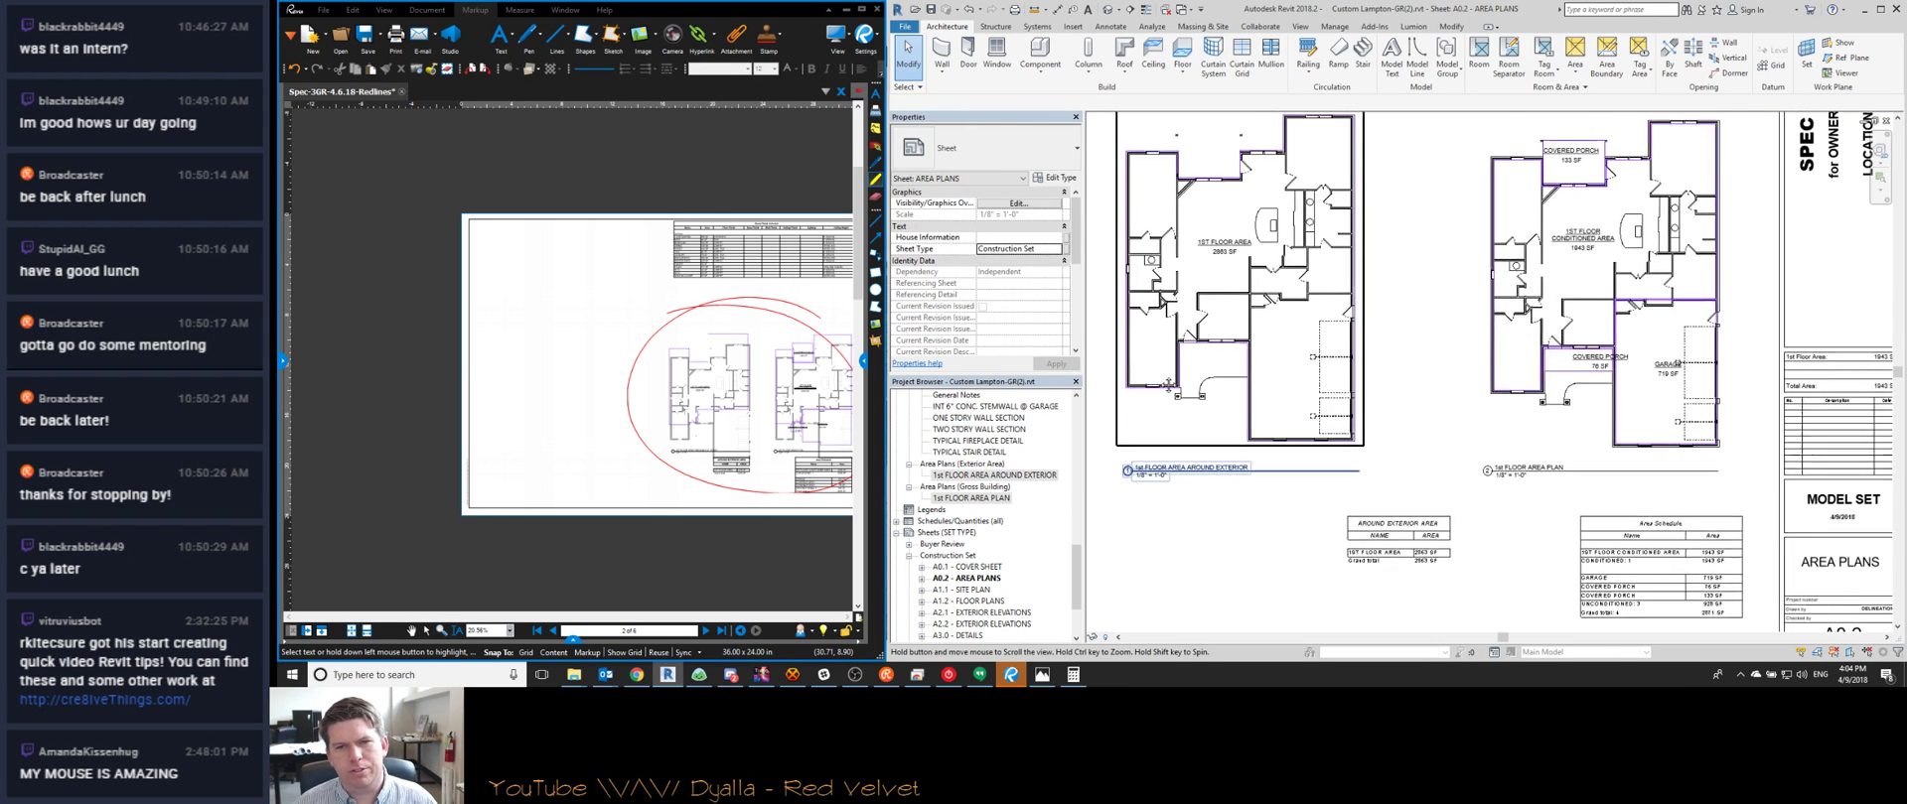
scroll(1212, 383, down, 2)
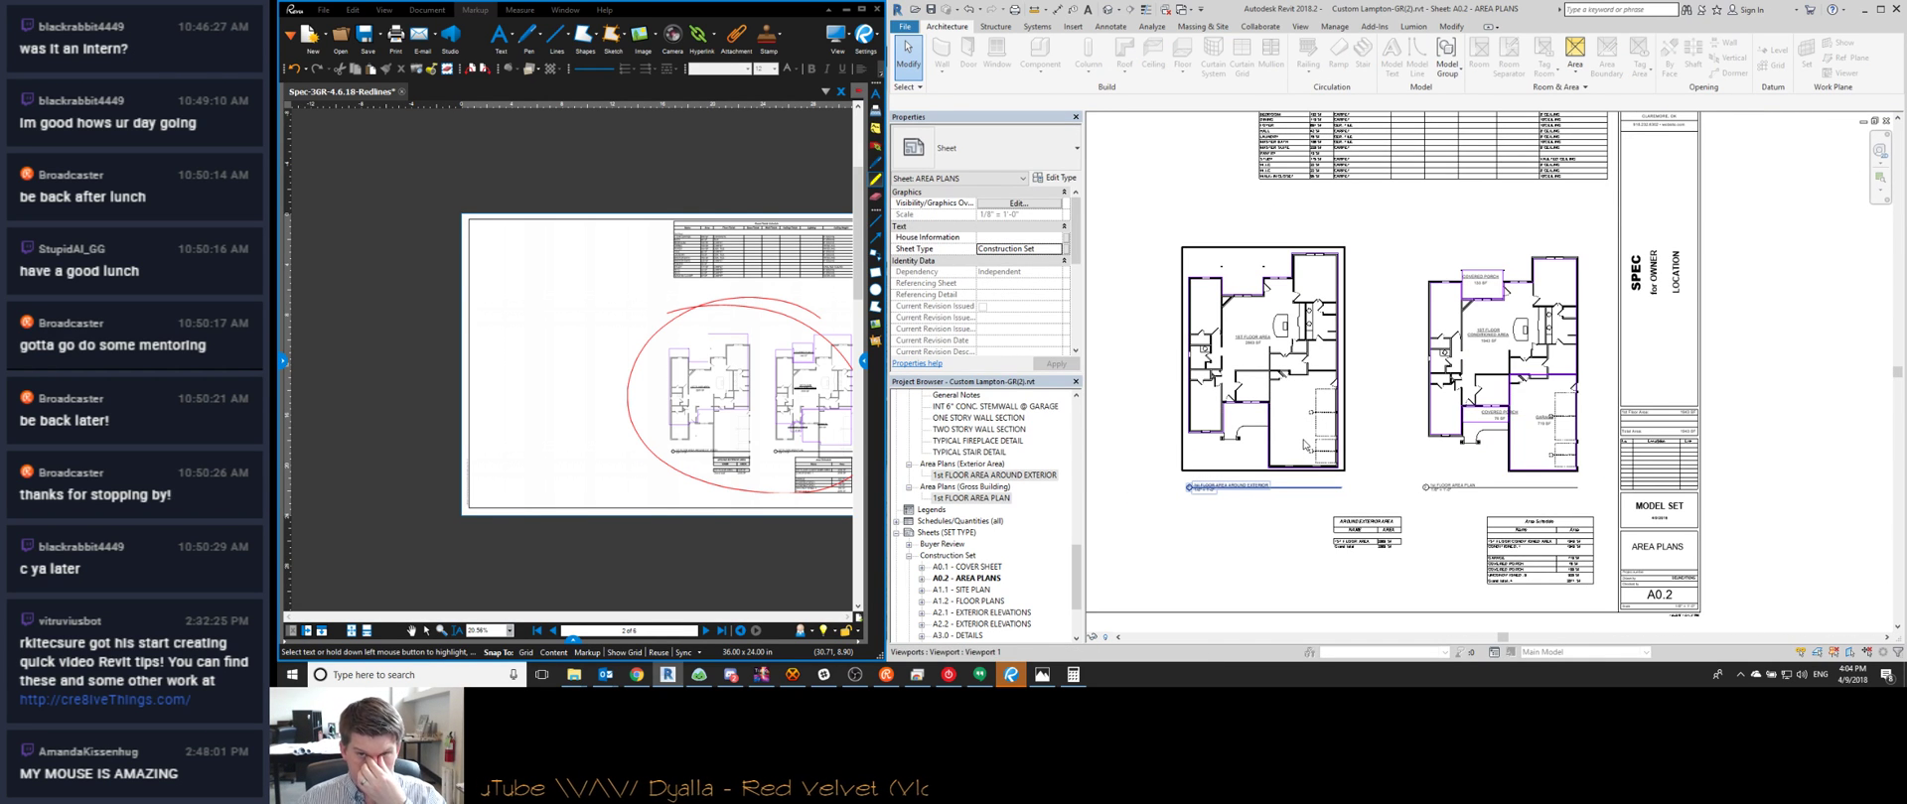
scroll(1498, 415, up, 5)
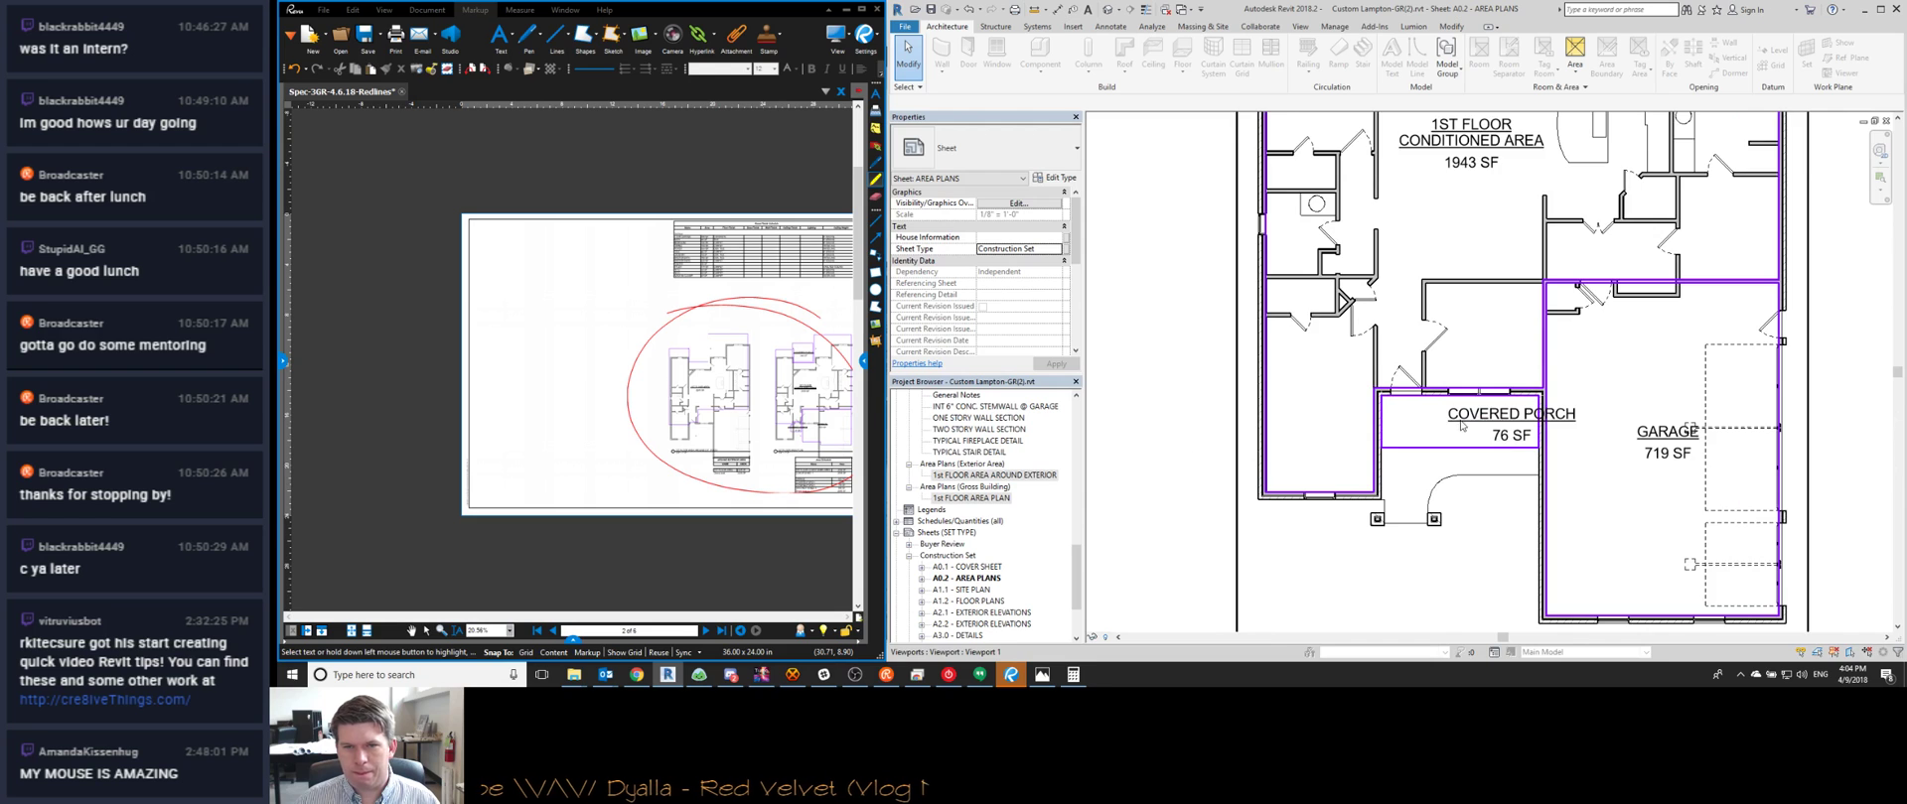
scroll(1460, 426, down, 5)
scroll(563, 269, down, 2)
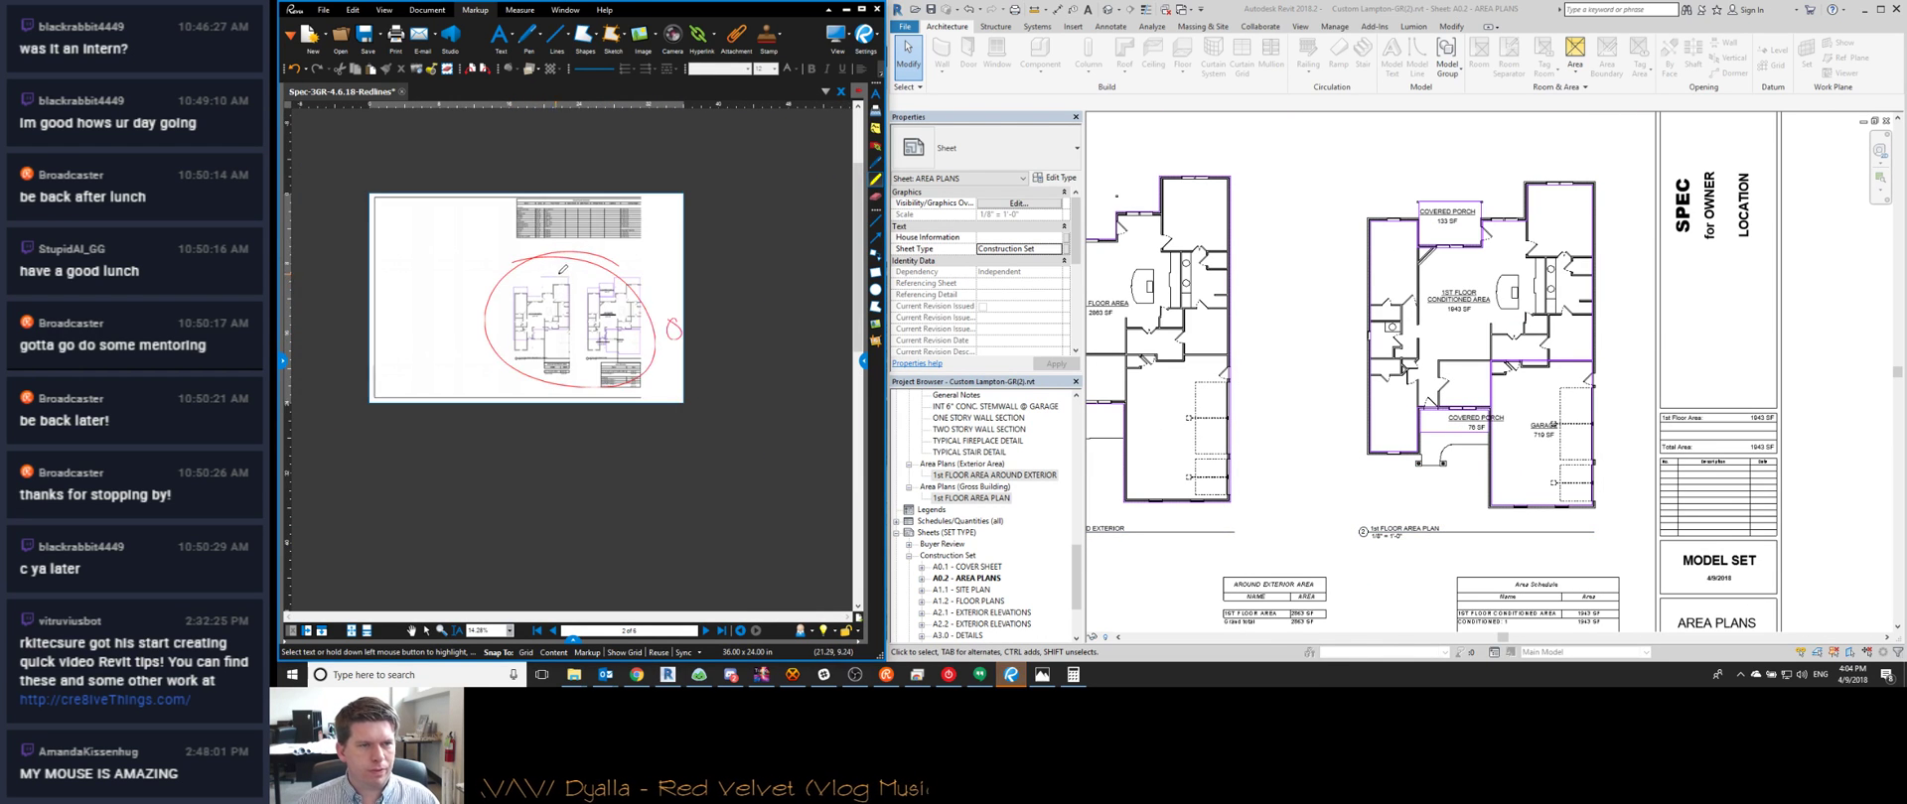
drag(549, 248, 502, 252)
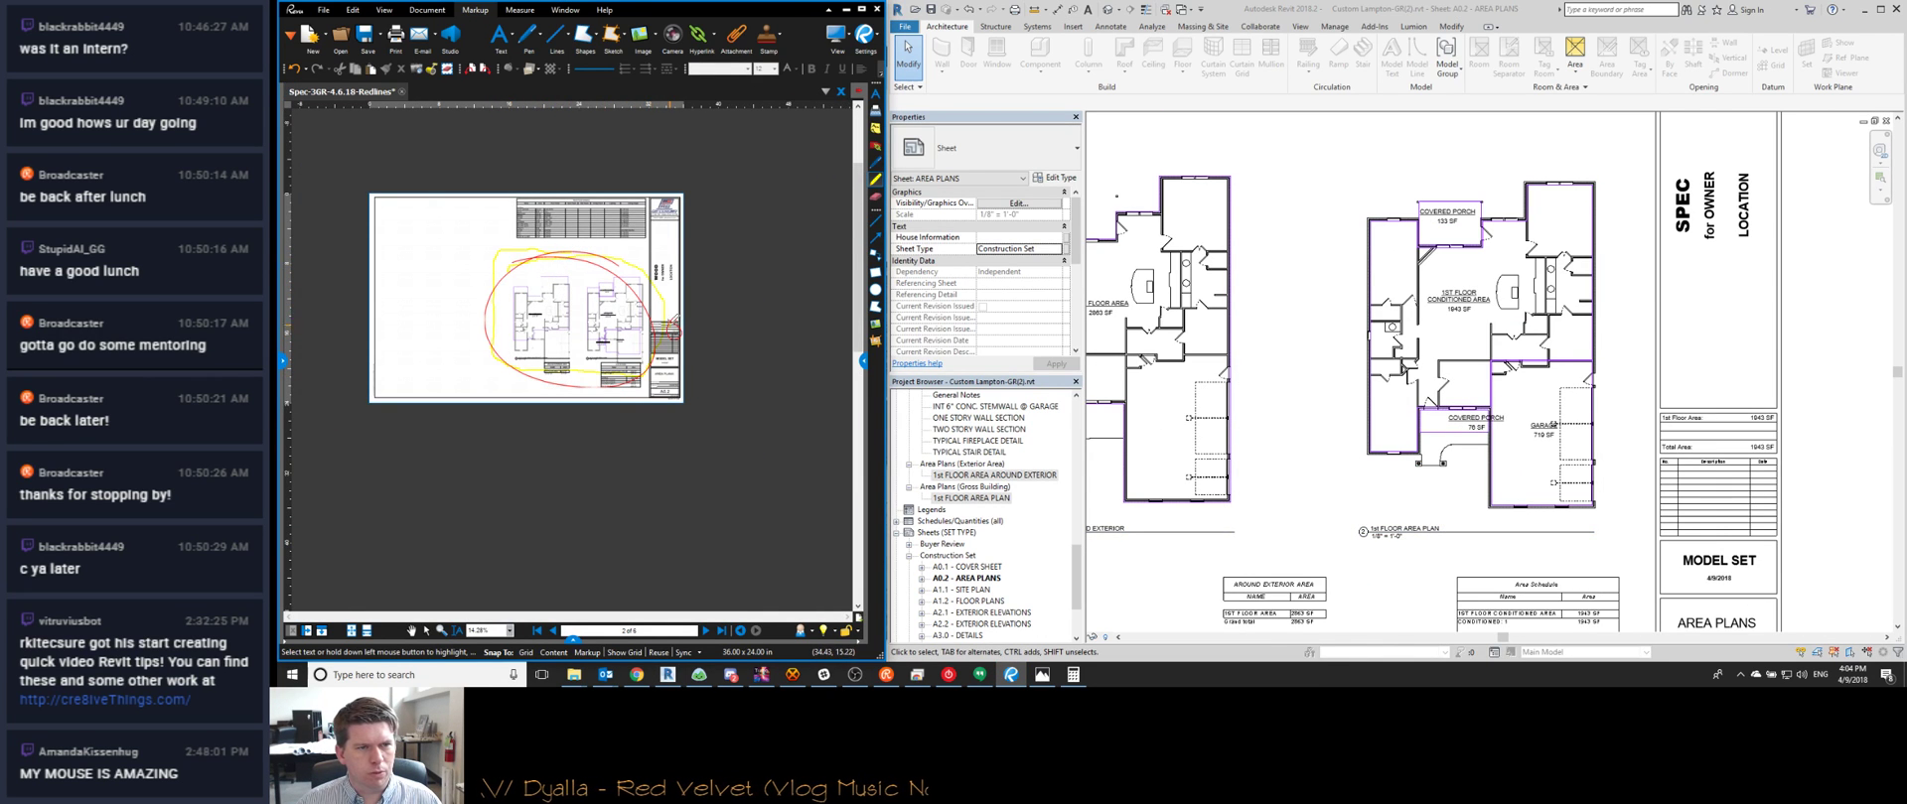
scroll(650, 333, up, 4)
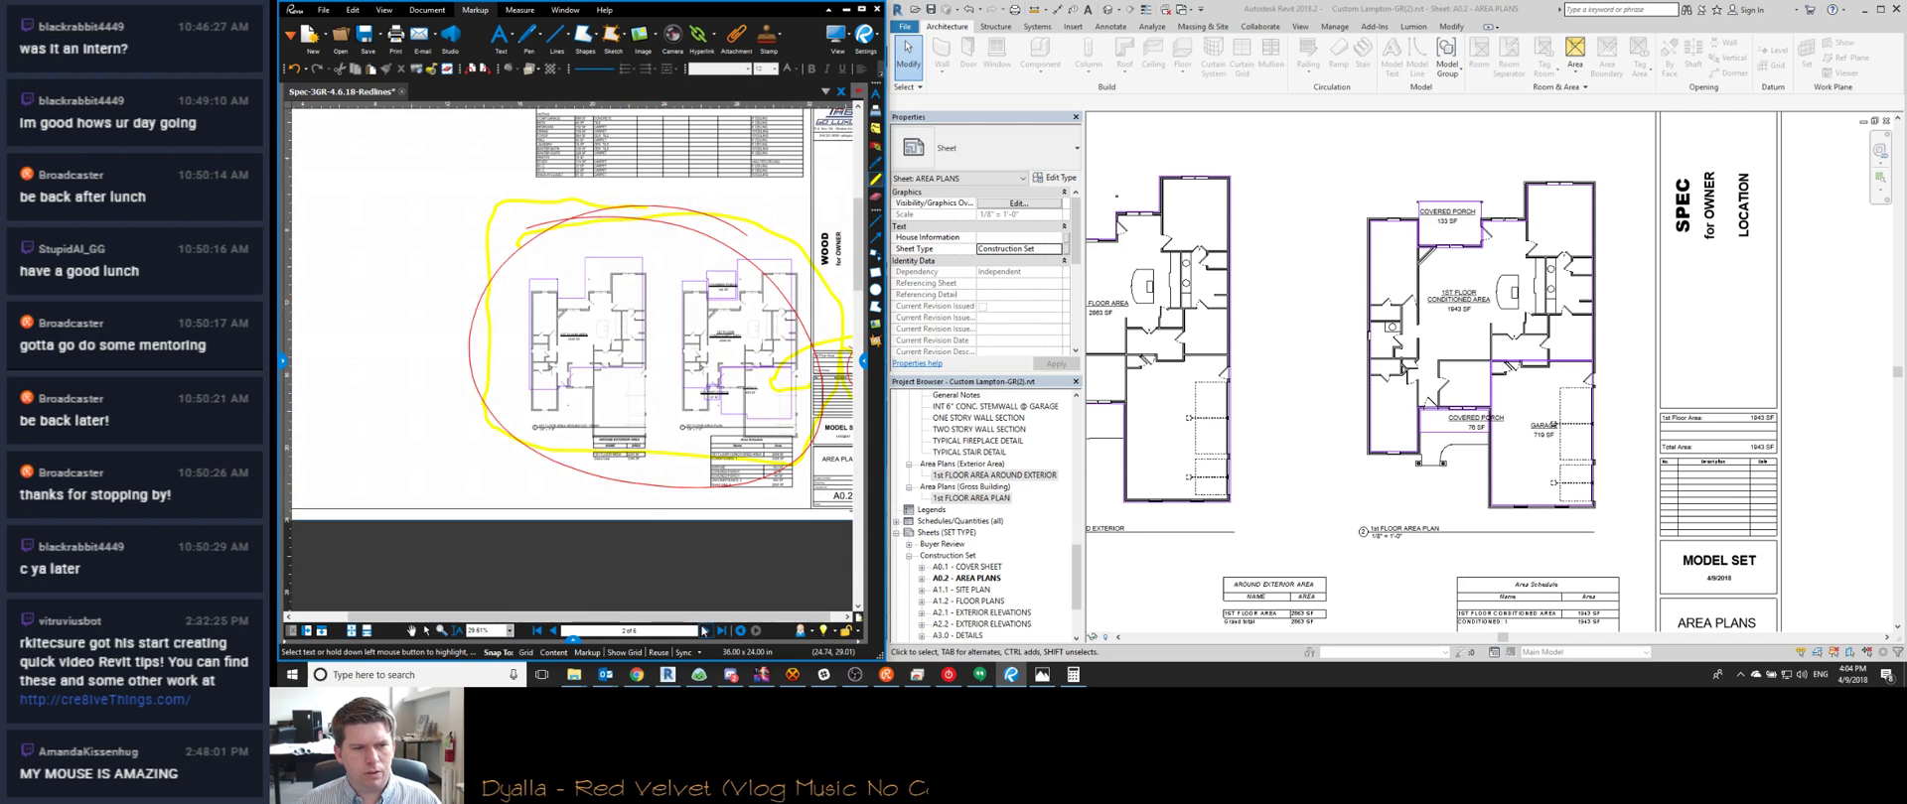
scroll(1348, 461, down, 3)
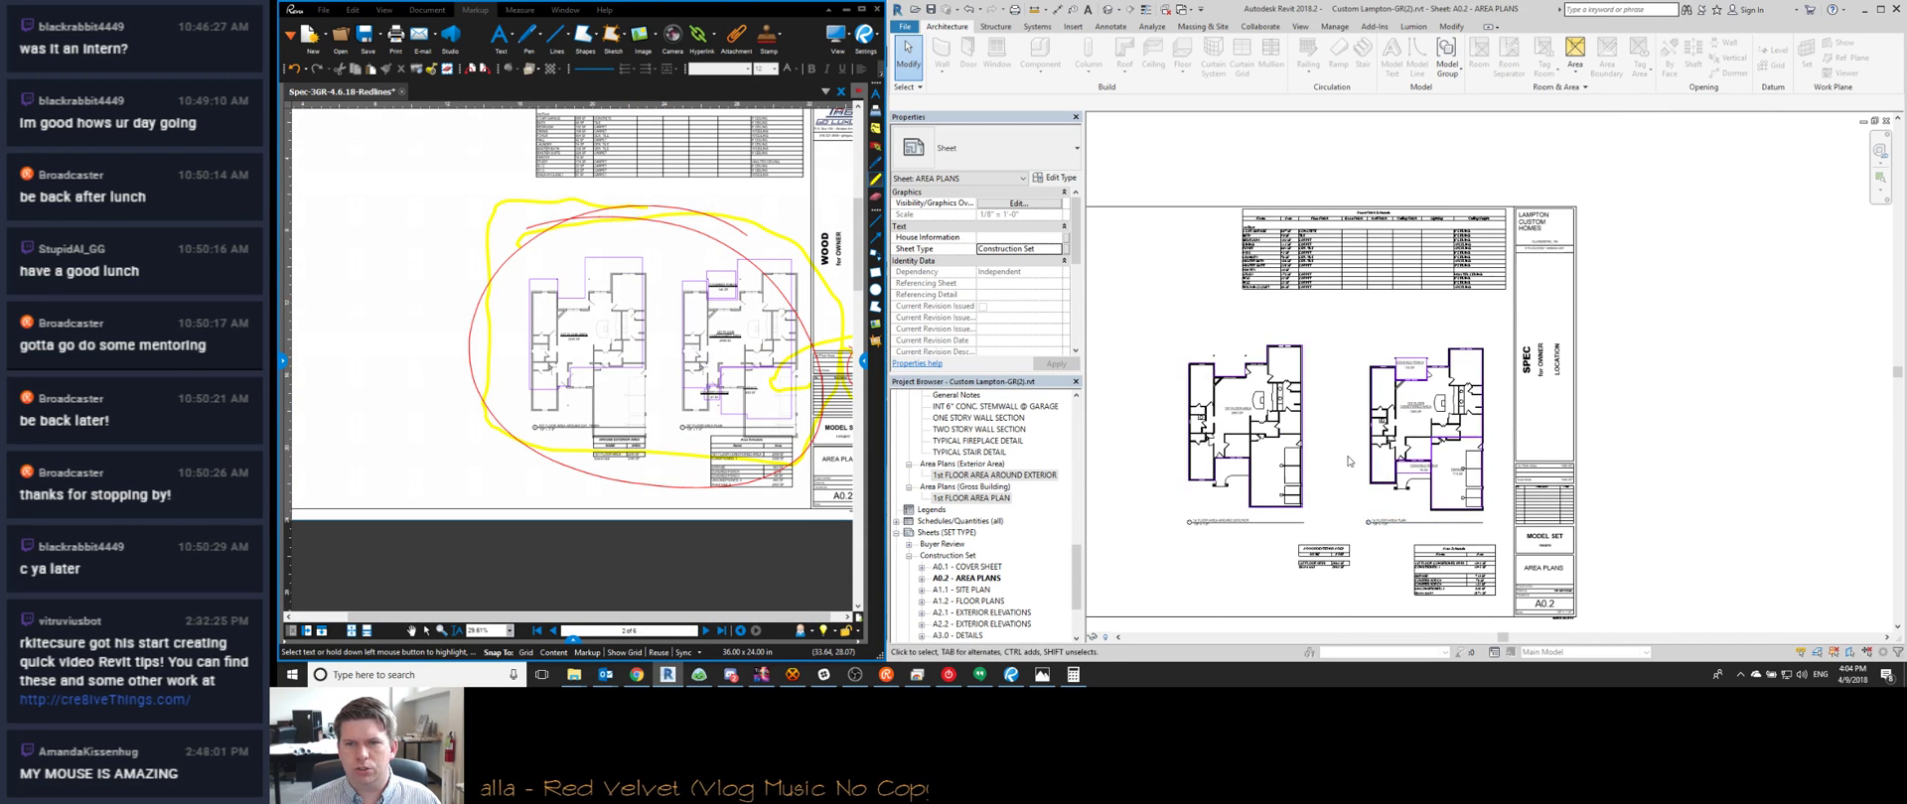
Move the small area schedule left on the A0.2 area plans sheet
click(1343, 564)
drag(1342, 564, 1278, 574)
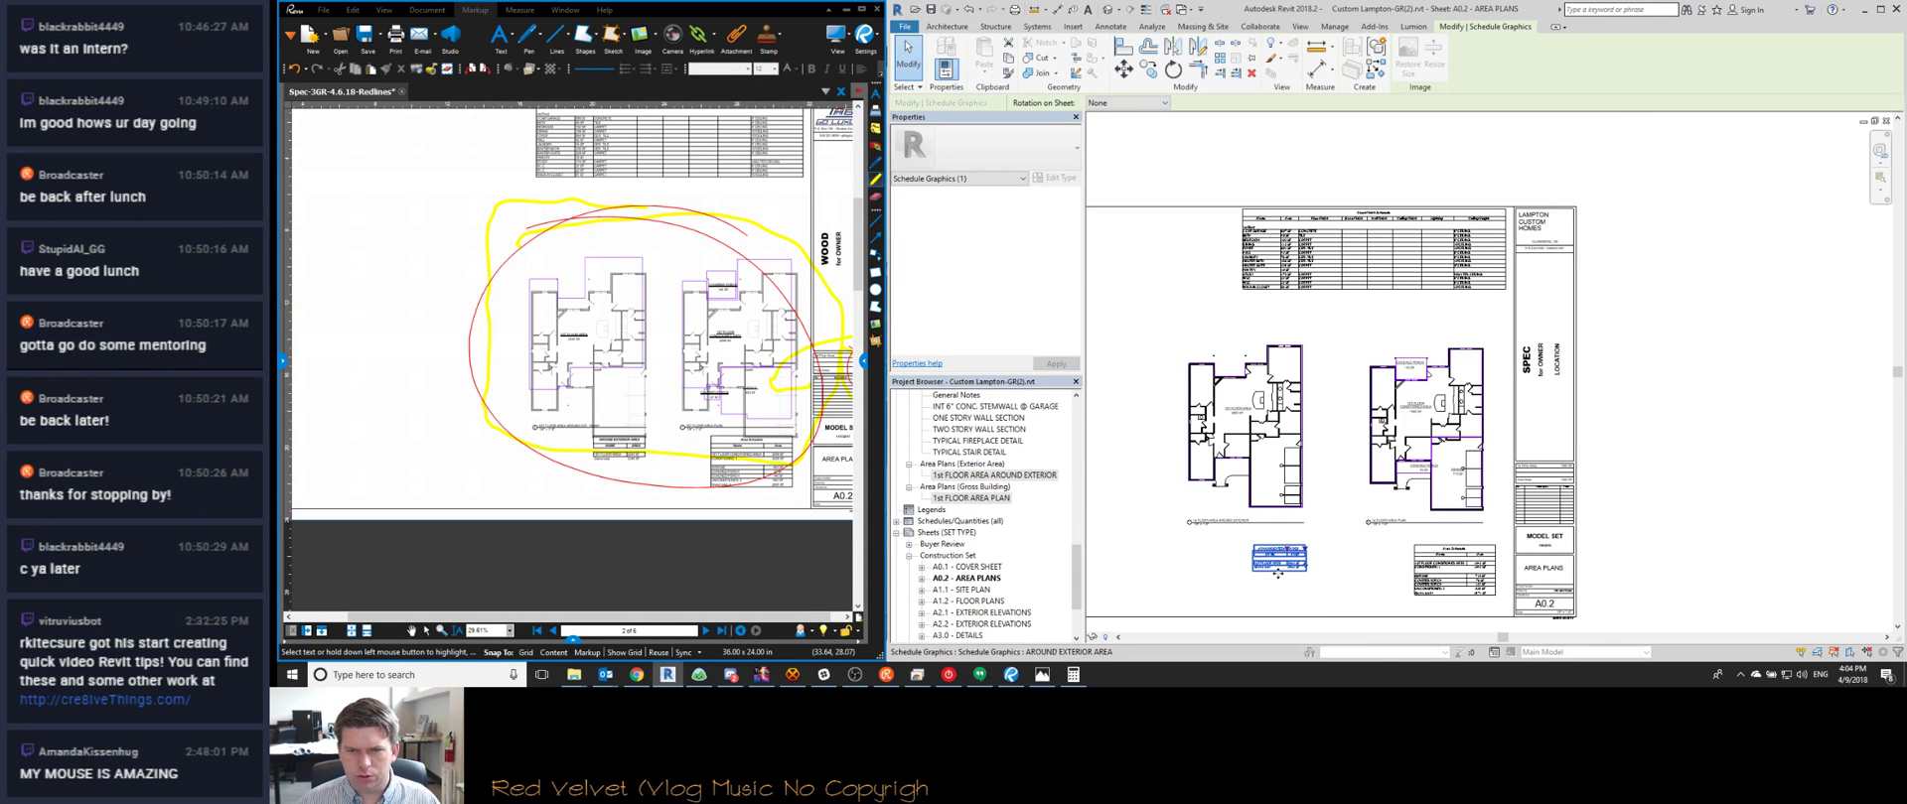
key(Escape)
scroll(1269, 495, up, 2)
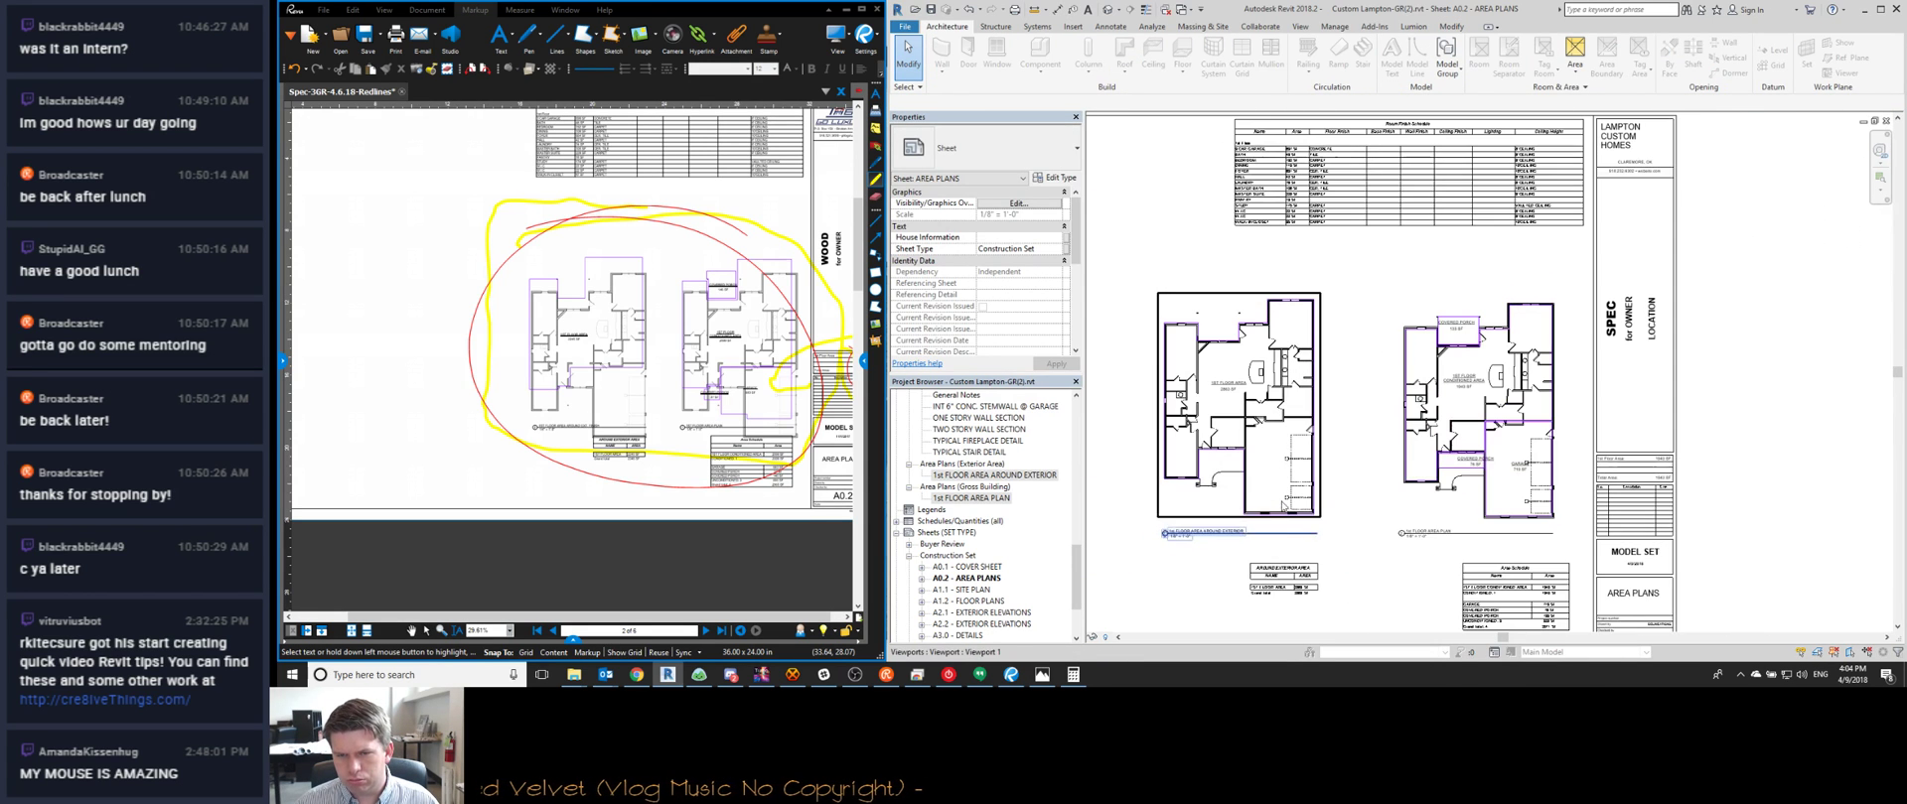
scroll(1409, 547, up, 3)
Edit the Detail Numbers of the two 1st Floor area plan viewports
click(1403, 509)
click(1403, 509)
click(1142, 508)
middle_drag(1142, 508, 1295, 493)
click(1197, 497)
click(1557, 495)
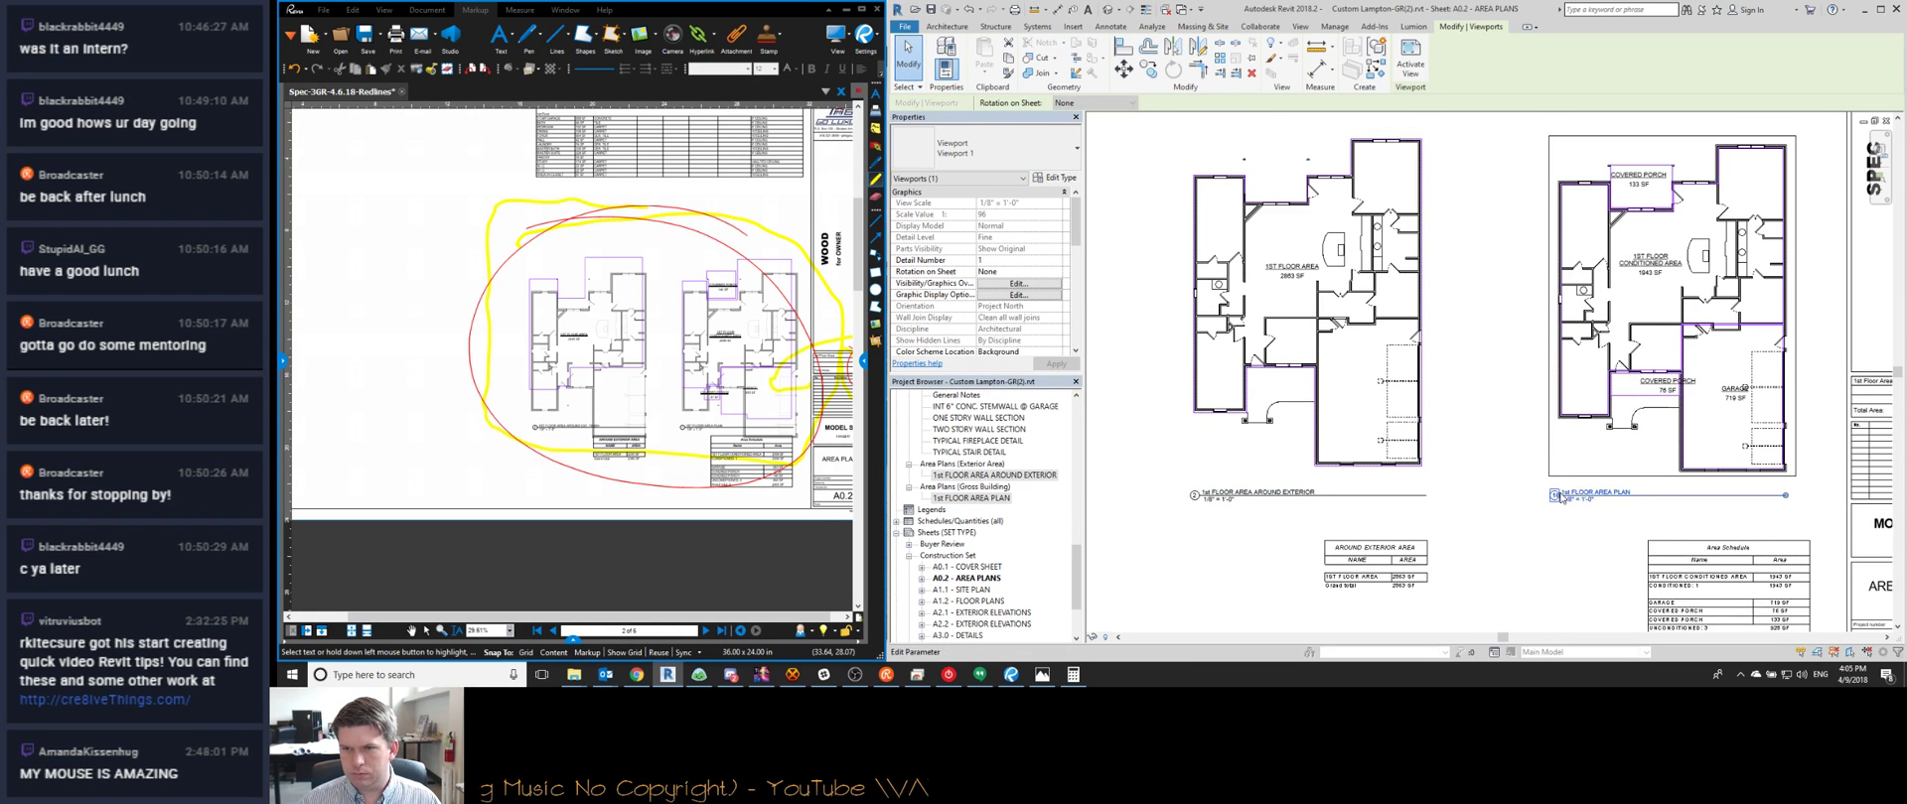
key(Escape)
Shift the Area Schedule slightly left and check the Room Finish Schedule
middle_drag(1695, 605, 1602, 444)
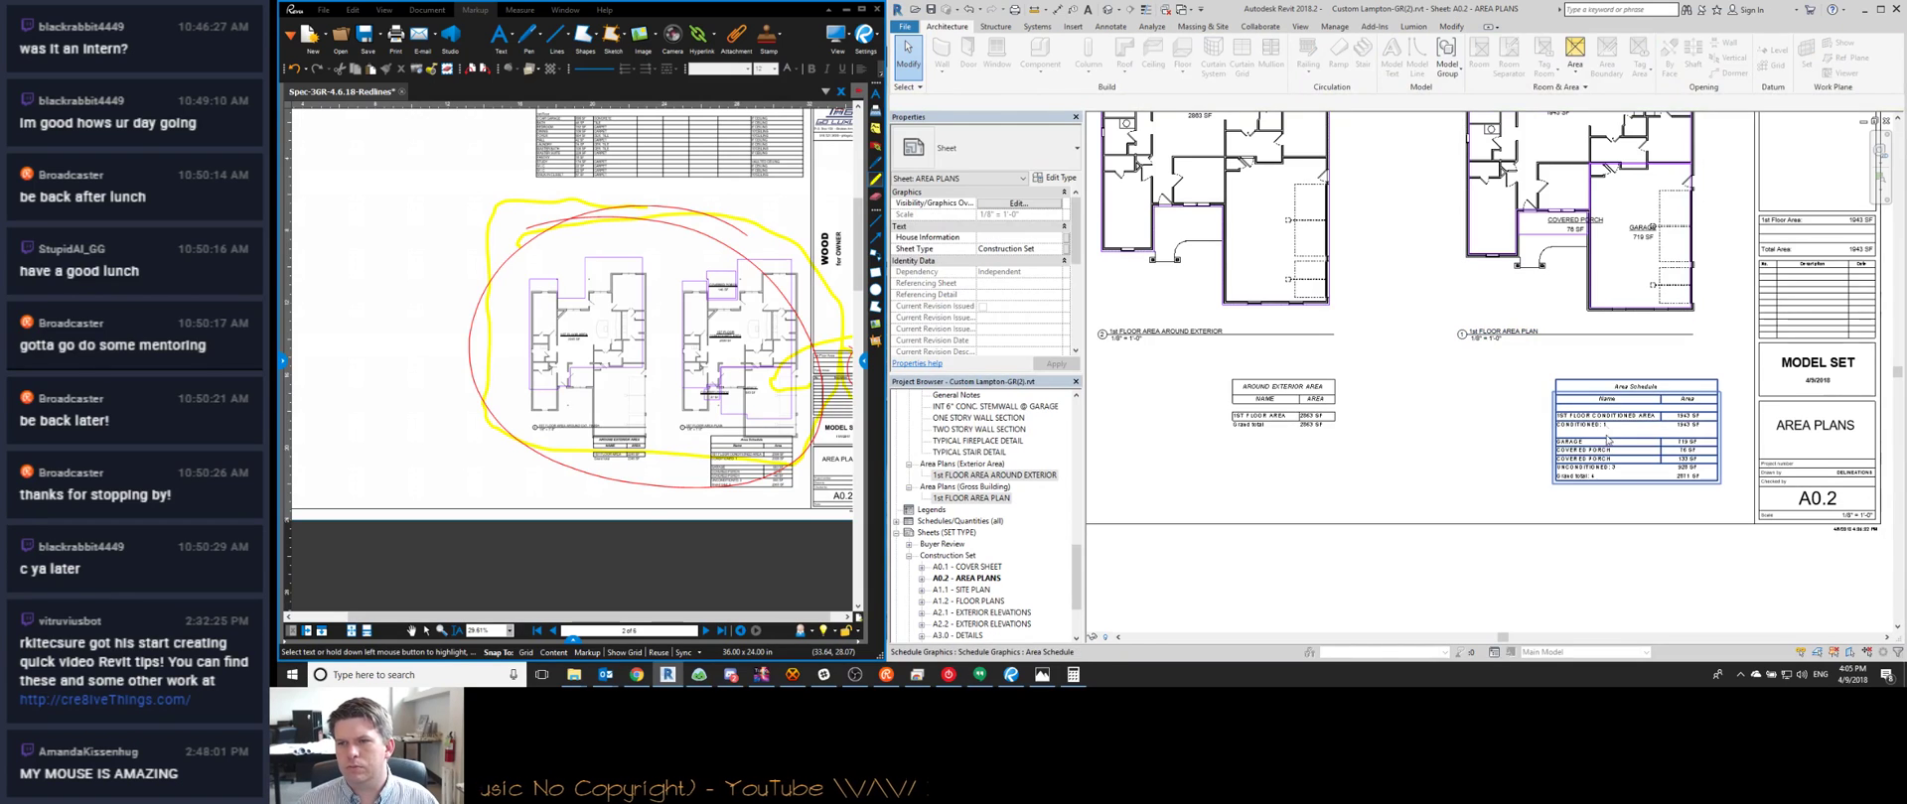
click(1602, 444)
drag(1602, 444, 1557, 444)
key(Escape)
middle_drag(1599, 379, 1610, 447)
scroll(1579, 338, down, 3)
scroll(1559, 310, up, 3)
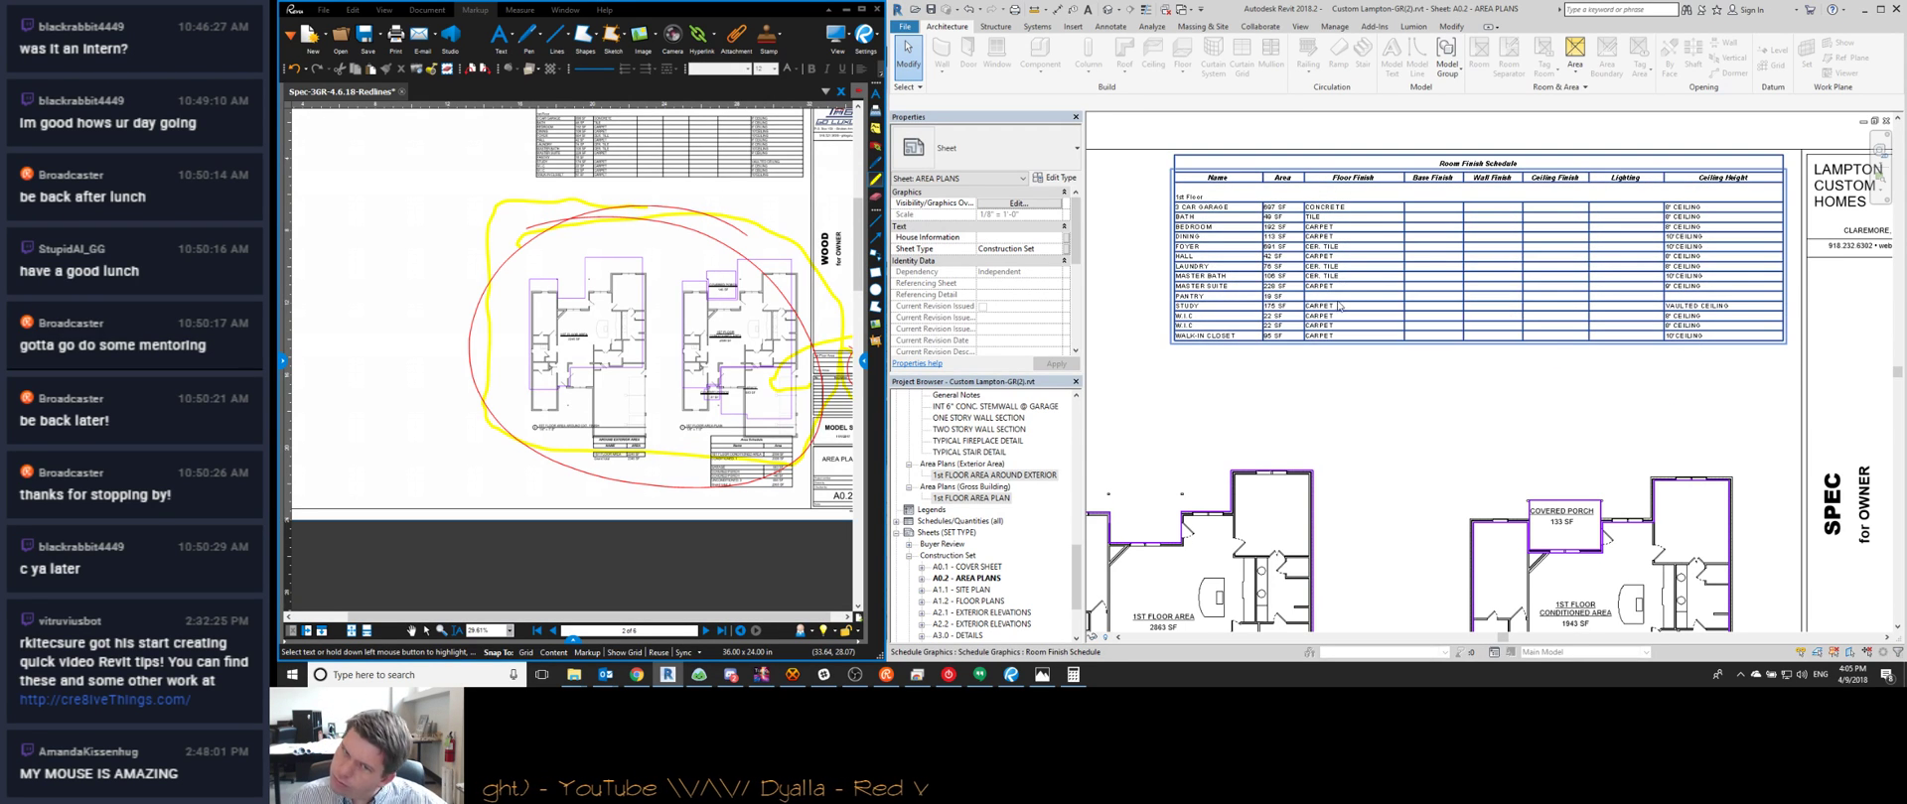
scroll(1323, 276, down, 2)
Check the full plans and A0.2 title block, then open A1.1 - SITE PLAN
middle_drag(1694, 478, 1655, 418)
scroll(1653, 477, up, 2)
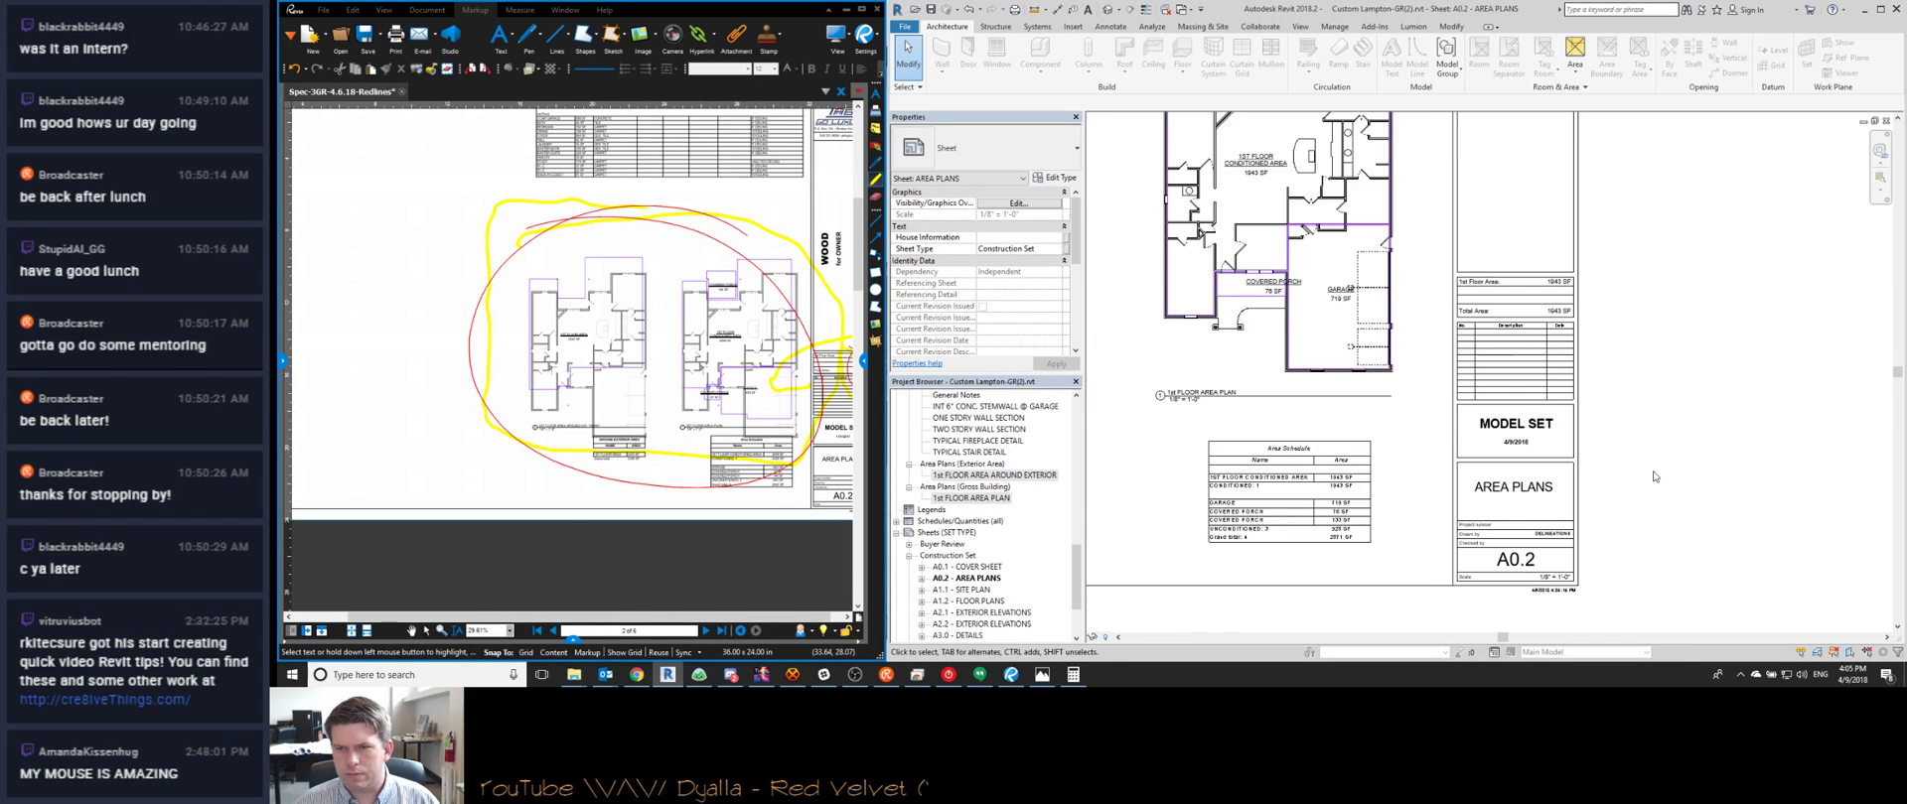
scroll(1653, 477, down, 3)
double_click(965, 590)
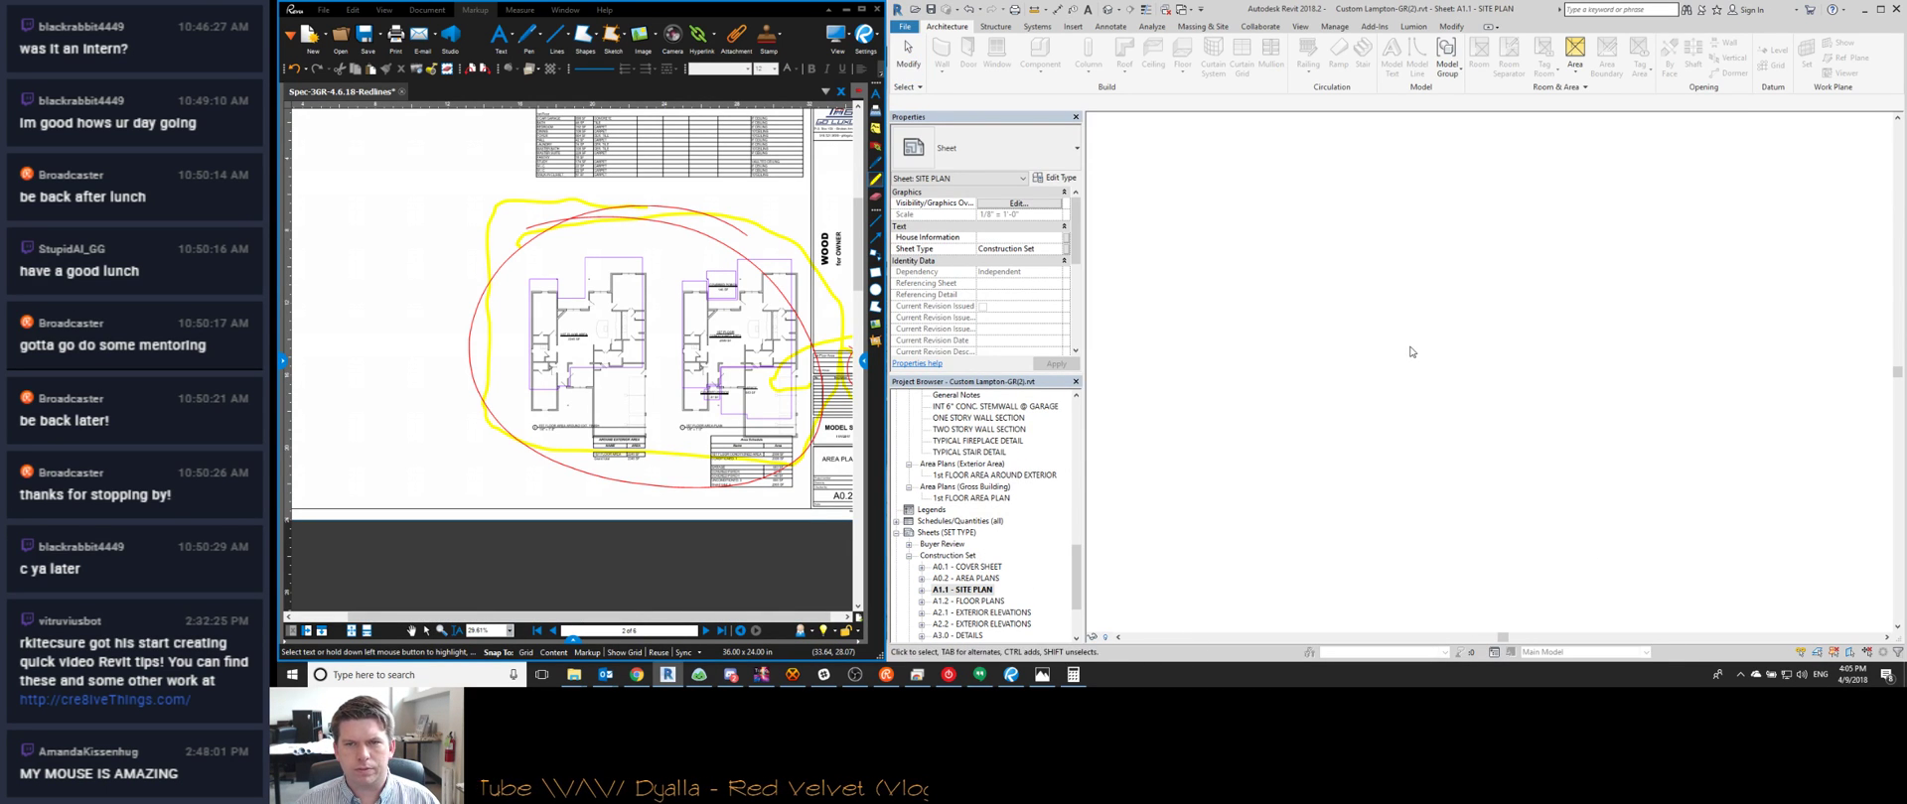
Post 'ENJOY' in the live stream chat and return to Revit
scroll(1232, 452, up, 3)
scroll(1227, 458, down, 1)
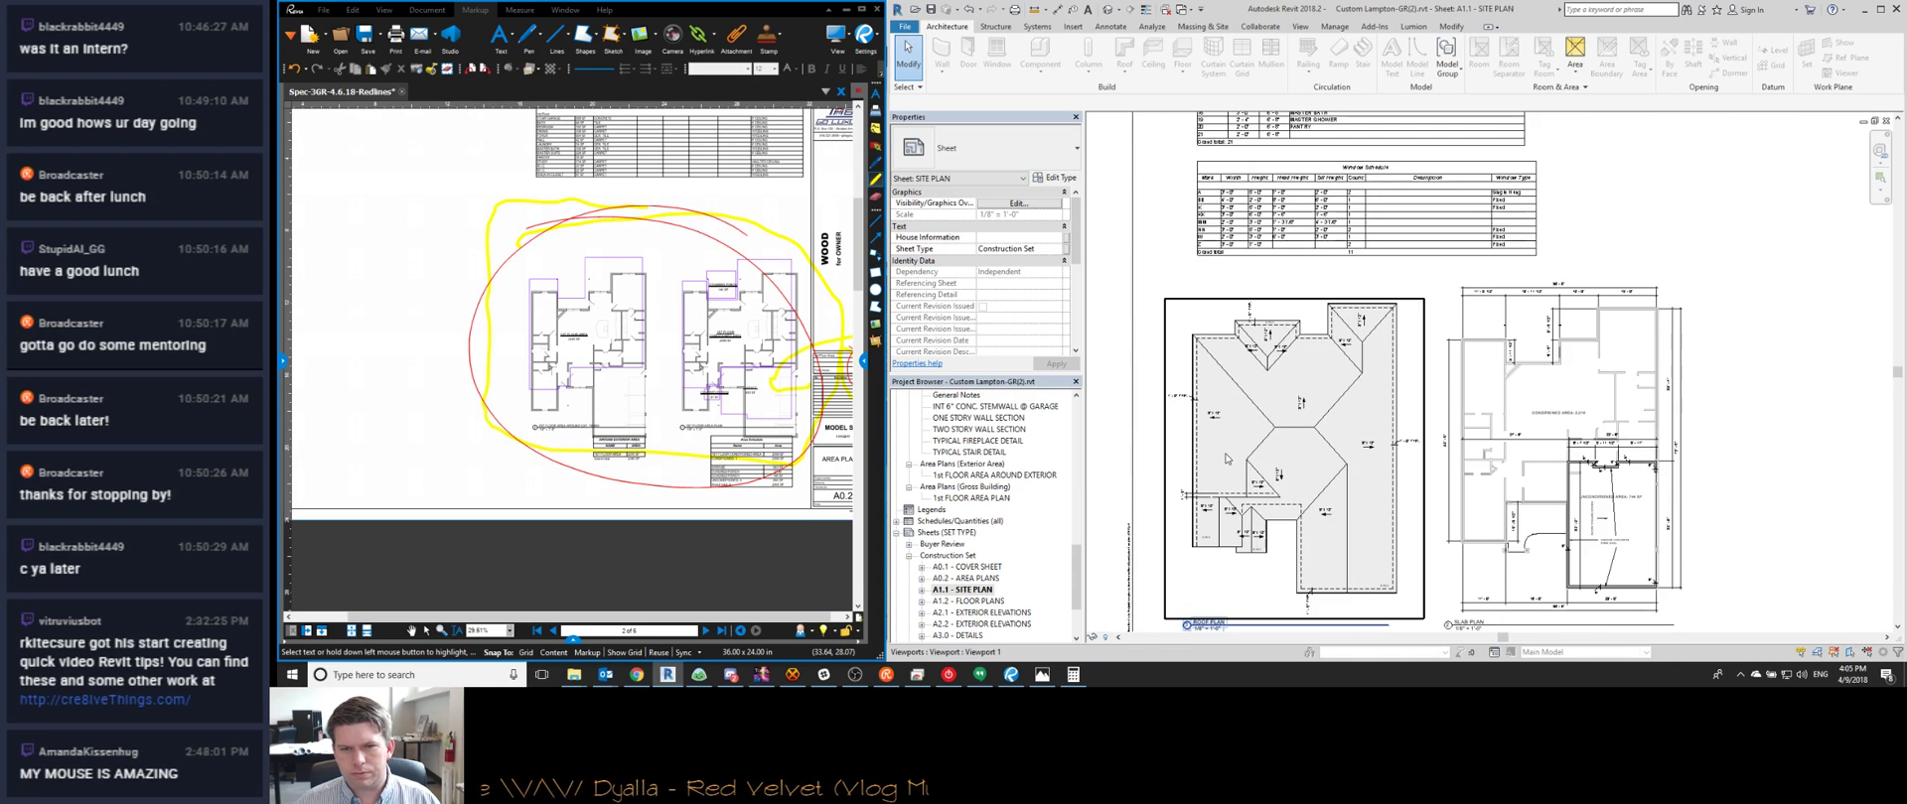
scroll(1231, 537, up, 3)
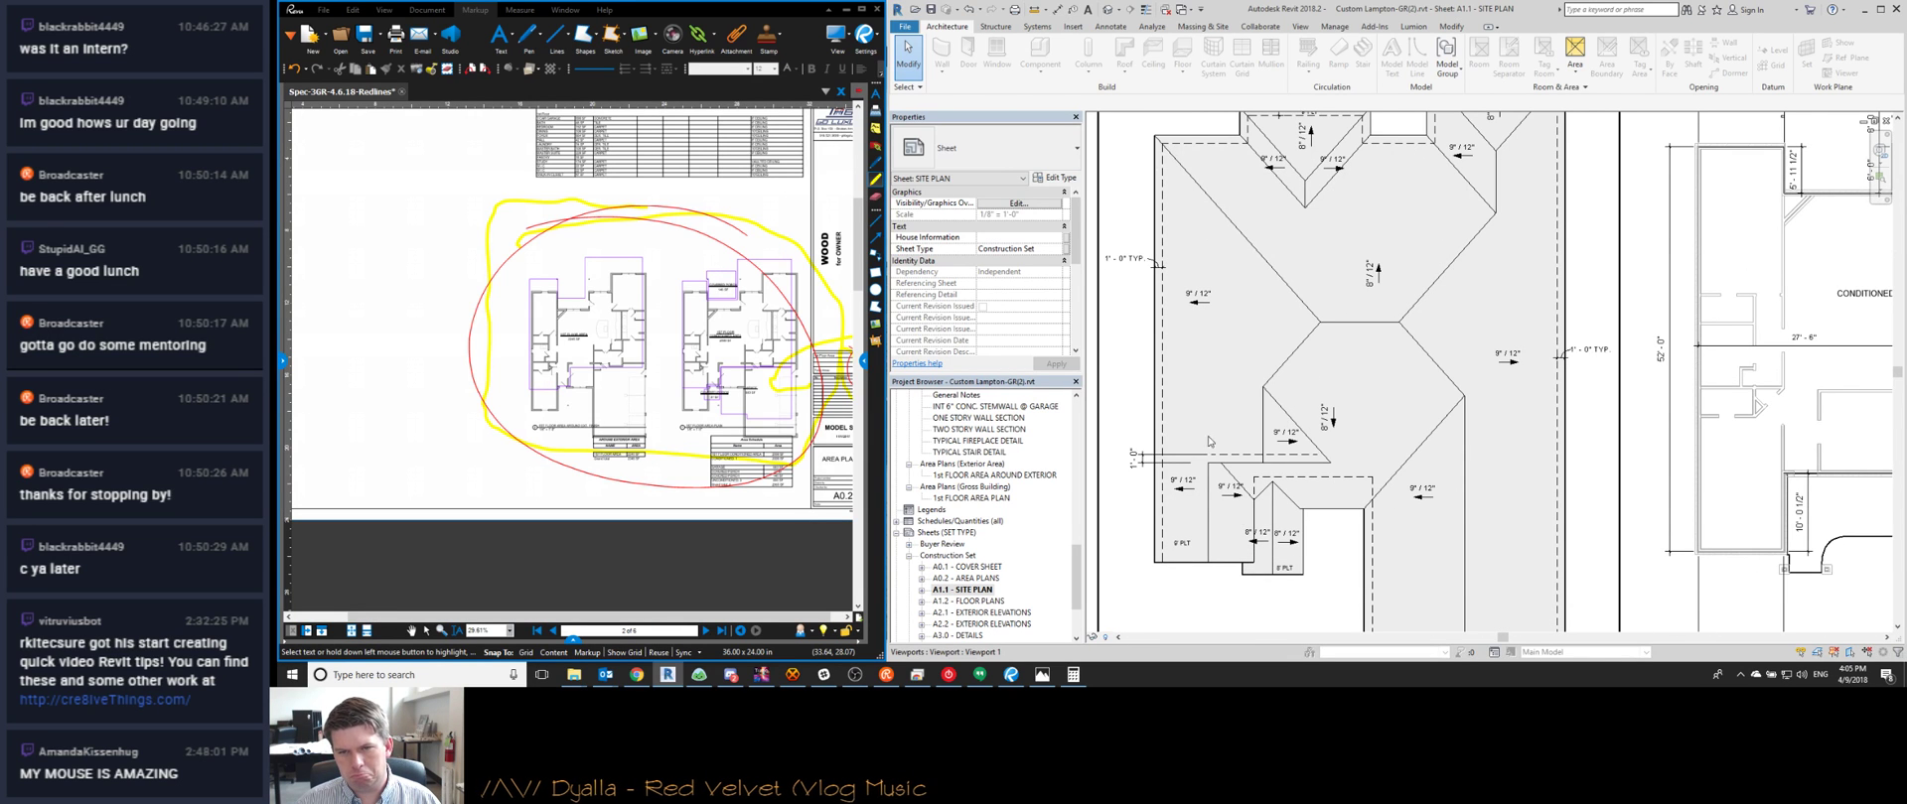
click(629, 668)
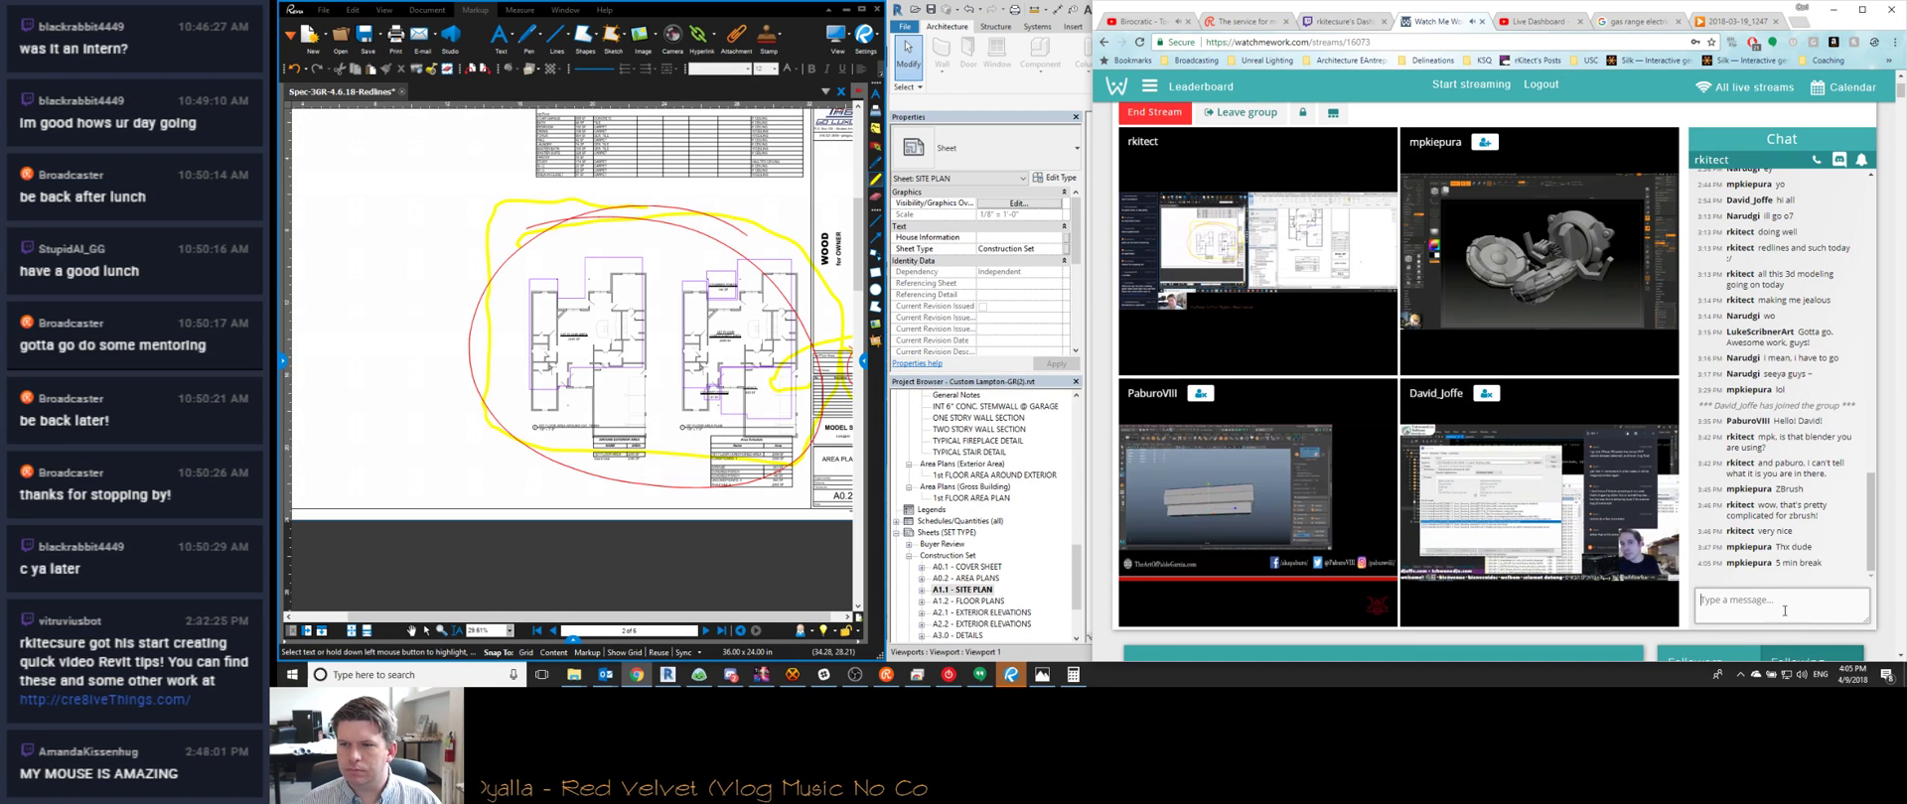
text(ENJOY)
key(Return)
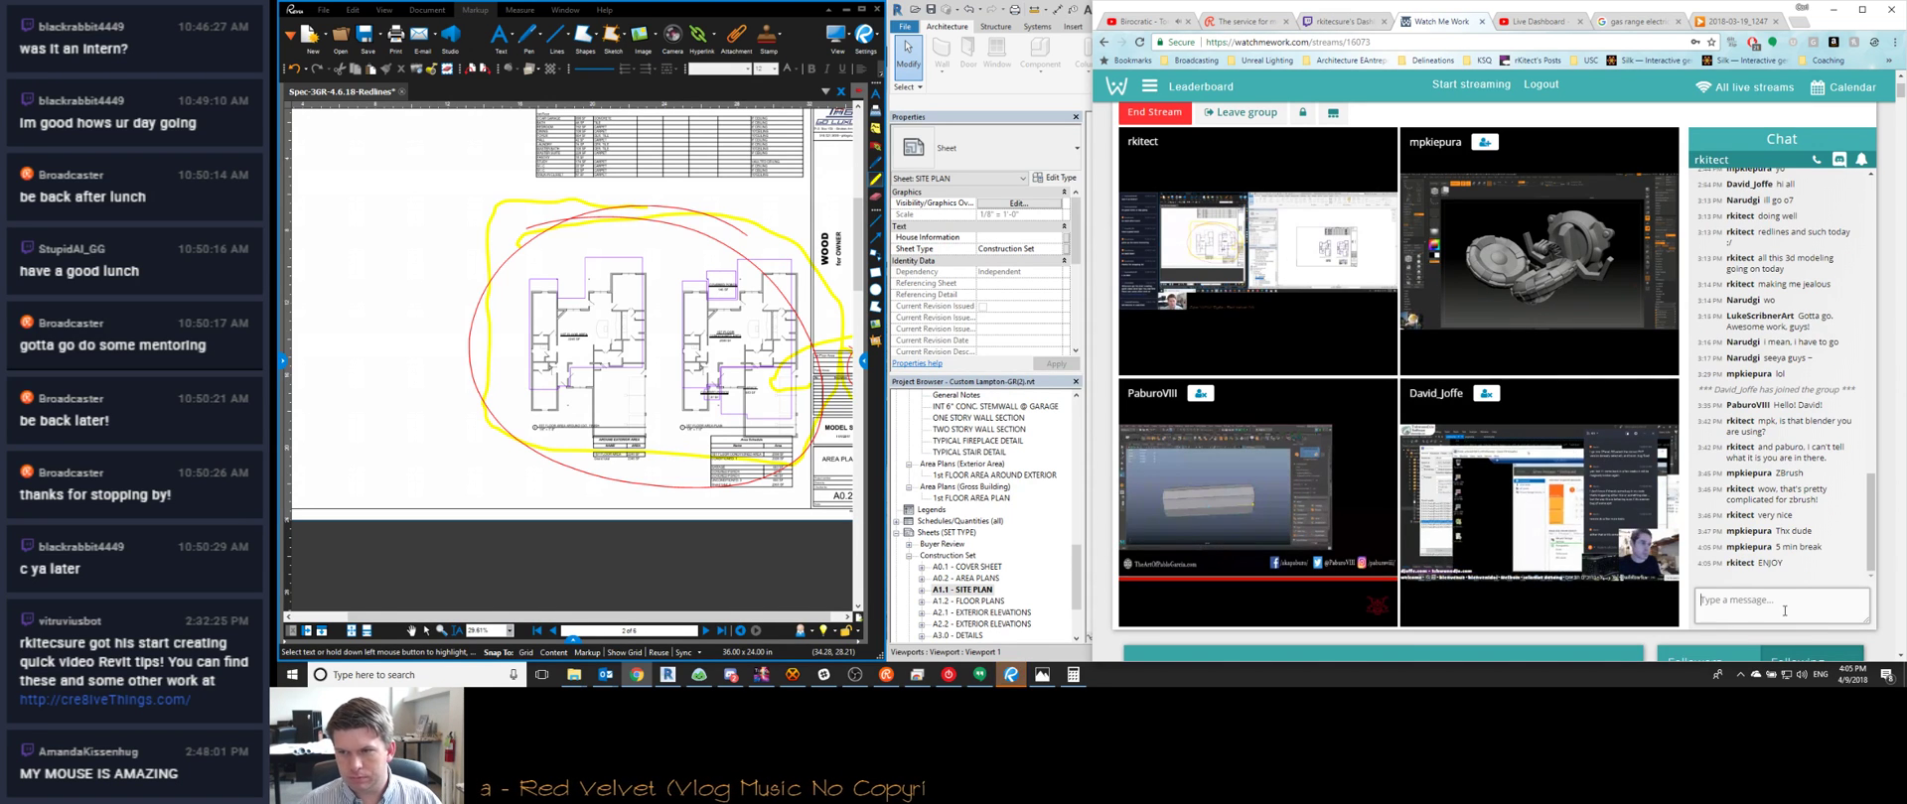
click(1831, 9)
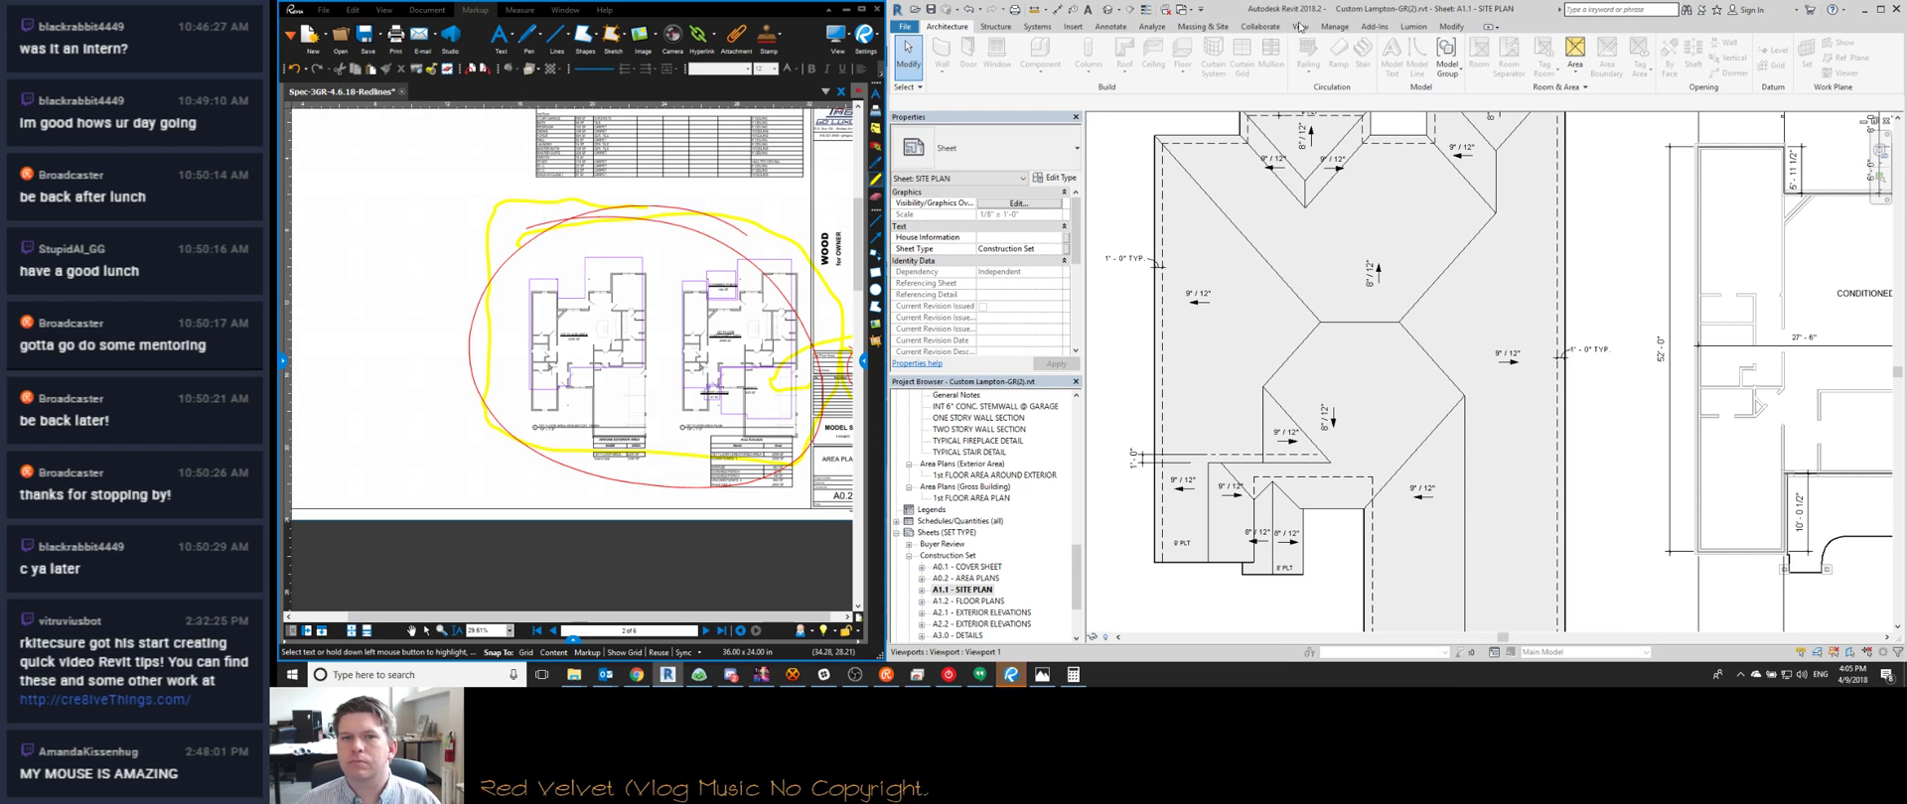
Check the roof plan's 1'-0" TYP. dimension and titles, then switch to the 3D view
scroll(1276, 373, down, 2)
scroll(1276, 372, up, 3)
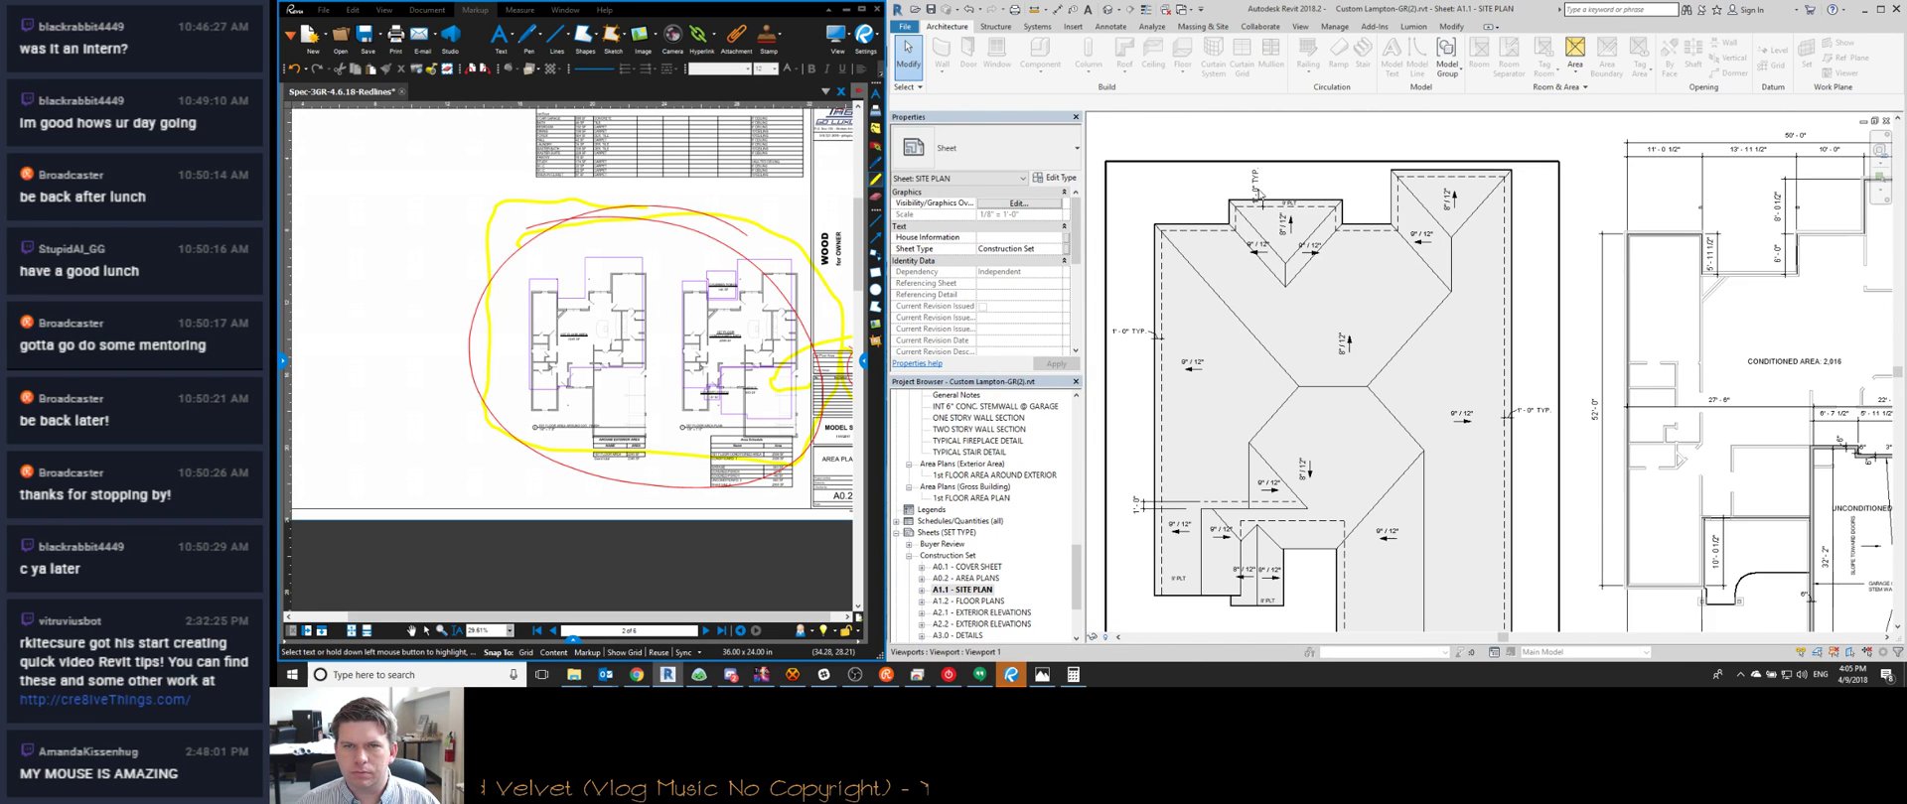
click(1259, 191)
key(Escape)
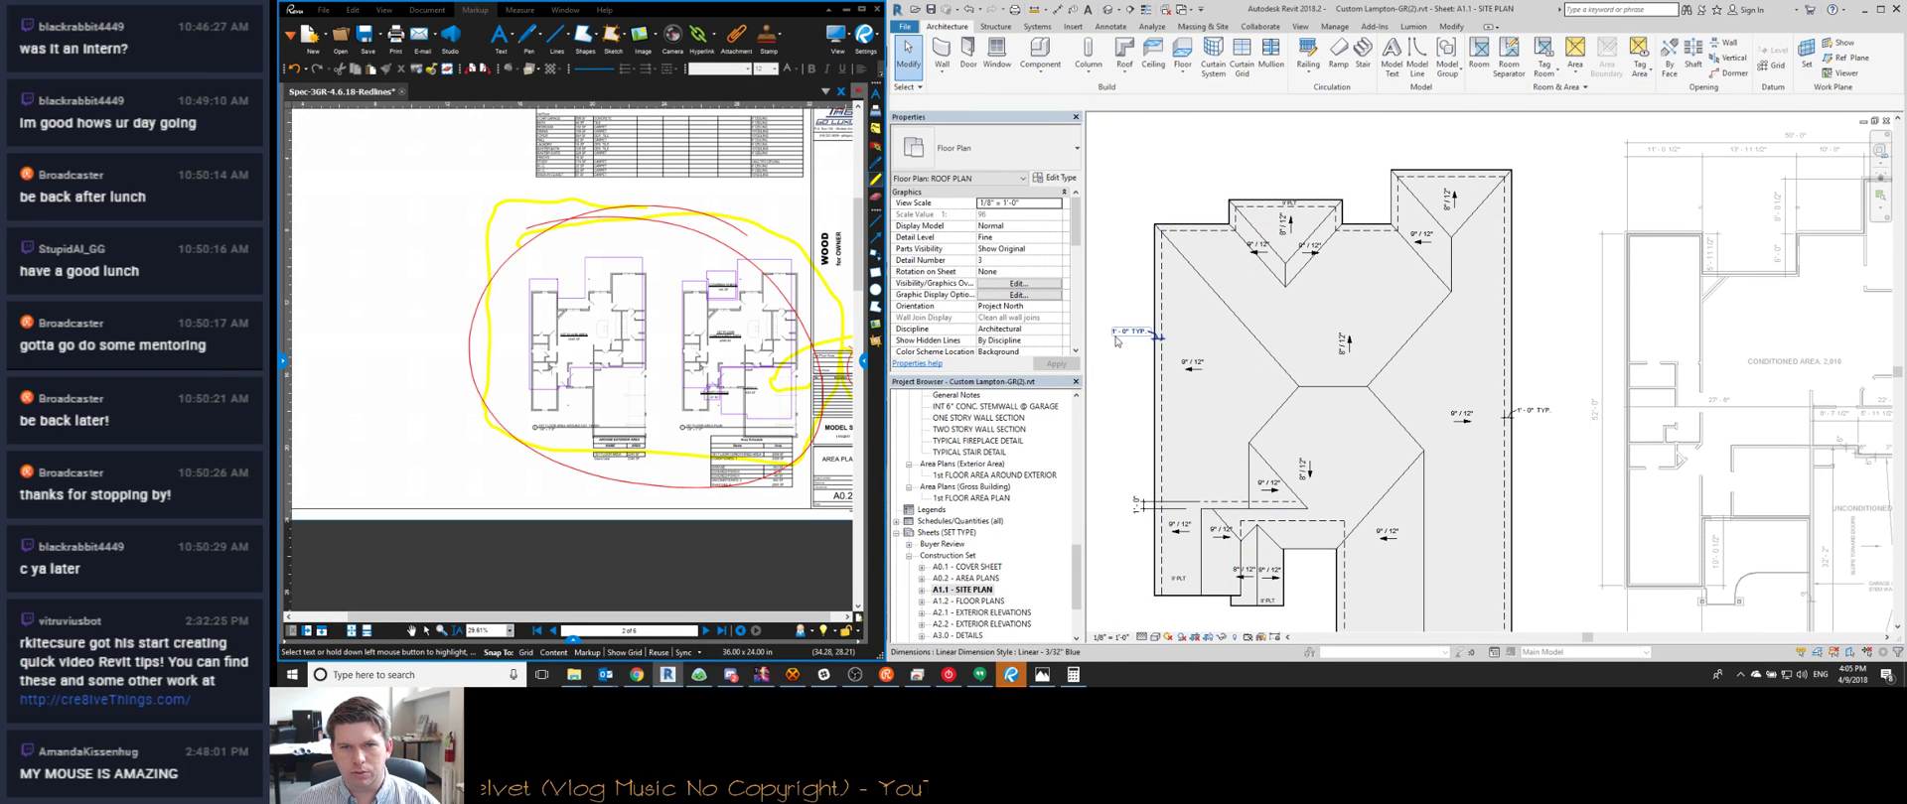
middle_drag(1117, 337, 1068, 116)
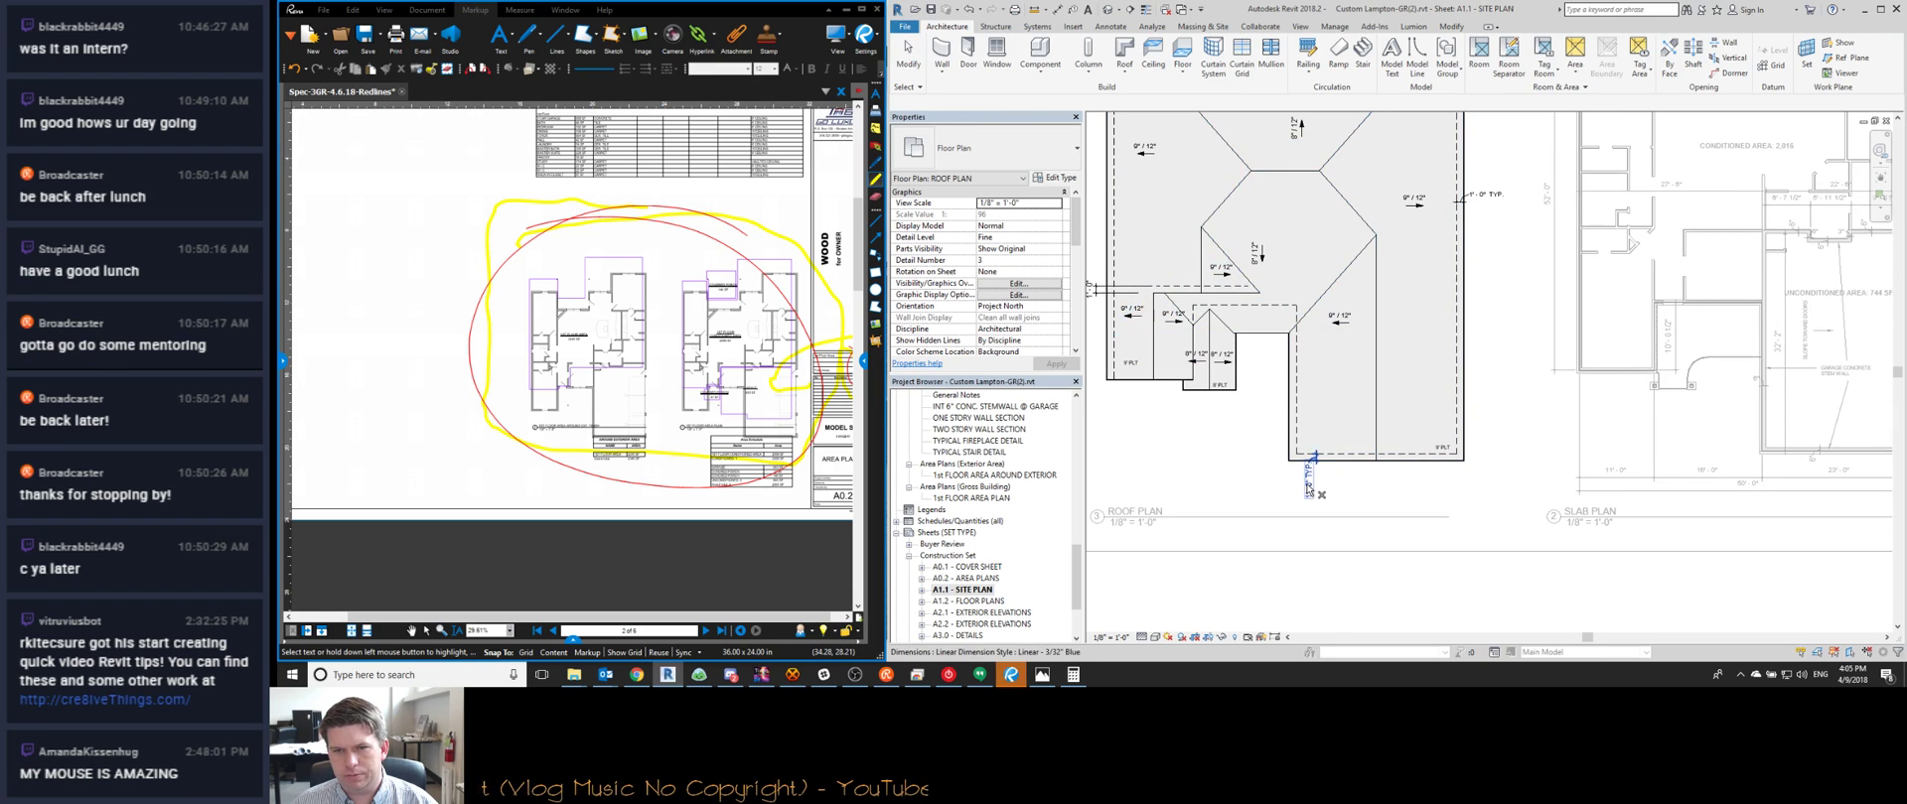
scroll(1366, 492, down, 4)
scroll(1208, 389, up, 3)
scroll(1259, 377, down, 2)
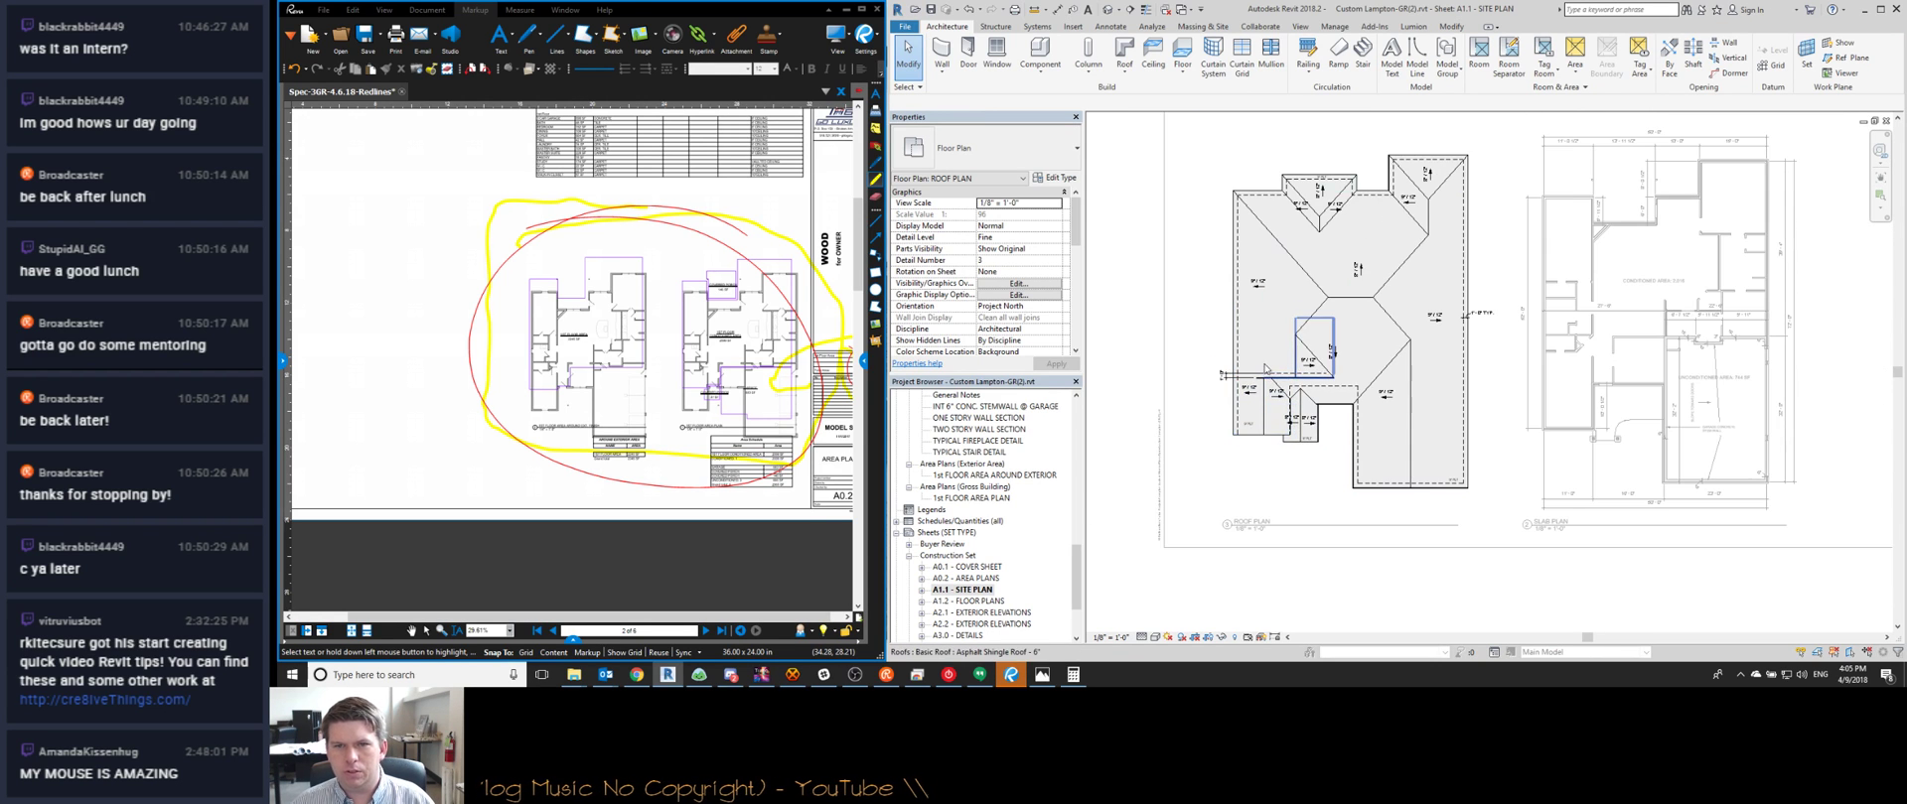
scroll(1265, 369, up, 6)
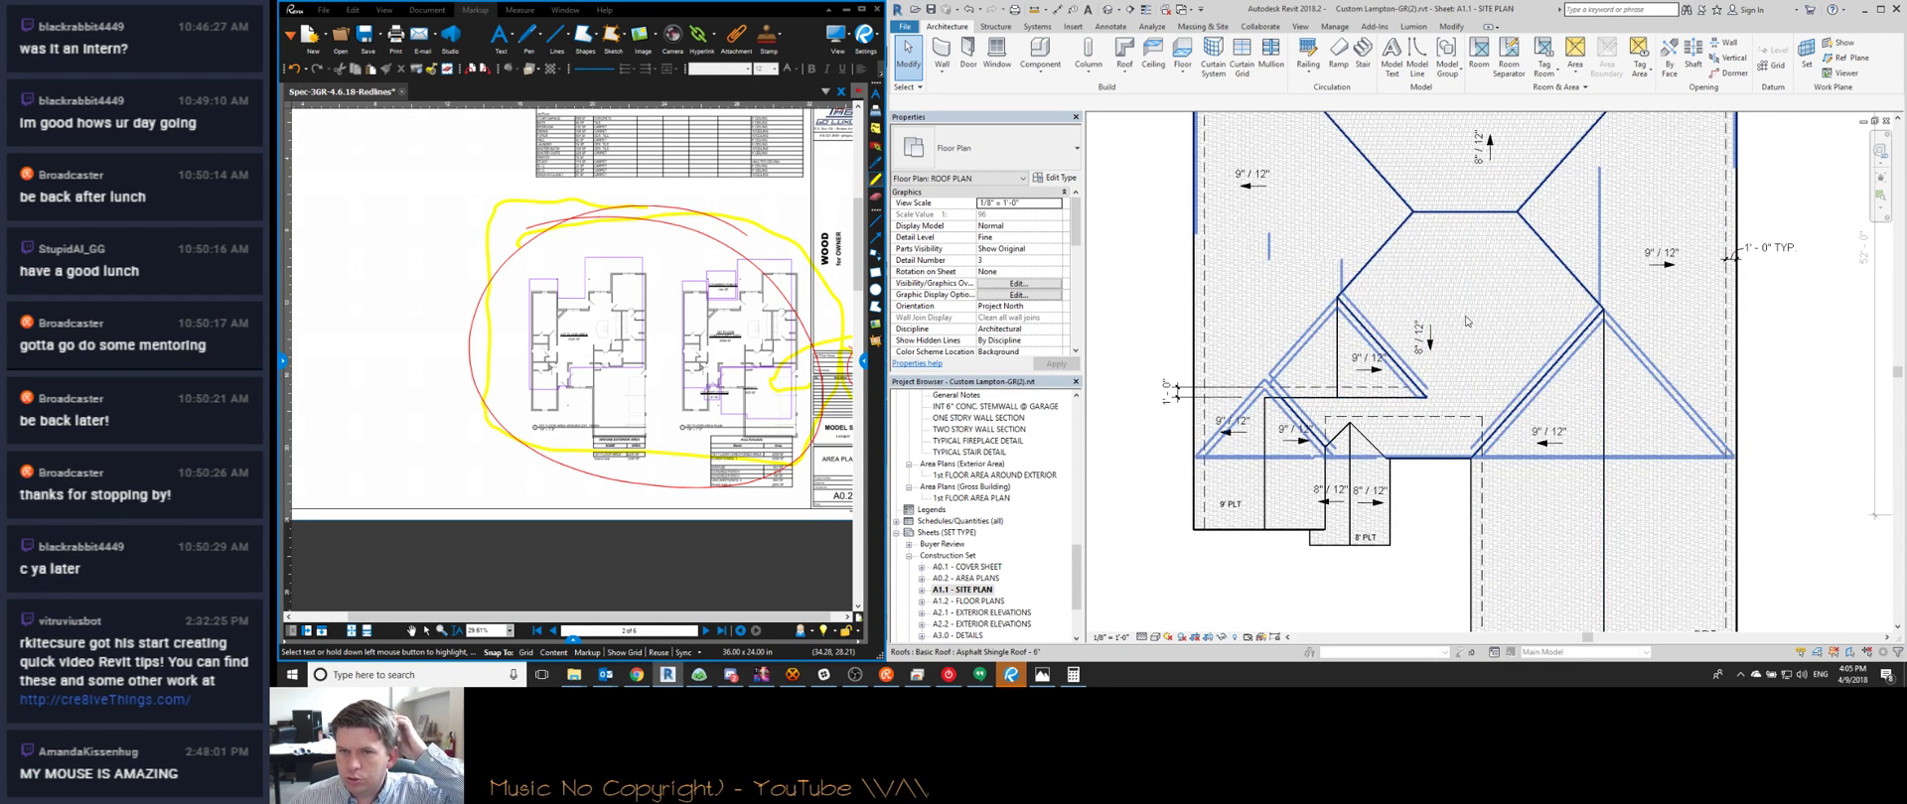
scroll(1460, 347, down, 2)
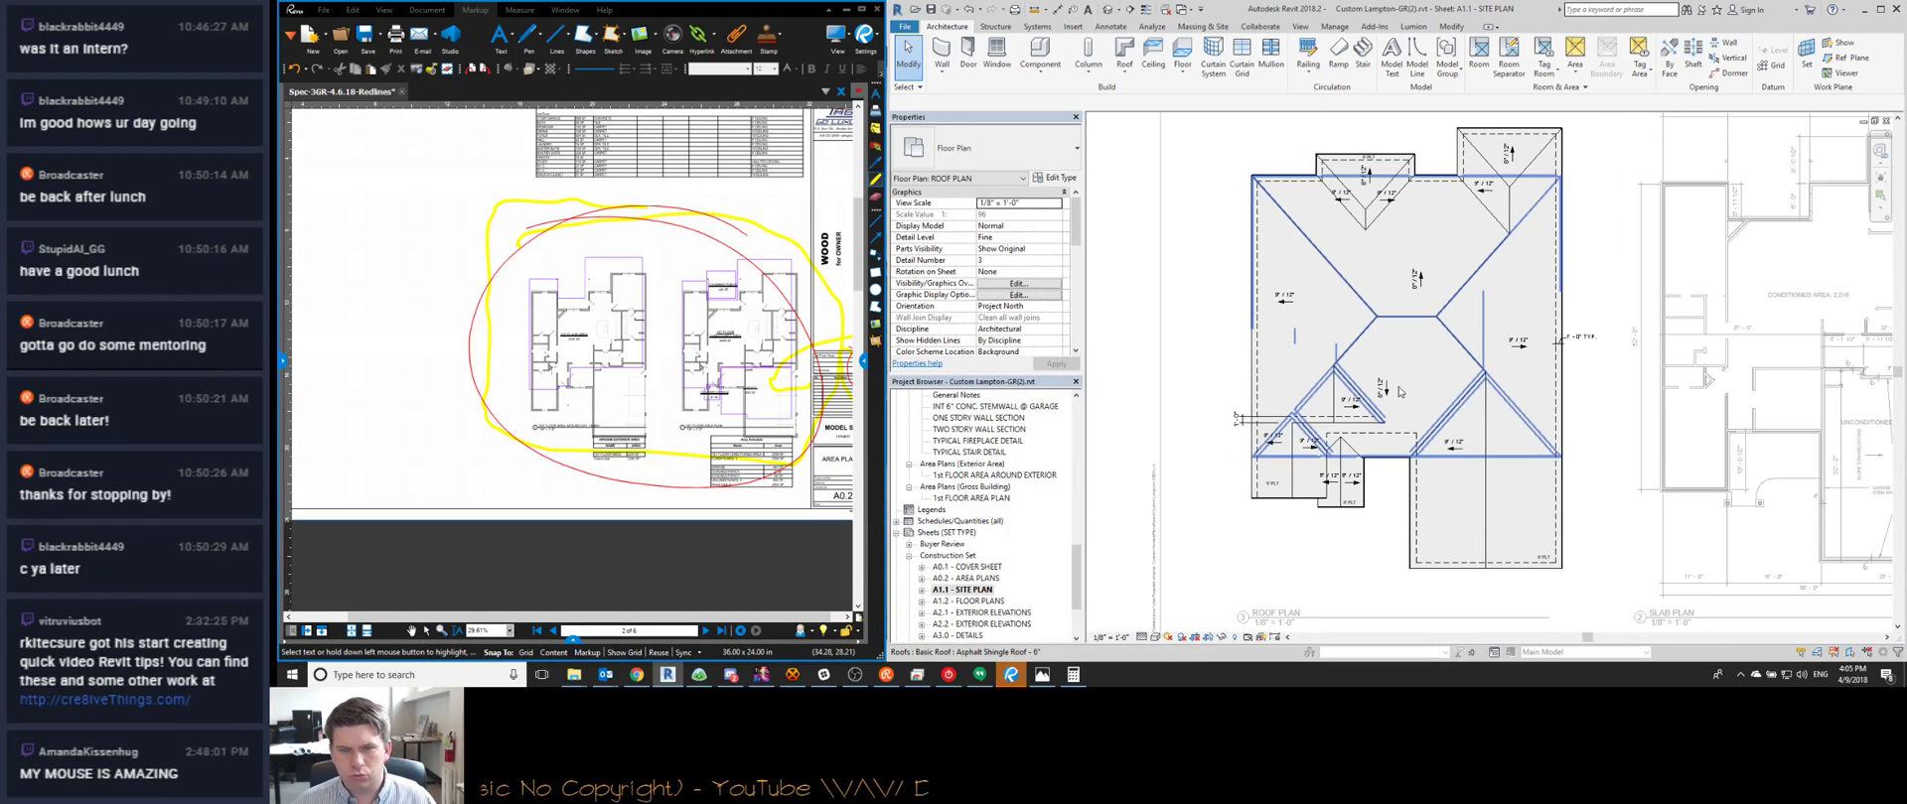
key(ctrl+Tab)
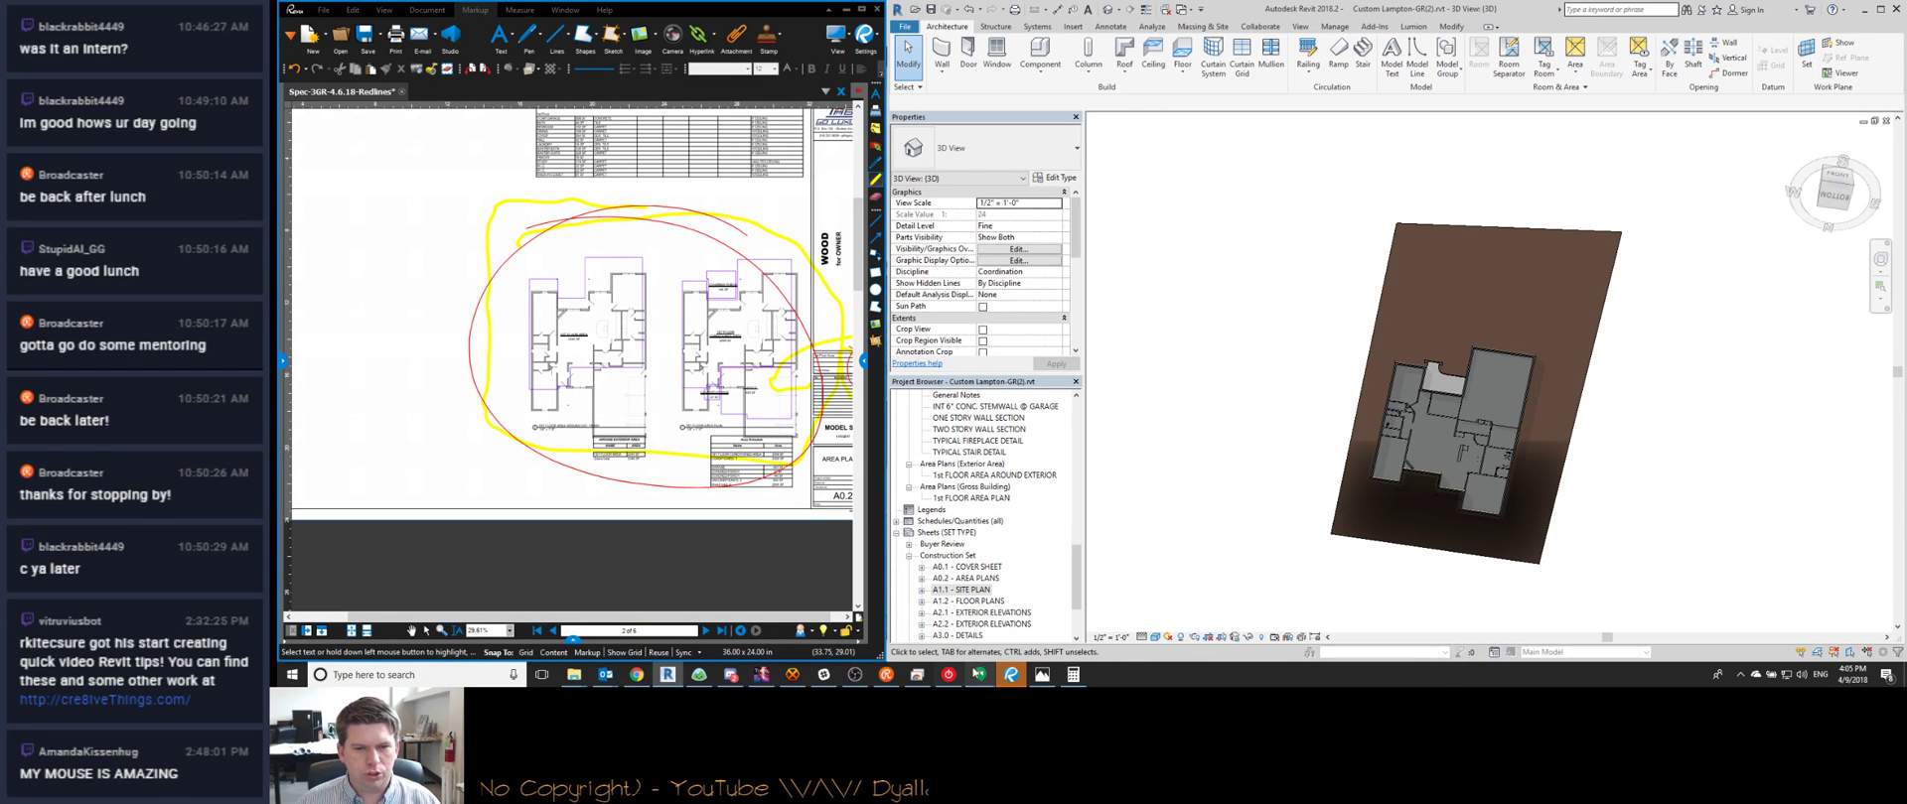
Bring up the front elevation photo and select the toposurface around the house
click(1052, 675)
scroll(1458, 244, down, 1)
shift+middle_drag(1458, 245, 1406, 523)
scroll(1444, 383, up, 8)
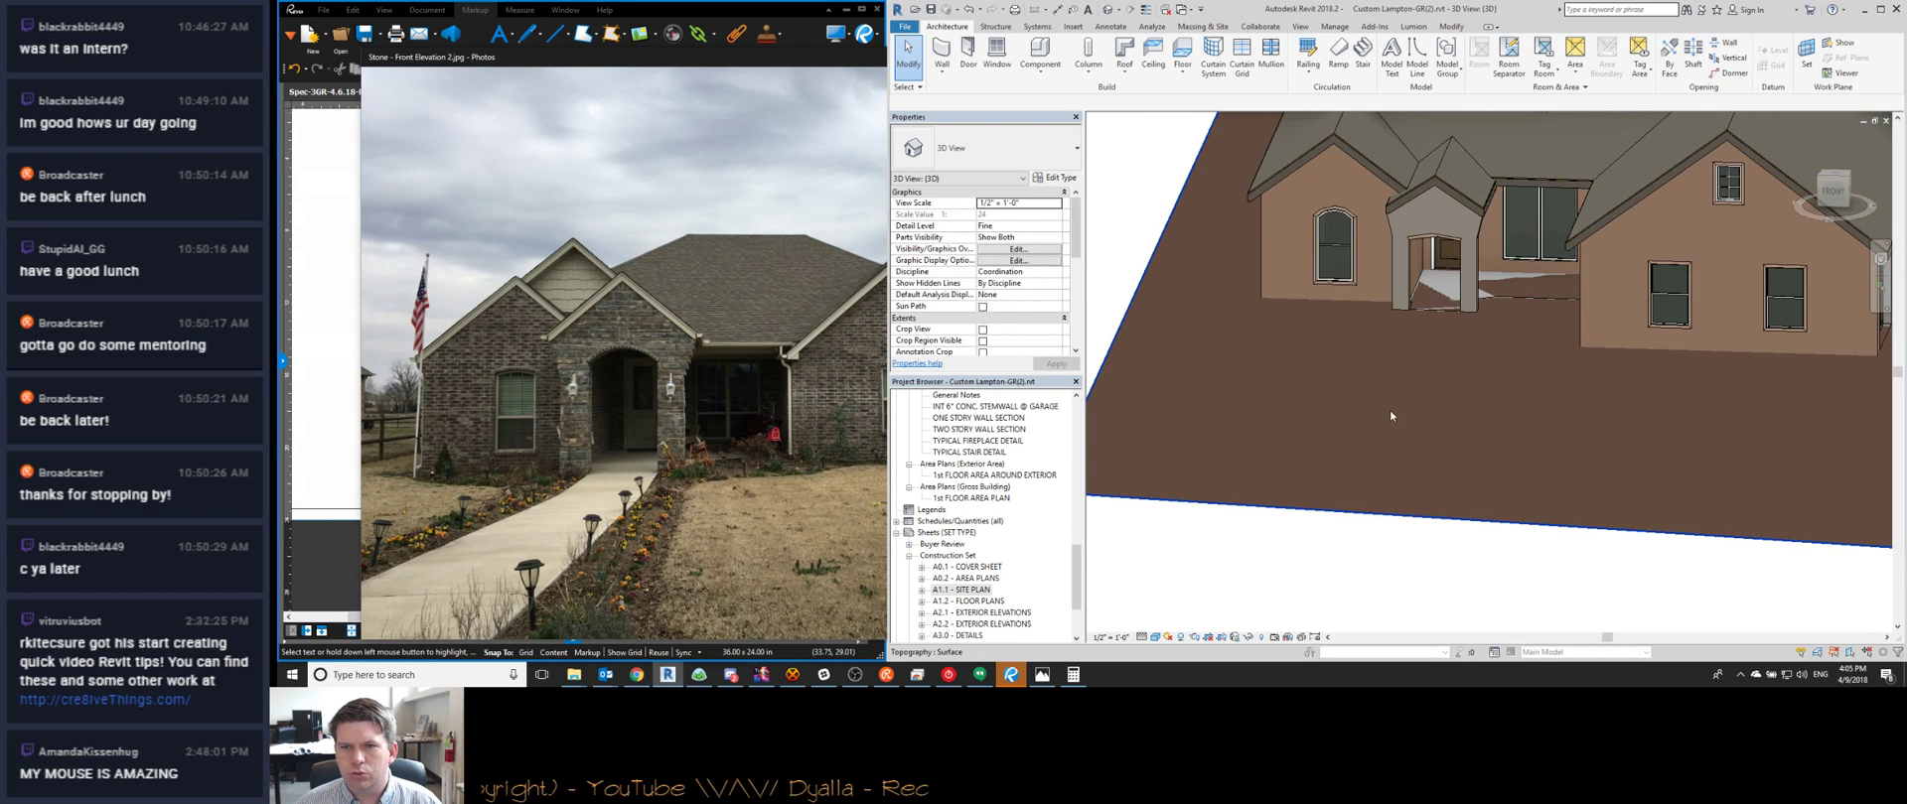
click(1433, 488)
scroll(1433, 488, down, 5)
shift+middle_drag(1433, 488, 1430, 454)
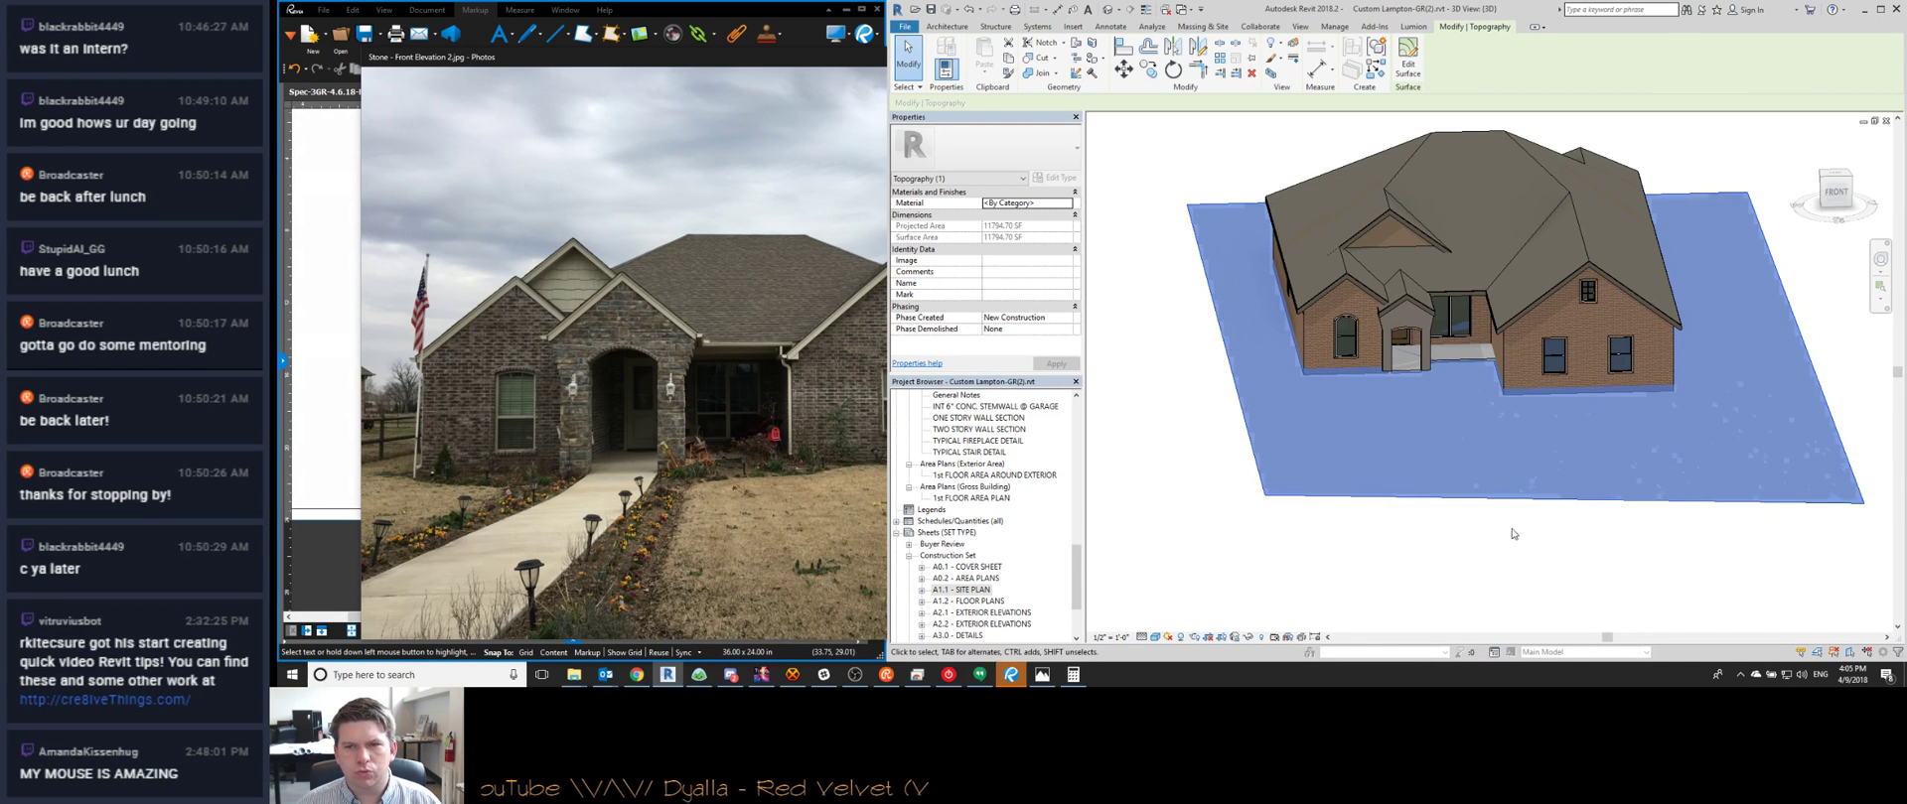
Edit the toposurface and set the left-edge boundary point elevation to -0' 6"
click(1408, 60)
scroll(1246, 292, down, 2)
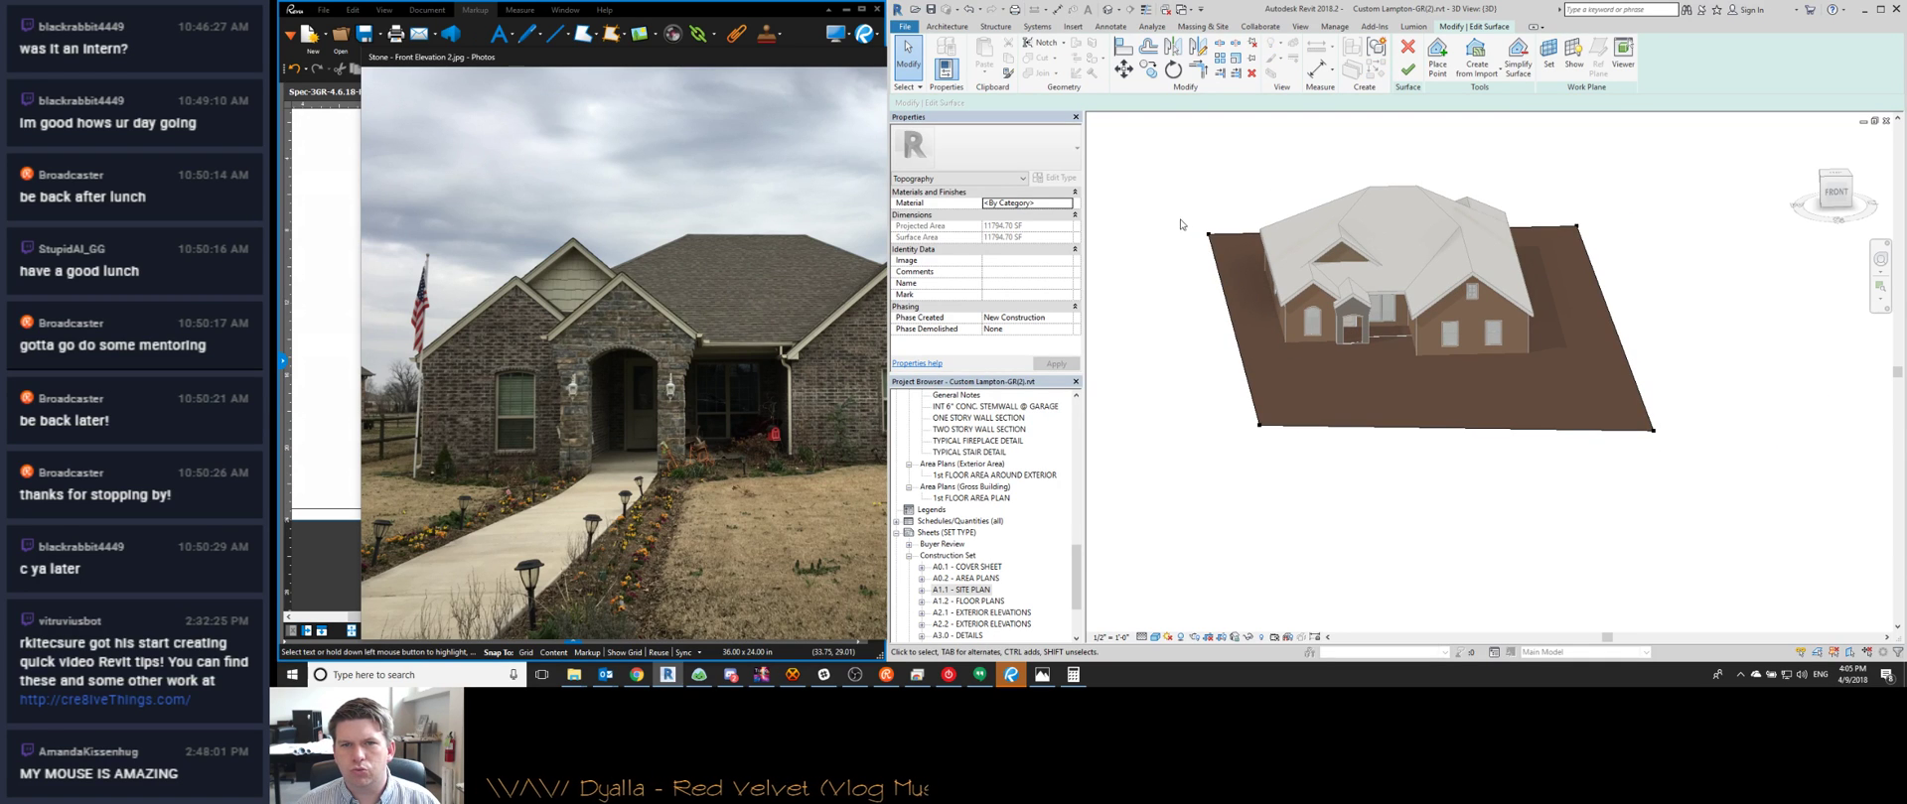
drag(1266, 434, 1267, 435)
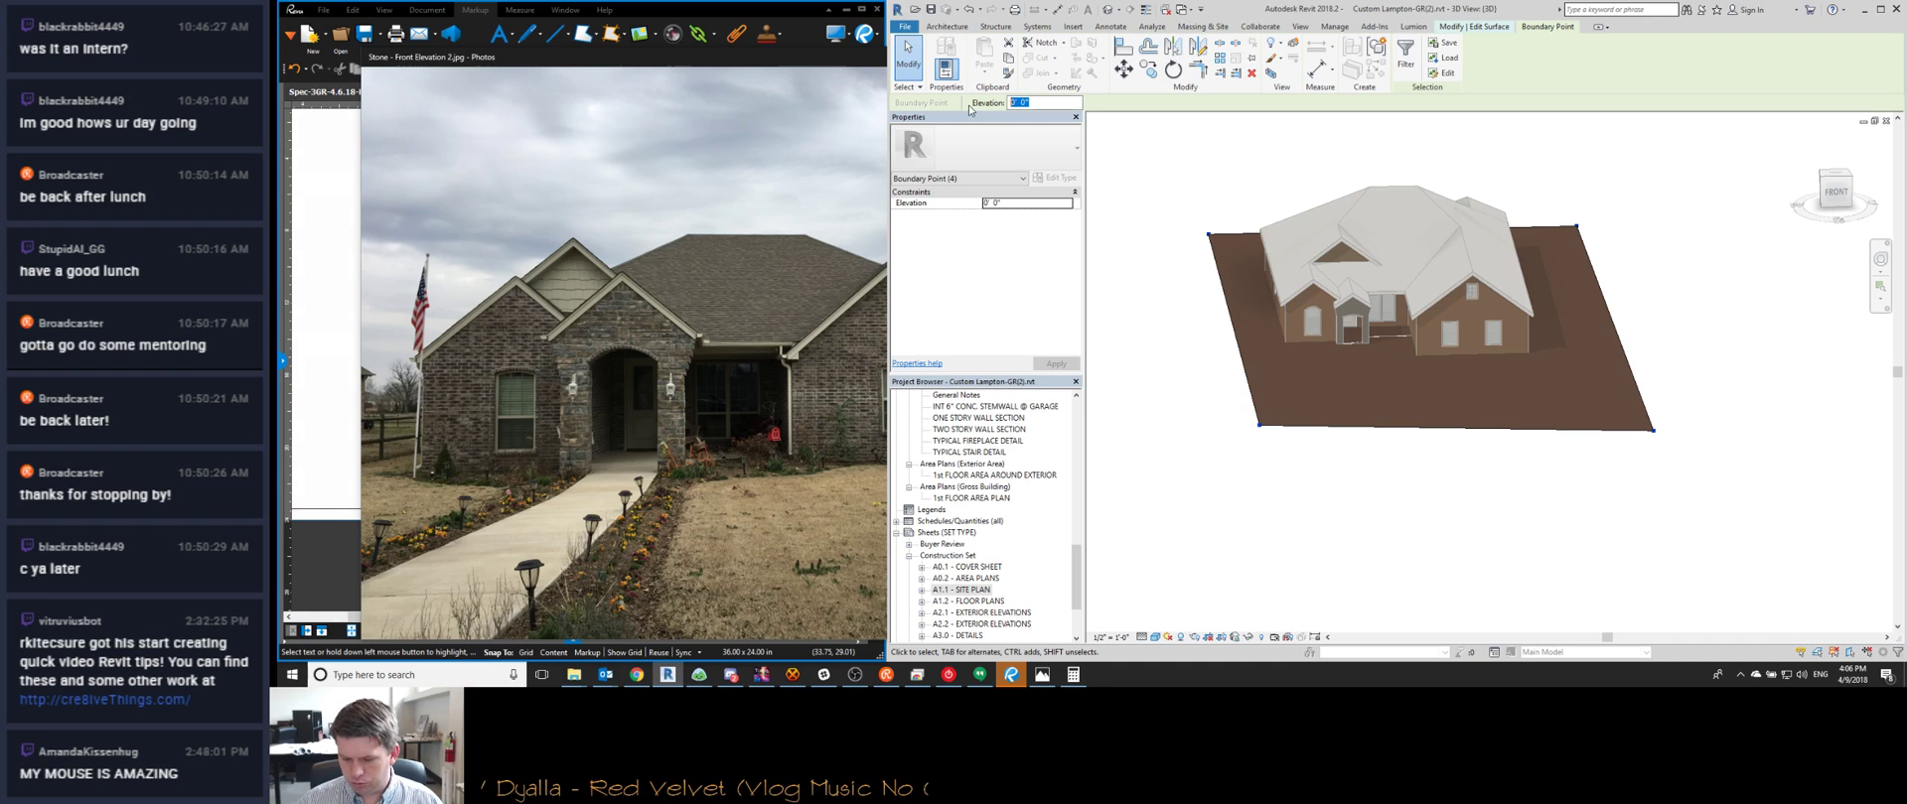
text(-0 6)
key(Return)
scroll(1414, 198, up, 2)
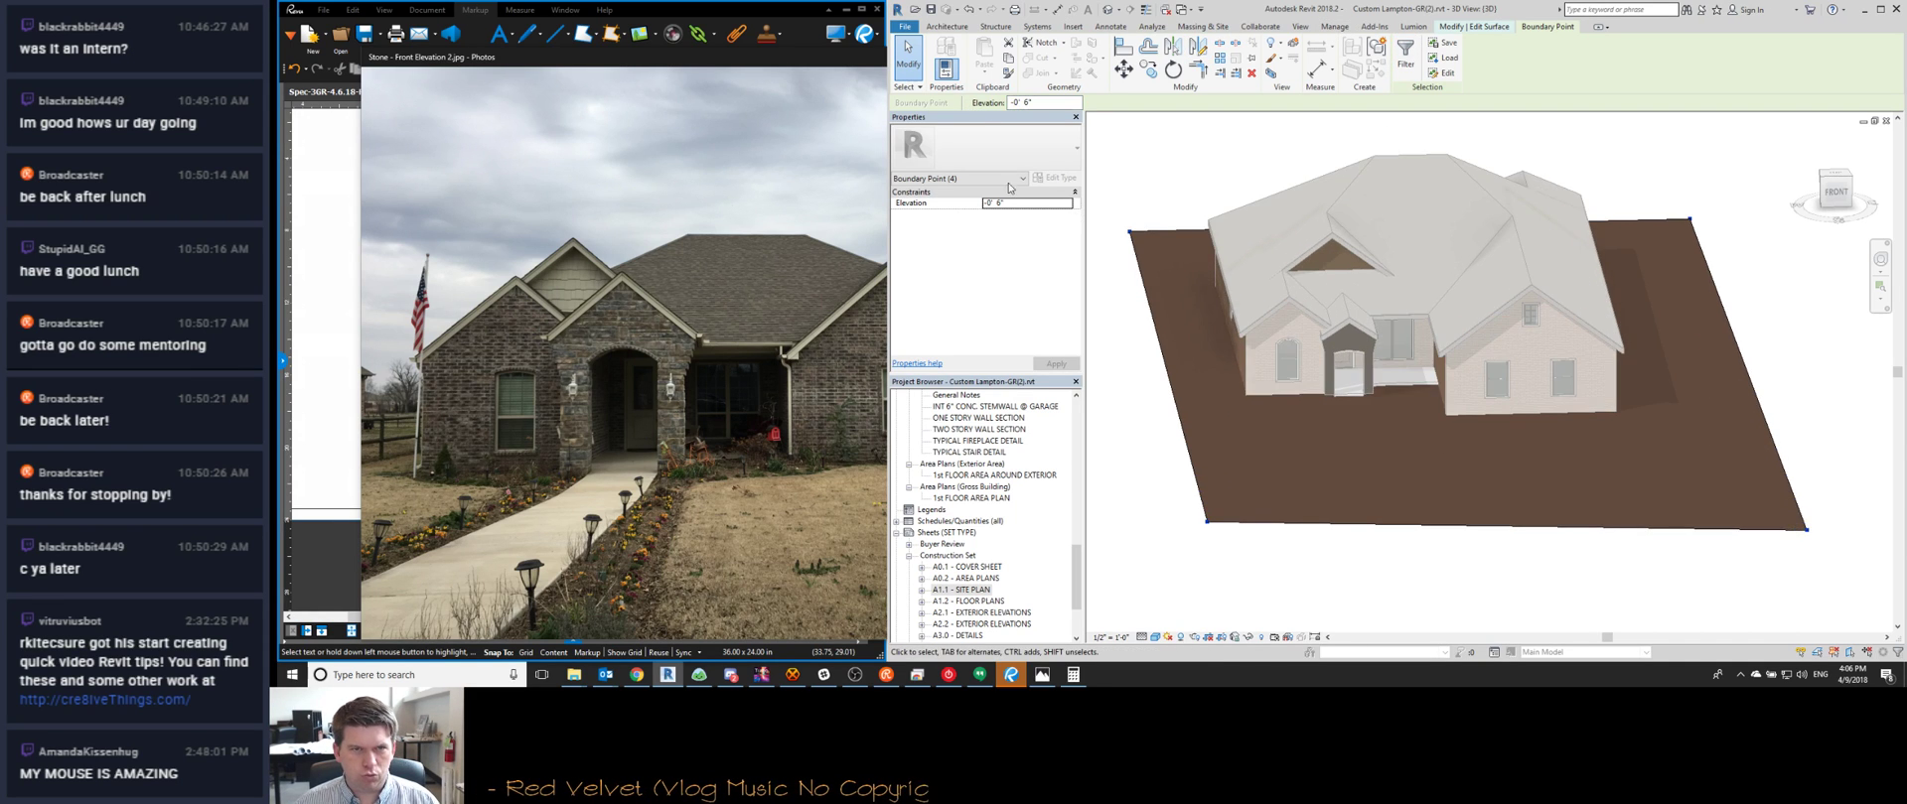
click(1256, 429)
Apply the elevation to the left and right boundary points and finish the surface
drag(1101, 193, 1239, 561)
ctrl+drag(1580, 194, 1768, 562)
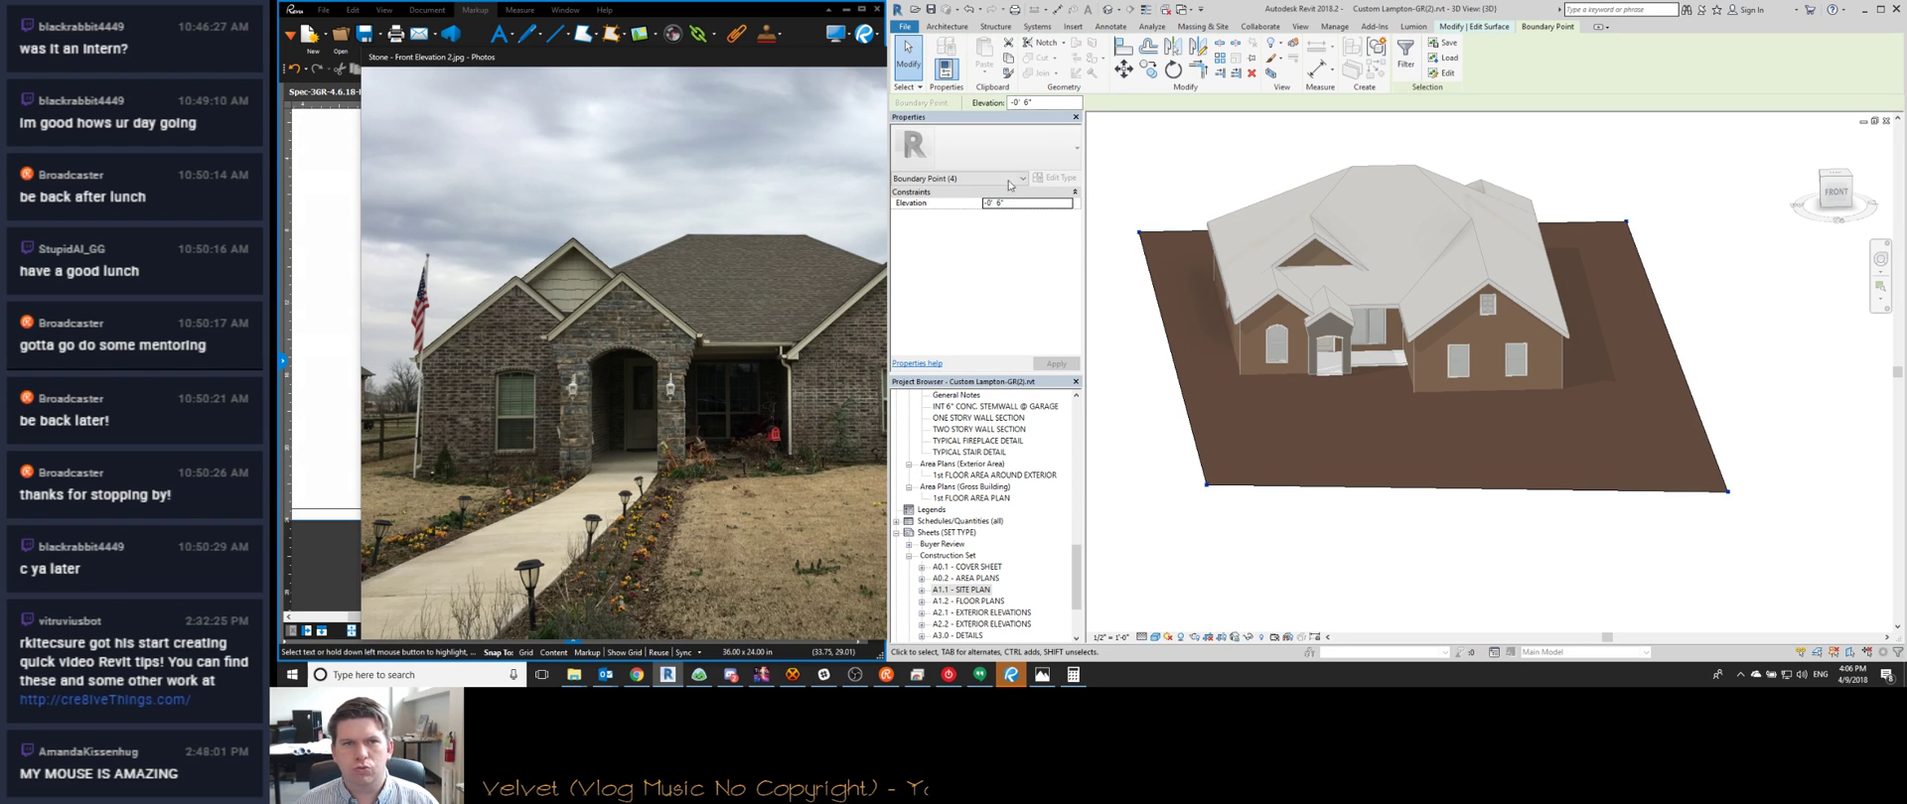
key(Return)
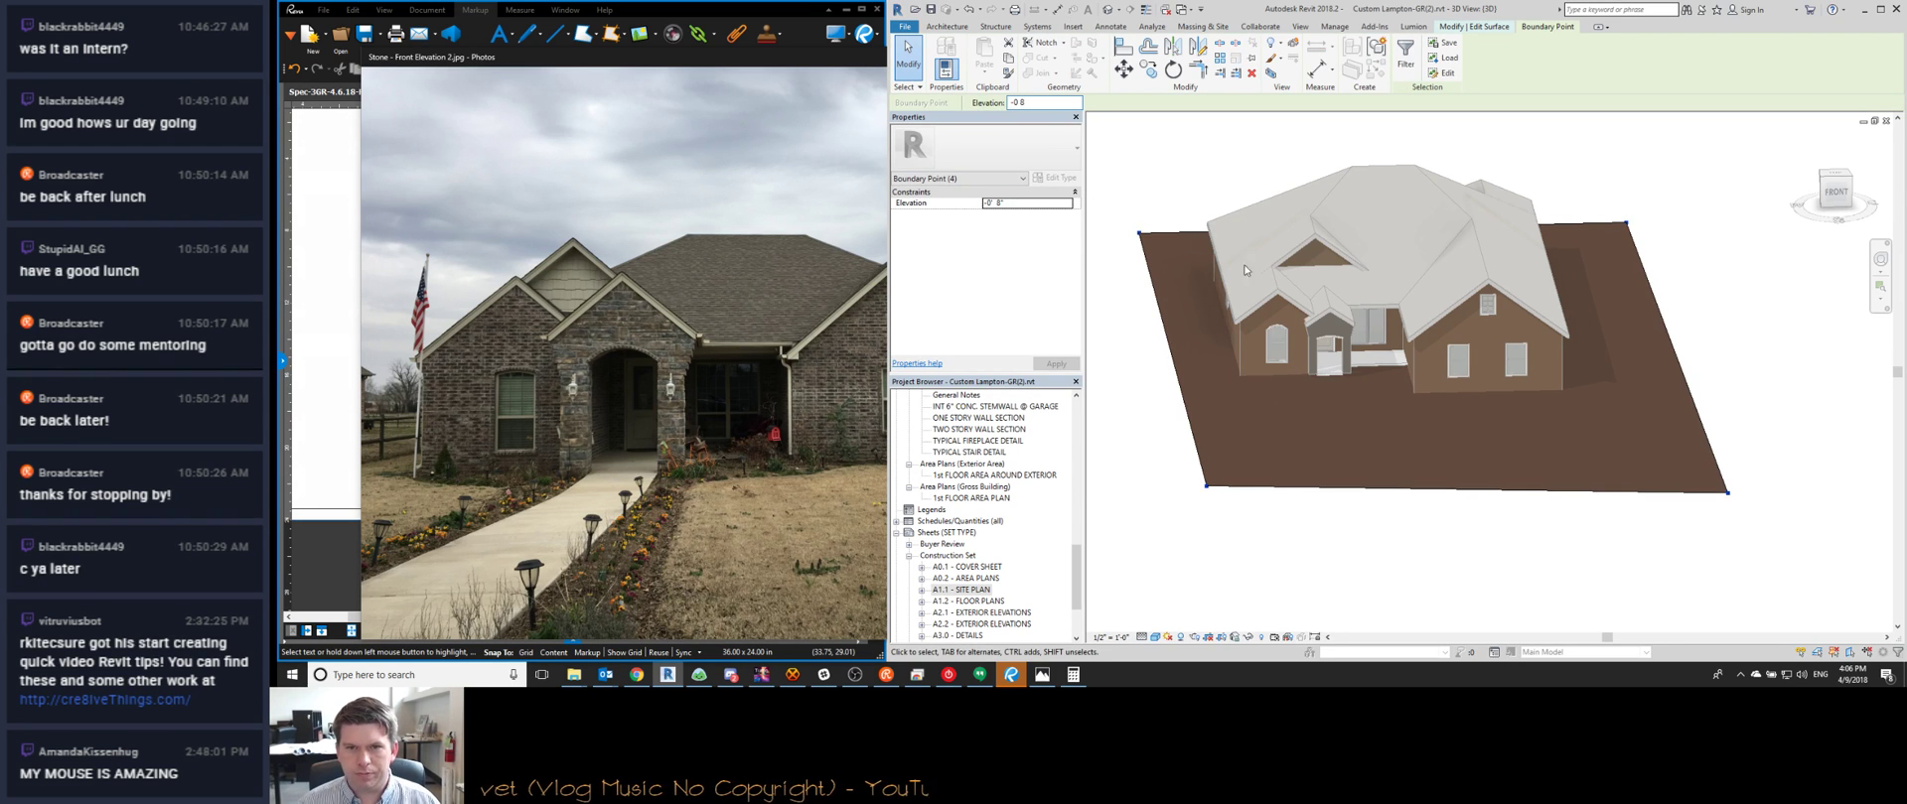
click(1309, 402)
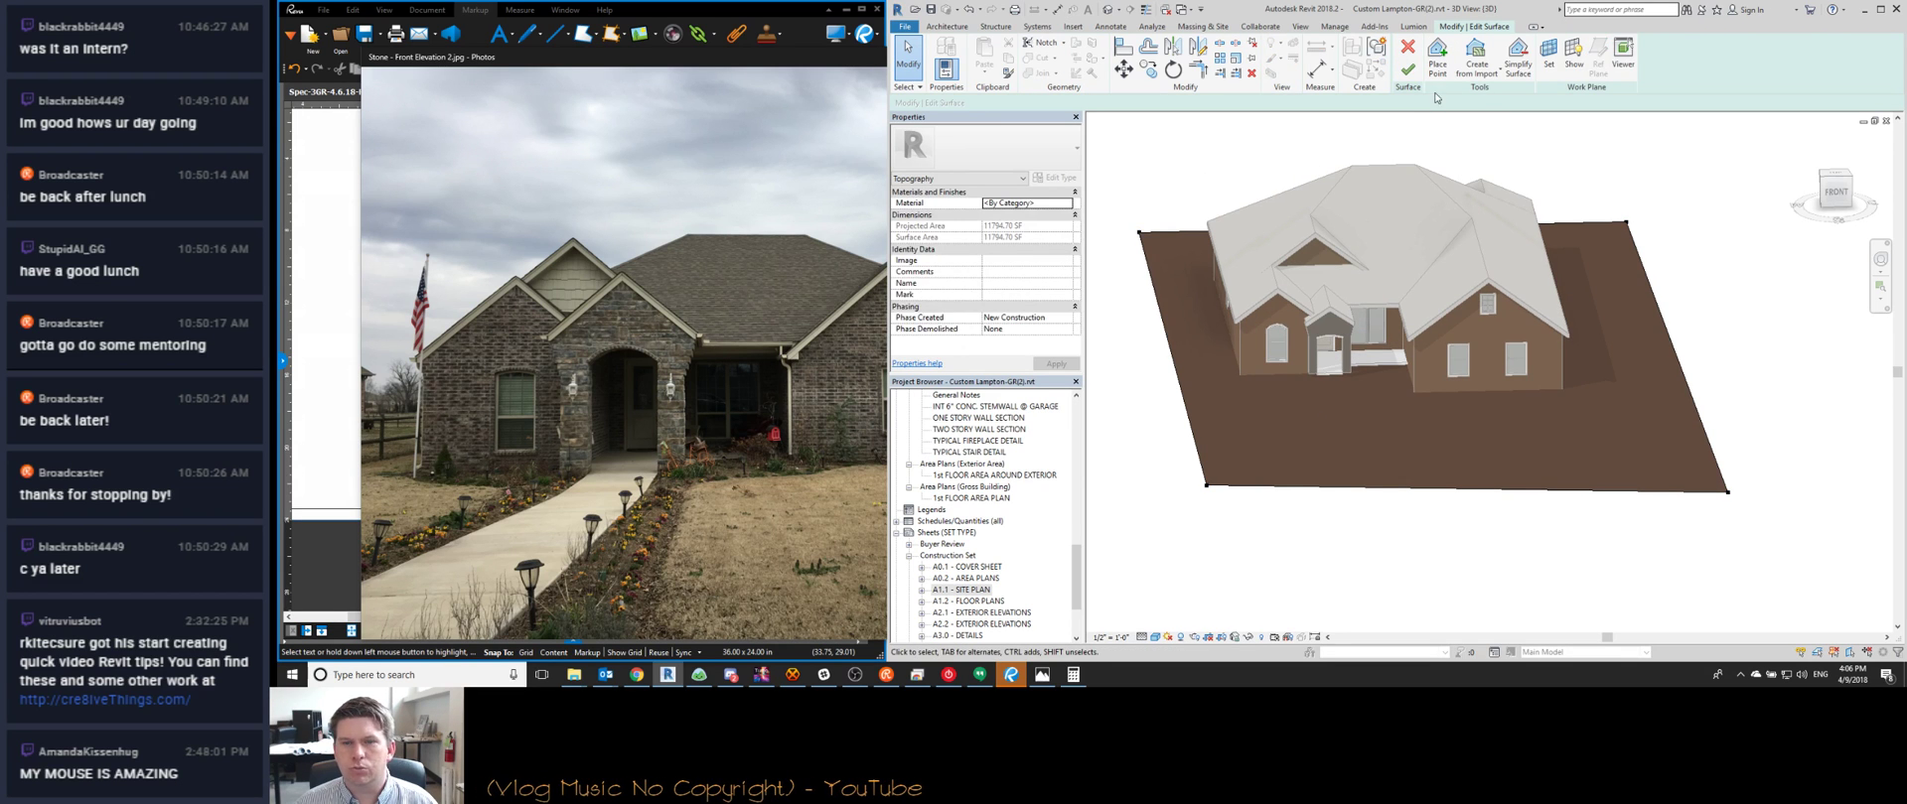
key(f)
shift+middle_drag(1392, 443, 1371, 390)
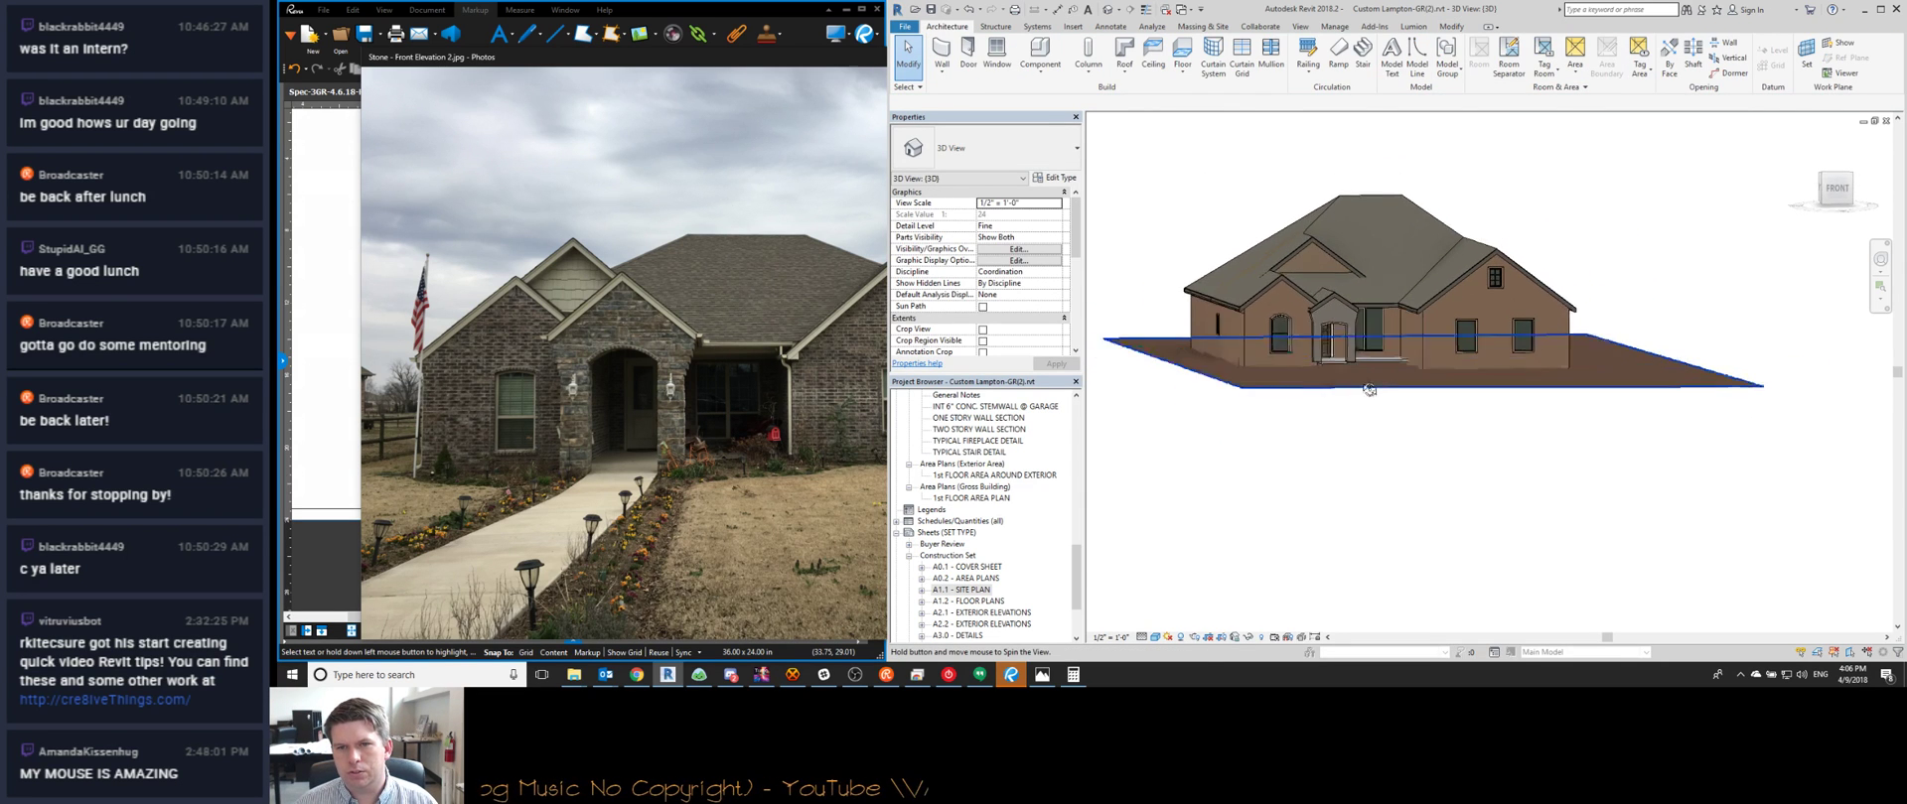
scroll(1257, 377, up, 5)
scroll(1247, 342, down, 2)
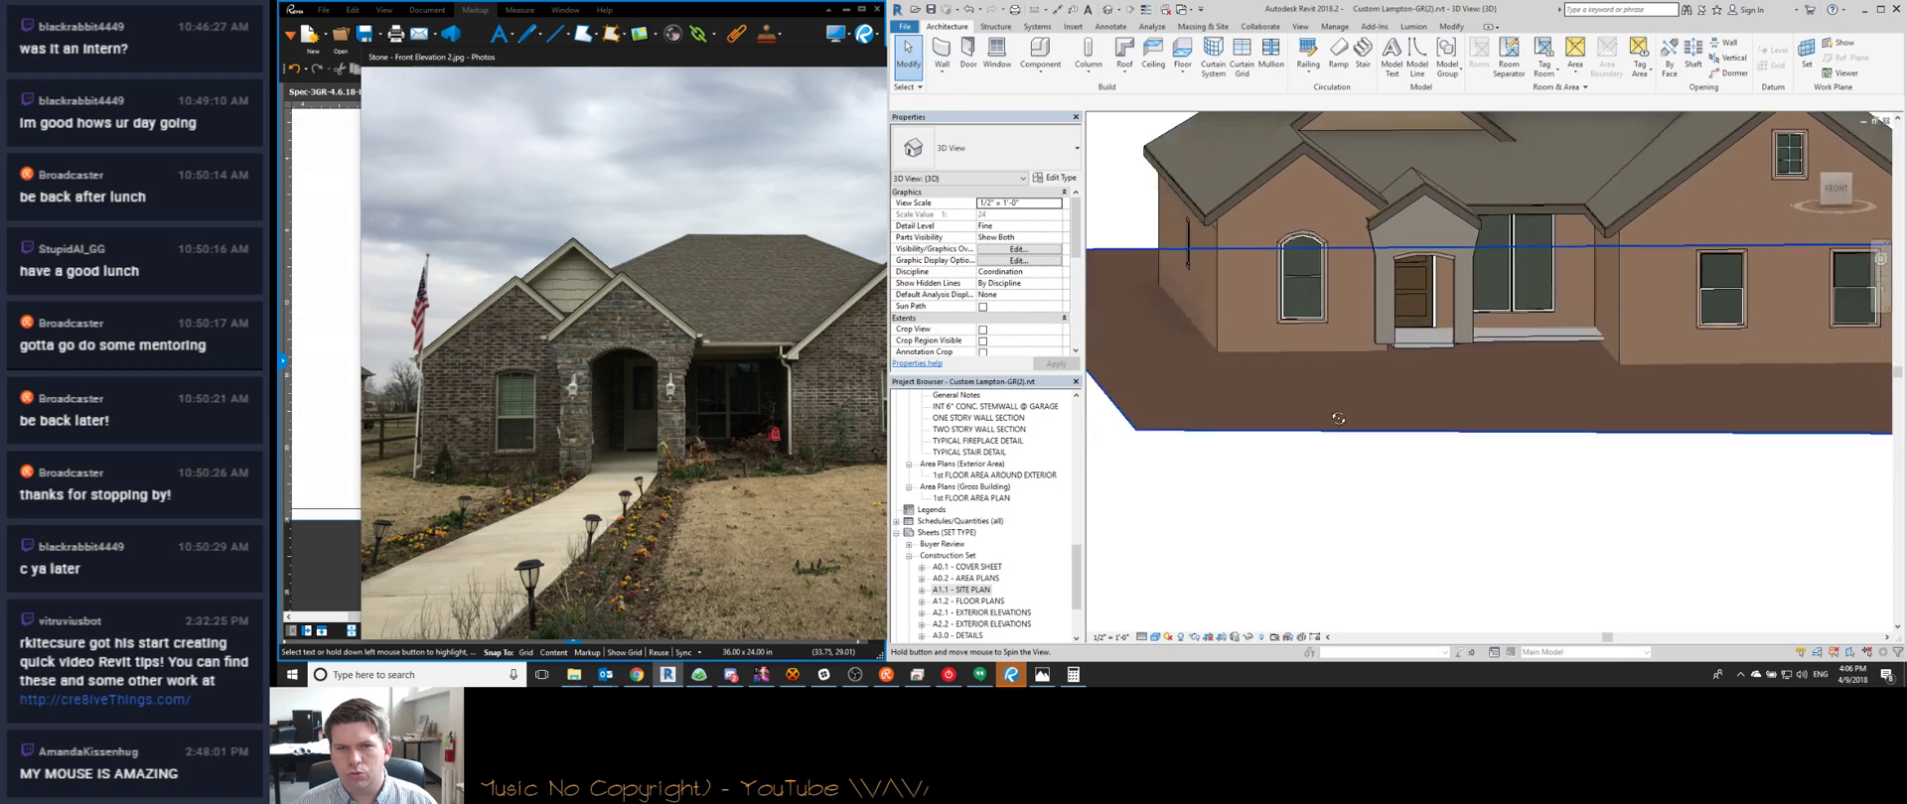
Inspect the front brick wall and stone entry wall from an elevated angle
click(1242, 331)
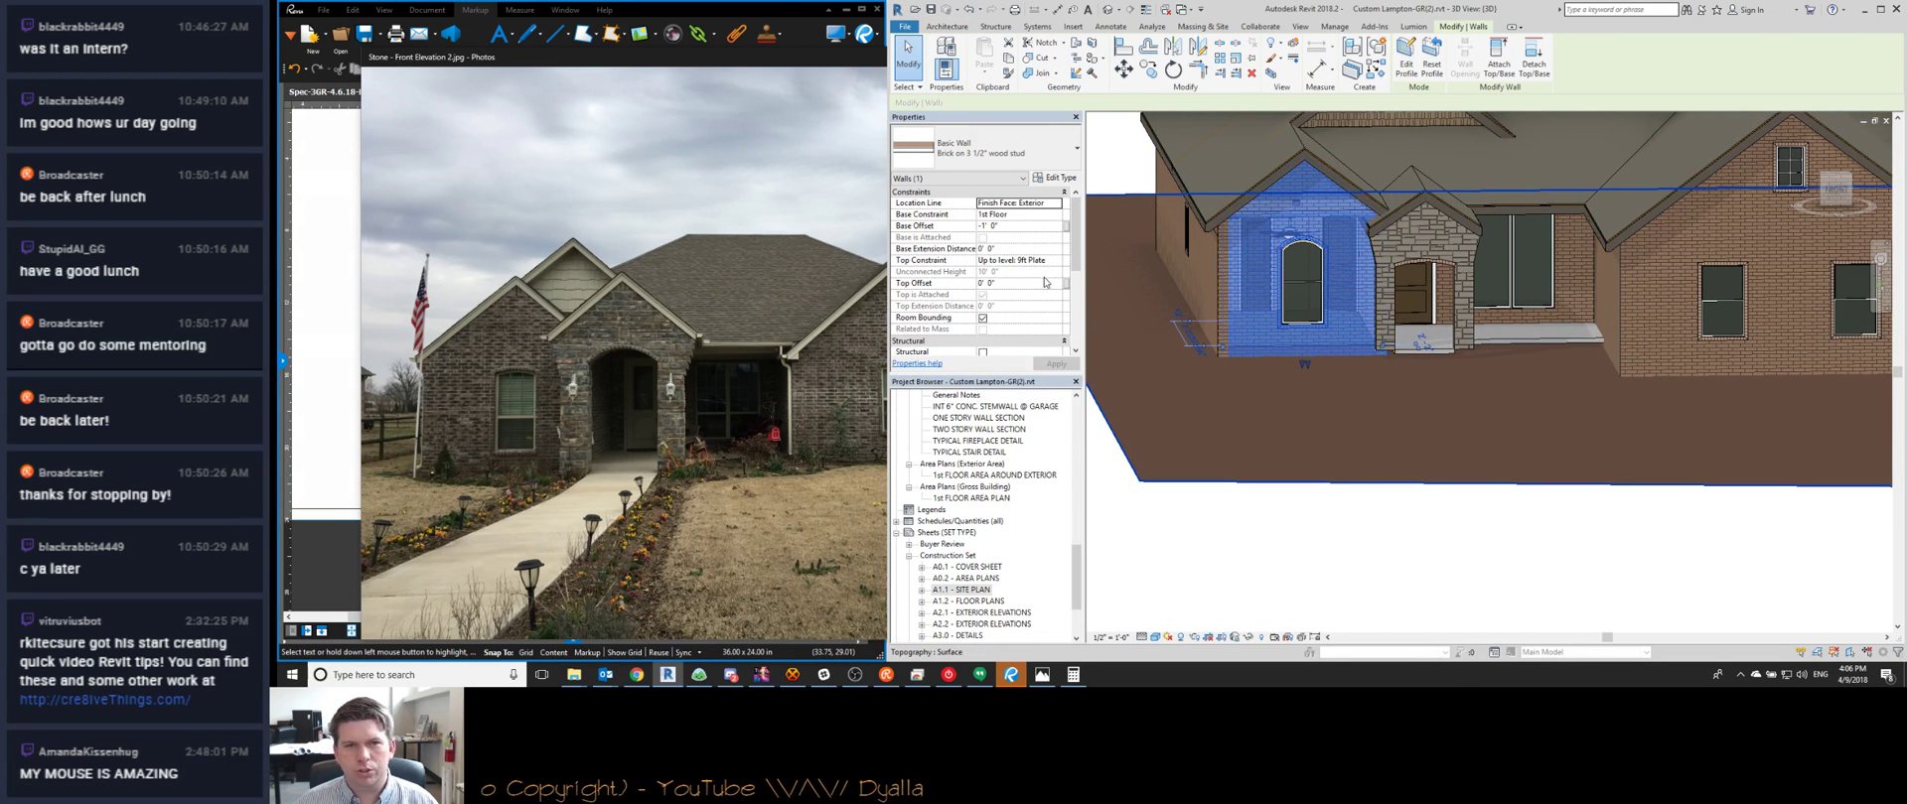
shift+middle_drag(1240, 380, 1539, 439)
key(Escape)
scroll(1468, 339, up, 3)
click(1464, 342)
shift+middle_drag(1666, 472, 1421, 443)
key(Escape)
Select both garage doors and edit their Sill Height in Properties
click(1545, 381)
ctrl+click(1585, 437)
ctrl+click(1700, 376)
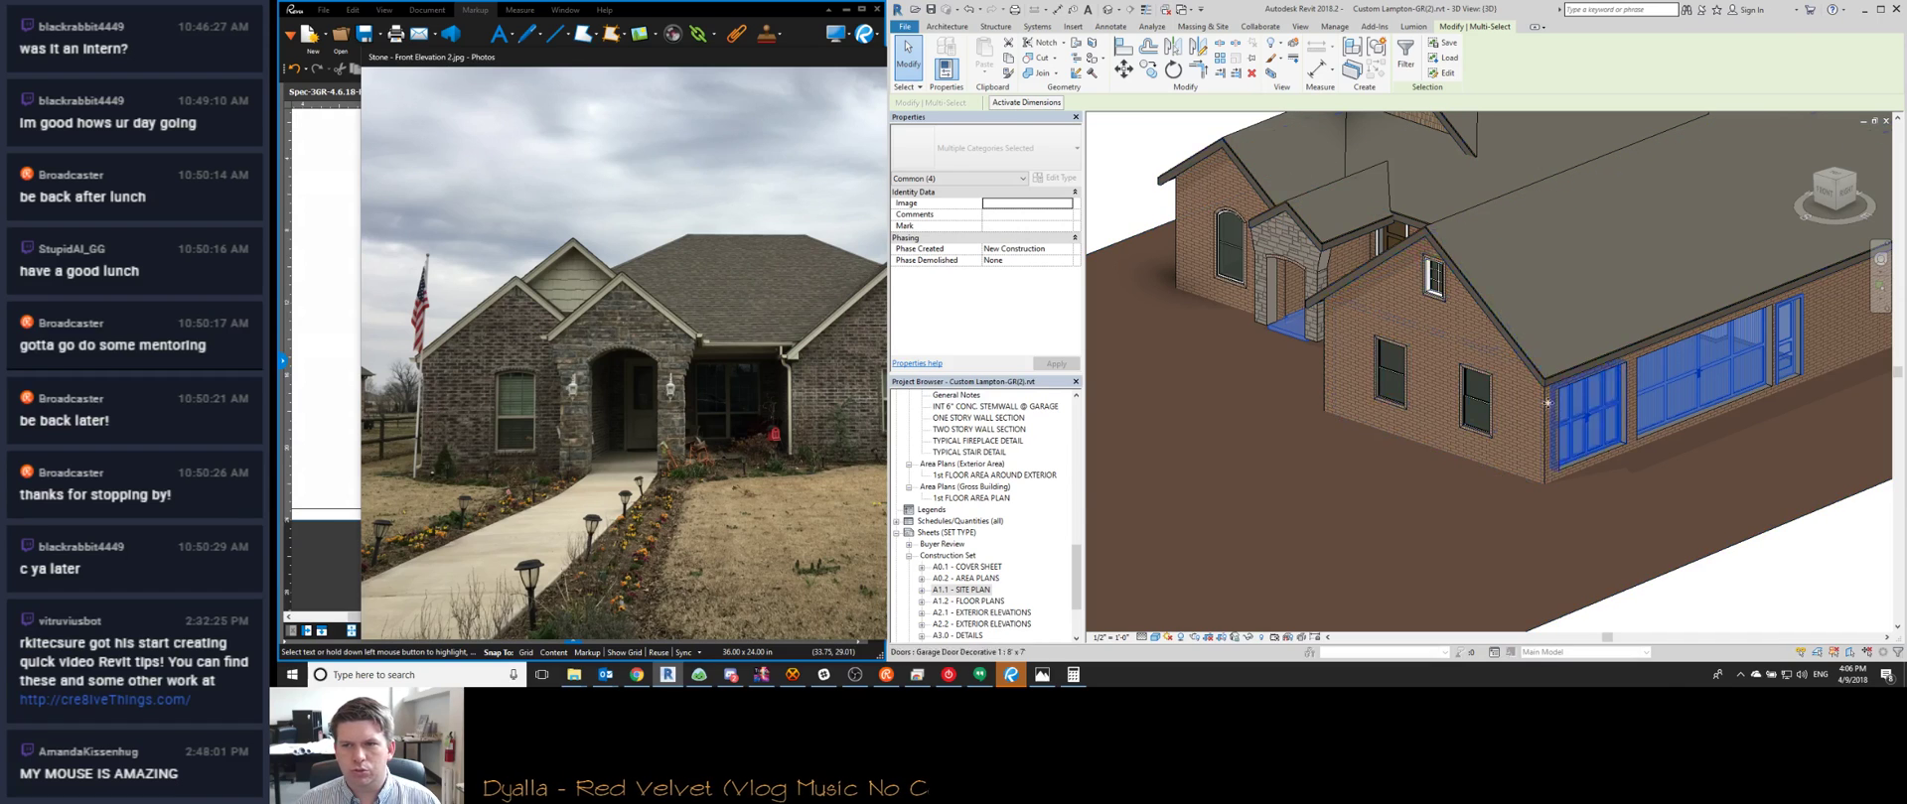
click(1696, 366)
ctrl+click(1585, 417)
click(1038, 214)
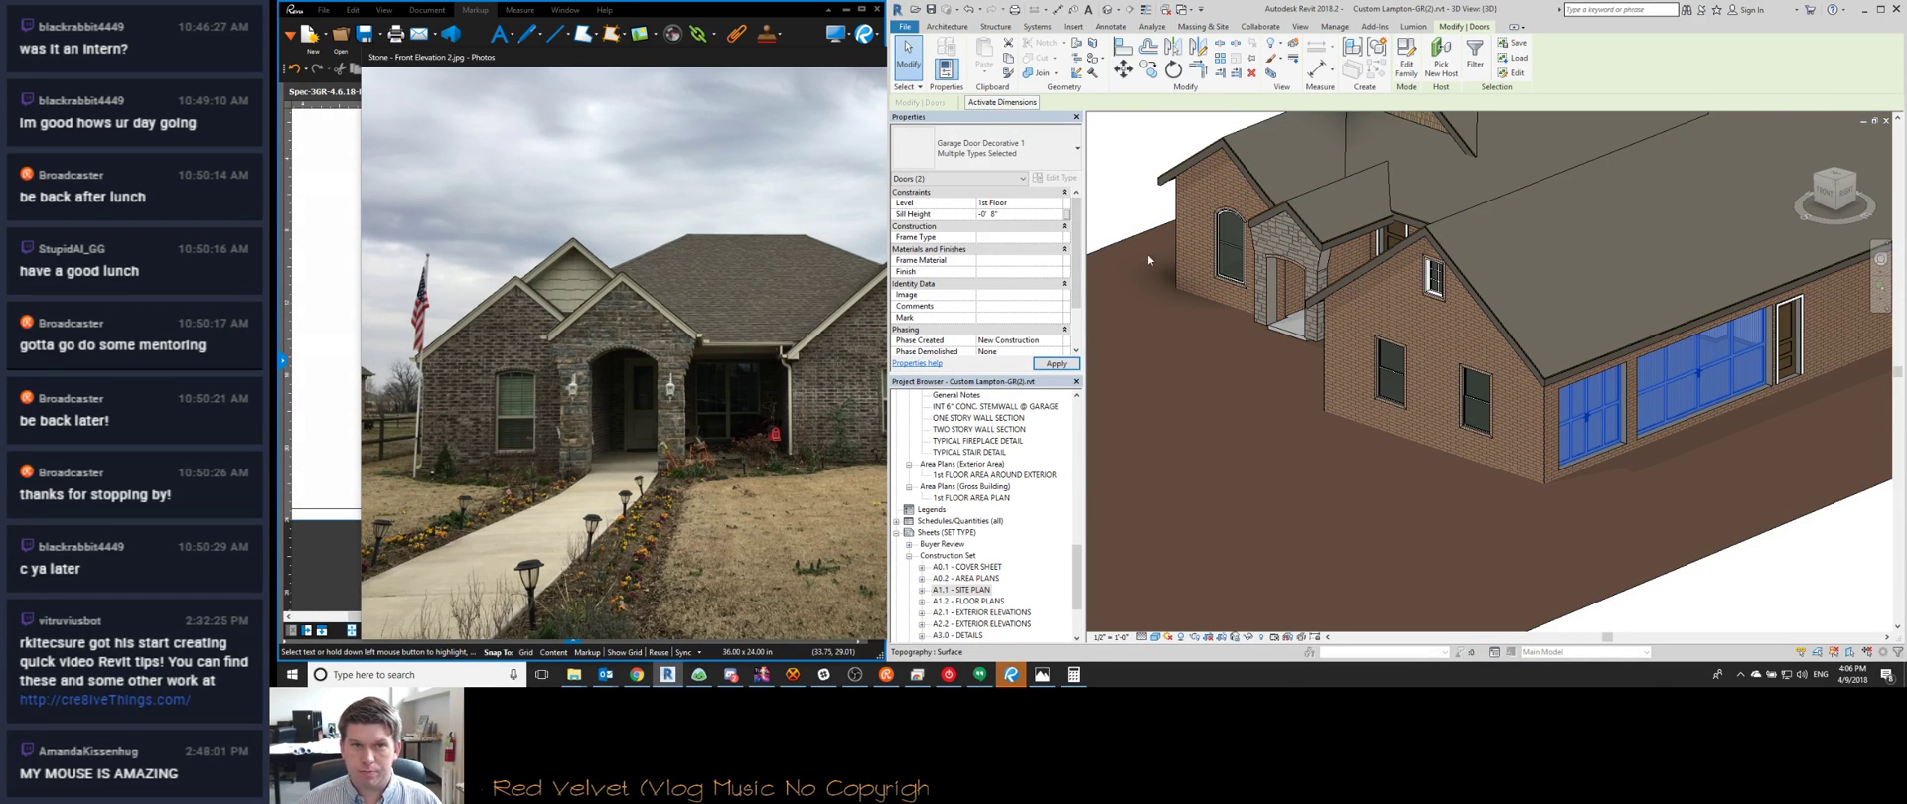
Set the new Sill Height on the Single-Panel 1M door beside the garage
click(1787, 338)
click(1027, 214)
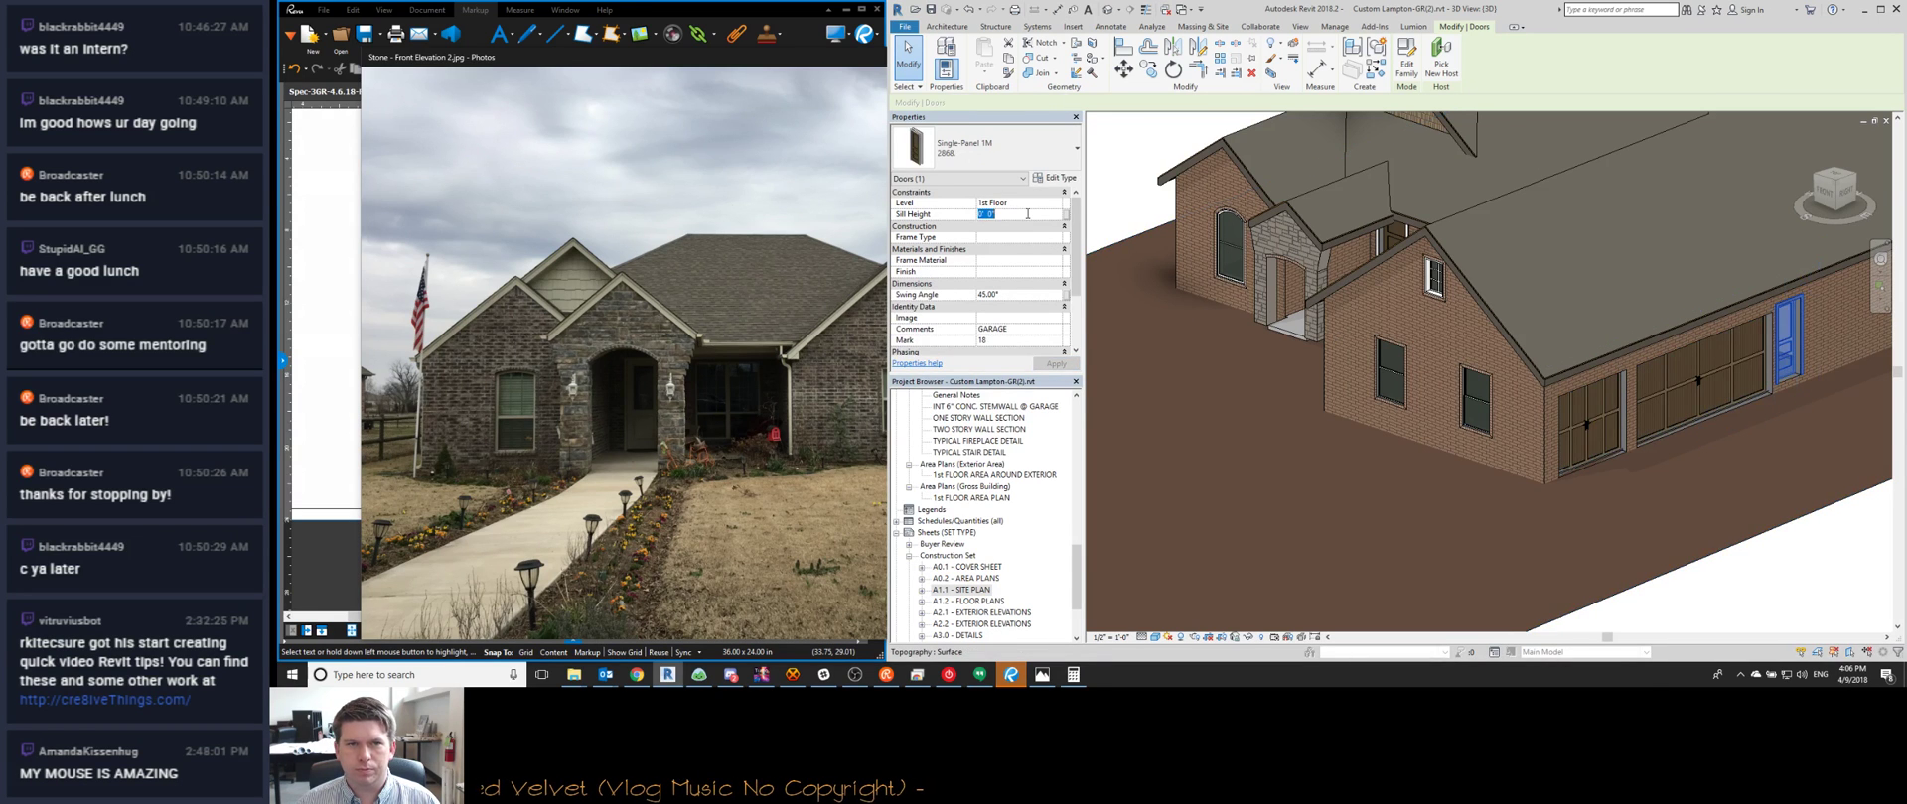
key(Escape)
shift+middle_drag(1545, 570, 1545, 500)
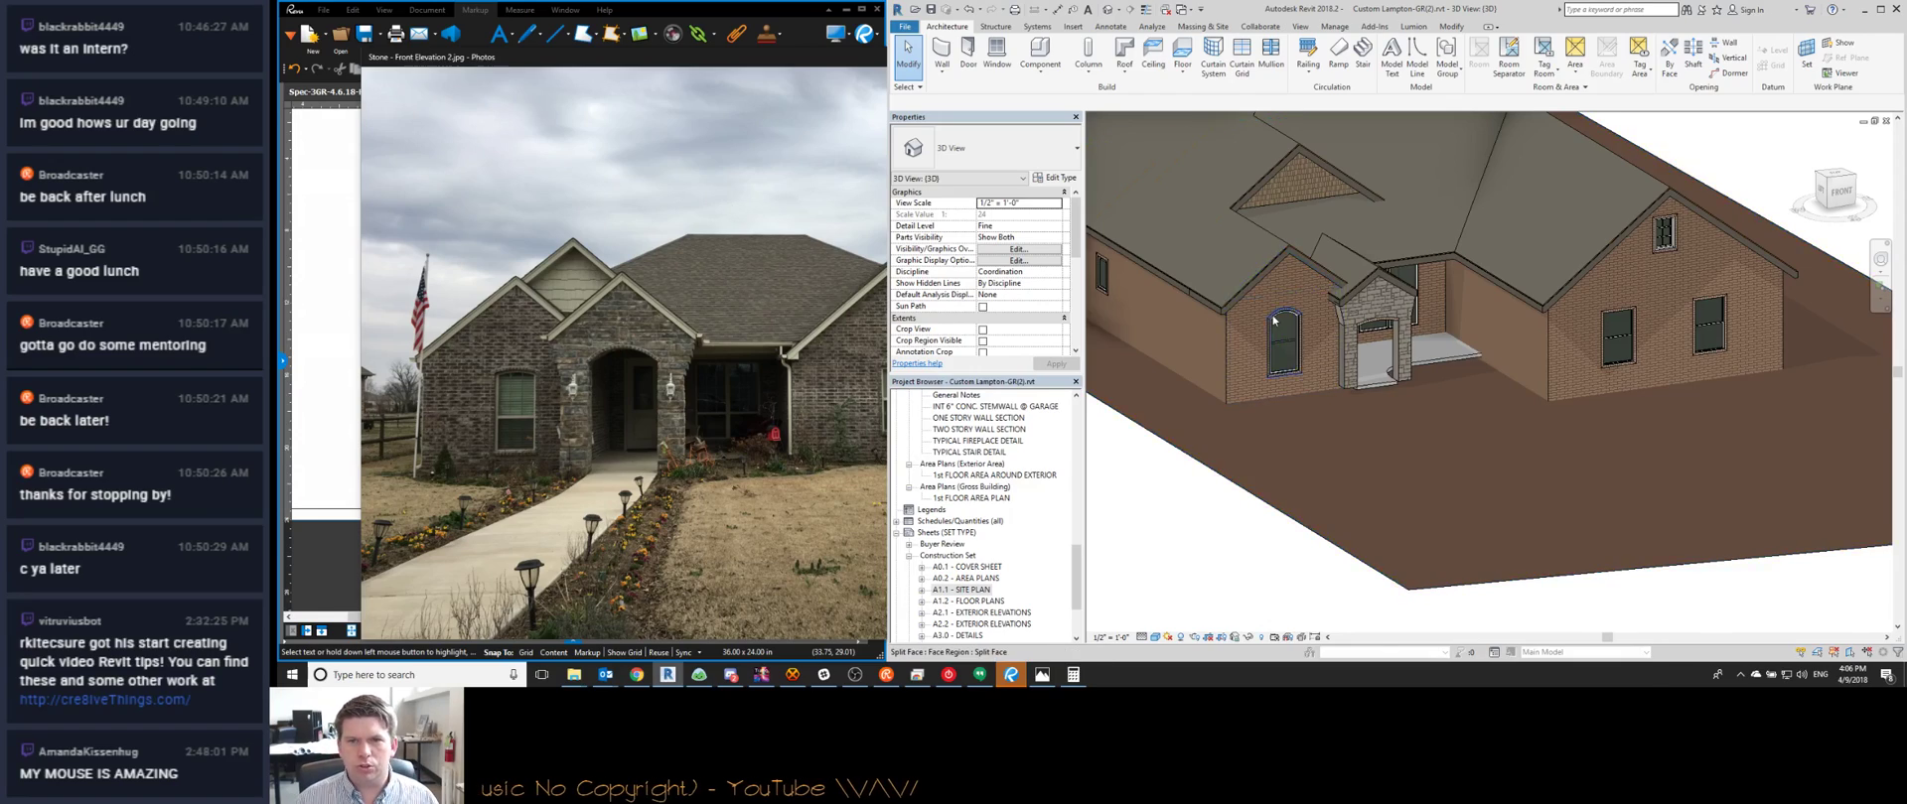
Compare the 3D model against the house reference photo
scroll(1274, 320, up, 5)
click(634, 384)
scroll(475, 403, up, 1)
scroll(478, 404, up, 1)
scroll(486, 404, down, 1)
scroll(488, 400, down, 1)
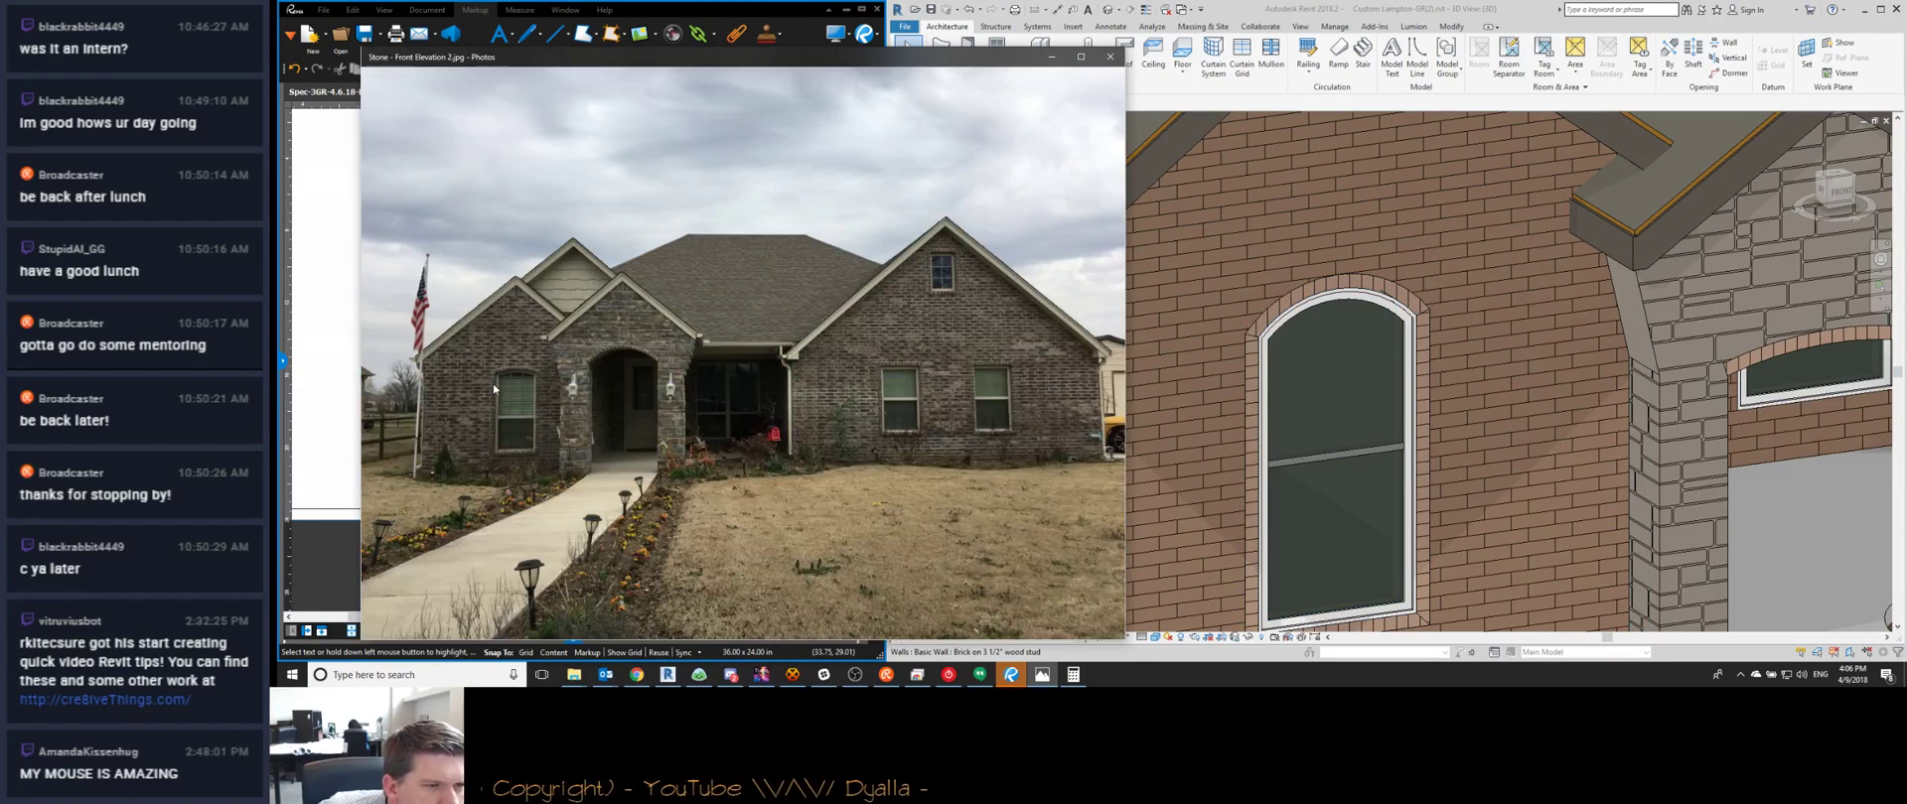
ctrl+scroll(494, 384, up, 3)
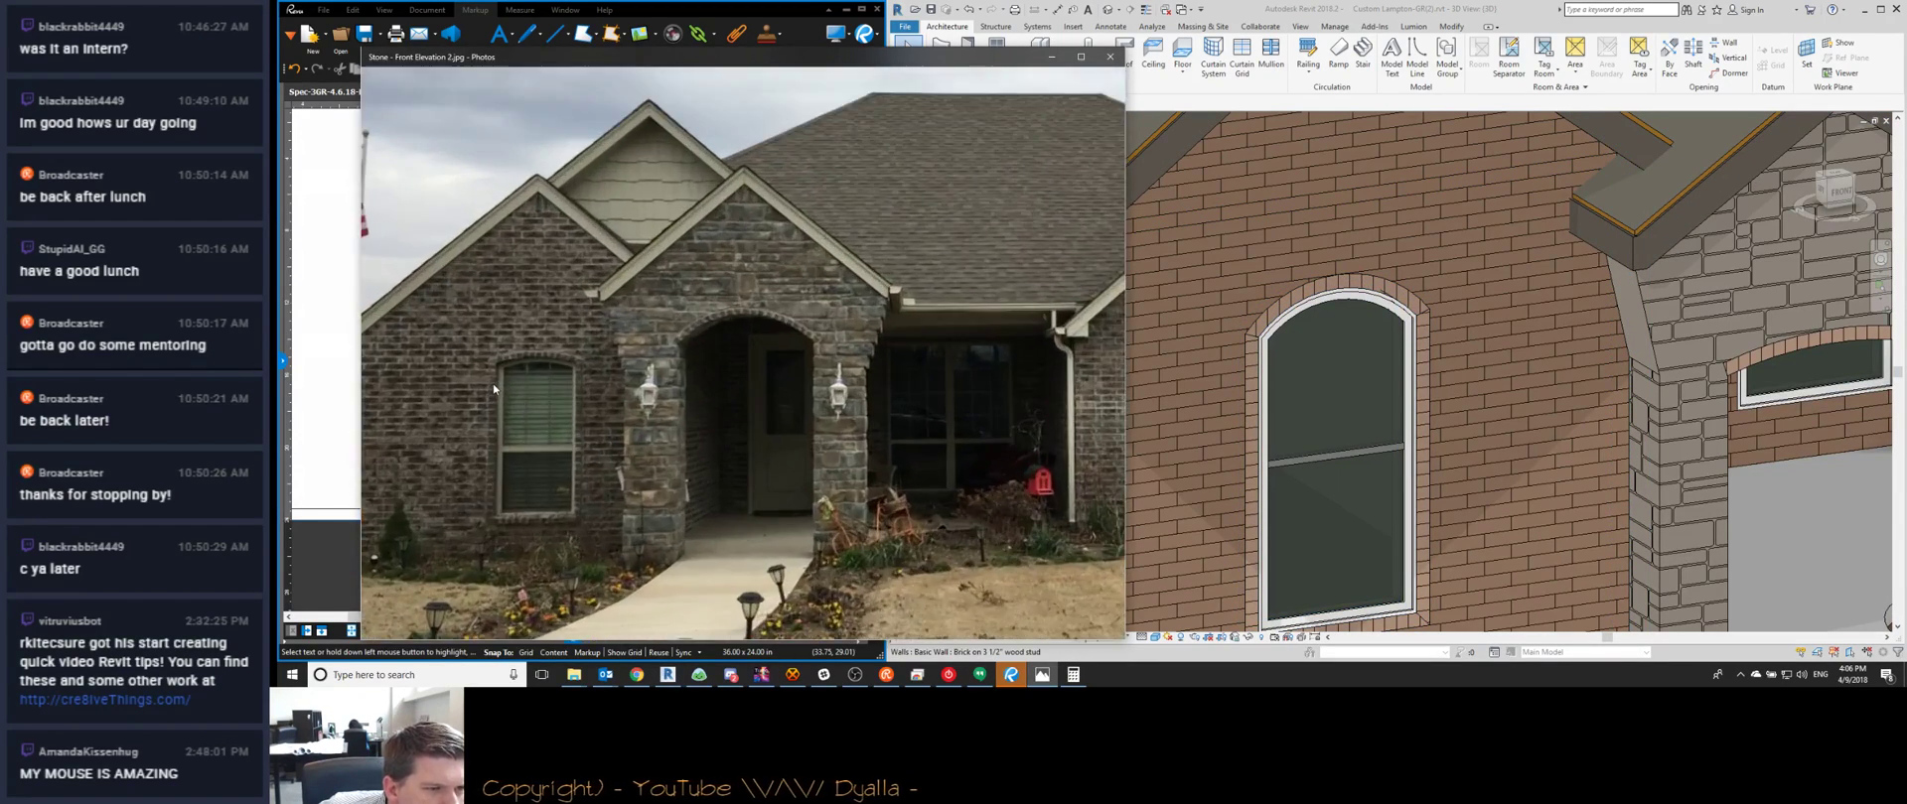
click(1464, 419)
scroll(1408, 367, down, 2)
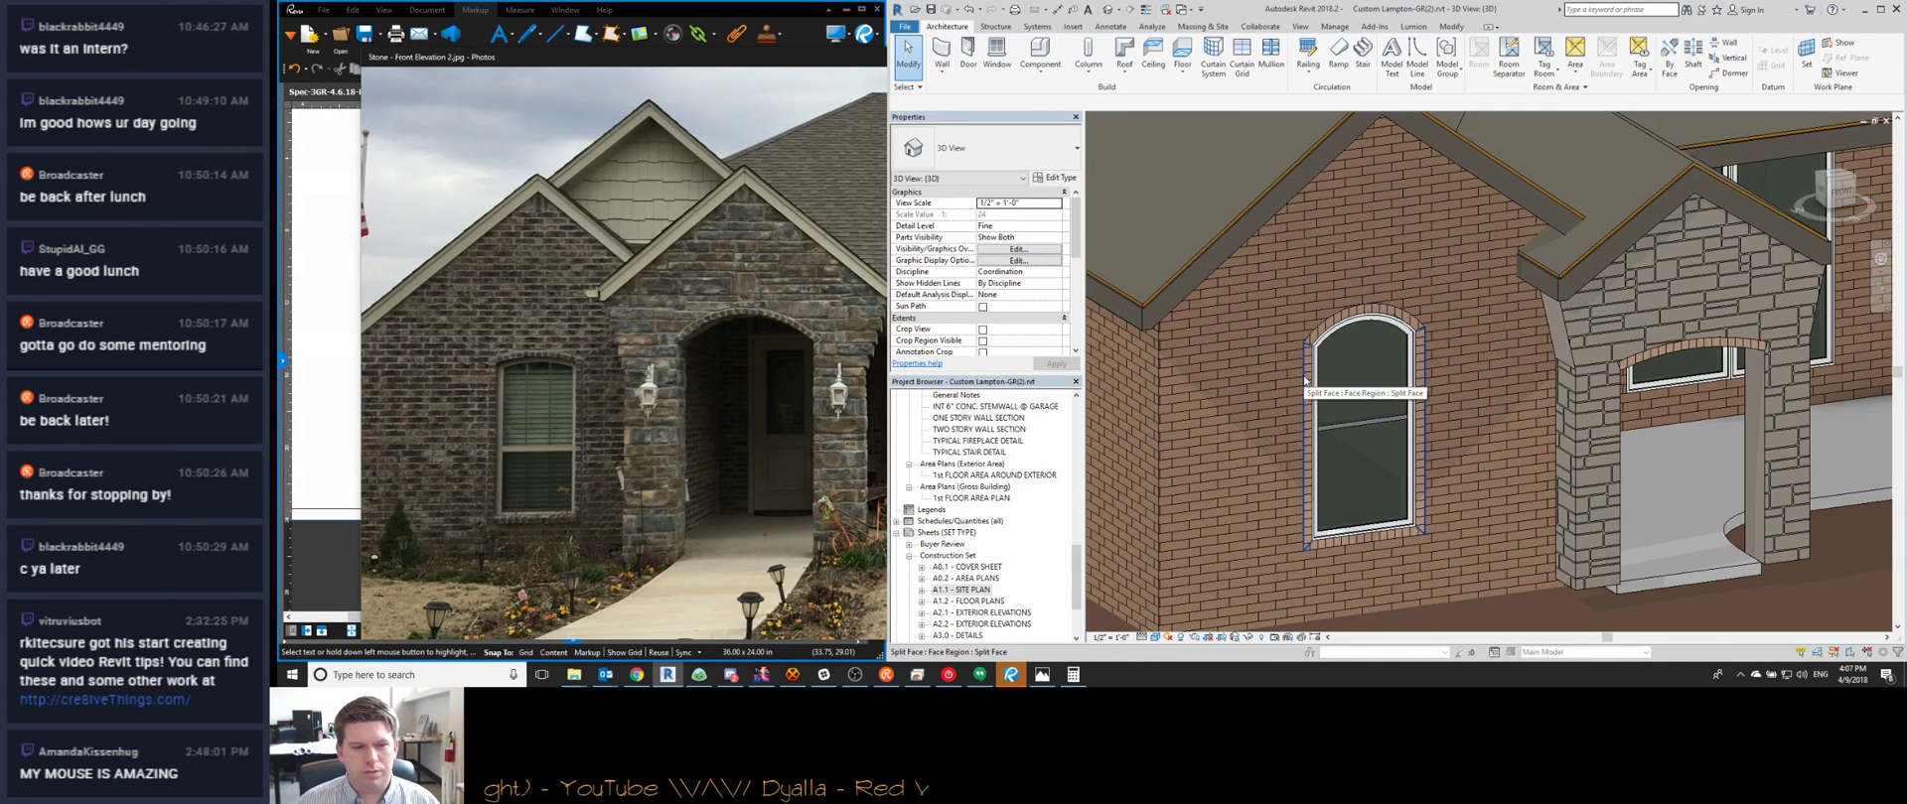
scroll(1304, 380, down, 2)
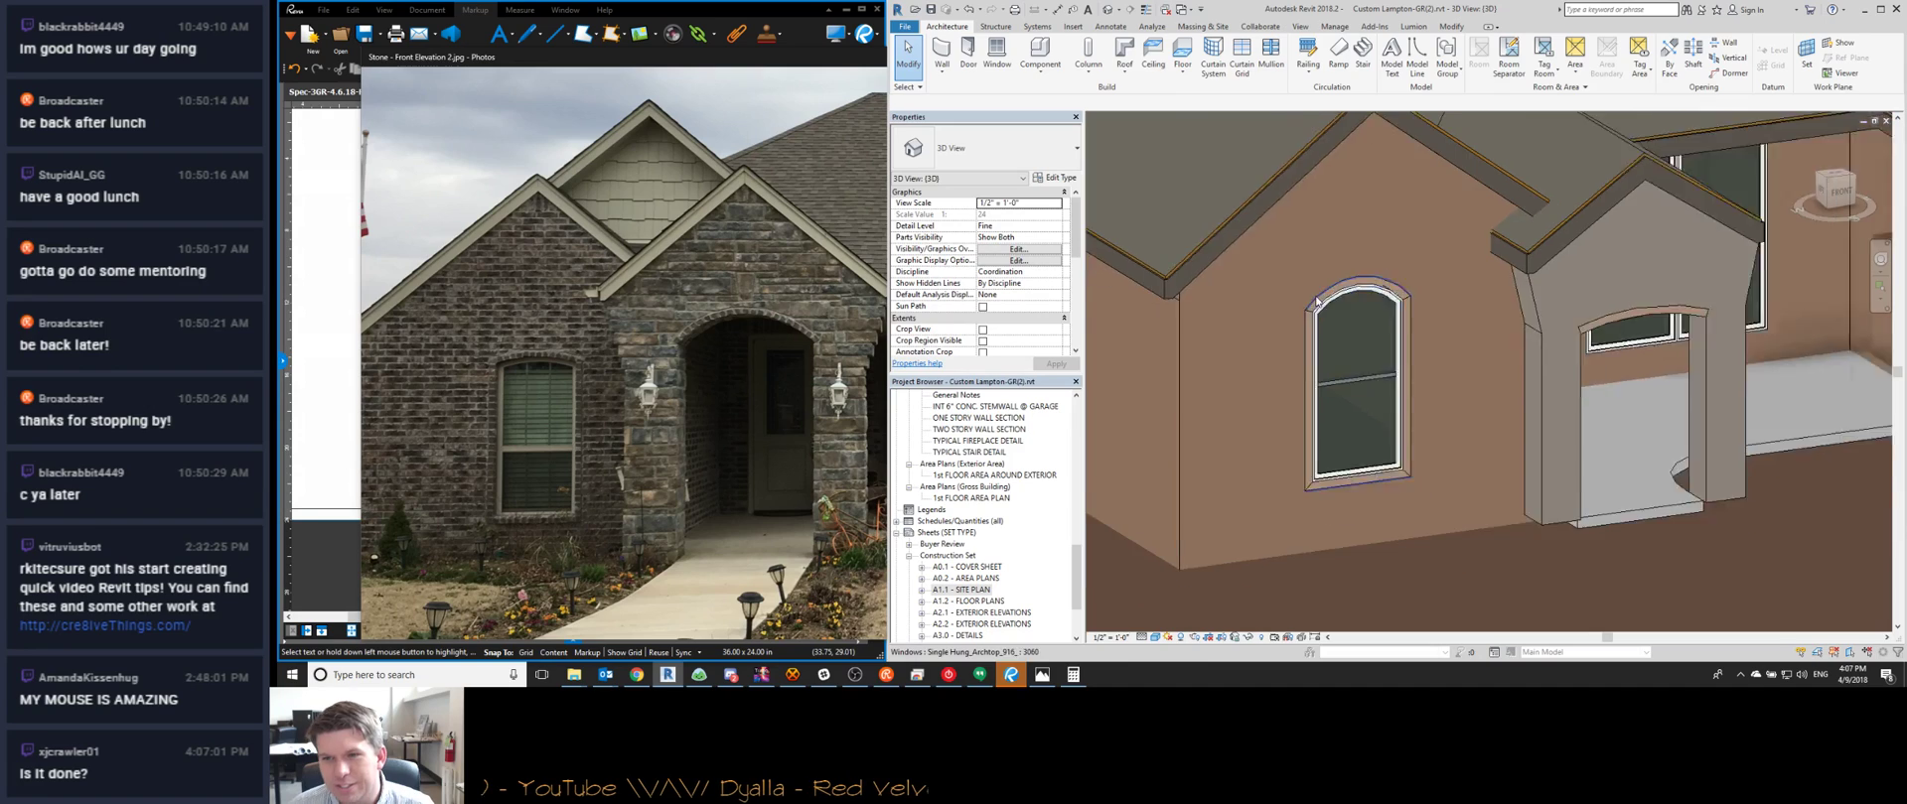
Orbit to face the house front, fit it in view, and recheck the photo
shift+middle_drag(1408, 489, 1400, 359)
scroll(1405, 341, down, 8)
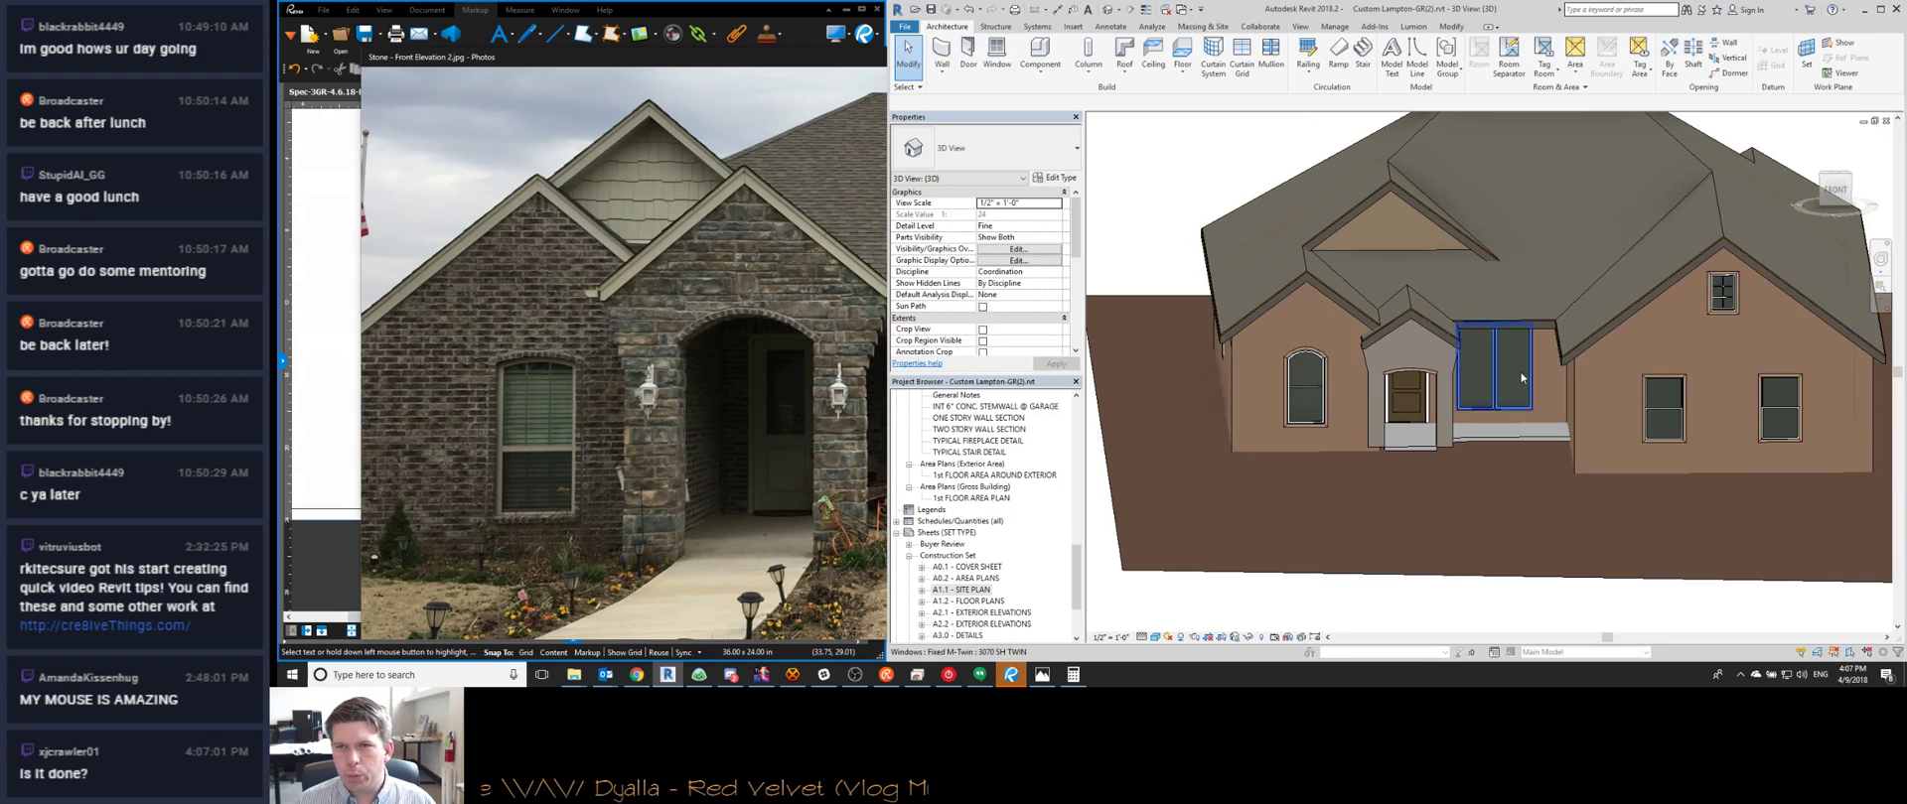
middle_click(1389, 461)
middle_click(1390, 461)
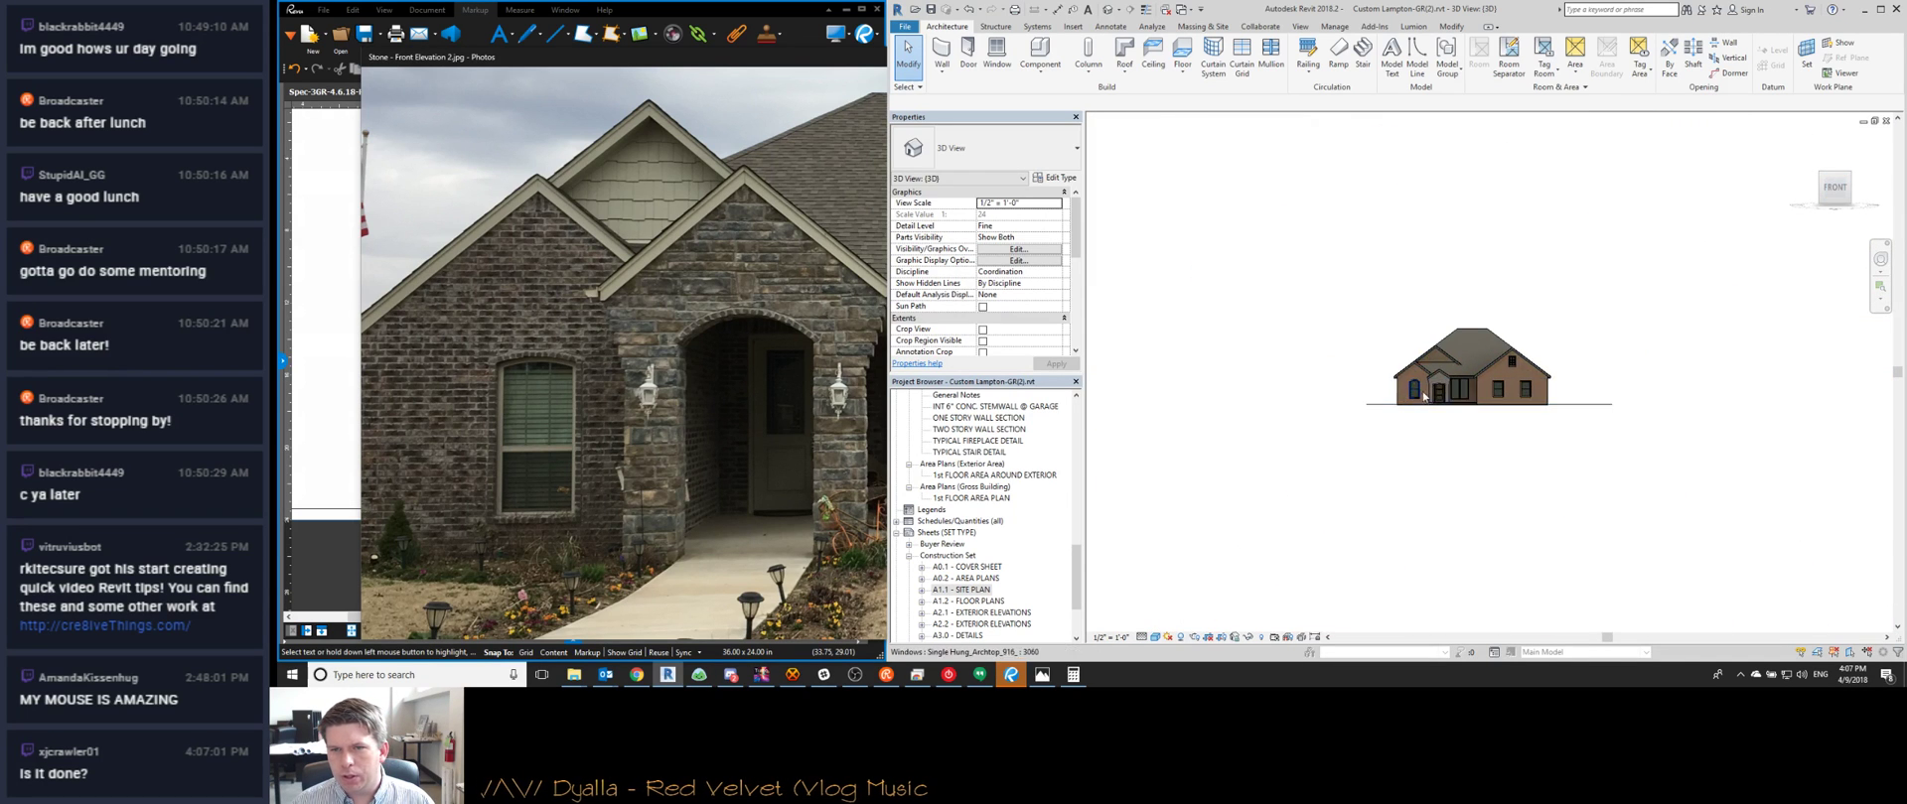
scroll(1426, 314, up, 6)
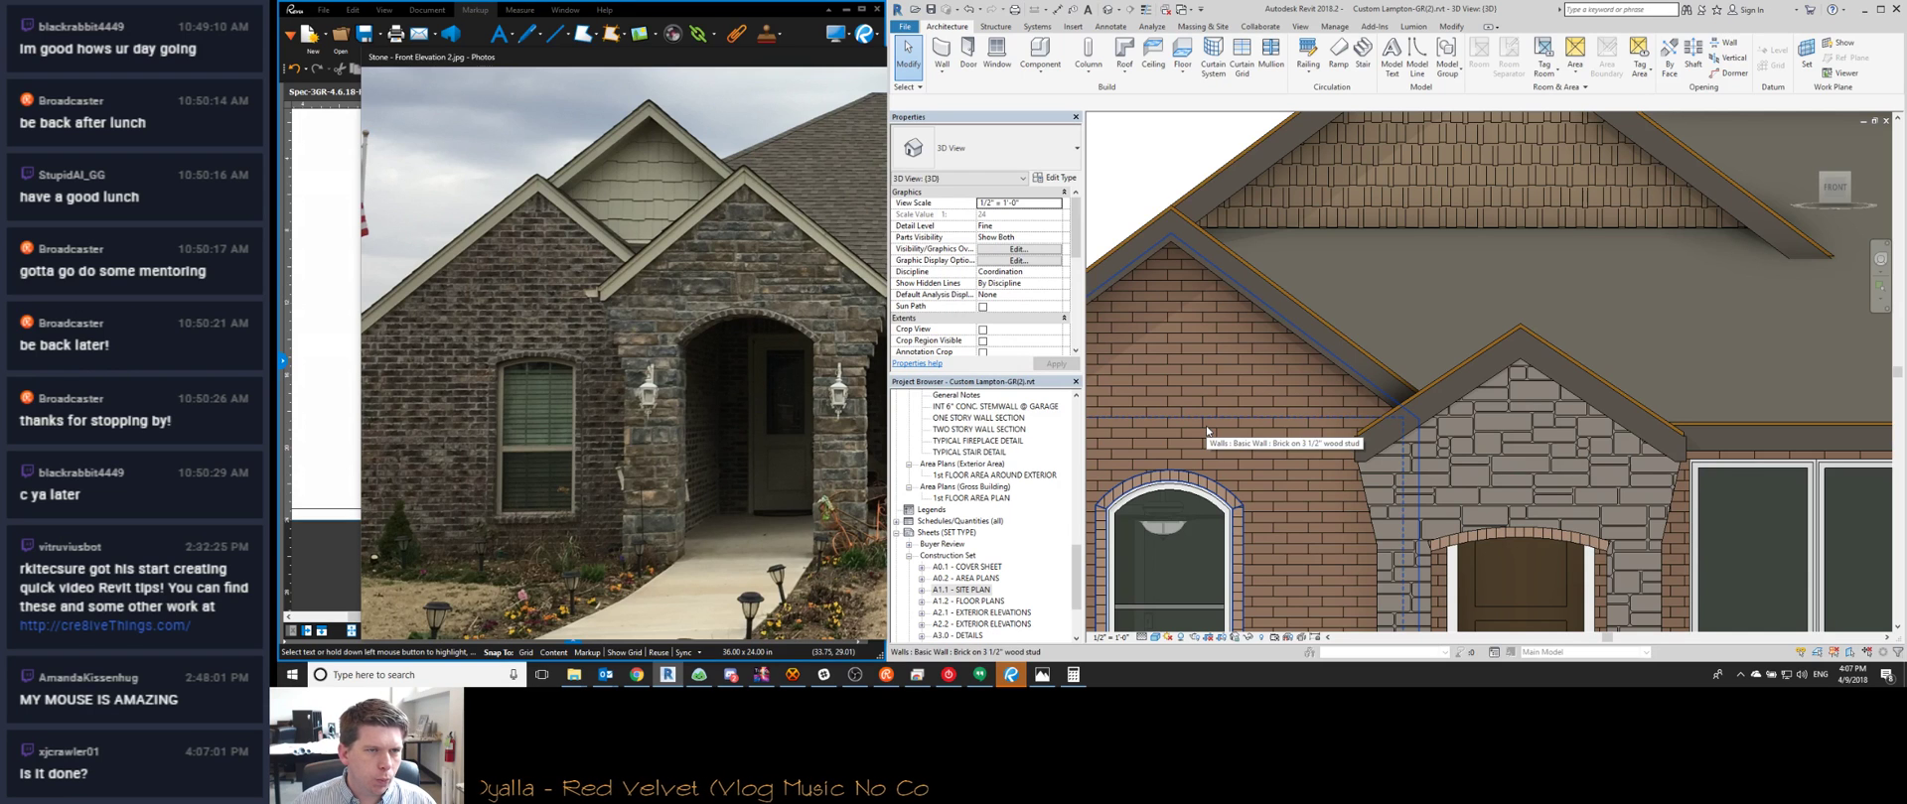
scroll(1291, 380, down, 3)
scroll(1291, 381, down, 3)
scroll(1324, 342, up, 3)
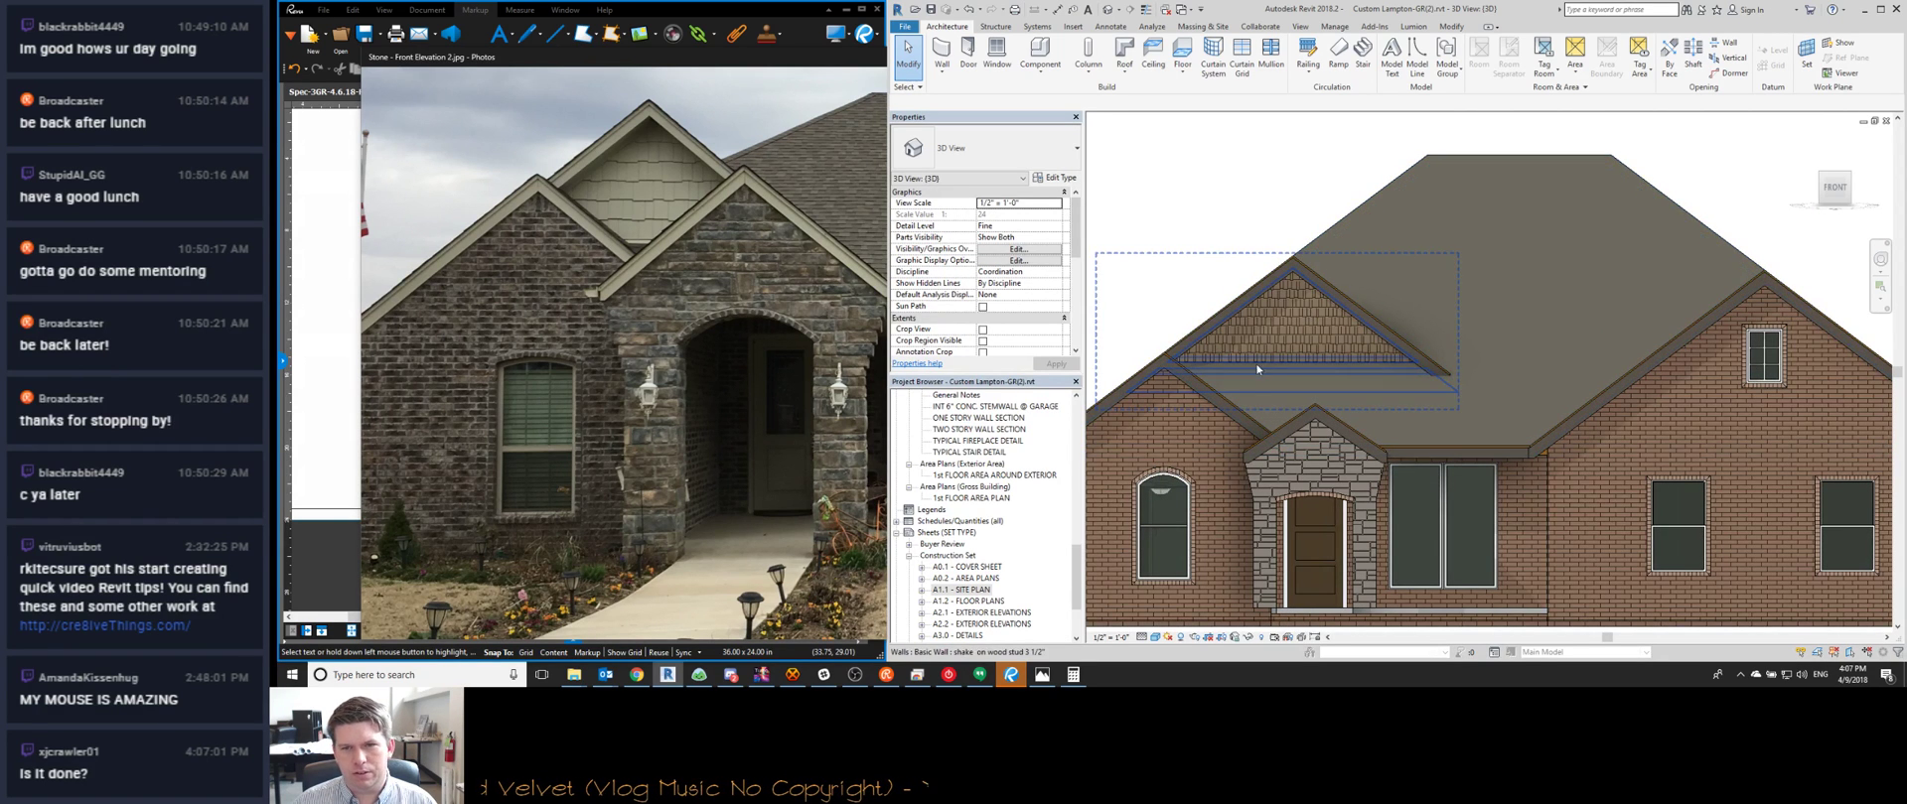
scroll(1239, 385, down, 3)
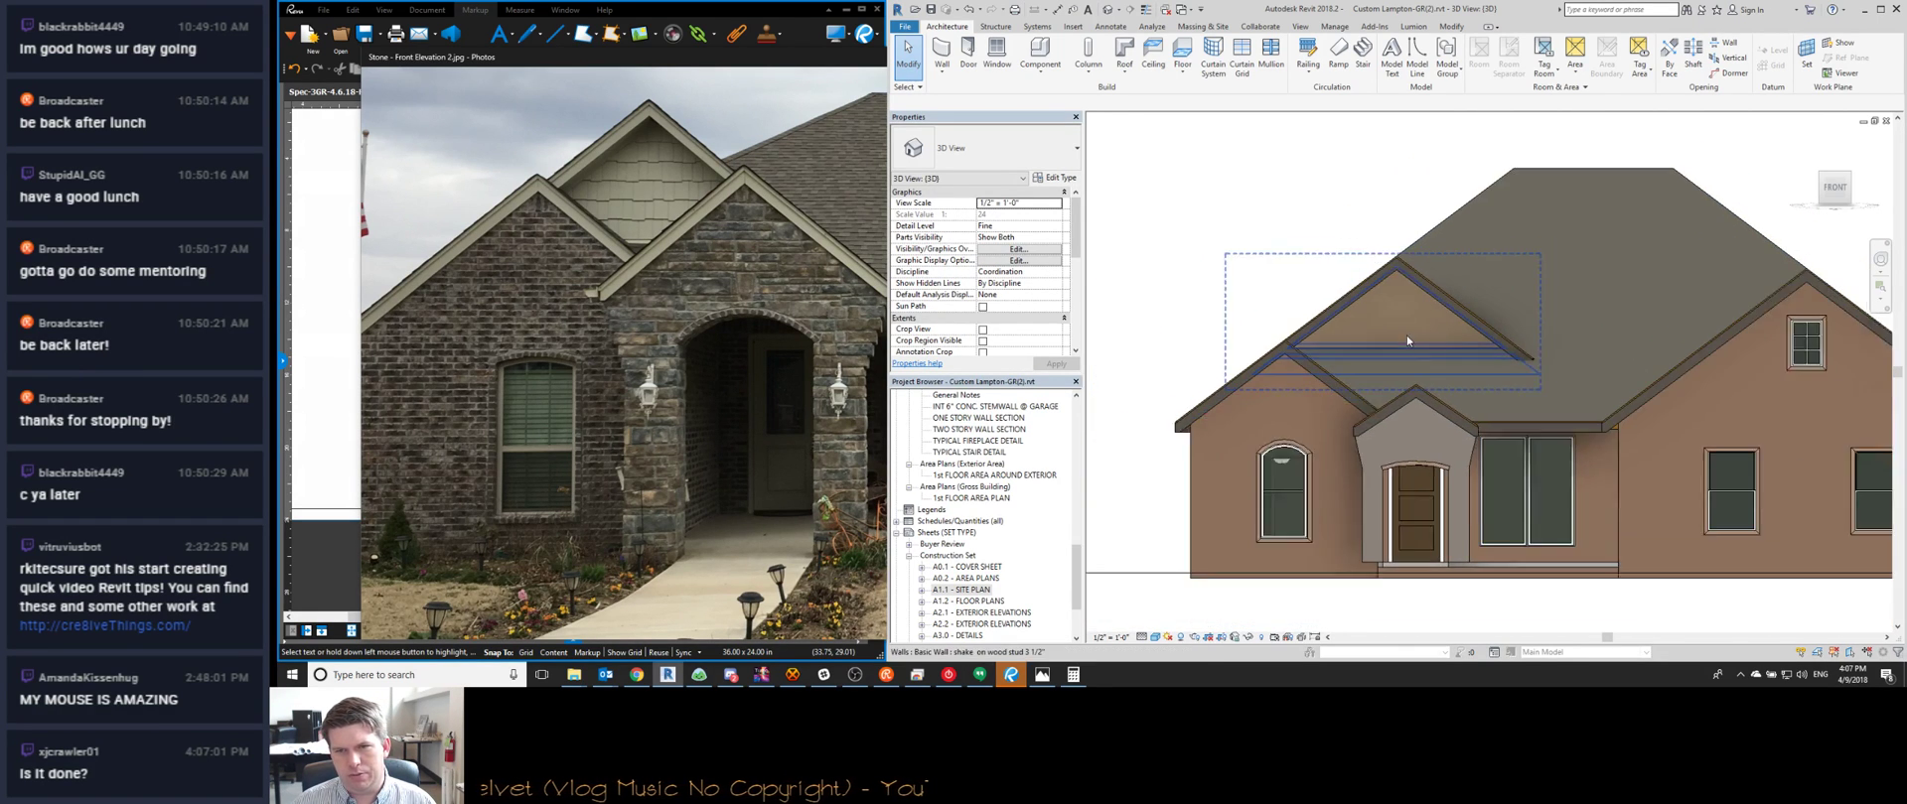
click(730, 336)
click(1365, 352)
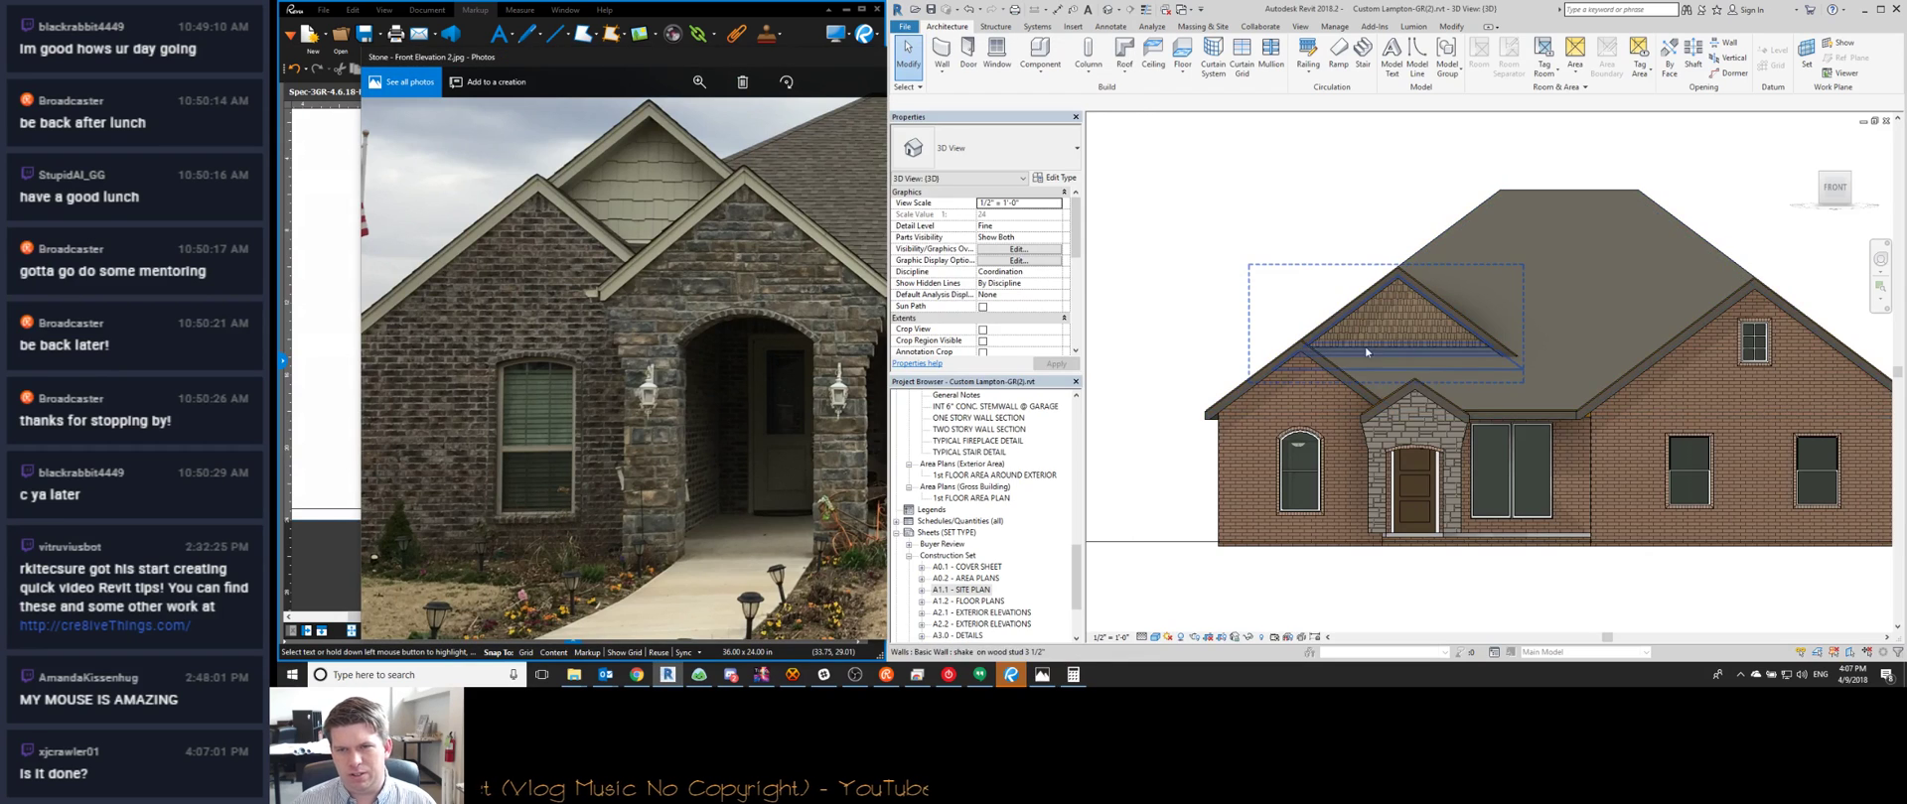
scroll(1392, 344, up, 4)
scroll(1414, 349, down, 5)
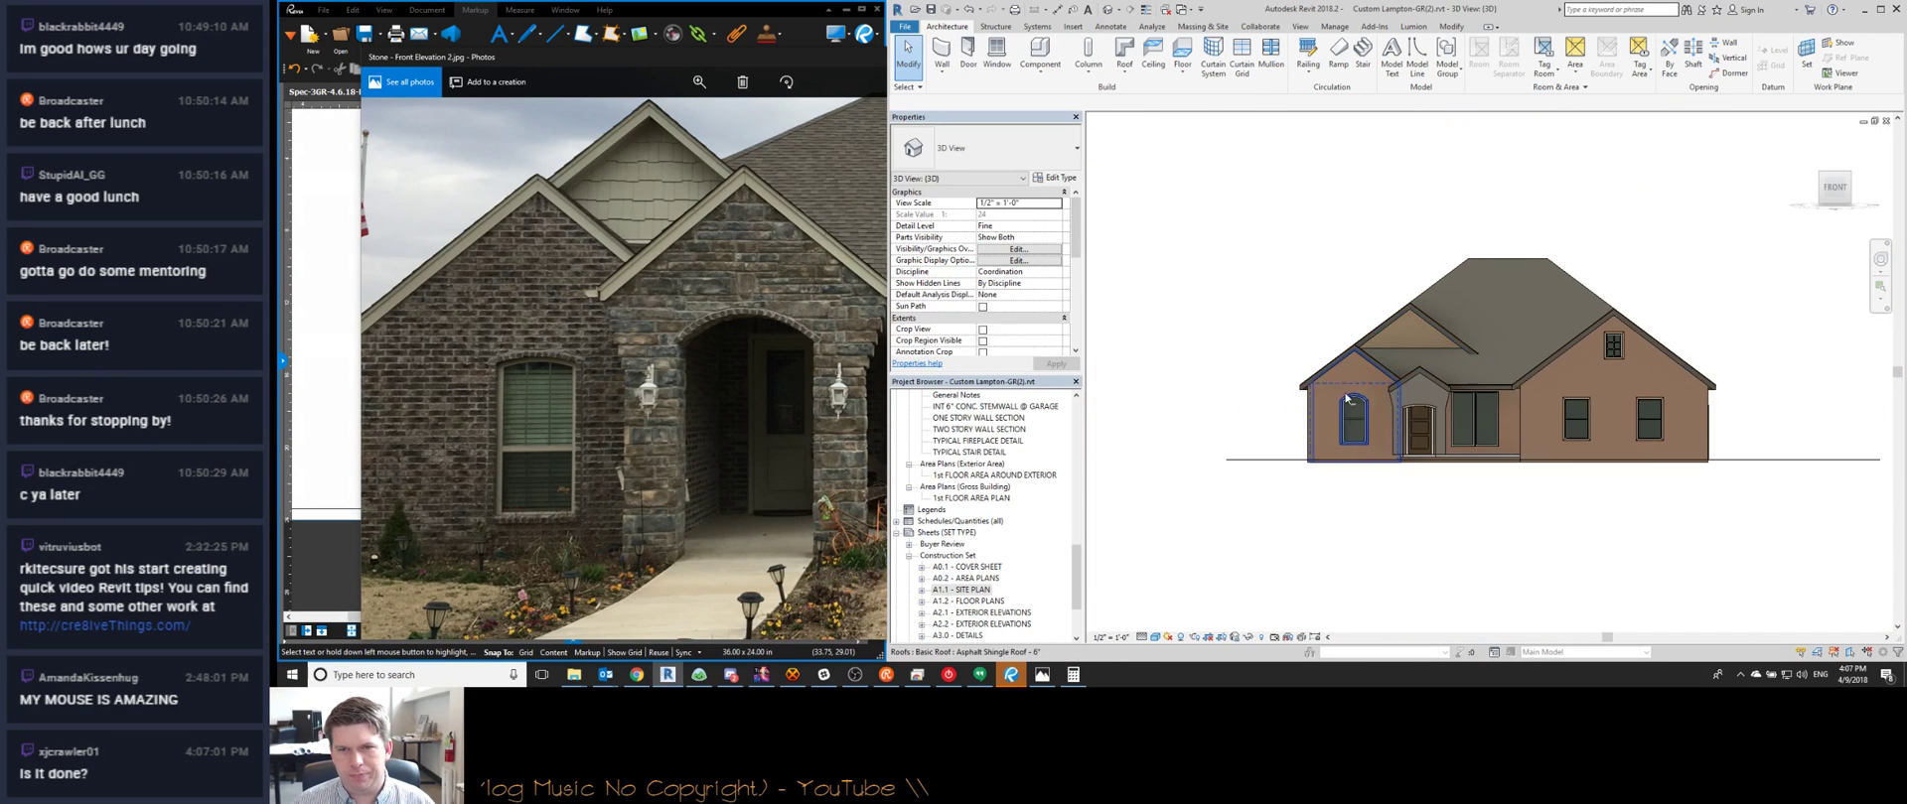
Zoom through the door and window schedules on A1.1, then open A1.2 - FLOOR PLANS
double_click(959, 589)
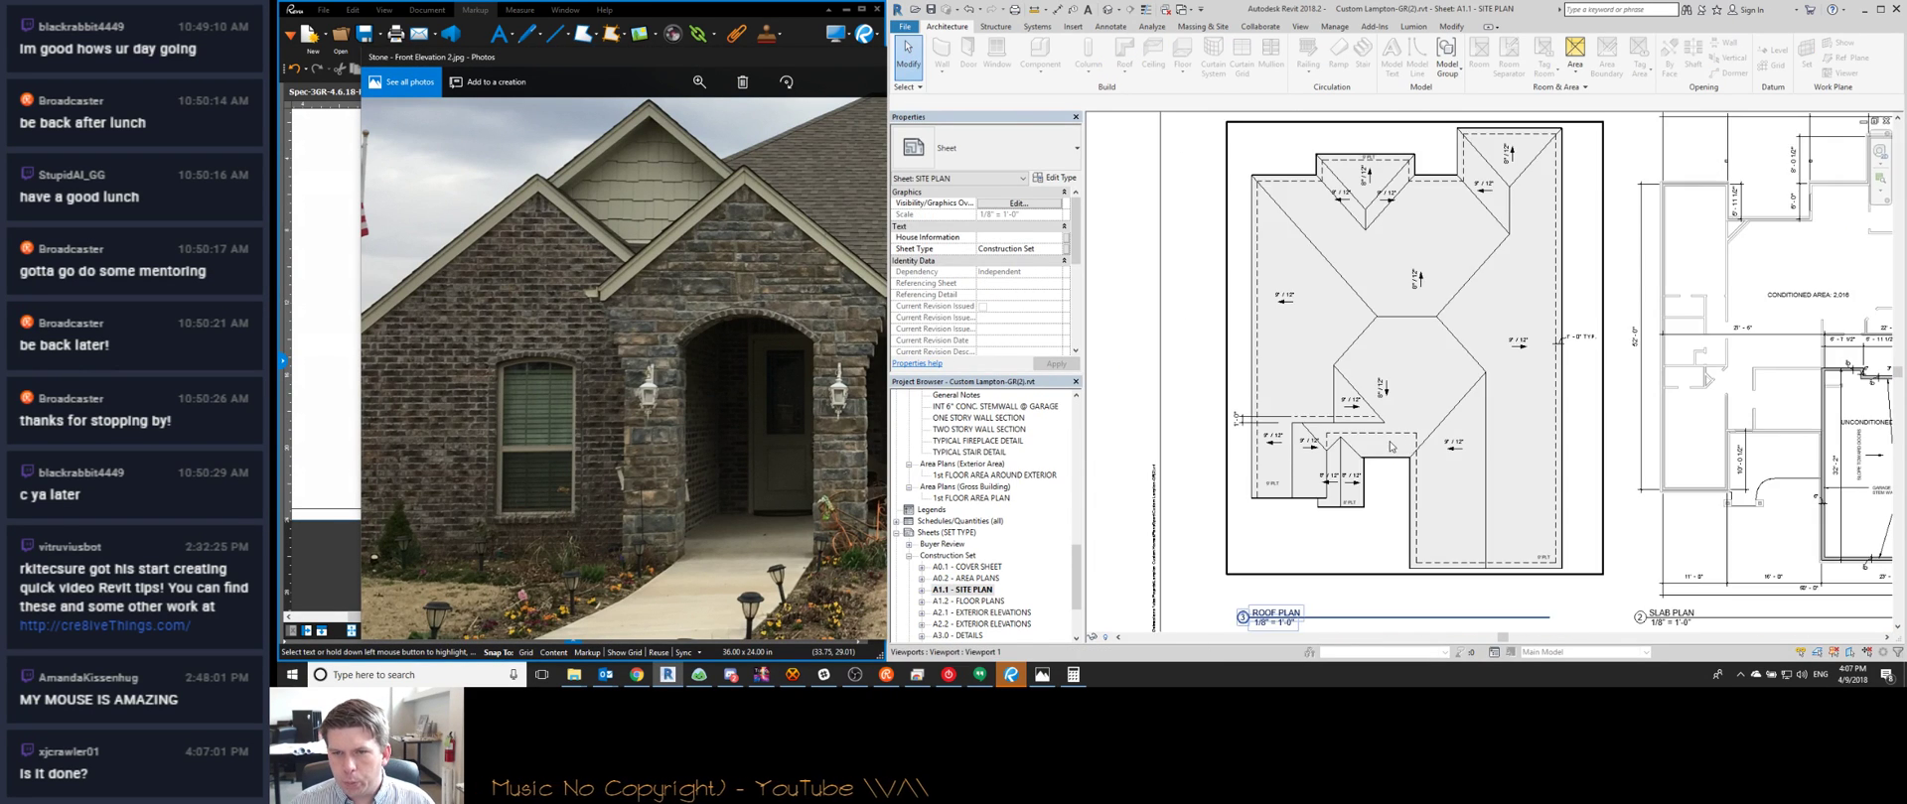
scroll(1233, 282, up, 3)
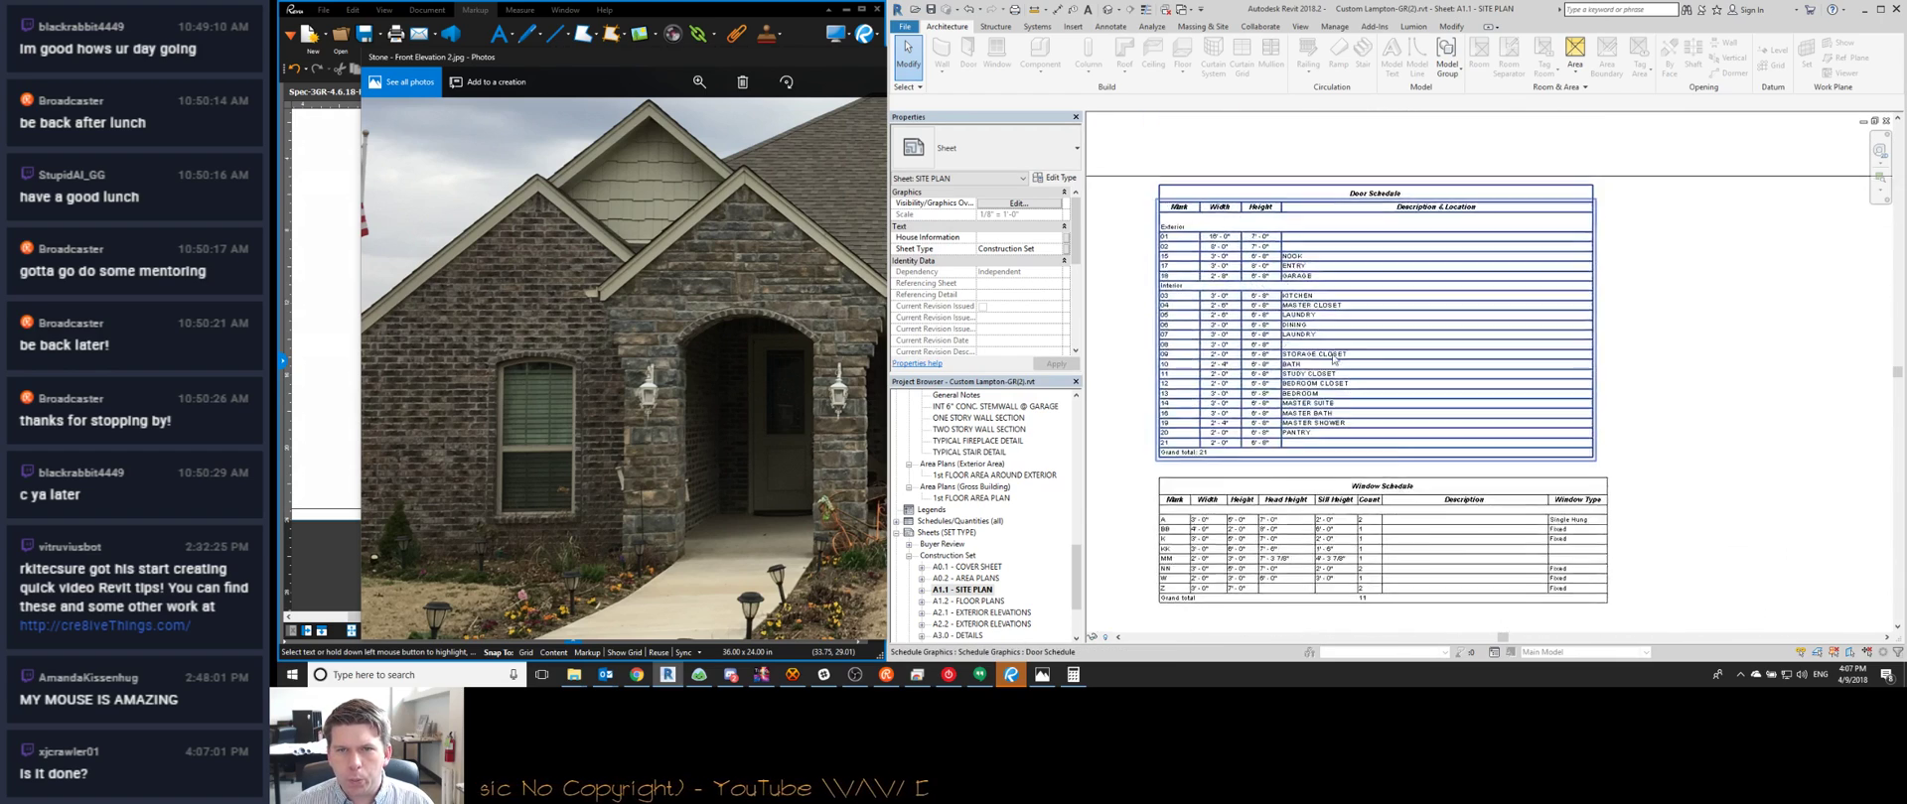
scroll(1232, 282, up, 2)
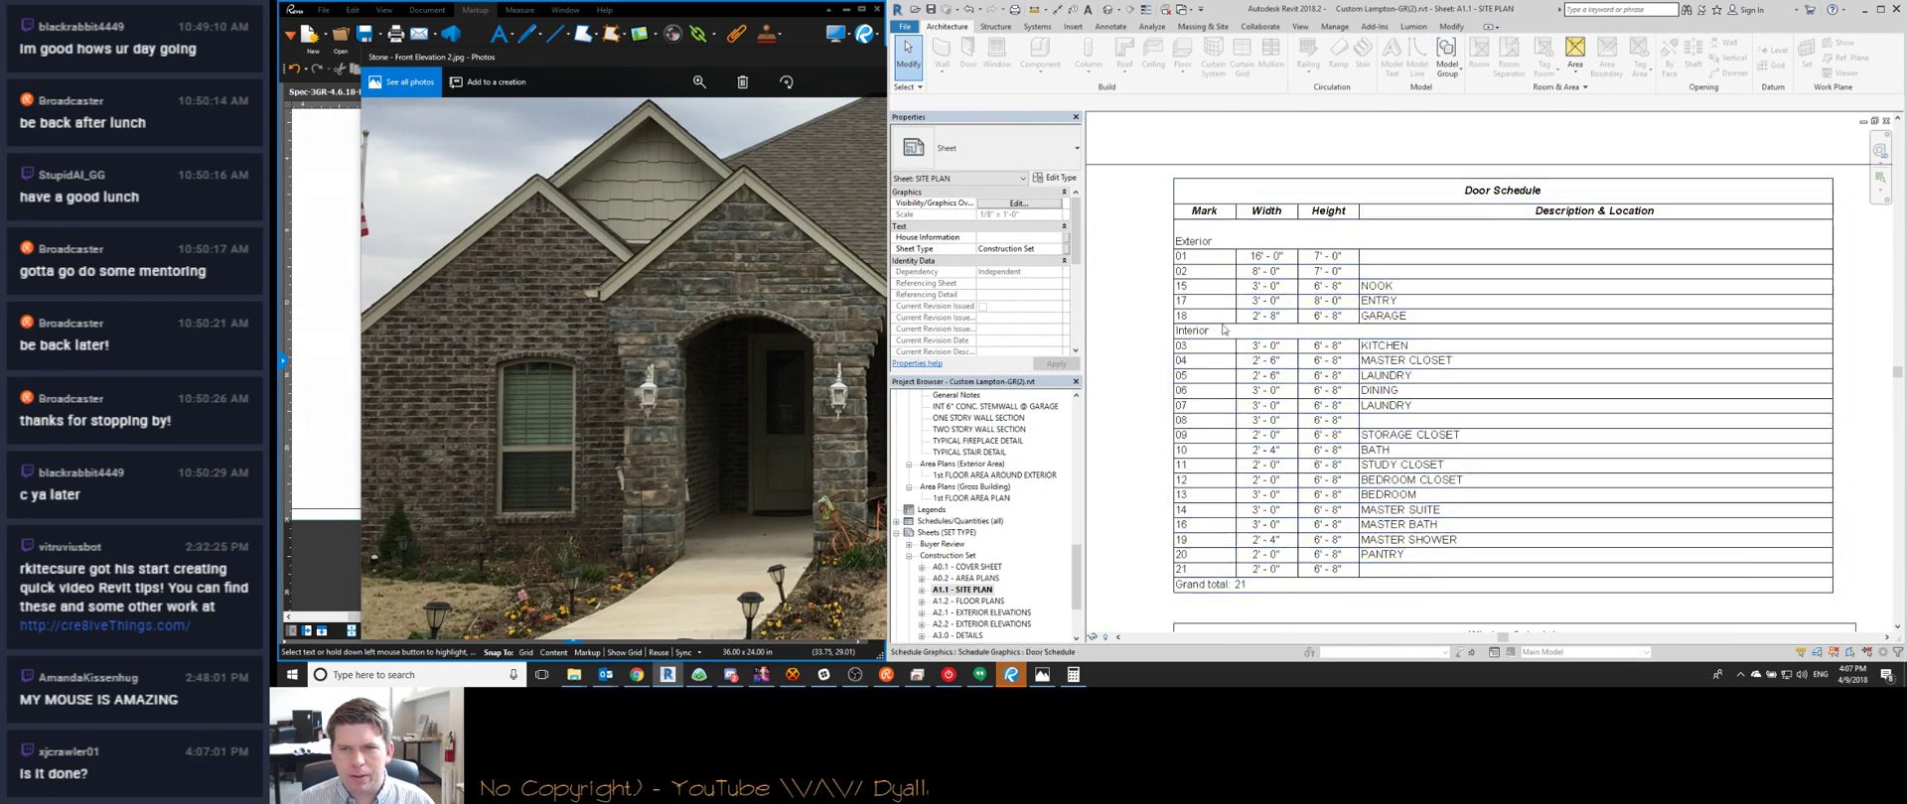
scroll(1224, 454, down, 1)
scroll(1224, 454, down, 2)
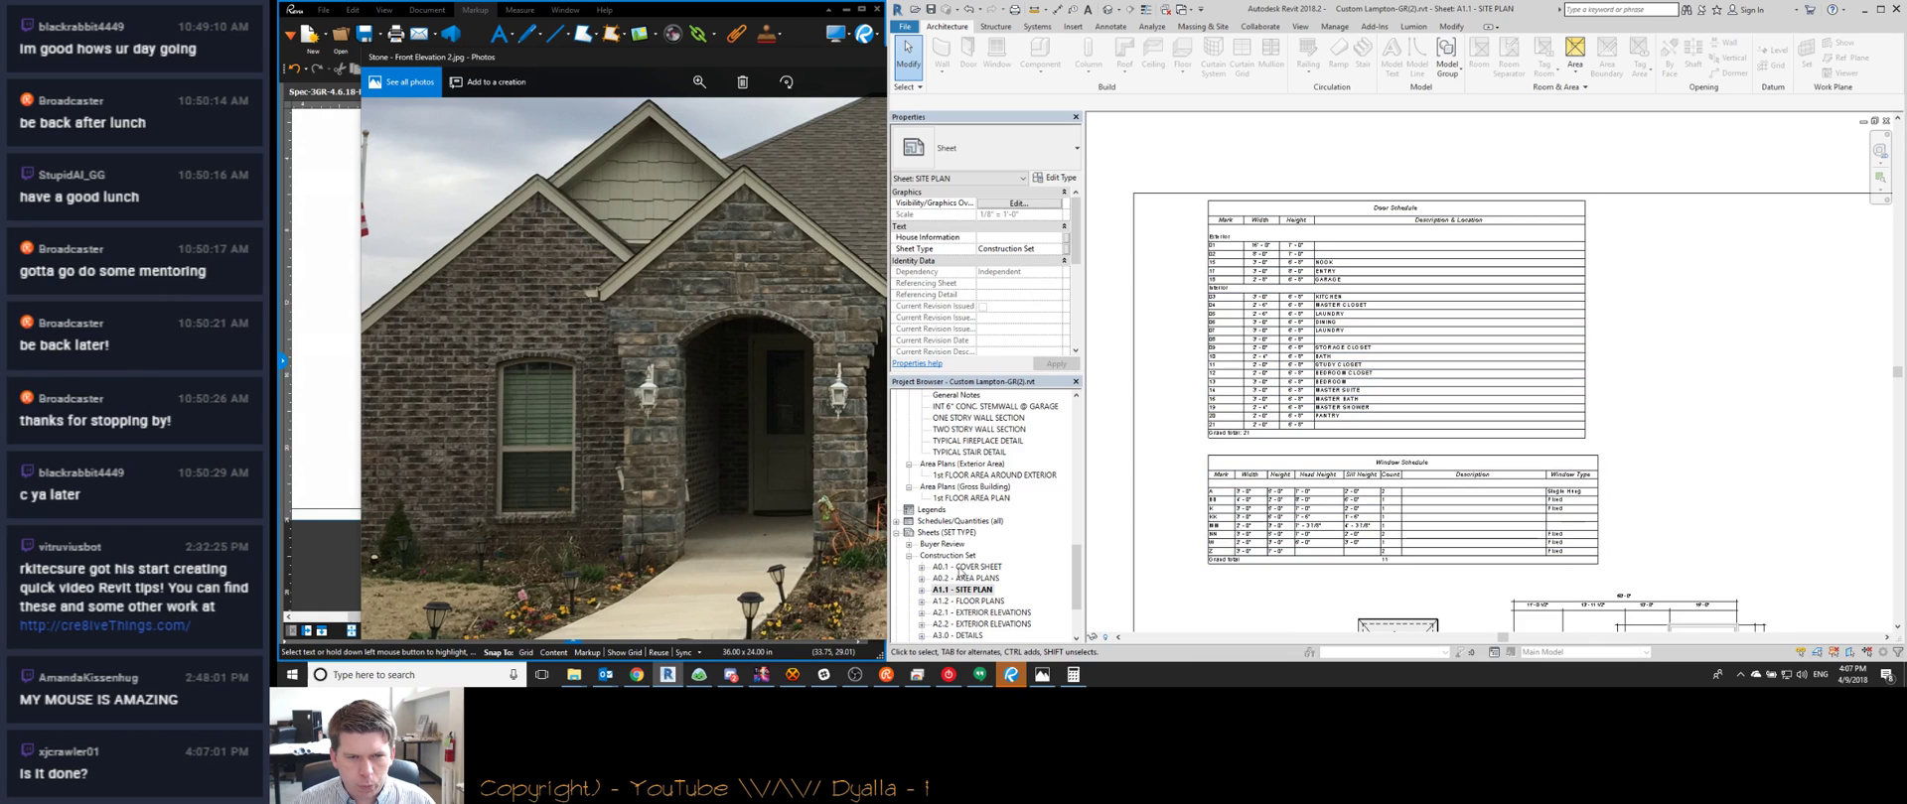
double_click(960, 601)
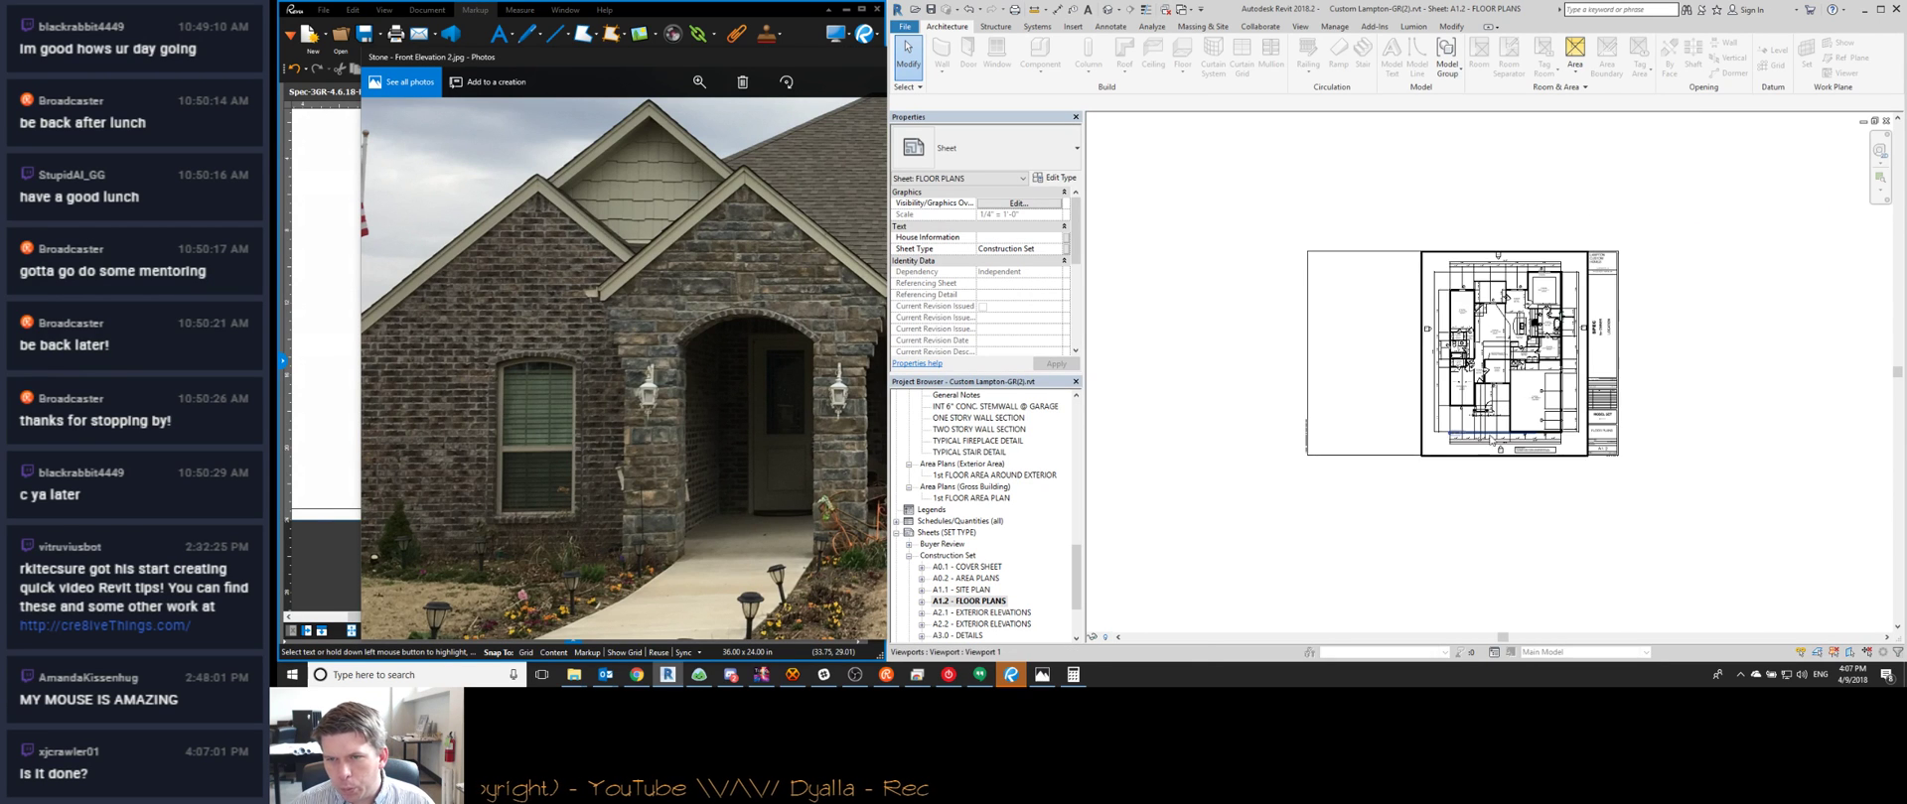
Pan across the plan from the foyer past the nook to the laundry, dining and garage doors
scroll(1321, 440, up, 8)
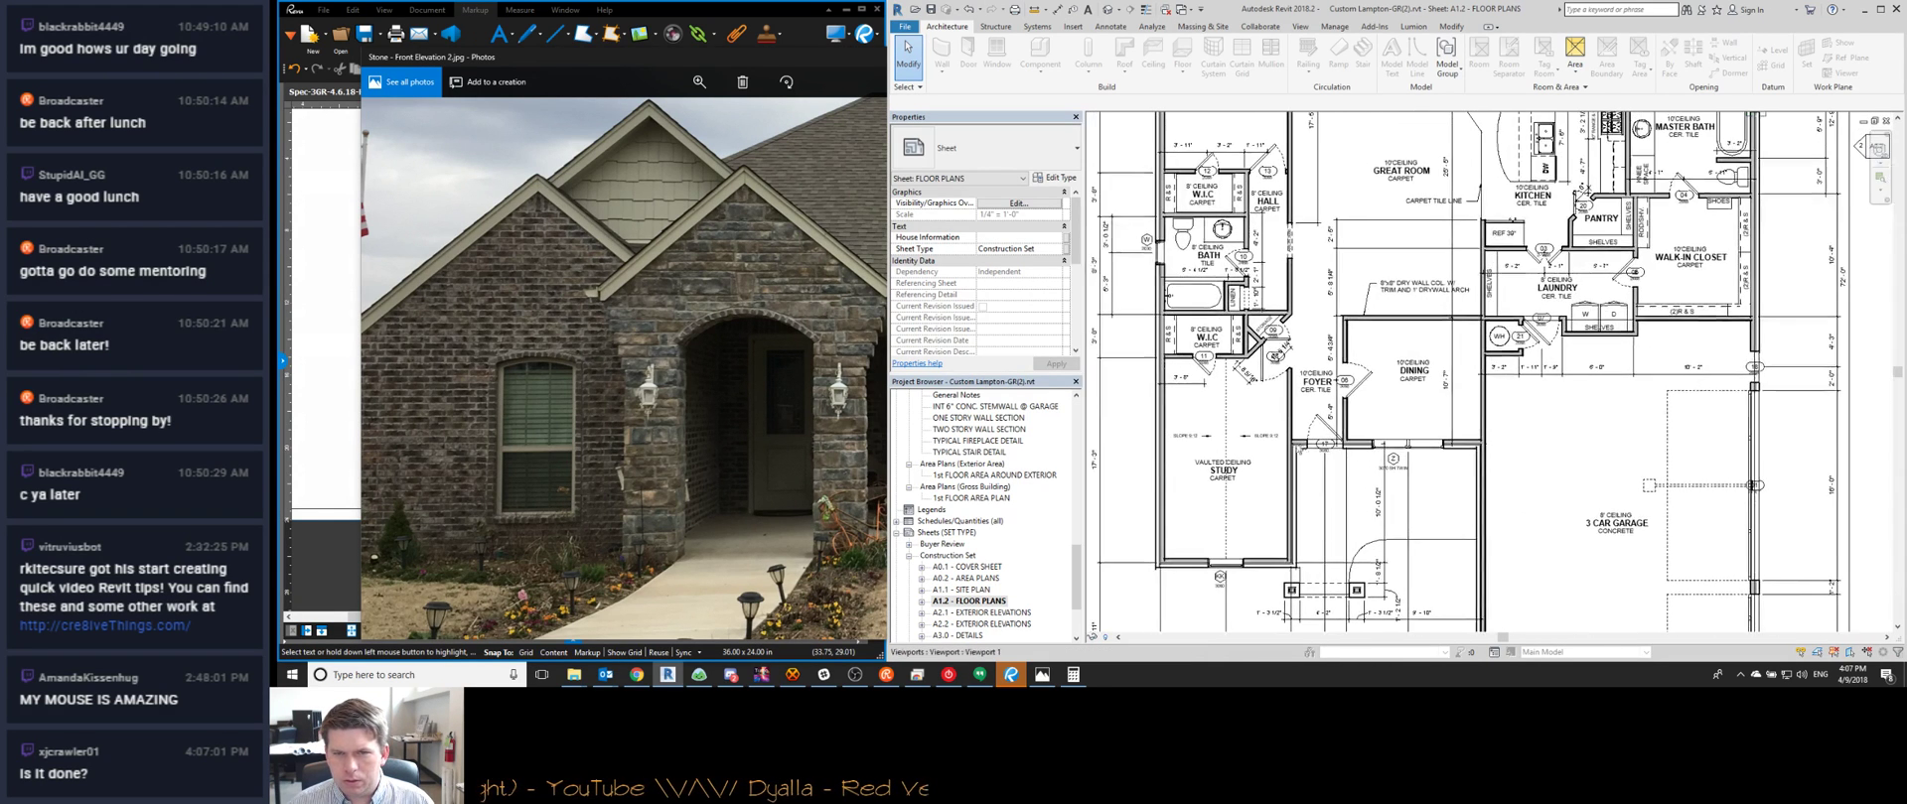
double_click(1339, 413)
click(1340, 413)
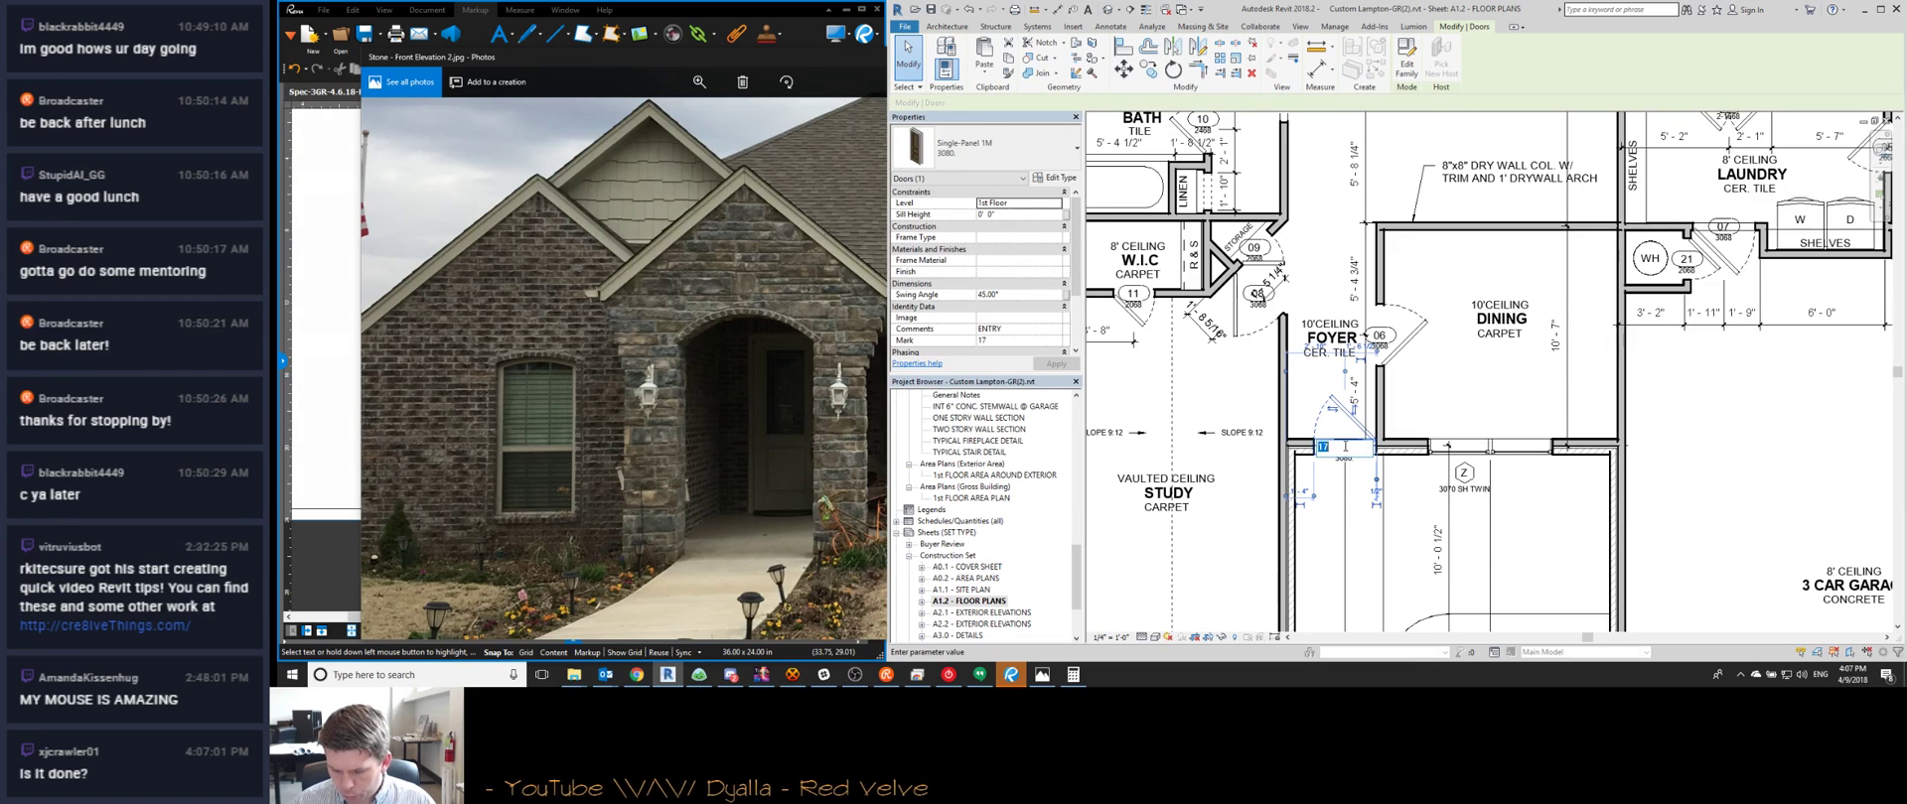
scroll(1352, 447, up, 2)
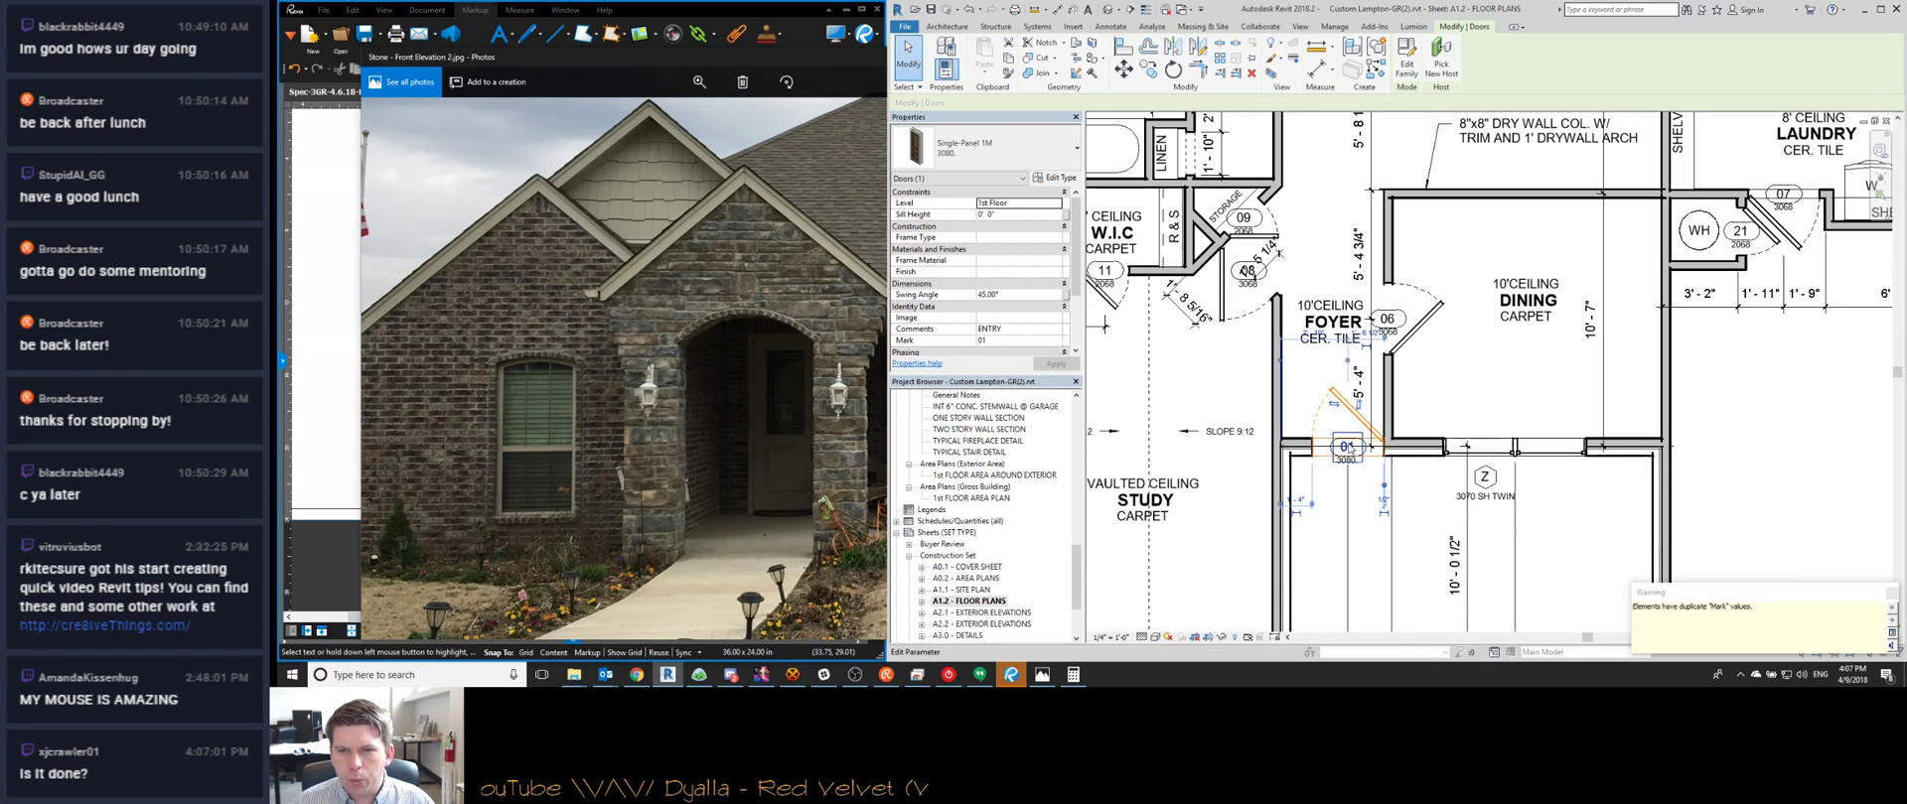
scroll(1345, 340, down, 3)
middle_drag(1346, 340, 1364, 464)
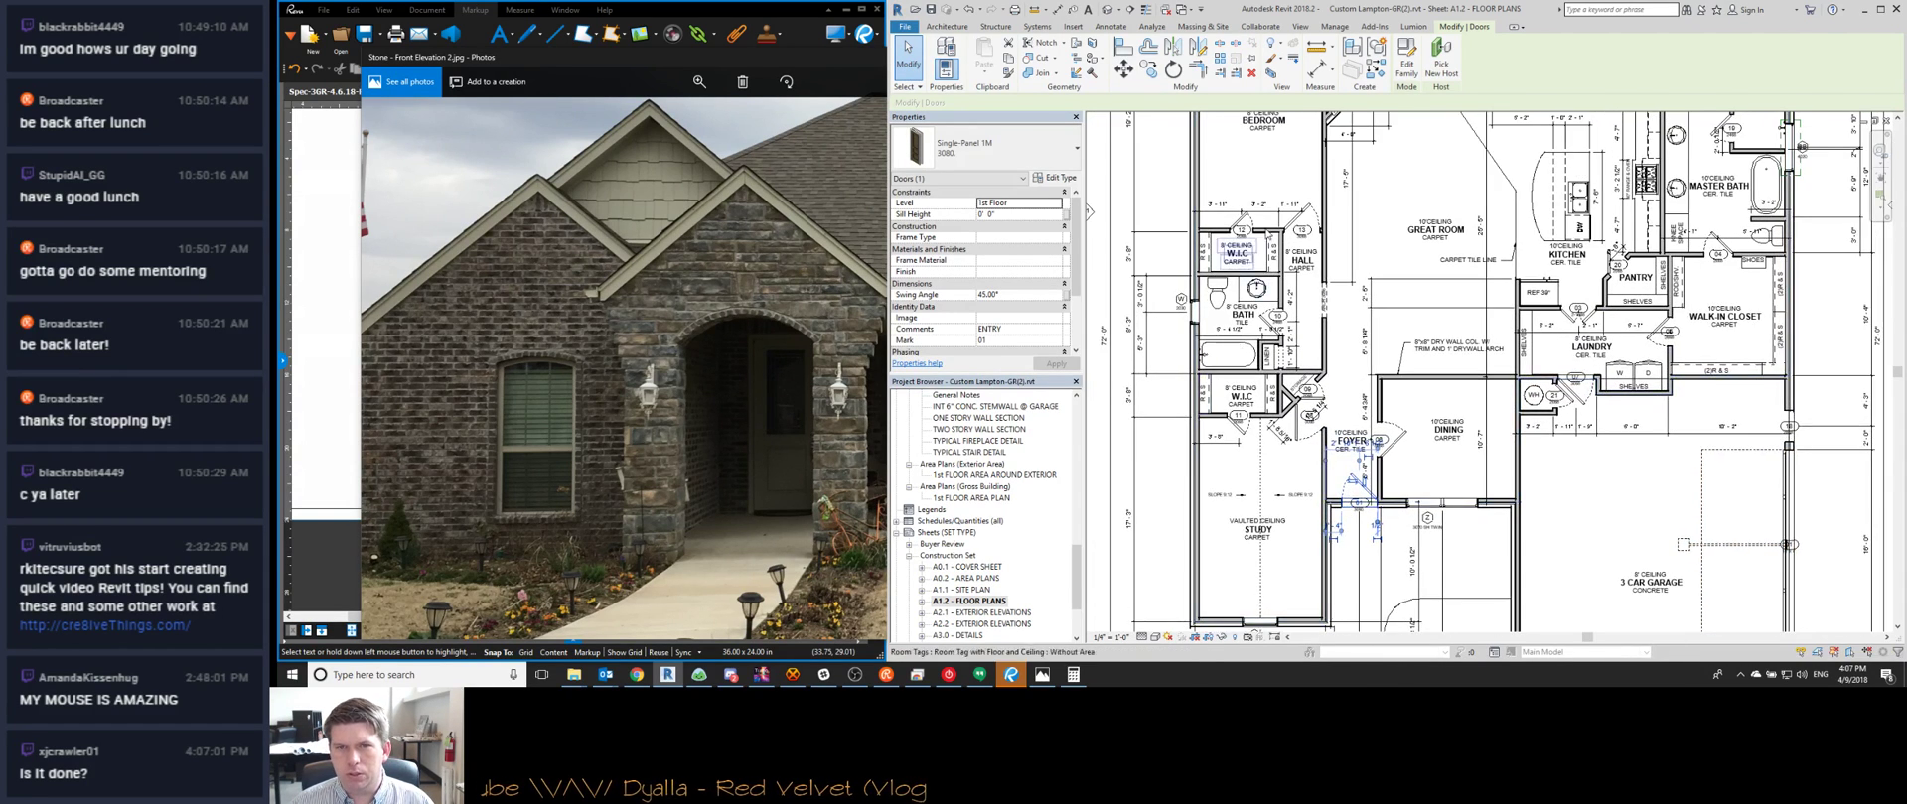
middle_drag(1276, 227, 1219, 405)
scroll(1220, 406, up, 1)
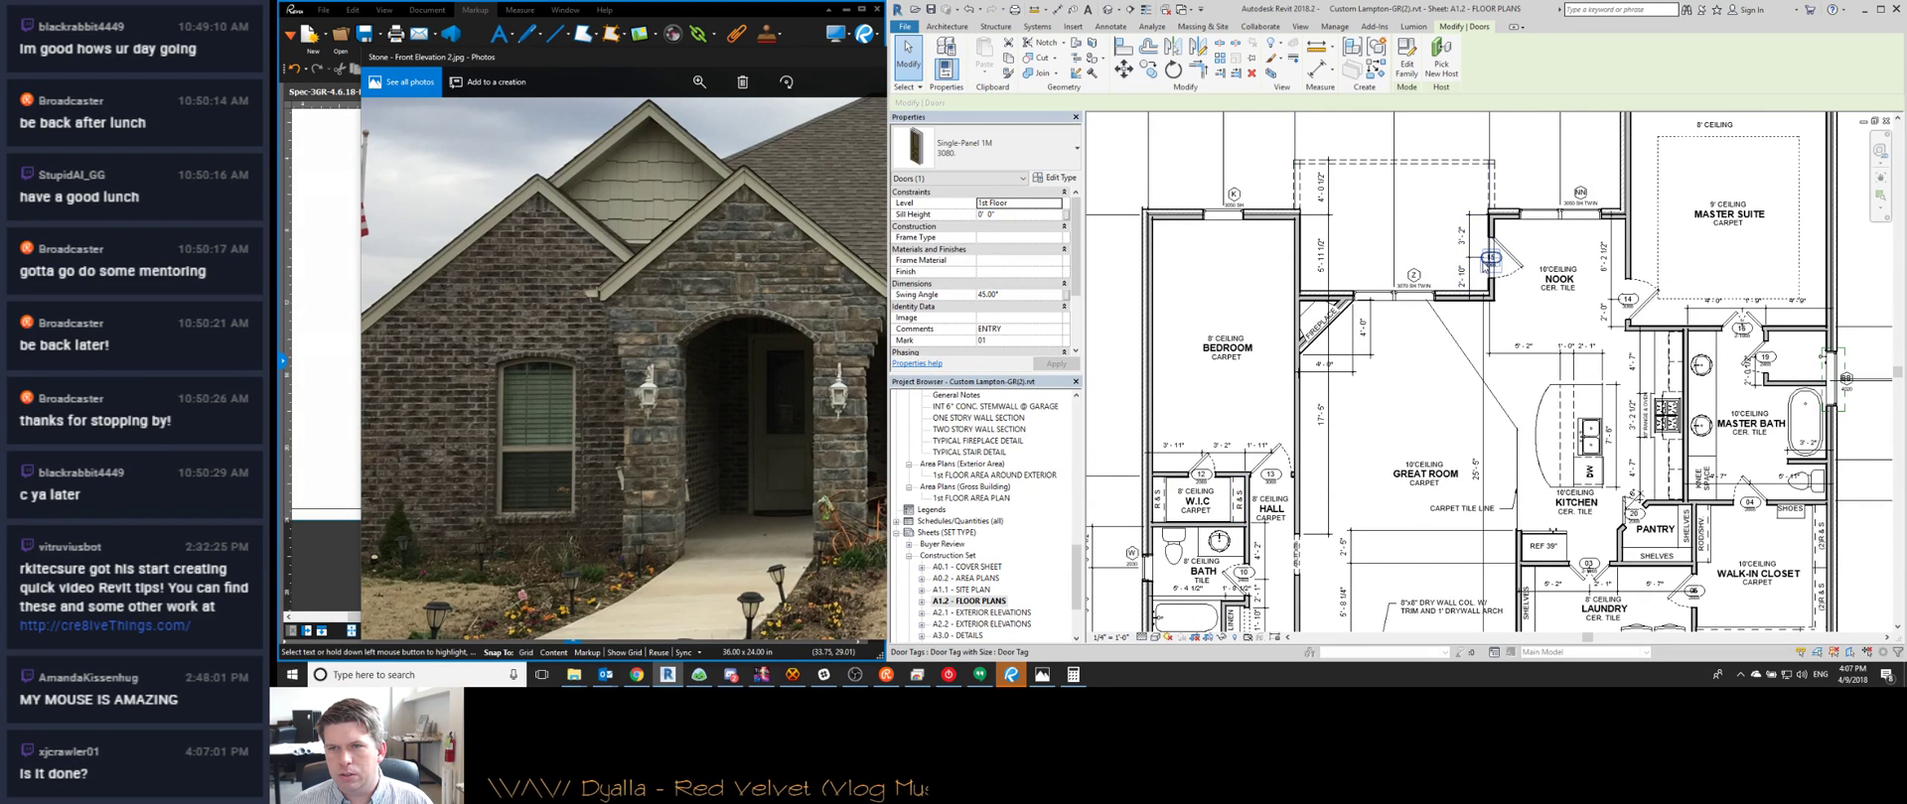
click(1489, 260)
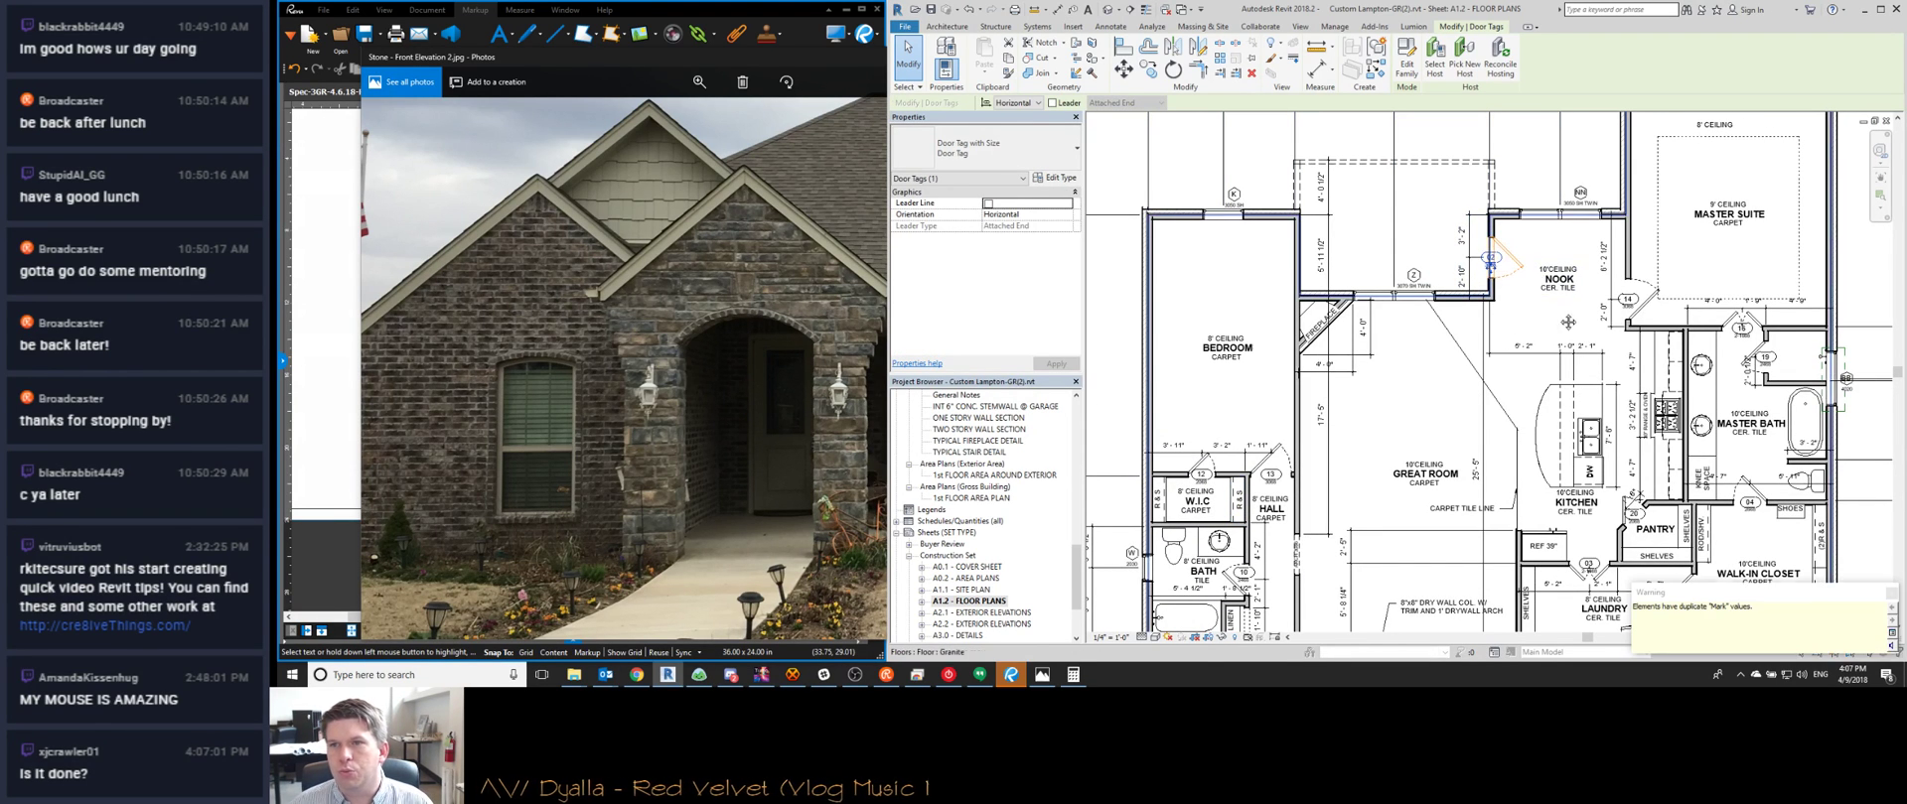
middle_drag(1619, 264, 1431, 285)
middle_drag(1444, 368, 1576, 322)
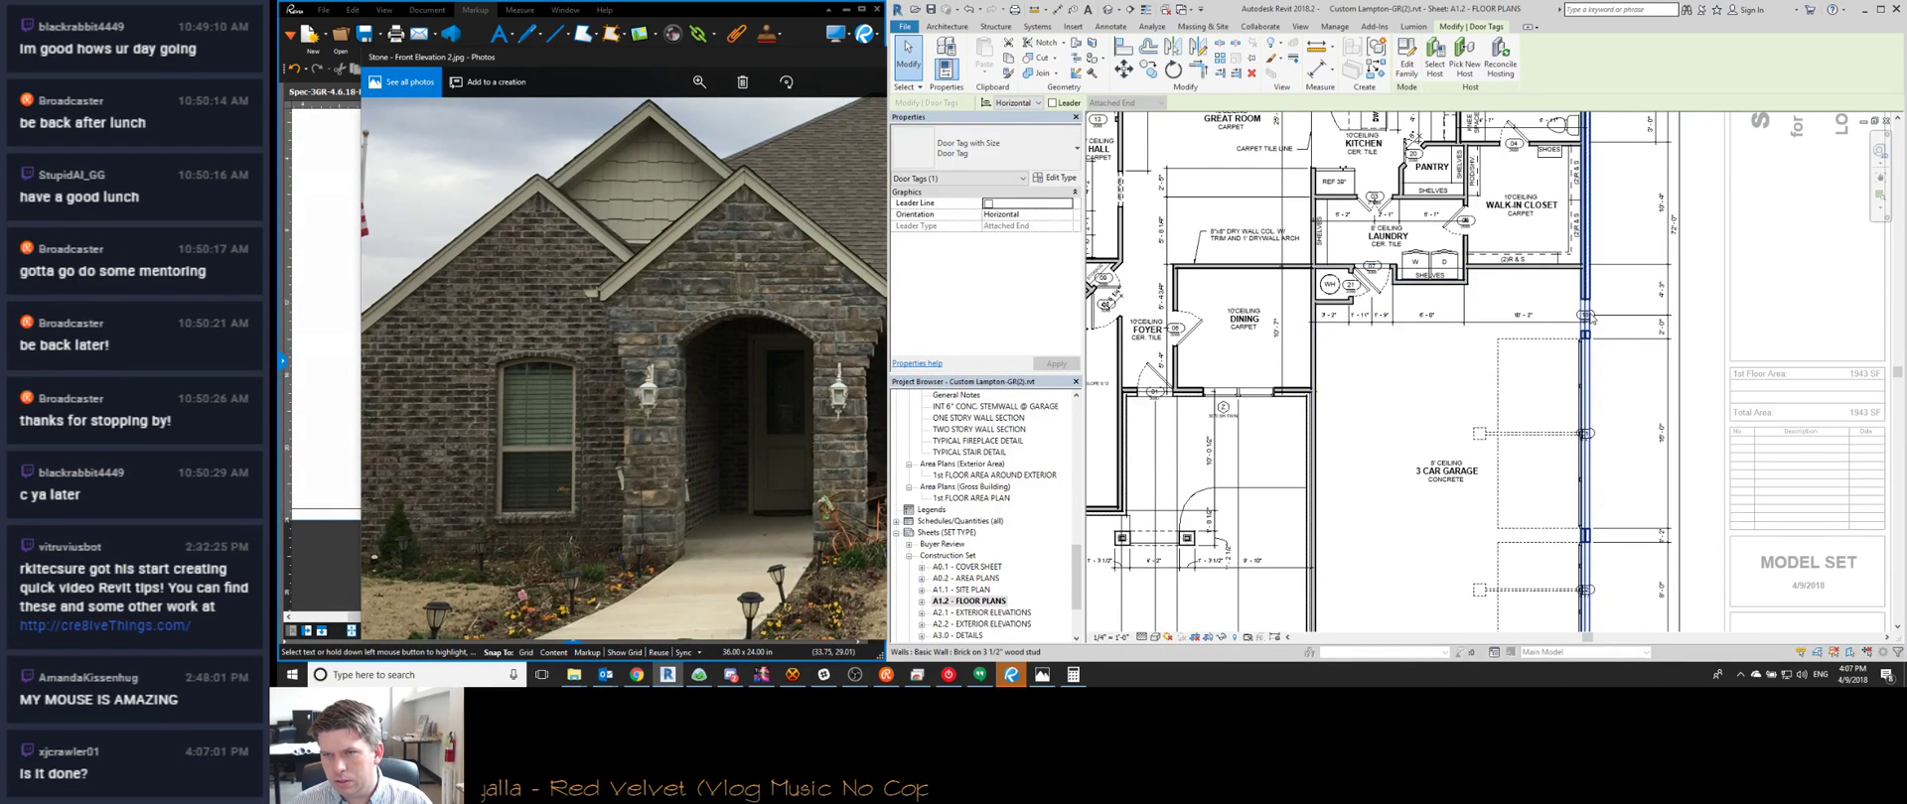
Renumber the lower 8'x7' garage door to 05
click(1583, 318)
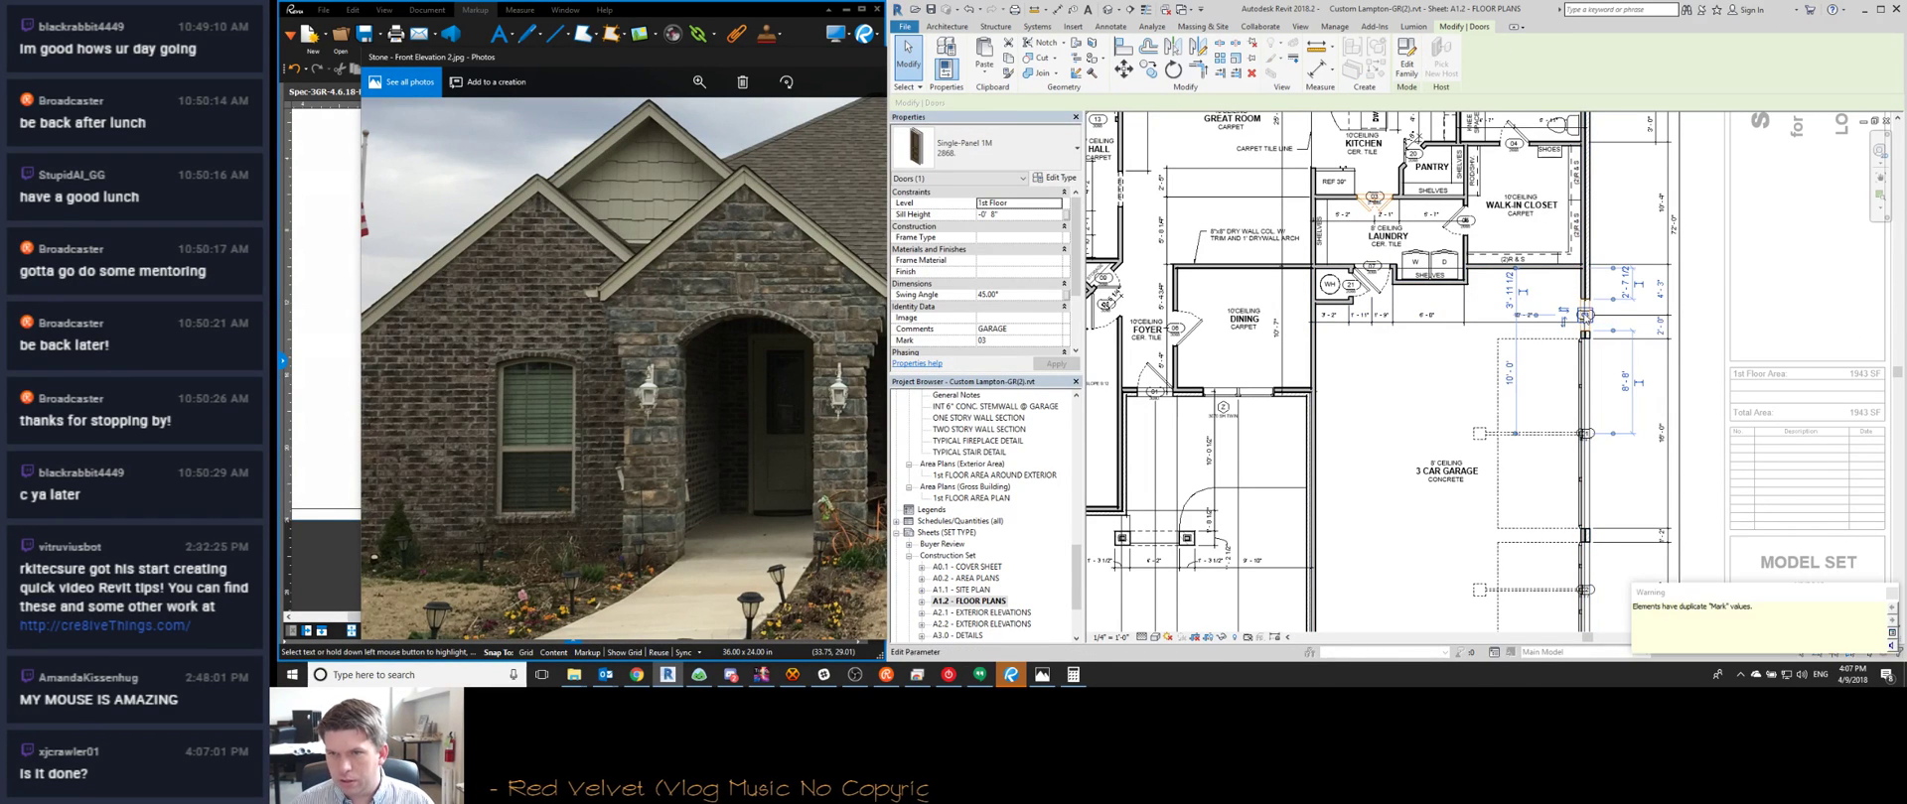
click(1580, 435)
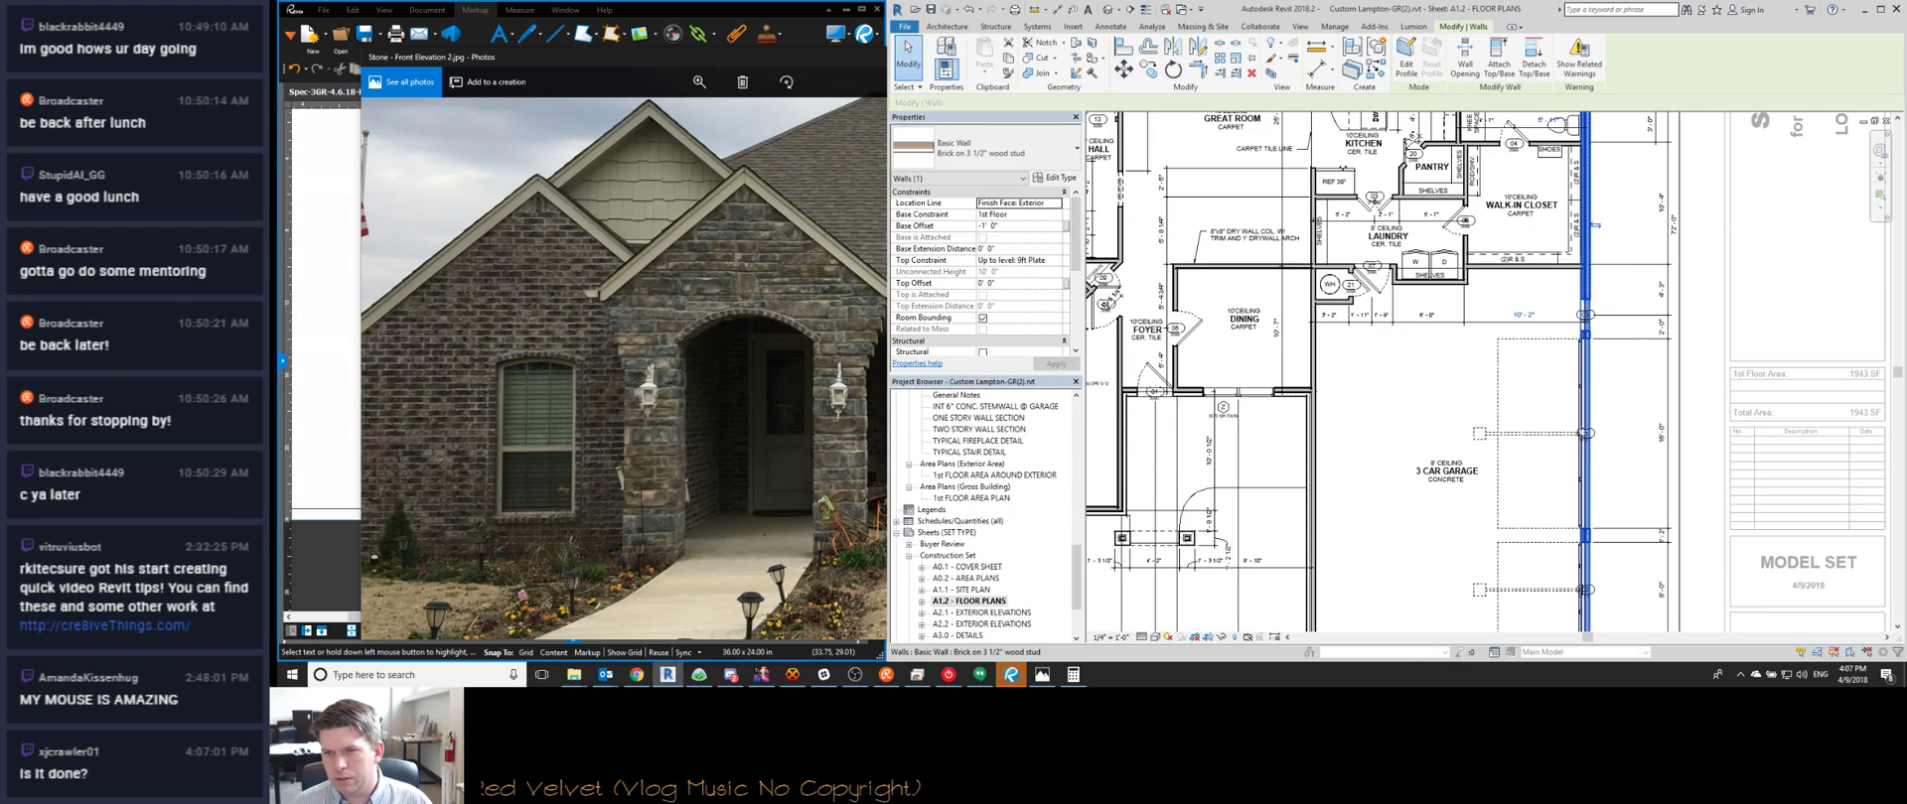
click(1583, 433)
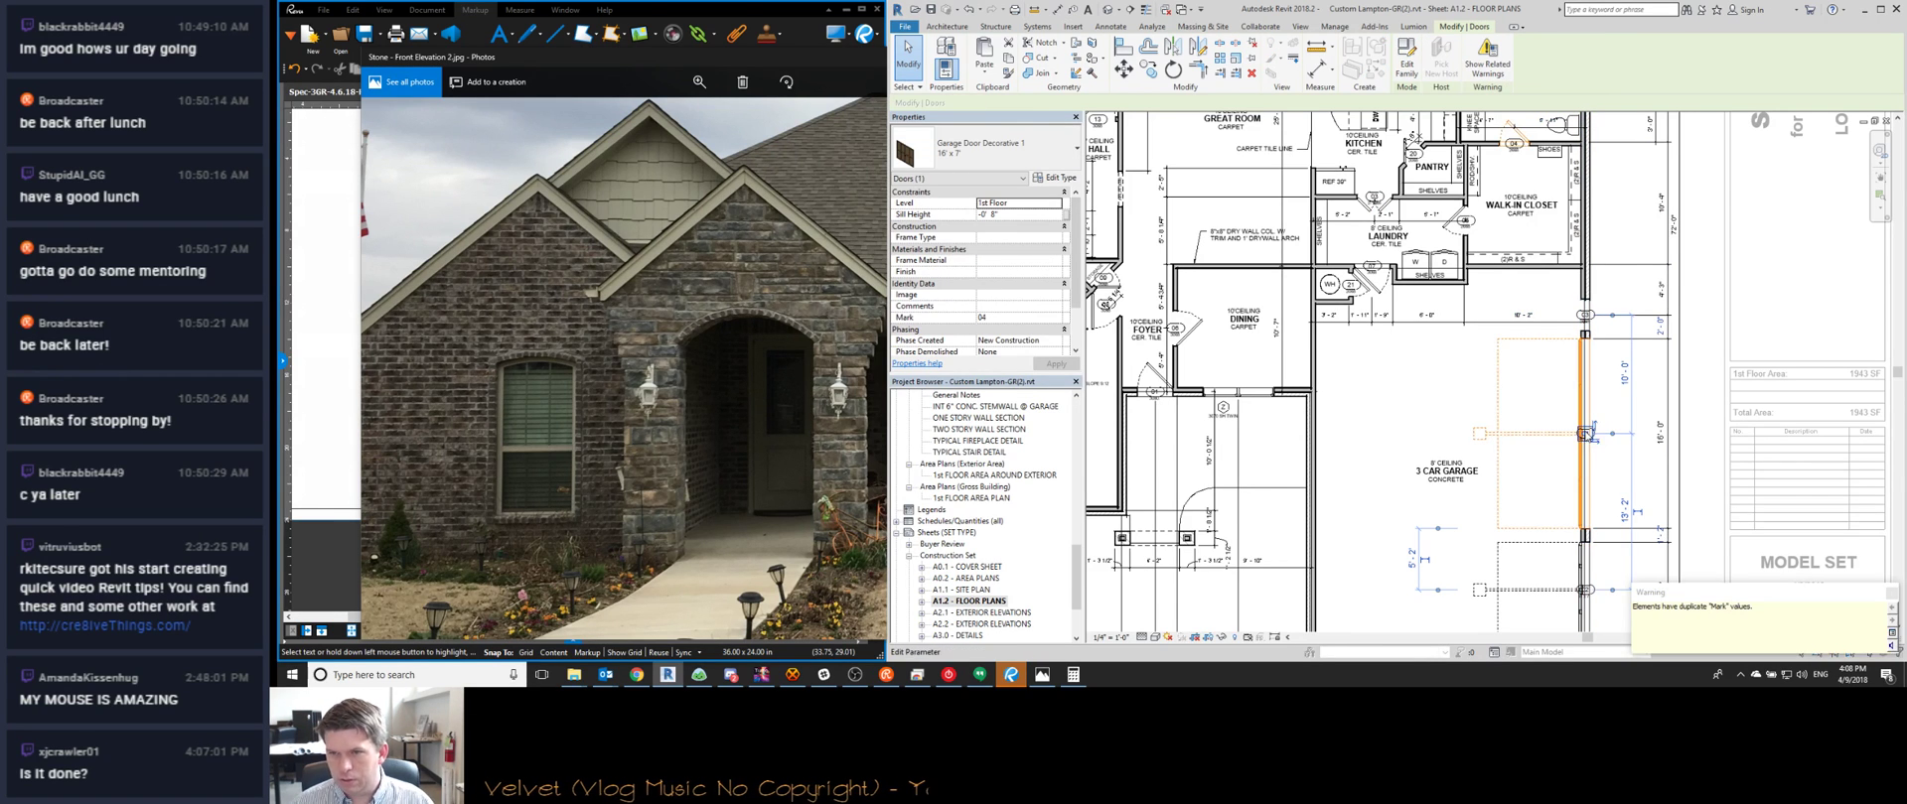
click(1582, 590)
click(1583, 589)
text(05)
key(Return)
Renumber the foyer door from 08 to 06
scroll(1316, 358, up, 3)
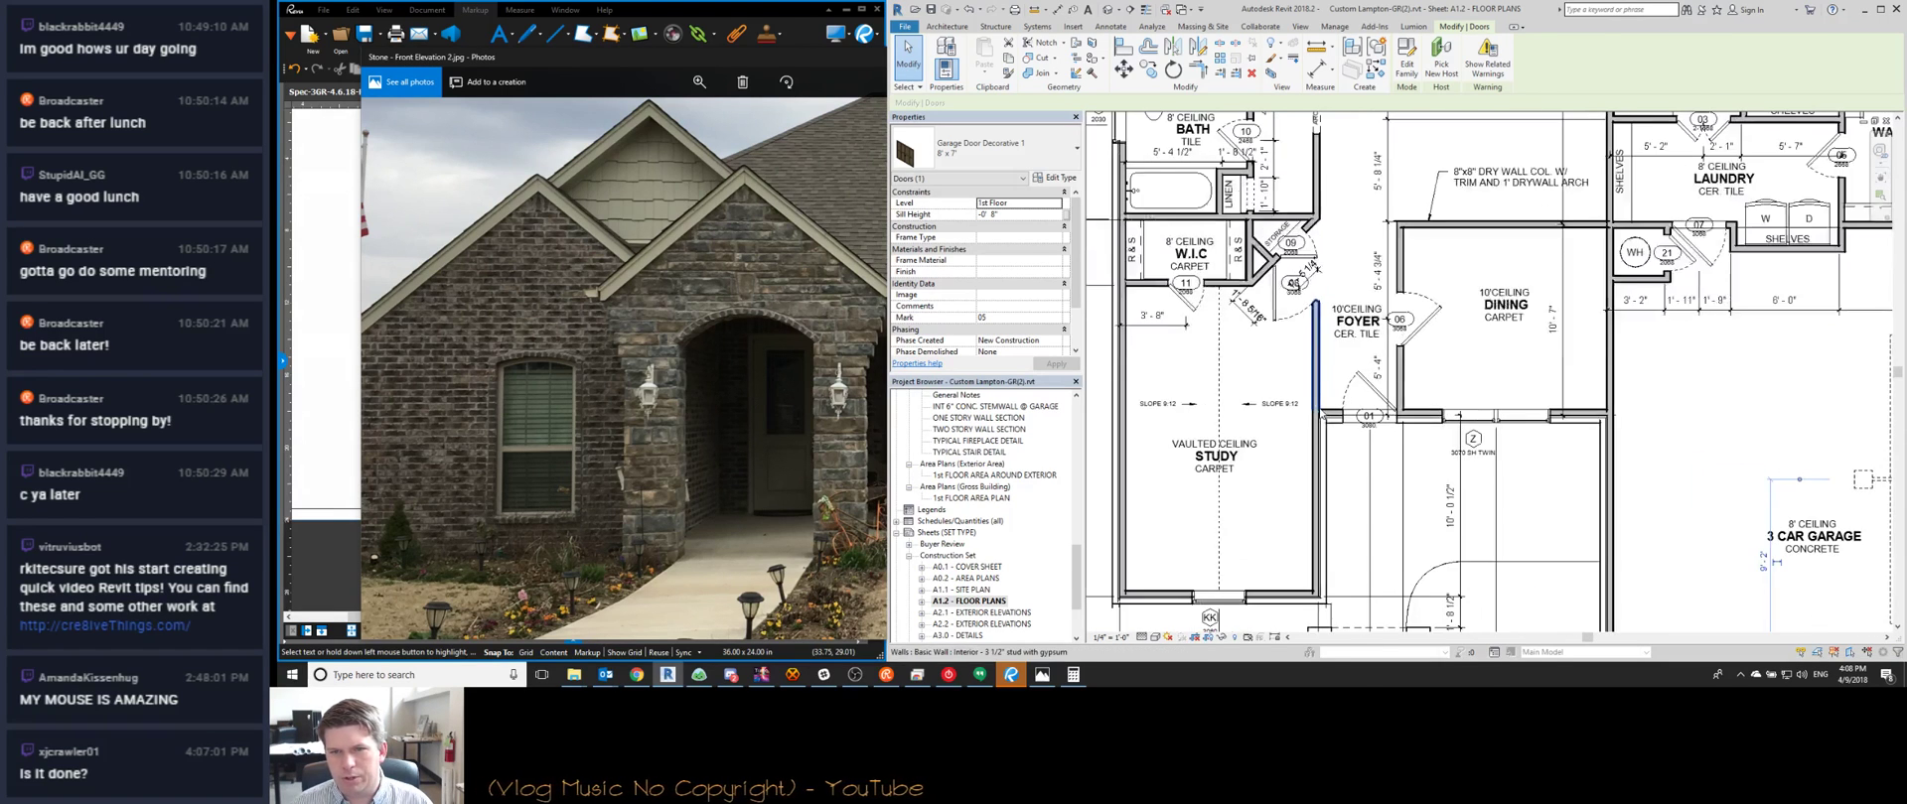
scroll(1321, 417, down, 1)
scroll(1289, 310, up, 1)
click(1294, 298)
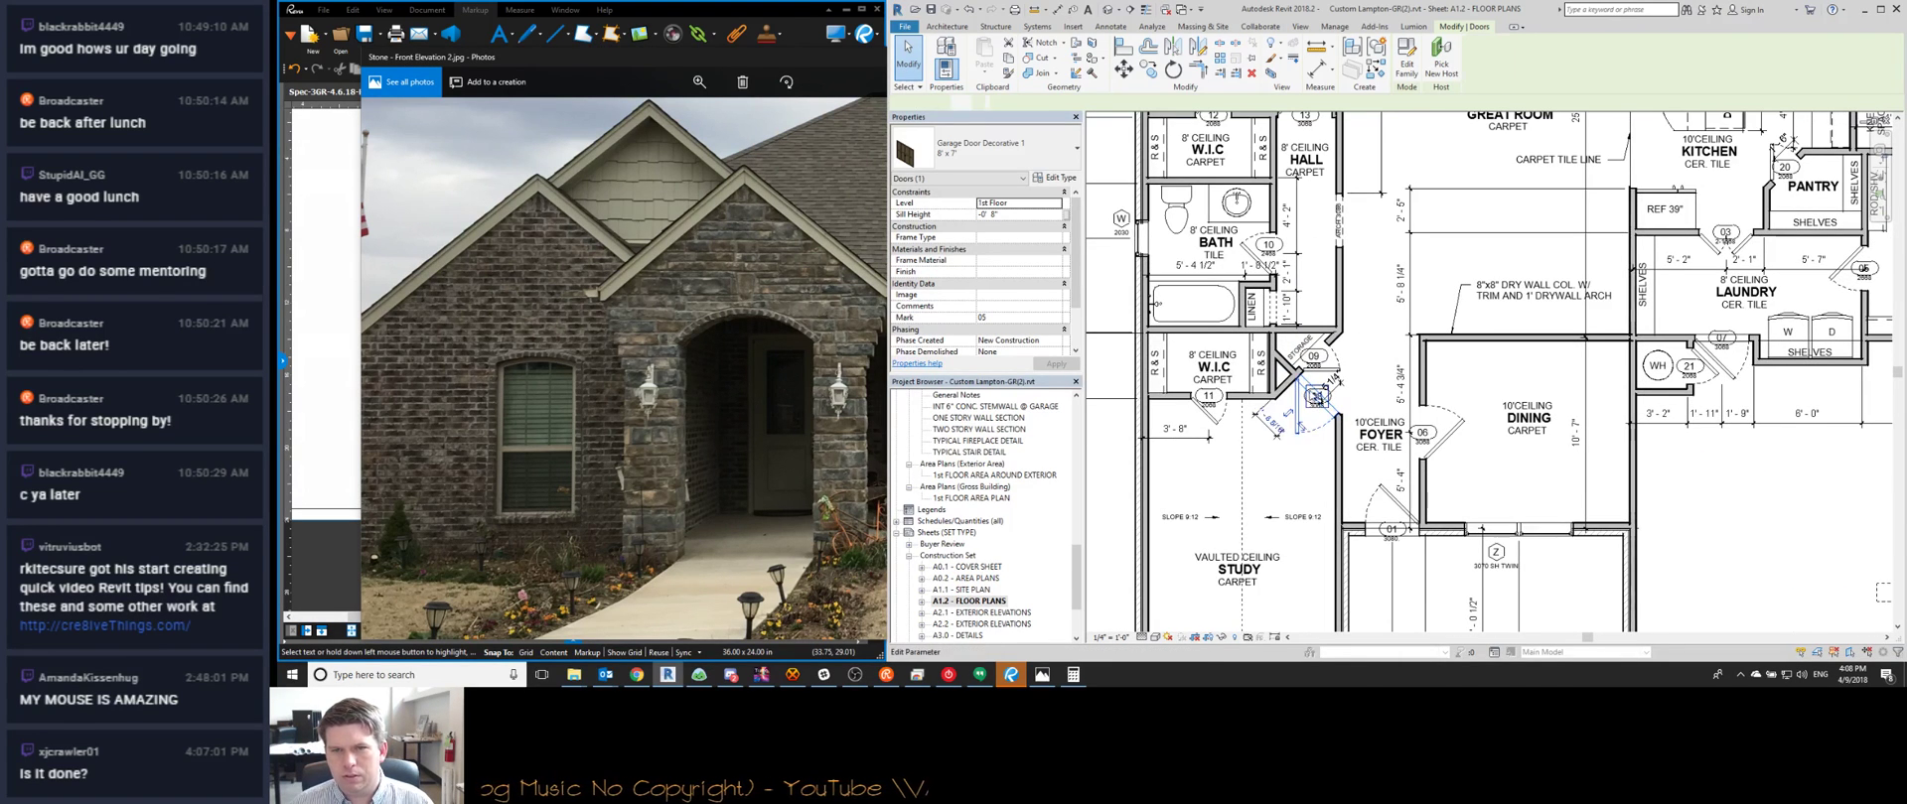
click(1294, 298)
text(06)
key(Return)
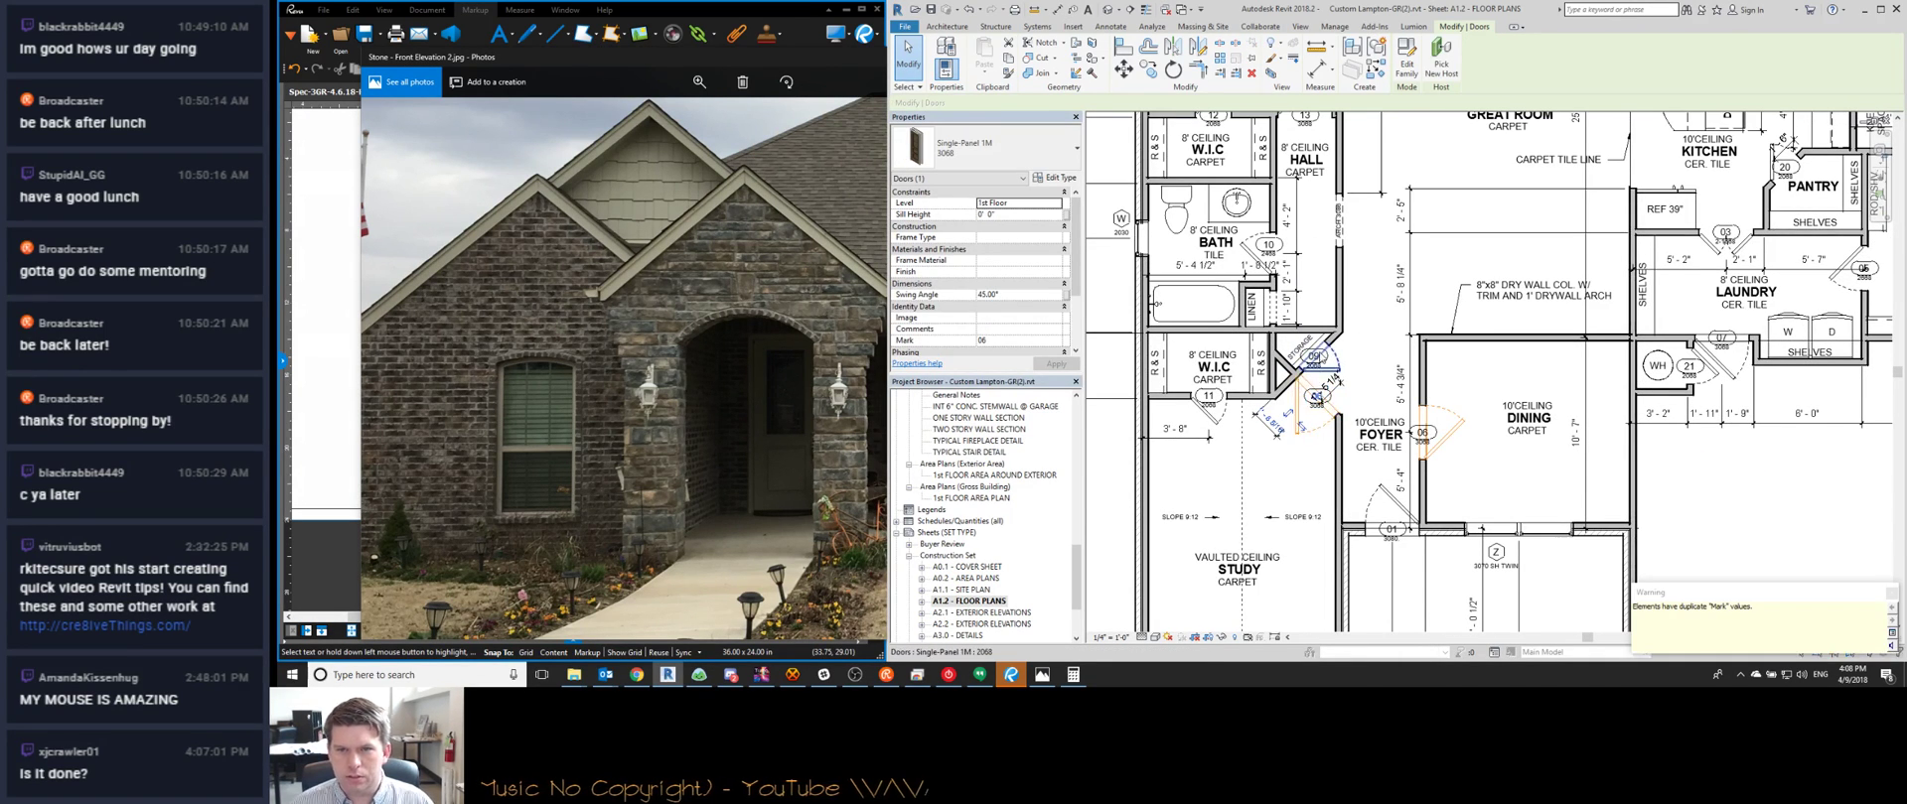
Mark the storage closet door 07 and the walk-in closet door 08
click(1316, 369)
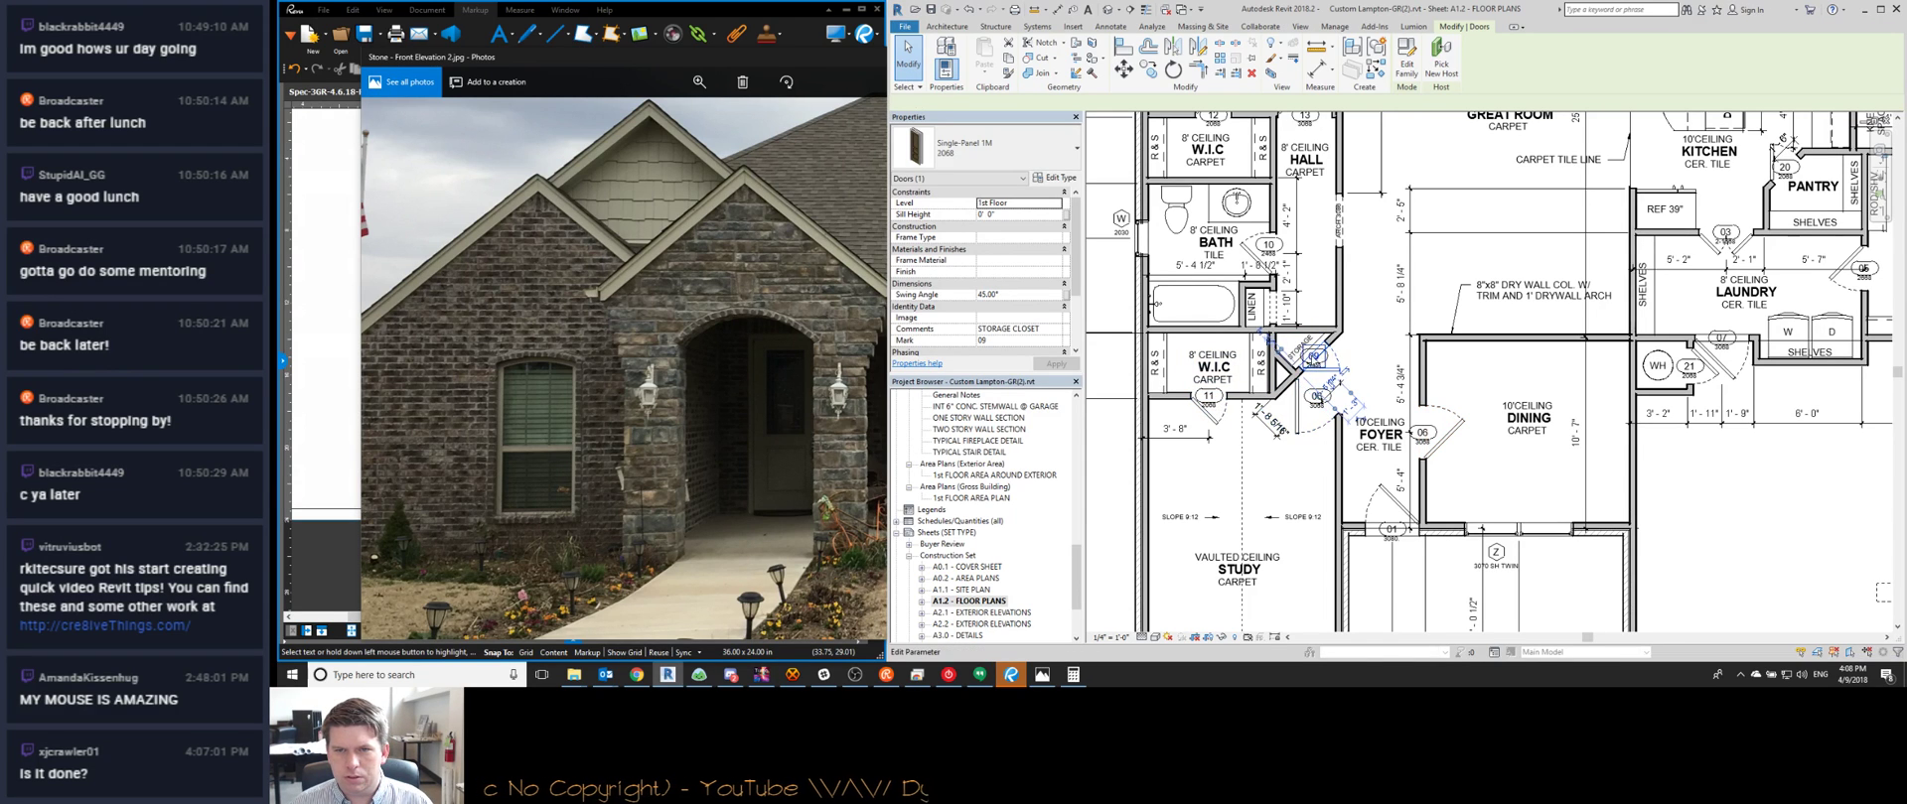
text(06)
key(Return)
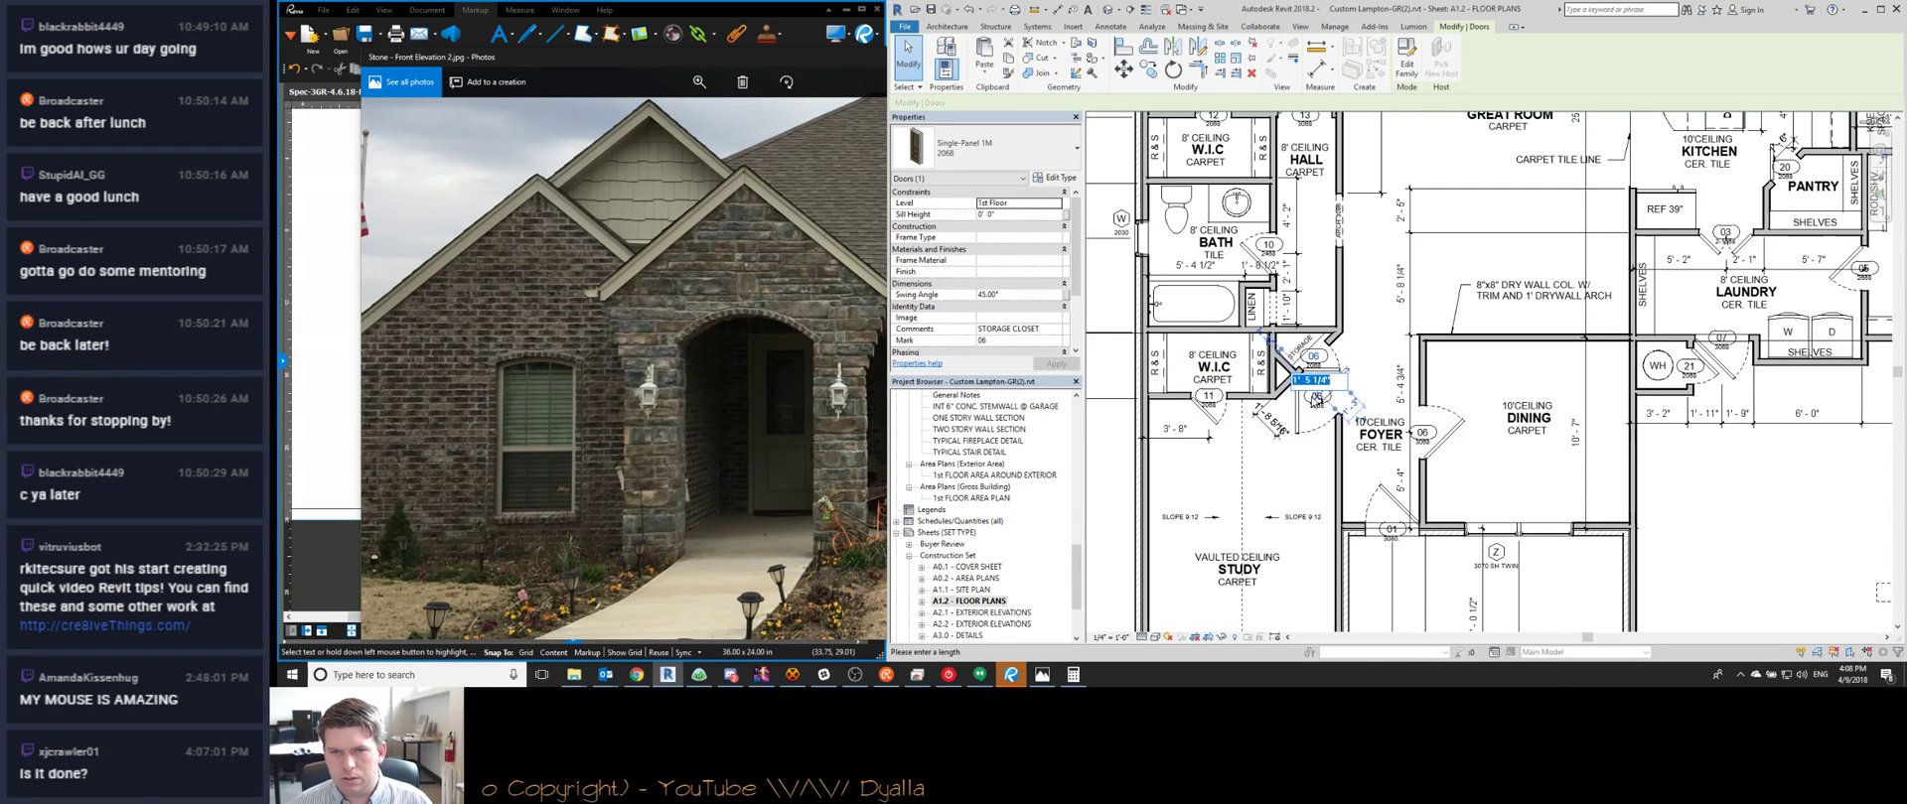
text(07)
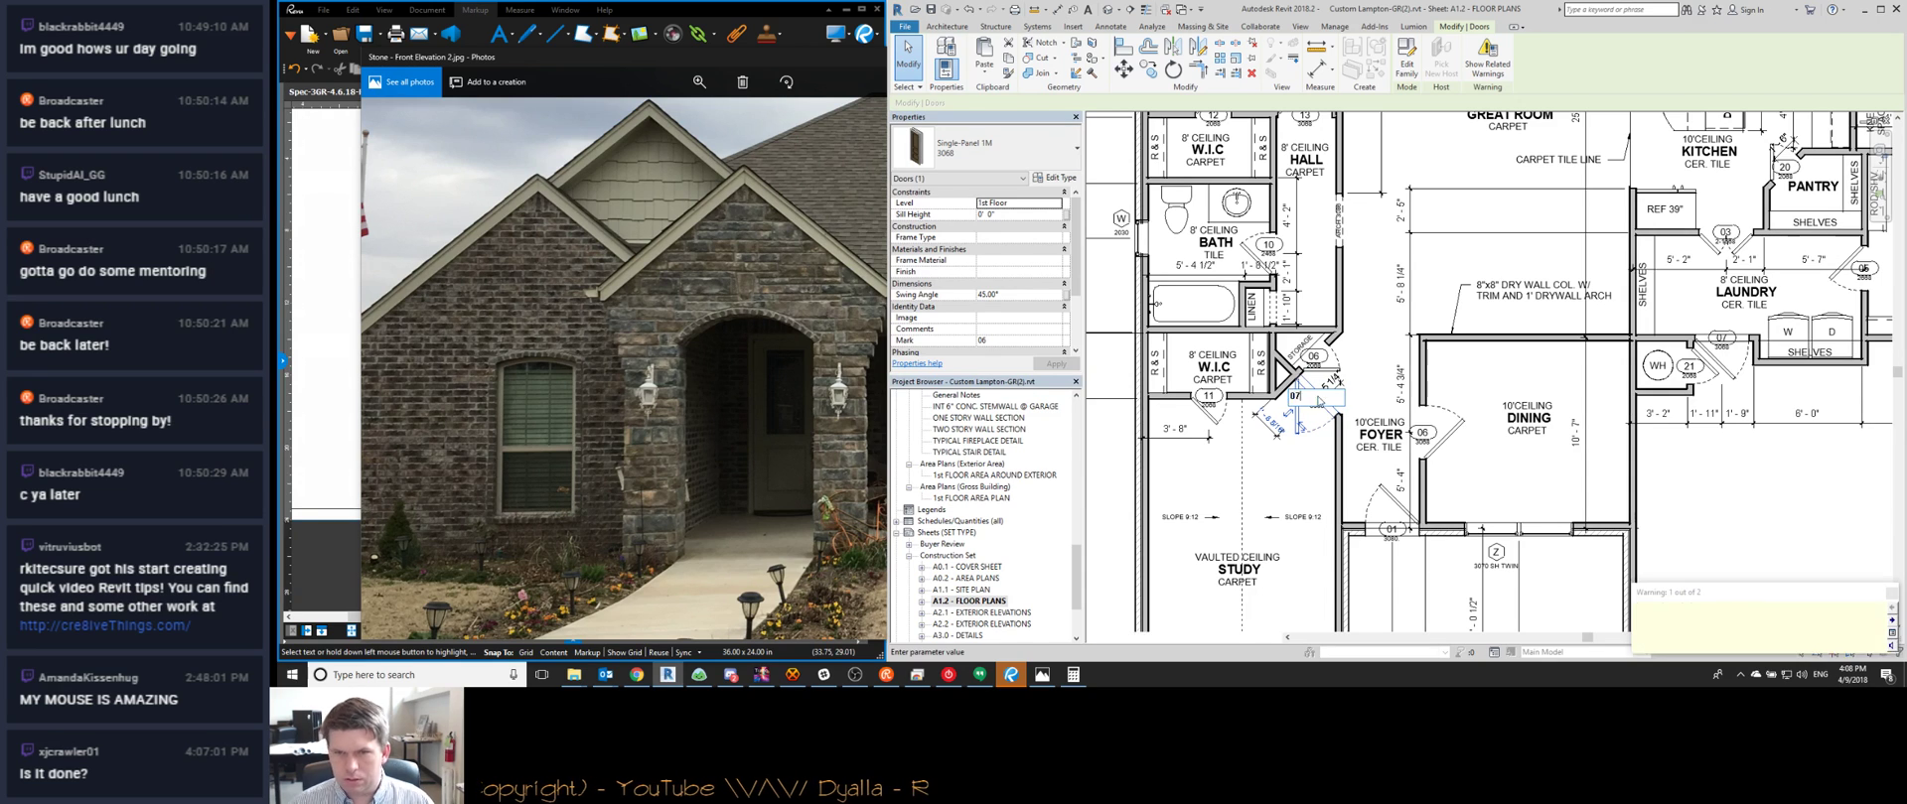
click(1205, 422)
click(1206, 396)
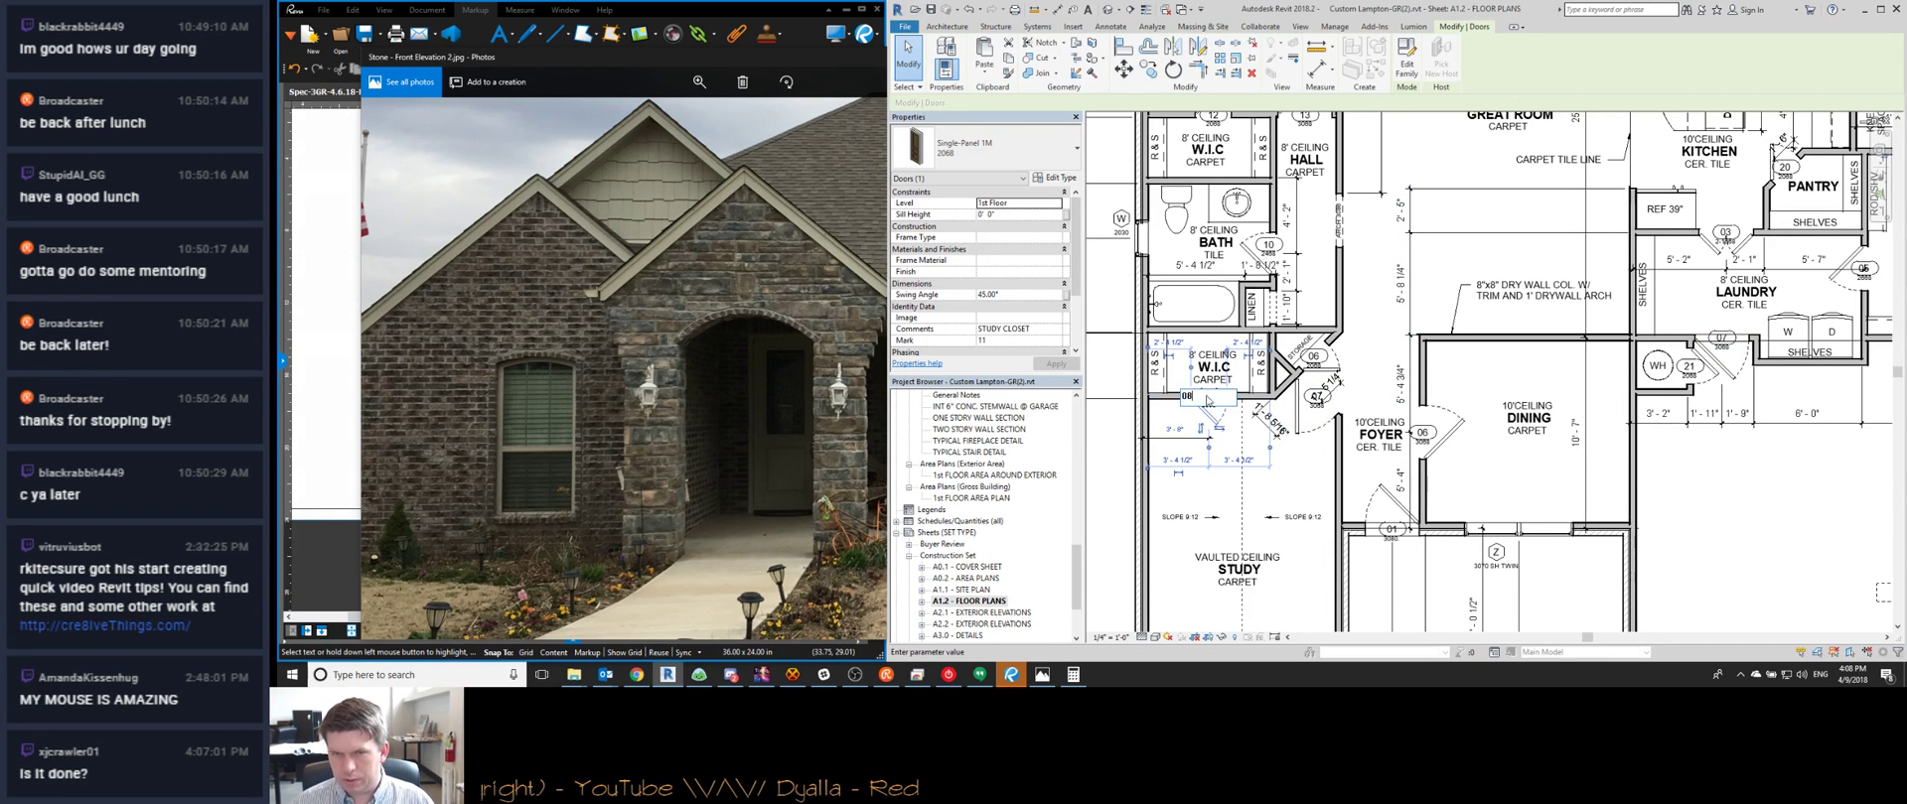
text(08)
key(Return)
middle_drag(1372, 296, 1328, 408)
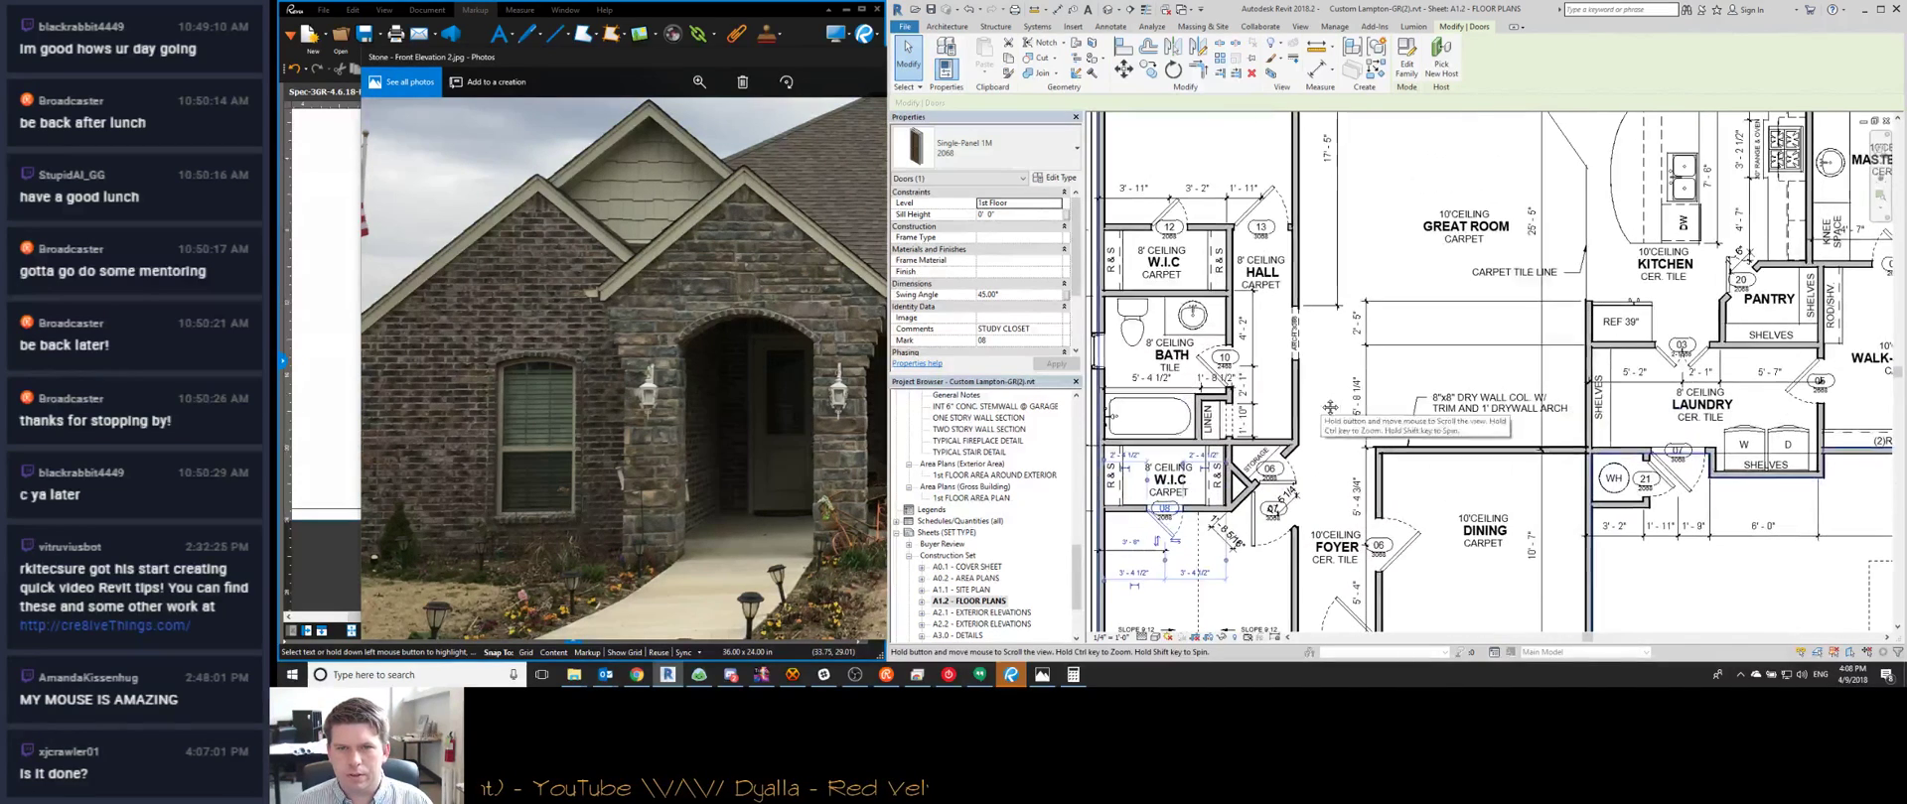
Number the bedroom door 10 and the bedroom closet door 11
click(1224, 358)
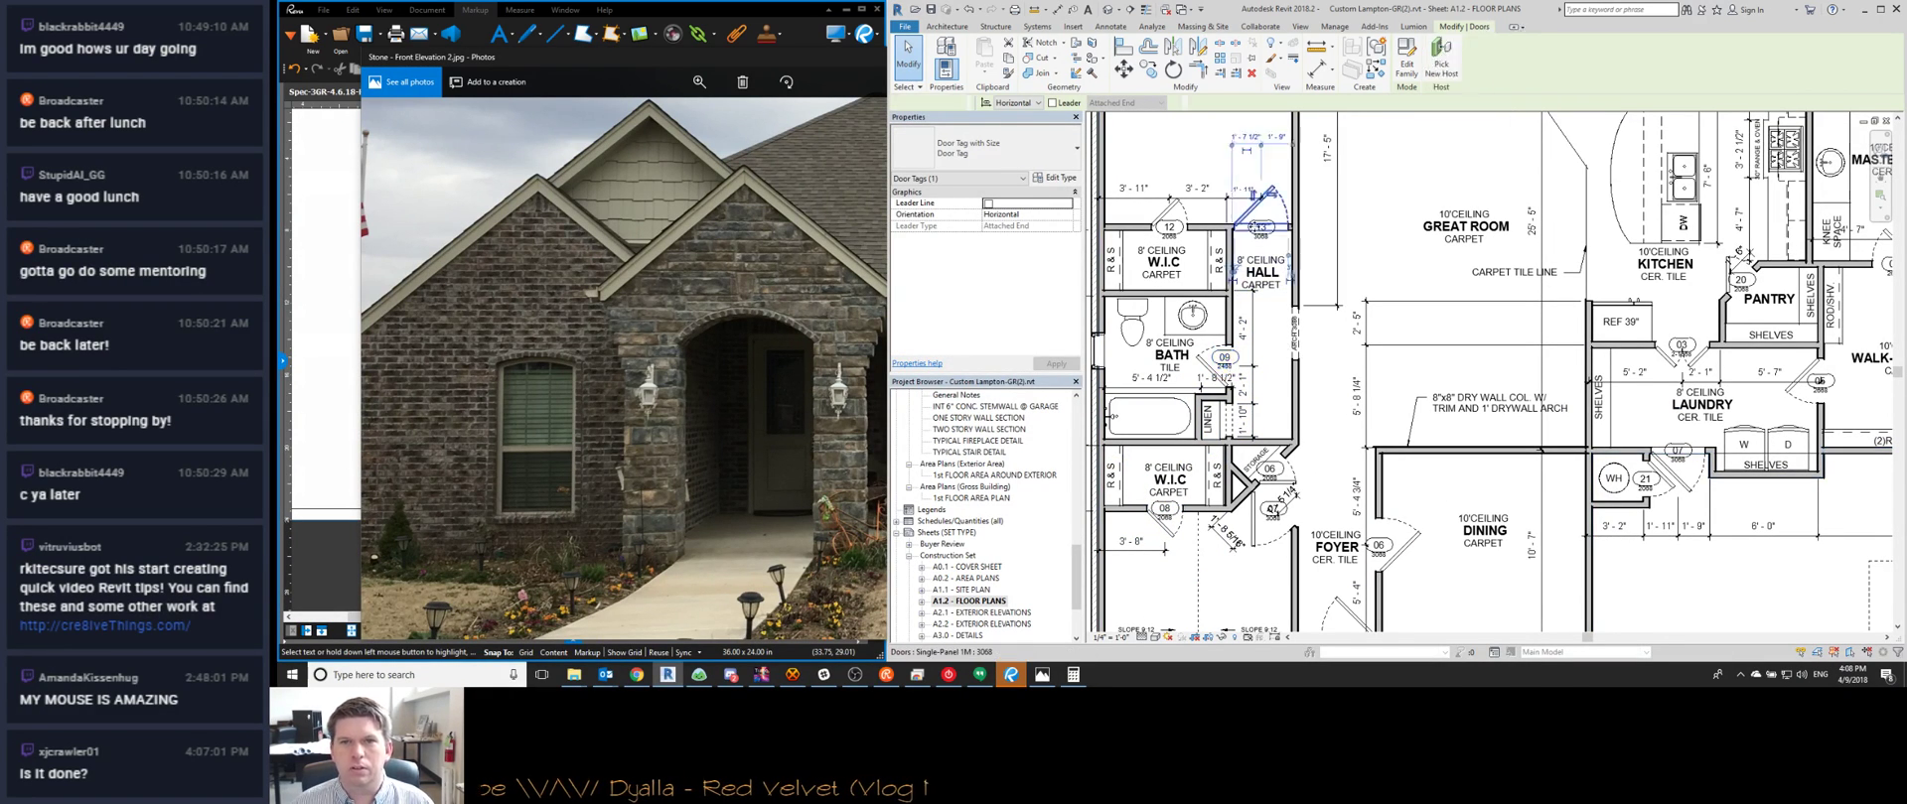
double_click(1260, 228)
text(10)
key(Return)
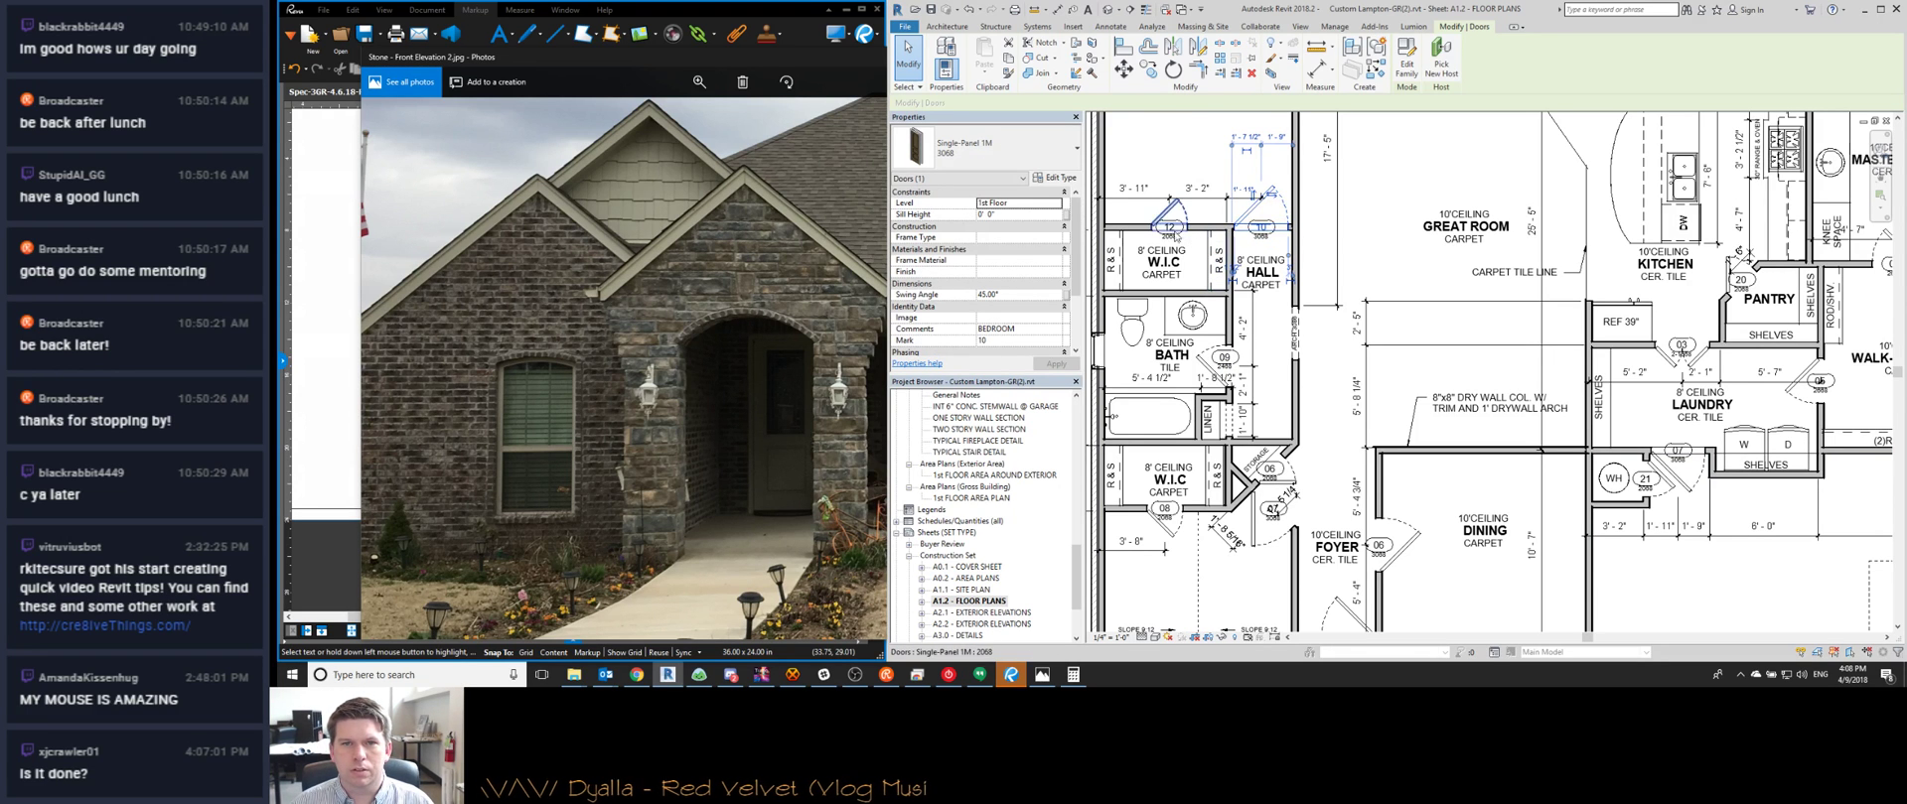
double_click(1170, 228)
text(11)
key(Return)
Number the master suite door 12 and the master shower door 14
scroll(1209, 266, down, 3)
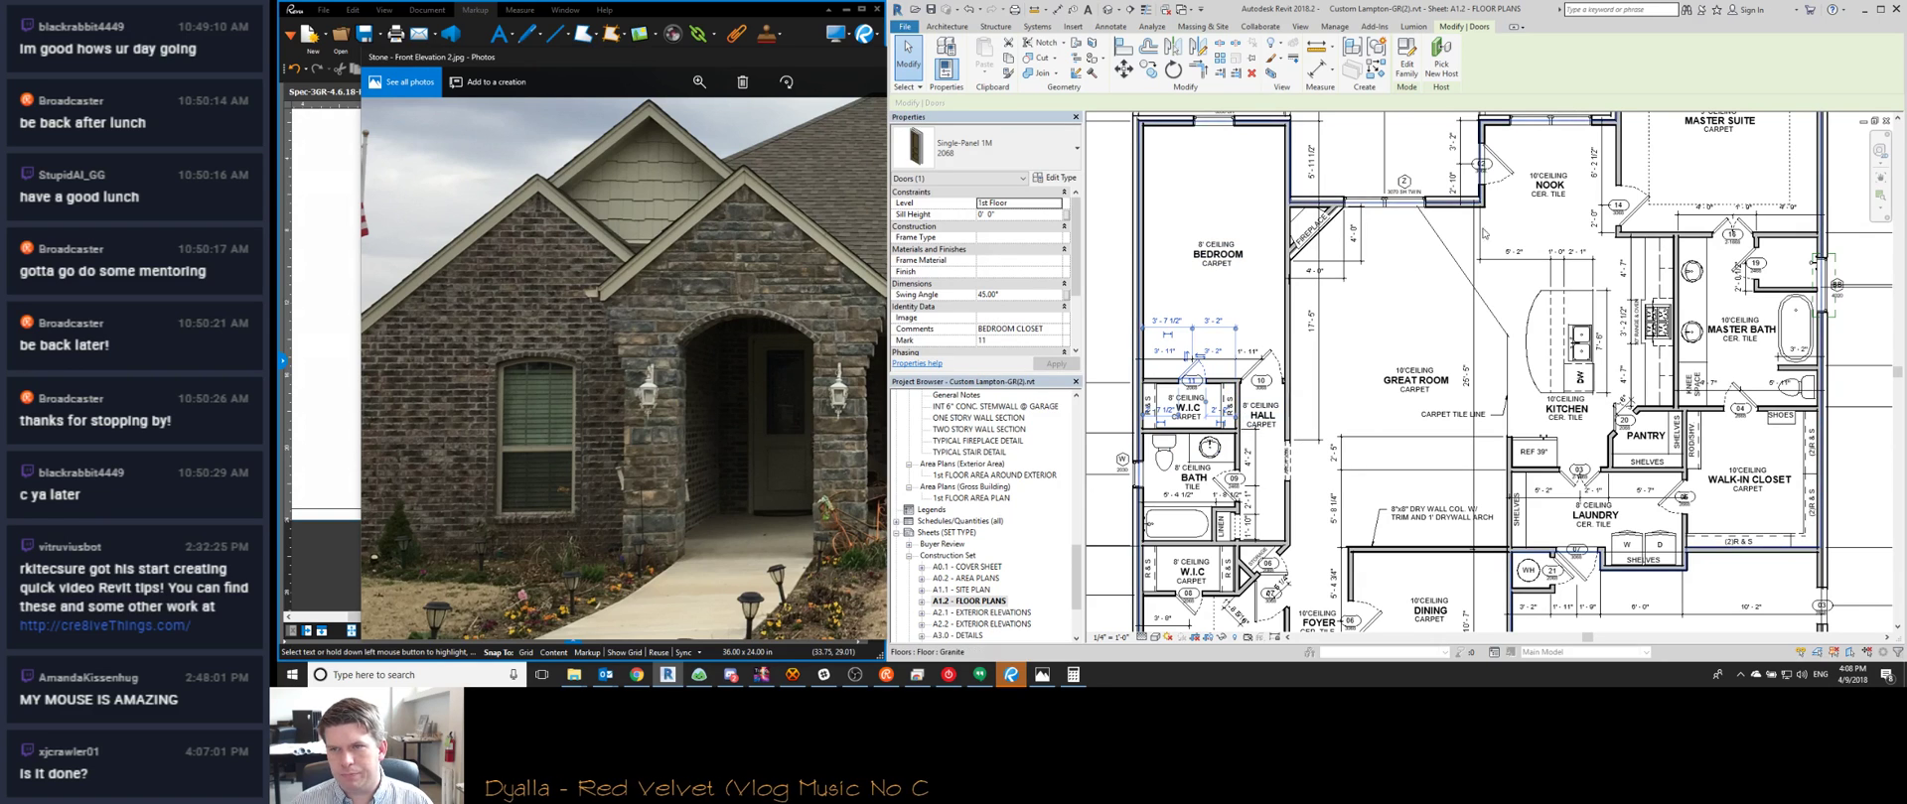
middle_drag(1601, 211, 1484, 288)
double_click(1506, 282)
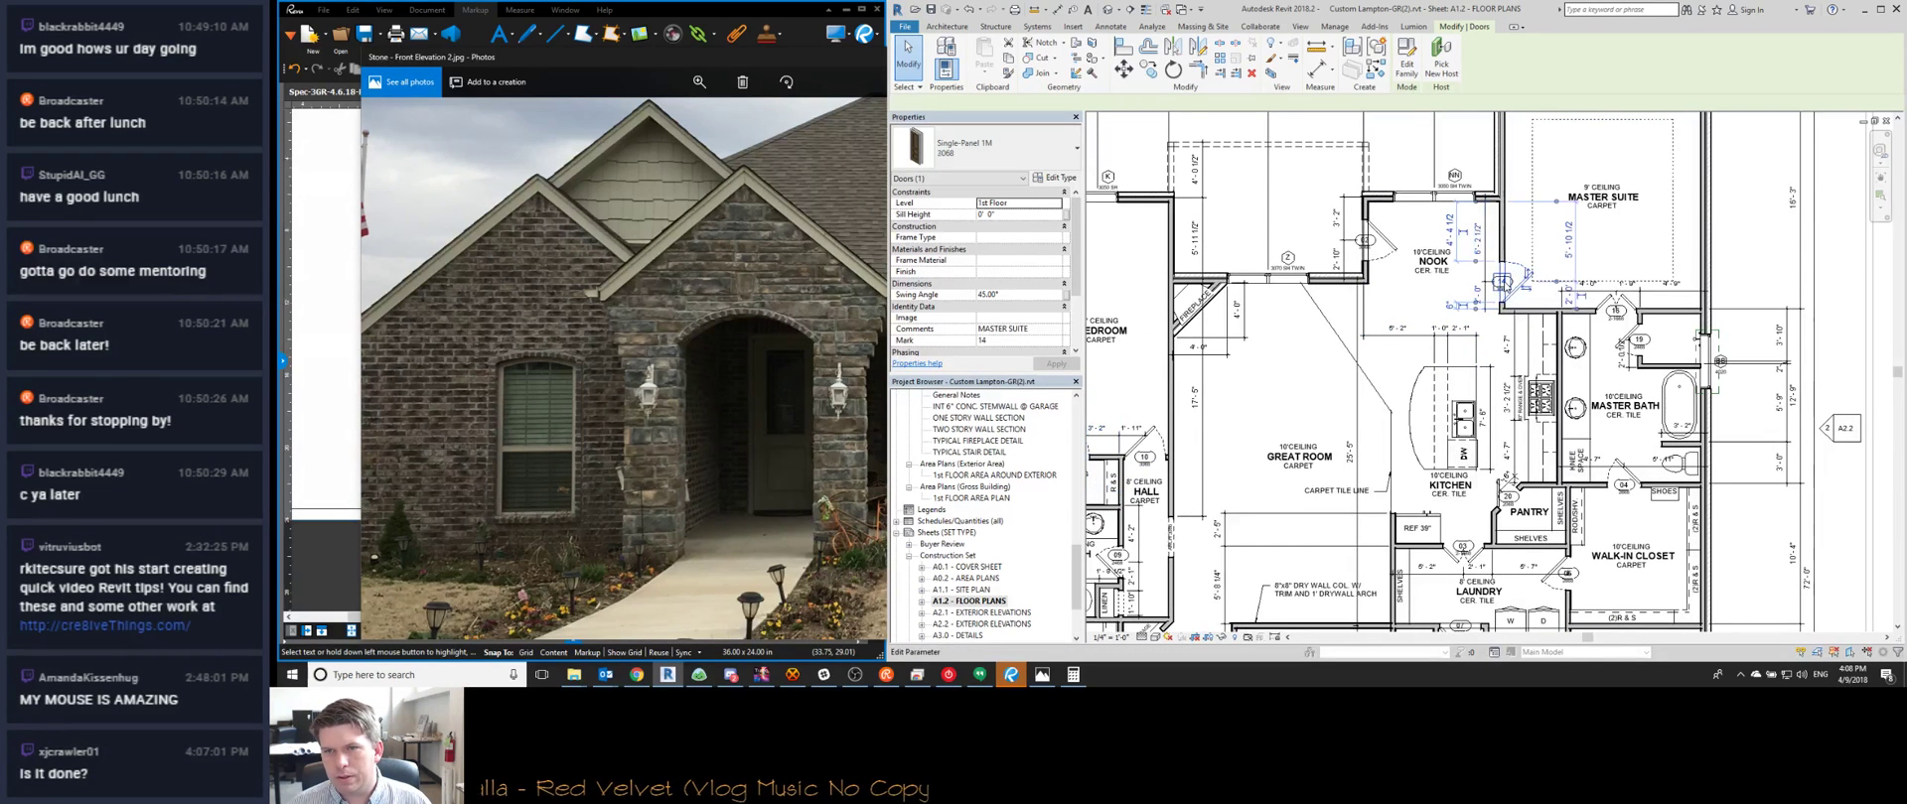
key(Return)
click(1612, 309)
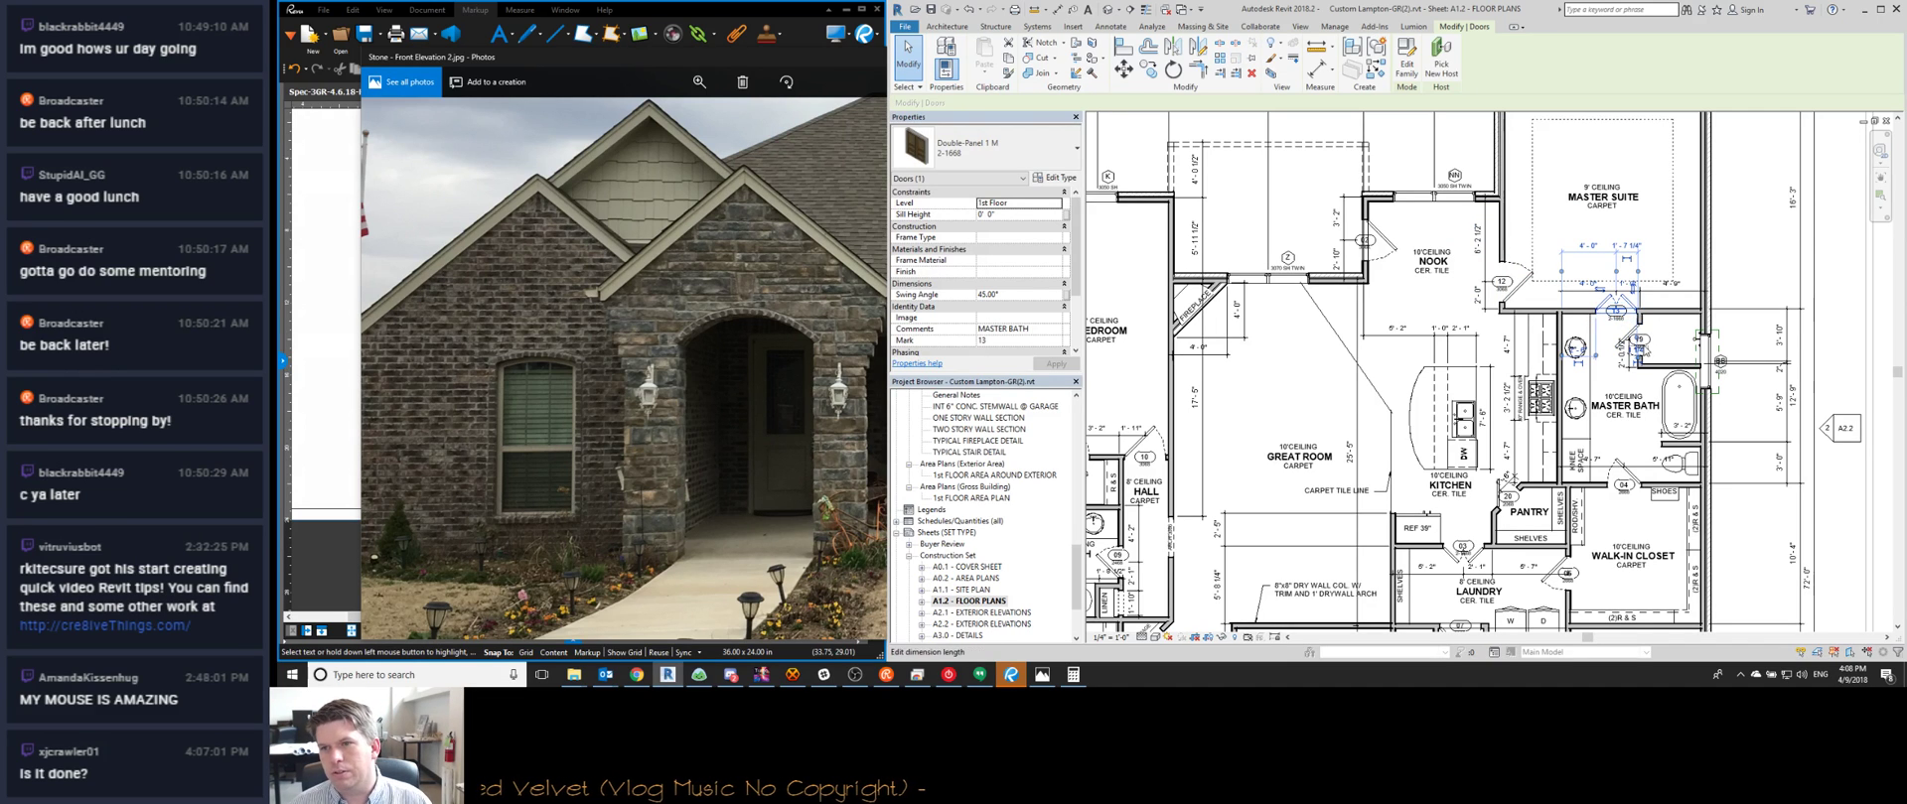
scroll(1638, 342, up, 4)
click(1515, 318)
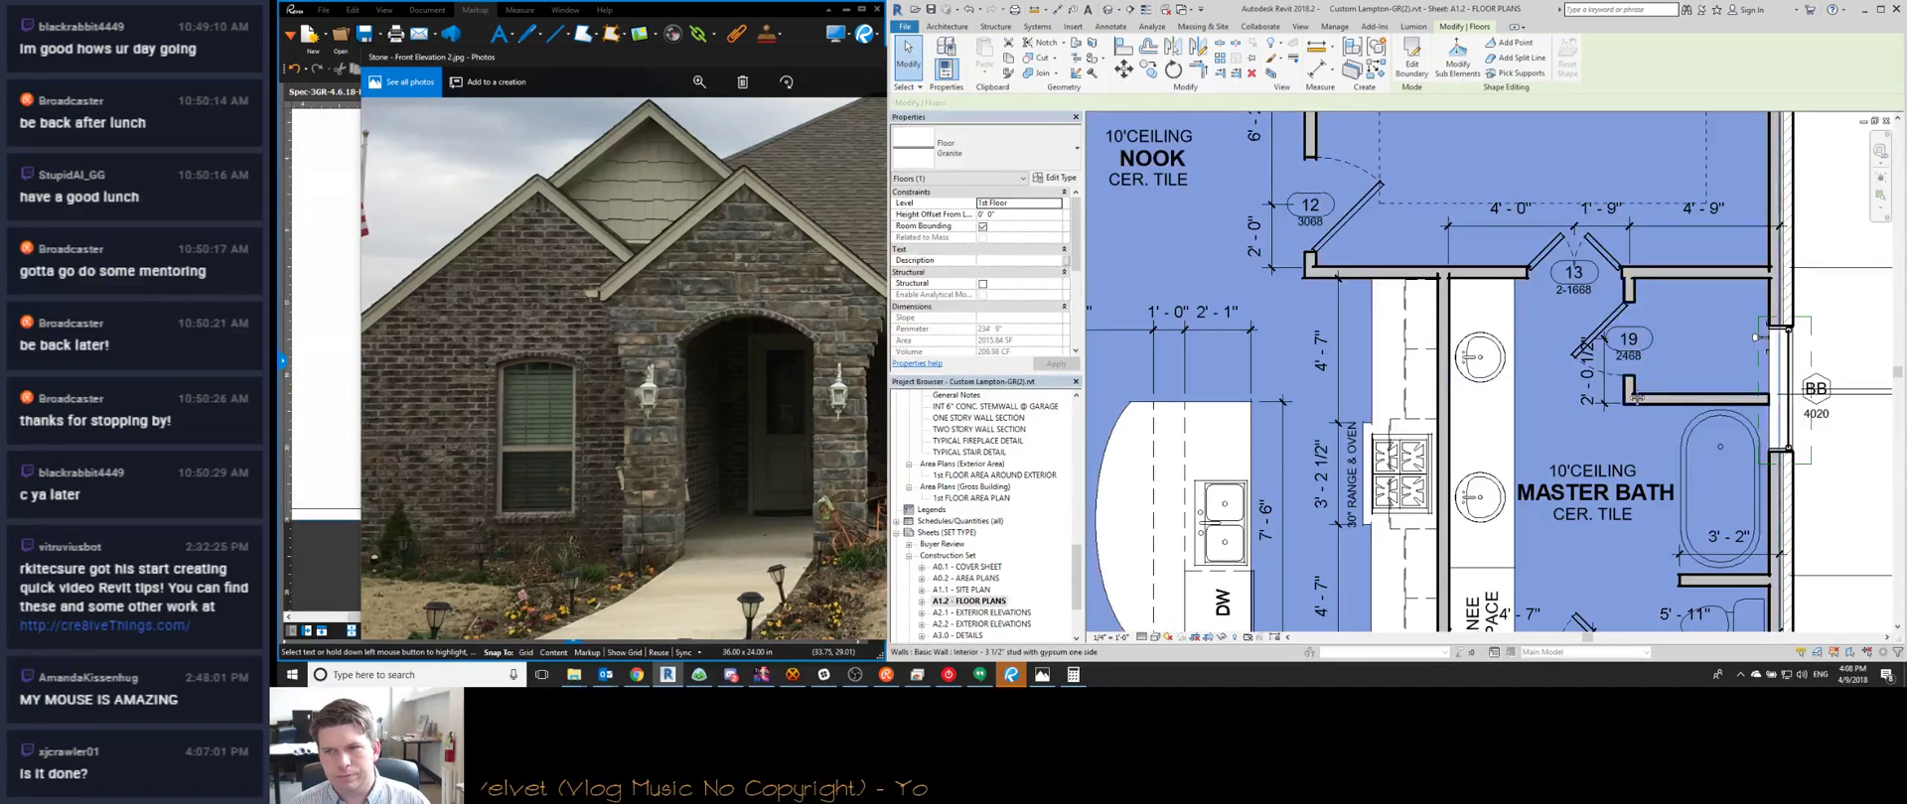
click(1502, 300)
click(1521, 291)
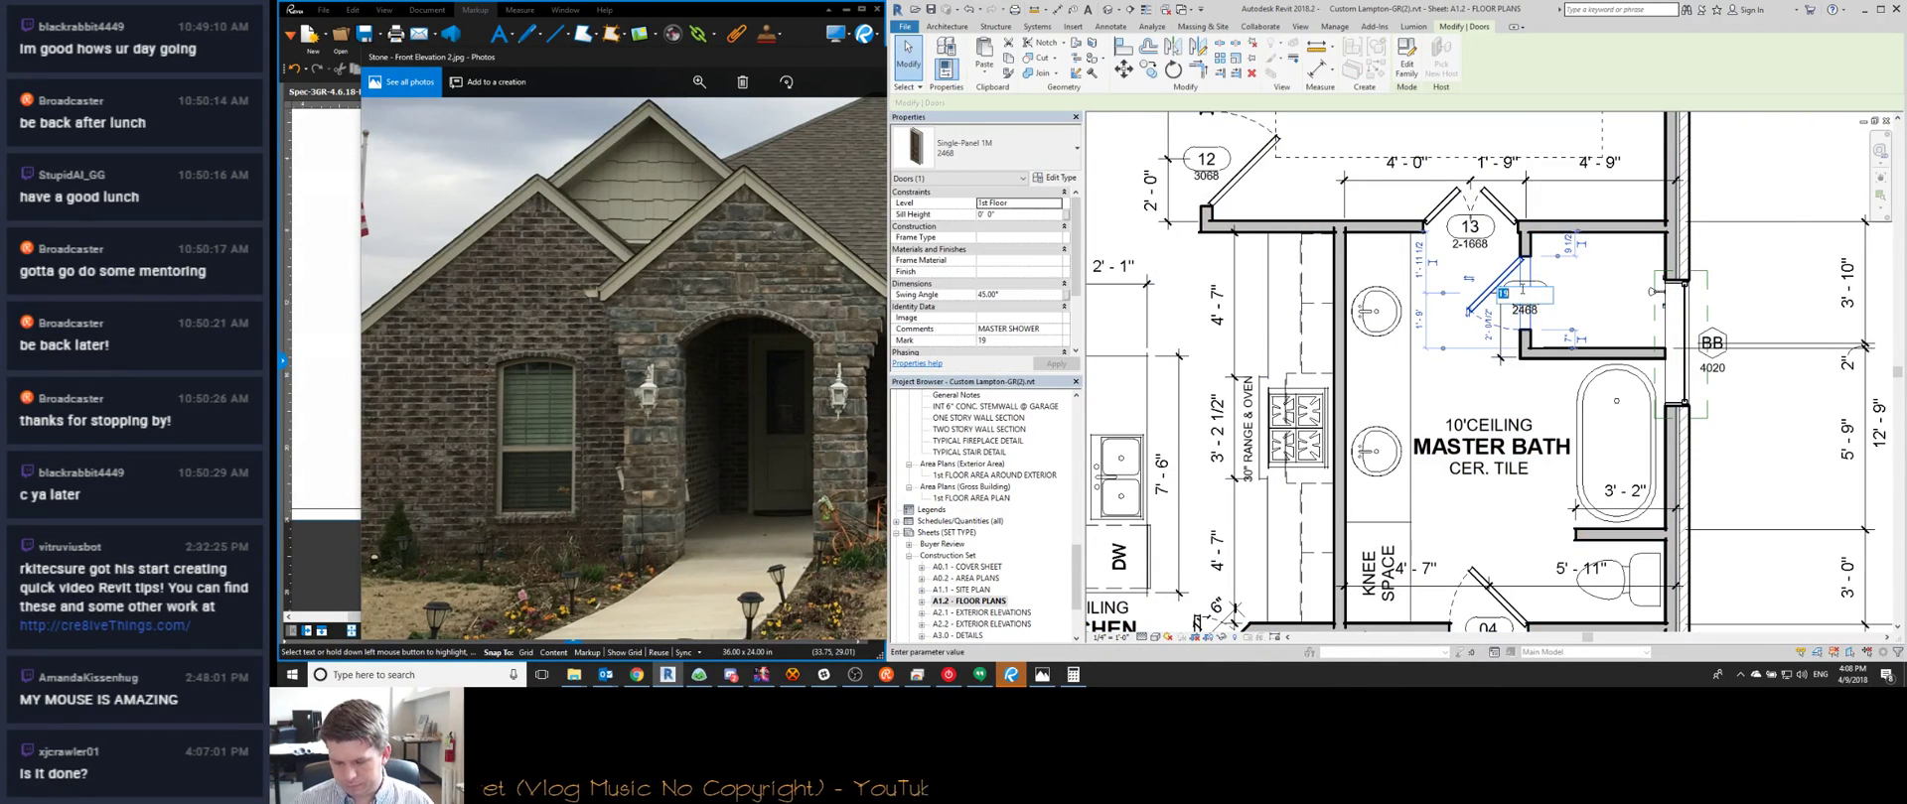
key(Return)
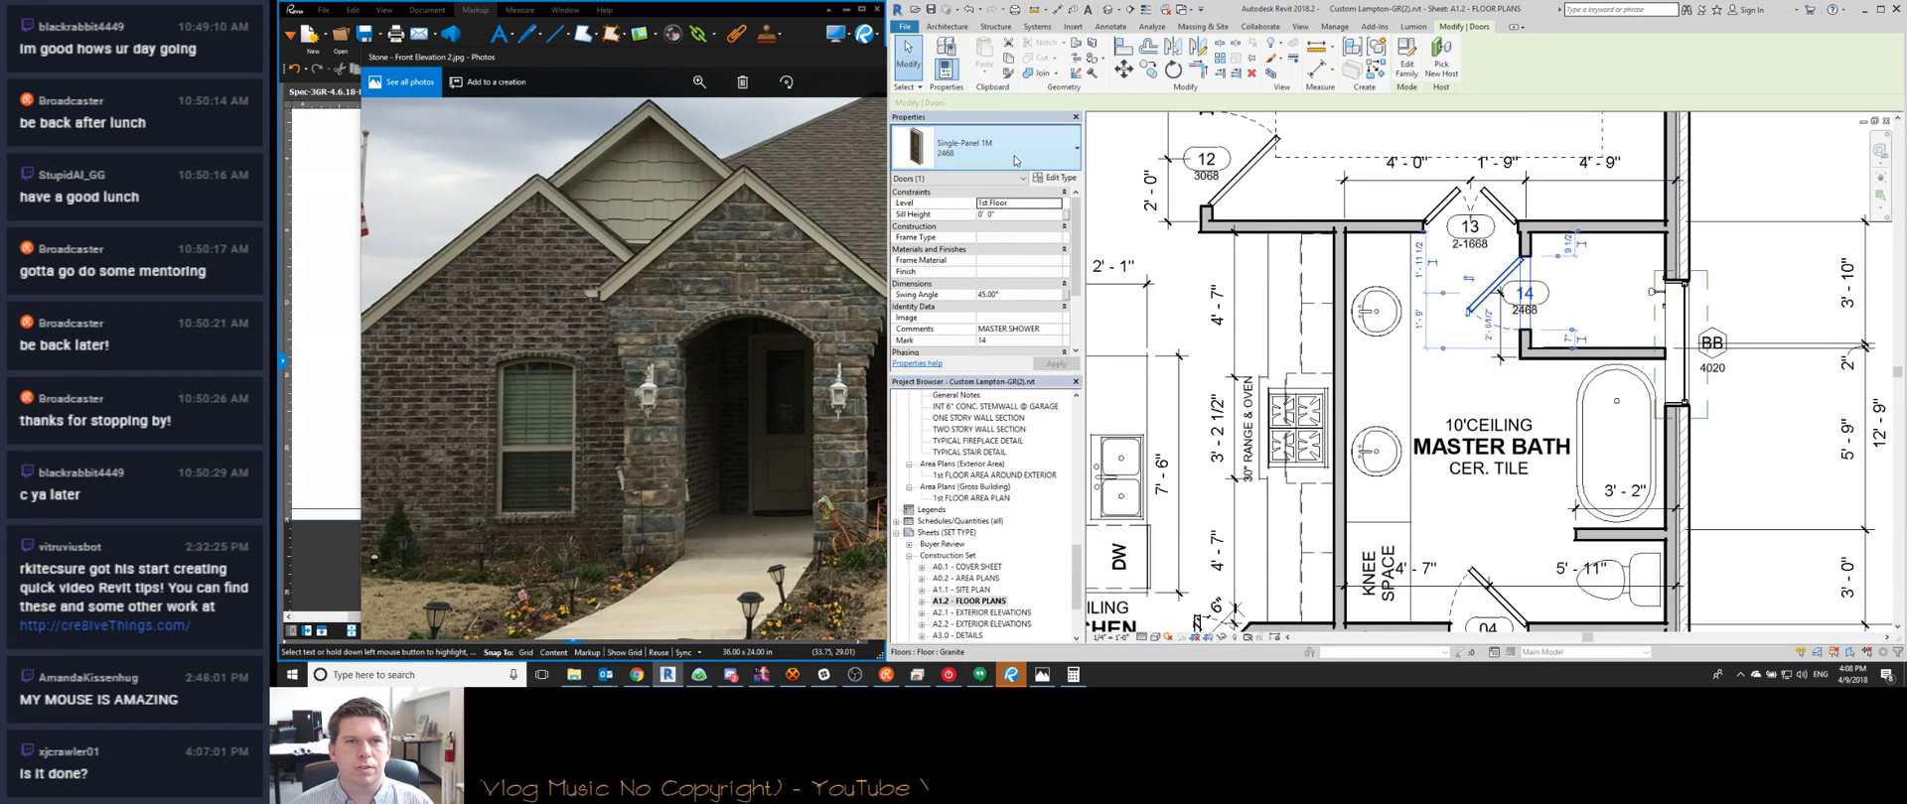
Browse the door type list and close it without changing the type
click(1013, 157)
scroll(1009, 290, up, 10)
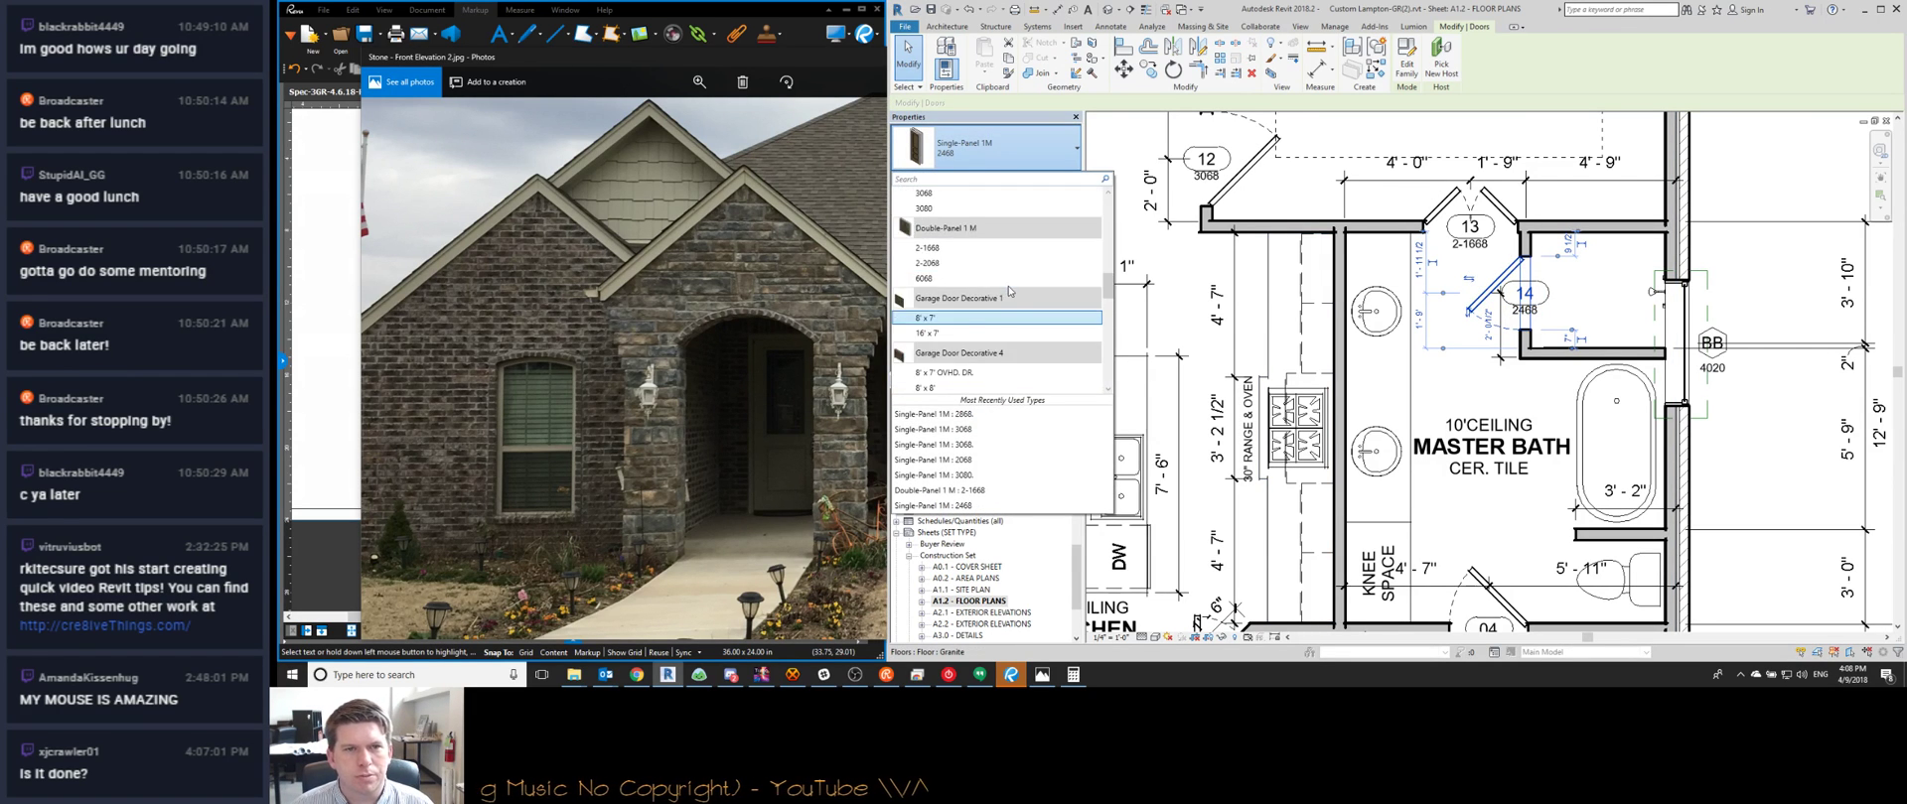
scroll(1008, 290, down, 6)
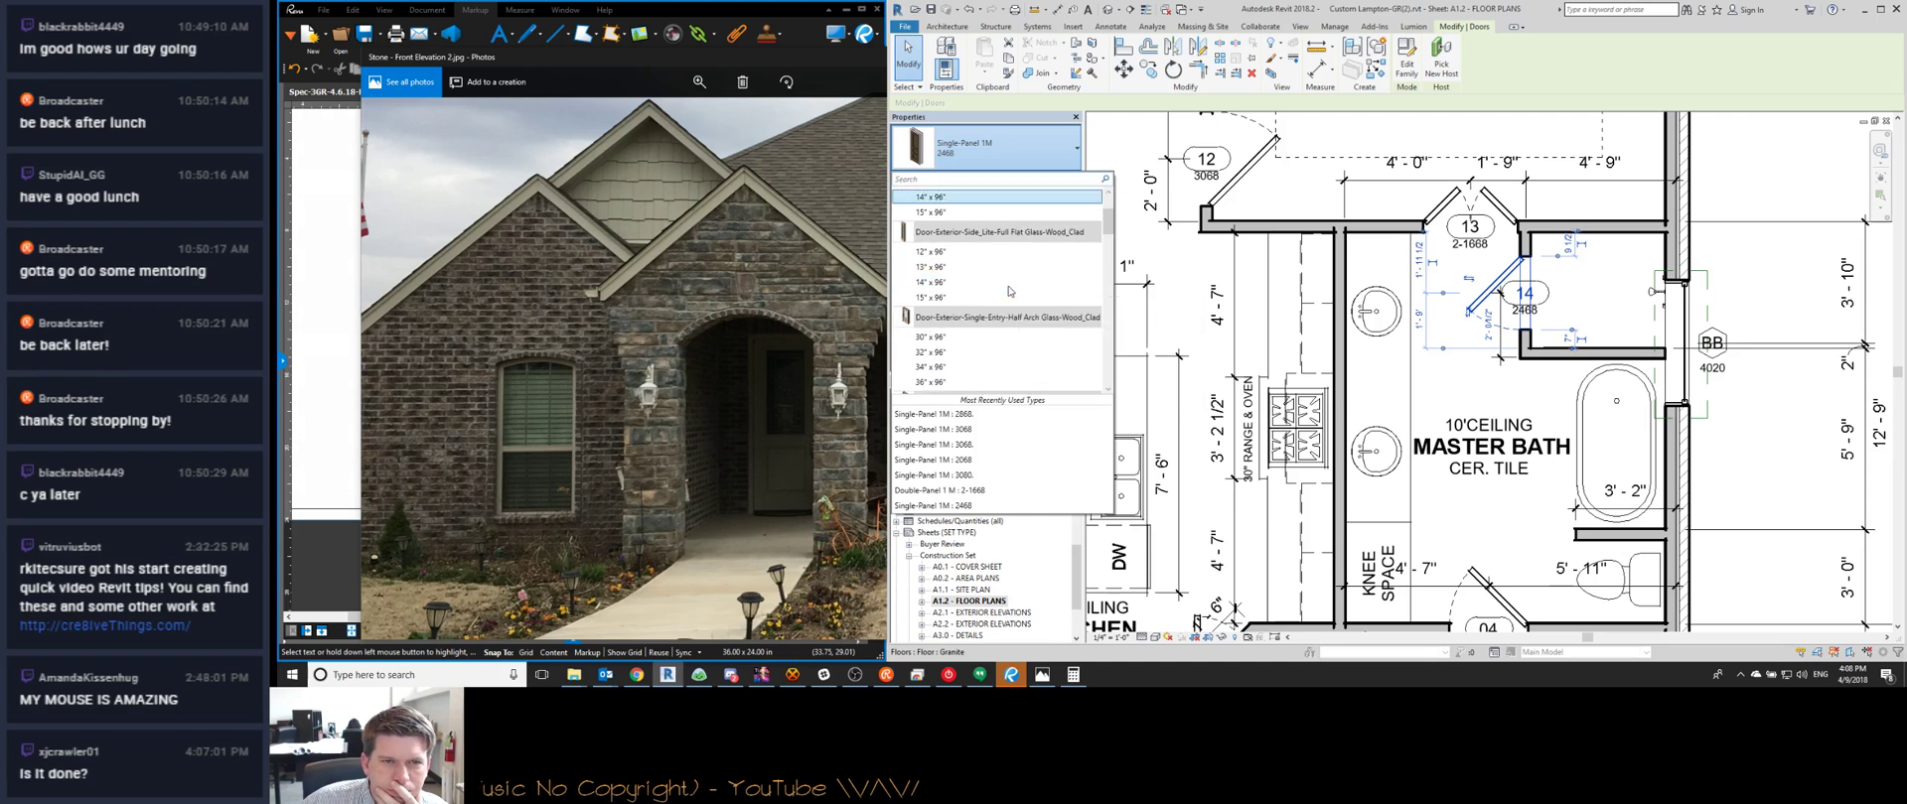
scroll(1009, 290, down, 8)
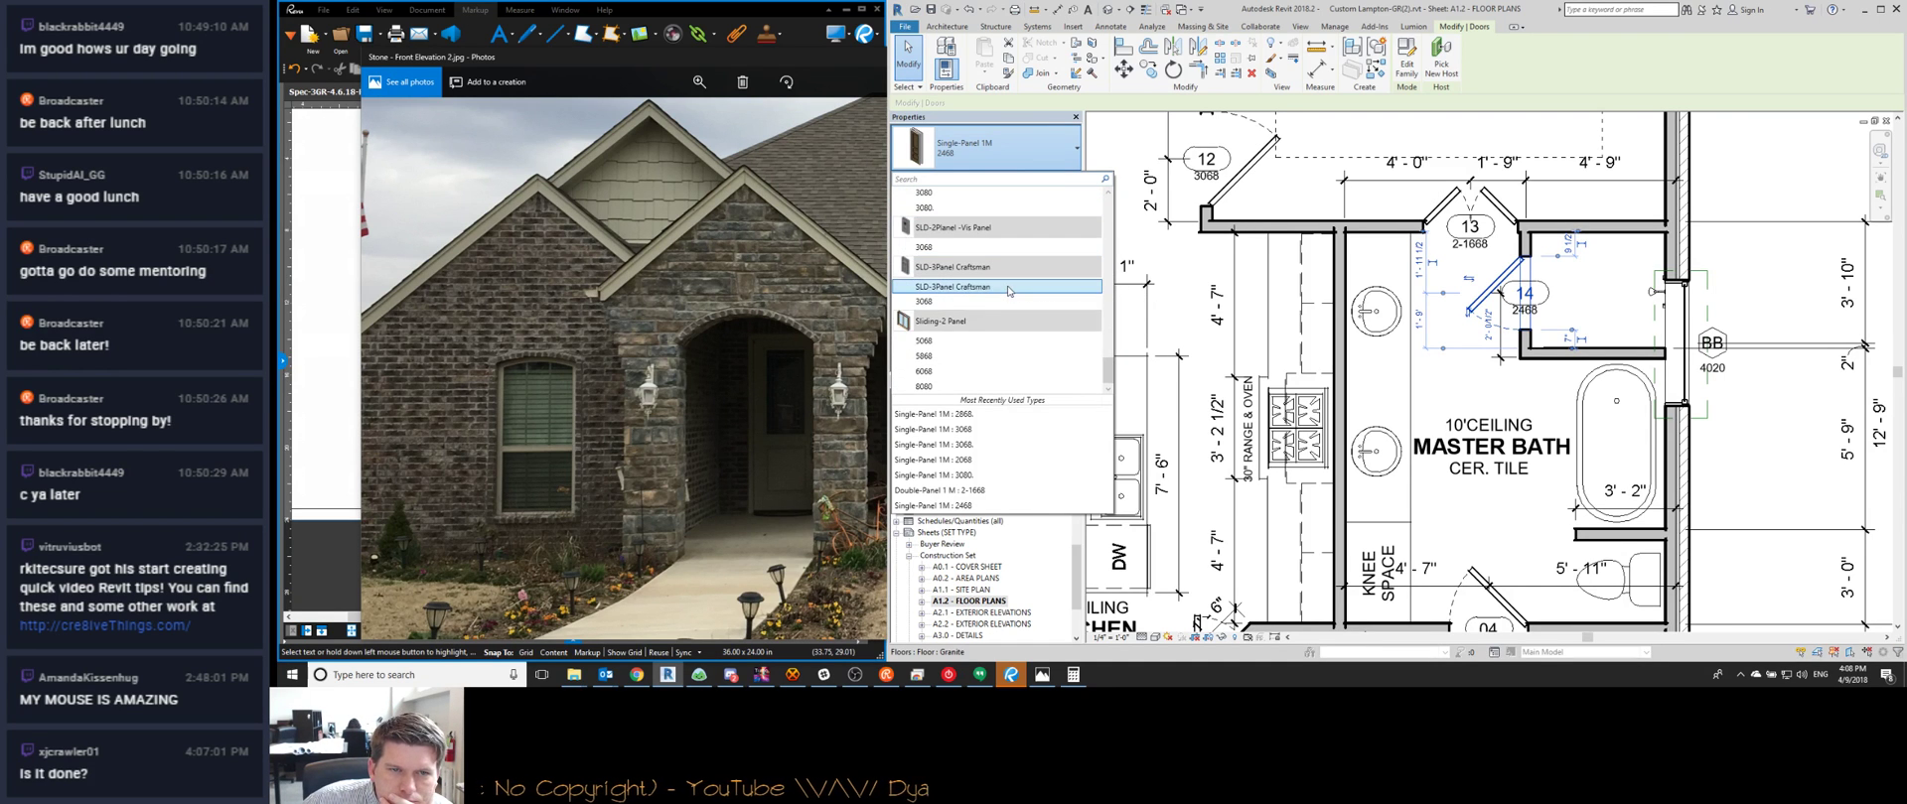
click(1128, 320)
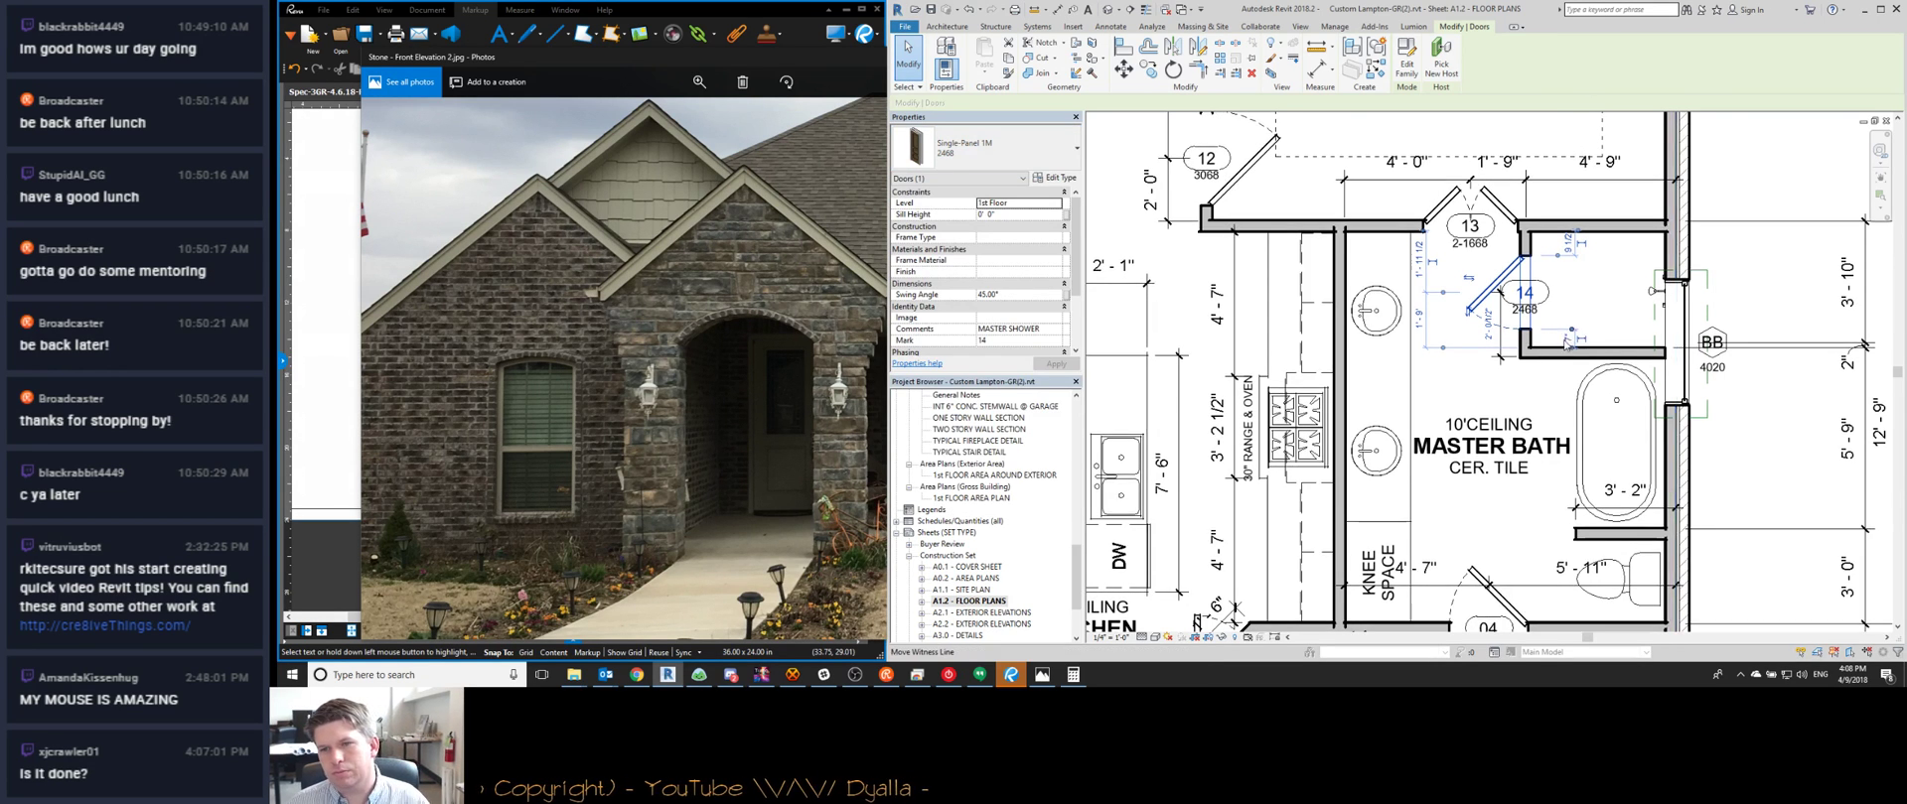
Renumber the master closet door and the door by the walk-in closet
scroll(1568, 334, down, 2)
middle_drag(1530, 434, 1459, 417)
scroll(1459, 415, up, 3)
scroll(1456, 421, down, 4)
key(Escape)
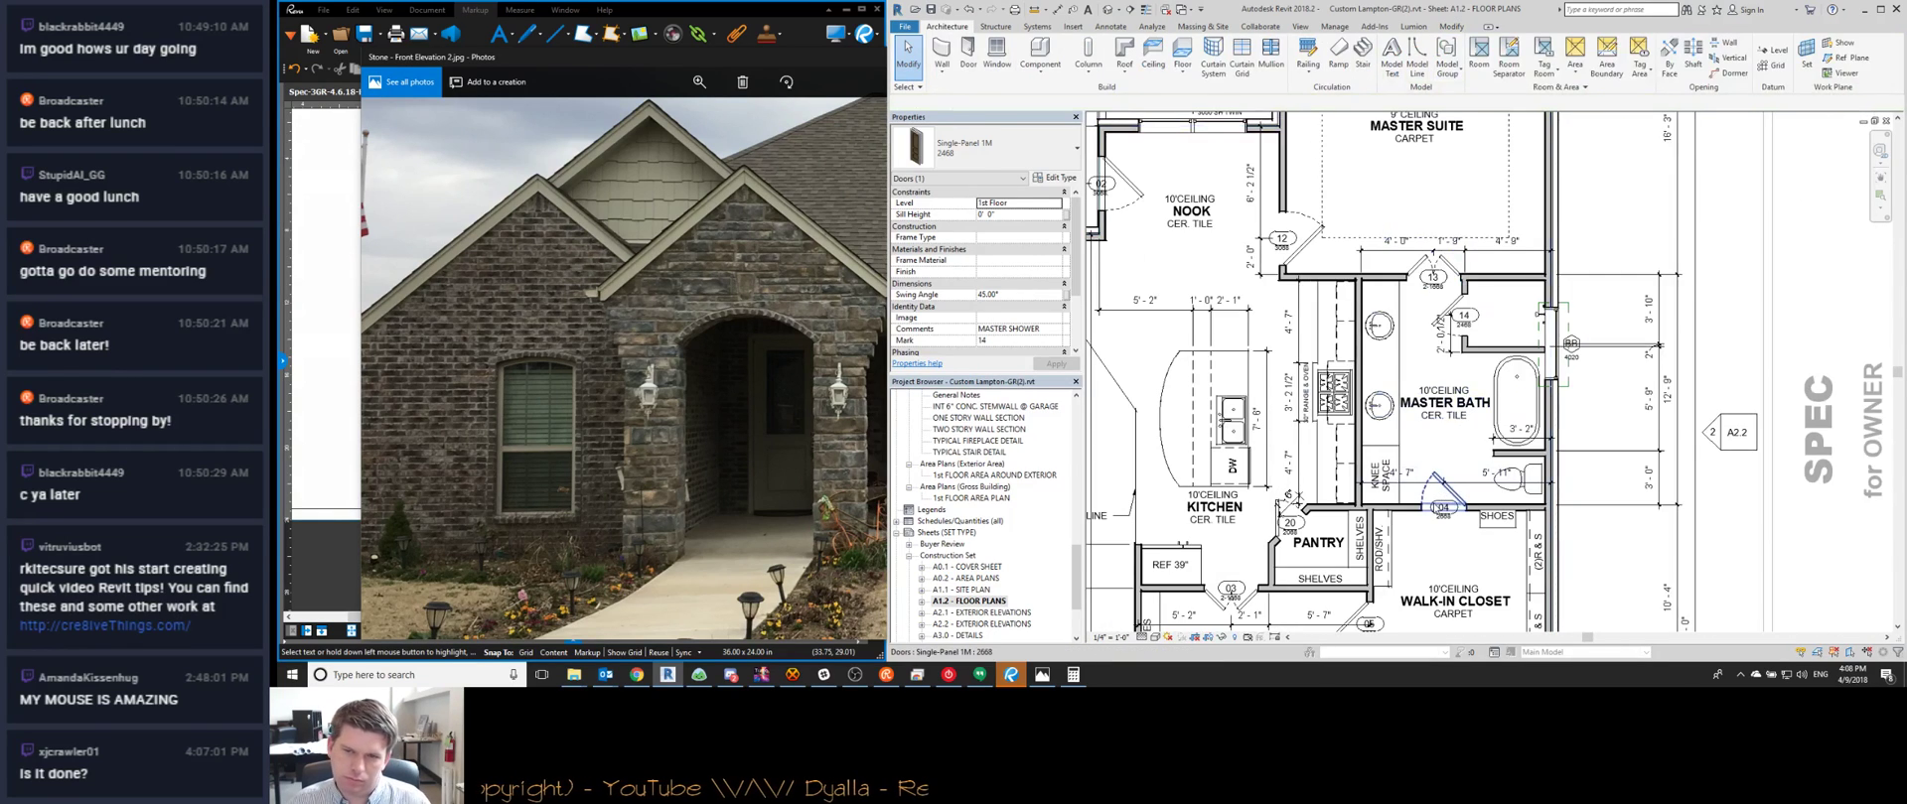
click(1437, 513)
click(1442, 509)
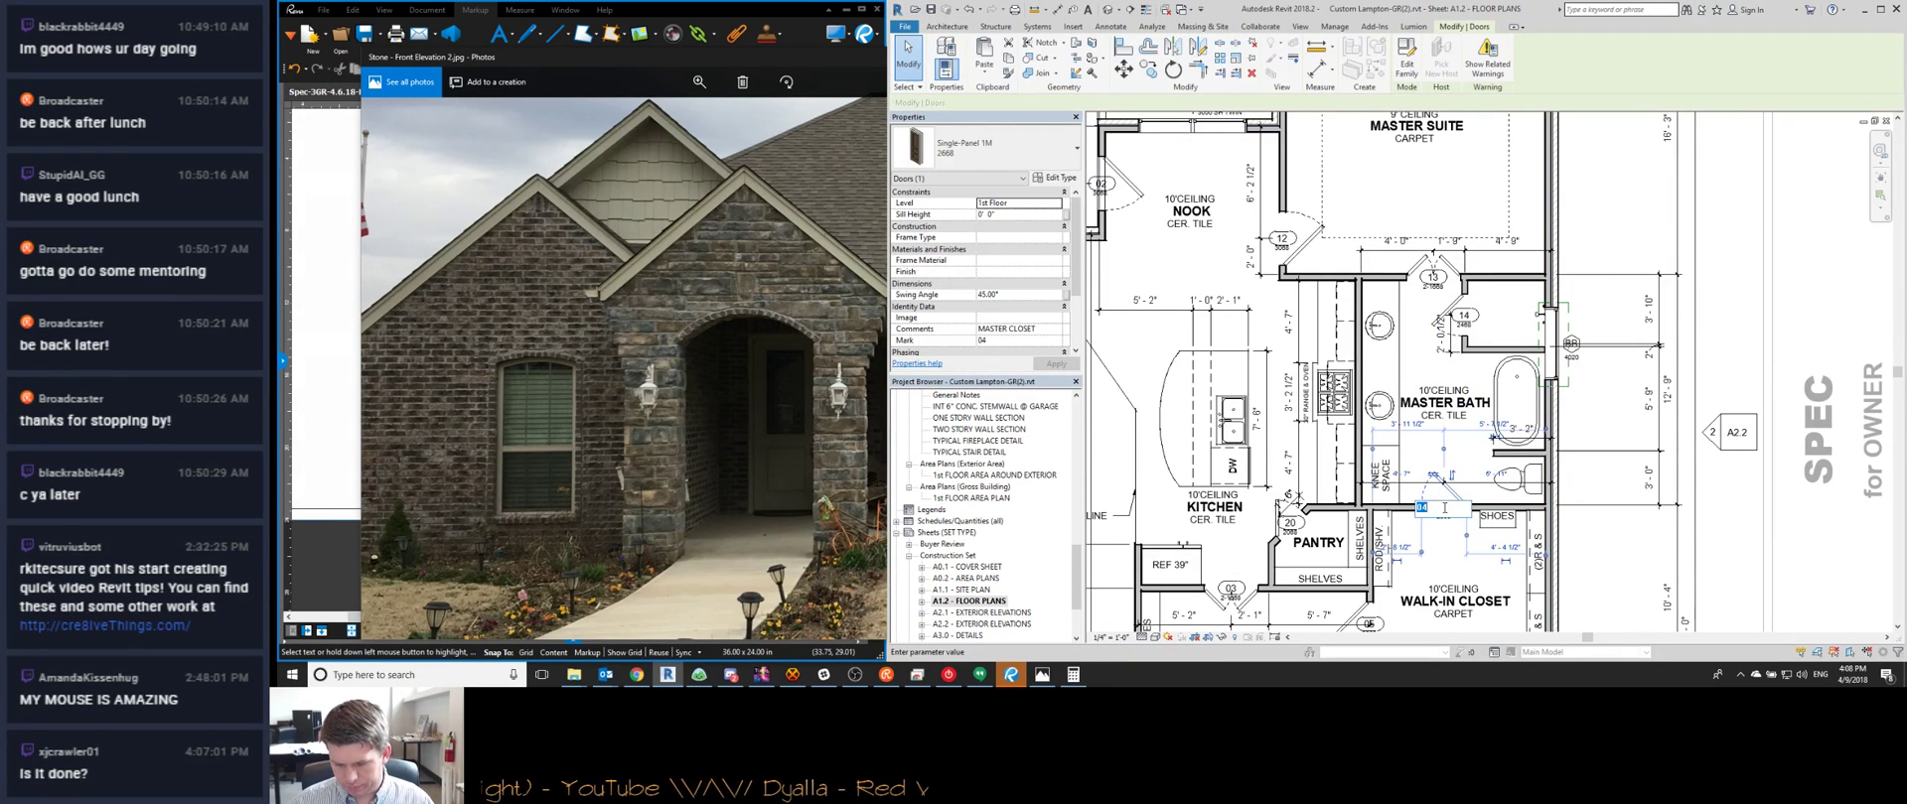
middle_drag(1385, 529, 1437, 306)
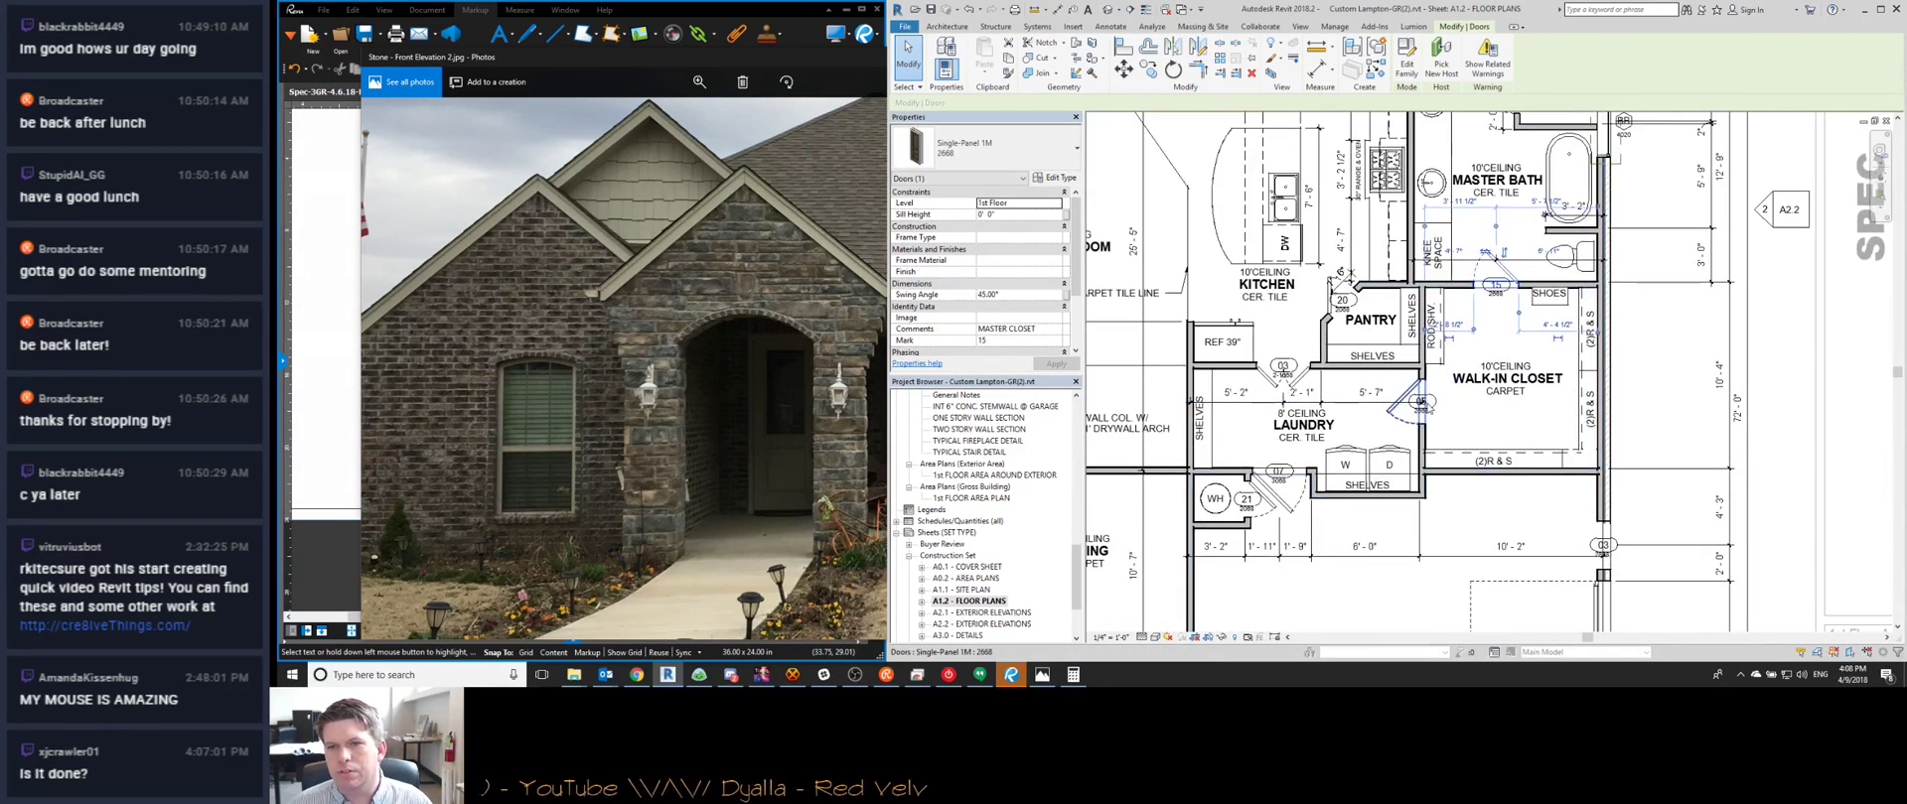
click(1423, 402)
click(1421, 401)
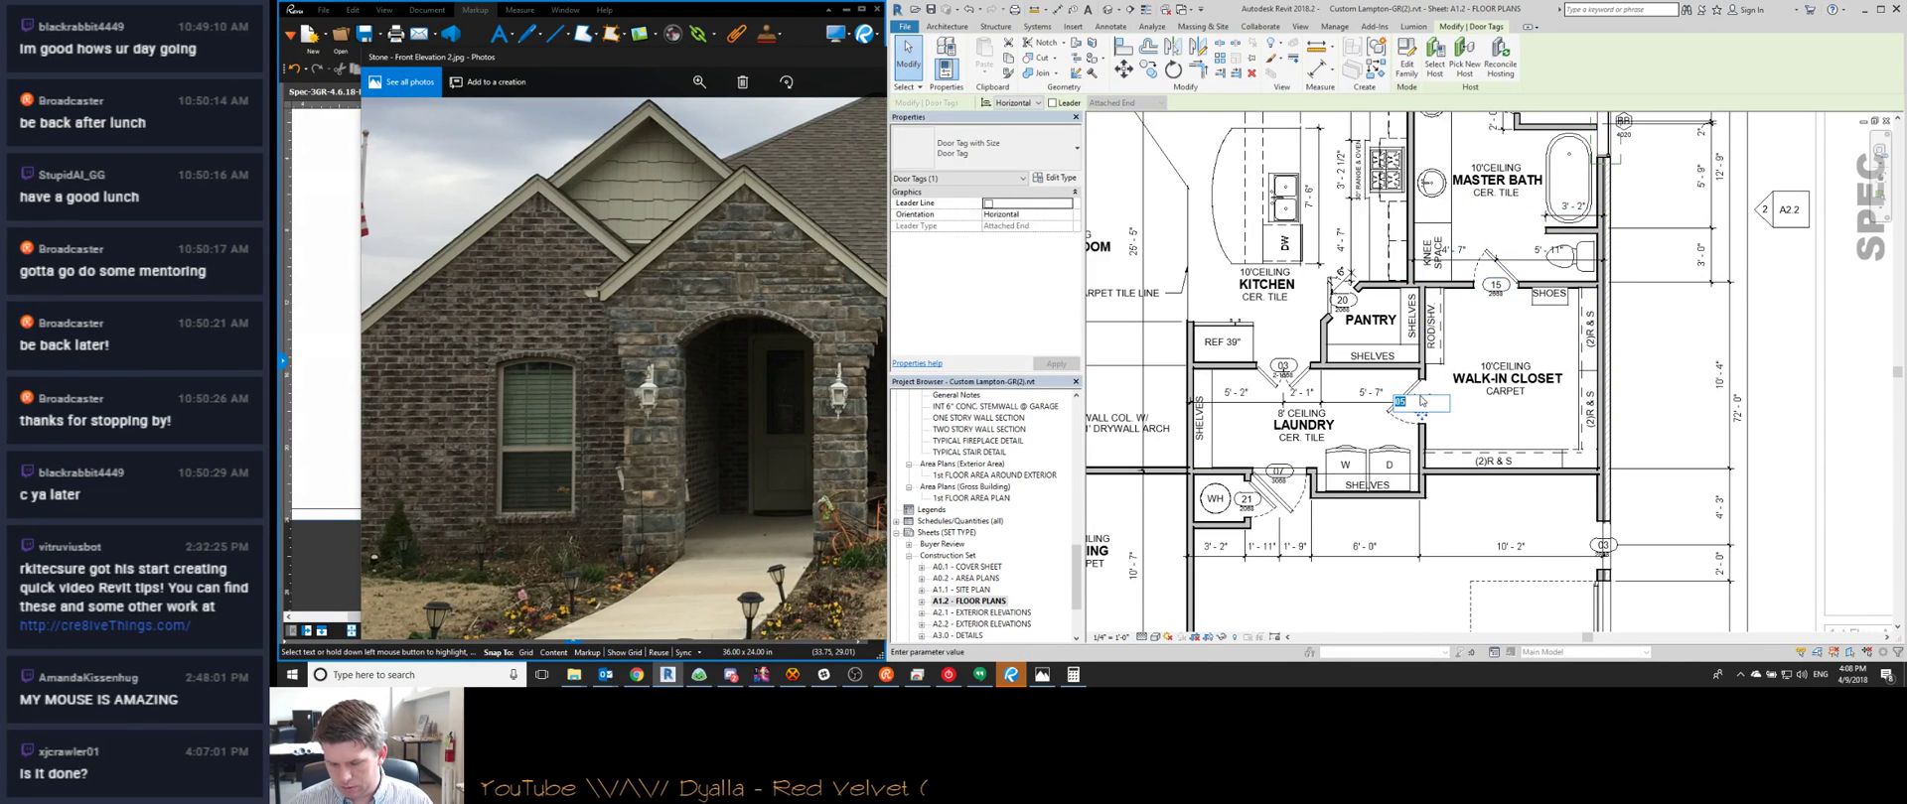
Renumber the kitchen (17), pantry, dining and laundry (20) doors
click(1283, 367)
click(1282, 364)
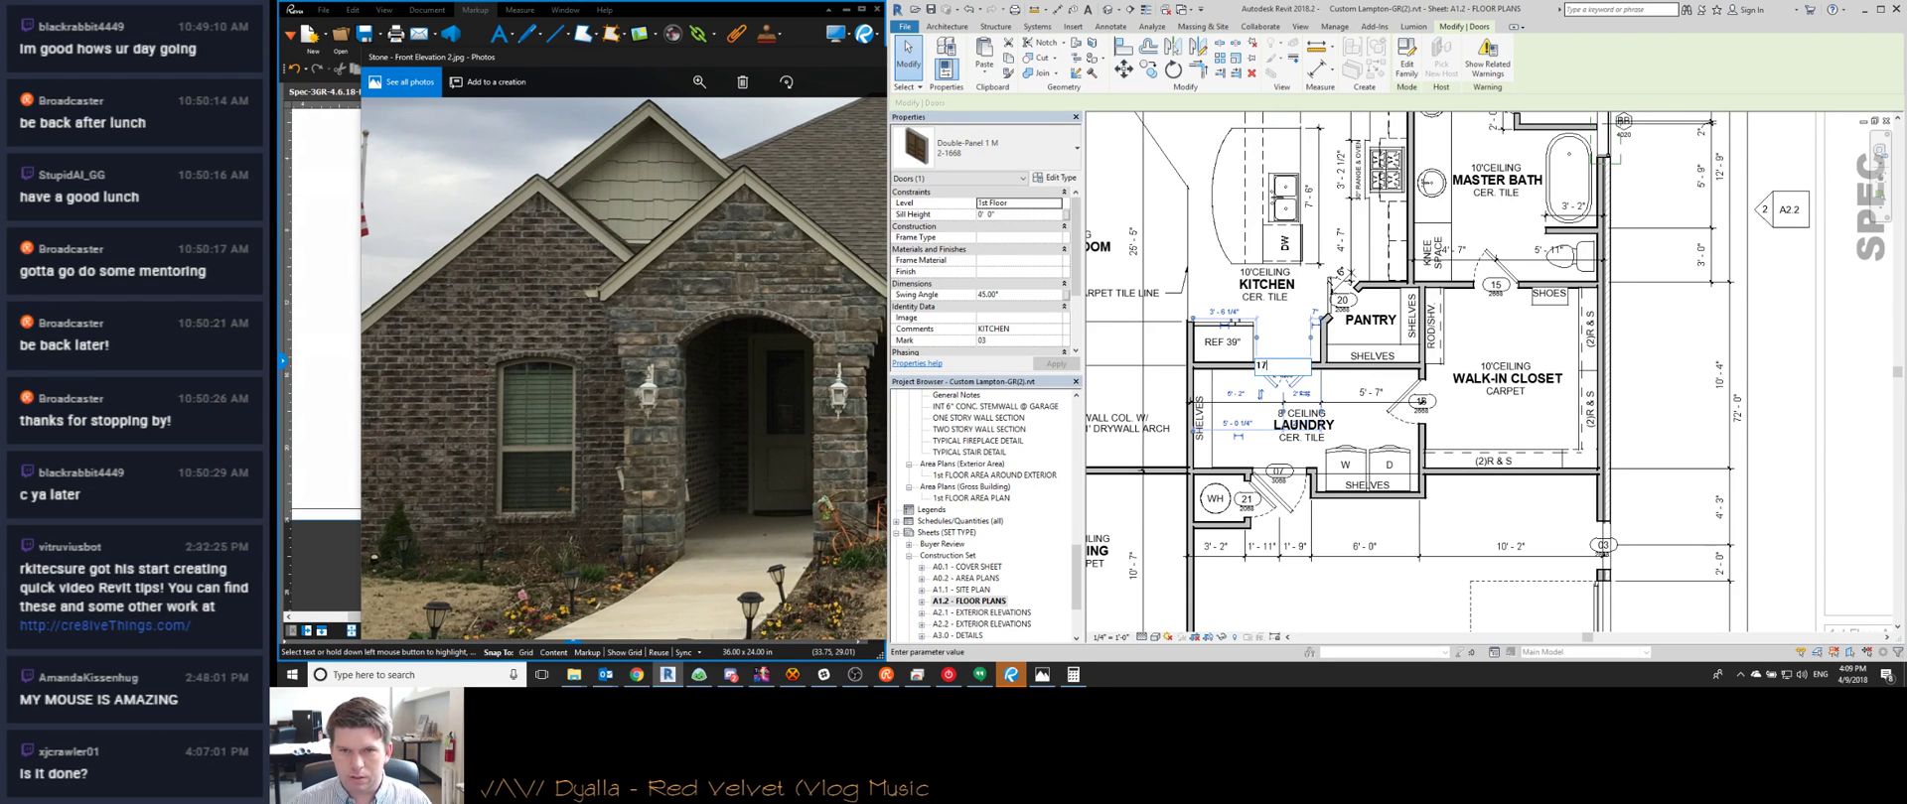
click(1340, 299)
click(1340, 299)
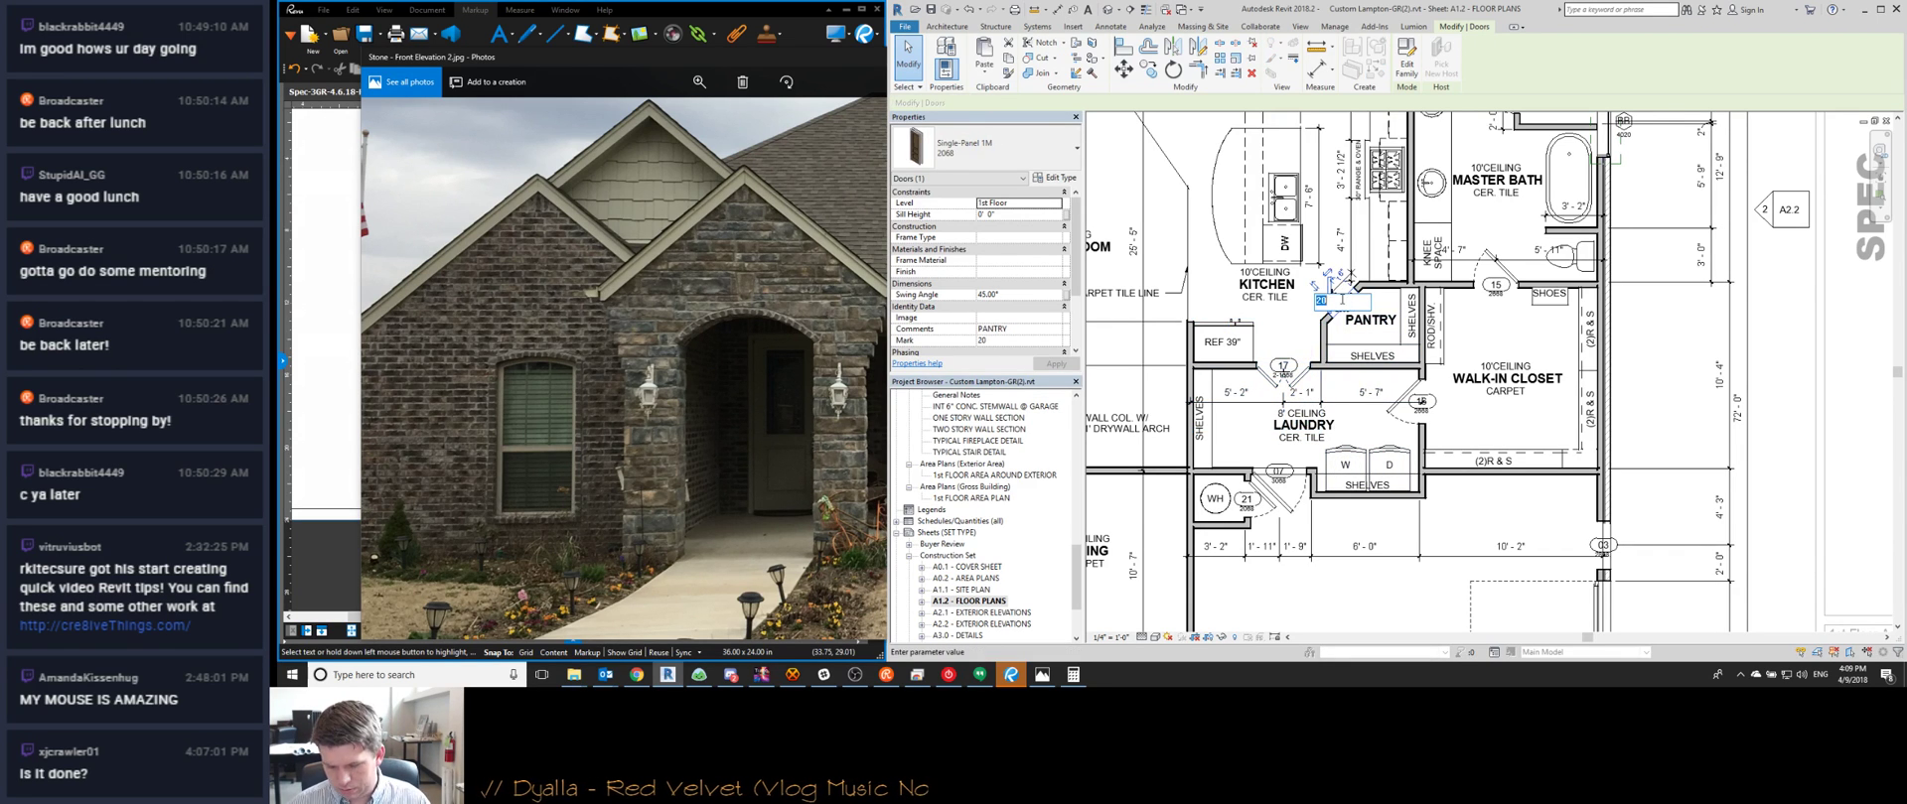
scroll(1698, 461, down, 3)
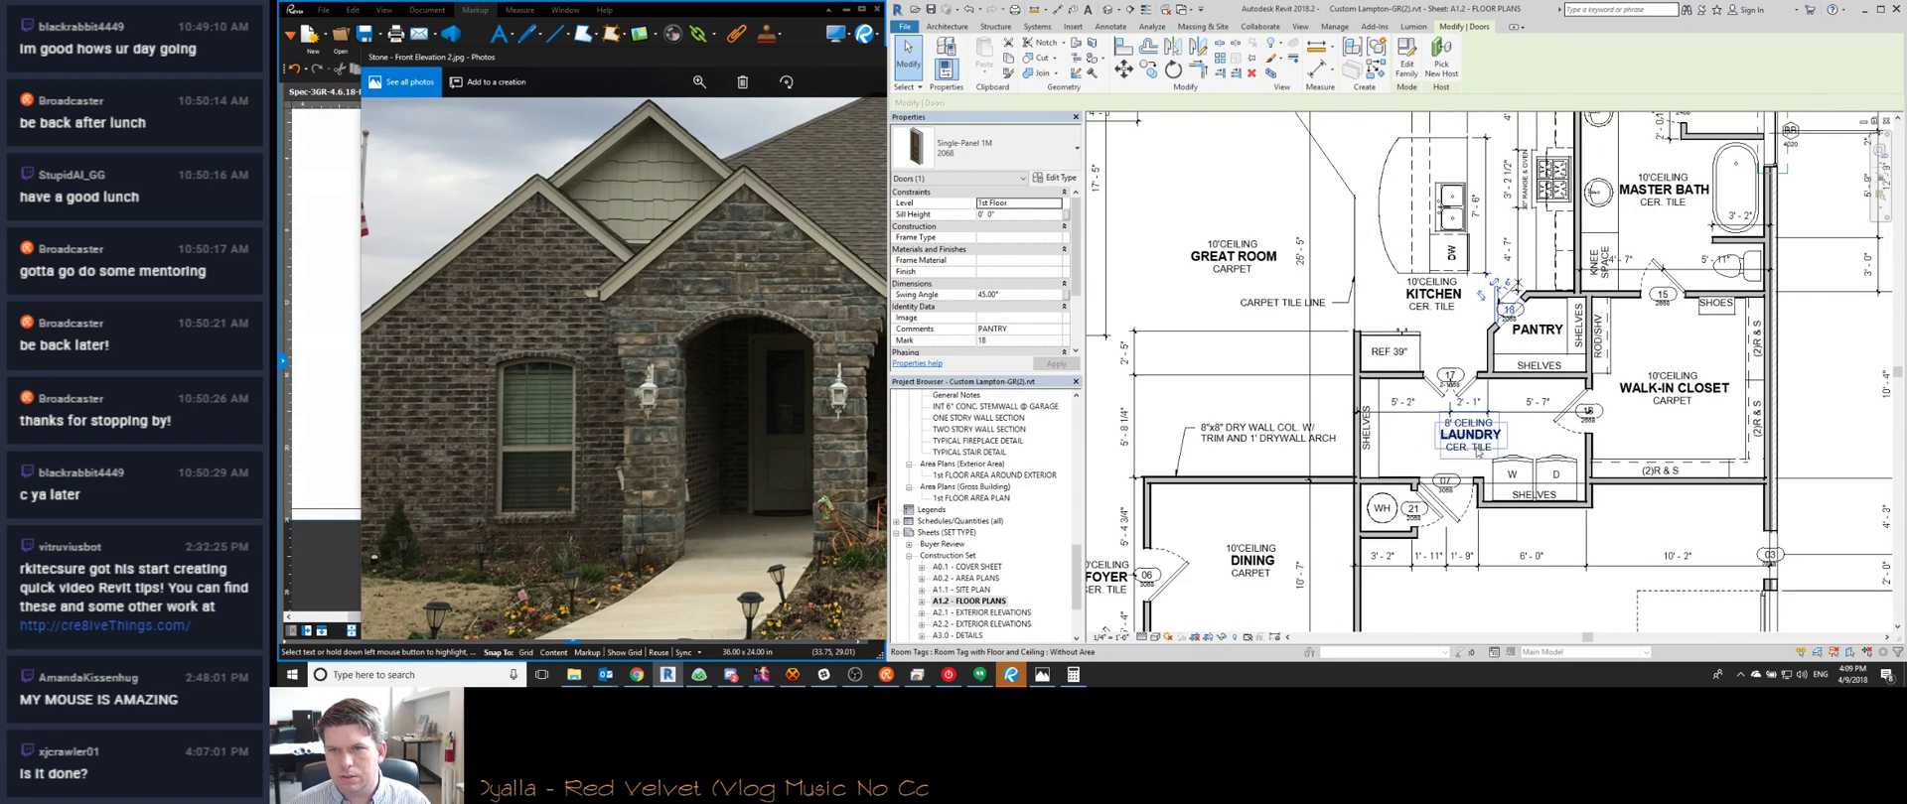
click(1287, 521)
click(1288, 522)
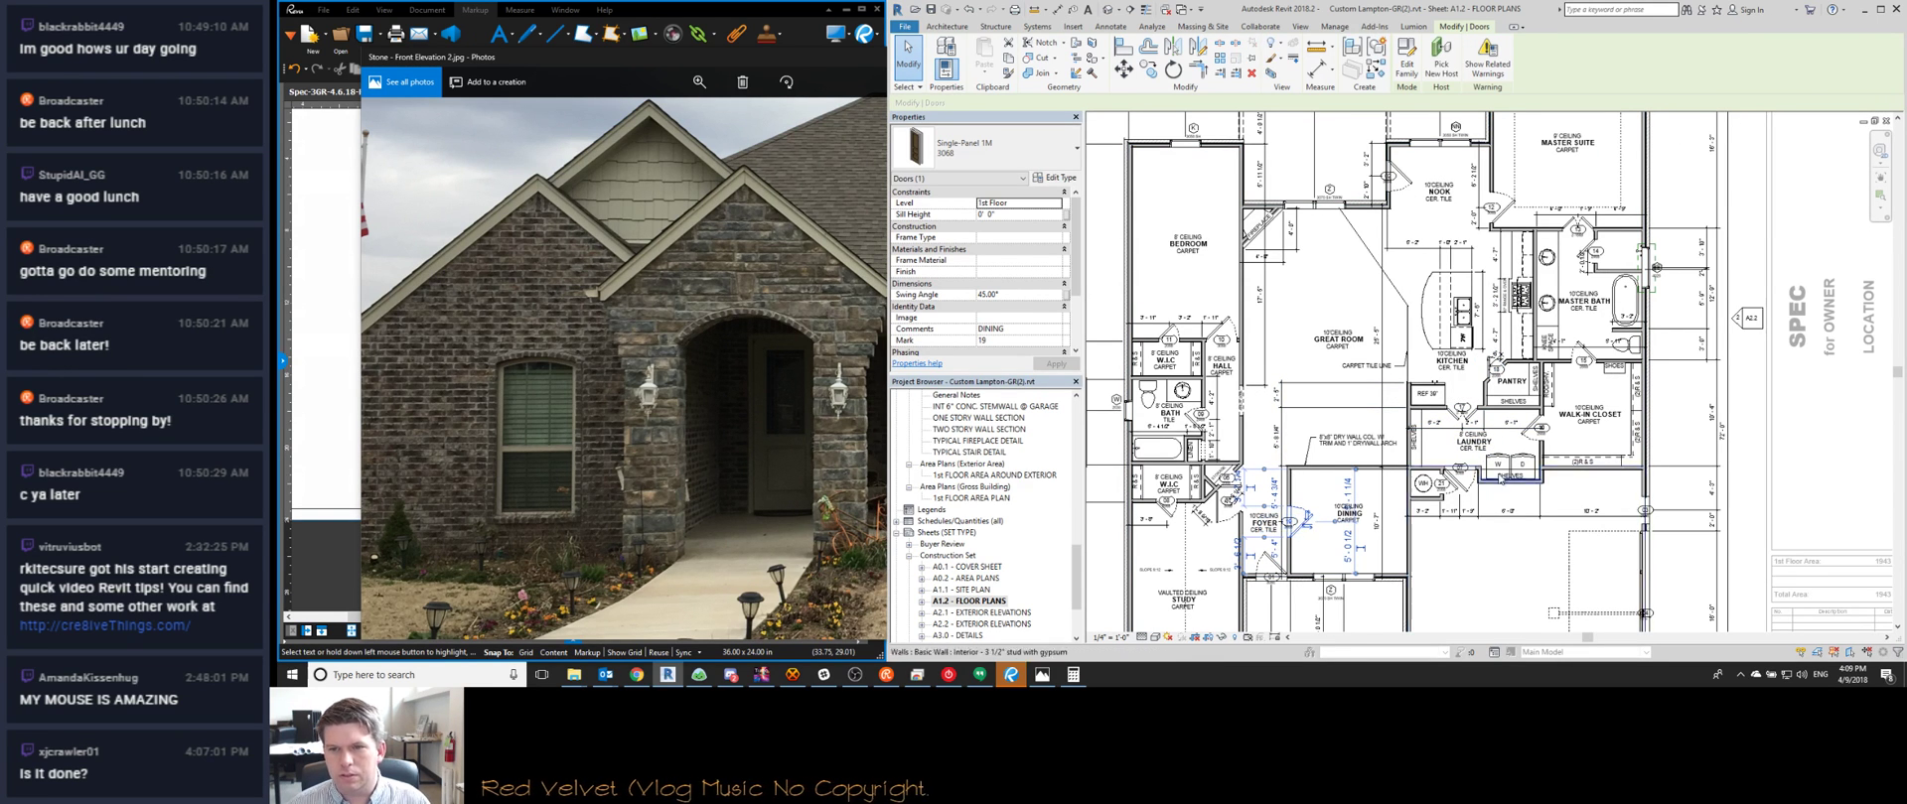
scroll(1454, 469, up, 3)
click(1463, 461)
click(1463, 462)
text(20)
key(Return)
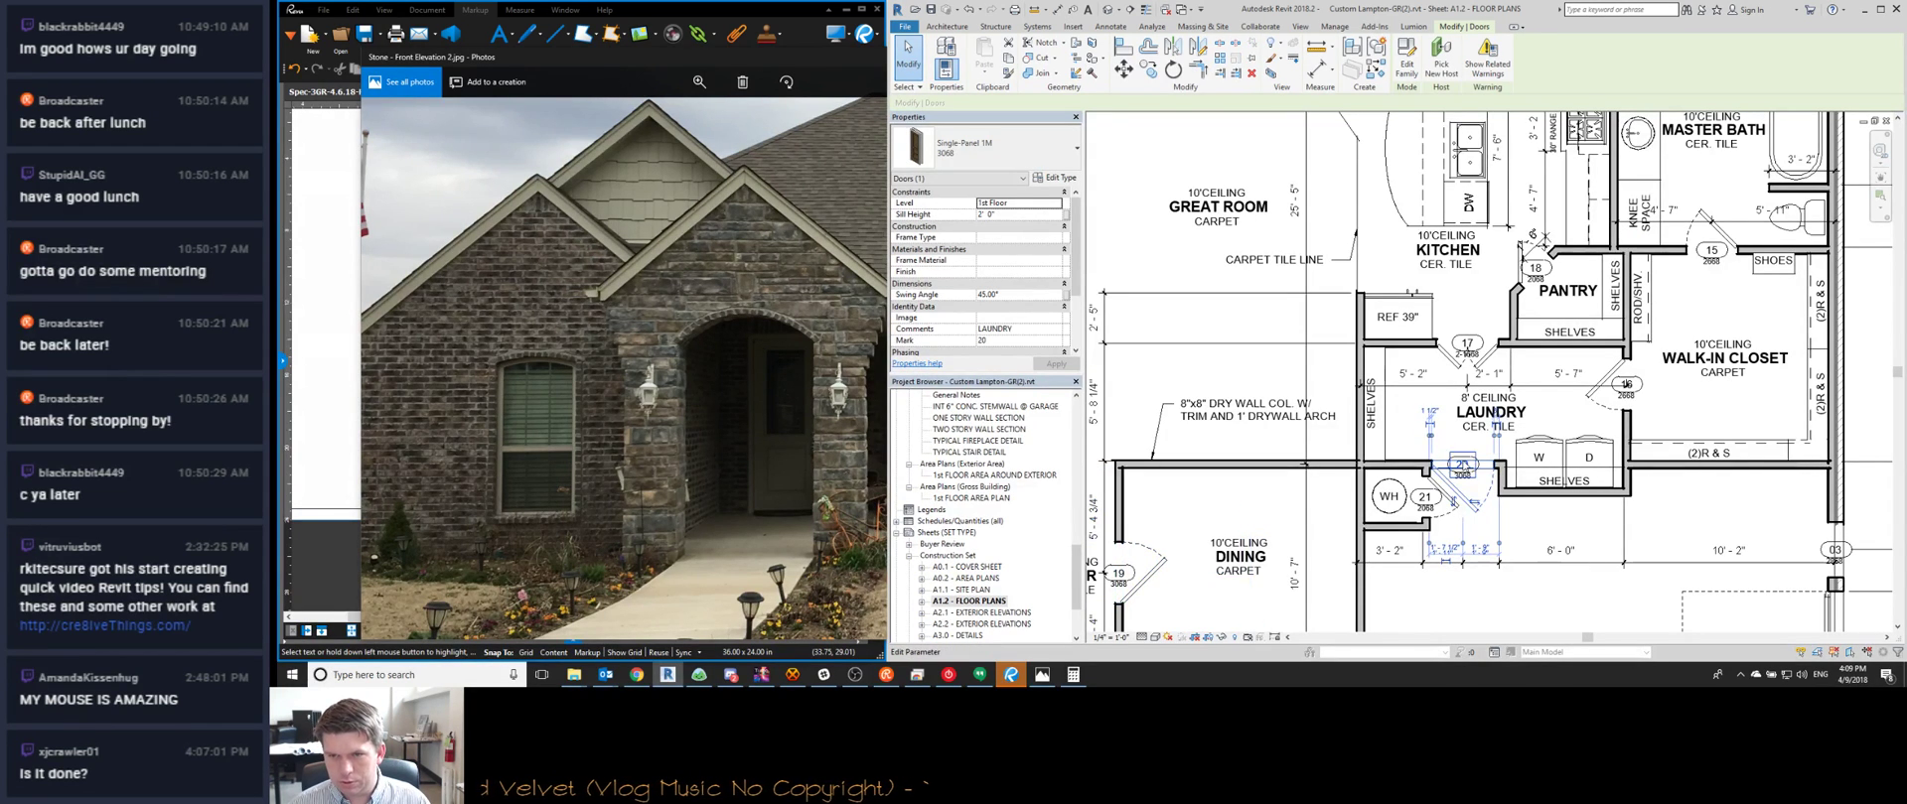
Edit the water heater closet door's number, then switch to the Door Schedule sheet
click(1422, 498)
click(1421, 498)
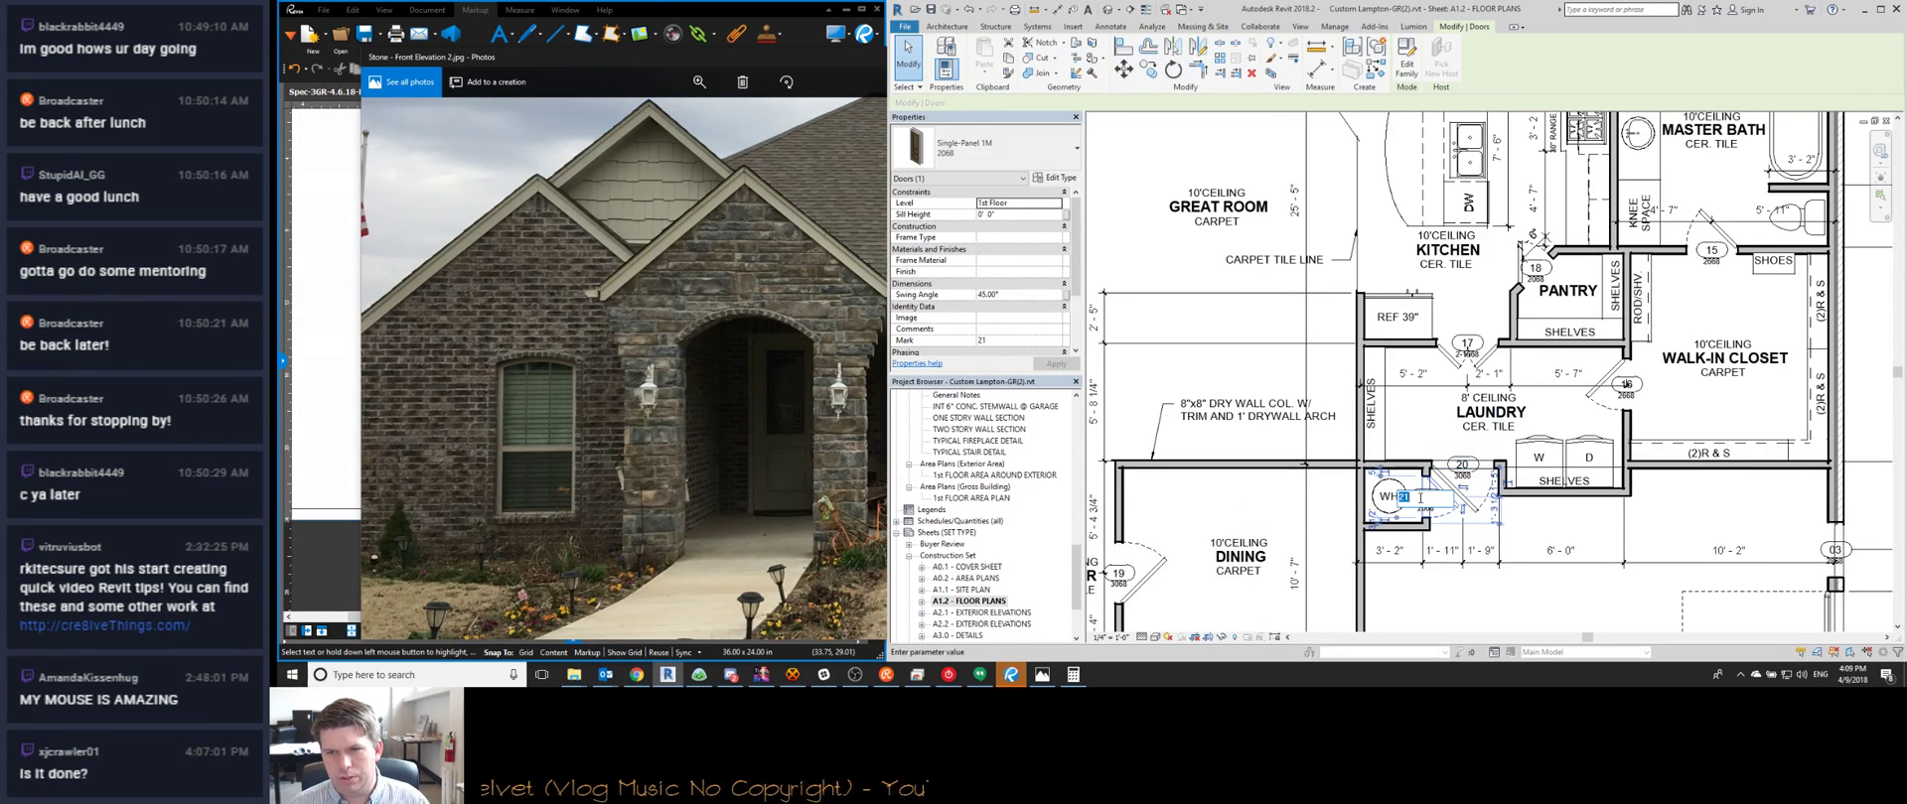
key(Escape)
key(ctrl+Tab)
Review the door schedule, then return to the floor plans sheet
scroll(1219, 241, up, 1)
scroll(1219, 241, up, 1)
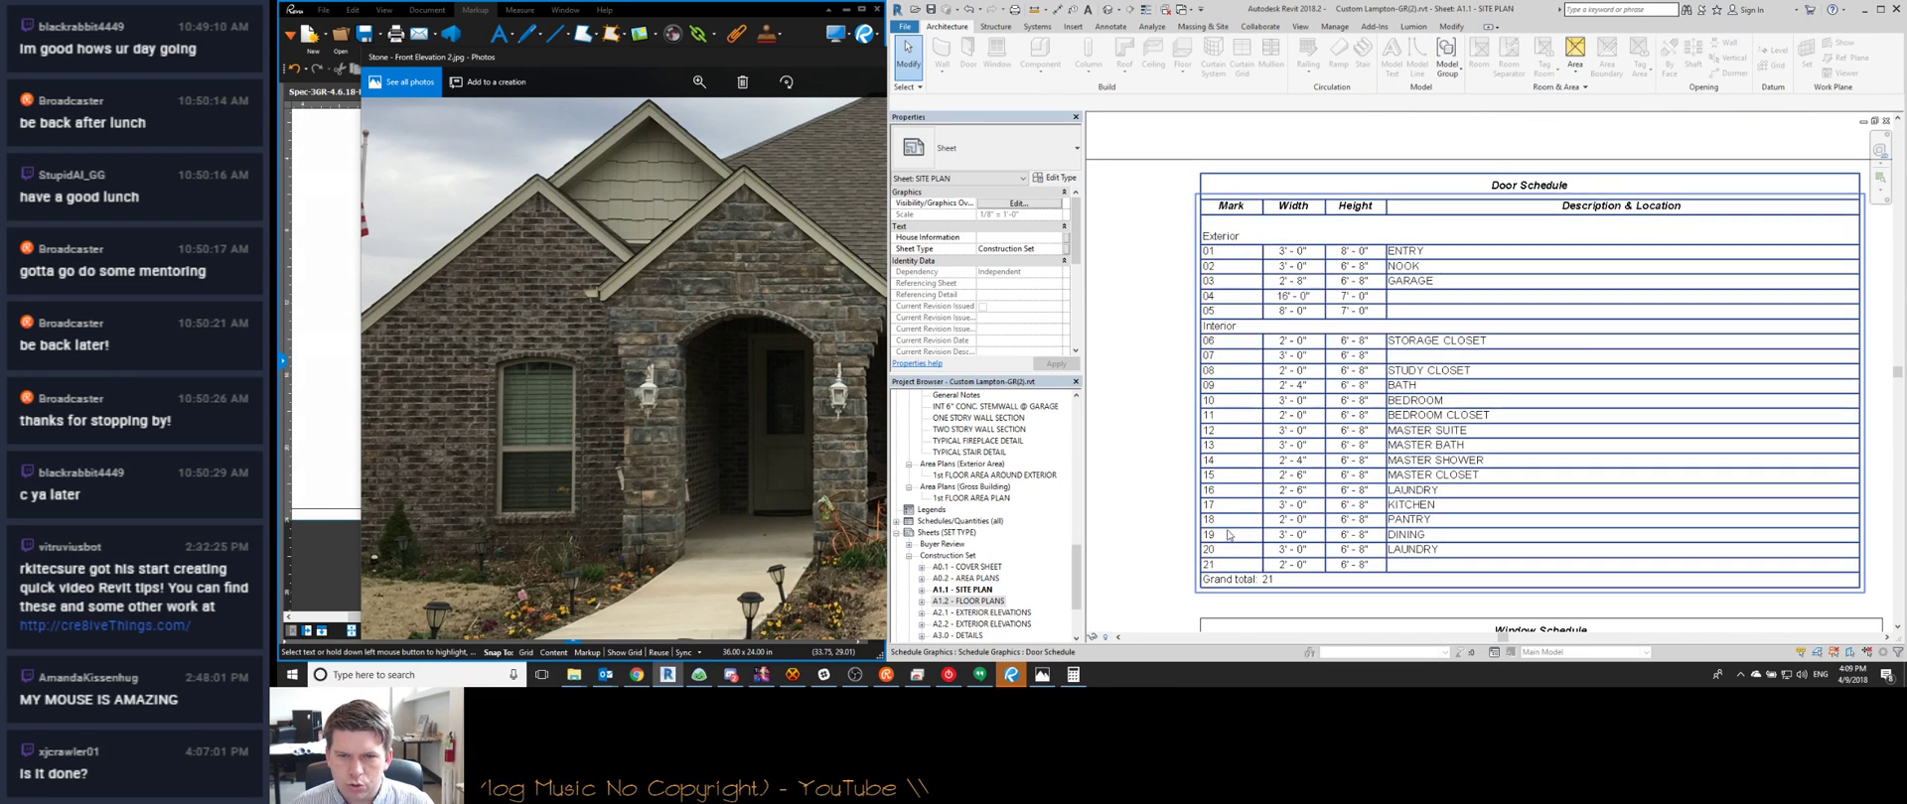
scroll(1276, 408, down, 1)
scroll(1403, 326, up, 2)
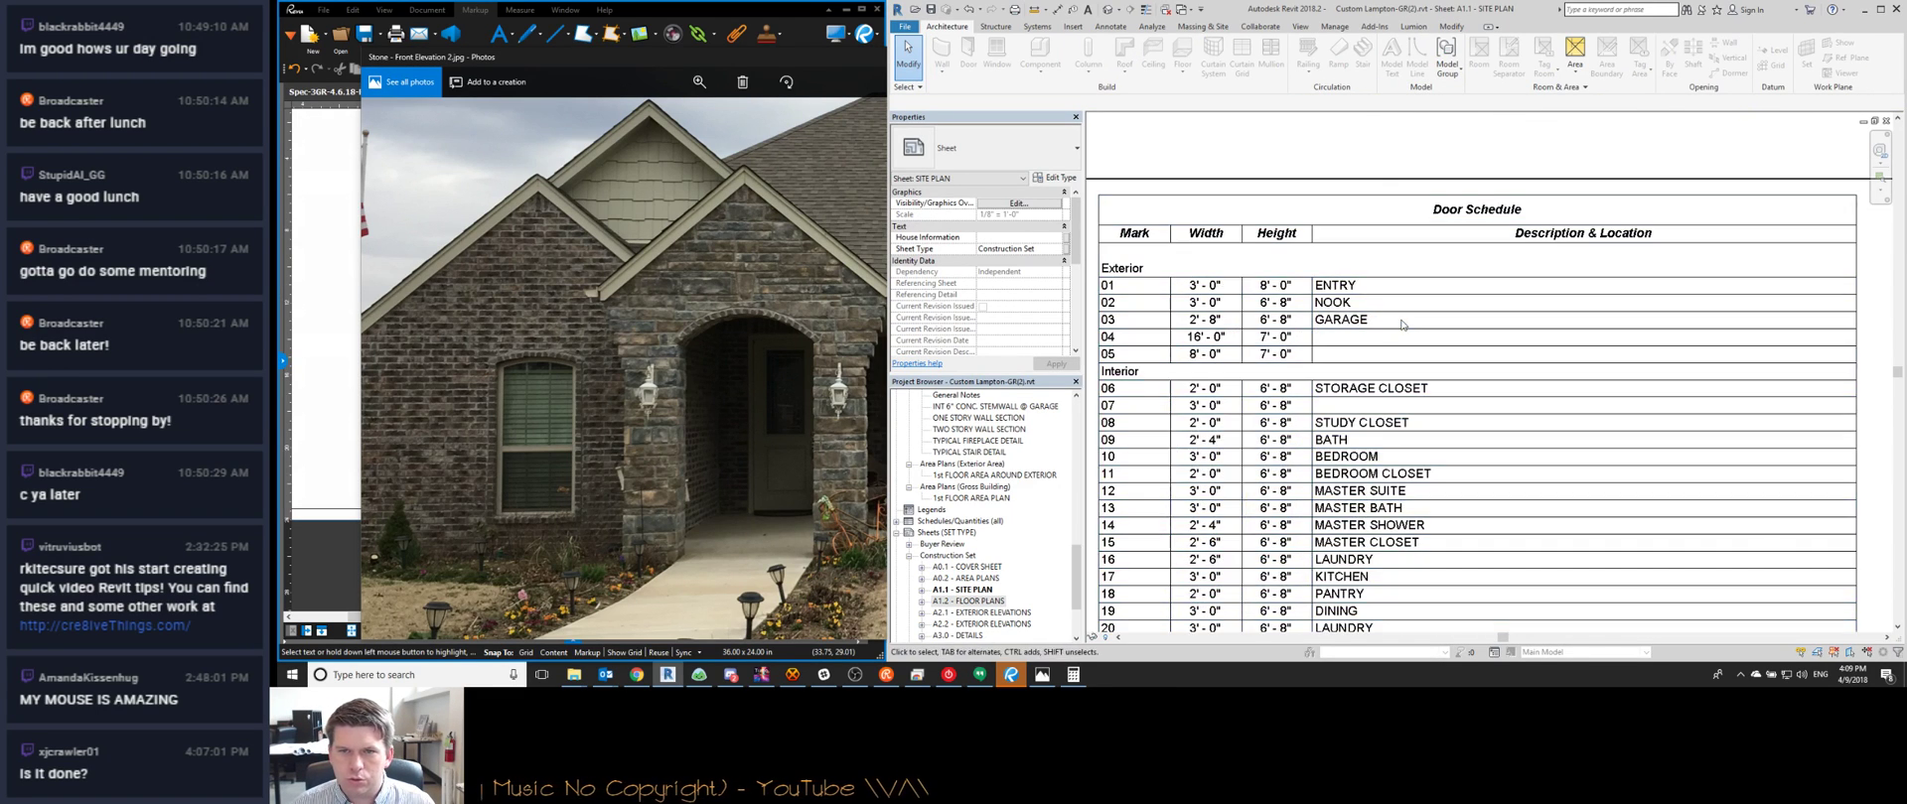
key(ctrl+Tab)
Comment study door 07 as STUDY and door 06 as ENTRY CLOSET
scroll(1356, 524, down, 3)
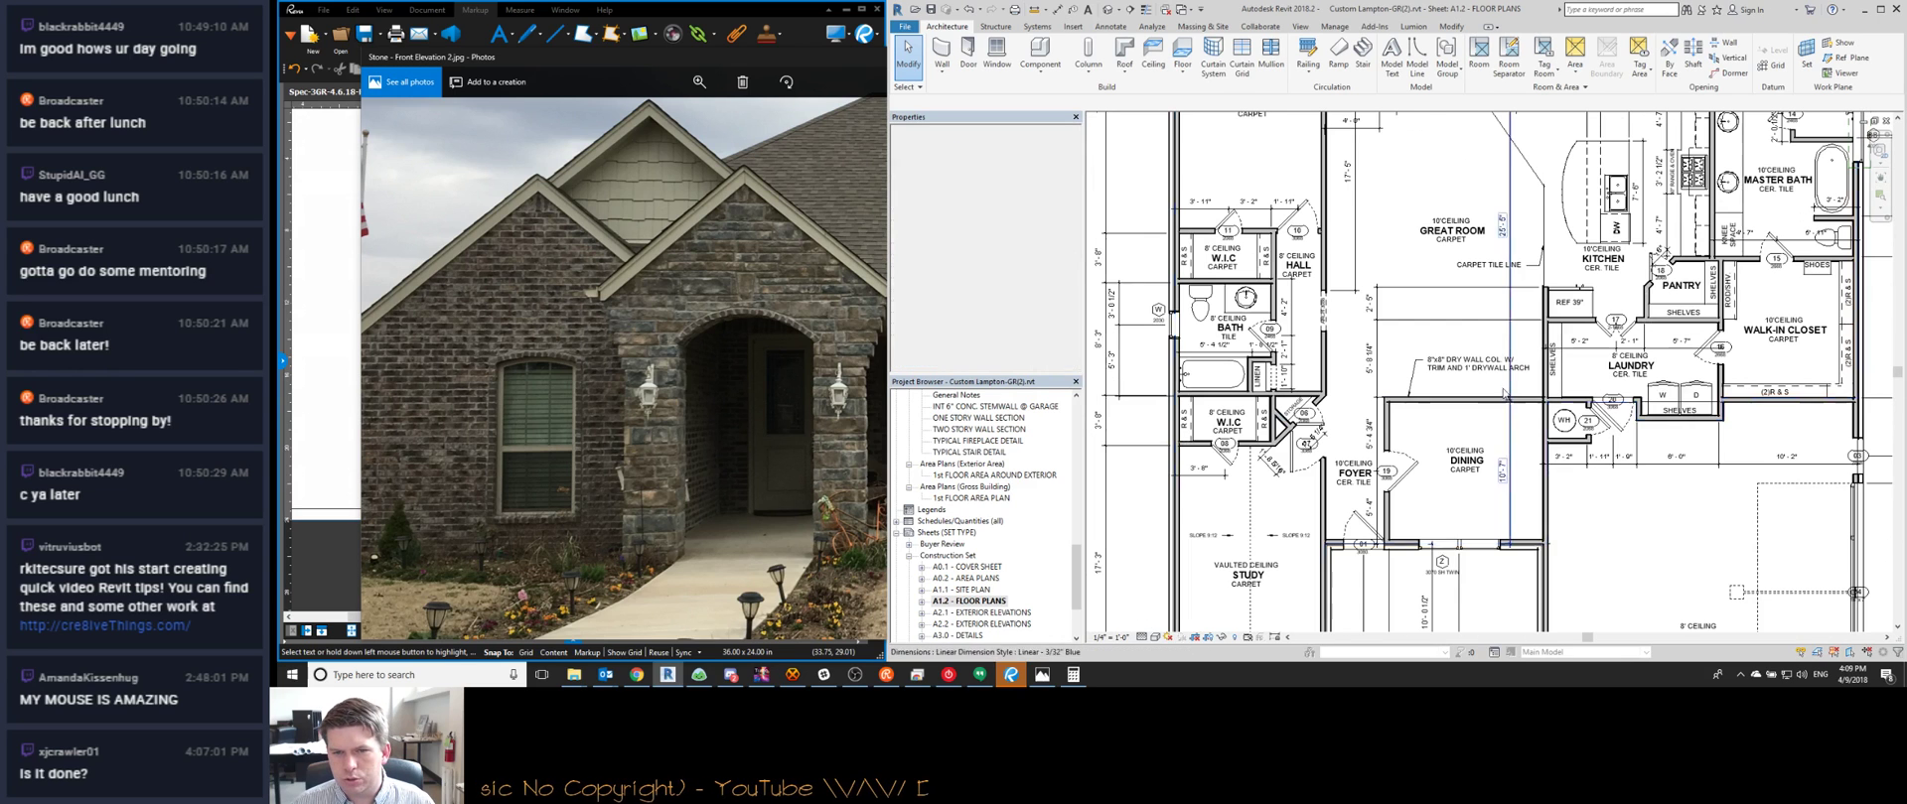
click(1355, 523)
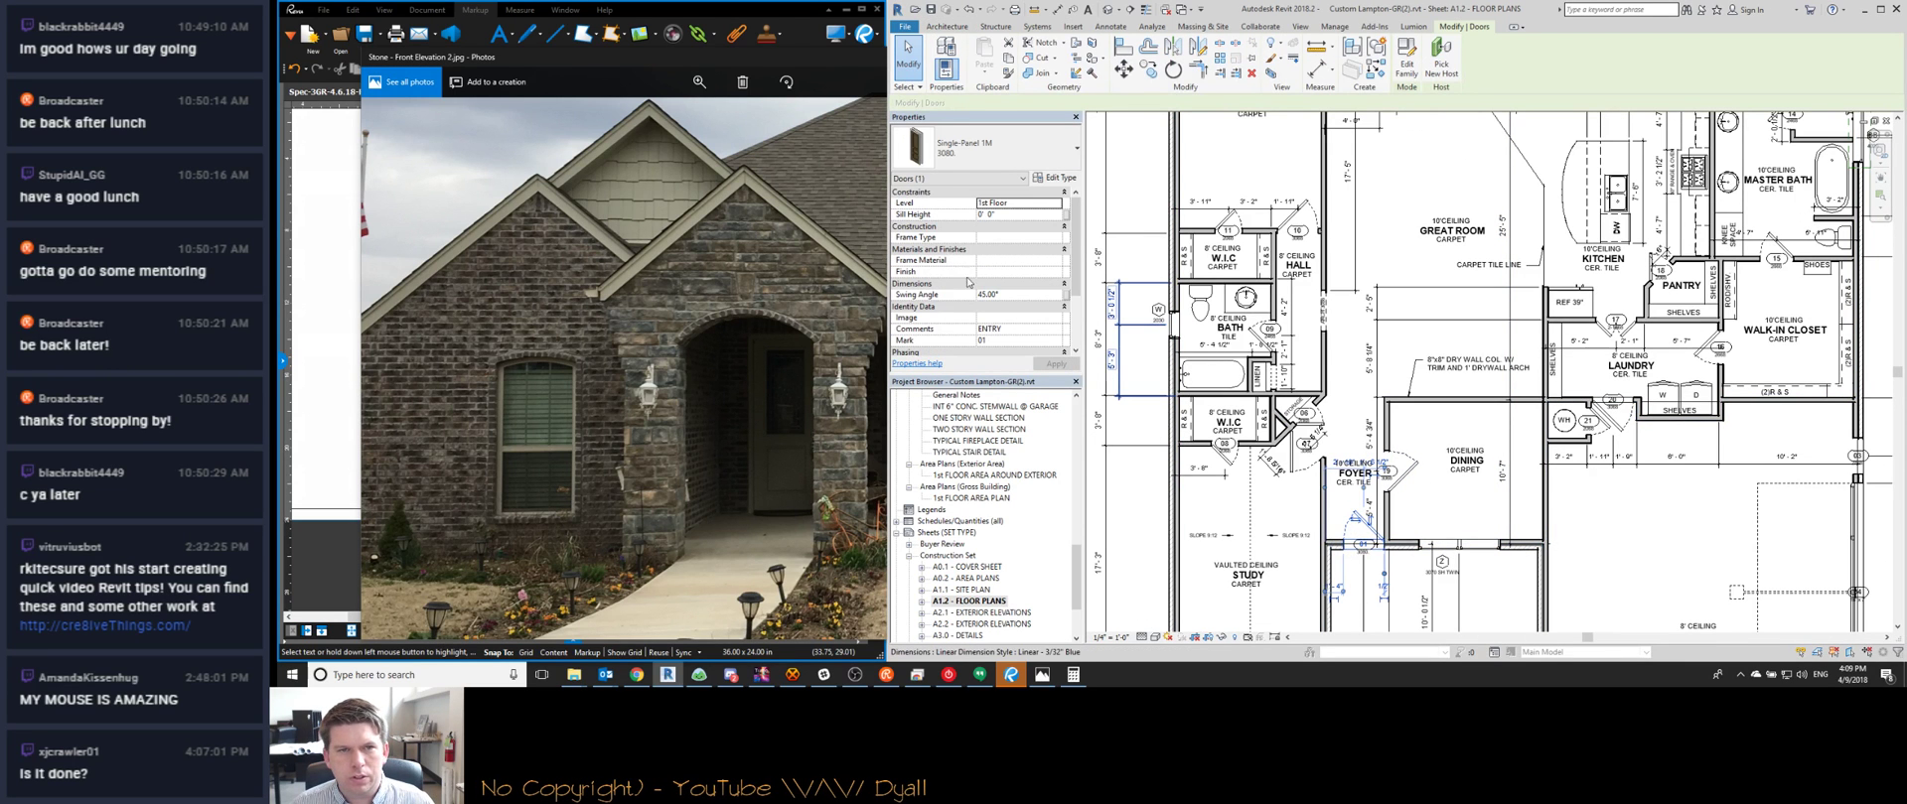
click(1411, 473)
click(1303, 443)
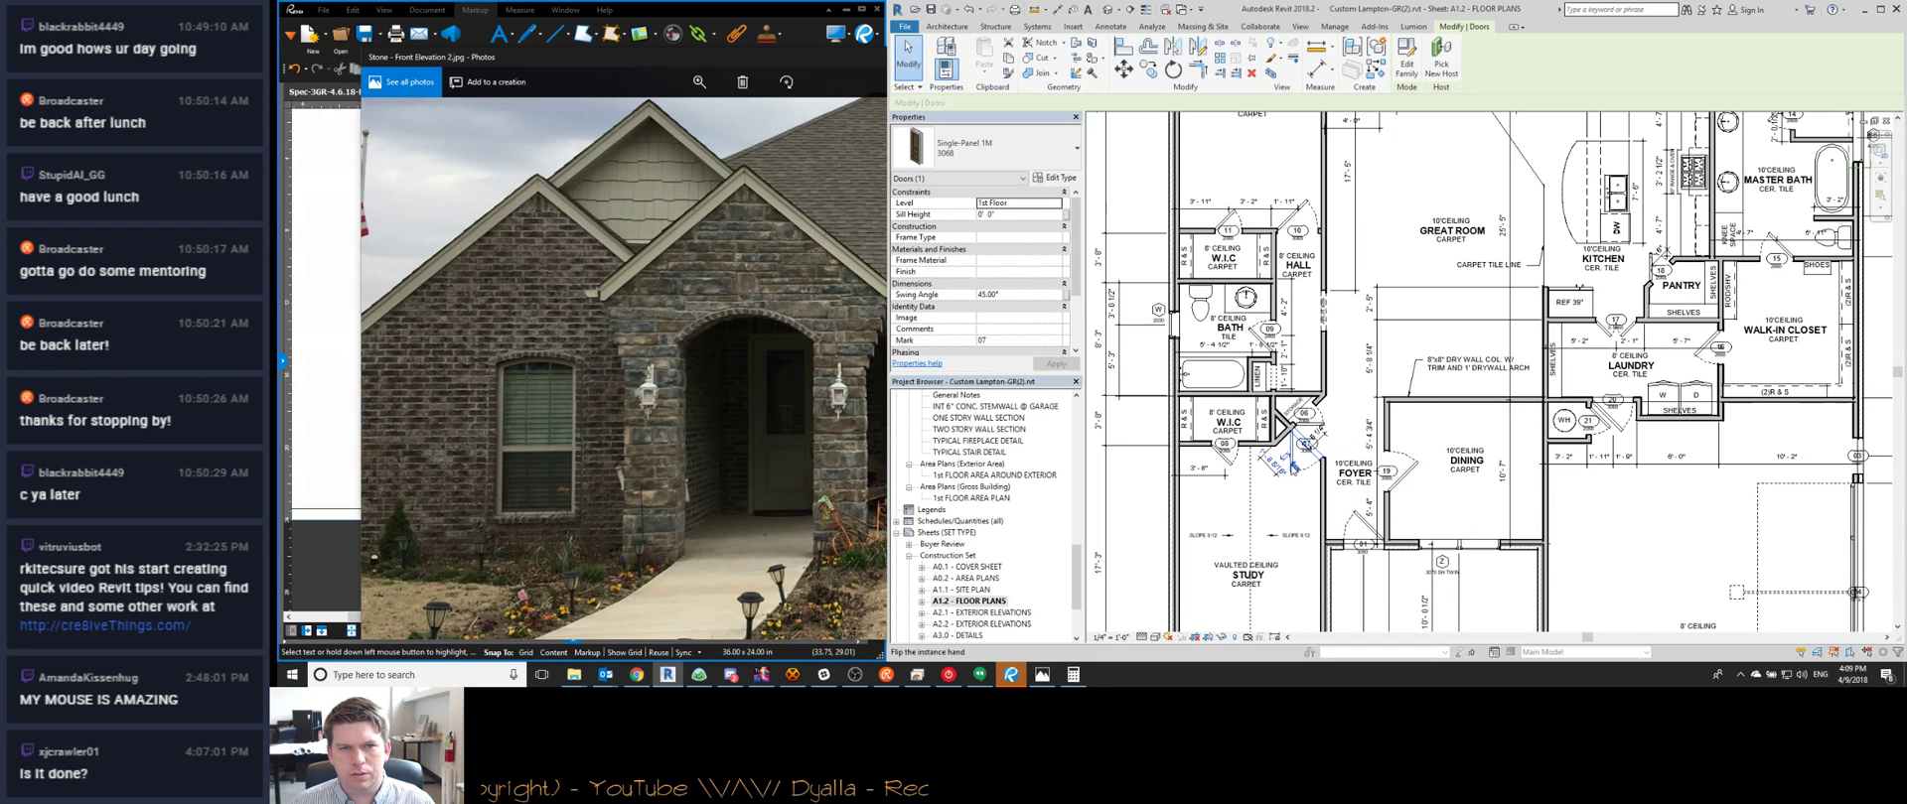
click(1013, 330)
text(STUDY)
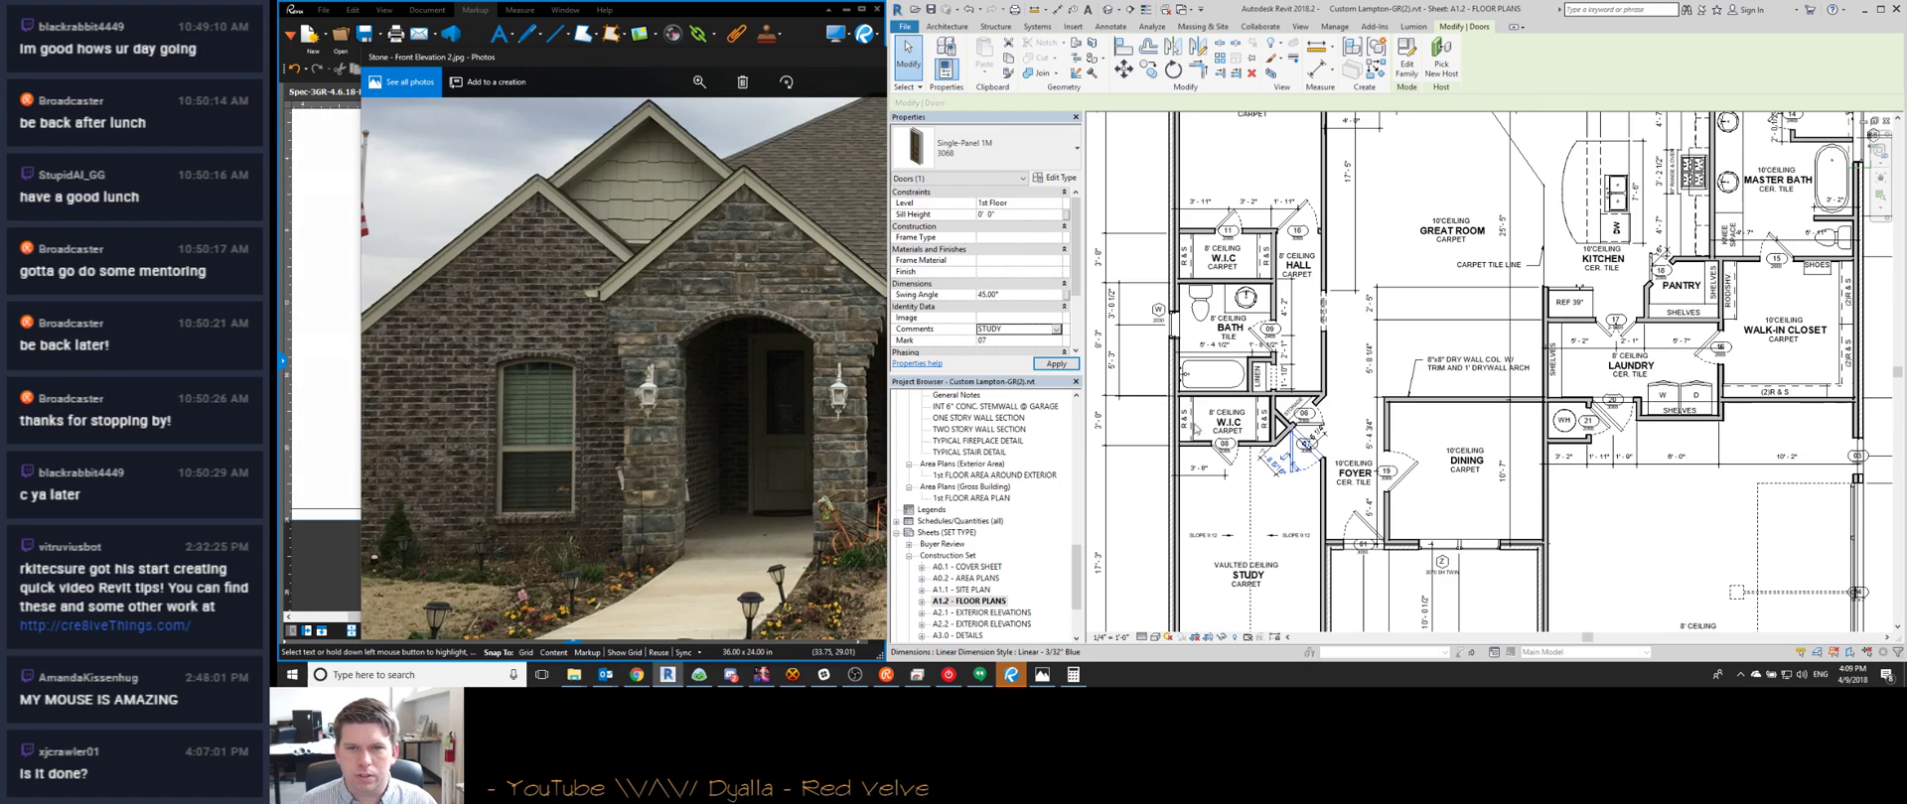
click(1221, 464)
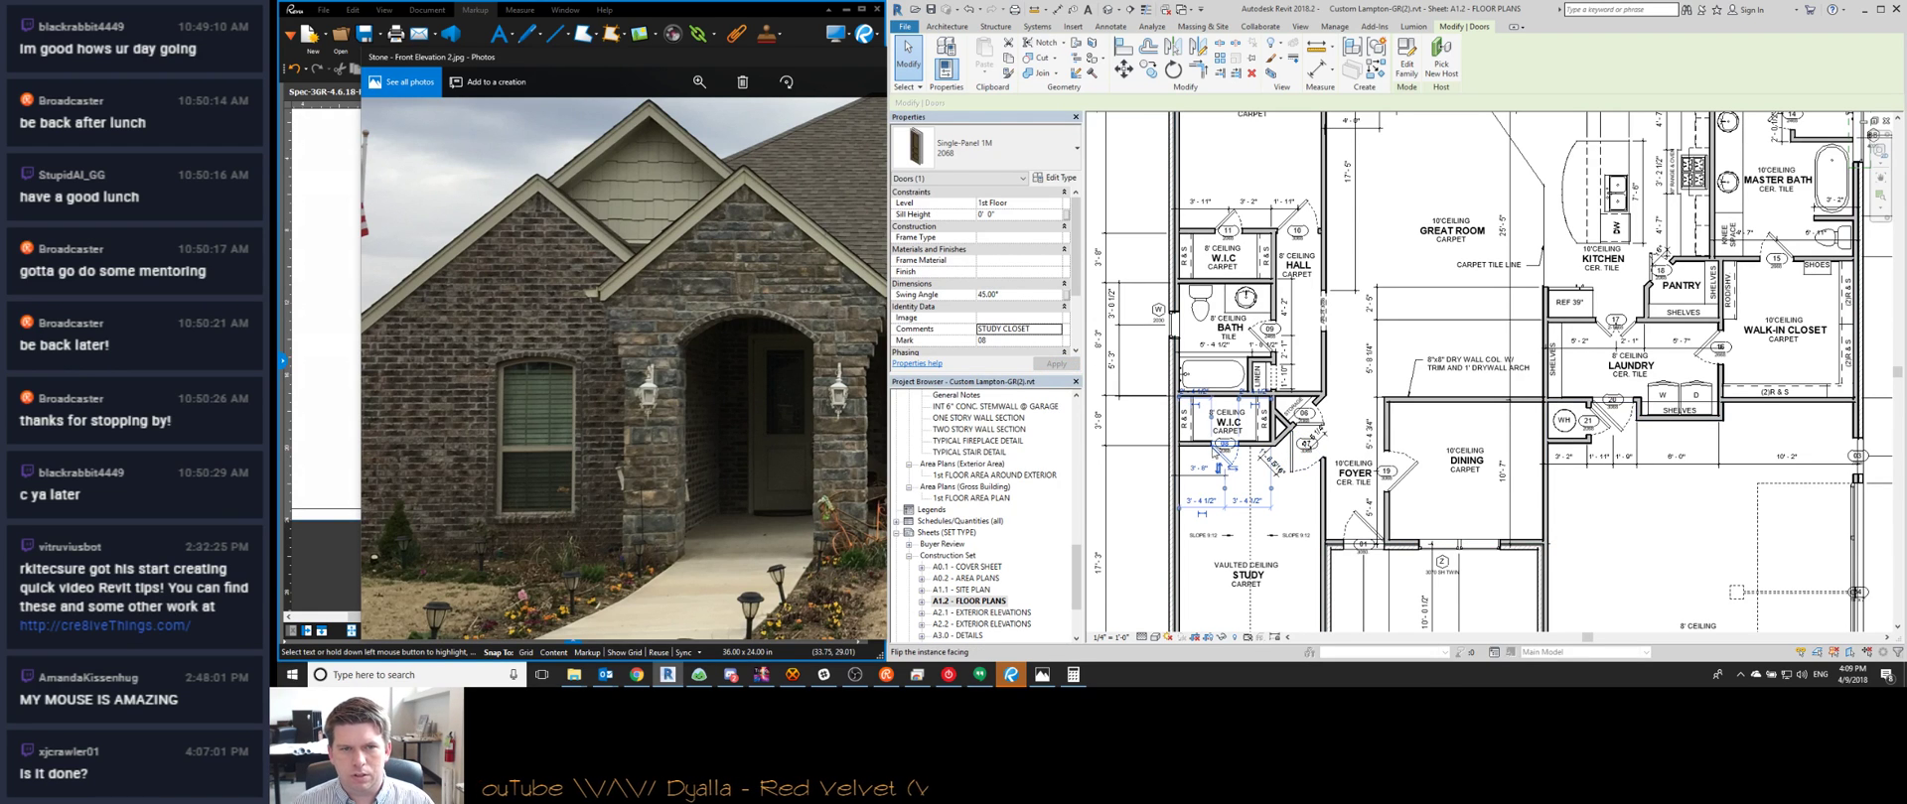
click(1317, 425)
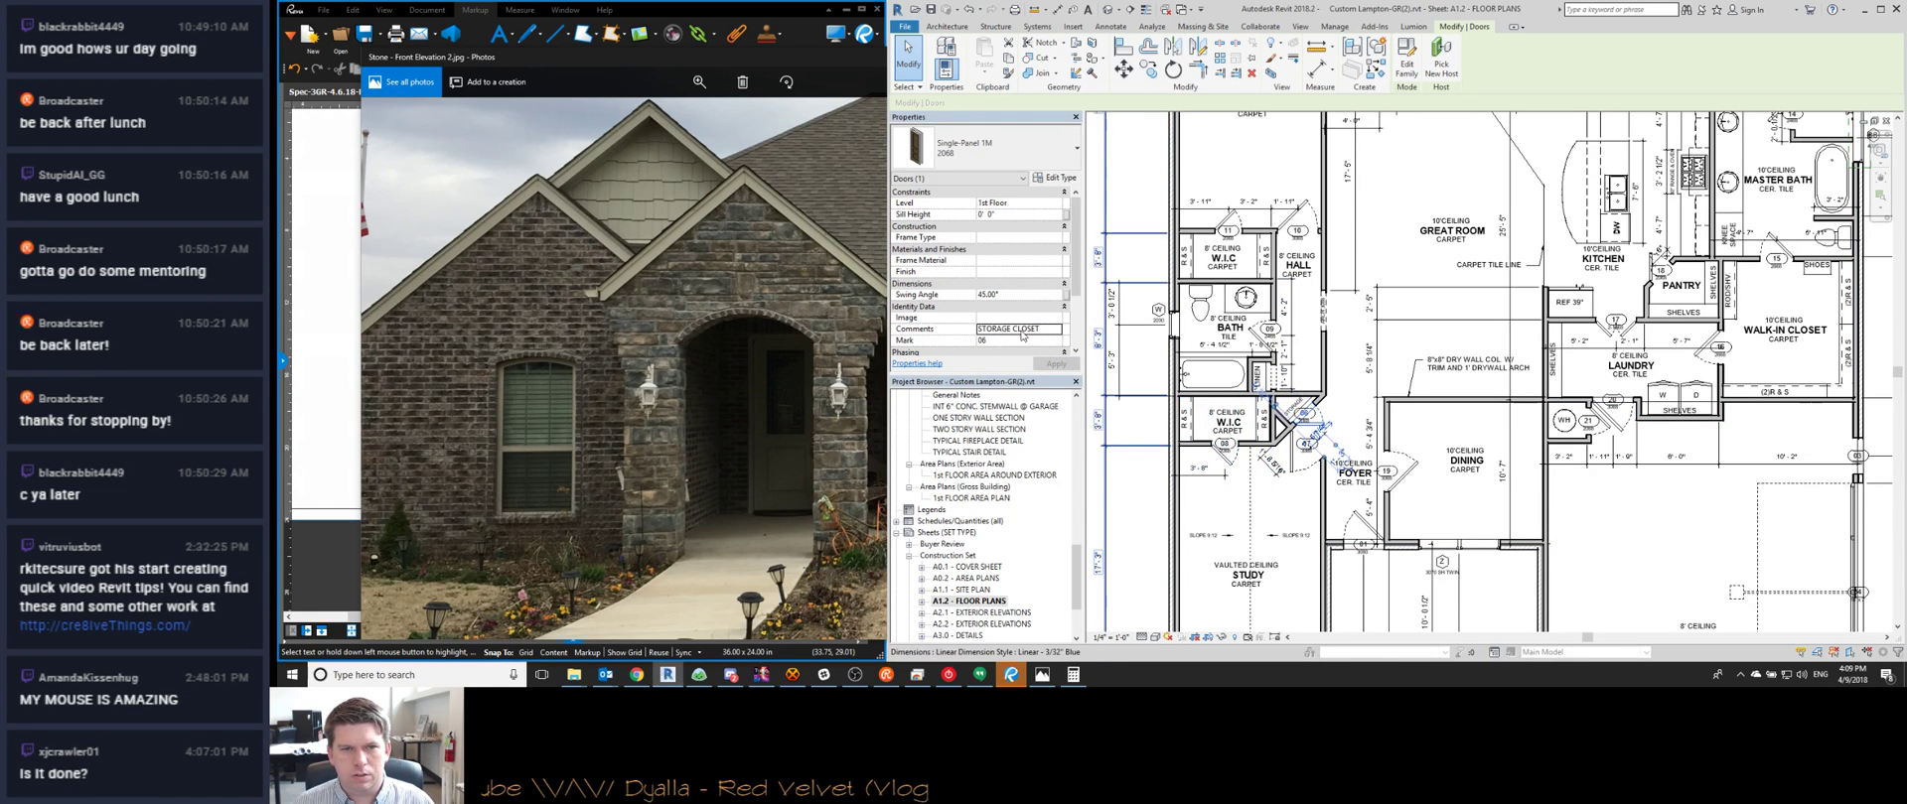
click(1011, 329)
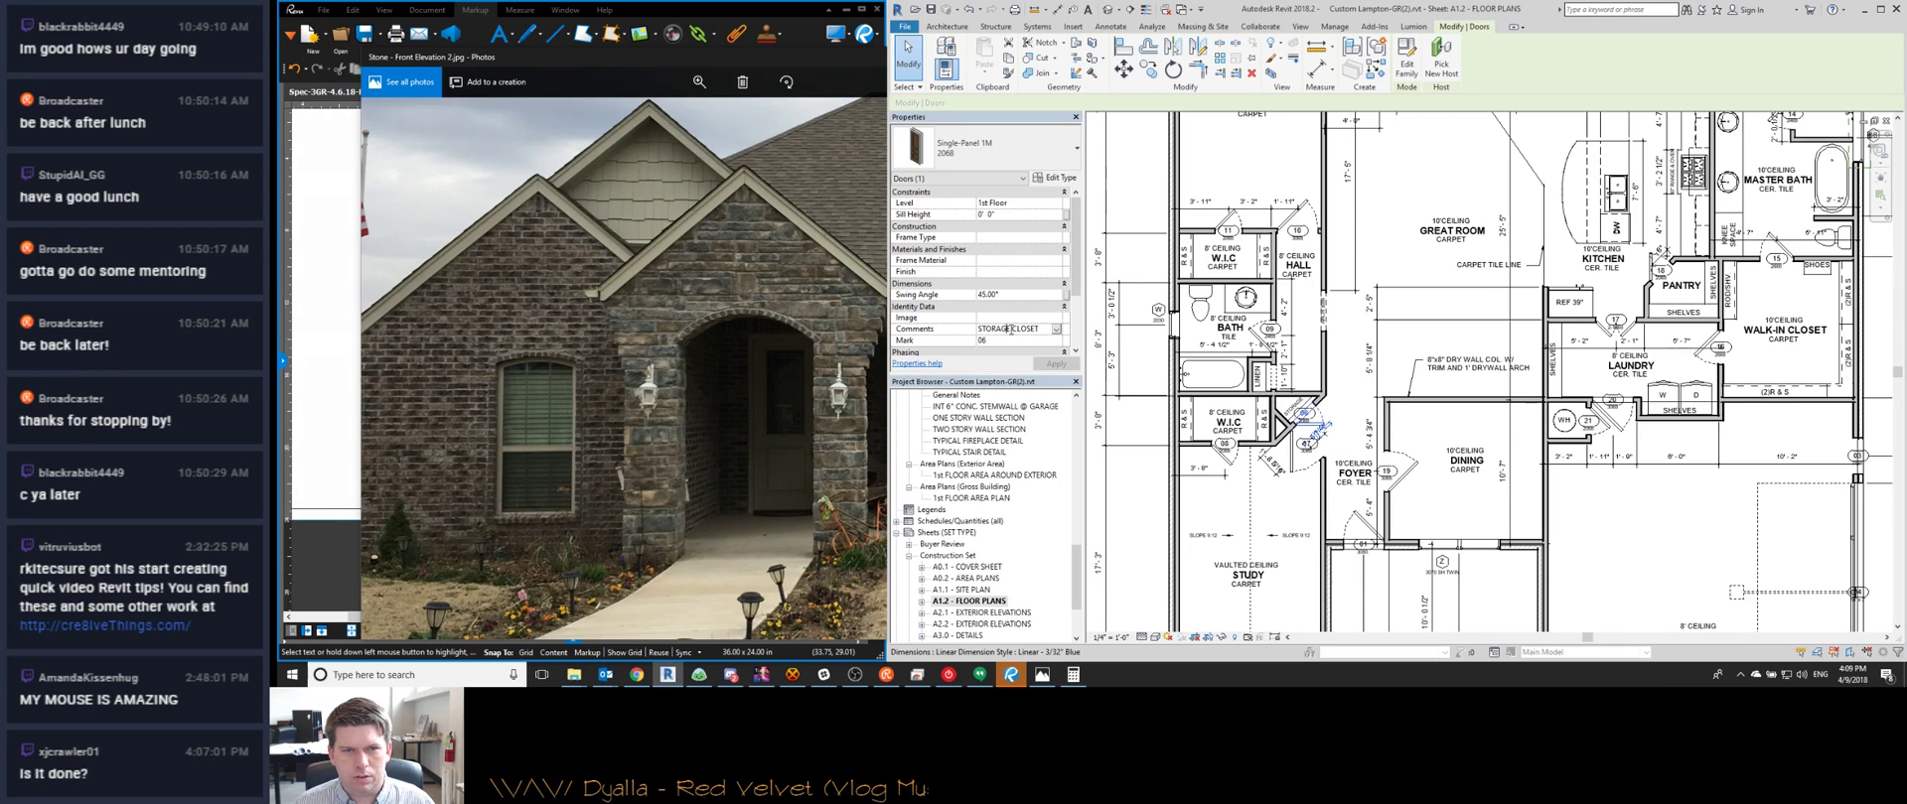
text(ENTRY)
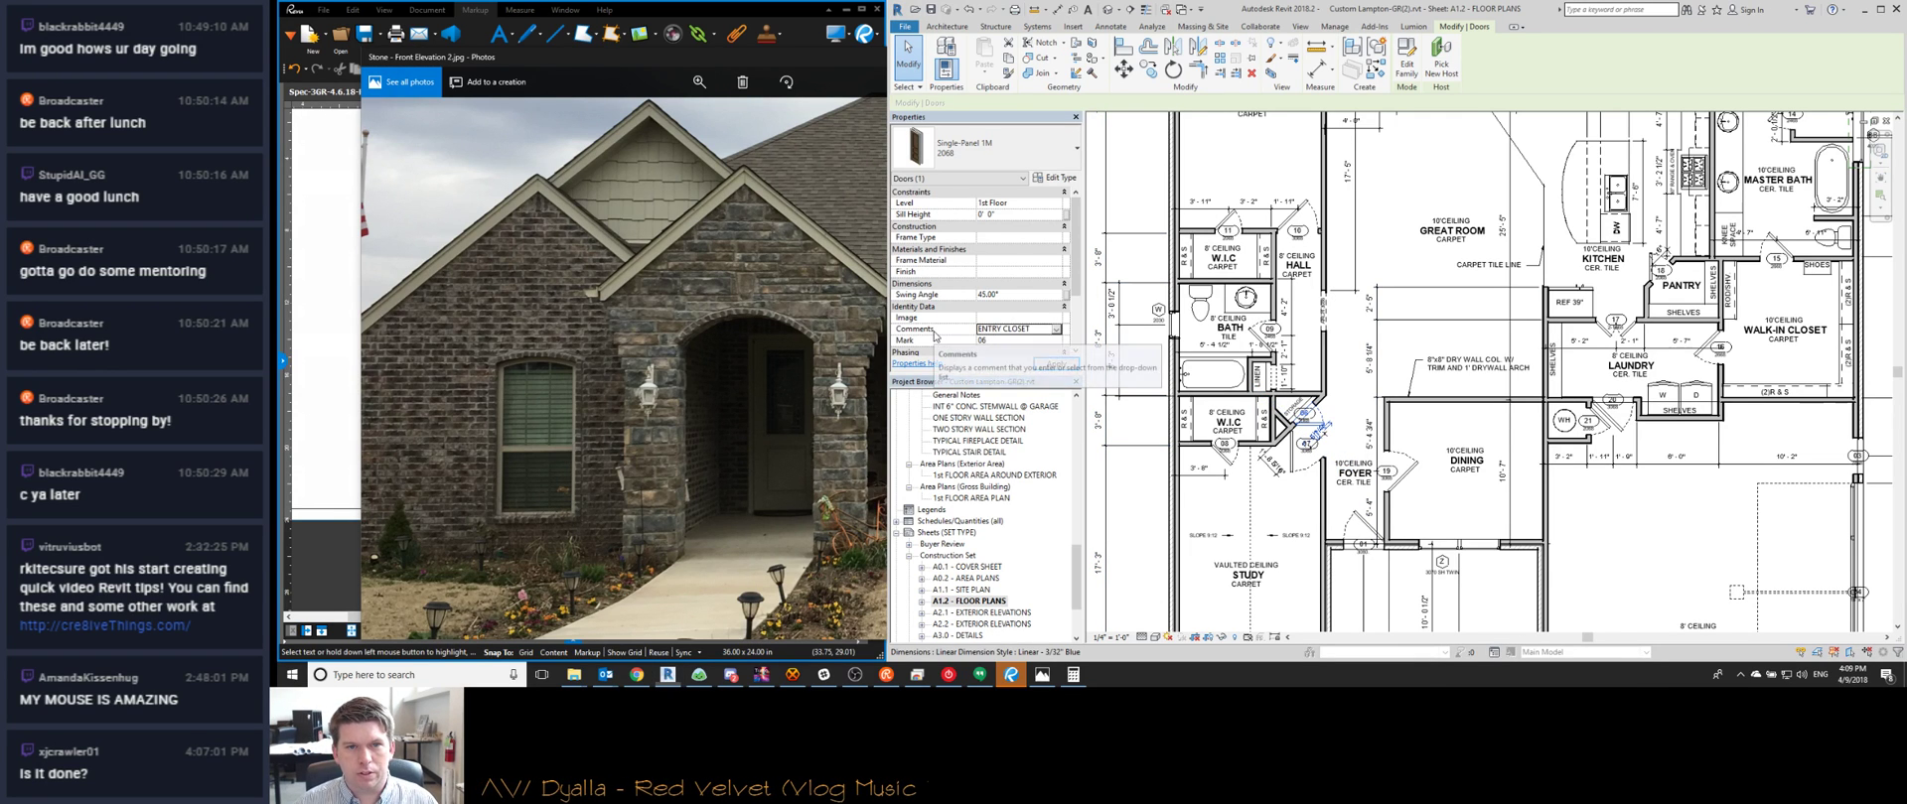
Check the comments on bedroom-wing doors 09, 10 and 11
middle_drag(1337, 310, 1391, 354)
click(1321, 376)
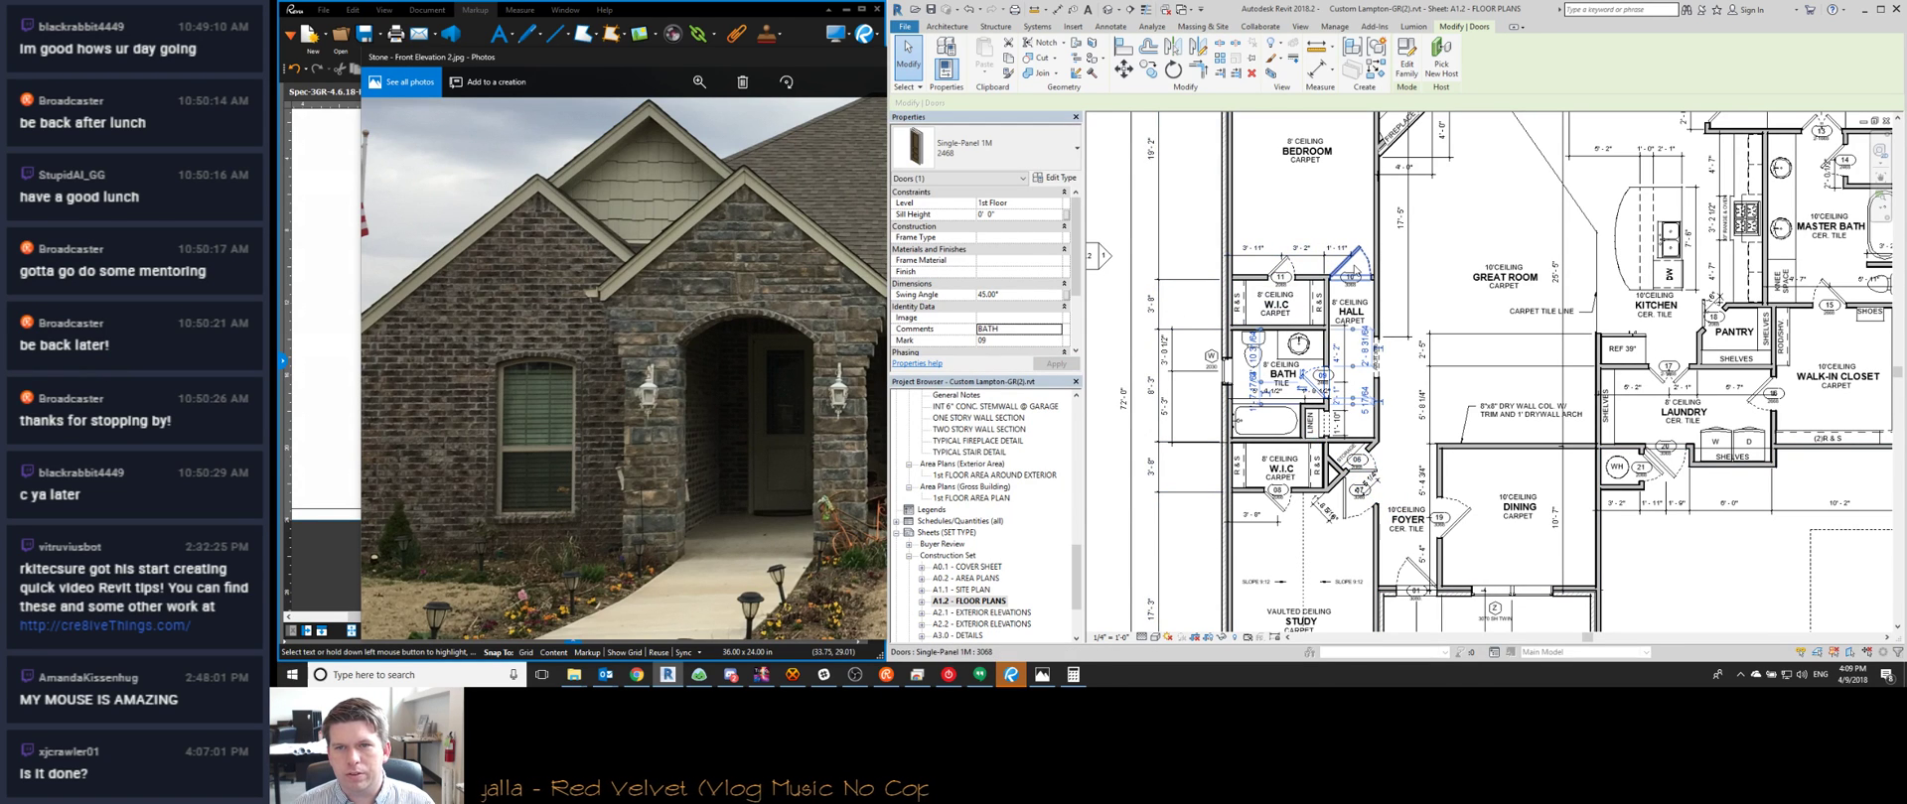
click(1354, 267)
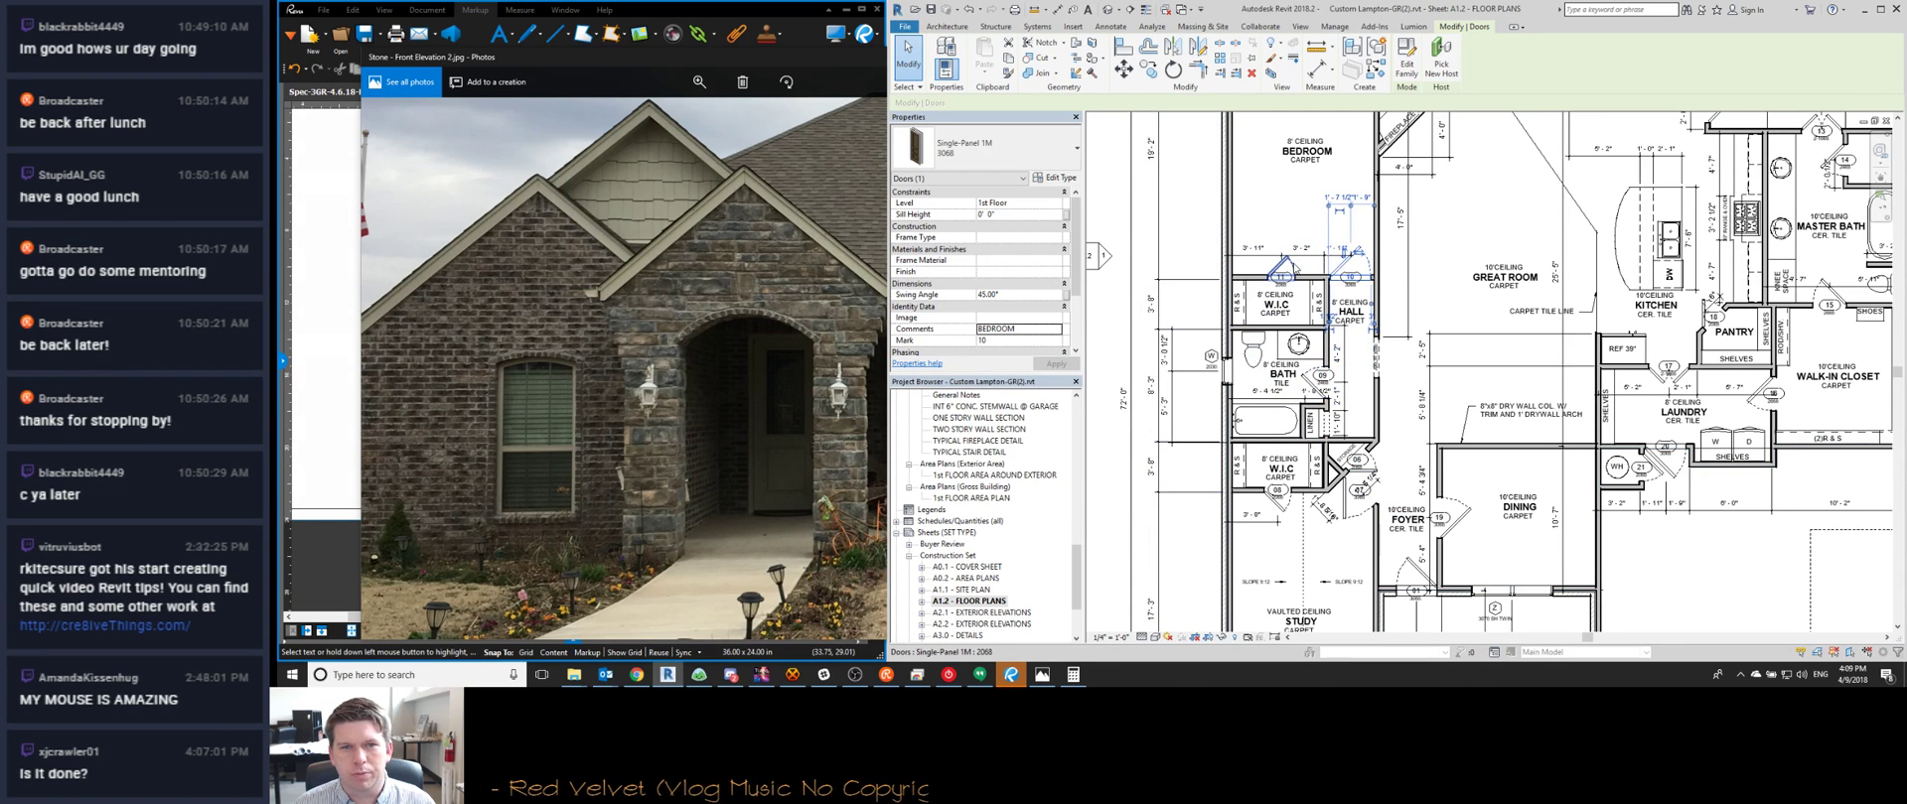
click(1287, 269)
Comment the nook door 02 as NOOK ENTRY
middle_drag(1200, 421, 1144, 501)
click(1393, 141)
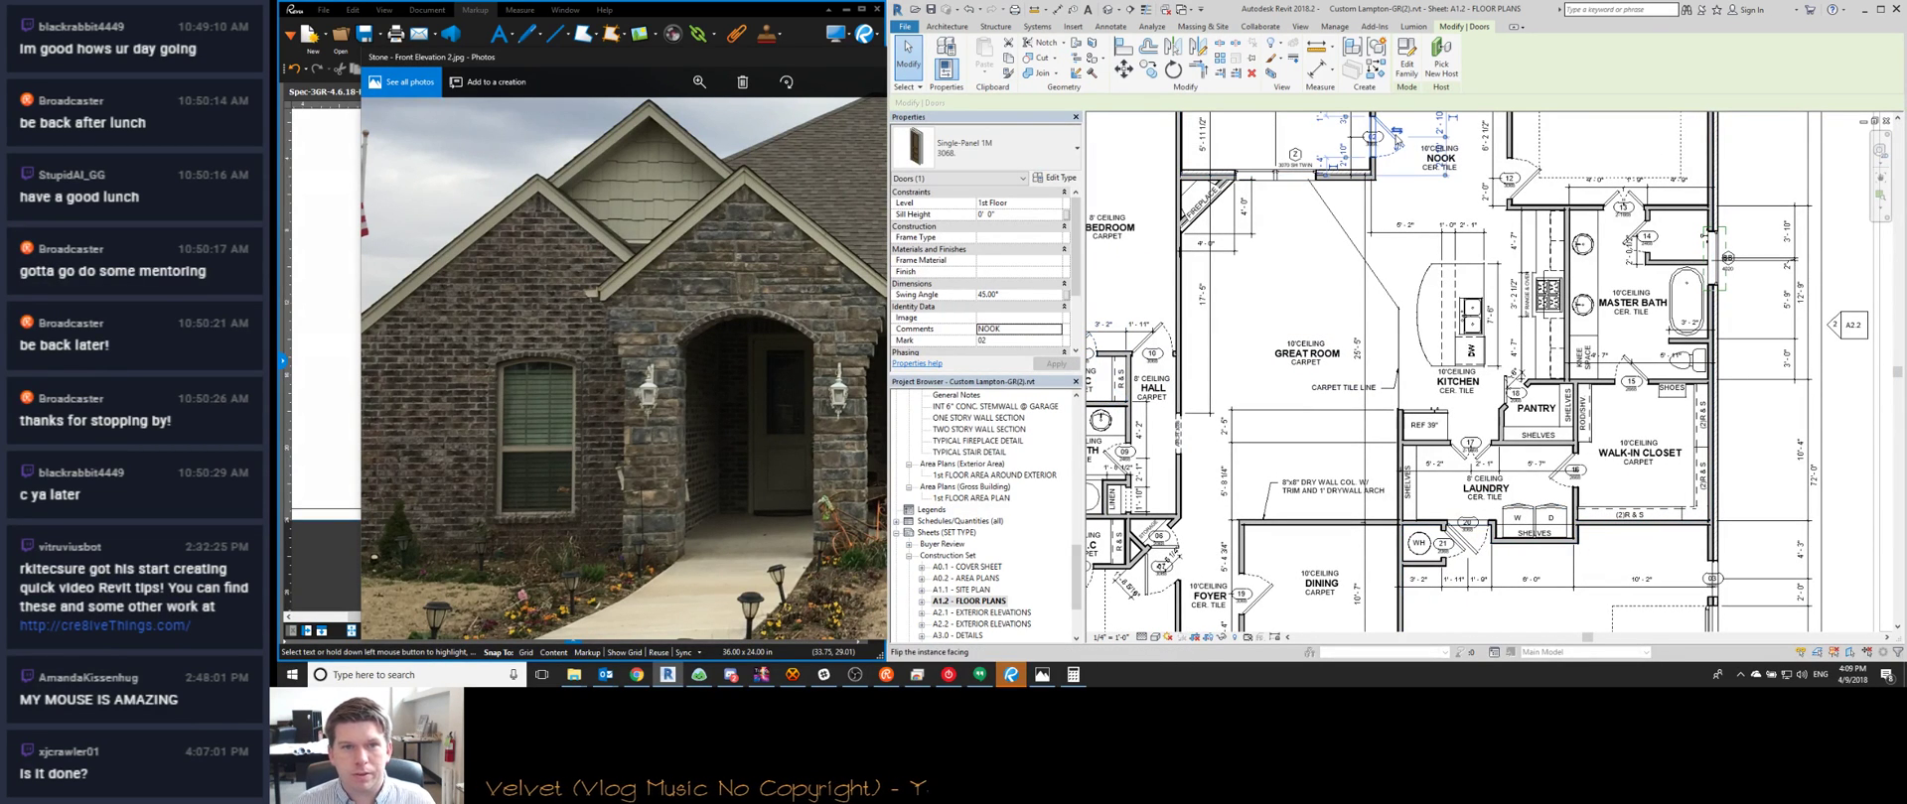
click(1038, 327)
text(ENTRY)
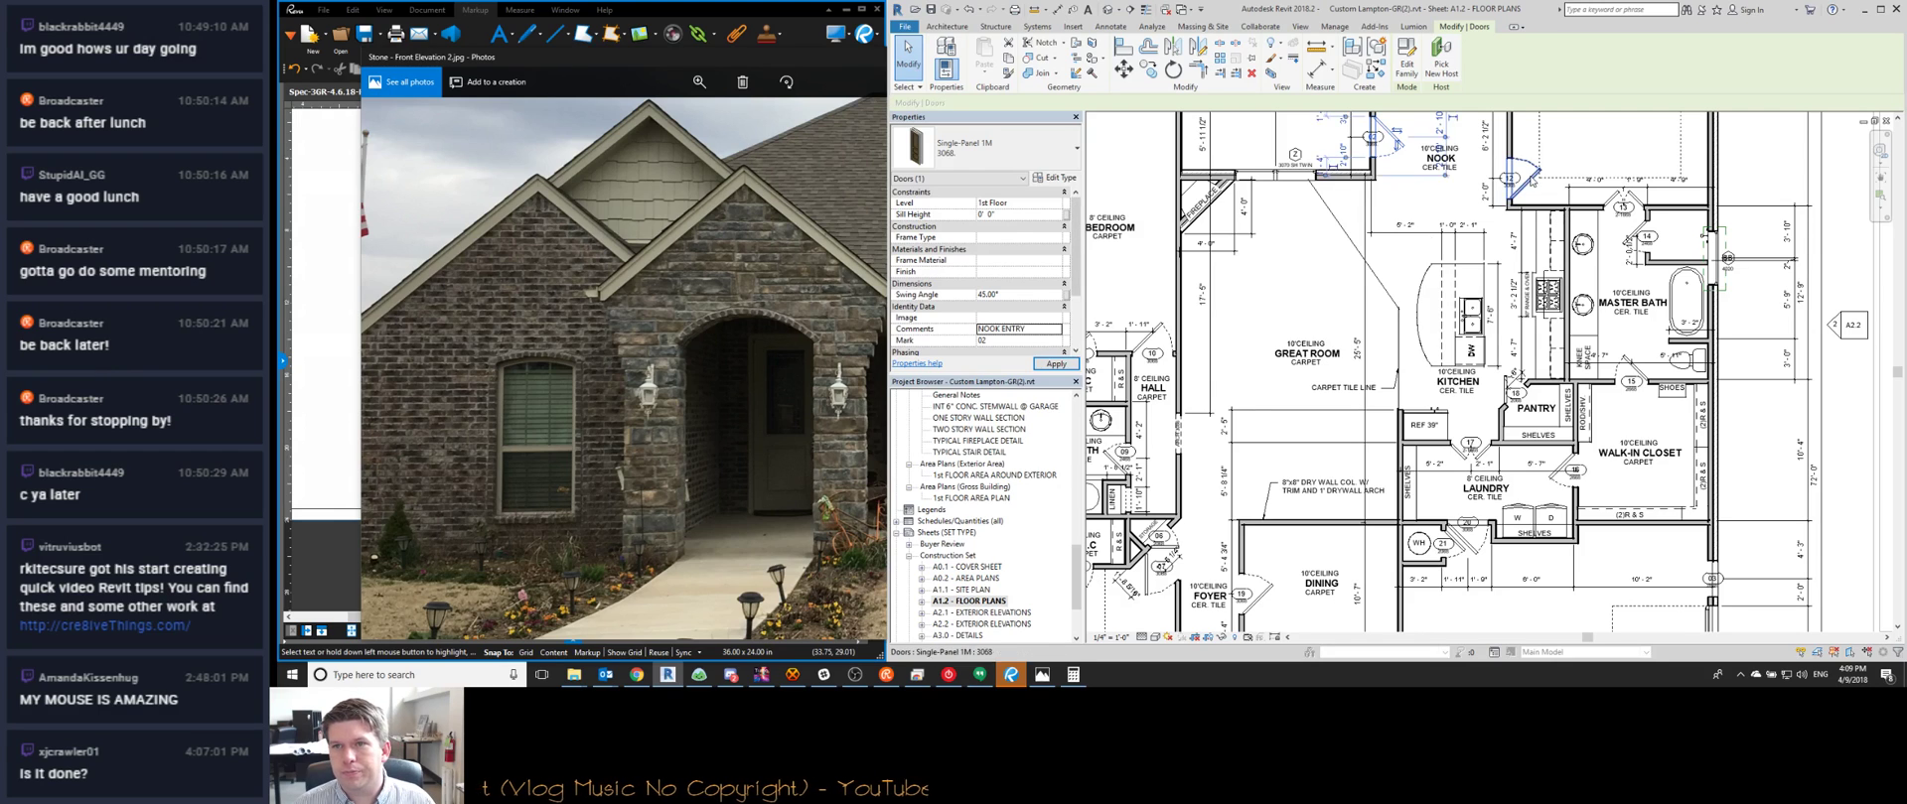
Comment master suite door 12 as OWNER'S SUITE
click(1532, 177)
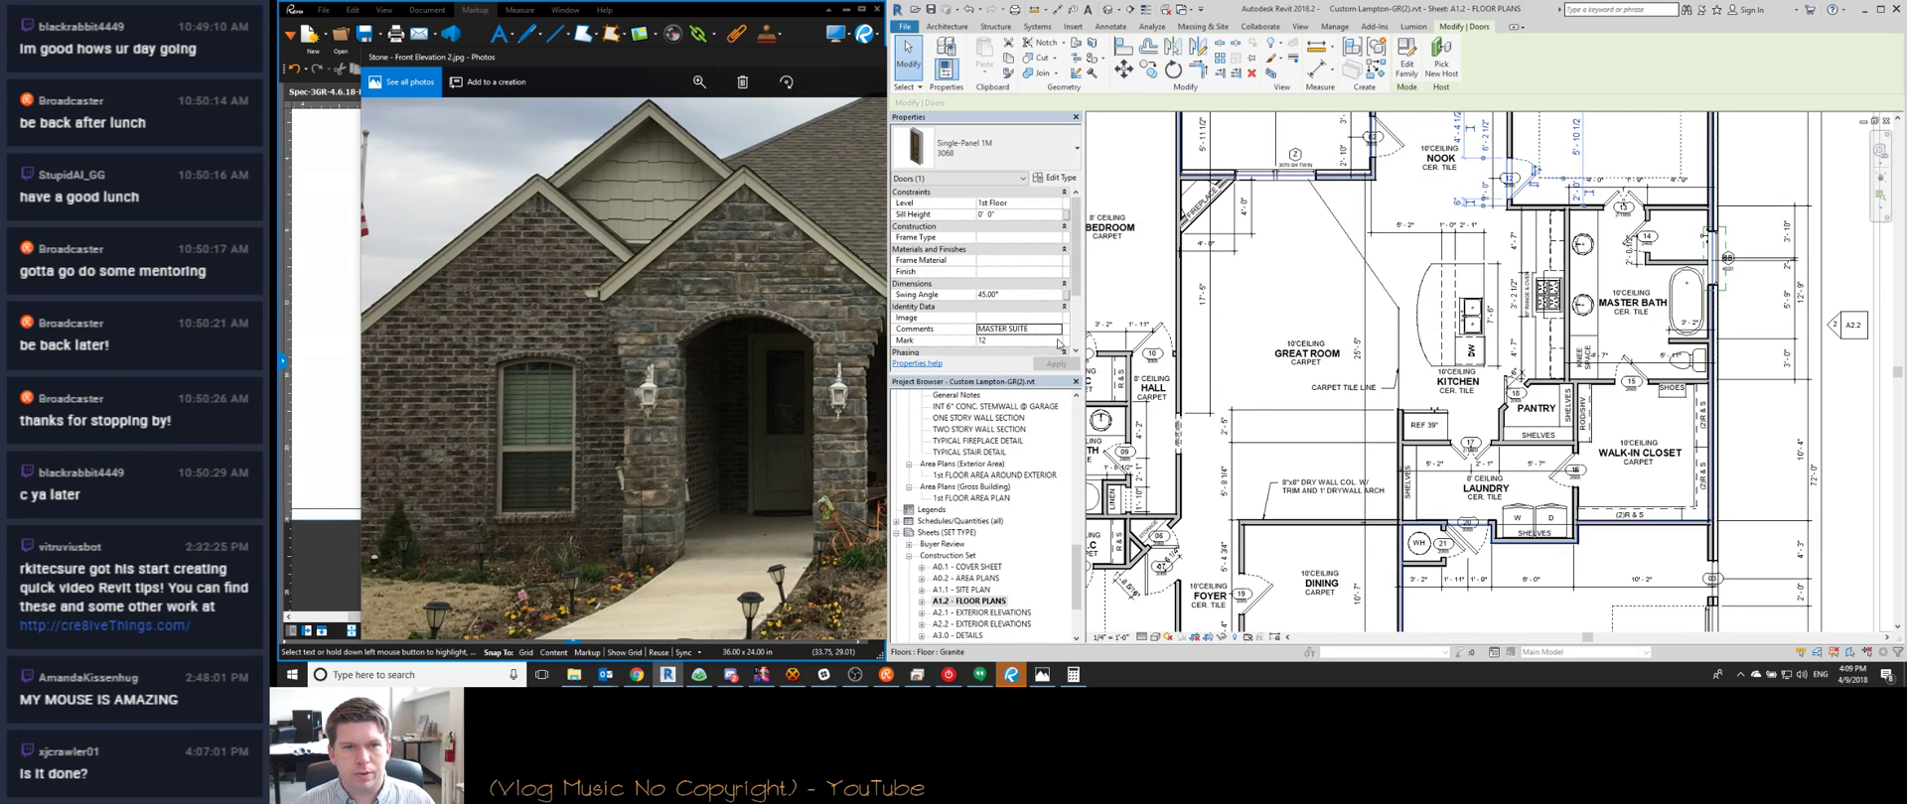
click(1006, 330)
text(OWNER'S)
key(BackSpace)
text('S)
key(Return)
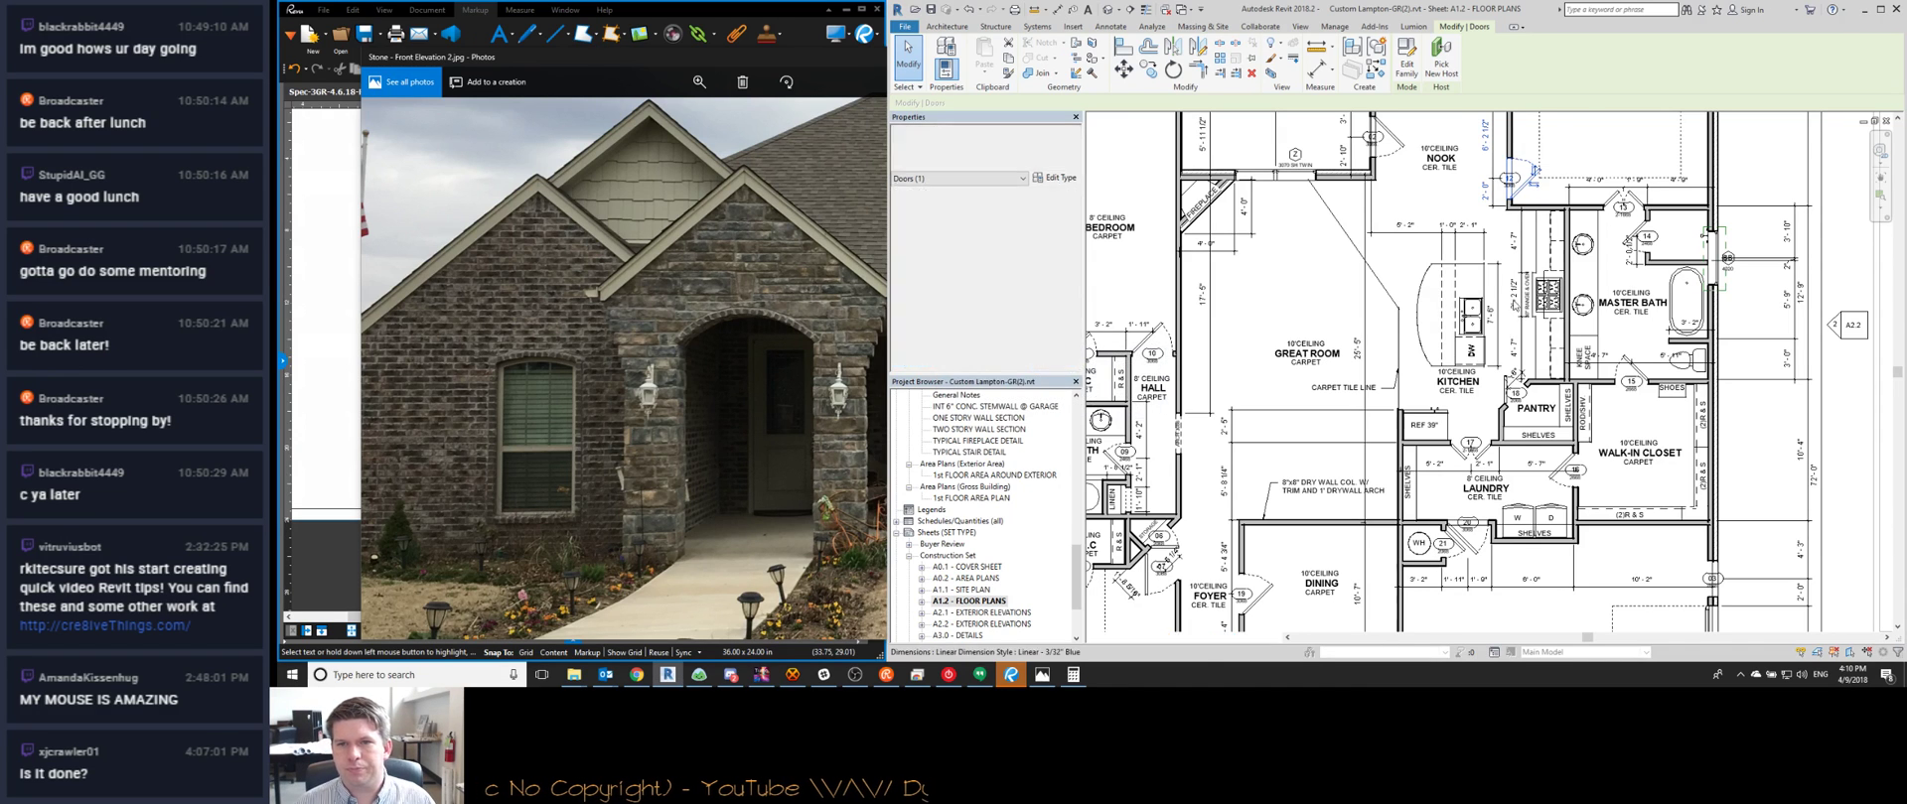
Rename the master suite room to OWNER'S SUITE
middle_drag(1553, 195, 1464, 339)
double_click(1518, 238)
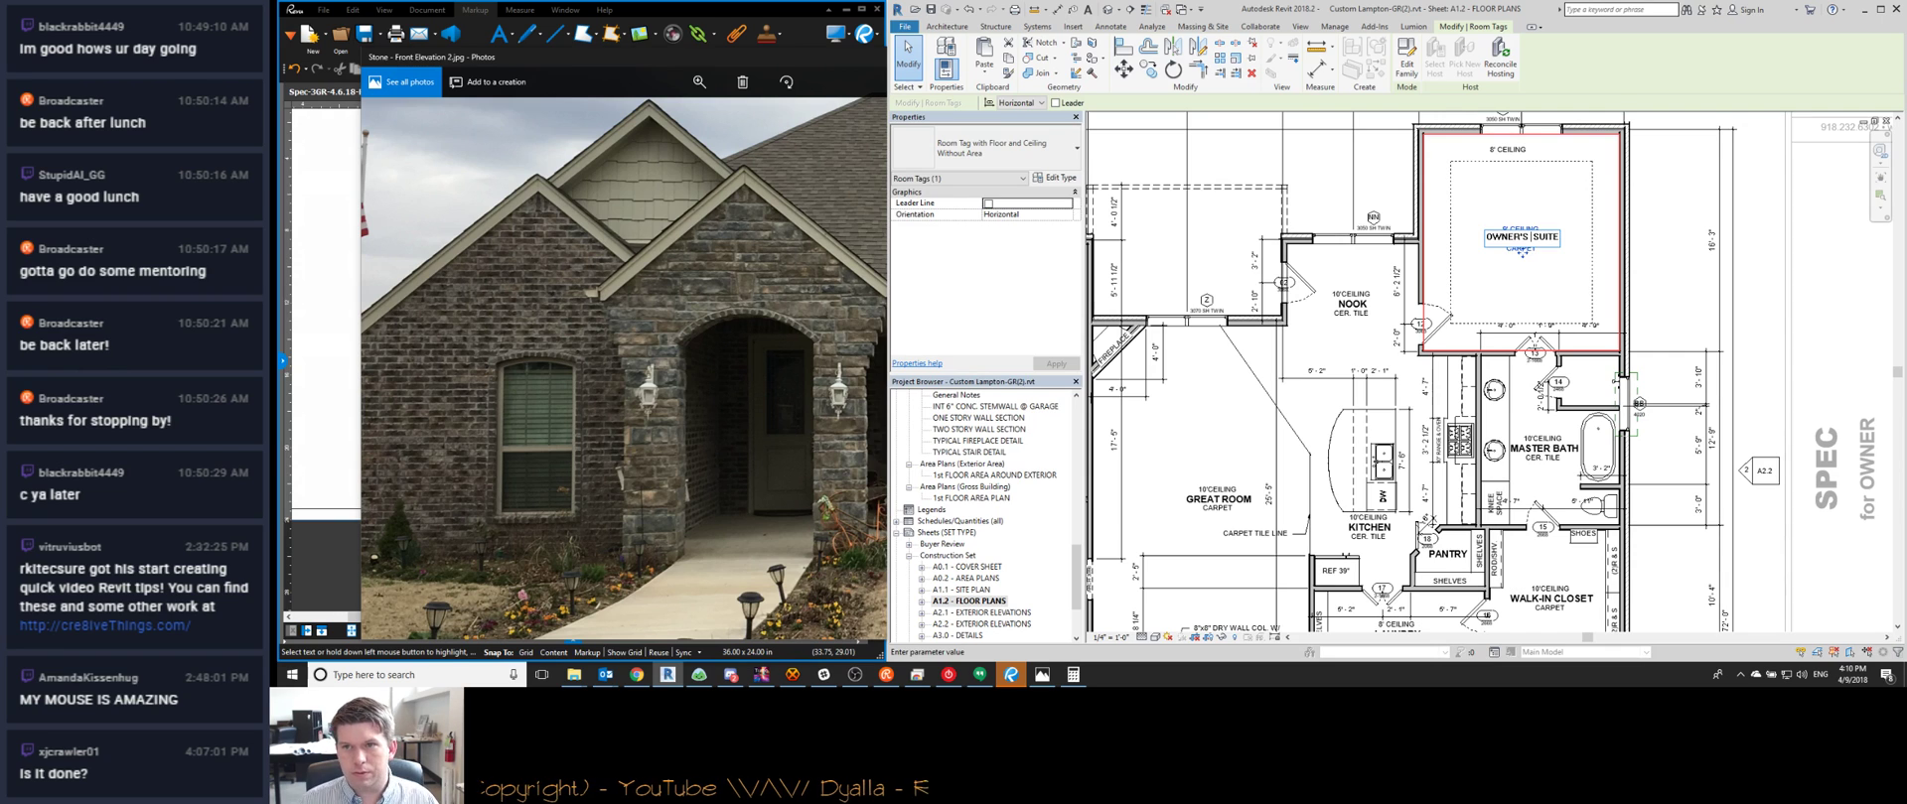
click(1452, 248)
Rename the master bath to OWNER'S BATH and the walk-in closet to OWNER'S CLOSET
double_click(1539, 441)
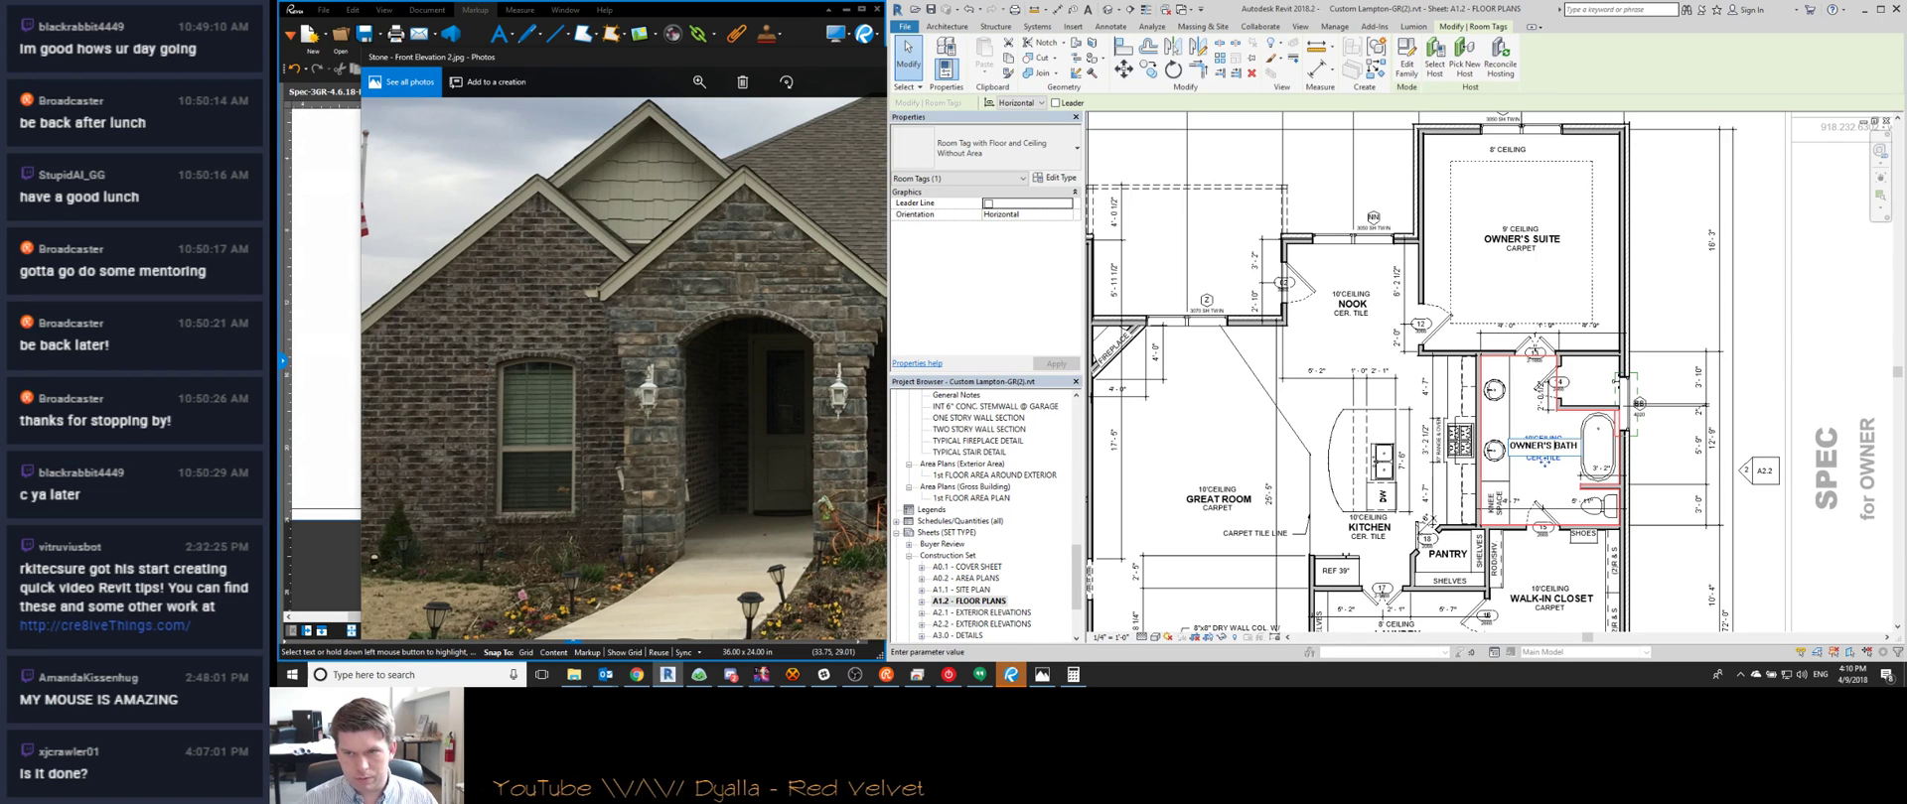
middle_drag(1549, 601, 1615, 489)
scroll(1615, 489, up, 1)
click(1615, 487)
click(1614, 487)
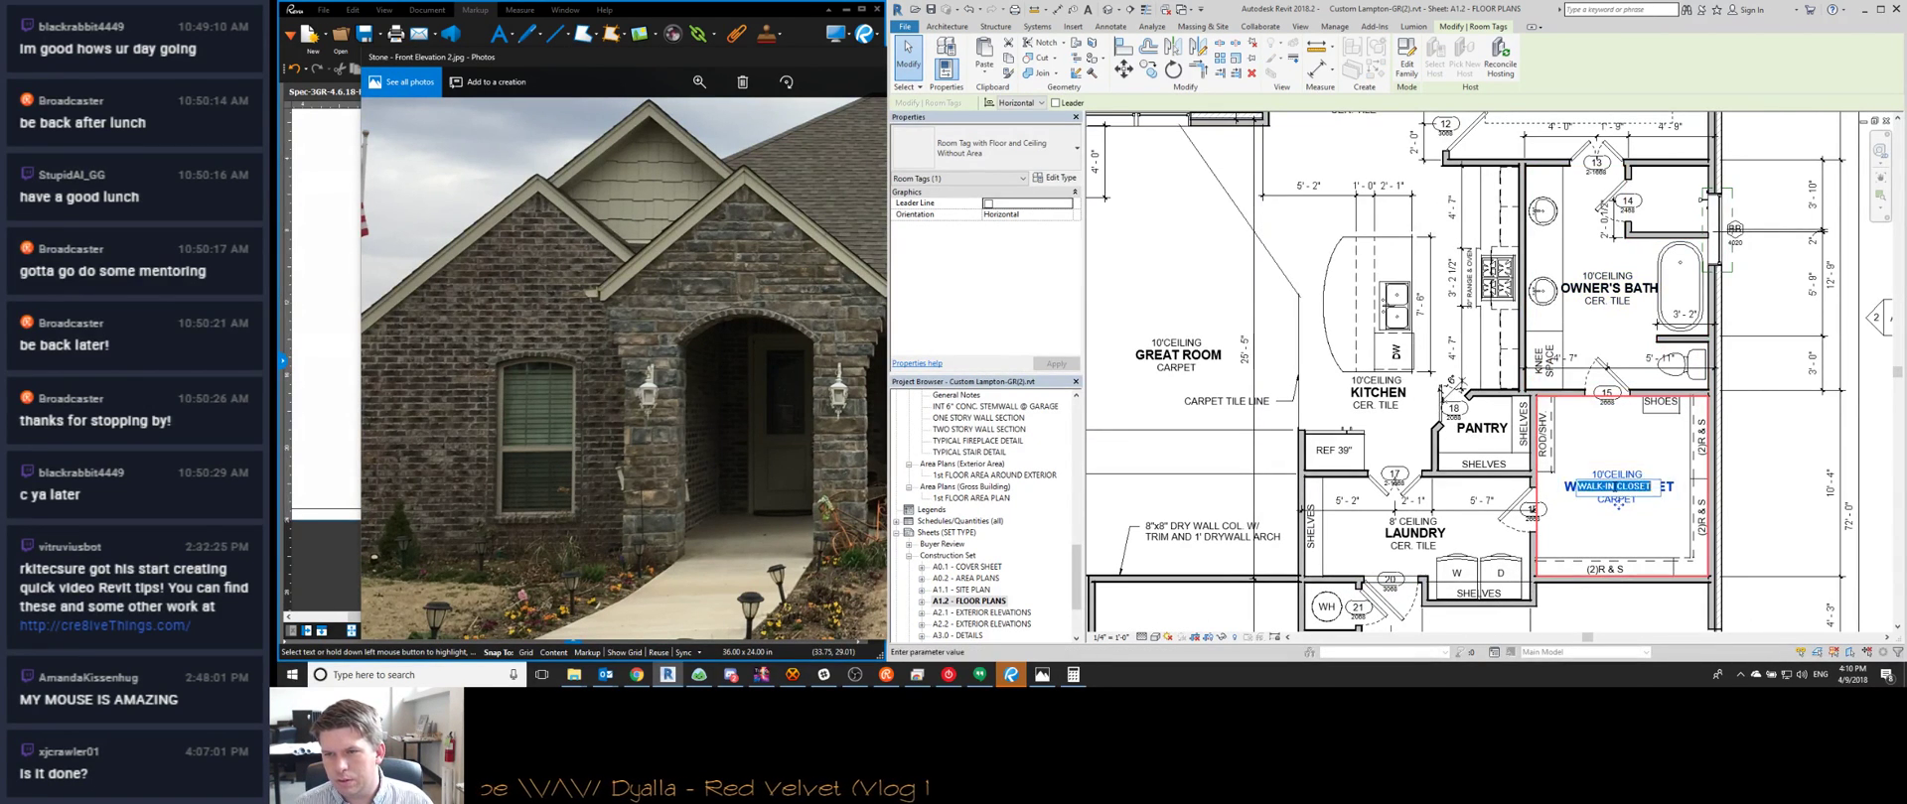
key(Return)
scroll(1594, 395, down, 1)
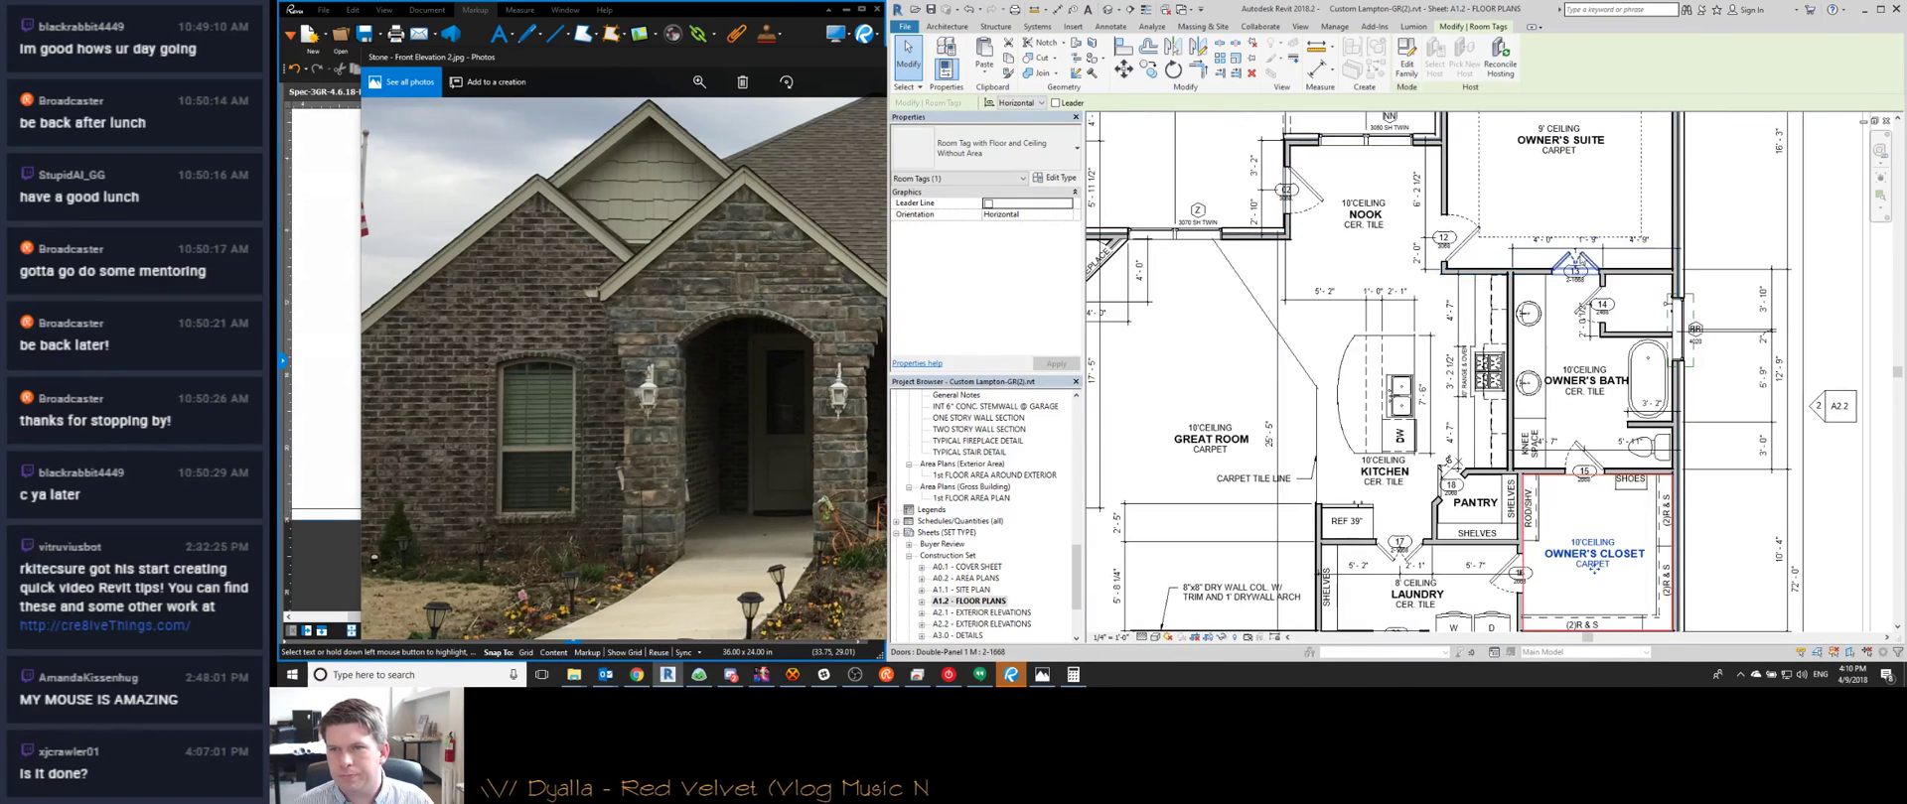
Comment door 13 as OWNER'S BATH and door 15 as OWNER'S CLOSET
click(1574, 266)
click(1007, 328)
text(OWNER'S BATH)
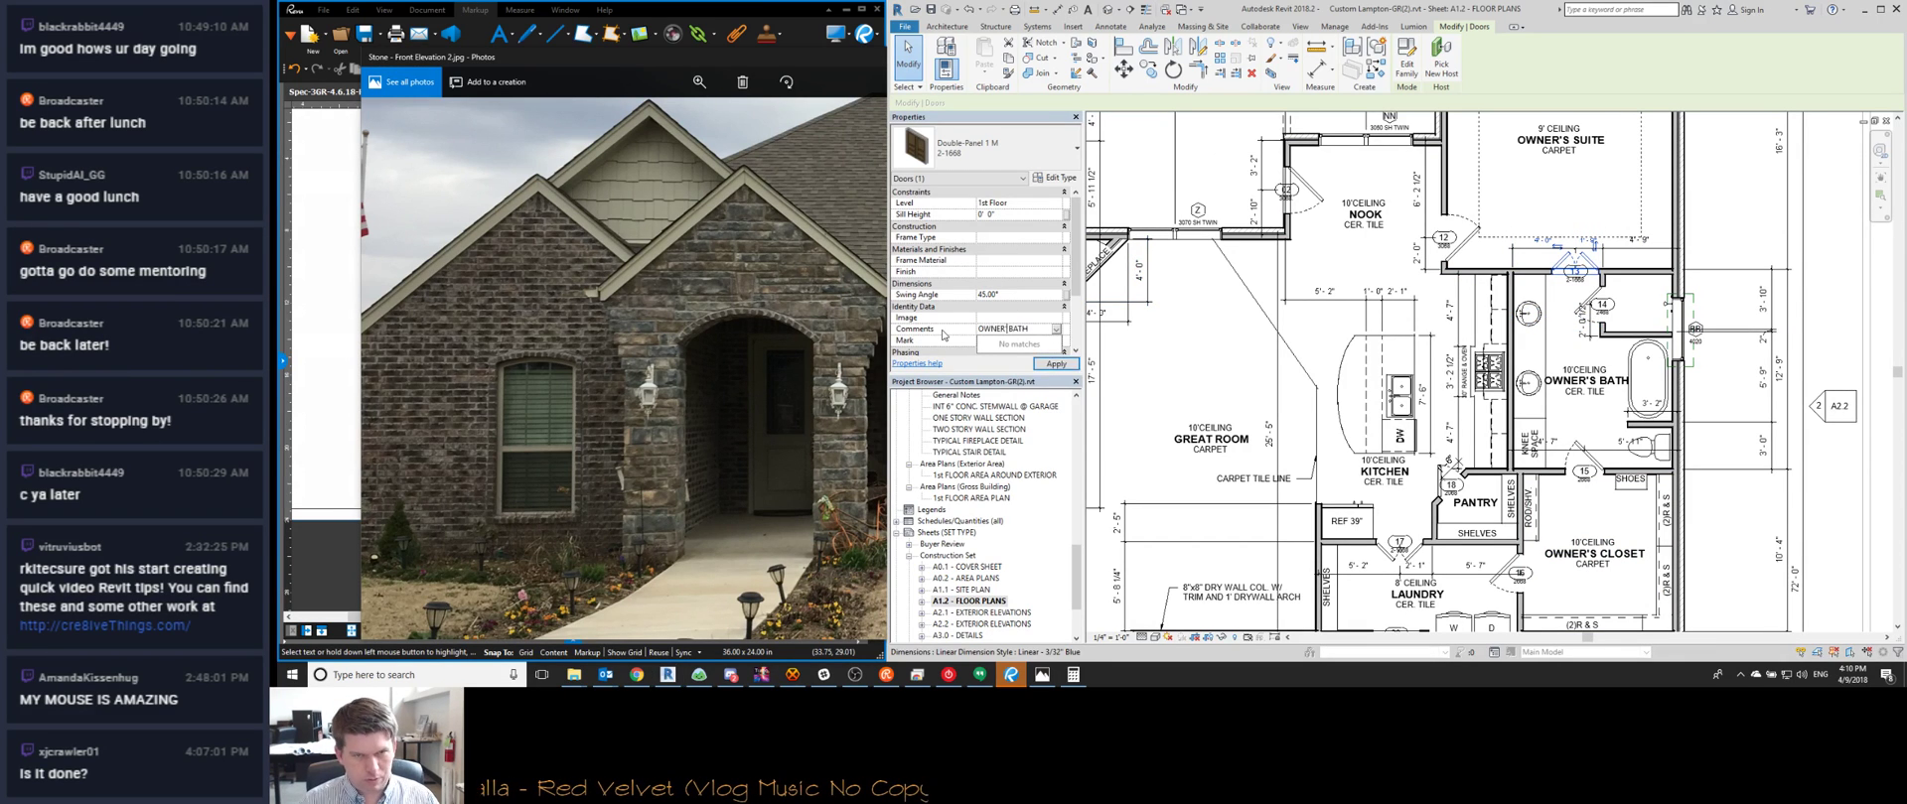
click(1581, 462)
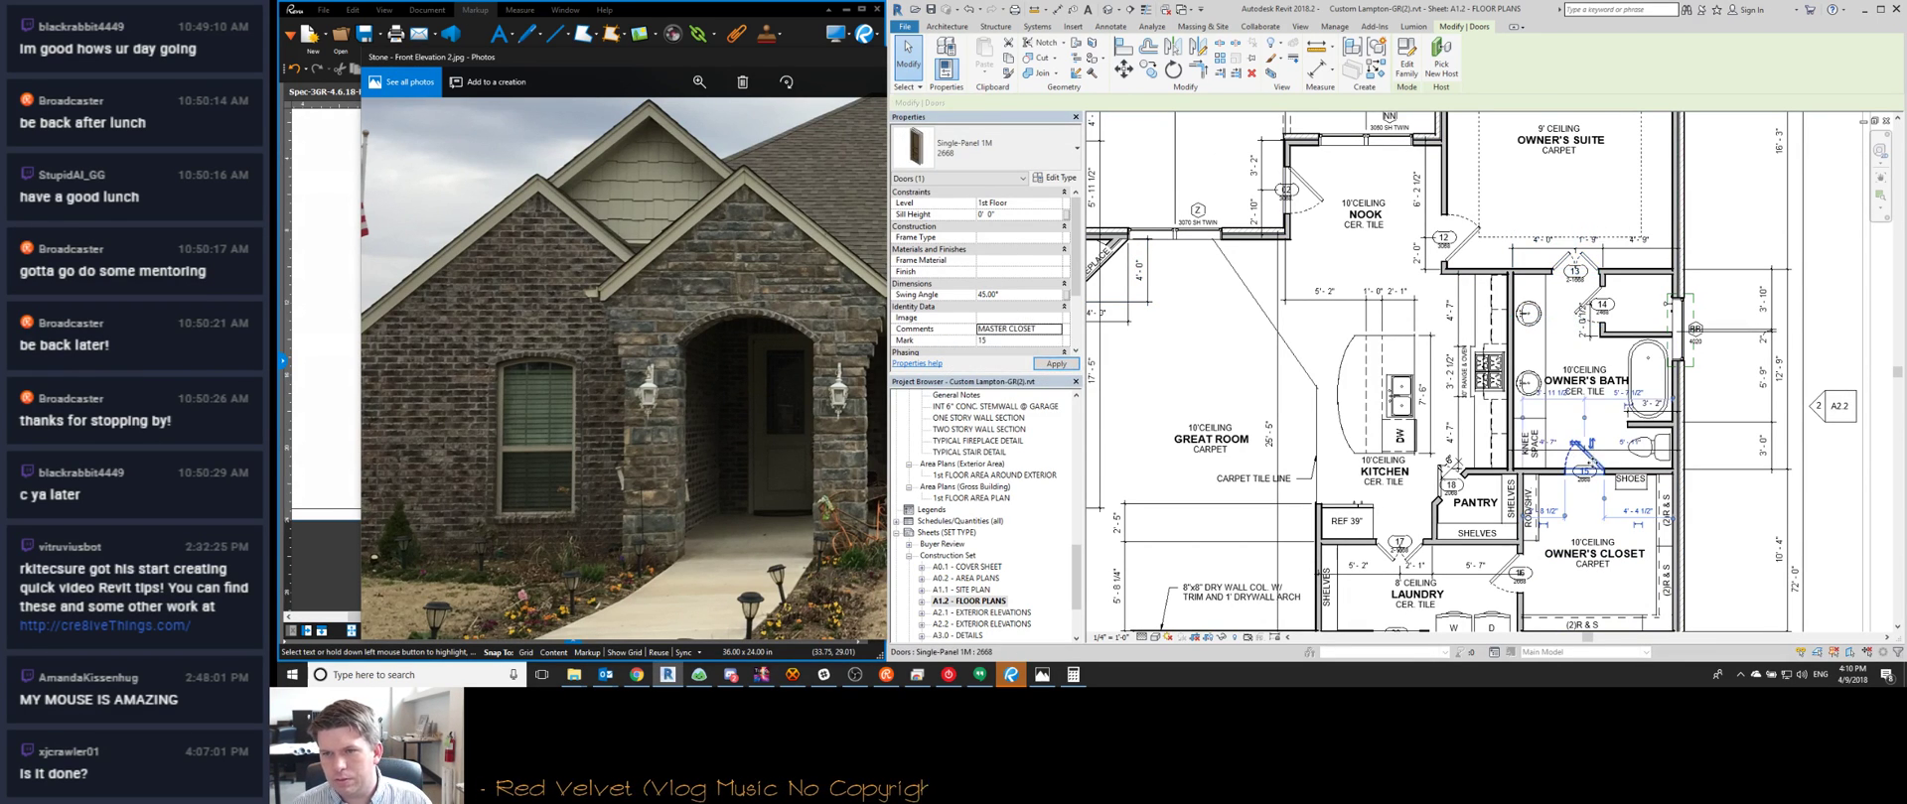
click(1001, 329)
text(OWNER'S)
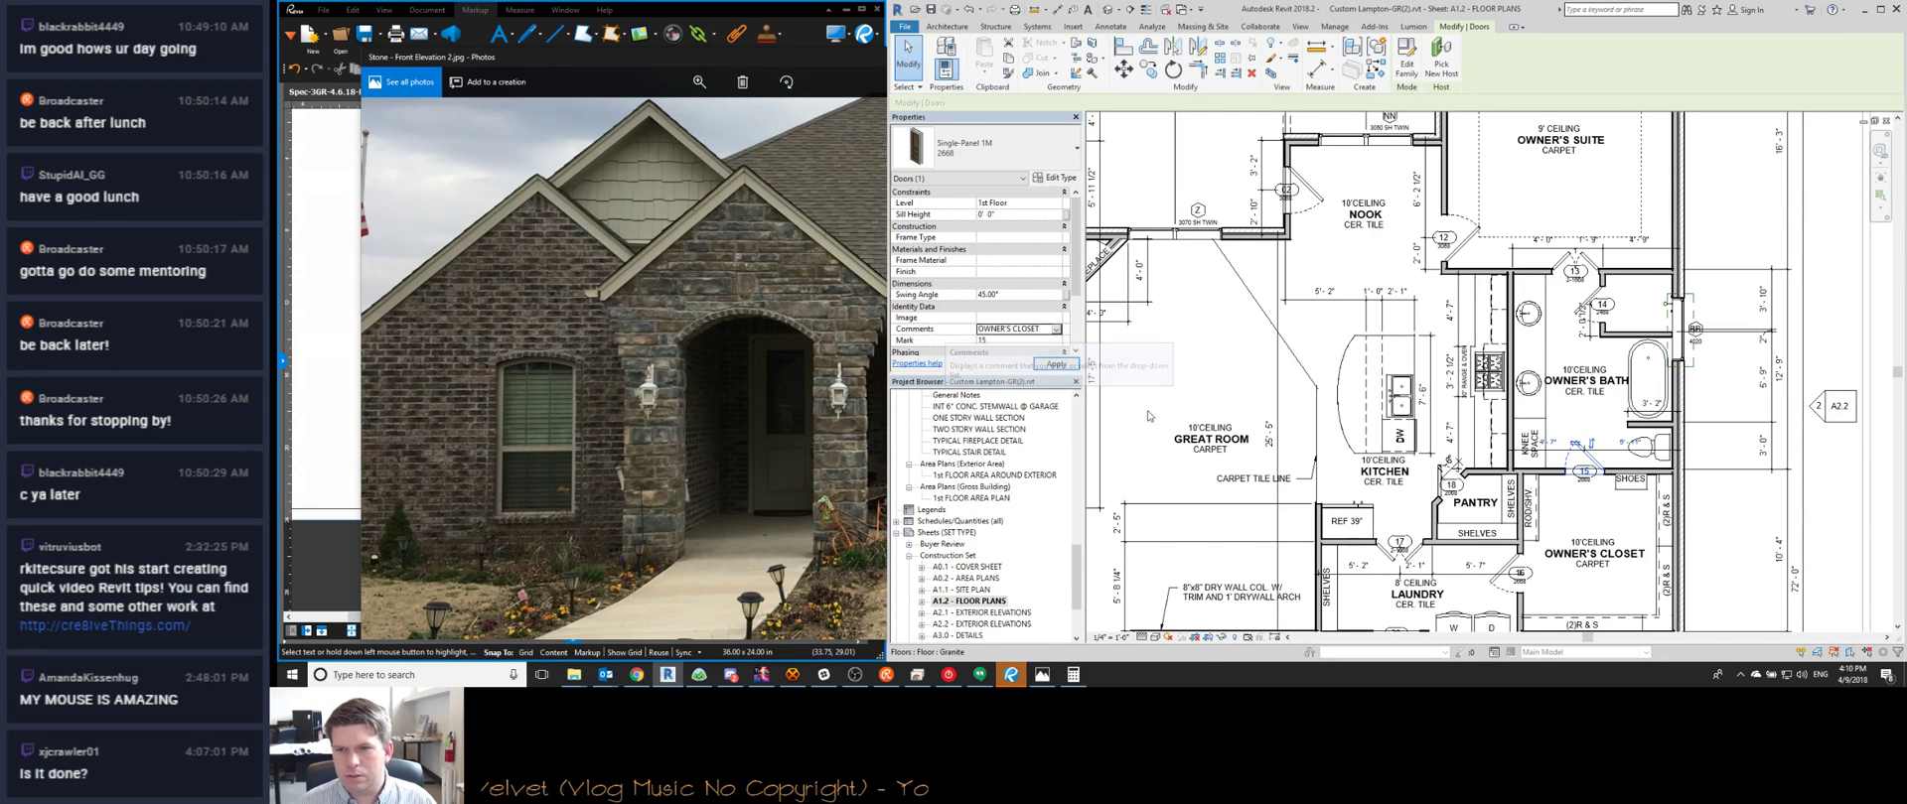
Give pantry door 18 the comment PANTRY
middle_drag(1447, 481, 1586, 449)
click(1585, 435)
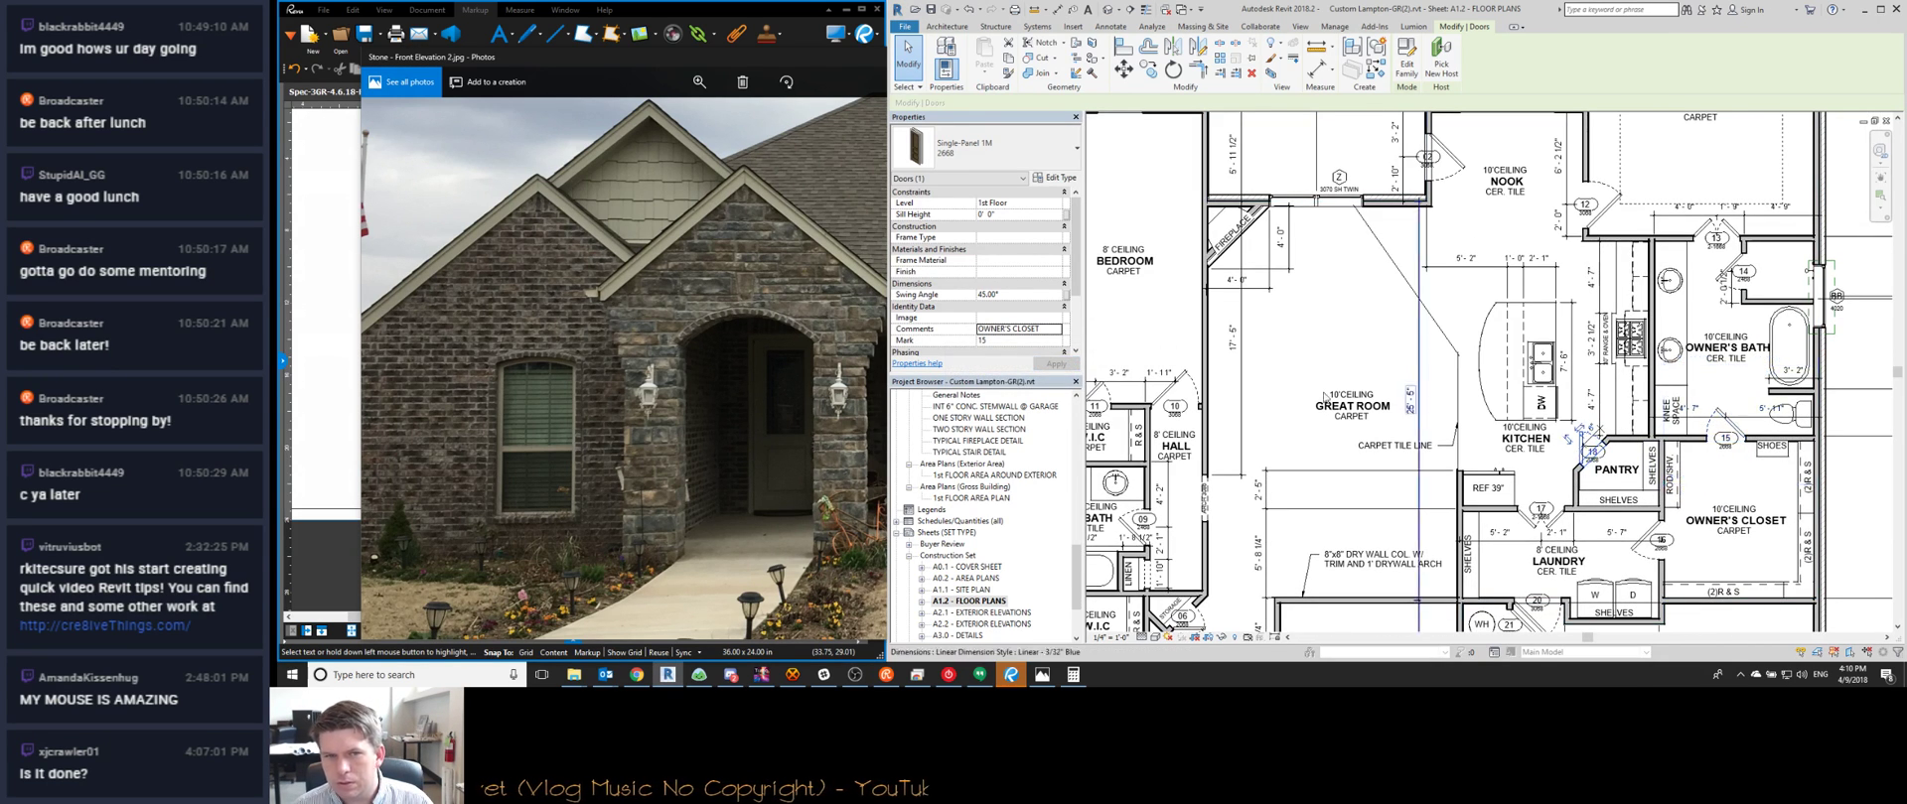
click(1001, 329)
text(PANTR)
Set door 17's comment to LAUNDRY after checking laundry door 16
click(1539, 517)
click(1013, 331)
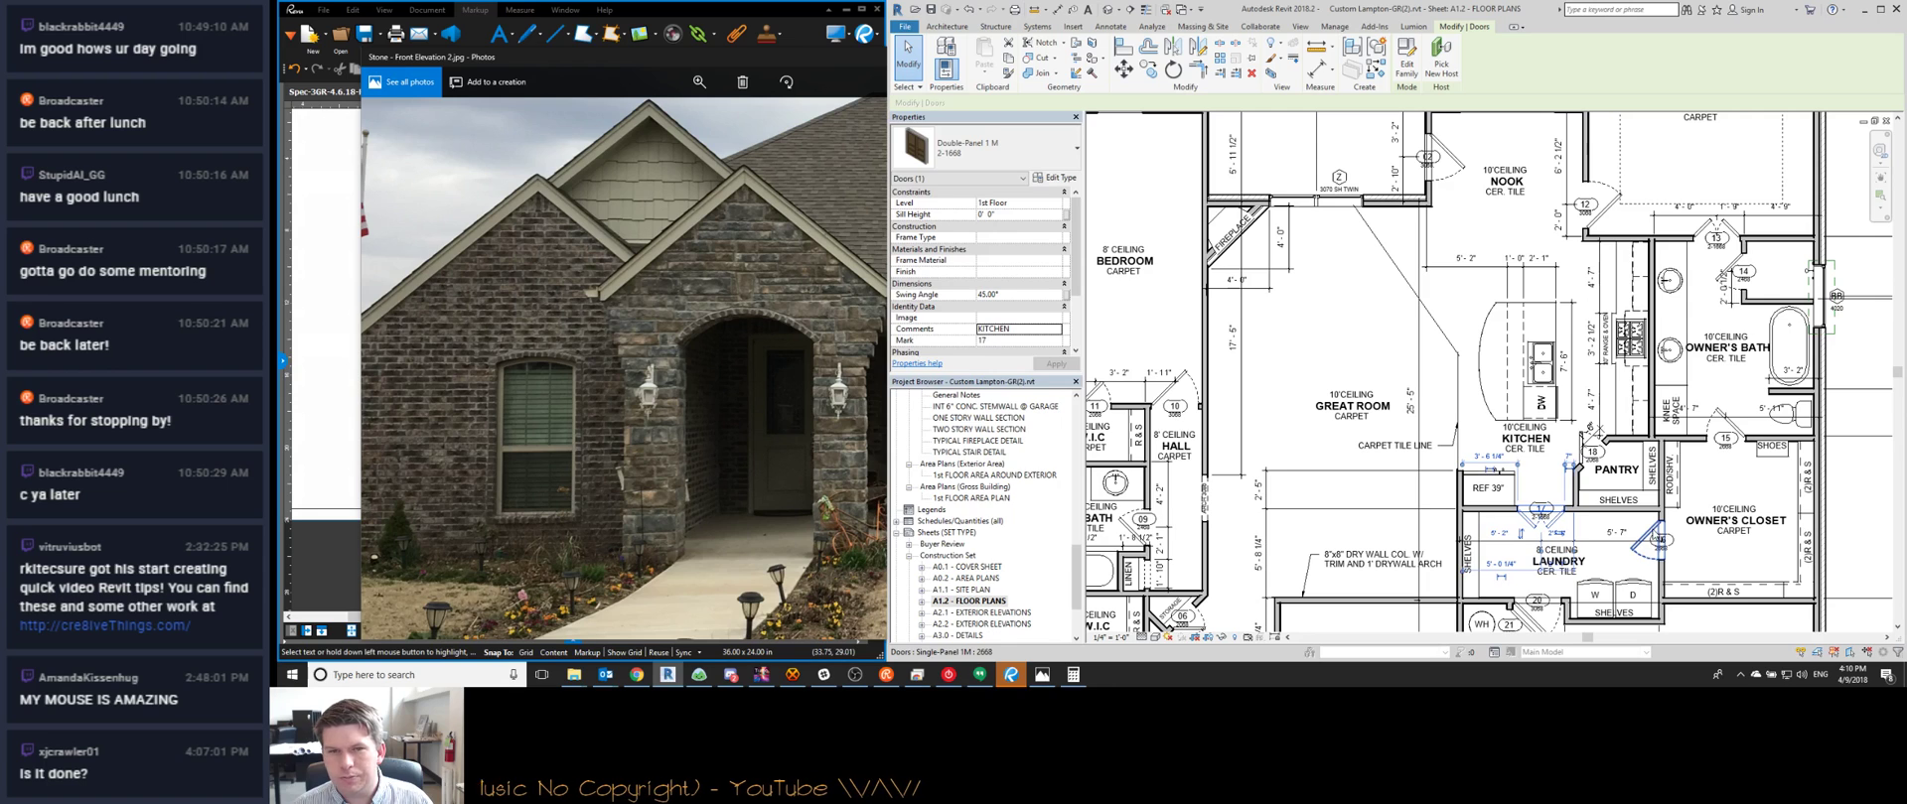
click(1658, 539)
click(1538, 533)
click(1030, 328)
text(L)
click(994, 358)
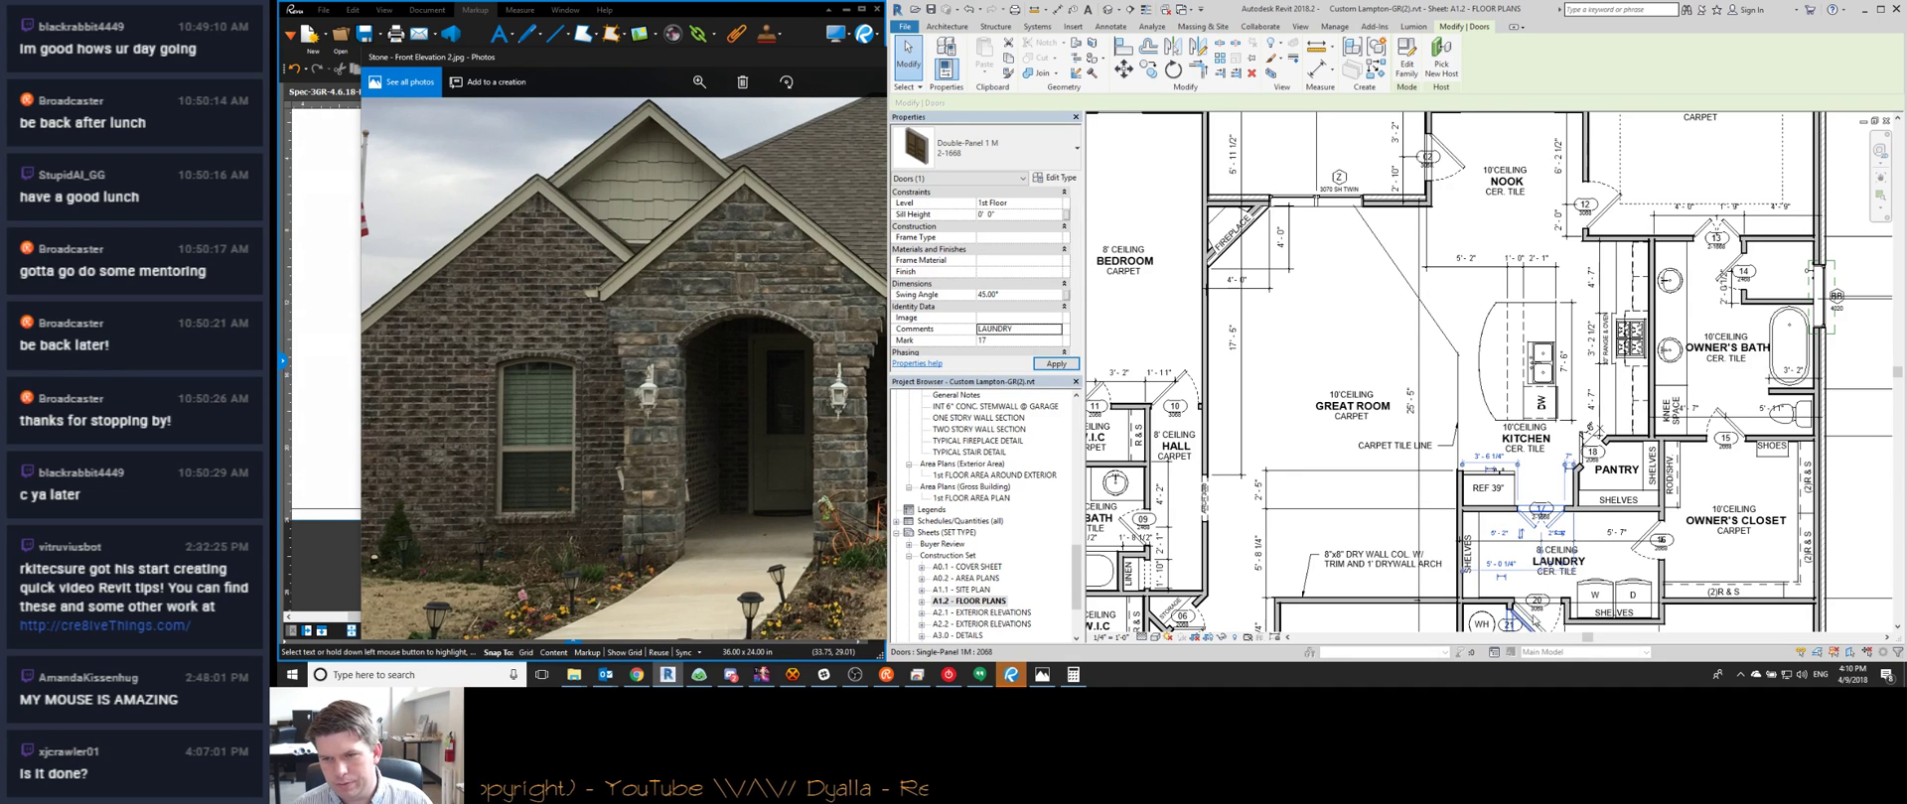
Check door 20's GARAGE comment, then comment door 21 as WH CLOSET and deselect it
click(1535, 610)
click(1017, 328)
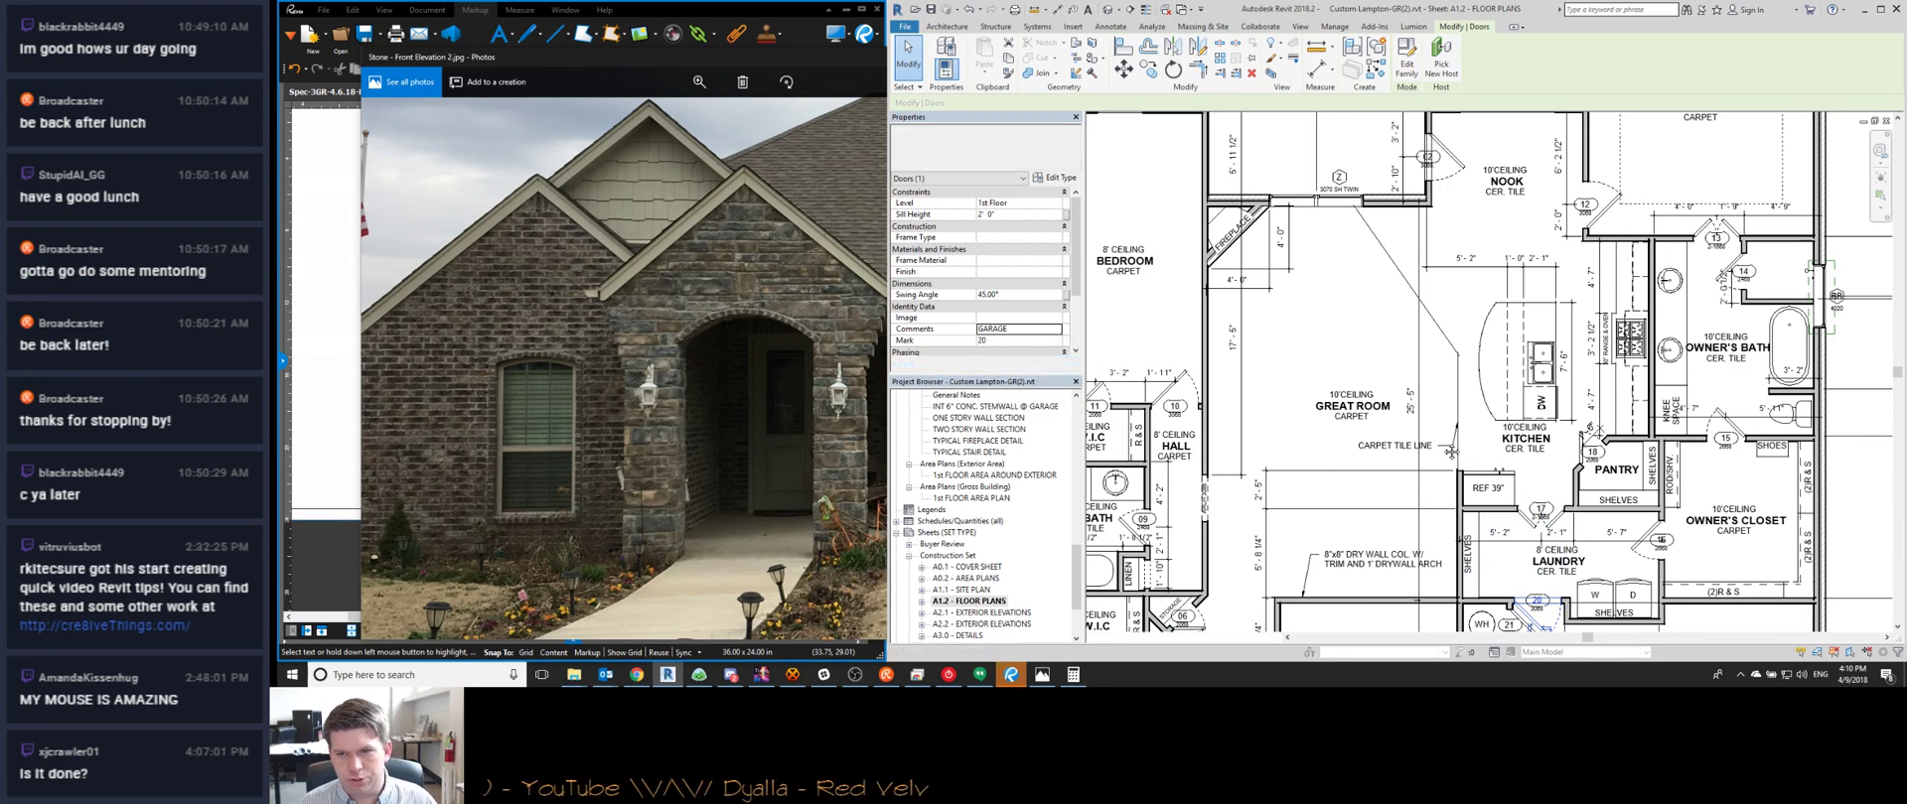
middle_drag(1455, 437, 1430, 280)
click(1504, 469)
click(1013, 328)
text(WH CLOSET)
key(Return)
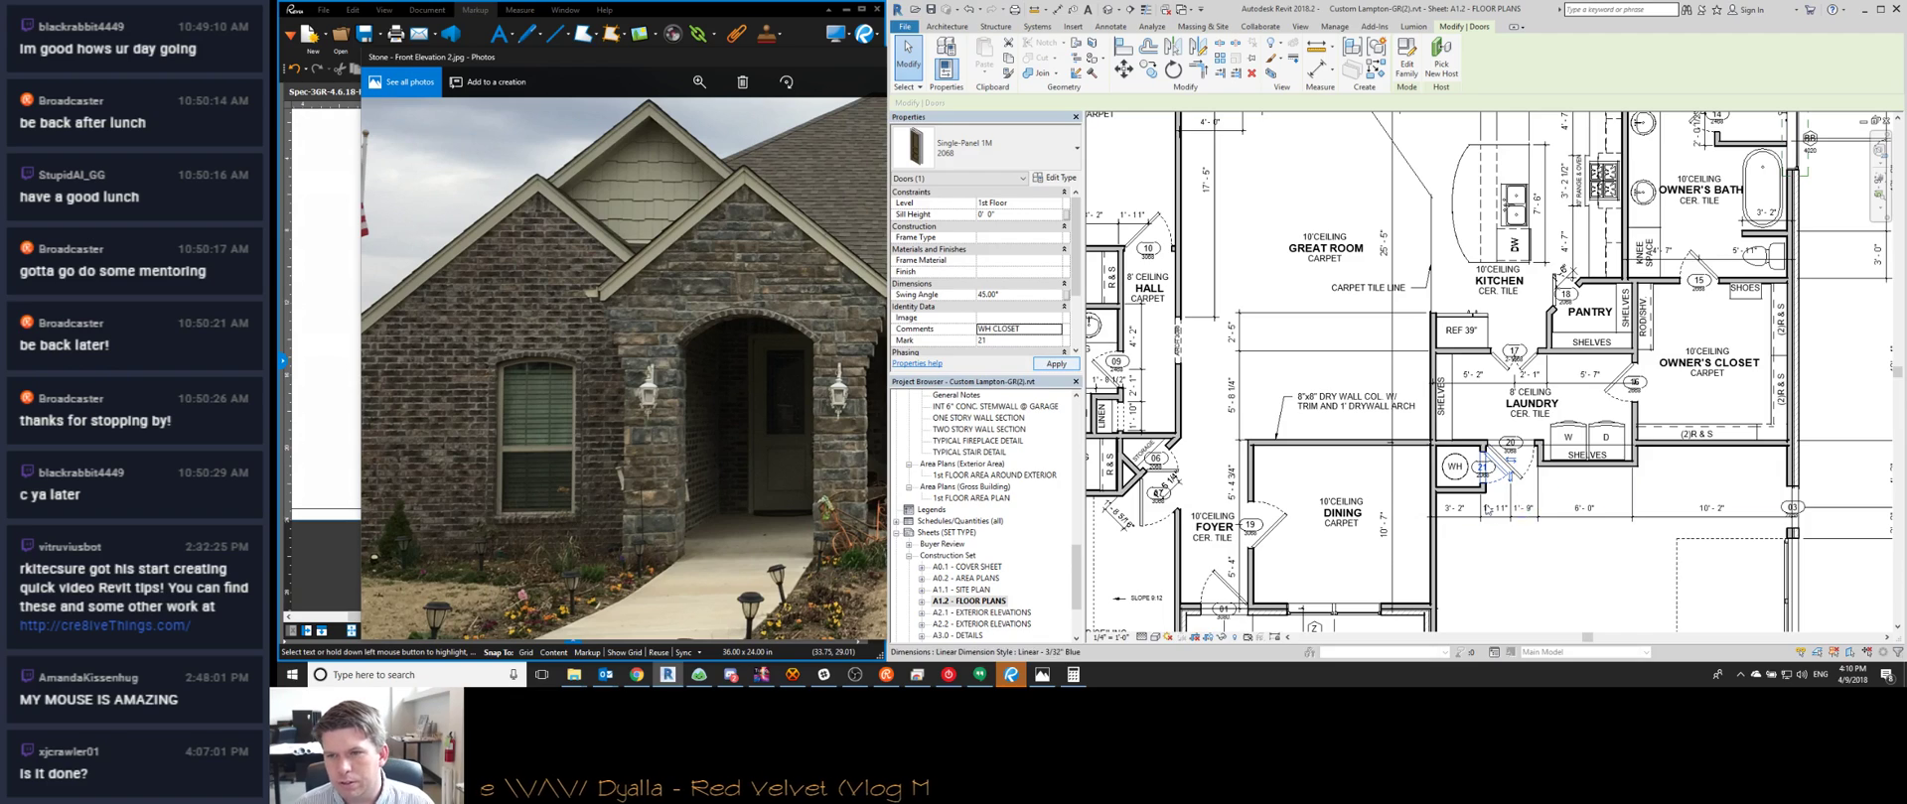
scroll(1504, 345, down, 3)
key(Escape)
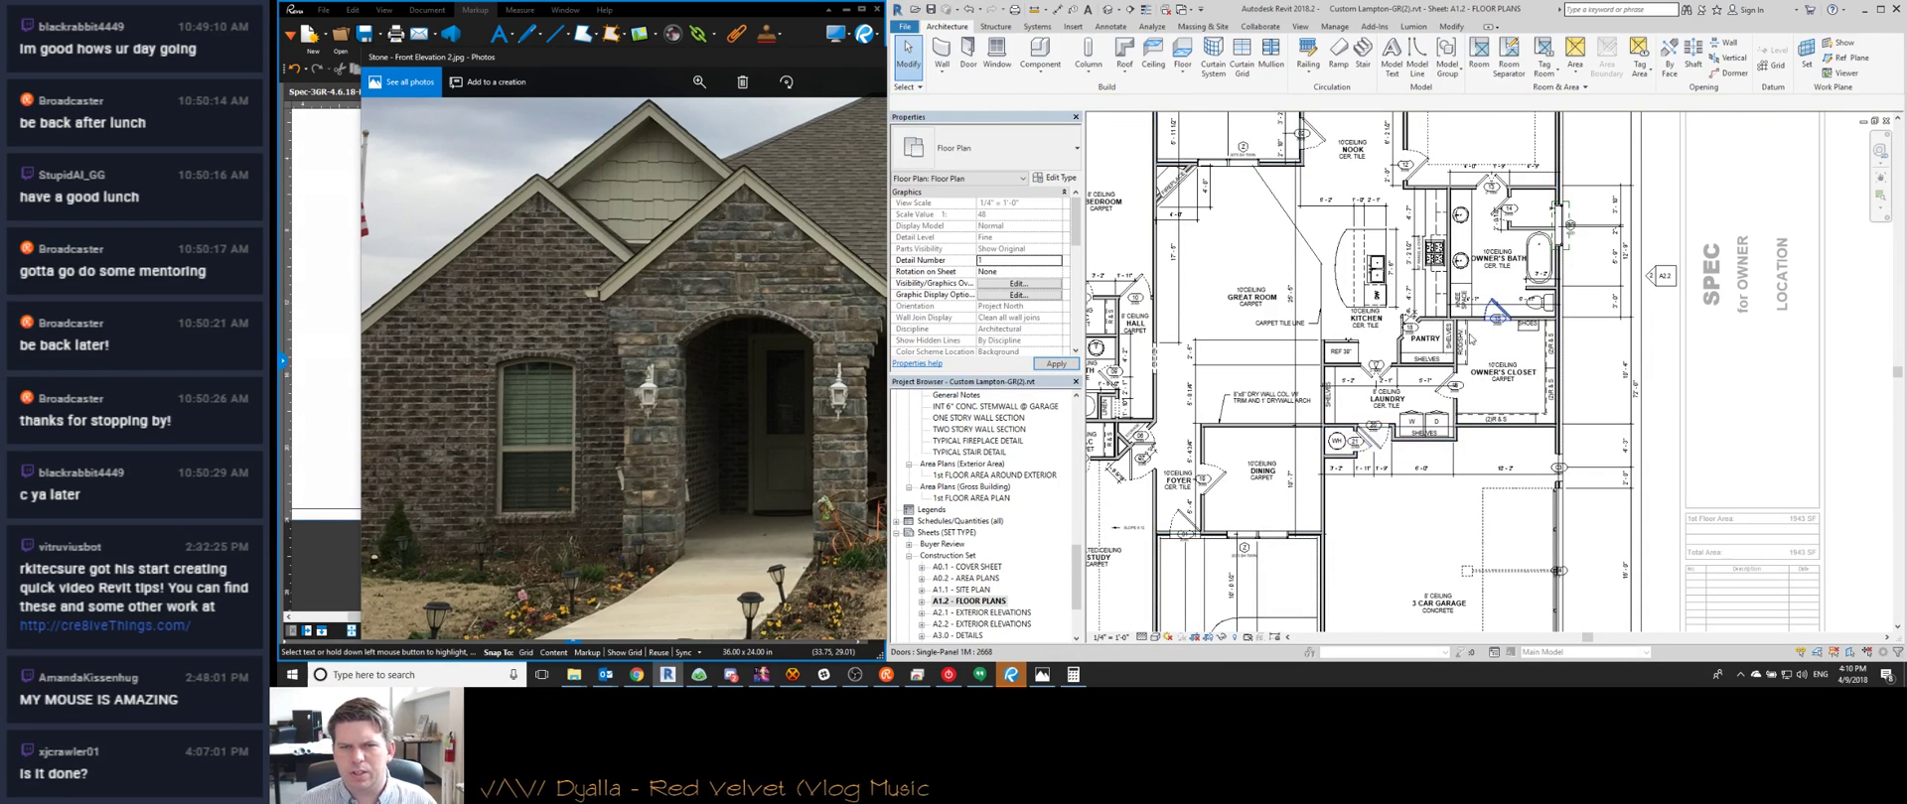
Review the A1.1 Door Schedule, then on A1.2 begin the garage door's 2-CAR comment
key(ctrl+Tab)
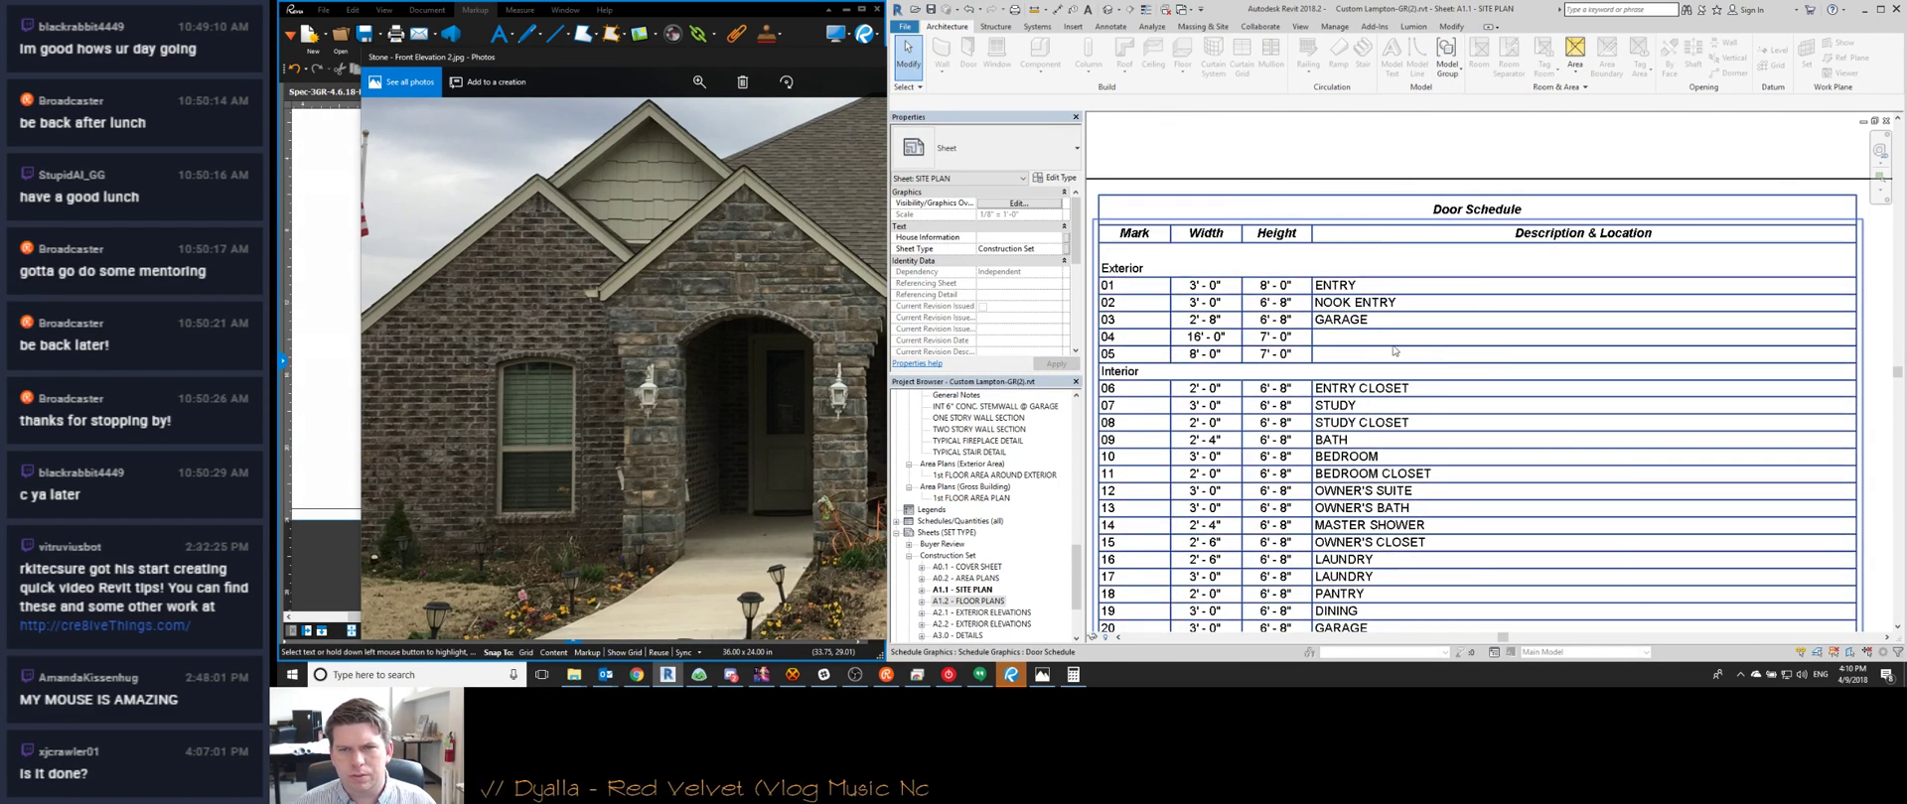
key(ctrl+Tab)
scroll(1418, 372, up, 3)
click(1420, 372)
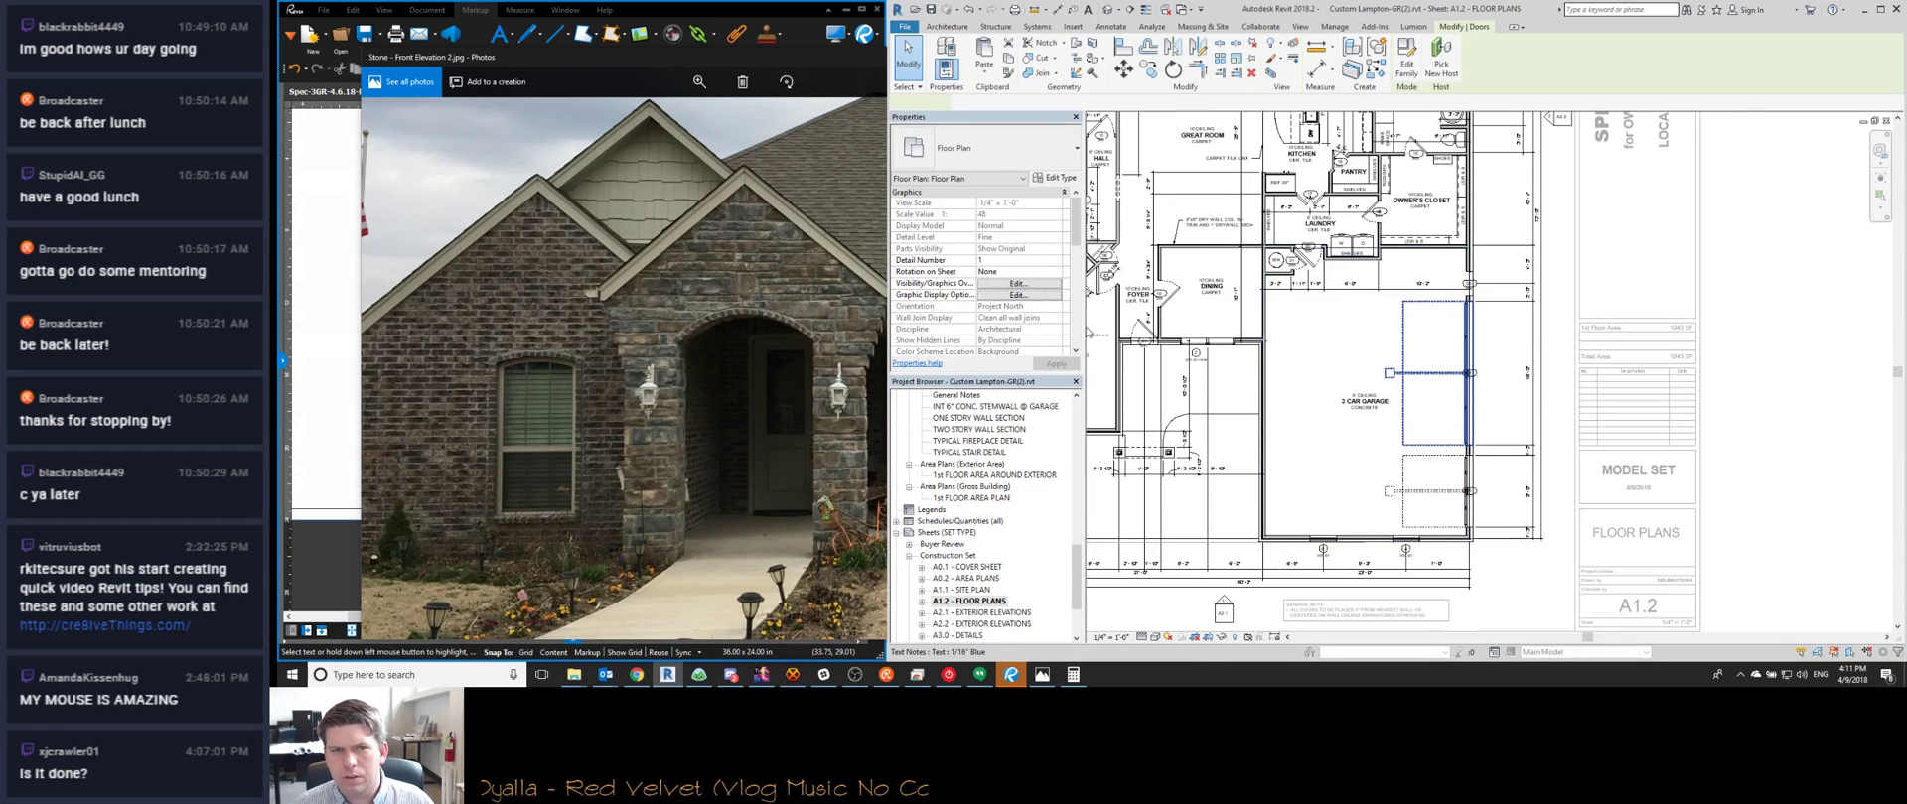
click(1008, 307)
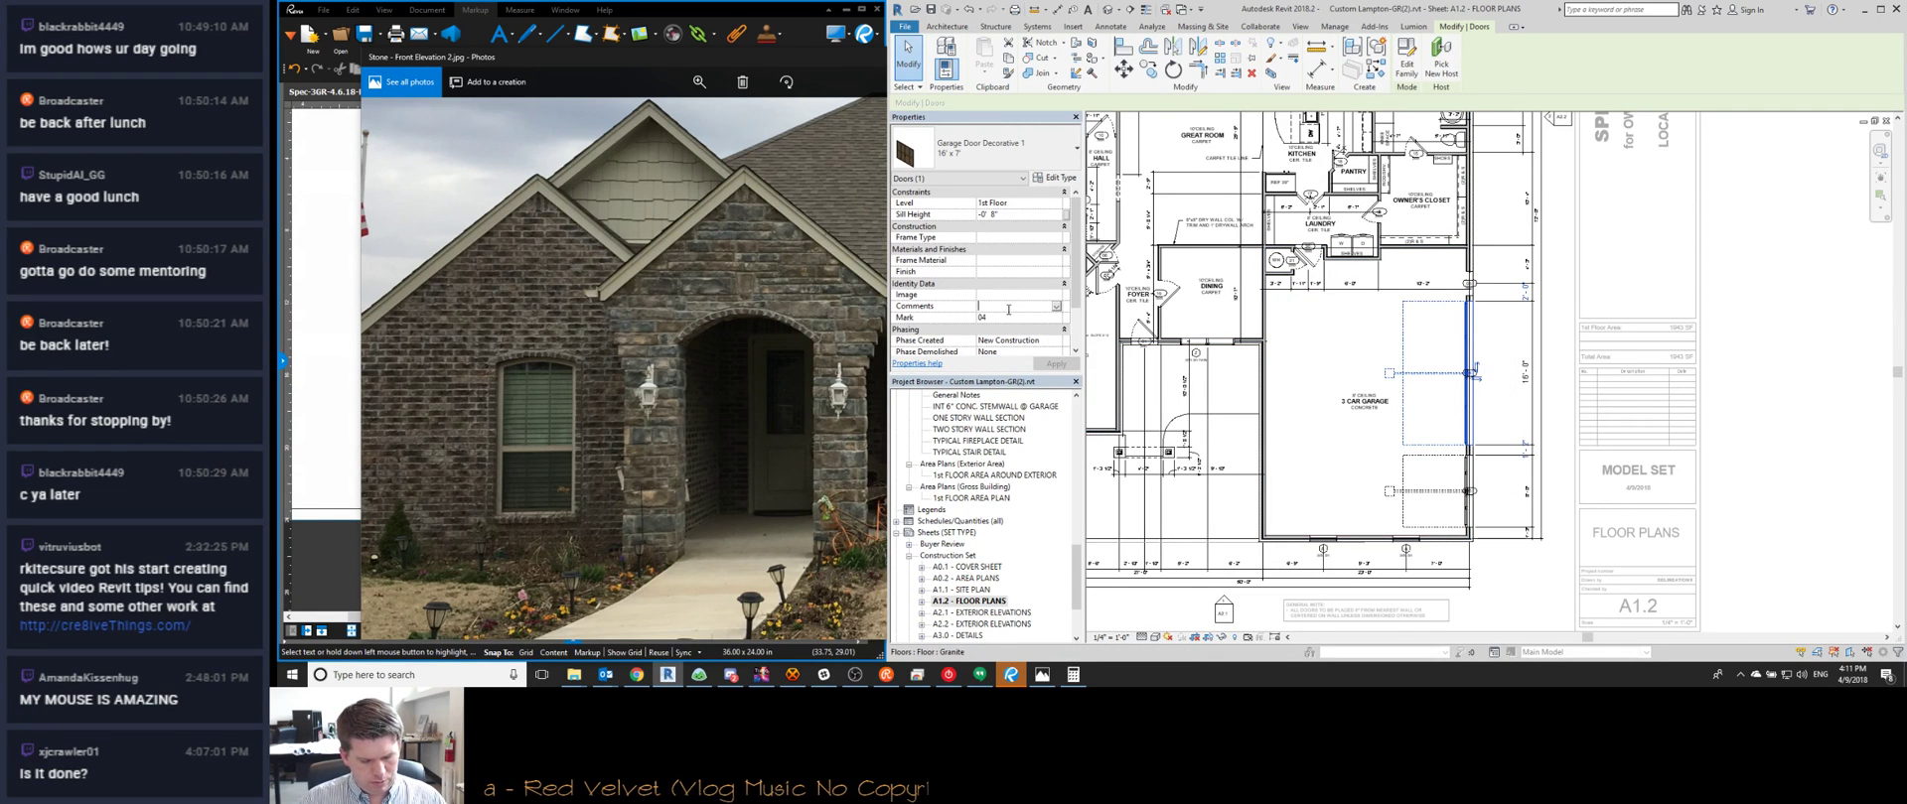
text(2-CAR 16'X8' OHDR)
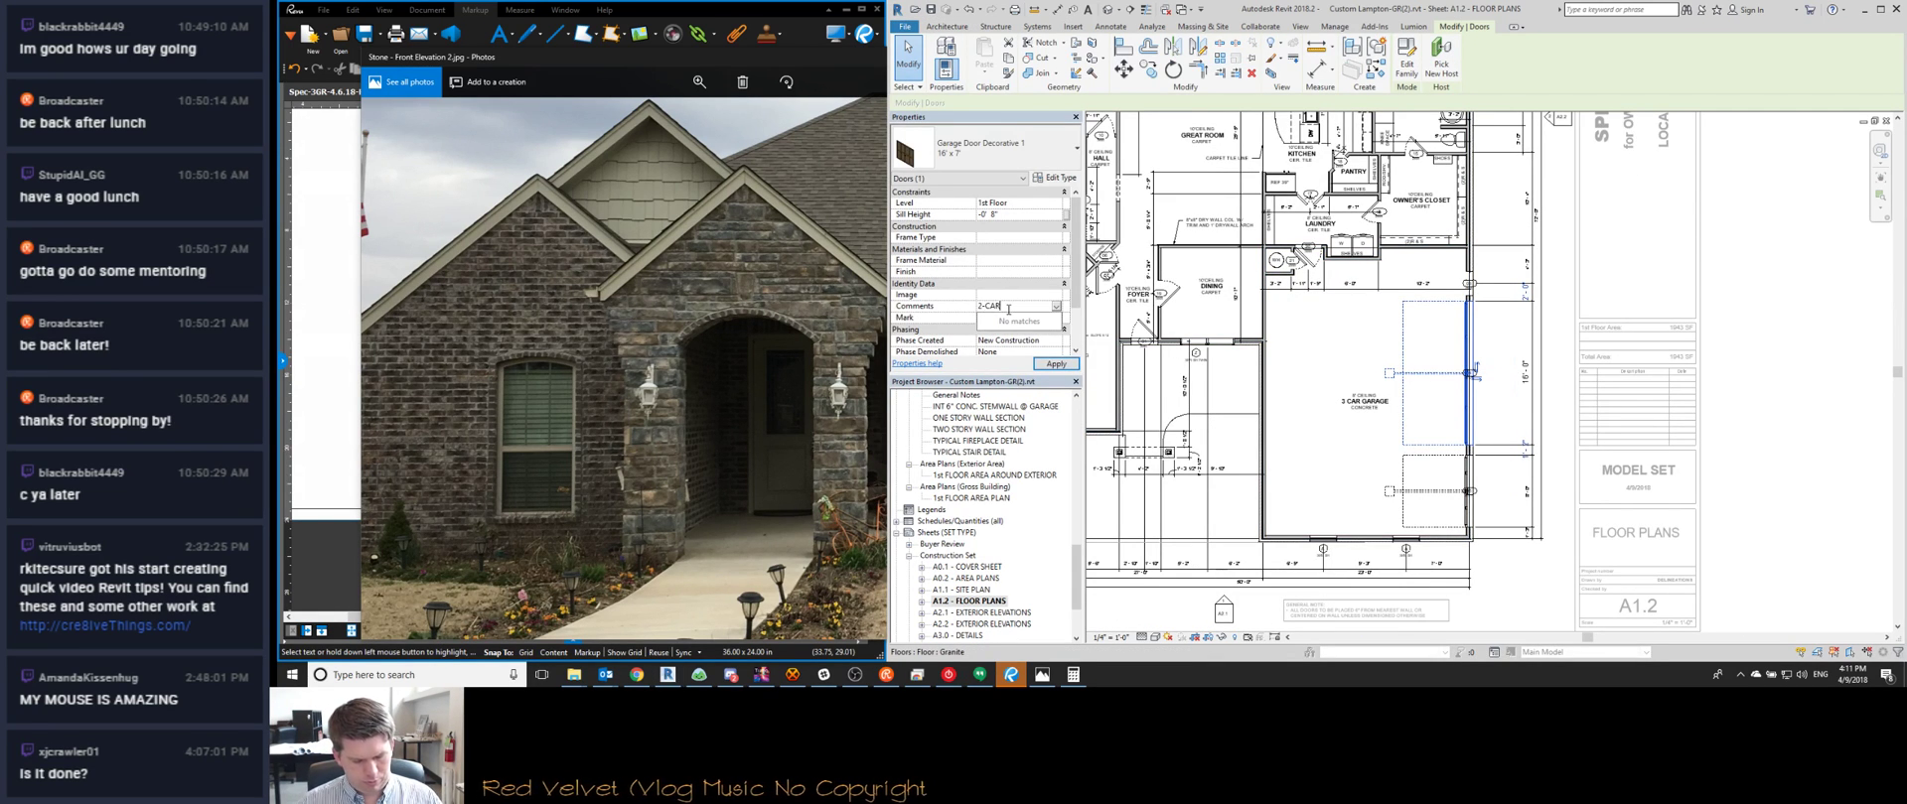
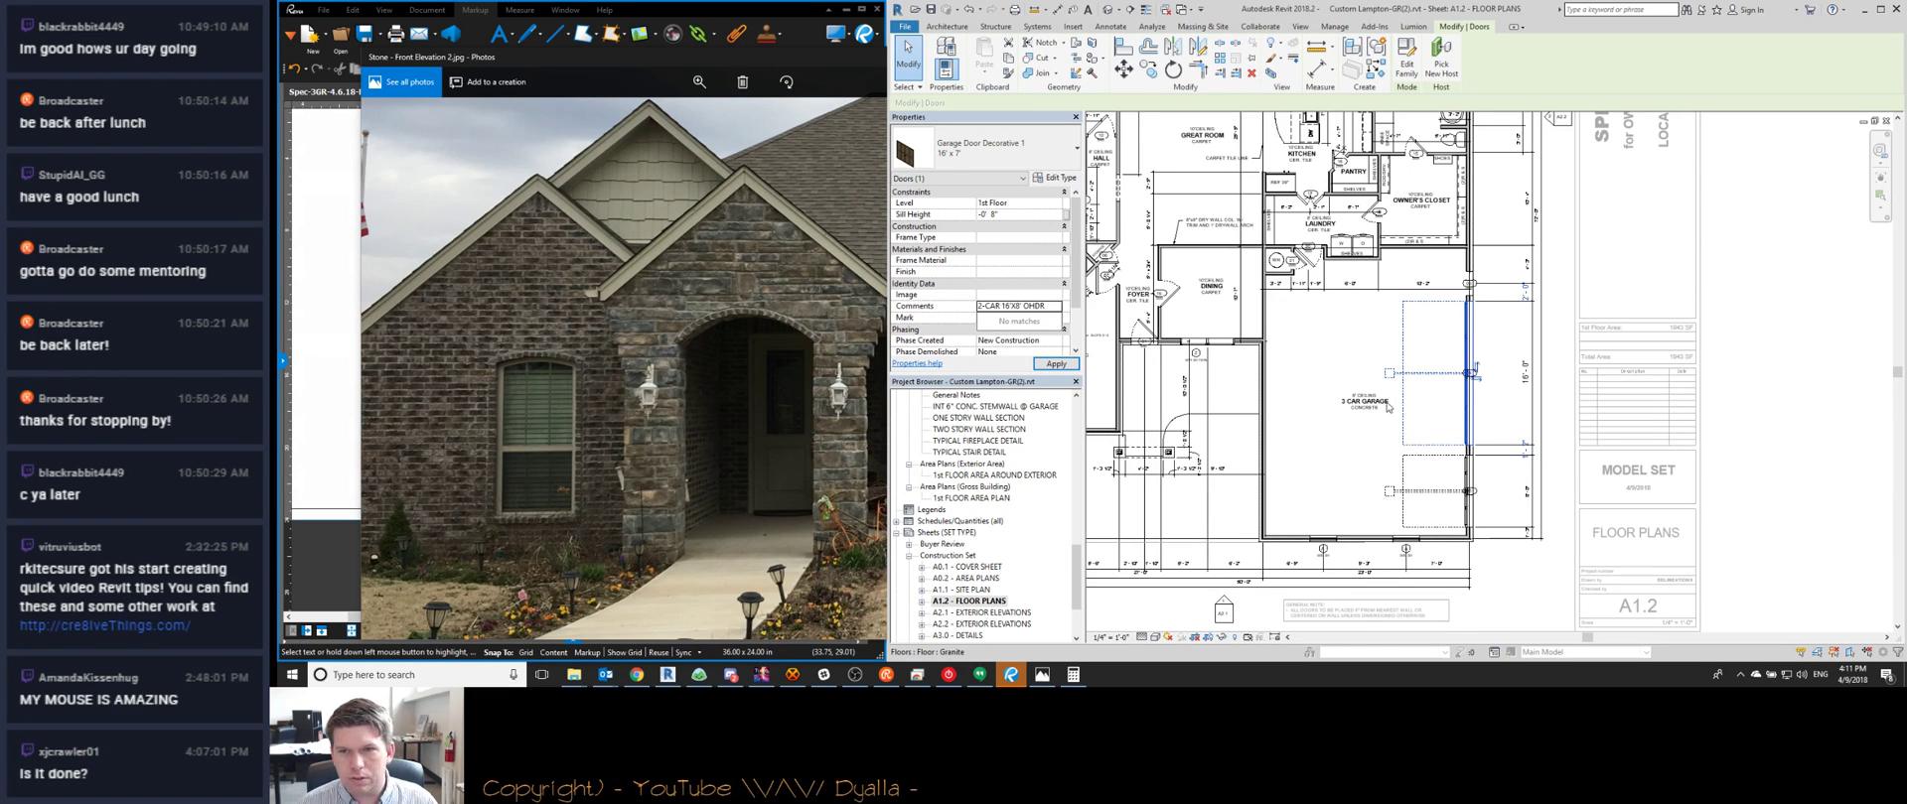
Comment the lower garage door 2-CAR 8'X8' OHDR, keeping its mark at 05
click(1409, 457)
click(998, 311)
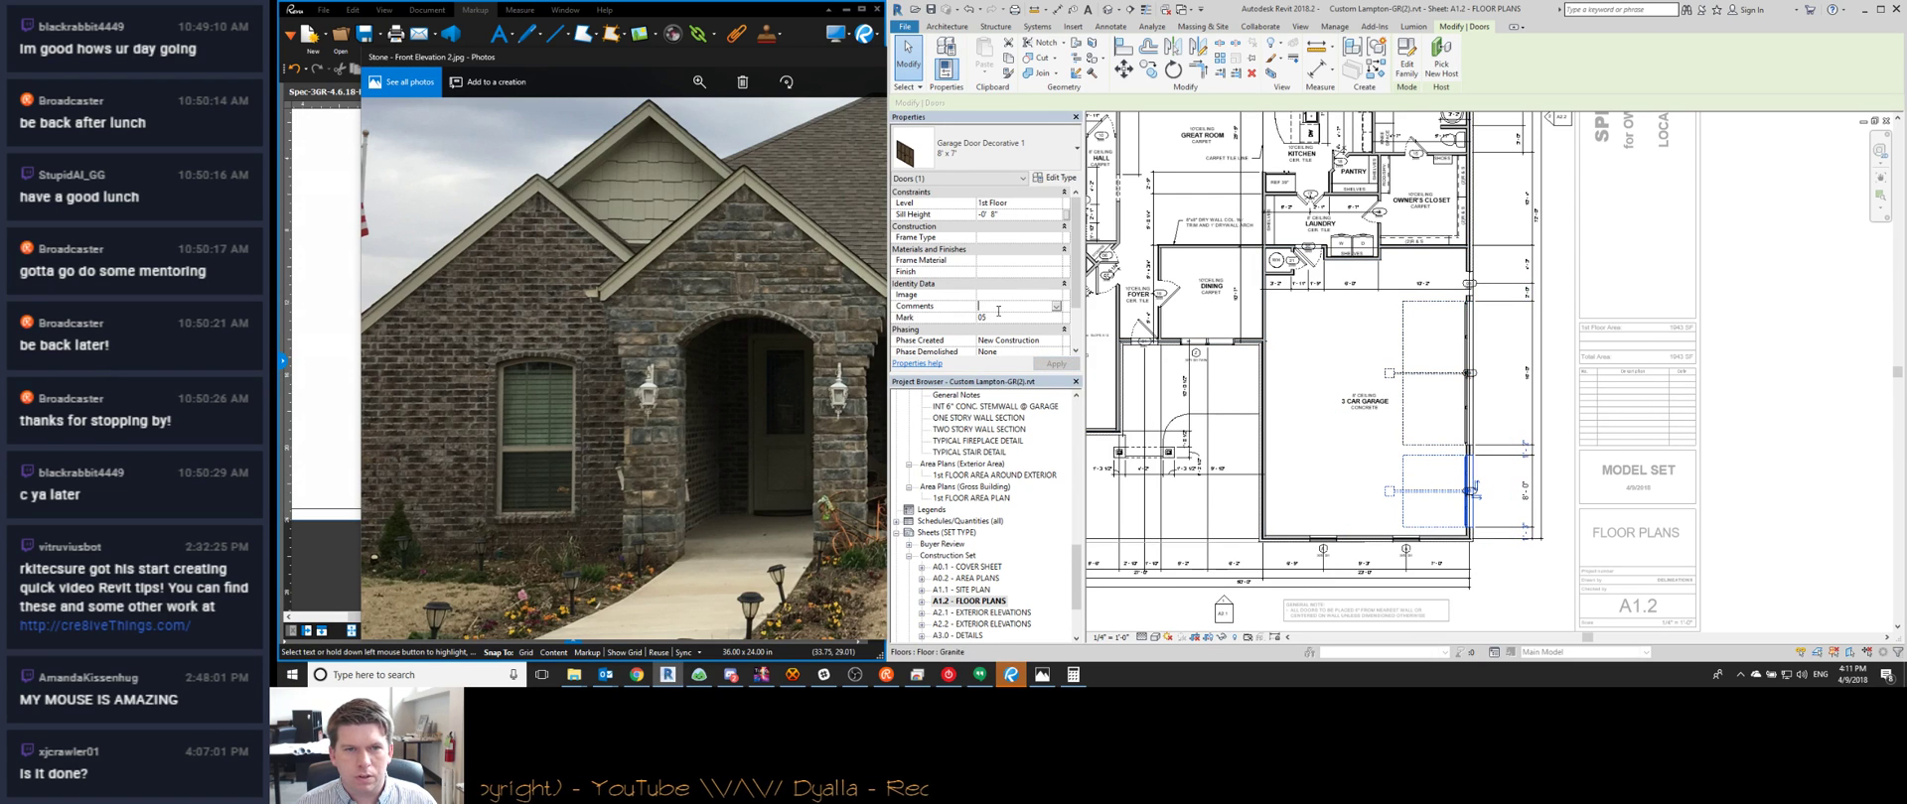
key(ctrl+v)
key(Tab)
key(ctrl+v)
key(ctrl+z)
text(2-CAR 16'X8' OHDR)
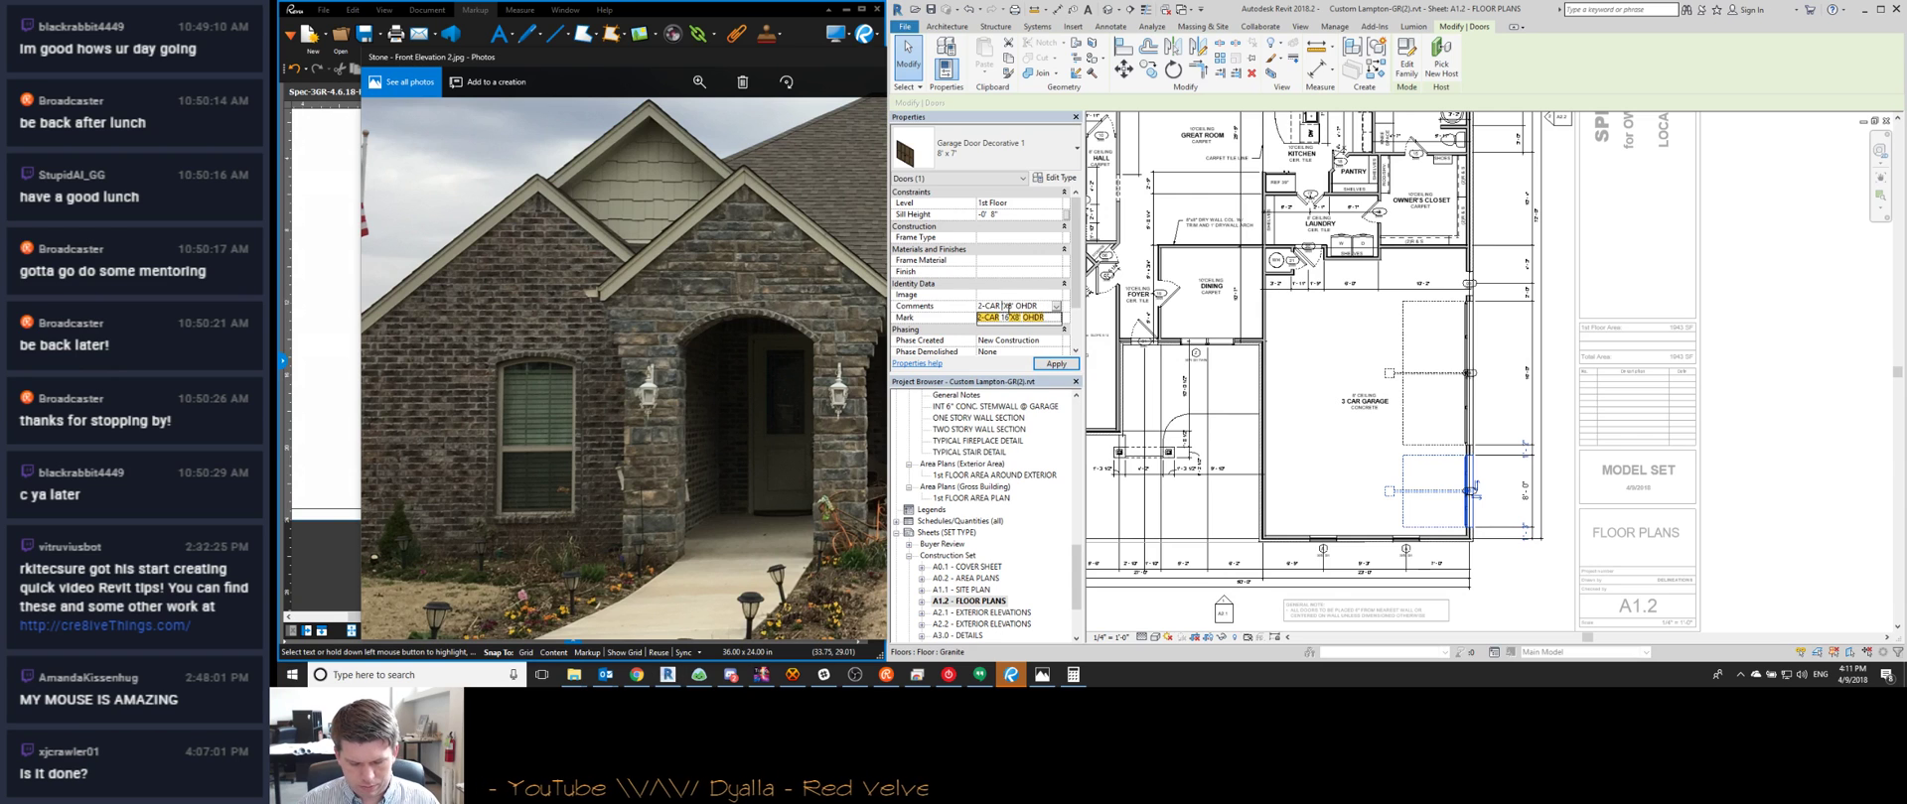
key(ctrl+z)
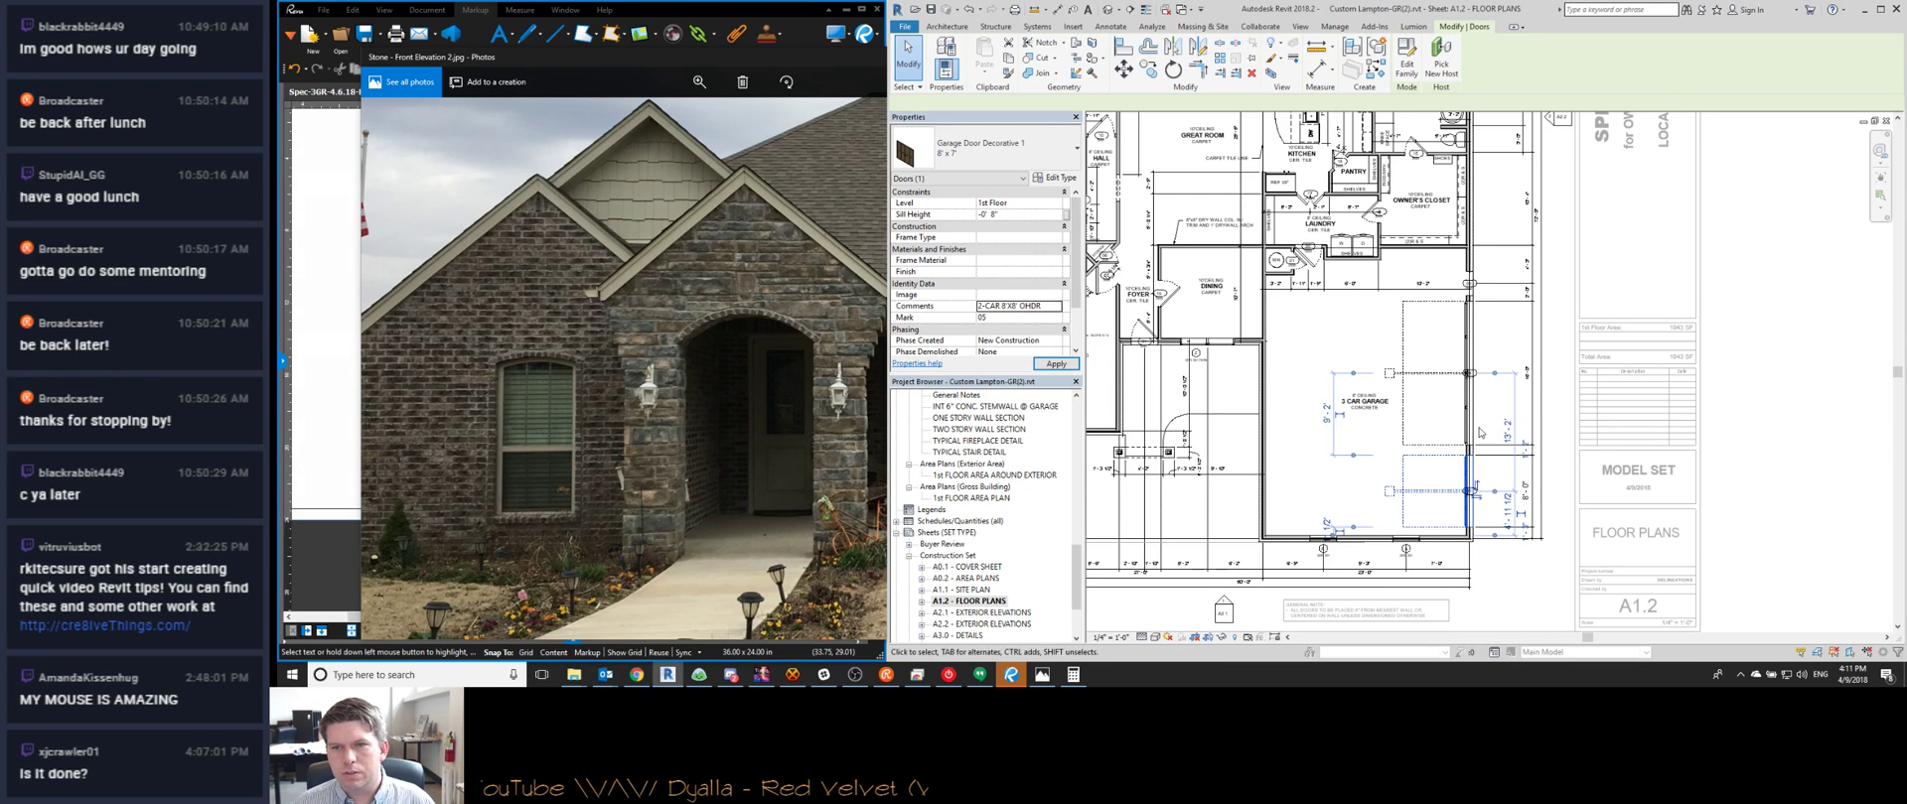
scroll(1425, 469, up, 1)
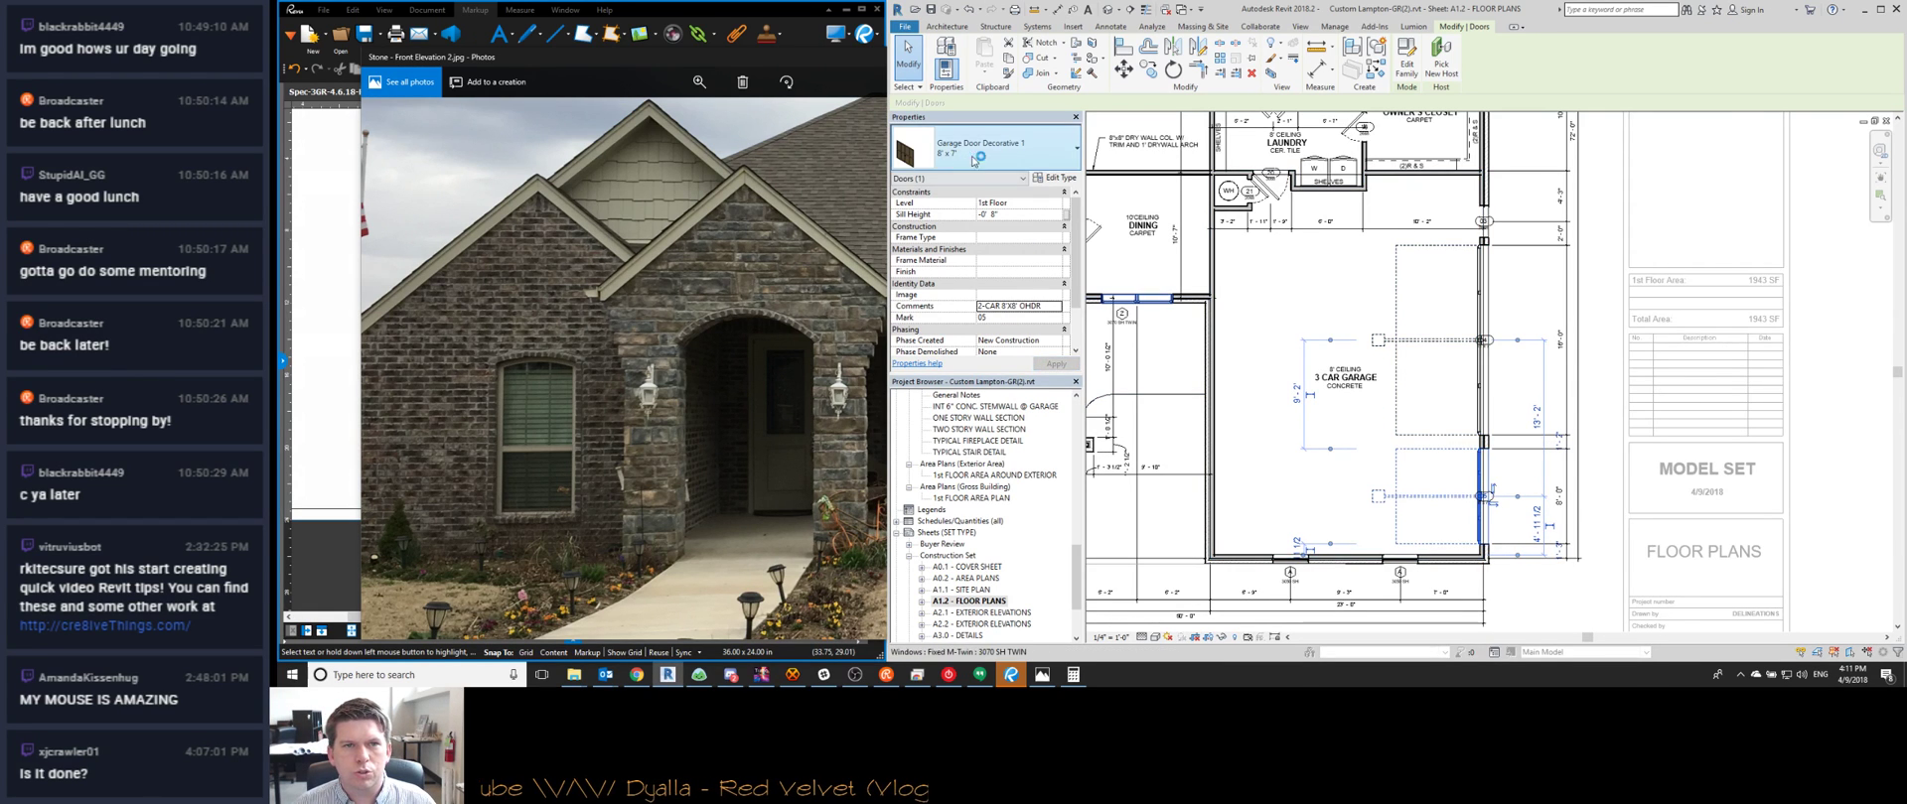
click(1054, 177)
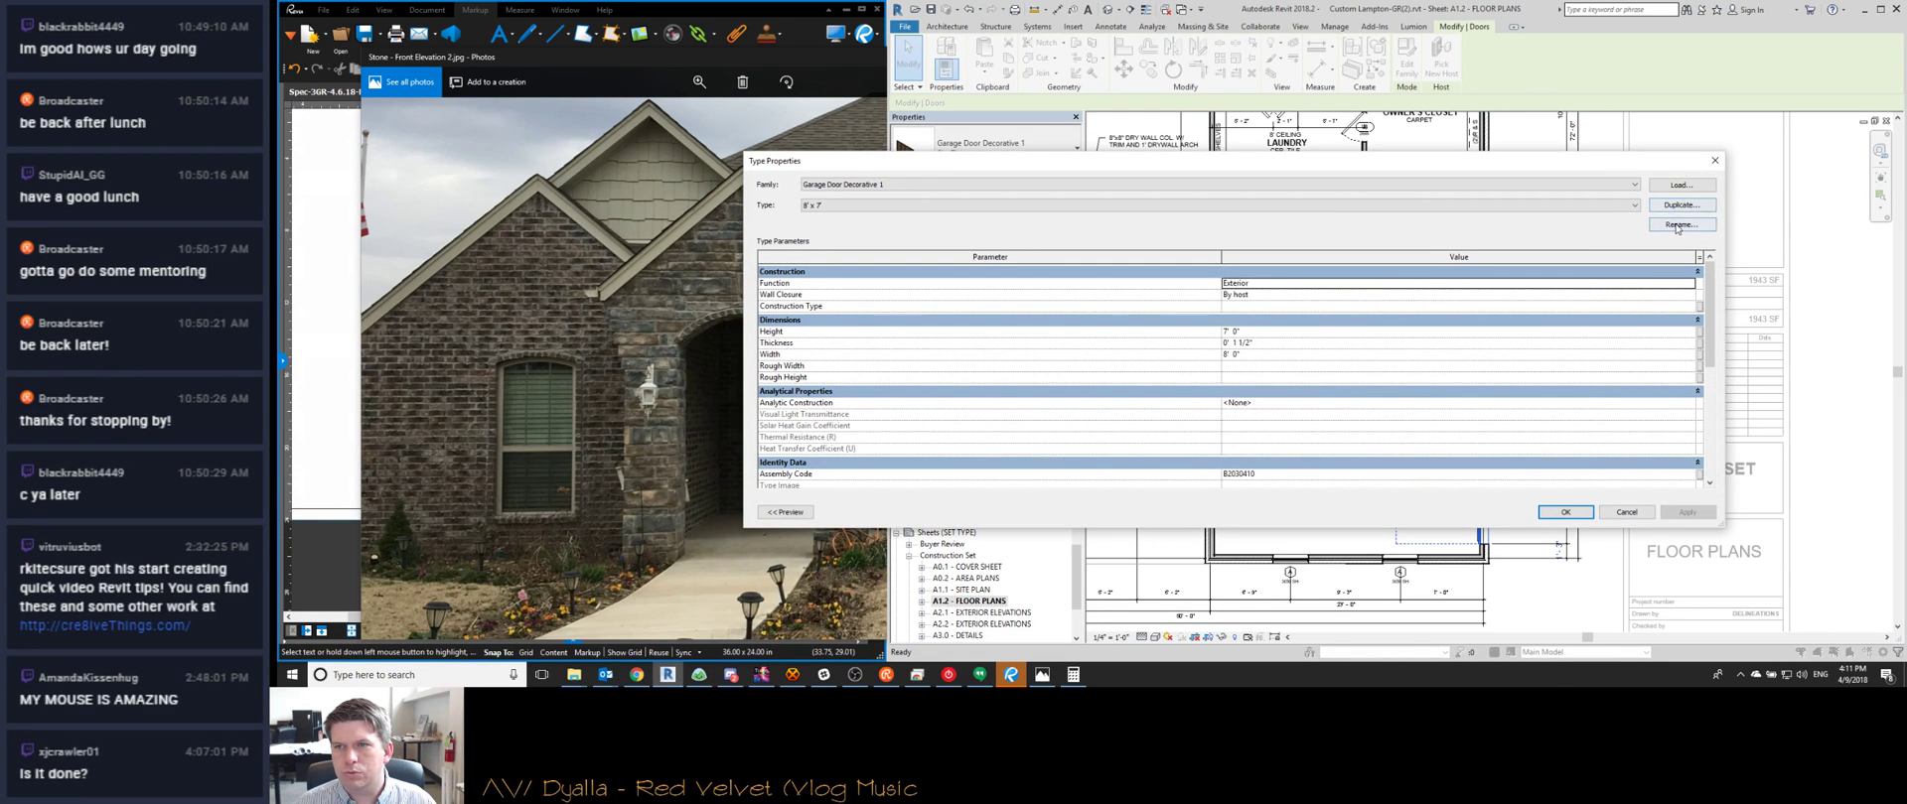
Duplicate the lower garage door type as 8' x 8' with an 8' 0" height
click(1678, 225)
click(1294, 369)
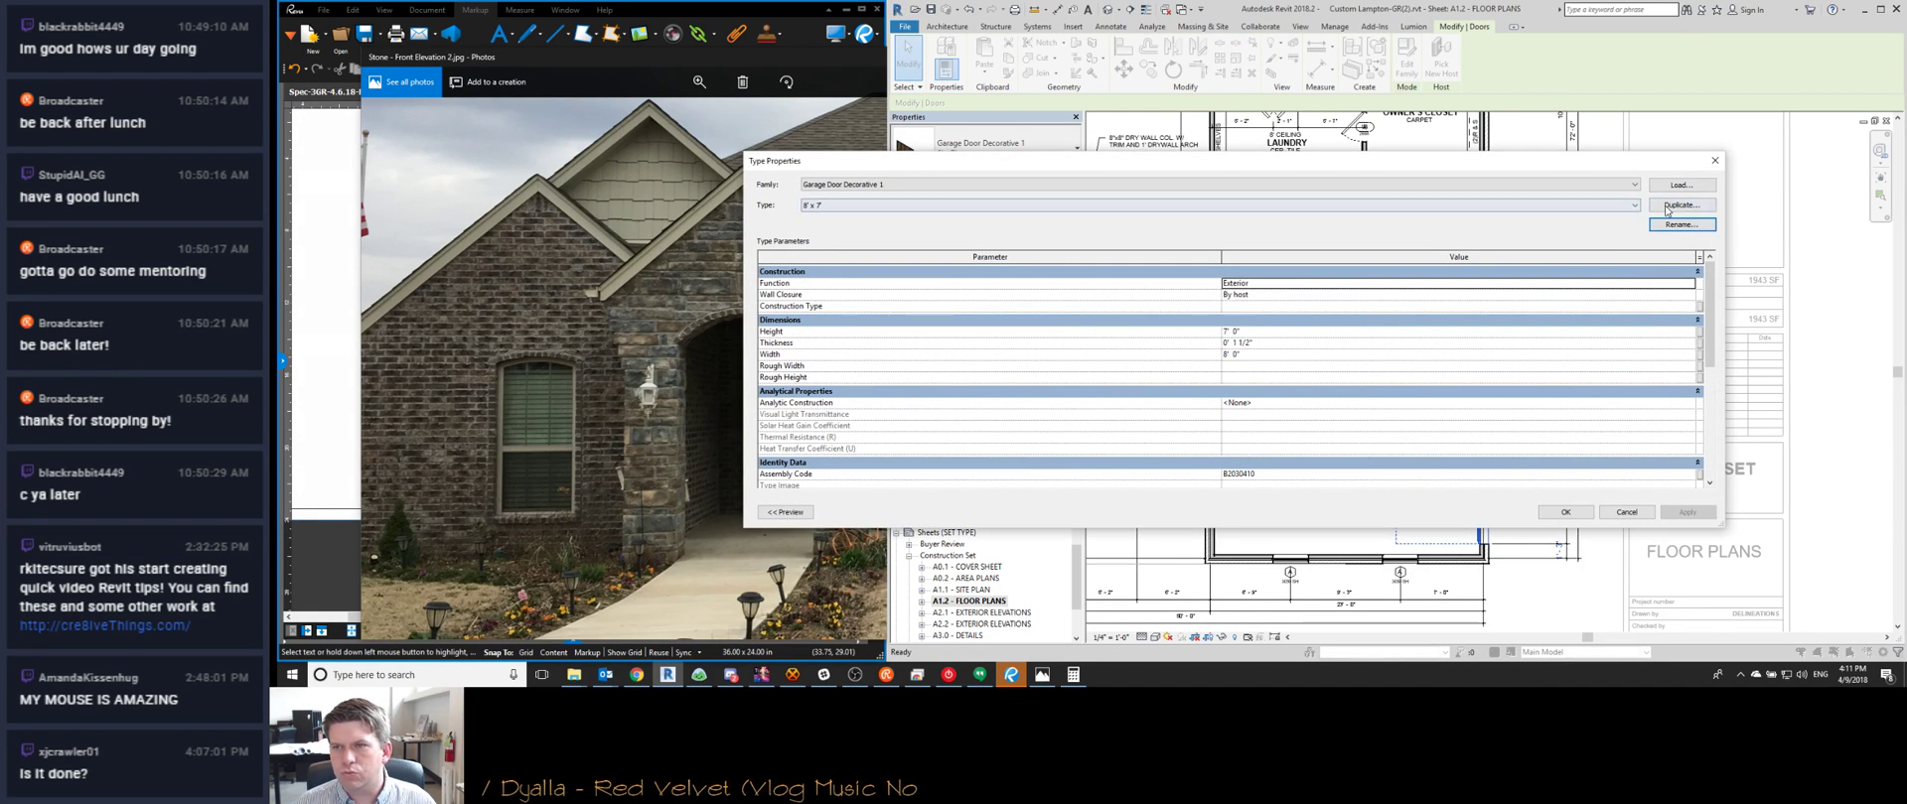
click(1667, 209)
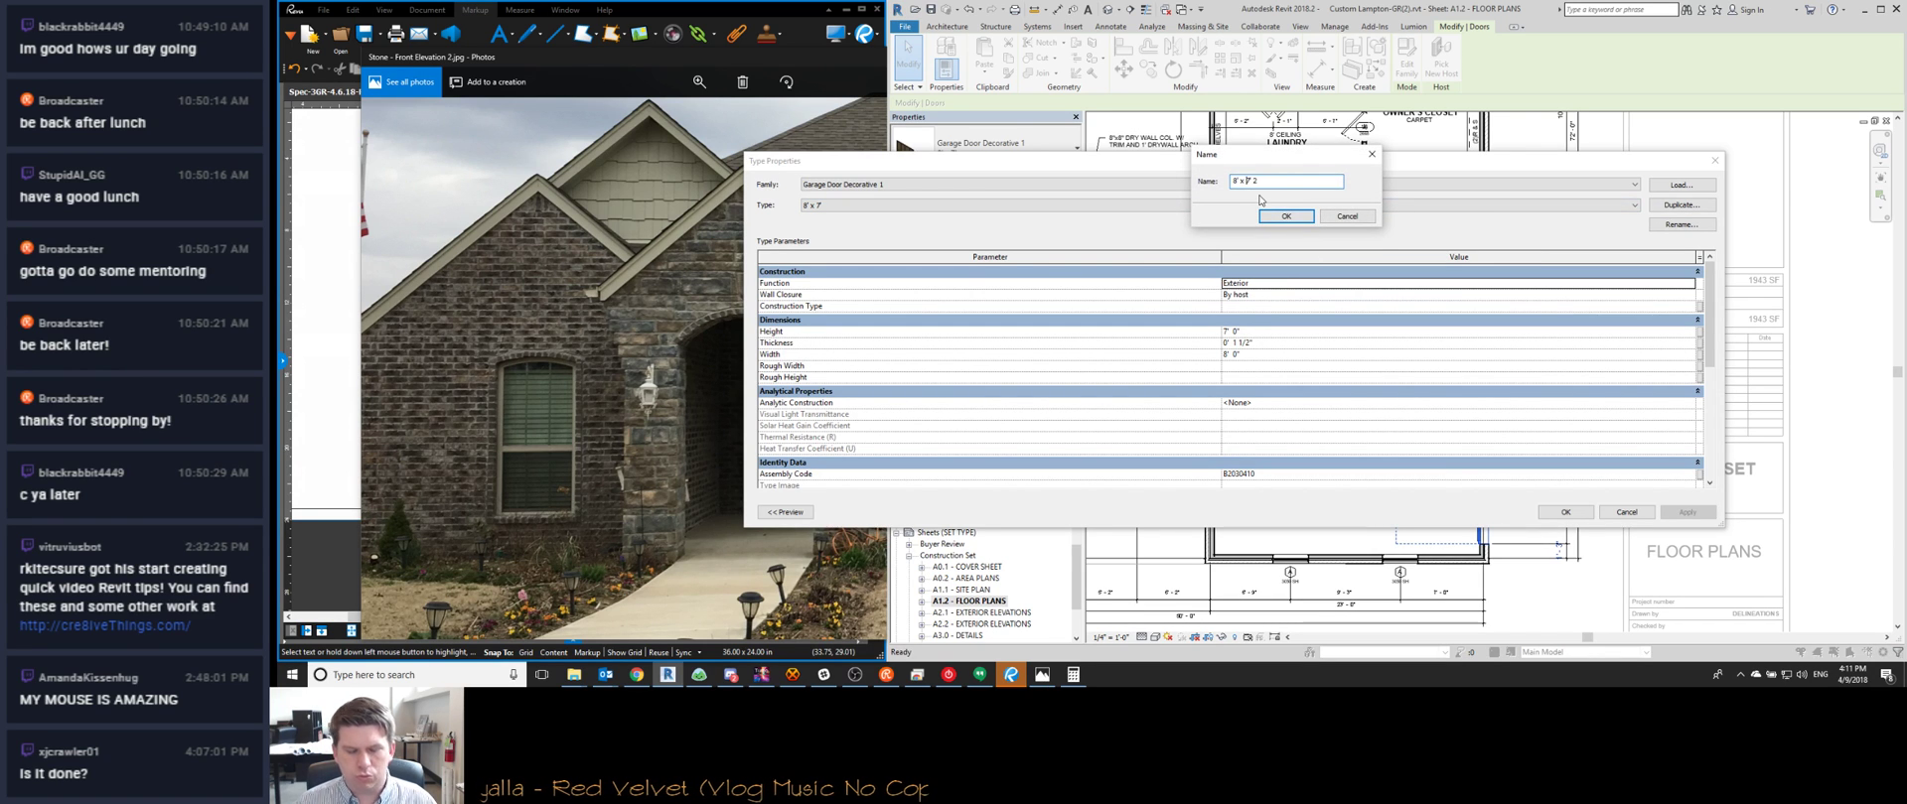
text(8' x 8')
key(Return)
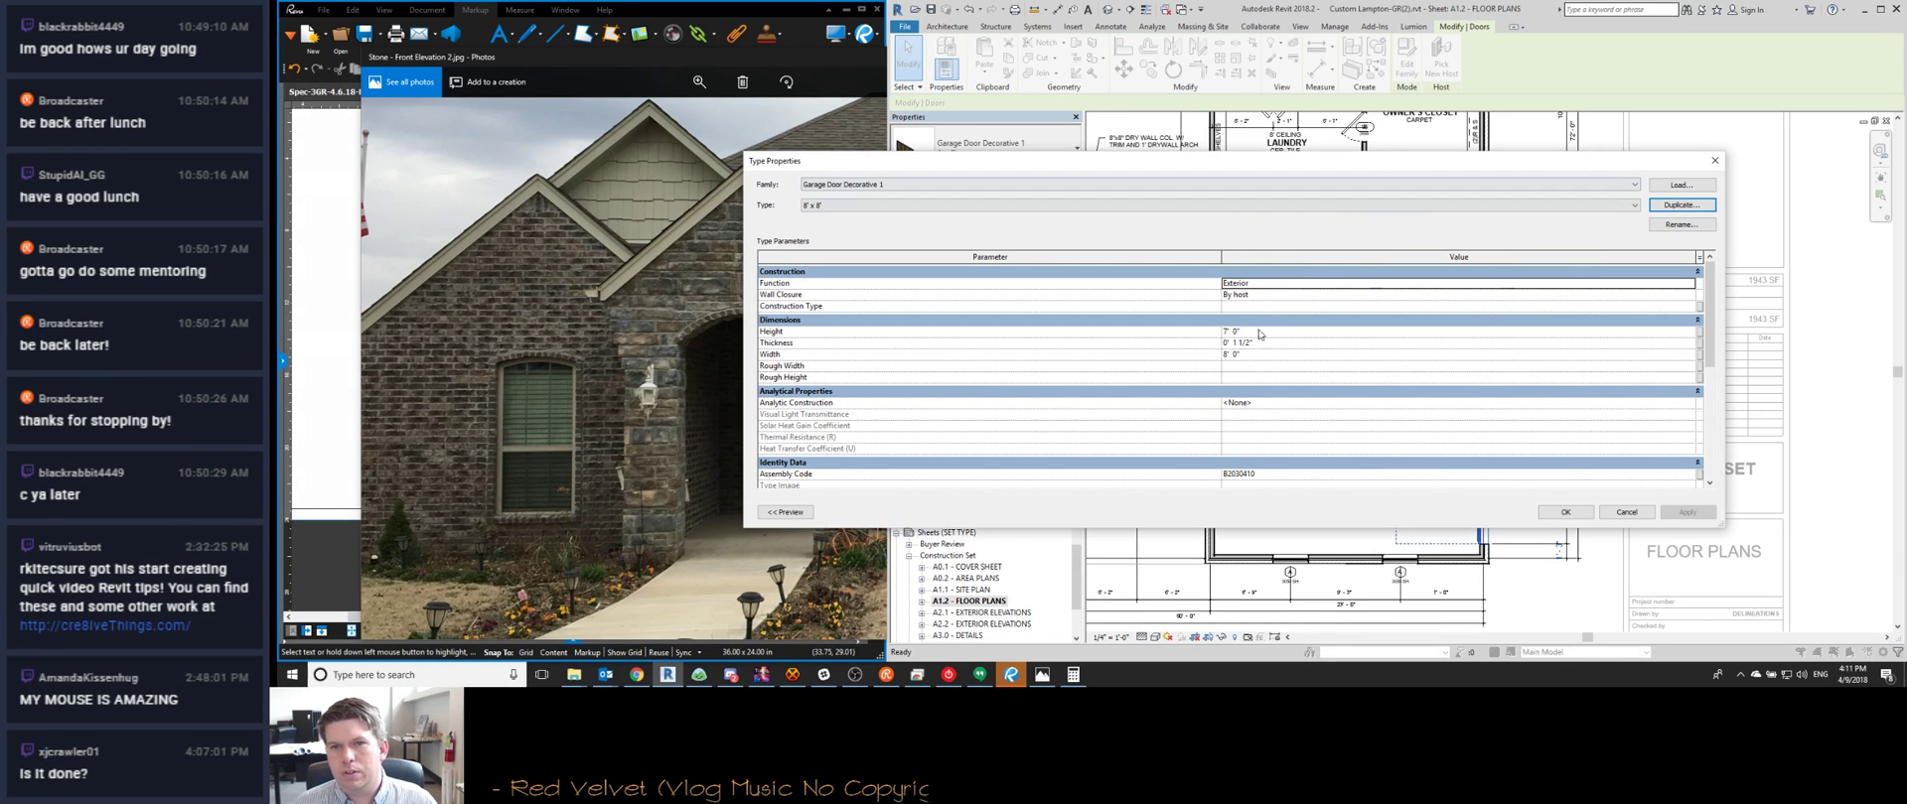
click(1268, 330)
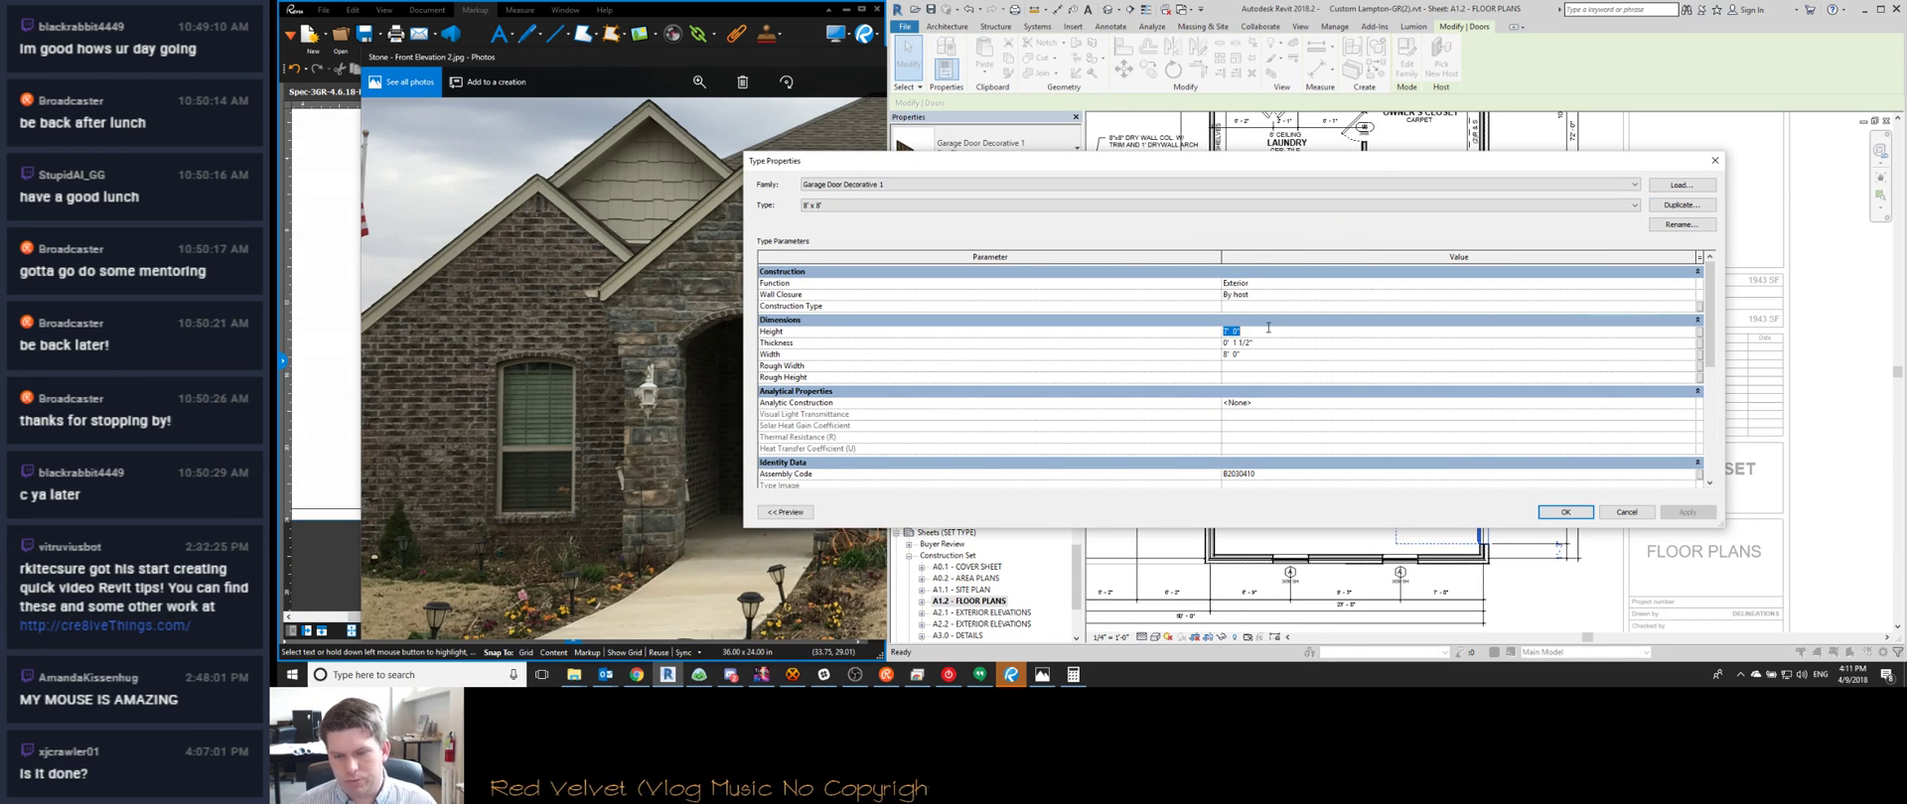
click(1578, 515)
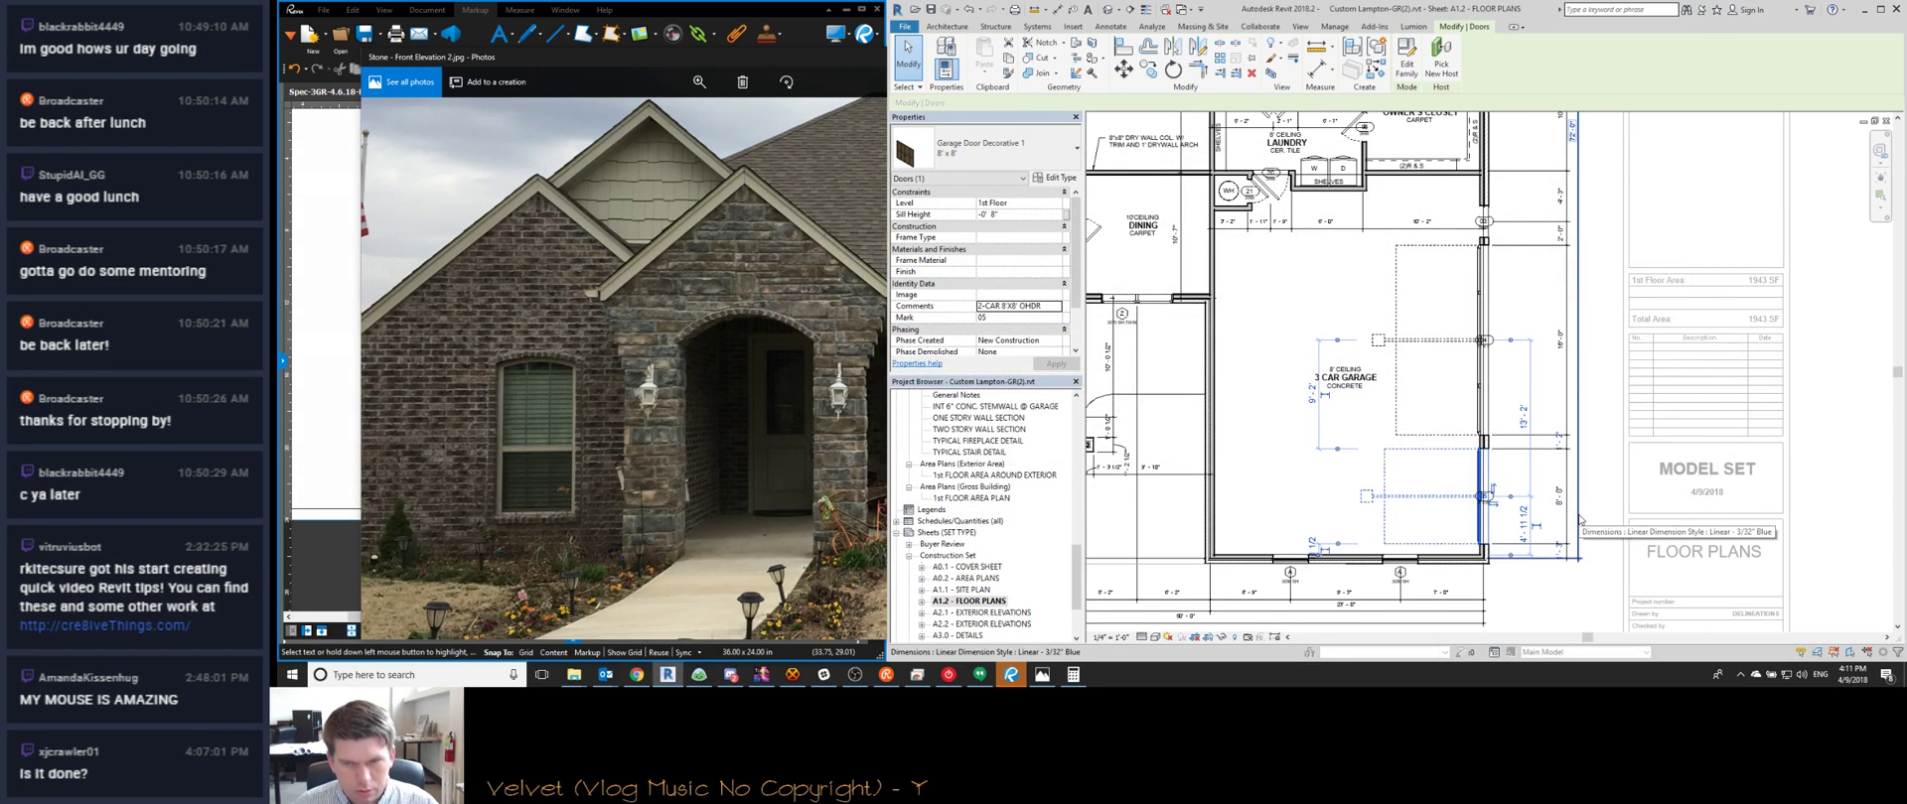
Give the upper wide garage door a new 16' x 8' type with 8' 0" height
click(1448, 333)
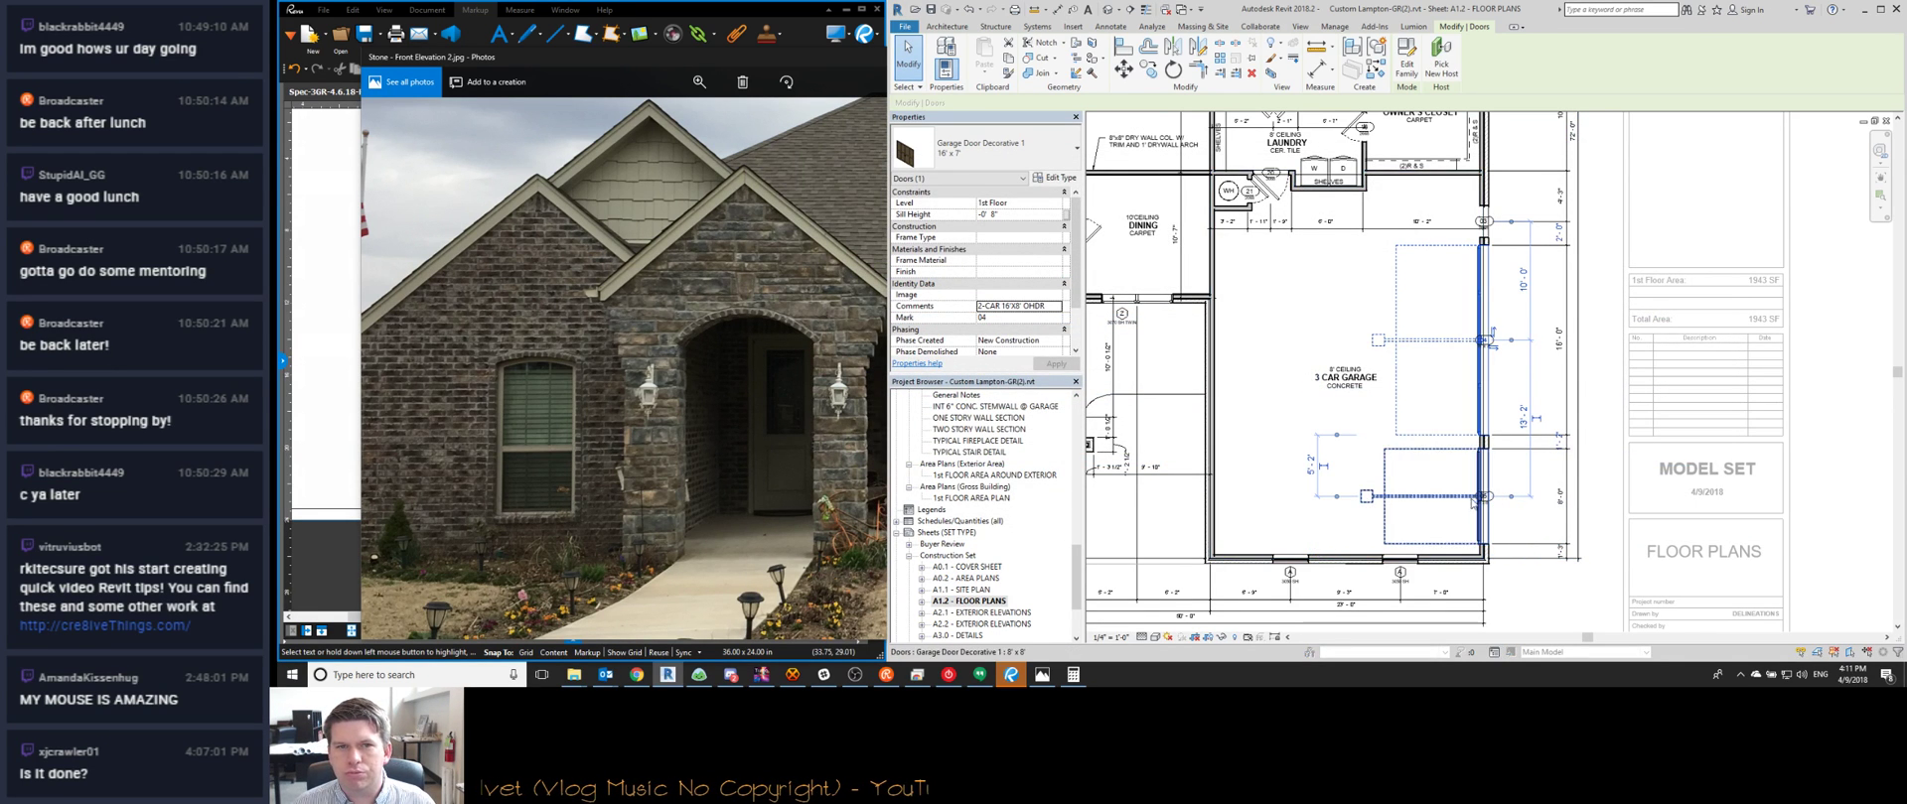
click(1055, 178)
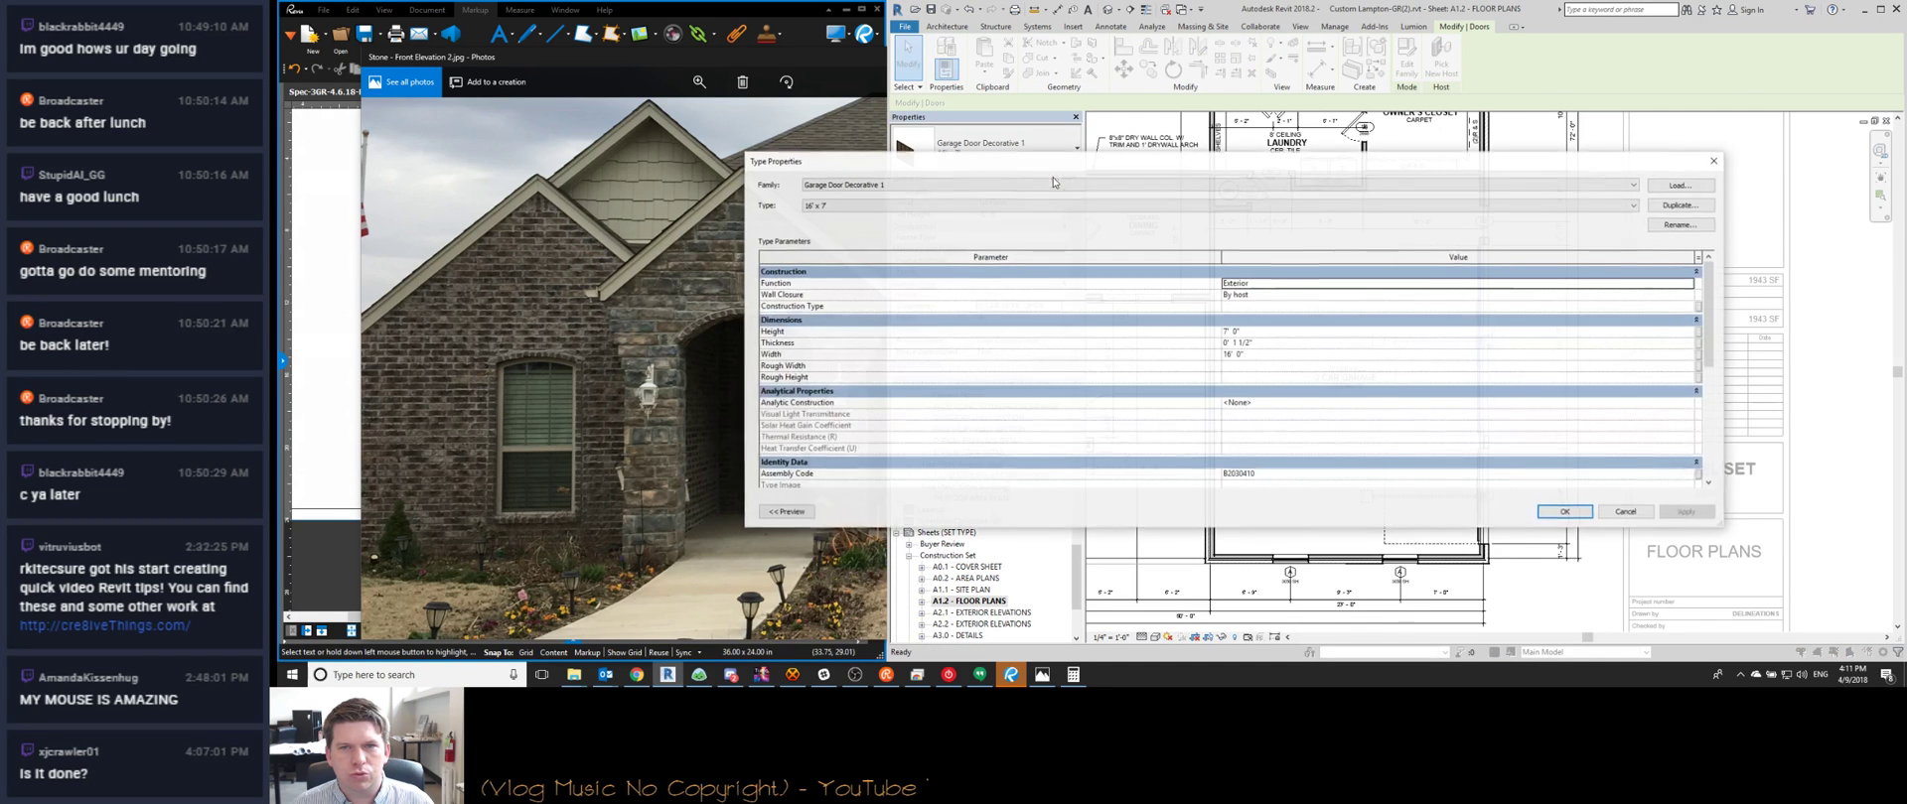
click(1678, 205)
click(1251, 182)
text(8)
key(Return)
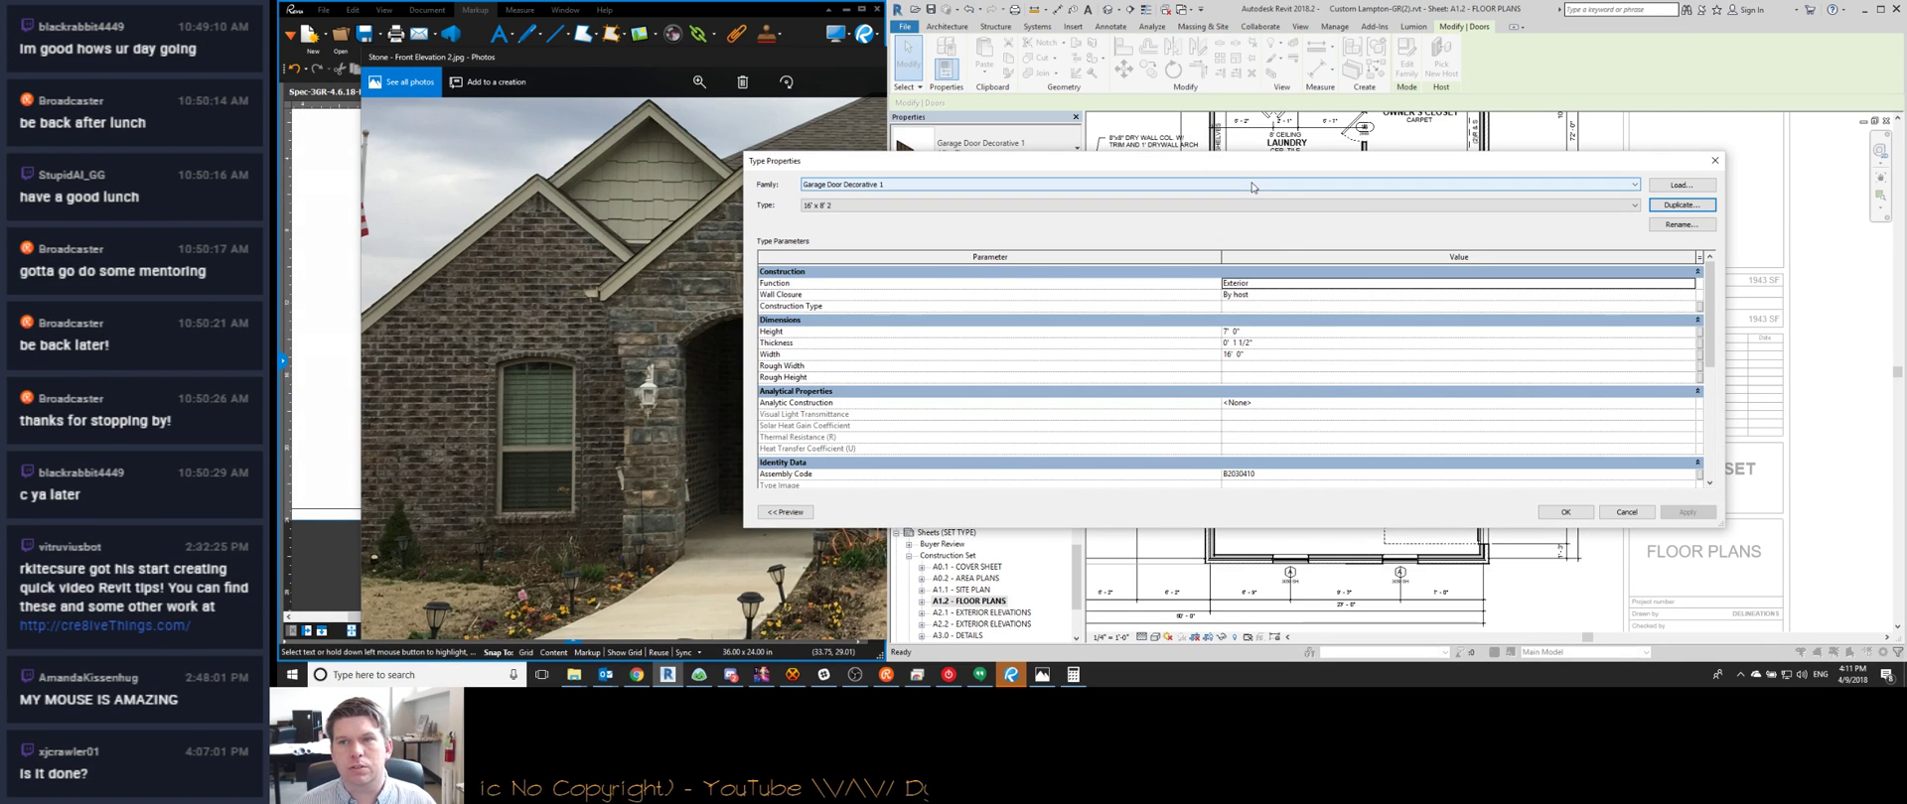
click(1680, 224)
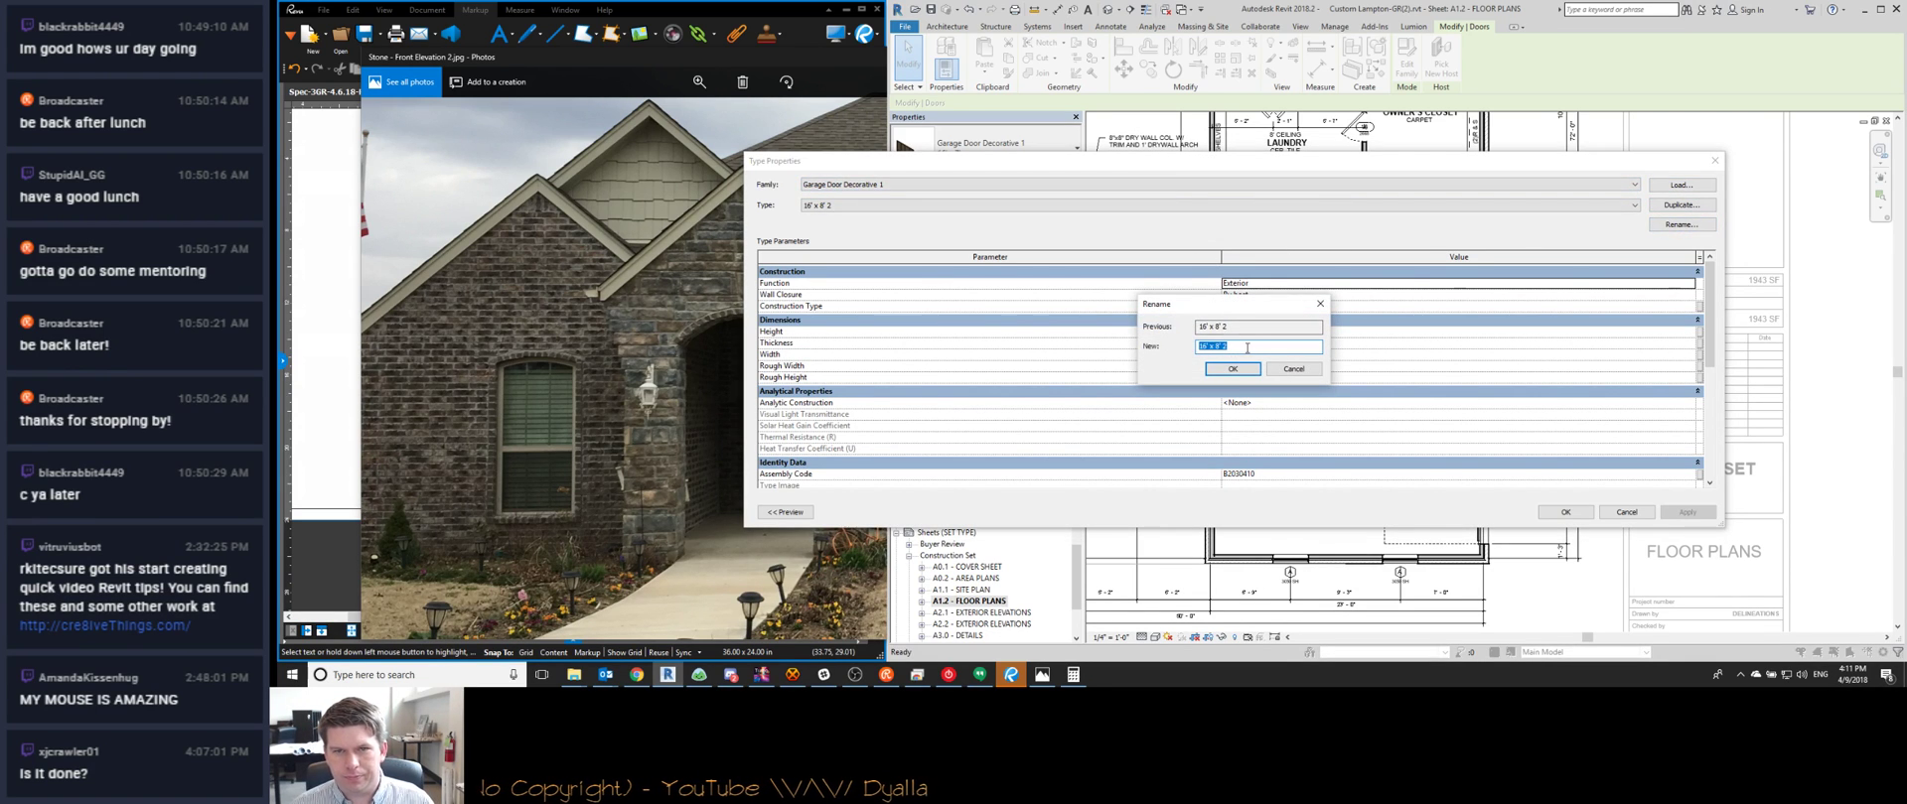
text(')
key(Return)
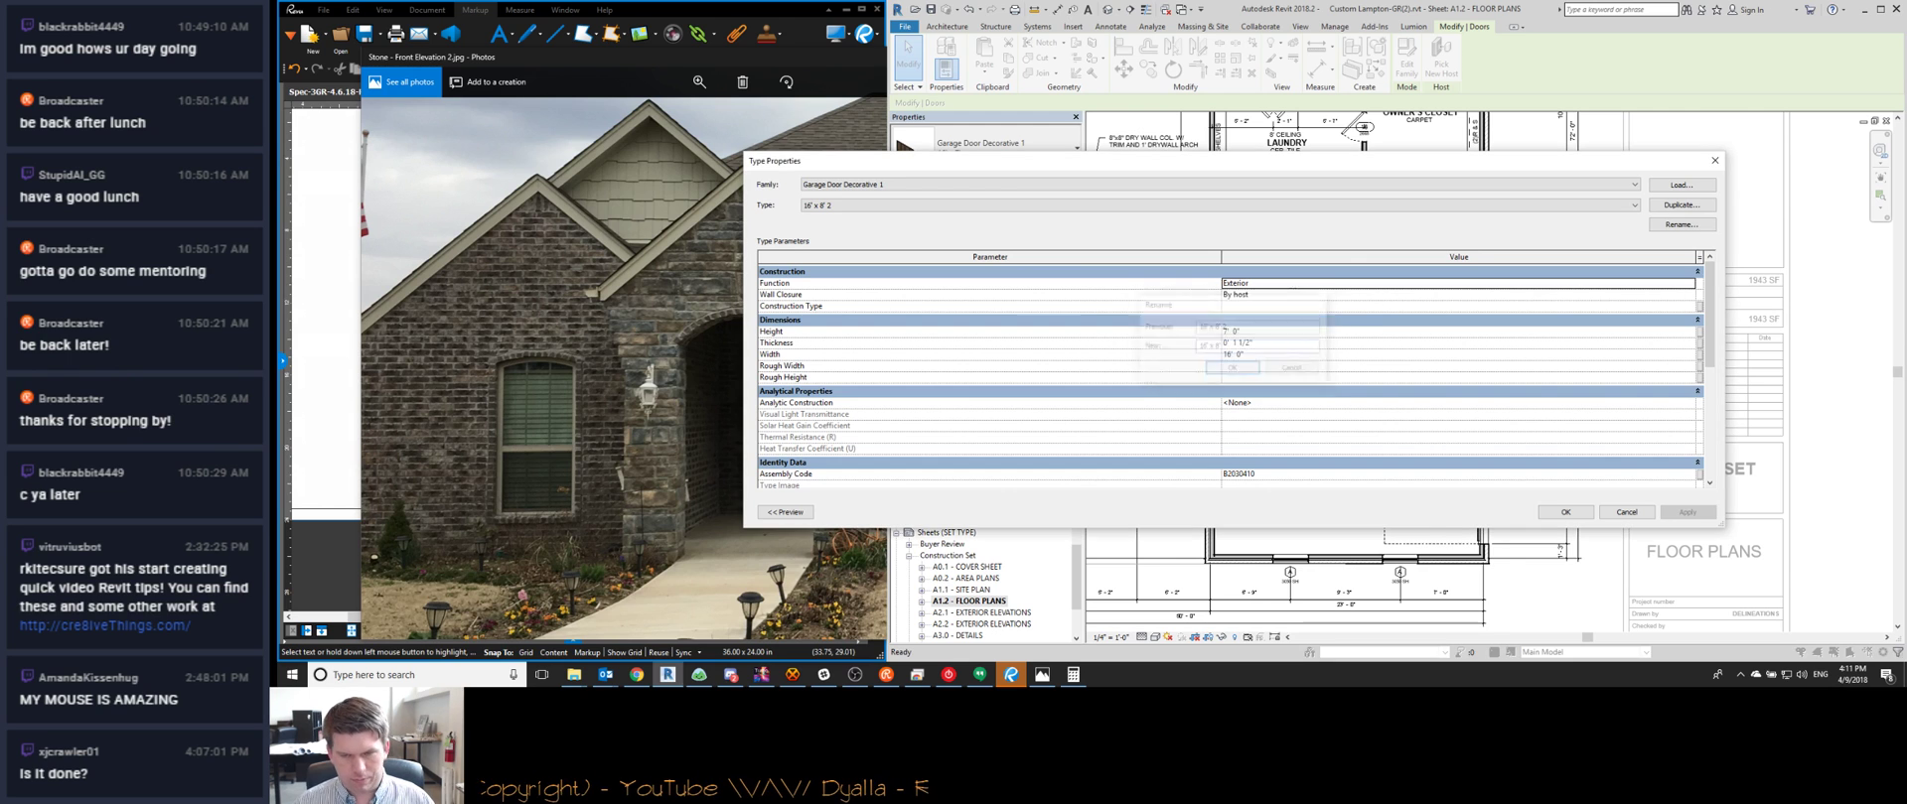
click(1282, 331)
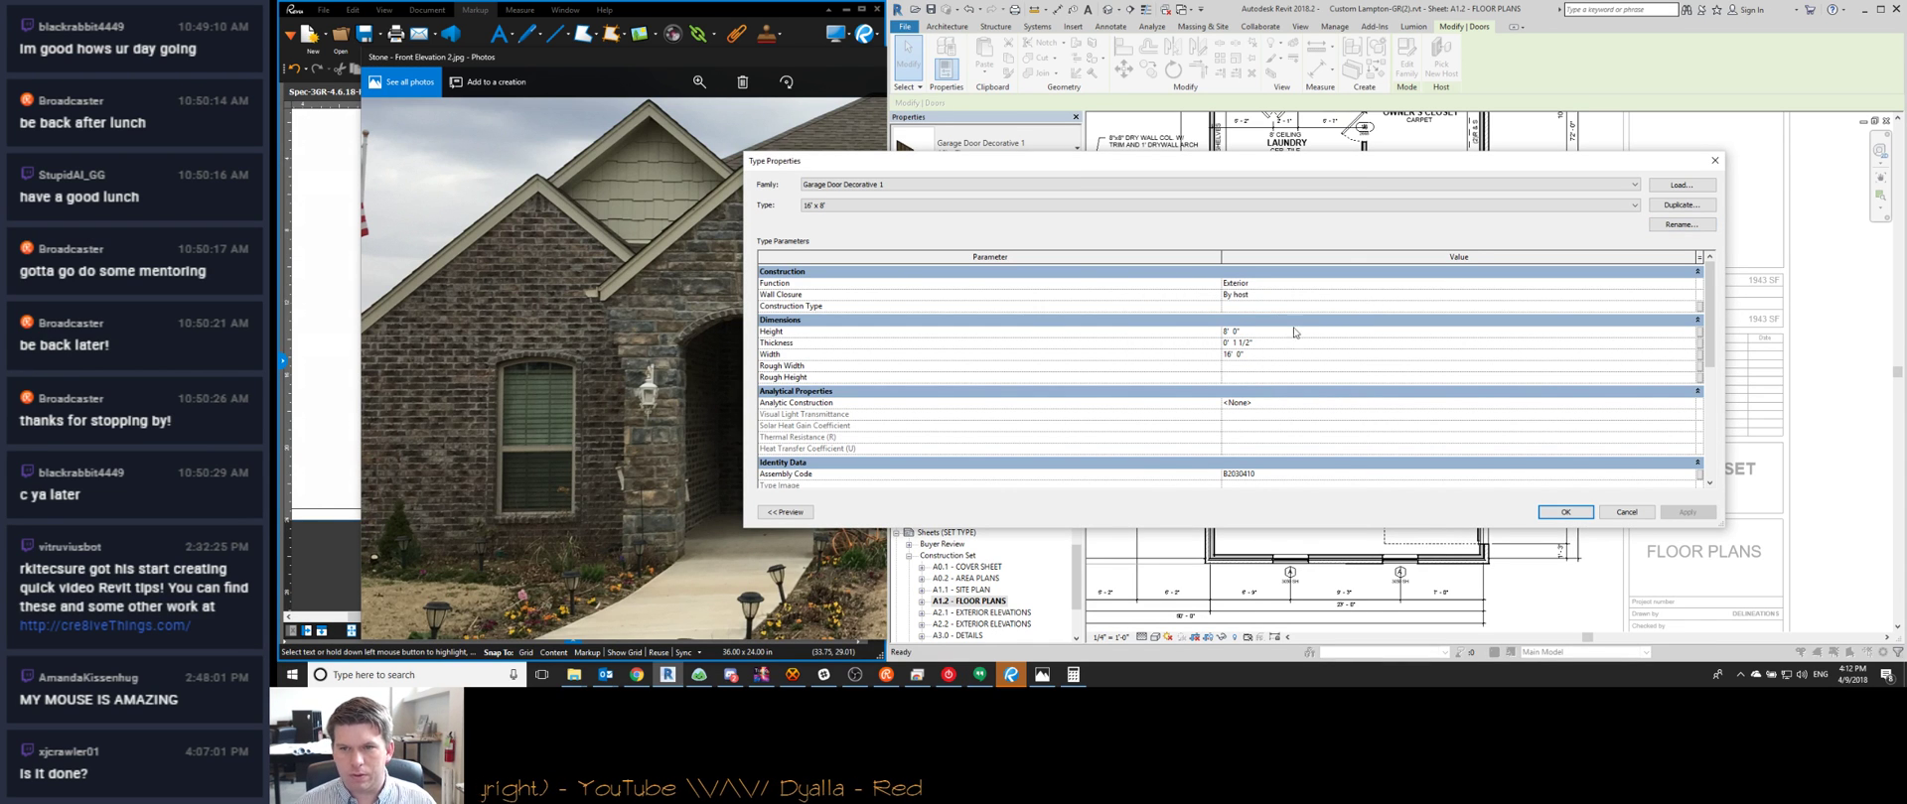
click(1566, 513)
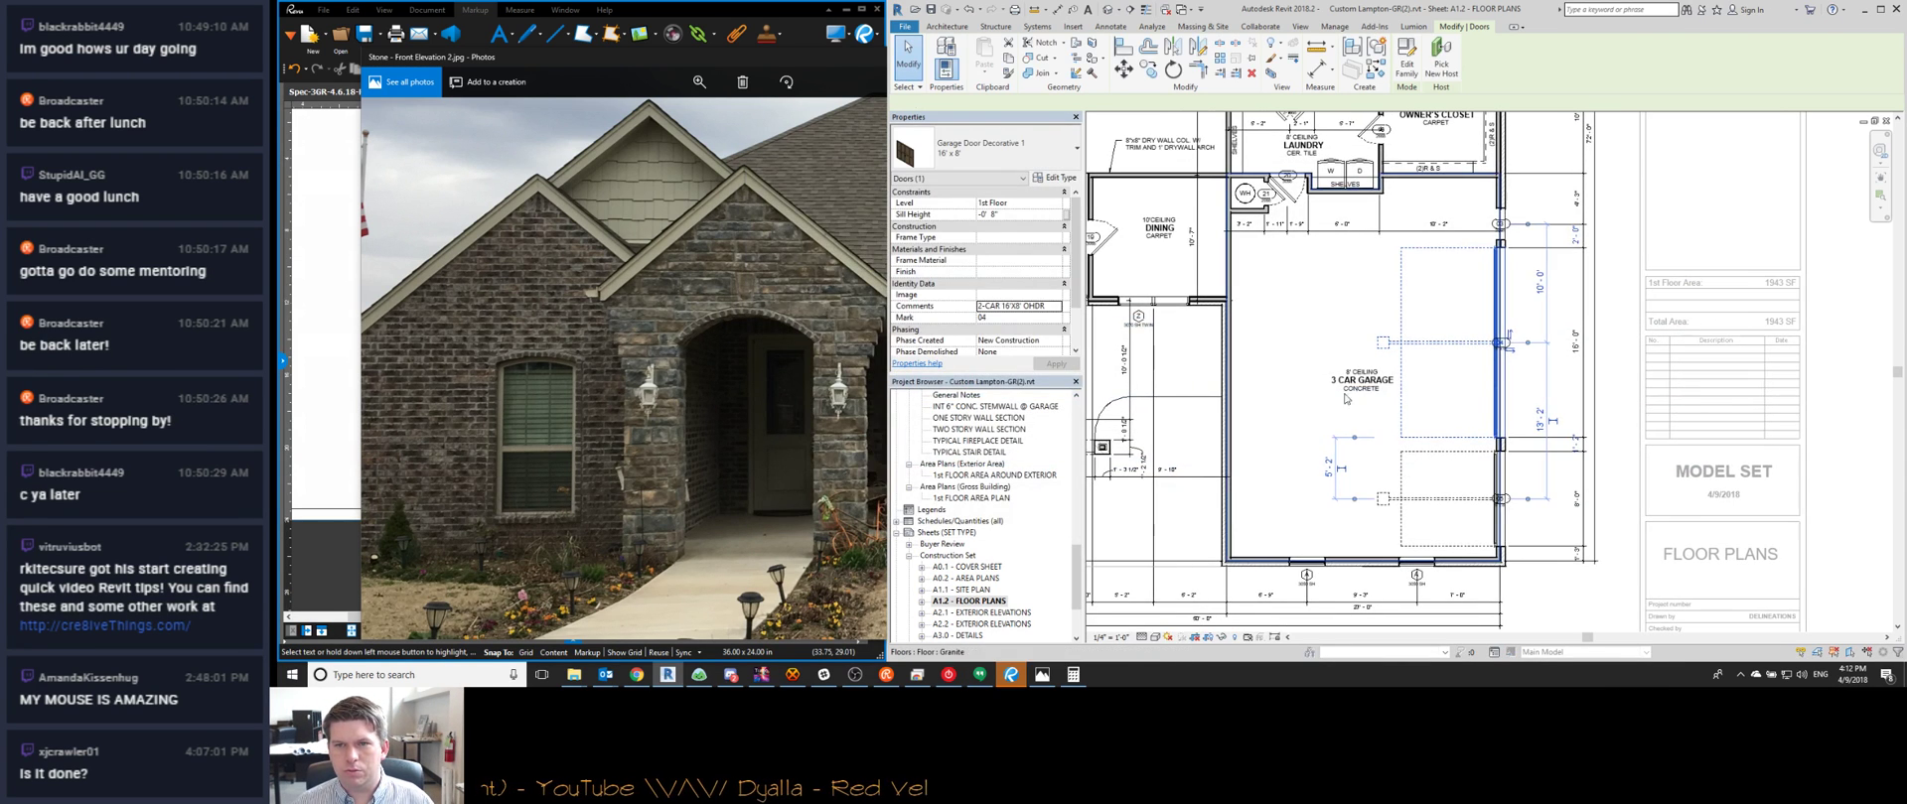
key(Escape)
Select the upper garage door to confirm its new type, then deselect it
scroll(1487, 338, down, 1)
click(1492, 340)
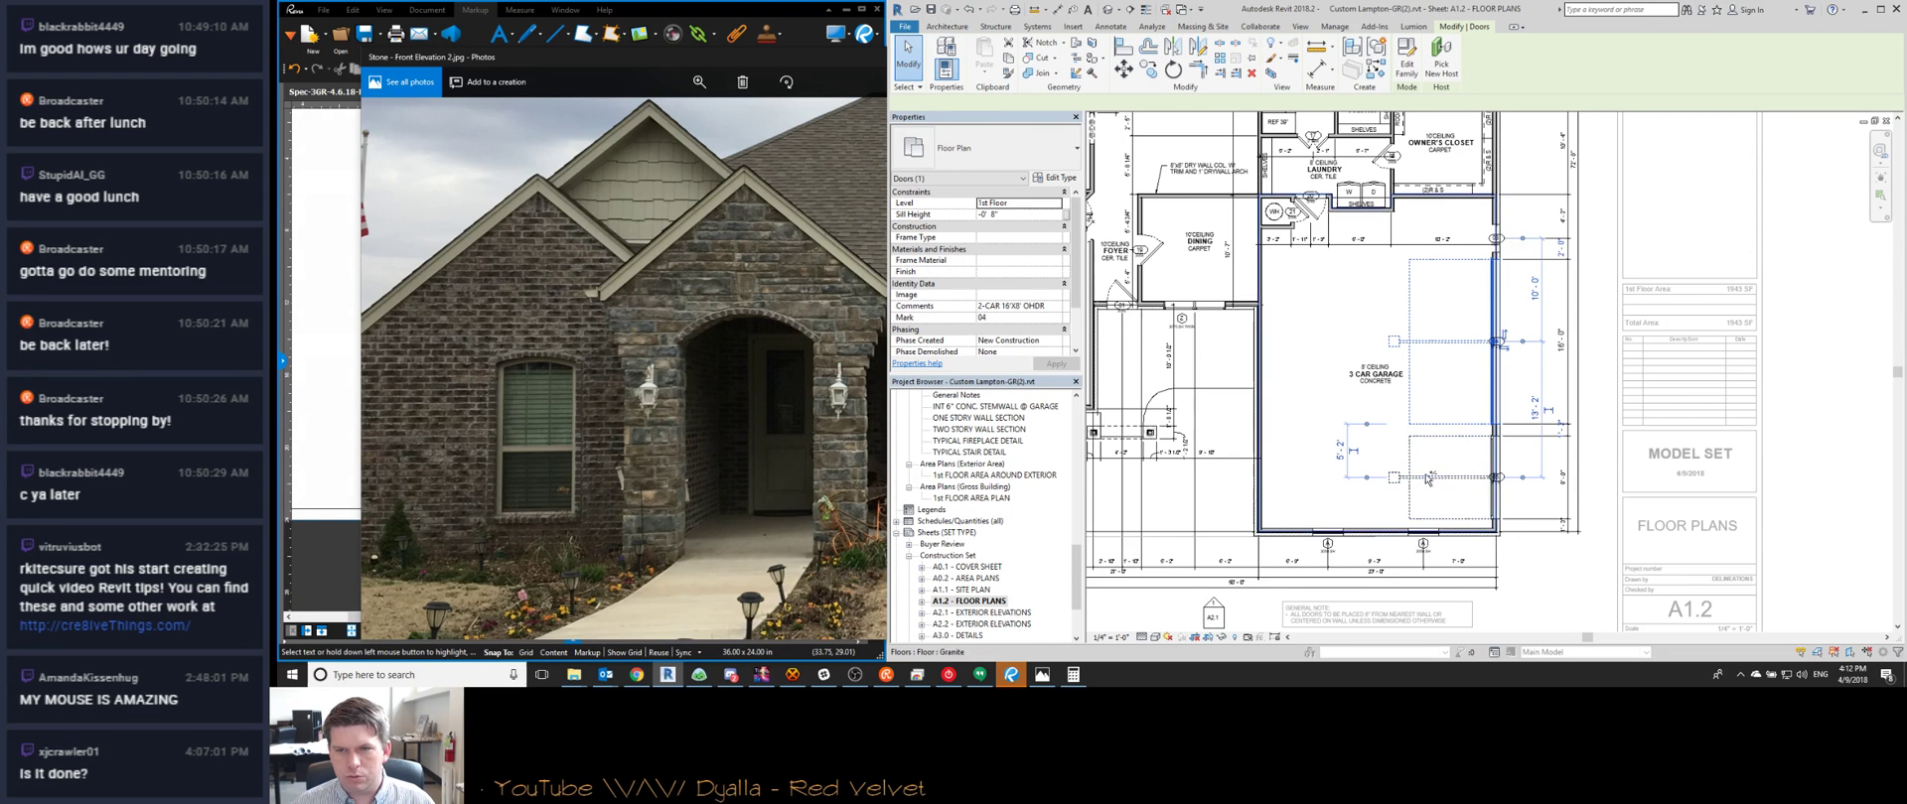
key(Escape)
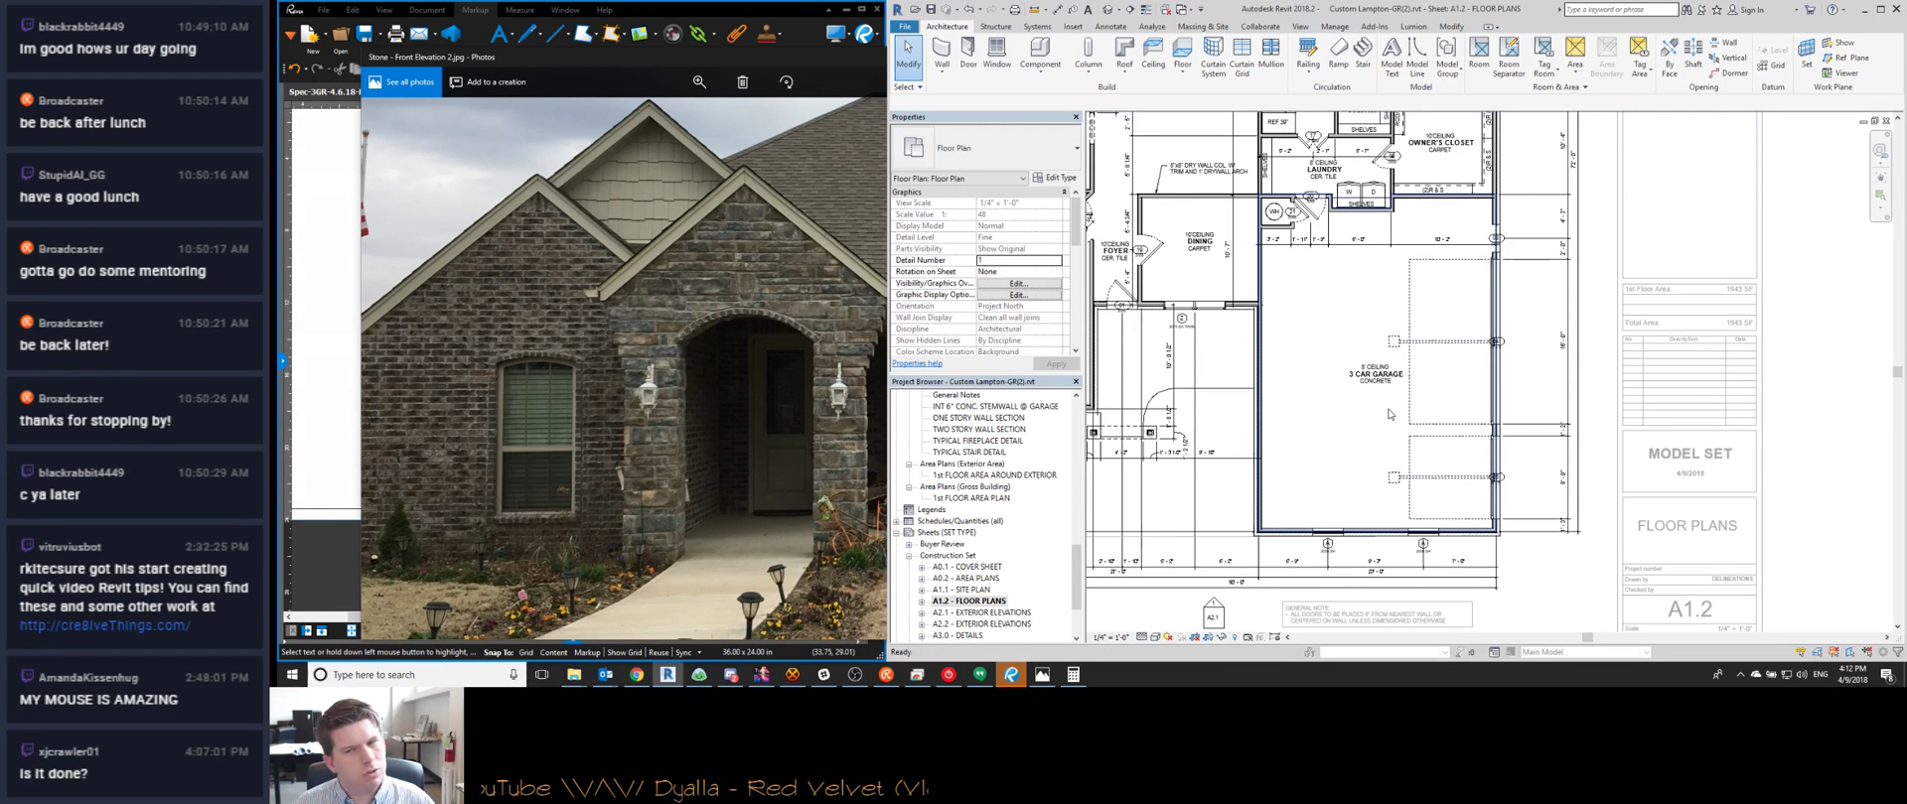
scroll(1390, 413, up, 2)
scroll(1155, 417, up, 3)
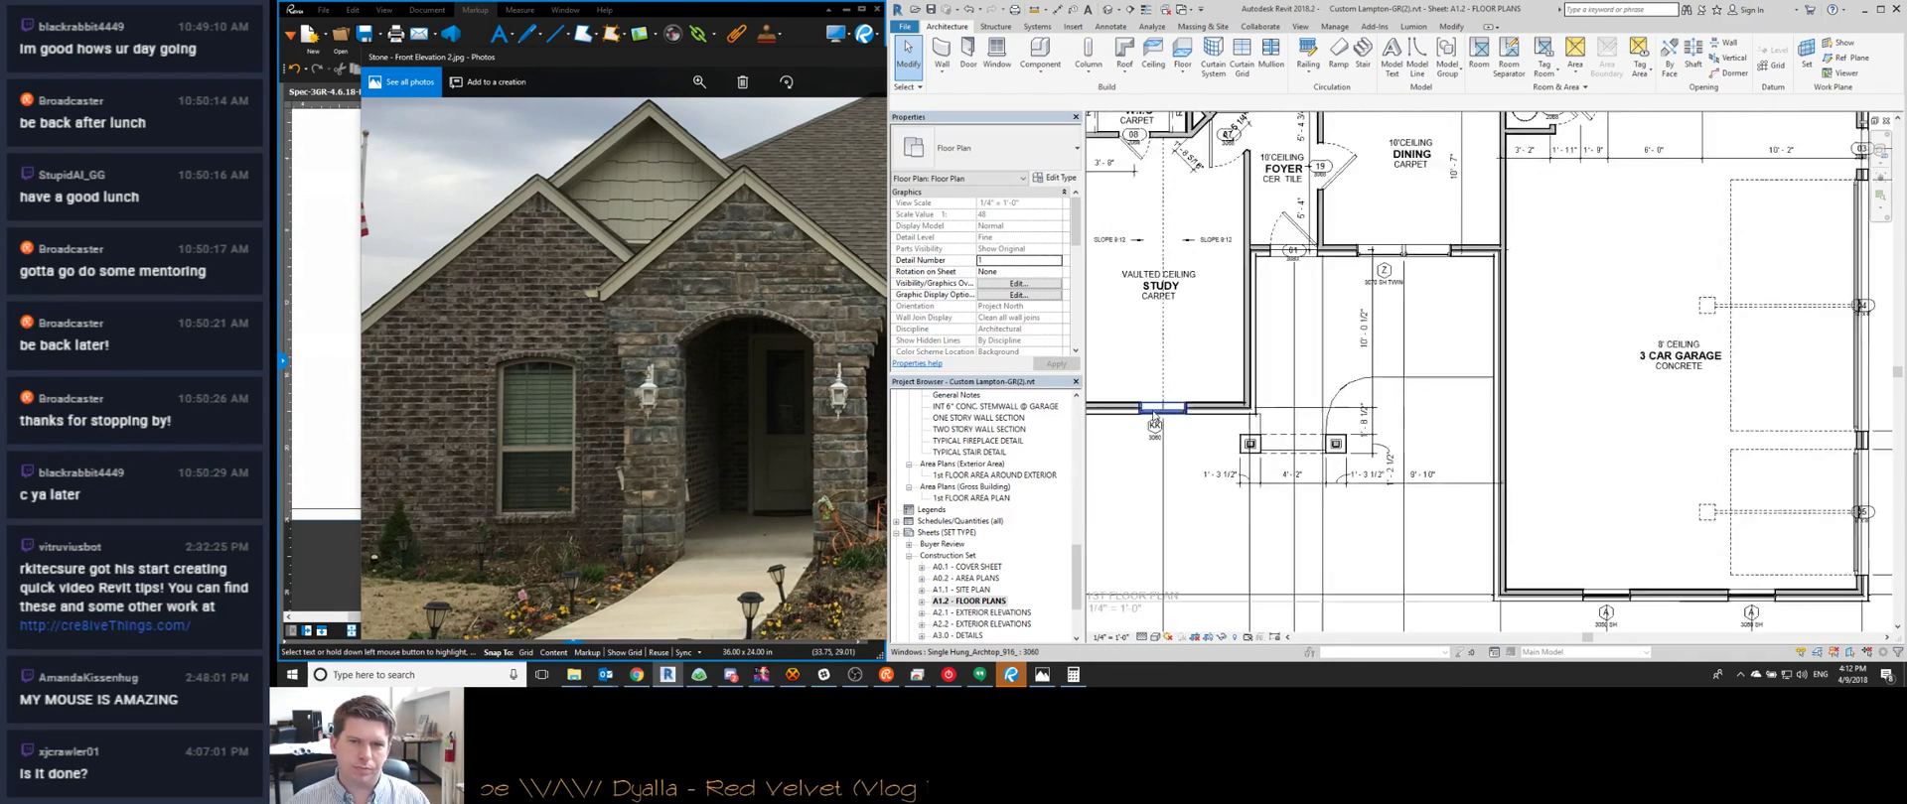
scroll(1154, 417, down, 2)
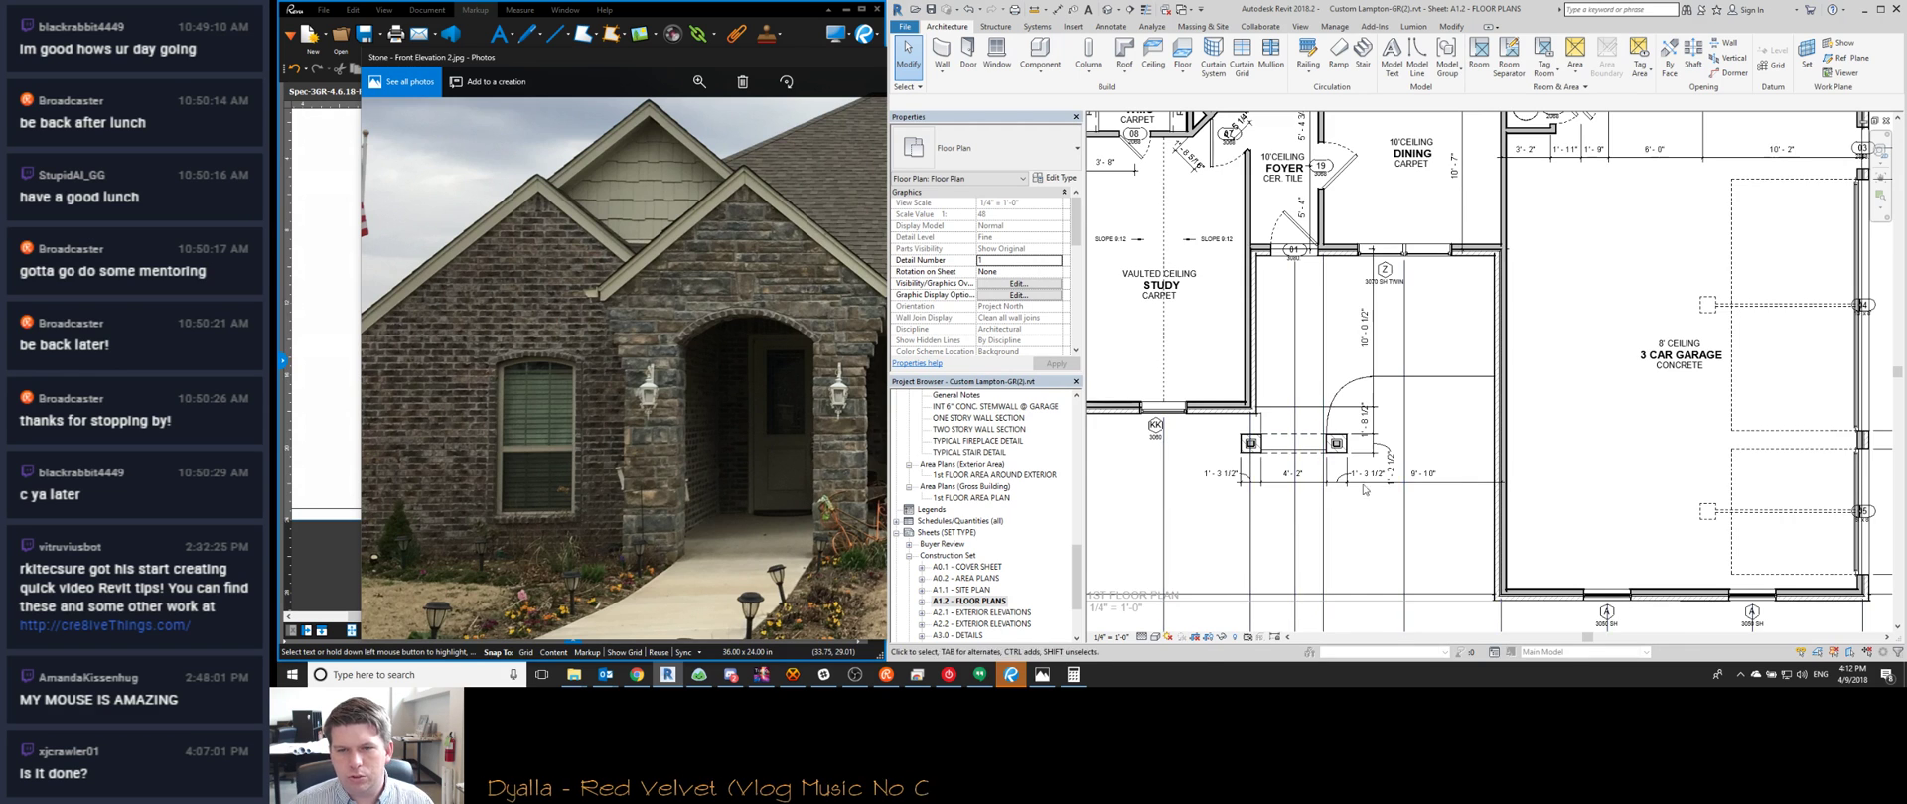
scroll(1355, 298, down, 3)
scroll(1255, 507, down, 1)
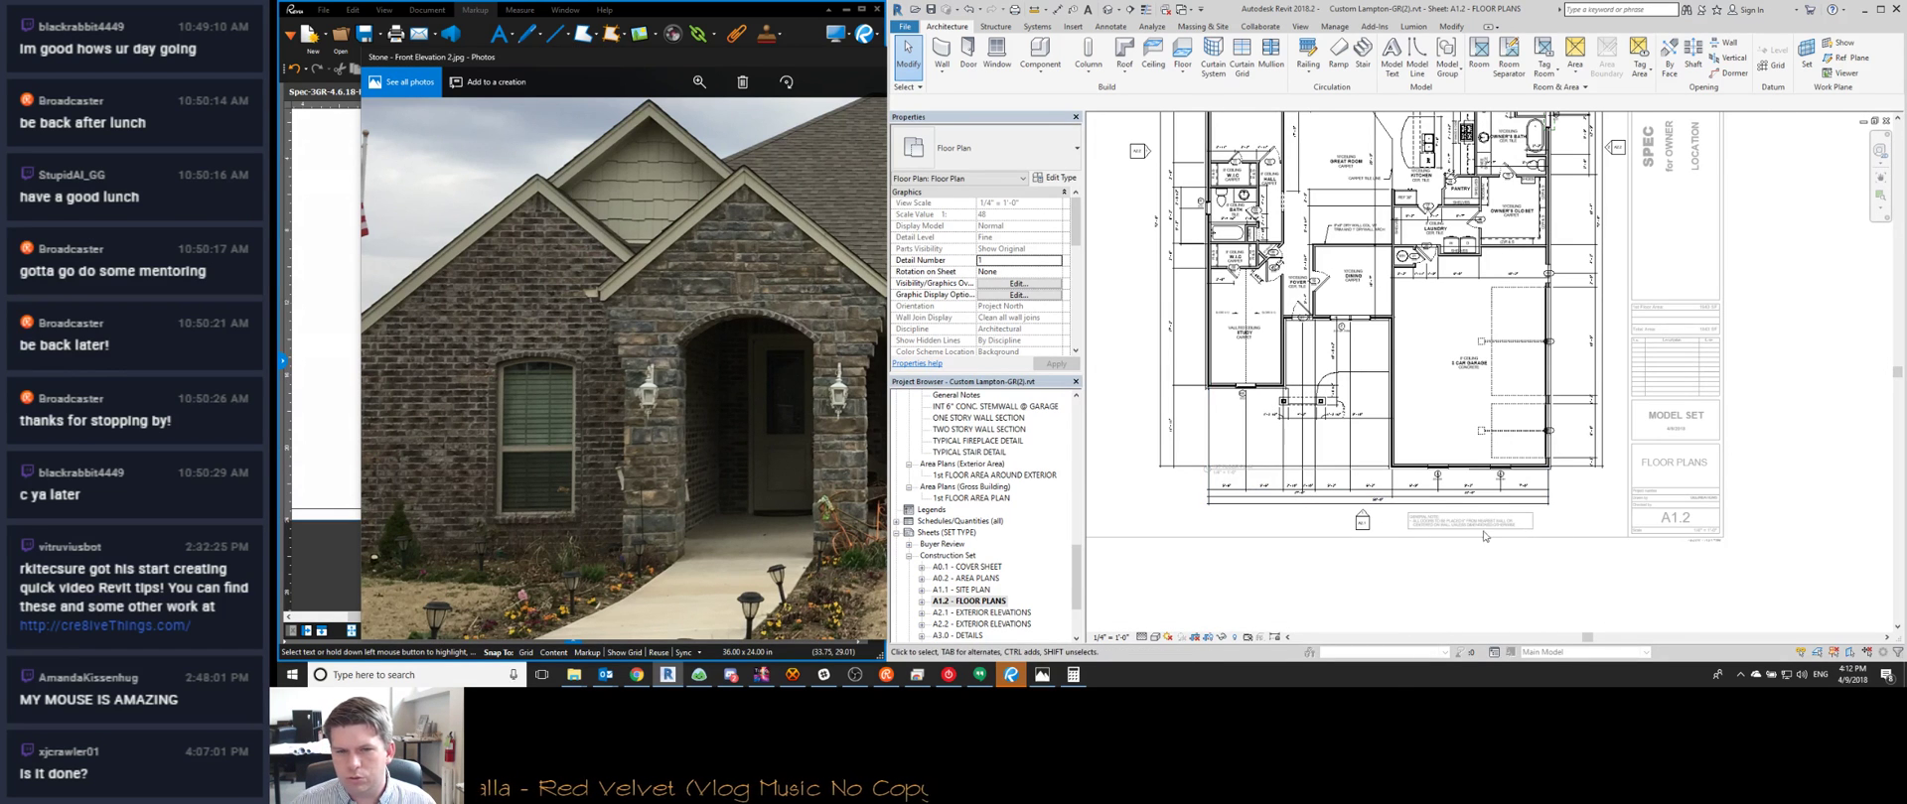
Review the Bluebeam redline set, paging to the door schedule
click(1011, 674)
scroll(709, 404, up, 5)
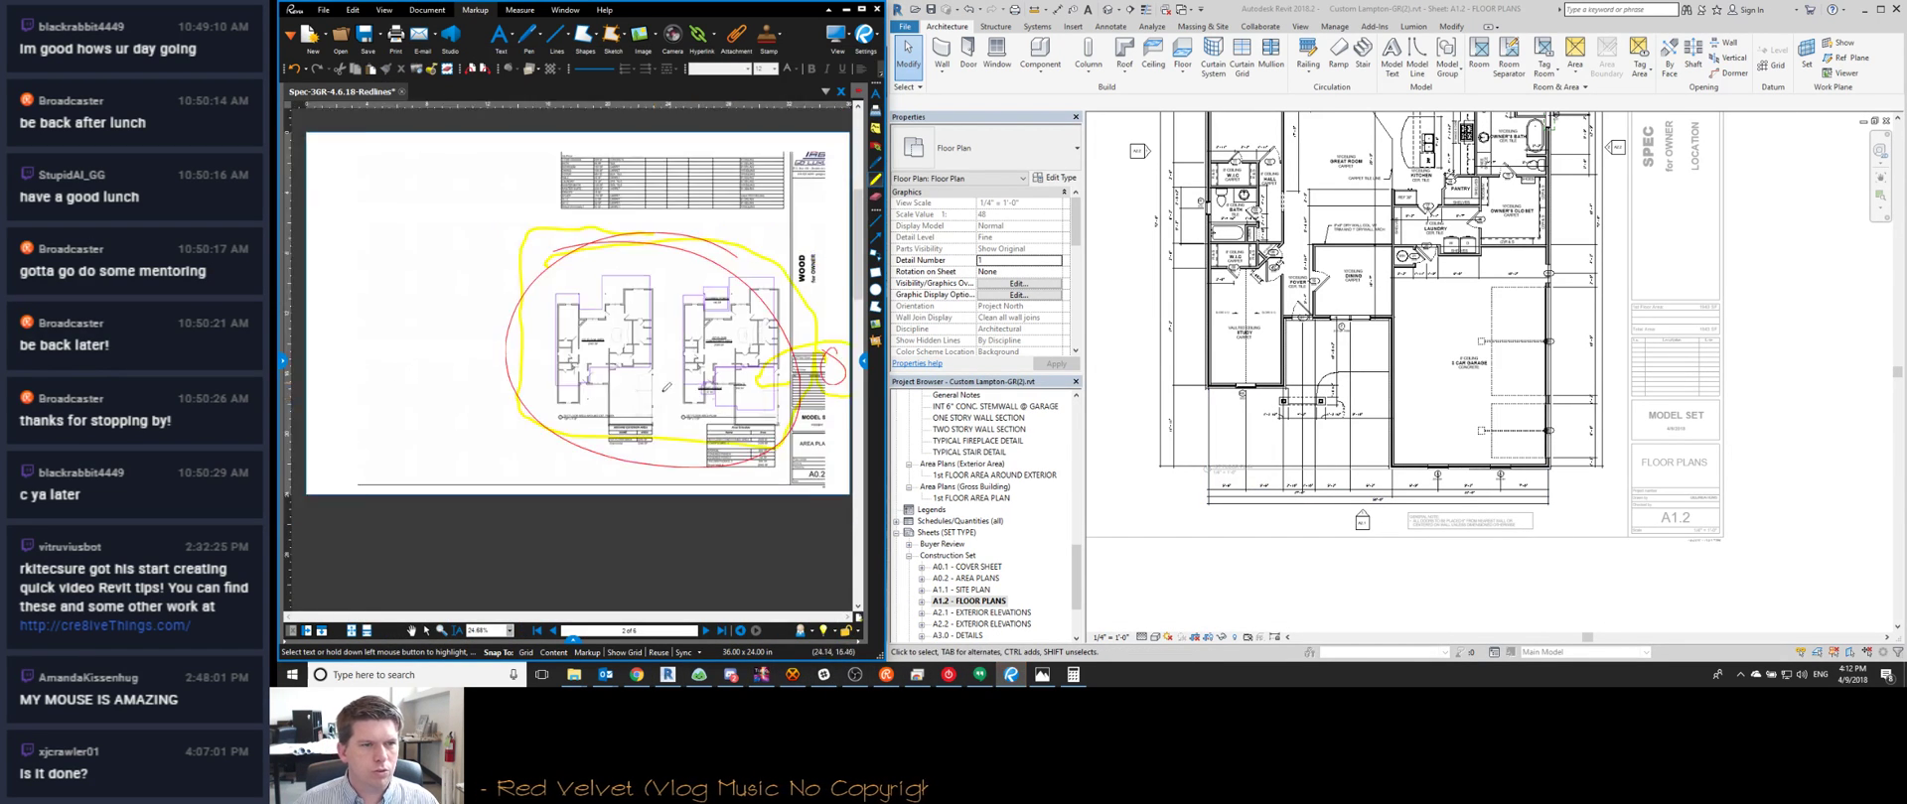
scroll(706, 407, up, 1)
middle_drag(706, 407, 627, 453)
scroll(630, 471, down, 1)
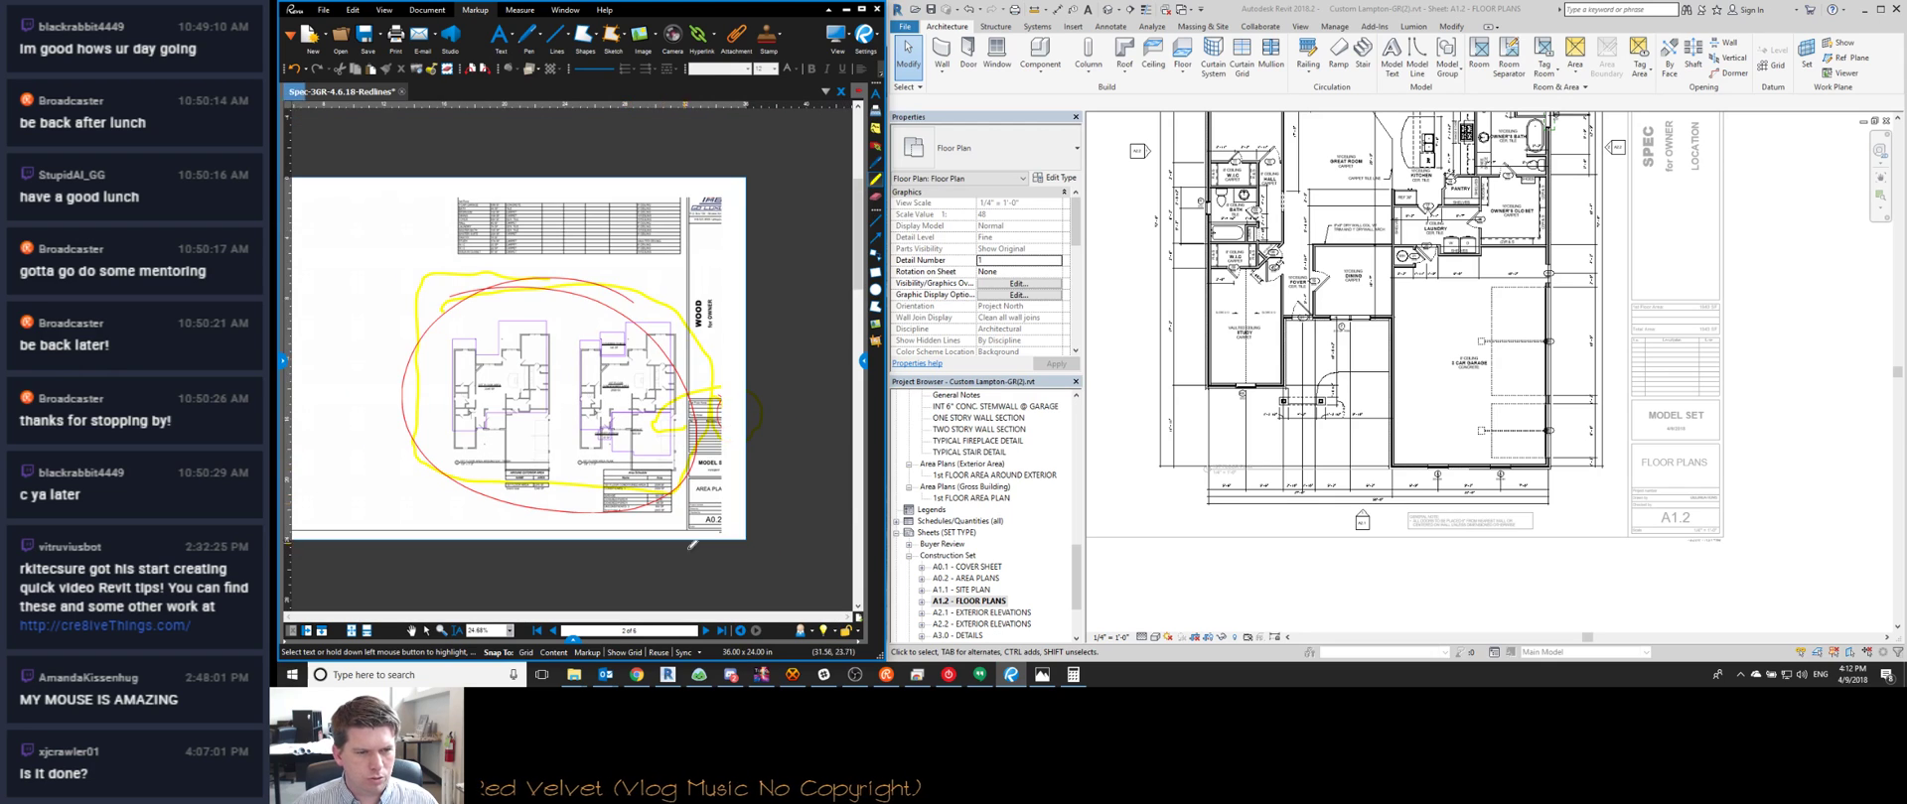
click(706, 631)
scroll(408, 192, up, 2)
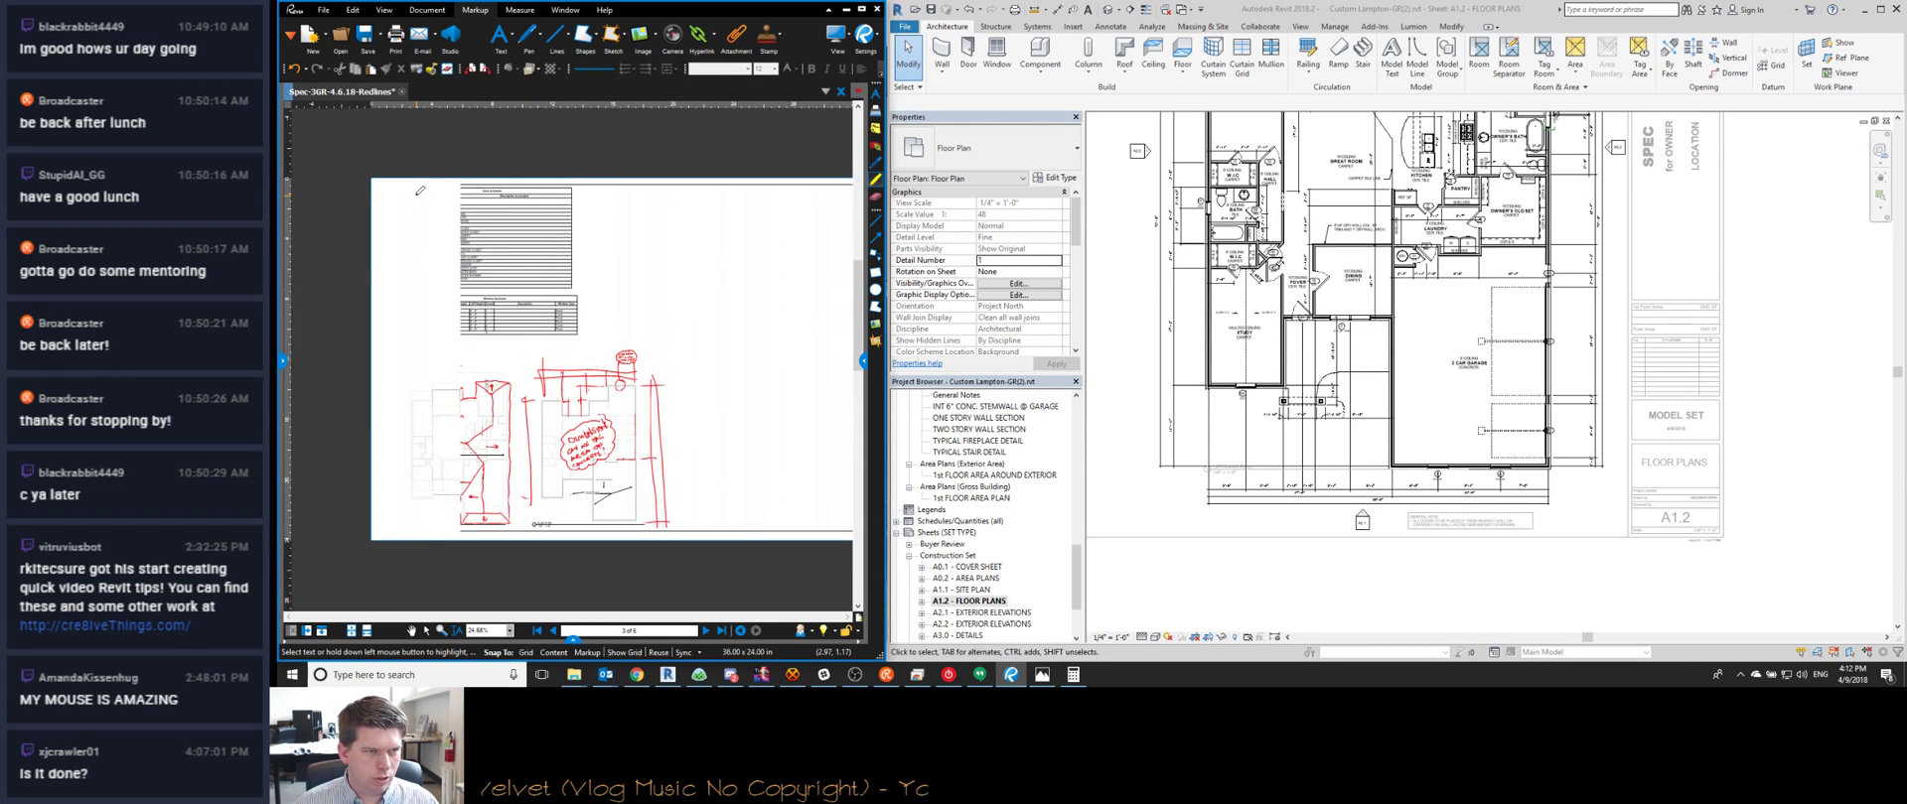
Check A1.1's door and window schedules for the 8'-0" garage doors, then return to A1.2
key(ctrl+Tab)
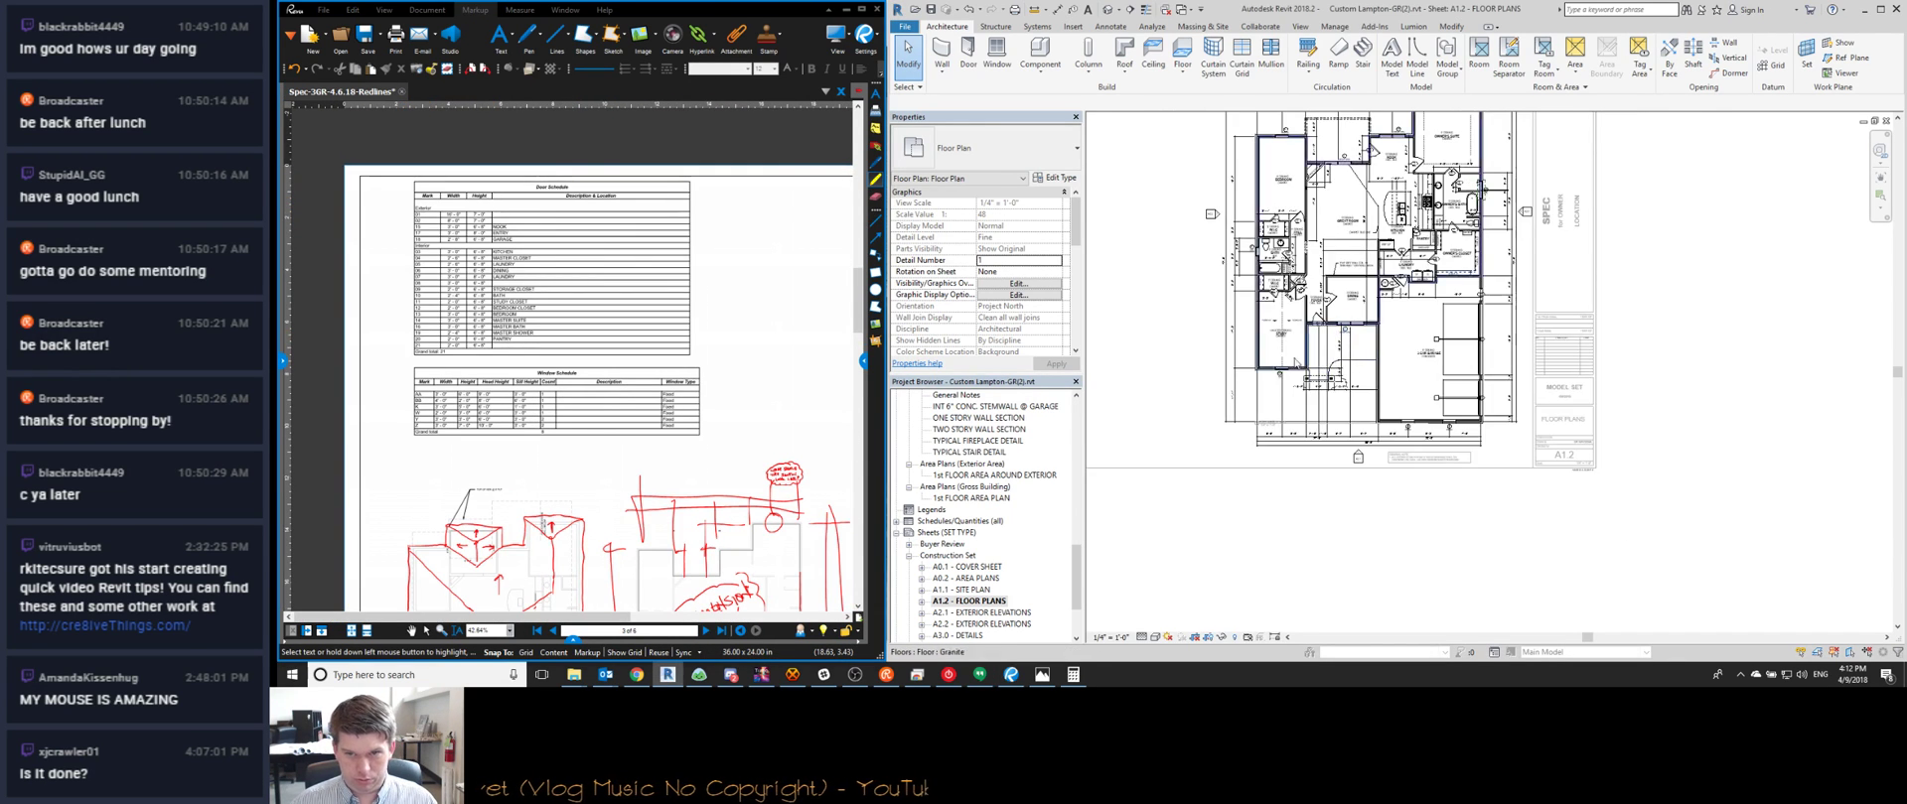
scroll(1182, 361, up, 4)
scroll(1181, 361, down, 2)
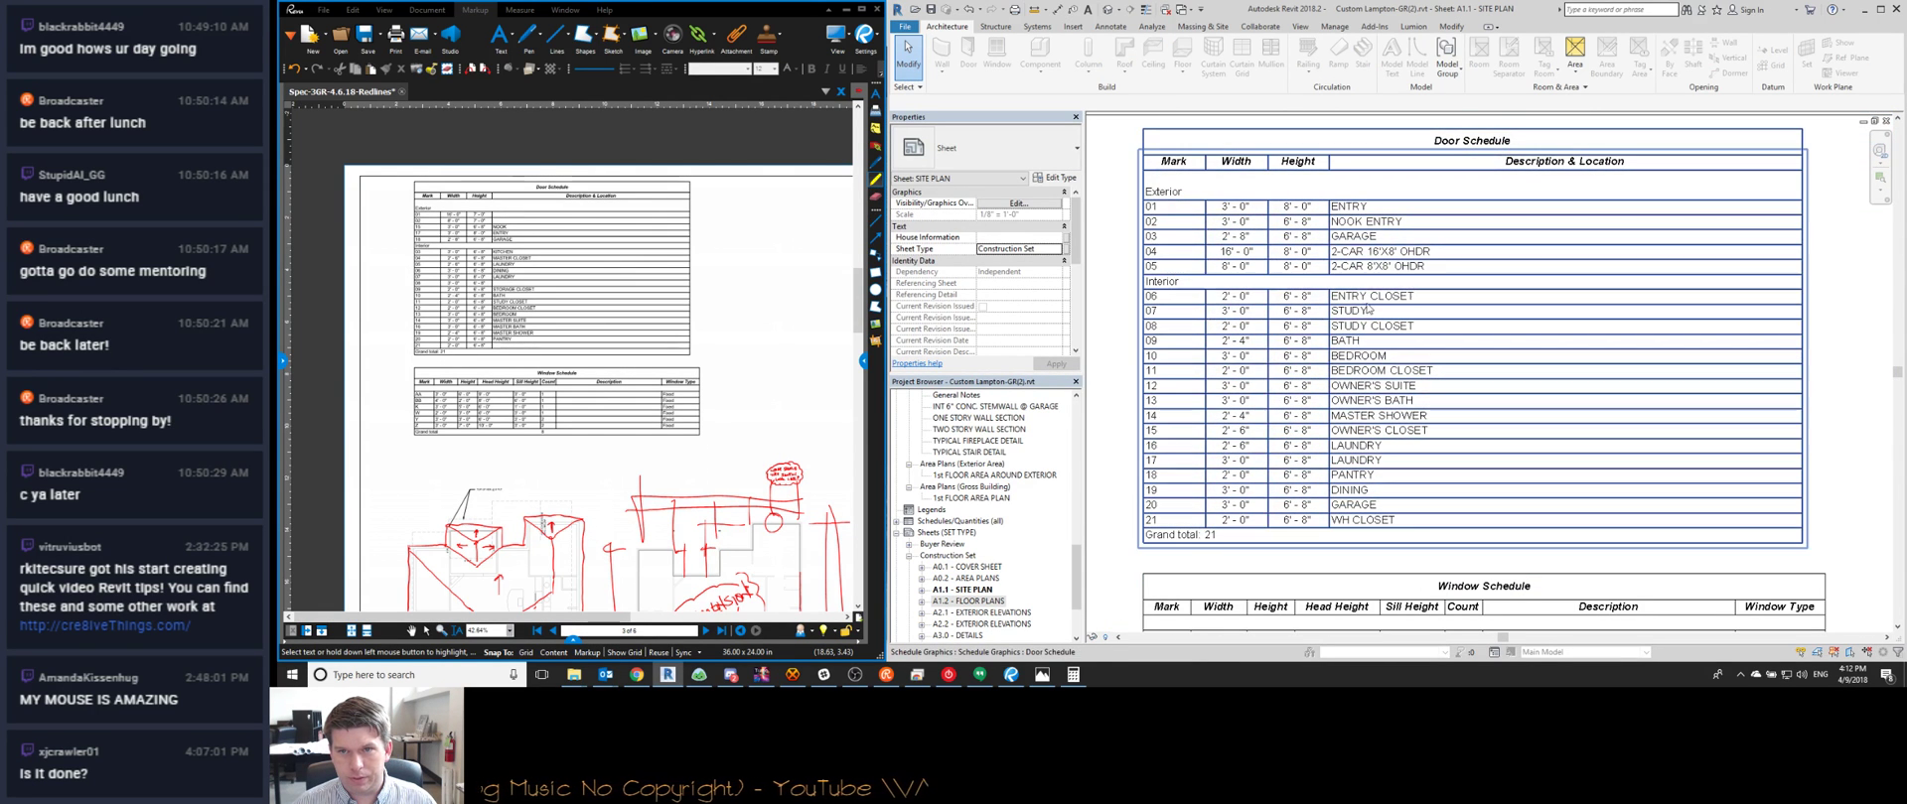
middle_drag(1275, 467, 1256, 374)
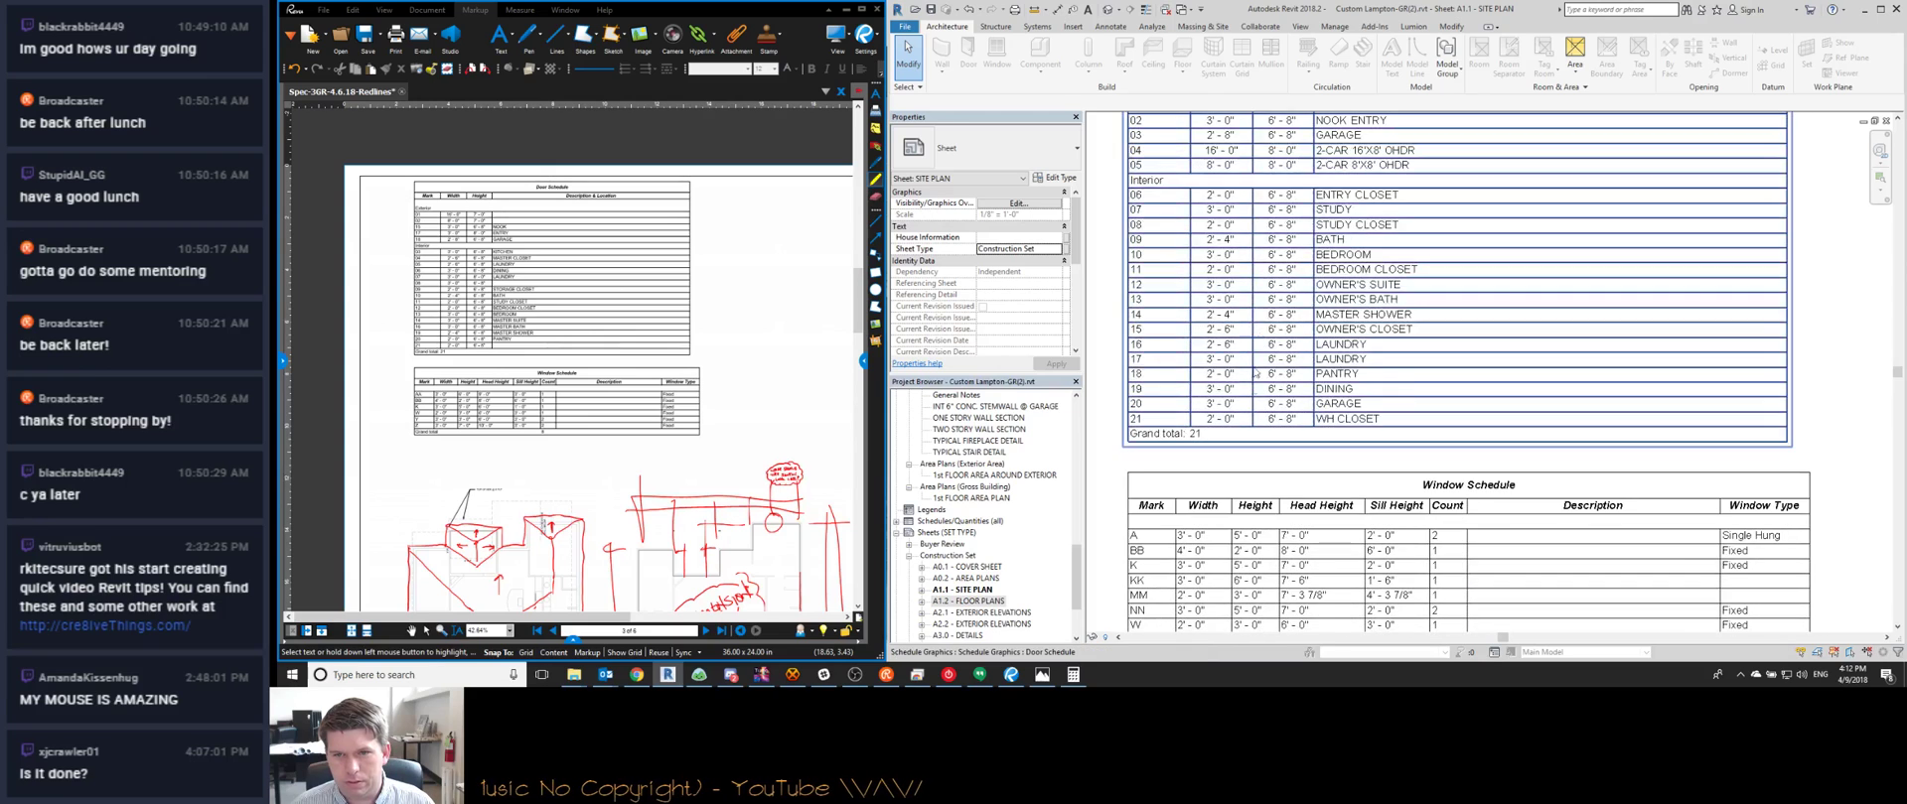
scroll(1253, 406, down, 2)
scroll(1184, 443, up, 1)
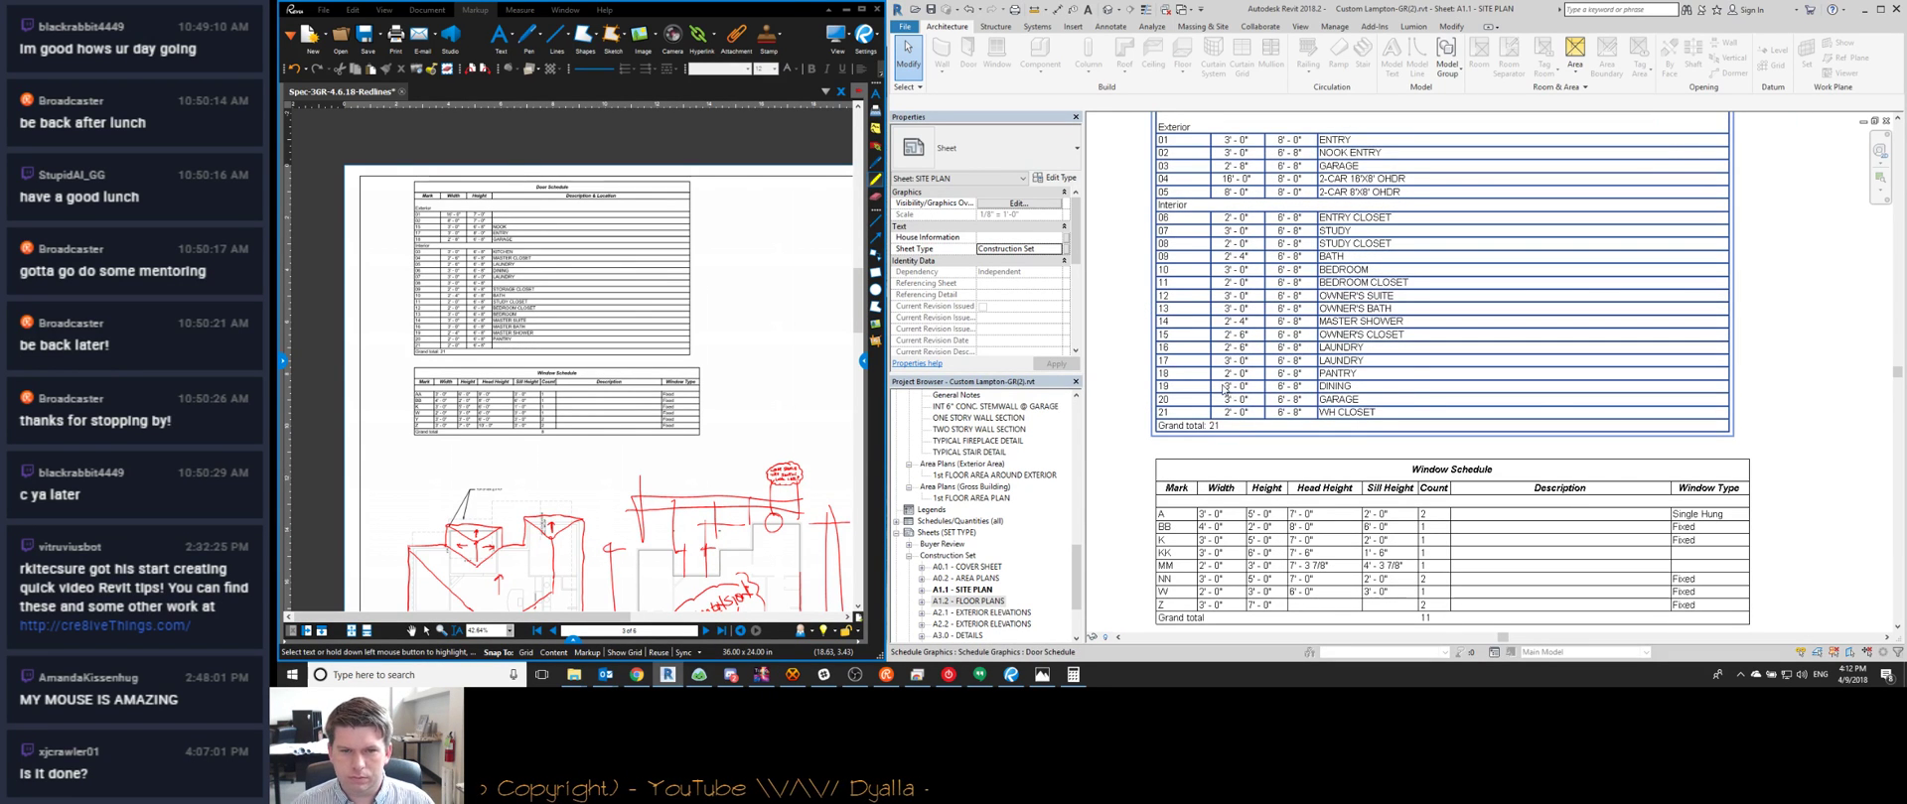
key(ctrl+Tab)
scroll(1507, 312, up, 2)
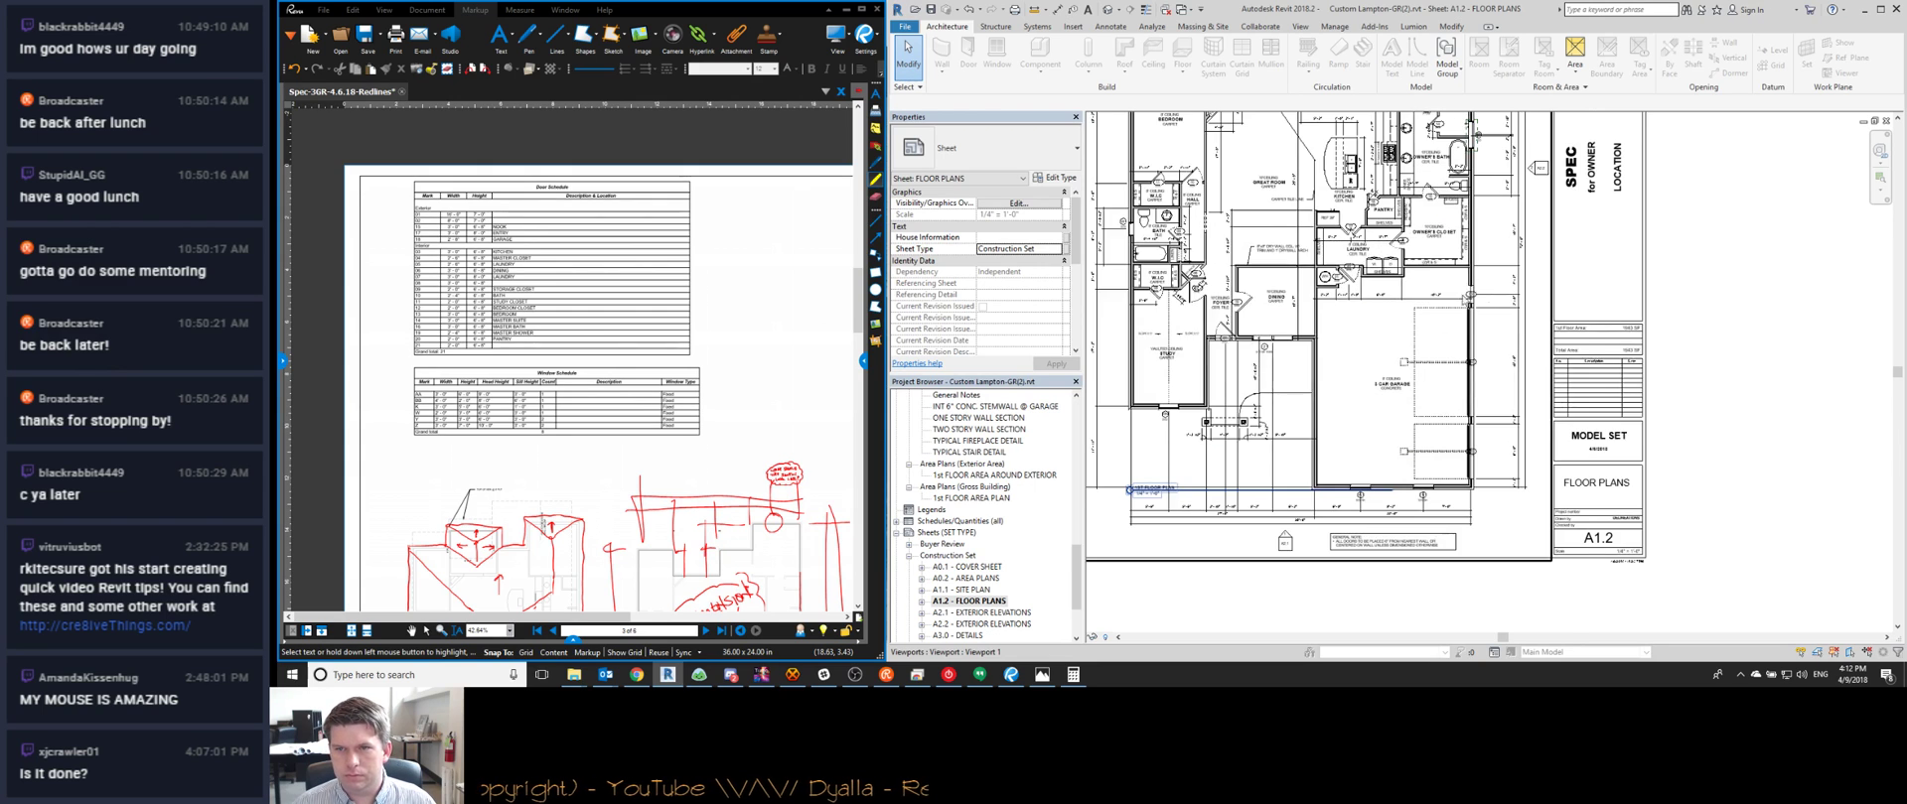
In garage door 03's family, set the door swing Offset to 0' 2"
scroll(1465, 316, up, 2)
double_click(1422, 298)
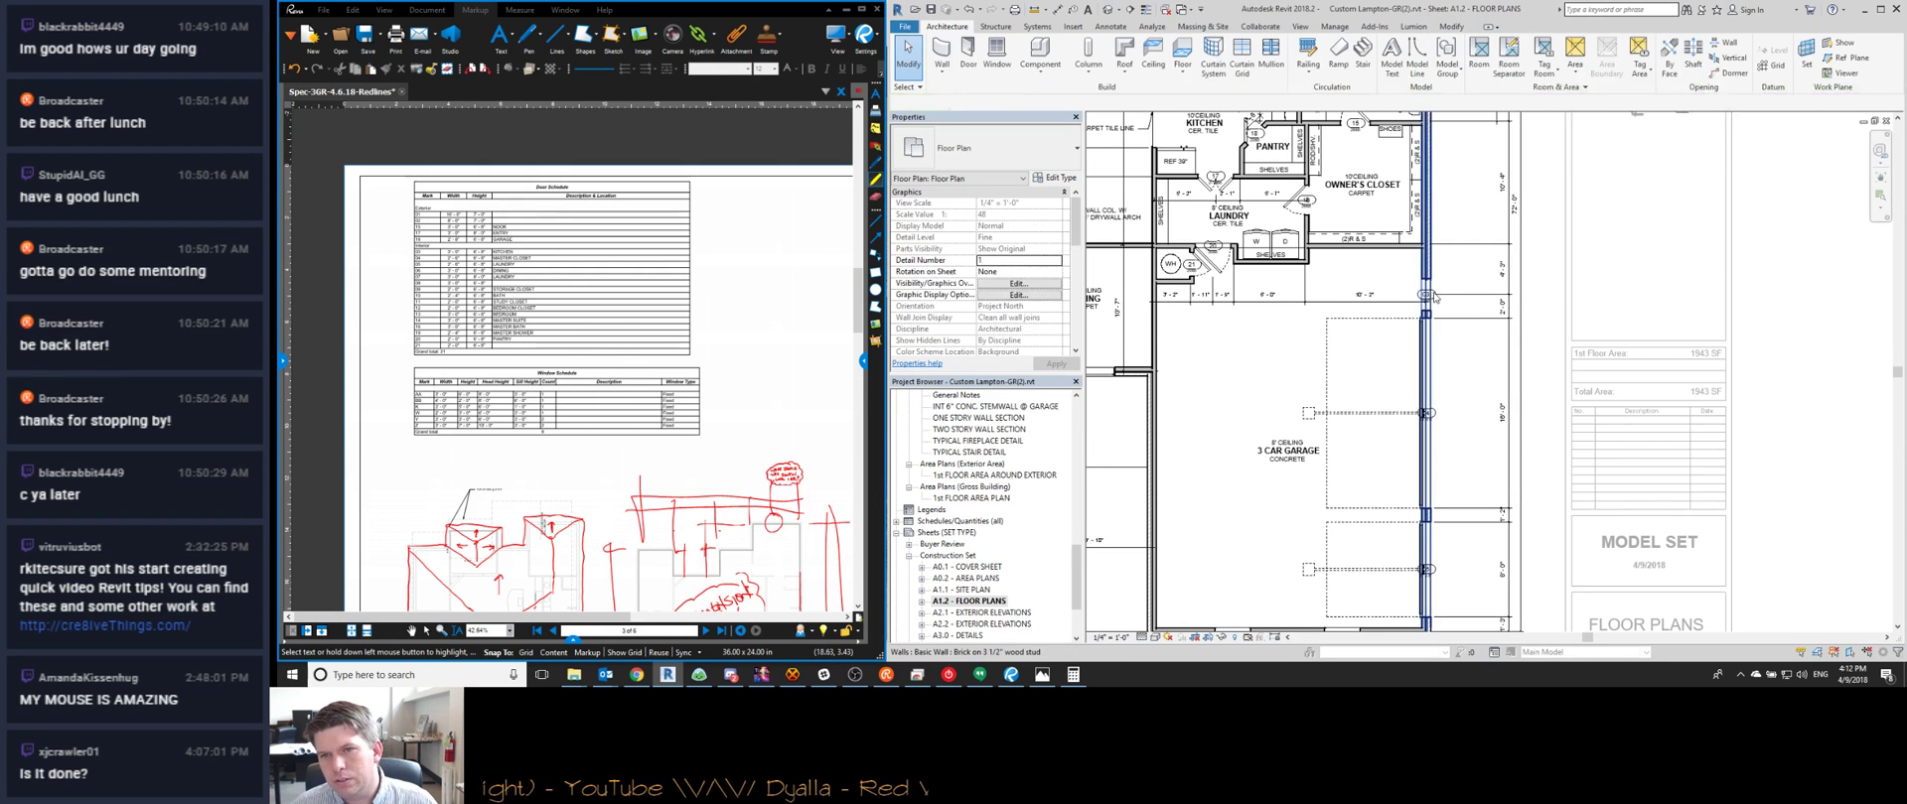
scroll(1420, 295, up, 2)
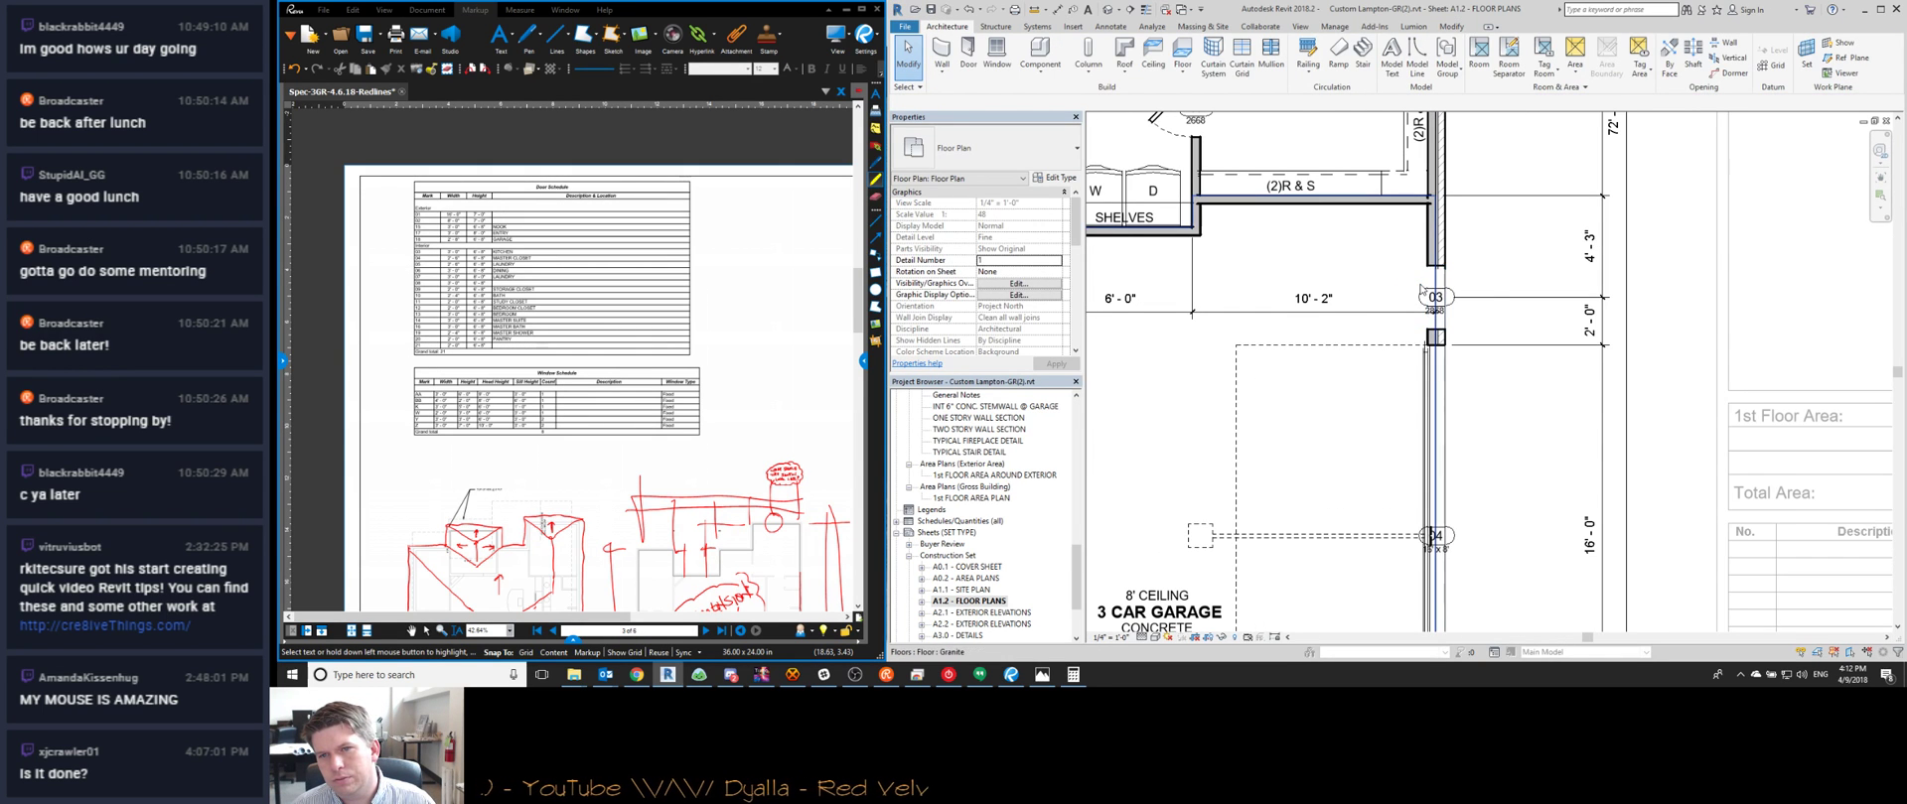
click(1408, 283)
key(Escape)
double_click(1422, 283)
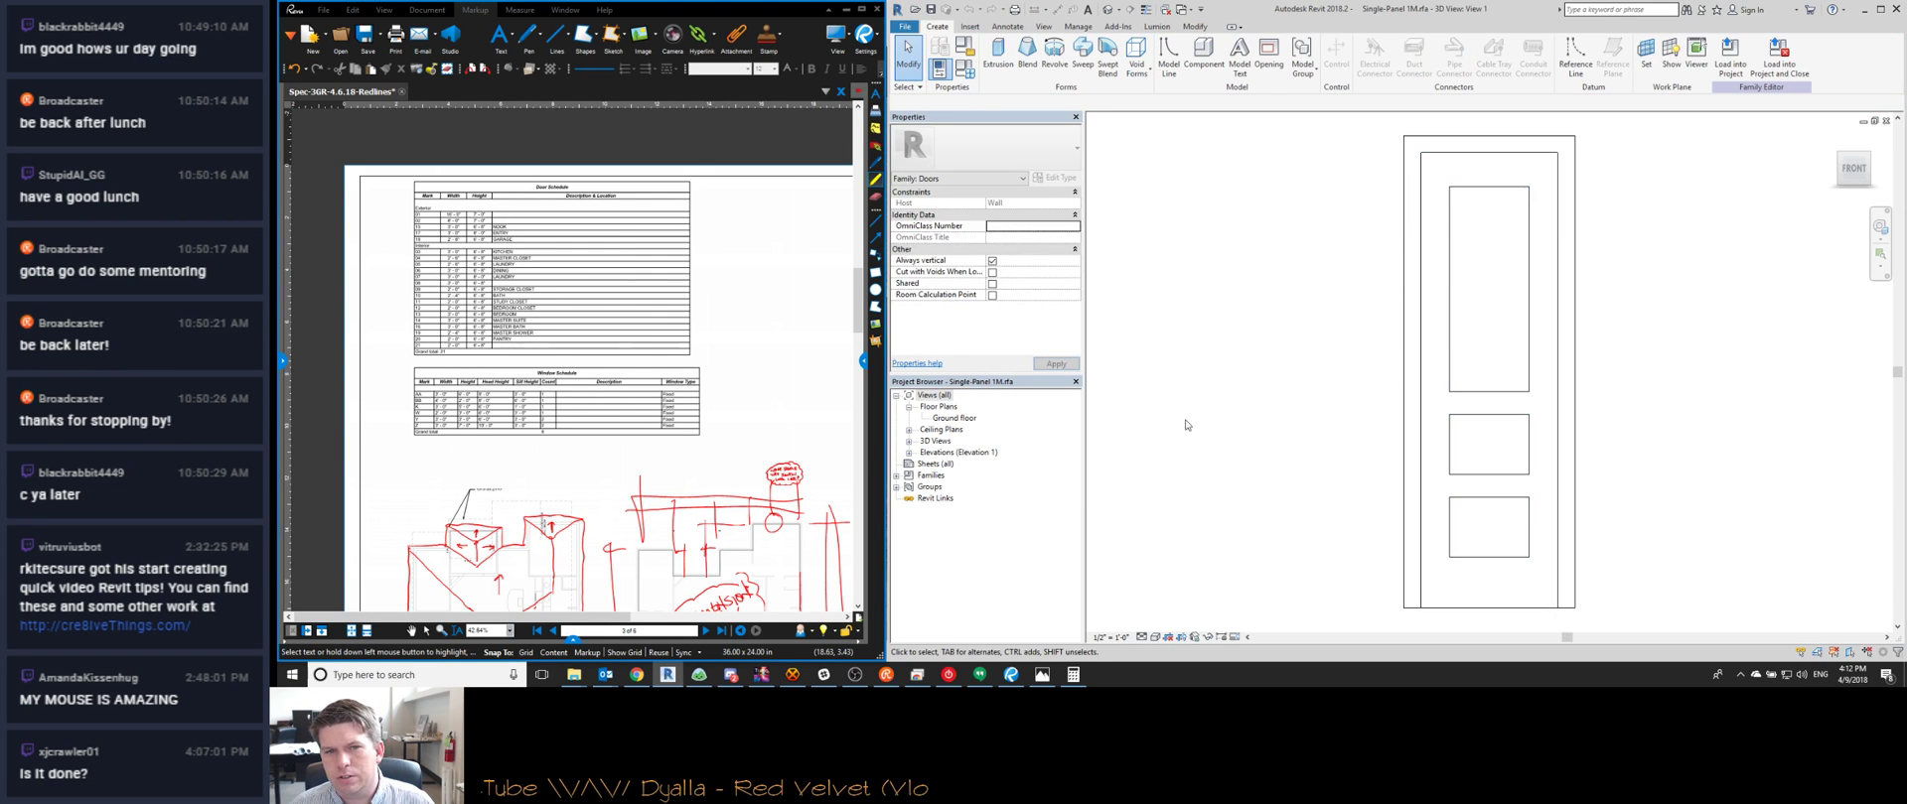
double_click(936, 416)
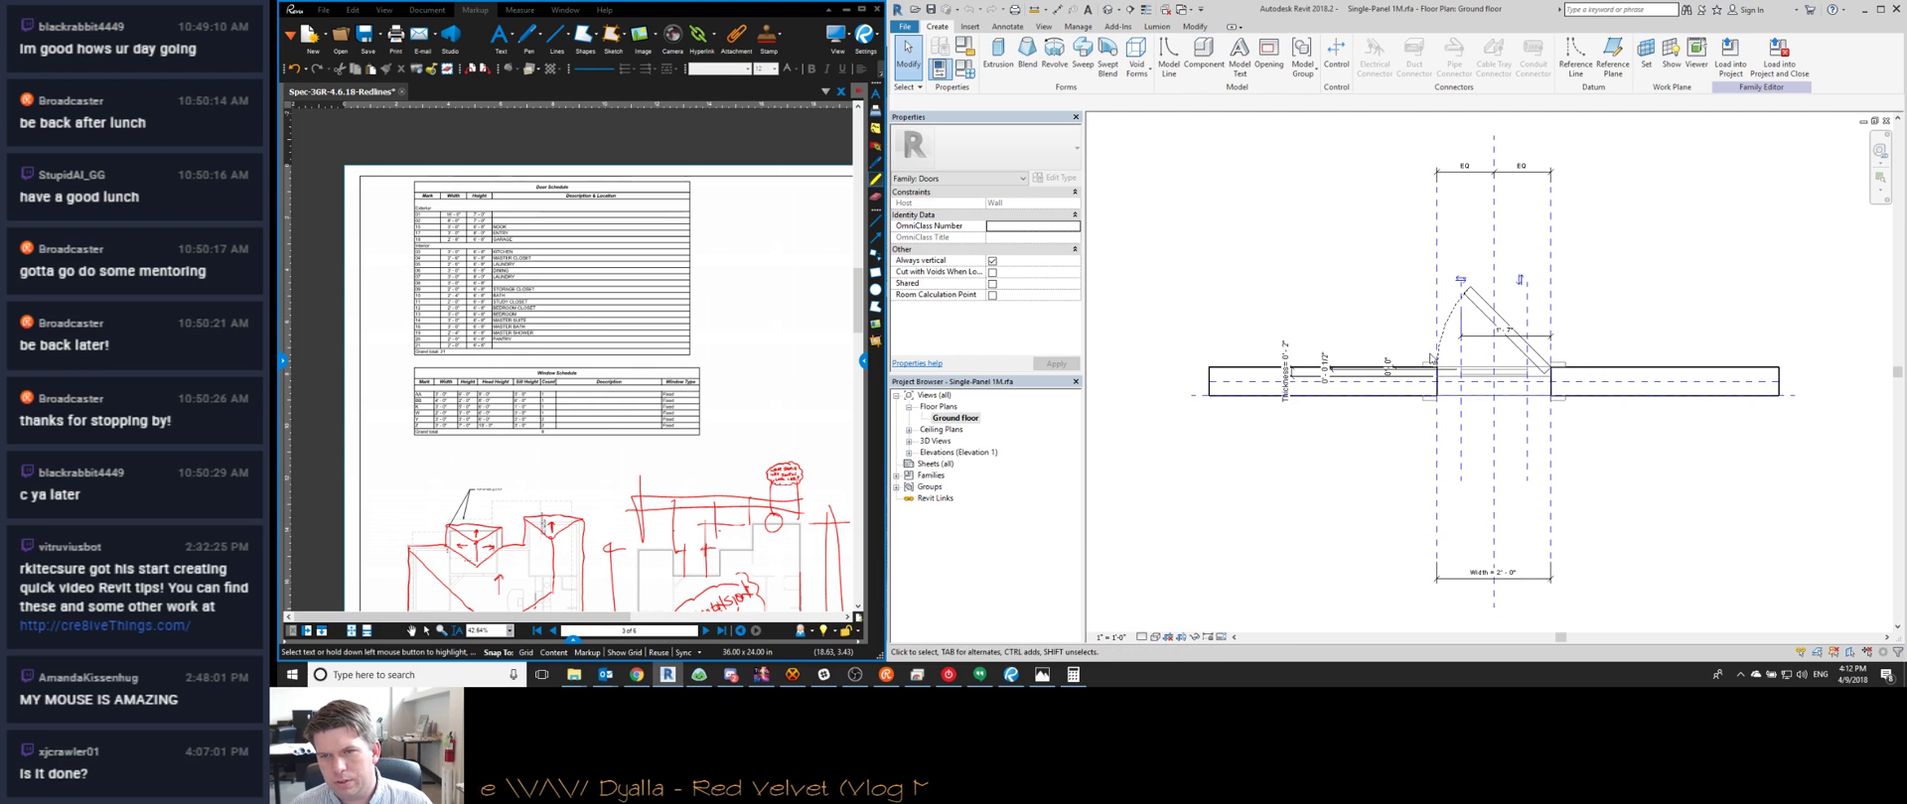
click(1450, 311)
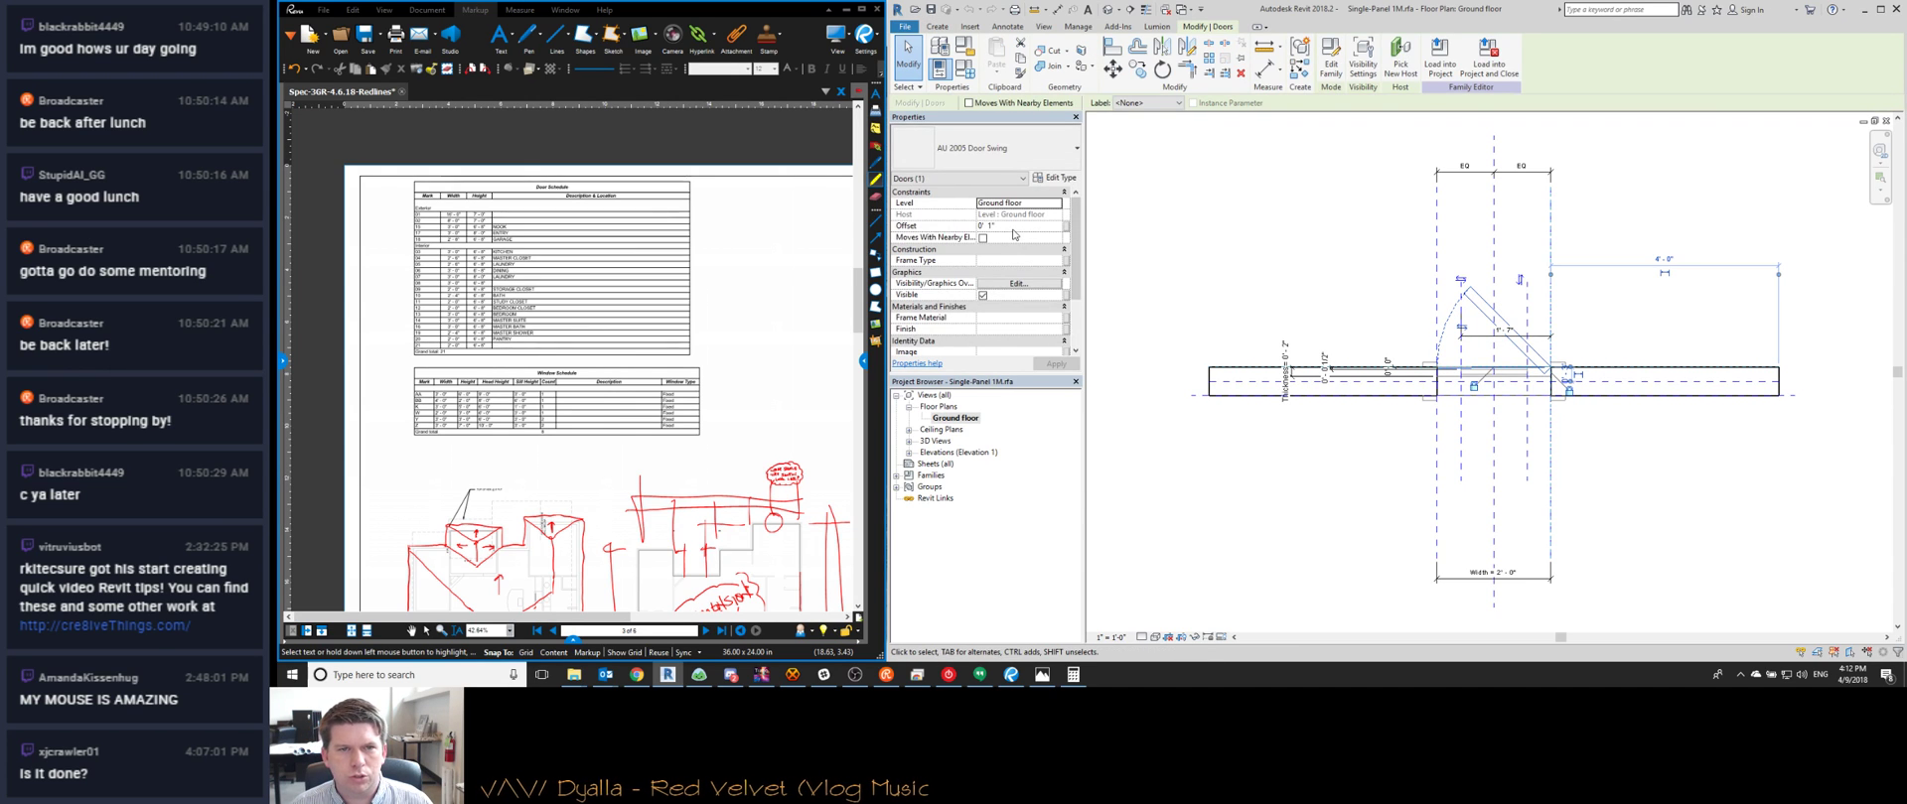
click(1013, 227)
text(0' 2)
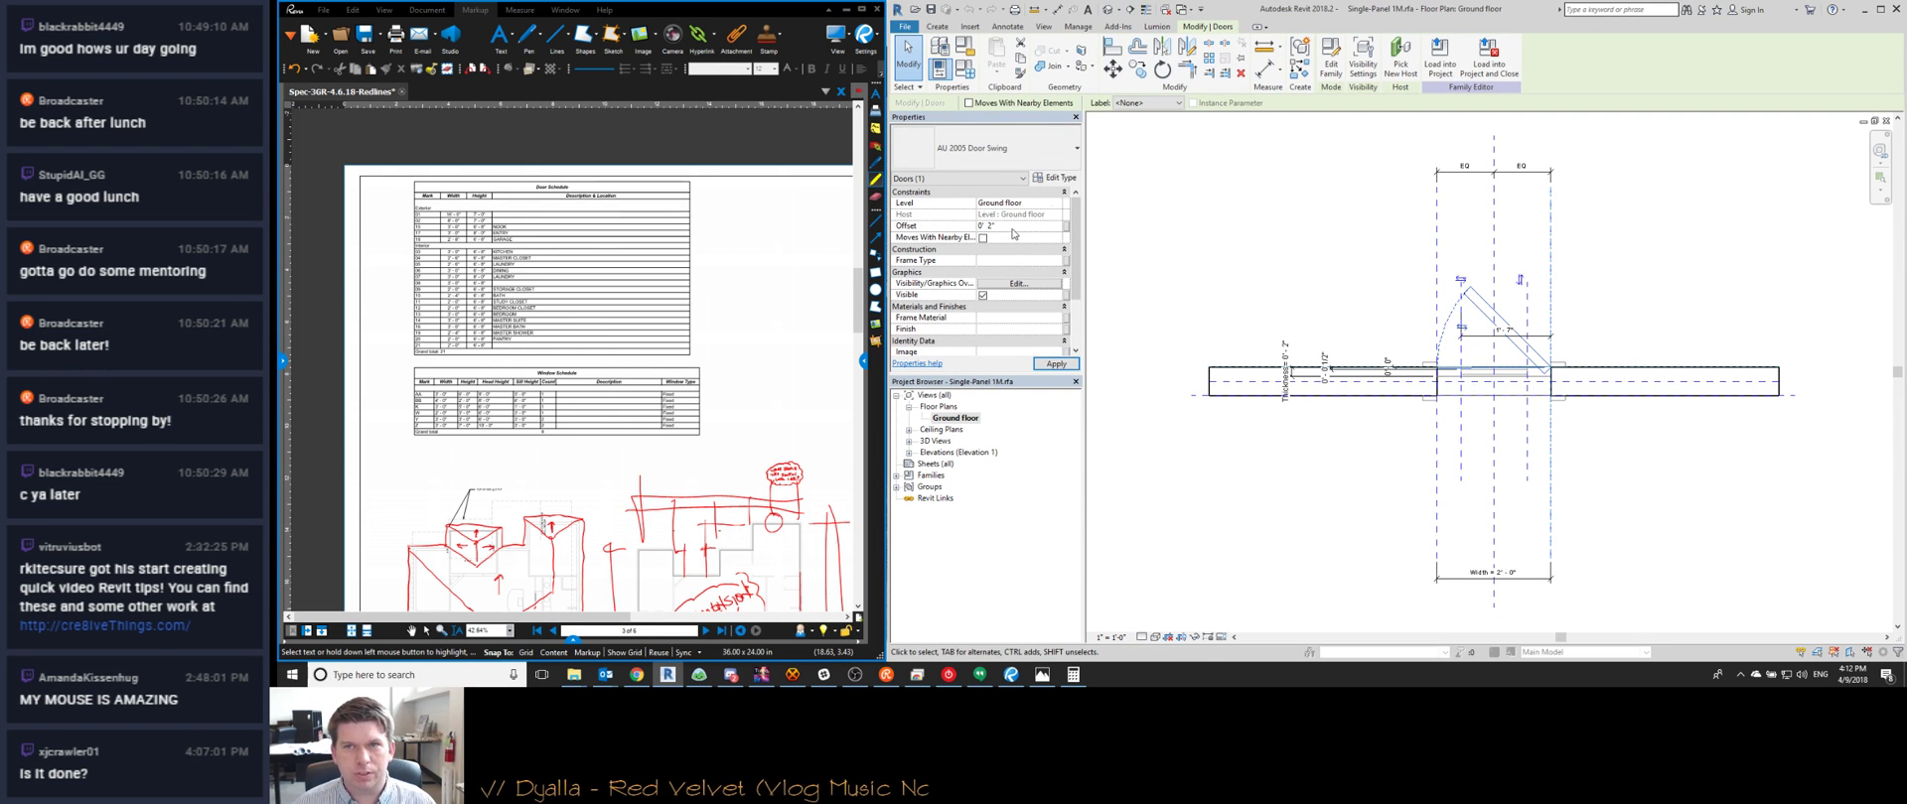
Load the family into the project, overwriting the old version, and check door 03
click(1437, 71)
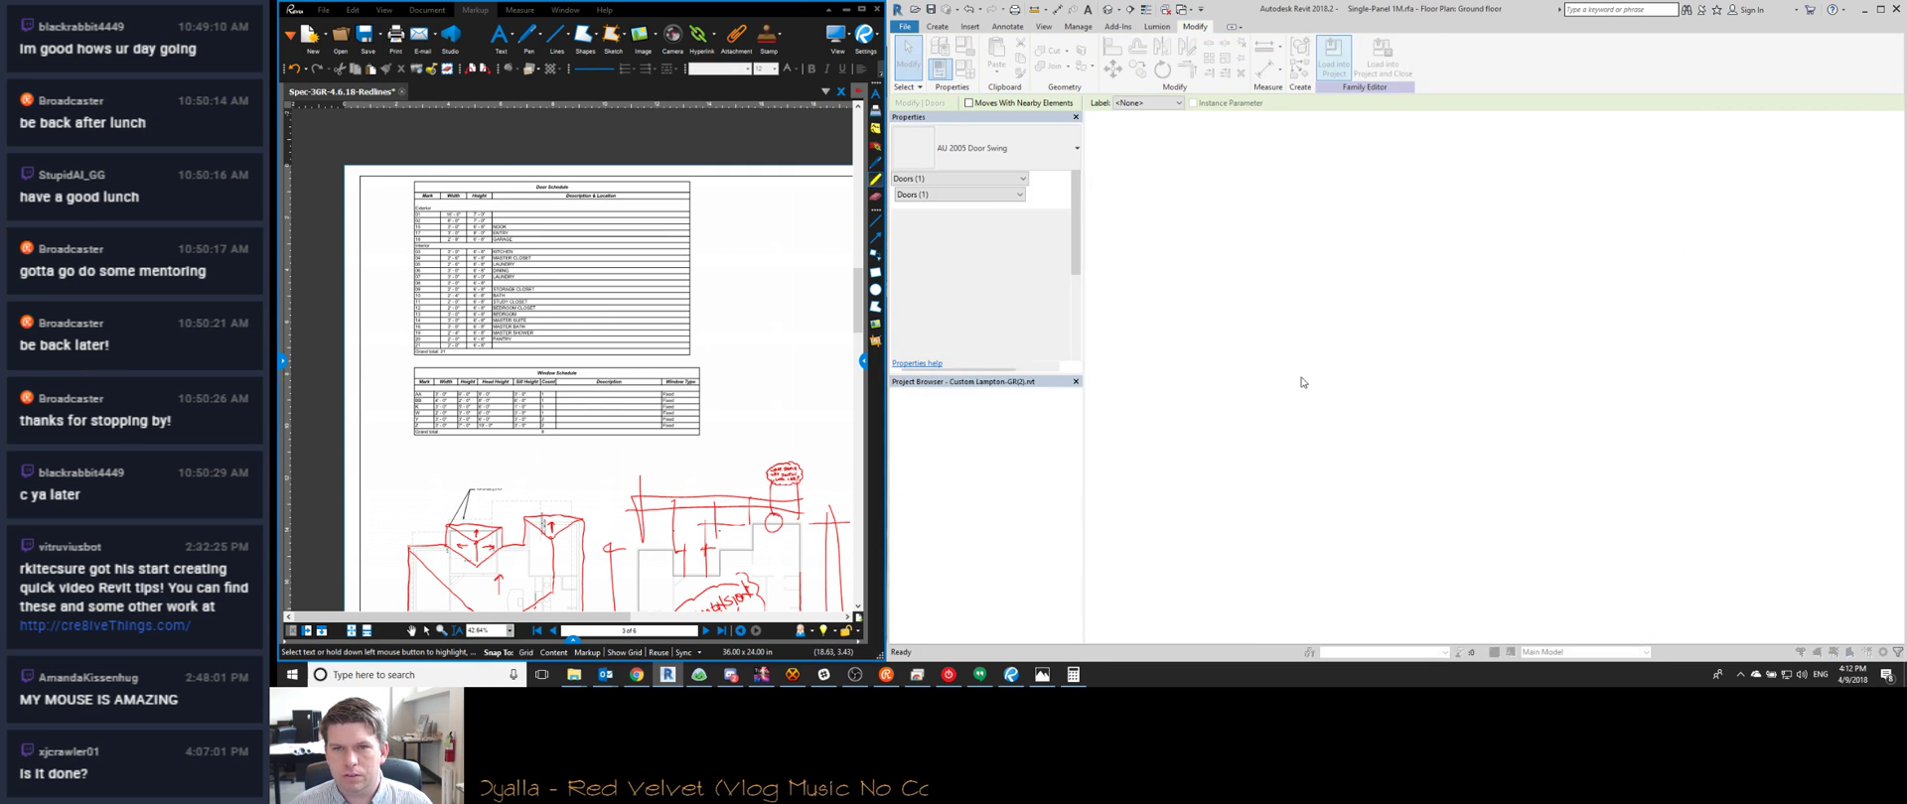
click(1107, 307)
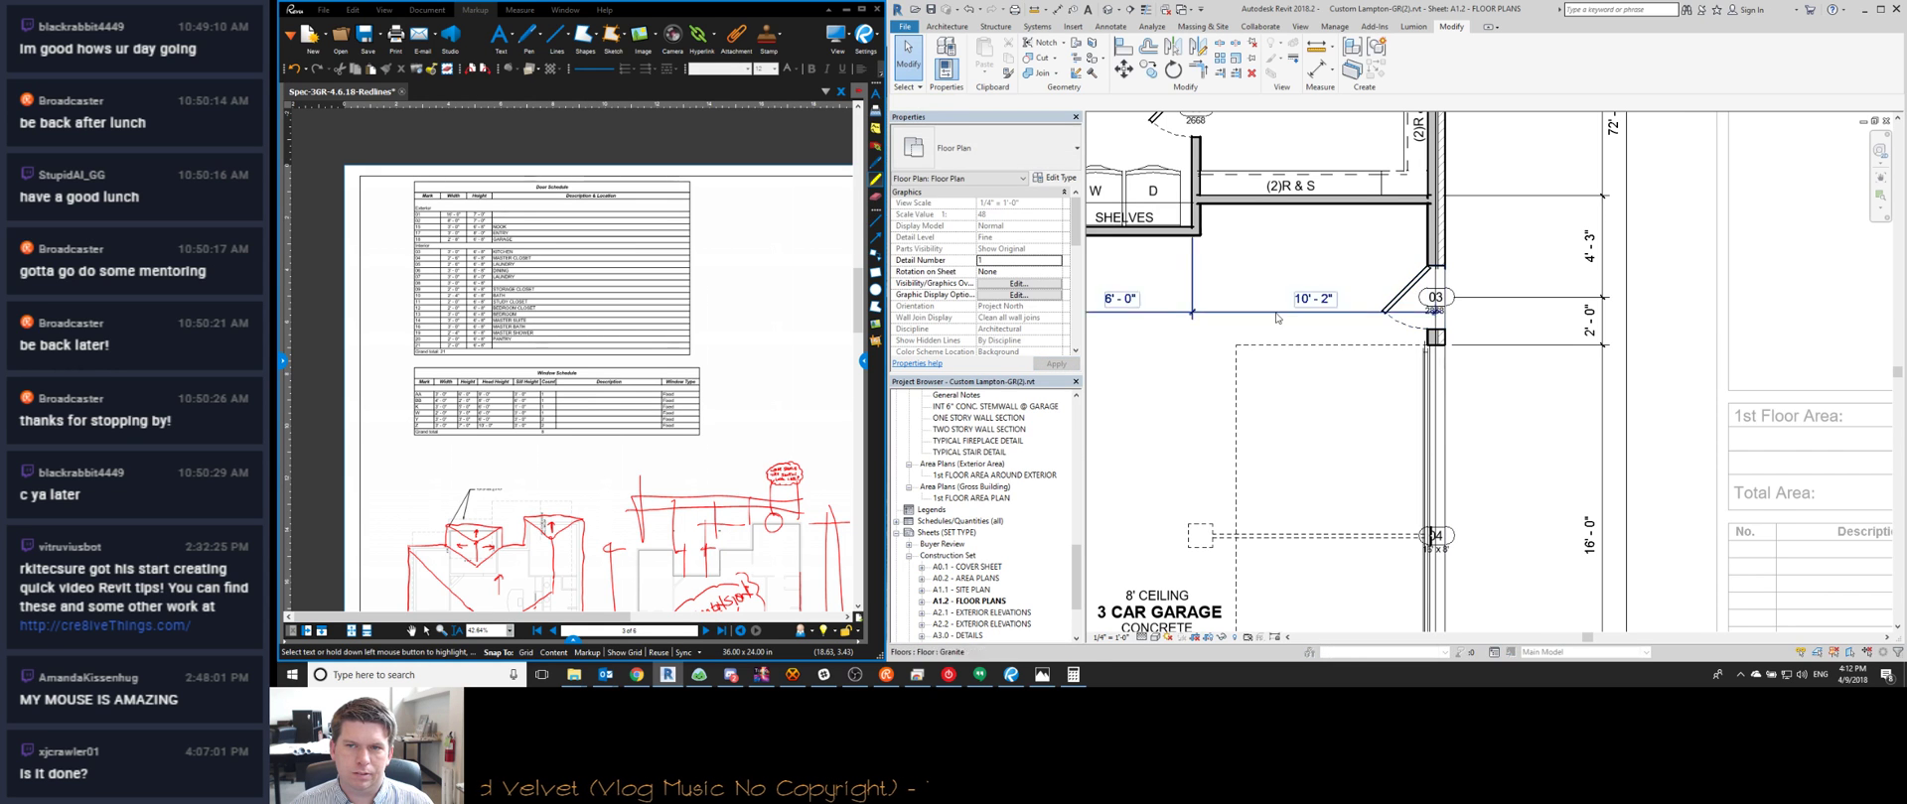
scroll(1556, 379, down, 3)
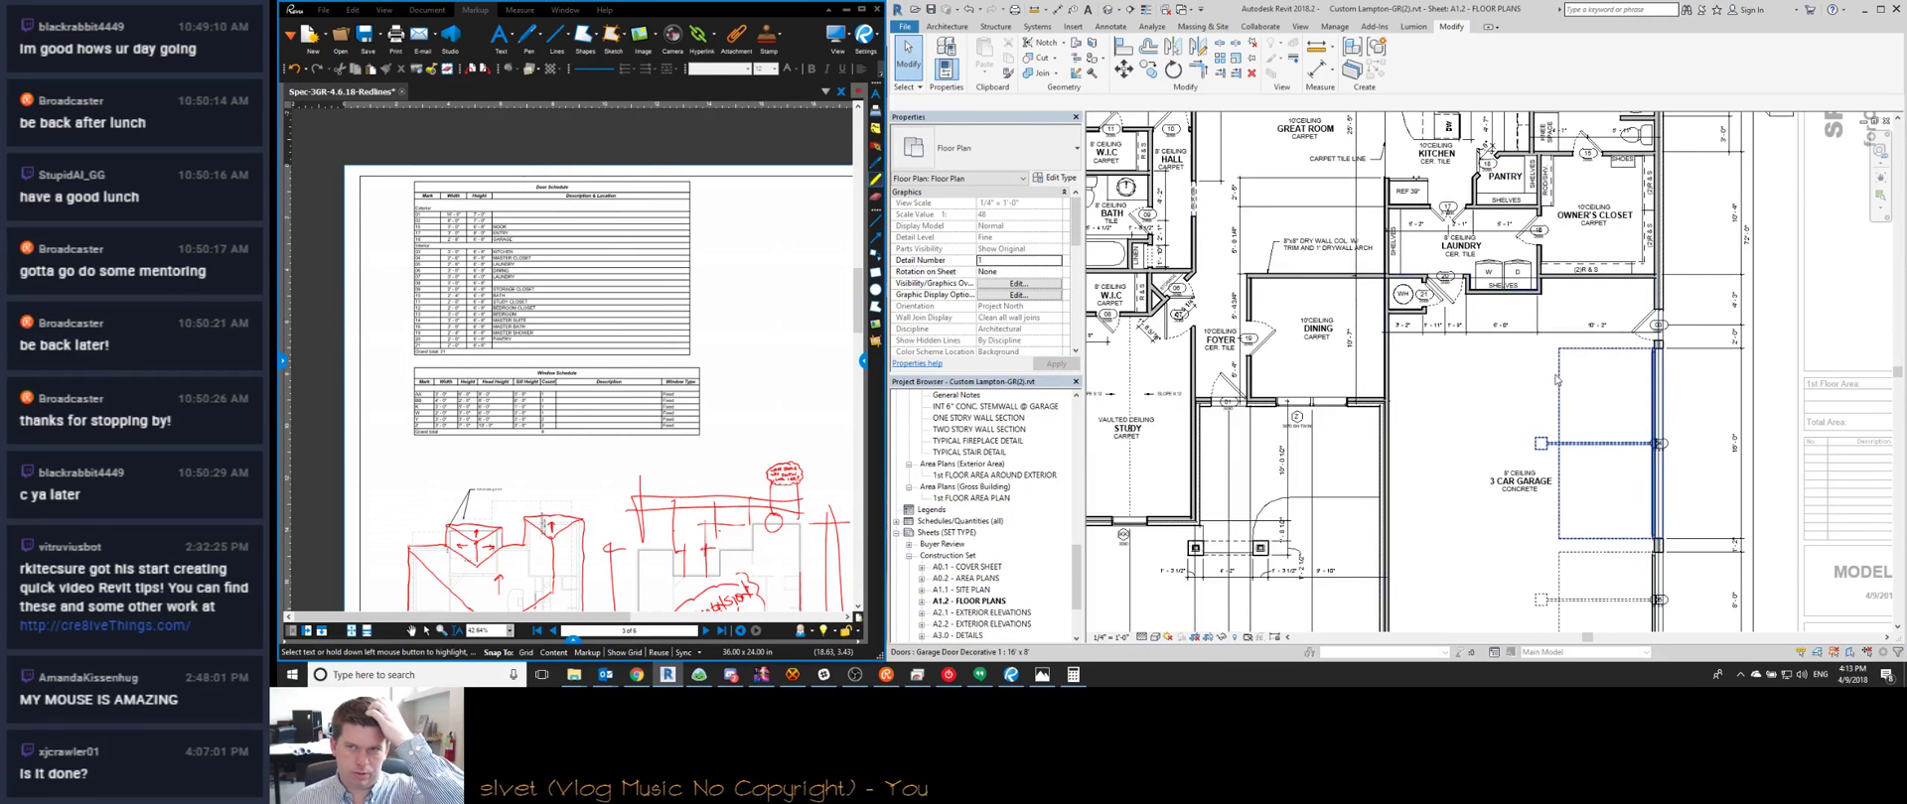
middle_drag(1488, 409, 1486, 365)
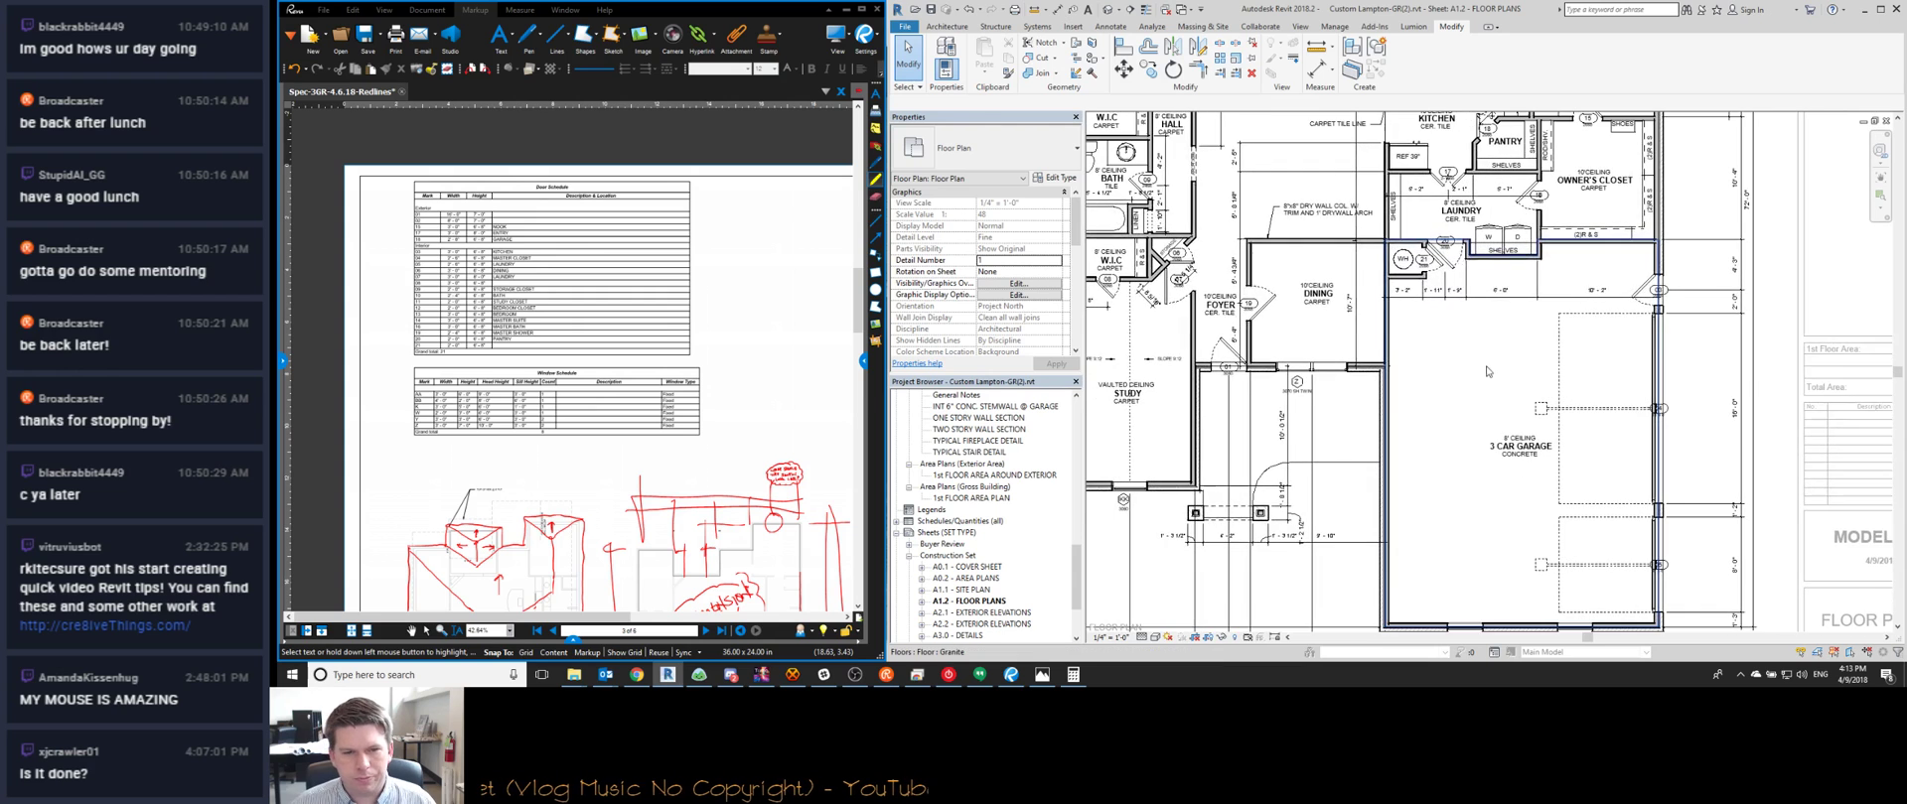
scroll(1663, 286, up, 4)
scroll(1624, 294, down, 4)
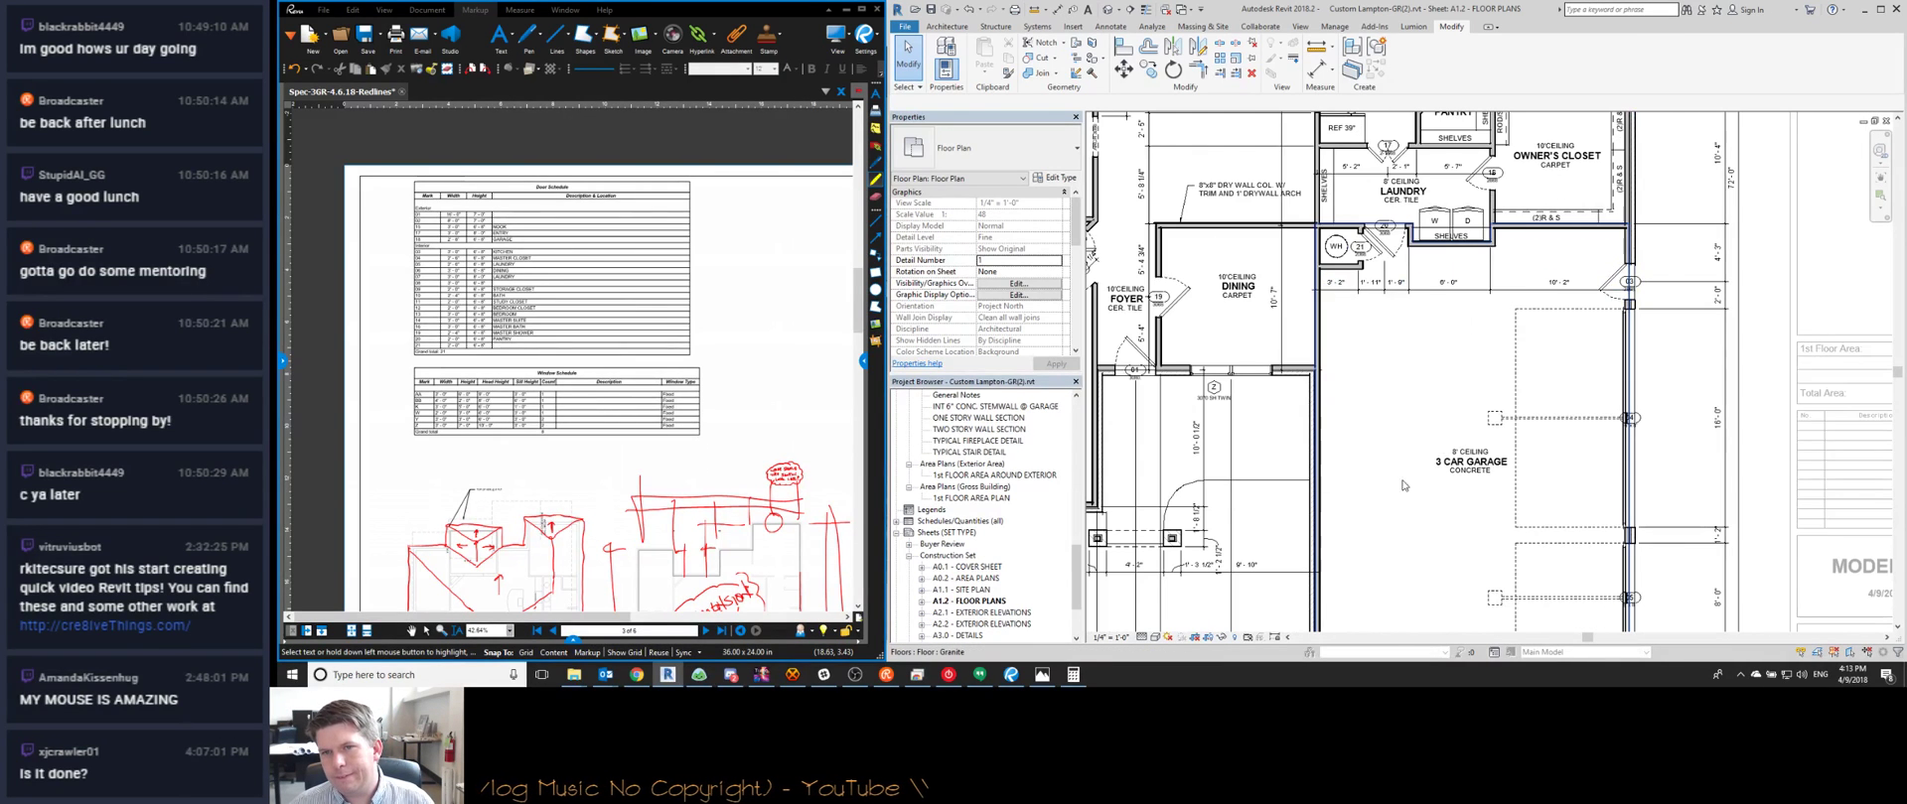
scroll(1425, 350, up, 2)
scroll(1456, 203, up, 4)
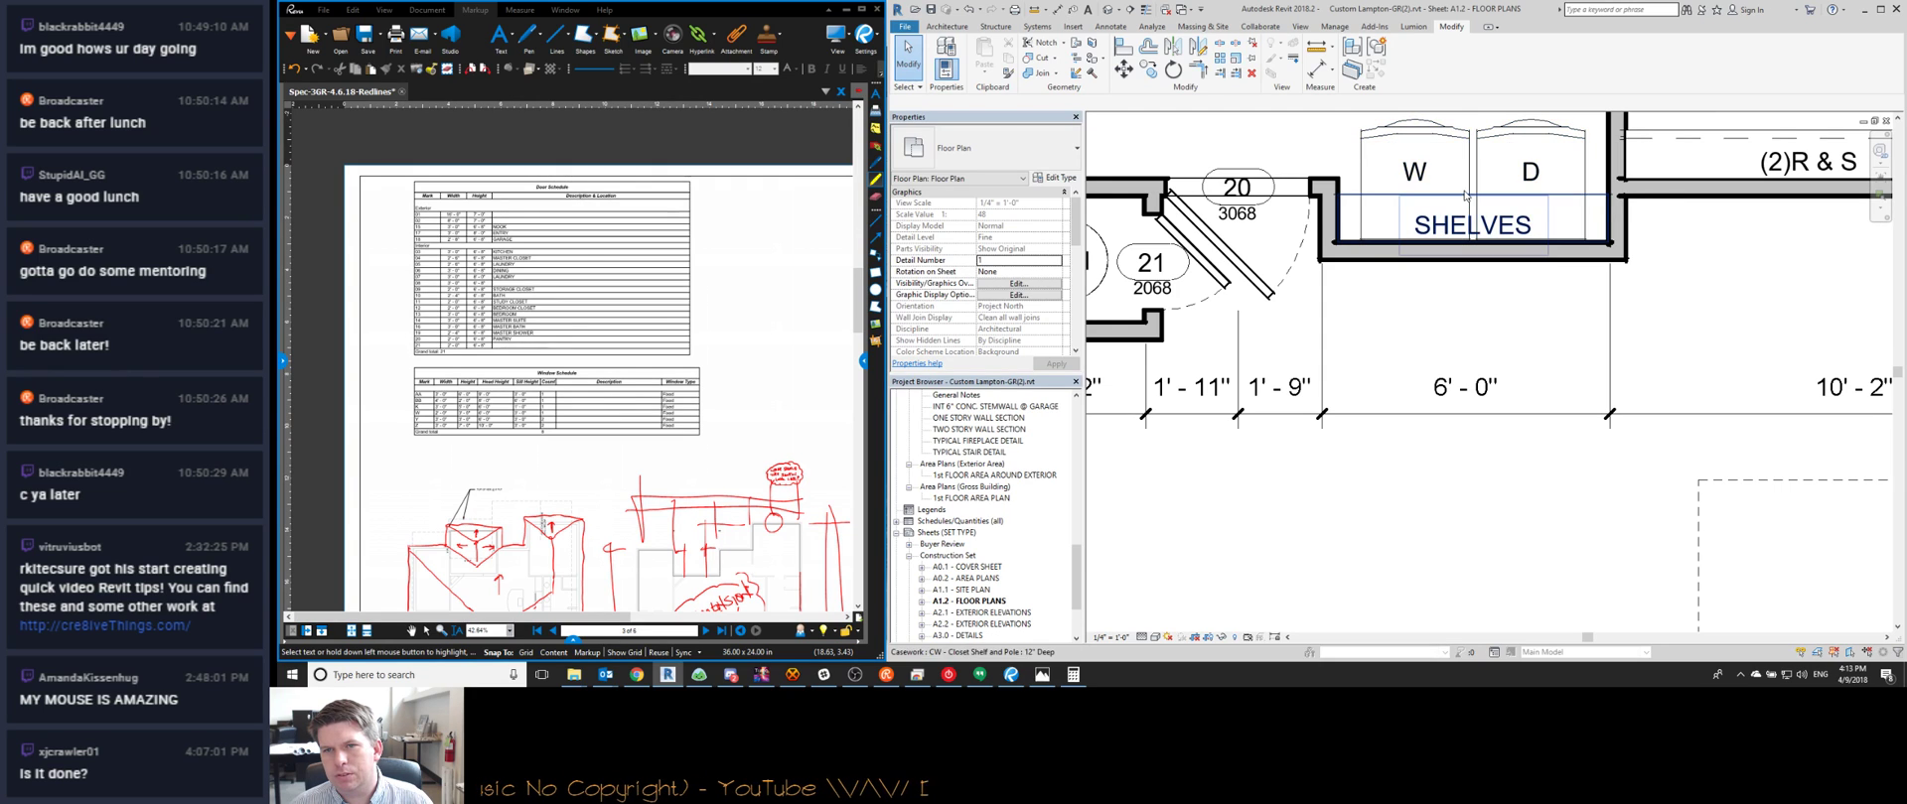
scroll(1499, 298, down, 2)
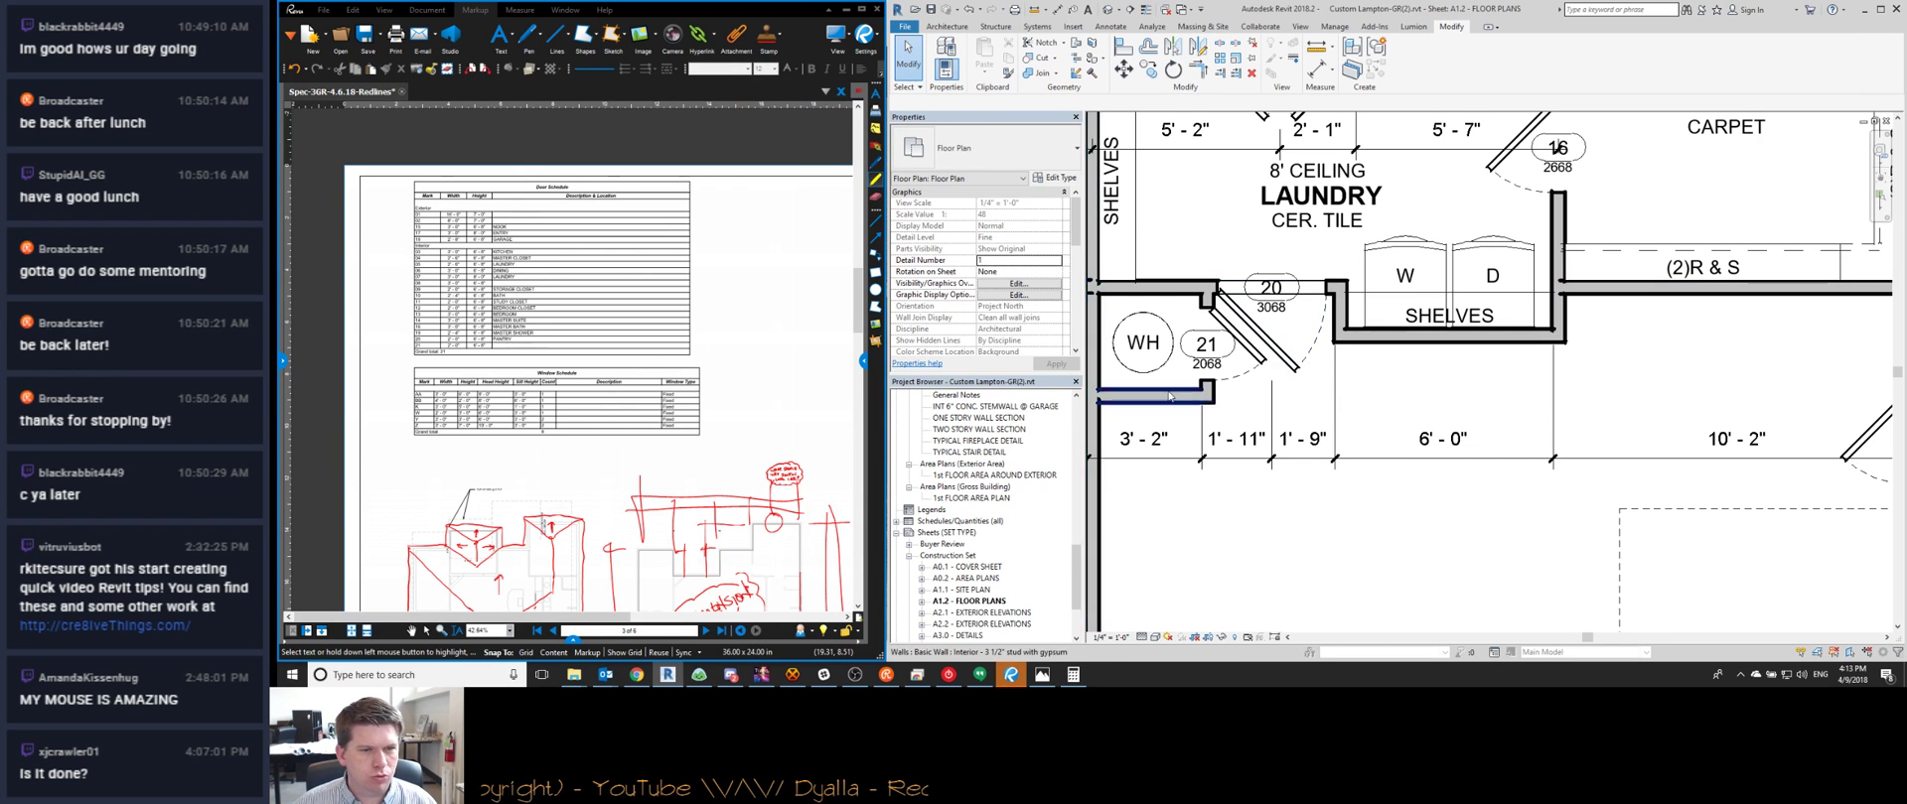
scroll(1458, 353, down, 4)
scroll(1231, 326, down, 4)
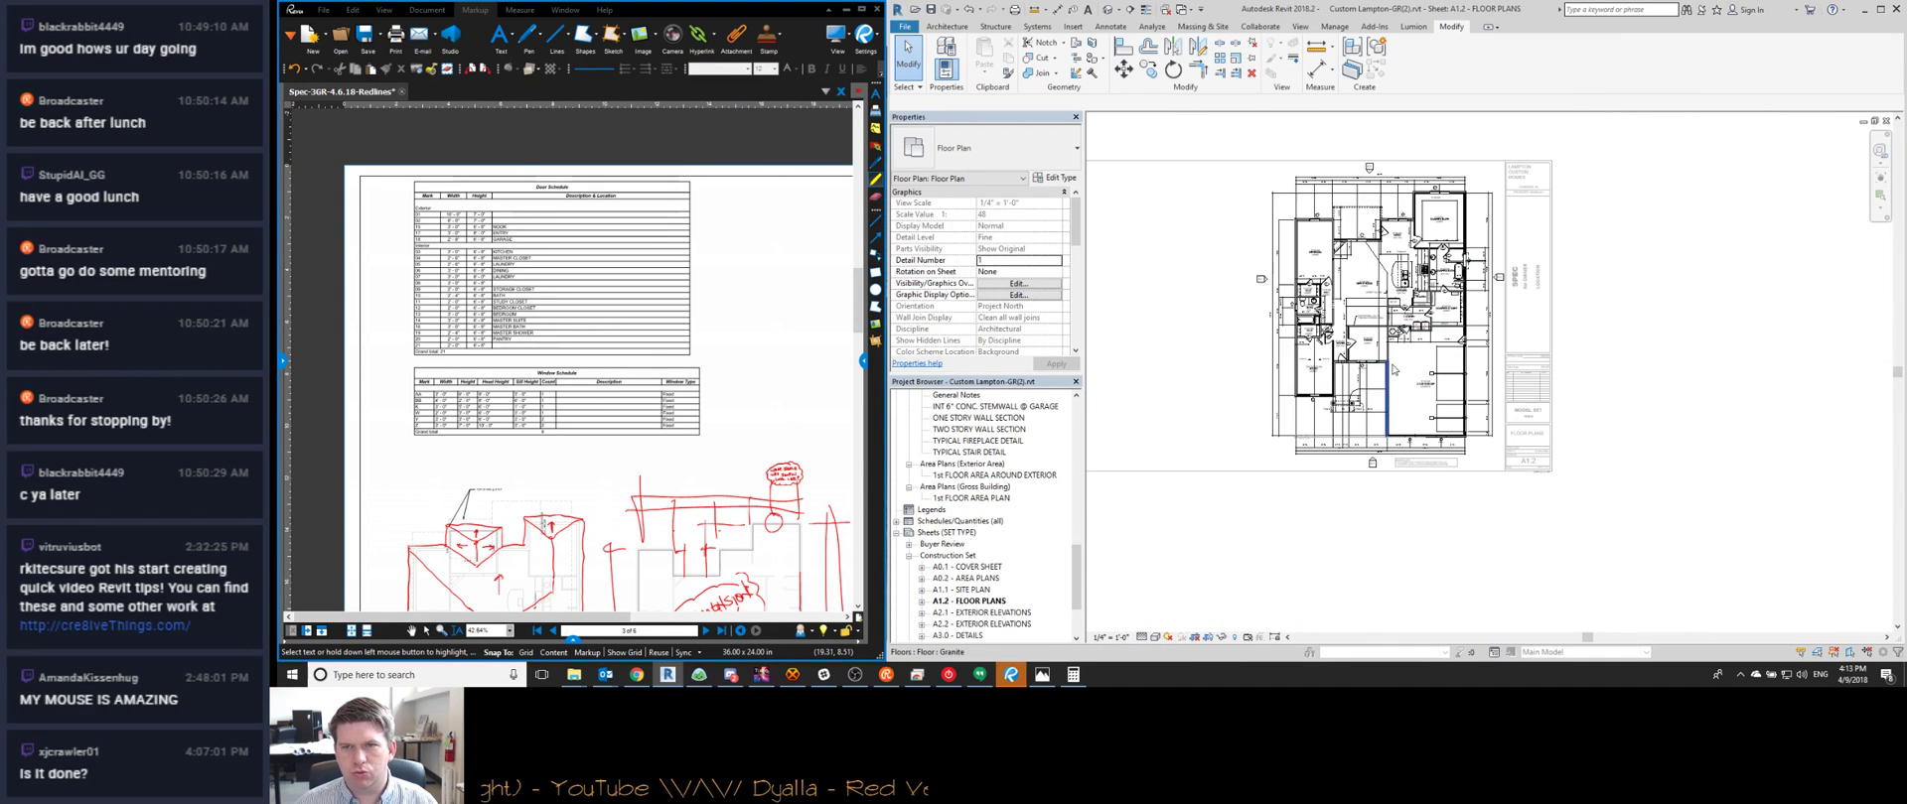
Close the door family without saving it
key(ctrl+Tab)
key(ctrl+Tab)
click(1885, 121)
click(1118, 345)
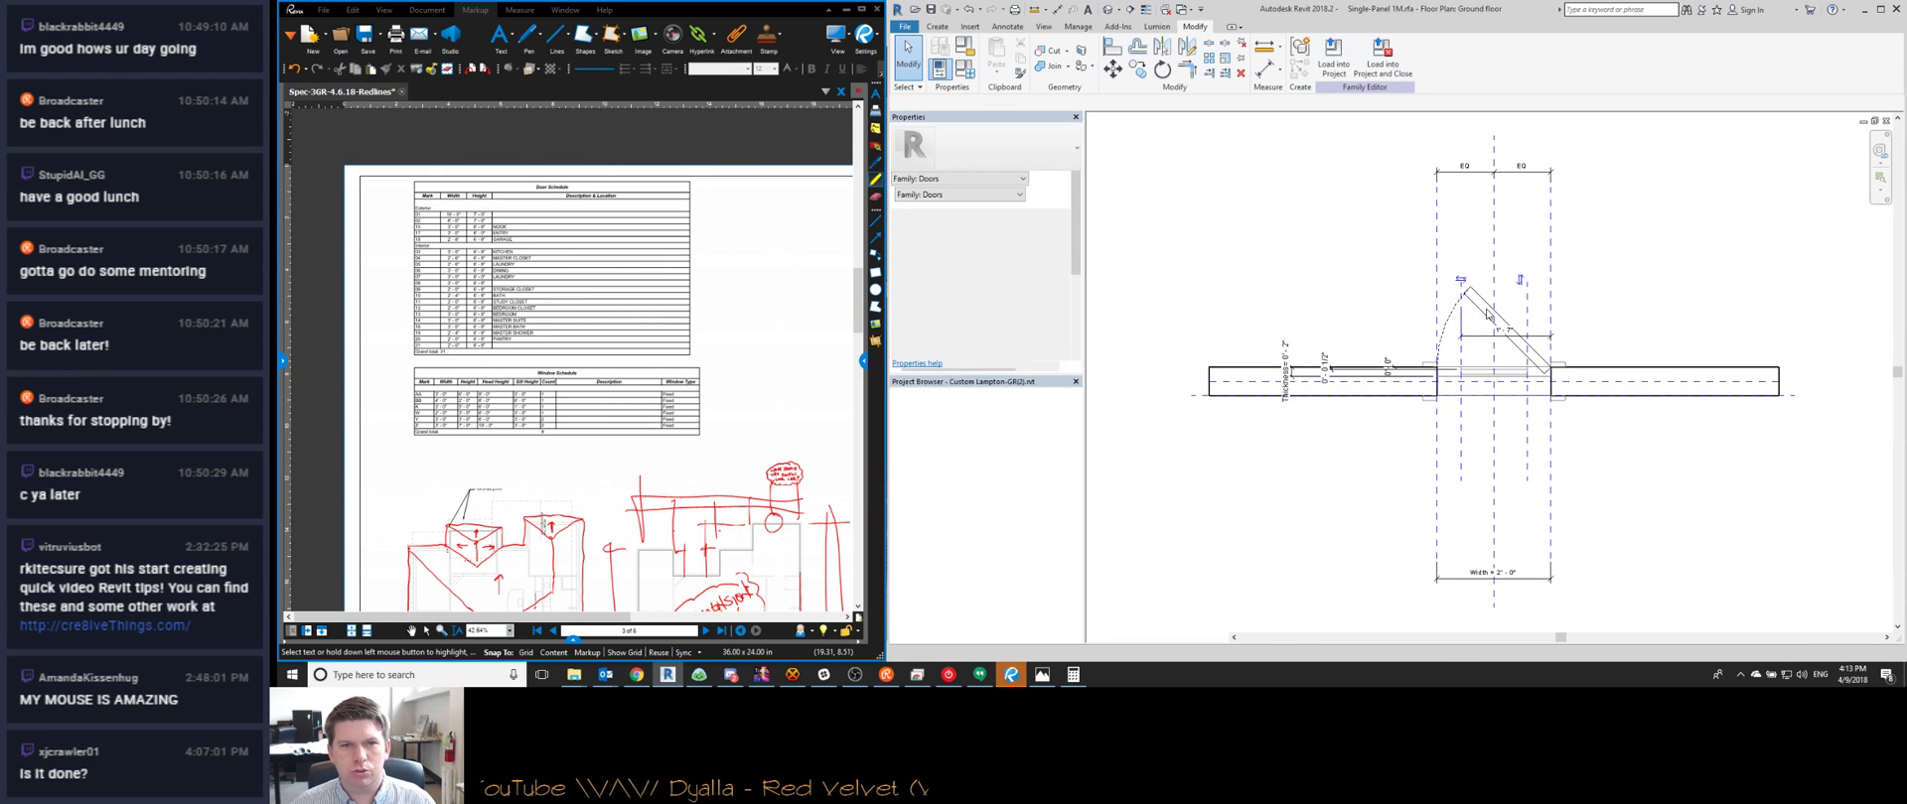
scroll(1321, 295, down, 3)
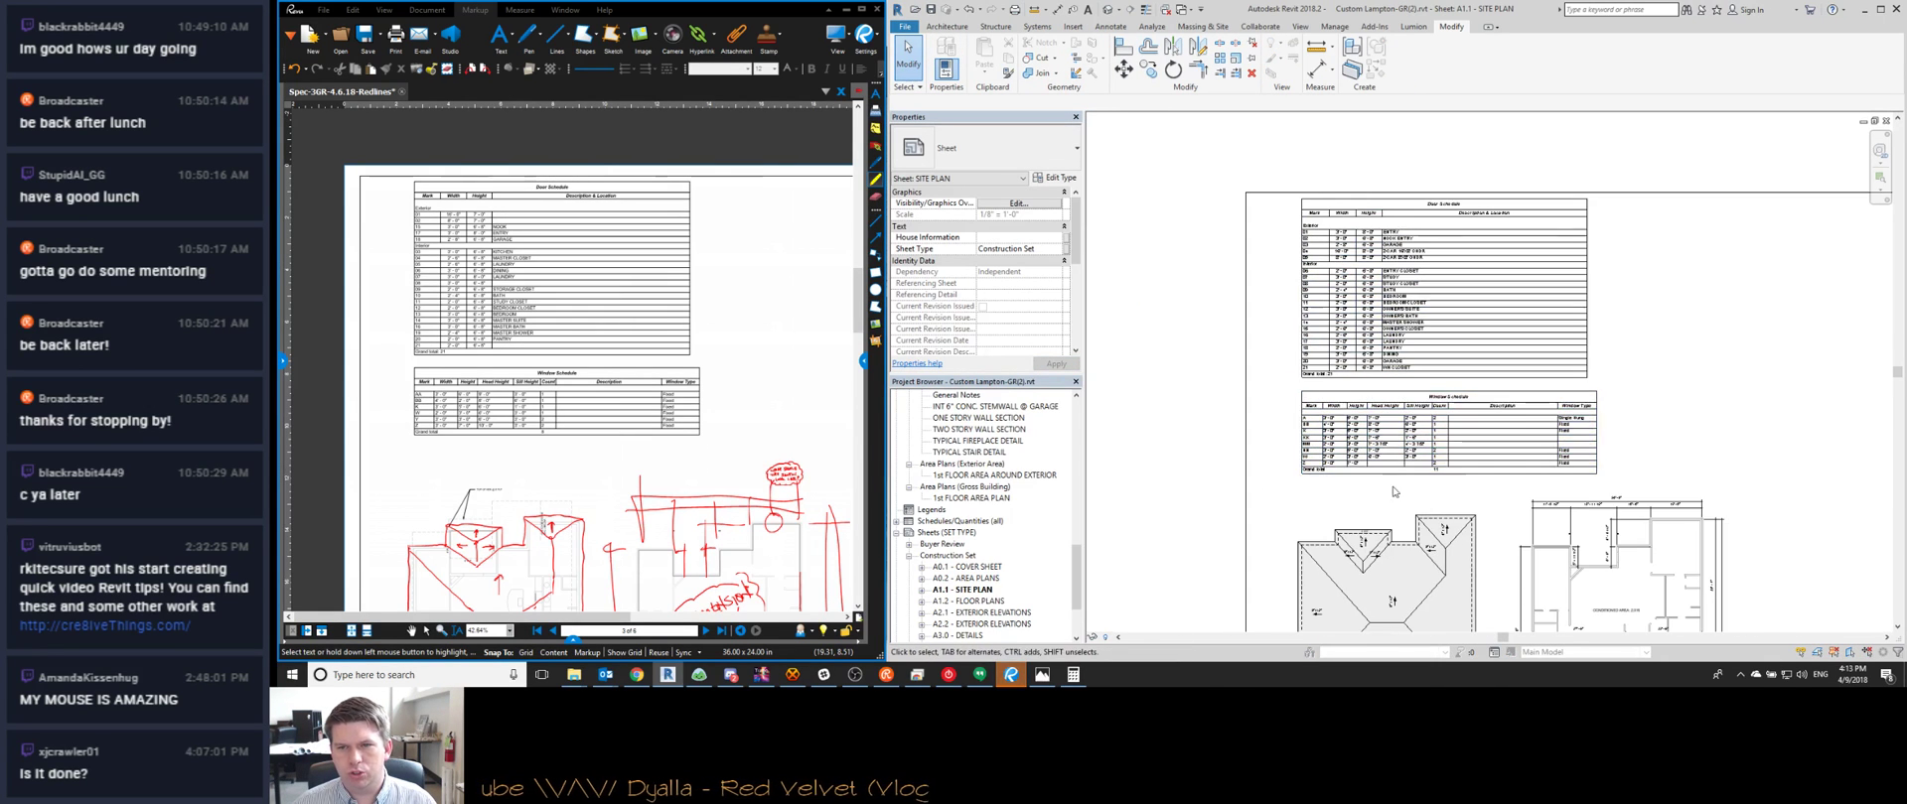
Review the Window Schedule on sheet A1.1
scroll(1303, 452, up, 3)
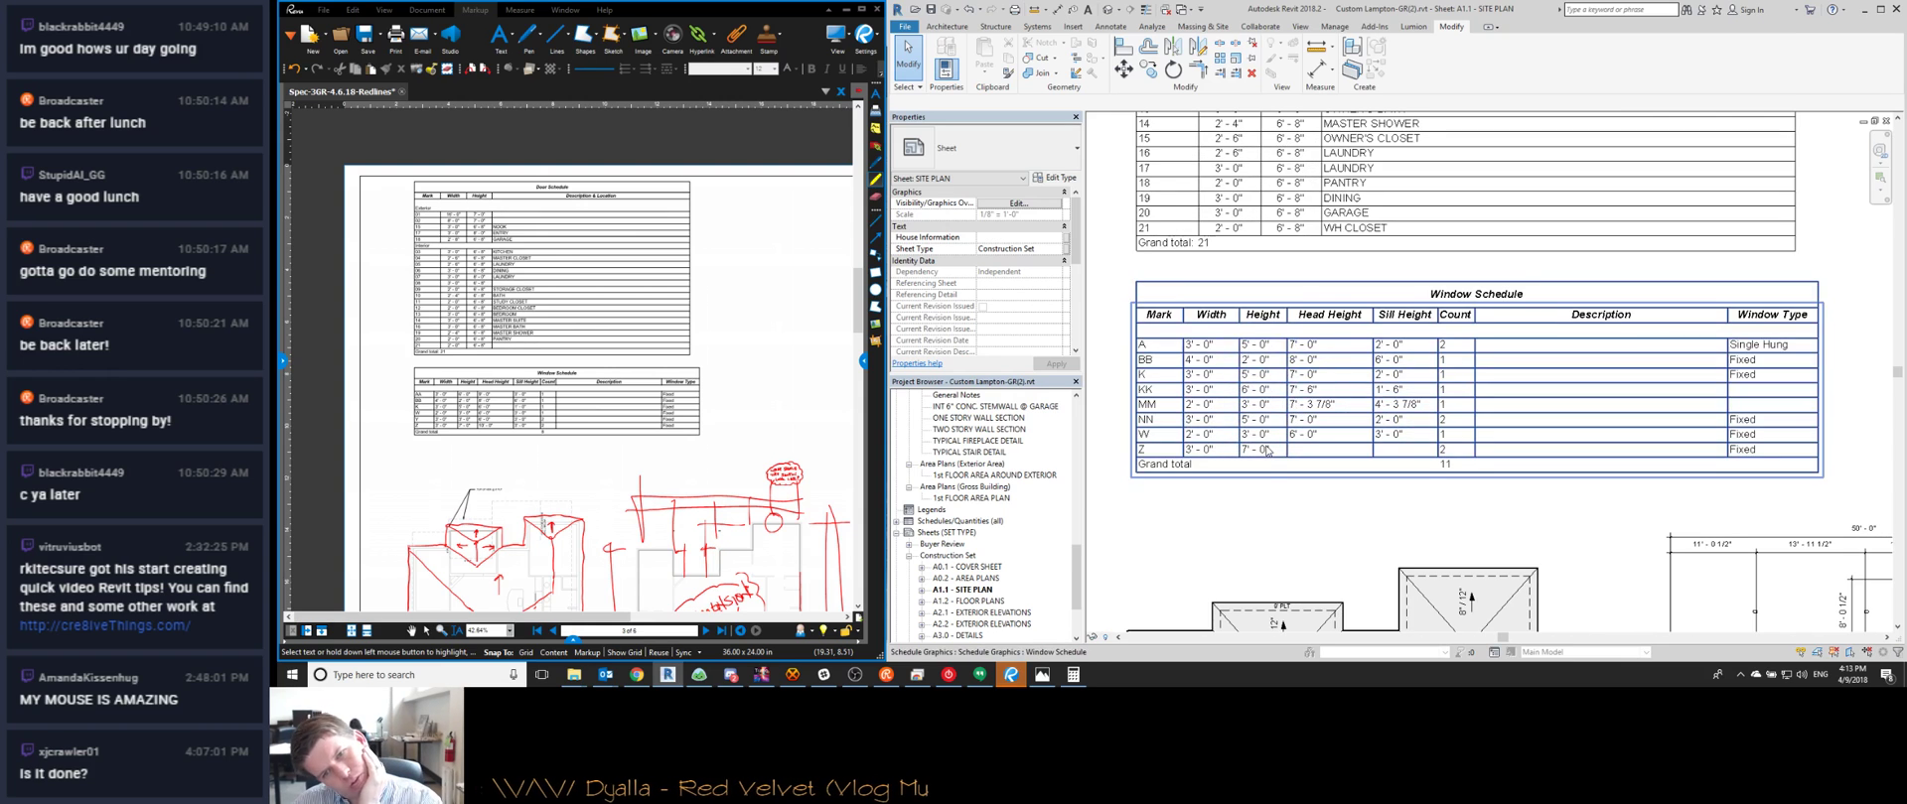
middle_drag(1253, 424, 1295, 415)
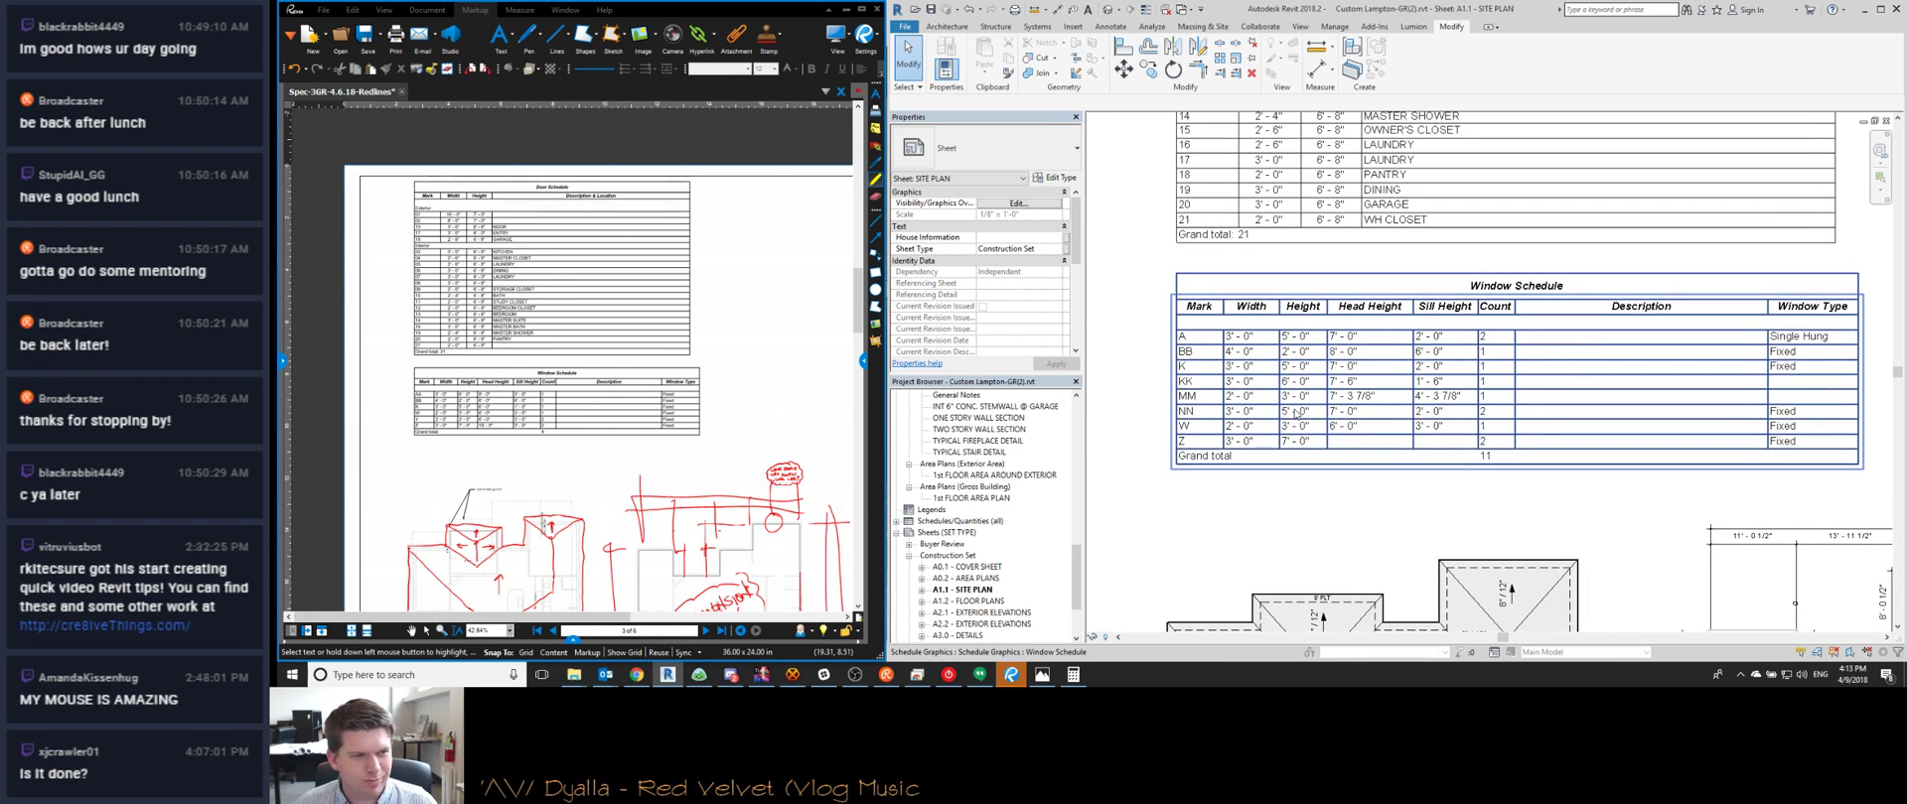
scroll(1274, 282, down, 3)
scroll(1253, 330, up, 2)
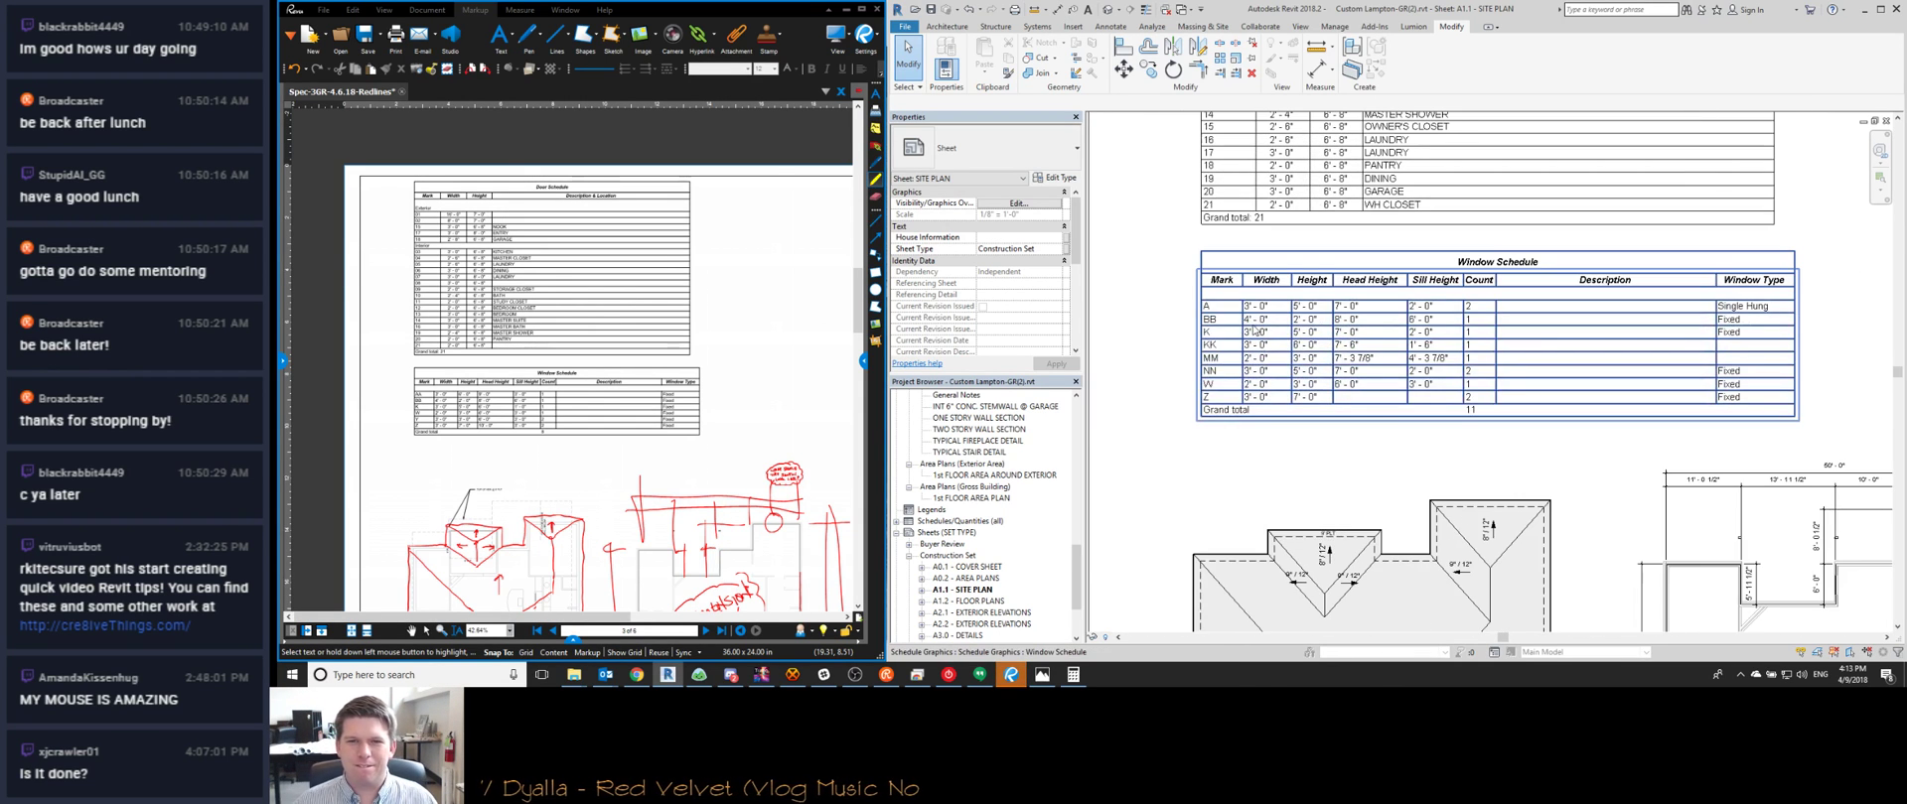
scroll(1281, 320, down, 1)
scroll(1302, 308, up, 1)
In the {3D} view, select the two front windows and orbit the house to inspect them
key(ctrl+Tab)
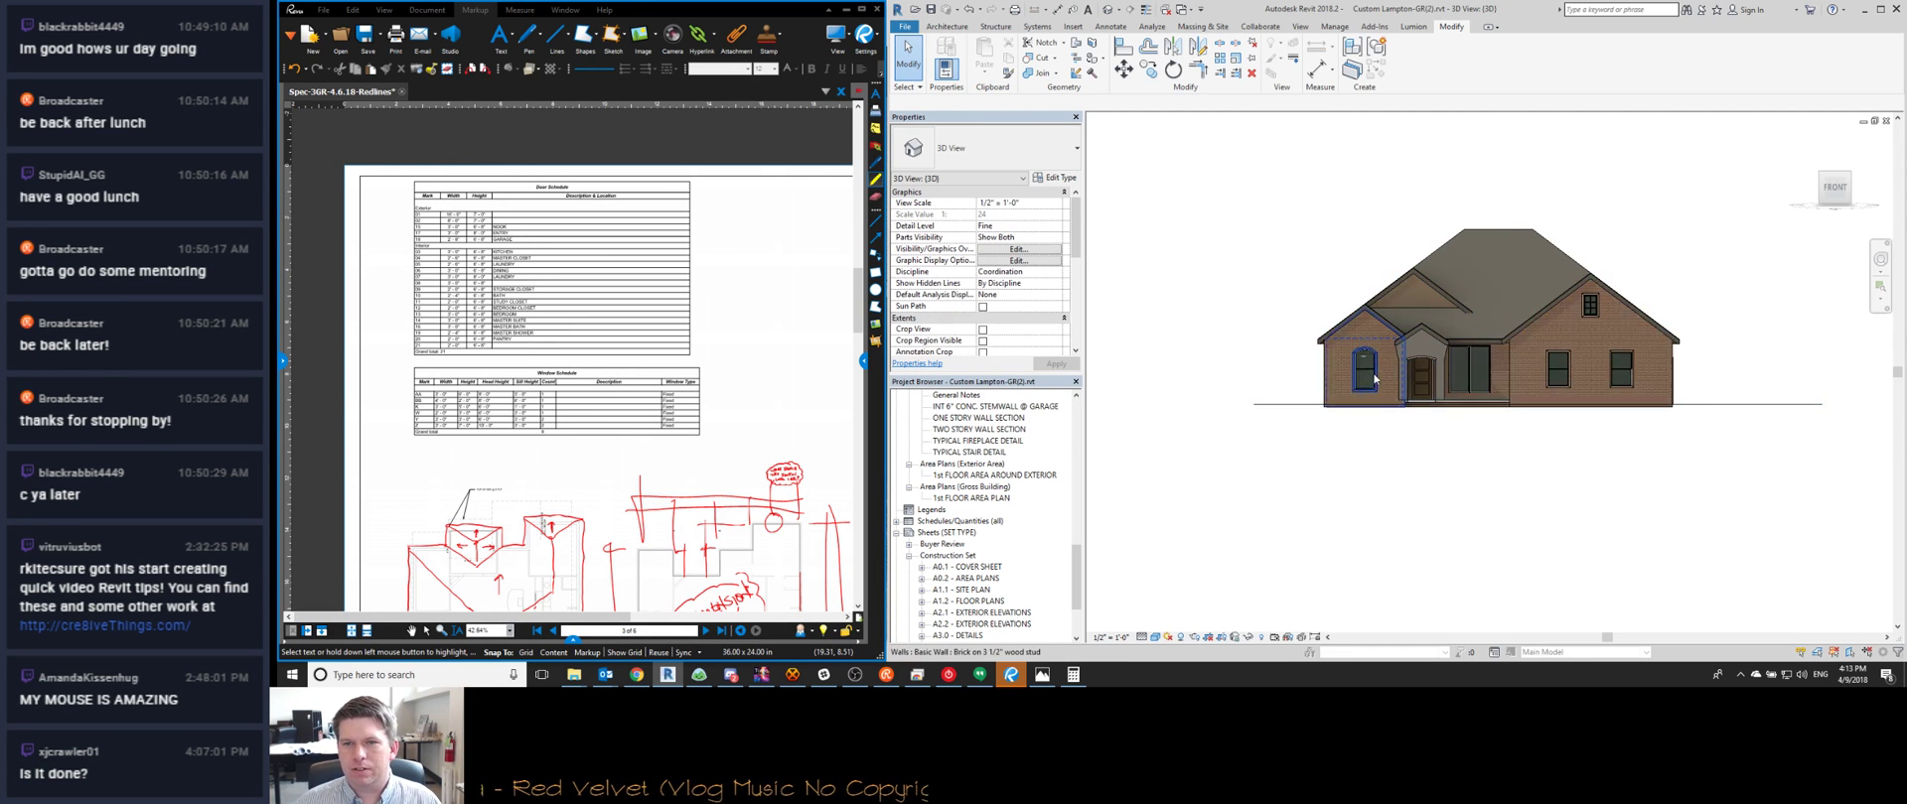
scroll(1361, 370, up, 3)
middle_drag(1566, 395, 1309, 429)
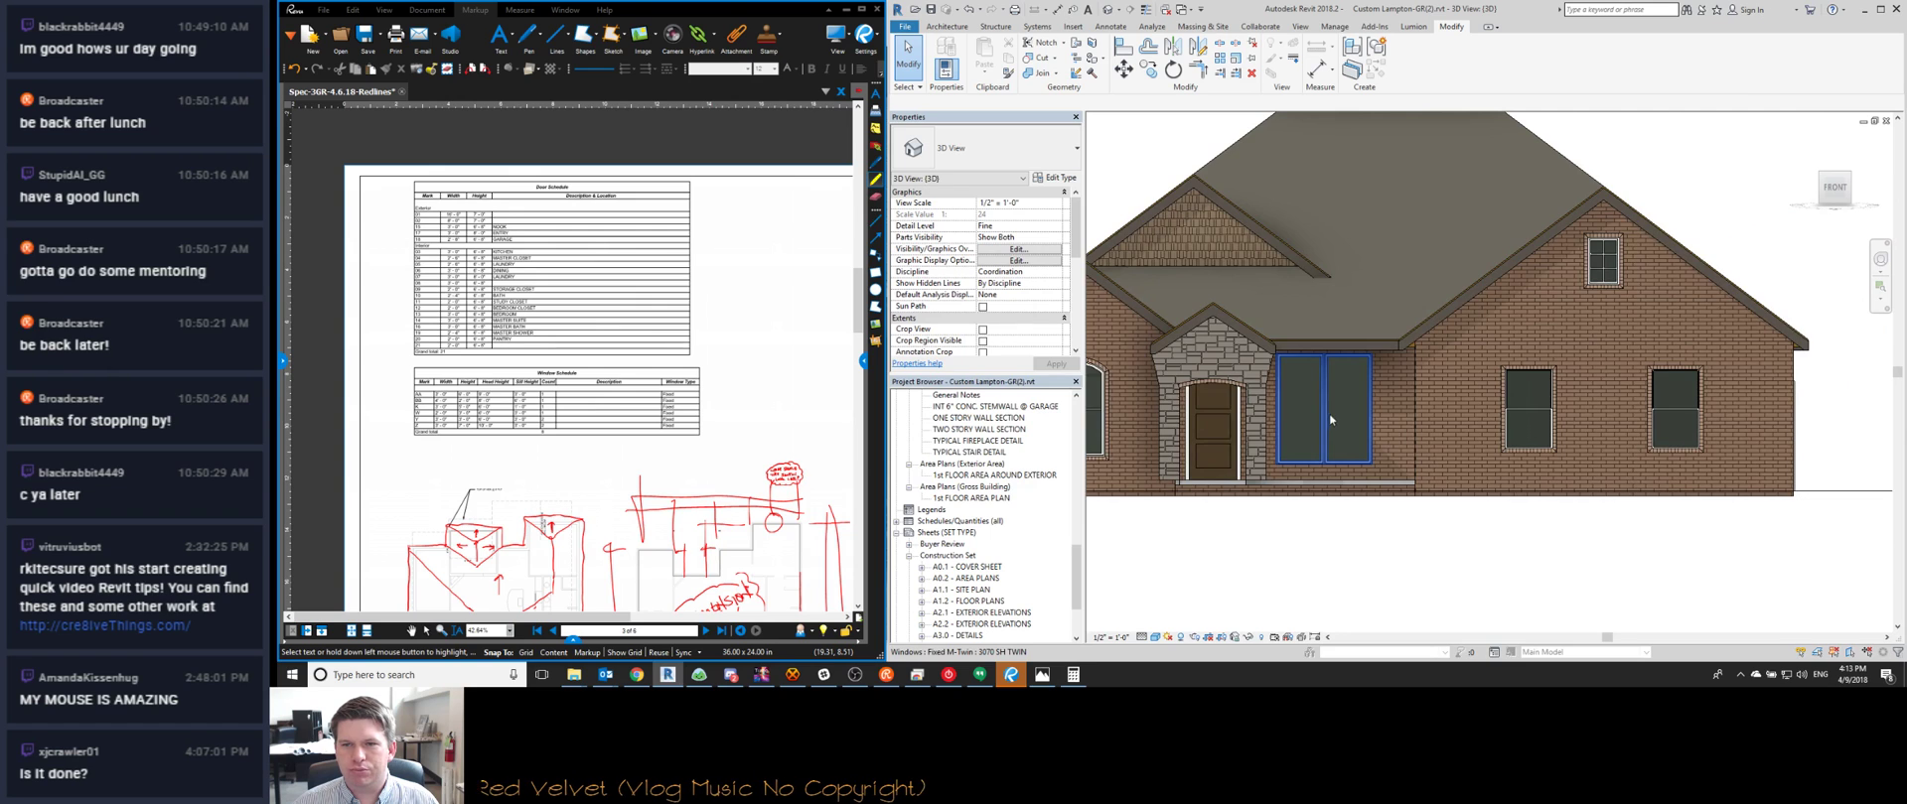
scroll(1330, 419, down, 3)
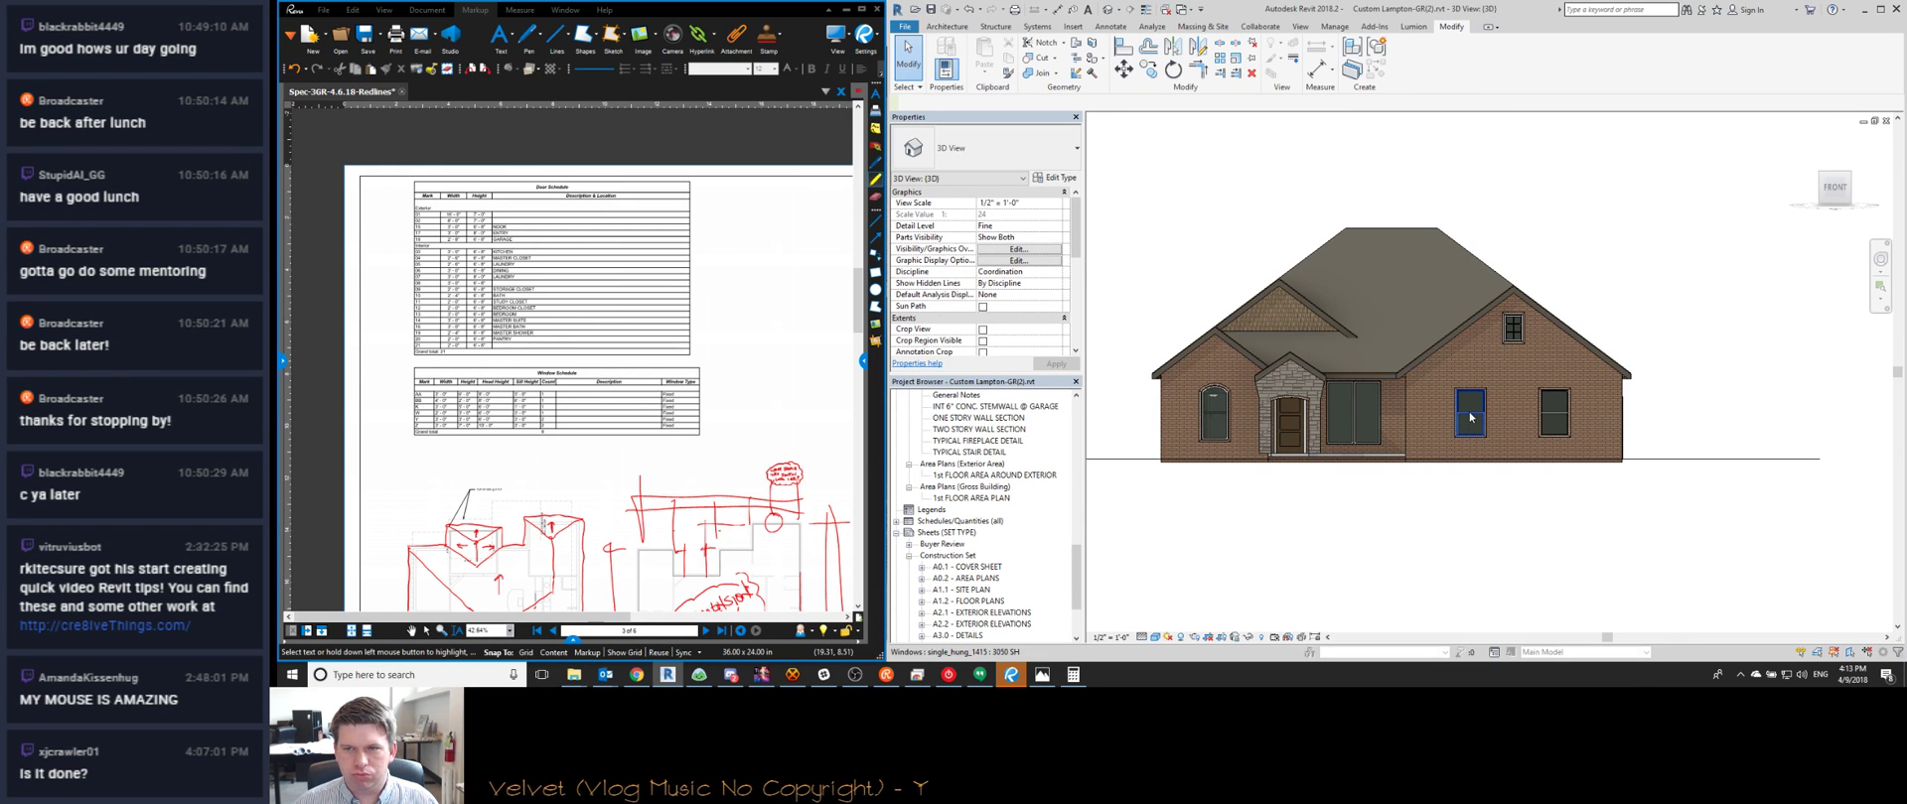
click(1468, 413)
ctrl+click(1553, 413)
shift+middle_drag(1403, 261, 1253, 353)
shift+middle_drag(1544, 433, 1092, 487)
scroll(647, 324, down, 2)
scroll(647, 325, up, 2)
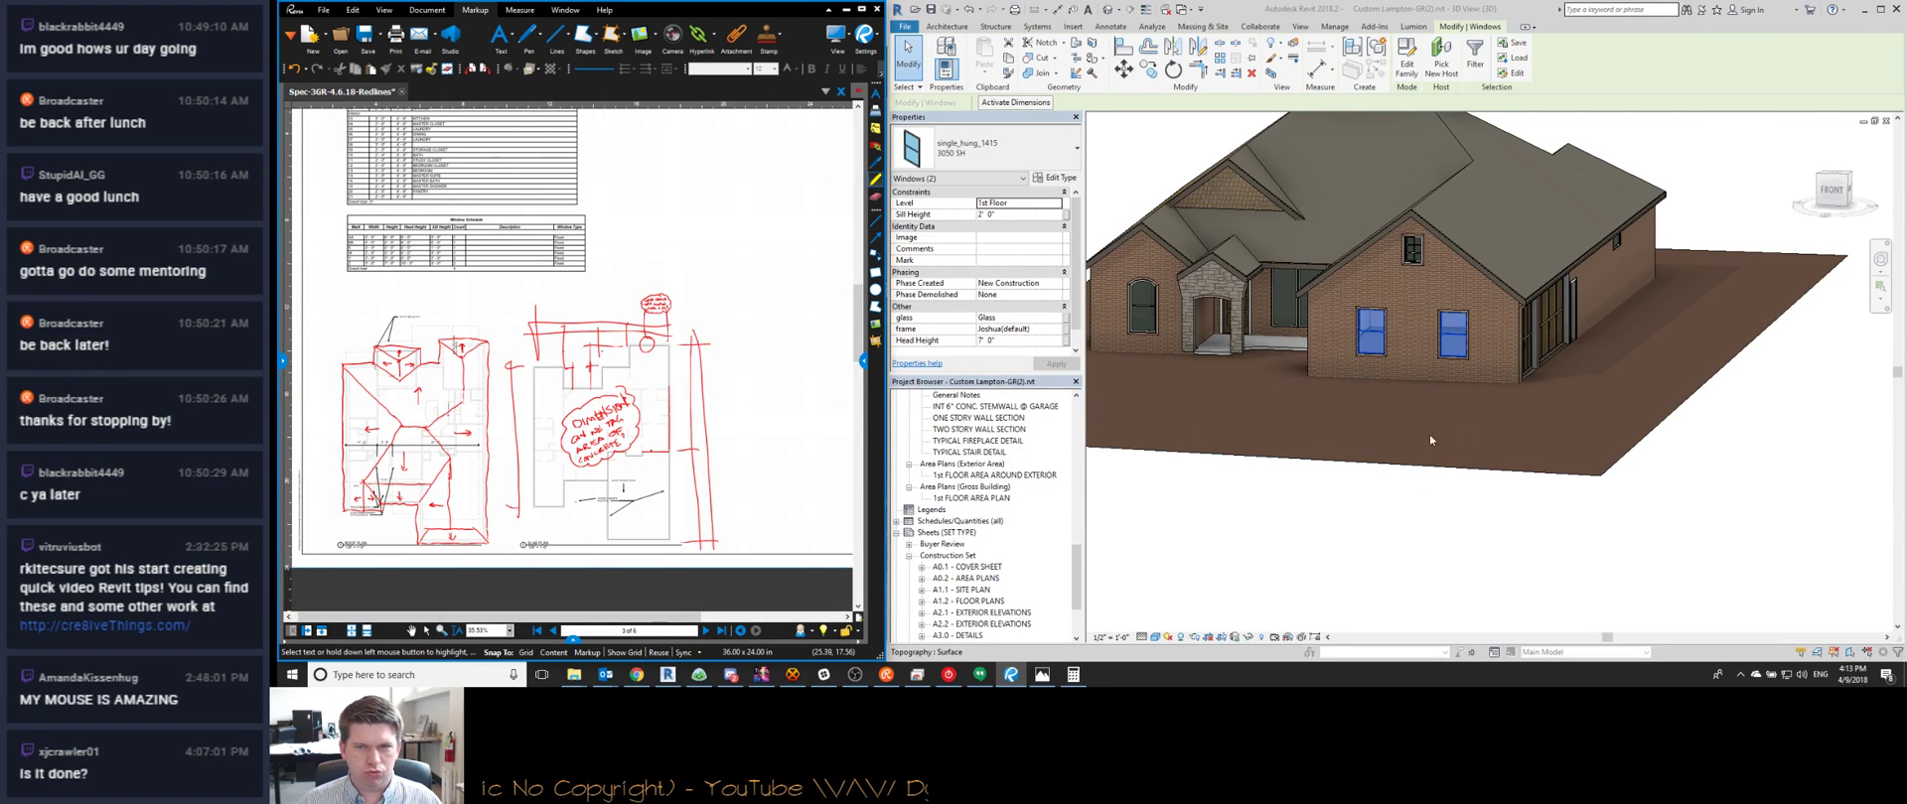
click(1420, 515)
shift+middle_drag(1240, 506, 1281, 501)
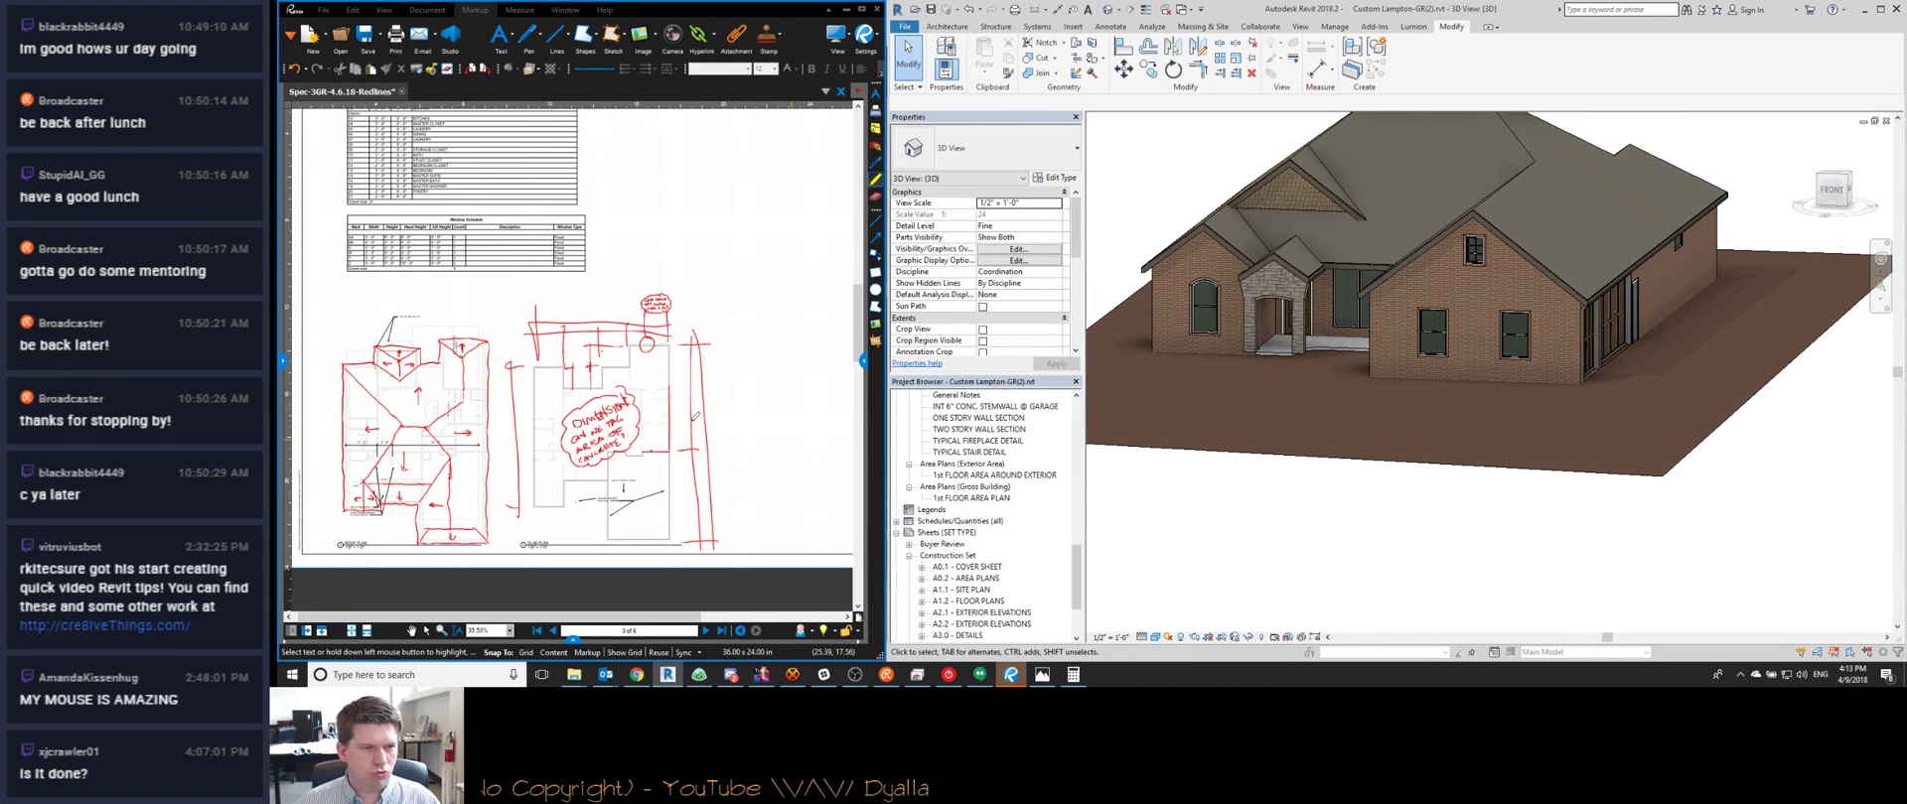
click(705, 633)
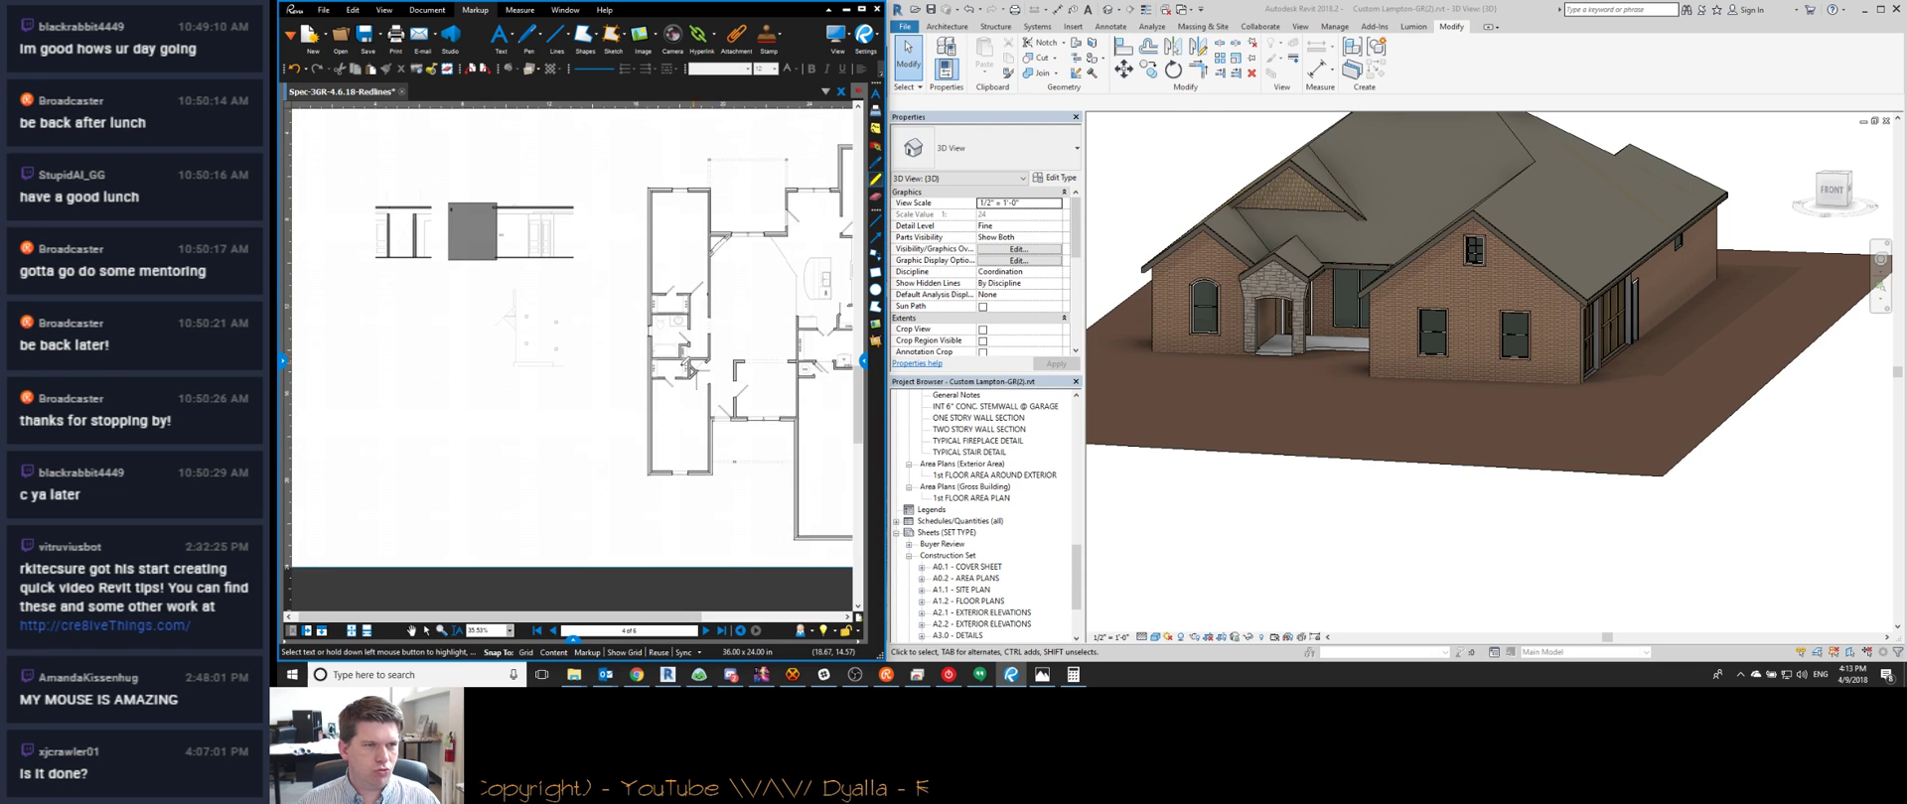
Open sheet A1.2 FLOOR PLANS and bring the plan's front dimensions into view
double_click(968, 600)
scroll(1227, 532, up, 4)
scroll(1549, 224, up, 6)
double_click(1550, 224)
middle_drag(1549, 139, 1549, 224)
scroll(1459, 296, down, 2)
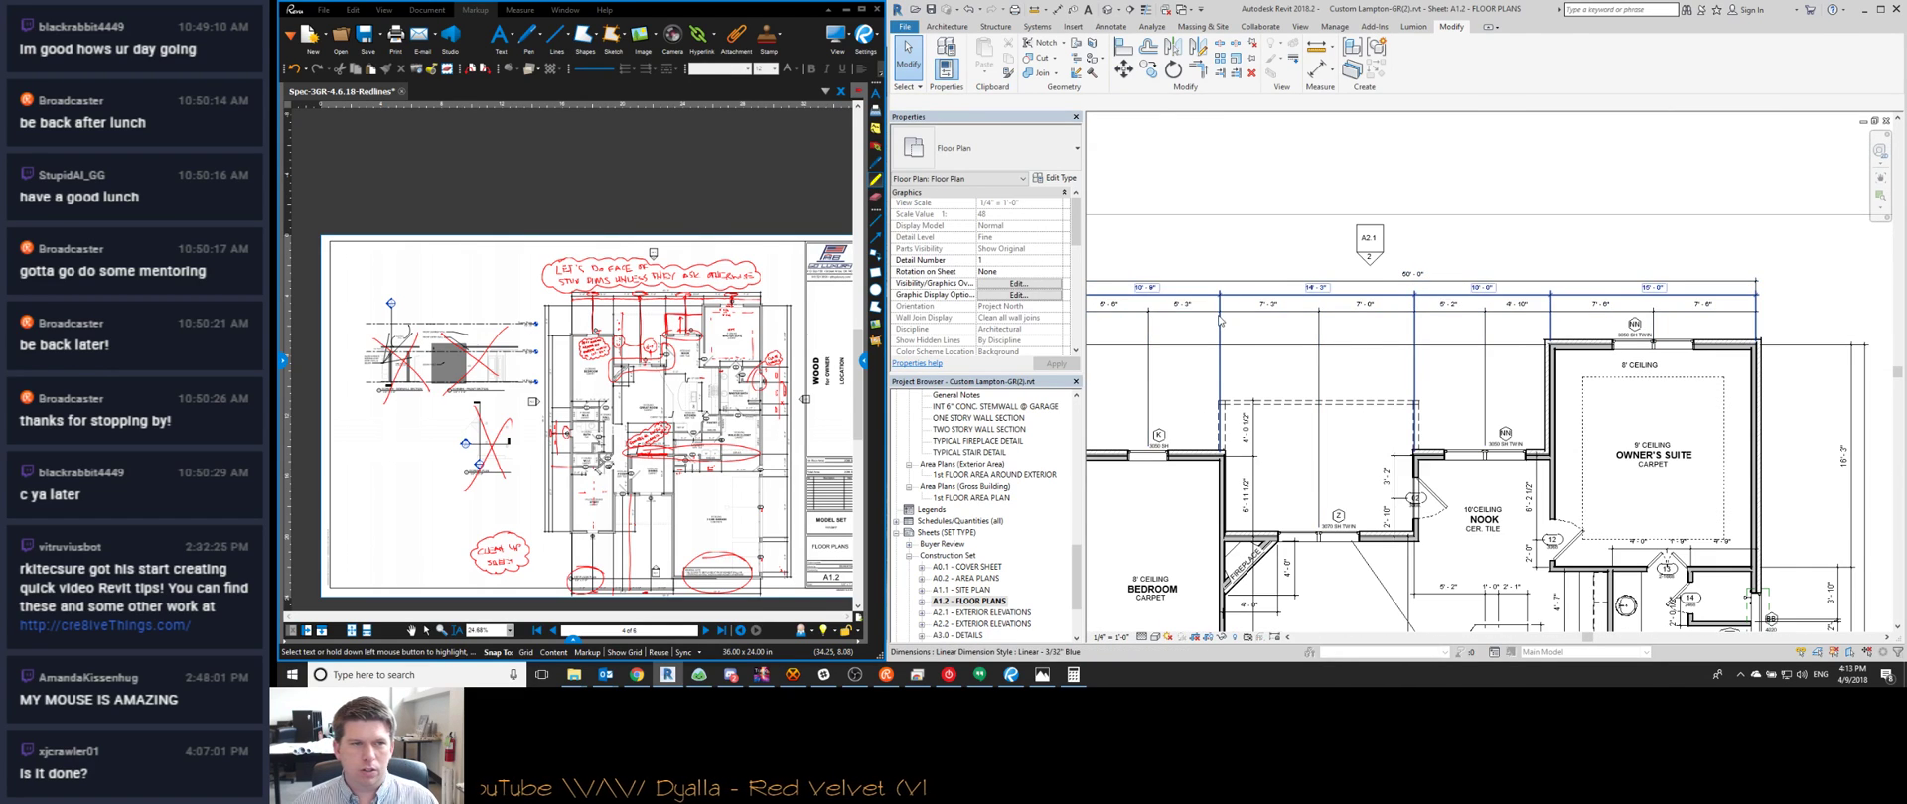
Compare the redlined plan's notes with the Owner's Suite area of the Revit plan
click(735, 362)
scroll(735, 363, up, 4)
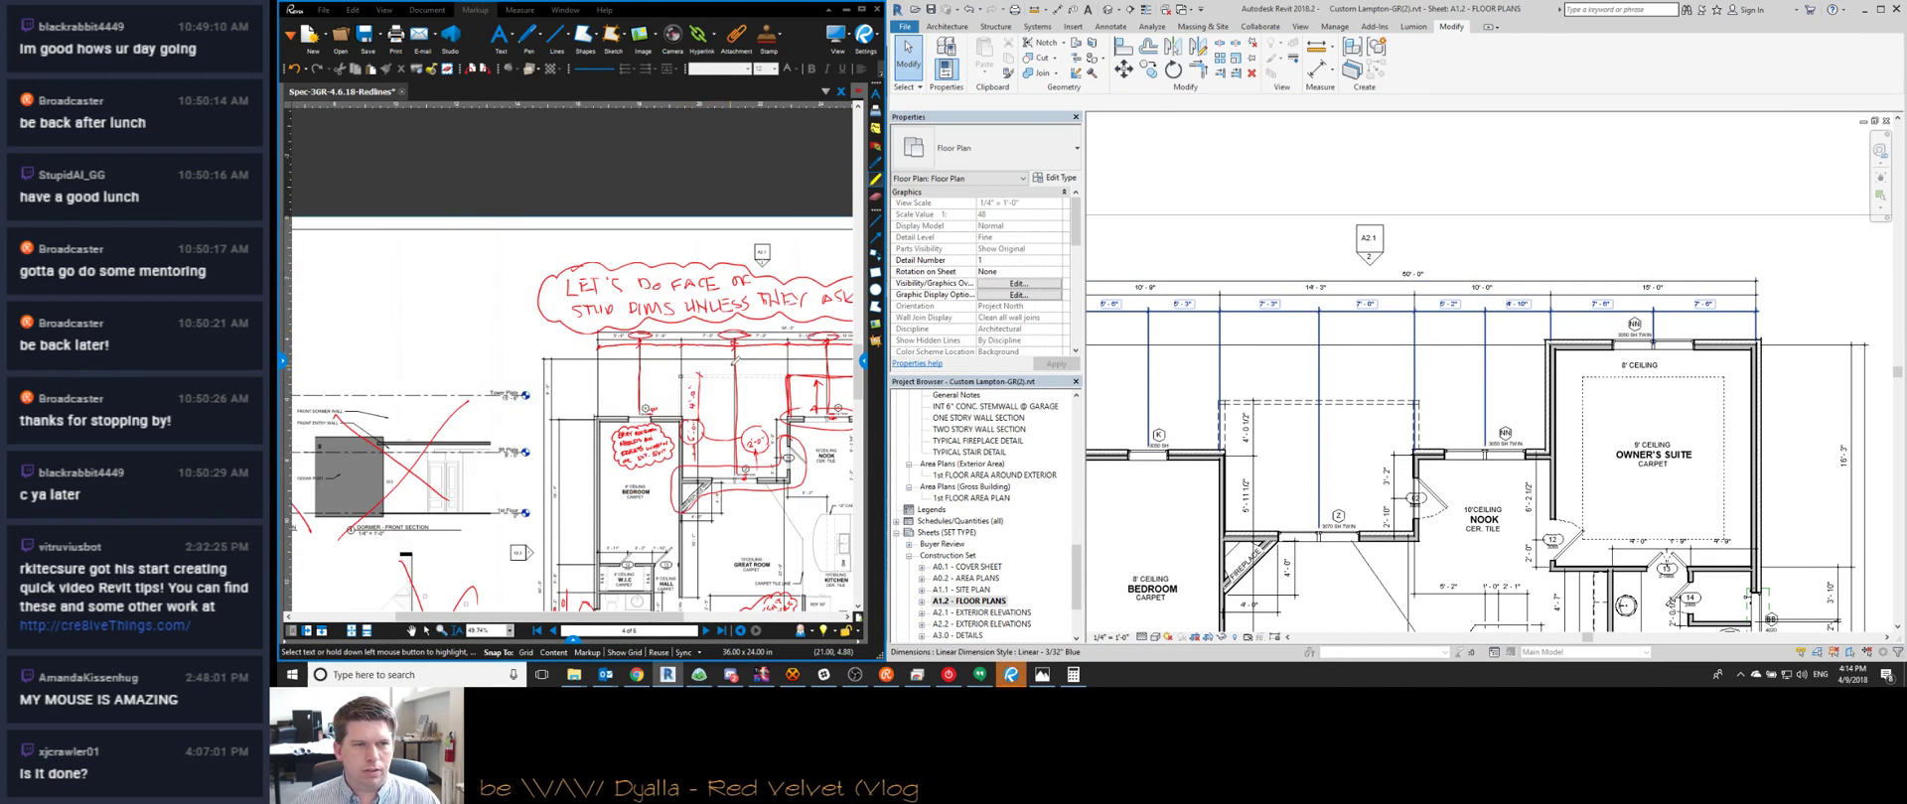
scroll(1290, 348, up, 2)
middle_drag(1291, 347, 1492, 353)
scroll(1492, 353, down, 3)
scroll(1529, 467, up, 5)
scroll(1529, 457, down, 1)
middle_drag(755, 447, 635, 457)
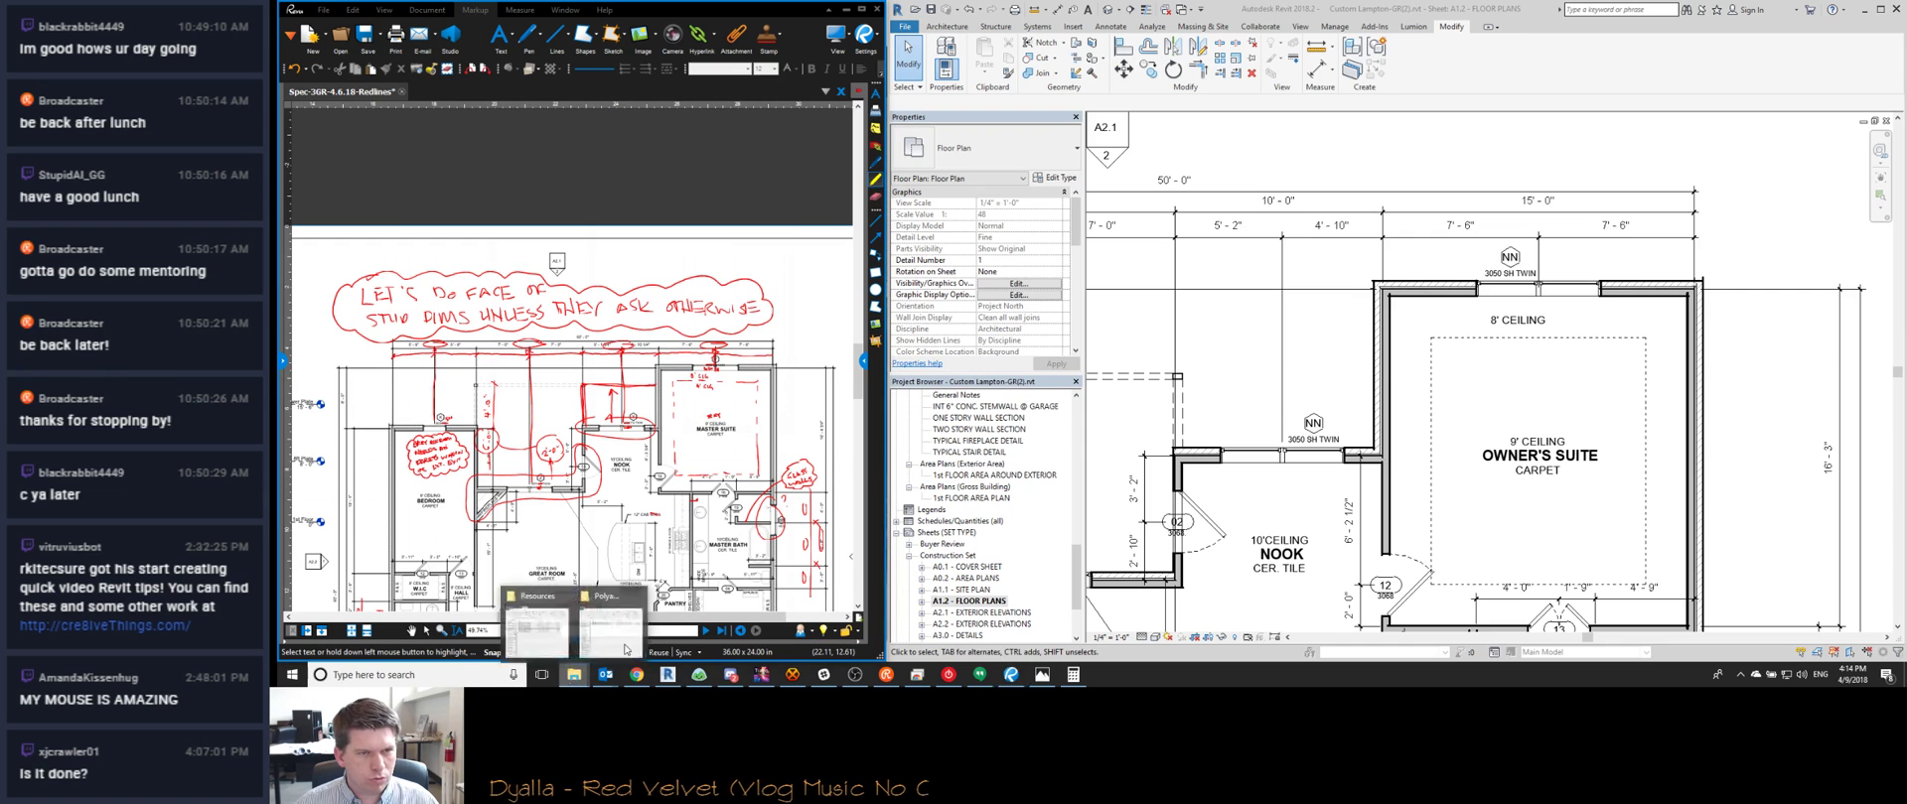
Open Lampton-Spec-3.30.18.pdf from Resources and compare it with the nook and bedroom dimensions
click(574, 676)
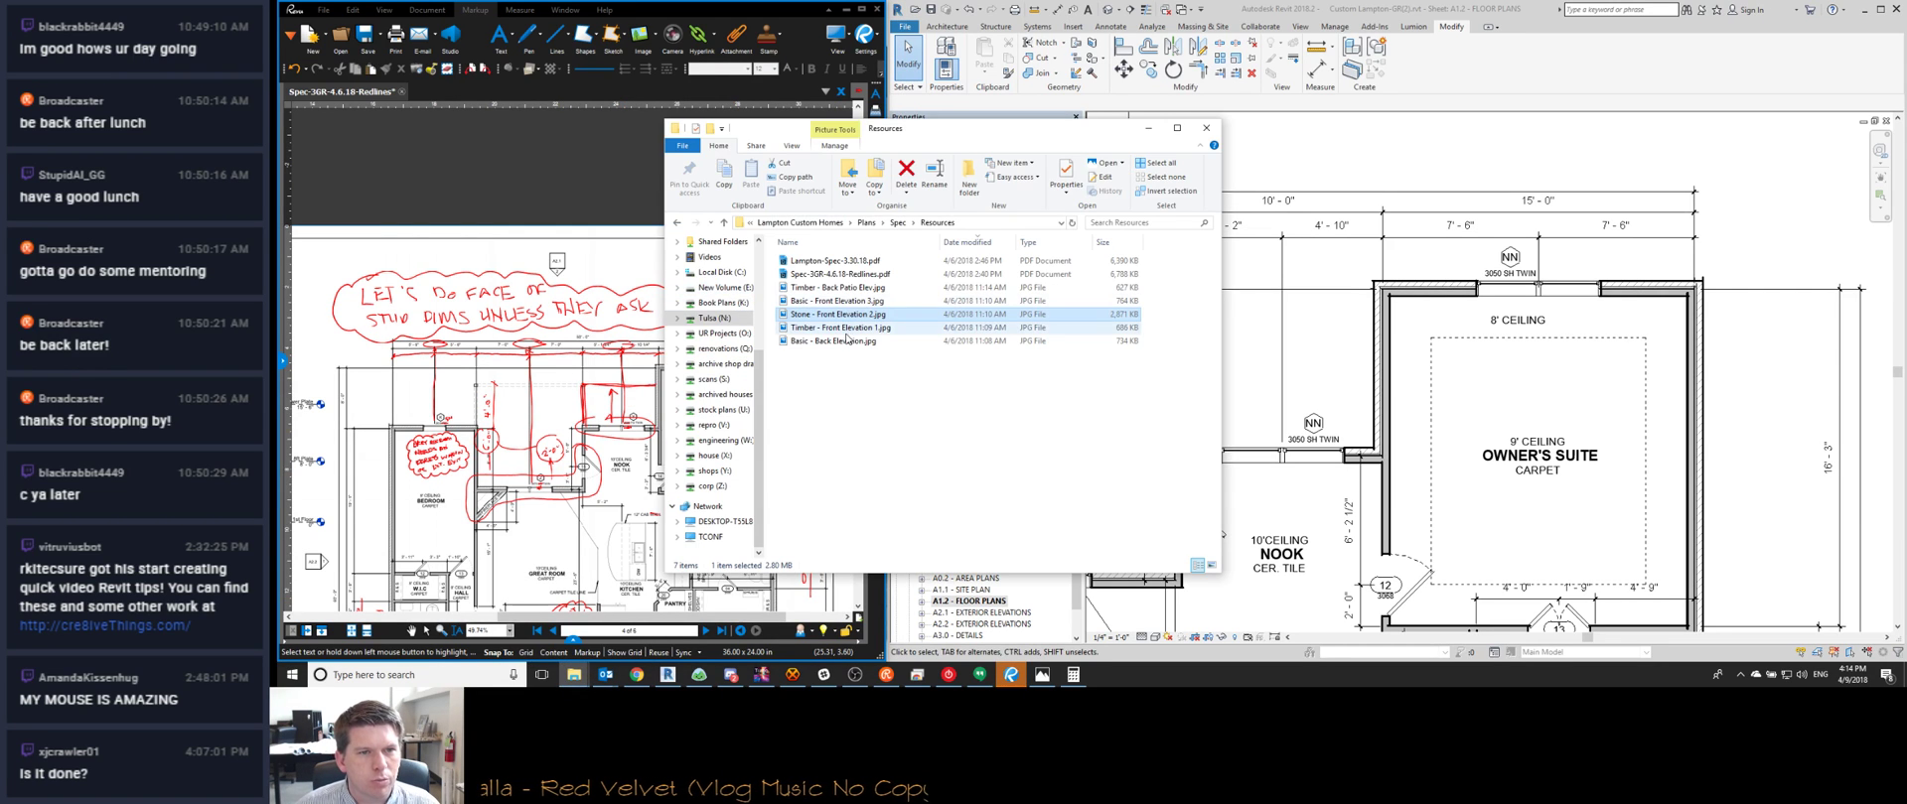
click(837, 261)
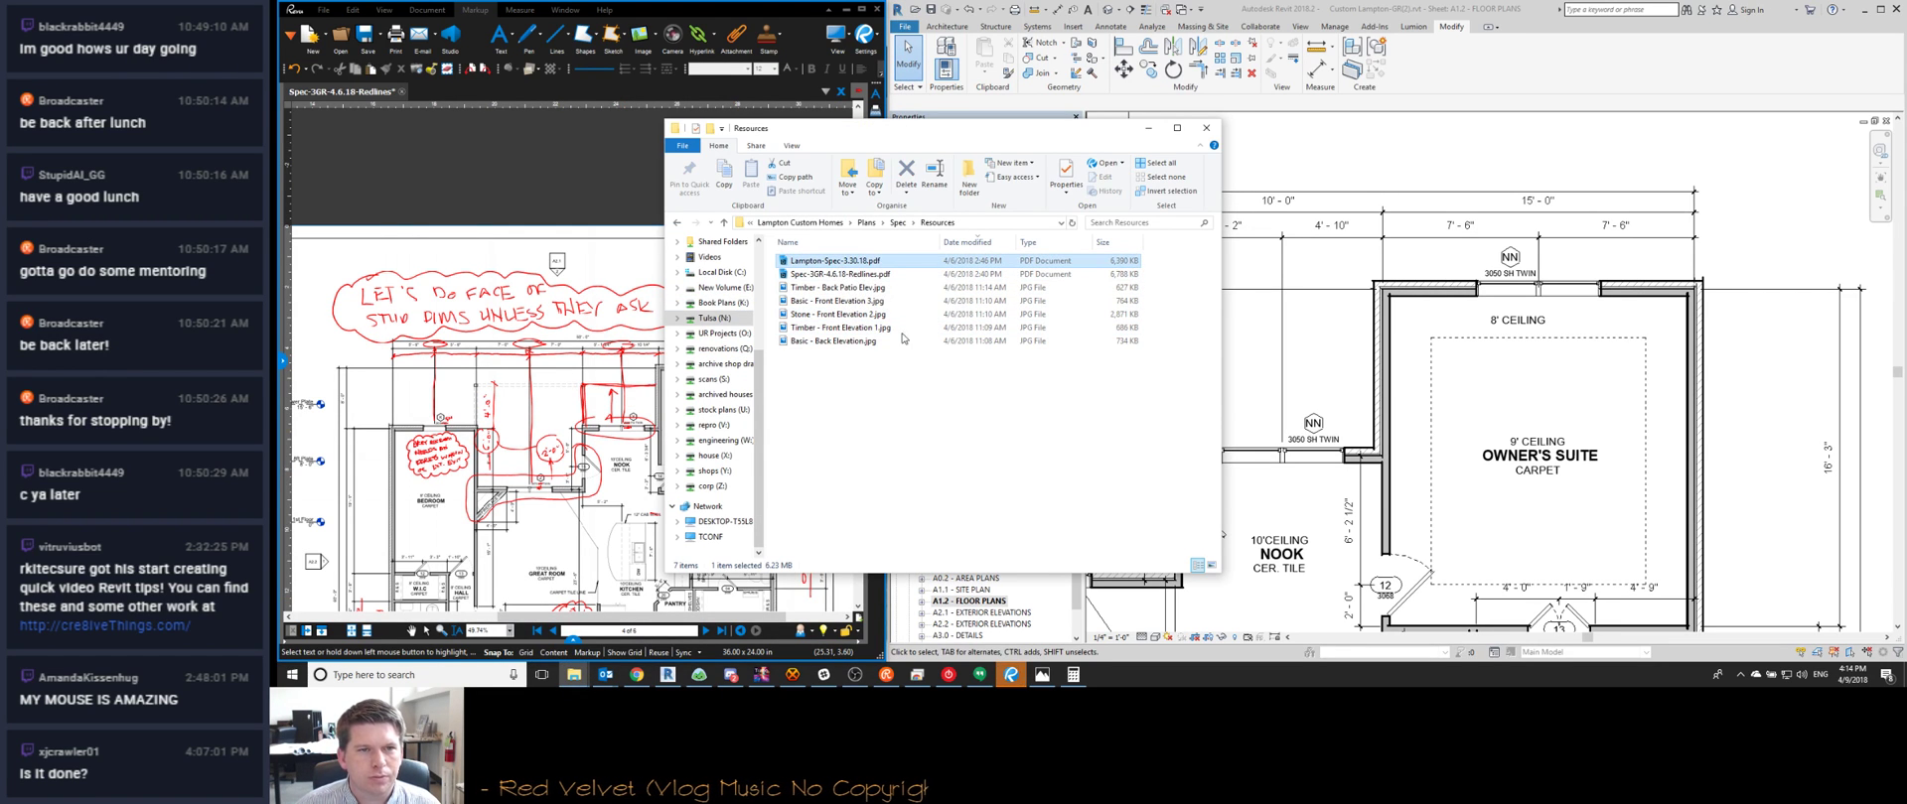
click(1251, 447)
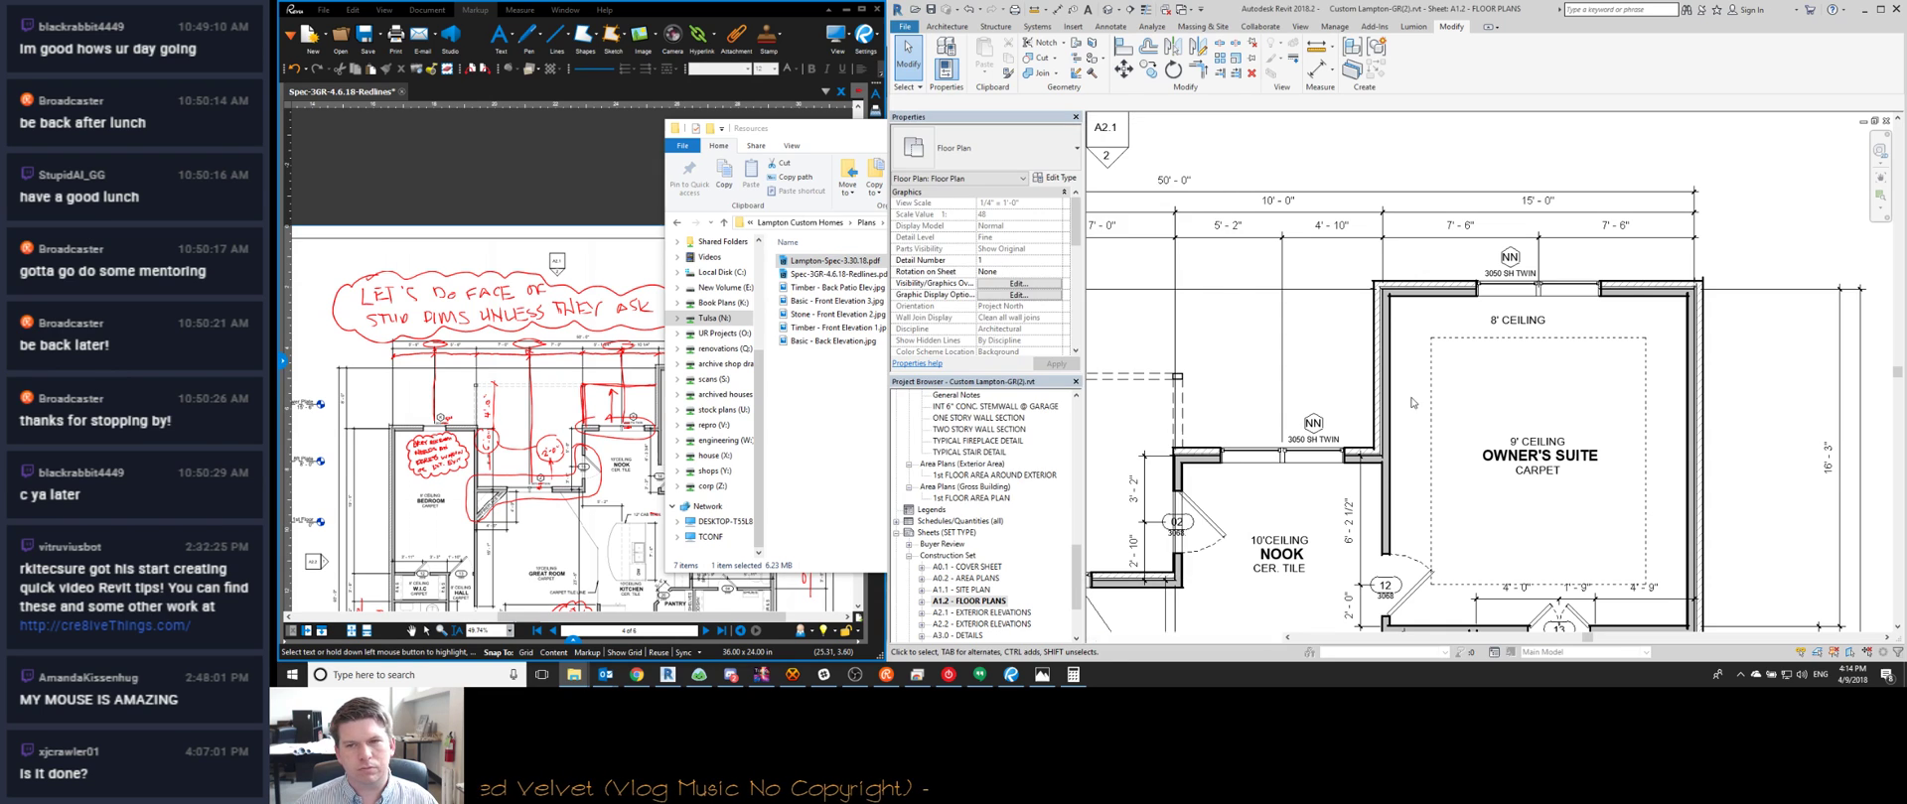
middle_drag(1448, 403, 1549, 440)
click(1715, 255)
scroll(1716, 255, down, 2)
click(1380, 390)
scroll(1279, 413, down, 4)
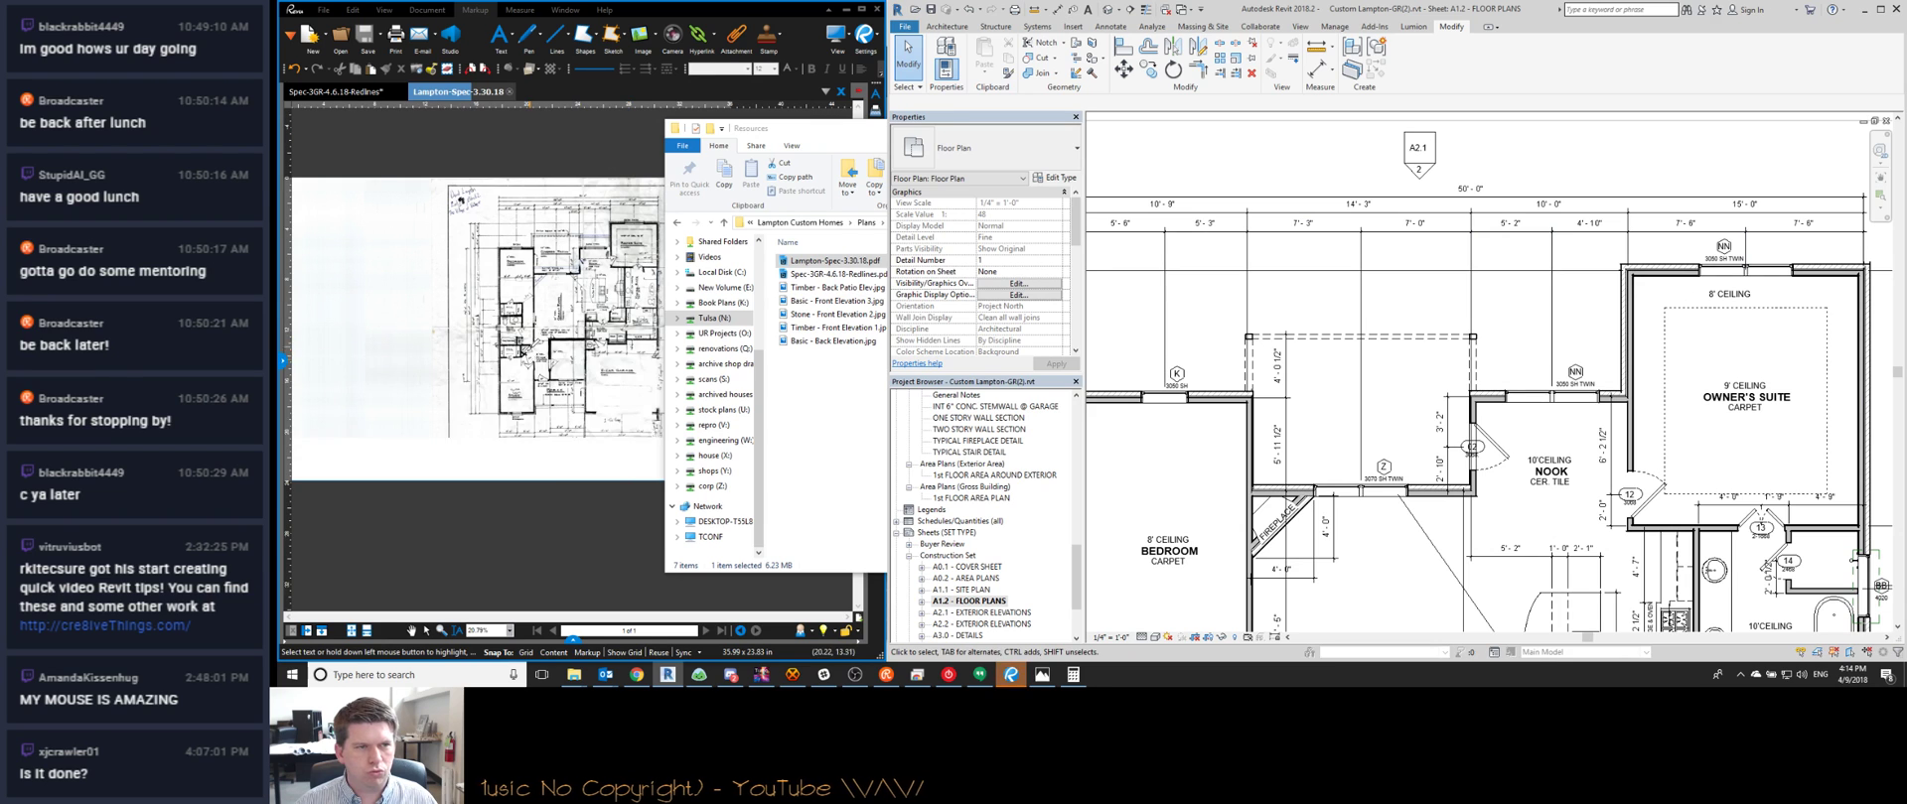
click(610, 367)
scroll(611, 366, up, 6)
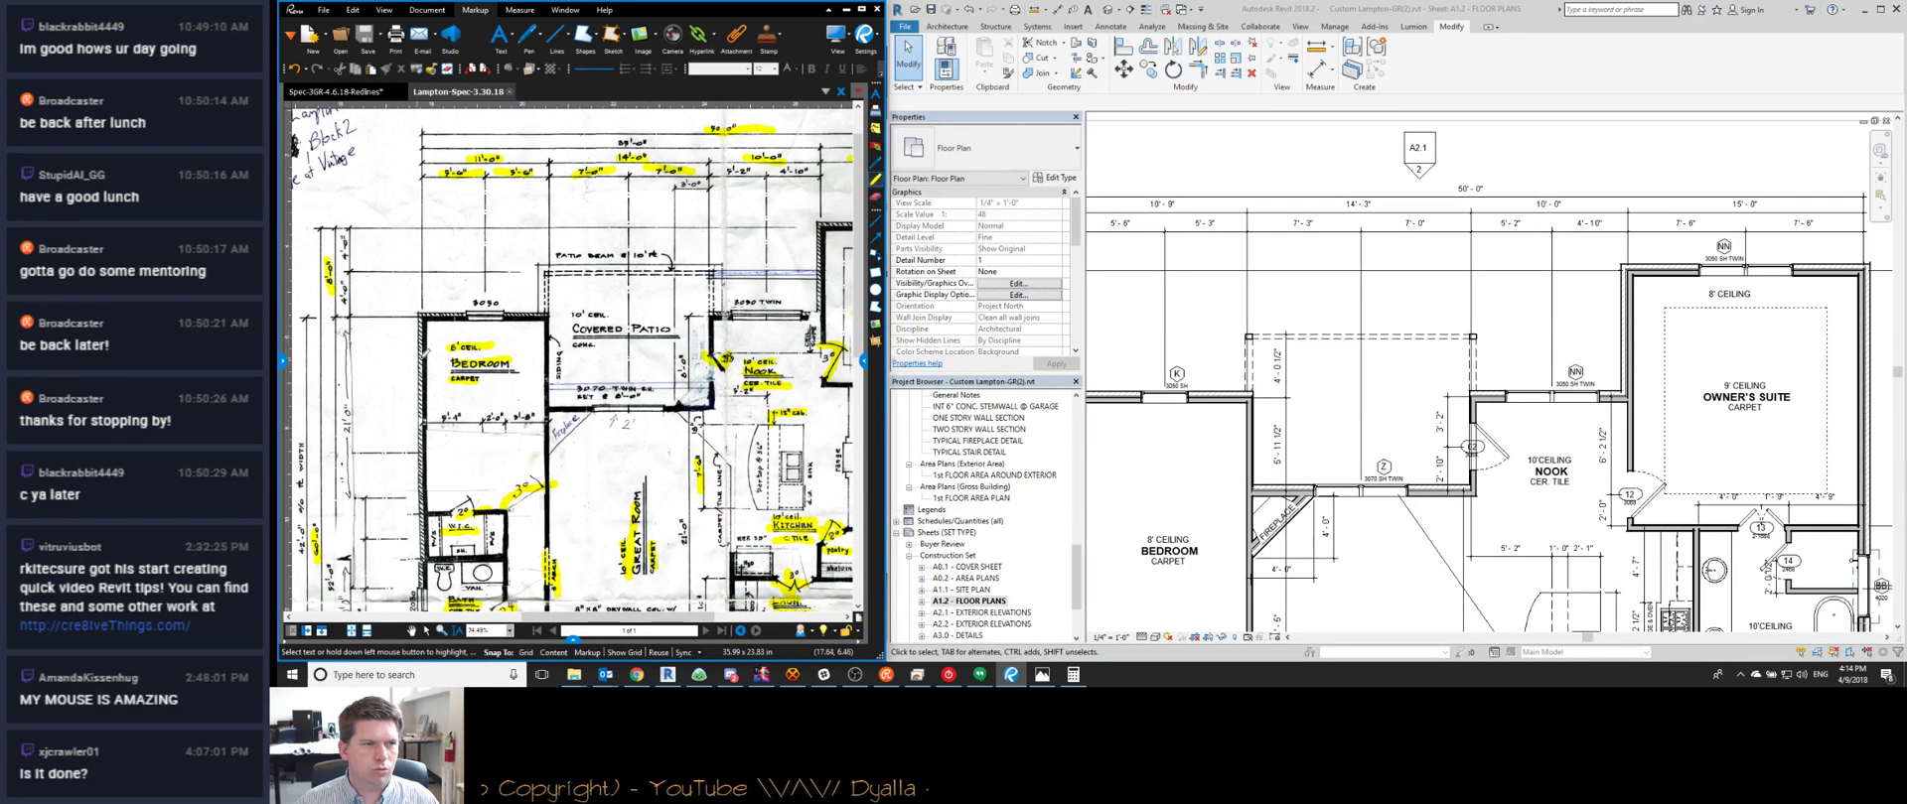
Move the wall above the nook with MV to match the redlined sketch
click(1500, 400)
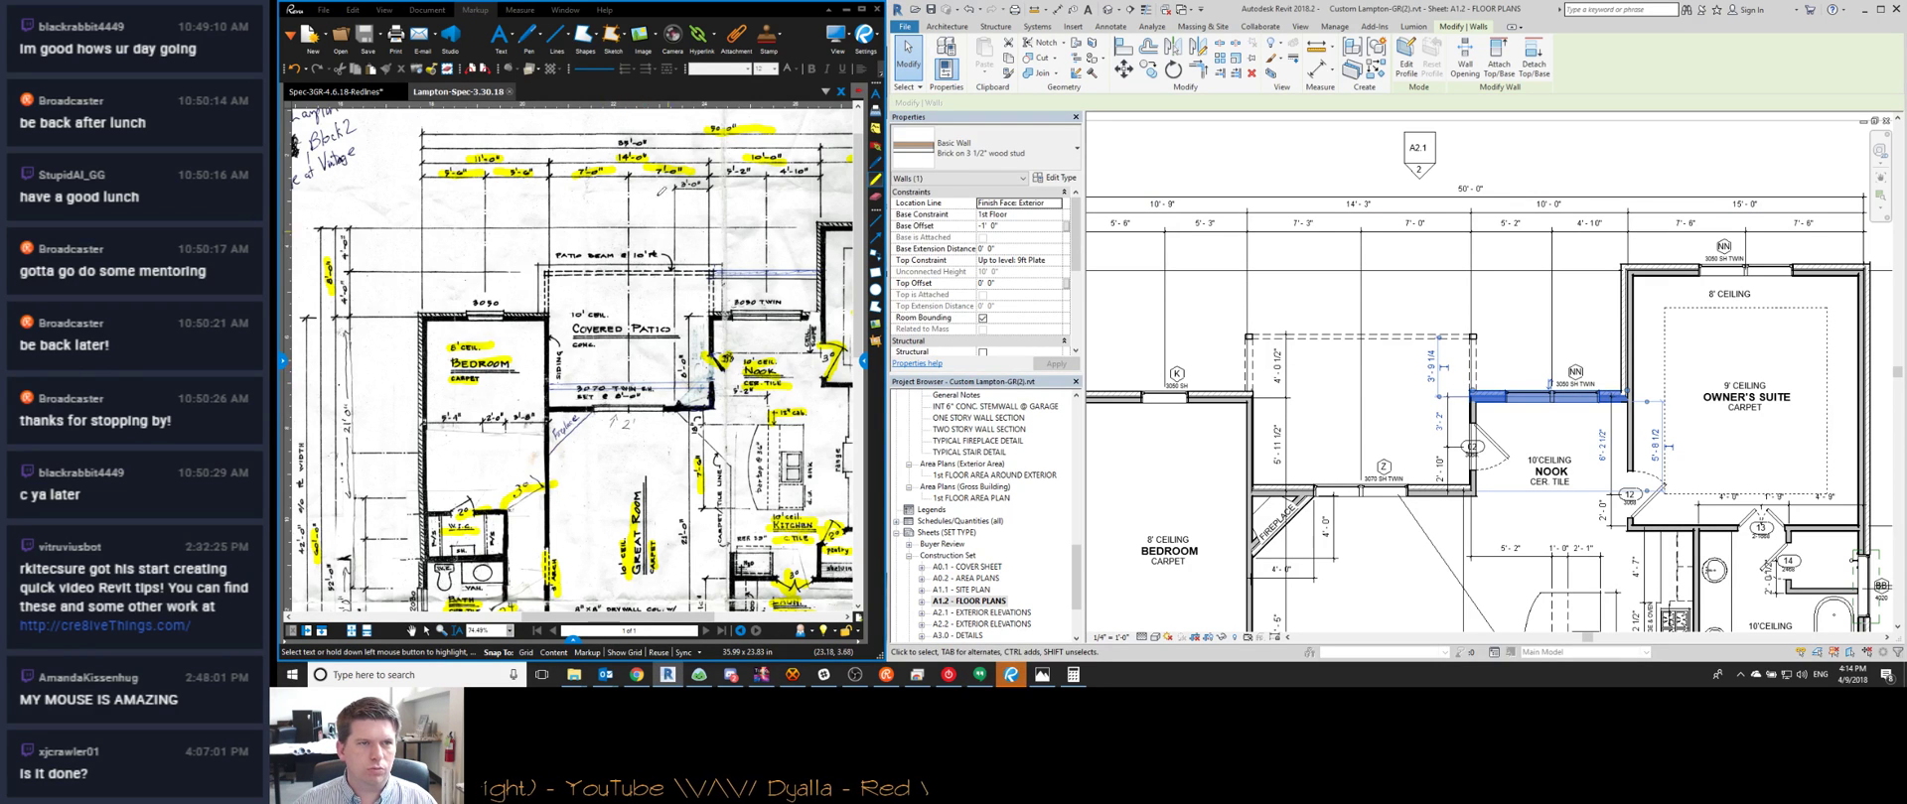
click(374, 97)
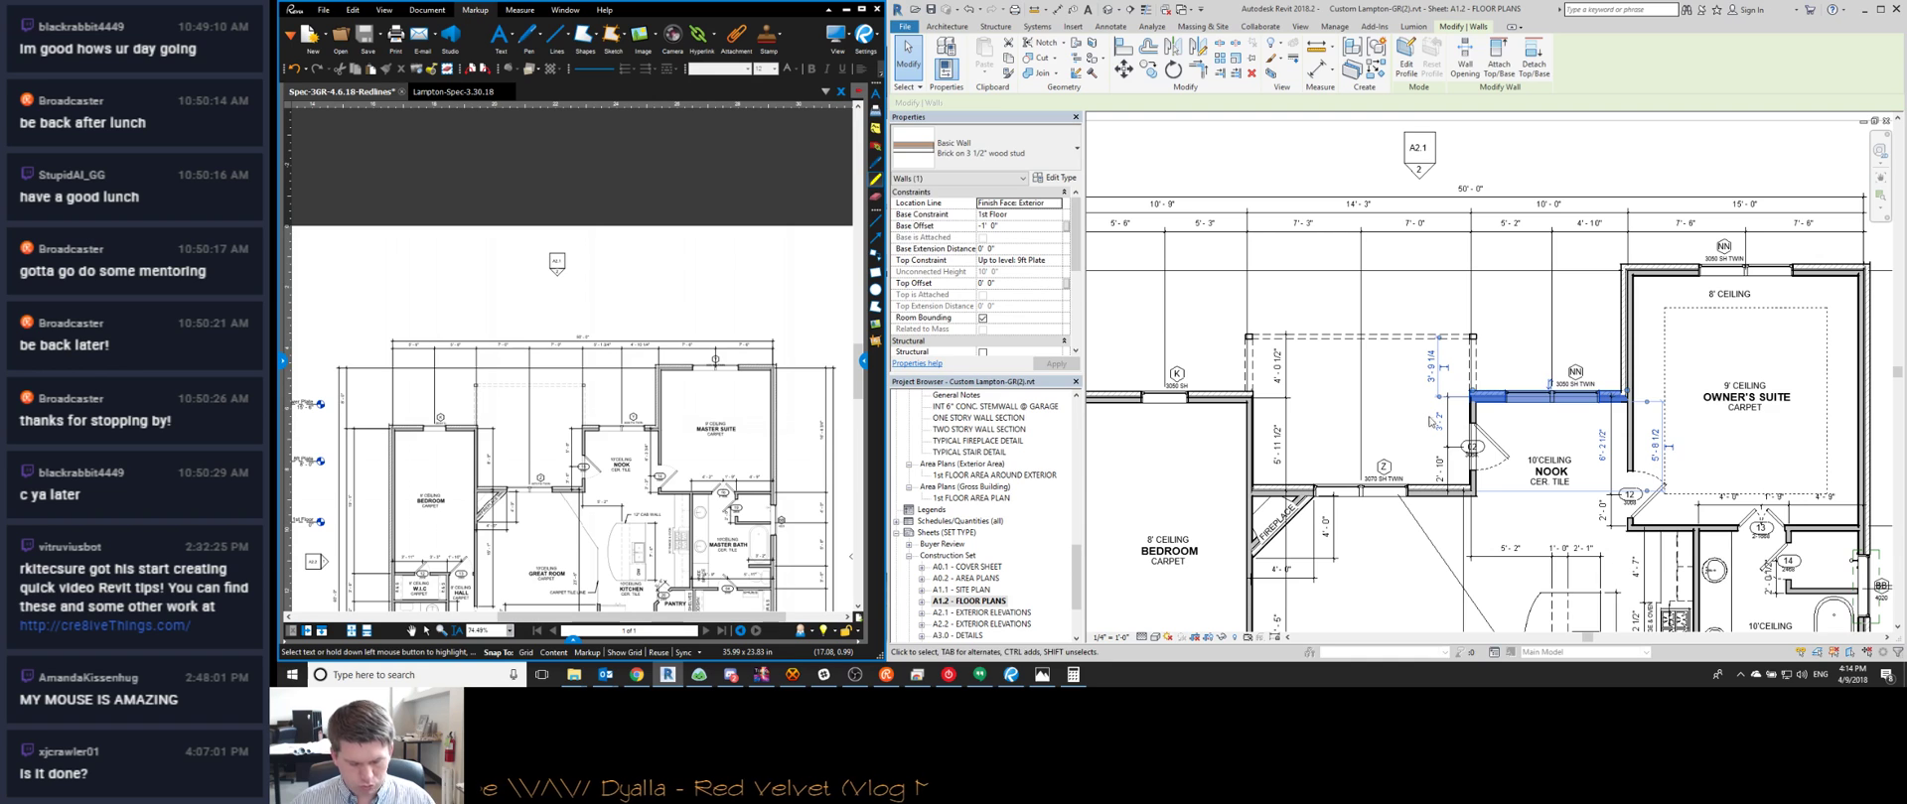
key(m)
key(v)
click(1528, 324)
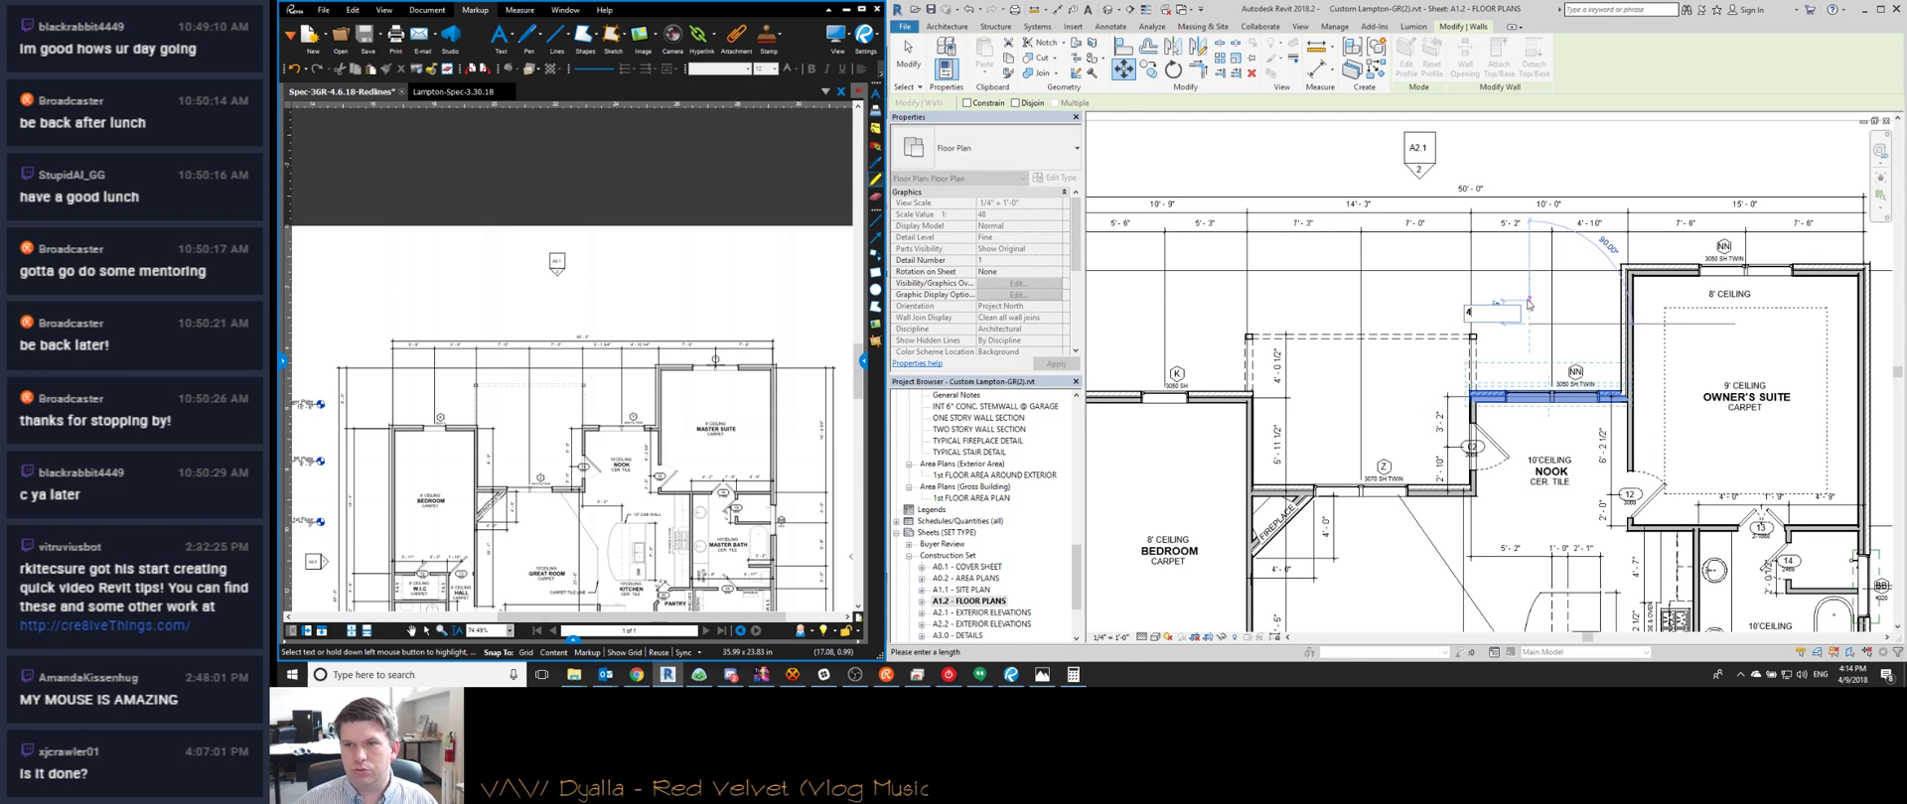
key(Return)
scroll(1480, 397, up, 6)
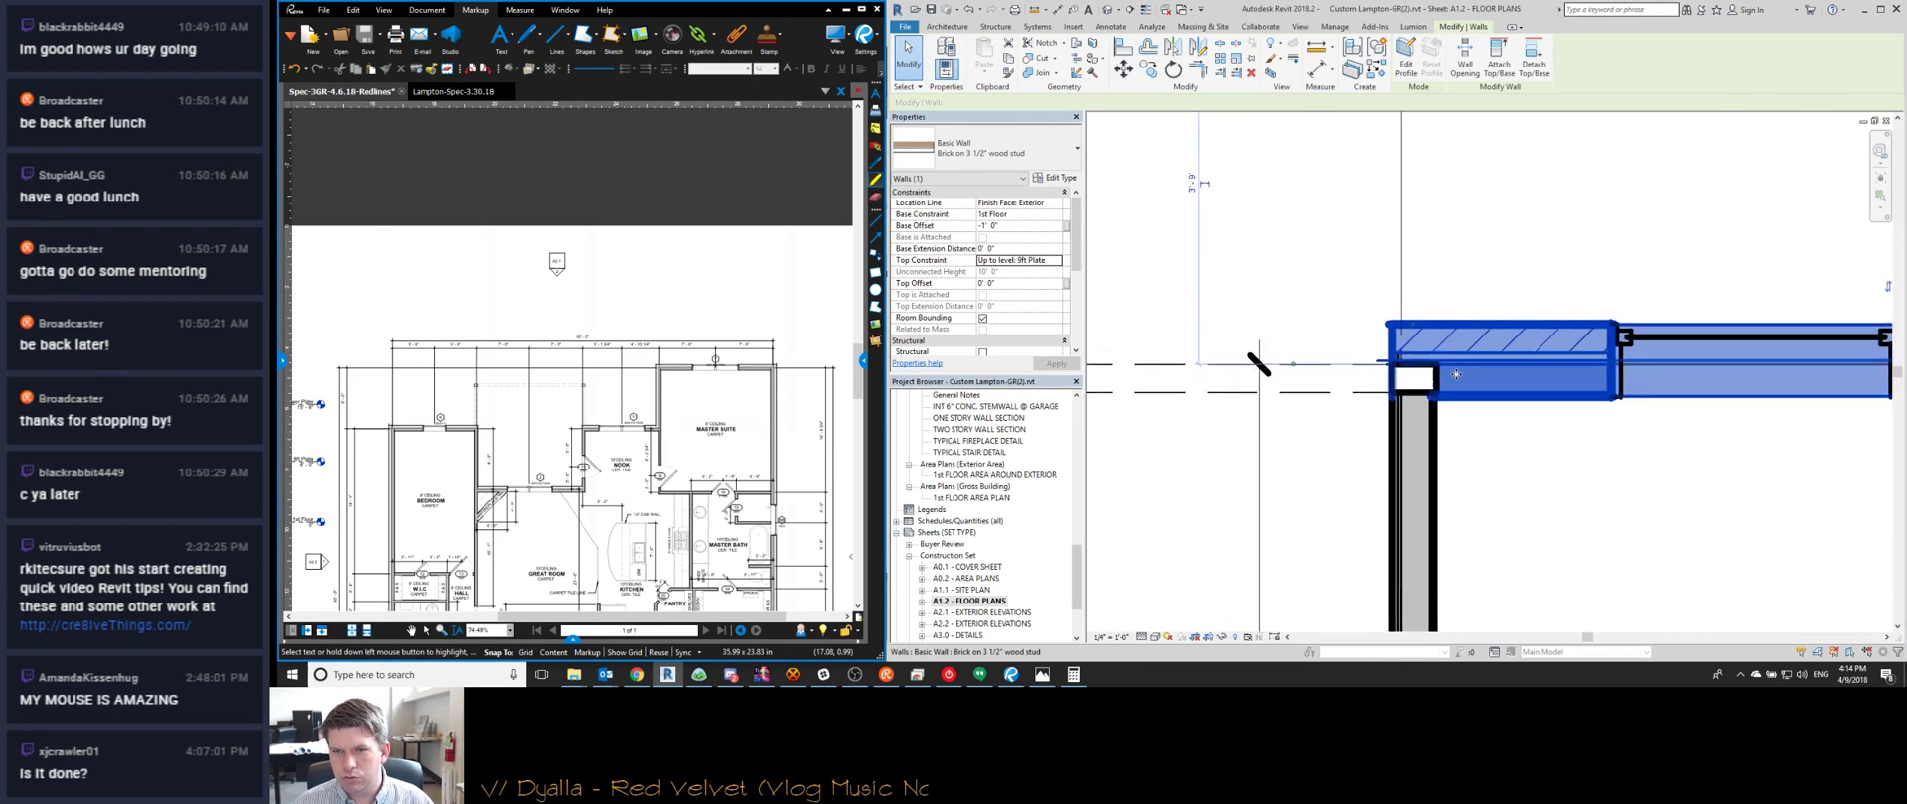
key(Escape)
scroll(1452, 375, up, 4)
Toggle thin lines, then window-select the angled fireplace walls and stair to move them
key(t)
key(l)
scroll(1400, 390, down, 5)
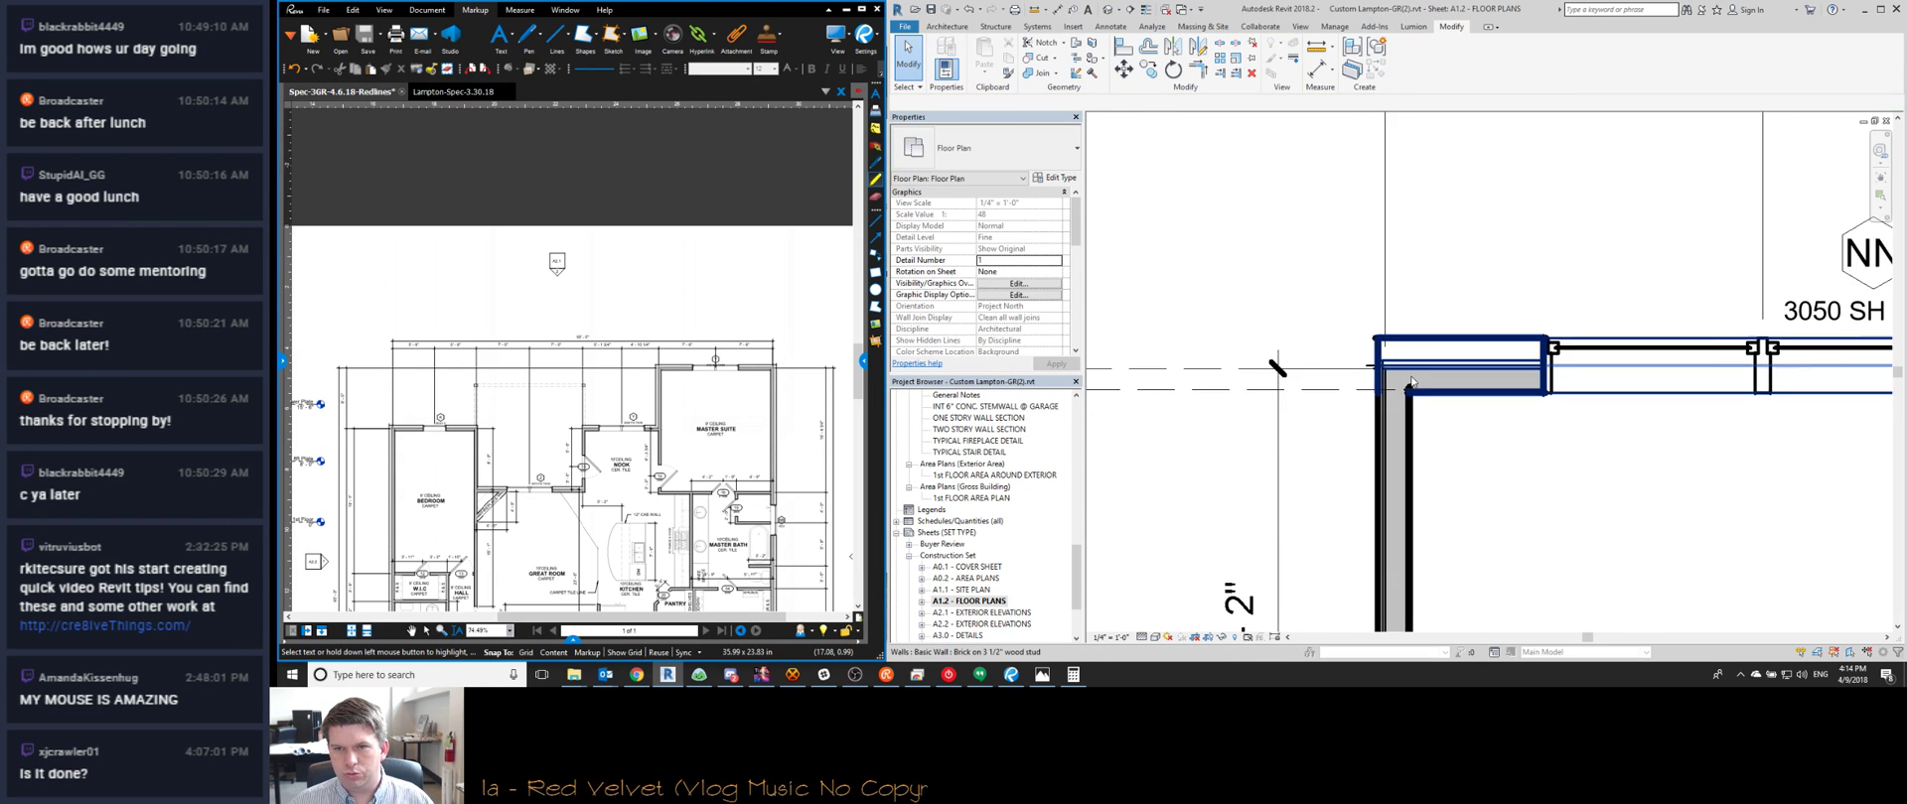
scroll(1375, 391, up, 2)
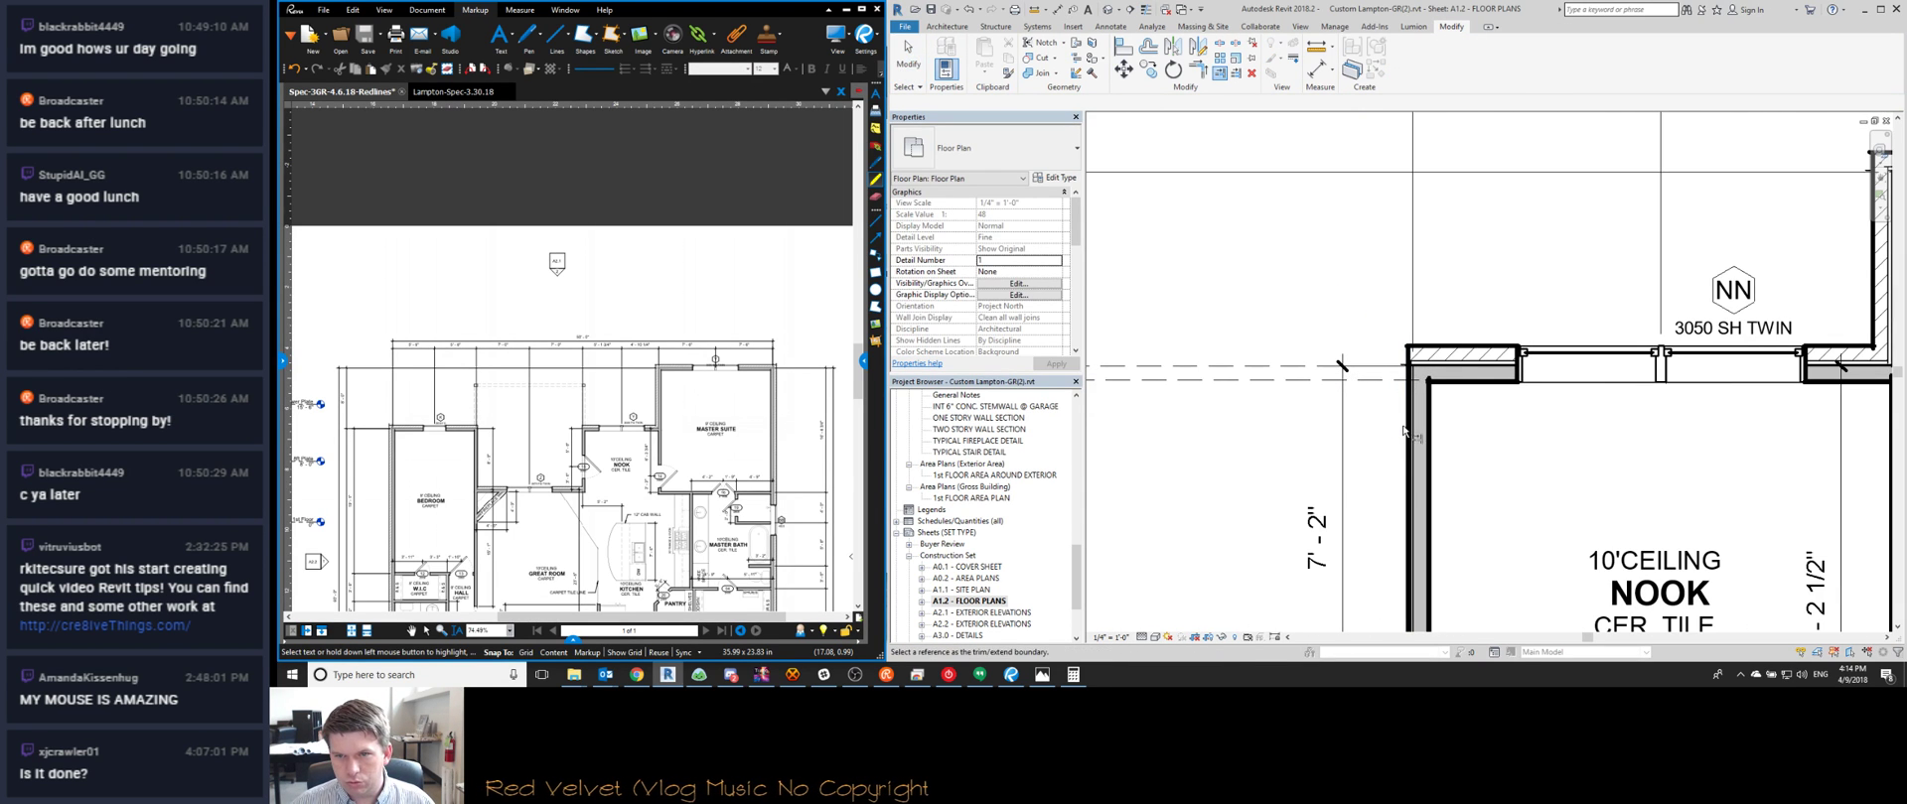
key(Escape)
key(Escape)
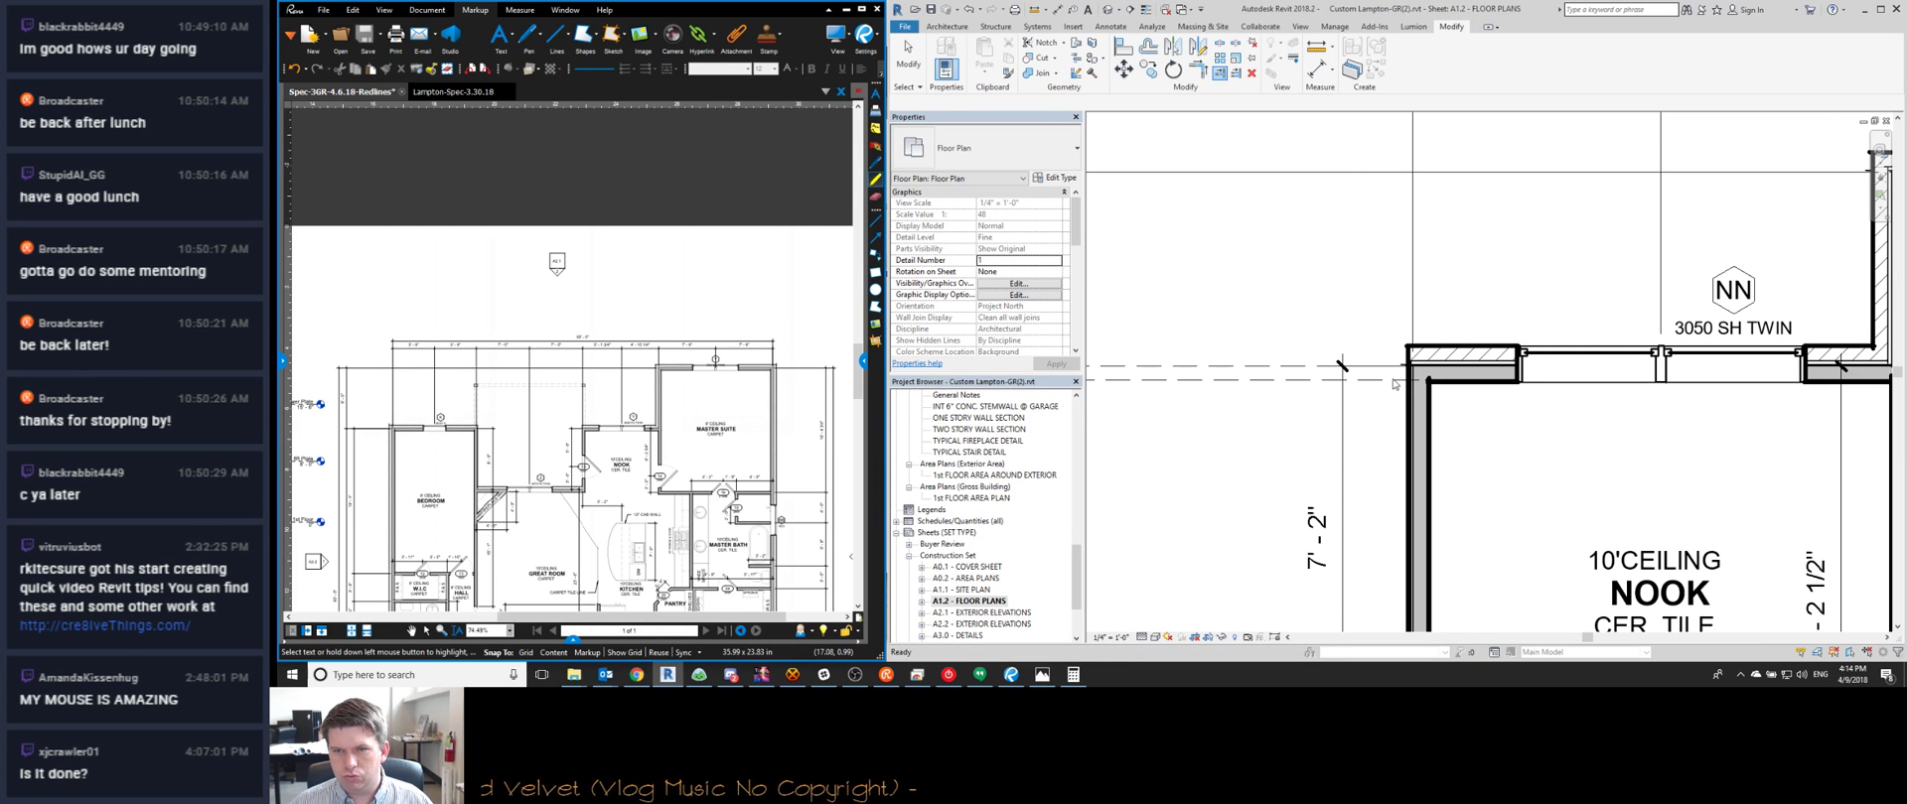
scroll(1380, 389, down, 3)
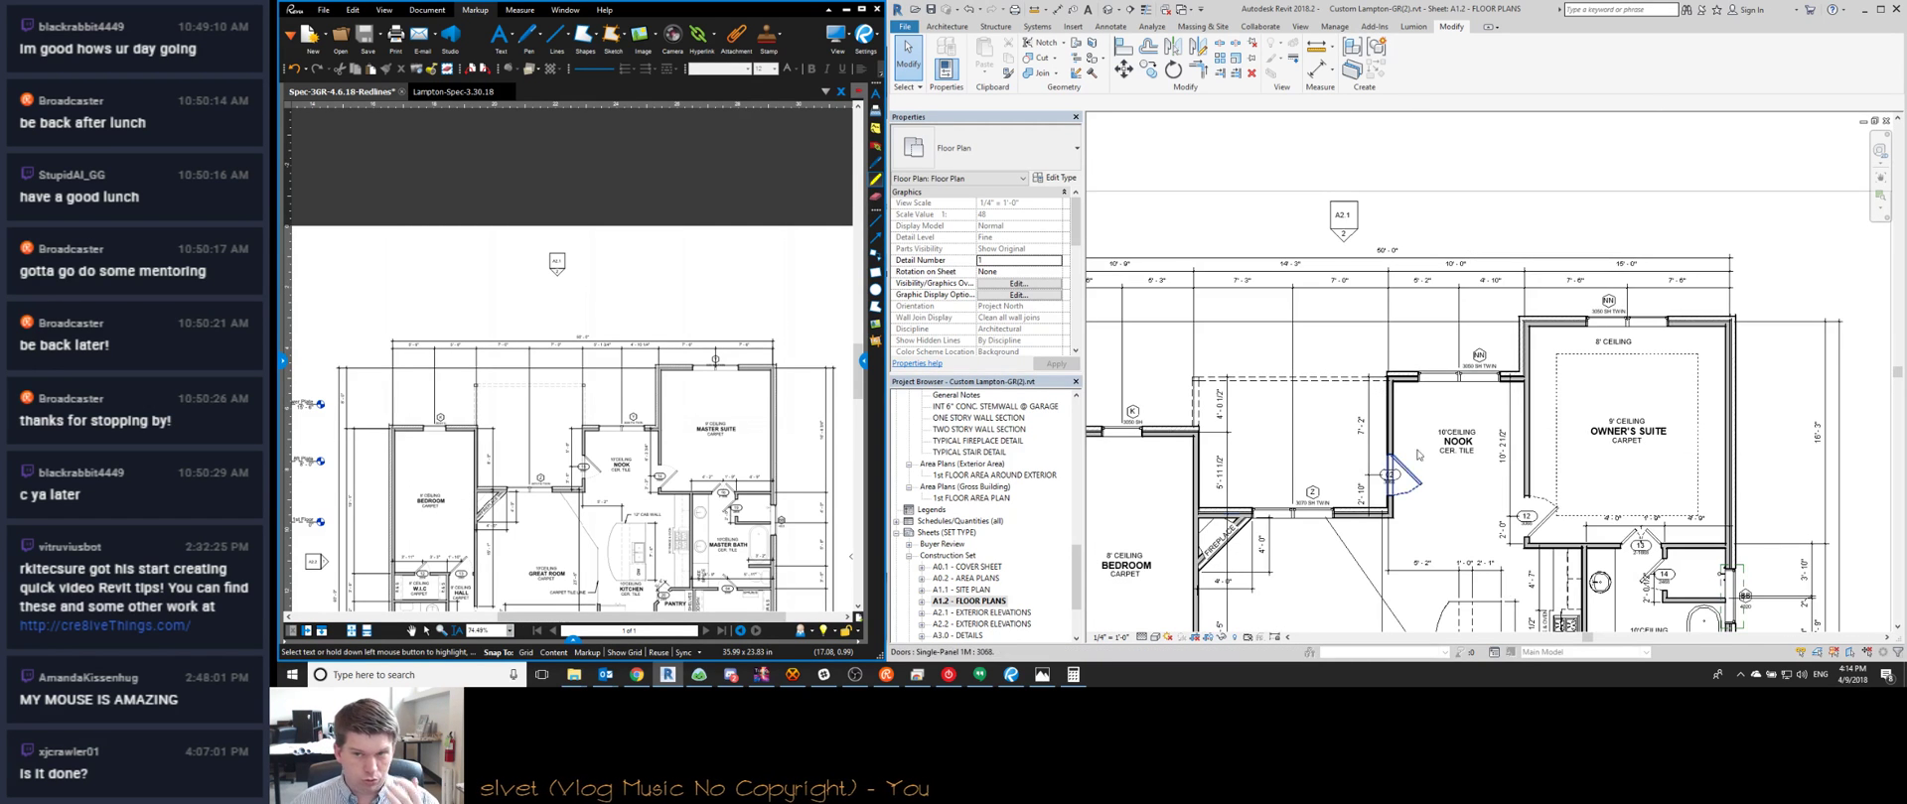
scroll(1197, 452, down, 1)
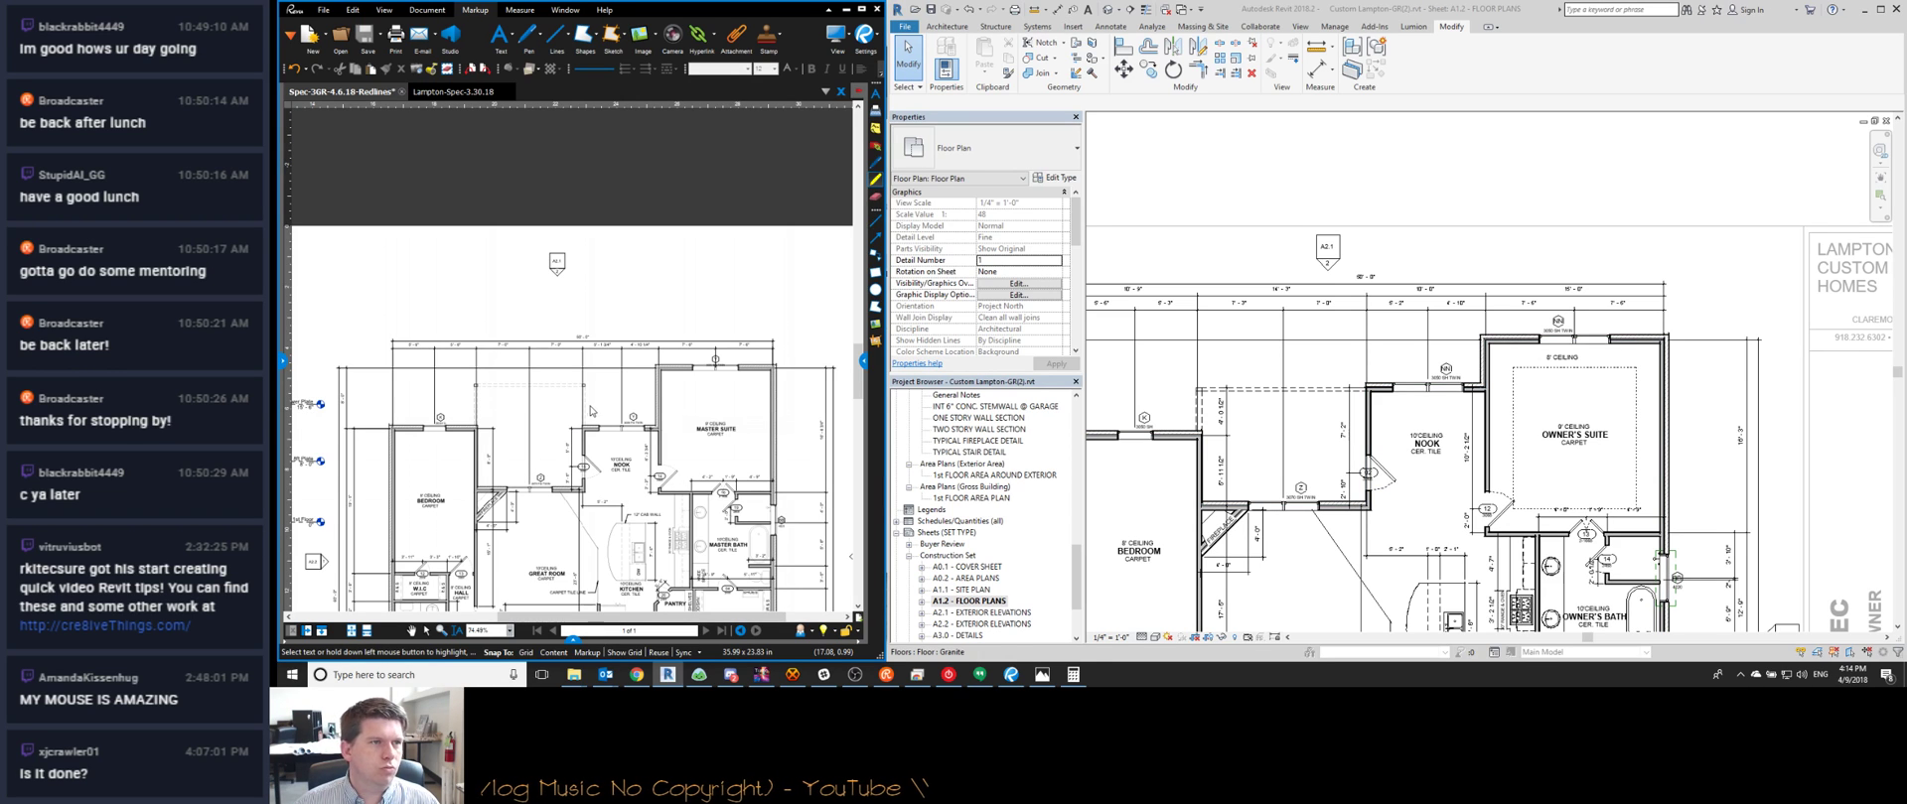
scroll(1199, 480, up, 1)
scroll(1199, 479, down, 1)
drag(1171, 473, 1385, 578)
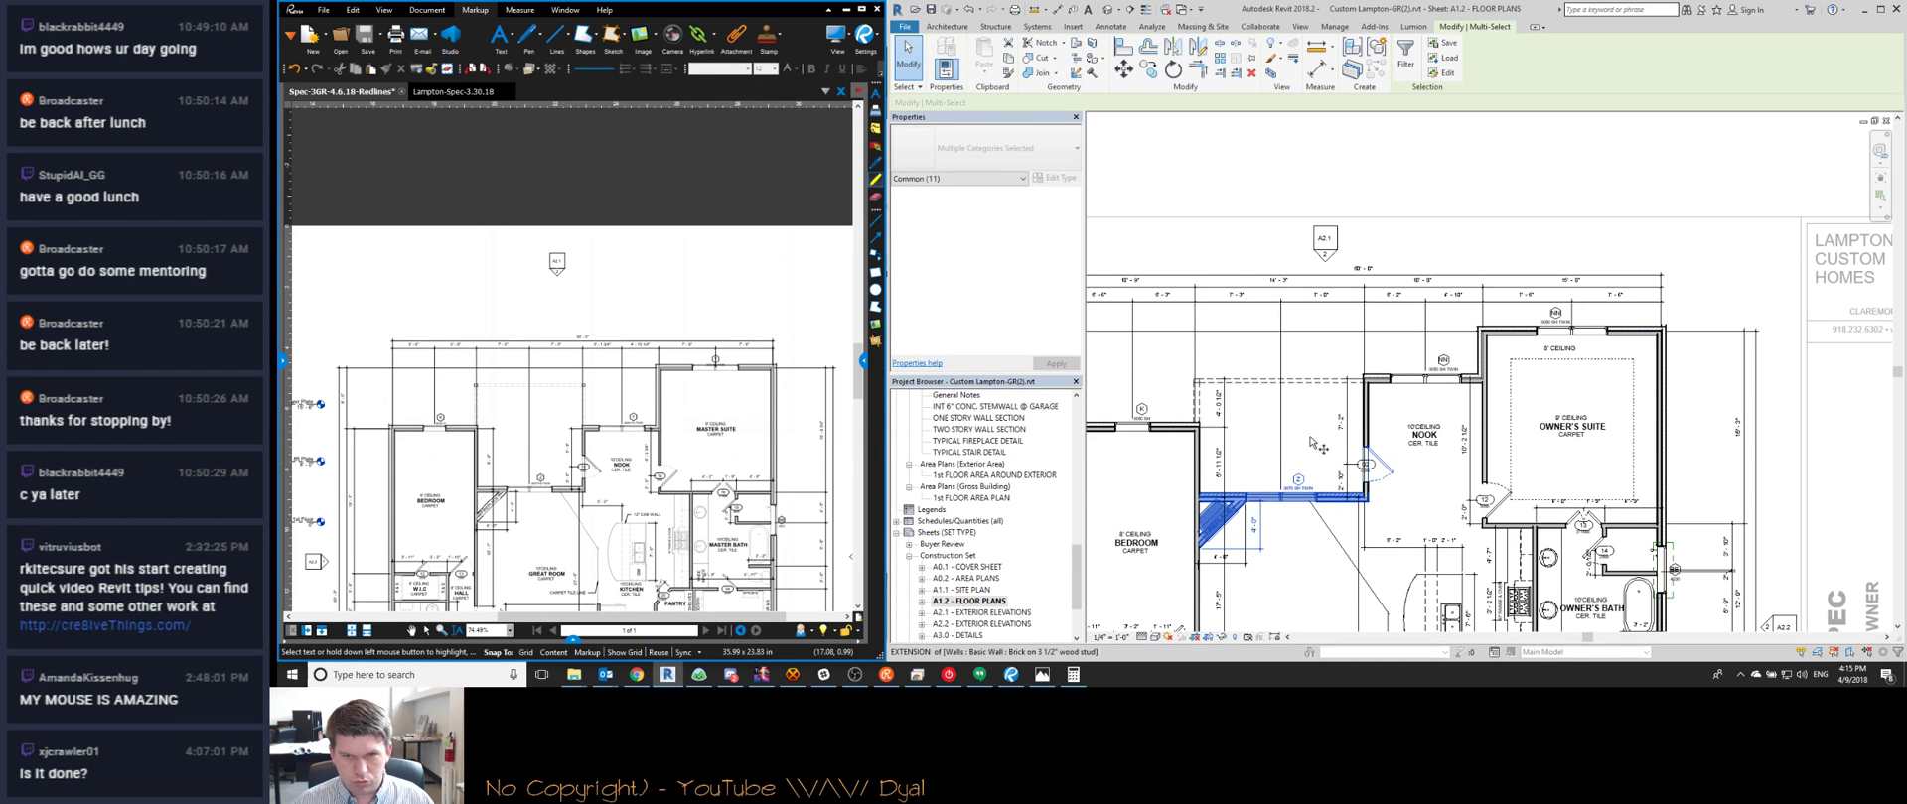
key(m)
key(v)
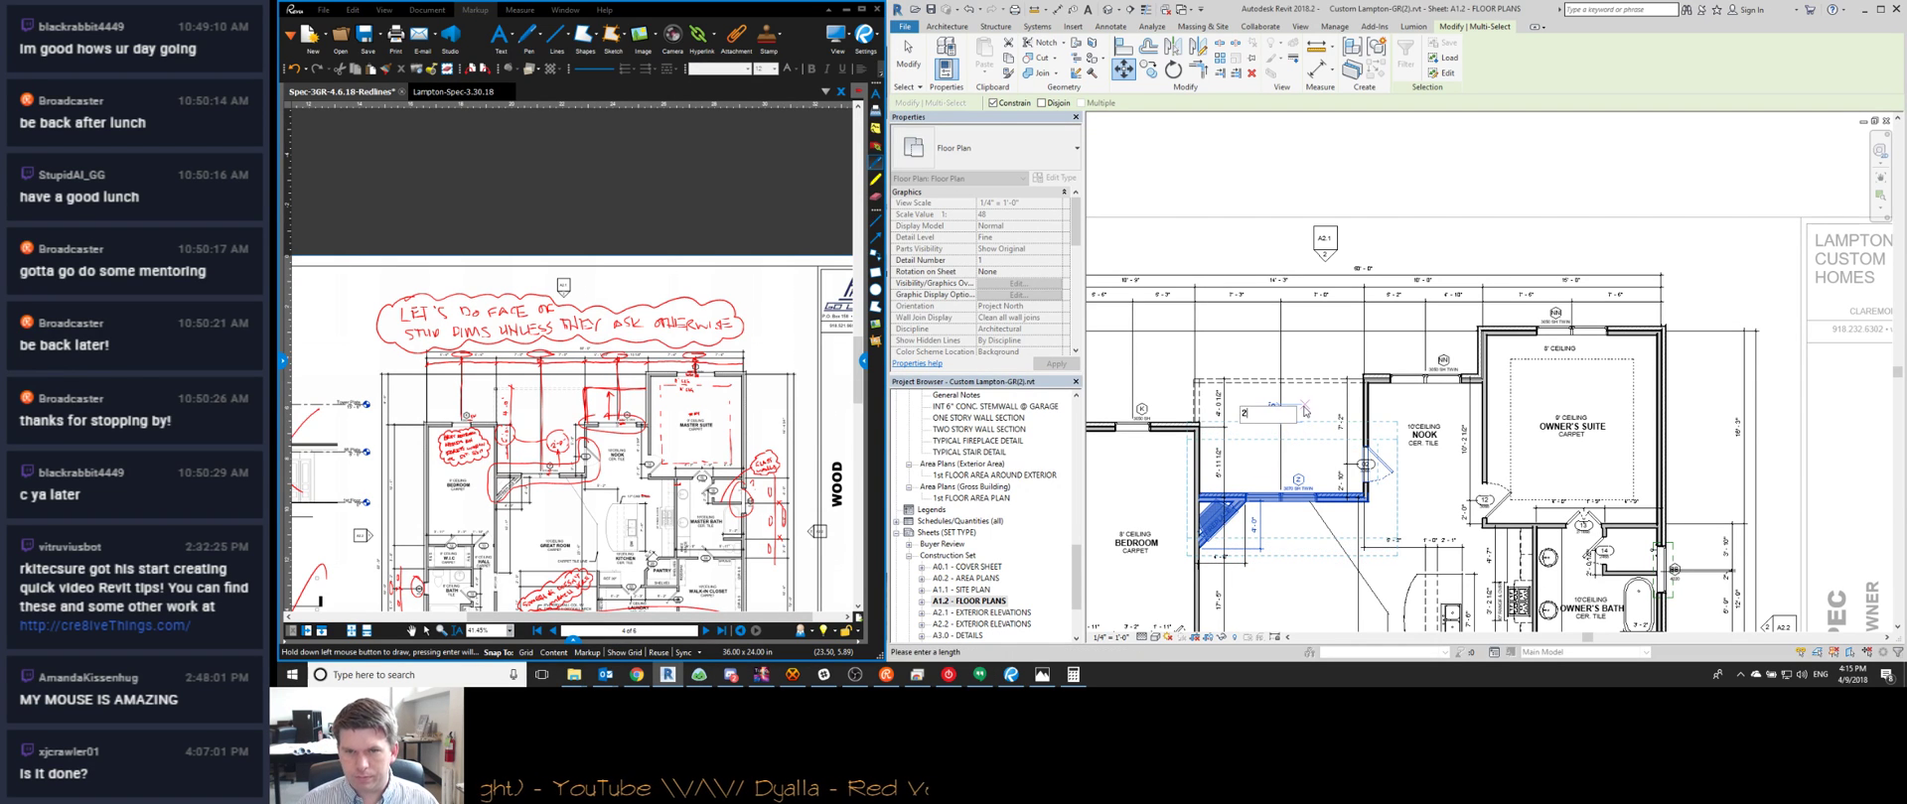
text(2)
key(Return)
key(Escape)
scroll(1303, 412, up, 3)
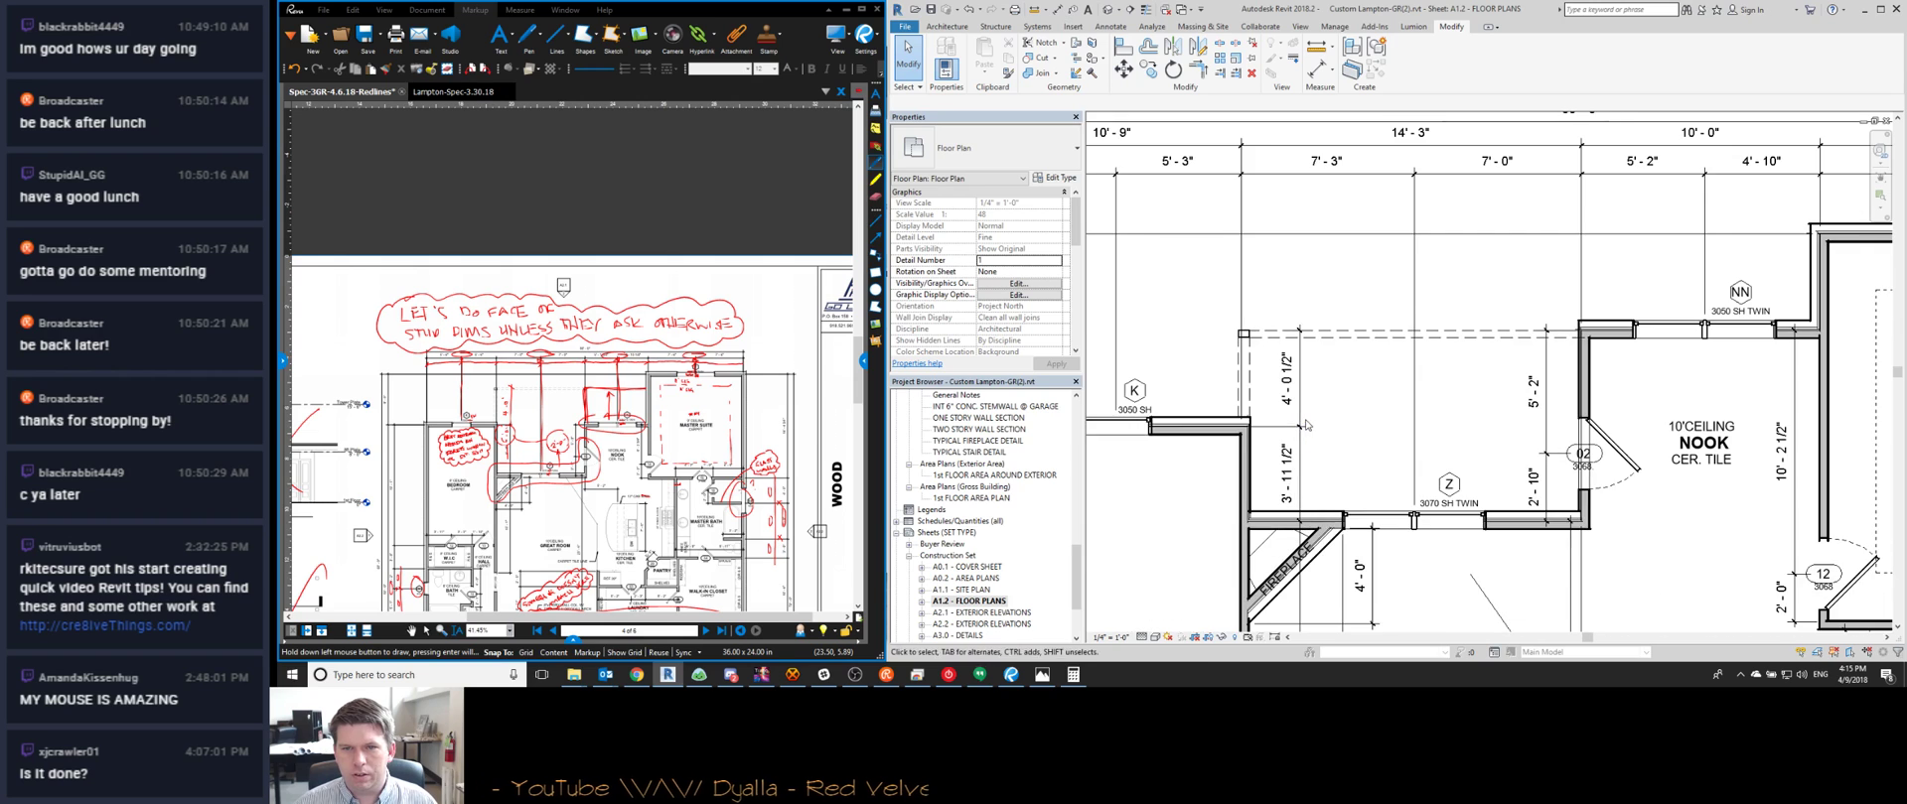
scroll(1303, 425, down, 2)
scroll(1655, 351, up, 4)
scroll(1655, 350, down, 4)
middle_drag(1502, 451, 1391, 467)
scroll(1390, 467, up, 5)
scroll(1209, 291, up, 3)
click(1436, 292)
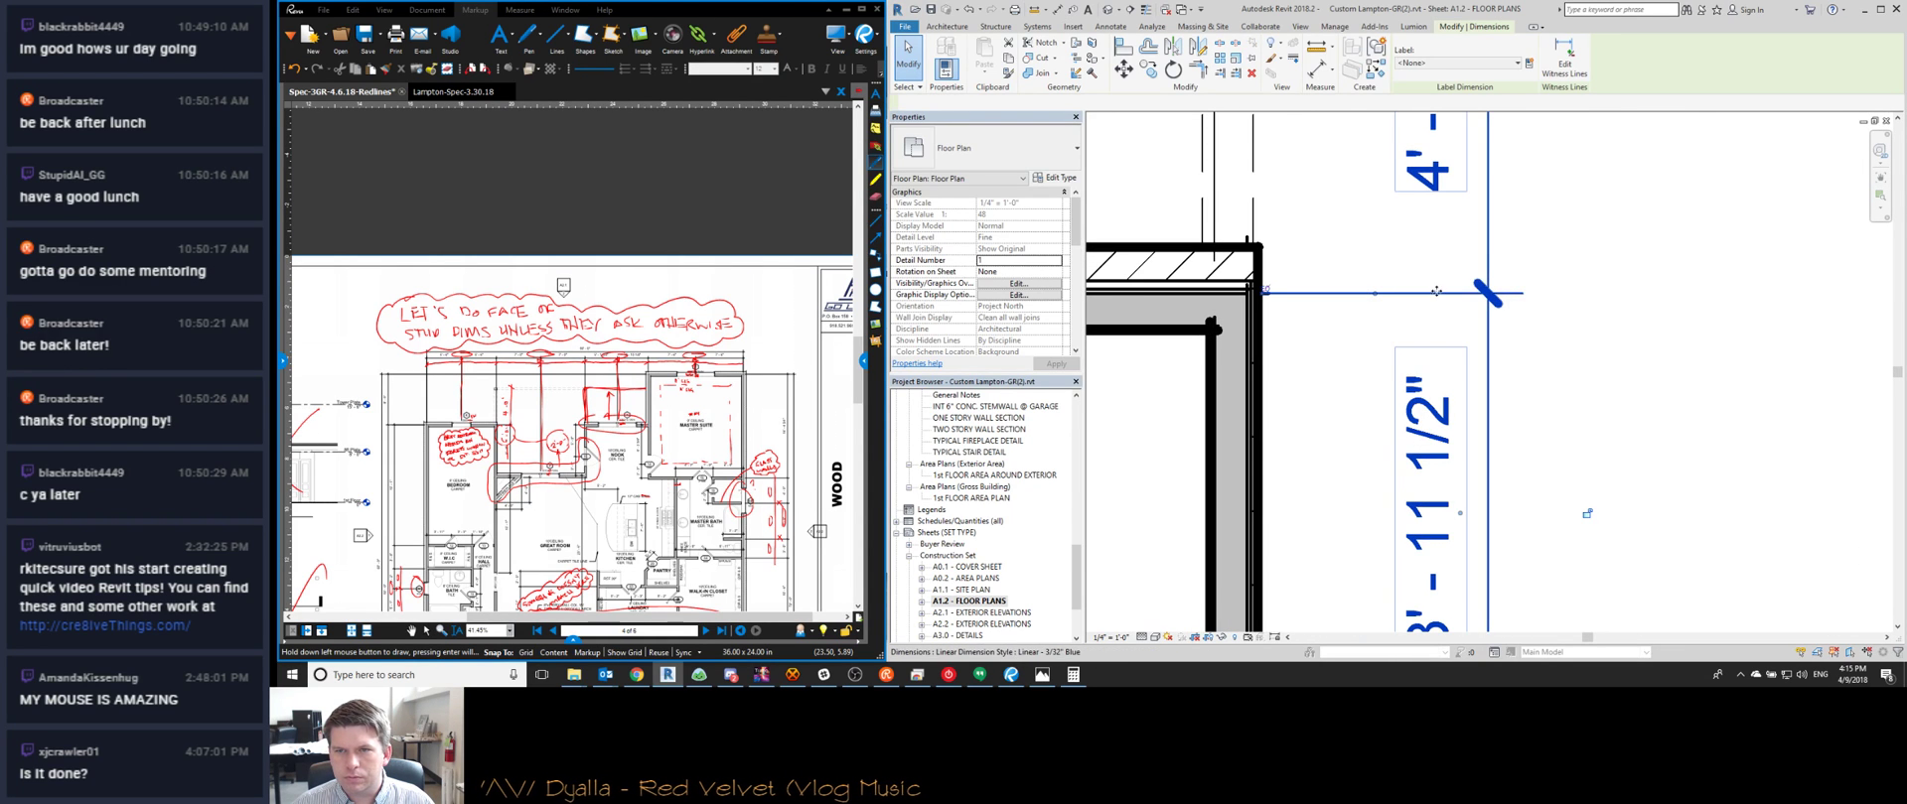
drag(1374, 293, 1216, 297)
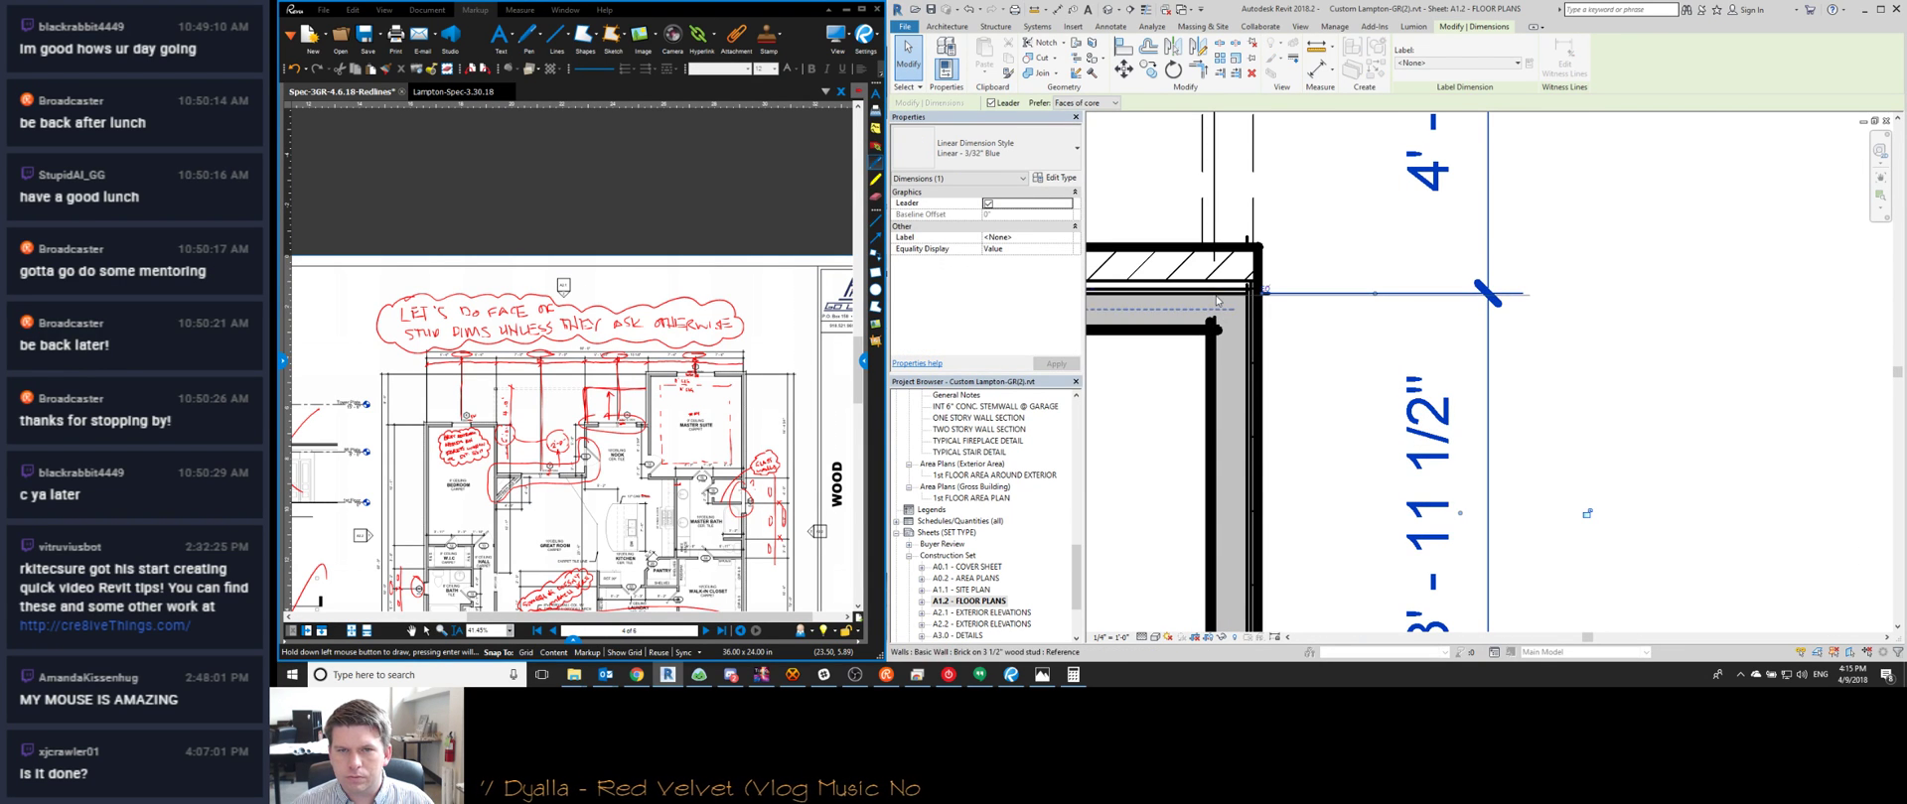
scroll(1420, 311, down, 5)
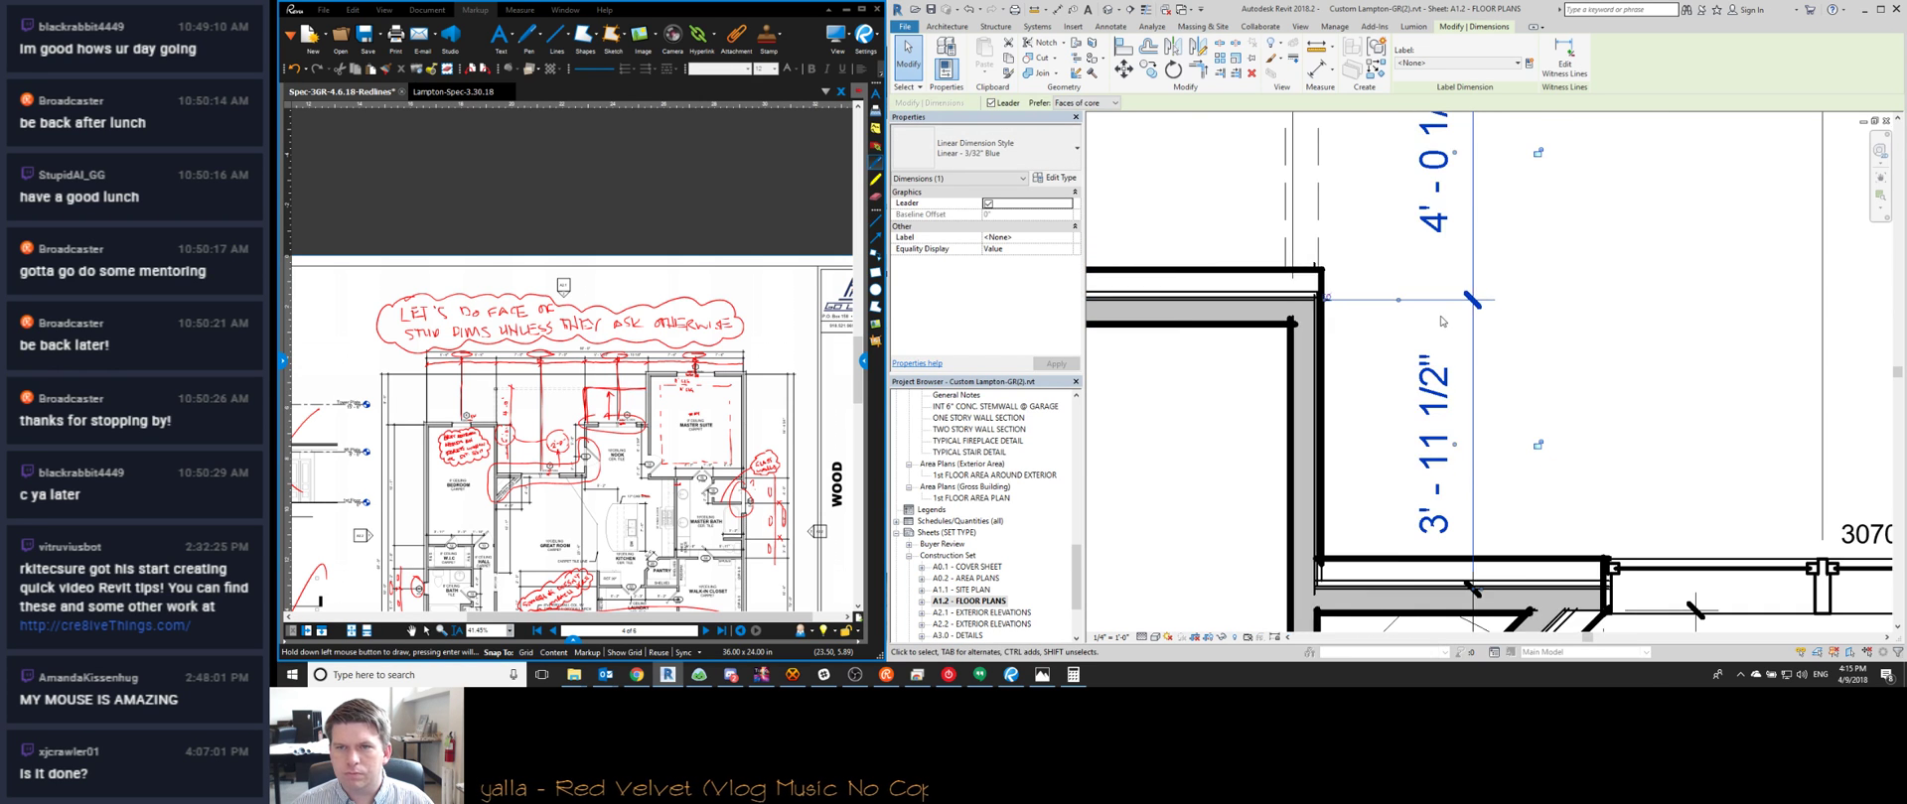
key(Escape)
scroll(494, 446, up, 5)
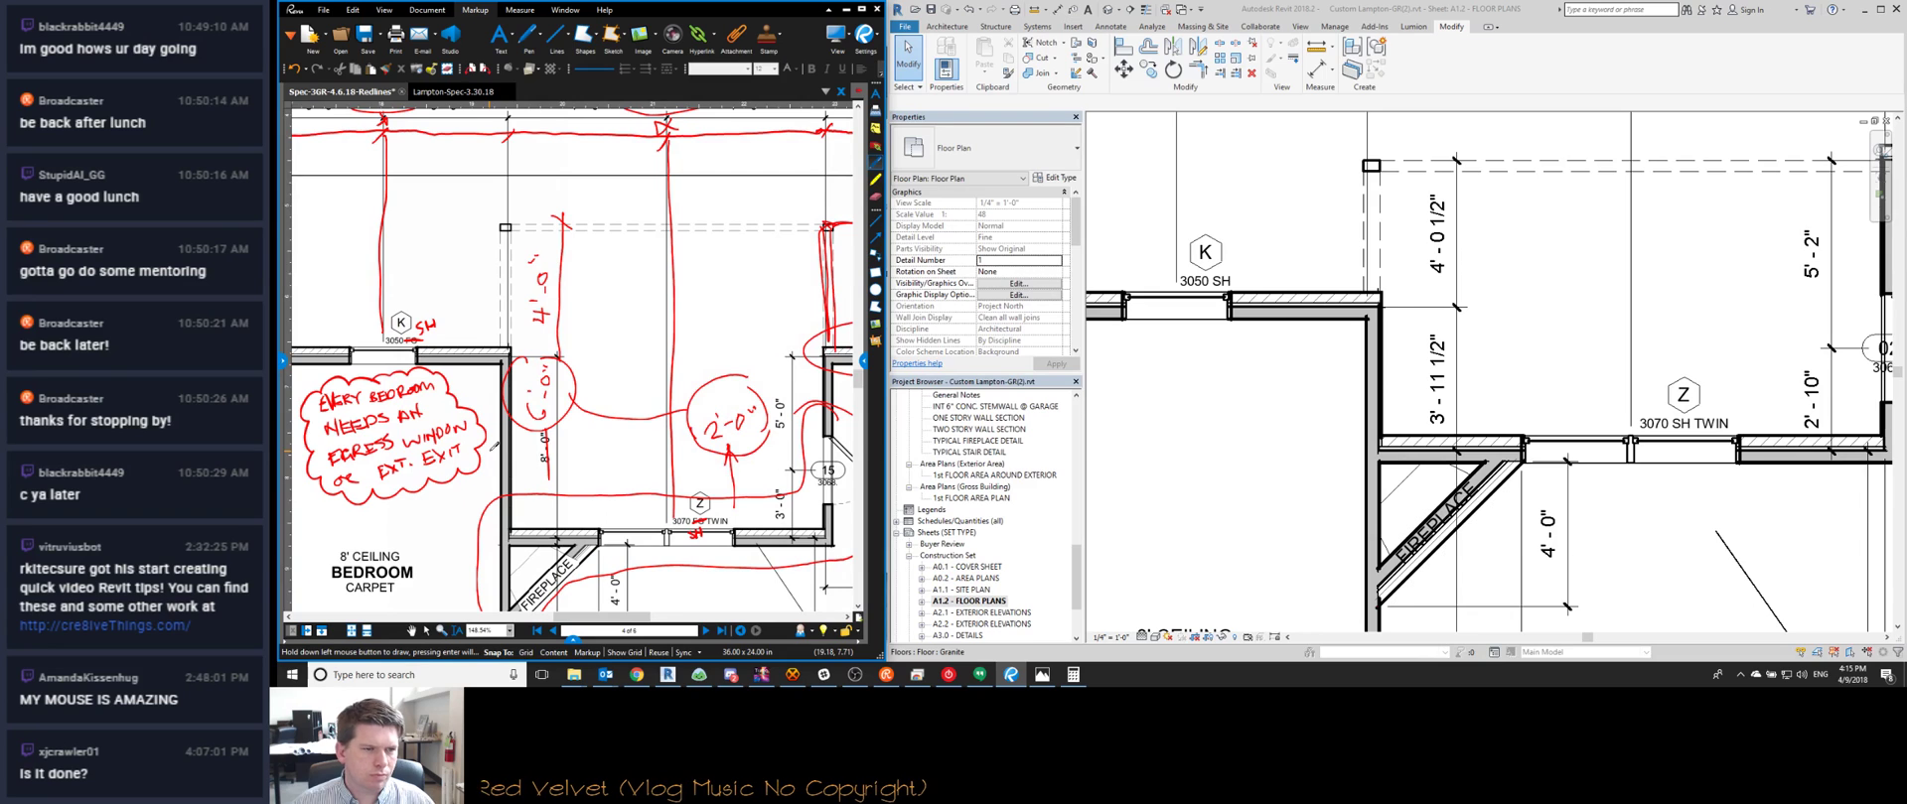
click(1425, 386)
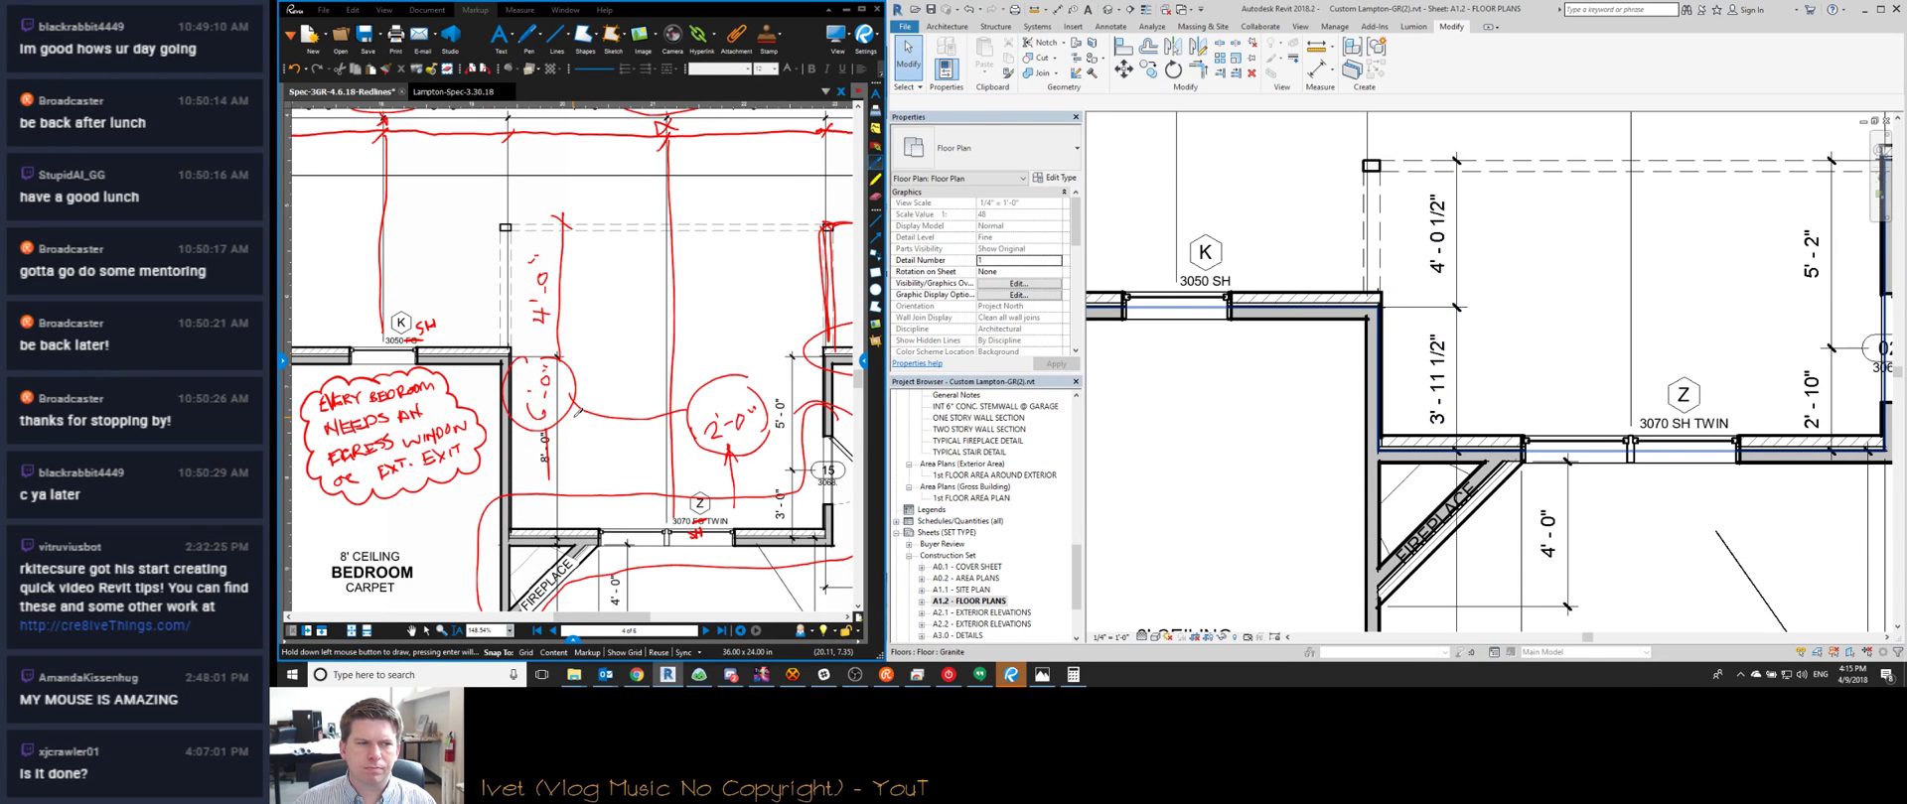
scroll(577, 410, down, 4)
scroll(549, 396, down, 2)
scroll(1380, 382, down, 3)
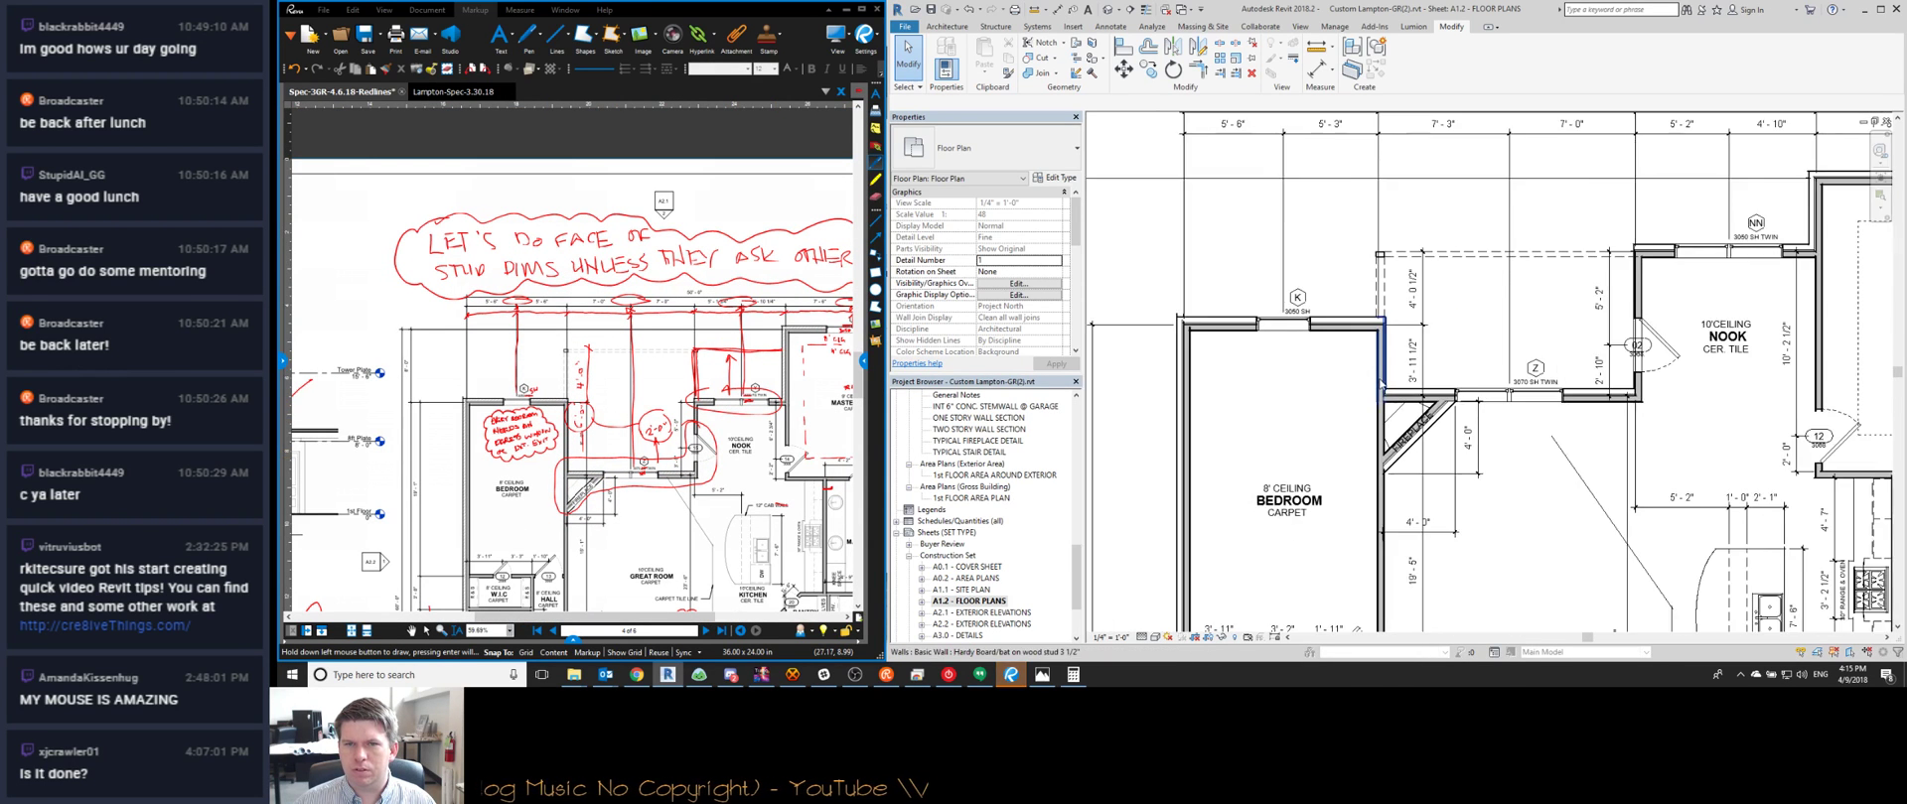
scroll(1380, 381, down, 1)
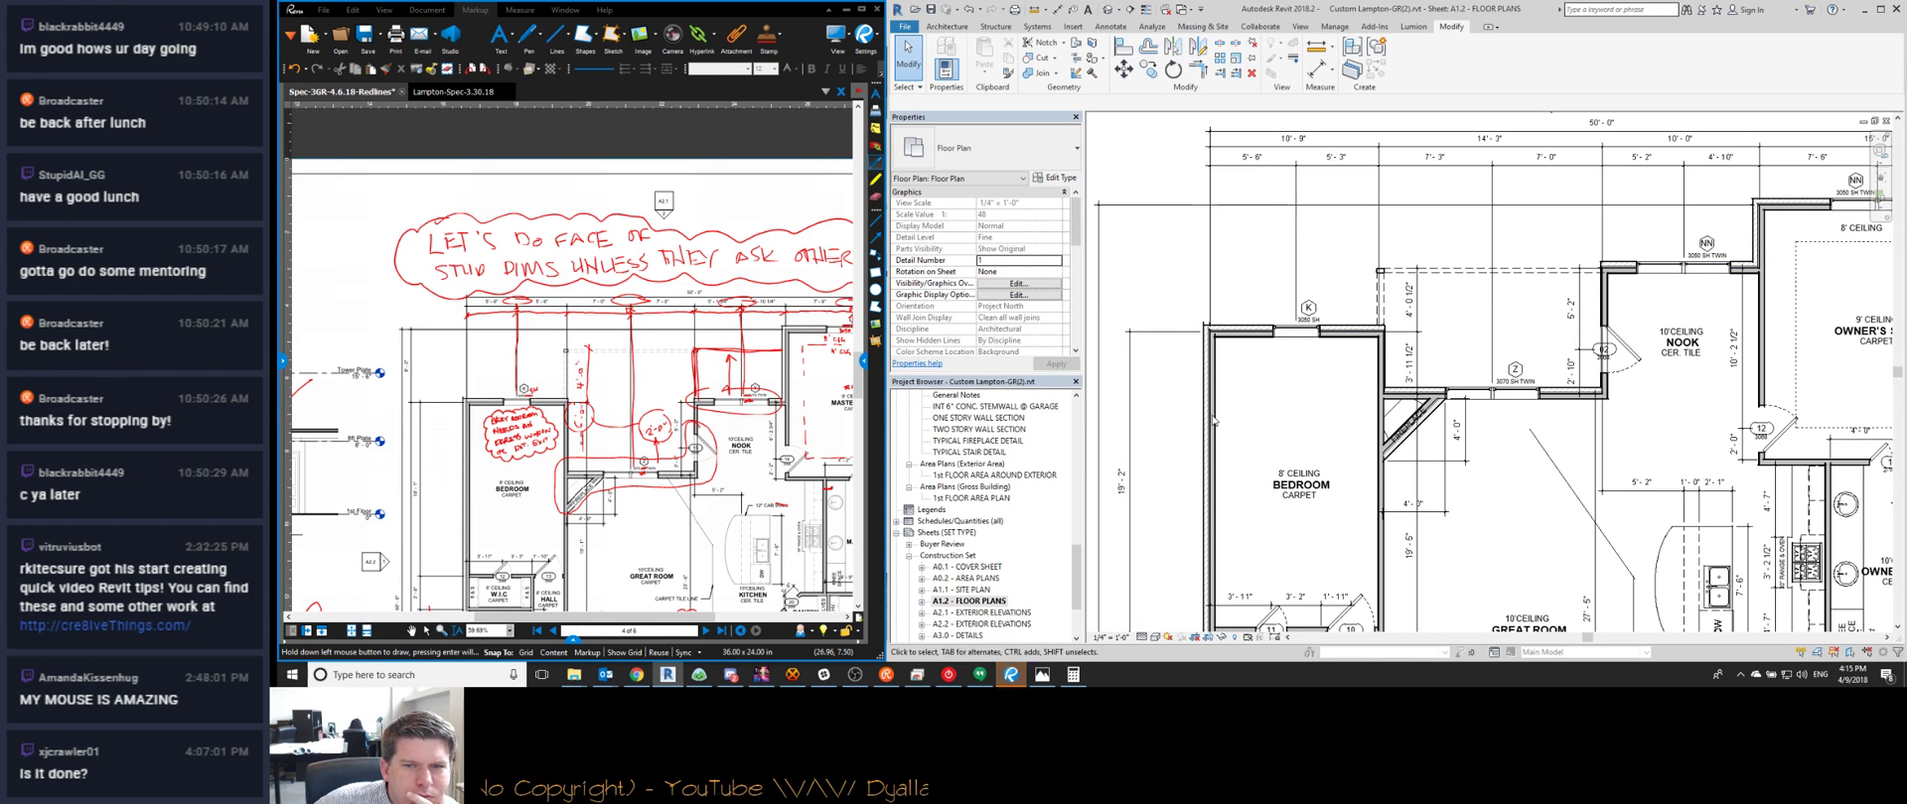
middle_drag(1213, 421, 1365, 383)
scroll(1342, 306, down, 2)
click(1330, 296)
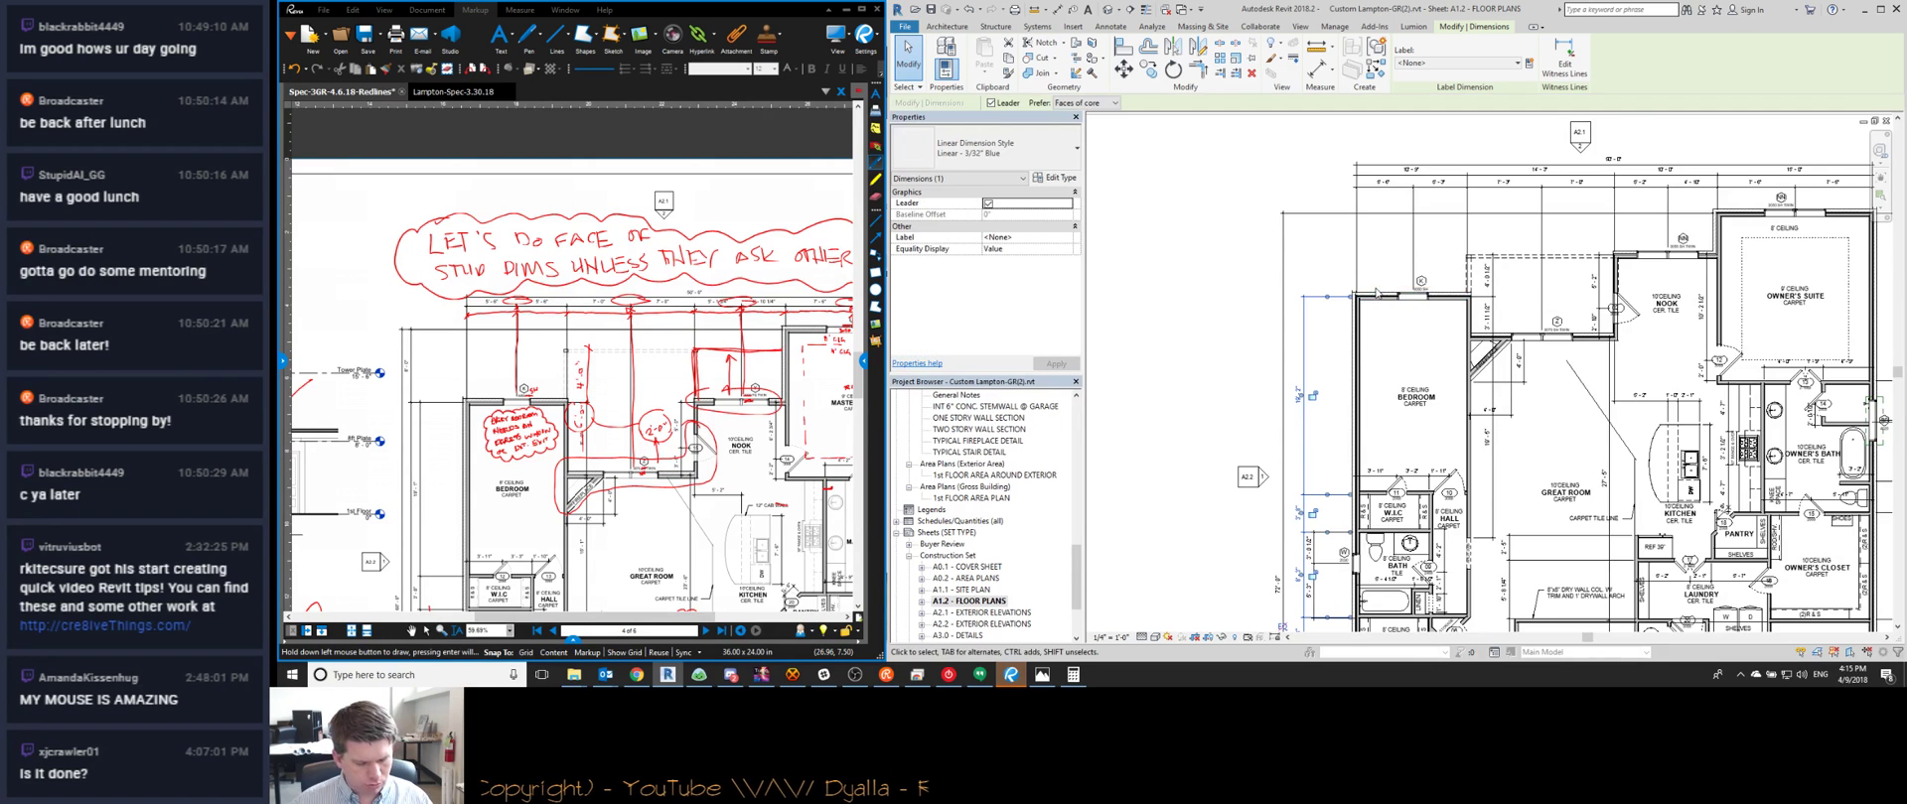
scroll(1376, 292, up, 10)
key(Escape)
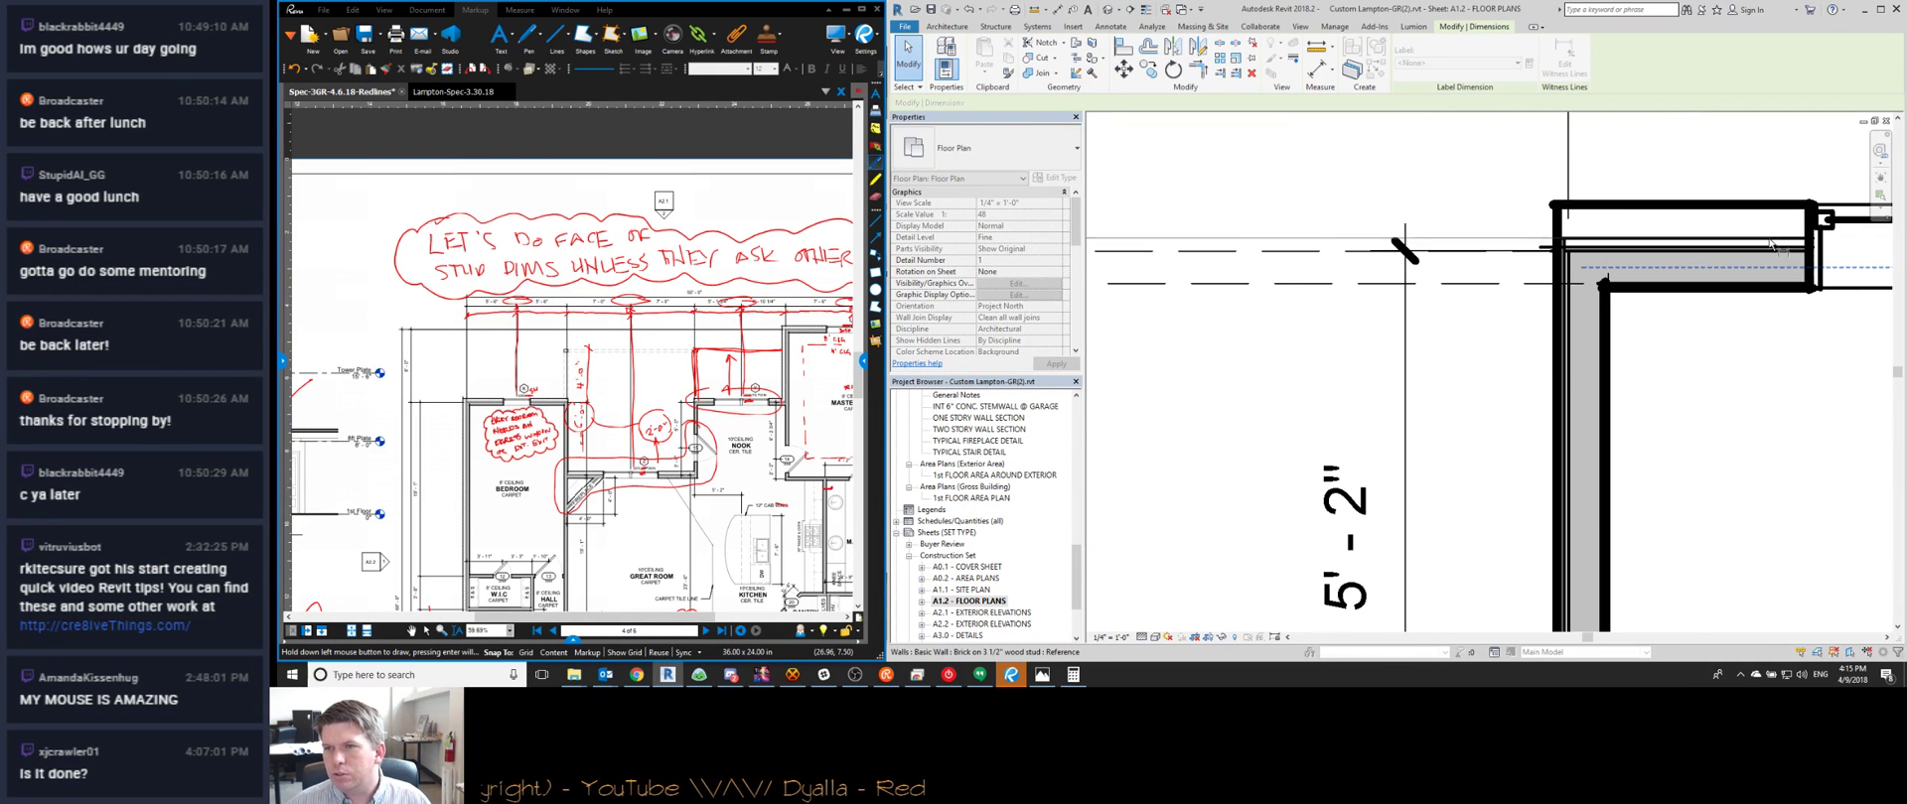
scroll(1773, 244, down, 5)
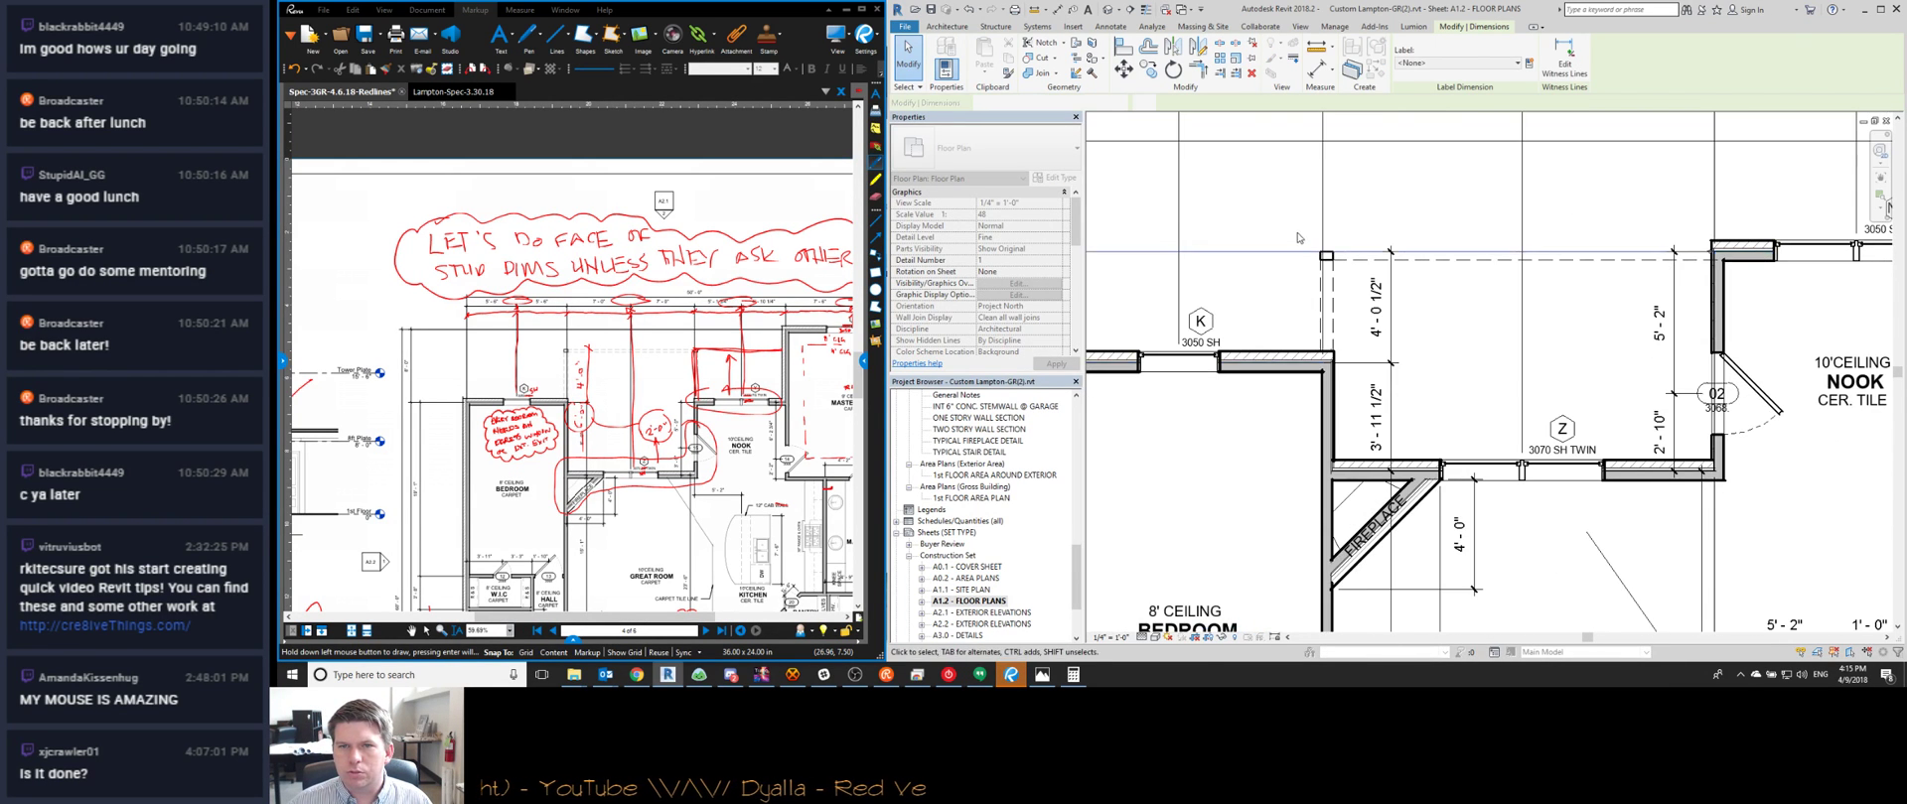
scroll(1439, 348, down, 4)
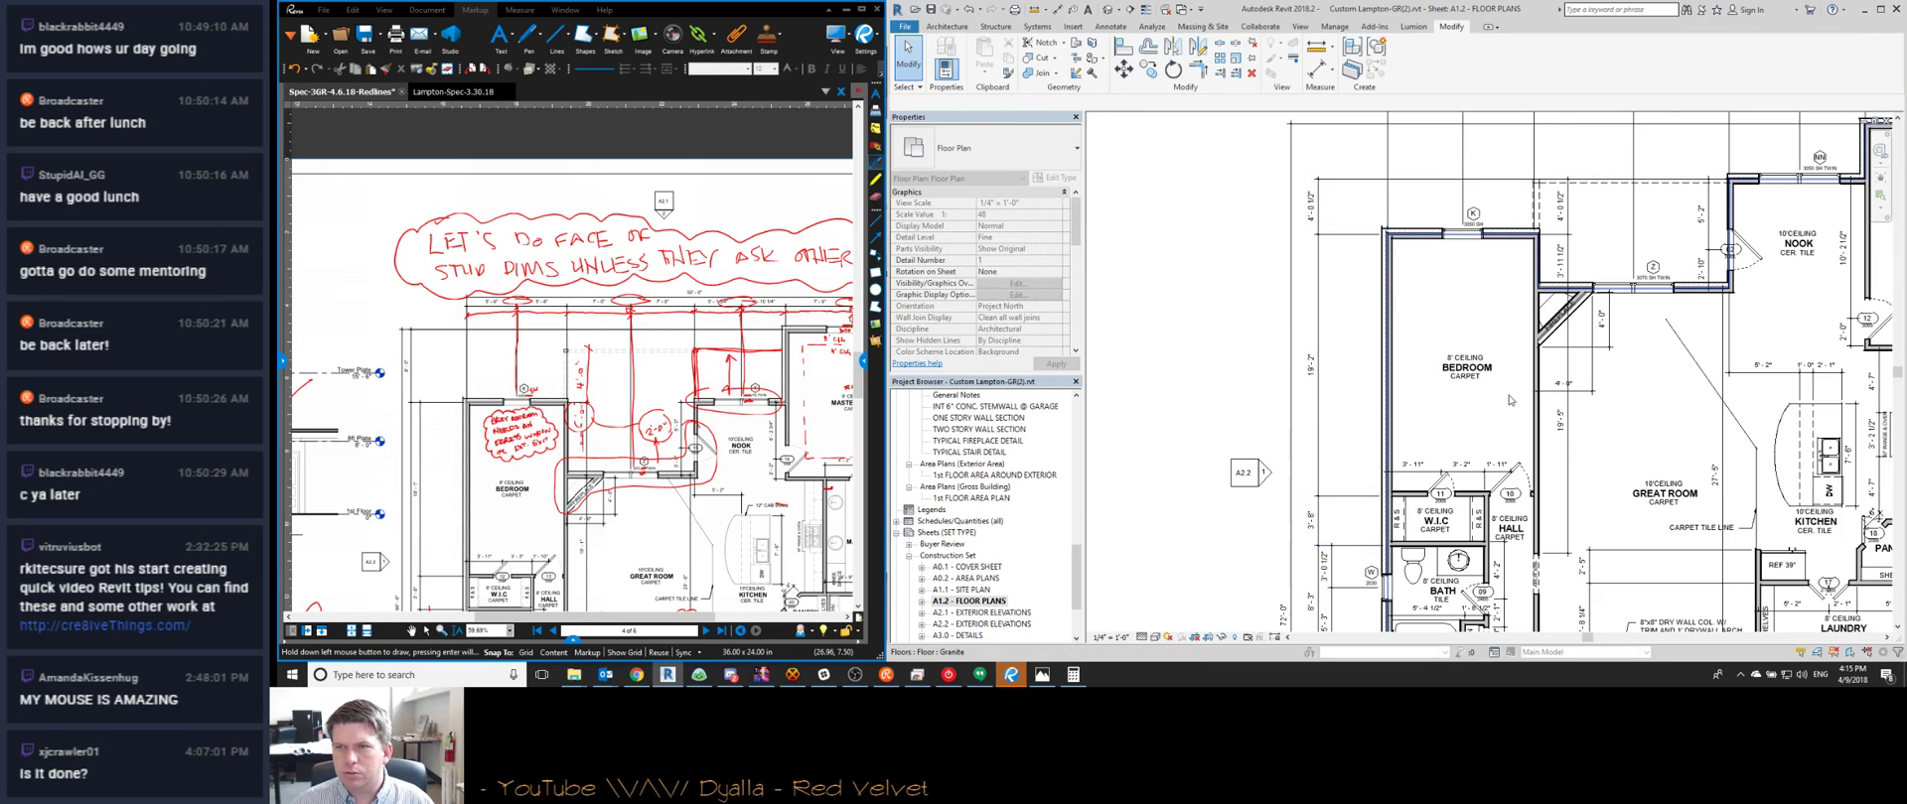
scroll(1418, 404, down, 5)
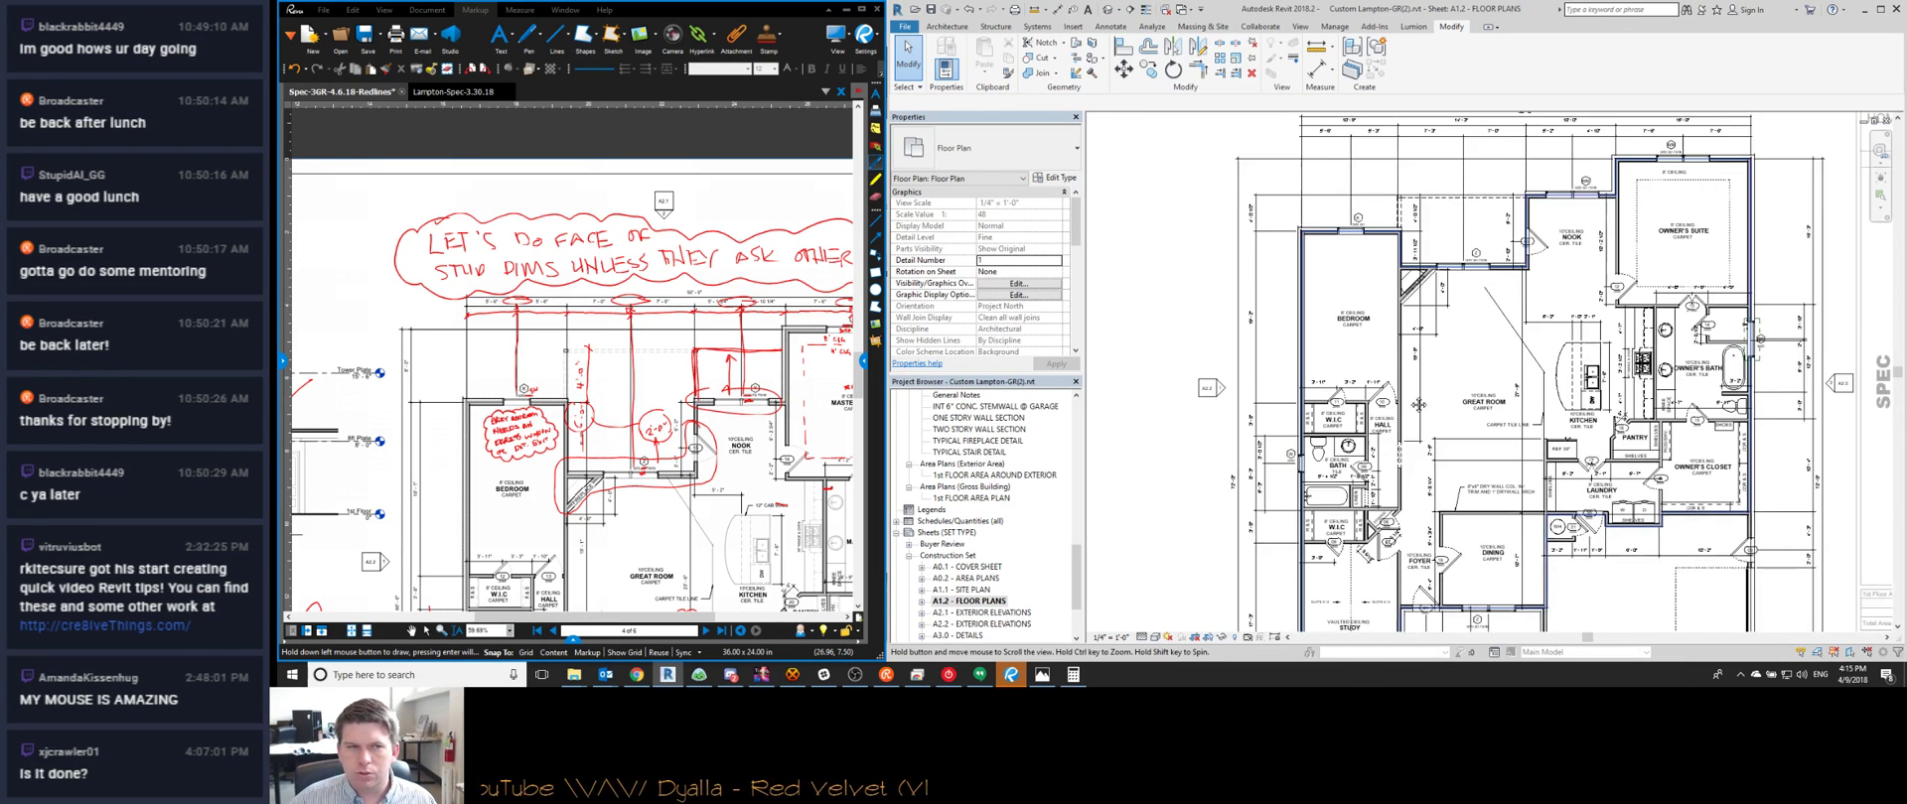
middle_drag(1418, 404, 1383, 416)
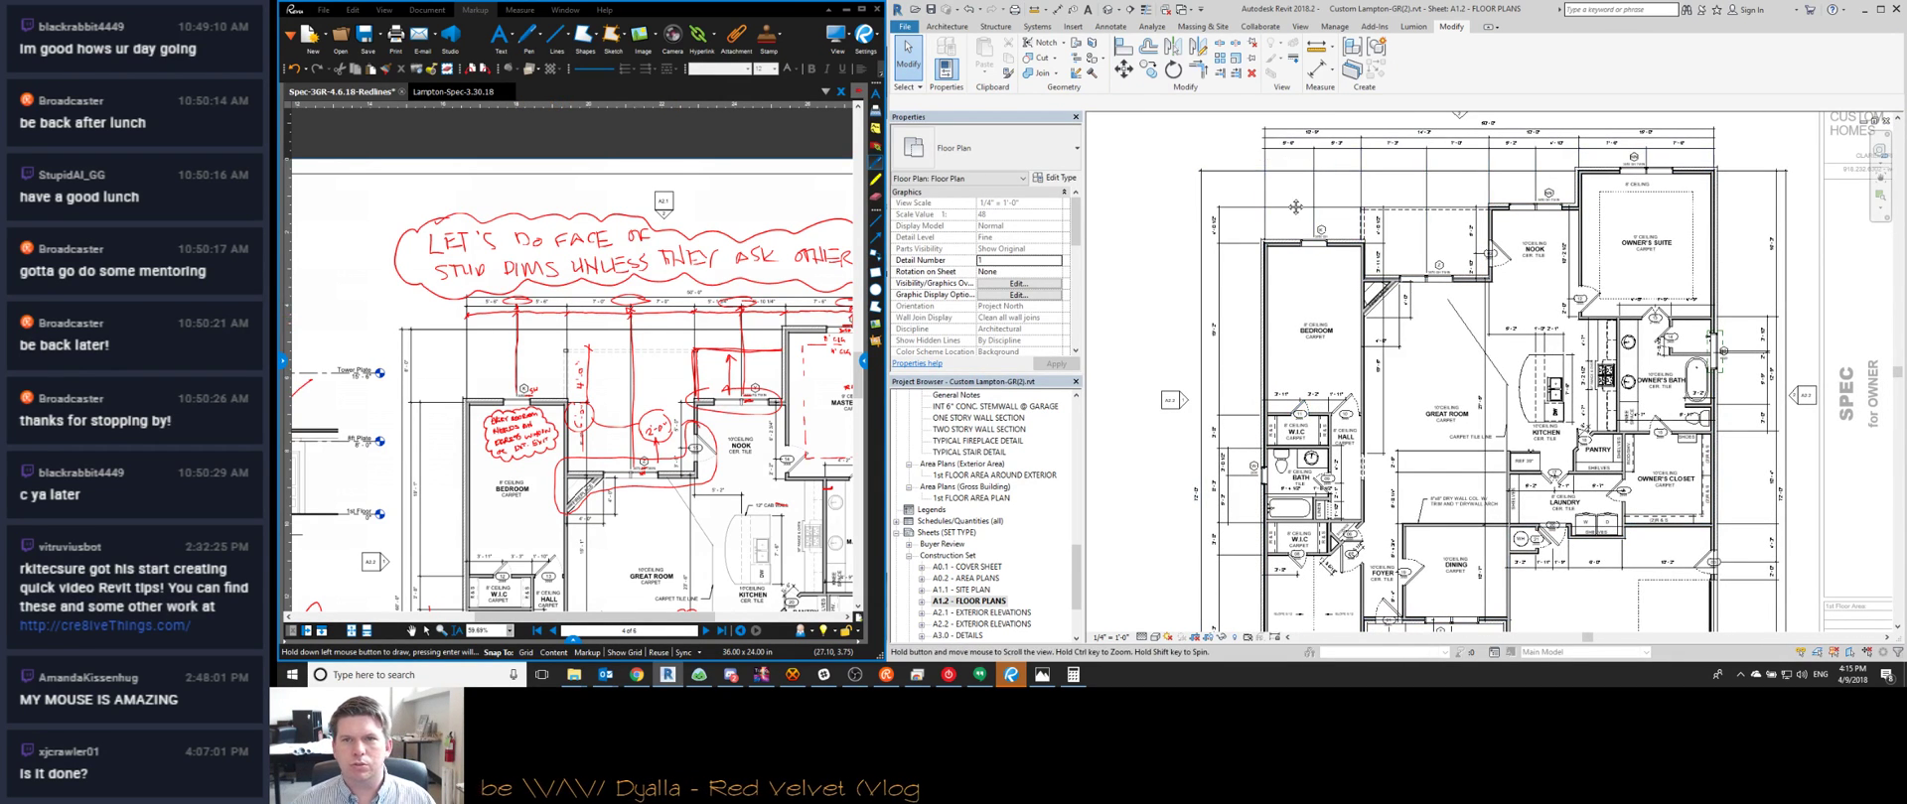
scroll(1313, 315, up, 5)
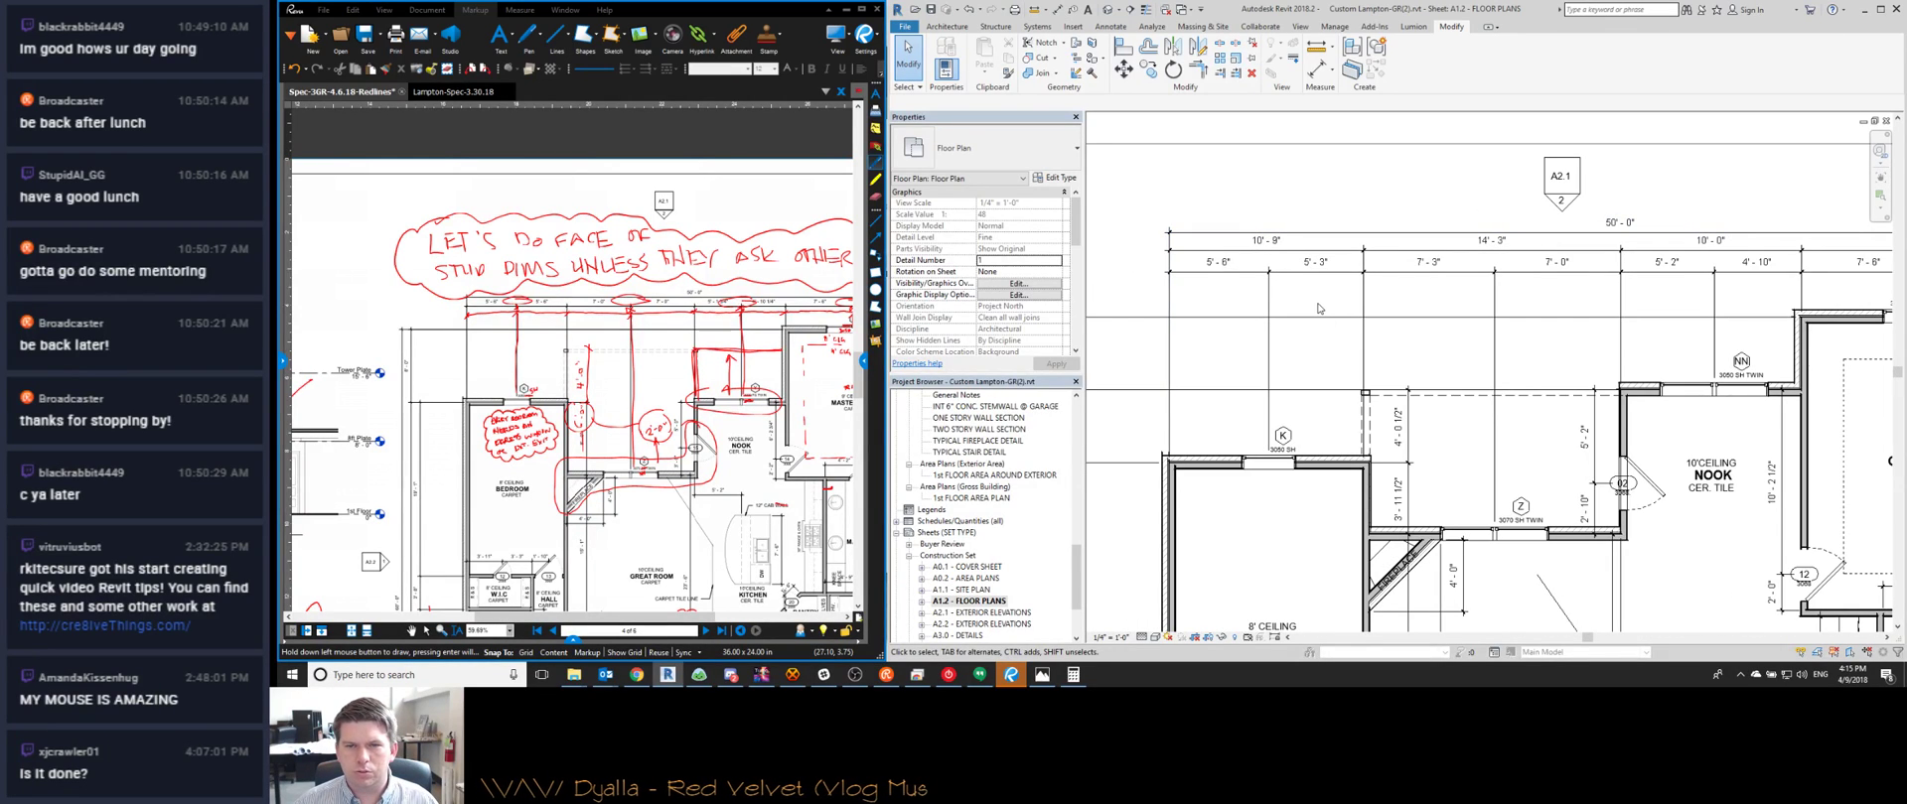
scroll(1319, 309, down, 5)
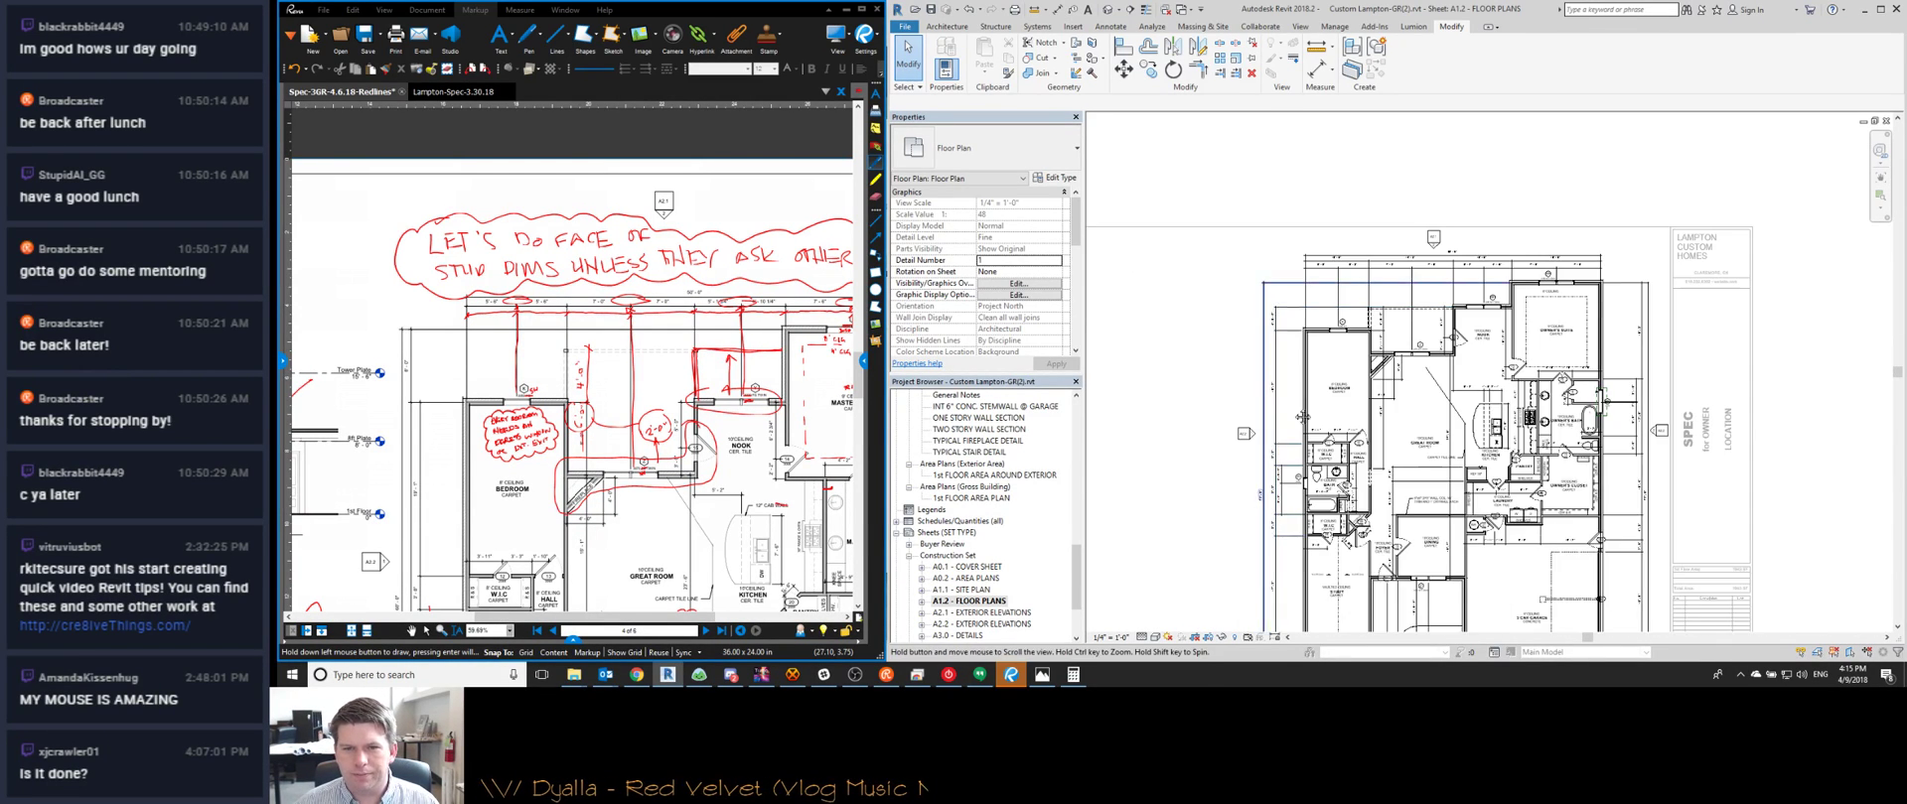
scroll(1301, 223, up, 4)
scroll(1334, 270, down, 2)
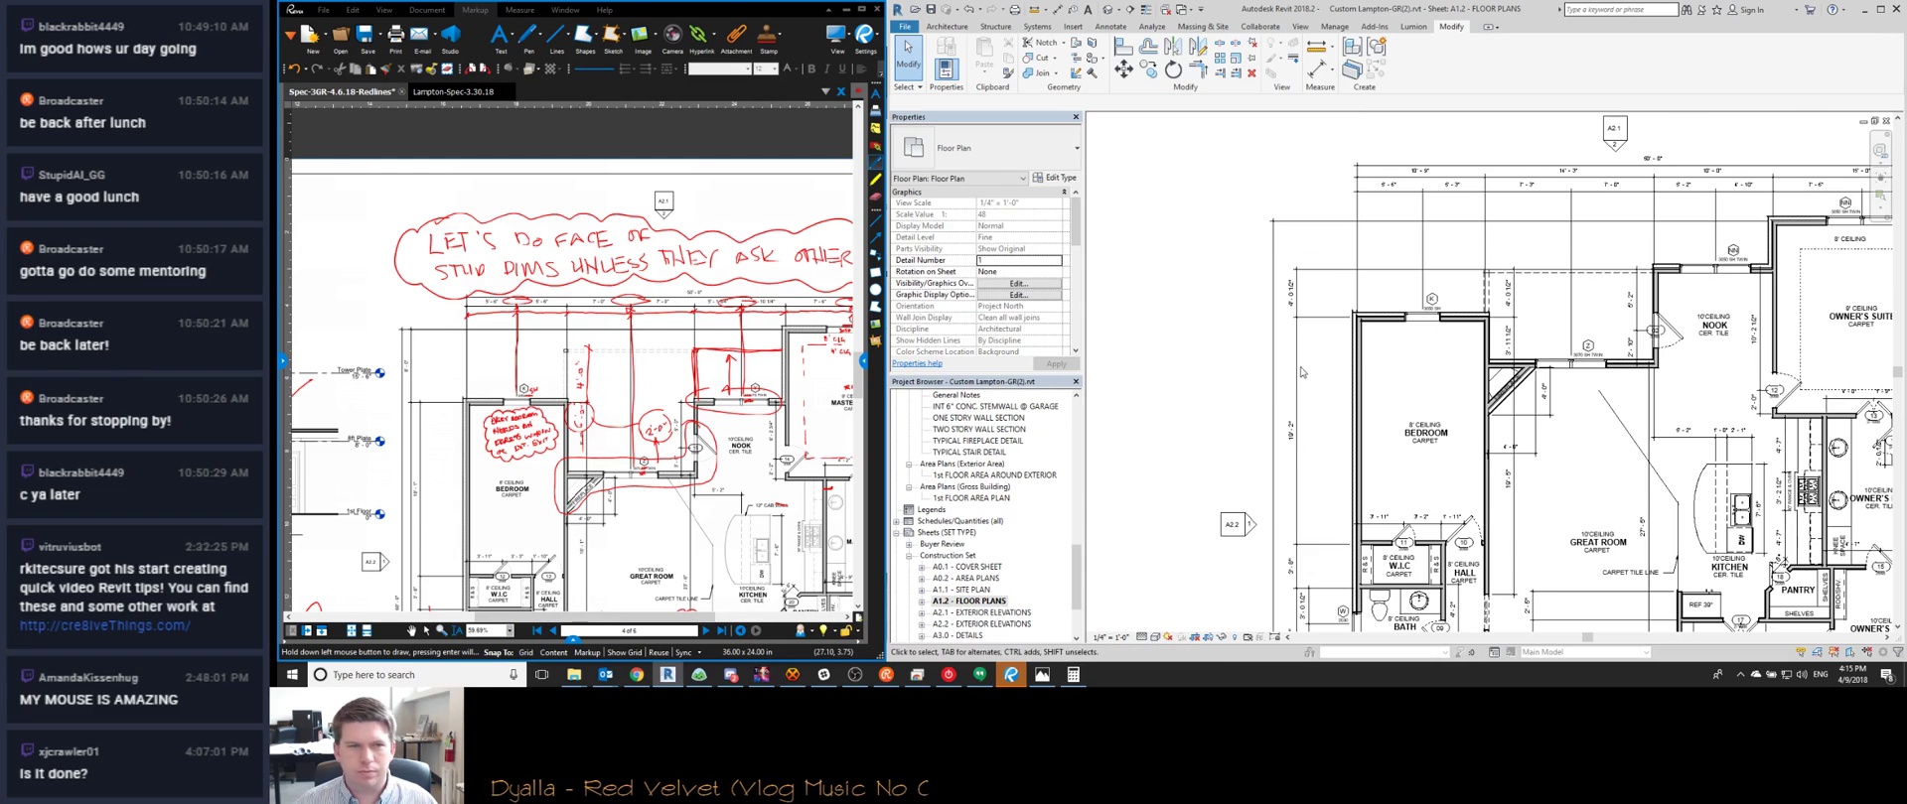
scroll(1281, 417, down, 3)
scroll(1275, 434, up, 4)
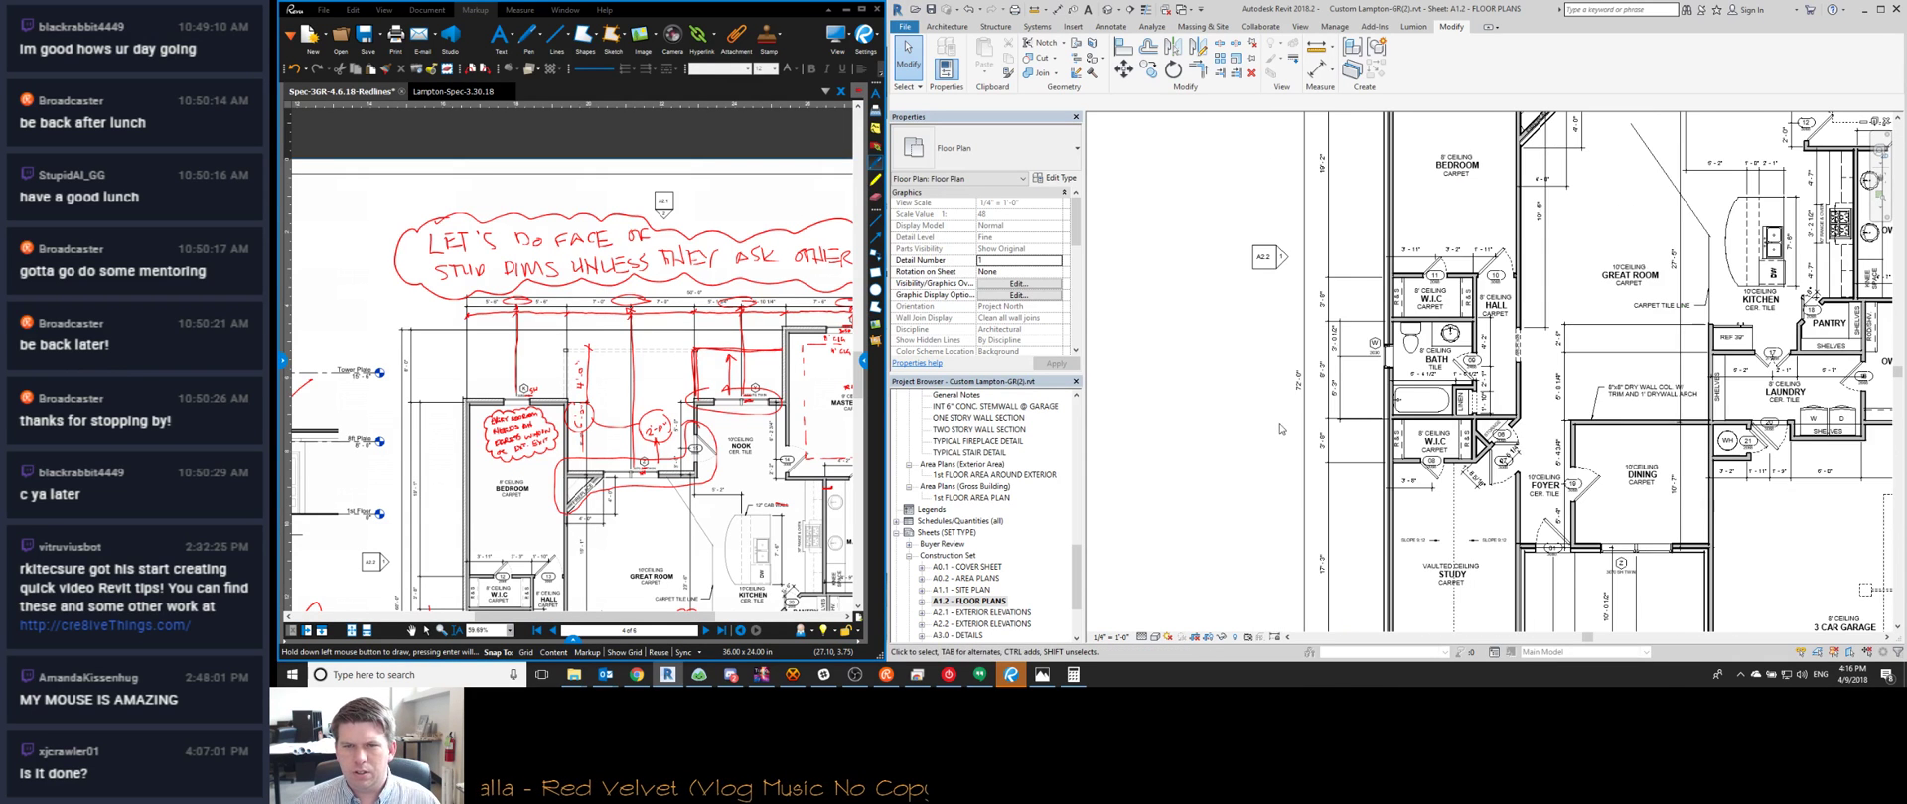
Open the yellow-highlighted Lampton-Spec-3.30.18 scanned sketch and zoom in on it
click(452, 92)
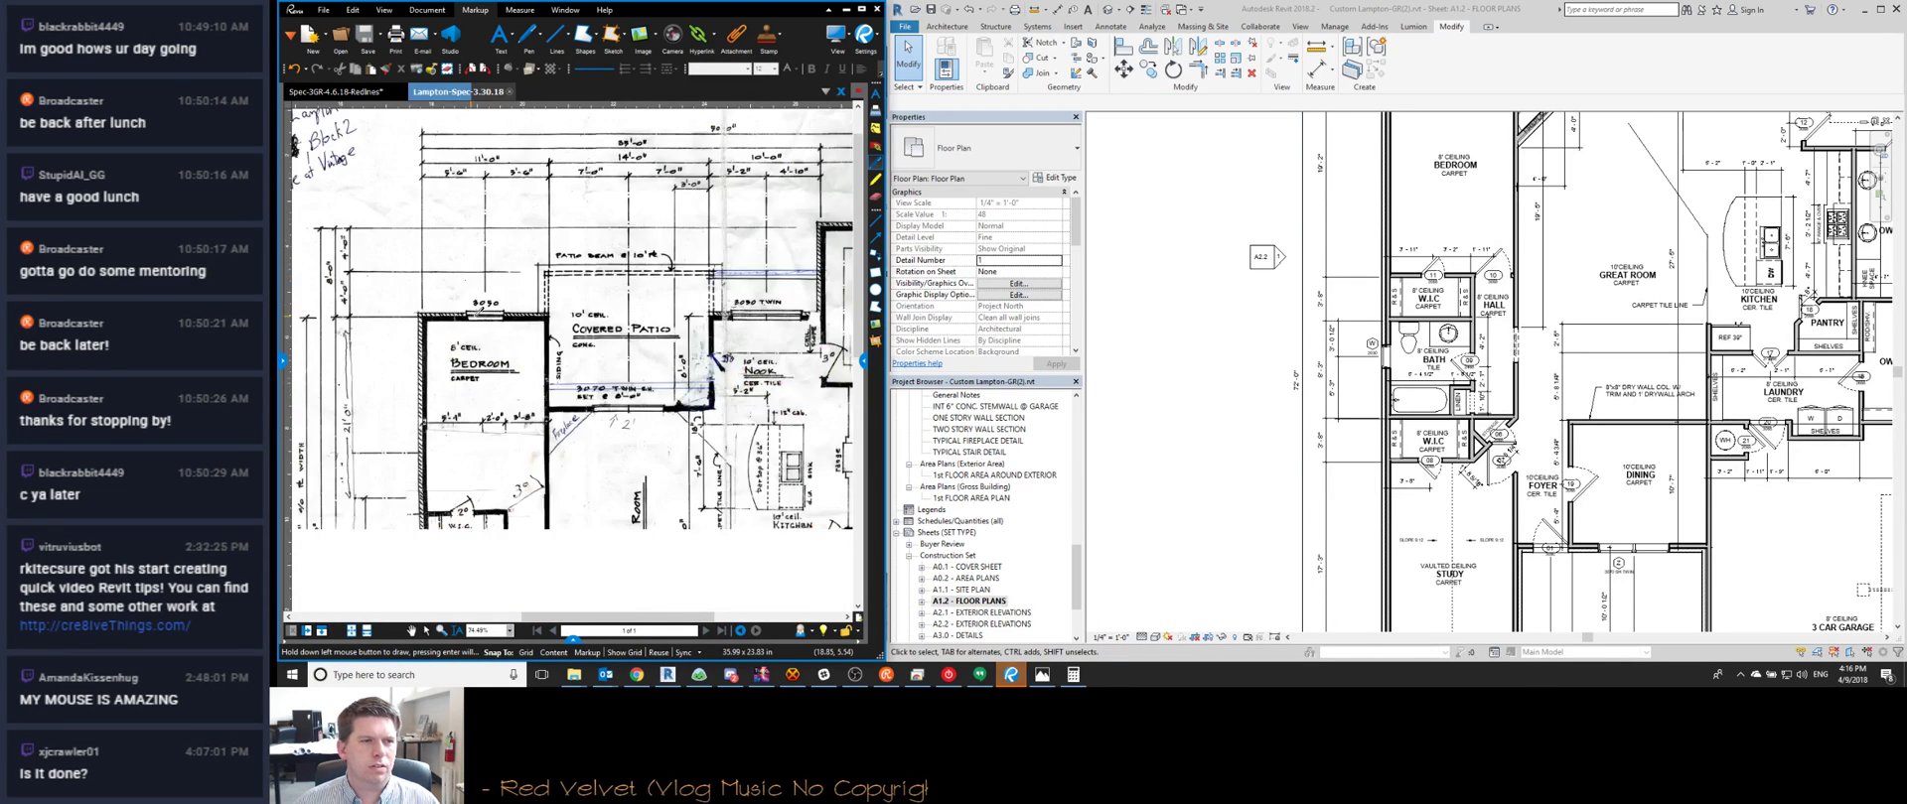
scroll(490, 452, up, 4)
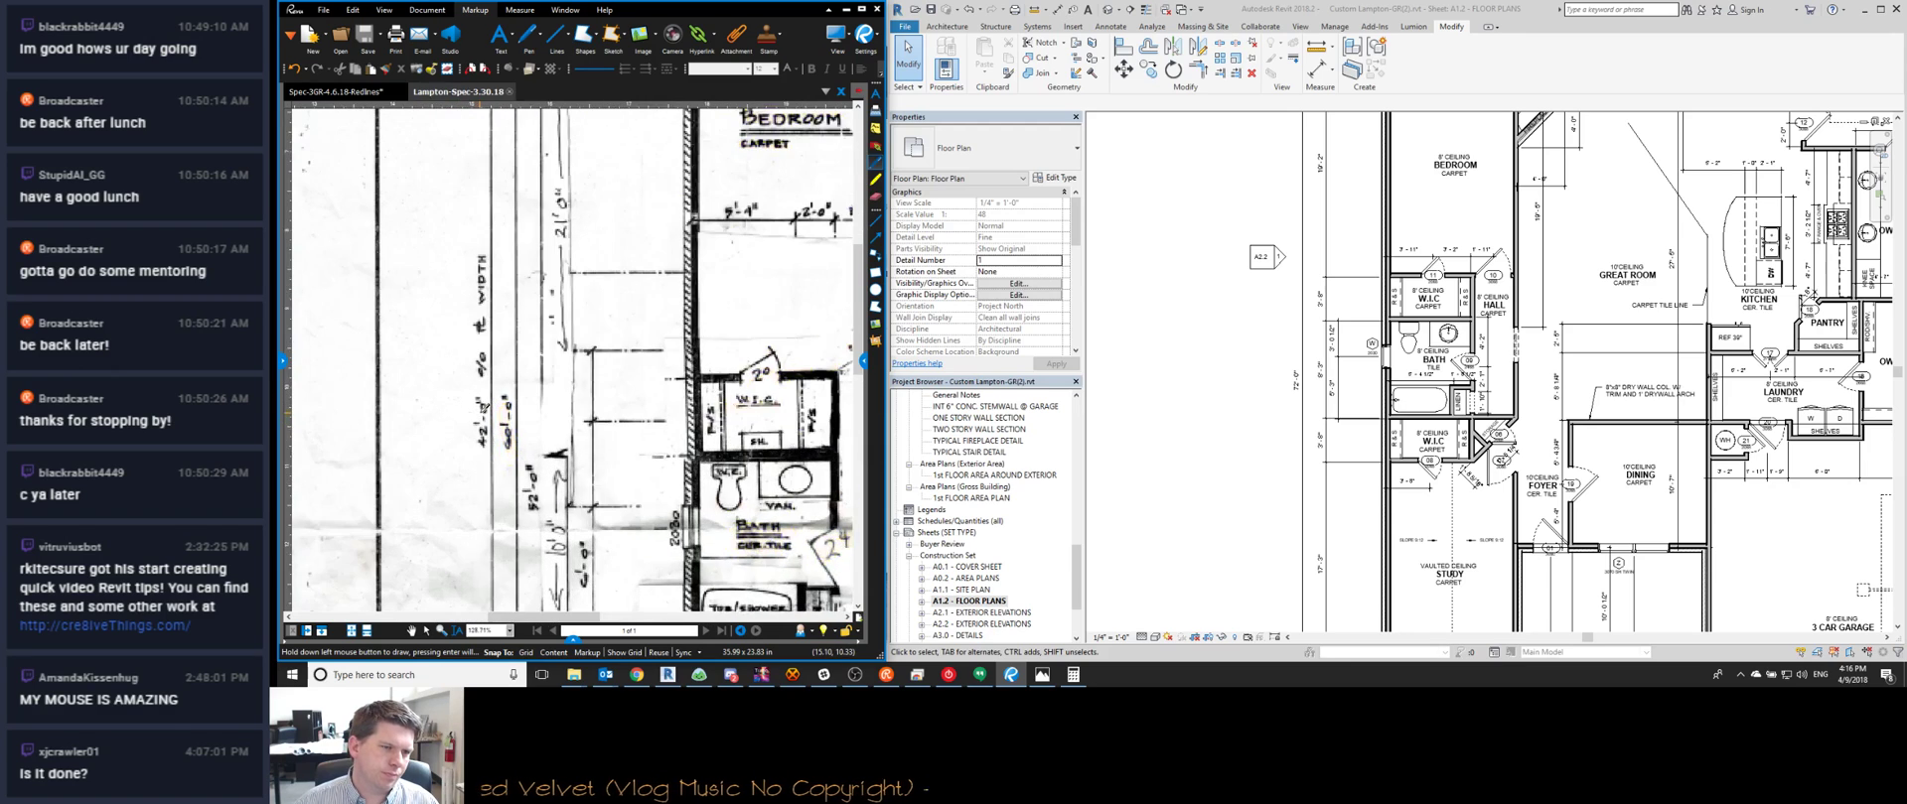
scroll(505, 468, down, 4)
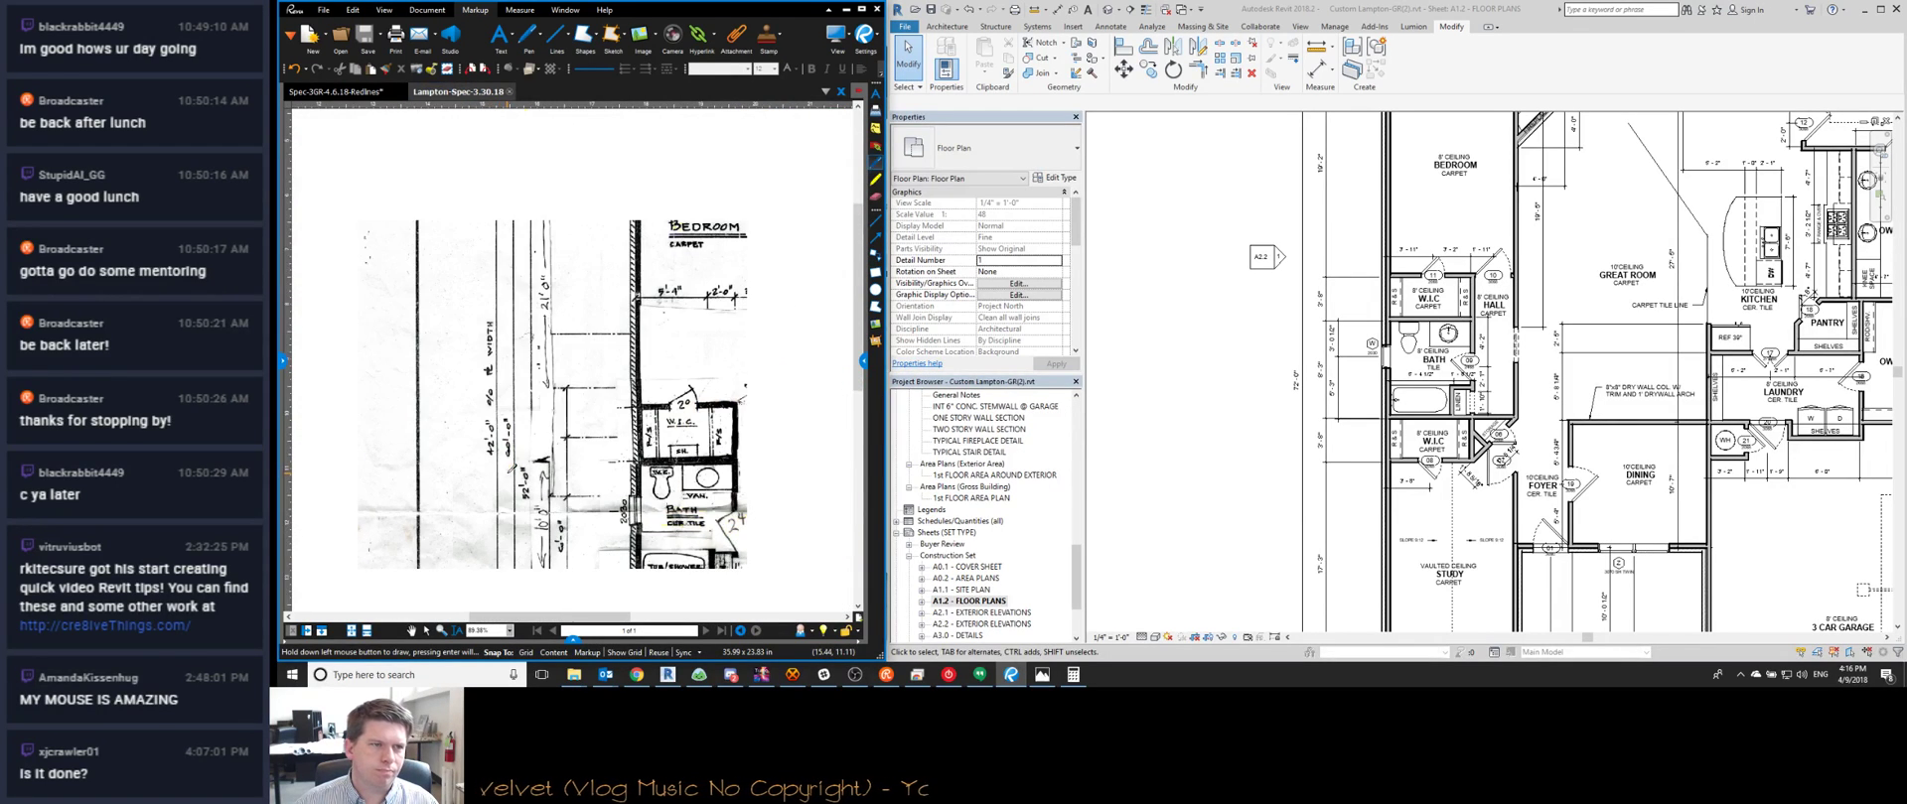
scroll(506, 473, down, 2)
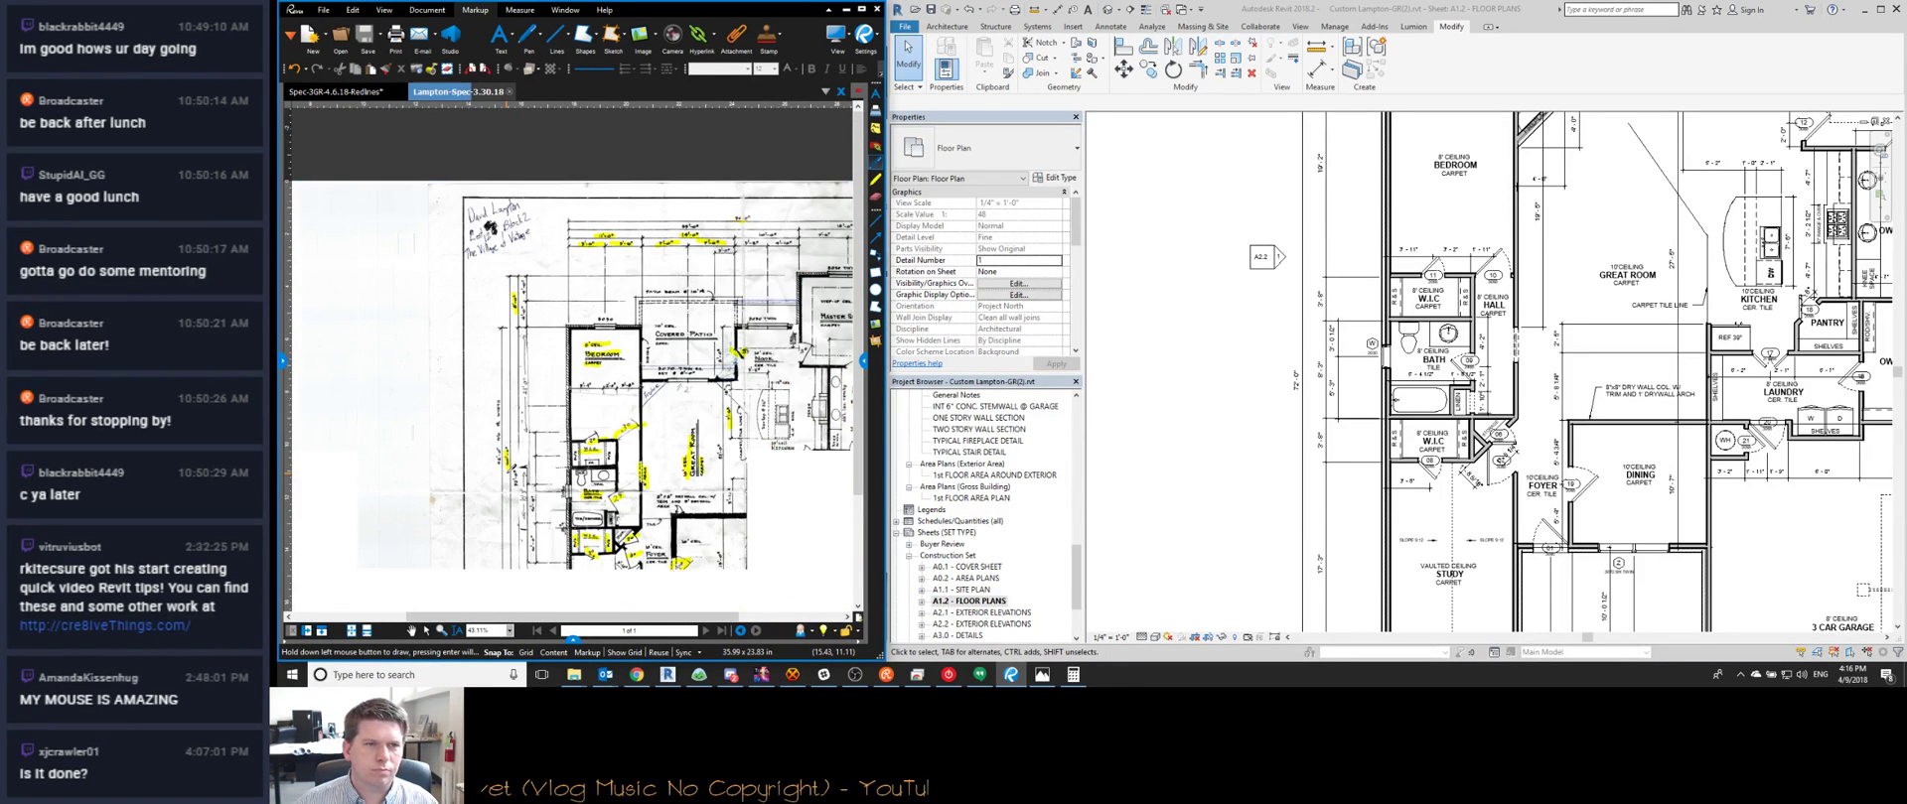
scroll(1261, 393, down, 3)
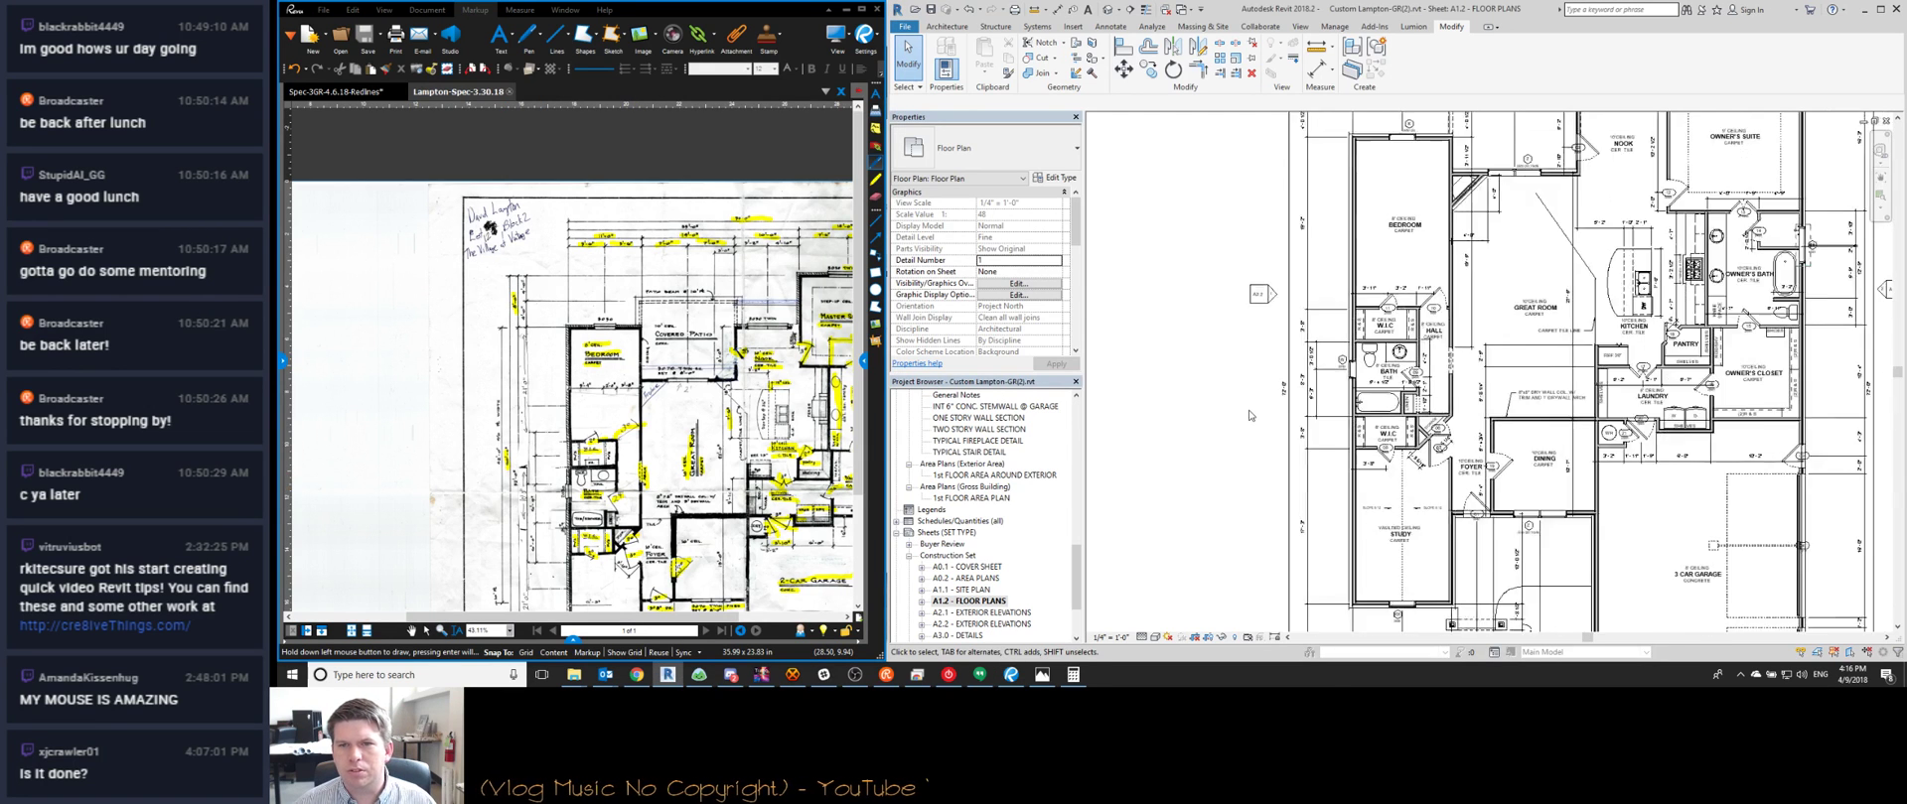
Pan the scan to the garage and title block, then return to the Spec-3GR-4.6.18-Redlines plan
middle_drag(1249, 401, 1234, 292)
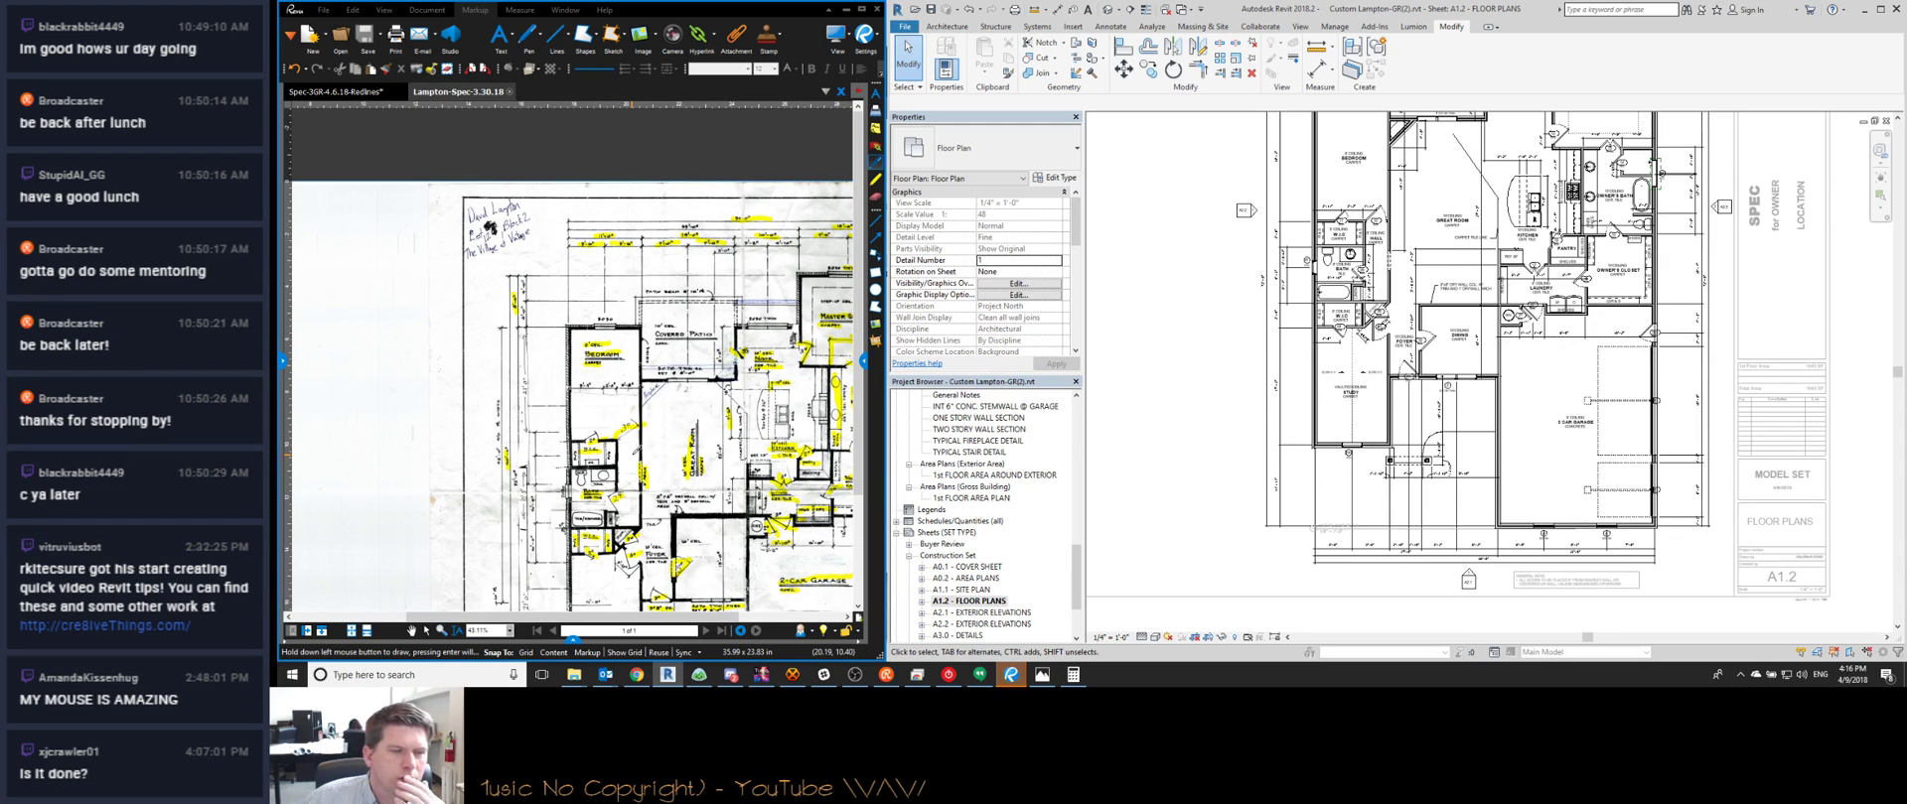
middle_drag(685, 345, 528, 368)
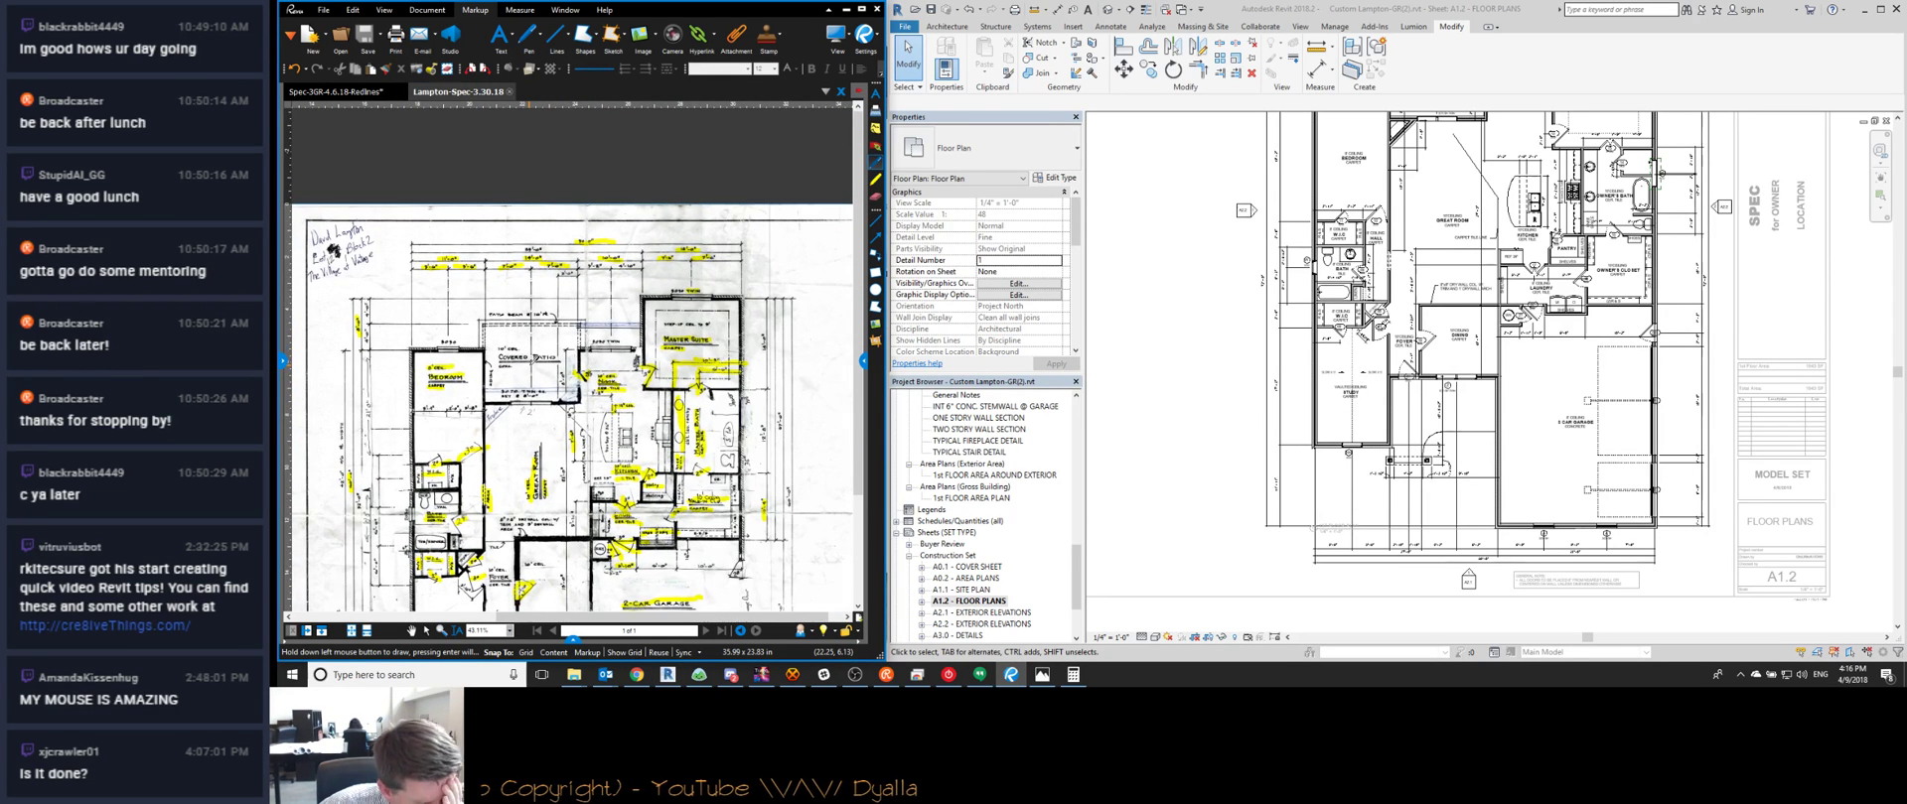
scroll(802, 520, up, 3)
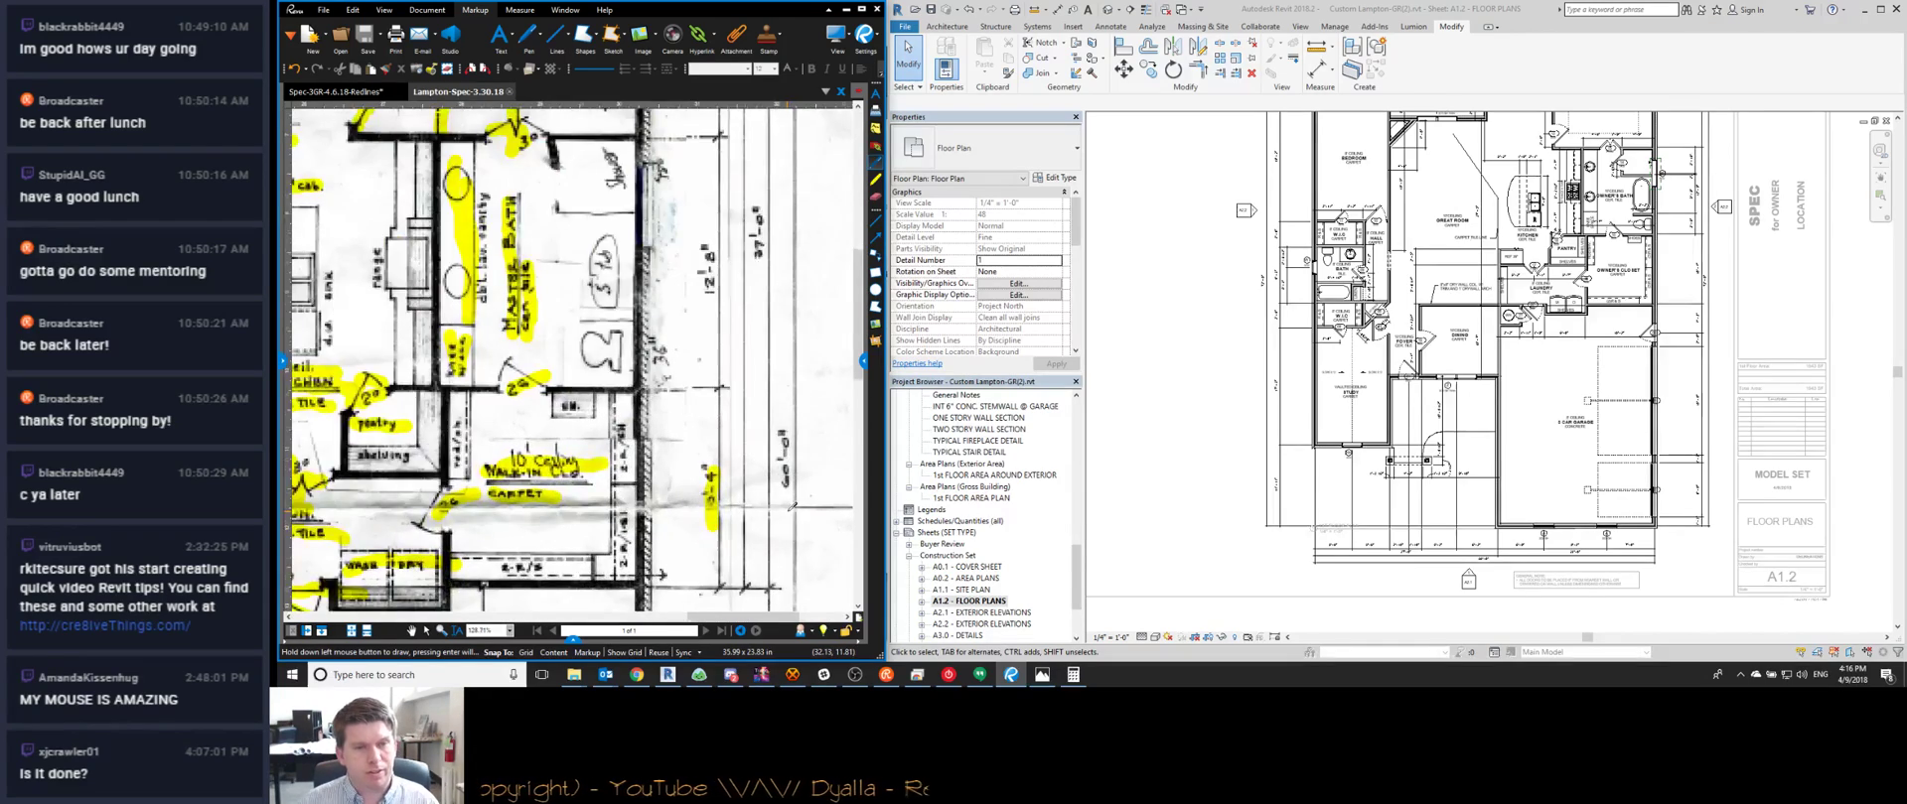
scroll(1622, 352, up, 2)
scroll(1622, 352, up, 3)
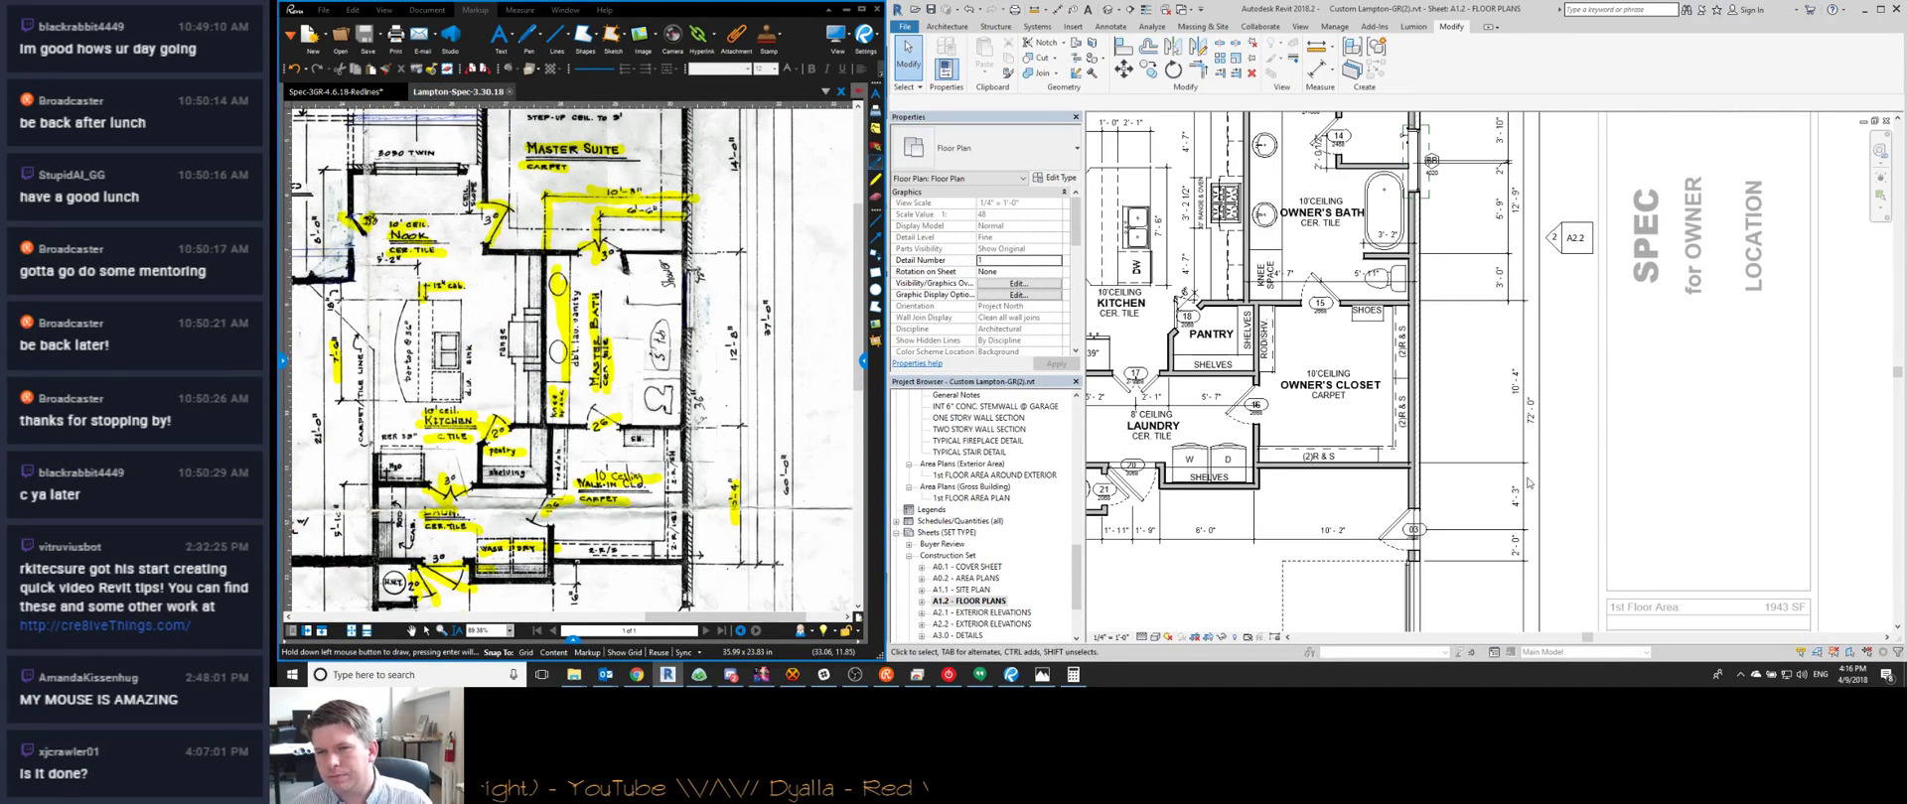
scroll(1529, 484, down, 4)
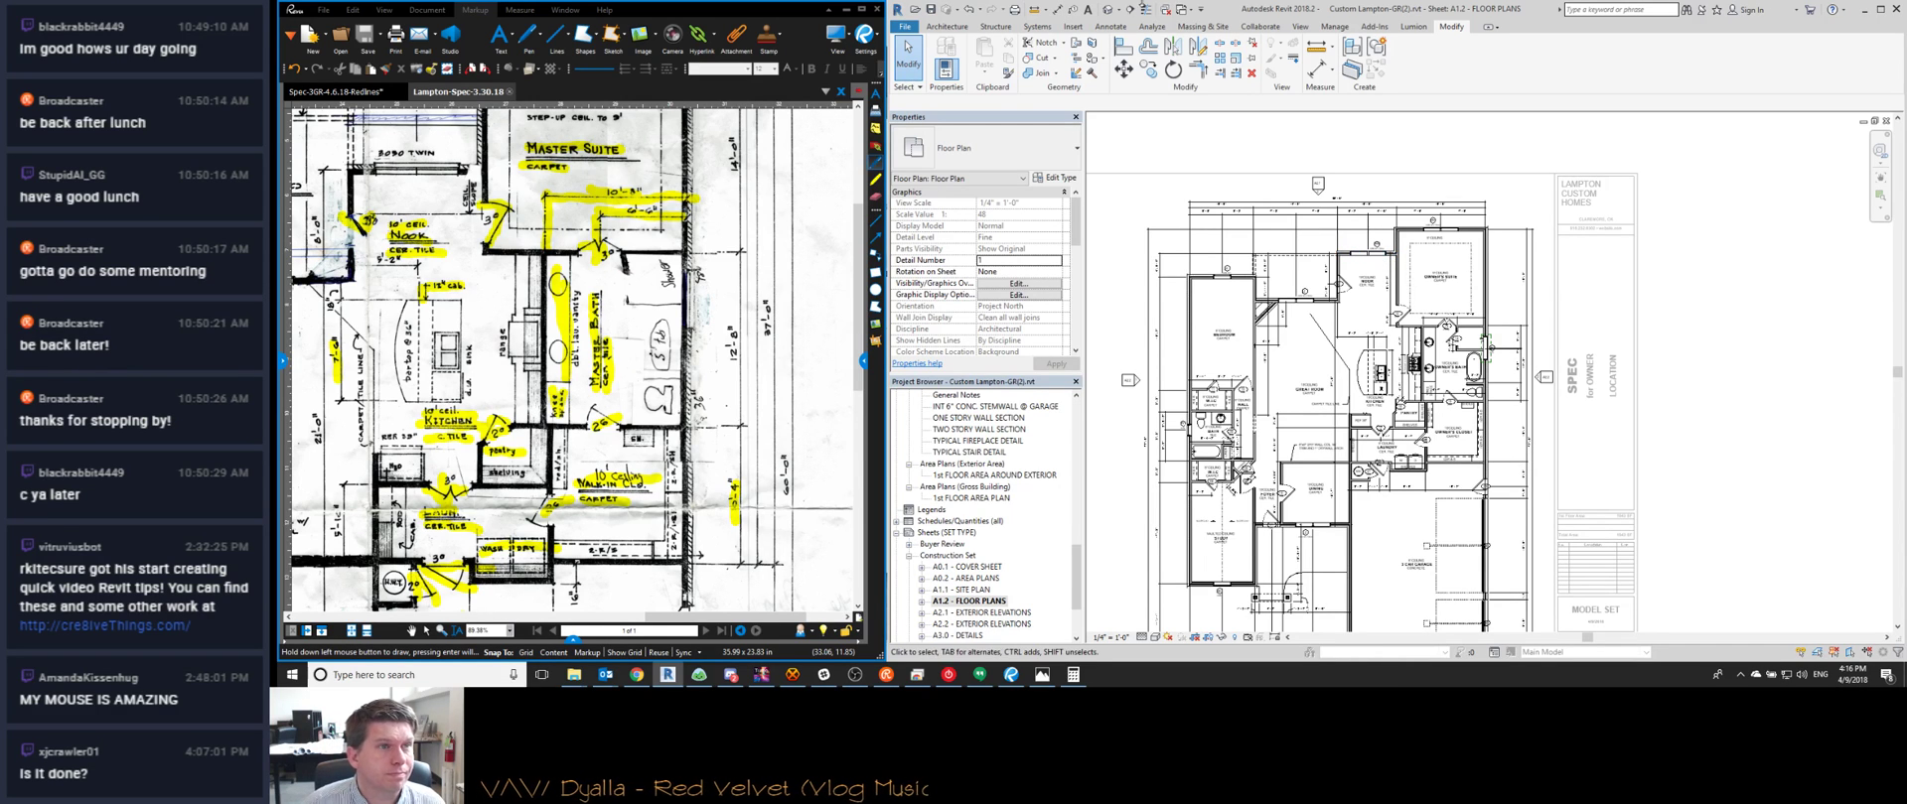
click(301, 92)
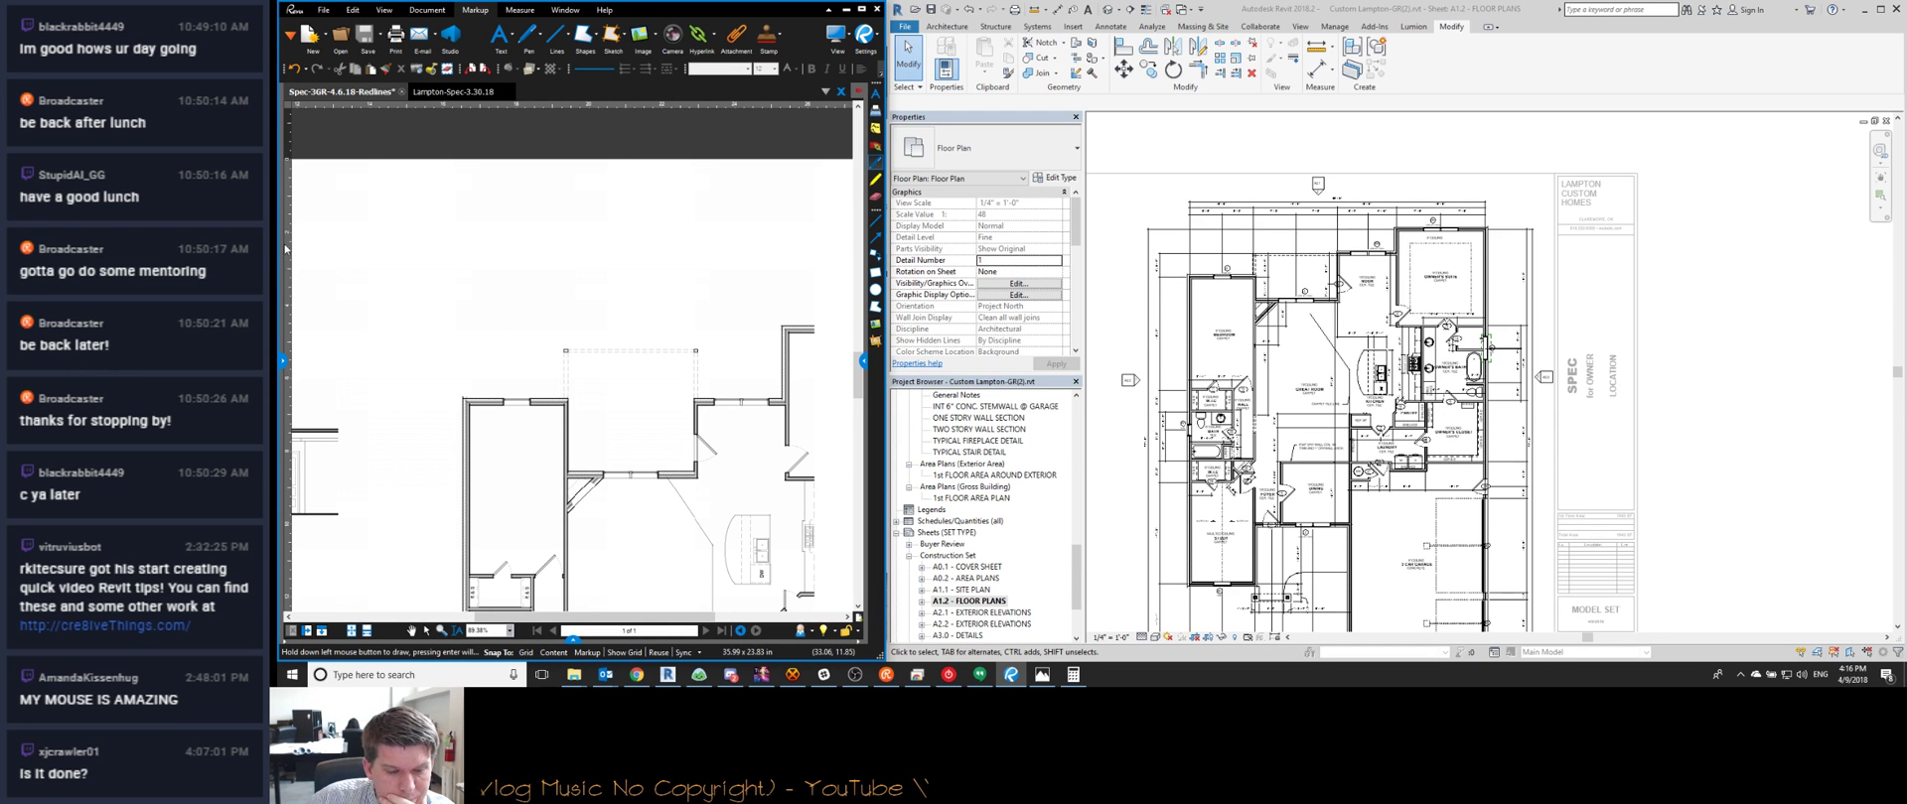
Toggle the Chrome streams page off, then zoom out to the full Spec-3GR-4.6.18-Redlines sheet
click(635, 677)
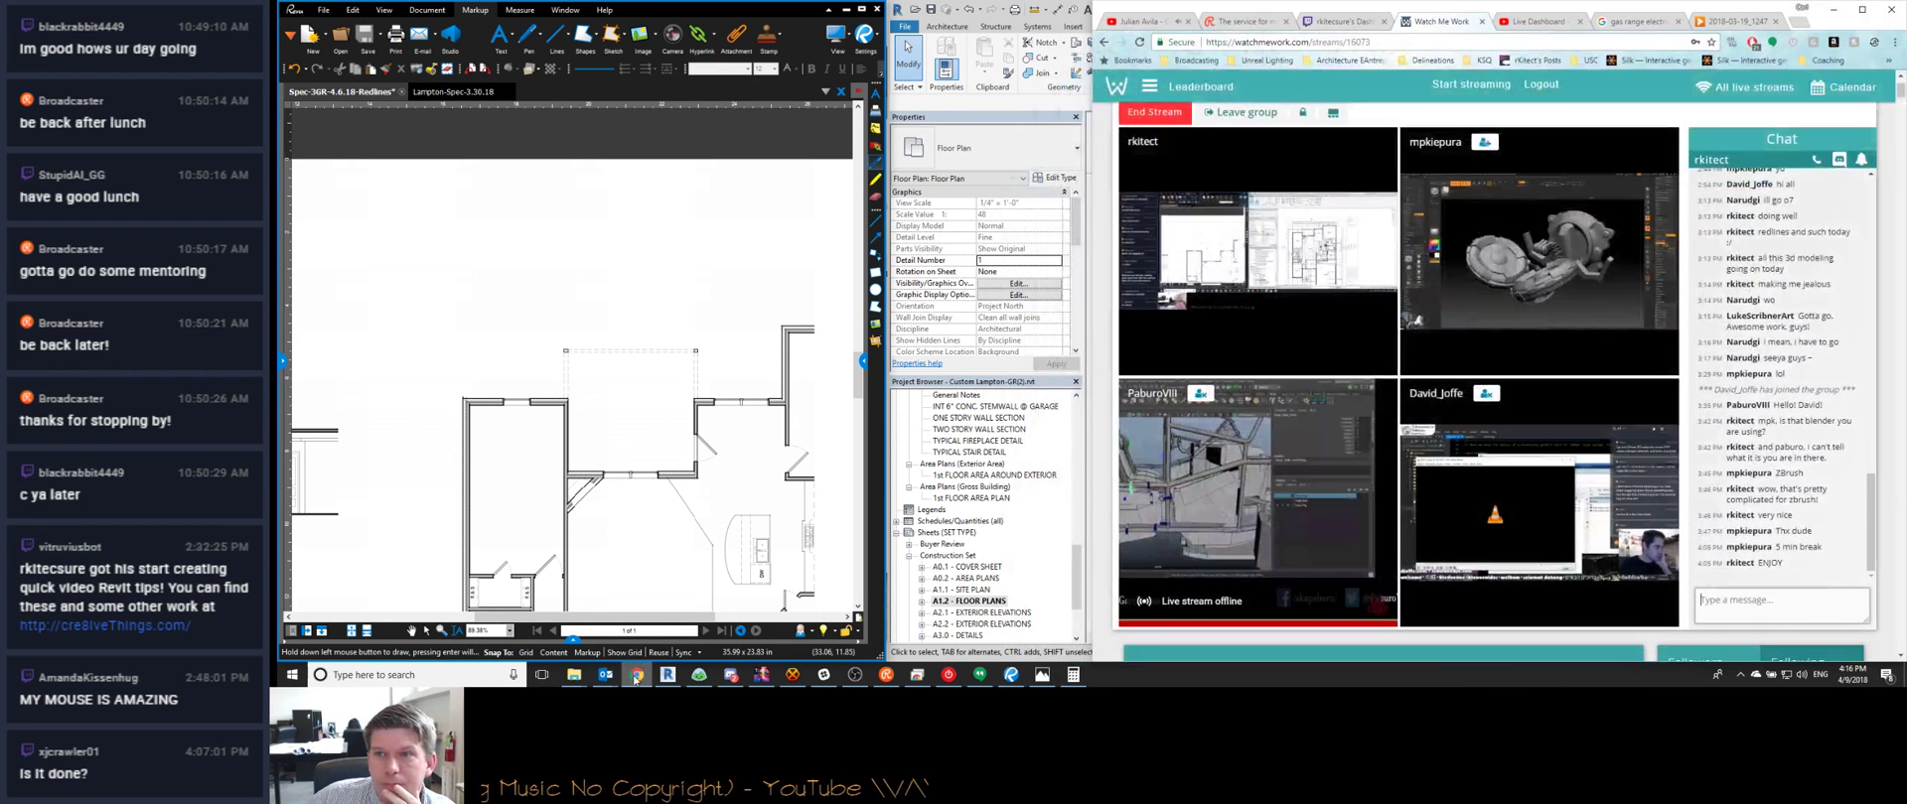
click(637, 678)
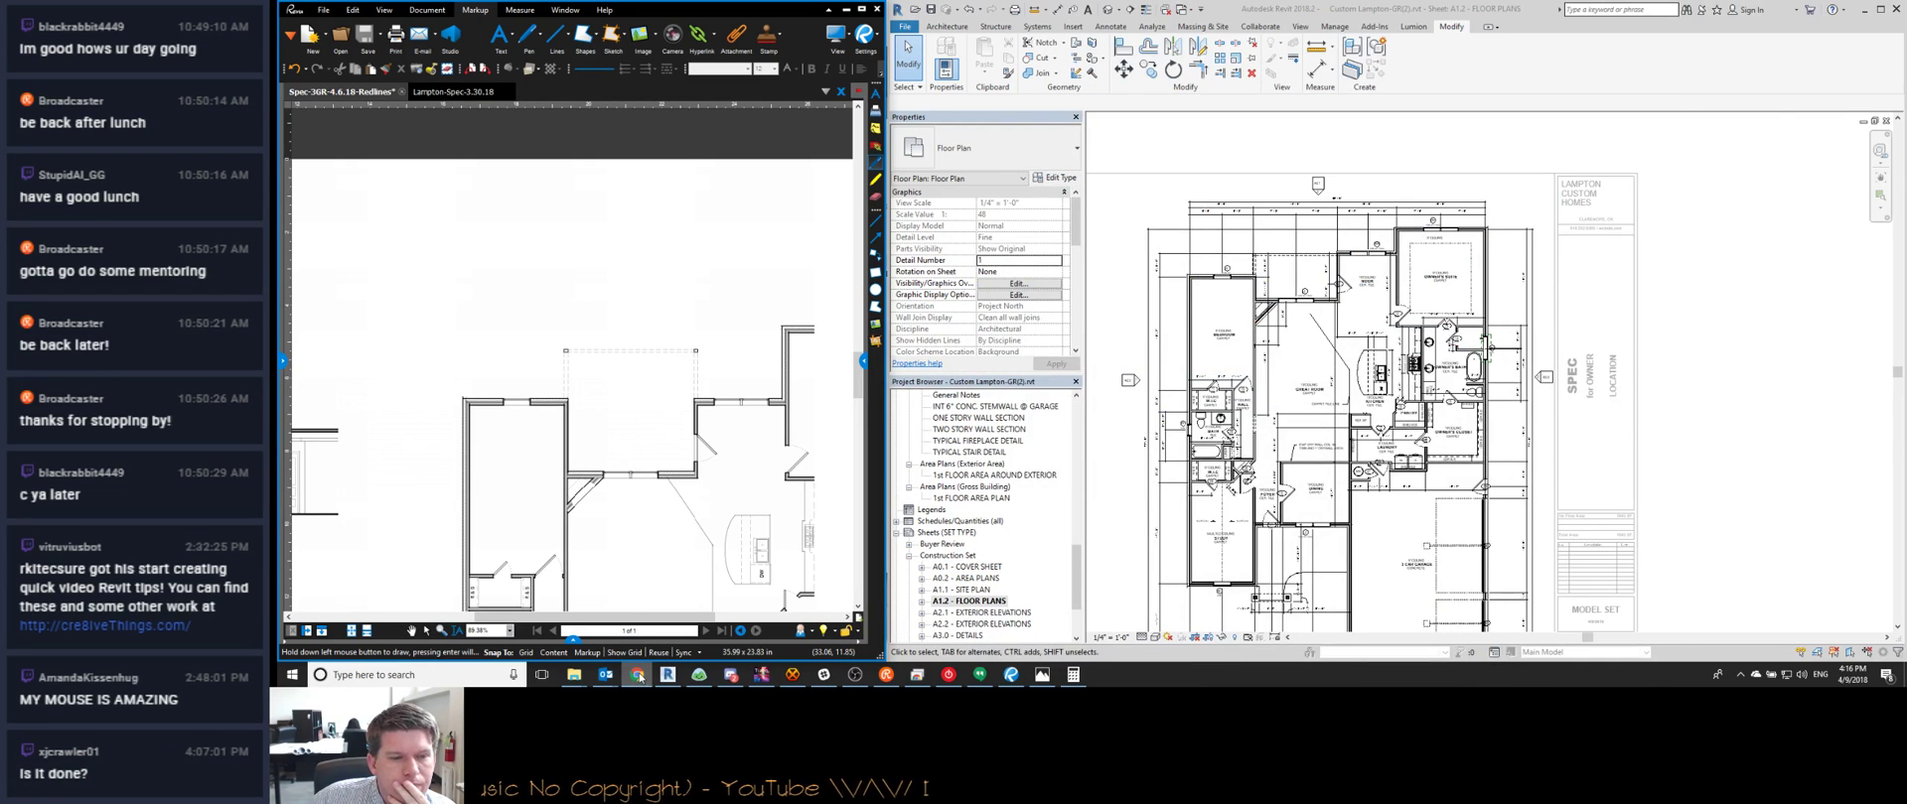
click(638, 677)
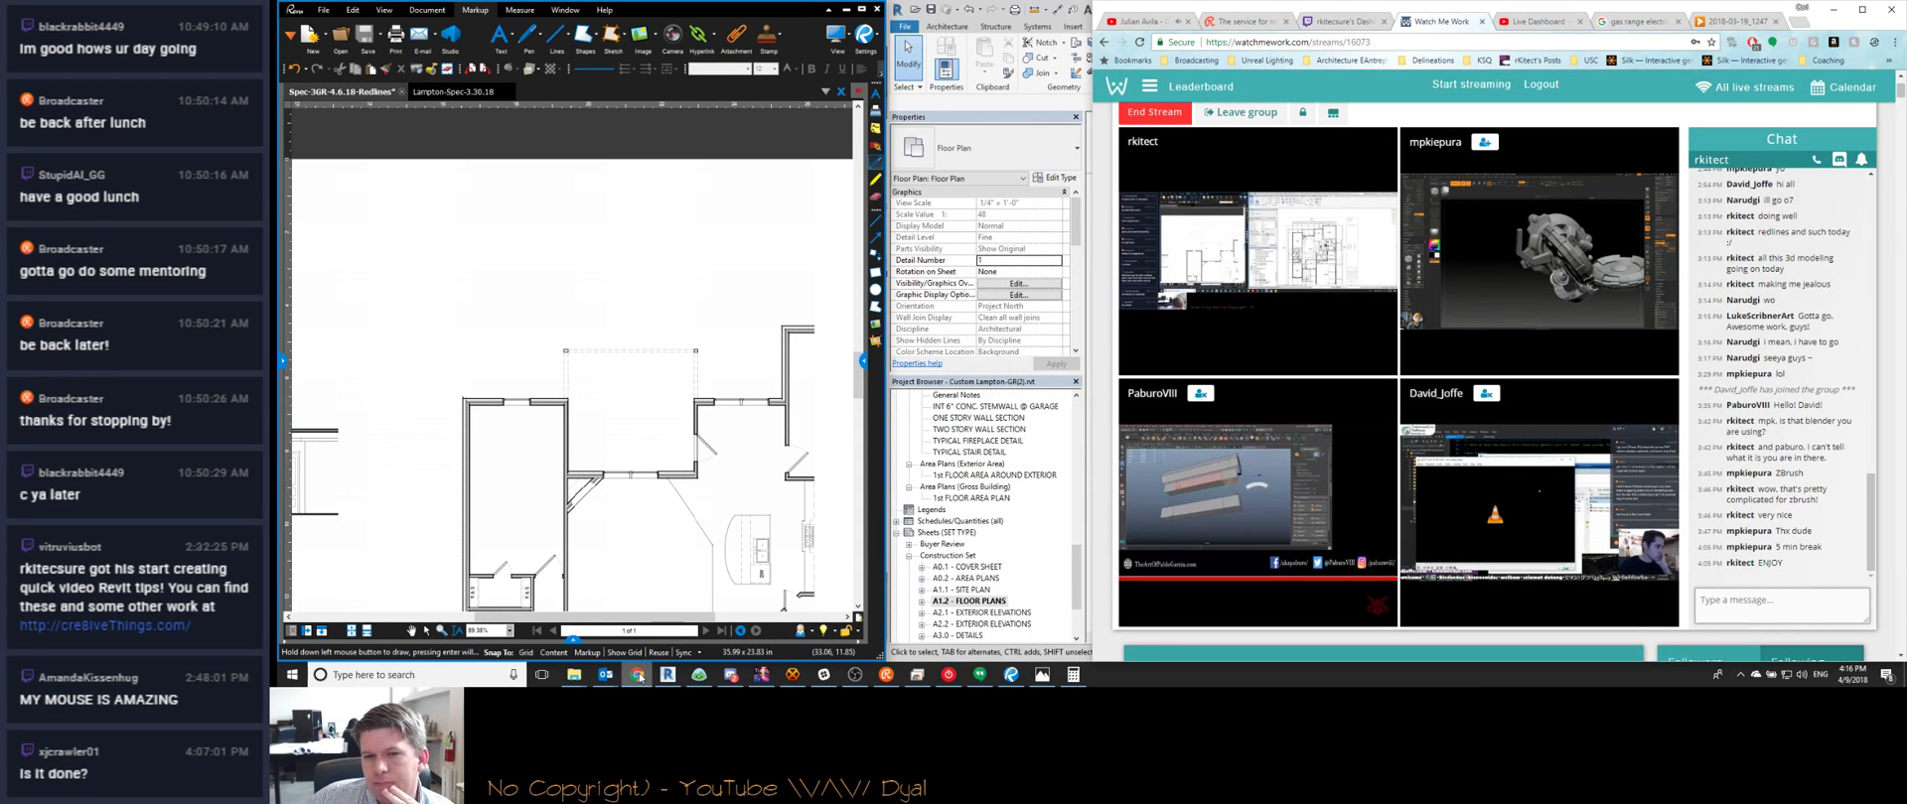
click(639, 678)
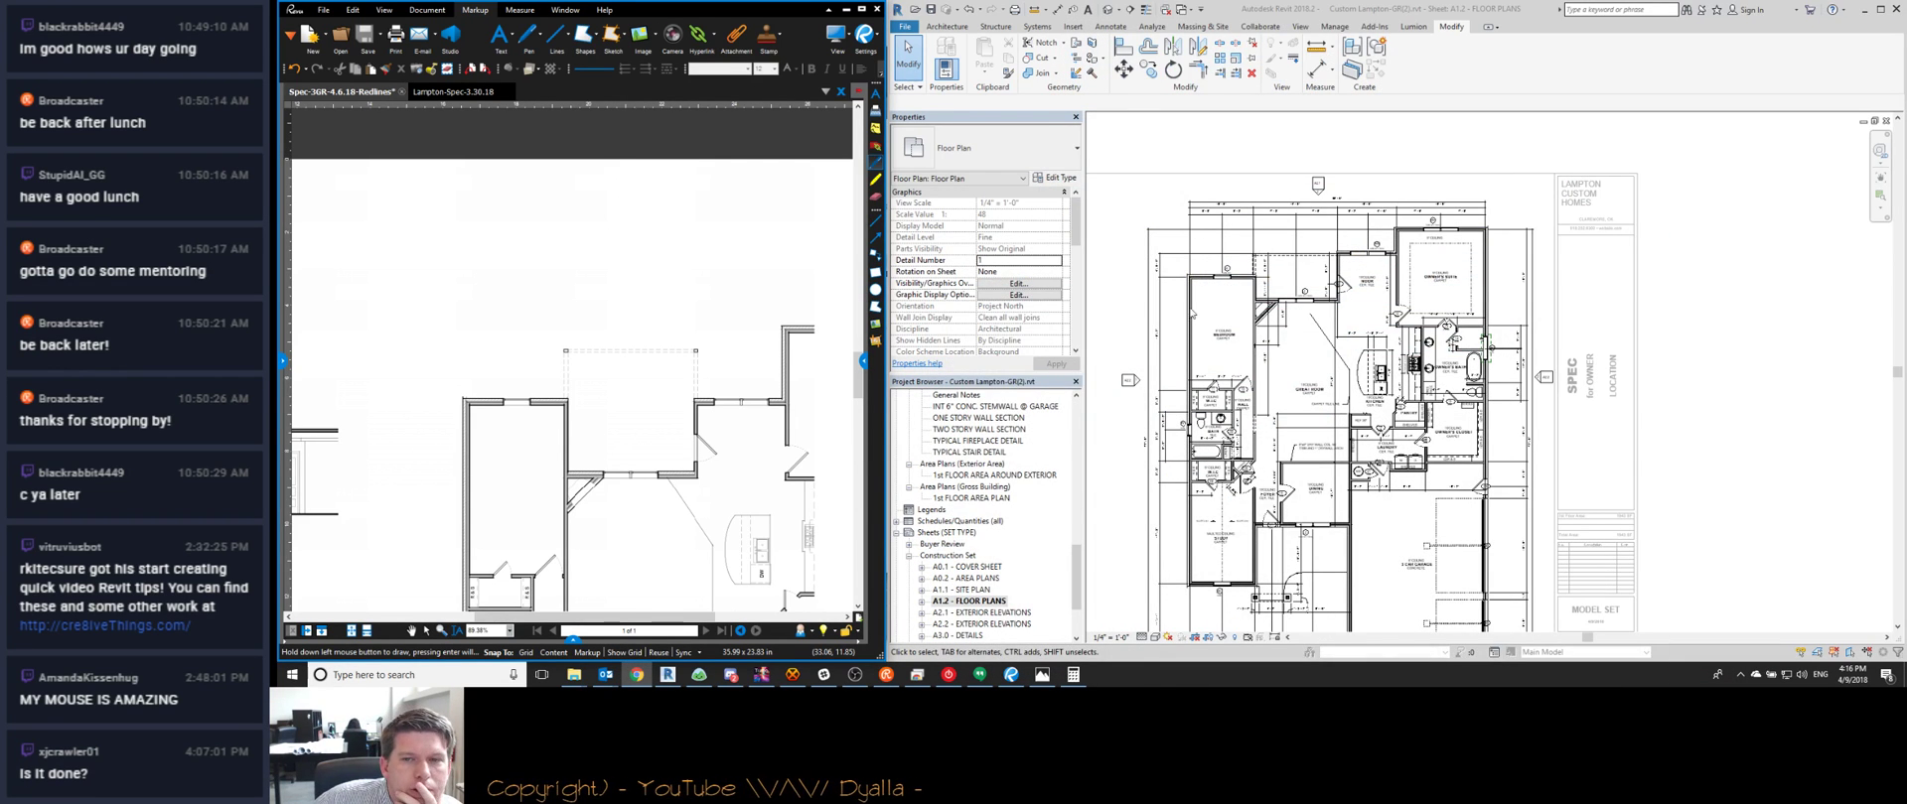
scroll(1215, 377, down, 2)
scroll(1266, 401, up, 2)
scroll(1249, 422, down, 1)
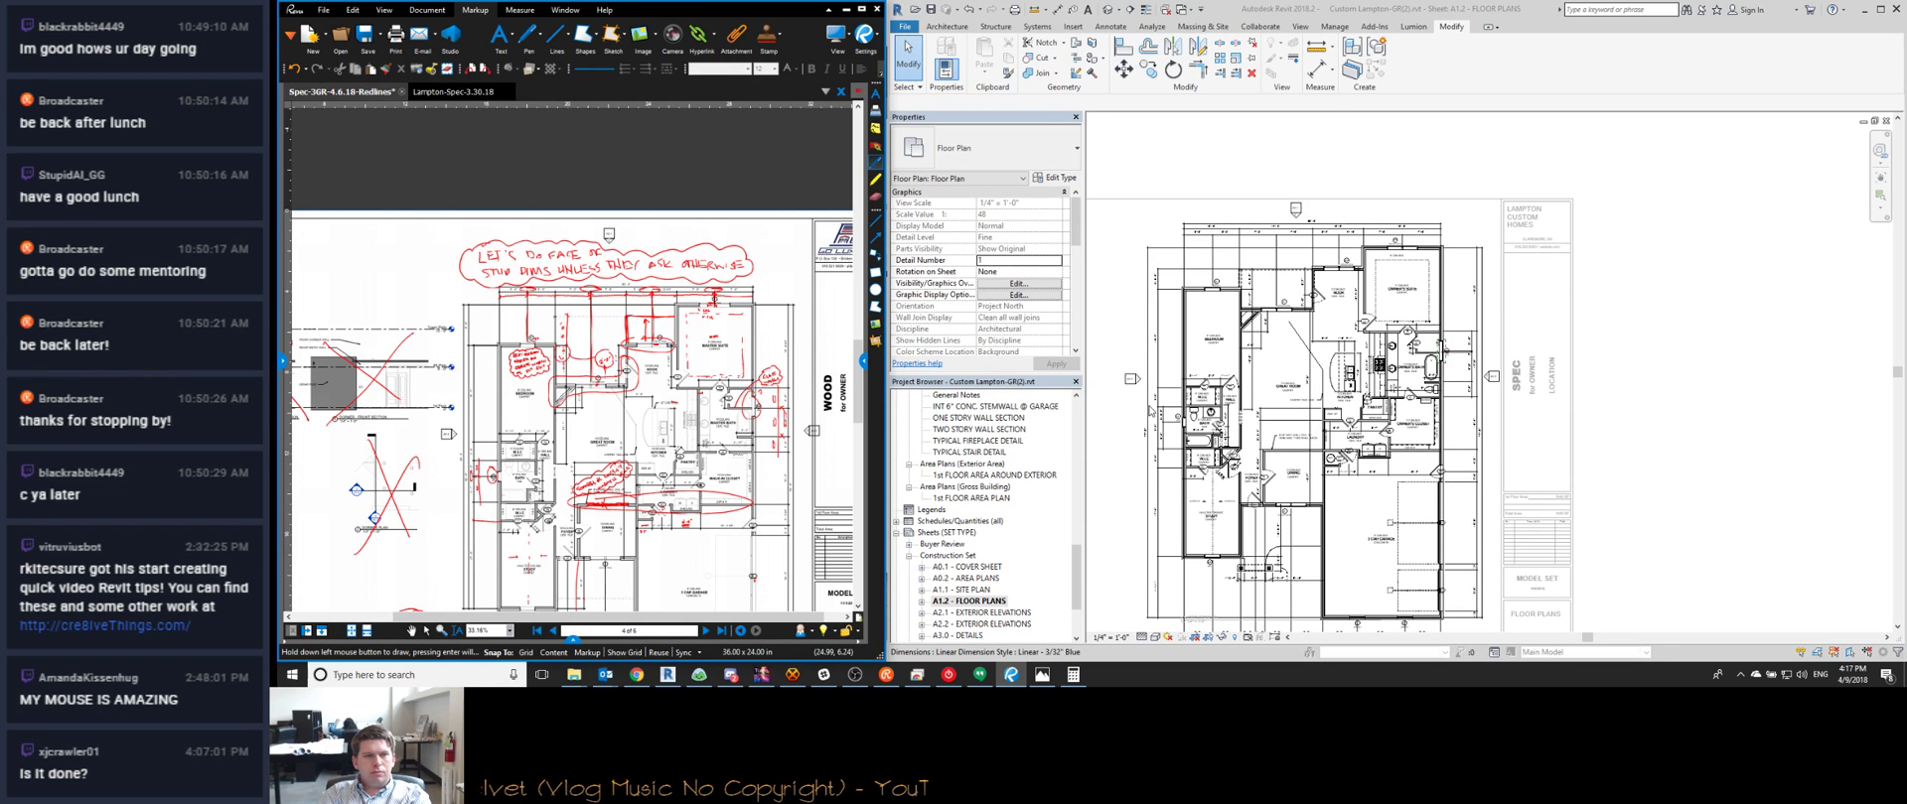
Review the scanned sketch again and shift the Revit plan to the right
click(430, 94)
scroll(1374, 440, up, 5)
scroll(1374, 440, up, 4)
scroll(684, 229, down, 2)
scroll(1263, 324, down, 4)
middle_drag(1263, 324, 1388, 326)
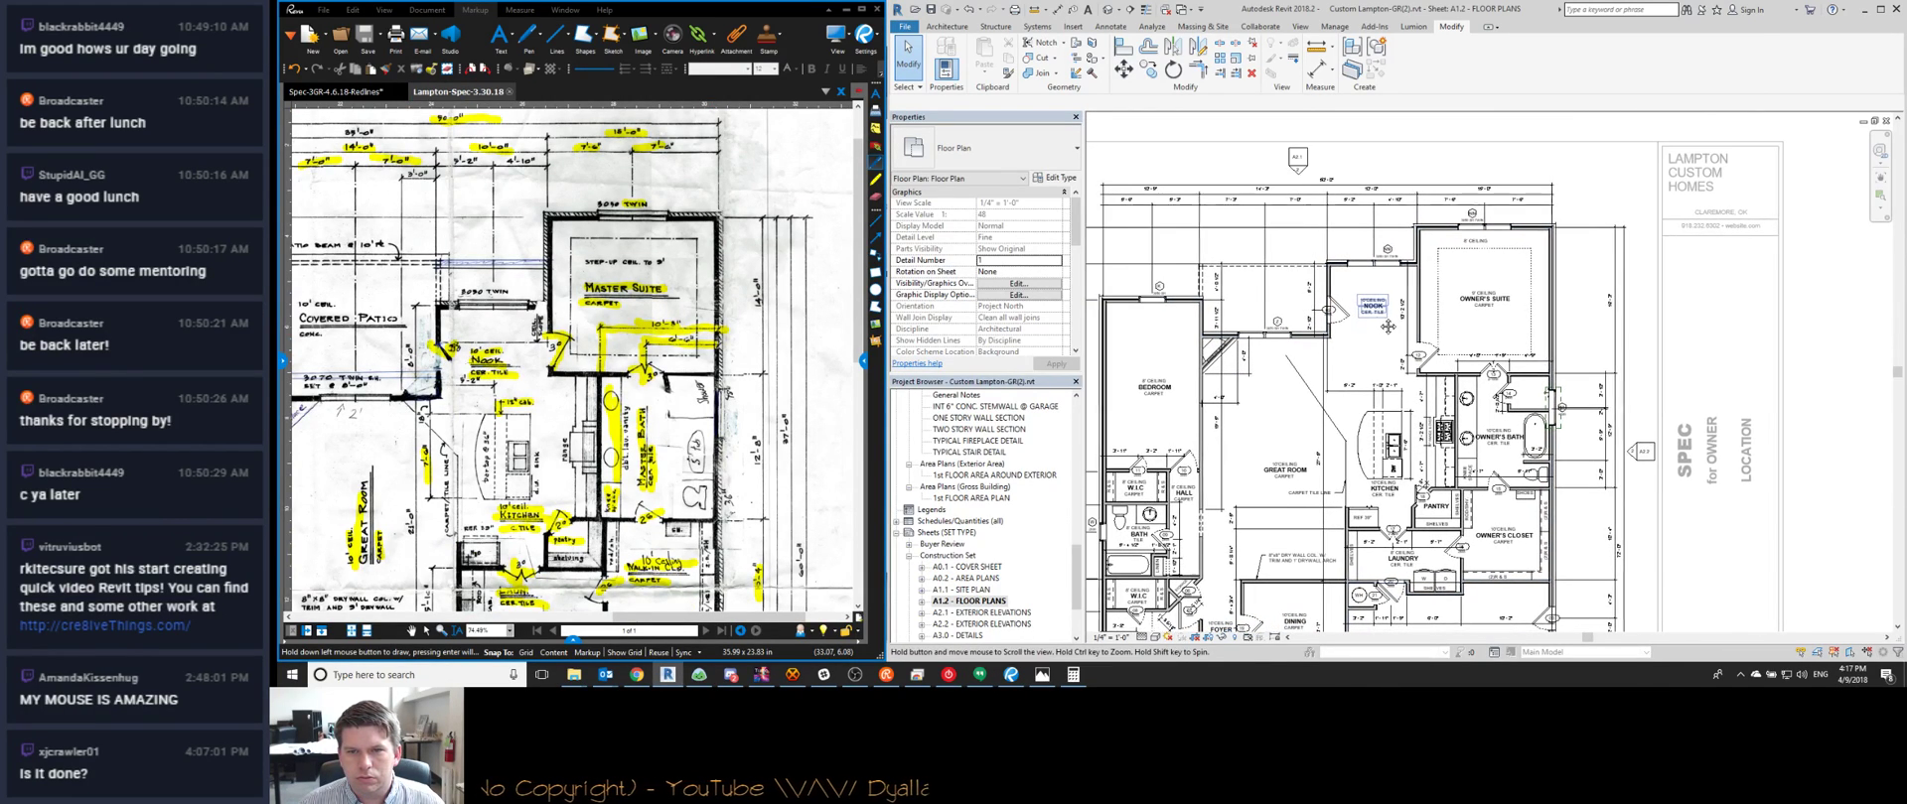
middle_drag(1081, 217, 1196, 216)
Select the front walls around the nook and suite plus the diagonal fireplace wall, excluding door tag 12
drag(1197, 217, 1682, 380)
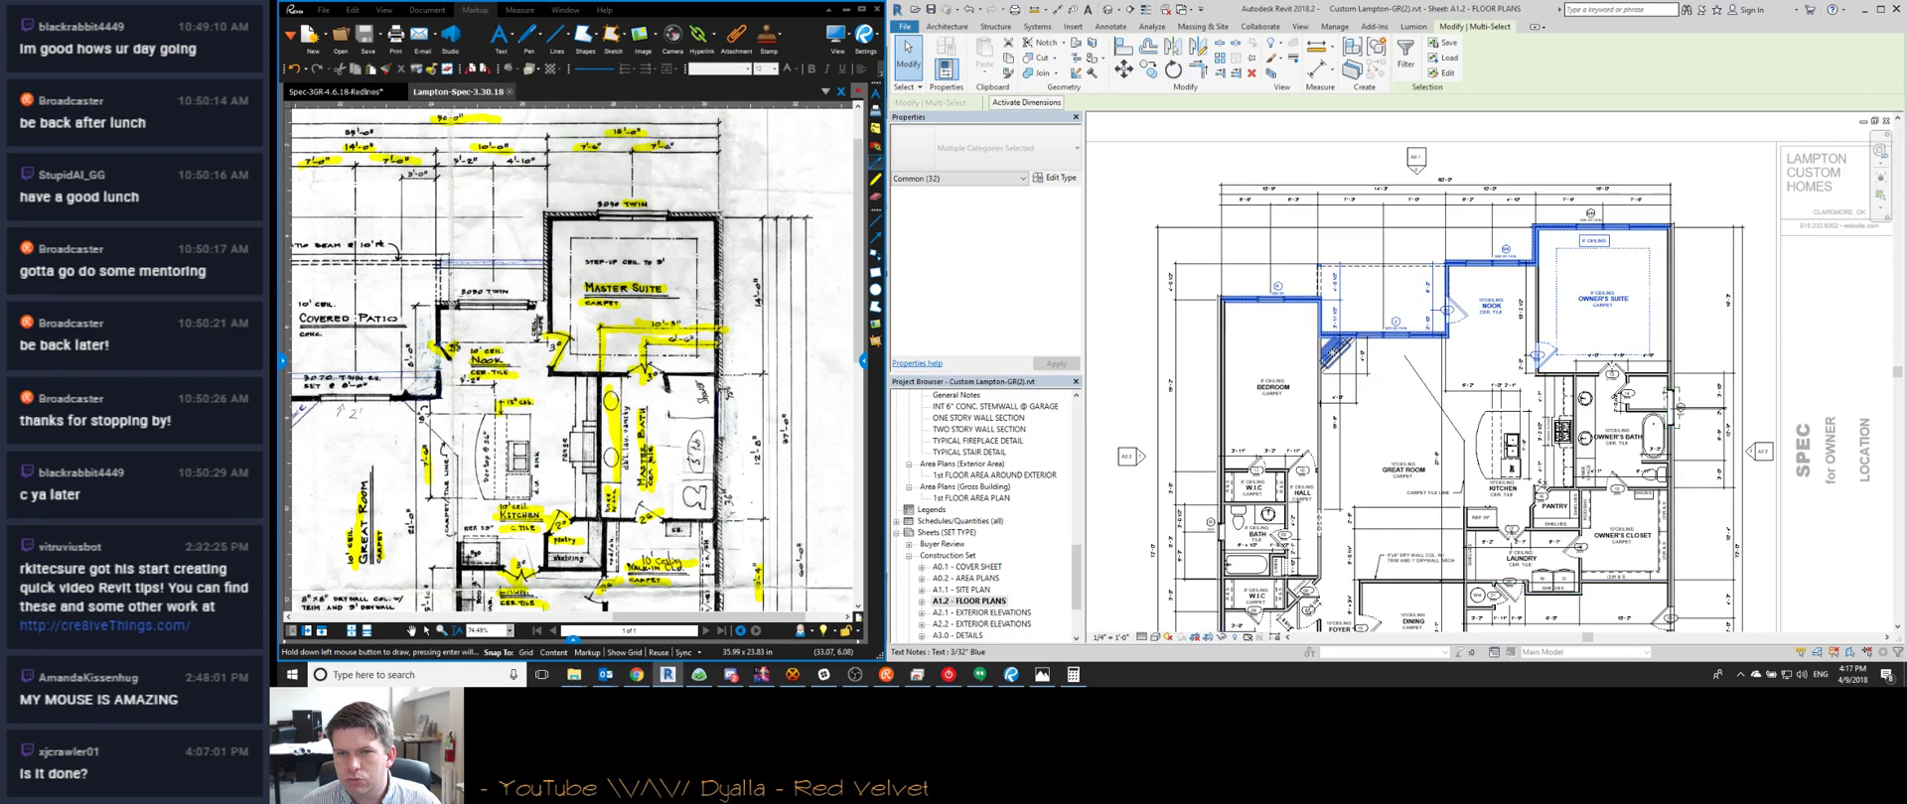
scroll(1381, 341, up, 5)
ctrl+click(1382, 341)
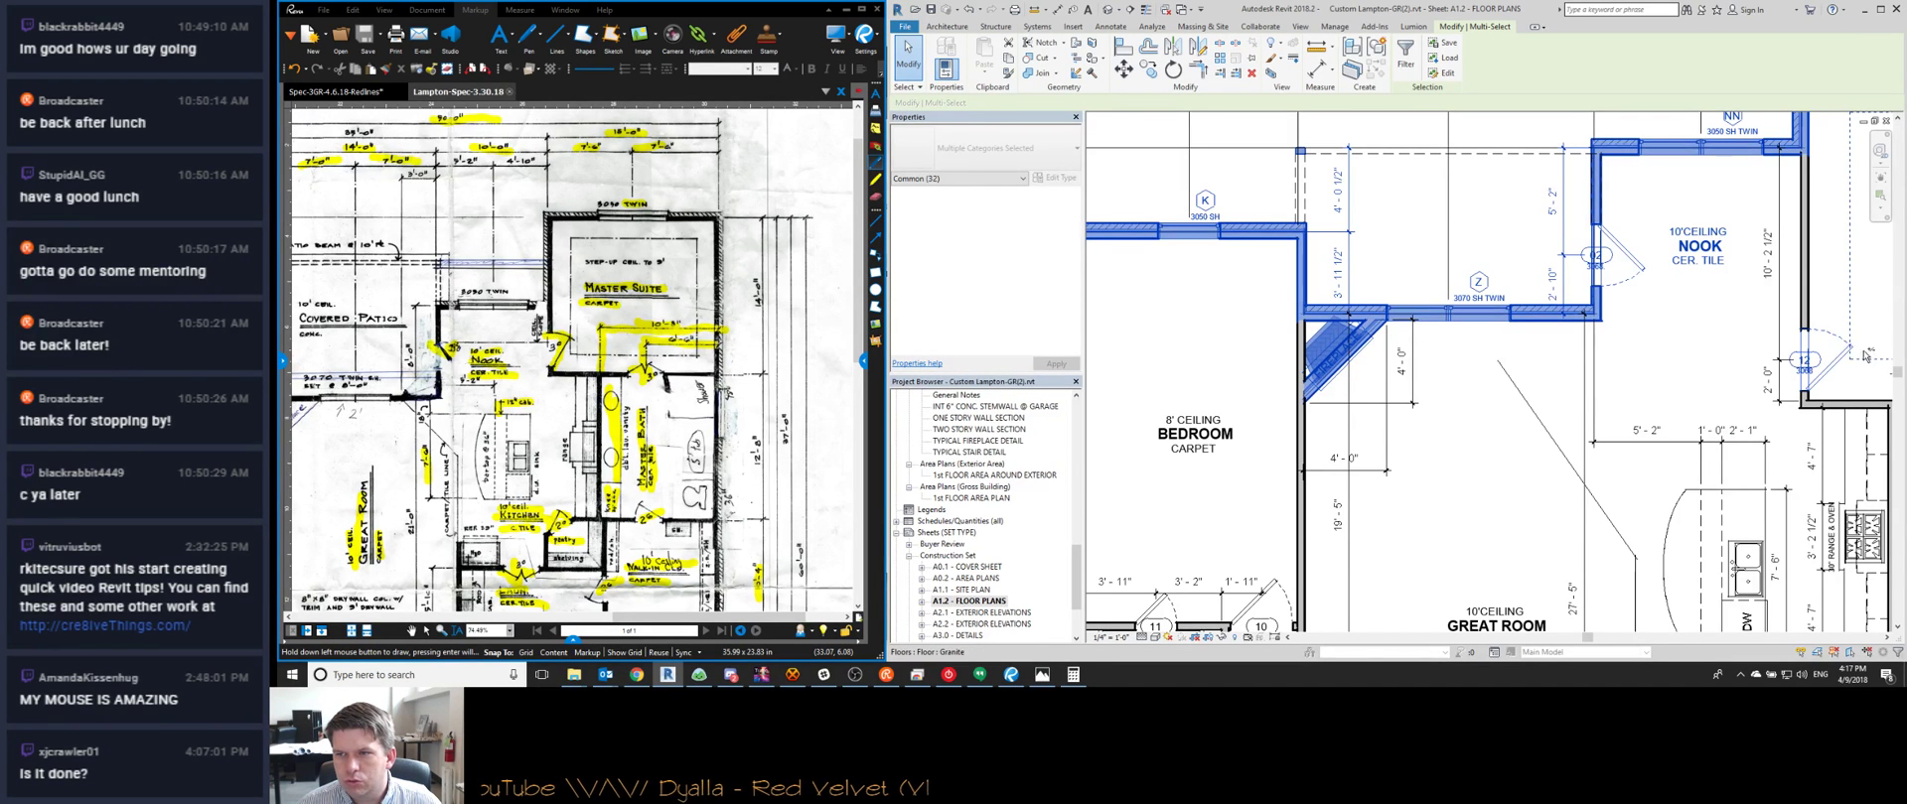
scroll(1802, 340, down, 3)
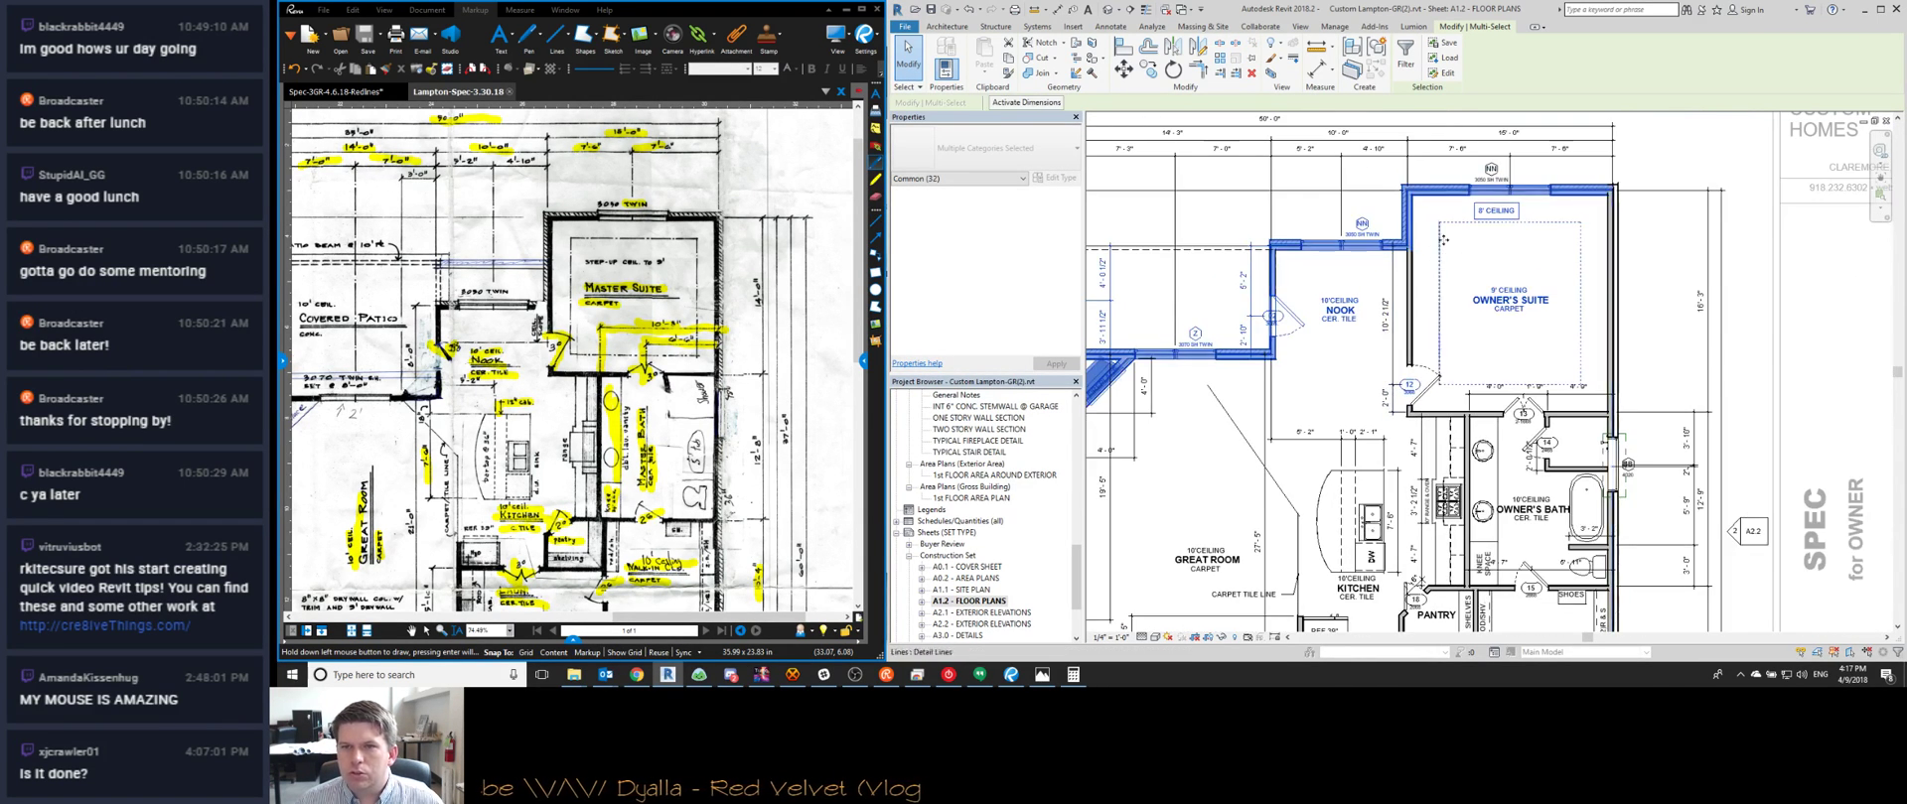
shift+click(1411, 387)
middle_drag(1320, 381, 1549, 417)
scroll(1336, 308, up, 1)
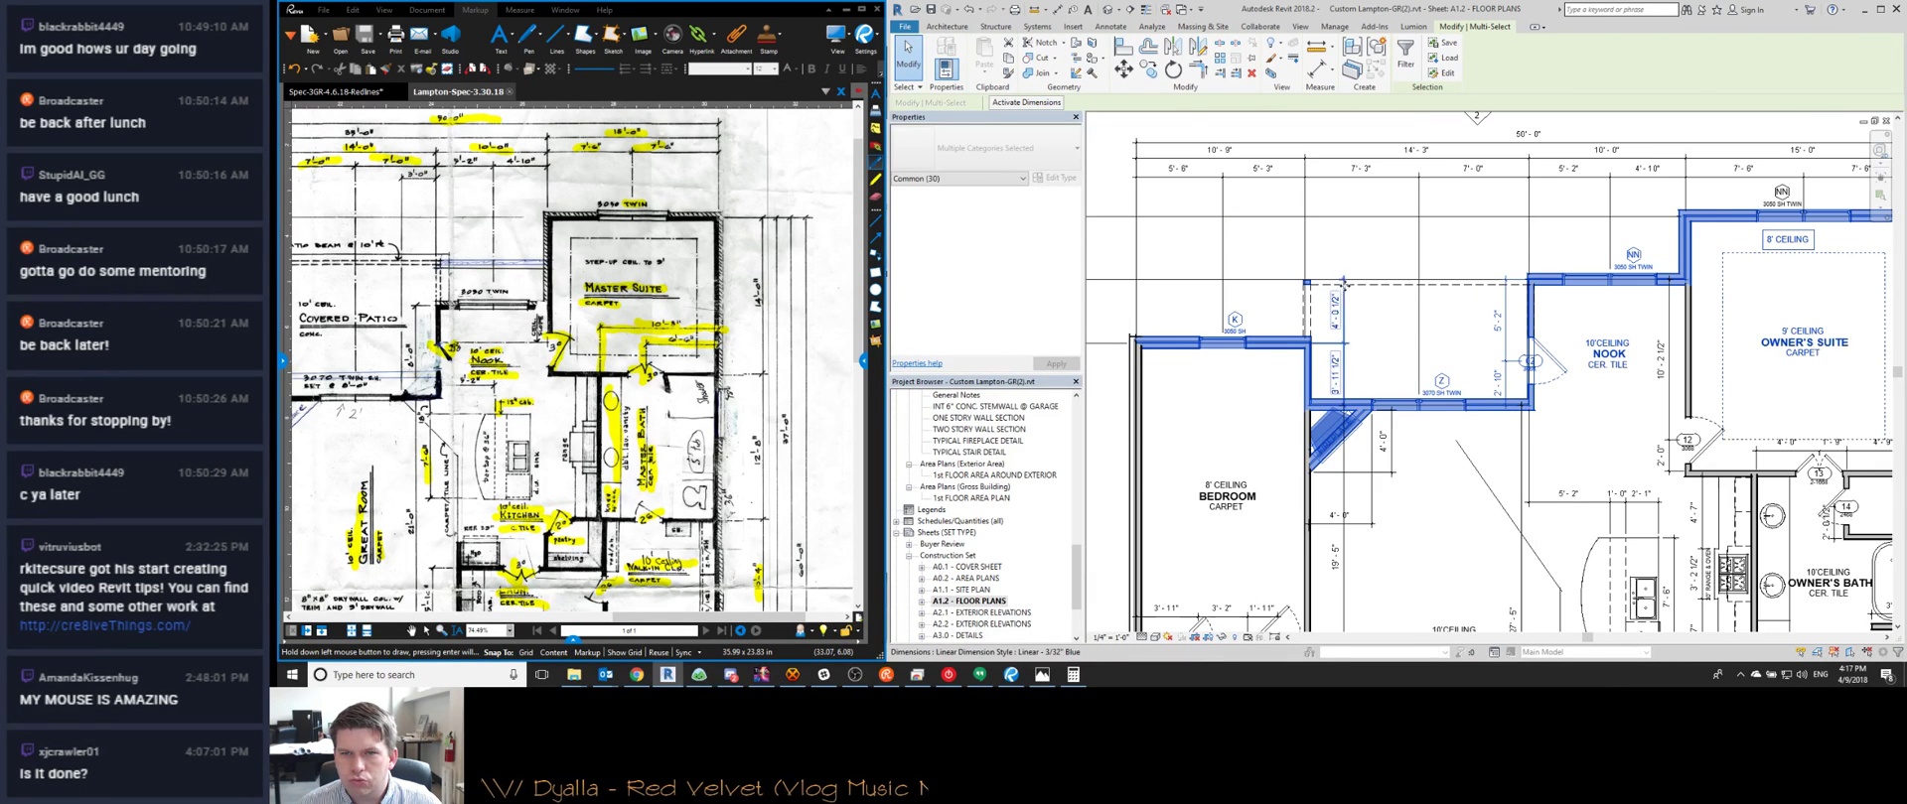
scroll(1372, 290, up, 2)
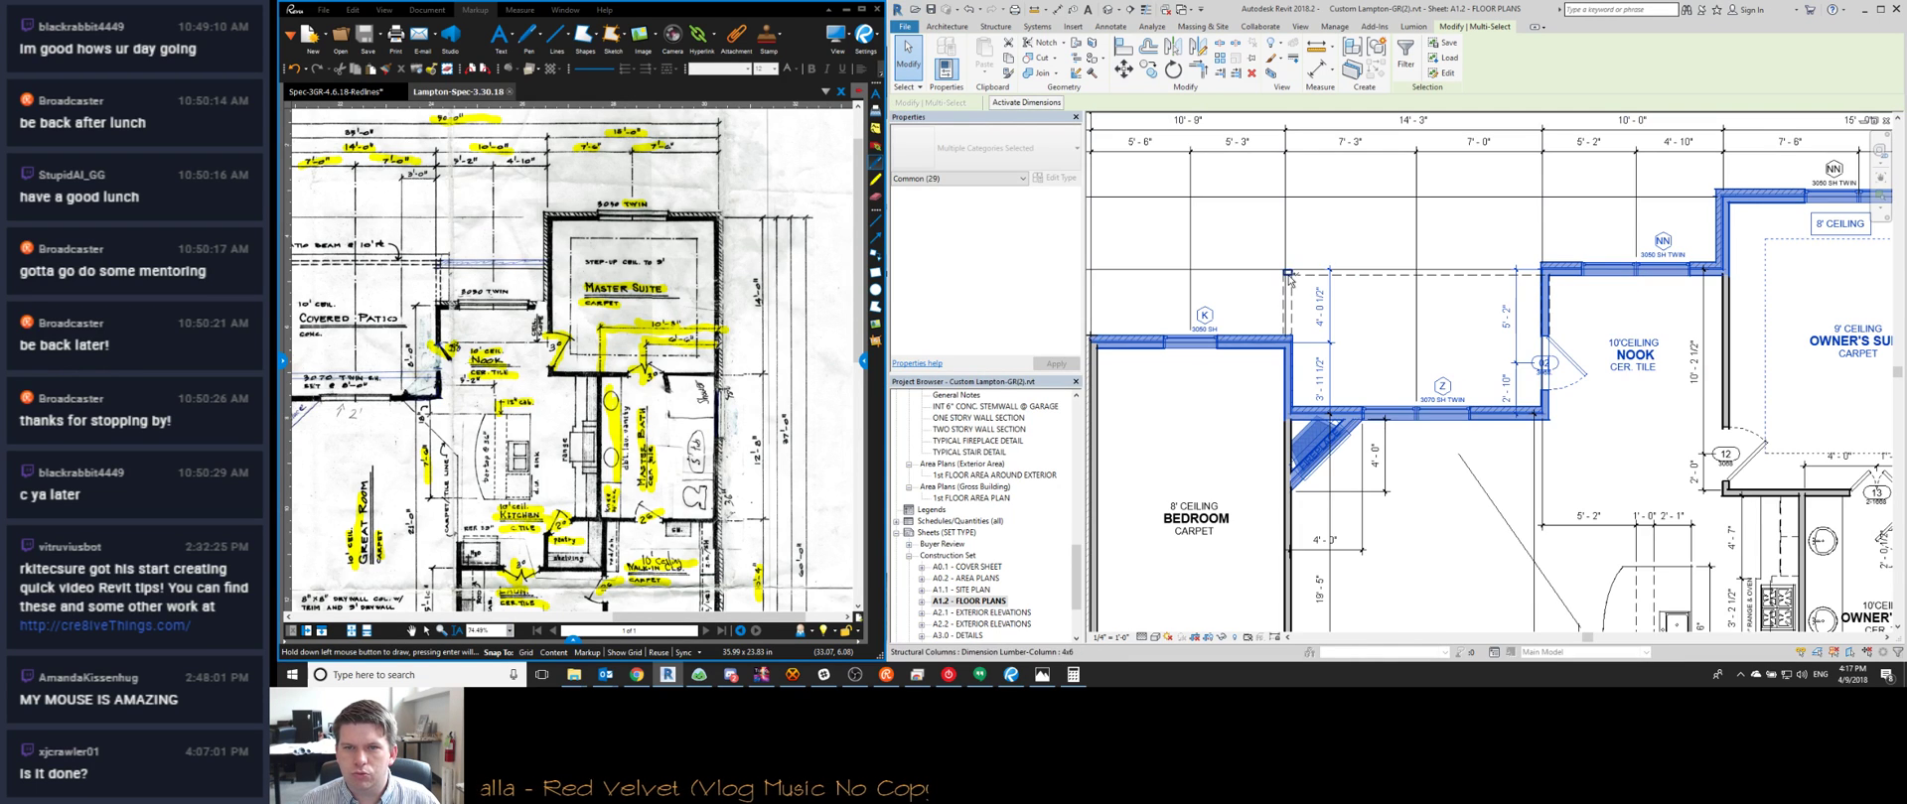
scroll(1404, 338, down, 5)
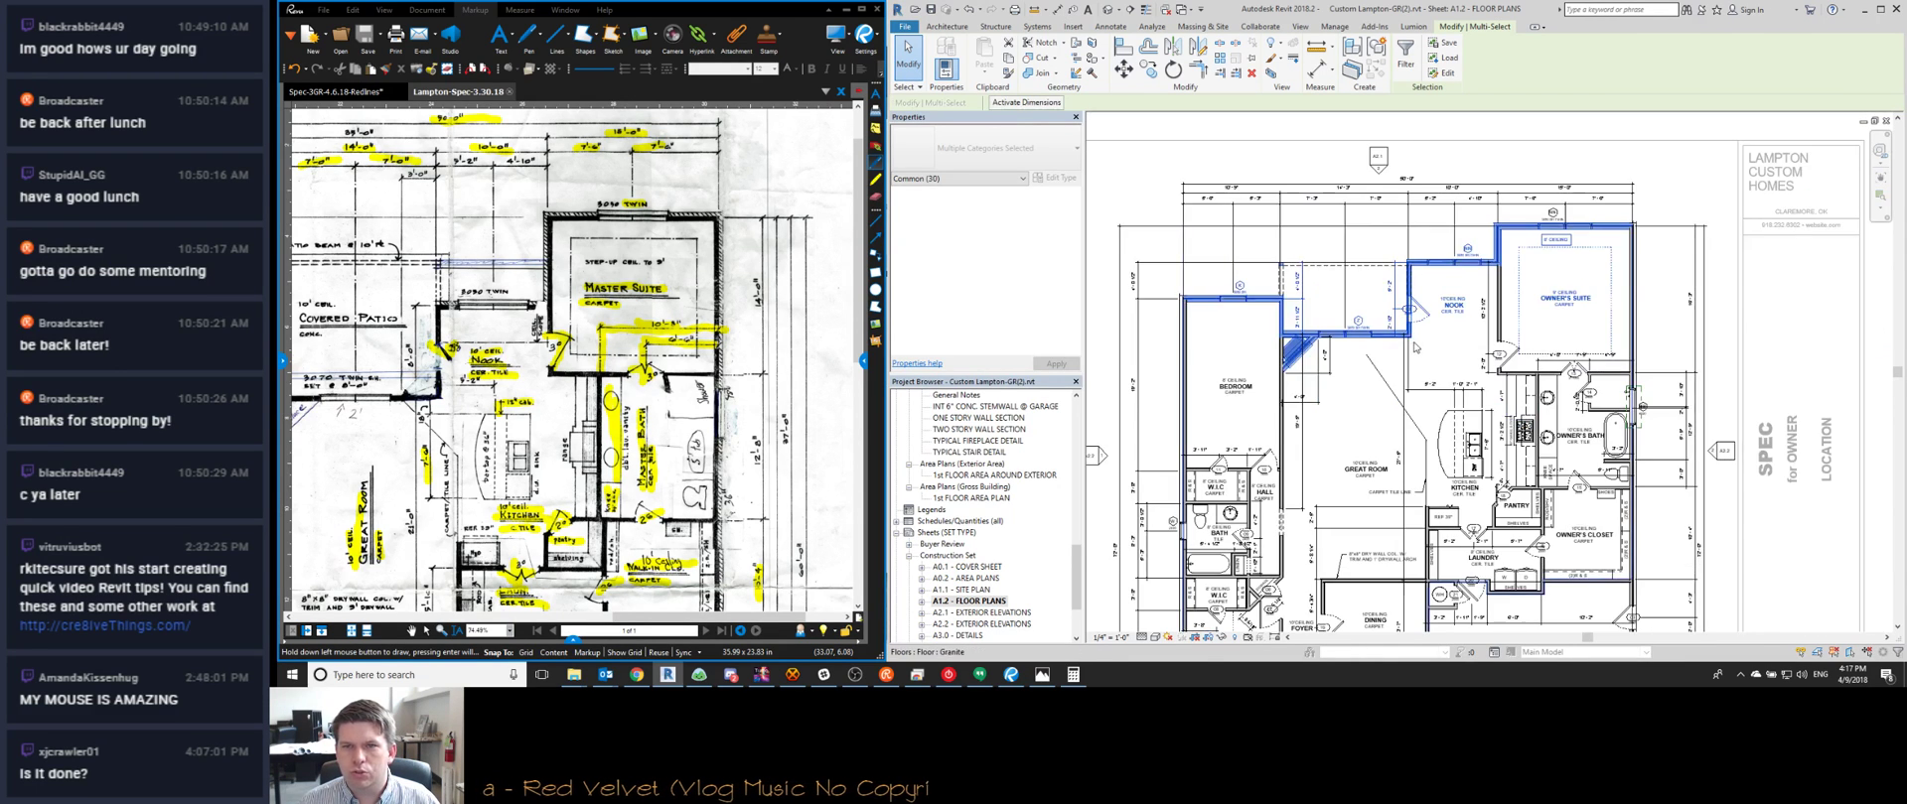
Change the nook's 16' 3" temporary dimension to 14, removing the non-parallel reference, then deselect
click(1041, 105)
click(1681, 288)
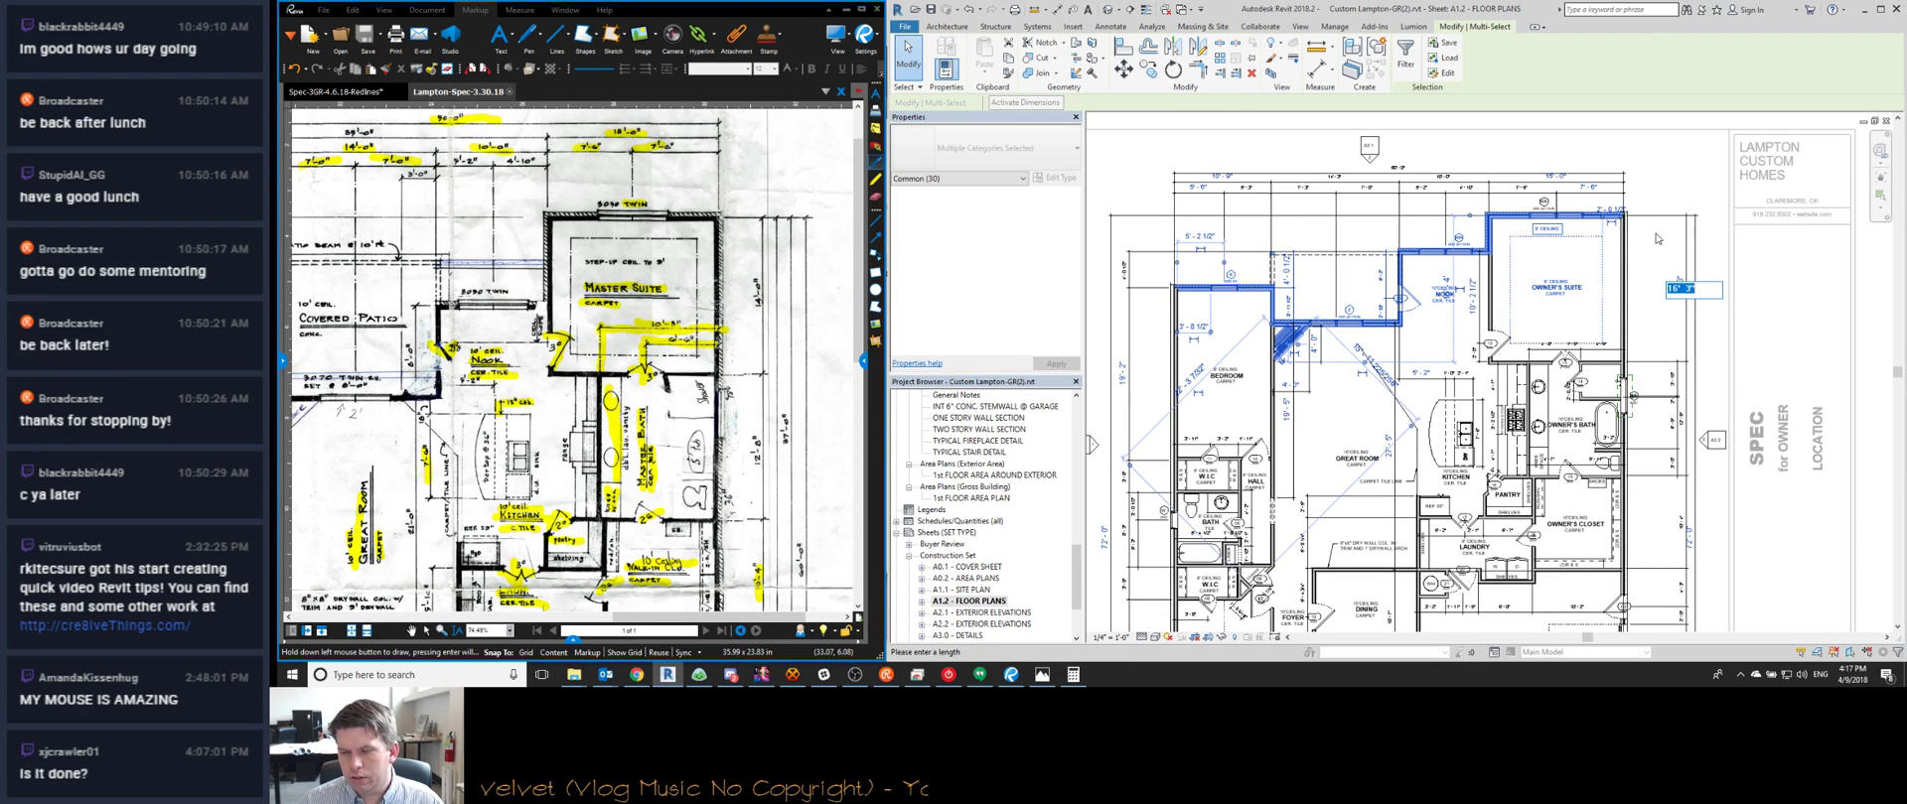
text(14)
key(Return)
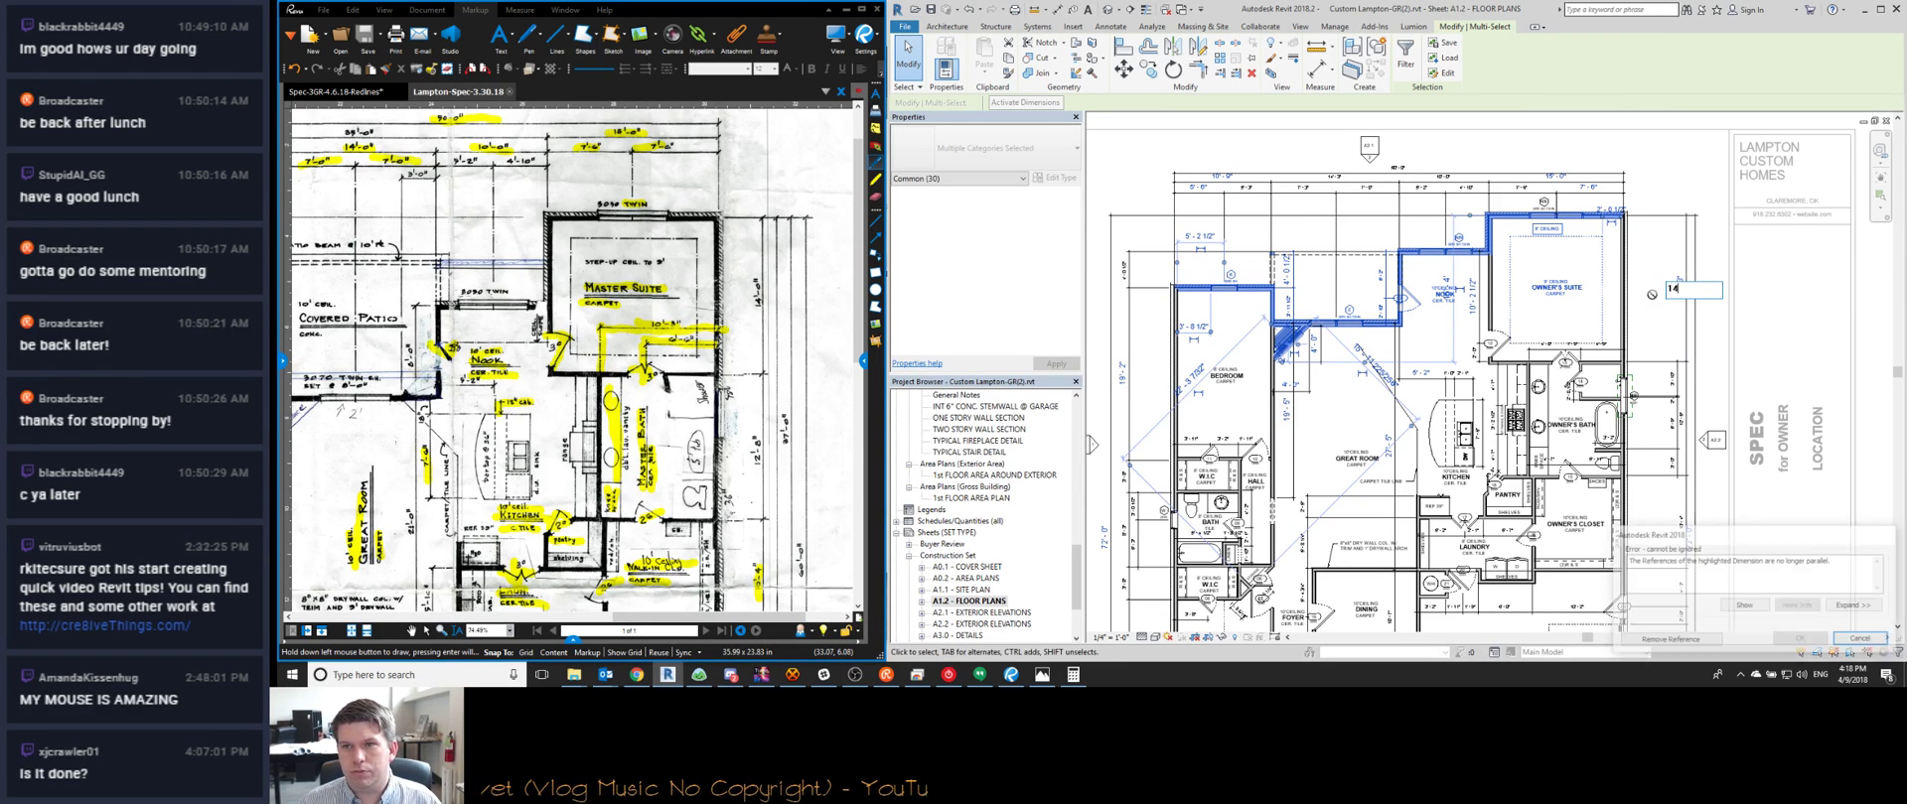
click(1669, 641)
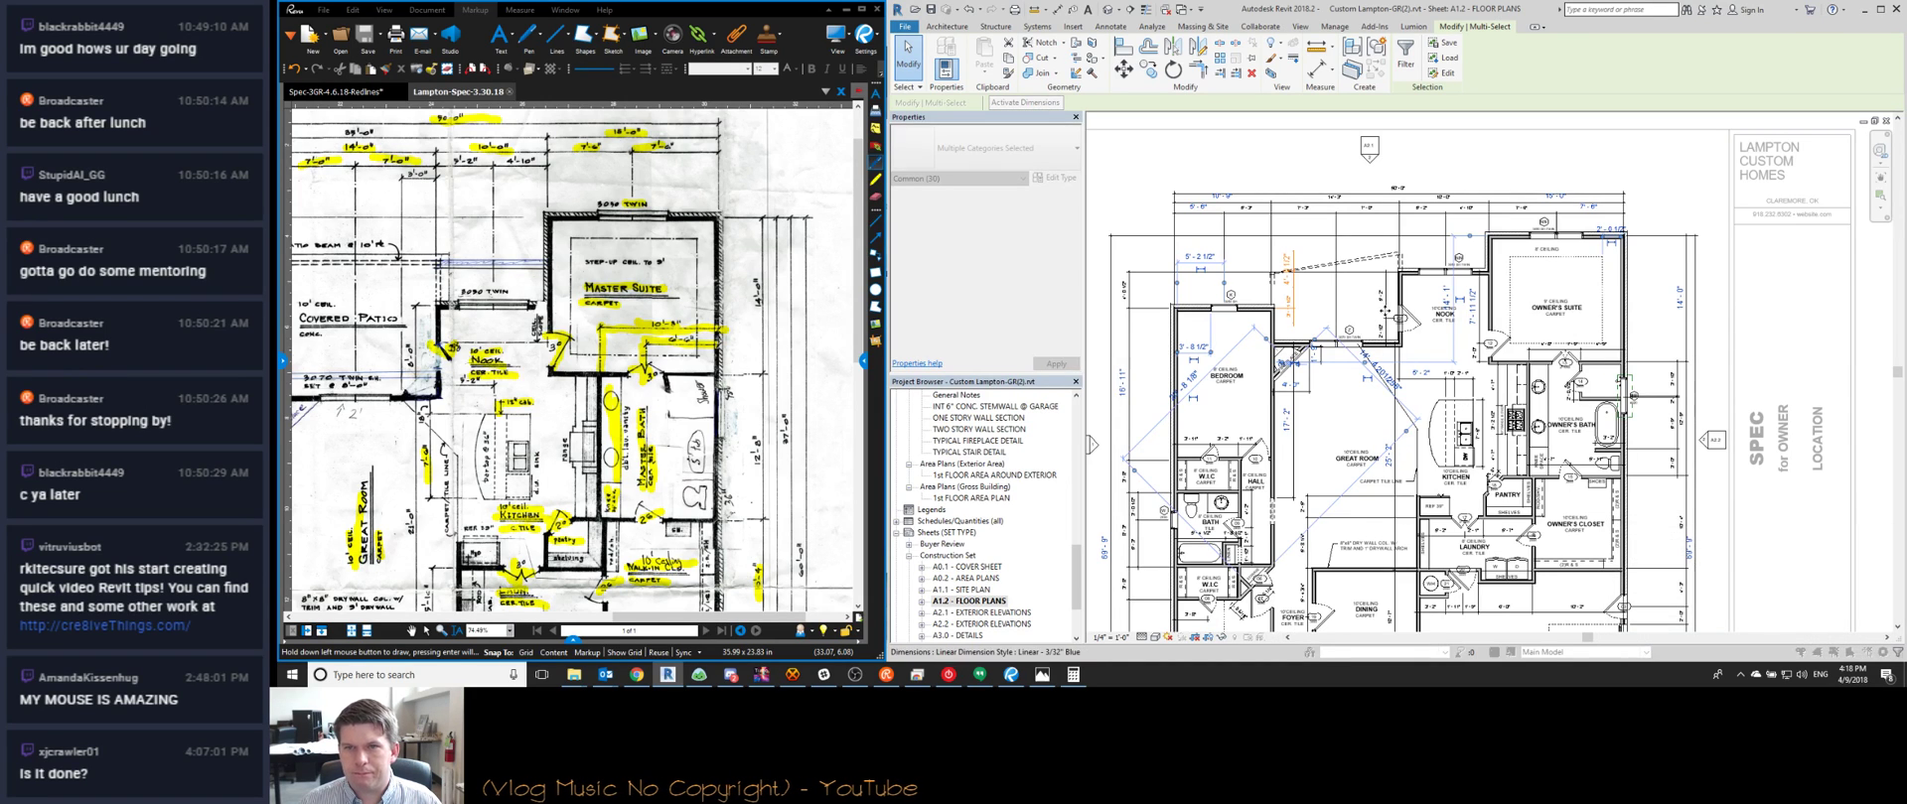
scroll(1375, 261, up, 5)
scroll(1364, 267, down, 5)
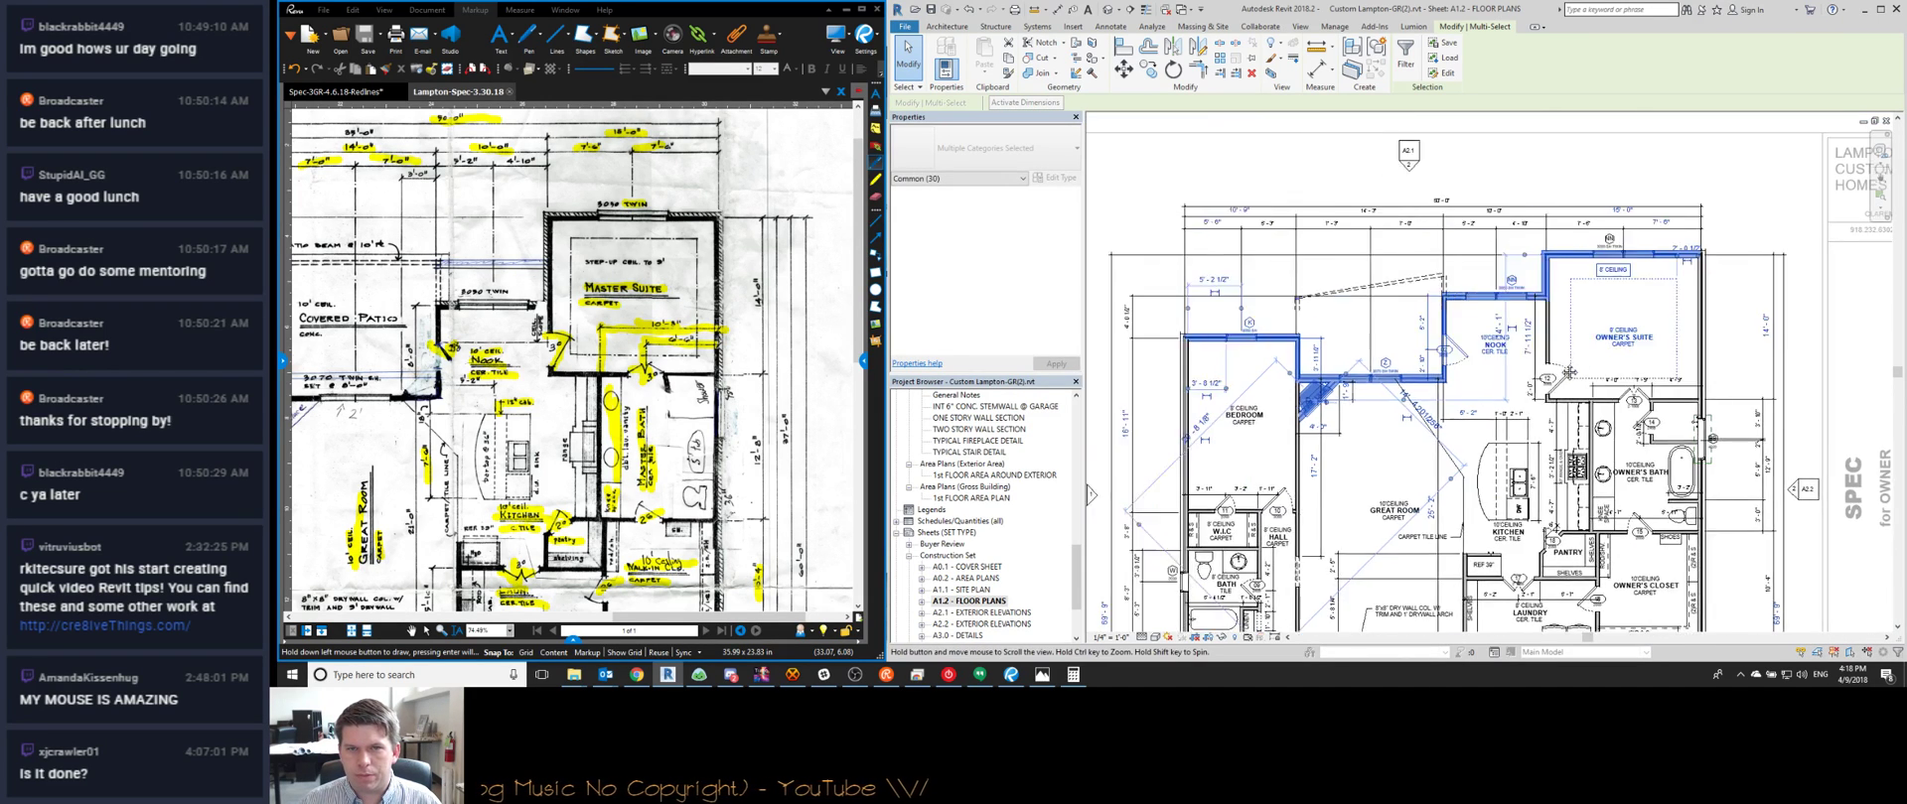
click(1383, 368)
scroll(1592, 298, up, 2)
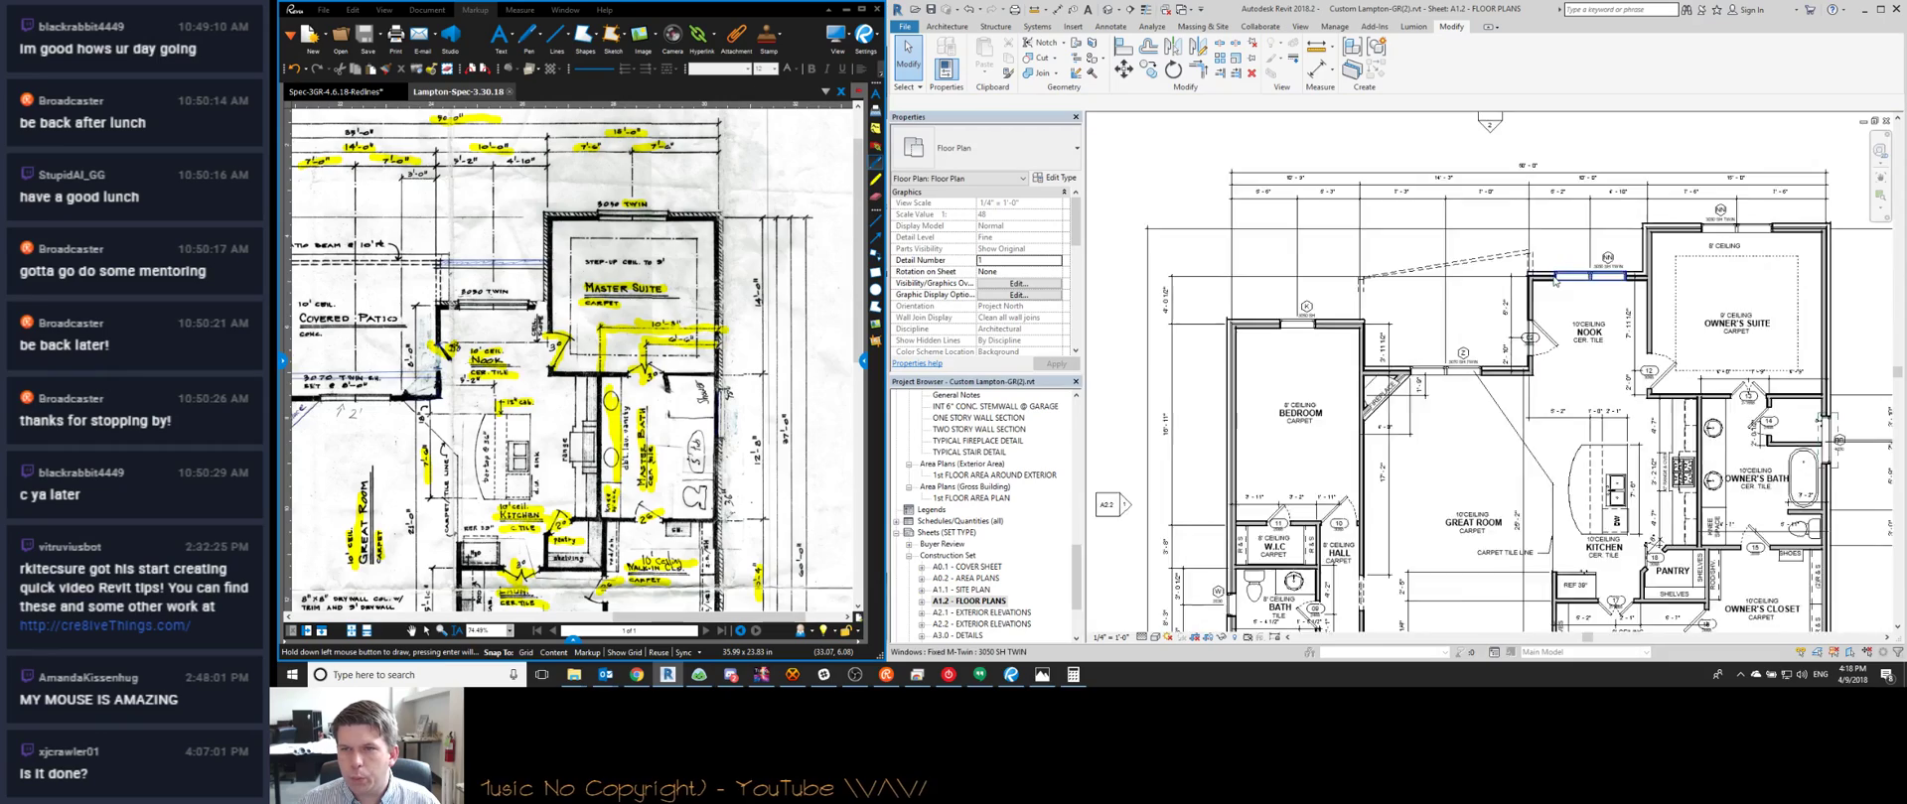
scroll(1591, 298, down, 4)
scroll(1698, 499, up, 2)
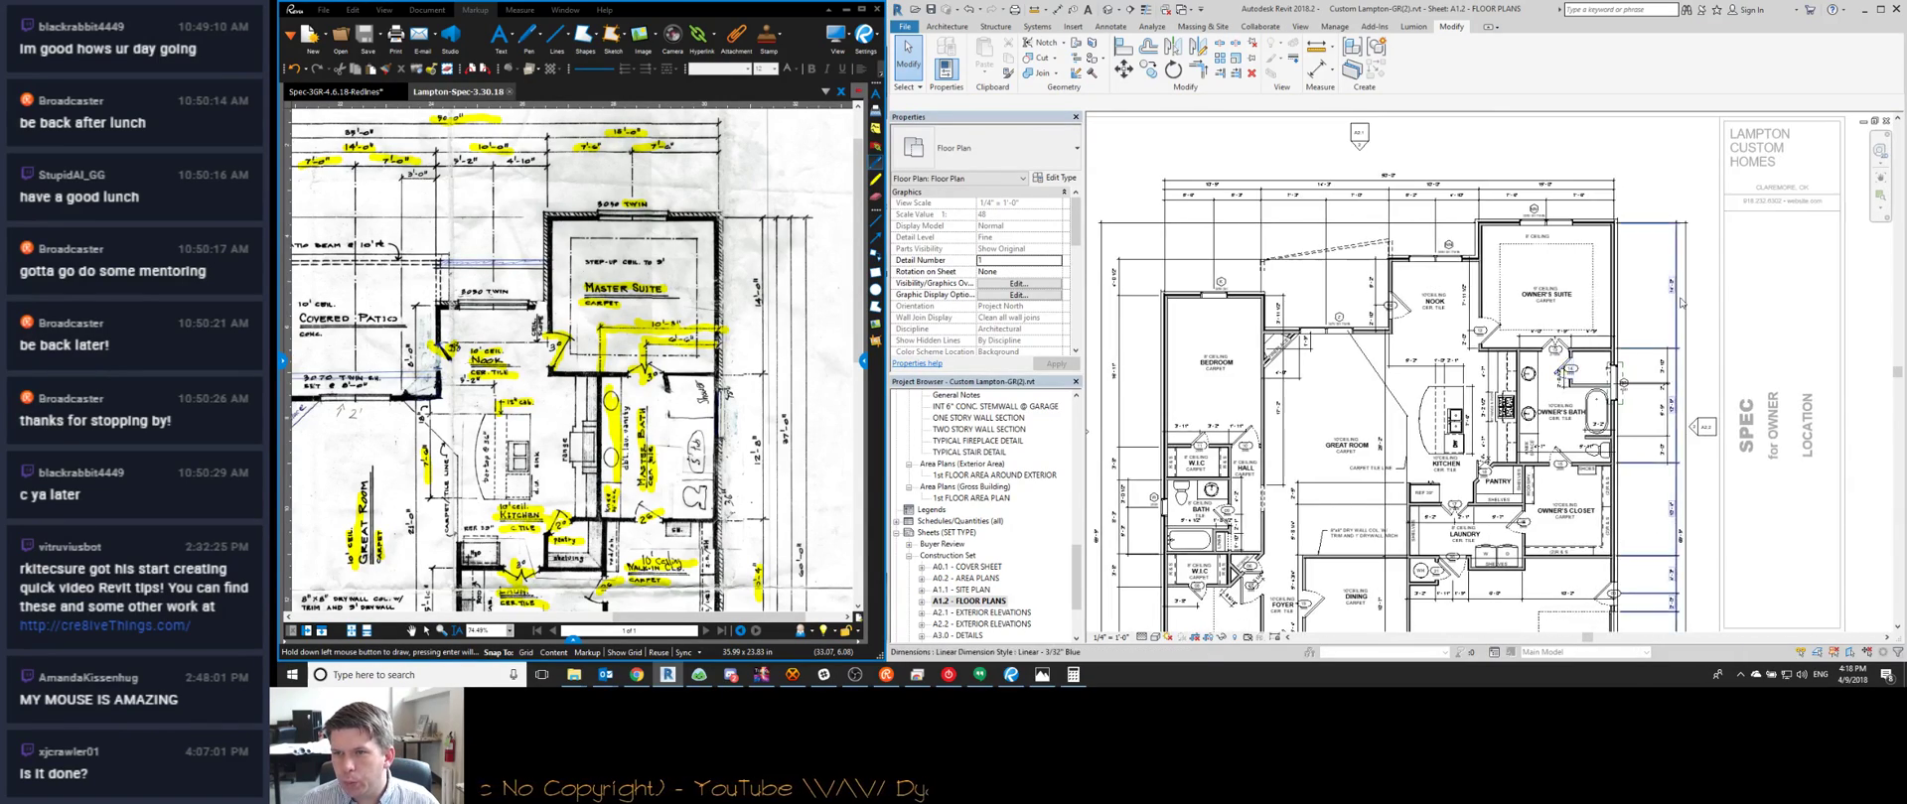
scroll(1698, 500, up, 3)
scroll(1662, 433, down, 4)
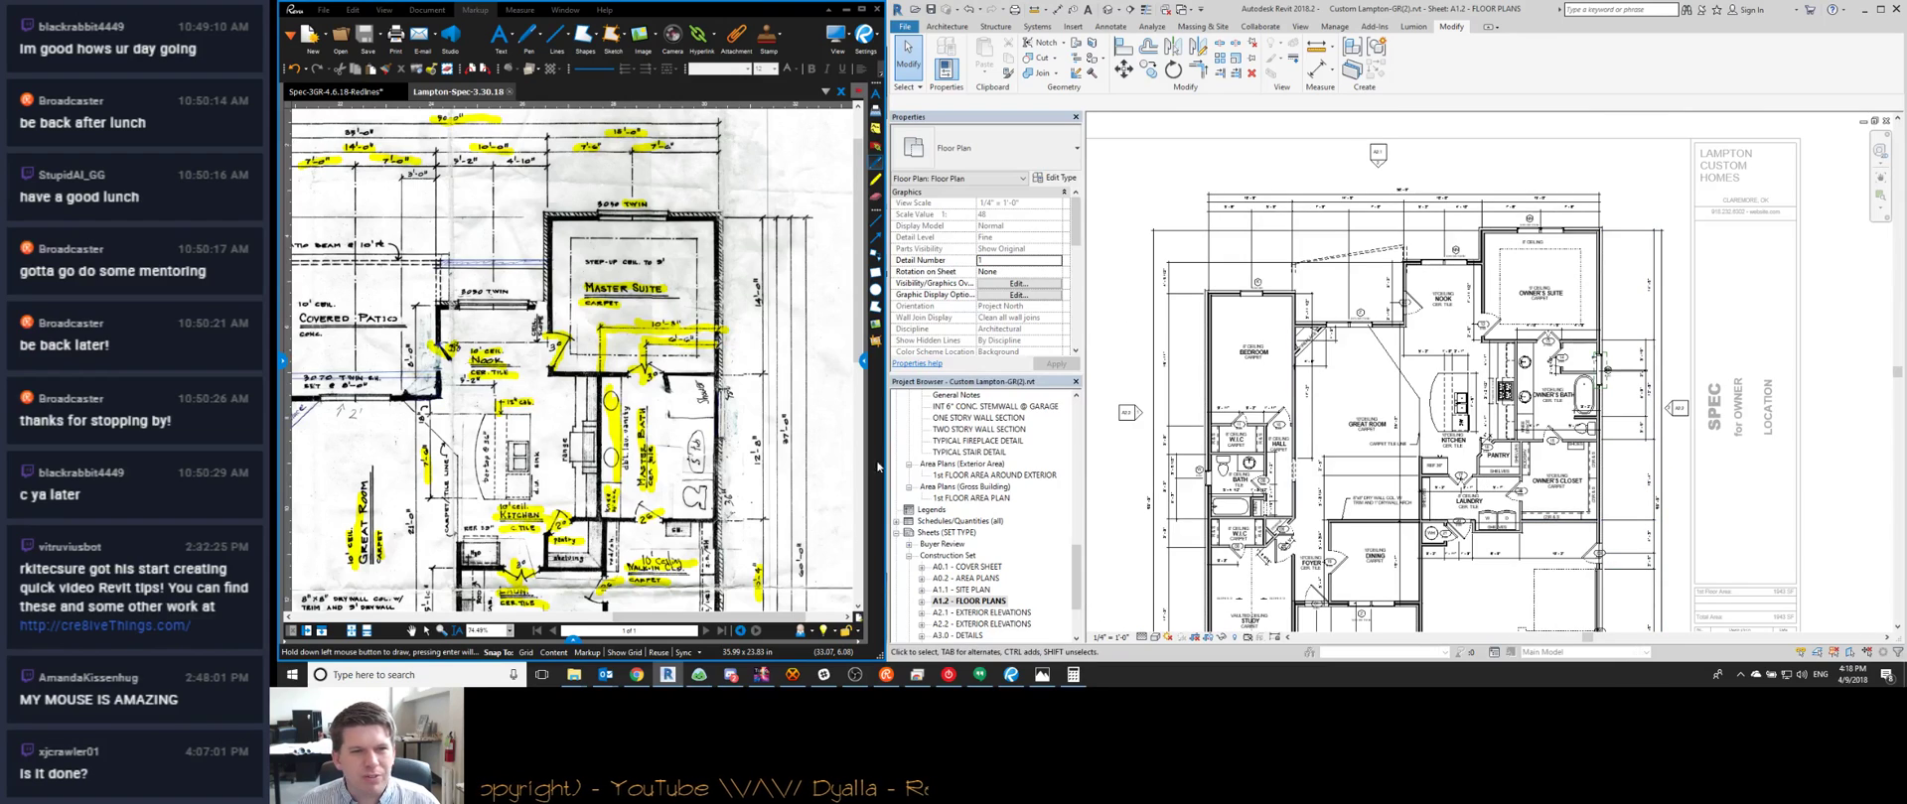
scroll(784, 417, down, 4)
middle_drag(751, 458, 731, 332)
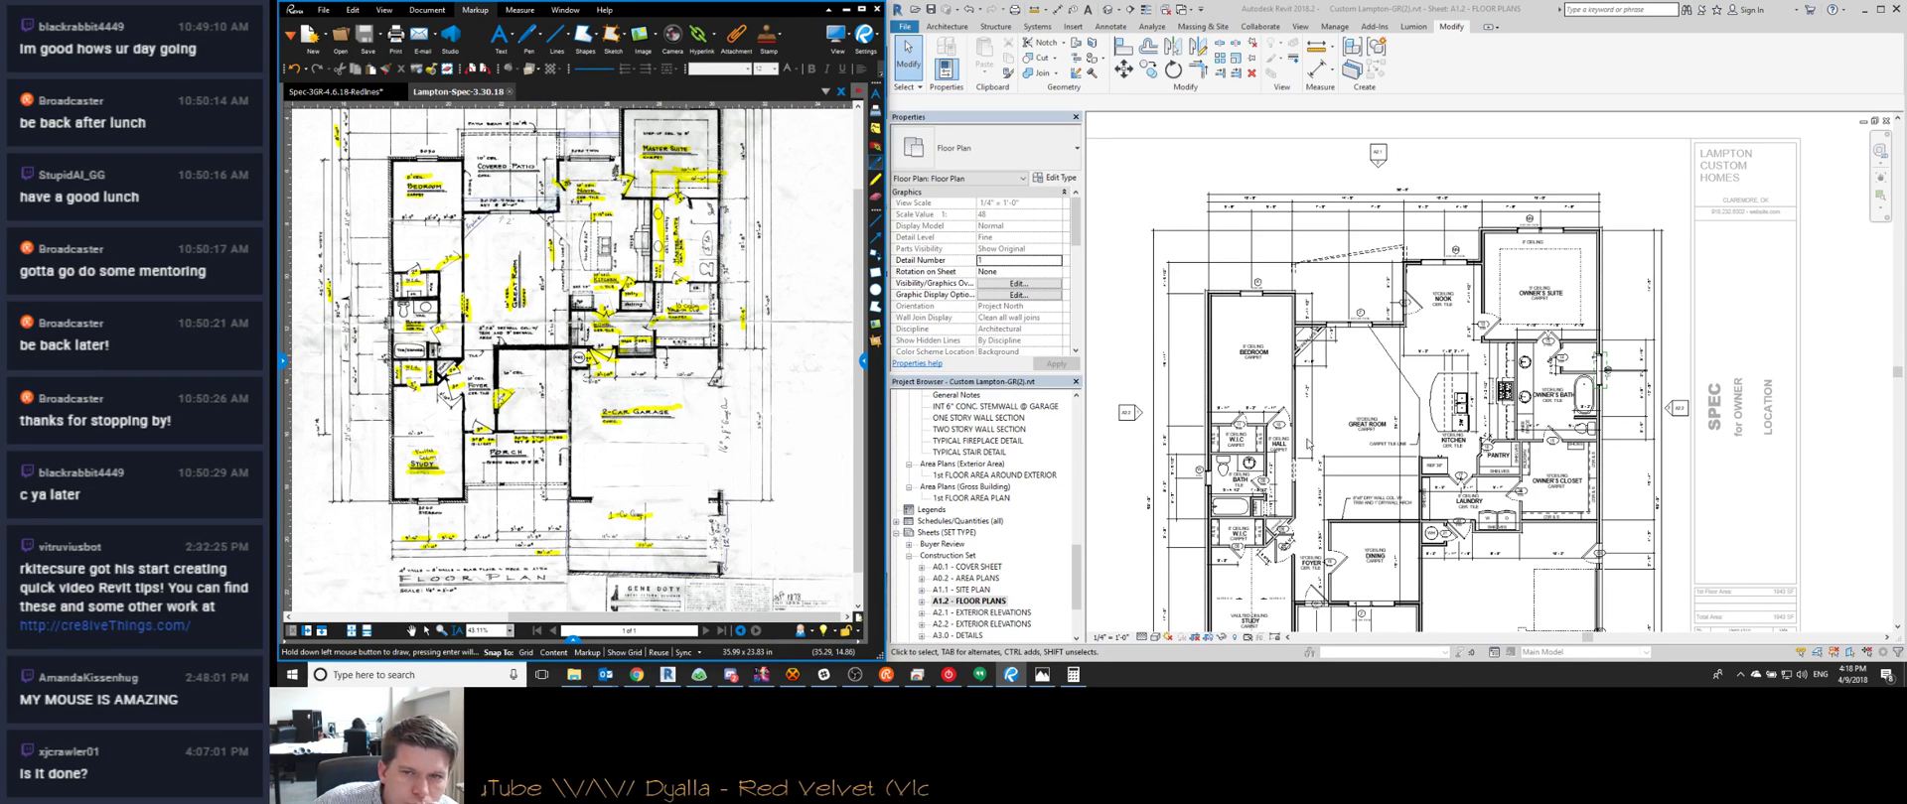
scroll(1390, 308, up, 2)
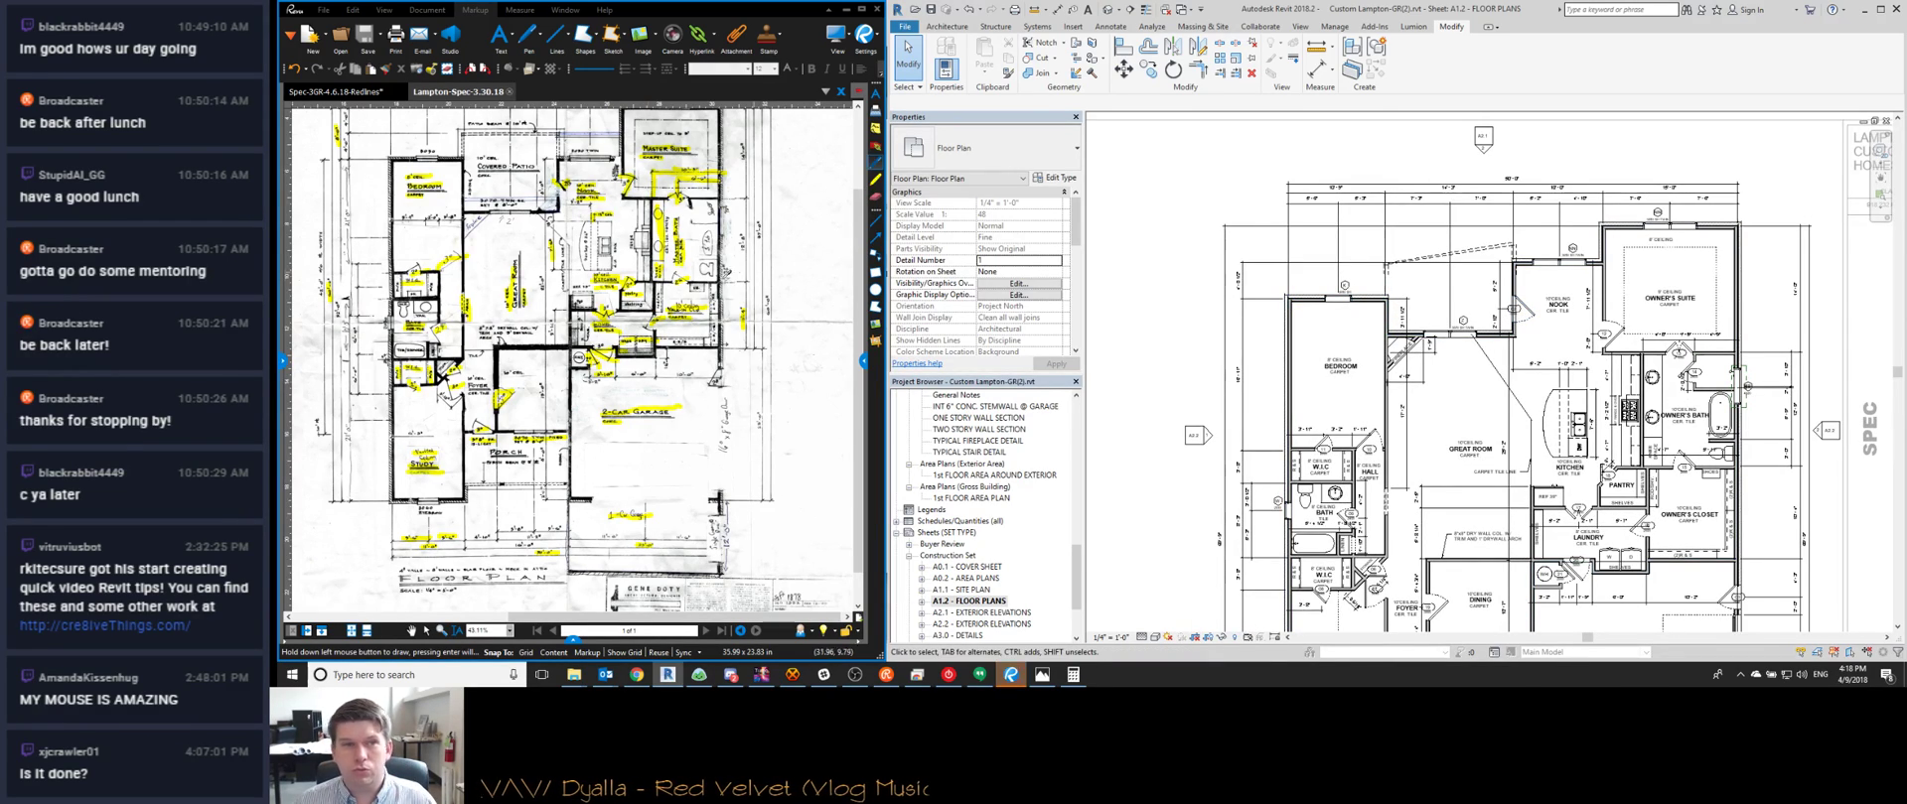
middle_drag(859, 327, 832, 437)
scroll(653, 350, up, 4)
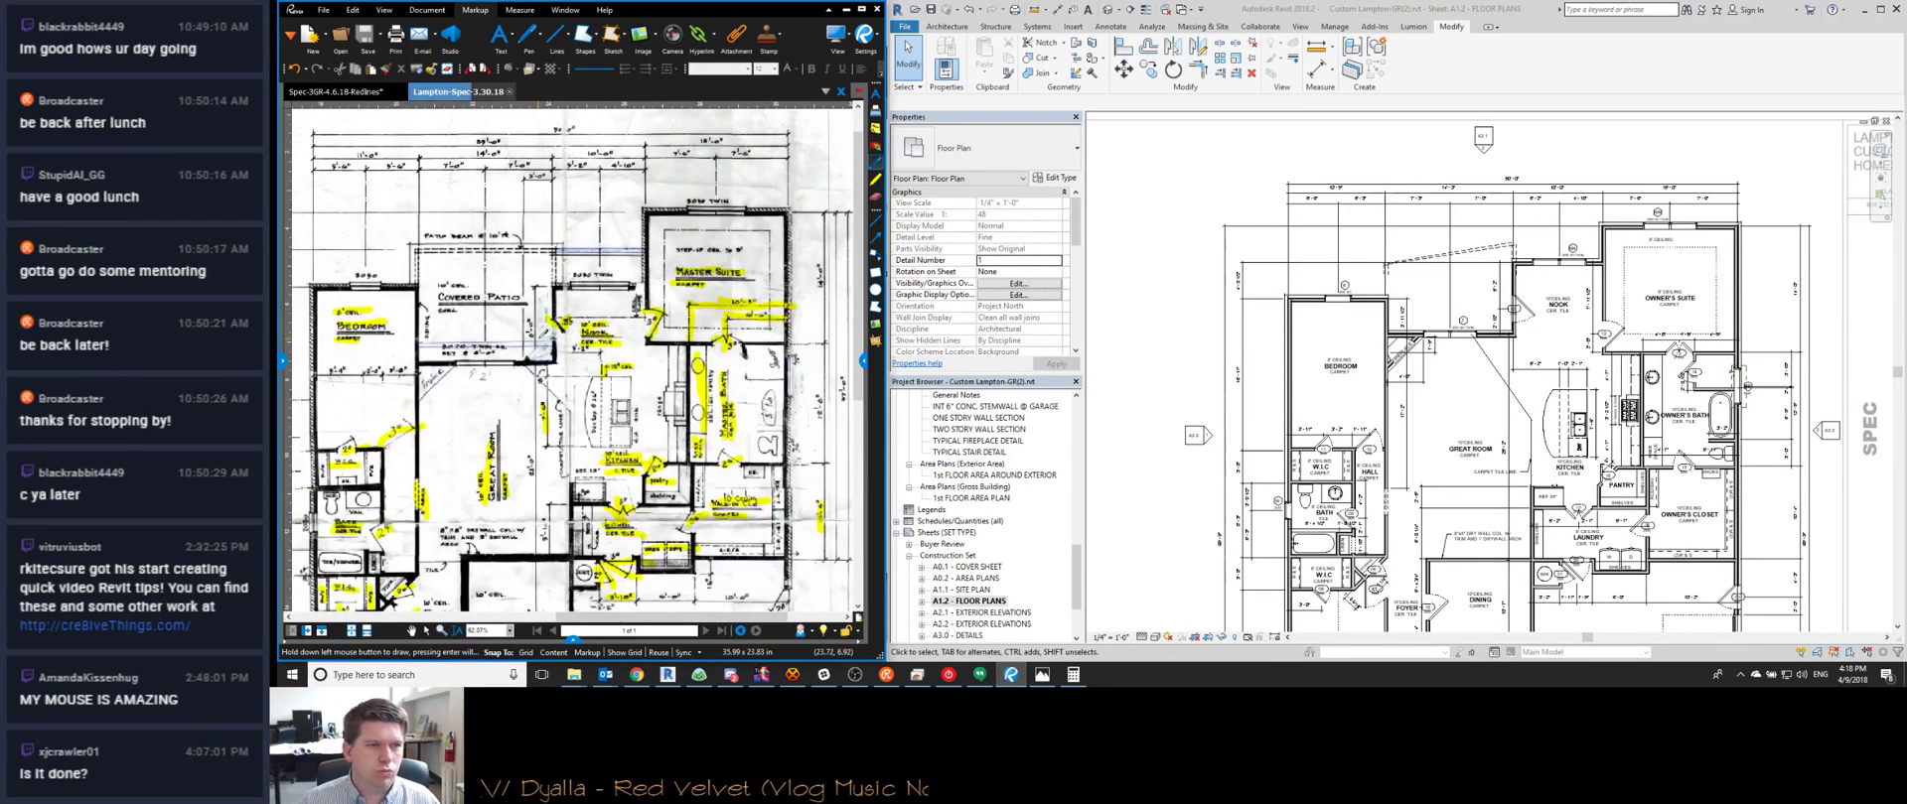
middle_drag(653, 350, 770, 359)
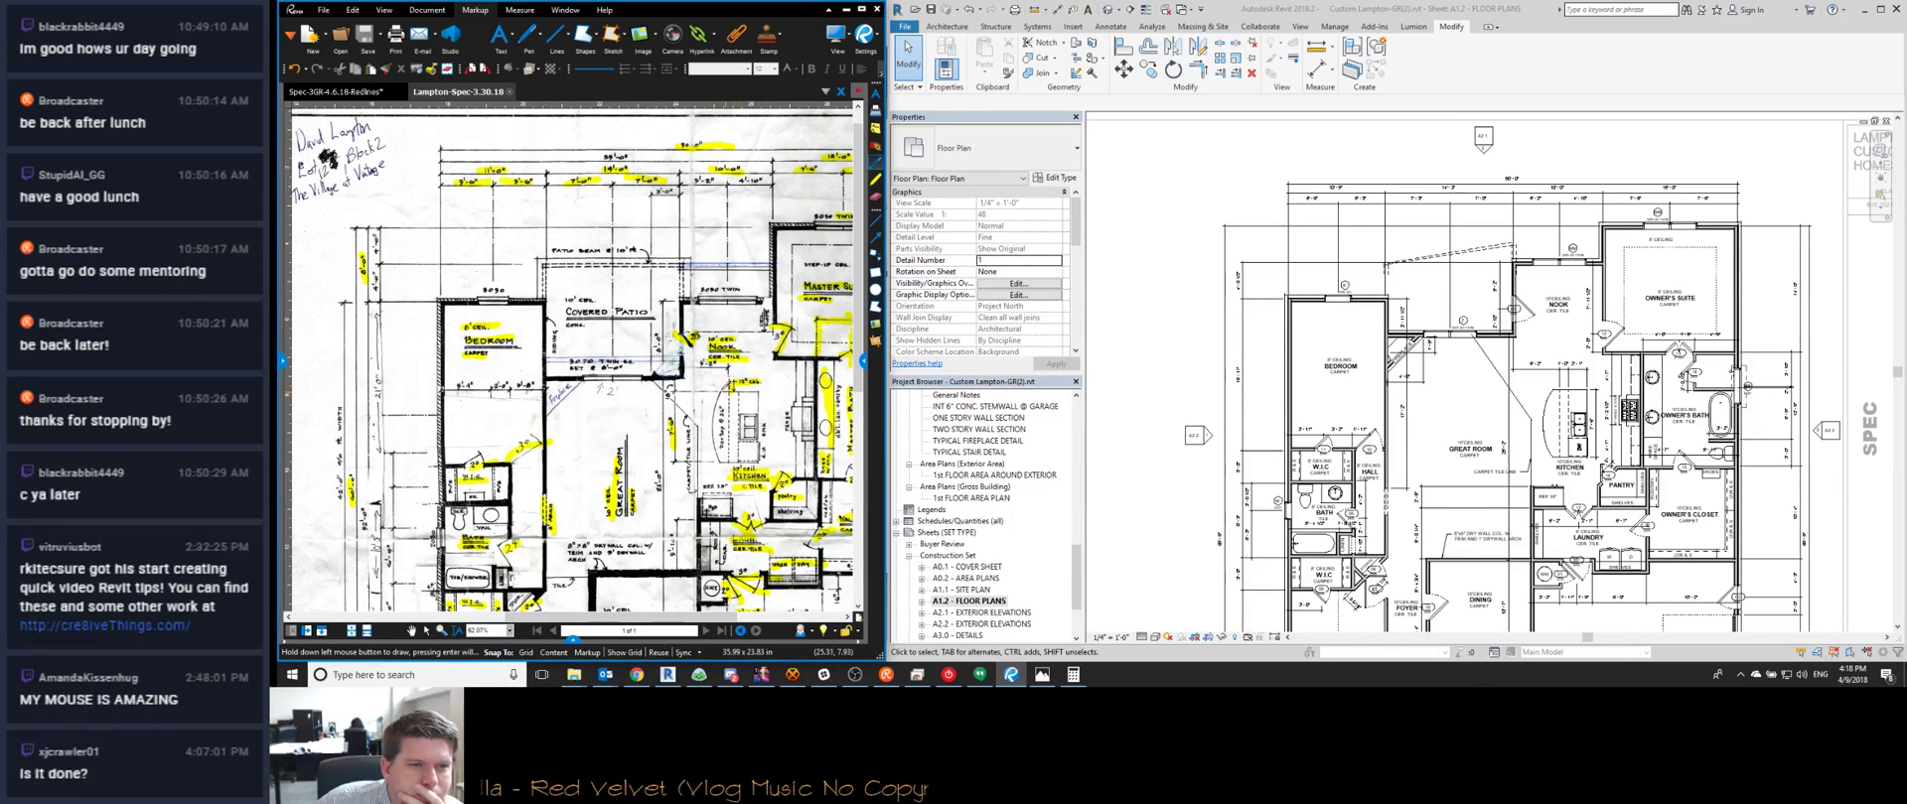
scroll(573, 361, down, 2)
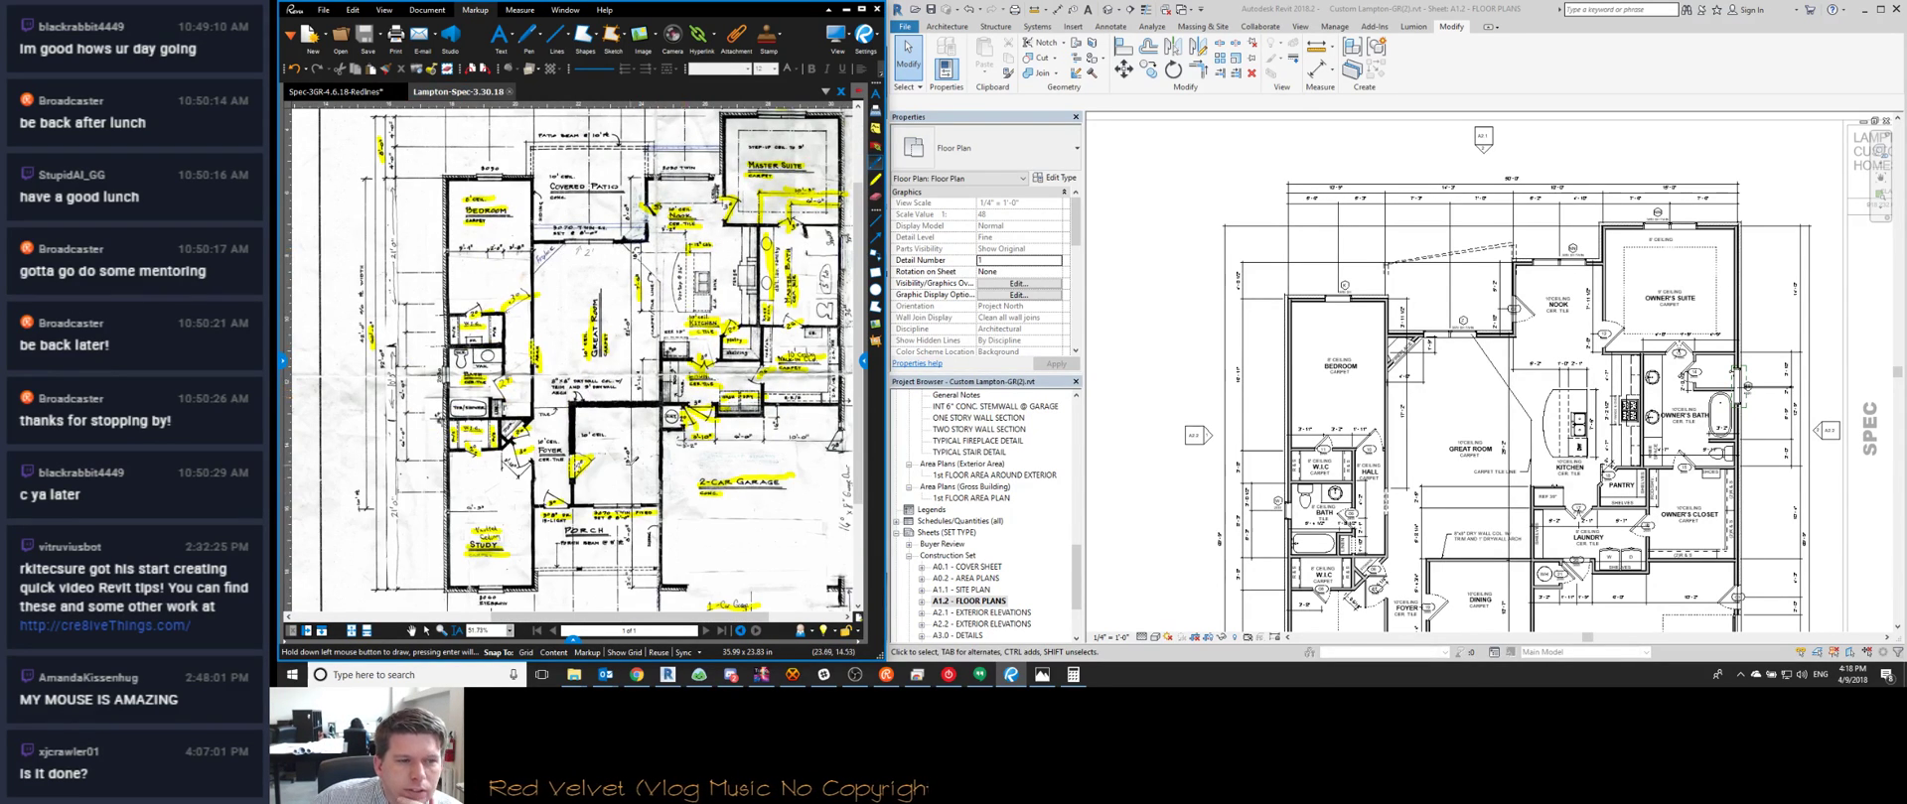
middle_drag(573, 361, 561, 227)
scroll(1382, 499, down, 2)
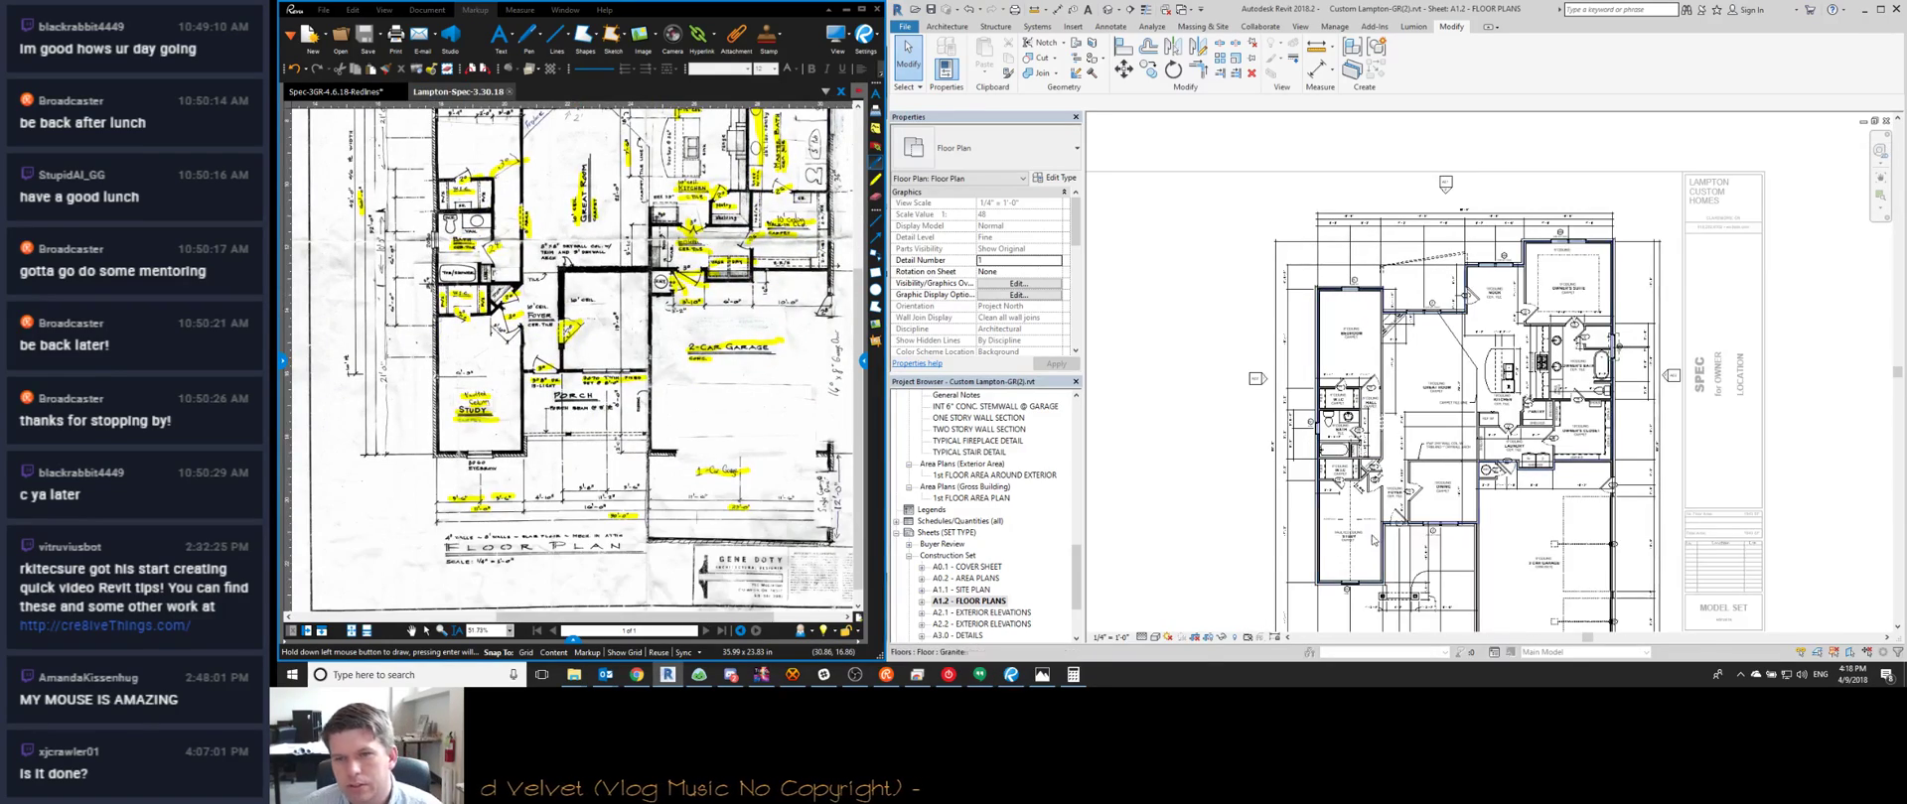
scroll(665, 239, up, 2)
mouse_move(665, 239)
middle_down()
mouse_move(566, 323)
mouse_move(598, 231)
middle_up()
scroll(598, 232, down, 3)
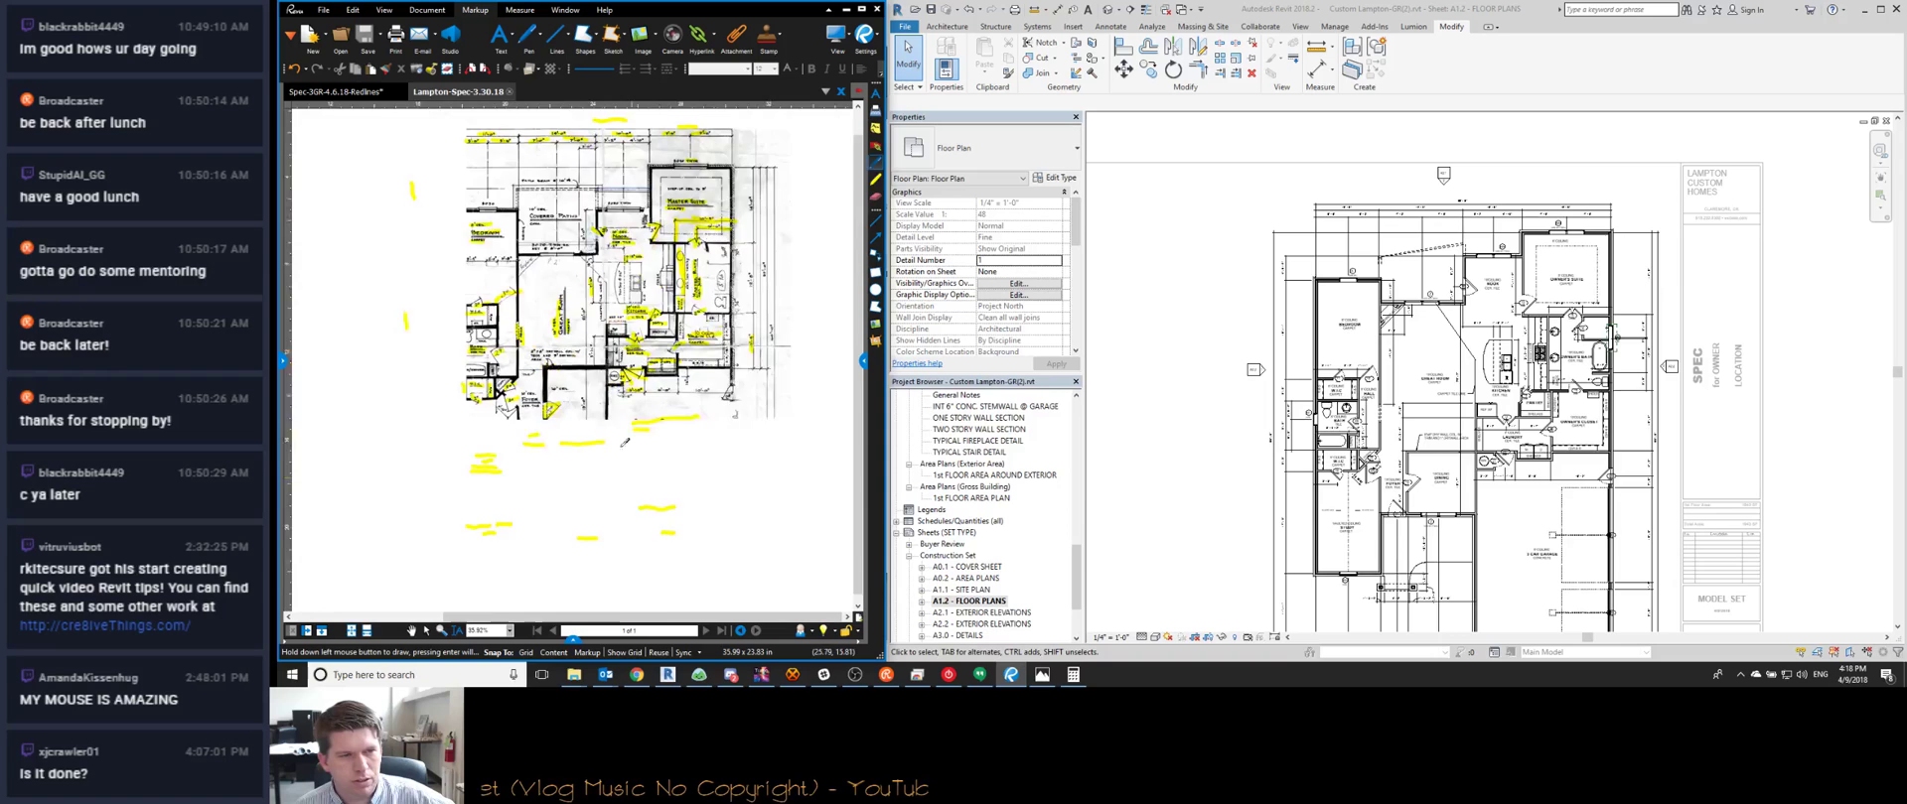
scroll(488, 422, up, 4)
middle_drag(488, 422, 504, 284)
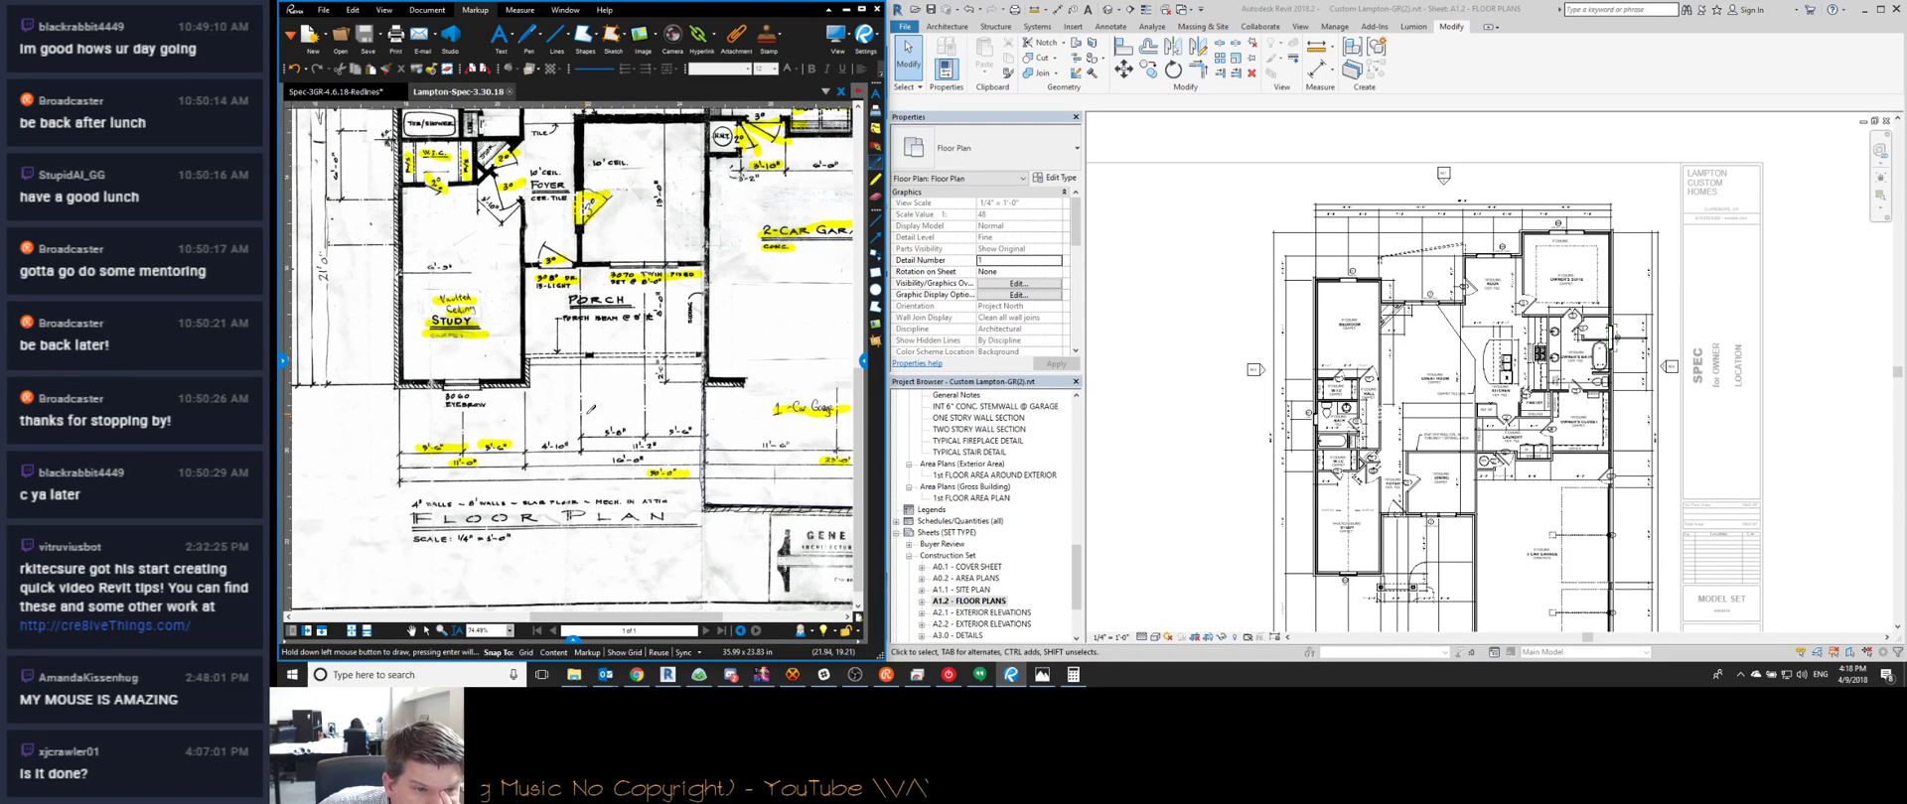
scroll(481, 398, down, 1)
scroll(470, 387, up, 1)
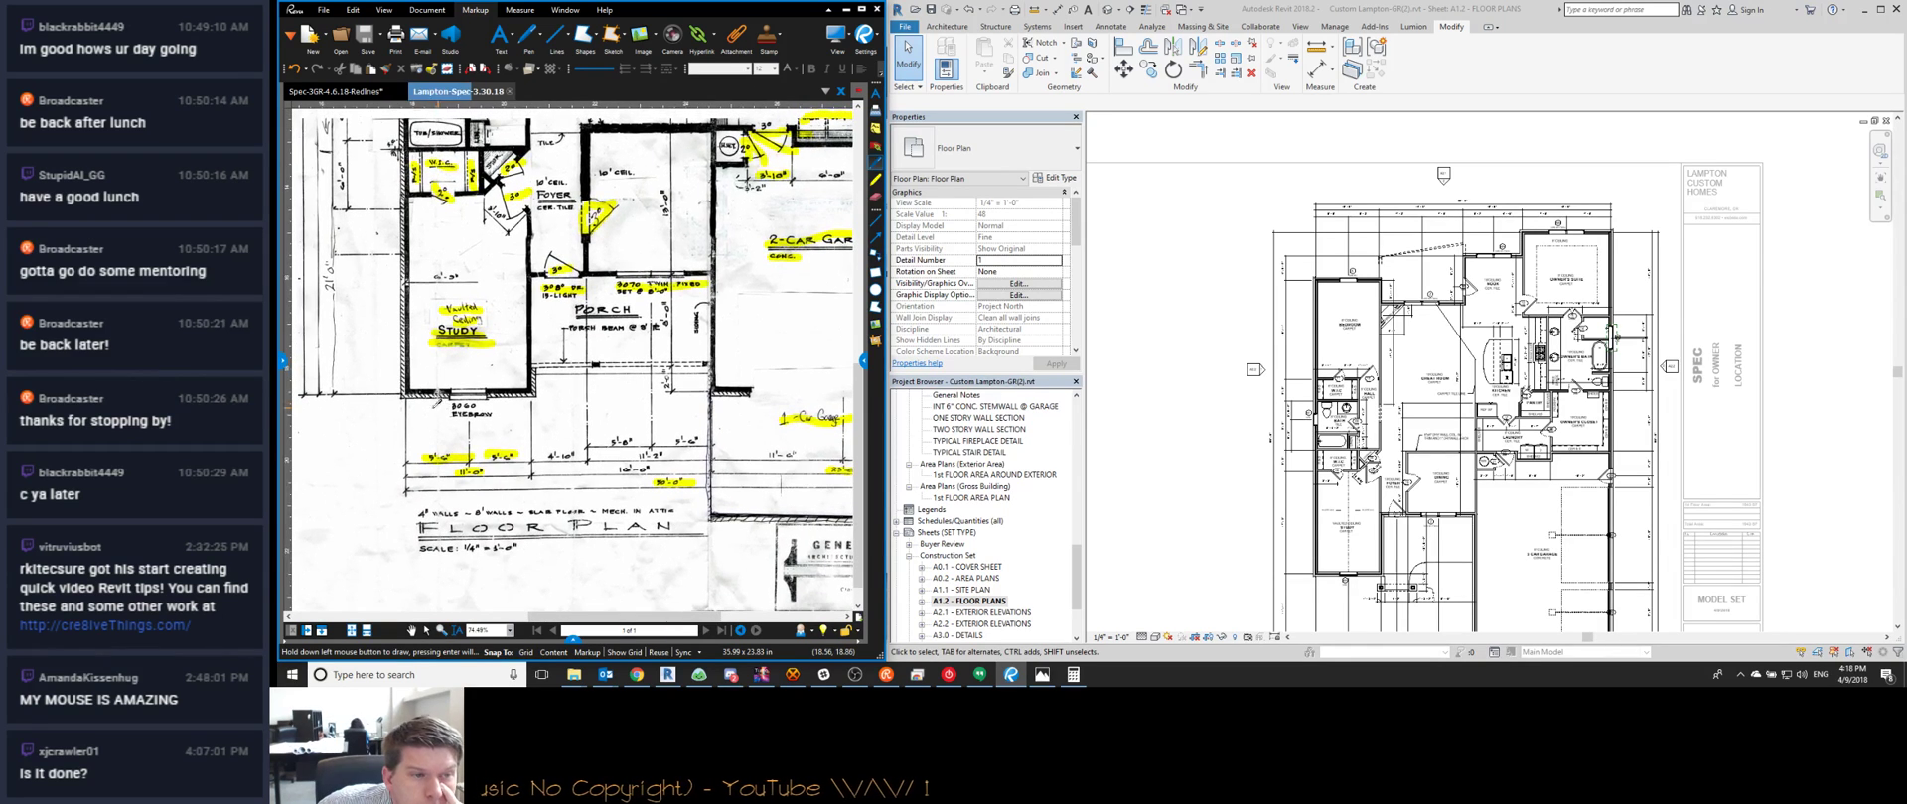
scroll(393, 151, down, 1)
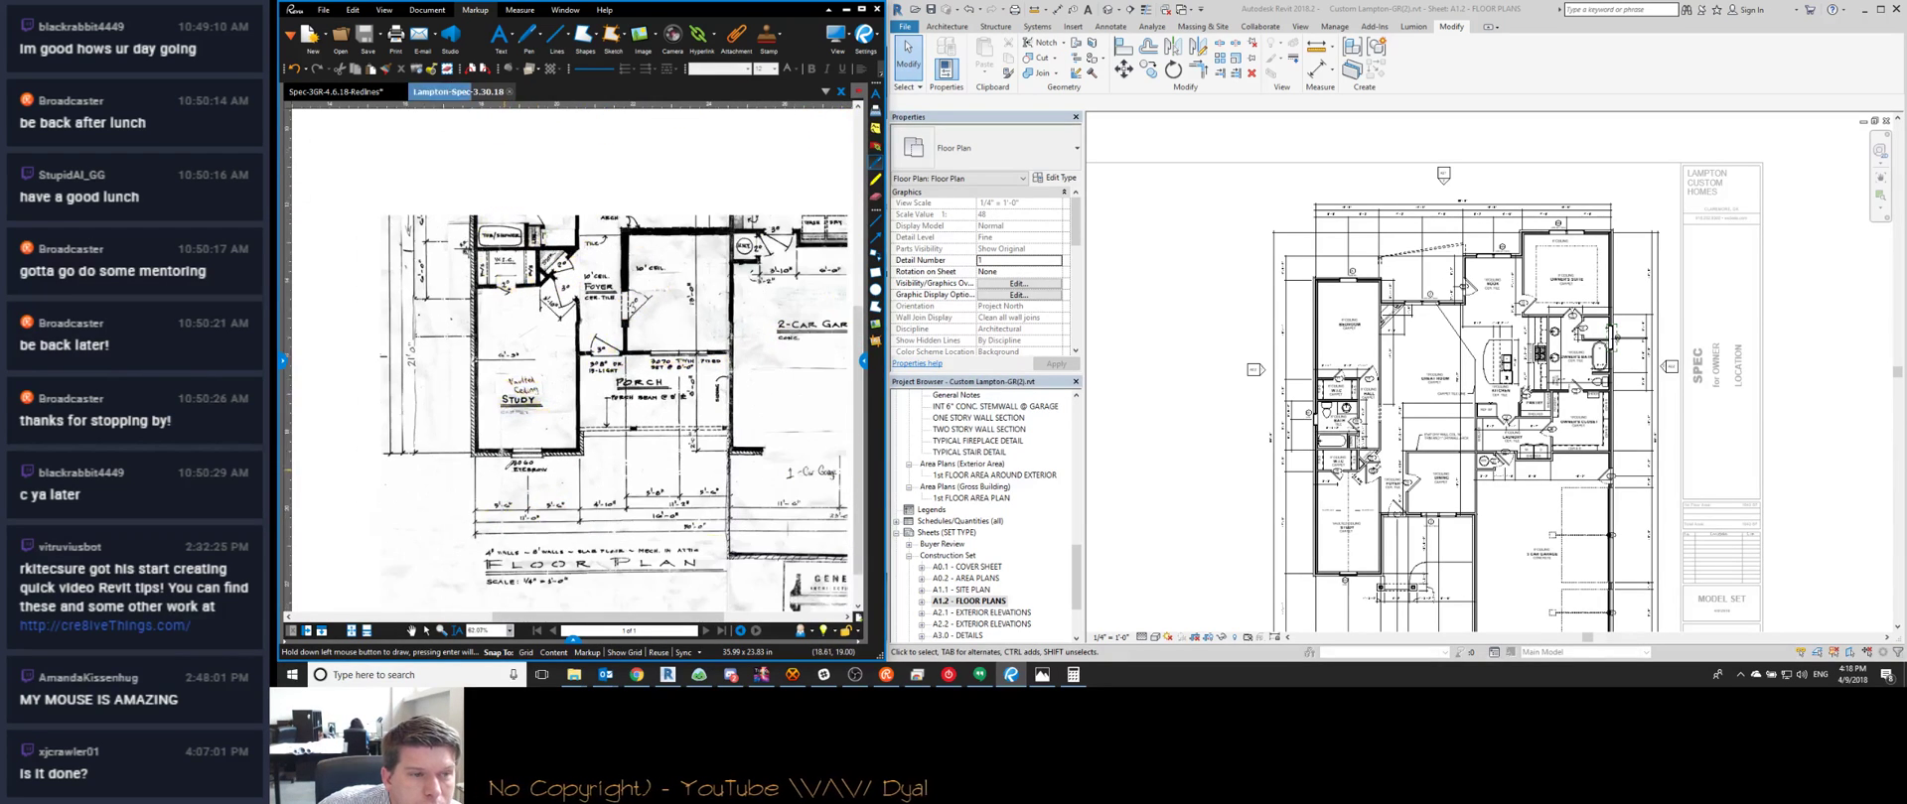
middle_drag(445, 299, 413, 354)
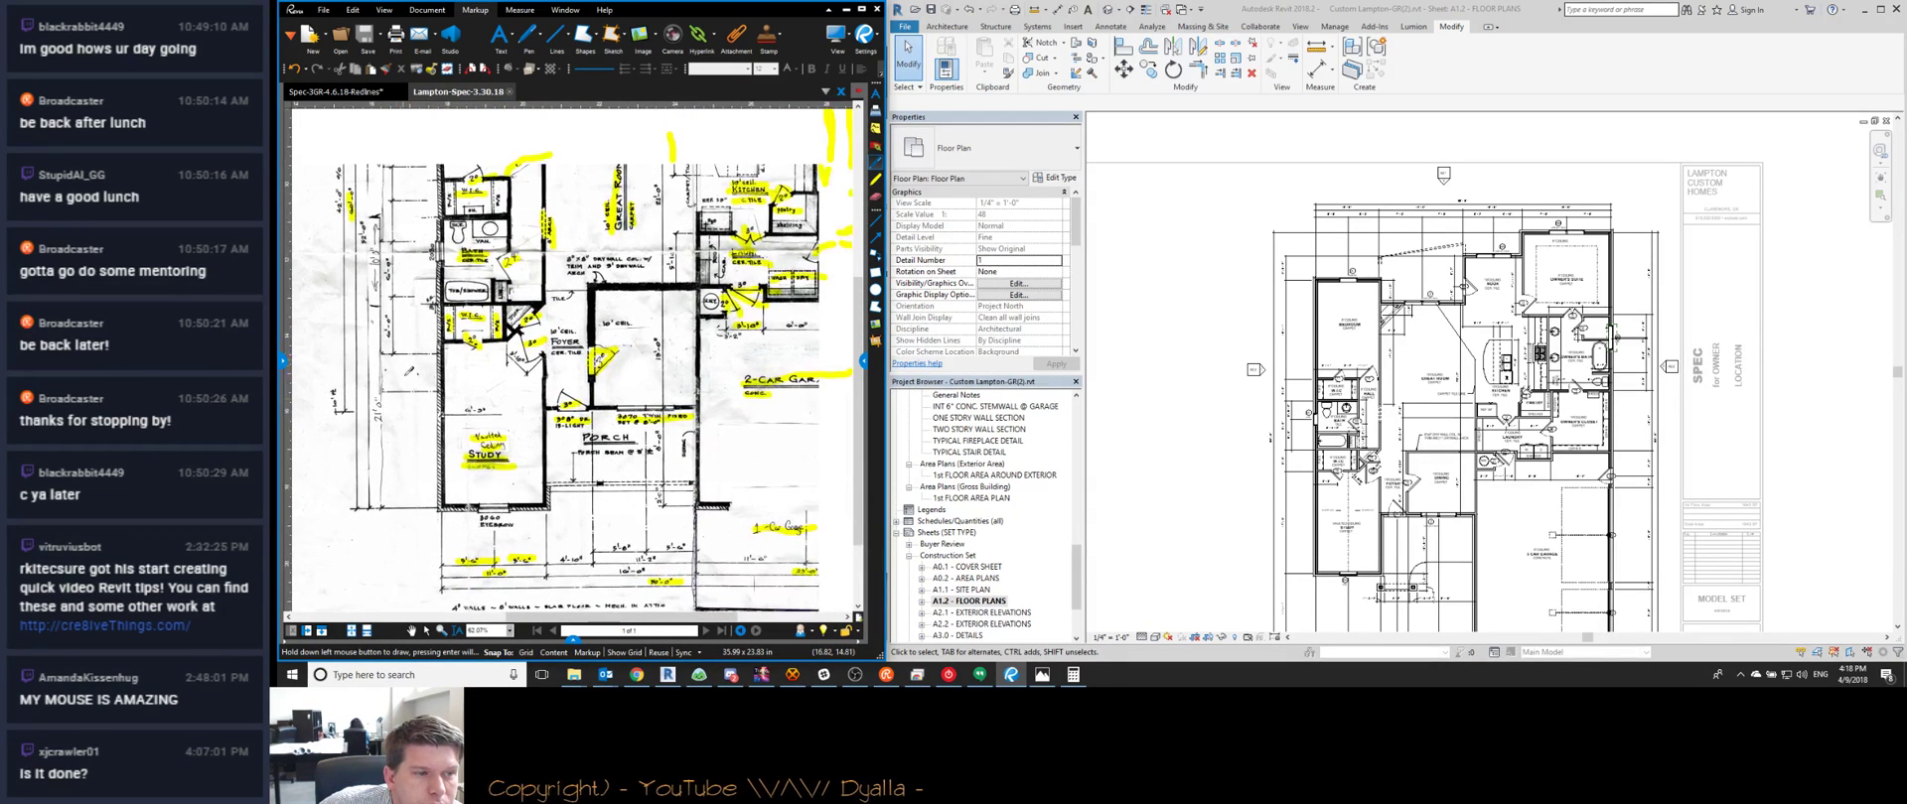
scroll(467, 467, down, 5)
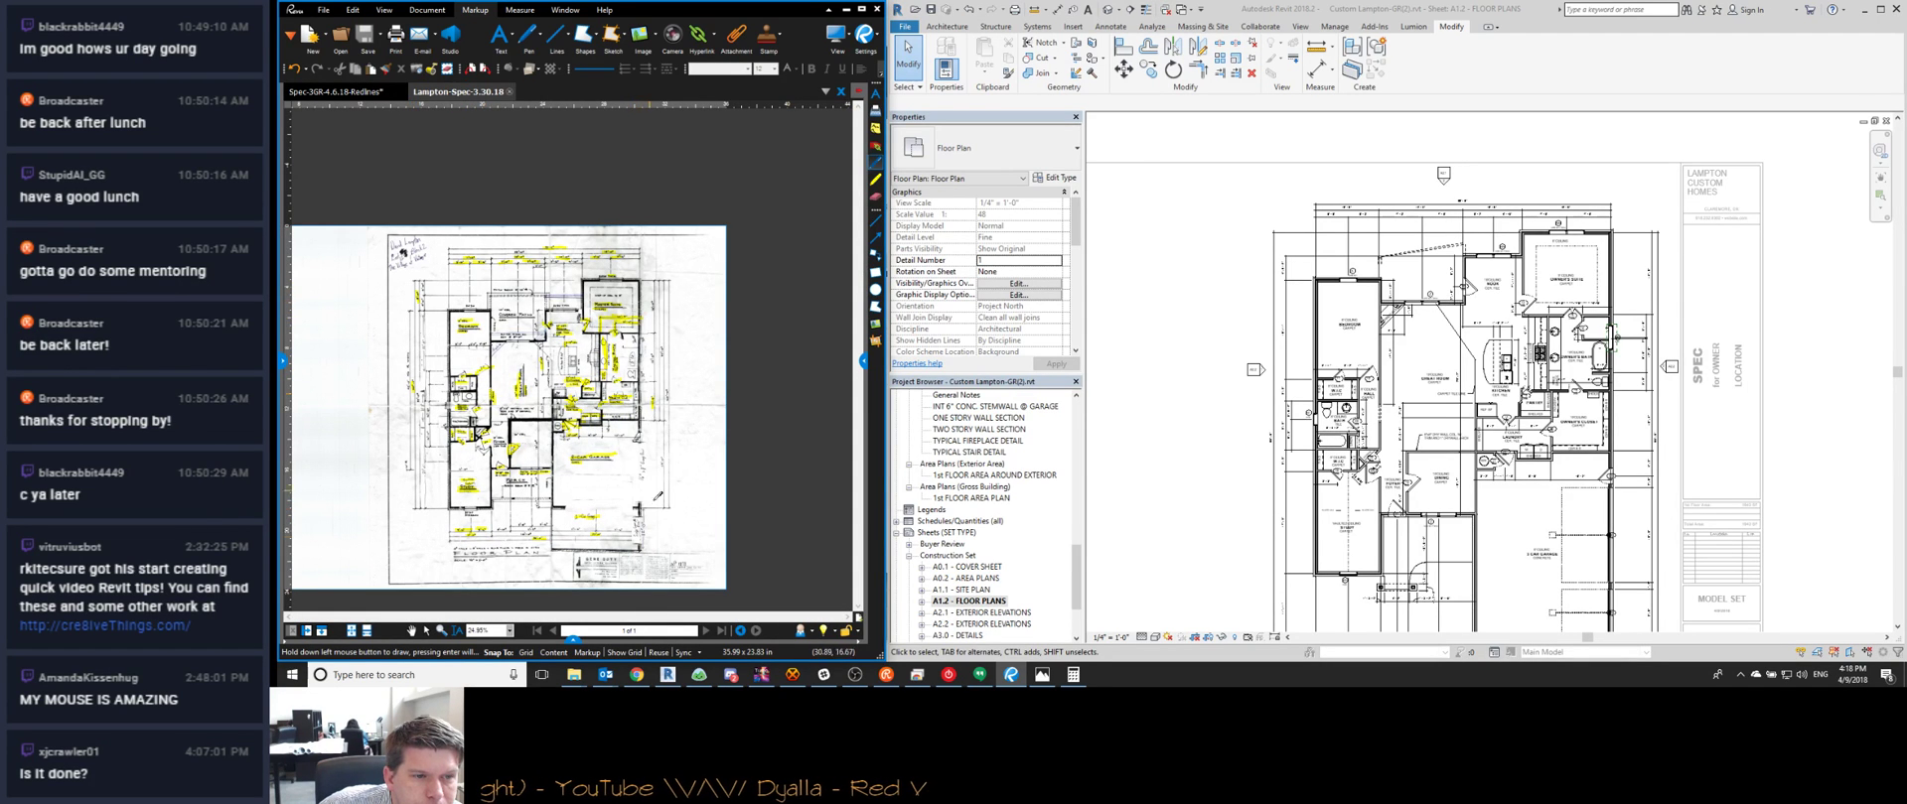
scroll(616, 502, up, 6)
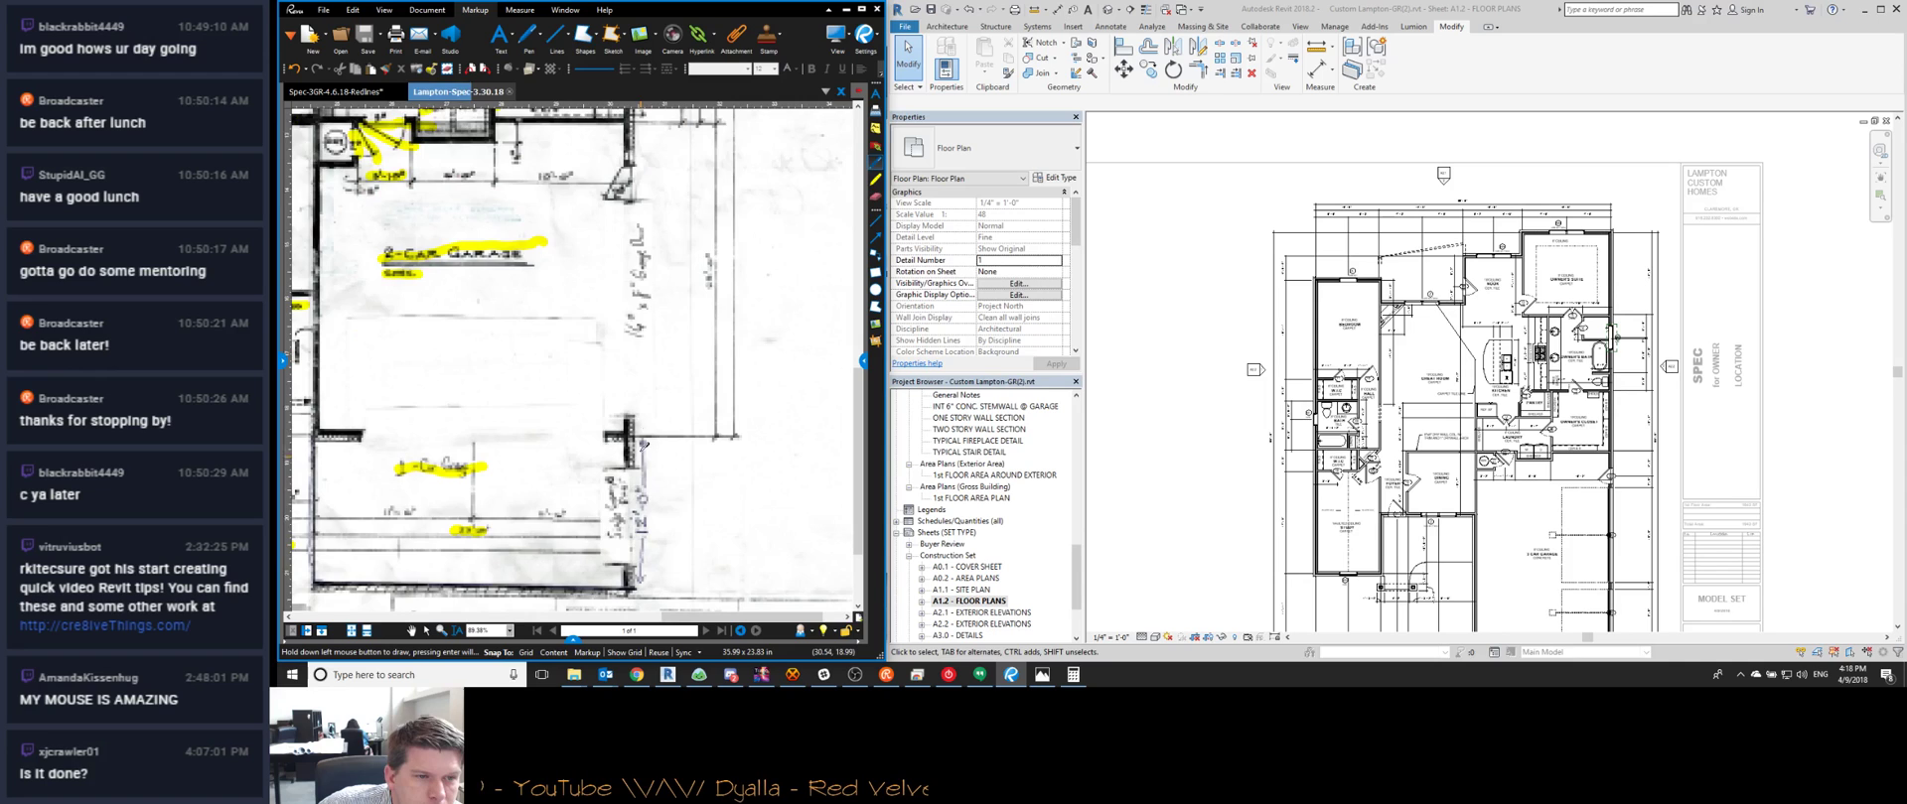
scroll(666, 429, down, 4)
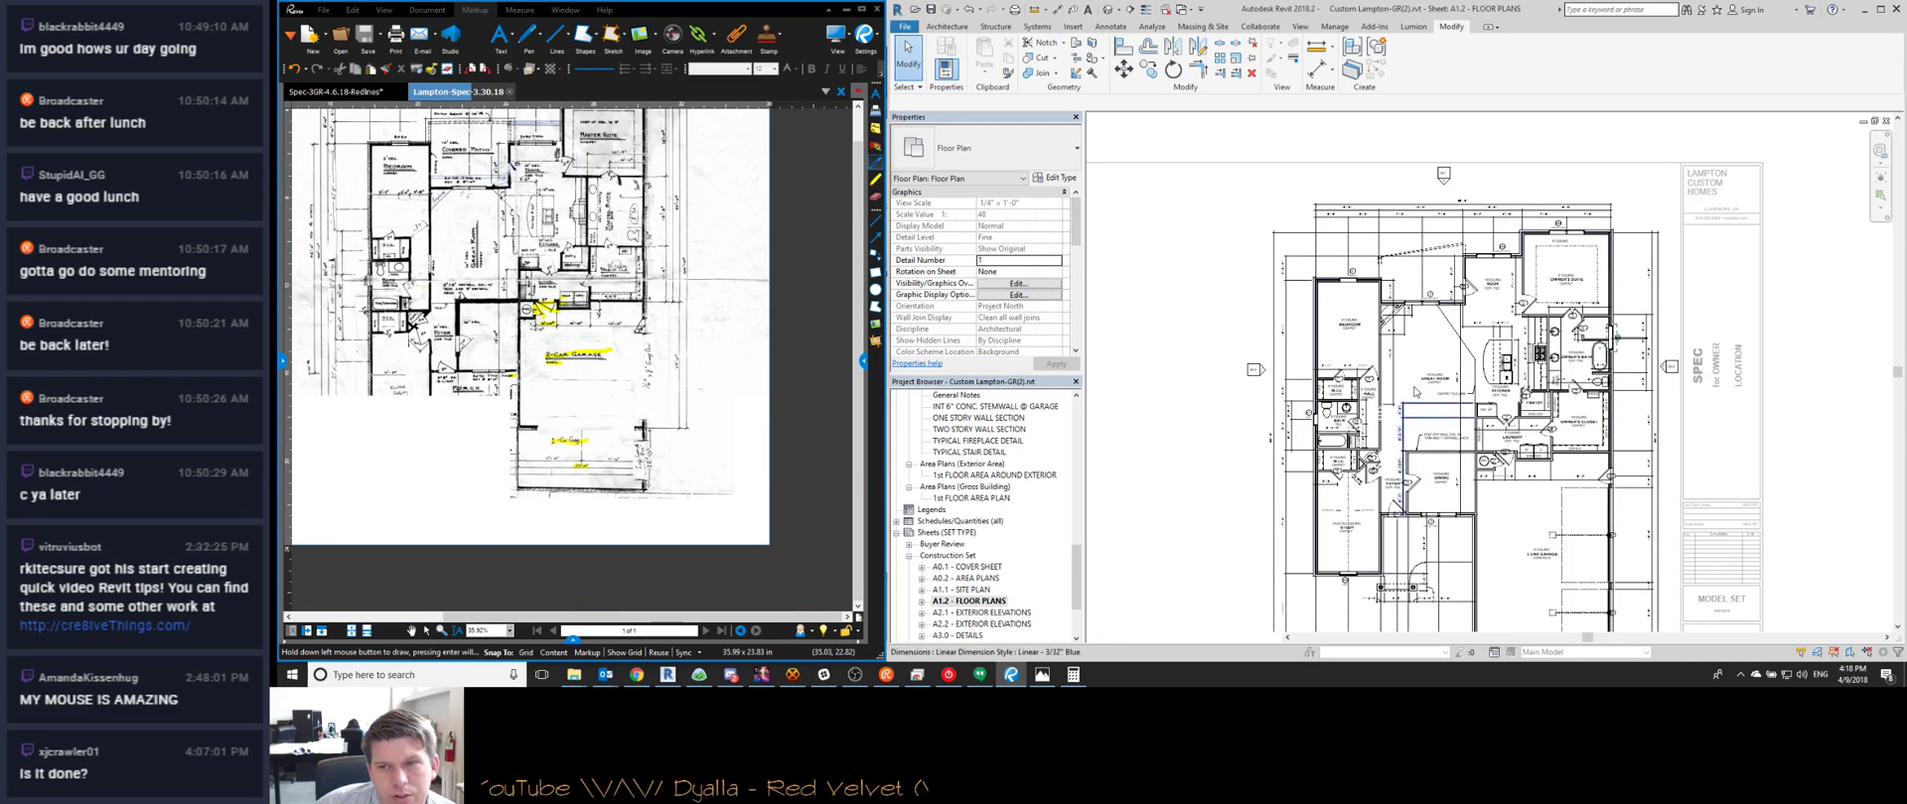
scroll(1394, 417, down, 1)
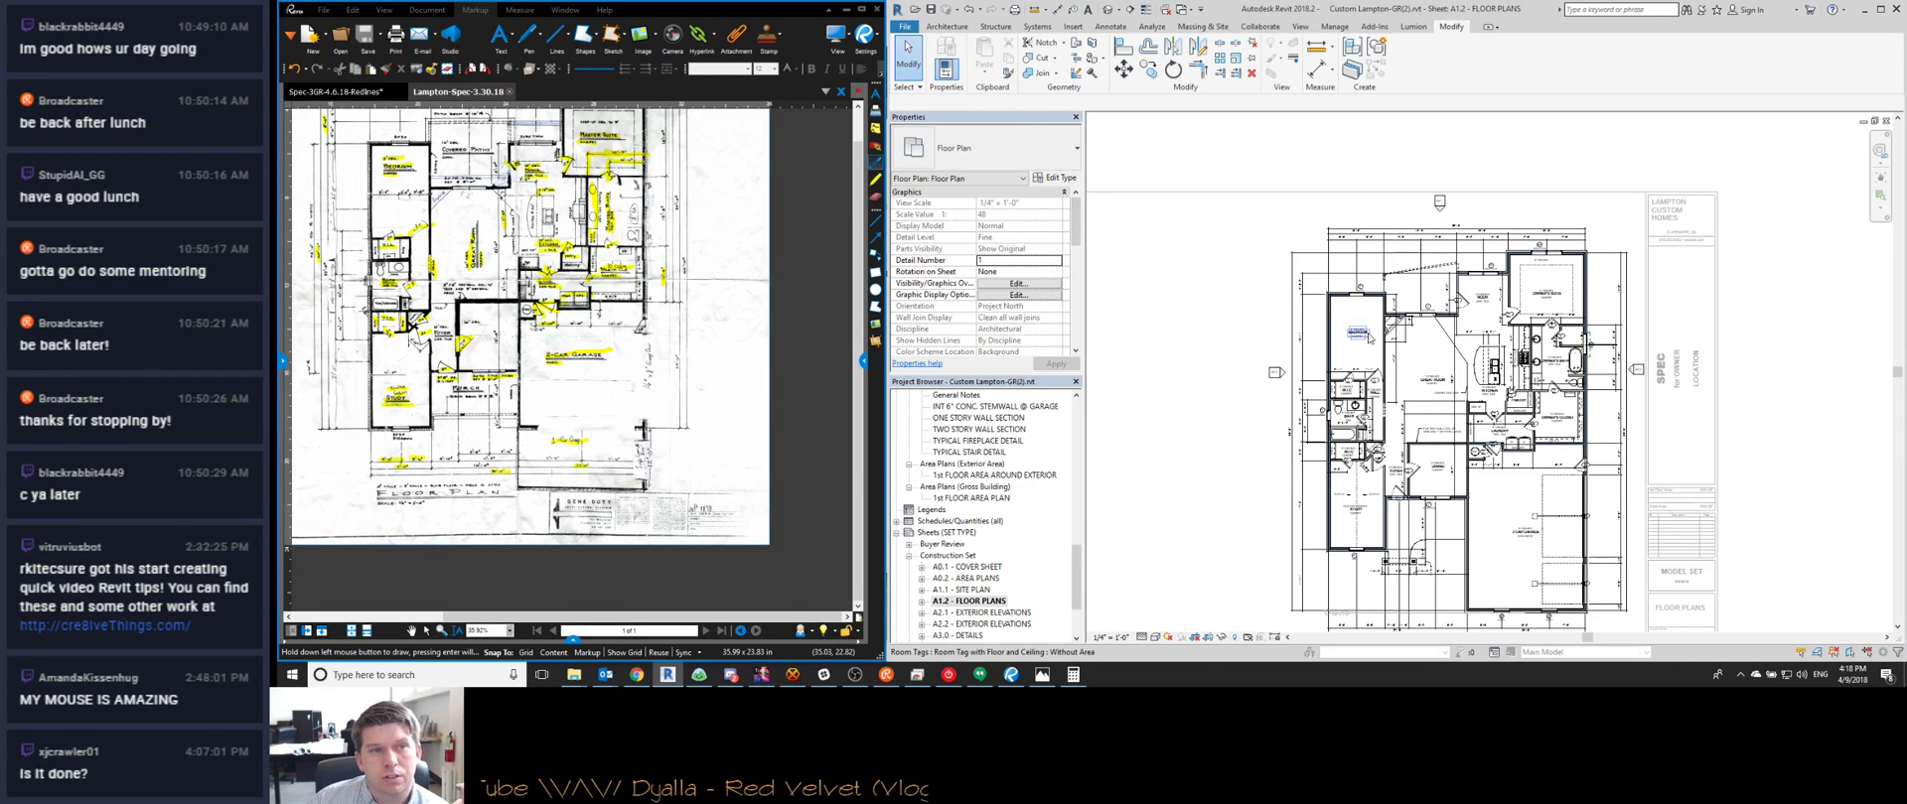
scroll(1403, 282, up, 2)
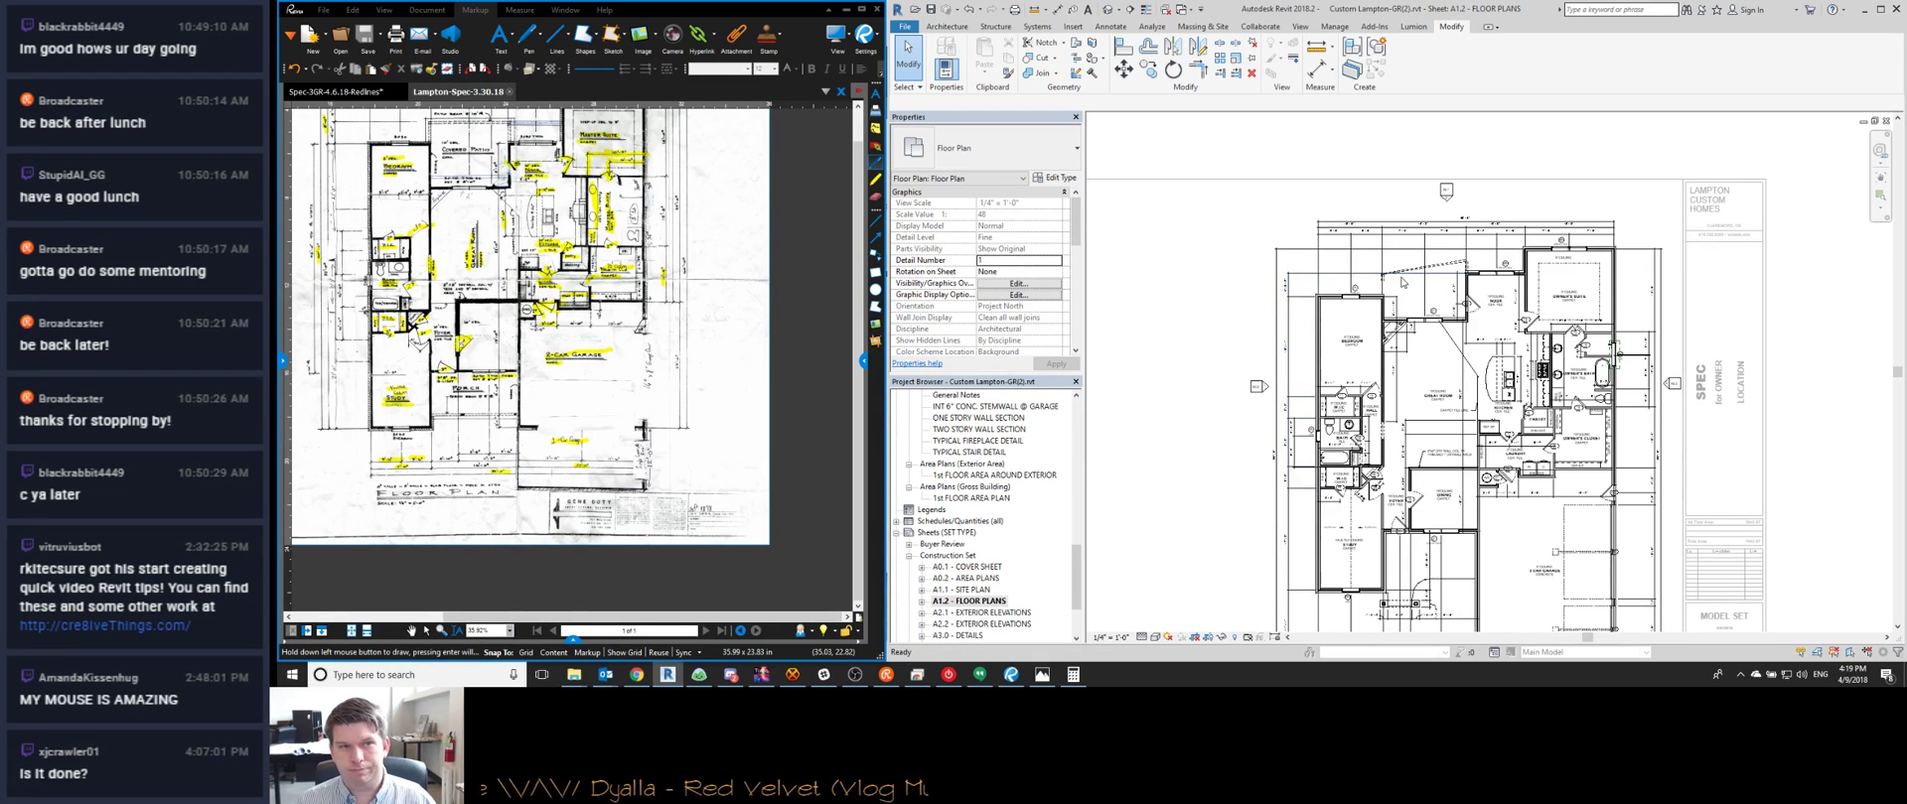
scroll(1401, 293, up, 2)
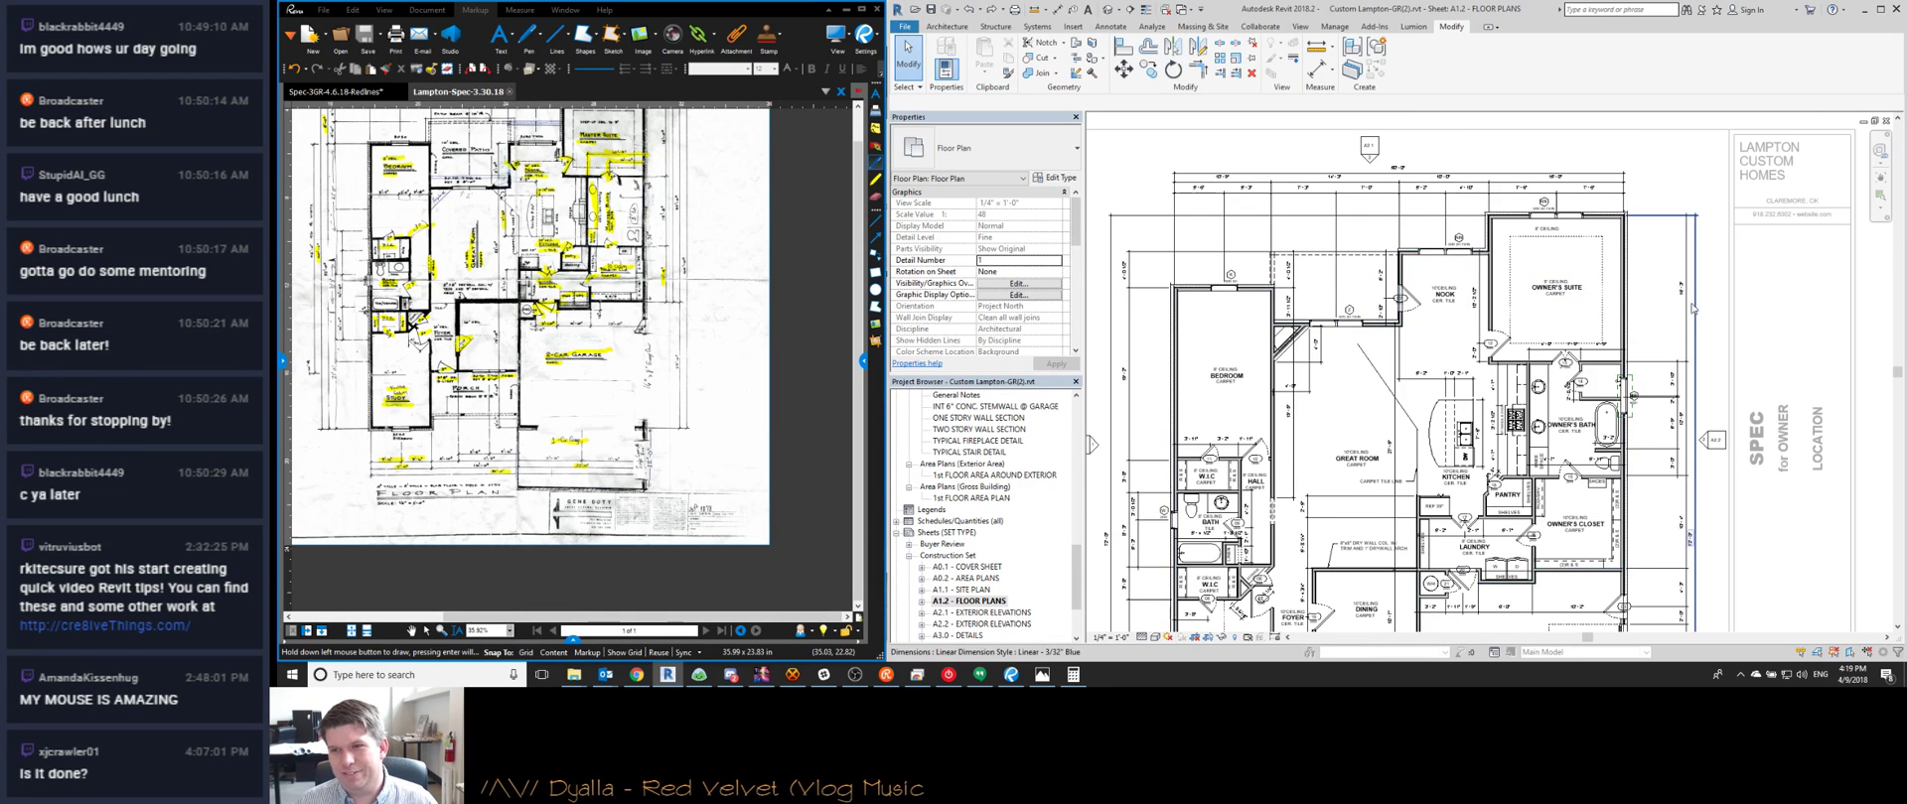
scroll(1572, 308, down, 2)
scroll(1572, 308, up, 3)
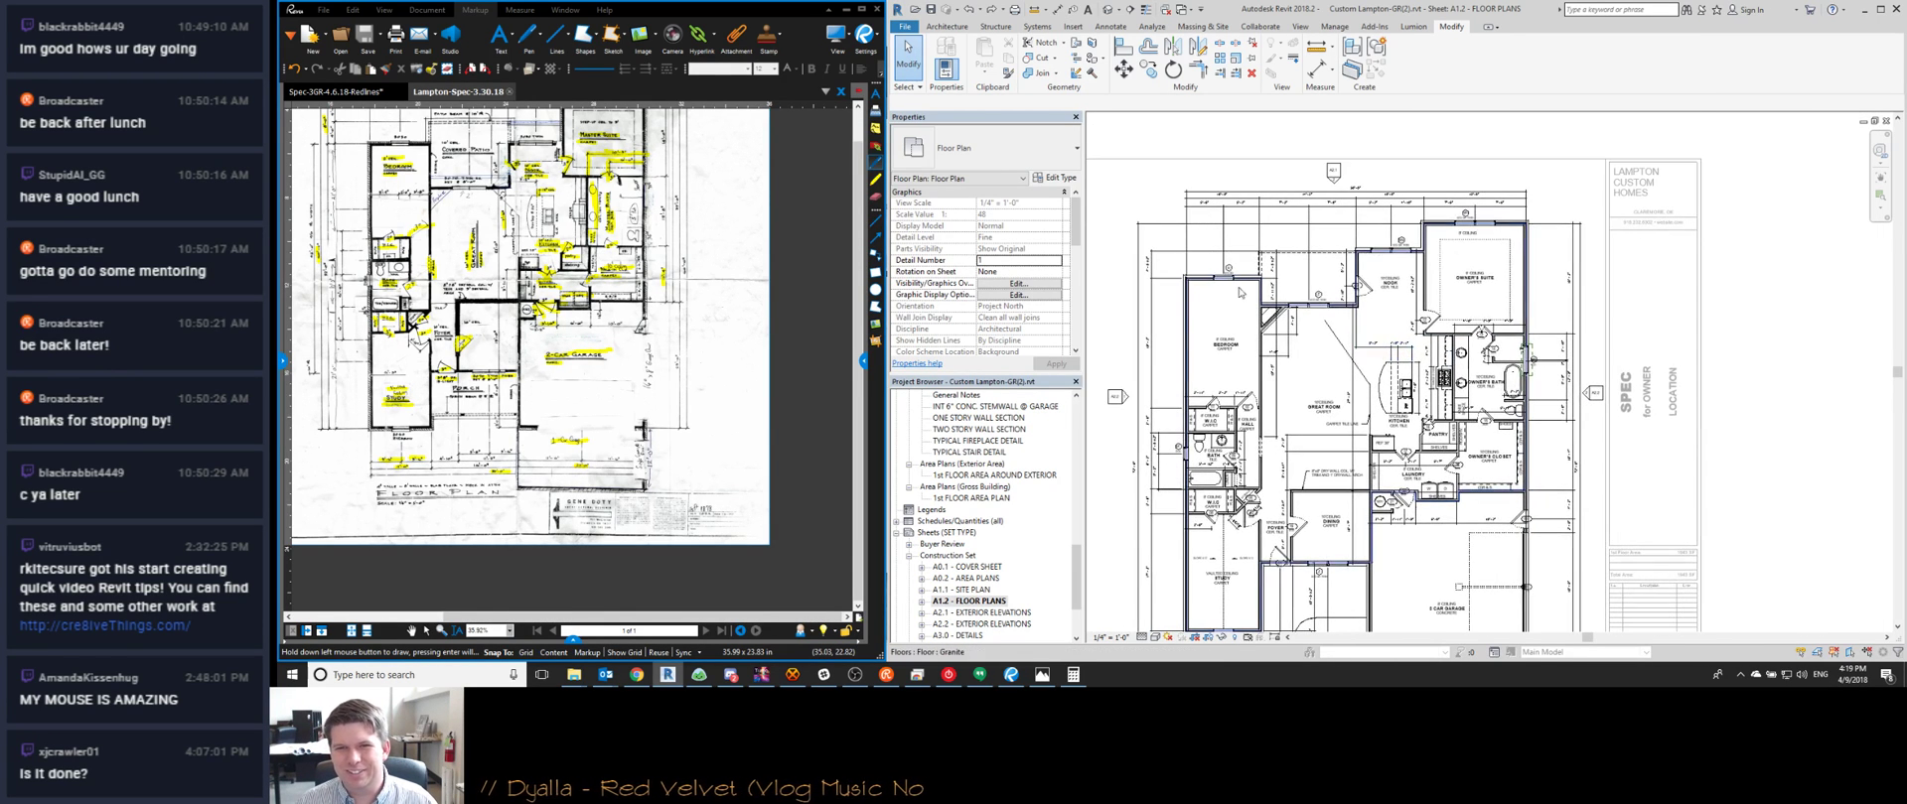
scroll(1473, 331, up, 3)
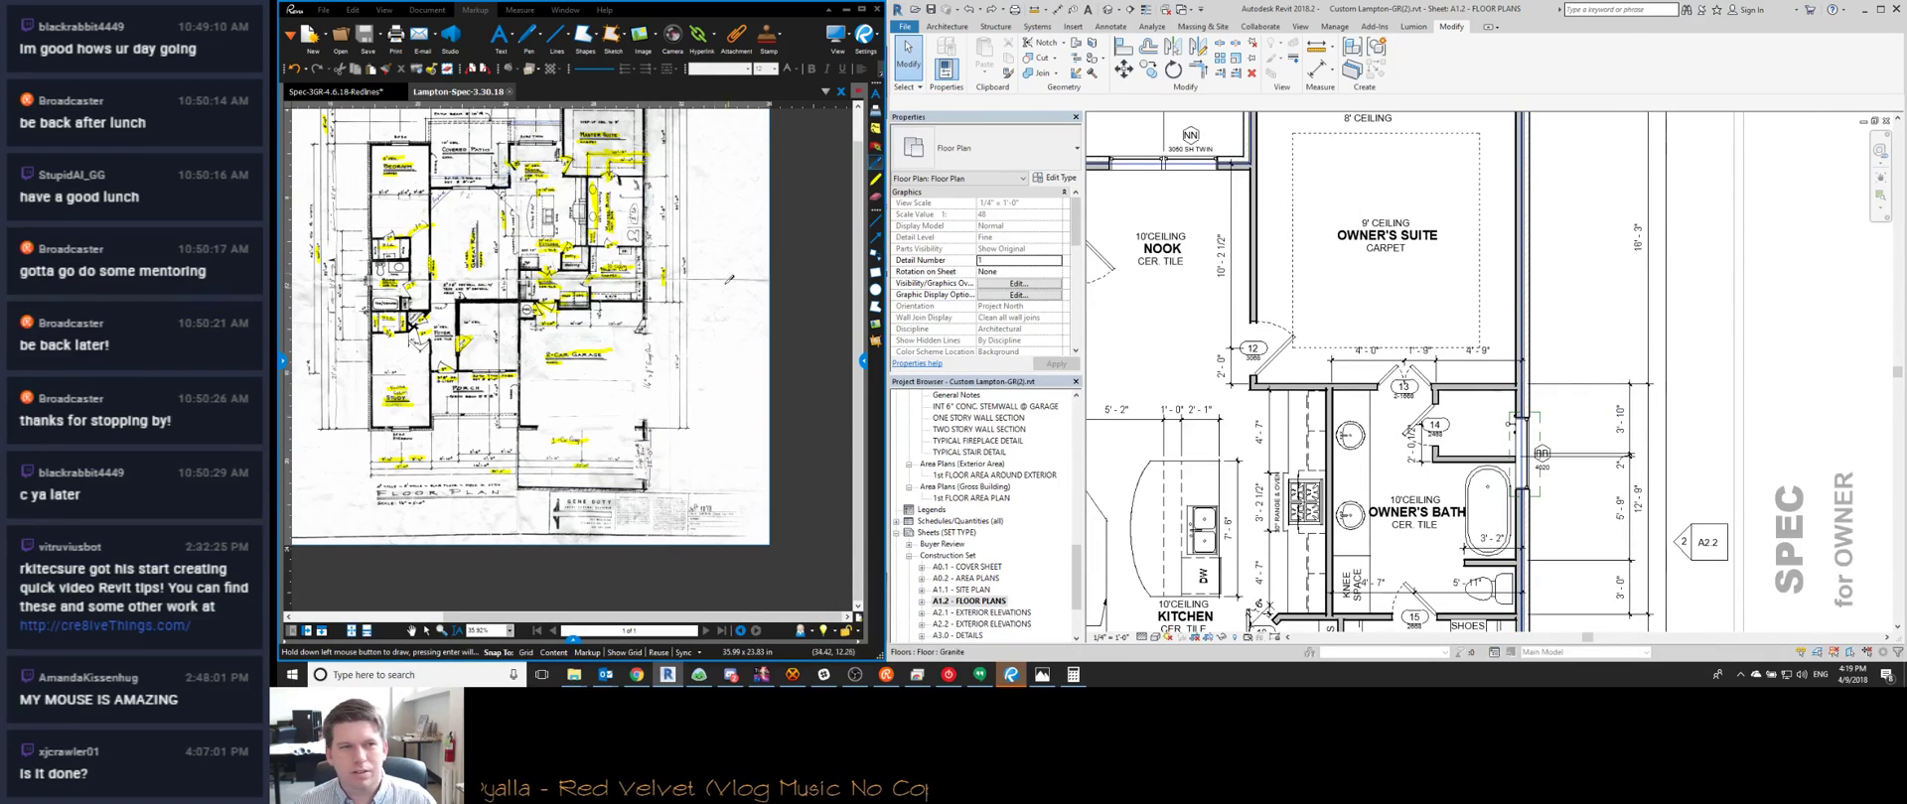
scroll(608, 348, up, 3)
middle_drag(610, 349, 590, 247)
click(1410, 324)
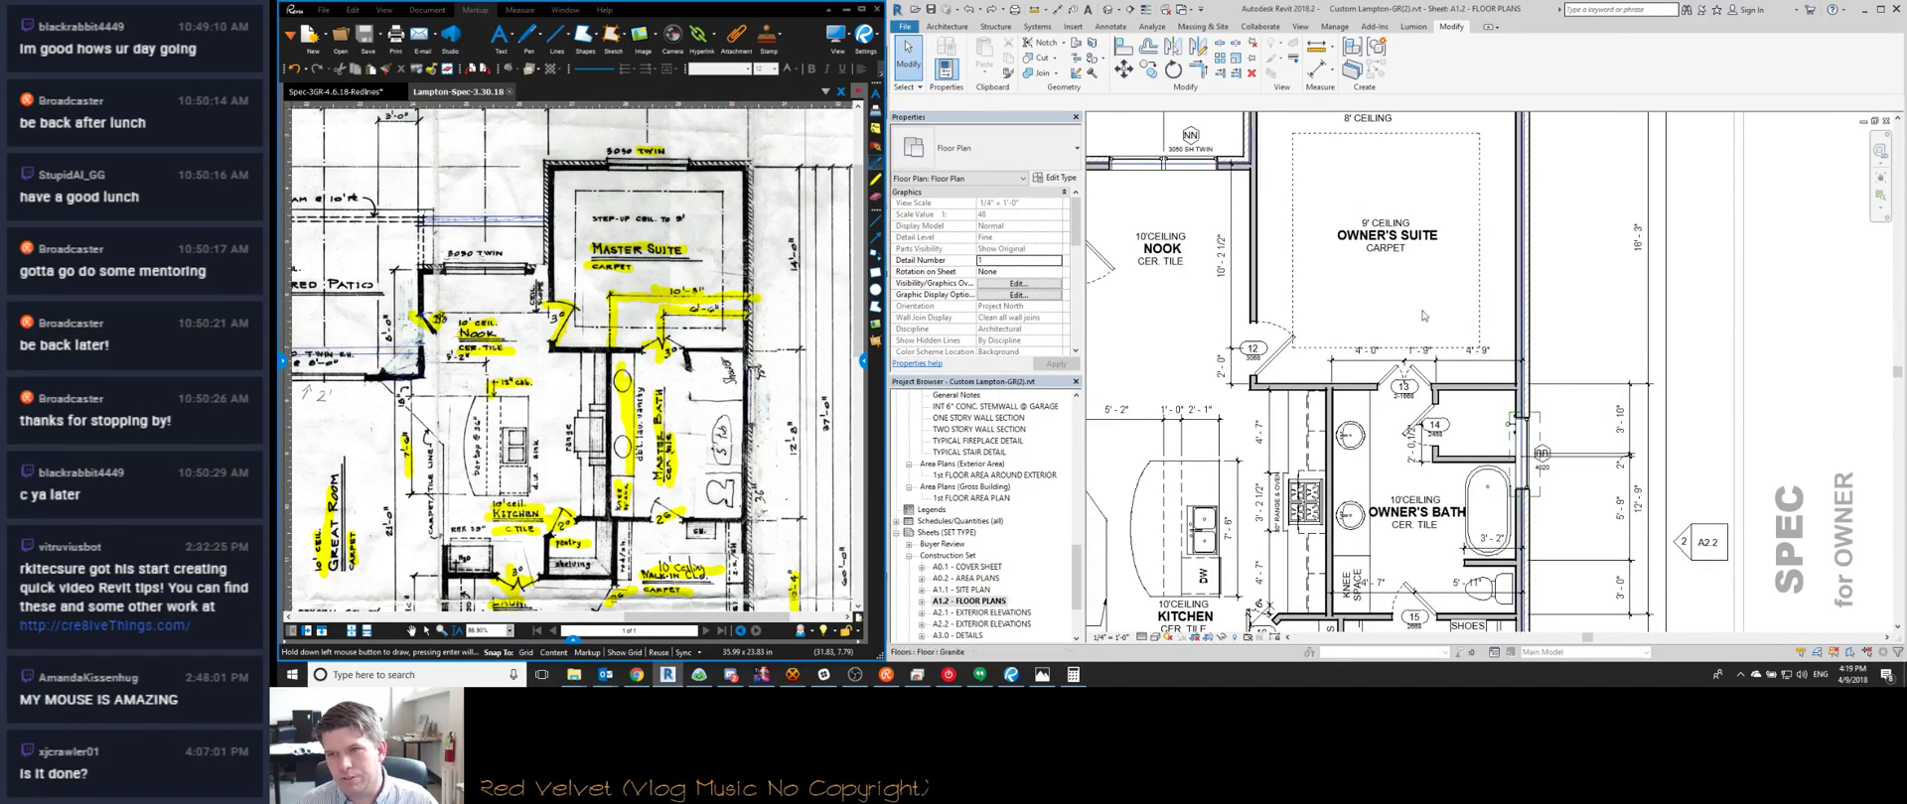
middle_drag(1291, 363, 1343, 334)
scroll(1343, 334, down, 1)
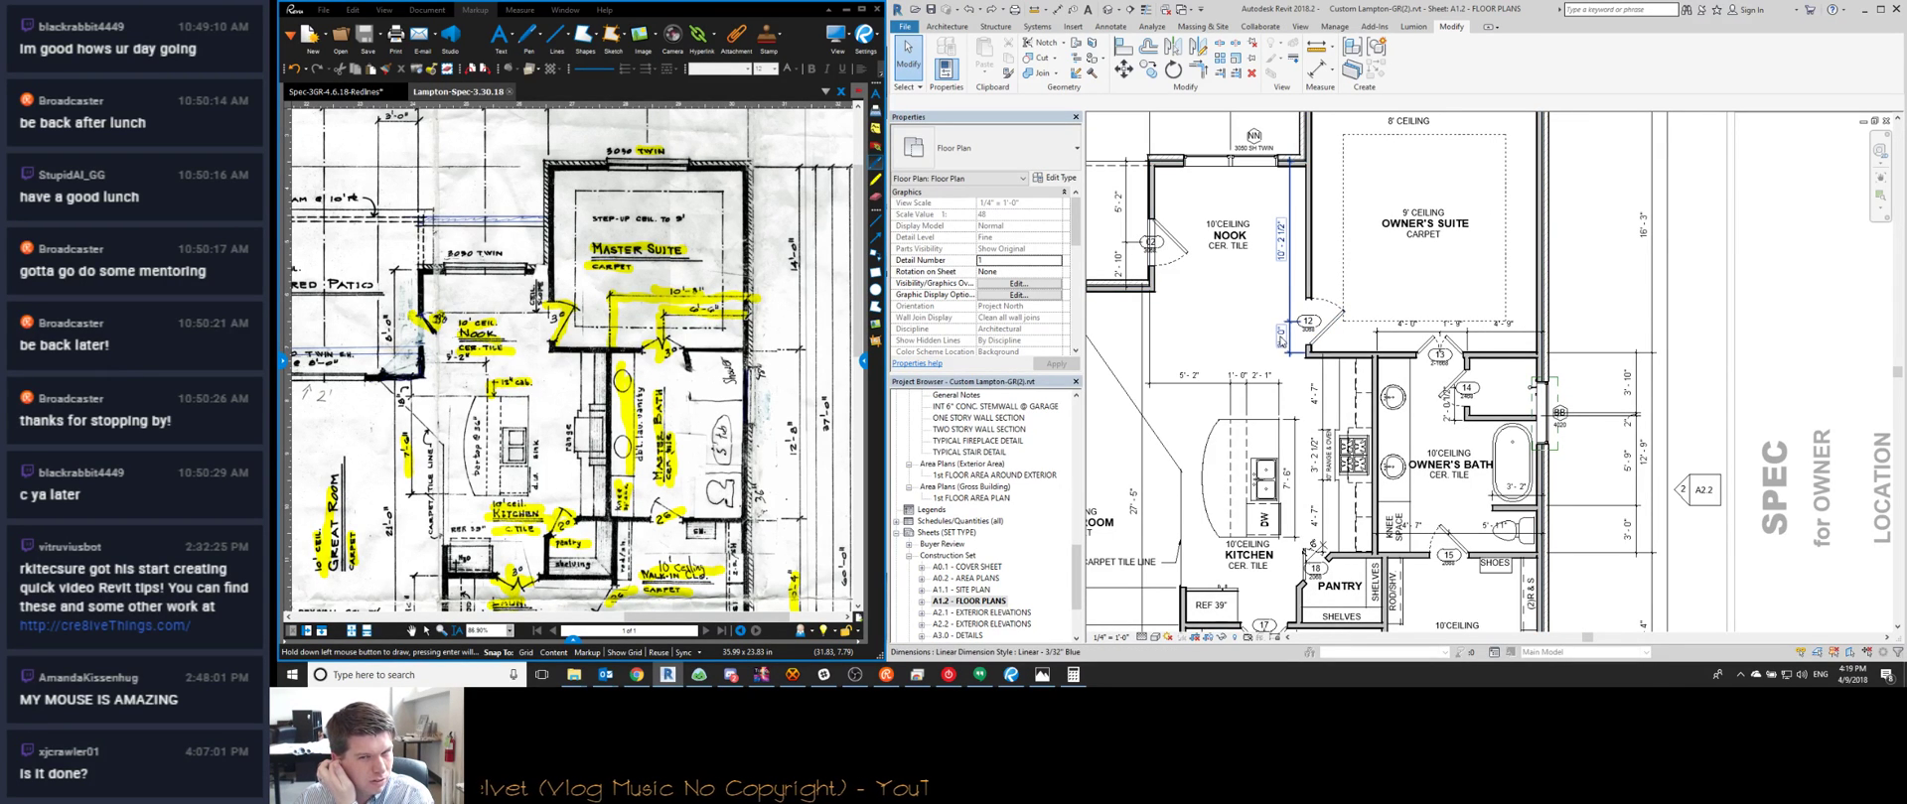
middle_drag(1160, 375, 1401, 381)
scroll(1402, 381, down, 1)
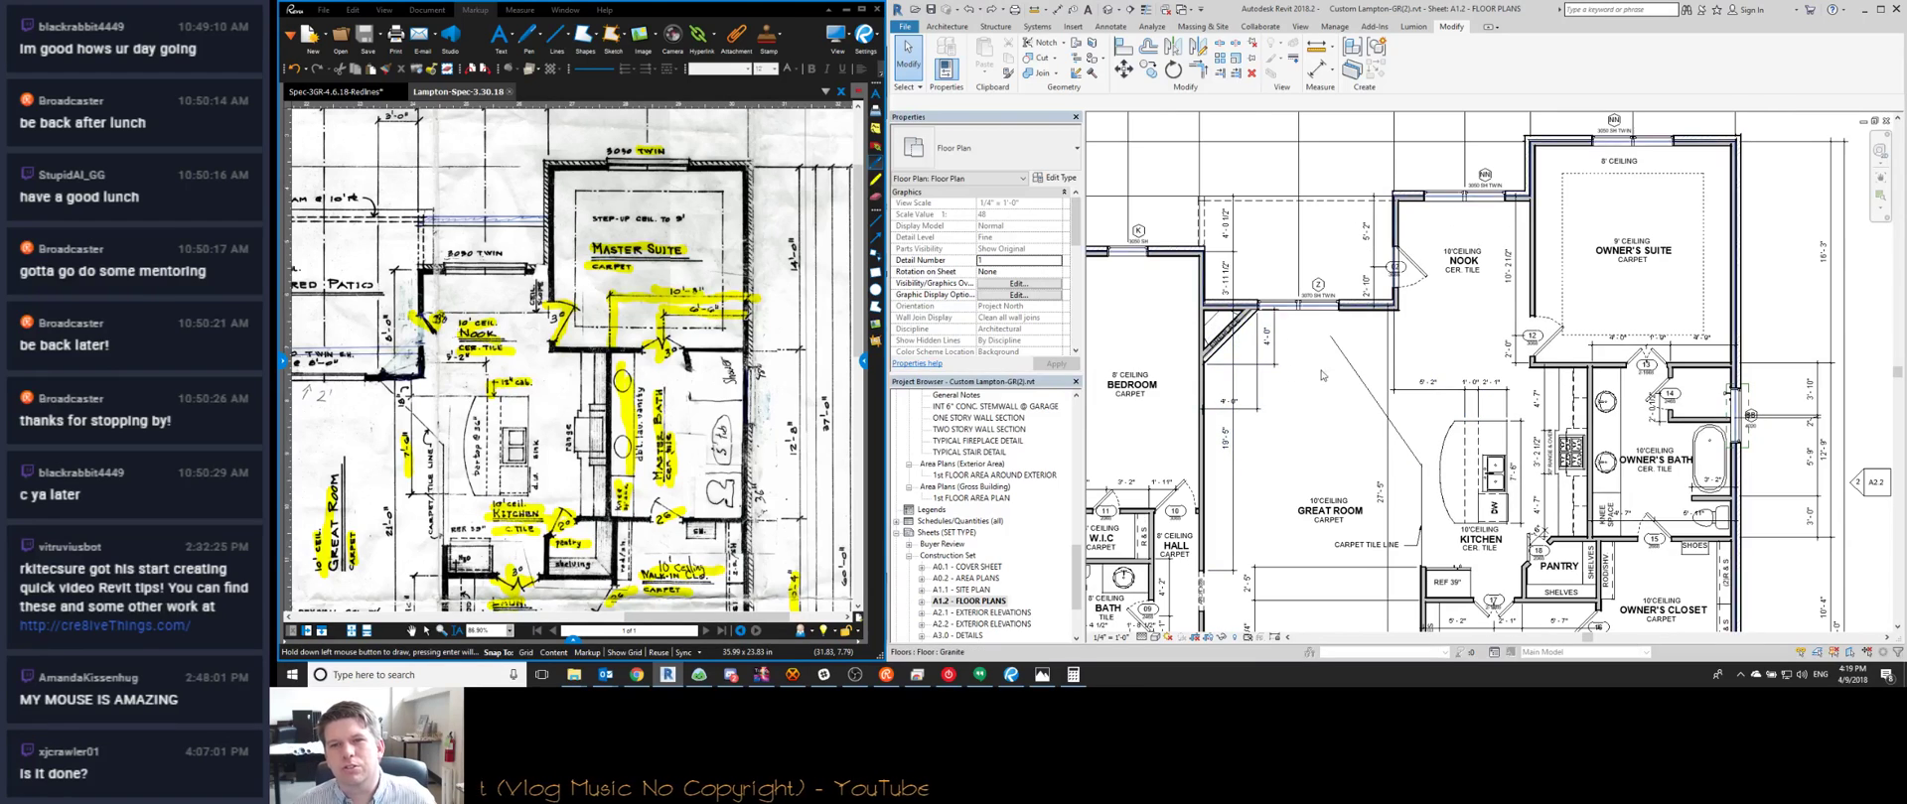
scroll(1357, 351, down, 2)
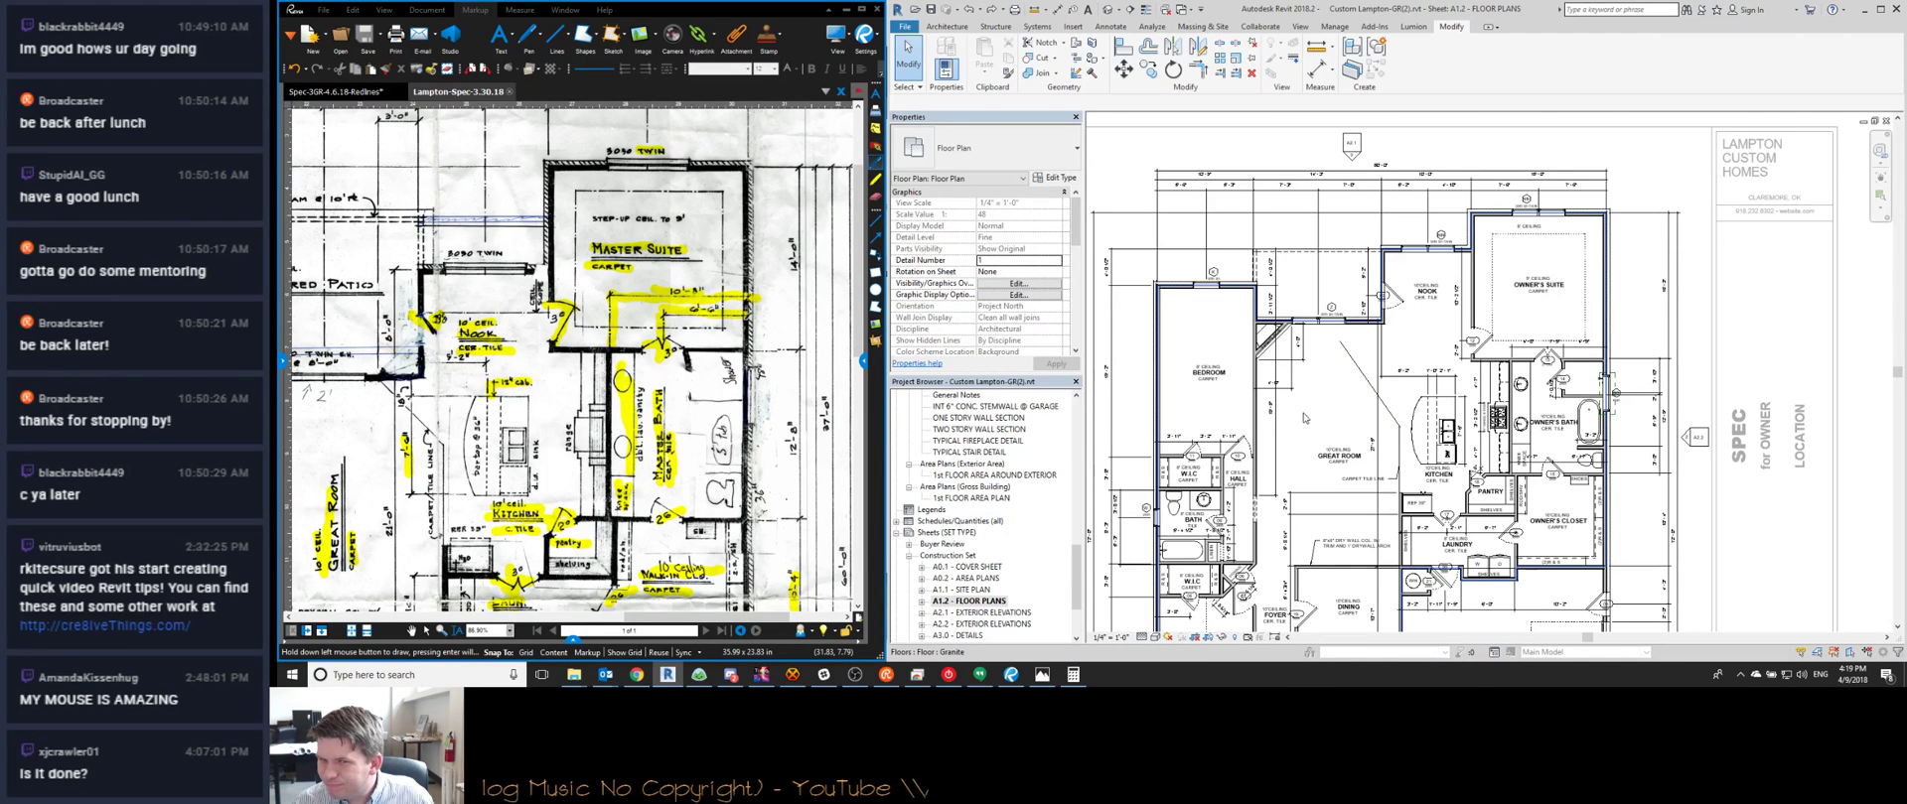
middle_drag(1304, 420, 1382, 388)
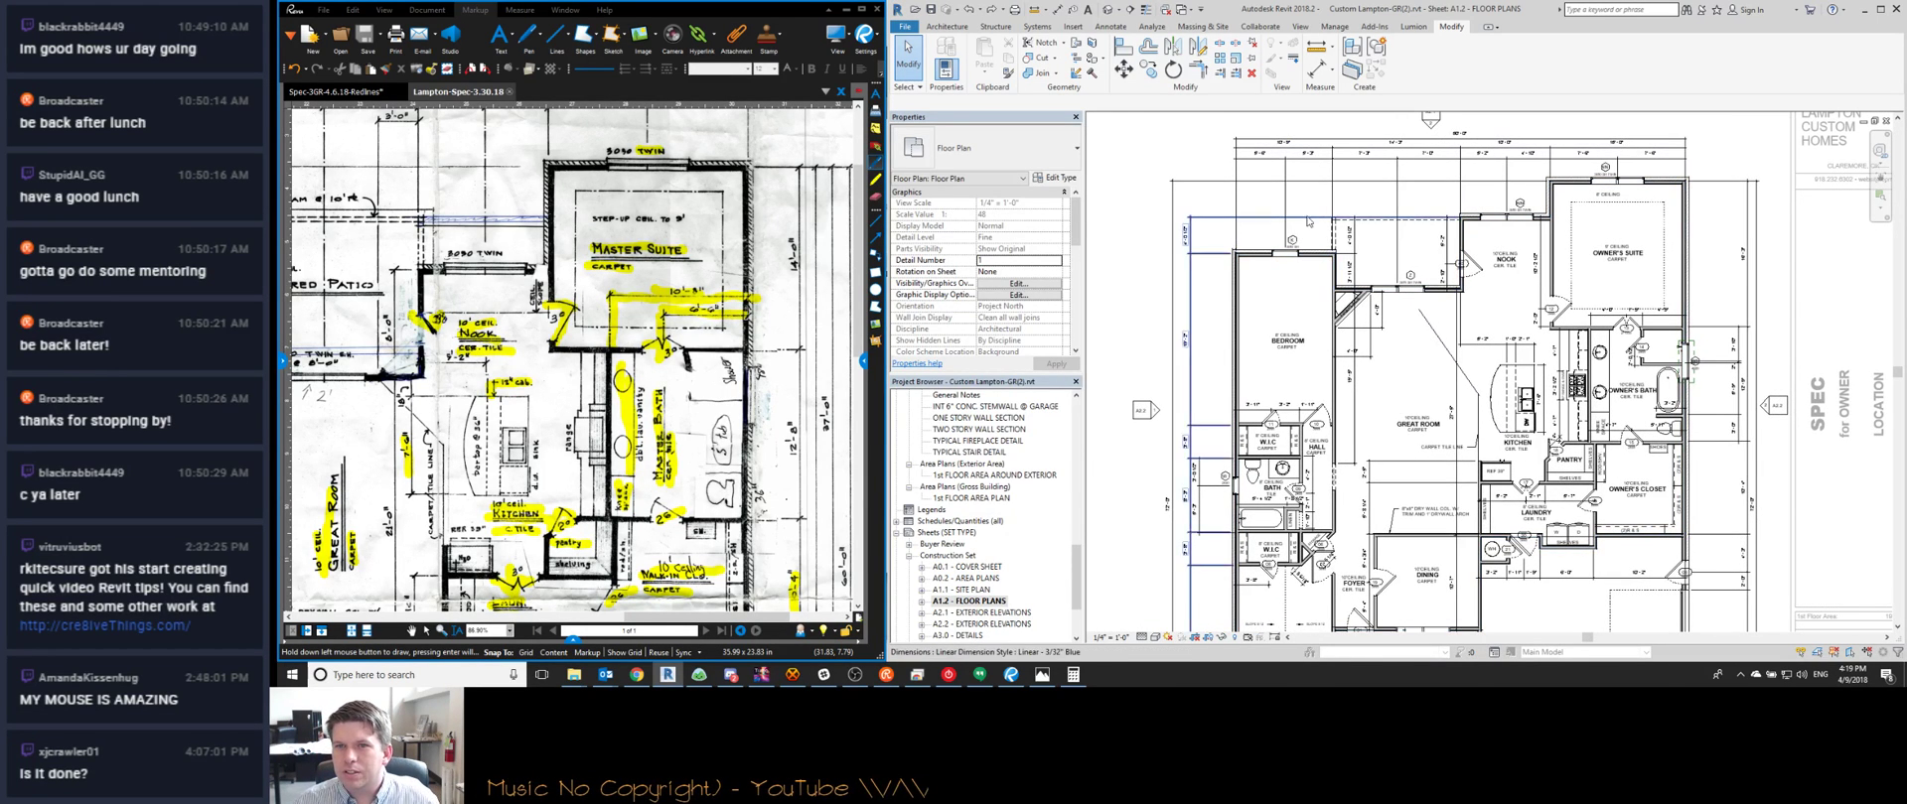
scroll(1489, 230, up, 2)
middle_drag(1489, 230, 1284, 256)
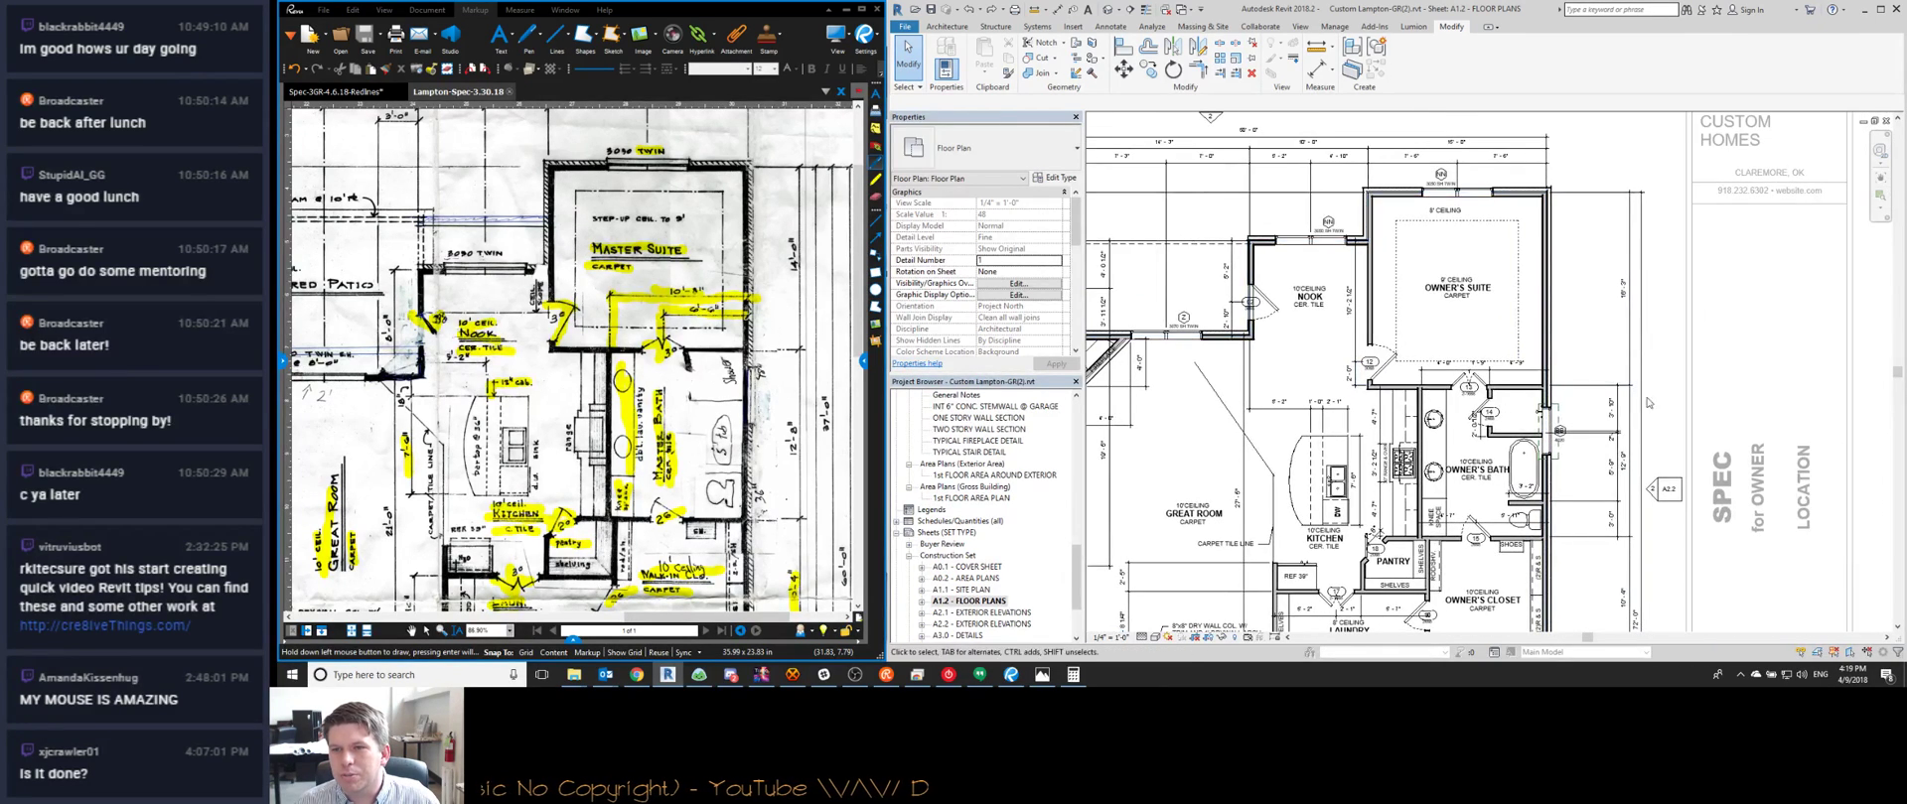
scroll(1531, 406, up, 1)
middle_drag(1531, 406, 1429, 372)
drag(1203, 288, 1338, 330)
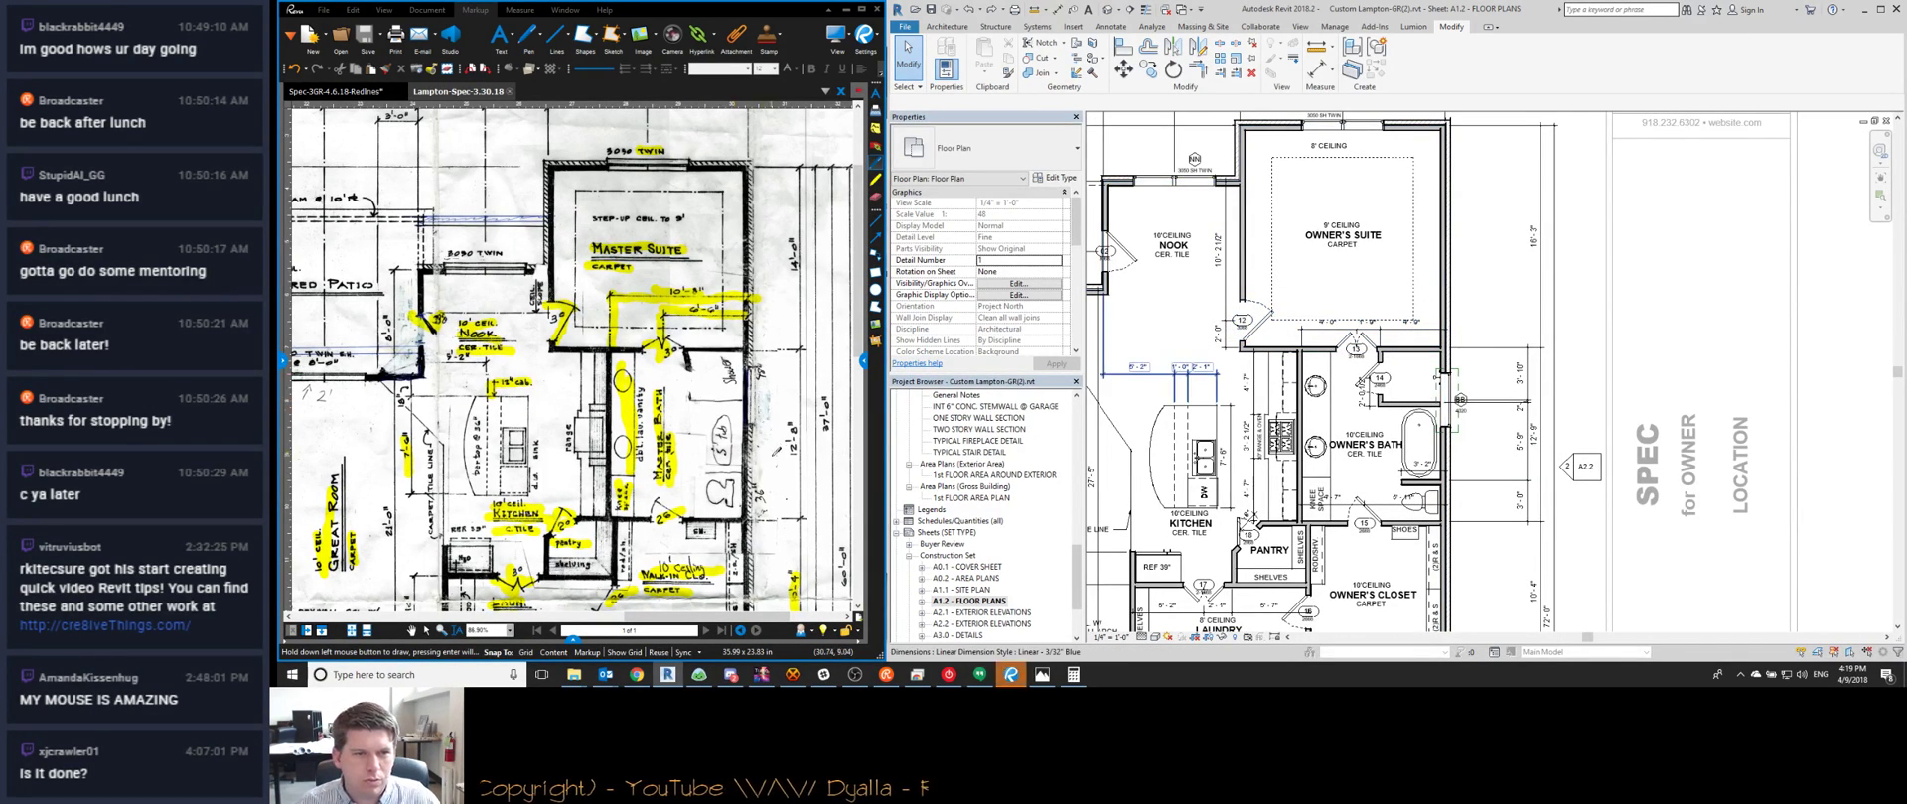
drag(1203, 282, 1461, 364)
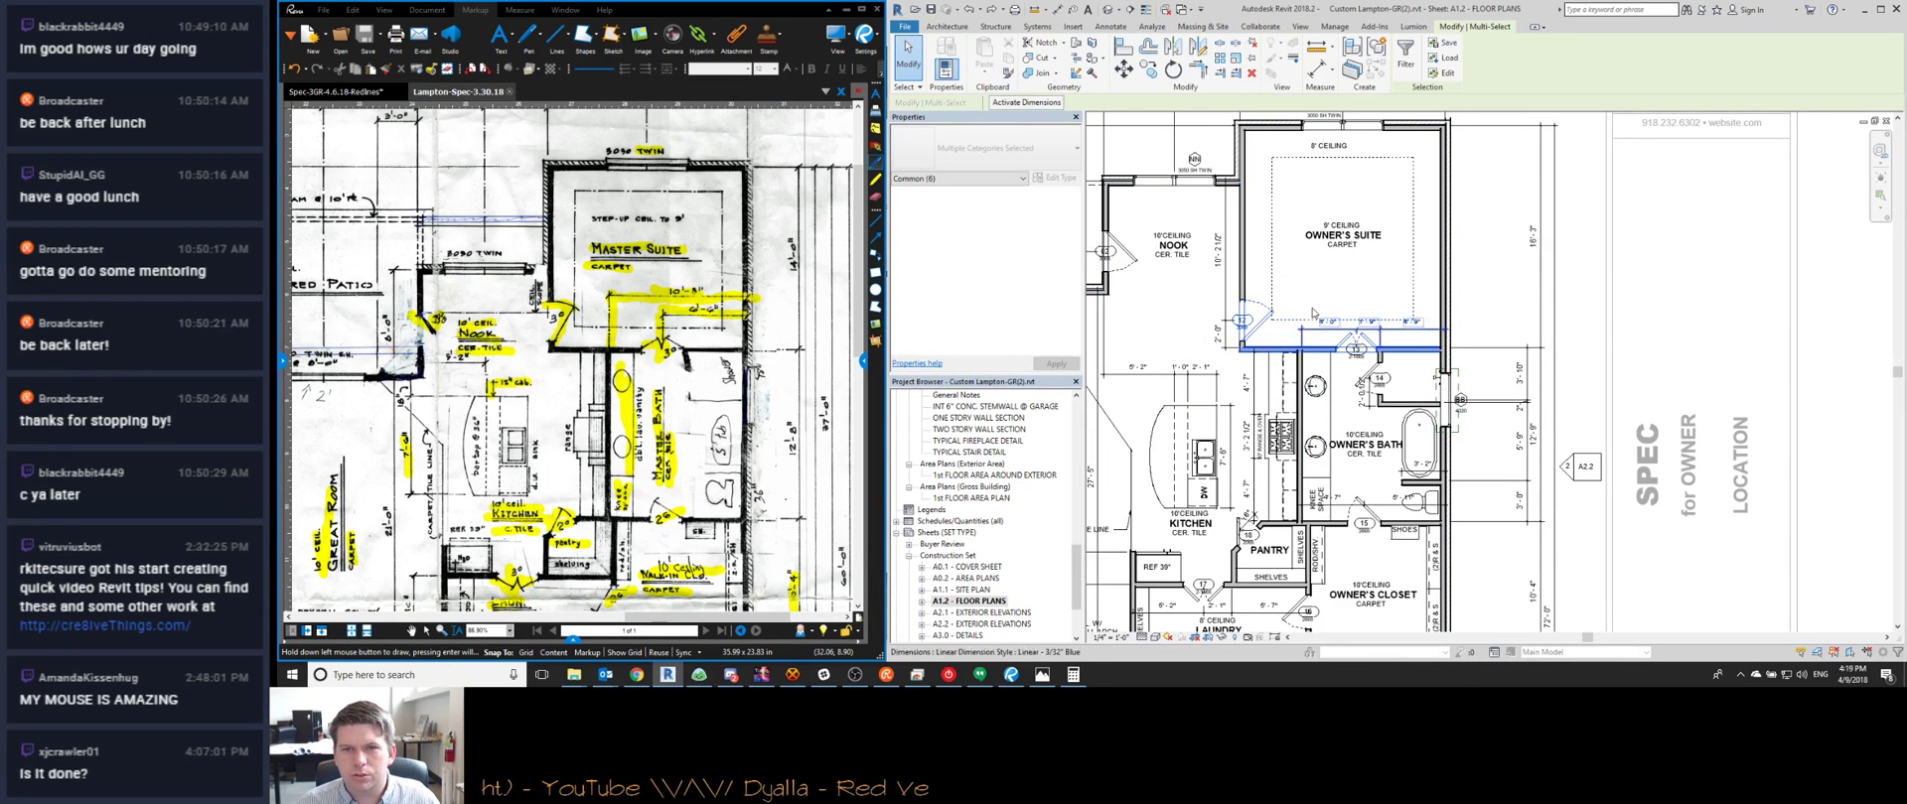
click(1533, 241)
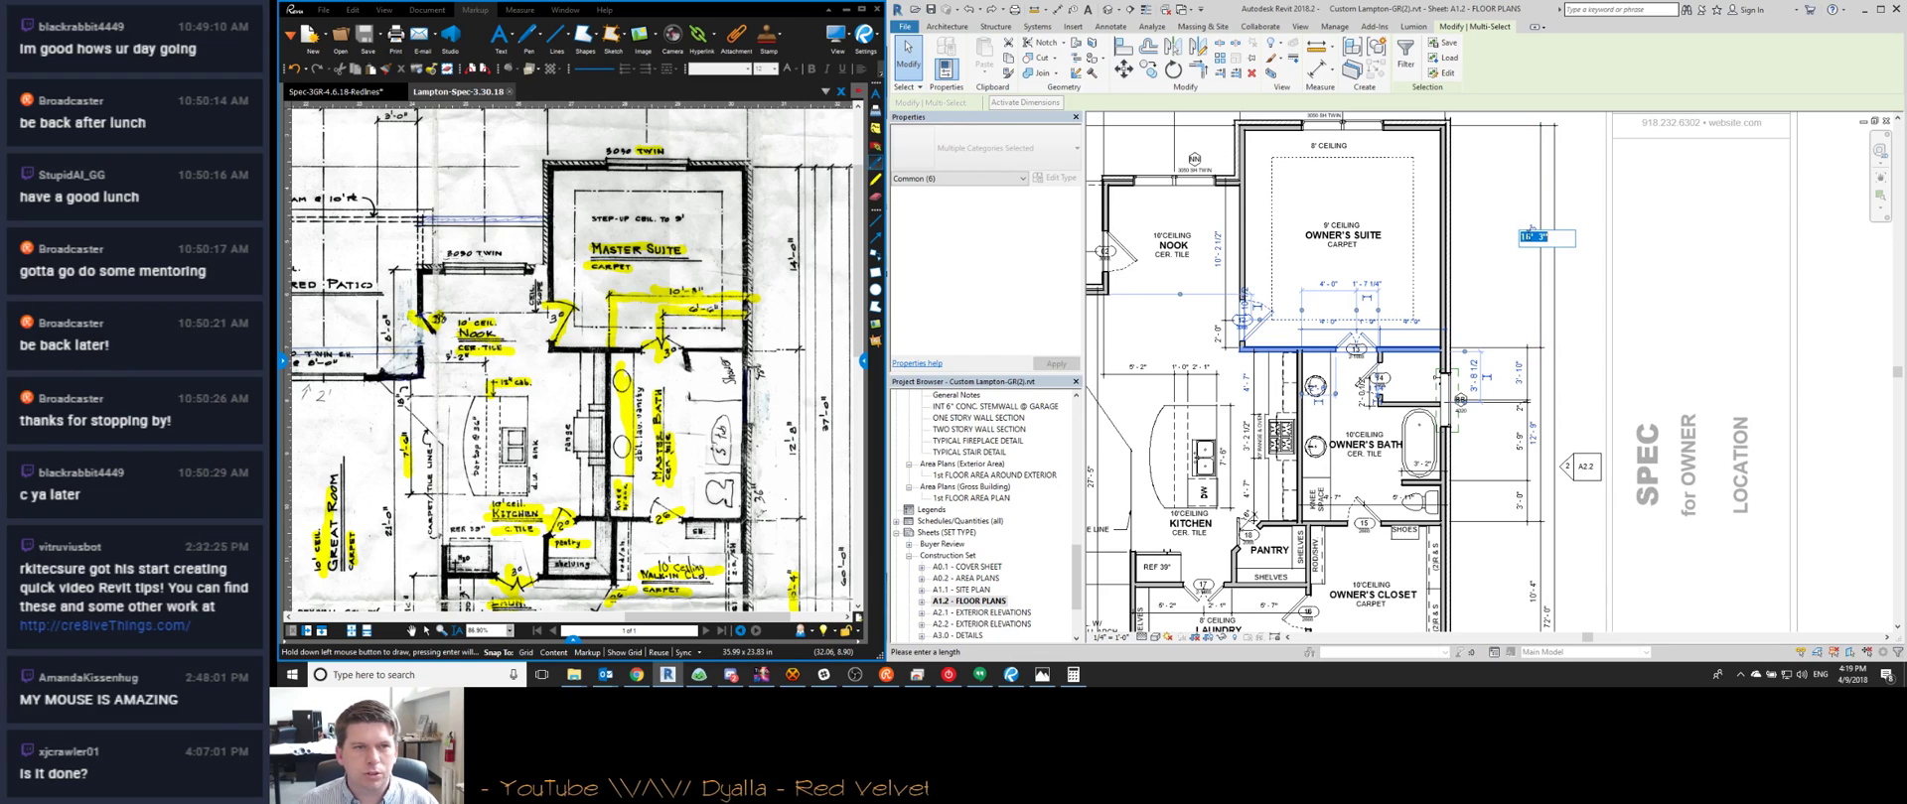
text(14)
key(Return)
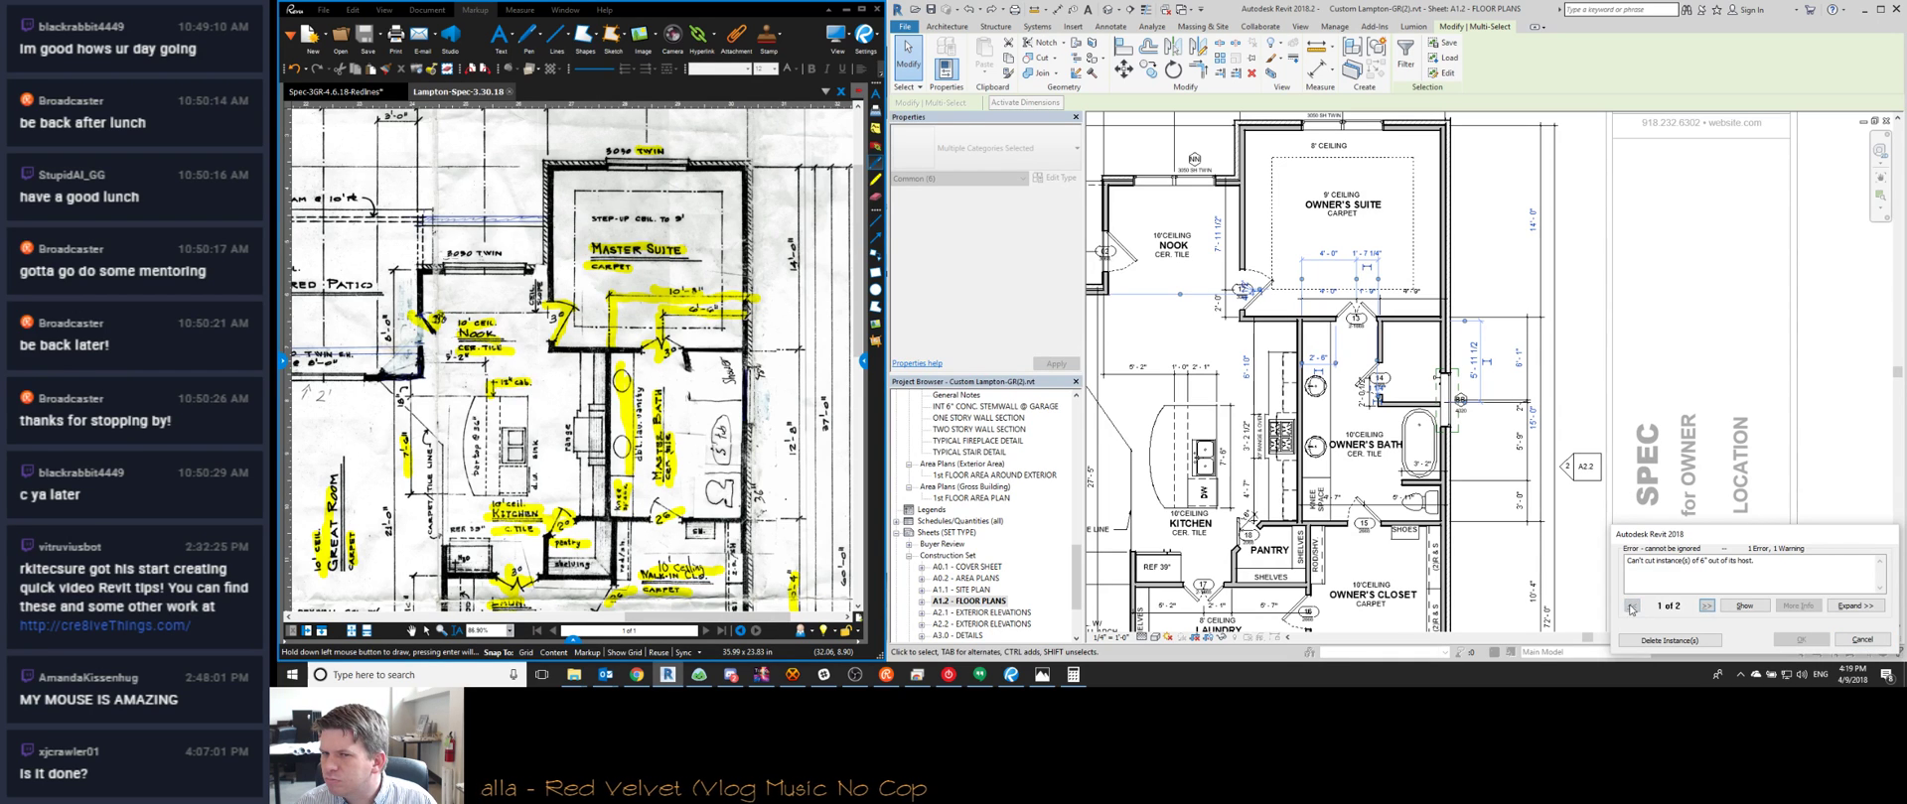
click(1855, 606)
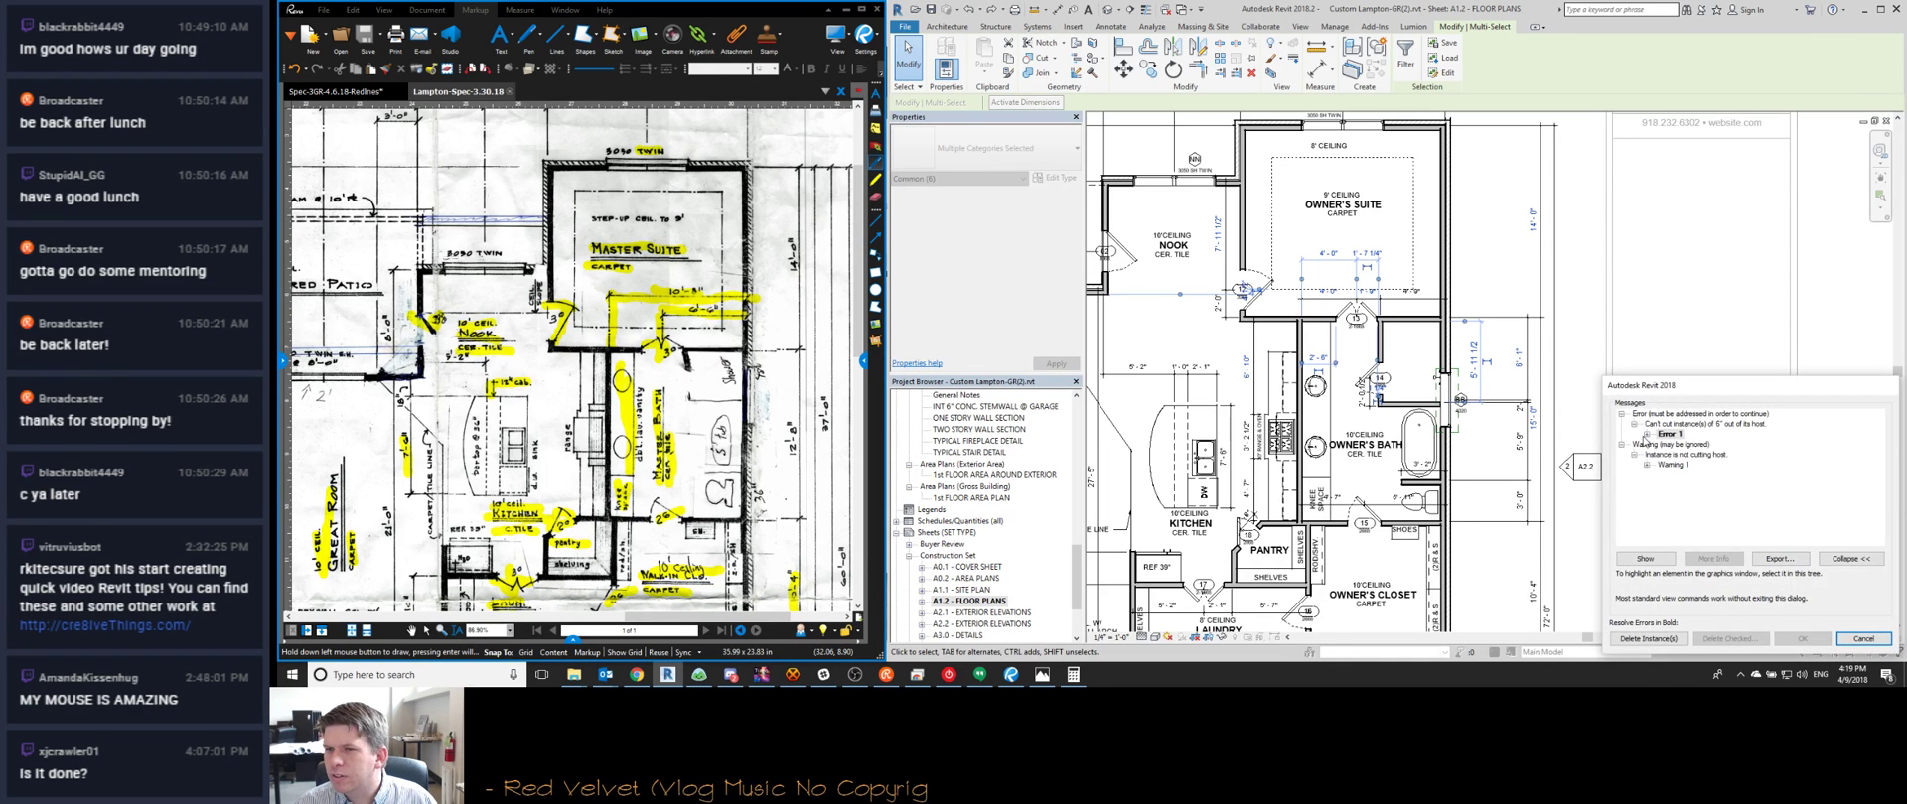
click(1645, 435)
click(1728, 454)
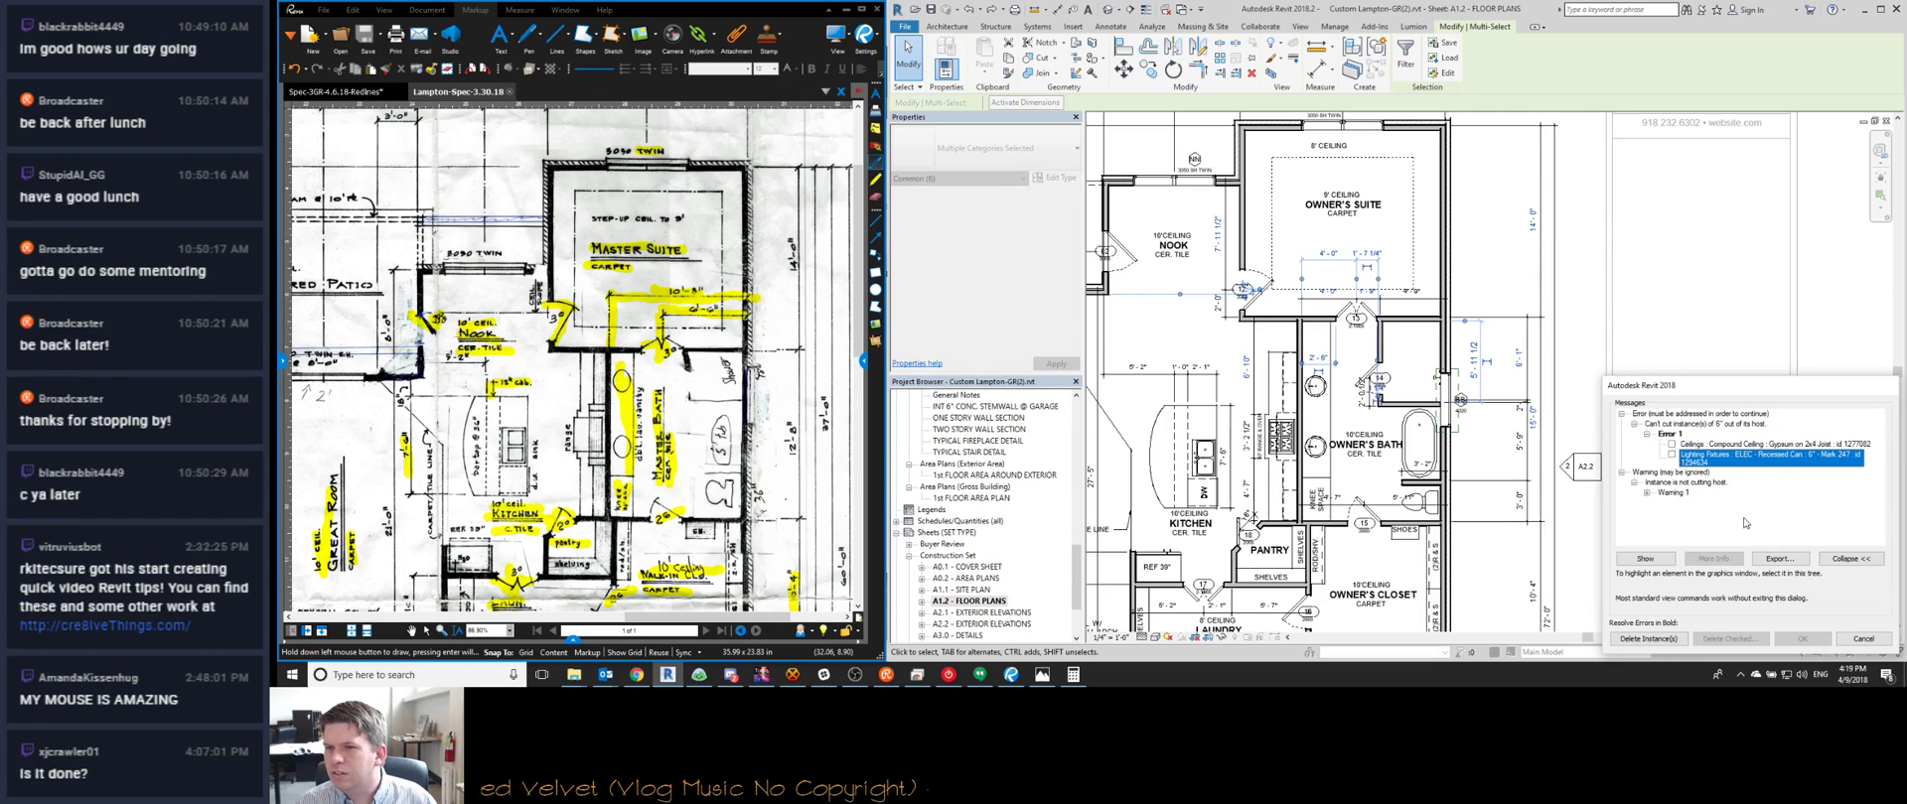
click(1857, 640)
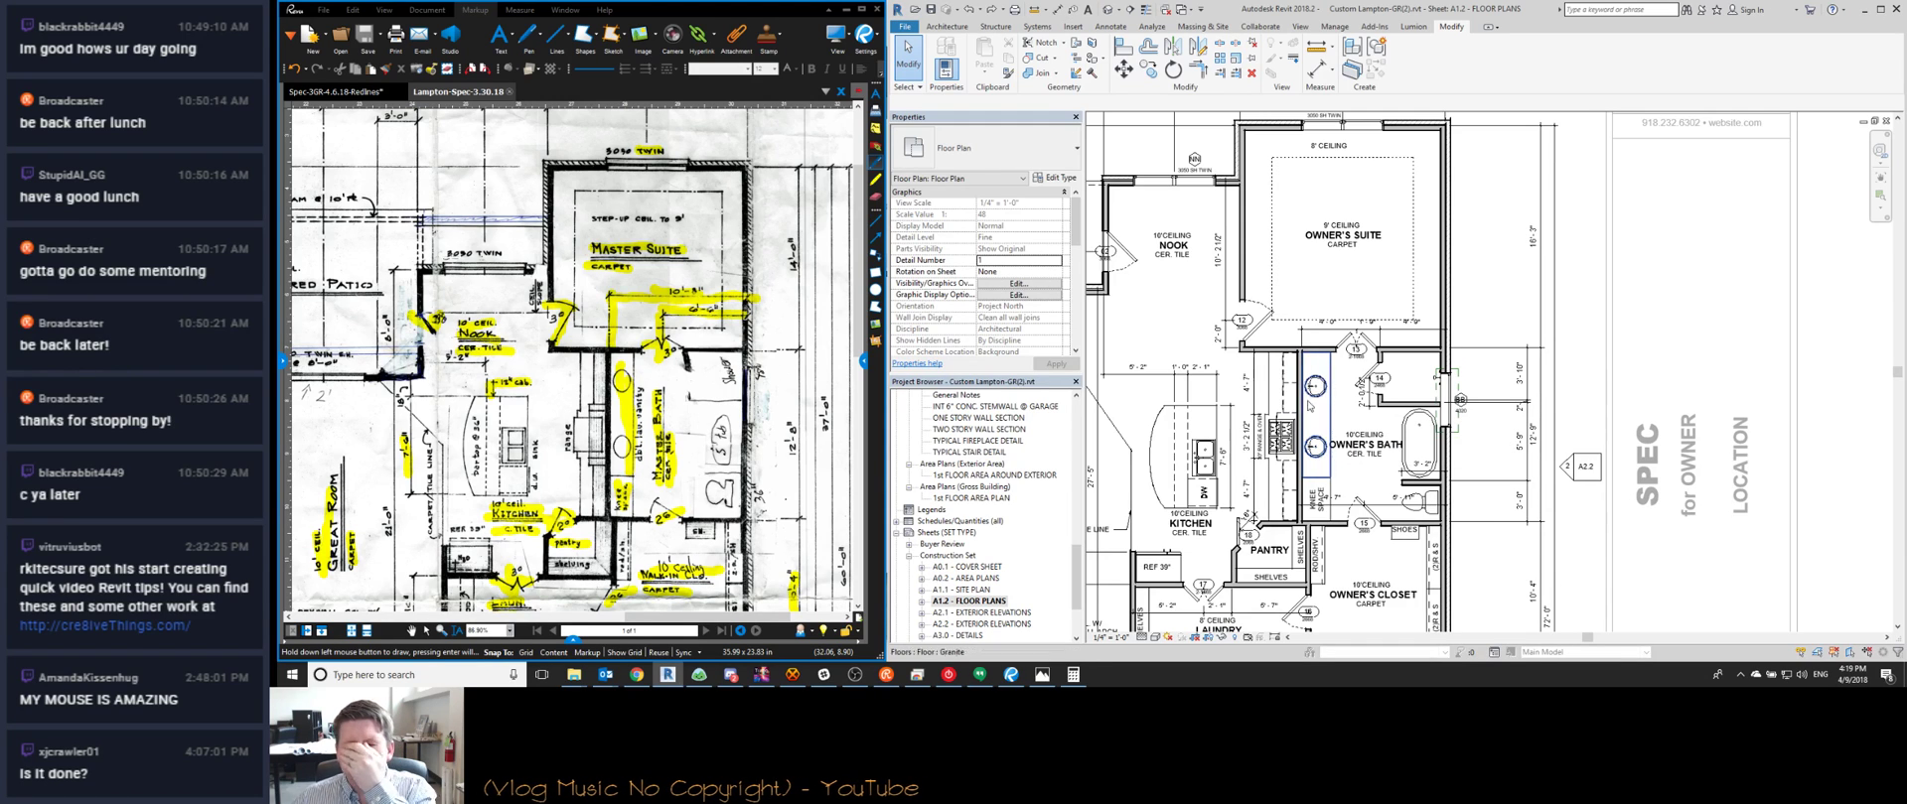
Window-select the Owner's Suite bottom wall and doors
drag(1204, 293, 1494, 368)
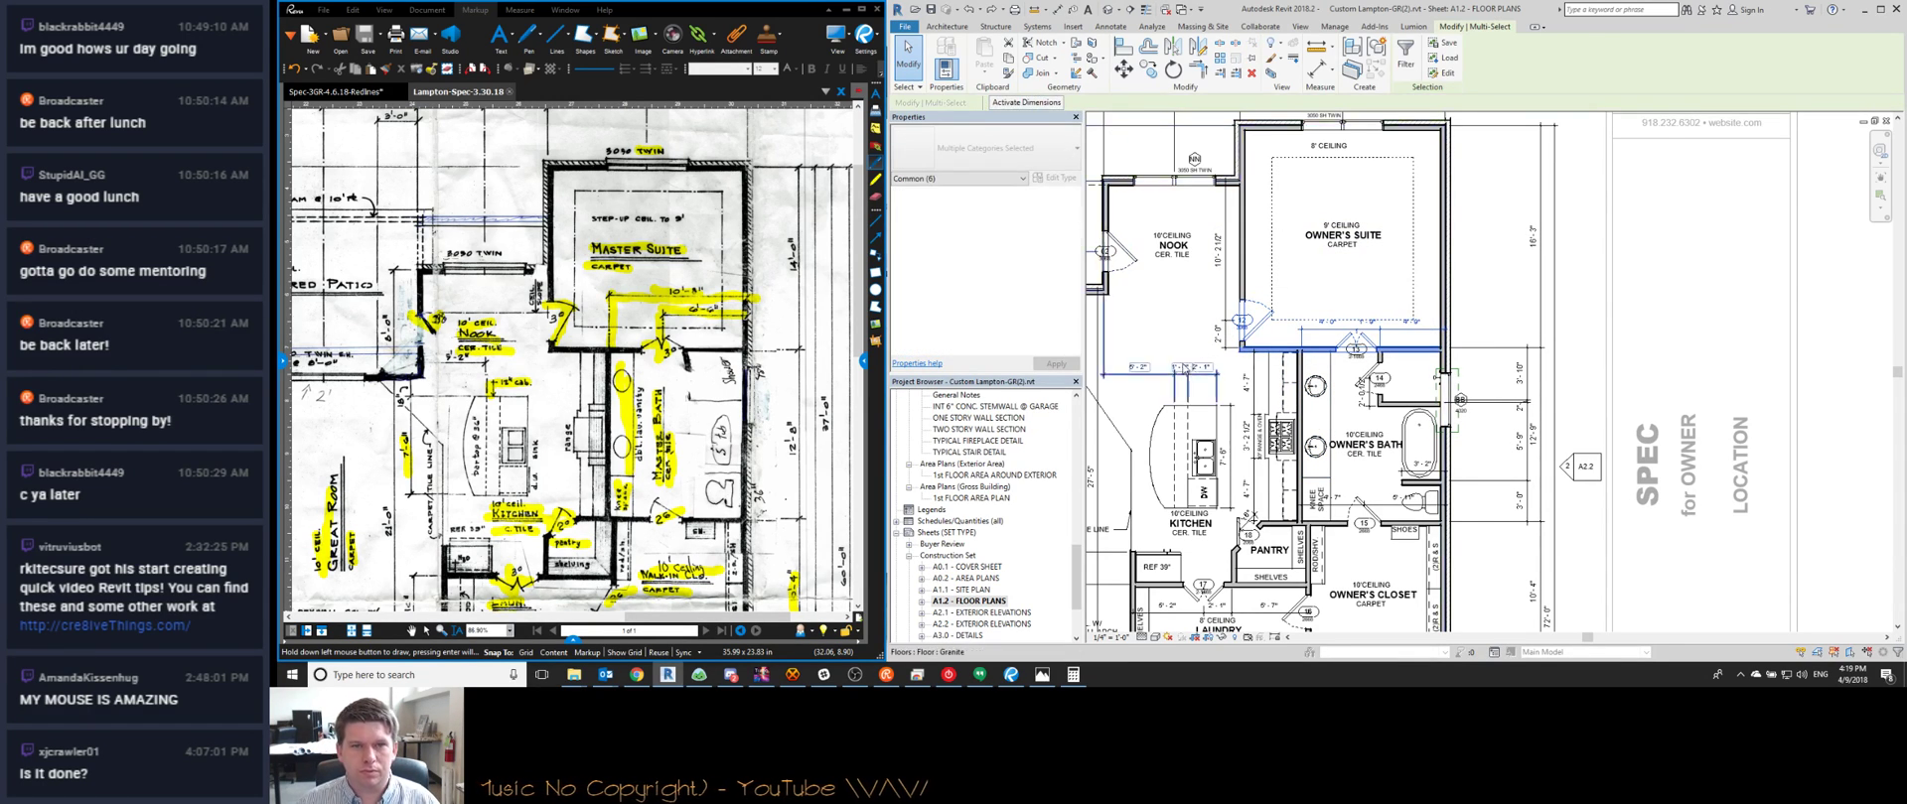
middle_drag(1241, 335, 1367, 345)
scroll(1368, 344, down, 1)
scroll(978, 619, up, 10)
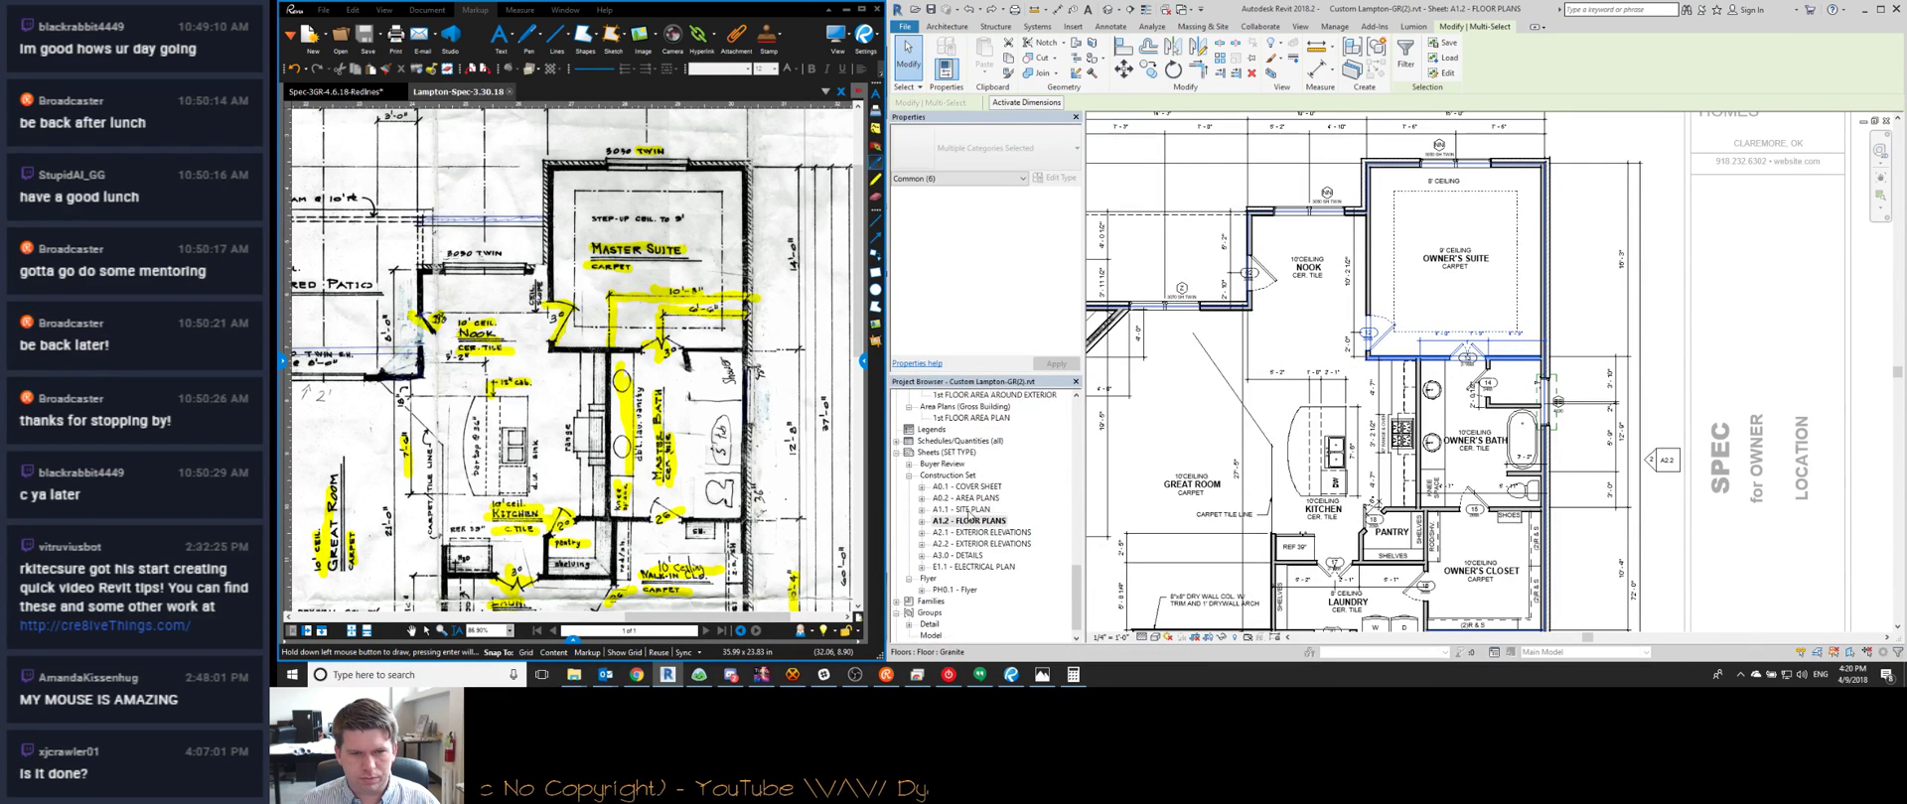
scroll(950, 510, down, 1)
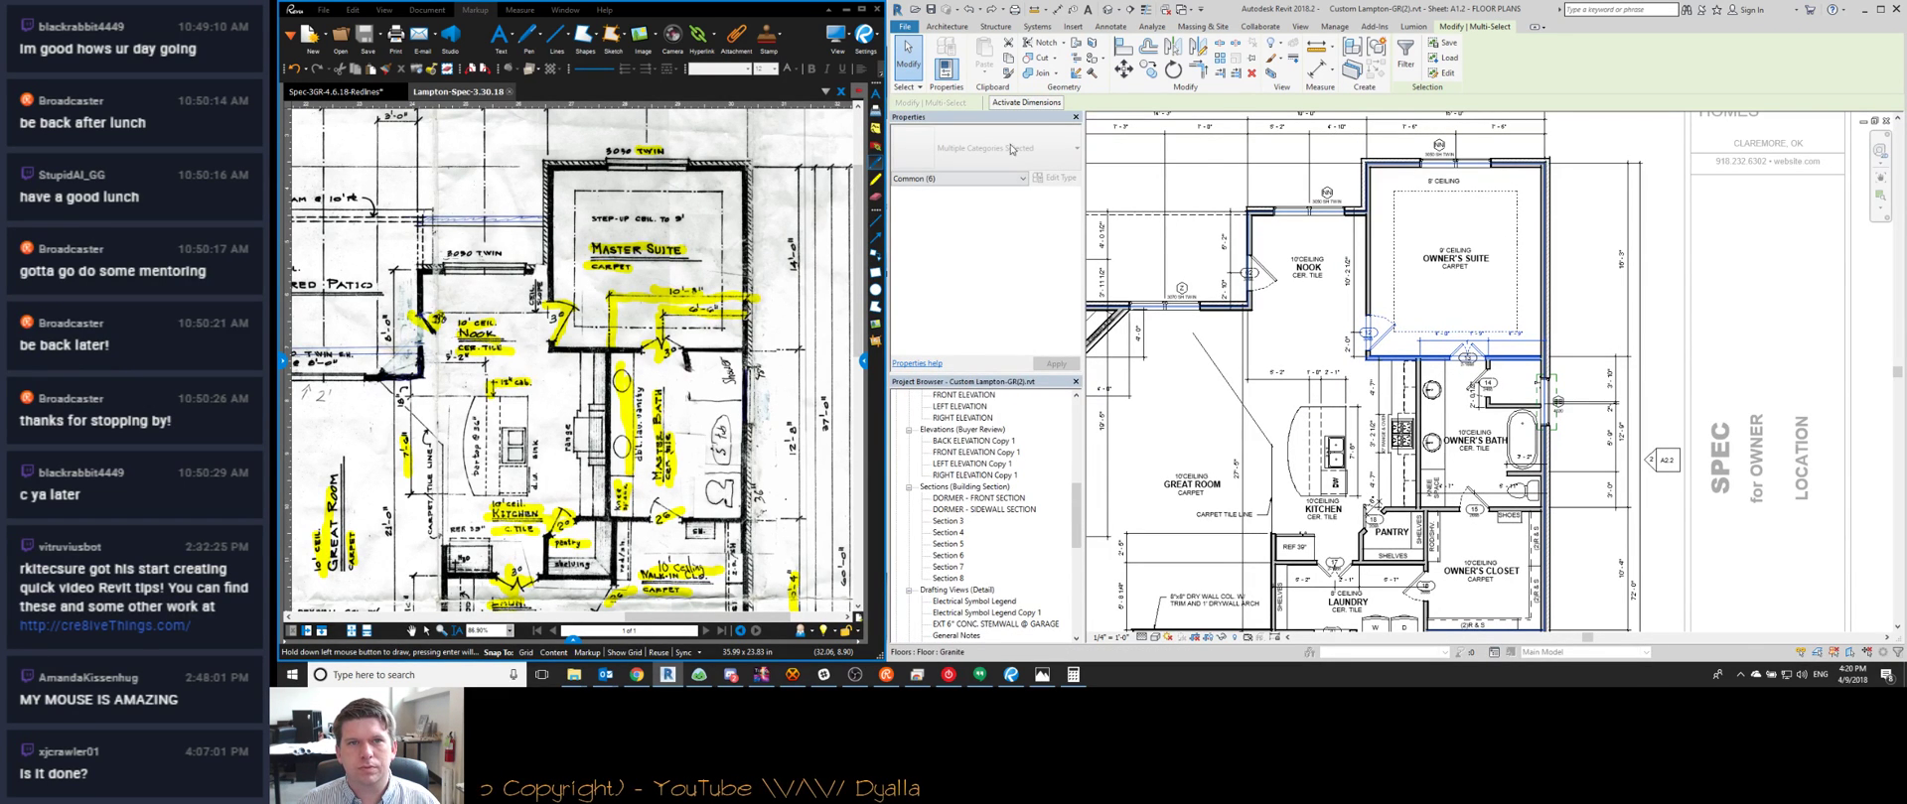
Change the suite's 16'-3" temporary dimension to 14'-0" and clear the selection
click(1006, 102)
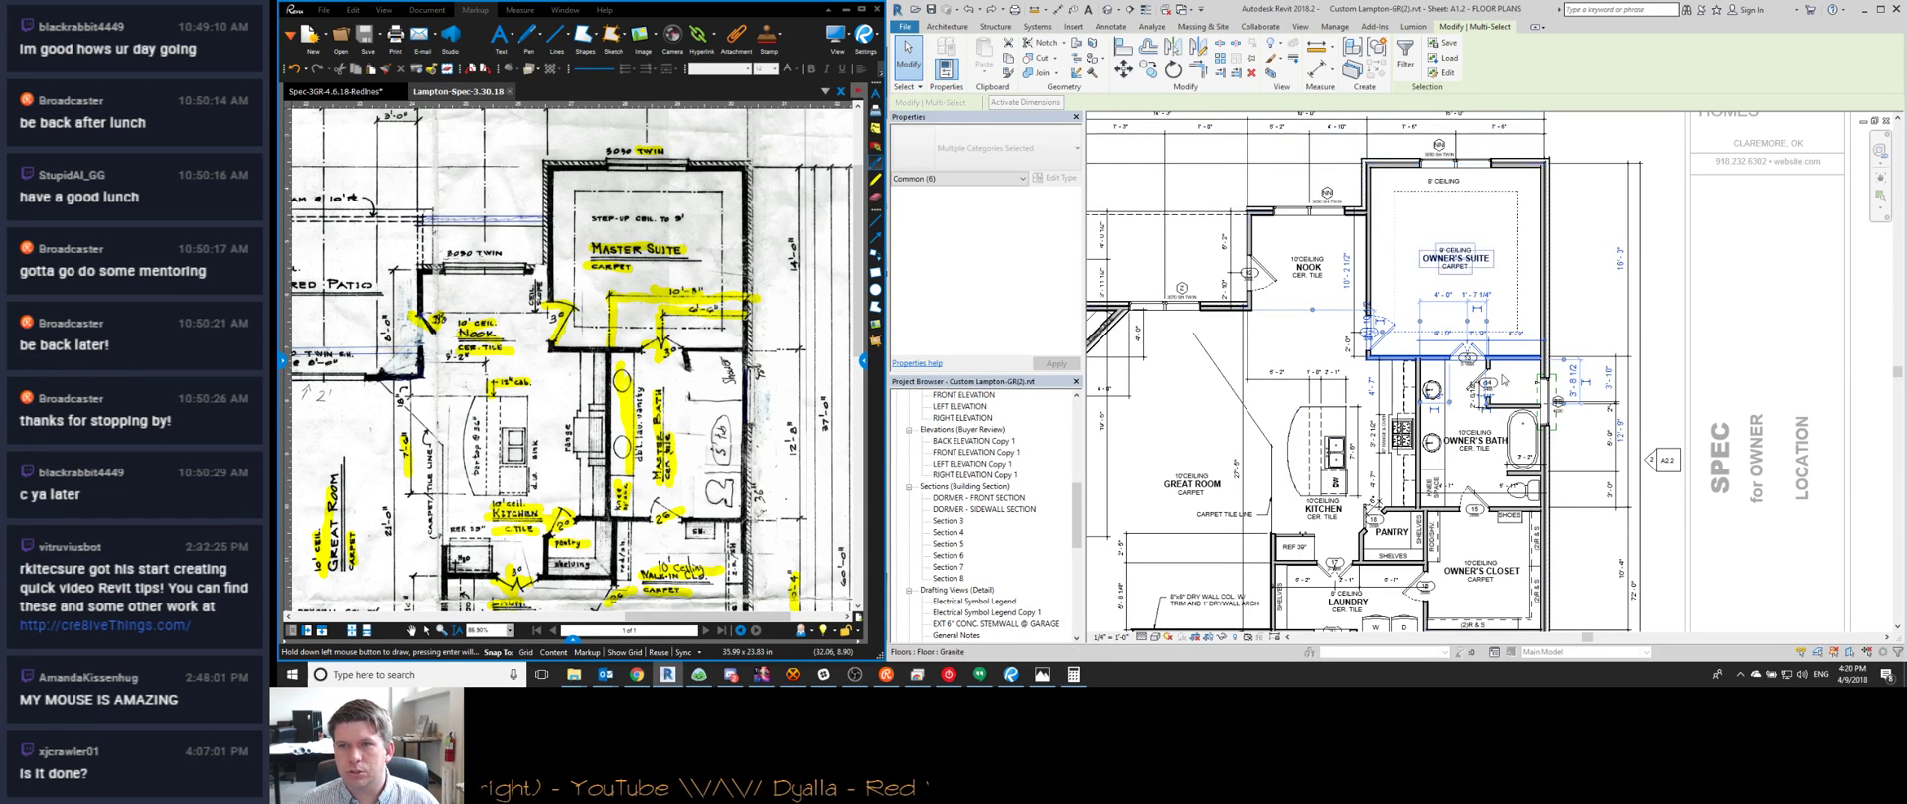
click(1620, 258)
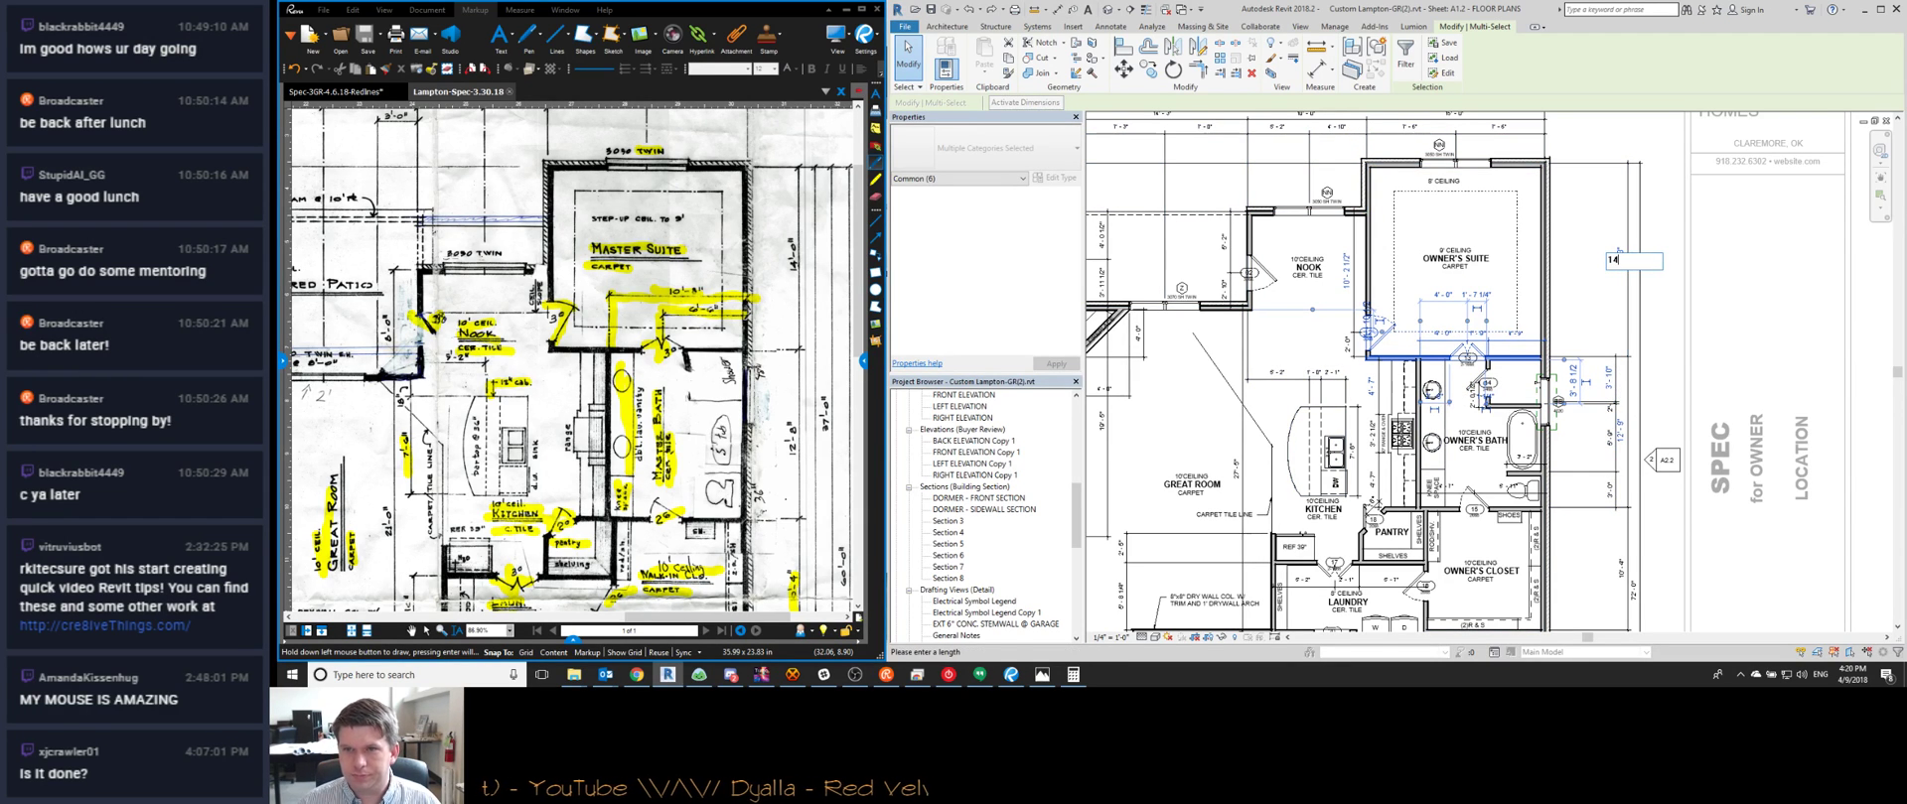
text(14)
key(Return)
key(Escape)
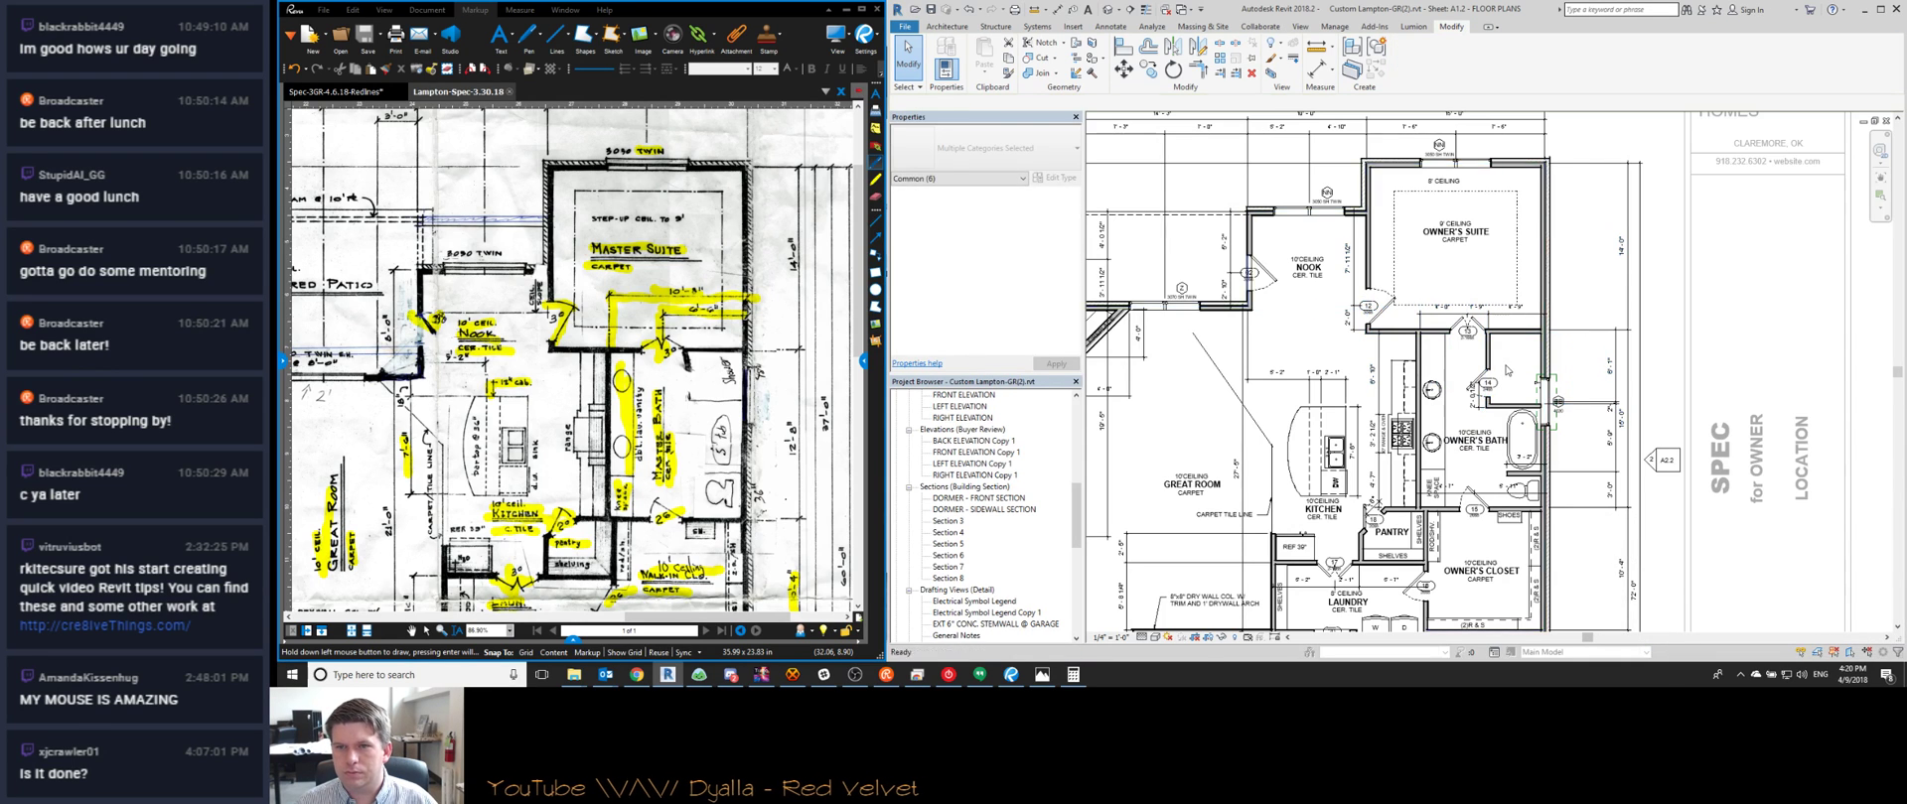
scroll(1507, 370, up, 3)
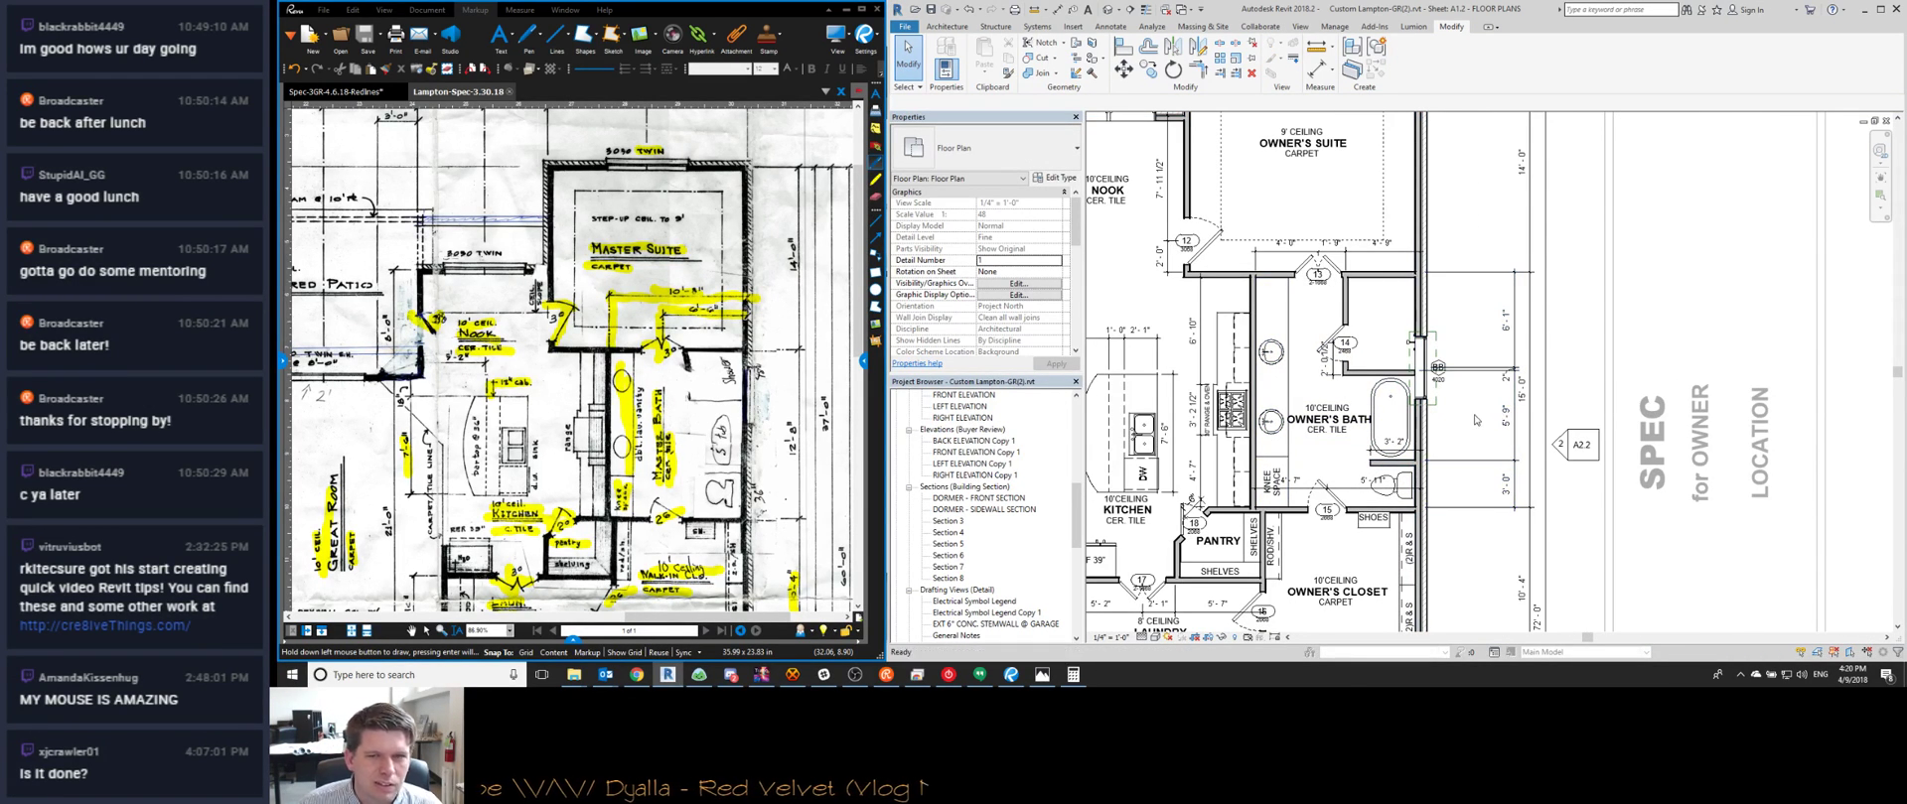
scroll(1476, 420, down, 3)
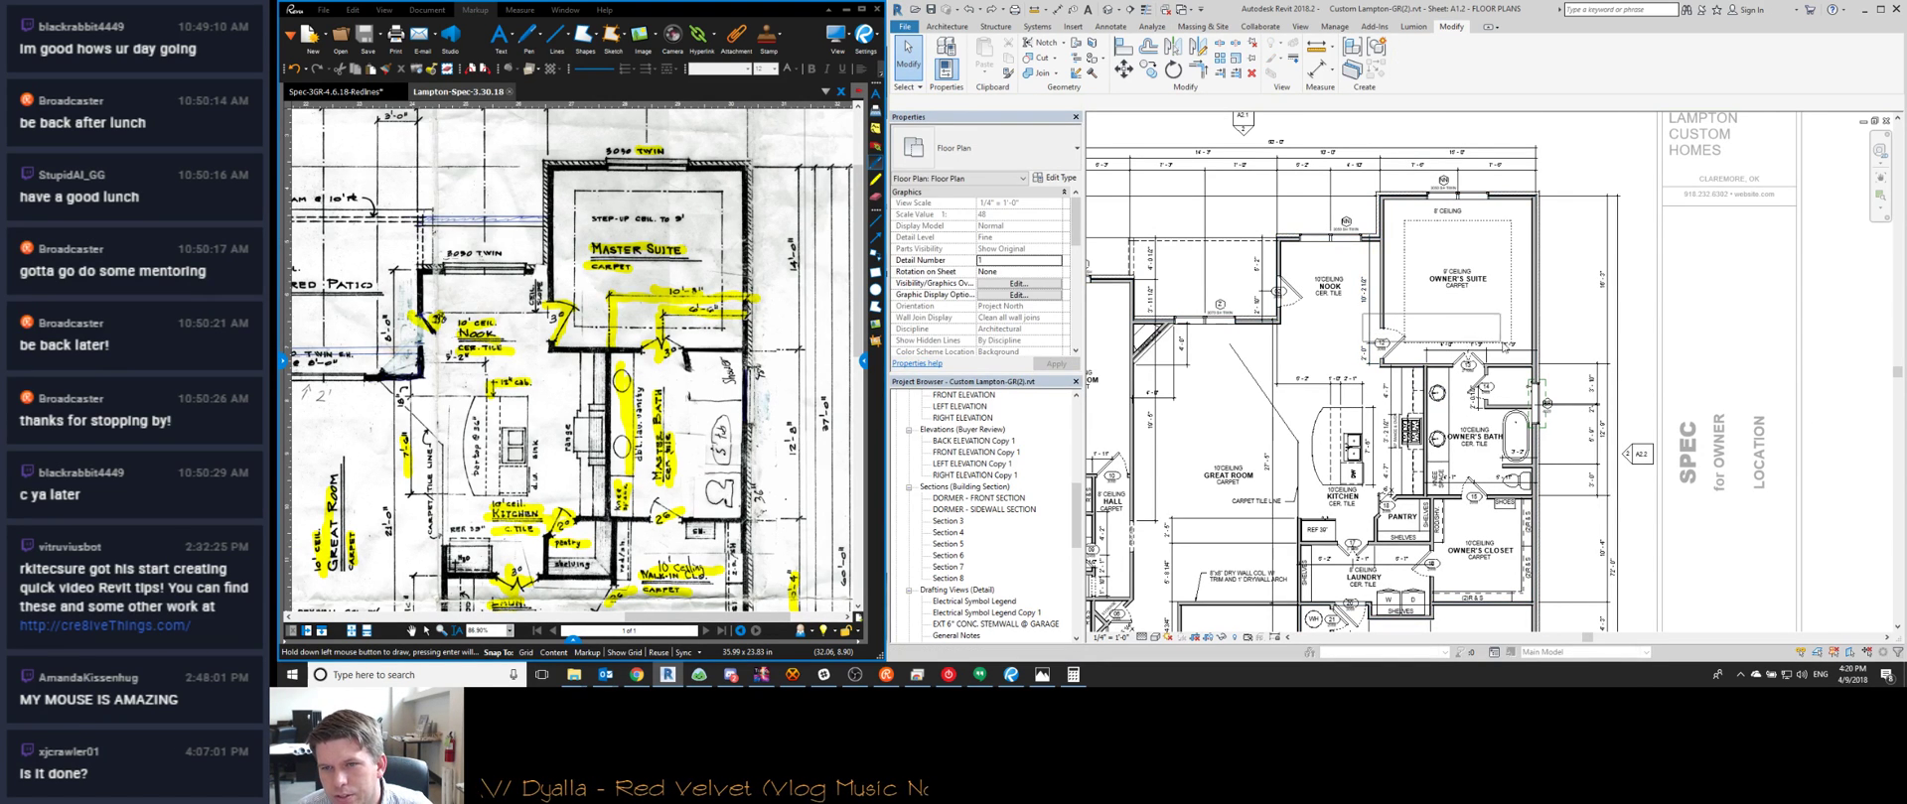
Select the owner's bath walls and fixtures
drag(1546, 381, 1554, 508)
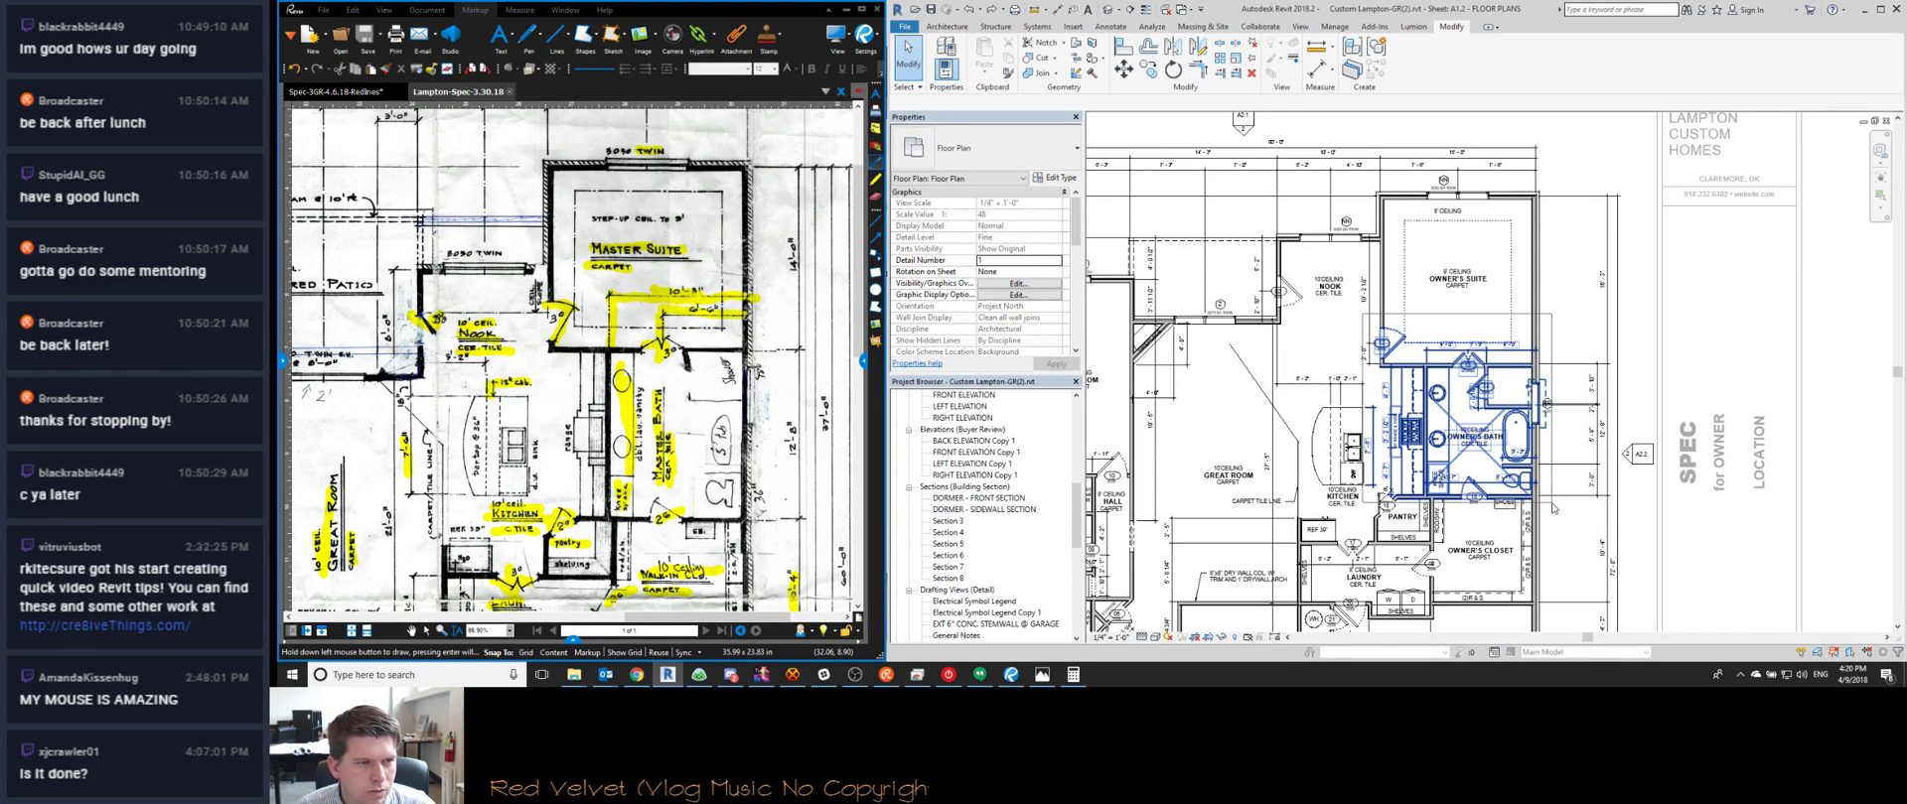
drag(1555, 505, 1556, 507)
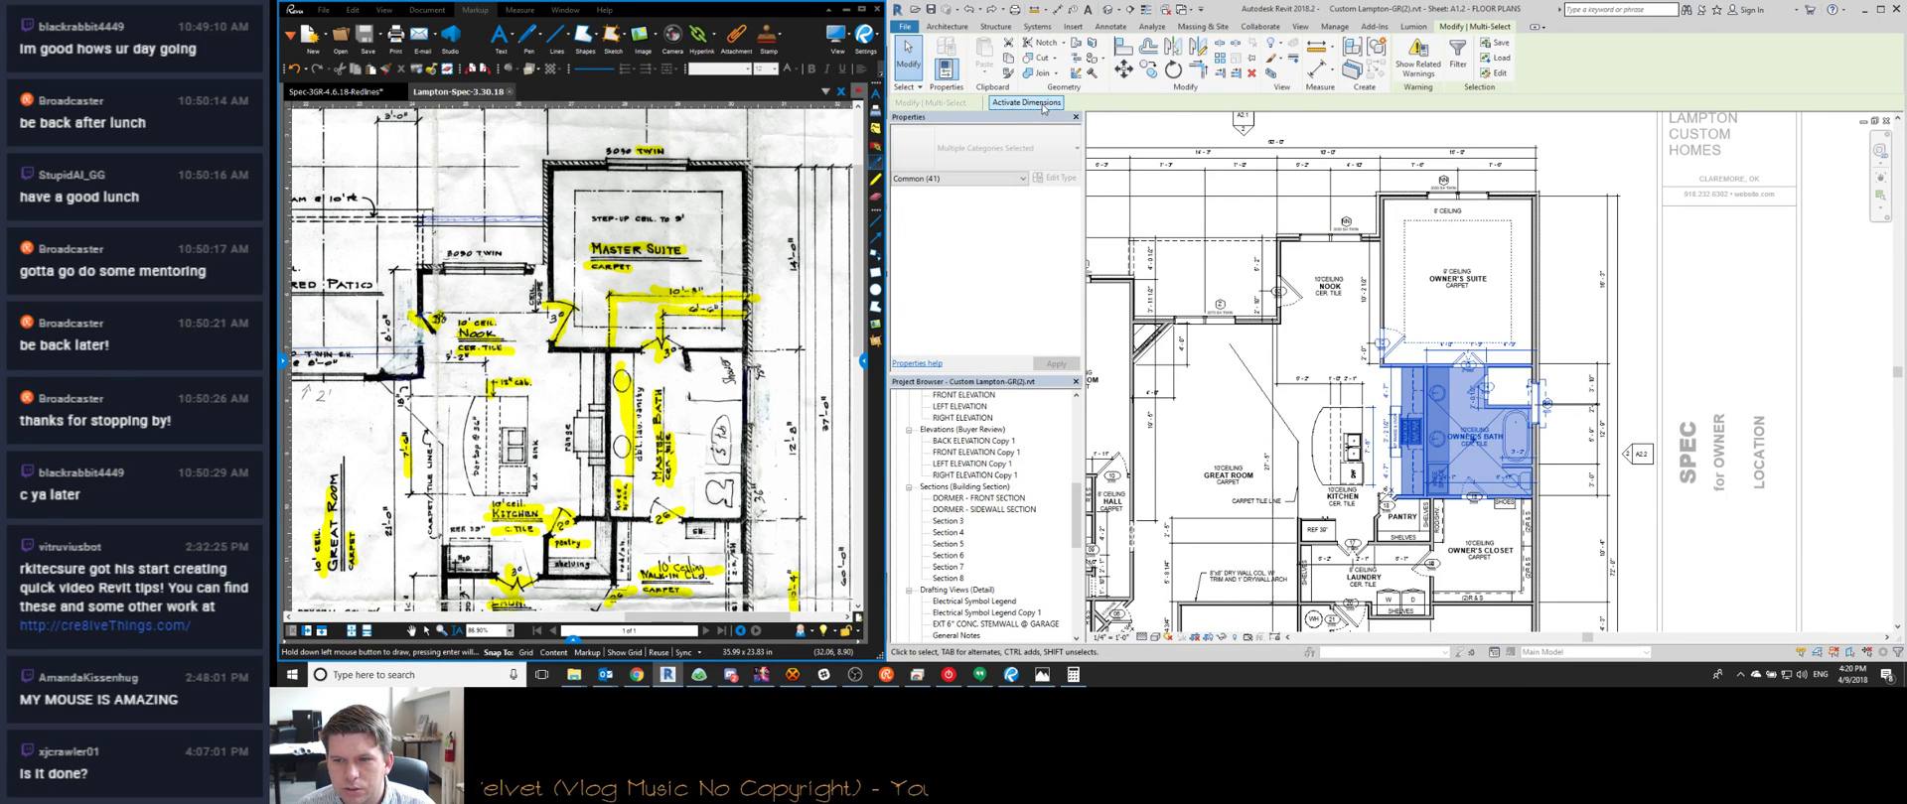
scroll(715, 129, down, 1)
middle_drag(1467, 596, 1422, 450)
middle_drag(397, 171, 457, 91)
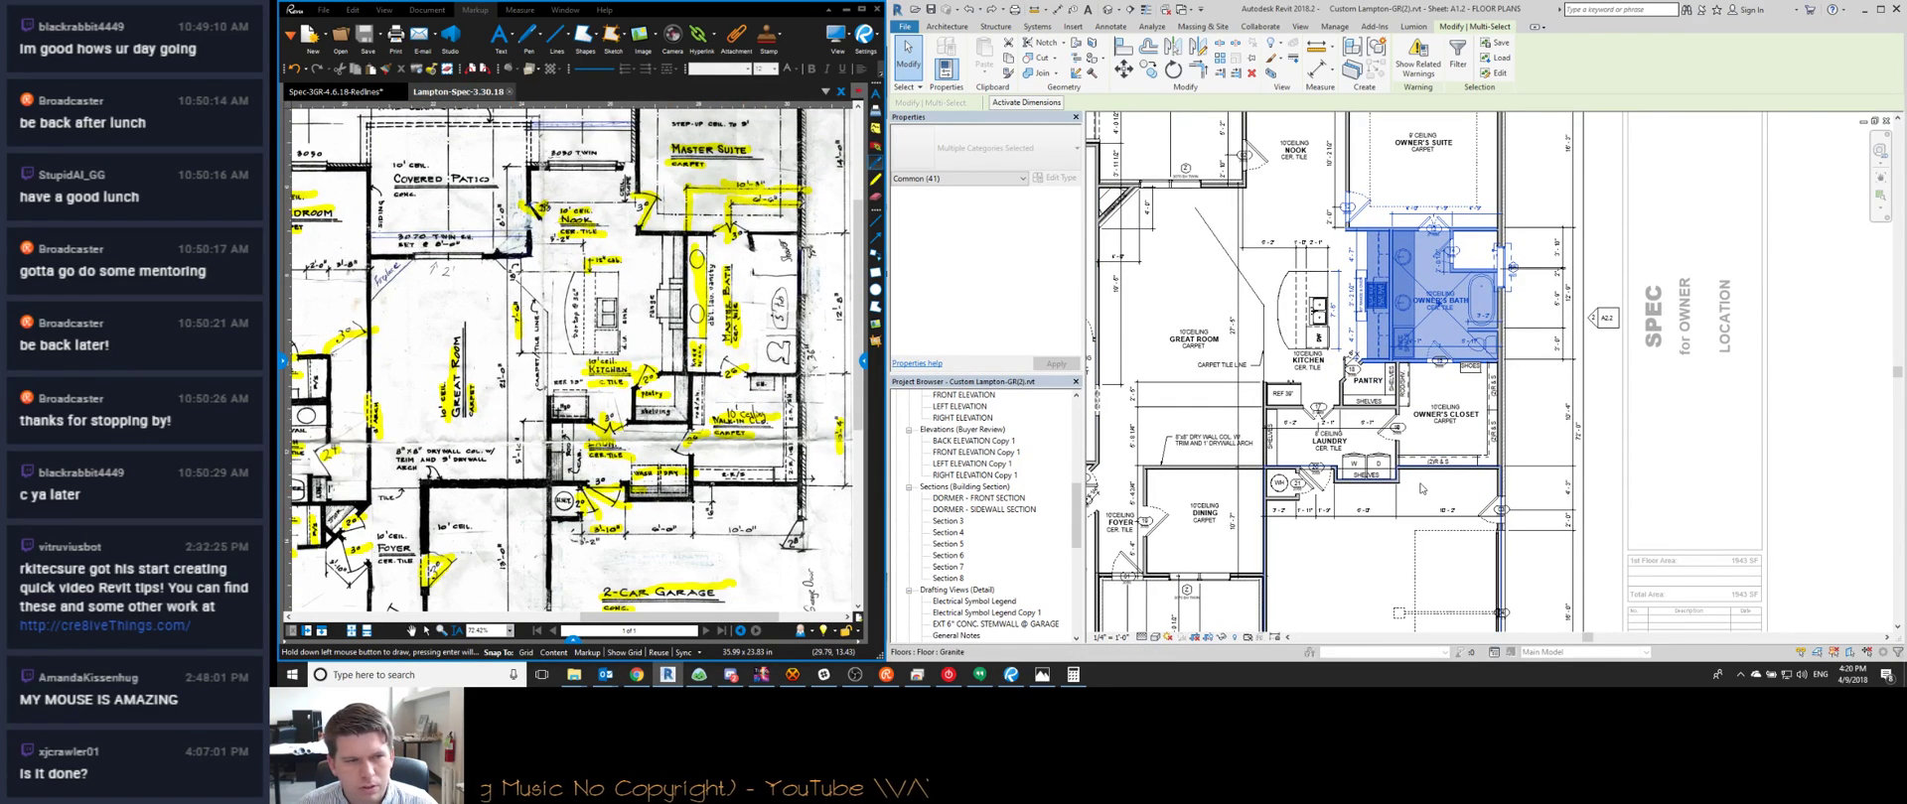
scroll(1420, 486, up, 1)
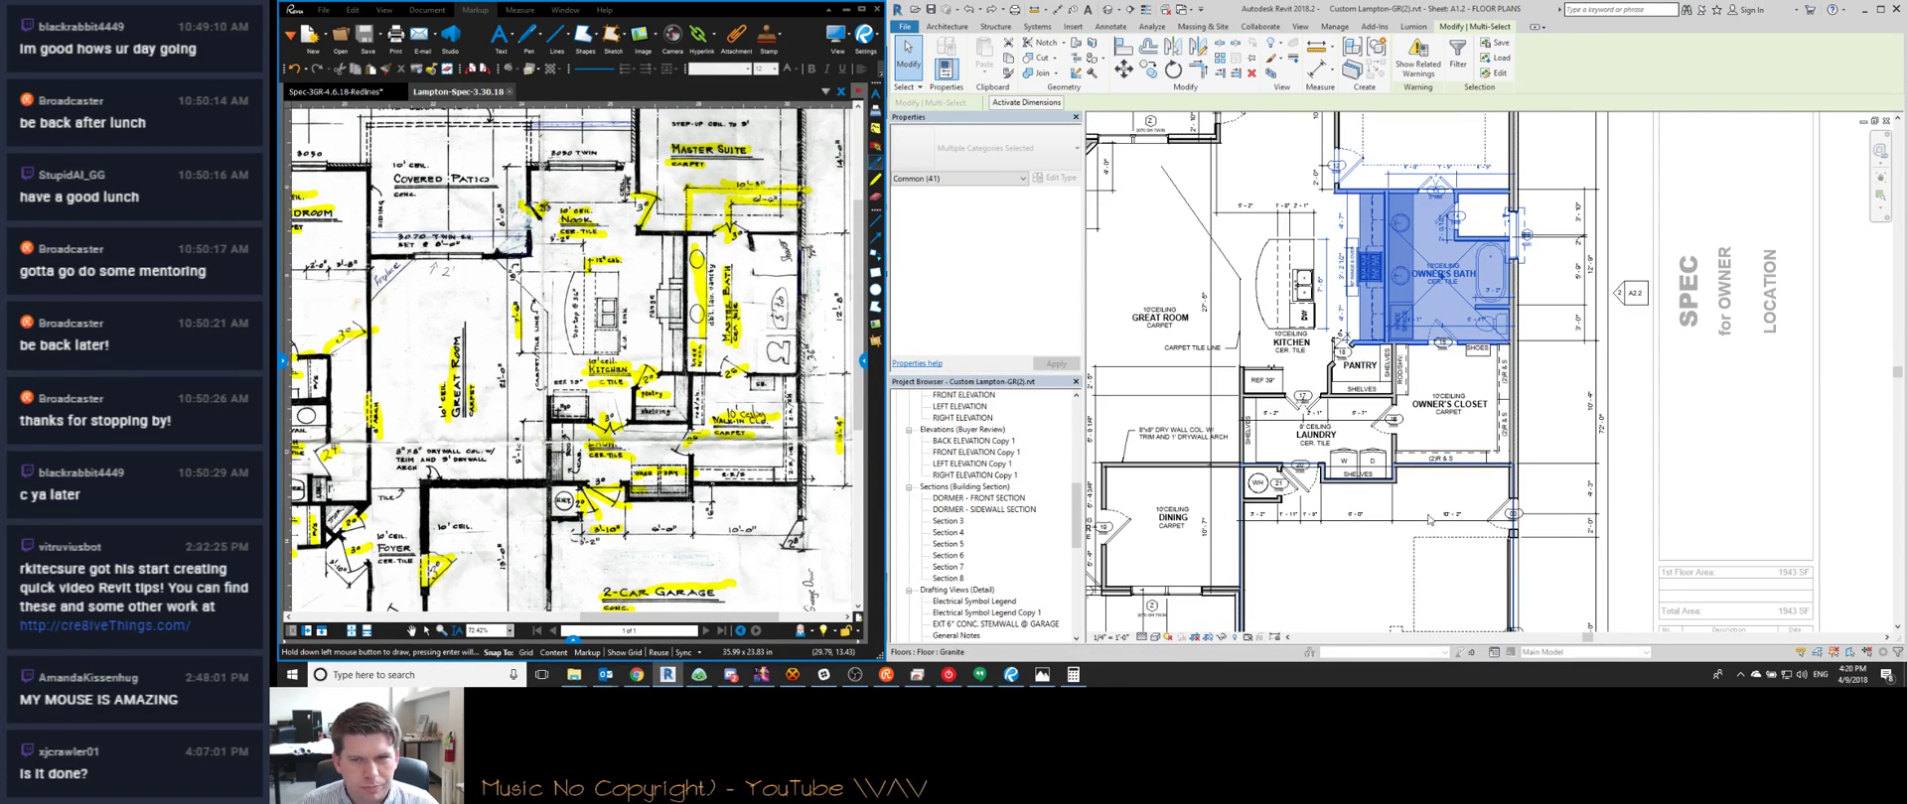
Add the laundry wall, closet shelf walls, and washer and dryer to the selection
ctrl+click(1424, 474)
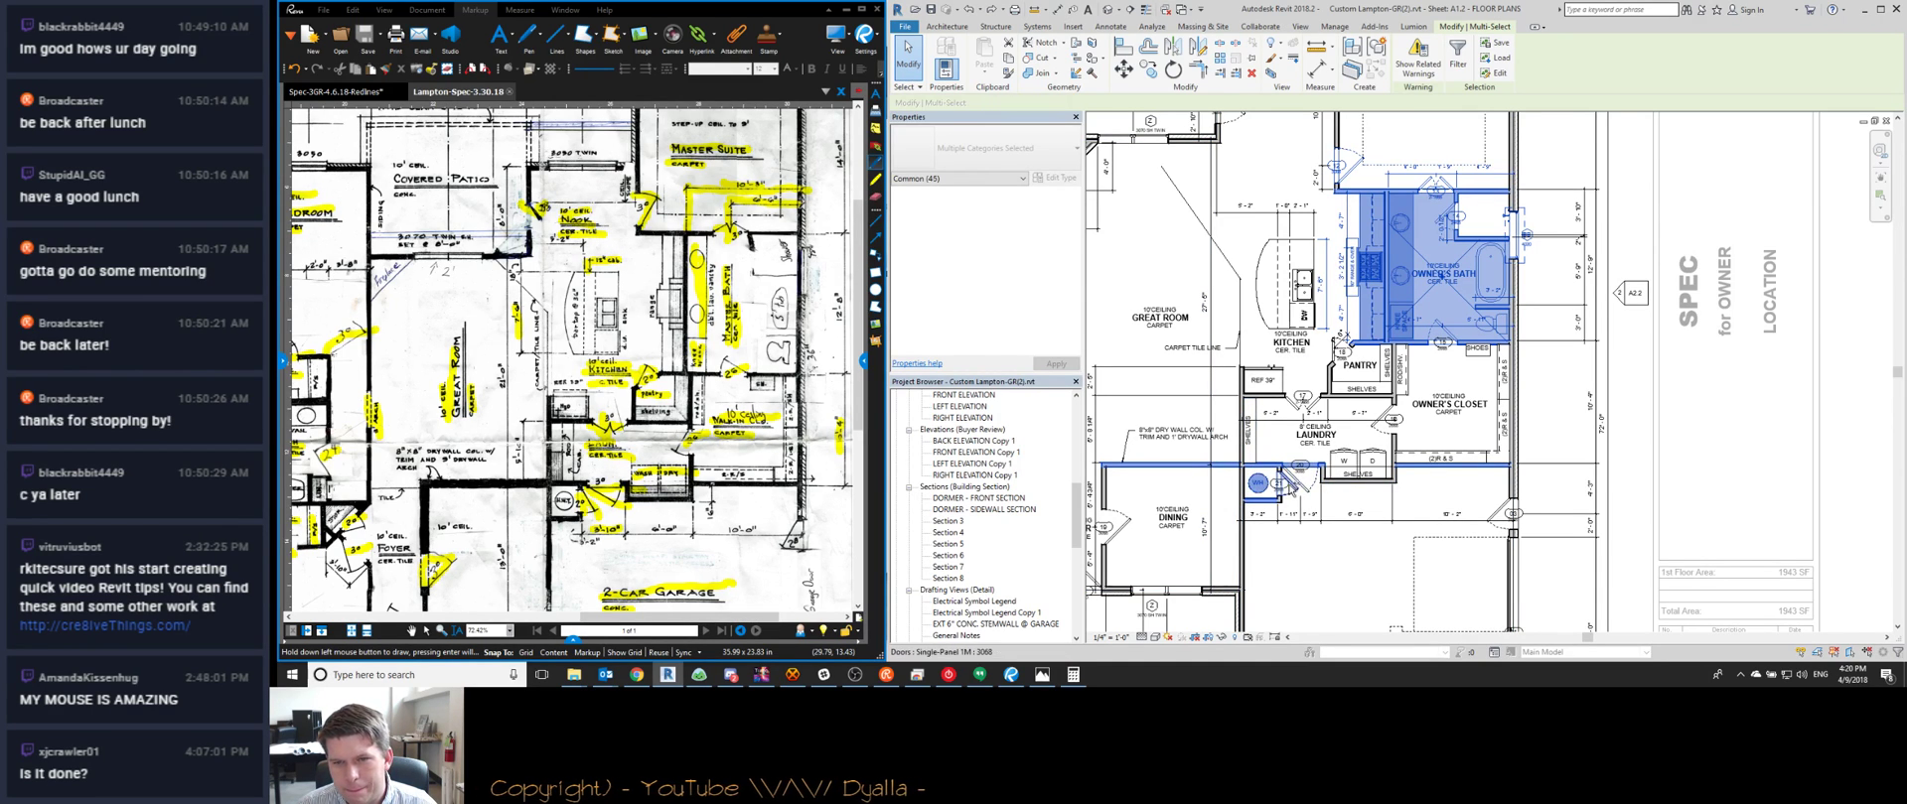
ctrl+click(1331, 482)
ctrl+click(1351, 486)
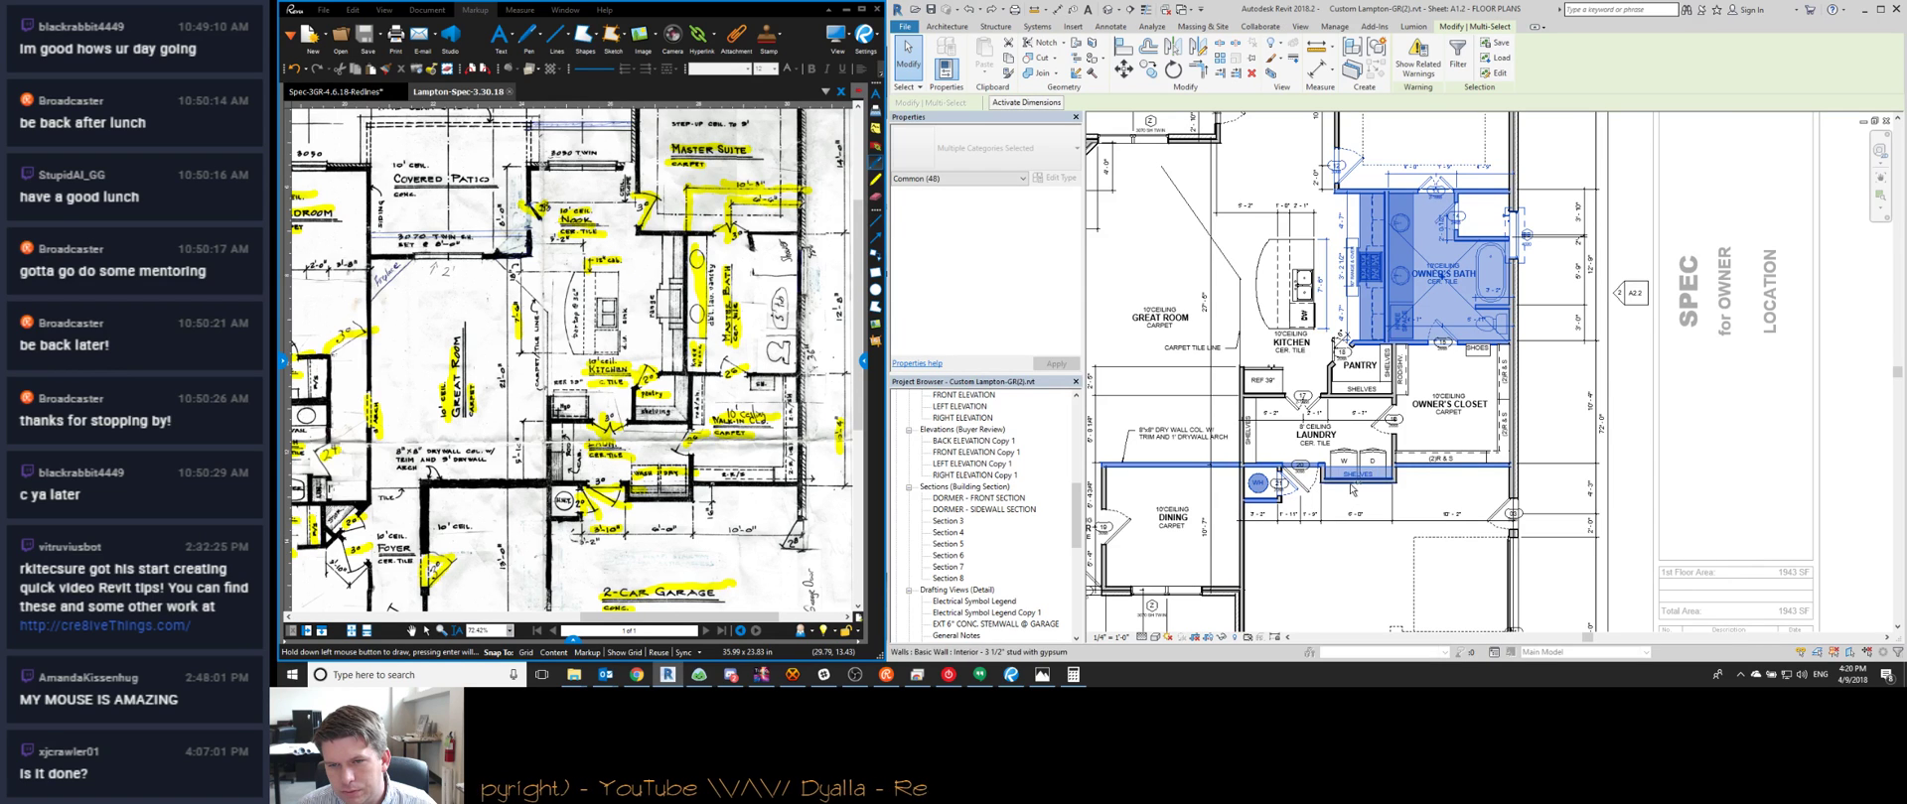
ctrl+click(1343, 462)
ctrl+click(1372, 462)
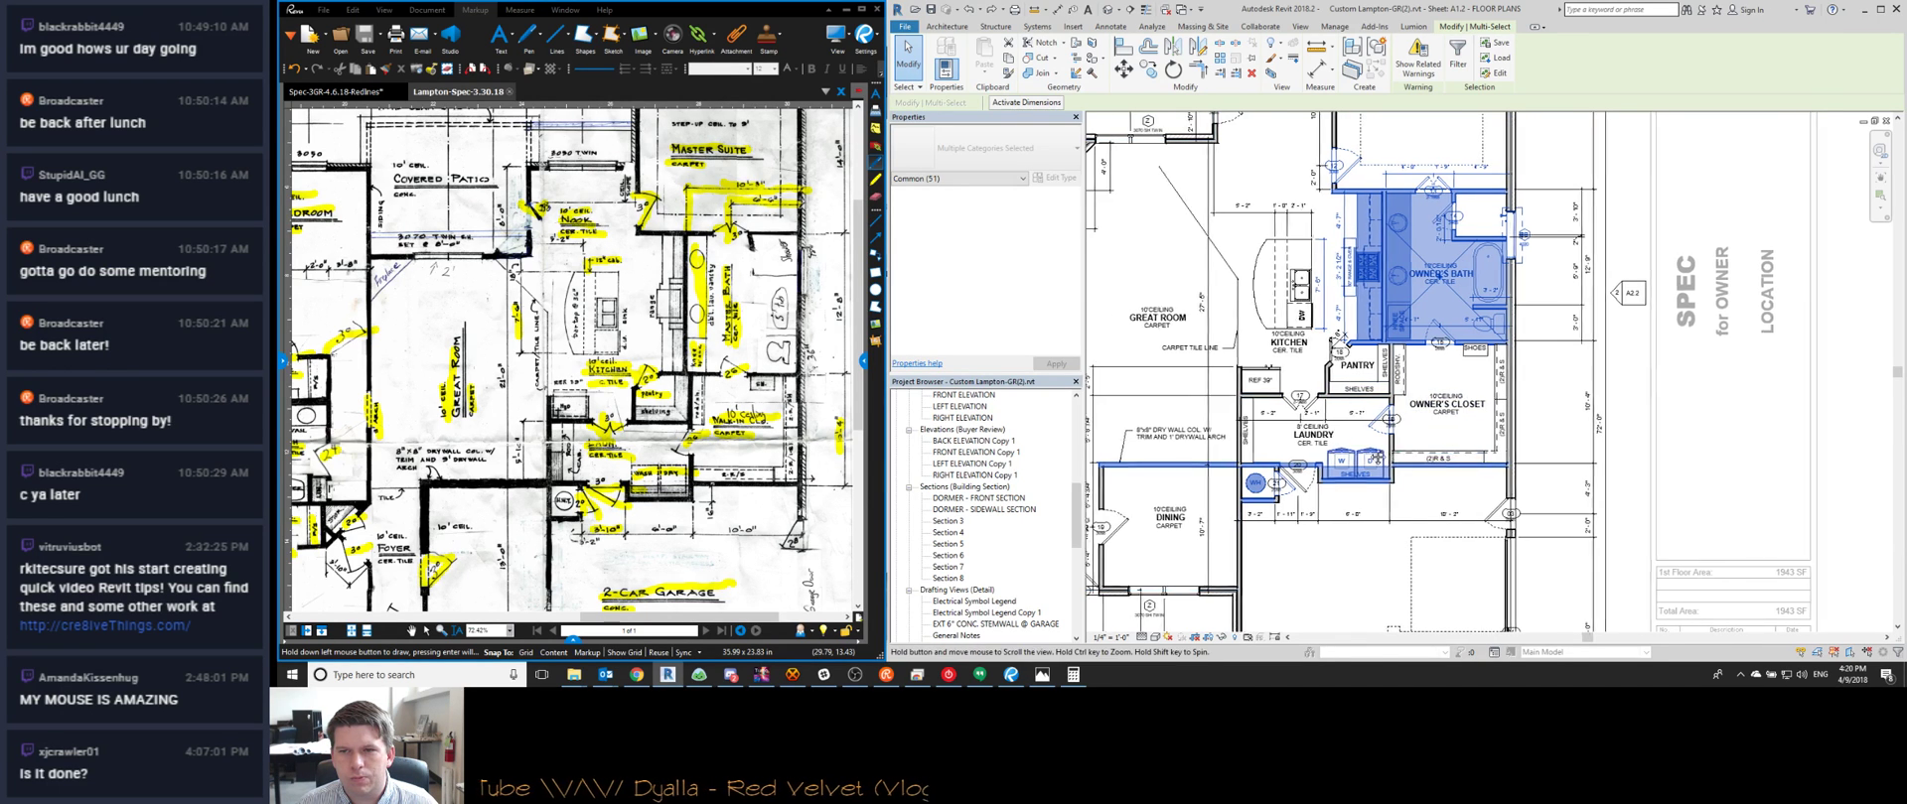
ctrl+scroll(1420, 447, down, 3)
scroll(1440, 504, down, 2)
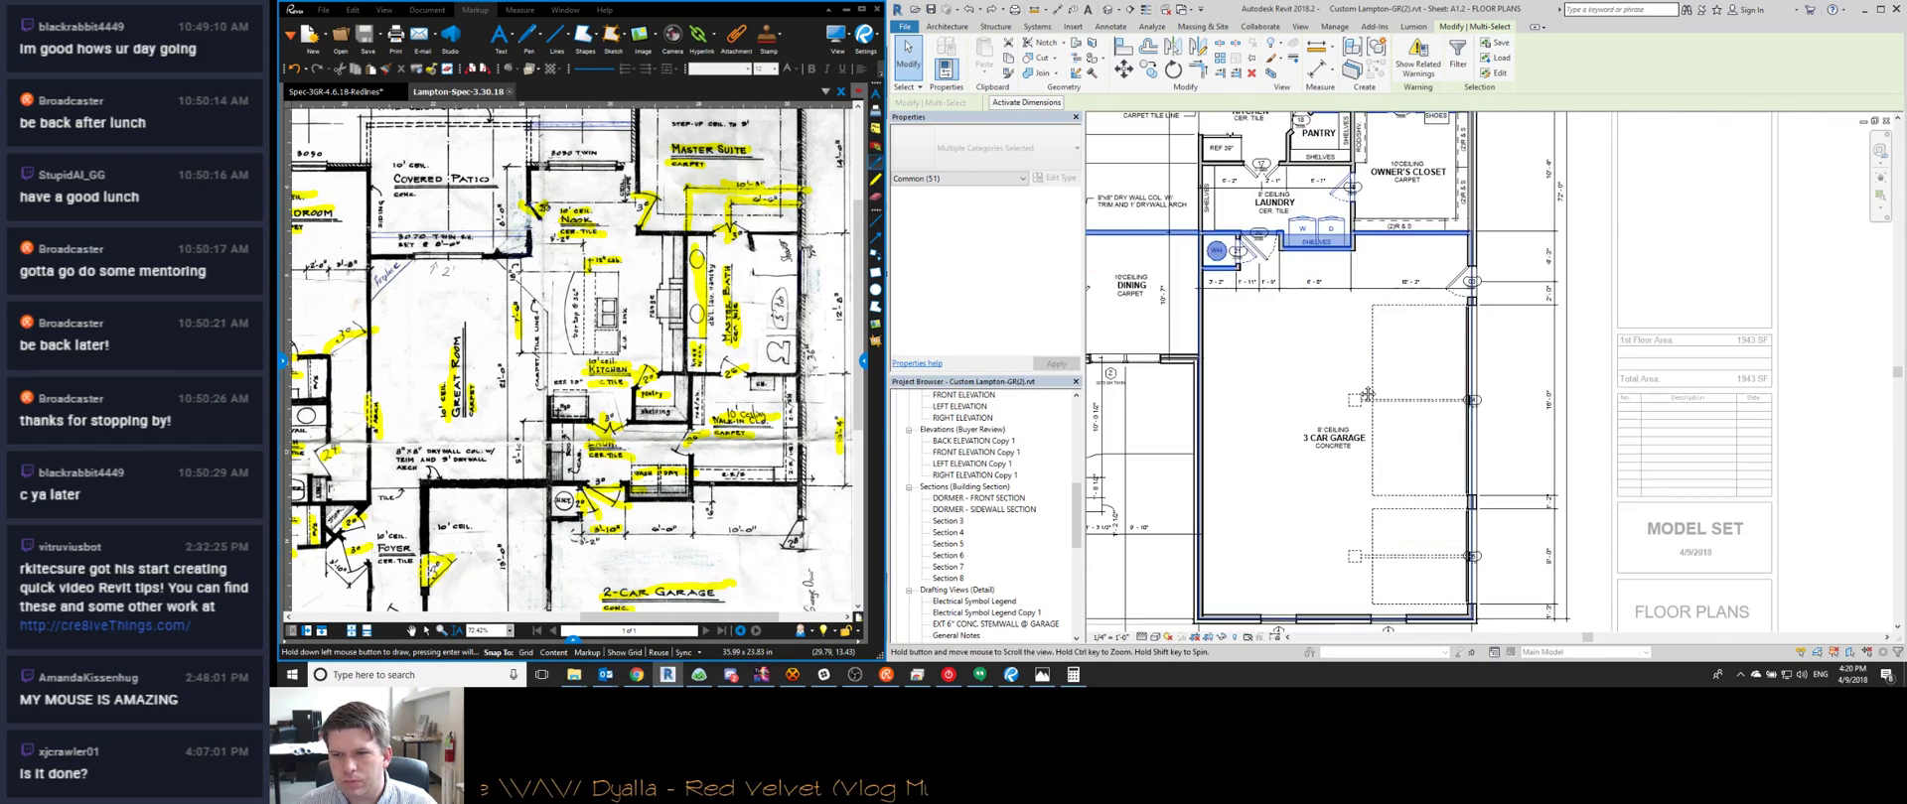
scroll(1360, 397, up, 2)
scroll(1355, 406, down, 1)
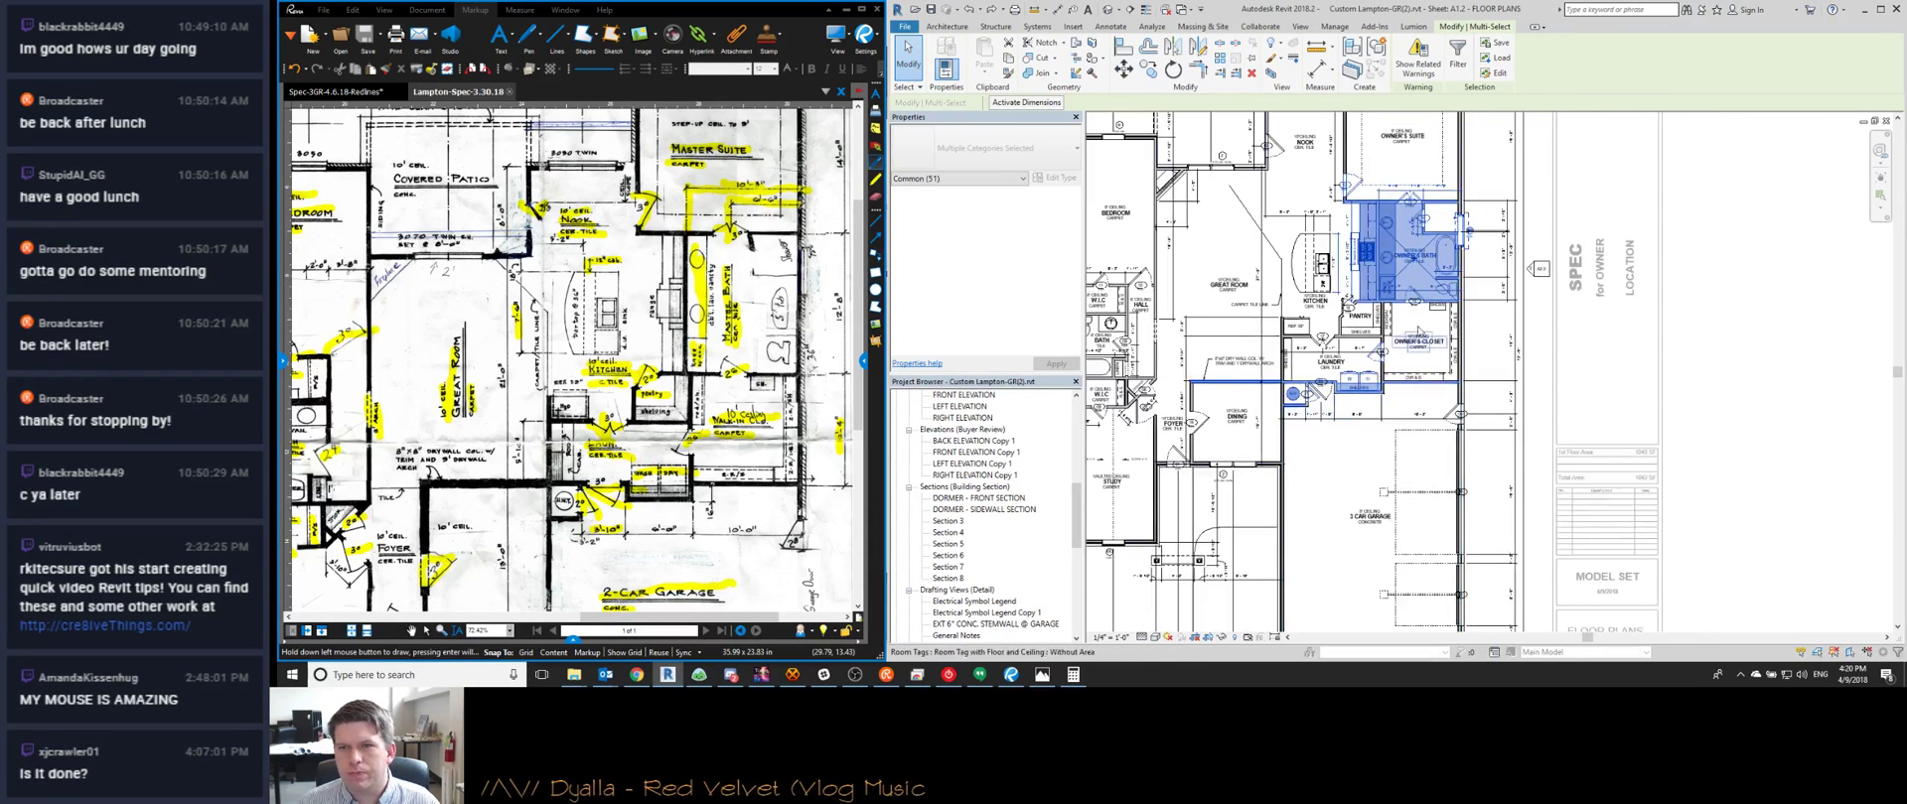
ctrl+scroll(1354, 406, up, 4)
Set the Owner's Suite 16'-3" dimension to 14, deleting the instances blocking the change
click(1033, 103)
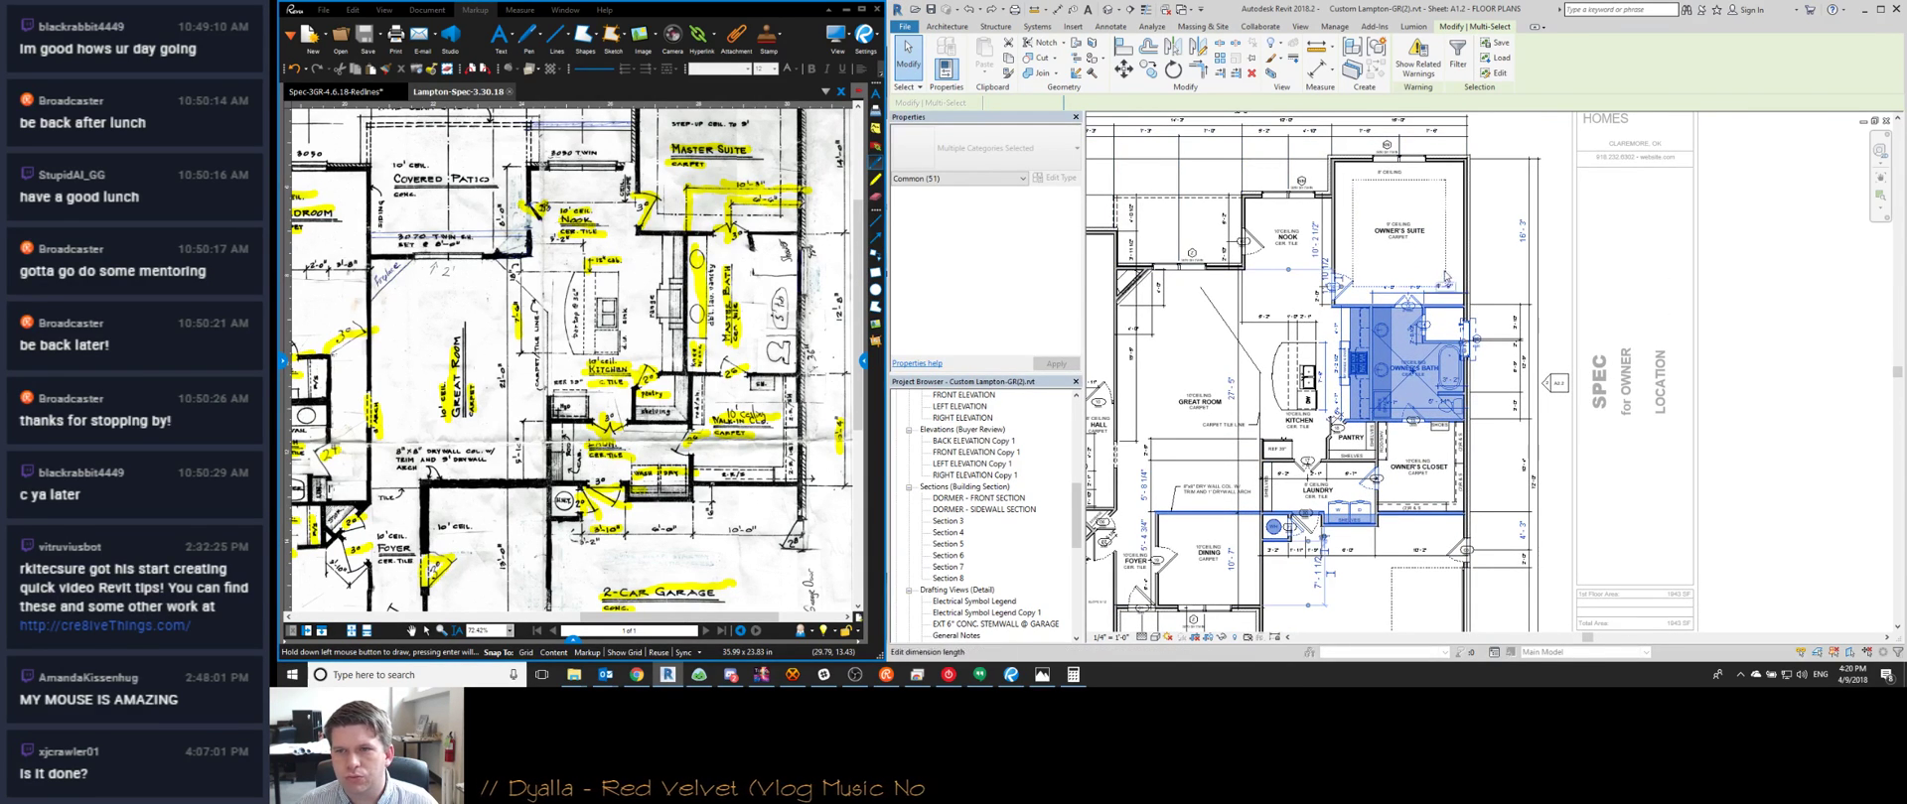
click(1517, 235)
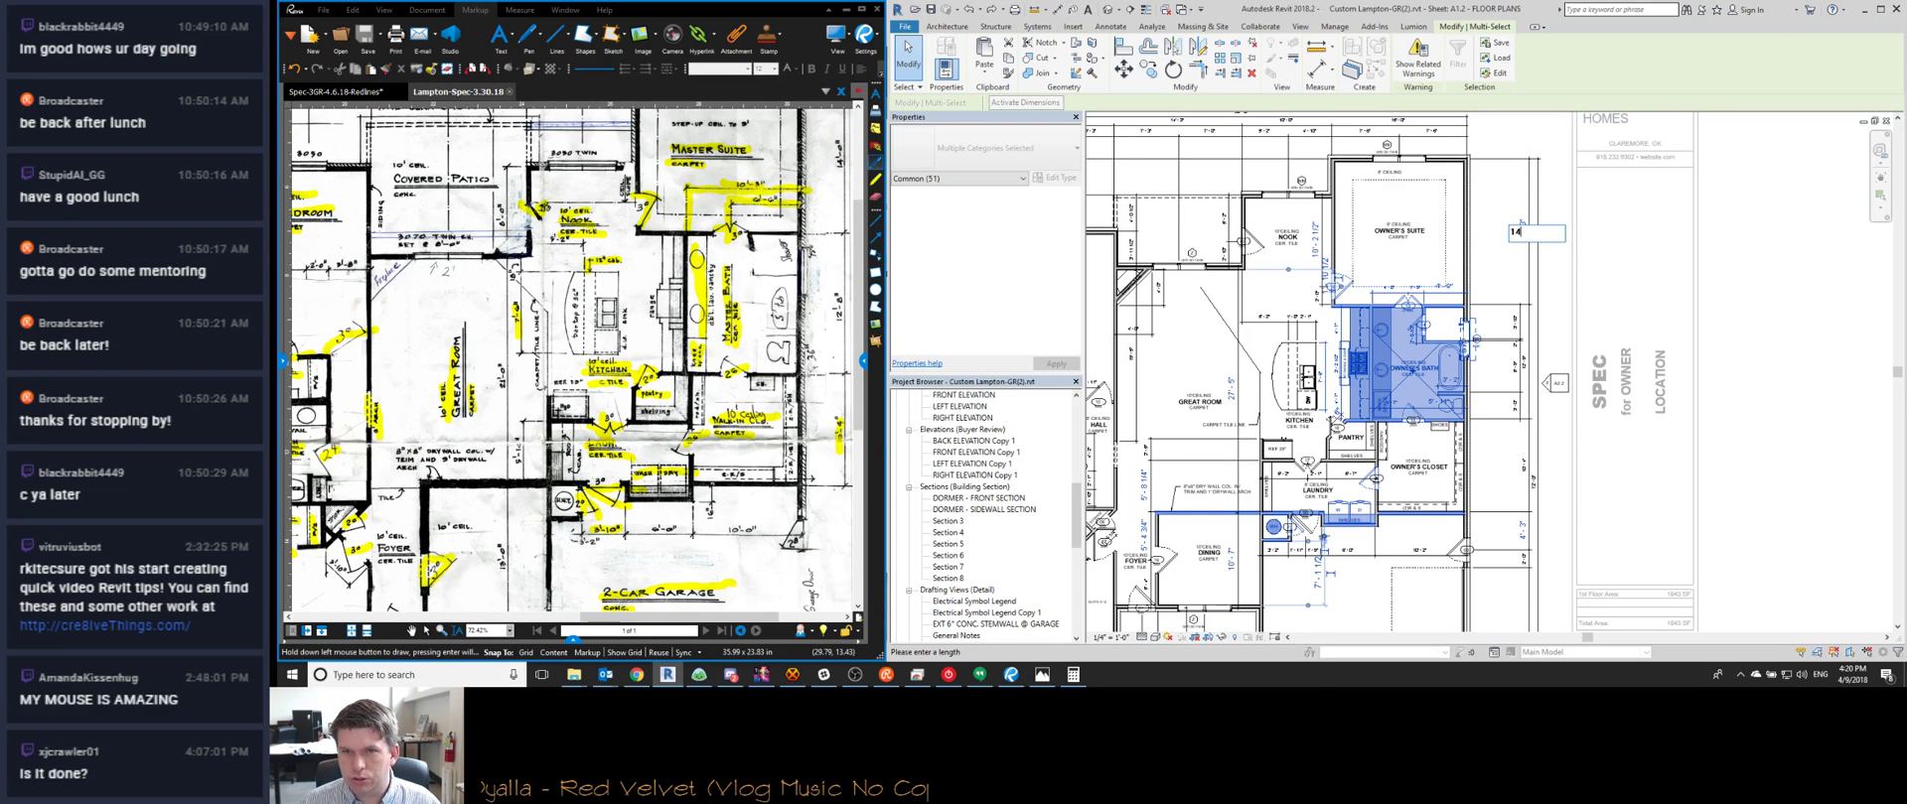
text(14)
key(Return)
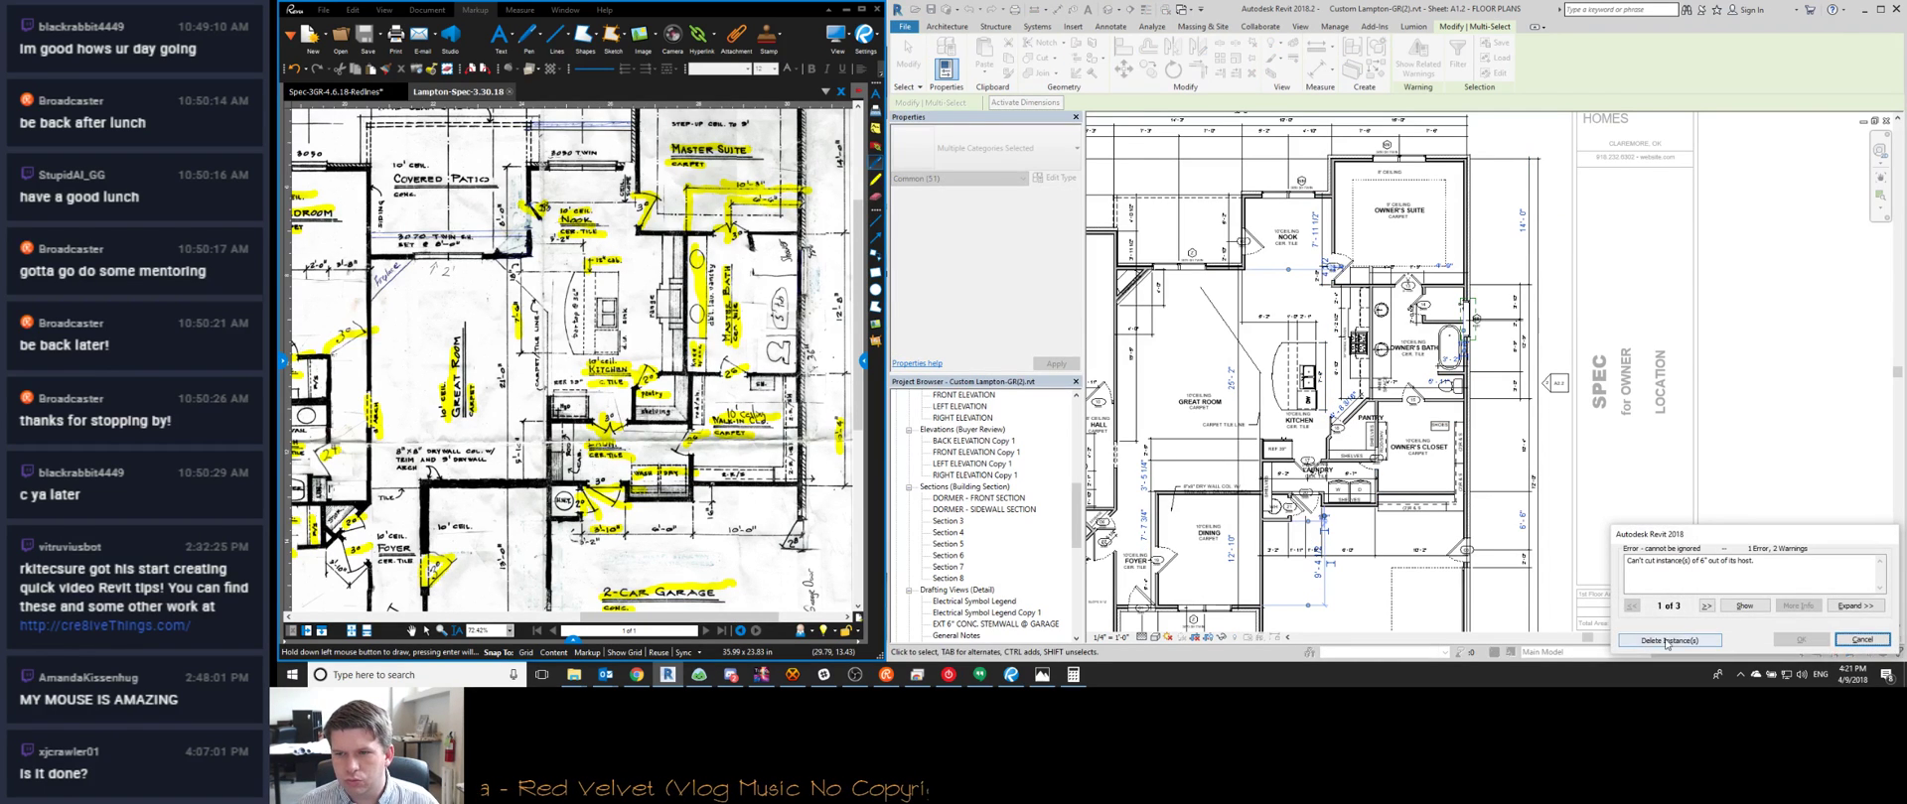
click(1663, 640)
middle_drag(1491, 343, 1475, 287)
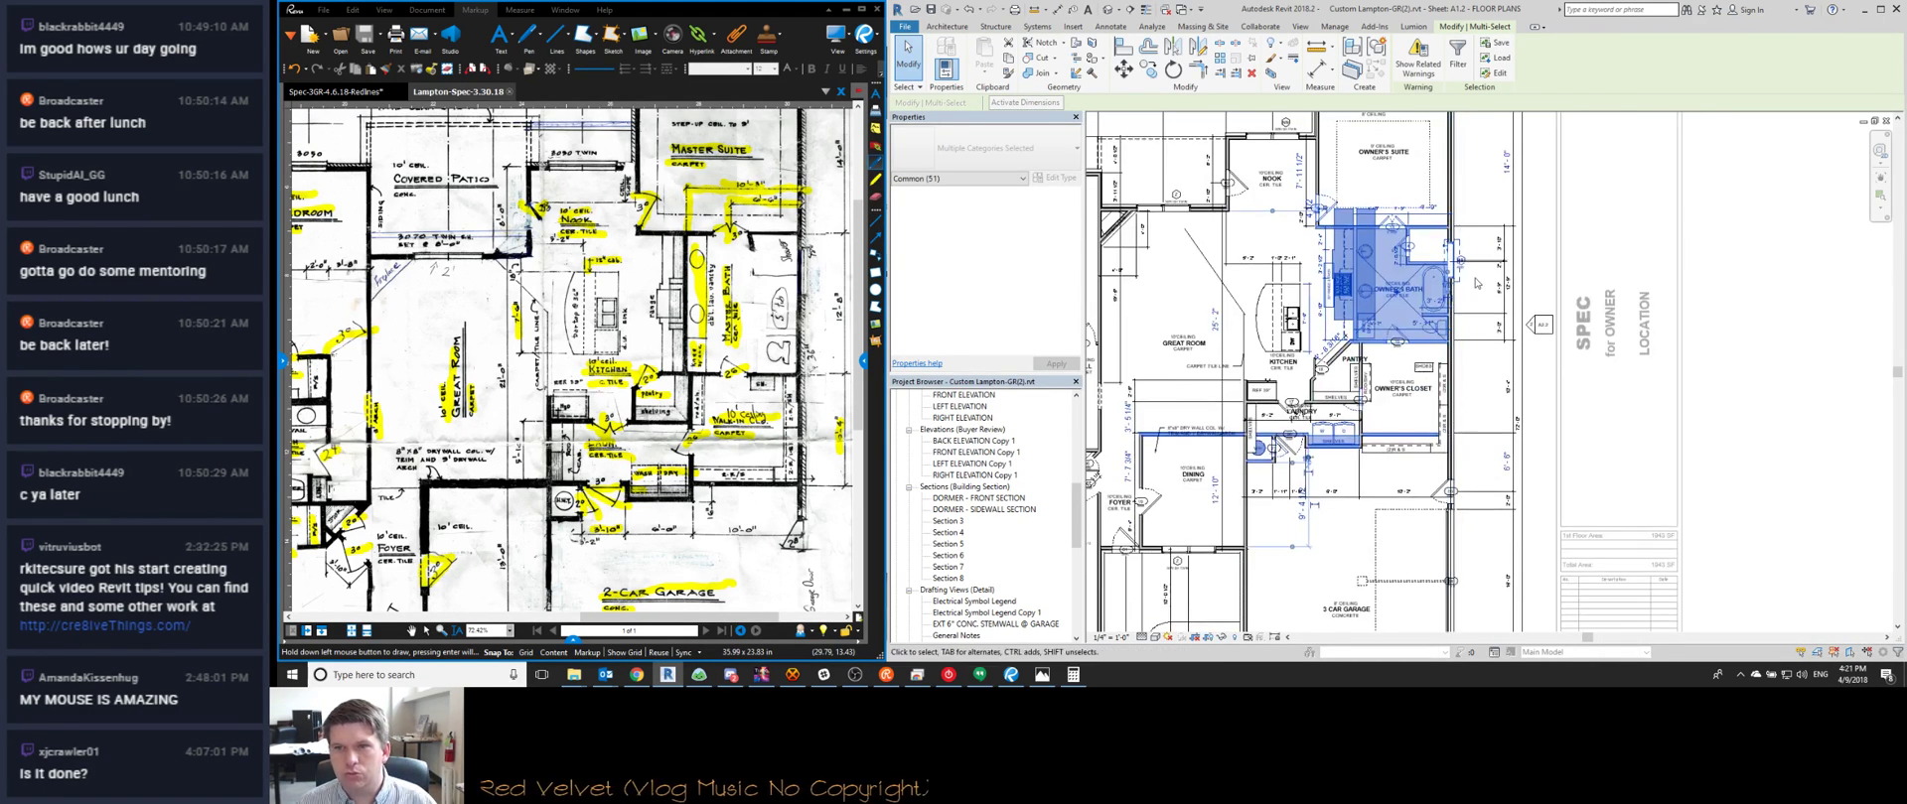
scroll(1475, 287, up, 1)
scroll(1484, 230, up, 1)
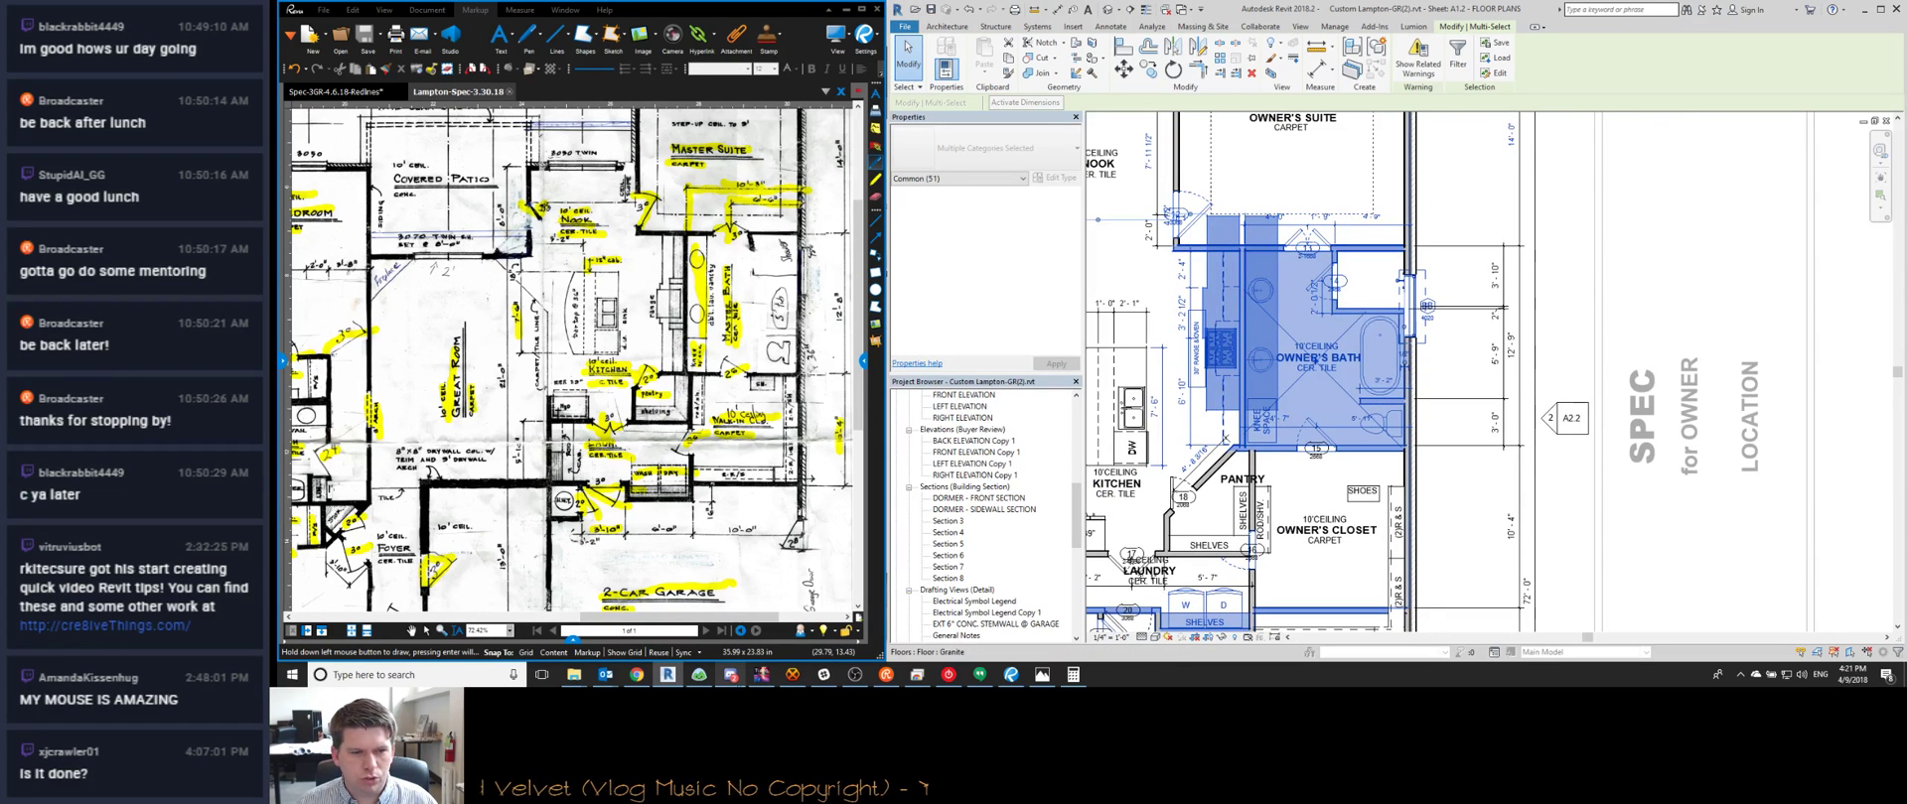
middle_drag(1484, 230, 1488, 344)
scroll(752, 354, up, 2)
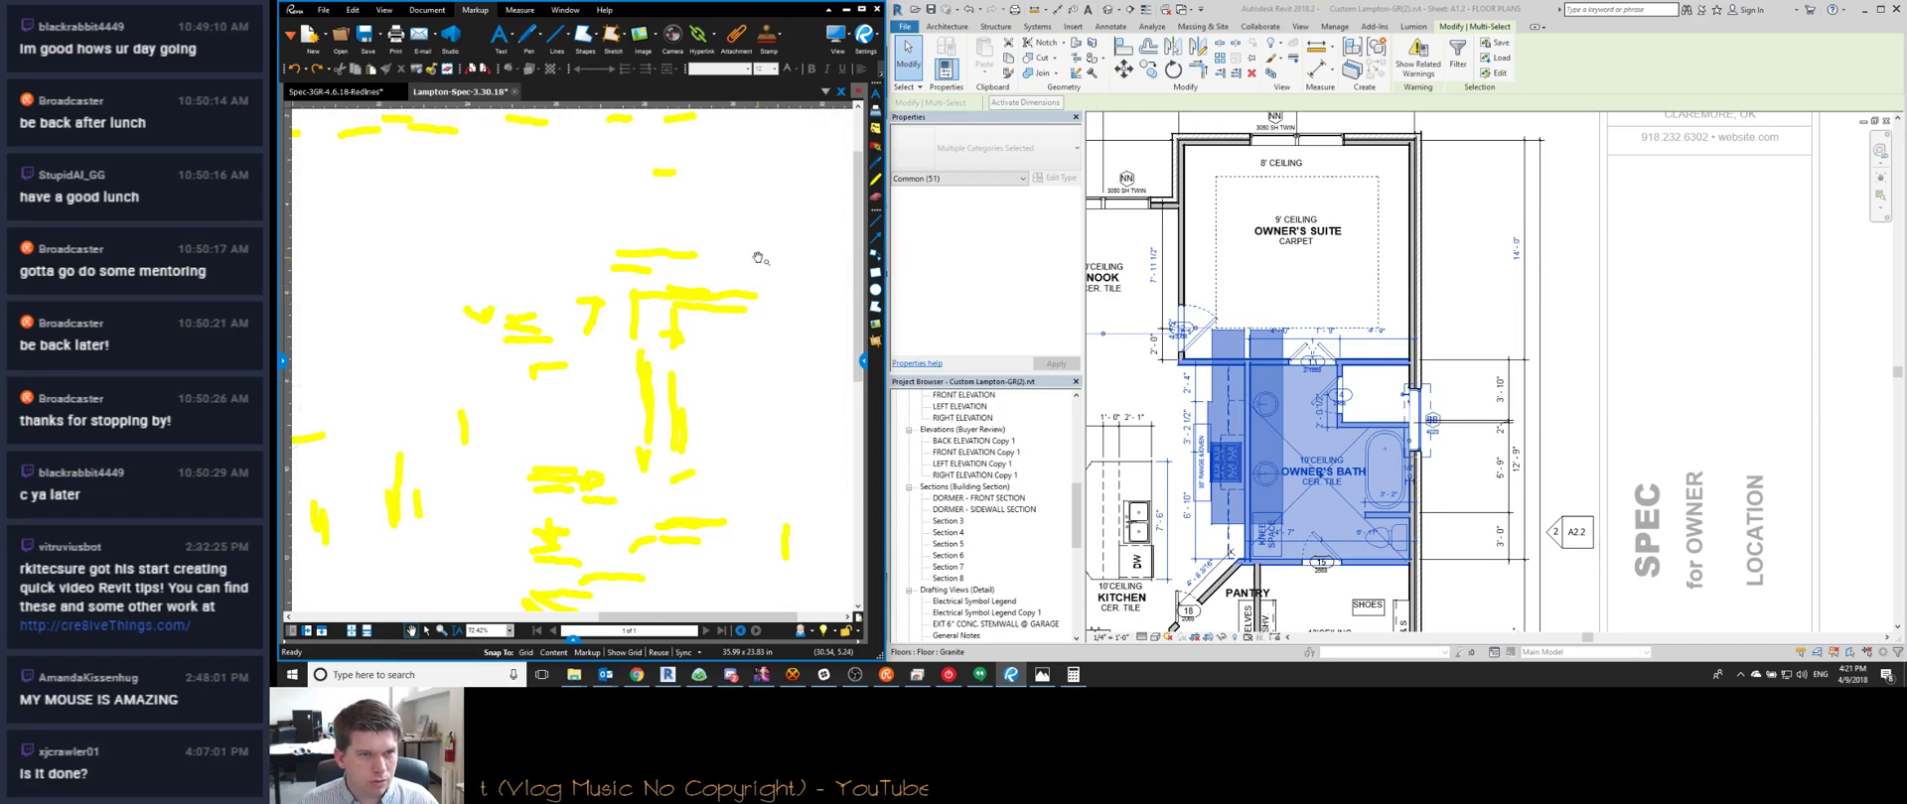
Save the Bluebeam markup PDF, start highlighting completed redlines, and clear Revit's selection
click(366, 38)
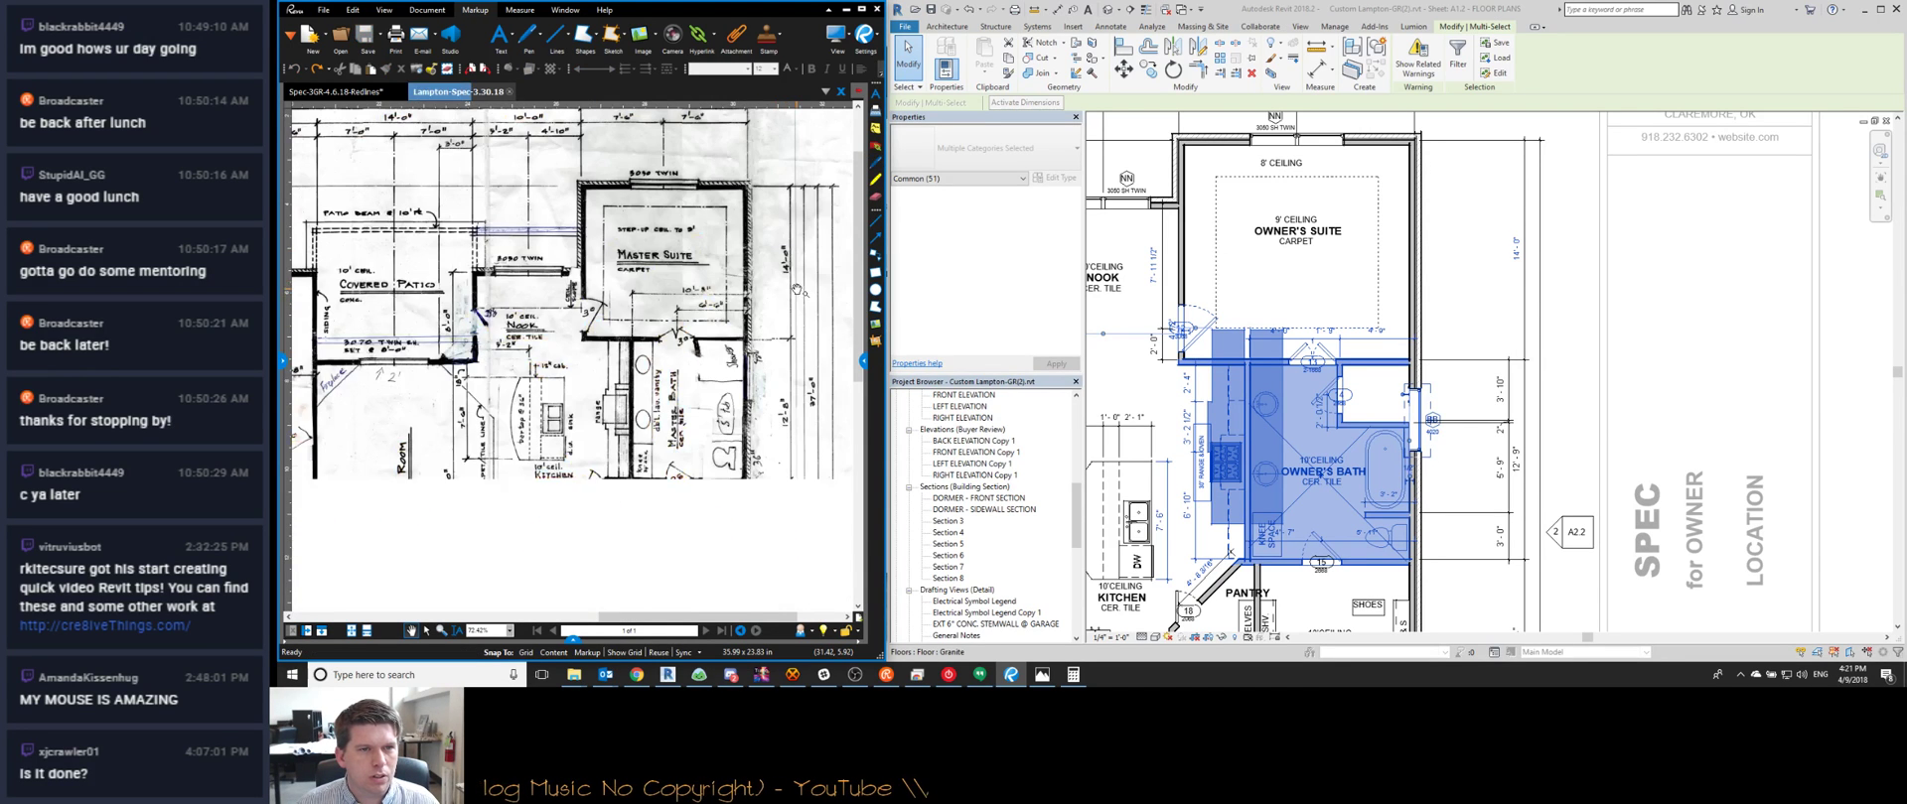
click(874, 183)
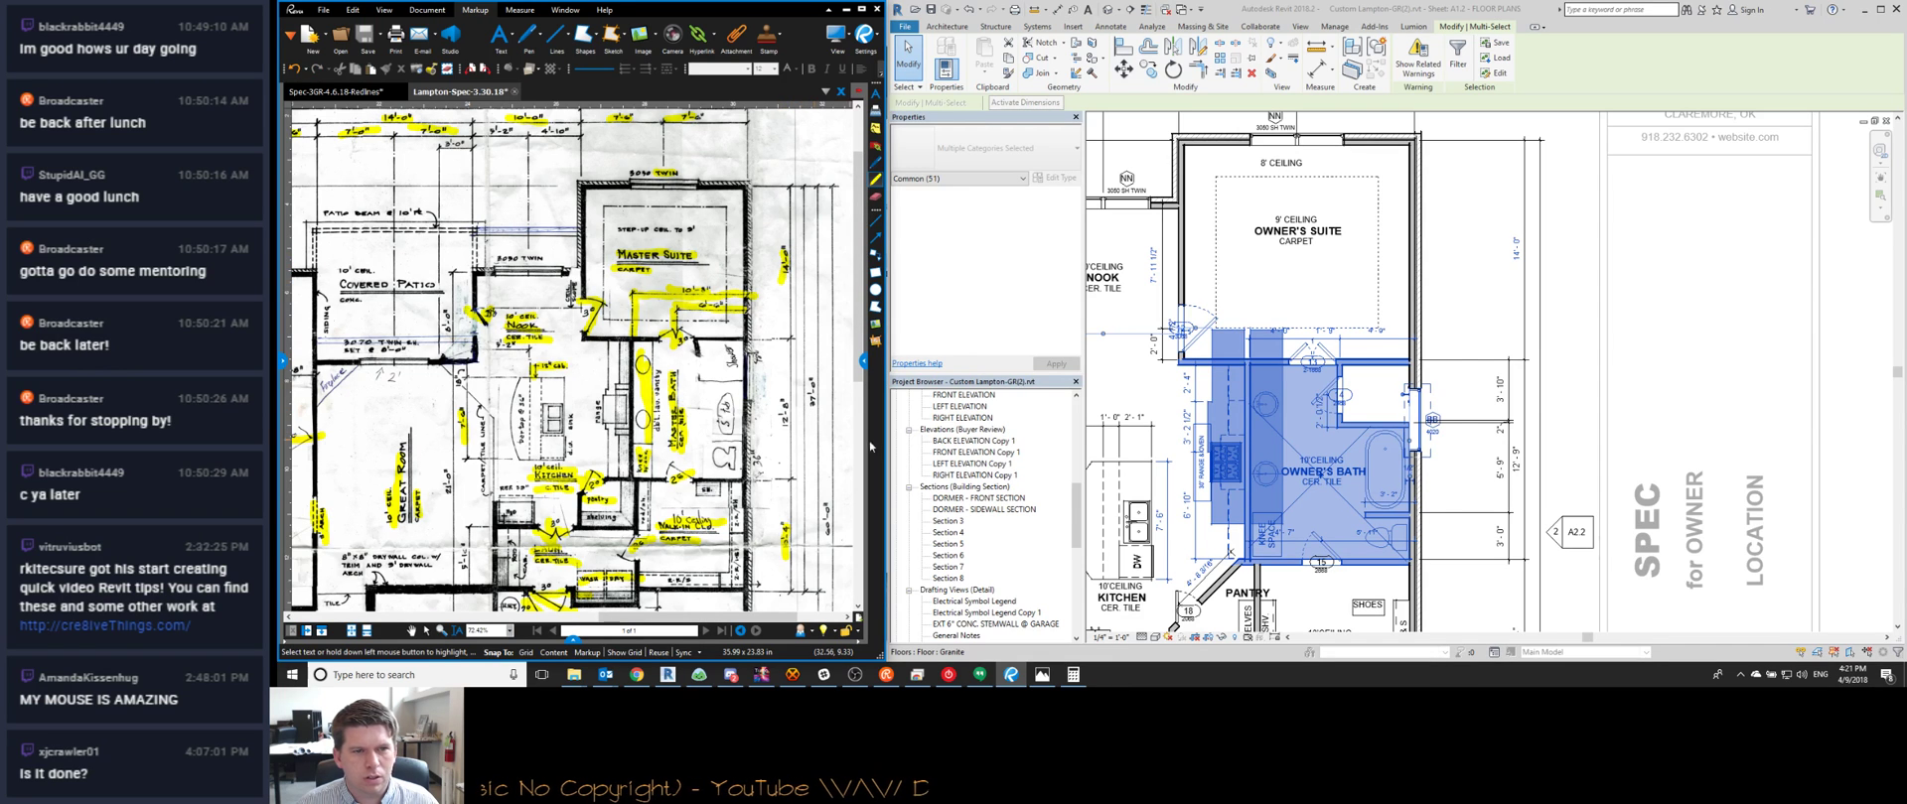
click(1471, 339)
middle_drag(1428, 417, 1424, 350)
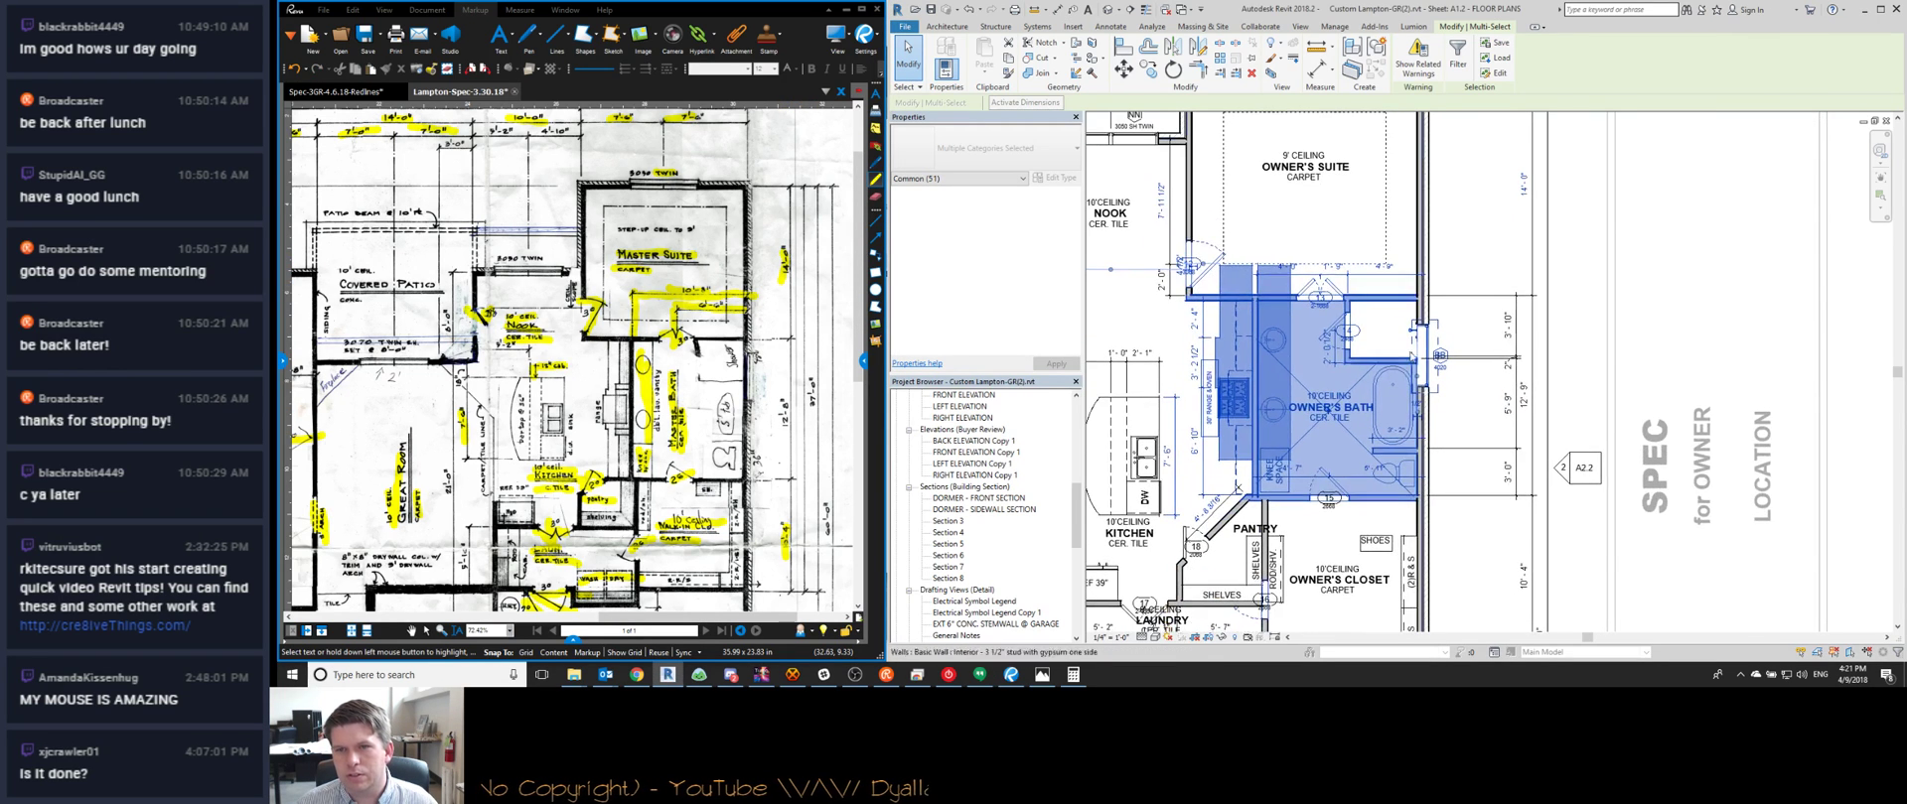
key(Escape)
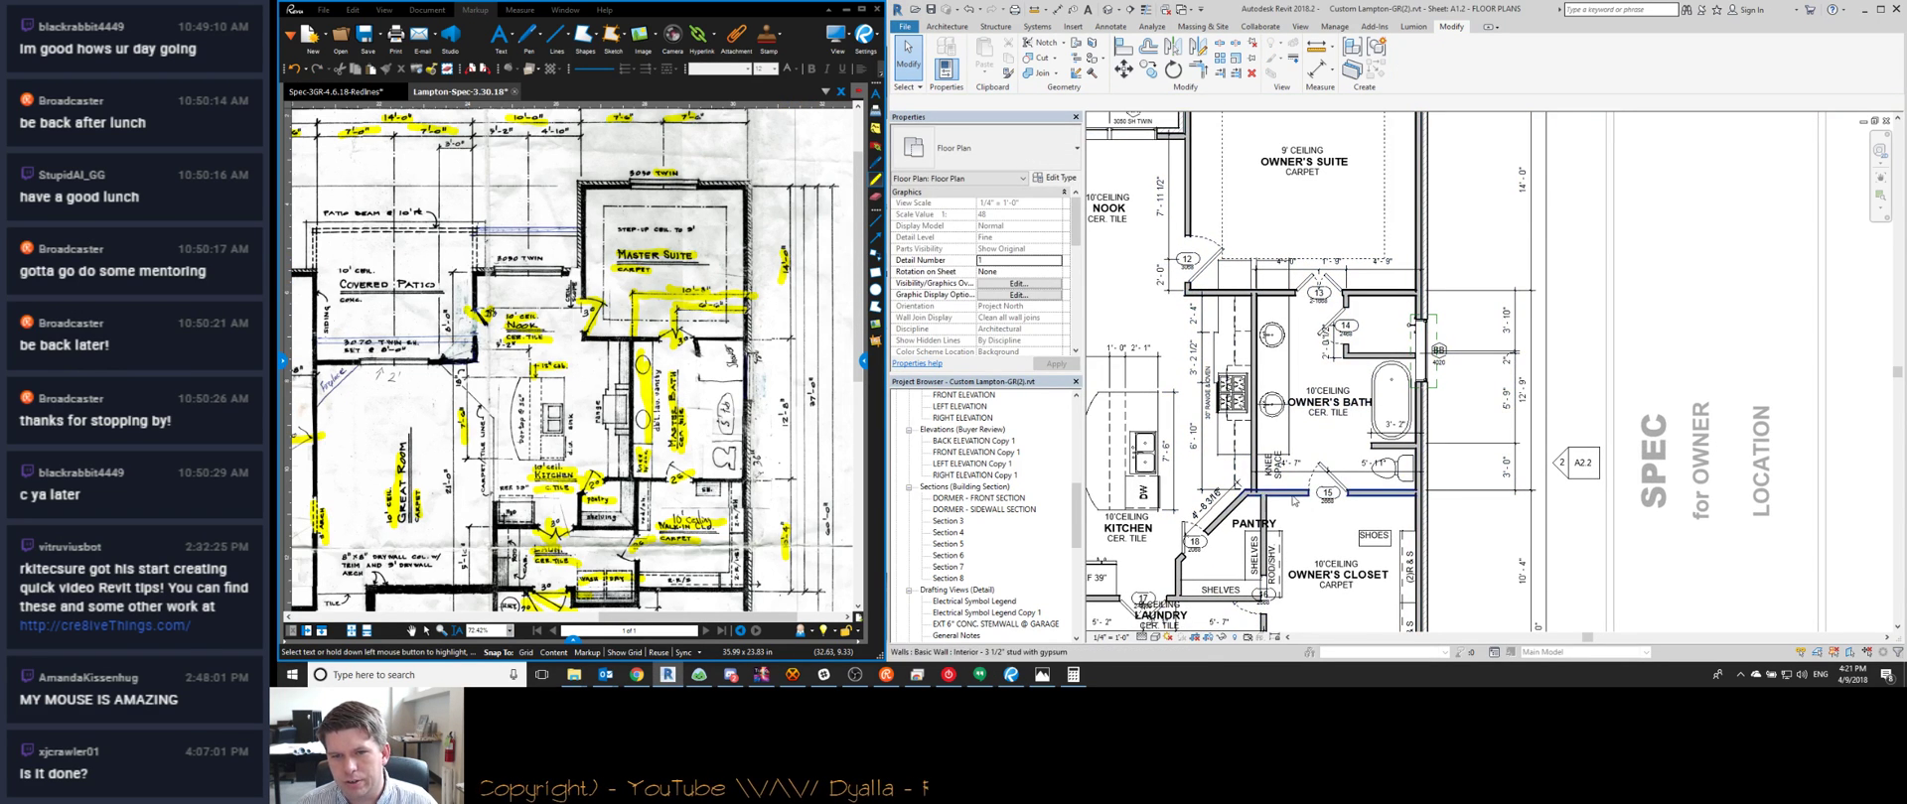
Try changing the pantry-side wall's 12' 9" dimension to 12' 8", then cancel after dimension errors
click(1291, 494)
click(1513, 390)
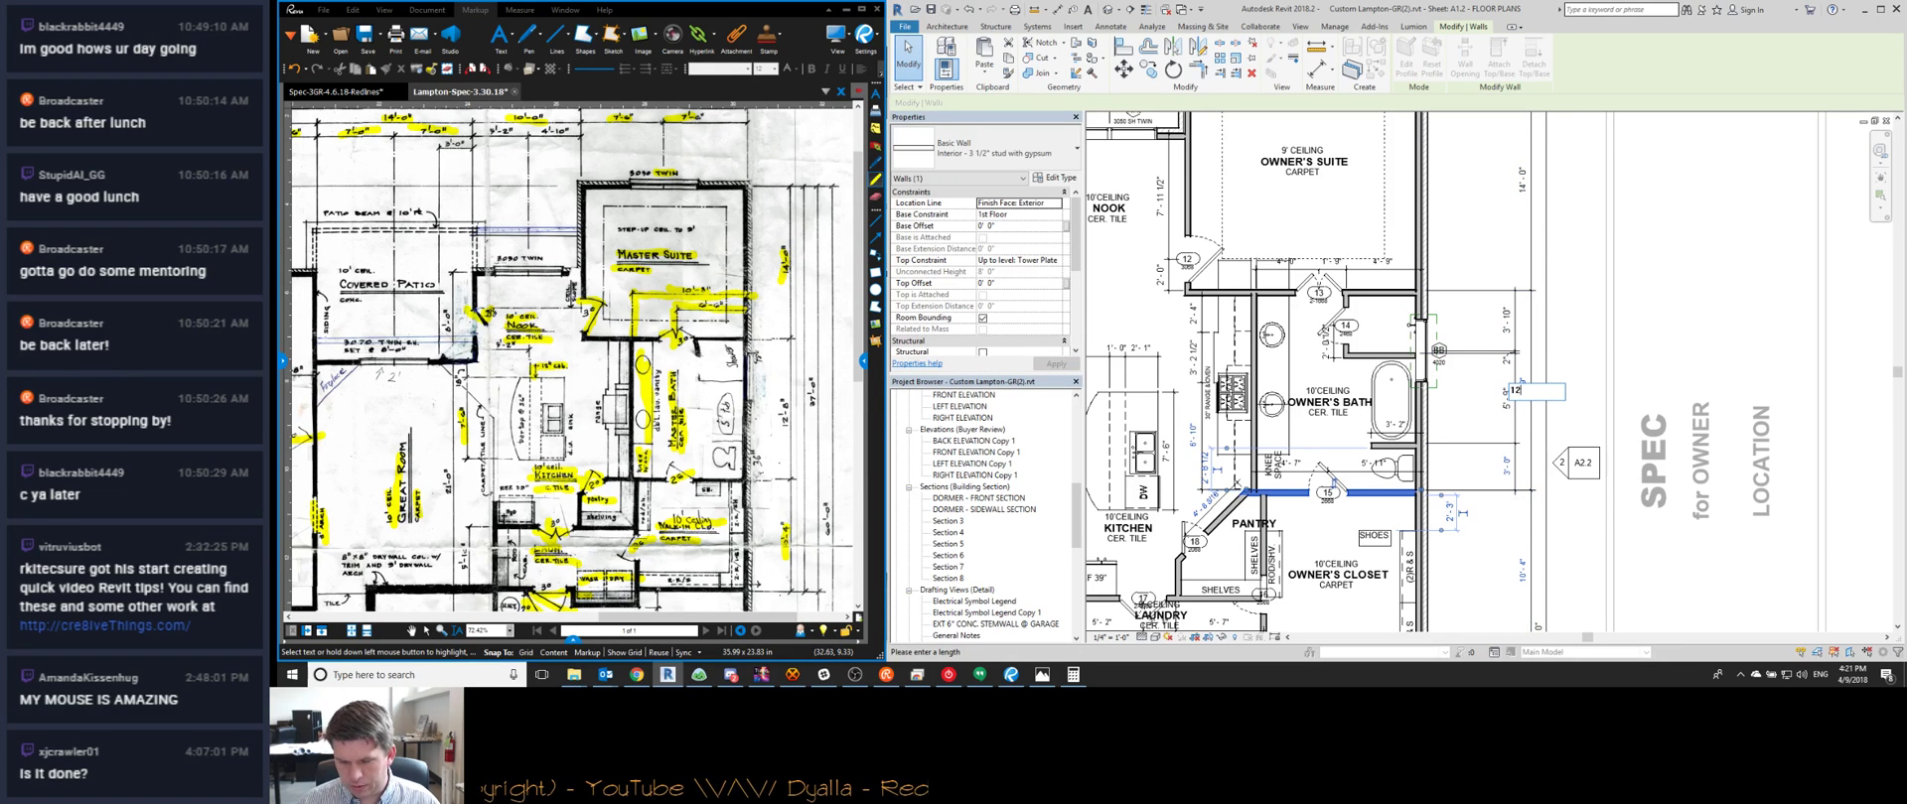
text(12 8)
key(Return)
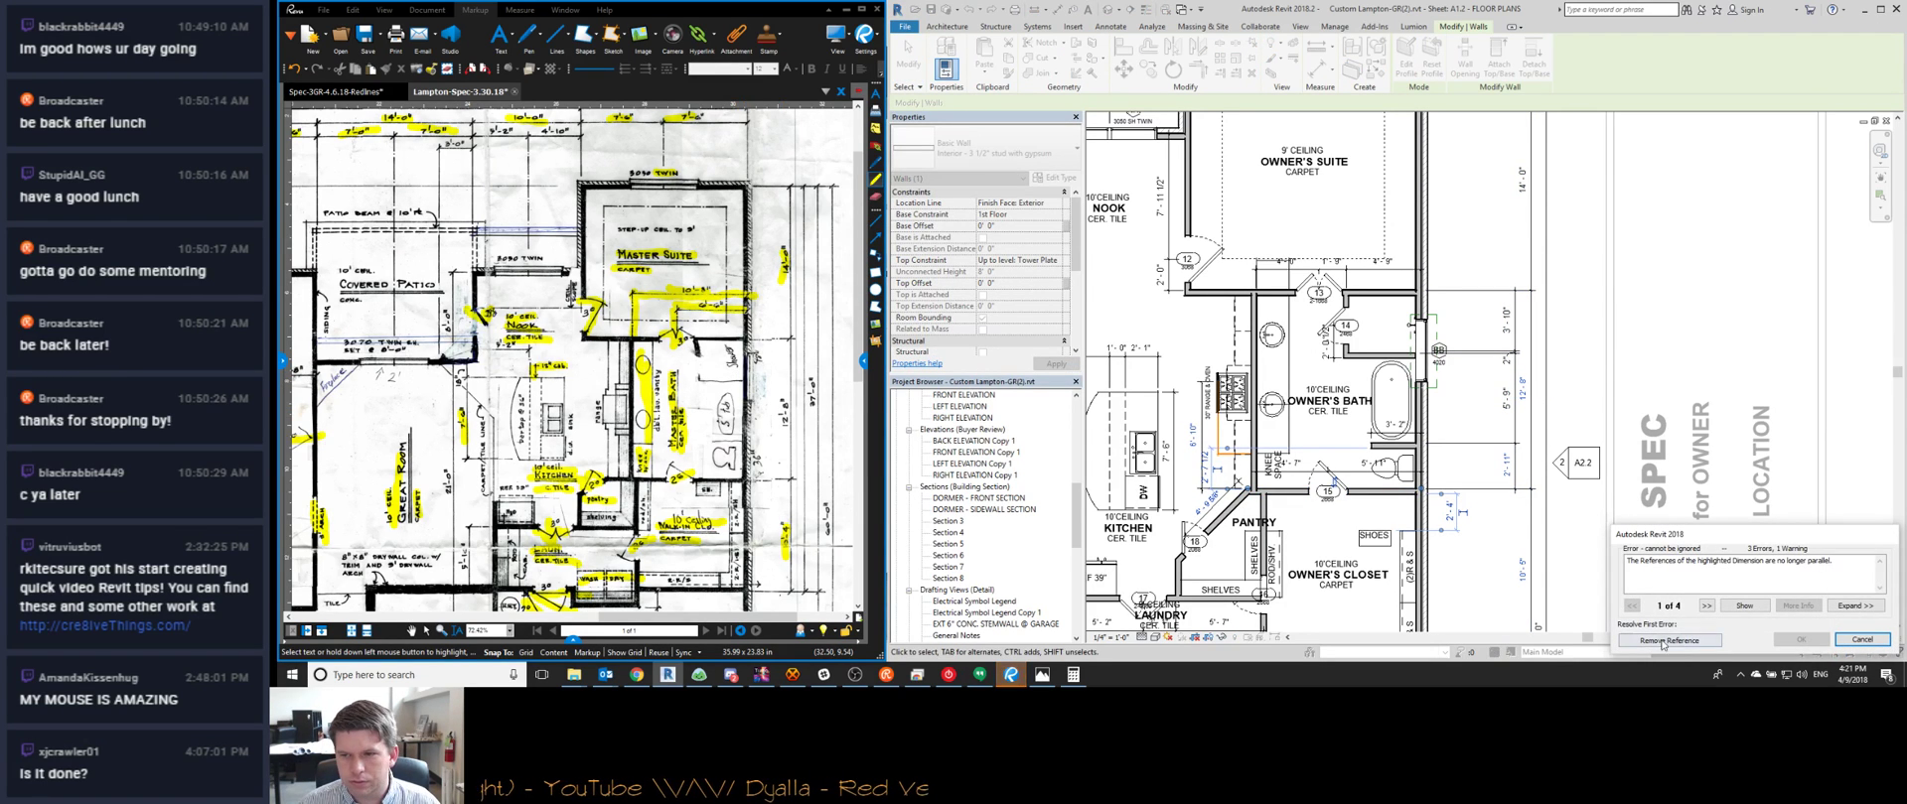
click(1671, 640)
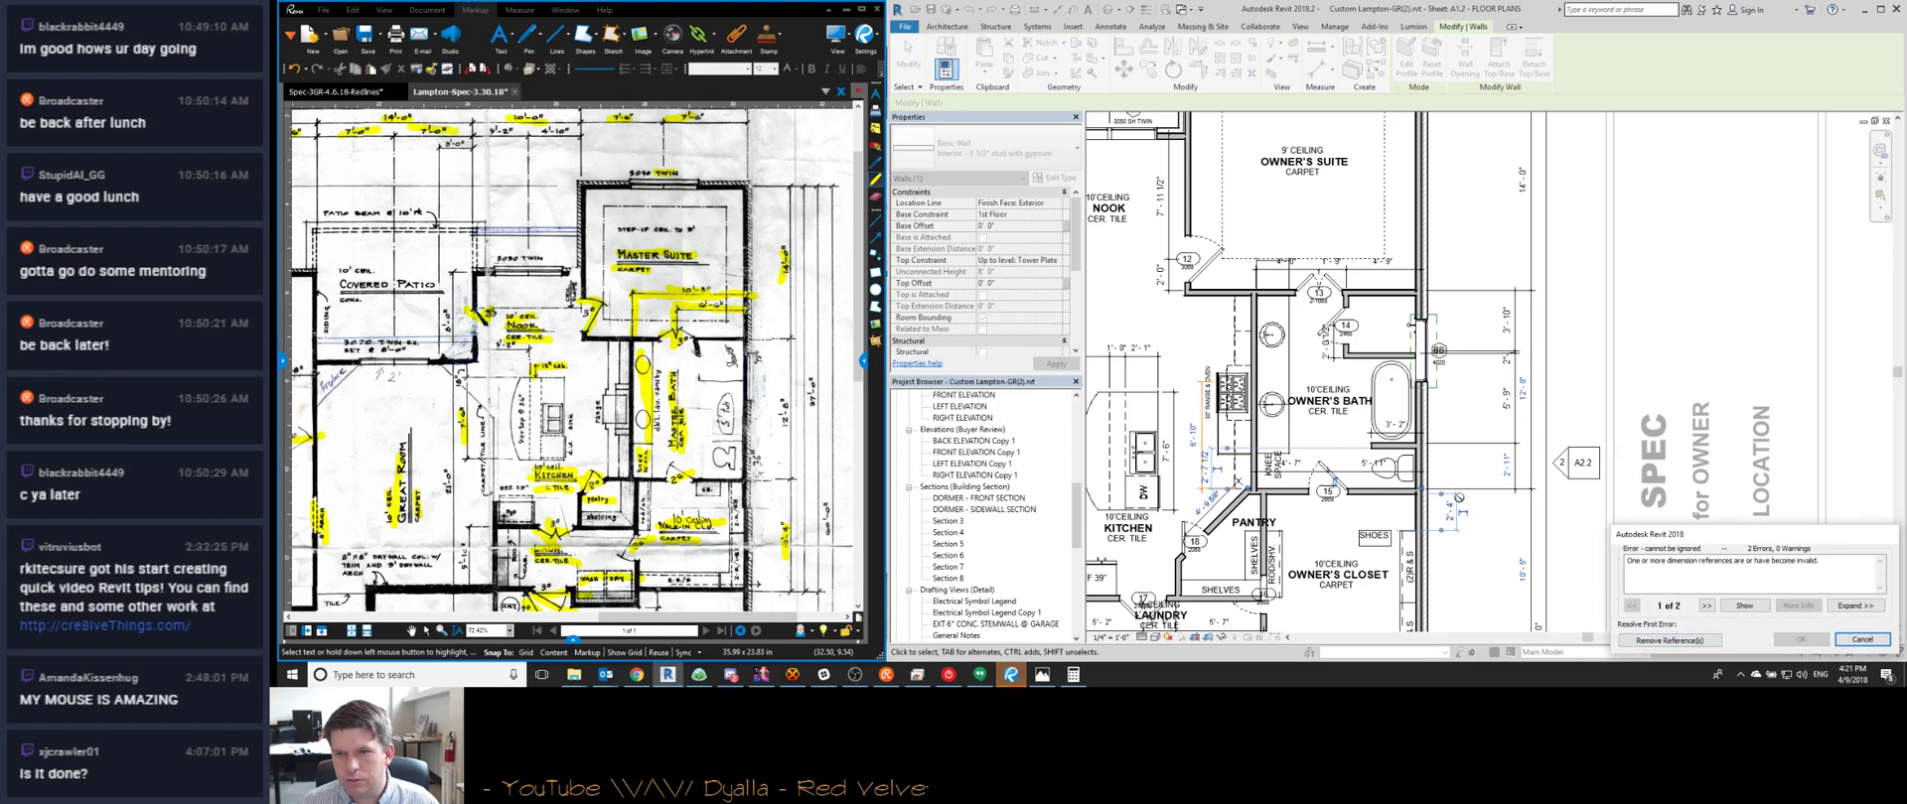
click(1667, 640)
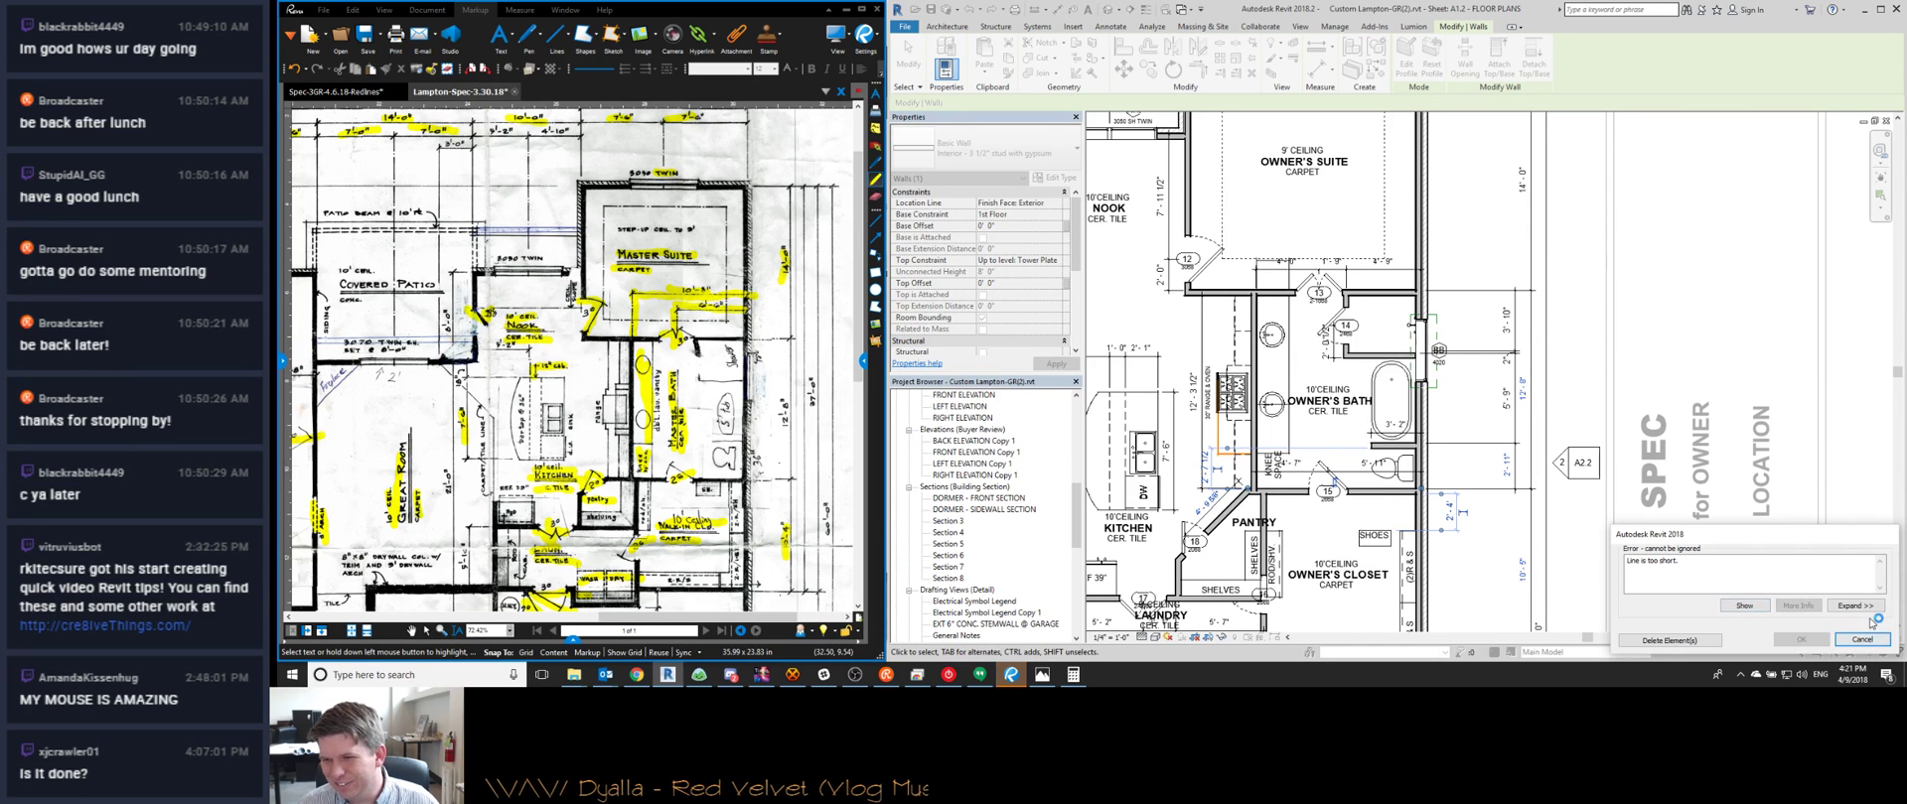
click(1855, 605)
click(1646, 435)
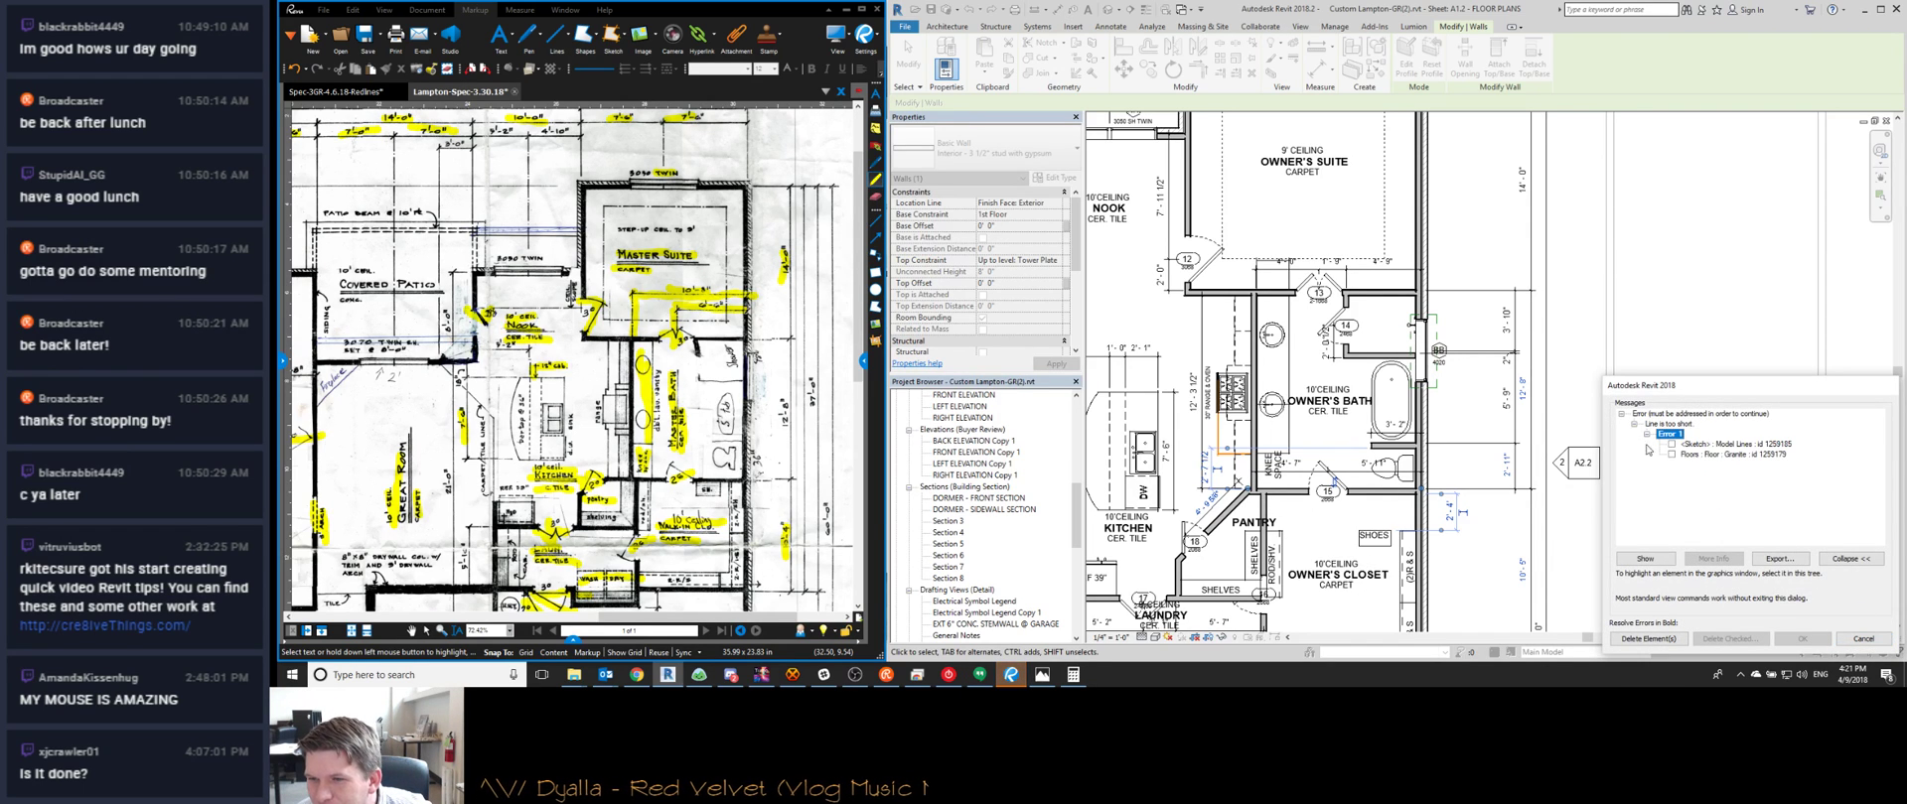
click(1861, 638)
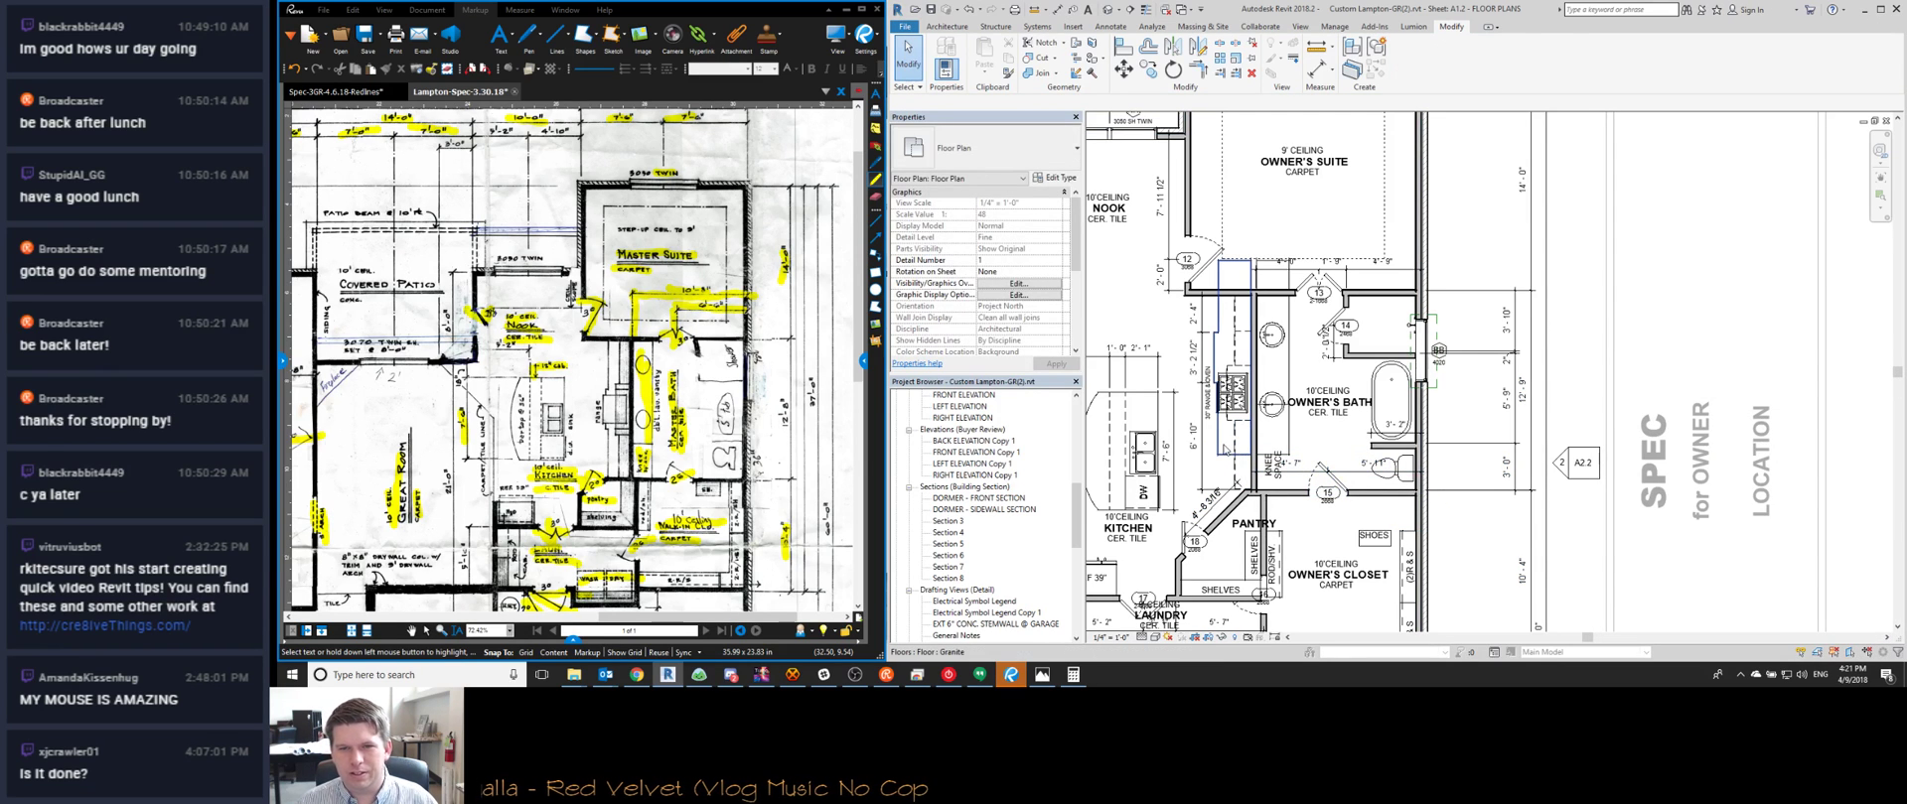
Retry the 12' 8" change on the wall below the owner's bath, cancelling when it fails
click(1216, 346)
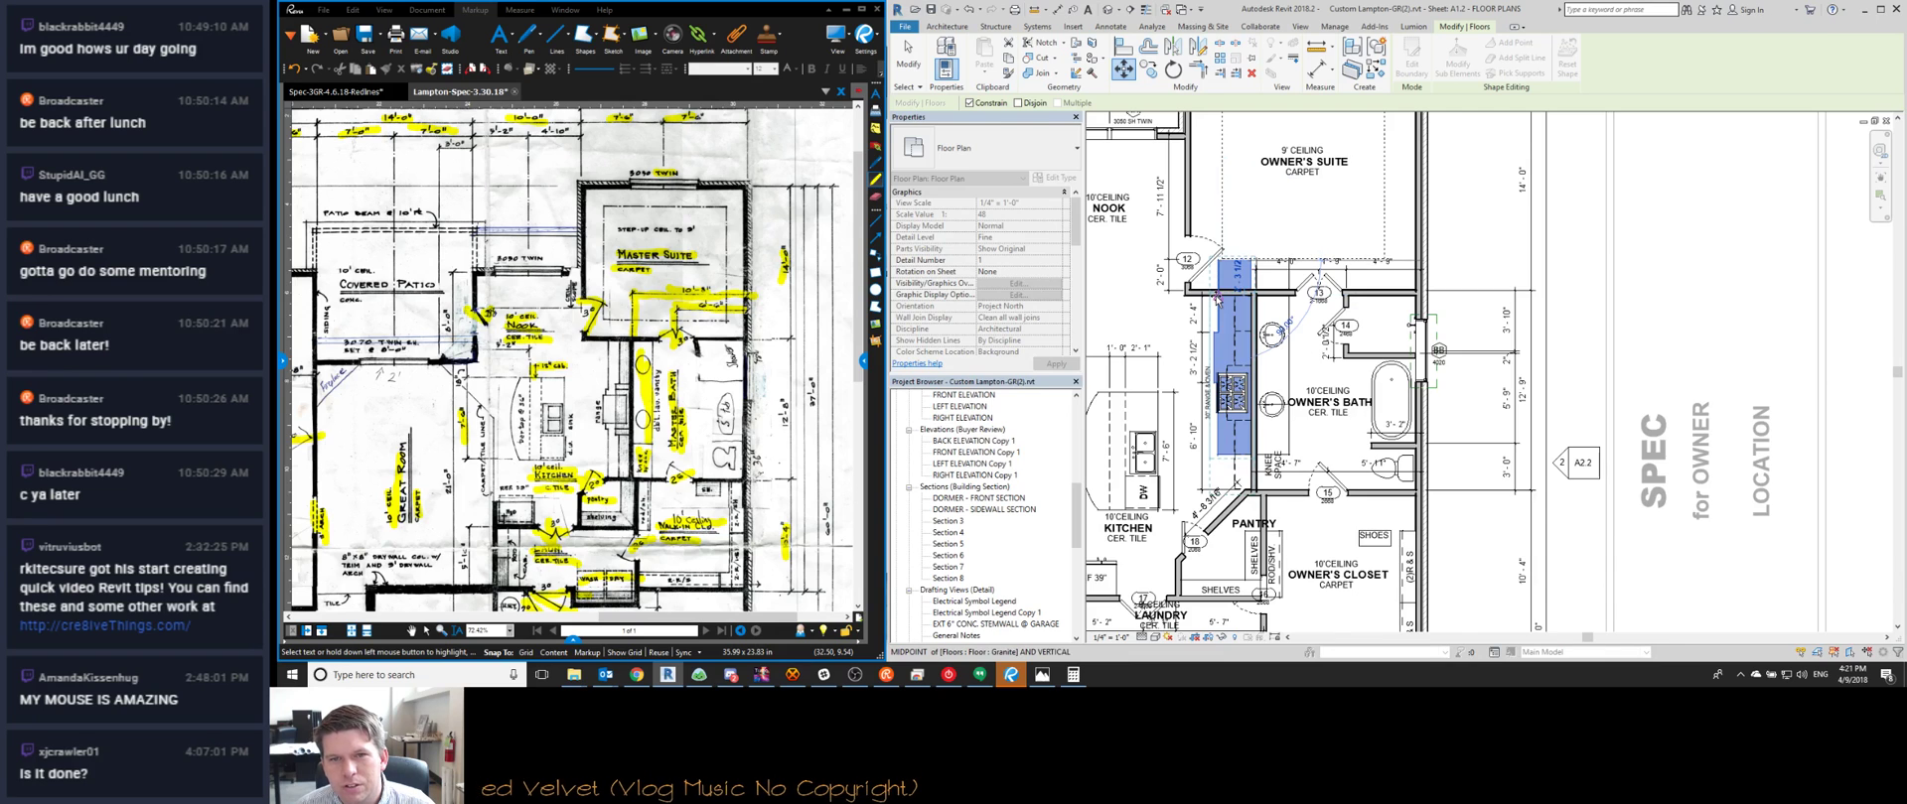
scroll(1217, 298, up, 4)
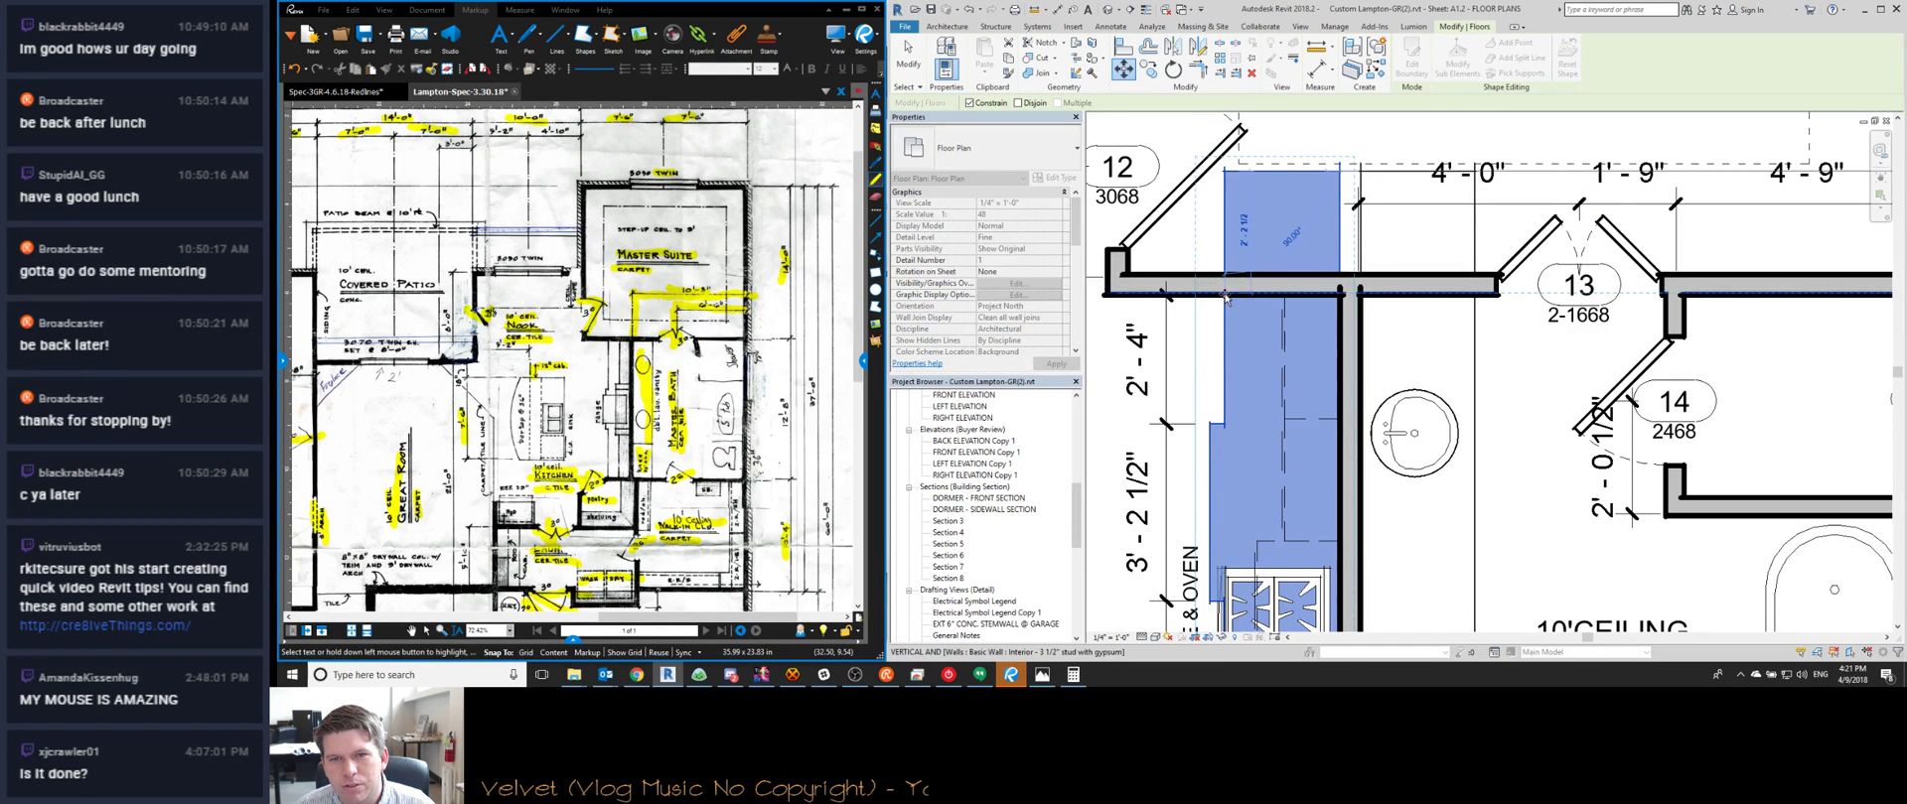
scroll(1226, 298, down, 5)
click(1502, 481)
click(1410, 520)
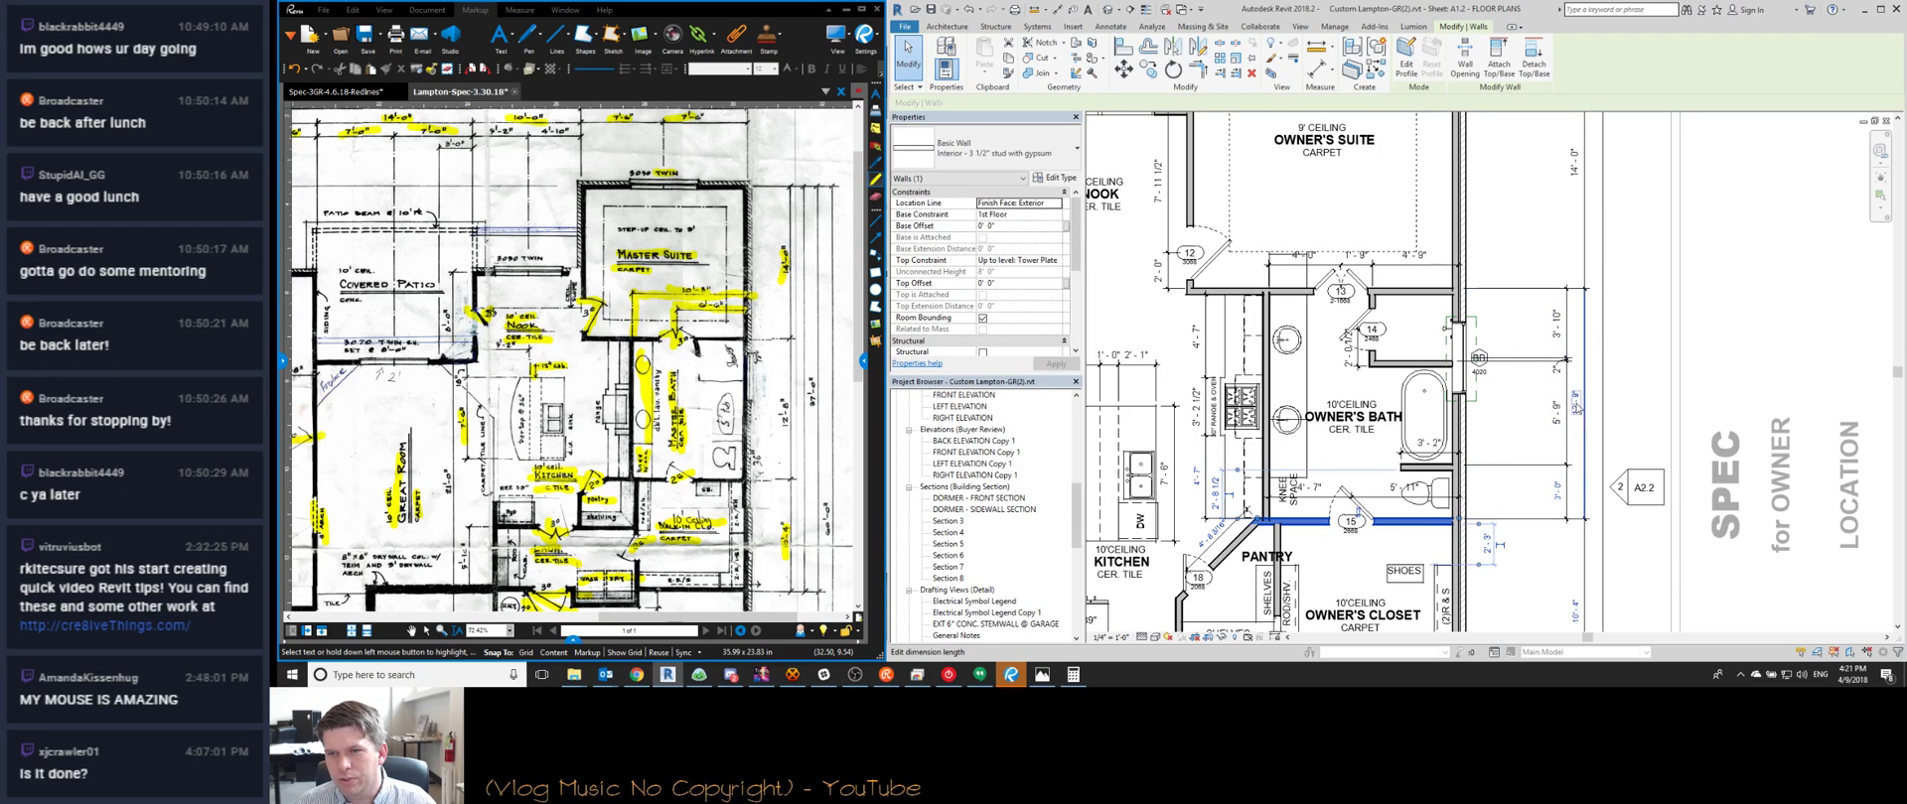
click(1575, 402)
key(Return)
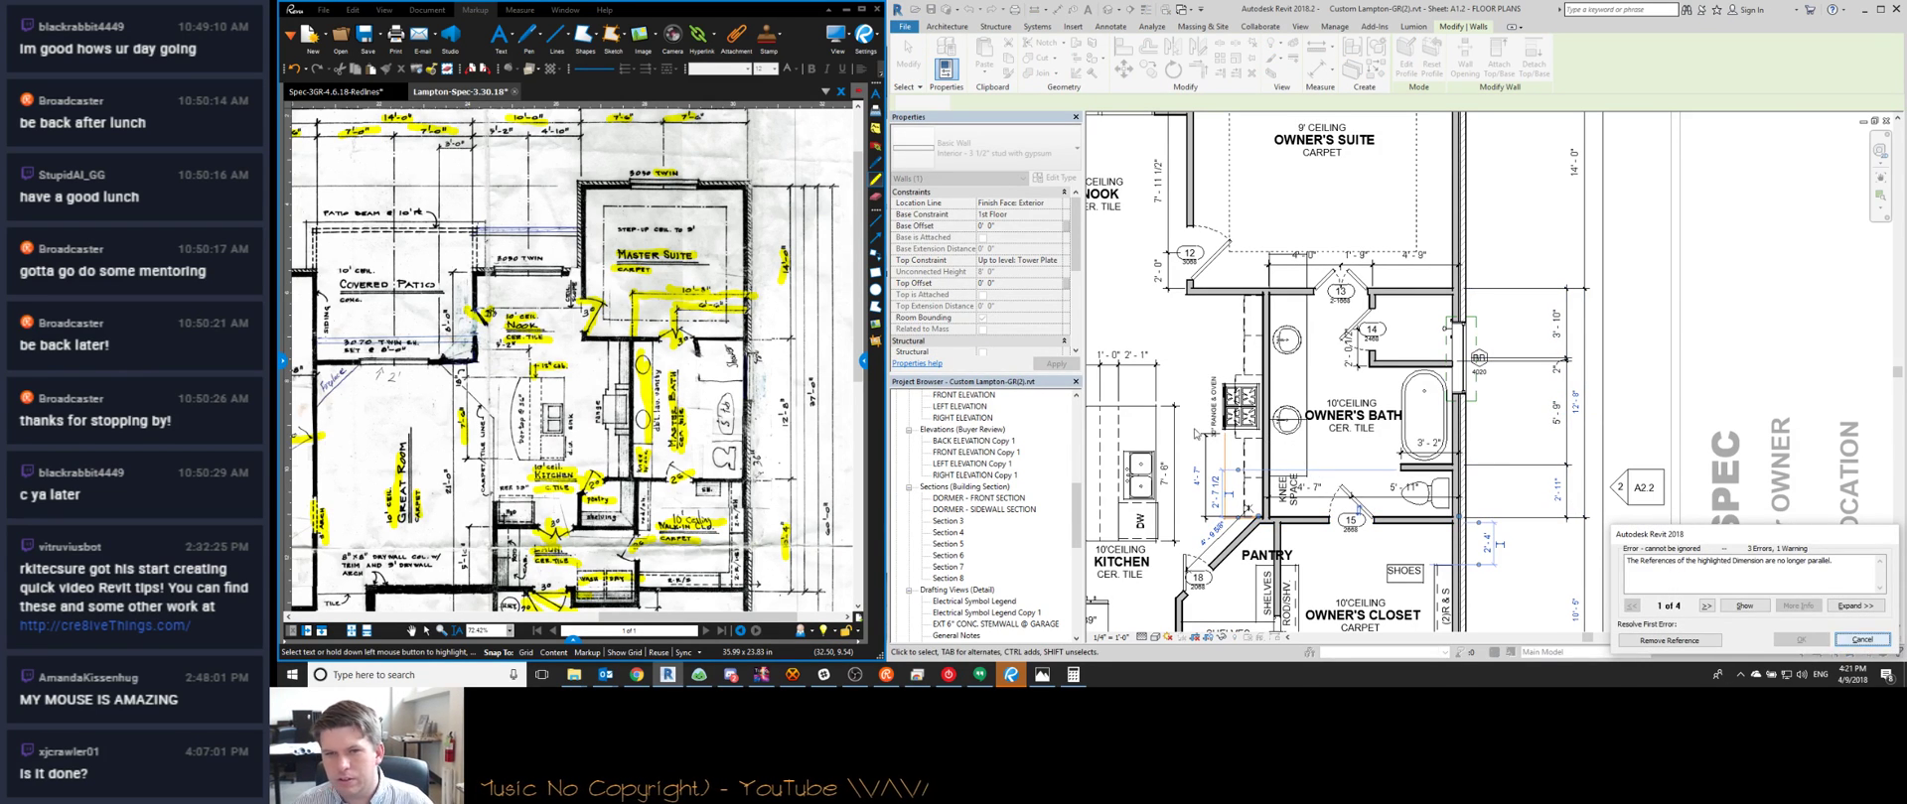
key(Escape)
Open the floor's boundary sketch, start a Move (MV), then cancel and exit the sketch
click(1213, 417)
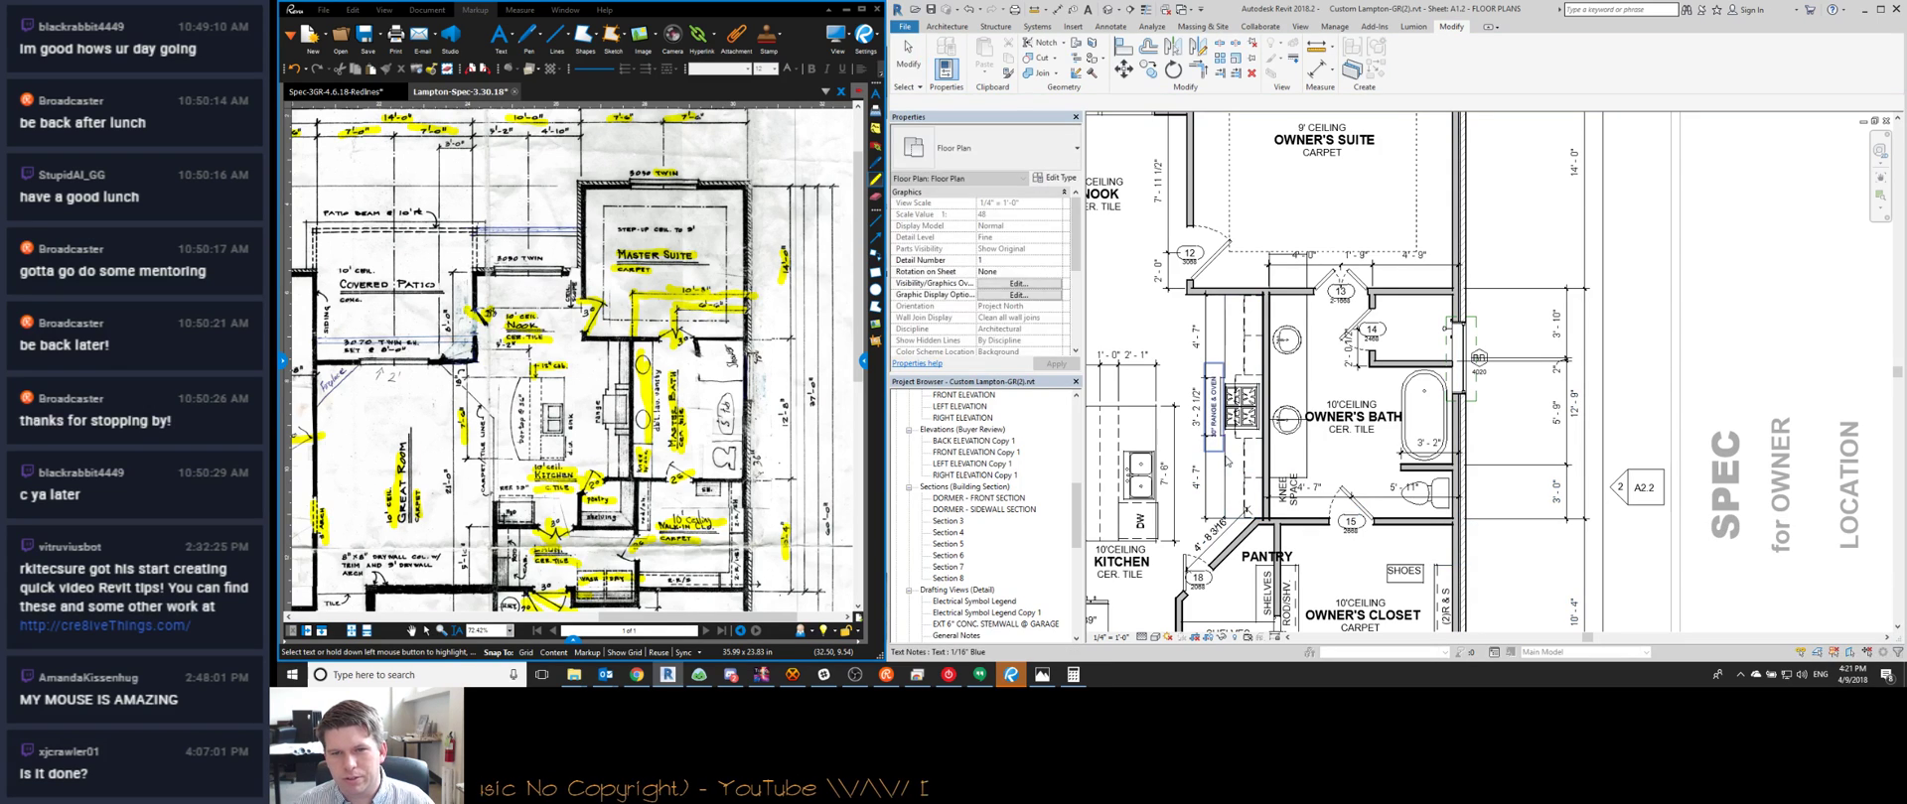
double_click(1224, 498)
scroll(1221, 509, up, 3)
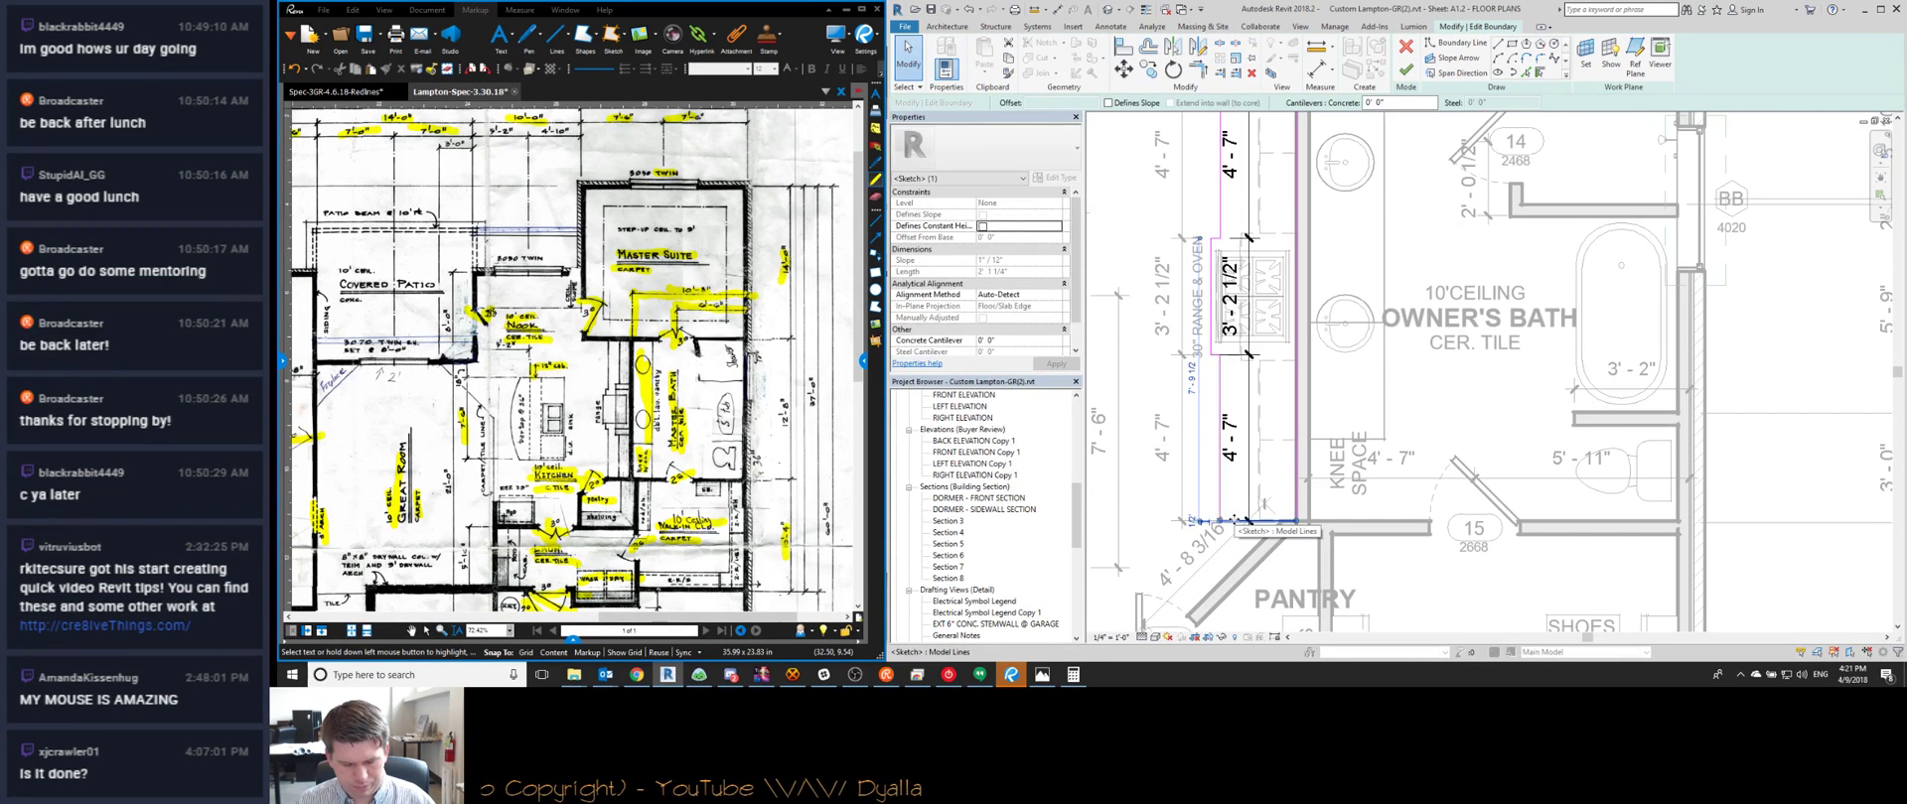
key(m)
key(v)
click(1184, 416)
key(Return)
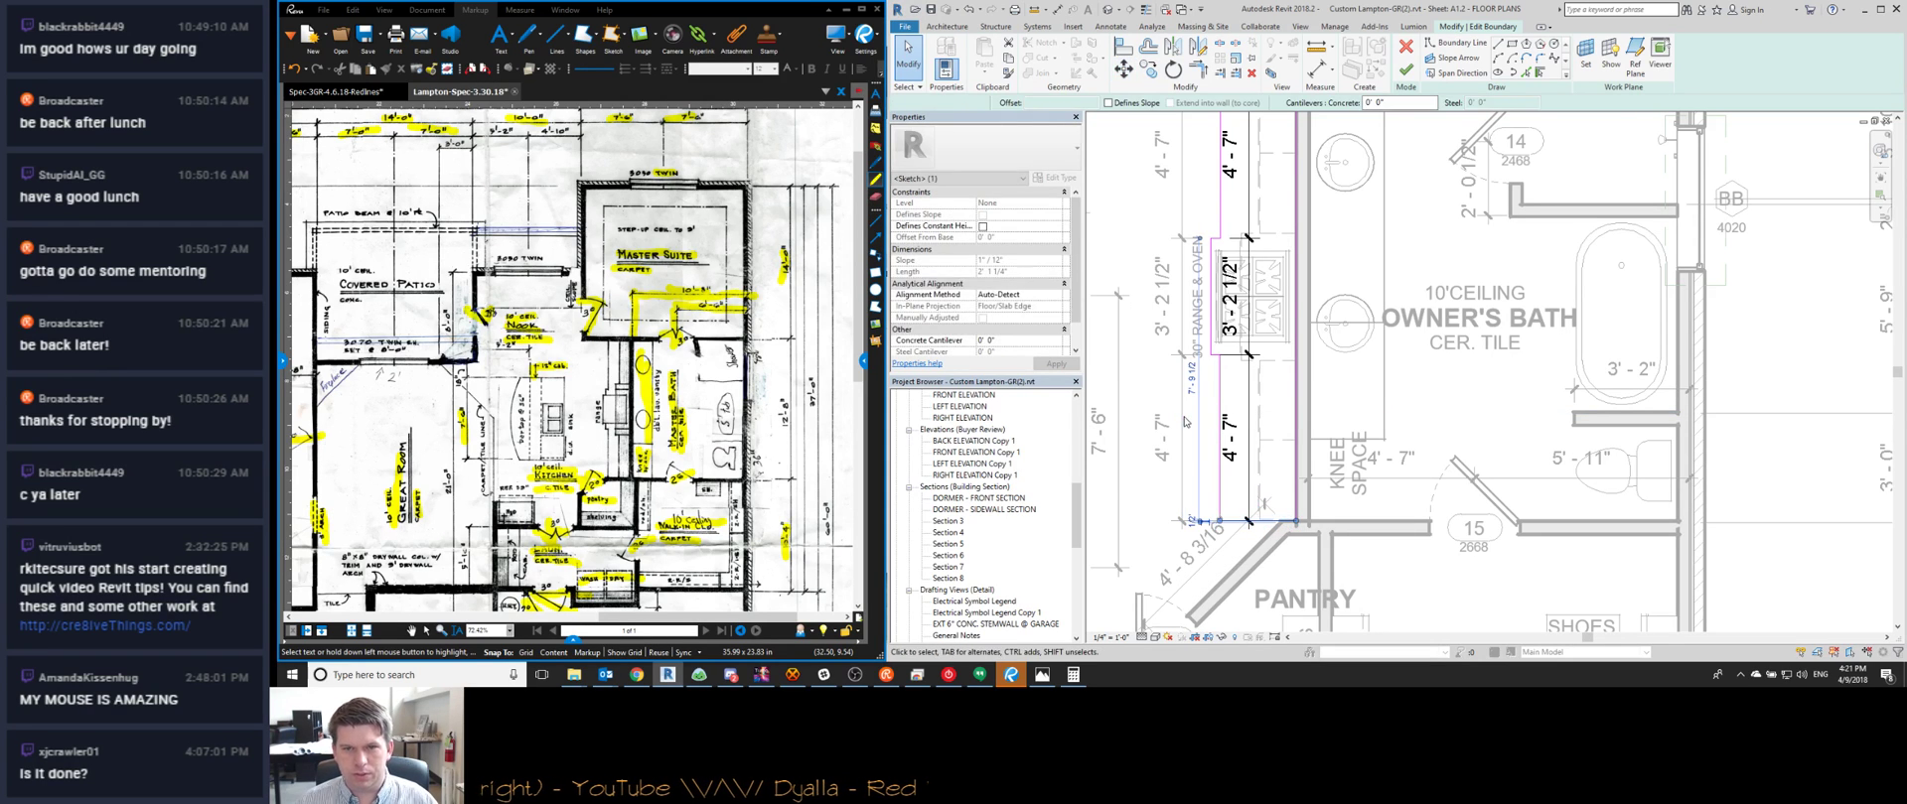
click(1405, 69)
Set the wall below the owner's bath from 12' 9" to 12' 8" so it moves
click(1399, 530)
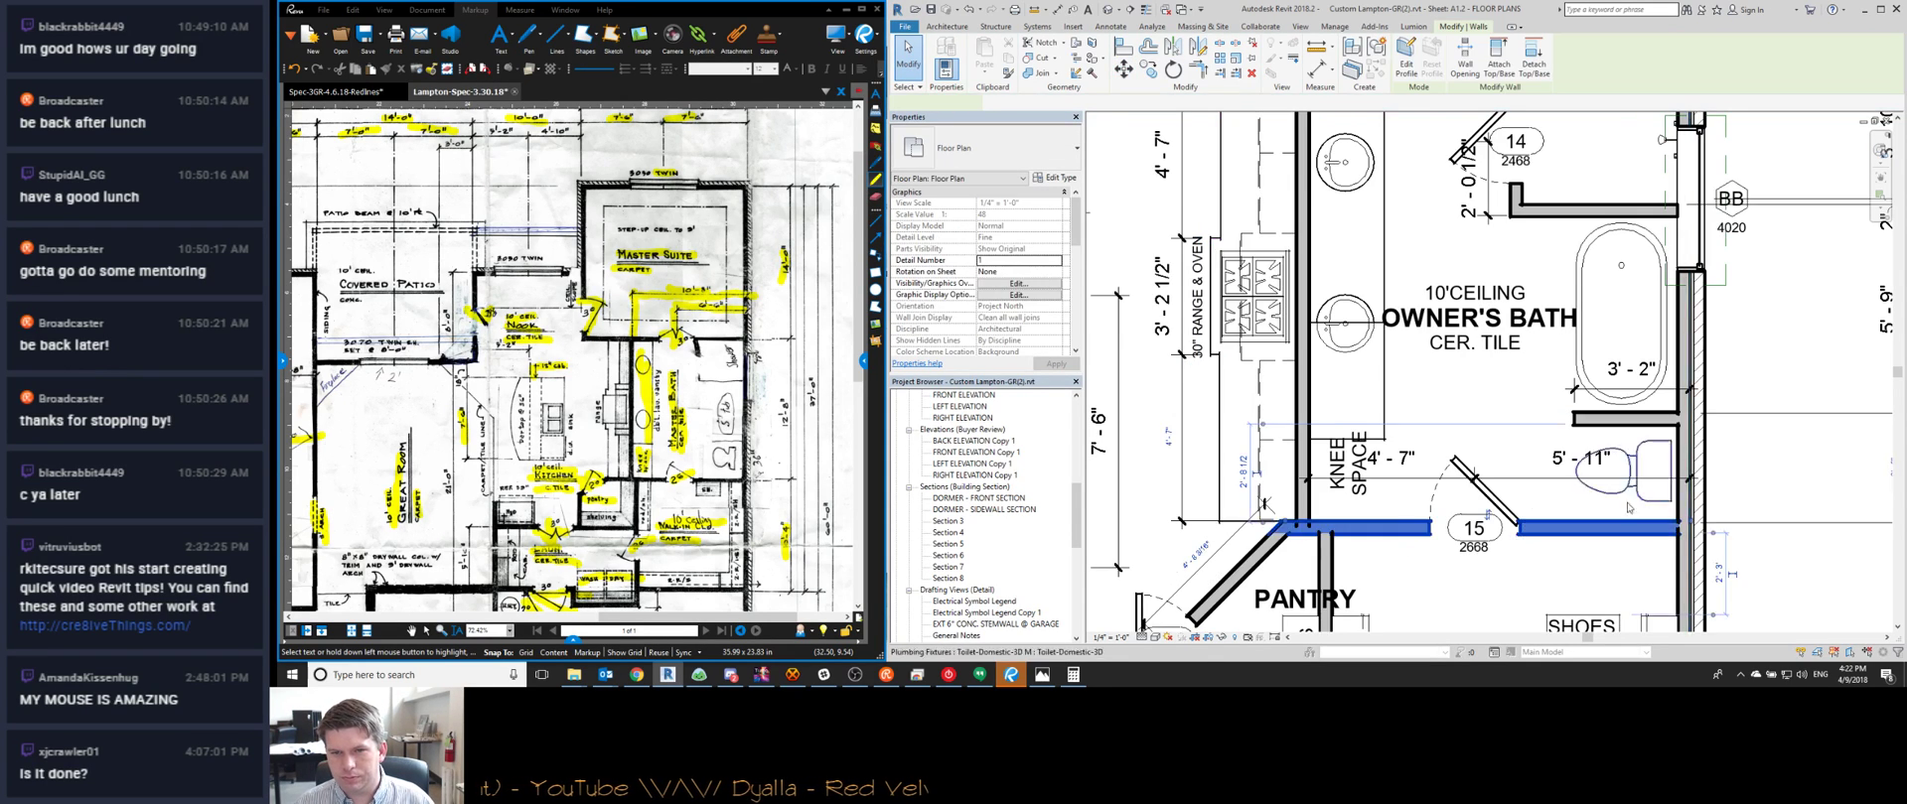
scroll(1399, 530, down, 1)
middle_drag(1398, 530, 1204, 459)
click(1606, 278)
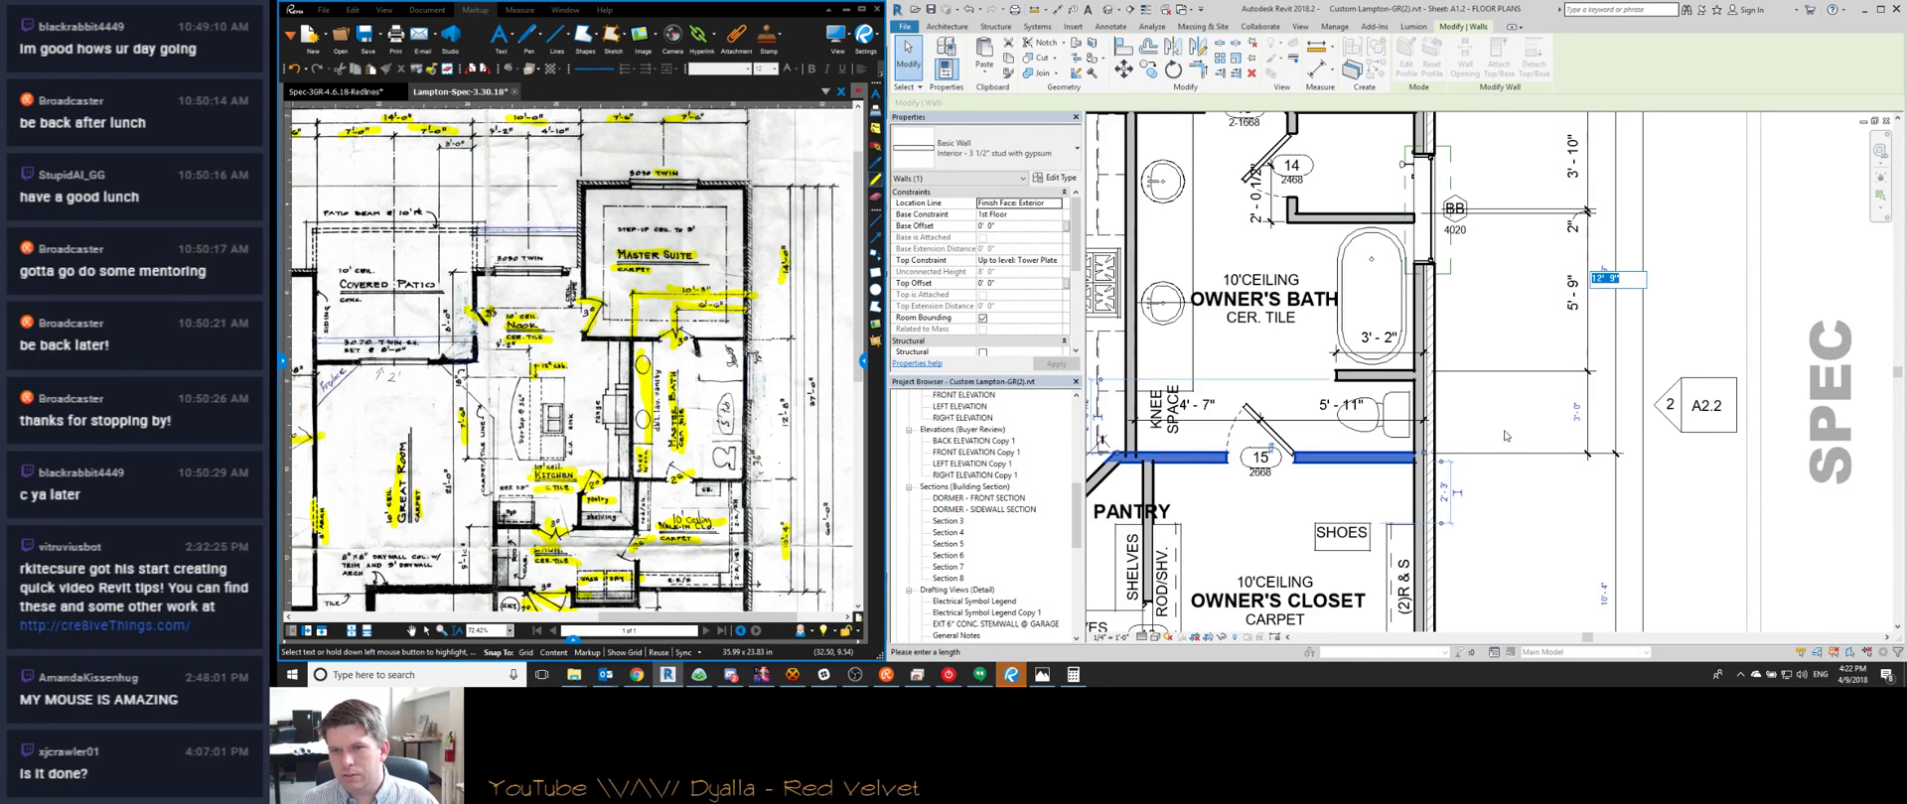
middle_drag(1510, 438, 1571, 495)
scroll(1572, 495, down, 1)
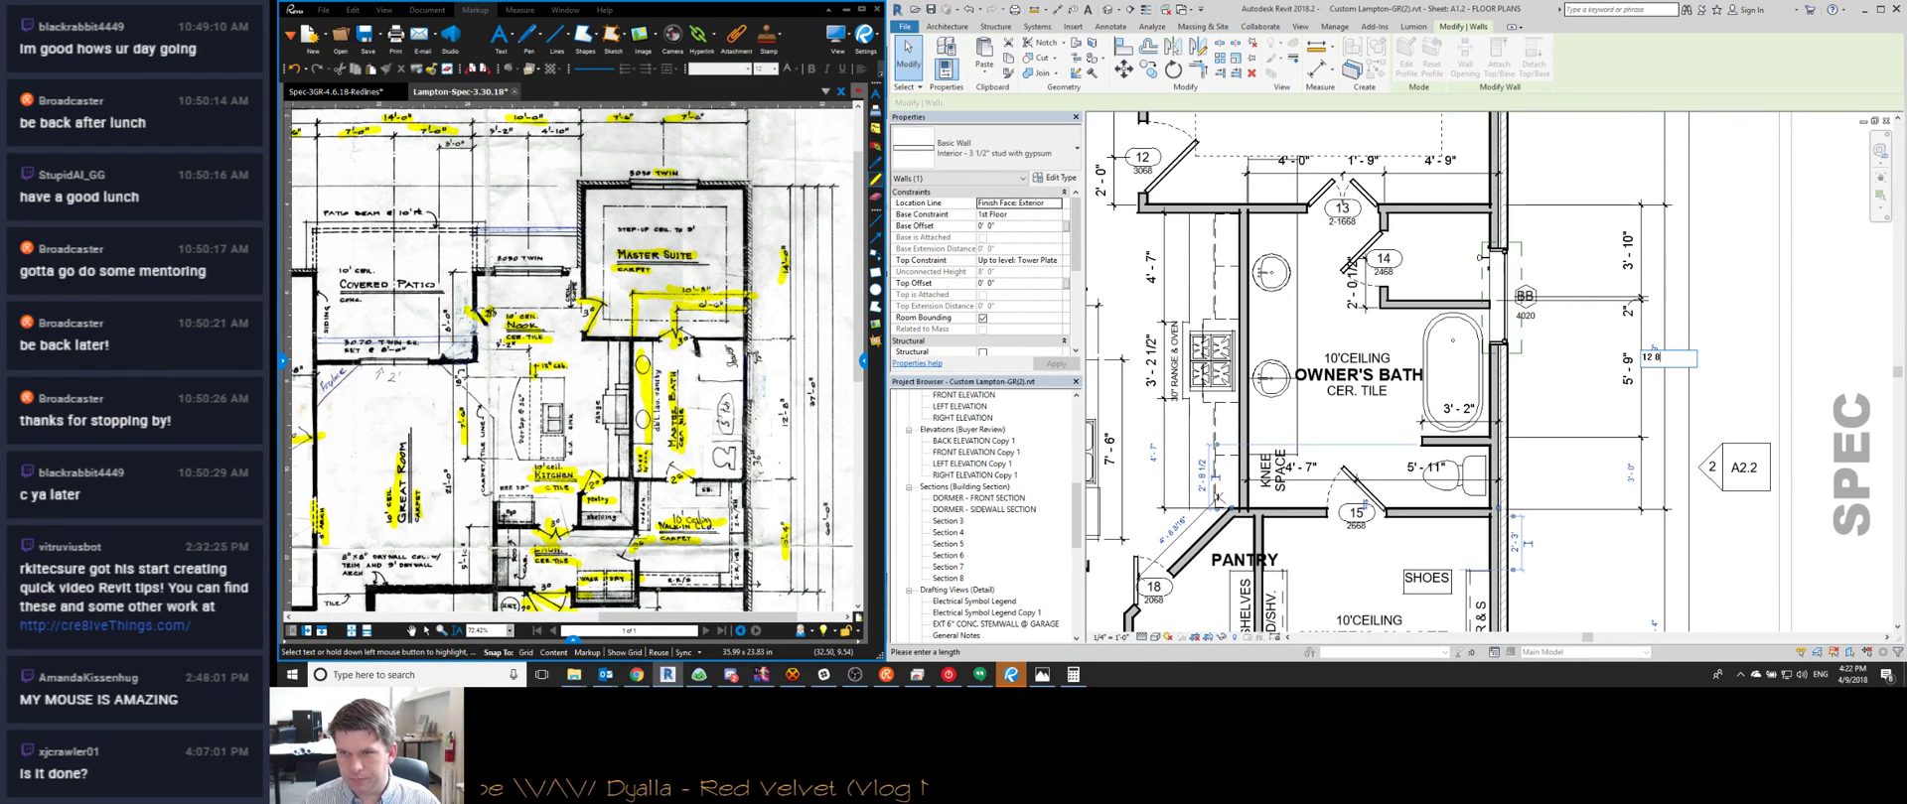
text(12 8)
key(Return)
key(Escape)
scroll(1482, 527, down, 3)
middle_drag(1495, 481, 1446, 489)
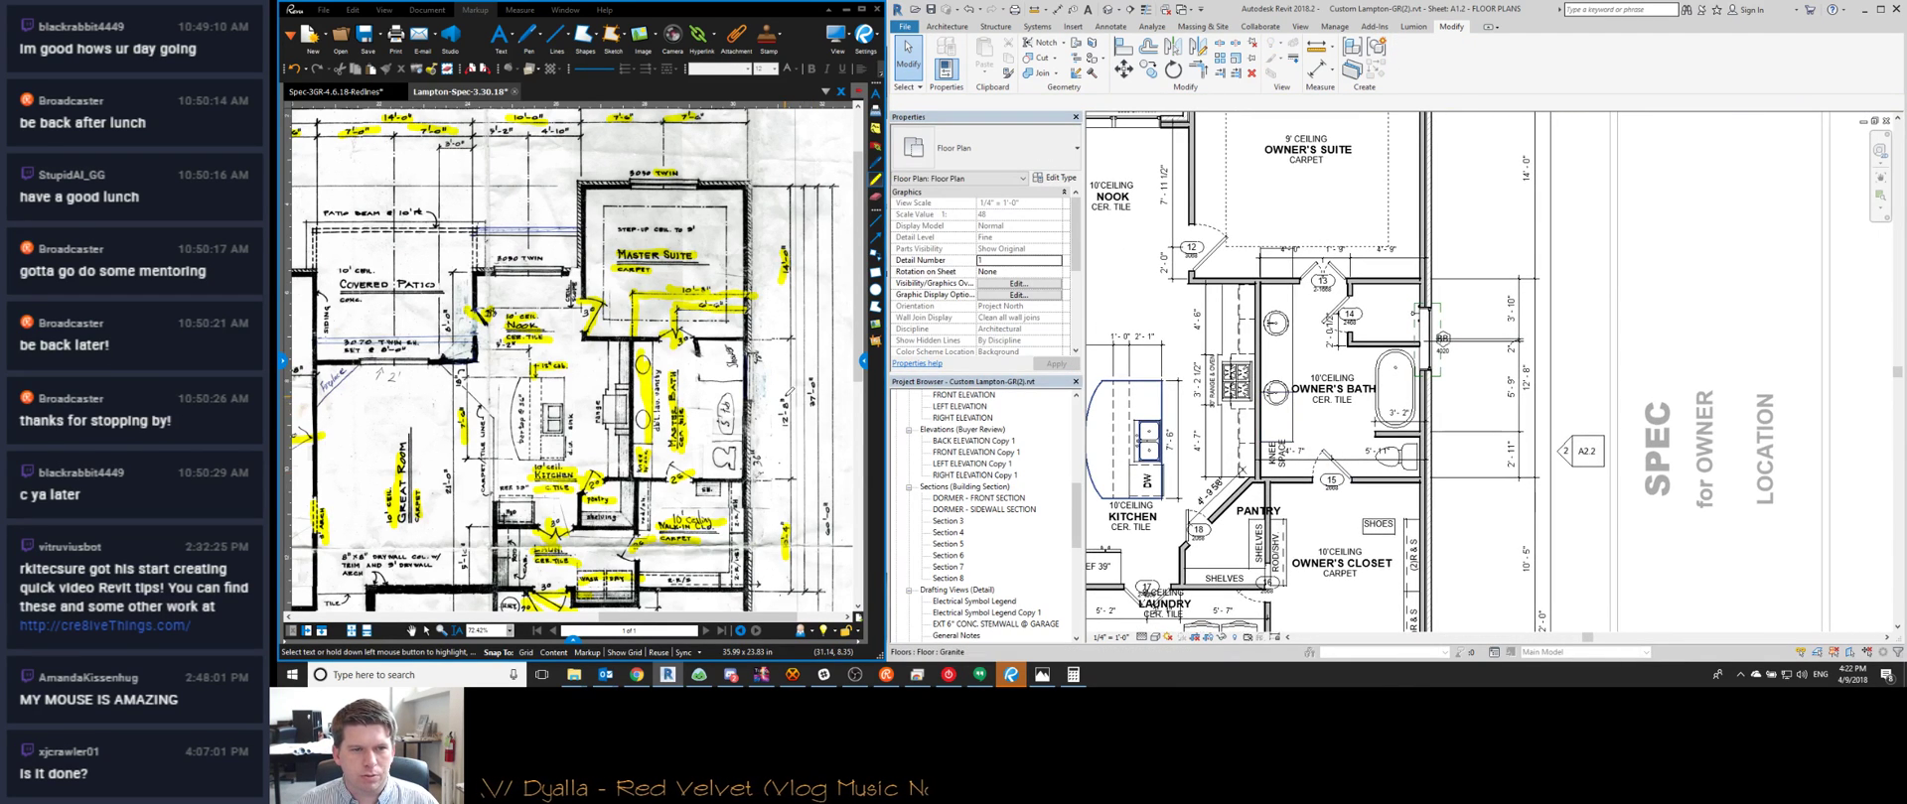
scroll(752, 355, down, 2)
middle_drag(1443, 446, 1469, 251)
Change the owner's closet wall dimension from 10' 5" to 10' 4"
click(1370, 449)
click(1555, 363)
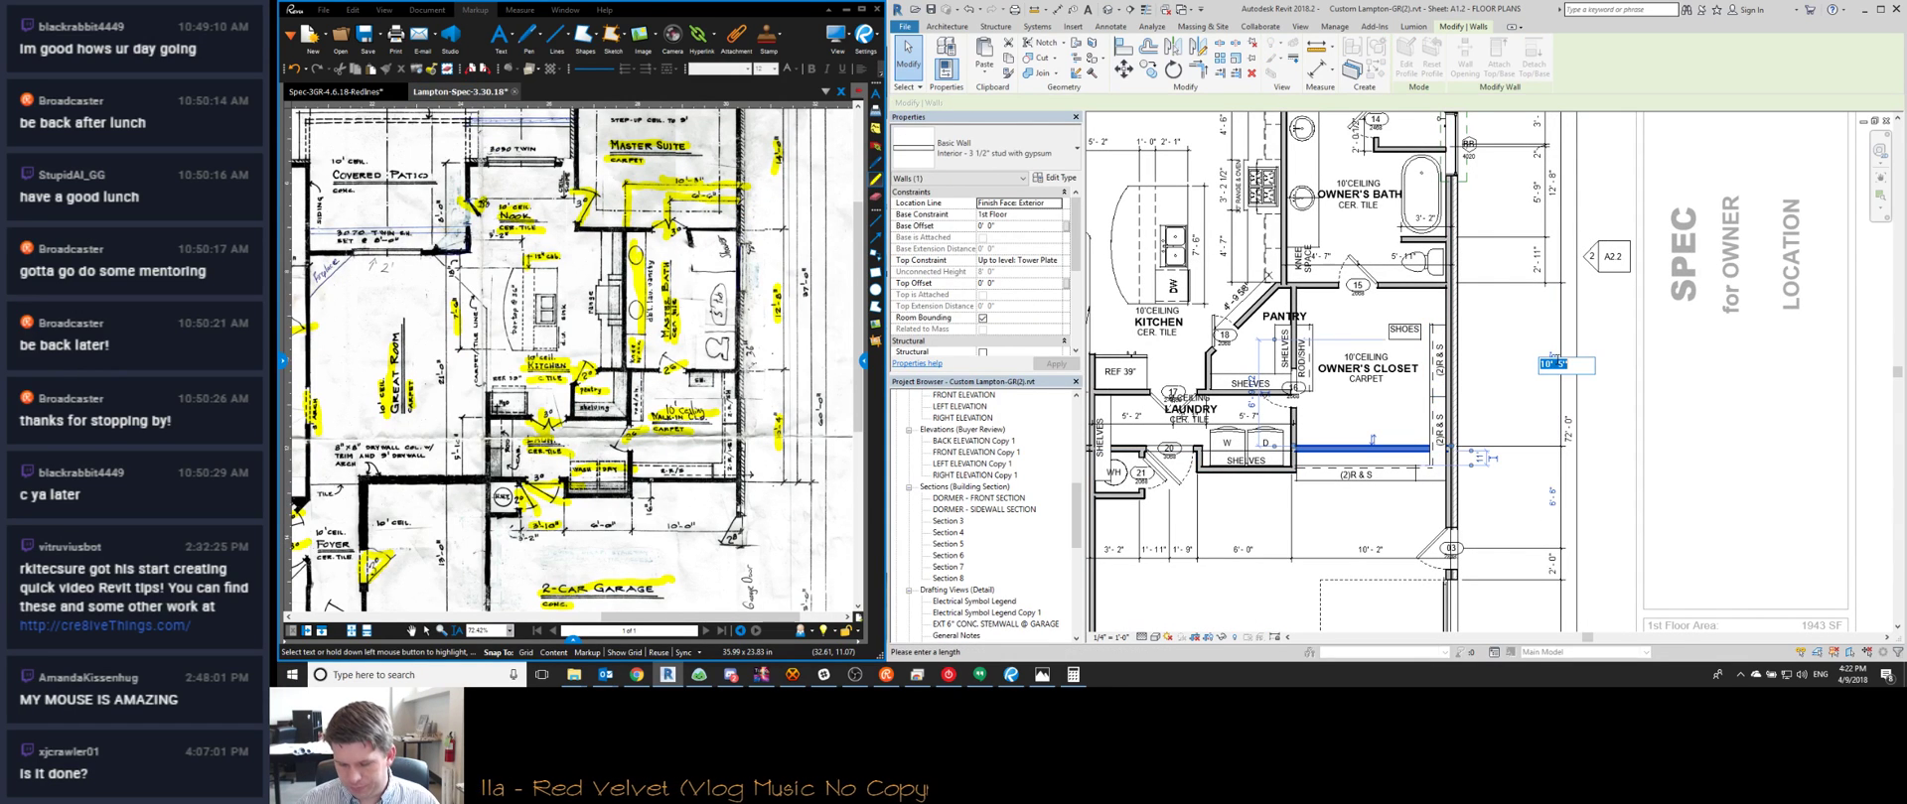
text(10 4)
key(Return)
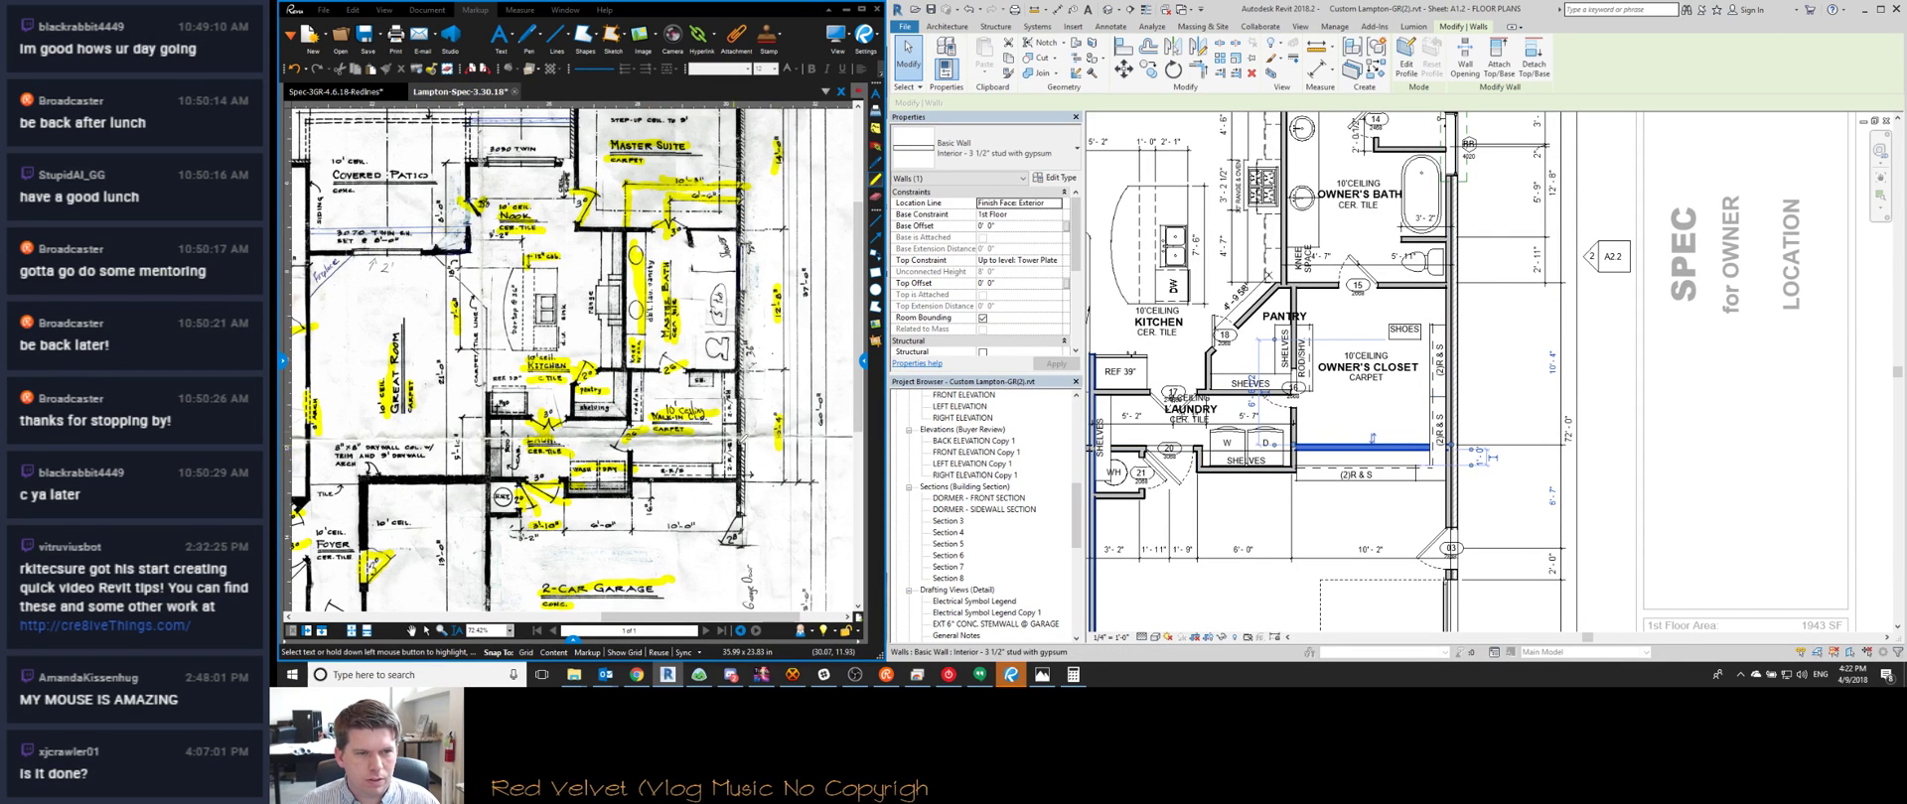
middle_drag(676, 514, 670, 389)
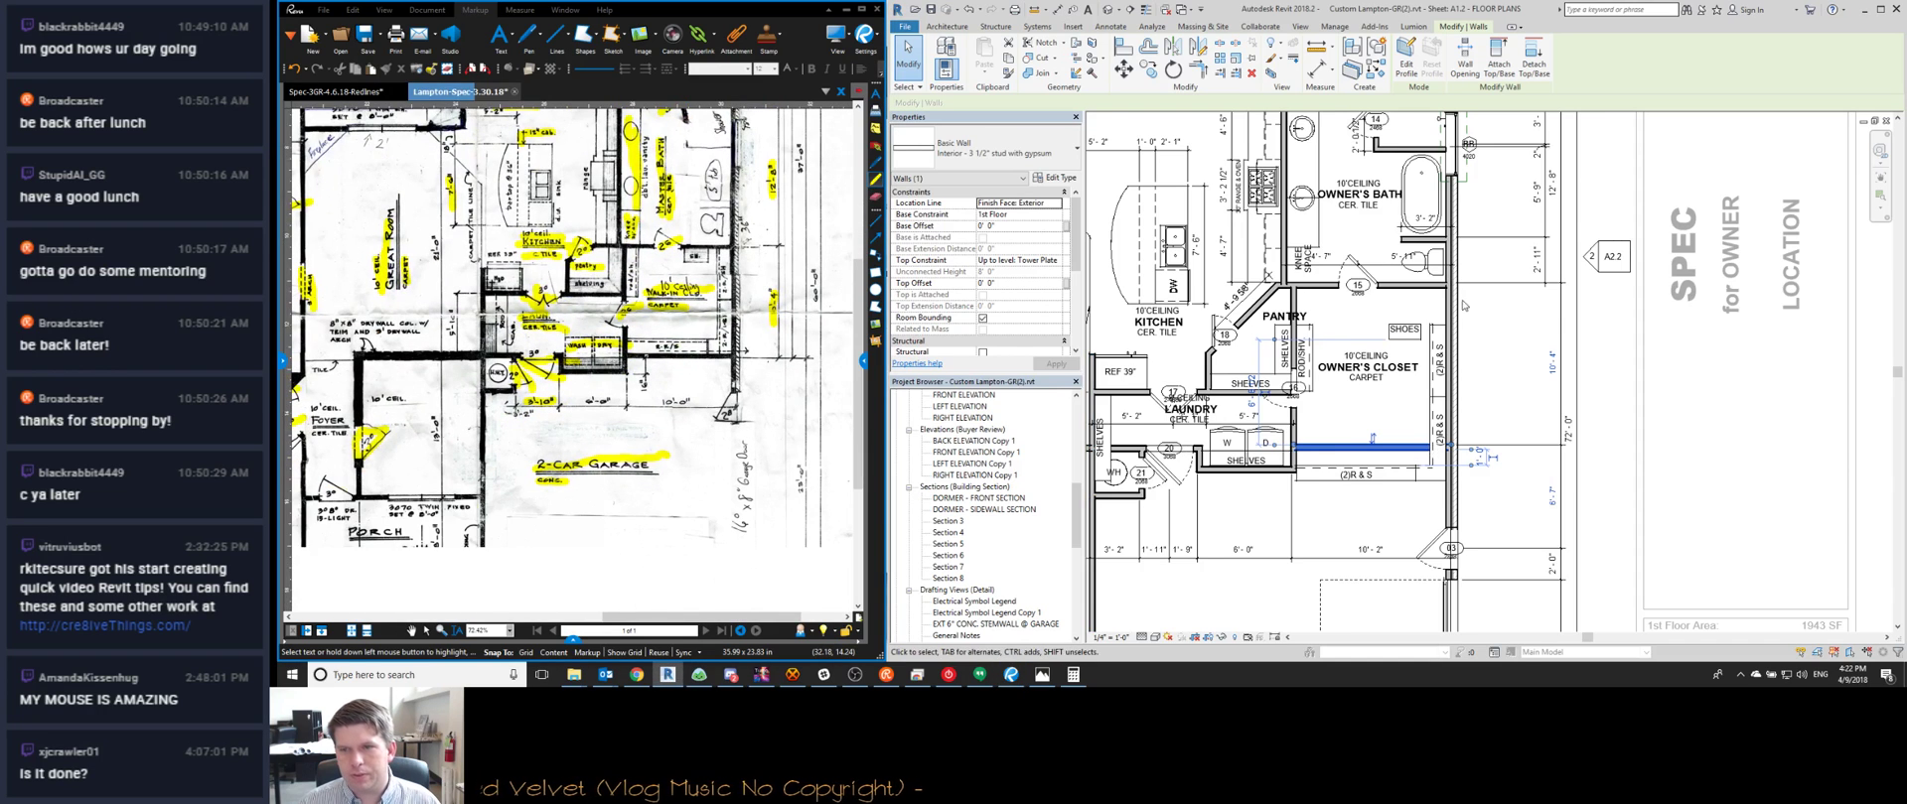
scroll(1477, 318, down, 1)
middle_drag(1519, 500, 1395, 385)
scroll(1394, 385, up, 1)
key(Escape)
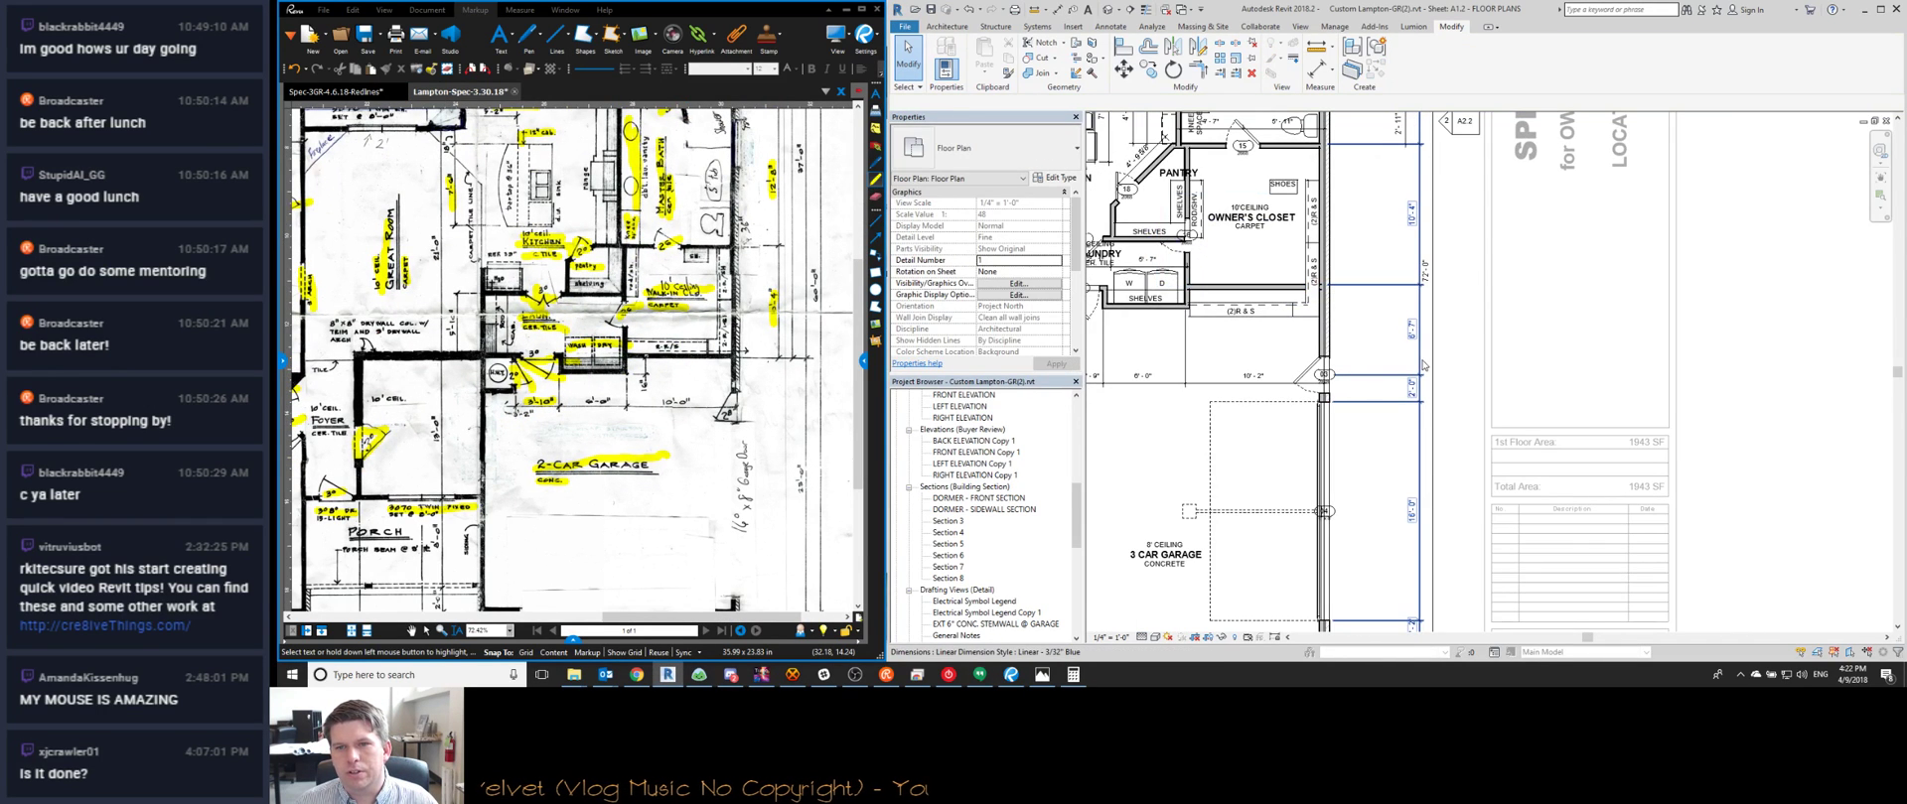
Drag the linear dimension beside the 3 car garage further left
click(1416, 389)
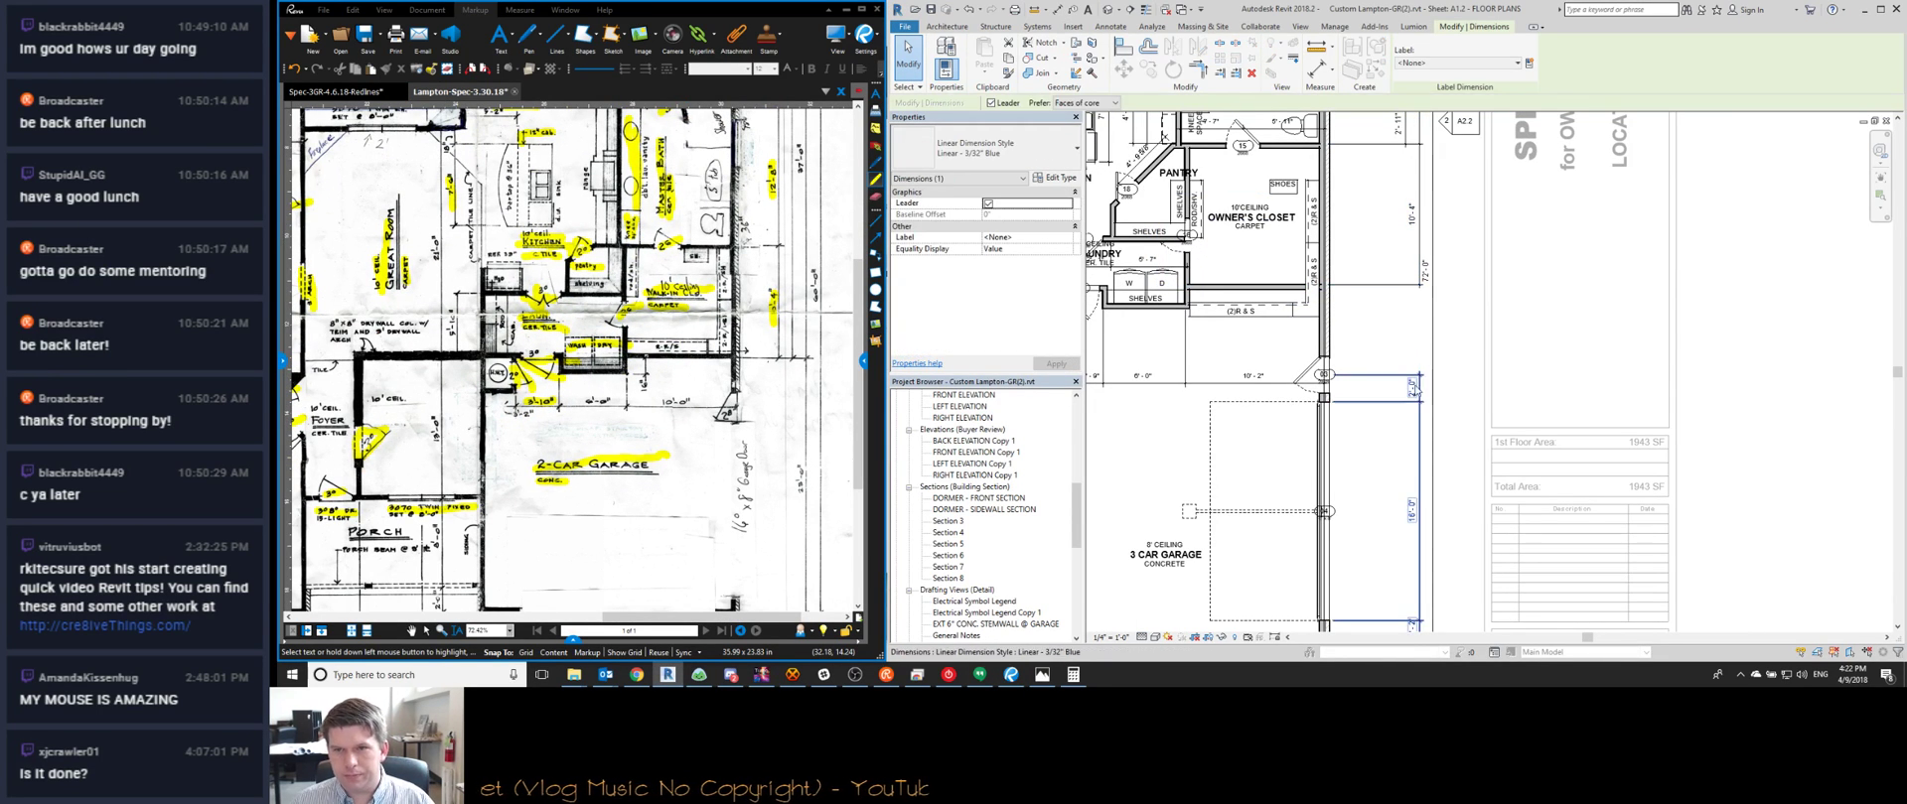
drag(1418, 397, 1390, 372)
scroll(1395, 376, down, 3)
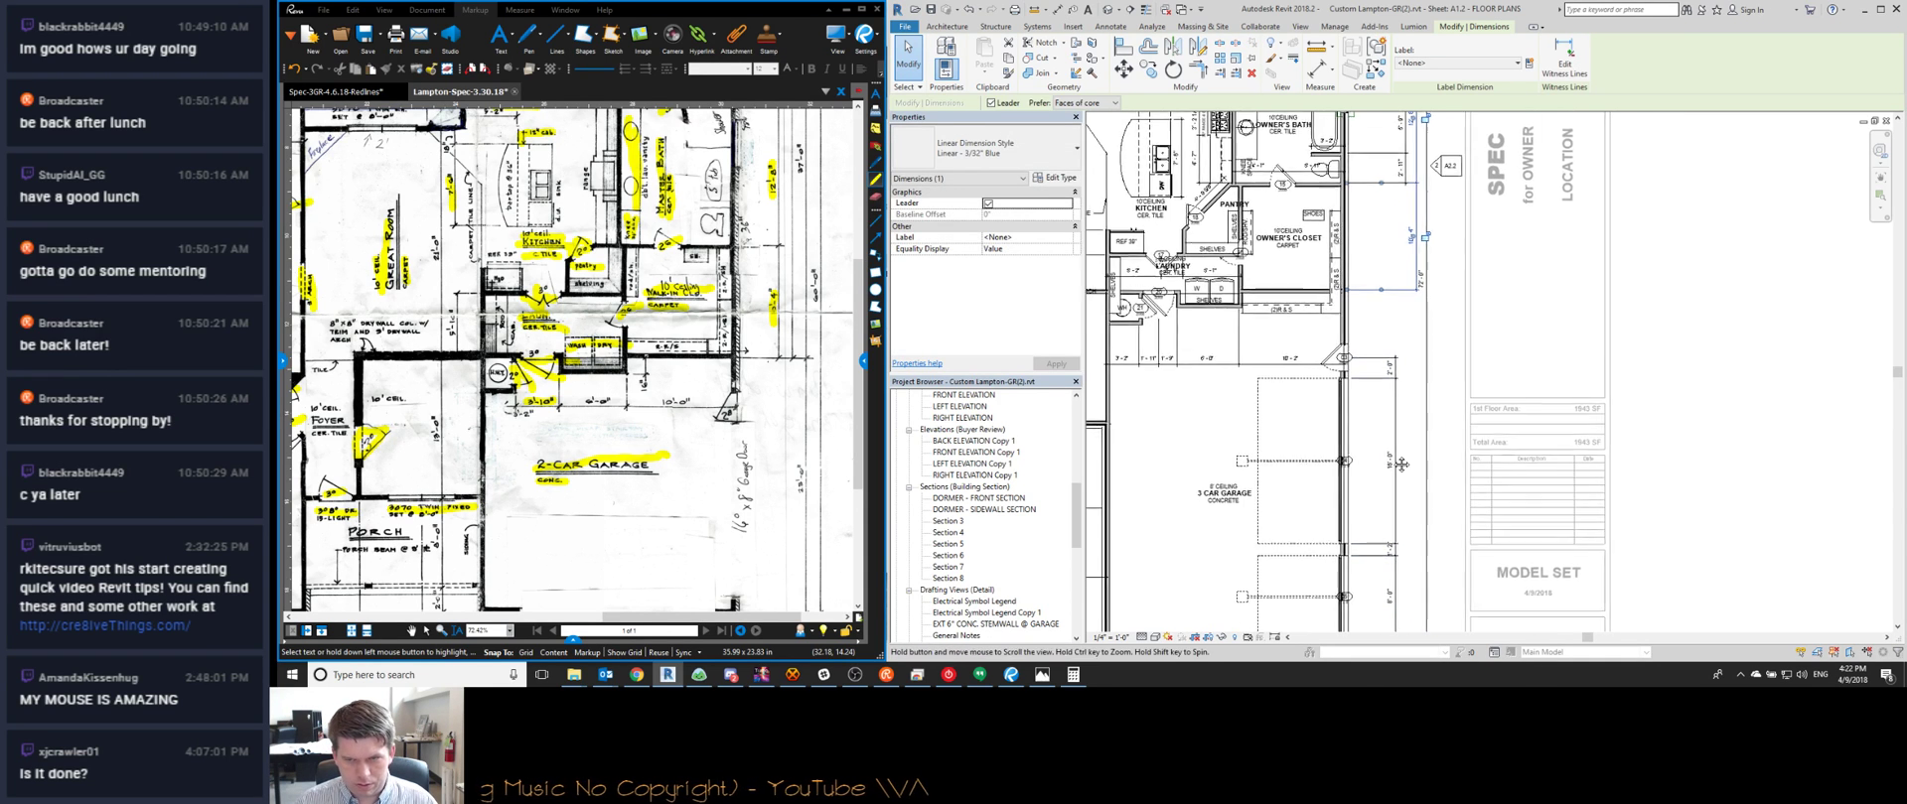
scroll(1376, 492, up, 4)
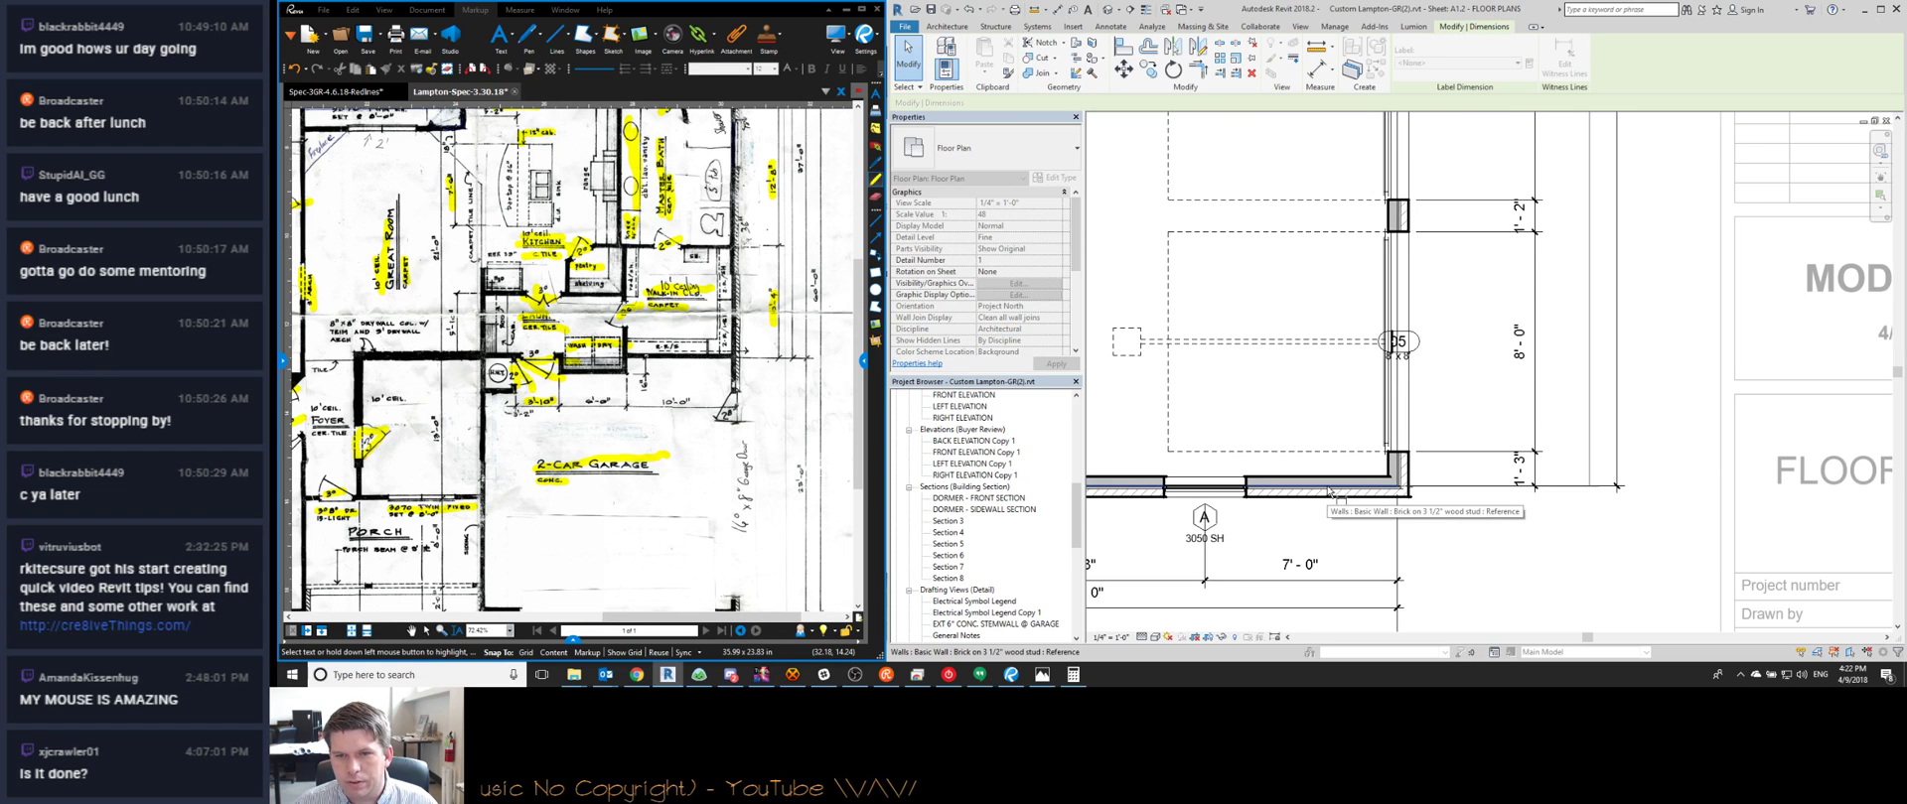
scroll(1376, 493, down, 3)
Reselect the garage dimension strings and compare them against the scanned garage sketch in Revu
click(1531, 260)
middle_drag(1528, 217, 1513, 442)
scroll(786, 507, down, 1)
middle_drag(787, 507, 700, 409)
scroll(774, 447, up, 4)
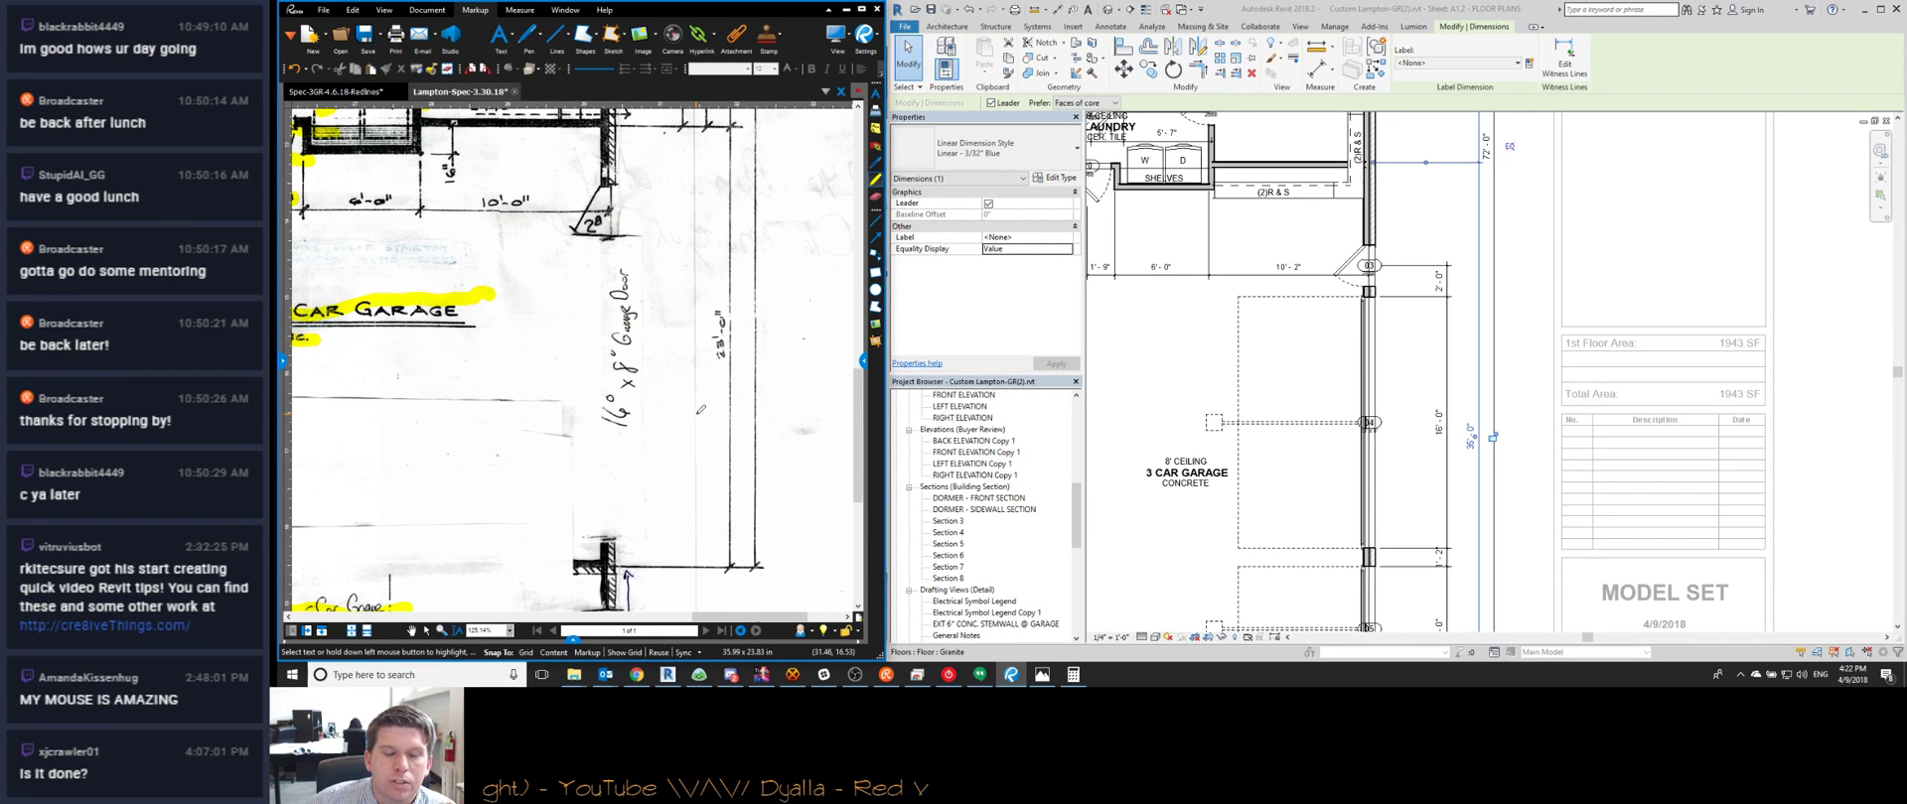
scroll(734, 392, down, 2)
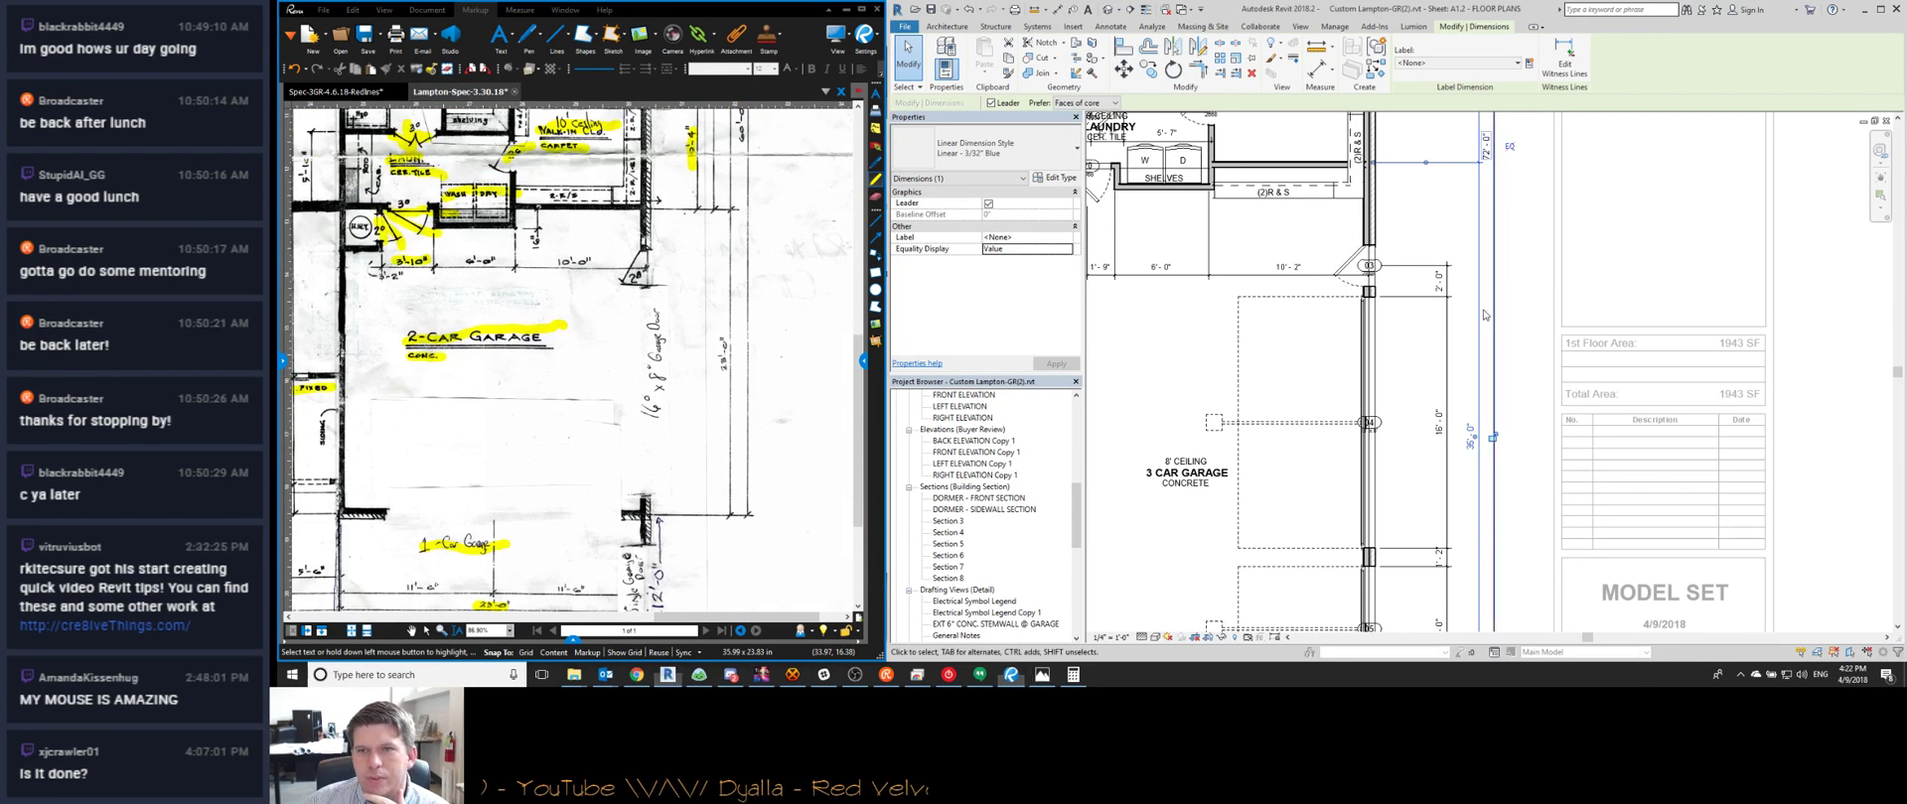
click(1414, 287)
middle_drag(1414, 287, 1399, 419)
click(1388, 350)
scroll(1300, 300, up, 2)
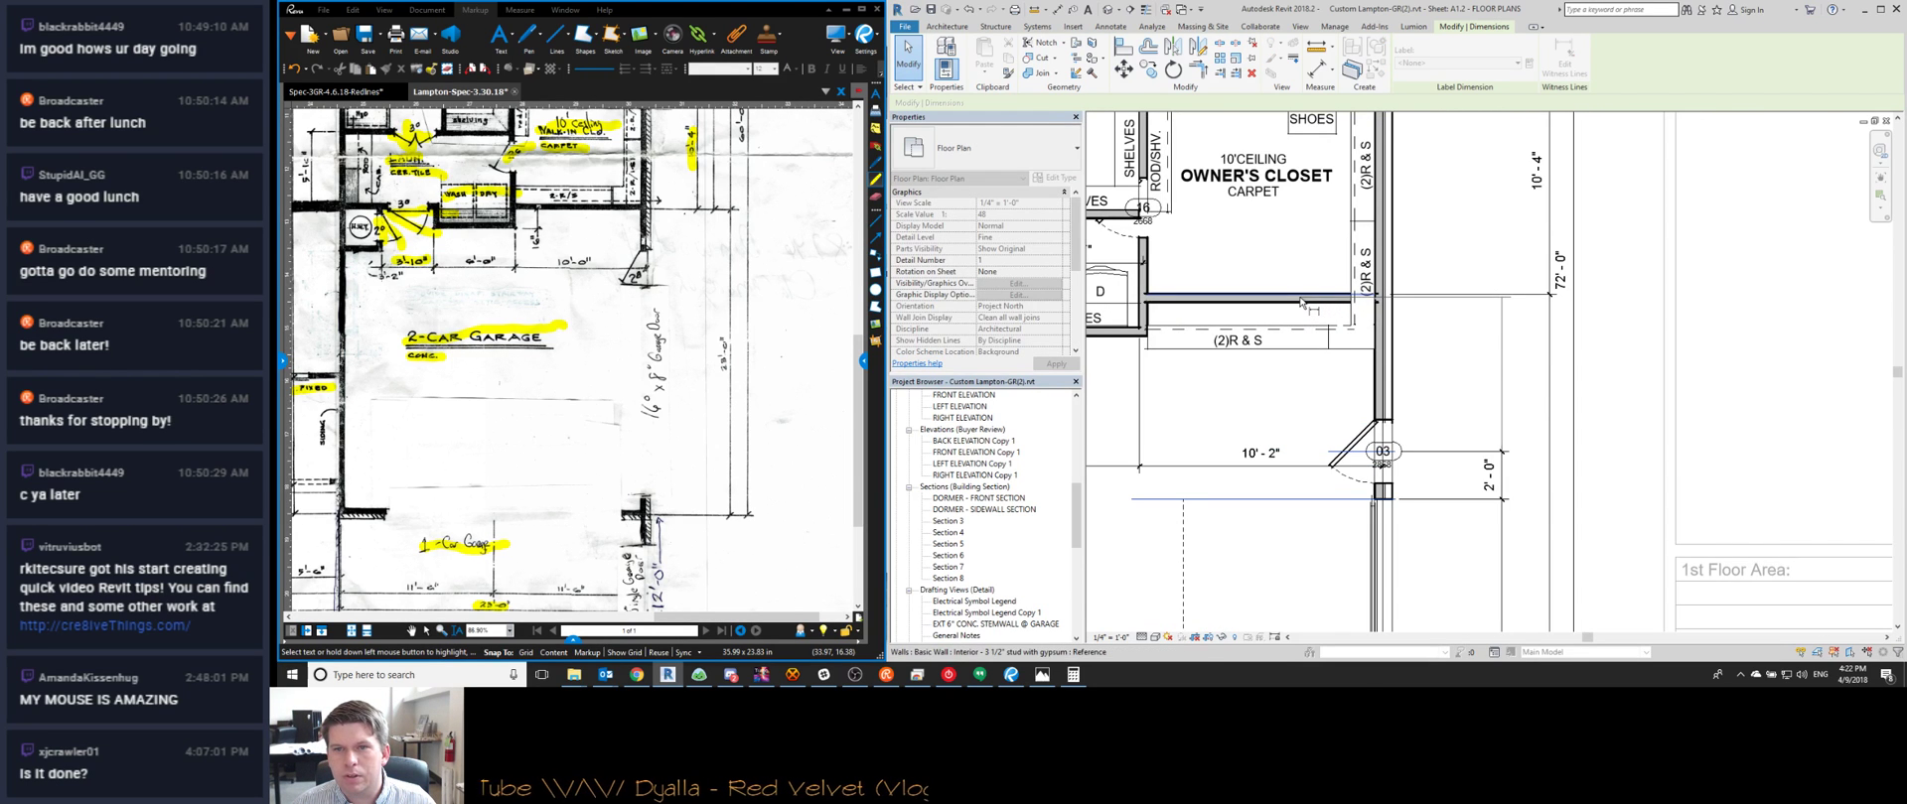
Select the owner's closet casework: three (2)R & S pieces plus SHOES and ROD/SHV
scroll(1443, 402, down, 2)
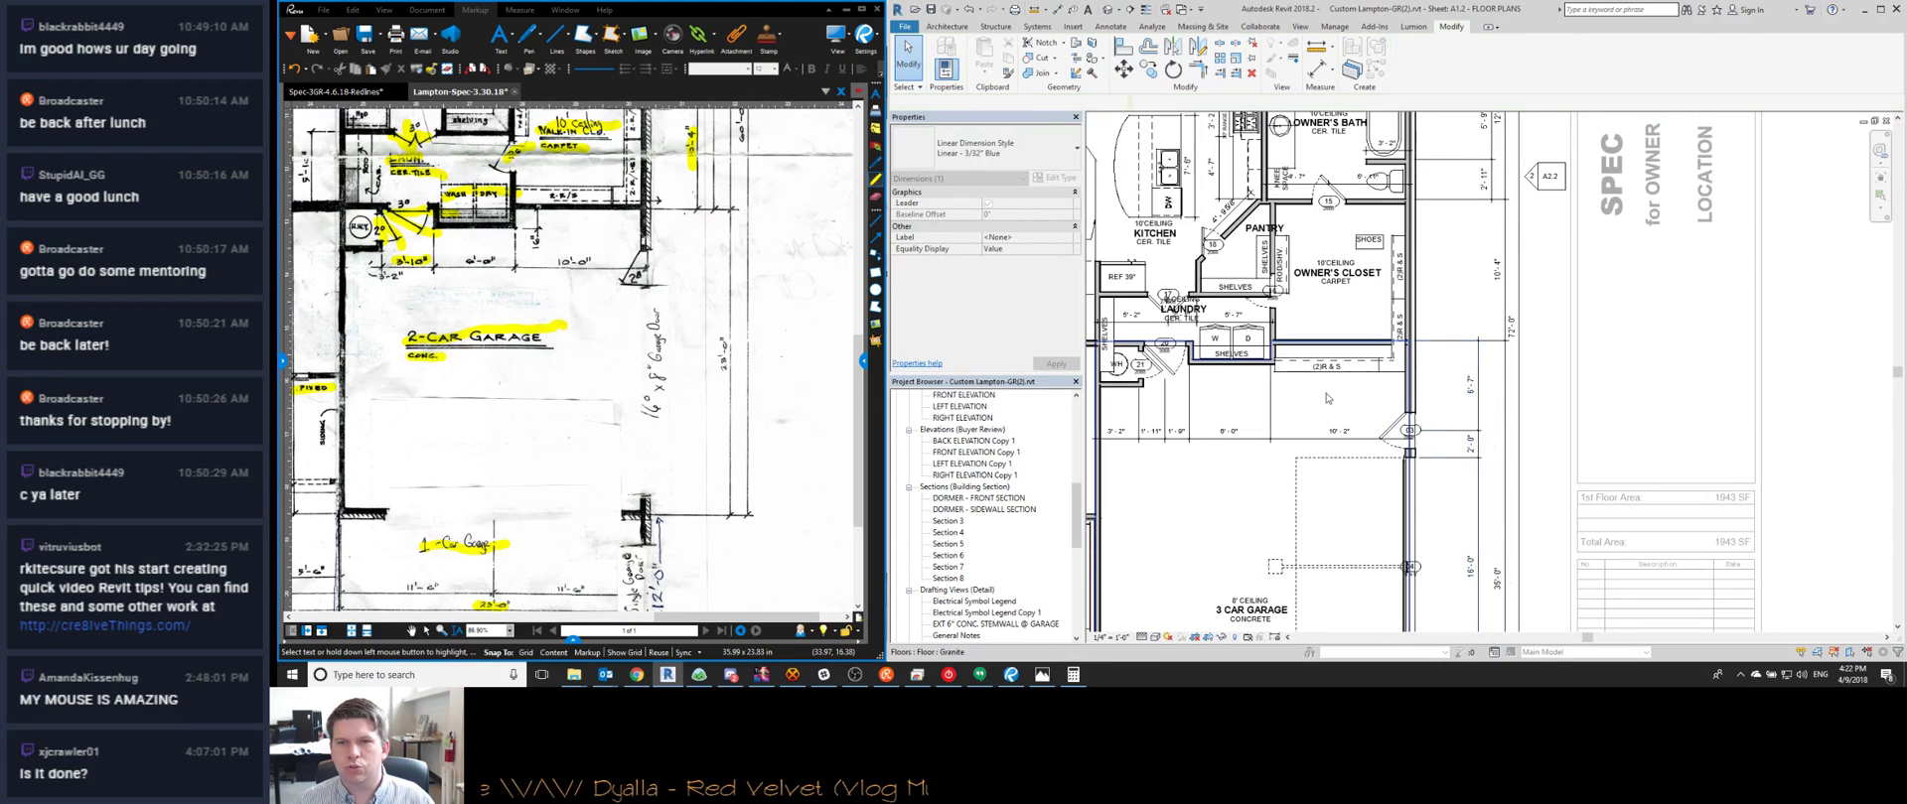
click(1352, 371)
ctrl+click(1400, 333)
ctrl+click(1397, 288)
ctrl+click(1370, 240)
ctrl+click(1289, 254)
Move the selected closet casework up against the closet's top wall with MV
scroll(1309, 298, up, 3)
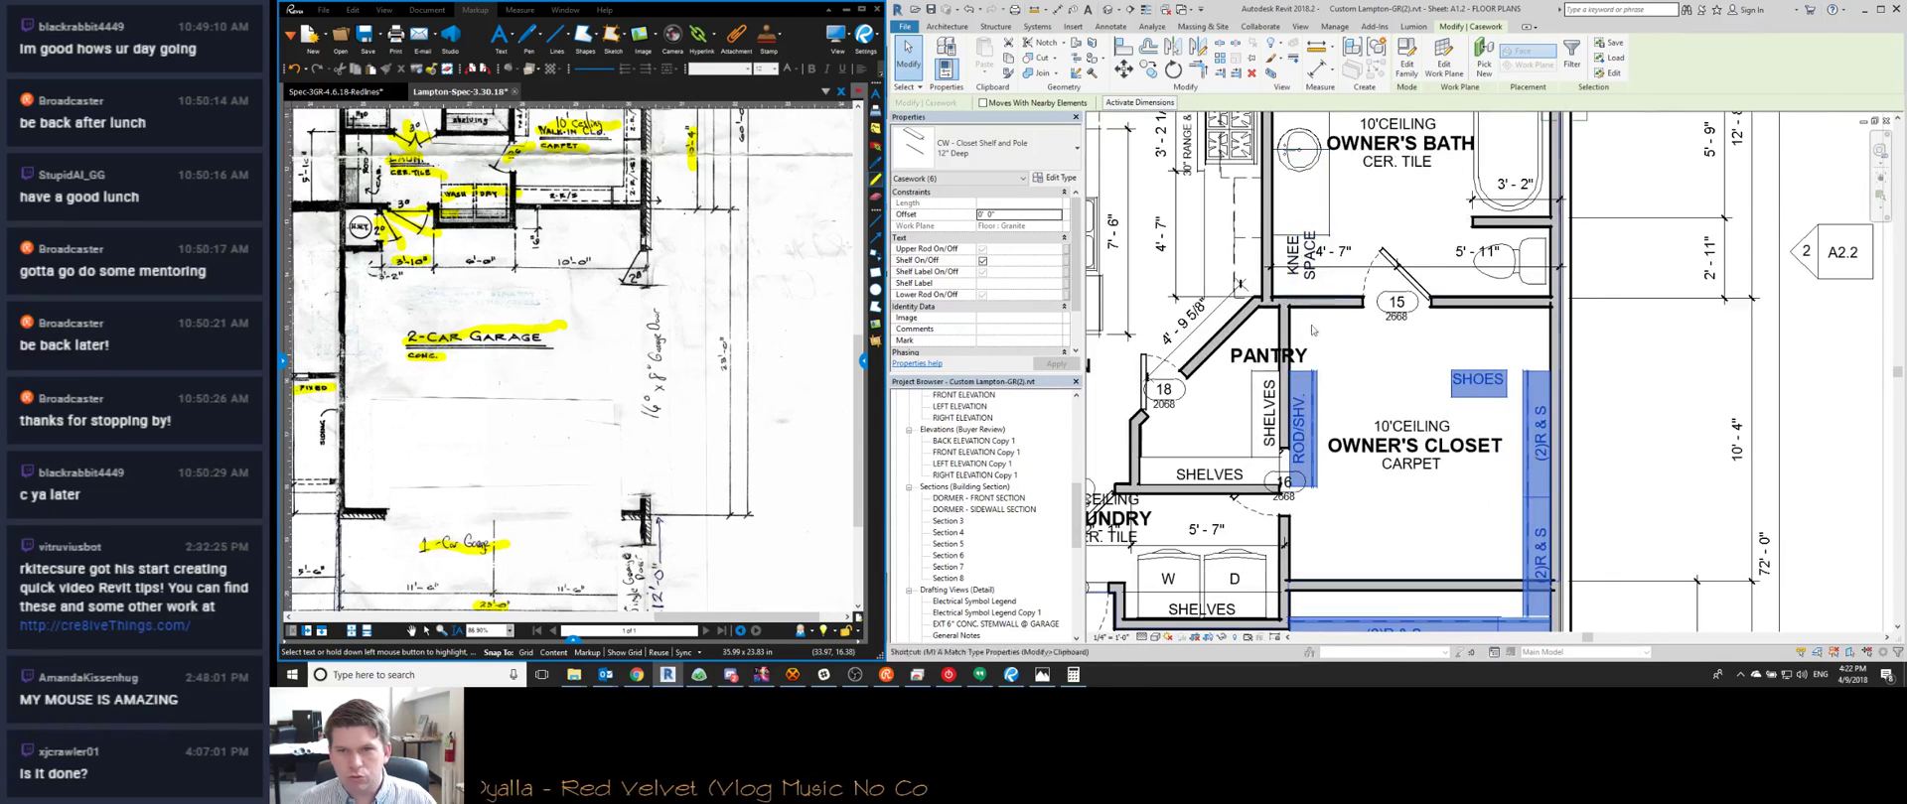
key(m)
key(v)
click(1314, 371)
click(1314, 308)
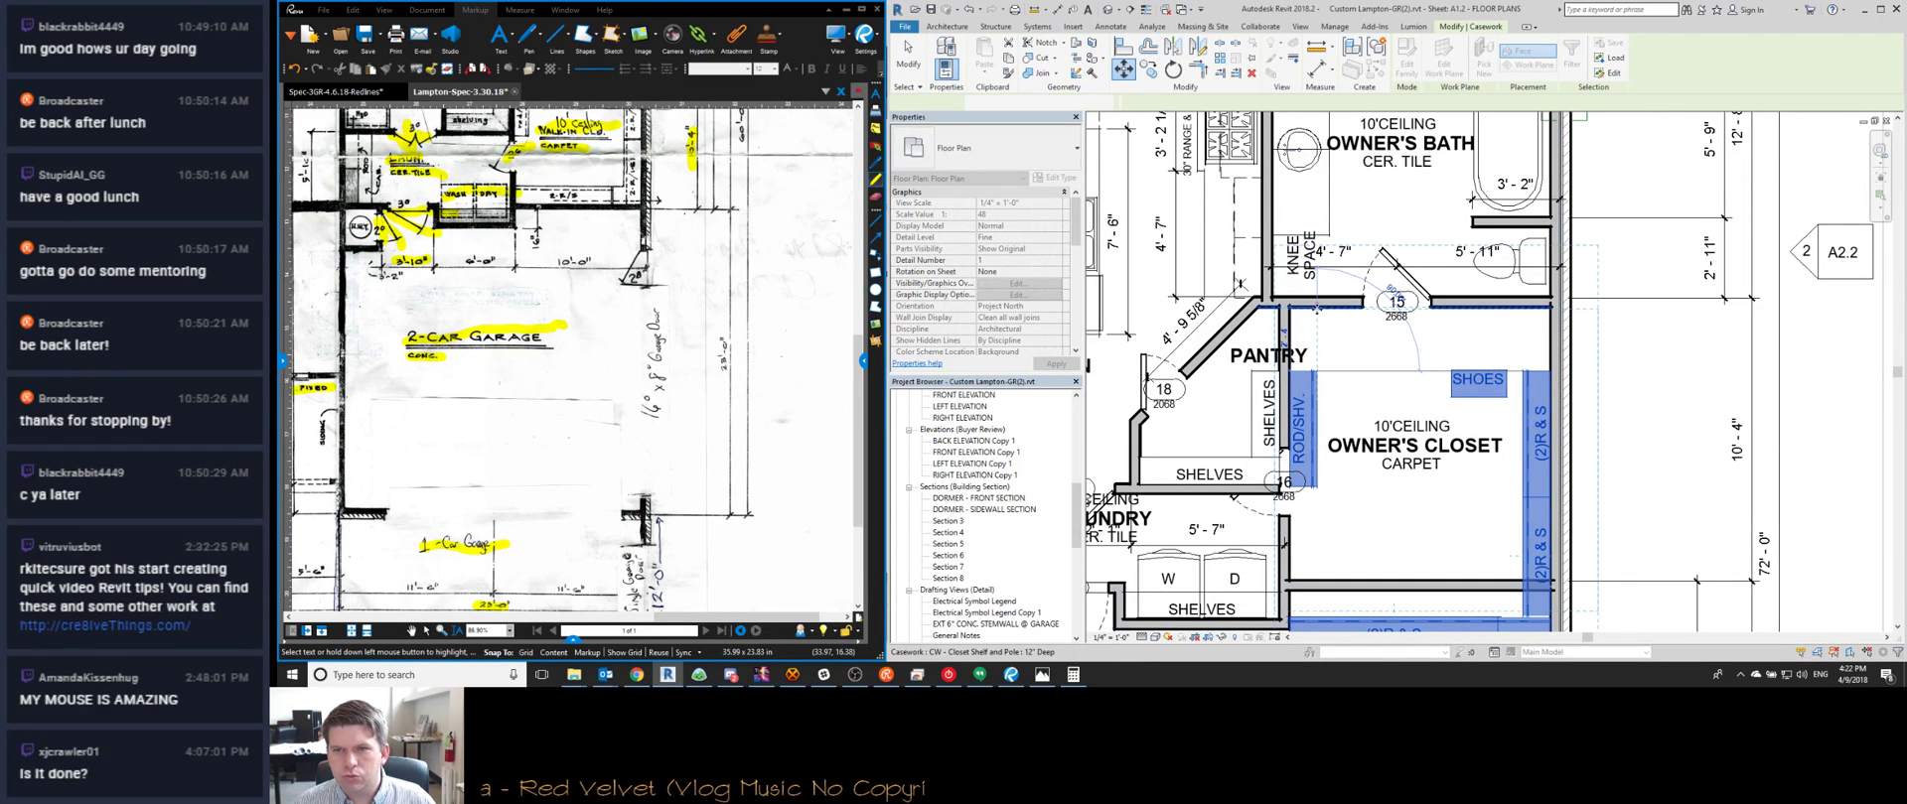
scroll(1343, 383, down, 2)
key(Escape)
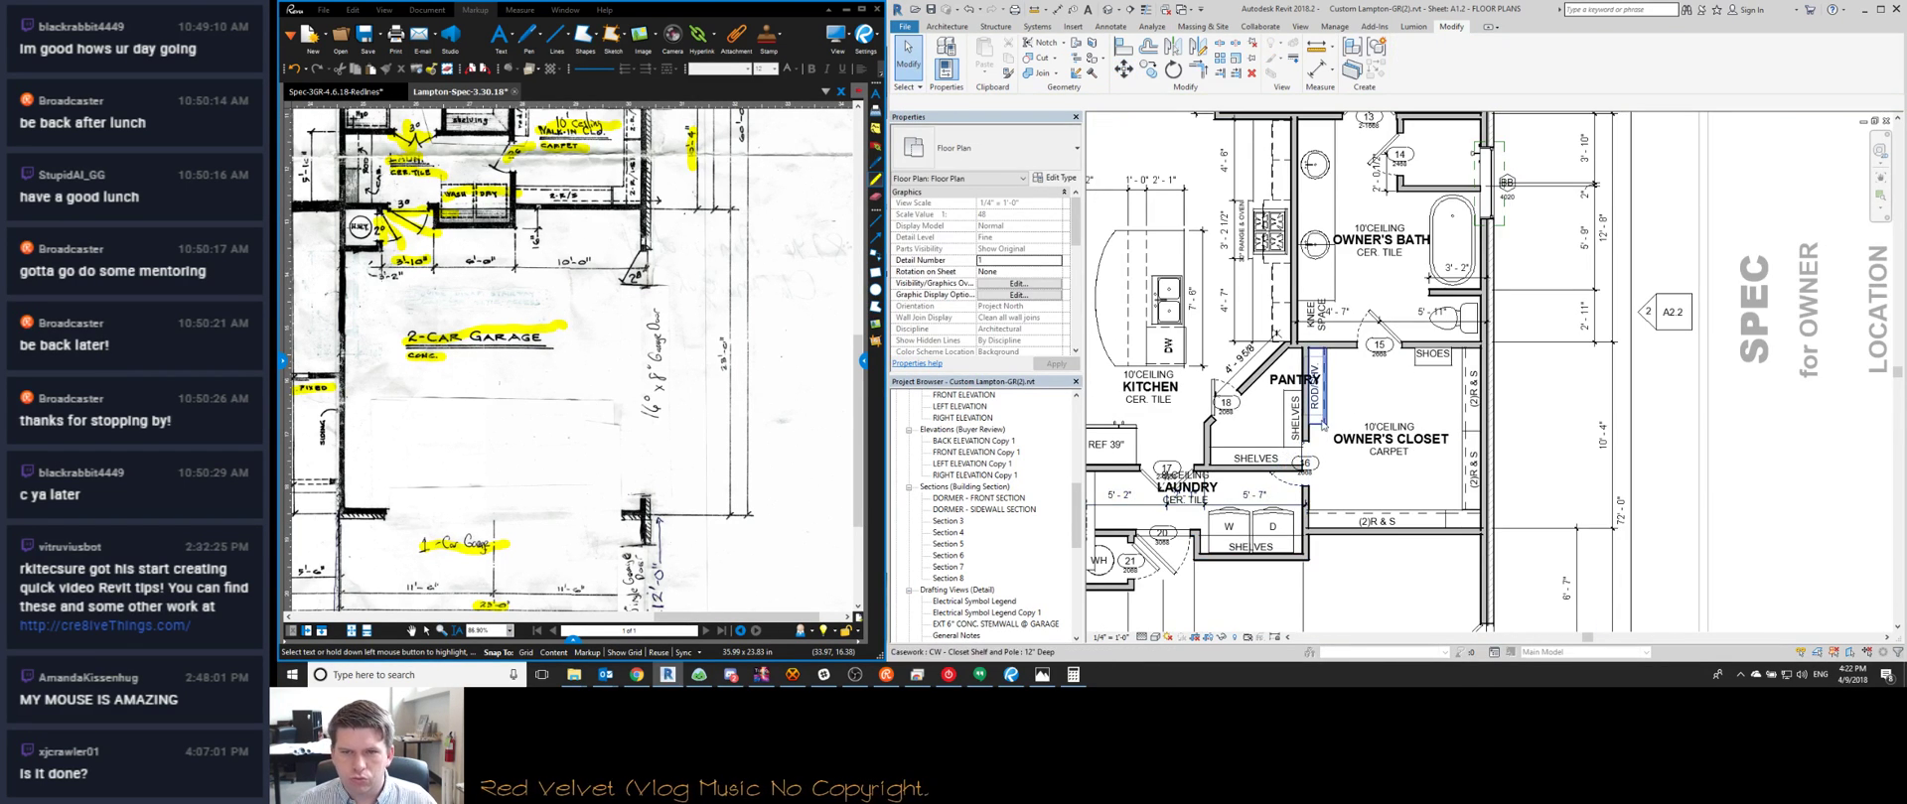
Select the garage's vertical dimension string and shift it to a new spot
scroll(1324, 534, down, 2)
scroll(1589, 417, down, 2)
middle_drag(1608, 397, 1428, 291)
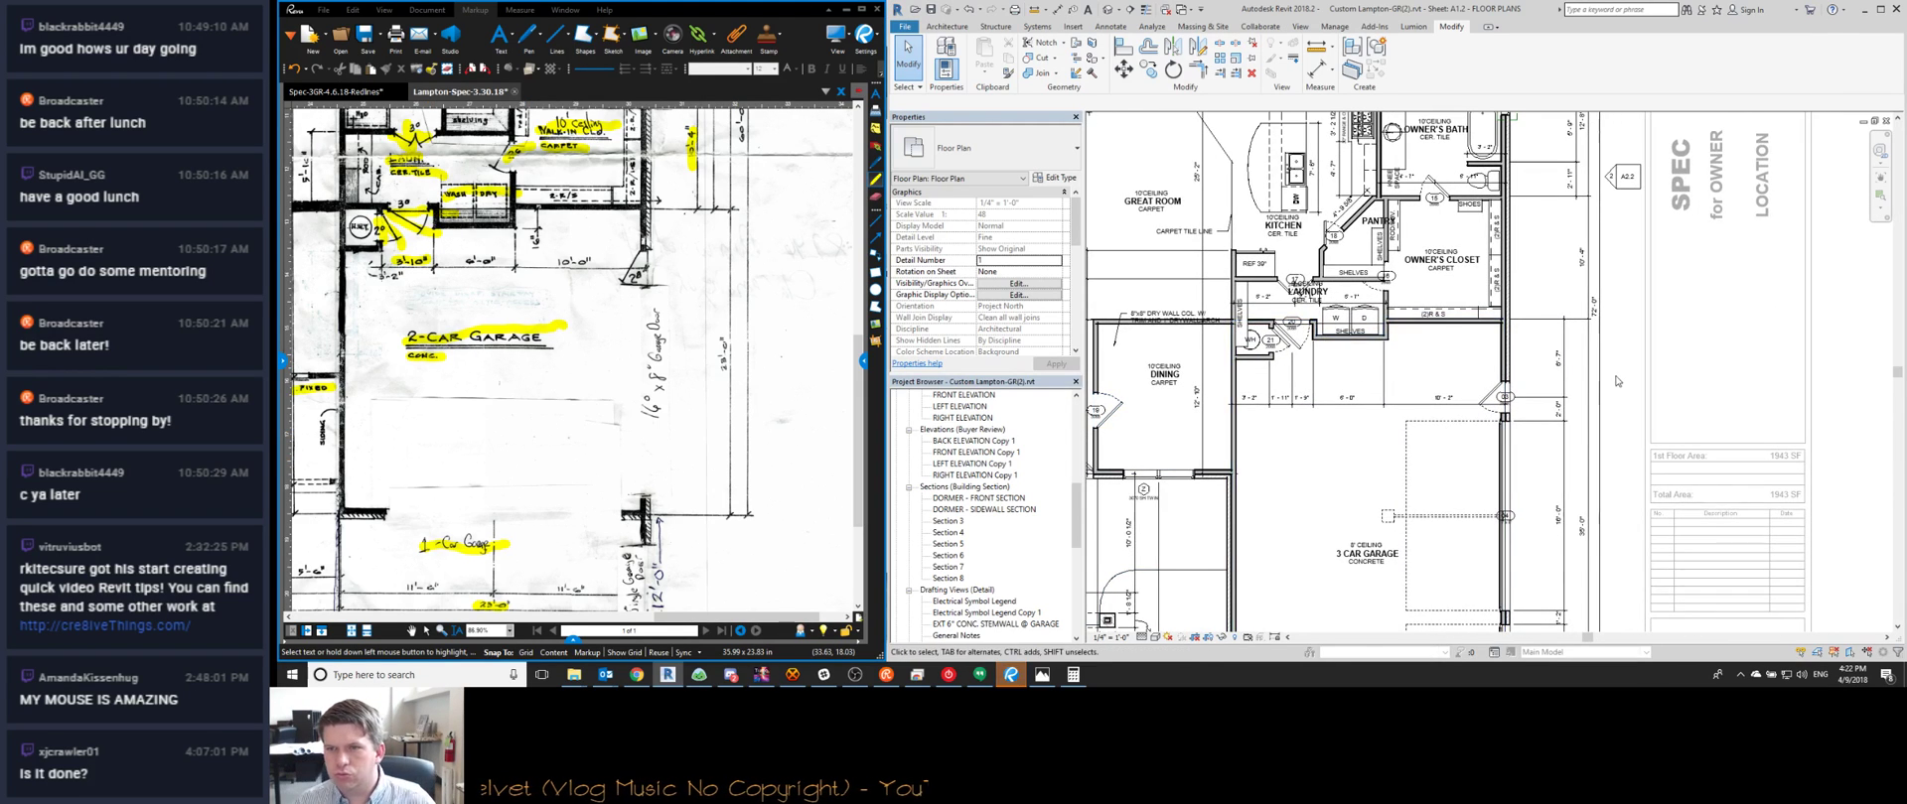
middle_drag(1575, 414, 1541, 373)
scroll(1541, 484, up, 2)
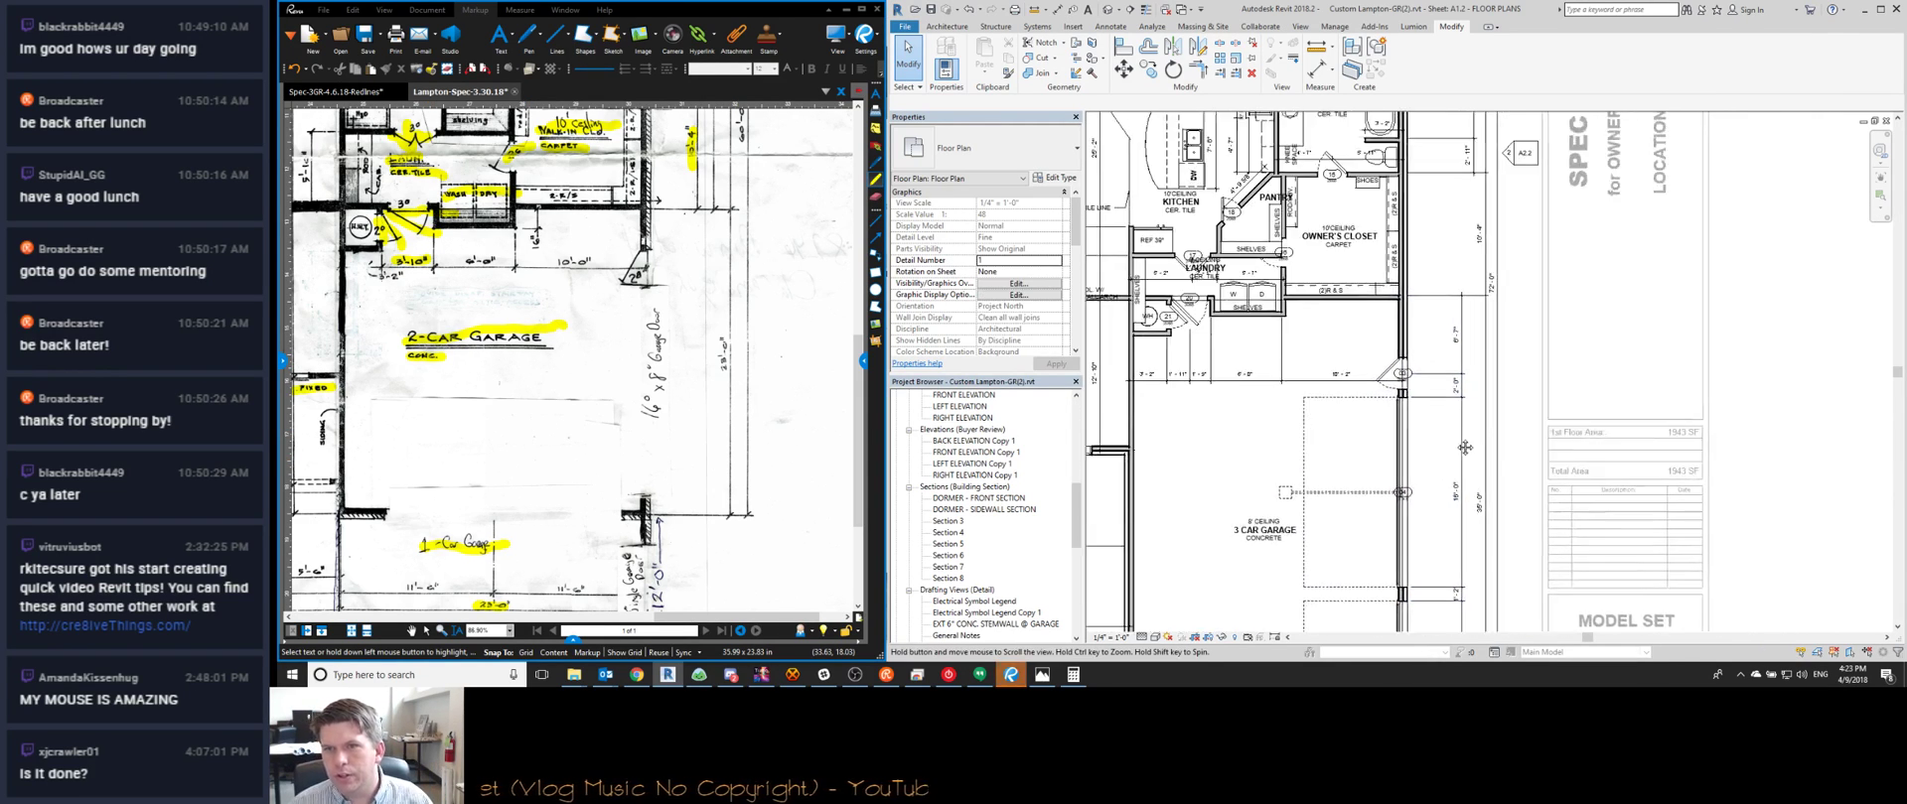
click(1459, 370)
drag(1462, 371, 1468, 379)
Deselect the garage dimension string and zoom the scanned sketch in on the garage
key(Escape)
middle_drag(1470, 379, 1420, 319)
scroll(1420, 320, down, 2)
scroll(1405, 522, up, 3)
scroll(1405, 523, up, 3)
scroll(647, 262, down, 3)
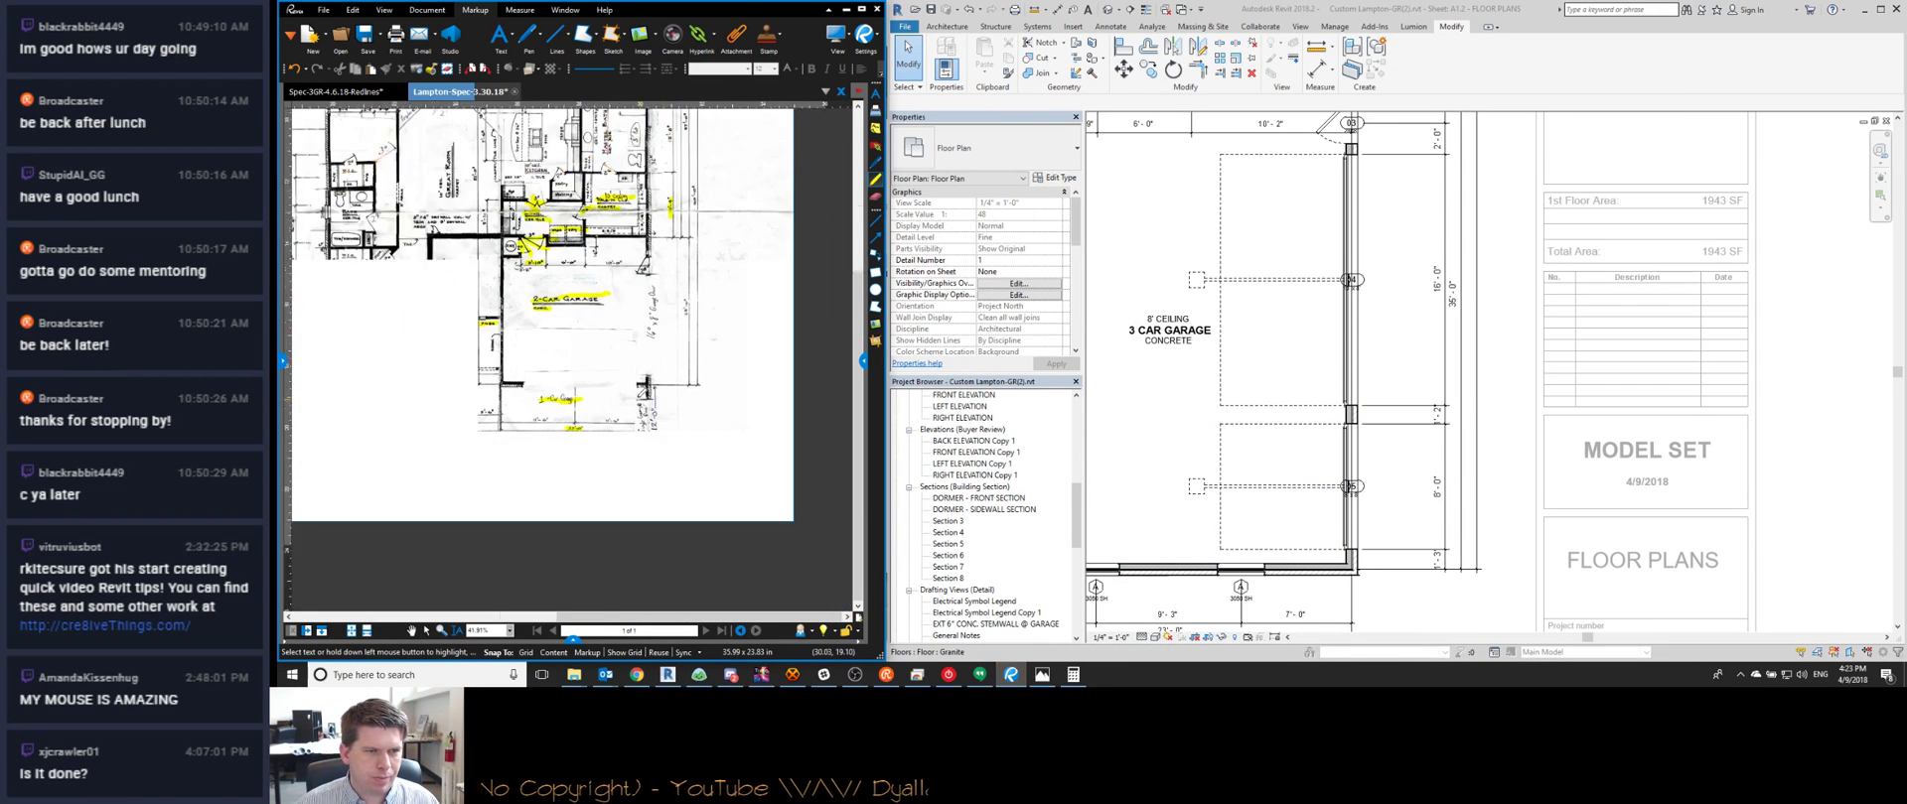
scroll(634, 171, up, 2)
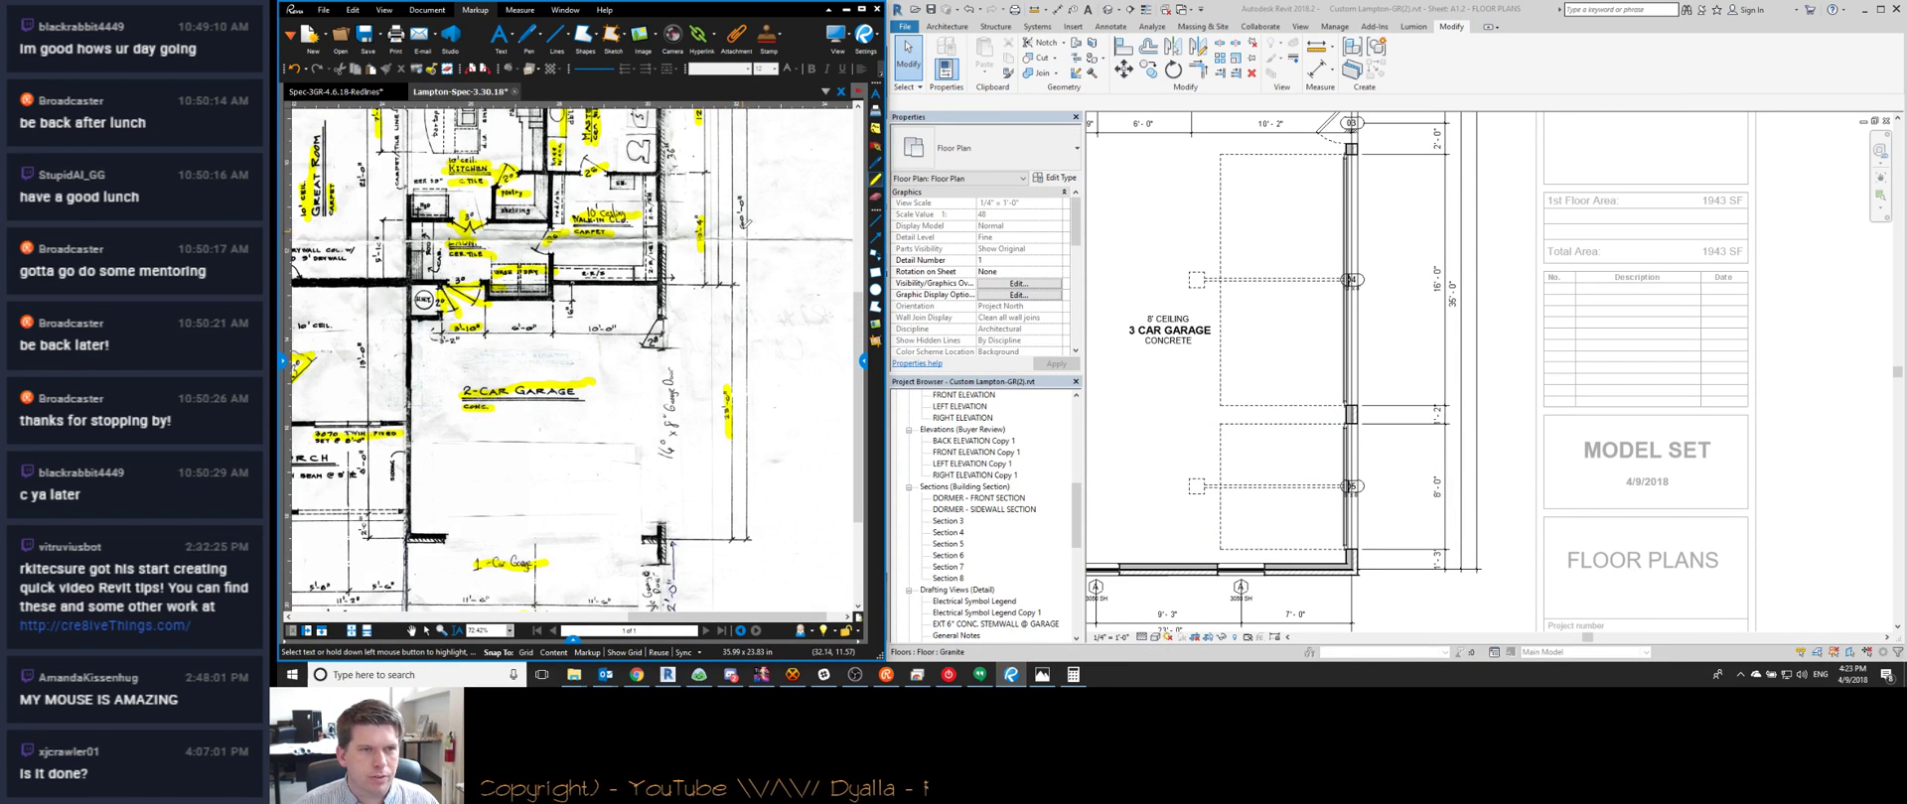
scroll(755, 312, up, 1)
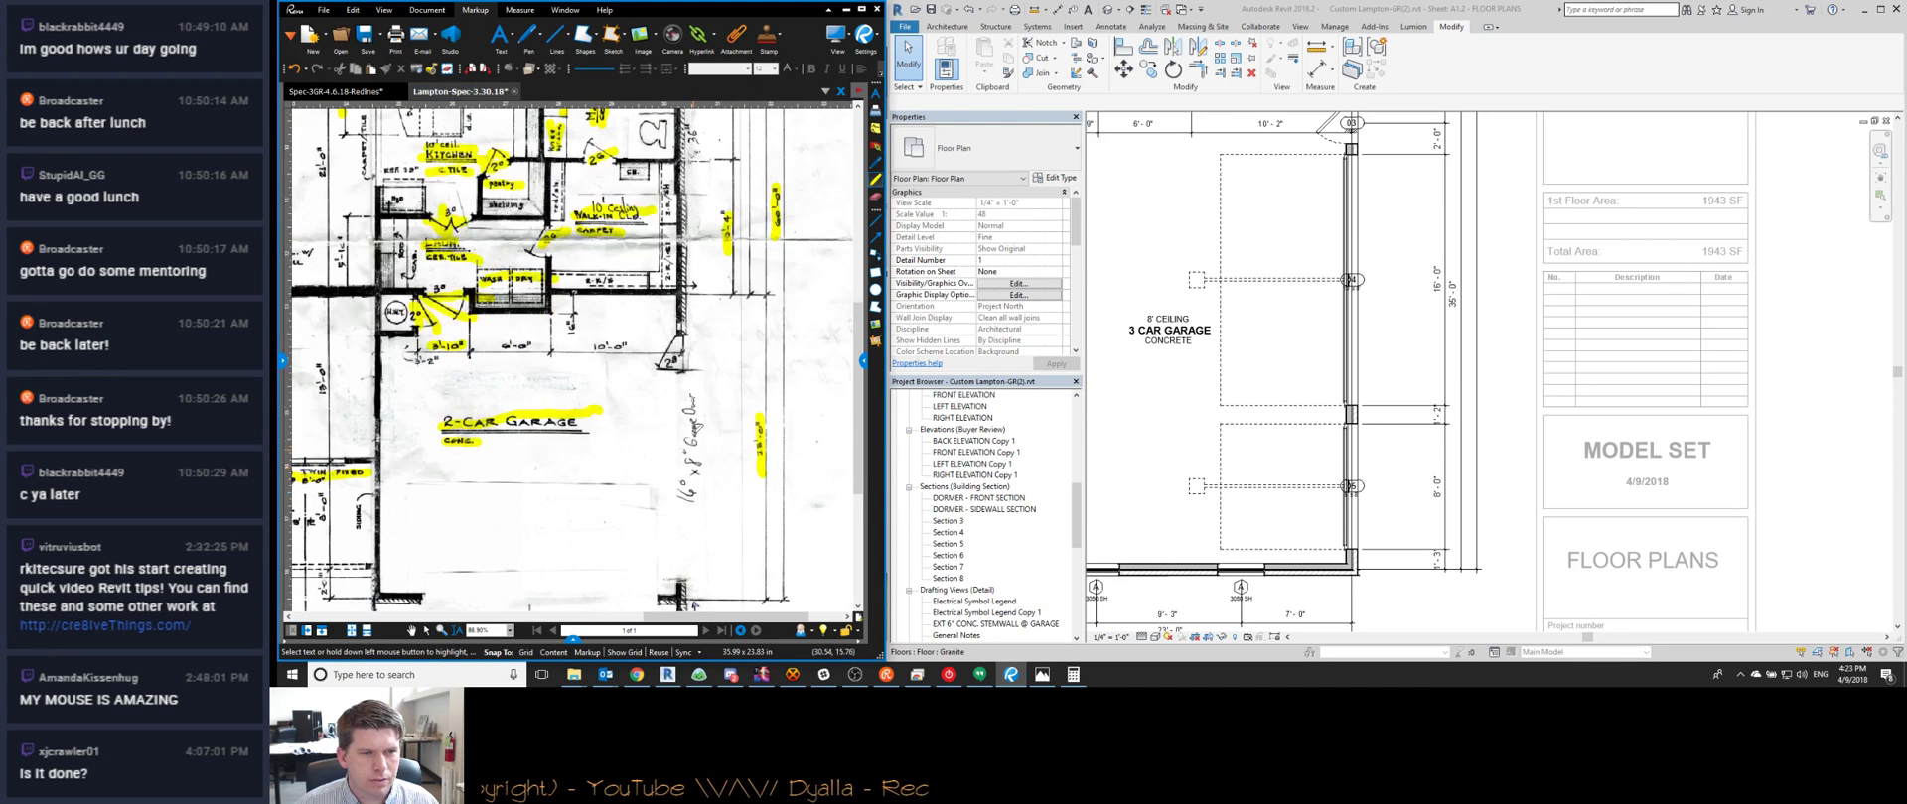
Extend the yellow highlight down over the 16'x8' note beside the garage
drag(696, 457, 693, 502)
scroll(695, 504, up, 1)
middle_drag(694, 504, 732, 205)
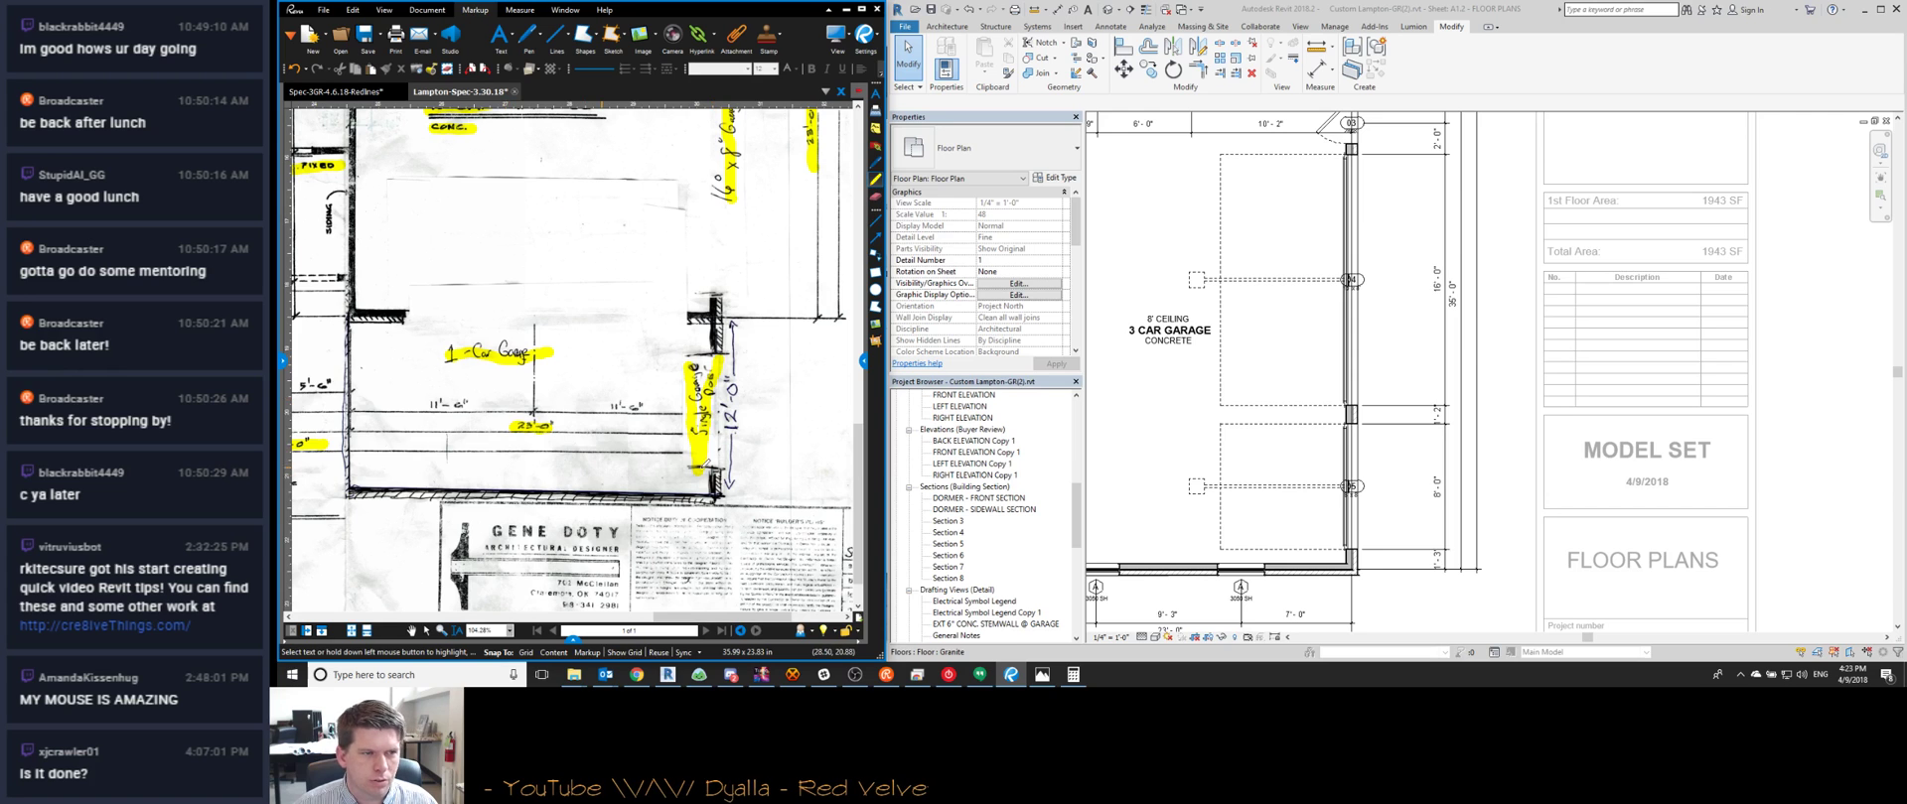
scroll(1187, 592, up, 2)
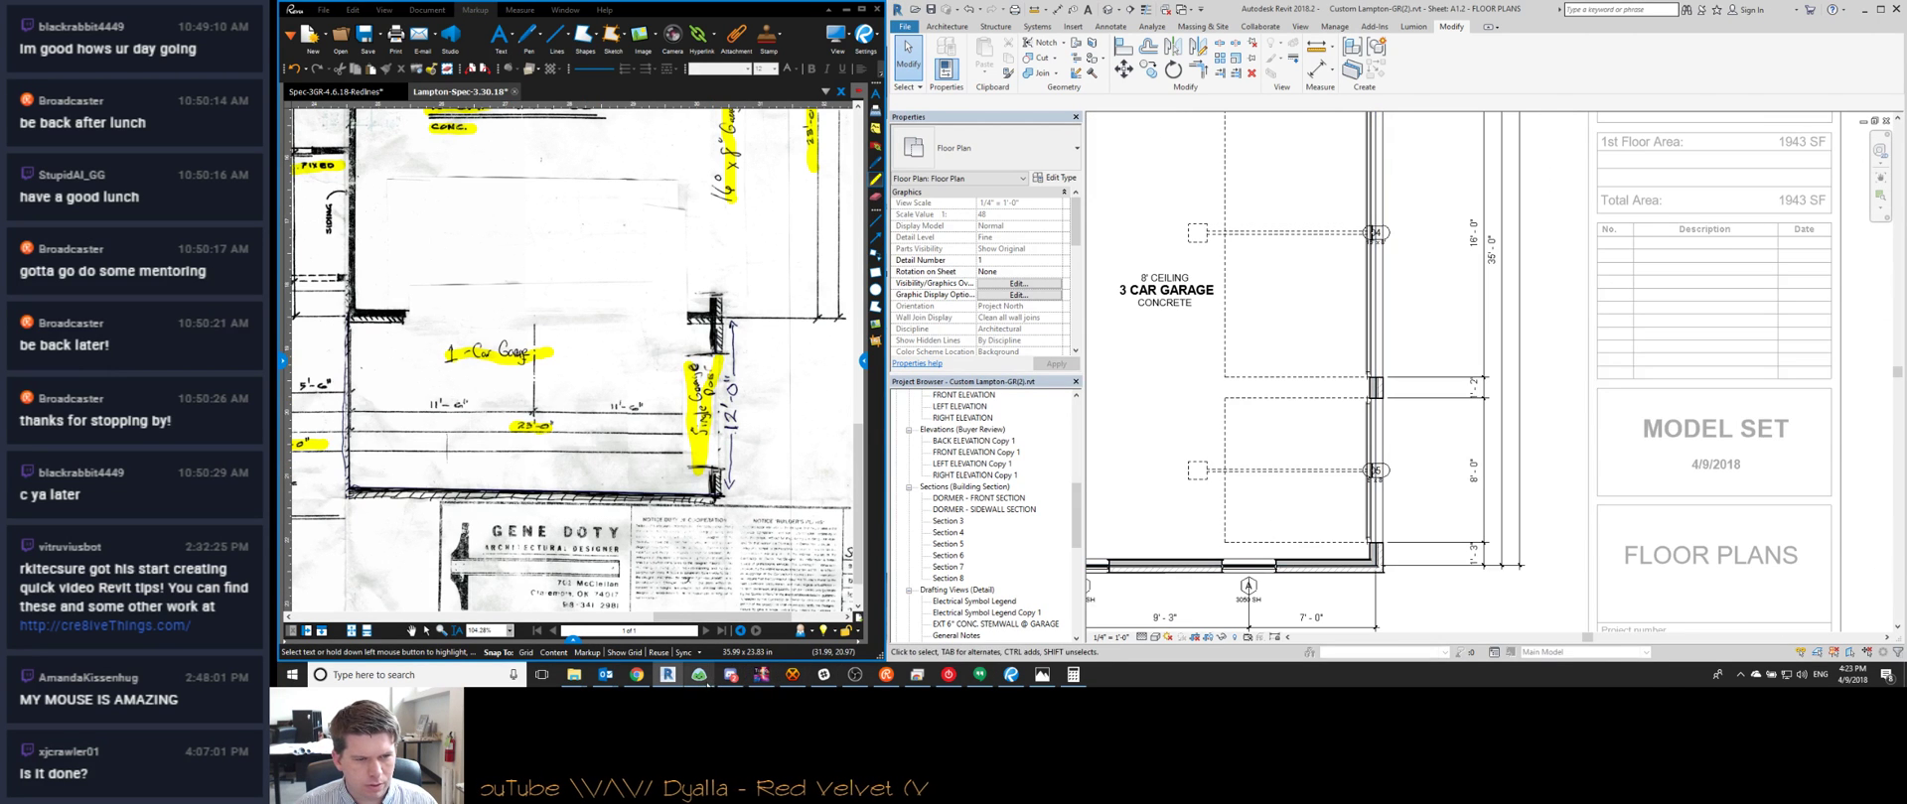
Post a 'Welcome back' message to the returning viewer in the Watch Me Work chat
click(649, 681)
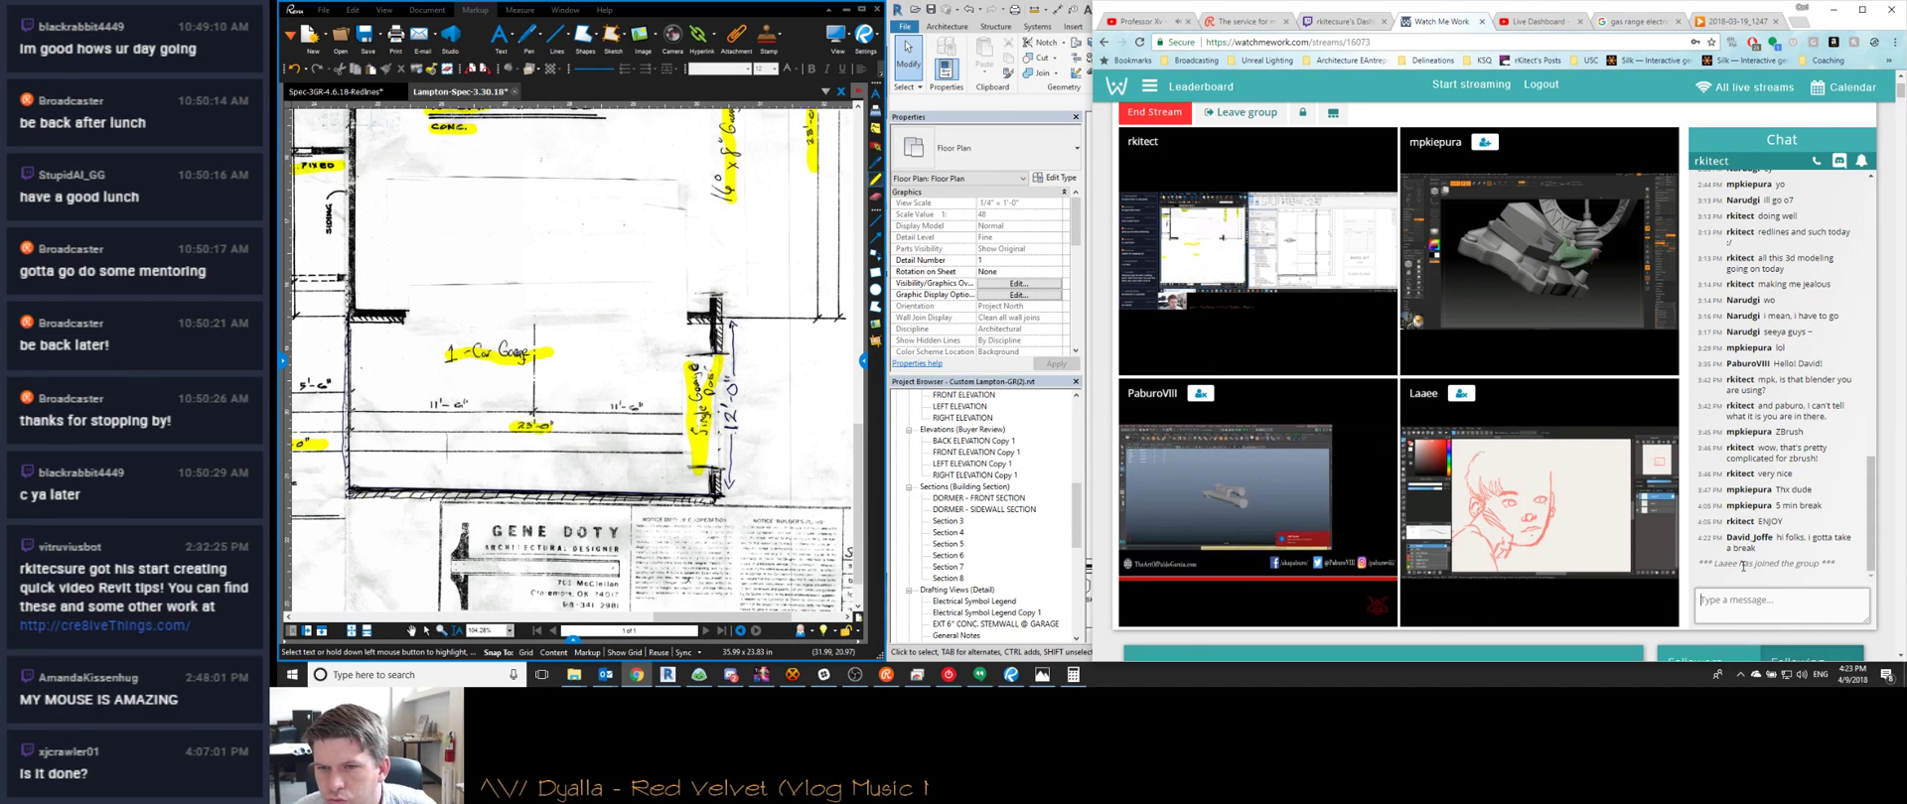
click(1747, 599)
text(WELCOME)
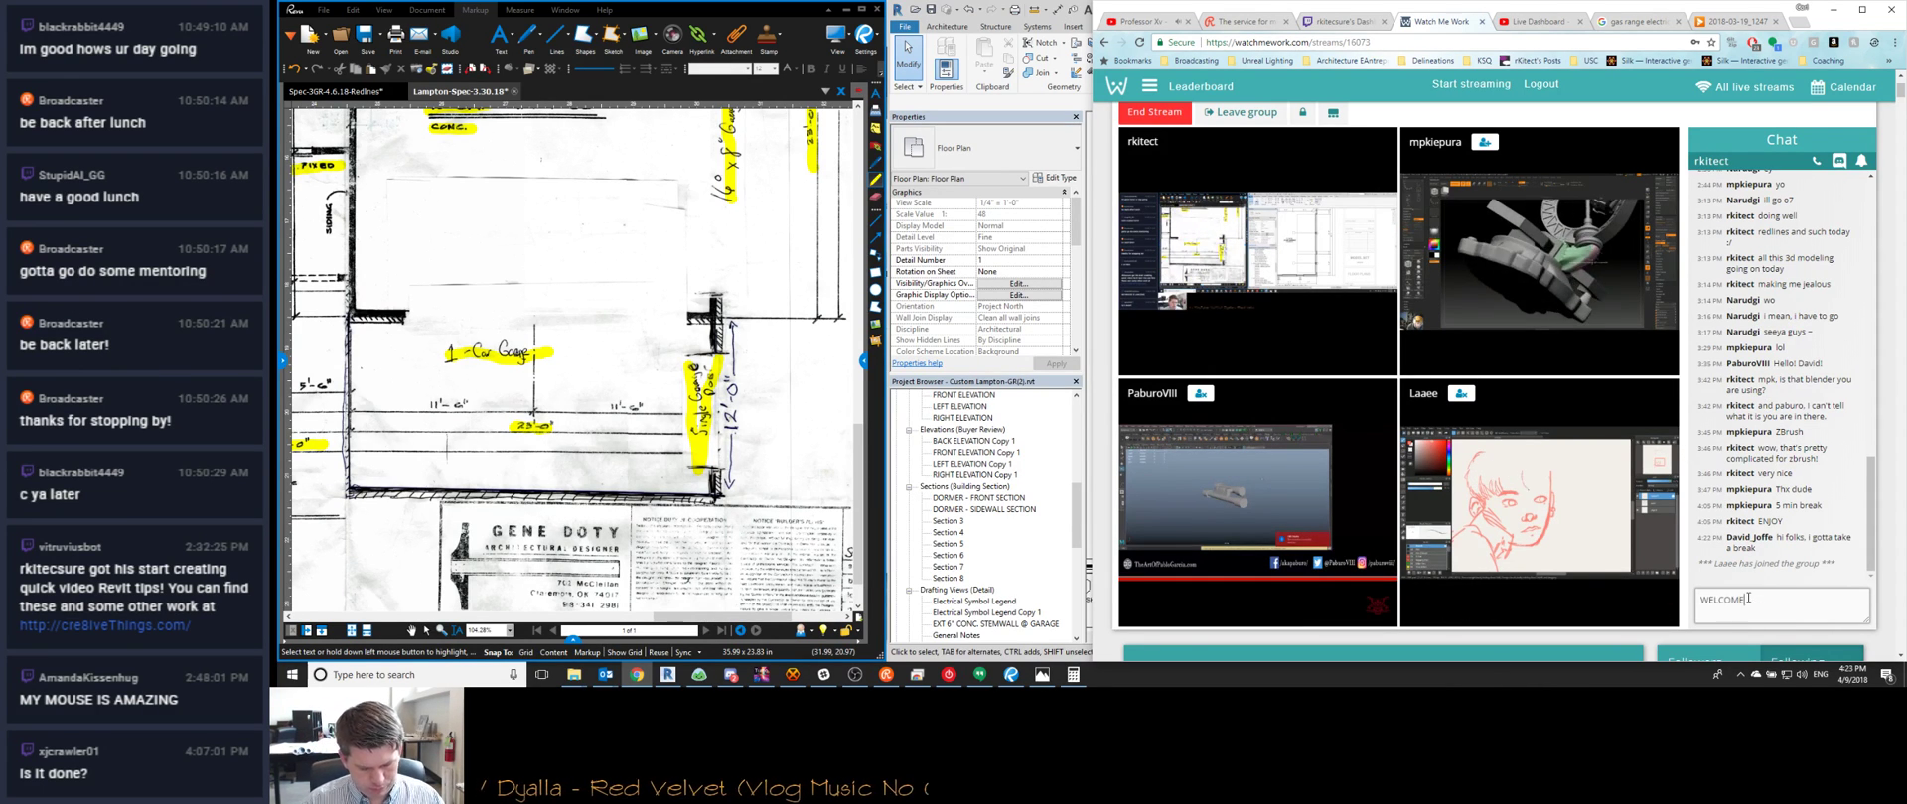
text( BACK IAA)
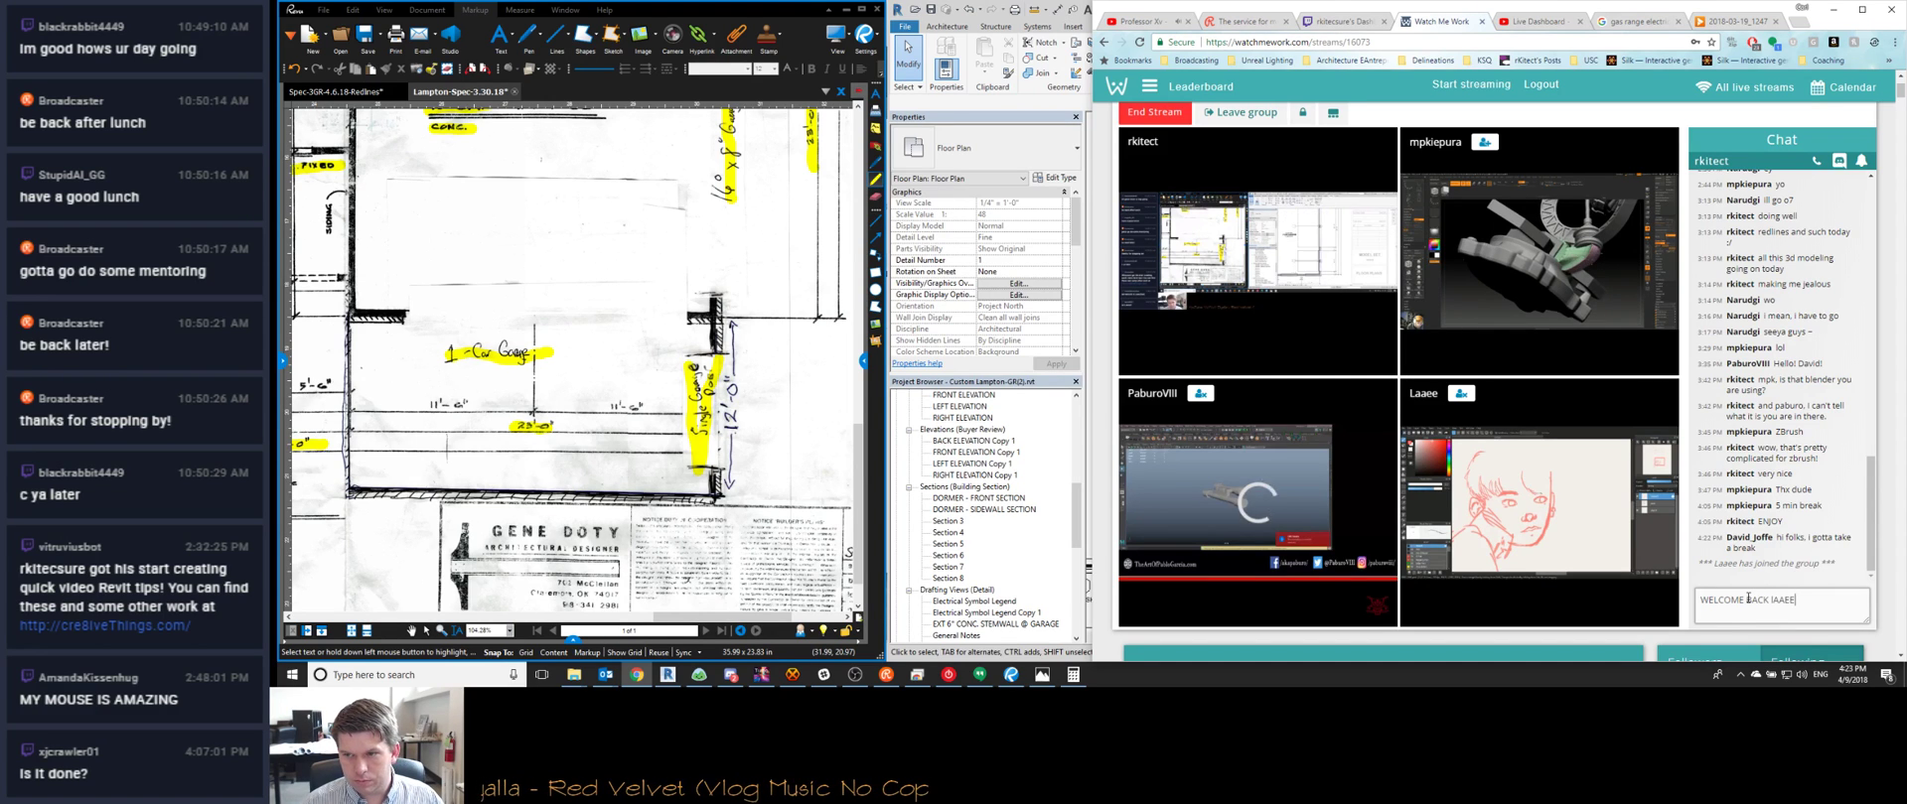
text(EE)
key(Return)
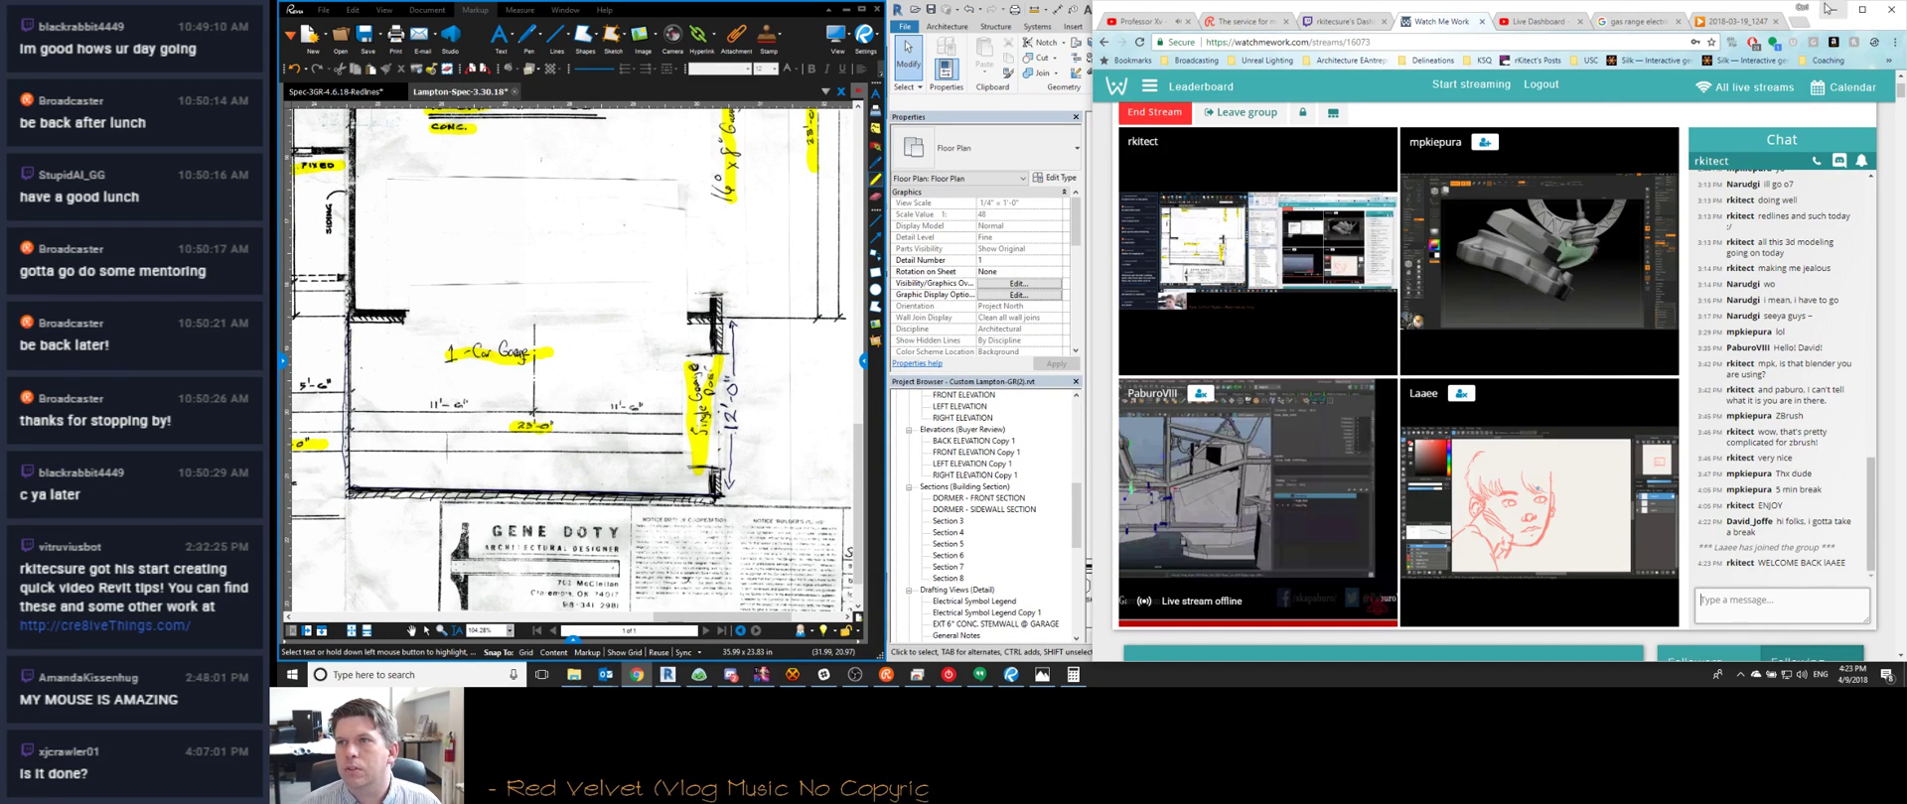
Nudge both garage window tags slightly to the right in the floor plan
click(1833, 13)
scroll(1445, 488, up, 5)
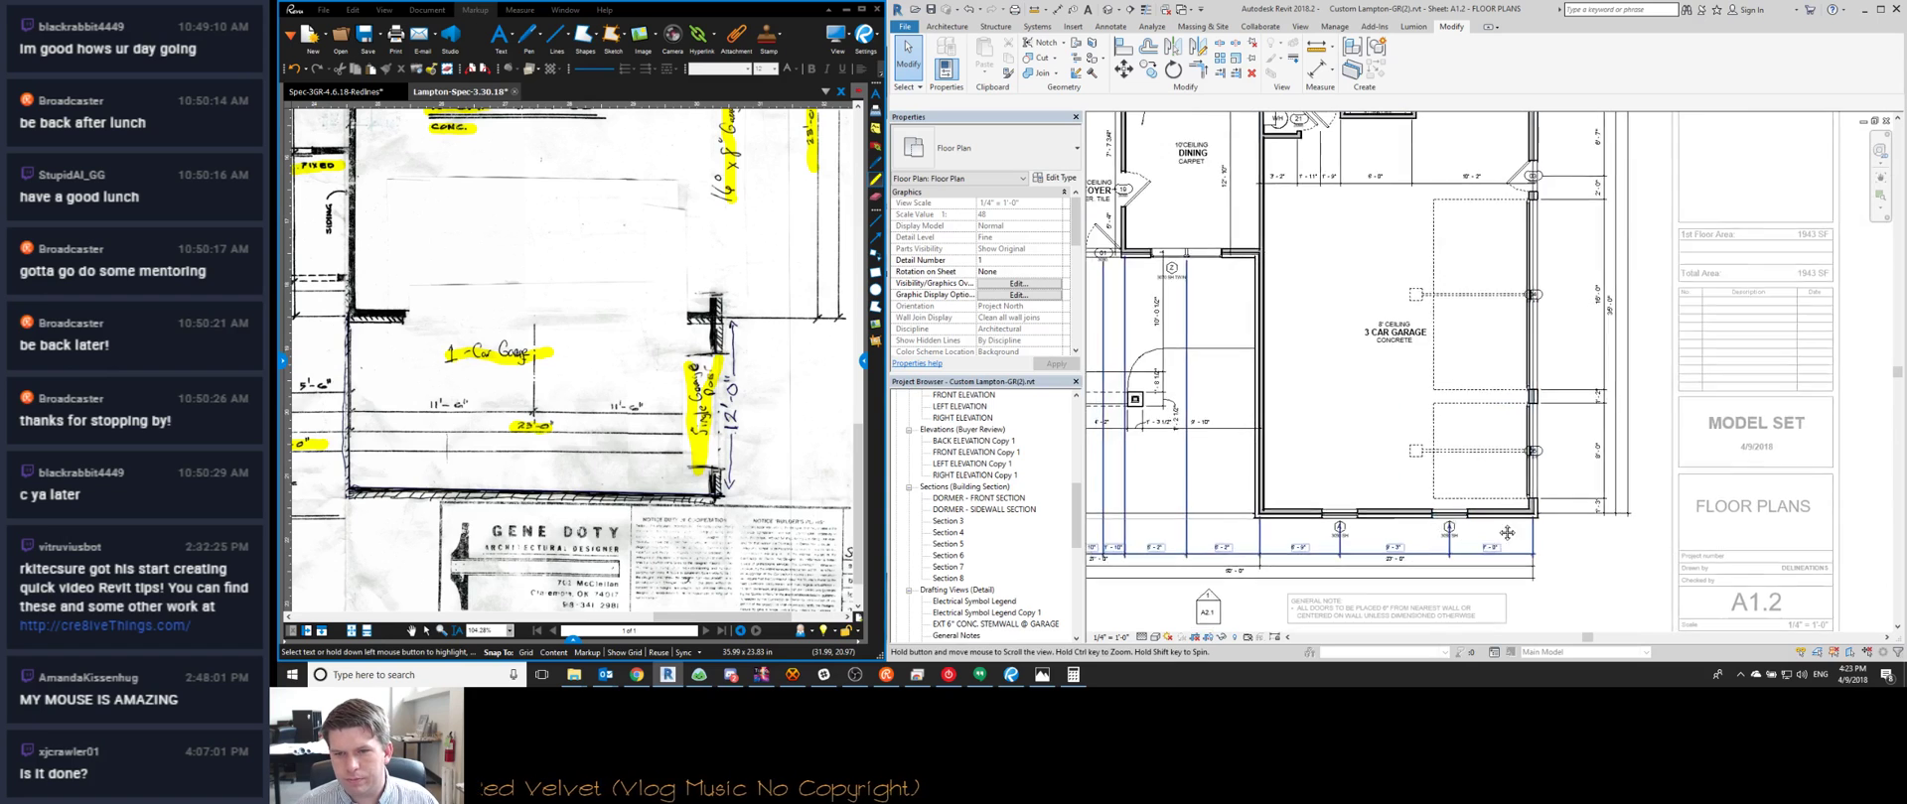
scroll(1445, 489, up, 1)
click(1456, 457)
ctrl+click(1639, 462)
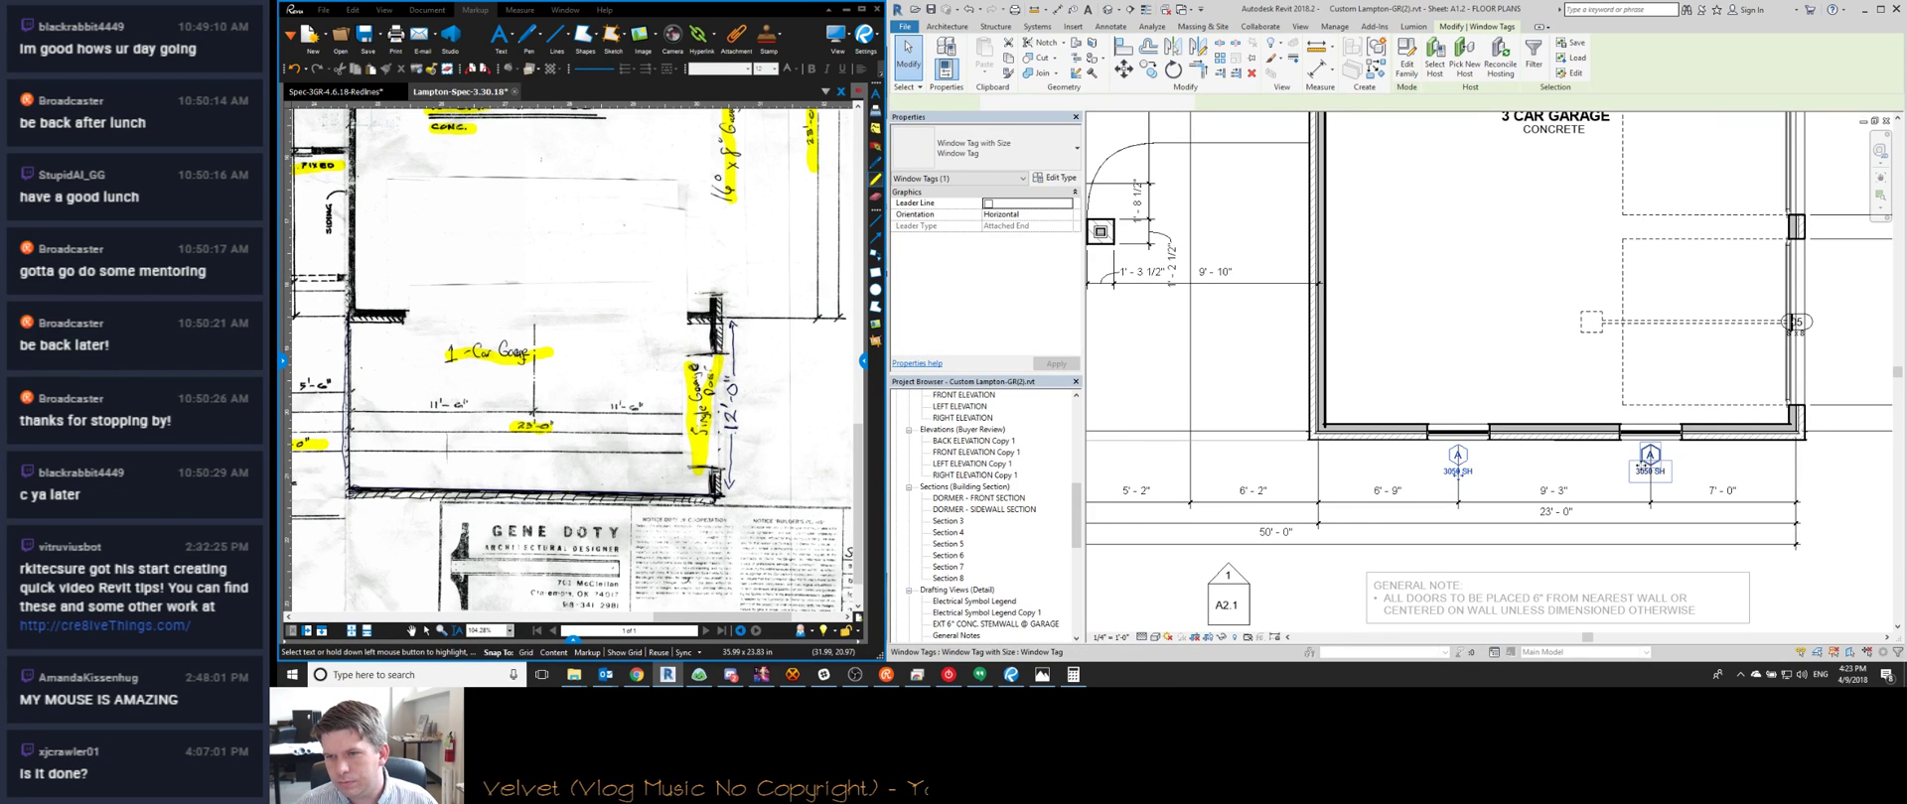
key(Right)
key(Right)
key(Right)
key(Right)
key(Right)
click(1599, 477)
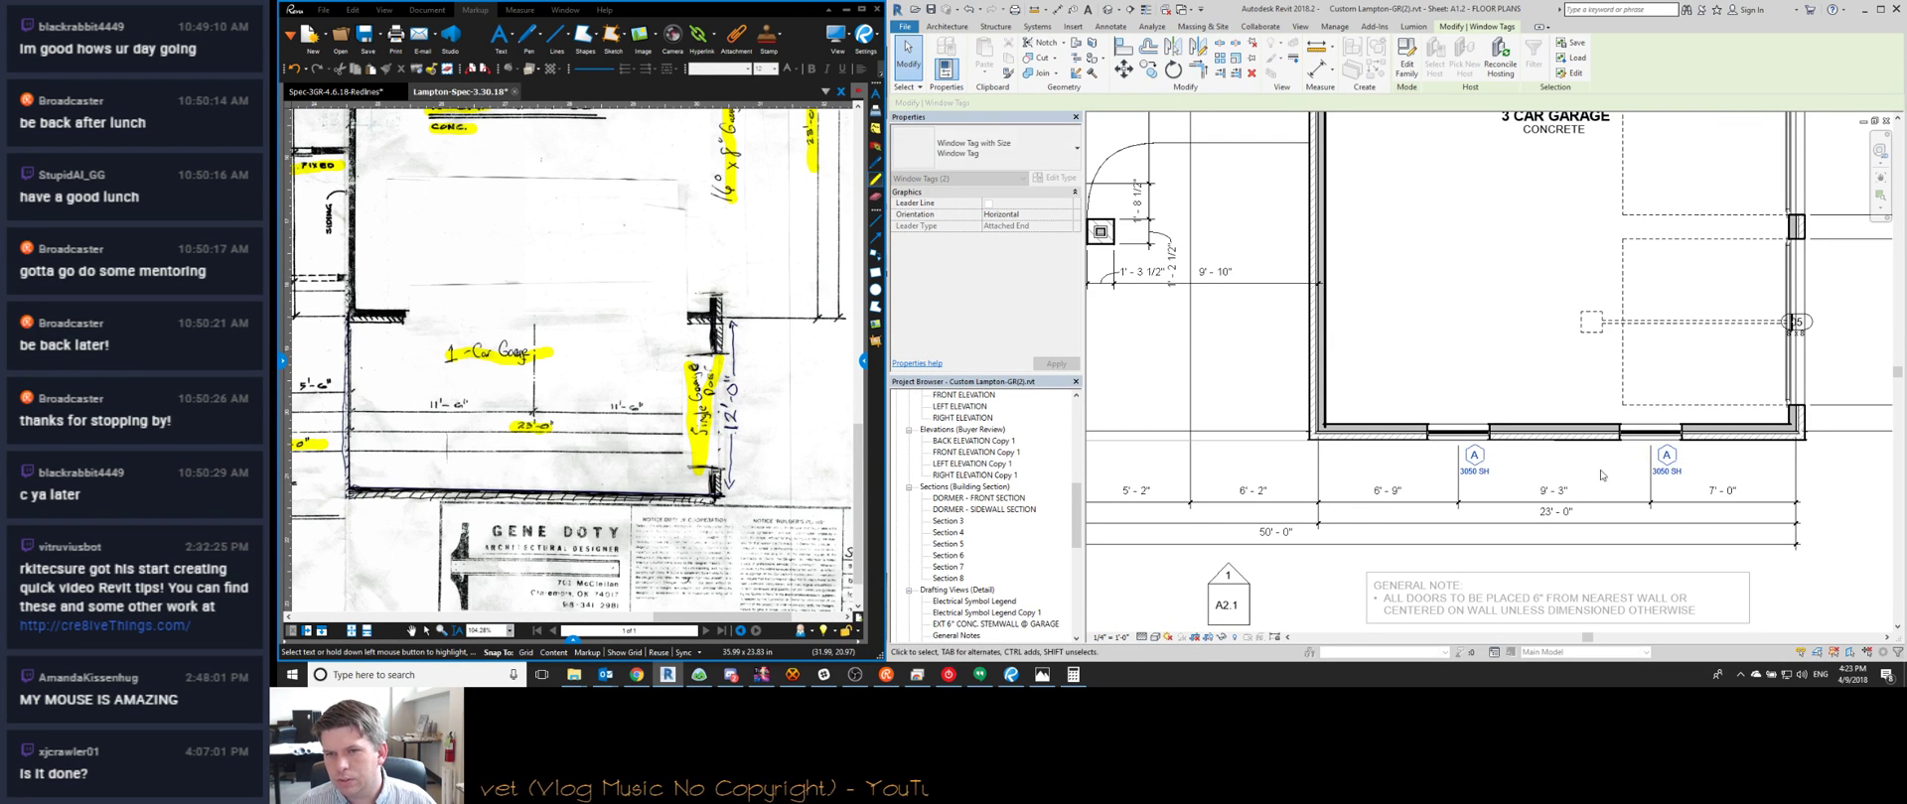
Leave the floor plan view to work on sheet A1.2 and select its viewport
scroll(1540, 489, down, 1)
middle_drag(1540, 489, 1538, 458)
scroll(1537, 458, down, 3)
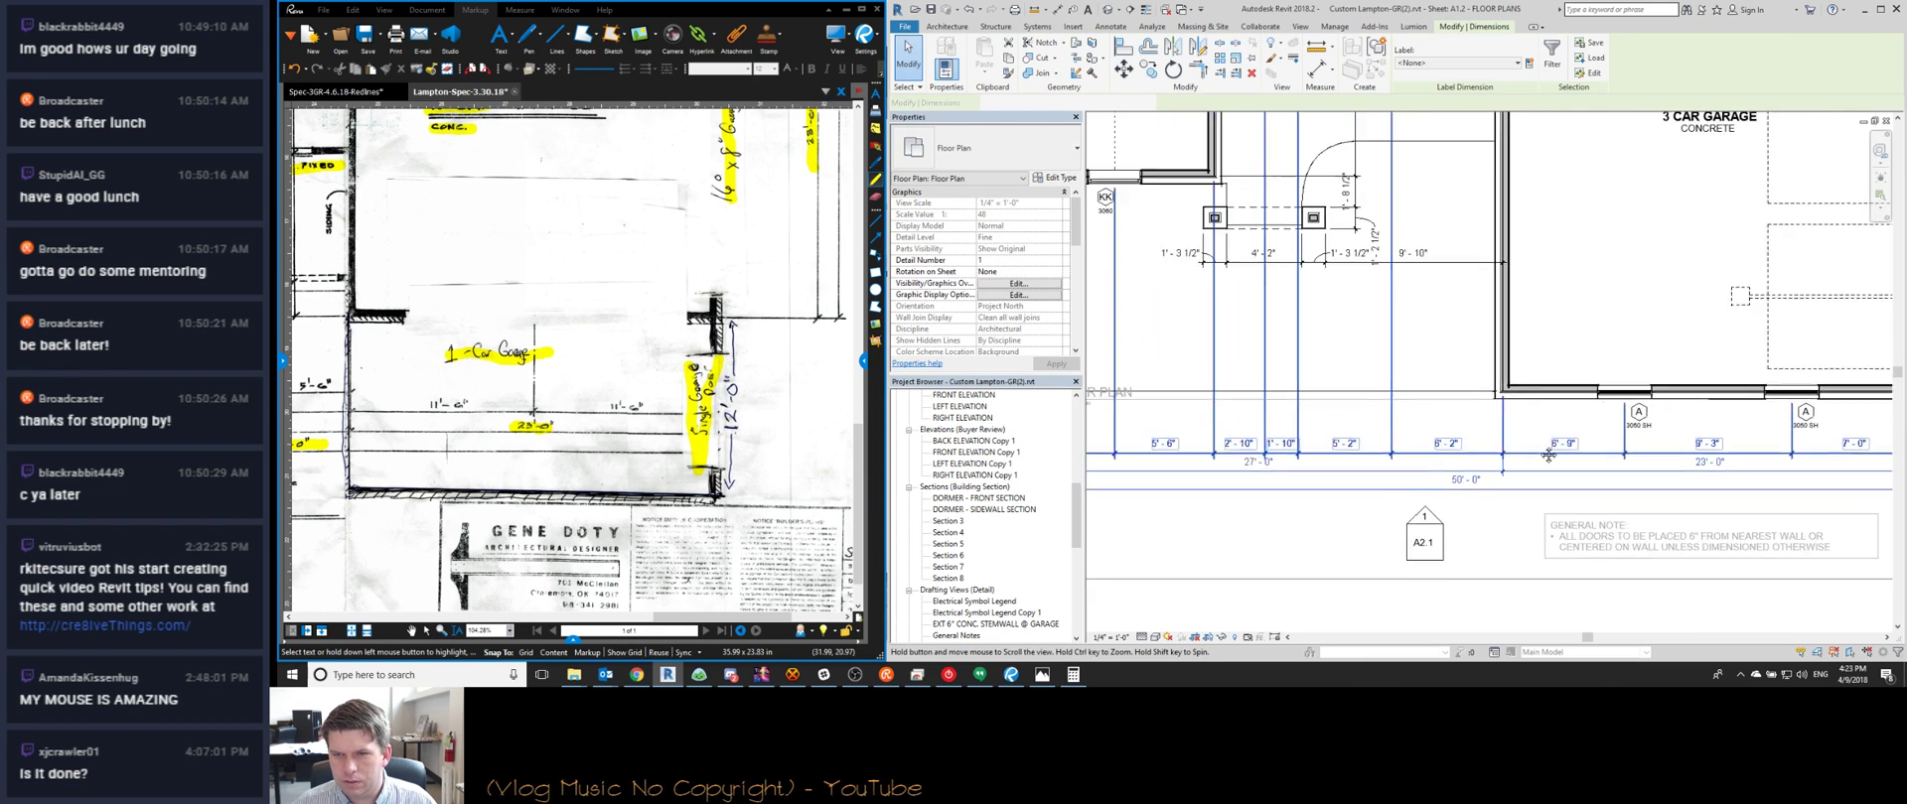
scroll(1366, 463, down, 2)
double_click(1381, 445)
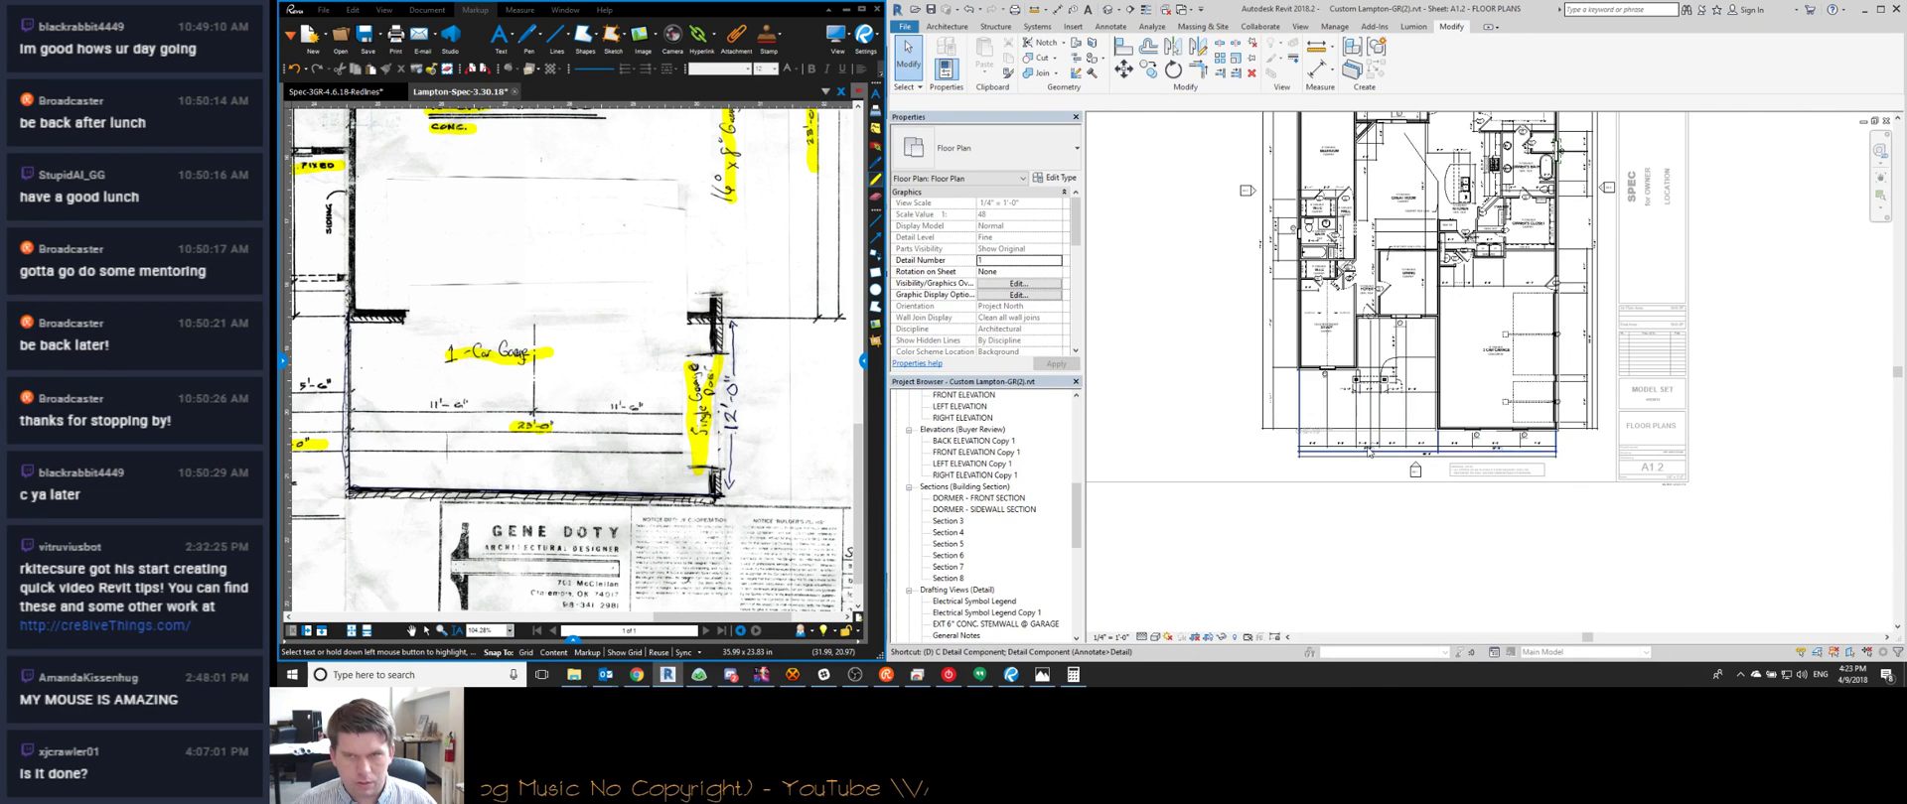
scroll(1380, 445, down, 4)
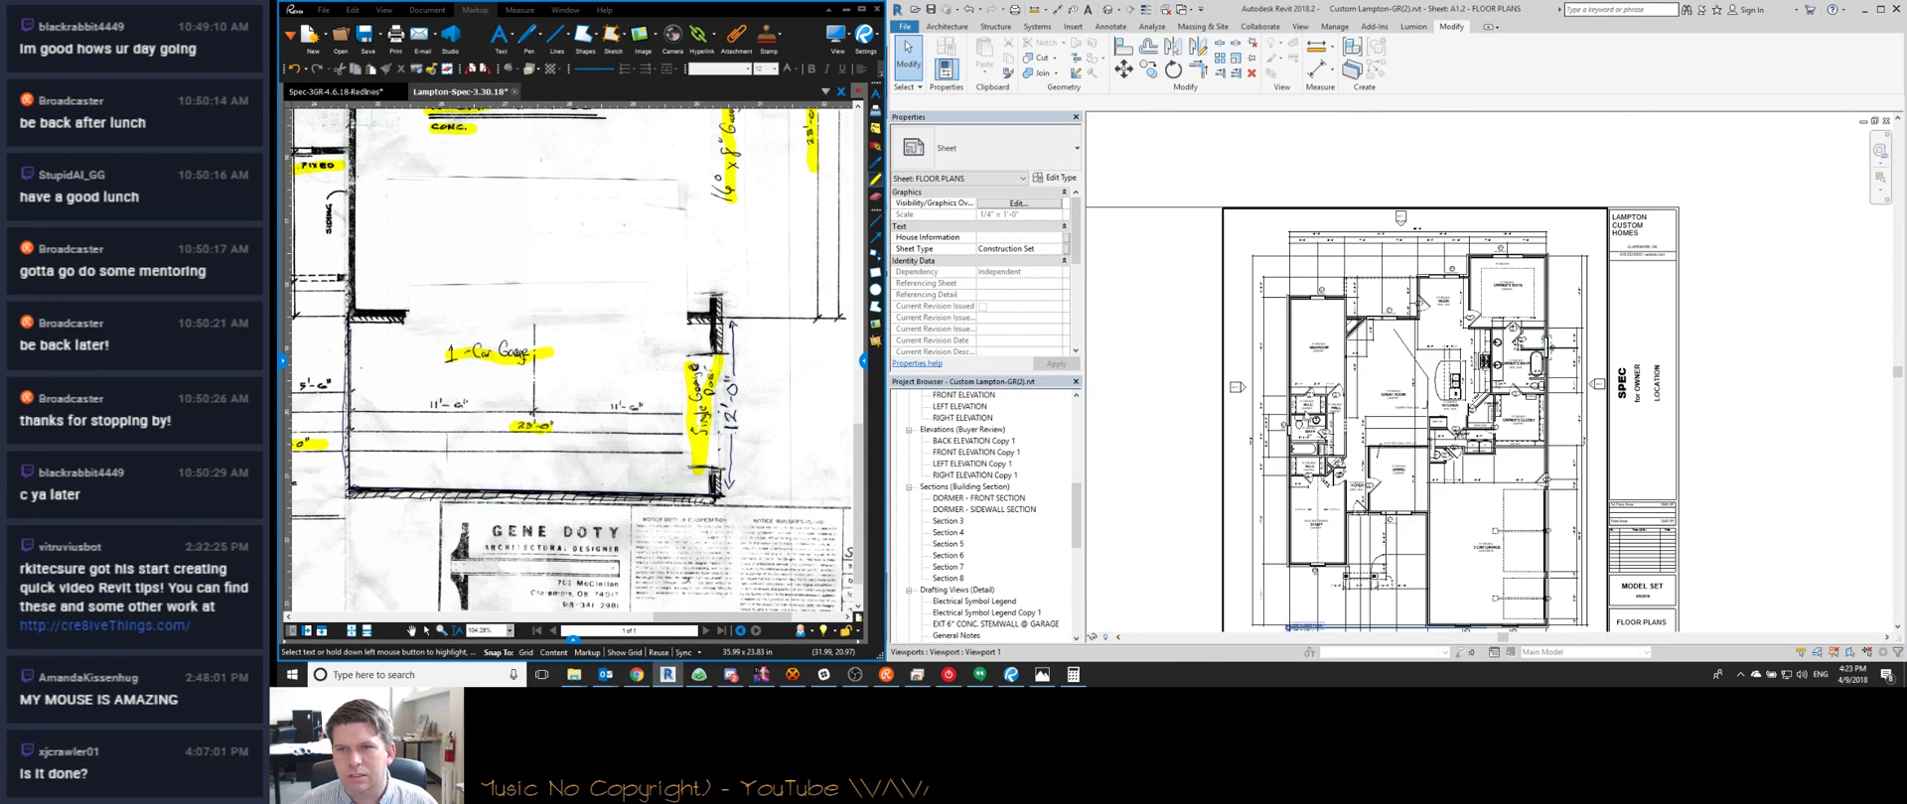
scroll(1383, 484, up, 3)
scroll(1384, 483, down, 2)
scroll(1384, 483, up, 2)
scroll(1383, 484, up, 3)
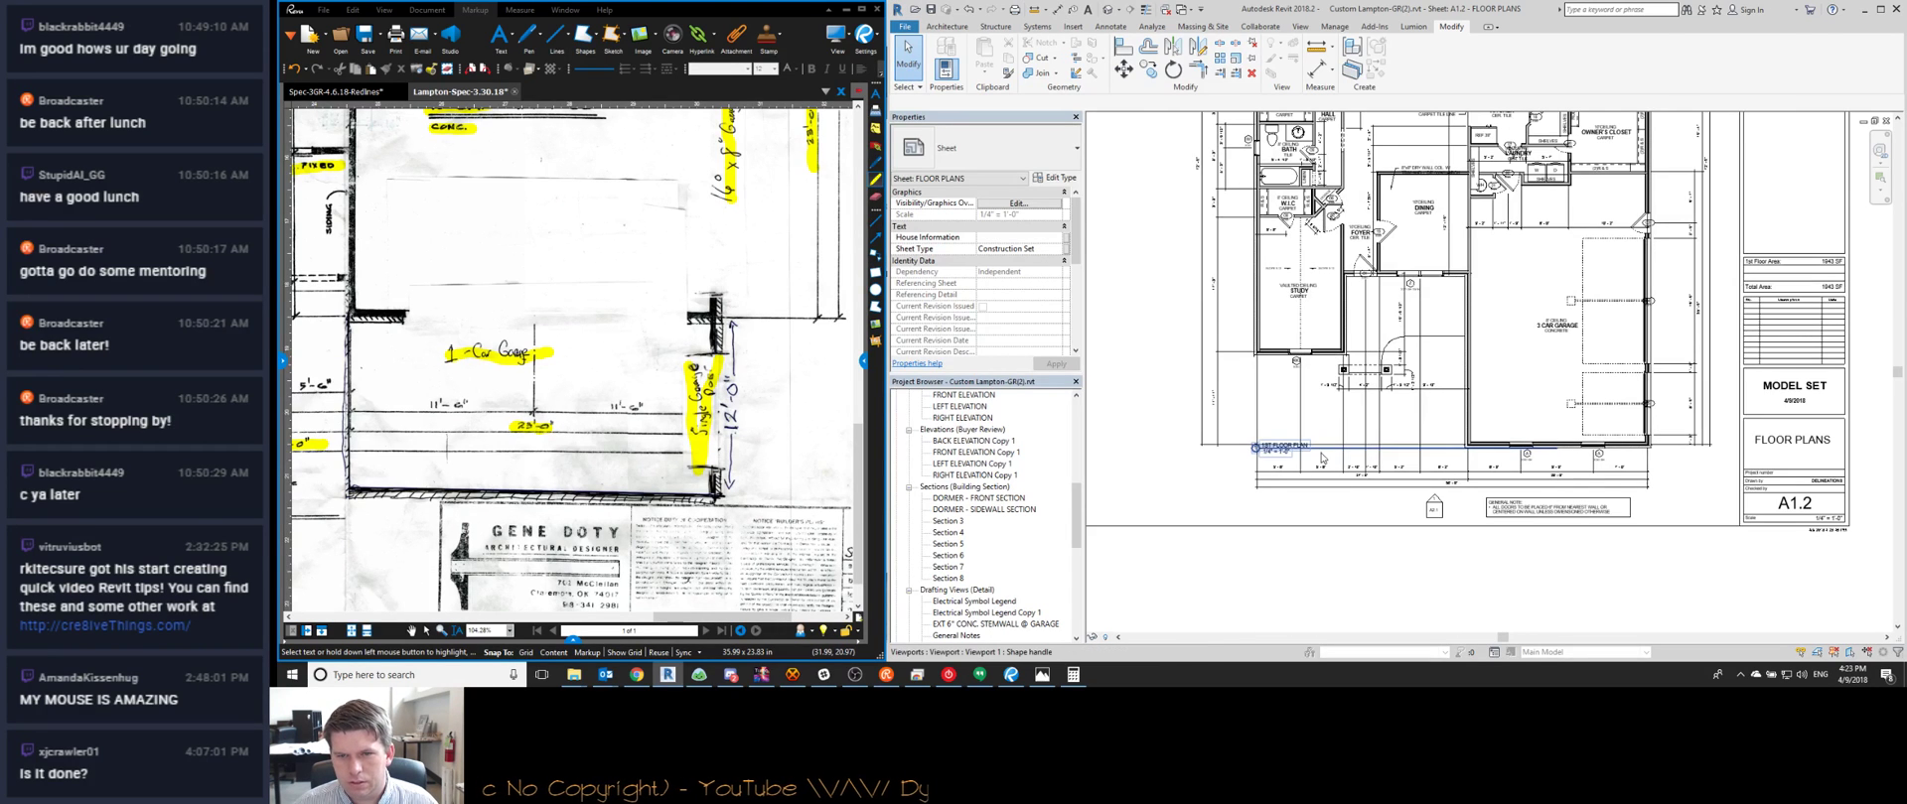
click(1336, 504)
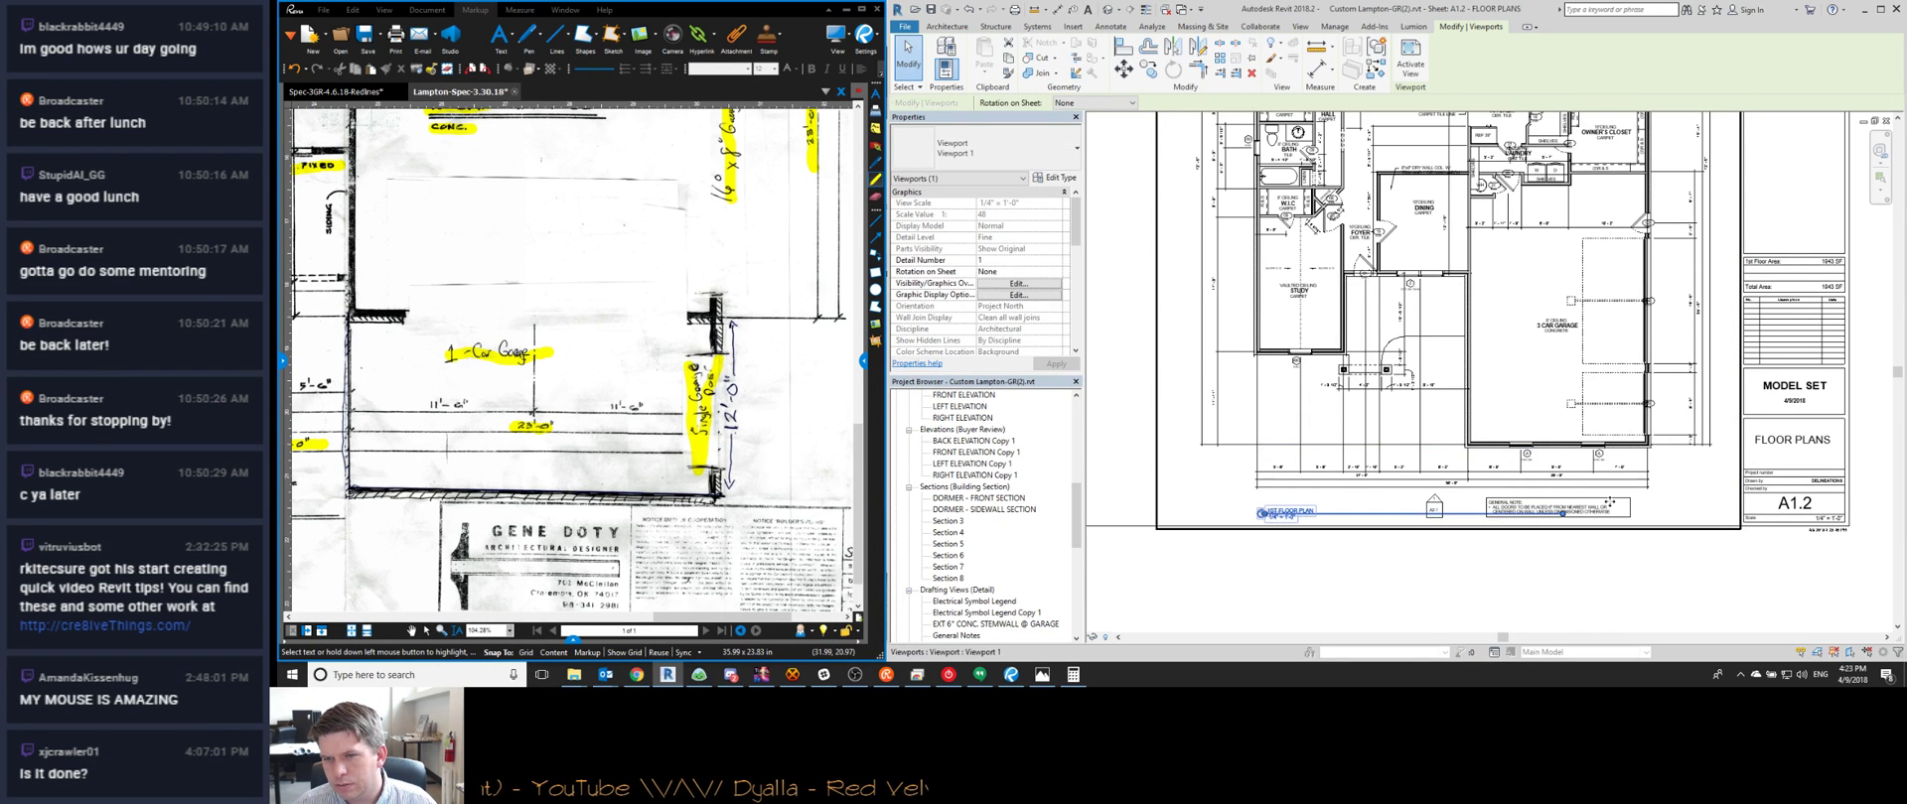
Drag the general note lower and to the right on sheet A1.2, near the title block
click(1612, 503)
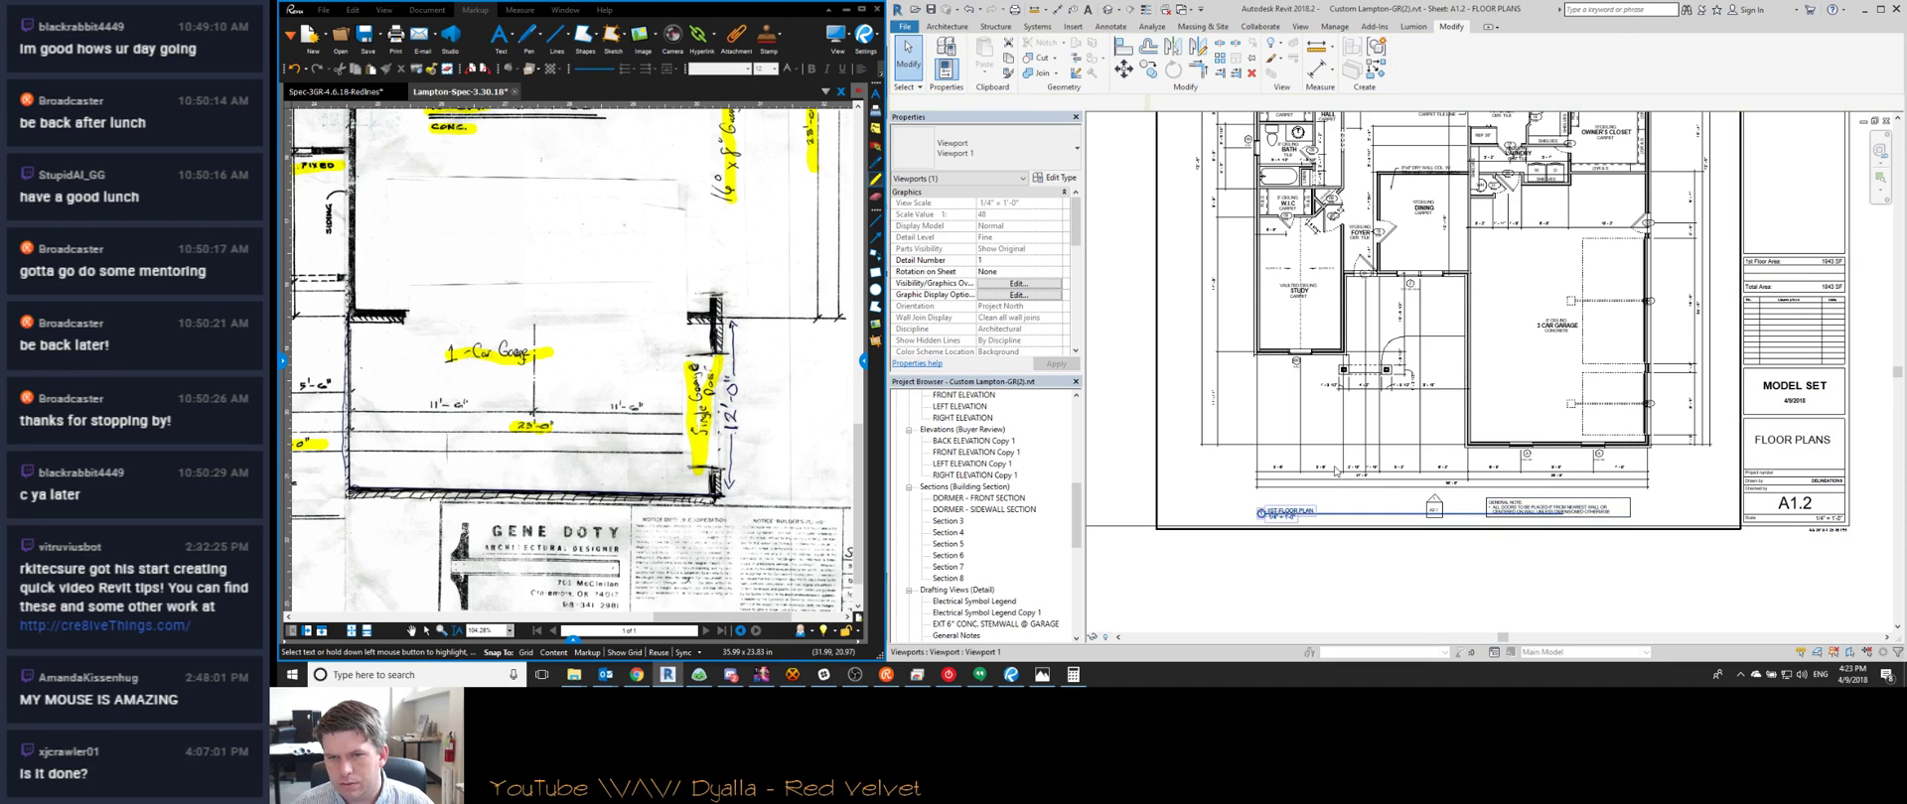
scroll(1519, 491, up, 2)
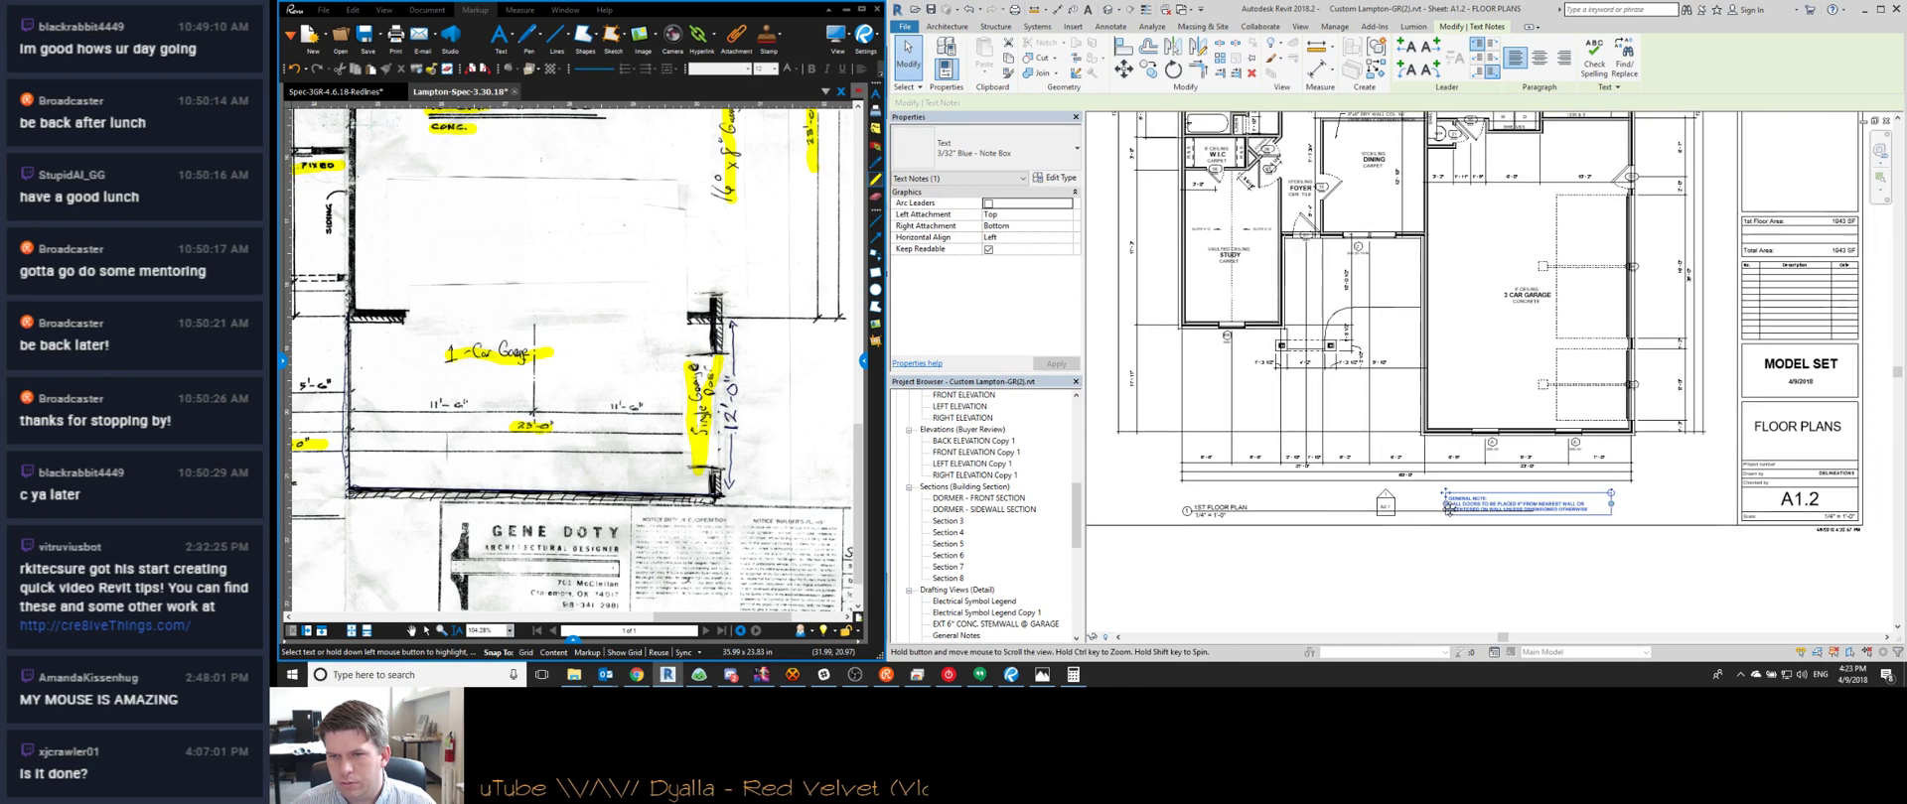
drag(1382, 501, 1571, 573)
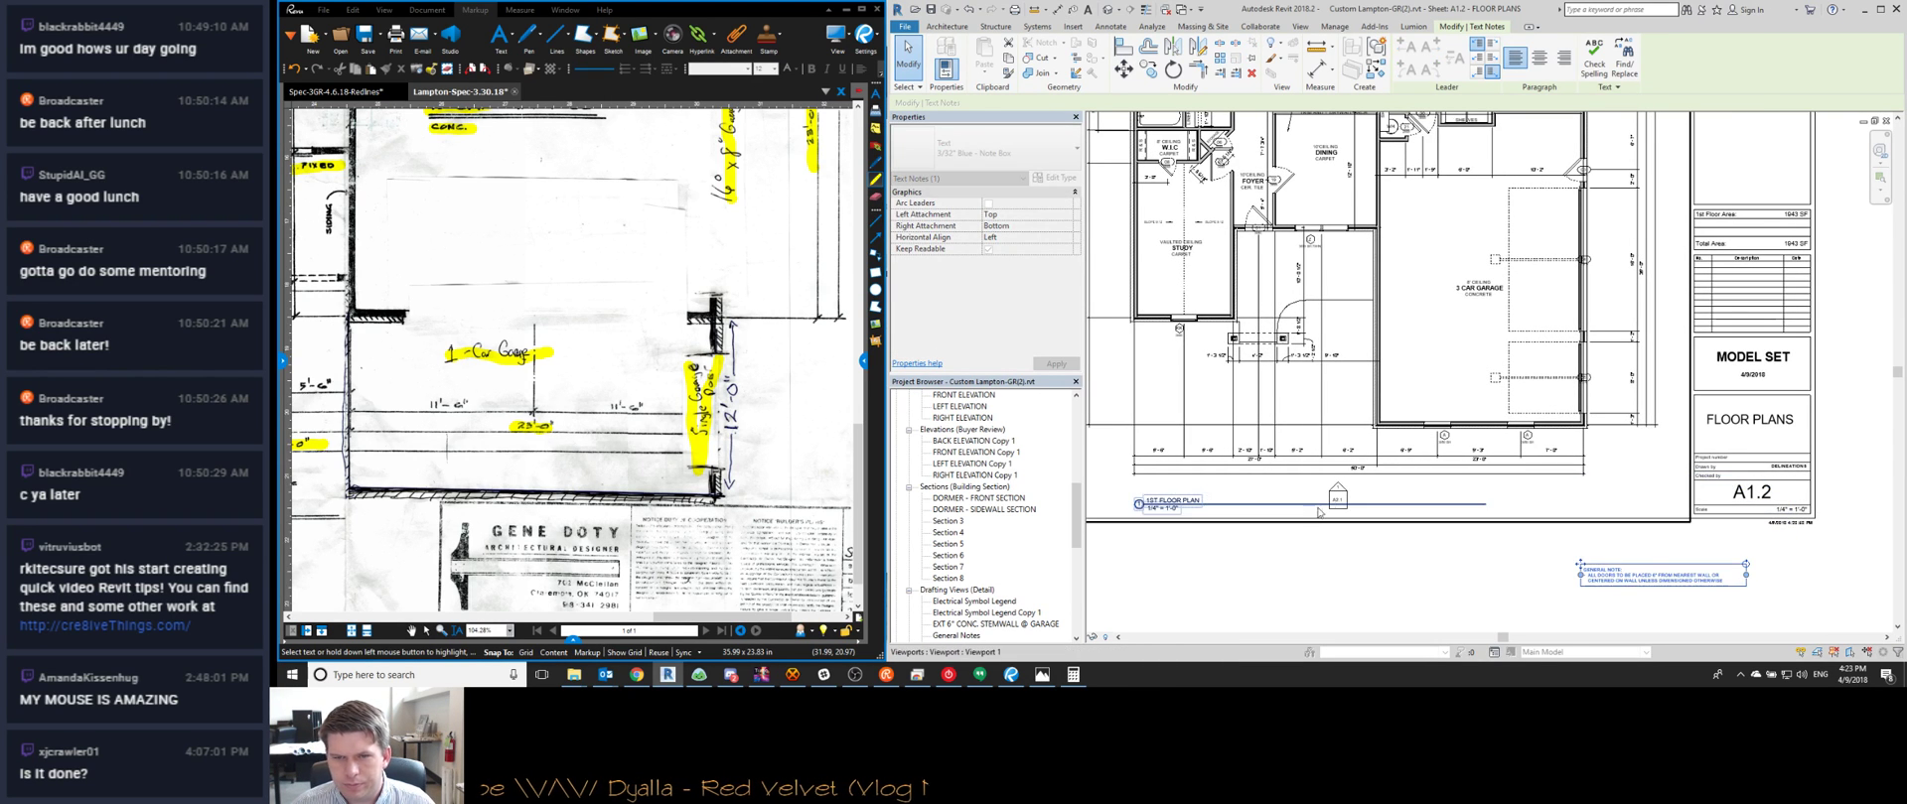
Activate the 1st floor plan viewport on the sheet for editing
double_click(1285, 489)
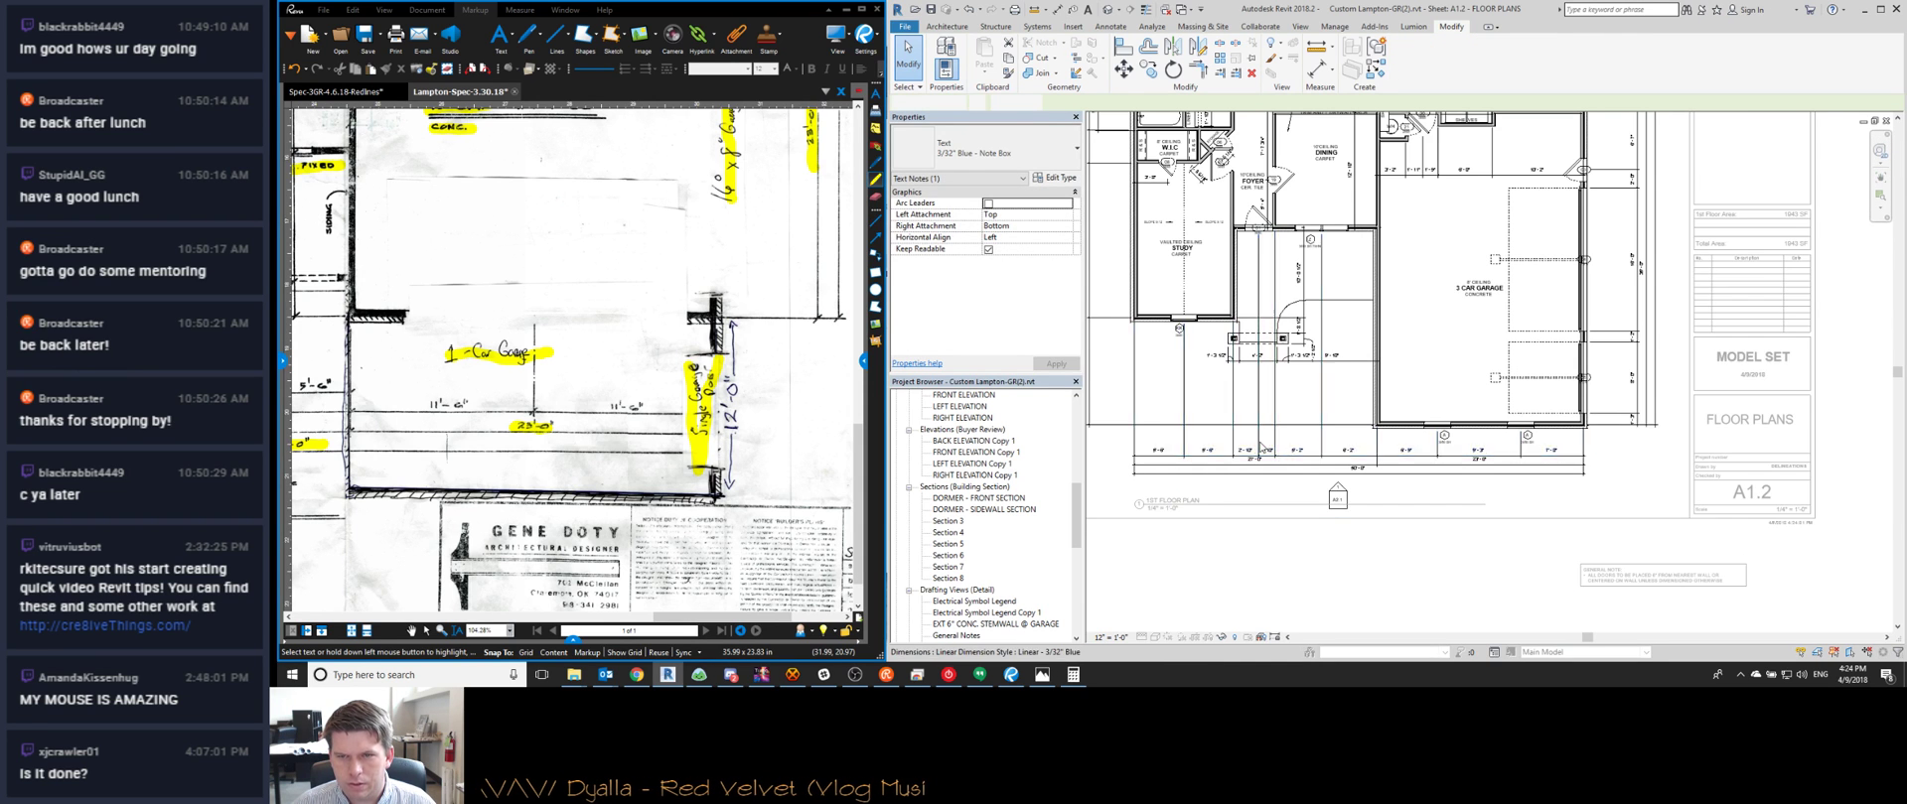
scroll(1390, 485, up, 2)
scroll(1504, 478, down, 3)
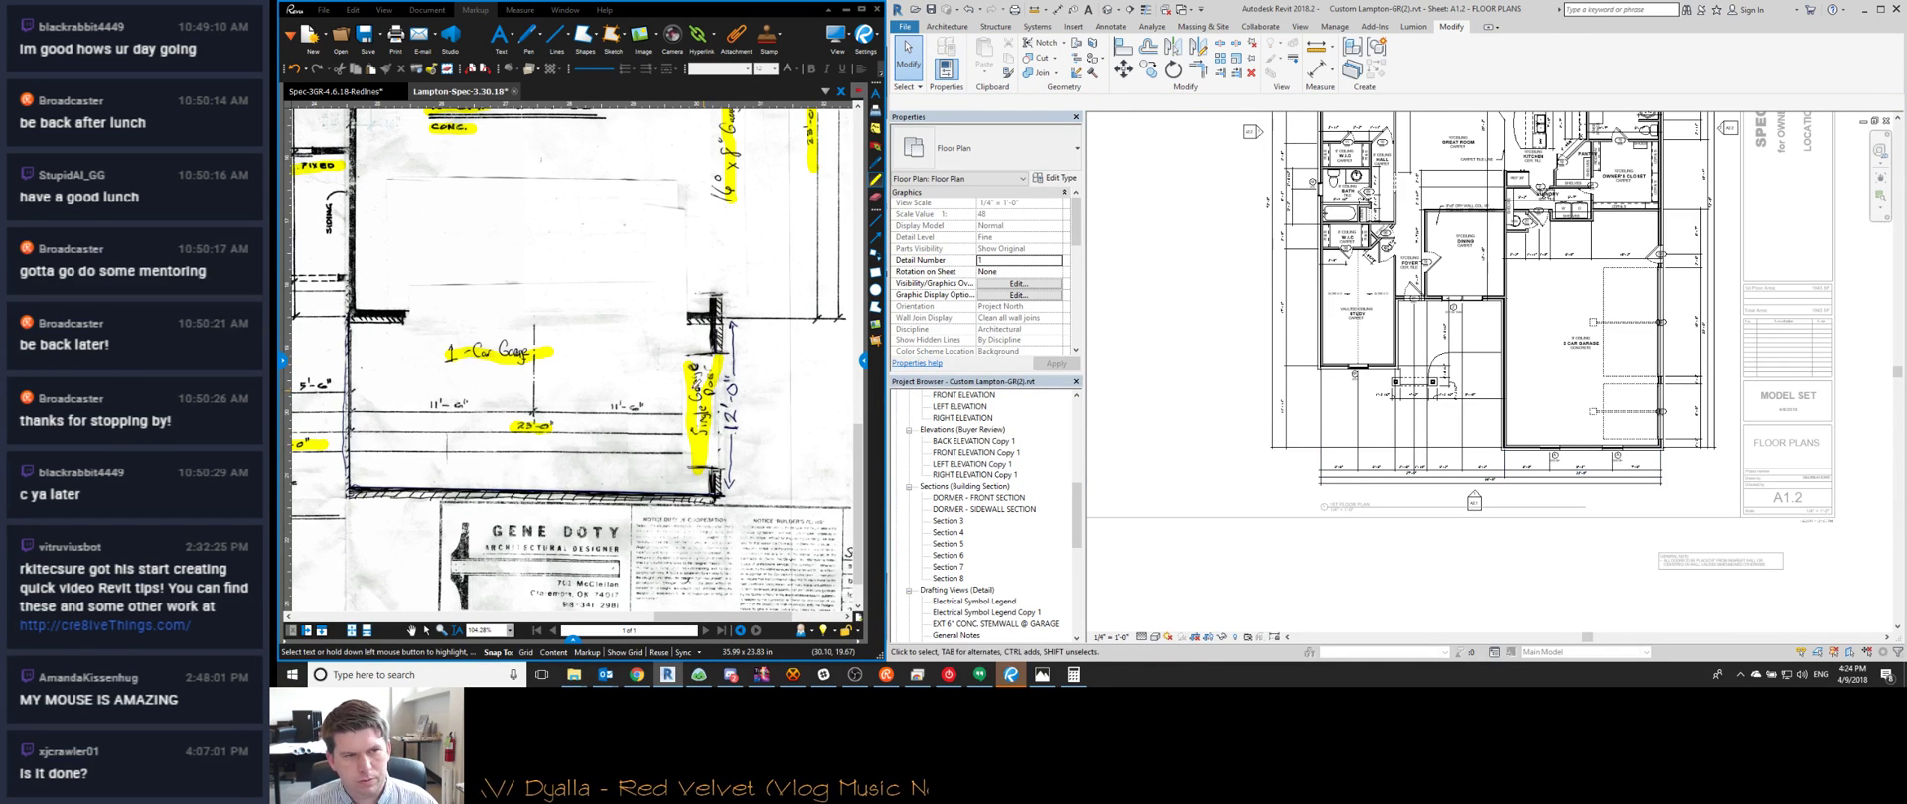
click(794, 417)
scroll(794, 417, down, 4)
Pan the redlined plan to show the study and porch front dimensions
scroll(622, 283, up, 5)
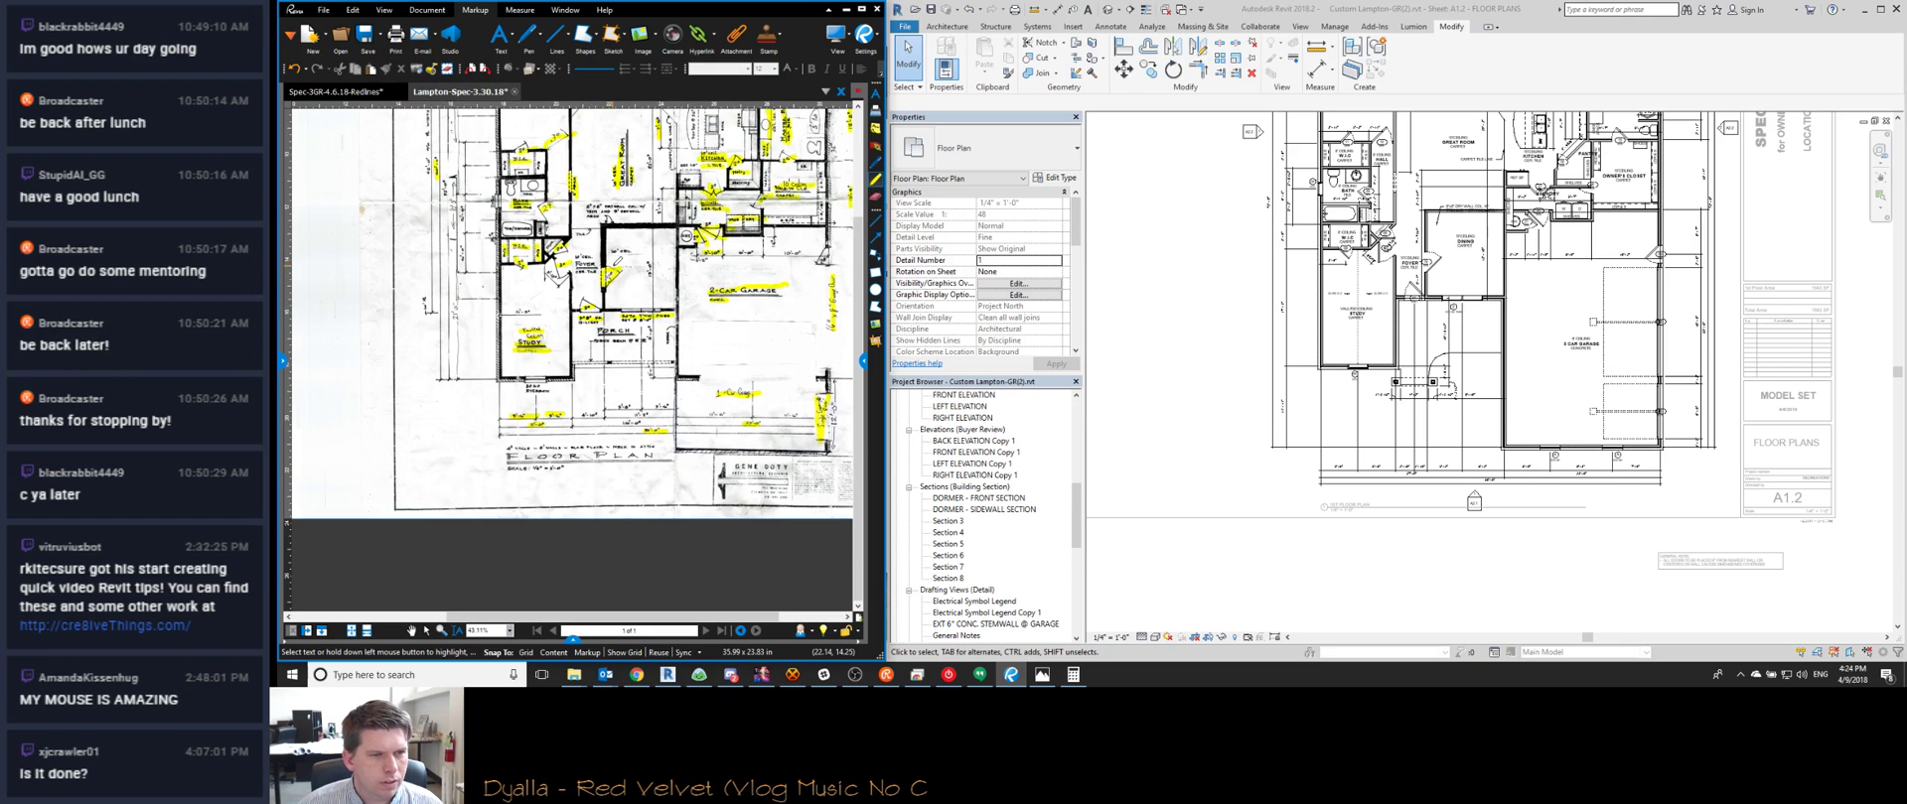
scroll(622, 283, down, 5)
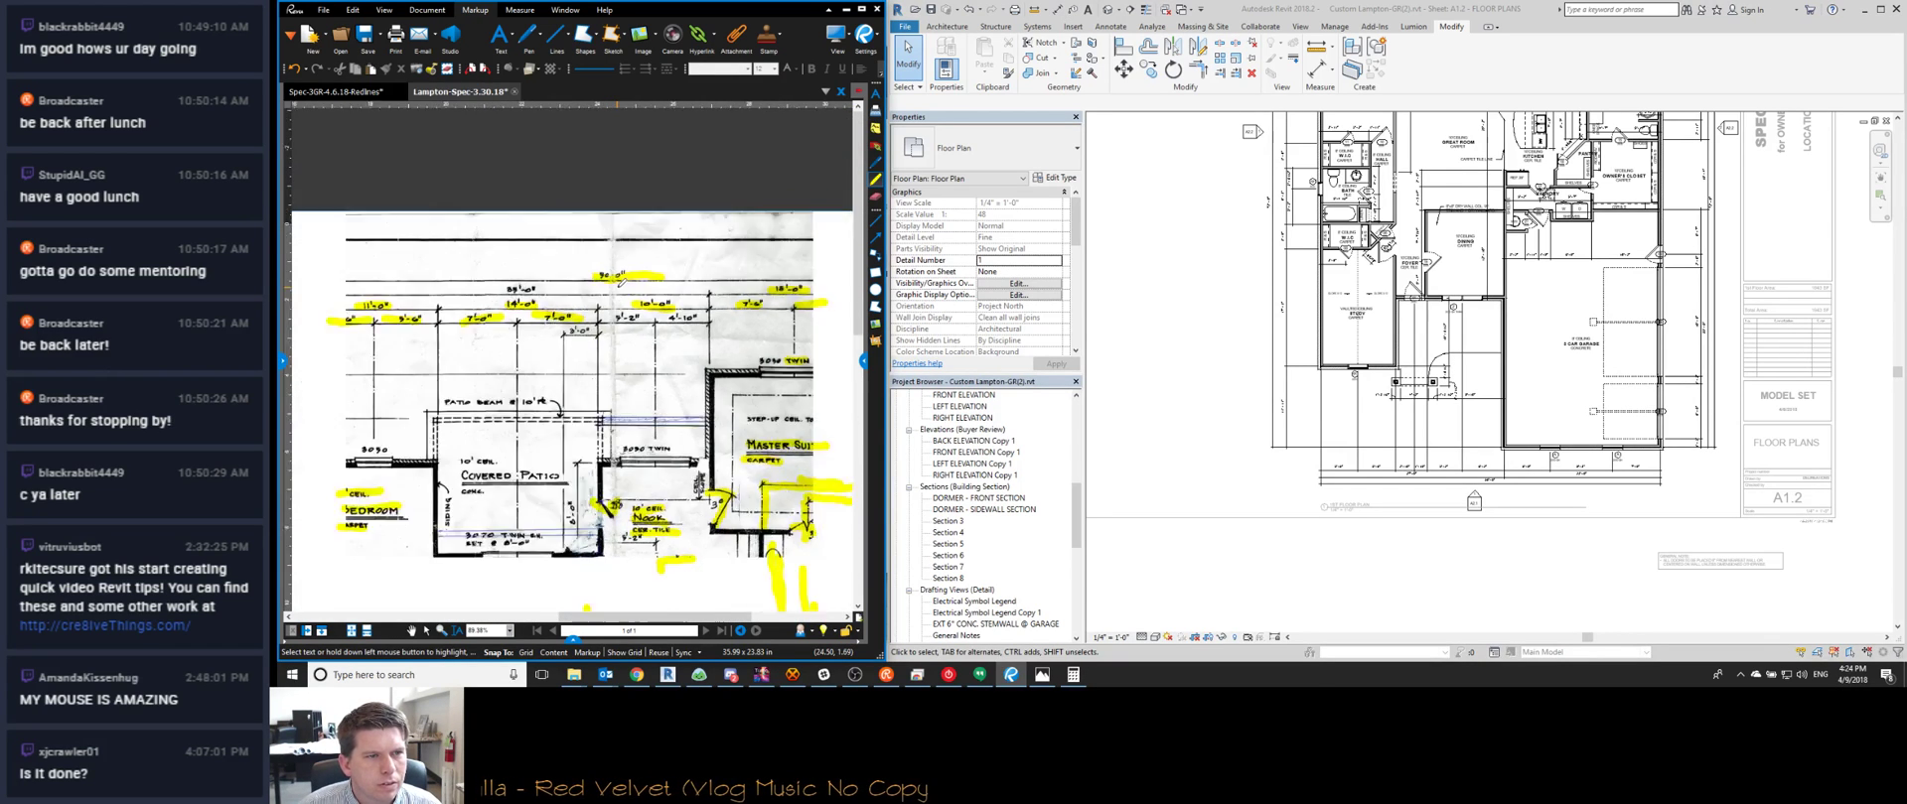
scroll(1490, 472, up, 3)
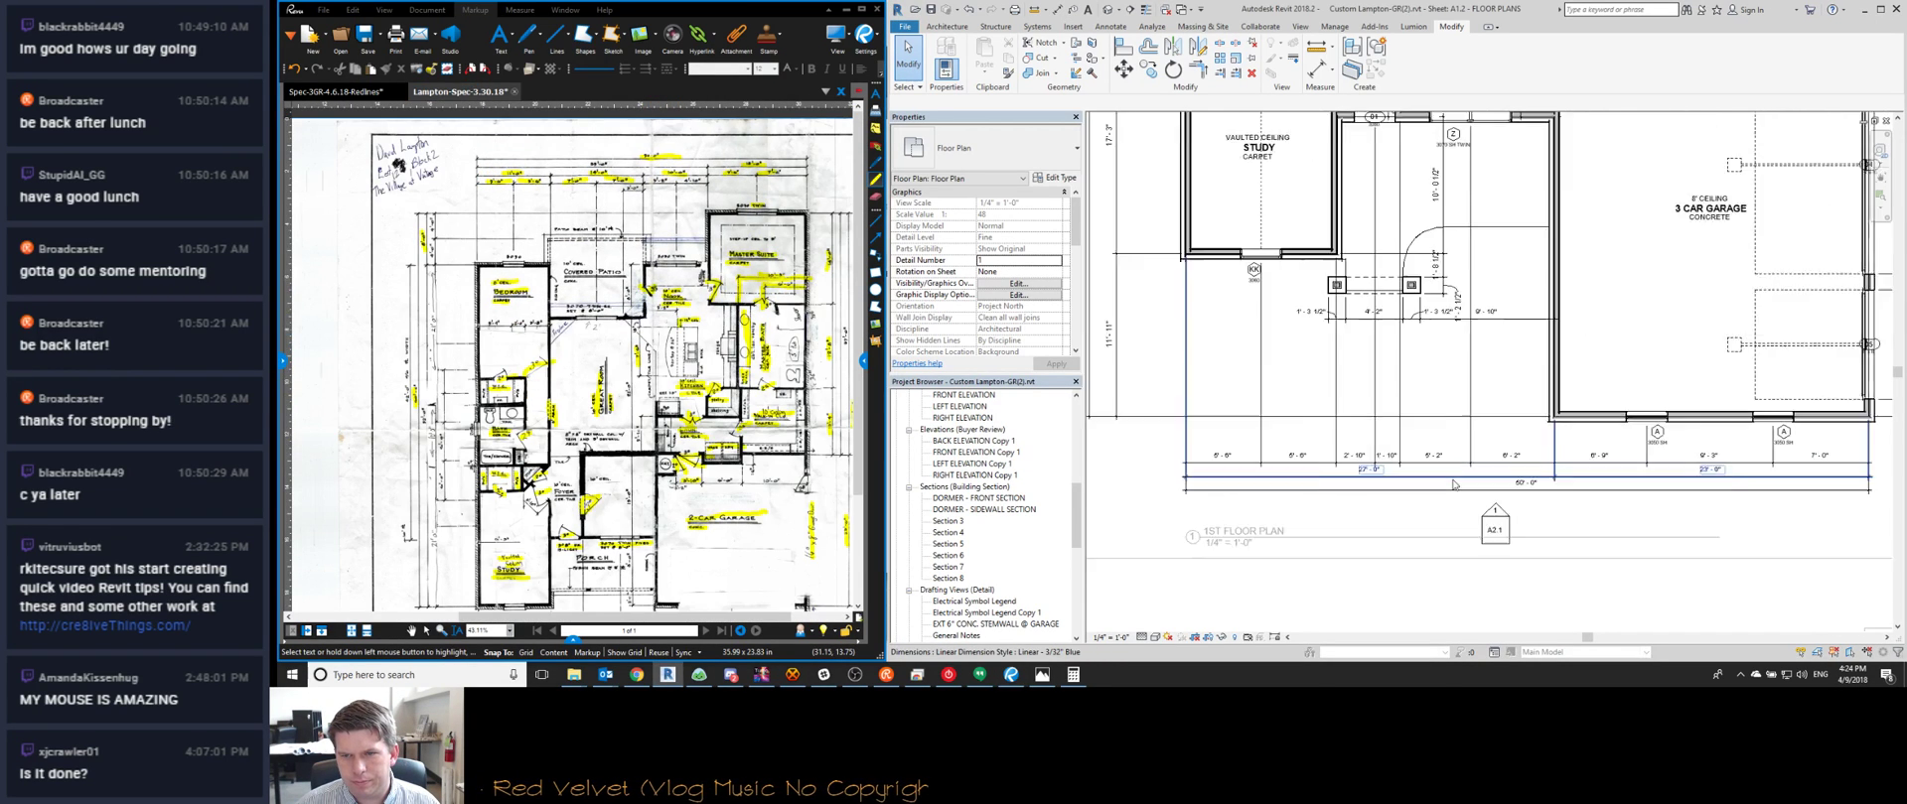
scroll(1611, 474, down, 1)
scroll(1611, 474, up, 2)
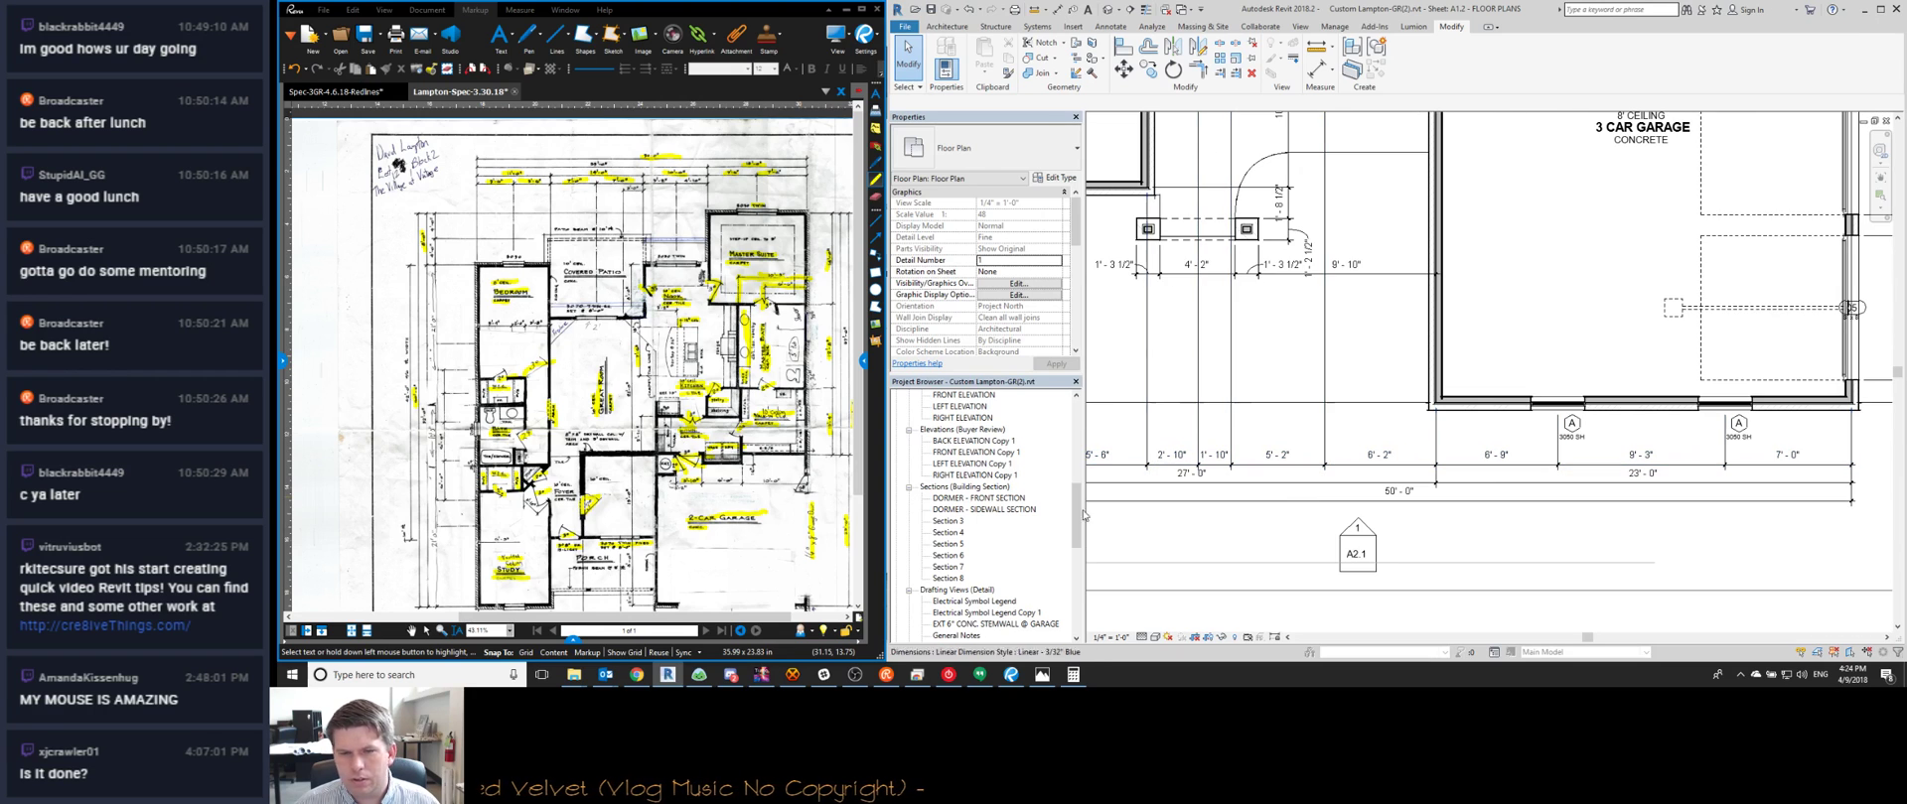
scroll(771, 400, up, 2)
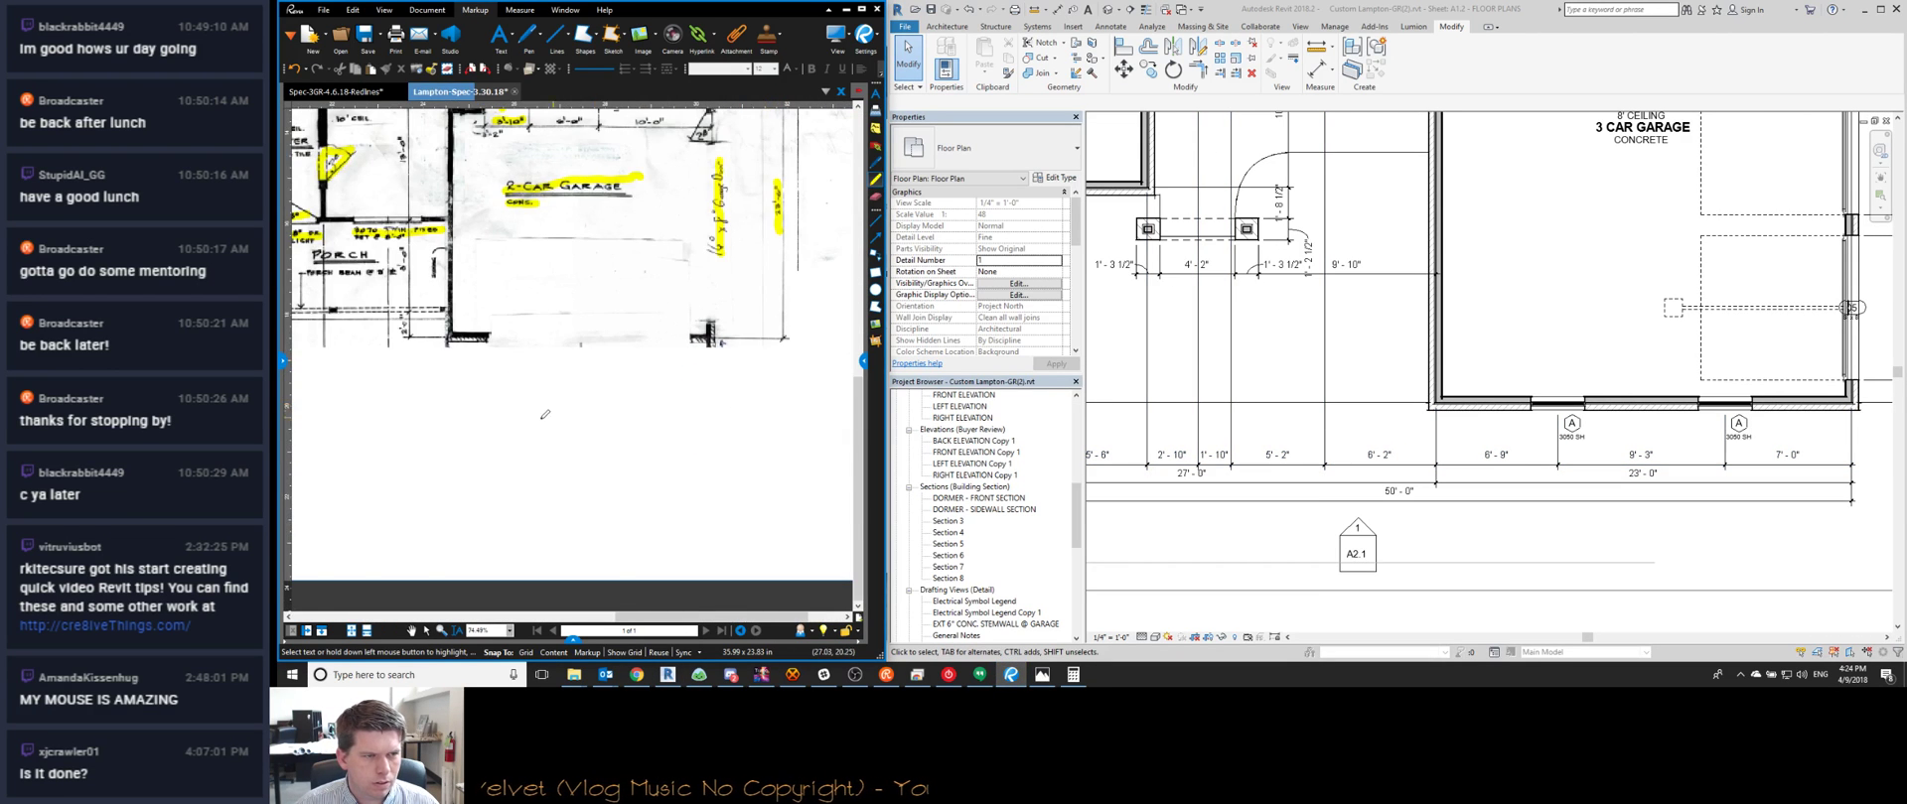
scroll(508, 417, up, 1)
middle_drag(464, 452, 720, 452)
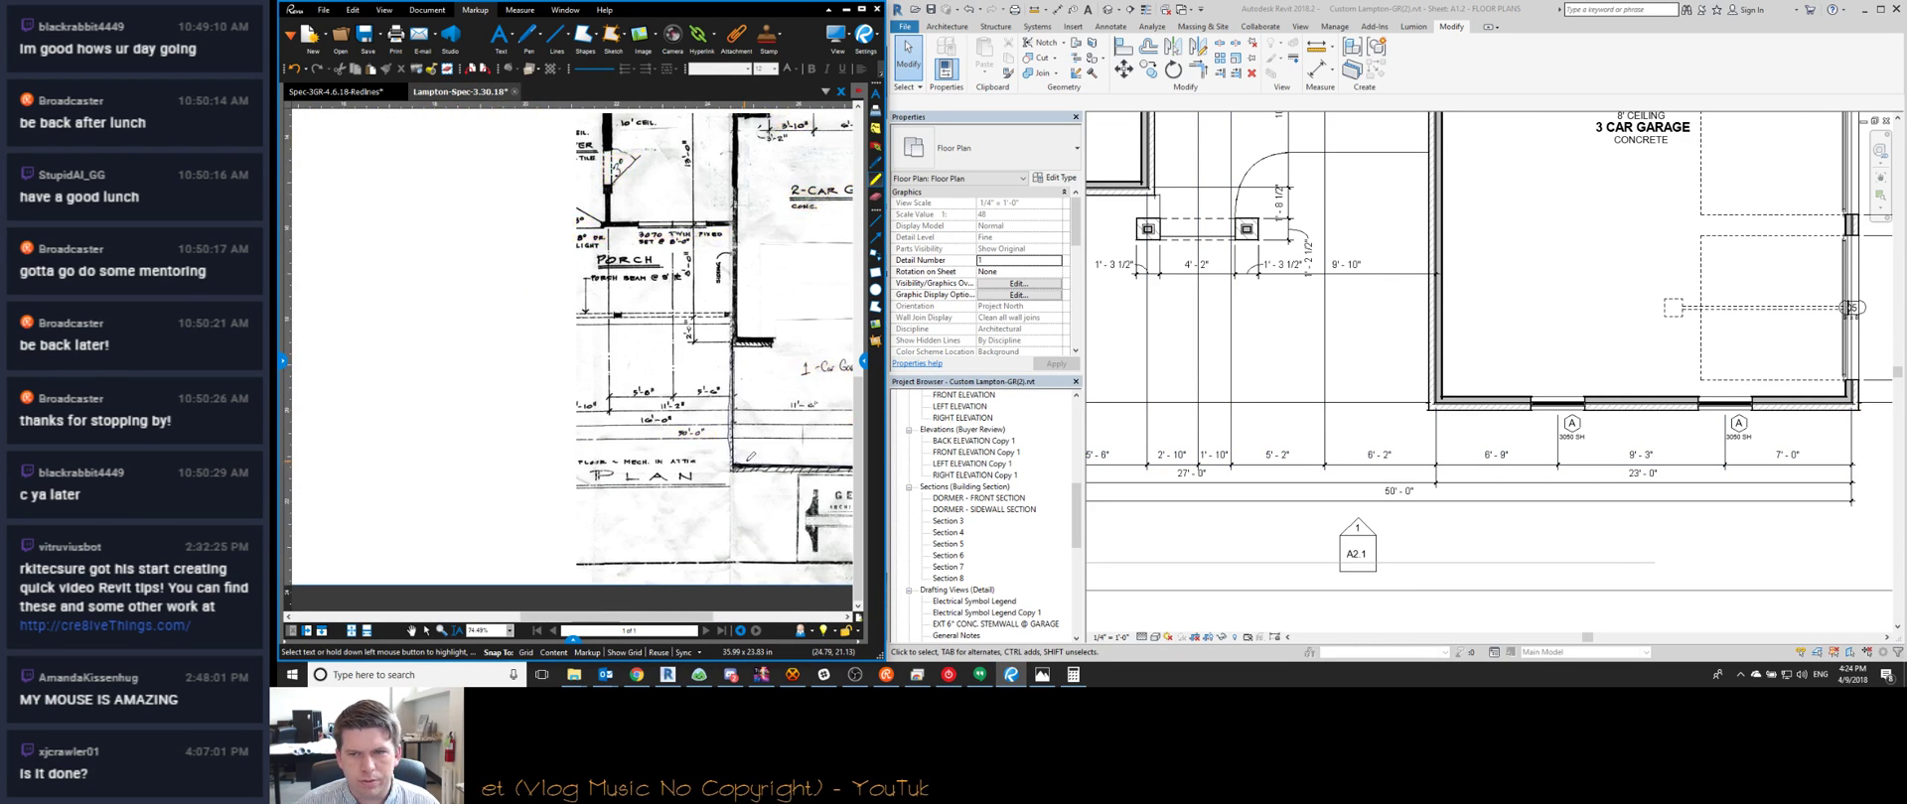
scroll(1490, 472, down, 1)
scroll(1490, 471, down, 1)
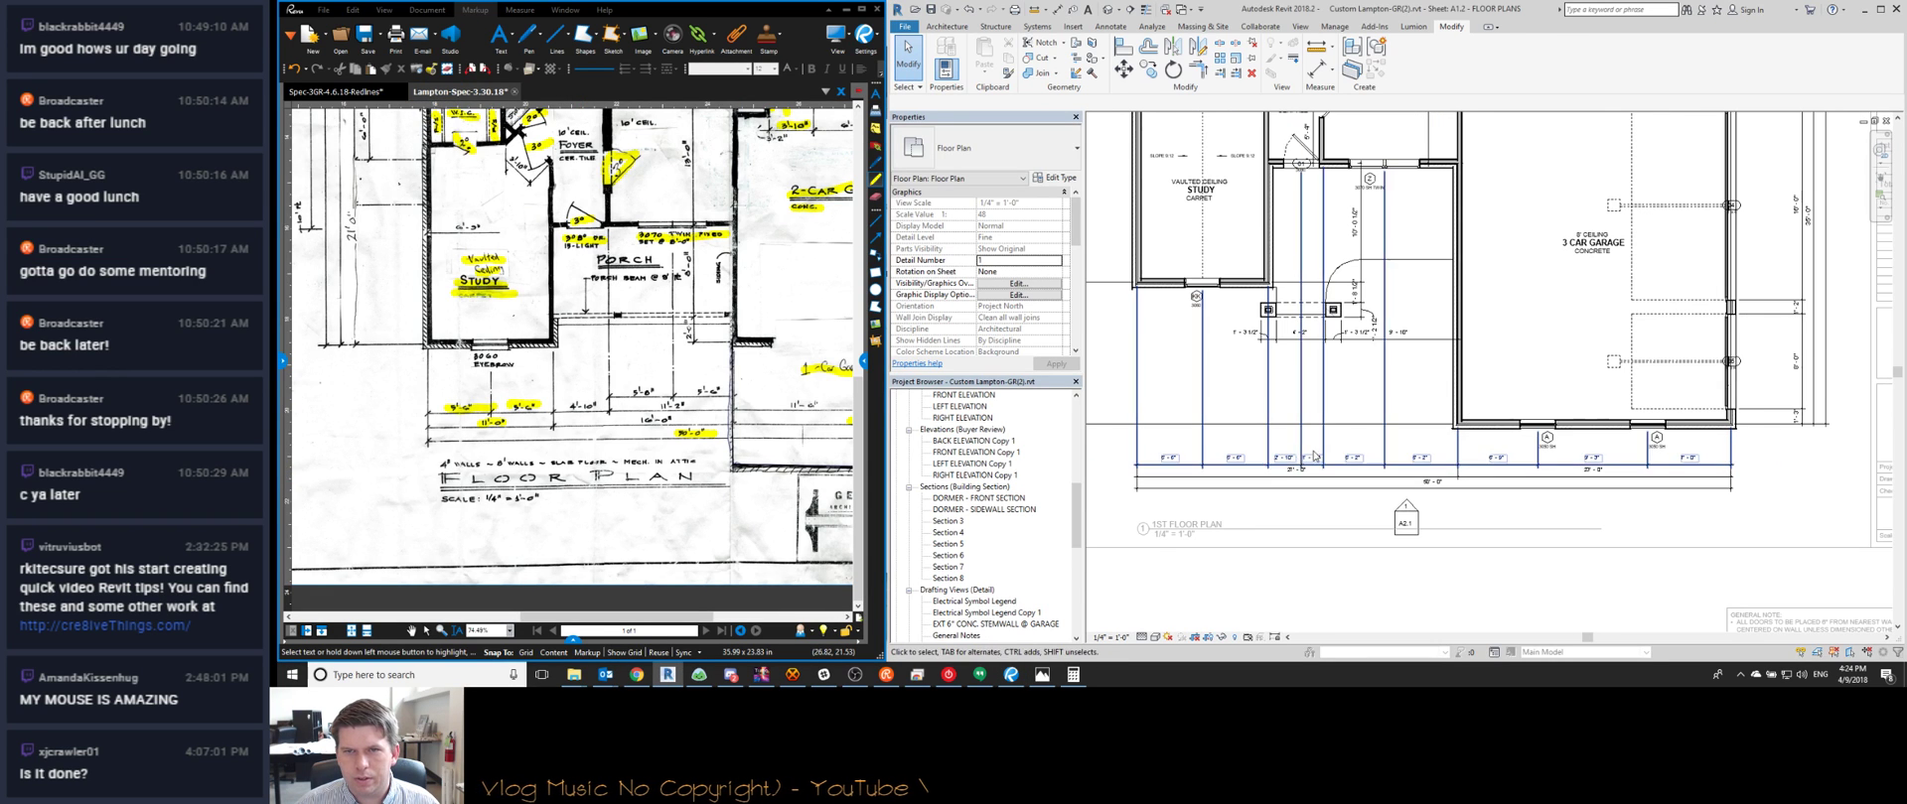
Break the front 27'-0" dimension into 11'-0" and 16'-0" with a new DI dimension
click(1489, 473)
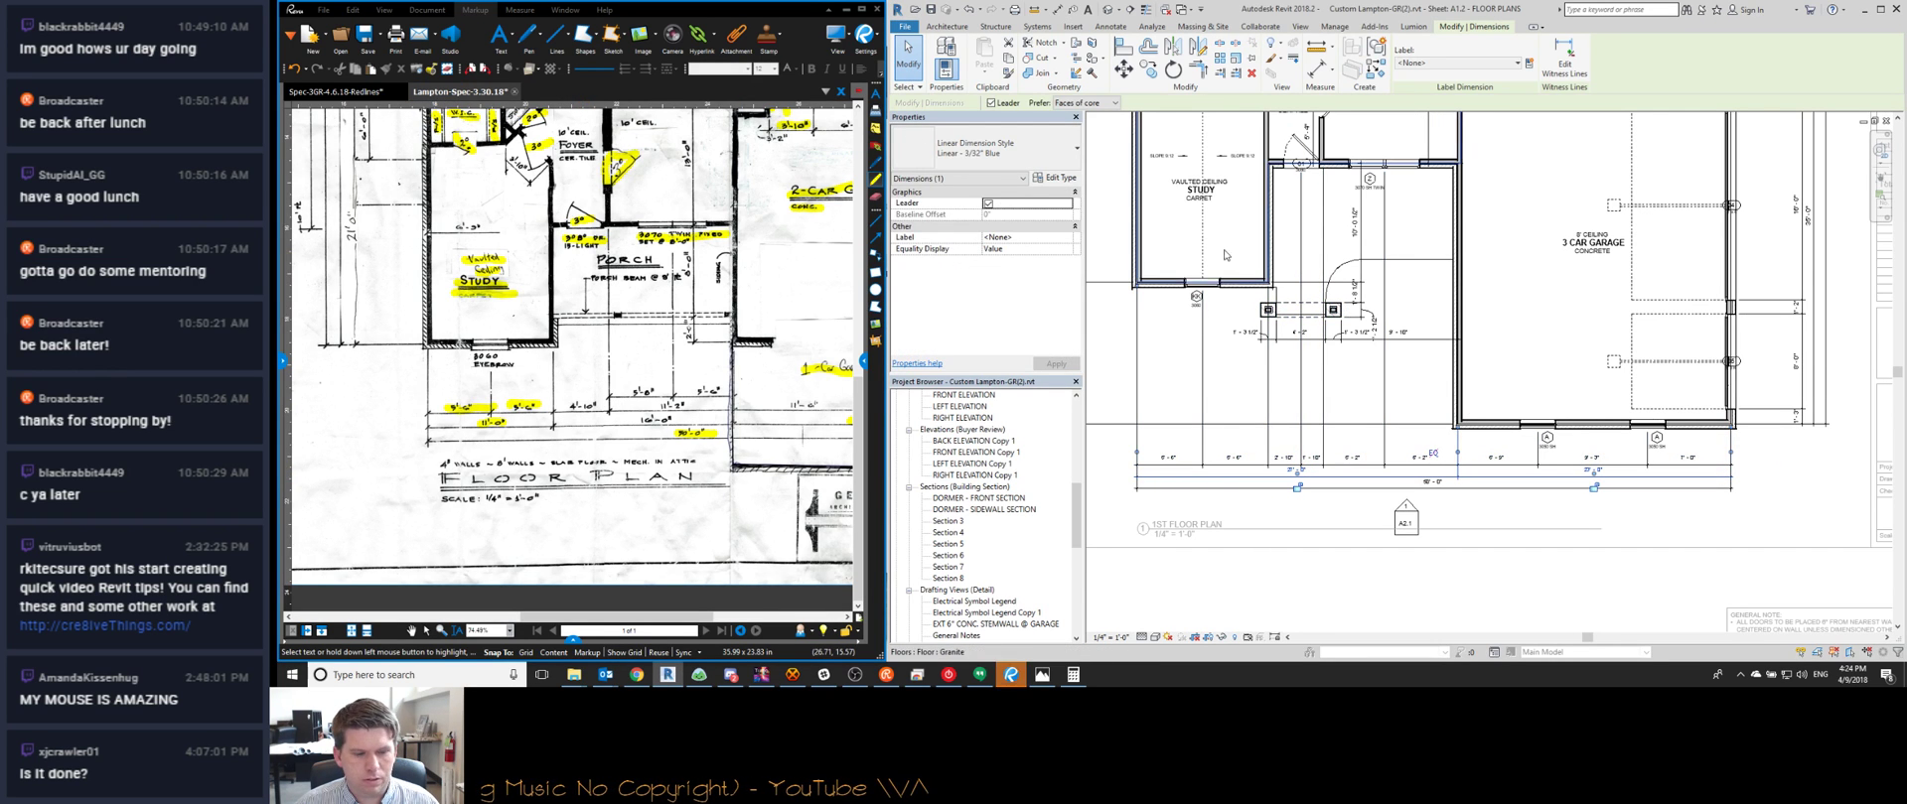
scroll(1280, 229, up, 5)
key(Escape)
key(d)
key(i)
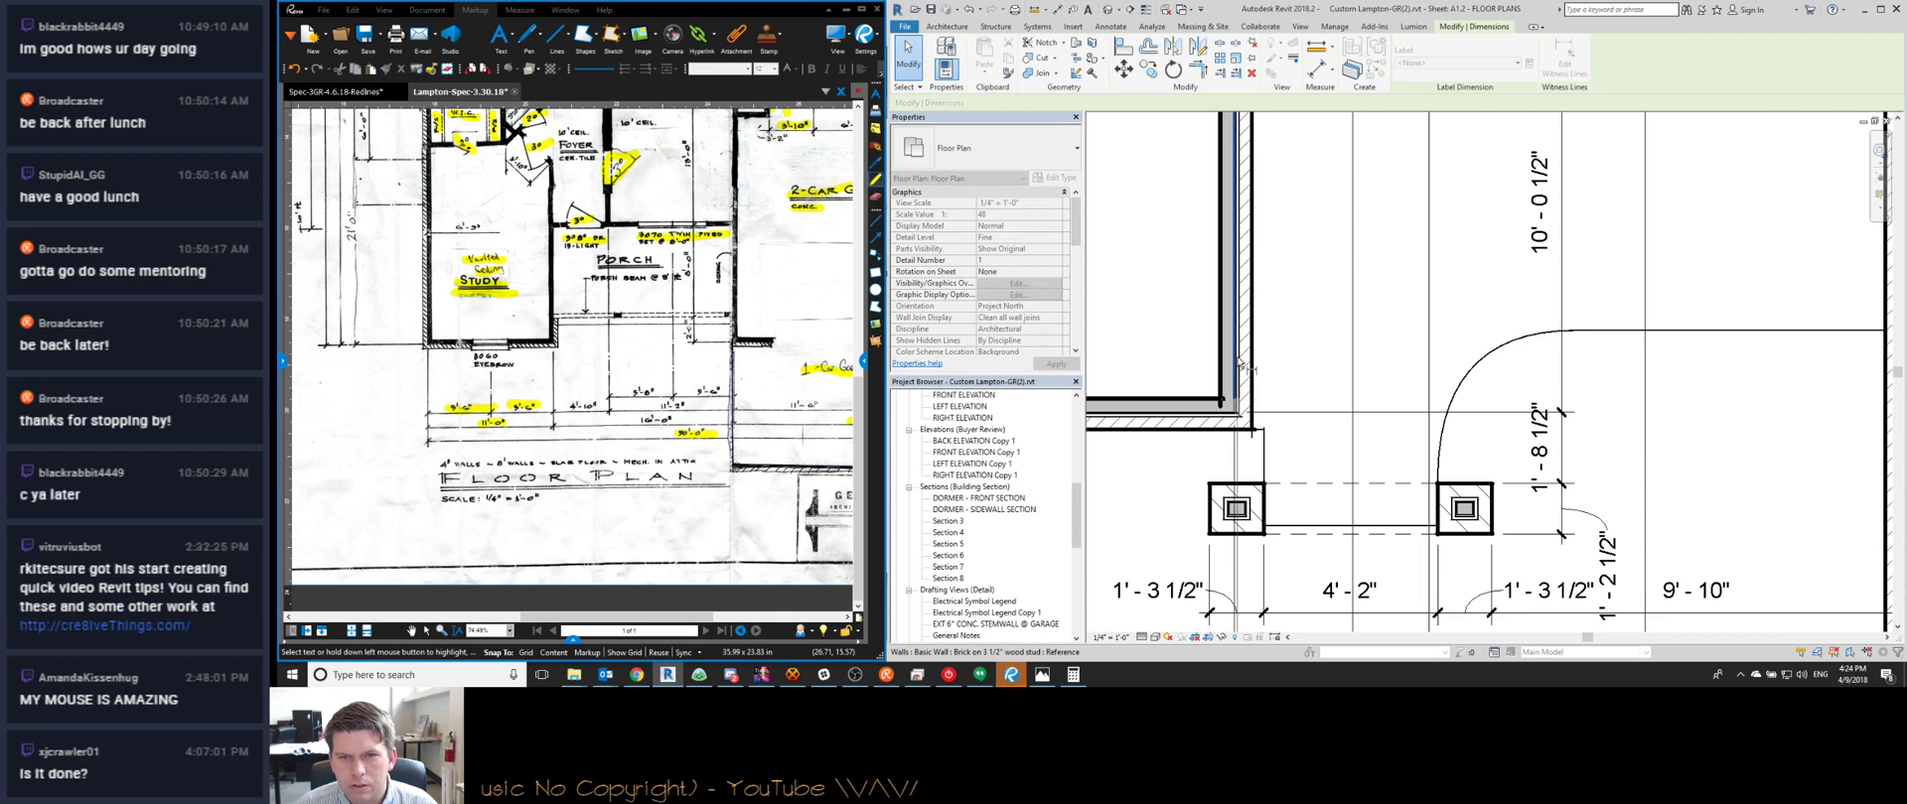
scroll(1256, 427, down, 3)
scroll(1263, 452, up, 3)
key(Escape)
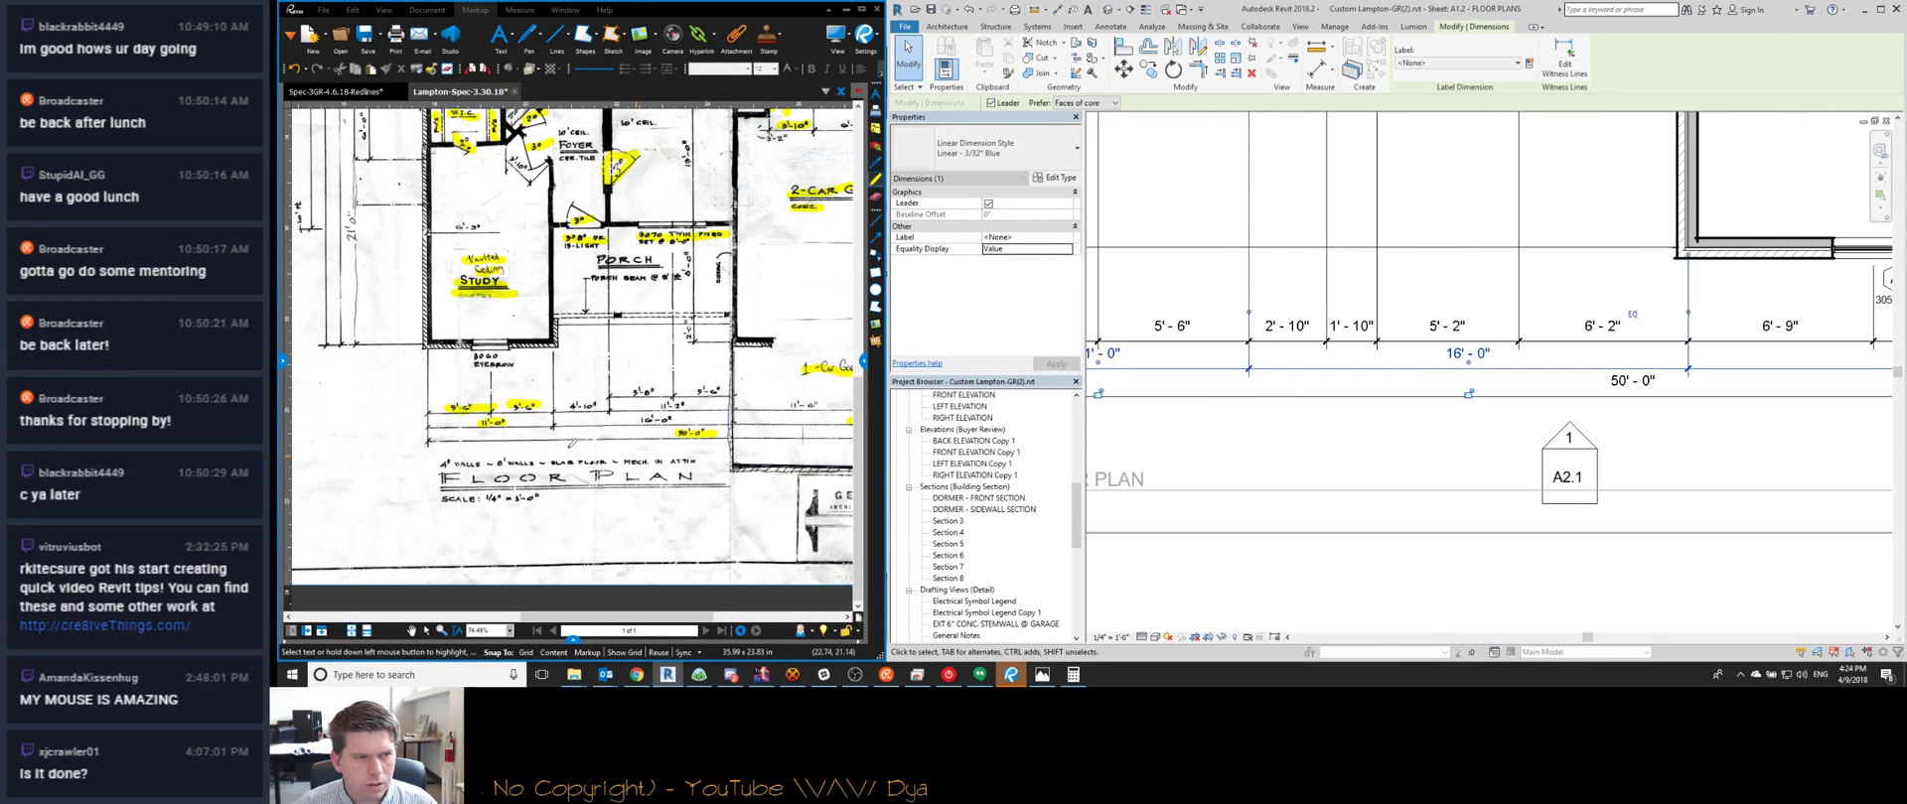
scroll(1421, 412, down, 2)
scroll(1278, 387, up, 1)
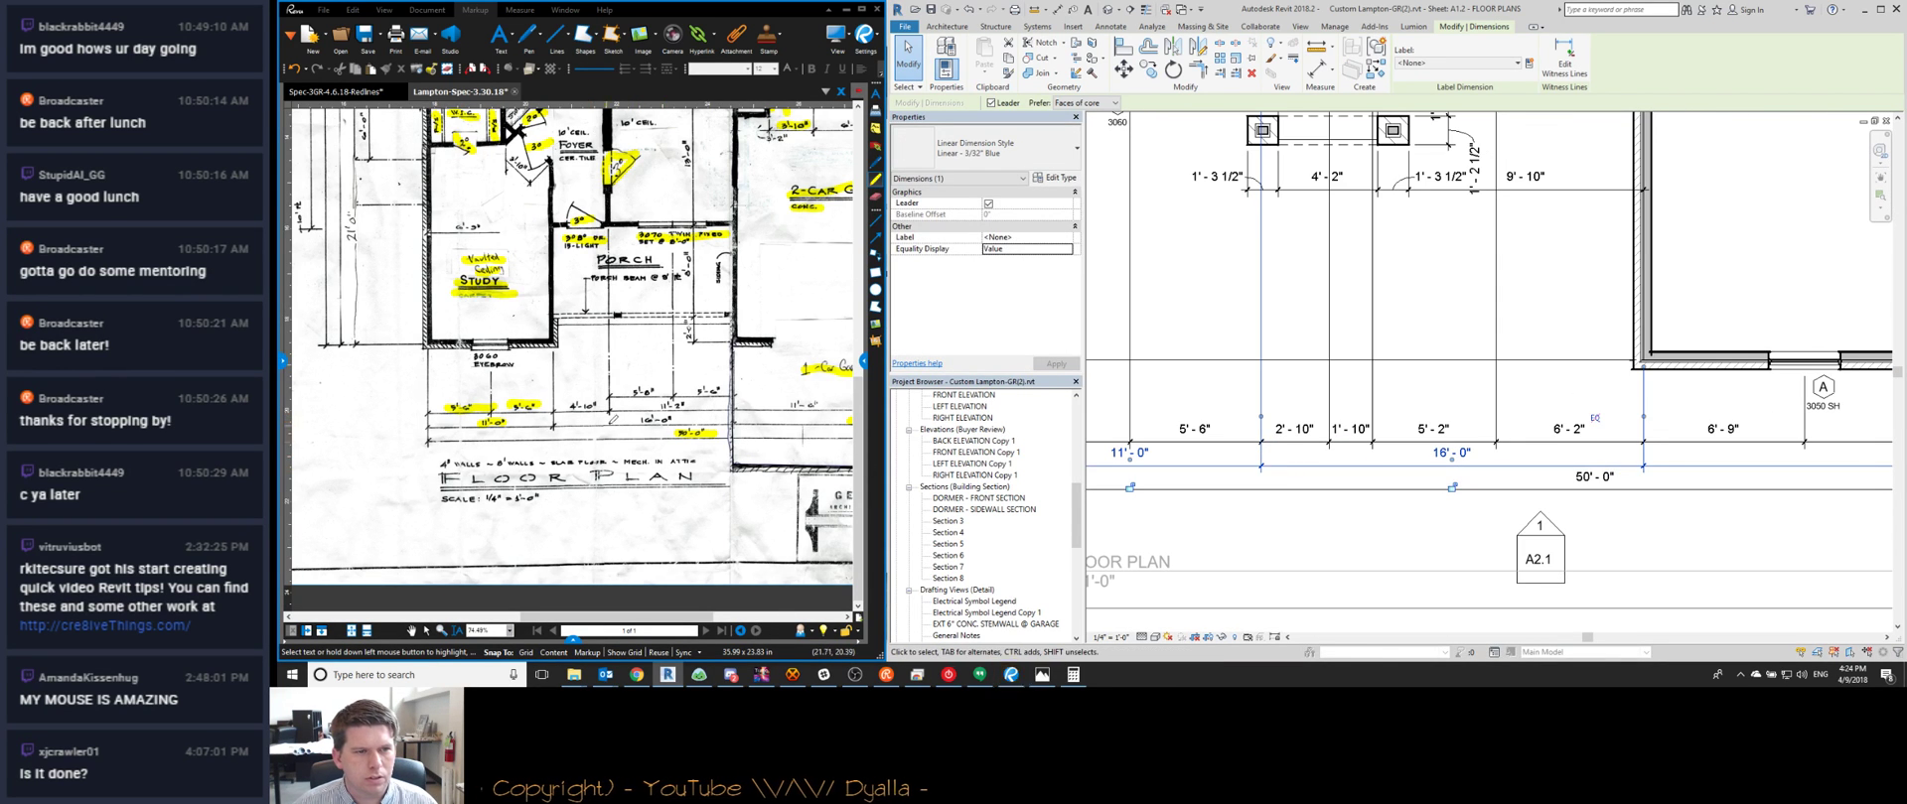
scroll(1278, 386, down, 3)
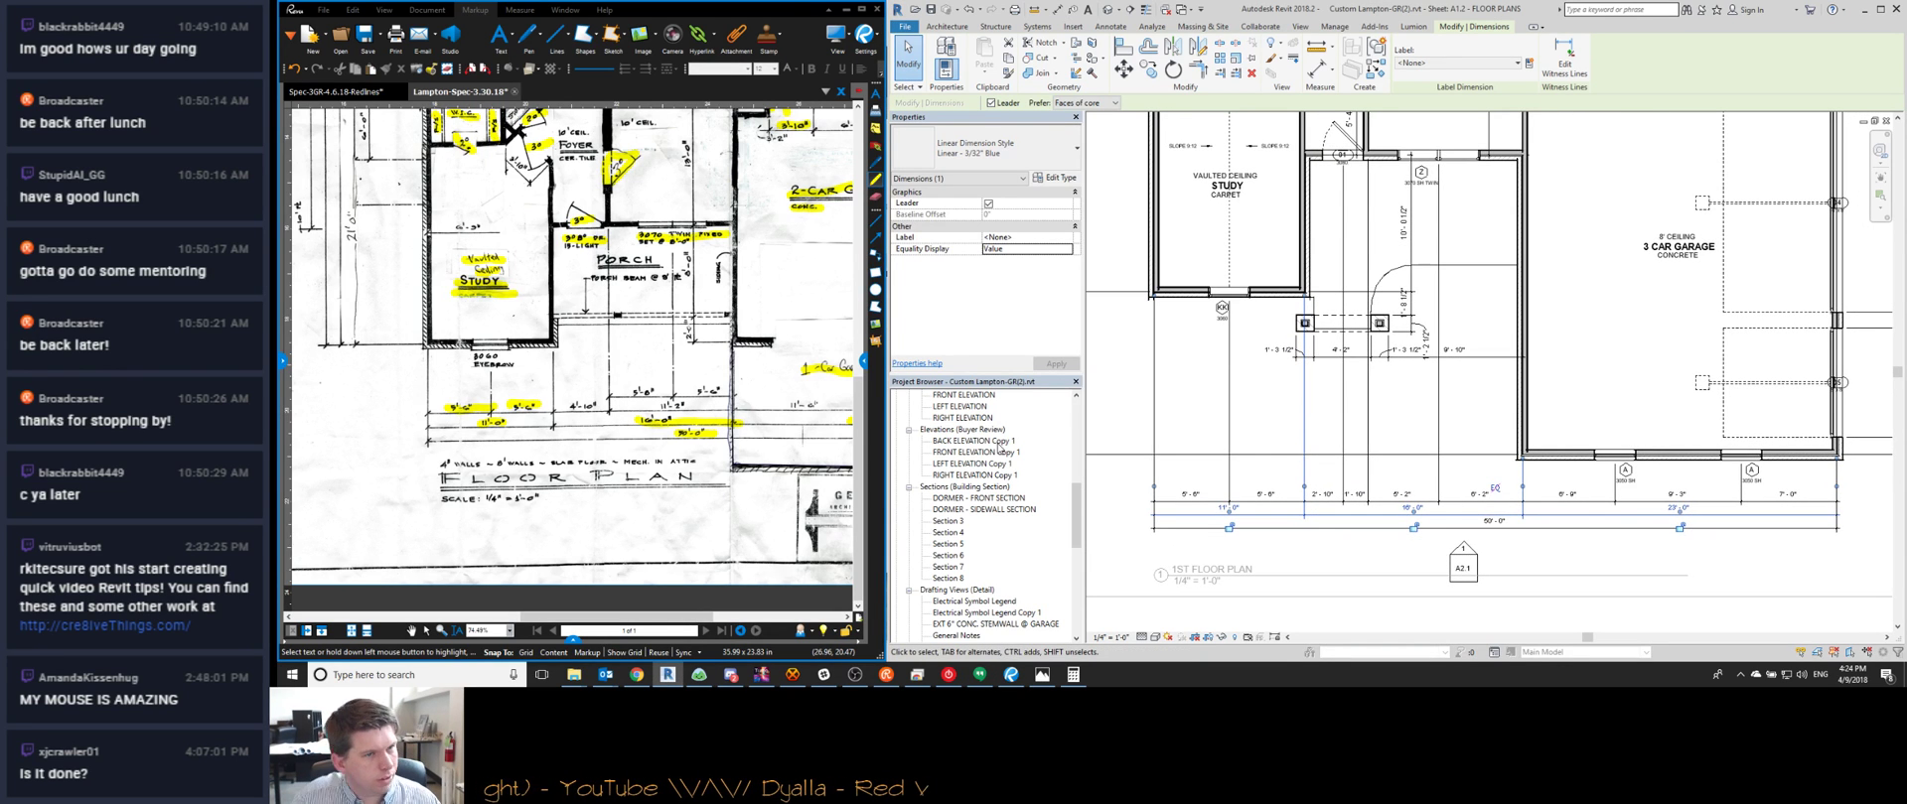
middle_drag(1326, 504, 1299, 501)
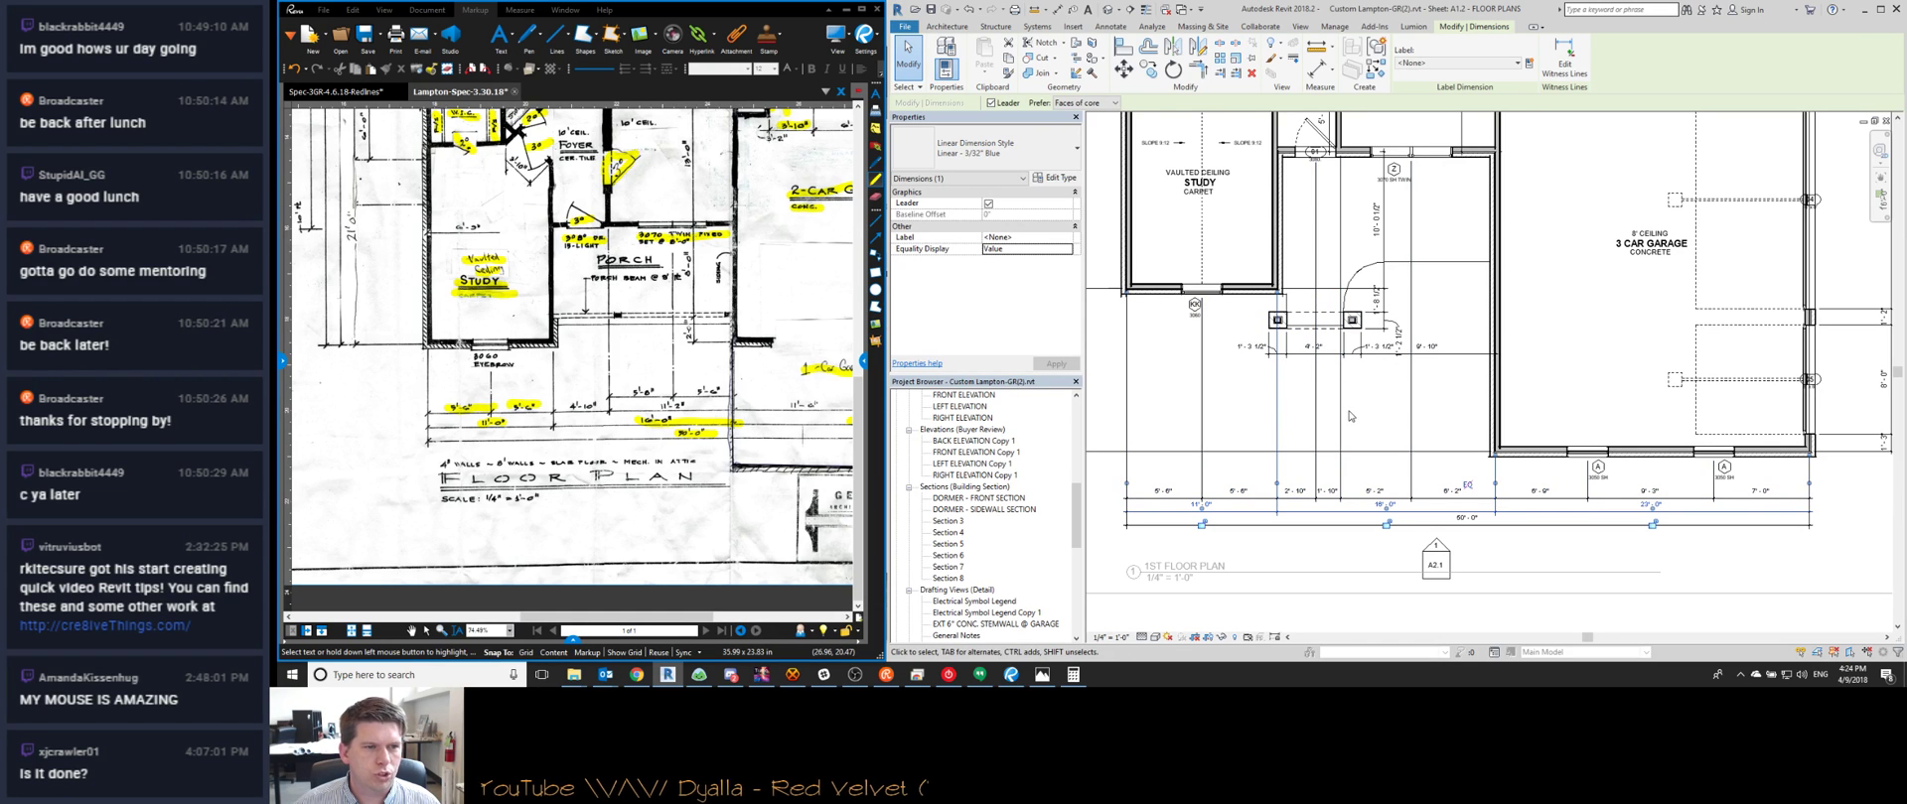
Set the twin window's offset dimension to 5'-6"
middle_drag(1368, 452, 1306, 498)
click(1360, 204)
click(1390, 532)
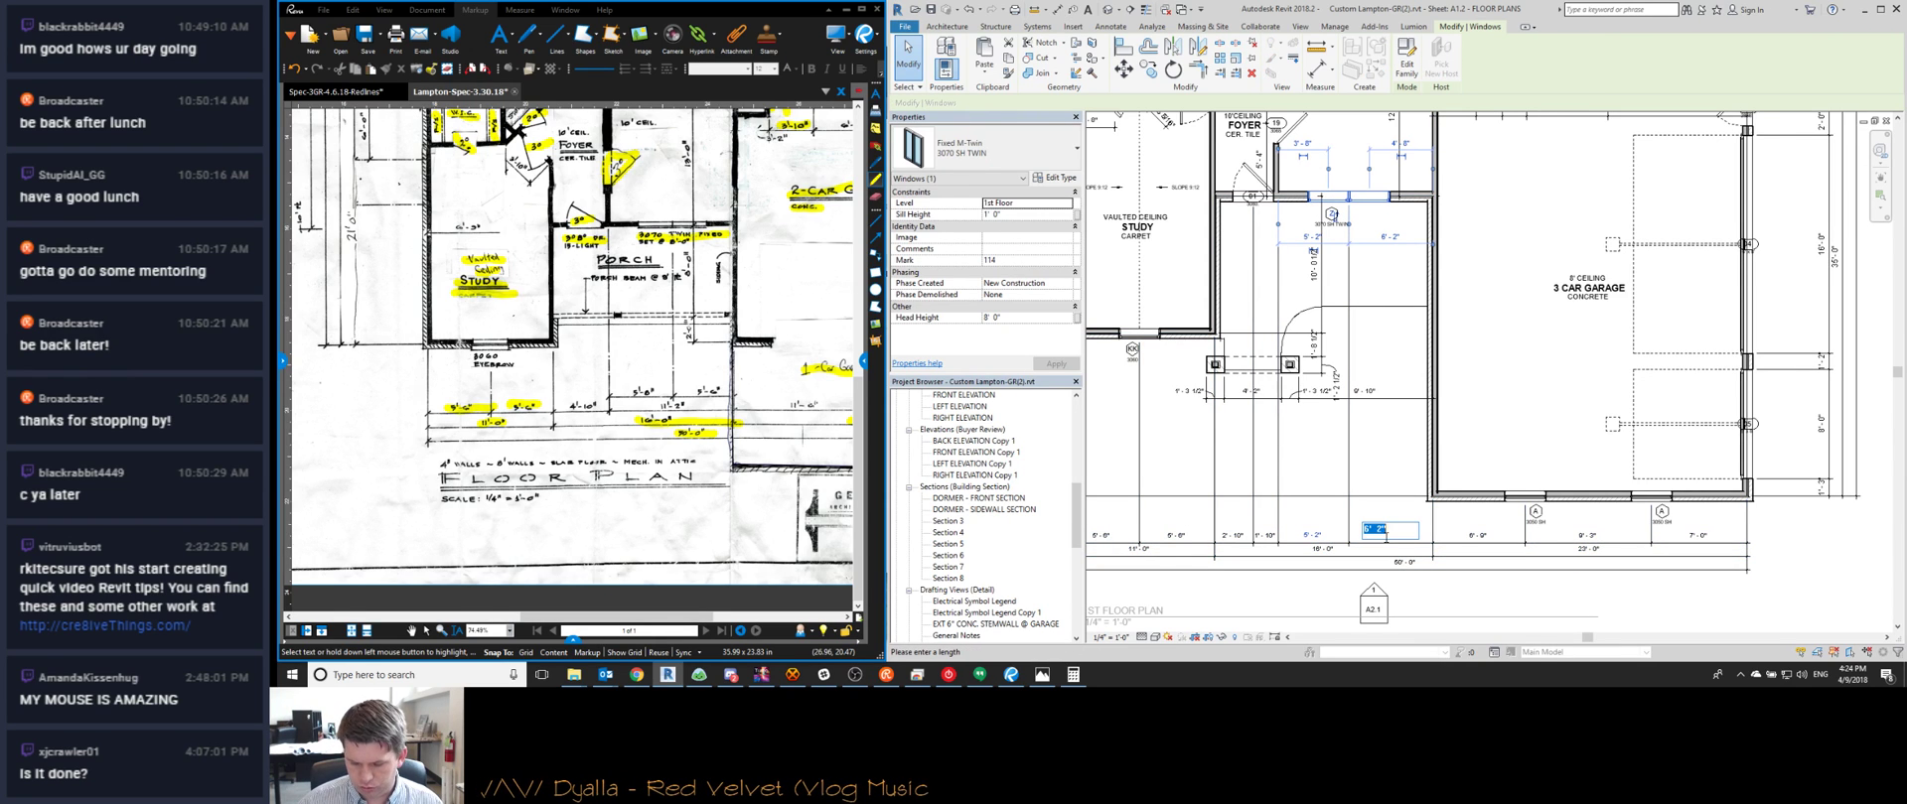
text(5 6)
key(Return)
key(Escape)
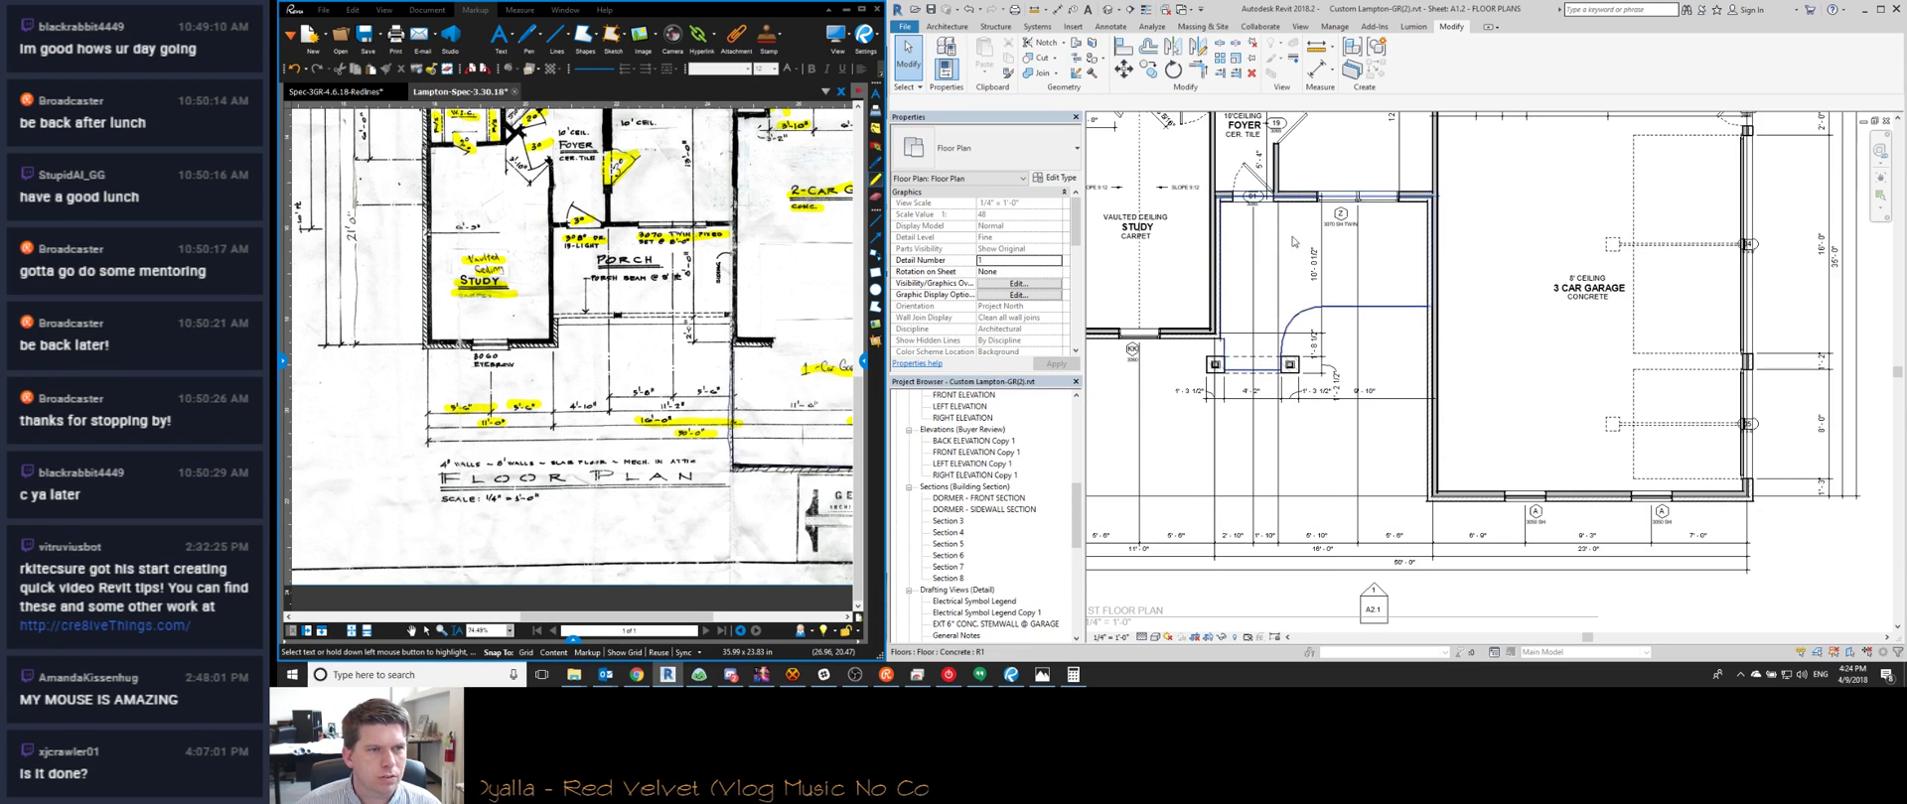
Change the dining-side wall's offset from 5'-10" to 5'-6"
middle_drag(1309, 282, 1326, 373)
scroll(1326, 373, down, 2)
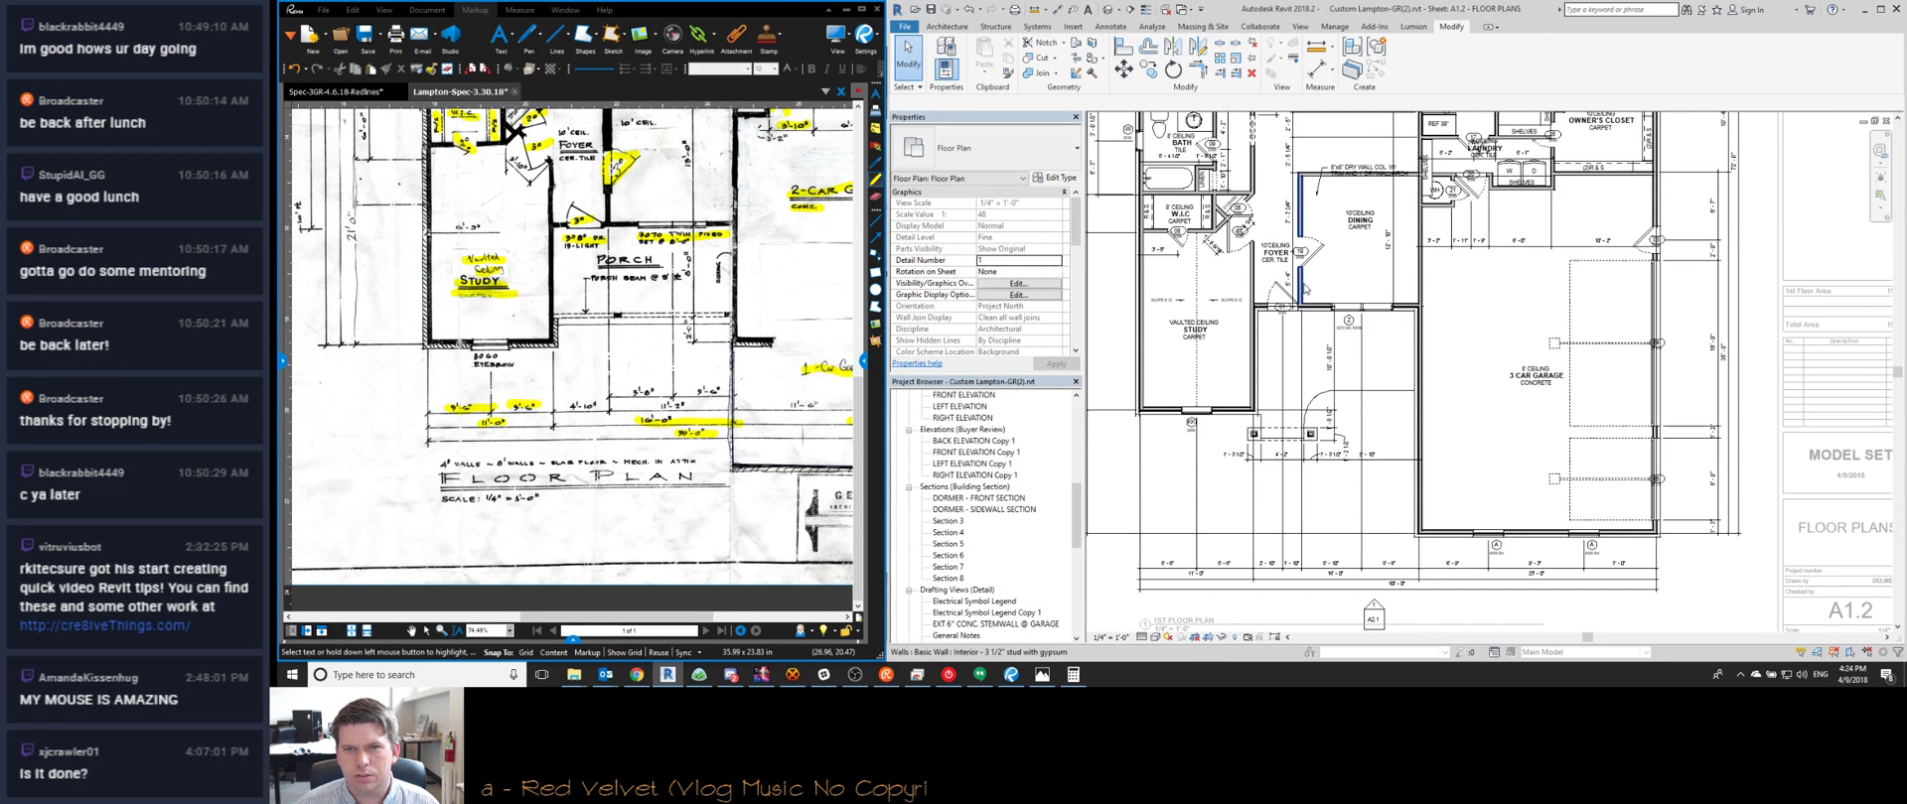
click(1299, 238)
click(1328, 556)
text(5 6)
key(Return)
key(Escape)
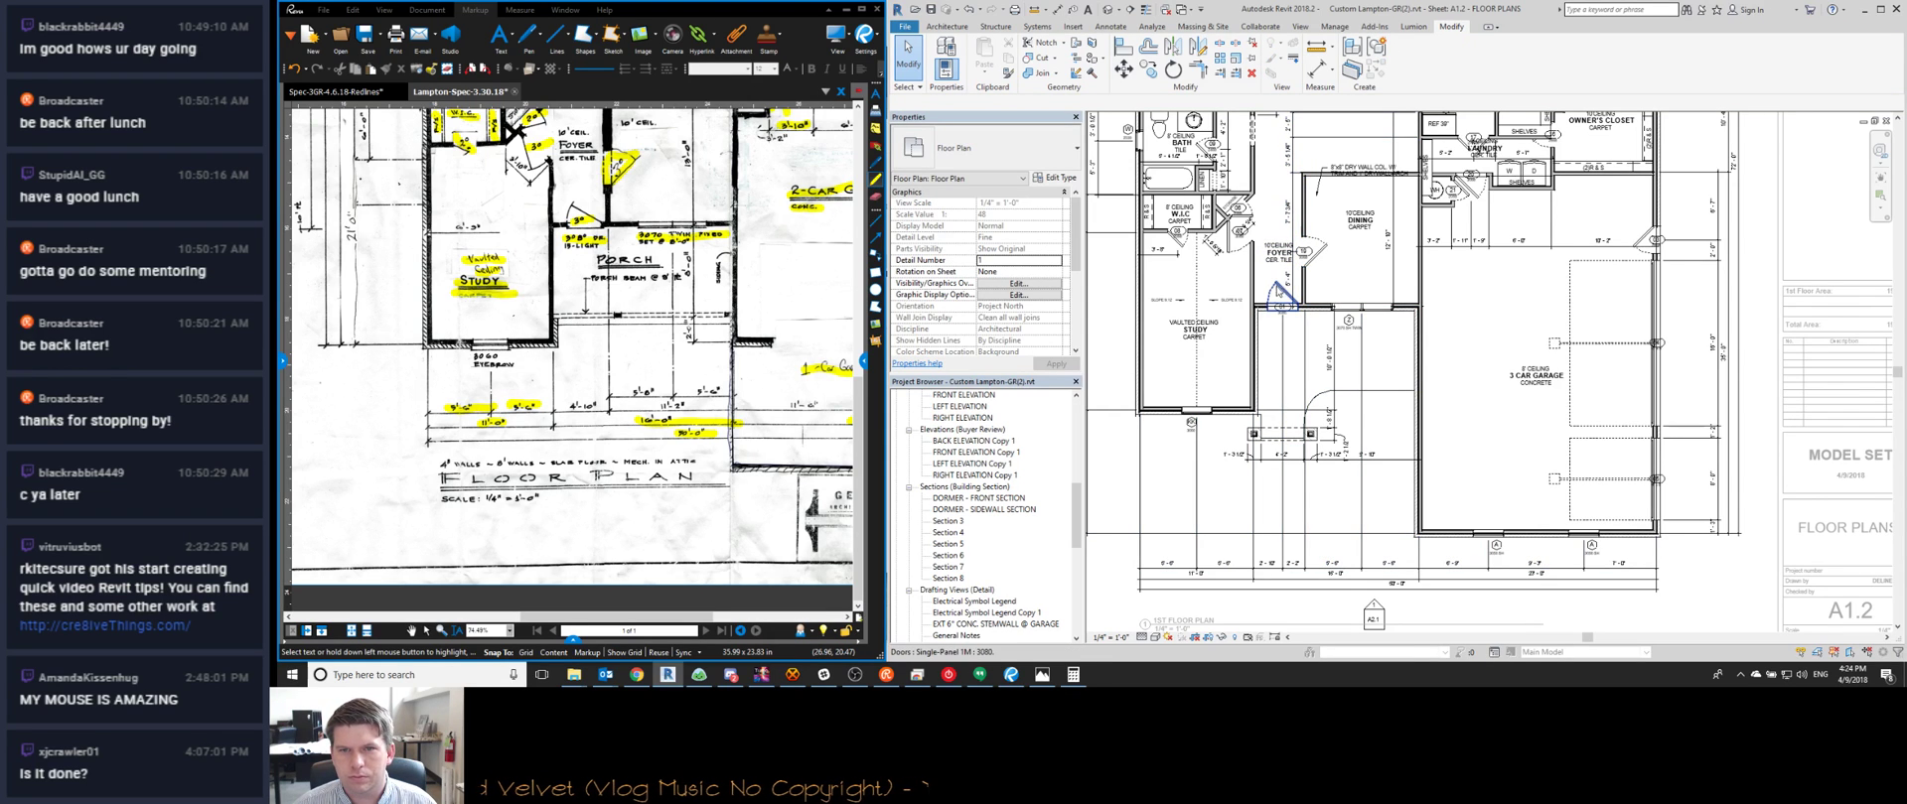
Select the entry door to check its position, then deselect it
click(1275, 290)
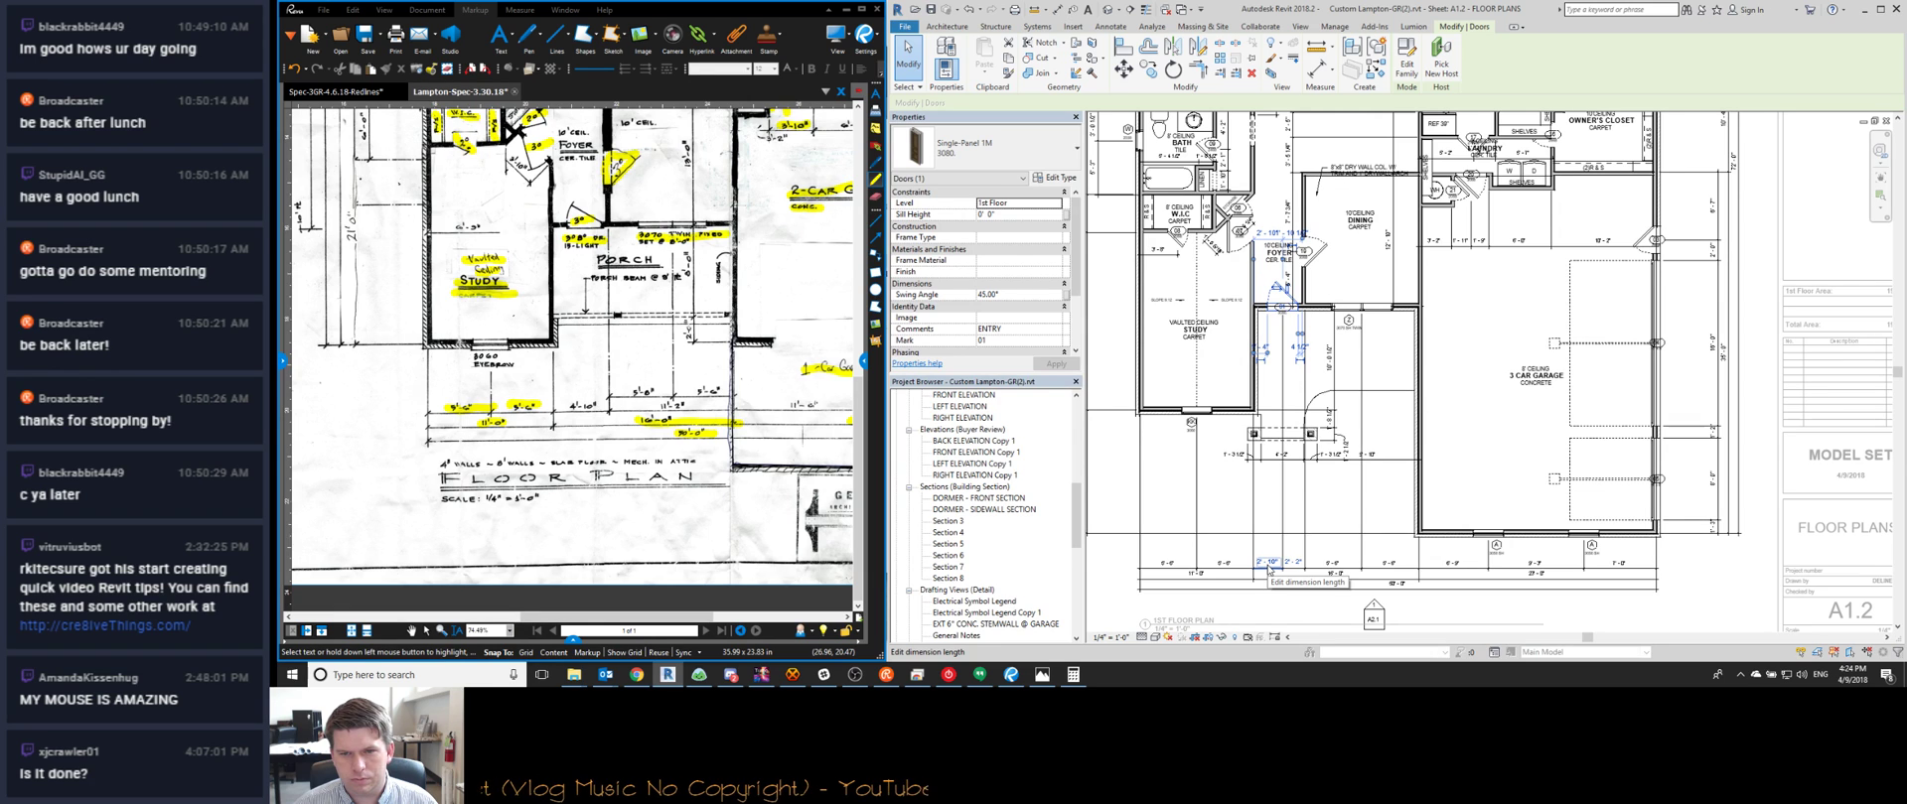
key(Escape)
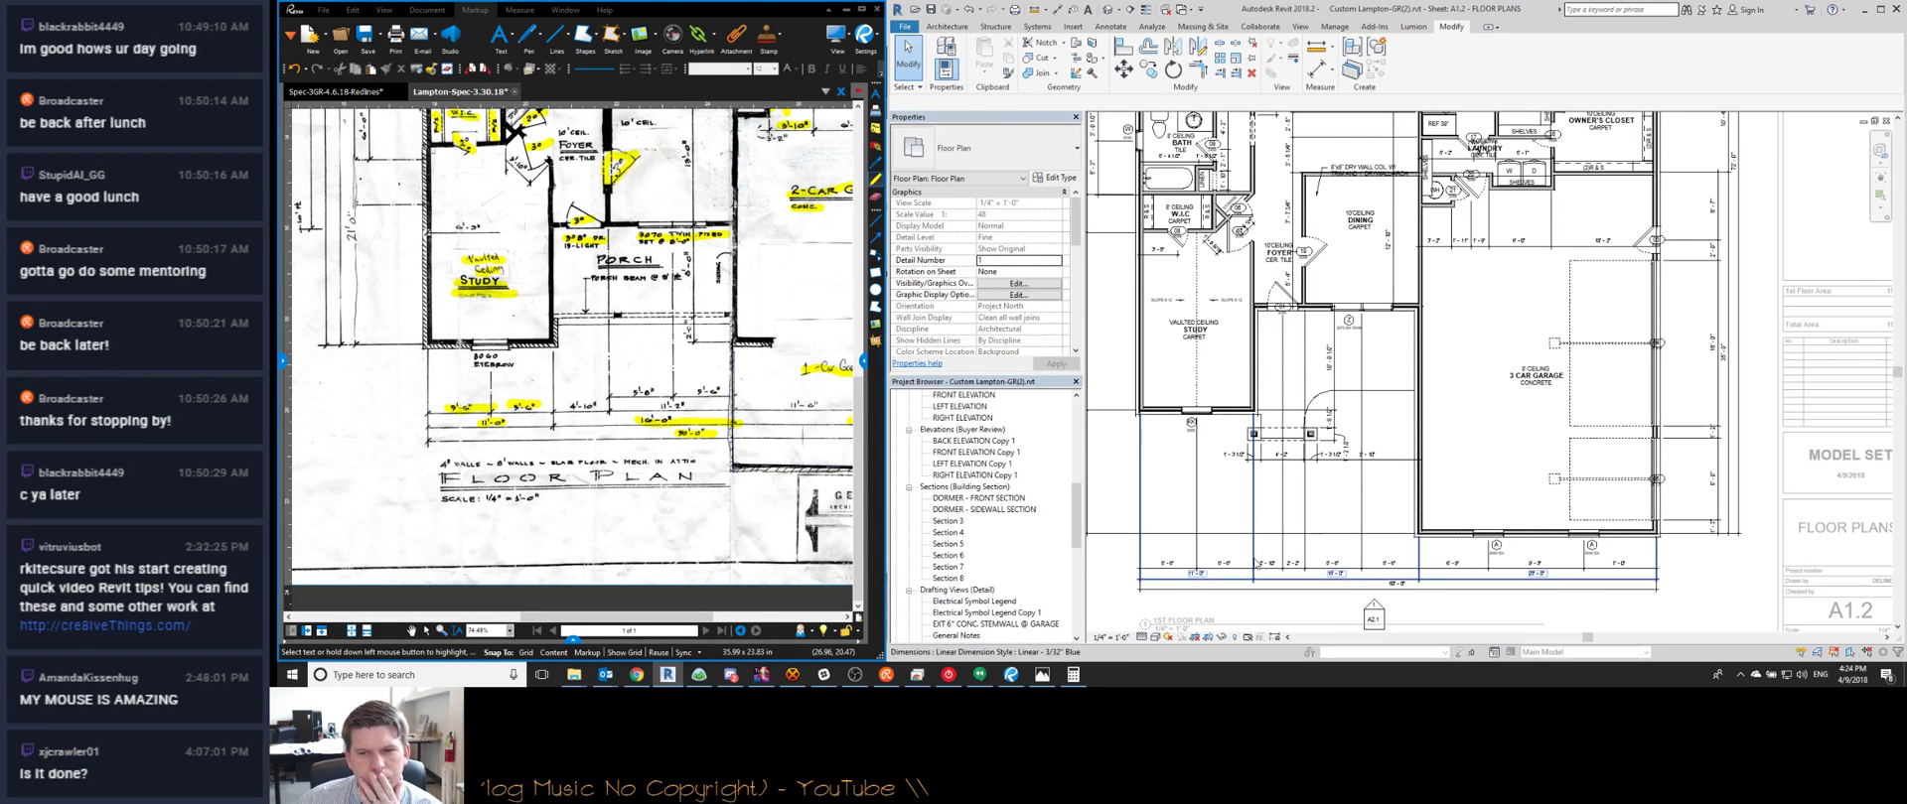
scroll(1330, 573, up, 3)
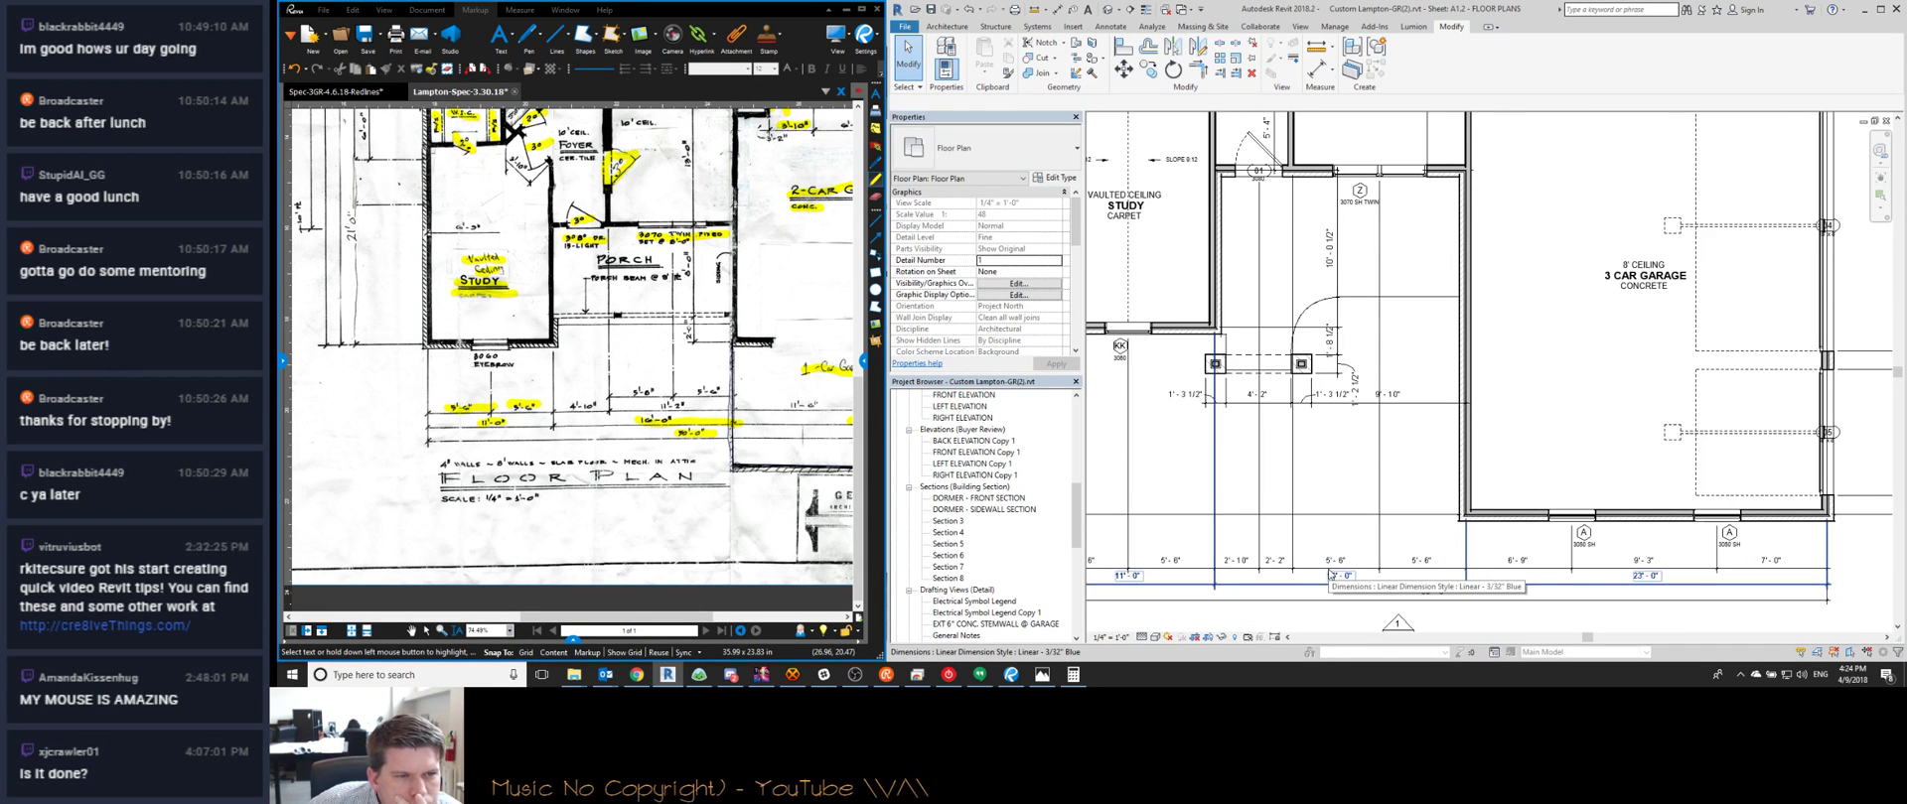
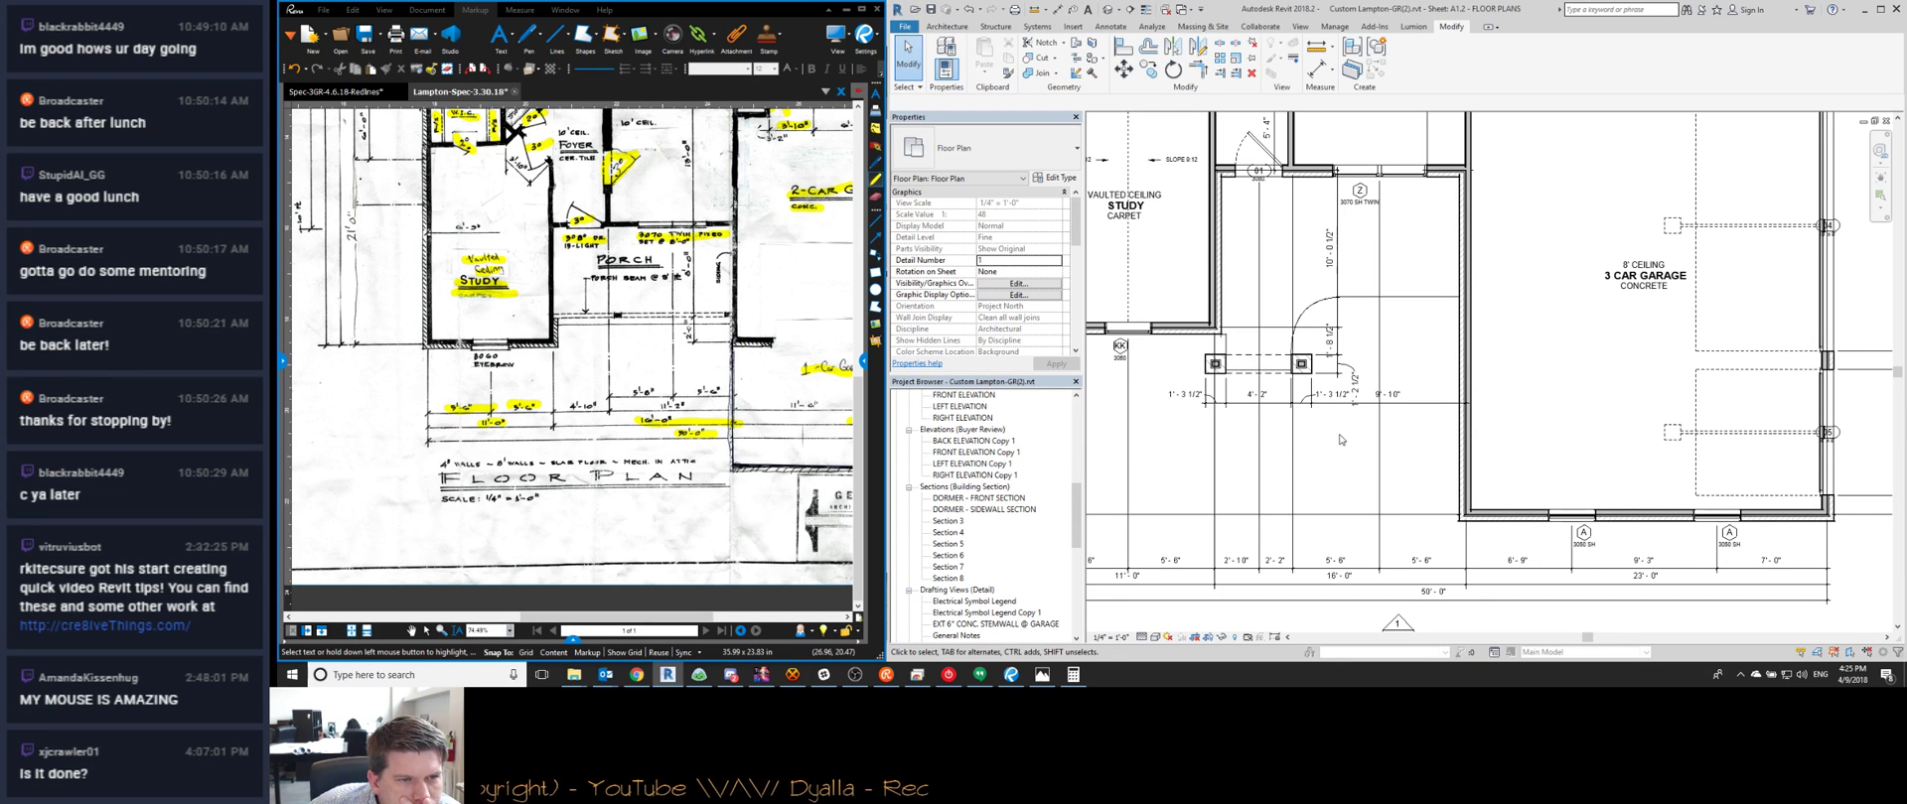
Delete one witness line from the bottom front-wall dimension string, then open Windows search
scroll(643, 396, up, 6)
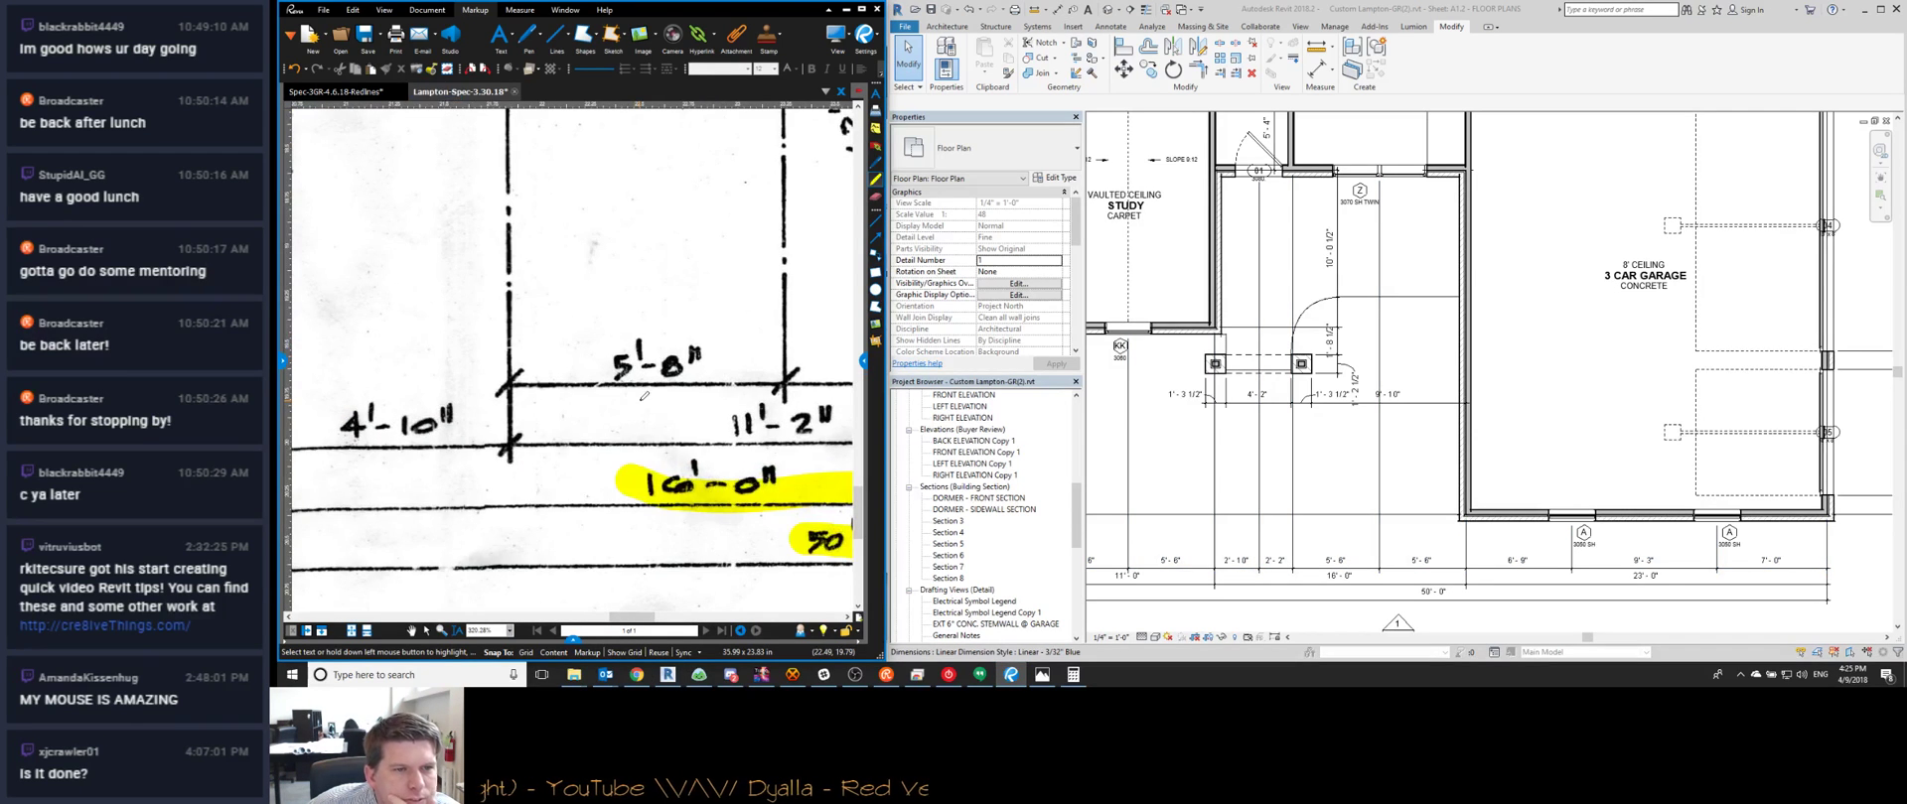
scroll(644, 395, down, 5)
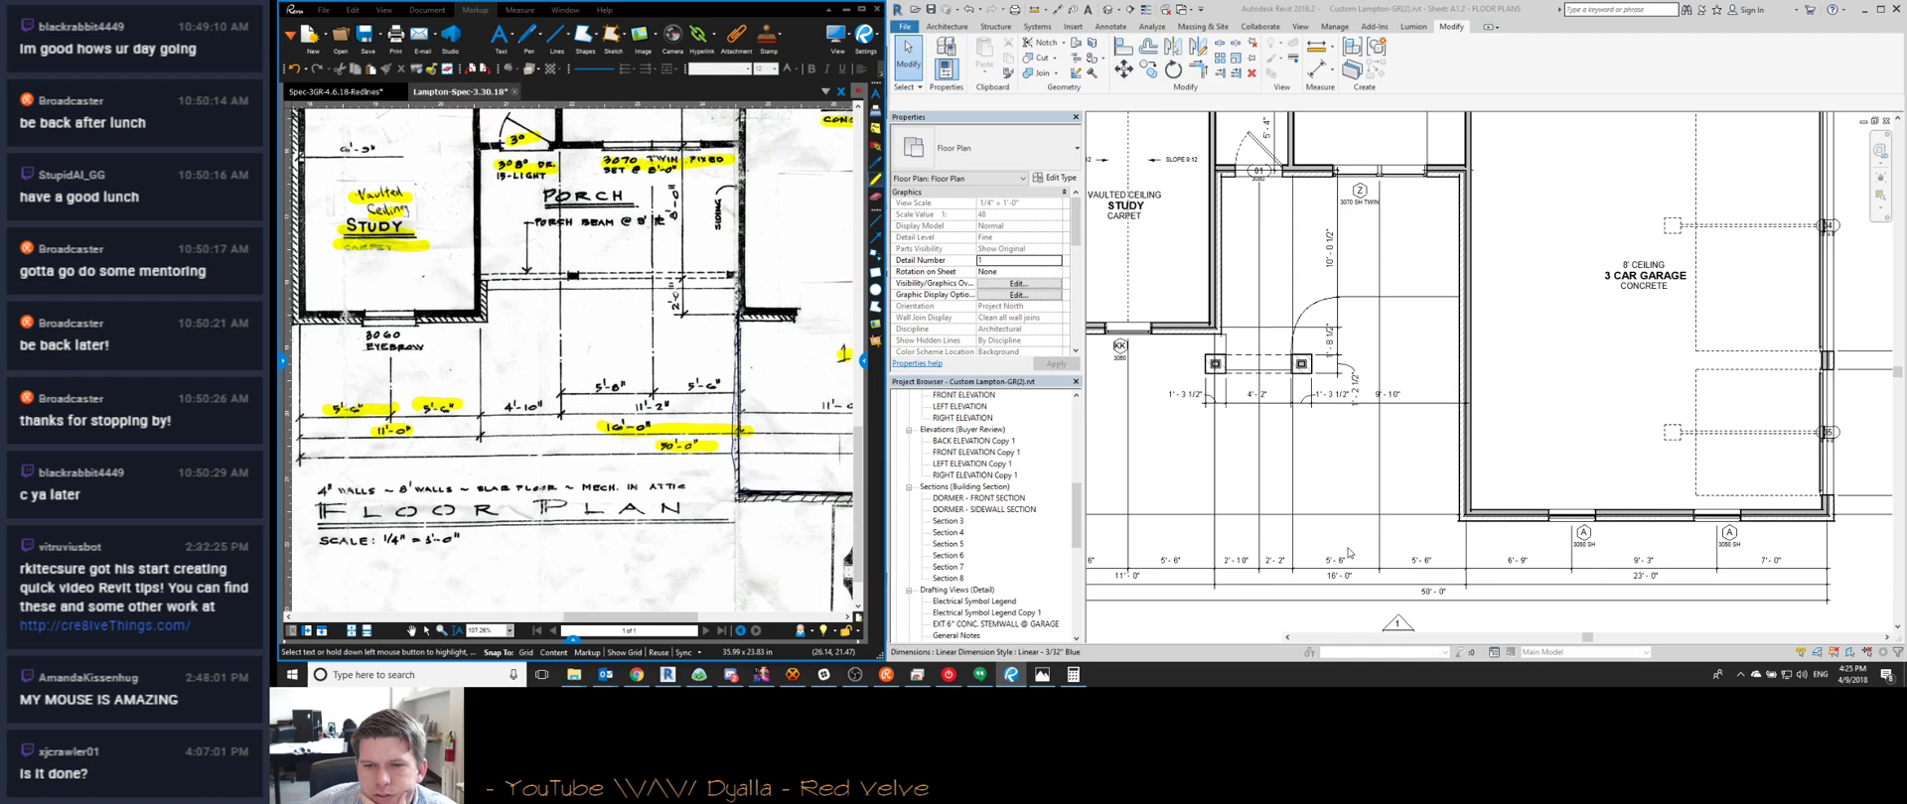
scroll(1341, 553, down, 2)
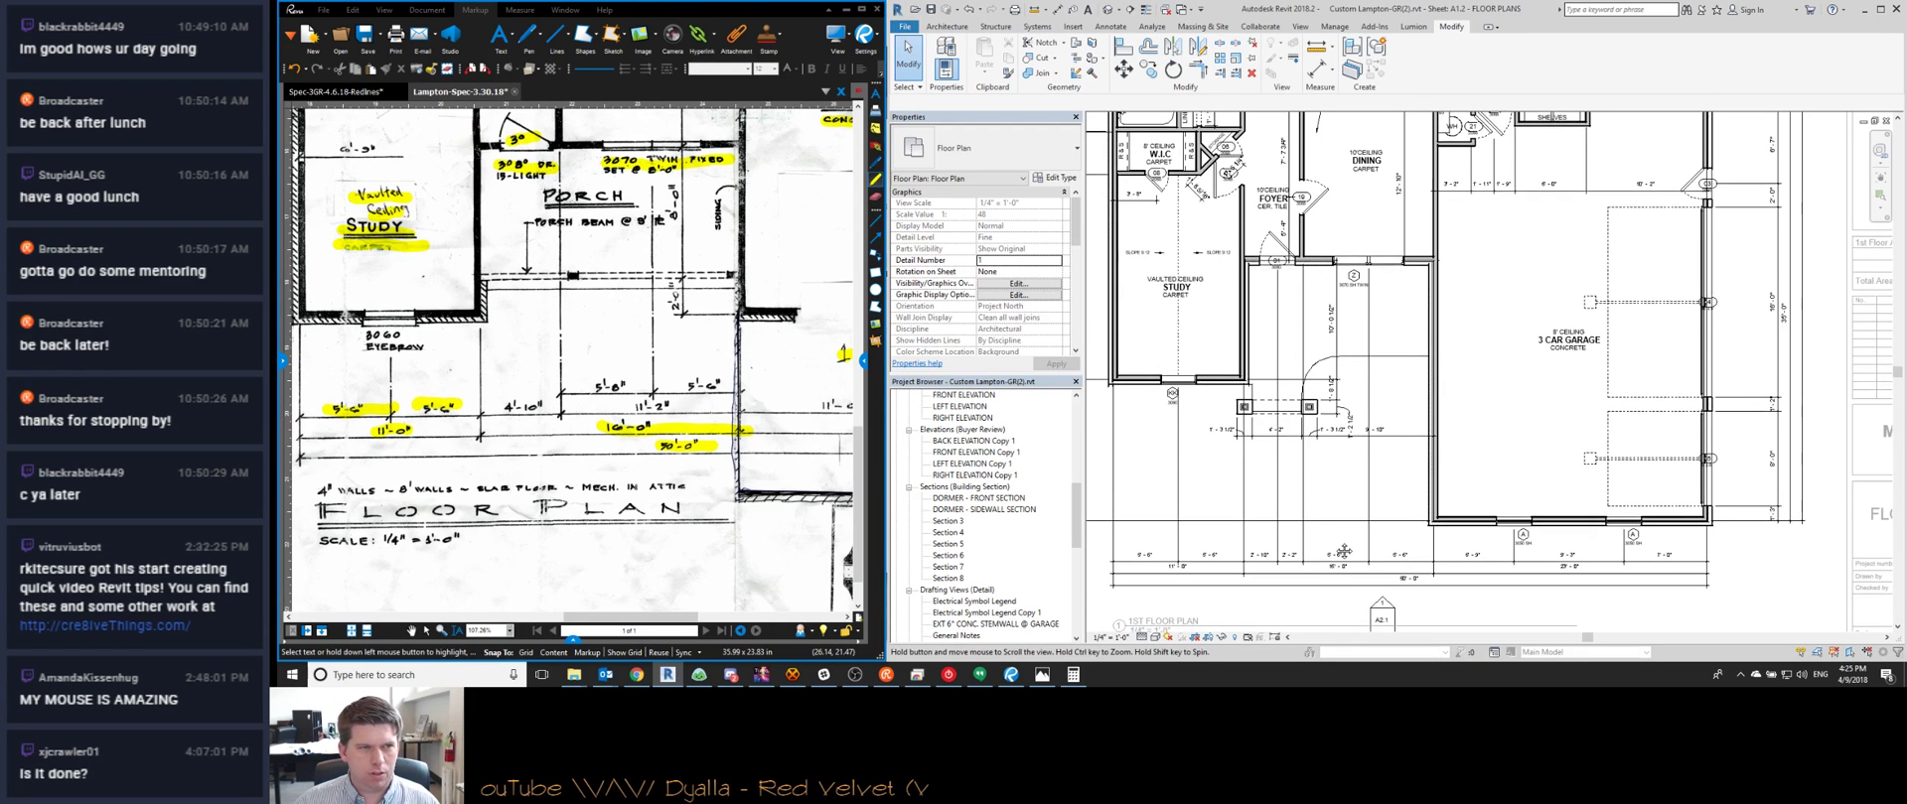
middle_drag(1337, 551, 1339, 567)
click(1340, 577)
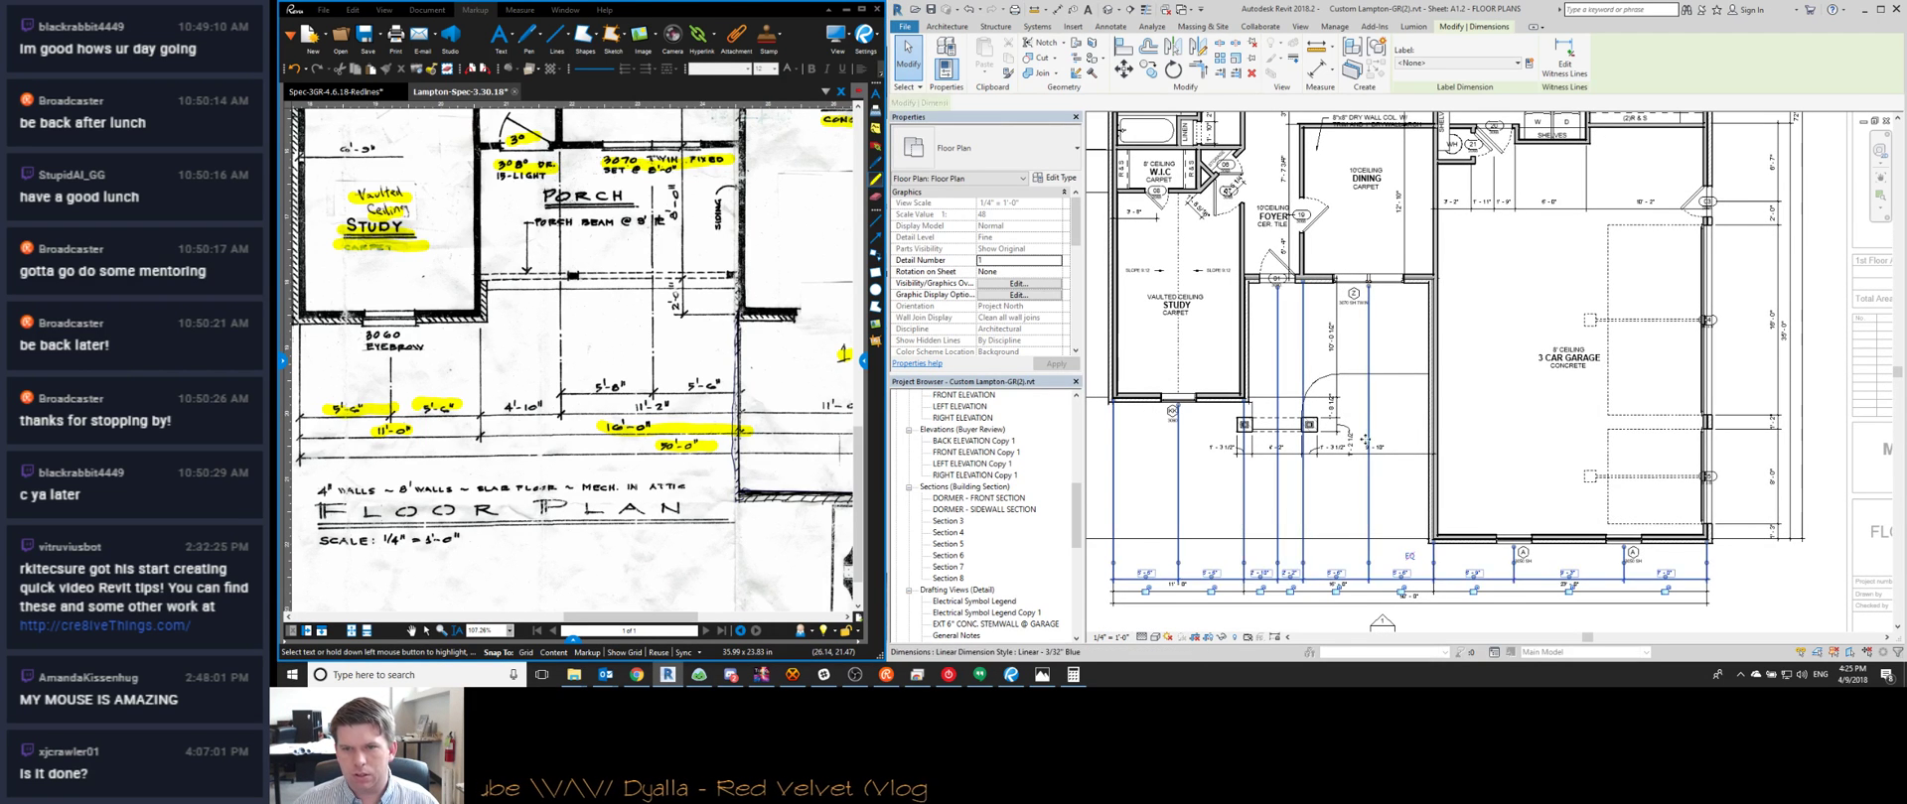
right_click(1370, 566)
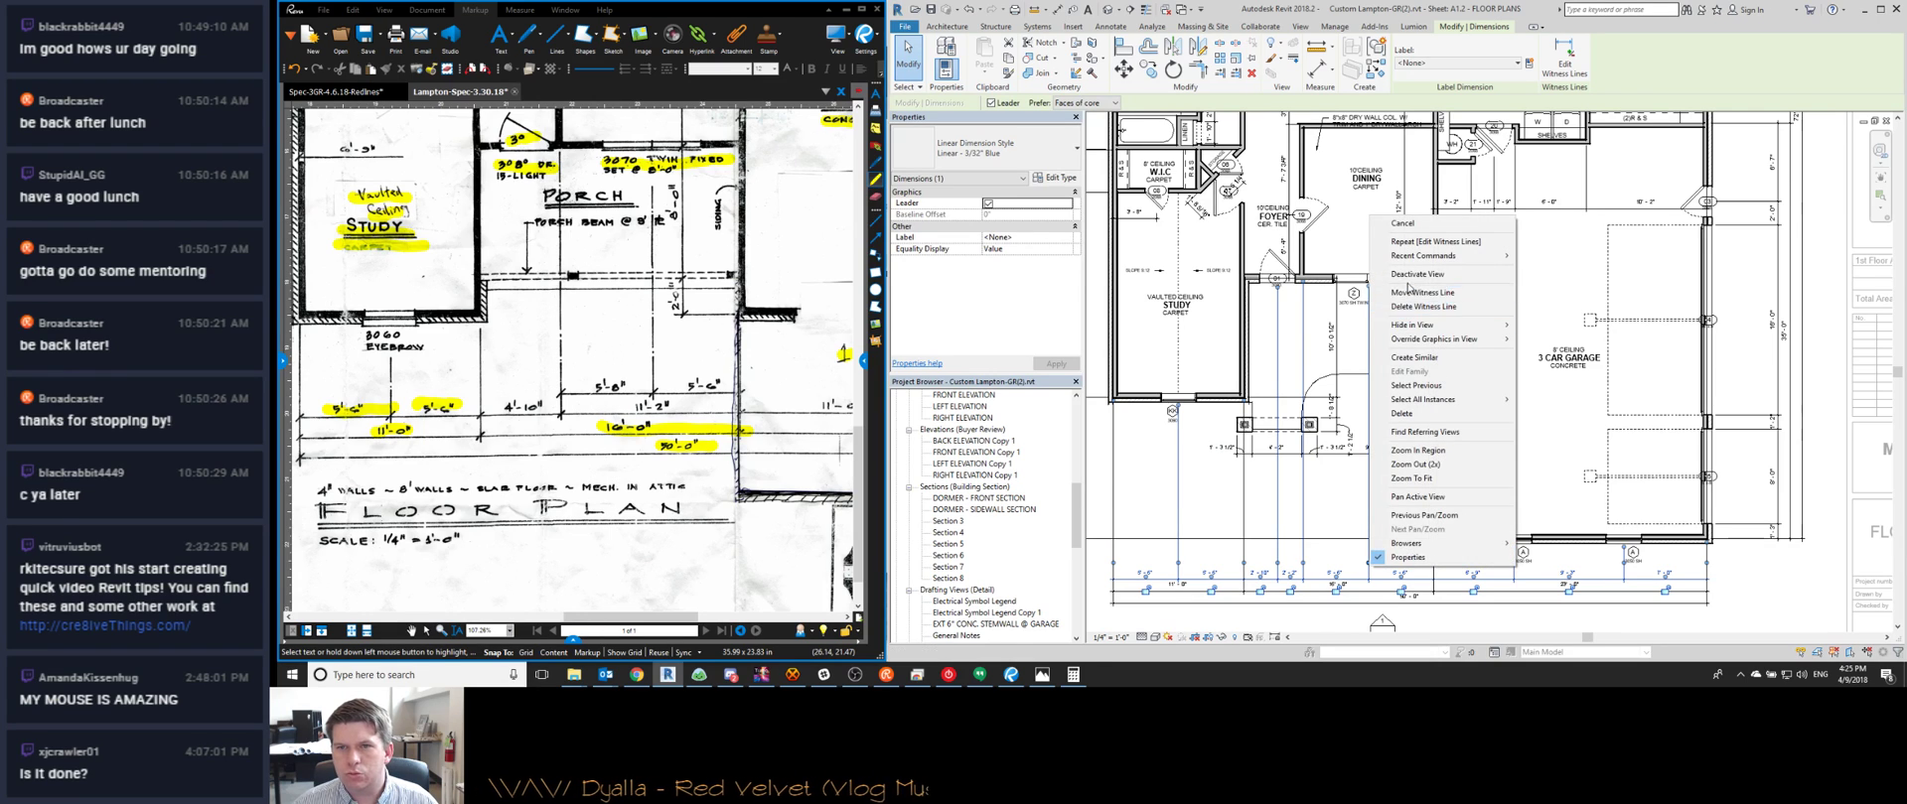
click(1402, 307)
click(1364, 573)
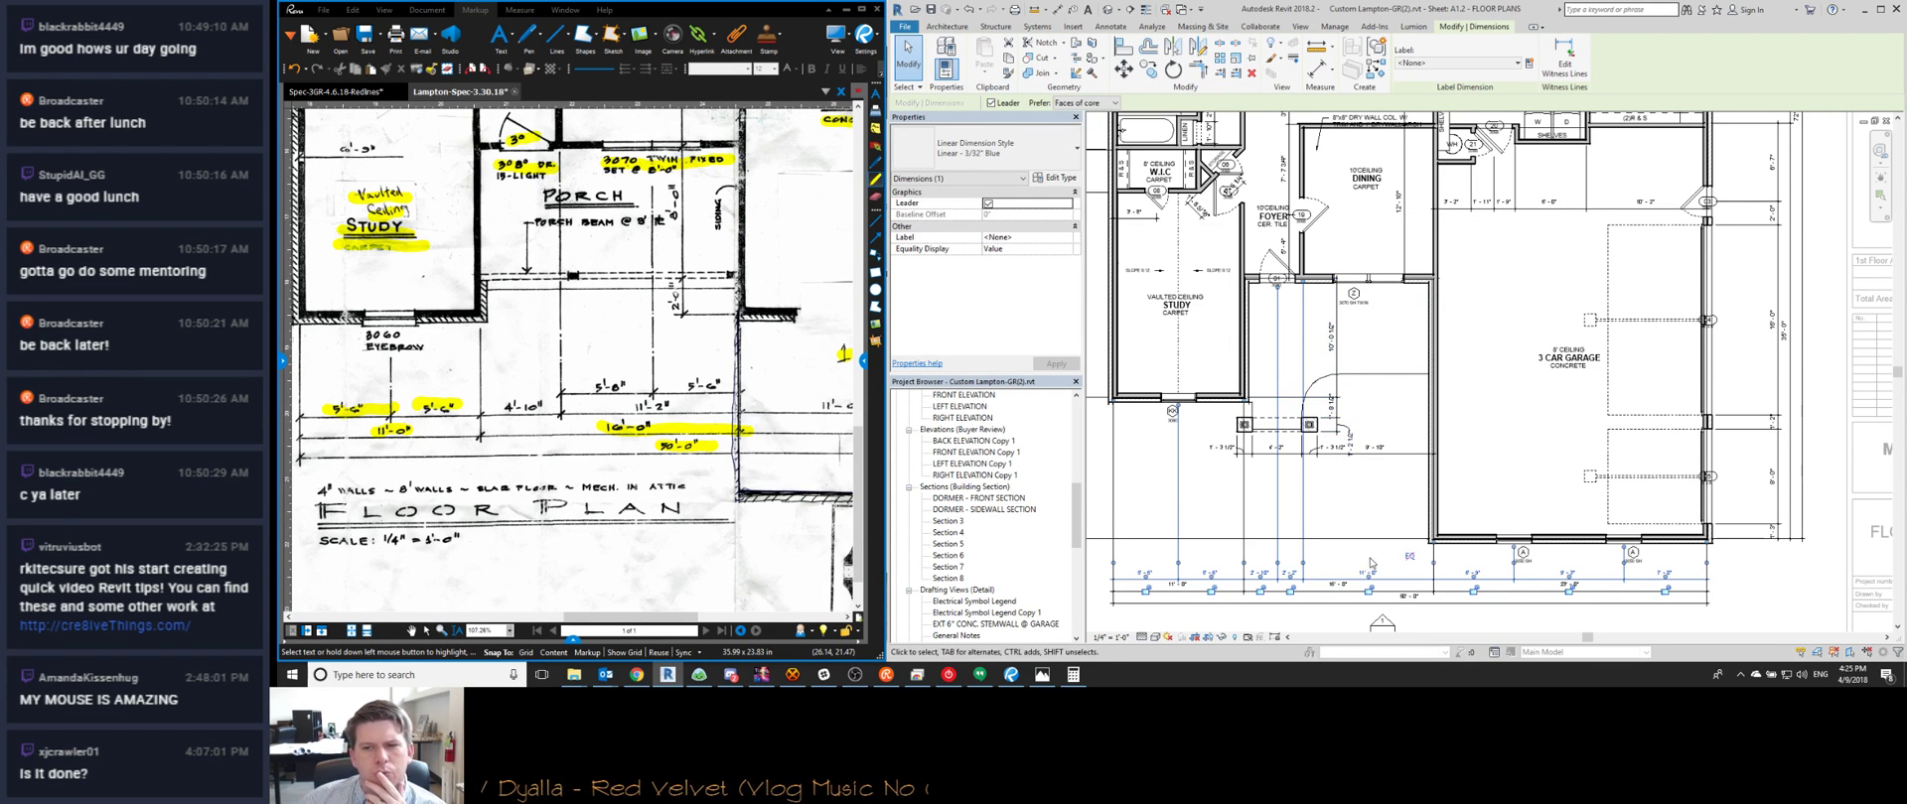
middle_drag(1373, 537, 1327, 453)
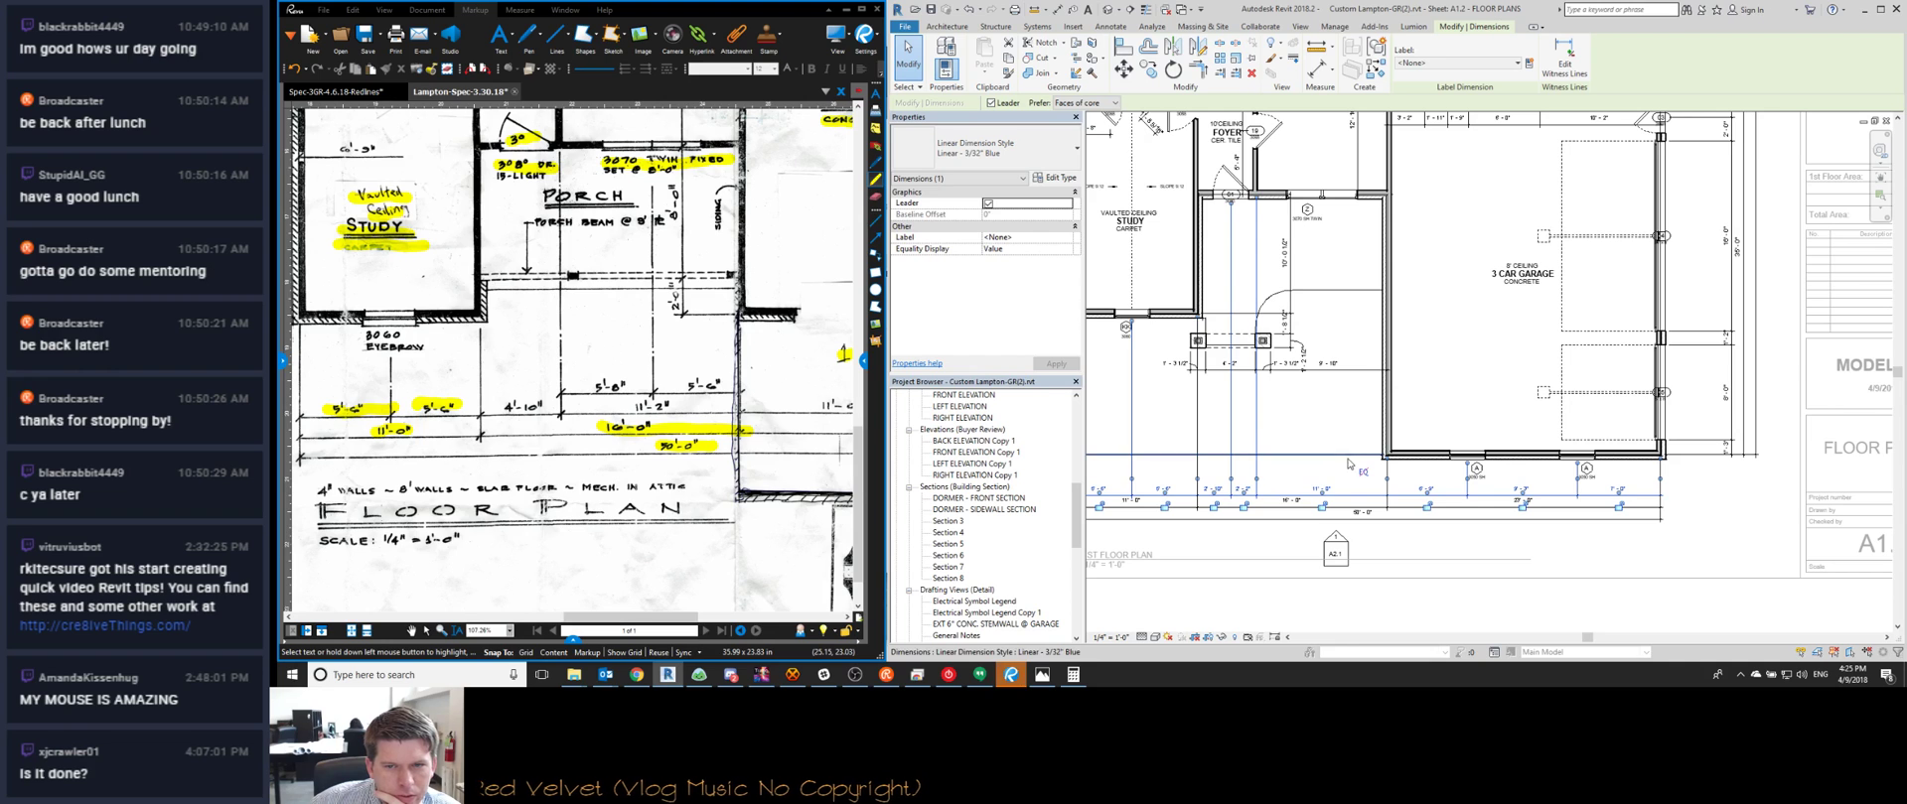
key(super)
Launch the Steel-Link.com Suite calculator and position it over the sketch PDF
text(STEEL)
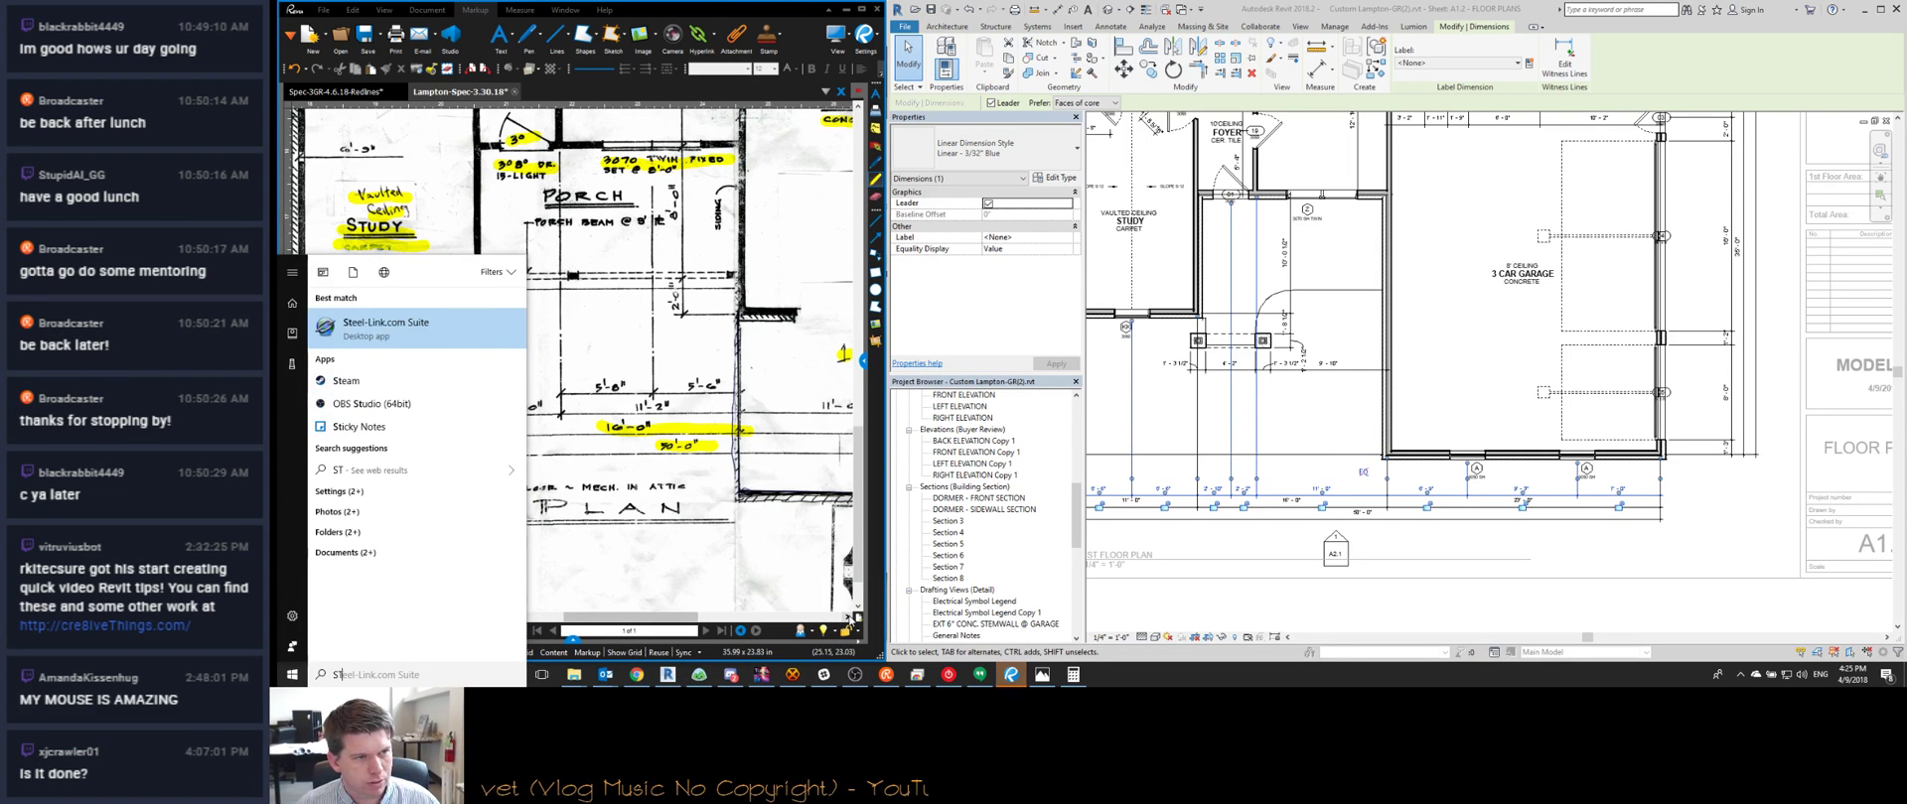
key(Return)
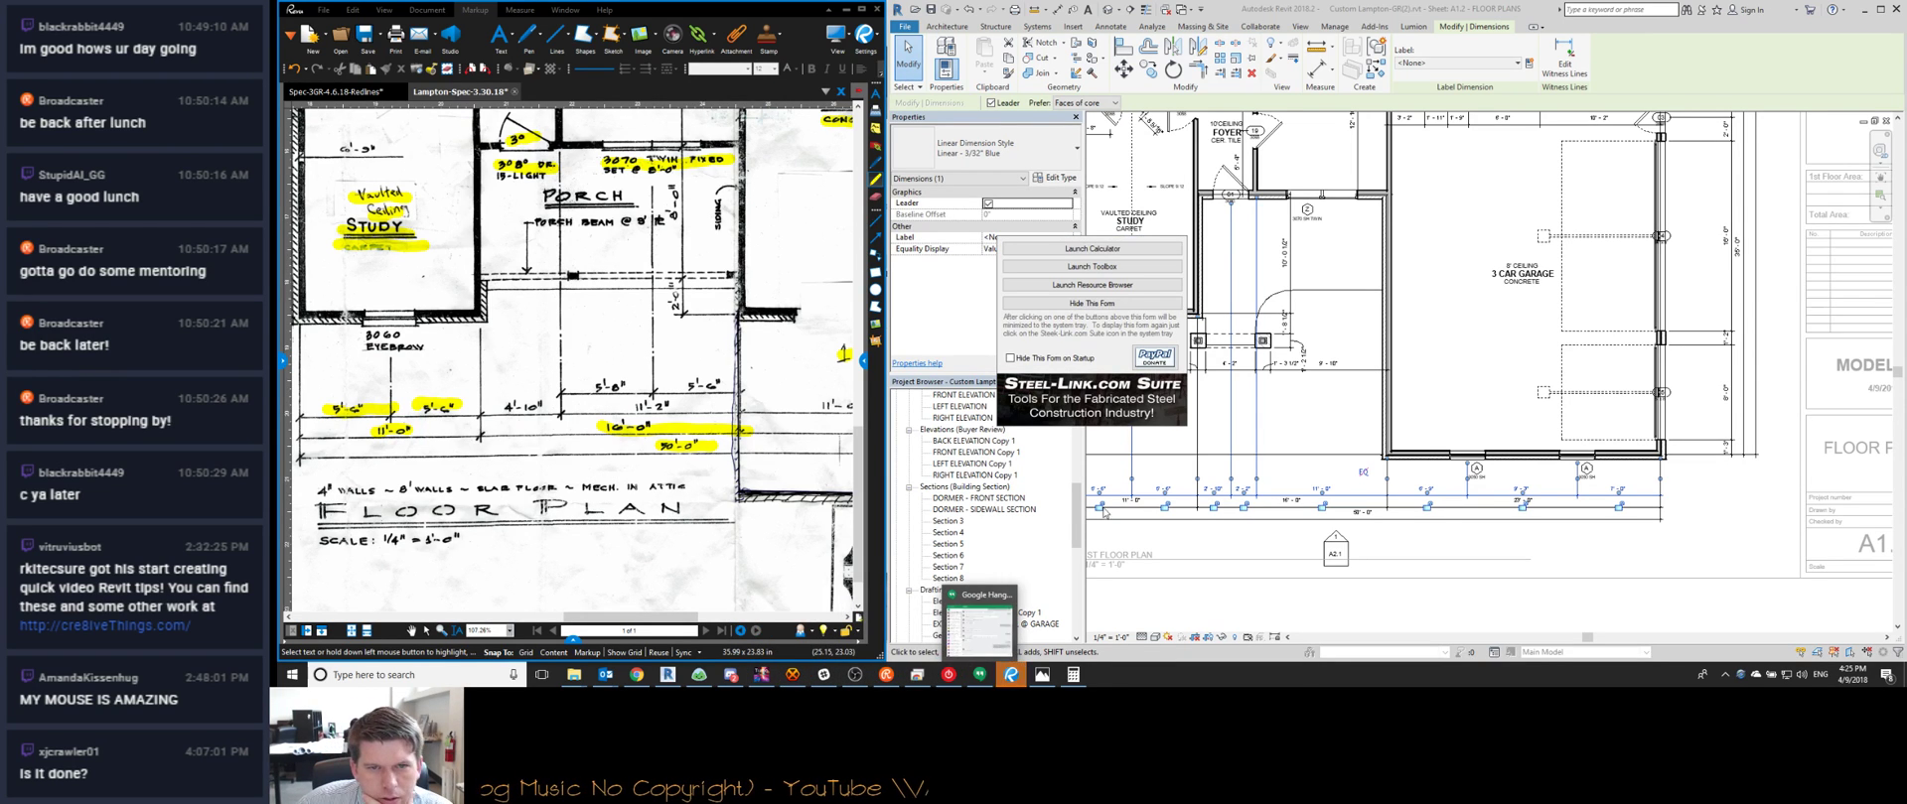
click(1132, 249)
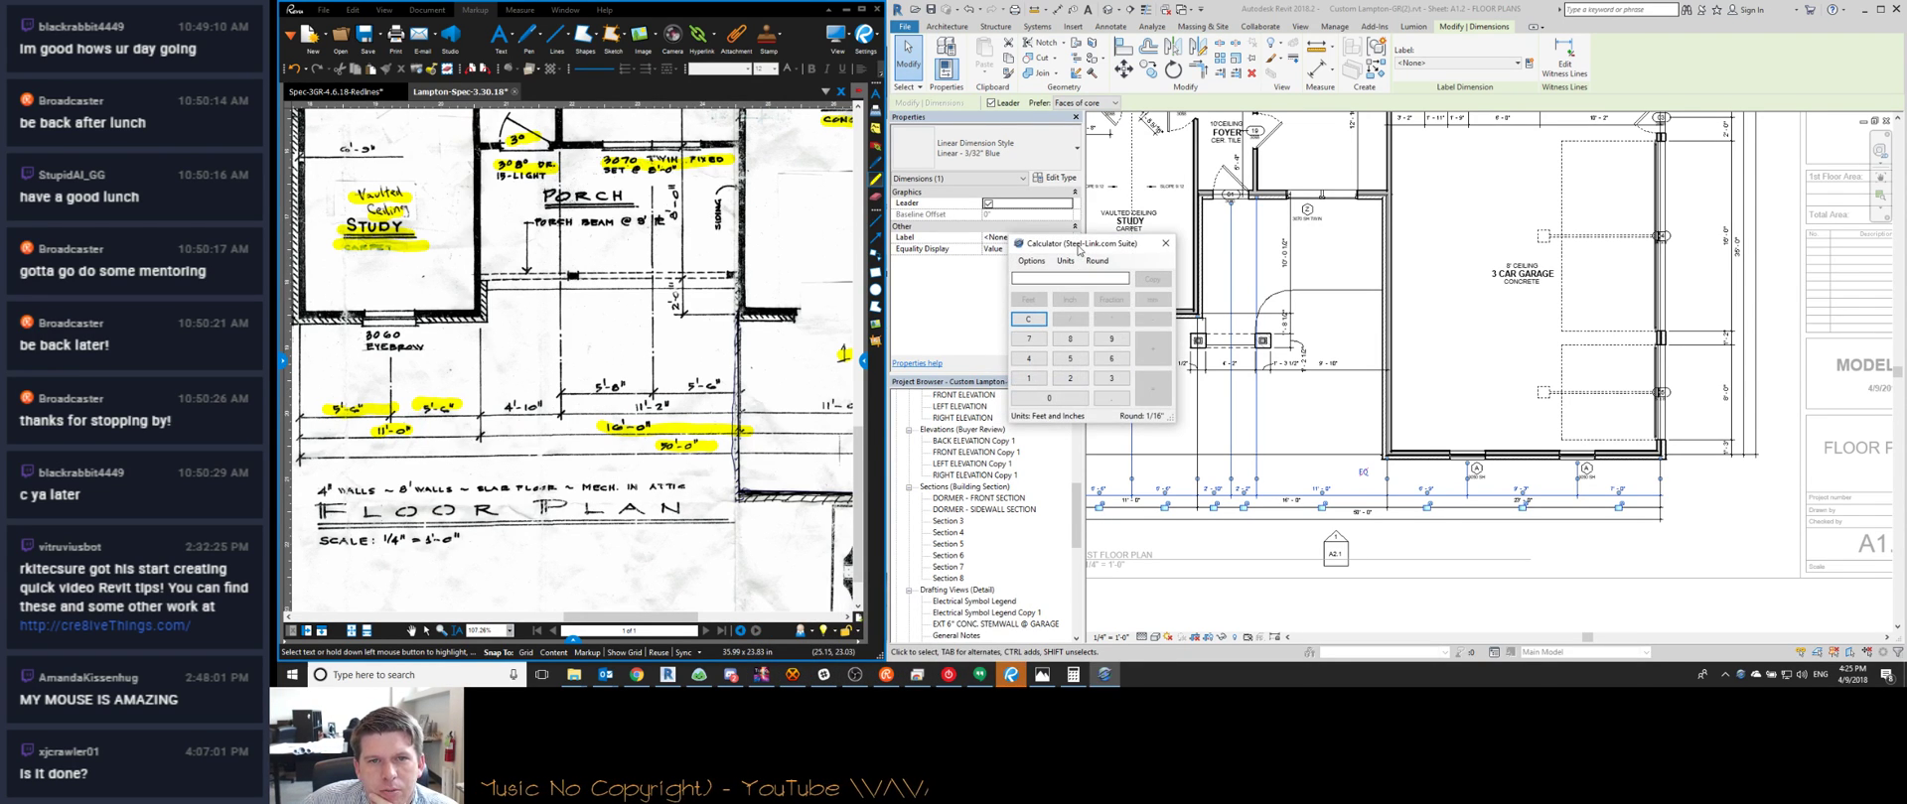
drag(1080, 251, 628, 269)
click(637, 674)
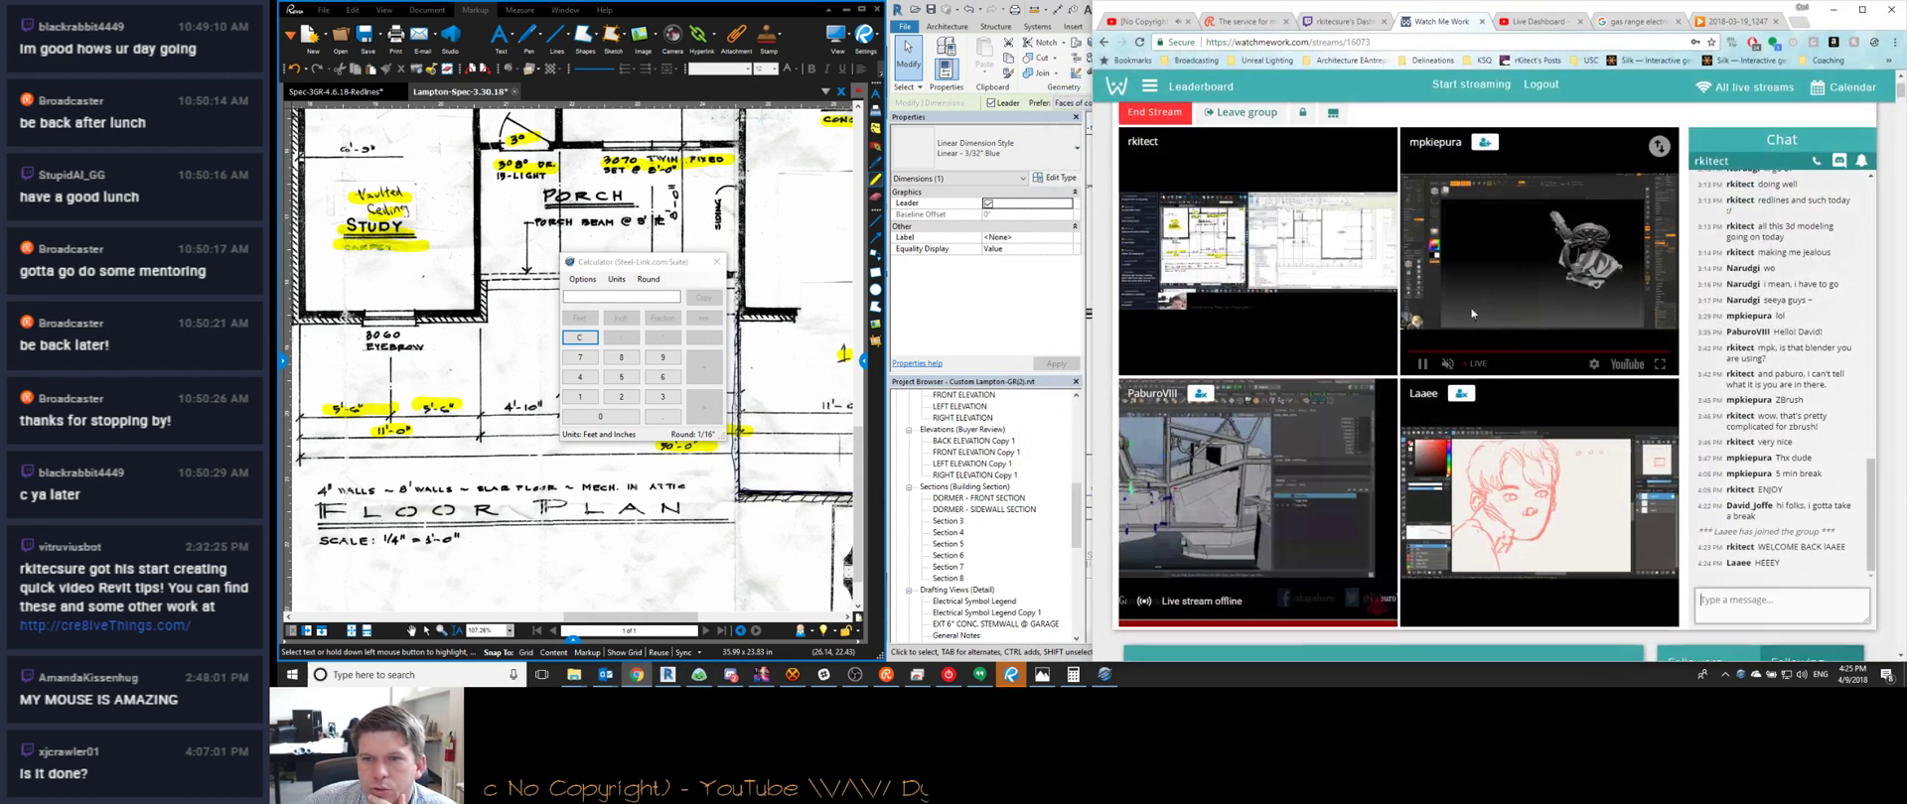
click(1827, 16)
scroll(1490, 348, down, 2)
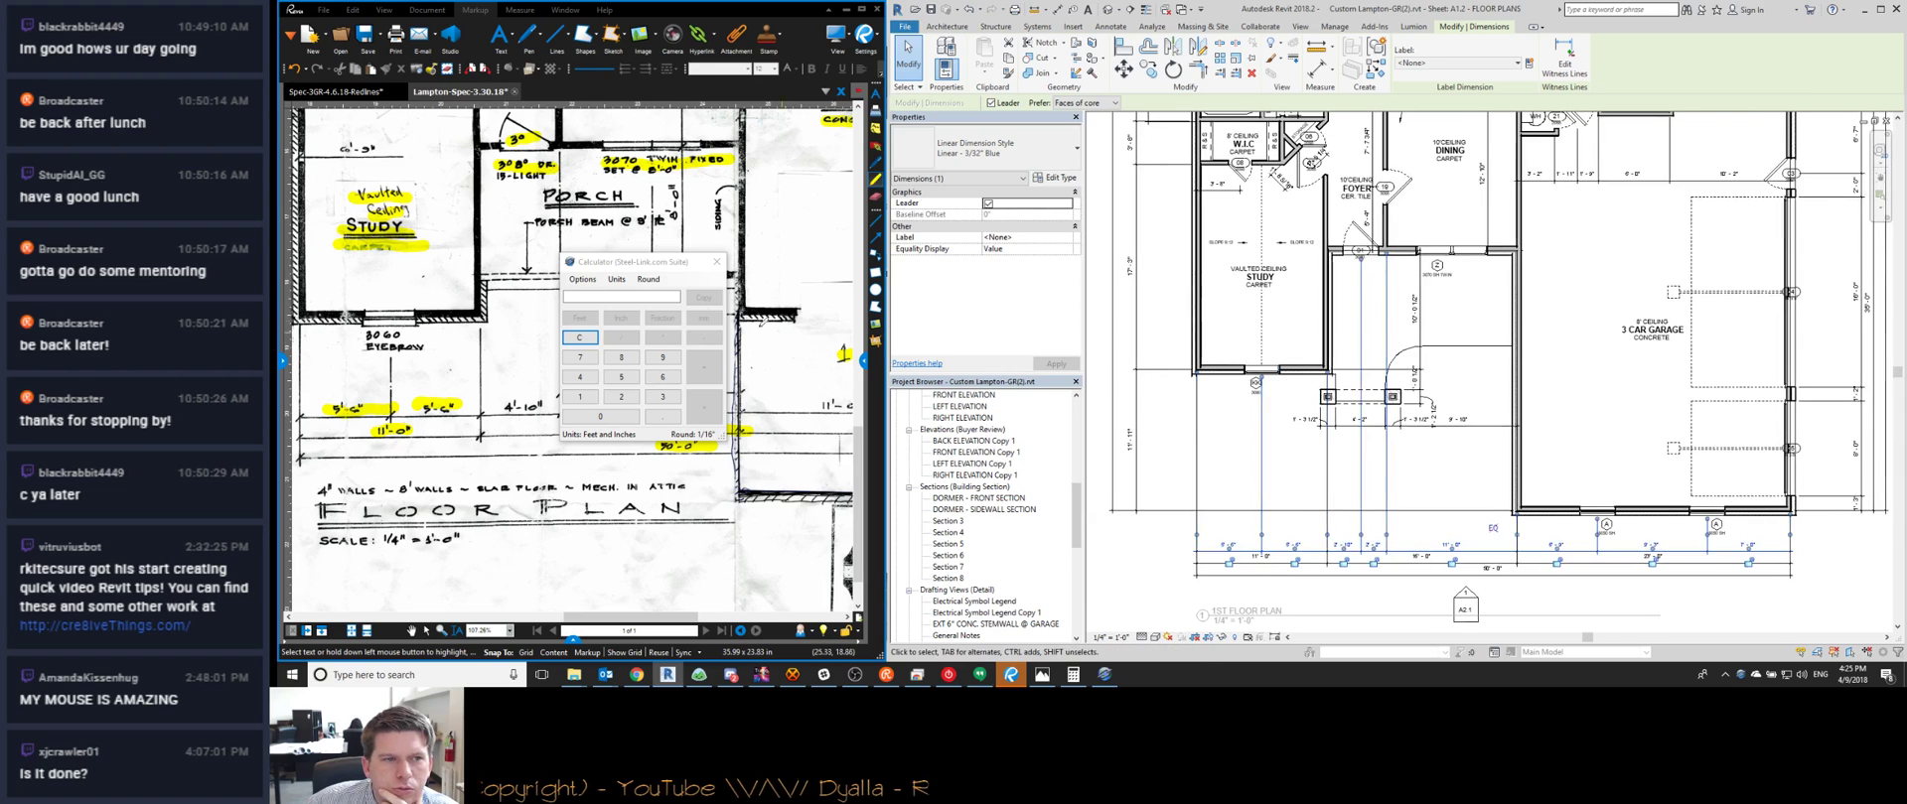
click(629, 266)
drag(631, 270, 776, 167)
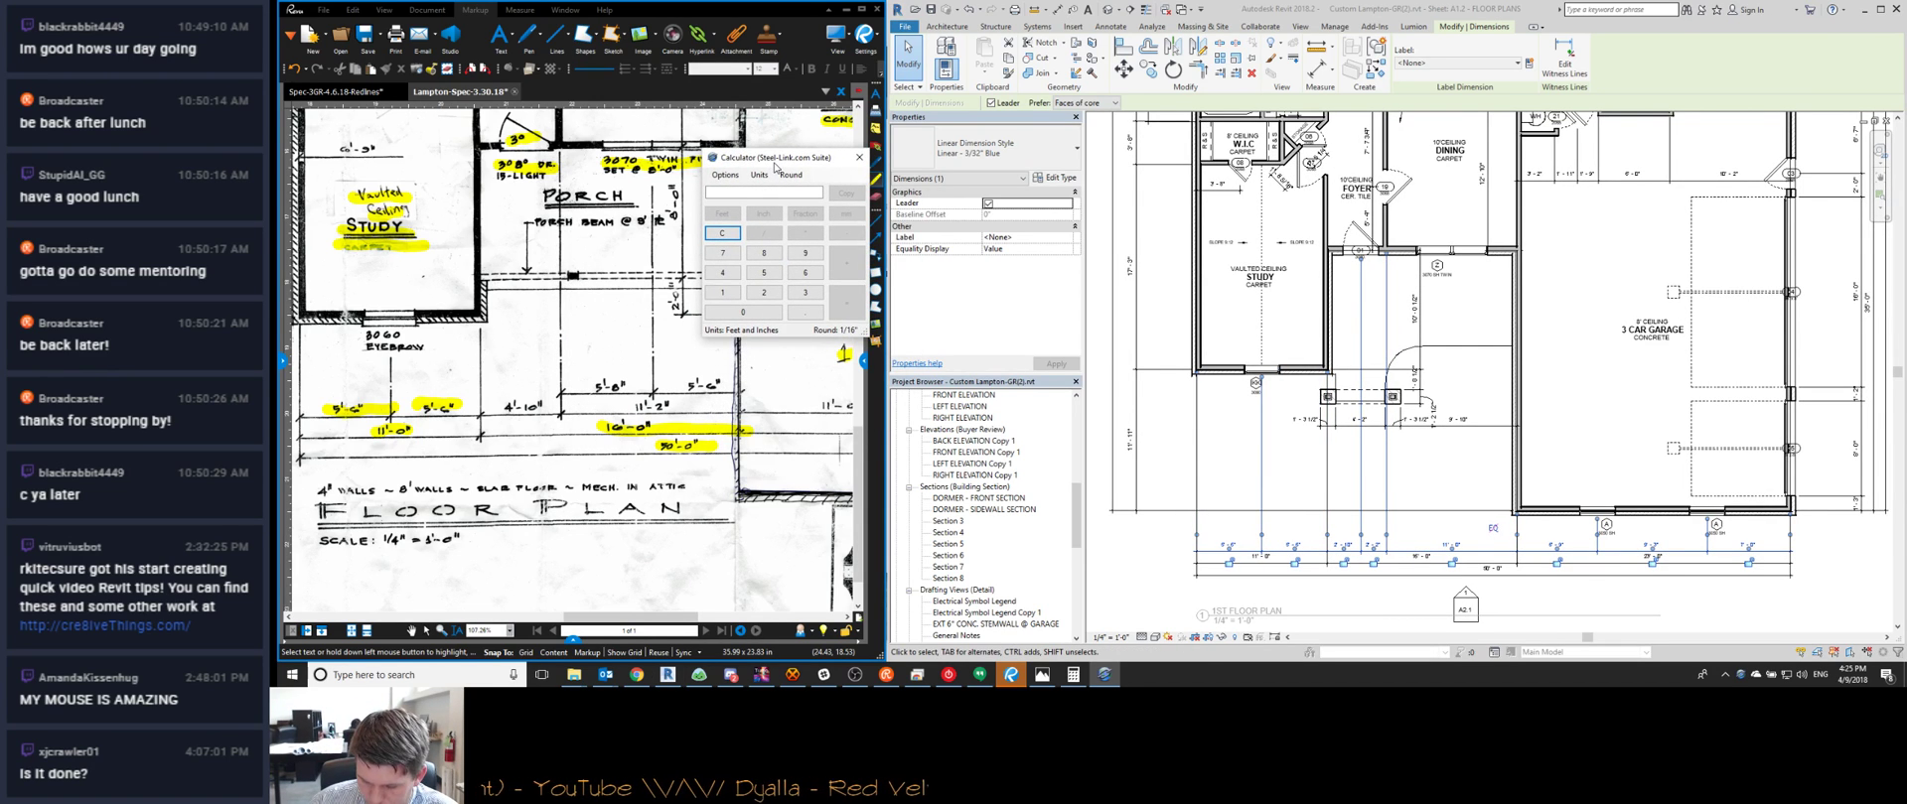
Add 5'-8" and 5'-6" in the feet-and-inches calculator, giving 11'-2"
text(4'-10)
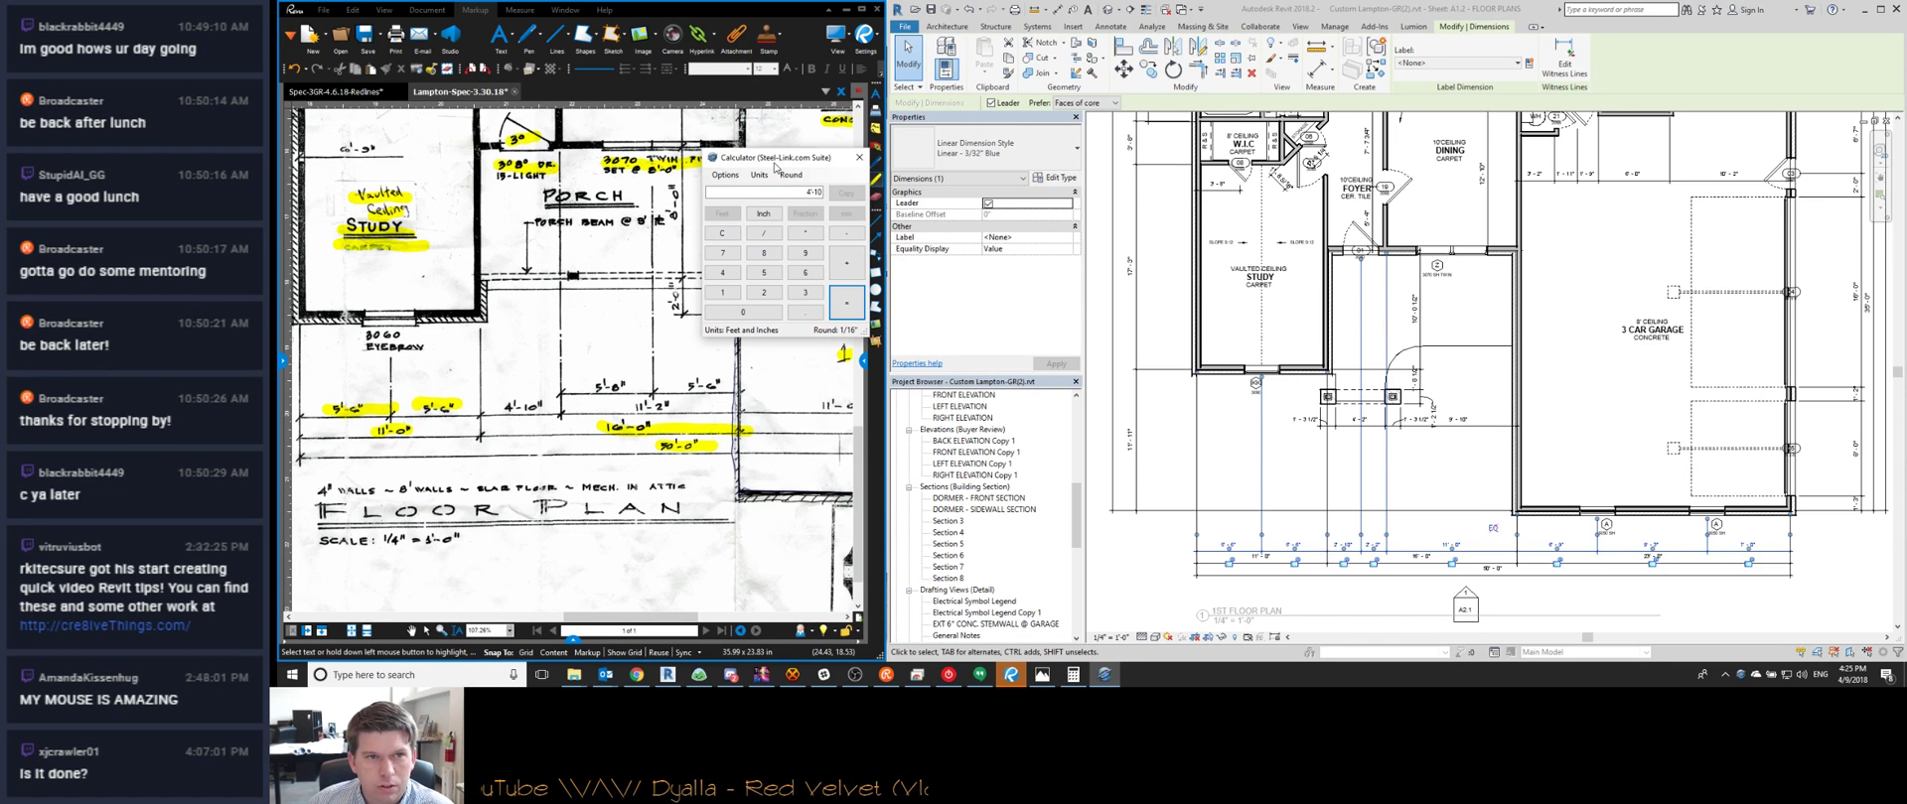
text(11)
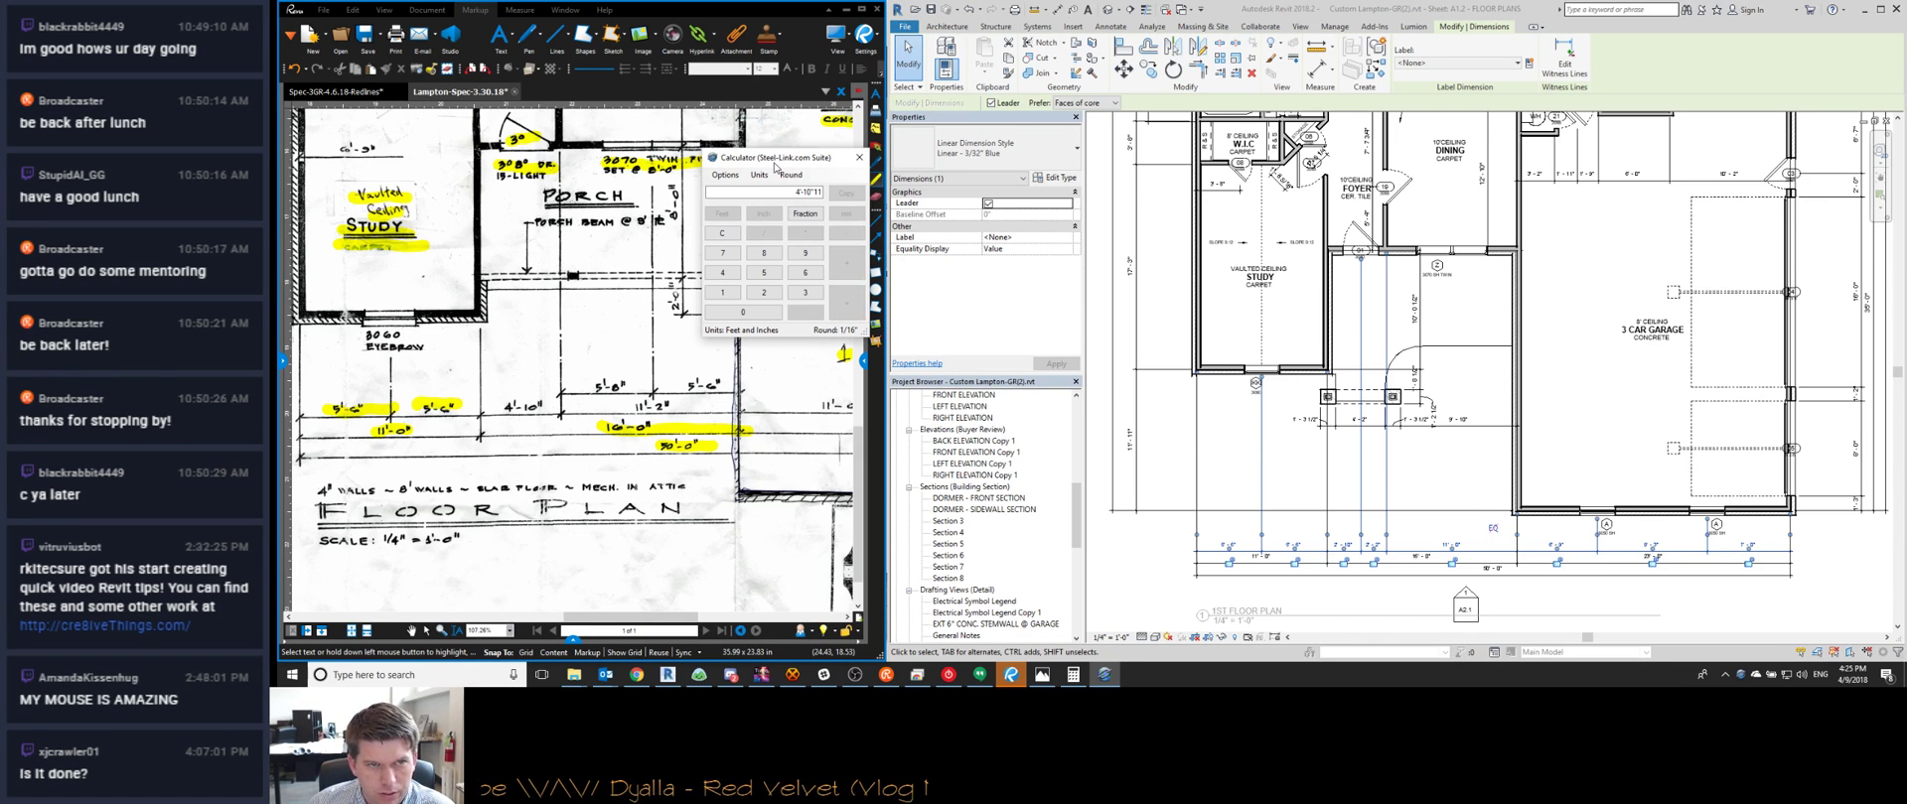
key(BackSpace)
key(BackSpace)
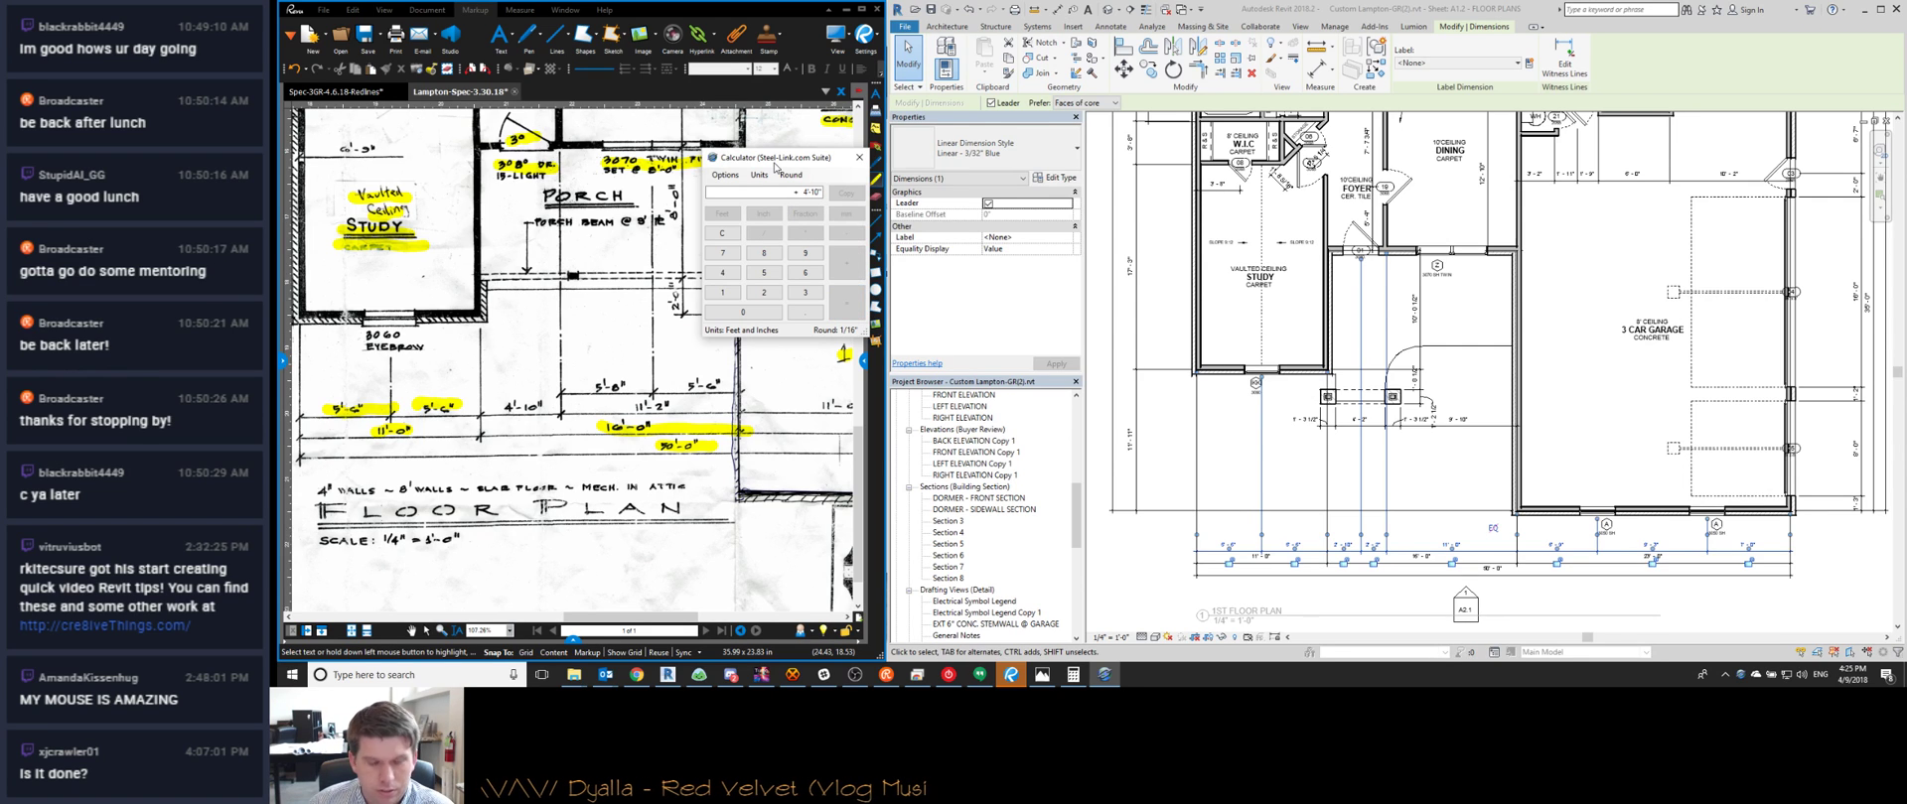
key(Return)
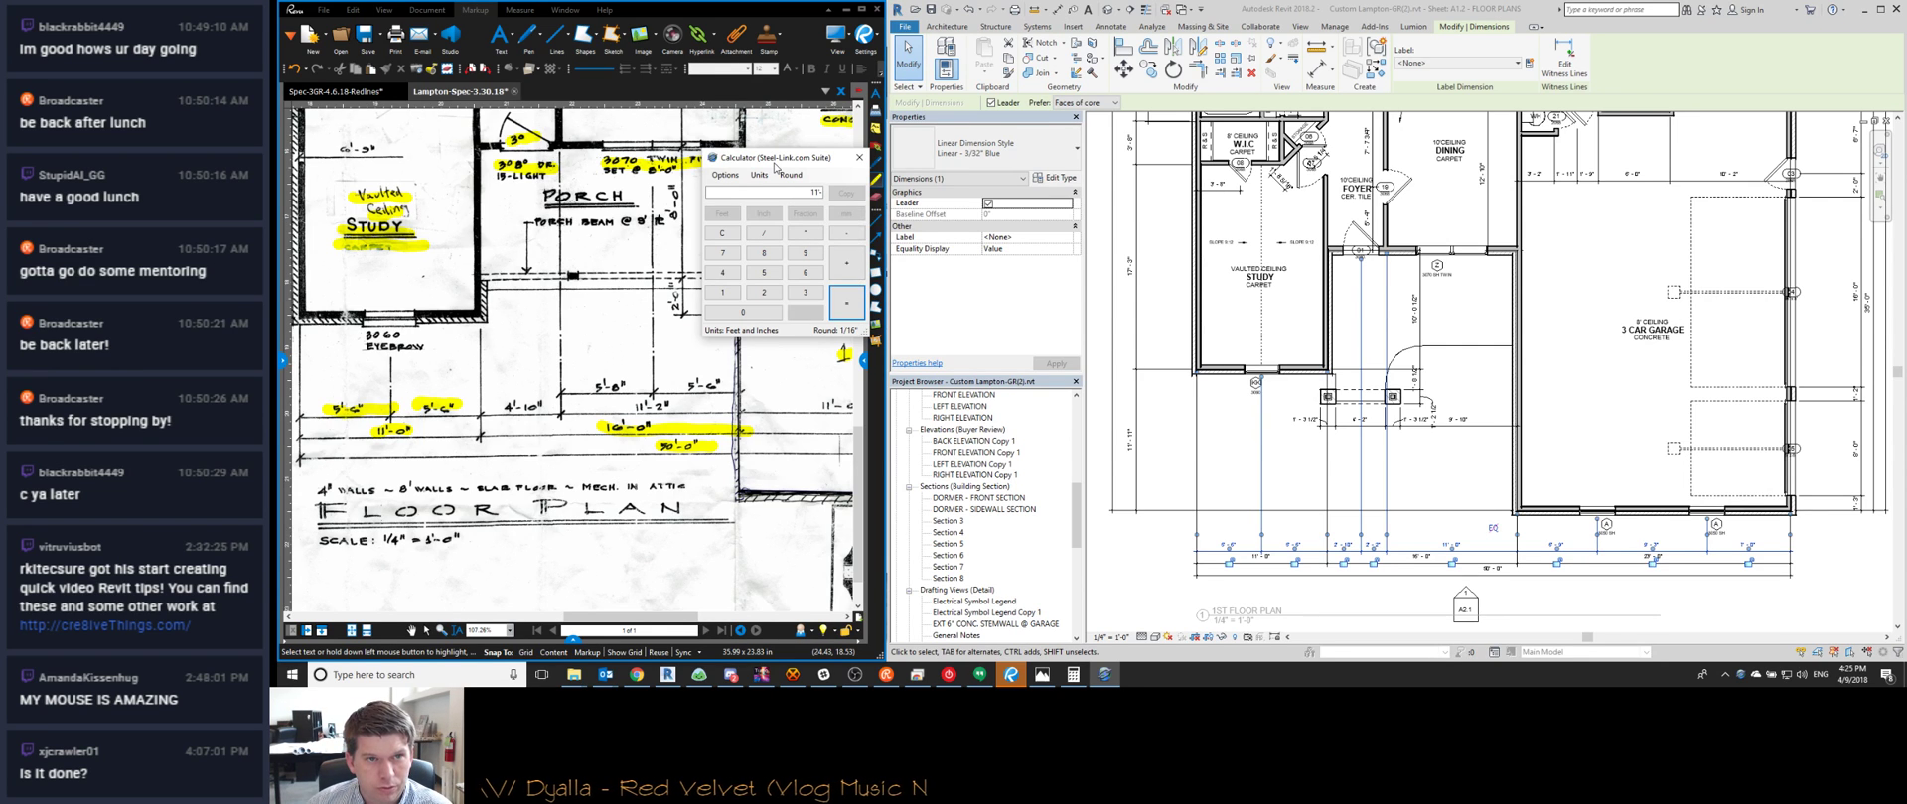
key(Return)
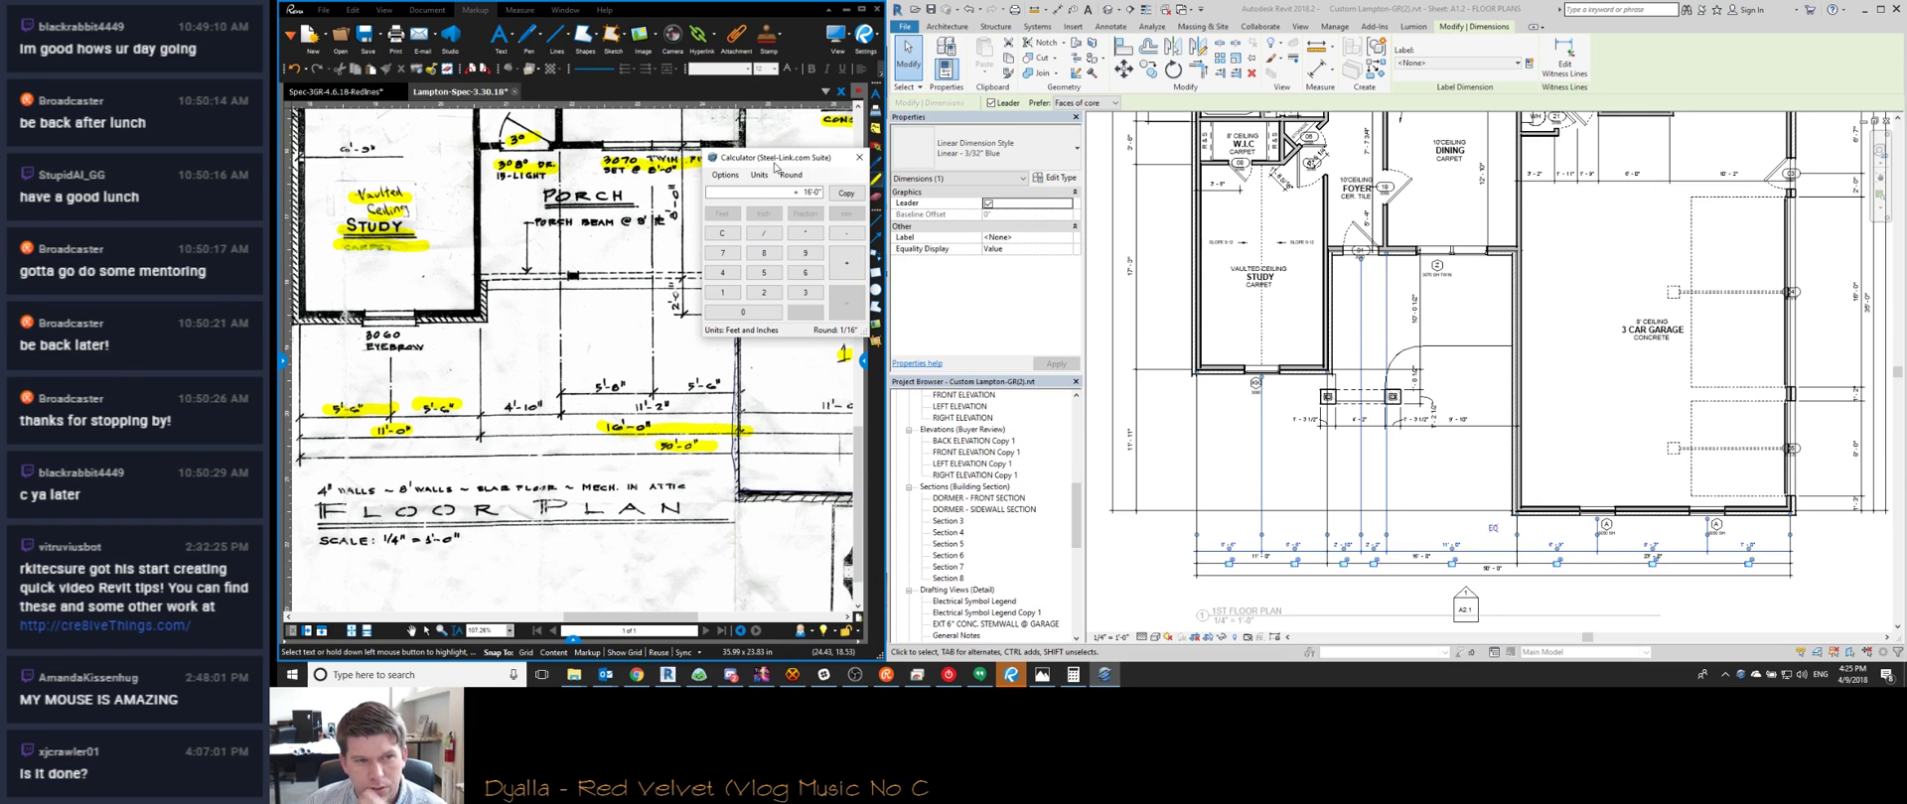
text(5'8)
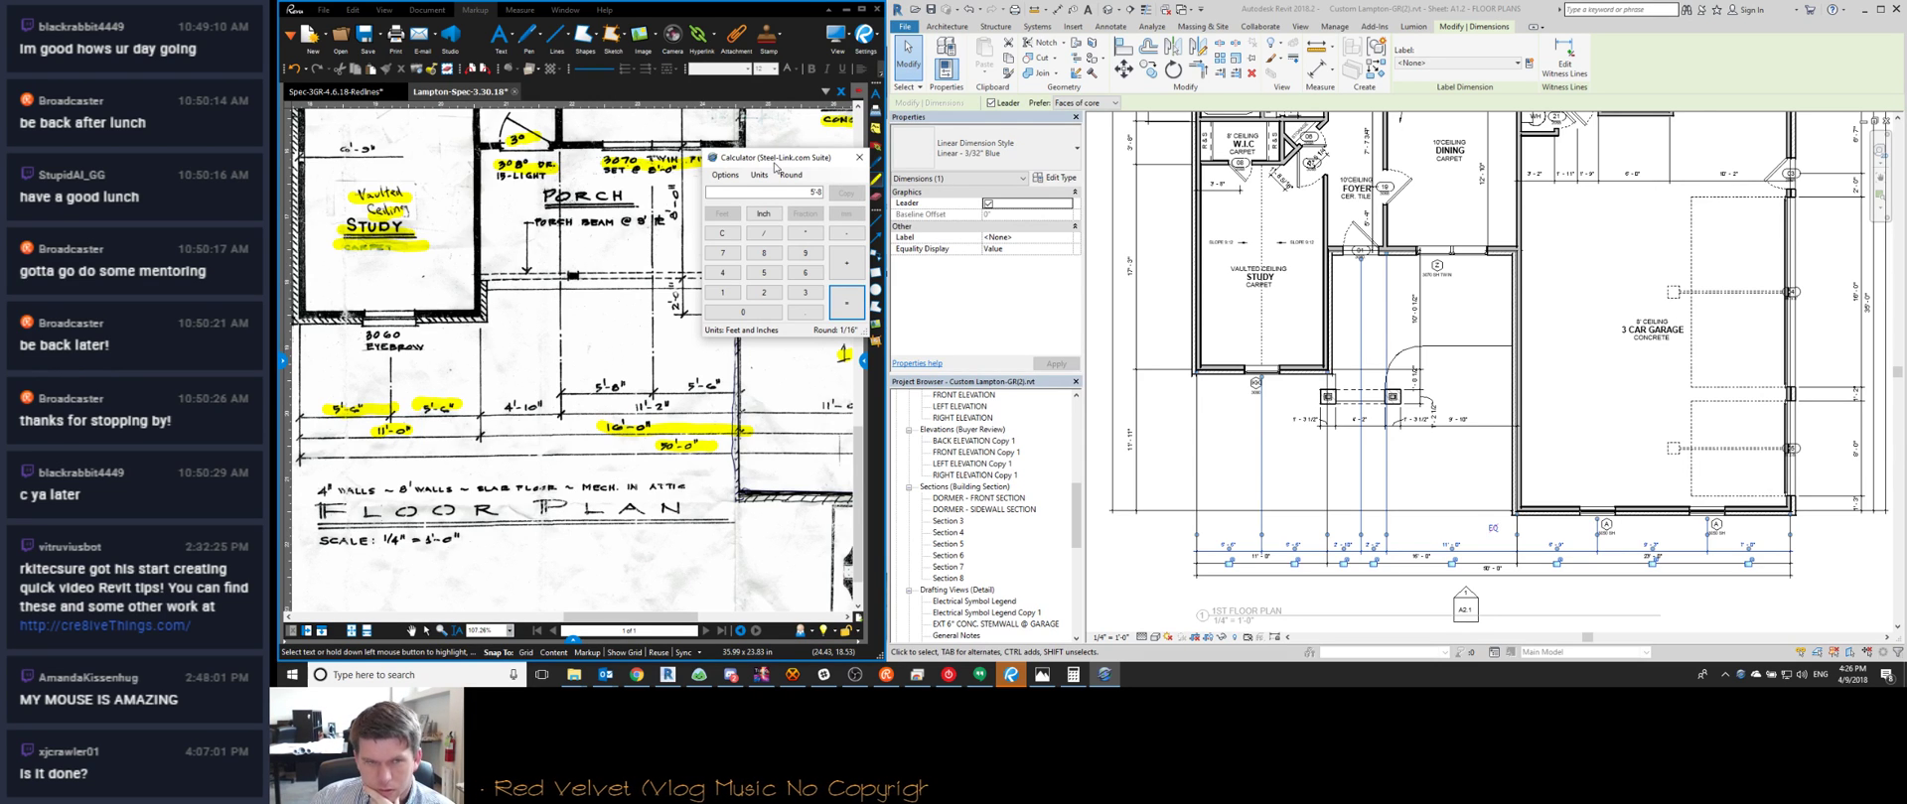
key(plus)
text(5')
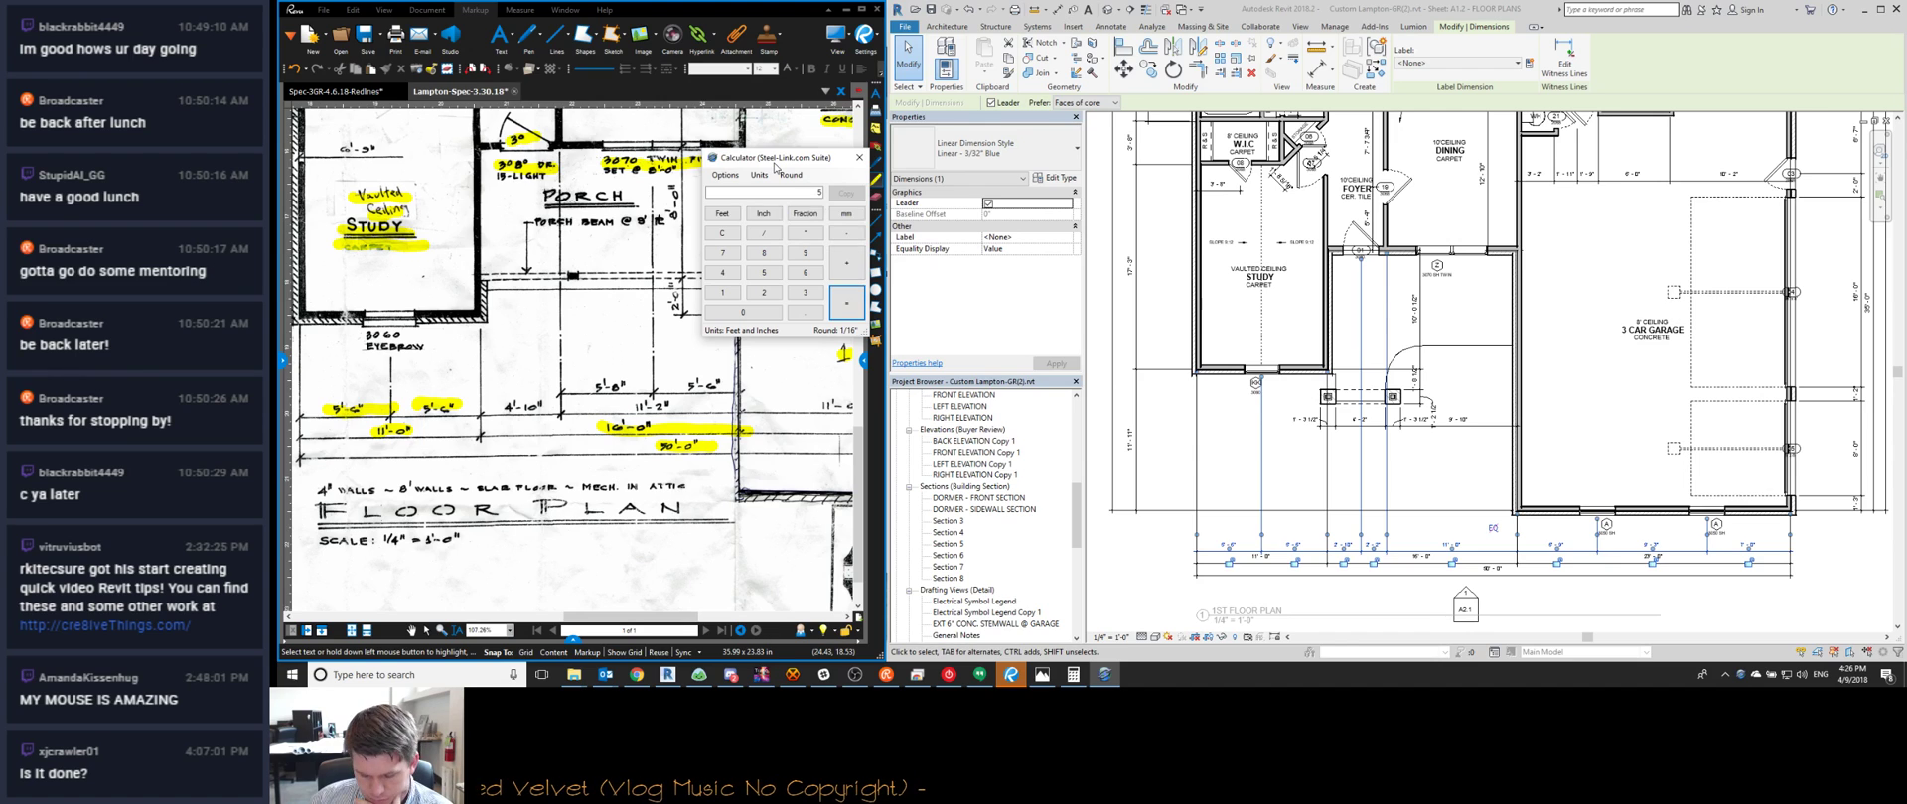
key(Return)
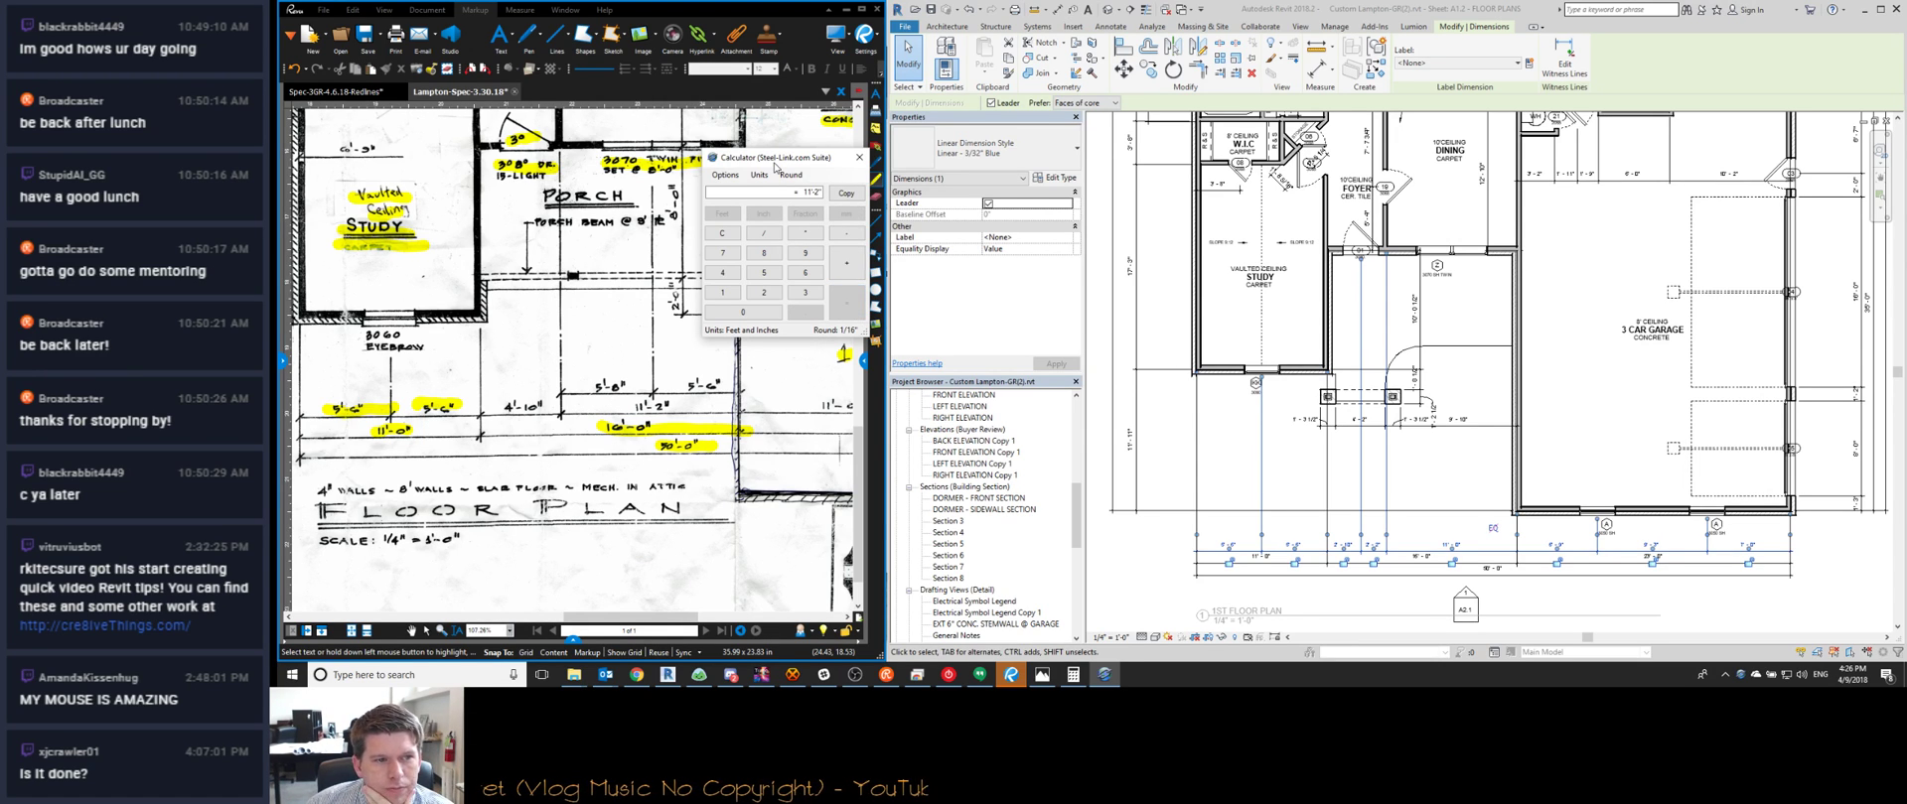
click(1386, 288)
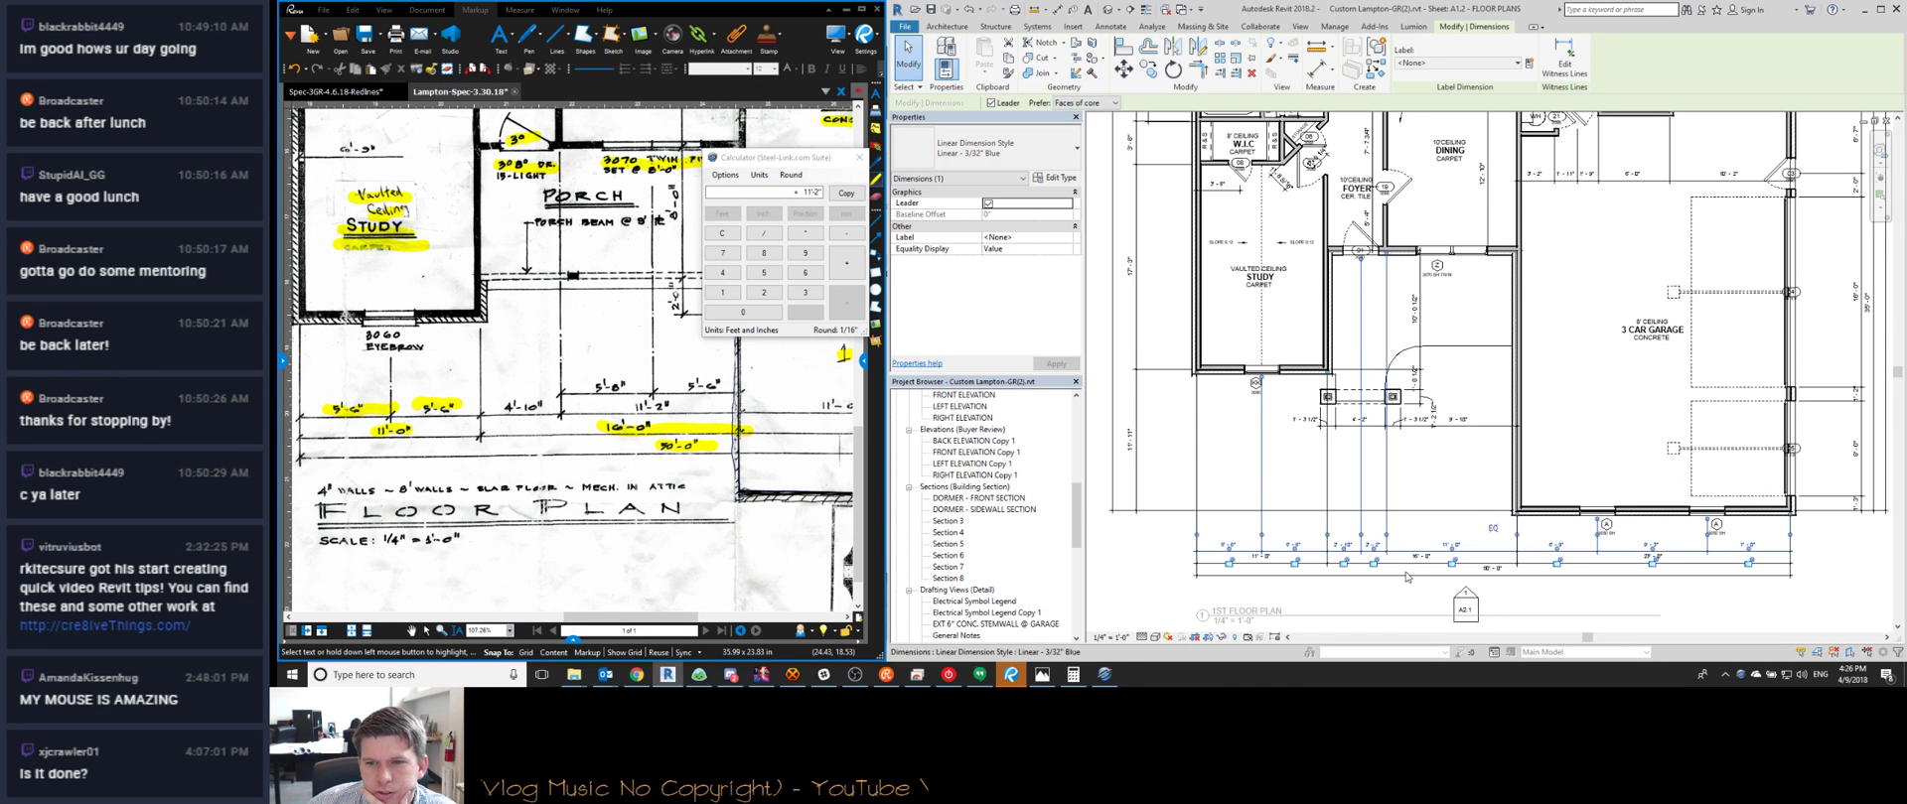
Move a witness line of the bottom dimension string onto the foyer wall
scroll(1356, 553, up, 2)
scroll(1380, 526, down, 1)
middle_drag(1439, 467, 1296, 464)
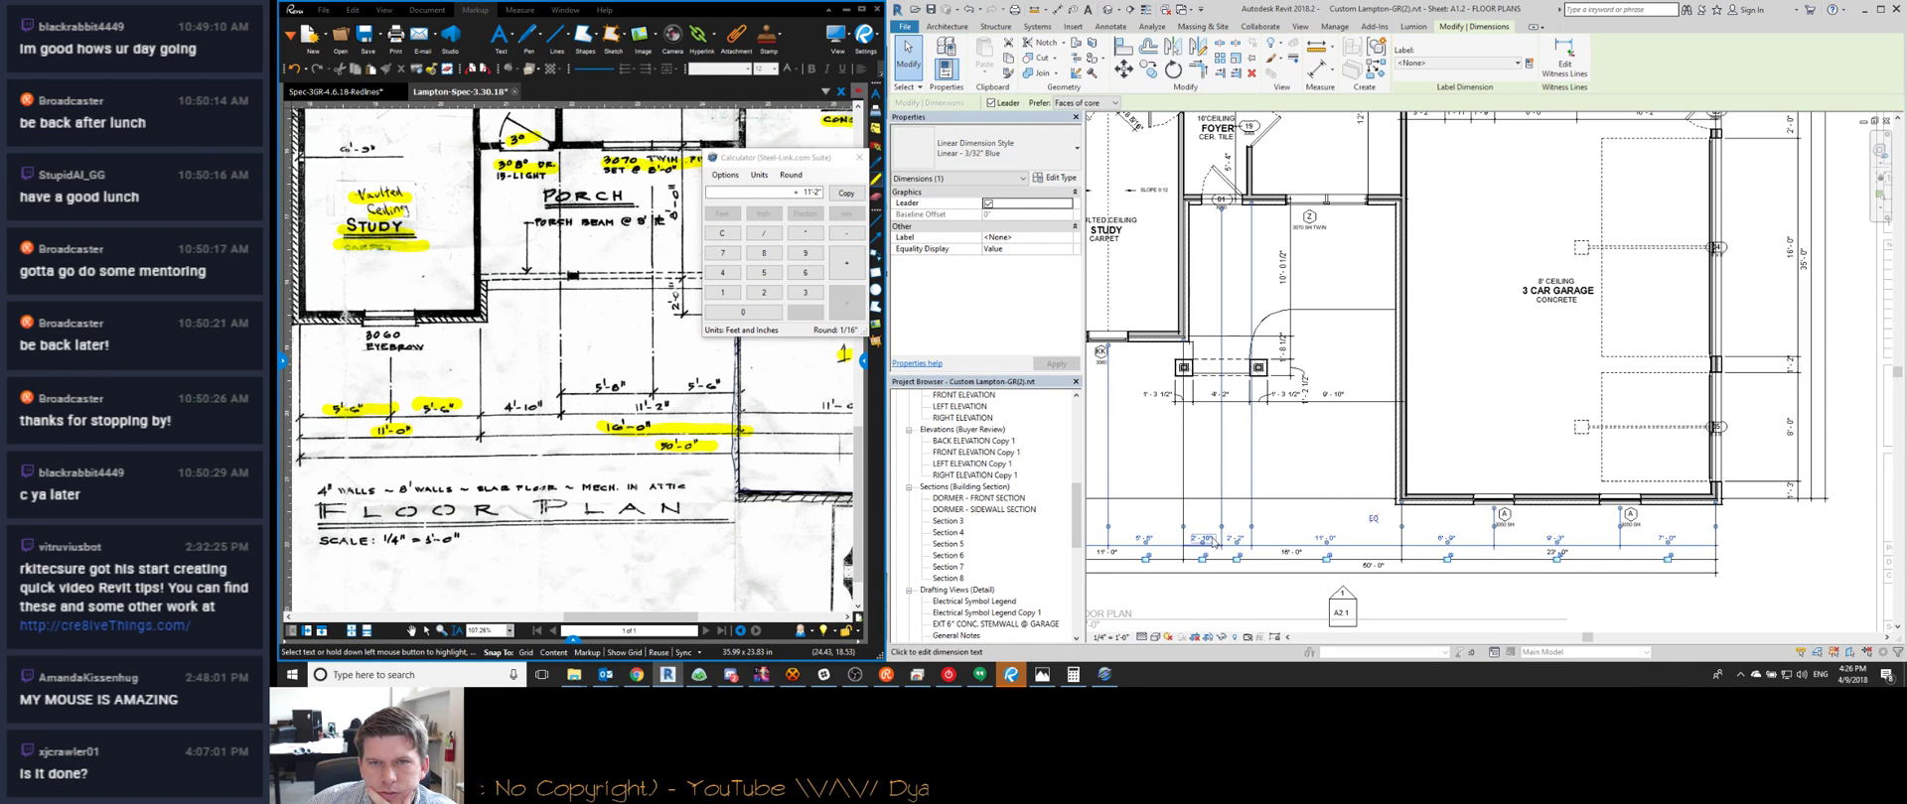
click(1254, 177)
right_click(1223, 457)
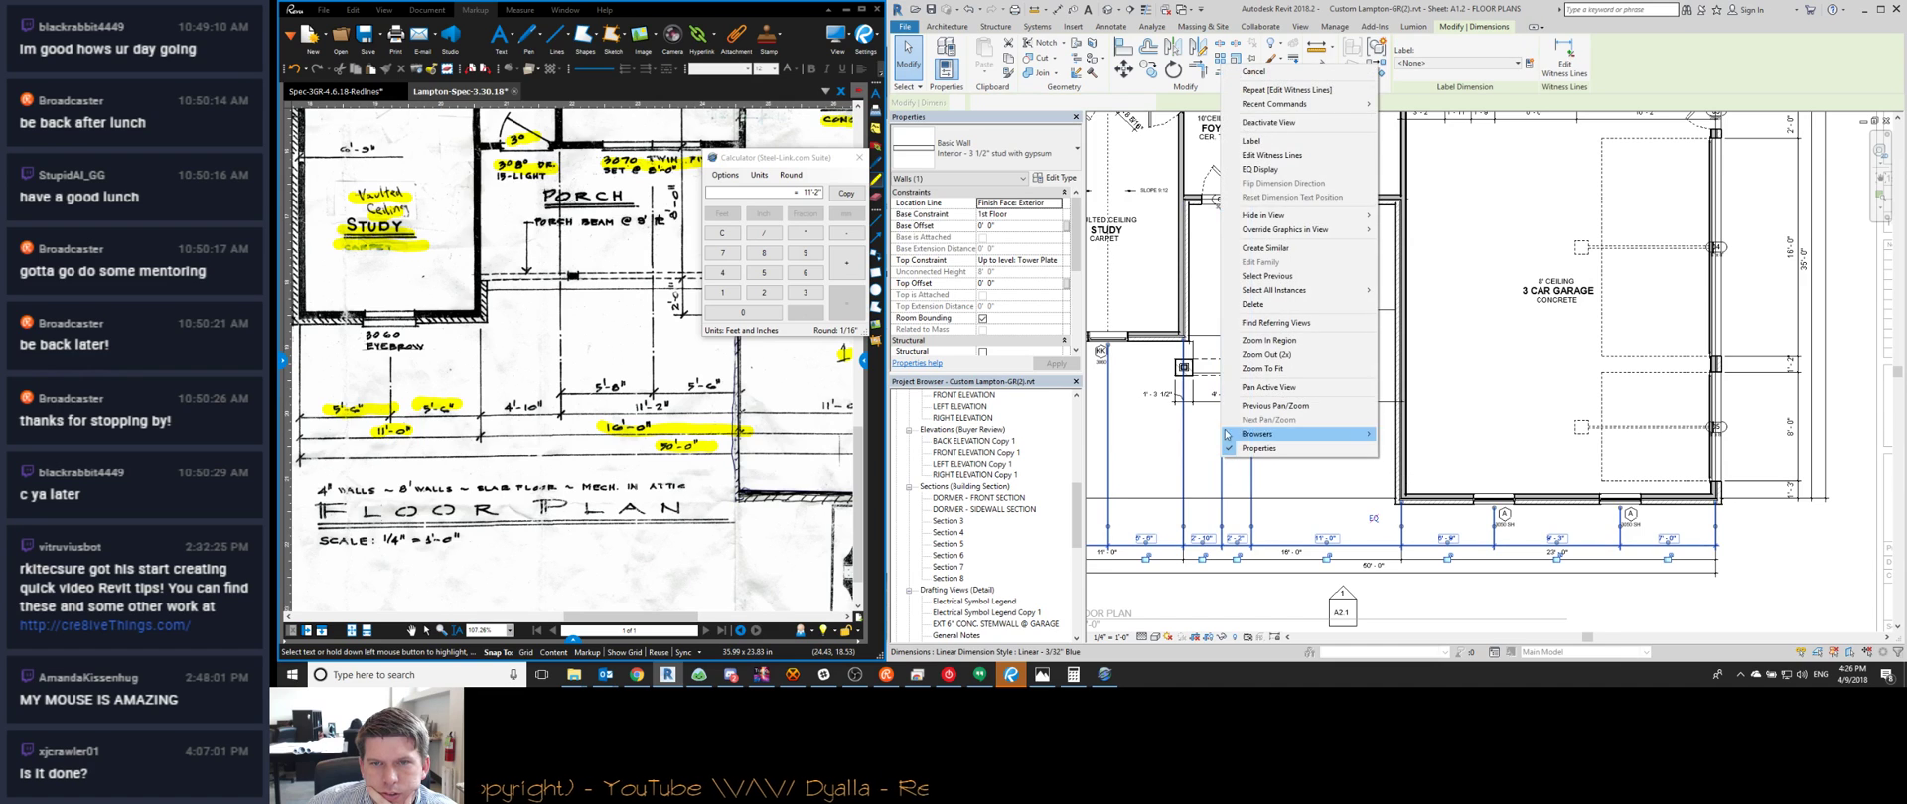
click(1228, 524)
right_click(1228, 524)
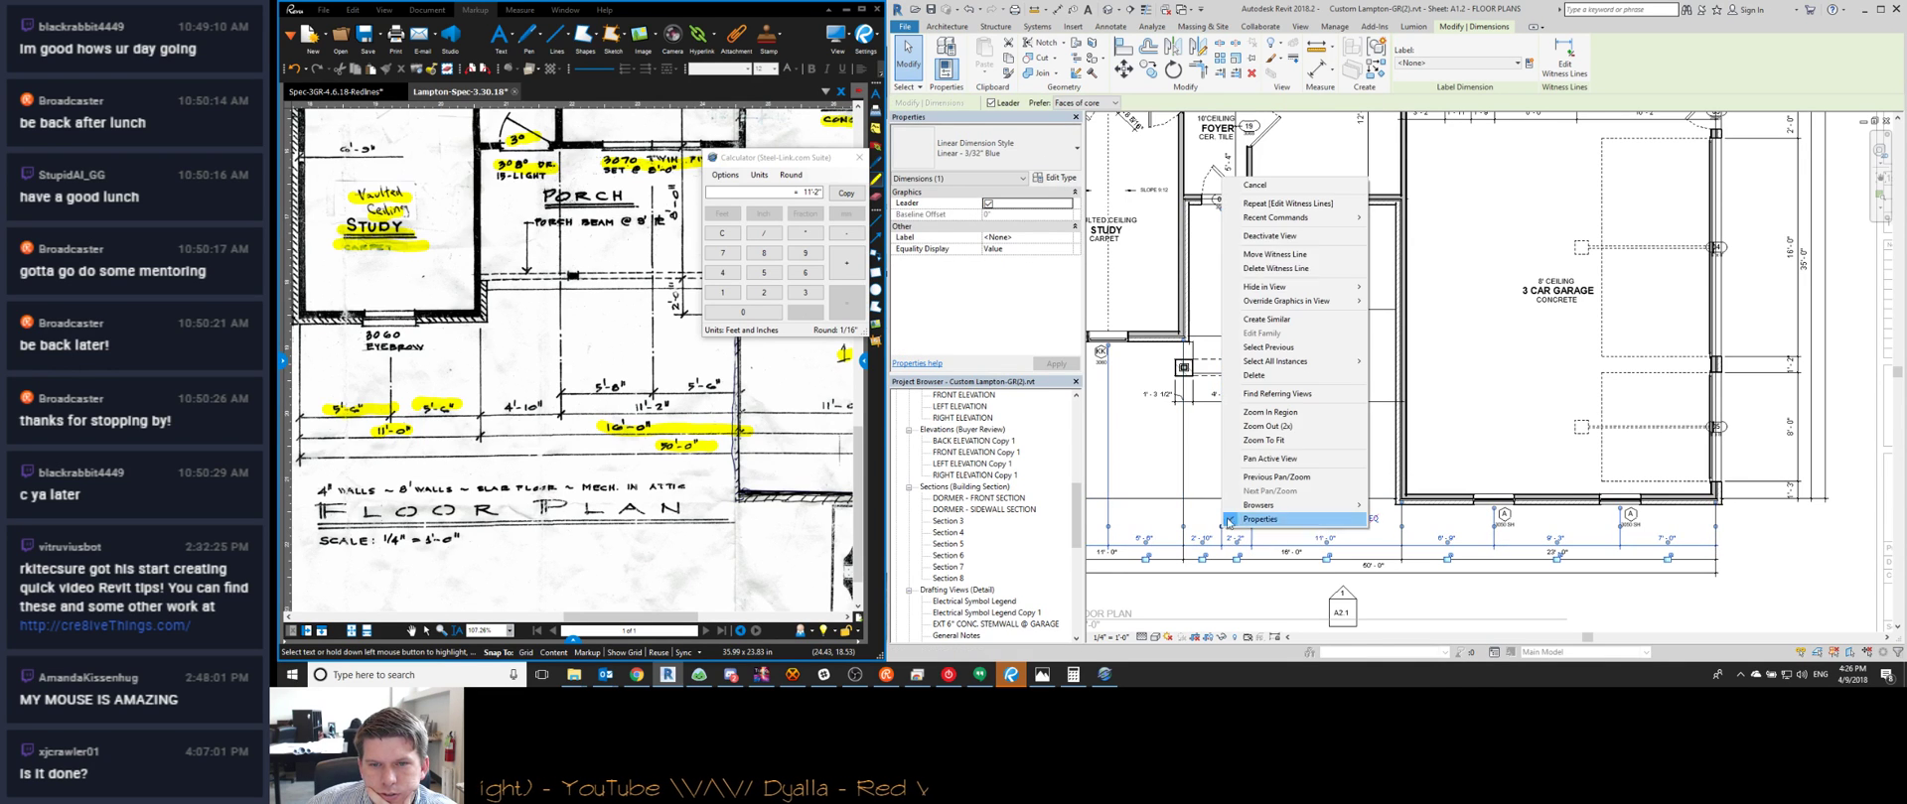
click(1281, 254)
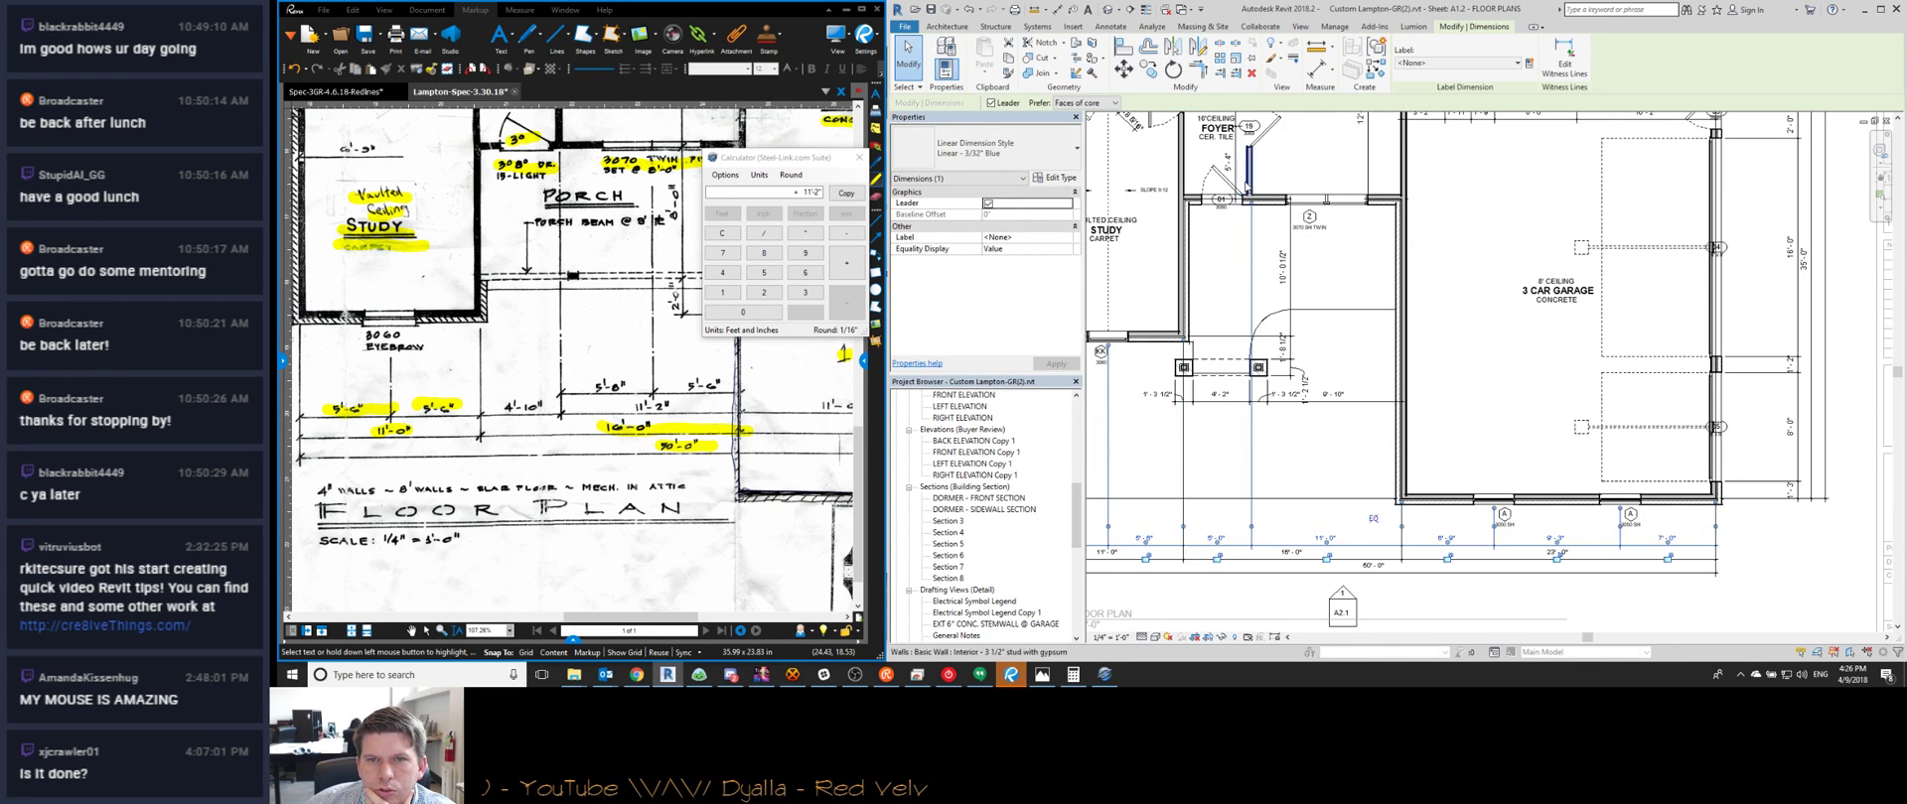
Enter 4'-10" in the foyer wall's temporary dimension to move the wall
click(1253, 177)
click(1222, 536)
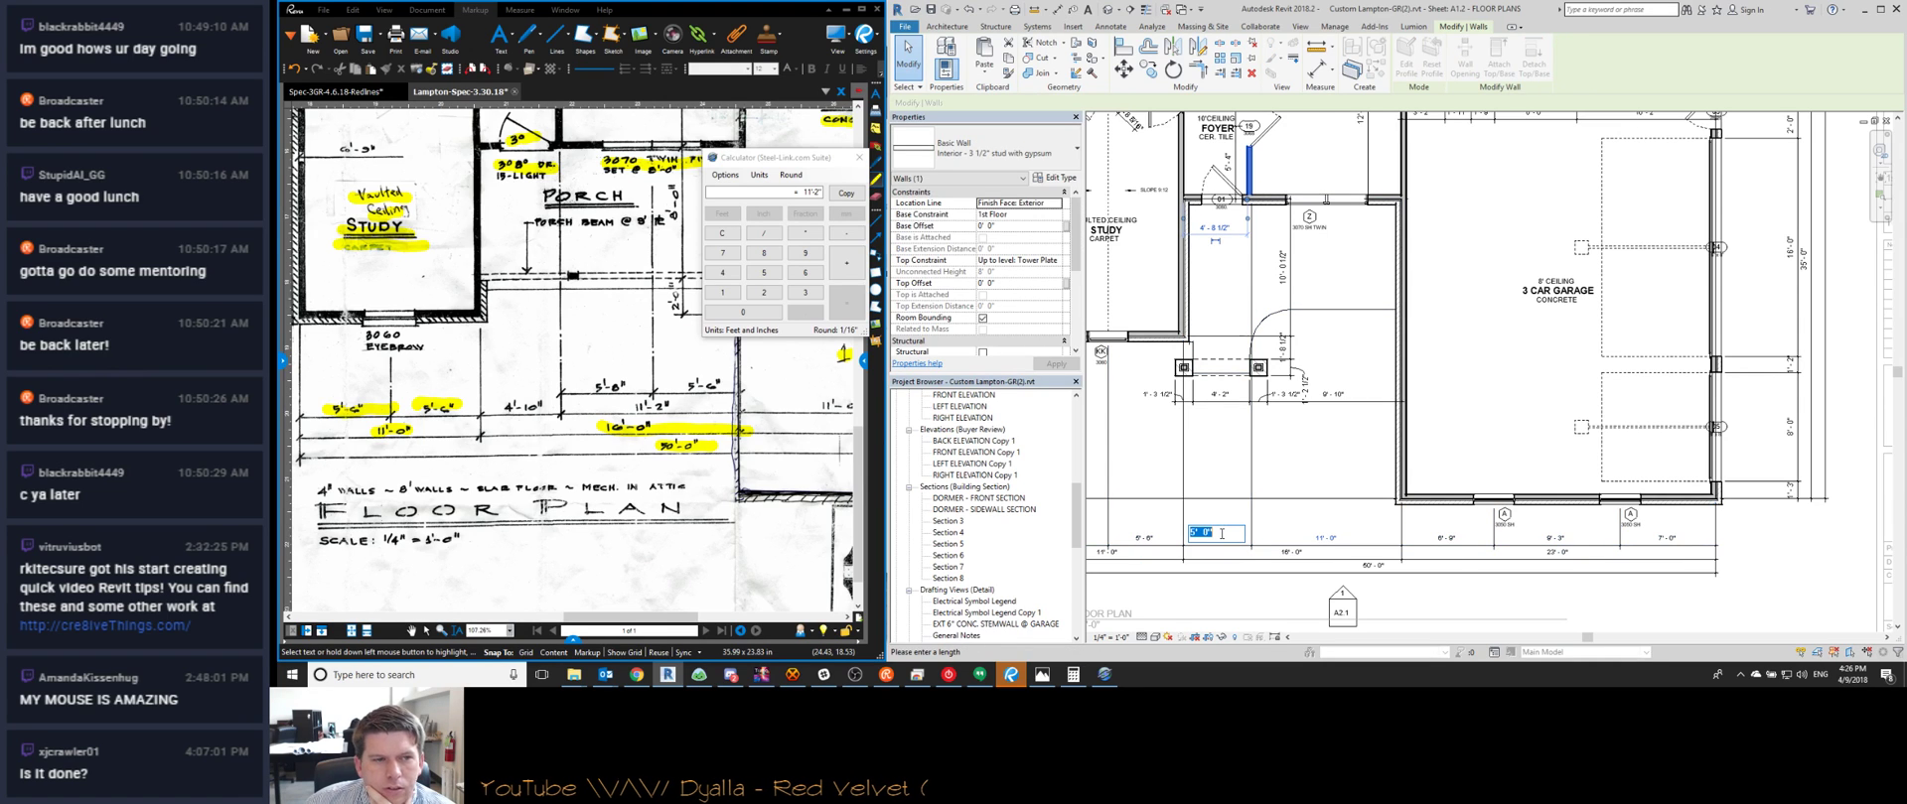
text(4 10)
key(Return)
key(Escape)
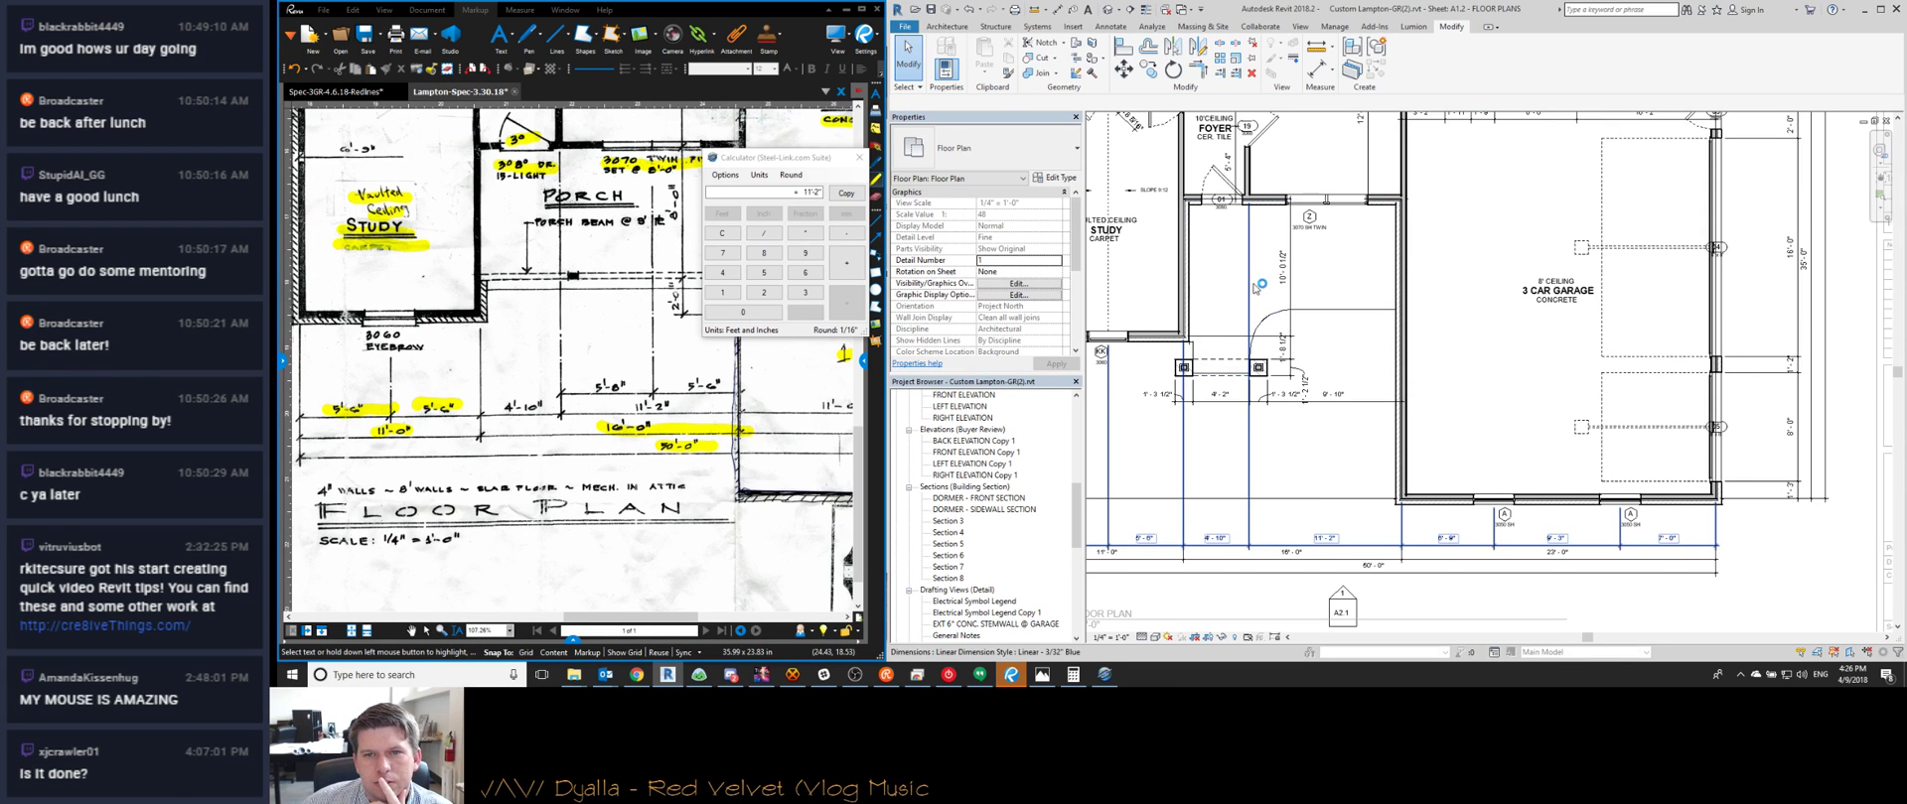
Check the 4'-8 1/4" dimension, then re-enter 4'-10" to move the foyer wall again
click(1255, 288)
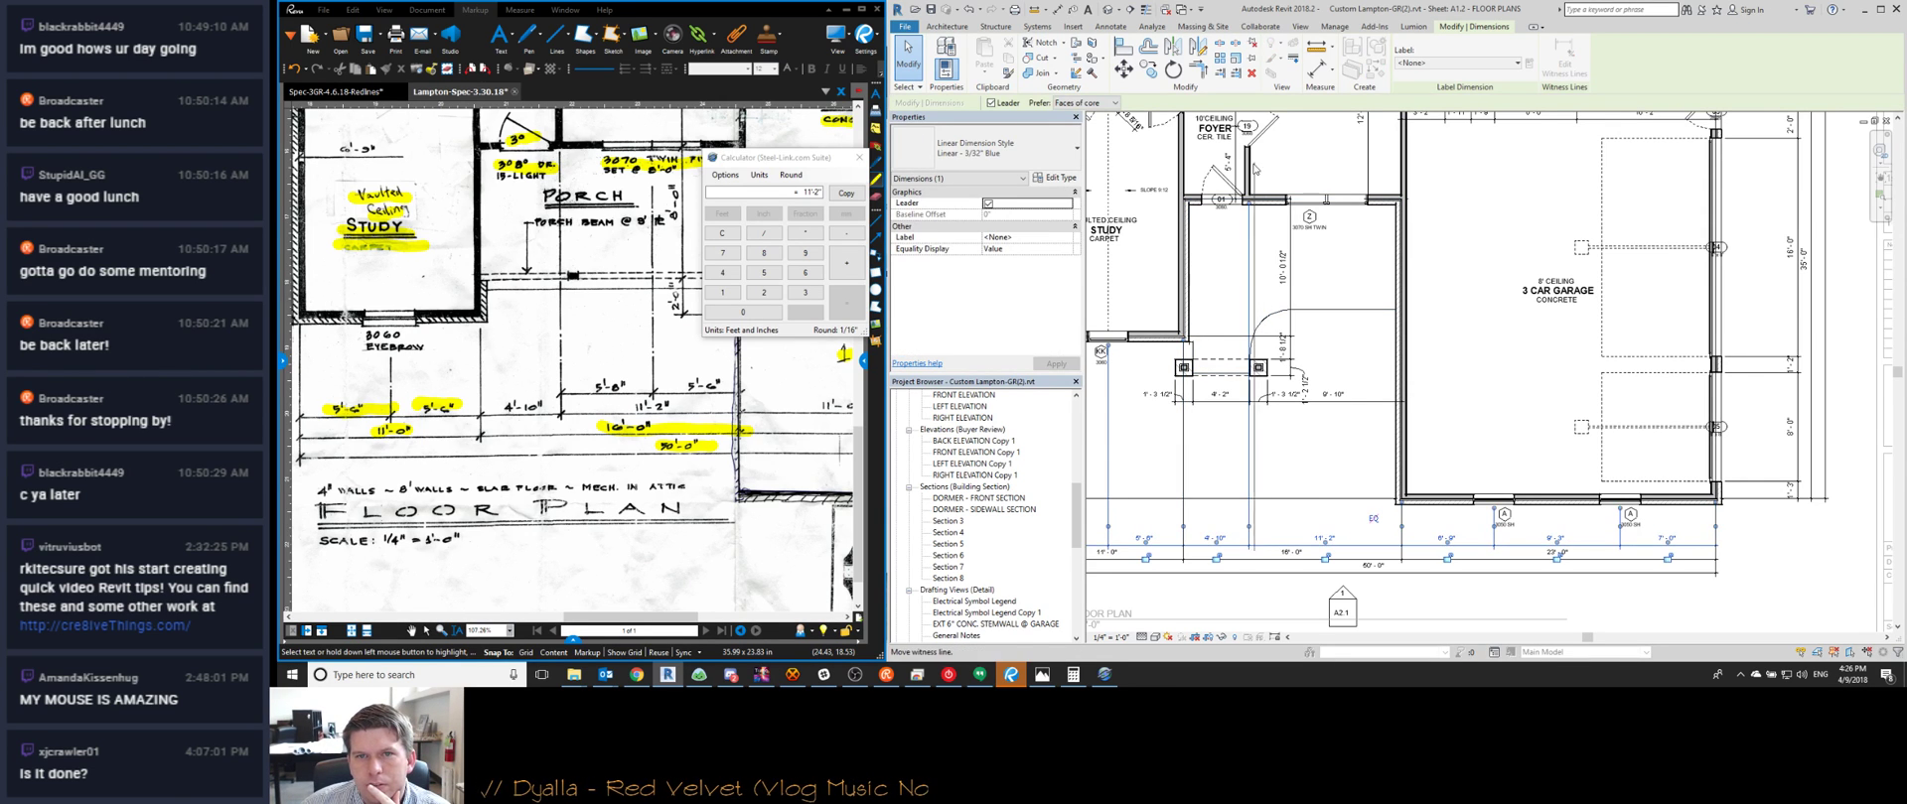
scroll(1253, 169, up, 3)
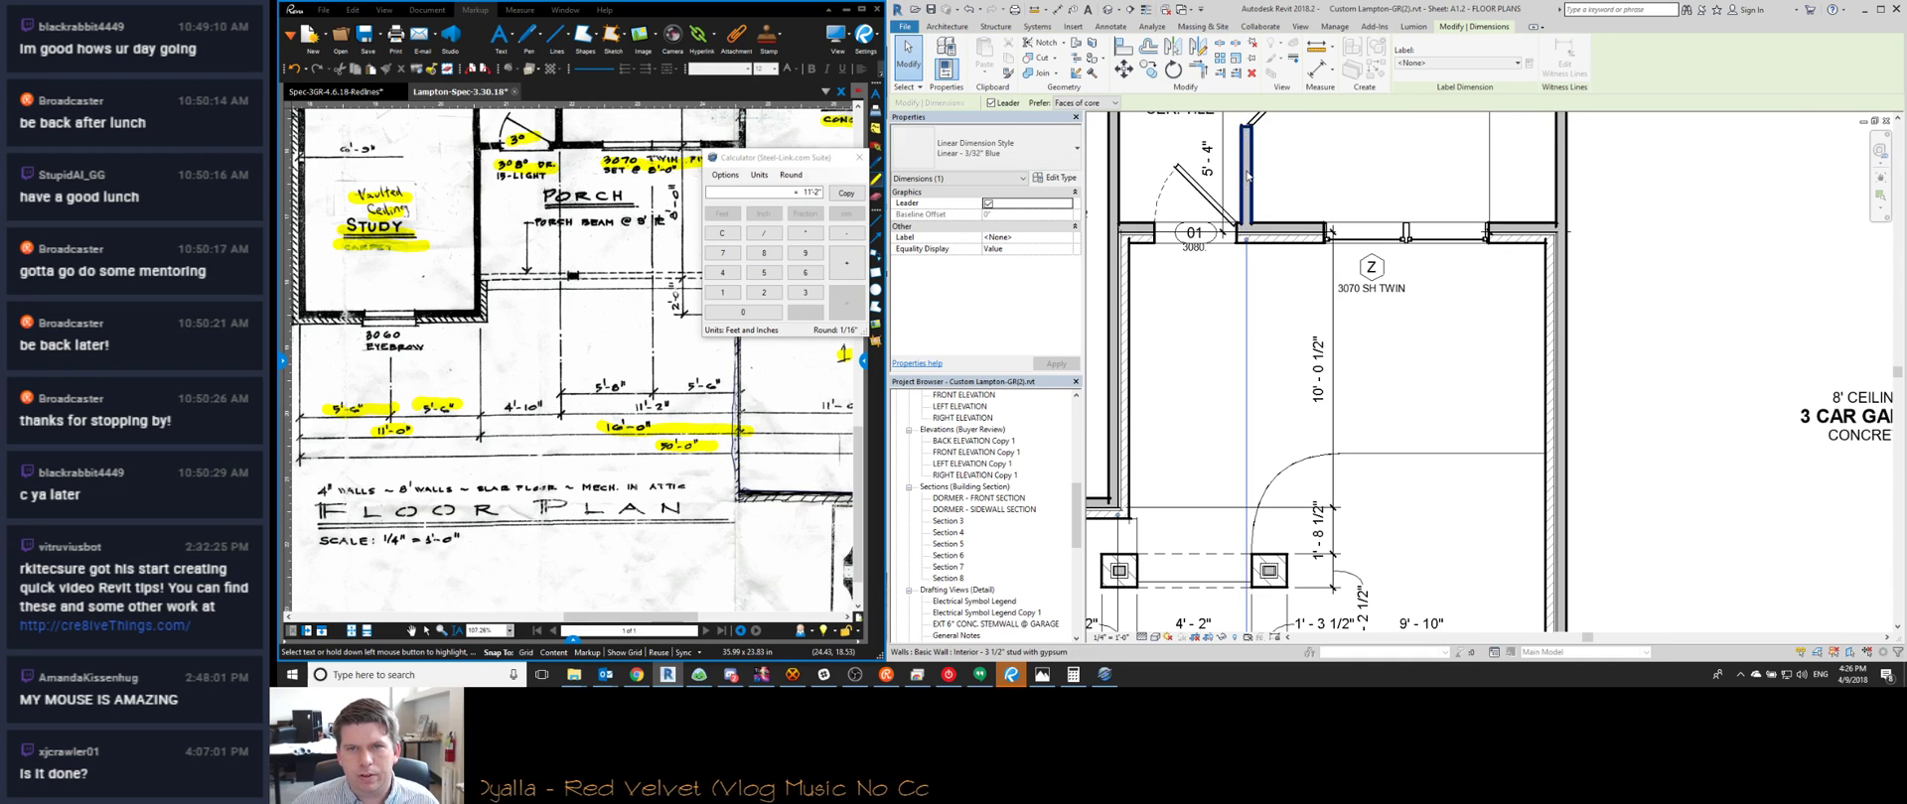
scroll(1248, 175, down, 3)
click(1223, 541)
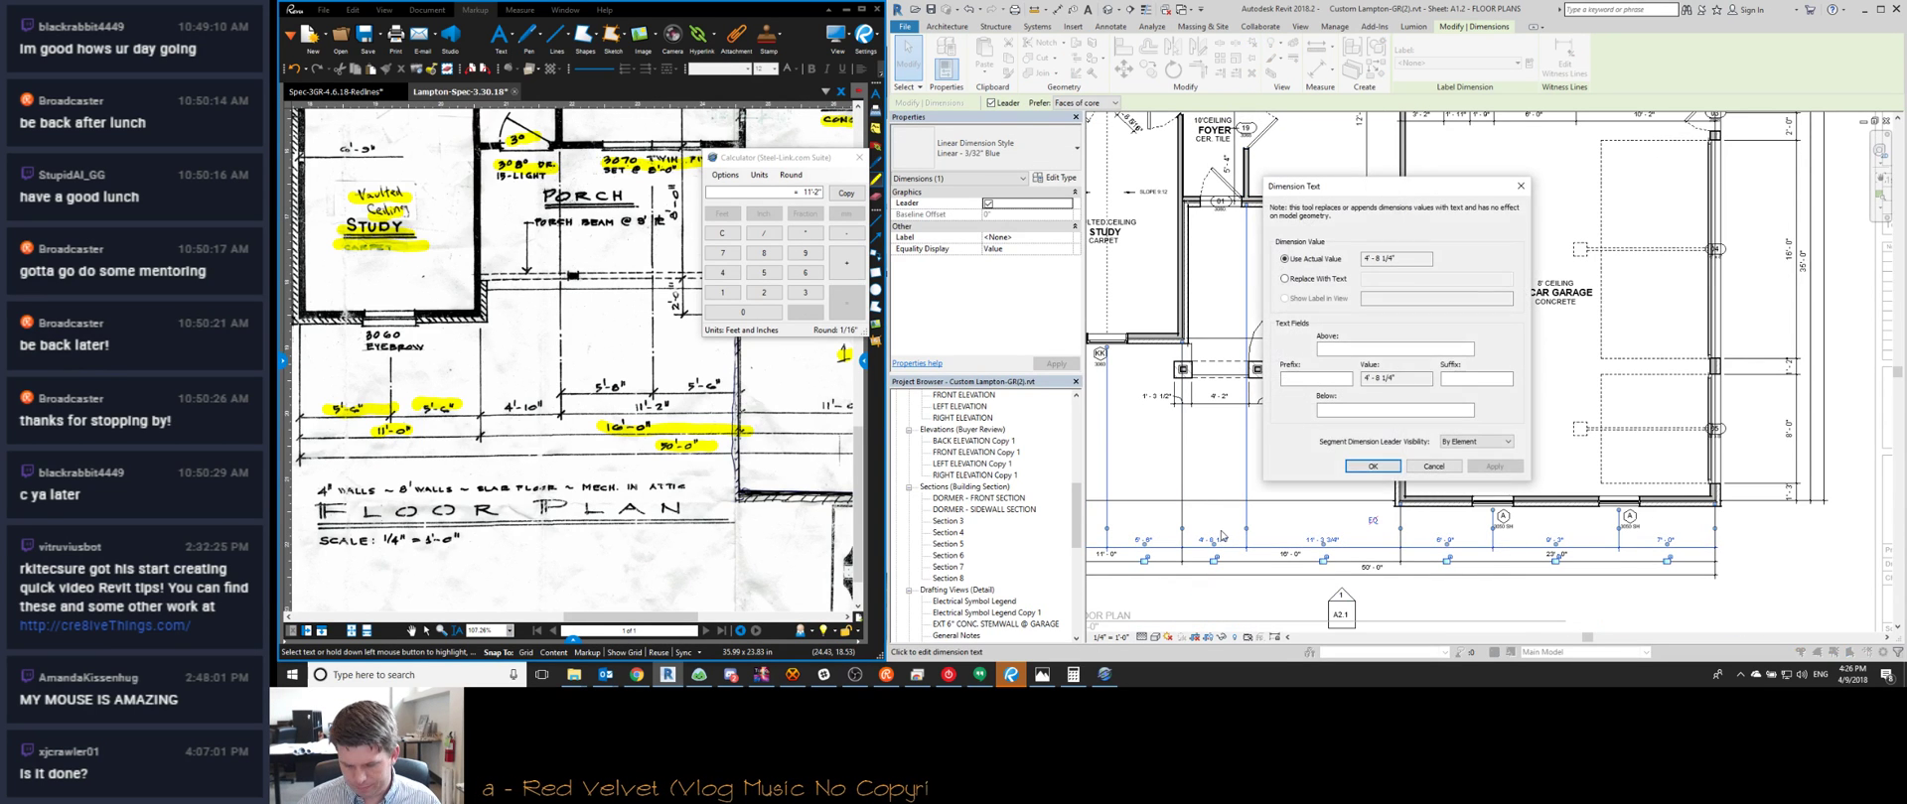
click(1424, 469)
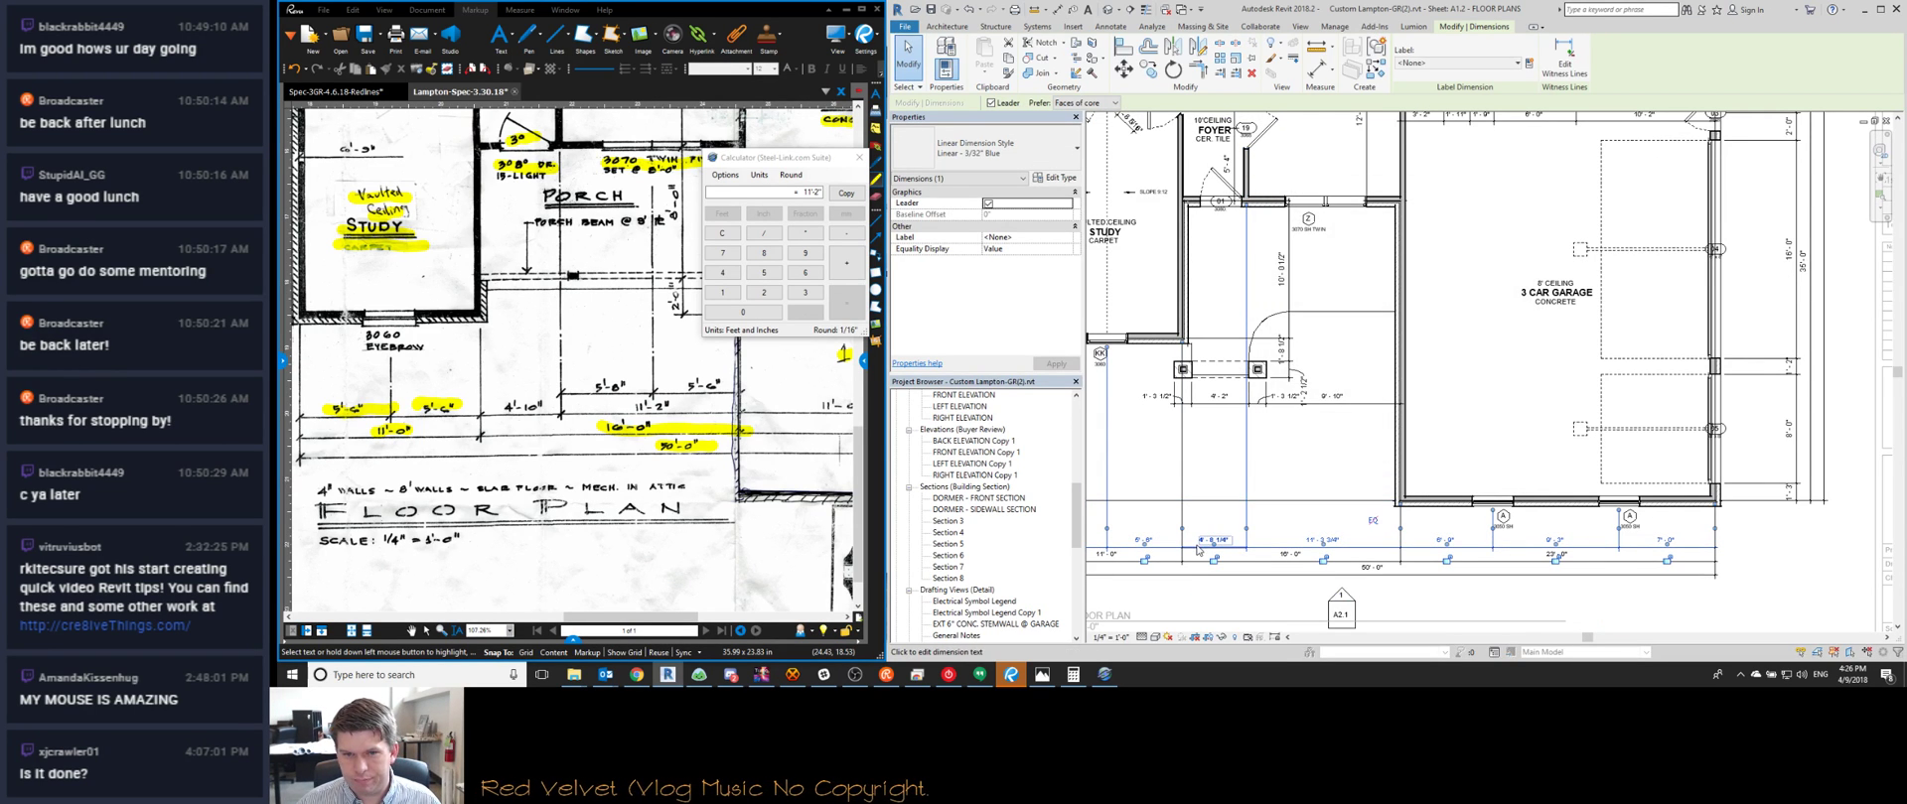
click(1215, 542)
key(Escape)
click(1244, 169)
click(1212, 536)
text(4 10)
key(Return)
click(1241, 426)
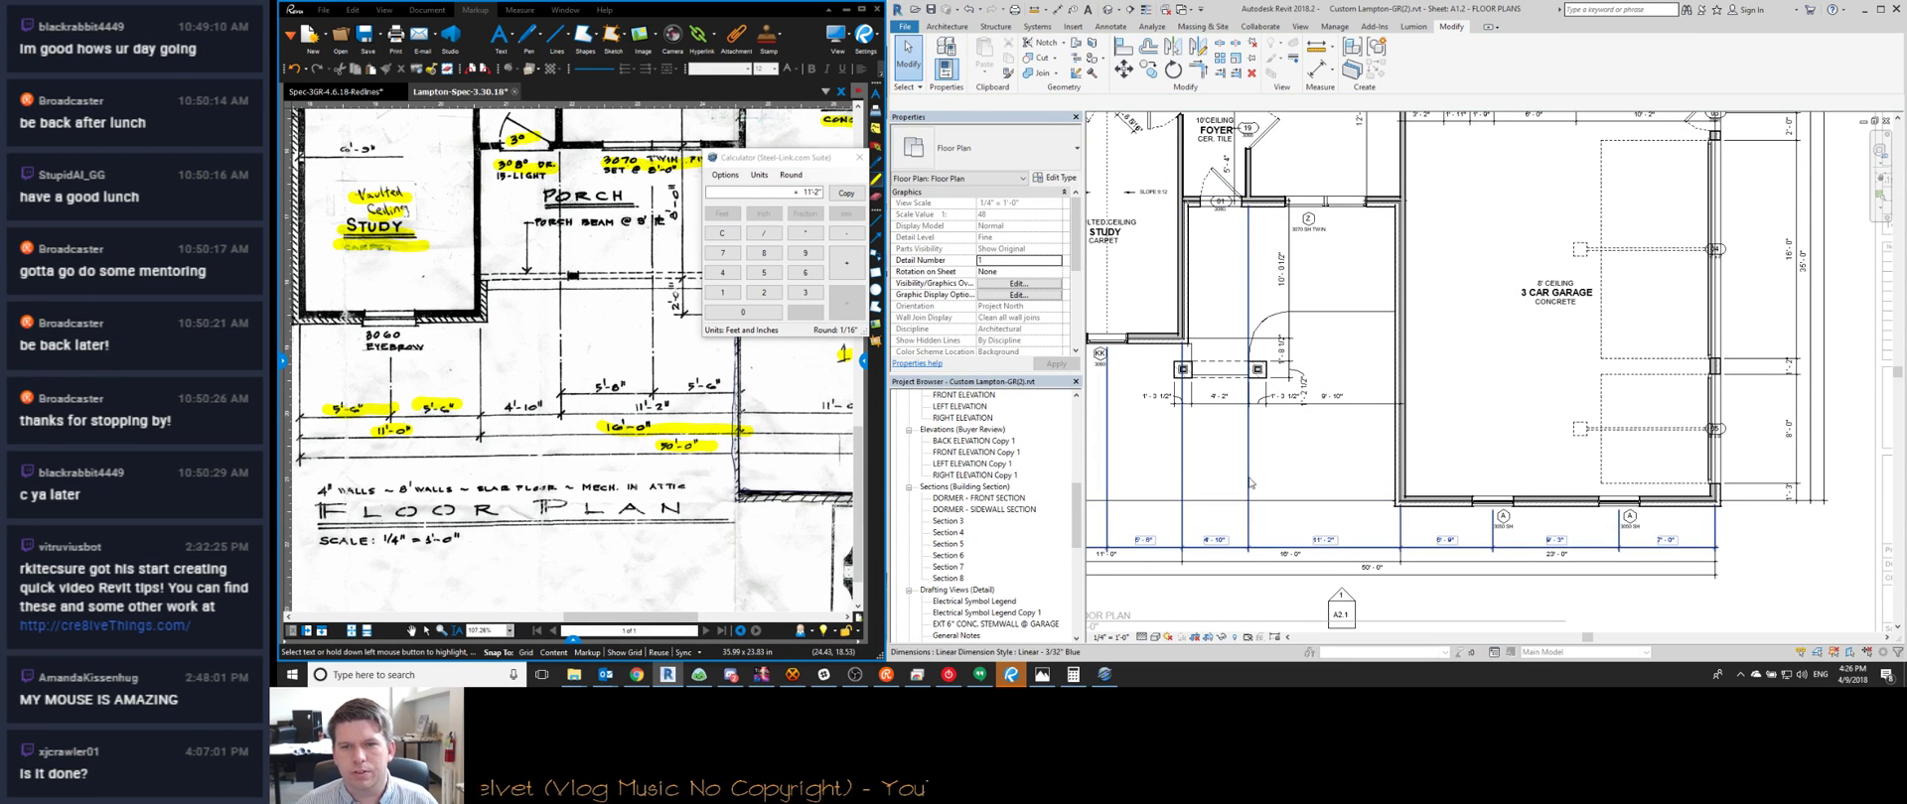
Adjust the witness line and set the foyer wall's dimension to 5'-0"
click(1241, 426)
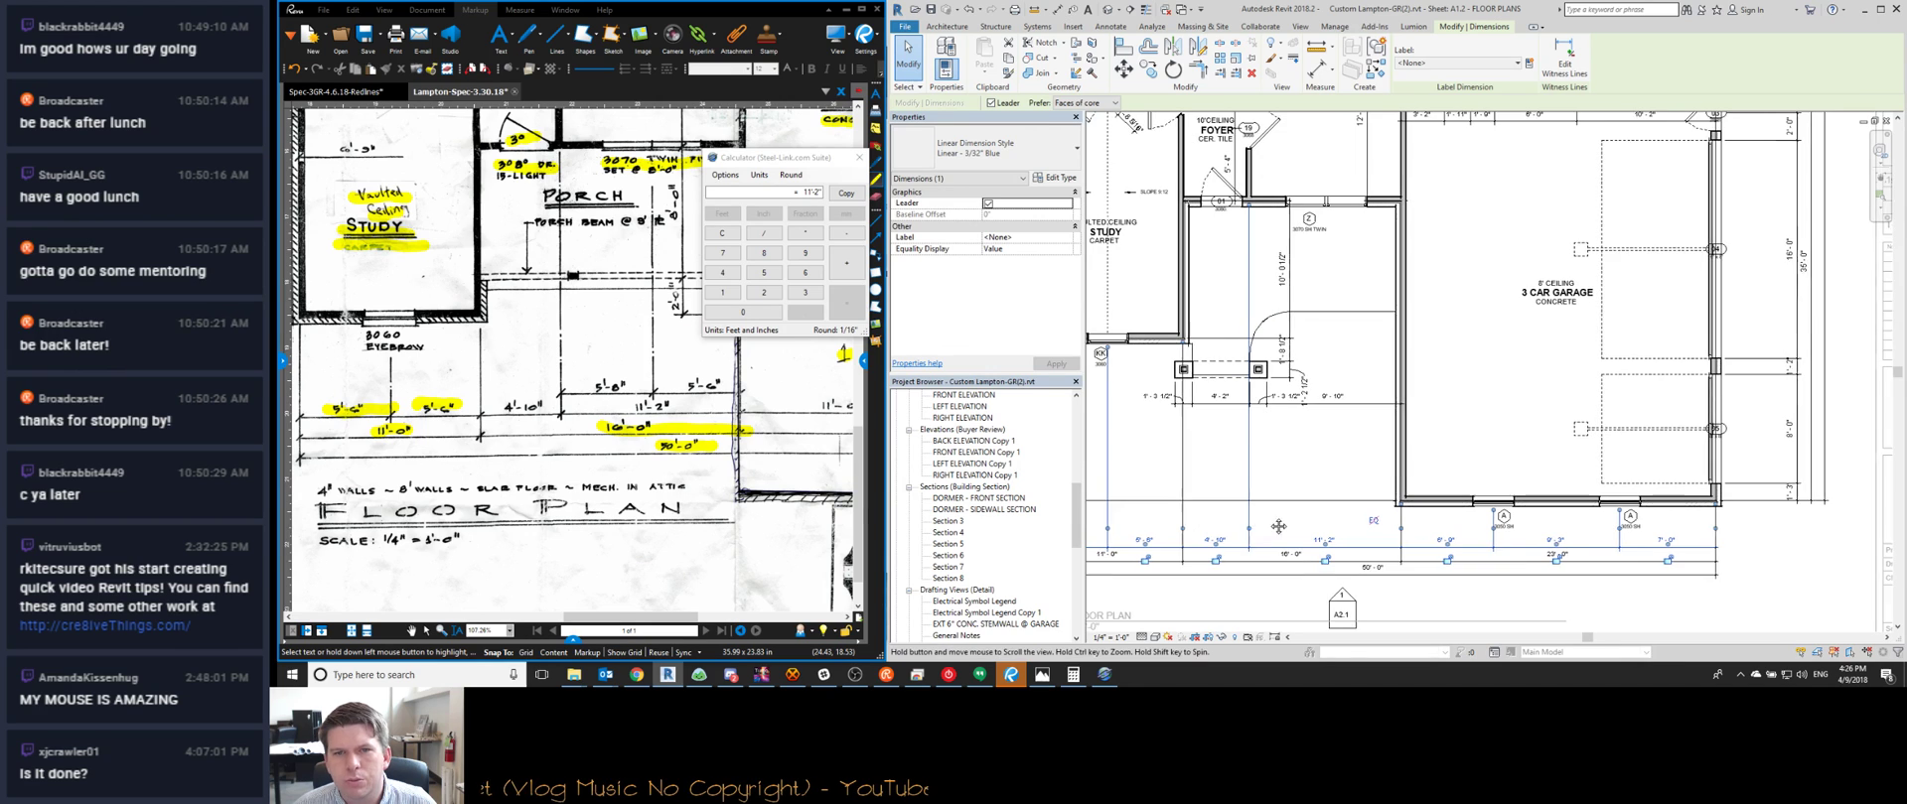
middle_drag(1255, 524, 1276, 522)
drag(1272, 535, 1274, 535)
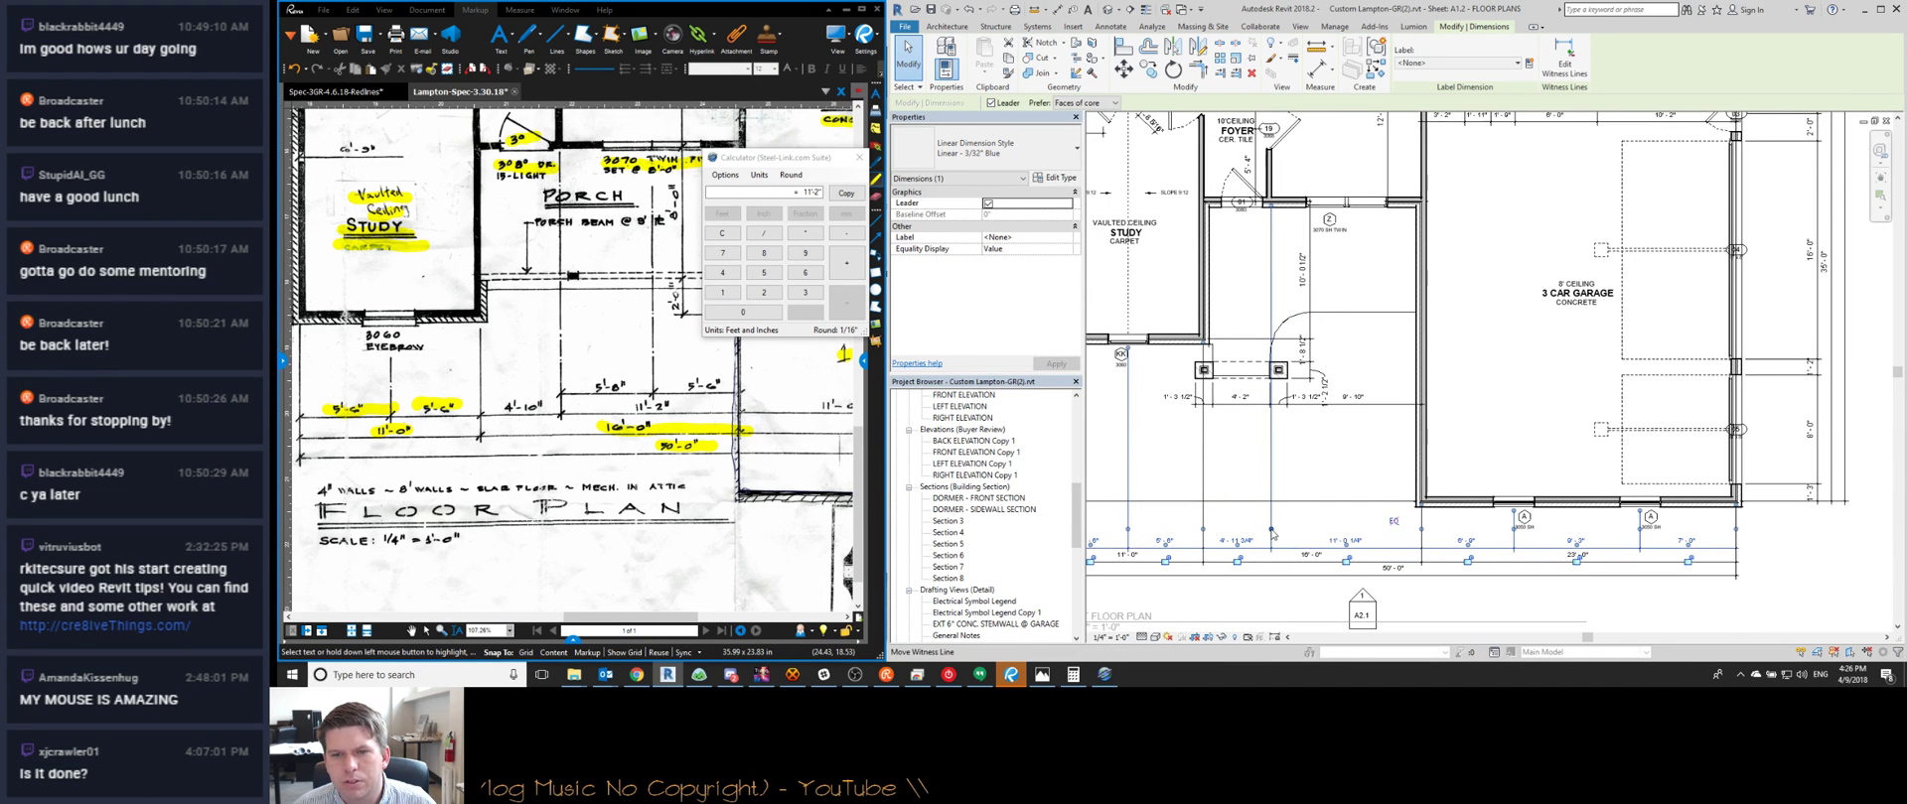
click(1245, 541)
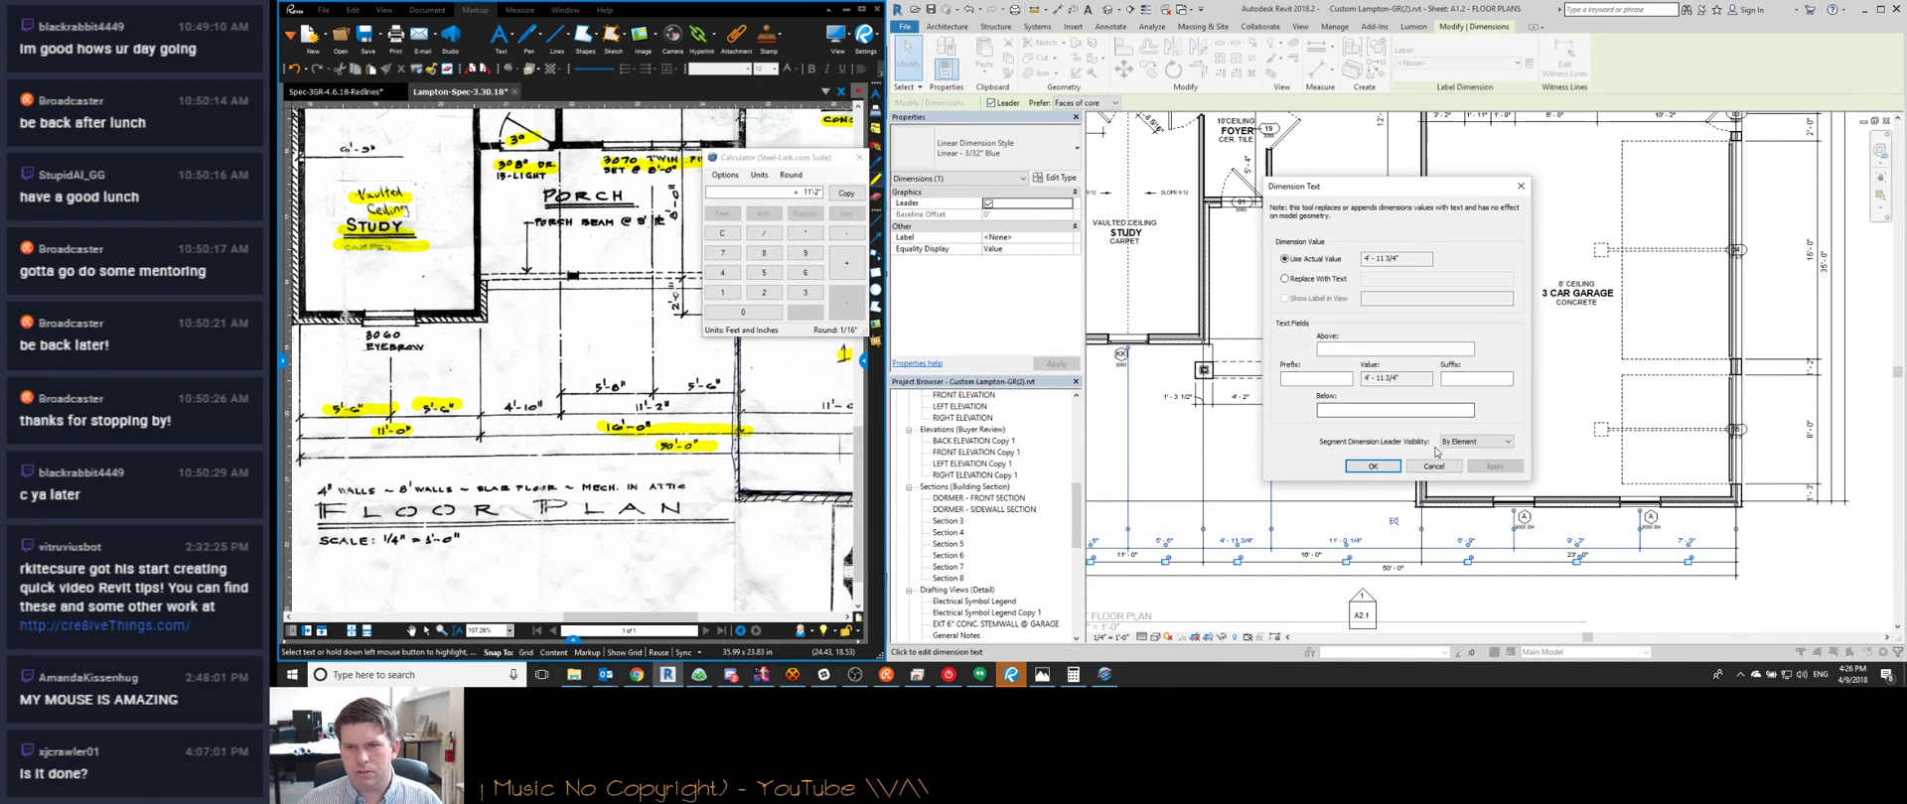
click(1373, 466)
click(1269, 175)
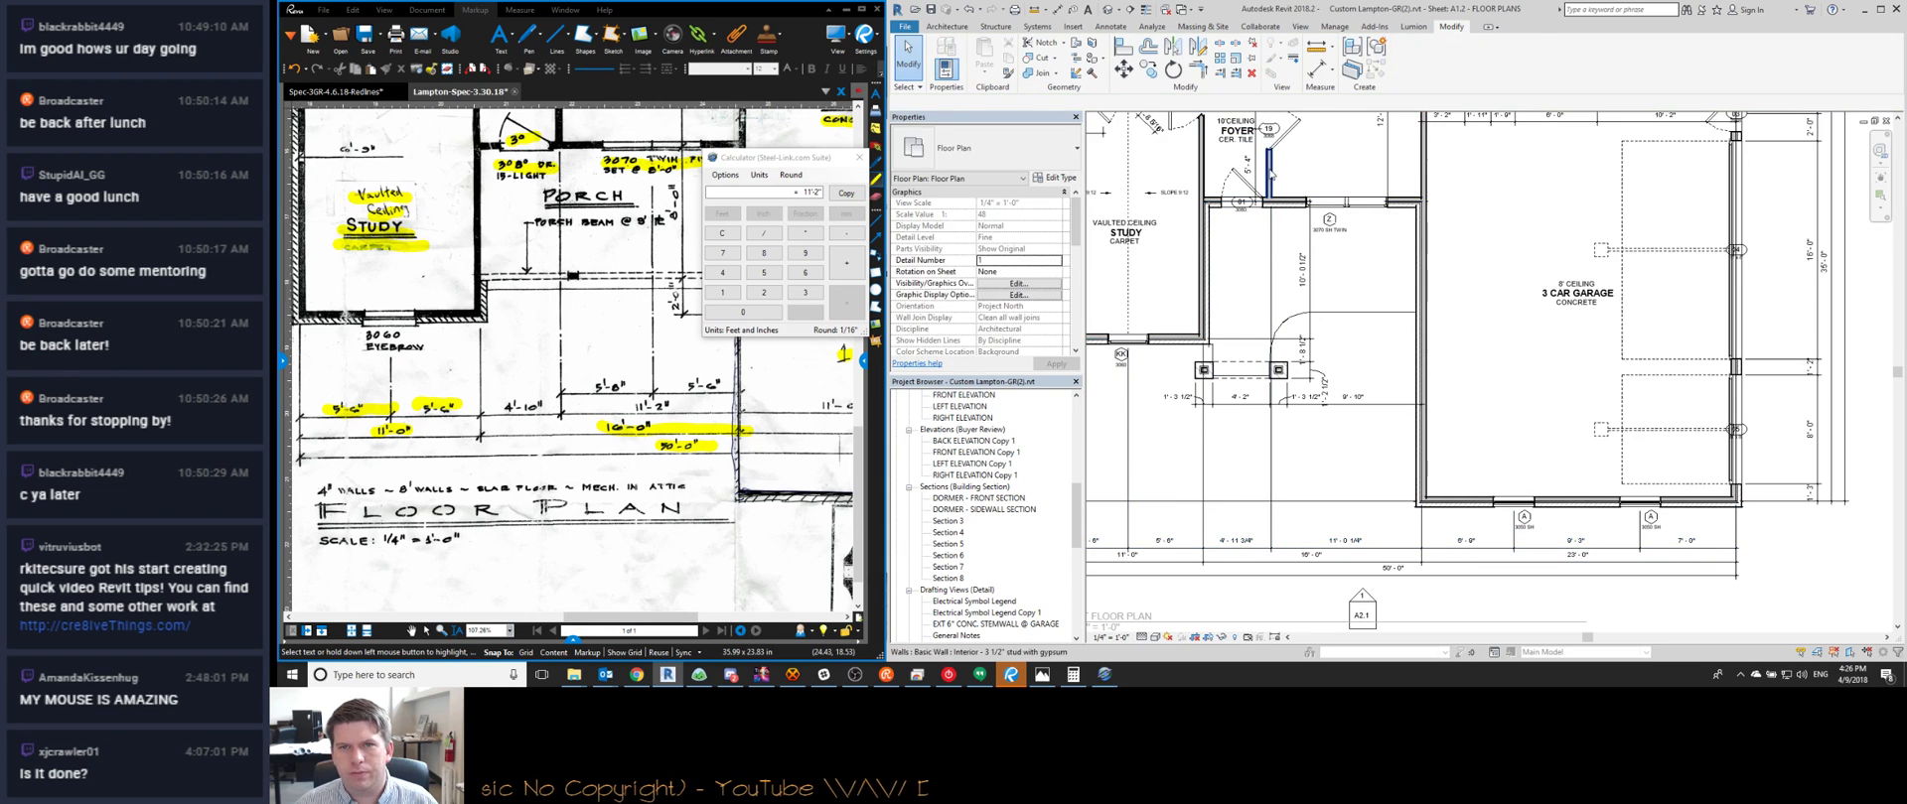
click(1231, 535)
text(5')
key(Return)
key(Escape)
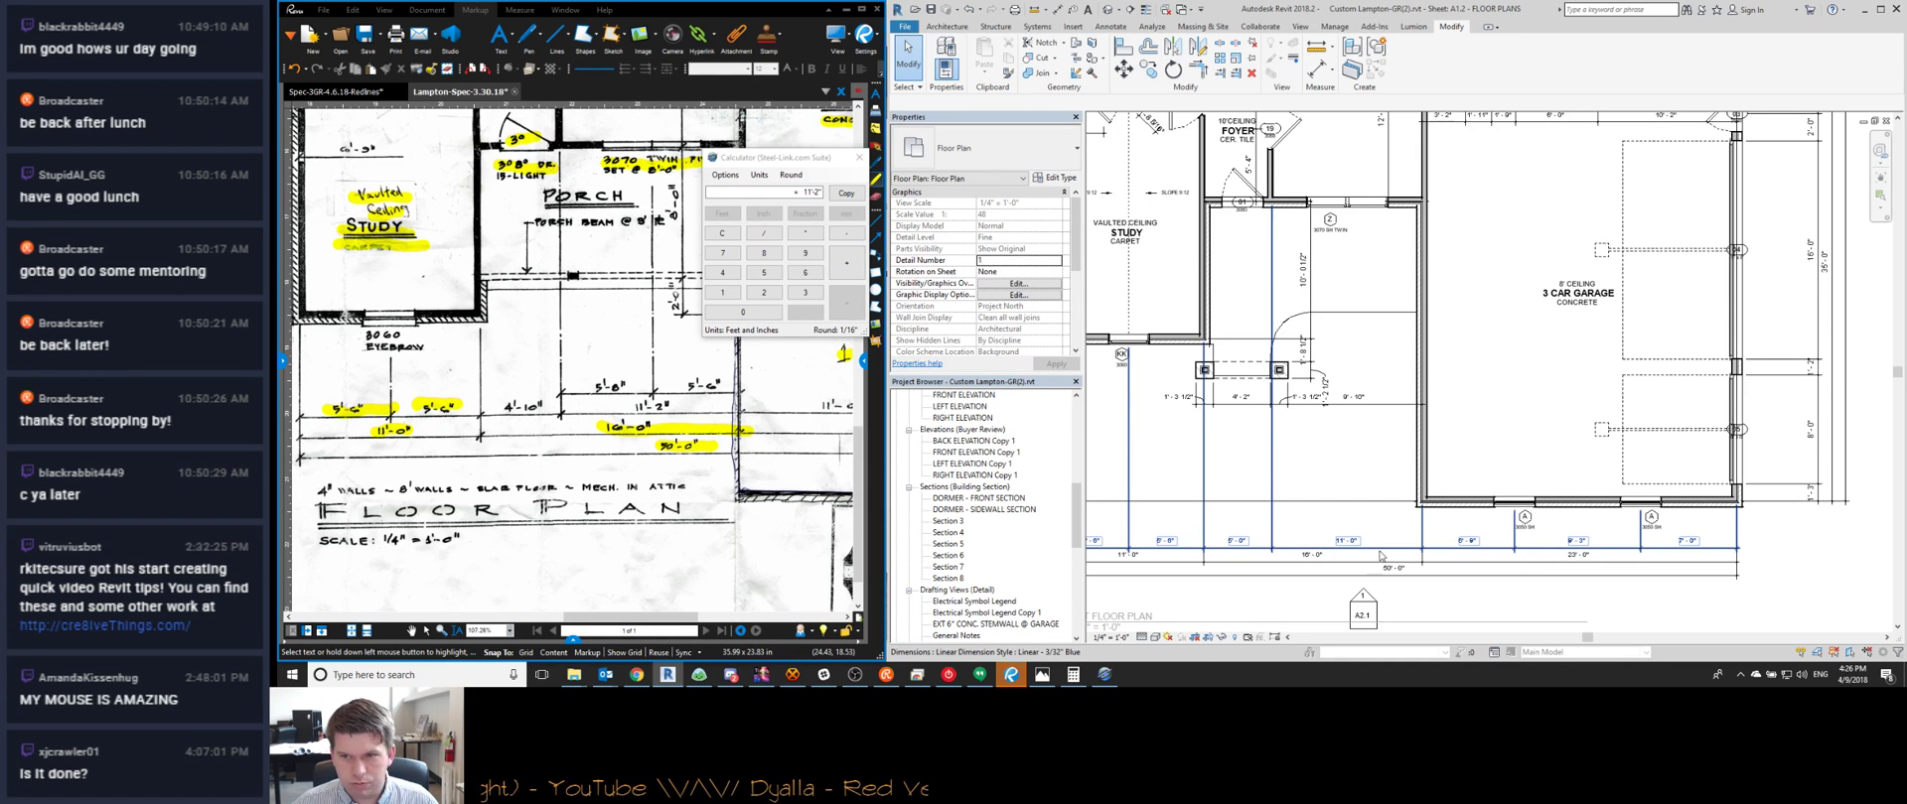
Start a DI dimension from the twin window to the garage wall, then cancel it
middle_drag(1381, 556, 1462, 531)
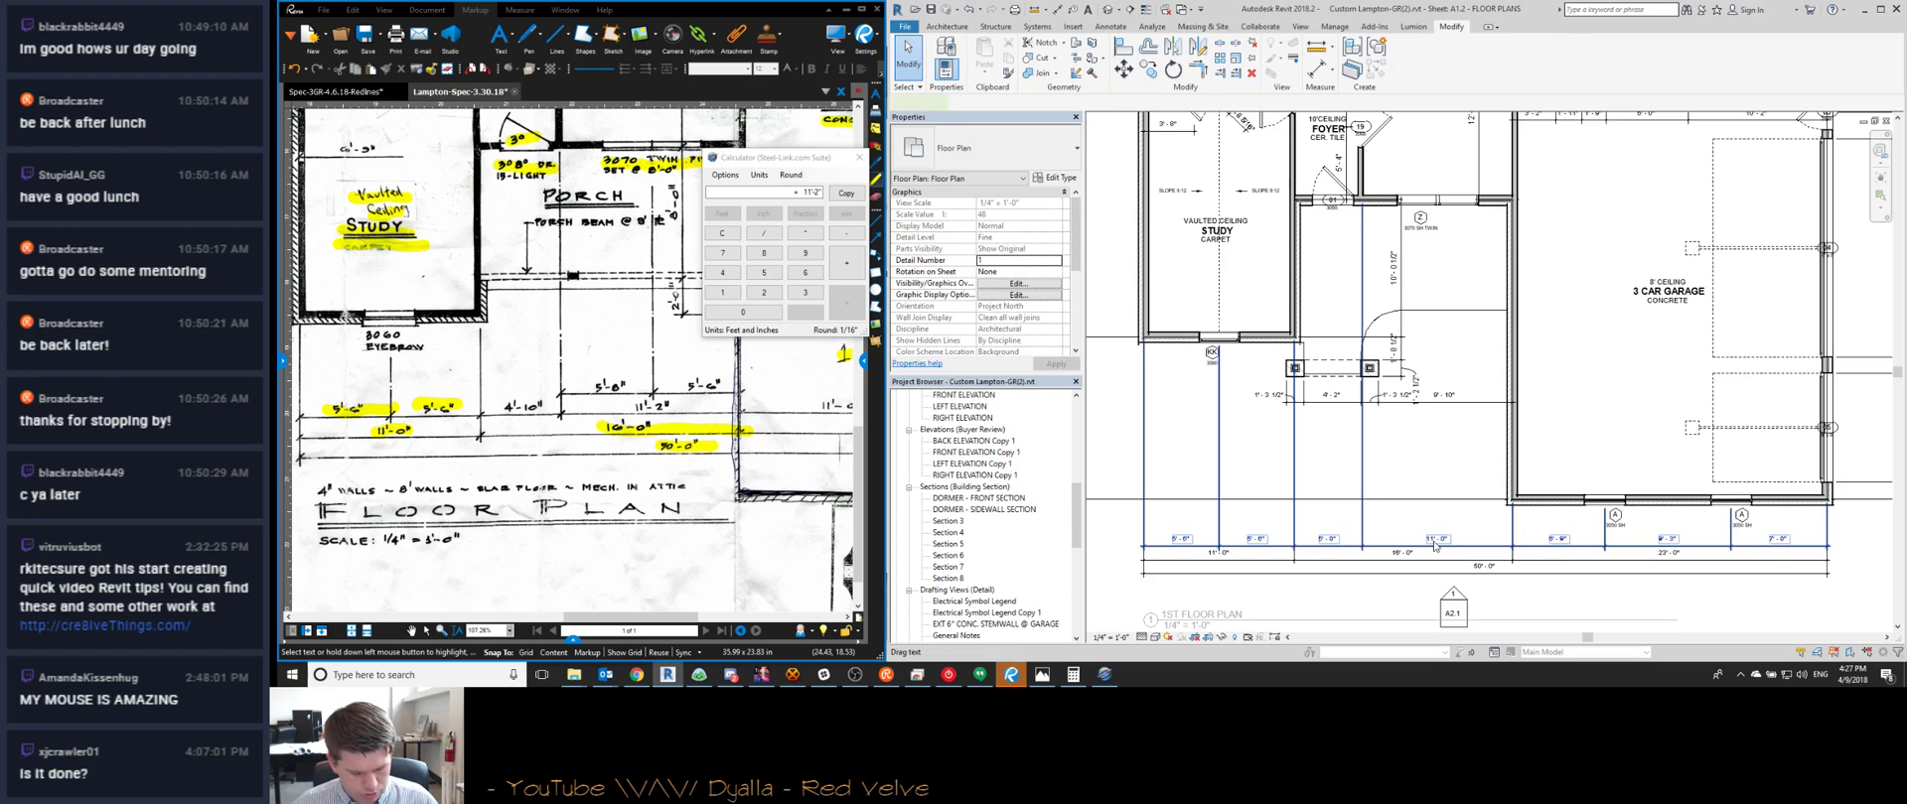
key(d)
key(i)
click(1437, 208)
scroll(1508, 256, up, 3)
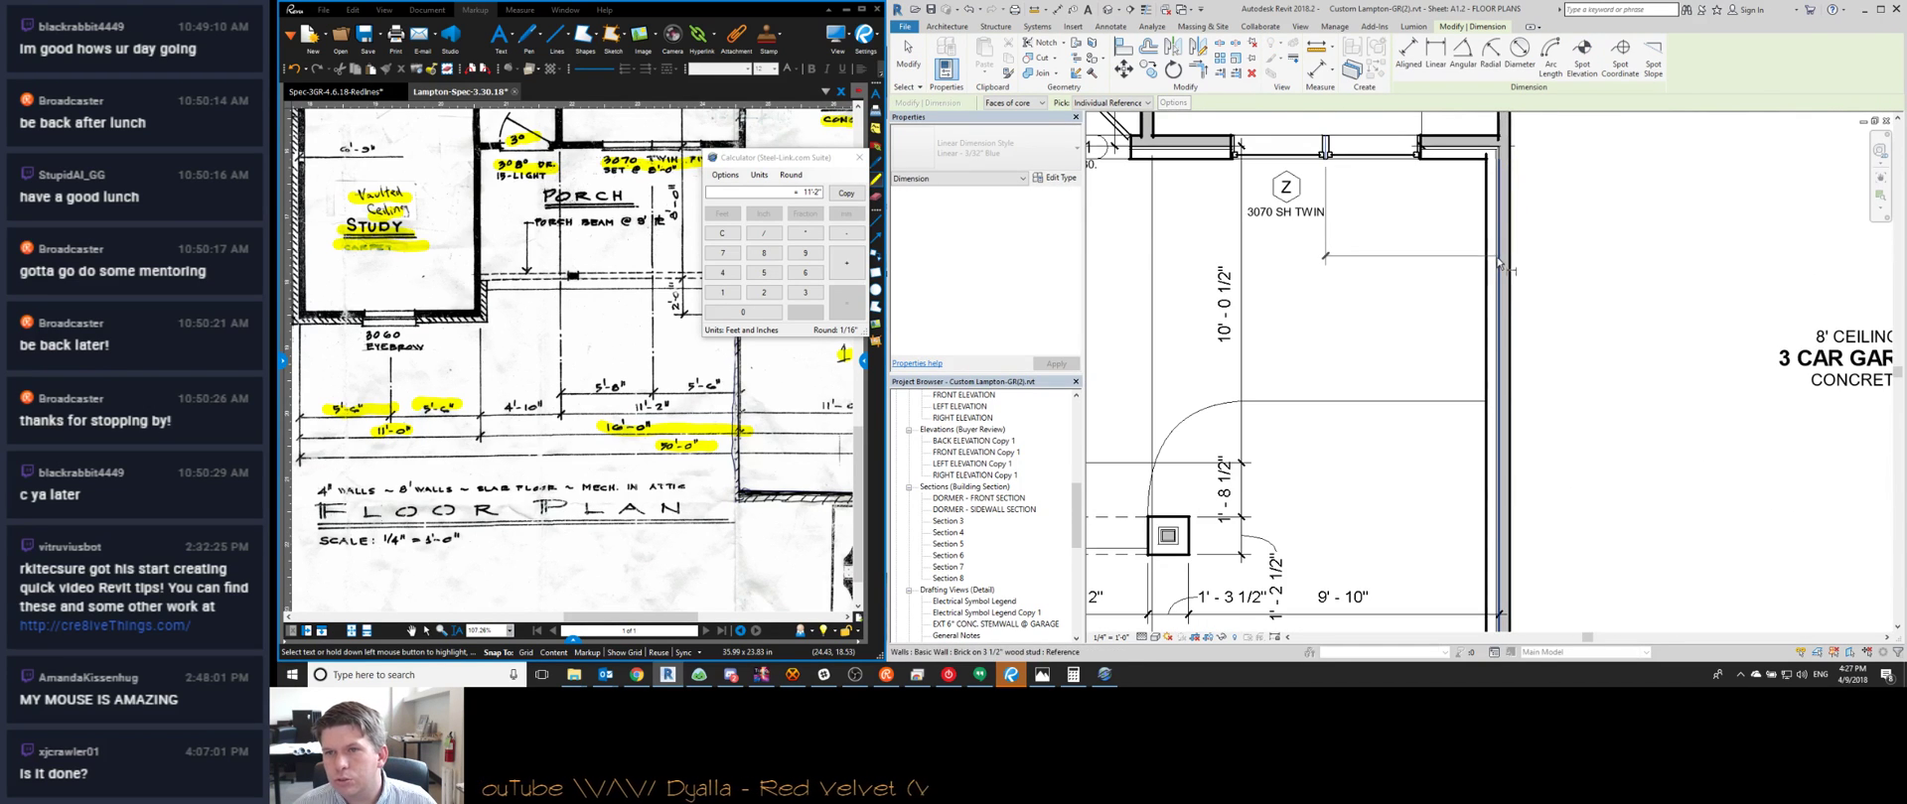
click(1503, 266)
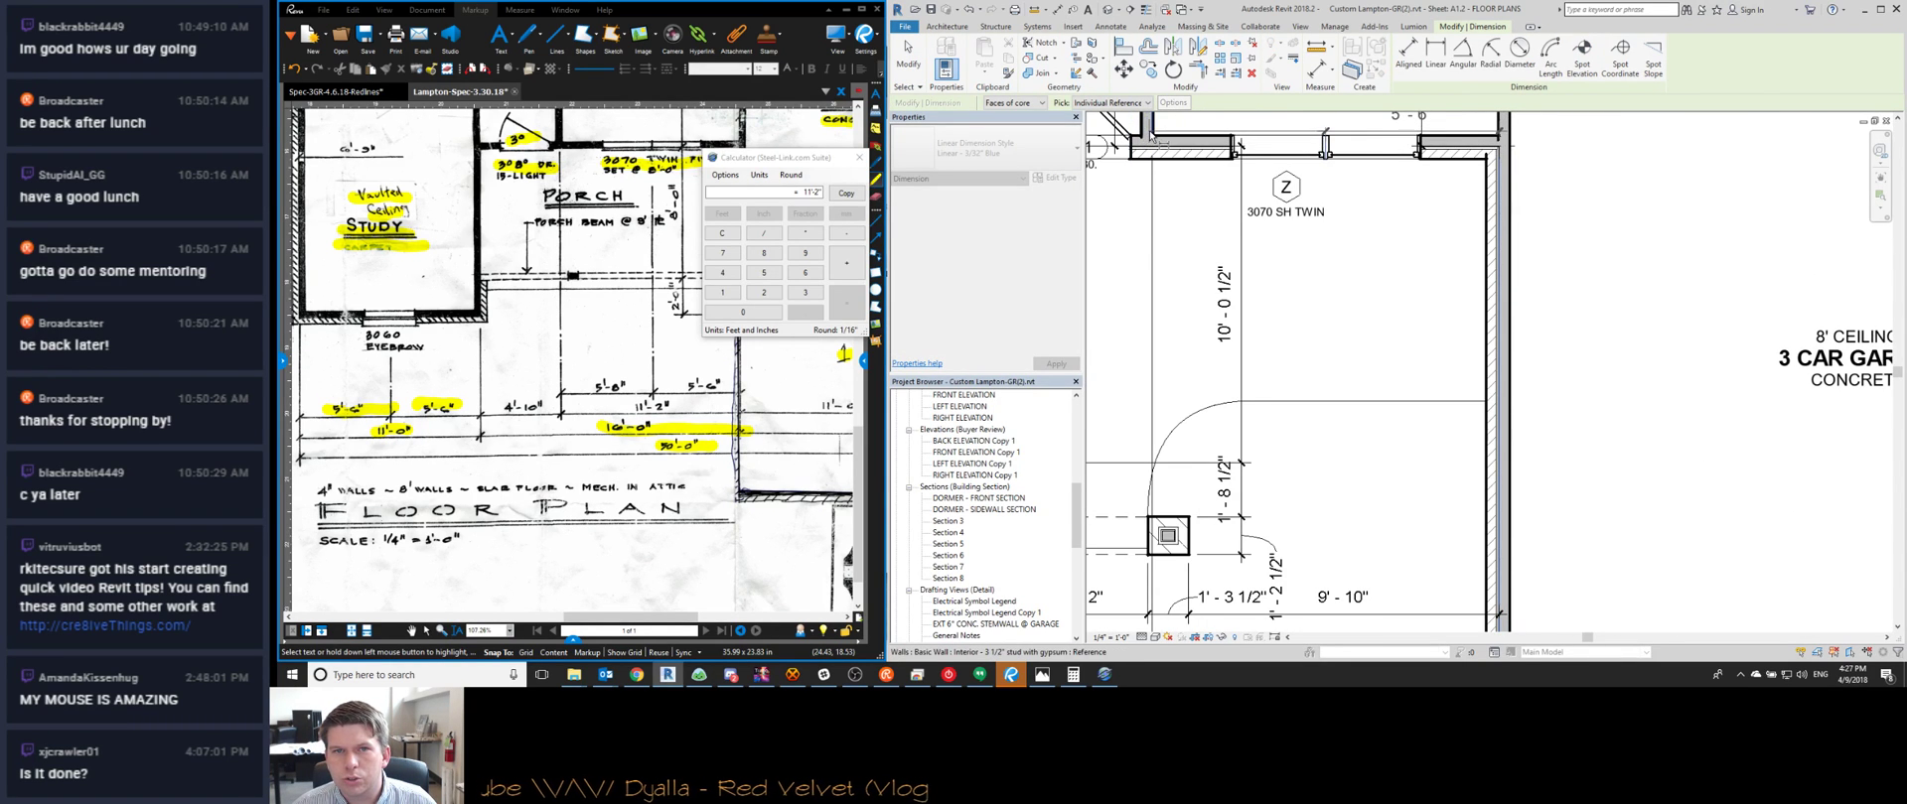
scroll(1152, 134, down, 3)
scroll(1215, 443, up, 3)
scroll(1214, 478, down, 5)
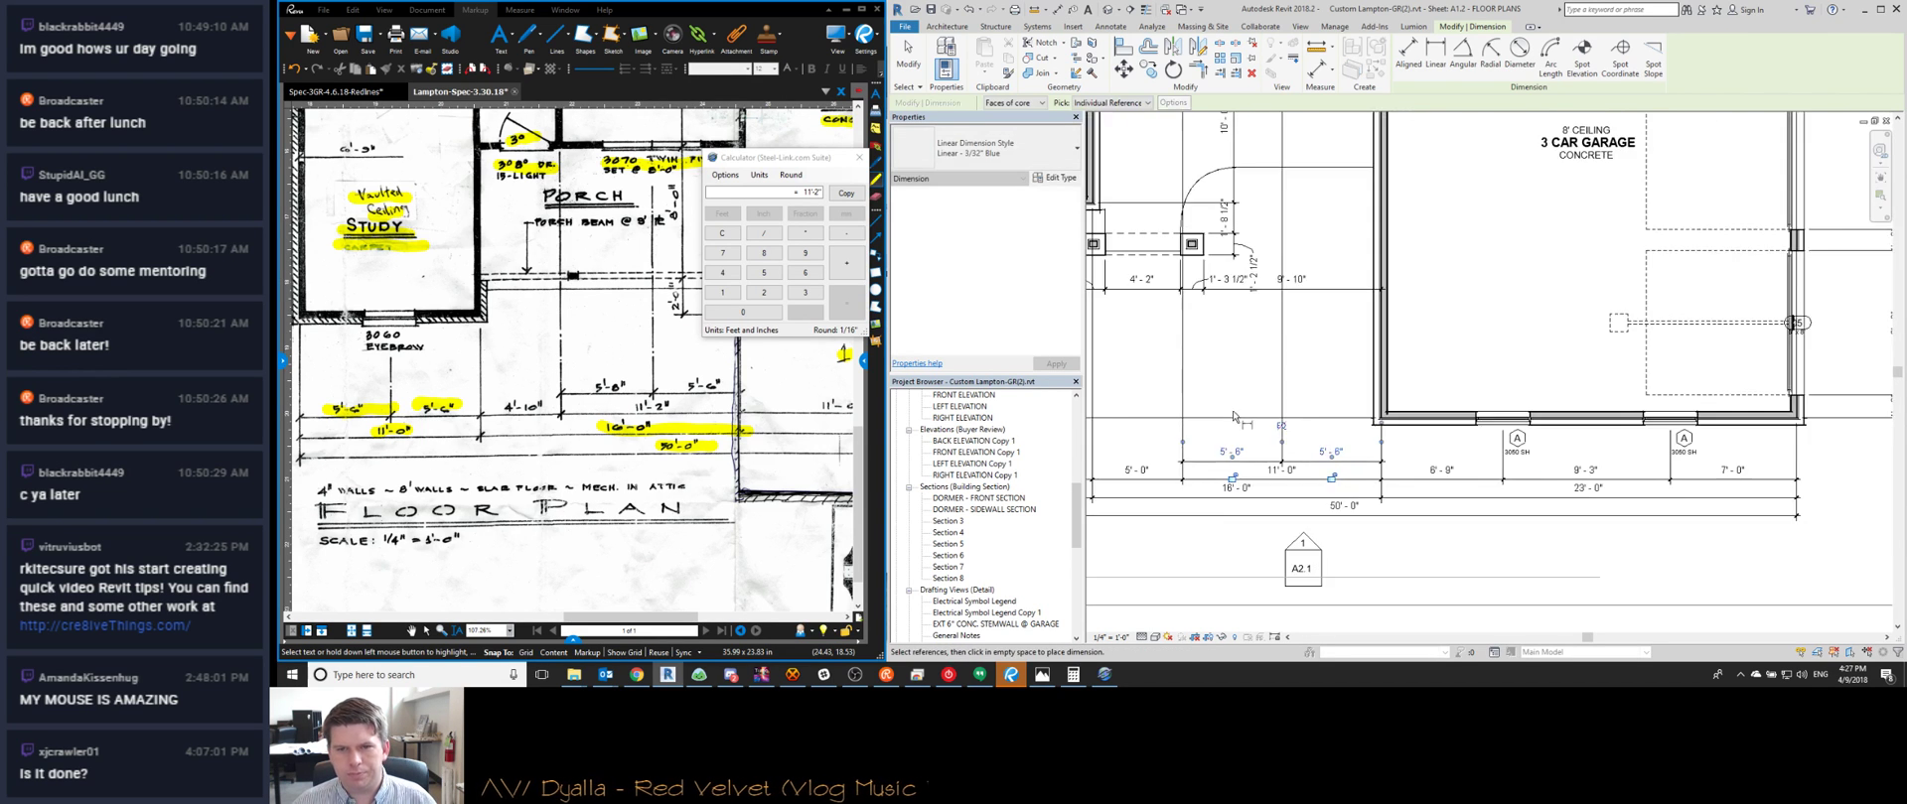
key(Escape)
key(Escape)
Close the Steel-Link Calculator over the sketch
scroll(1221, 433, up, 3)
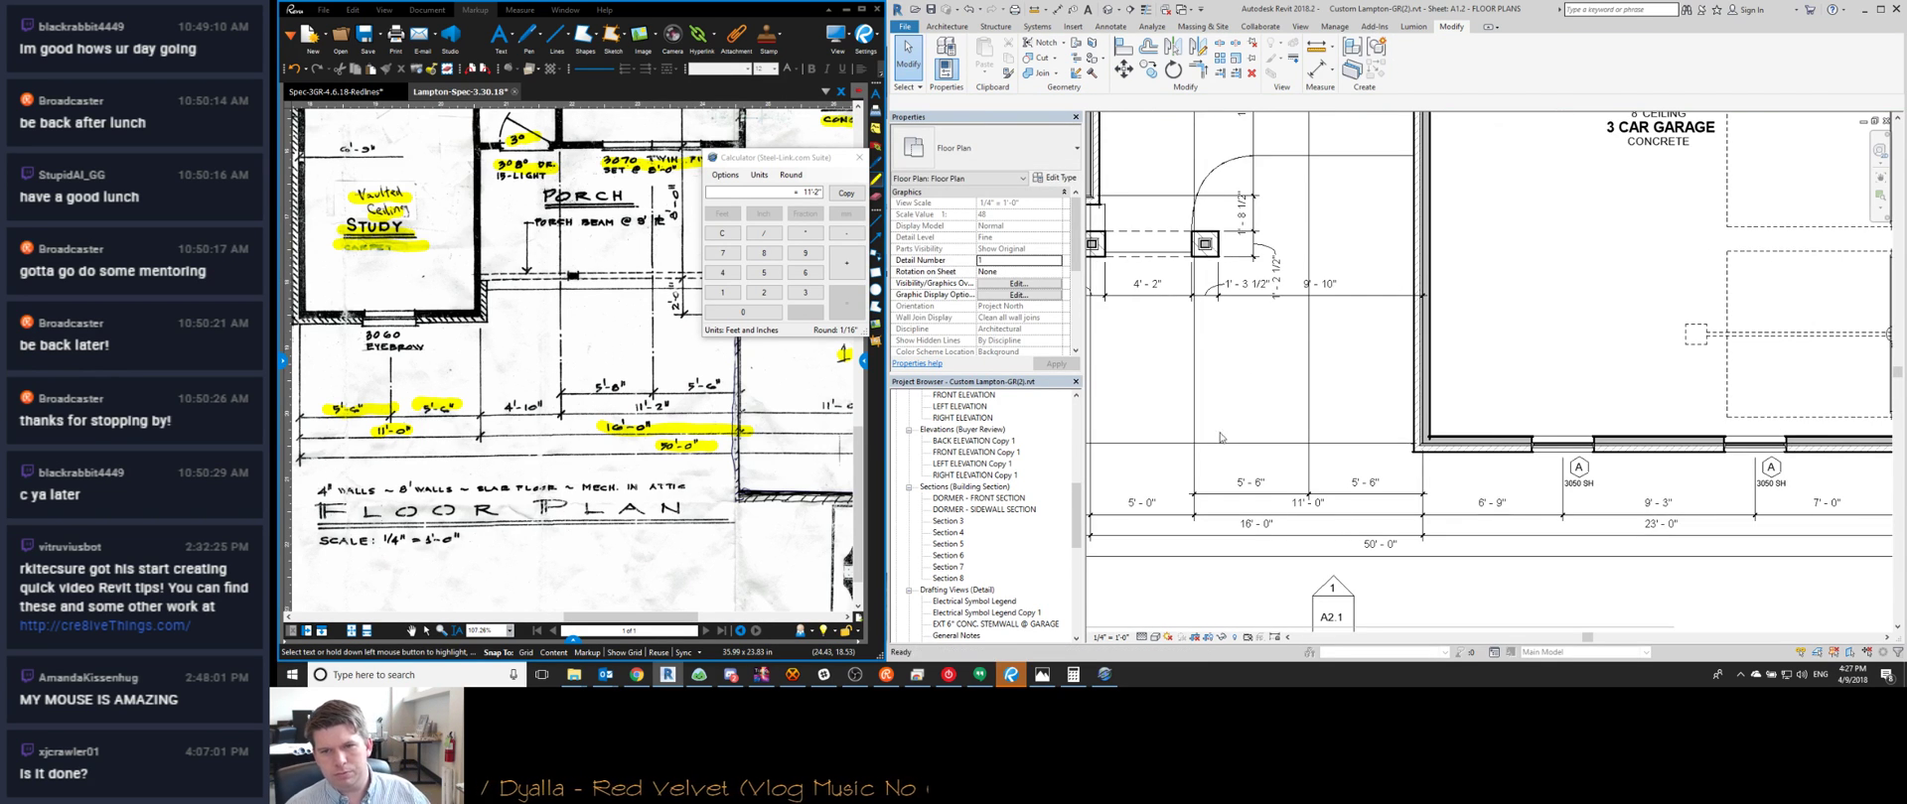
key(Escape)
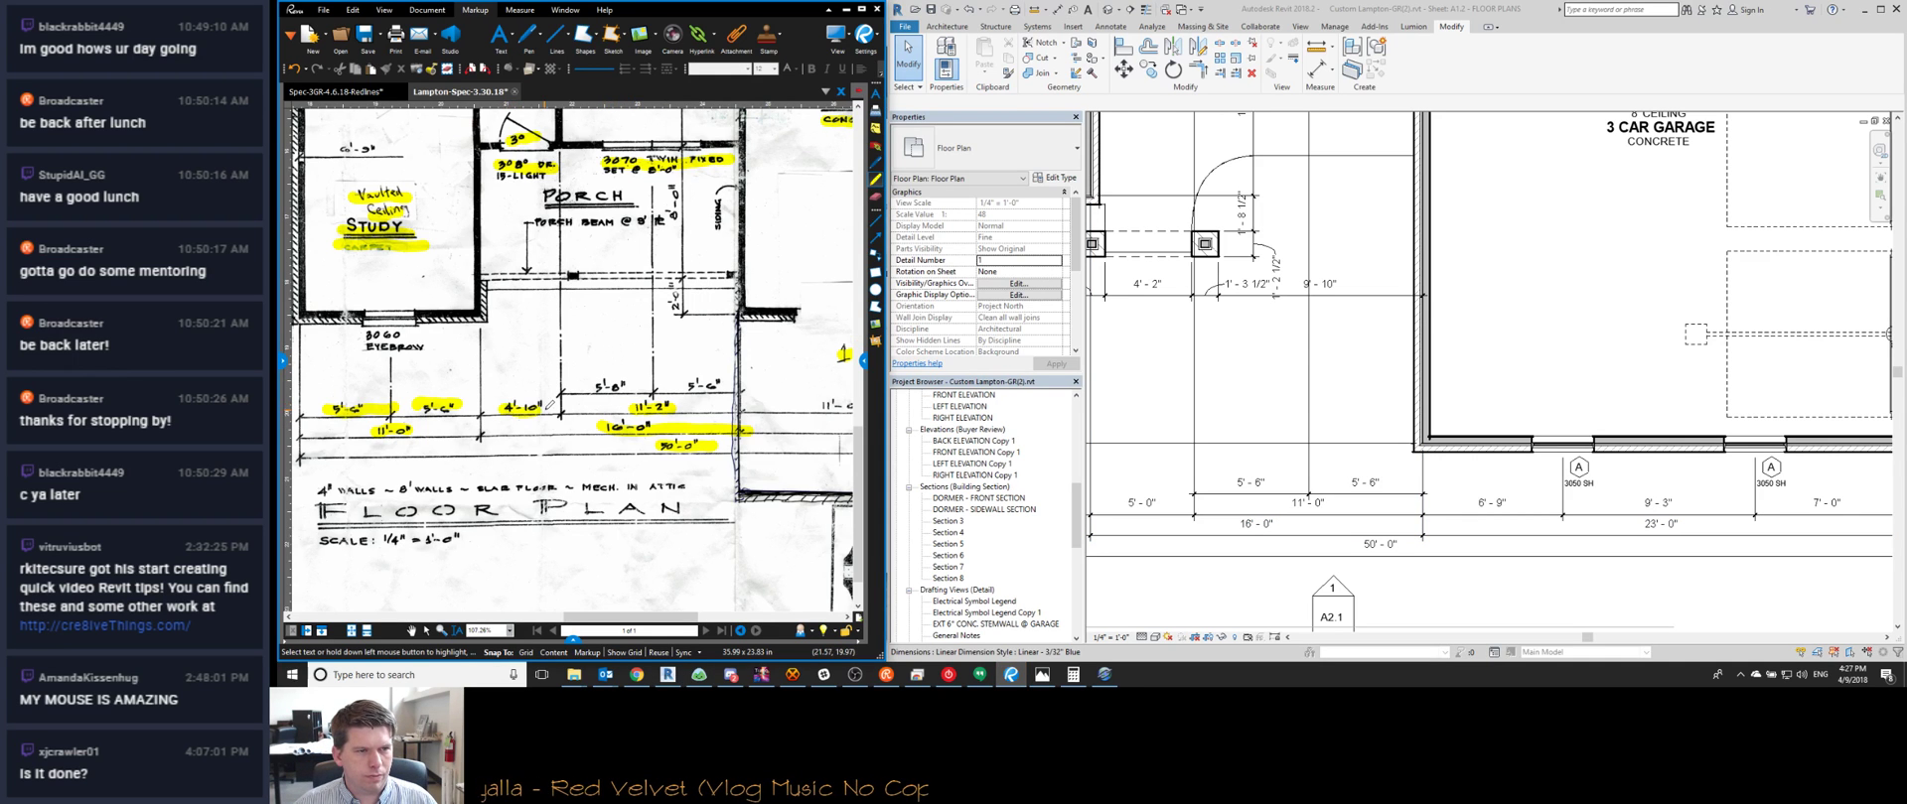
scroll(568, 357, up, 2)
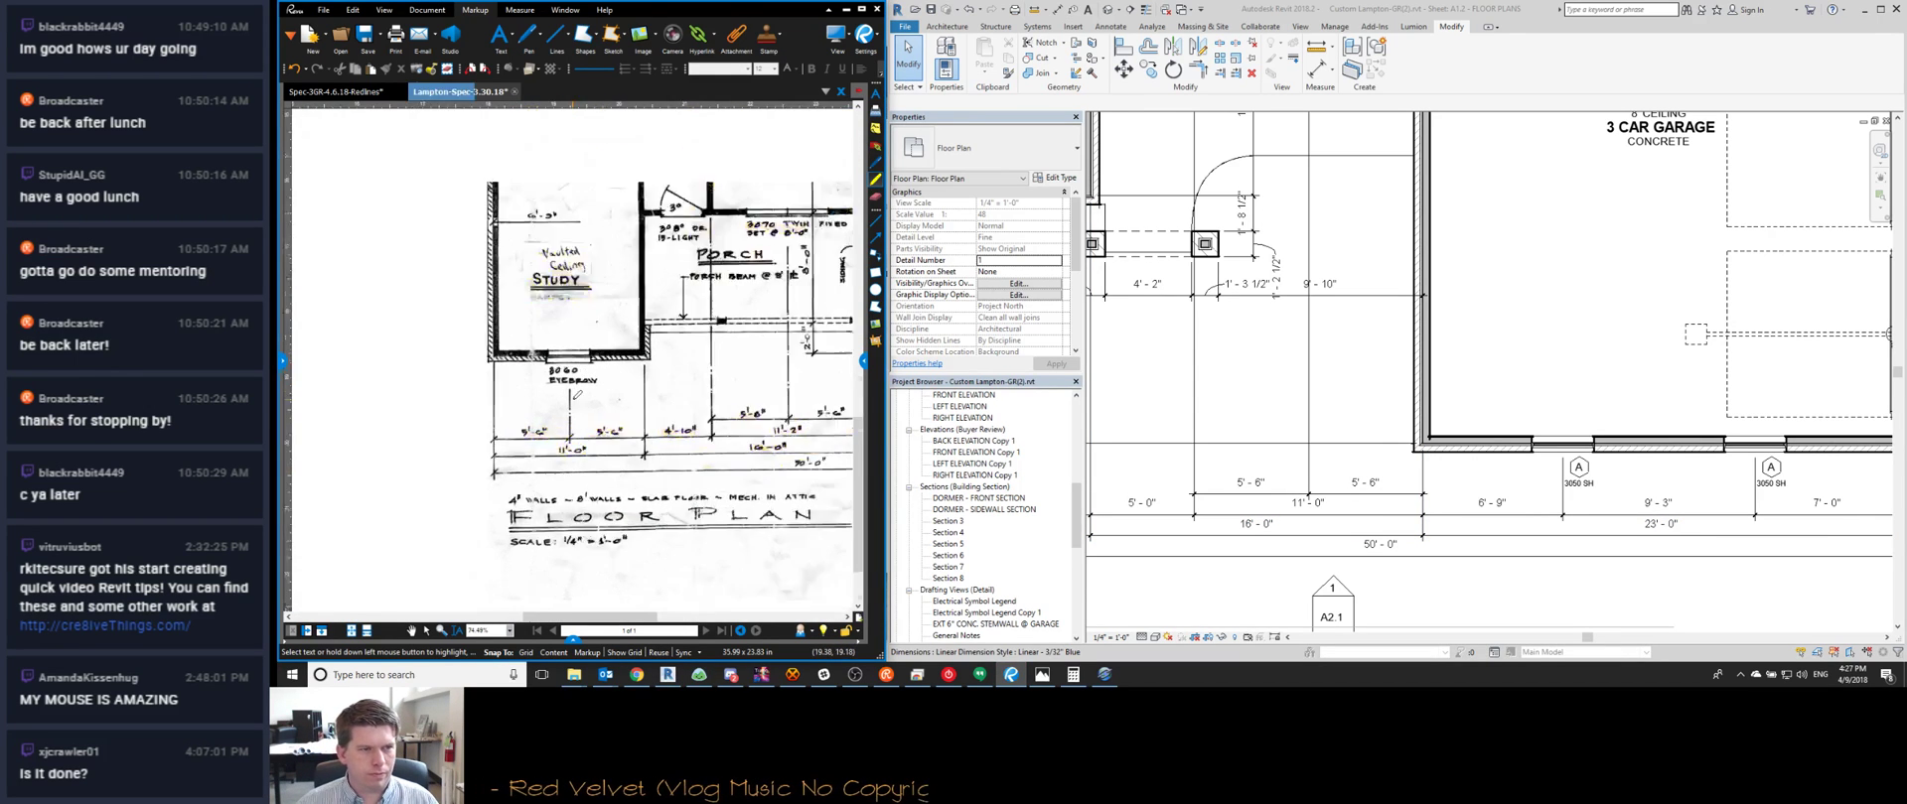
Change the study's KK window tag type mark to B, accepting the type-parameter change
scroll(1254, 486, down, 2)
scroll(1254, 485, up, 3)
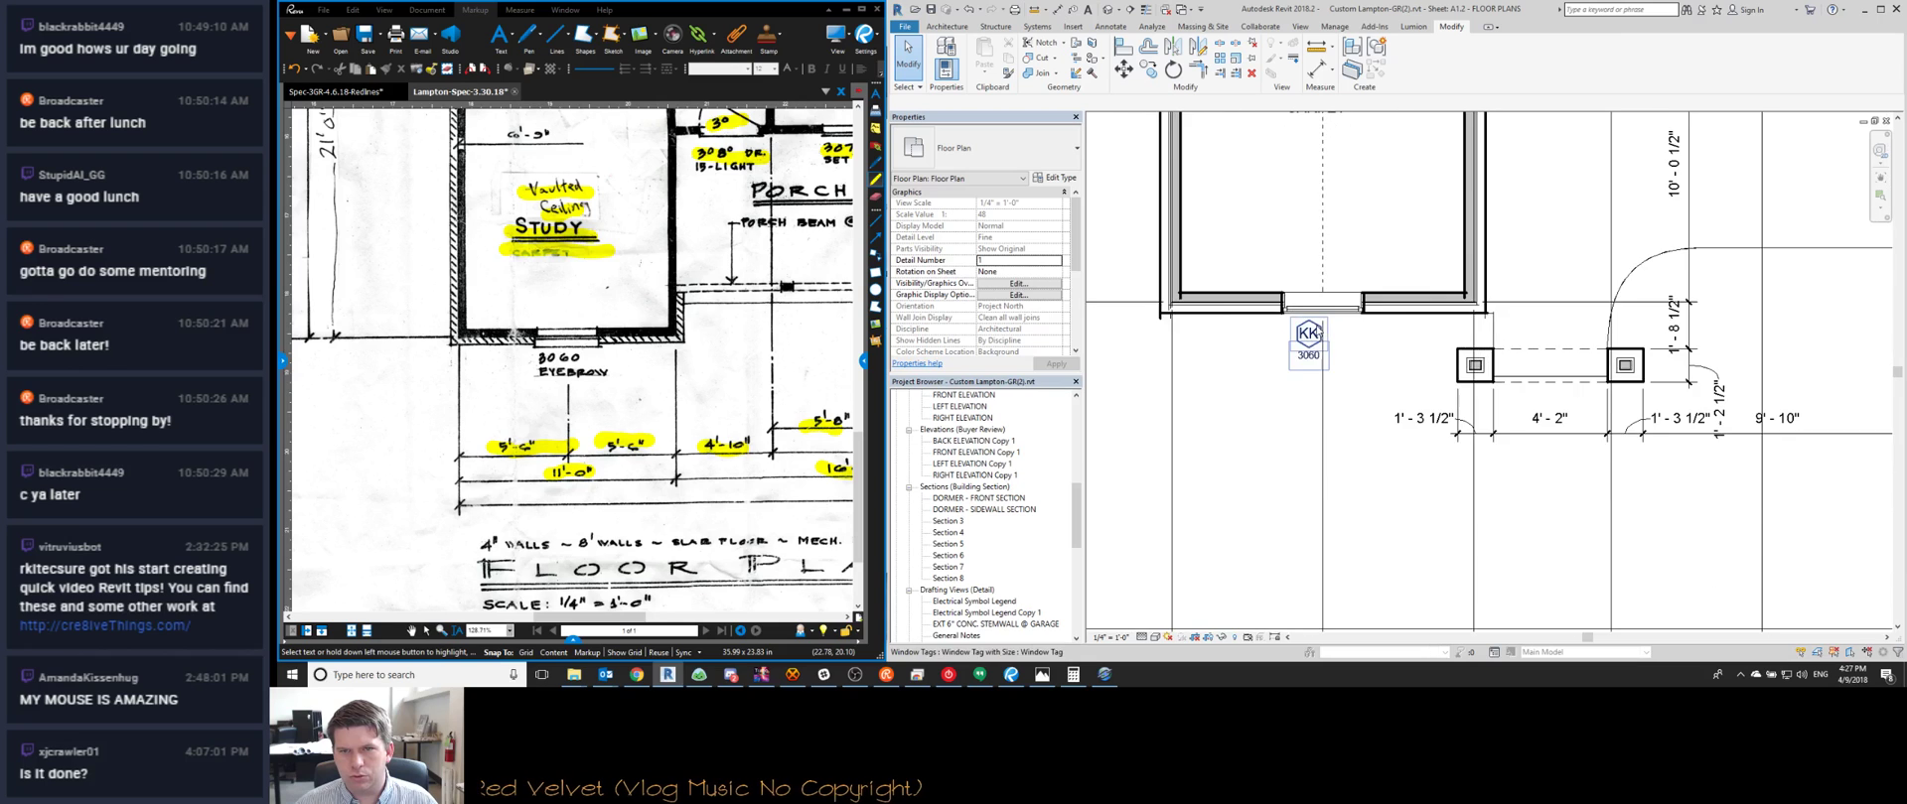
scroll(1311, 392, down, 3)
scroll(1337, 431, down, 3)
scroll(1336, 431, up, 3)
scroll(1337, 430, down, 2)
middle_drag(1336, 431, 1348, 483)
scroll(1334, 438, up, 3)
click(1323, 434)
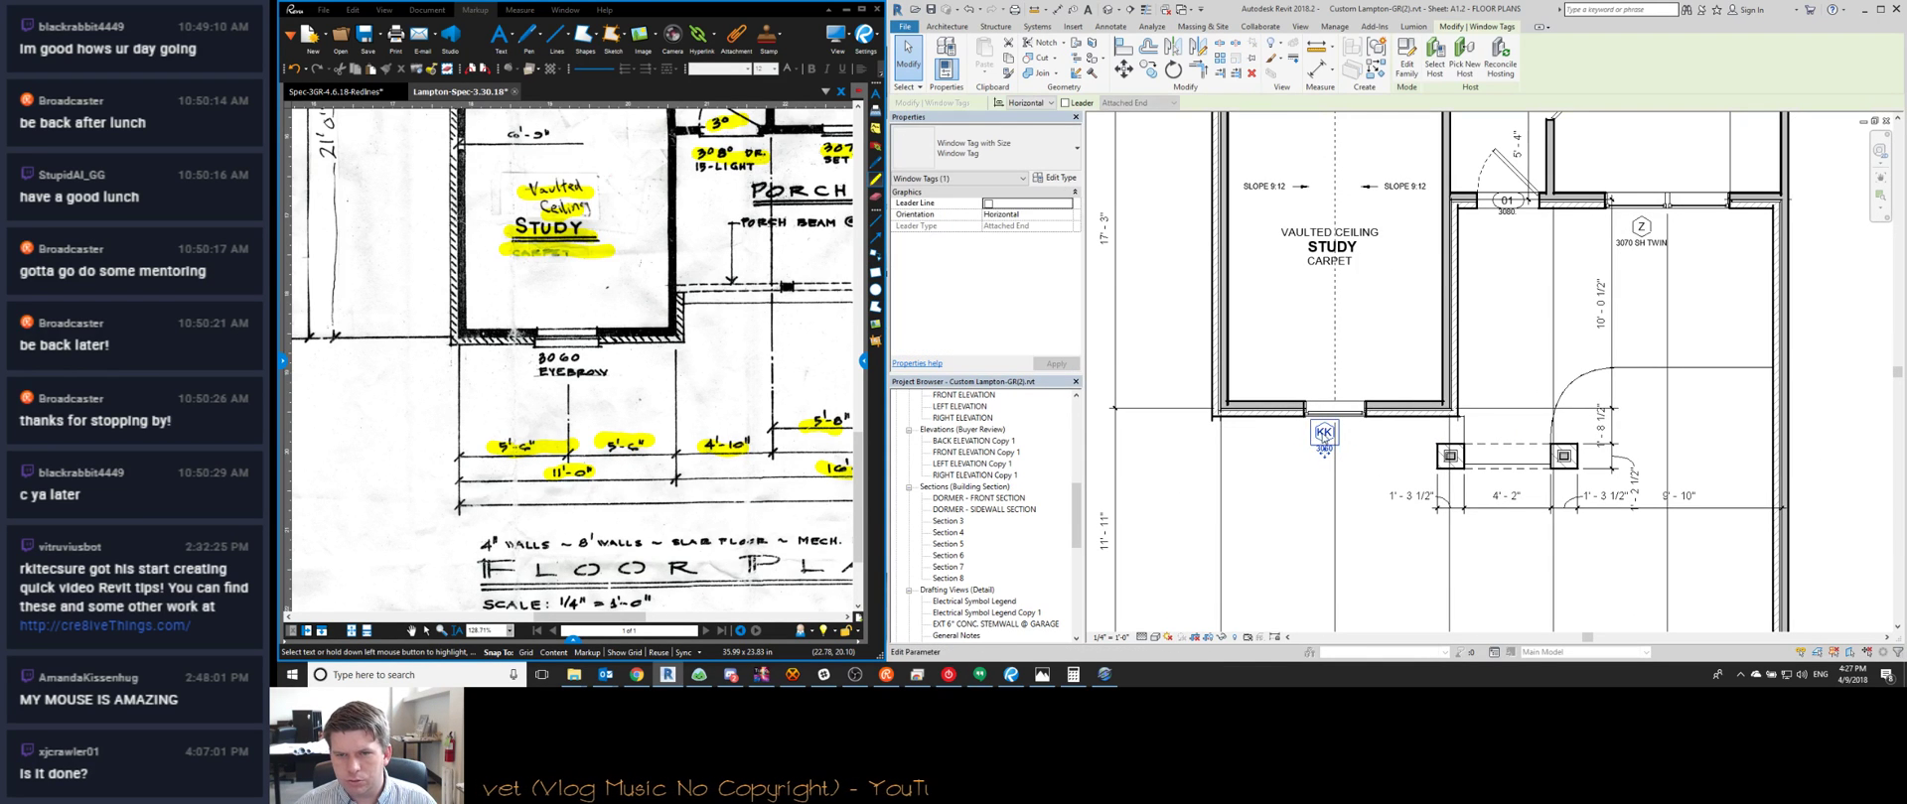
text(B)
key(Return)
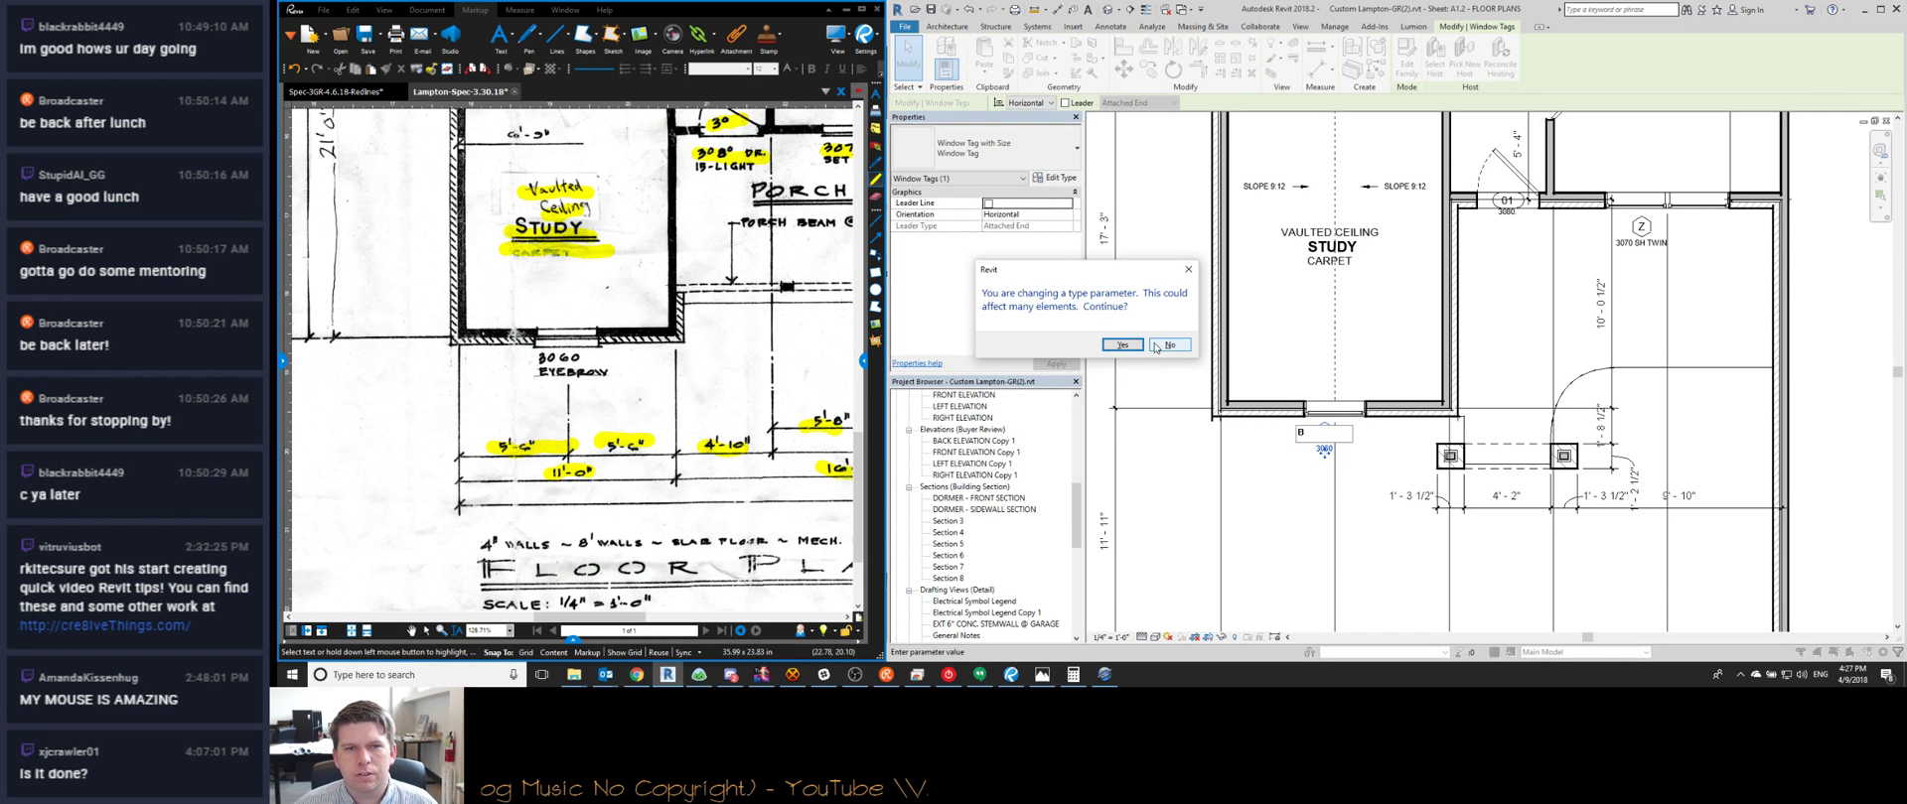
click(1120, 345)
Change the next window tag's type mark to C near the bedroom and great room
scroll(1228, 298, down, 3)
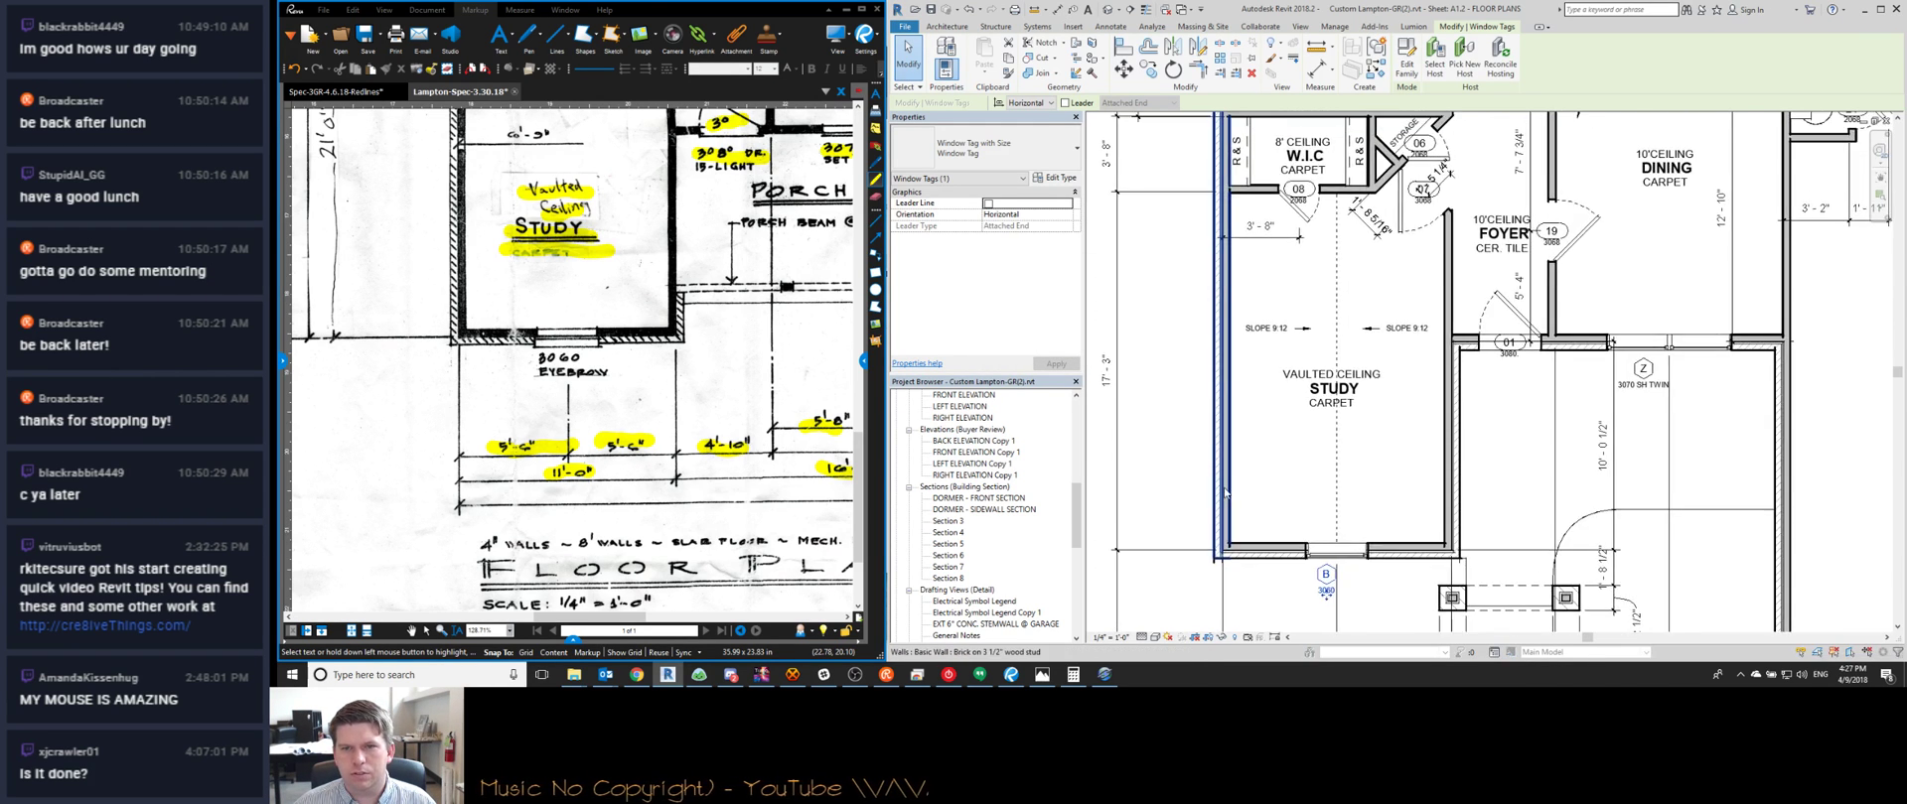
middle_drag(1274, 537, 1274, 625)
scroll(1274, 625, up, 2)
scroll(1270, 253, down, 1)
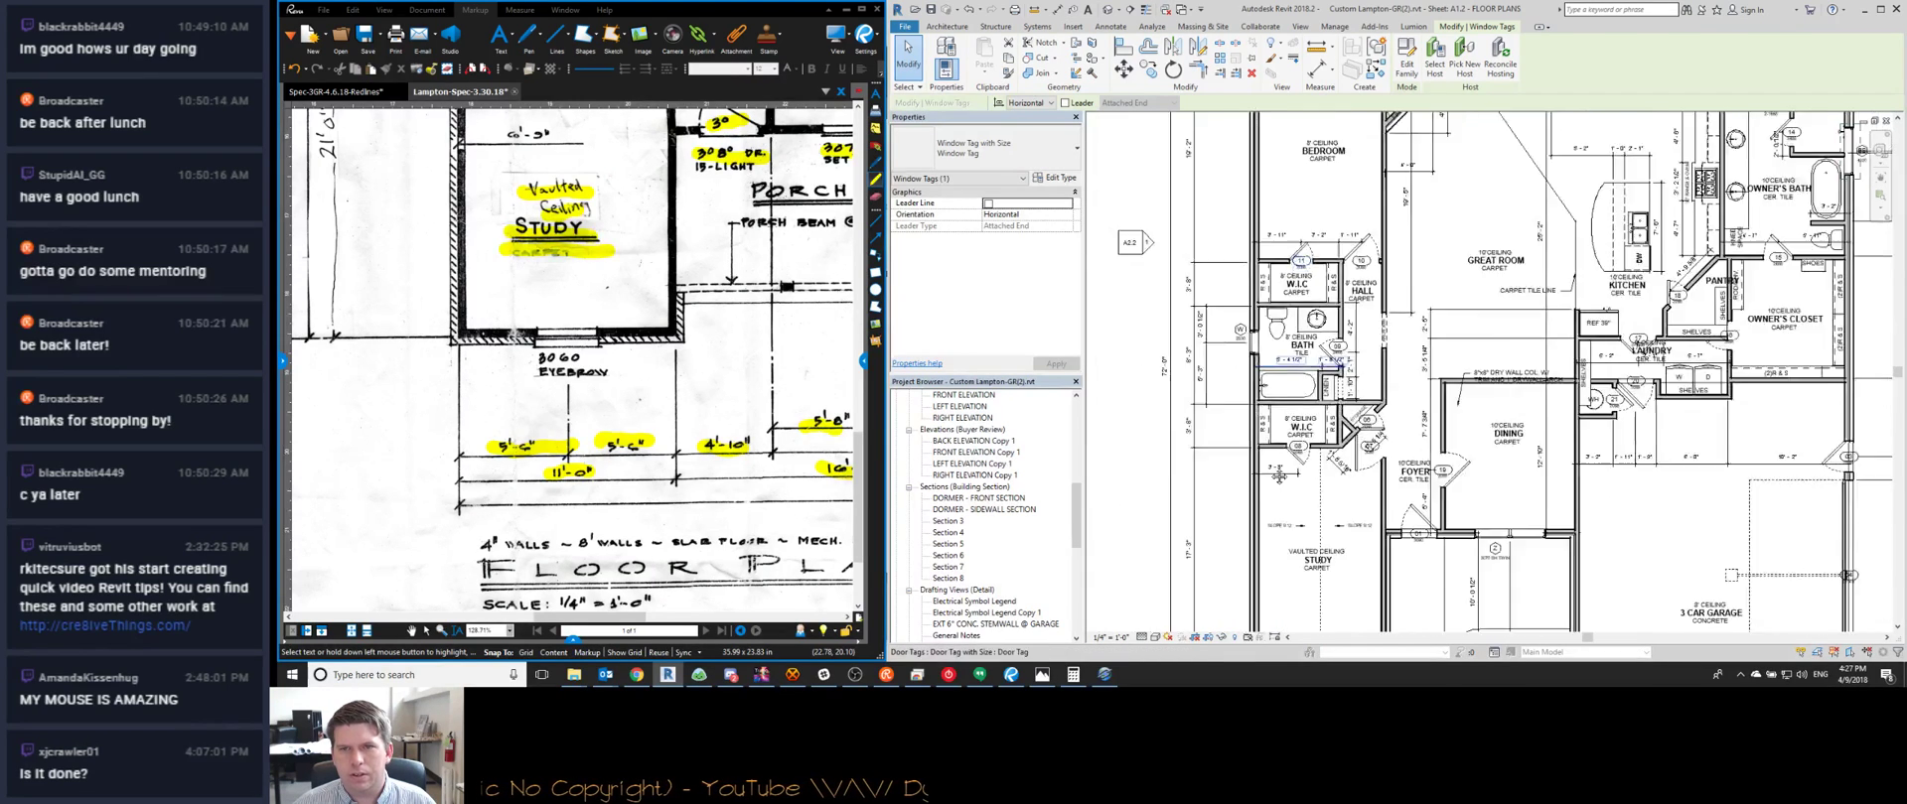
scroll(1270, 253, up, 2)
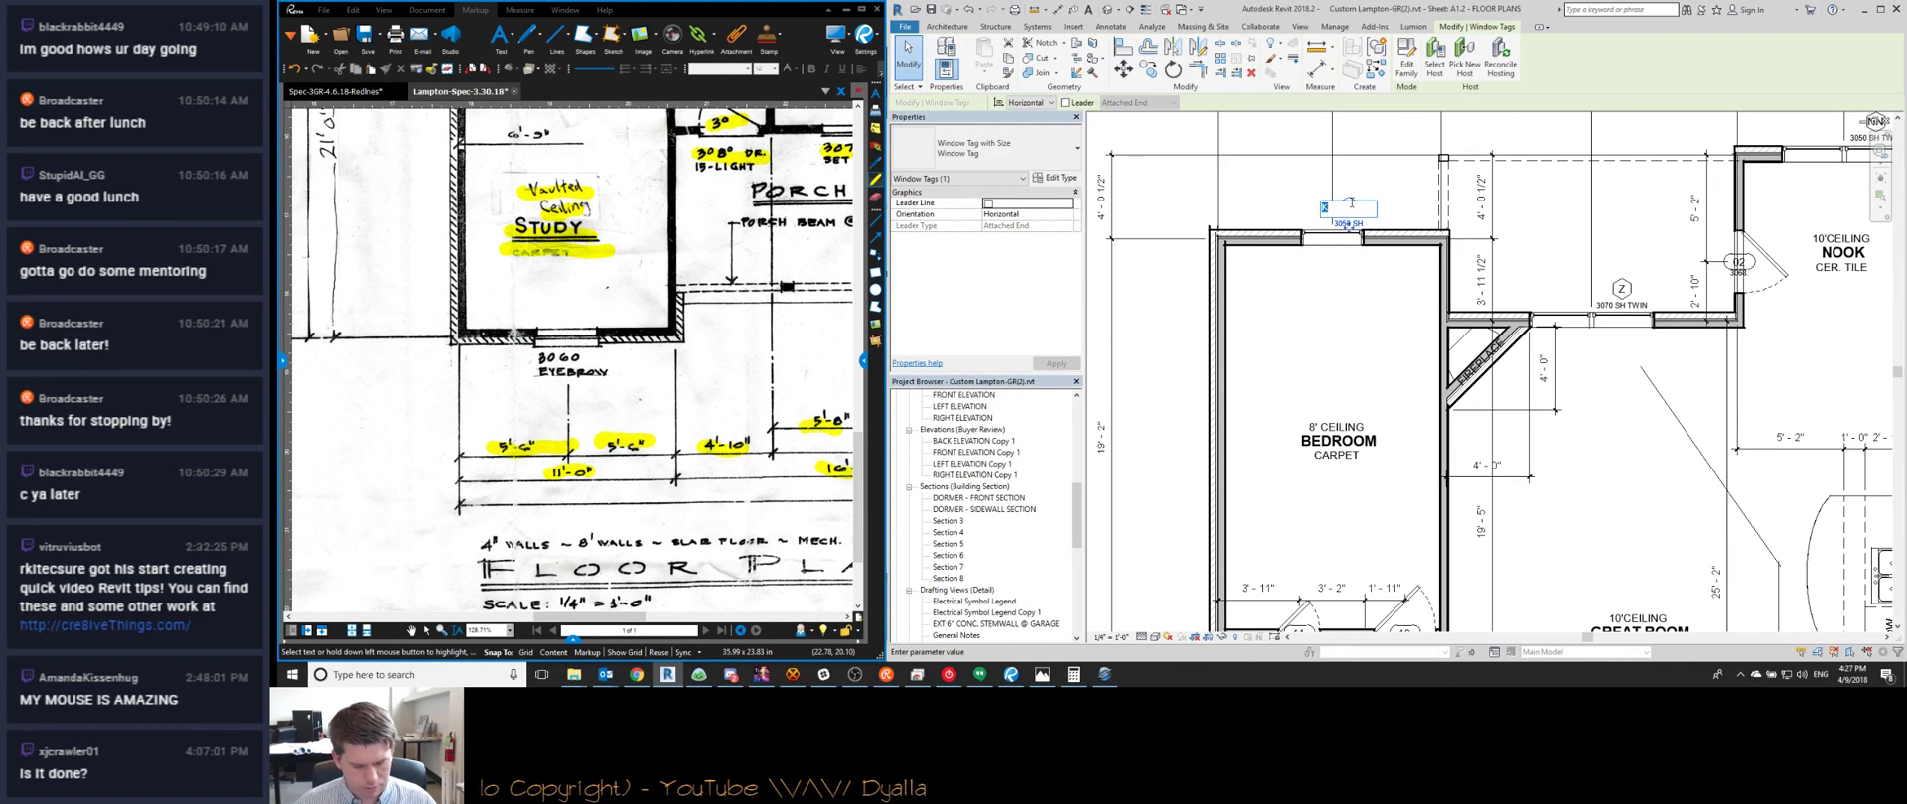
key(Return)
click(1122, 344)
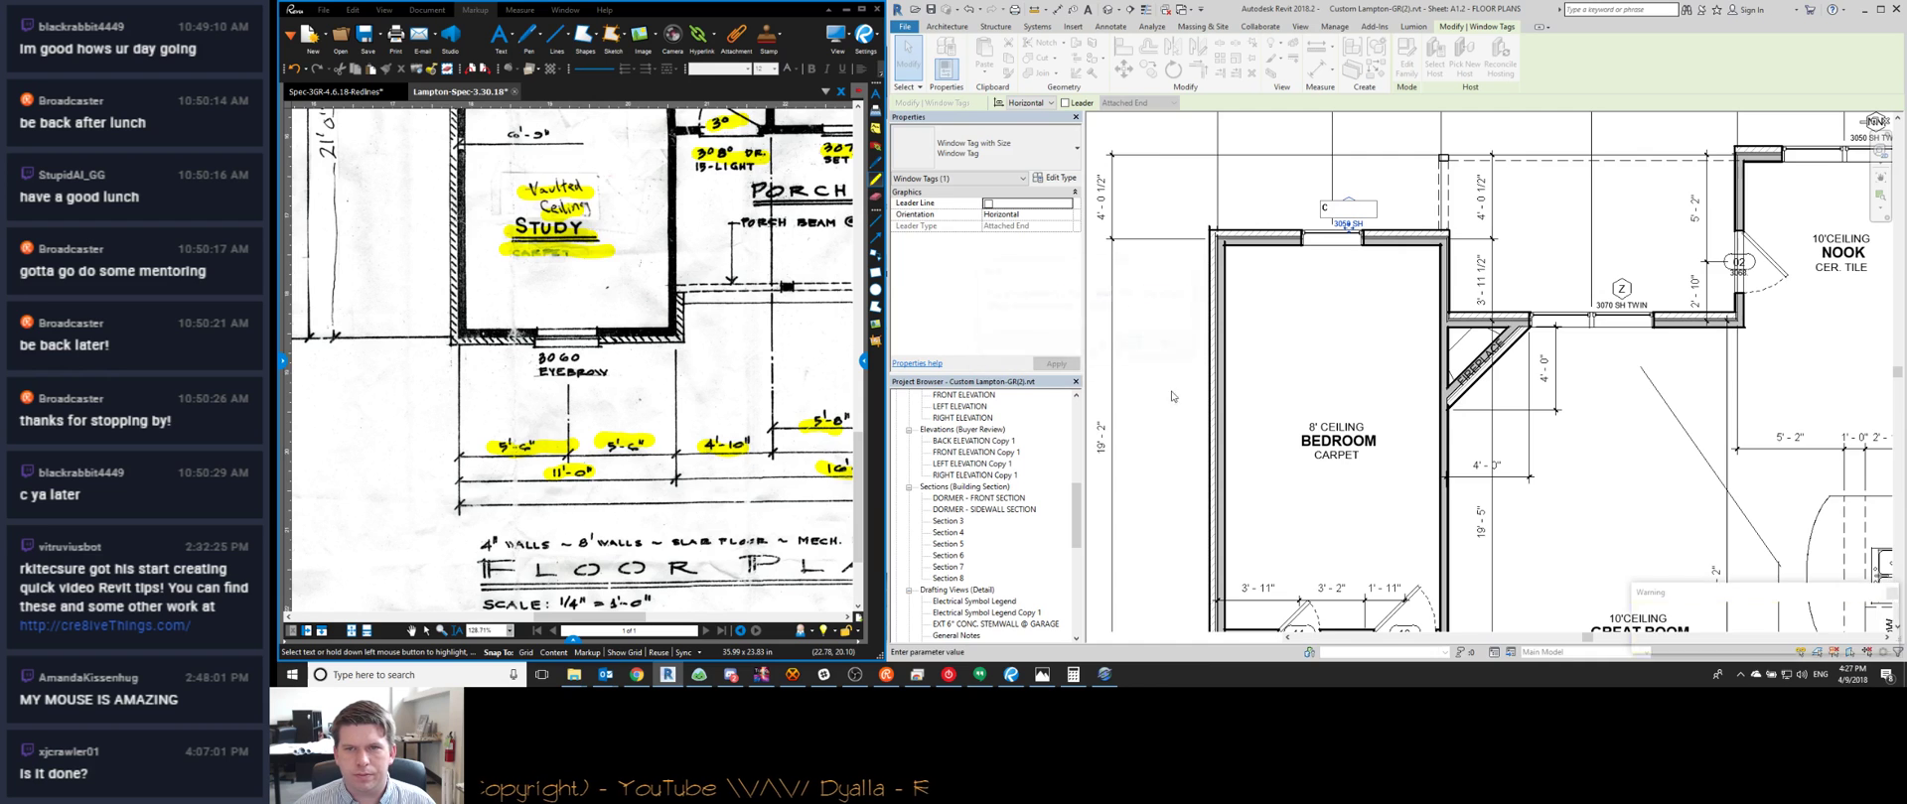
Relabel the 3070 SH TWIN window tag's type mark from Z to D
scroll(1351, 336, down, 2)
scroll(1351, 336, up, 1)
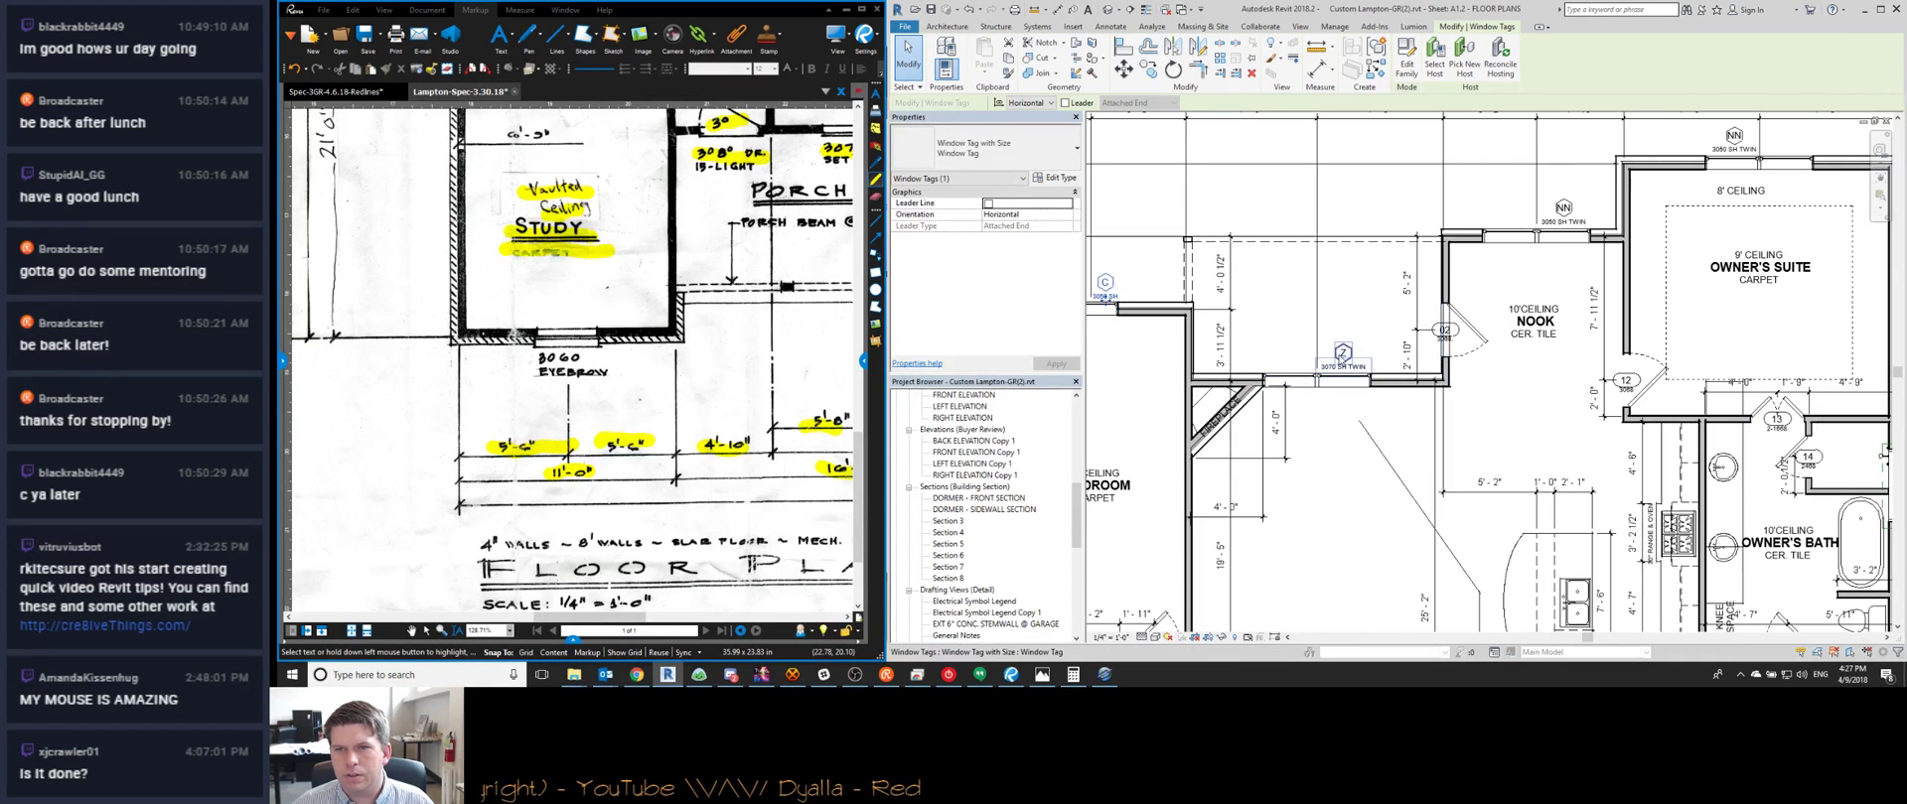
click(1112, 314)
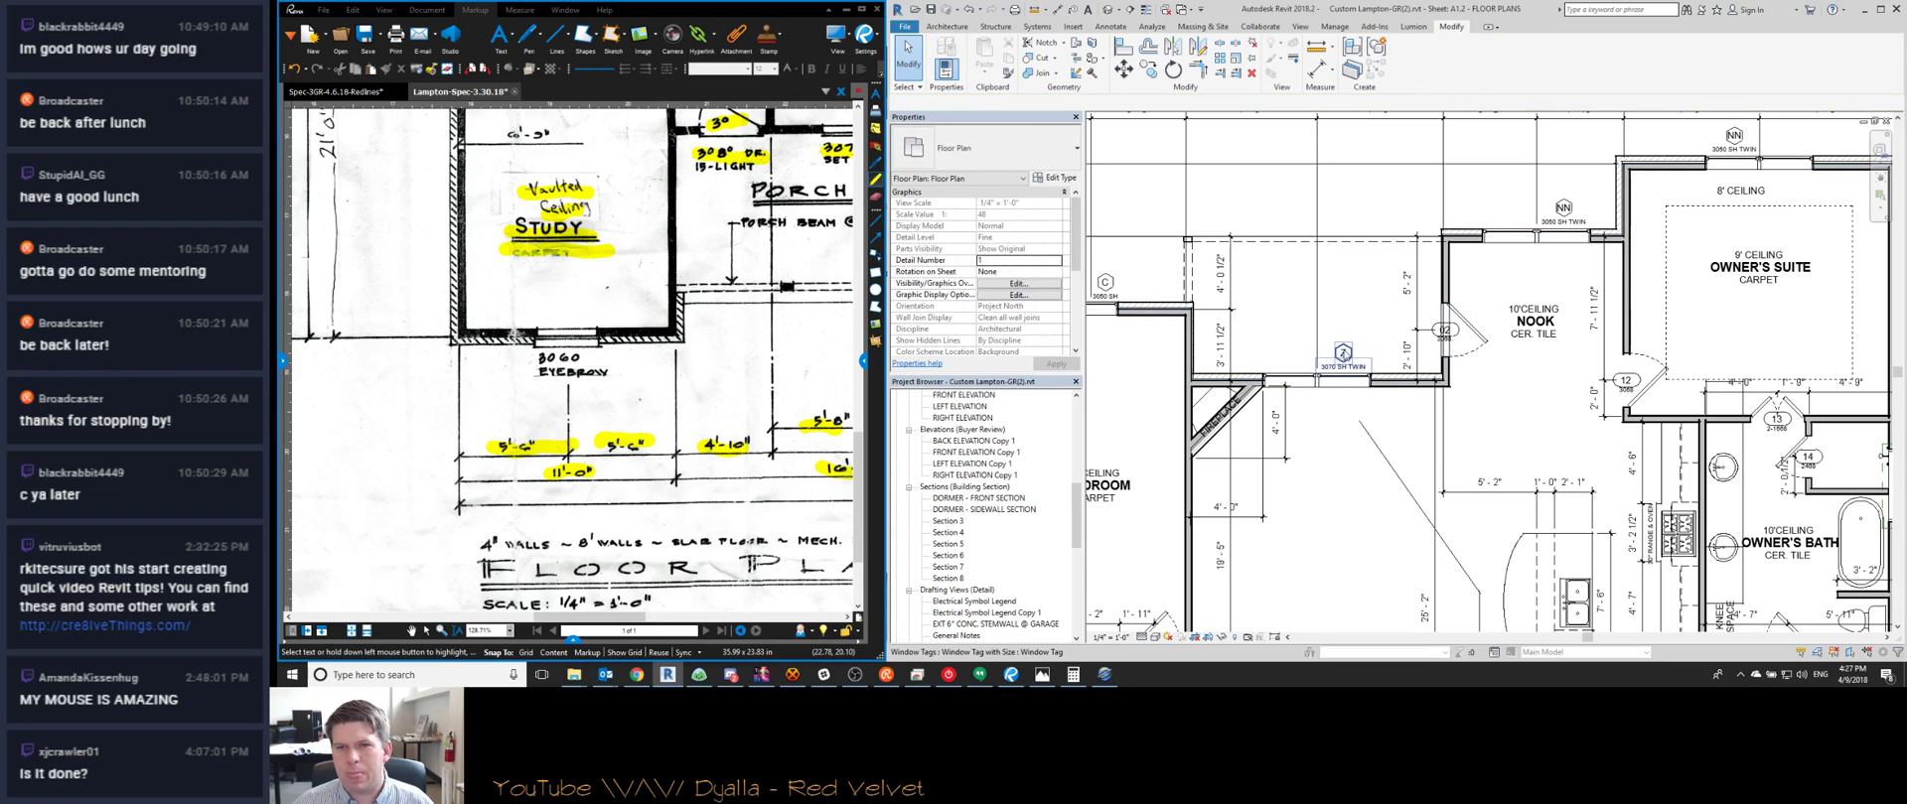
click(1341, 352)
click(1341, 352)
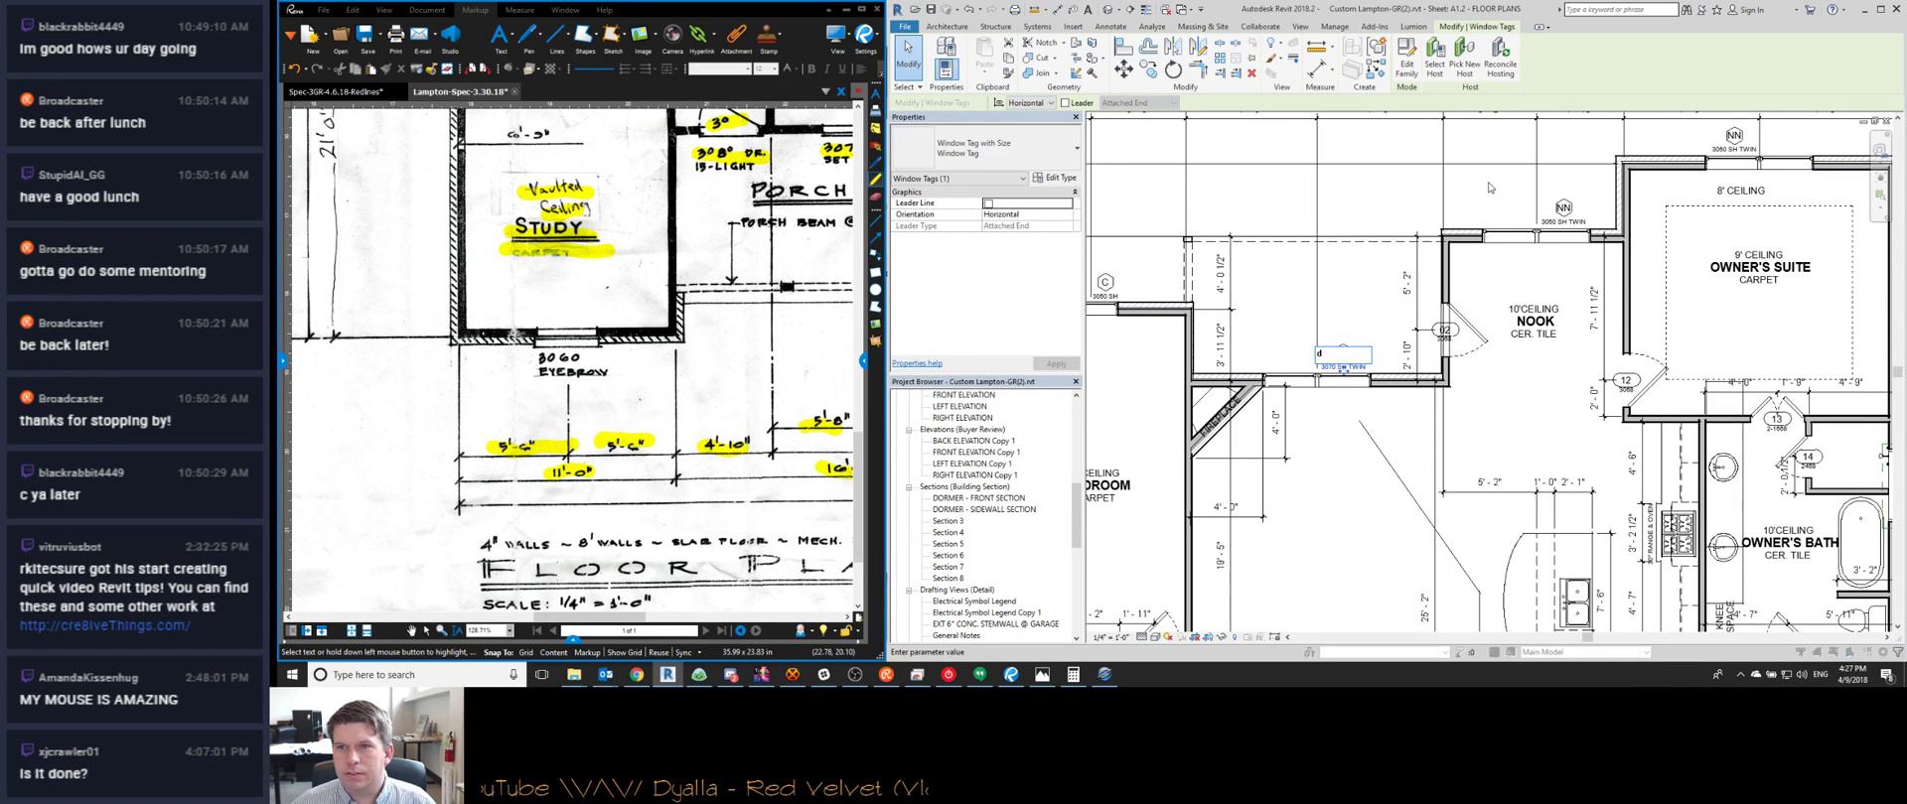
click(1134, 345)
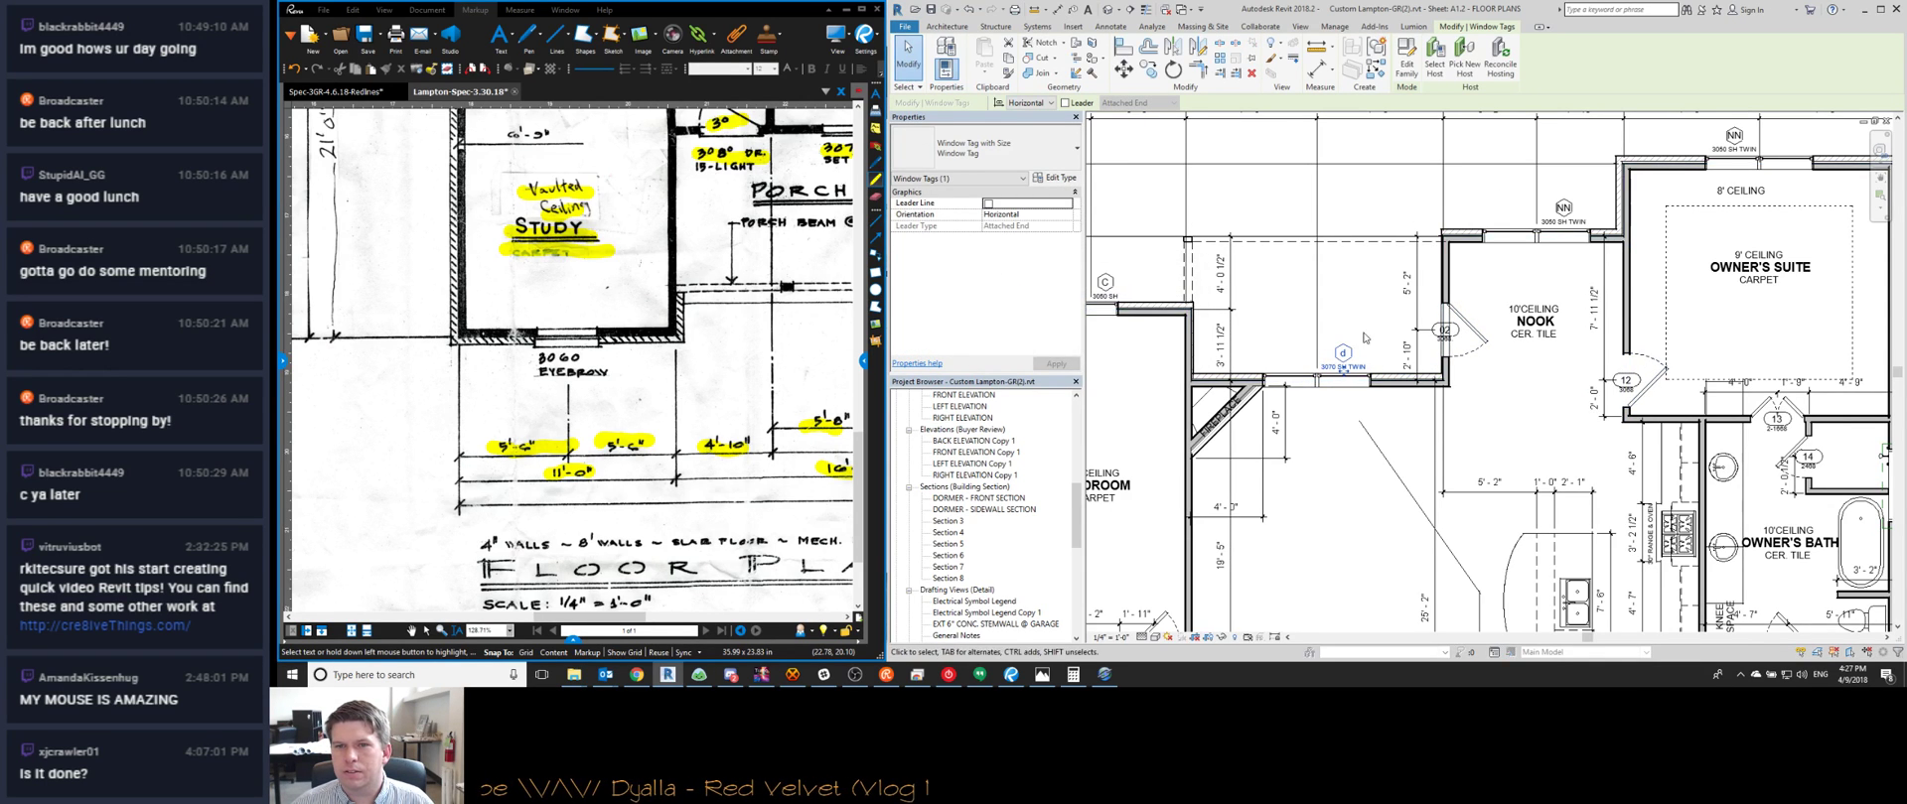
text(D)
click(1467, 269)
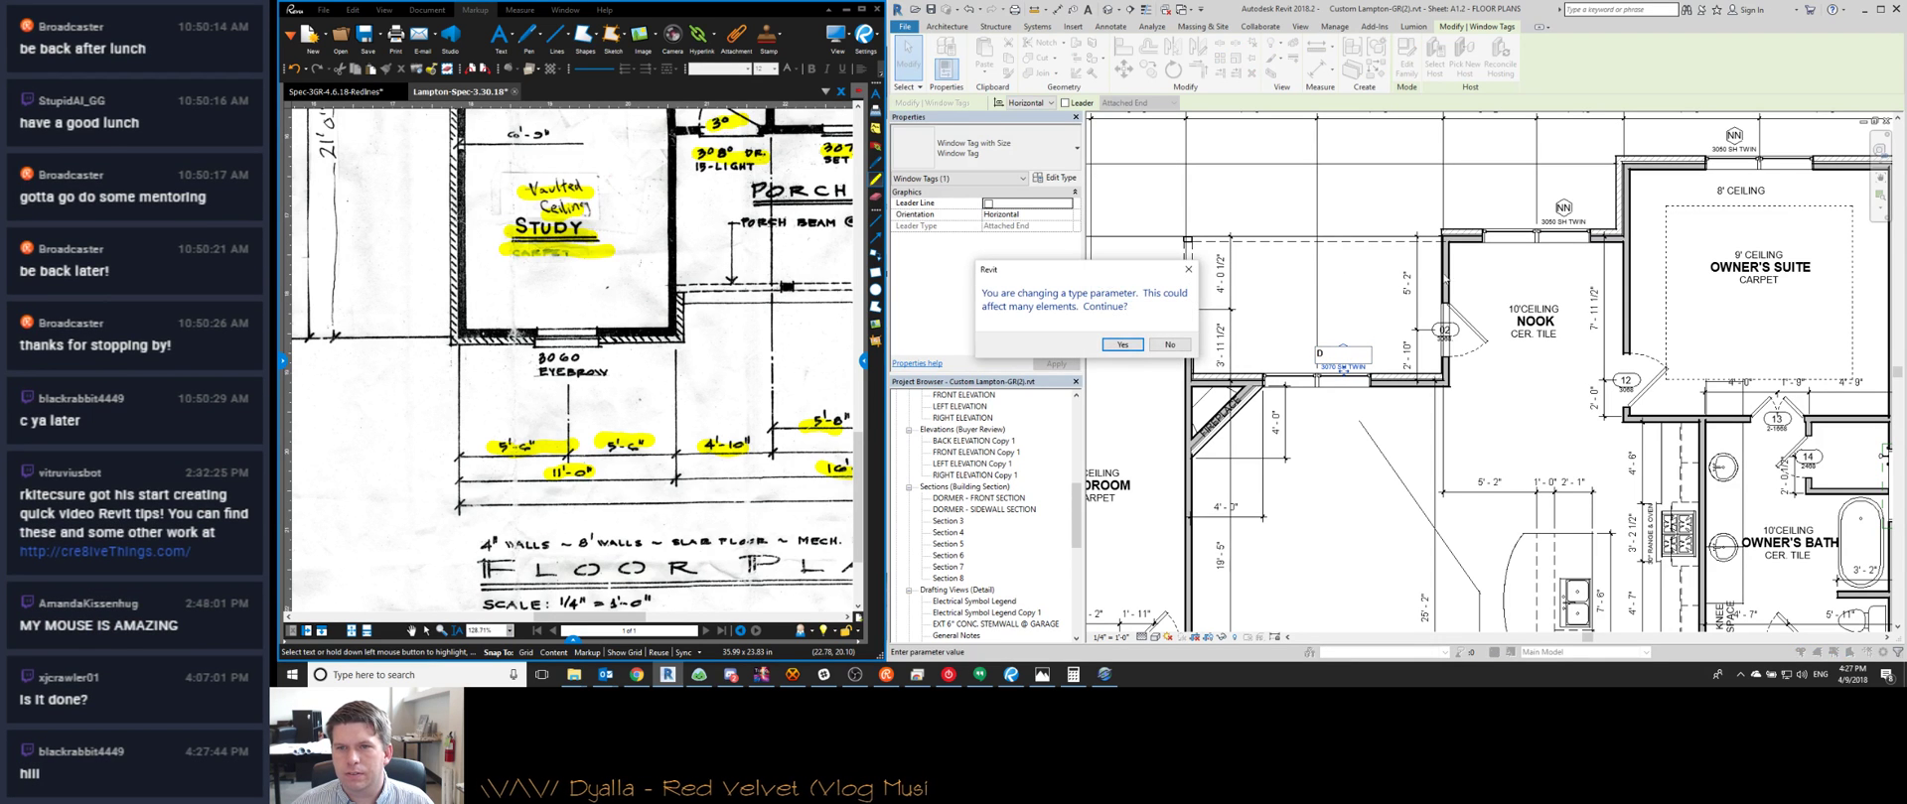
click(1123, 344)
Change the NN window tag's type mark to E
scroll(673, 239, down, 6)
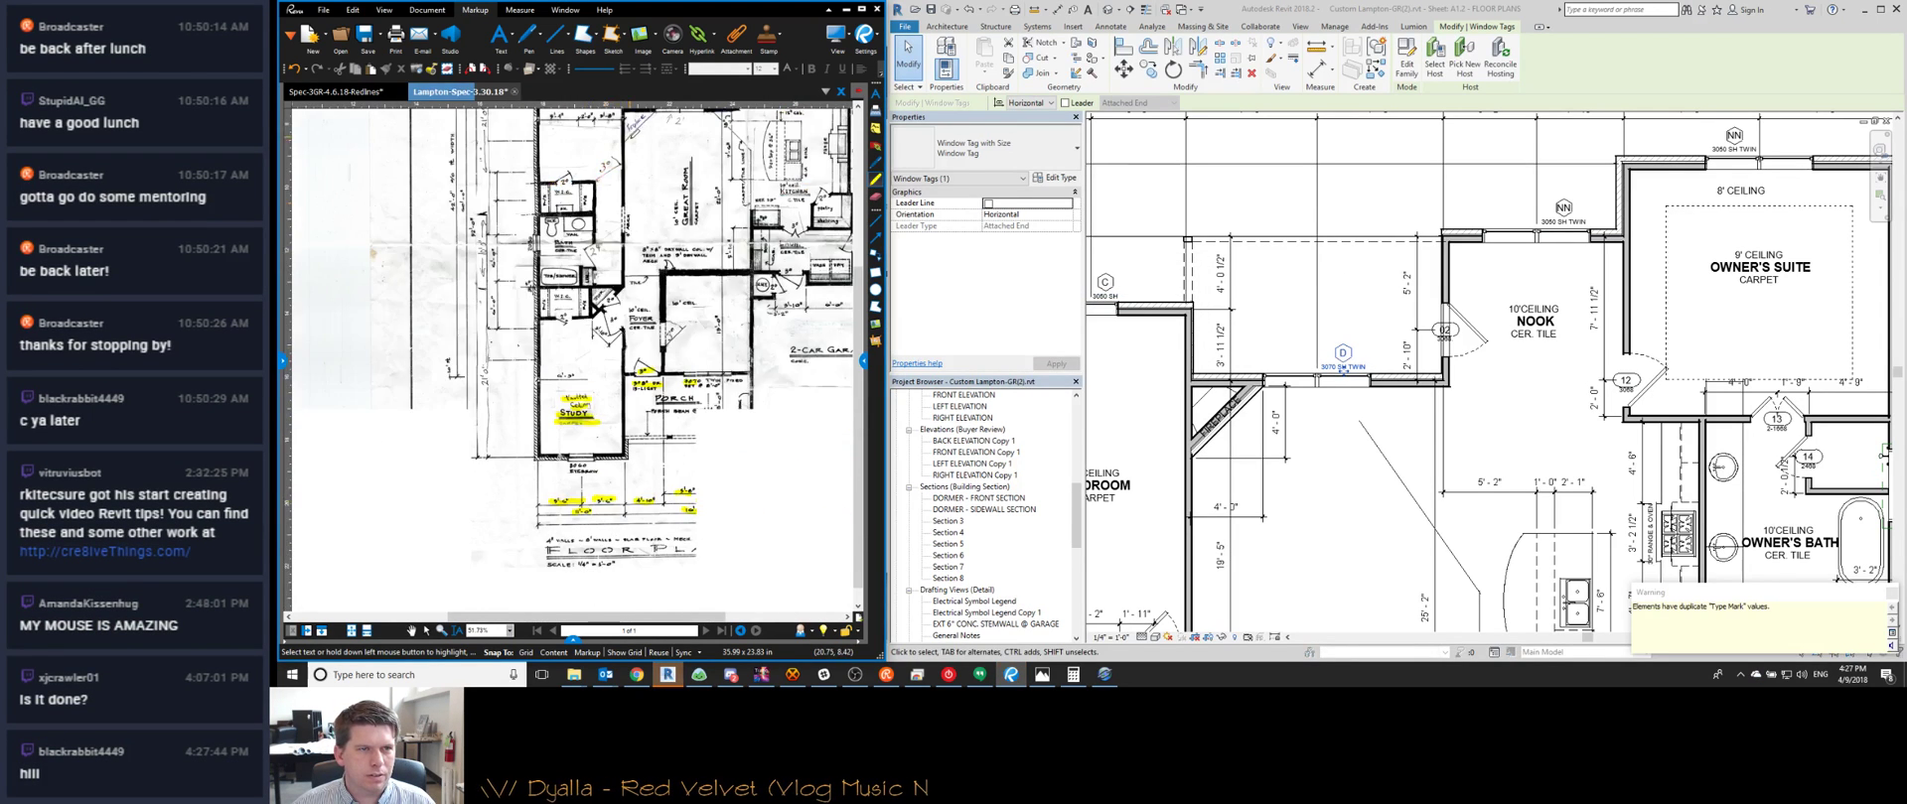
scroll(673, 239, up, 7)
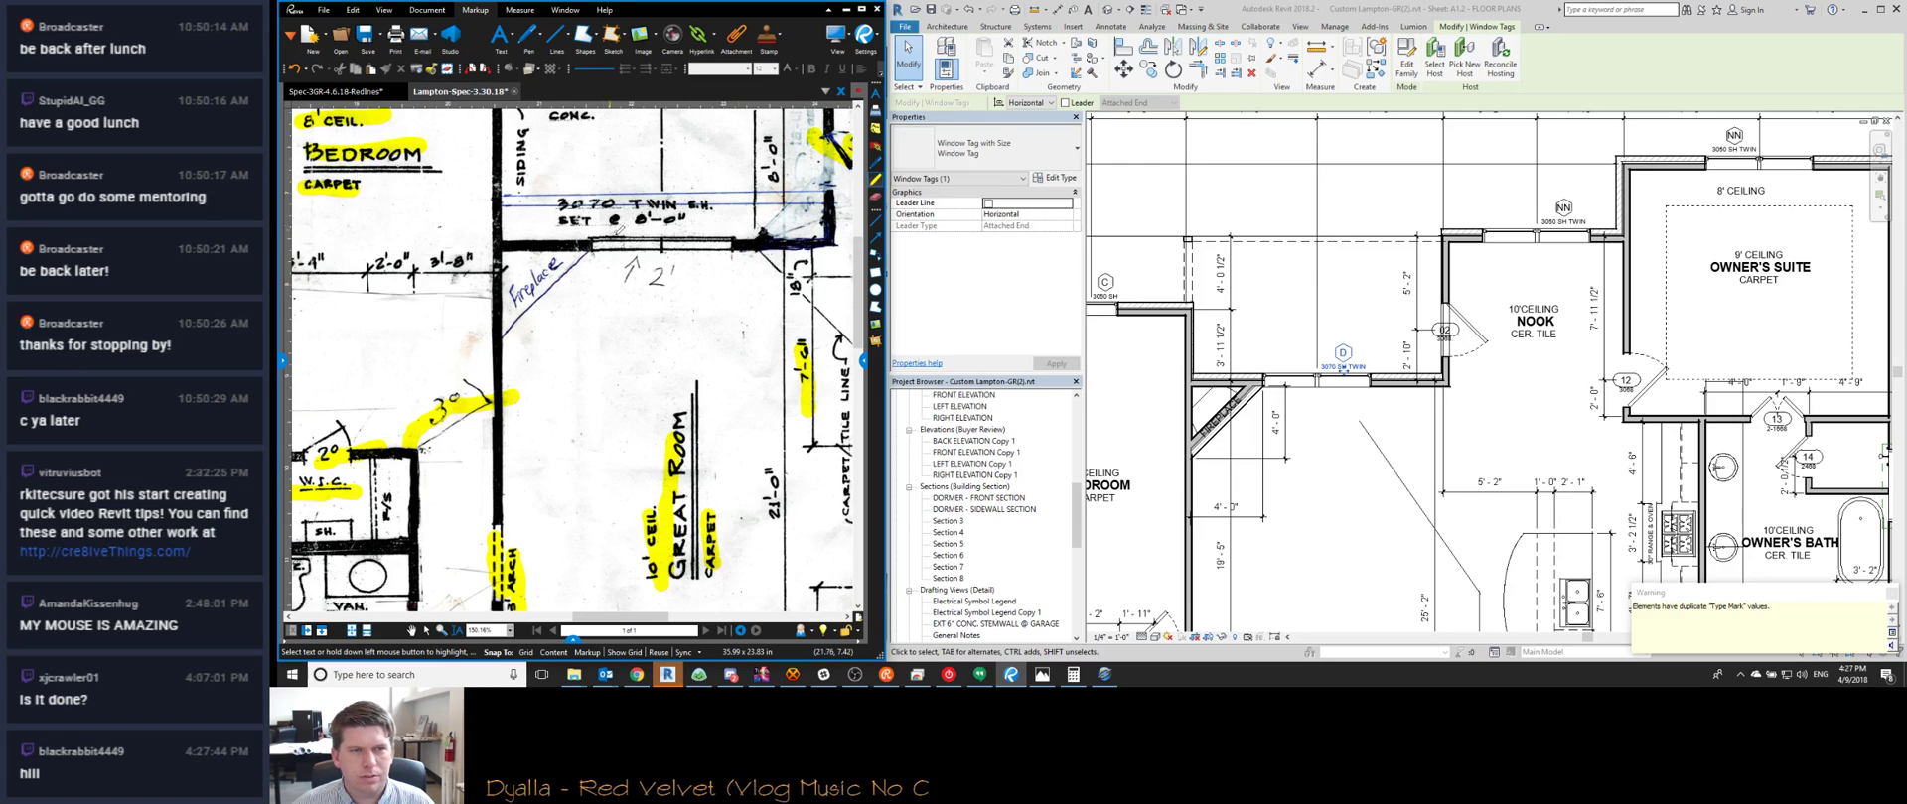
click(1564, 207)
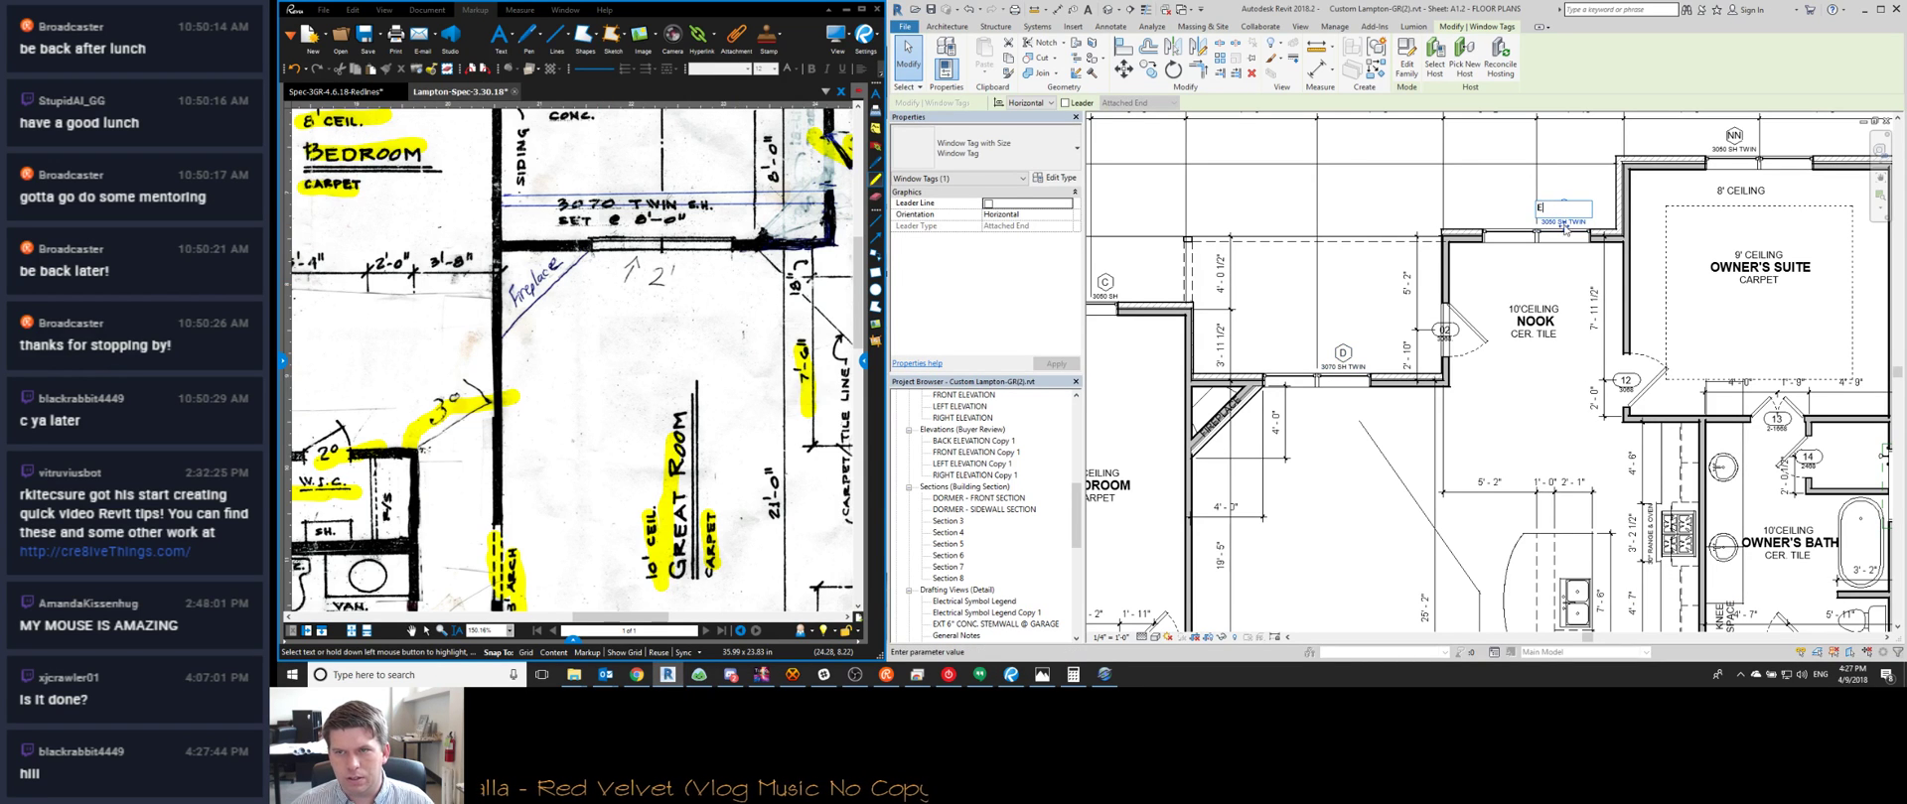
key(Return)
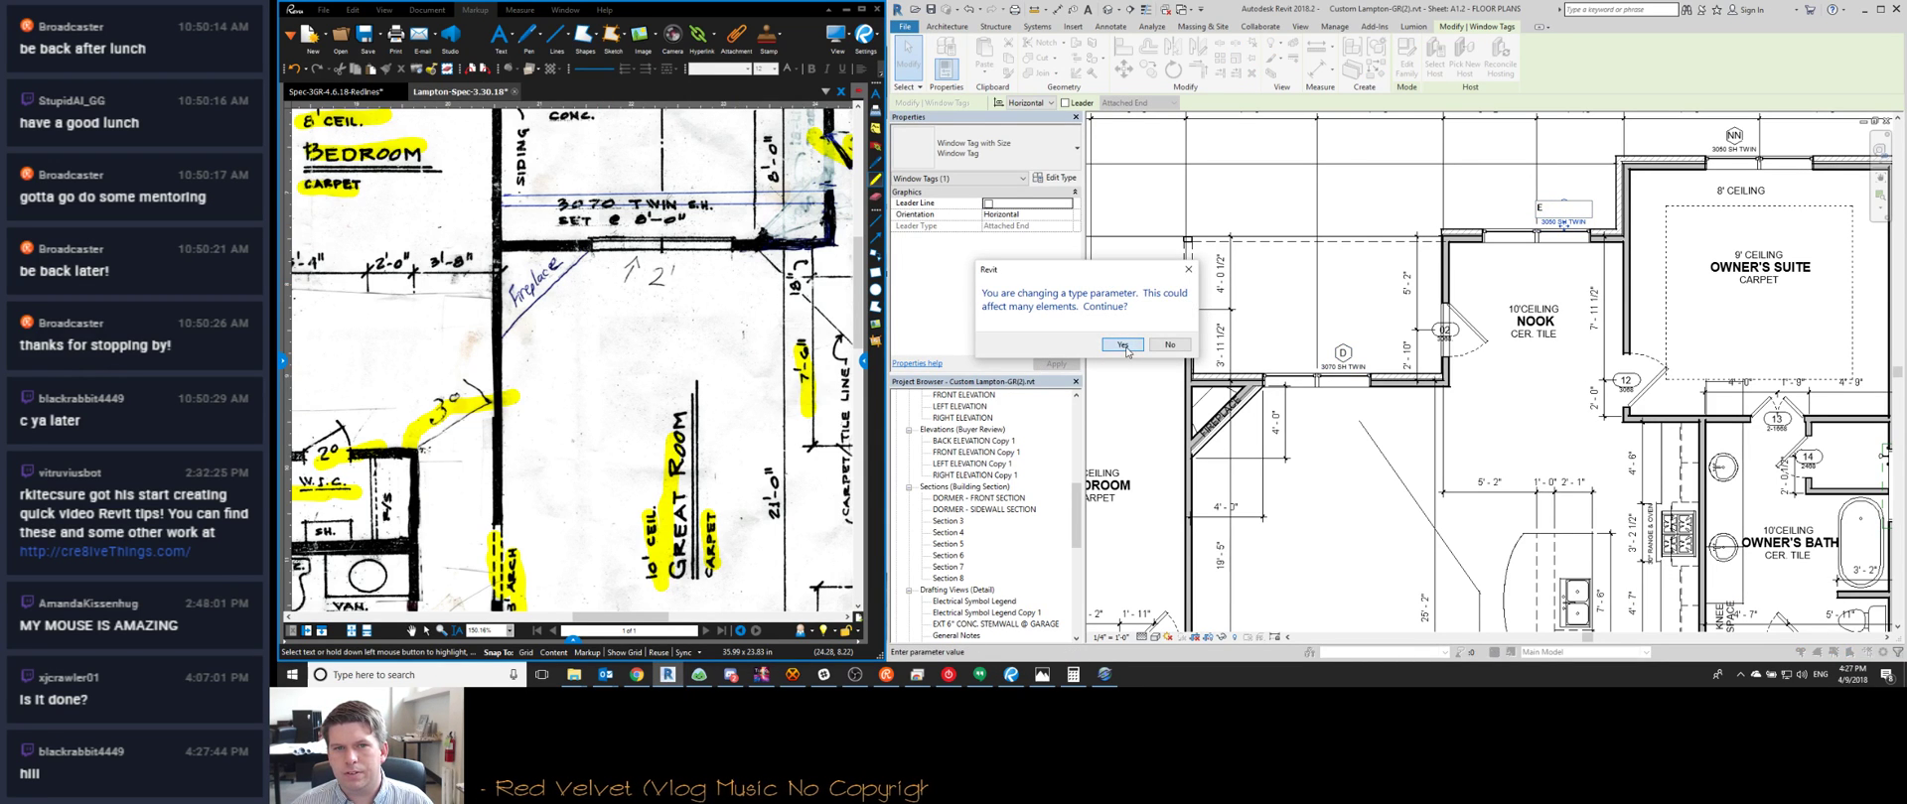
click(1124, 345)
Change the bath window's W type mark to F
scroll(1579, 380, down, 3)
scroll(1581, 380, up, 3)
scroll(1579, 372, down, 4)
scroll(1575, 353, up, 3)
scroll(1572, 346, down, 2)
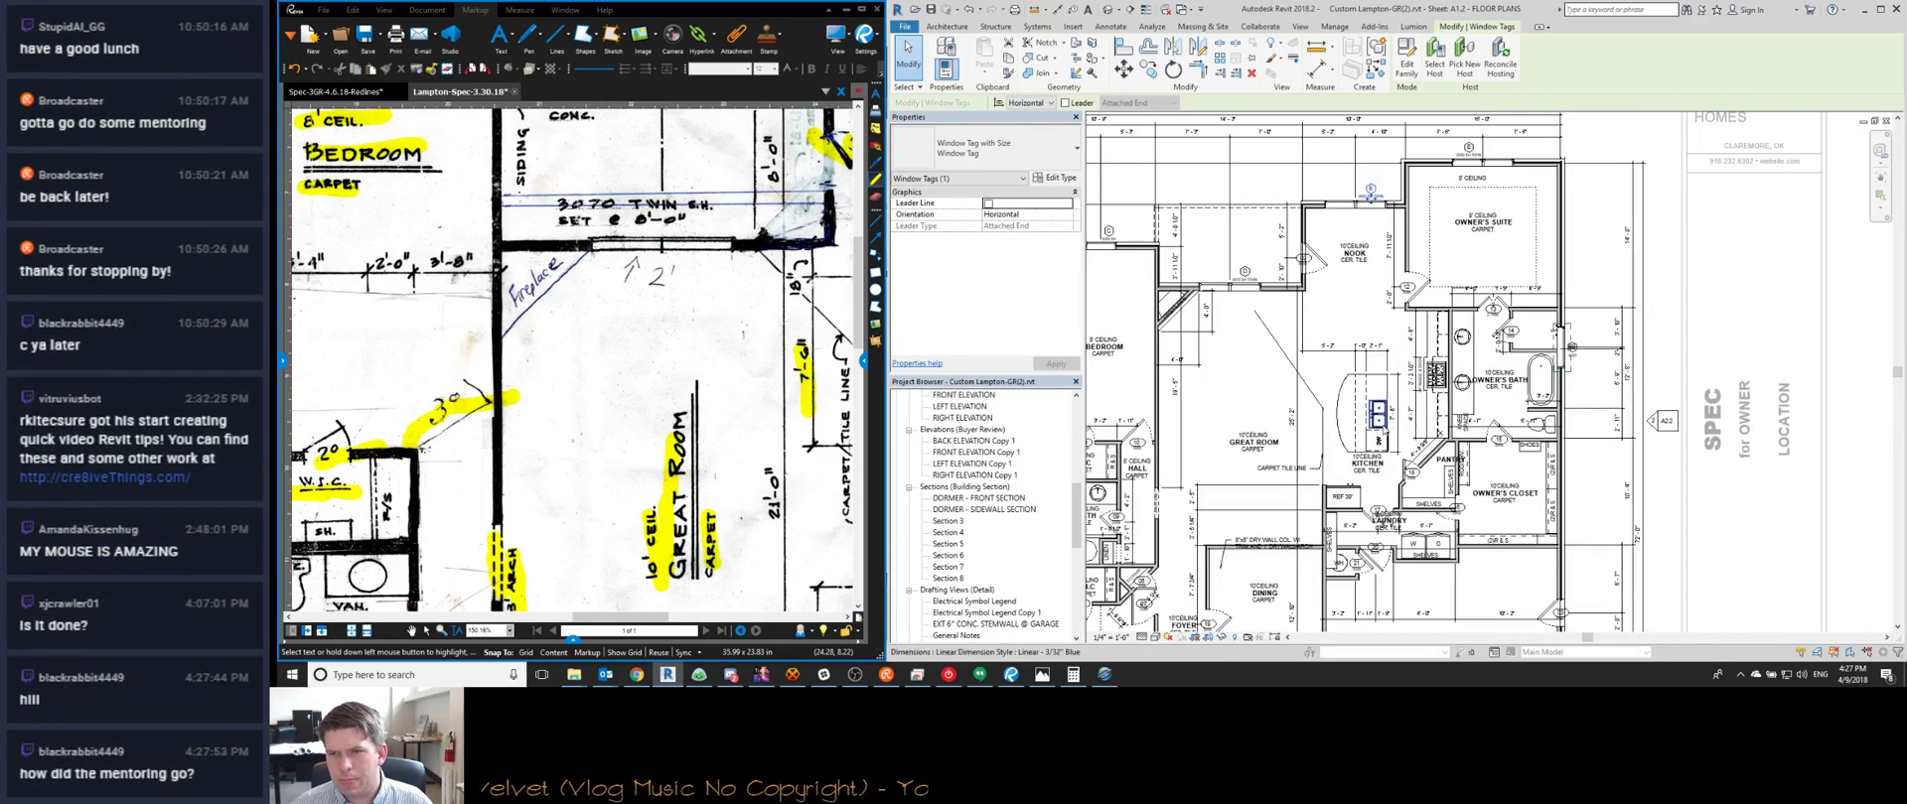
scroll(1375, 412, up, 3)
click(1358, 403)
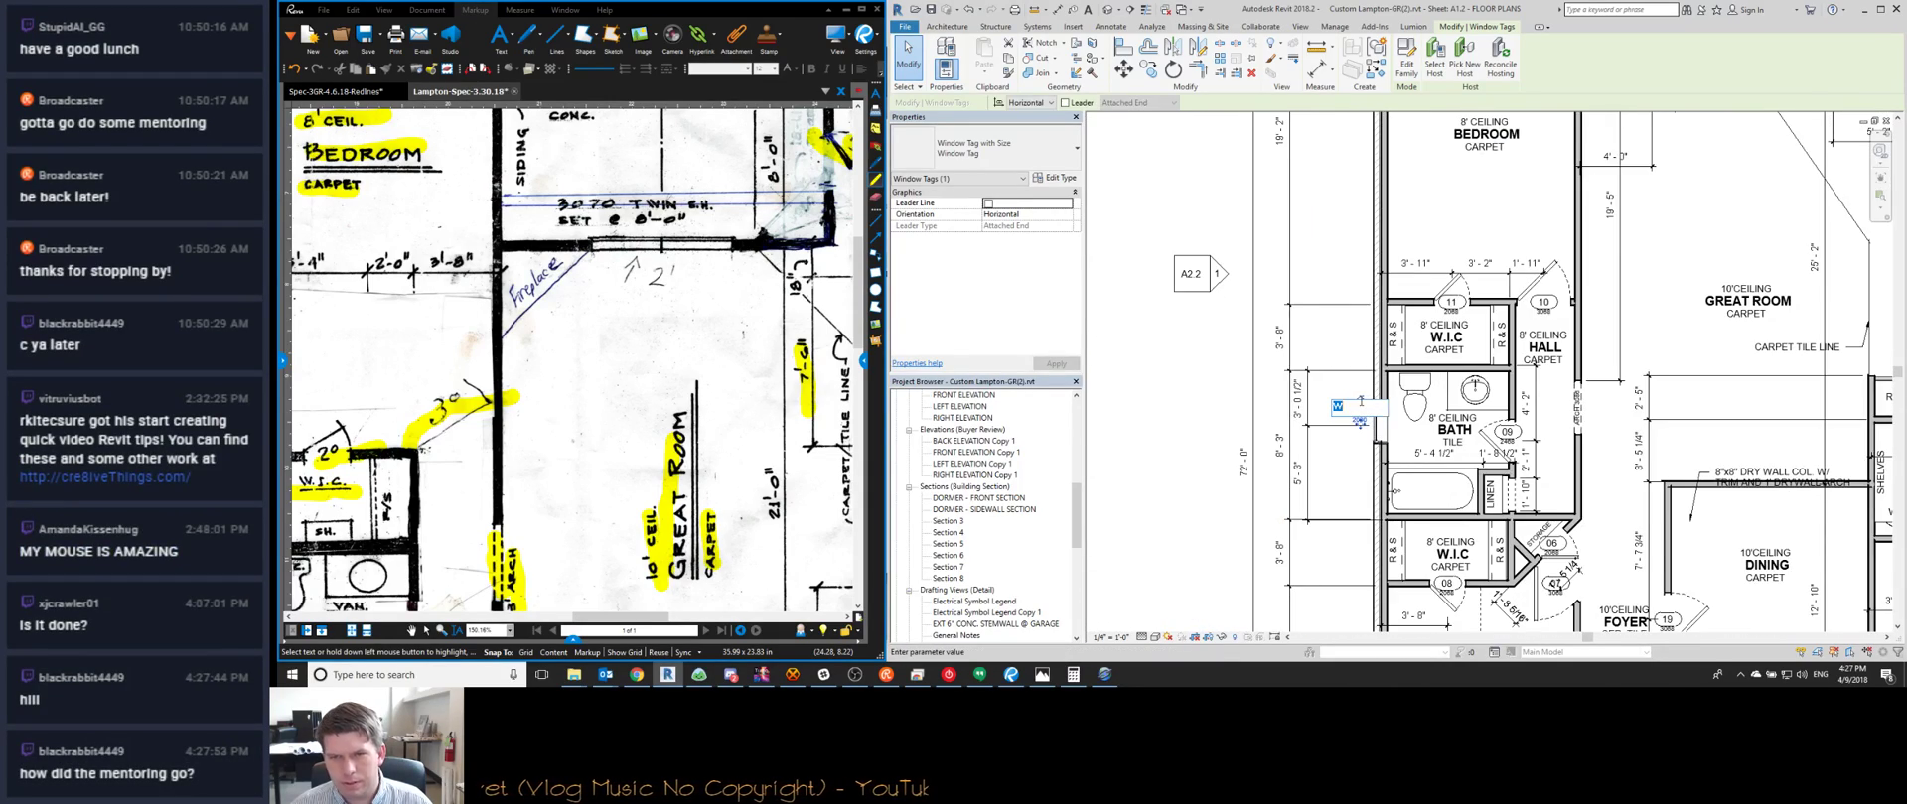
text(F)
key(Return)
click(1142, 347)
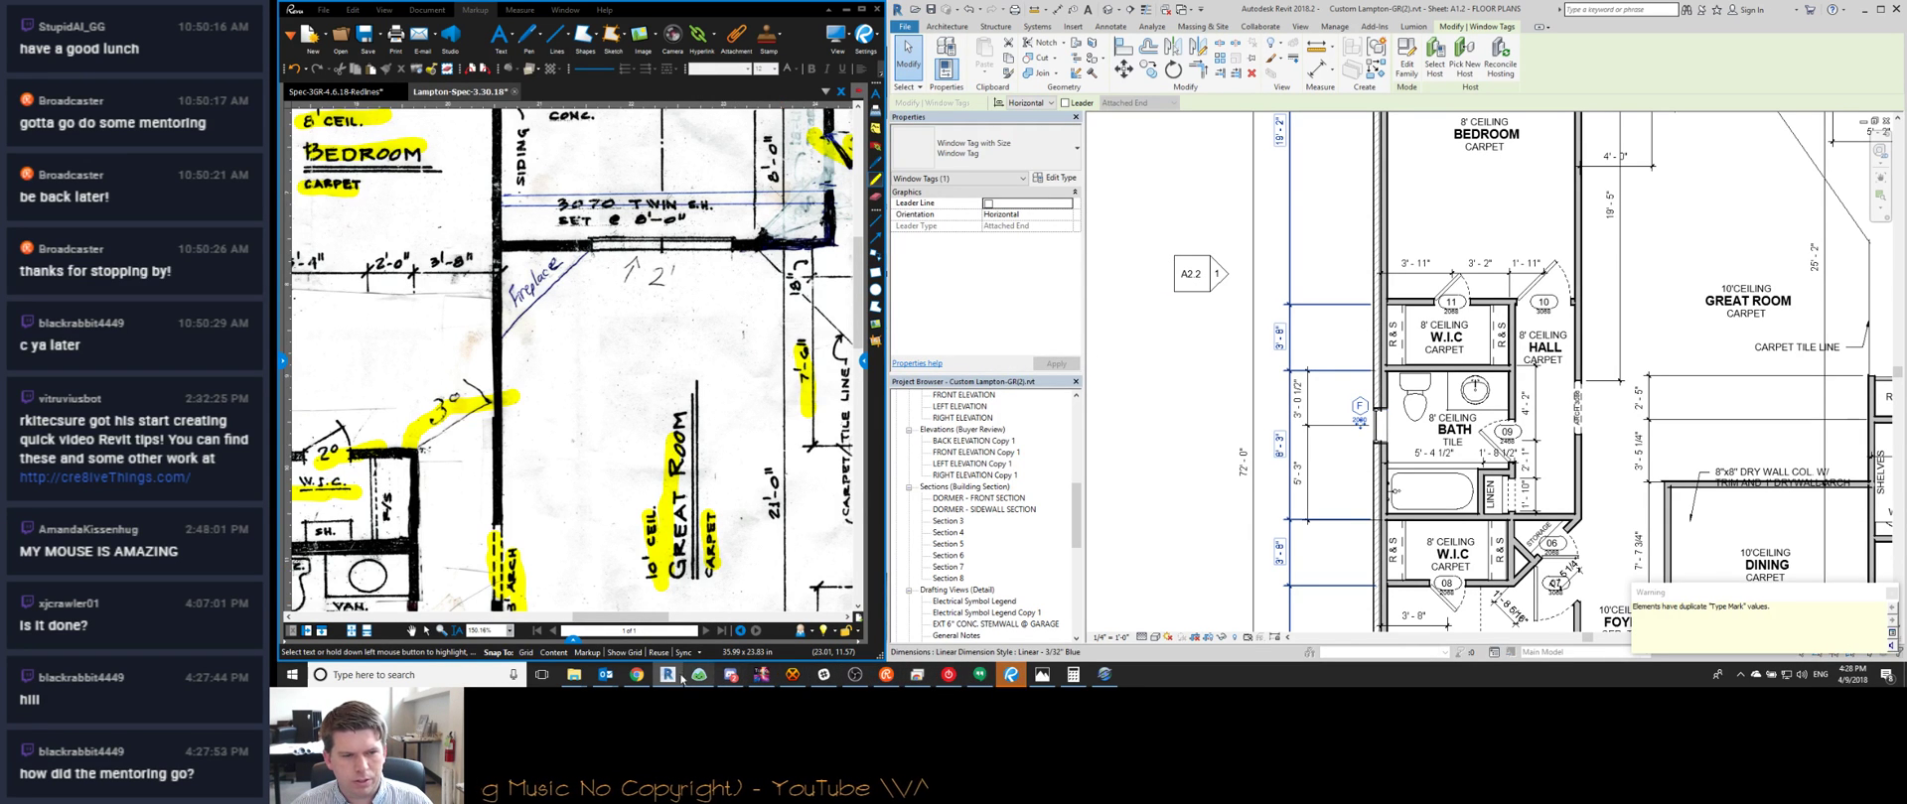
Change the owner's bath 4020 window type mark from BD to G
click(637, 674)
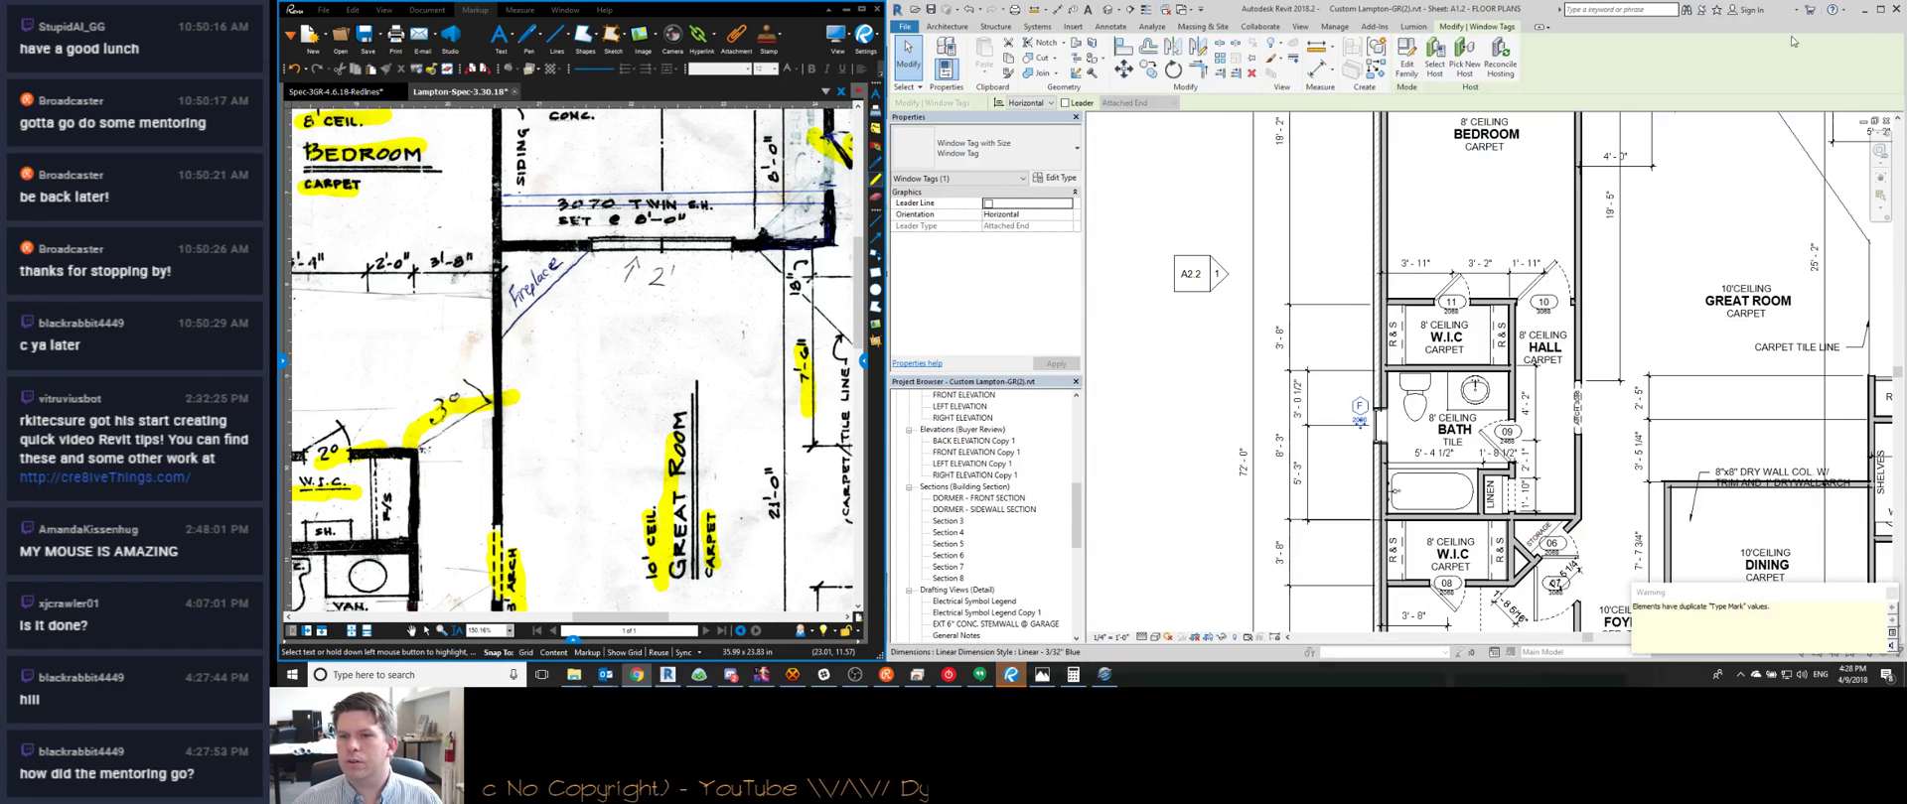
click(1832, 9)
scroll(1211, 290, down, 3)
scroll(1530, 250, up, 8)
click(1530, 251)
text(G)
key(Return)
click(1122, 343)
Re-anchor the dimension below the laundry by moving its witness line onto the adjacent wall
scroll(1468, 399, down, 3)
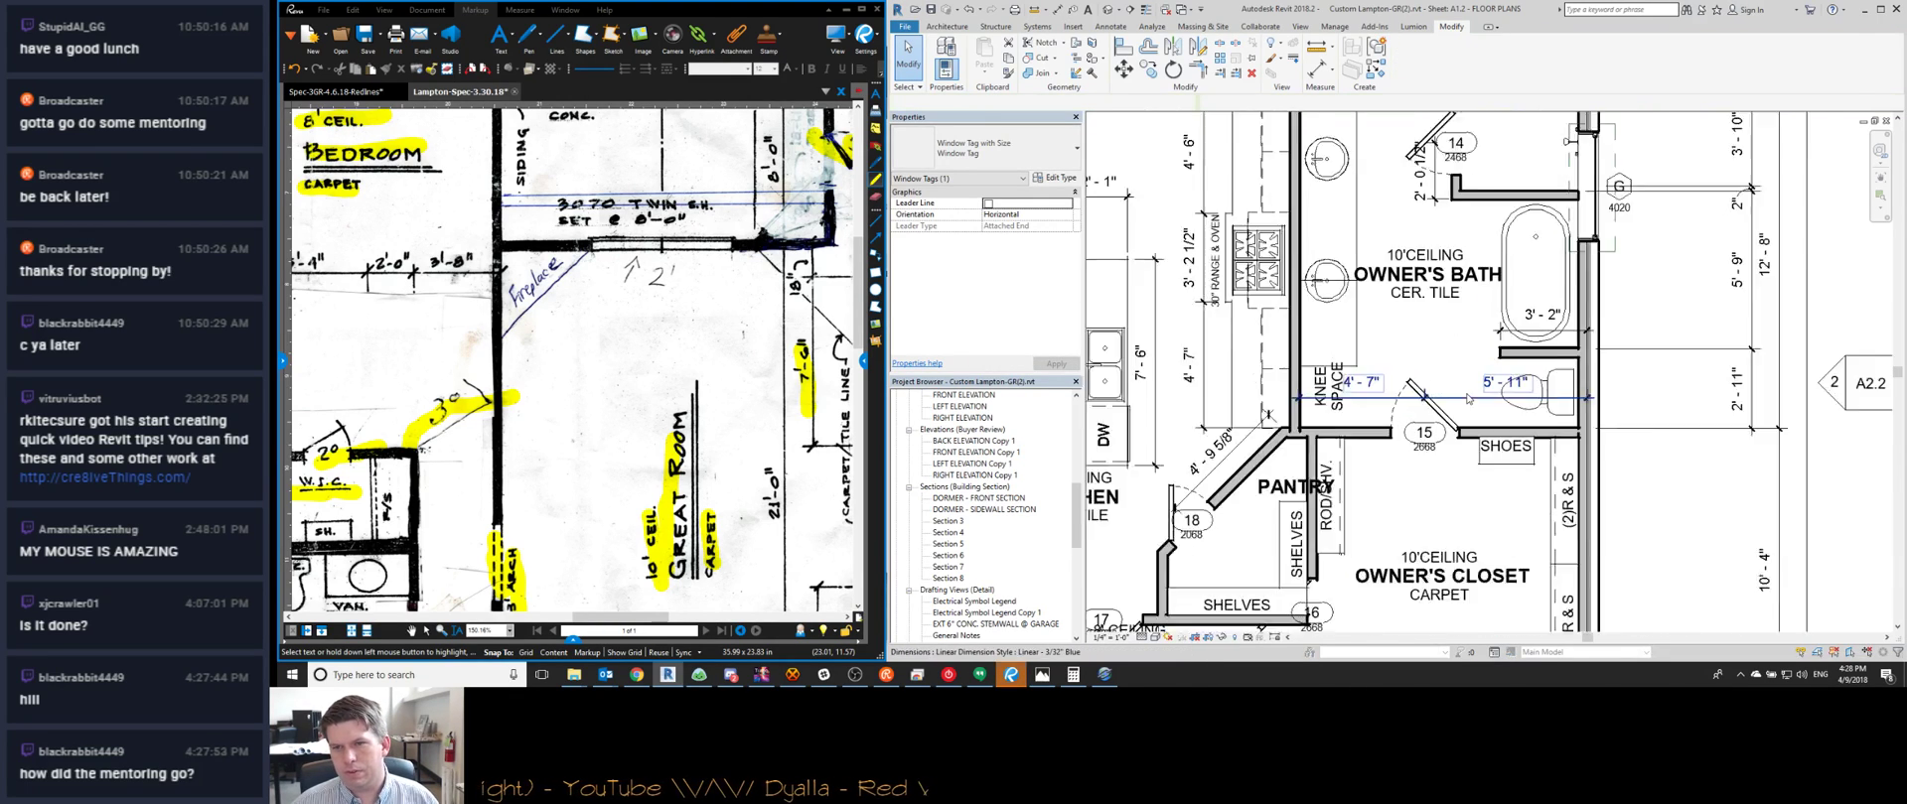
key(Escape)
scroll(1468, 398, up, 2)
scroll(702, 318, down, 4)
scroll(703, 318, up, 1)
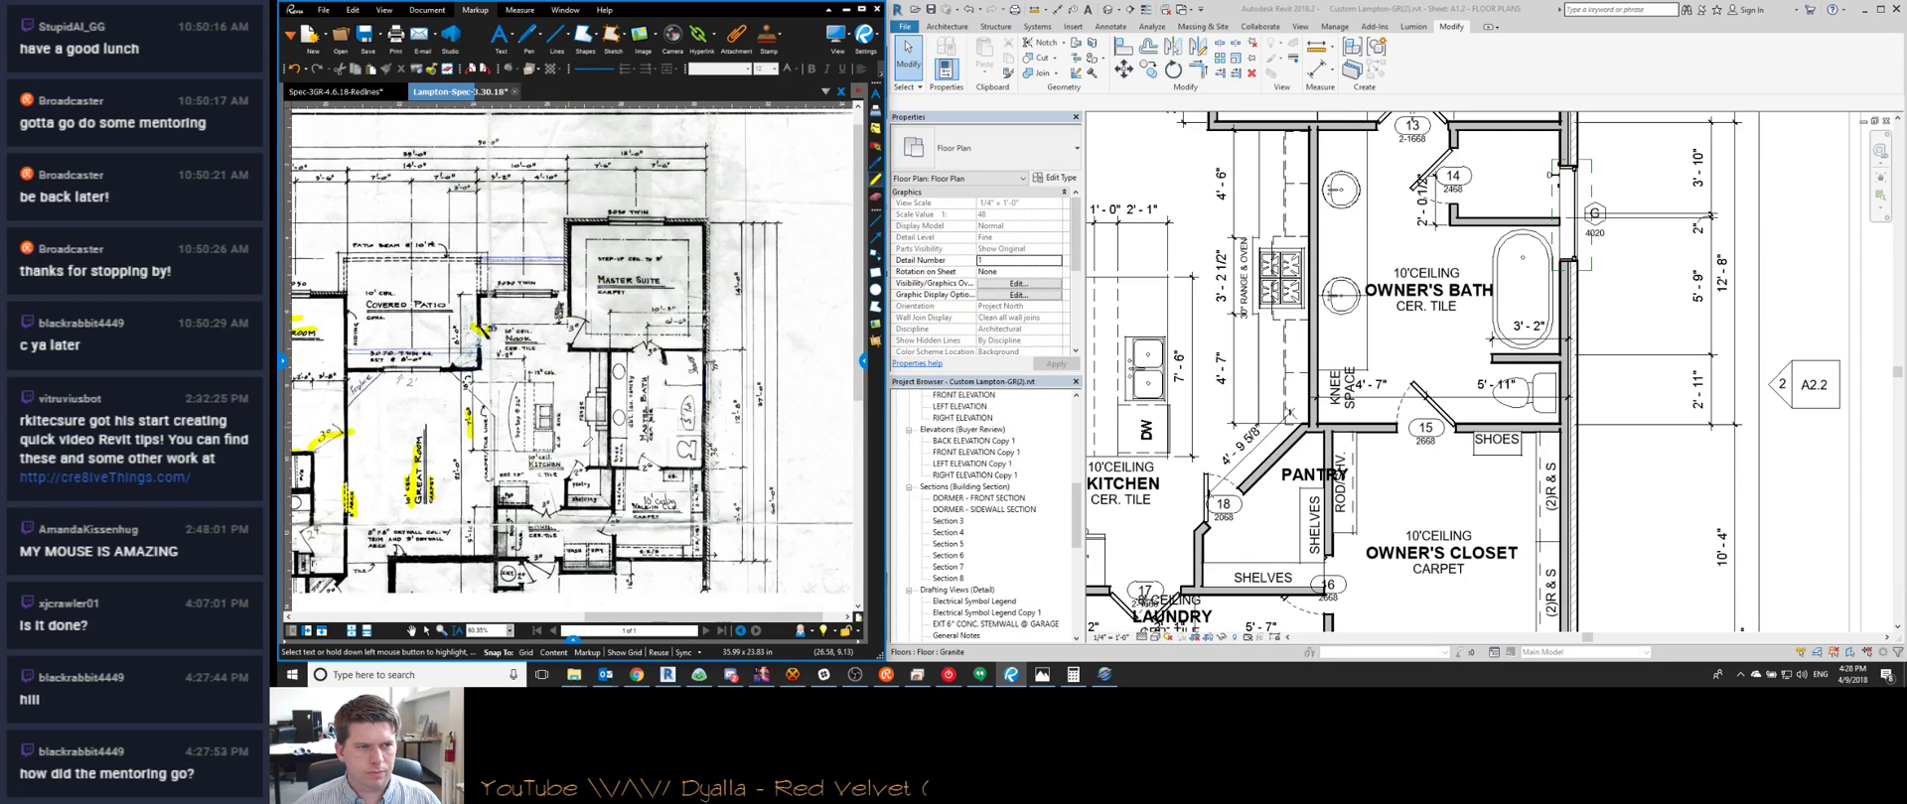
scroll(1477, 379, down, 2)
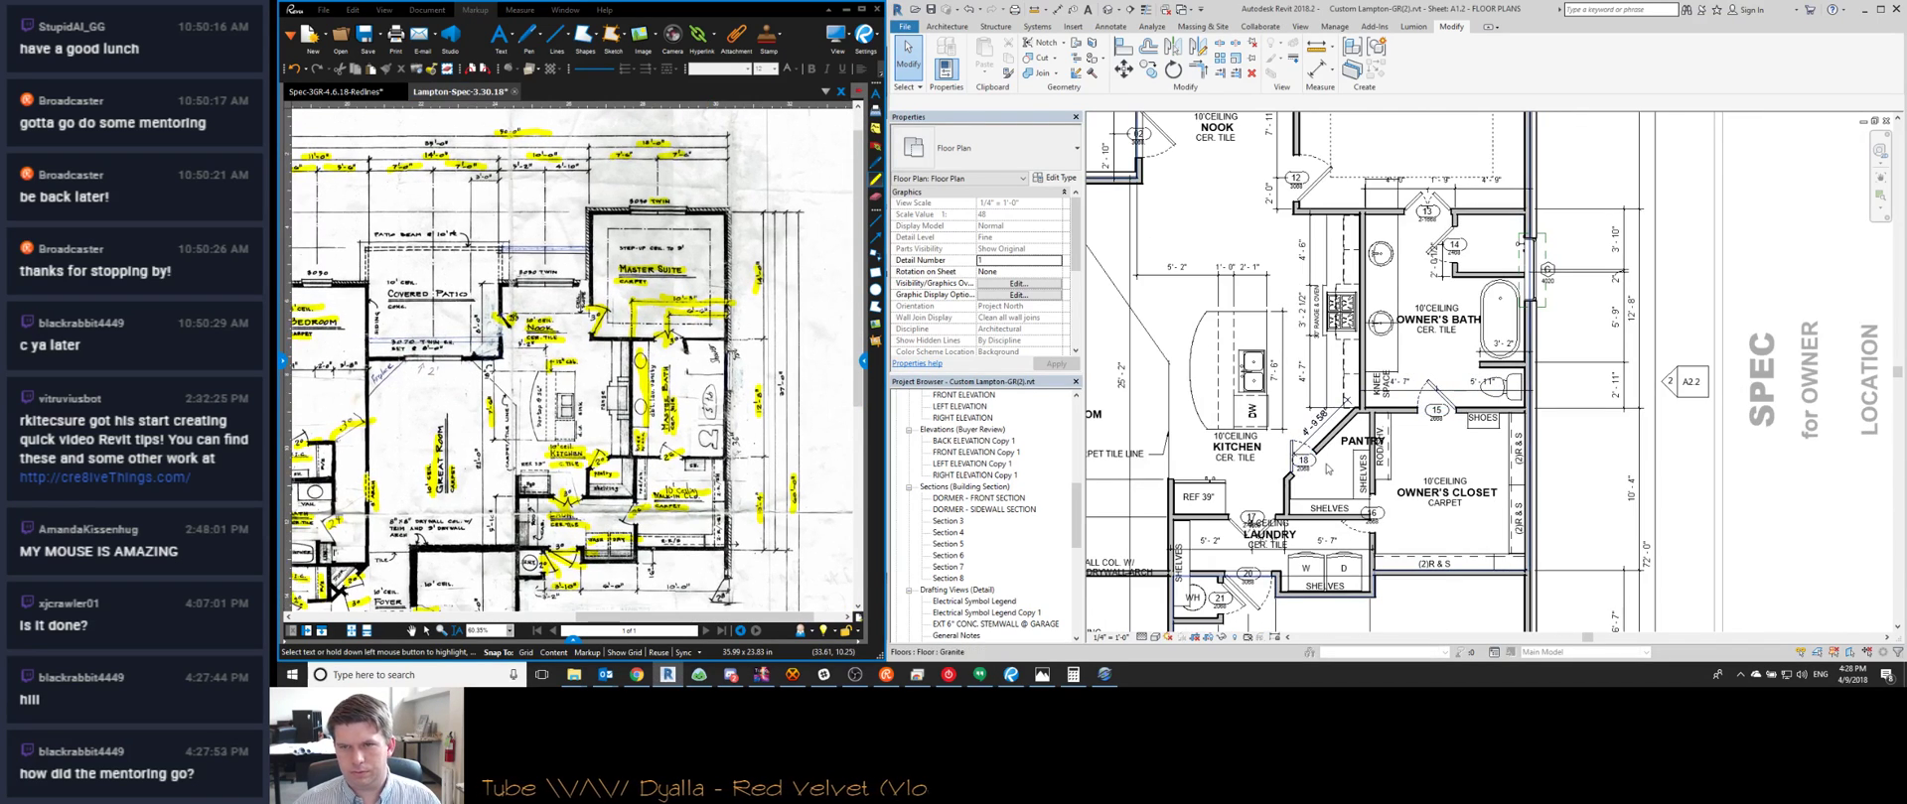
middle_drag(1339, 486, 1445, 468)
middle_drag(1169, 546, 1469, 213)
middle_drag(1291, 447, 1408, 249)
middle_drag(594, 608, 635, 337)
scroll(636, 337, up, 1)
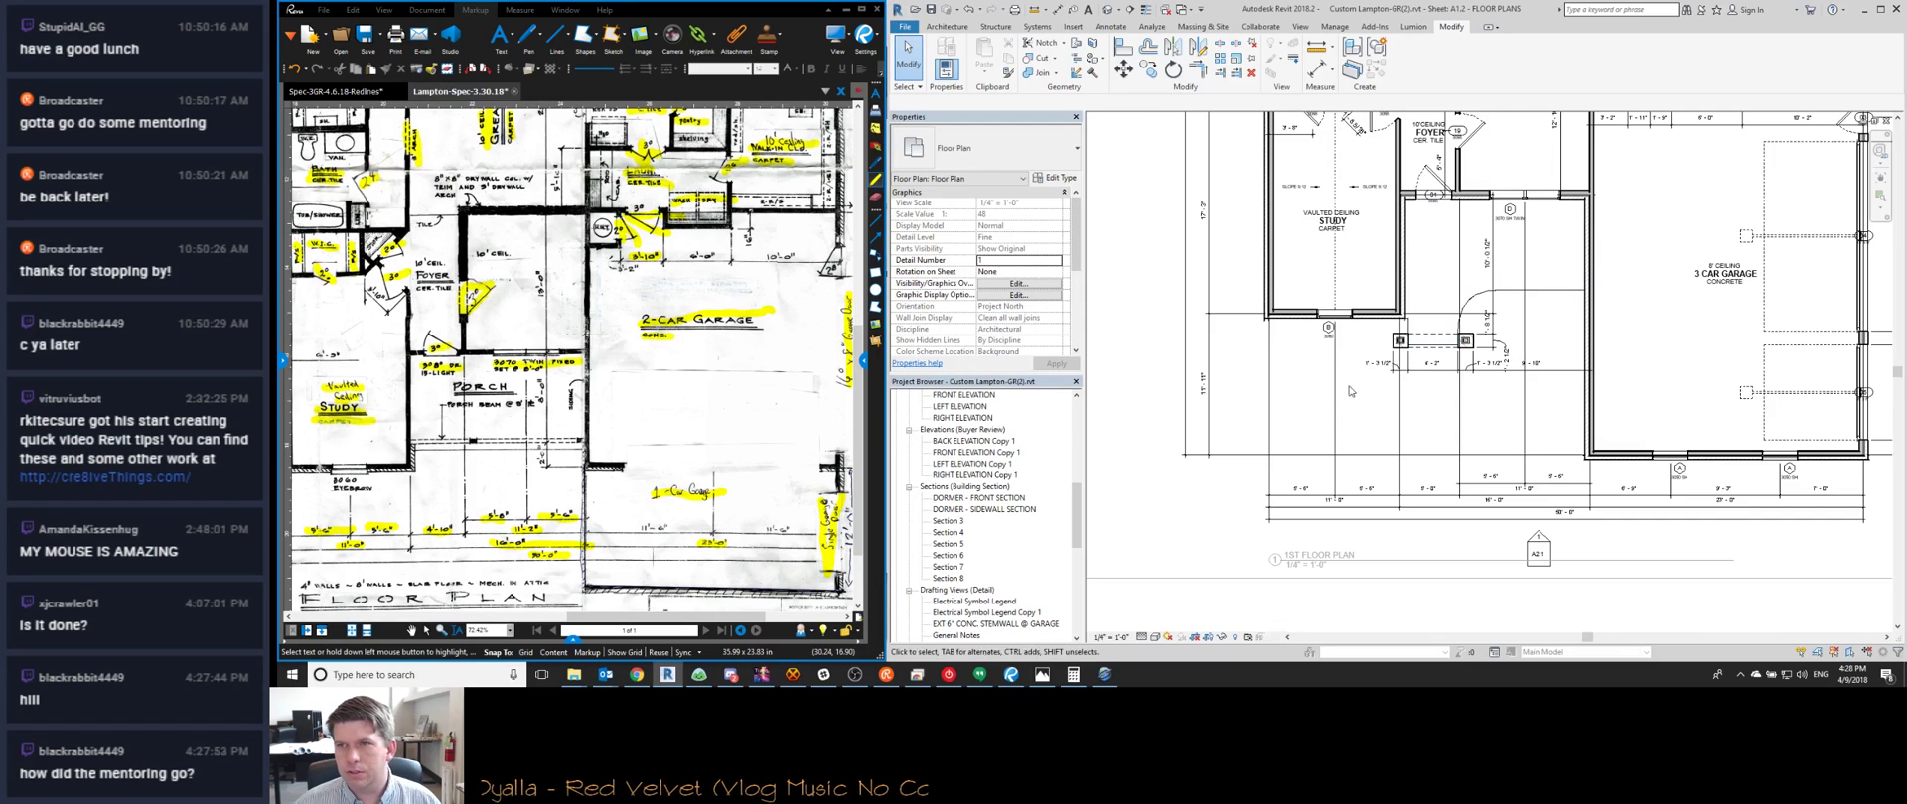
scroll(1381, 367, up, 3)
middle_drag(1575, 234, 1320, 411)
click(1337, 331)
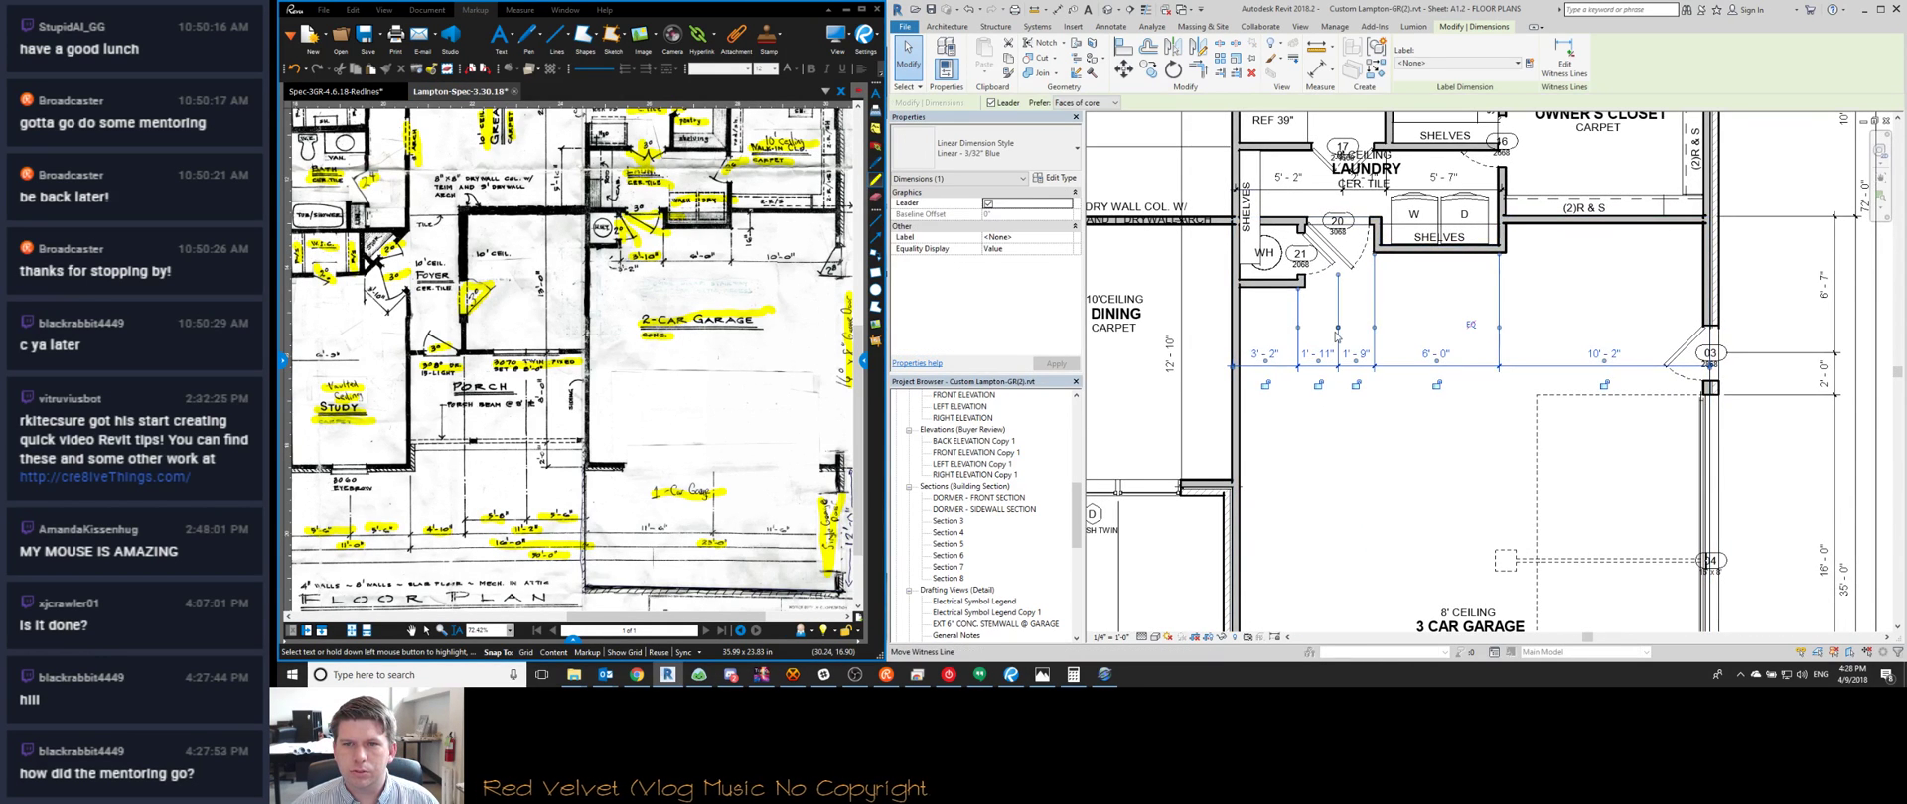
right_click(1337, 336)
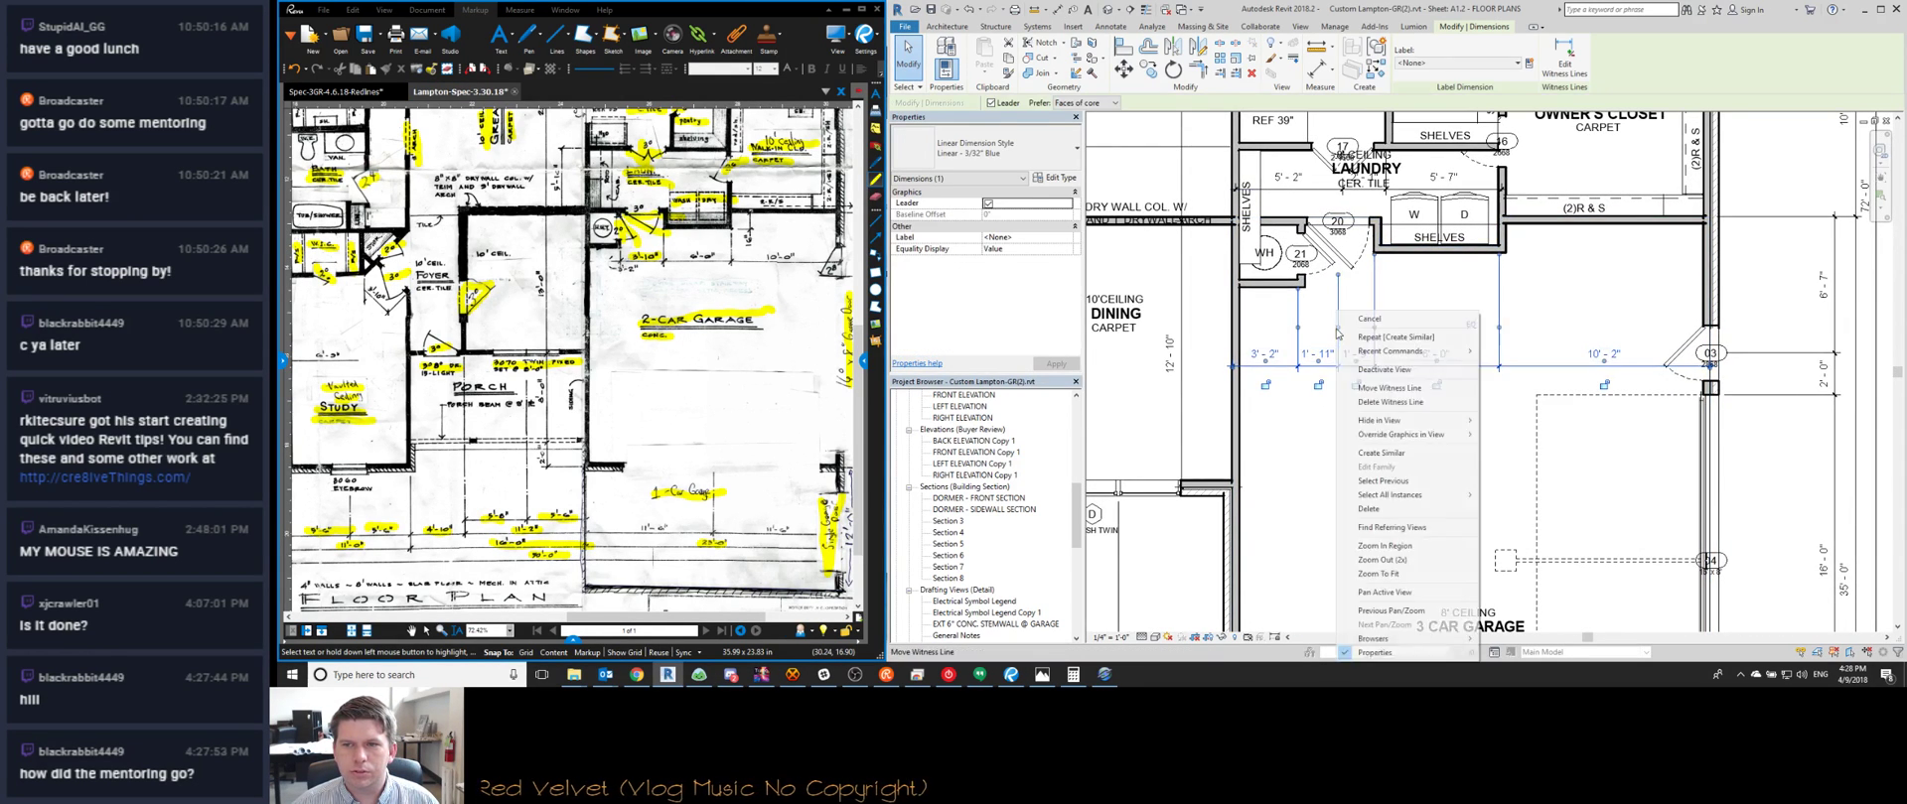
click(1383, 387)
click(1373, 318)
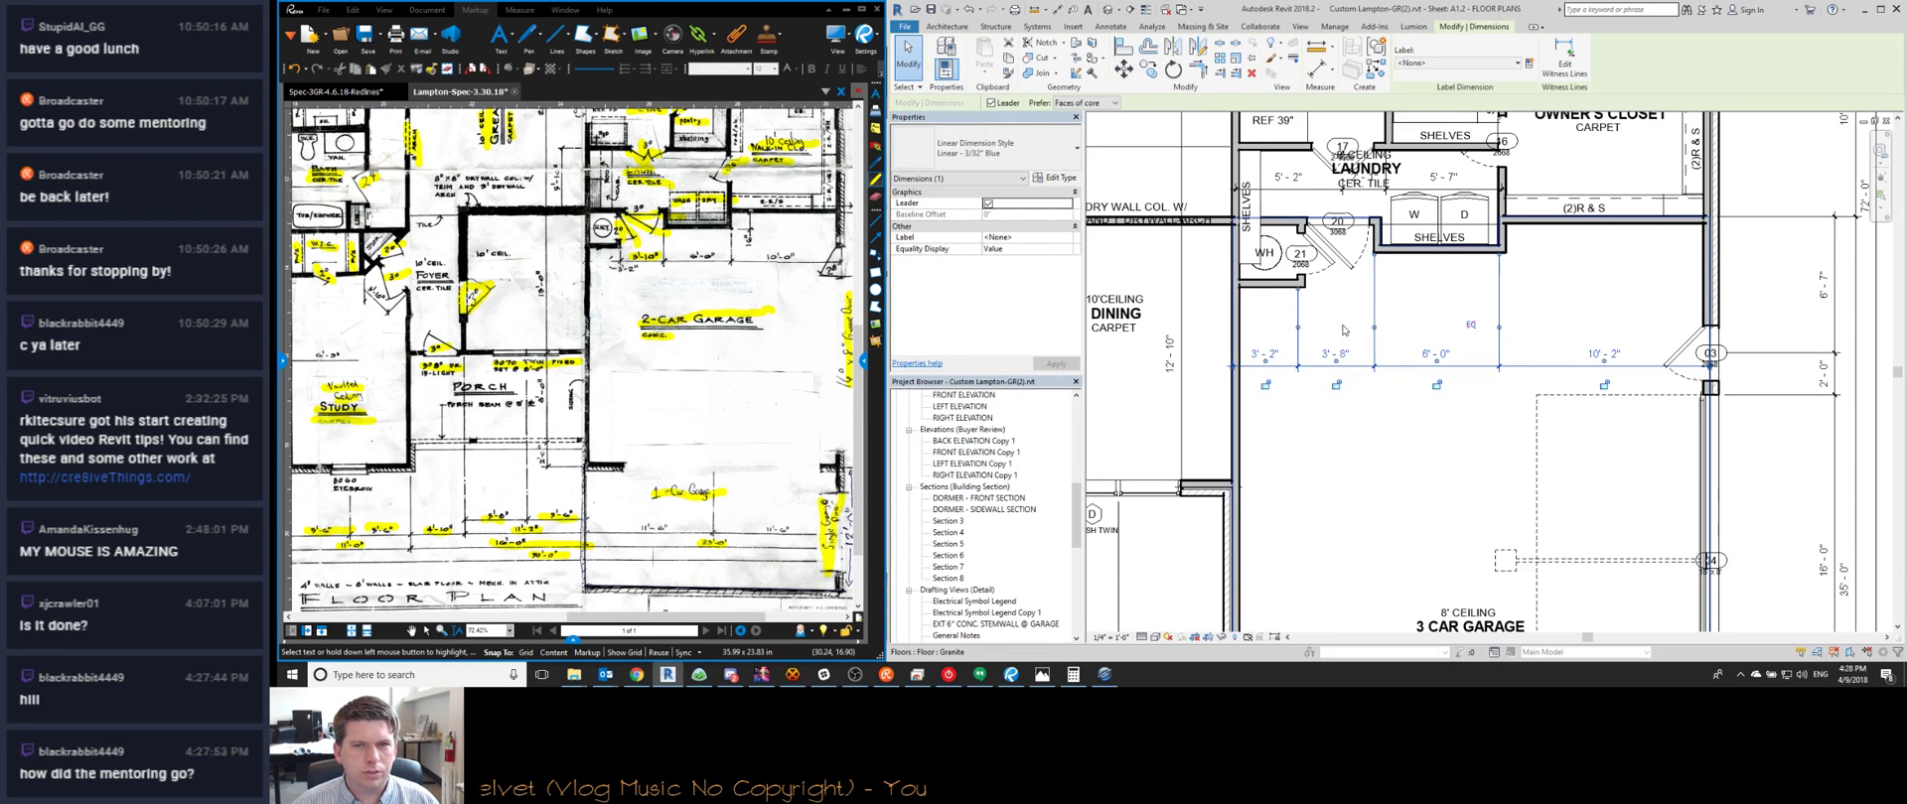
Move the wall beside the water heater from 3'-2" to 3'-0", giving segments 3'-0" and 3'-10"
scroll(1365, 235, up, 3)
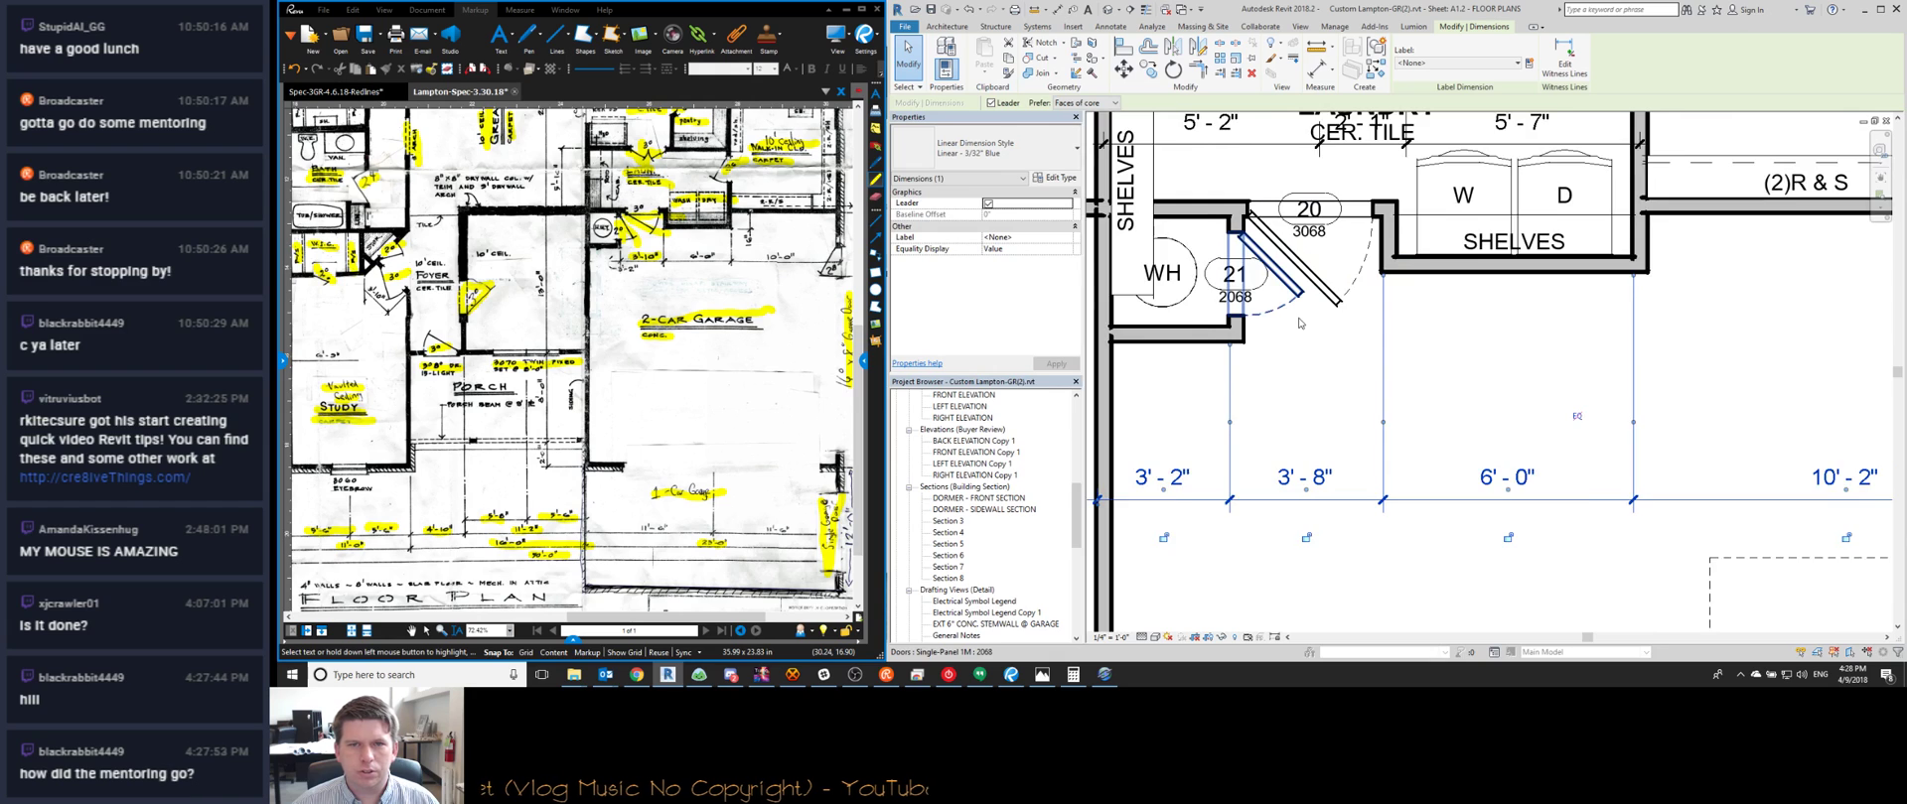
scroll(1300, 320, down, 1)
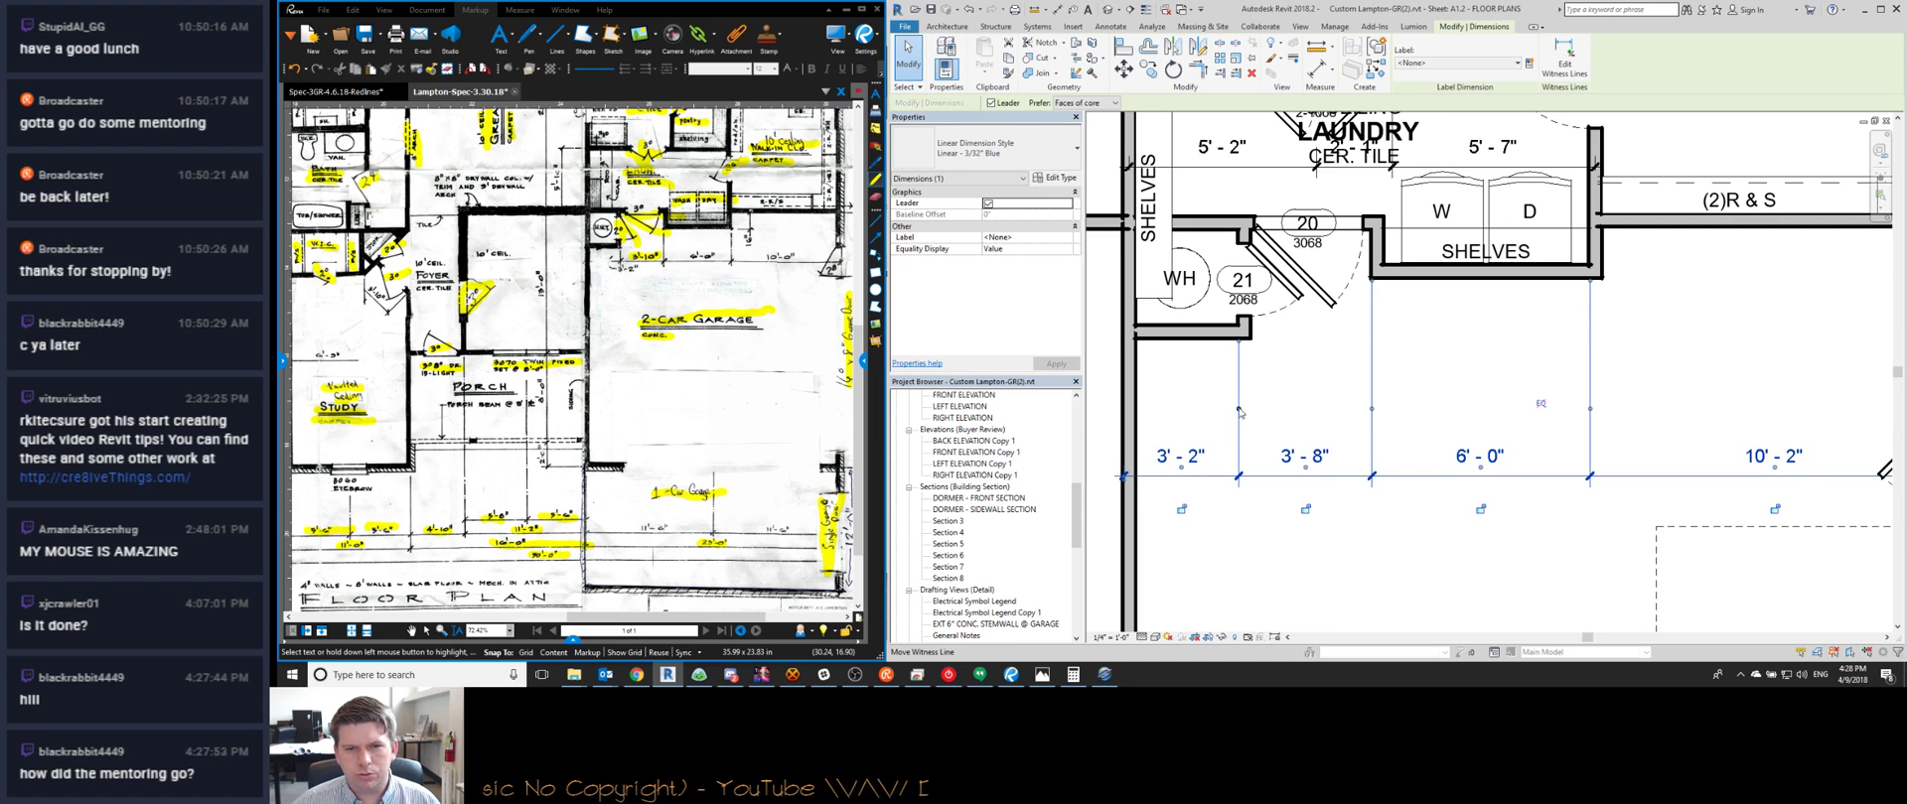
scroll(1239, 410, down, 5)
scroll(1306, 386, up, 3)
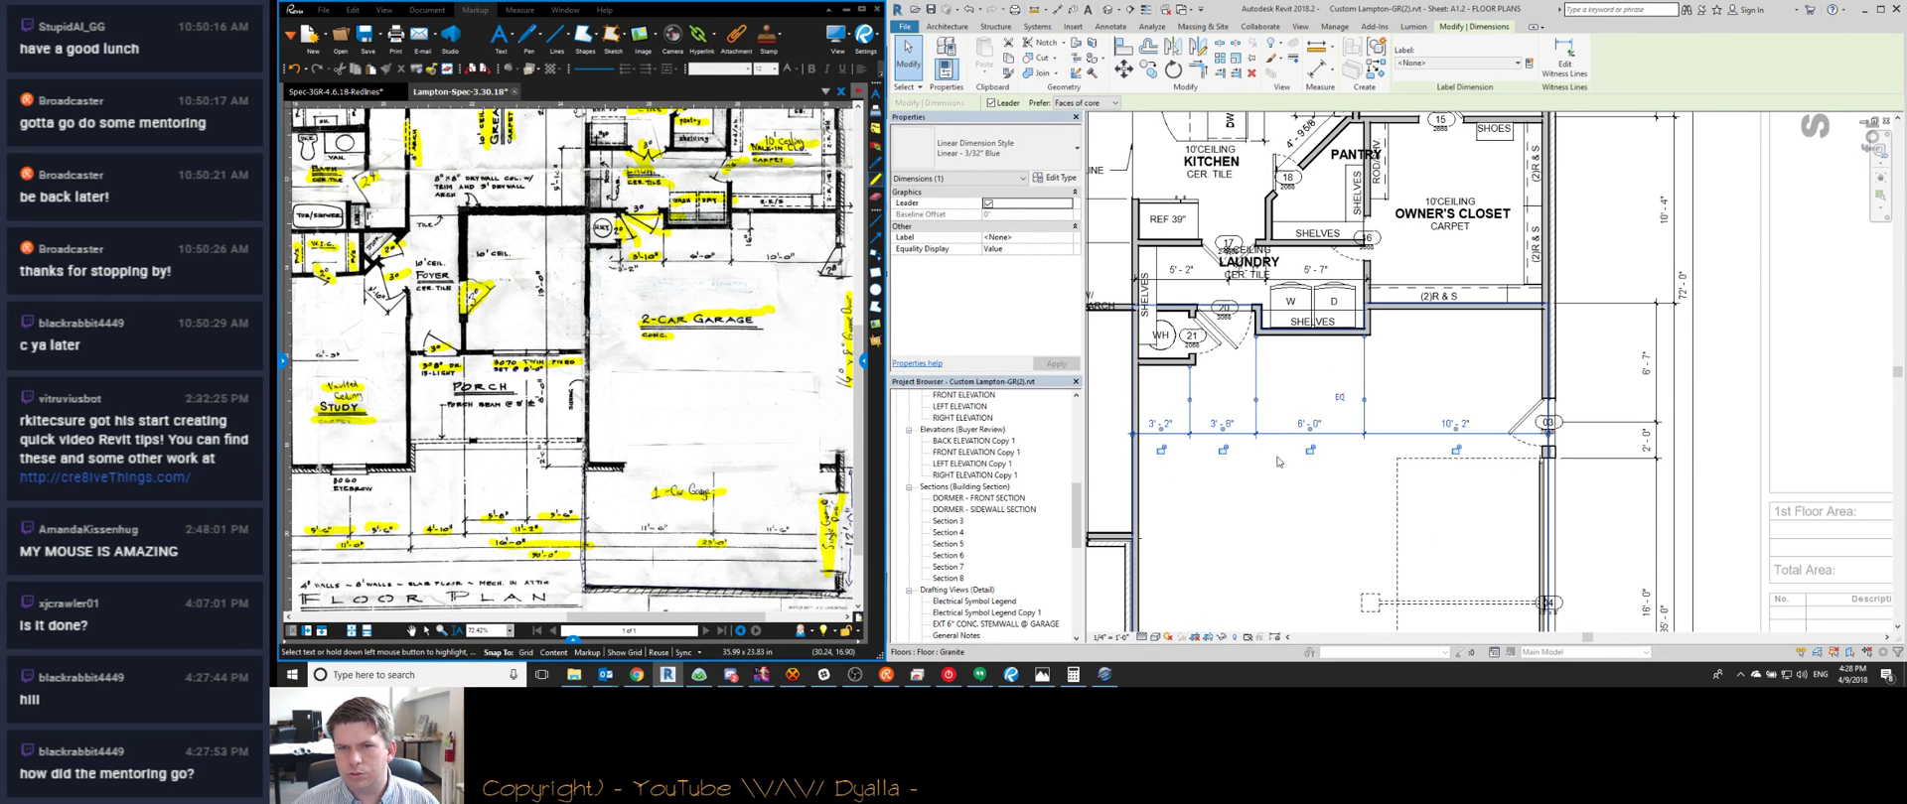
scroll(1273, 464, down, 3)
key(Escape)
scroll(1349, 363, up, 5)
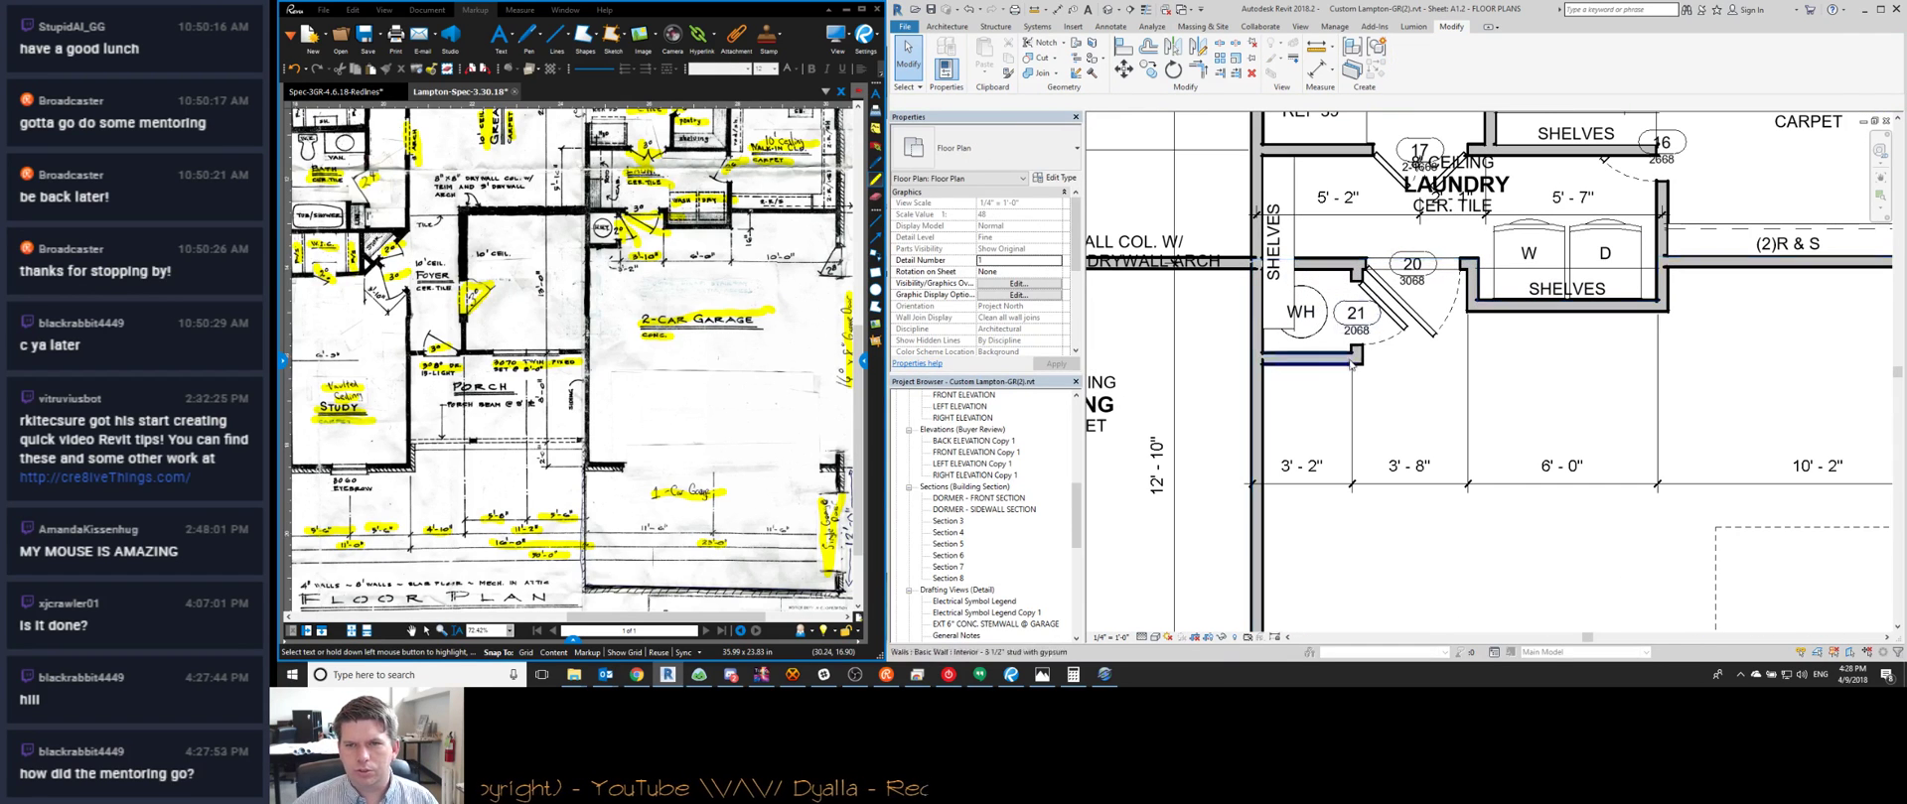
click(1361, 359)
click(1303, 467)
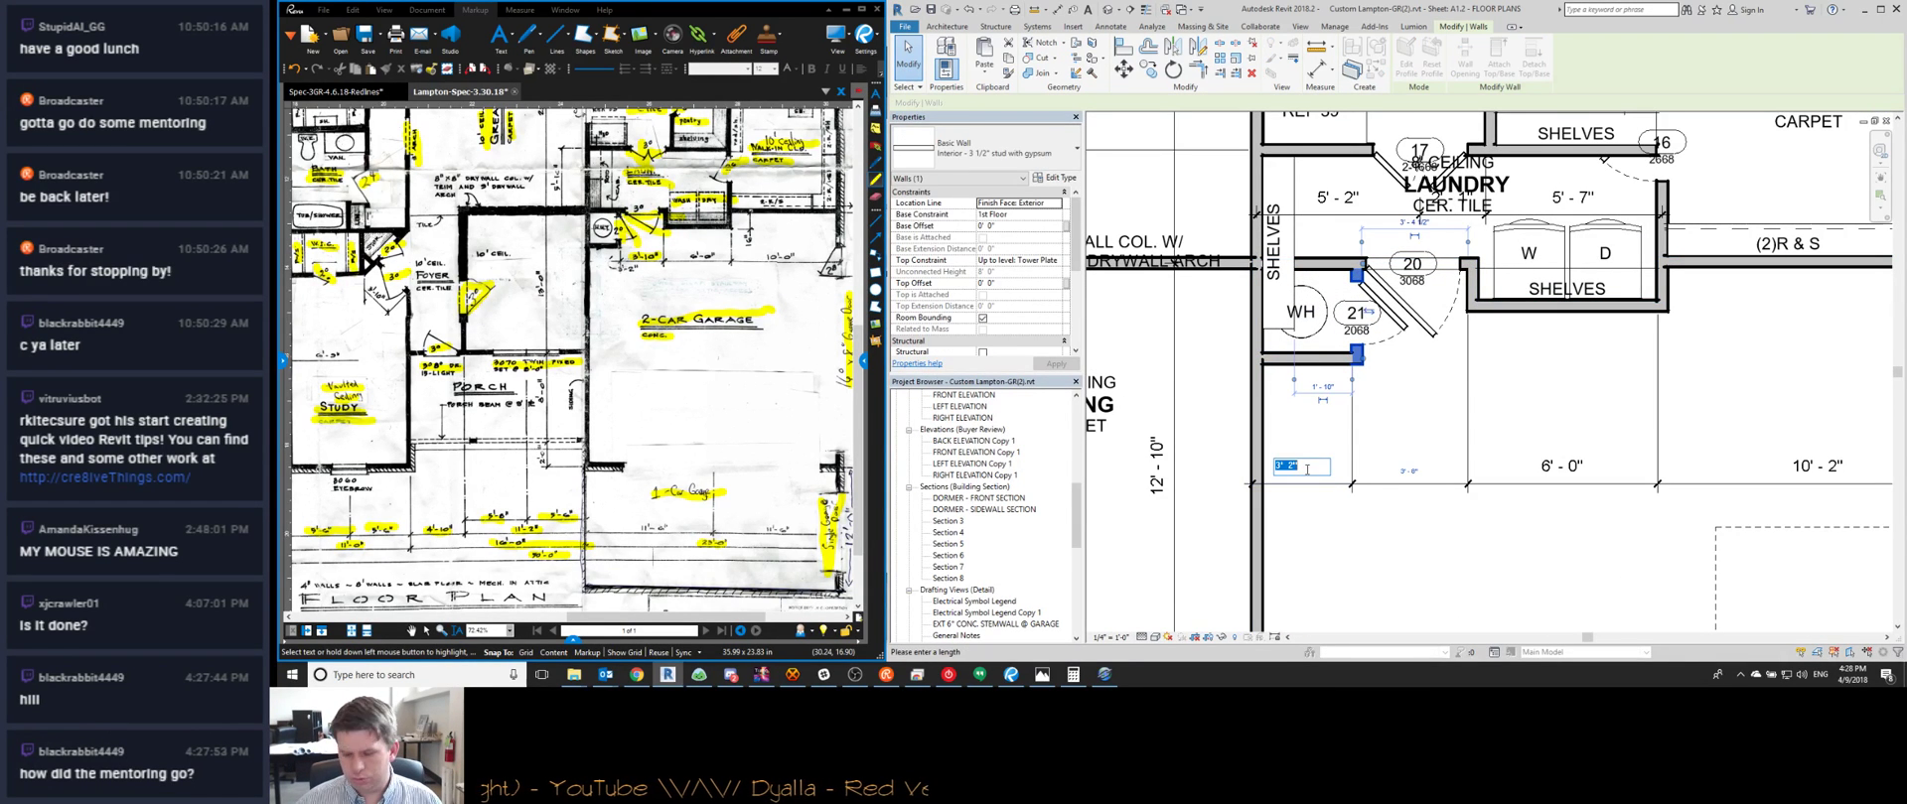
text(3)
key(Return)
key(Escape)
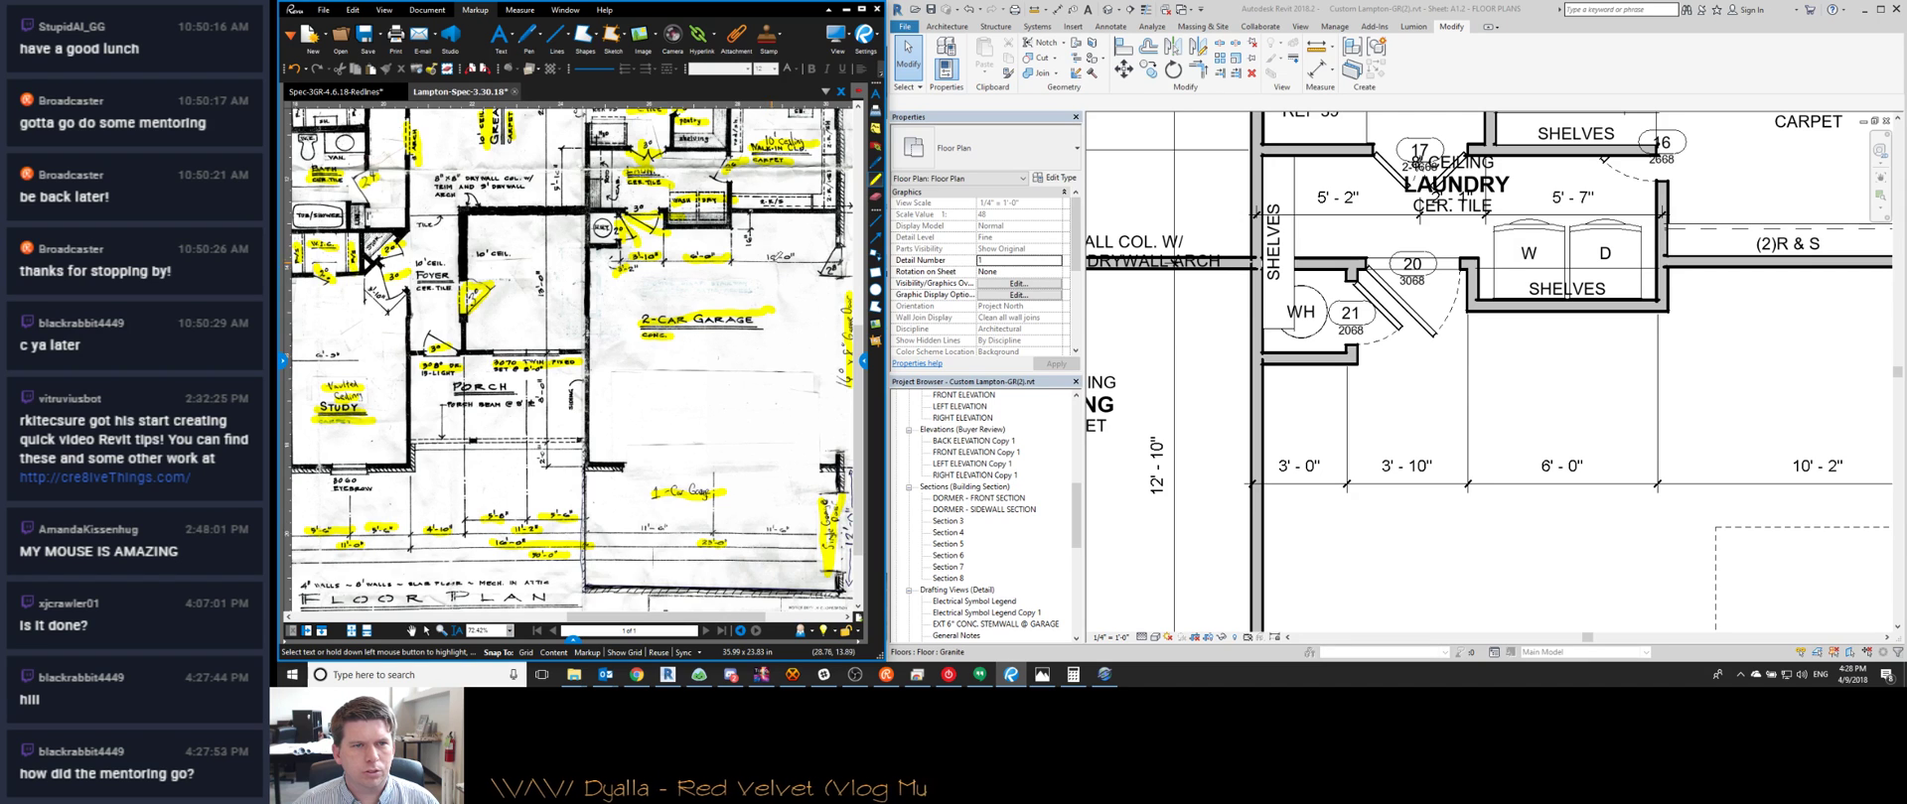
middle_drag(1504, 397, 1483, 338)
scroll(1408, 374, down, 1)
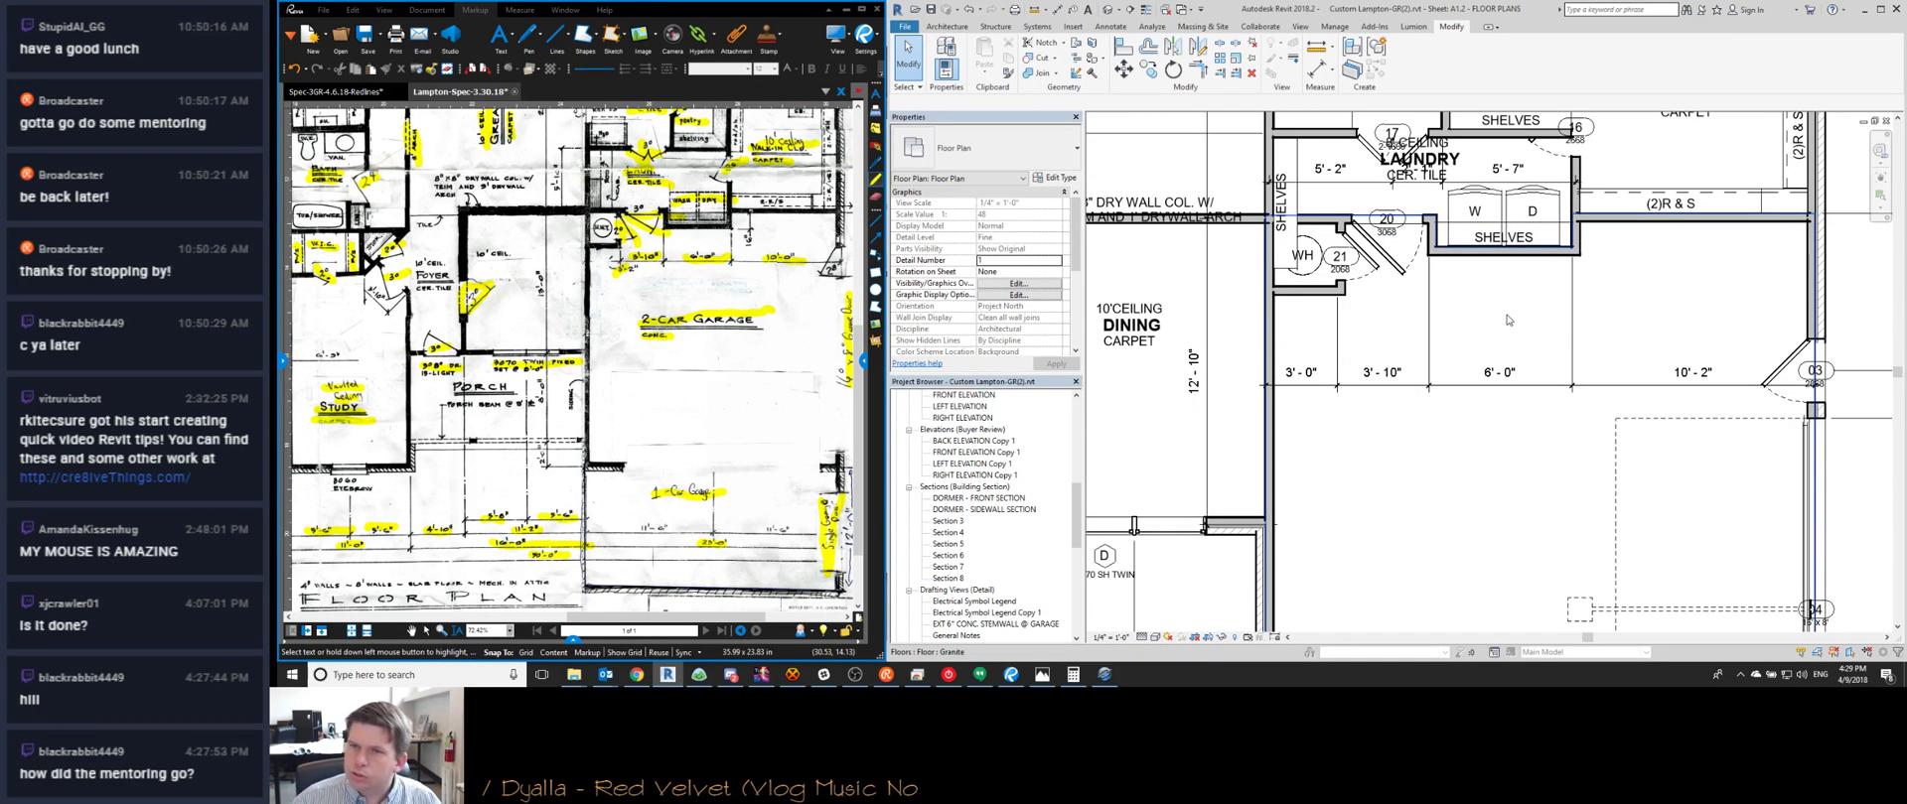
Adjust the witness lines of the top dimension string using EW
scroll(1483, 326, down, 2)
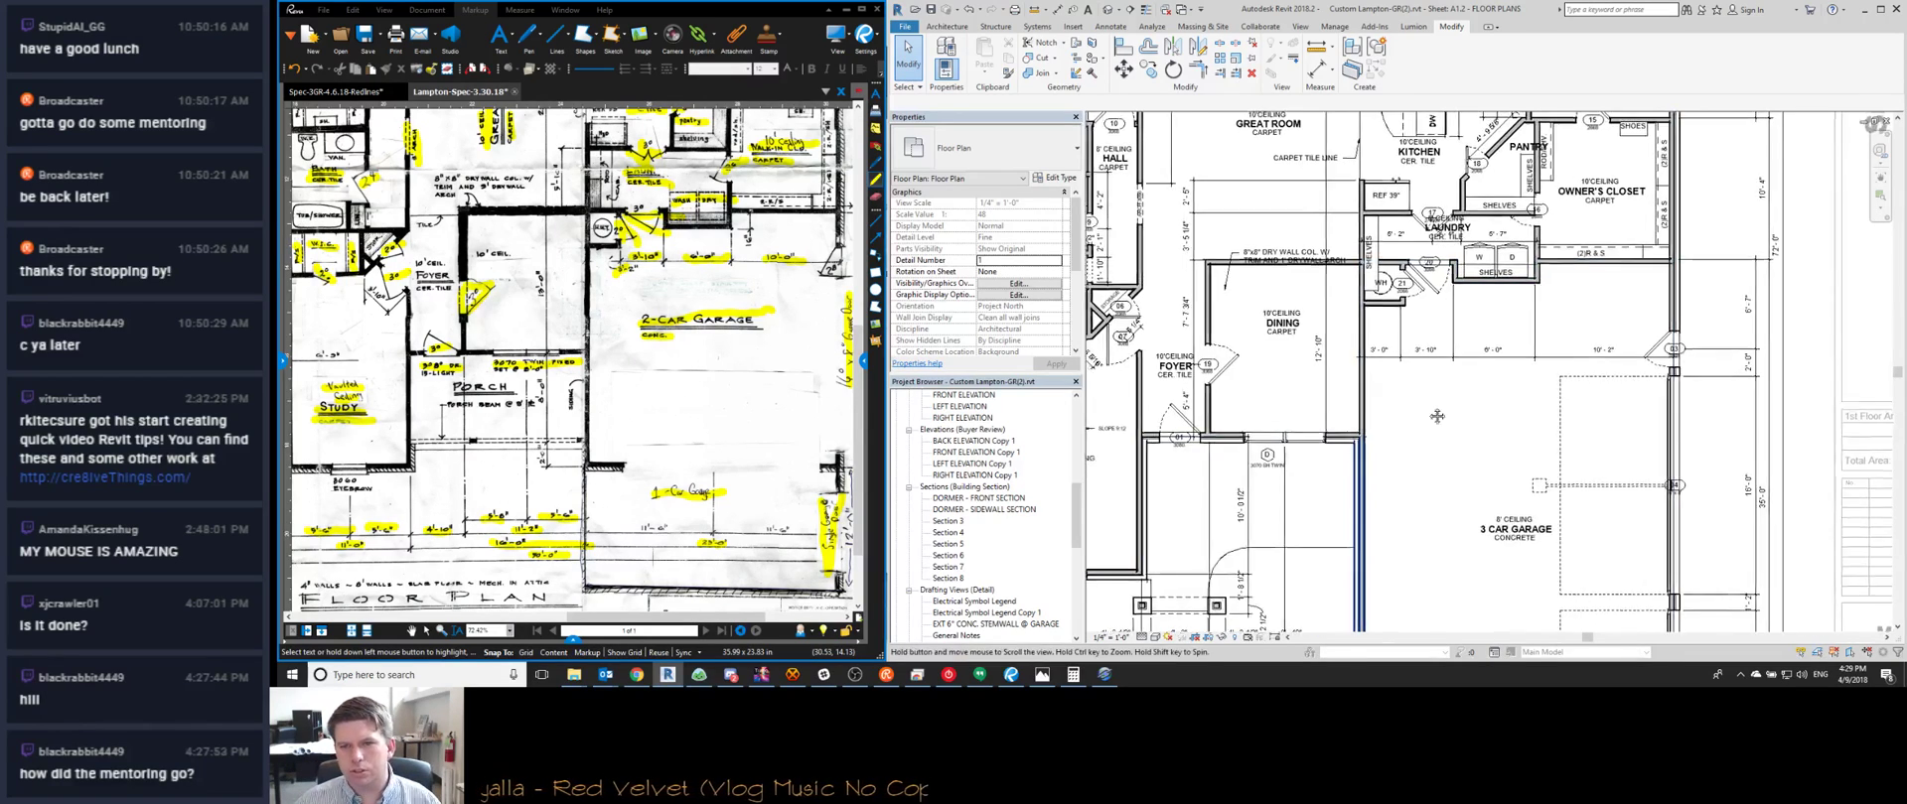
scroll(1431, 421, down, 1)
middle_drag(1349, 598, 1430, 429)
scroll(1407, 524, up, 2)
scroll(1404, 509, down, 1)
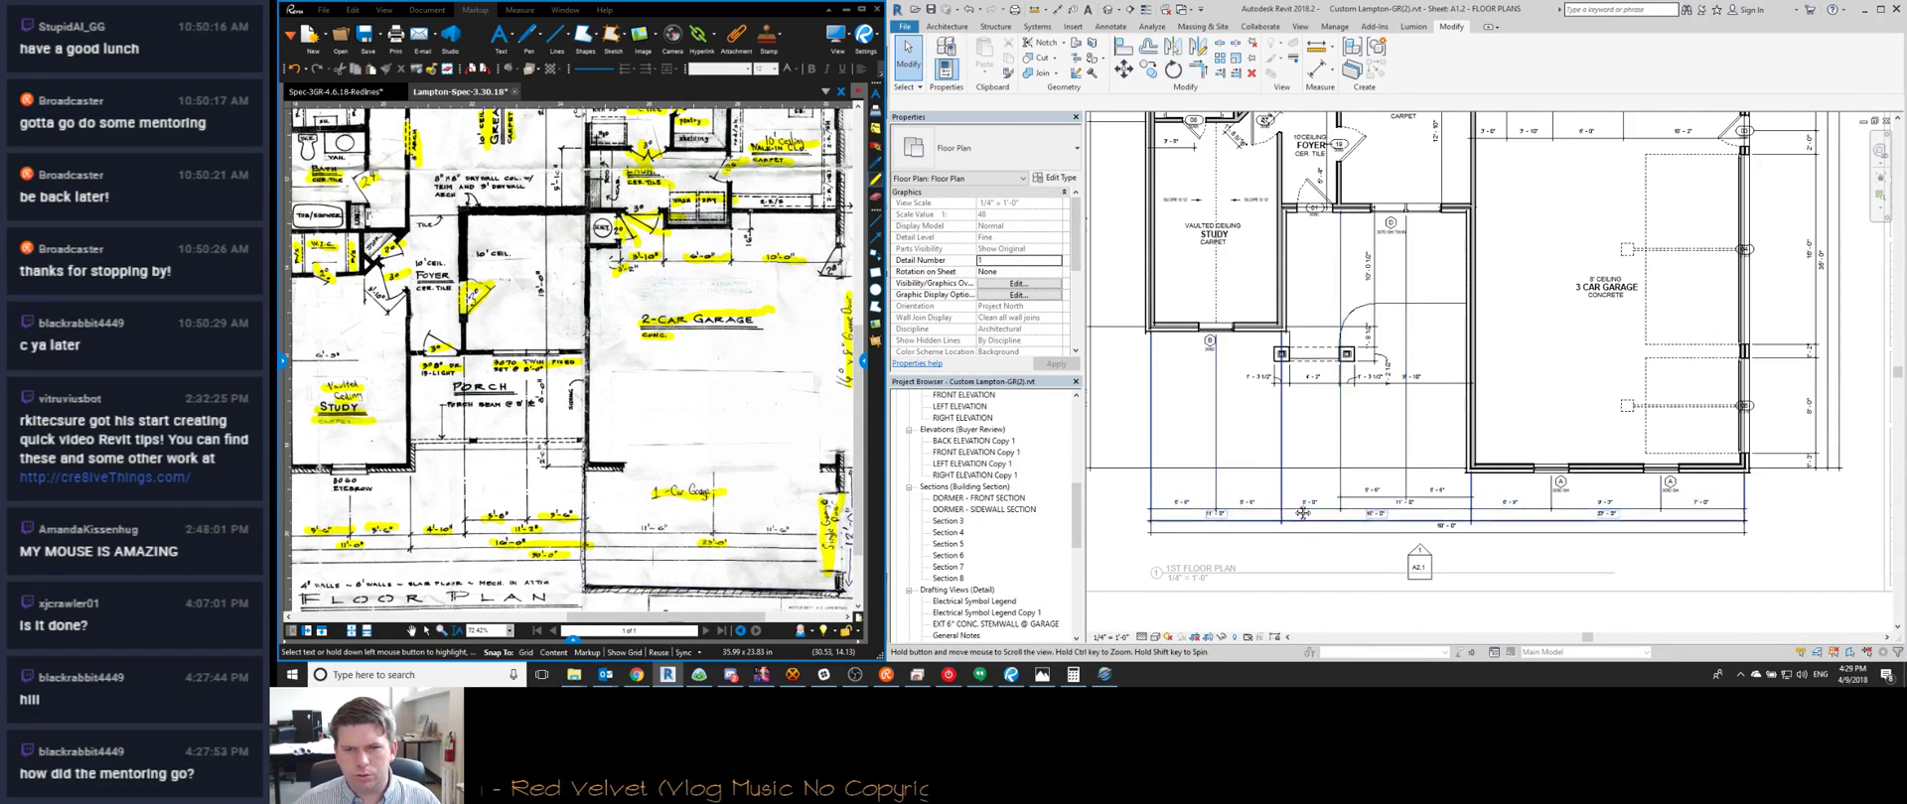
scroll(1204, 512, up, 2)
middle_drag(638, 390, 679, 355)
drag(679, 356, 727, 305)
scroll(454, 443, up, 3)
middle_drag(453, 443, 537, 446)
scroll(553, 486, down, 3)
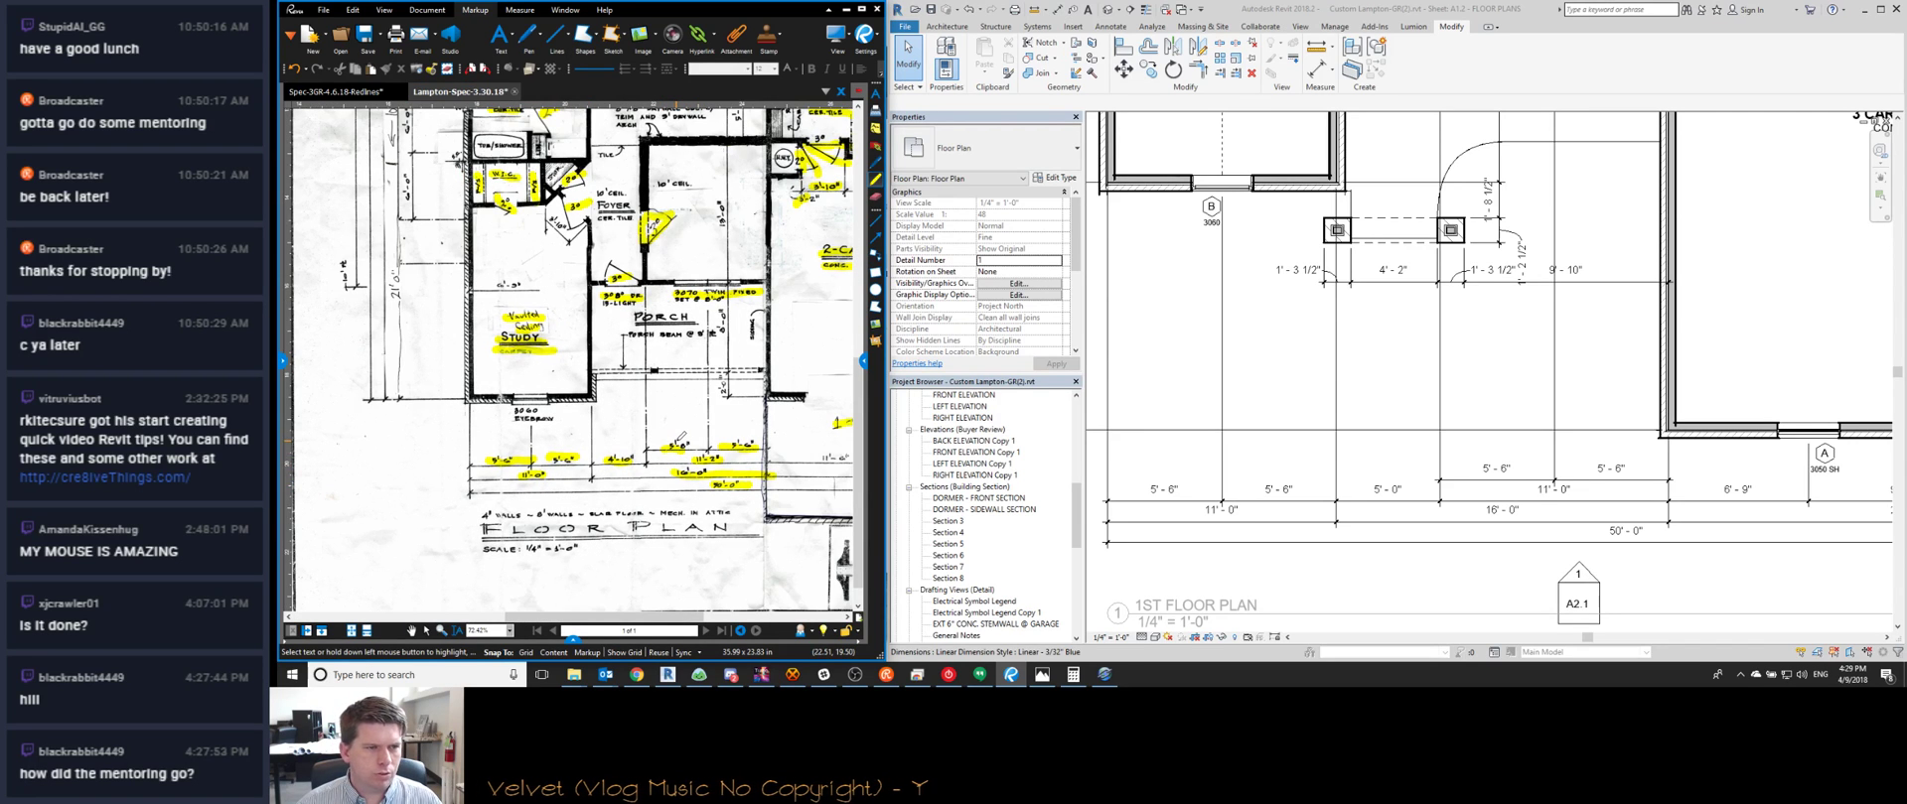
scroll(1245, 334, down, 3)
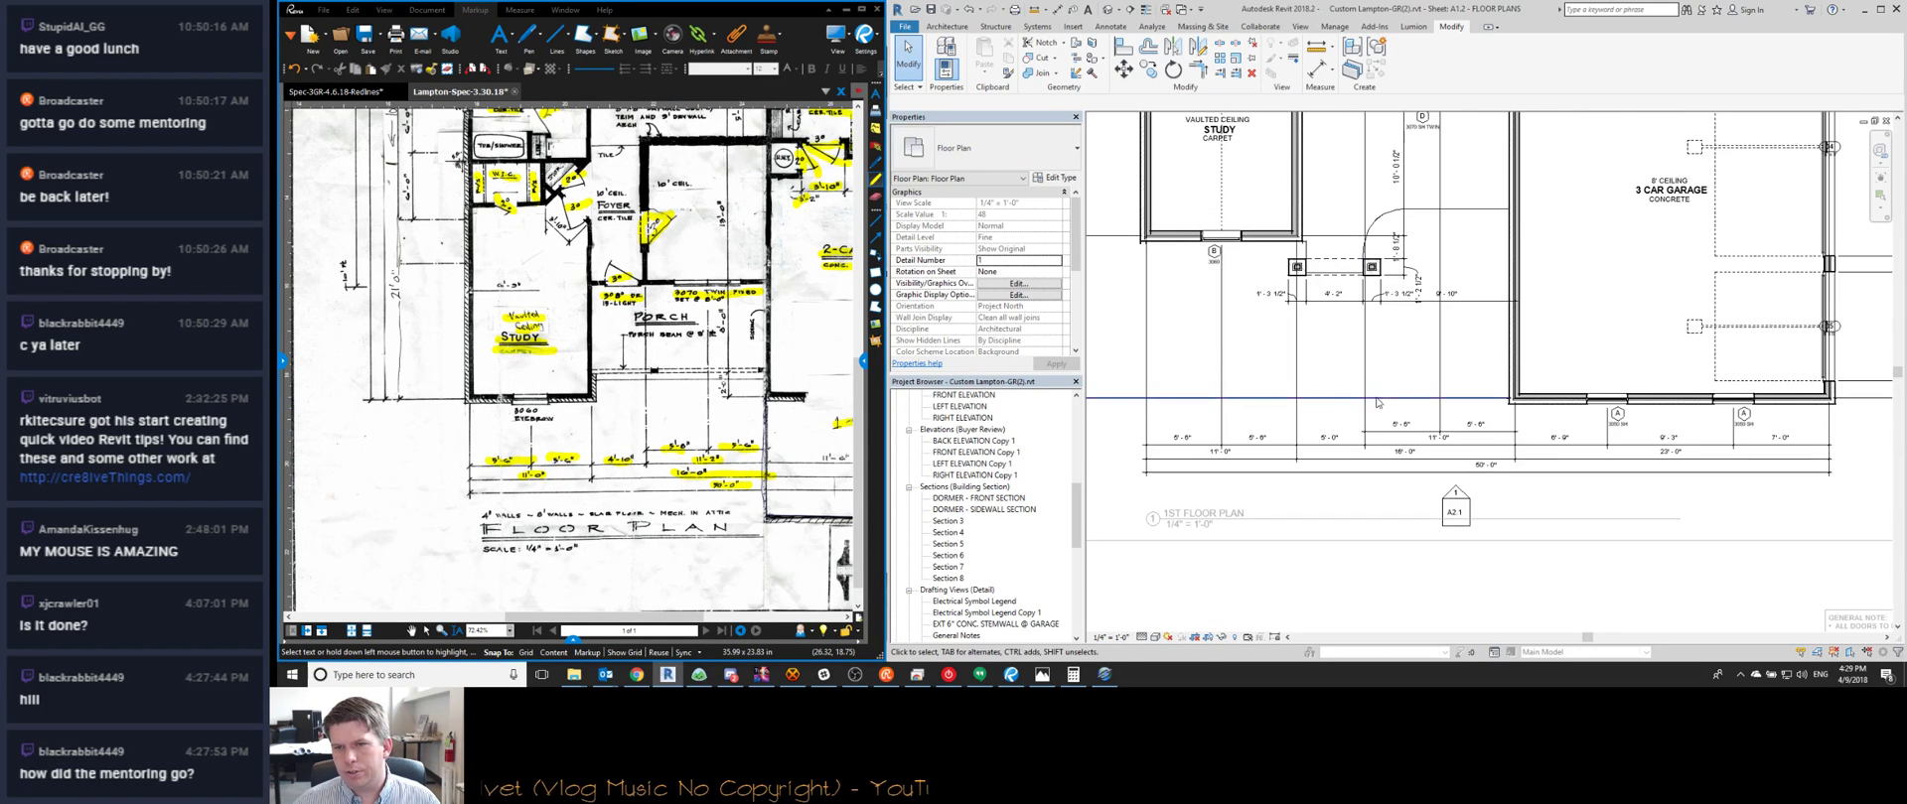
middle_drag(1344, 406, 1231, 433)
scroll(1574, 447, down, 2)
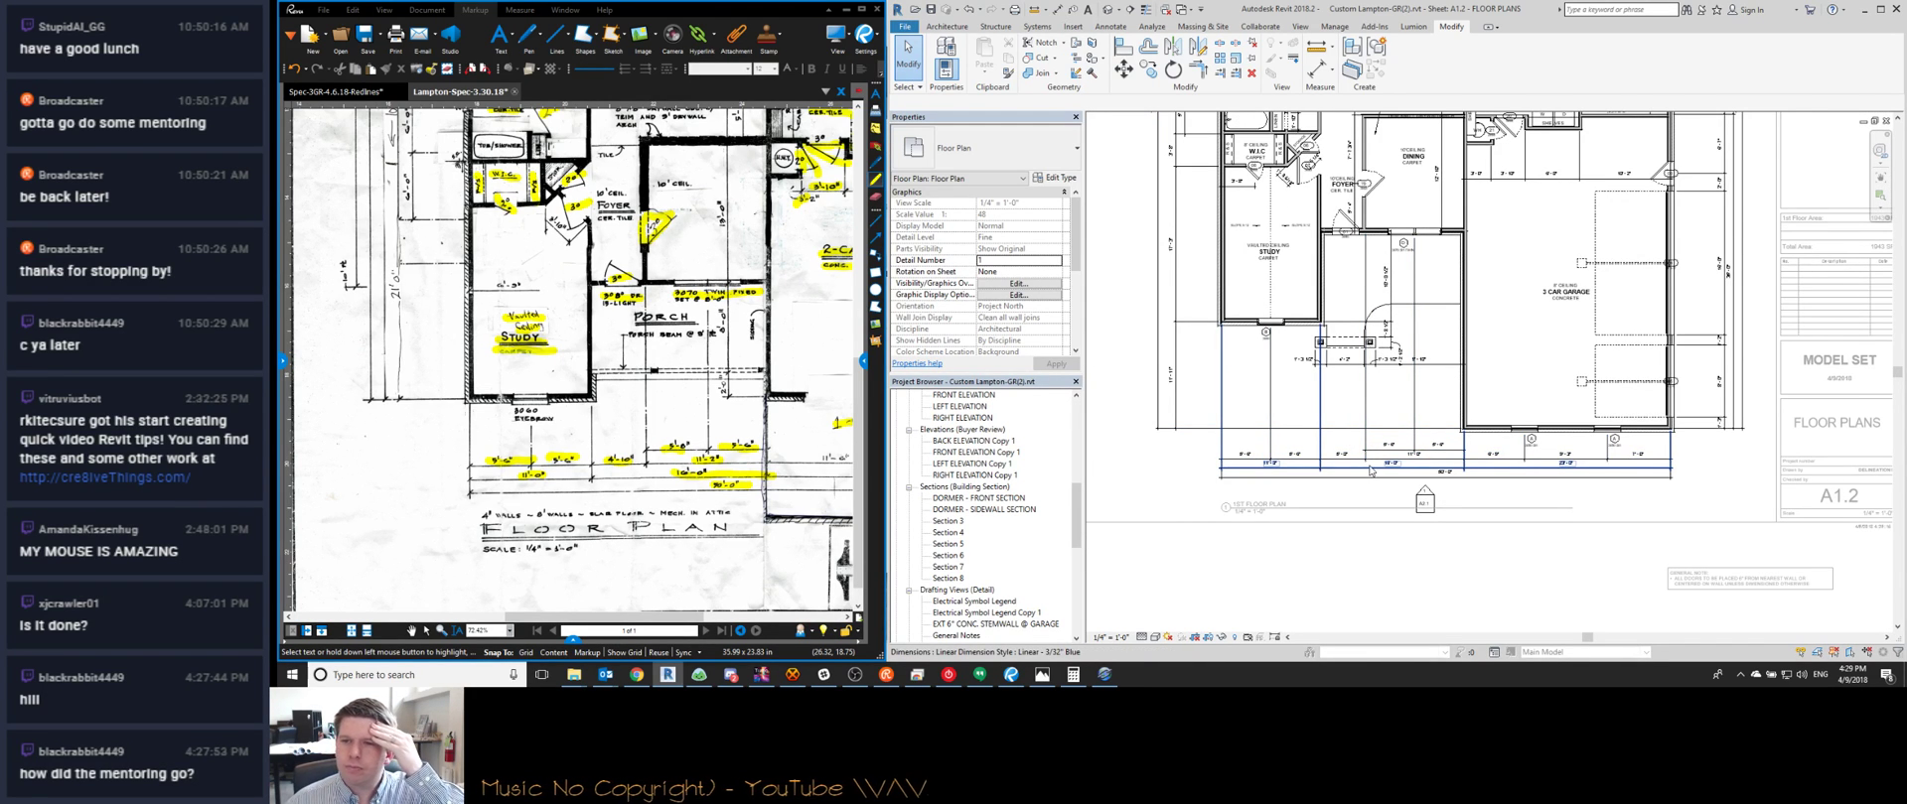
scroll(1529, 429, down, 3)
middle_drag(1530, 431, 1627, 606)
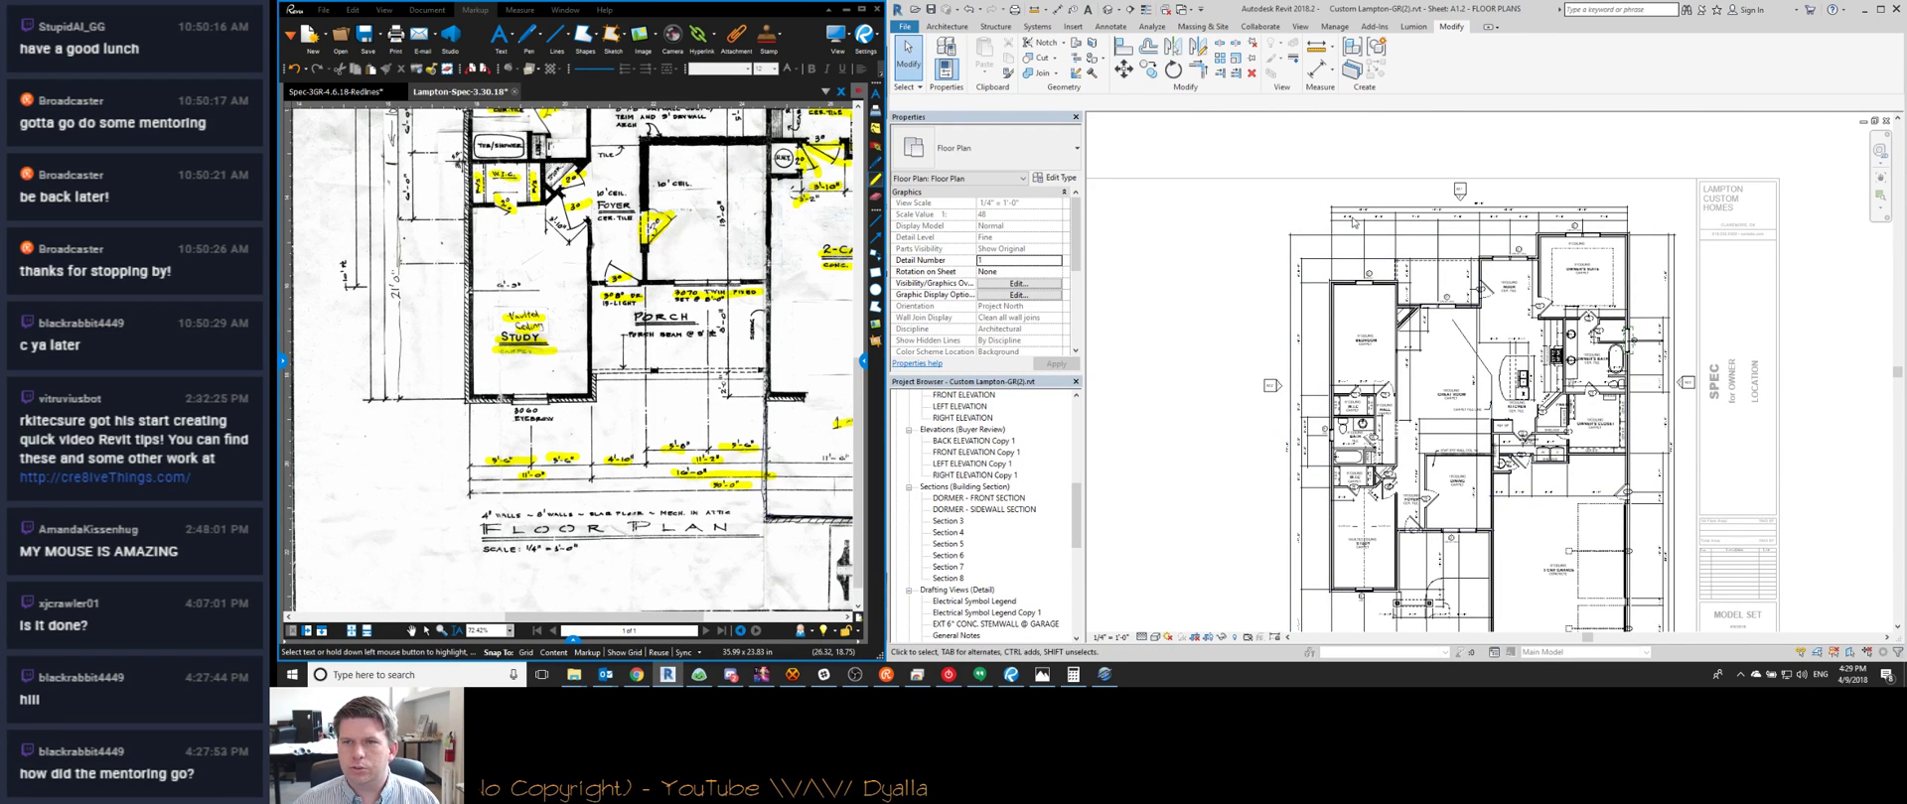
scroll(1354, 211, up, 3)
click(1246, 365)
key(e)
key(w)
scroll(1764, 275, up, 2)
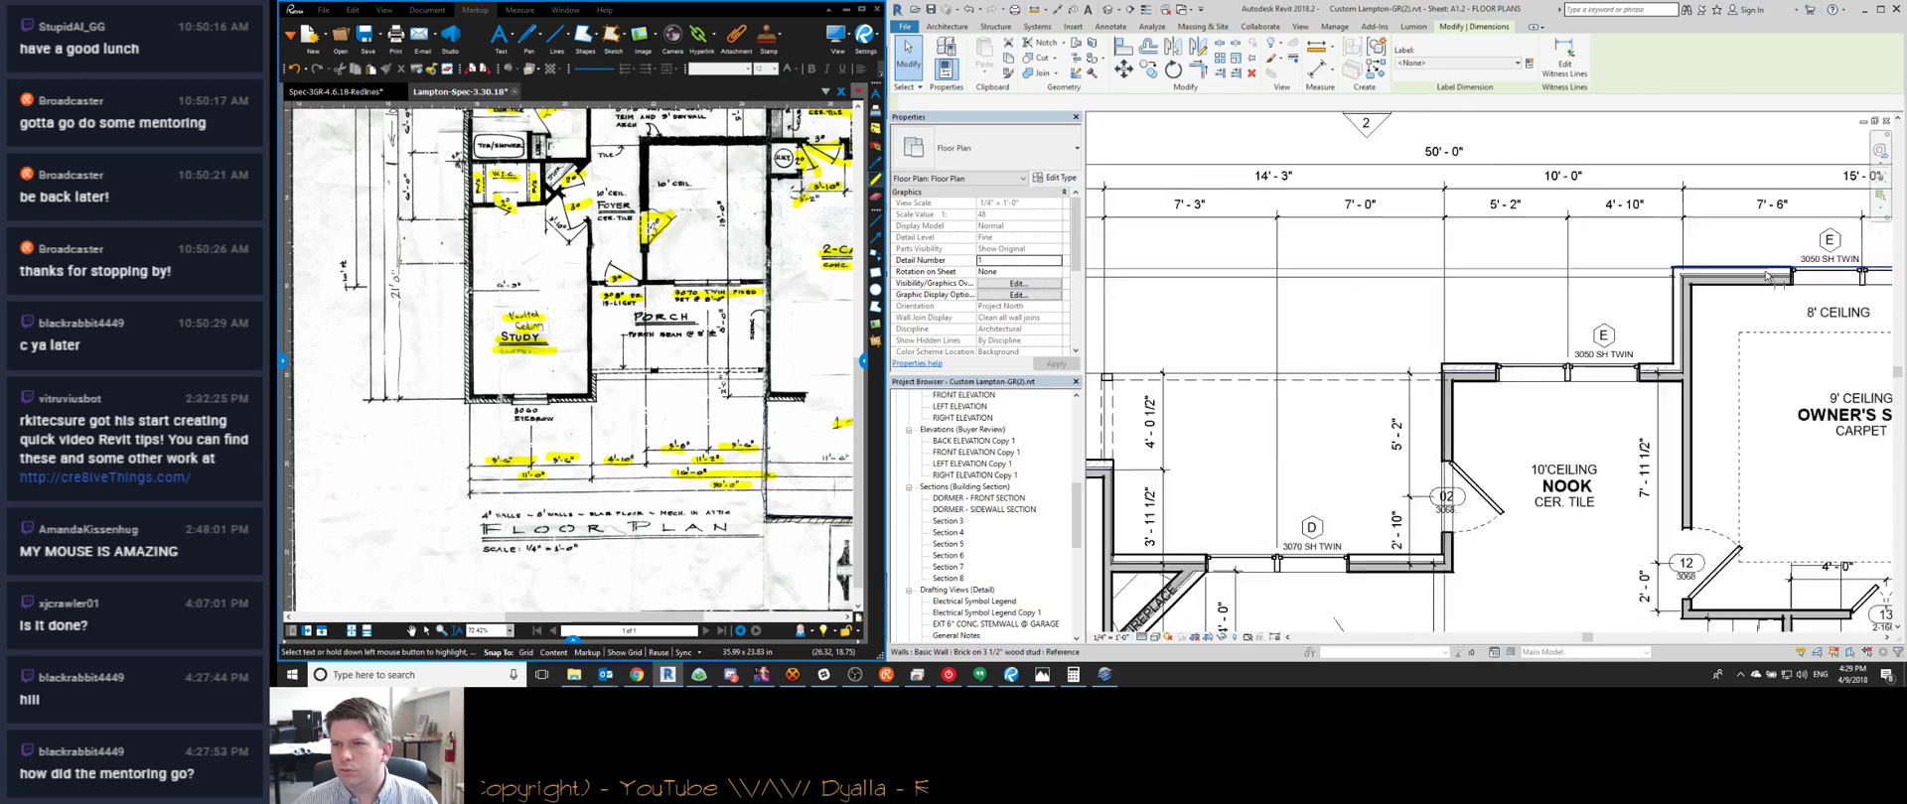
scroll(1767, 275, up, 2)
scroll(1763, 283, down, 3)
click(1188, 268)
Set the nook's top wall and the bedroom's top wall each to 4' from their references
click(1592, 339)
click(1155, 303)
text(4)
key(Return)
click(1261, 393)
click(1192, 365)
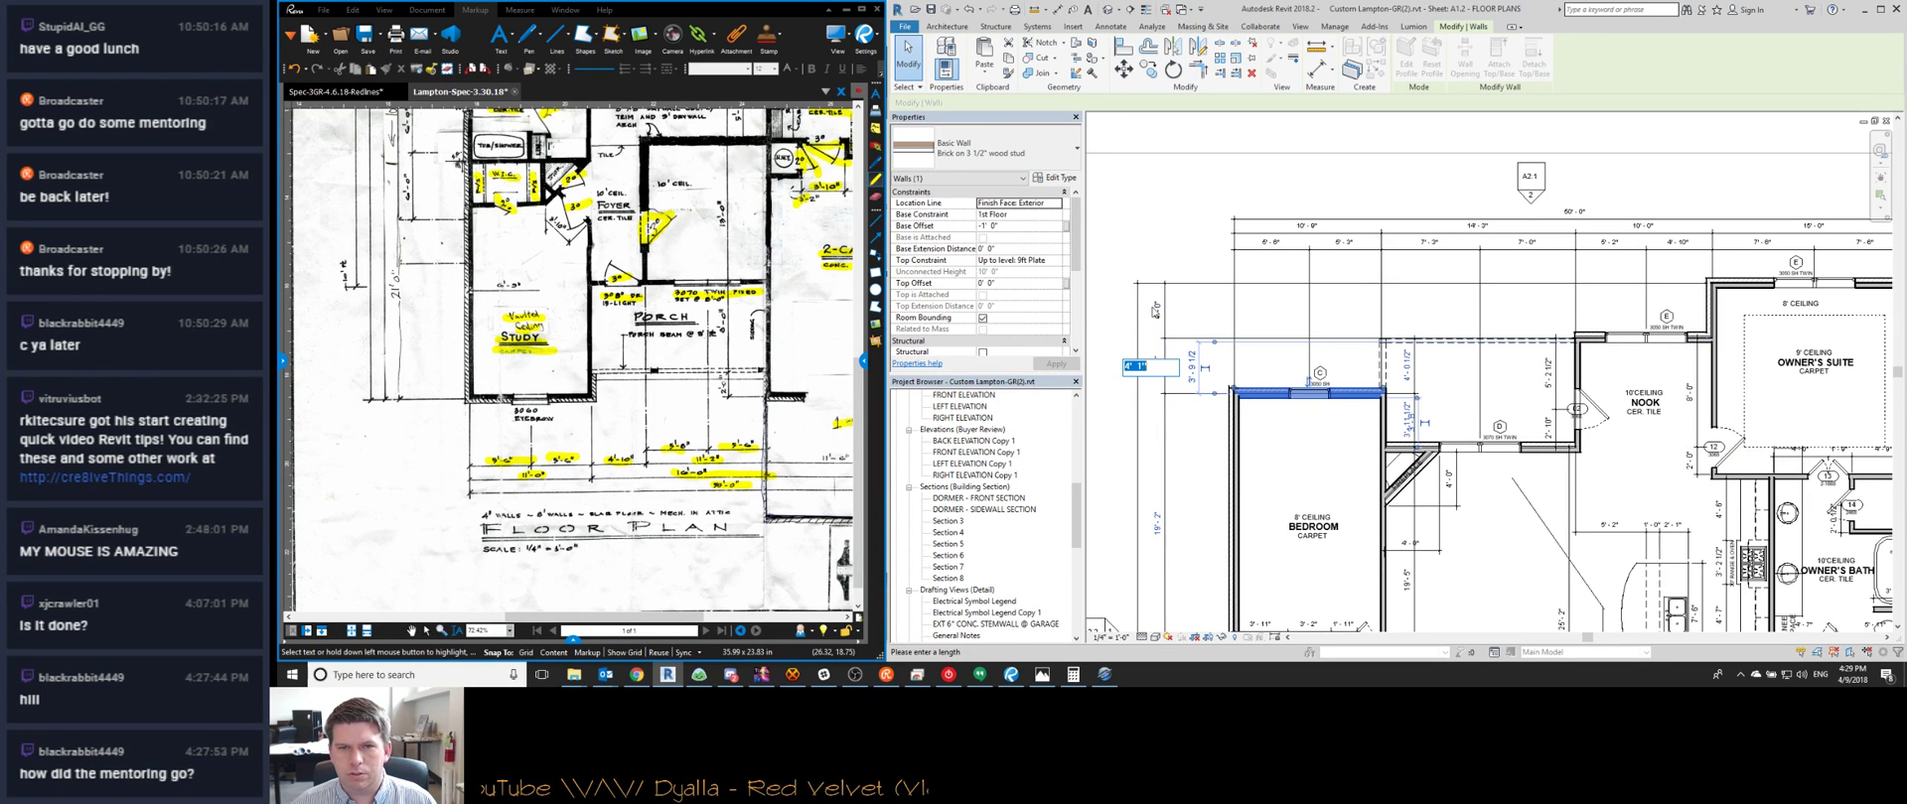
text(4)
key(Return)
click(1309, 328)
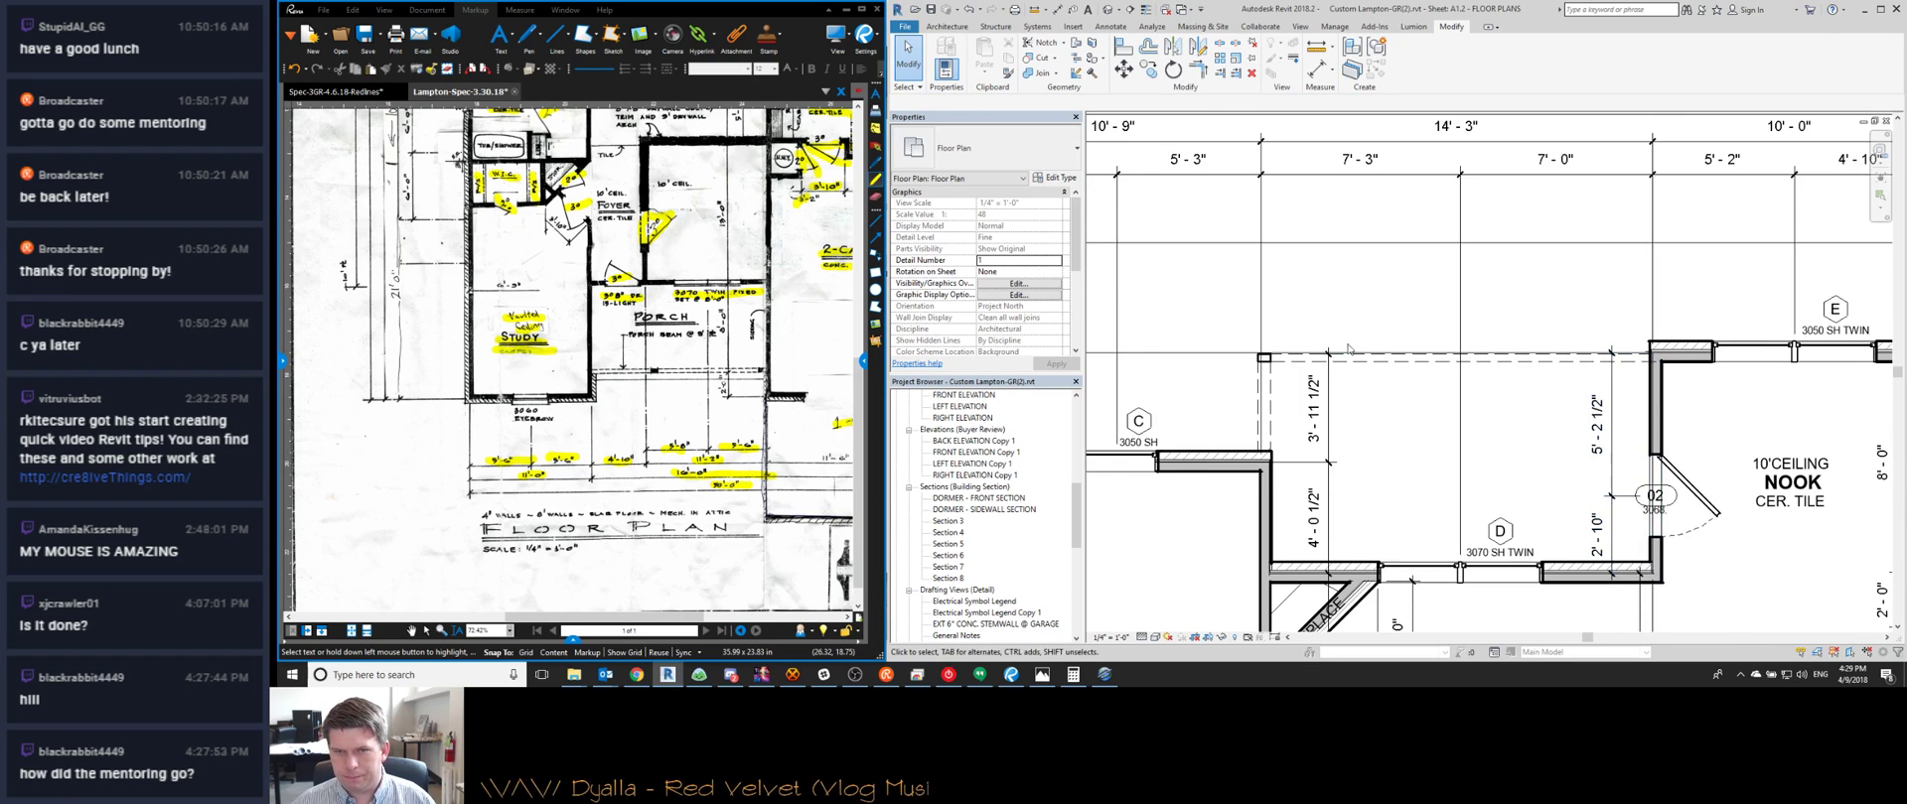
scroll(1267, 368, down, 2)
middle_drag(1194, 465, 1292, 308)
middle_drag(528, 231, 673, 594)
middle_drag(576, 268, 523, 432)
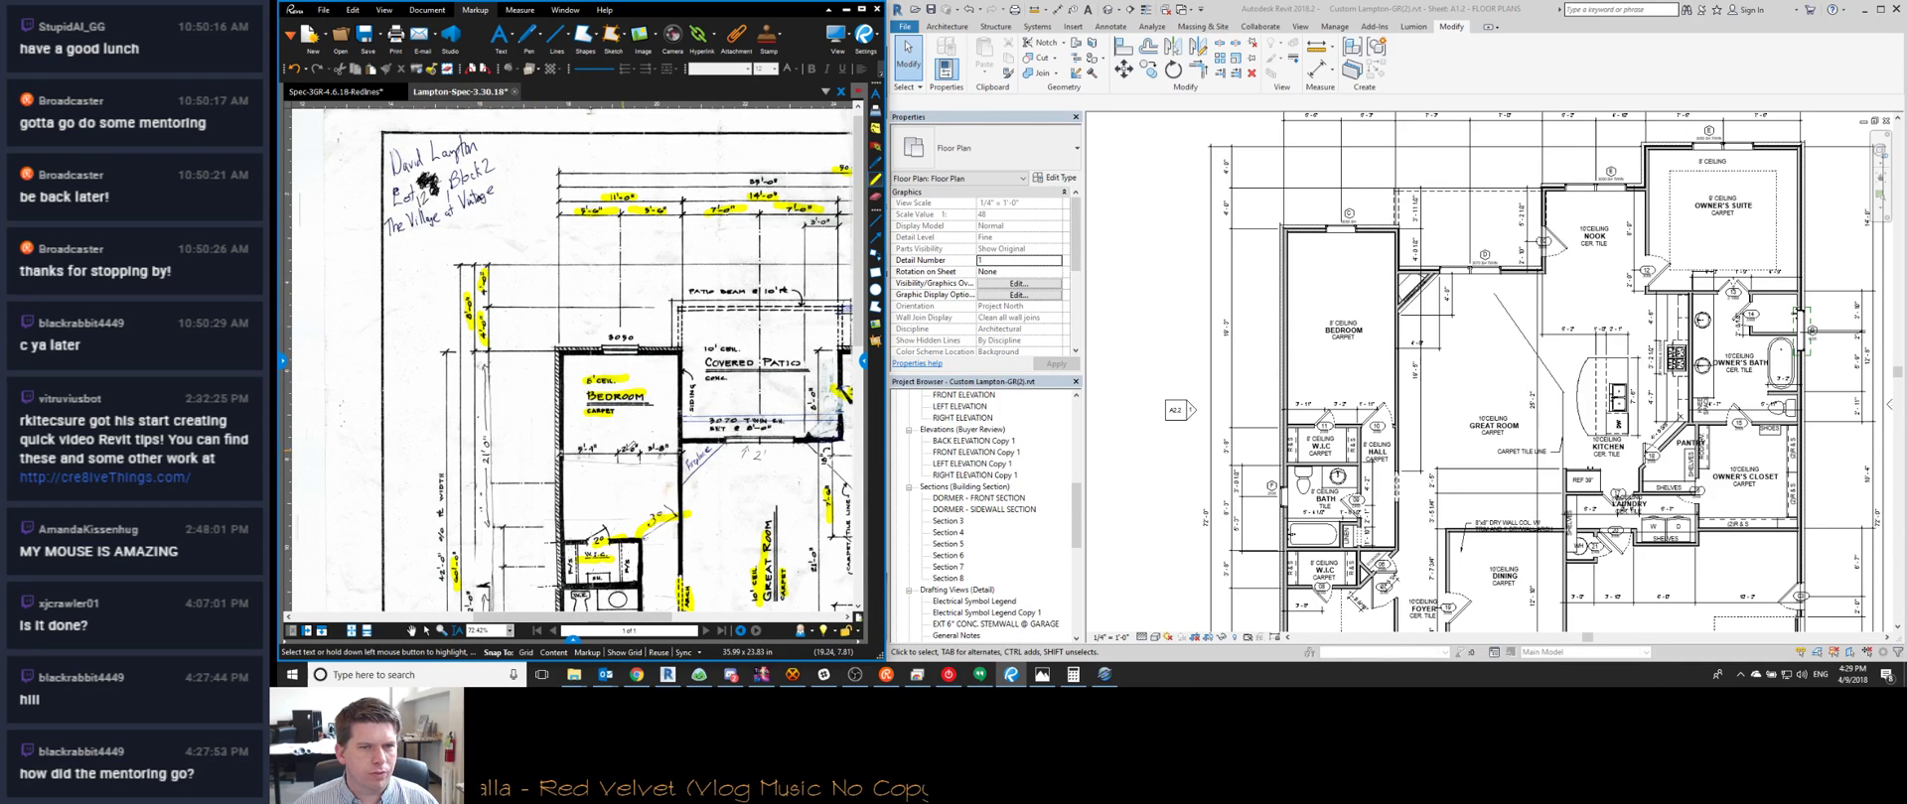
click(1272, 269)
middle_drag(1248, 206, 1214, 260)
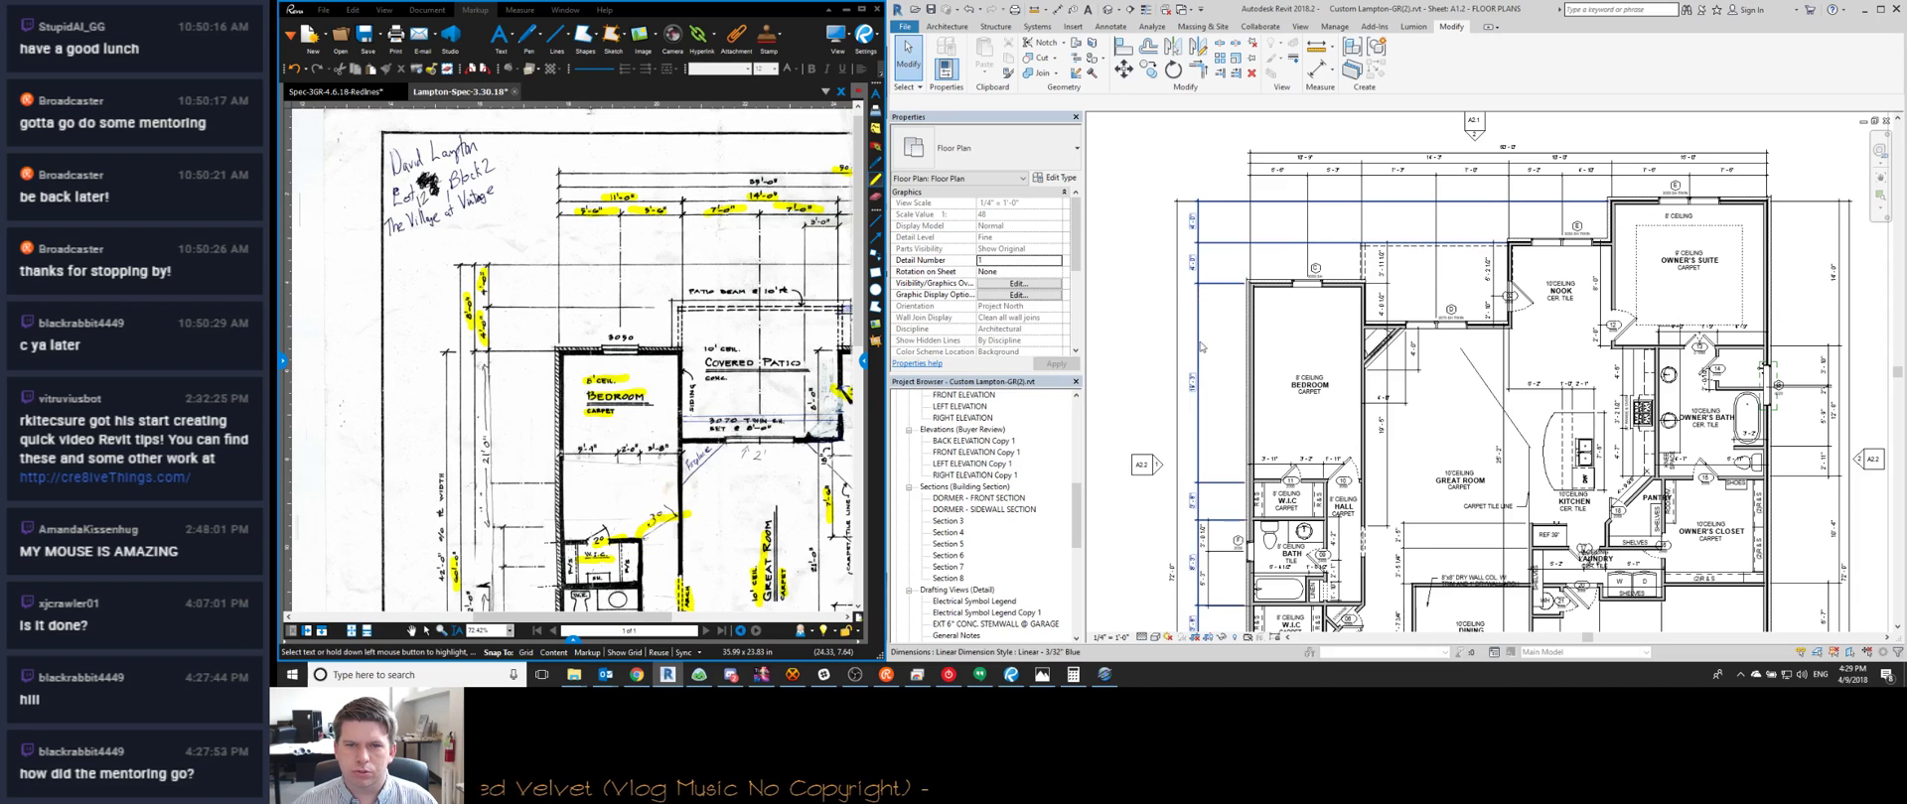
Pan the sketch to its bath, W.I.C. and study, then frame the Revit plan's study and foyer
scroll(1199, 346, down, 3)
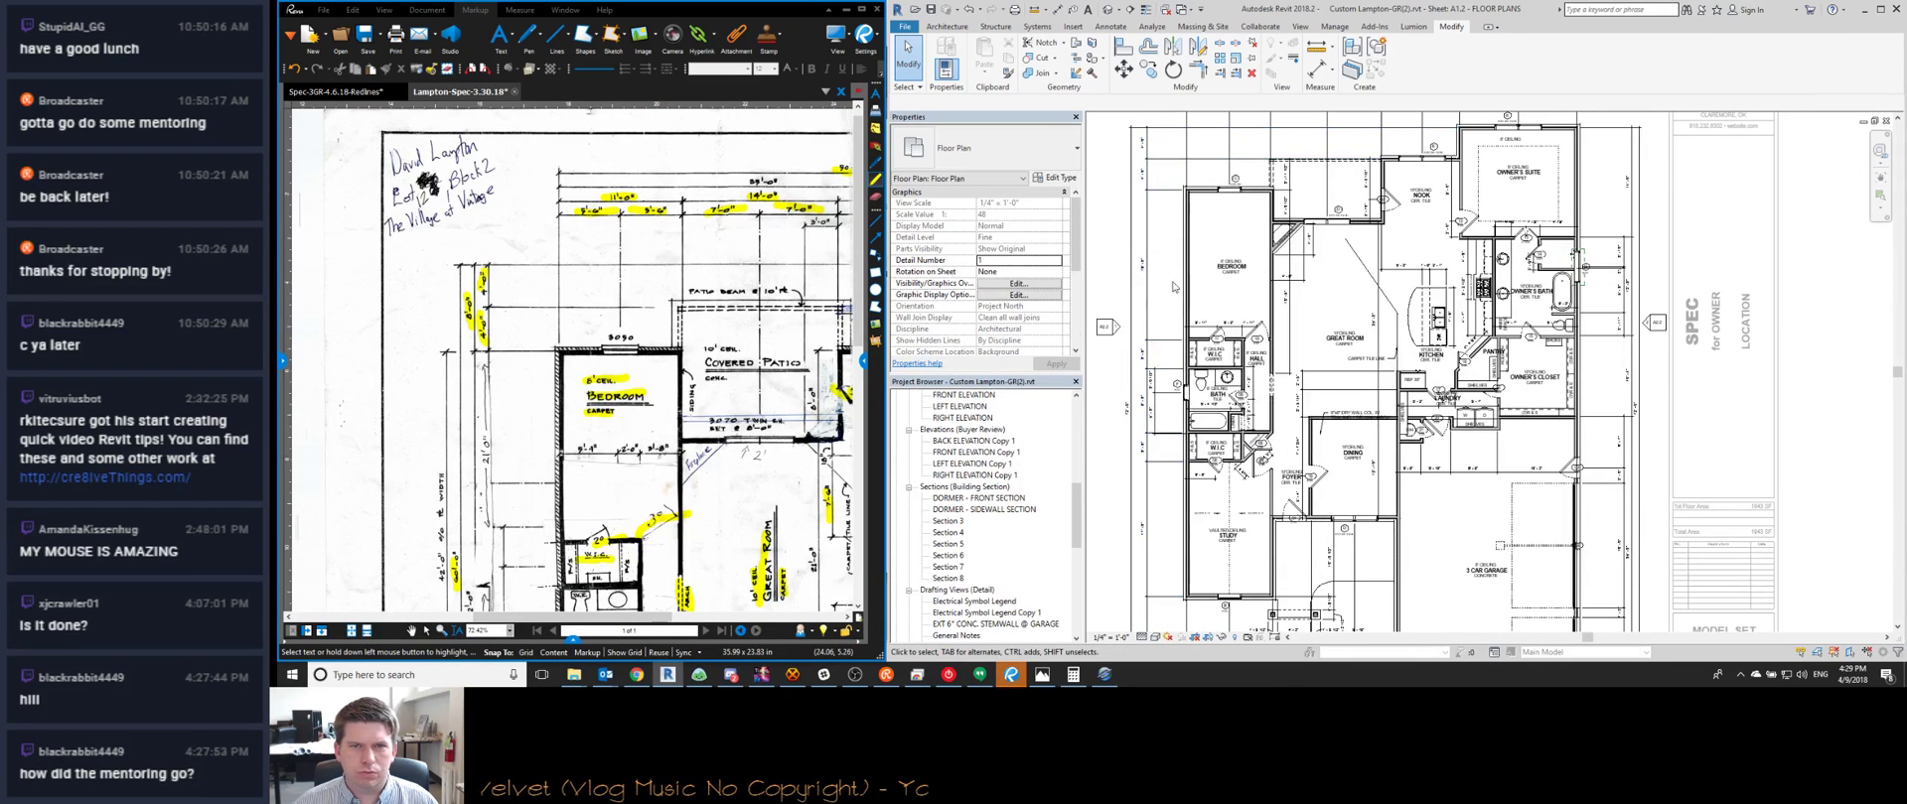
scroll(1159, 177, up, 2)
middle_drag(1159, 443, 1154, 349)
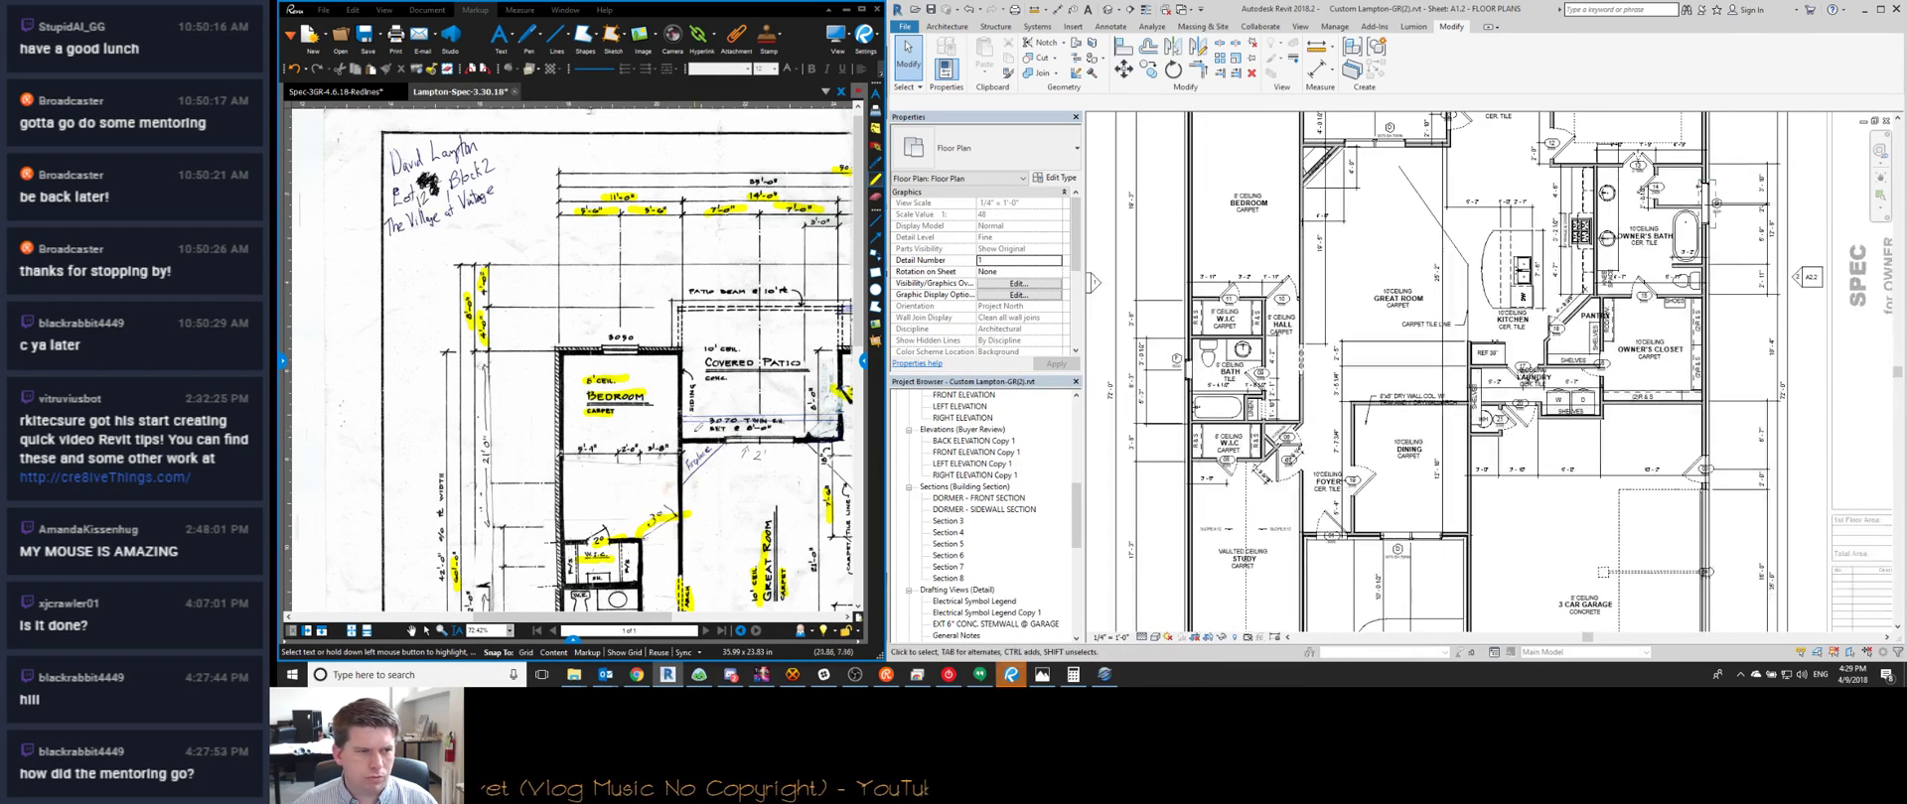
middle_drag(740, 429, 751, 284)
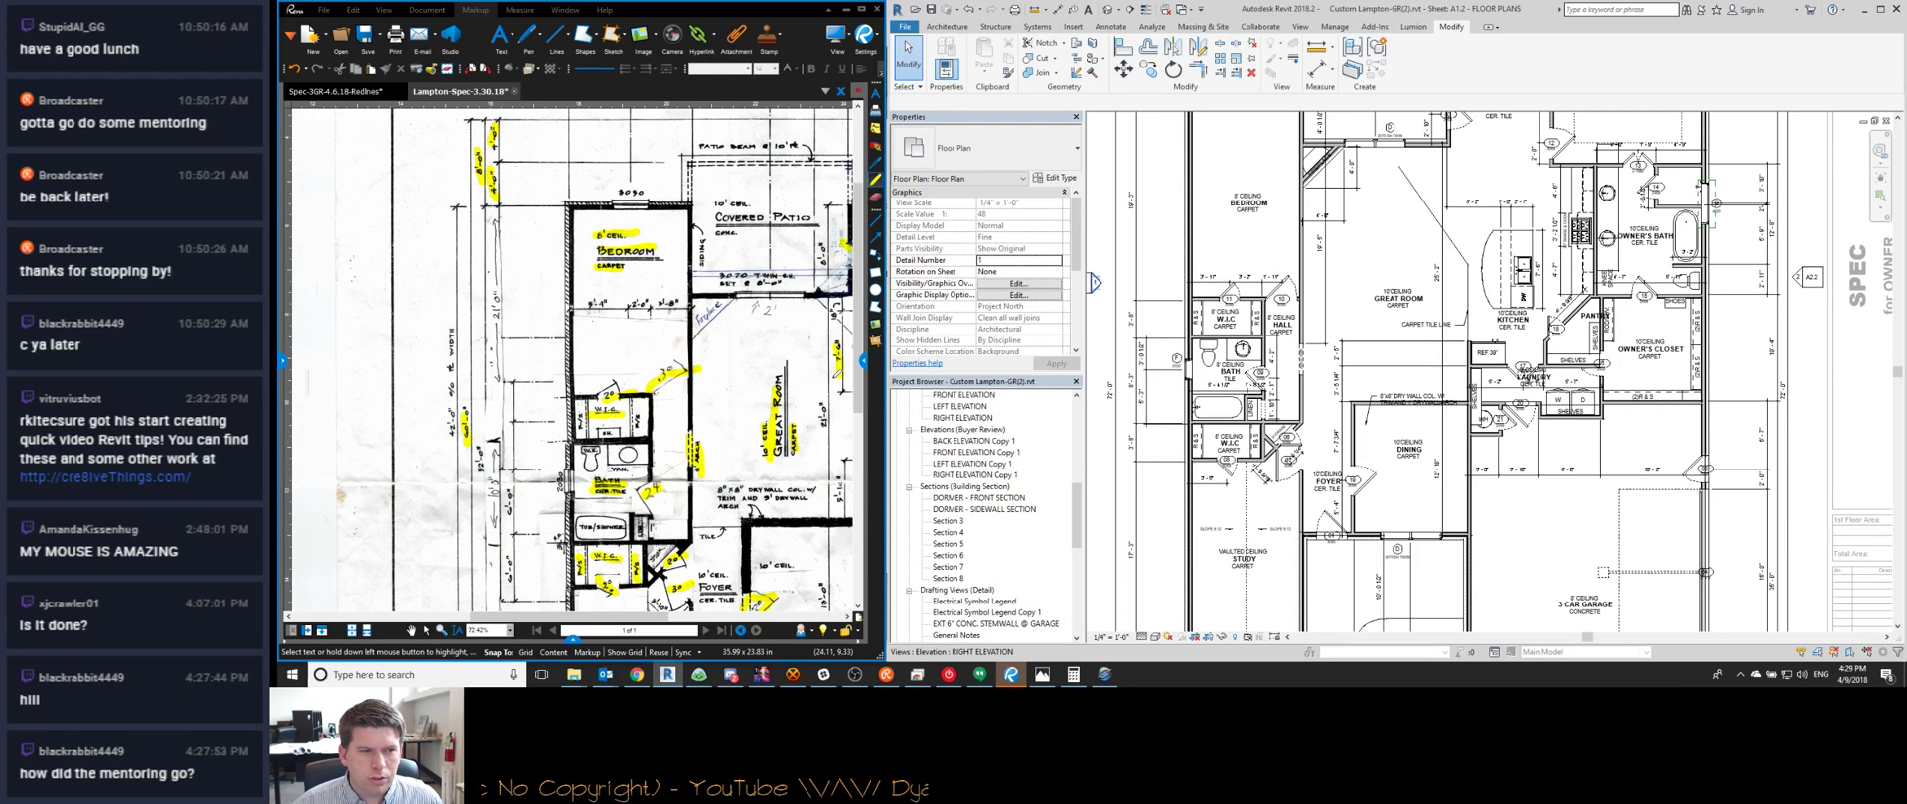
middle_drag(636, 437, 628, 270)
middle_drag(524, 544, 589, 353)
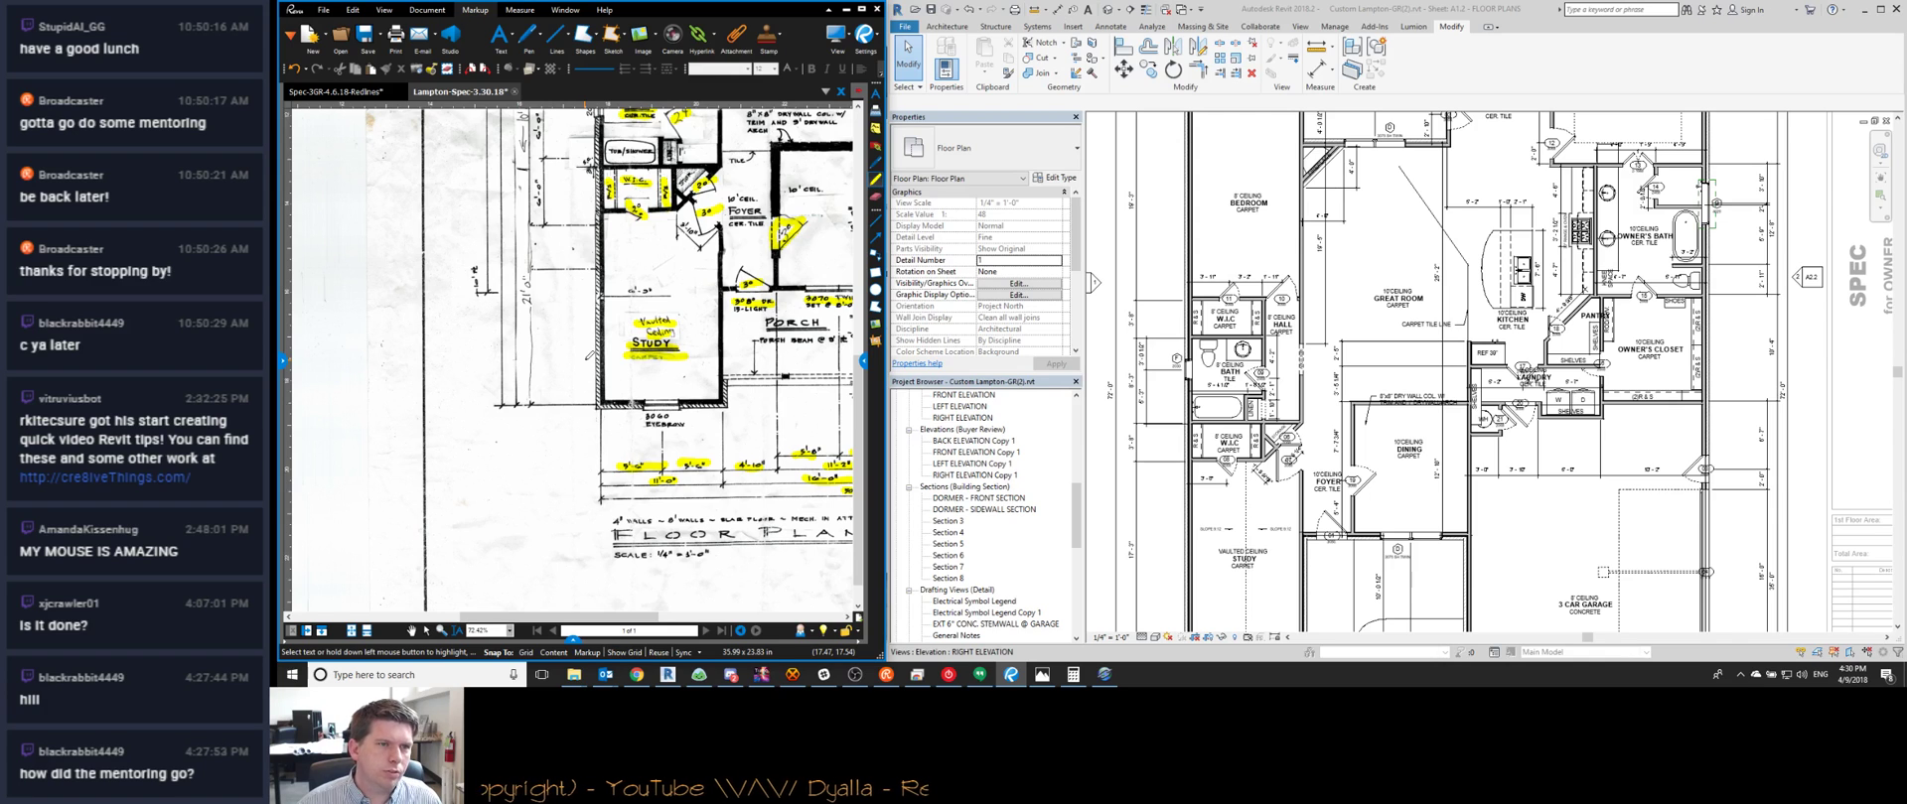
middle_drag(564, 252, 562, 382)
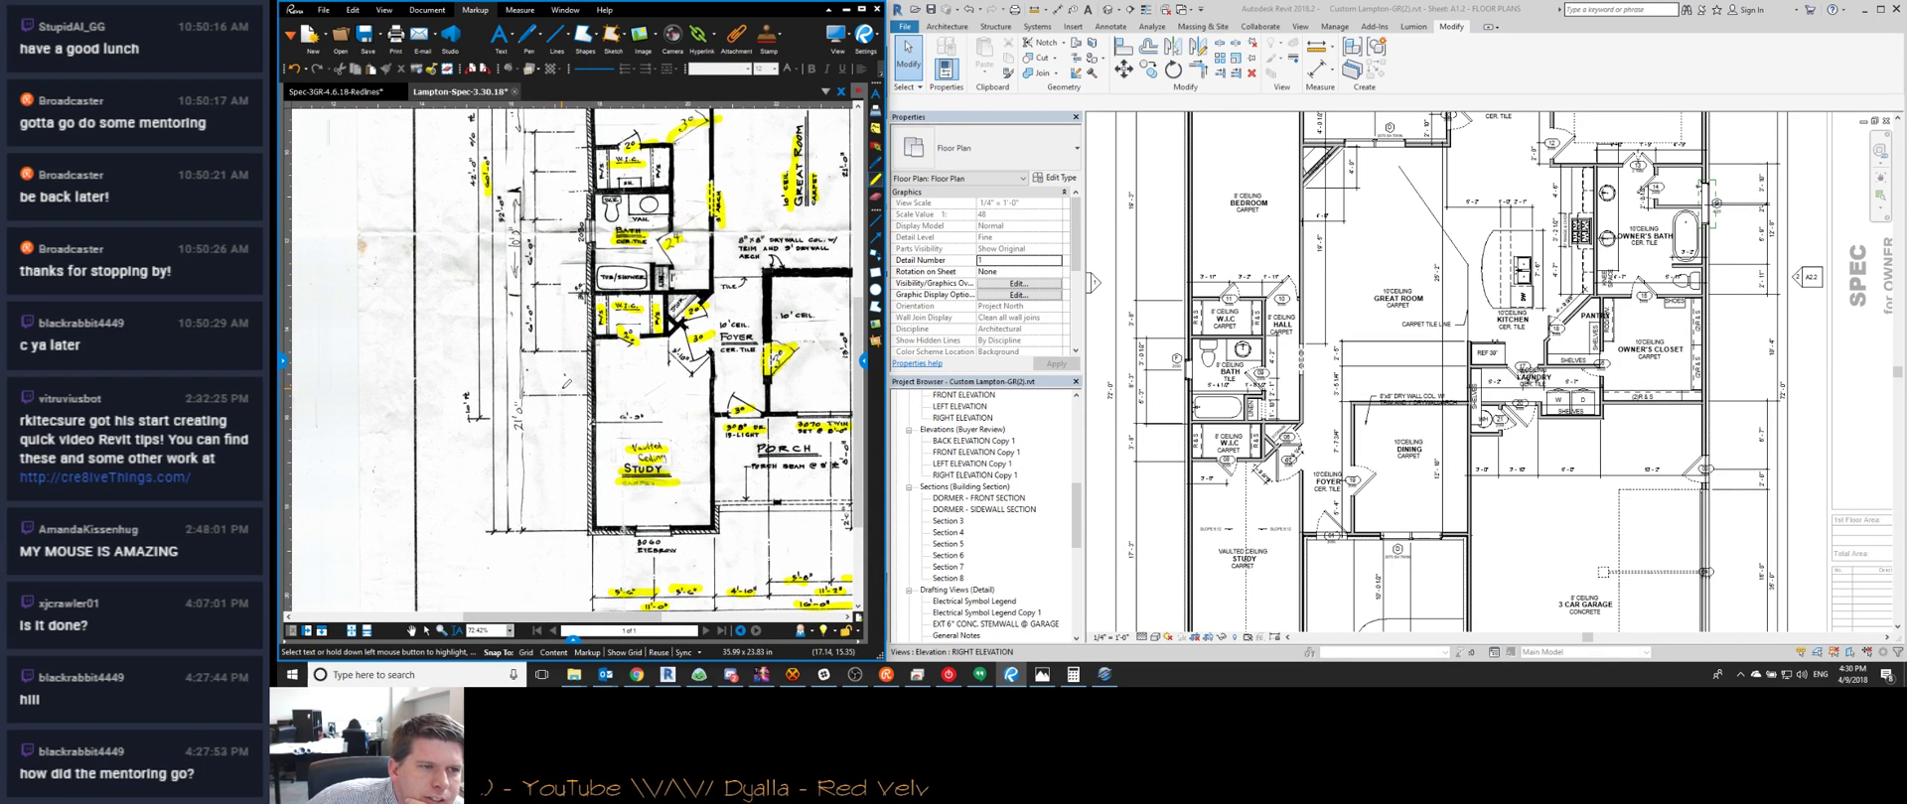
scroll(547, 318, up, 5)
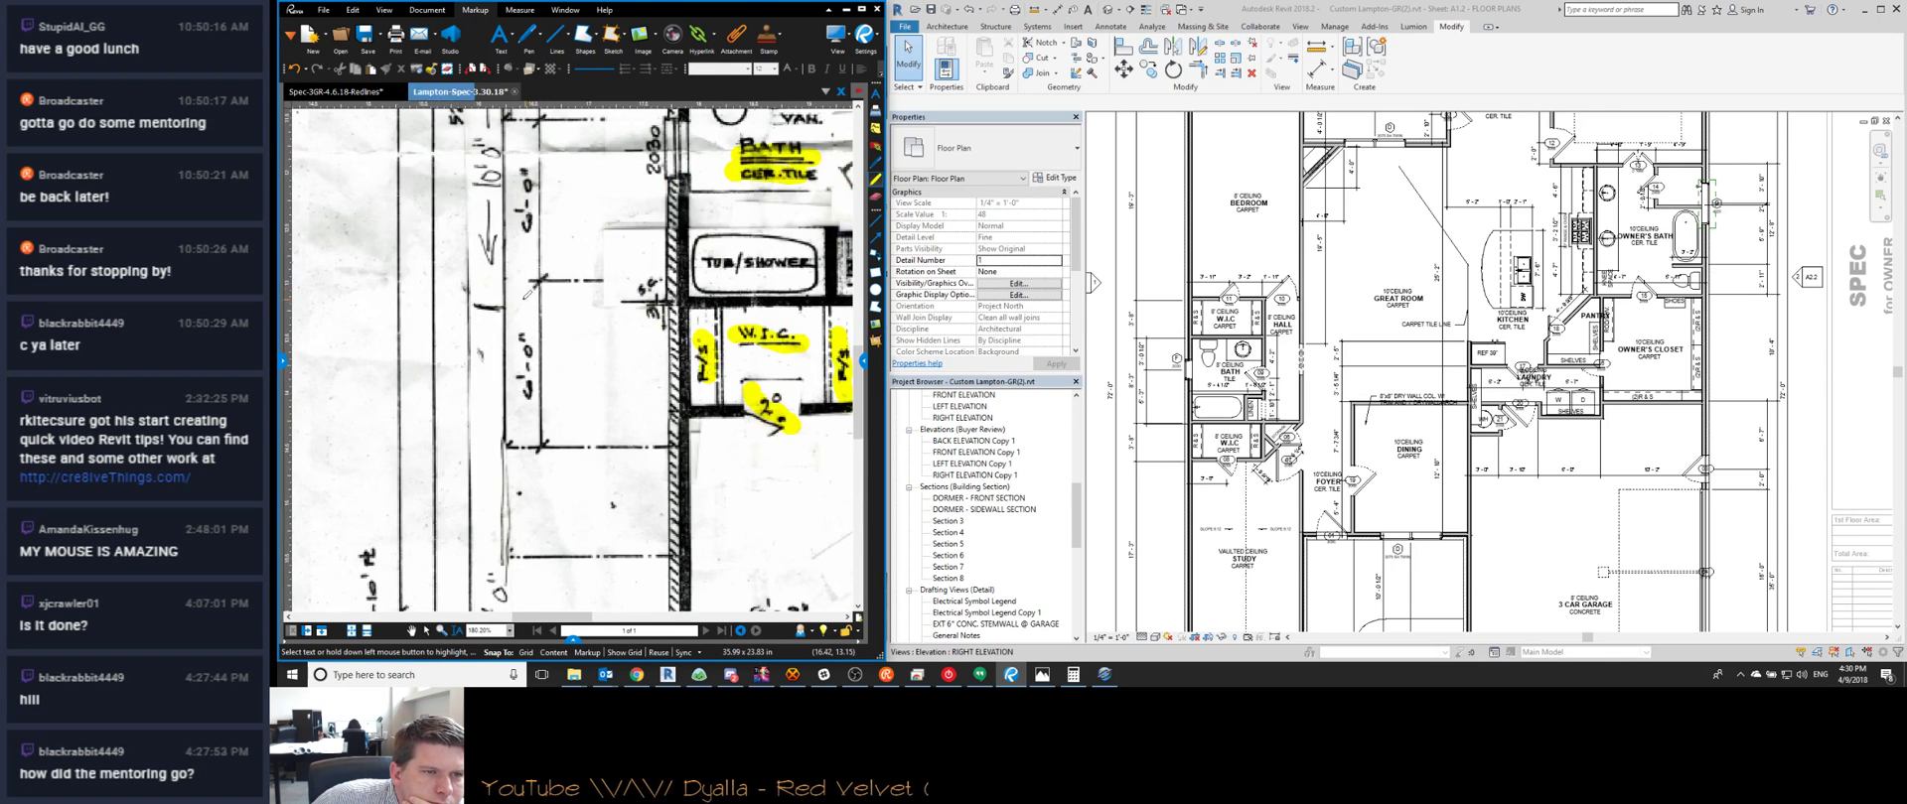
scroll(626, 335, down, 3)
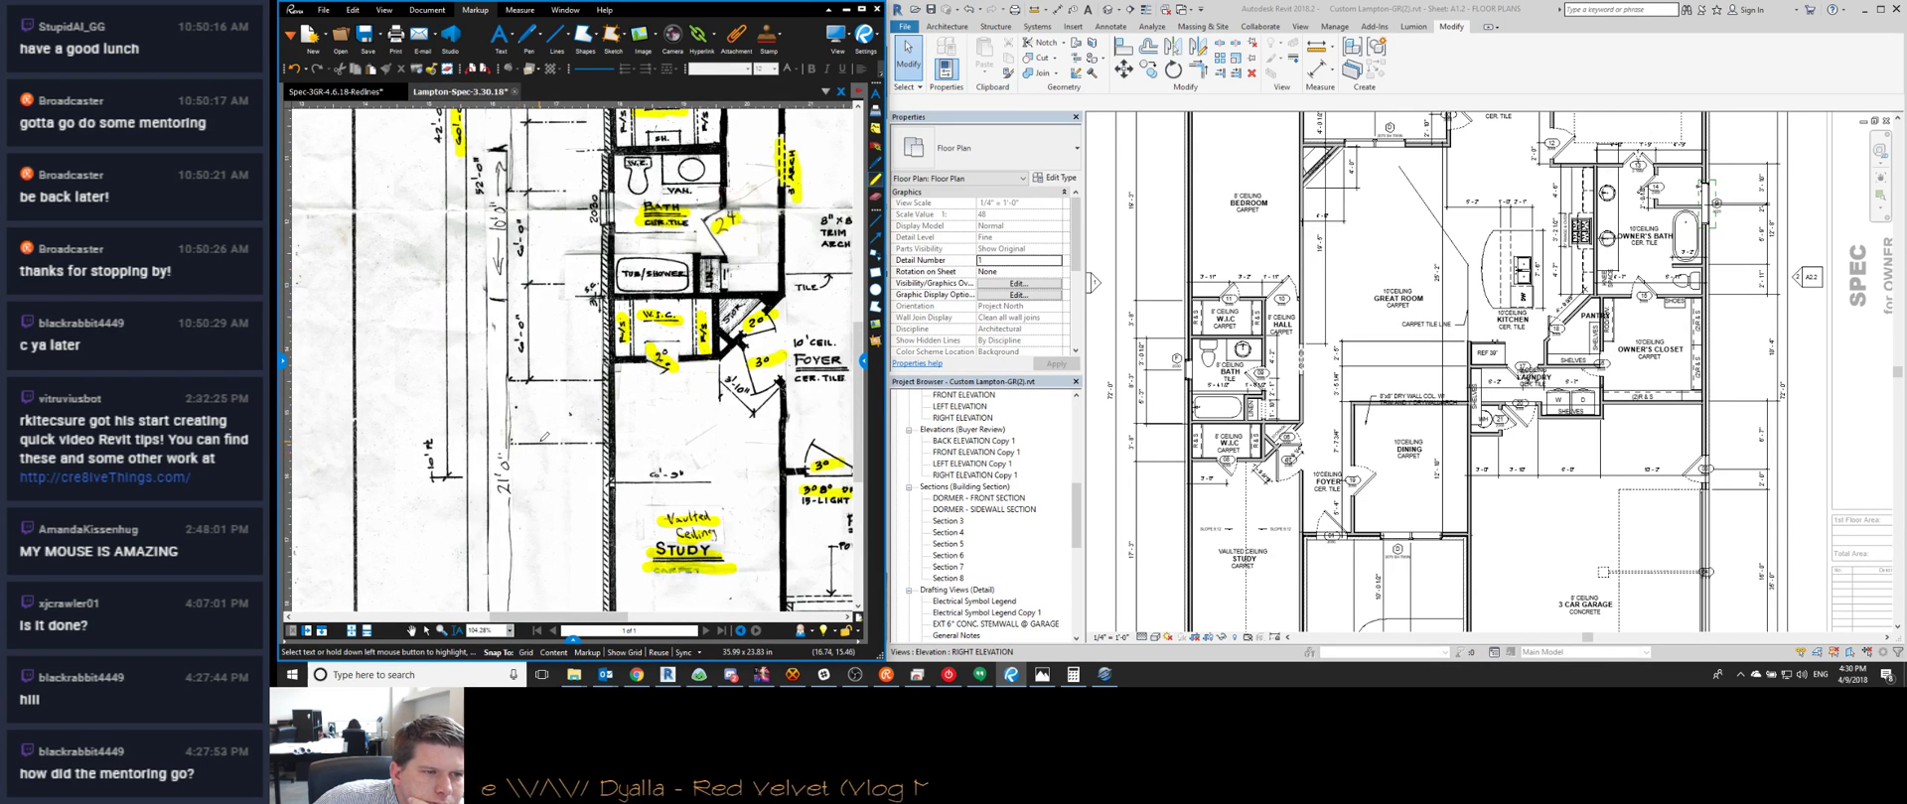
click(1166, 488)
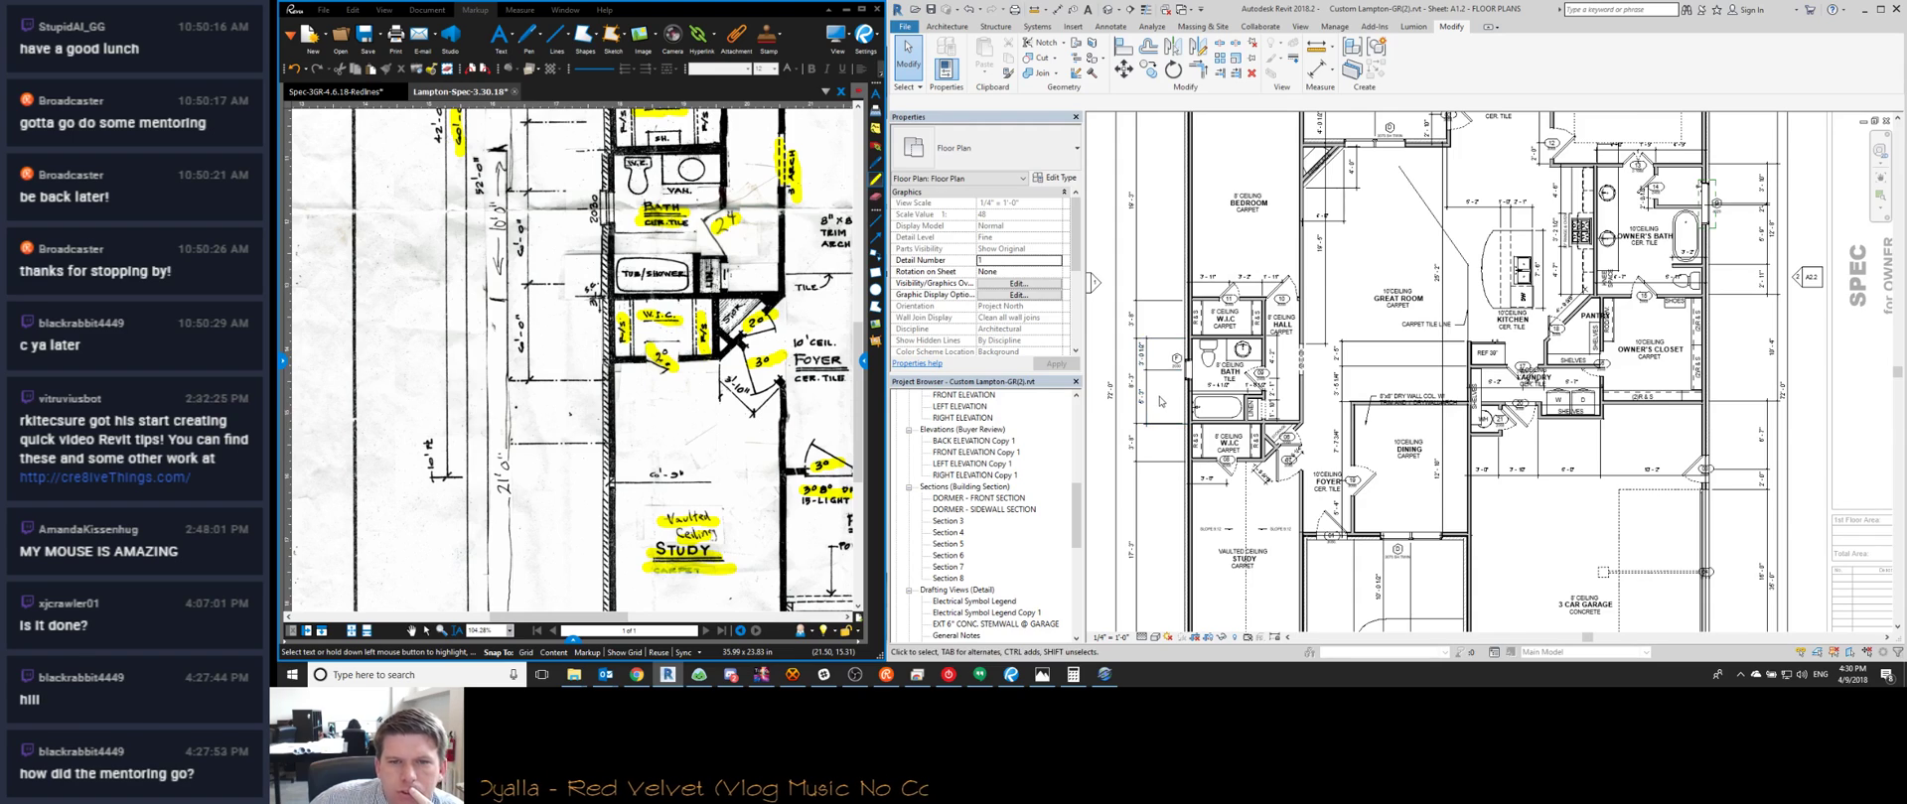
scroll(1160, 402, up, 3)
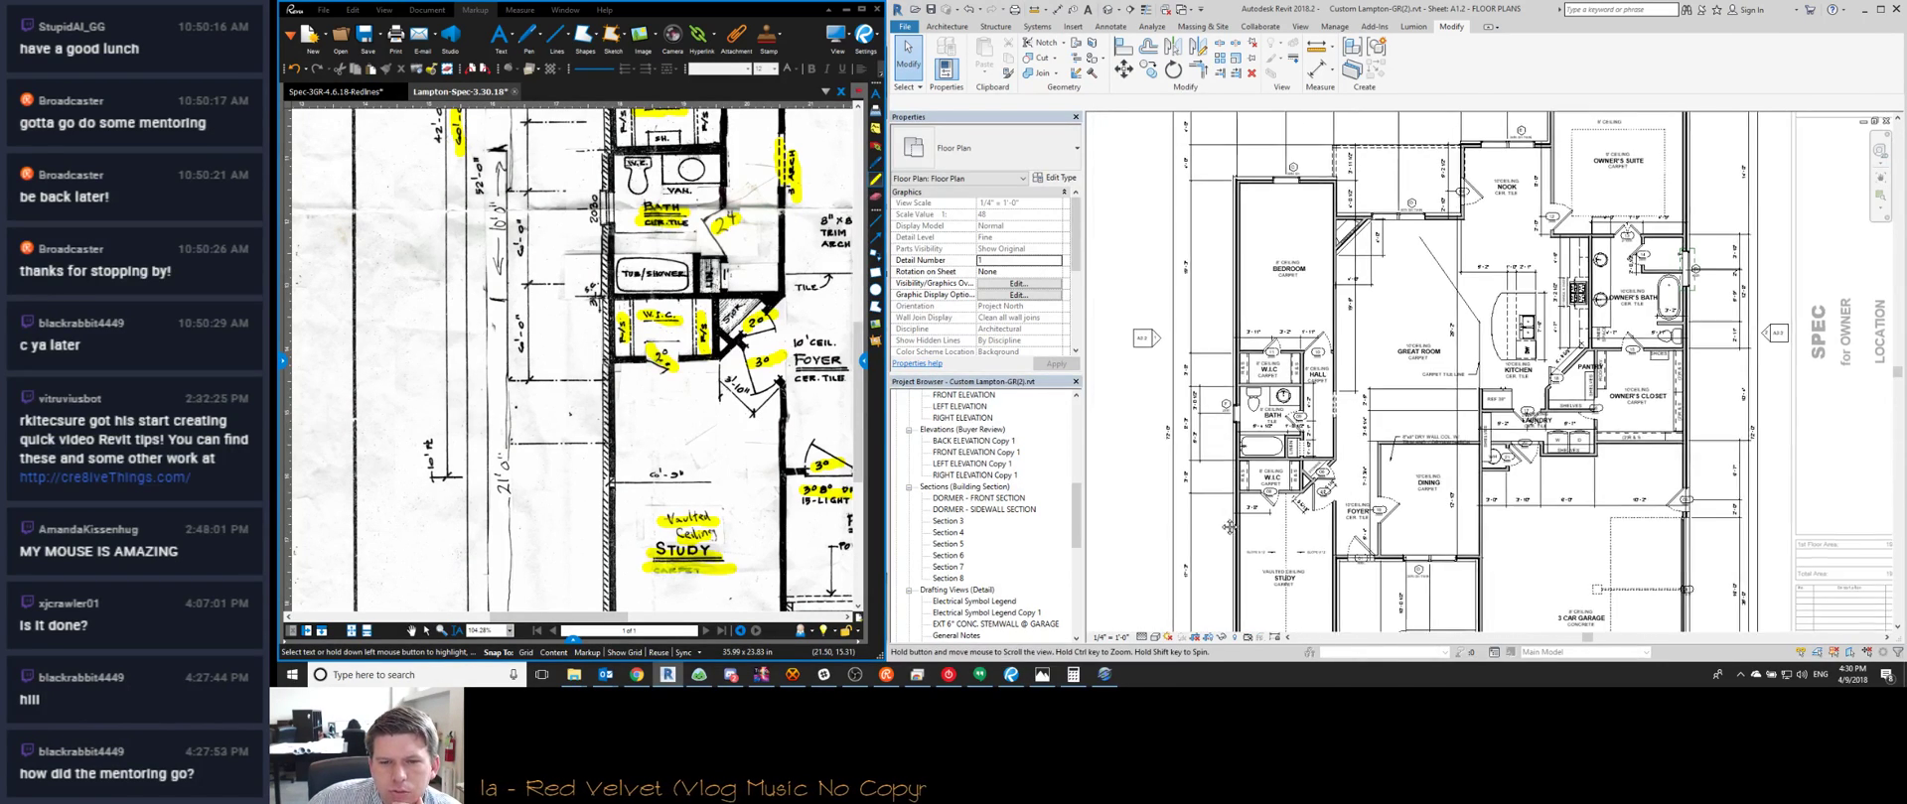
middle_drag(1216, 441, 1197, 388)
scroll(1196, 387, down, 2)
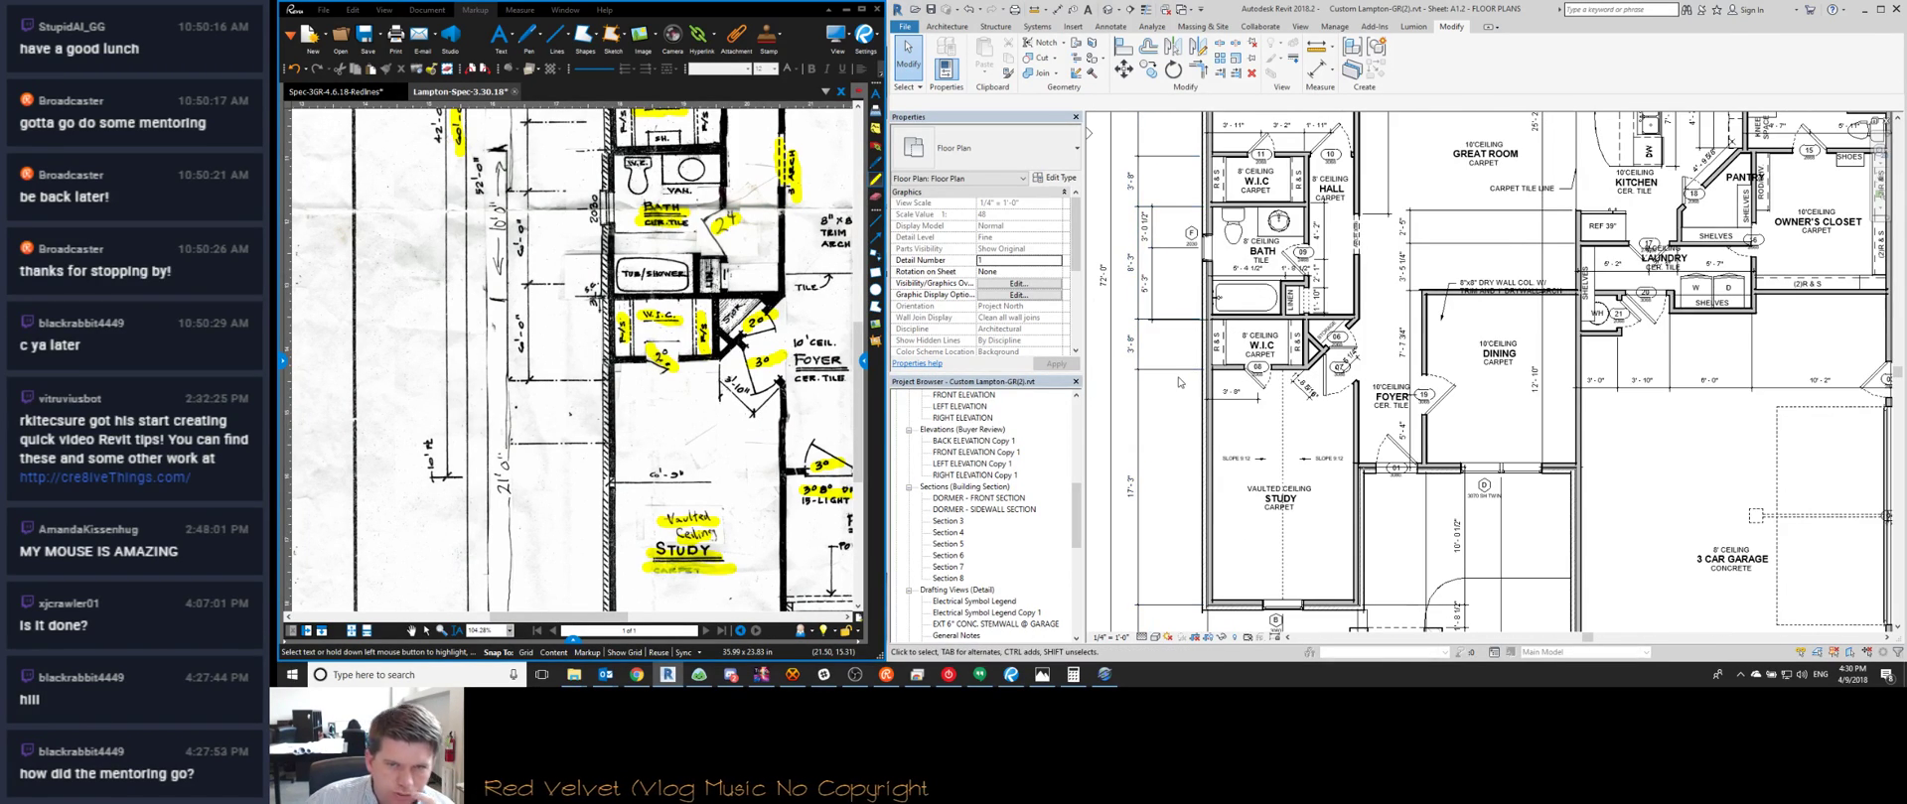
key(d)
key(i)
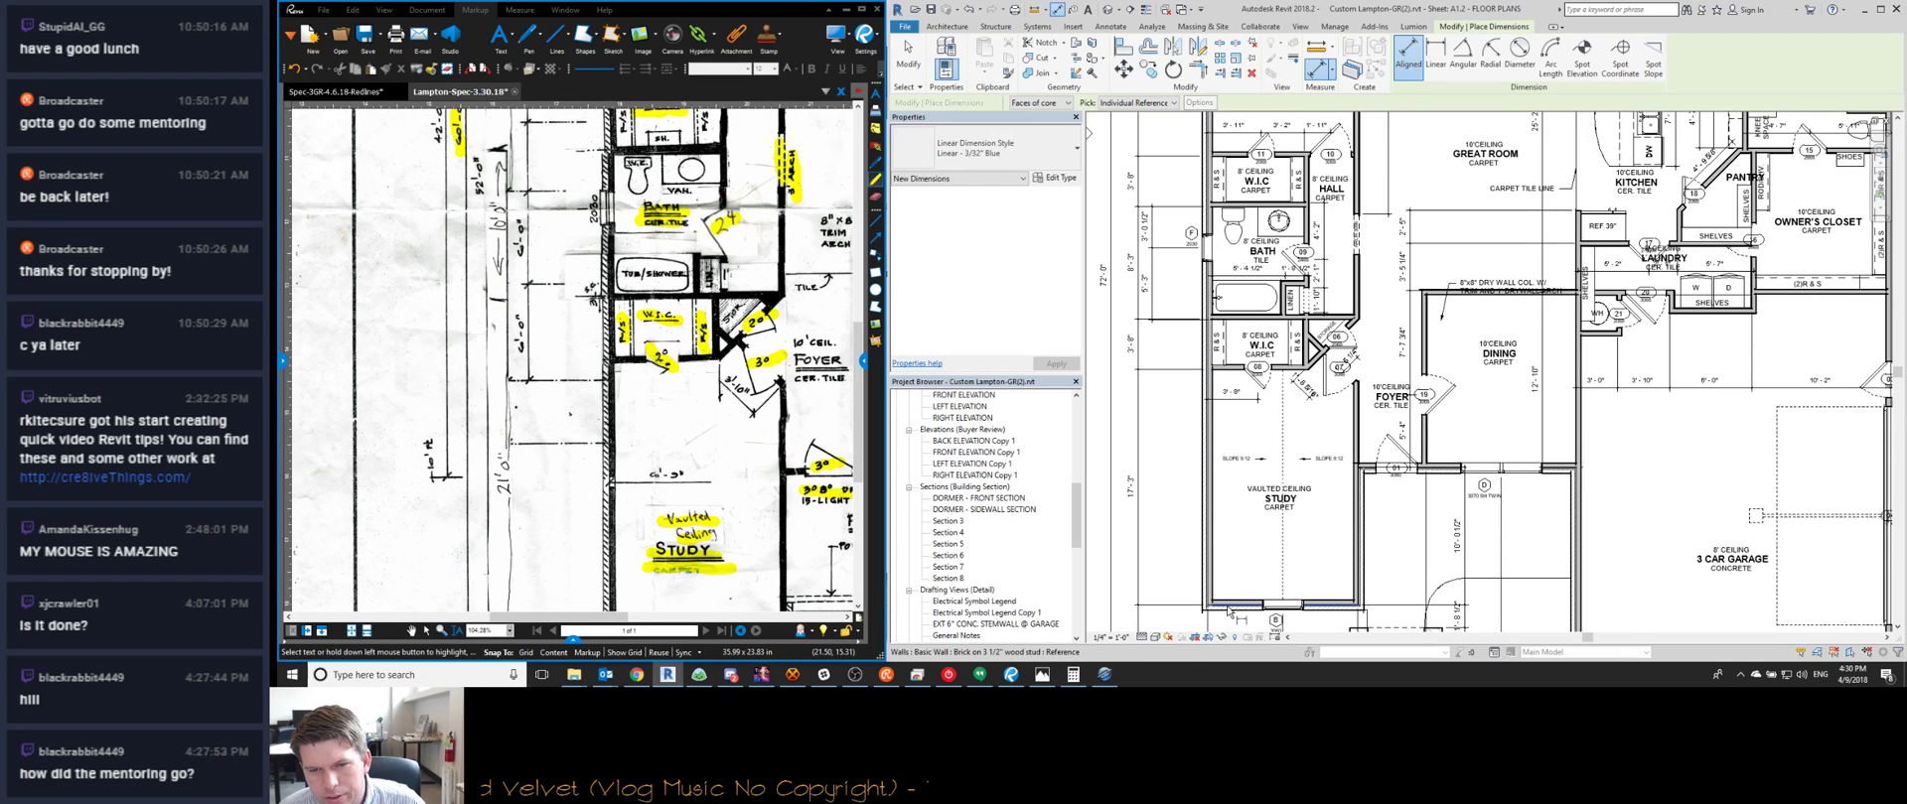
scroll(1228, 317, up, 3)
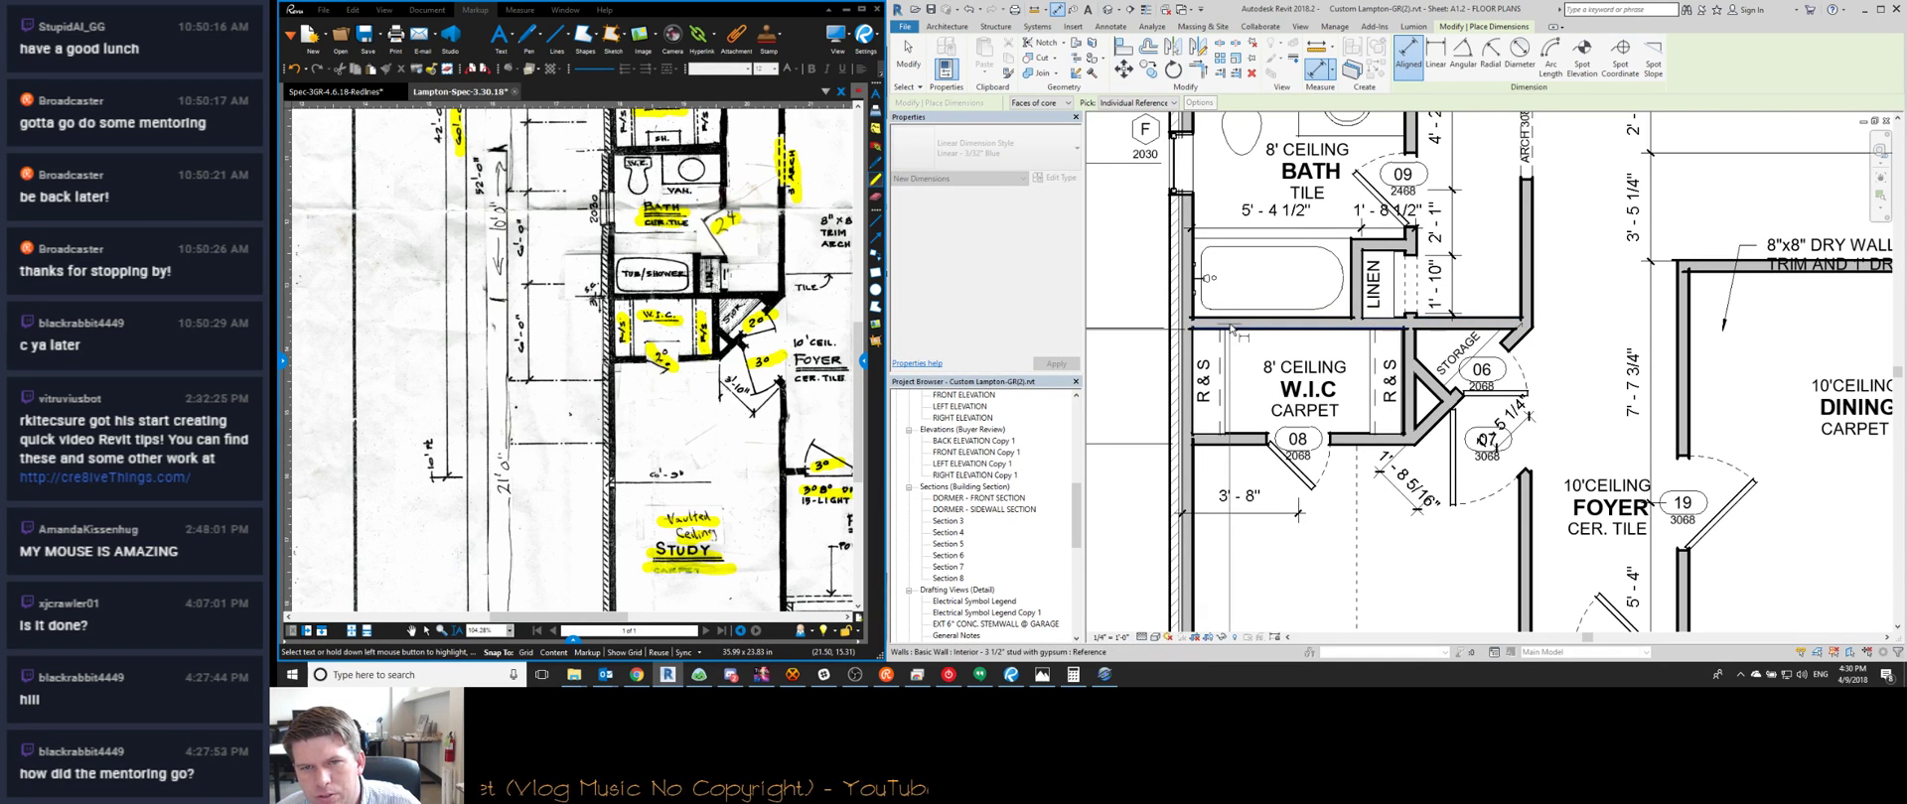
scroll(1231, 328, down, 3)
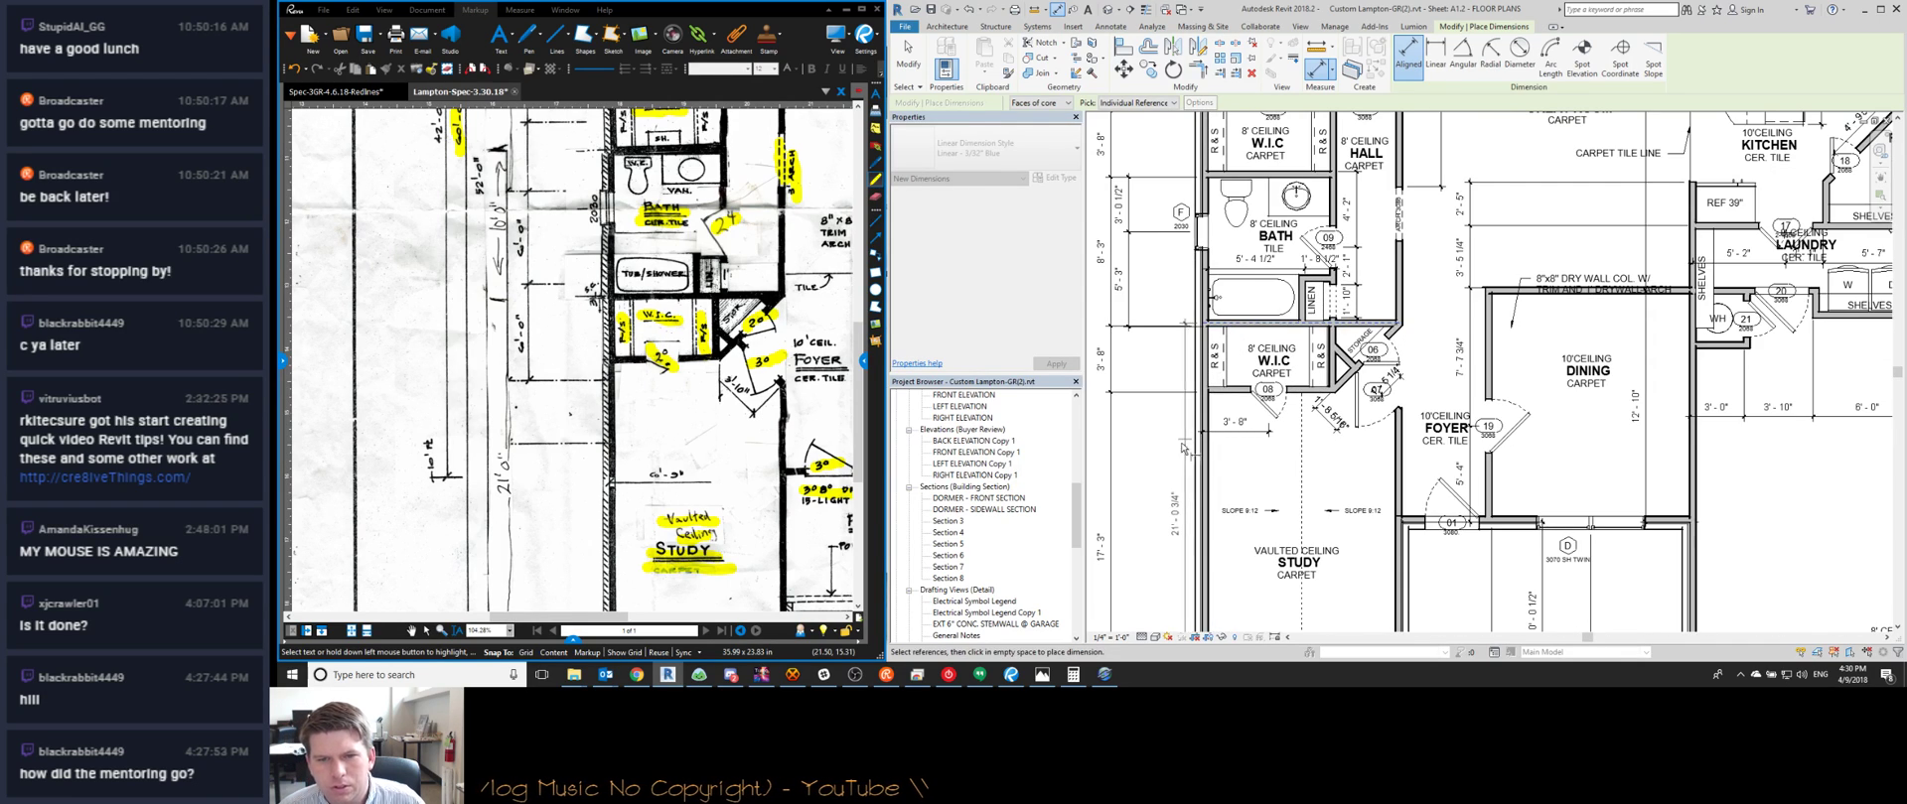
scroll(1191, 347, up, 2)
middle_drag(1167, 362, 1268, 439)
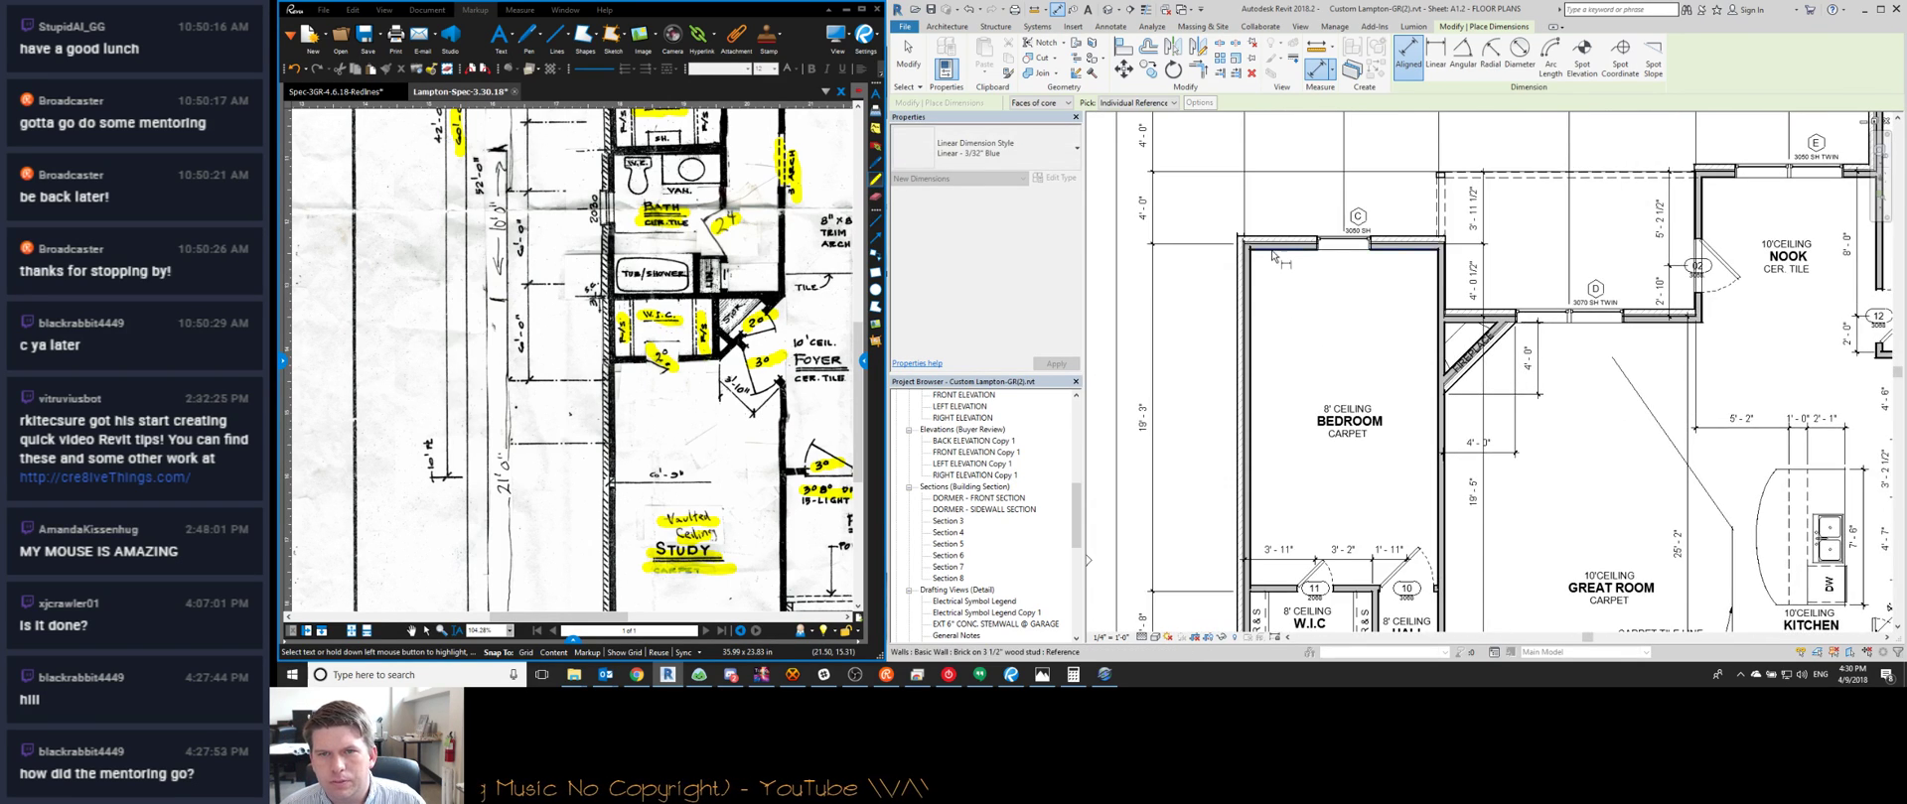
scroll(1272, 256, up, 1)
scroll(1275, 327, down, 3)
scroll(1277, 456, up, 4)
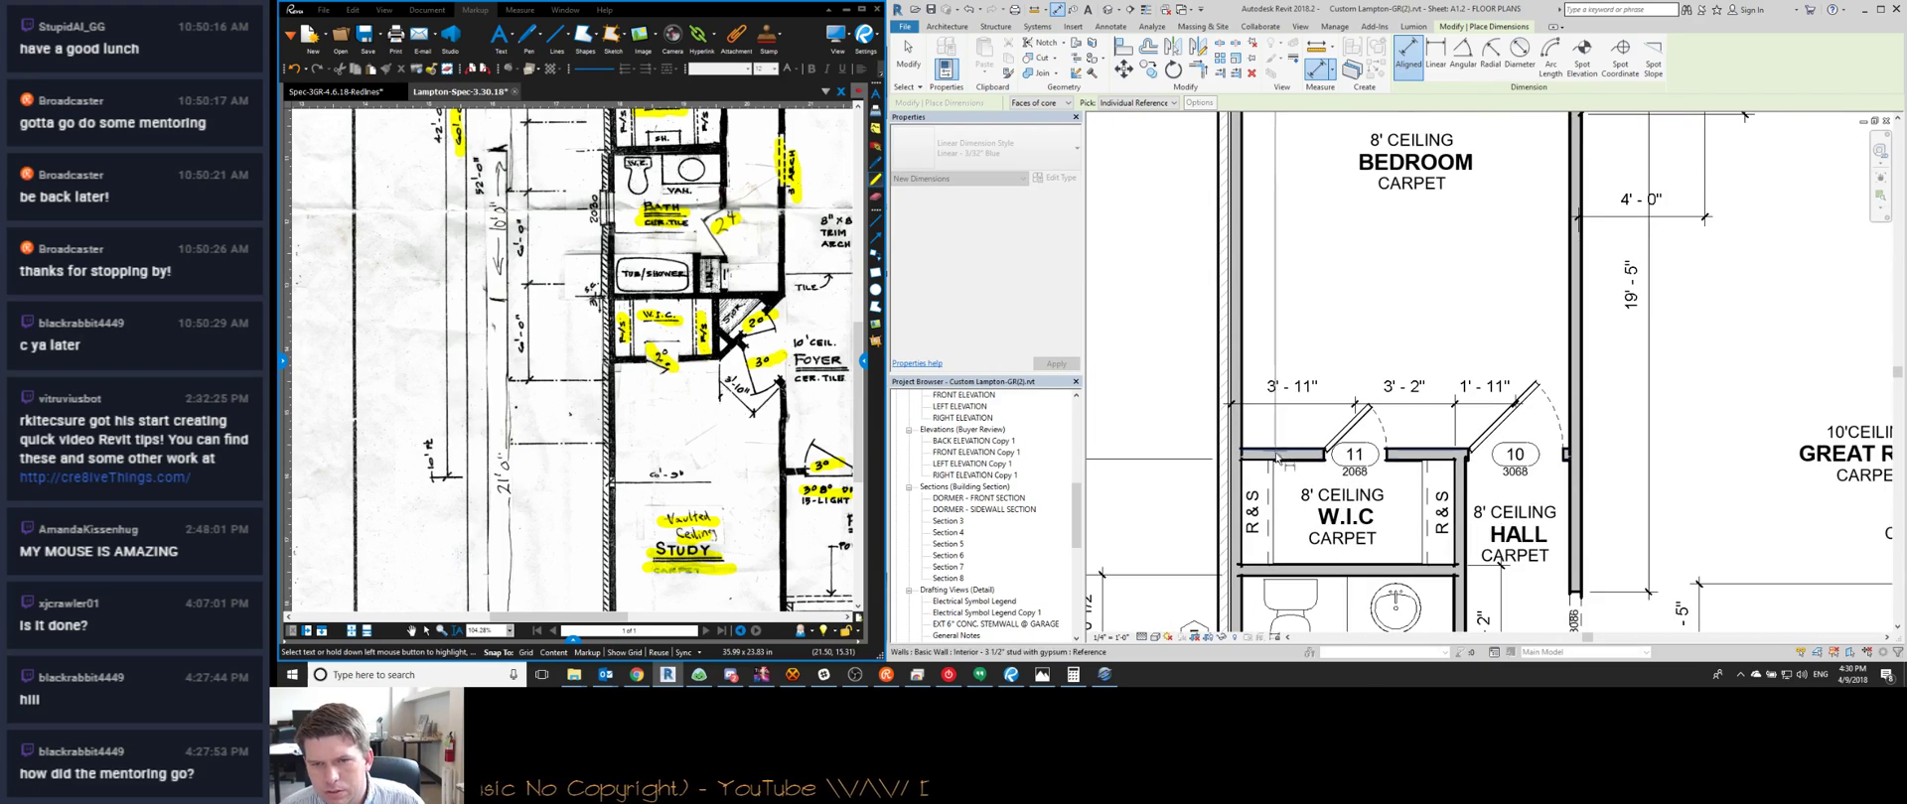
scroll(1279, 459, down, 3)
scroll(1291, 432, up, 3)
scroll(1291, 422, down, 4)
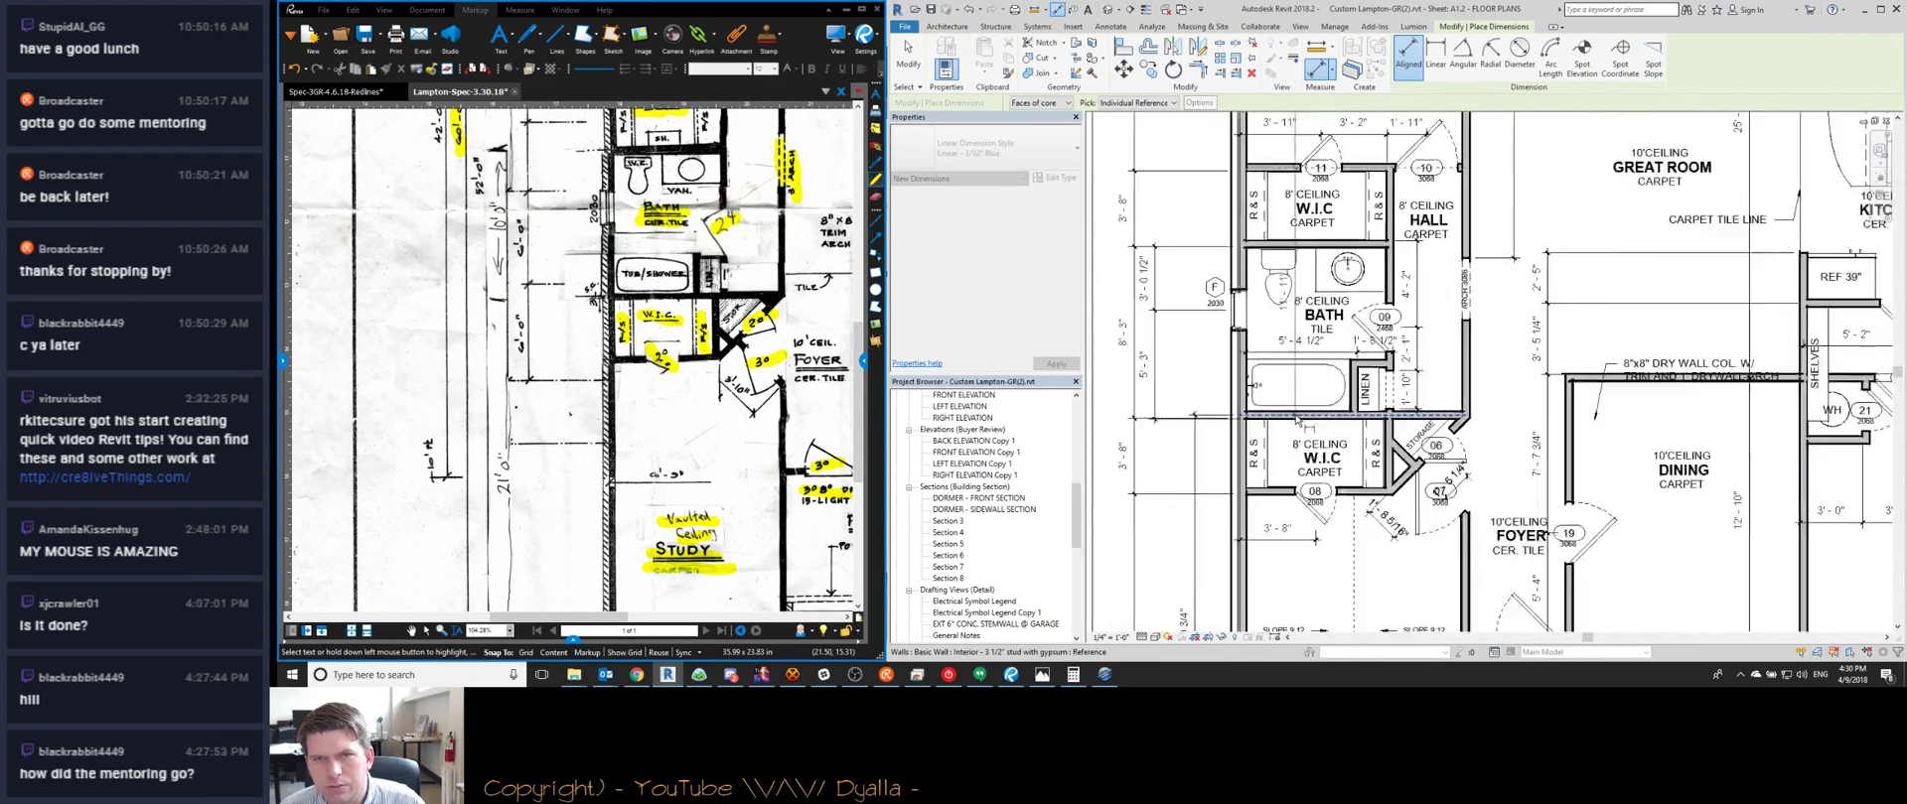
scroll(1232, 397, up, 4)
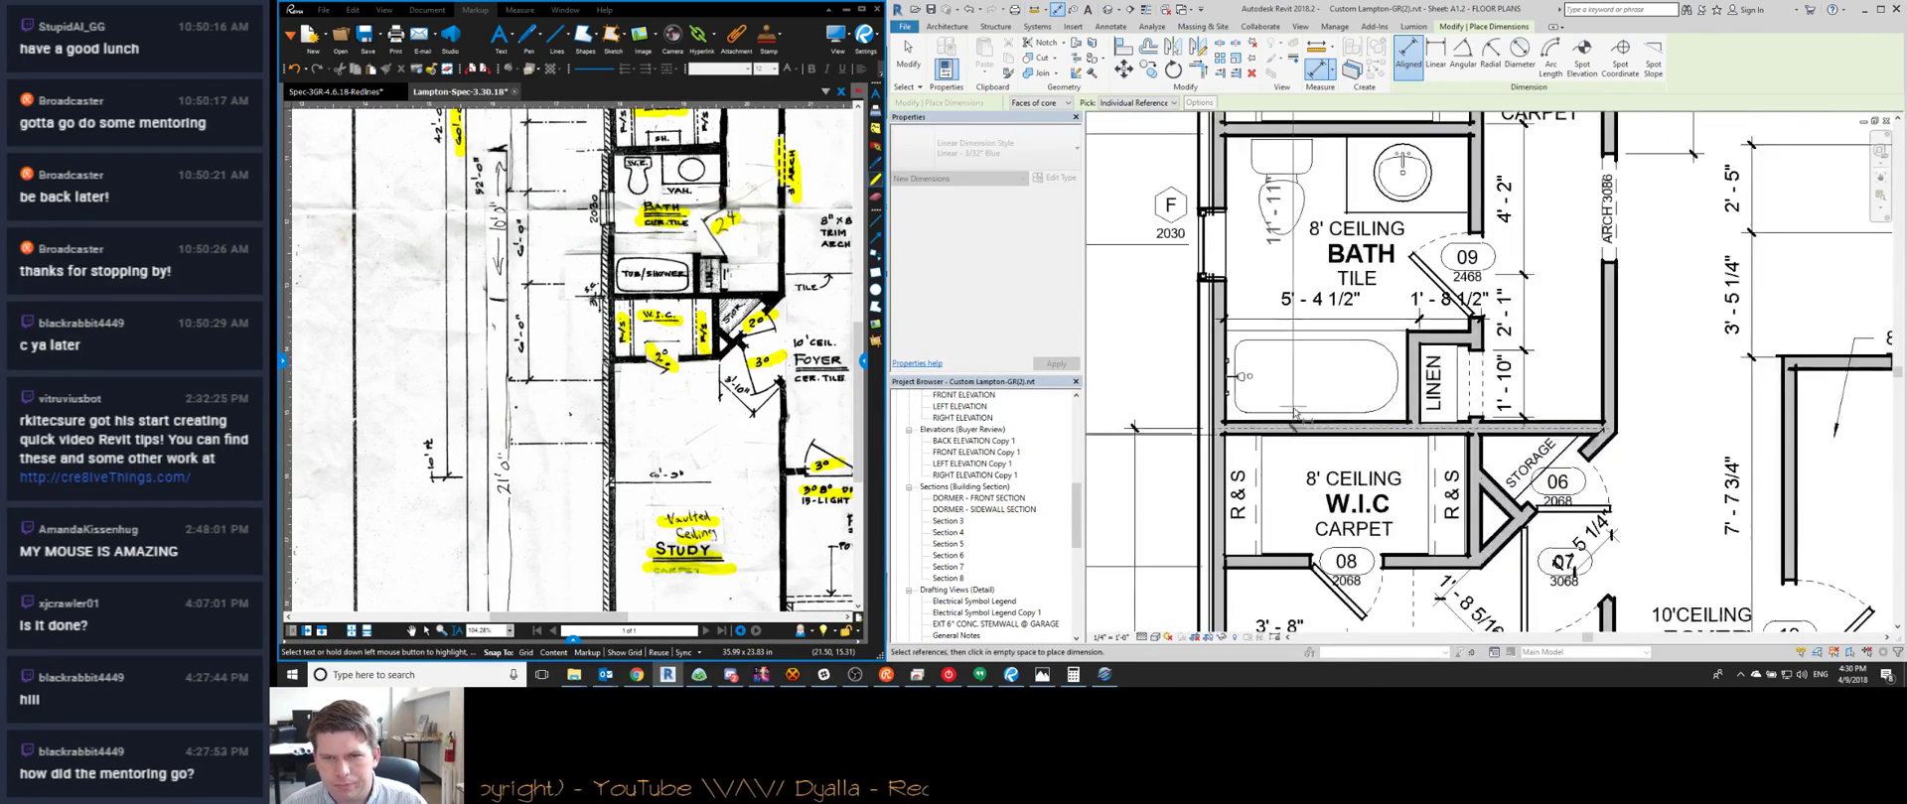
scroll(1122, 437, down, 4)
scroll(1241, 606, up, 5)
scroll(1236, 591, down, 4)
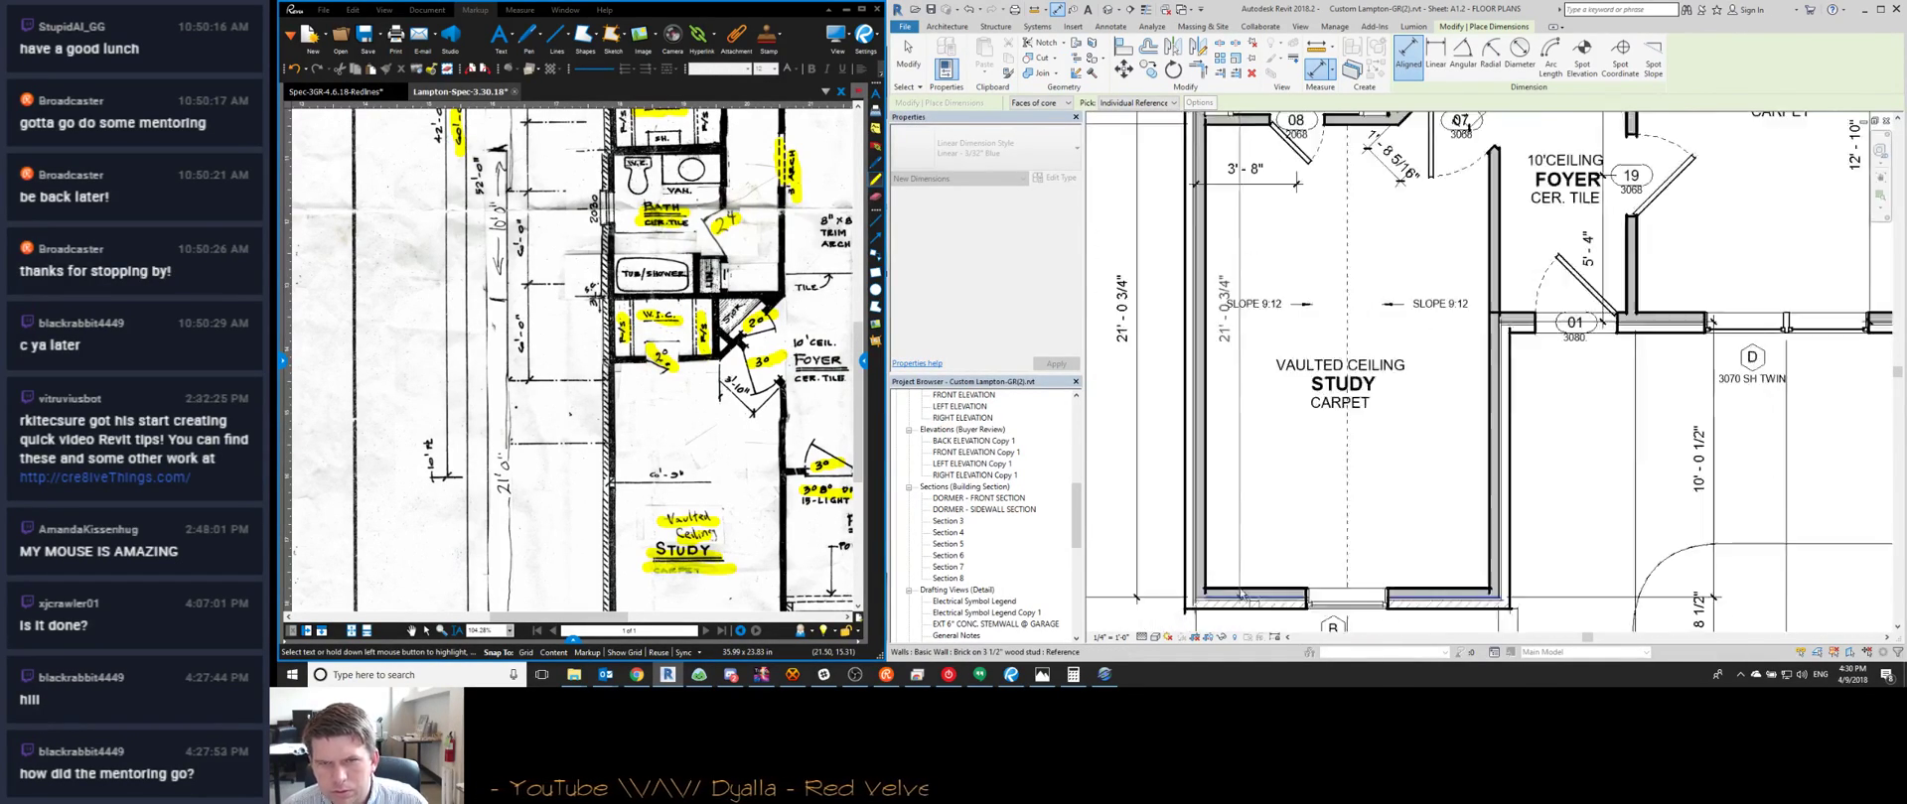
key(Escape)
key(Escape)
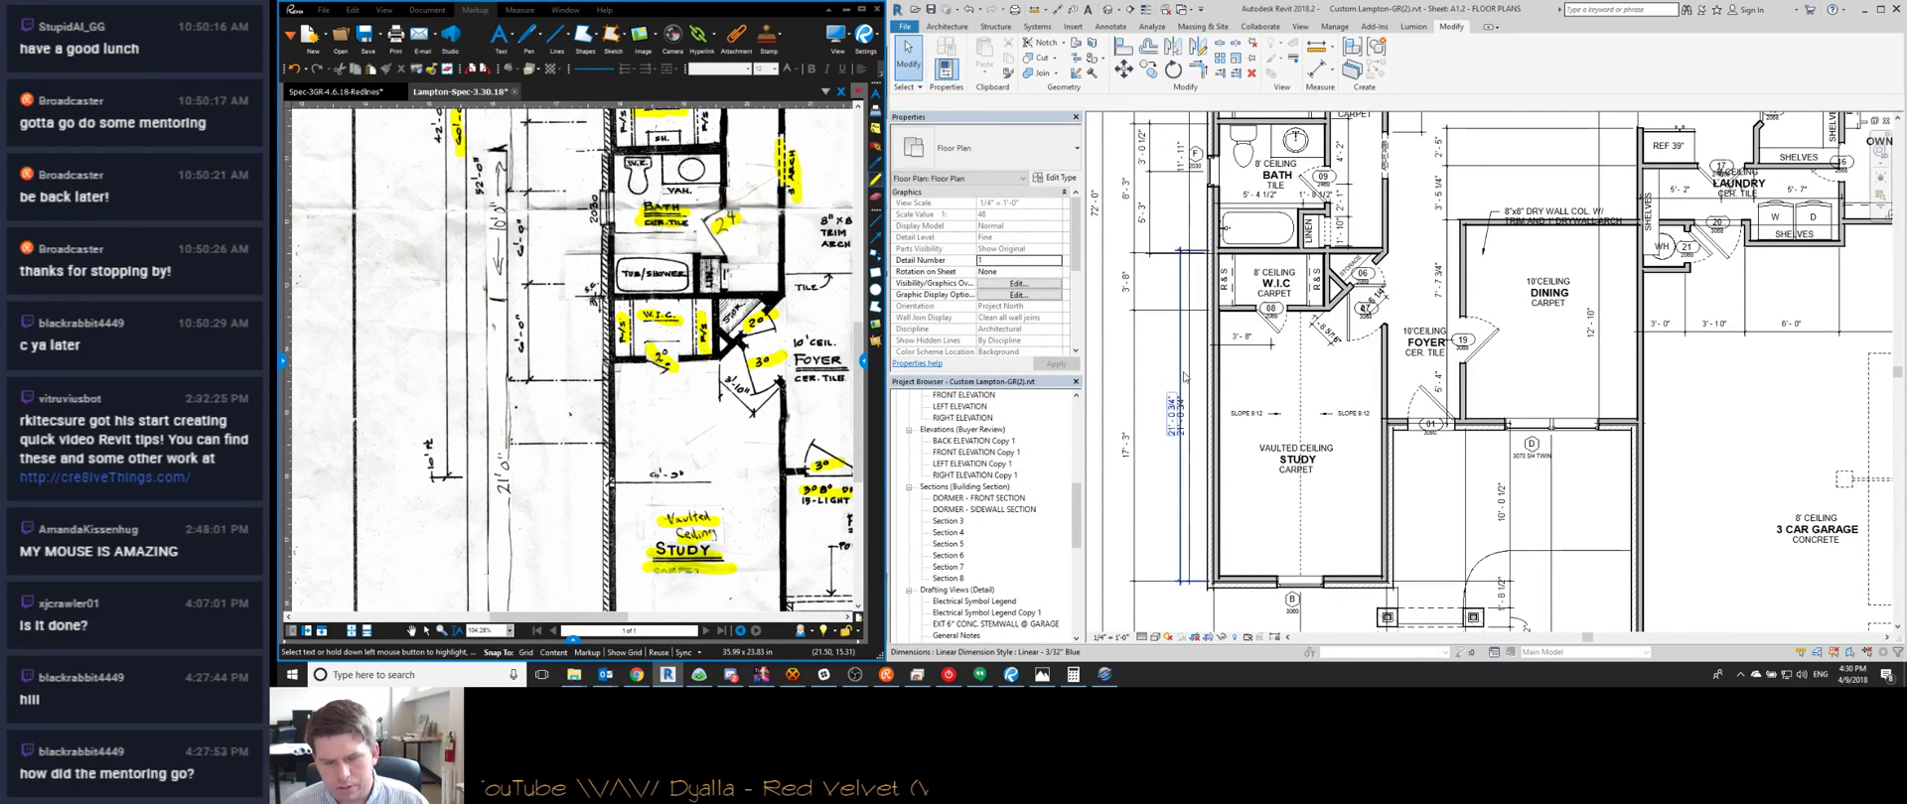
scroll(1211, 397, down, 1)
scroll(1266, 539, down, 2)
scroll(1215, 183, up, 2)
scroll(1233, 264, up, 2)
scroll(1303, 282, down, 3)
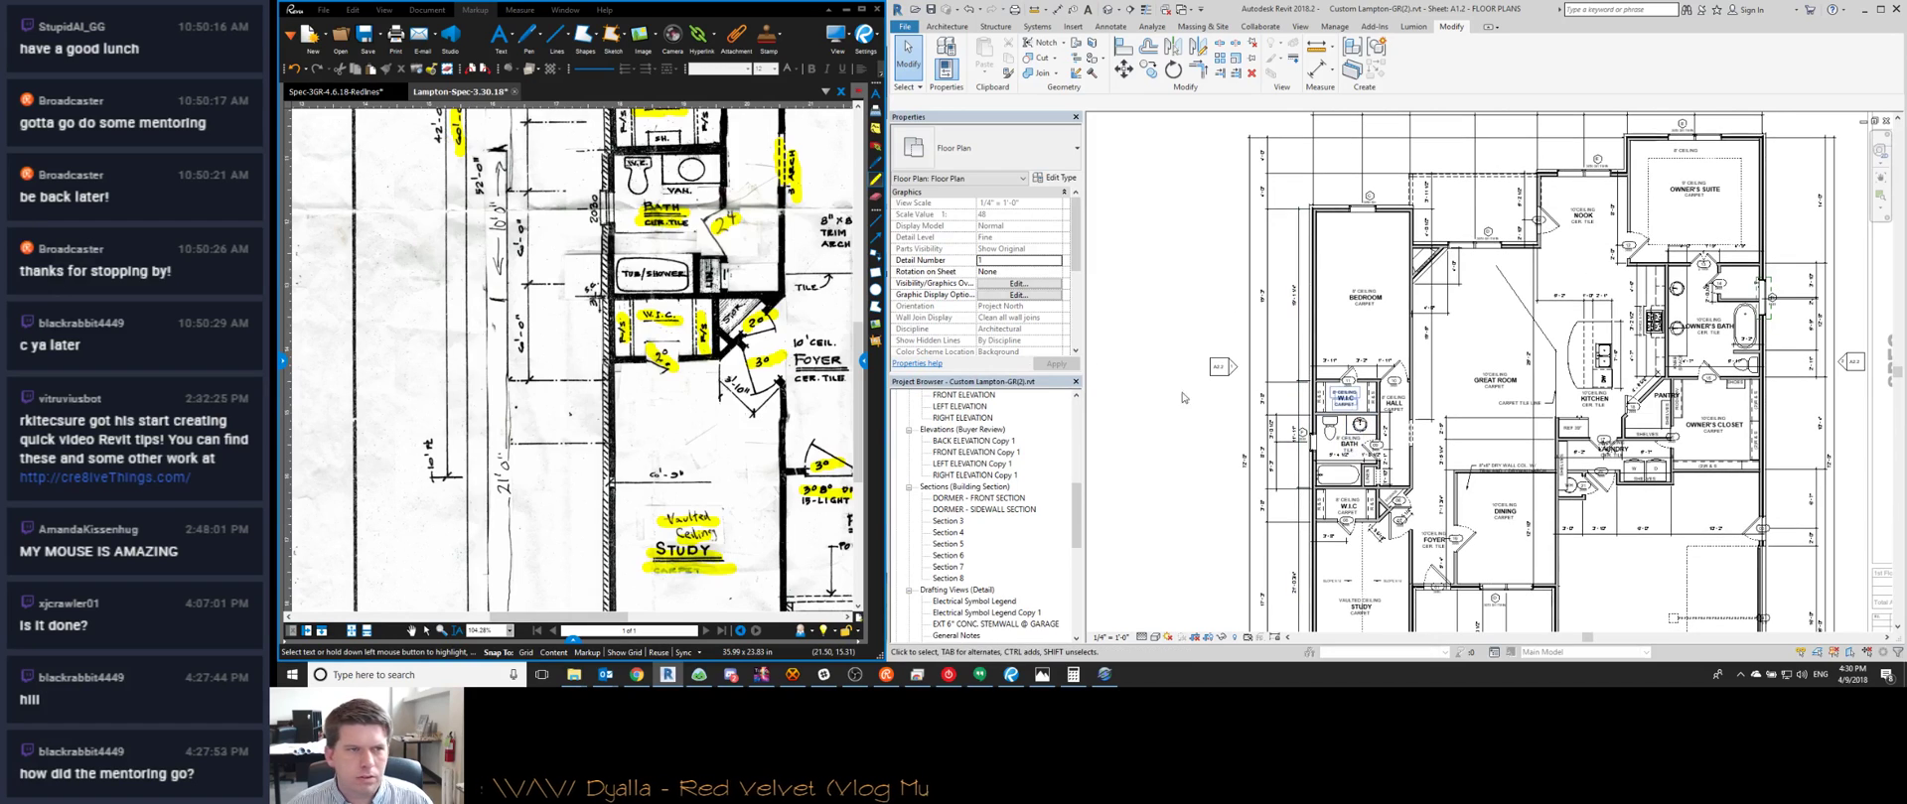
Pan the sketch to its bedroom, bath and W.I.C. detail and zoom Revit onto the bedroom wing
middle_drag(657, 164, 669, 345)
middle_drag(584, 169, 586, 263)
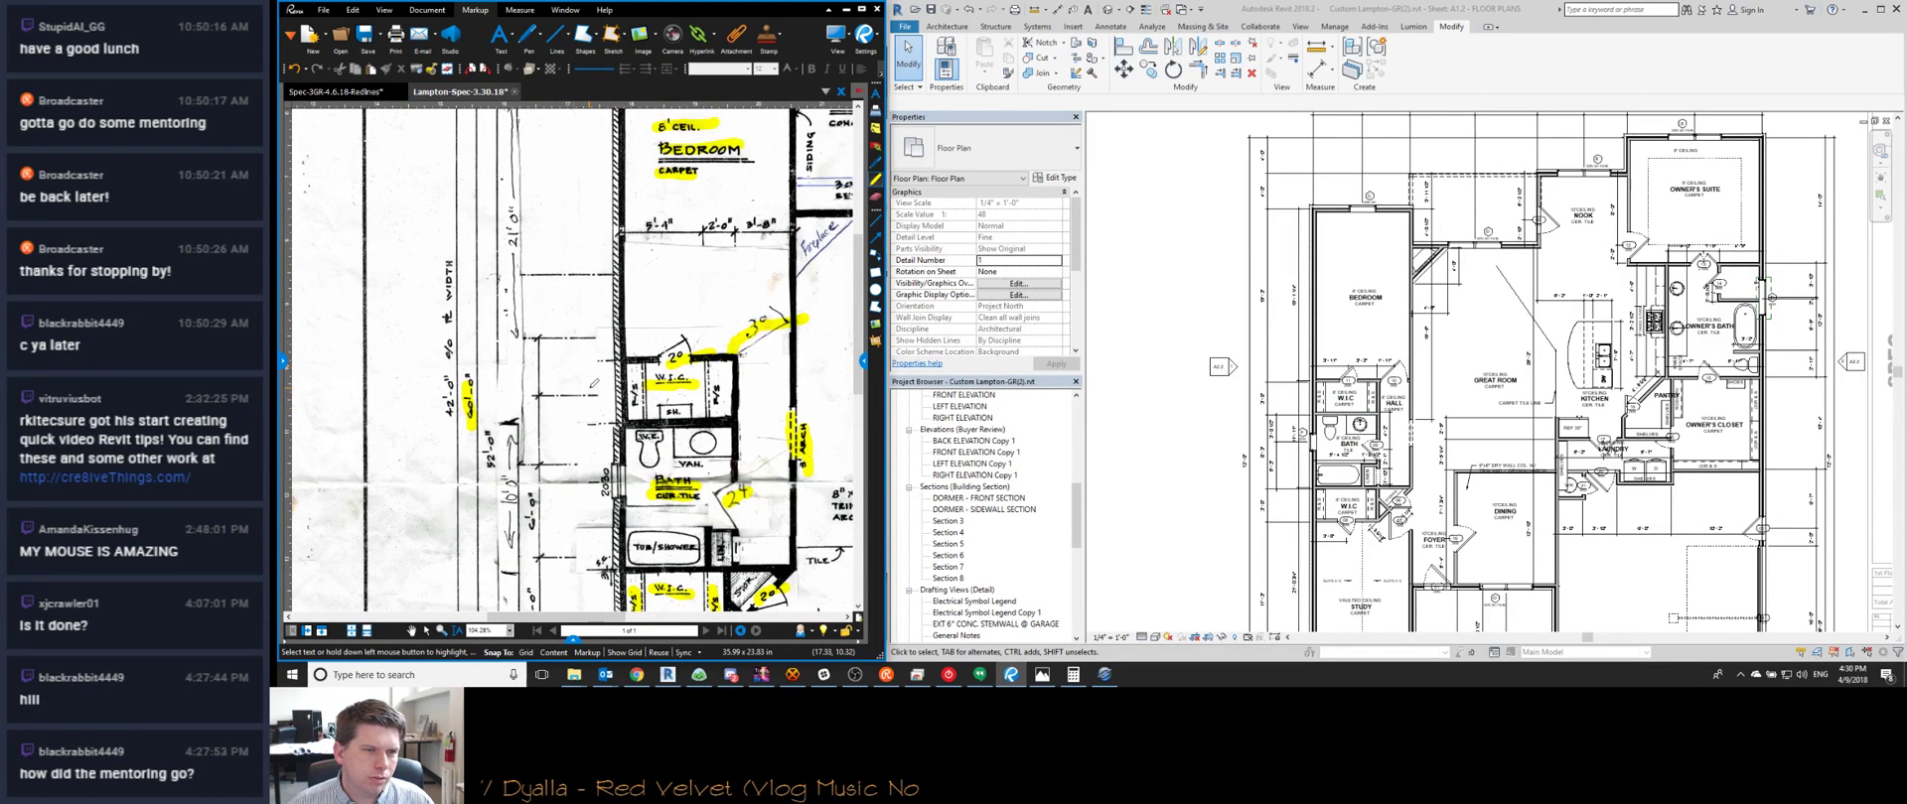
middle_drag(570, 392, 564, 291)
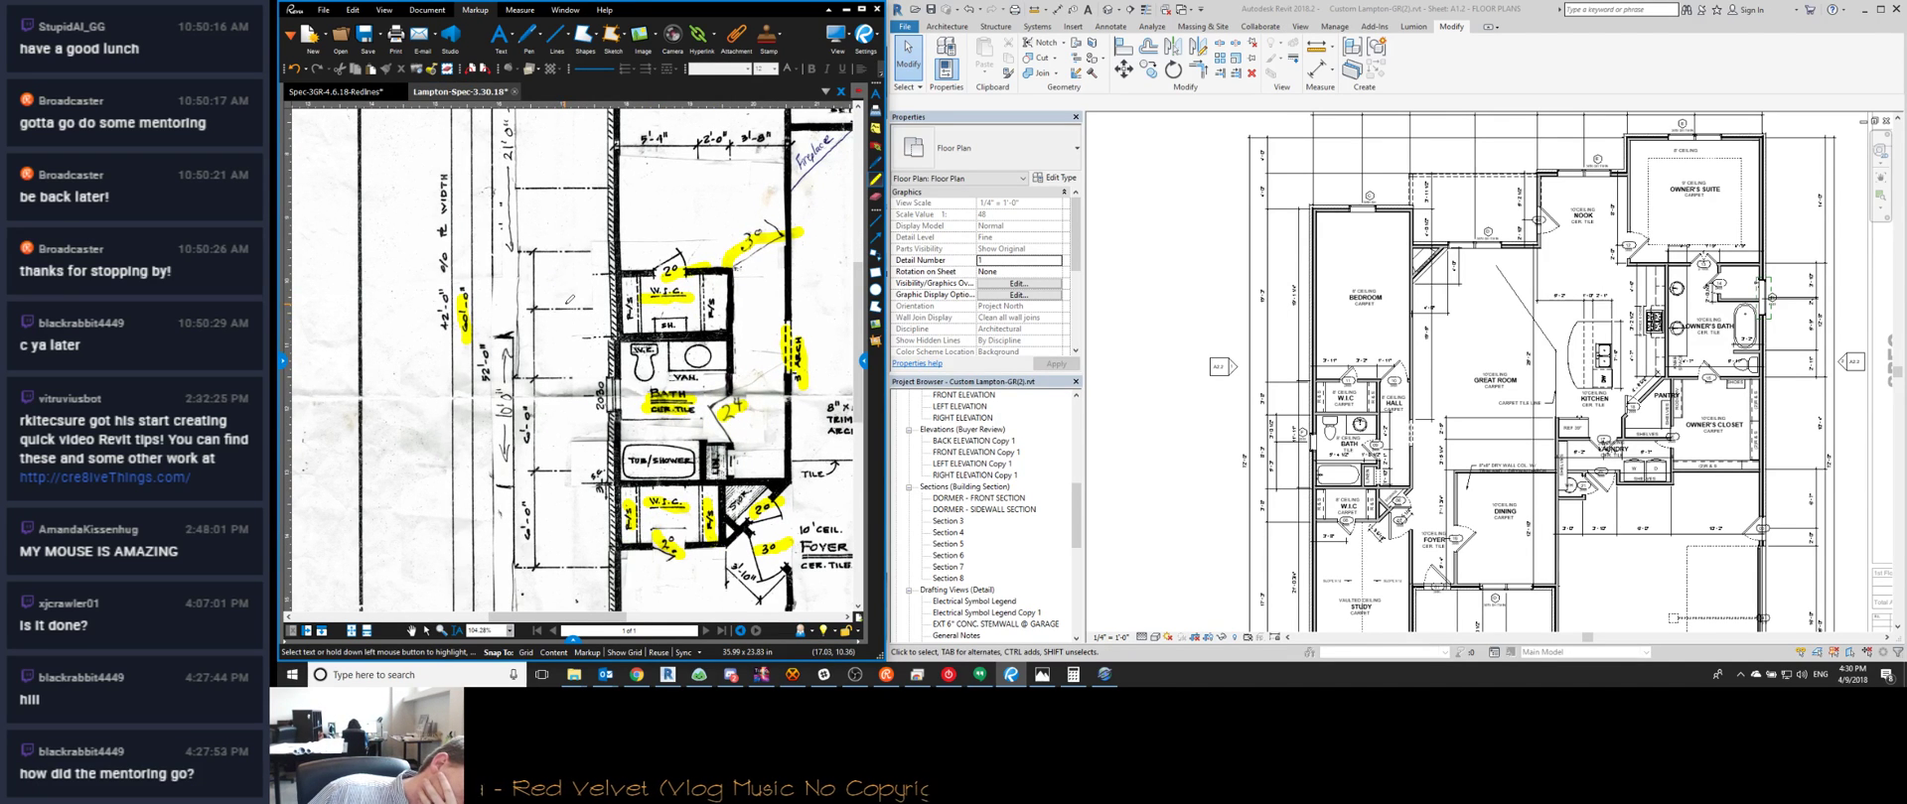
scroll(570, 297, down, 3)
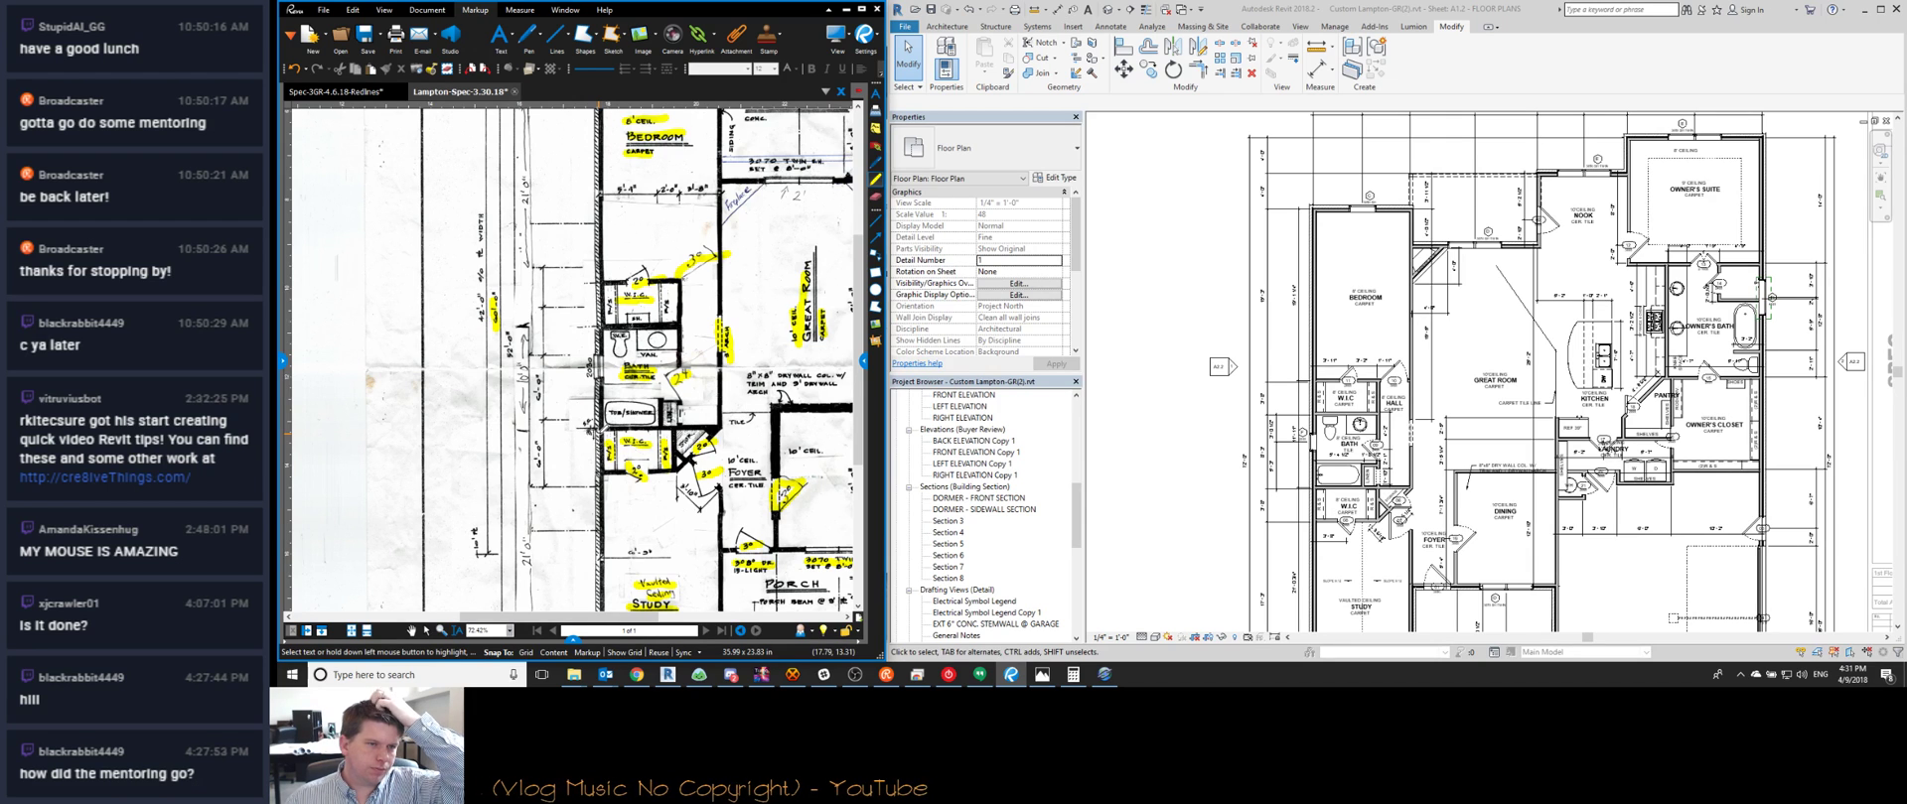
scroll(628, 459, up, 5)
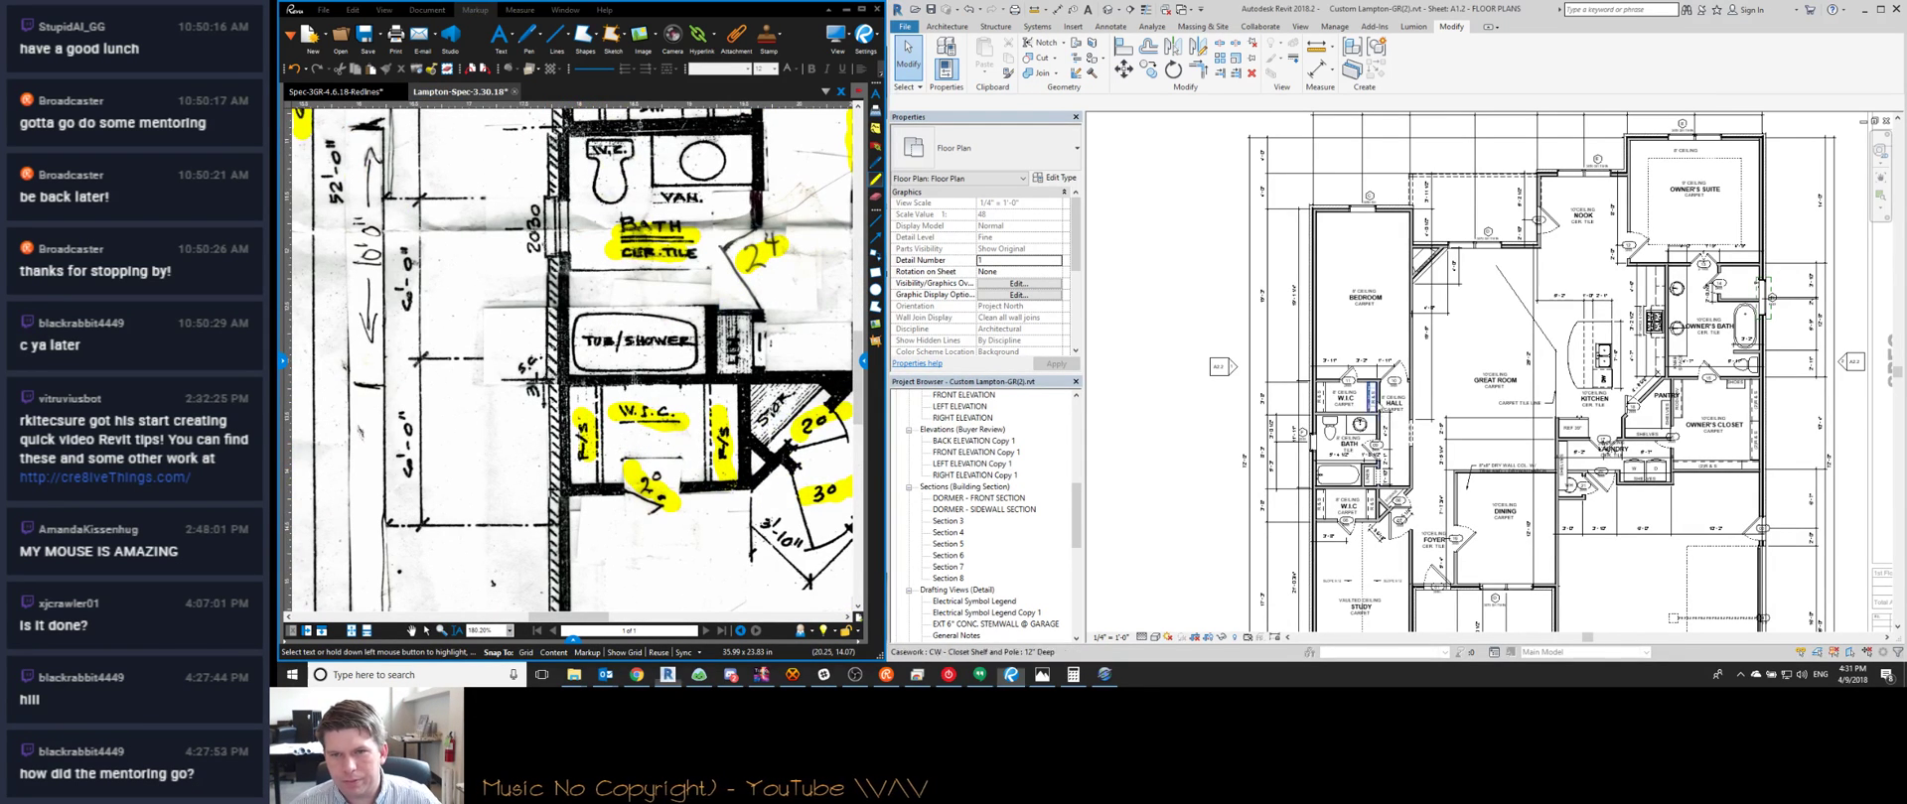
scroll(1360, 403, up, 3)
scroll(1294, 319, down, 2)
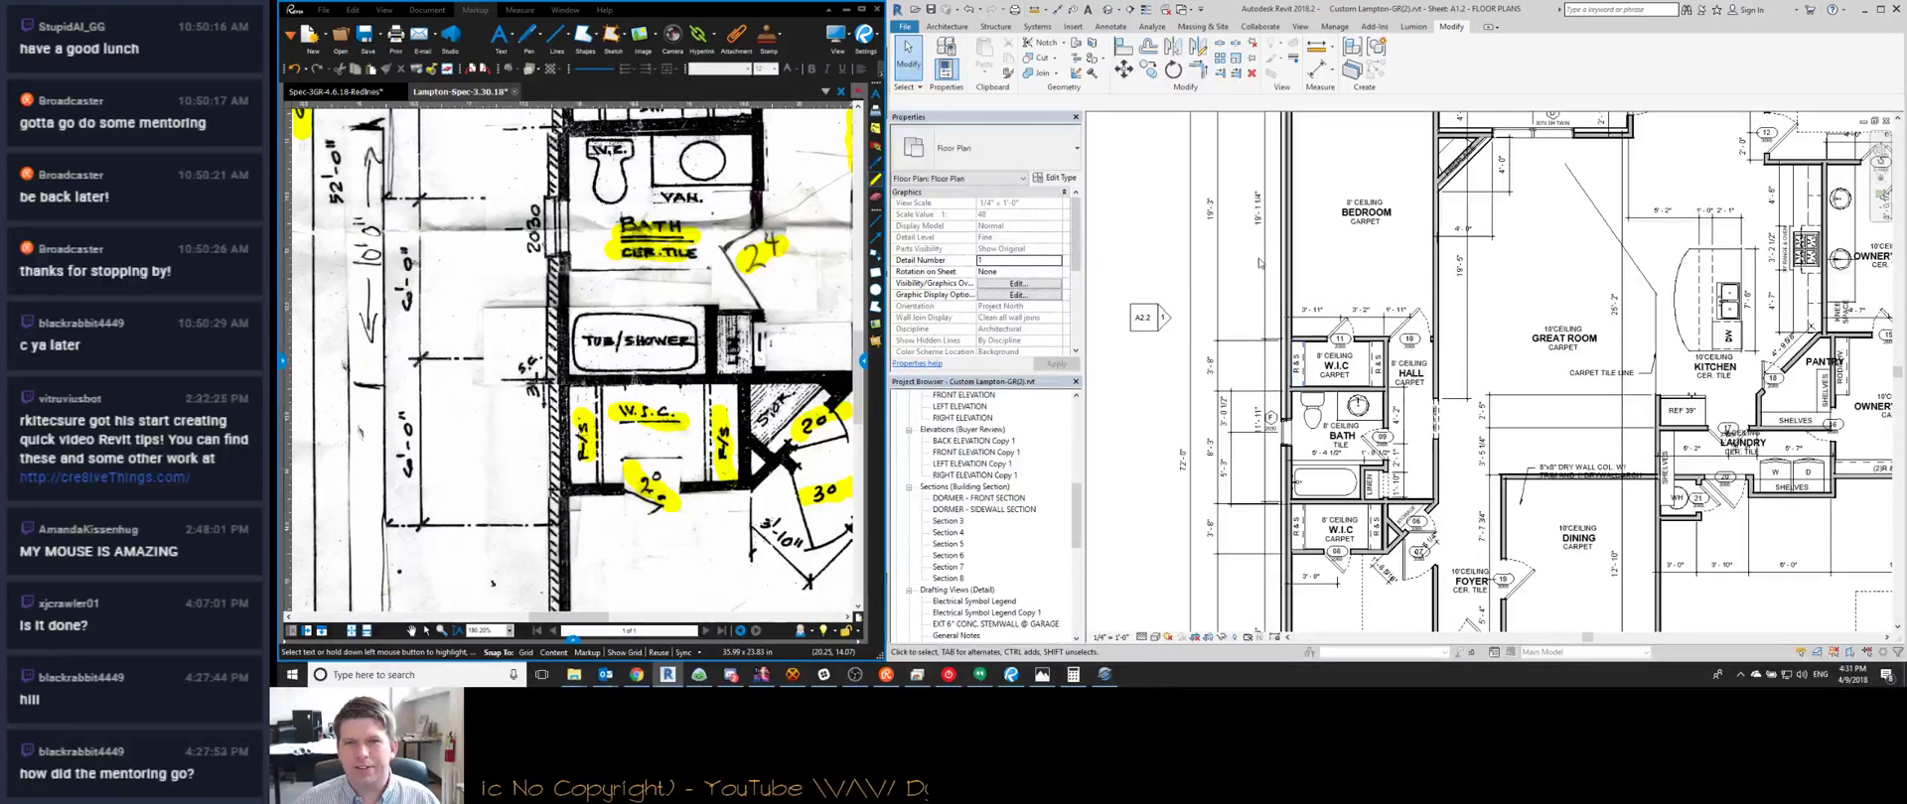
Move a witness line of the bedroom wing's vertical dimension down to the lower wall
click(1270, 370)
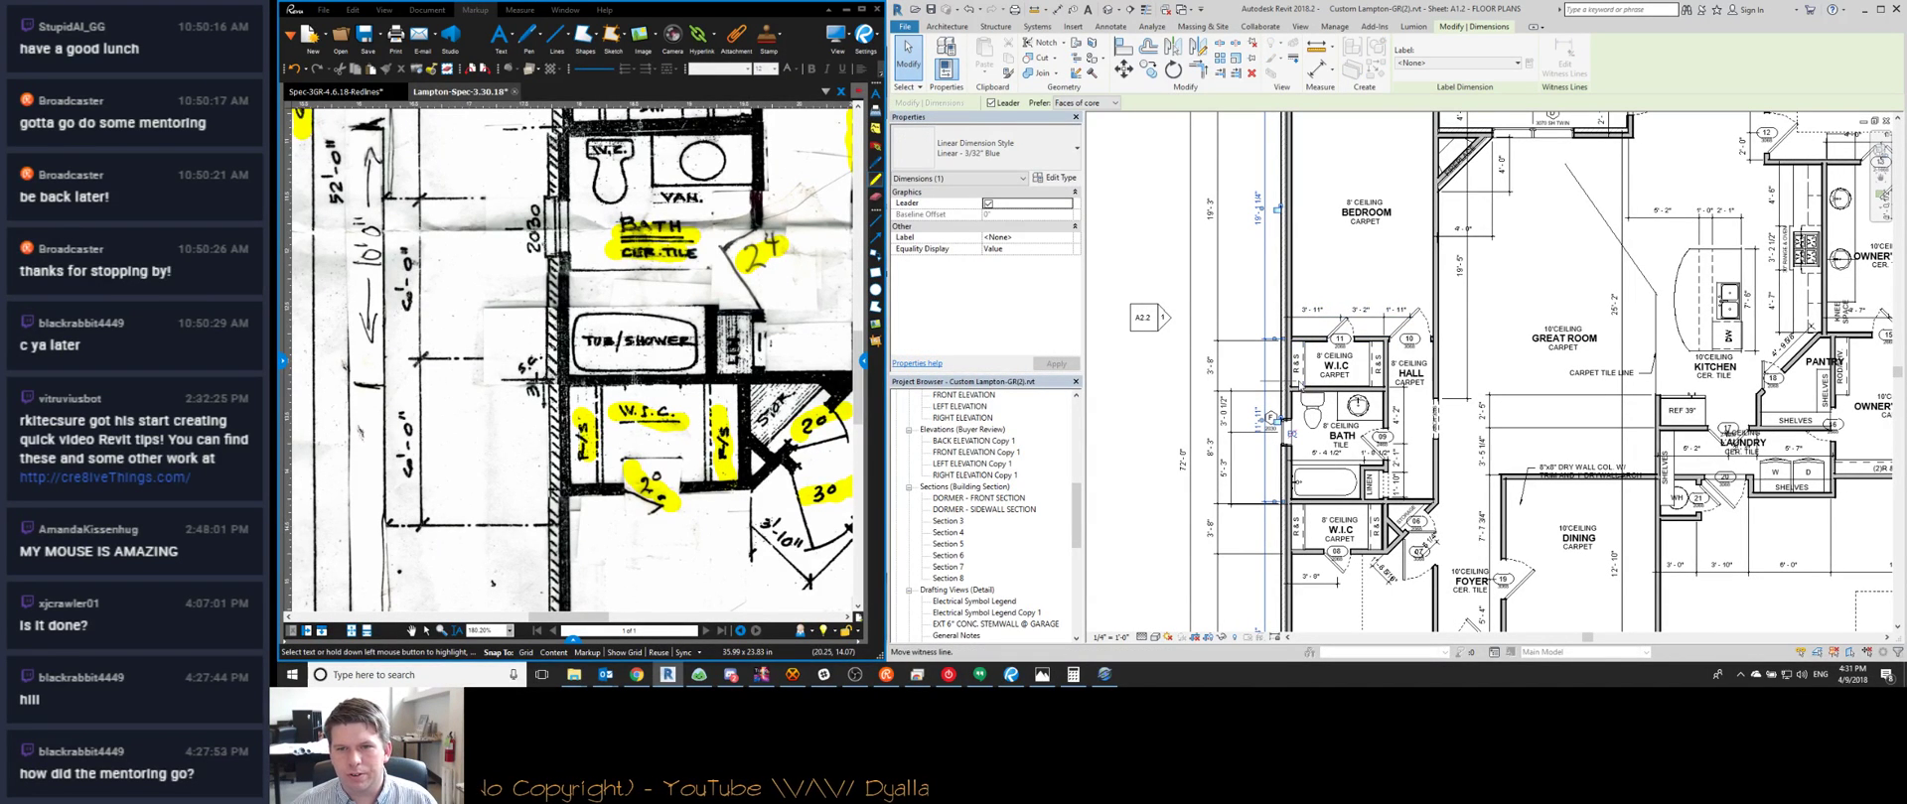
click(1317, 394)
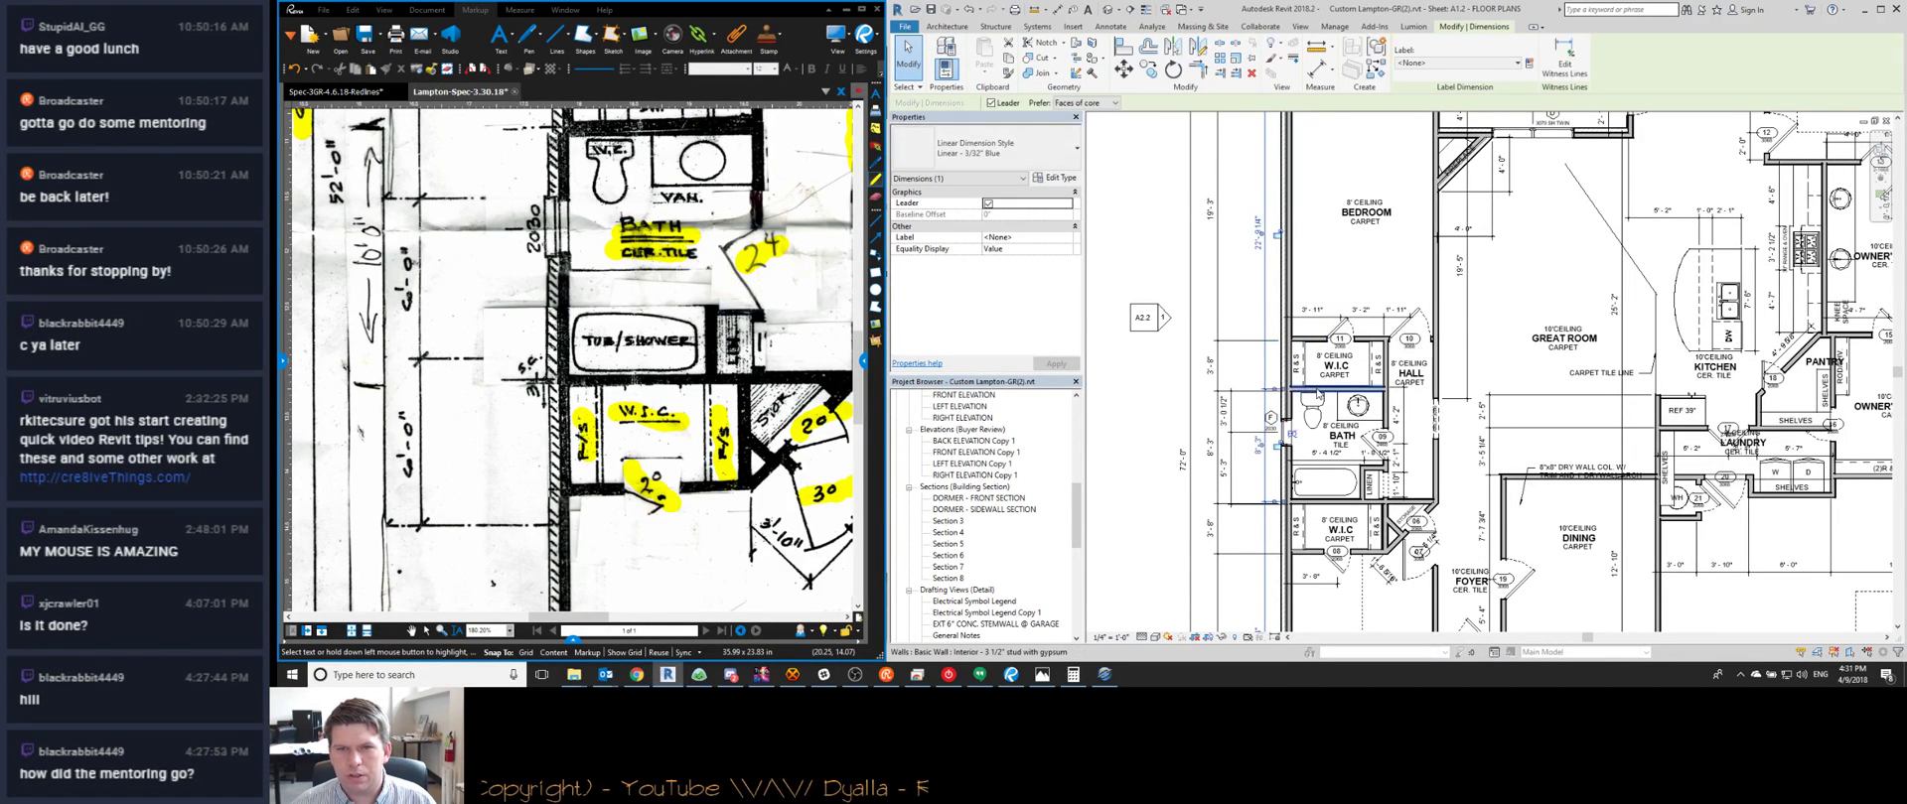
middle_drag(1248, 321, 1183, 246)
key(Escape)
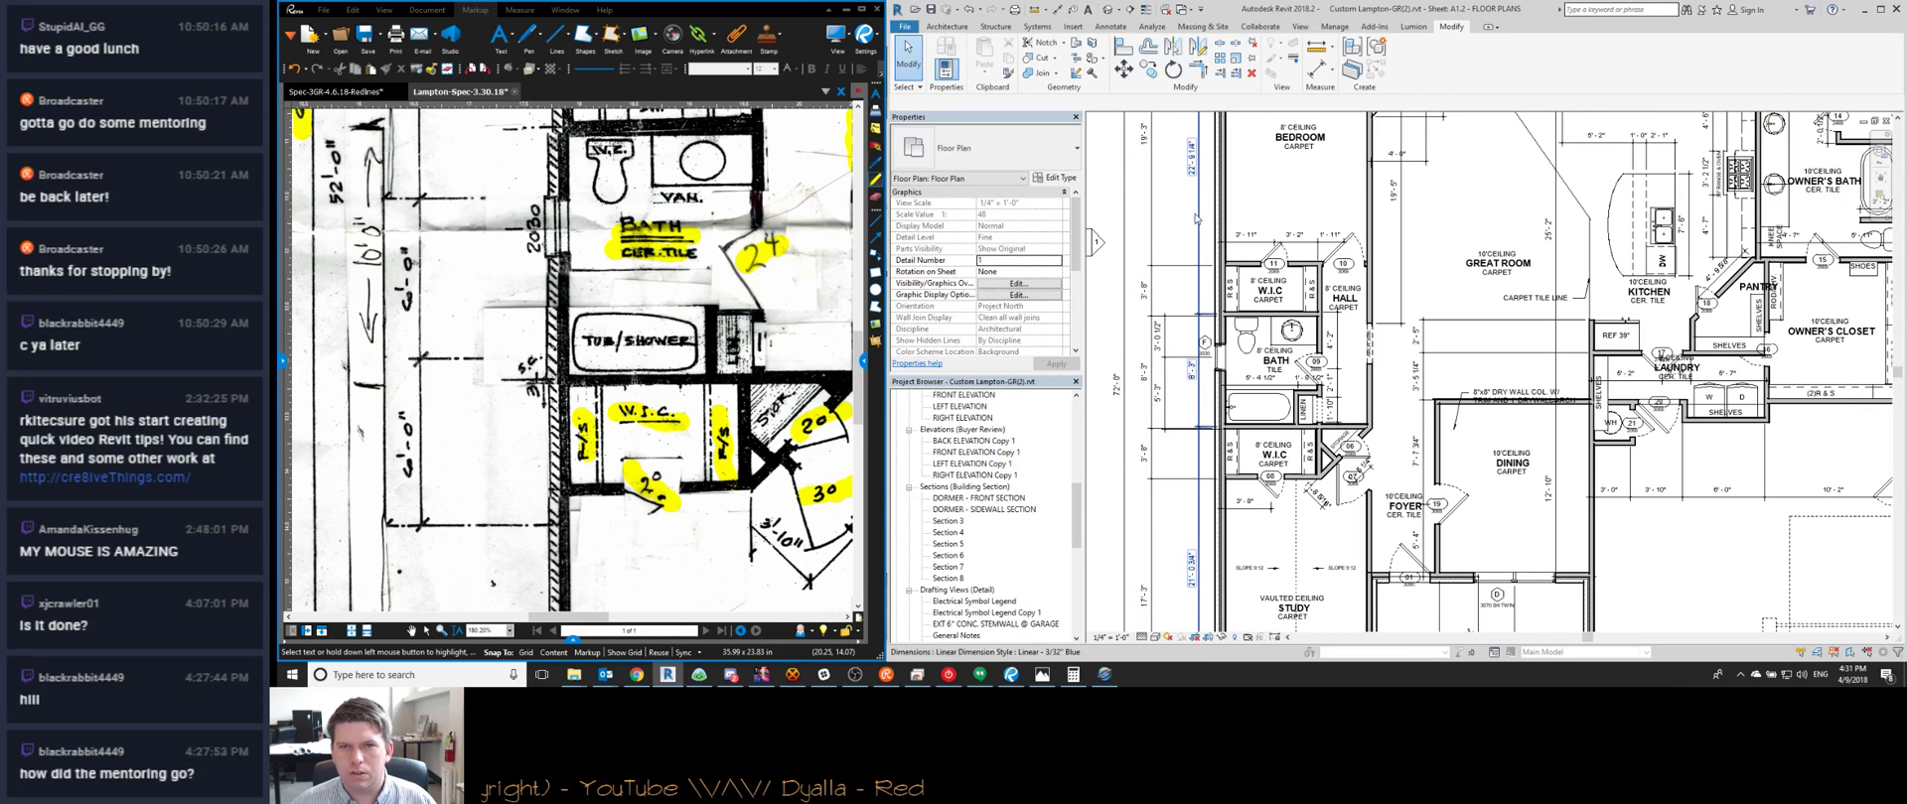
Move the W.I.C. and hall walls so dimensions change from 22' 9 1/4" to 21' and 17' 5 3/4" to 17'-6"
drag(1280, 310, 1387, 323)
middle_drag(1371, 317, 1394, 437)
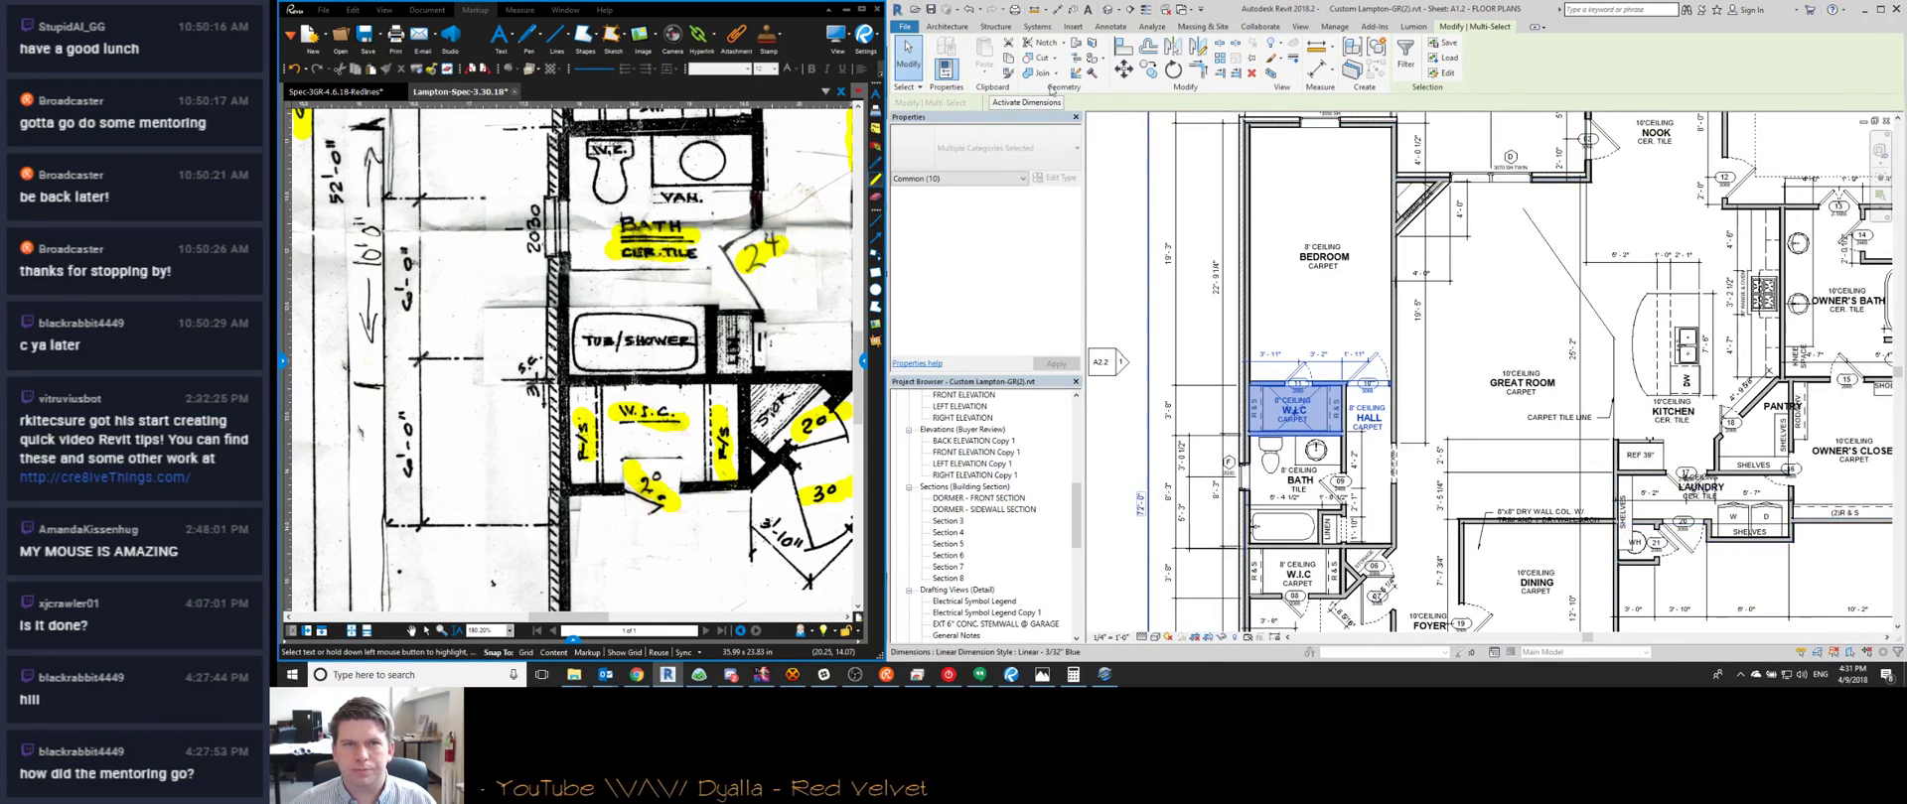
click(1037, 104)
click(1216, 268)
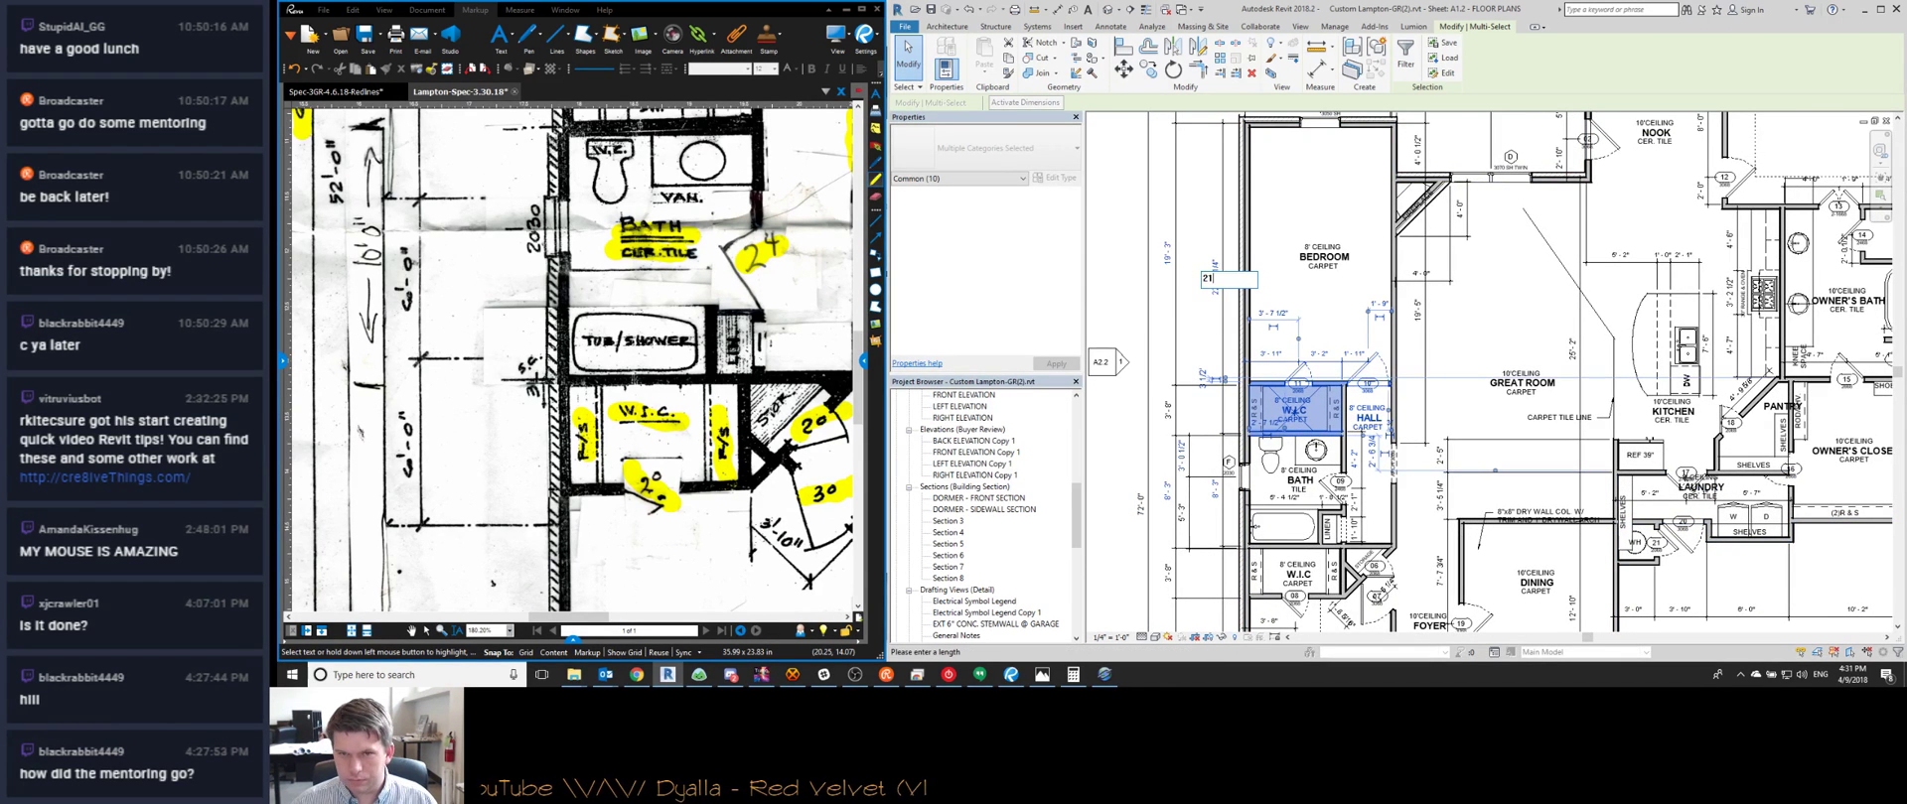
text(21)
key(Return)
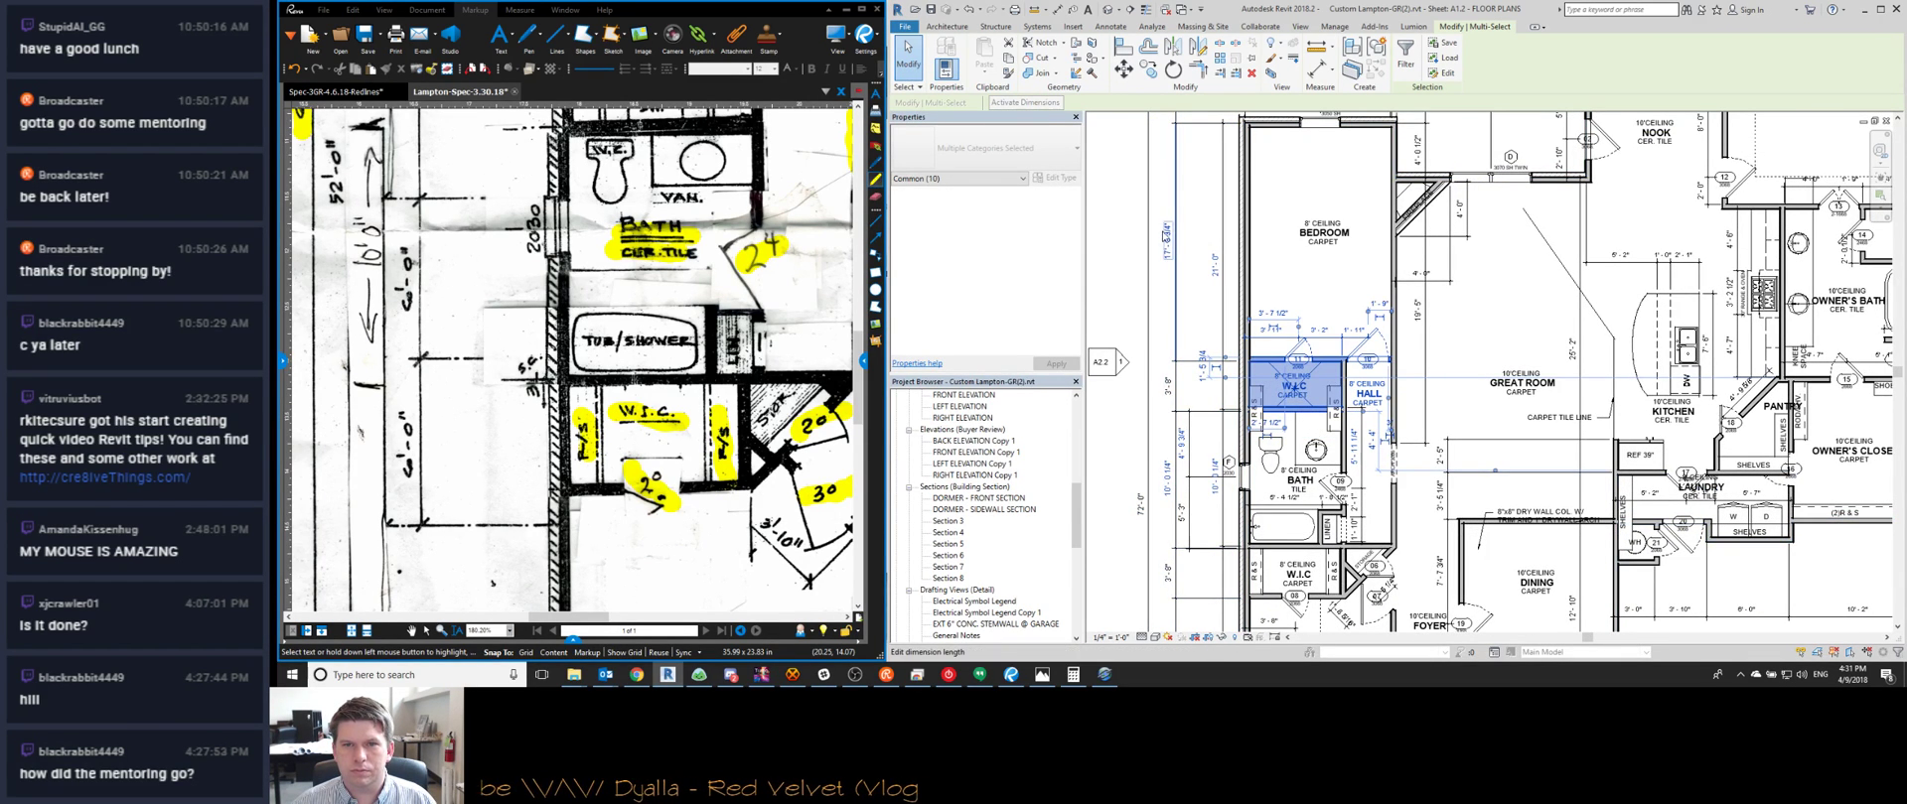
click(1165, 238)
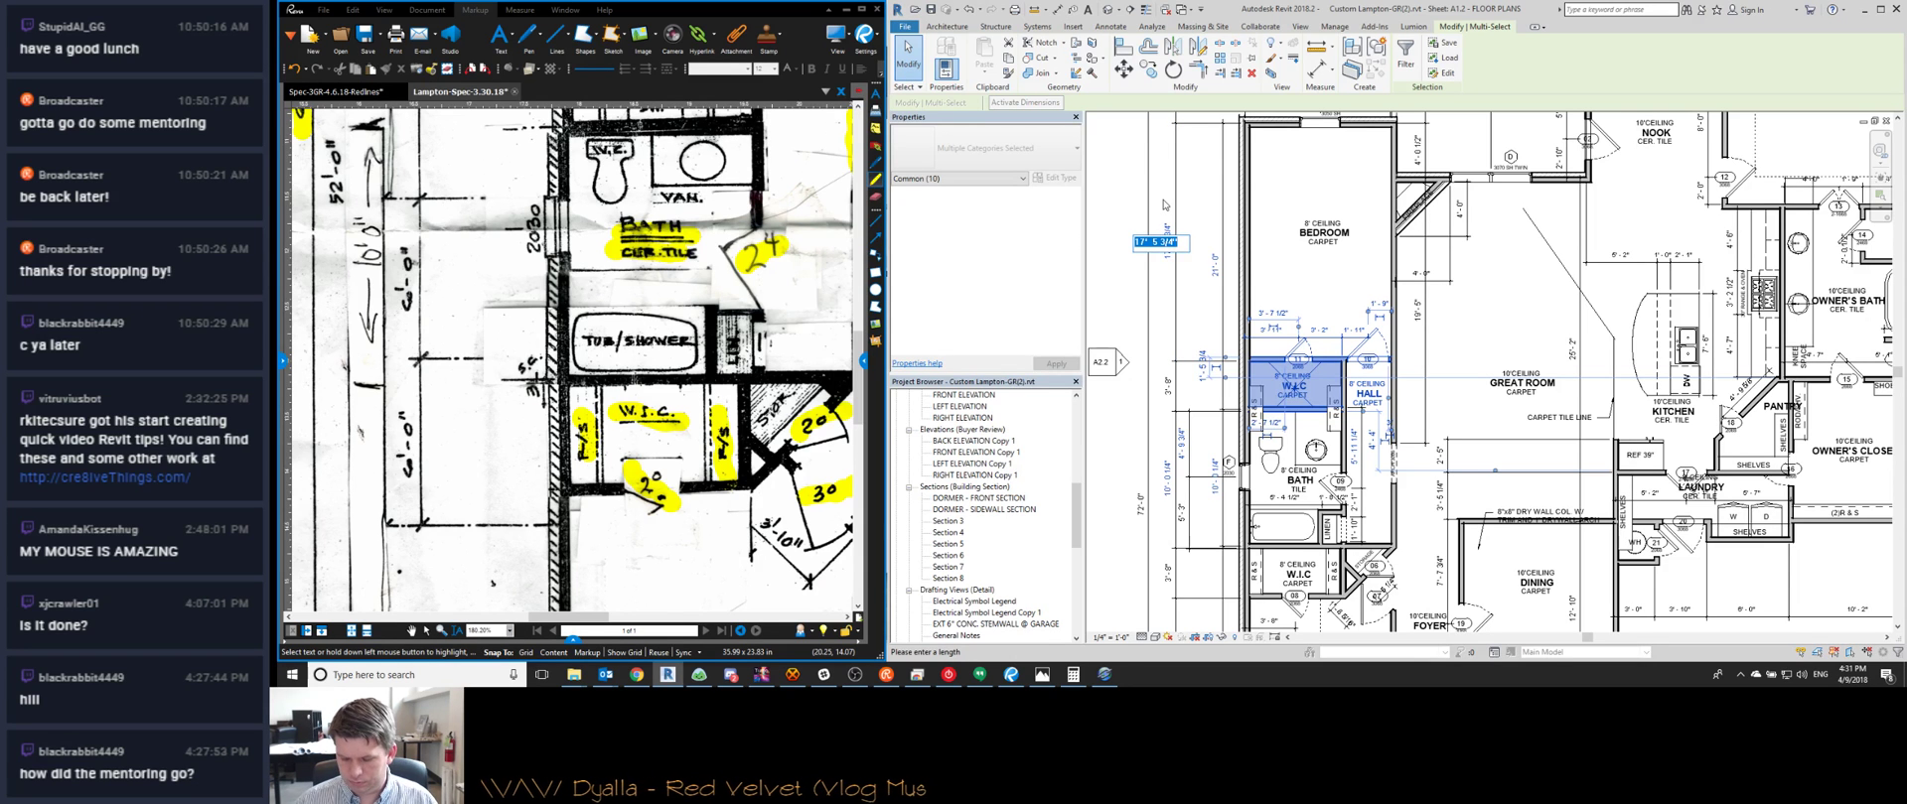
text(17 6)
key(Return)
key(Escape)
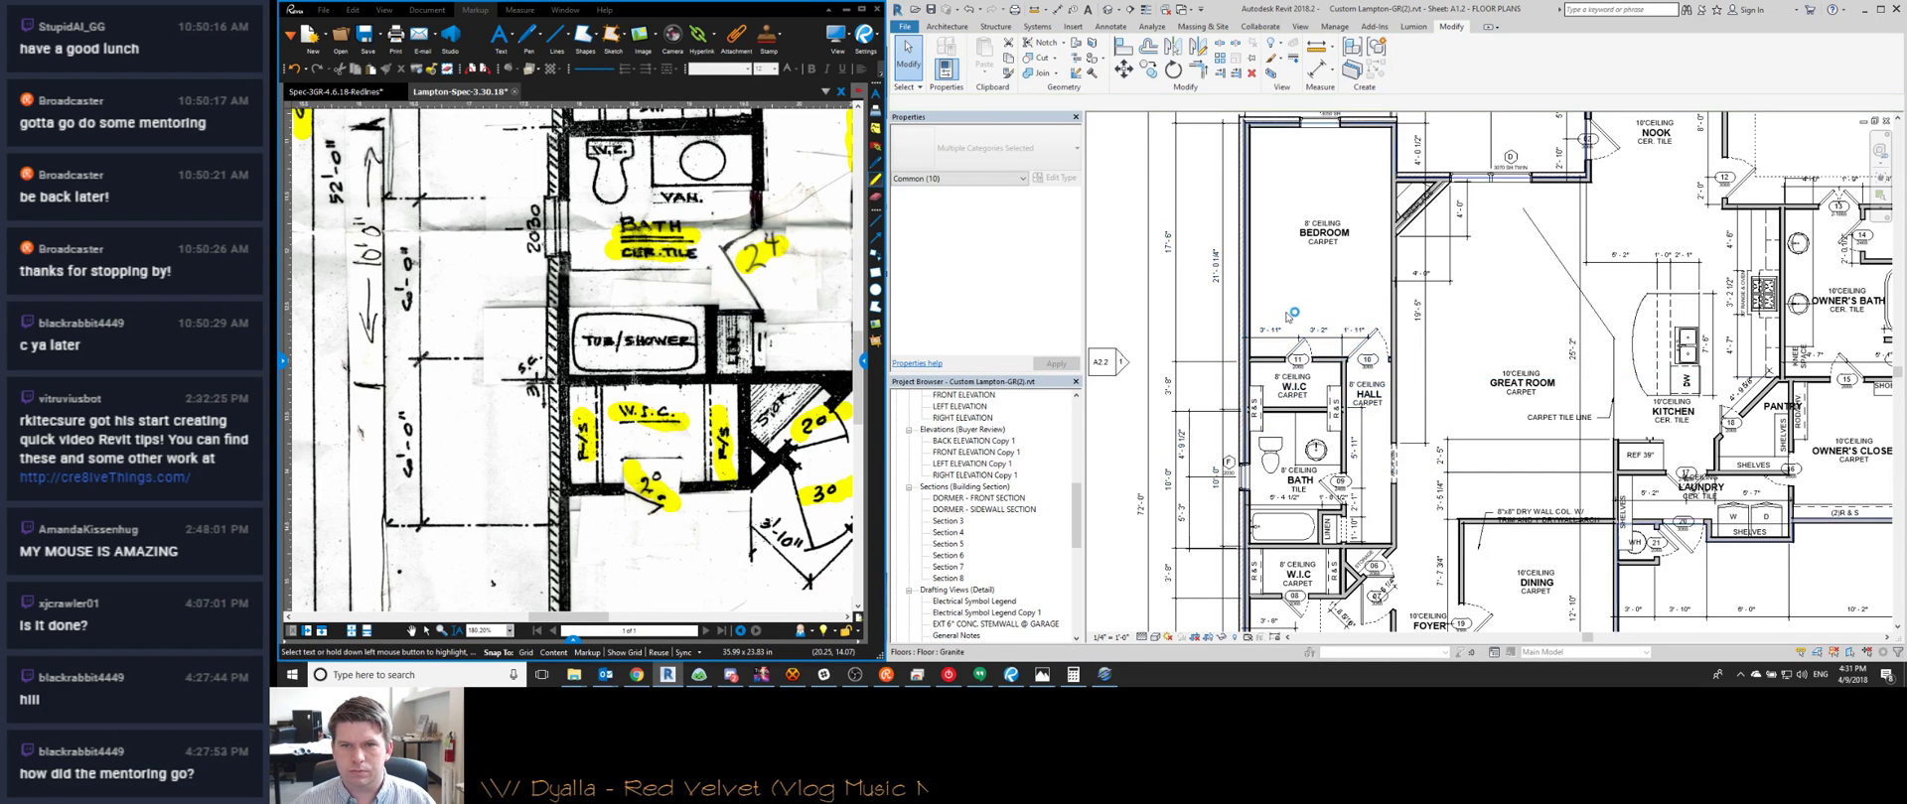
scroll(1237, 517, down, 3)
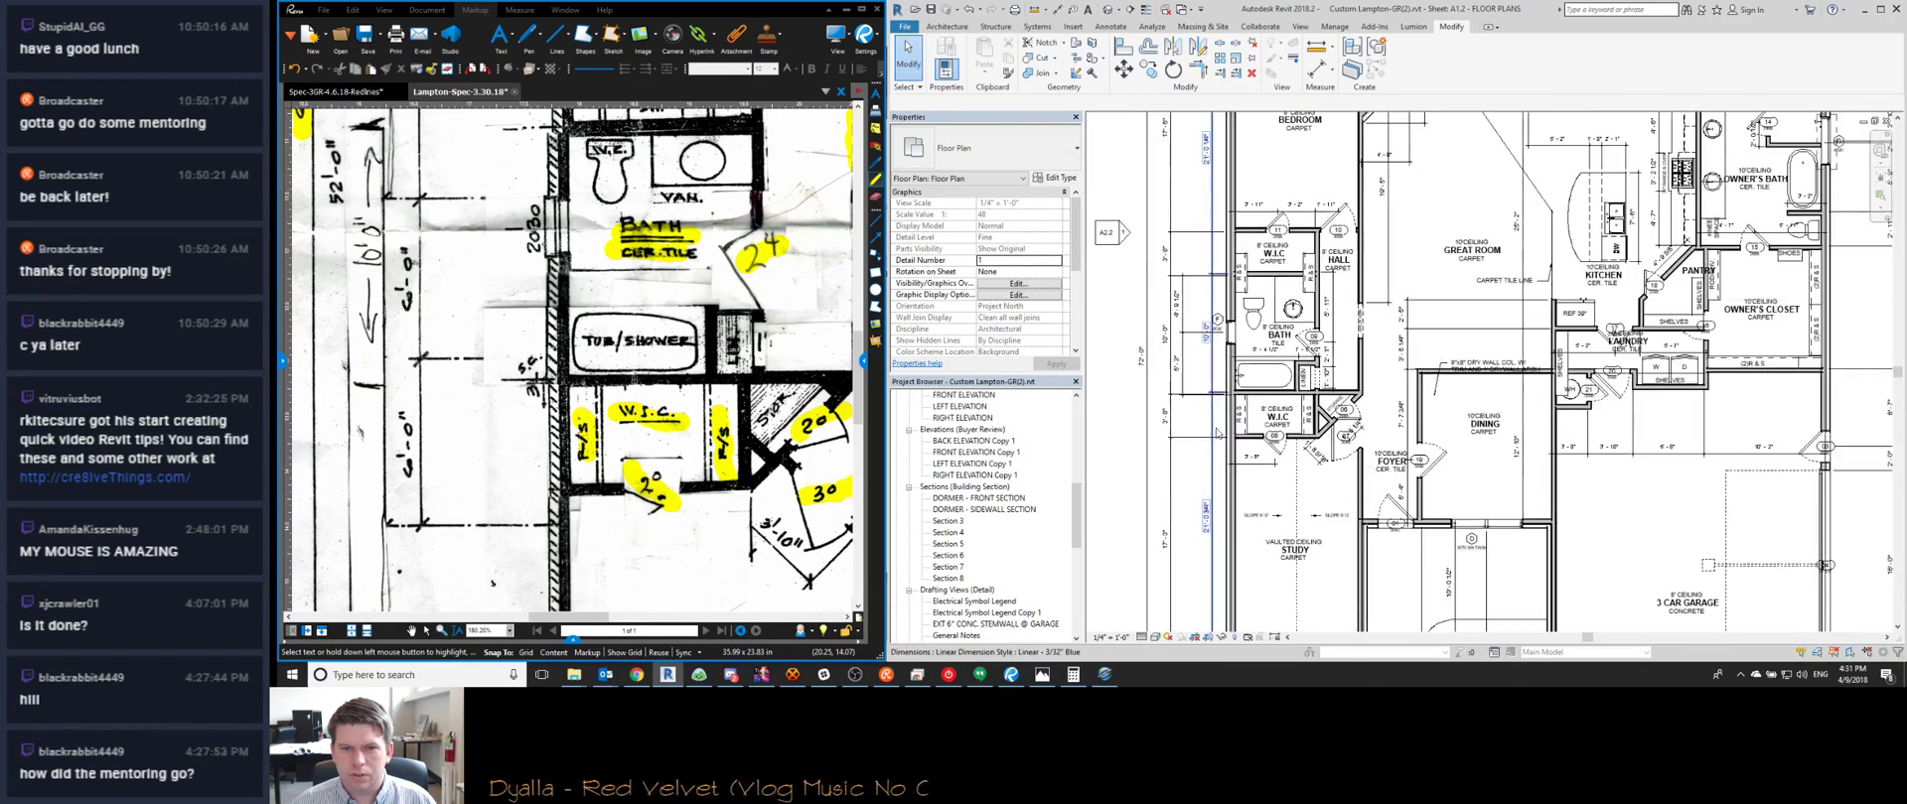
scroll(1208, 182, up, 2)
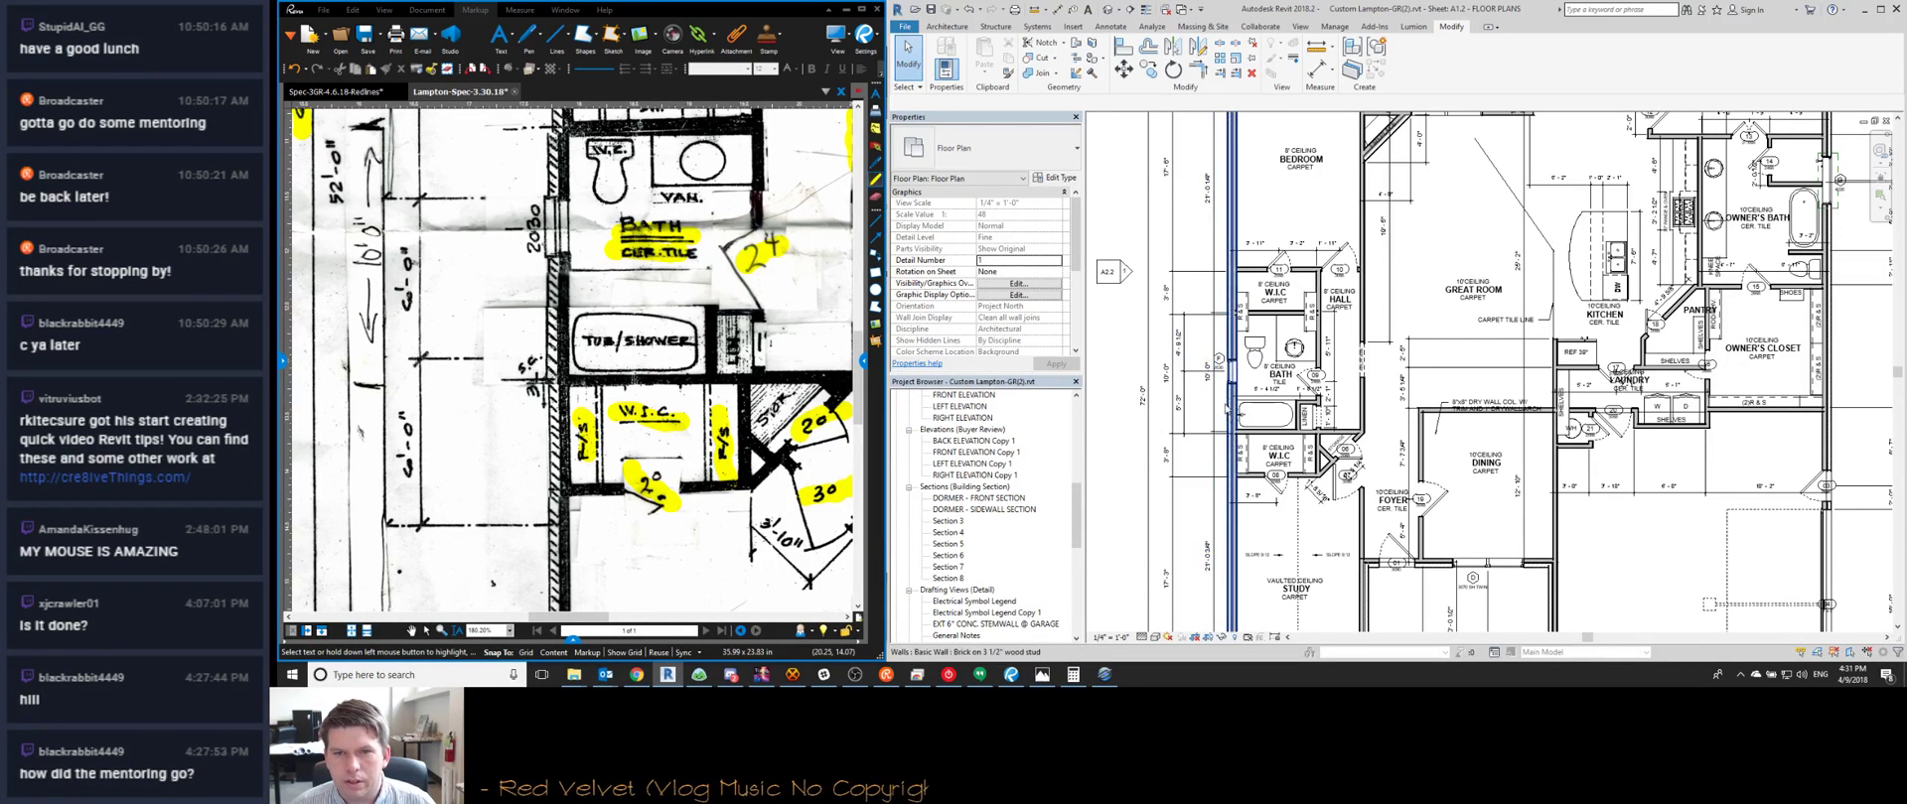
scroll(1233, 291, up, 1)
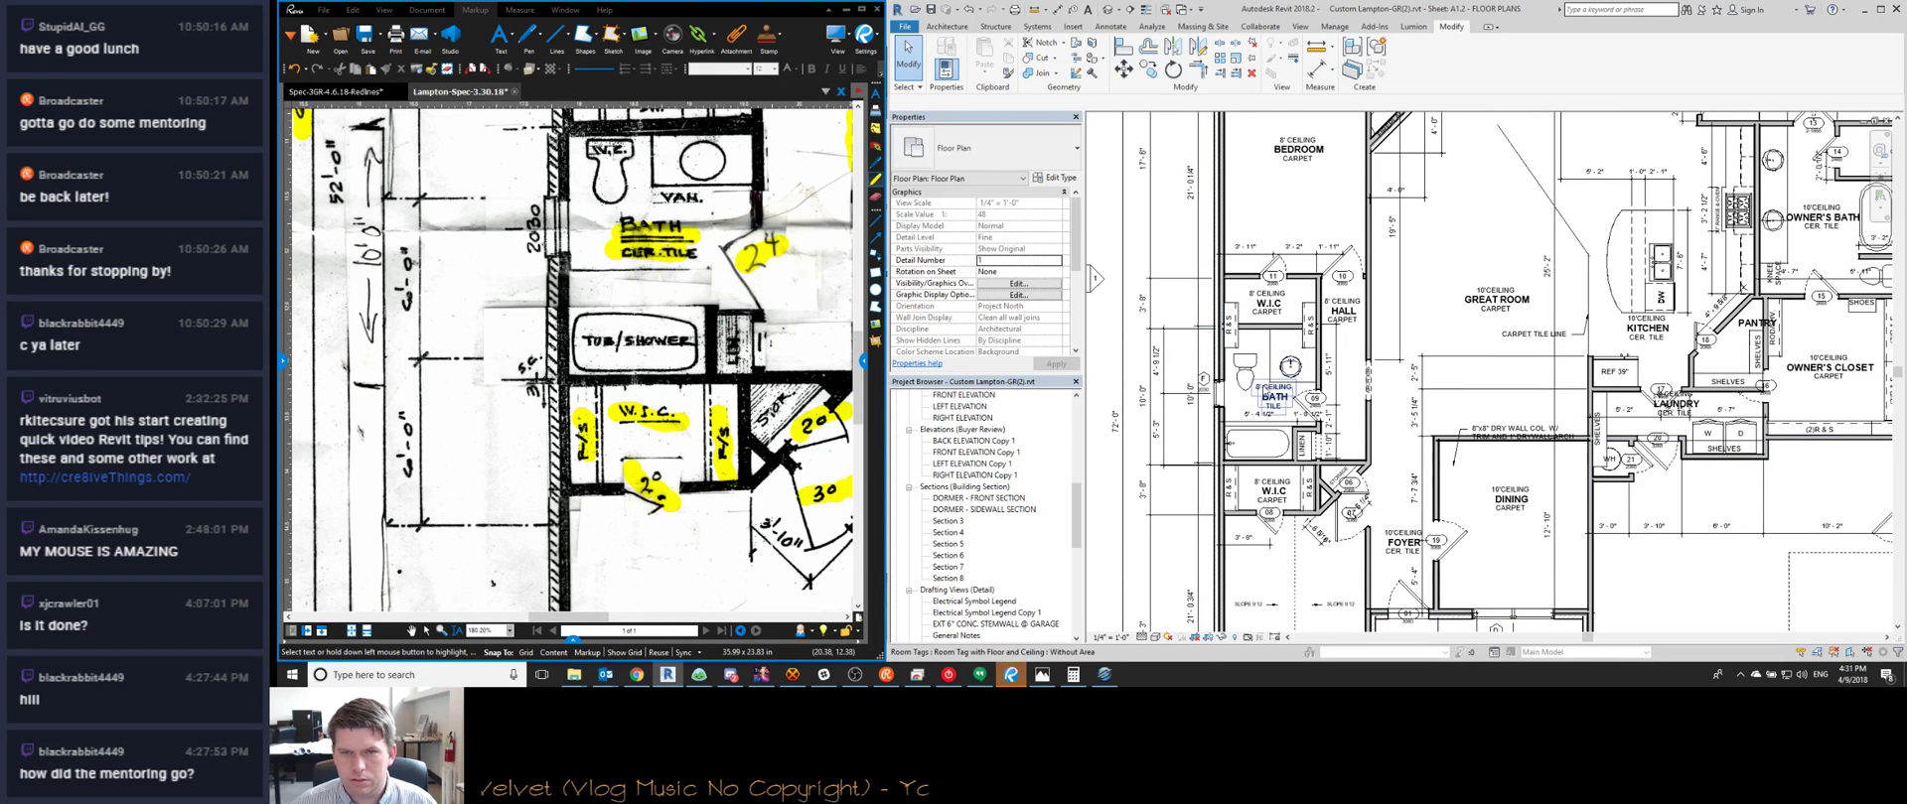
scroll(1242, 321, up, 1)
scroll(1241, 323, up, 1)
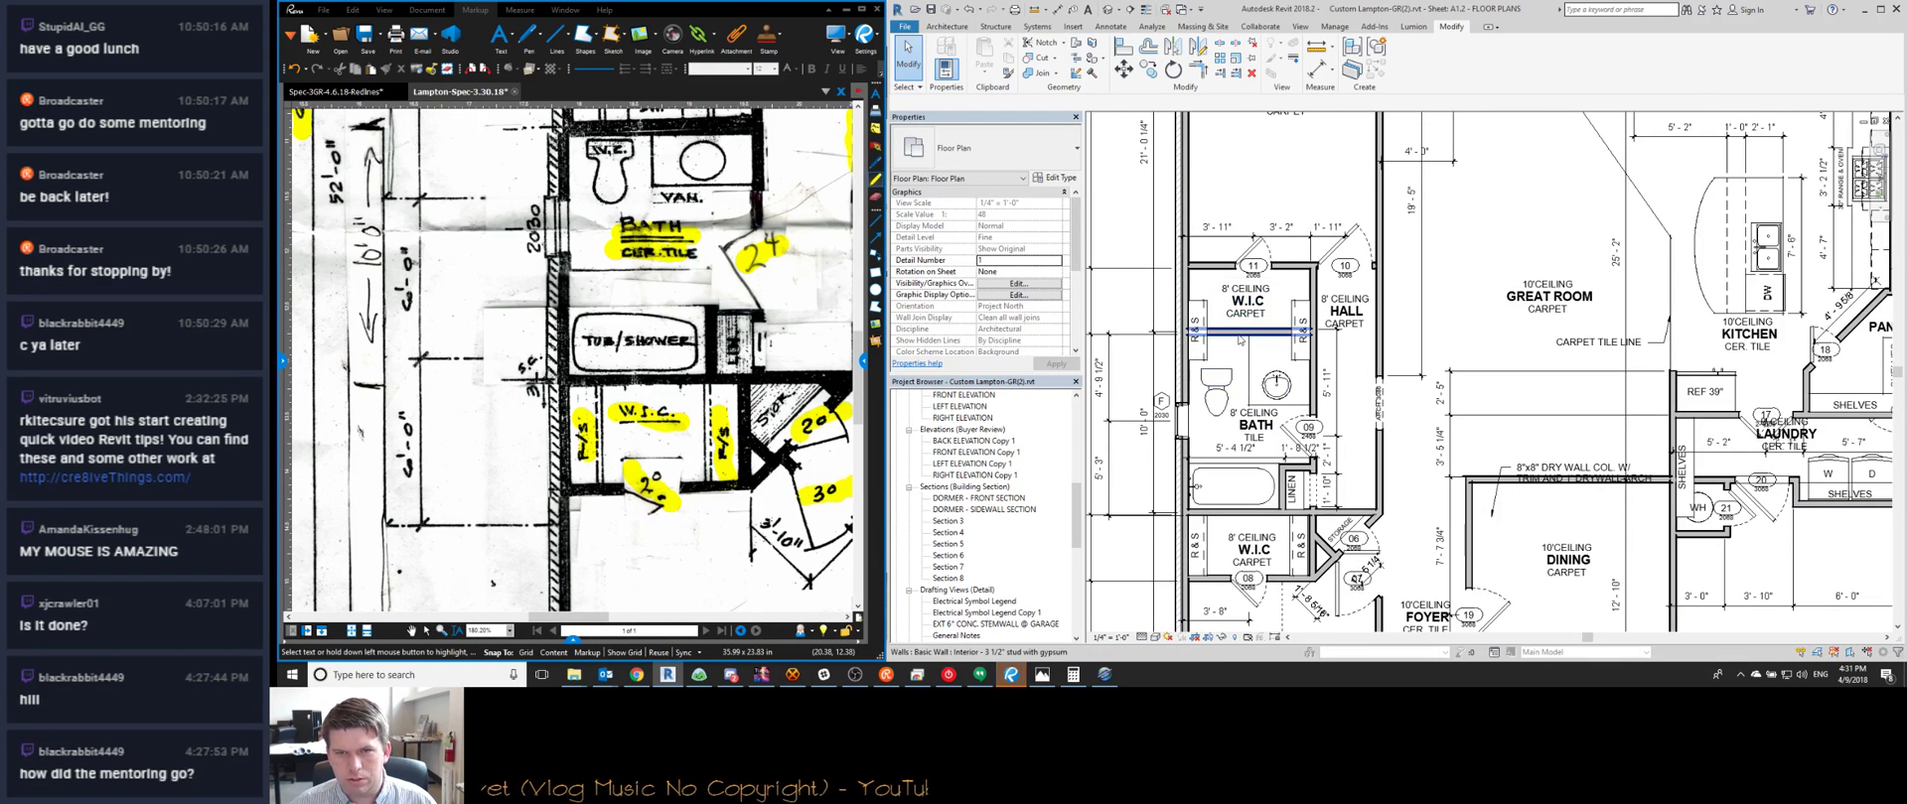
scroll(1404, 372, down, 3)
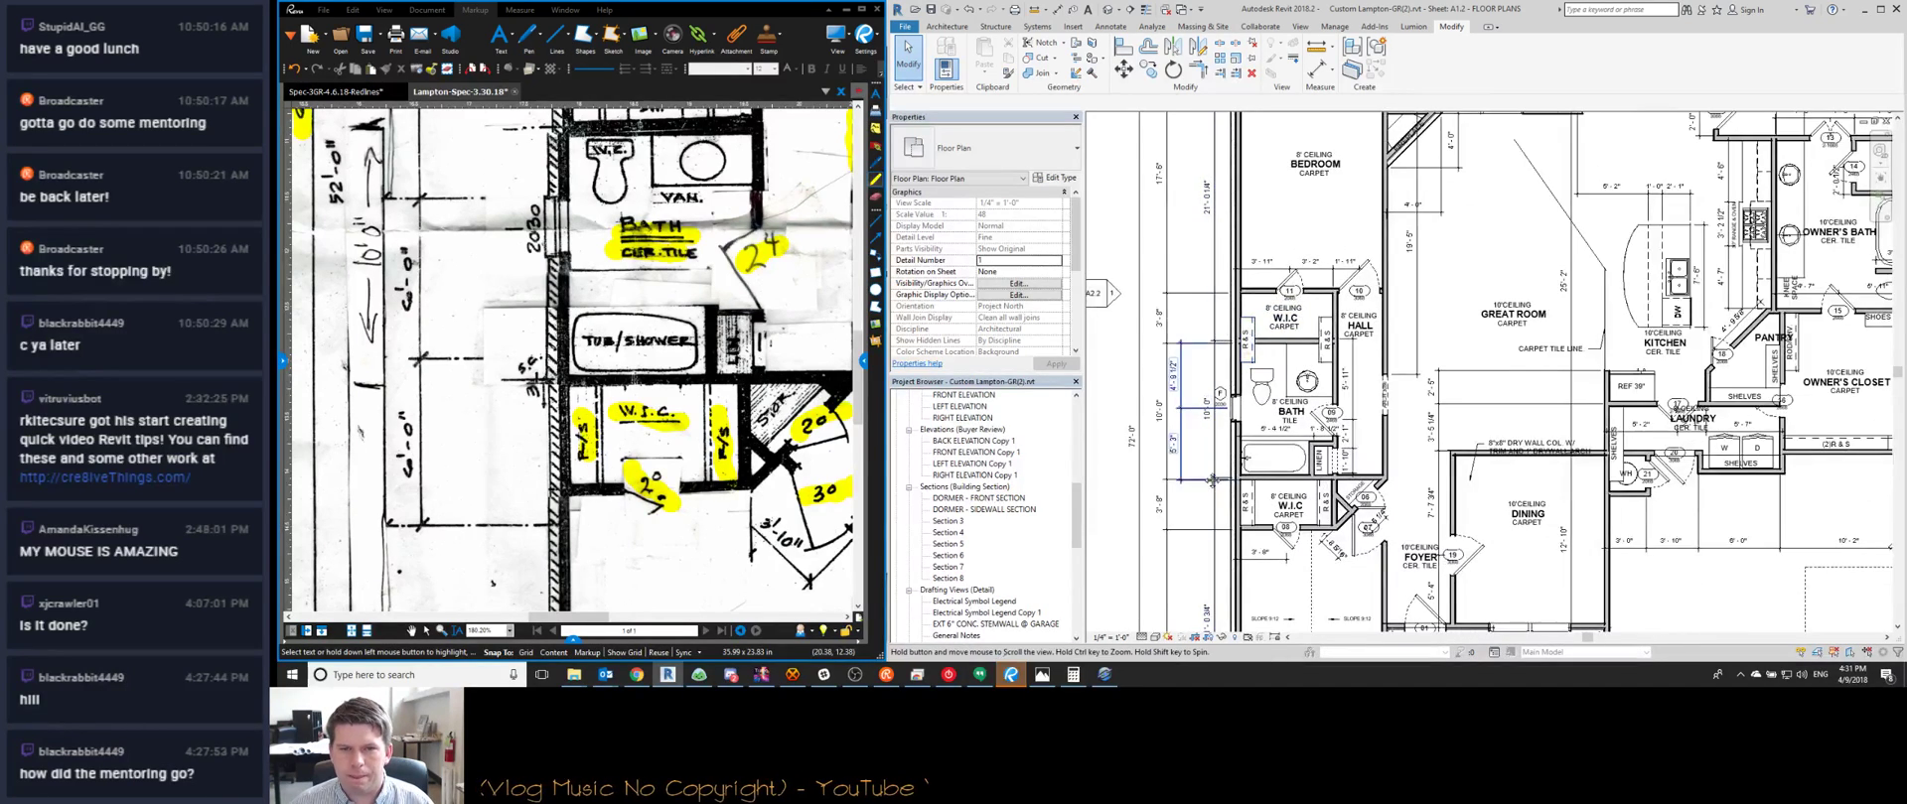
middle_drag(1218, 478, 1209, 440)
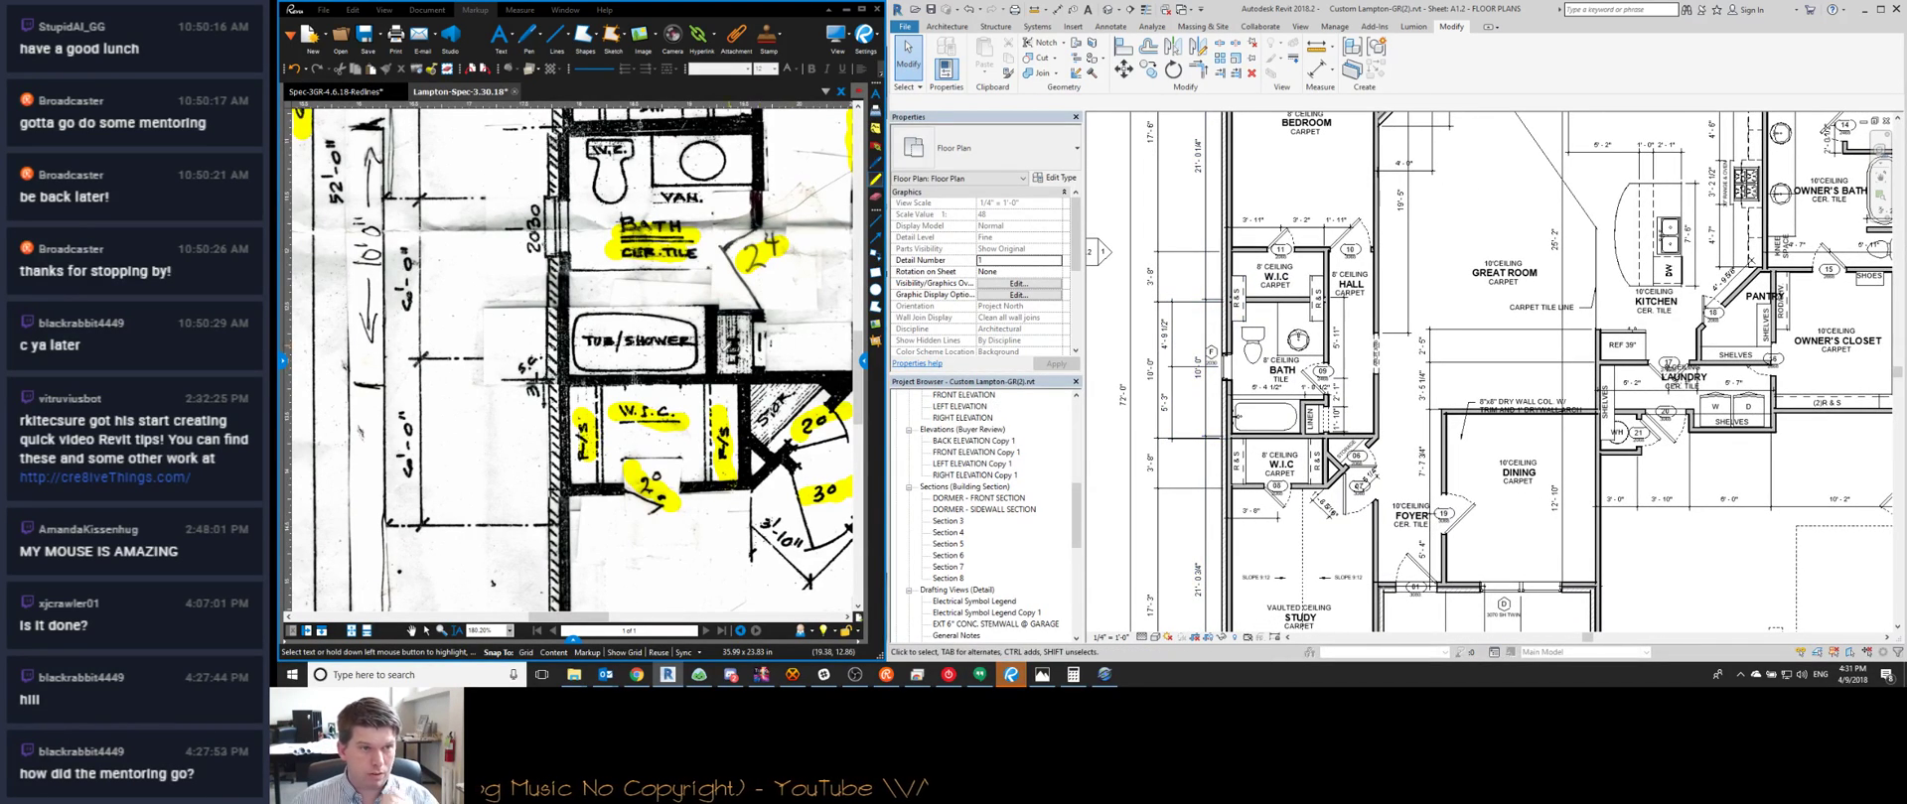
scroll(692, 468, down, 3)
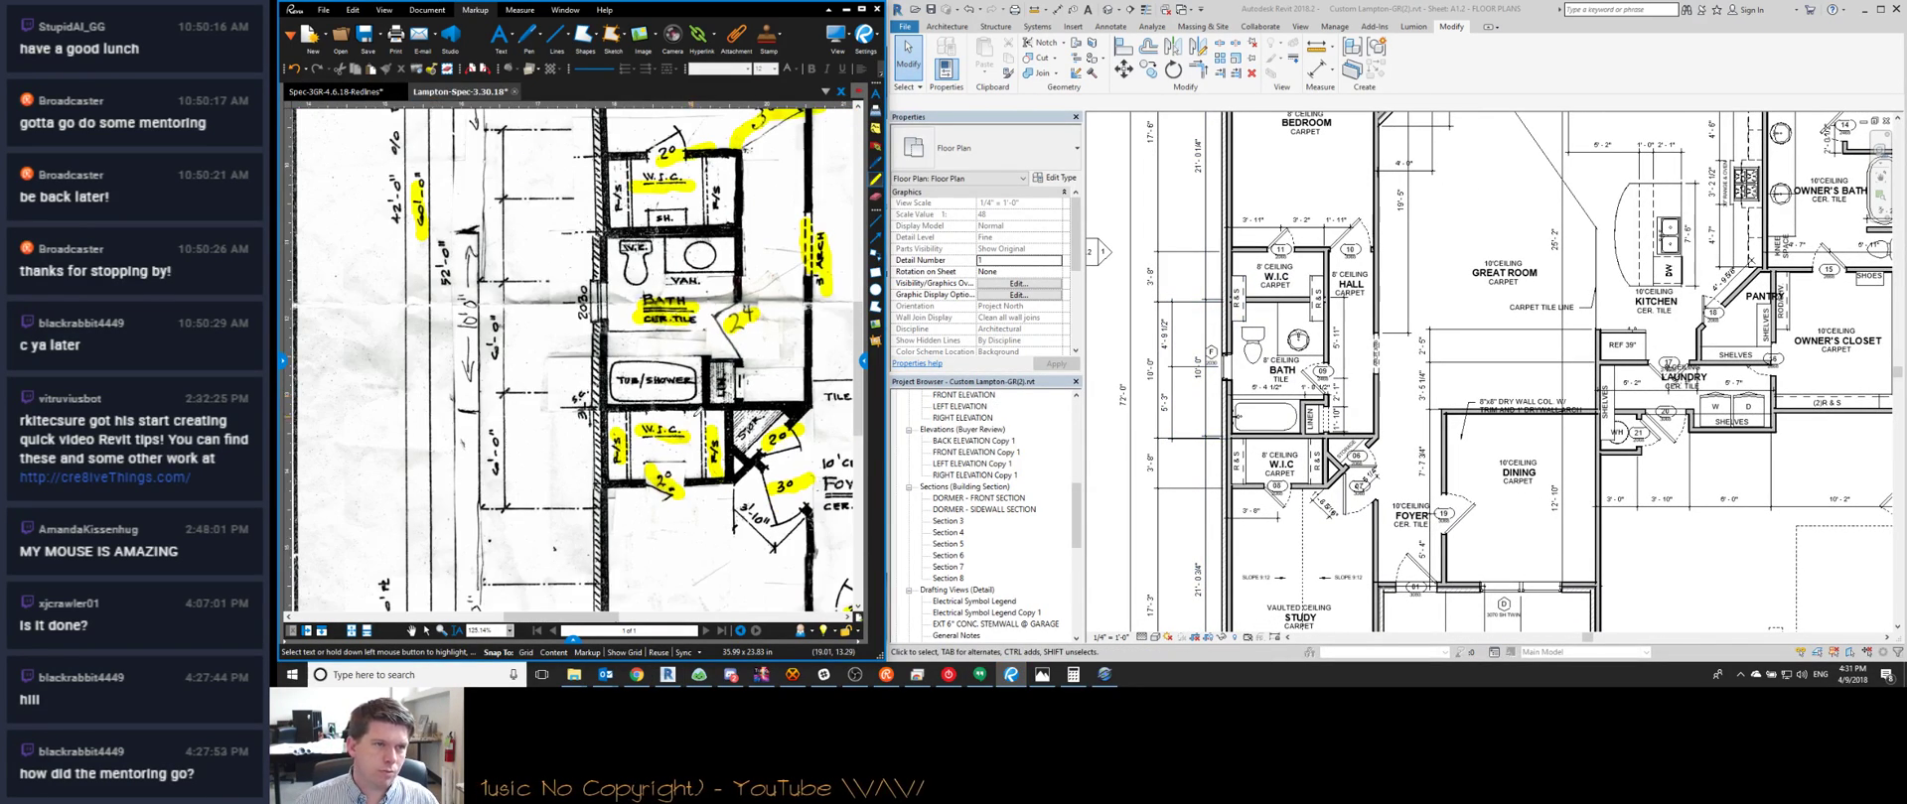
scroll(682, 421, down, 2)
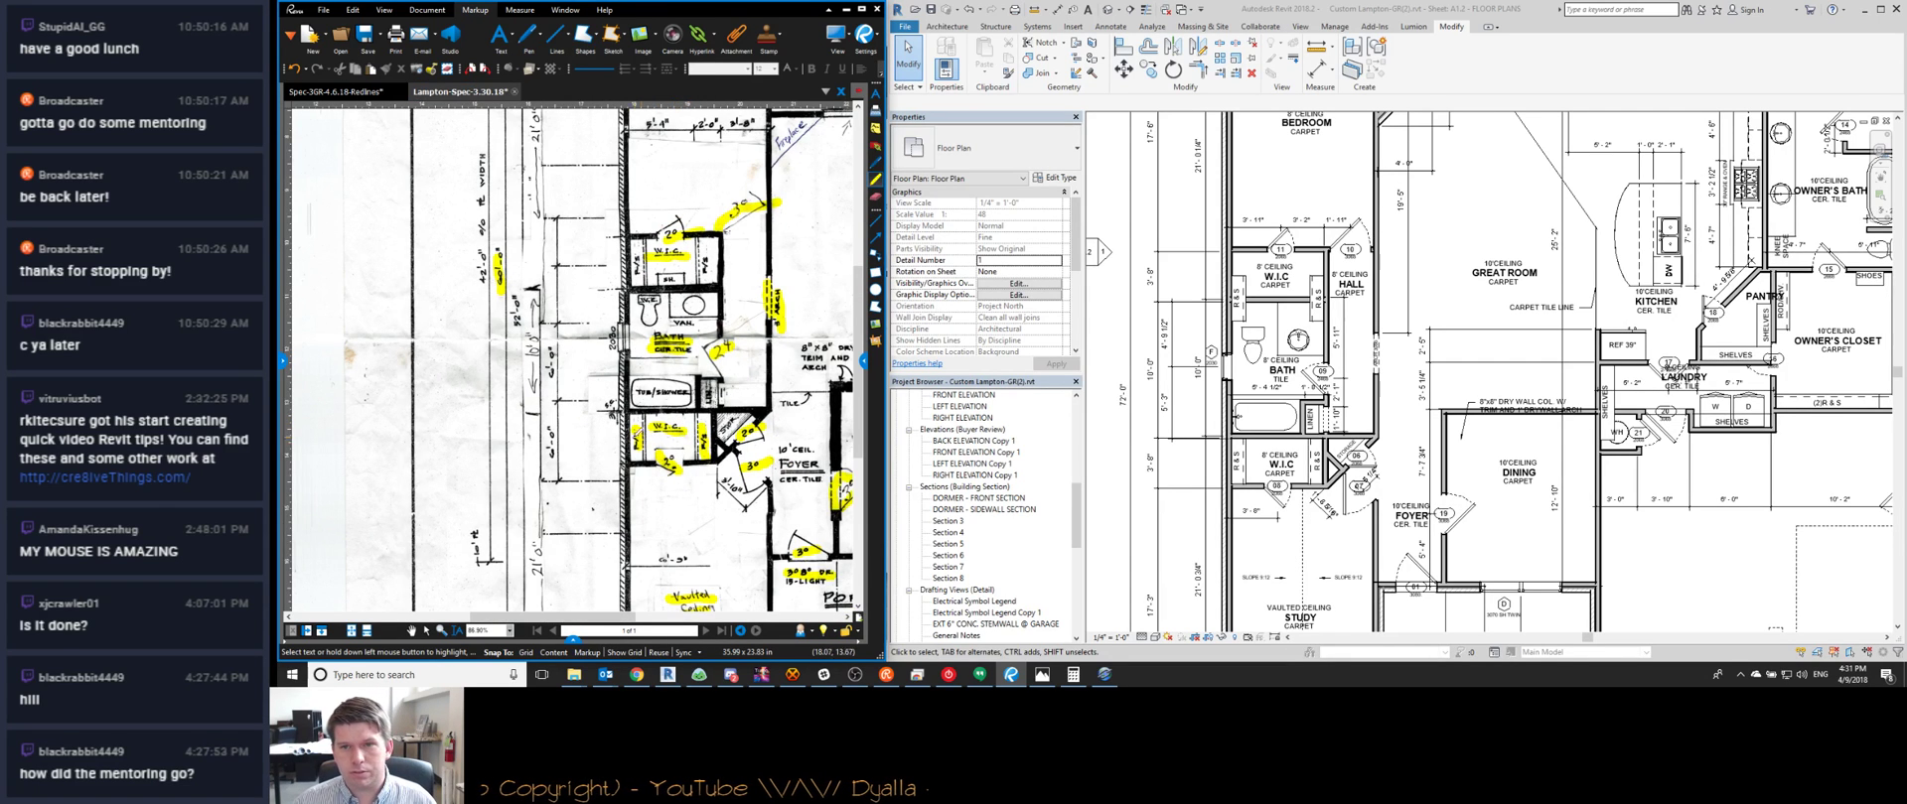
middle_drag(1210, 309, 1250, 396)
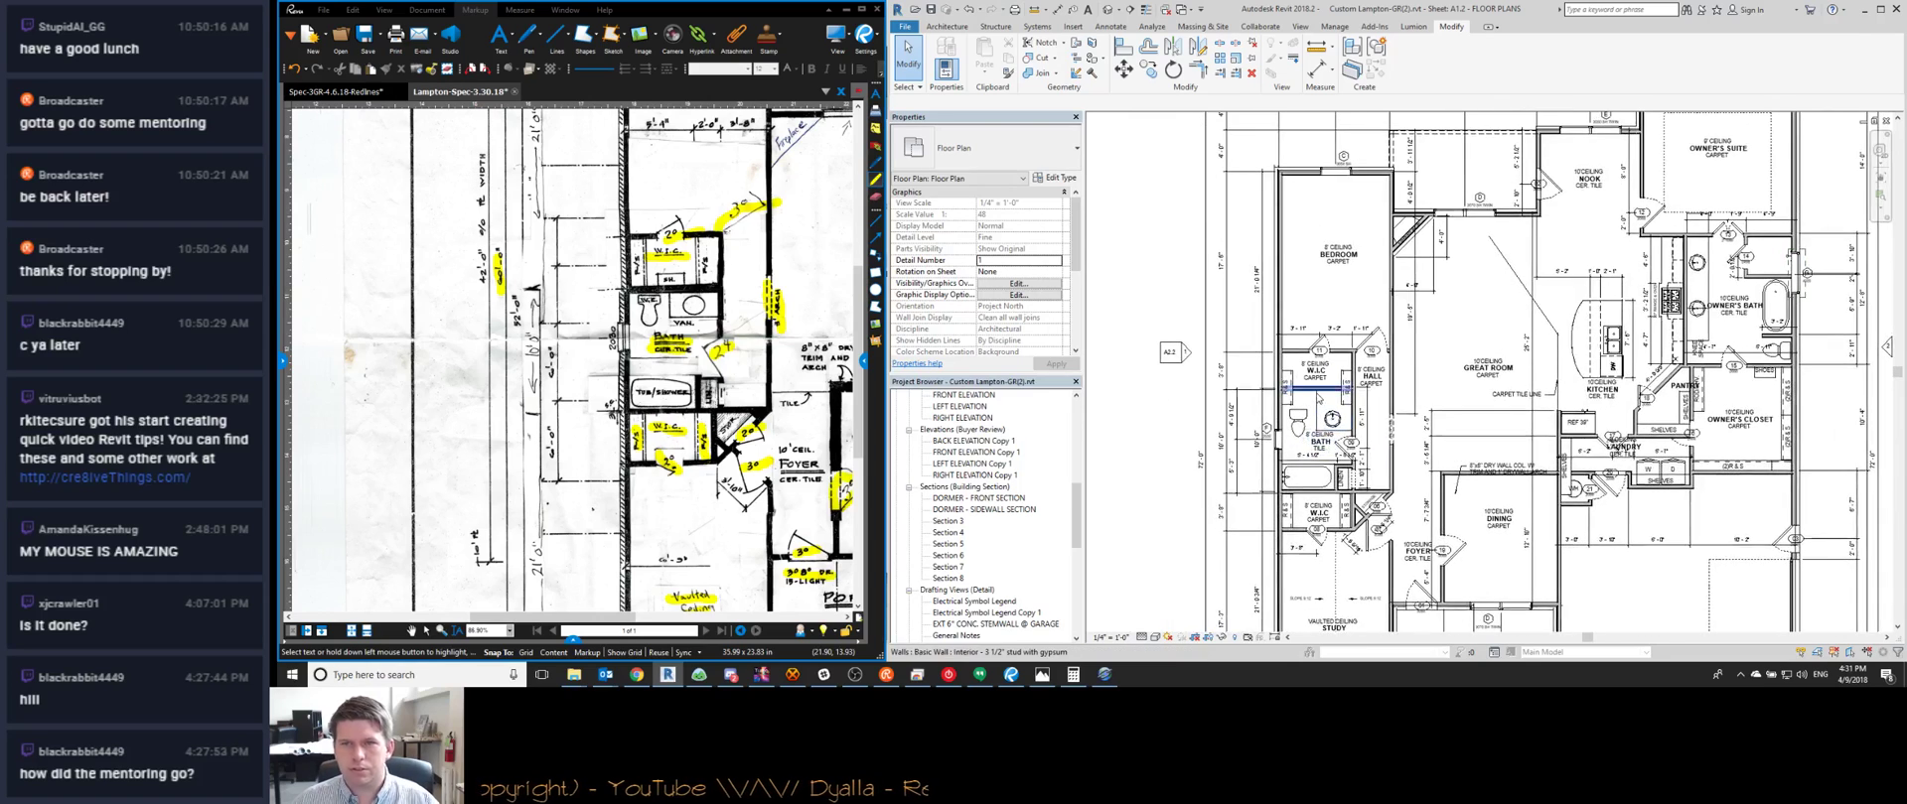
scroll(1310, 398, down, 1)
scroll(1310, 398, up, 4)
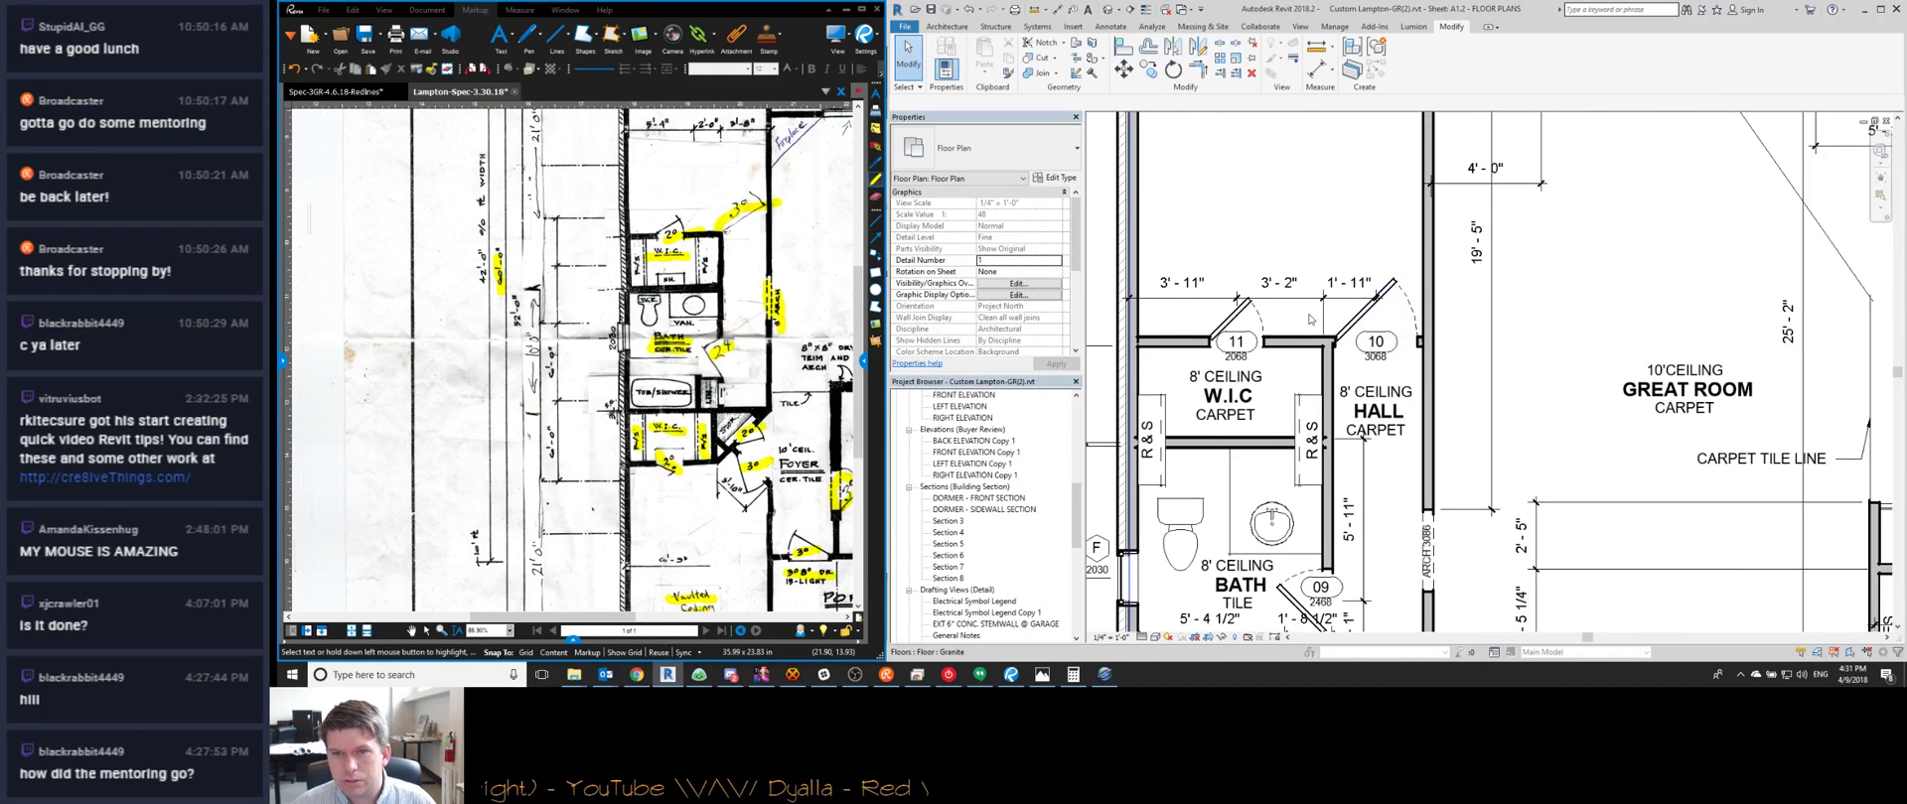
middle_drag(1311, 387, 1313, 233)
scroll(1313, 233, down, 2)
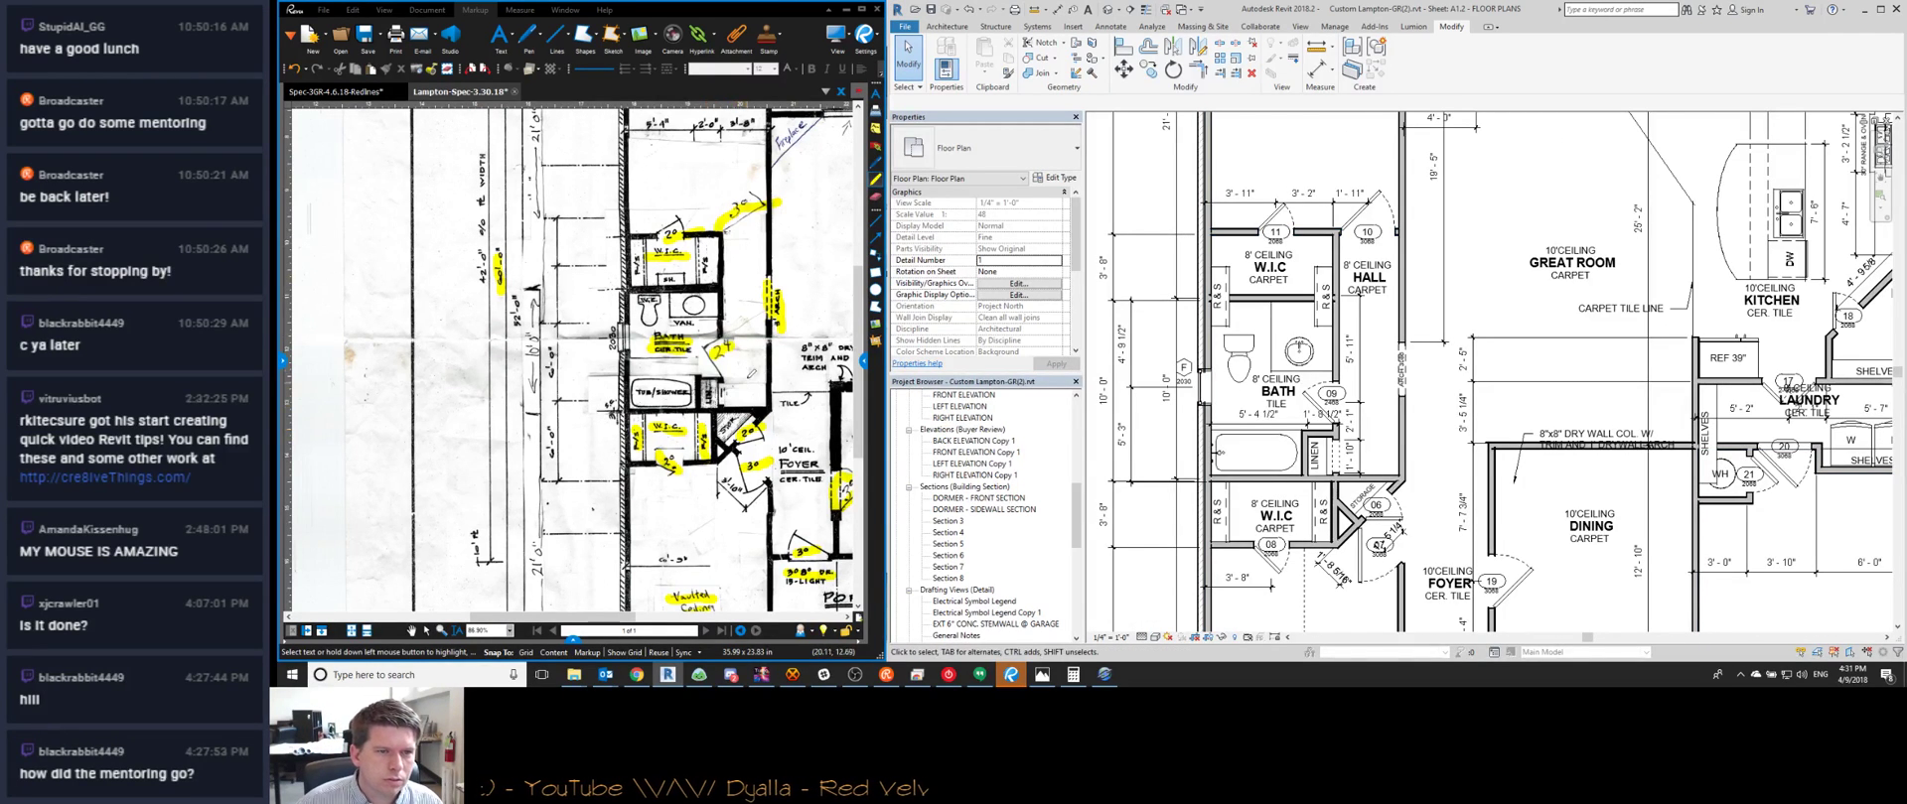
scroll(745, 368, up, 2)
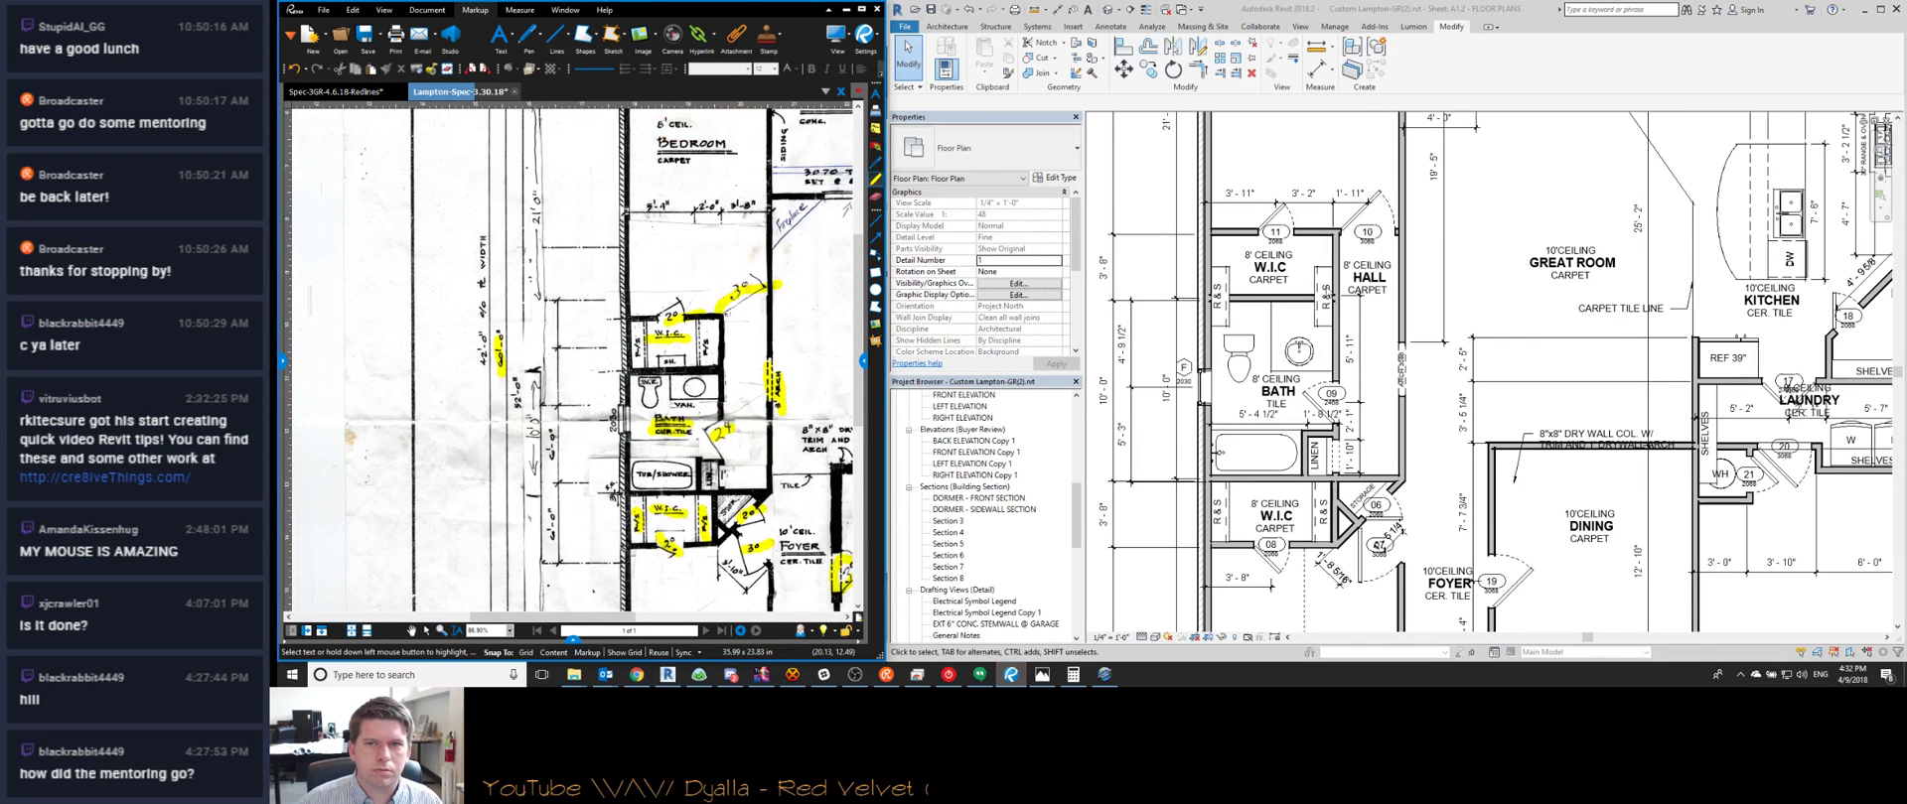
Add a 3'-8" aligned dimension between the two walls above door 10
scroll(1344, 206, up, 2)
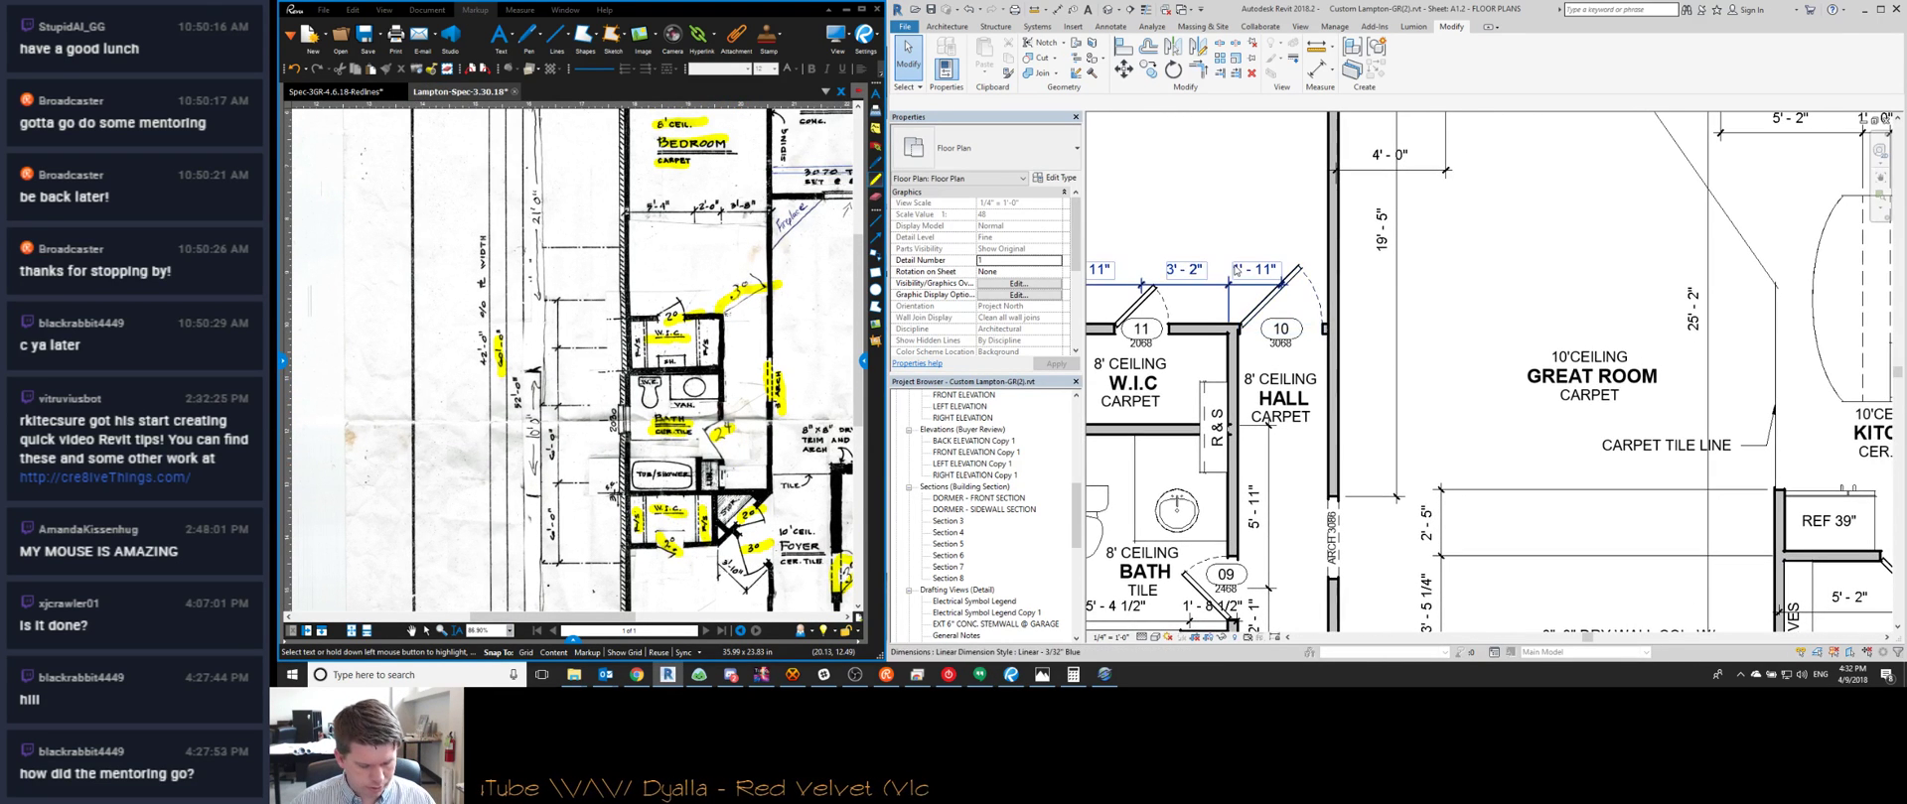
key(d)
key(i)
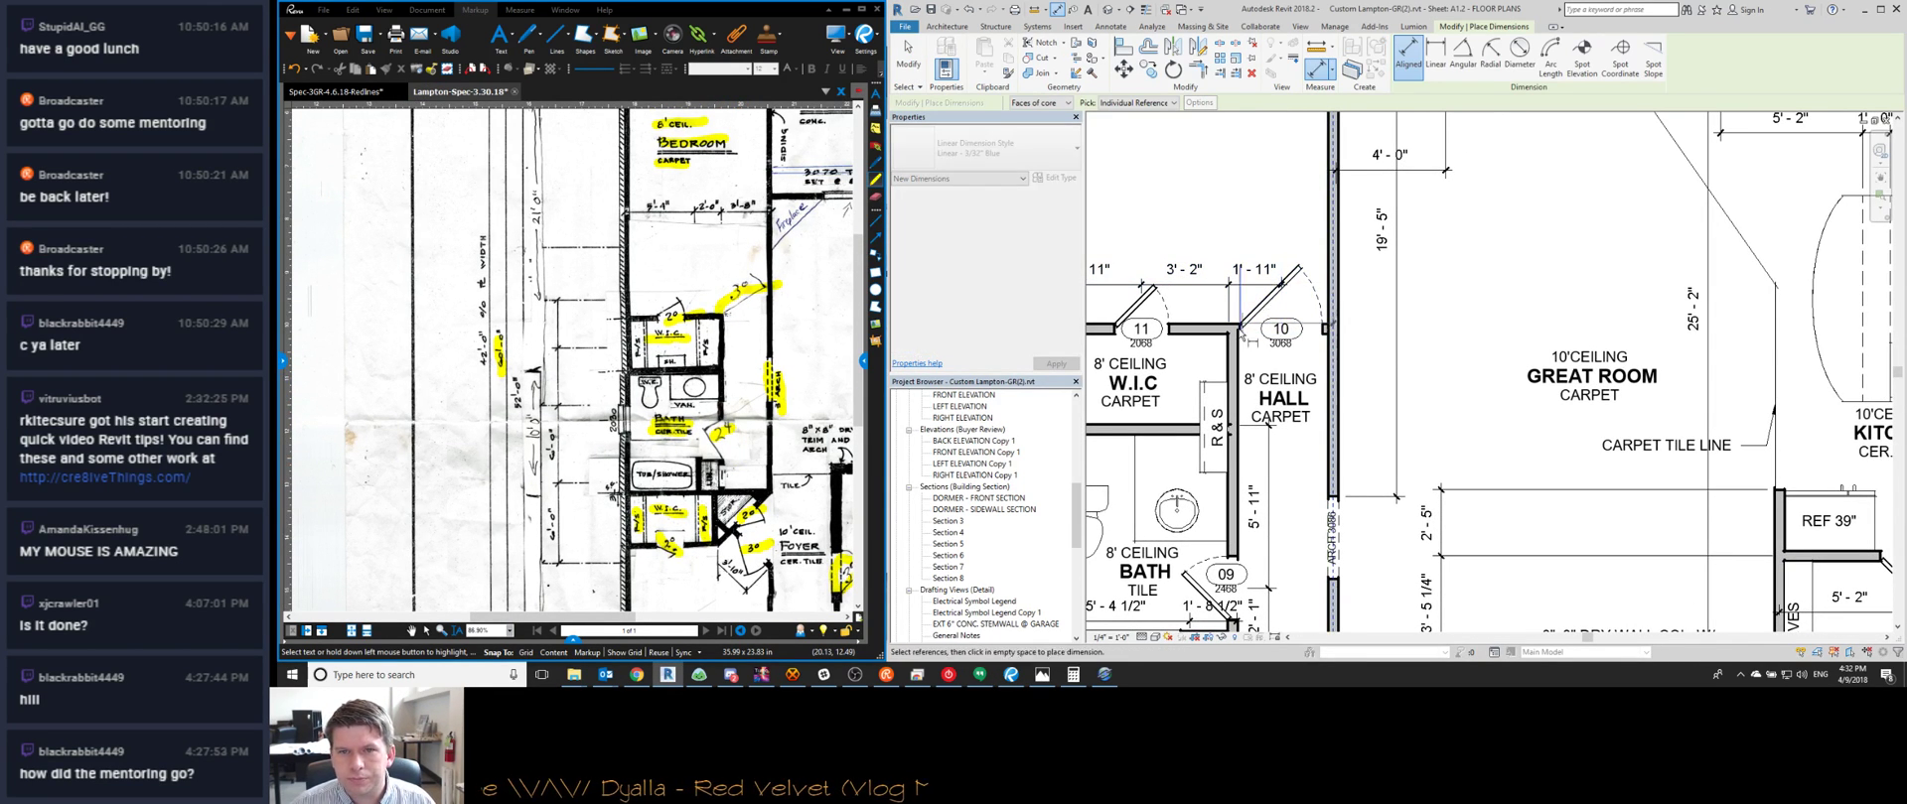
click(1232, 364)
click(1325, 332)
click(1291, 203)
key(Escape)
key(Escape)
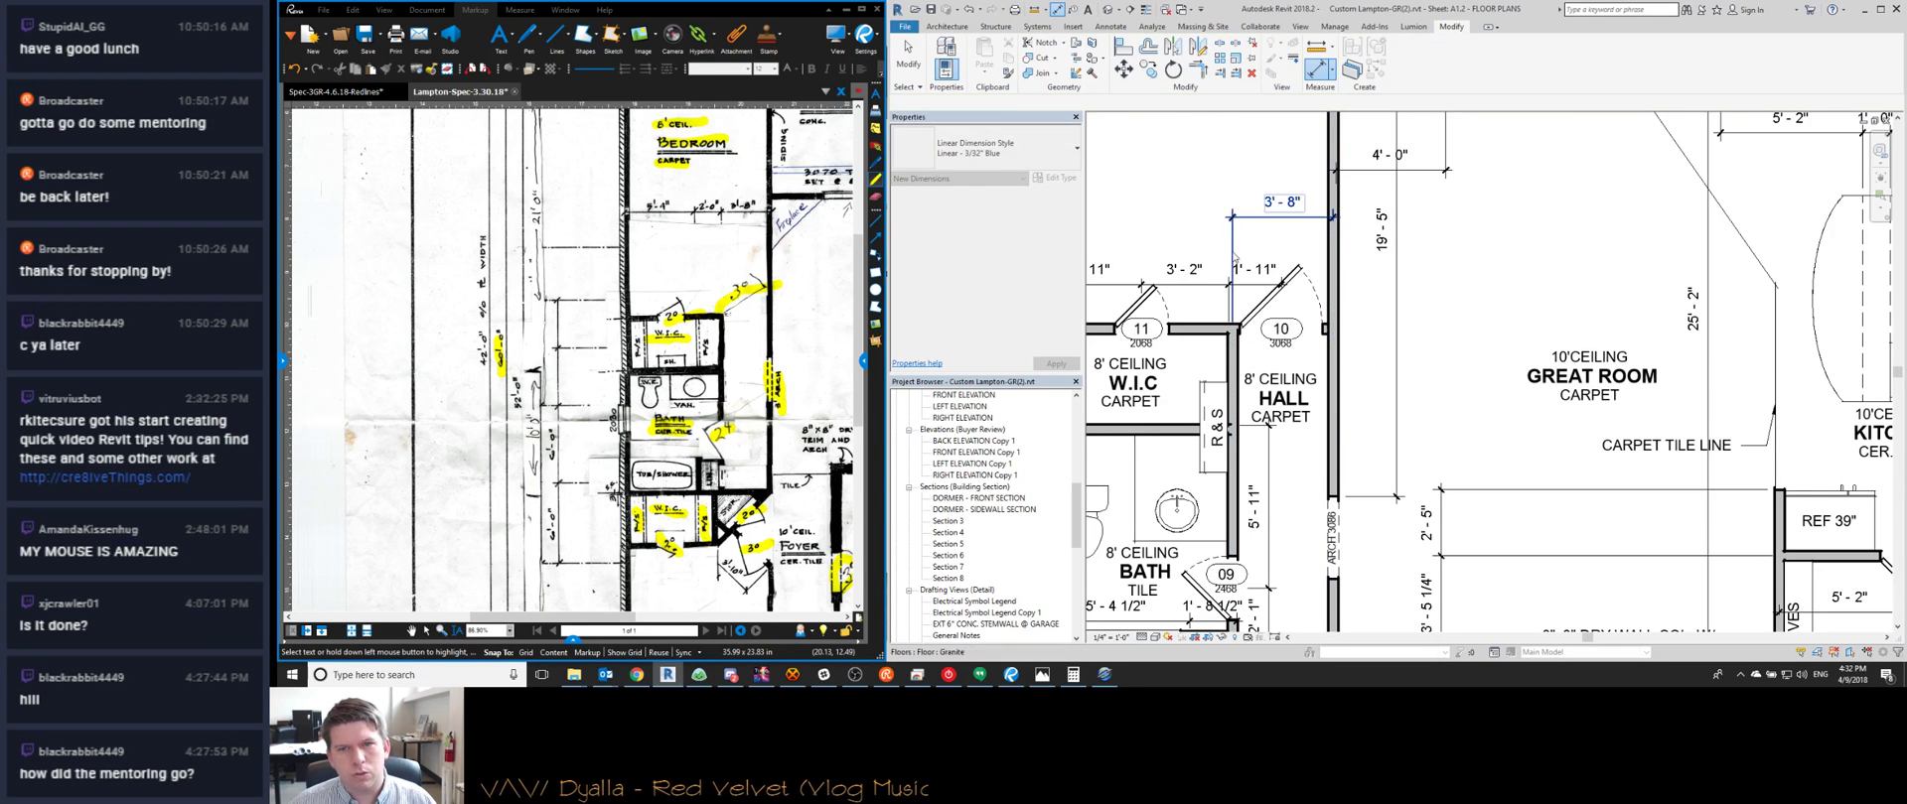
Select door 10 to check its properties, then deselect it
click(1275, 300)
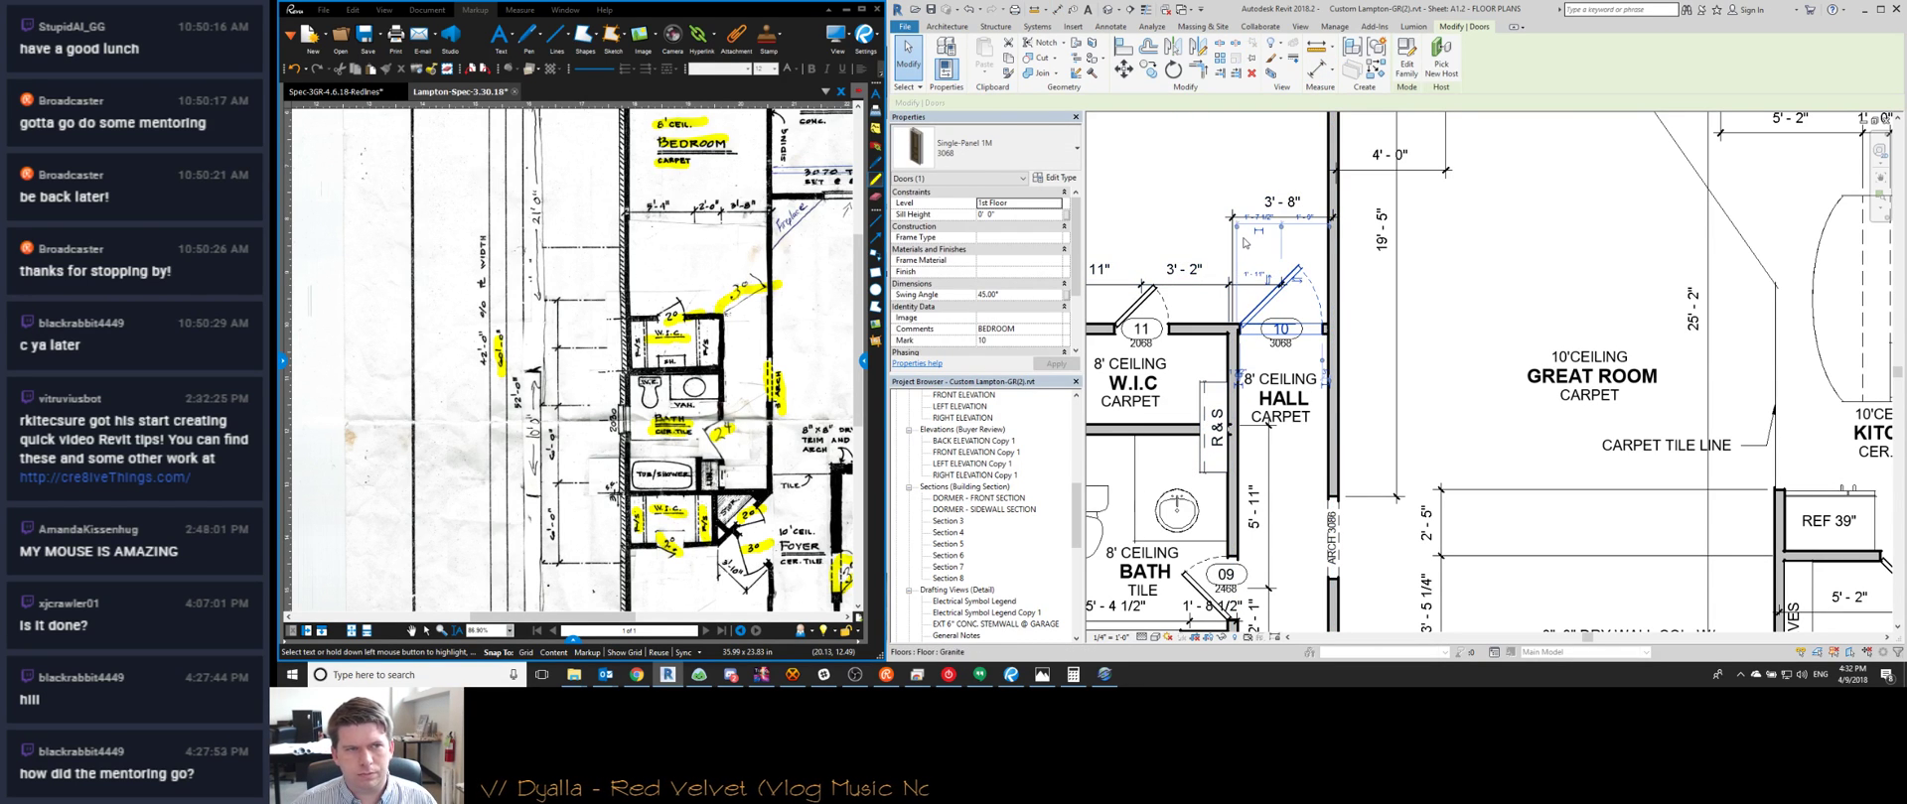
scroll(1291, 327, up, 3)
scroll(1193, 402, down, 2)
key(Escape)
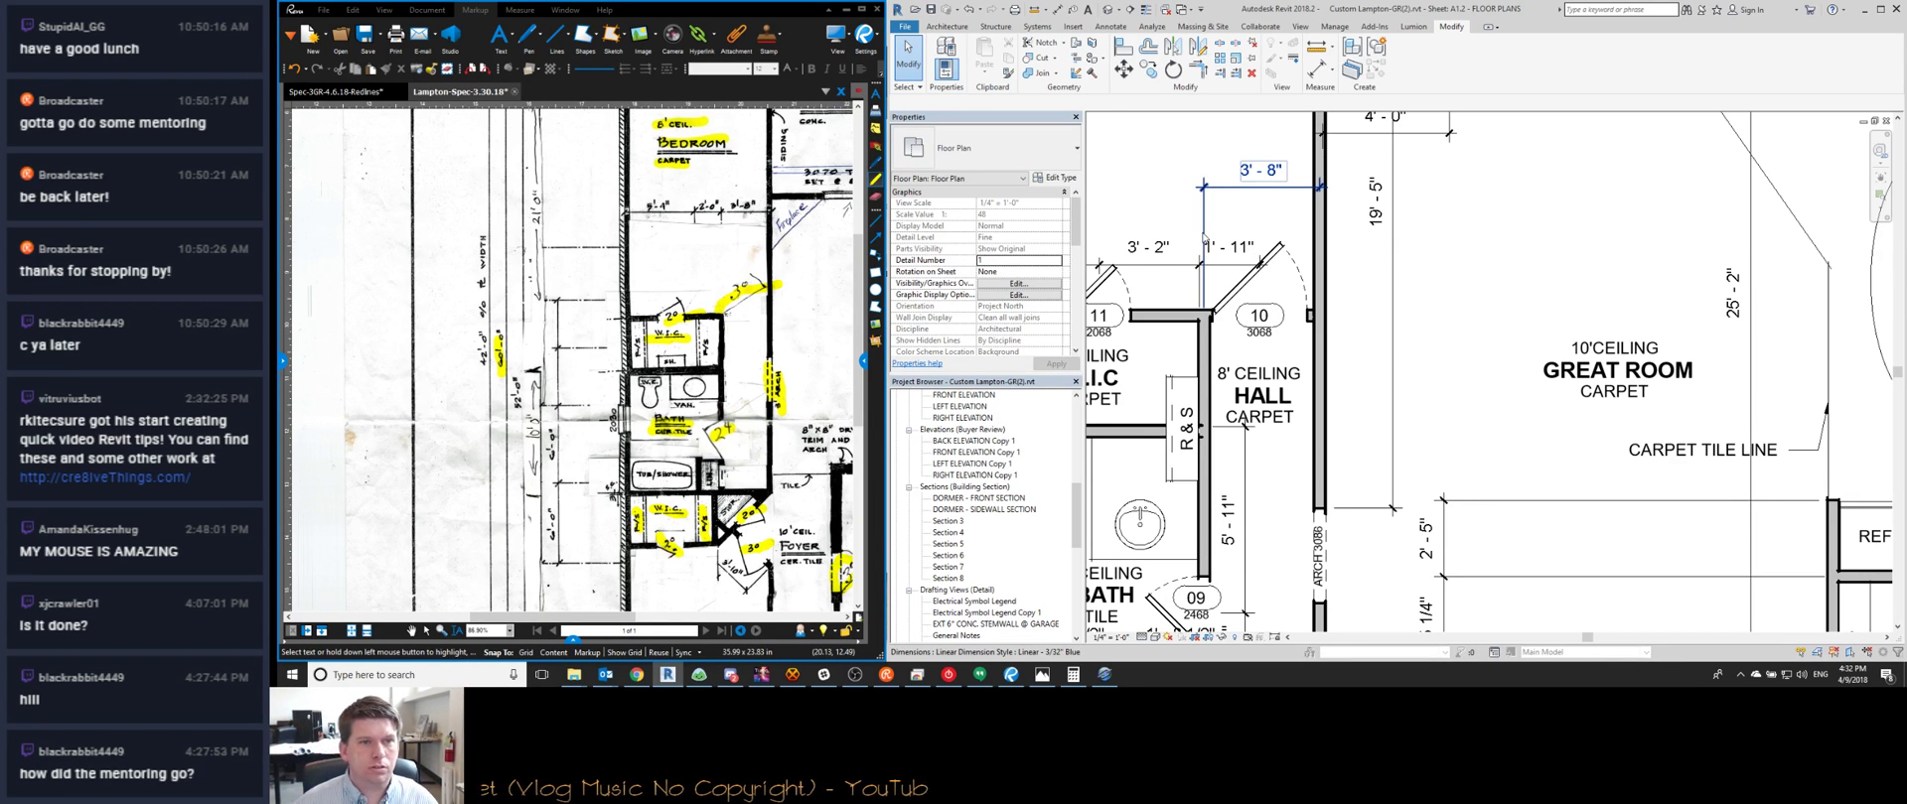
Capture a screenshot of the sketch's W.I.C. and foyer region
scroll(1203, 236, down, 3)
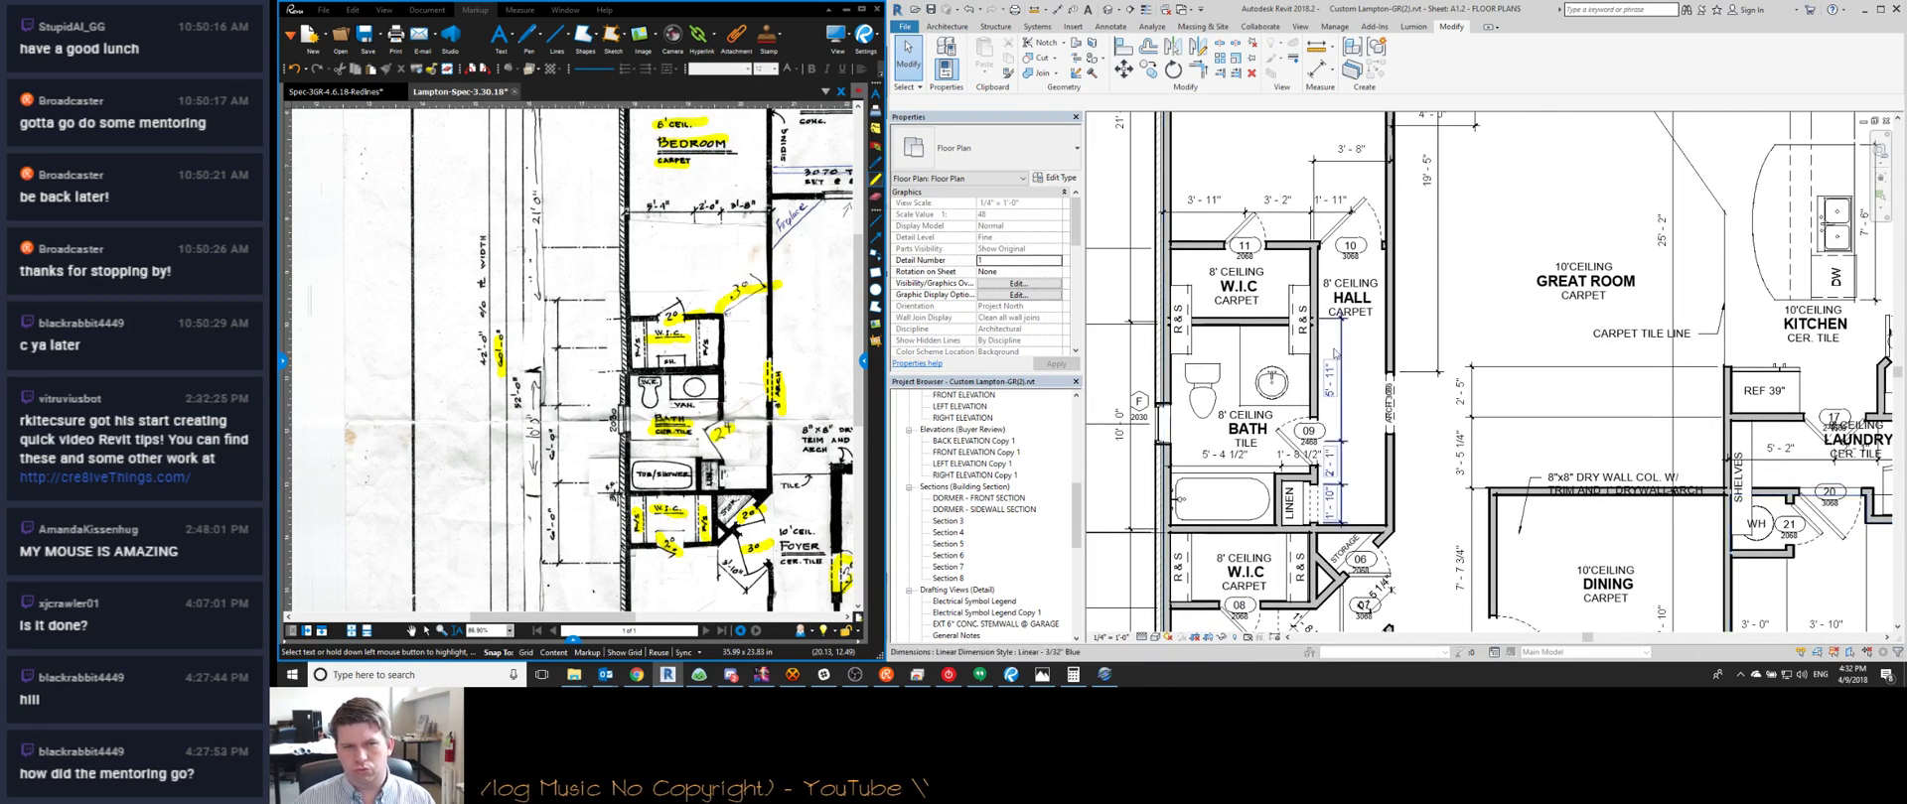
scroll(803, 406, up, 2)
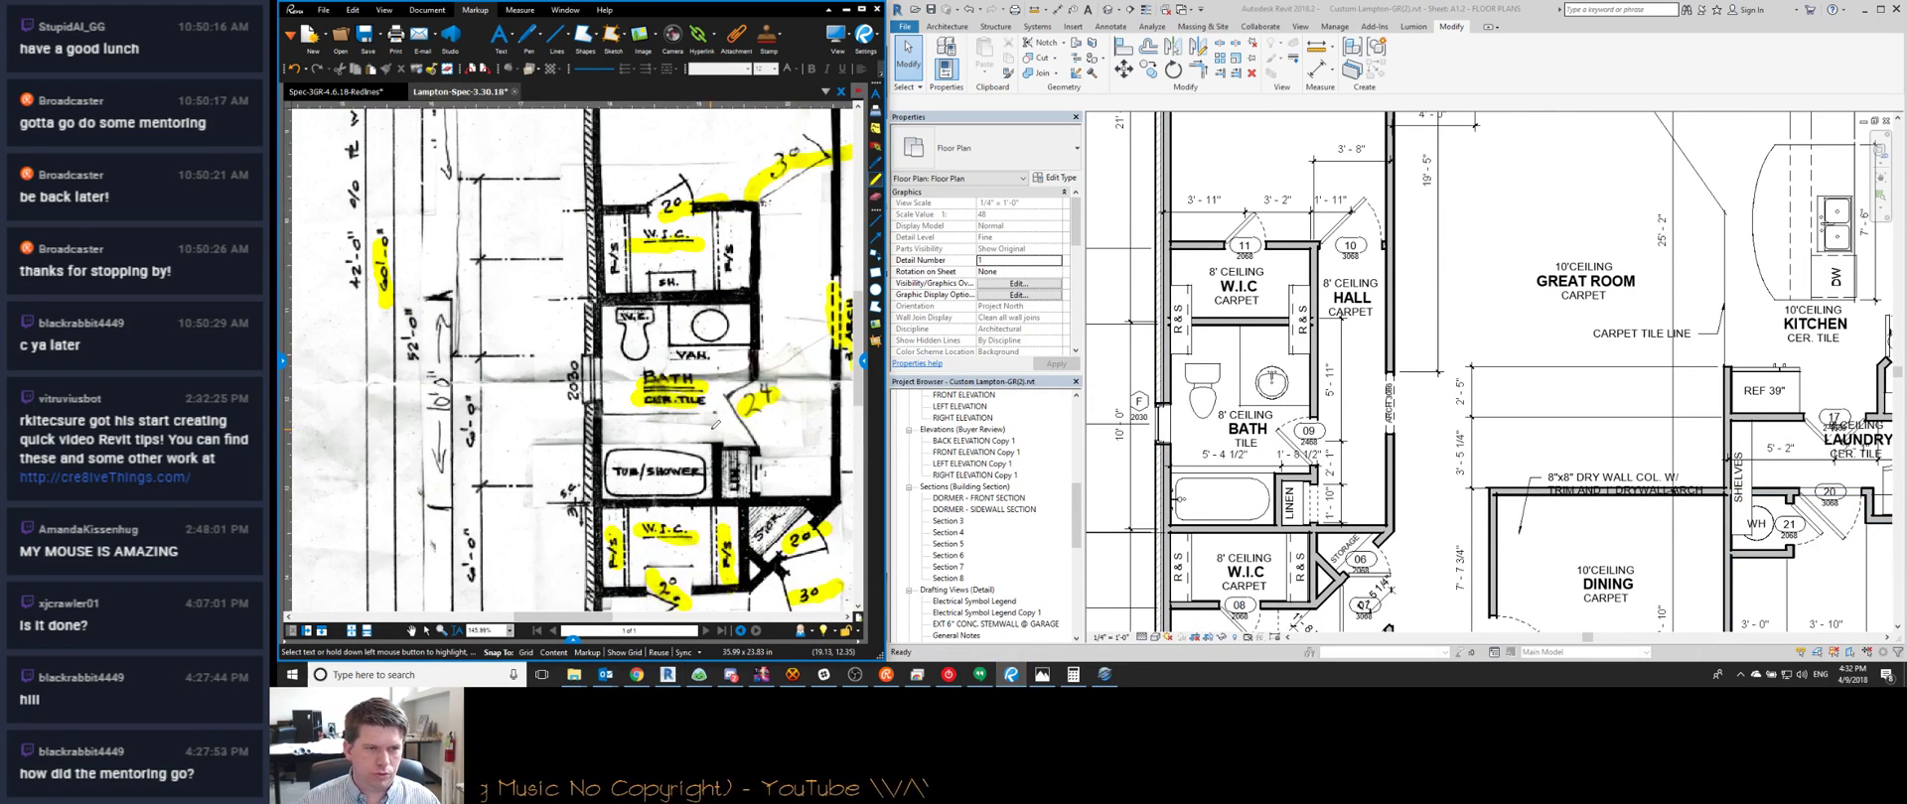
scroll(1338, 308, down, 1)
middle_drag(1367, 586, 1390, 440)
scroll(1388, 440, up, 2)
scroll(1355, 402, down, 2)
scroll(1331, 375, up, 1)
scroll(1331, 373, down, 1)
middle_drag(700, 485, 672, 368)
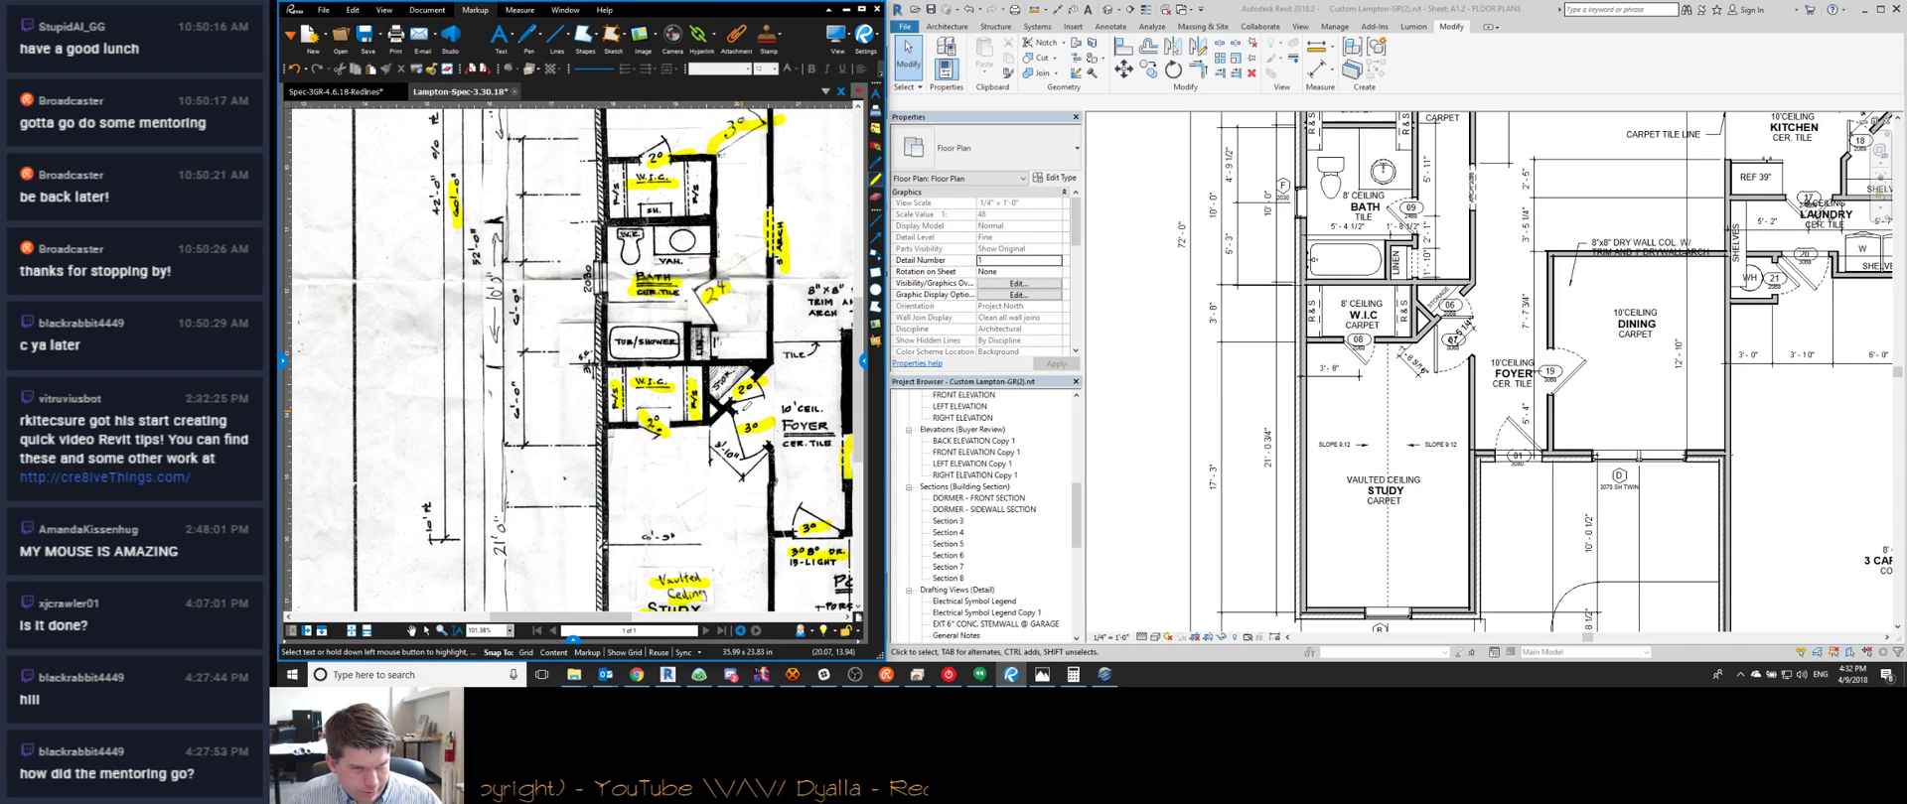
scroll(723, 474, up, 5)
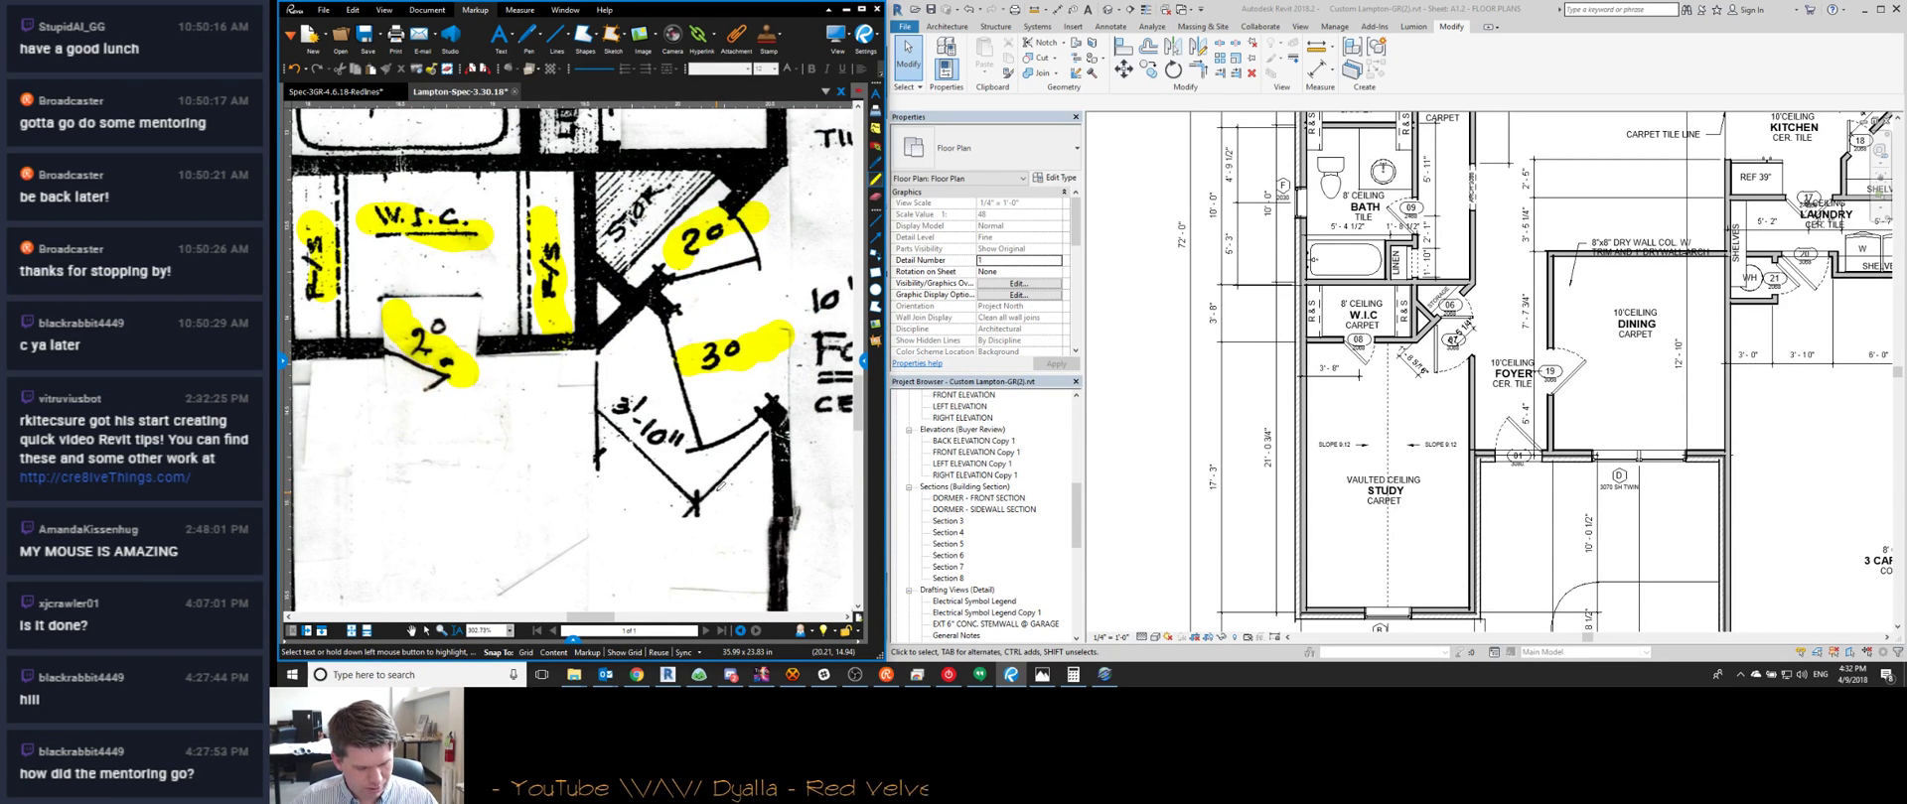
key(Print)
drag(502, 235, 844, 556)
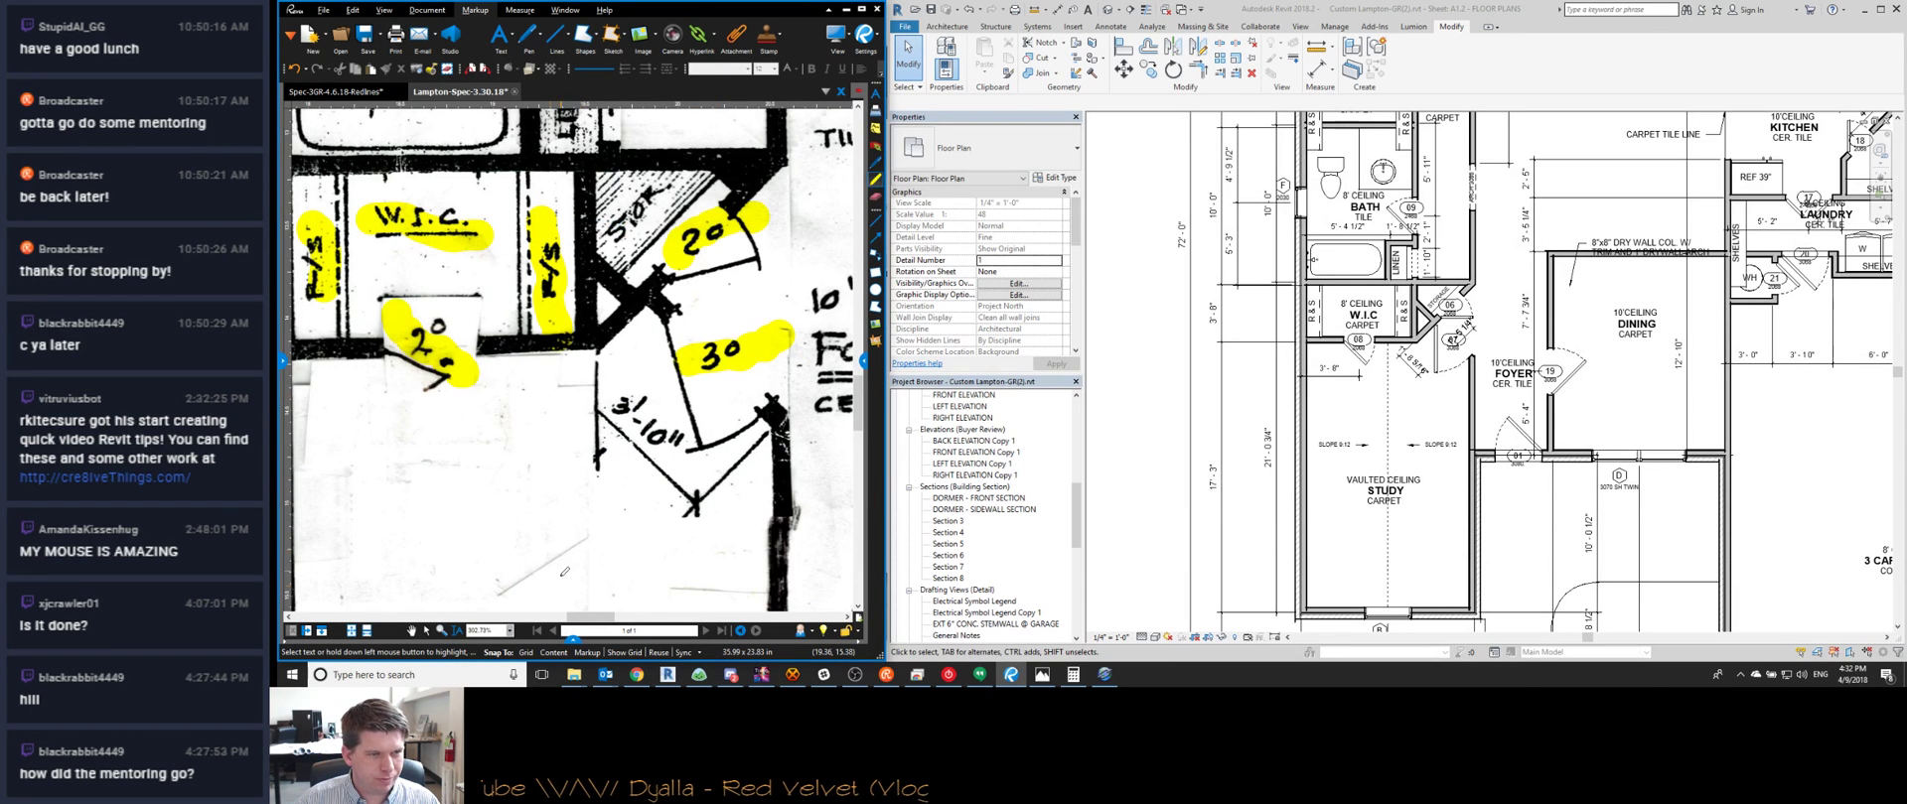
Paste the dimension-string link into HexChat and send the message
click(885, 675)
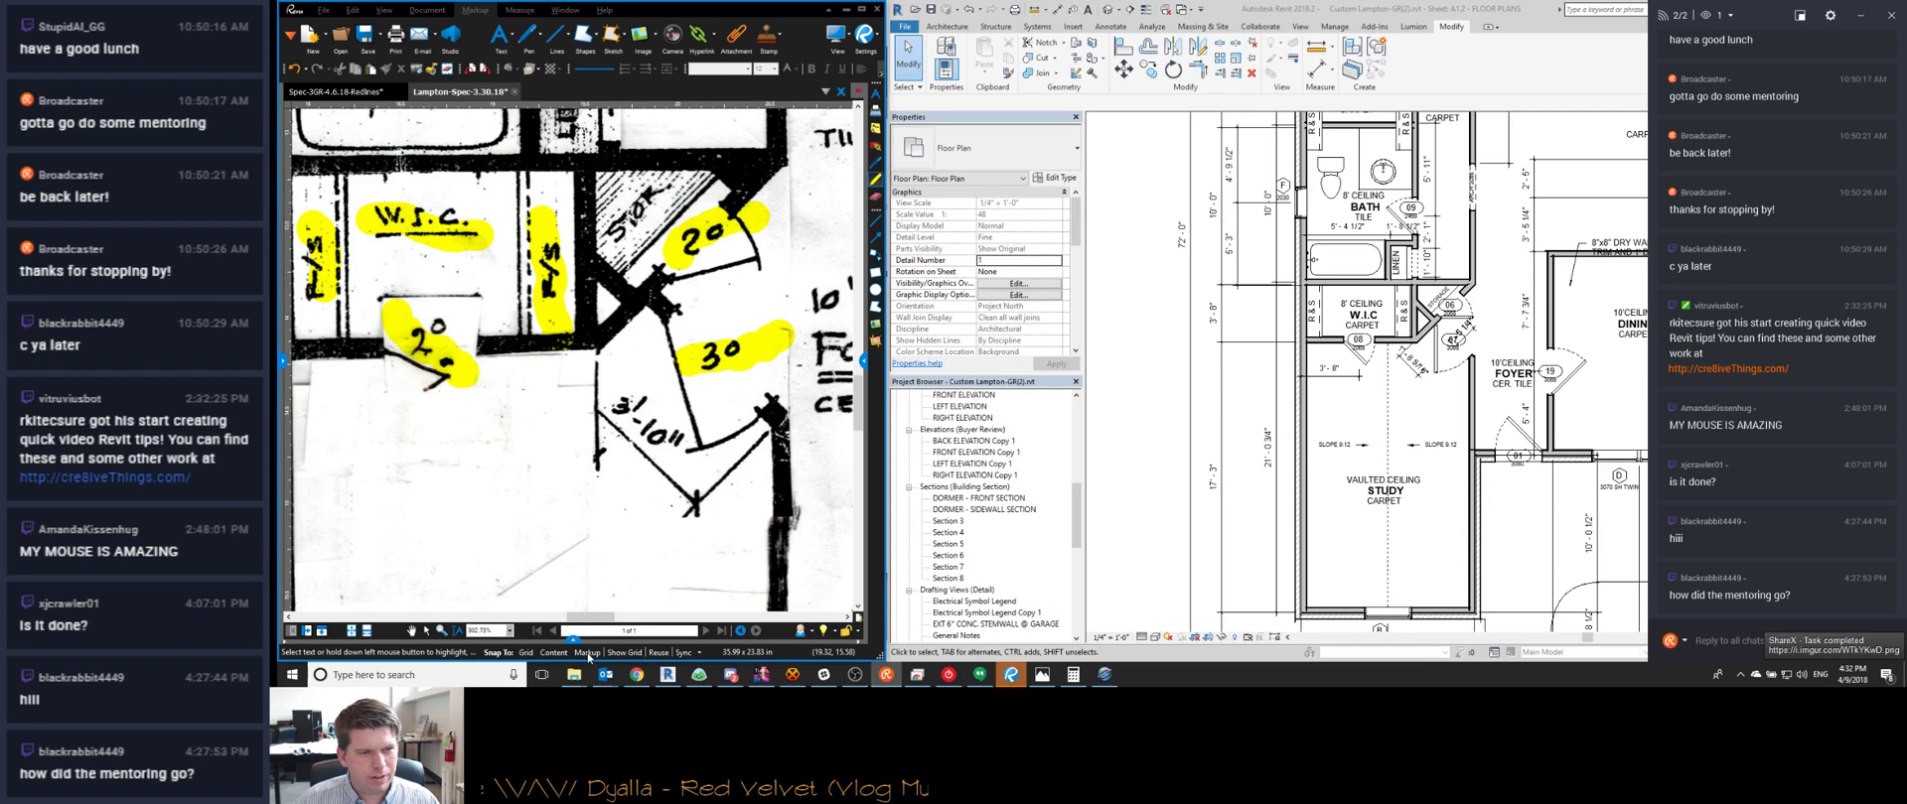
mouse_move(888, 680)
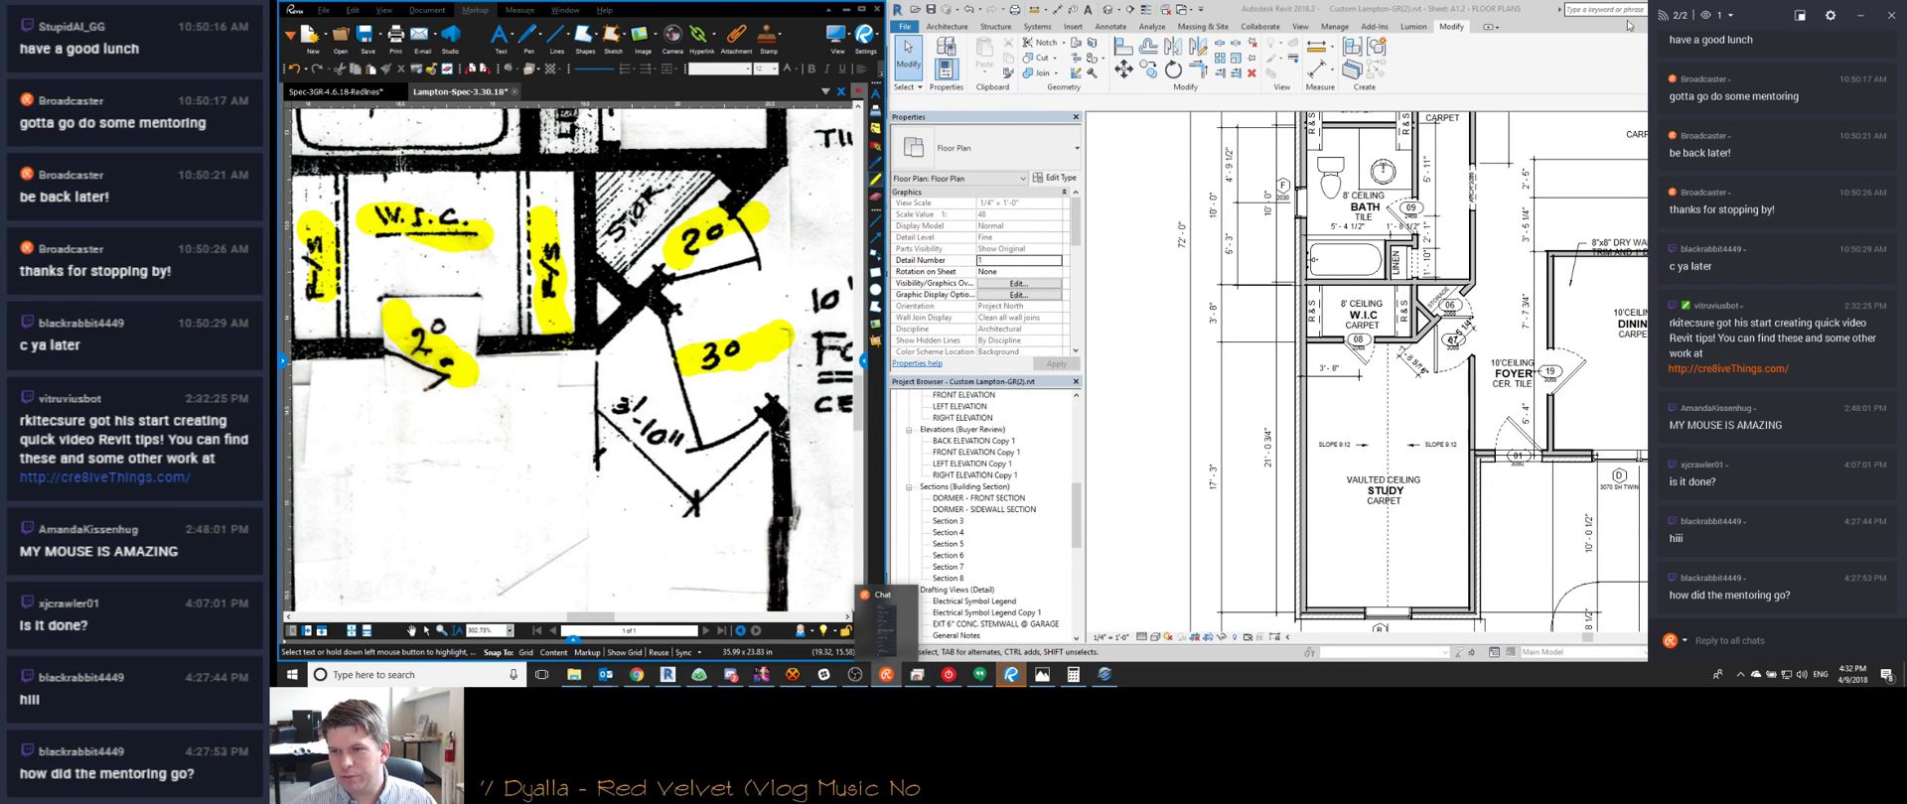
click(1857, 16)
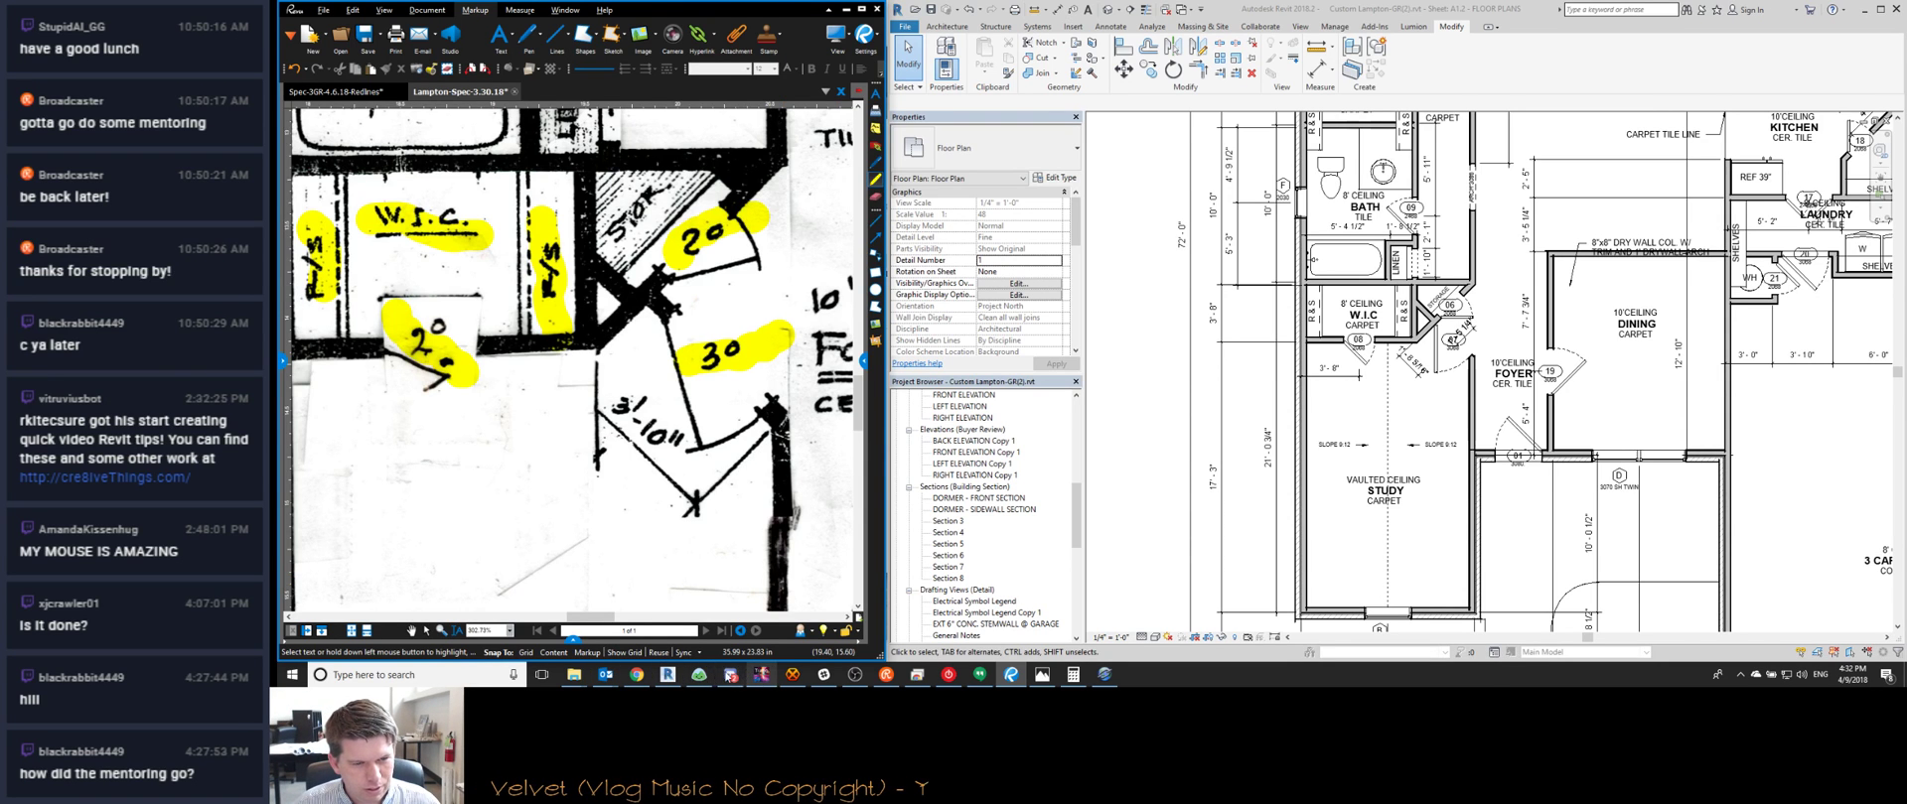
click(791, 675)
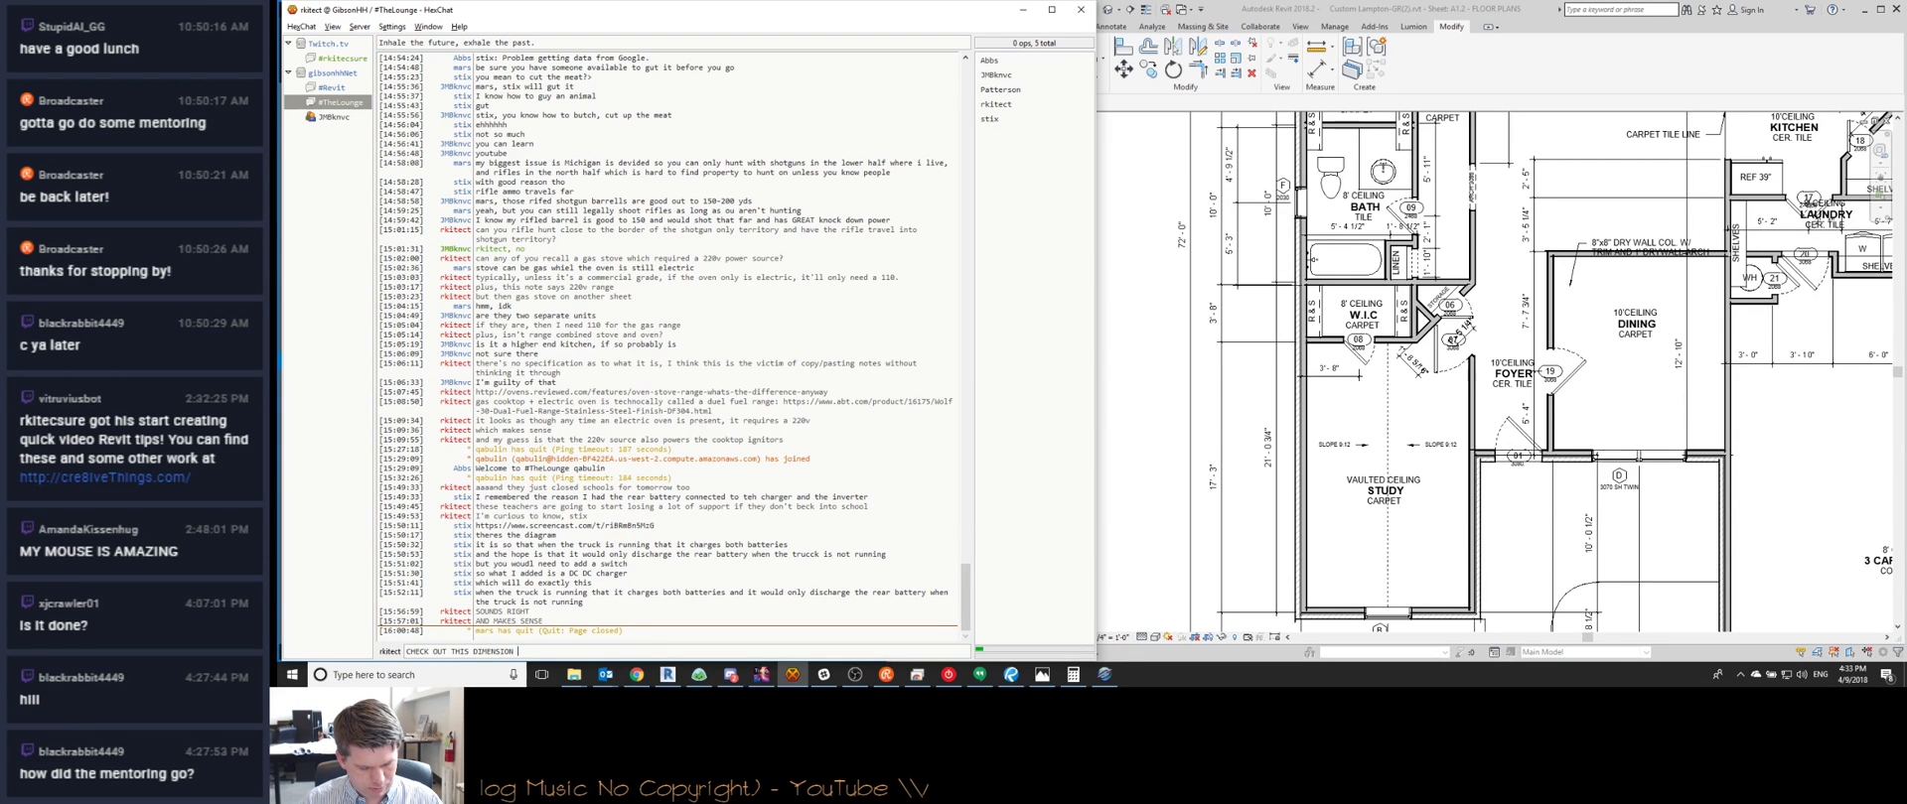
key(Return)
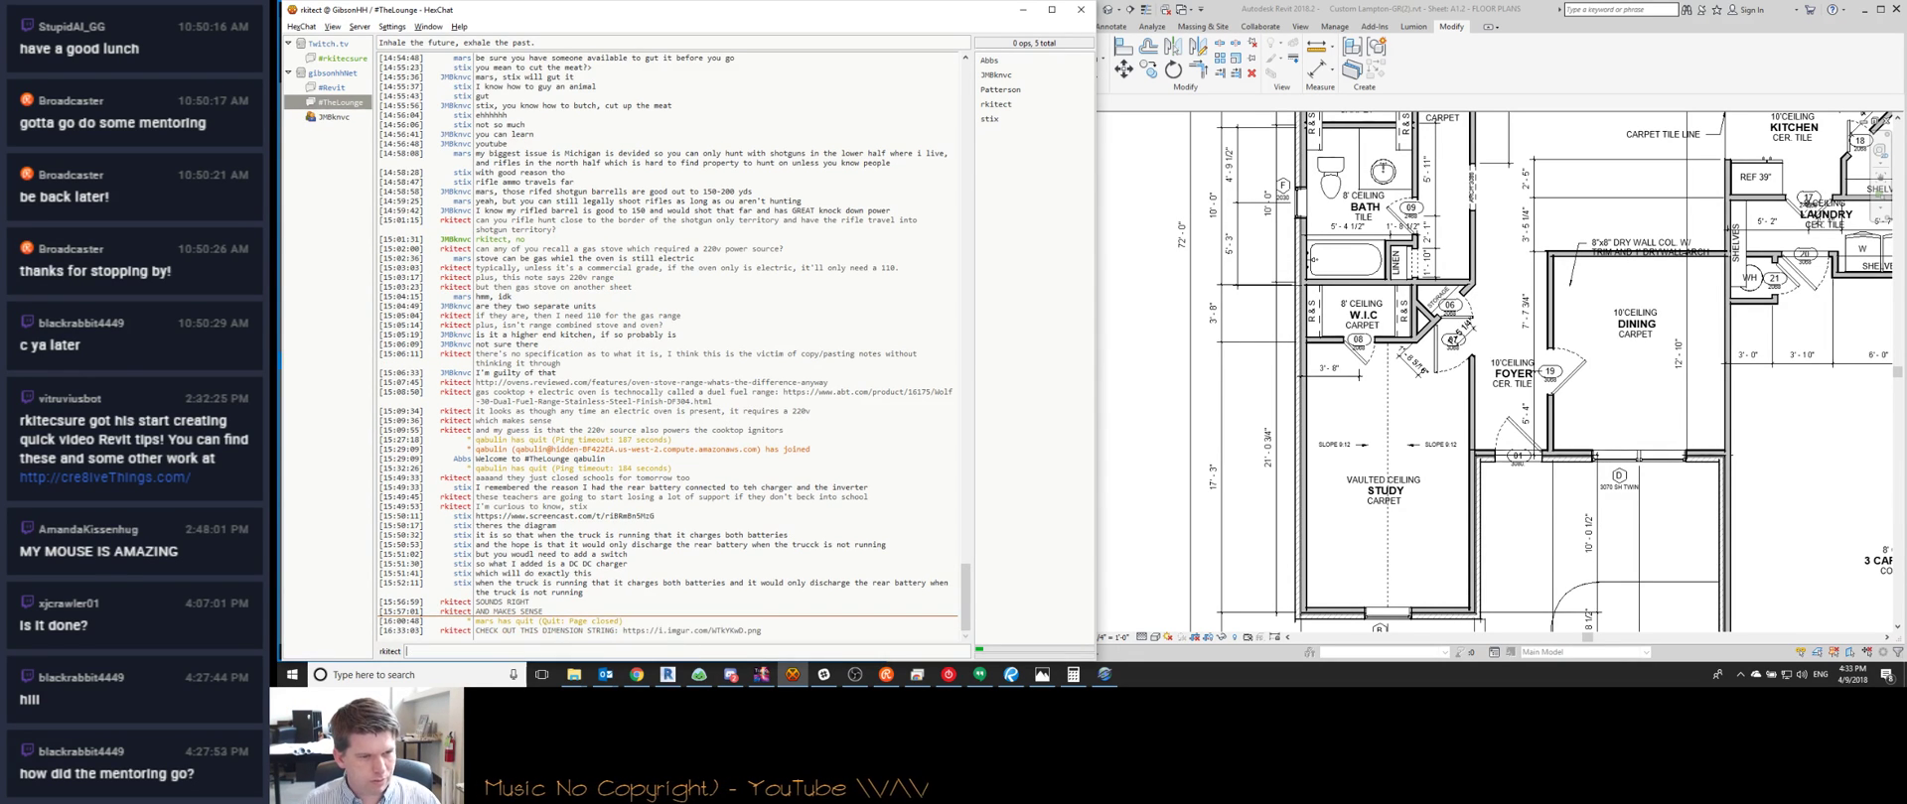
click(1022, 12)
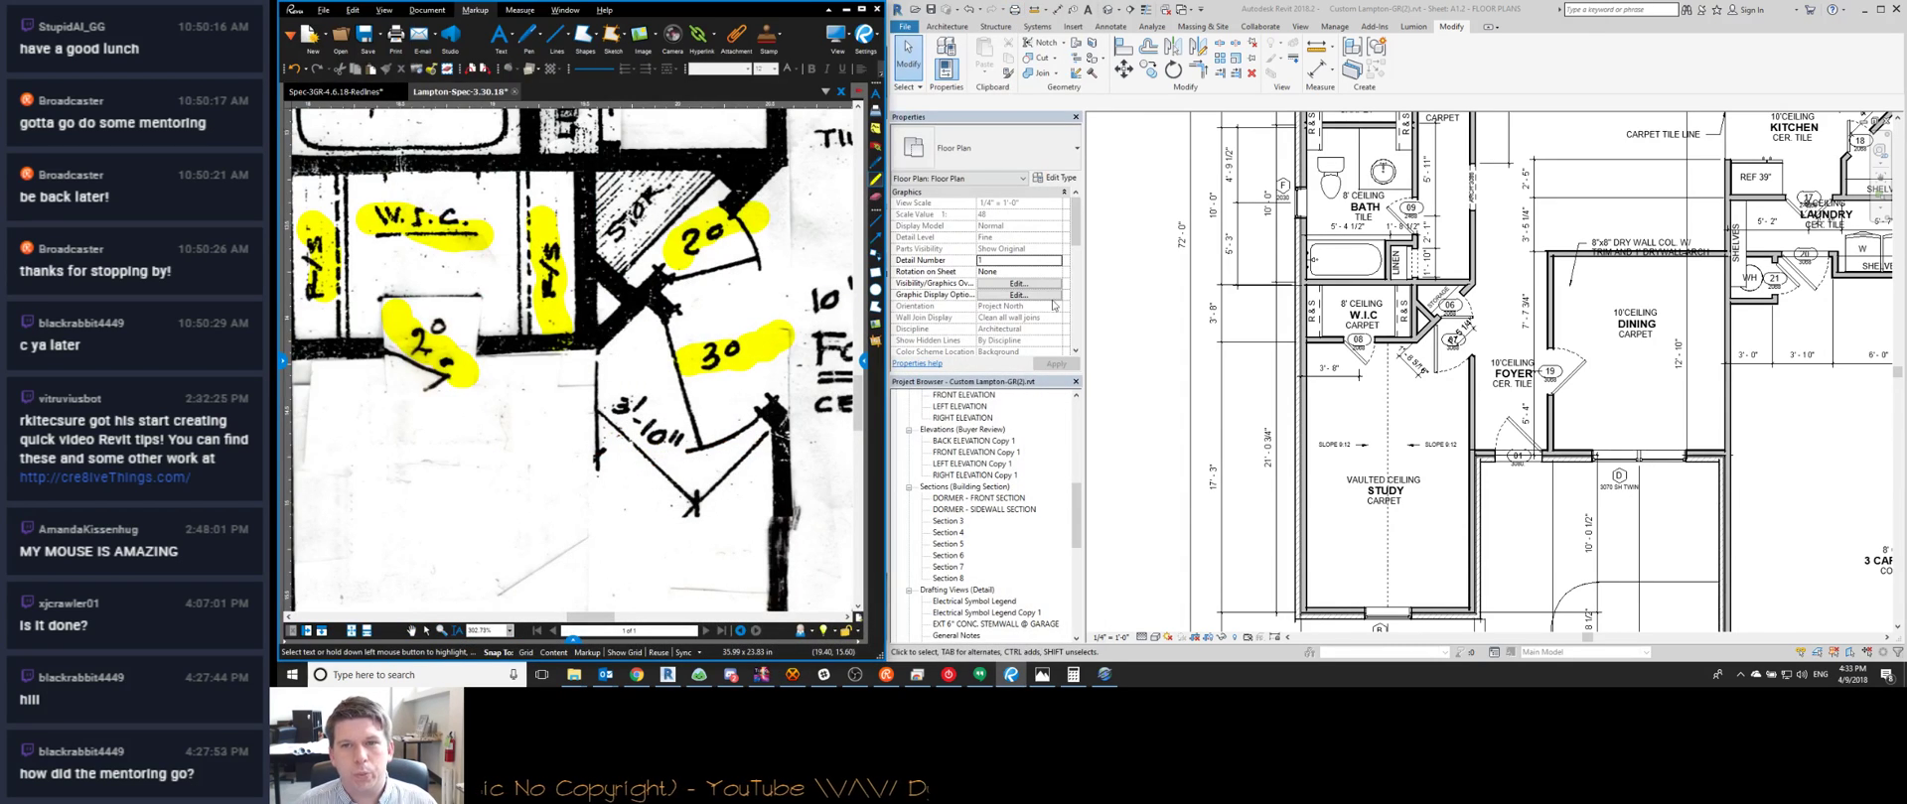
scroll(1261, 380, down, 2)
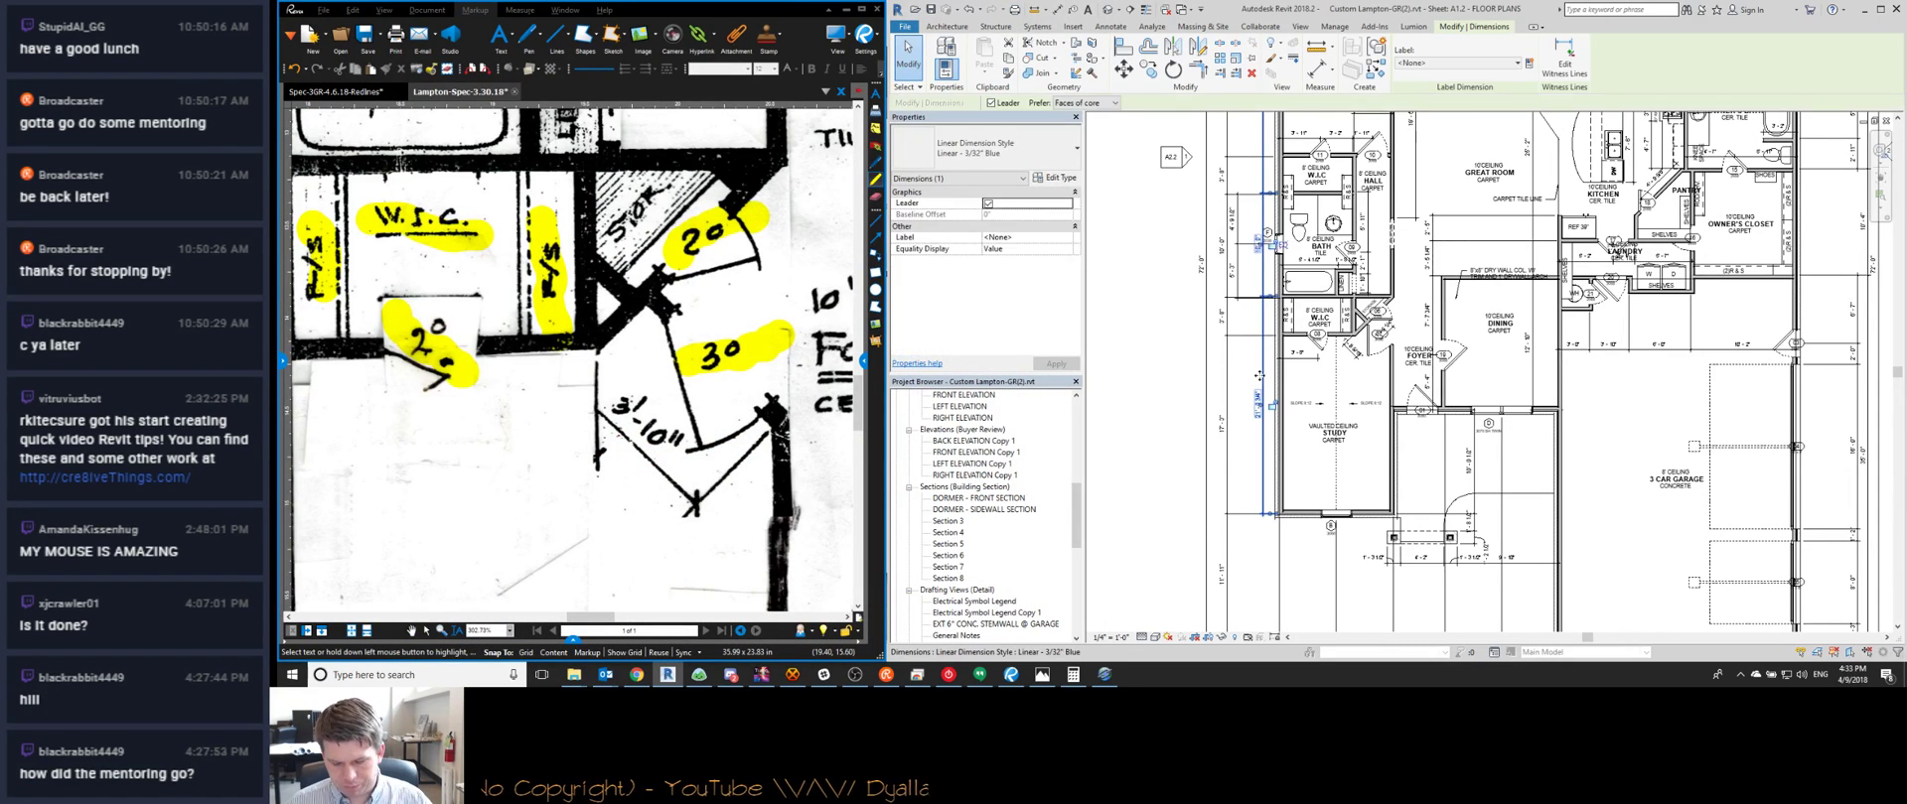
scroll(1308, 498, up, 2)
scroll(1309, 498, up, 2)
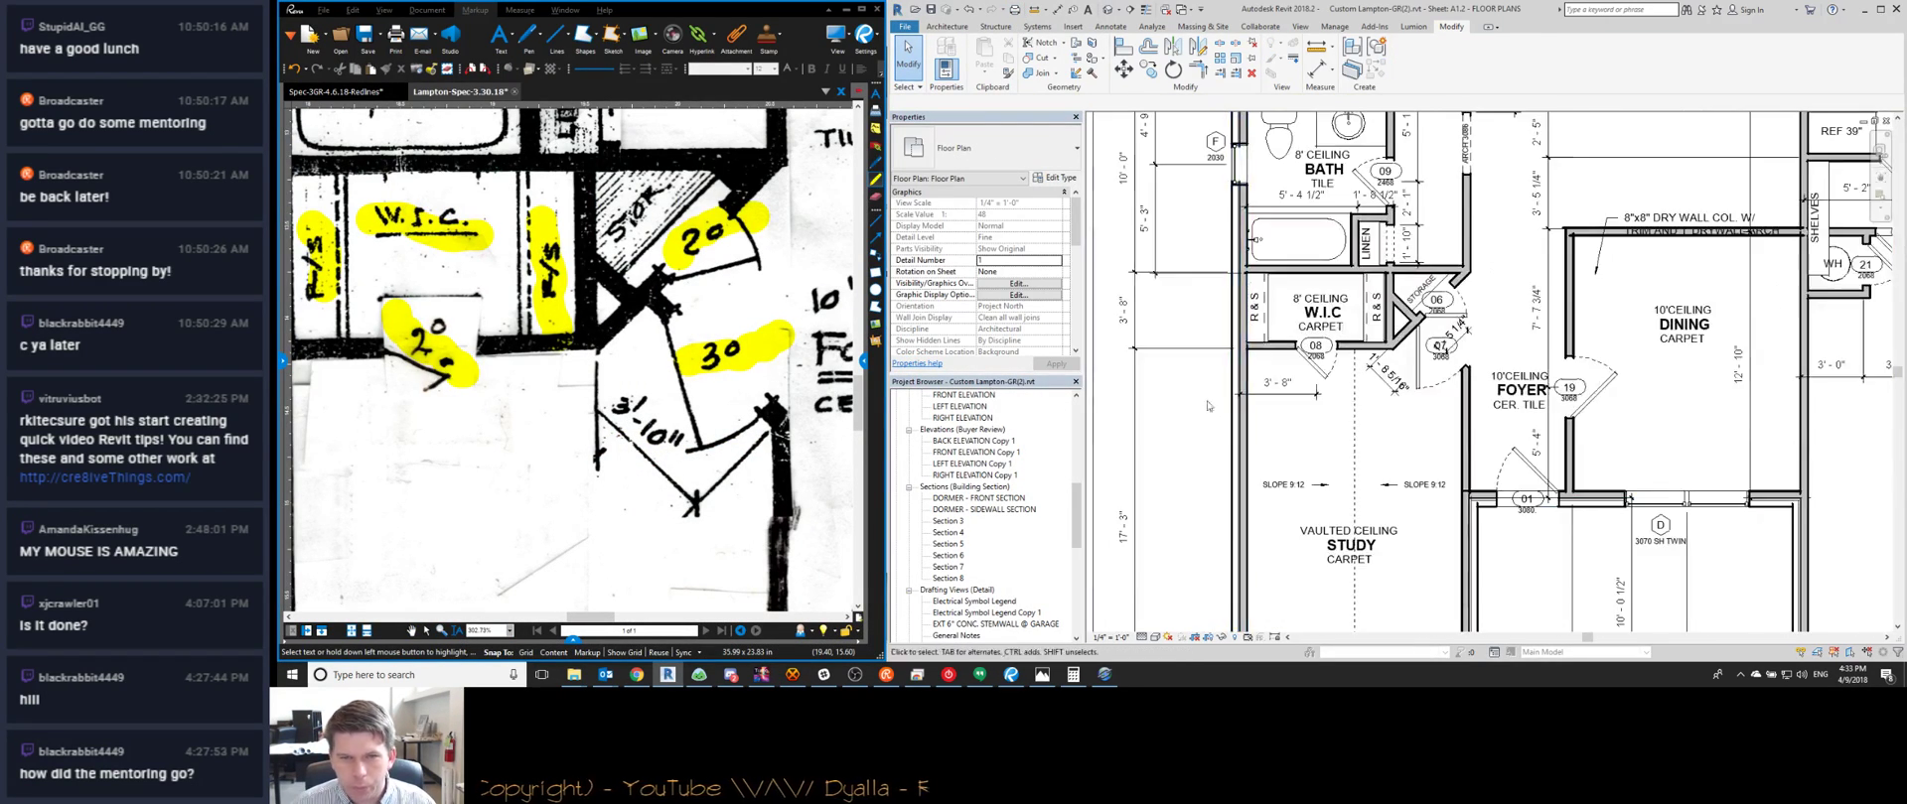
scroll(691, 534, down, 5)
scroll(691, 533, up, 3)
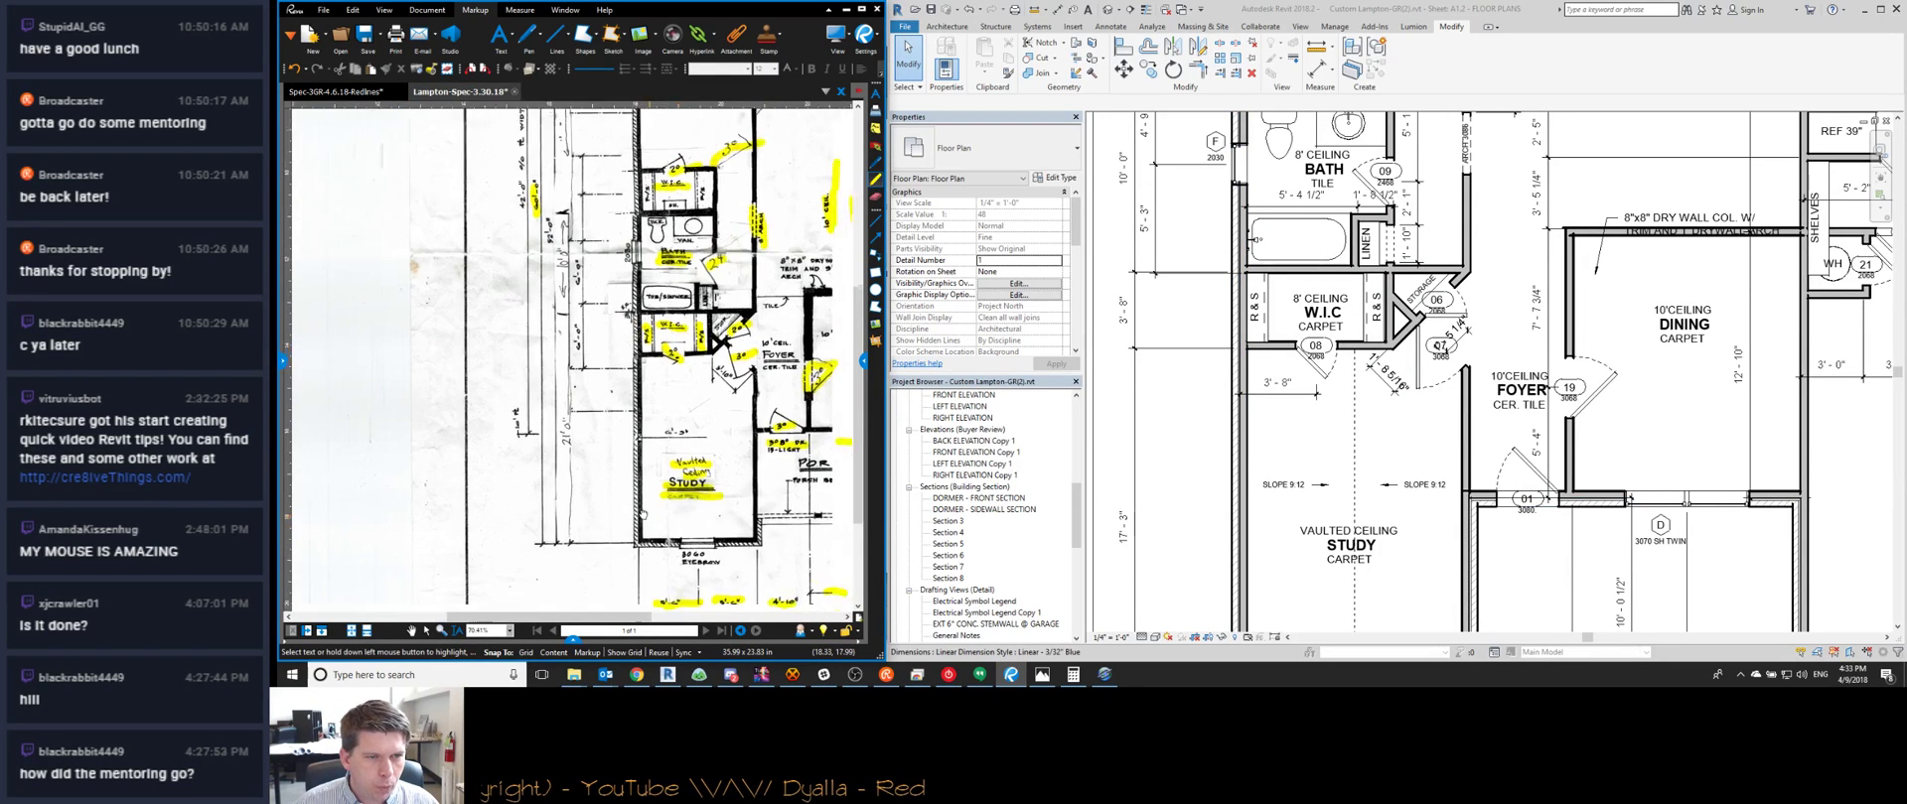
scroll(691, 533, down, 2)
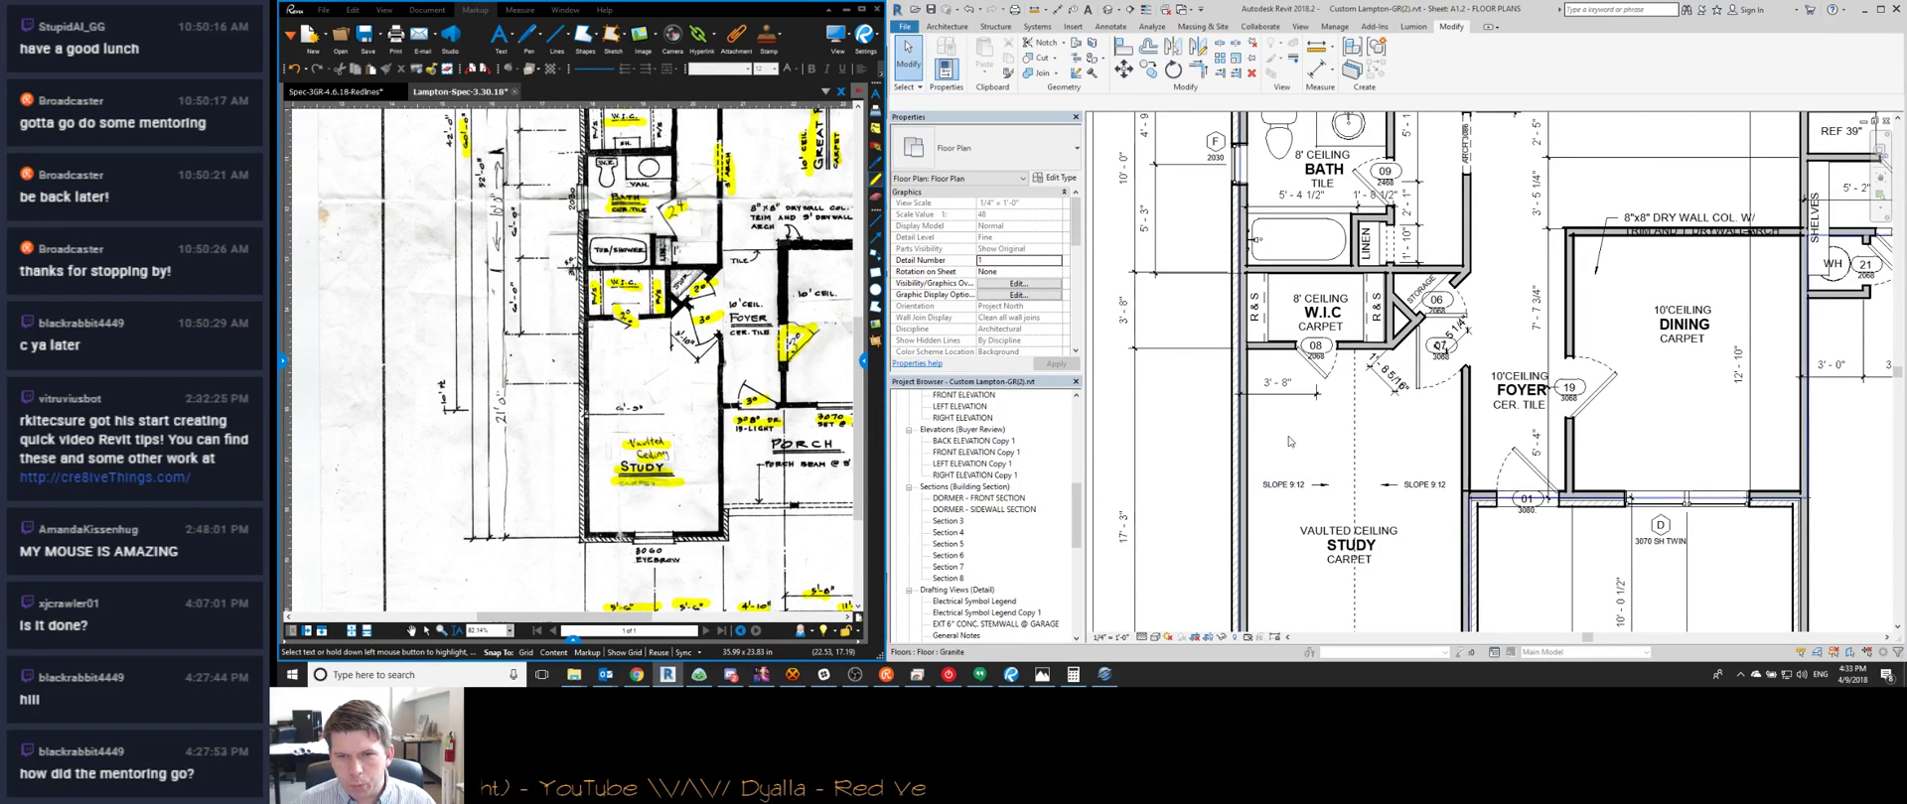
scroll(1286, 437, down, 2)
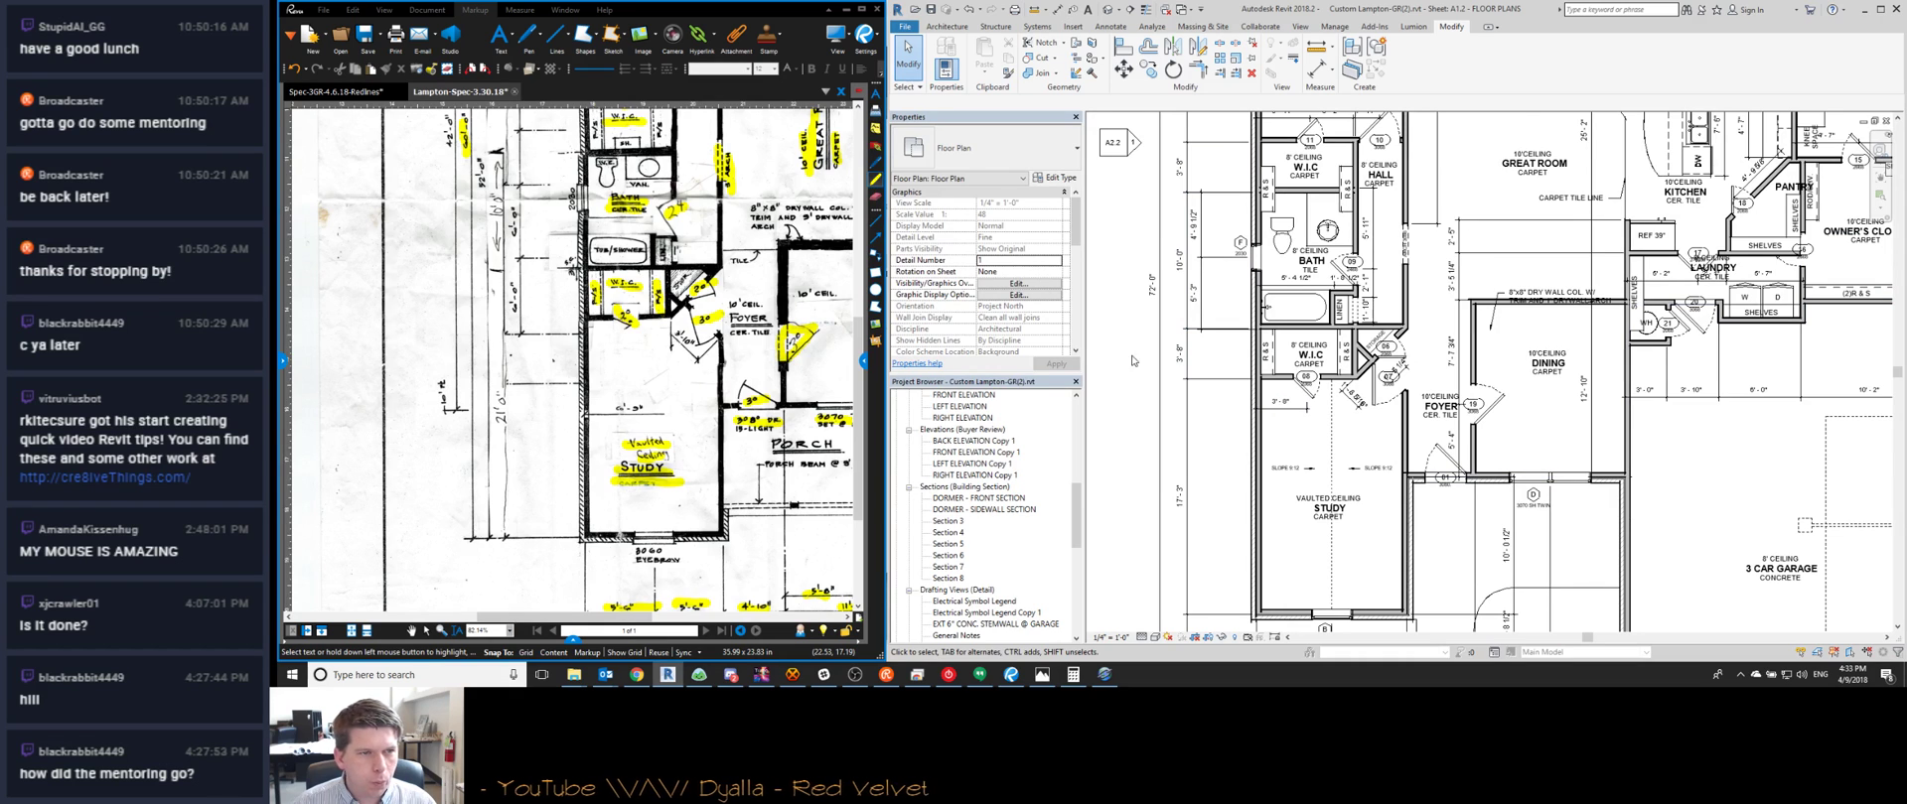
scroll(675, 379, up, 2)
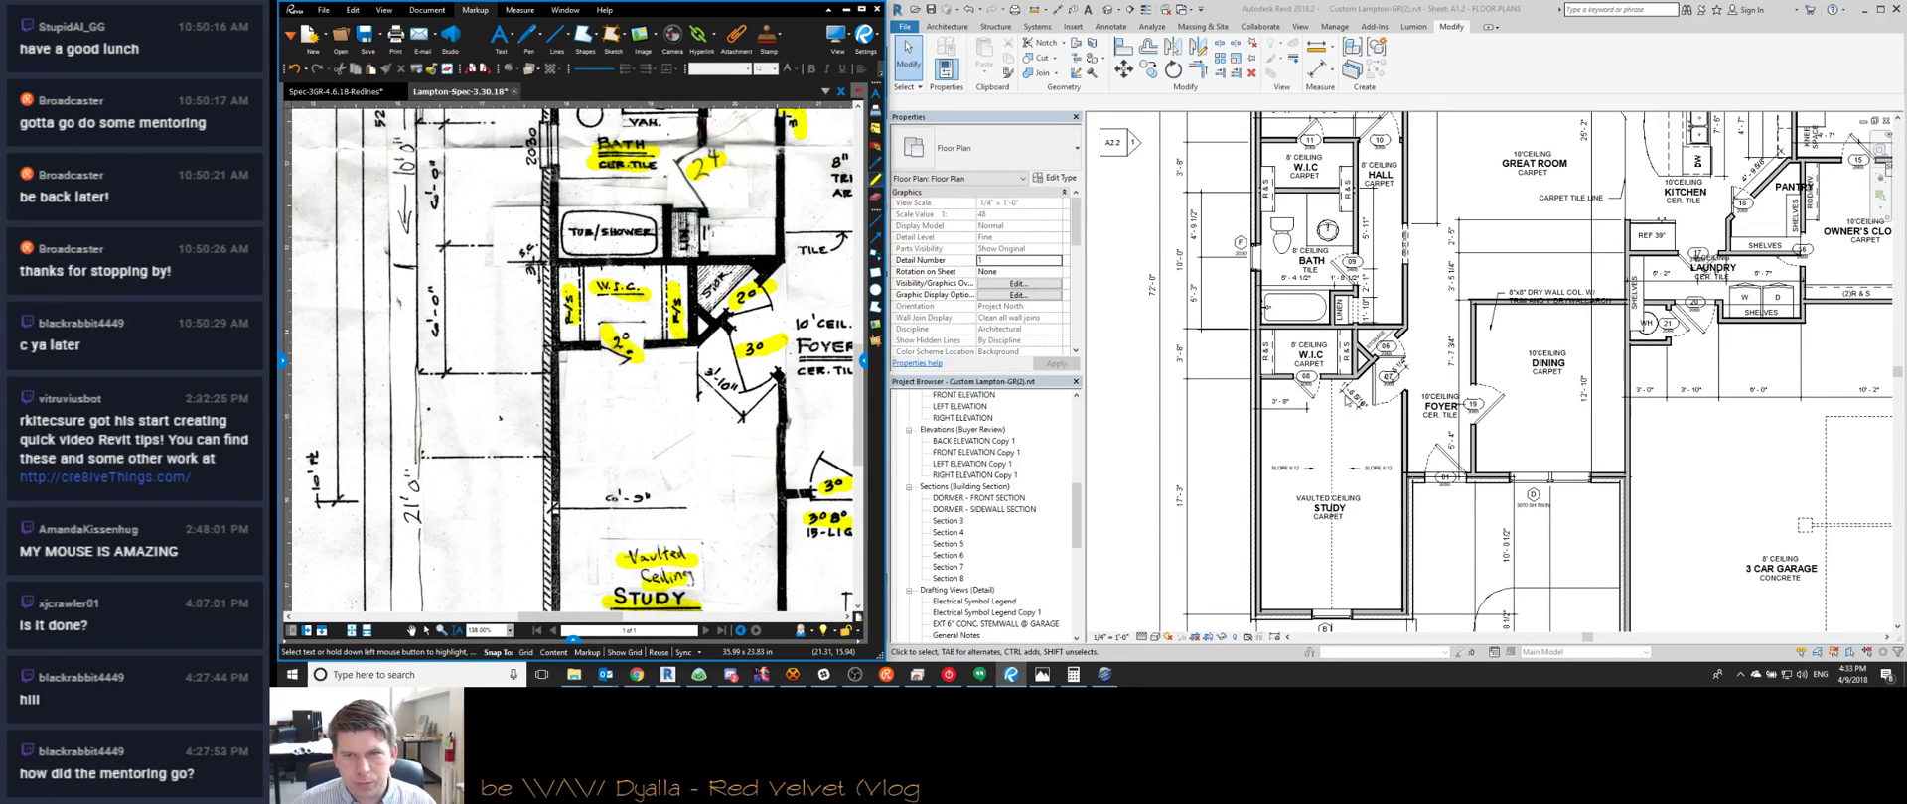
scroll(1345, 397, down, 4)
scroll(1316, 328, up, 3)
scroll(1303, 350, down, 2)
middle_drag(792, 188, 836, 332)
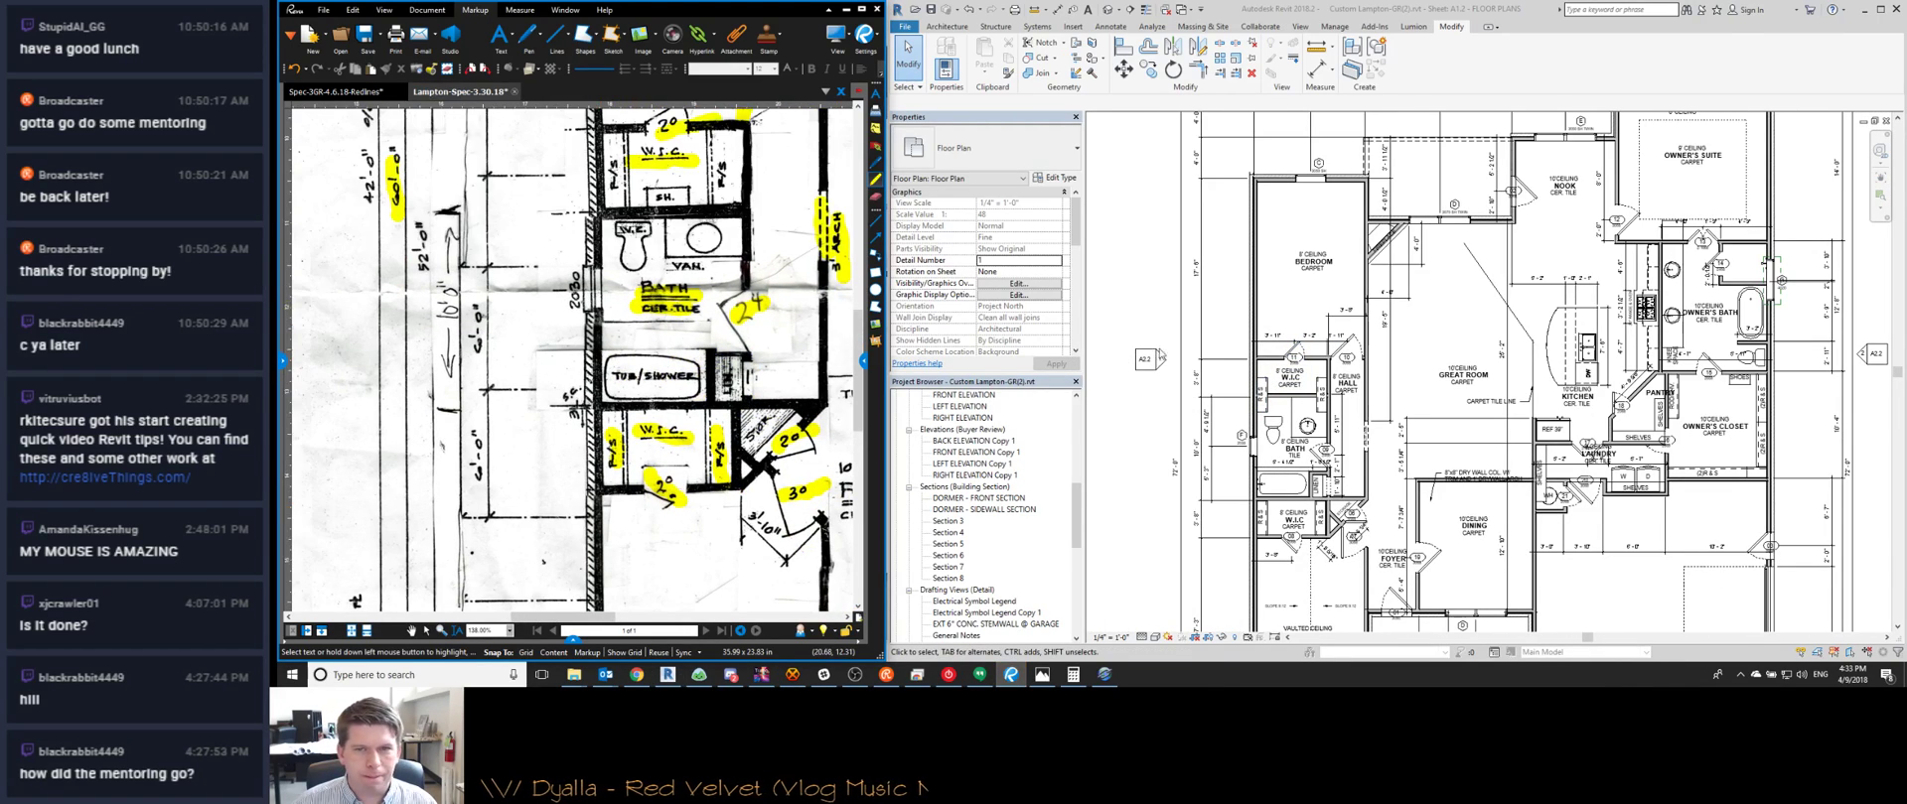
scroll(628, 471, down, 3)
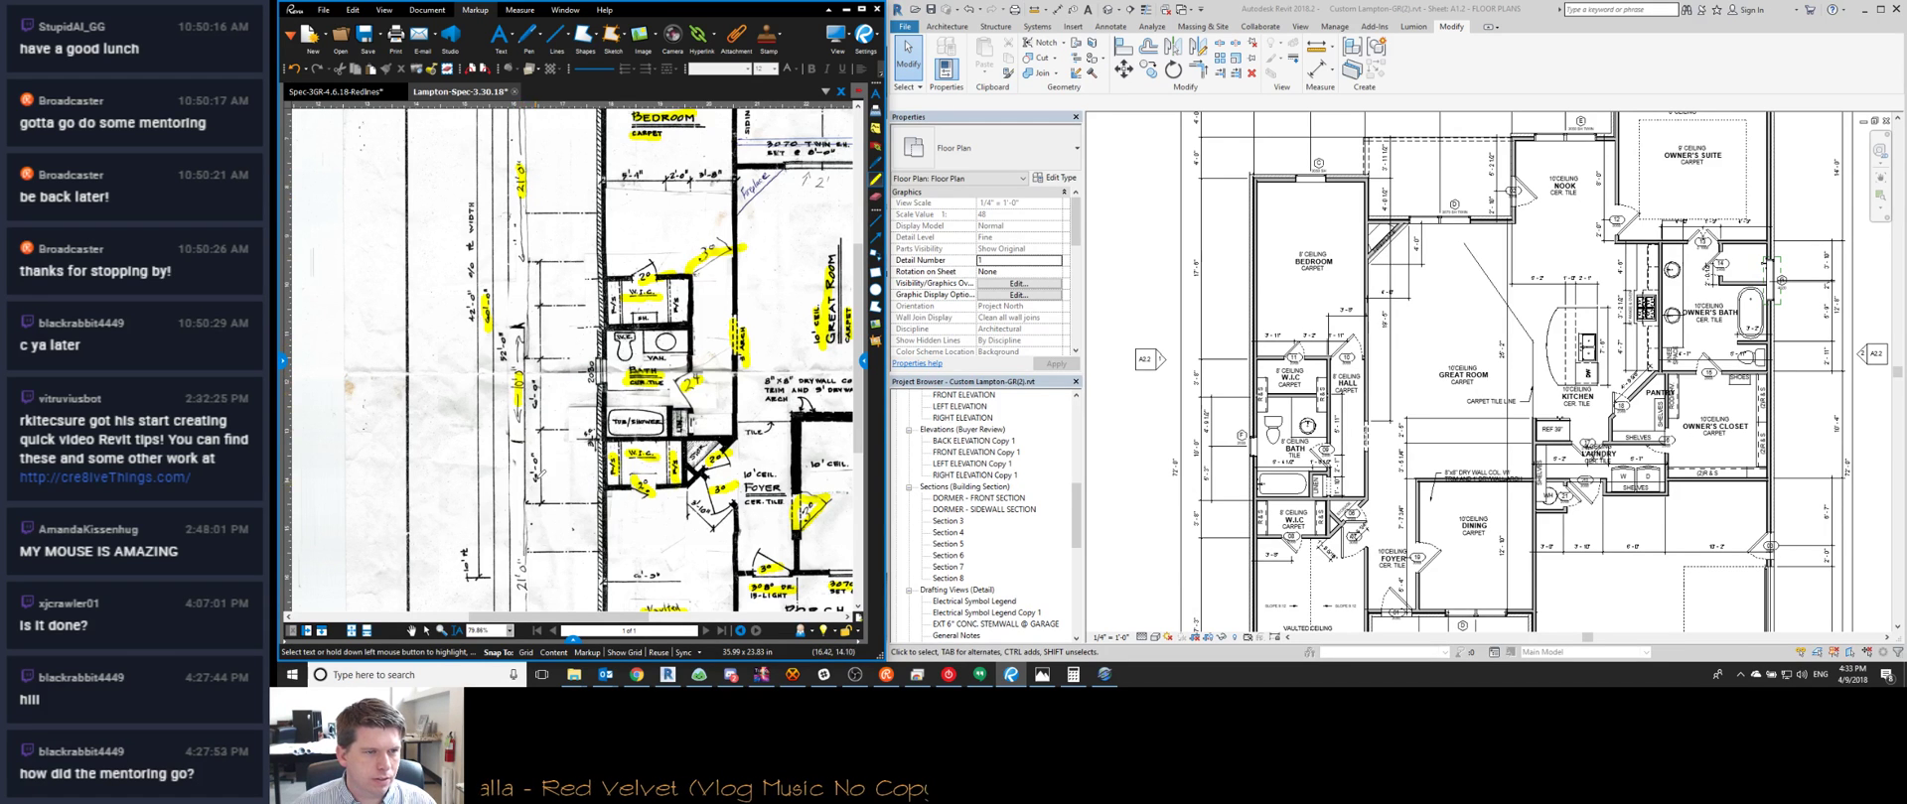
middle_drag(537, 479, 555, 395)
drag(541, 476, 542, 511)
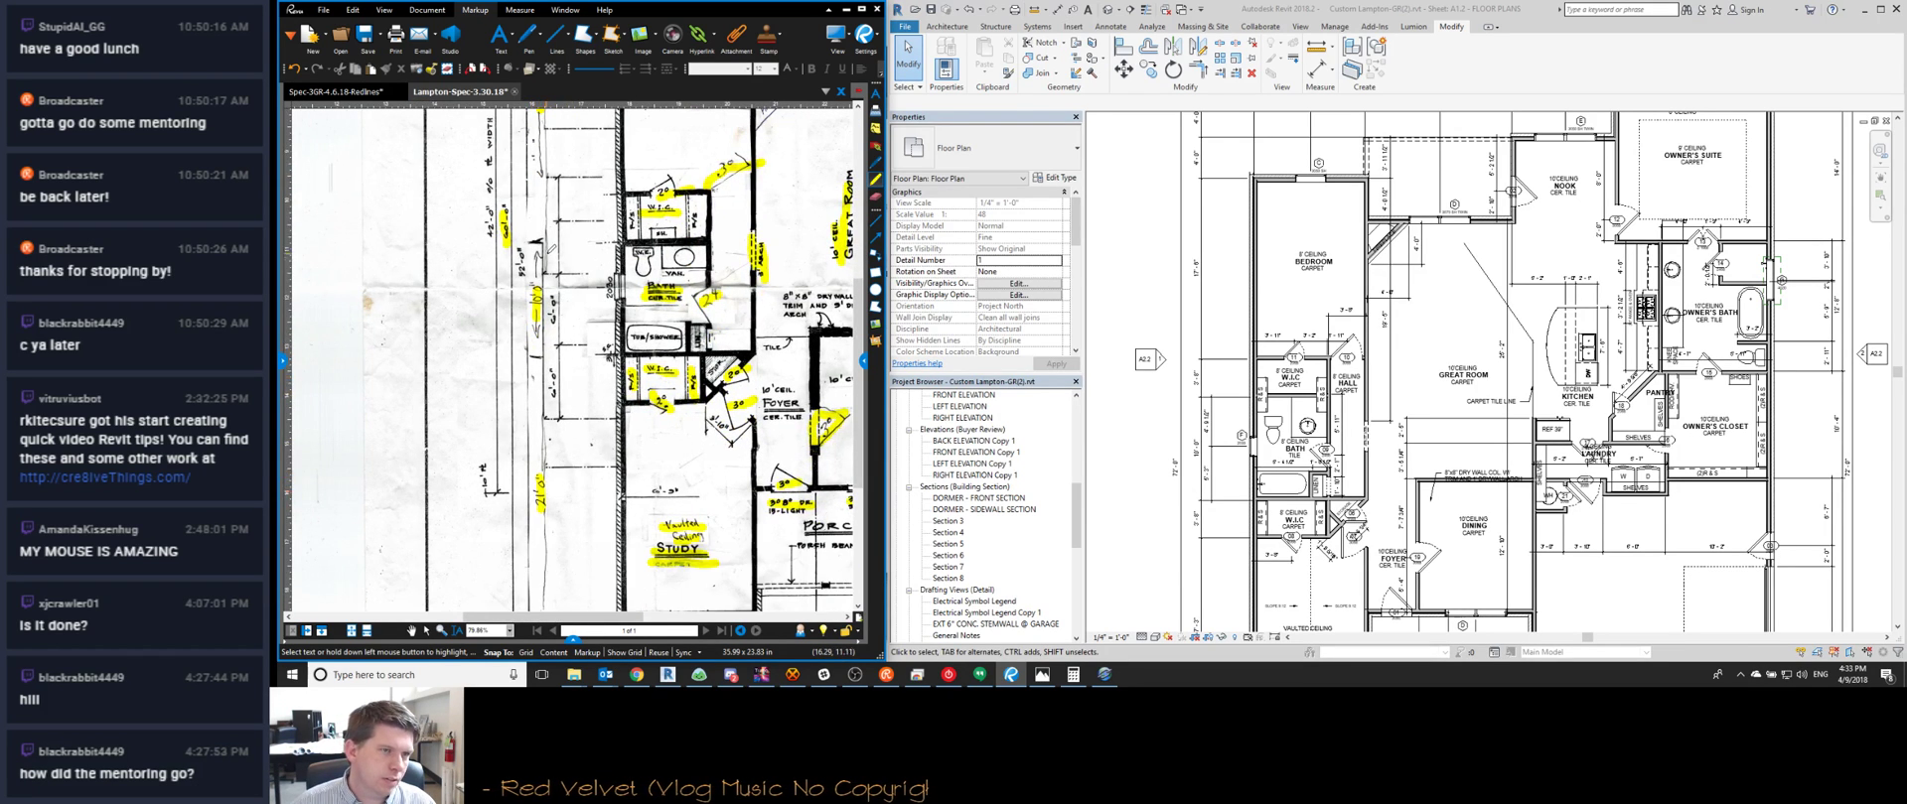
middle_drag(546, 255, 552, 301)
scroll(550, 330, down, 1)
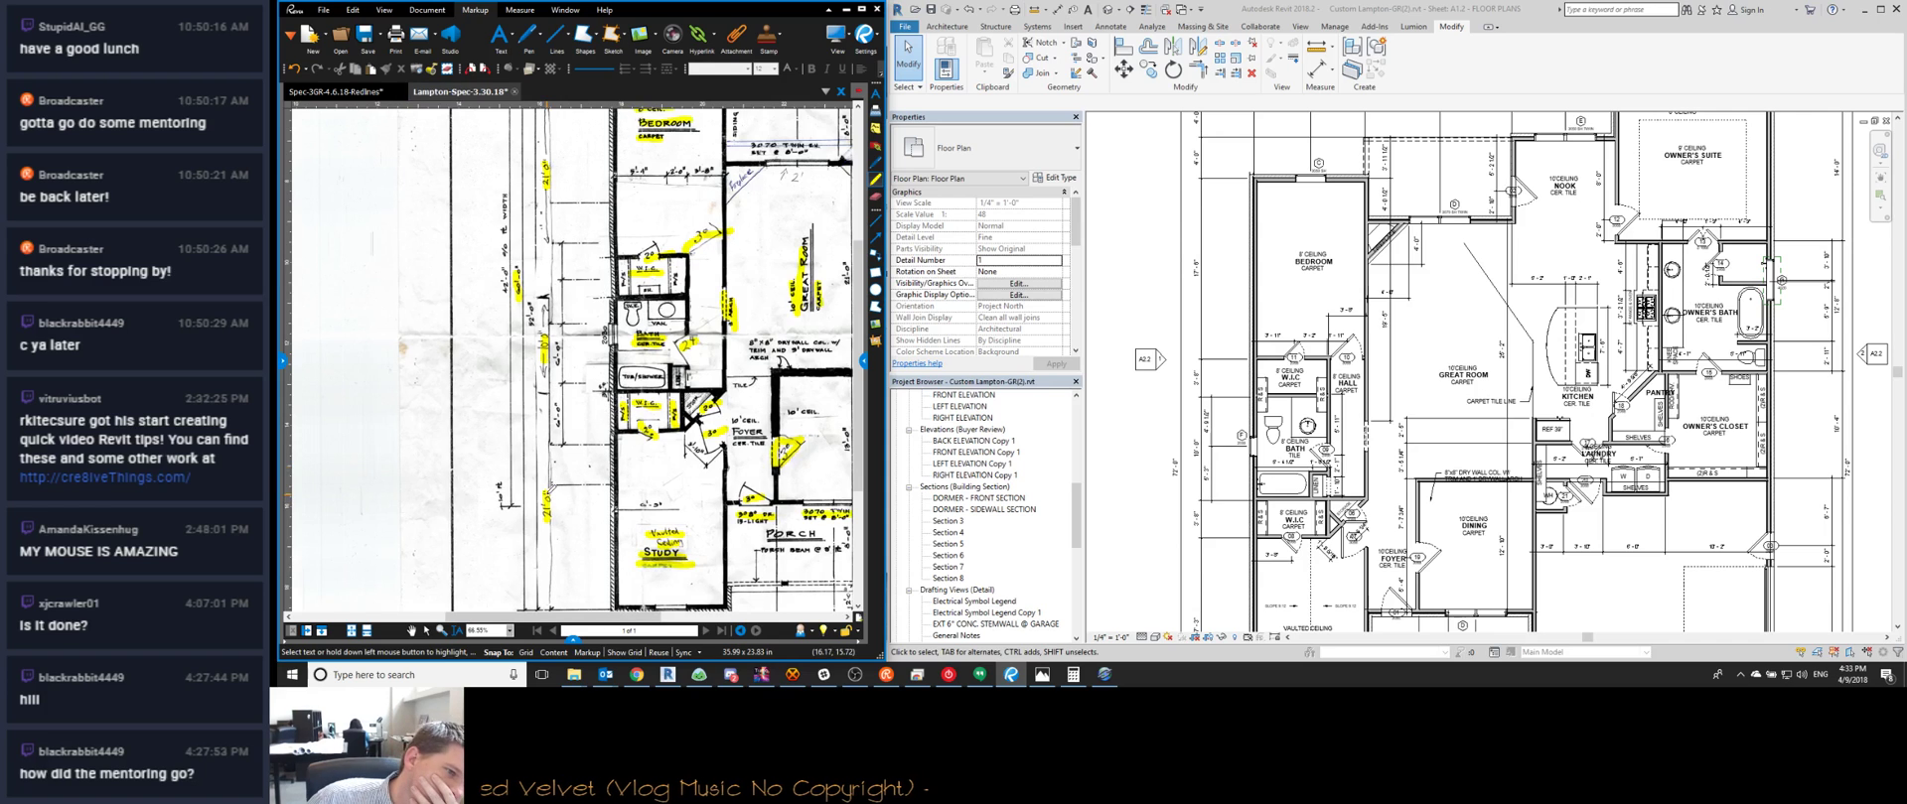
scroll(546, 492, down, 2)
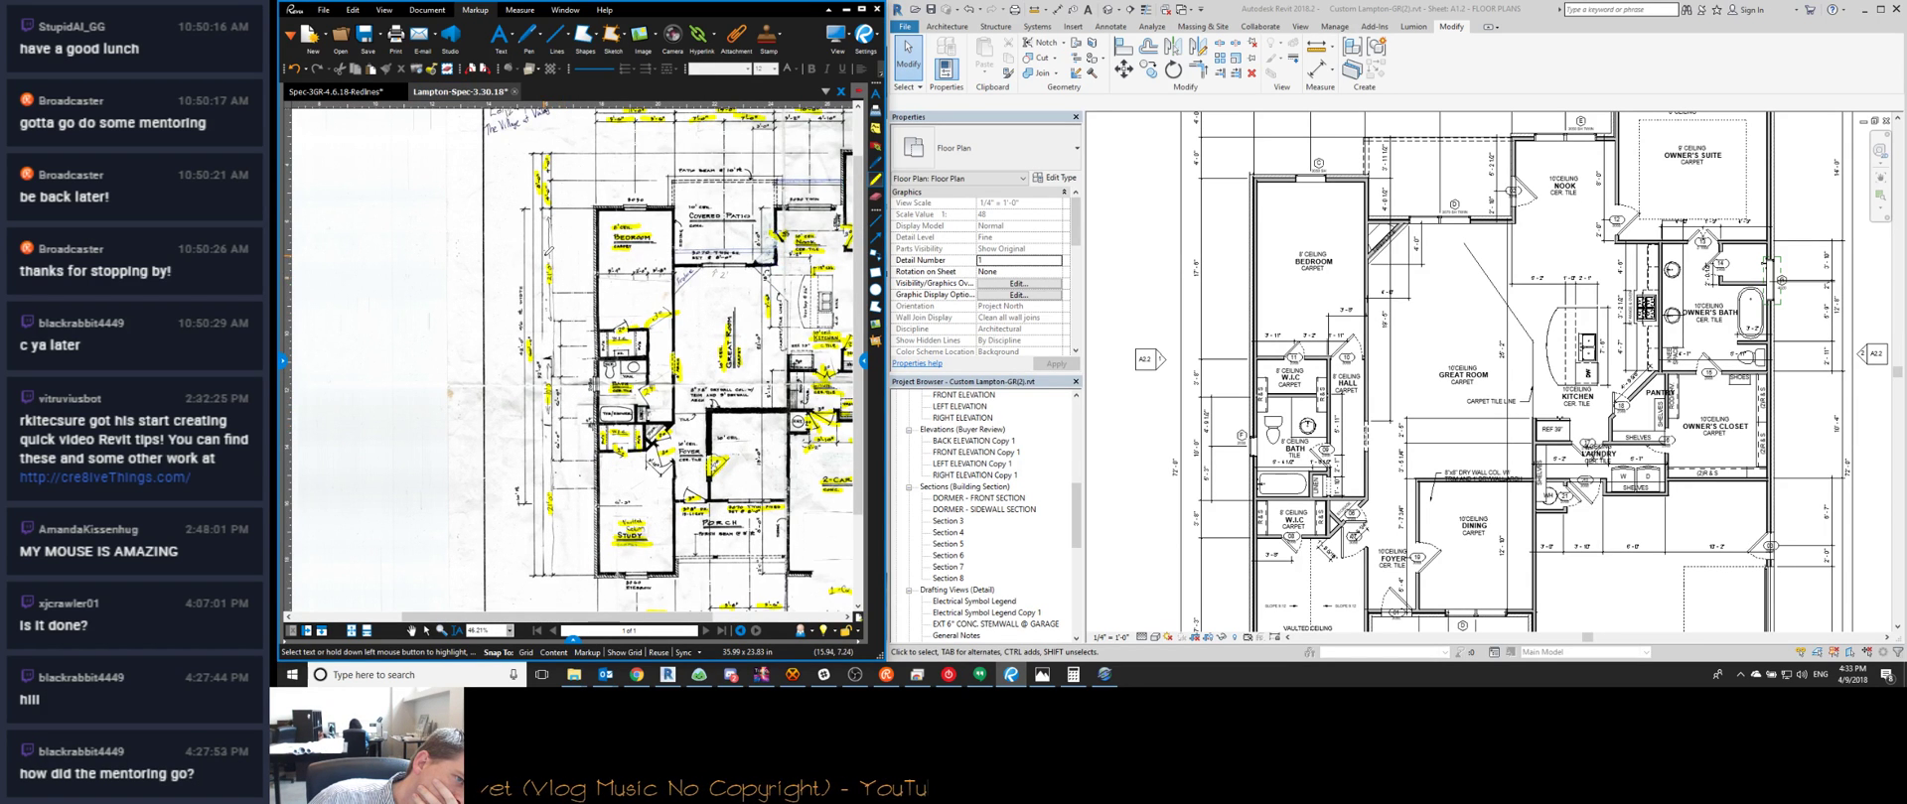
scroll(521, 324, up, 5)
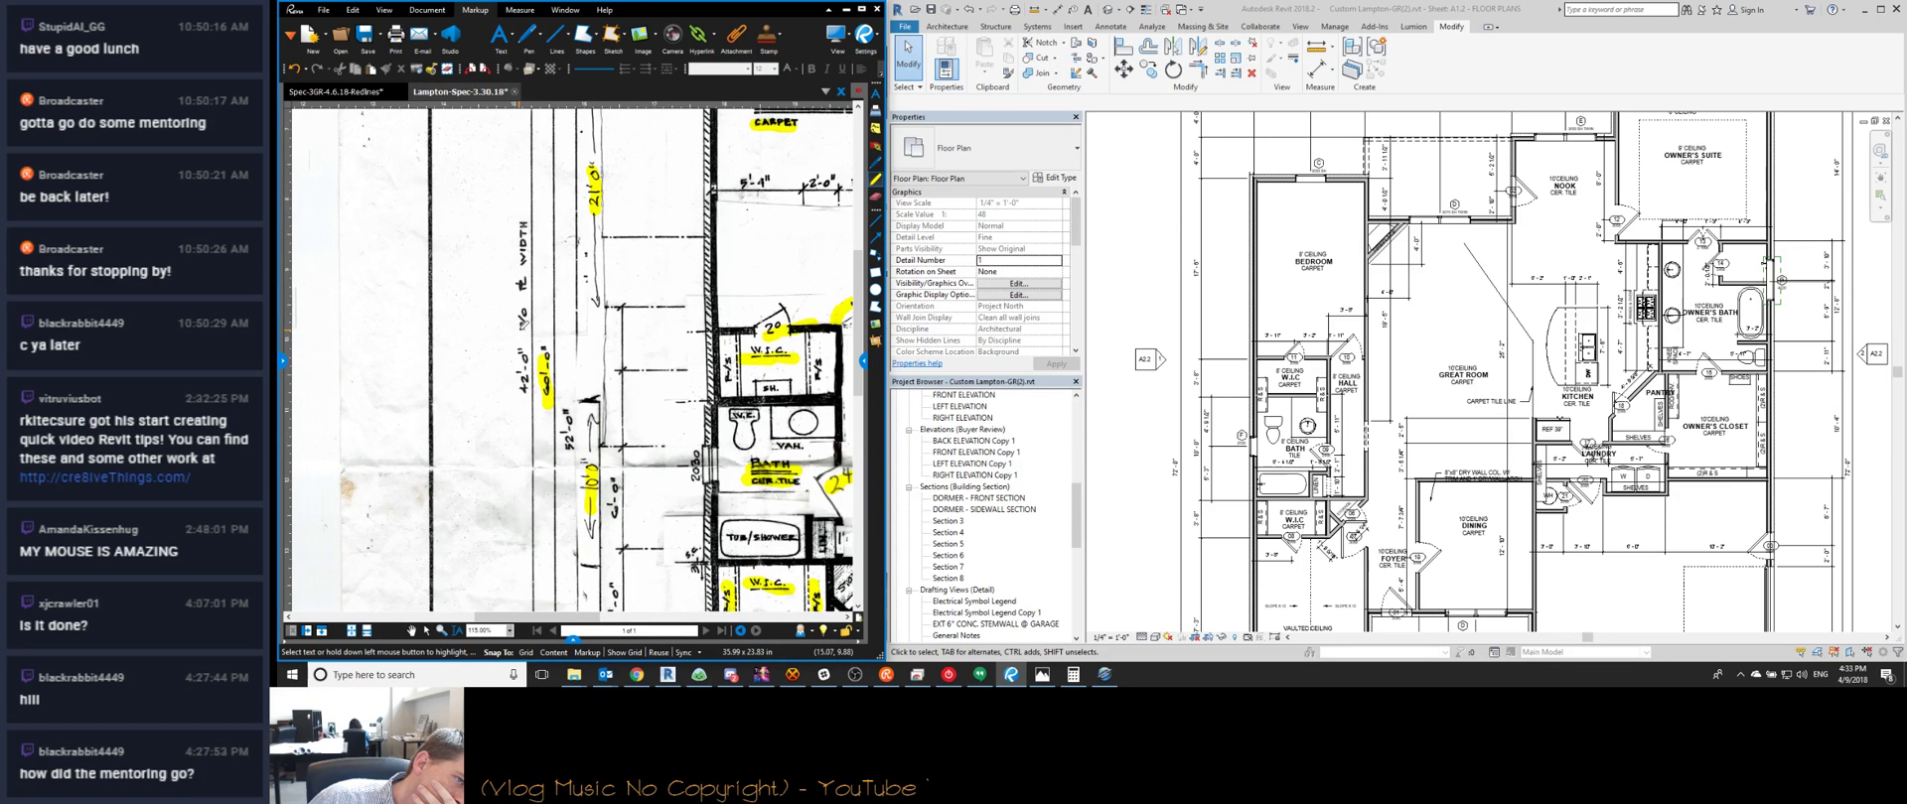
scroll(523, 323, down, 2)
scroll(545, 281, down, 2)
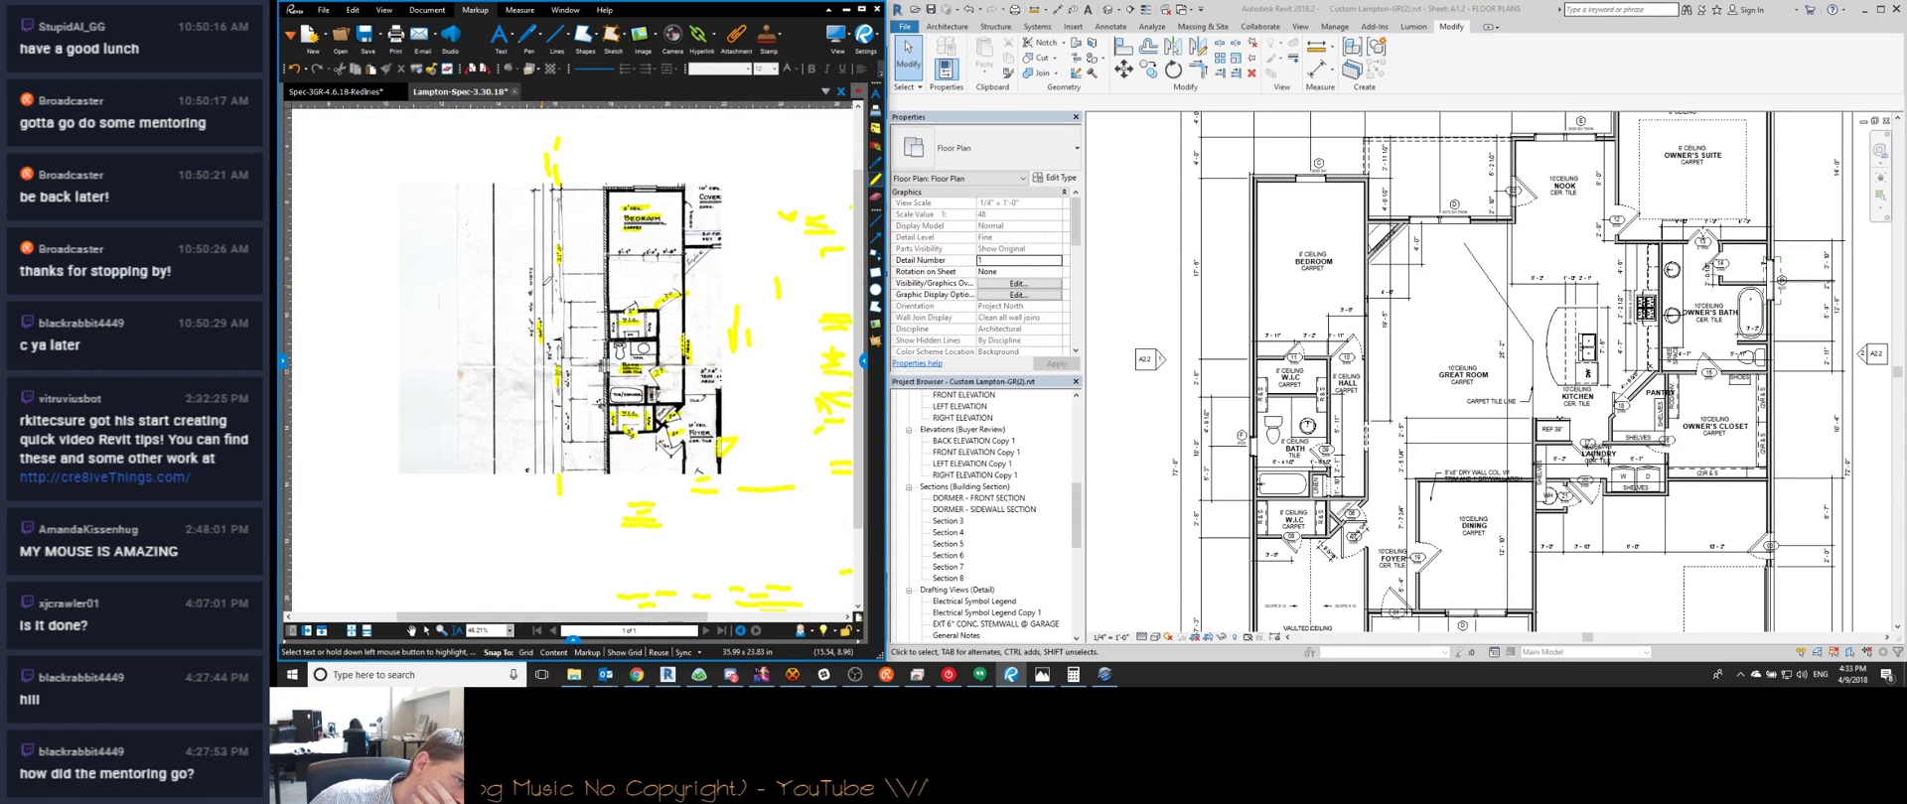
scroll(525, 308, up, 3)
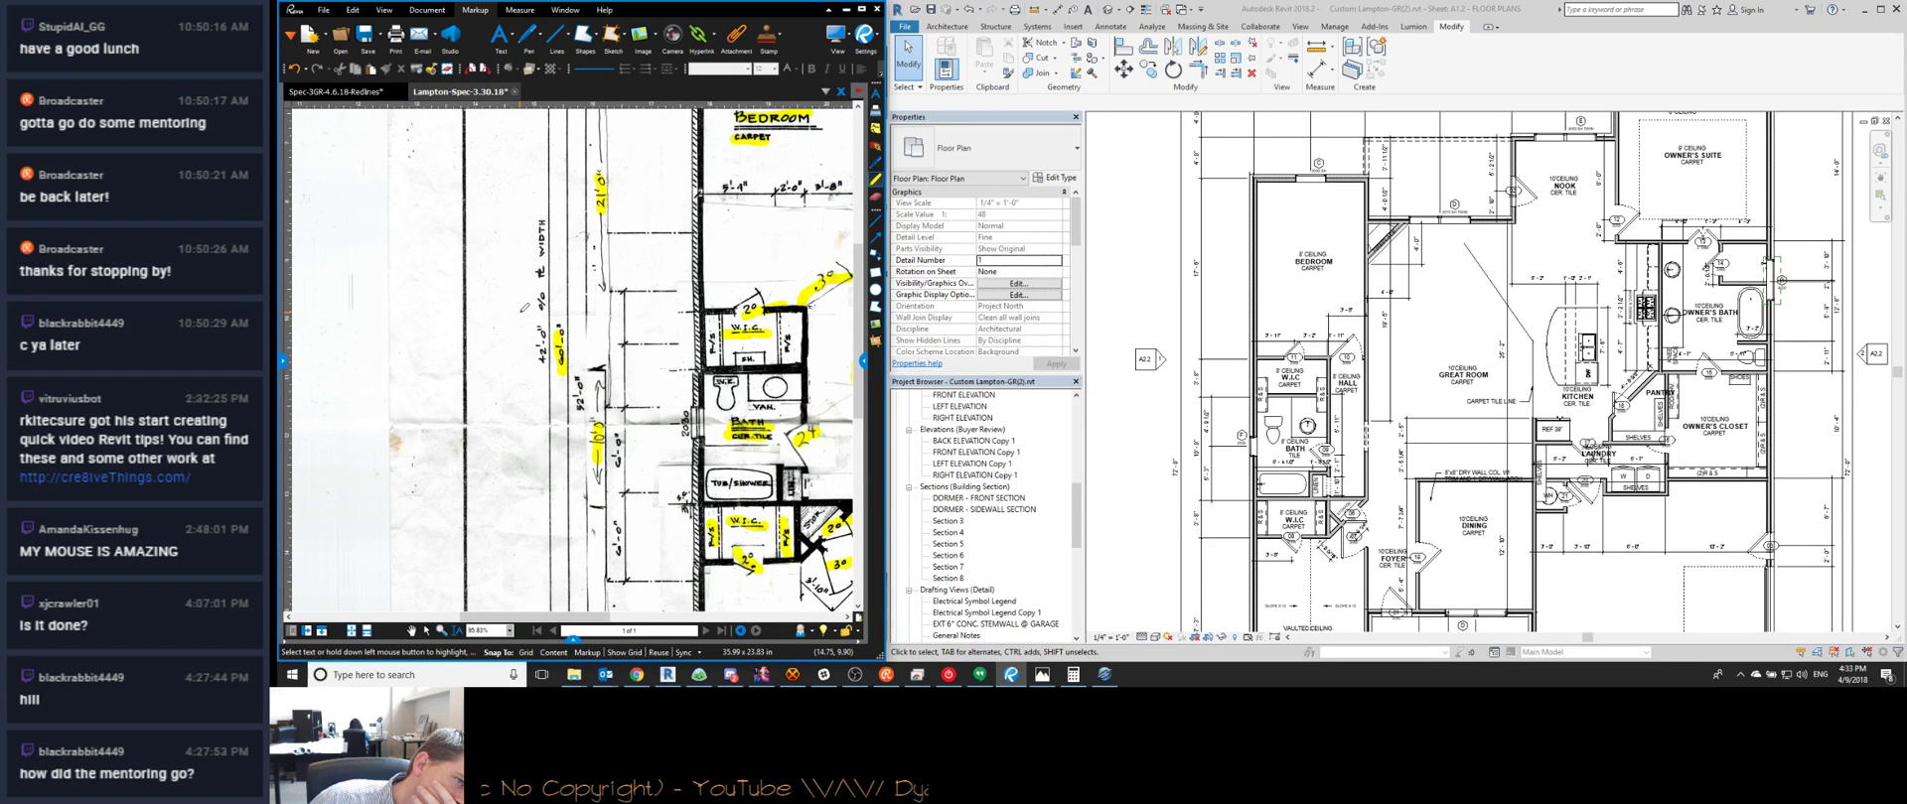
scroll(526, 303, down, 3)
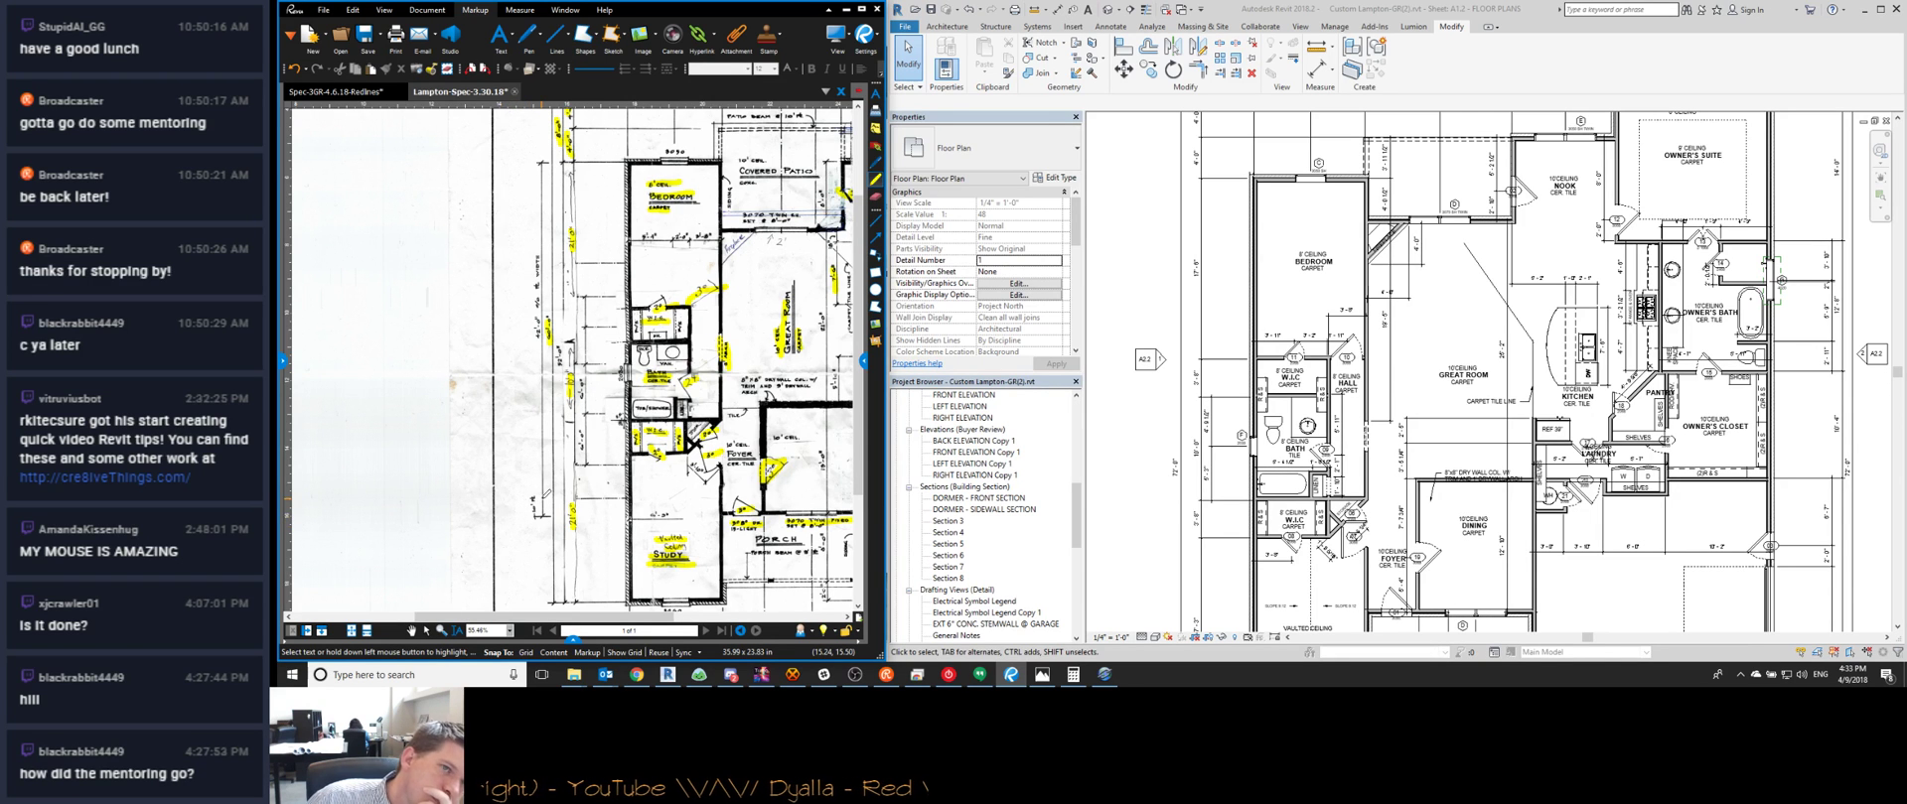
scroll(571, 362, down, 2)
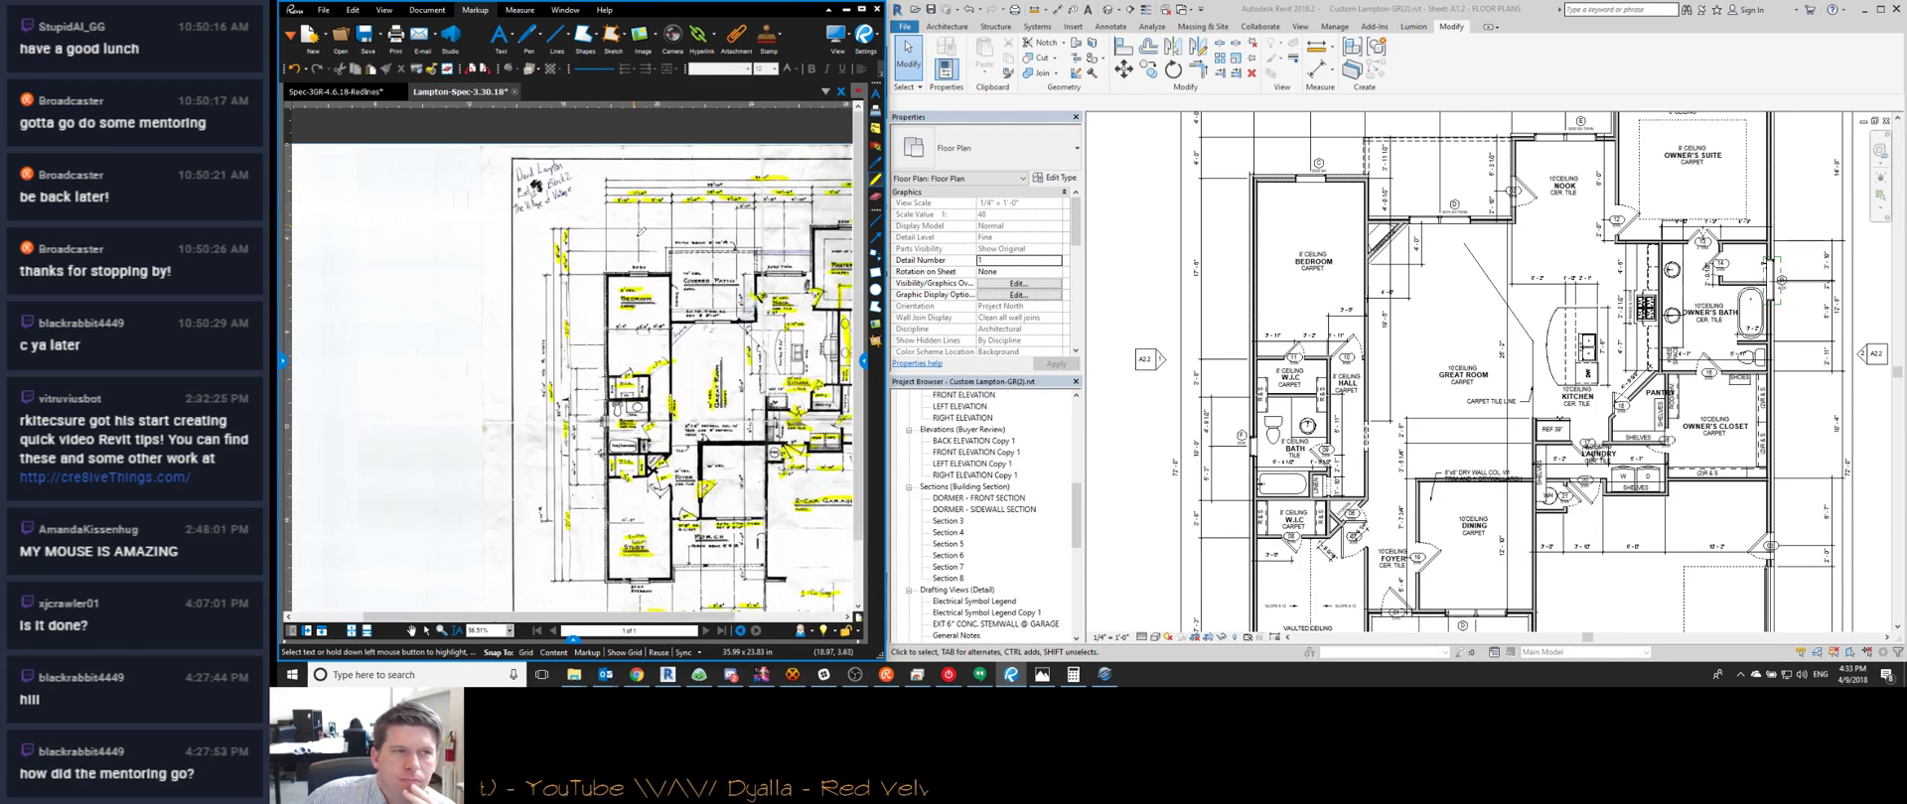
scroll(553, 182, up, 4)
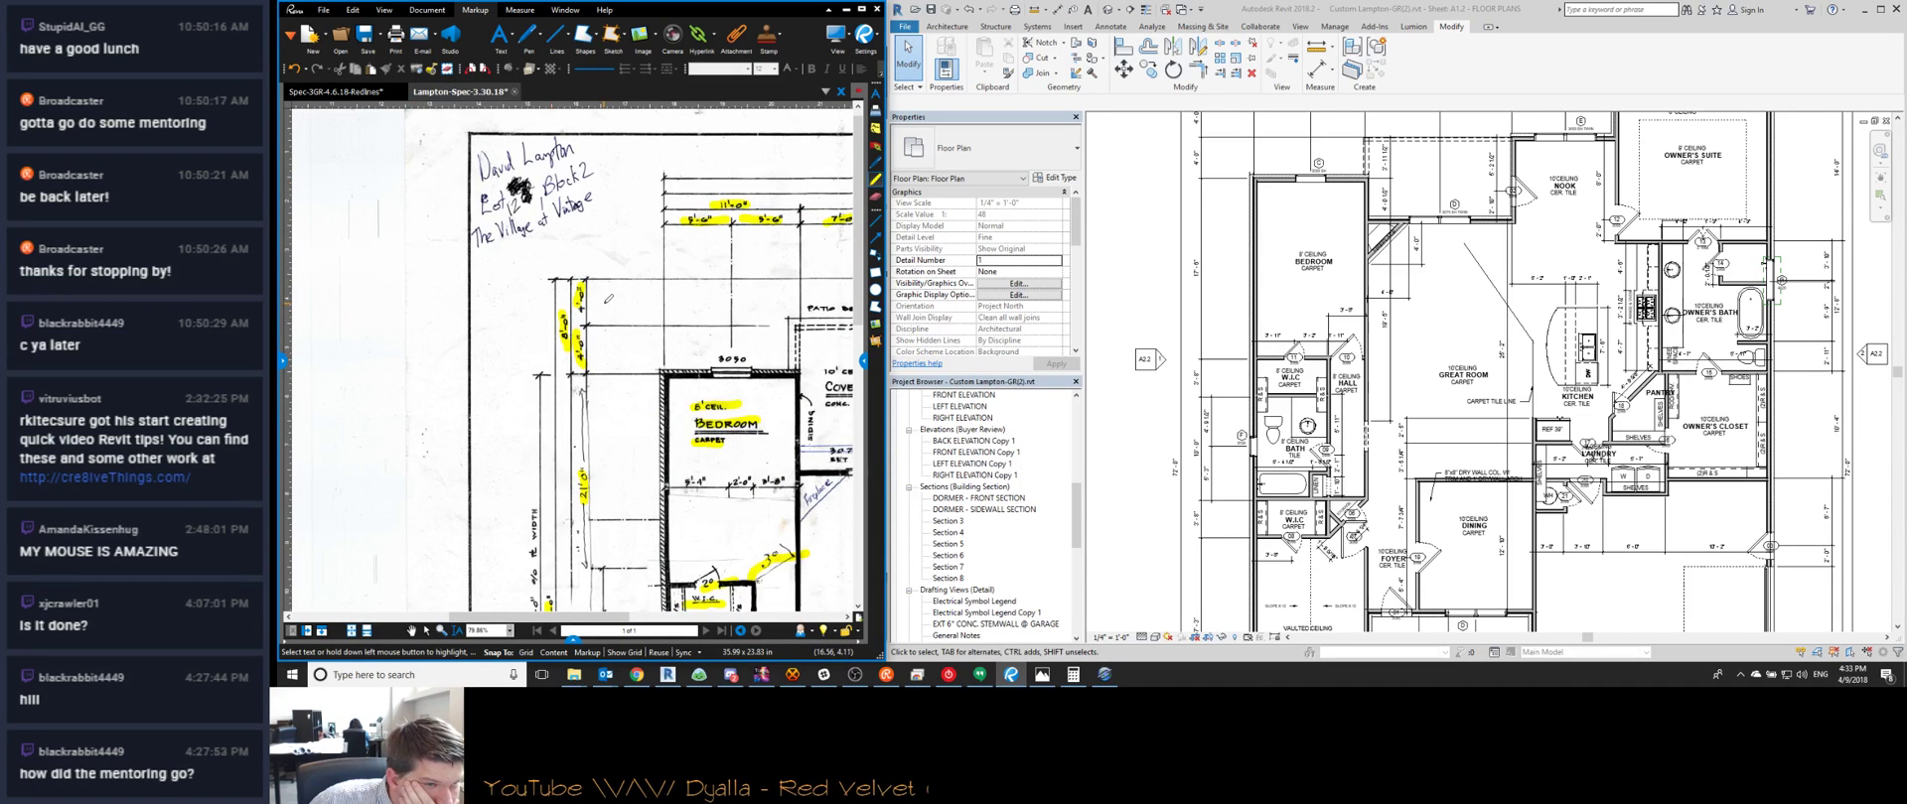
scroll(609, 299, down, 3)
scroll(1281, 377, up, 4)
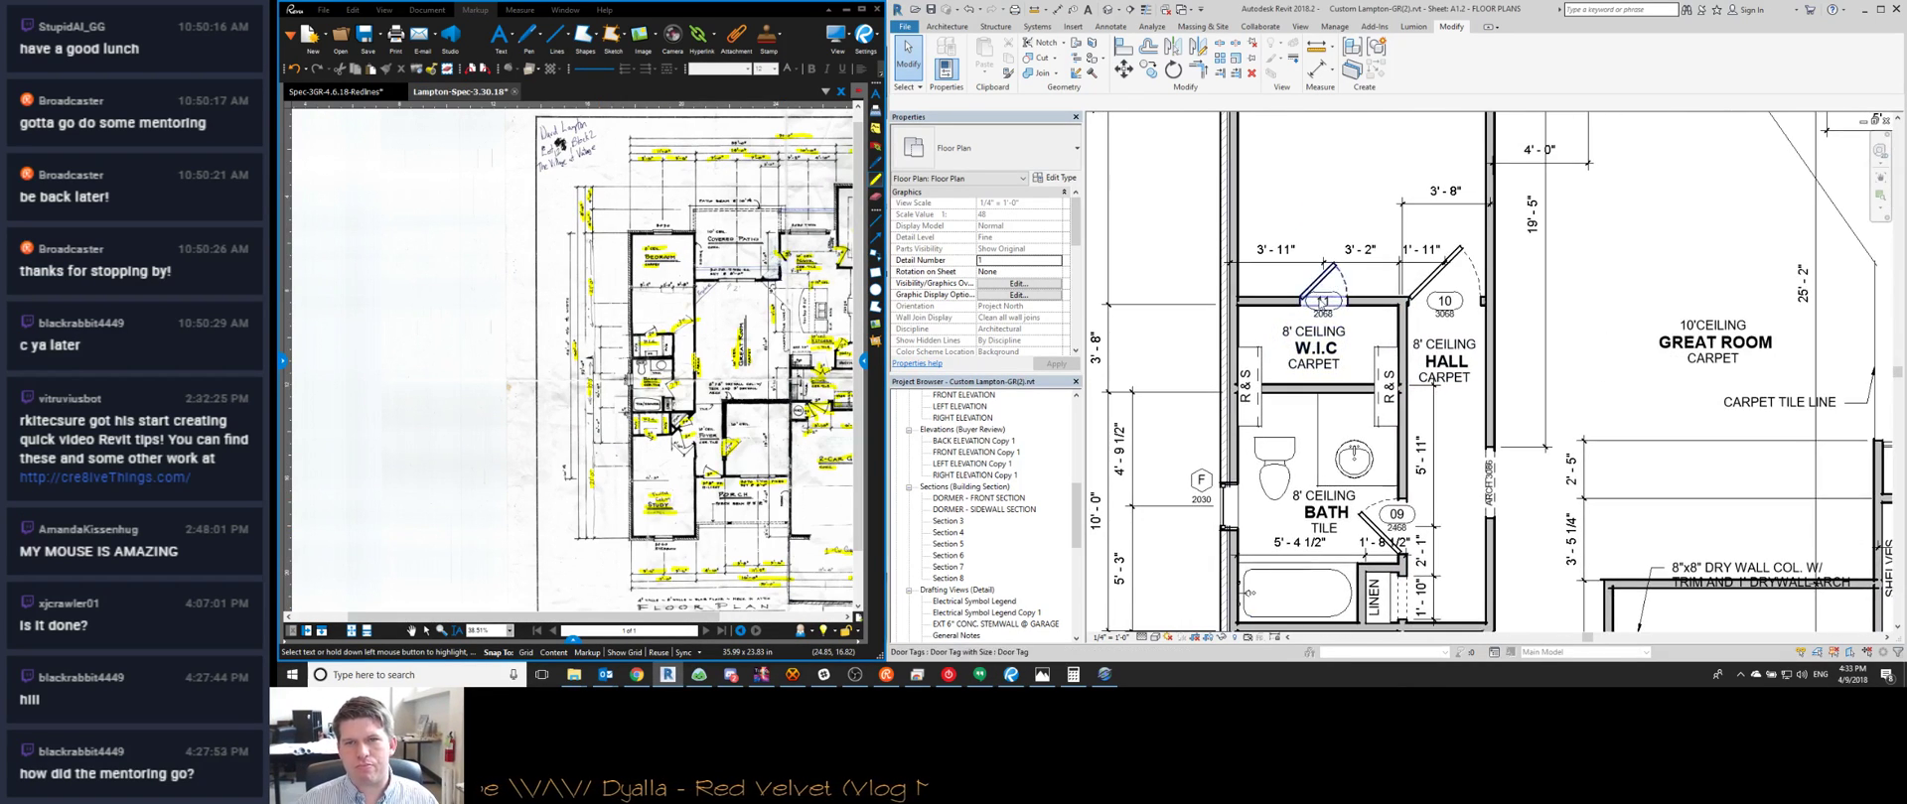
Move both R&S shelves higher up in the W.I.C. with Move (MV)
click(1248, 378)
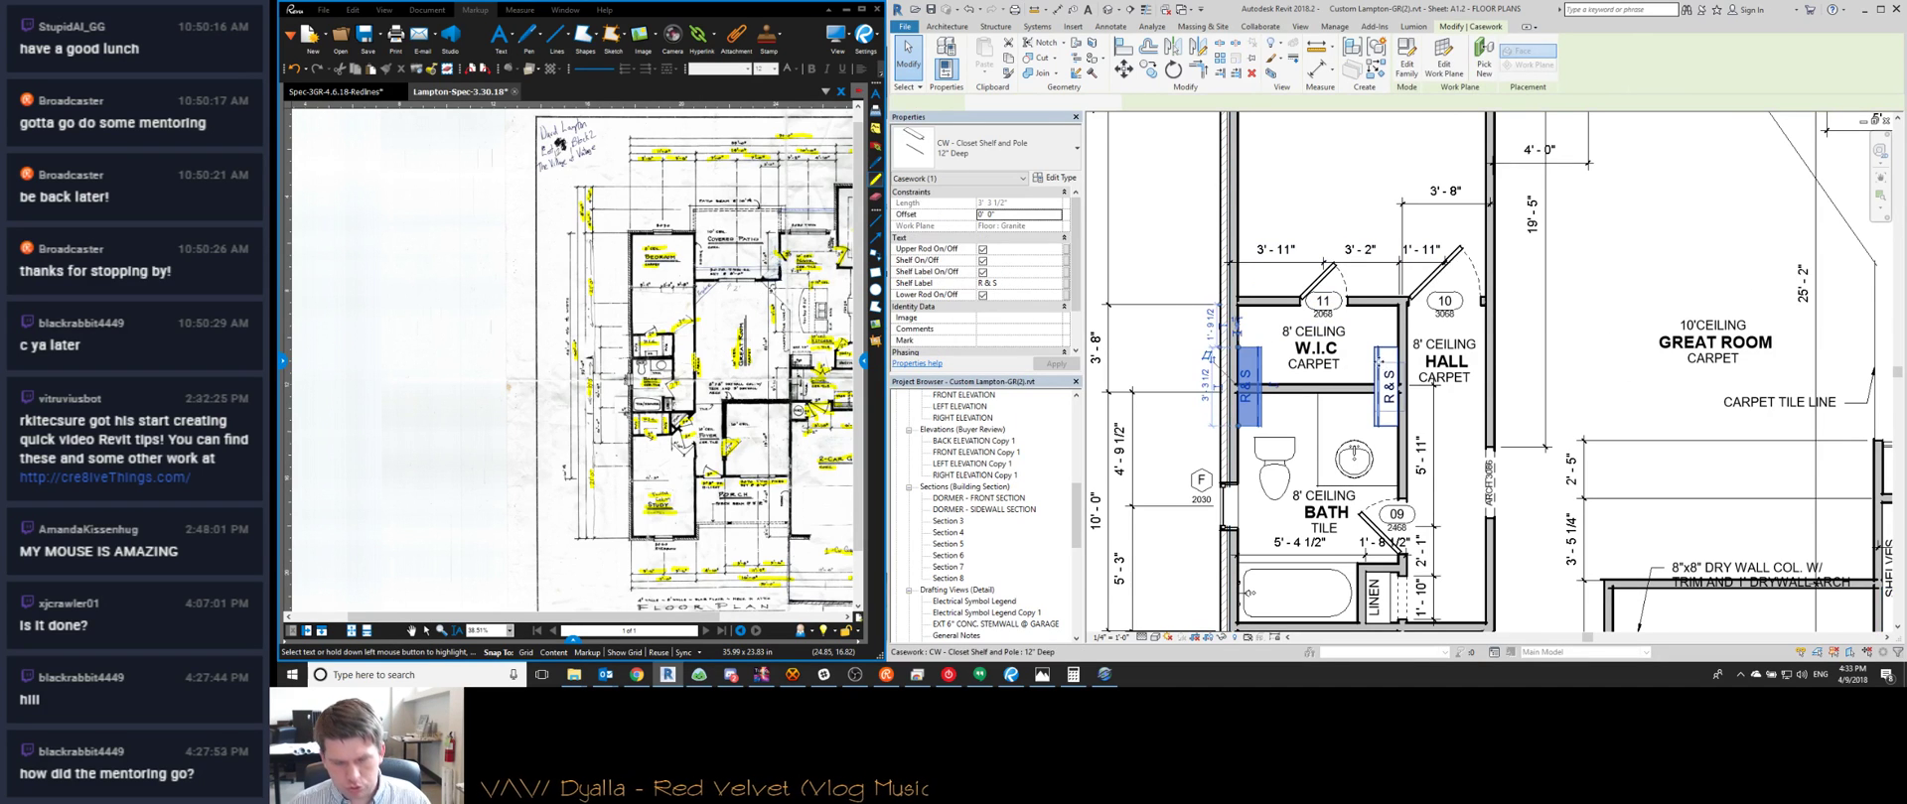
ctrl+click(1388, 382)
scroll(1358, 352, up, 1)
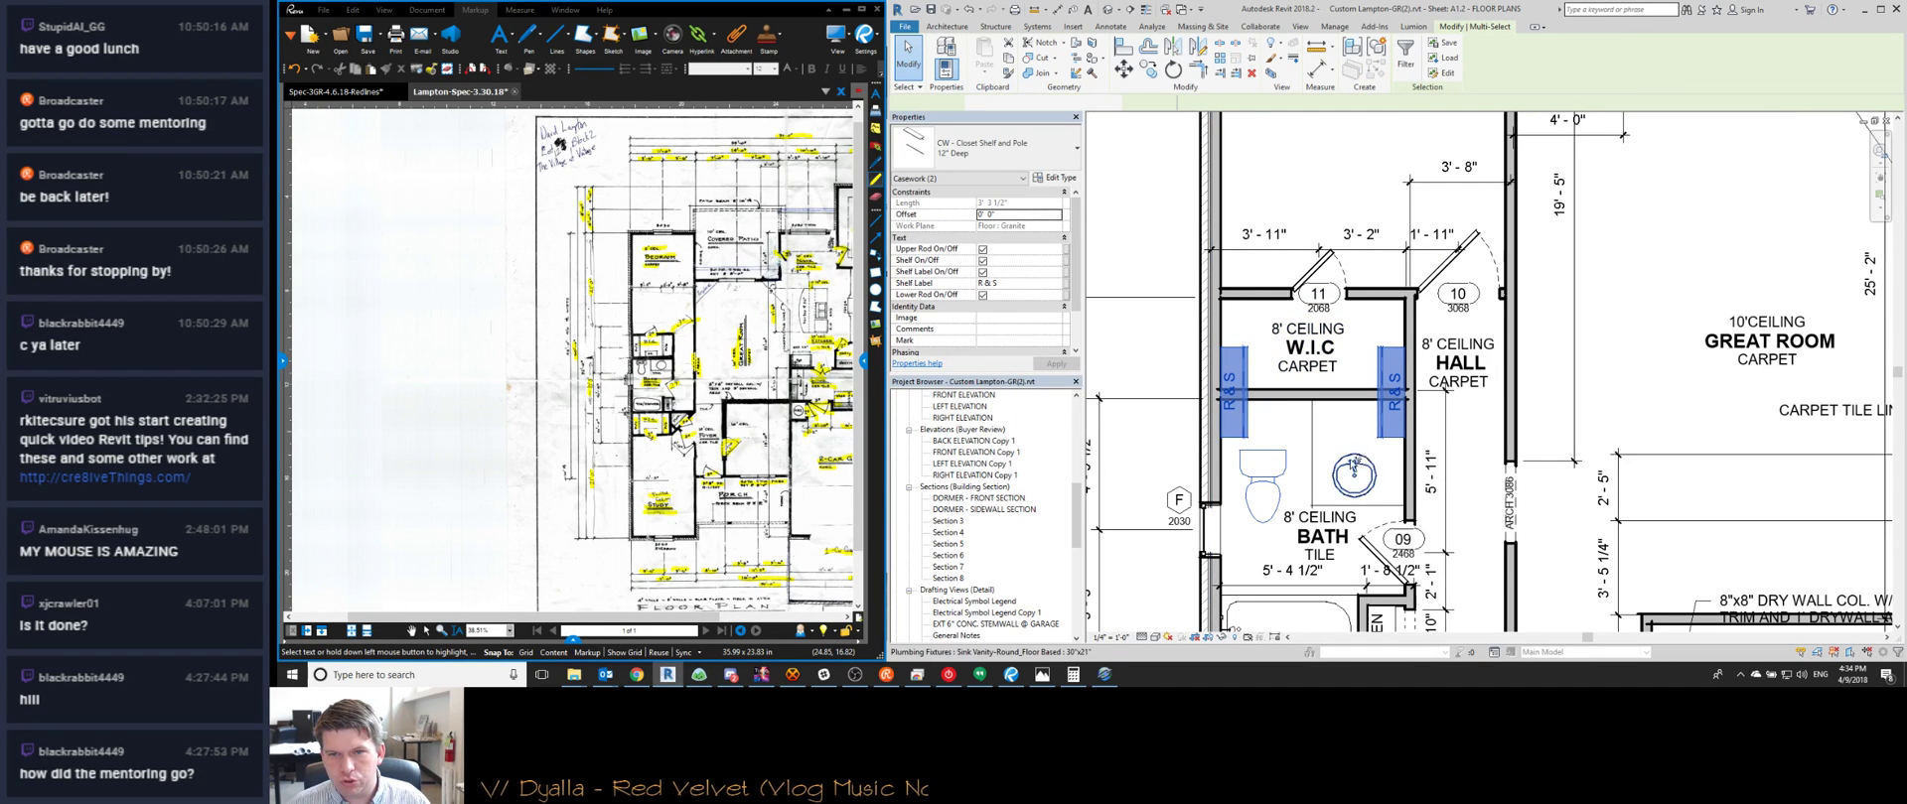
key(m)
key(v)
click(1249, 350)
click(1248, 300)
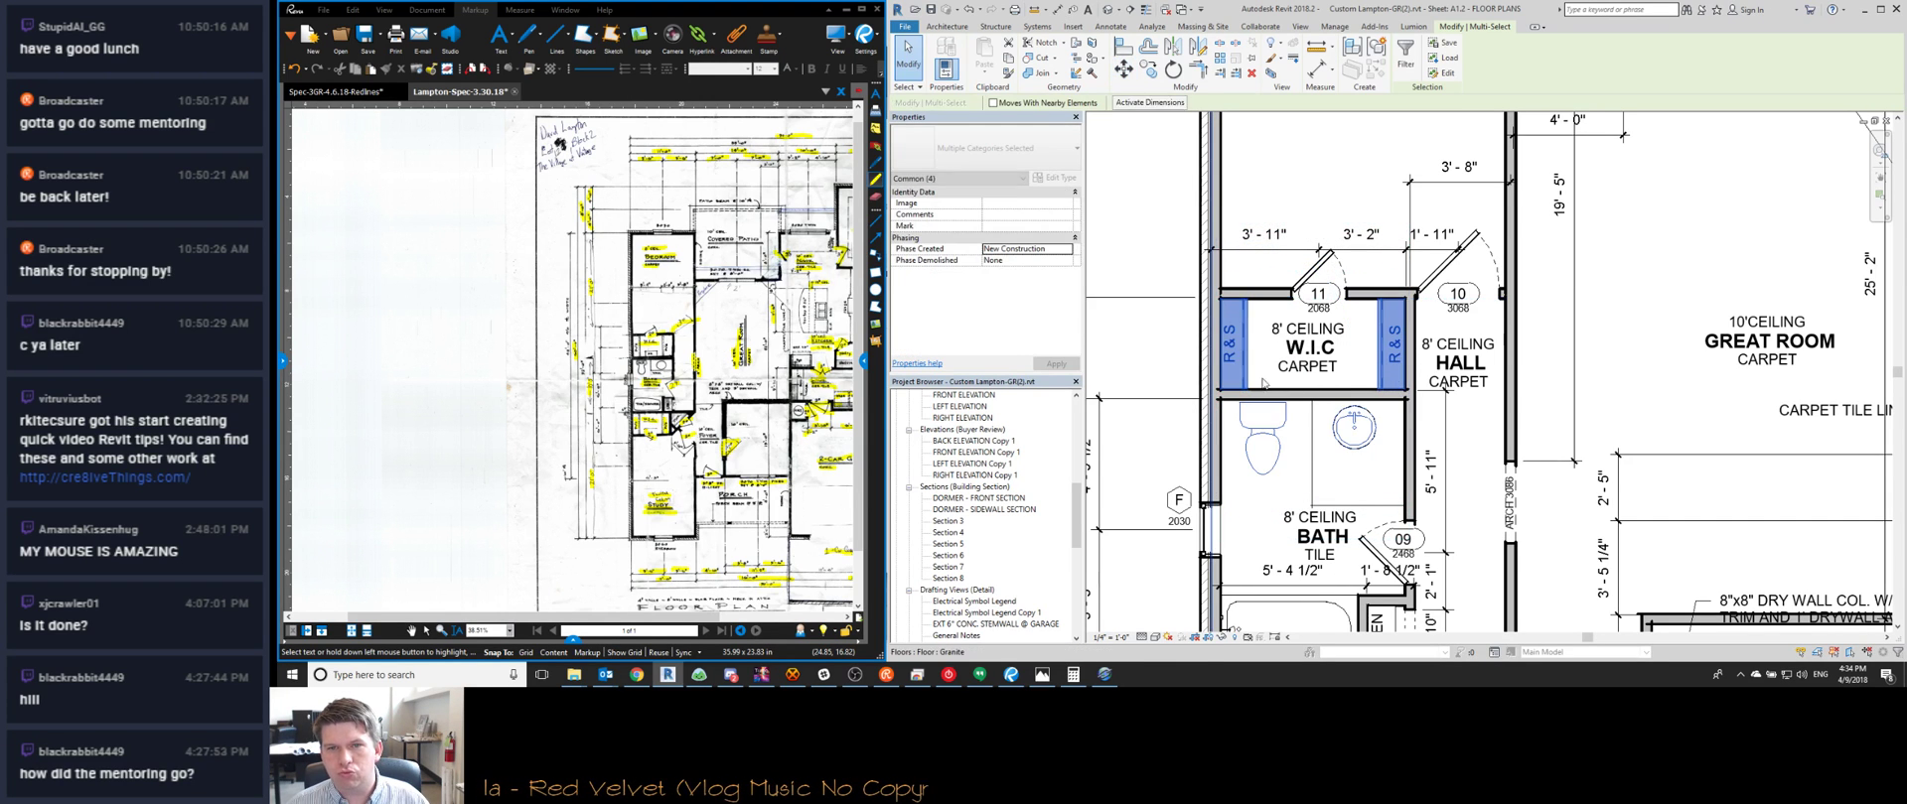
key(Escape)
Reposition the bath wall by setting its temporary dimension to 4'
scroll(1259, 378, down, 3)
scroll(1257, 383, down, 1)
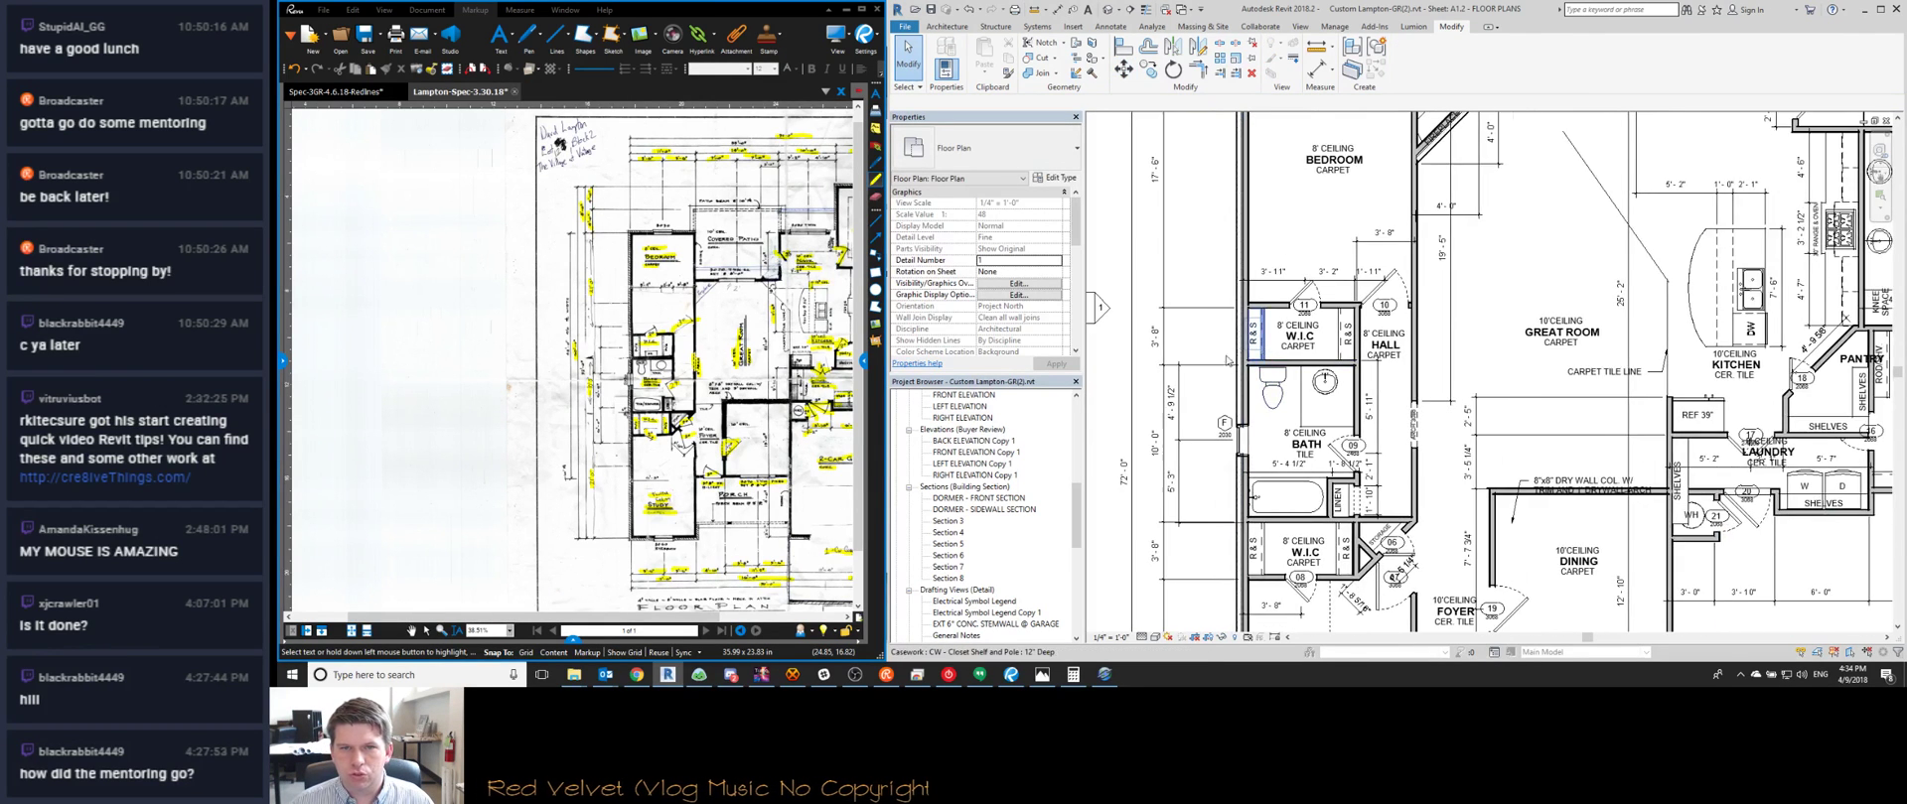
scroll(1227, 362, up, 1)
middle_drag(1220, 356, 1205, 278)
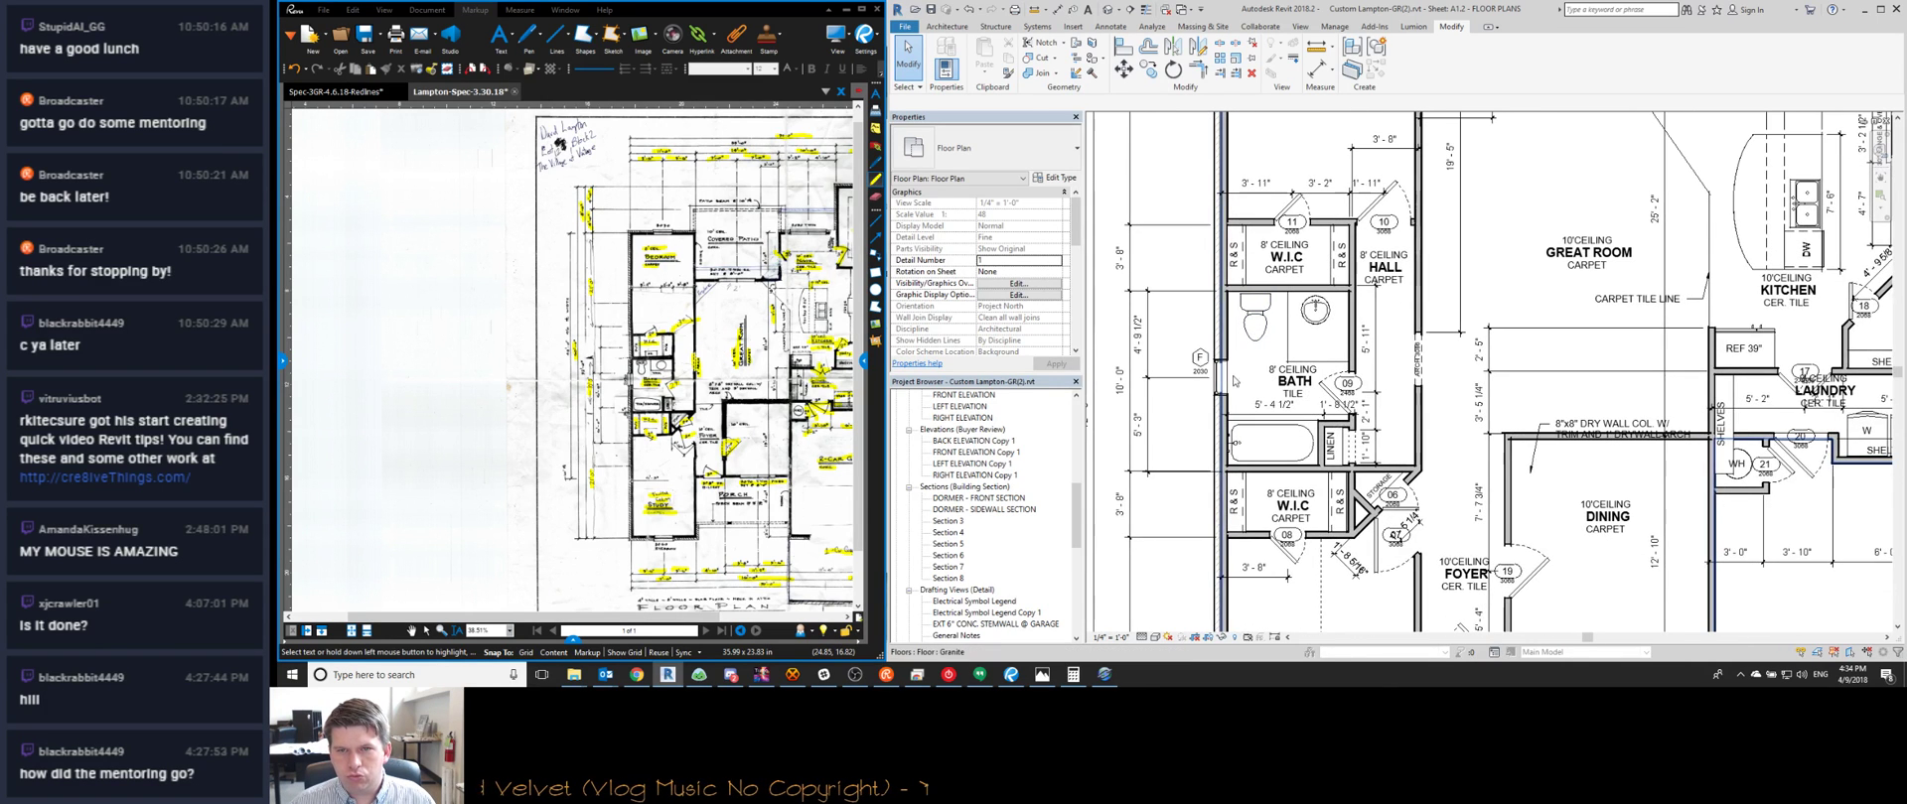
click(1373, 350)
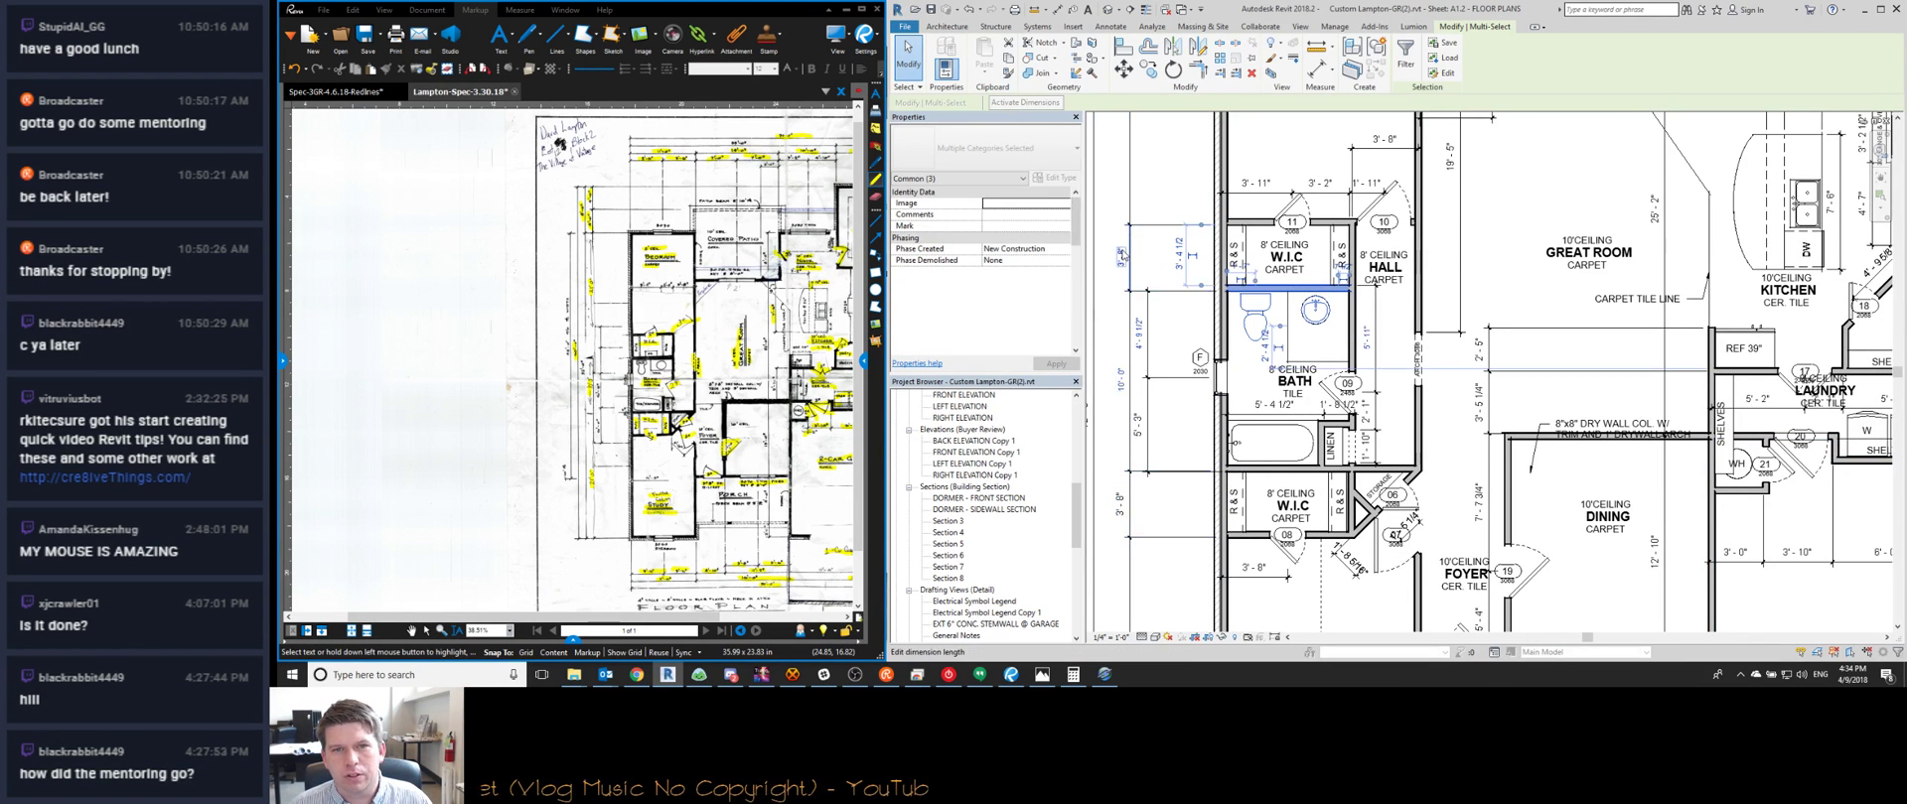
text(4)
key(Return)
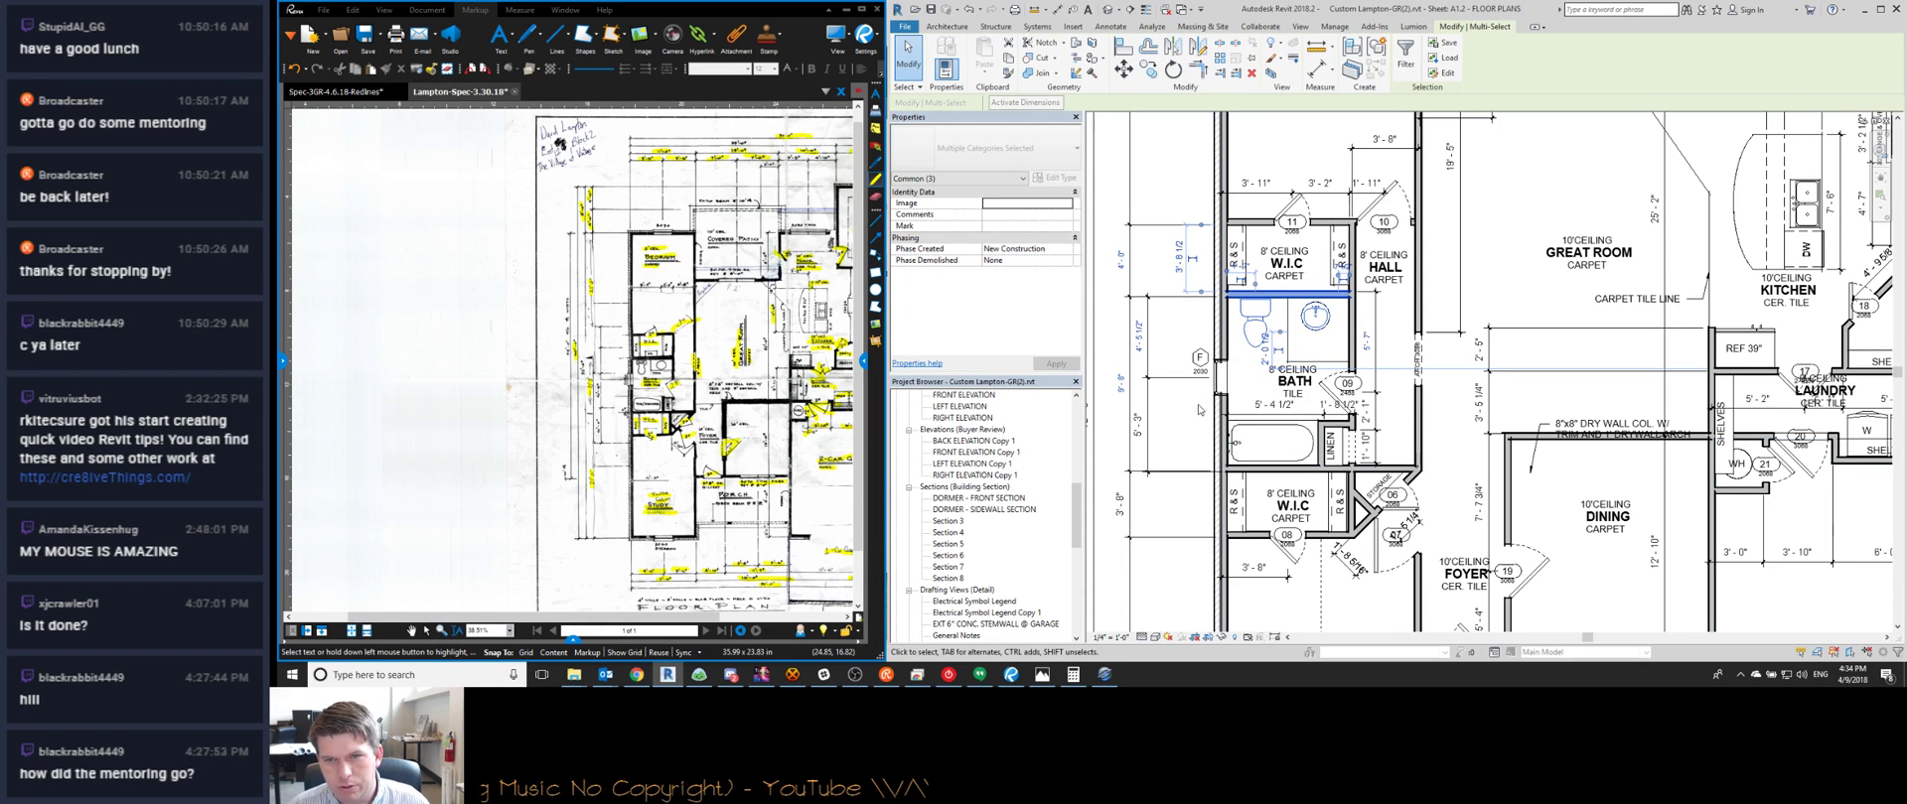
key(Escape)
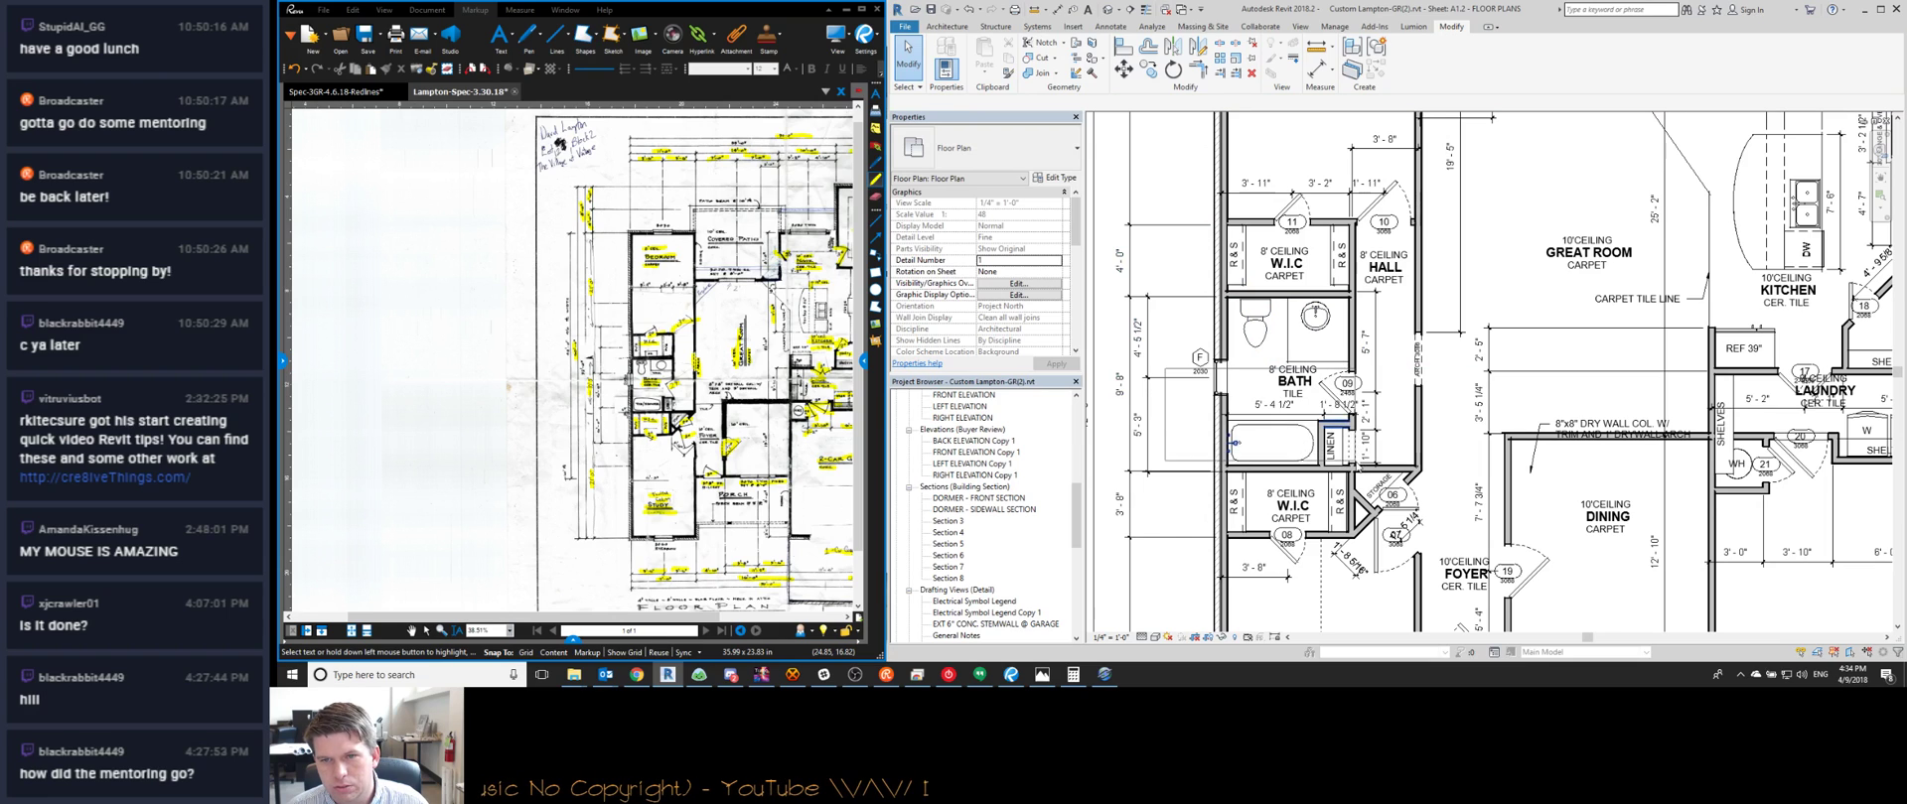
Shift the bath and linen walls around the tub using their temporary dimensions
drag(1364, 484, 1304, 479)
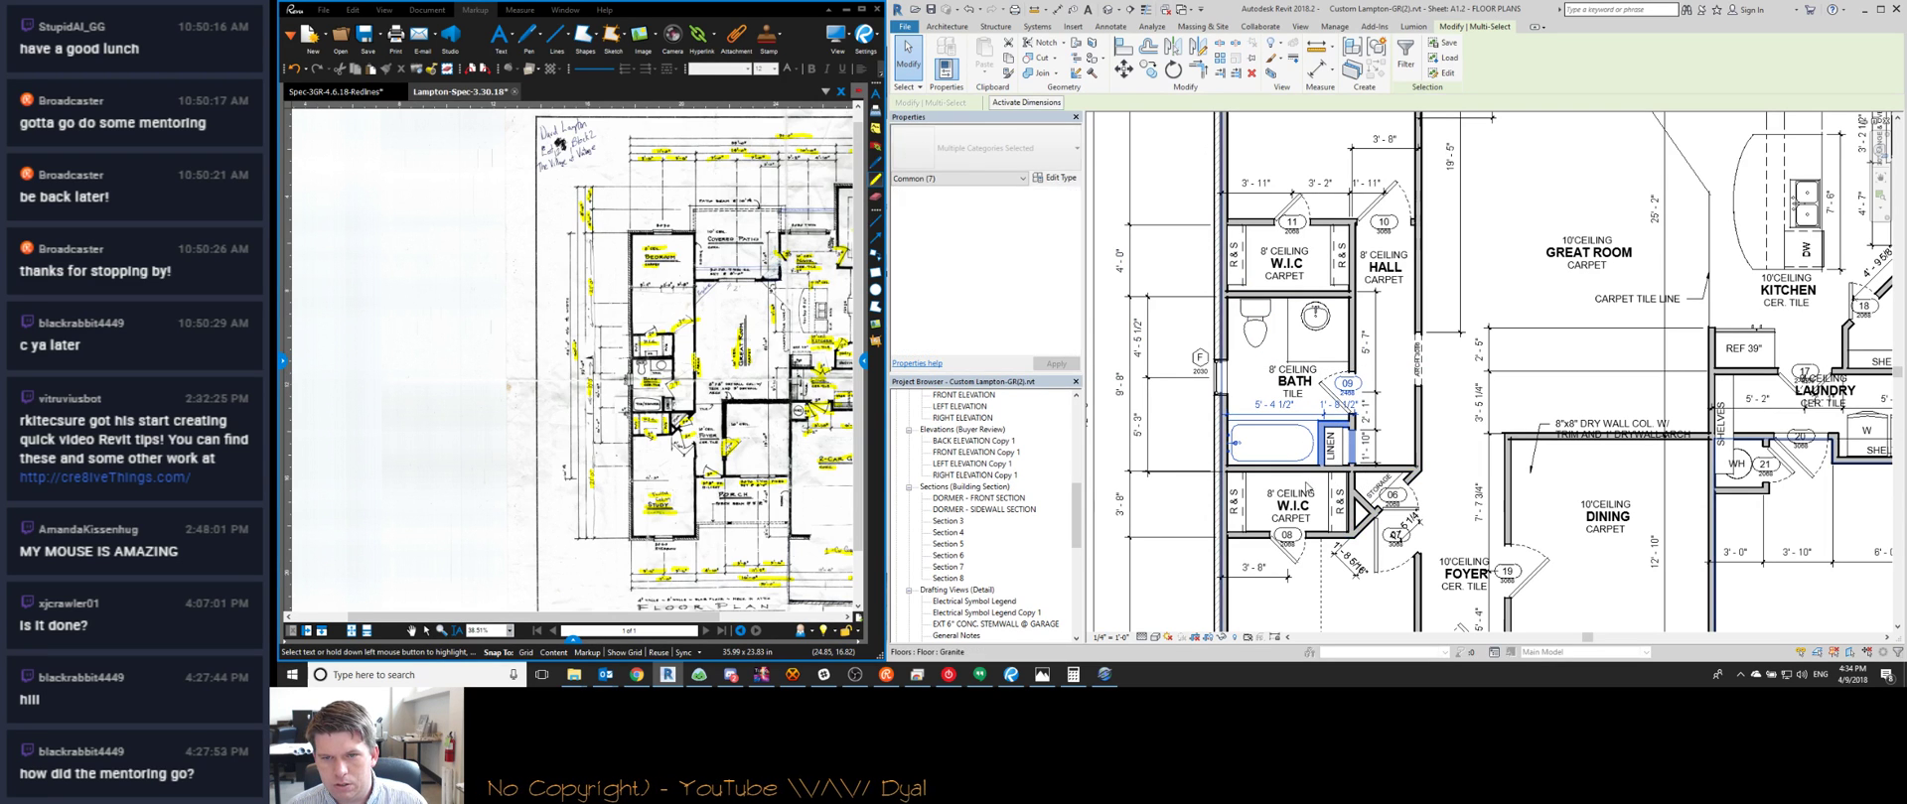
click(990, 105)
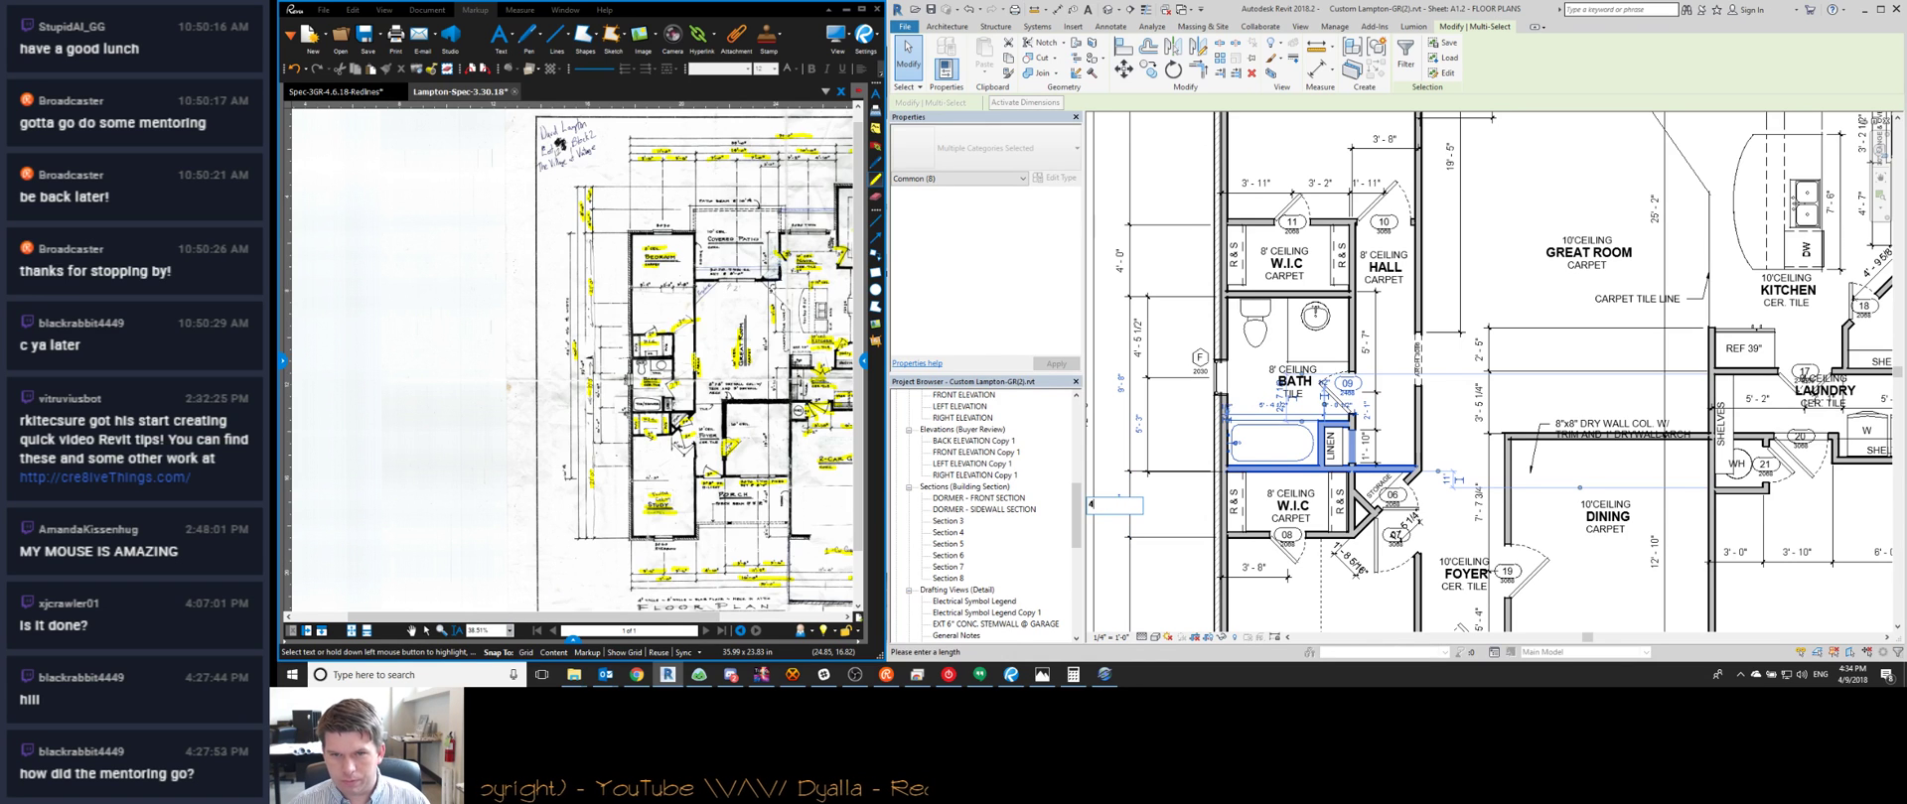
key(Return)
click(1198, 219)
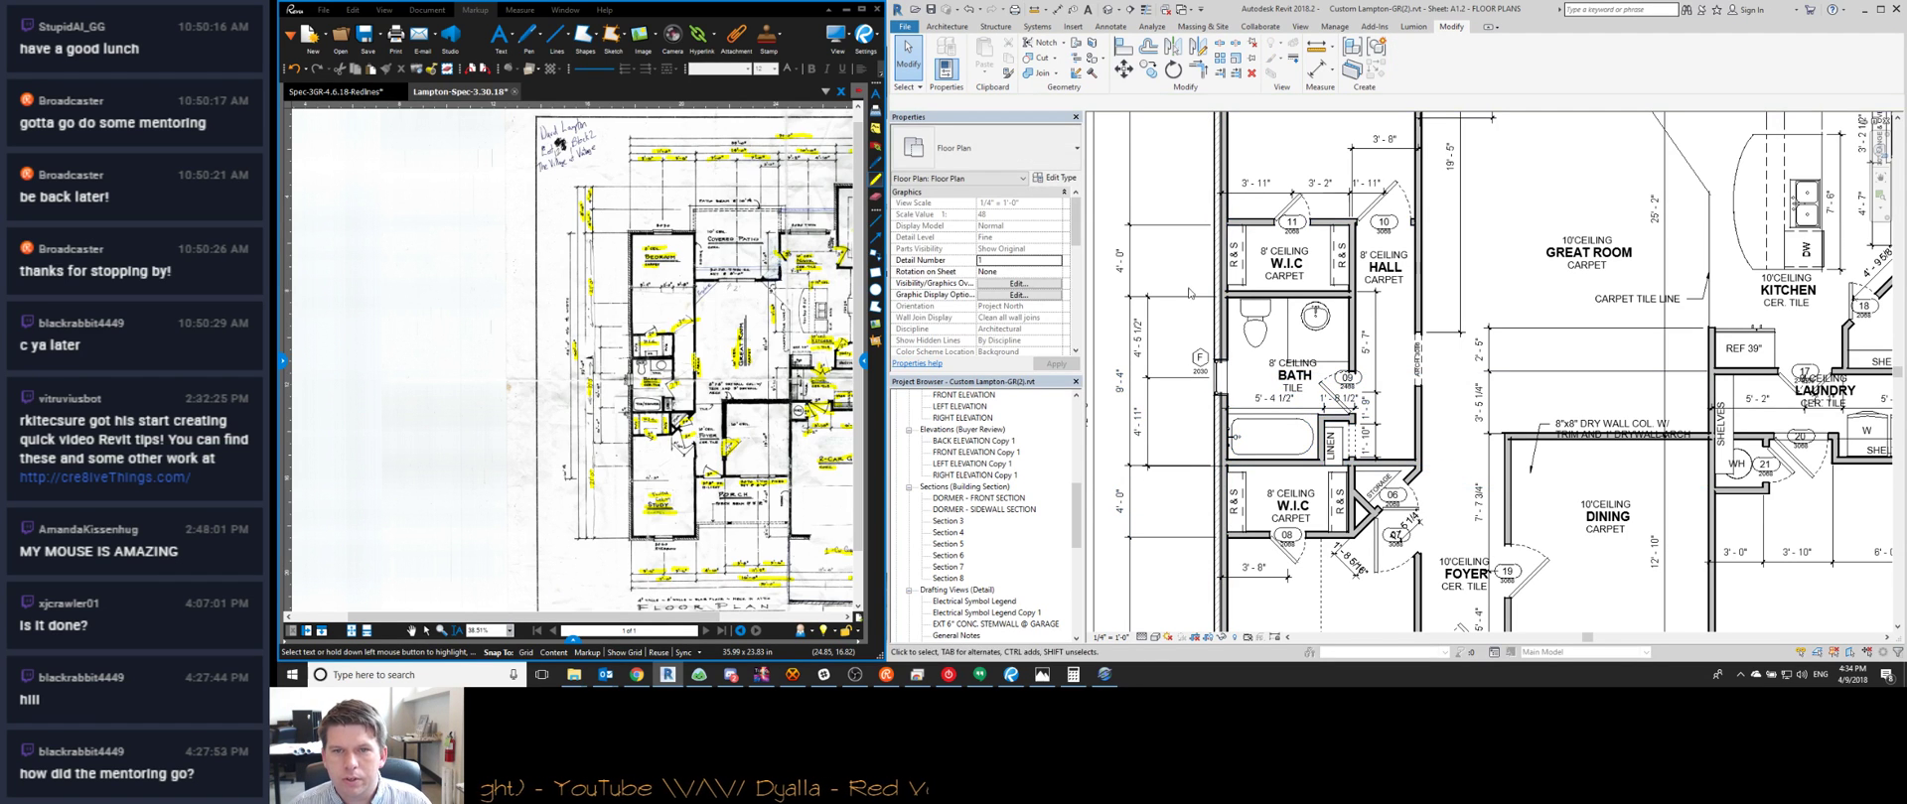
Move bath window F so its distance reads 5'-0" instead of 4'-10 1/2"
scroll(1169, 471, up, 4)
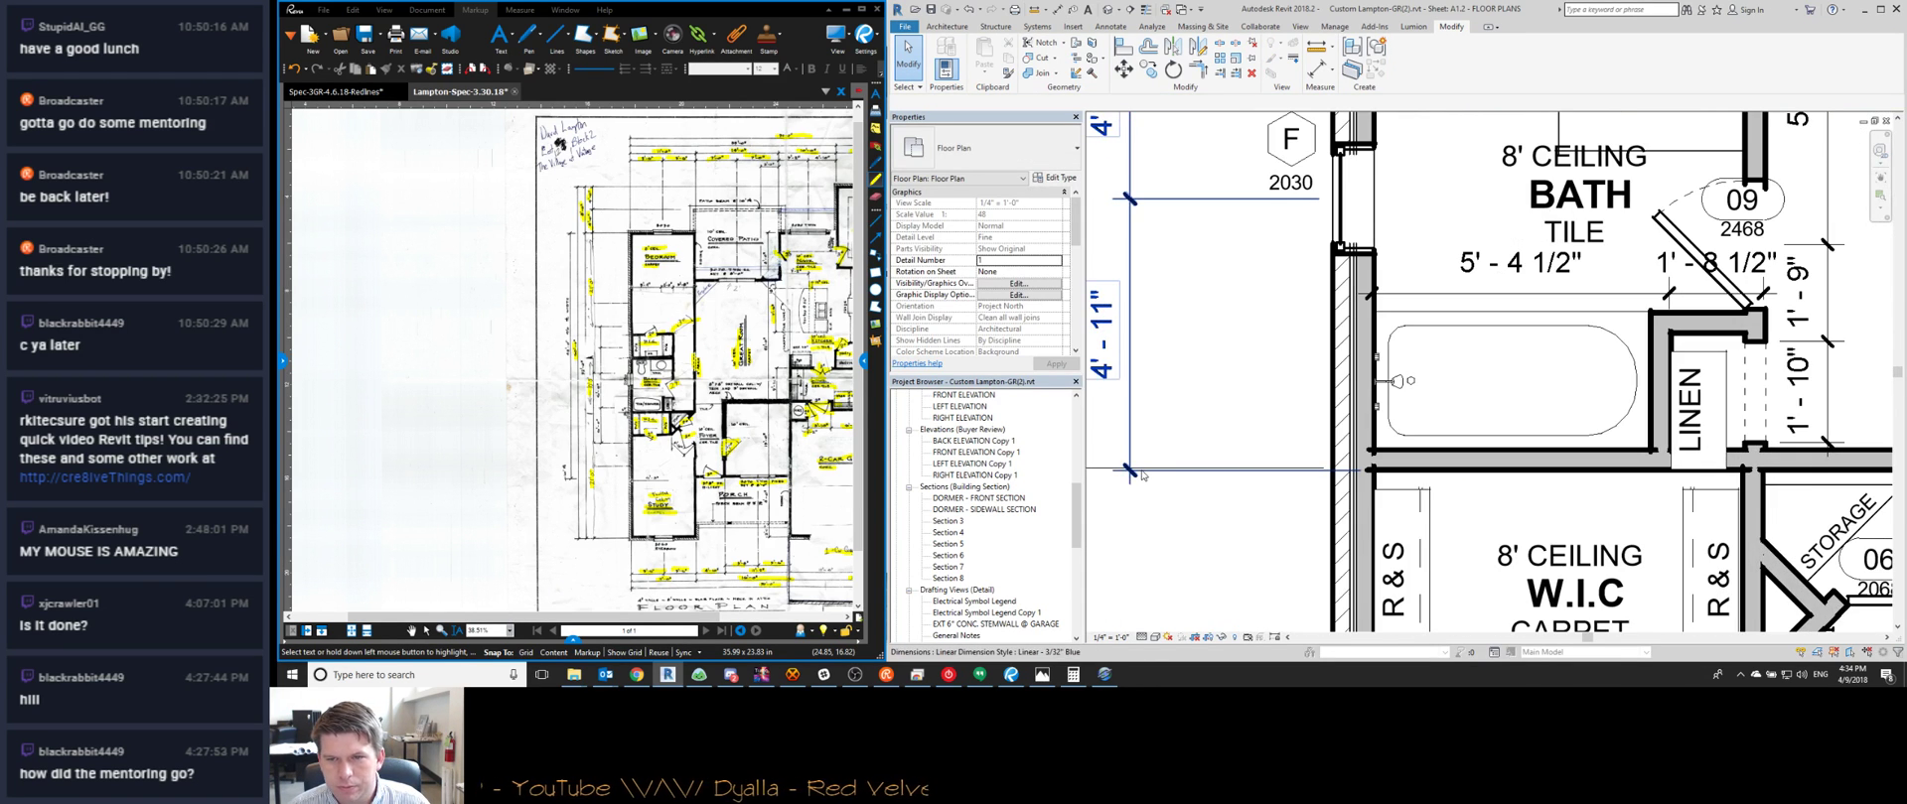
click(1154, 480)
scroll(1227, 477, down, 2)
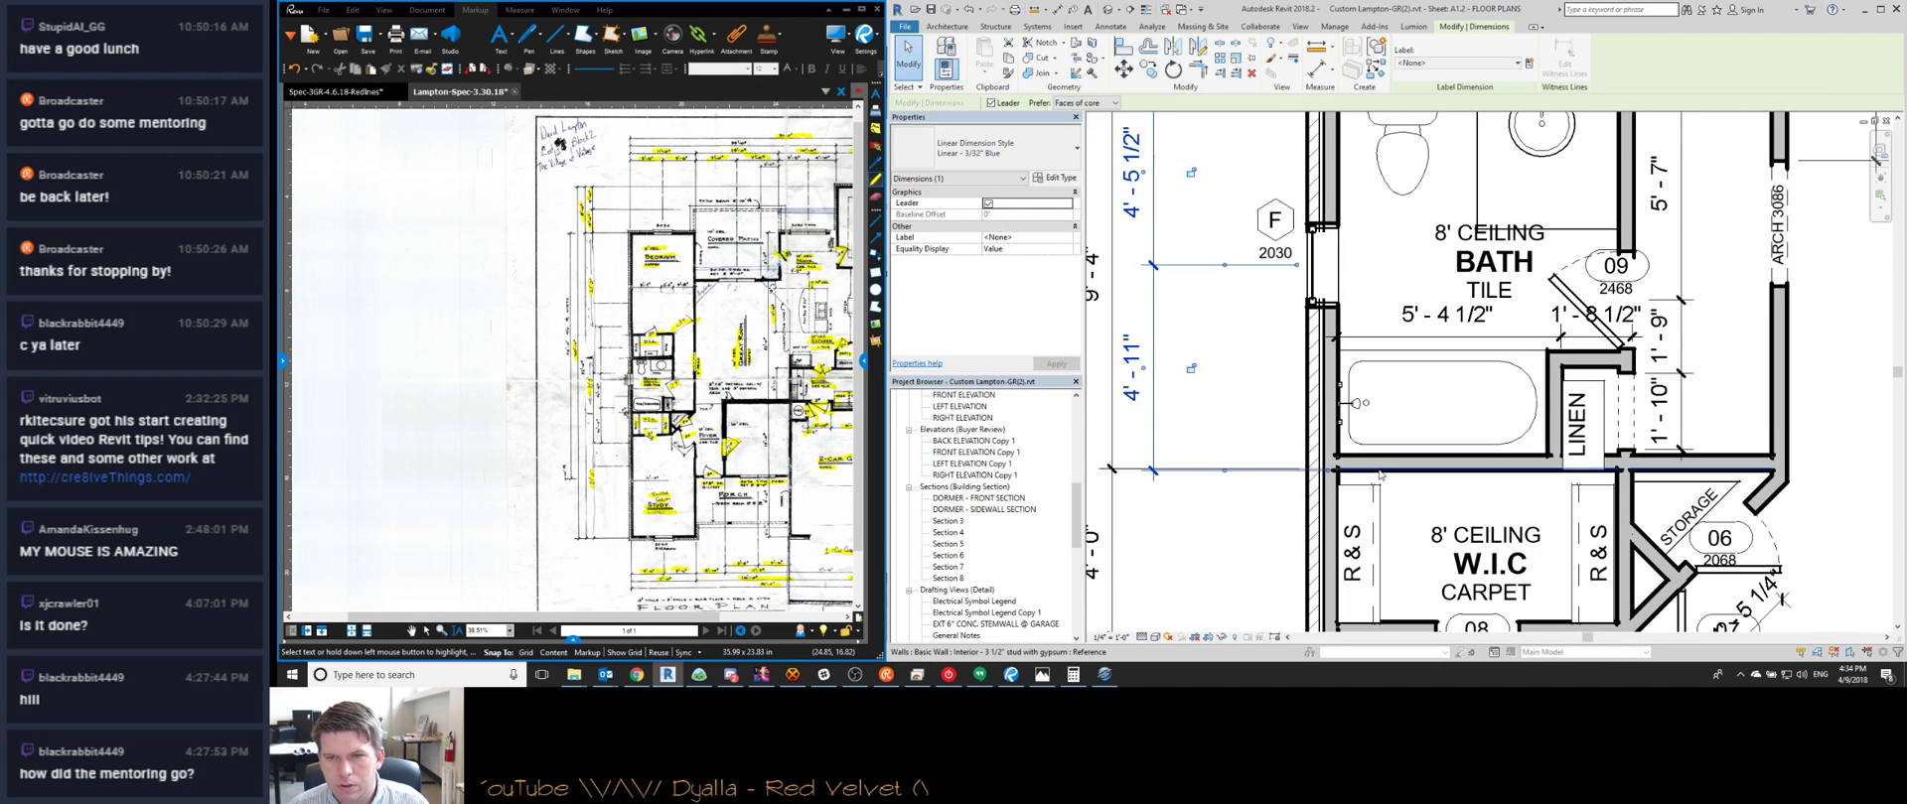
scroll(1242, 360, down, 2)
key(Escape)
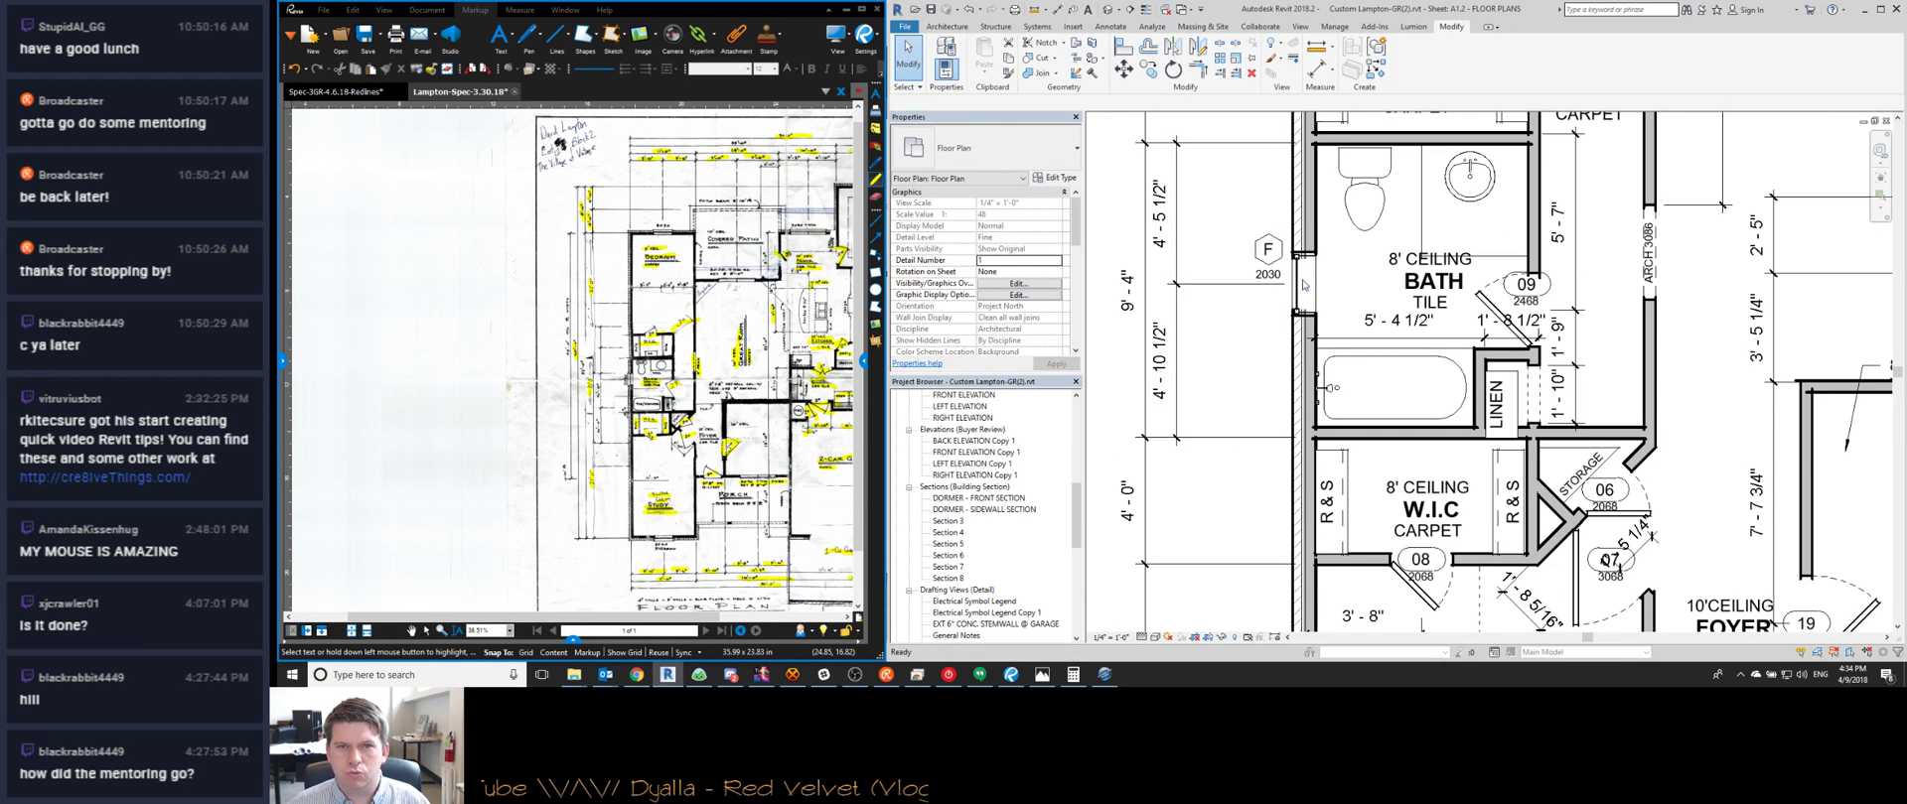
click(1304, 288)
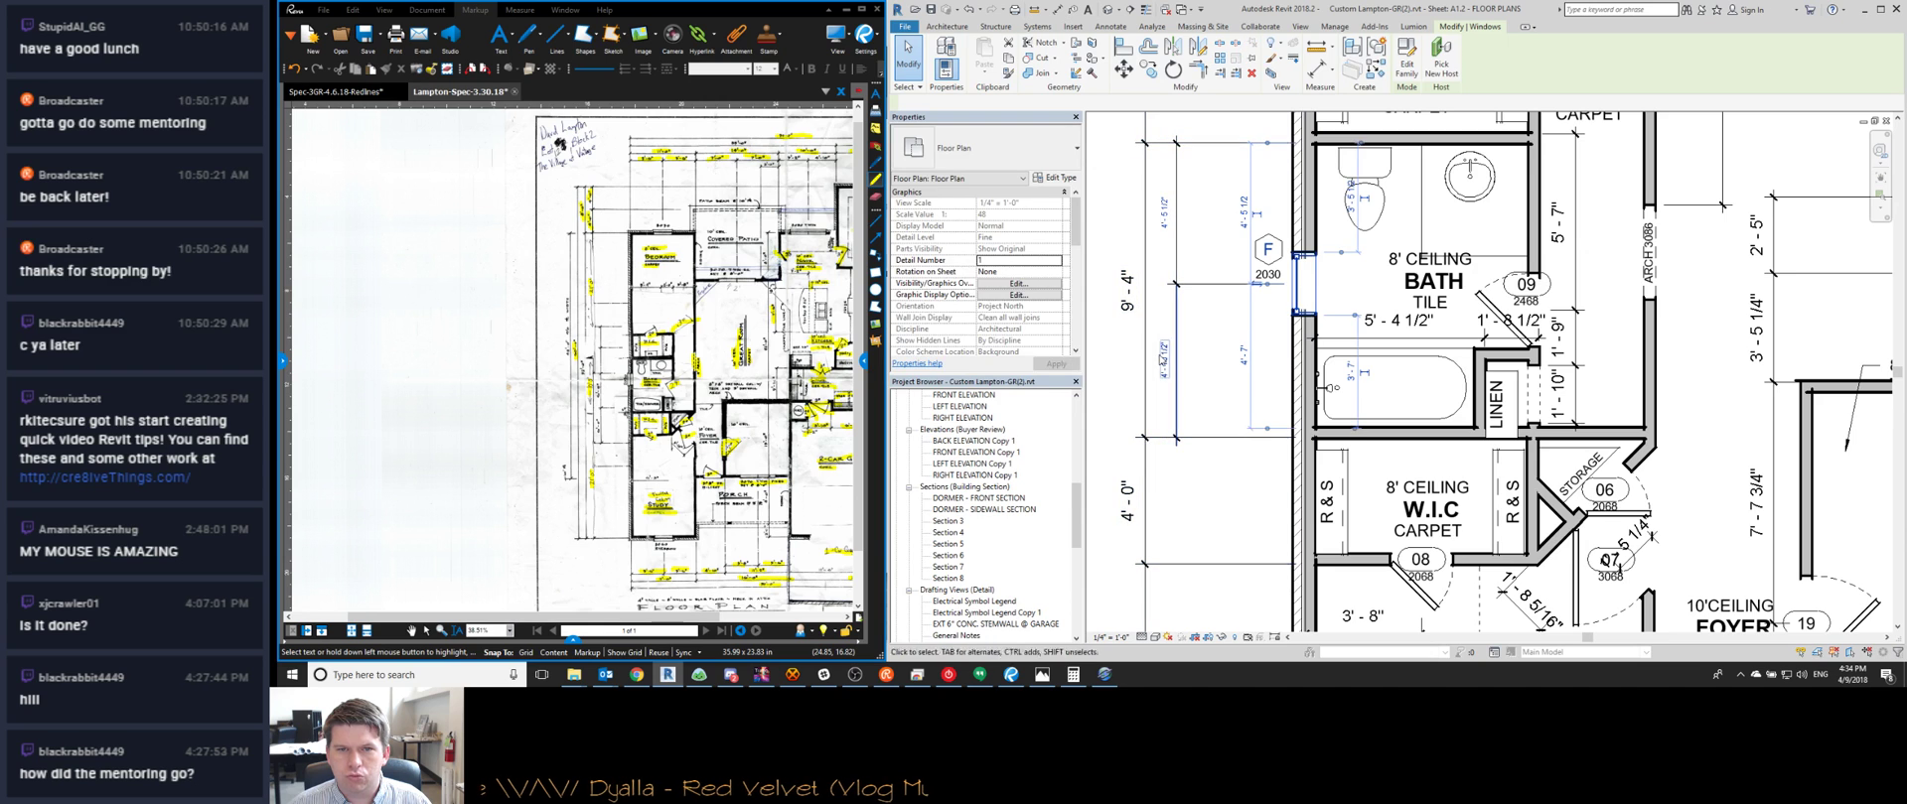
click(1162, 361)
text(5)
key(Return)
key(Escape)
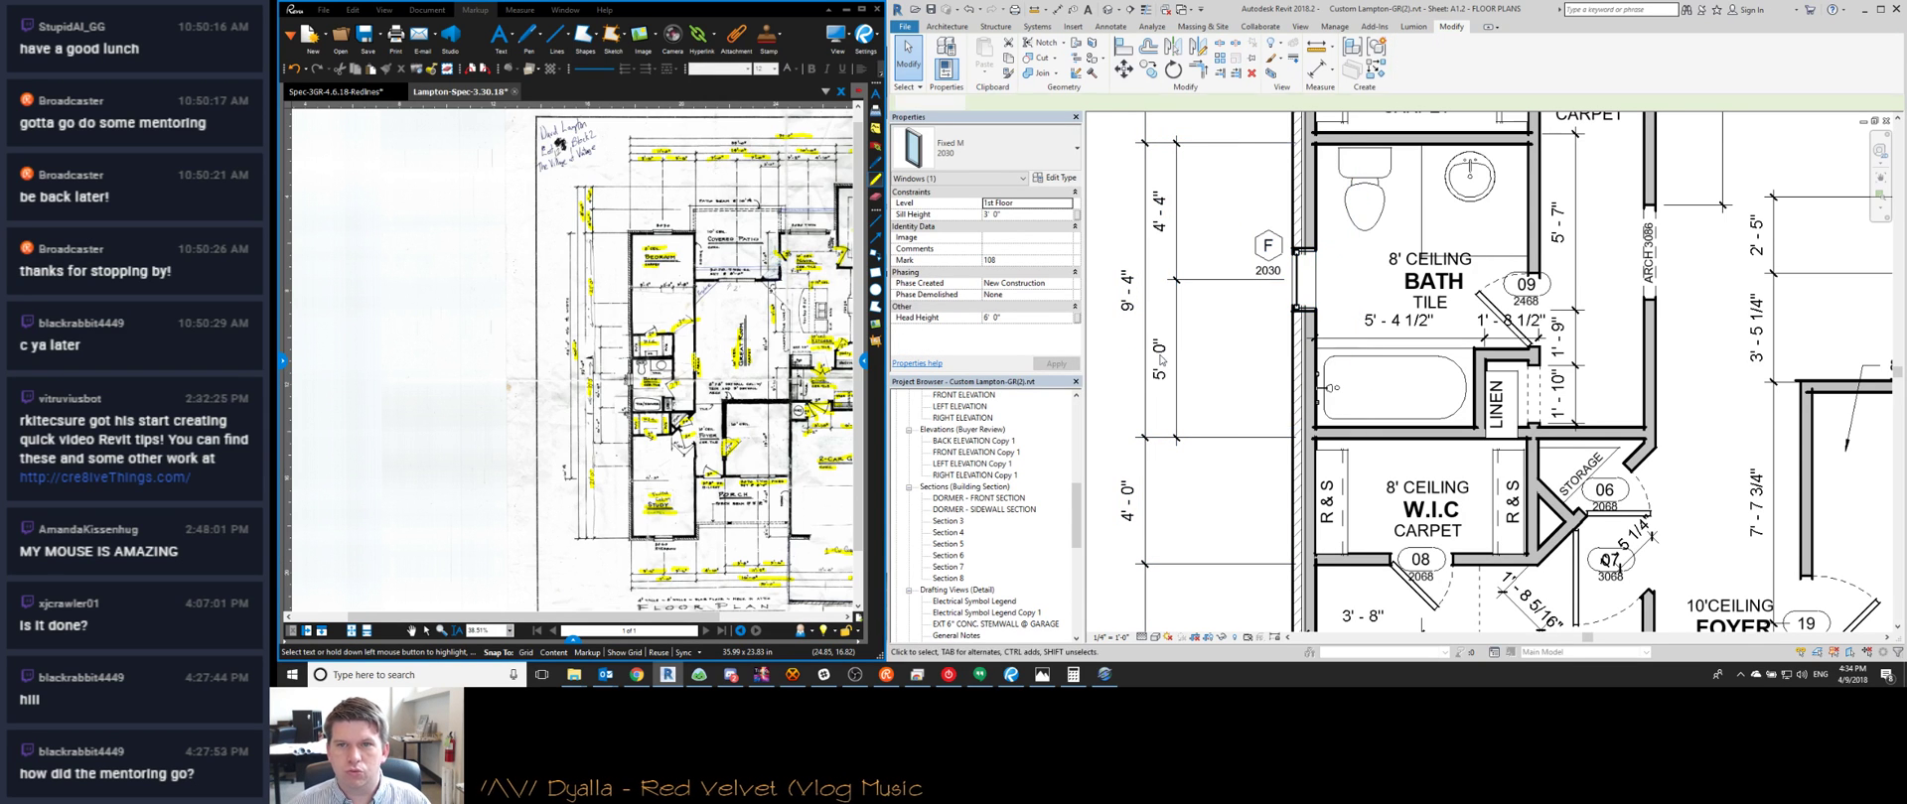
Start the Align (AL) command, then cancel it
mouse_move(1329, 296)
middle_down()
mouse_move(1268, 284)
mouse_move(1323, 301)
middle_up()
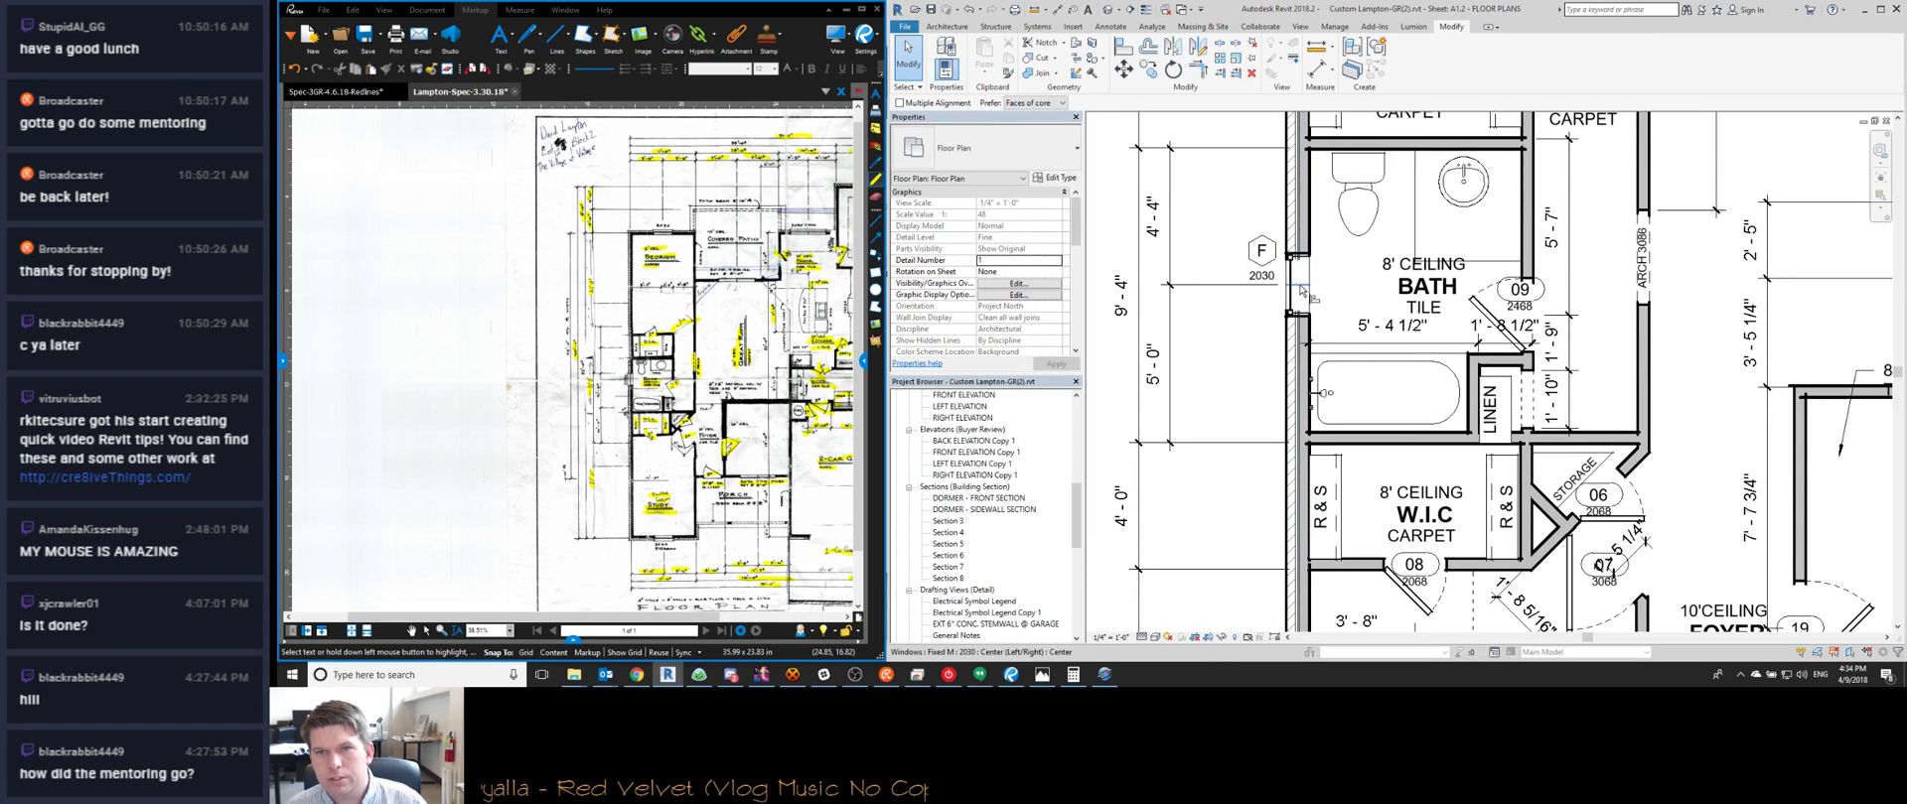
key(a)
key(l)
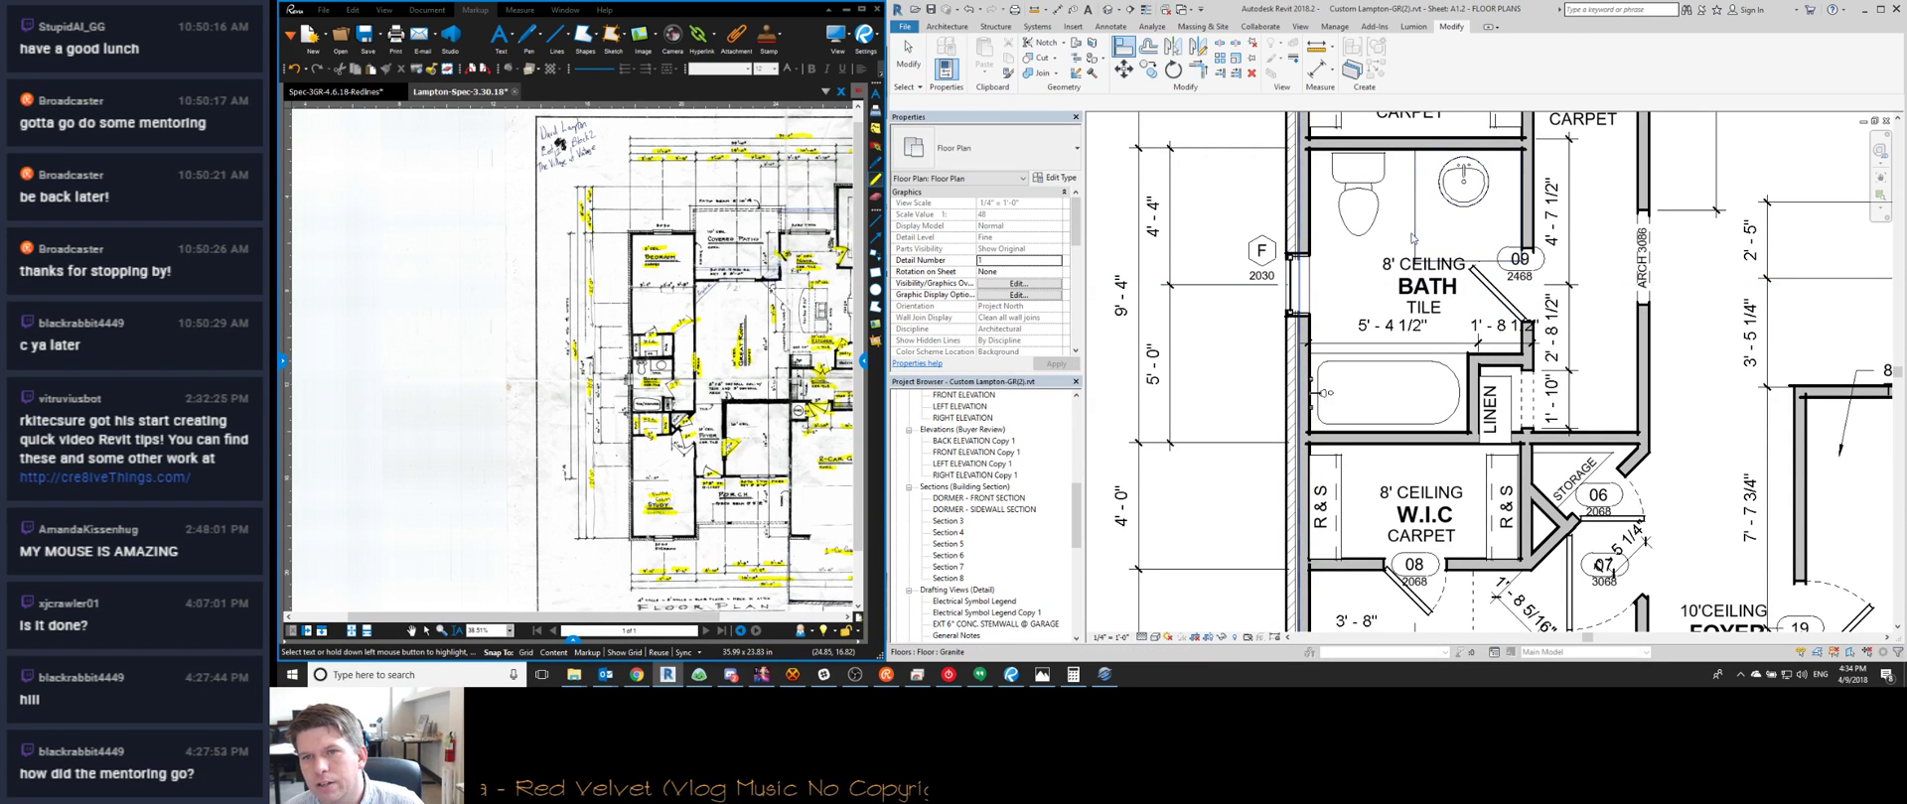
key(Escape)
Shorten the granite floor boundary under the sink to 2'-0" and finish the edit
double_click(1433, 260)
click(1527, 230)
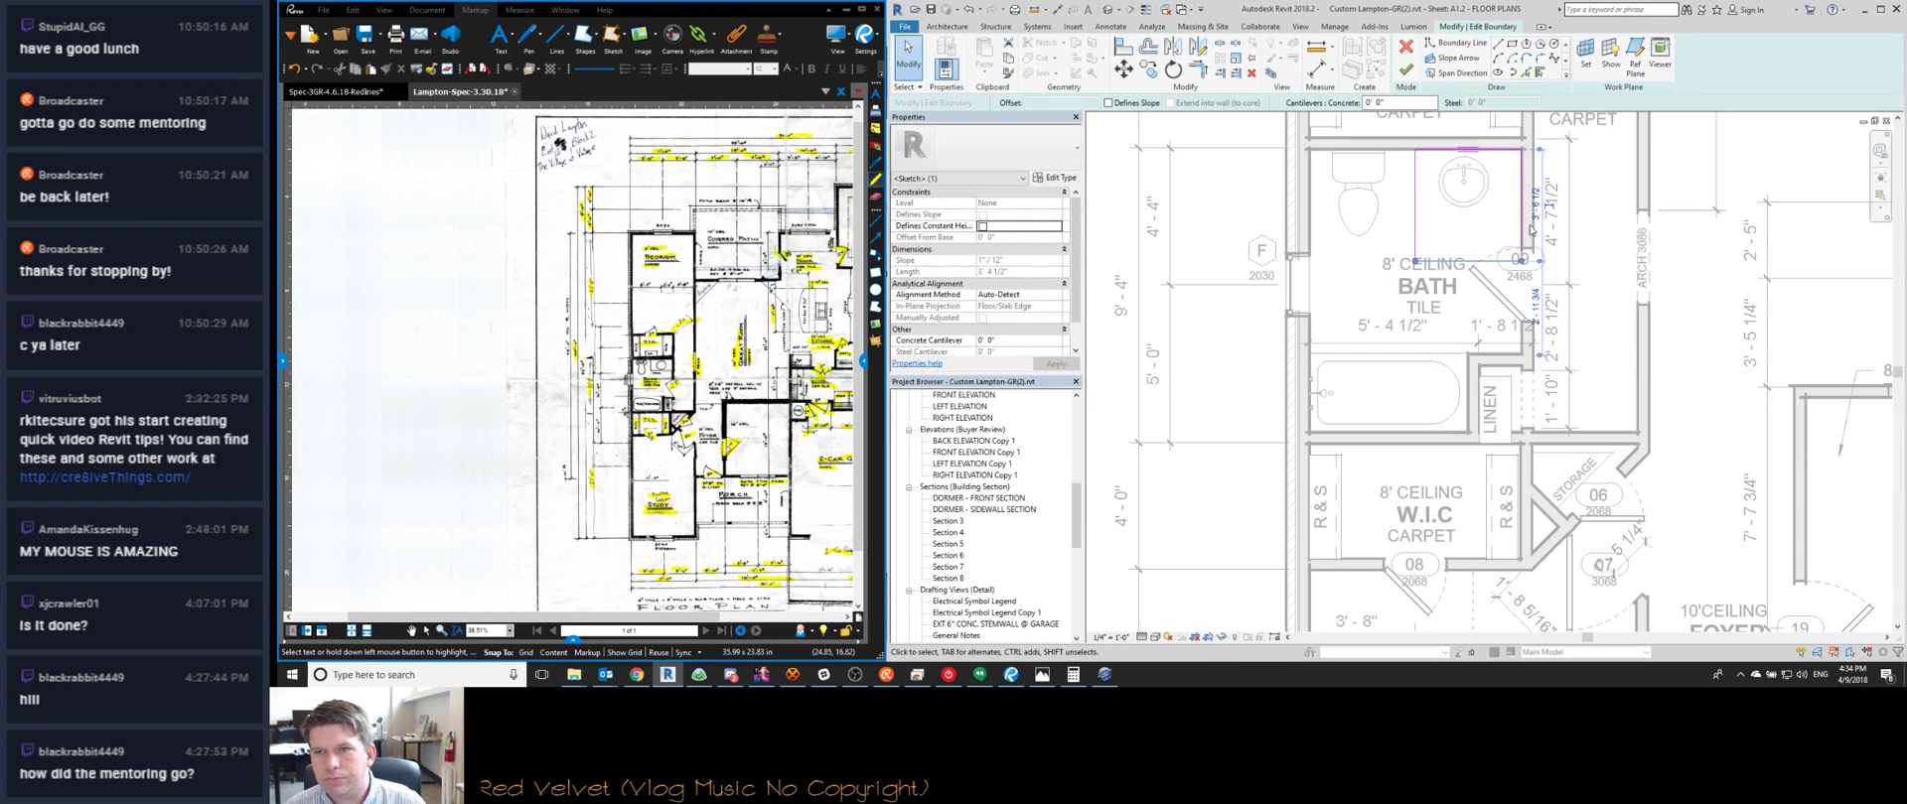
text(2)
key(Return)
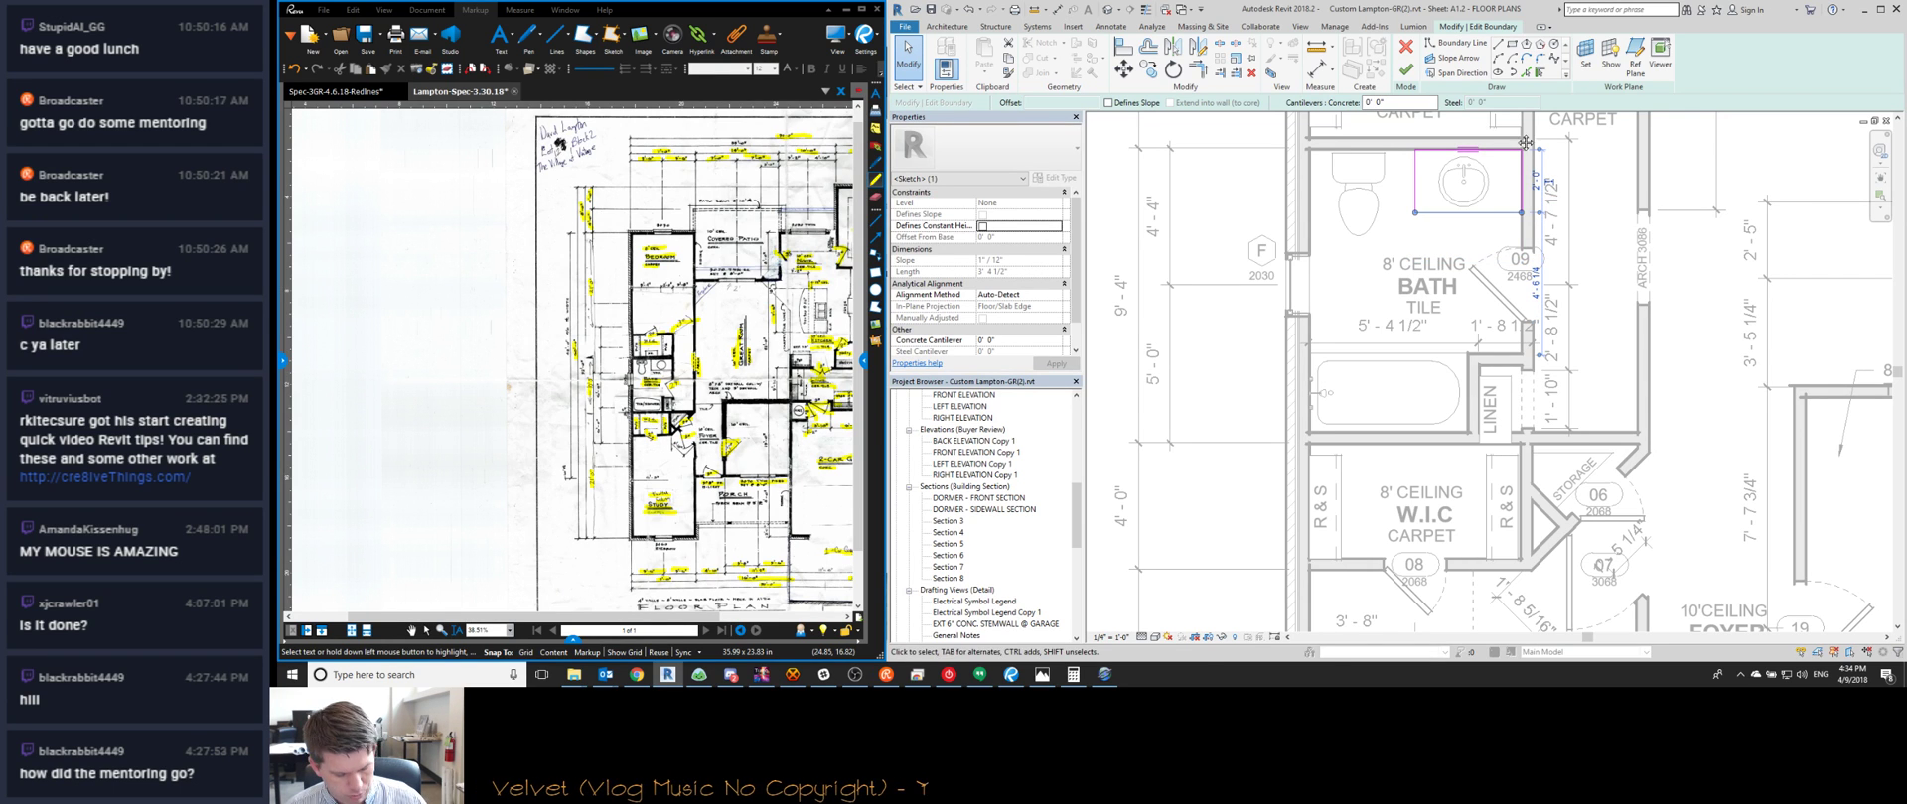
click(1405, 71)
double_click(1475, 216)
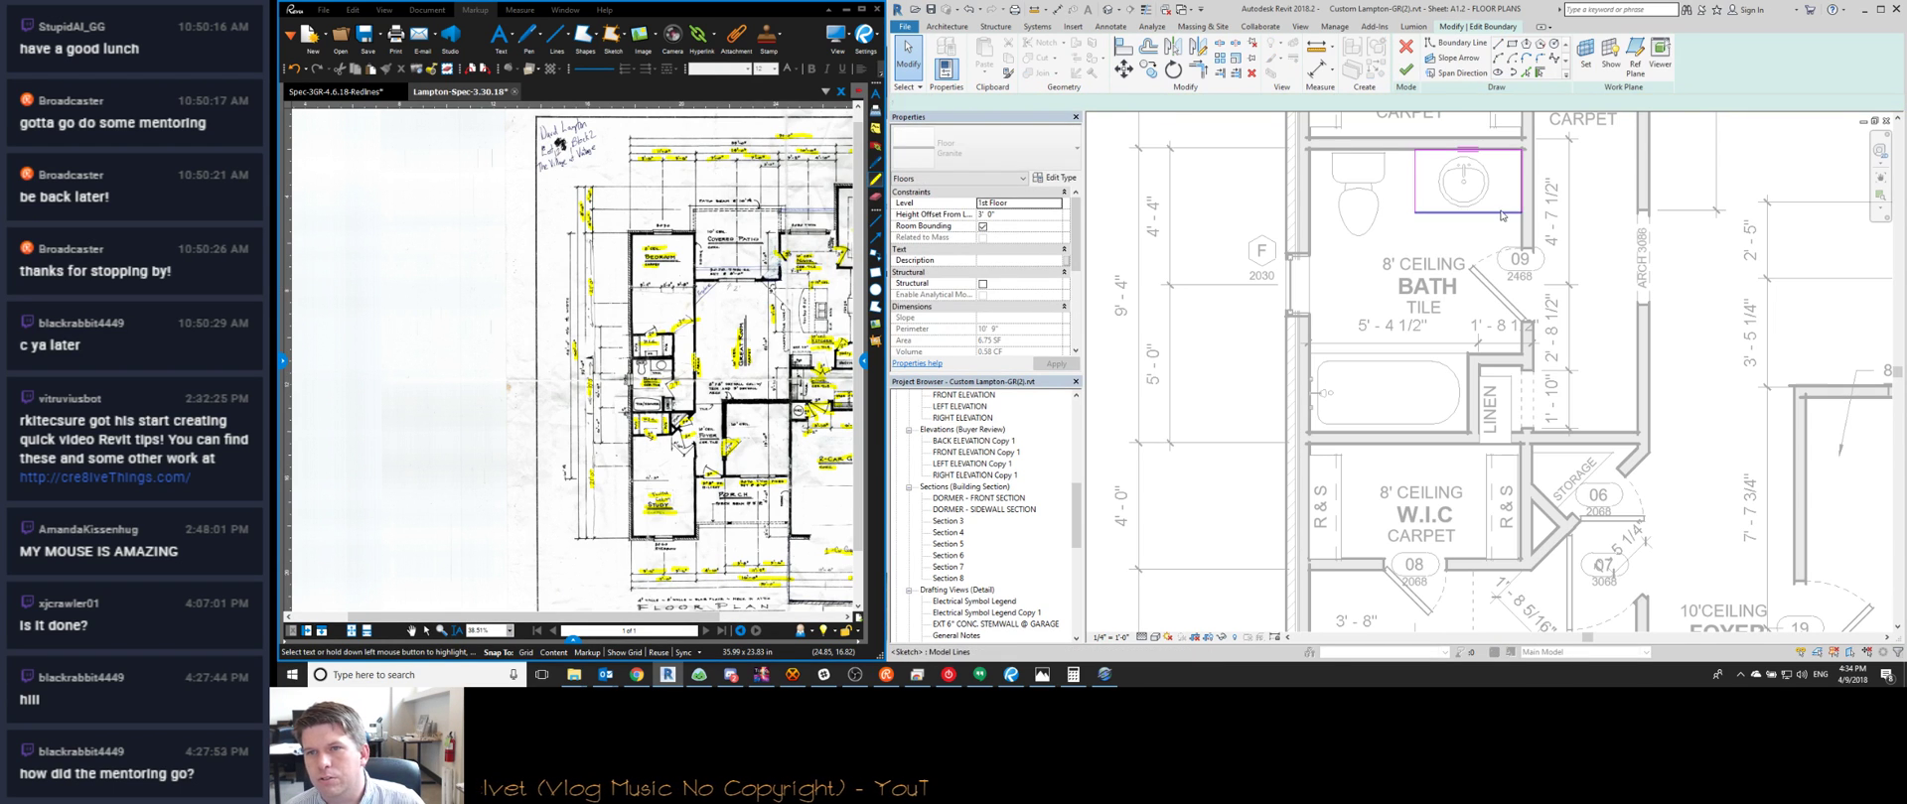
click(1476, 212)
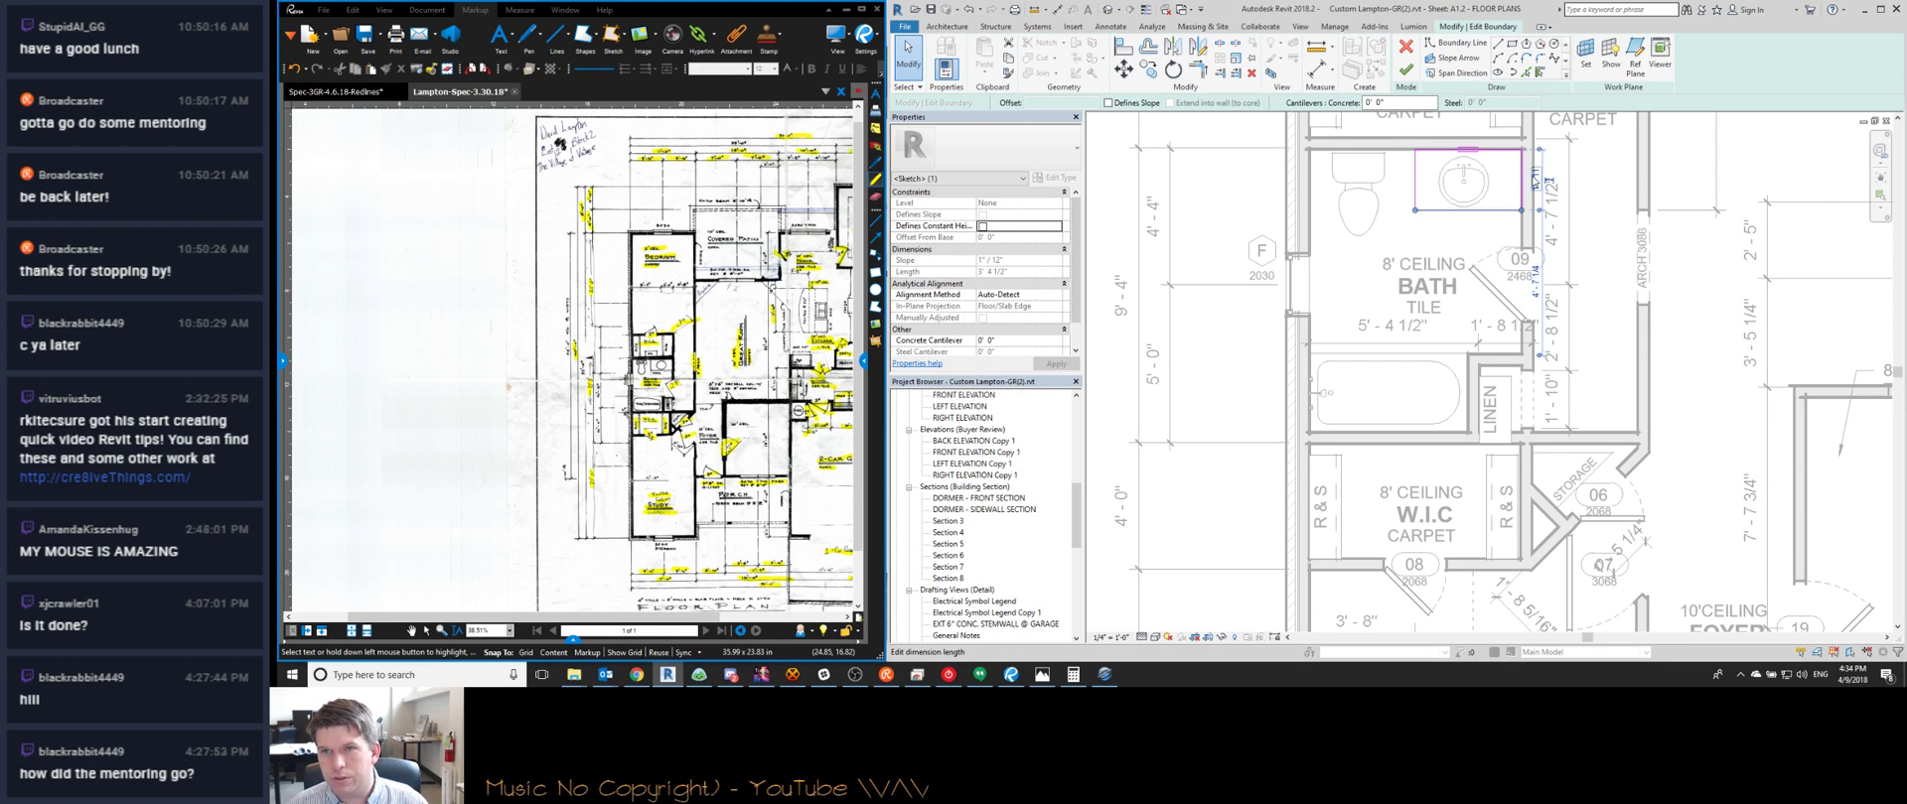
click(1445, 205)
click(1405, 70)
Move door tag 09 slightly lower and zoom the Bluebeam sketch
click(1466, 176)
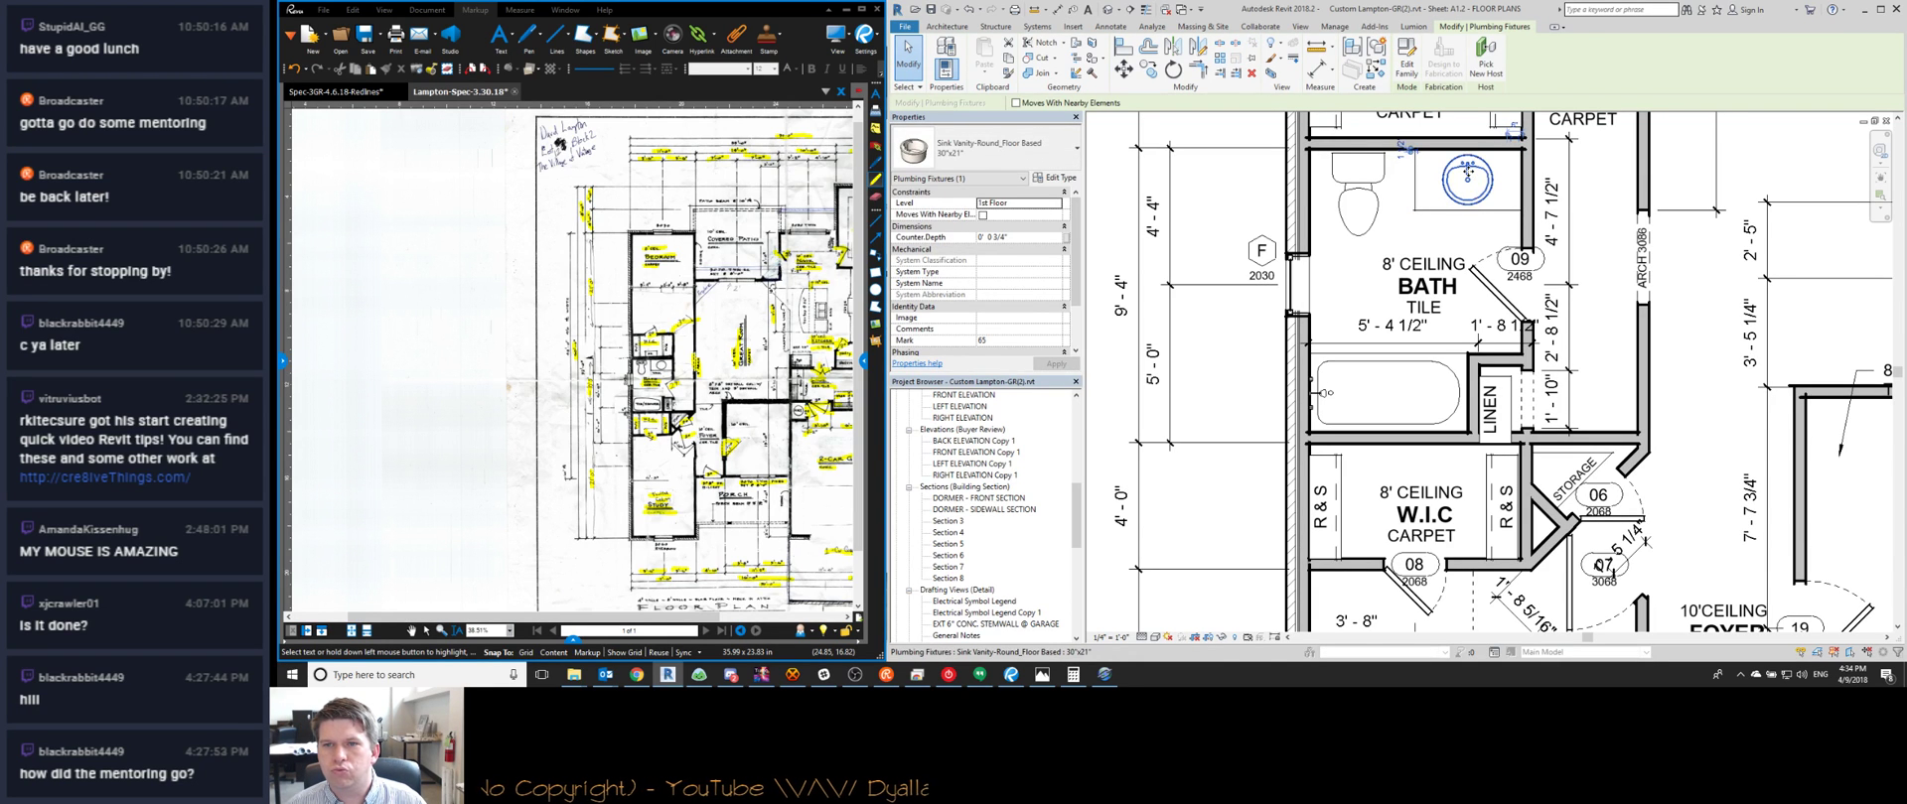
key(Escape)
click(1519, 260)
drag(1519, 260, 1519, 276)
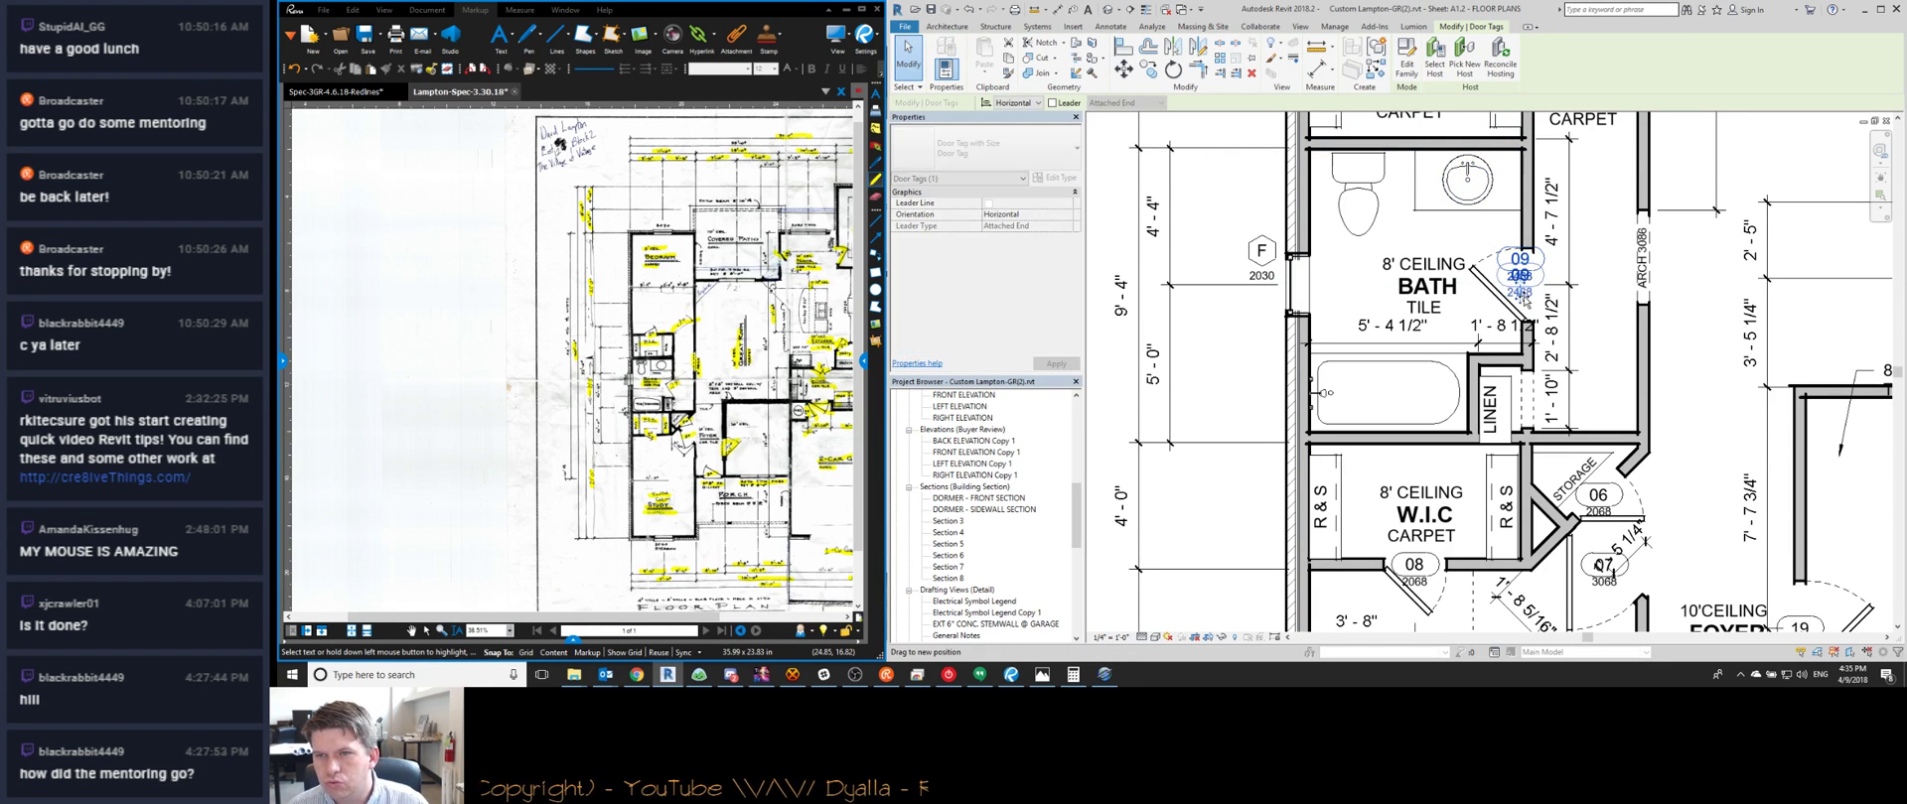
key(Escape)
click(1011, 675)
scroll(663, 422, up, 5)
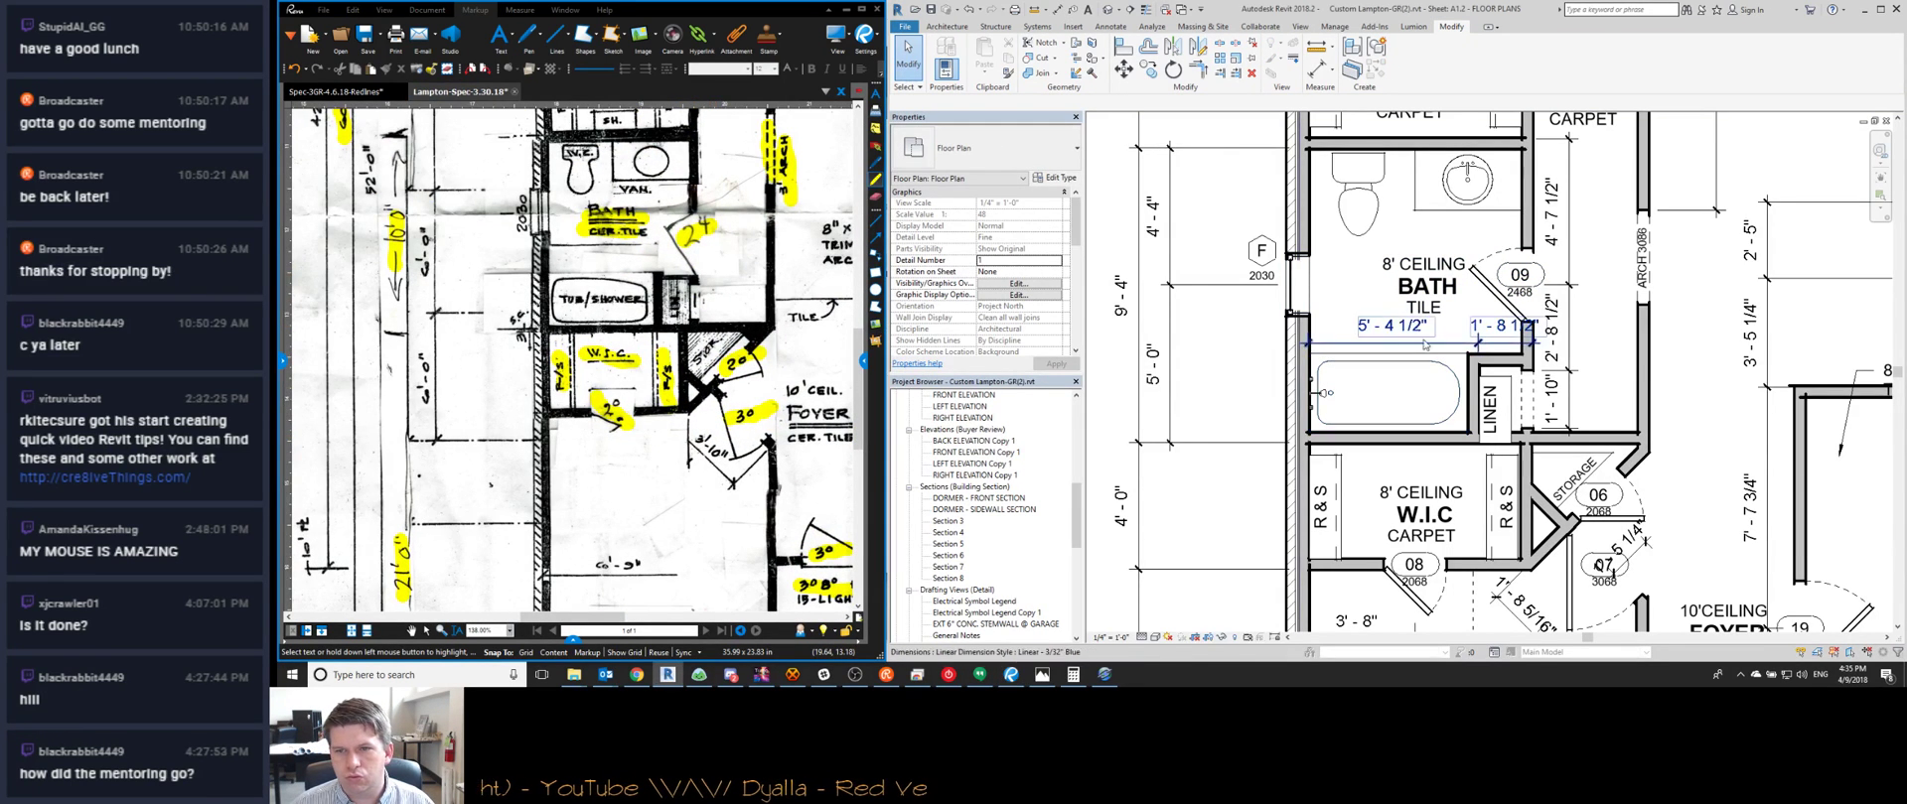
Snap the bath dimension string's witness lines to the wall faces
middle_drag(1613, 407, 1556, 400)
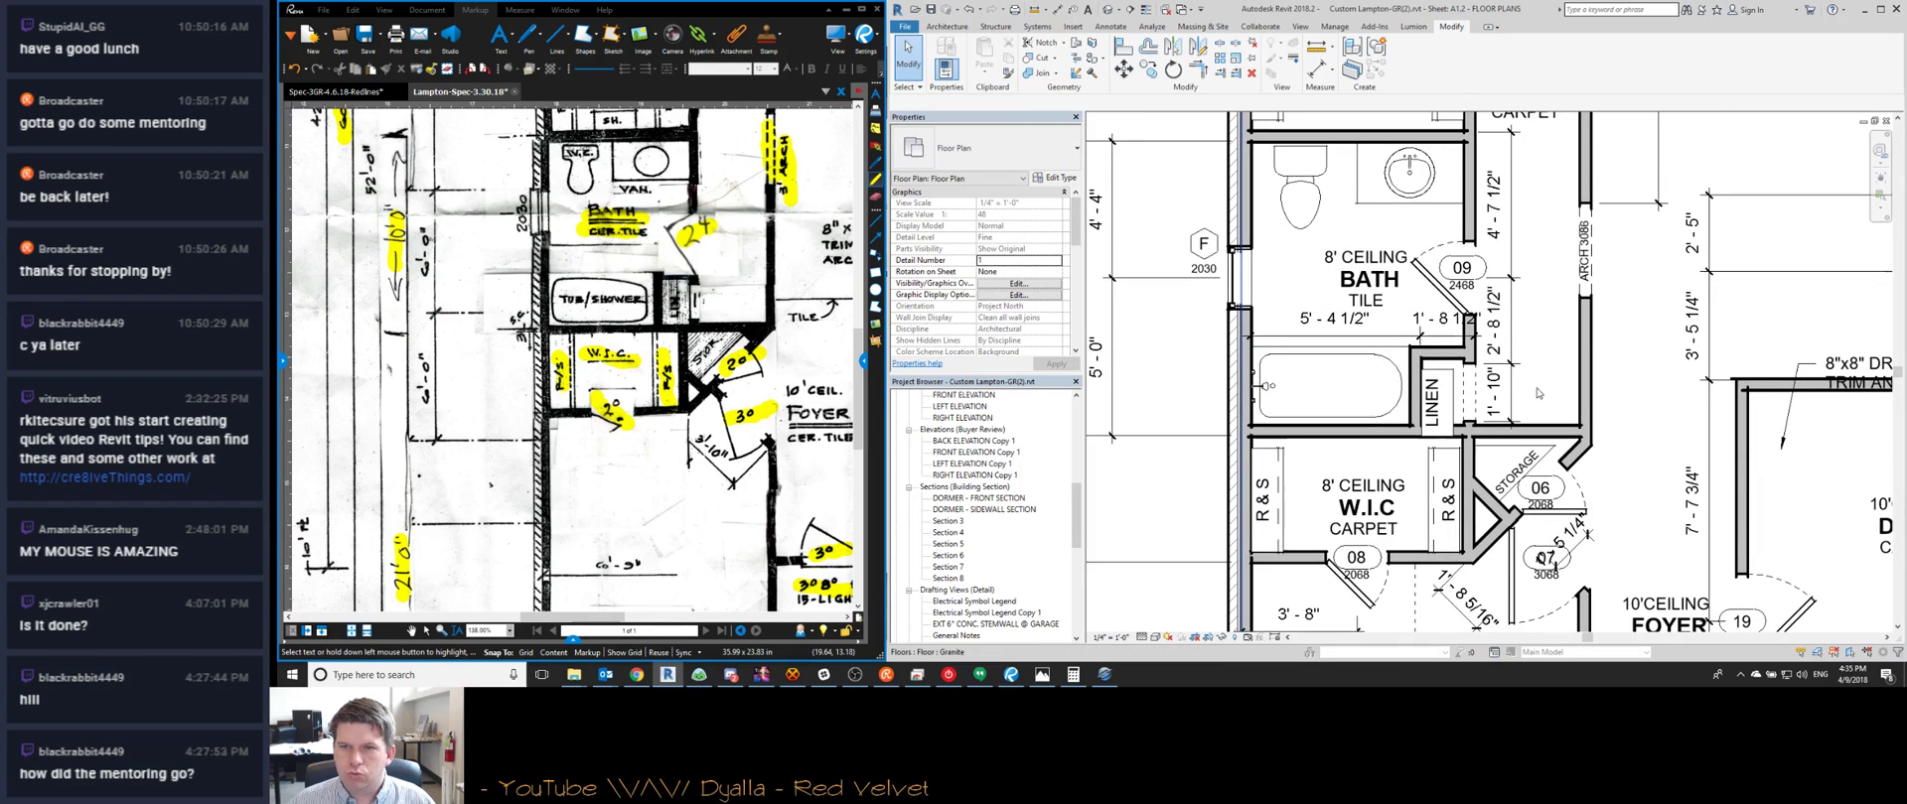
click(1262, 338)
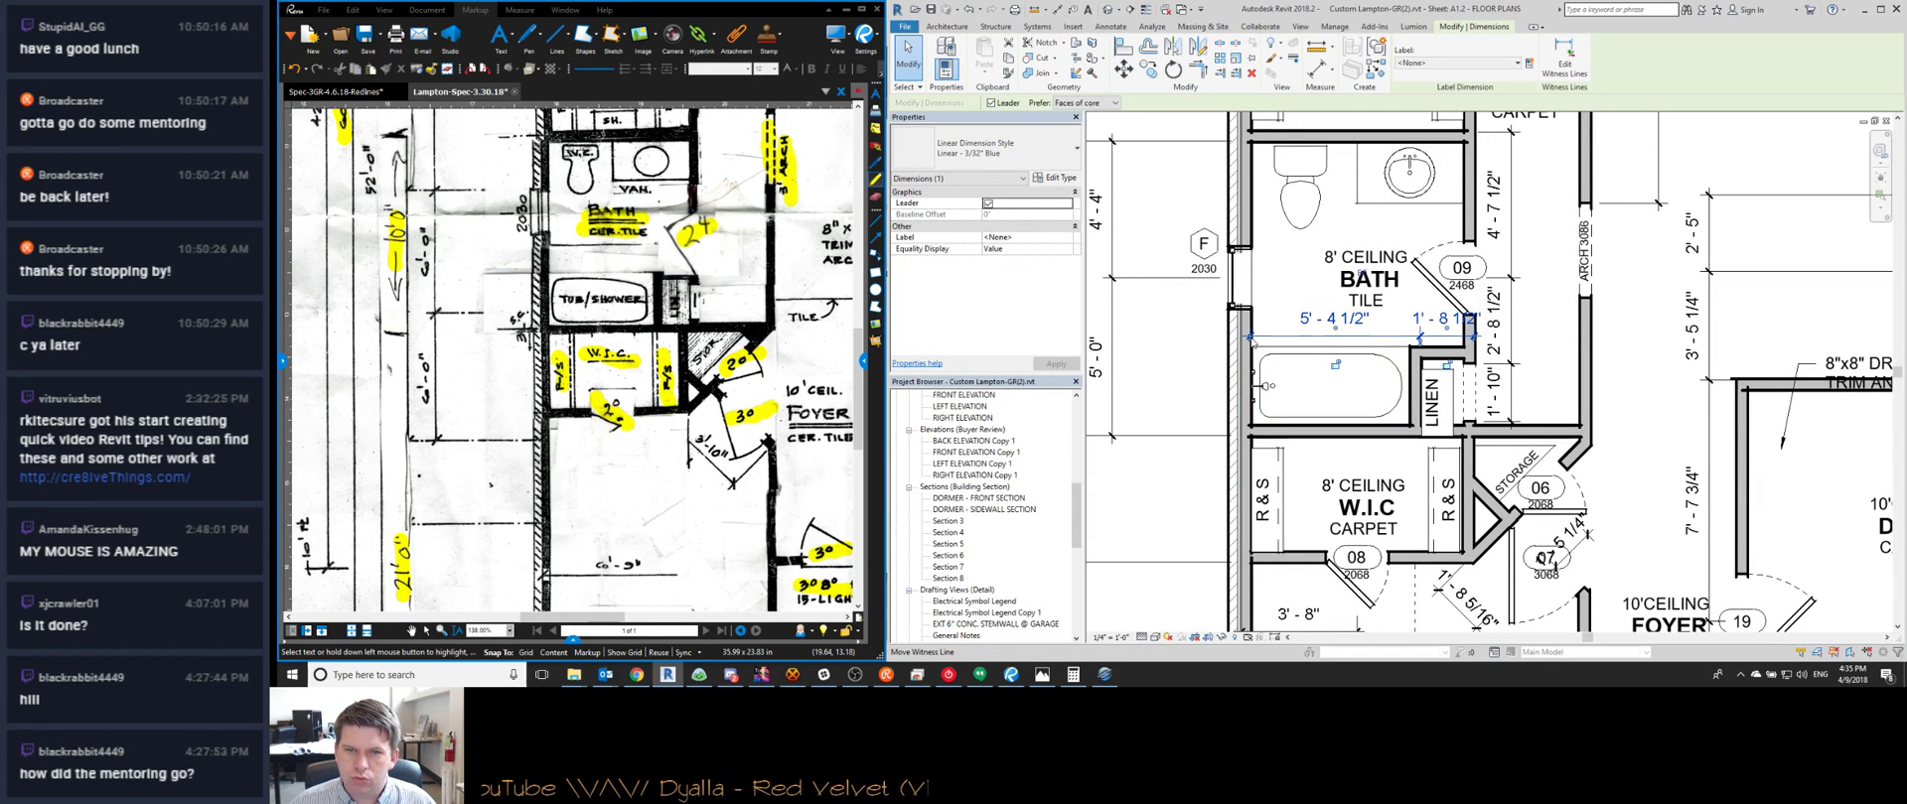
click(1243, 339)
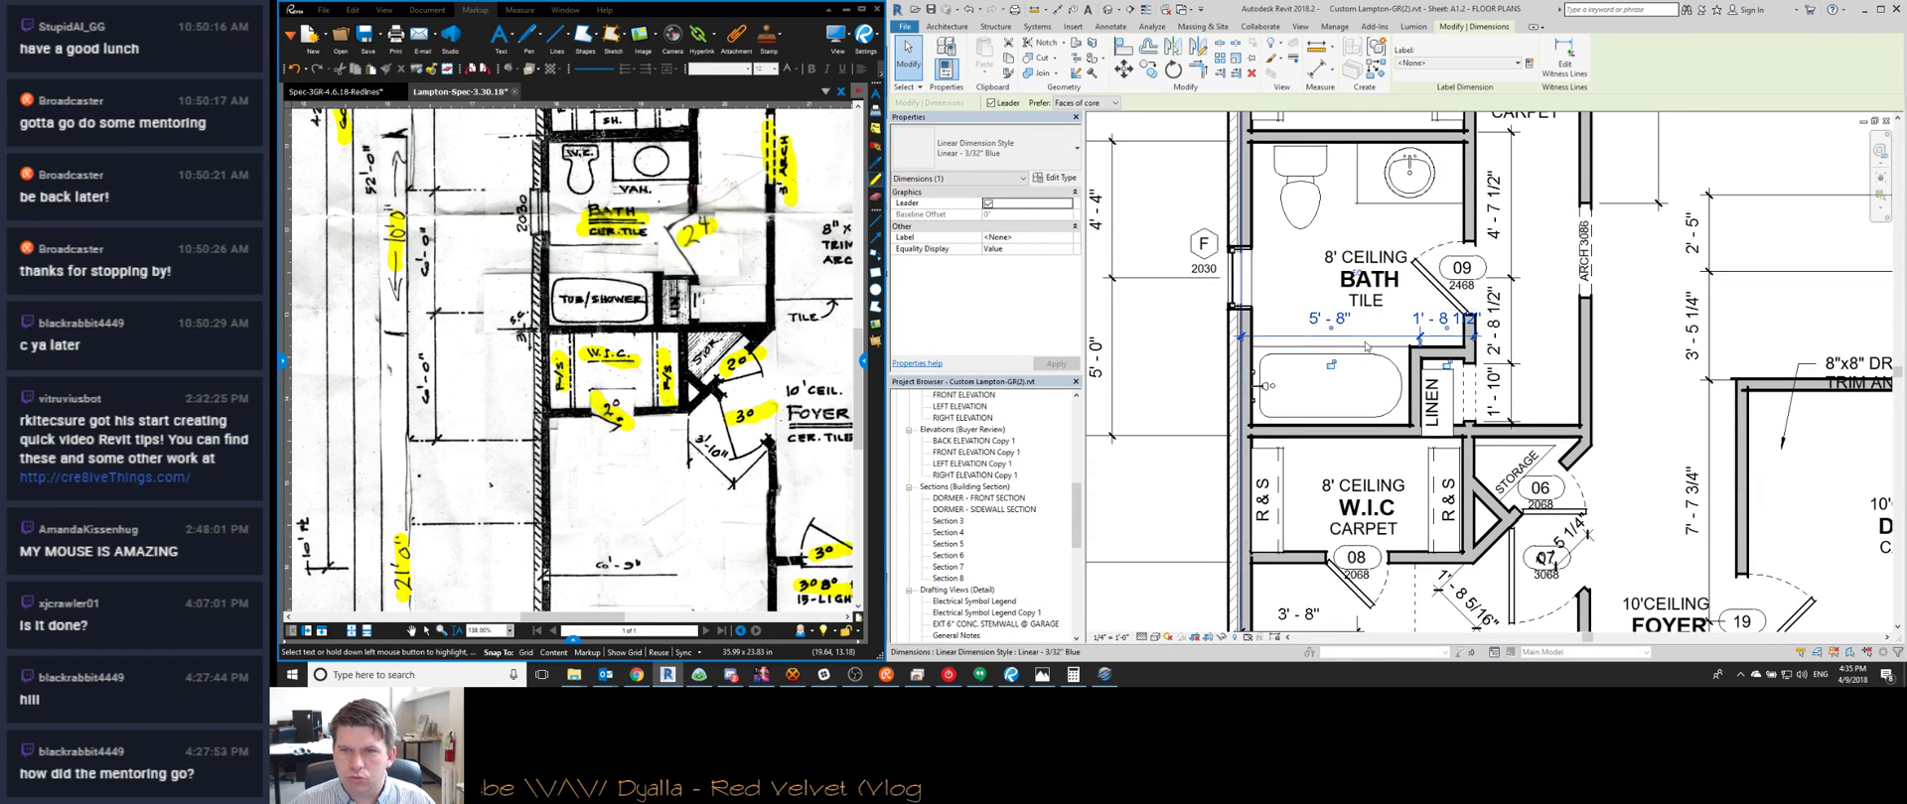
scroll(1415, 338, up, 3)
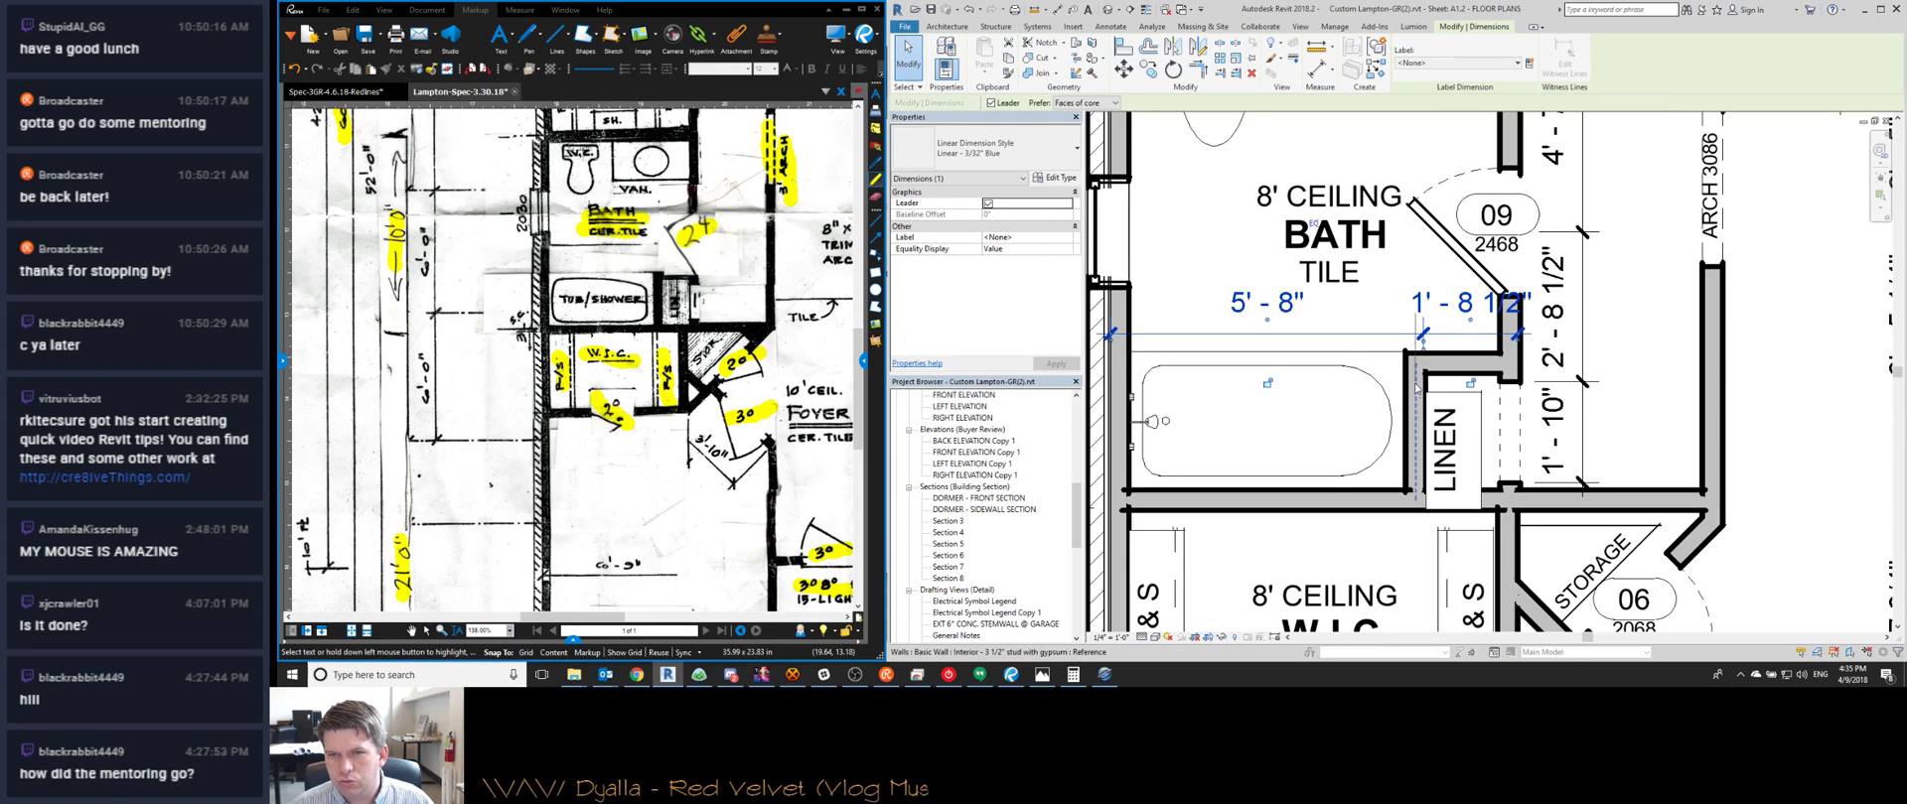
drag(1412, 393, 1405, 388)
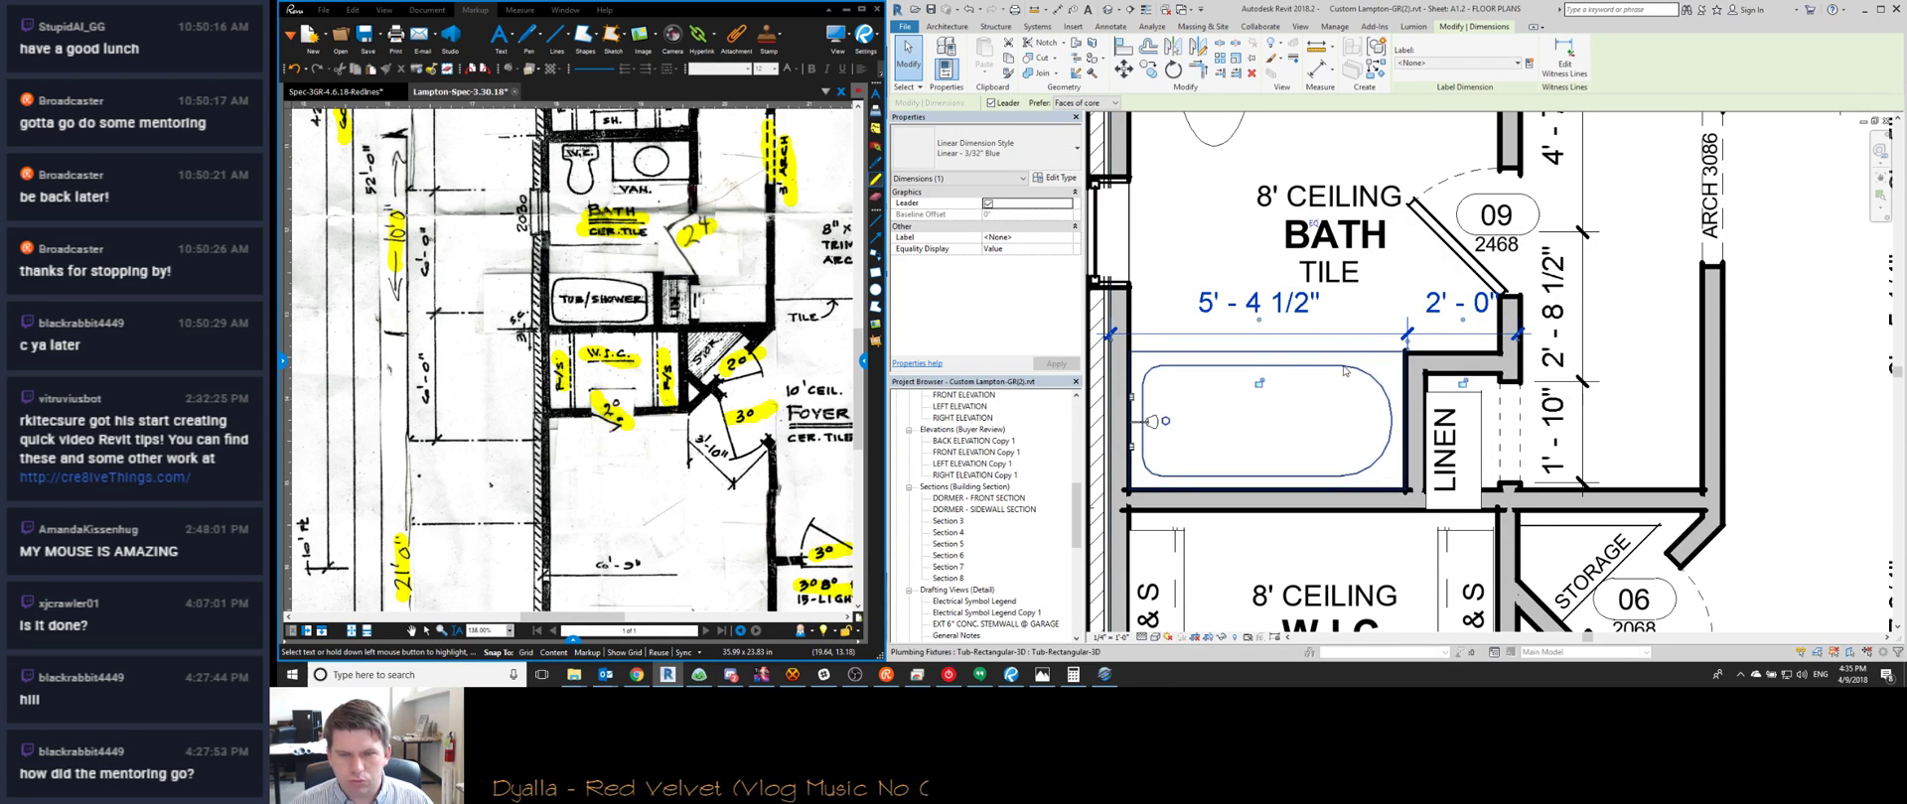
key(Escape)
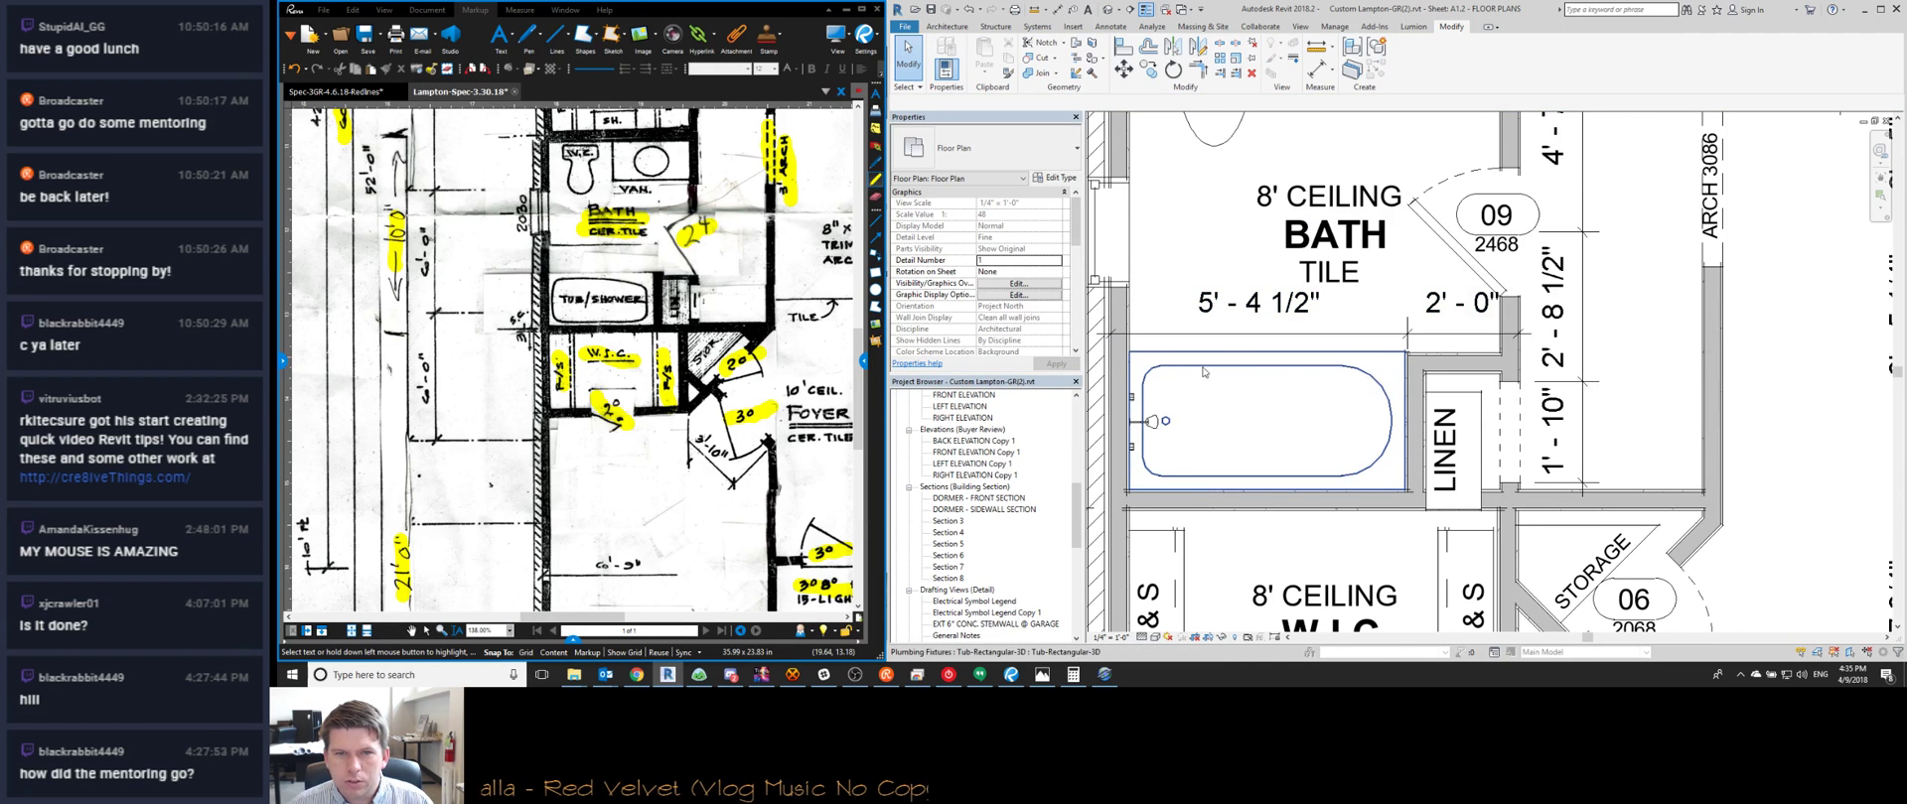
scroll(1128, 363, up, 3)
Set the tub–linen wall distance to 5'-5" and snap the right witness line to it
click(1132, 364)
scroll(1150, 346, down, 3)
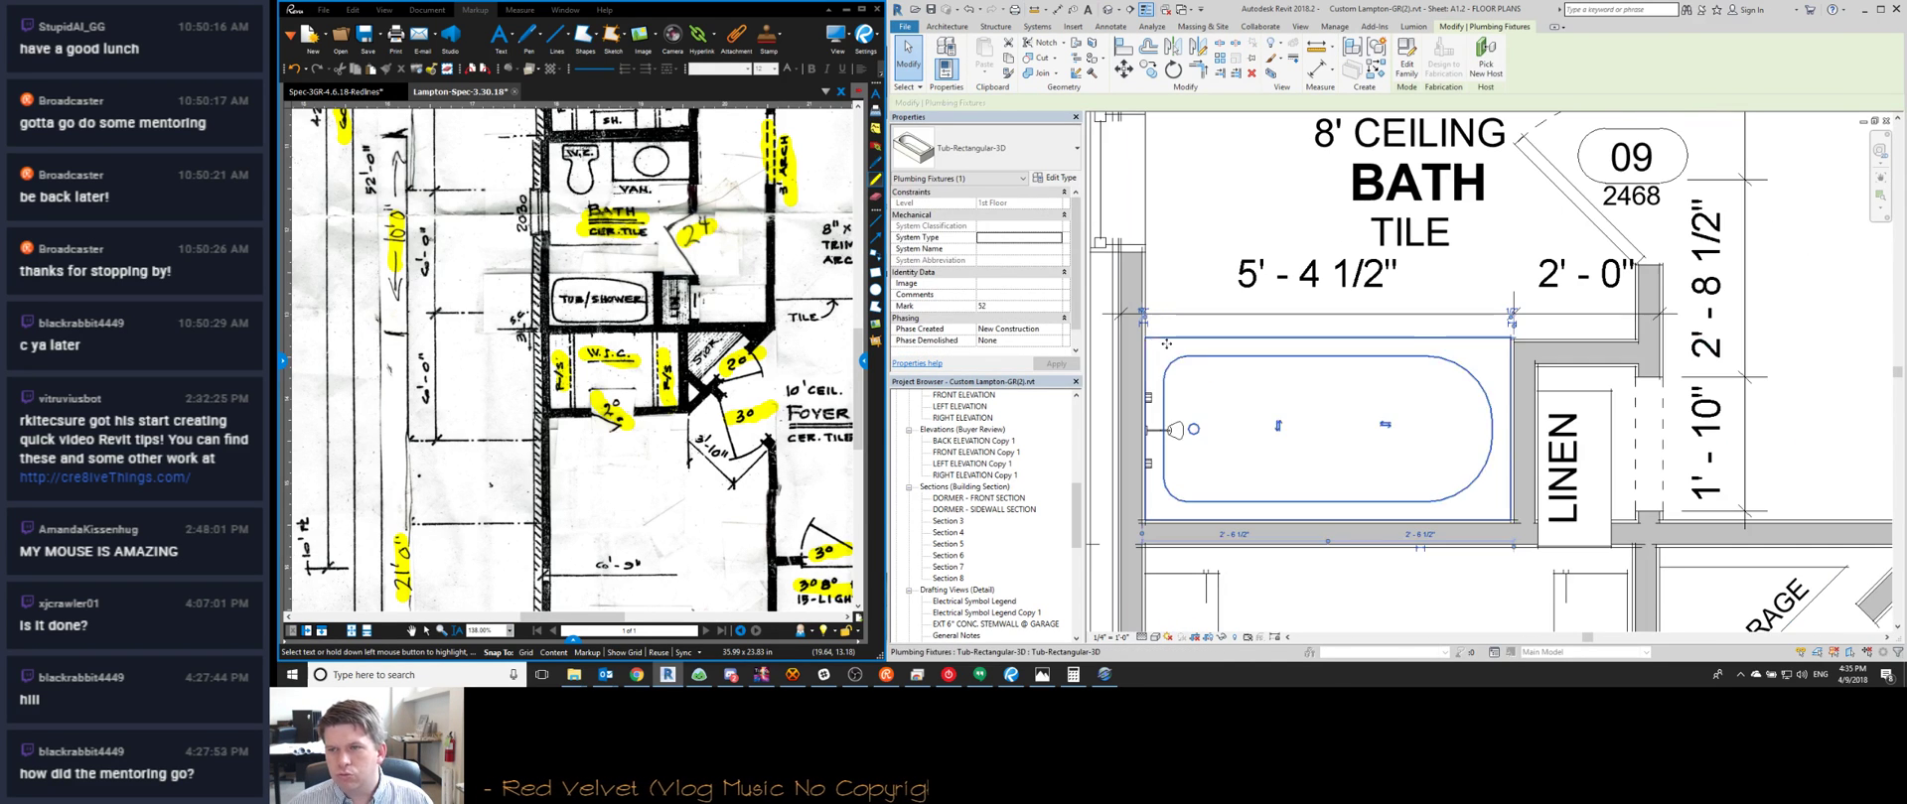
click(1520, 378)
click(1313, 286)
text(5' - 5)
key(Return)
click(1656, 317)
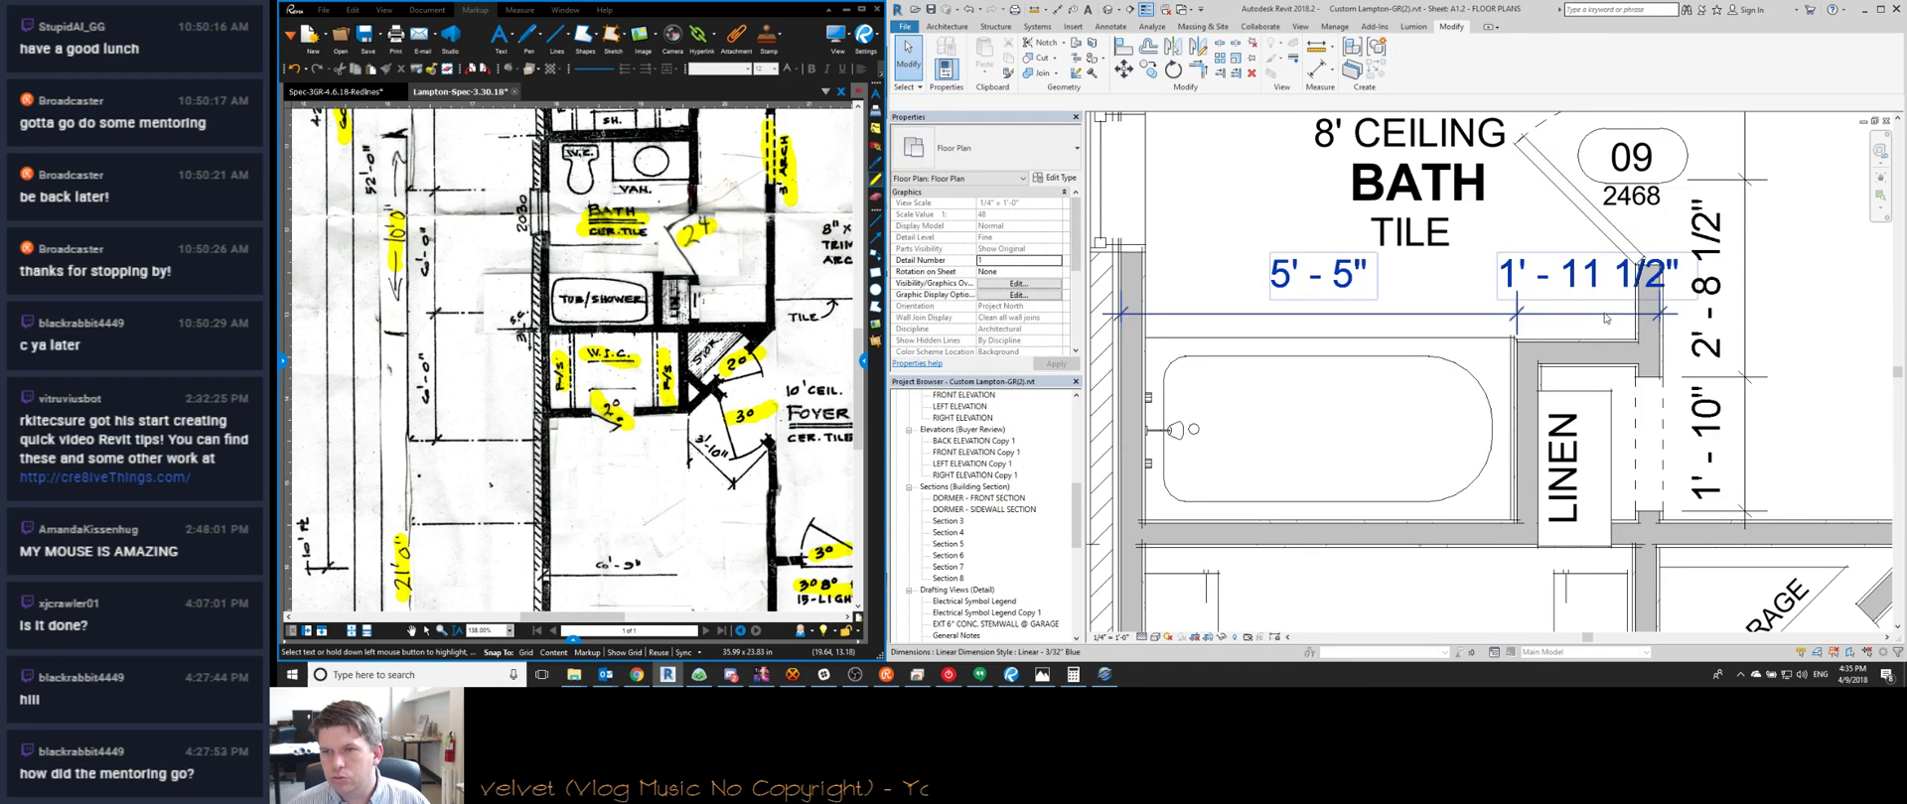
drag(1656, 318, 1639, 315)
key(Escape)
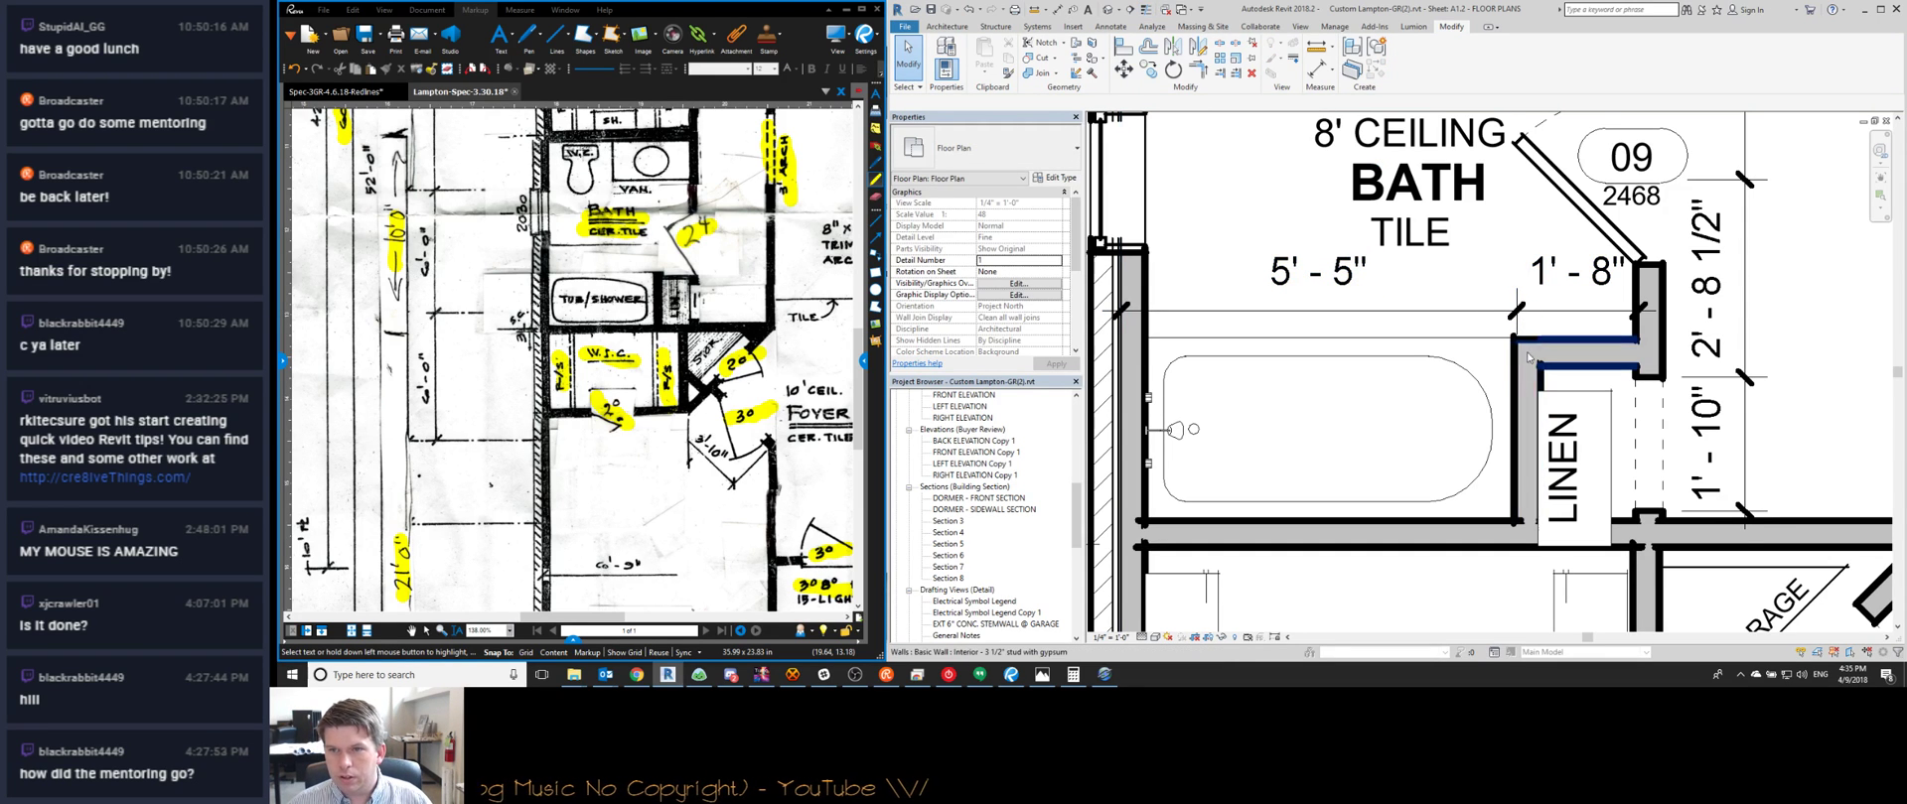
Align the linen wall face to the tub edge with Align
middle_drag(1510, 376, 1534, 380)
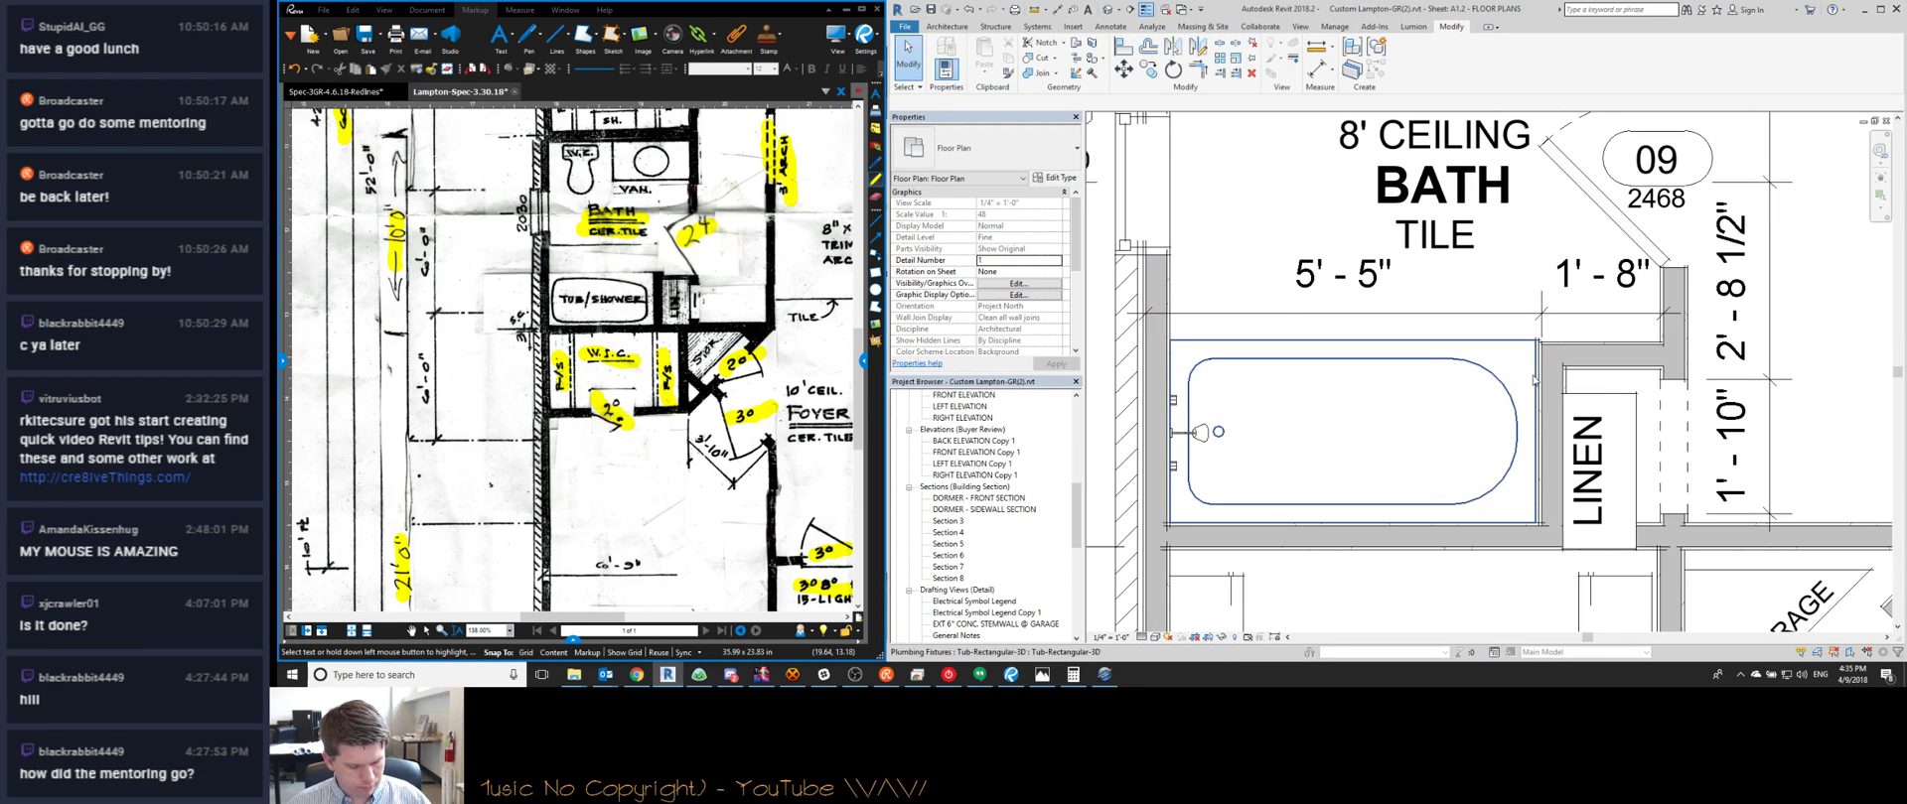
key(l)
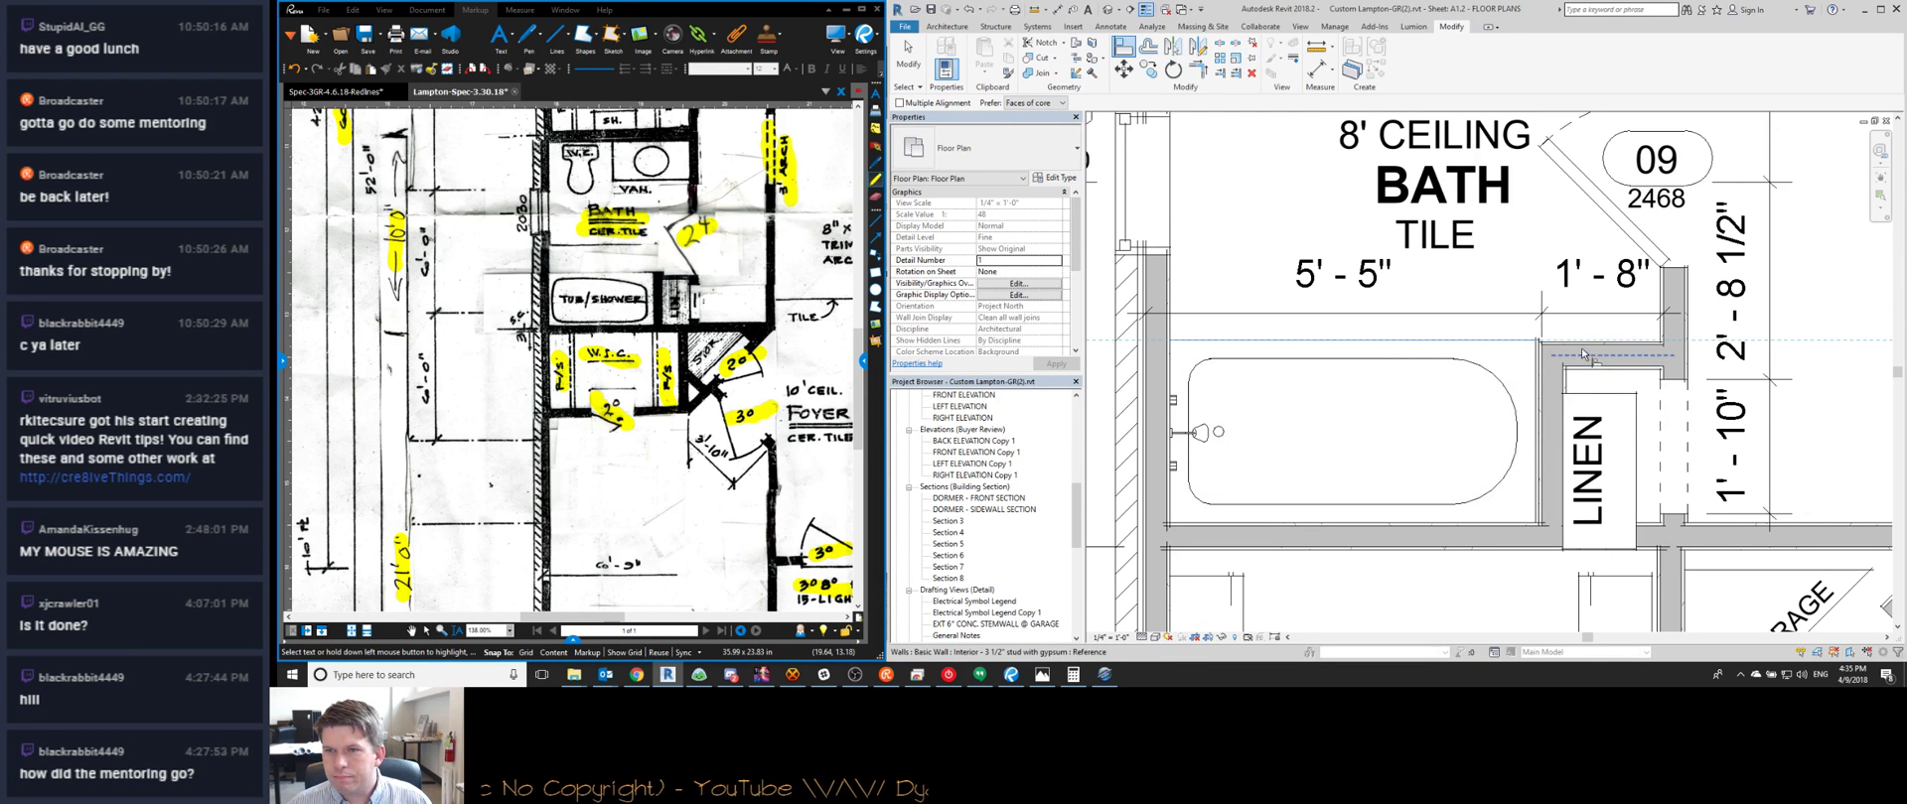
click(1584, 349)
key(Escape)
key(Escape)
middle_drag(1492, 435, 1489, 449)
scroll(1490, 450, down, 2)
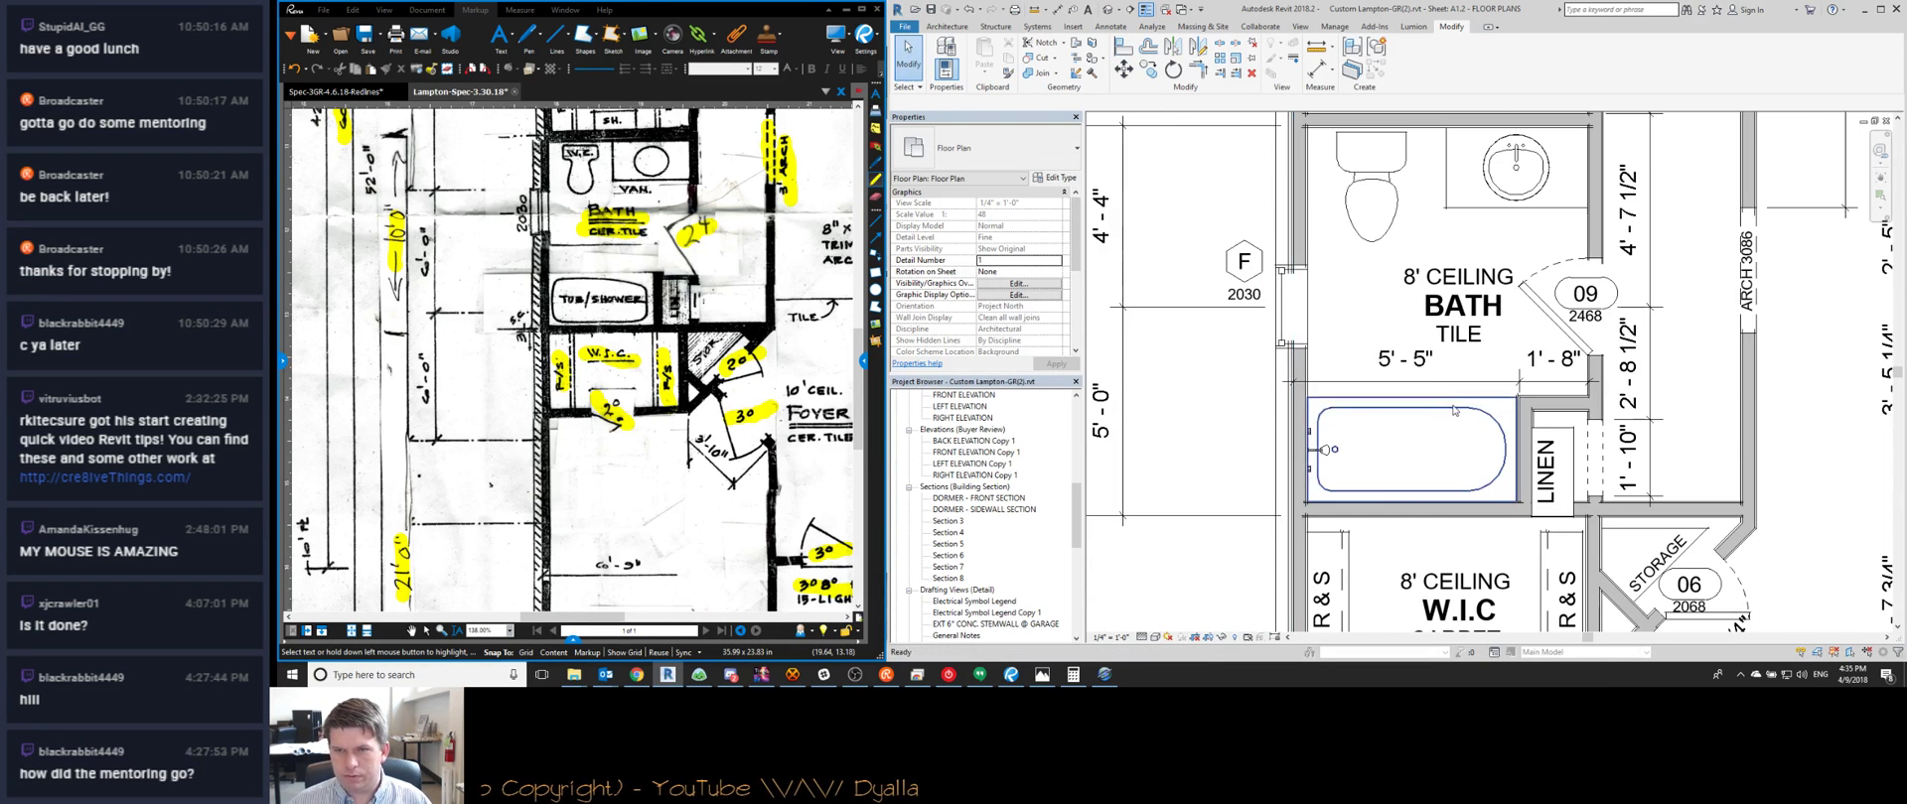
Activate the plan viewport and move the LINEN shelf up against the upper wall
click(1567, 458)
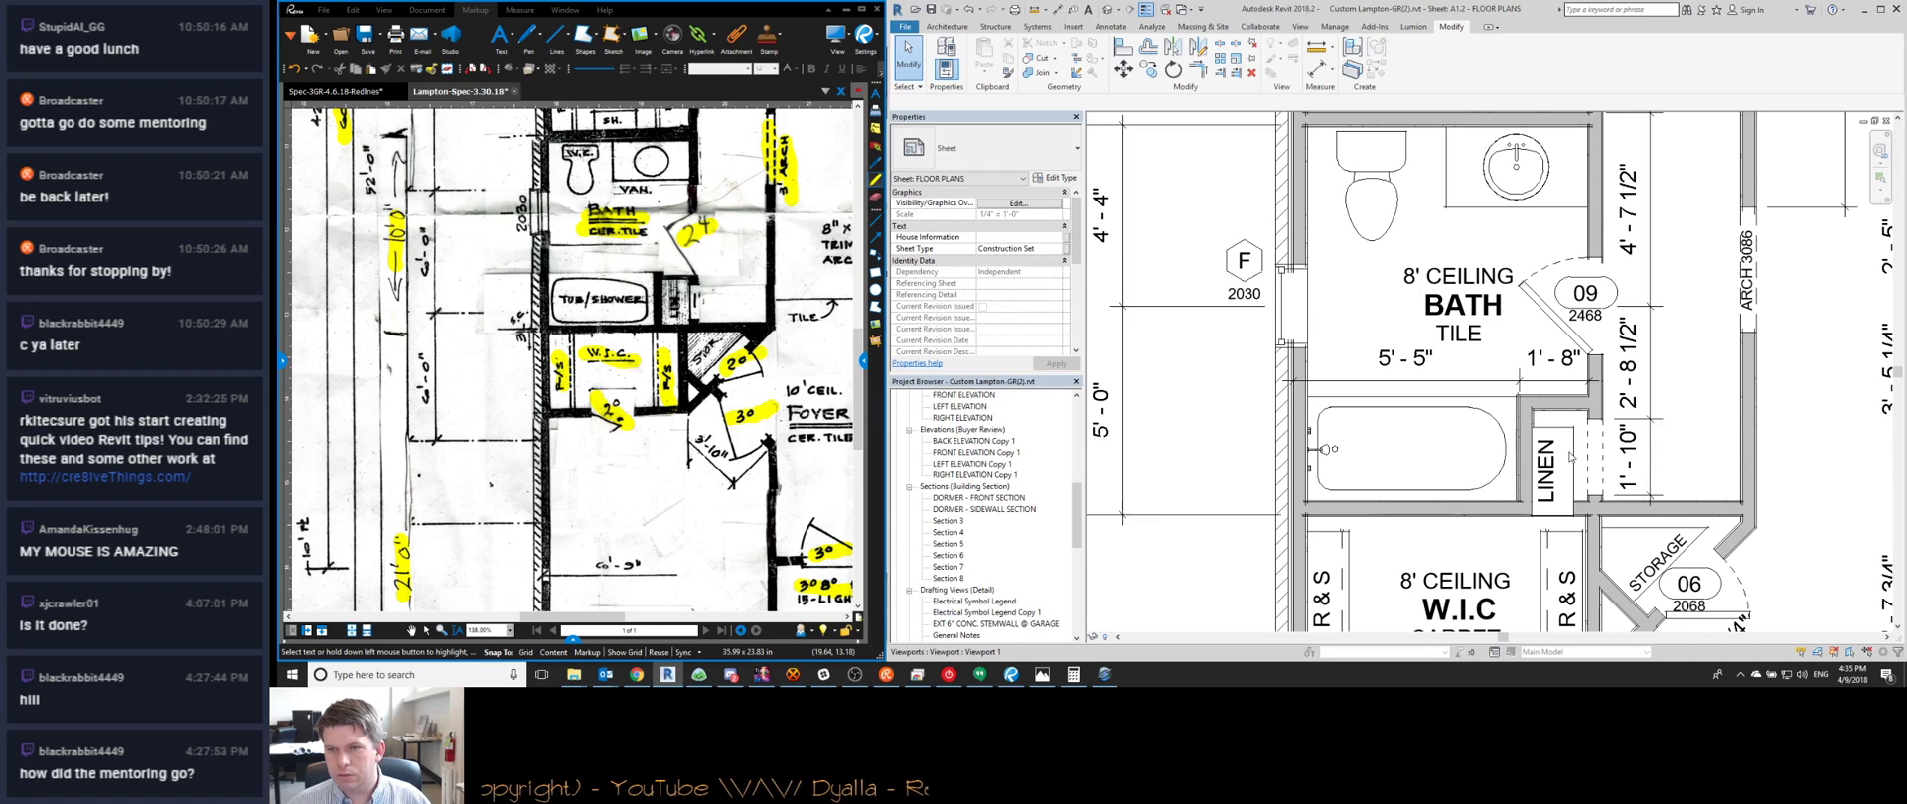
double_click(1567, 458)
click(1566, 458)
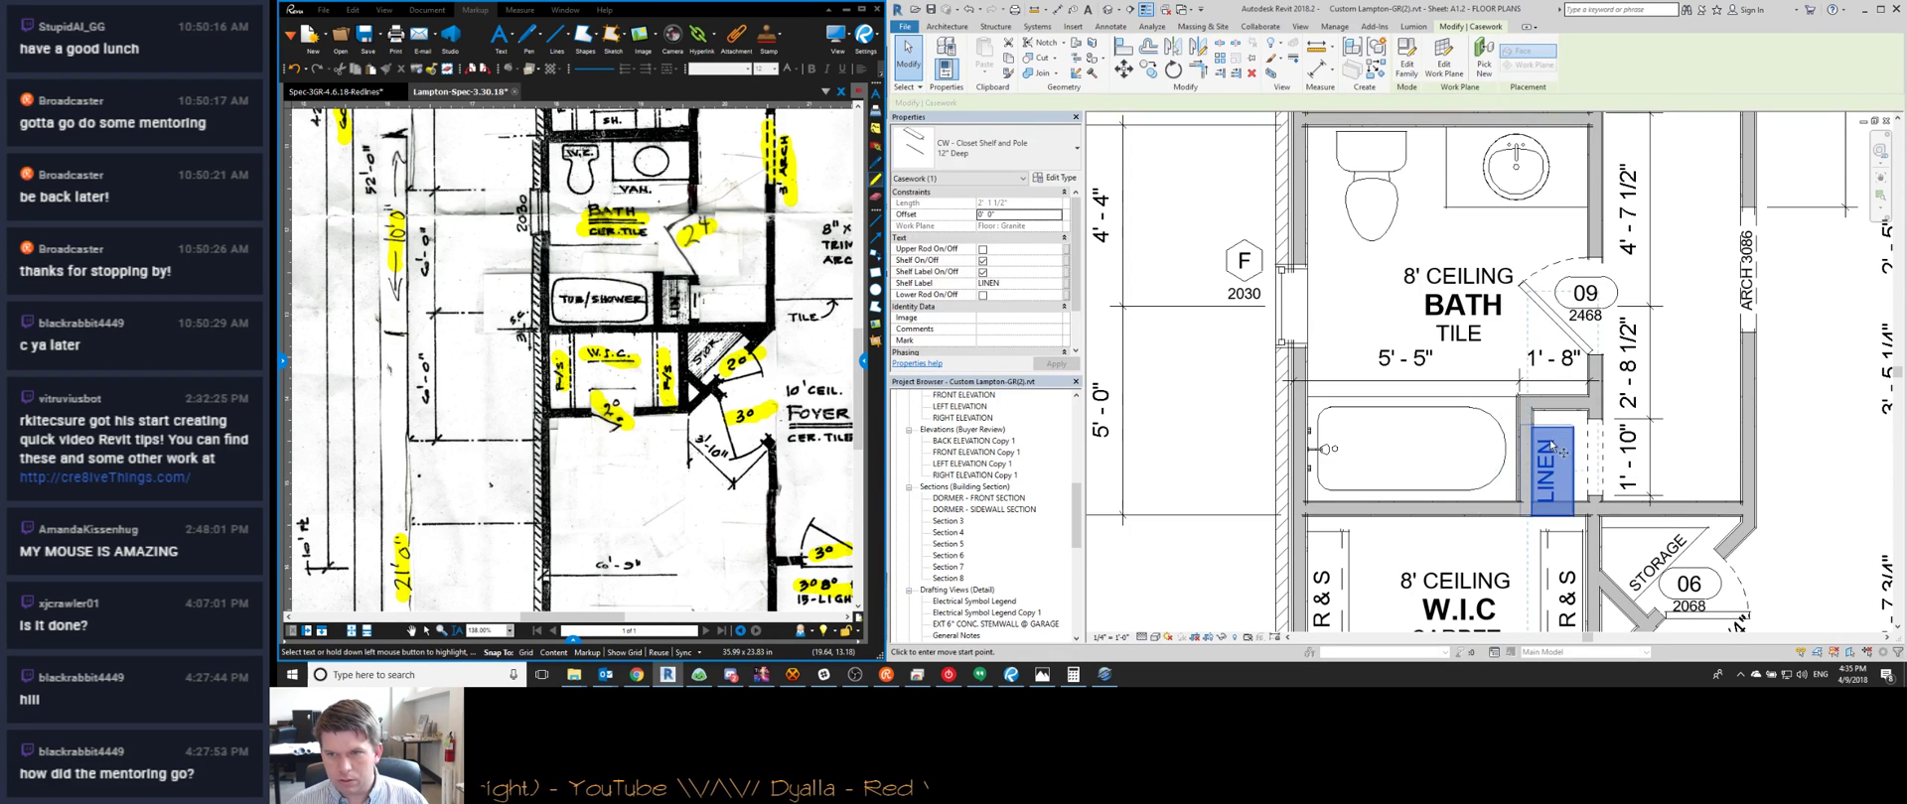
scroll(1529, 429, up, 3)
drag(1525, 422, 1542, 393)
scroll(1542, 393, down, 4)
key(Escape)
Extend the right R&S shelf to the W.I.C. top wall with Trim/Extend (TR)
scroll(1561, 455, up, 3)
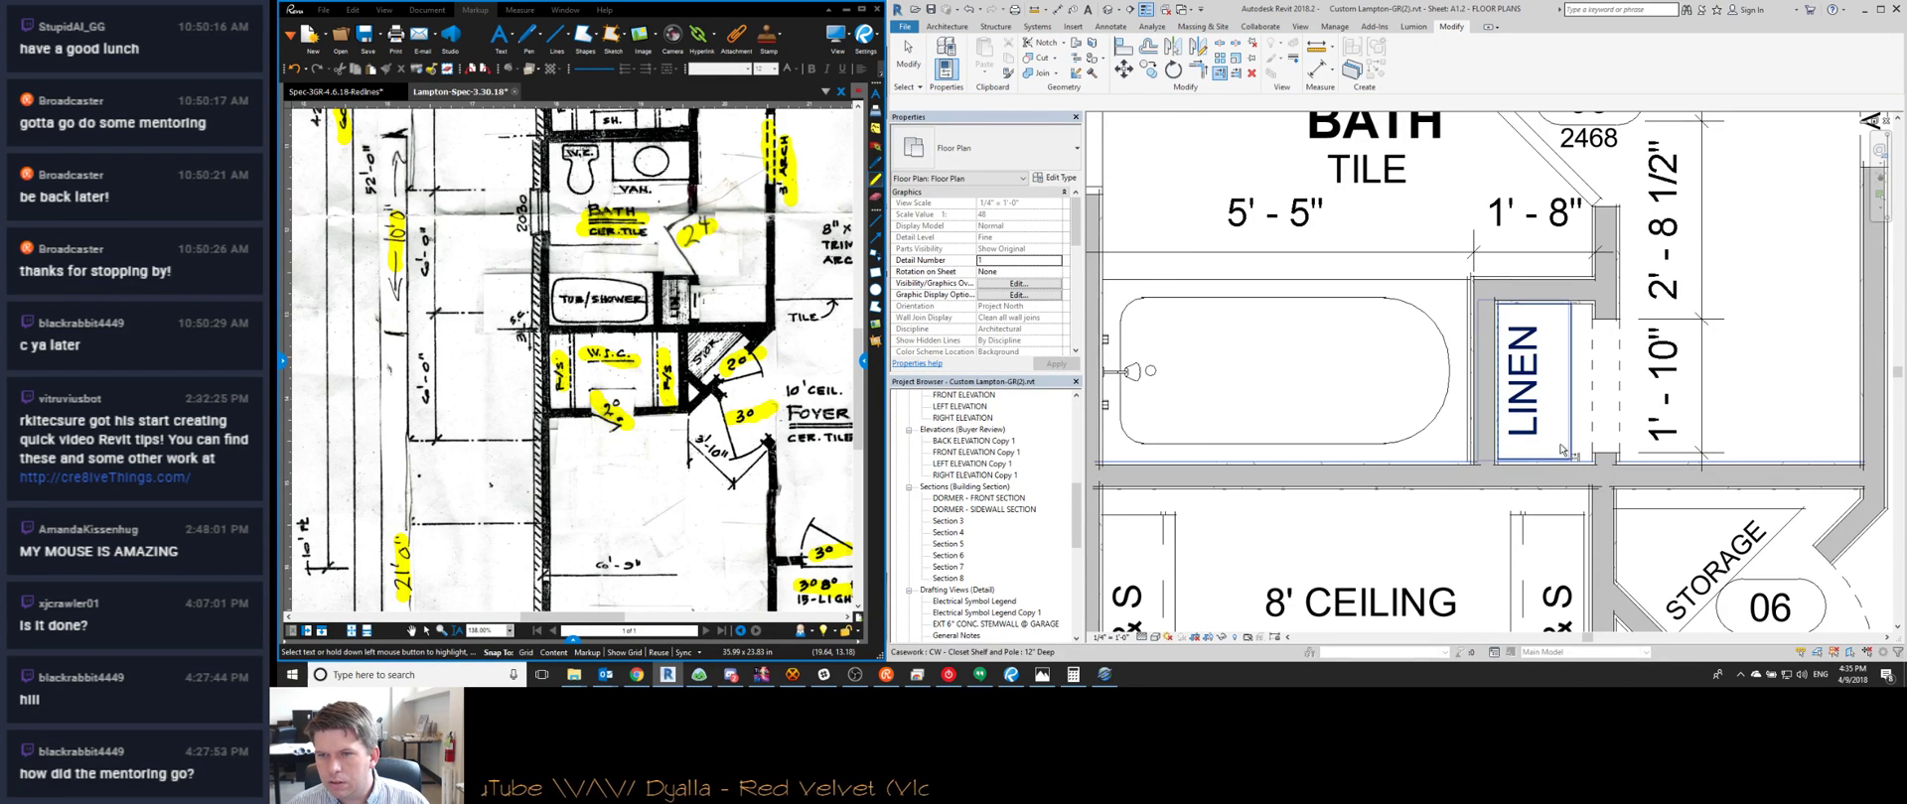
scroll(1564, 394, down, 3)
scroll(1552, 368, up, 3)
key(d)
key(v)
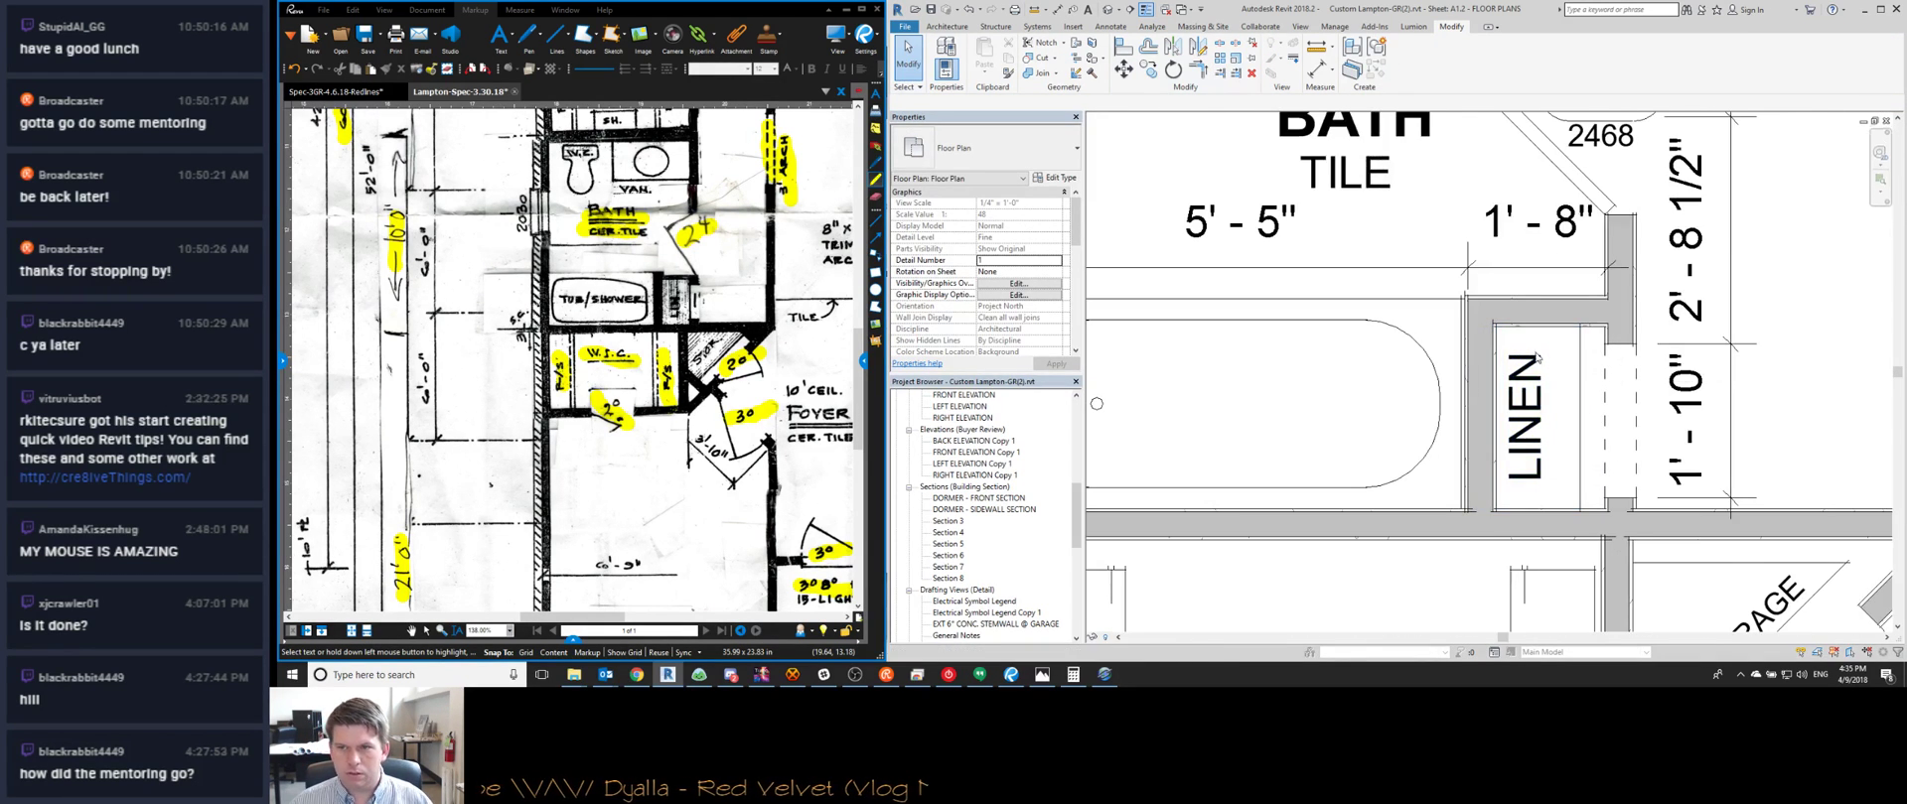
scroll(1532, 355, down, 2)
scroll(1609, 408, down, 3)
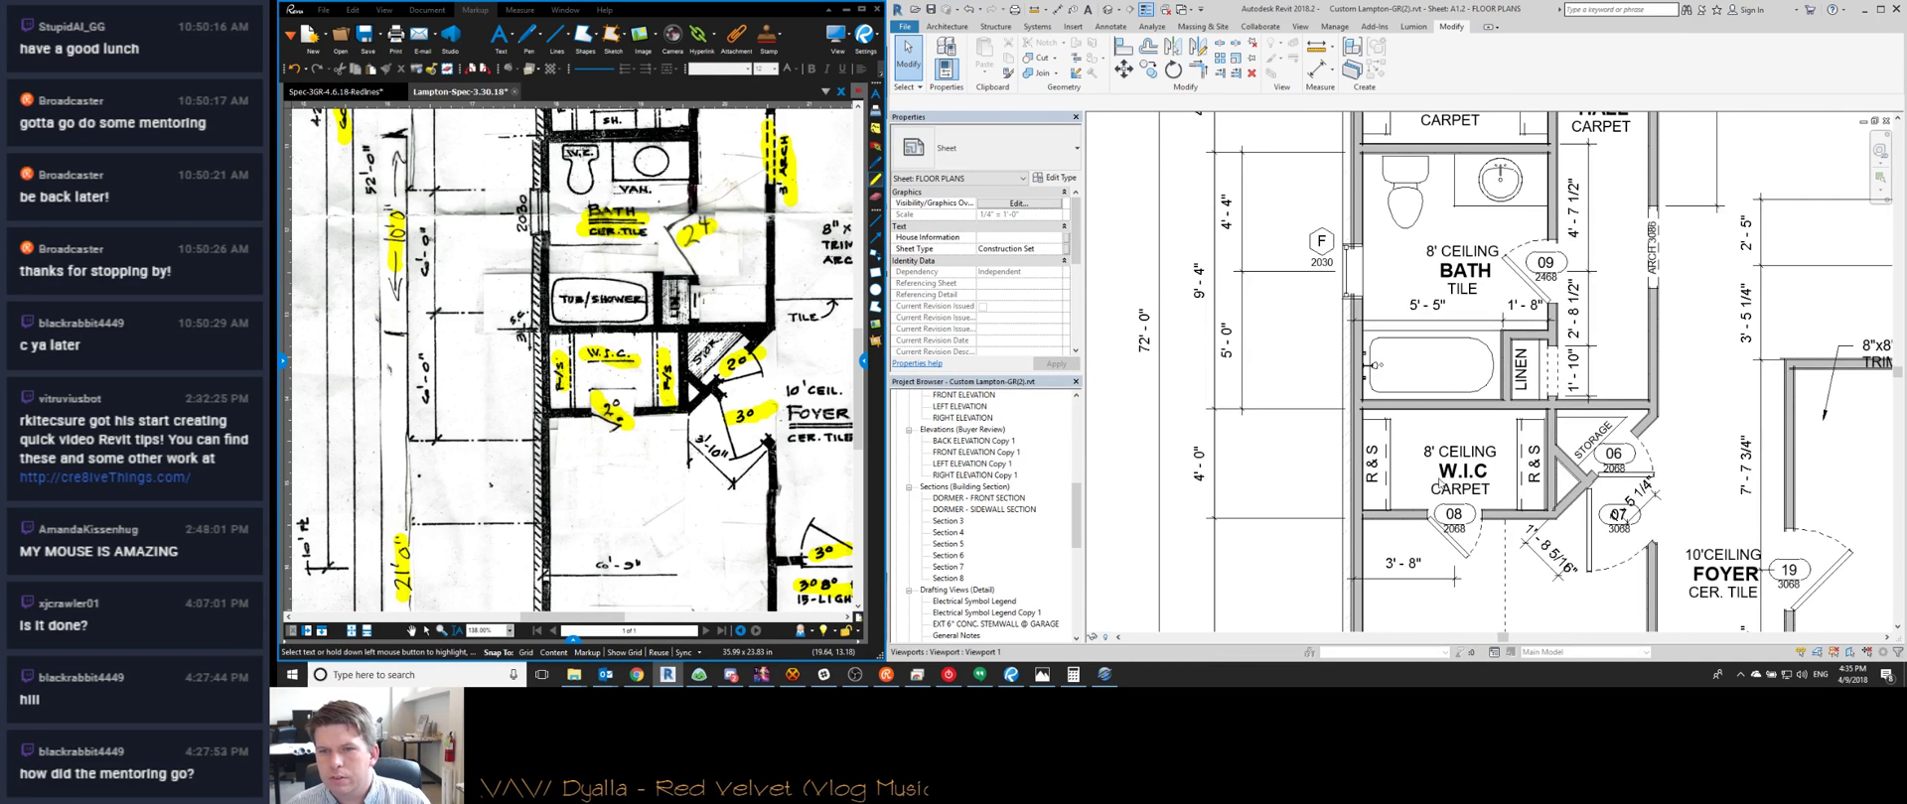
scroll(1406, 484, up, 2)
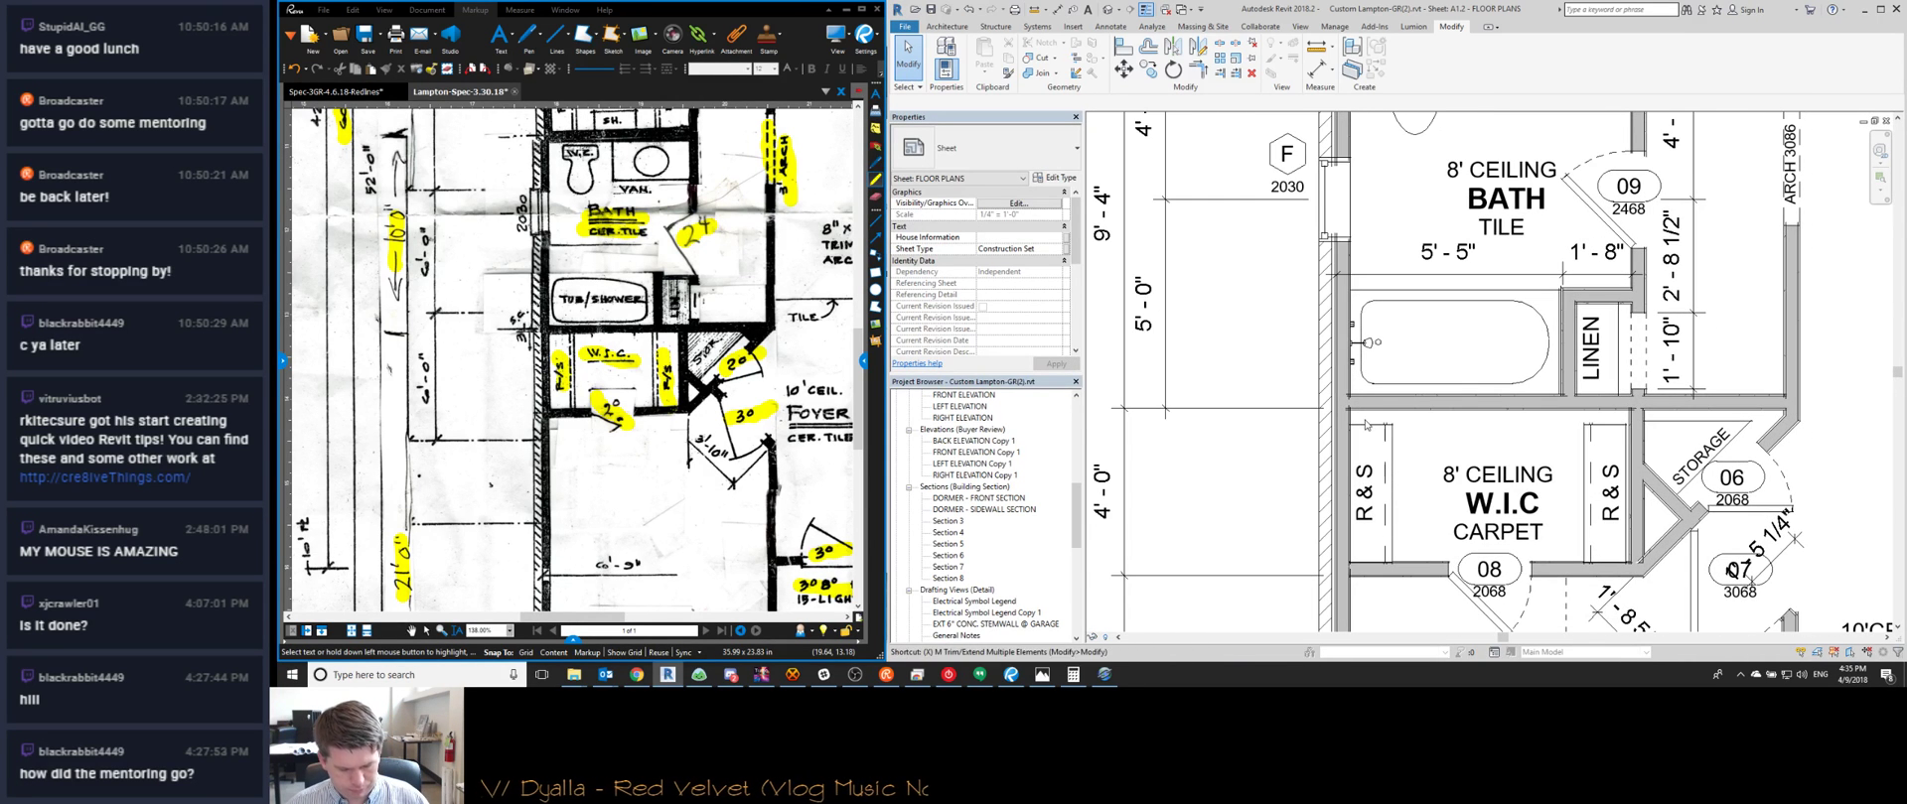
key(t)
key(r)
click(1432, 413)
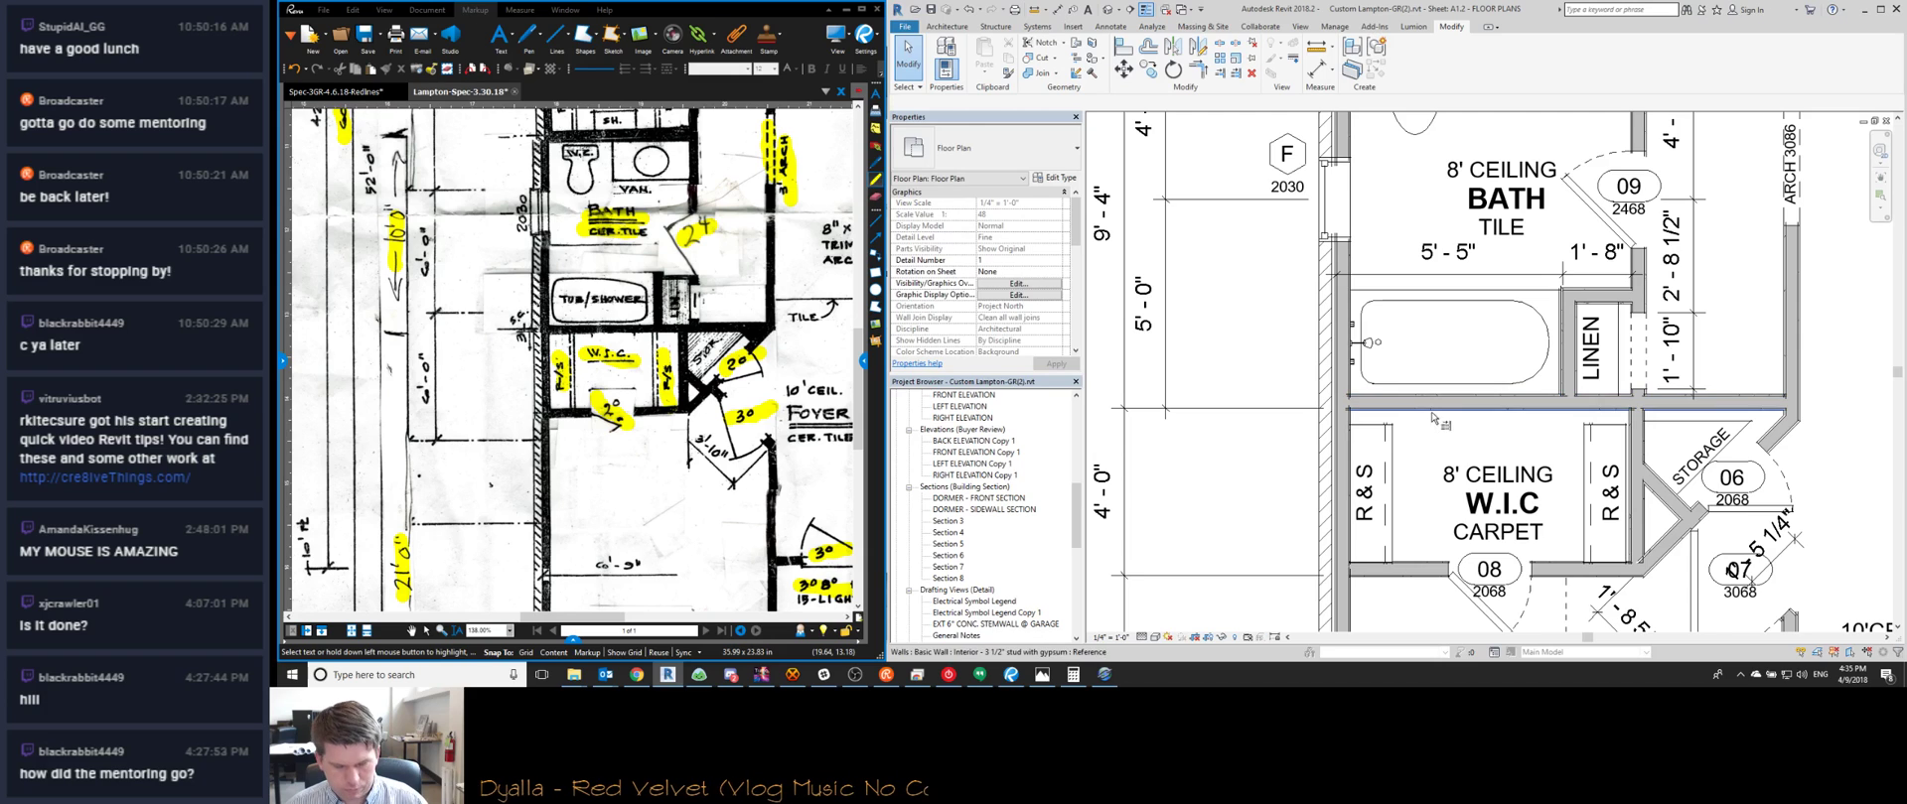
click(1578, 445)
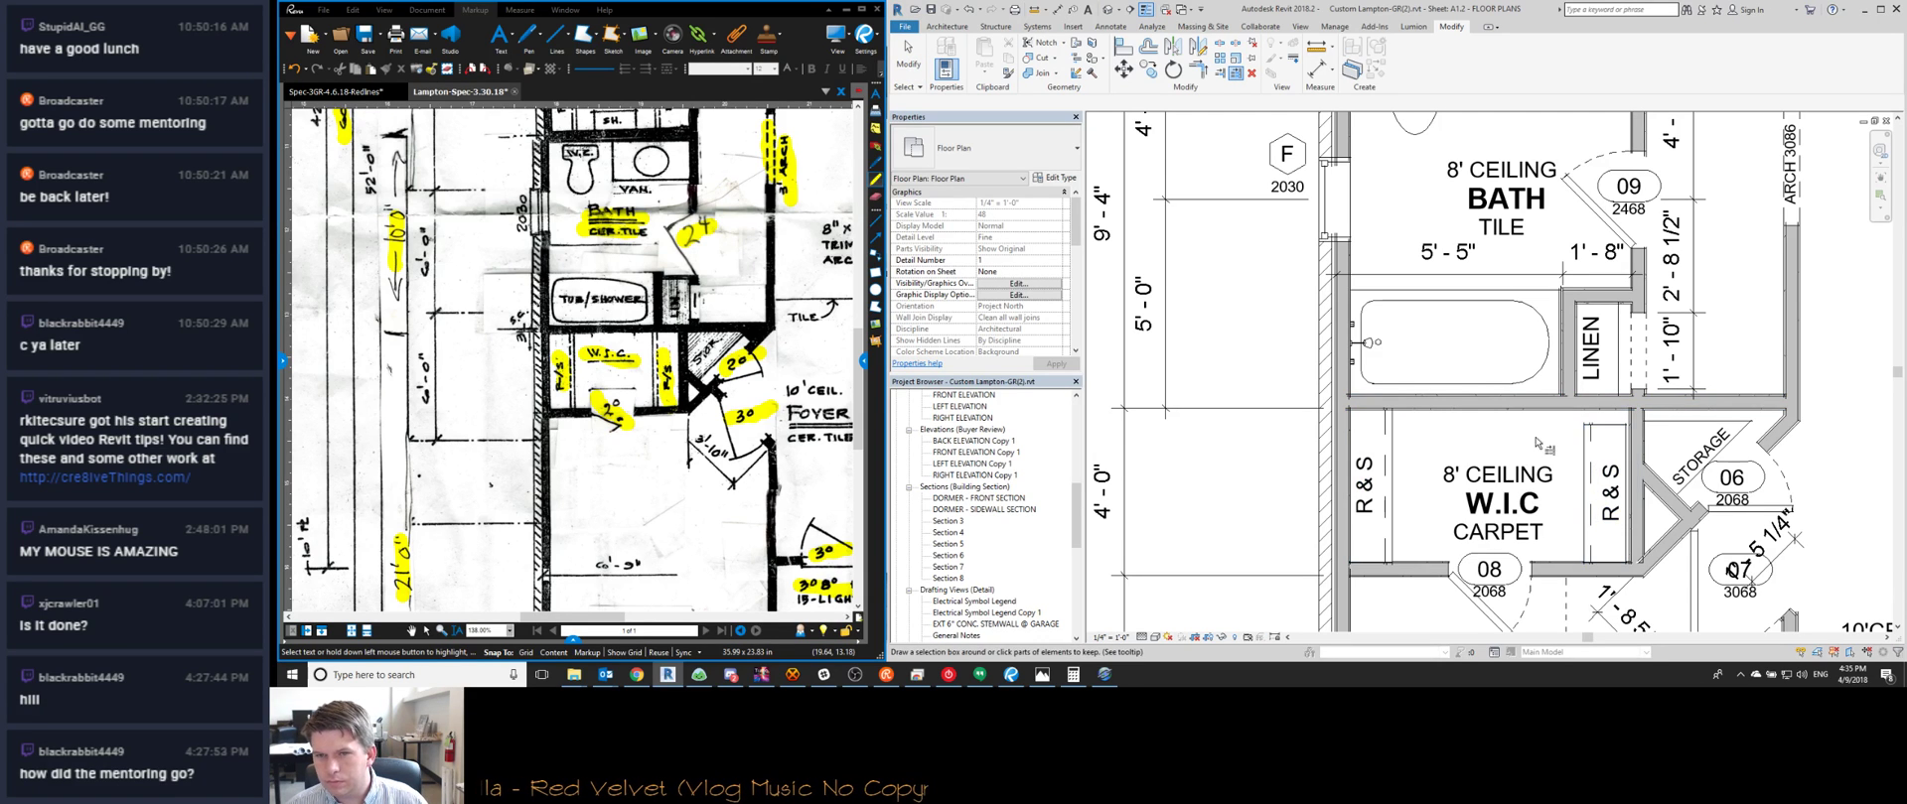
scroll(1615, 437, up, 2)
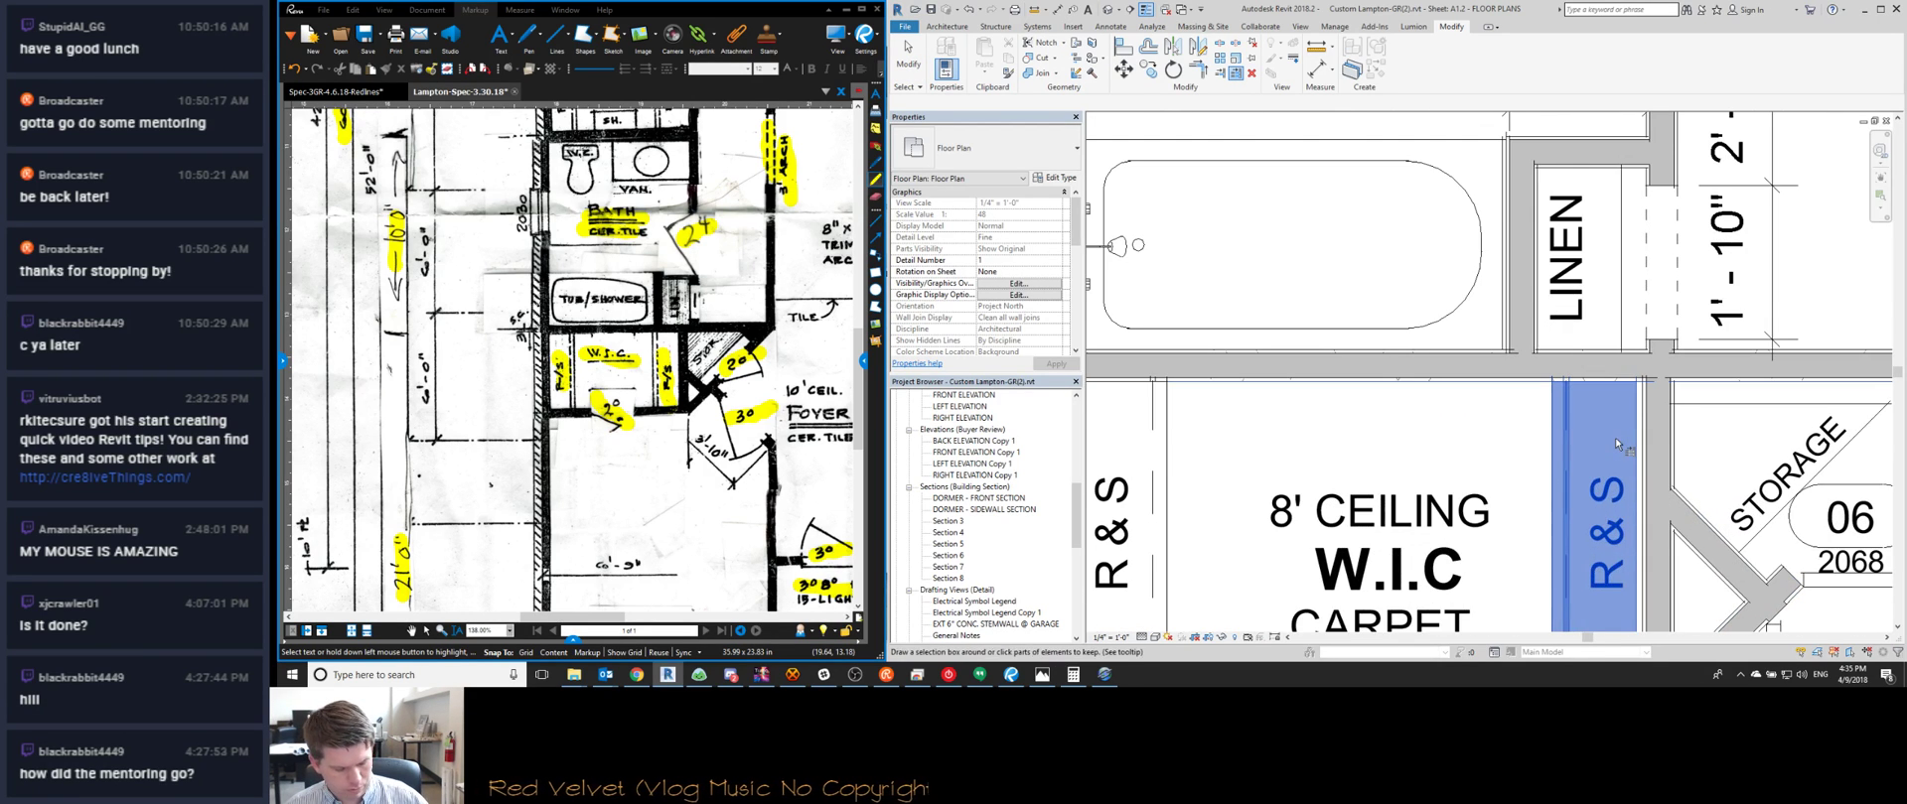
Try aligning the shelf, cancel after the error, and rerun Trim/Extend on the wall
key(a)
key(l)
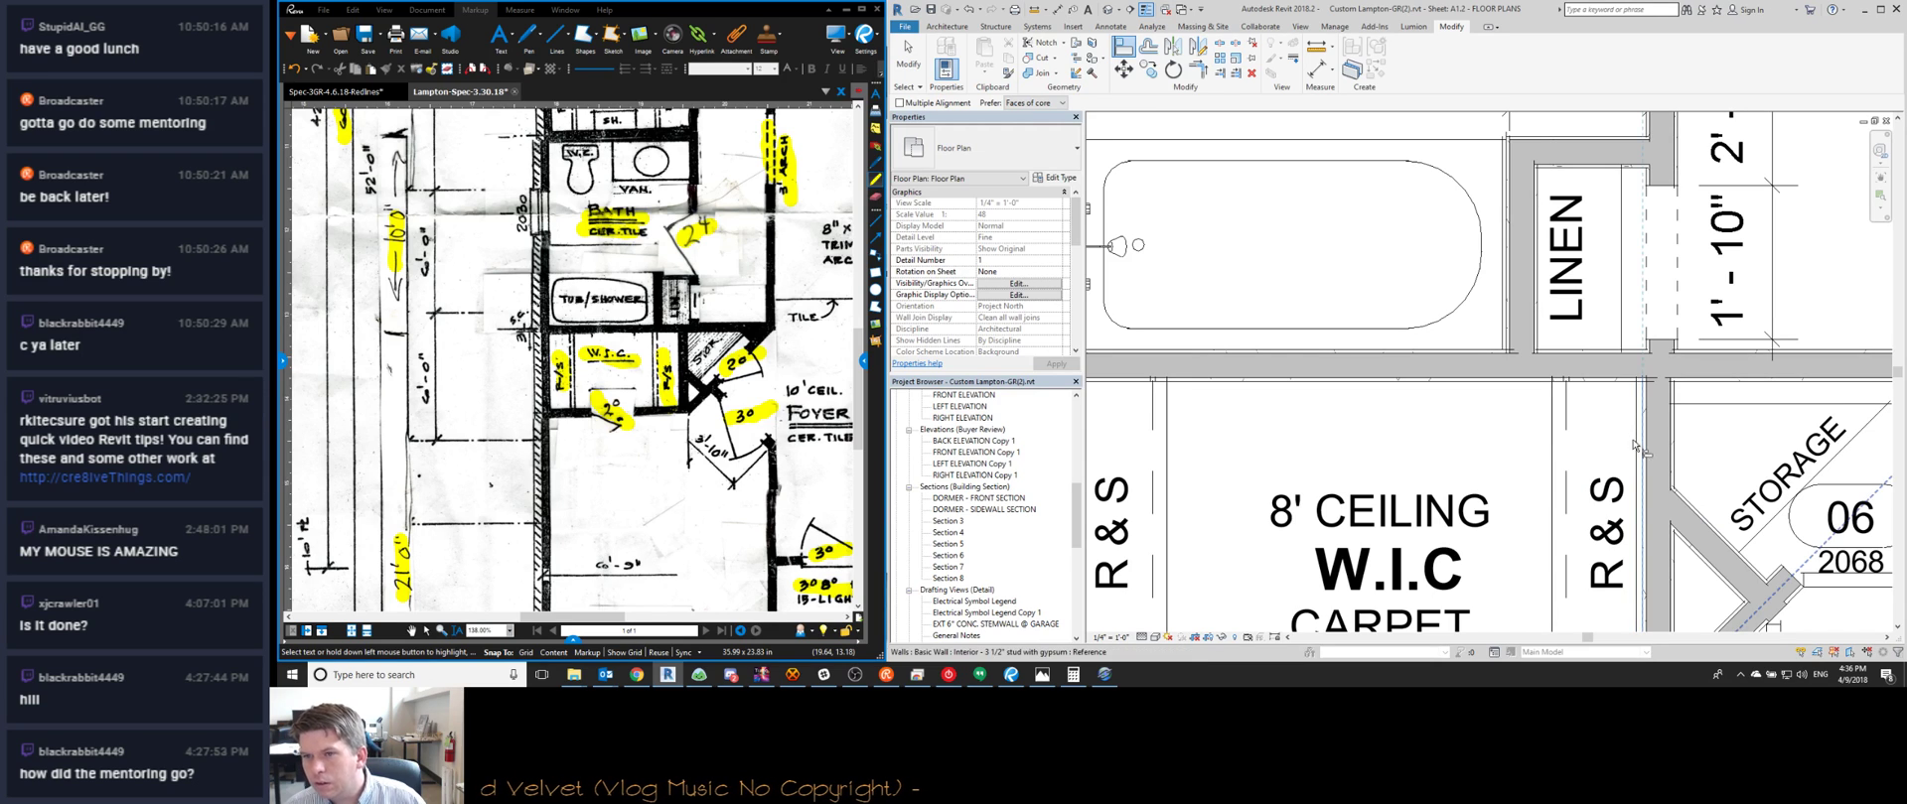
click(1642, 444)
key(Escape)
key(Escape)
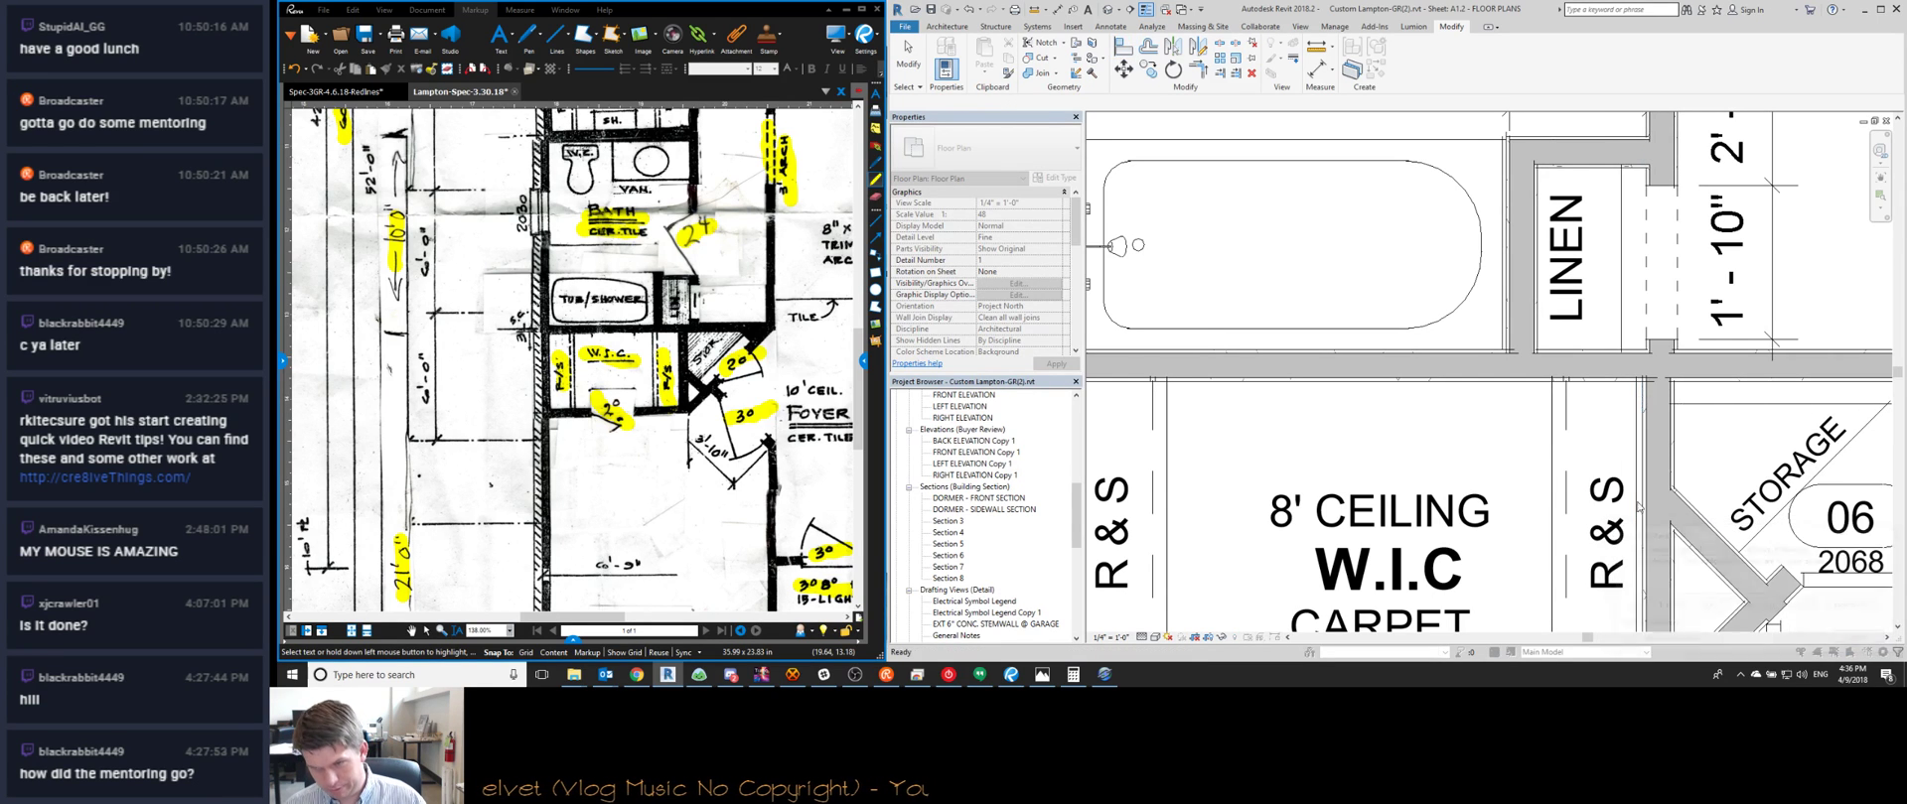
key(a)
key(l)
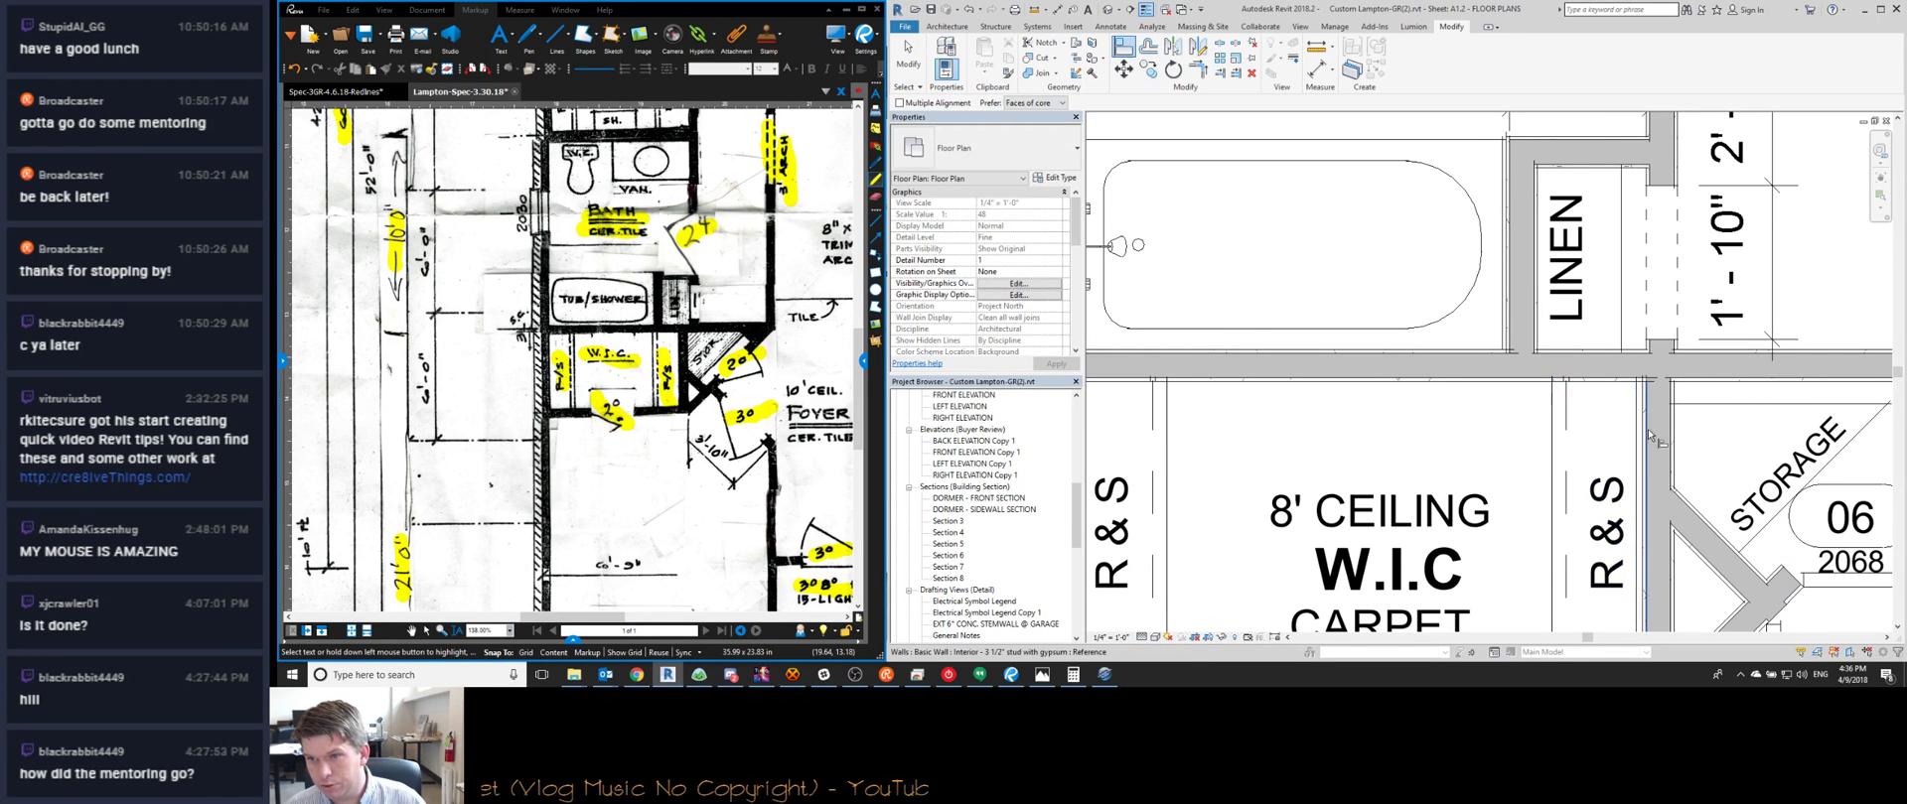
middle_drag(1562, 422, 1550, 319)
scroll(1549, 319, down, 3)
key(Escape)
key(Escape)
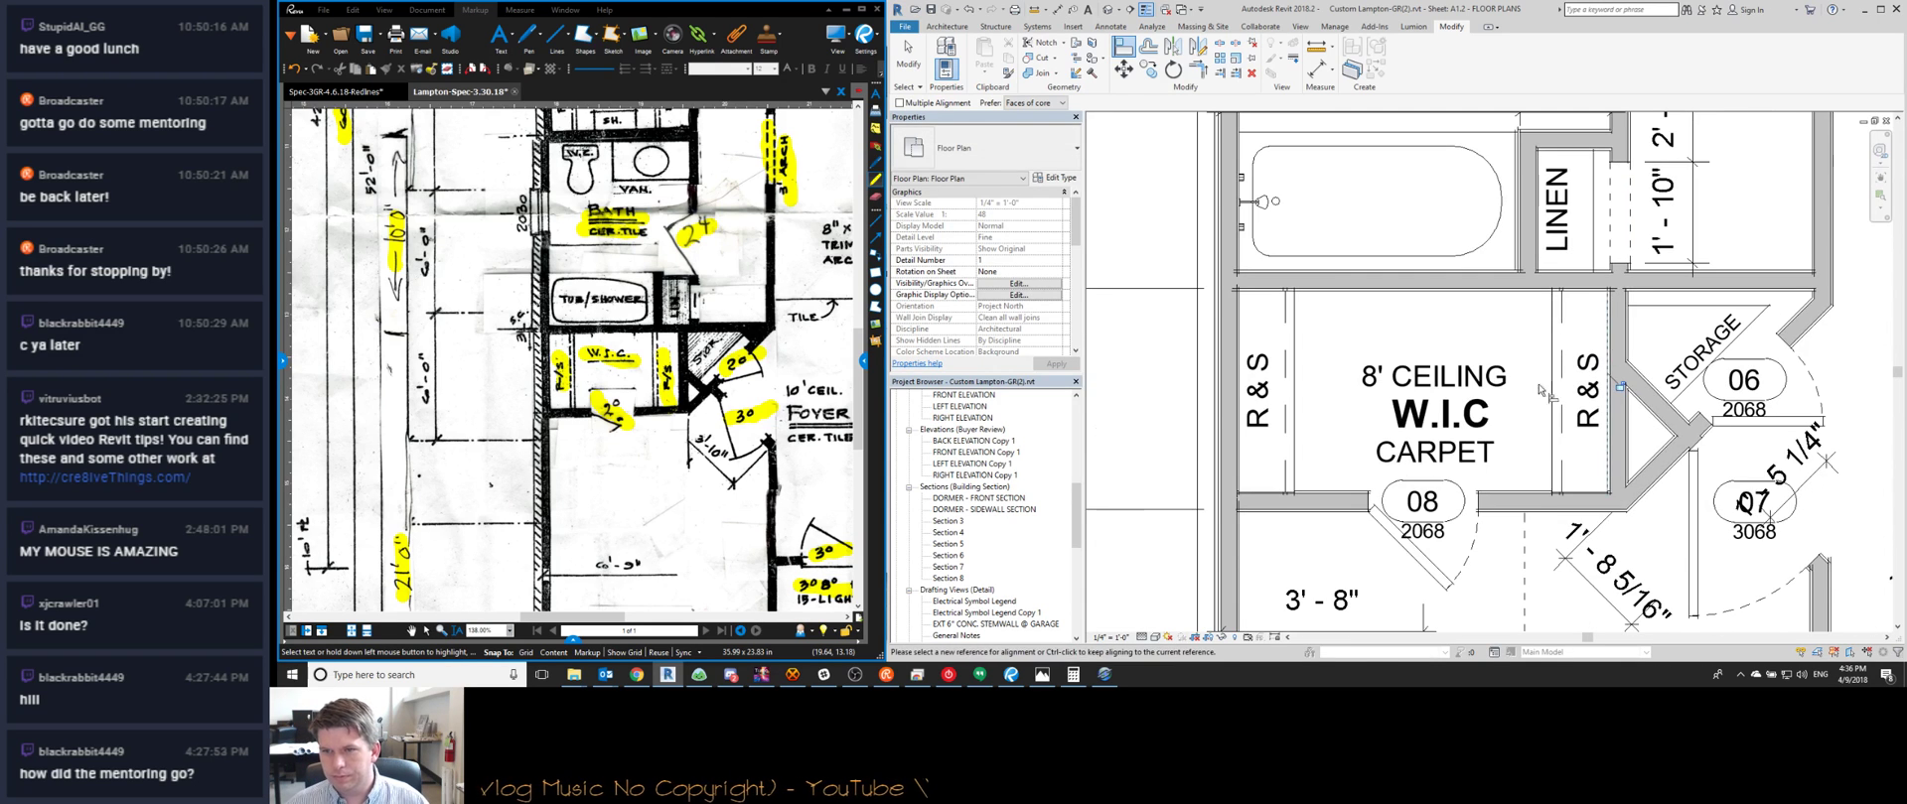
scroll(1541, 485, up, 2)
key(t)
key(r)
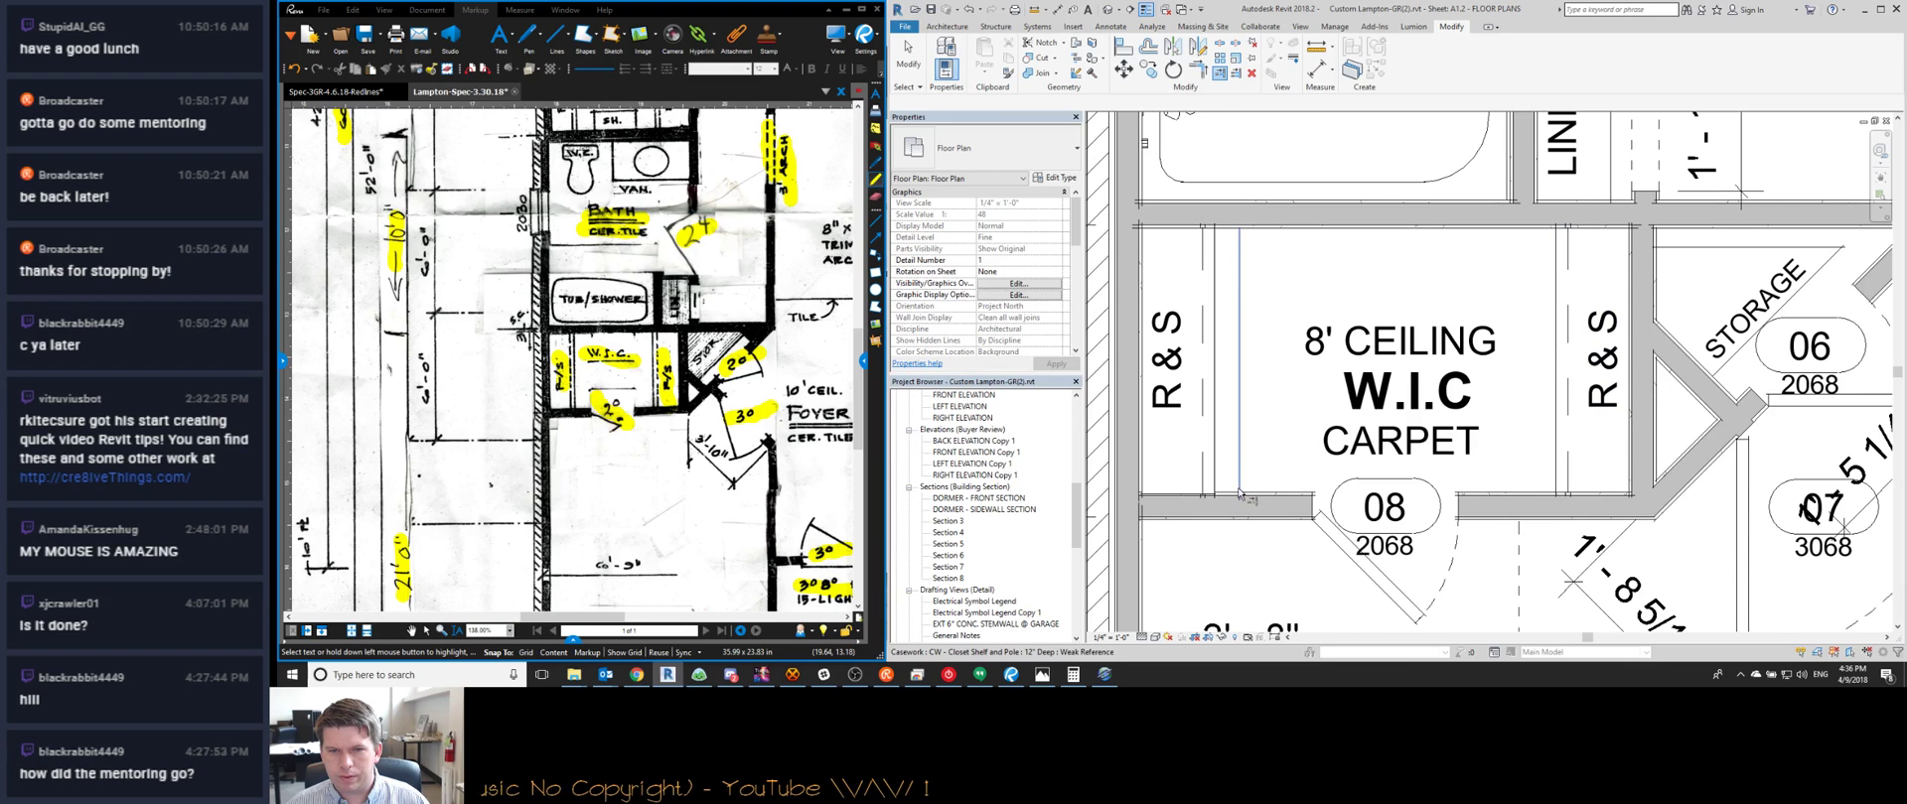
key(Escape)
key(Escape)
scroll(1232, 442, down, 5)
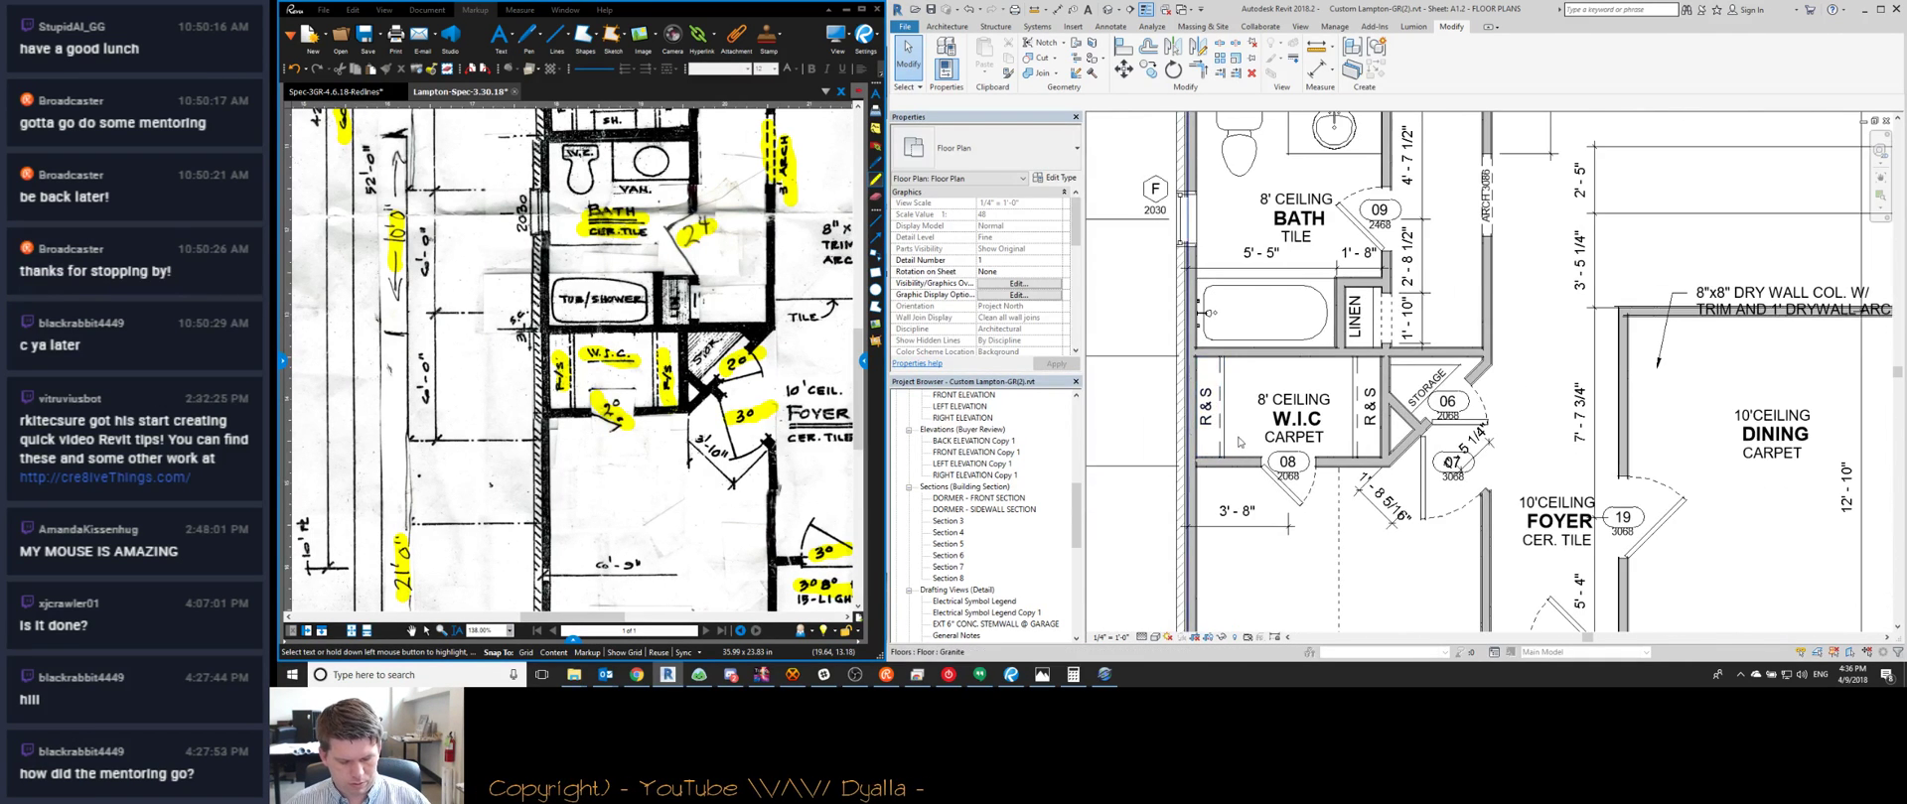
scroll(1238, 442, up, 3)
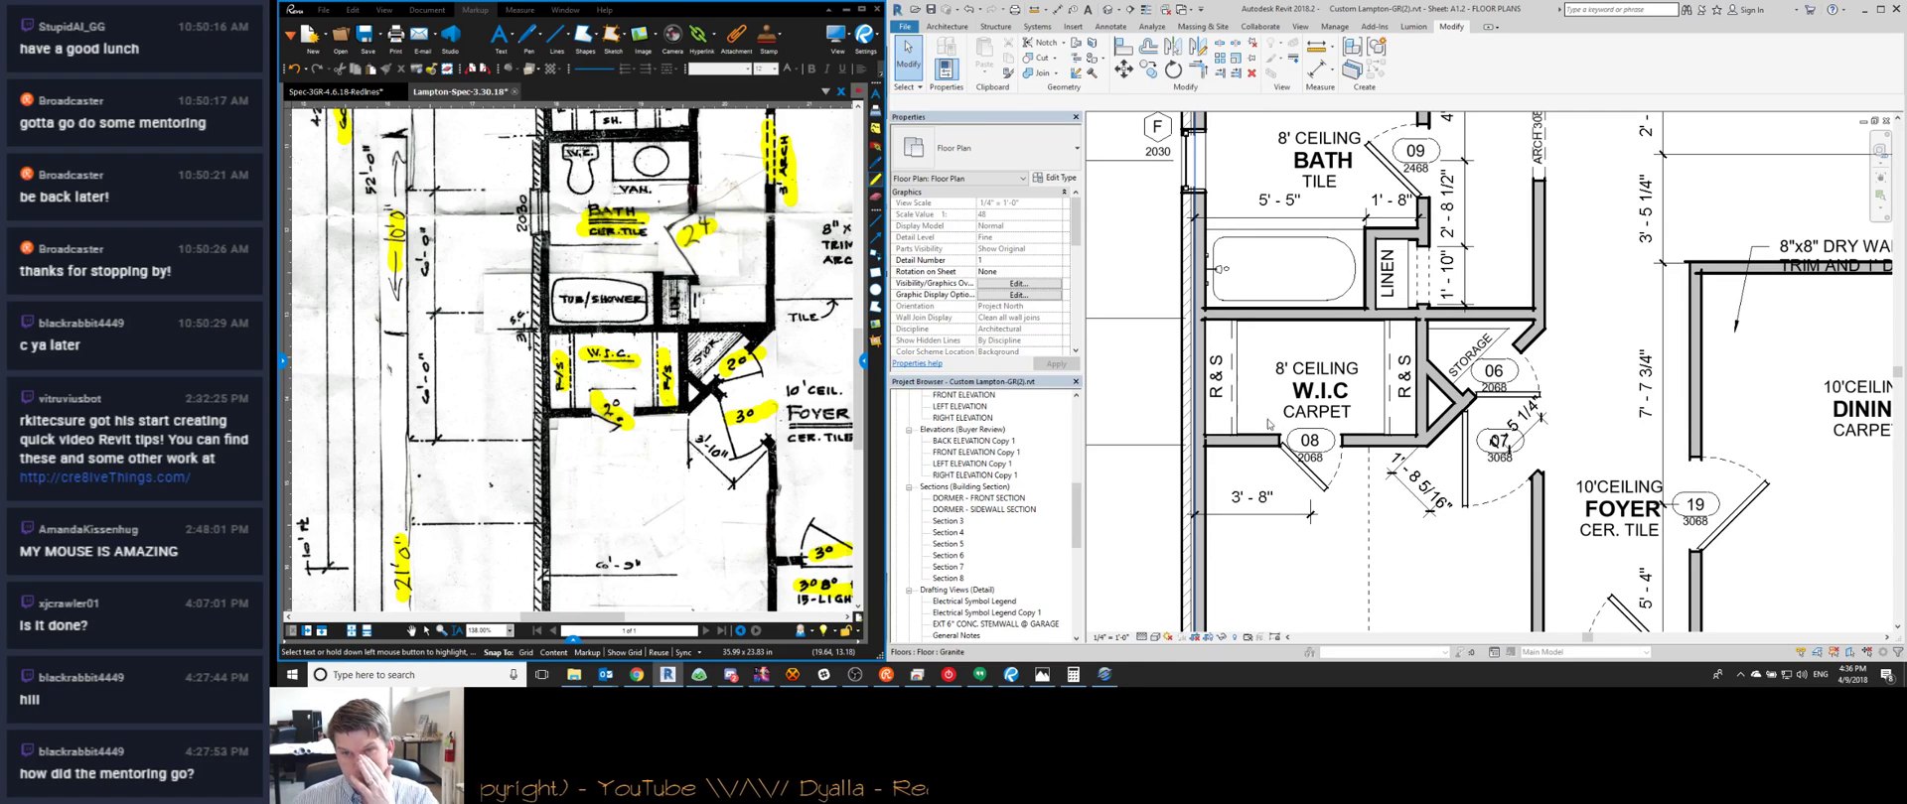
Stretch the 3'-8" dimension to the W.I.C. wall face so it reads 7'-4"
click(1235, 494)
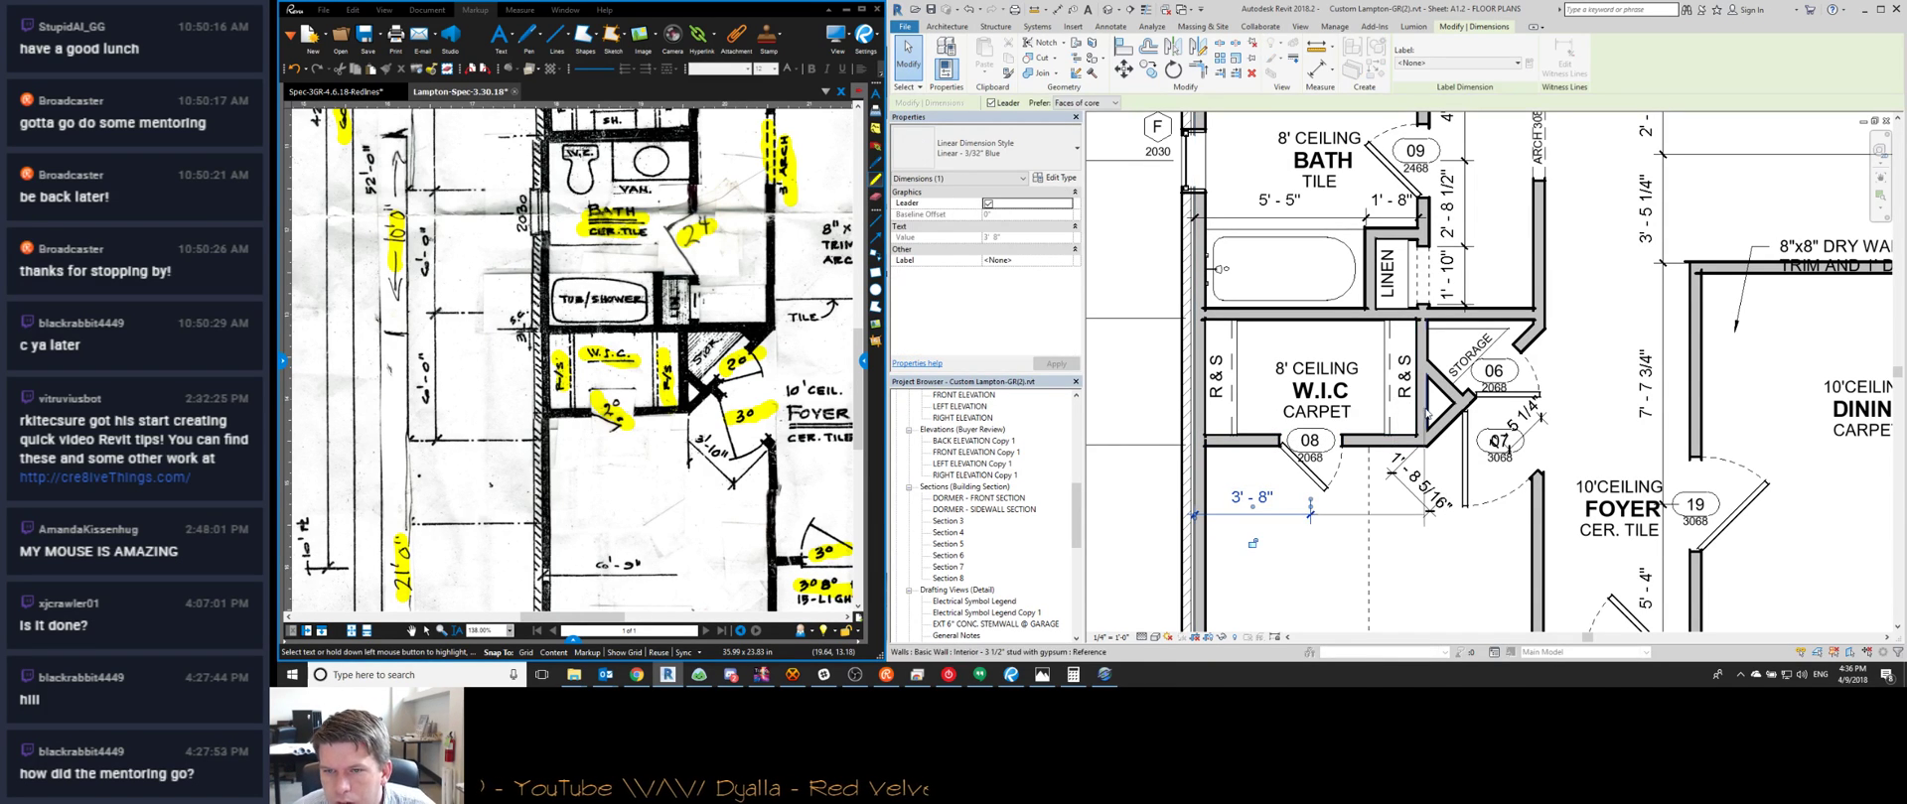
drag(1428, 414, 1427, 418)
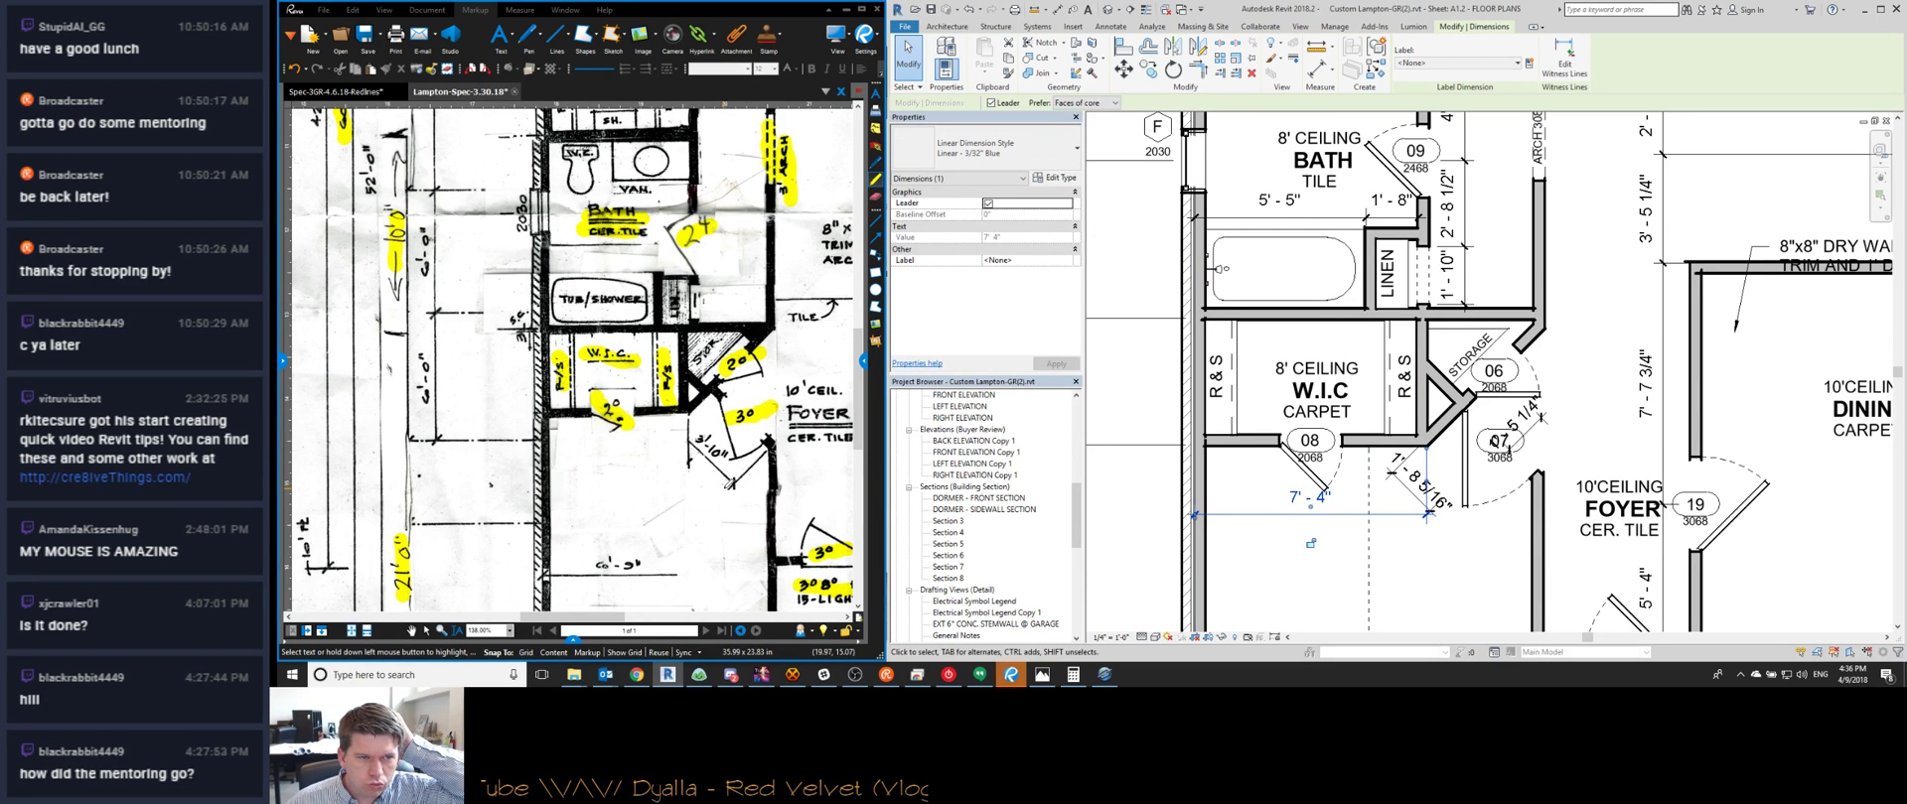
scroll(656, 484, down, 4)
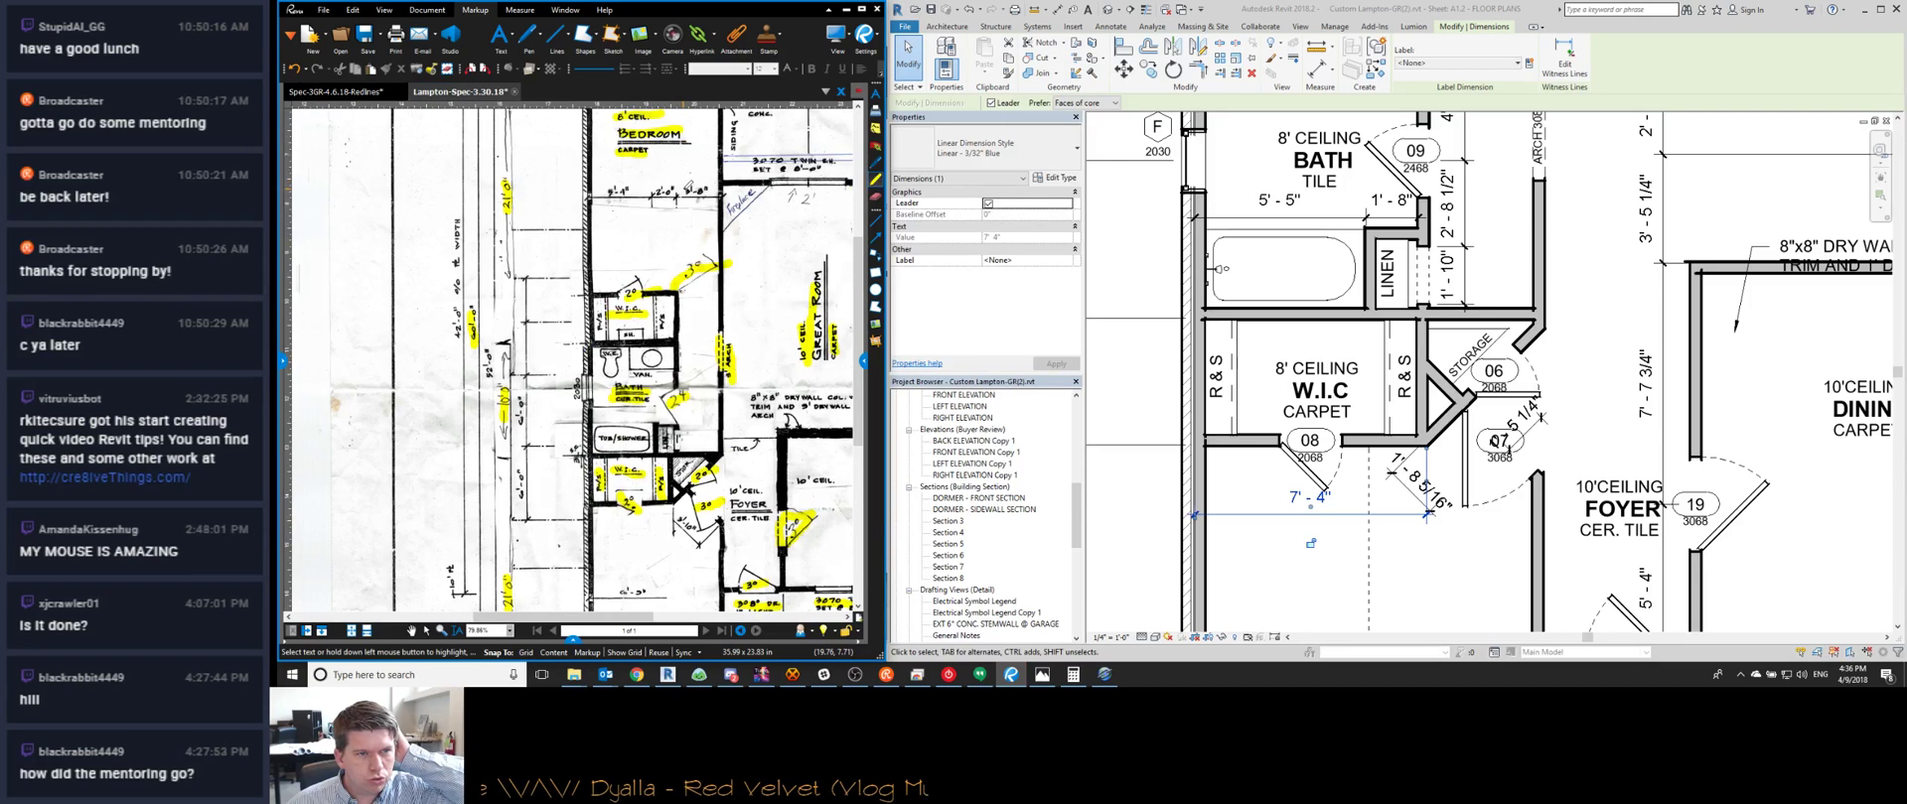
Delete the middle witness line above the W.I.C., merging 3'-11" and 3'-2" into 7'-1"
middle_click(1384, 246)
middle_drag(1392, 139, 1388, 632)
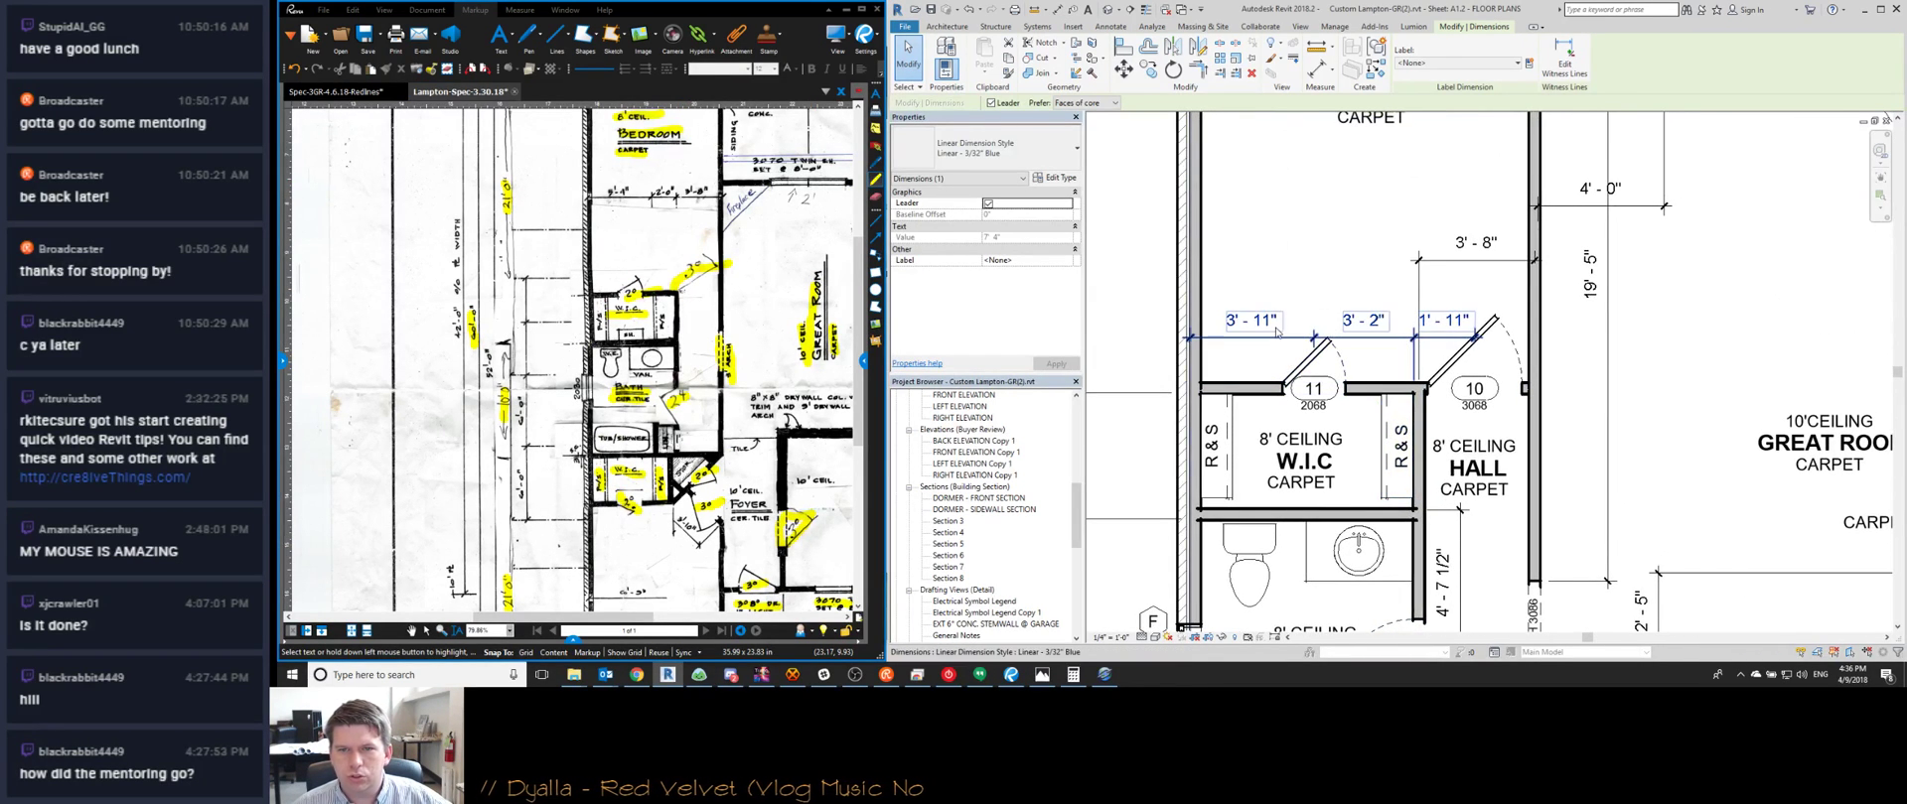
click(1313, 336)
right_click(1315, 313)
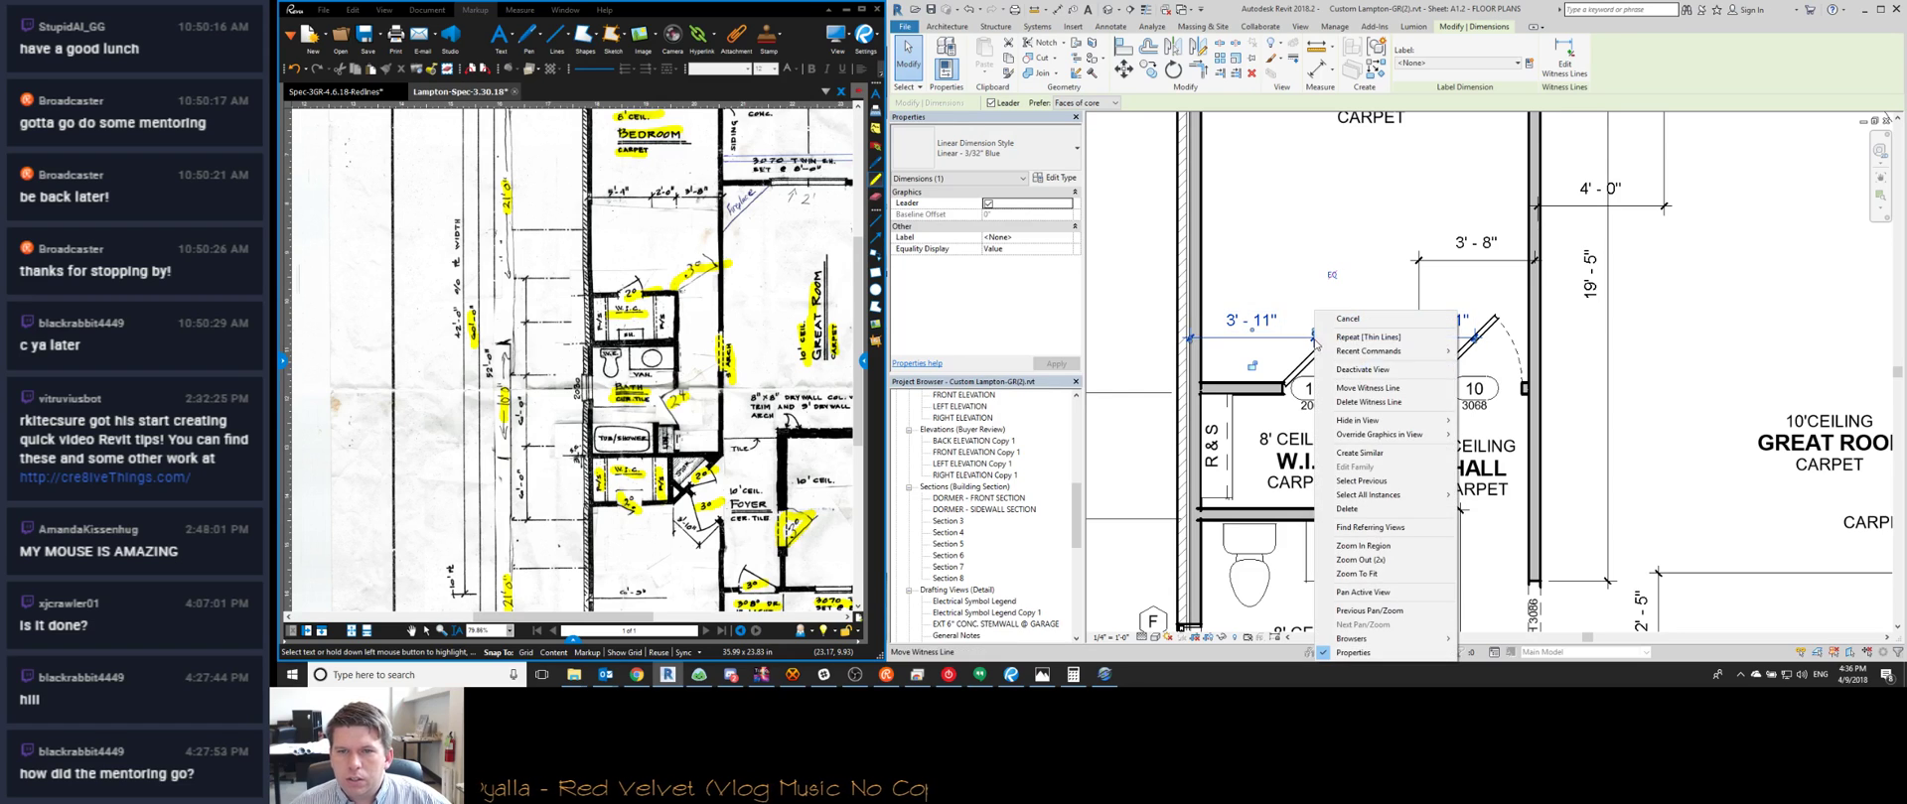
click(1367, 402)
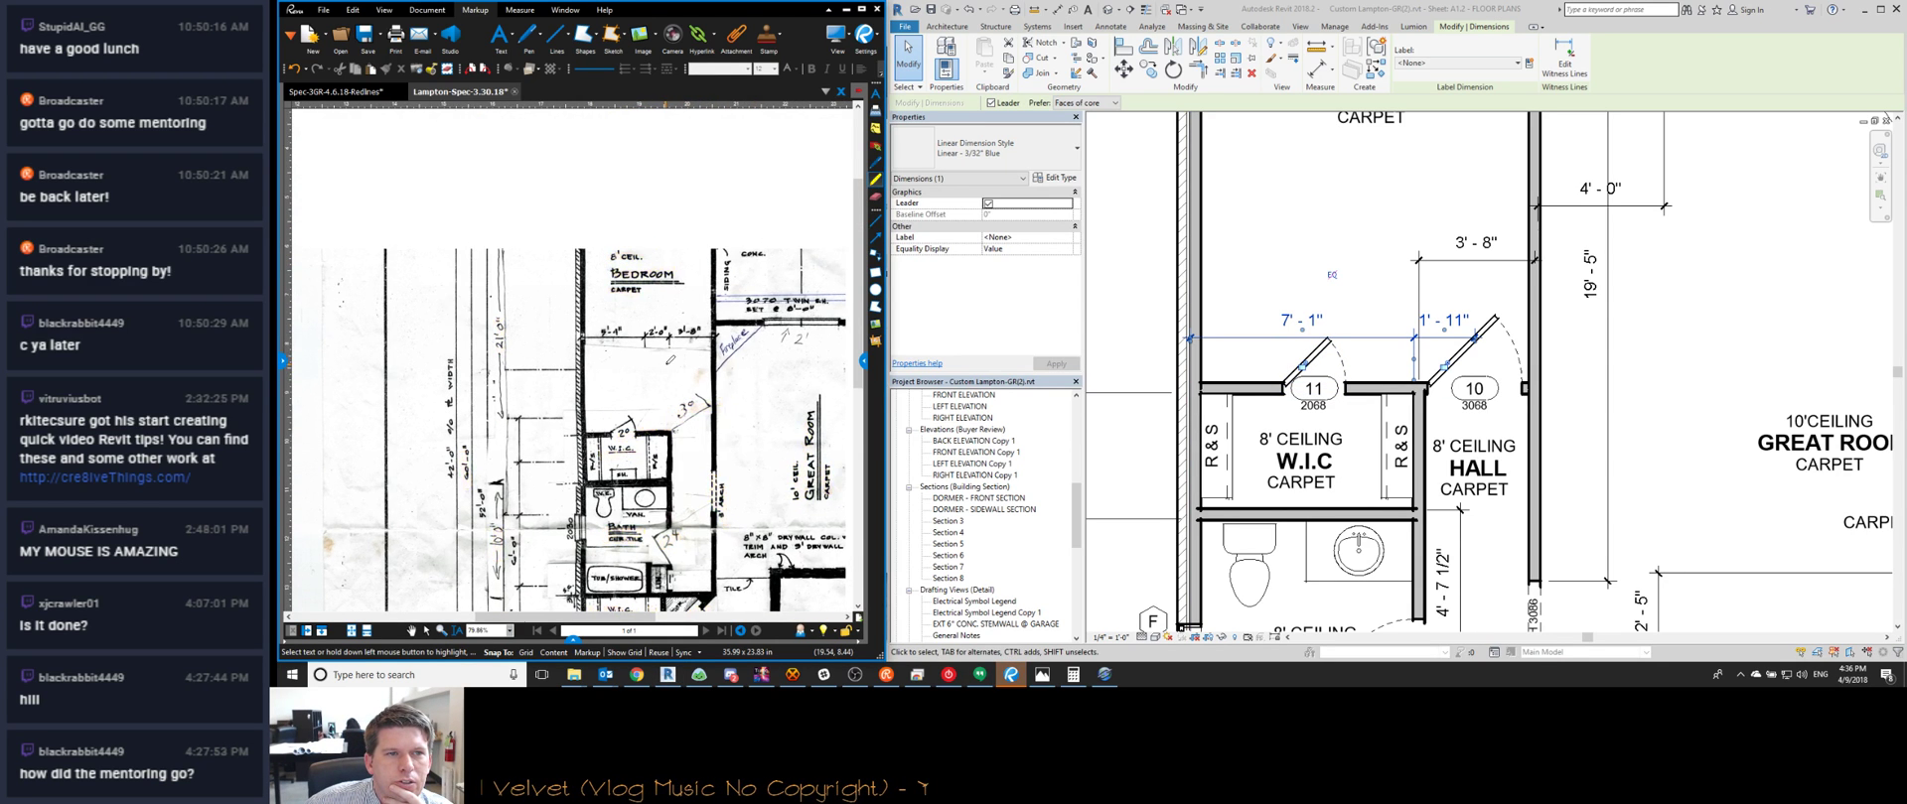
scroll(673, 229, up, 3)
scroll(645, 354, up, 5)
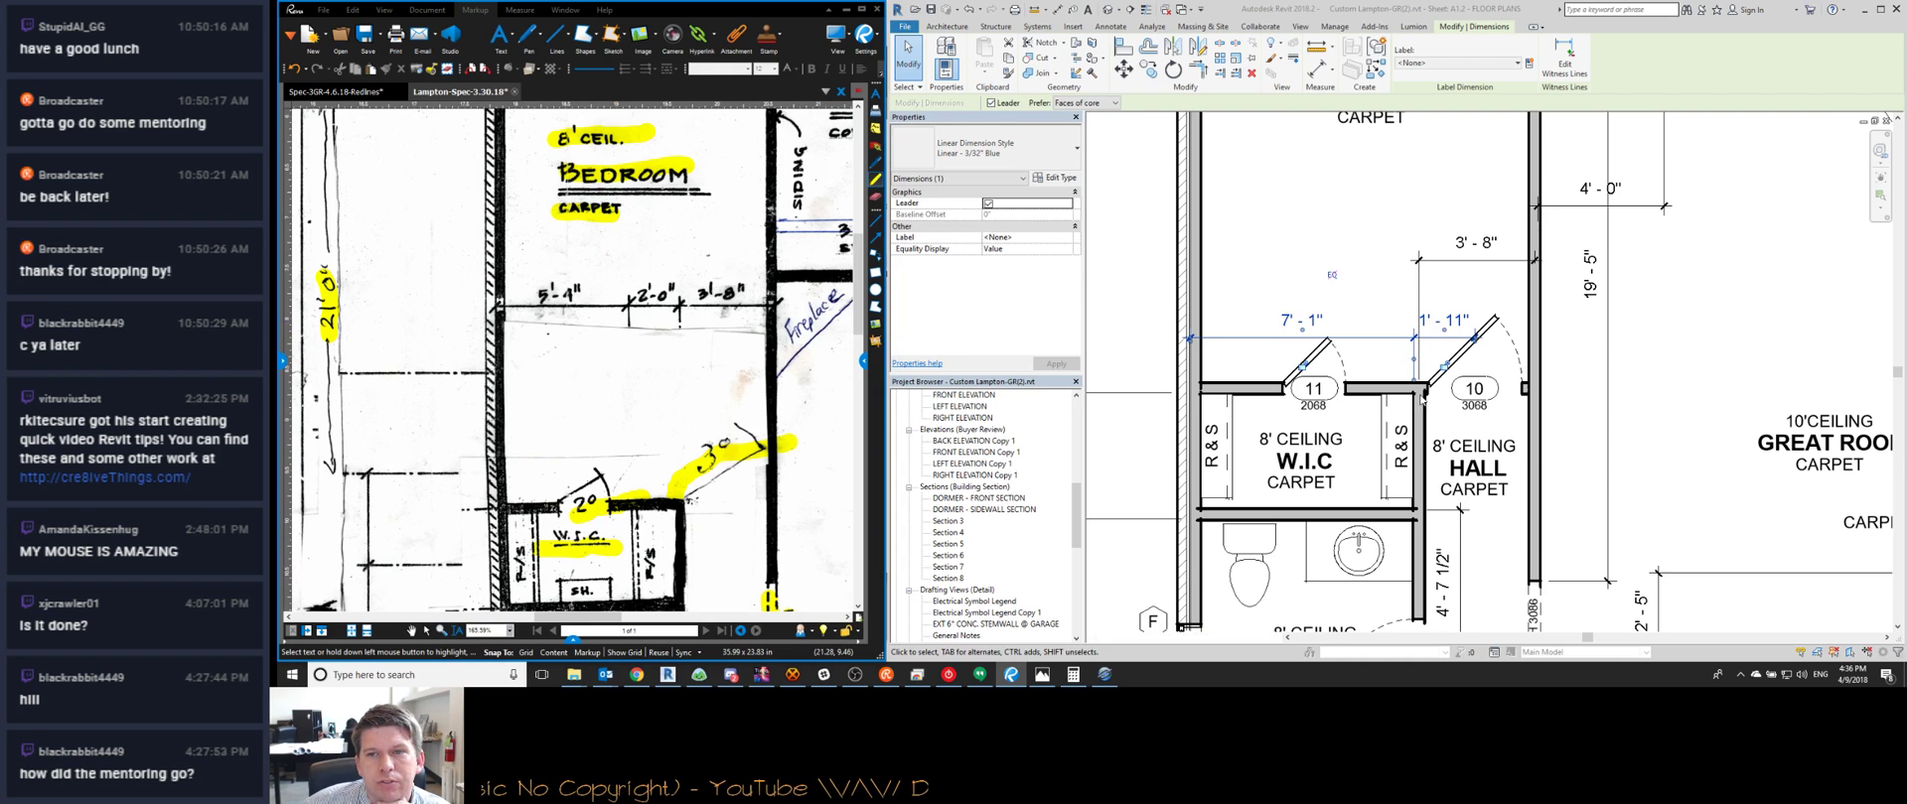
scroll(1390, 198, down, 4)
scroll(1389, 189, up, 3)
Move the dimension's witness line onto the outer wall face
scroll(1390, 189, up, 1)
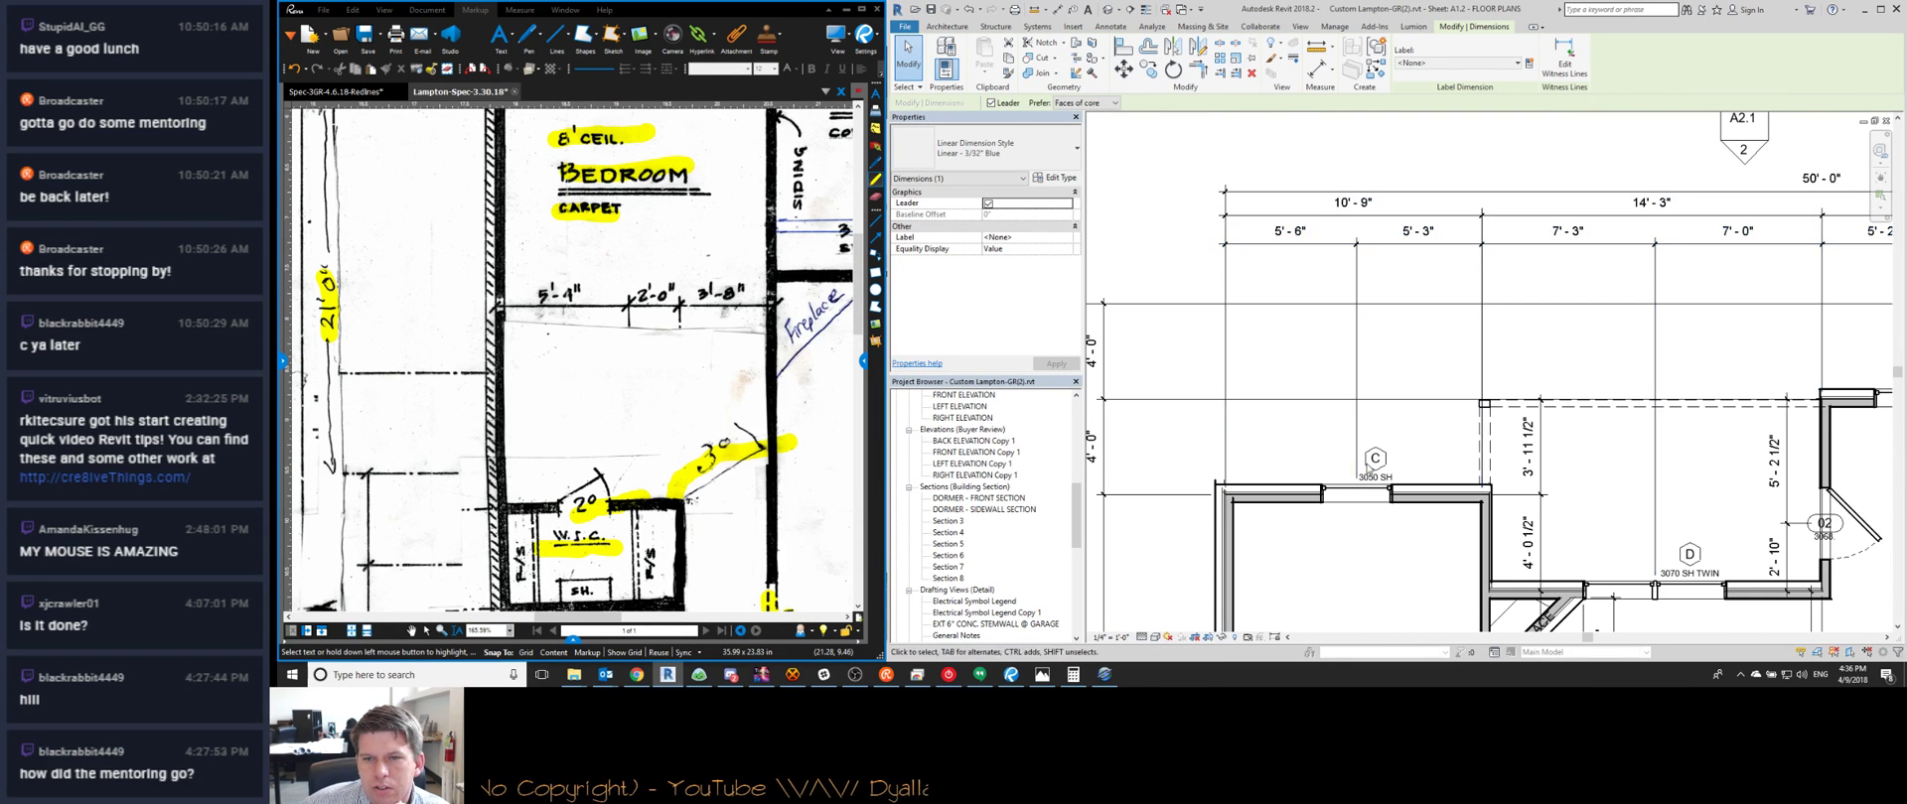
scroll(601, 355, down, 5)
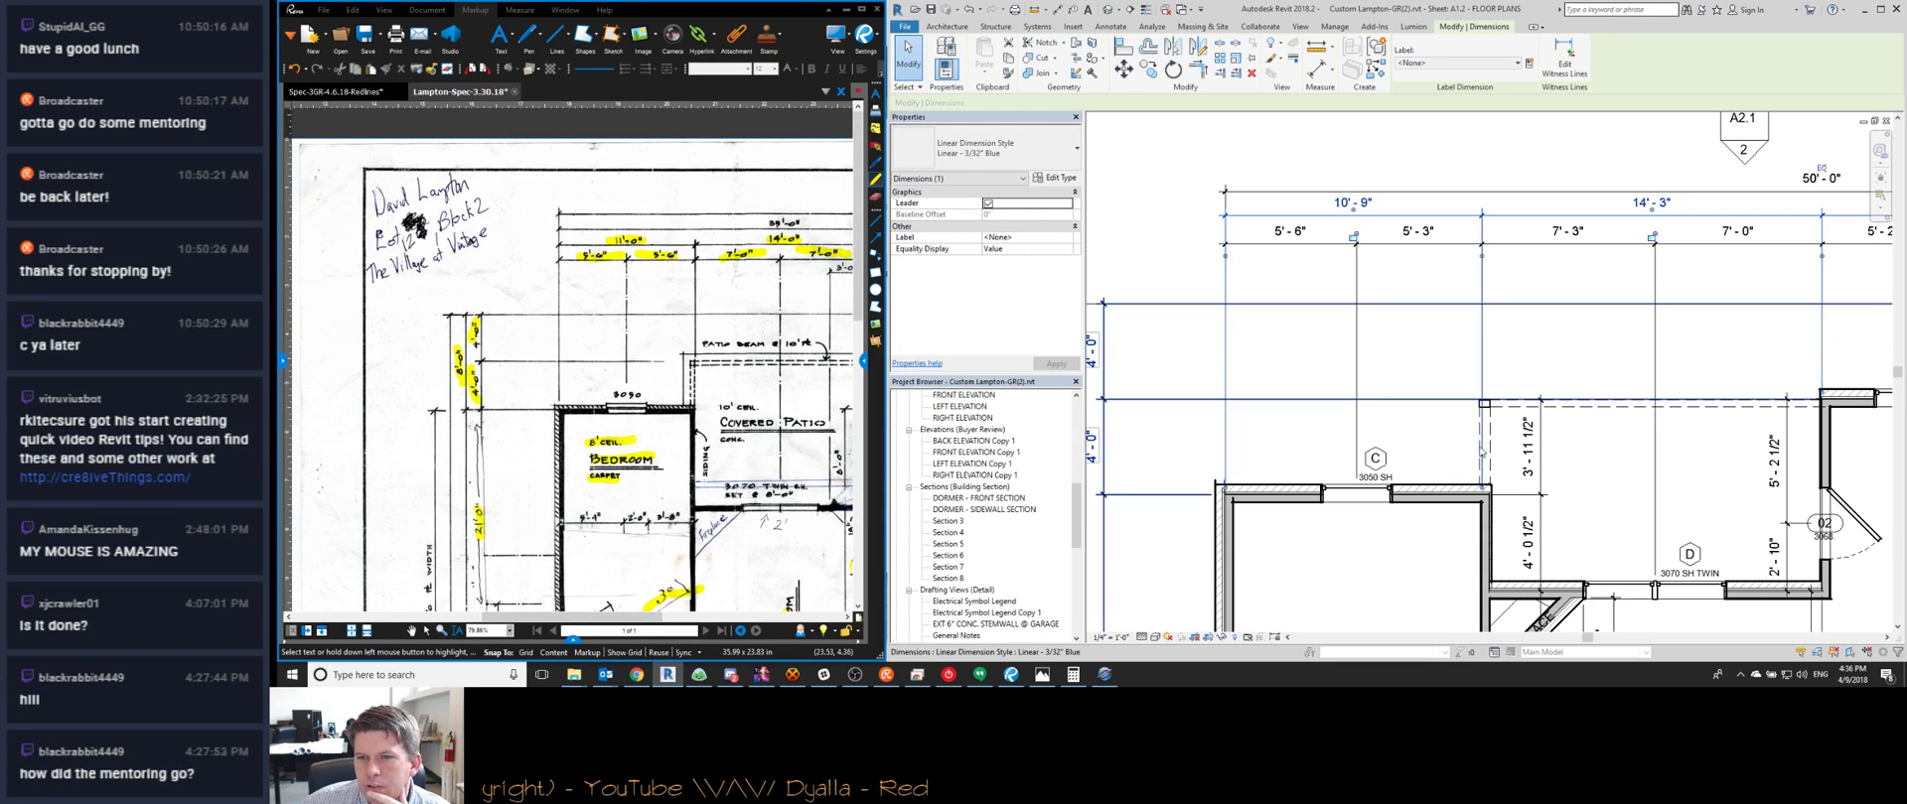
key(e)
key(w)
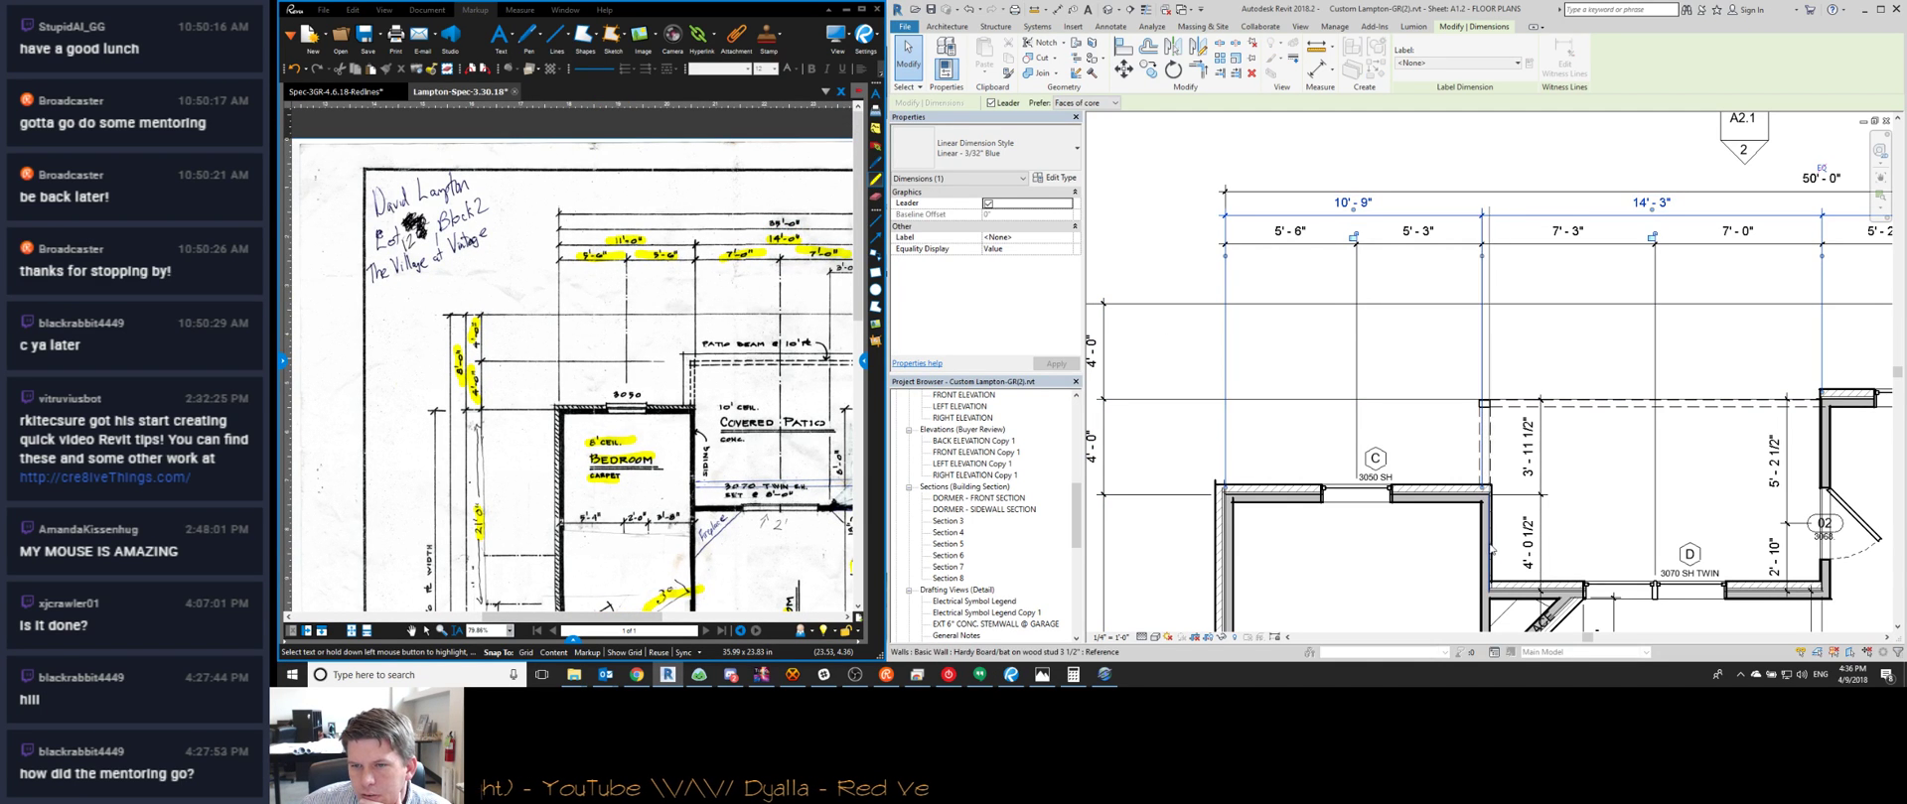
drag(1489, 551, 1490, 549)
middle_drag(1446, 615, 1346, 573)
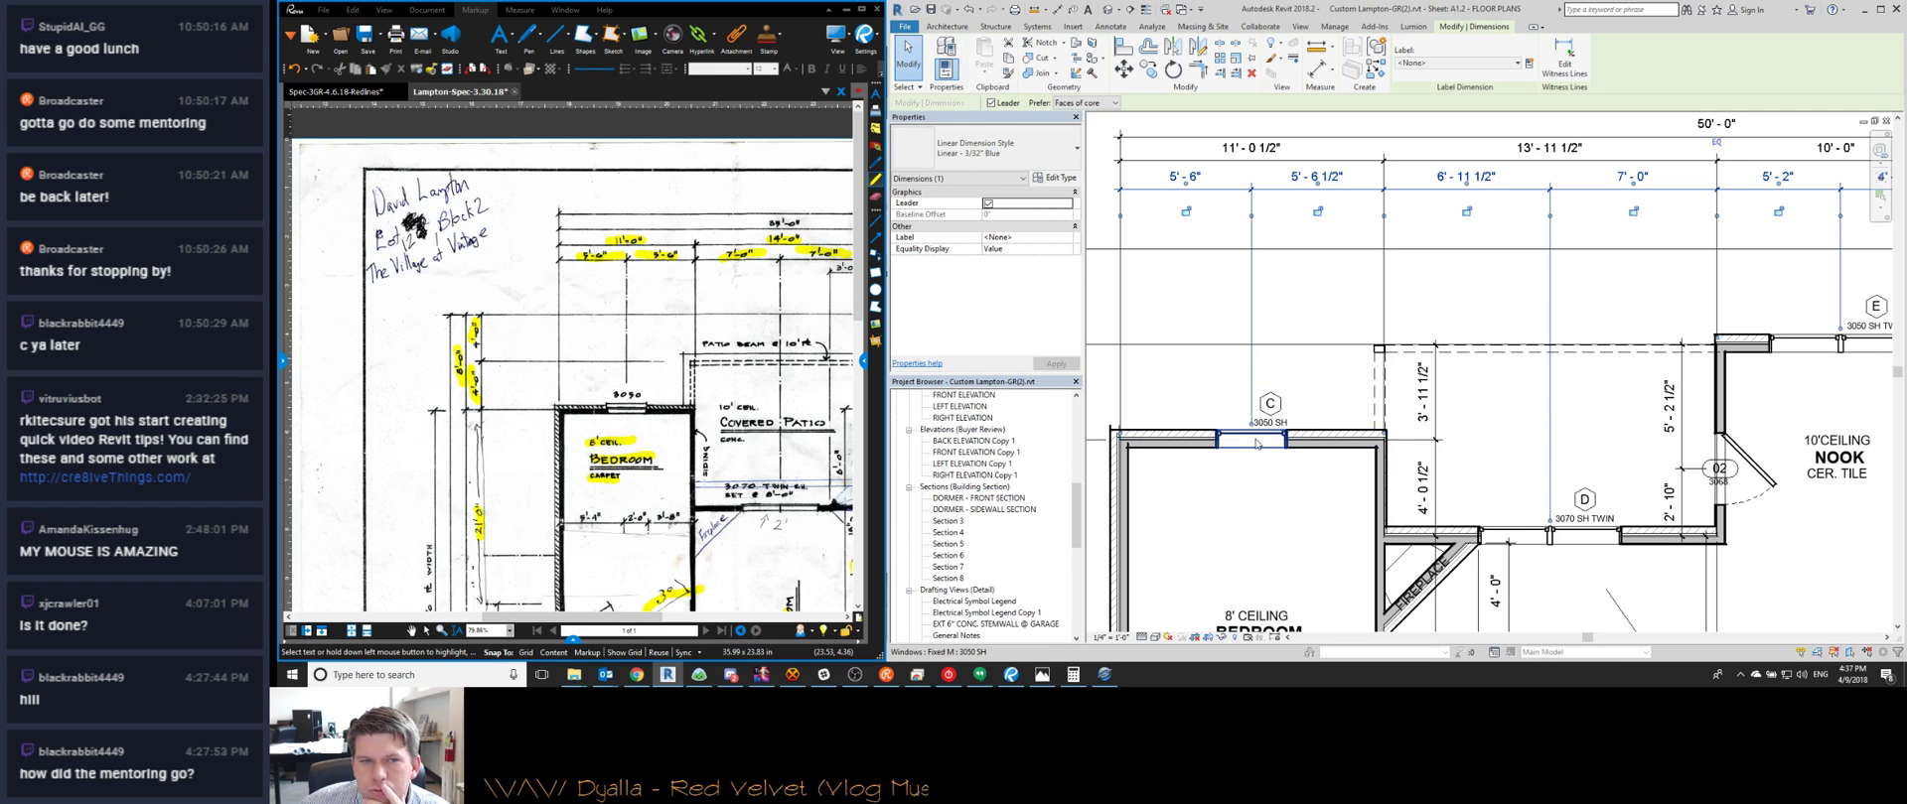
Set the bedroom exterior wall's 11'-0 1/2" dimension to 11'-0"
click(1382, 508)
click(1249, 146)
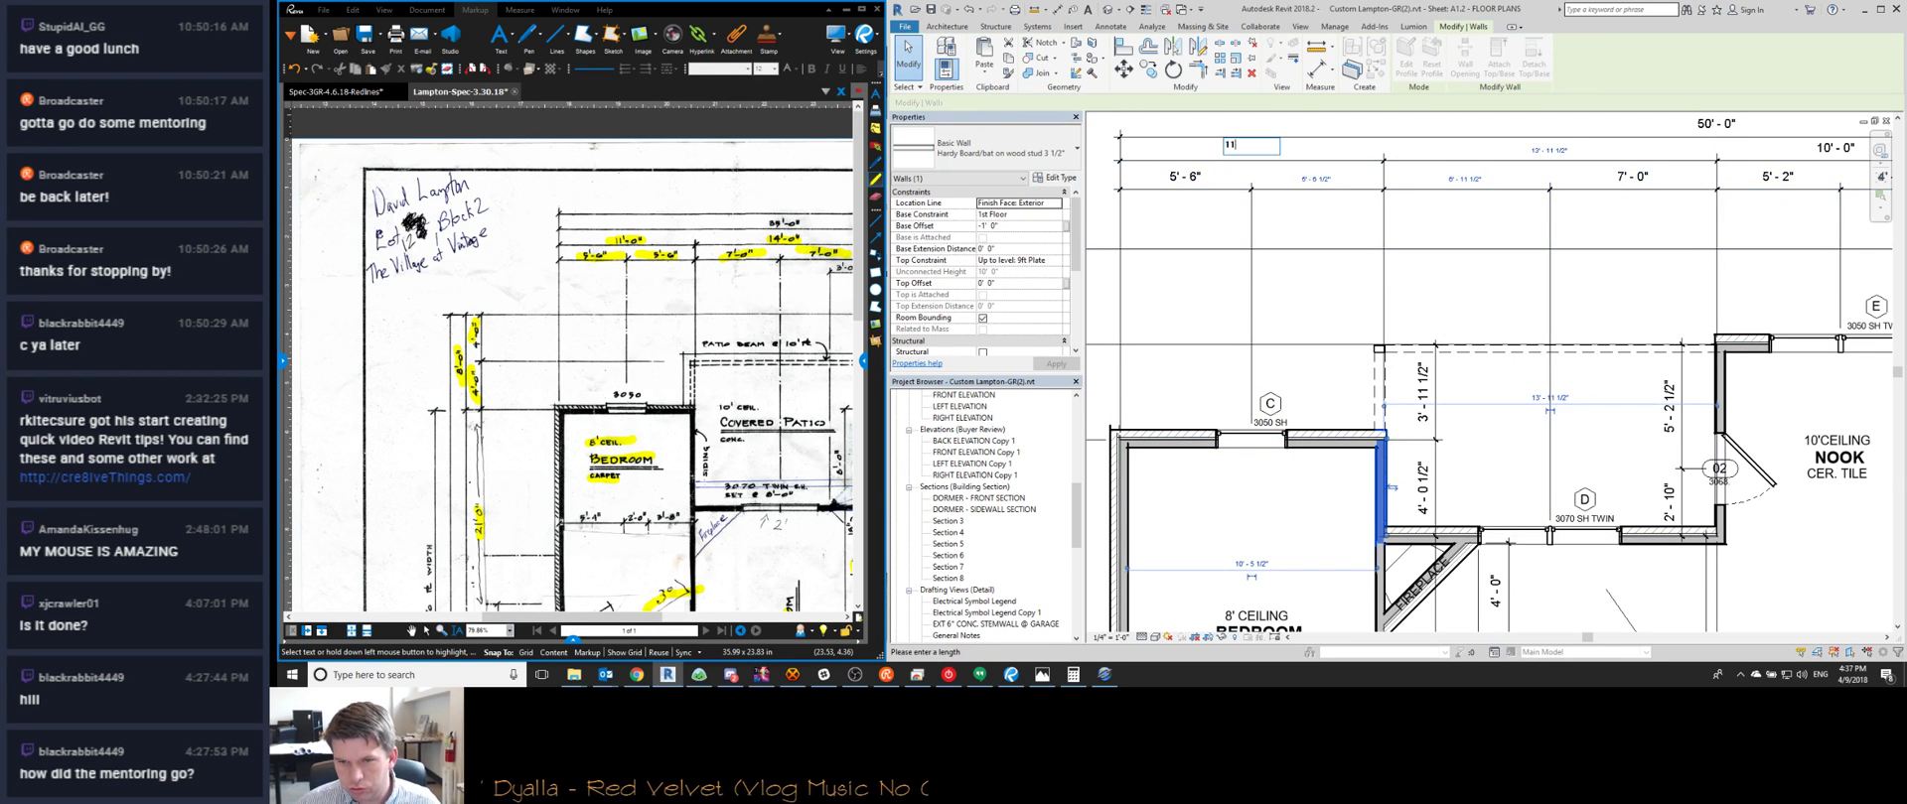
text(11)
key(Return)
scroll(1476, 231, down, 3)
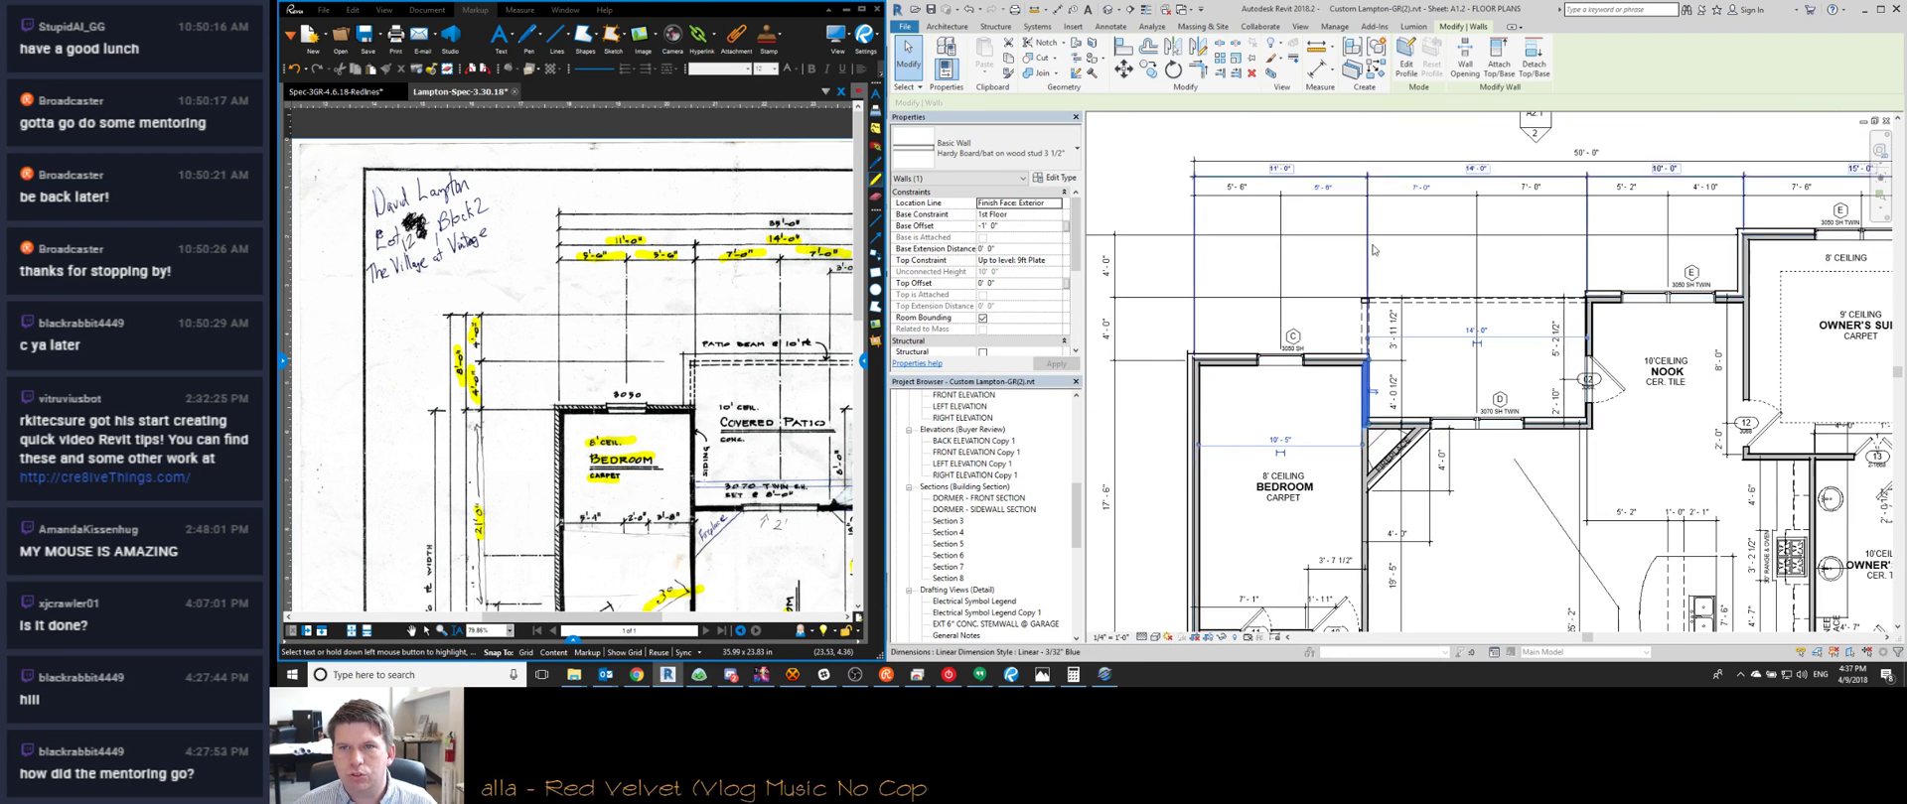
key(Escape)
key(Escape)
Reposition the 72'-0" overall dimension and finish the dimension string
middle_drag(645, 397, 520, 408)
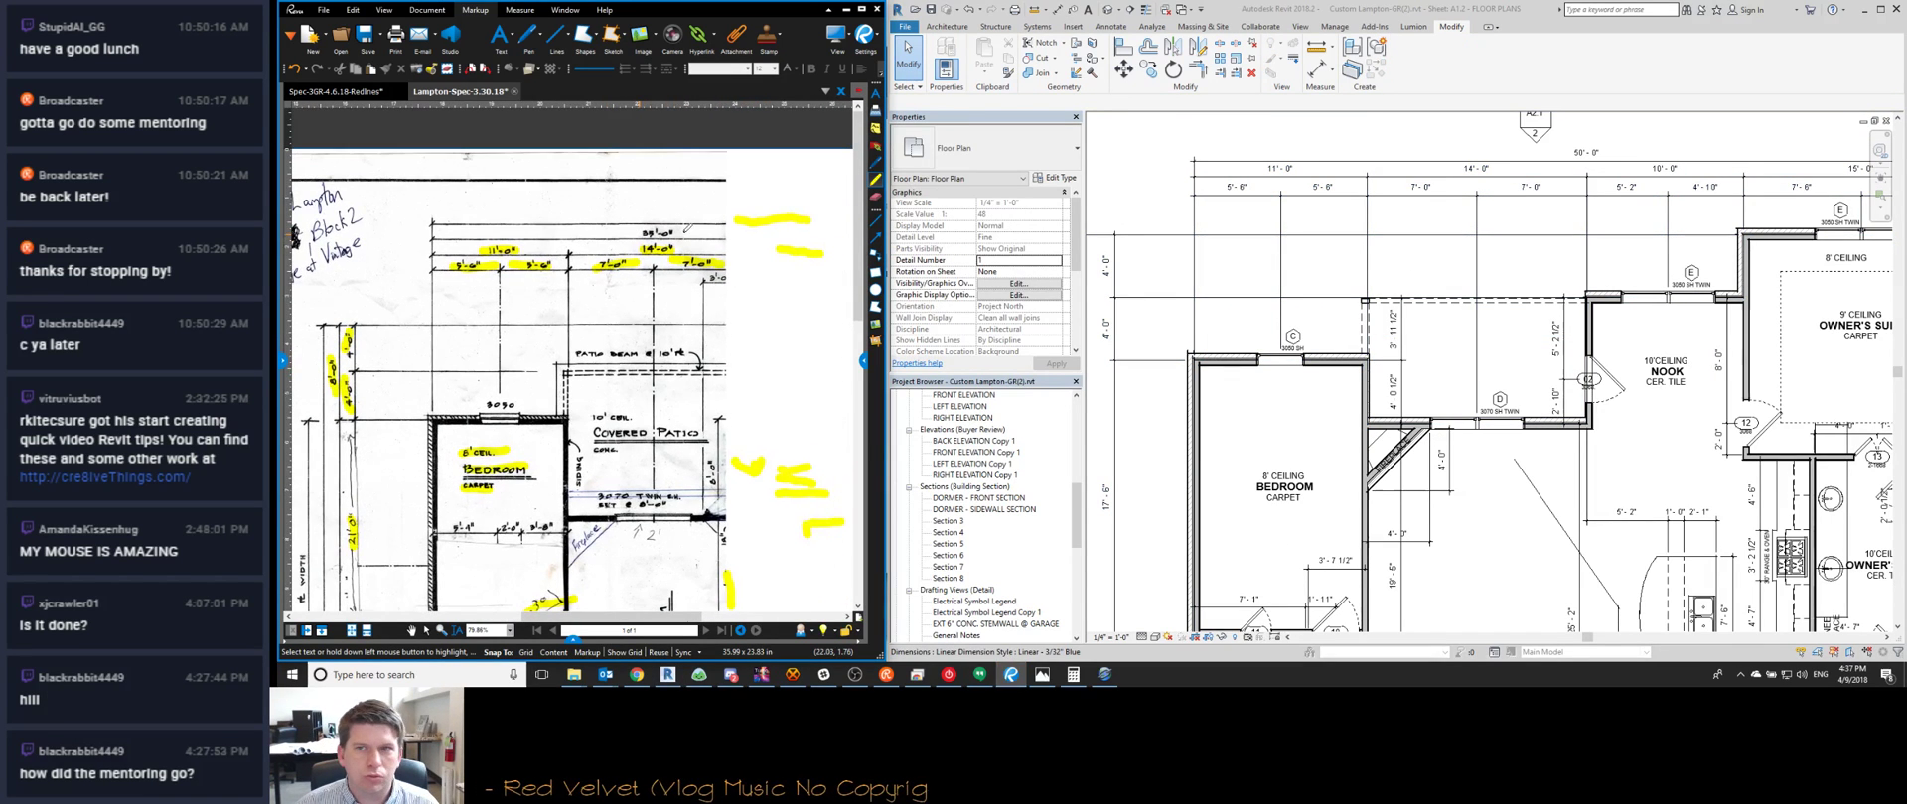
scroll(1489, 238, down, 2)
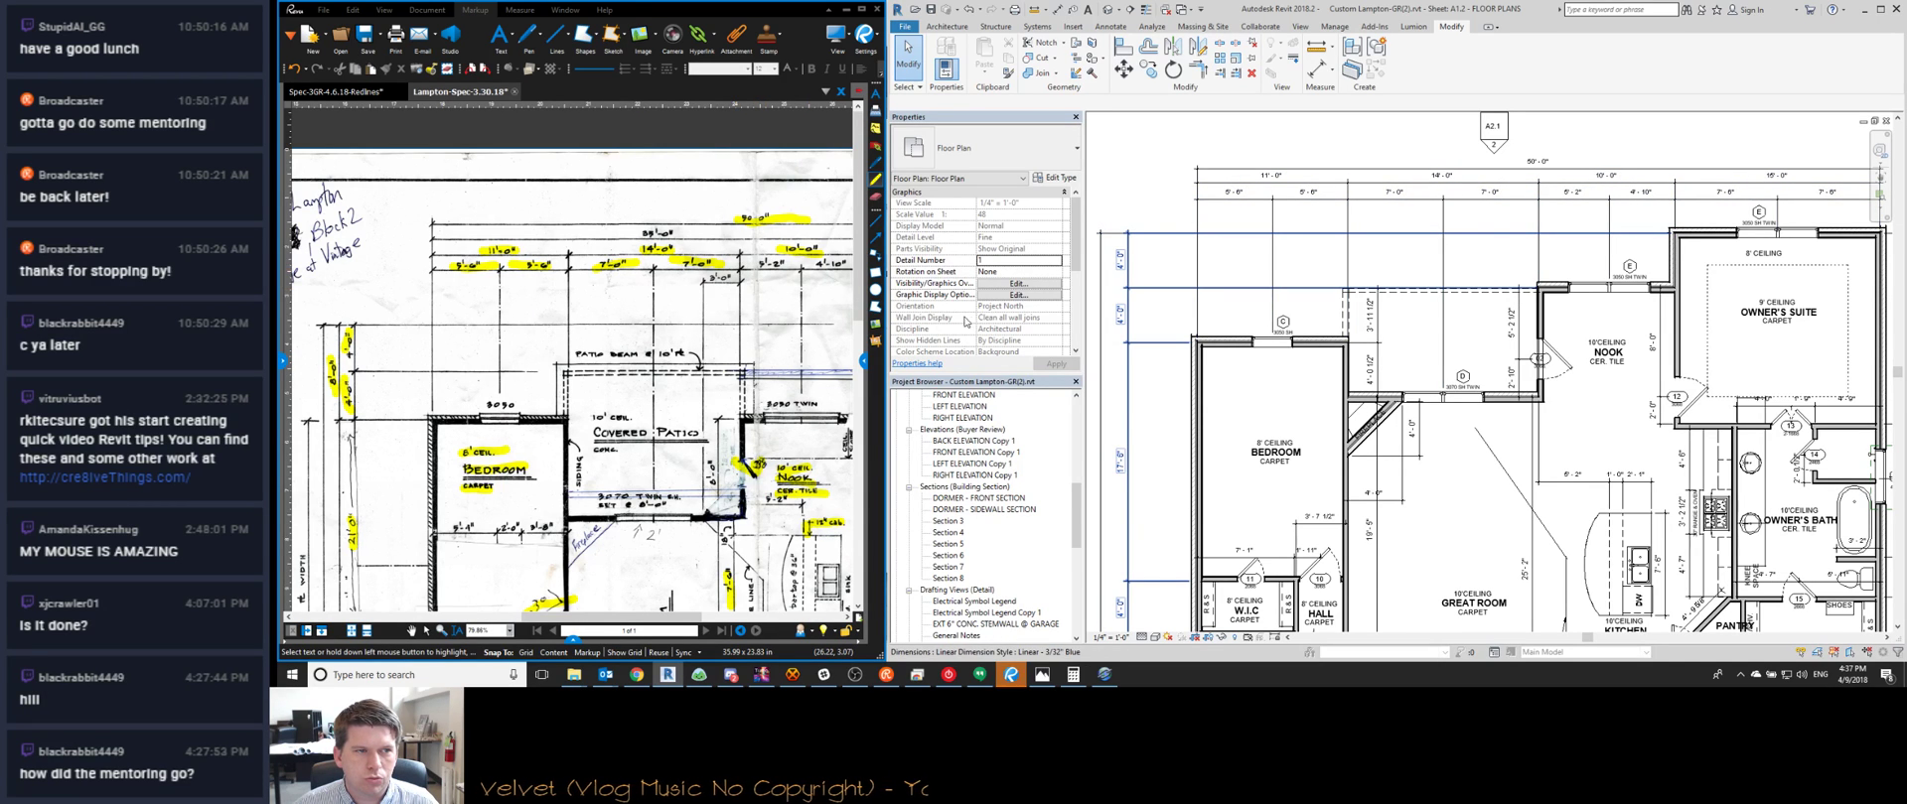
middle_drag(839, 274, 762, 266)
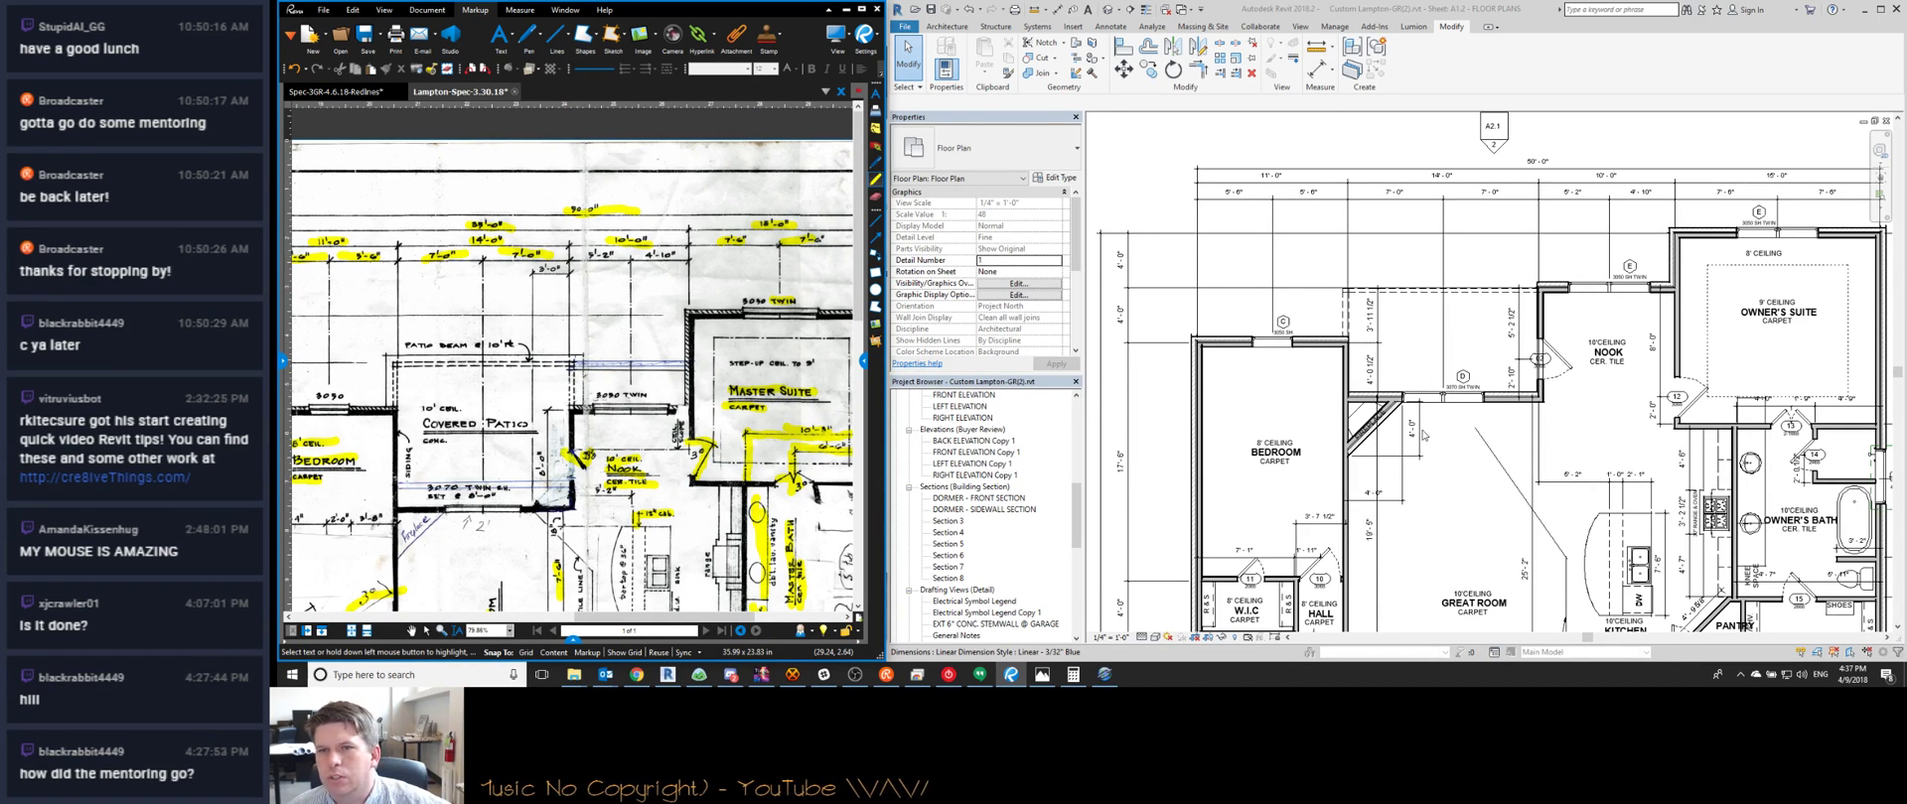
scroll(1422, 434, up, 3)
scroll(1291, 377, down, 3)
middle_drag(1220, 314, 1247, 370)
middle_drag(1172, 556, 1239, 409)
scroll(1239, 409, down, 1)
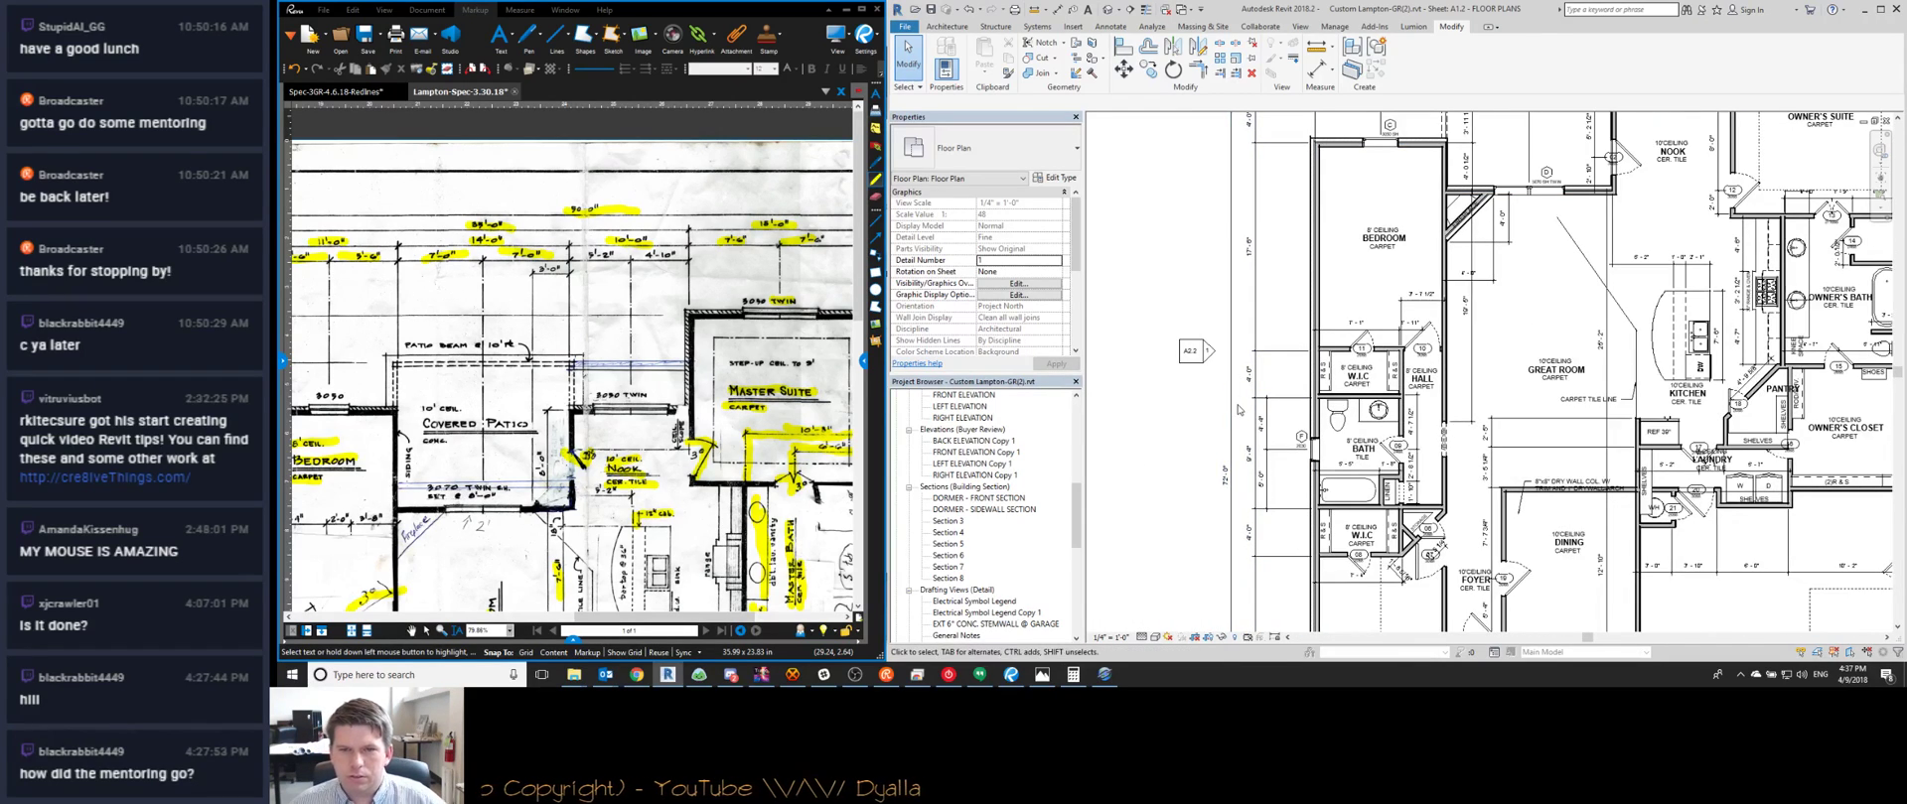
click(1238, 402)
drag(1239, 402, 1243, 390)
scroll(1244, 389, down, 2)
key(Escape)
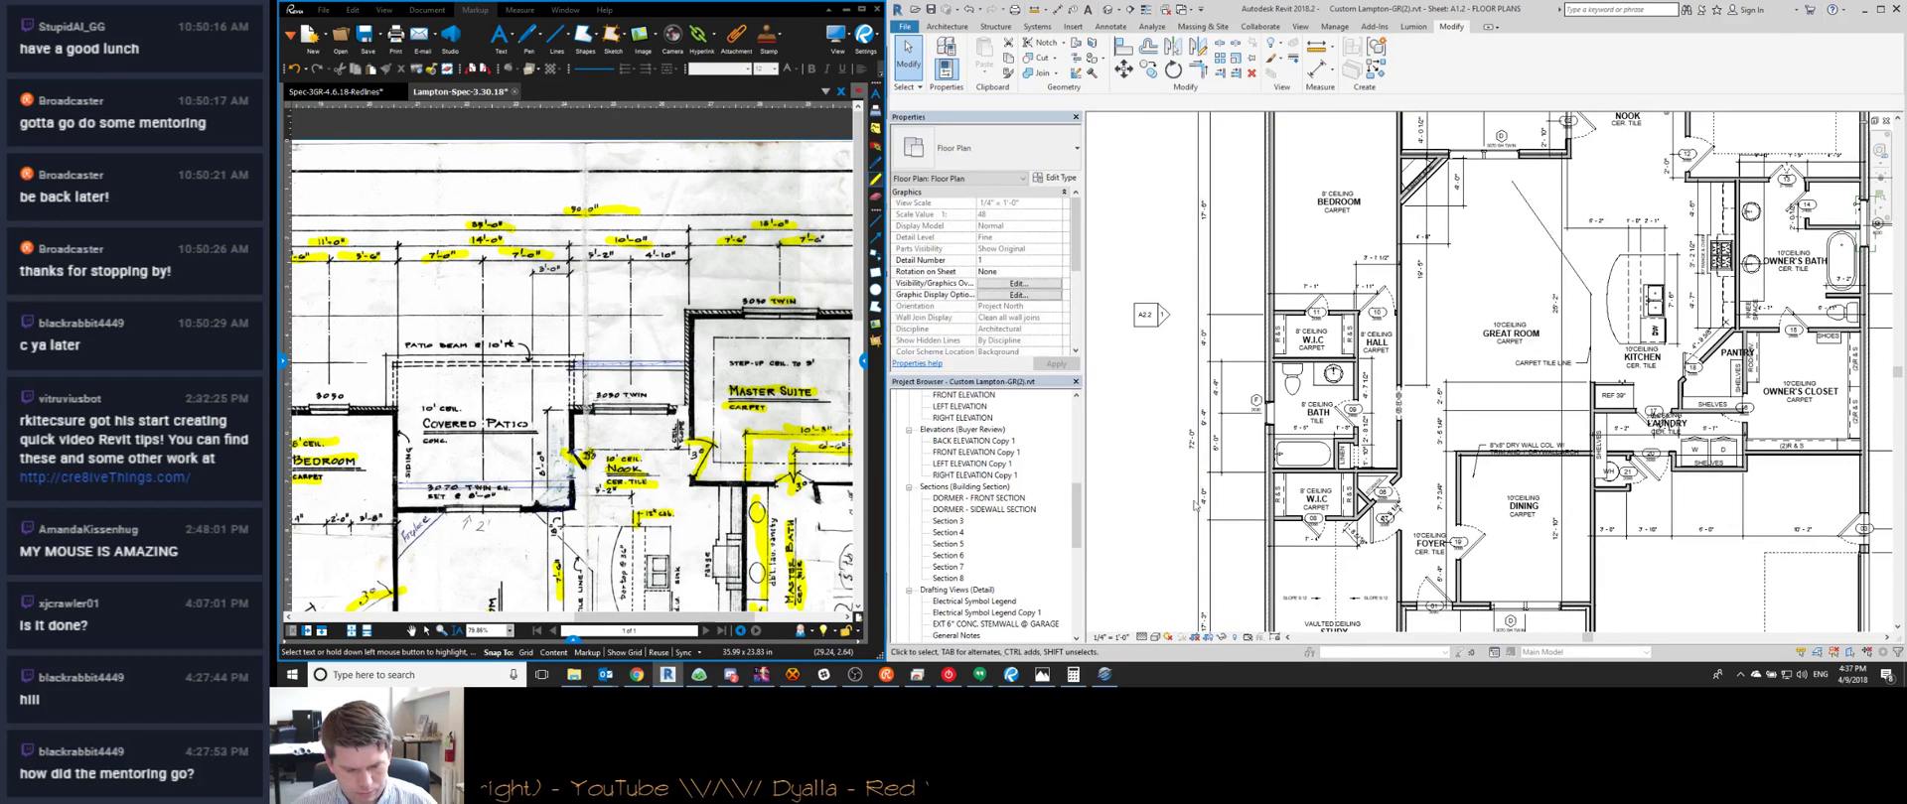
scroll(1336, 387, up, 4)
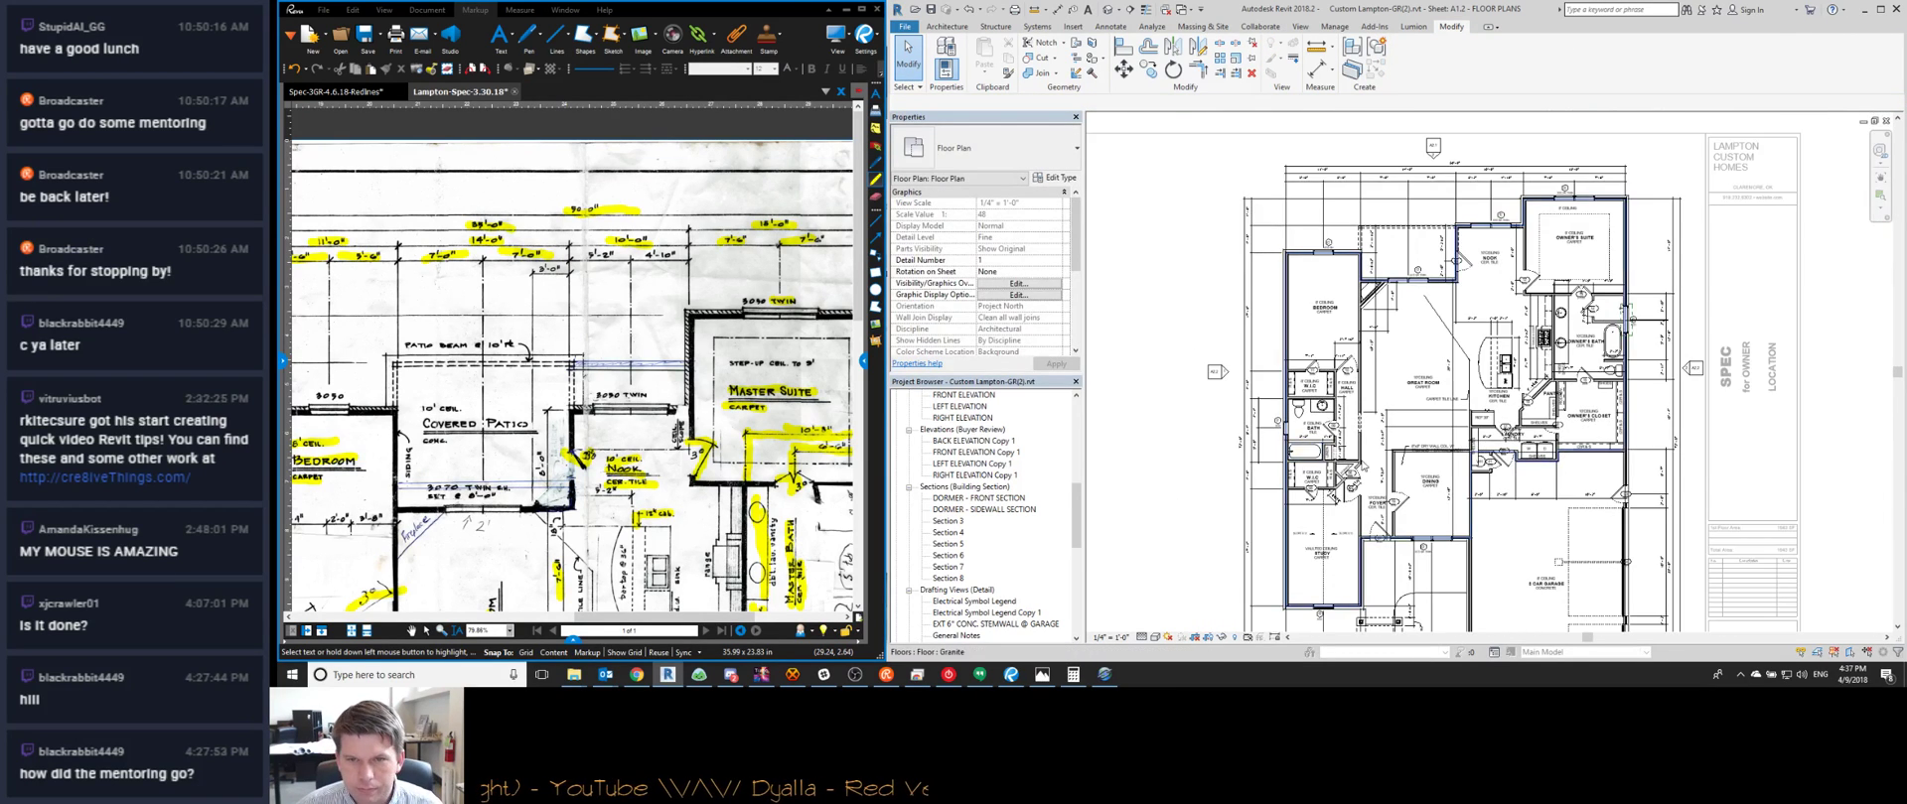
Delete the 7'-1" / 1'-11" dimension string and re-measure the hall dimension to the wall centre
click(1336, 379)
key(Delete)
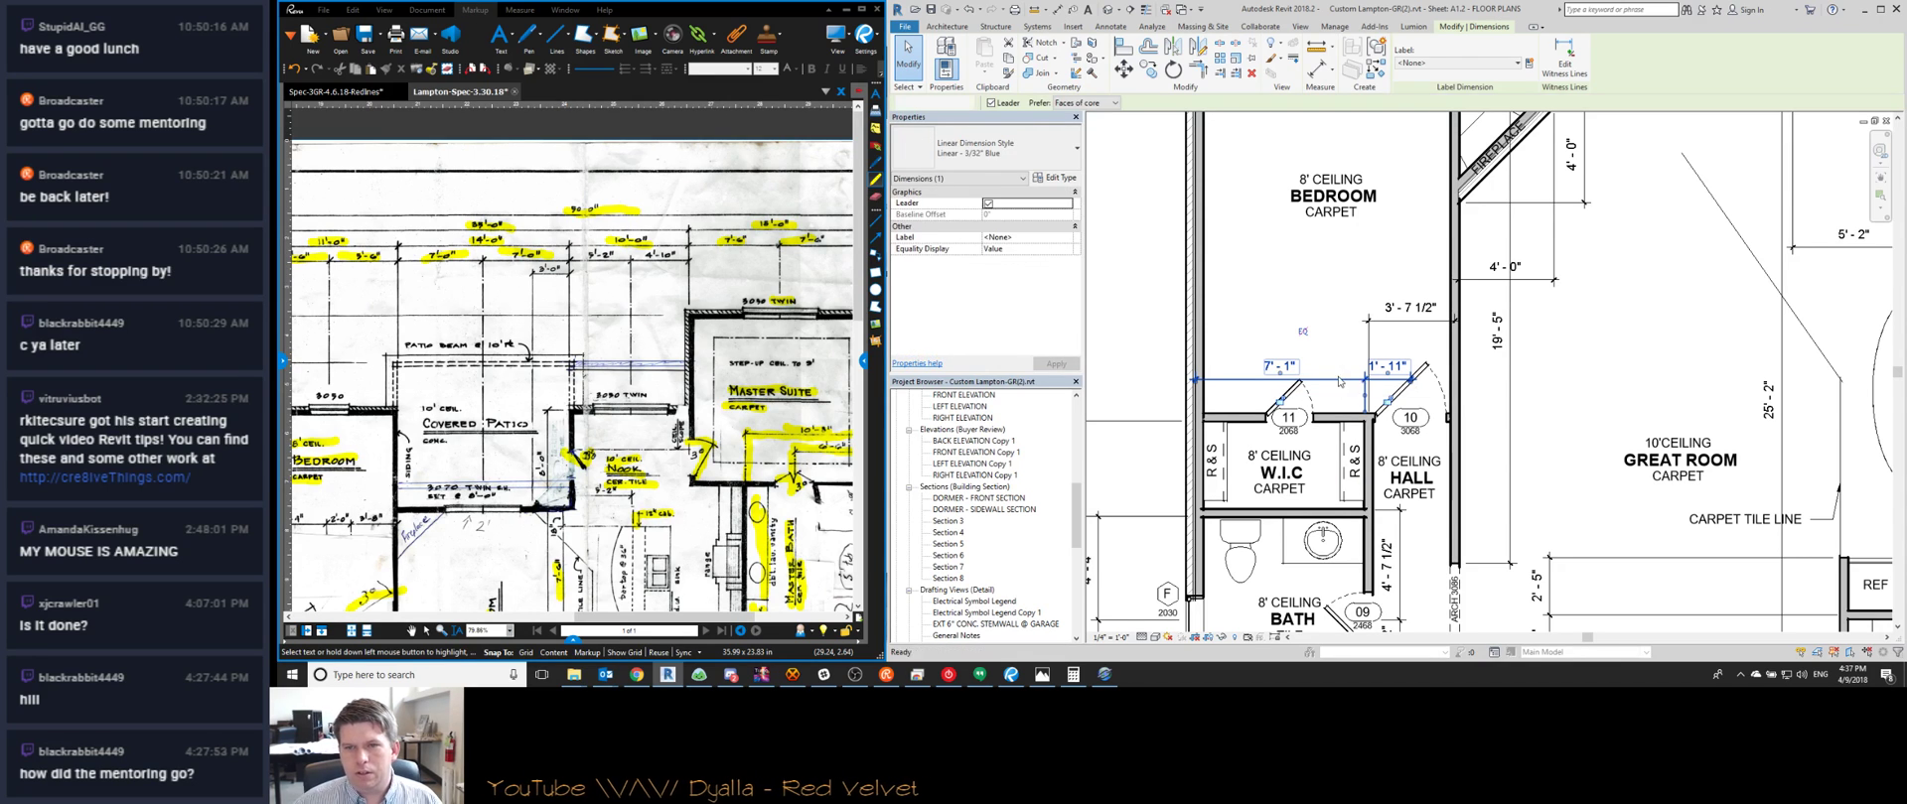
click(1430, 321)
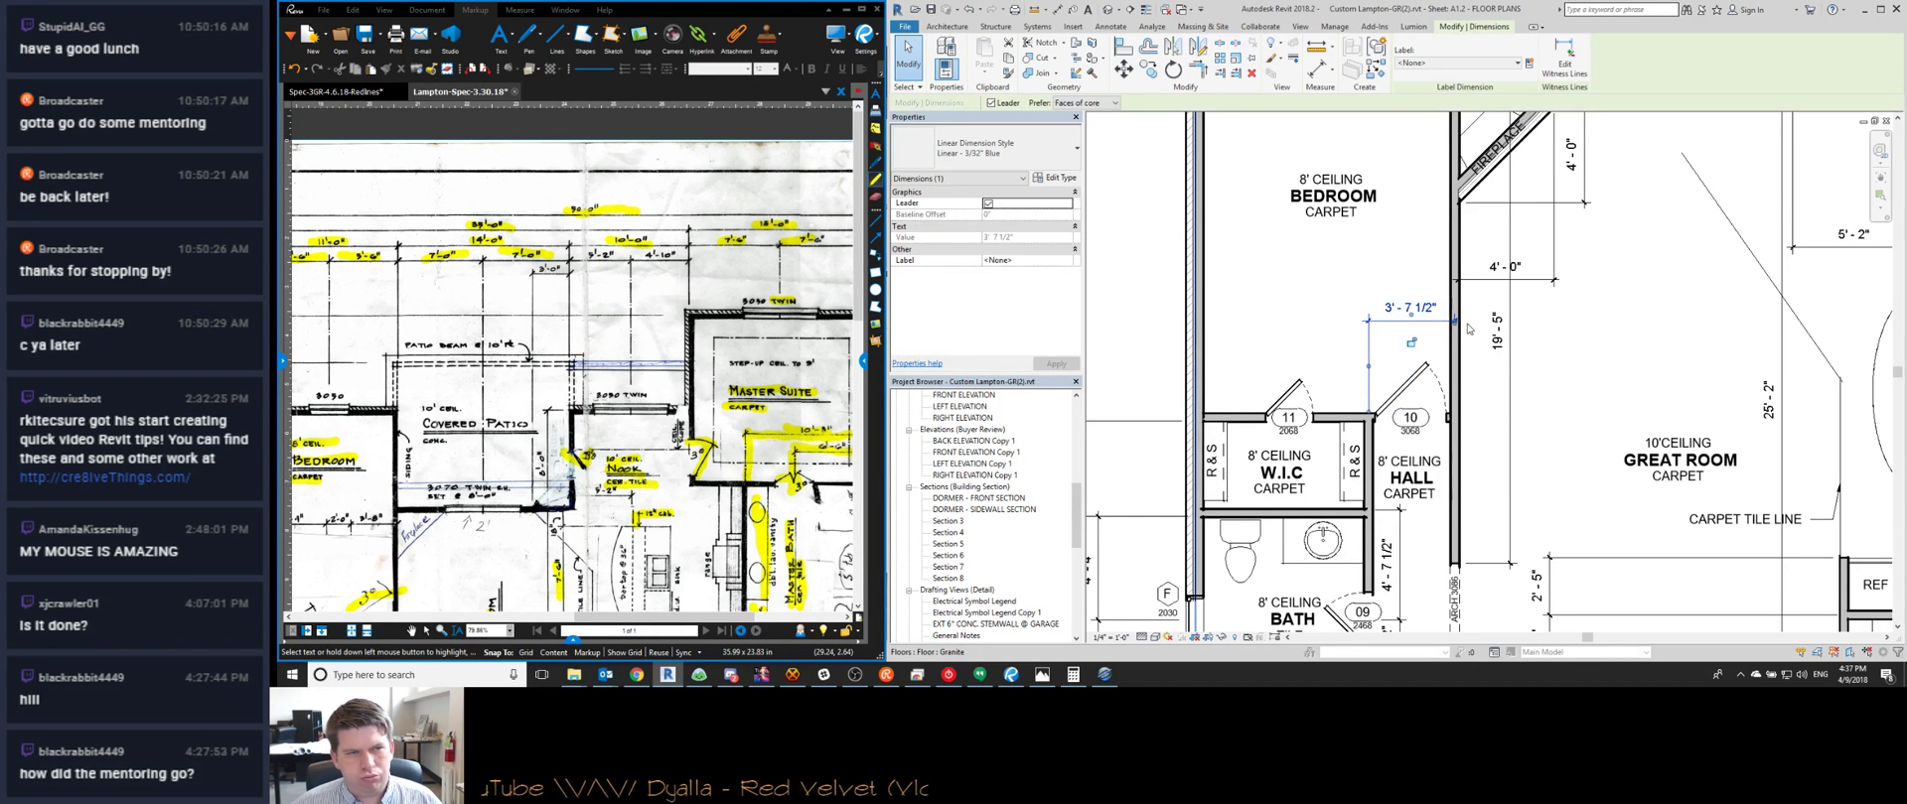
middle_drag(338, 556, 516, 447)
scroll(501, 449, up, 5)
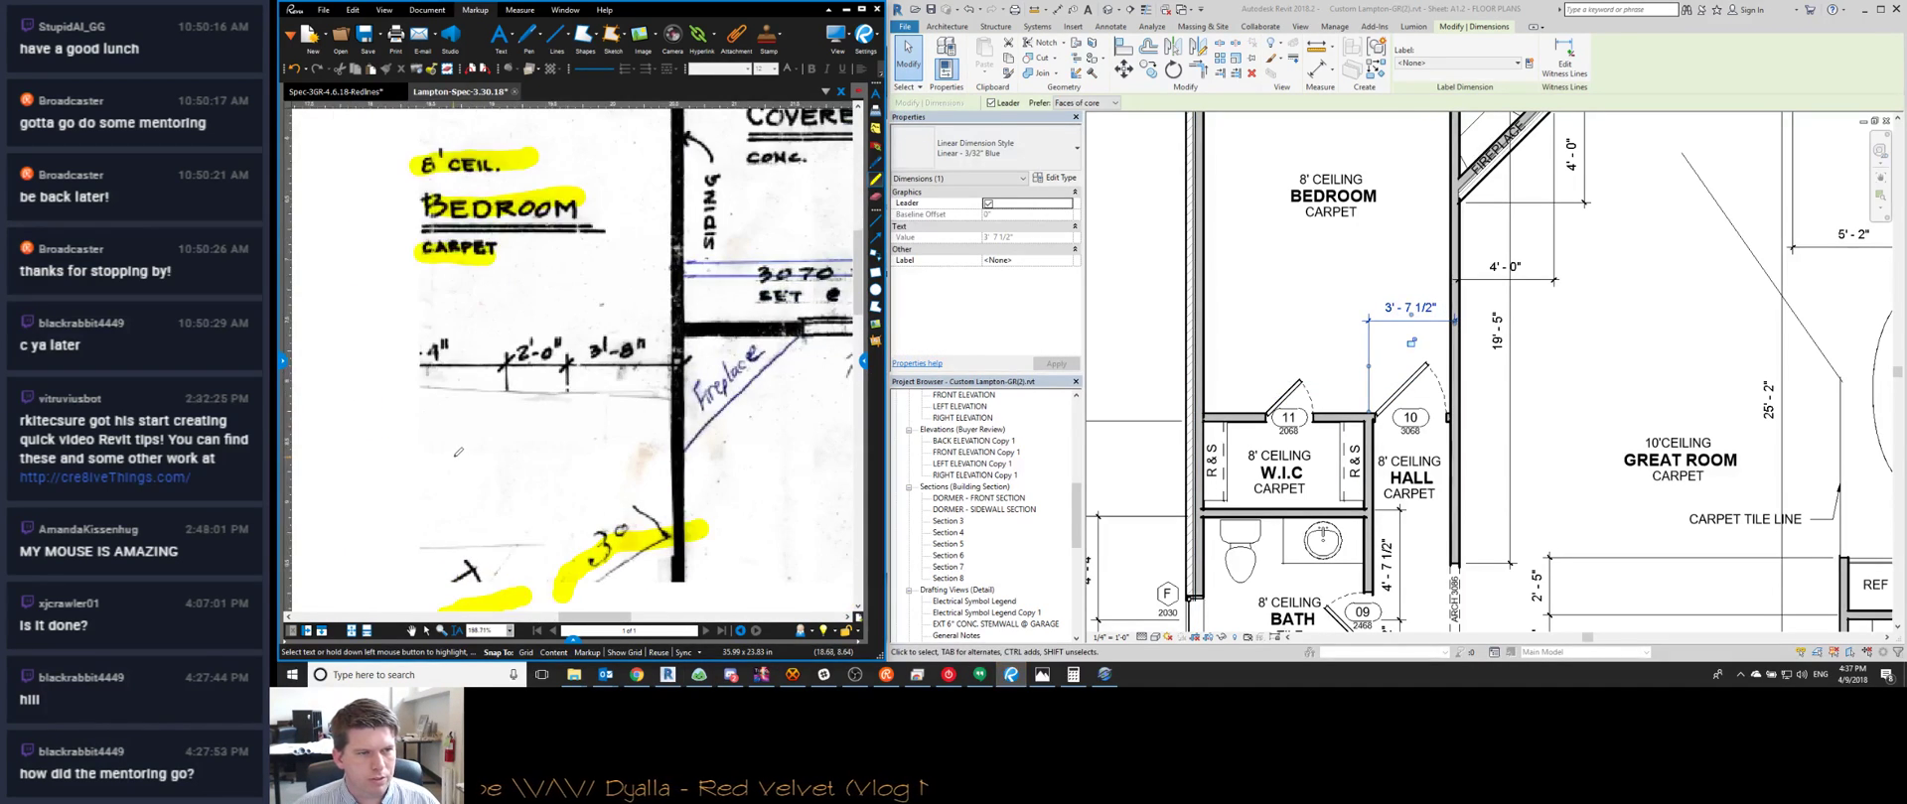
scroll(491, 449, down, 2)
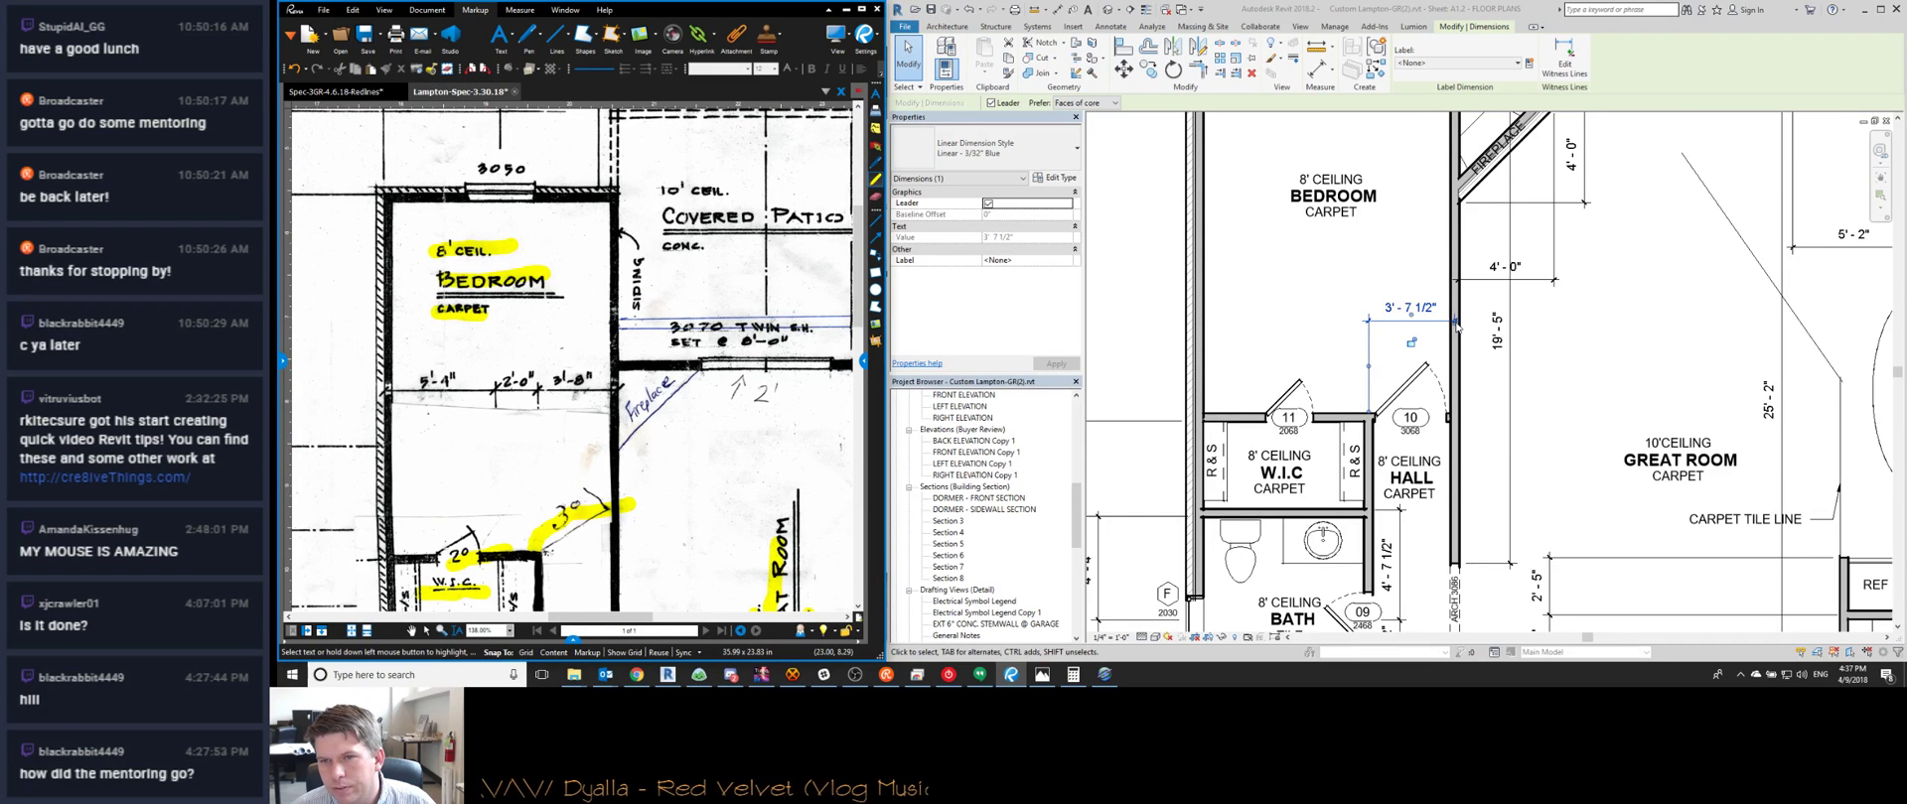
scroll(1456, 326, up, 3)
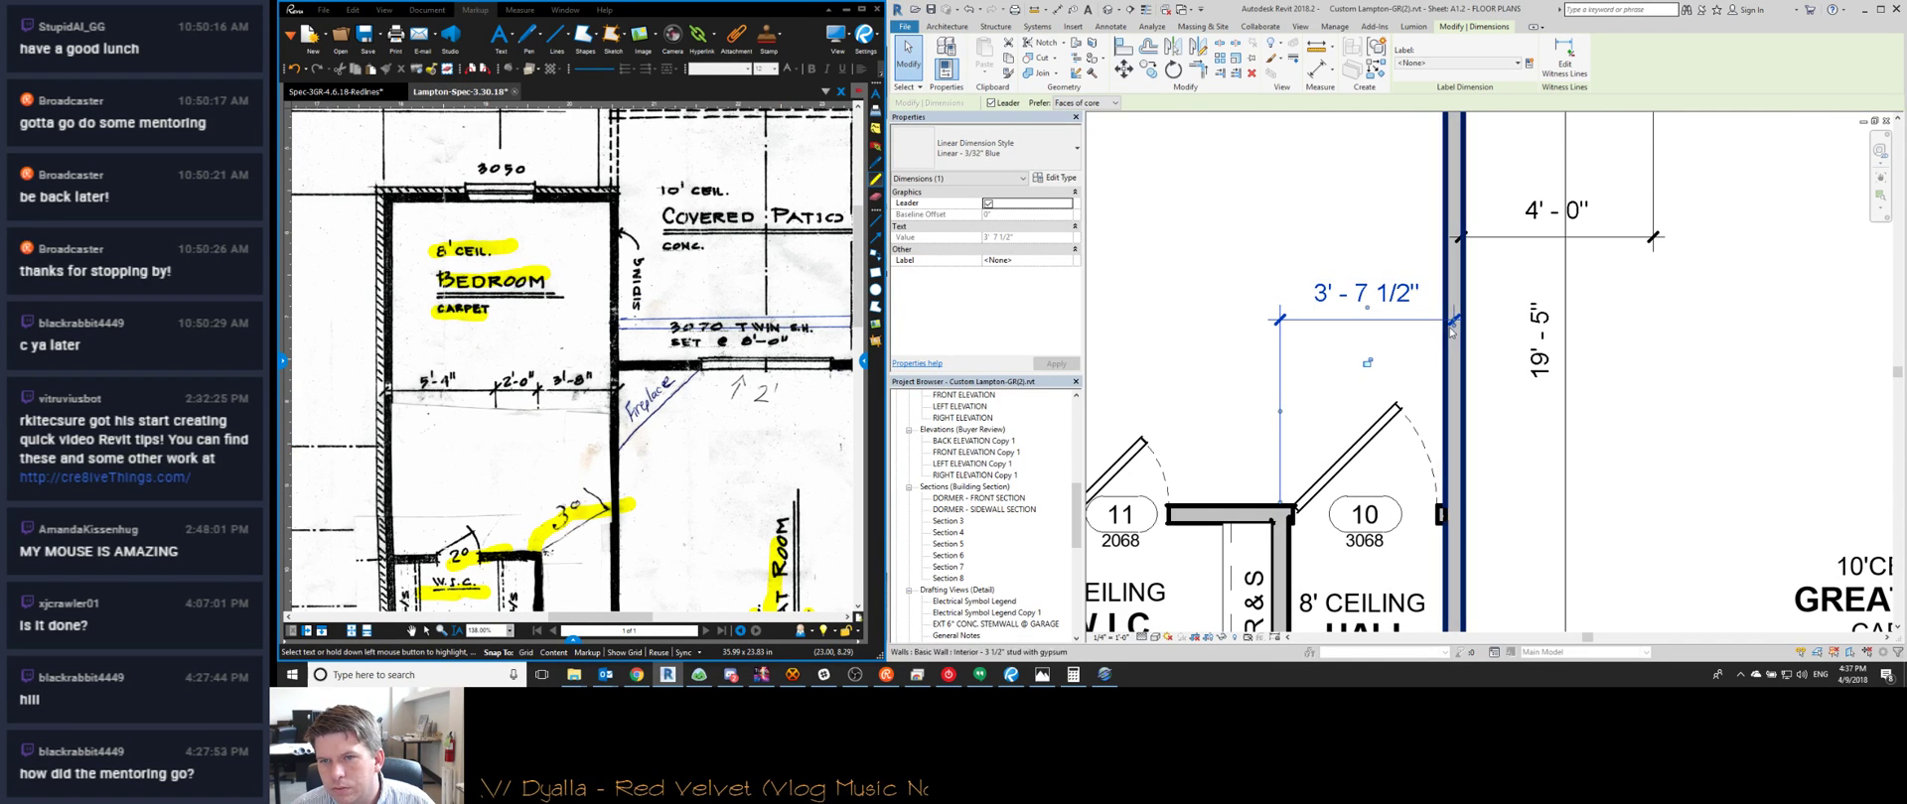
click(1457, 316)
scroll(1457, 316, down, 3)
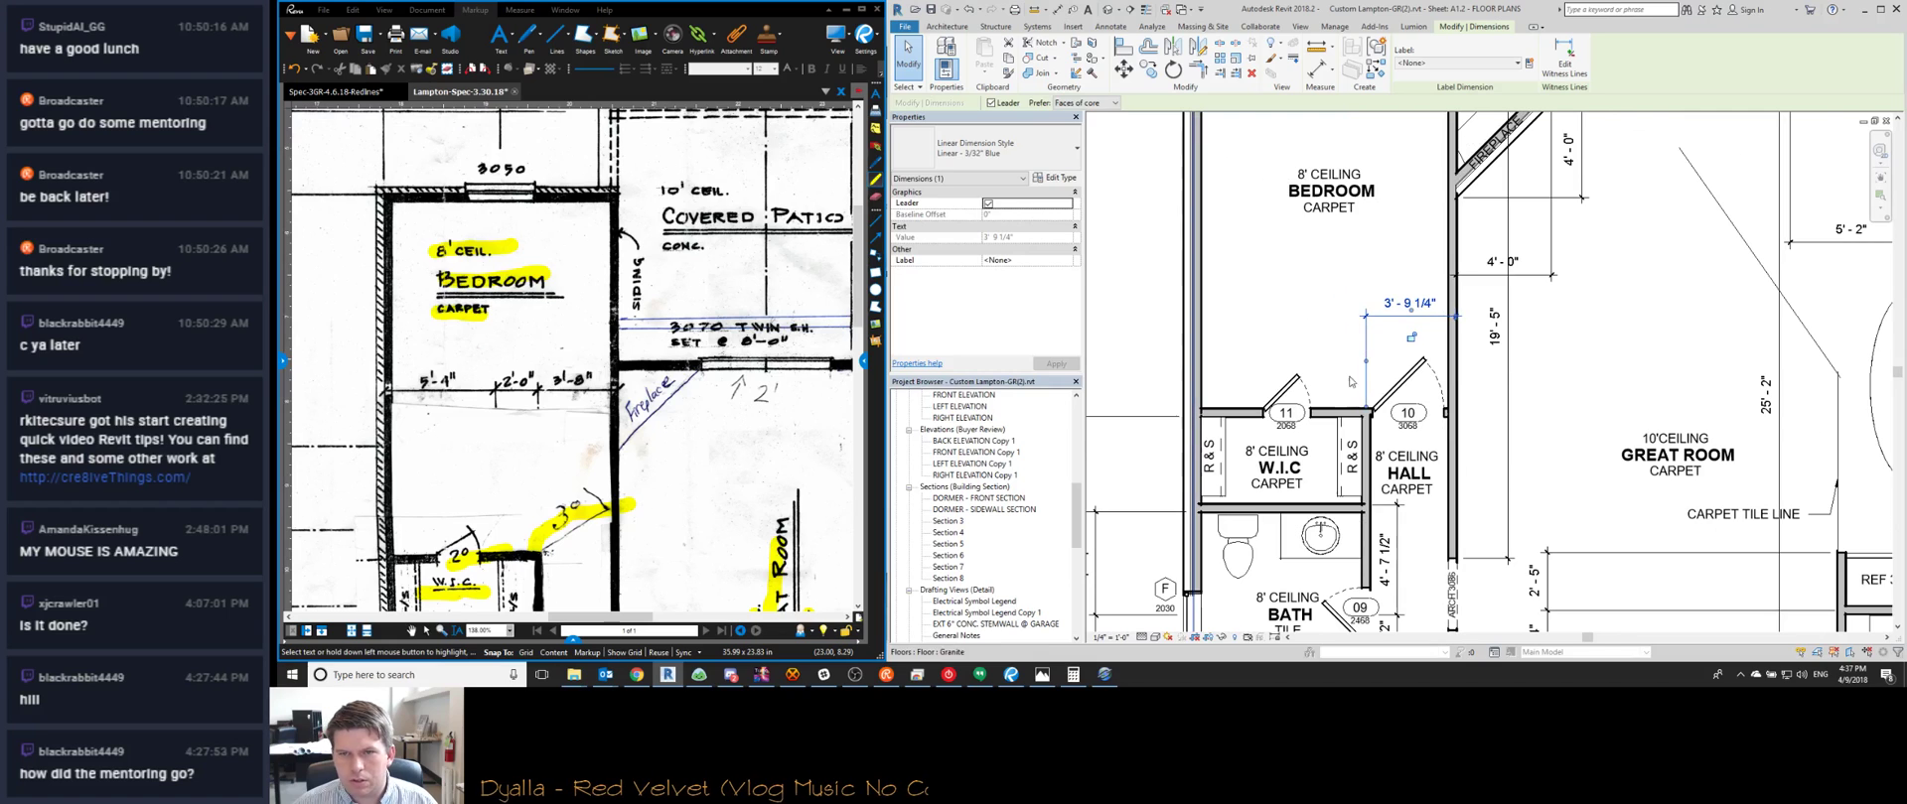
scroll(1325, 422, up, 1)
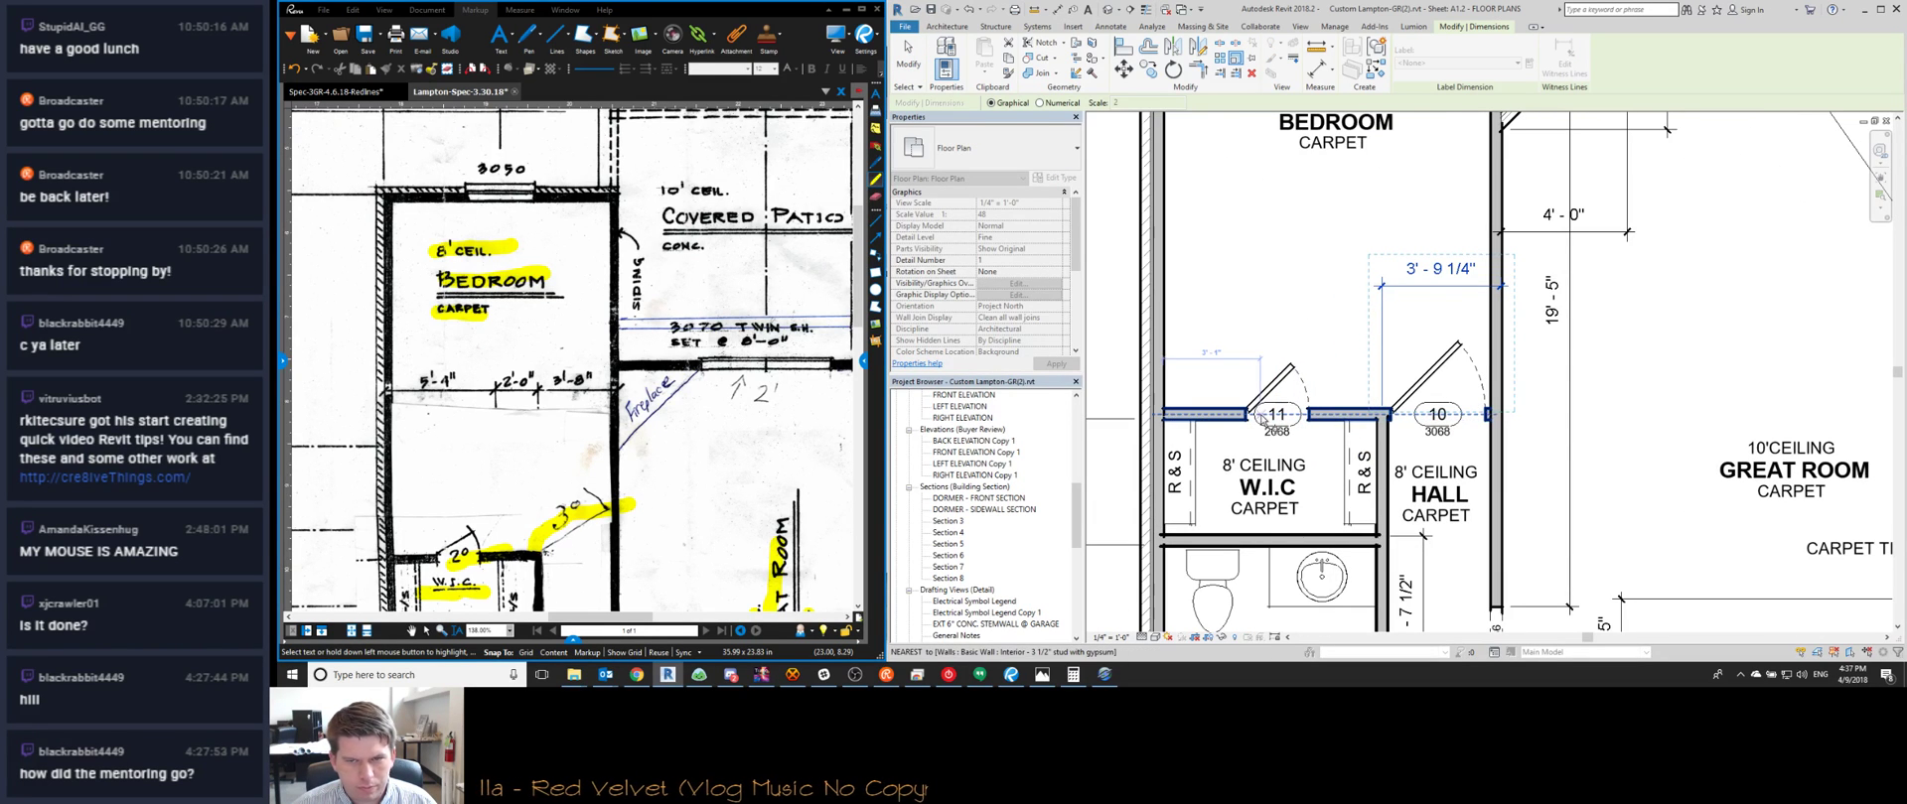
scroll(1292, 357, down, 2)
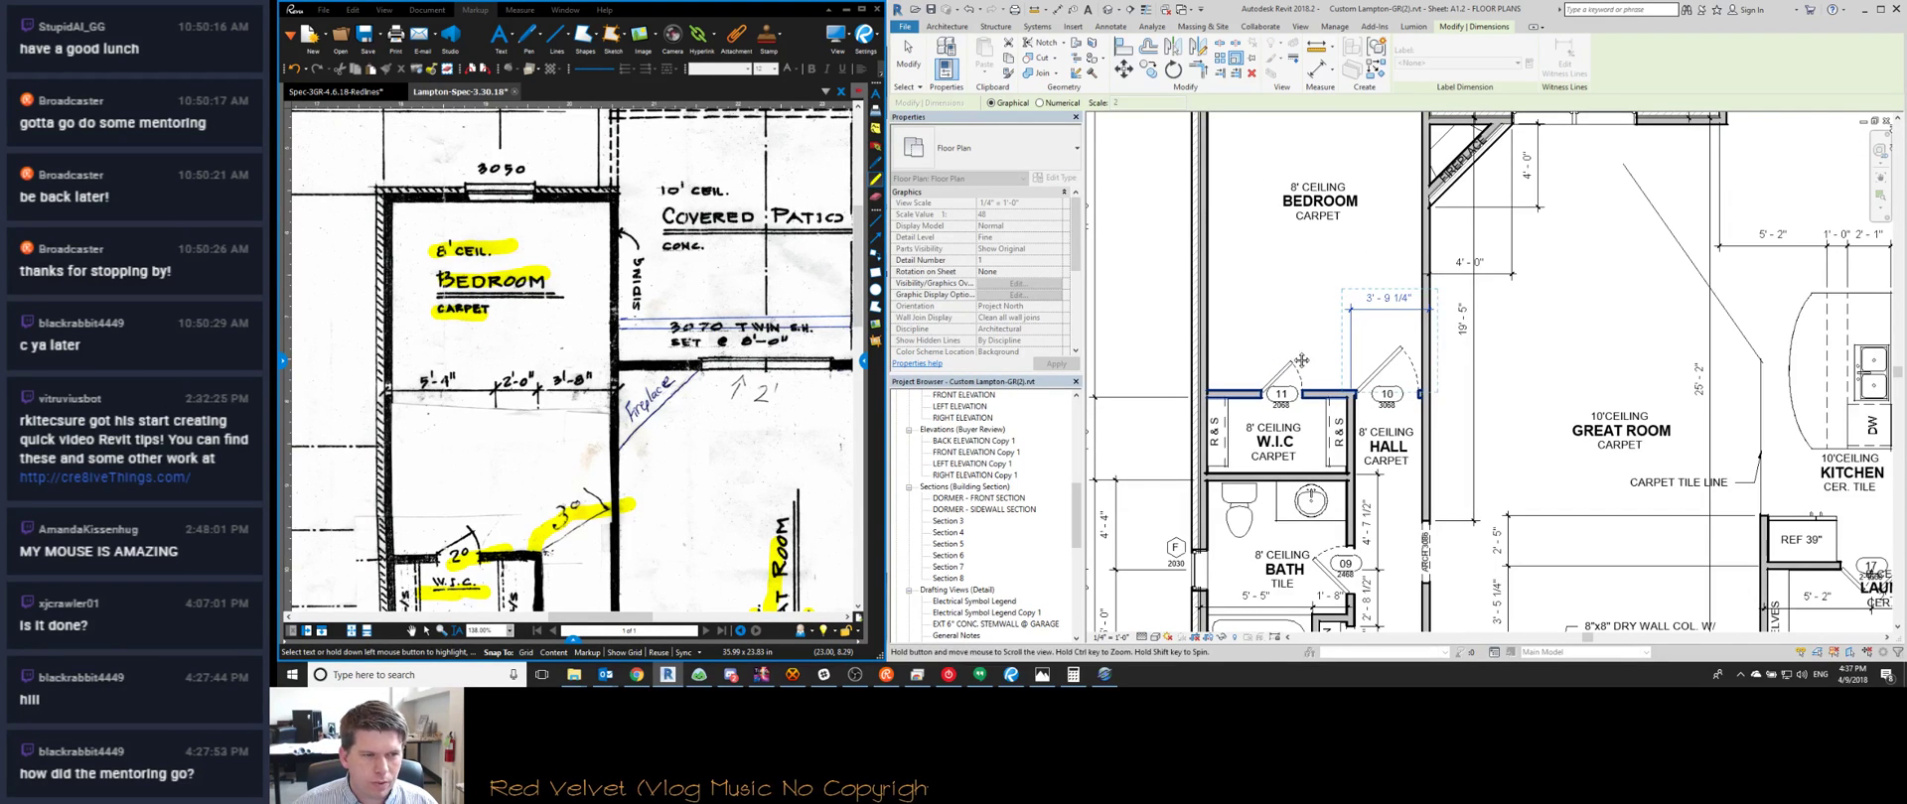
key(Escape)
key(Escape)
Extend the dimension string with a 7'-2 3/4" segment across the W.I.C
scroll(1348, 477, up, 1)
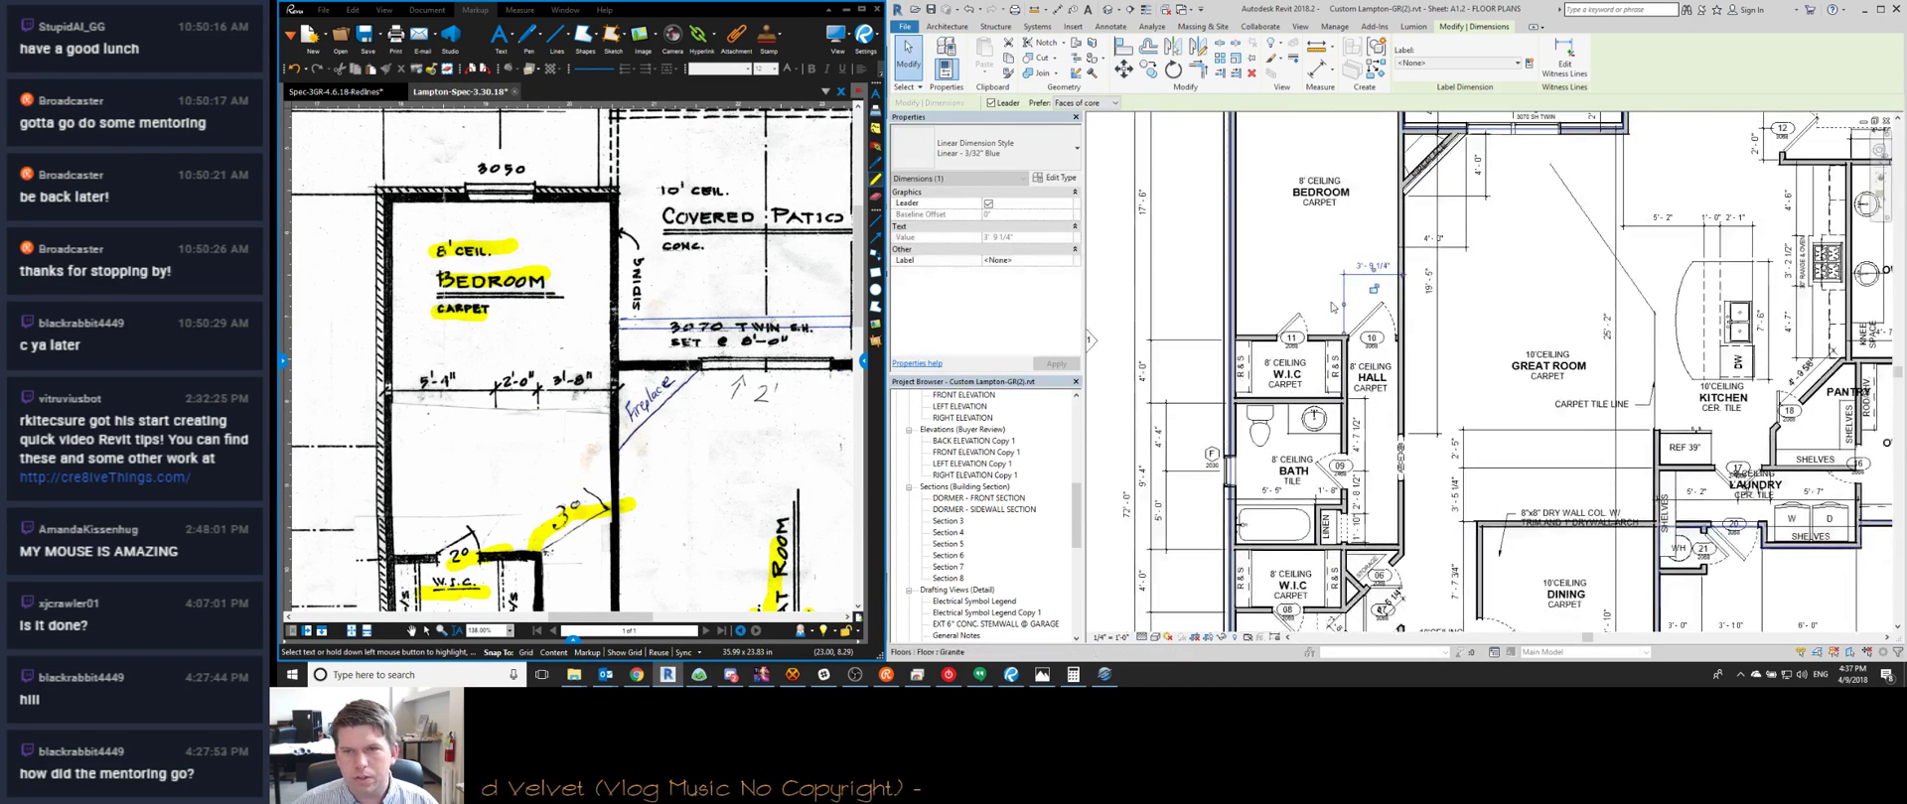
scroll(736, 427, down, 2)
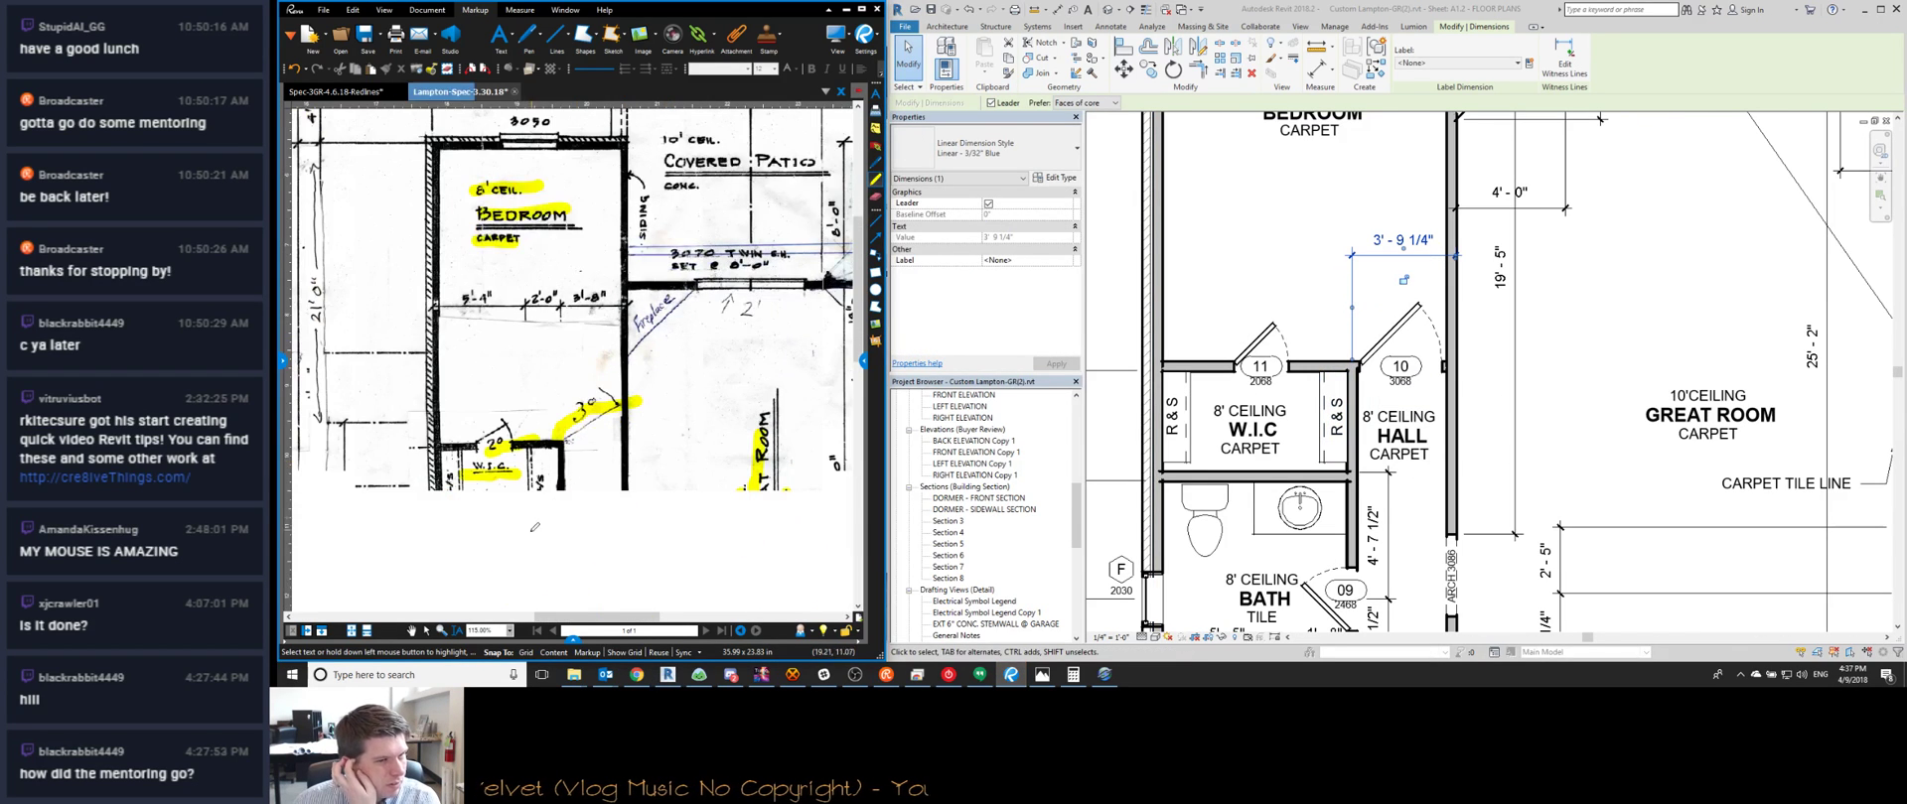
scroll(594, 457, down, 3)
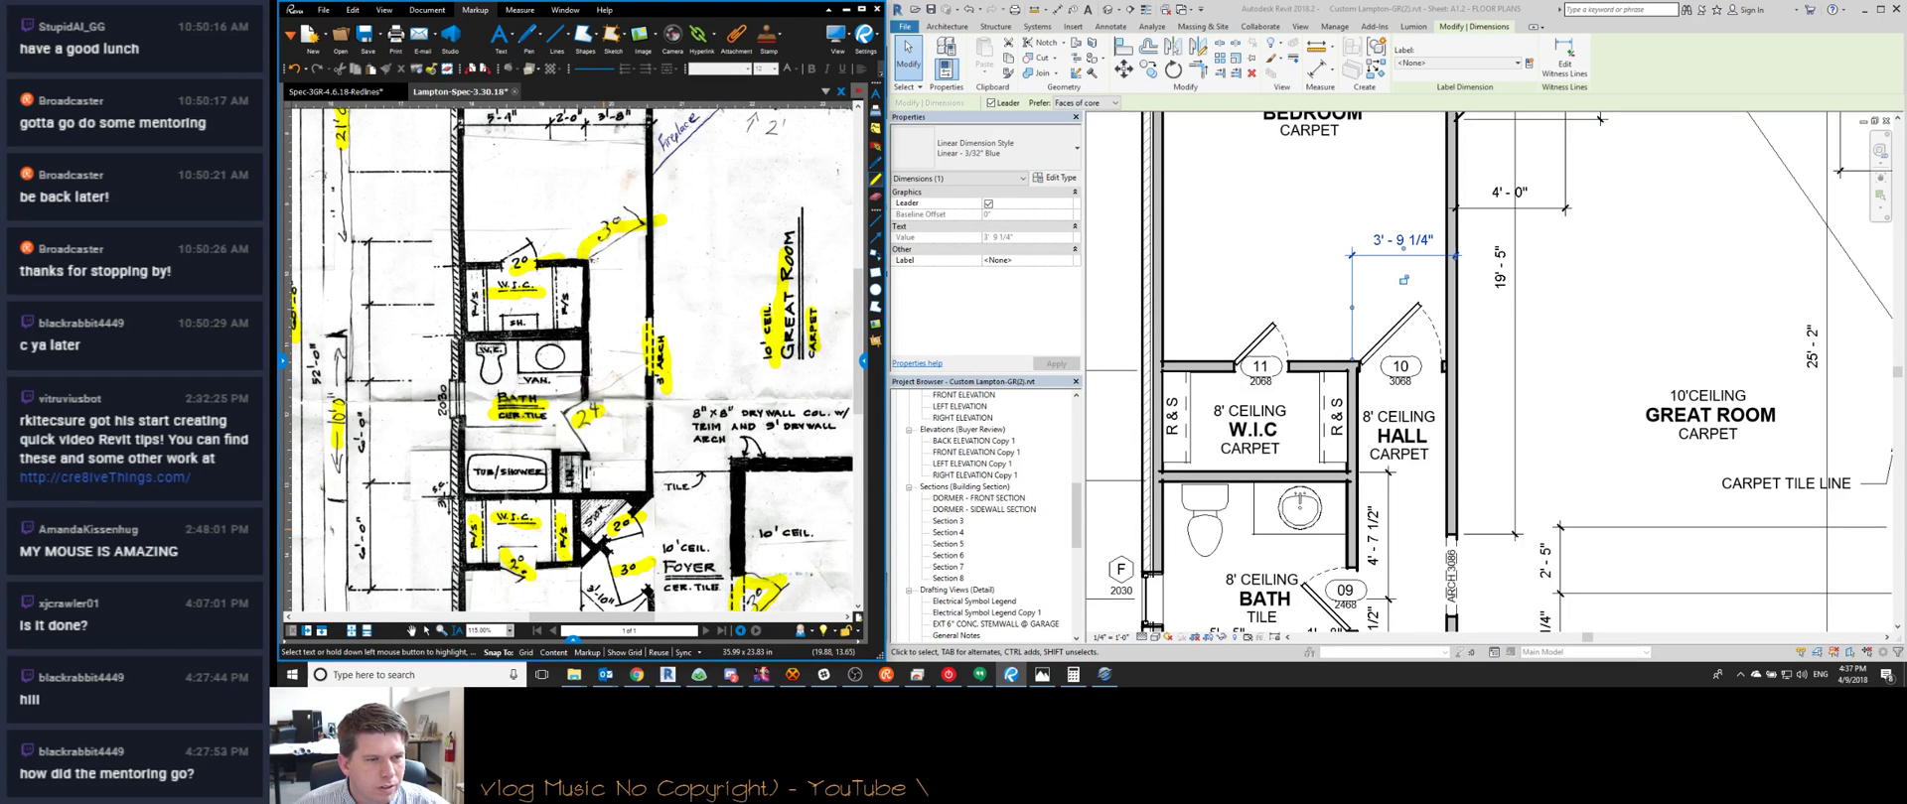
scroll(574, 362, down, 1)
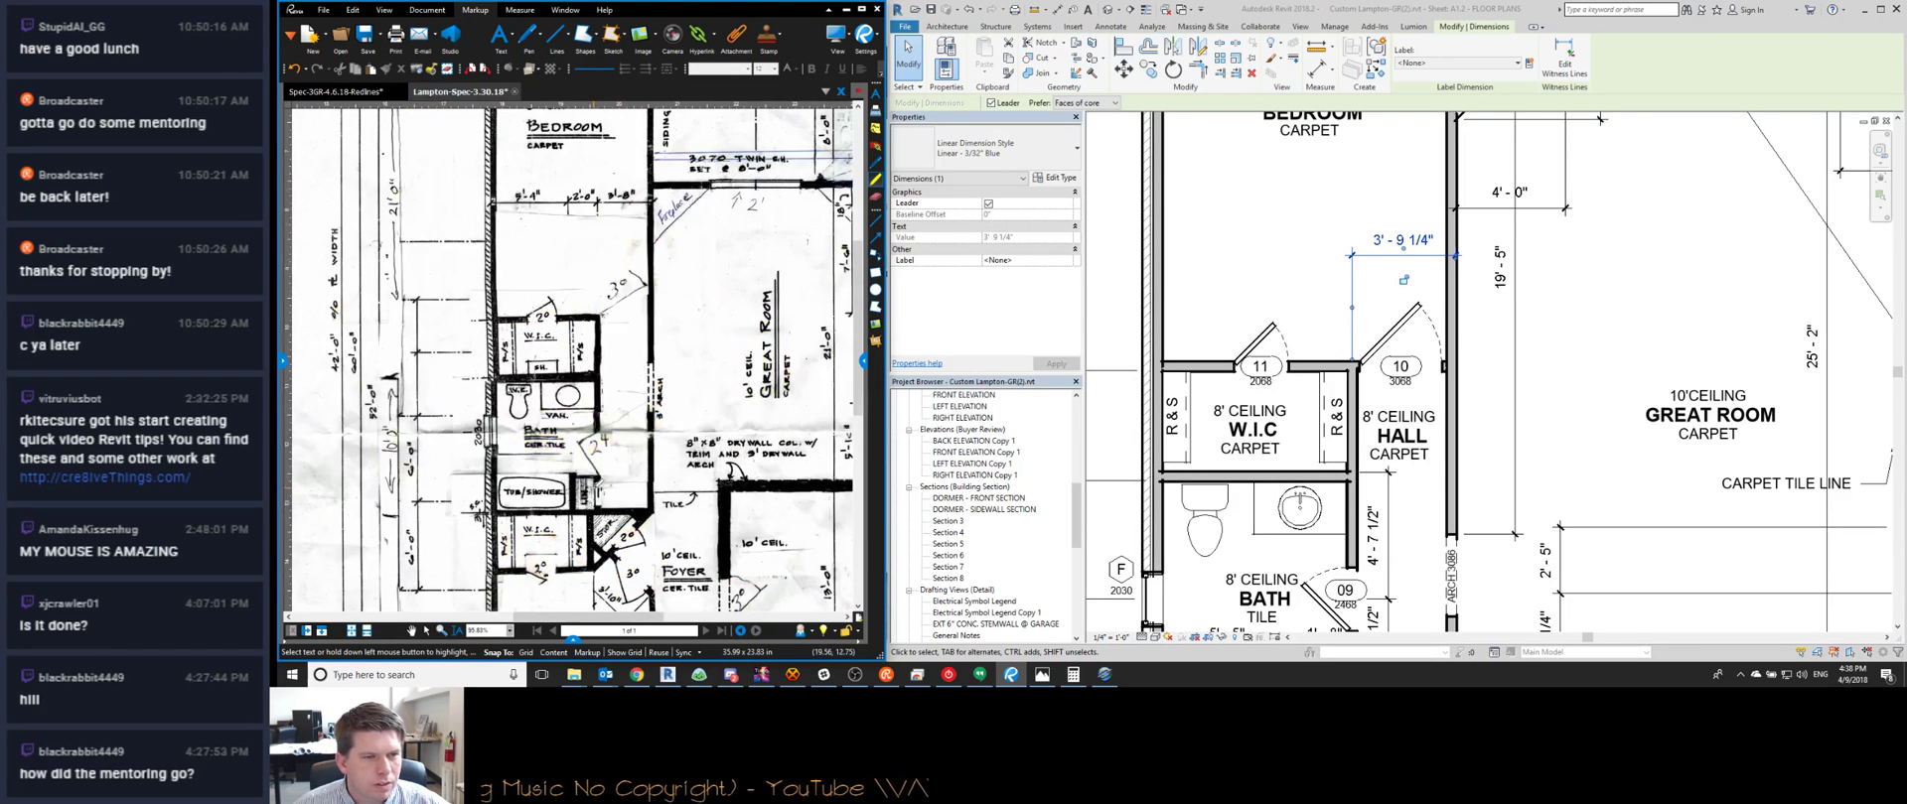
scroll(1321, 467, down, 2)
scroll(1321, 467, up, 2)
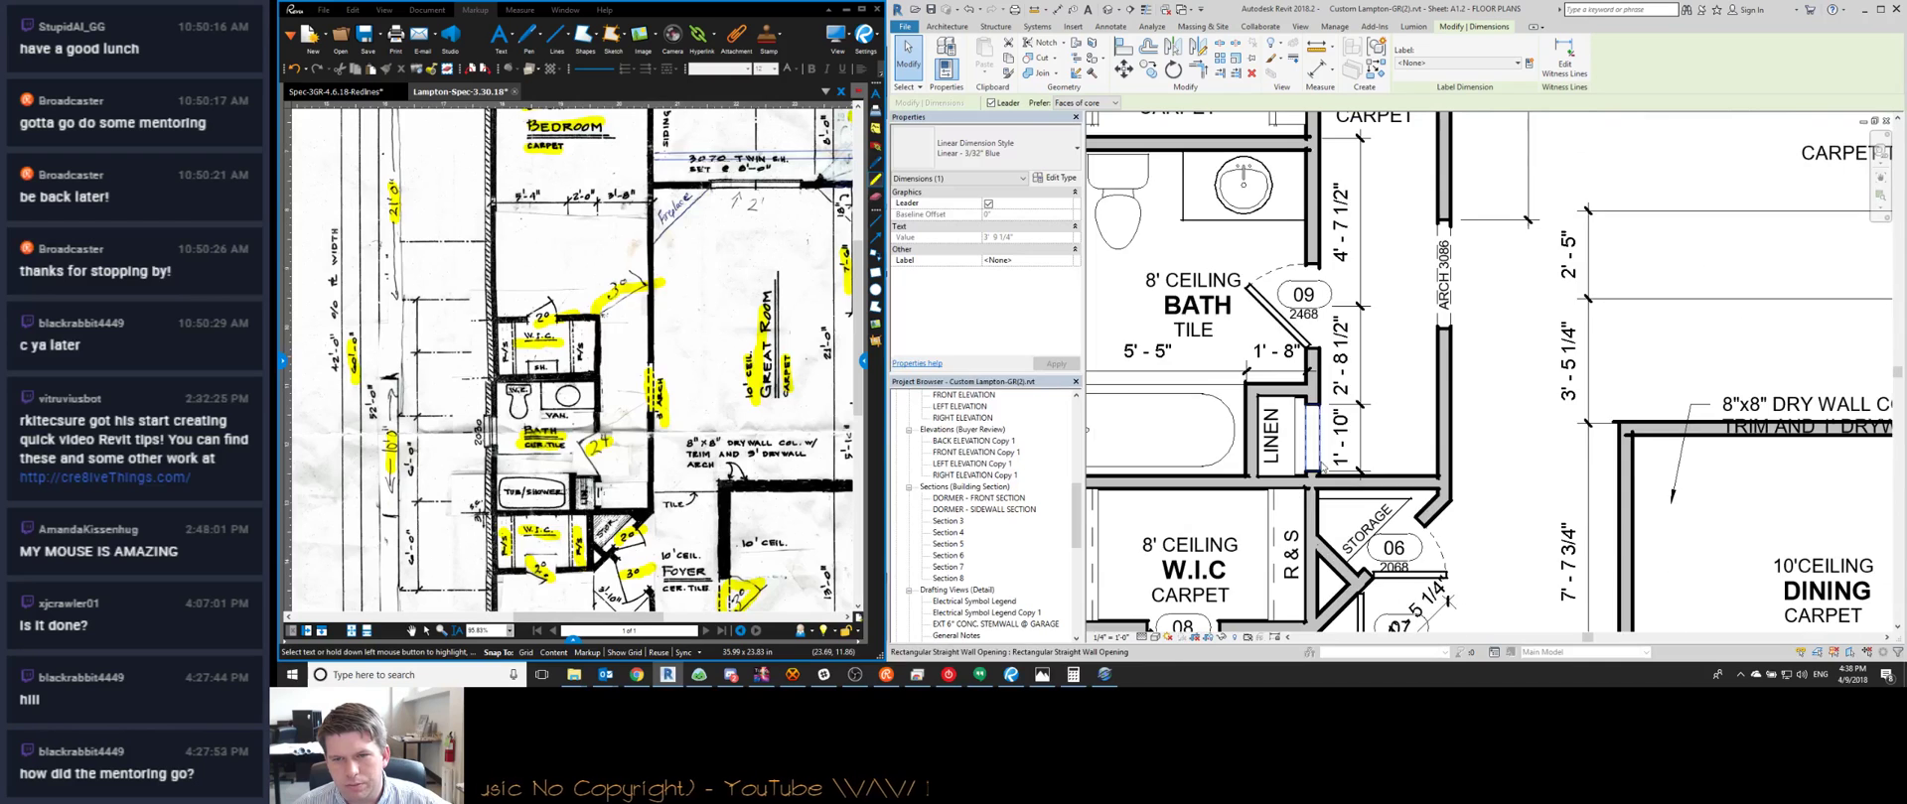
scroll(1265, 506, down, 2)
middle_drag(1229, 245, 1249, 356)
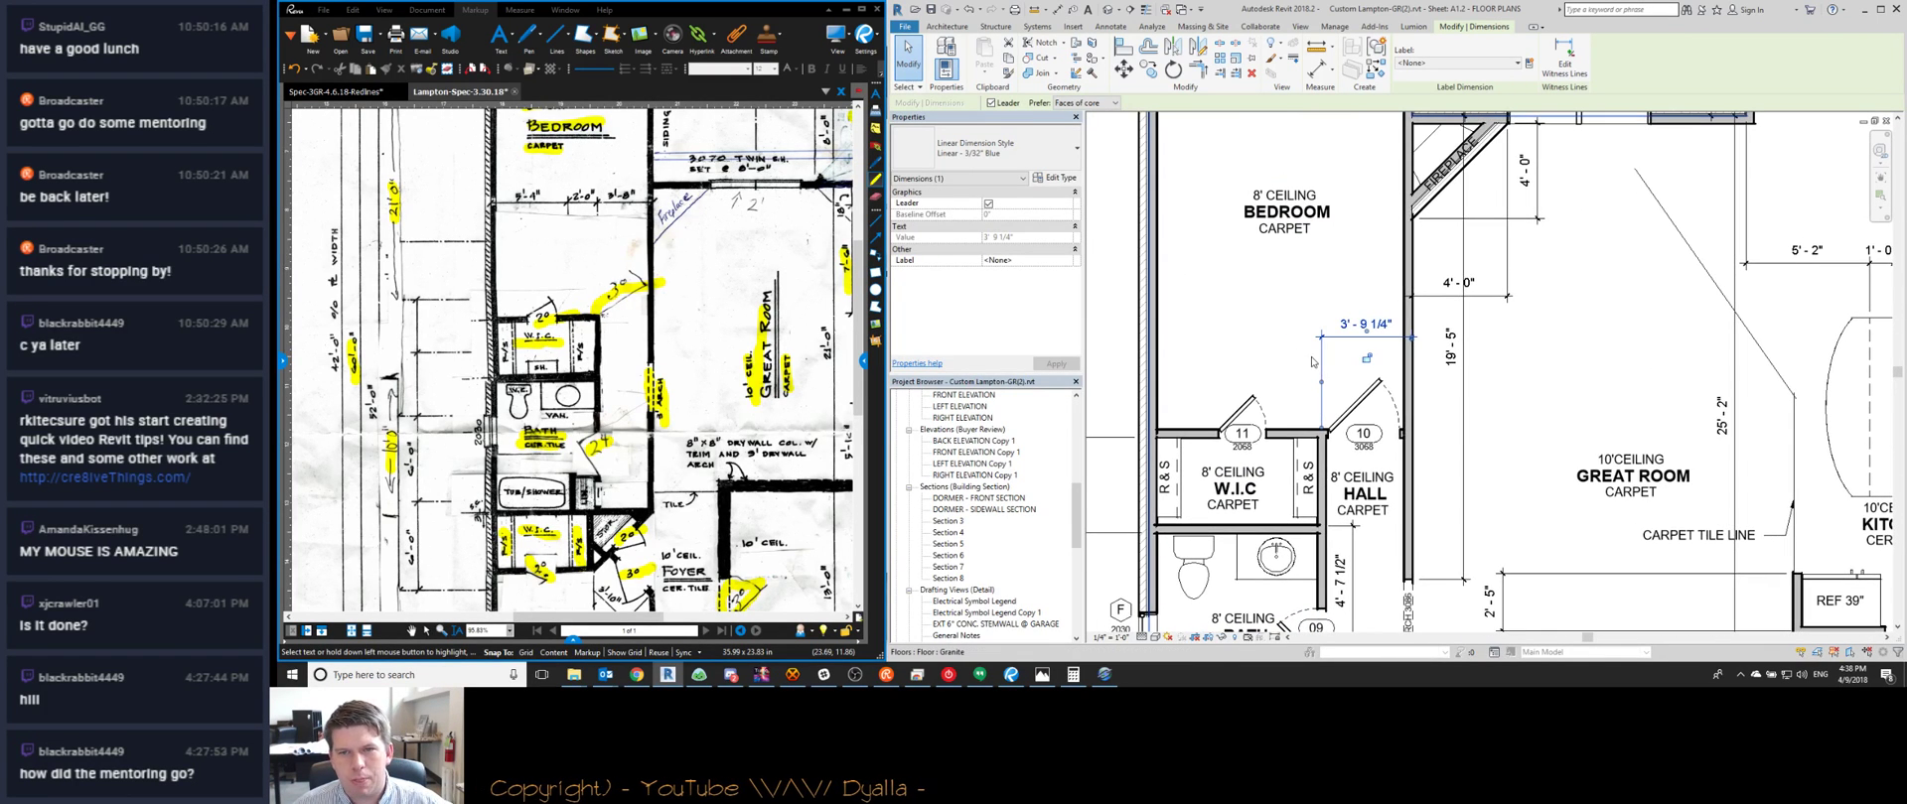
click(1162, 324)
click(1154, 338)
click(1112, 362)
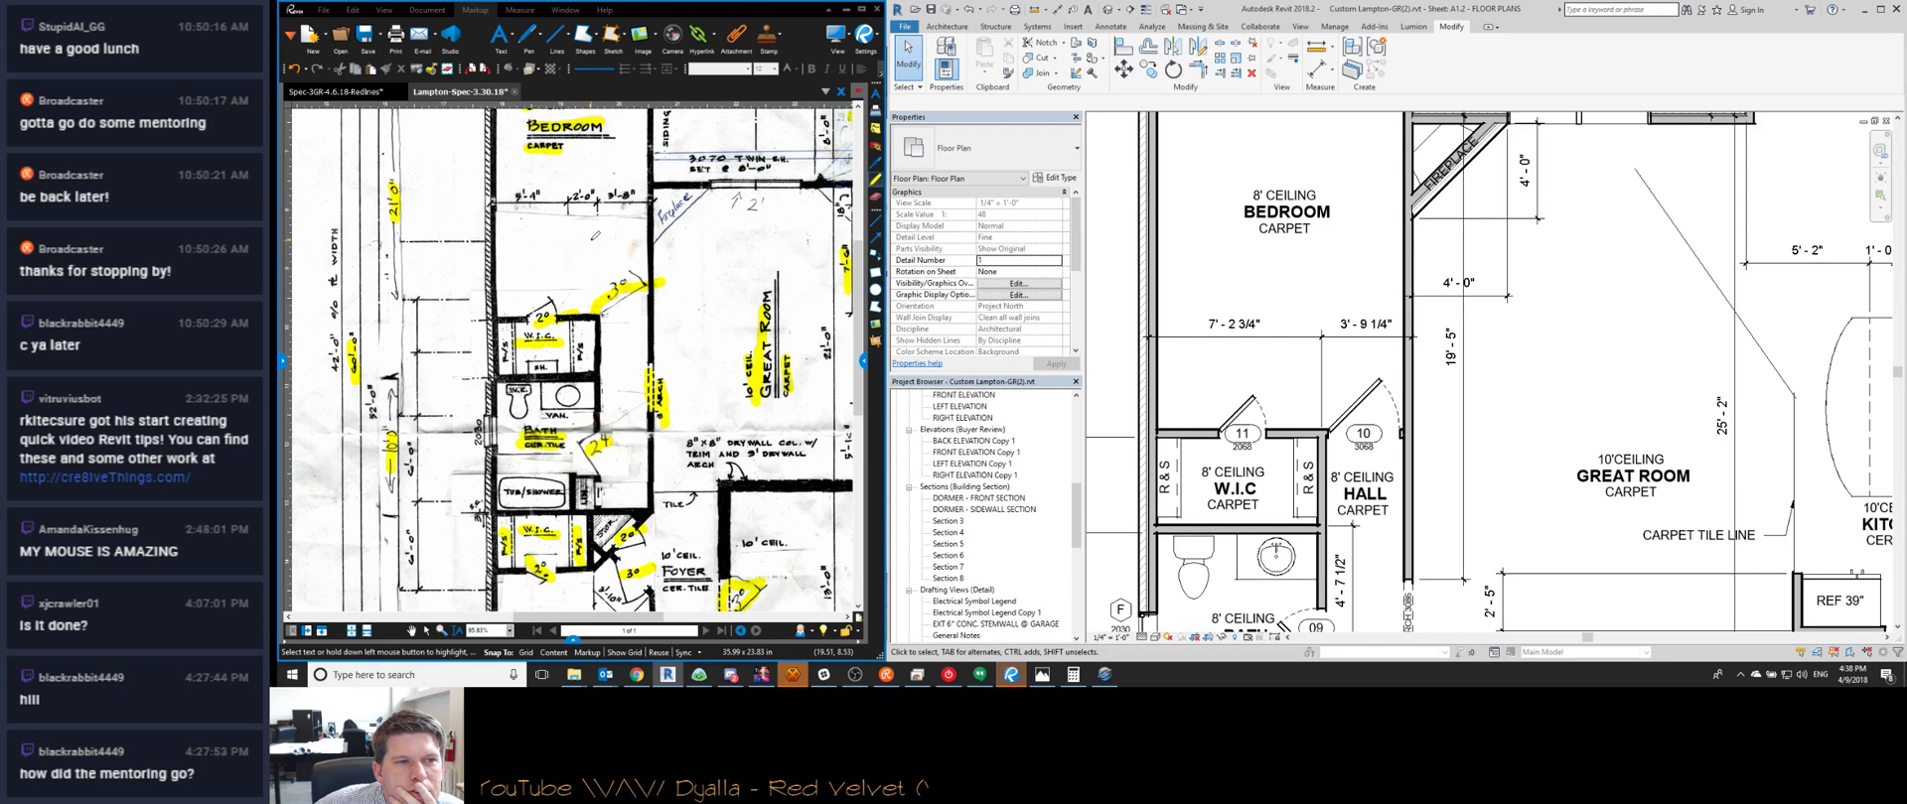
Shift the W.I.C./hall wall so the hall width becomes 4'-0"
middle_drag(1323, 495, 1251, 429)
click(1251, 427)
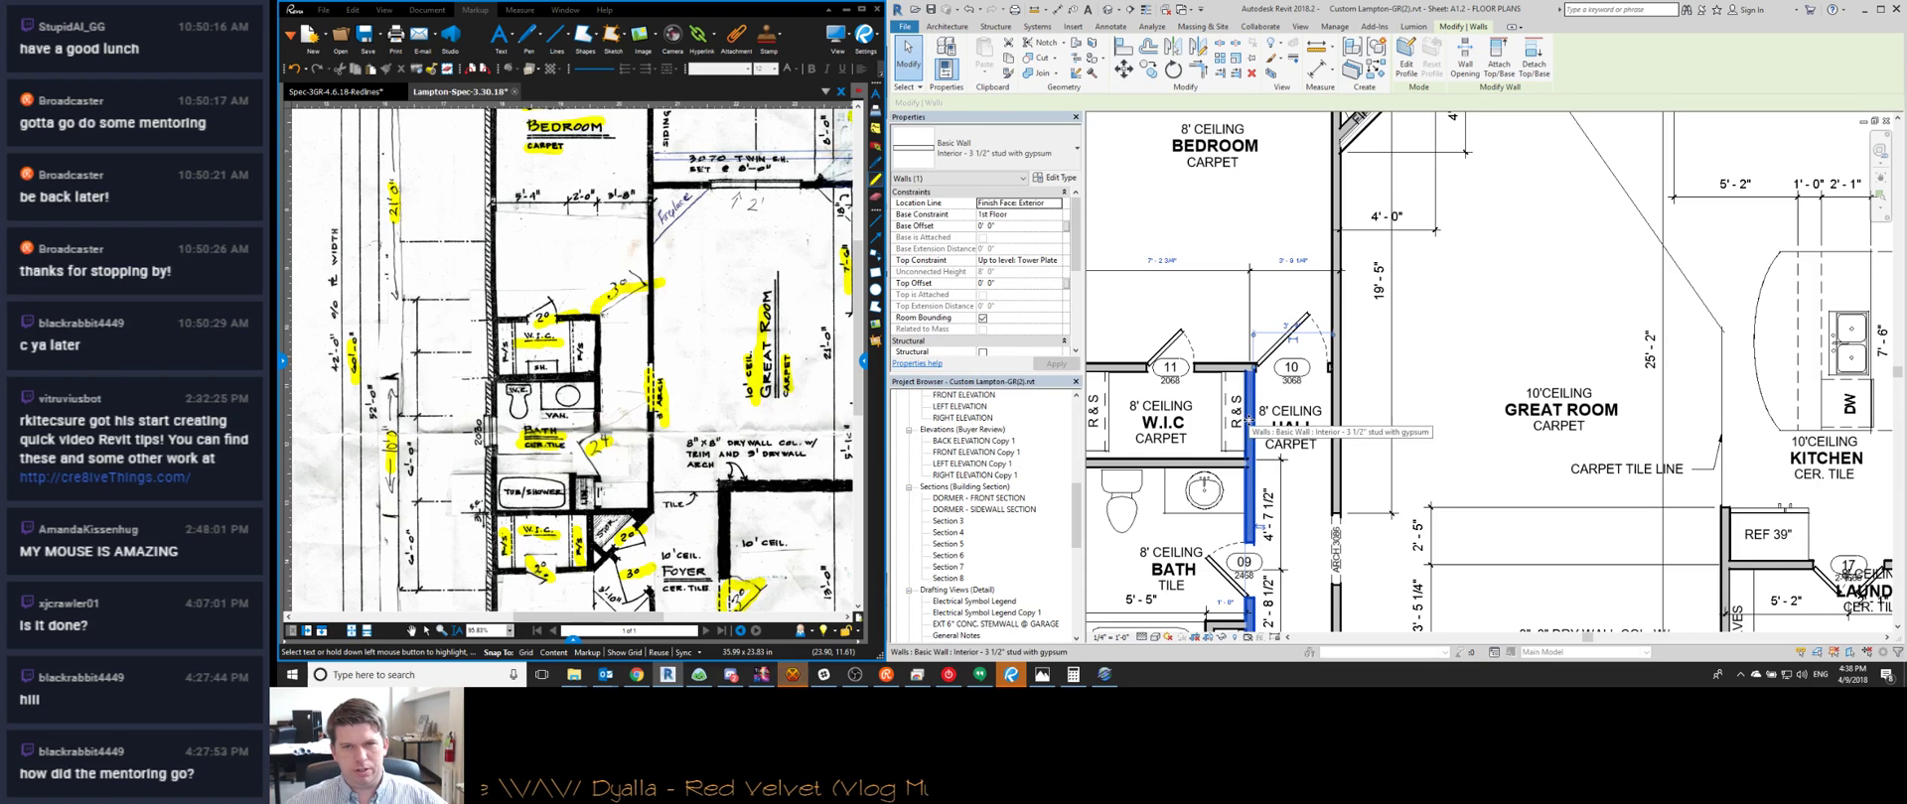
click(1291, 272)
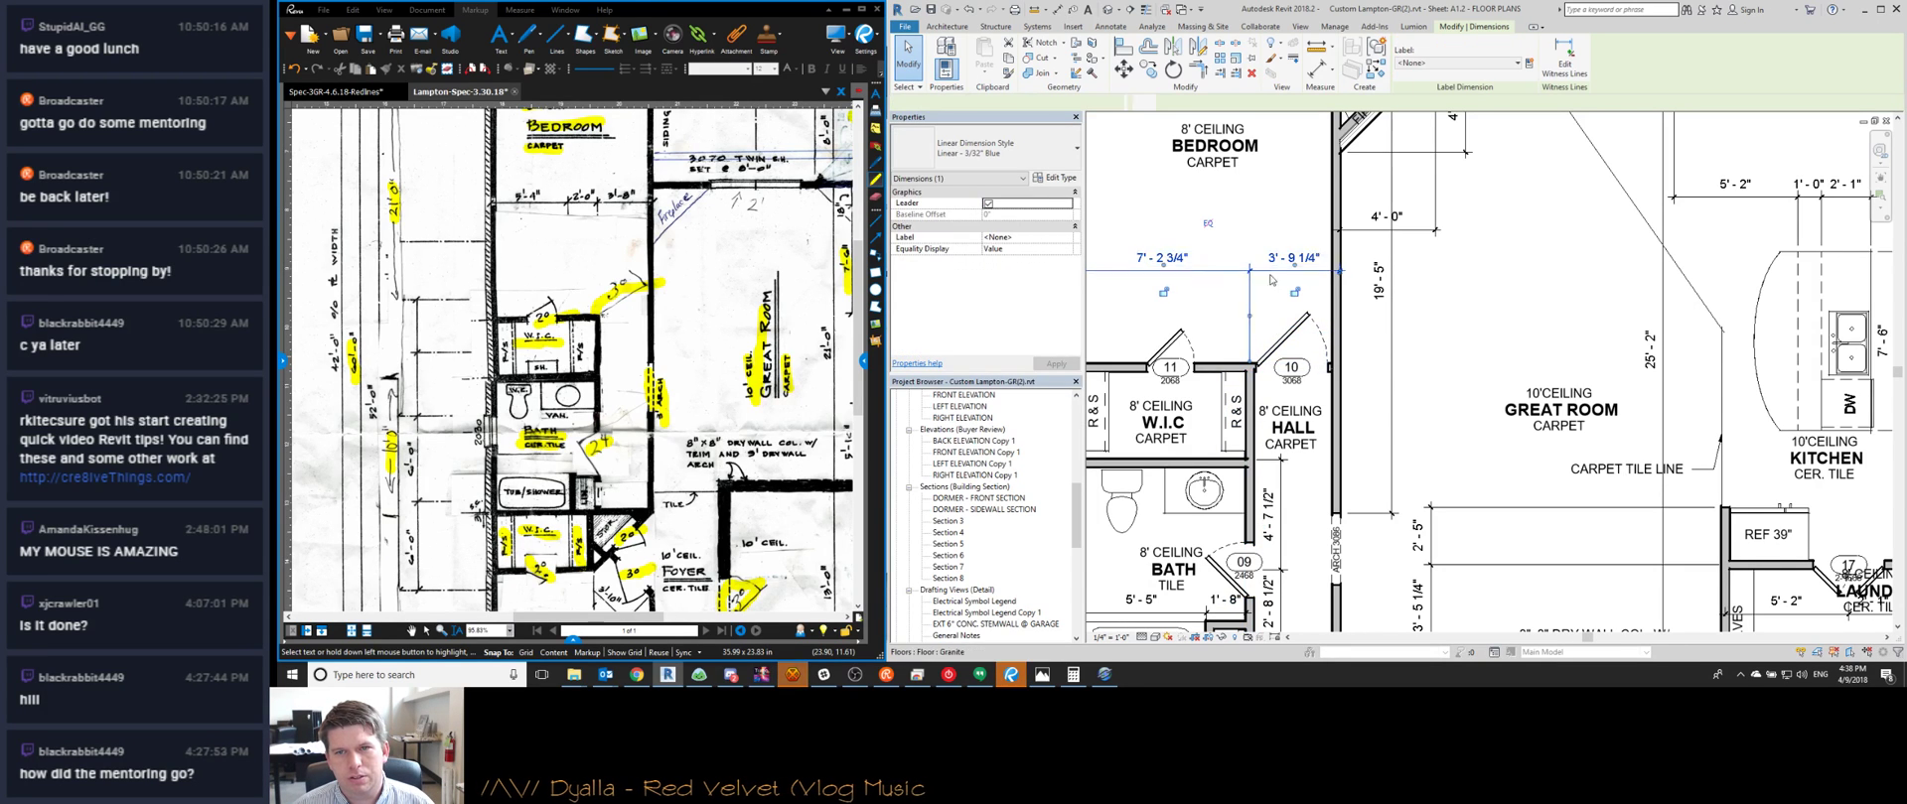
click(1249, 427)
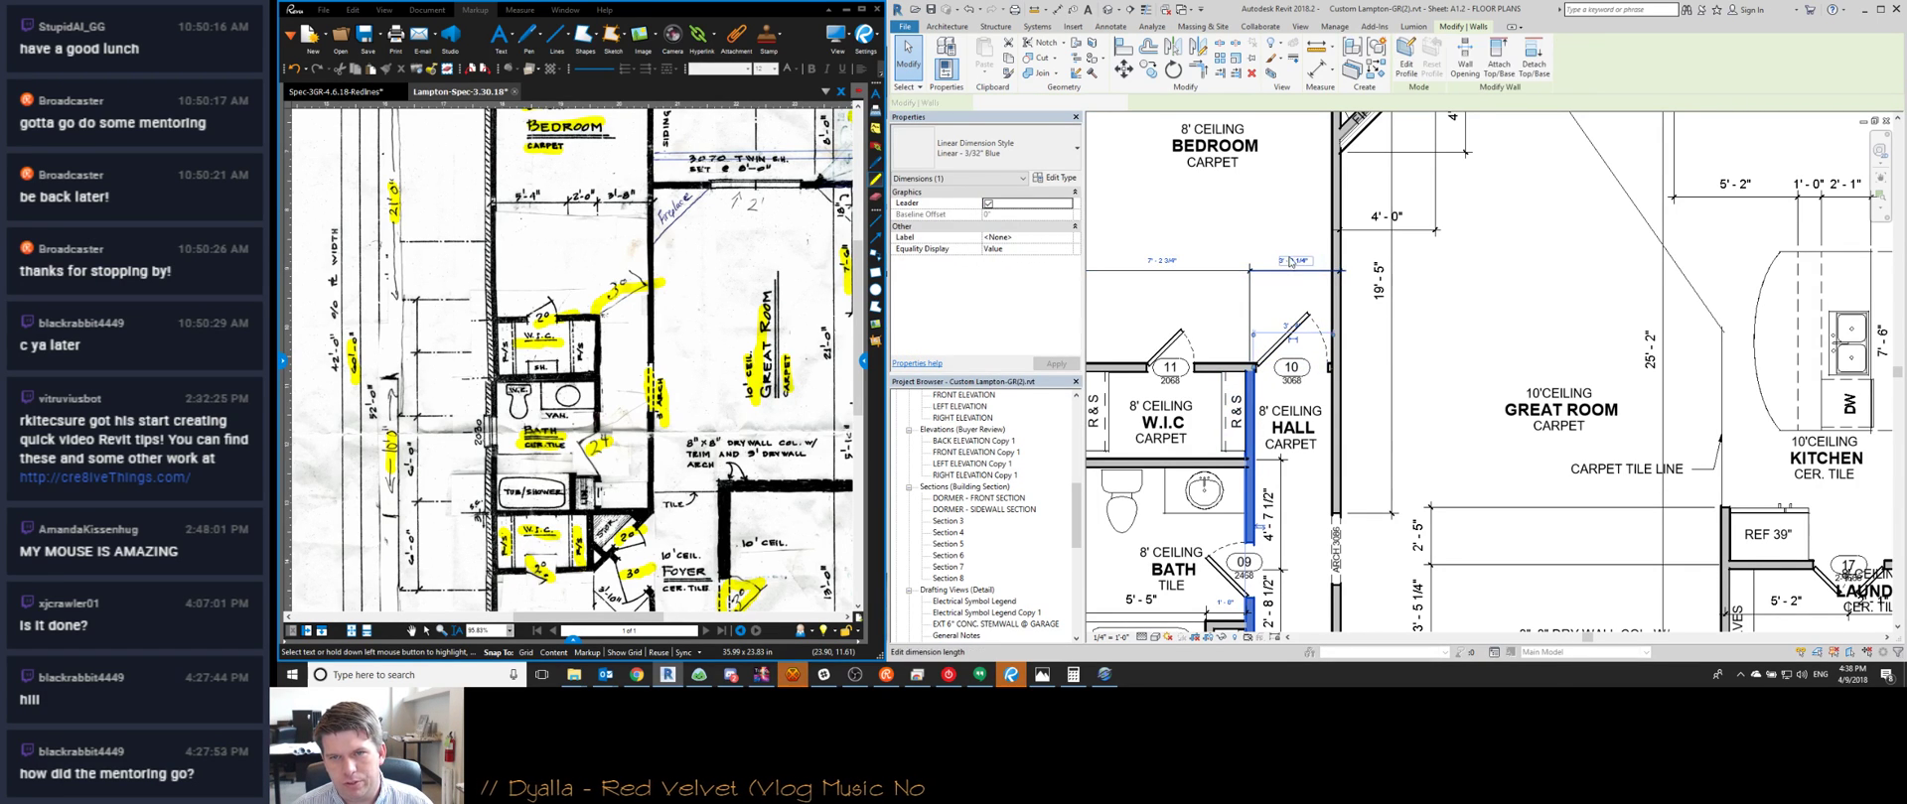
click(1288, 255)
text(4)
key(Return)
Place hall door 10 at 0'-4" from its adjacent wall
key(Escape)
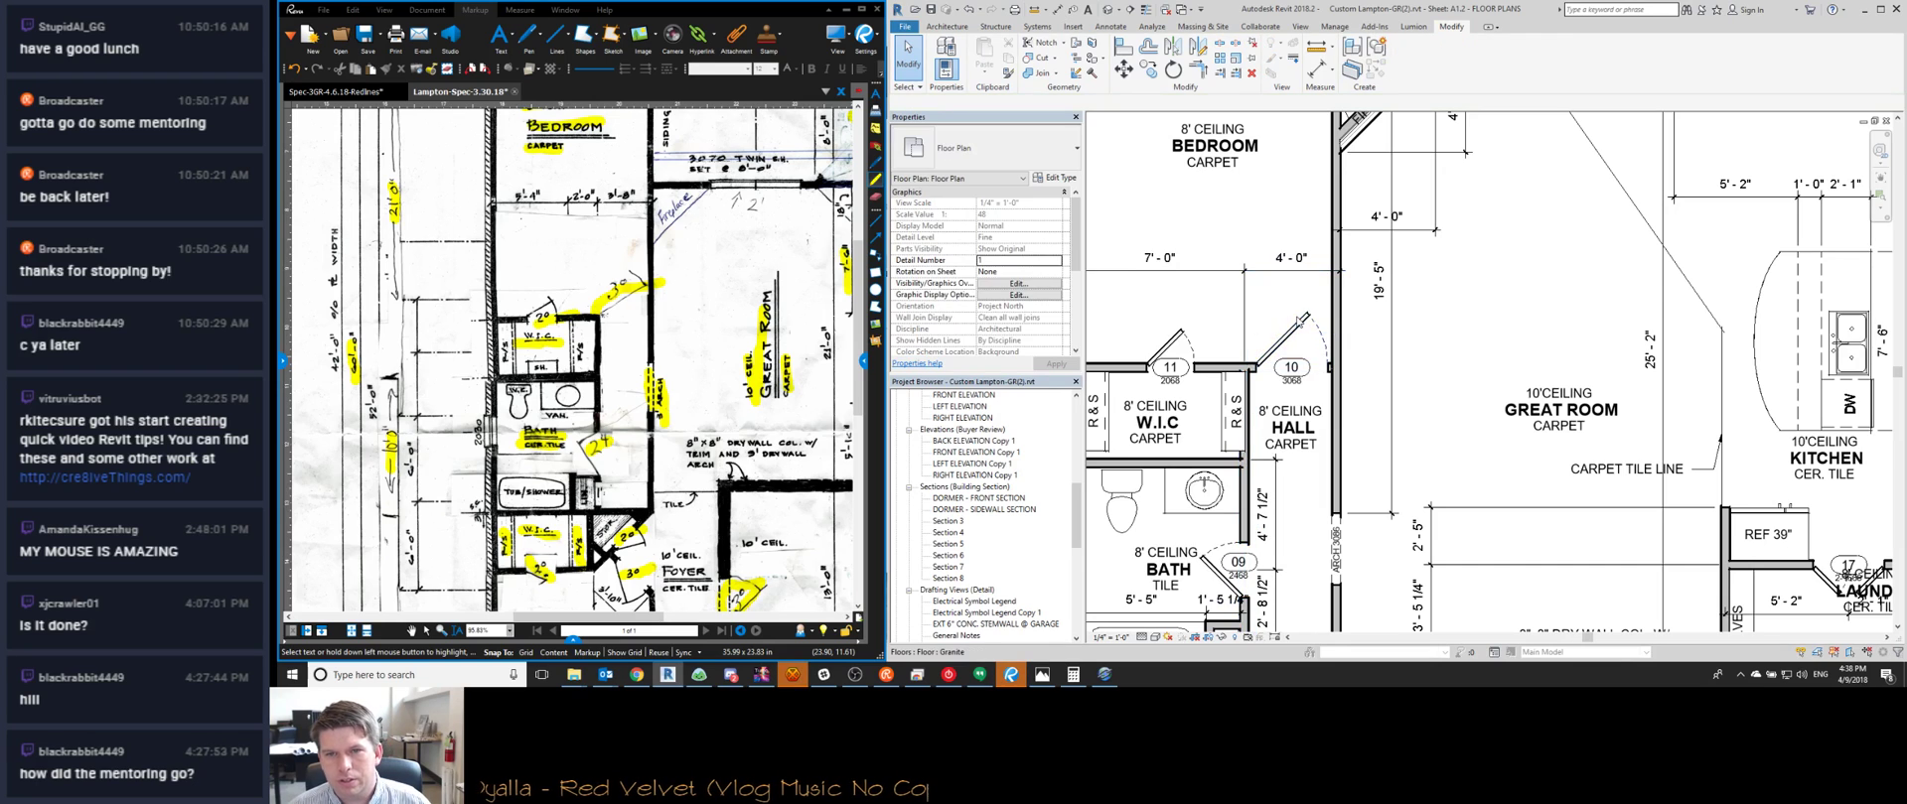
click(1297, 327)
scroll(1332, 377, up, 3)
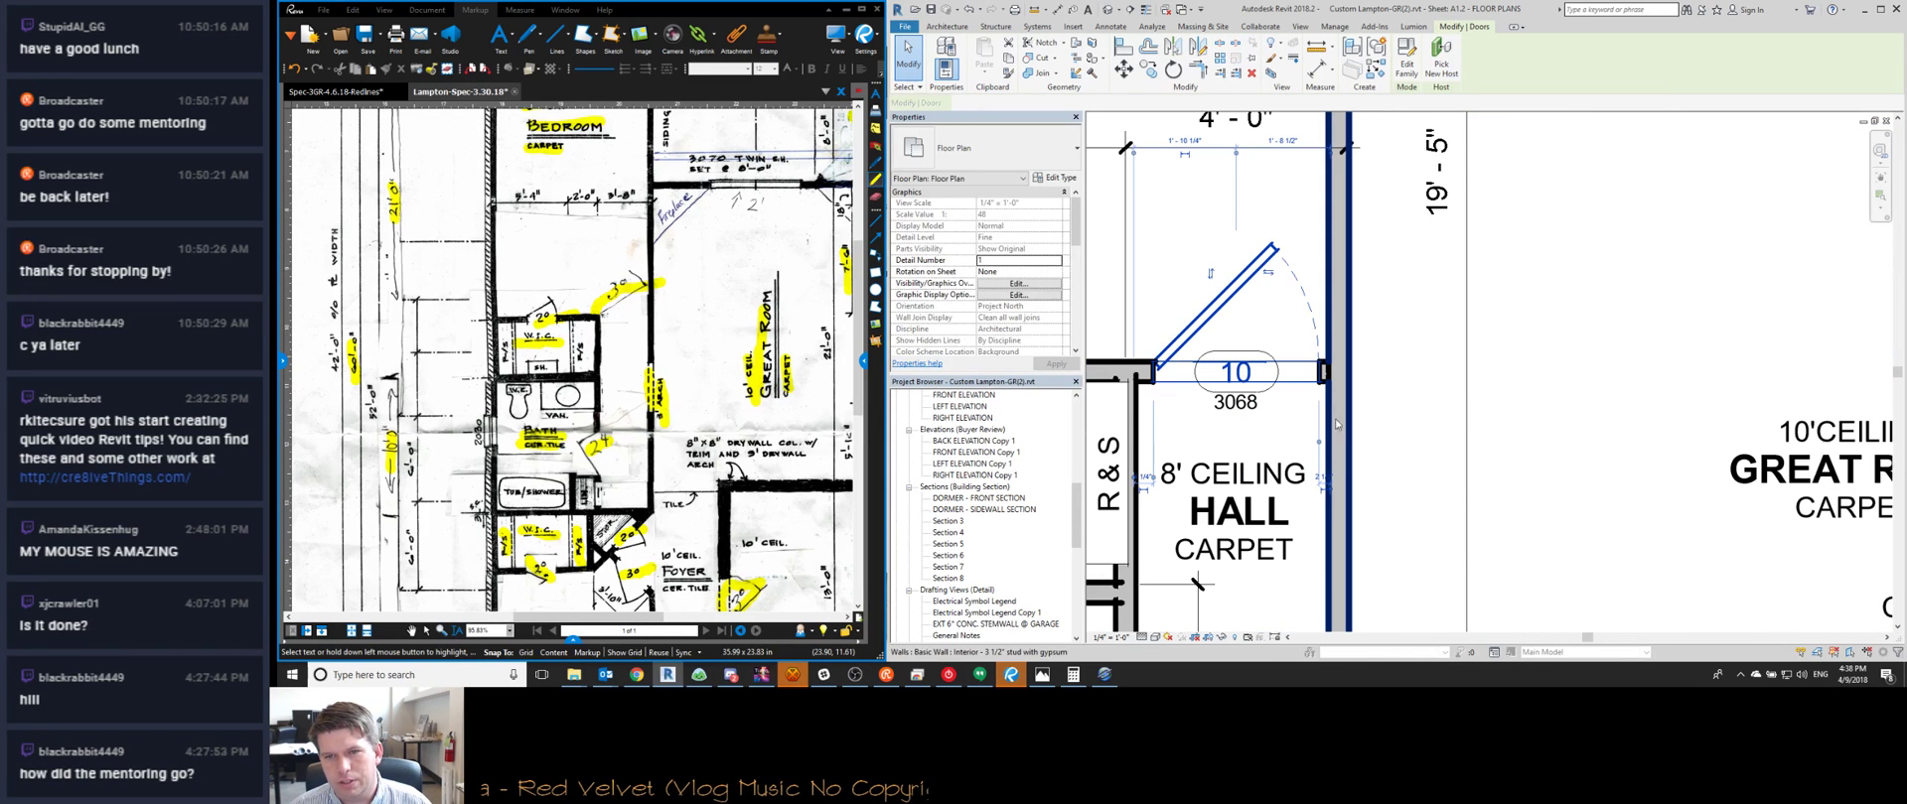
scroll(1332, 489, up, 2)
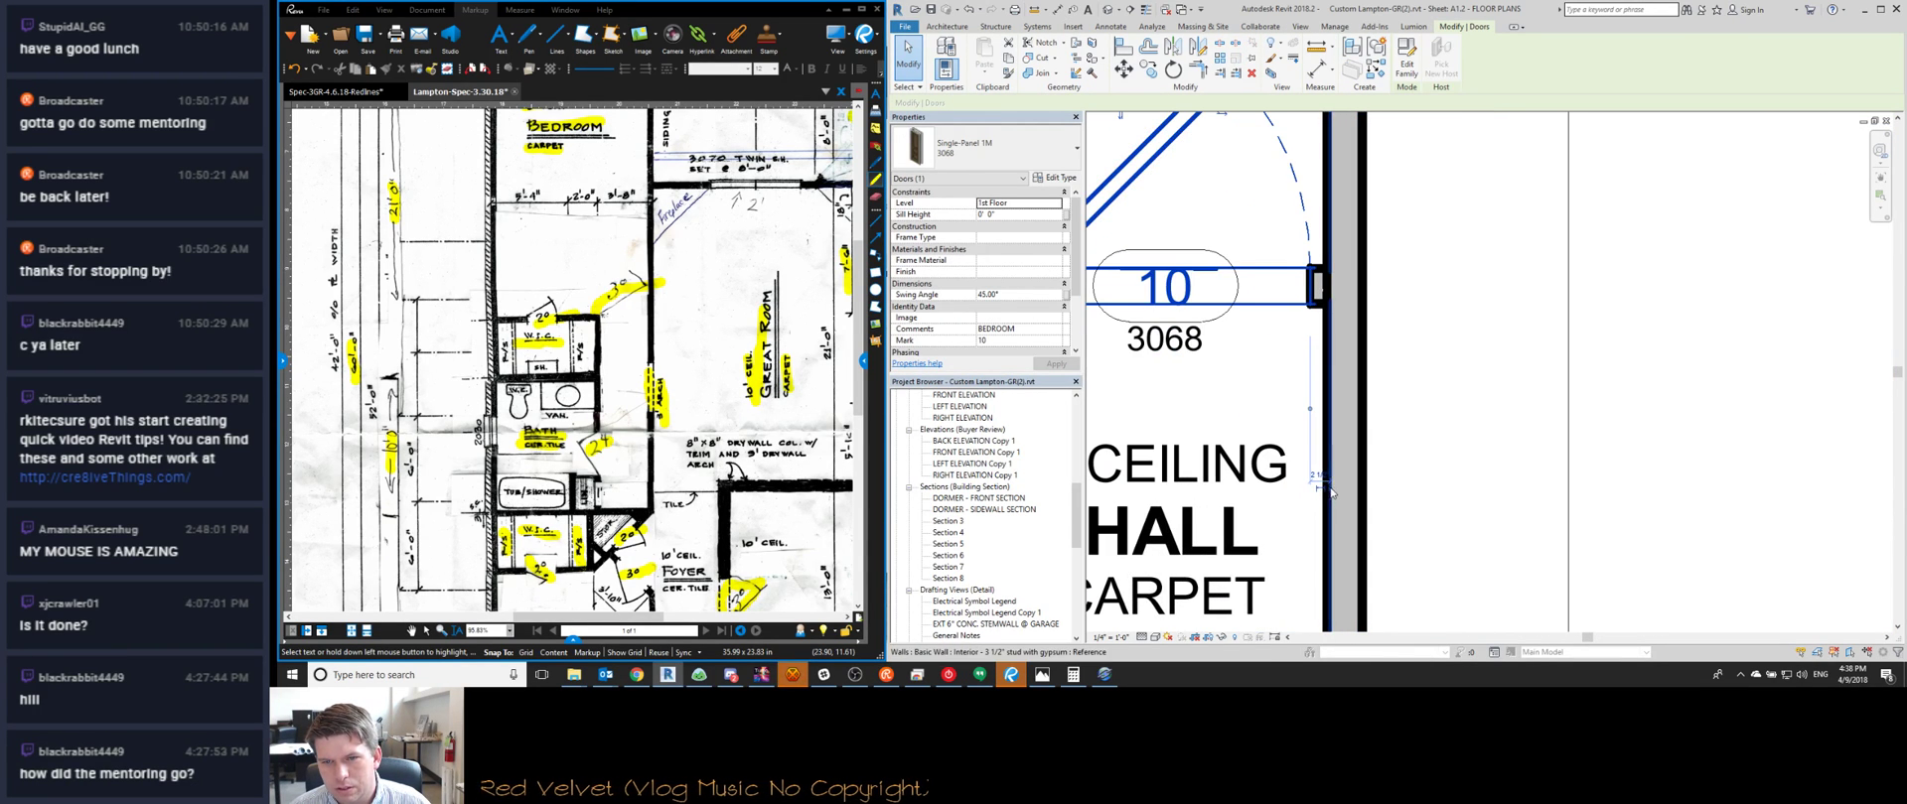
text(0 4)
key(Return)
scroll(1307, 377, down, 1)
Select the wall left of the hall, check it toward the bath, then deselect
middle_drag(1144, 367, 1289, 350)
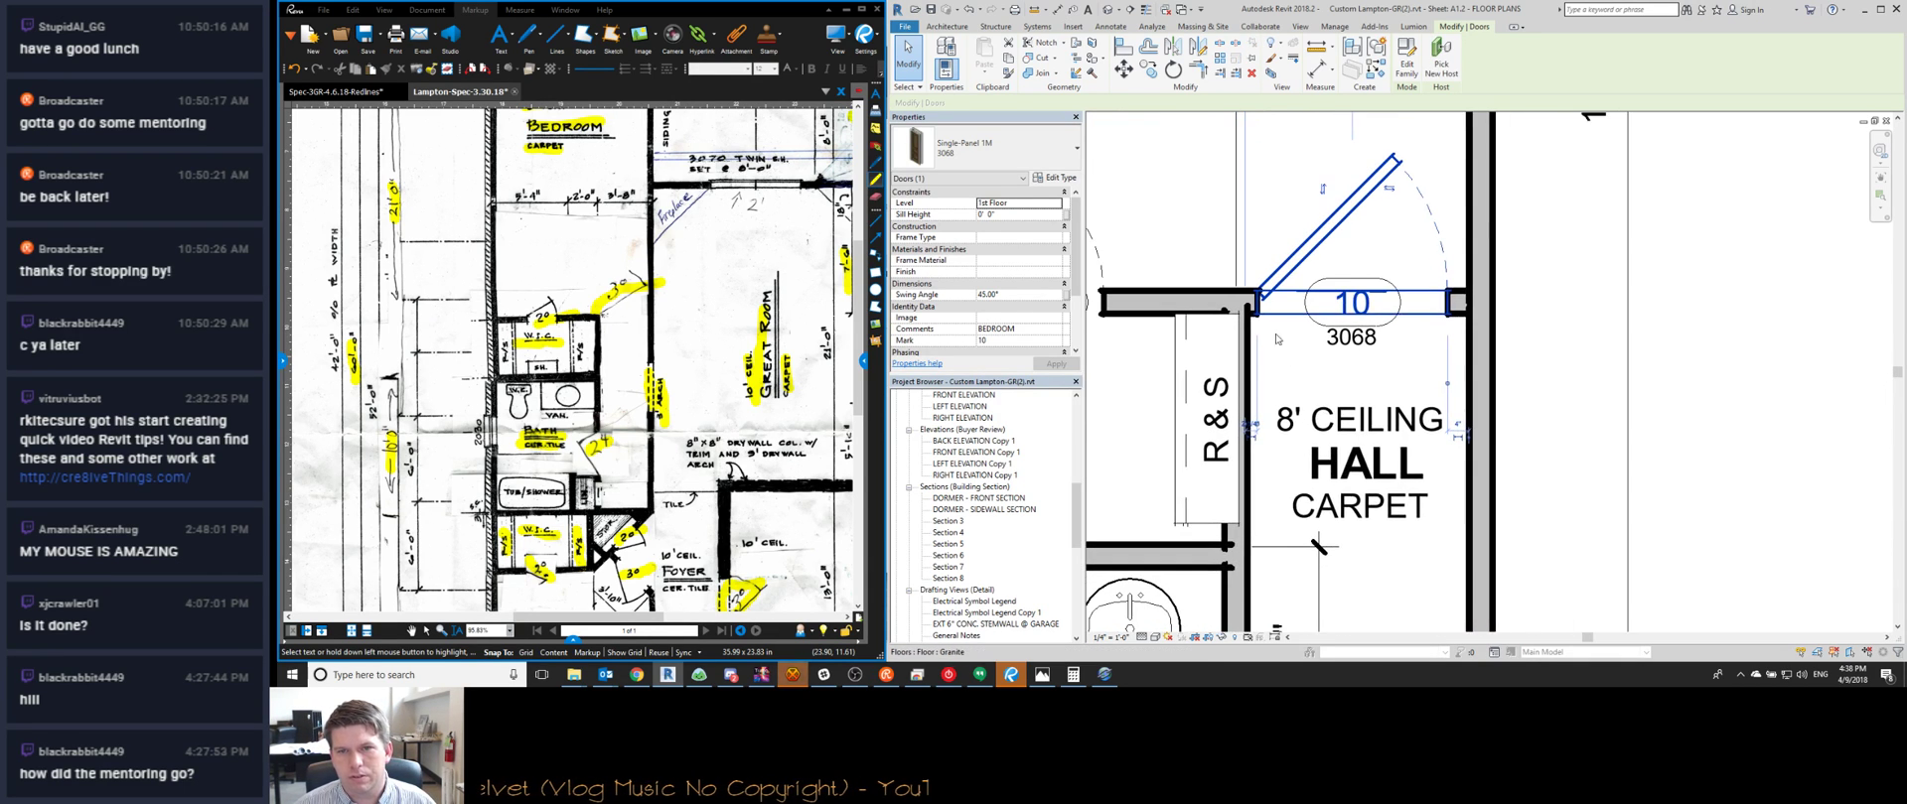
scroll(1287, 333, up, 1)
click(1235, 369)
middle_drag(1234, 368, 1399, 239)
scroll(1324, 301, down, 1)
scroll(1399, 239, up, 1)
scroll(1399, 239, down, 1)
scroll(1407, 440, up, 3)
scroll(1407, 440, down, 2)
key(Escape)
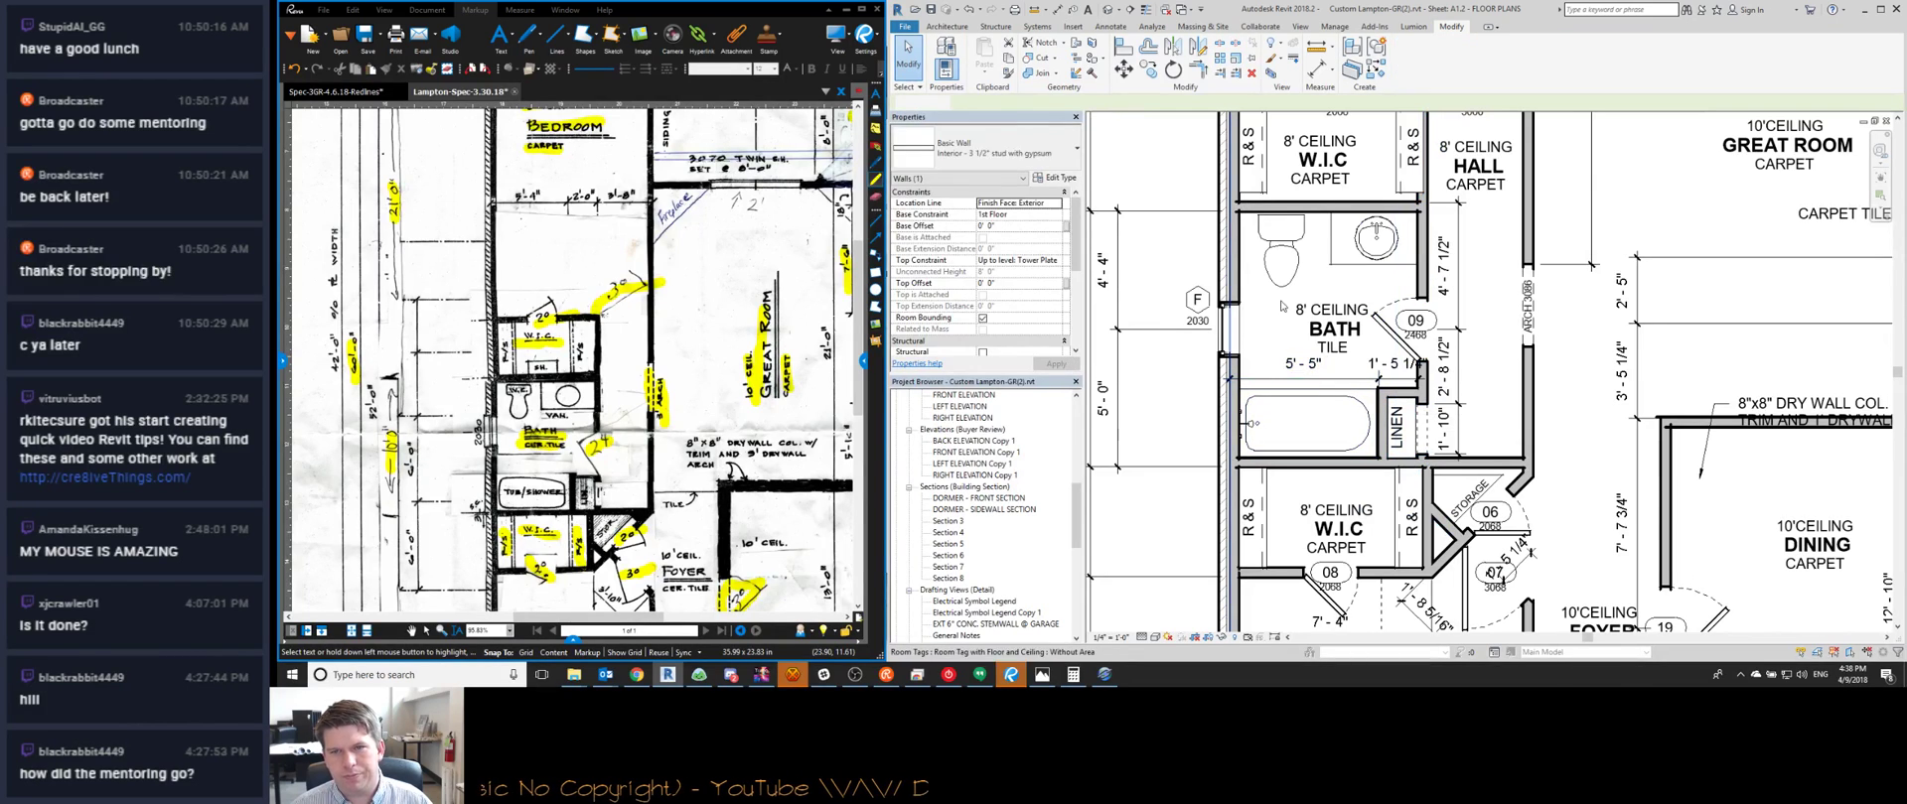
Bring the HexChat window to the front over the sketch
scroll(442, 527, up, 4)
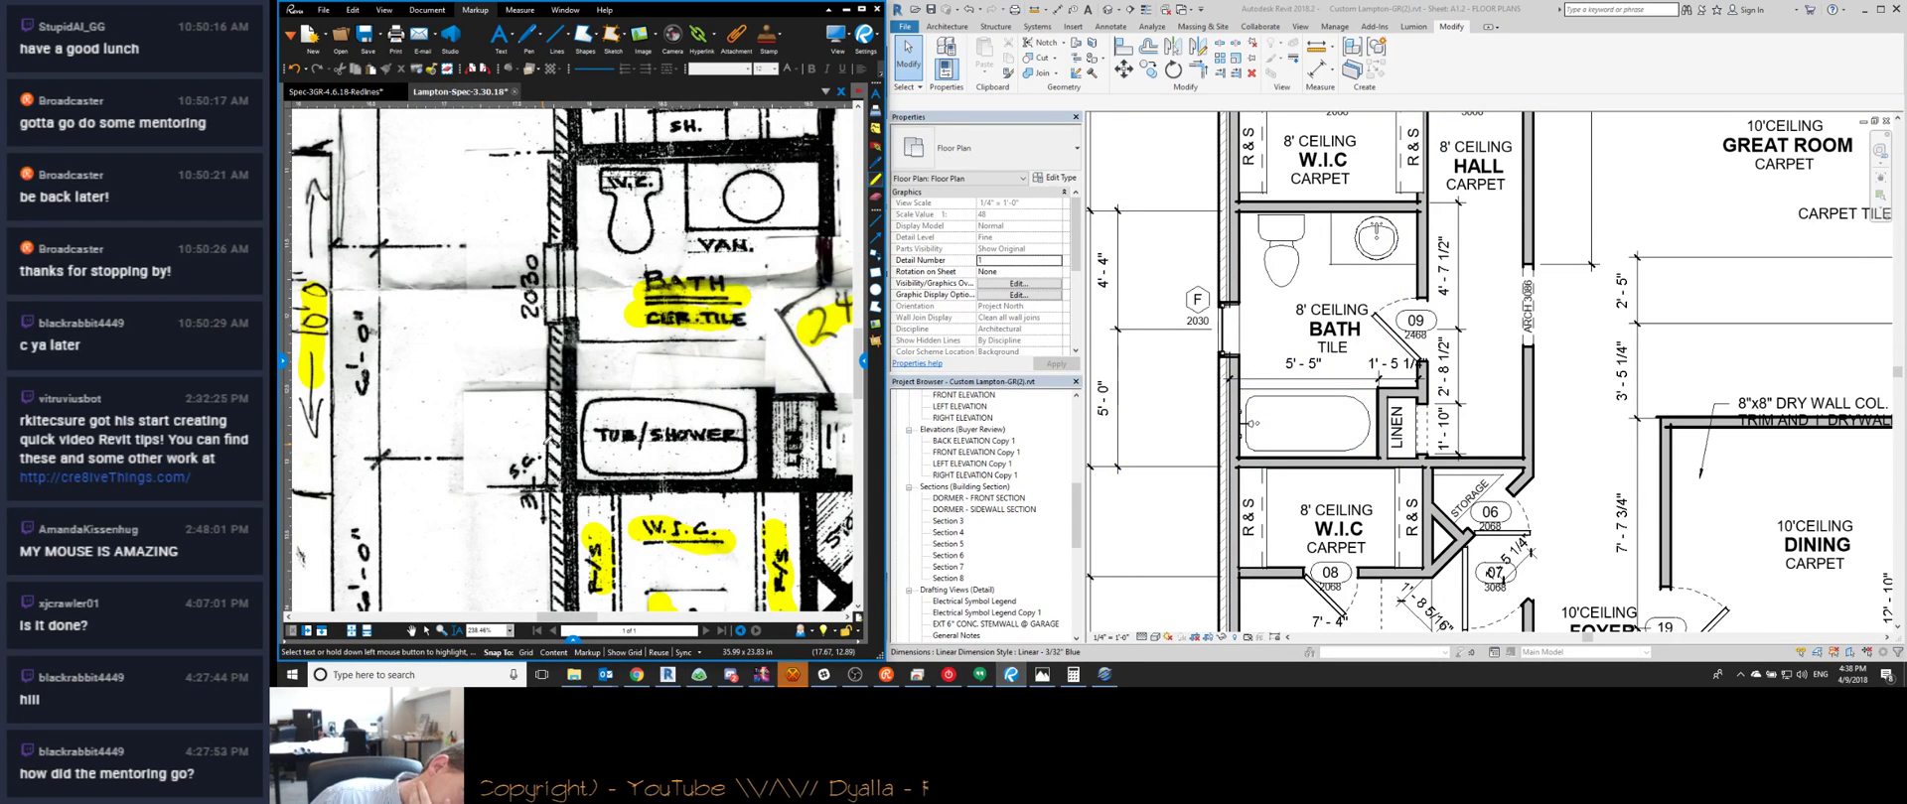
scroll(543, 432, down, 4)
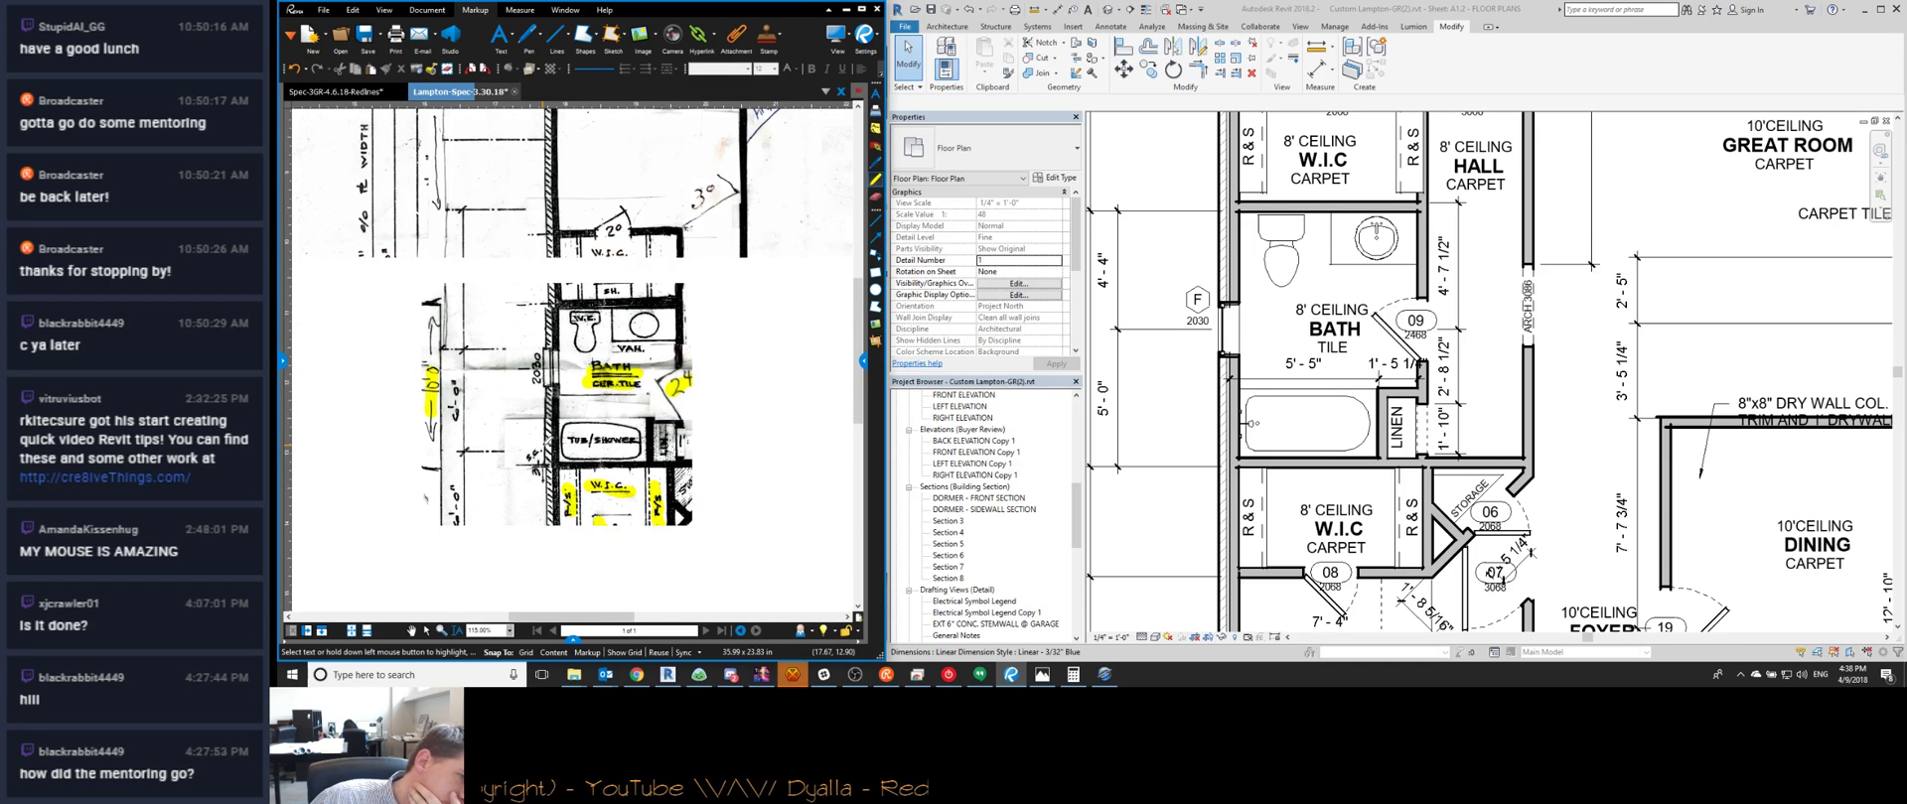
scroll(544, 432, down, 2)
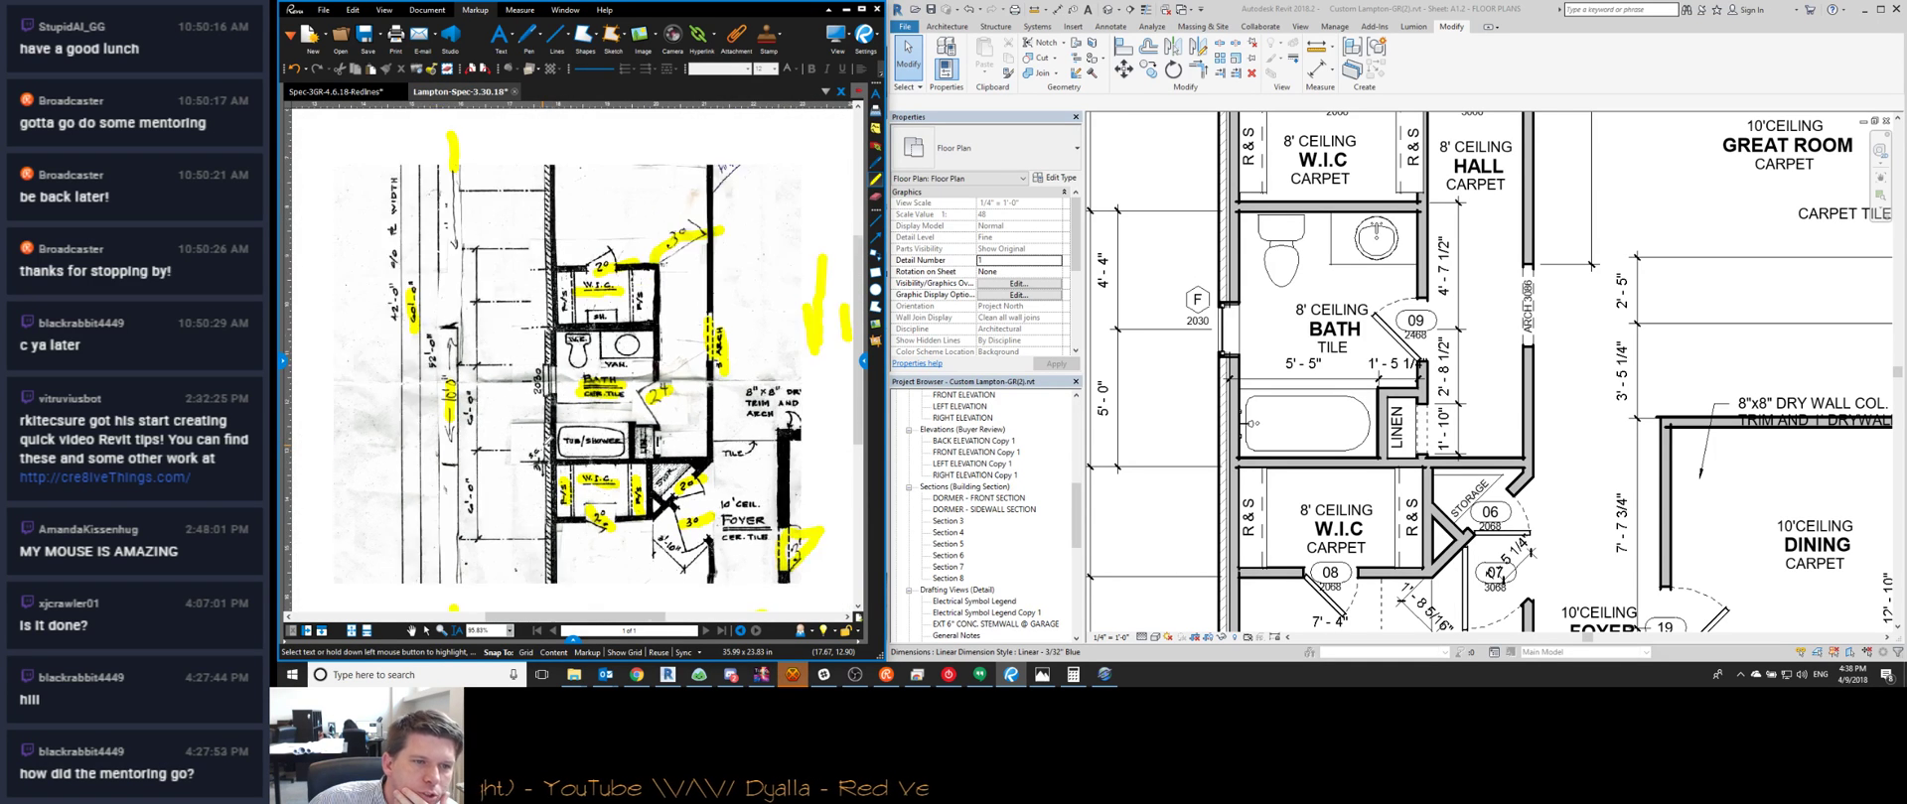
scroll(1420, 278, down, 3)
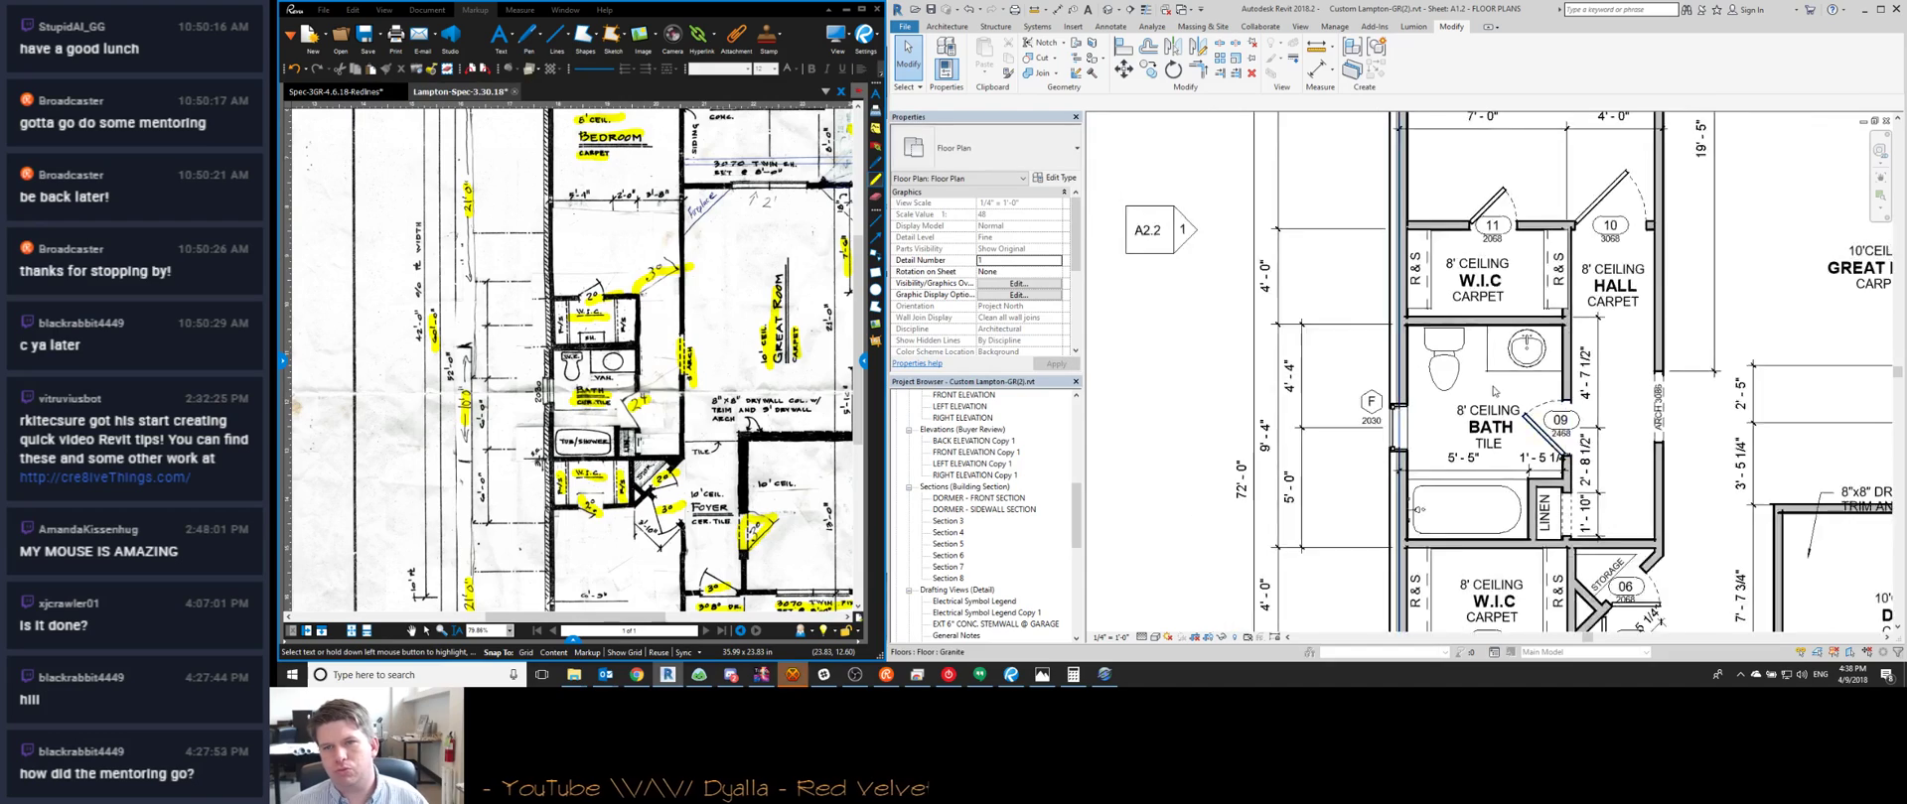
click(794, 677)
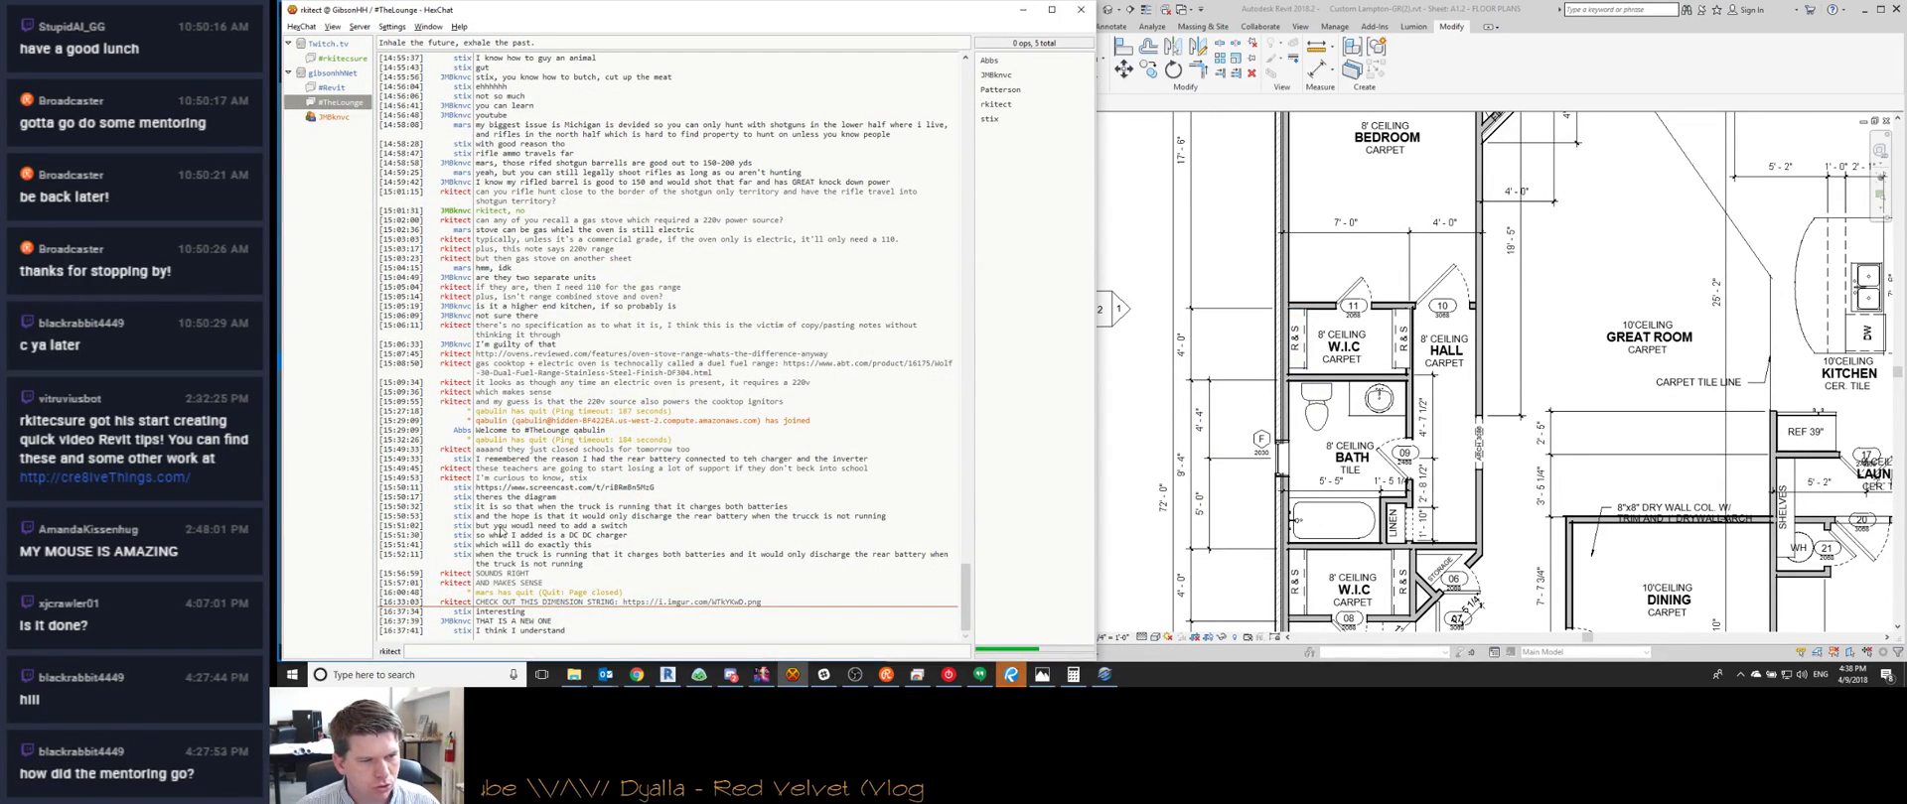
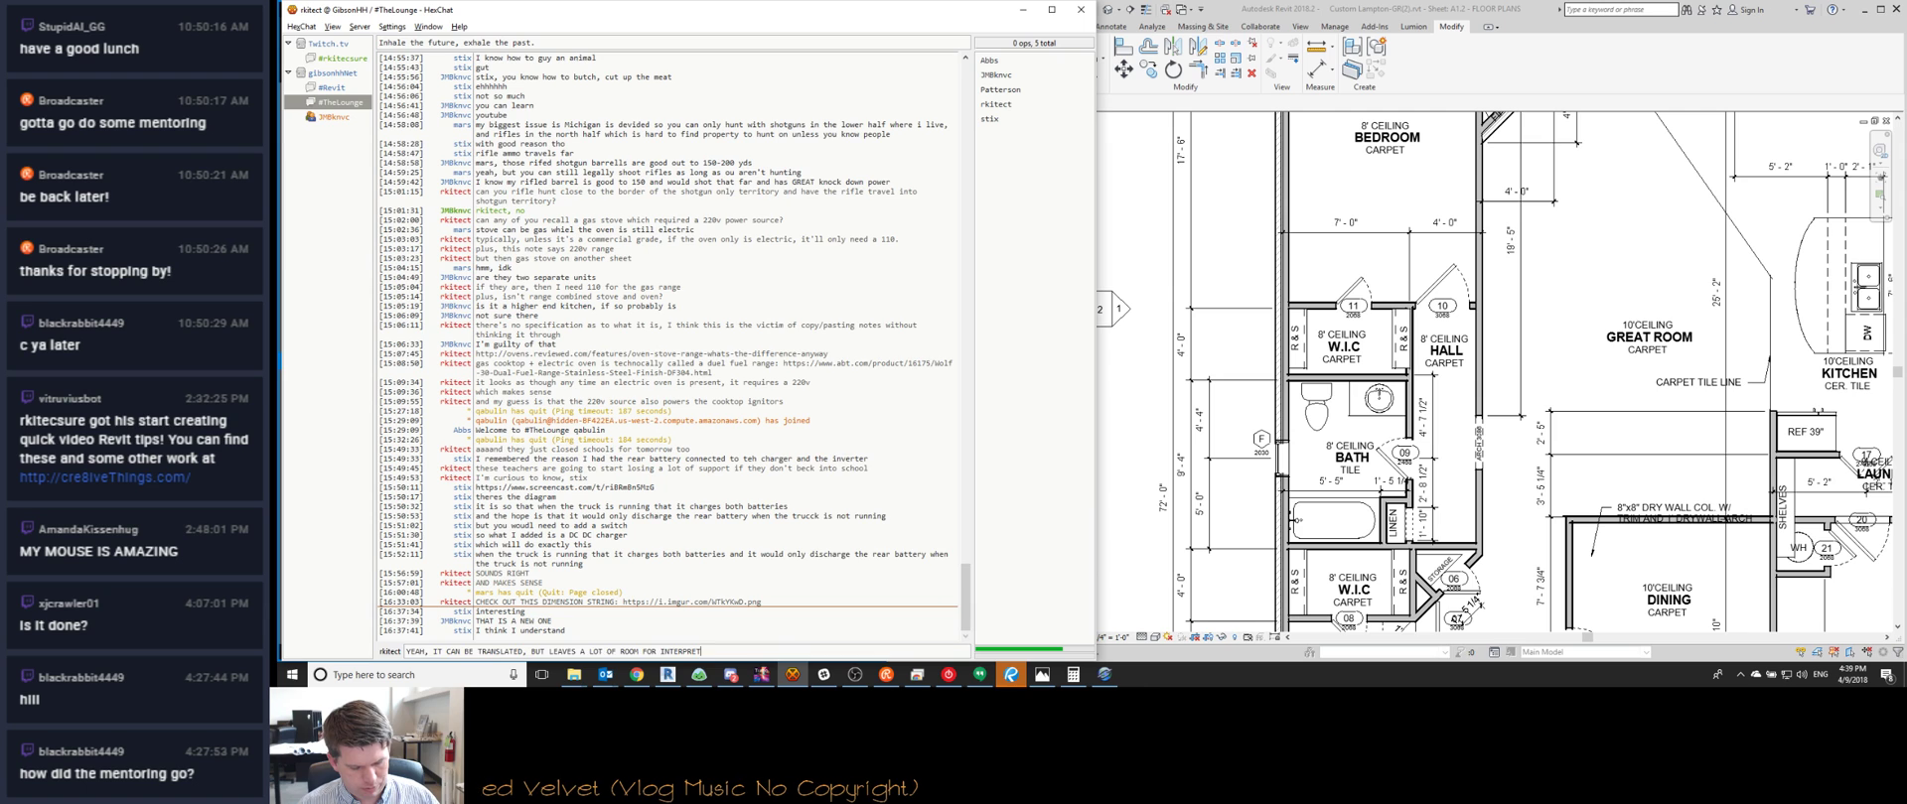
Send the chat reply ending in 'ATION', check the stream page, then return to Revit
text(ATION)
key(Return)
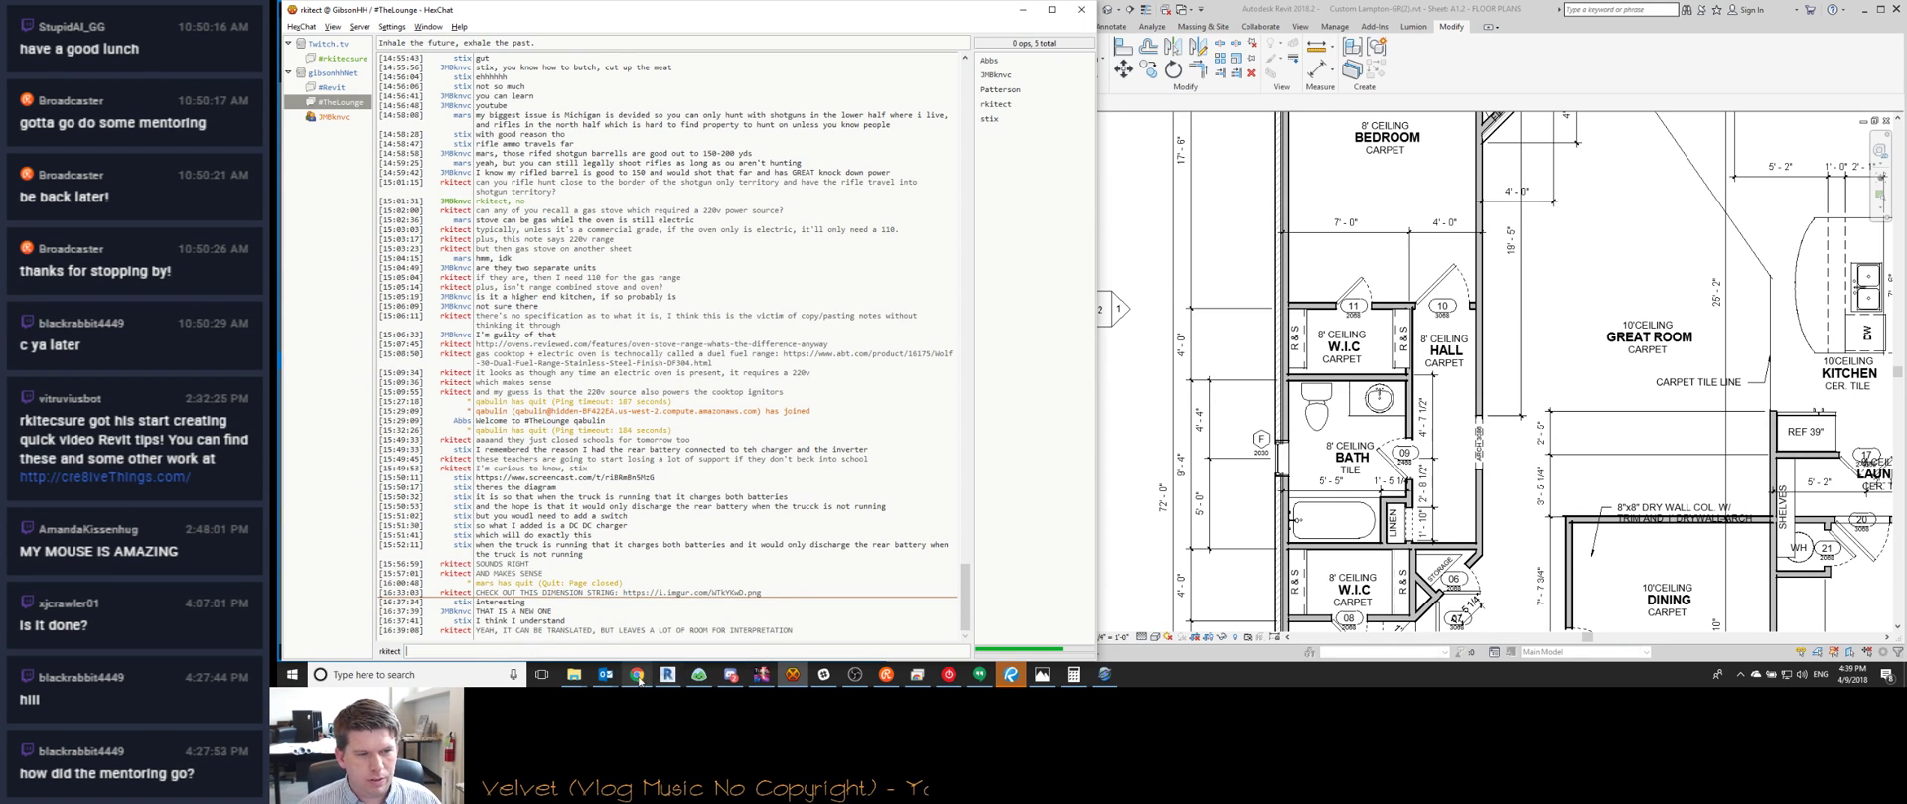
click(636, 676)
scroll(1794, 457, down, 1)
scroll(1778, 333, up, 1)
scroll(1792, 417, up, 2)
scroll(1795, 434, down, 1)
scroll(1482, 165, down, 1)
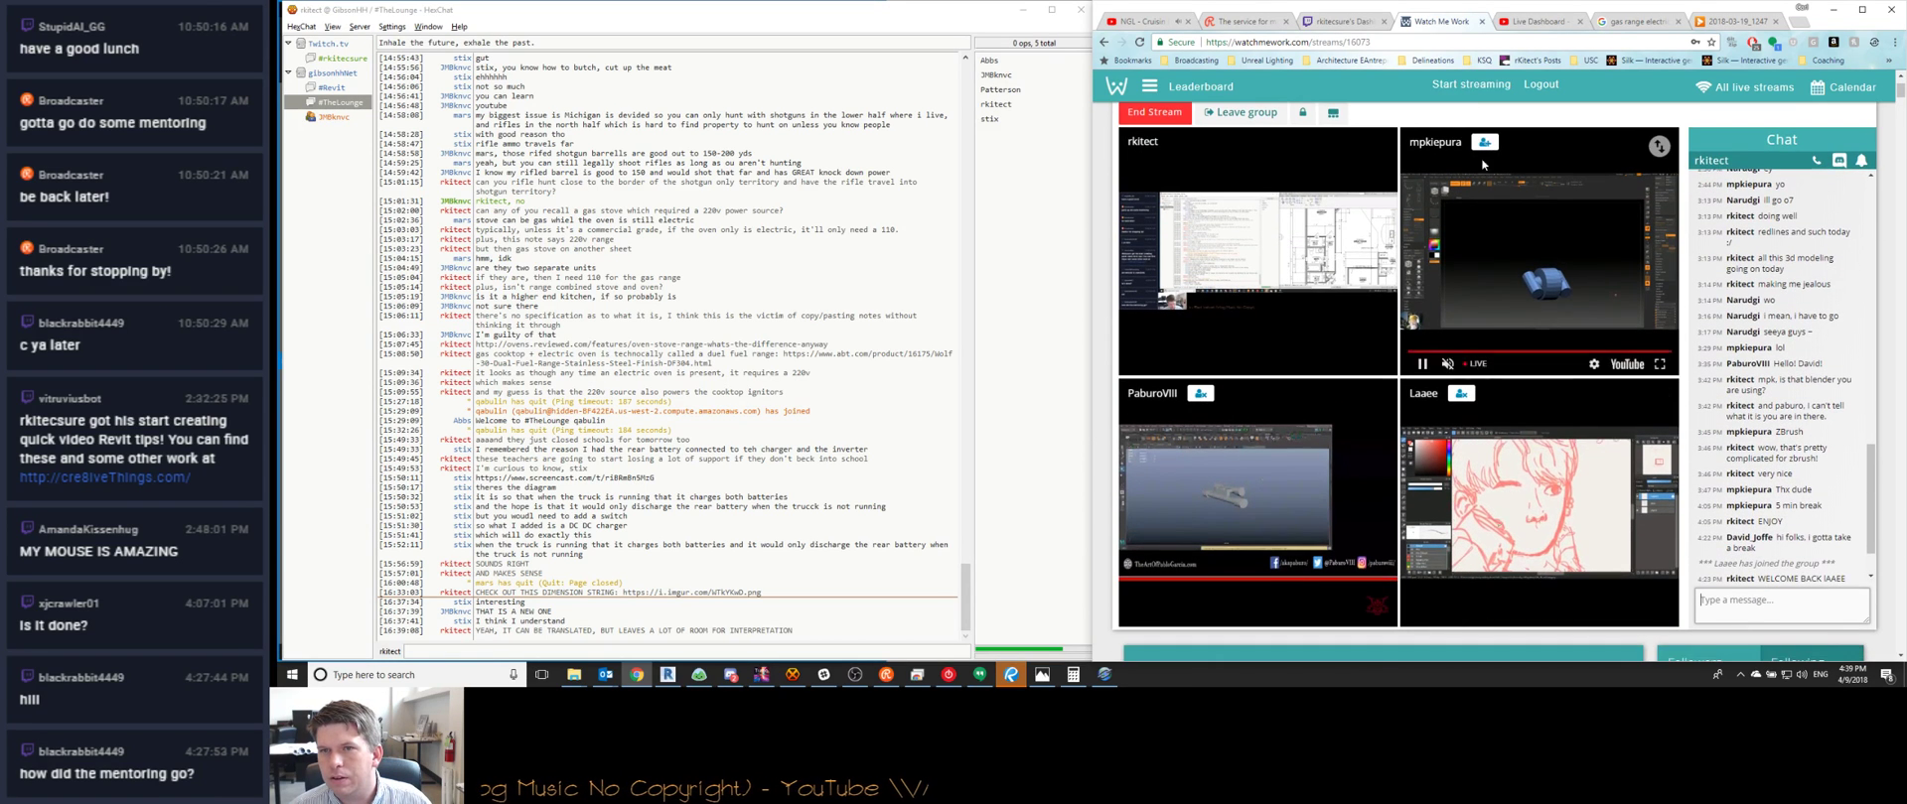
click(1833, 12)
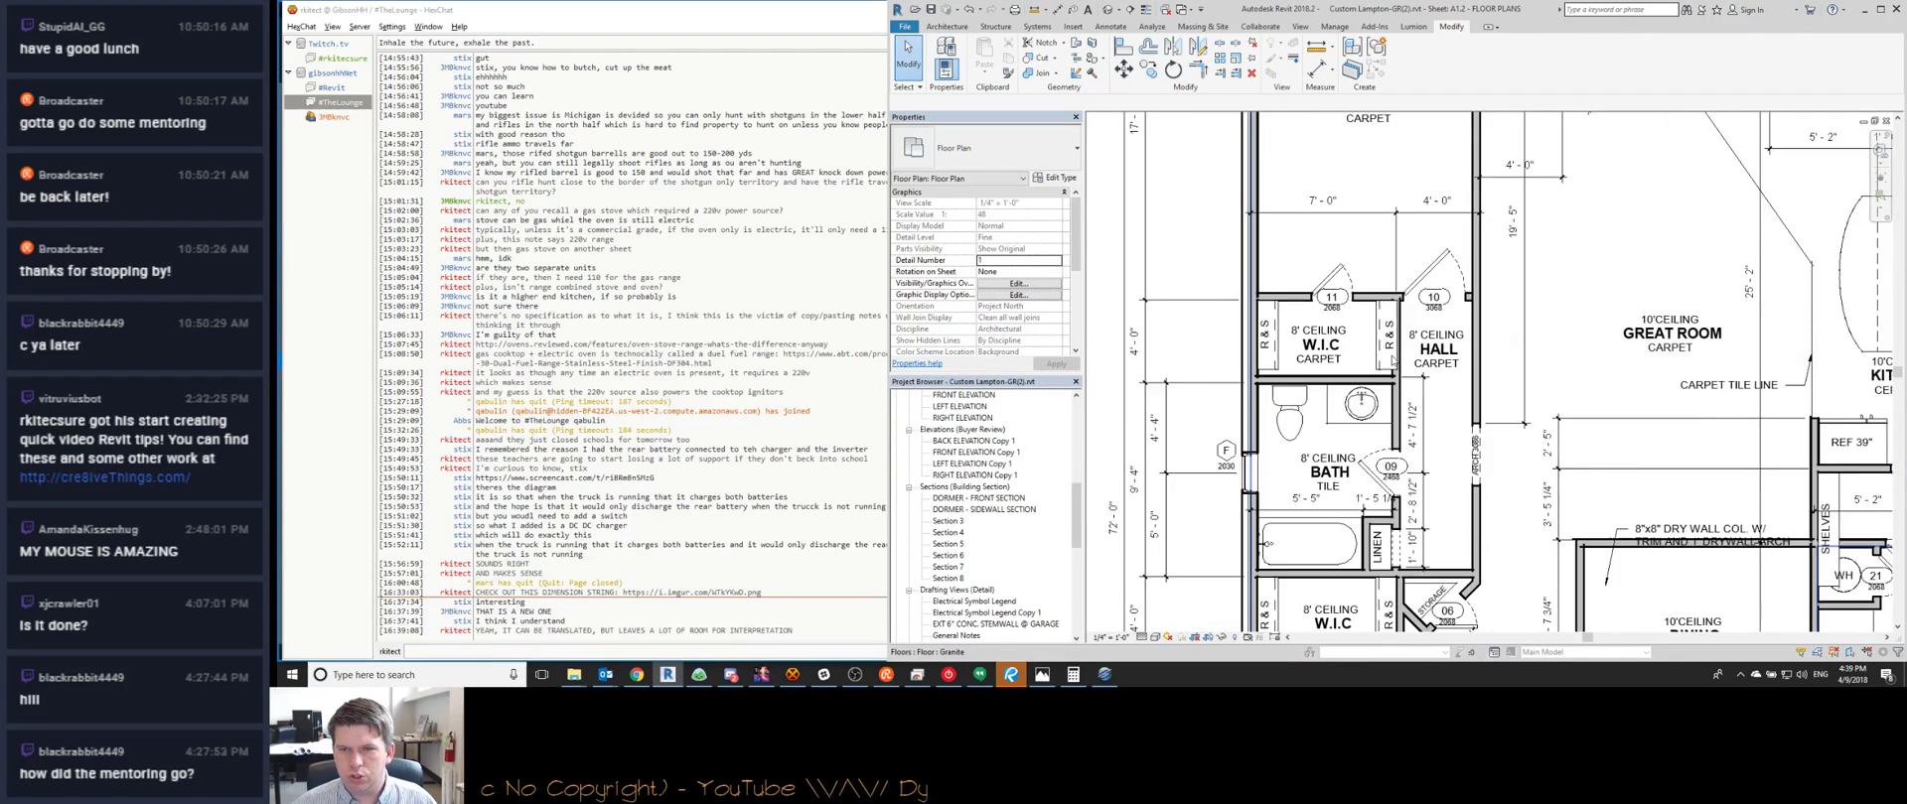
Snap the 7'-0" / 4'-0" dimension's witness line to the wall face and set the W.I.C./hall wall spacing to 4'-0"
scroll(1400, 372, down, 4)
scroll(1408, 374, up, 5)
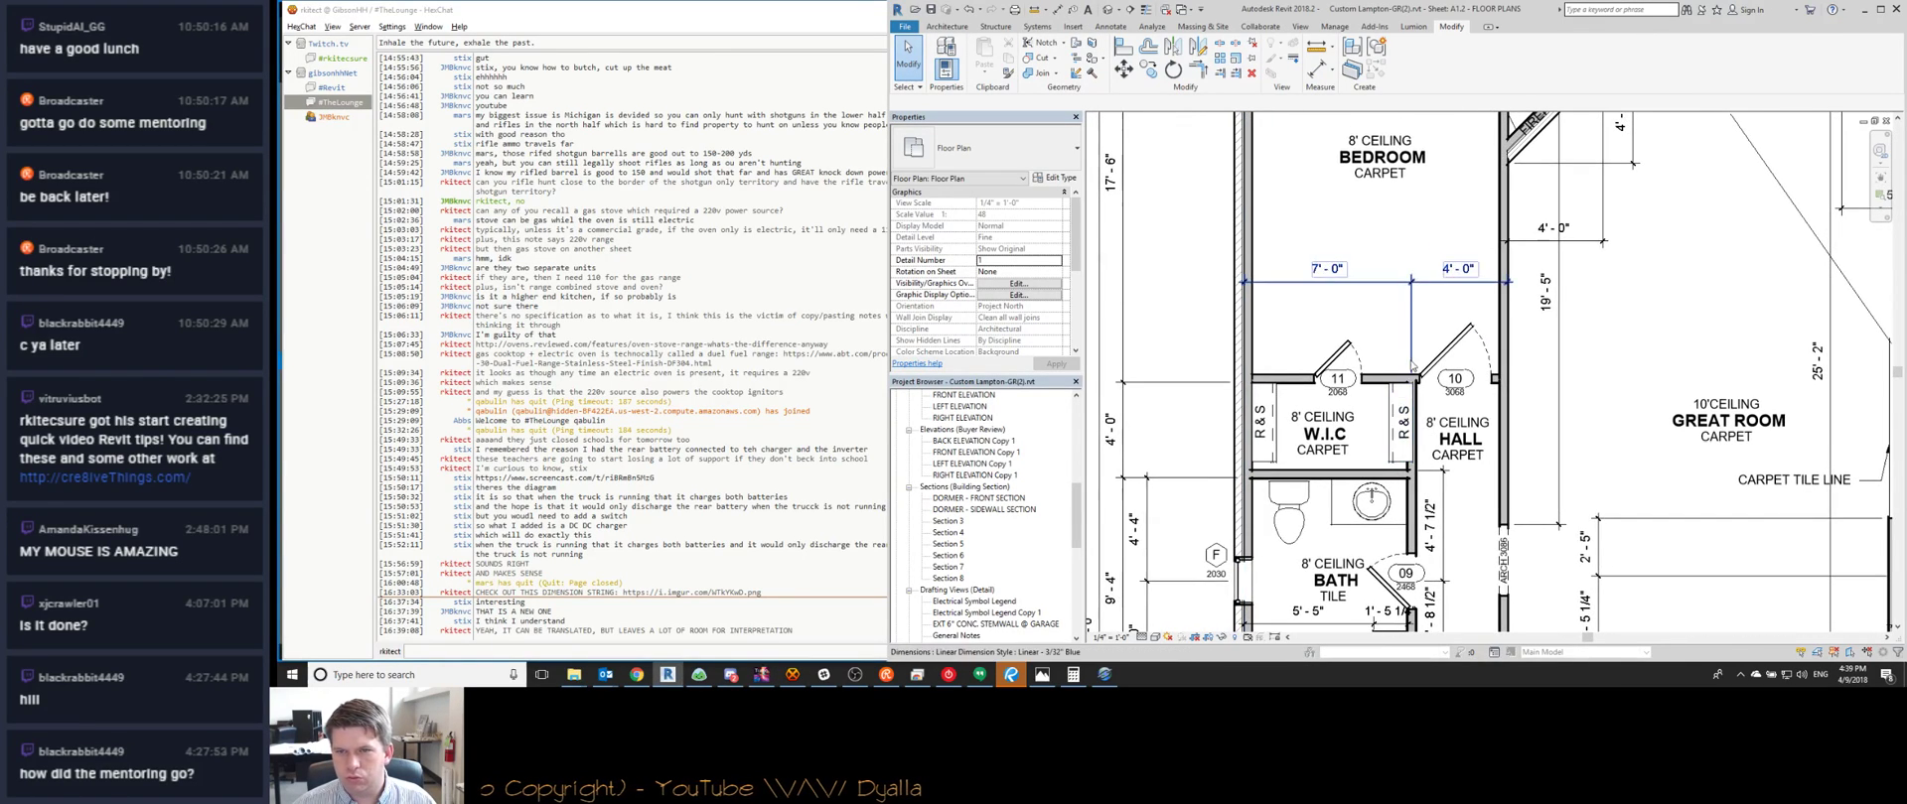
scroll(1411, 375, down, 2)
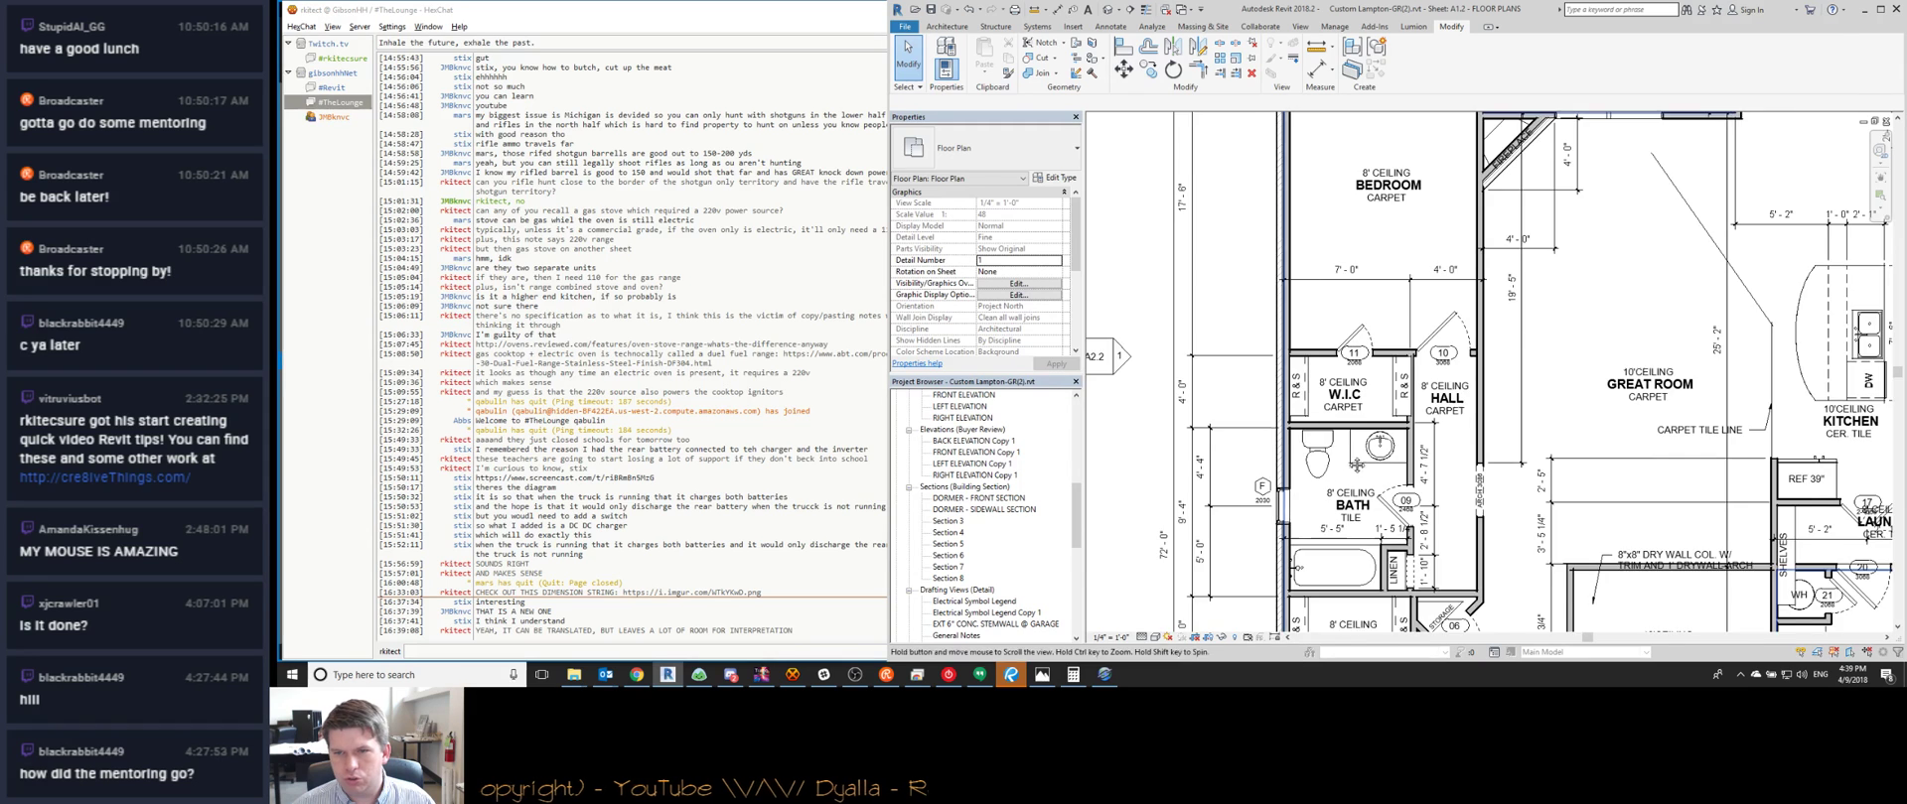
scroll(1428, 359, up, 3)
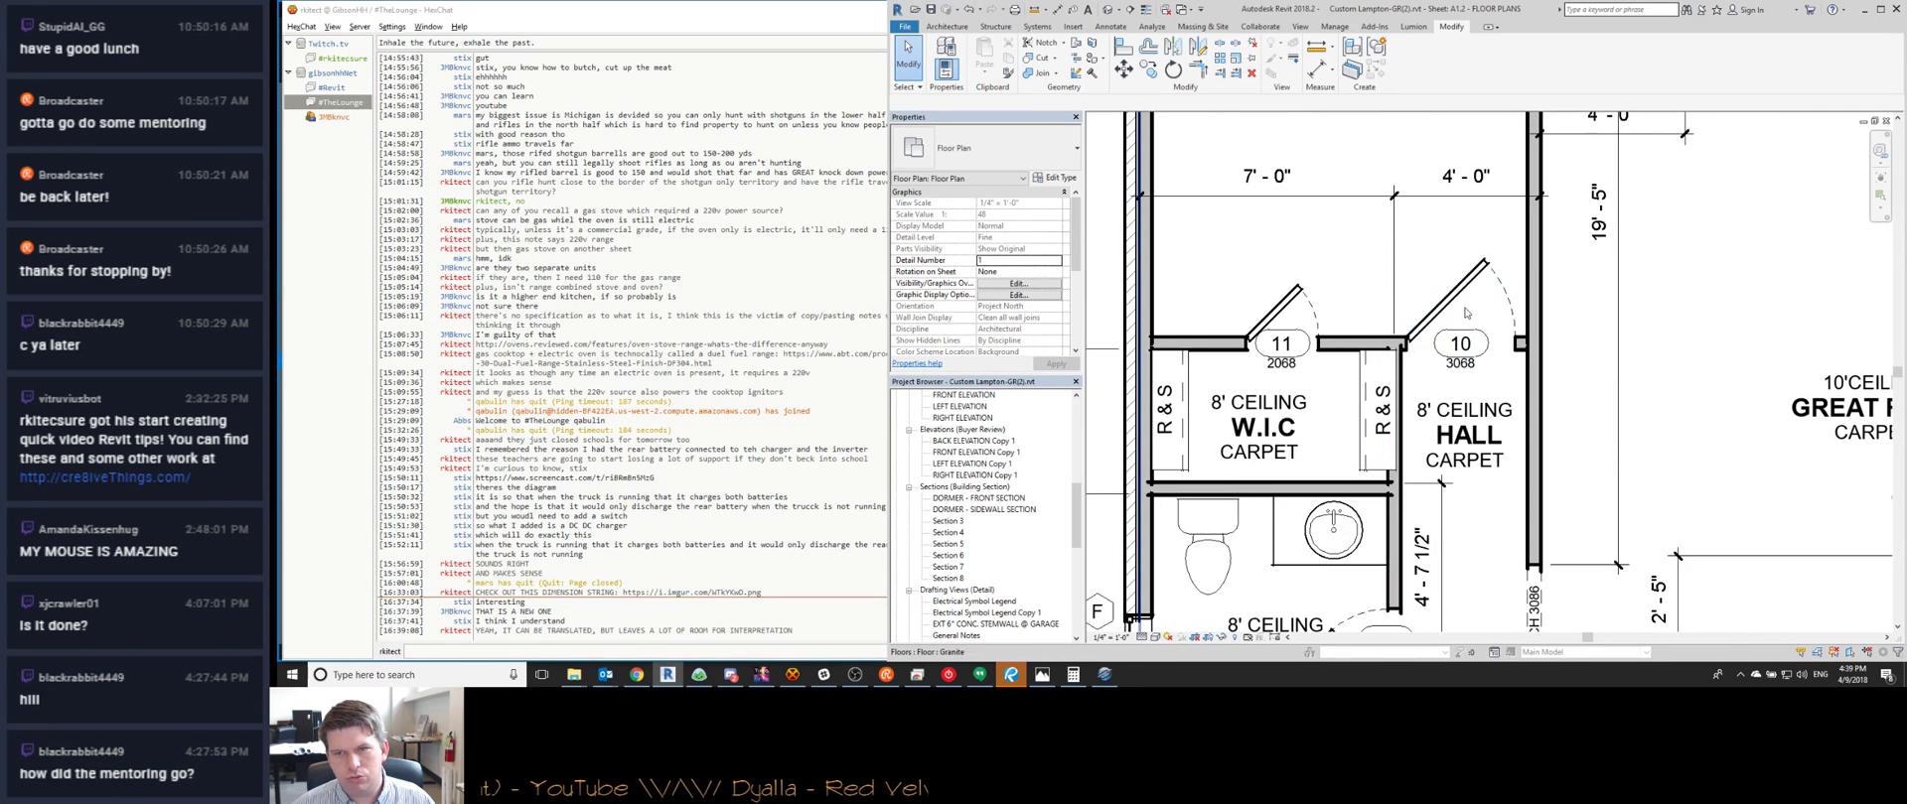
scroll(1423, 379, up, 2)
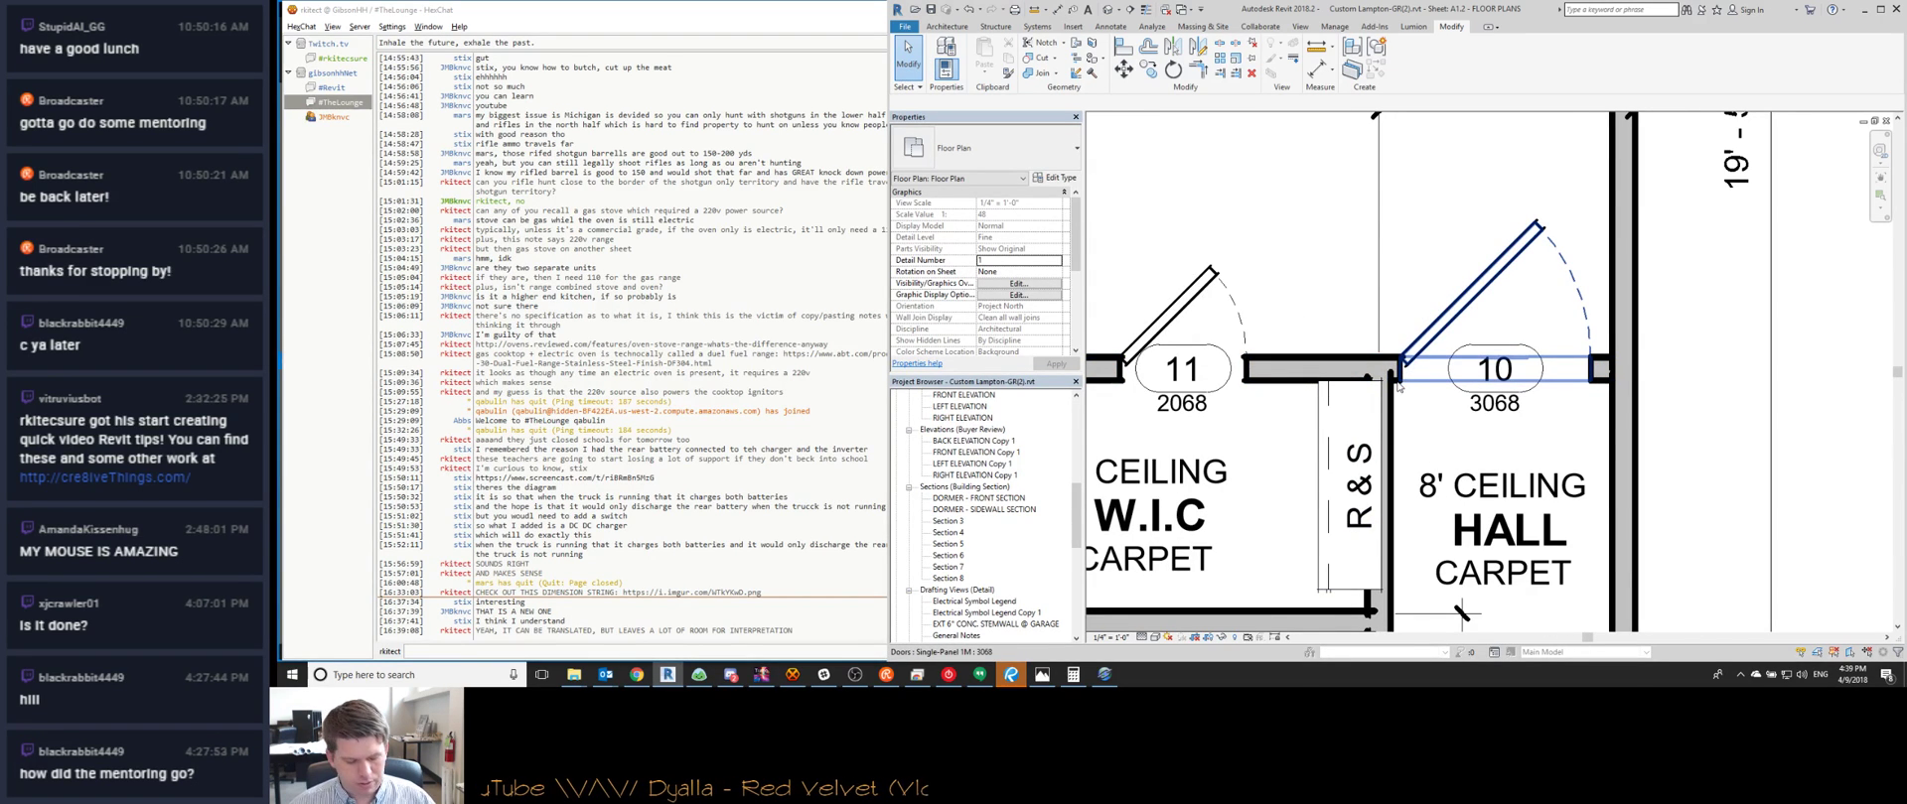
scroll(1399, 388, down, 2)
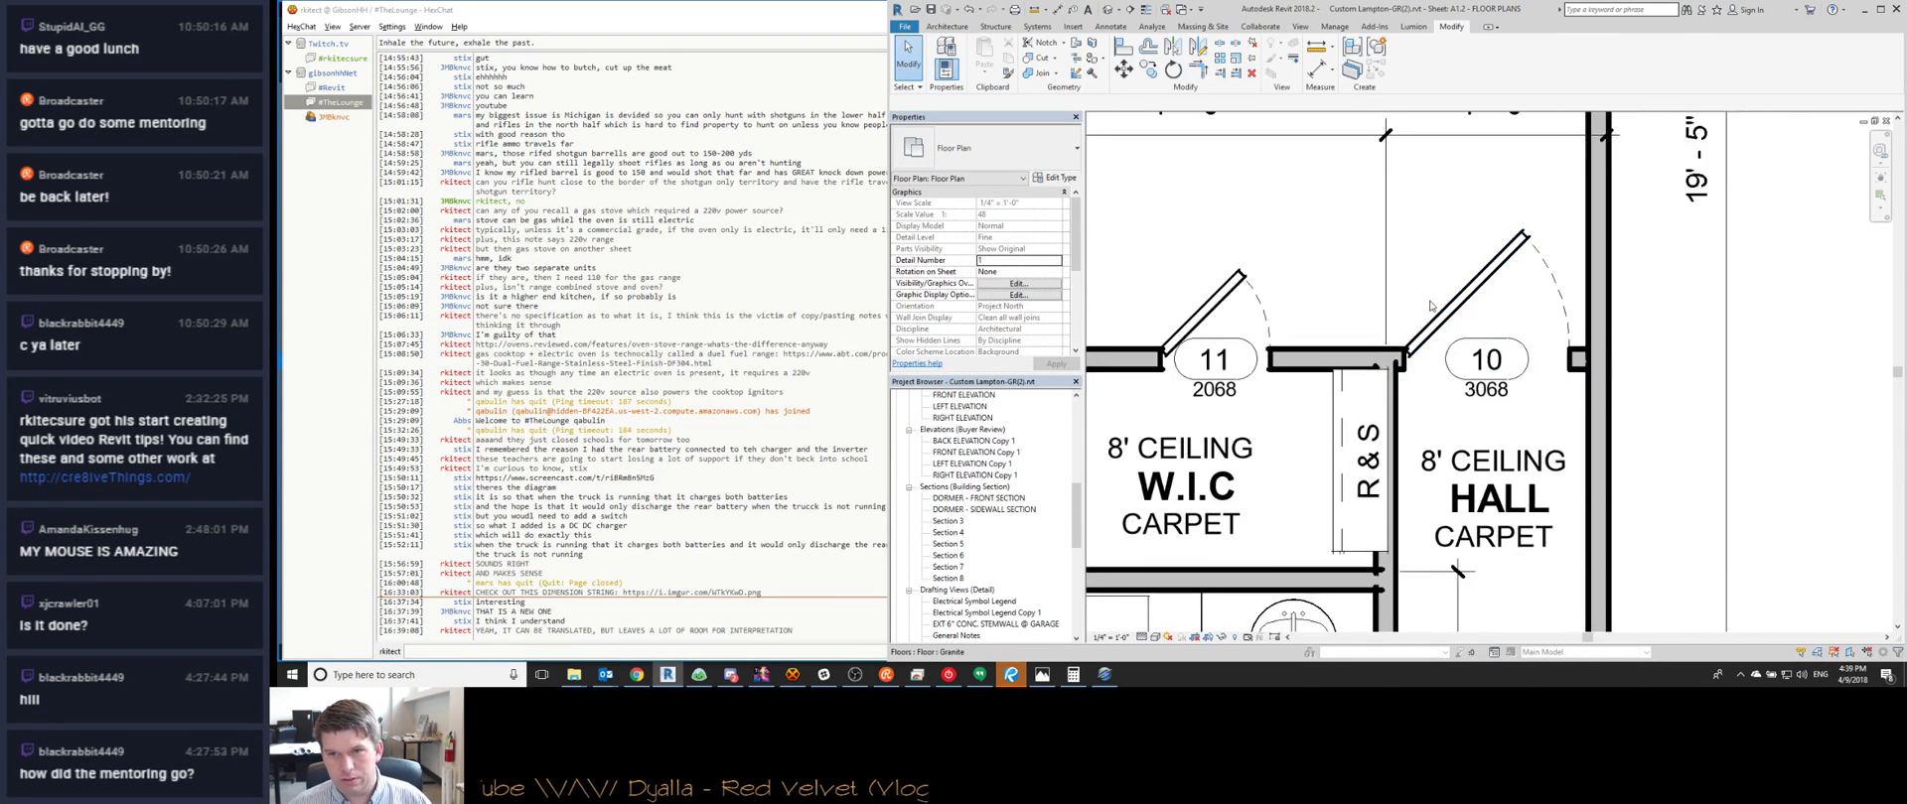
click(1397, 254)
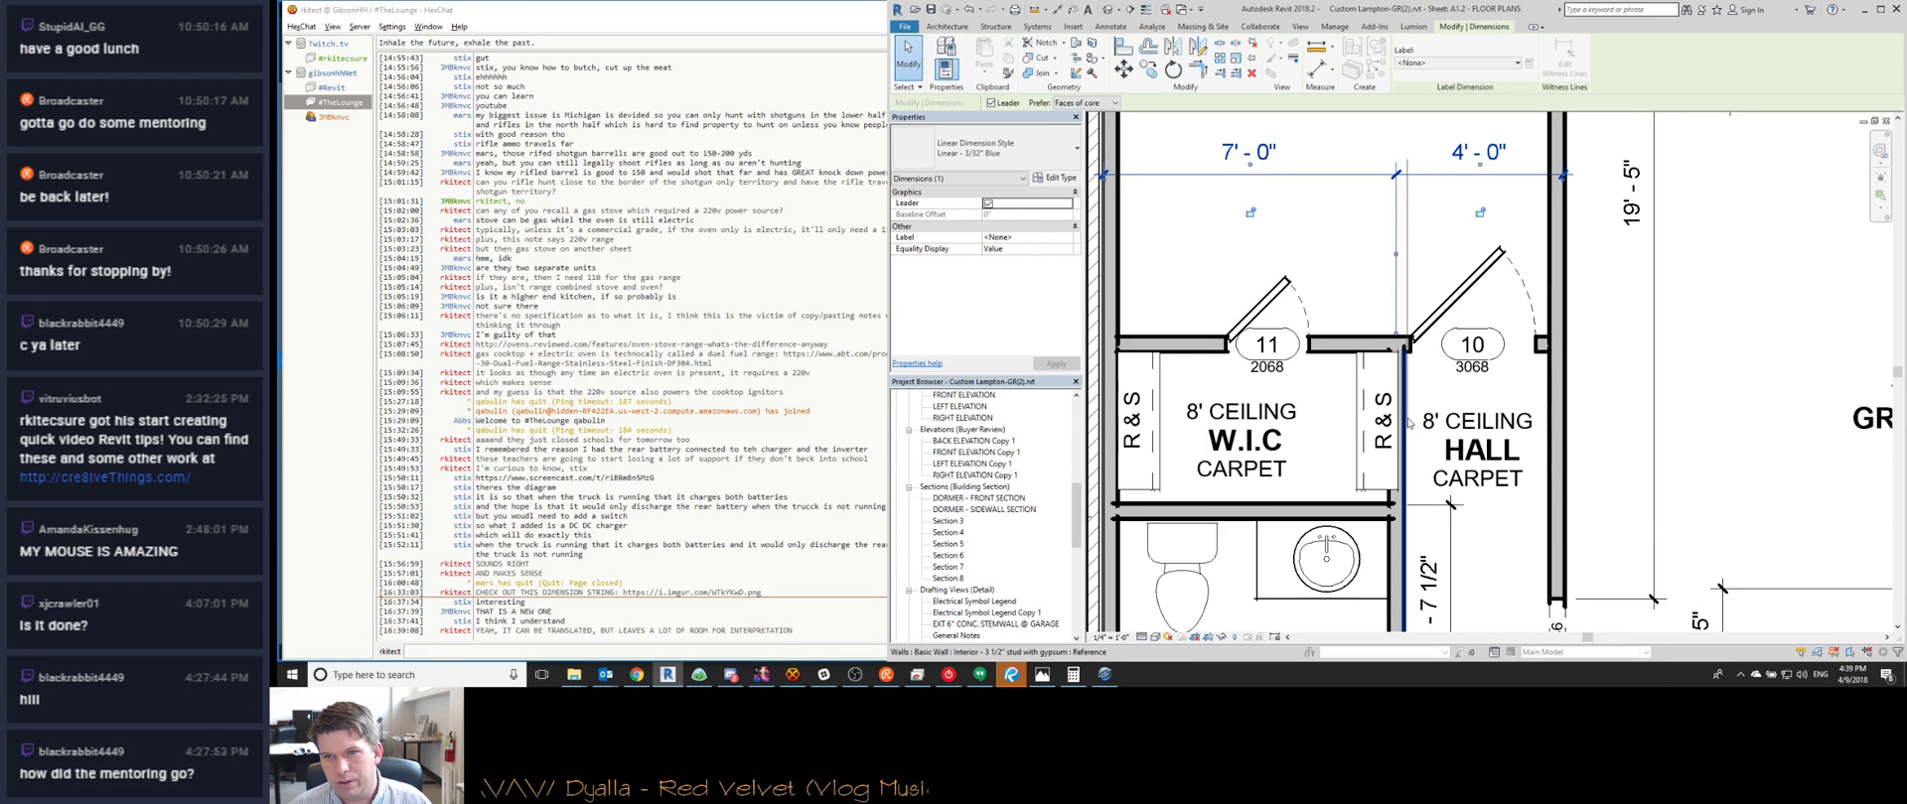
drag(1408, 423, 1404, 424)
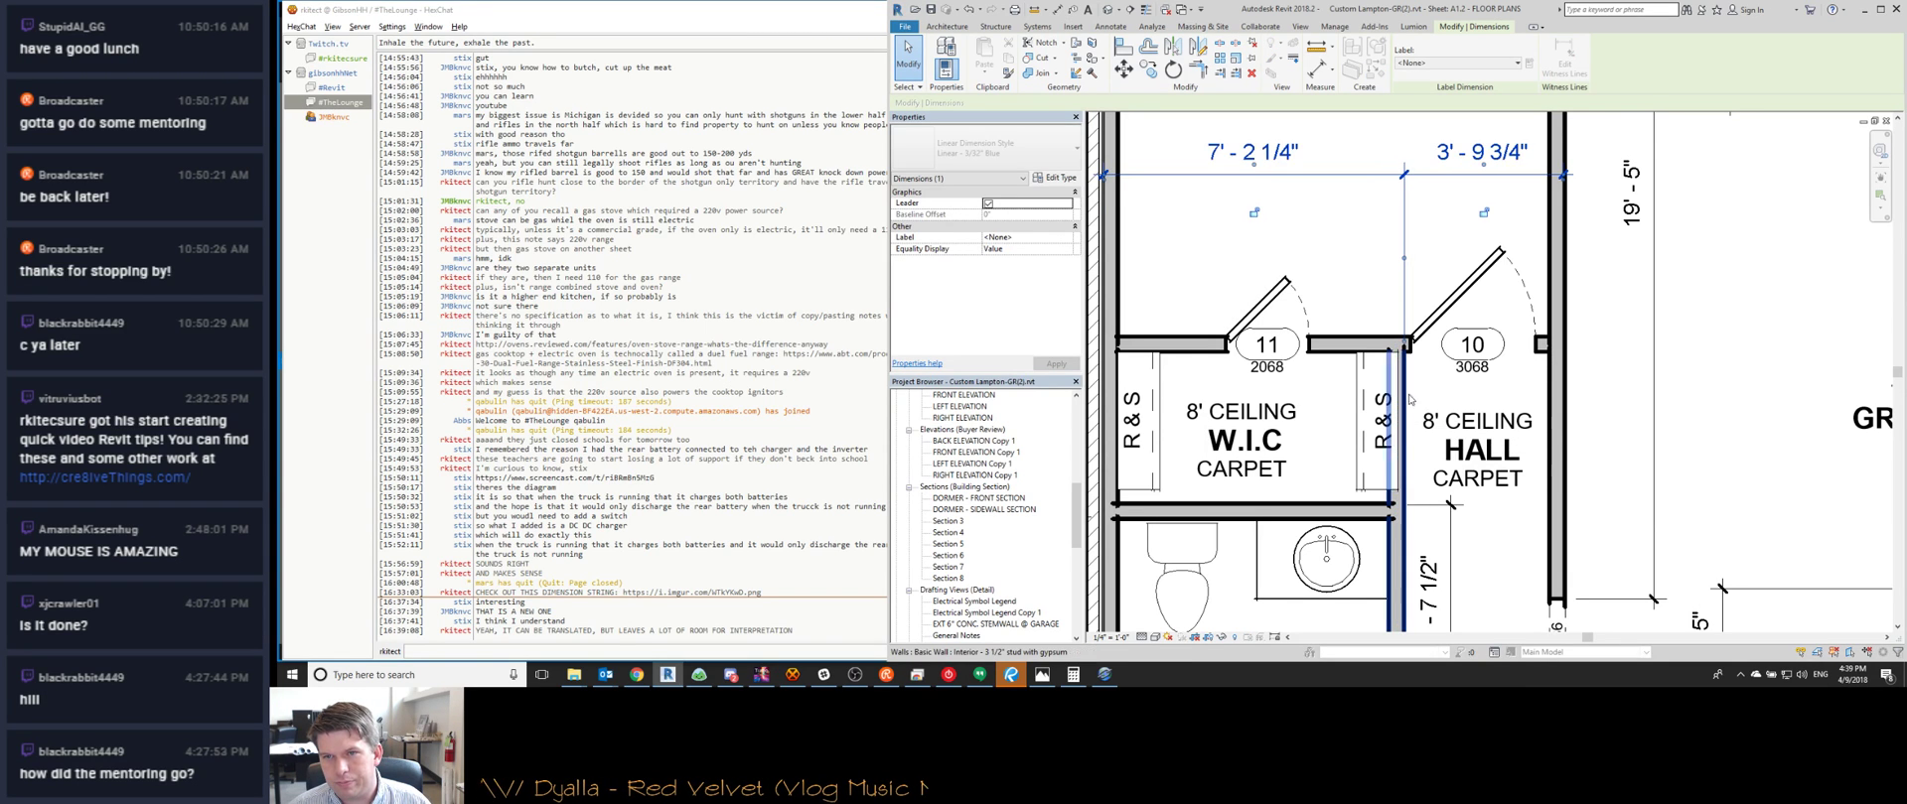
click(1474, 156)
key(Escape)
click(1401, 407)
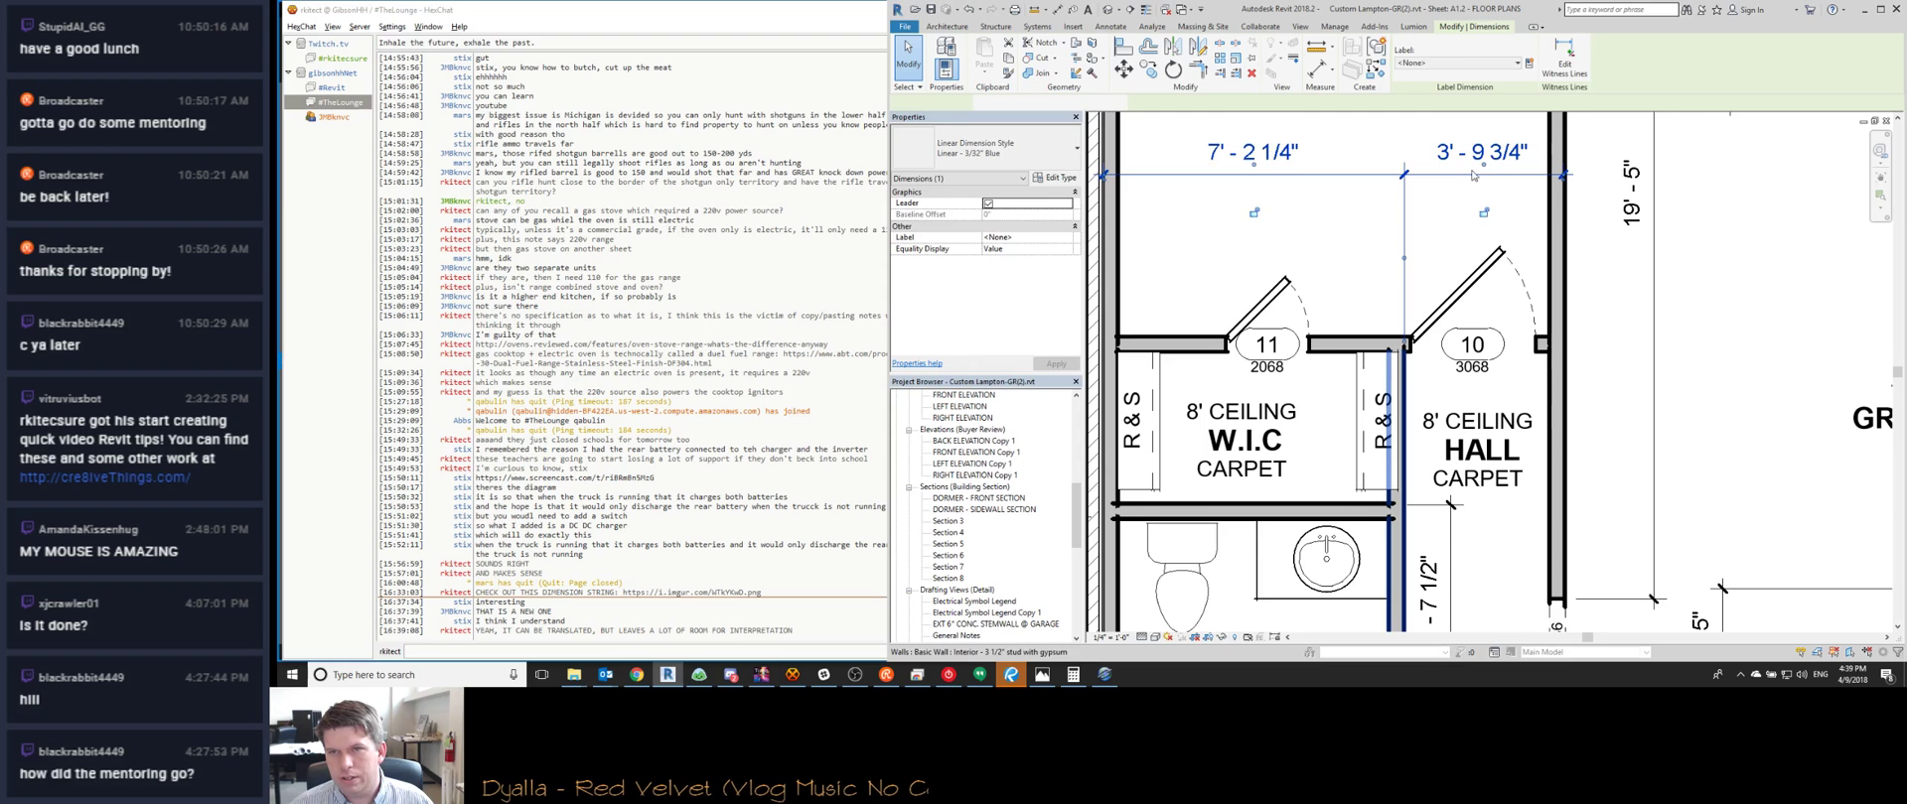
click(1475, 158)
text(4)
key(Return)
key(Escape)
Move the closet dimension's middle witness line to the wall face and change 4'-0 1/2" to 4'-0"
click(1396, 272)
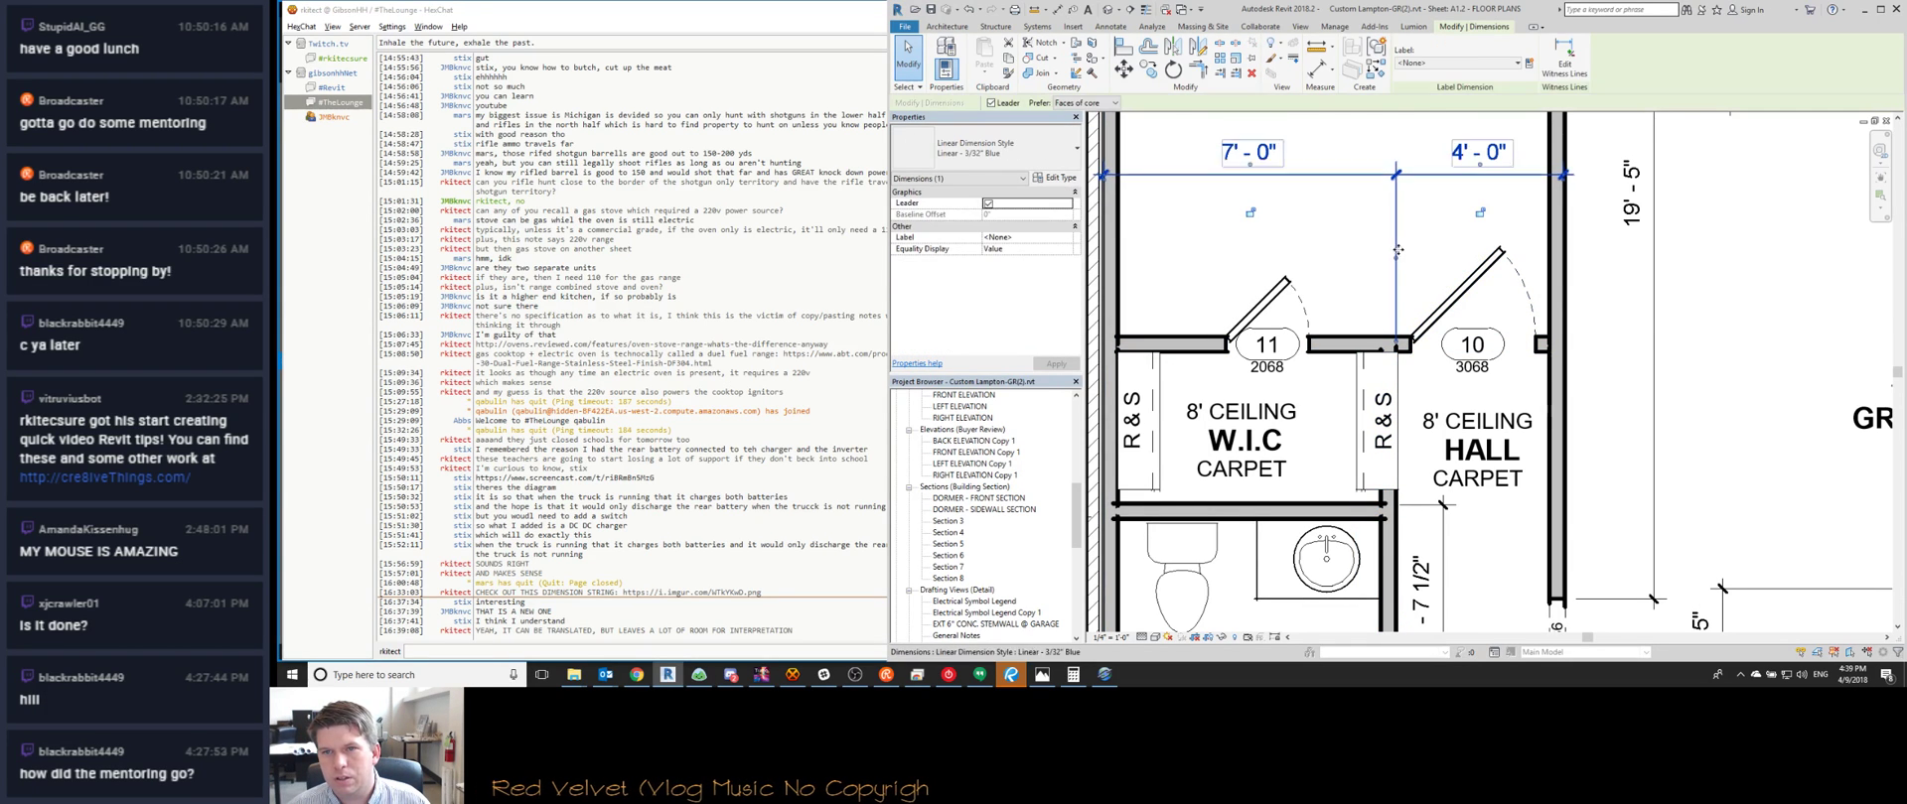
click(1397, 256)
drag(1395, 478, 1397, 554)
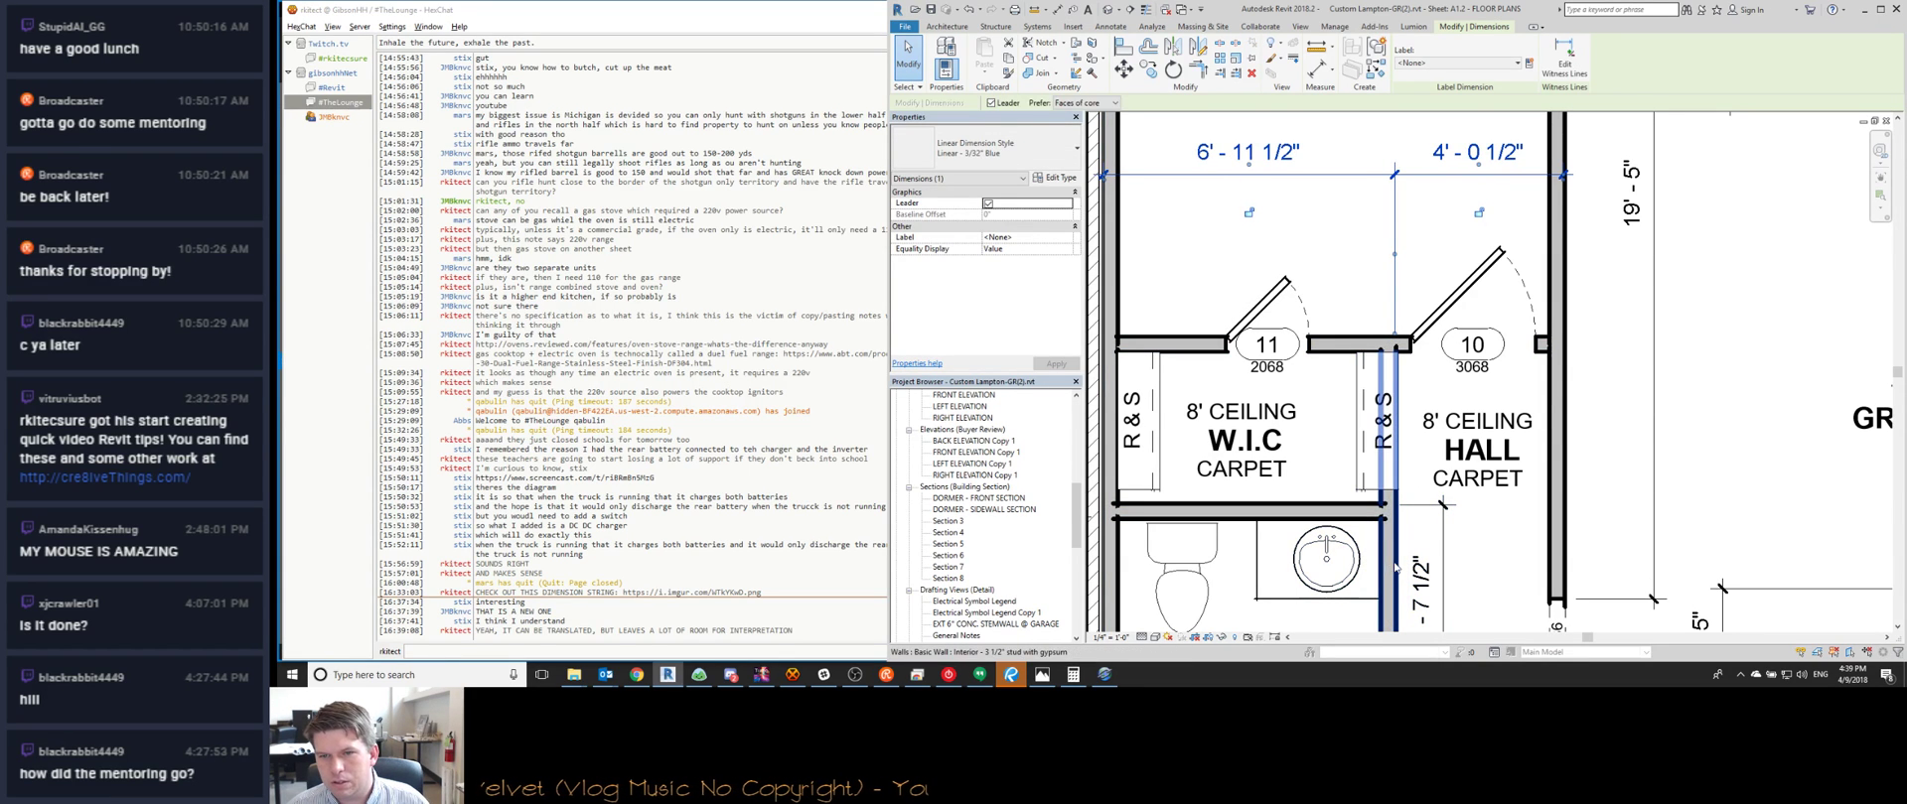
click(1388, 562)
click(1475, 154)
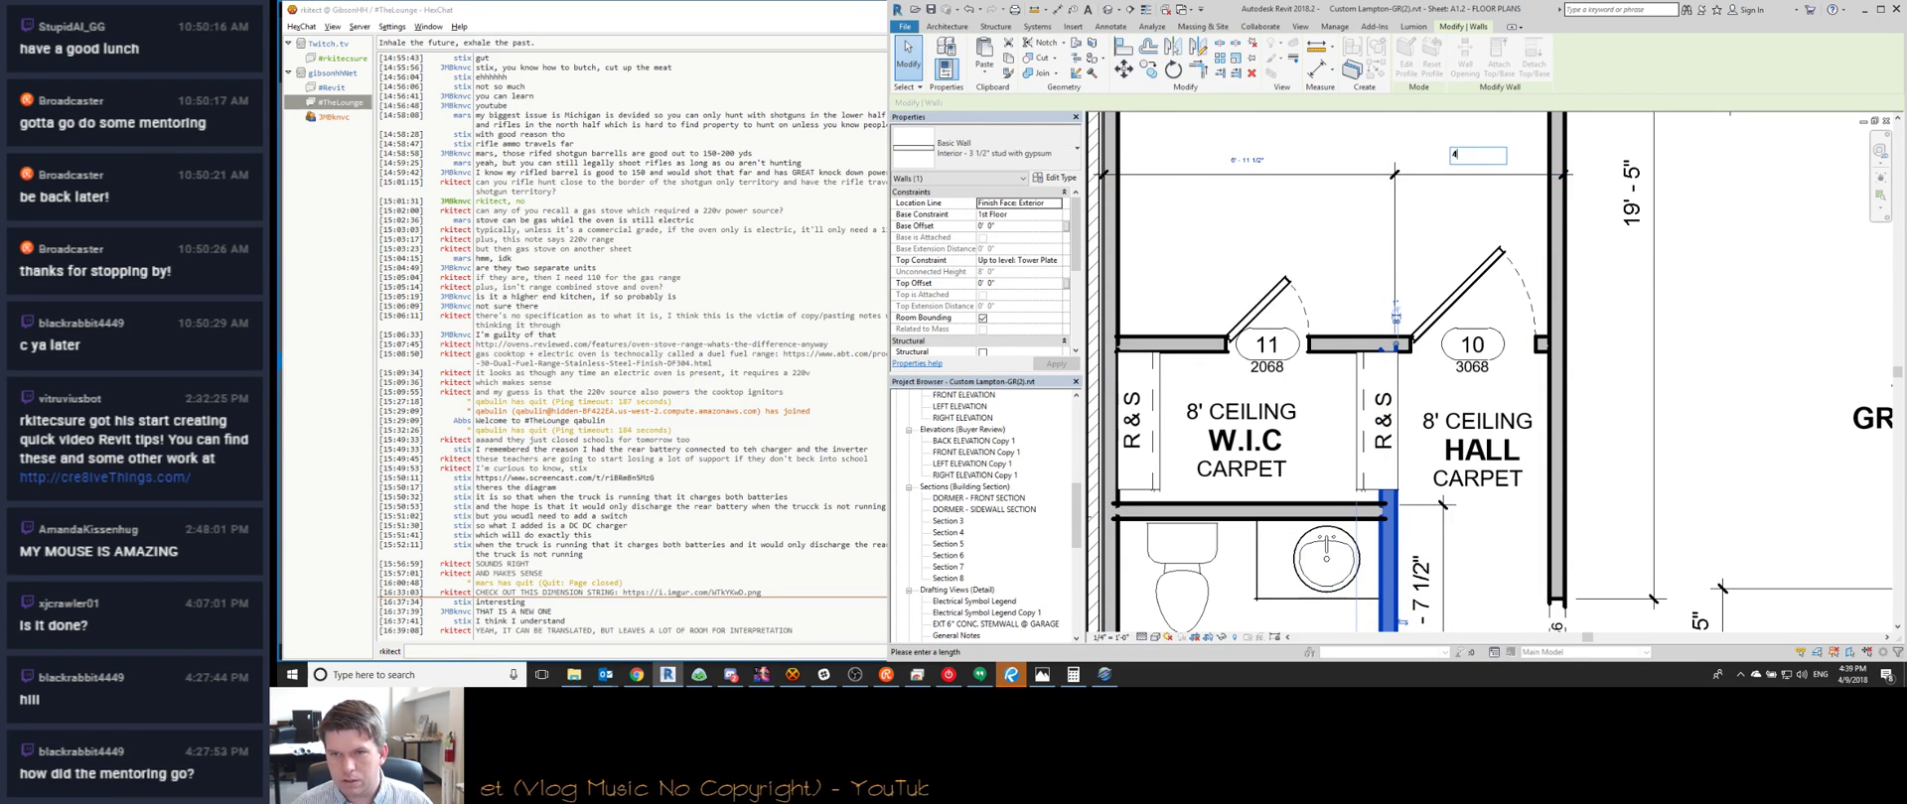
text(4)
key(Return)
click(1436, 318)
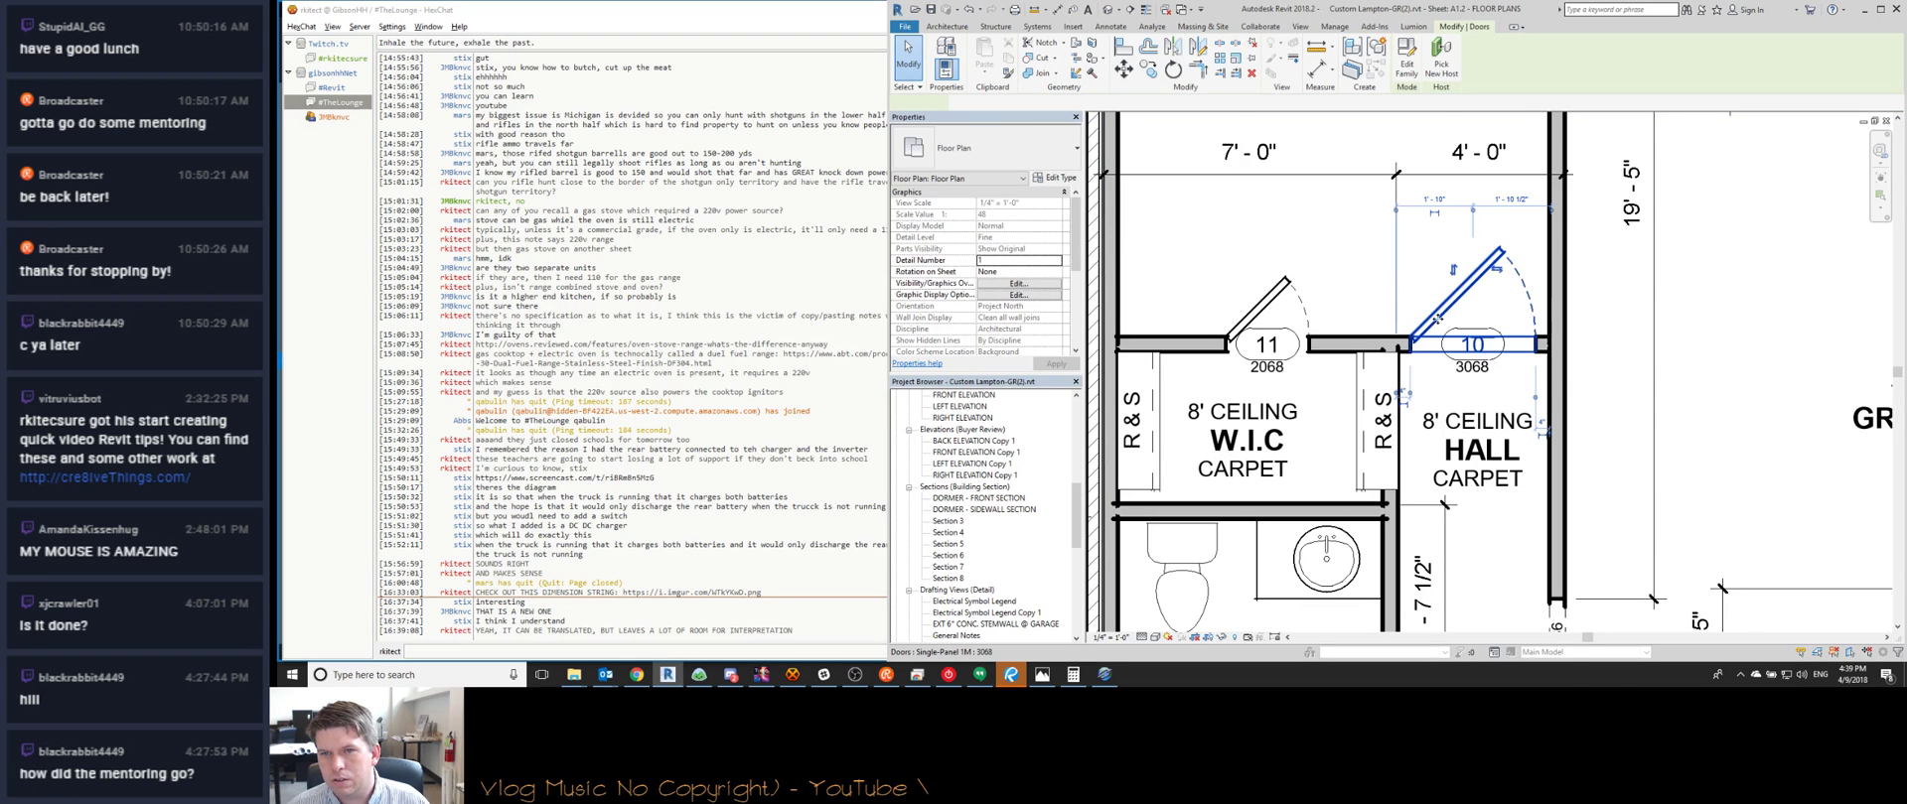
scroll(1530, 336, up, 2)
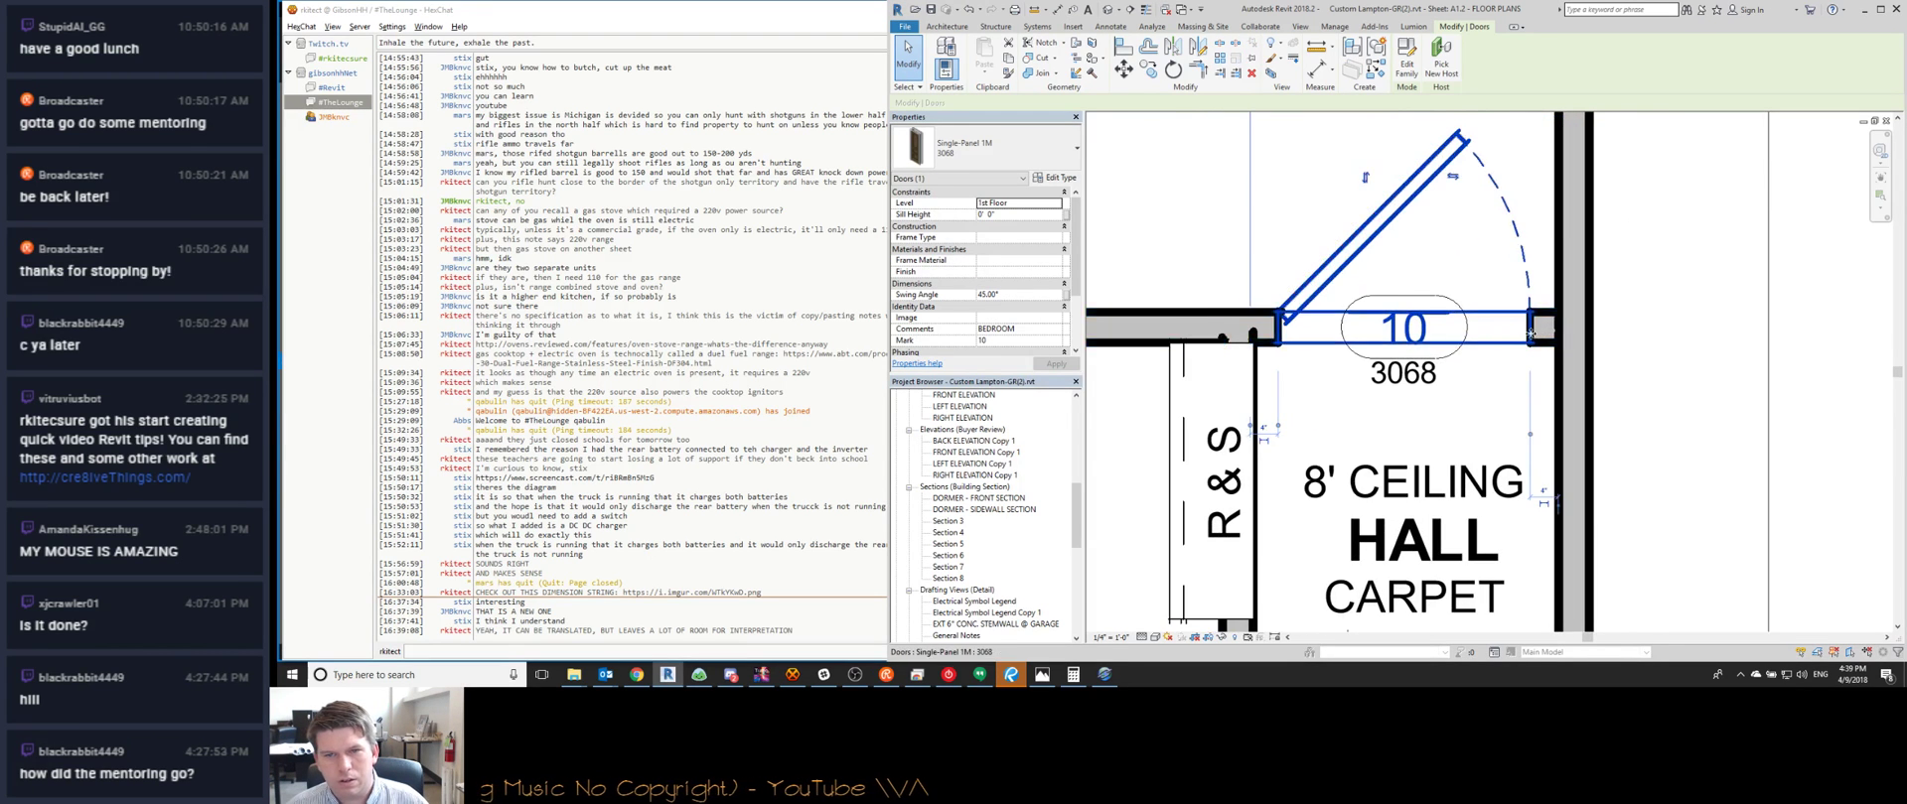
scroll(1531, 336, down, 2)
key(Escape)
Shift the W.I.C. R&S shelf left and trim/extend its ends to the wall face
click(1323, 440)
scroll(1321, 438, up, 2)
key(m)
key(v)
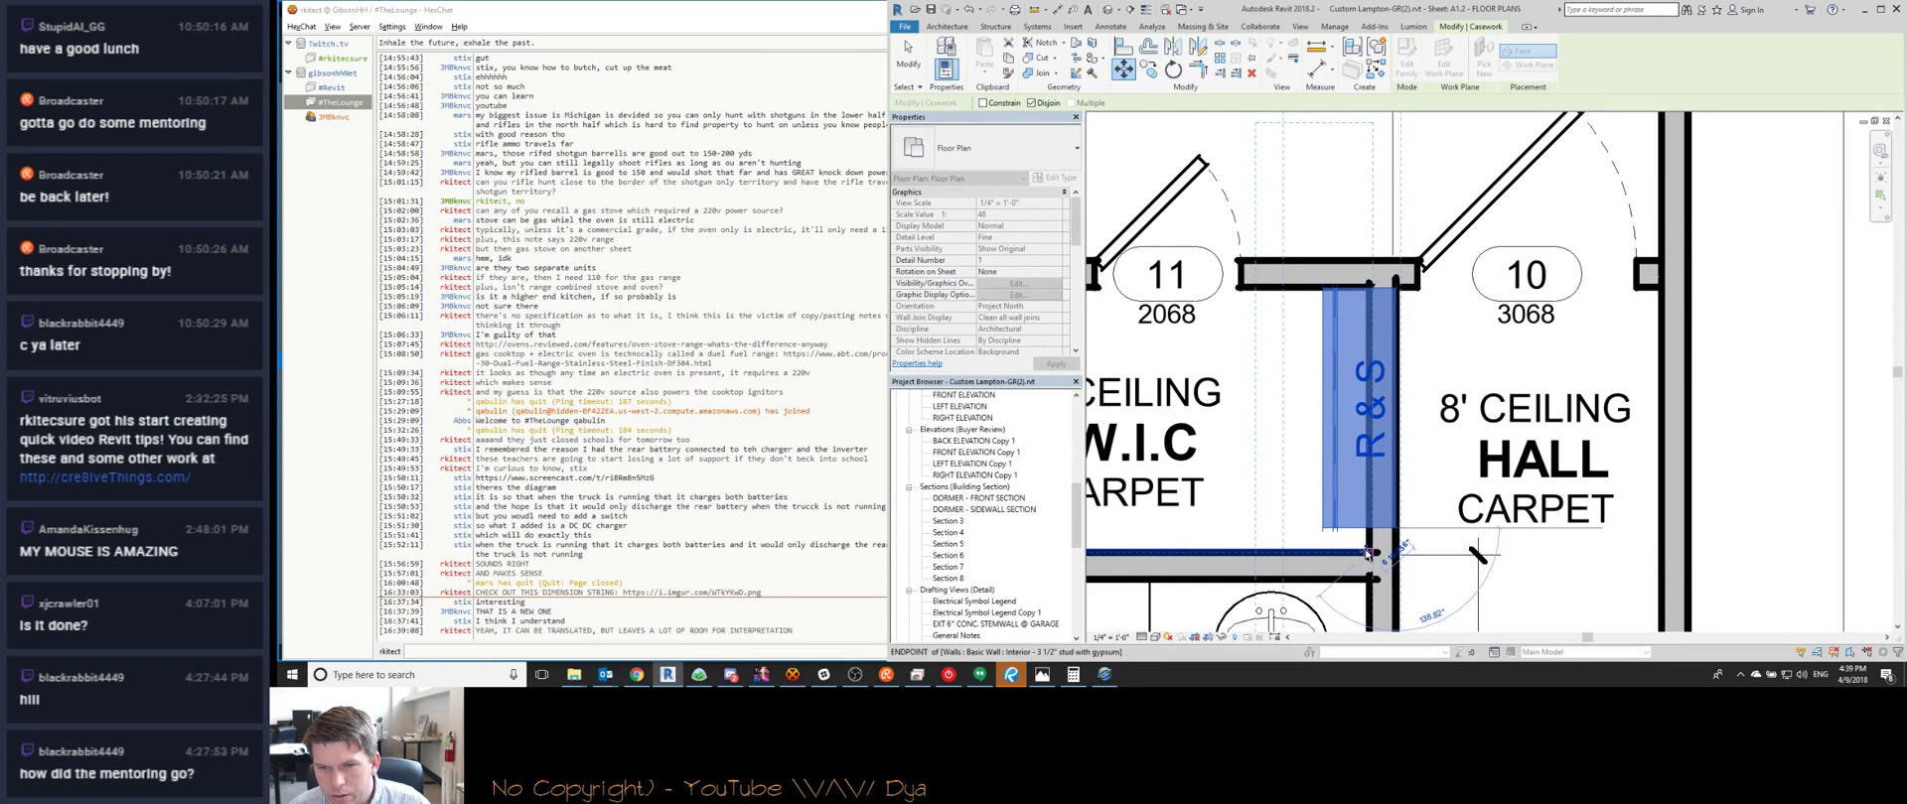
click(1345, 571)
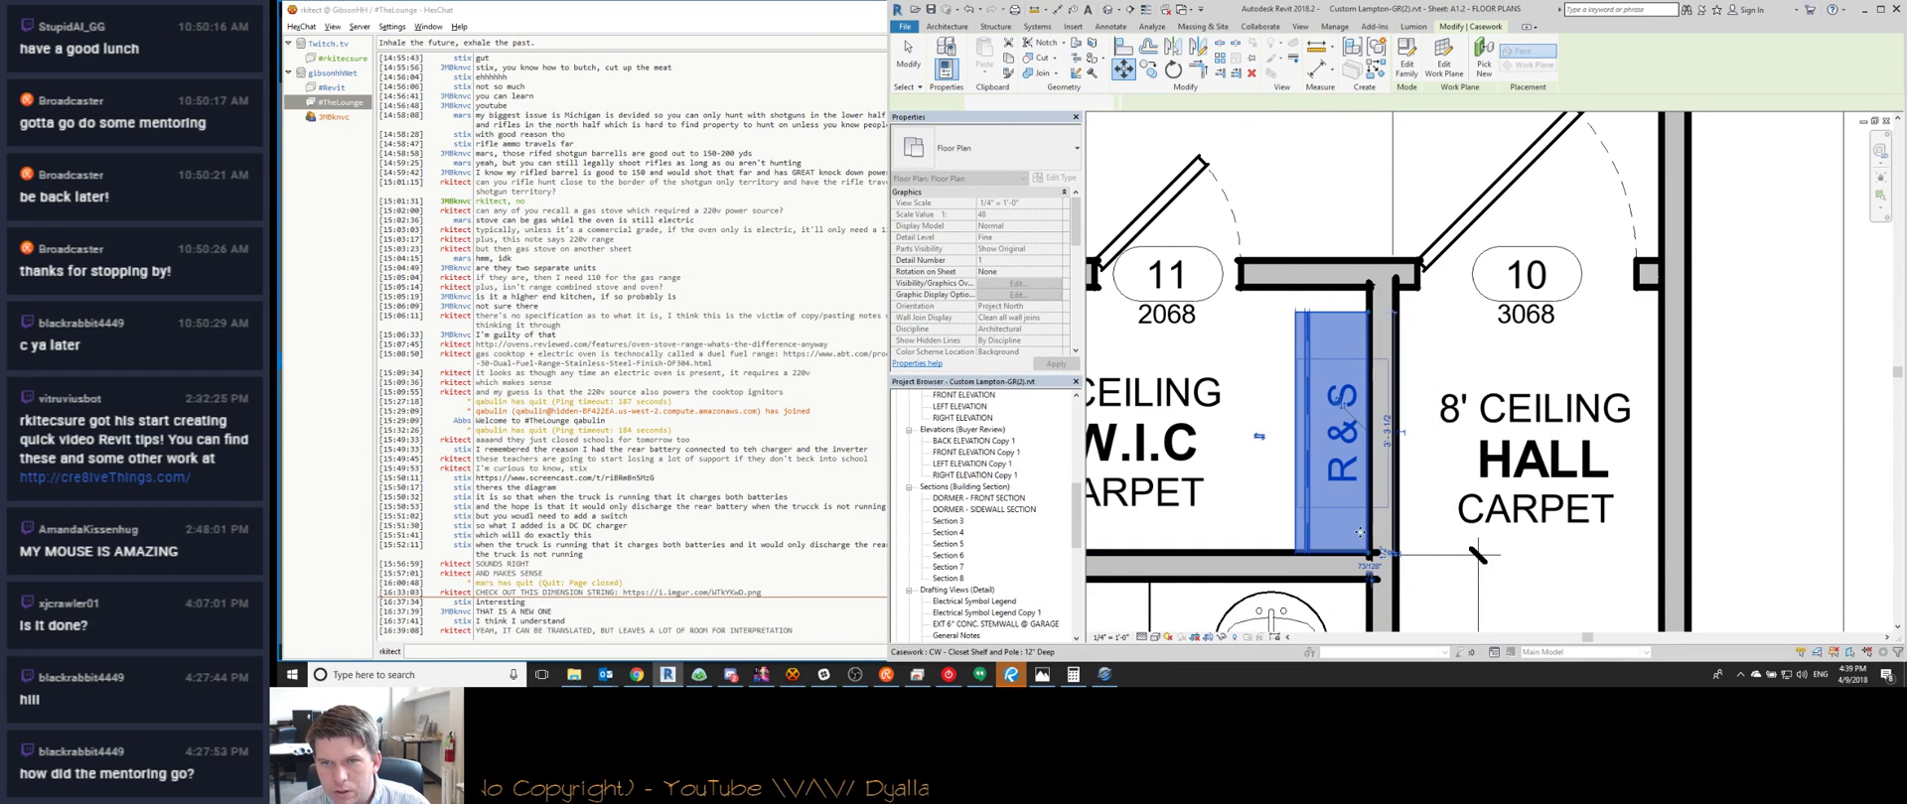
key(Escape)
click(1300, 287)
click(1291, 320)
click(1282, 292)
click(1297, 323)
key(Escape)
scroll(1459, 258, down, 4)
scroll(1176, 445, up, 2)
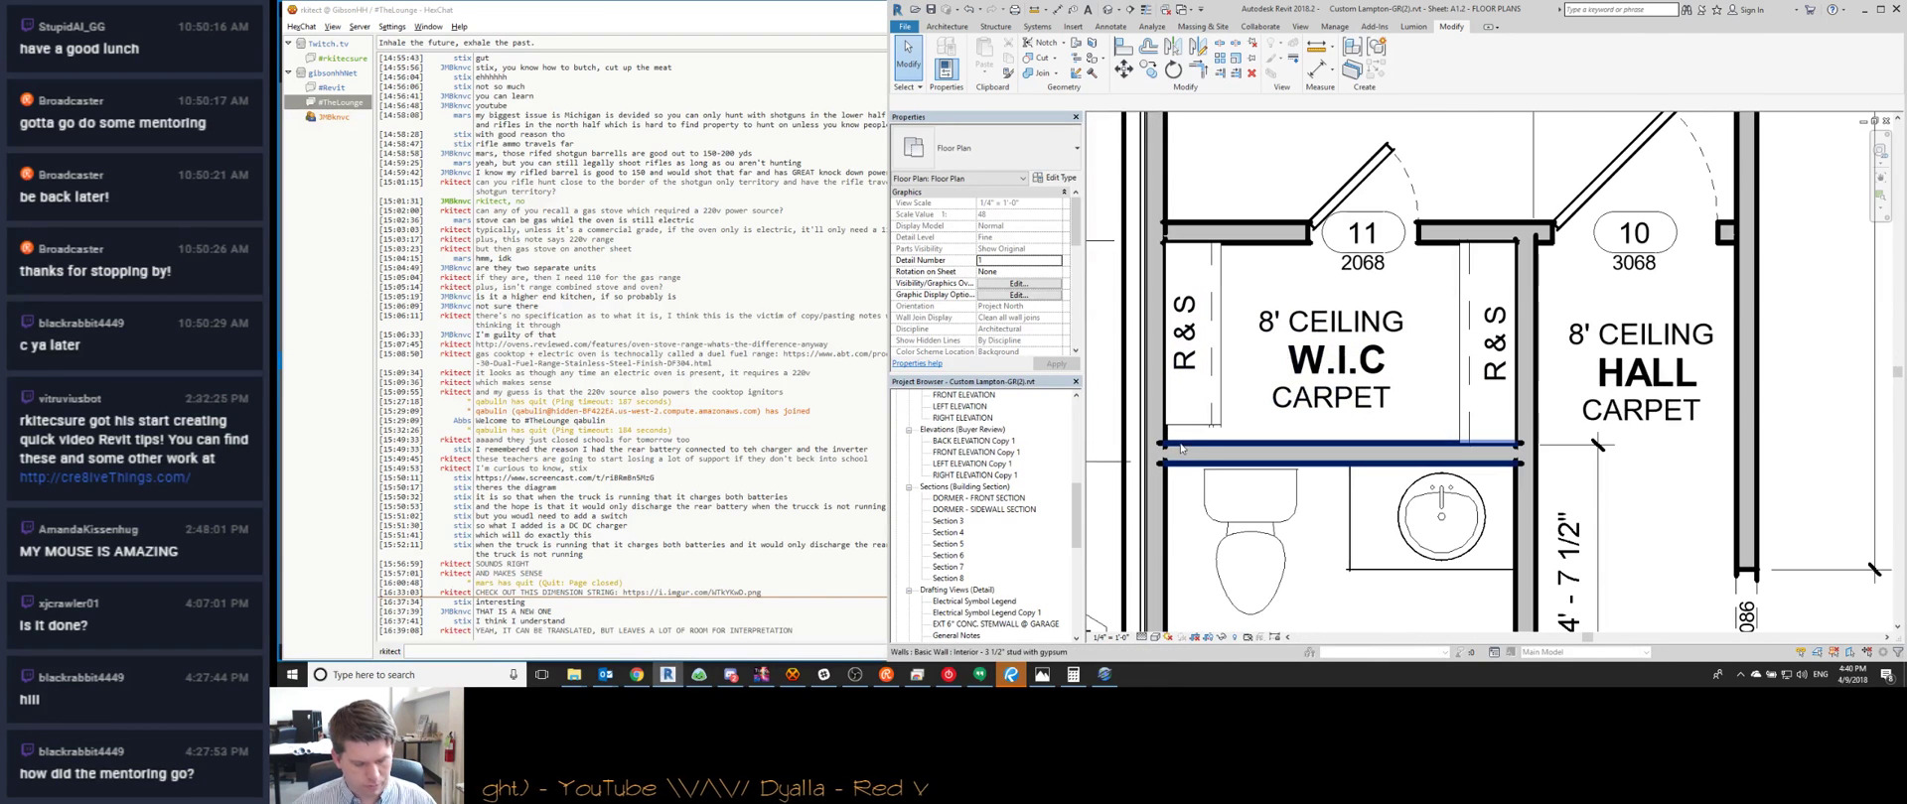
Move the bath's 5'-5" / 1'-3 1/2" dimension witness line onto the wall face
scroll(1251, 357, down, 2)
scroll(1258, 364, down, 3)
scroll(1322, 439, up, 2)
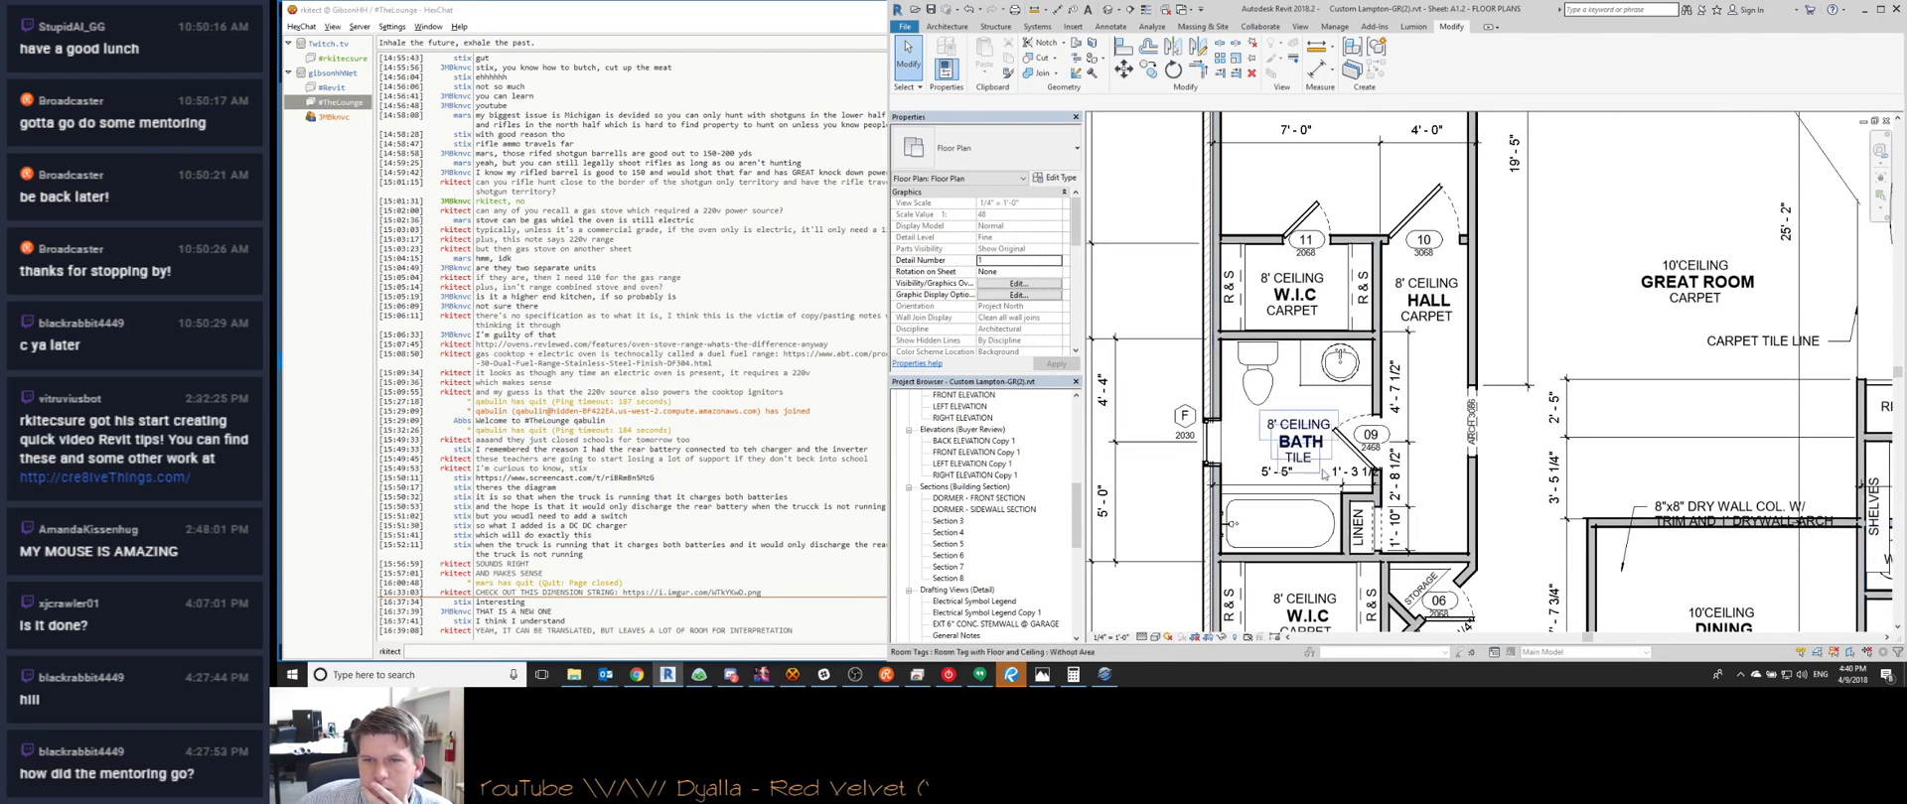
scroll(1323, 439, up, 2)
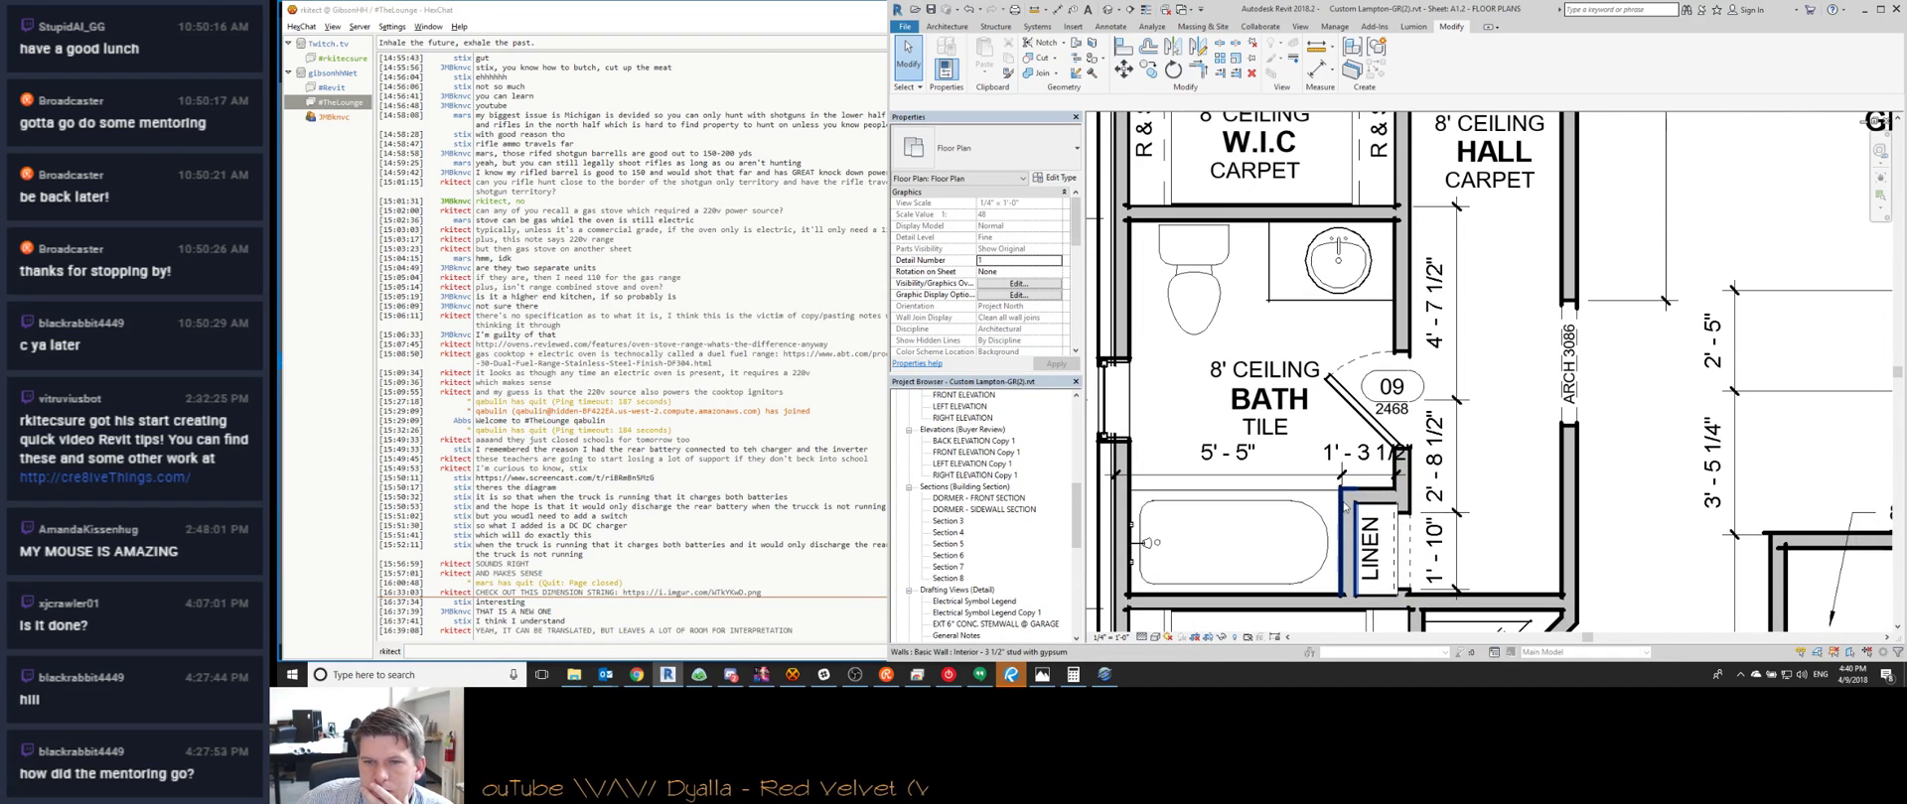
click(1386, 530)
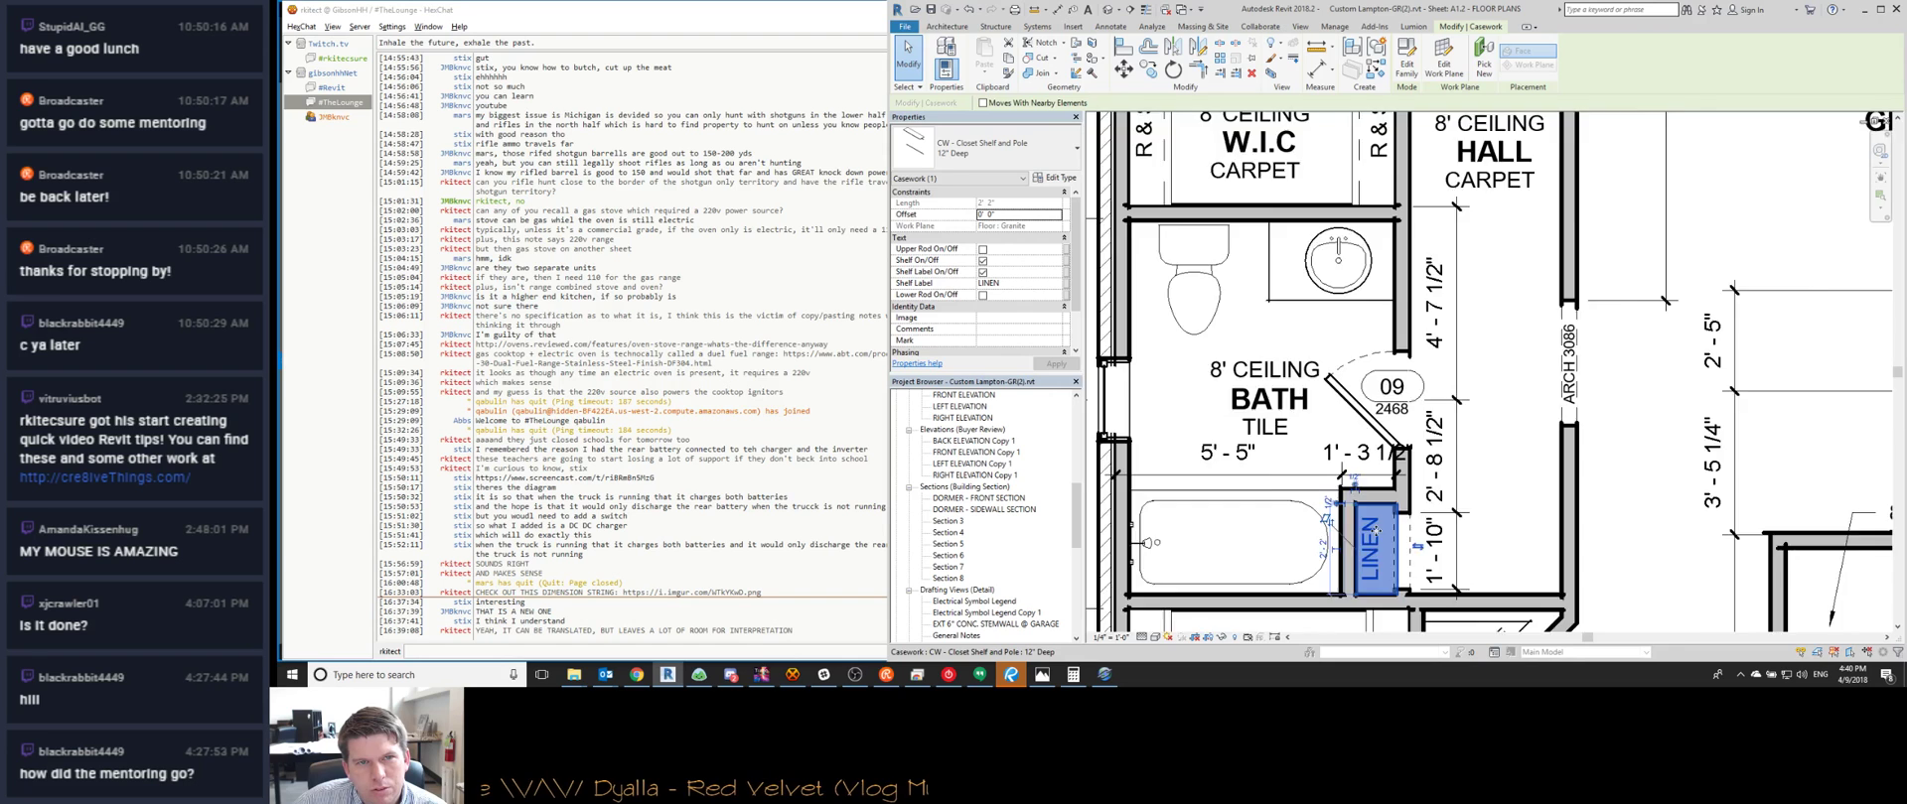
scroll(1376, 532, up, 2)
scroll(1377, 532, down, 3)
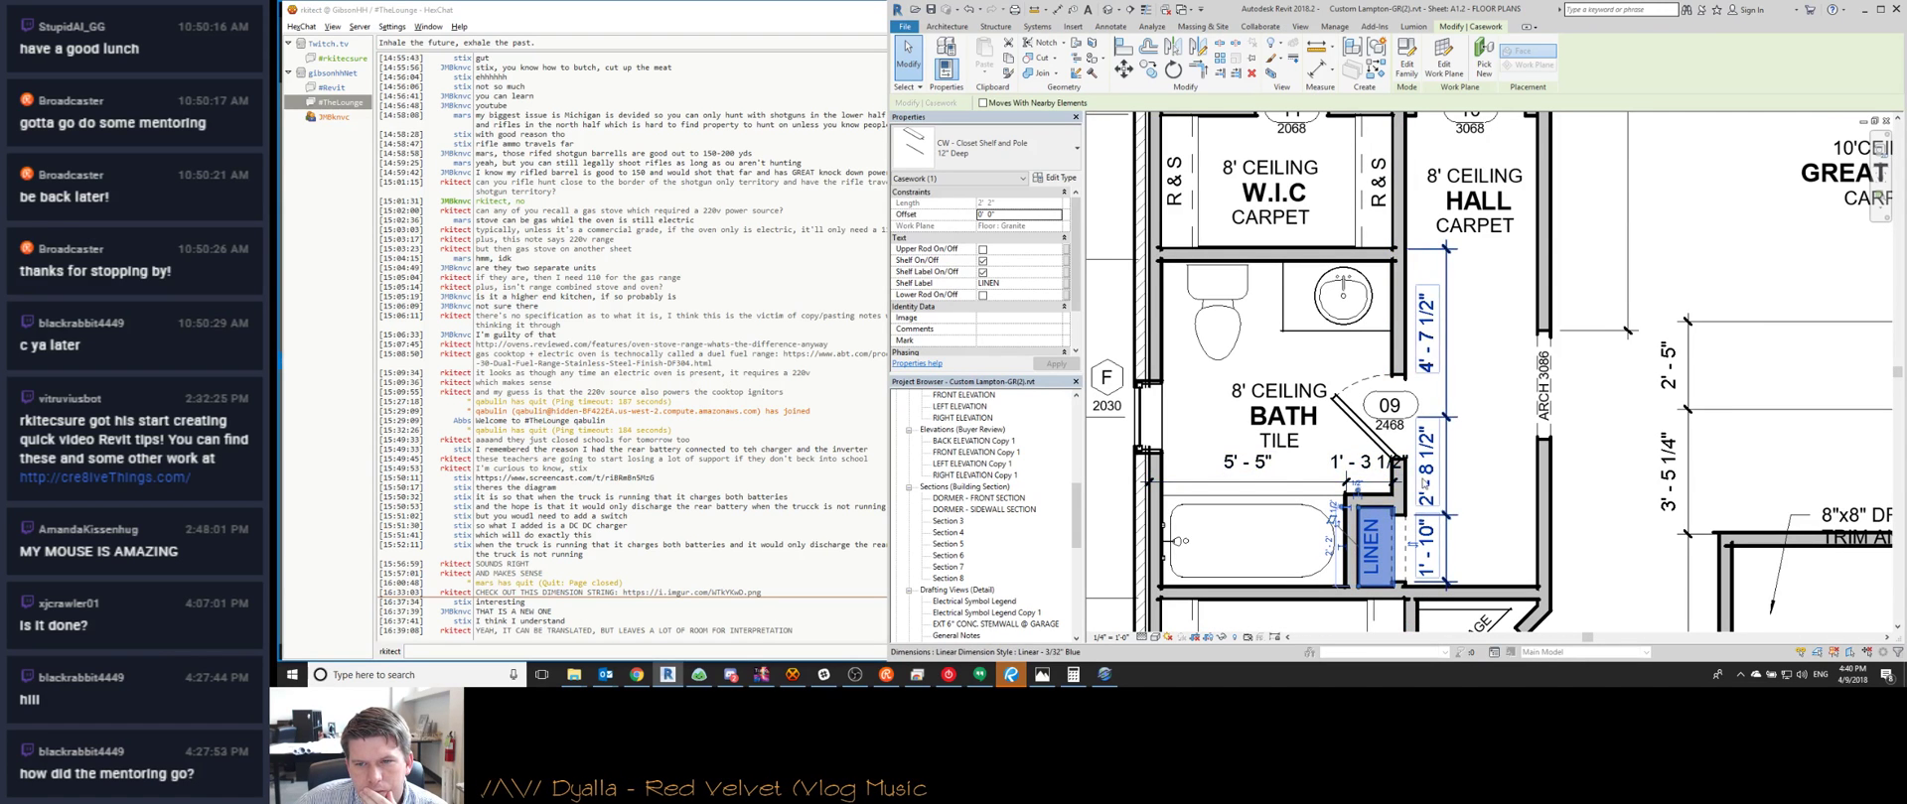
scroll(1380, 511, up, 1)
click(1403, 491)
drag(1402, 489, 1416, 489)
click(1342, 422)
scroll(1342, 397, down, 3)
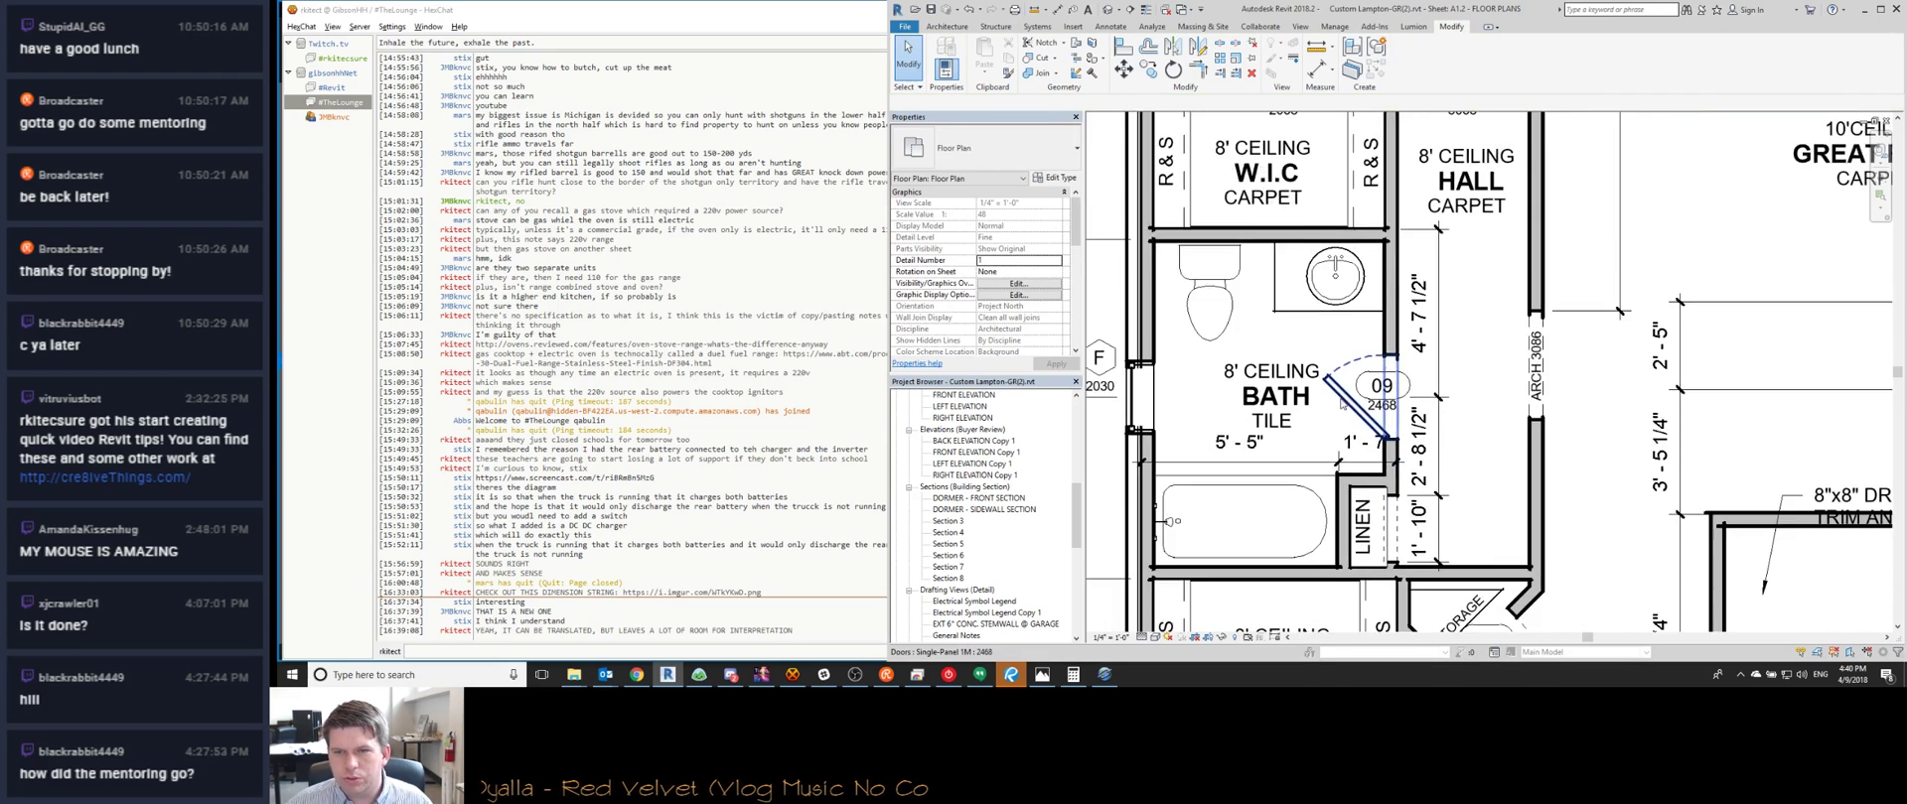
middle_drag(1406, 485, 1322, 532)
scroll(1321, 539, down, 1)
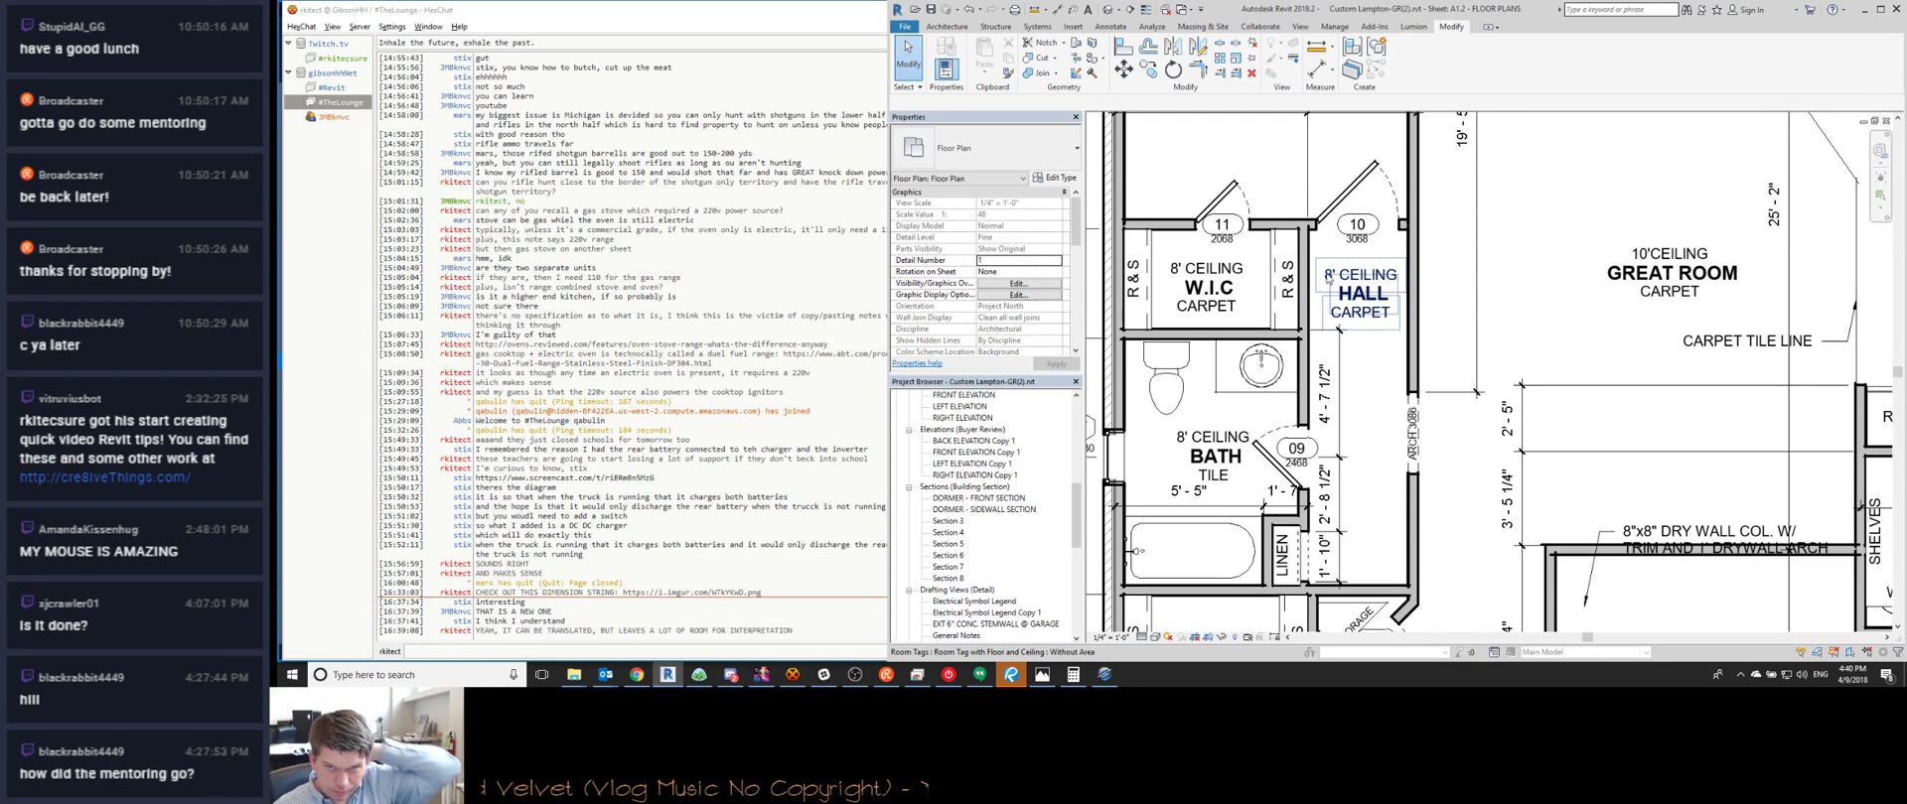
scroll(1306, 411, down, 2)
scroll(1307, 410, up, 3)
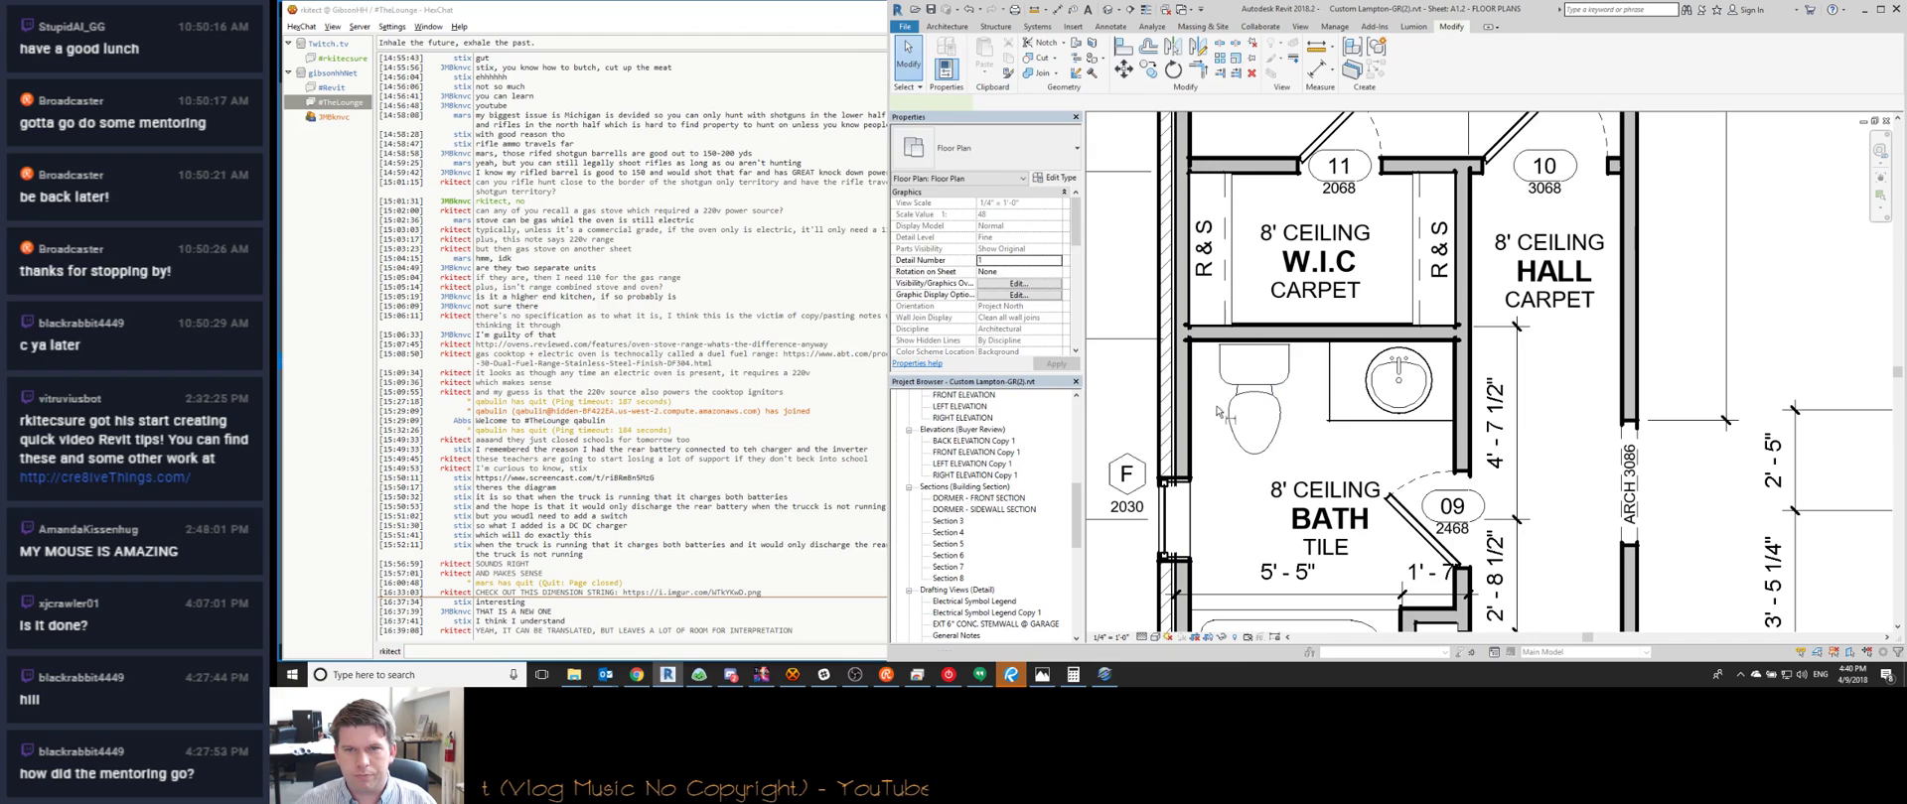
Dimension the bath wall, toilet centre and vanity edge, then shift the toilet left
key(d)
key(i)
click(1192, 440)
click(1254, 427)
click(1329, 422)
click(1385, 454)
key(Escape)
click(1233, 429)
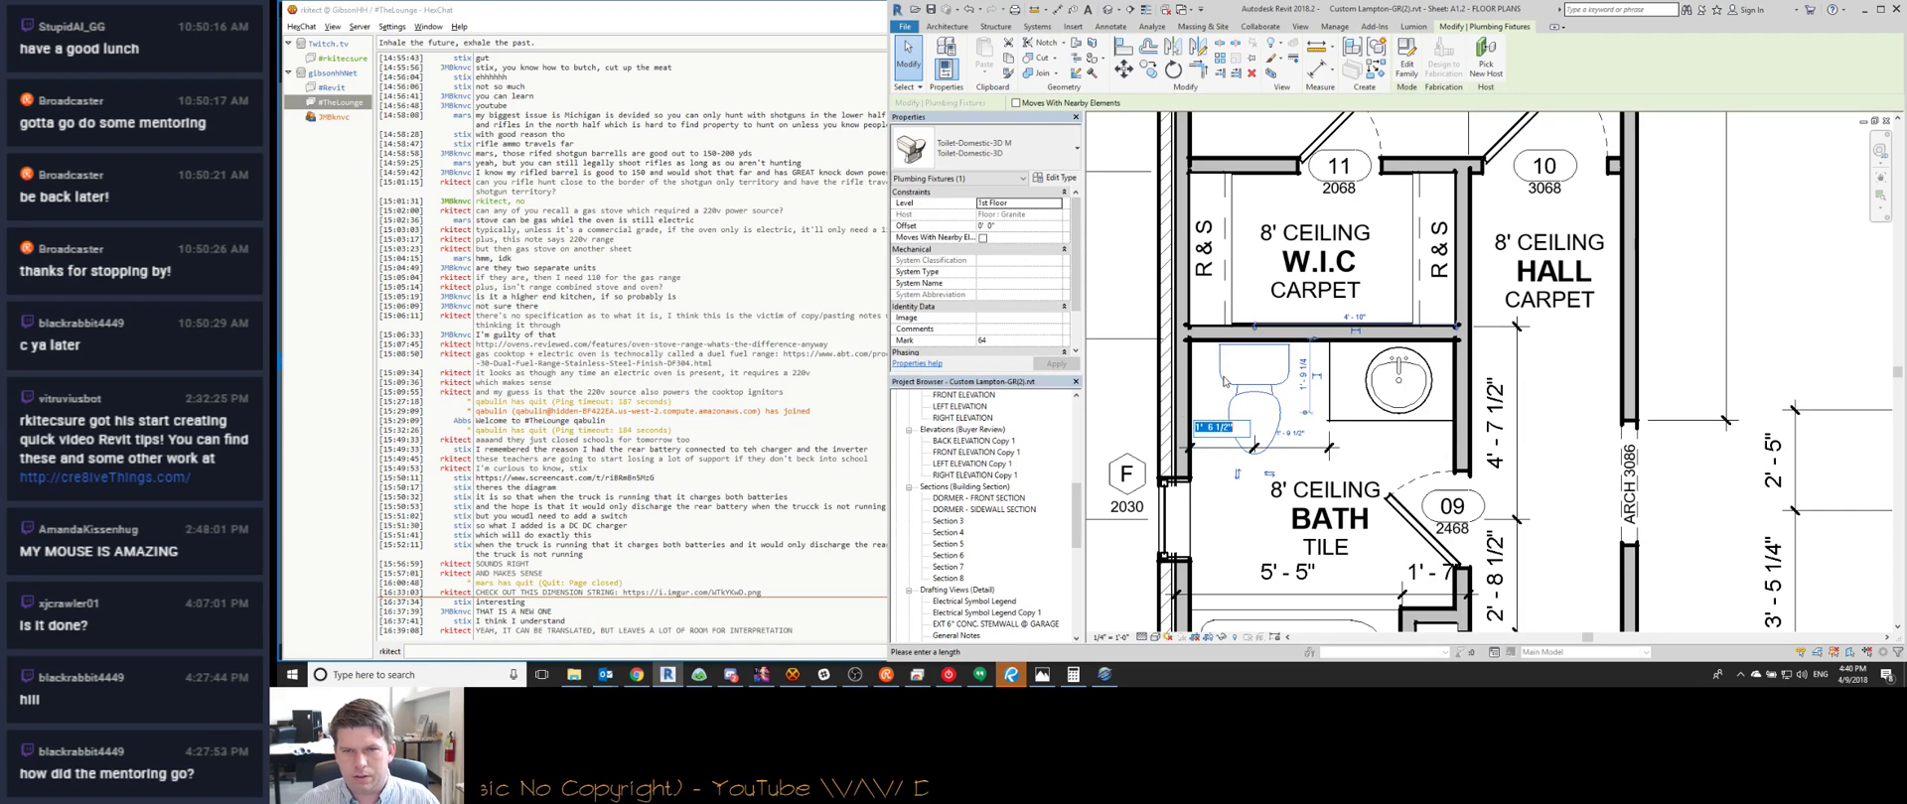
key(Return)
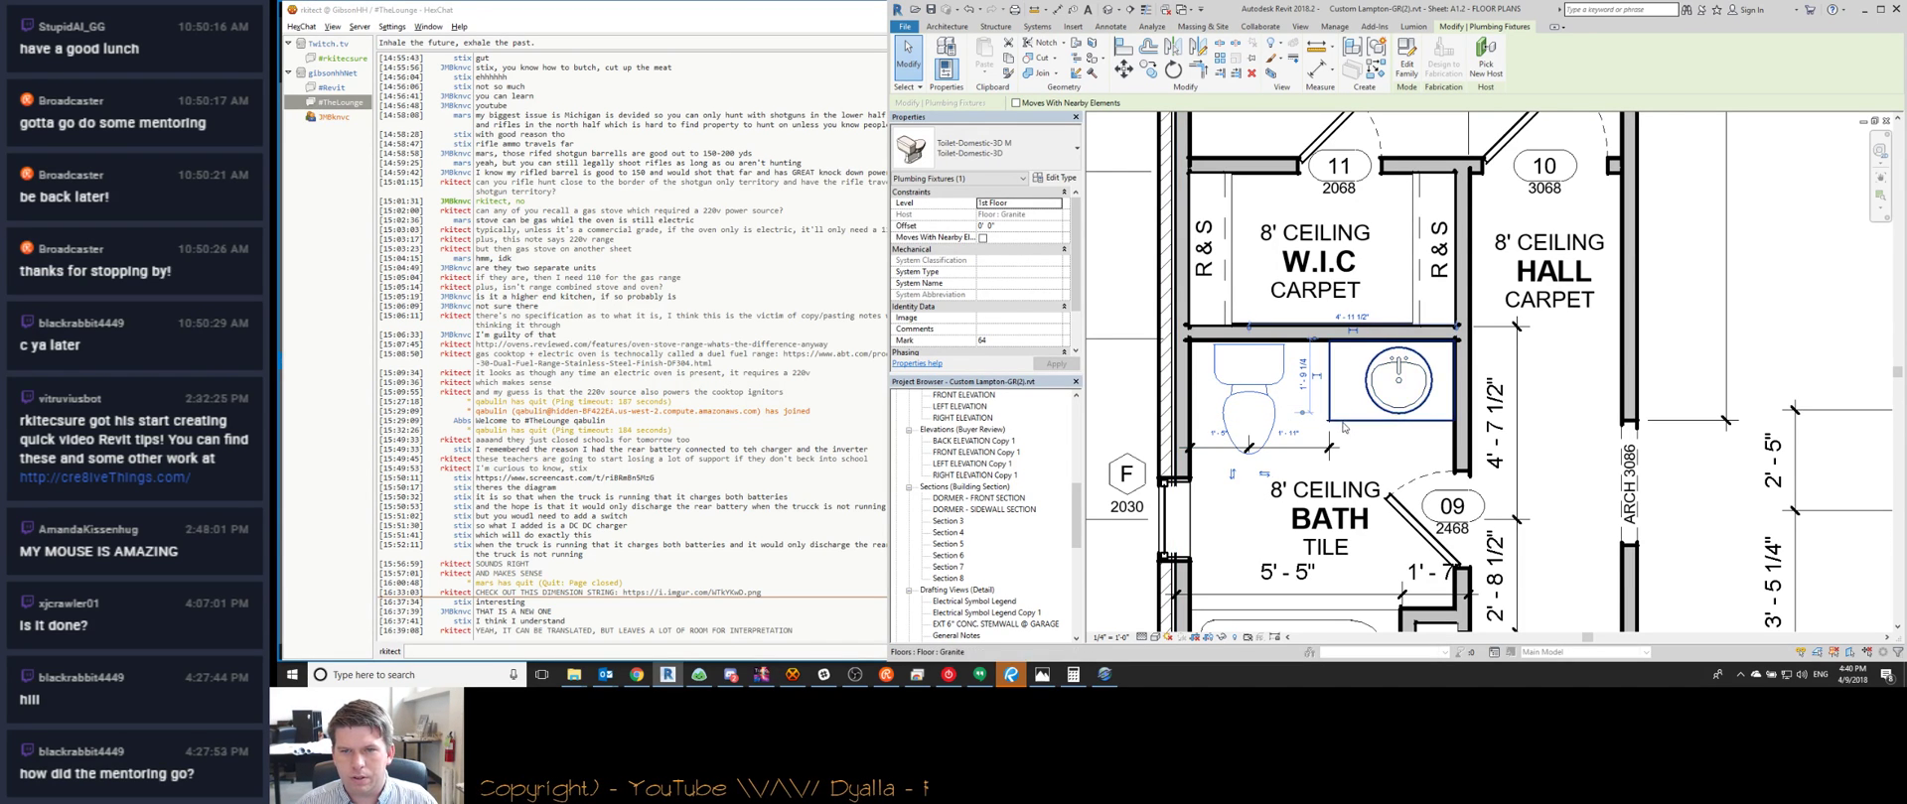
key(Escape)
key(Escape)
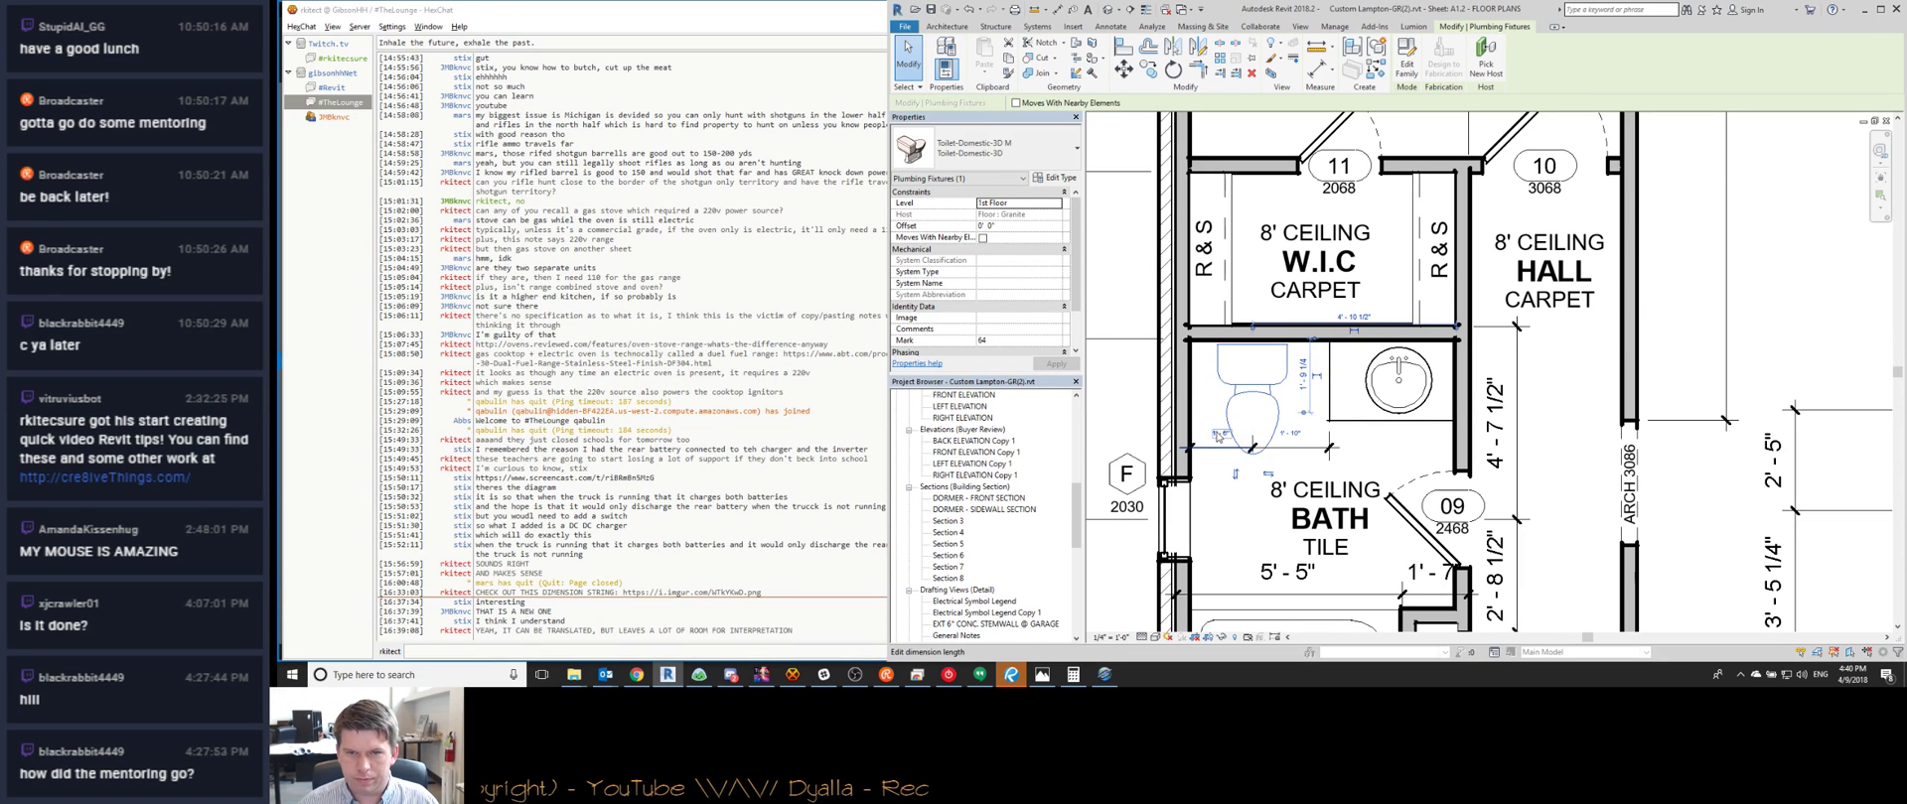
Set the sink floor's left boundary edge to 8 from the toilet centre and finish the edit
double_click(1354, 427)
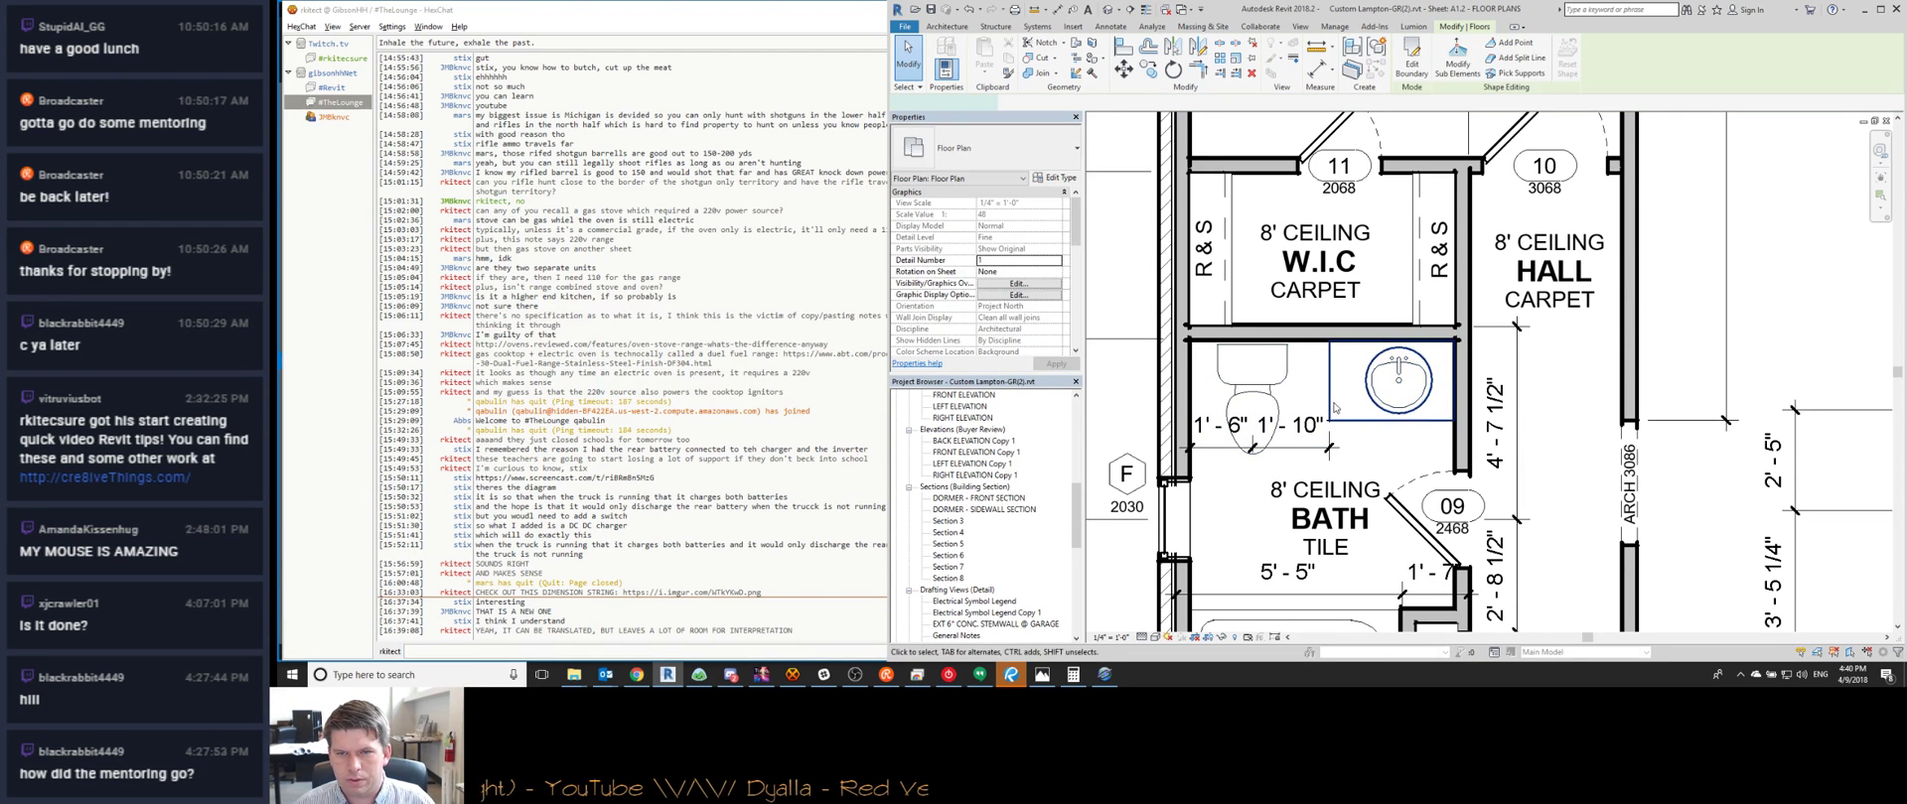
drag(1243, 430, 1253, 436)
text(8)
key(Return)
click(1334, 415)
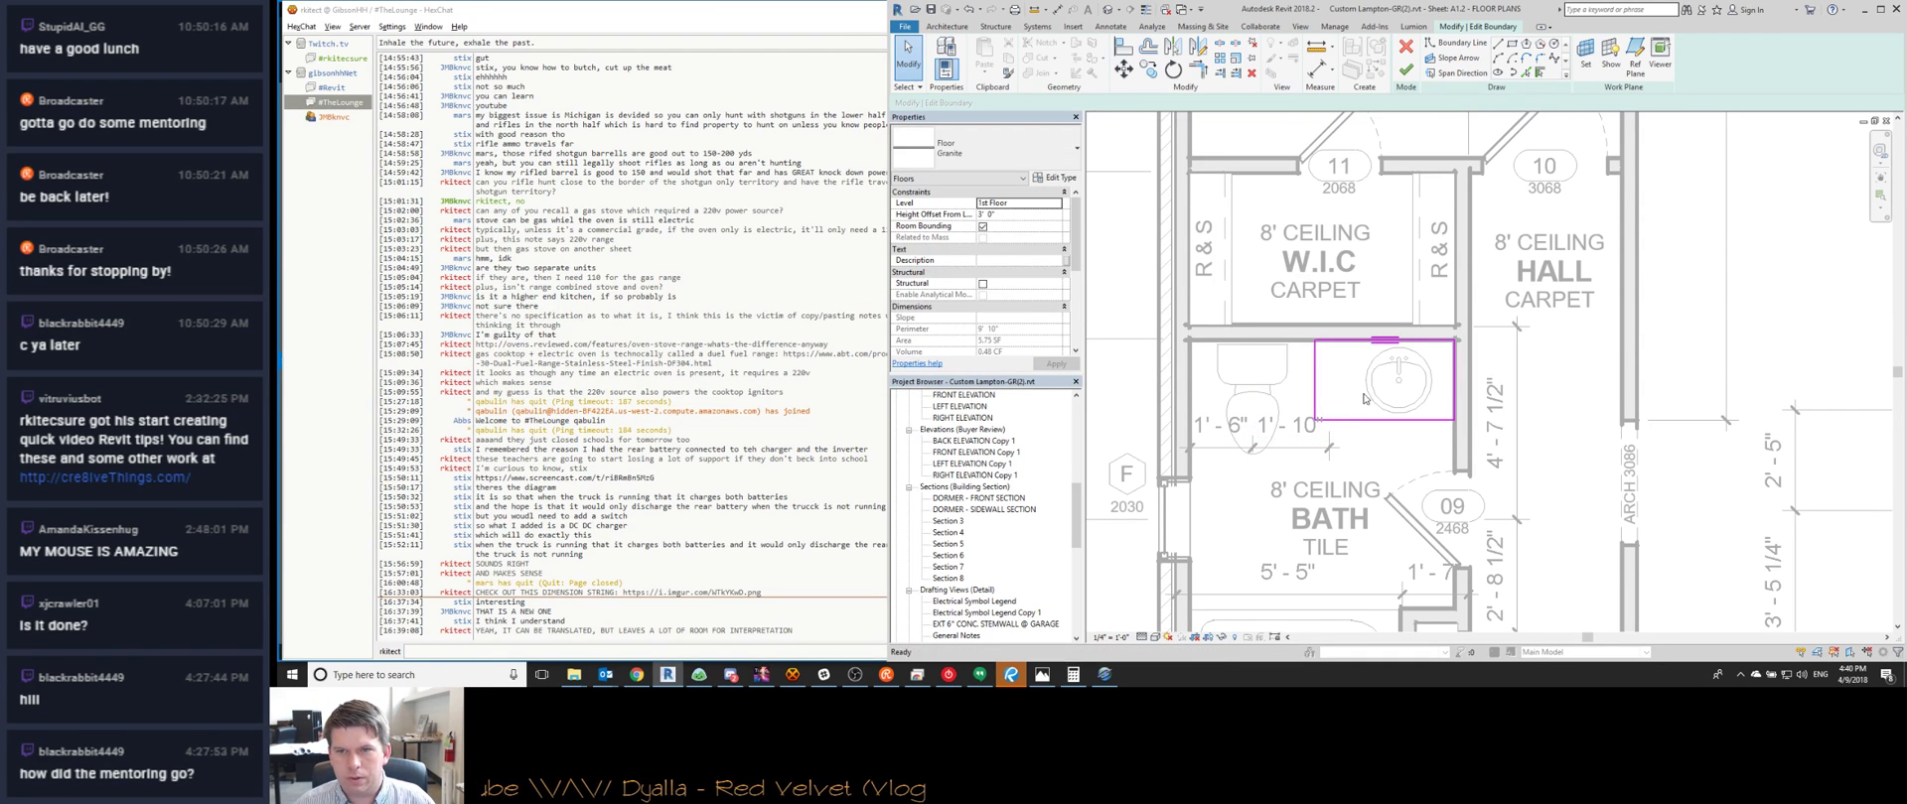
click(1405, 69)
click(1380, 364)
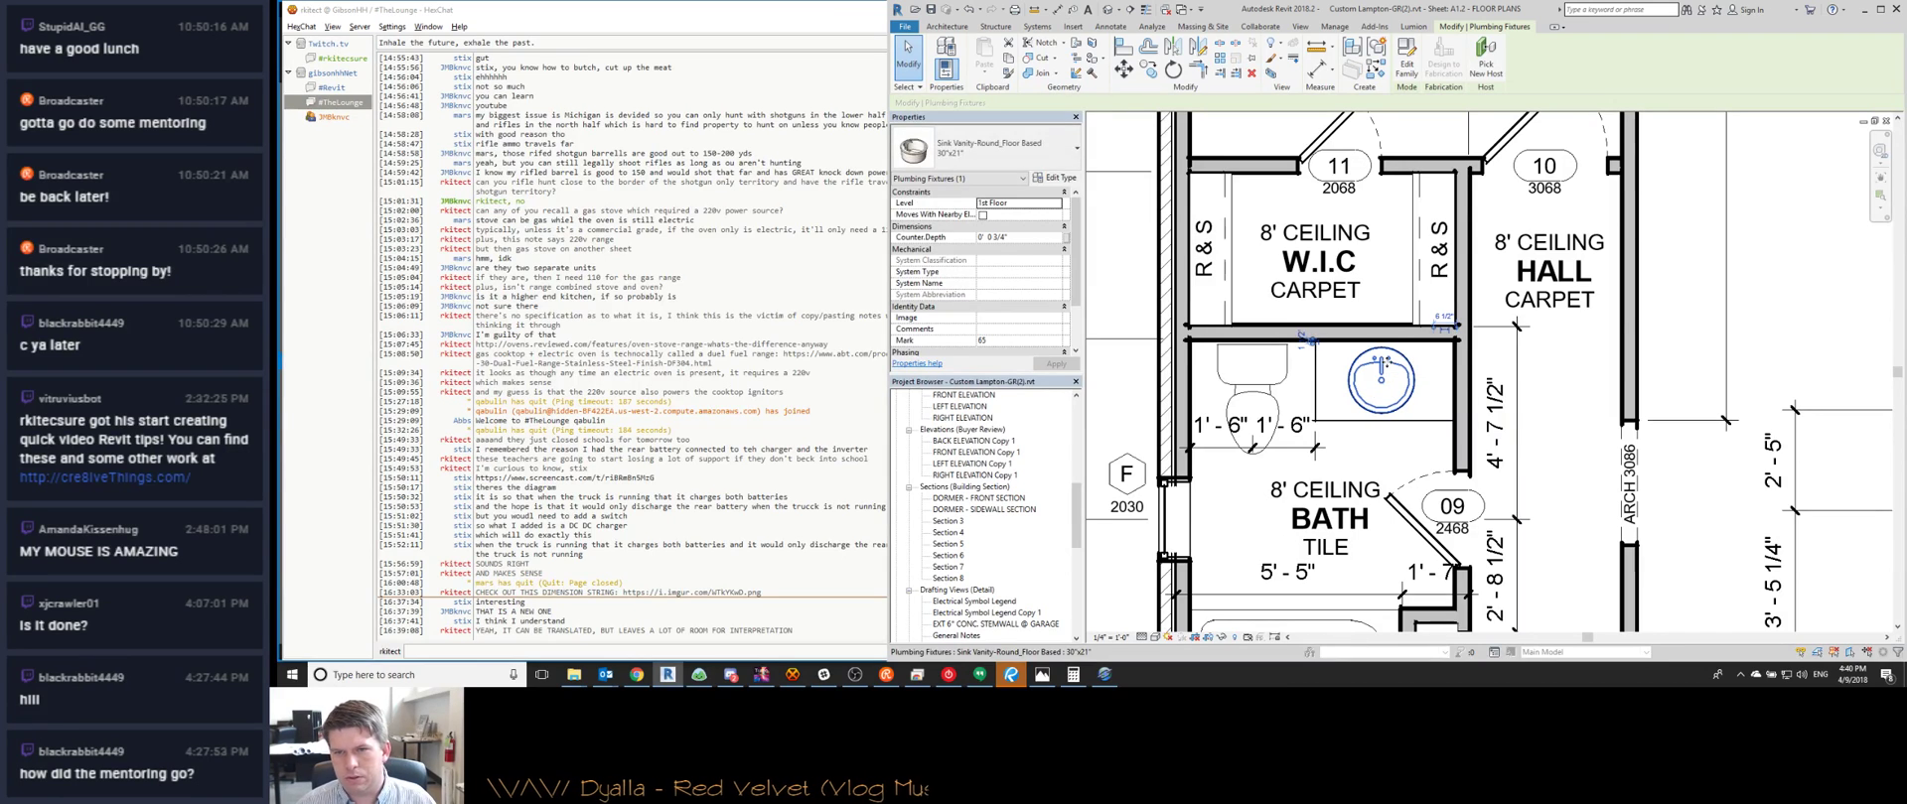
click(1253, 447)
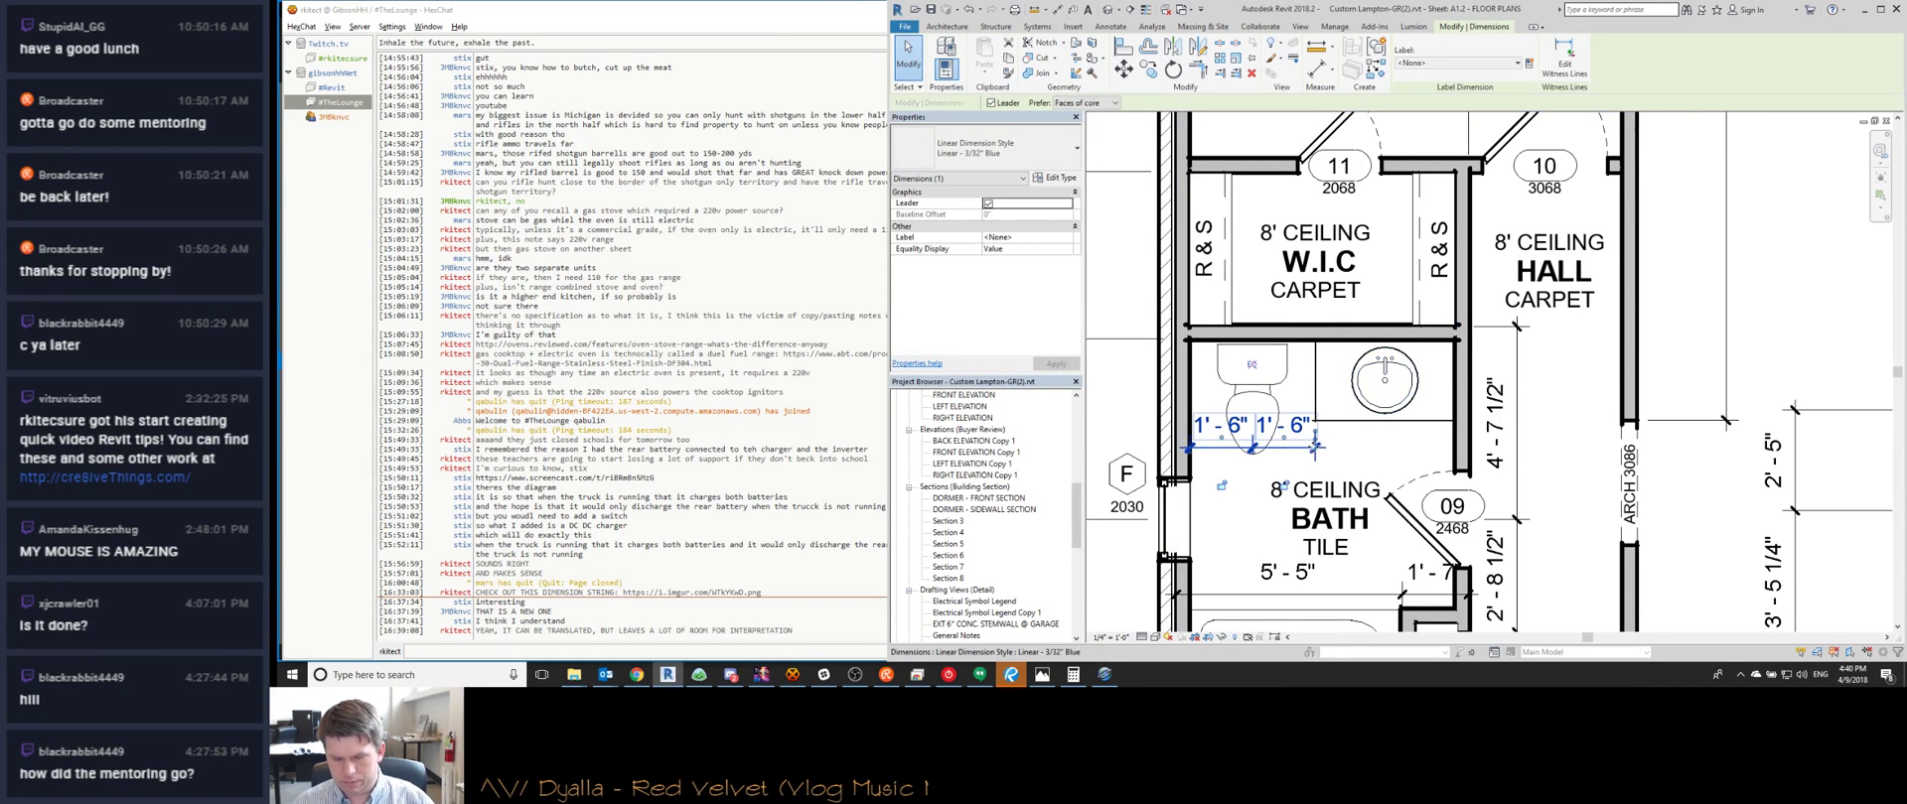
scroll(1291, 398, down, 2)
key(Escape)
Pan the plan over to the linen closet, W.I.C., hall and storage area
scroll(1396, 458, up, 2)
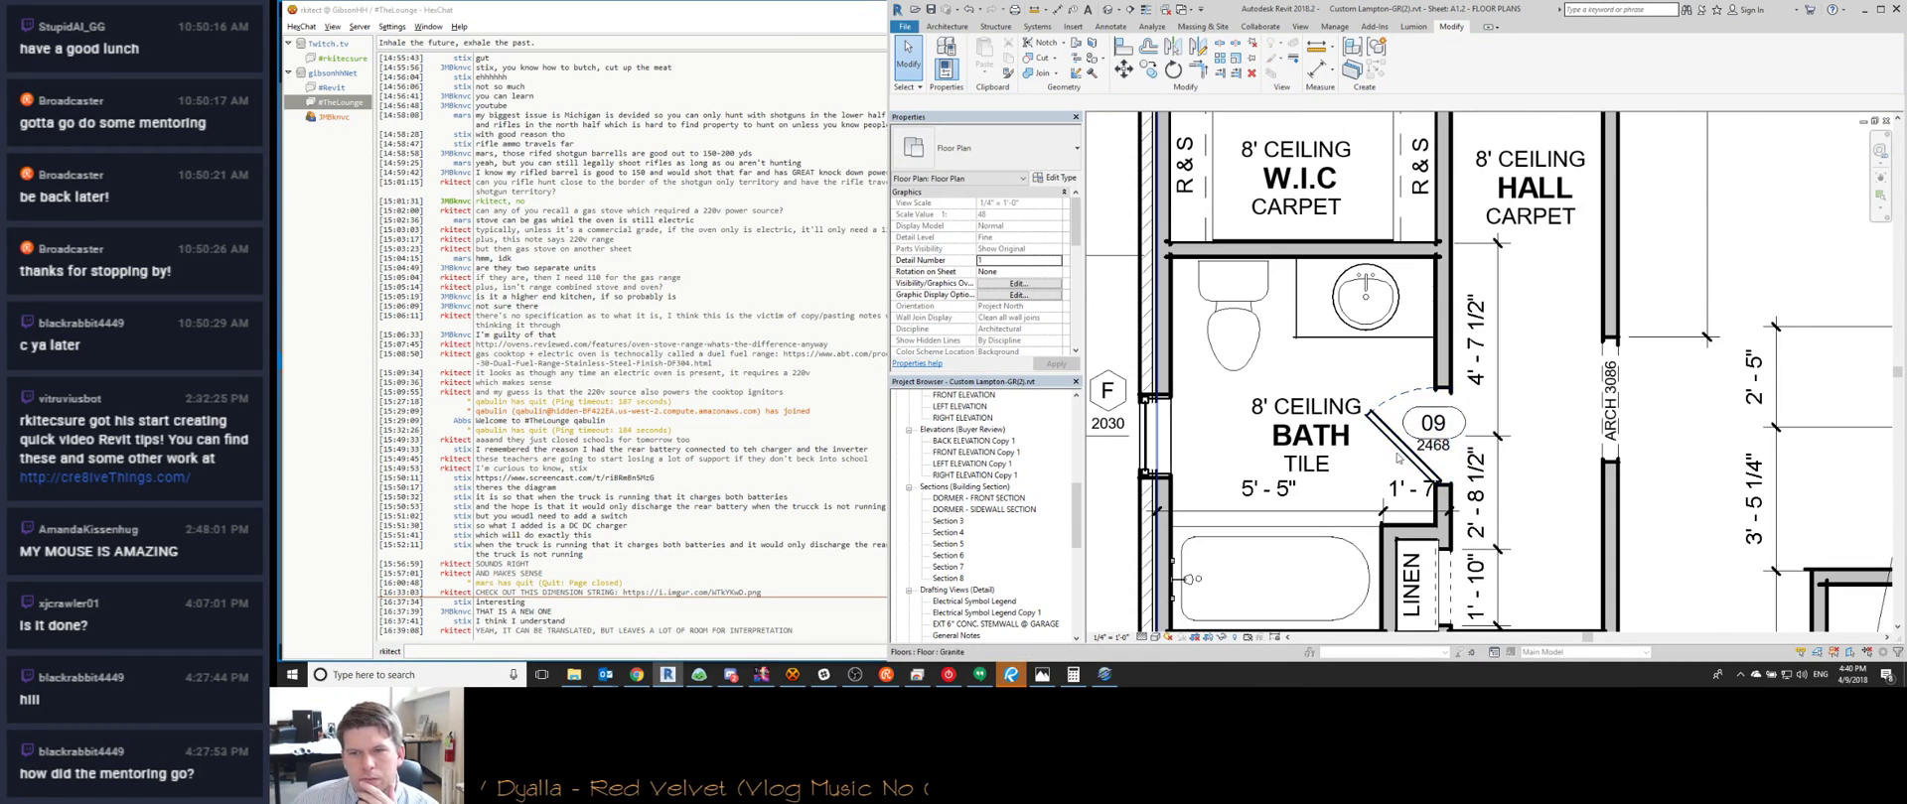
middle_drag(1374, 469, 1168, 450)
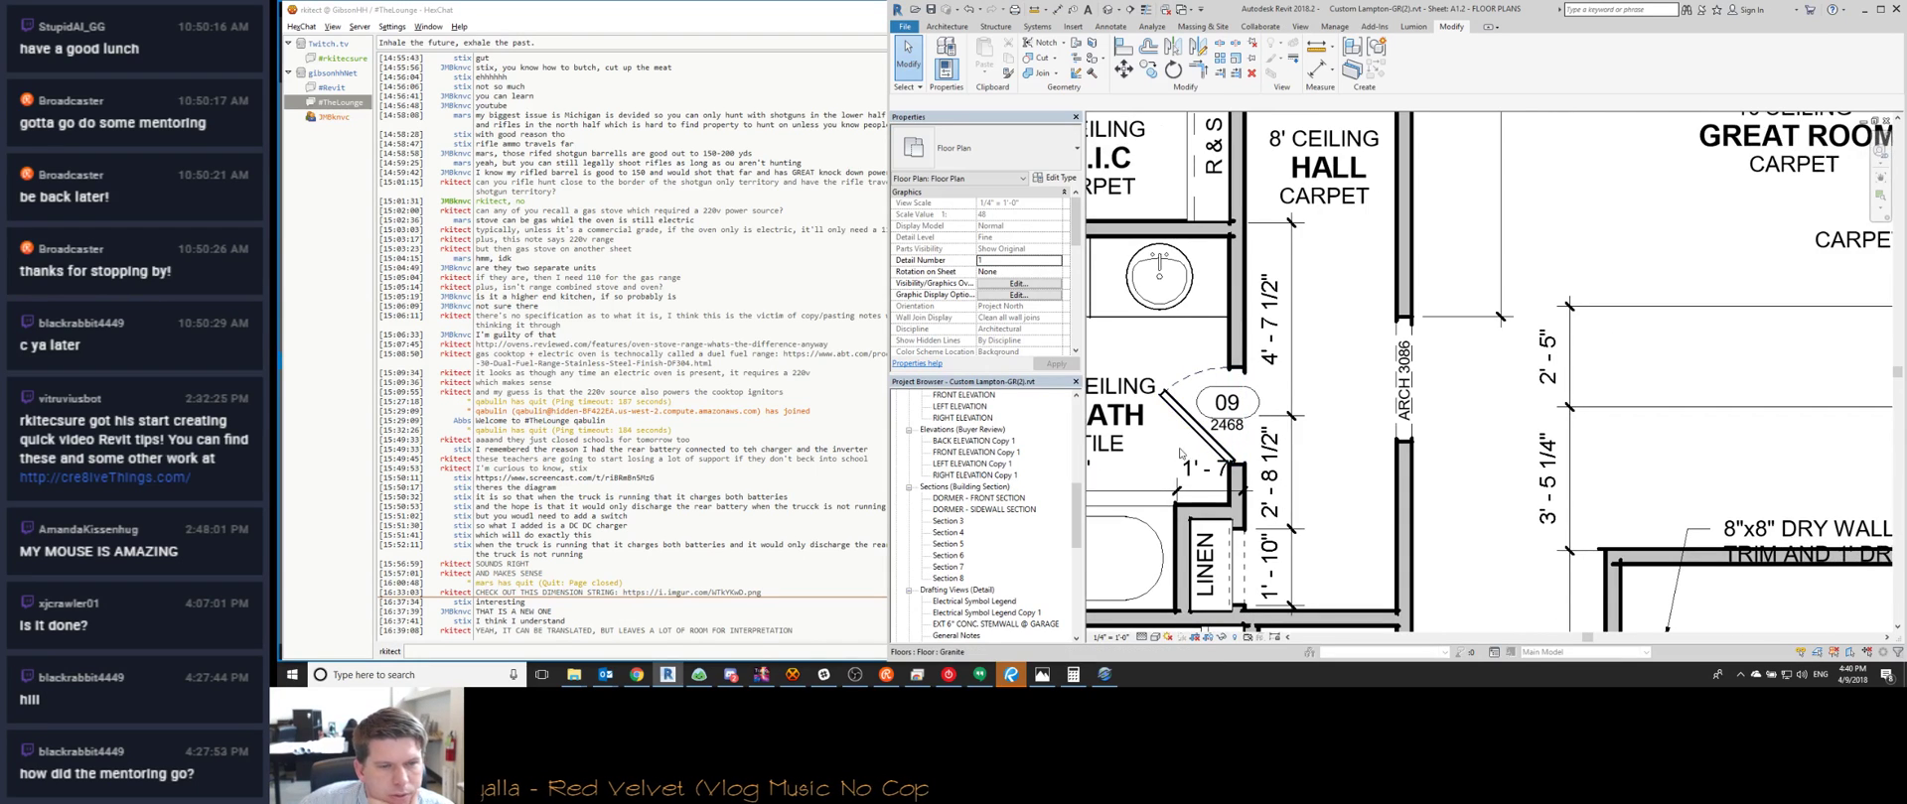
scroll(1179, 453, down, 2)
middle_drag(1242, 298, 1251, 502)
scroll(1392, 341, down, 1)
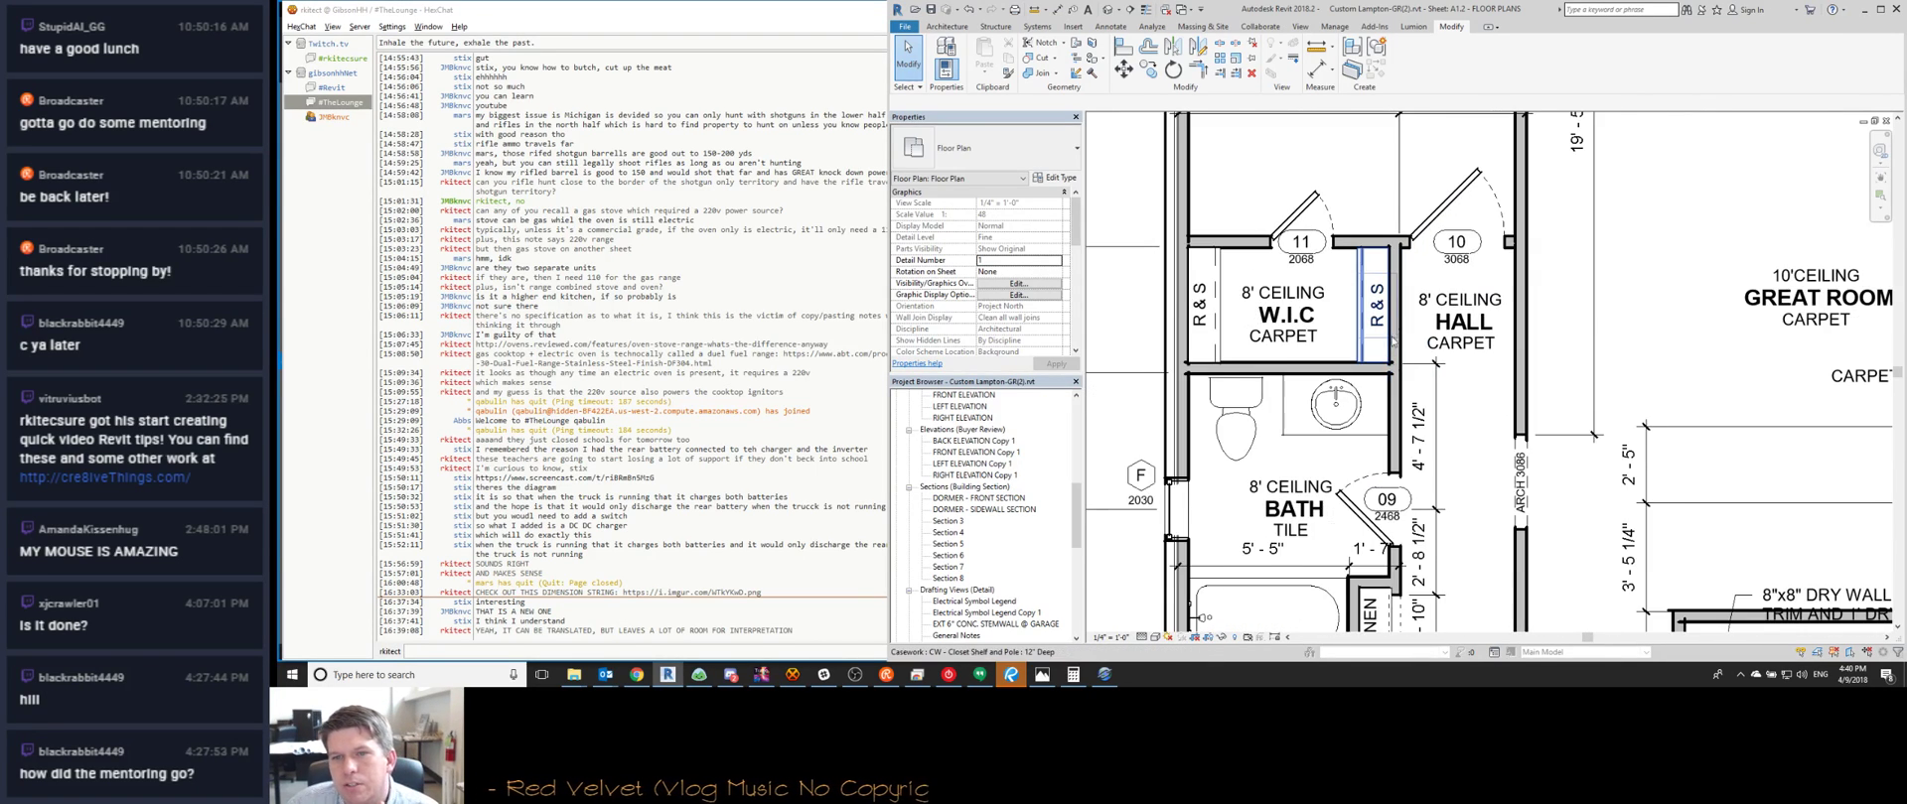
scroll(1410, 330, down, 2)
scroll(1434, 320, up, 1)
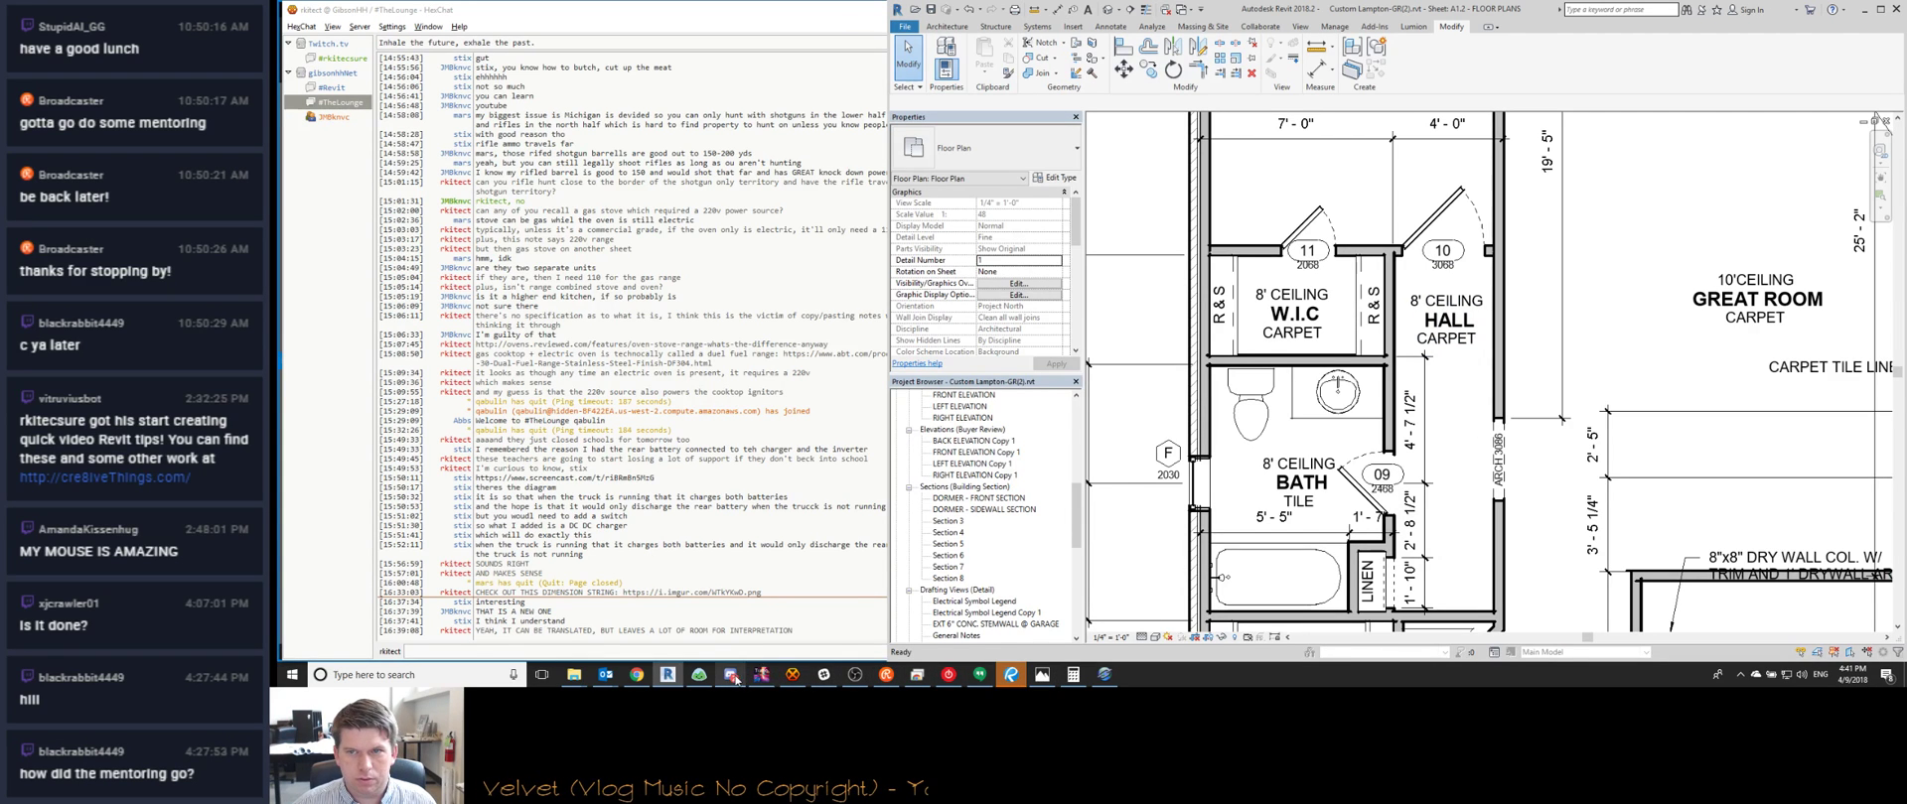
middle_drag(1410, 338, 1490, 338)
scroll(1494, 339, down, 1)
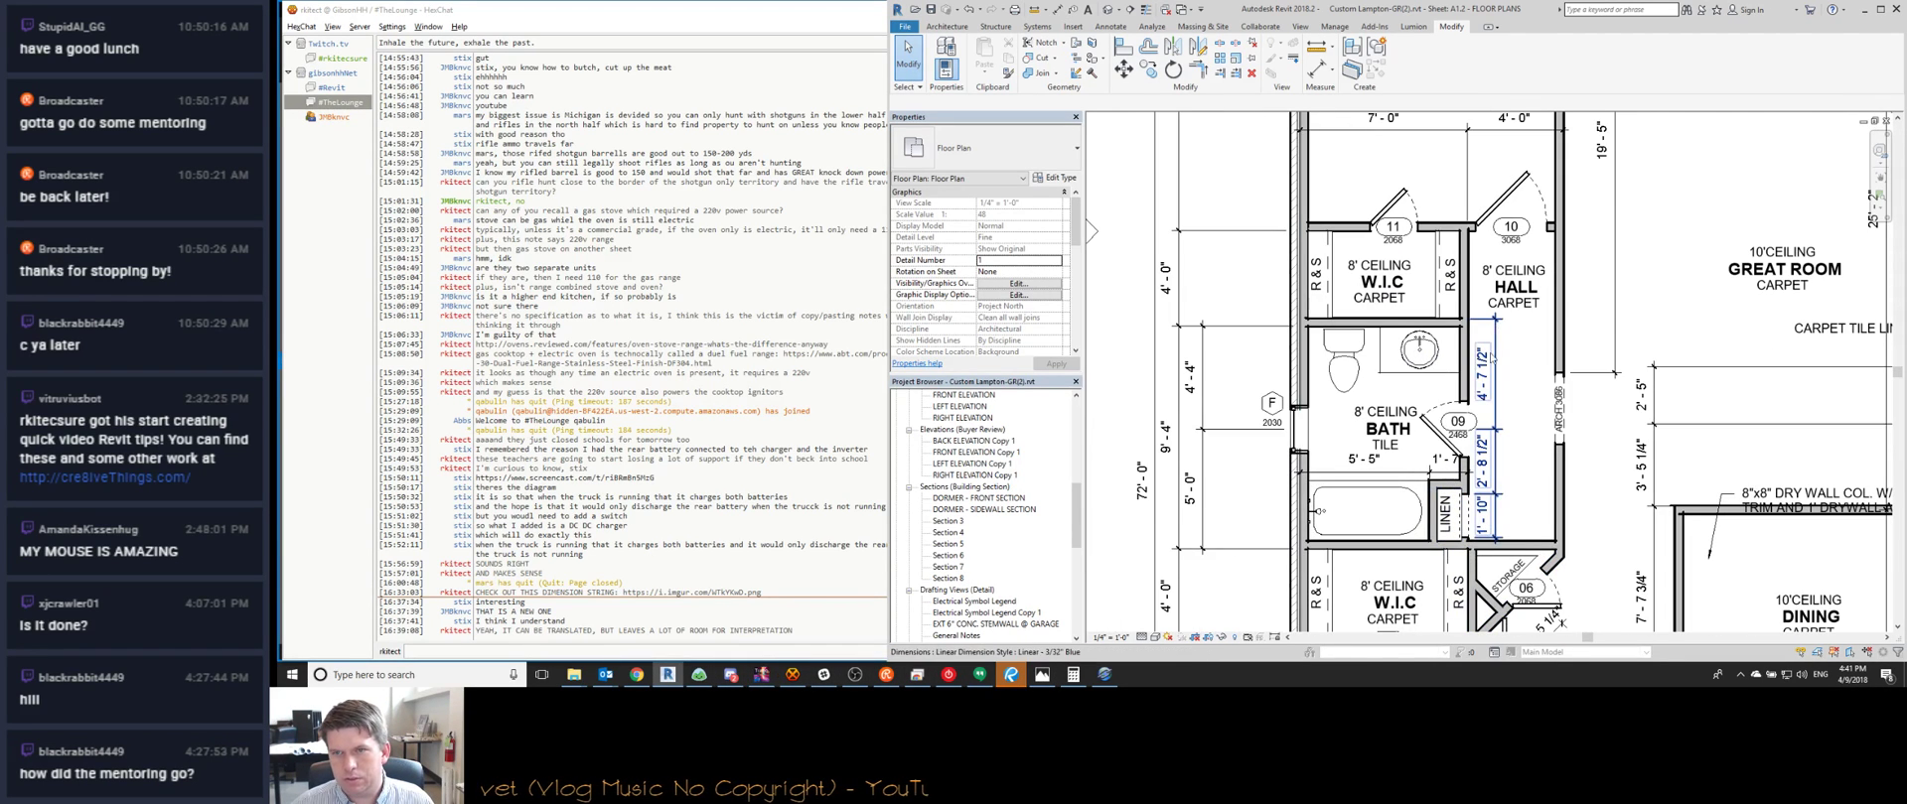
View the redline sketch, then post 'HOPEFULLY NOT YOUR DREAM HOUSE' in the stream chat
click(1011, 674)
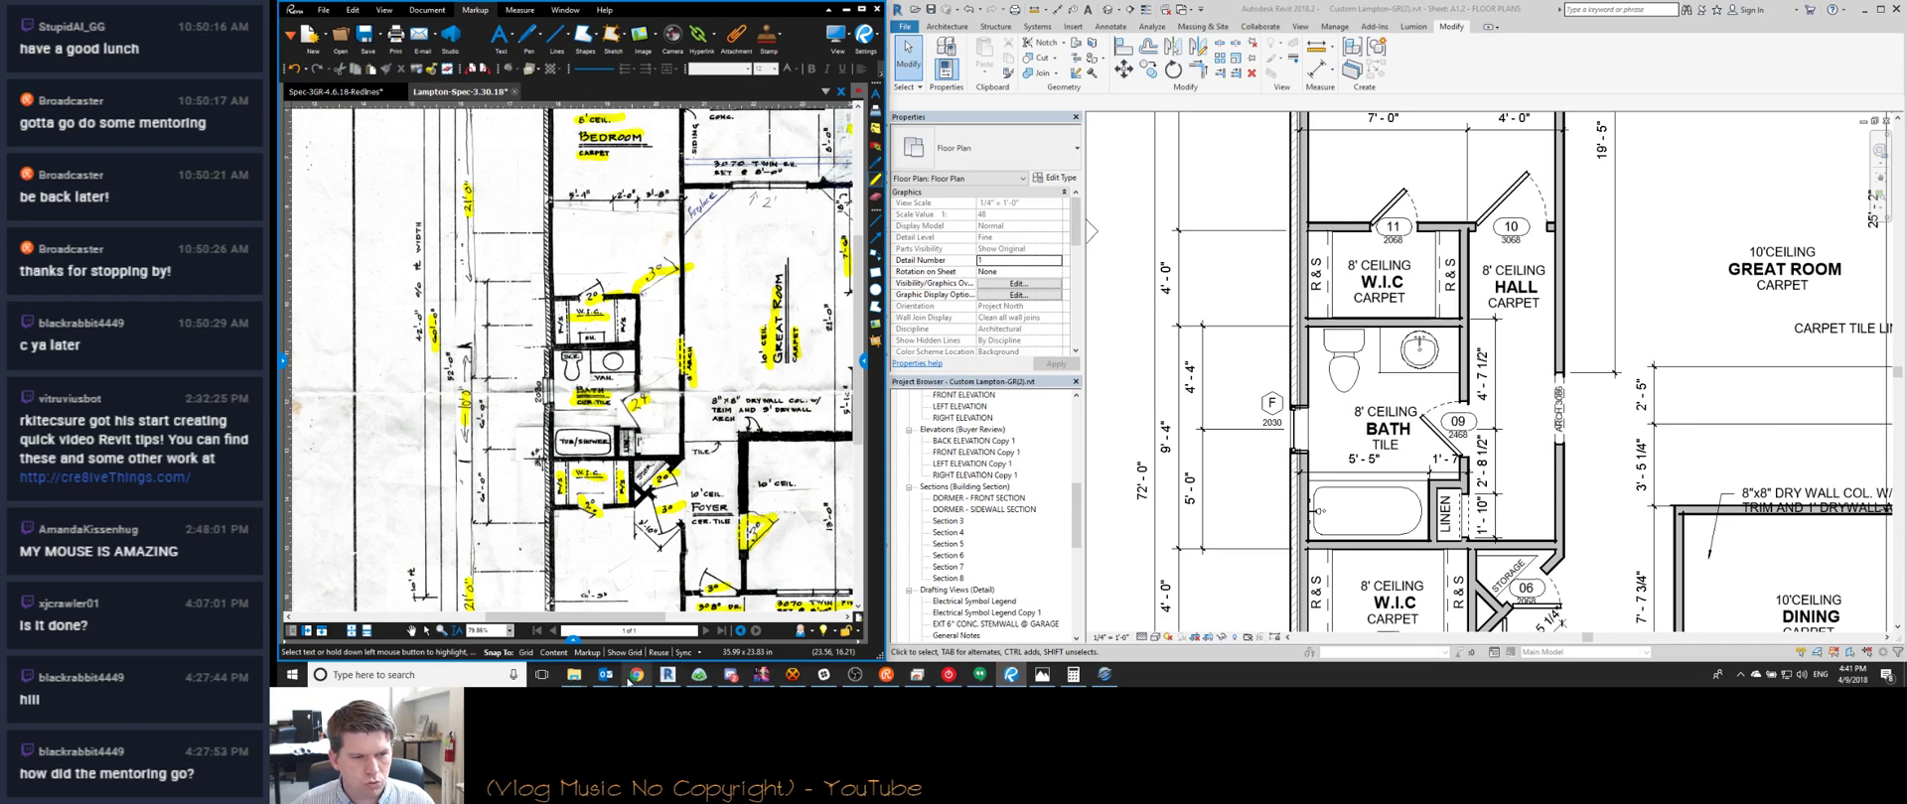
click(637, 674)
click(1786, 607)
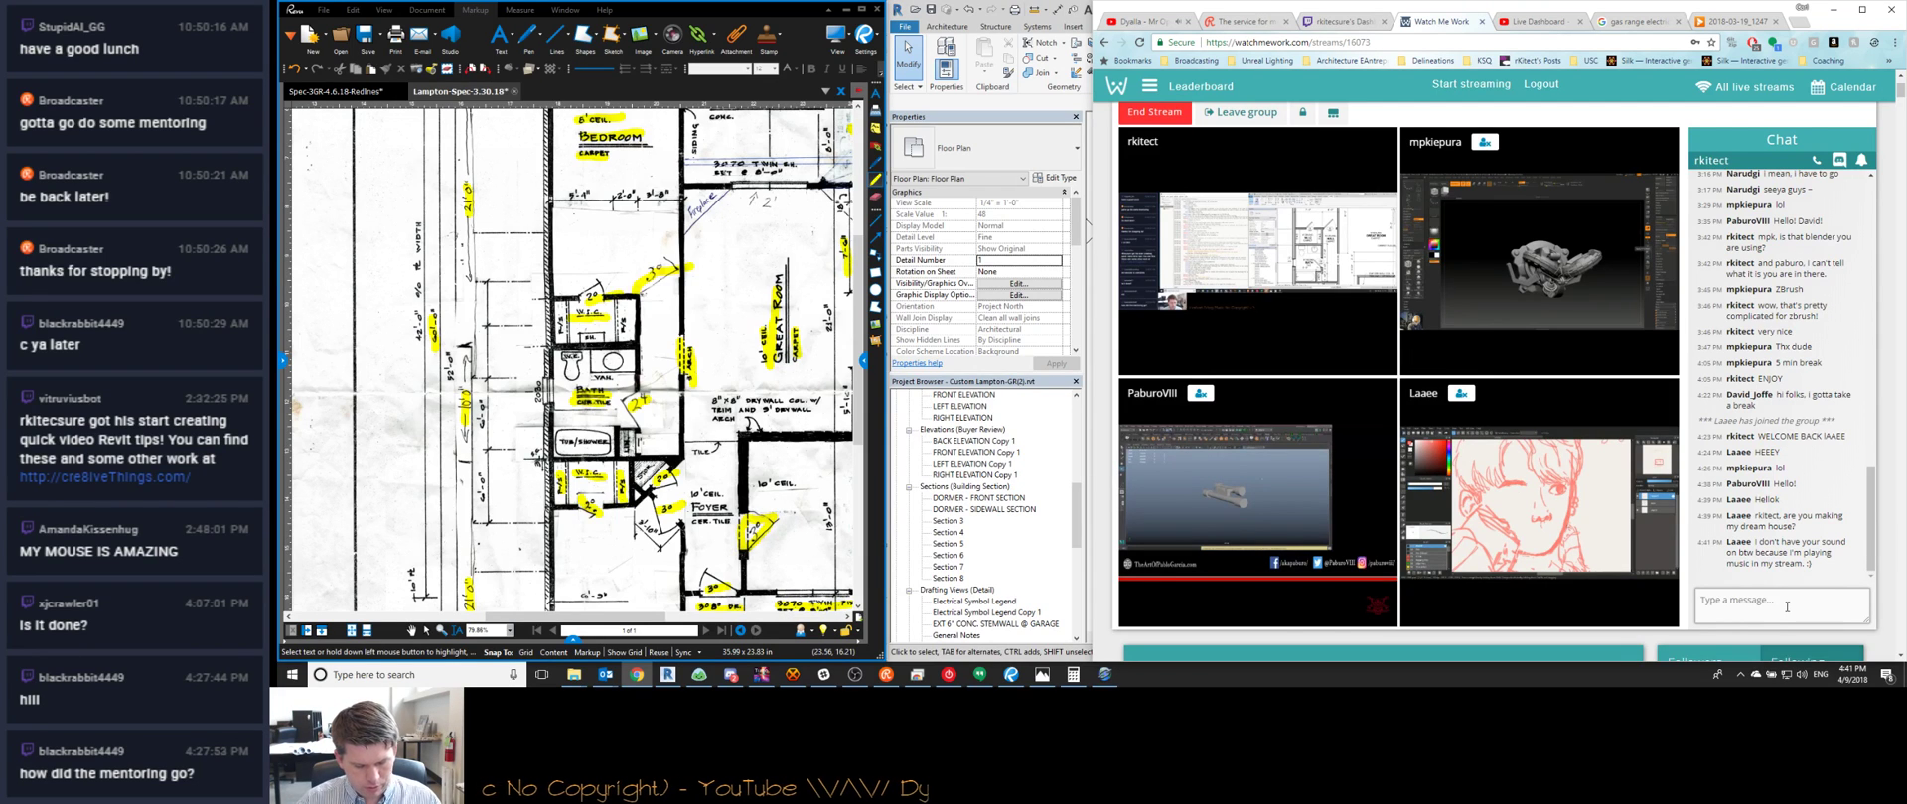
text(HOPEFULLY NOT YOUR D)
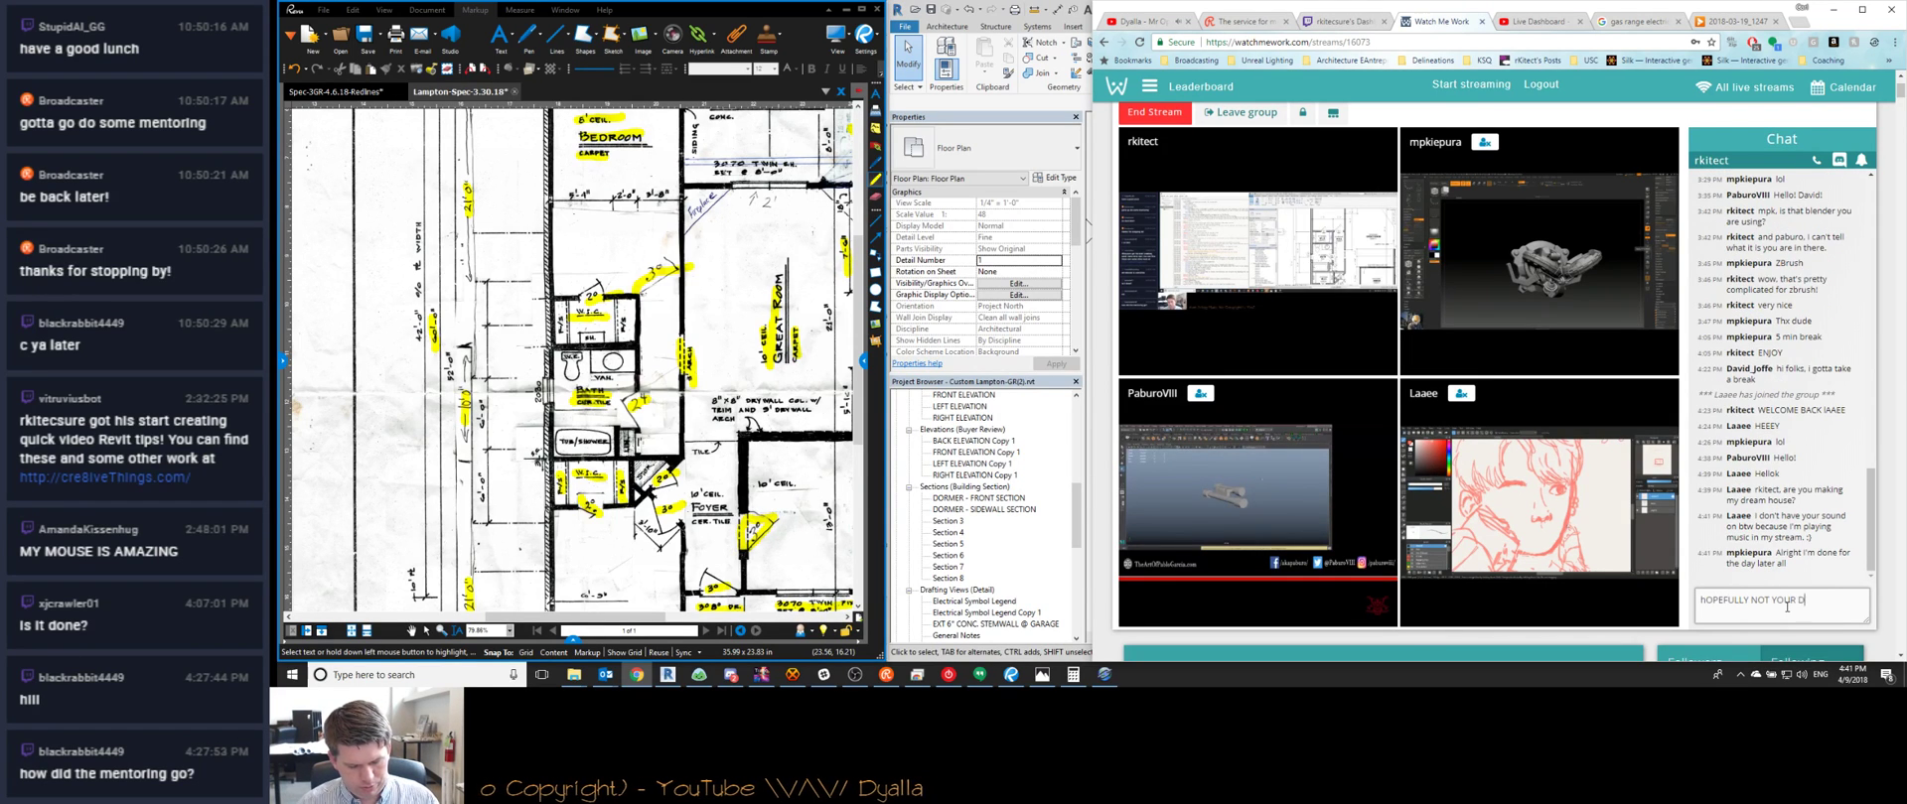
text(REAM HOUSE)
key(Return)
Post 'THIS ONE IS AWFUL' in the chat and return to the Revit floor plan
text(THIS ONE IS AWFUL)
key(Return)
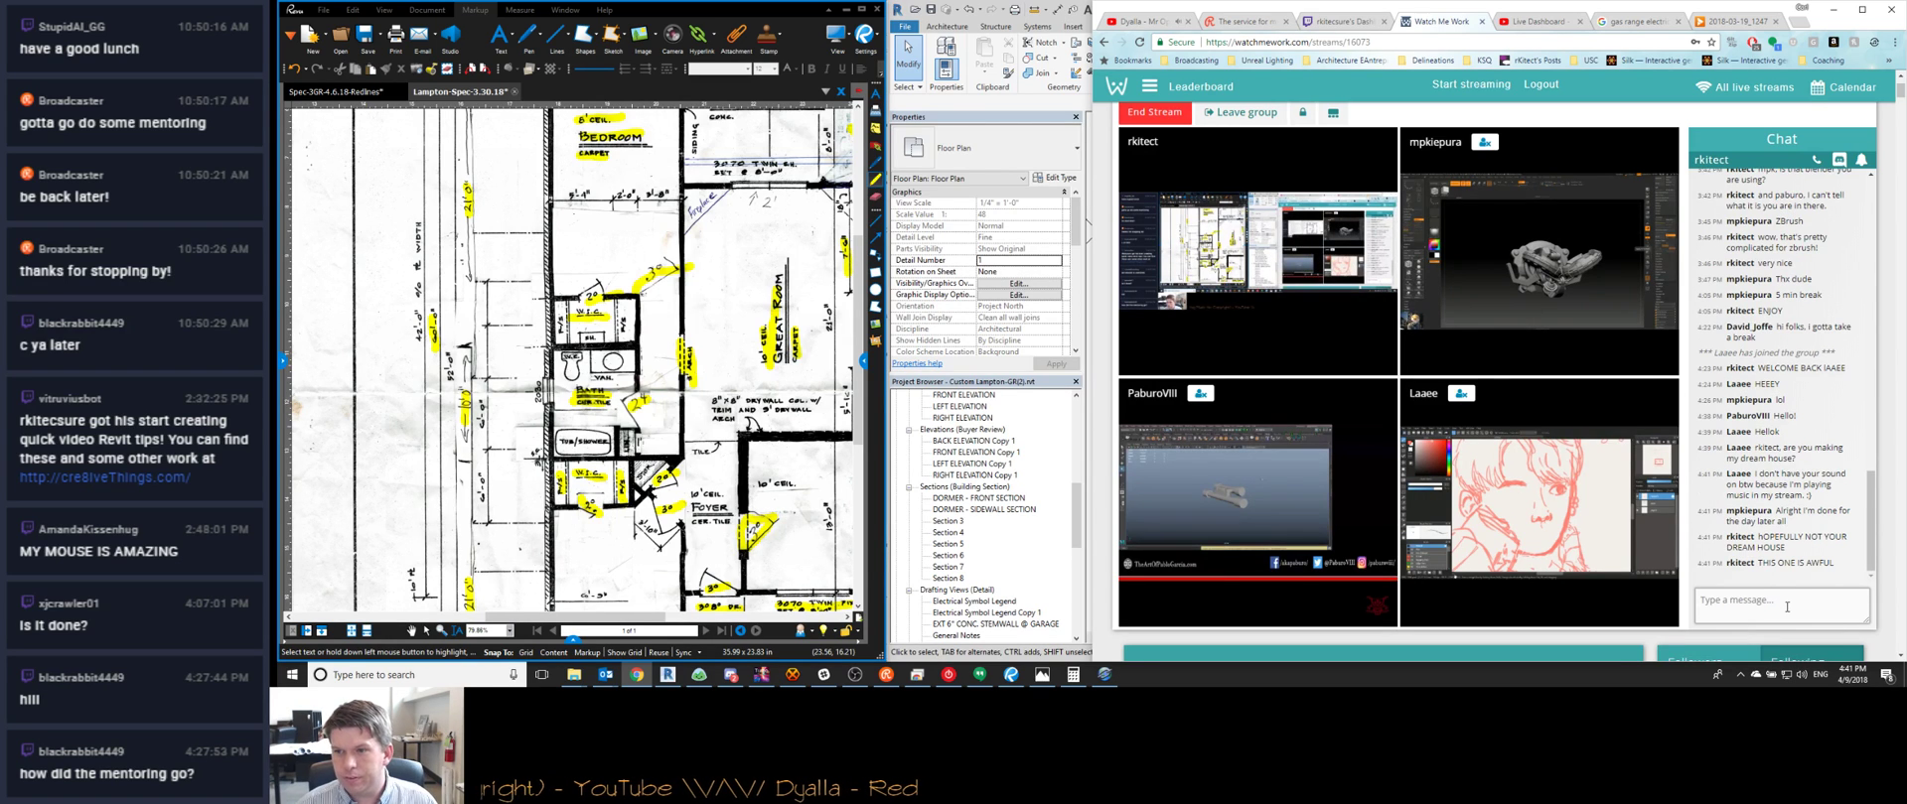
click(1833, 12)
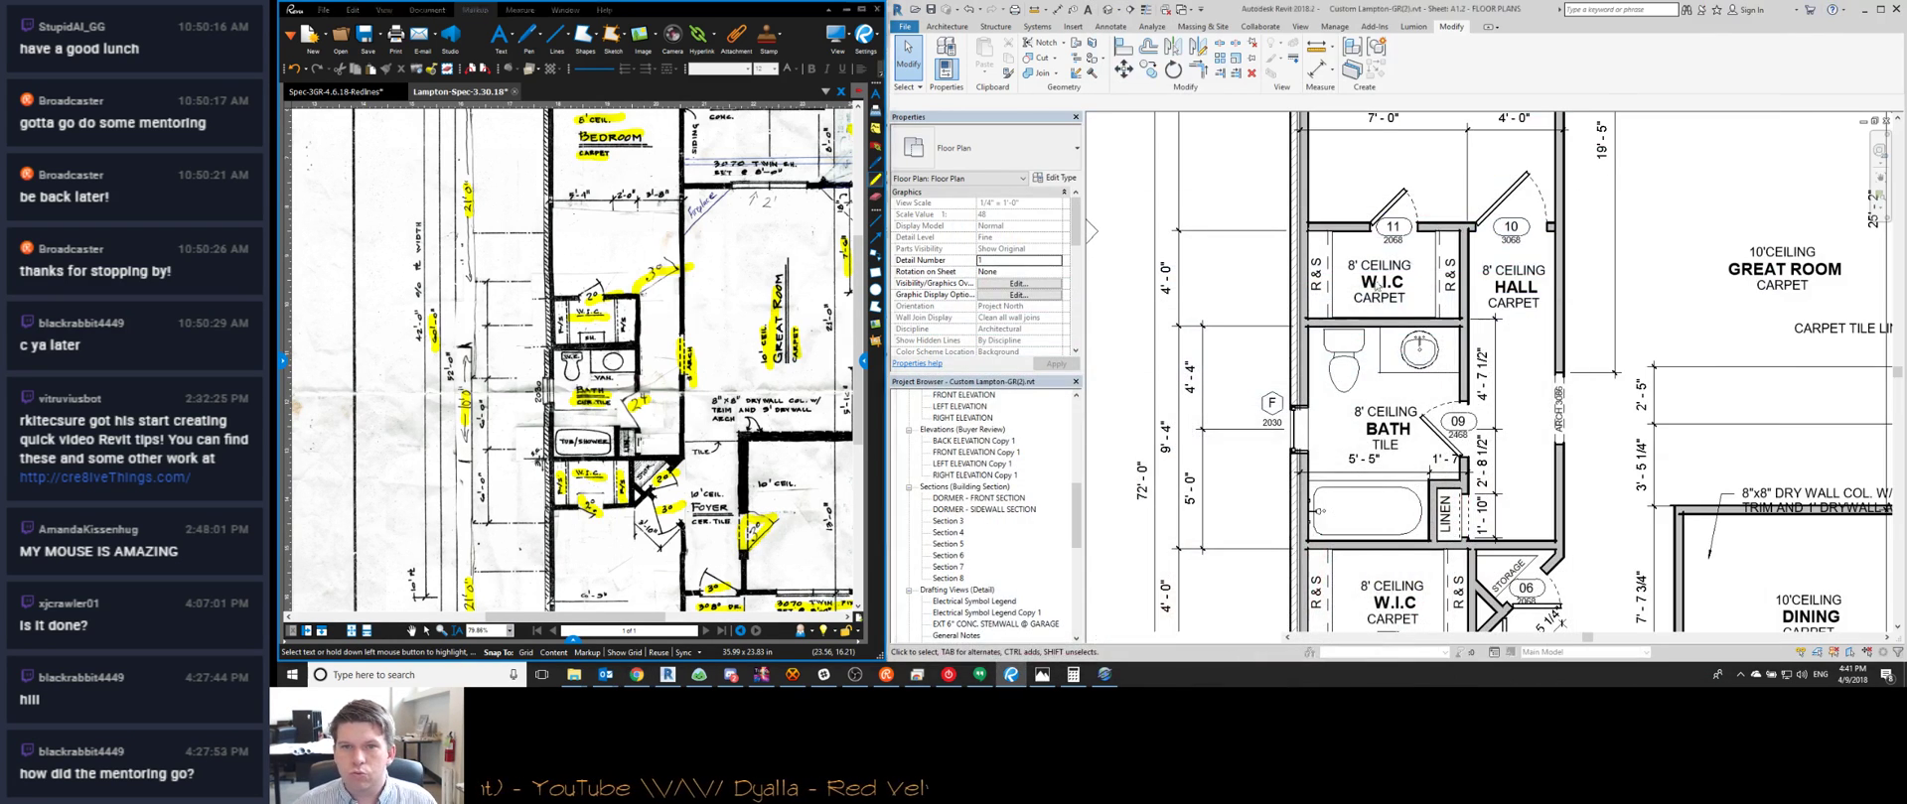
scroll(1361, 410, up, 3)
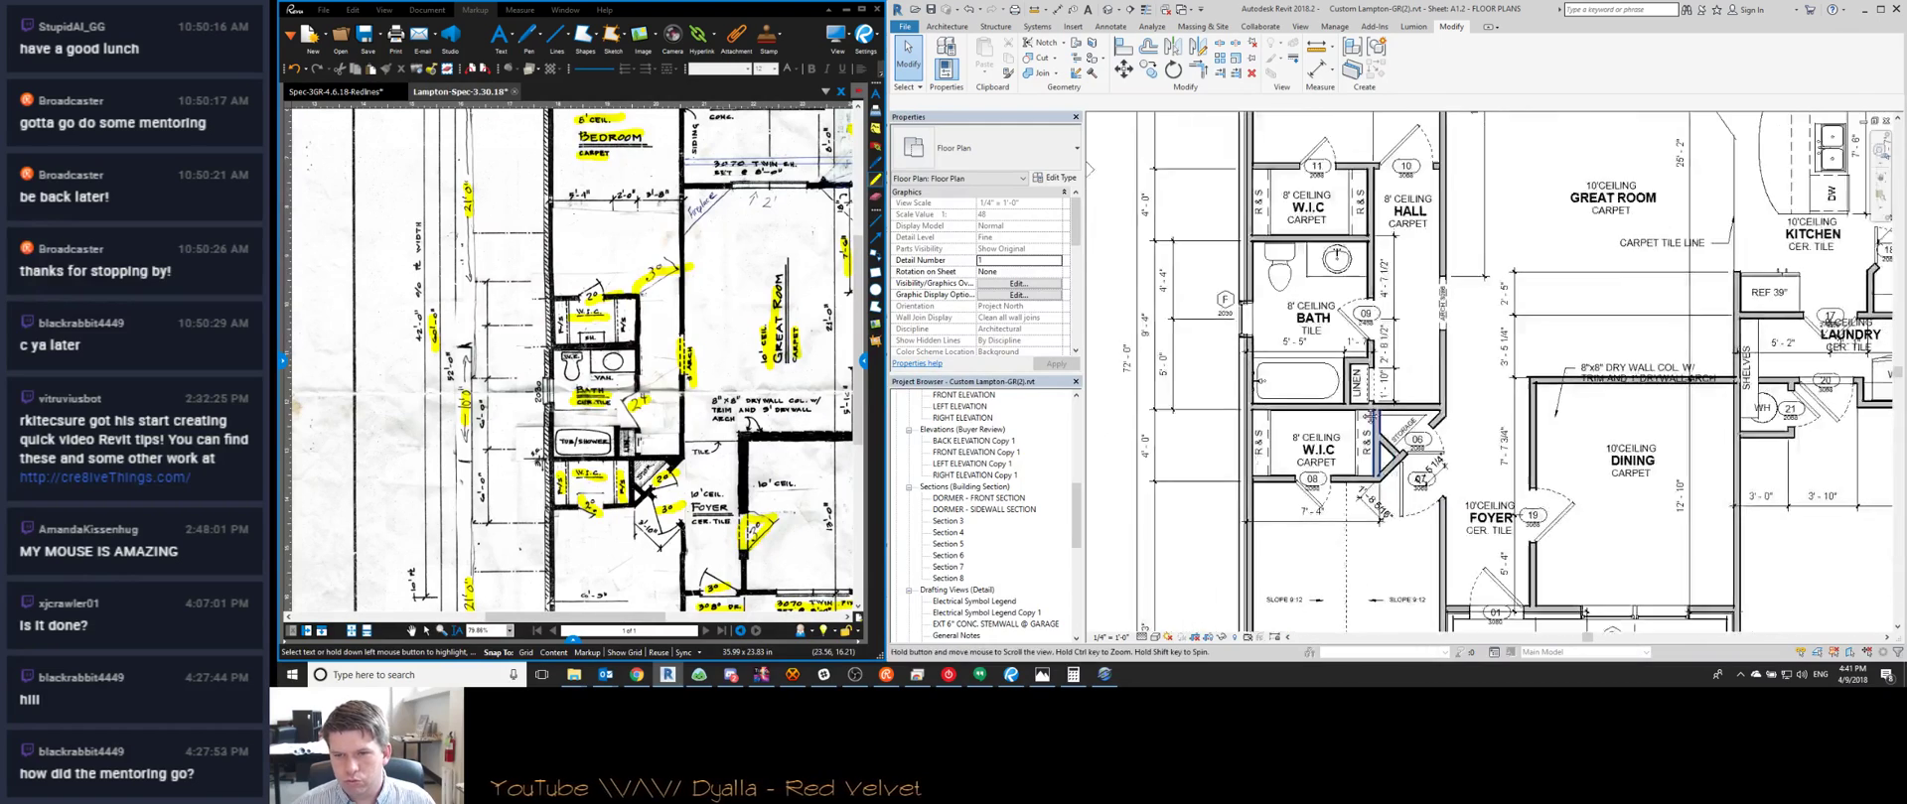
scroll(1361, 410, down, 2)
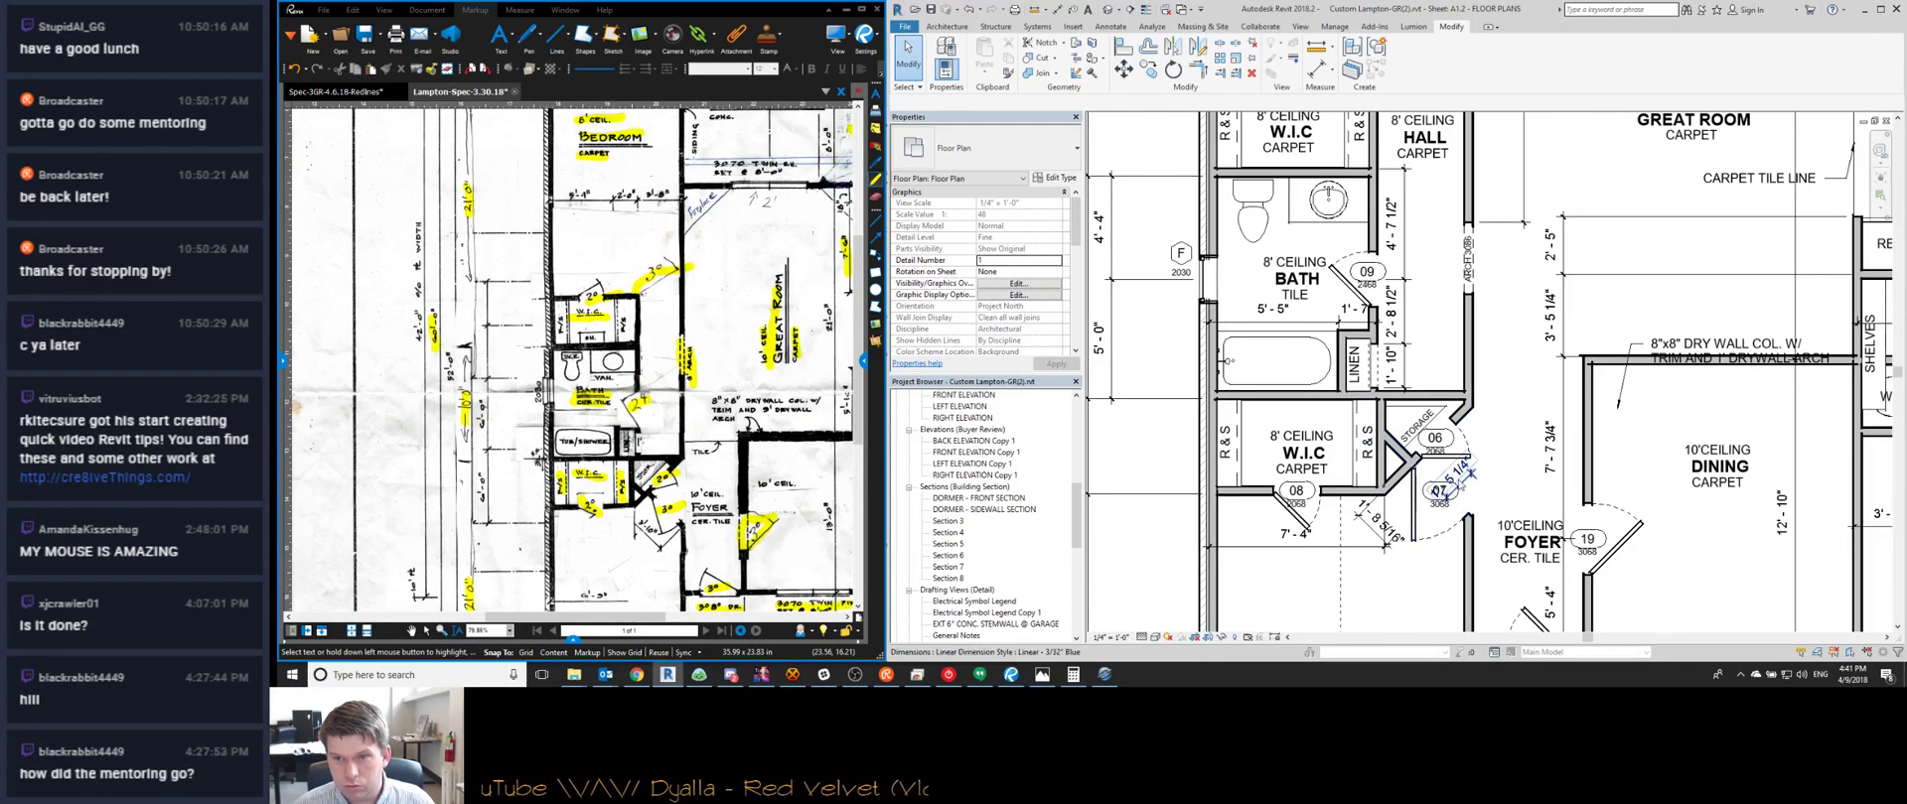
Launch a new Revit 2018 session from the Revit taskbar jump list
scroll(1382, 360, up, 3)
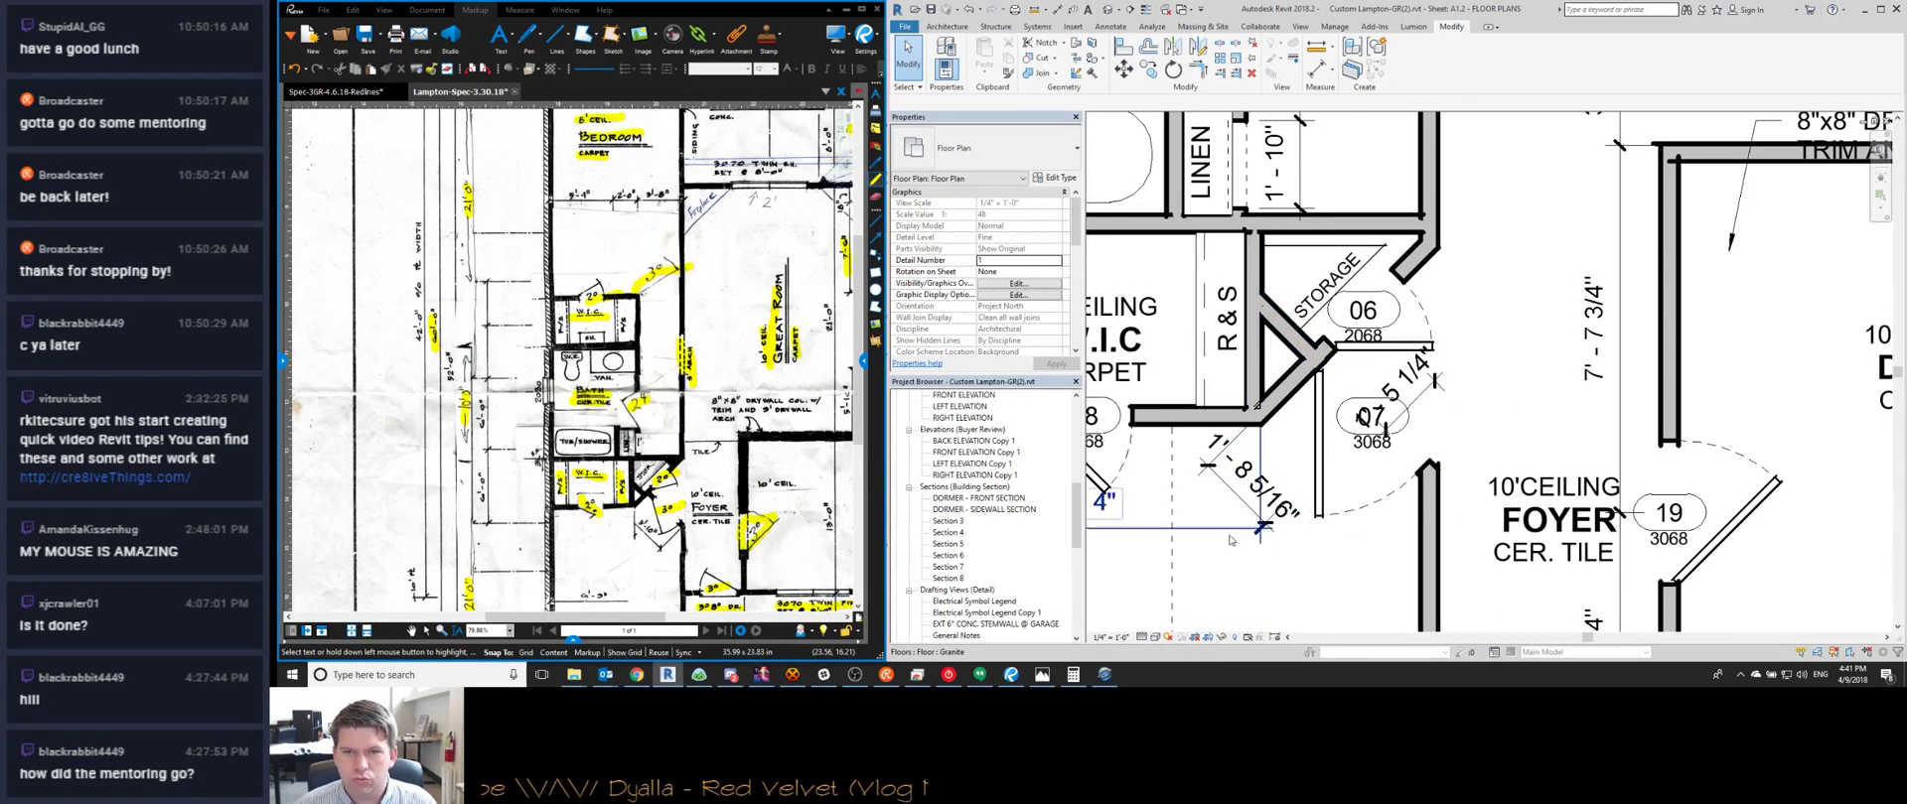
right_click(667, 680)
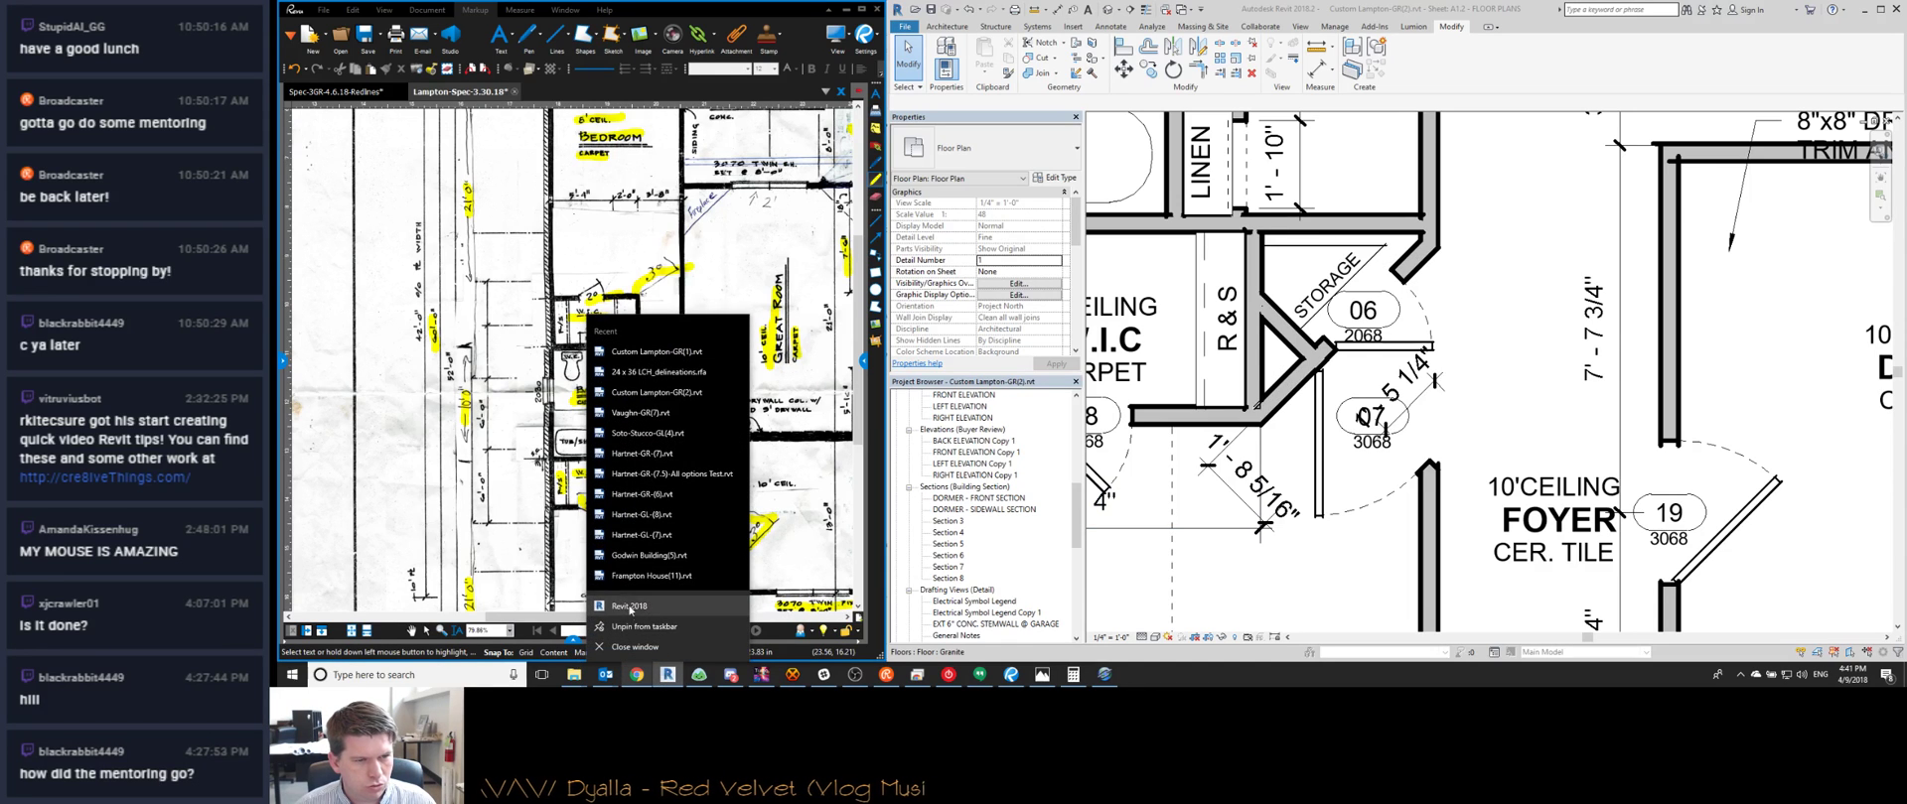
click(630, 605)
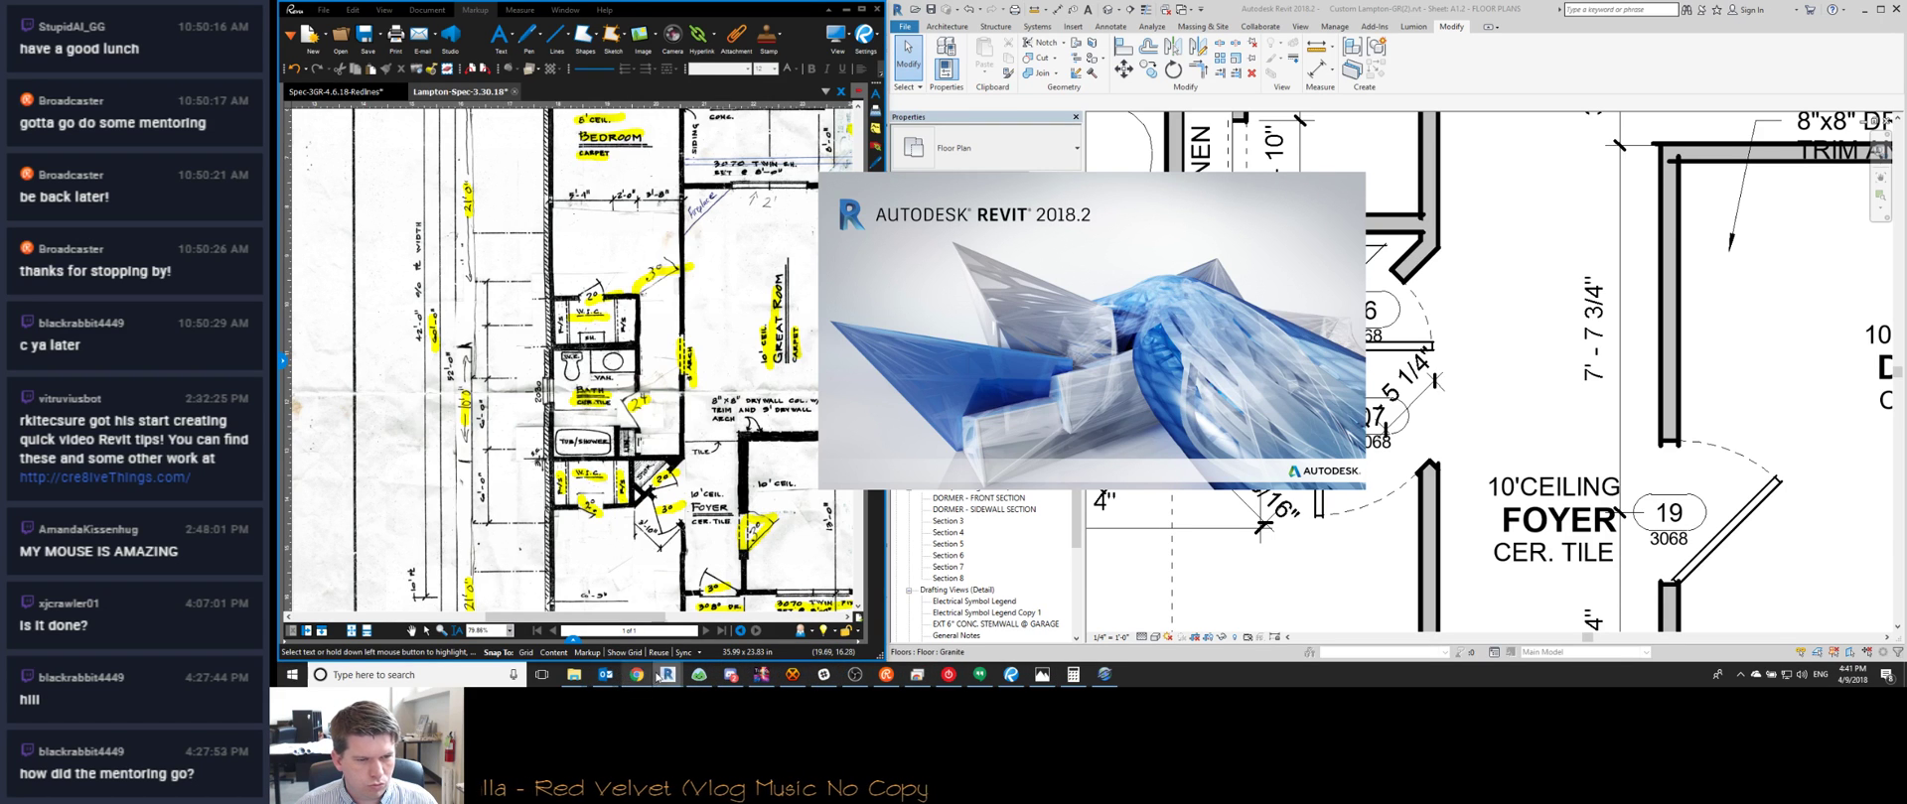
mouse_move(604, 678)
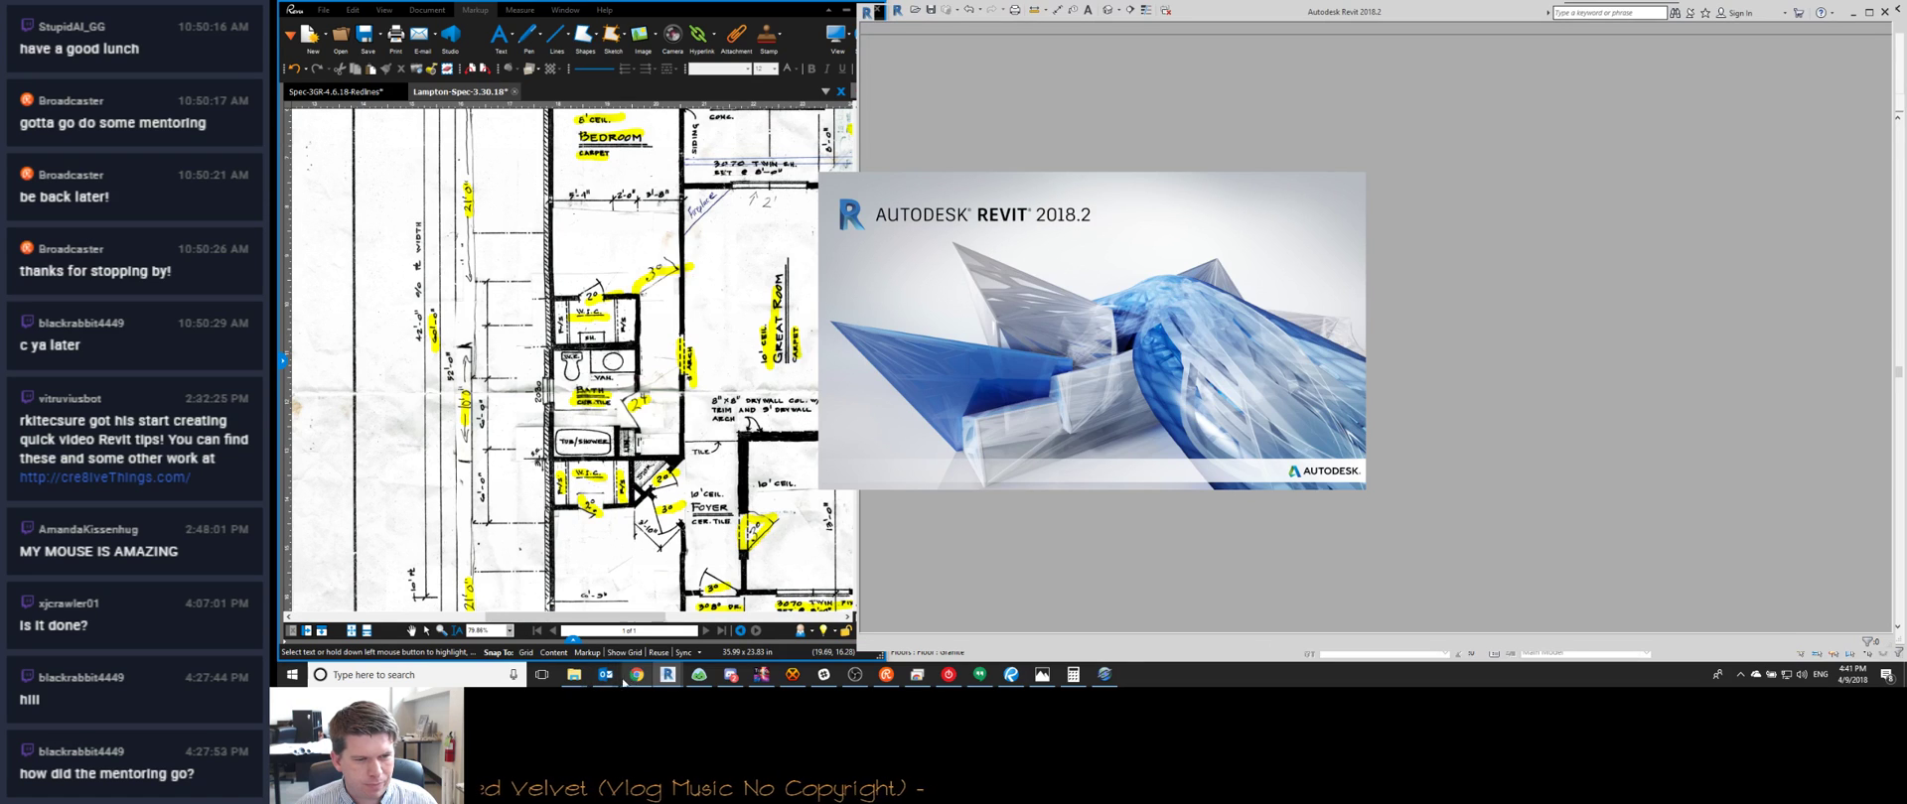
click(632, 680)
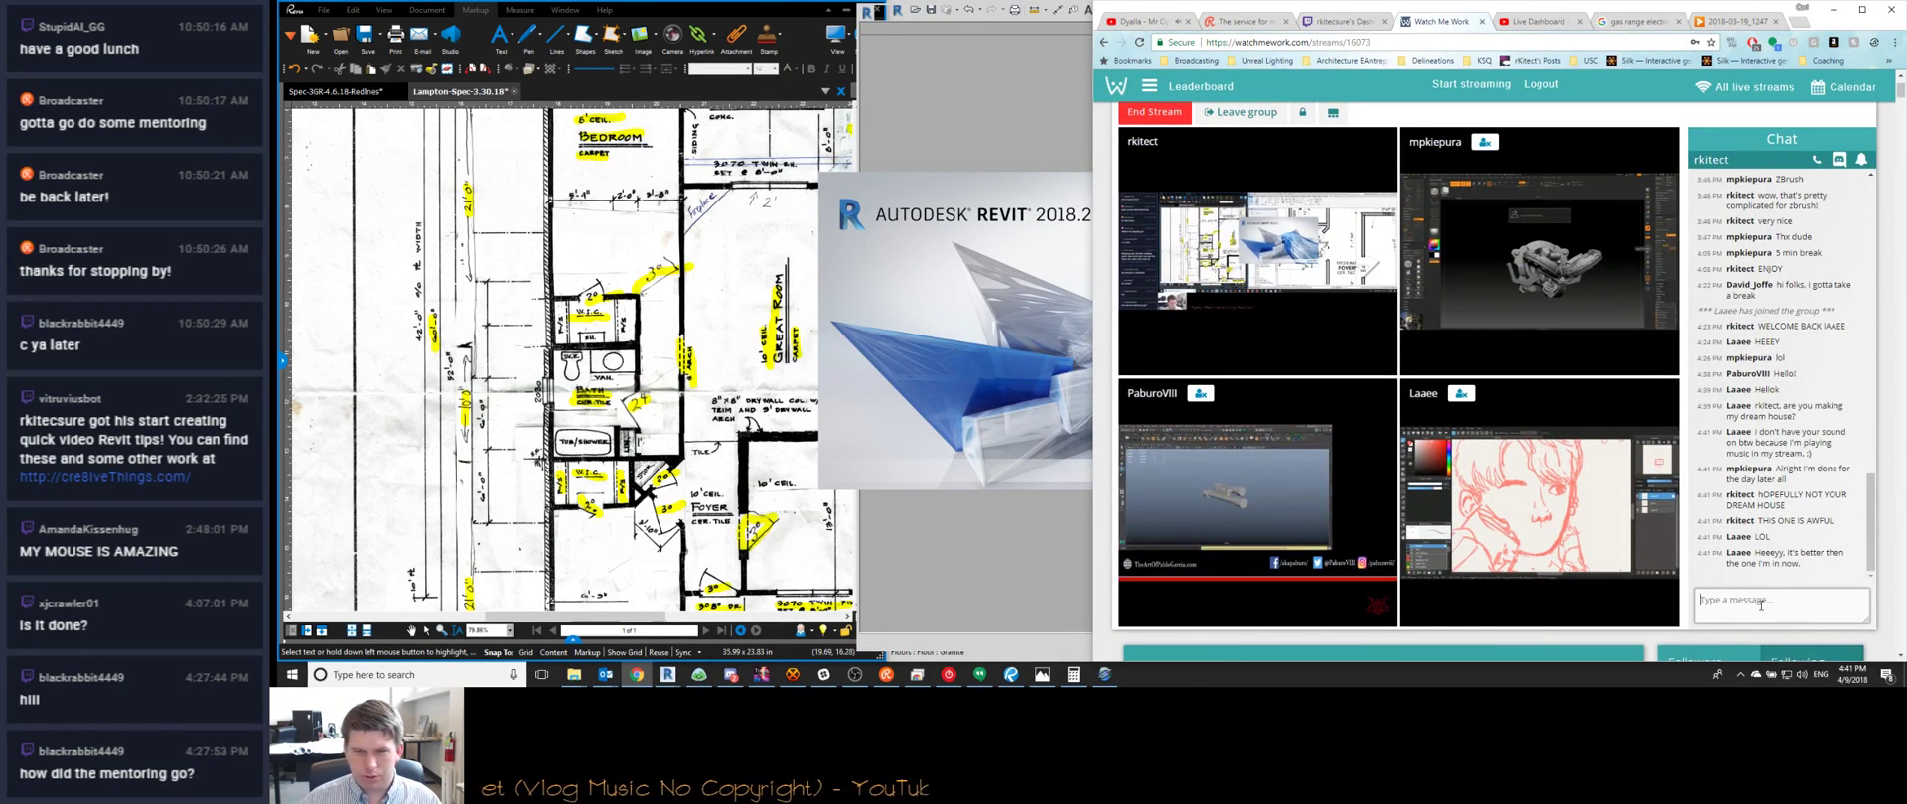
Post that an awful house isn't their dream house and 'I'LL LOAD UP A VIDEO FOR SOMETHING CLOSER TO YOUR DREAM HOUSE'
text(YES. BUT AN AWFUL HOUSE)
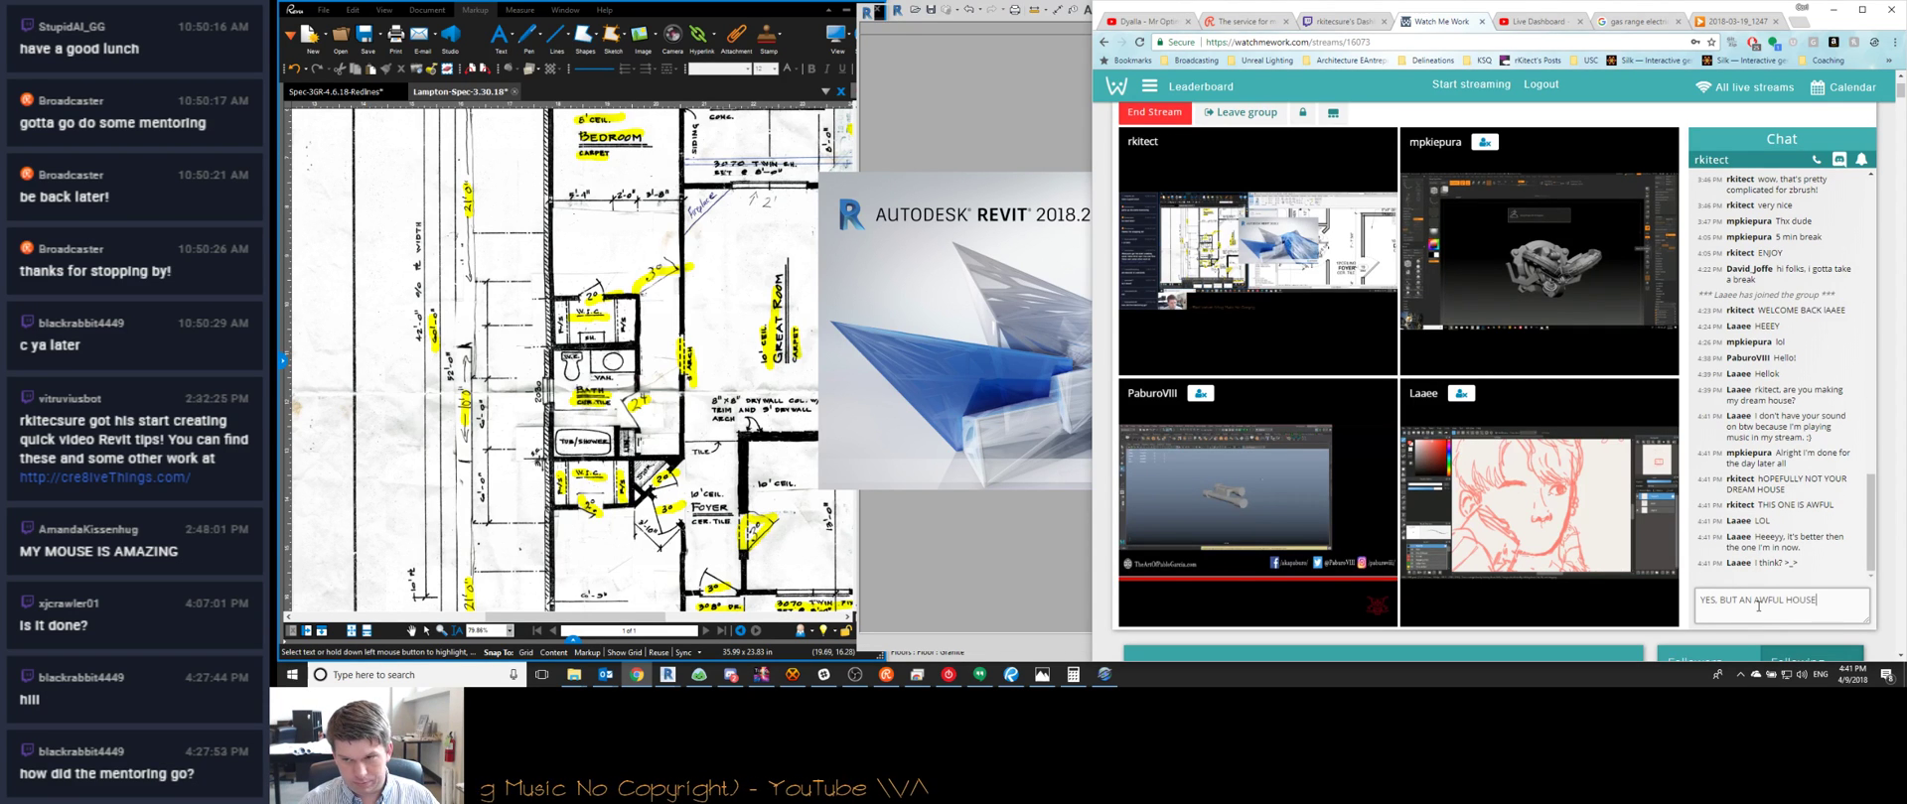
text( THAT IS BE)
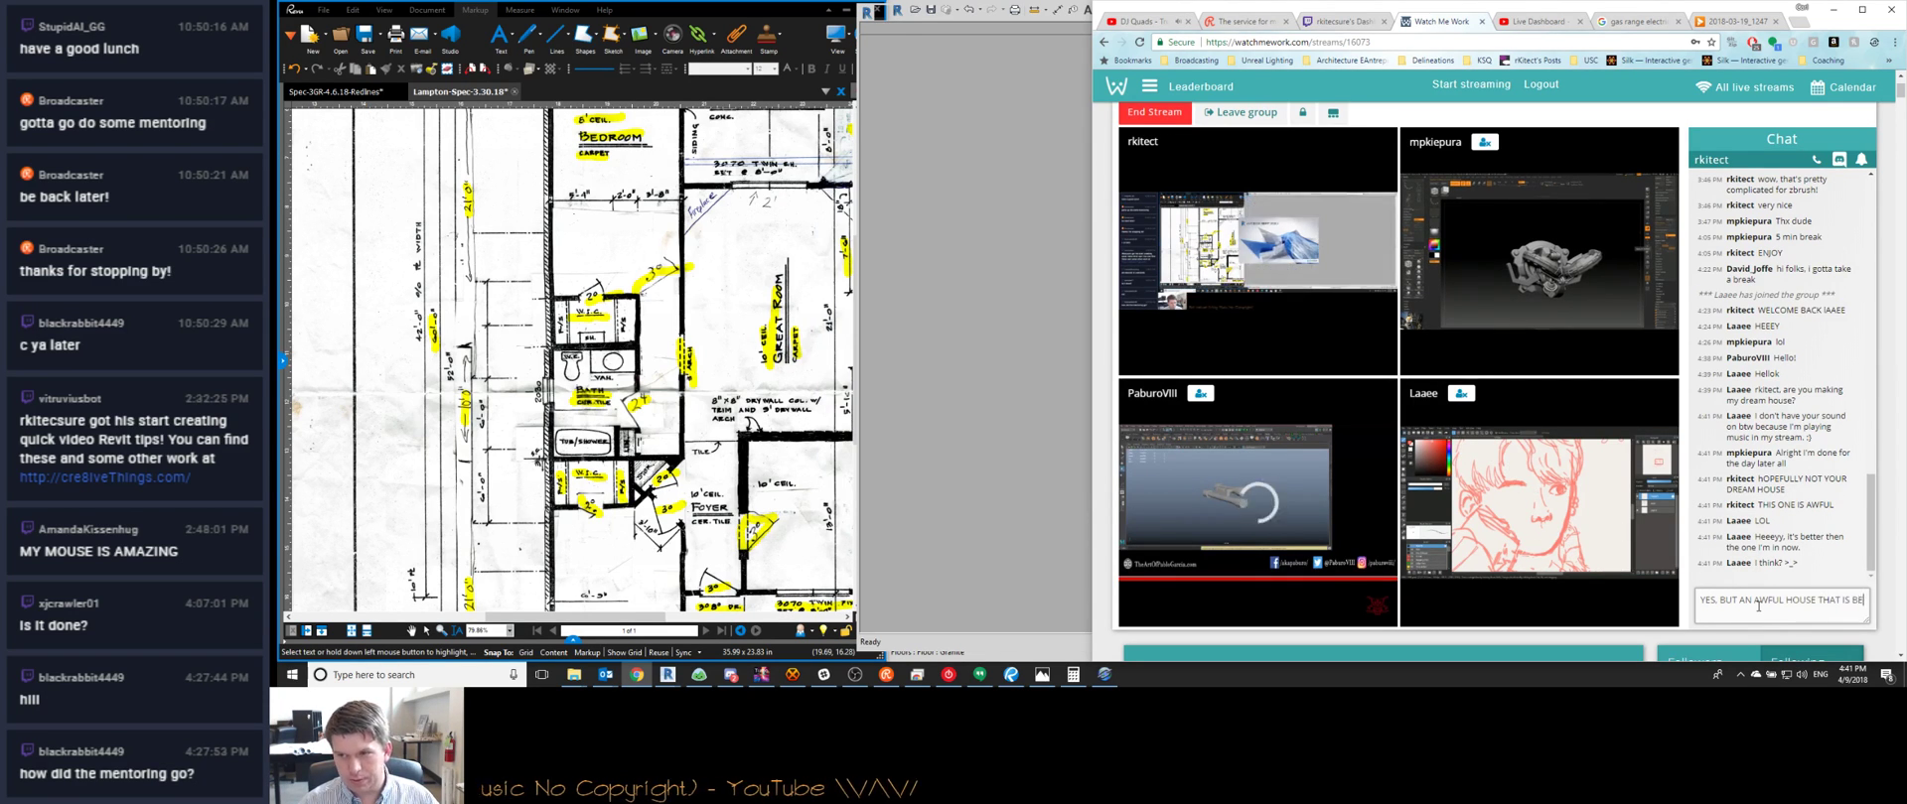
text(TTER THAN YOUR )
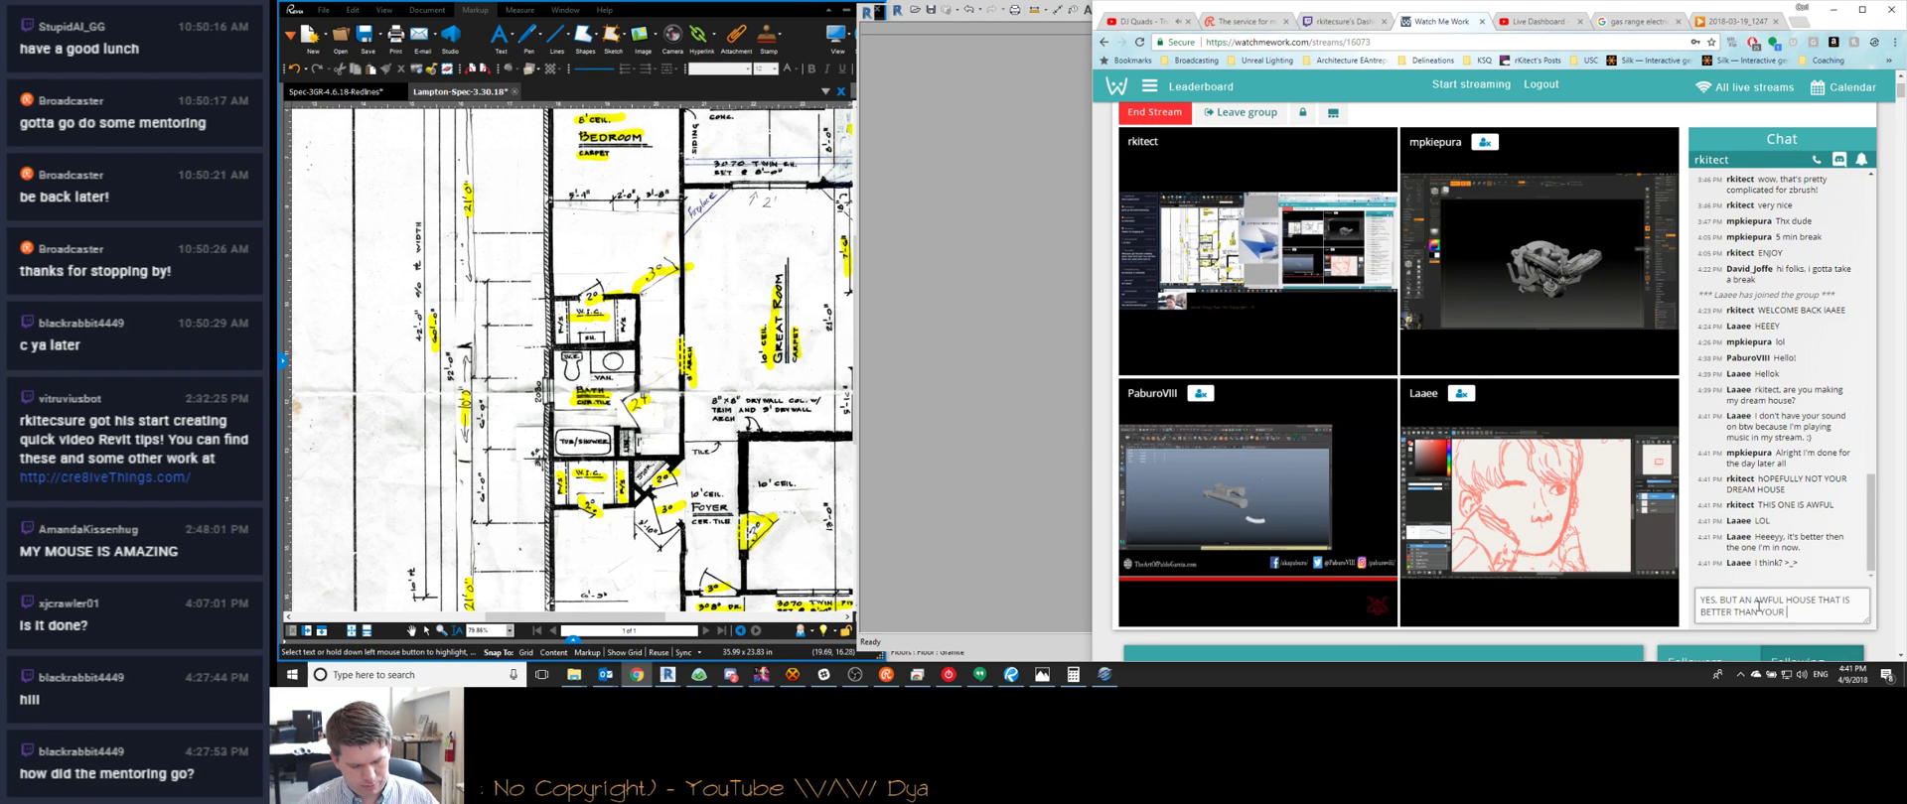
text(CURRENT HOUSE DOE)
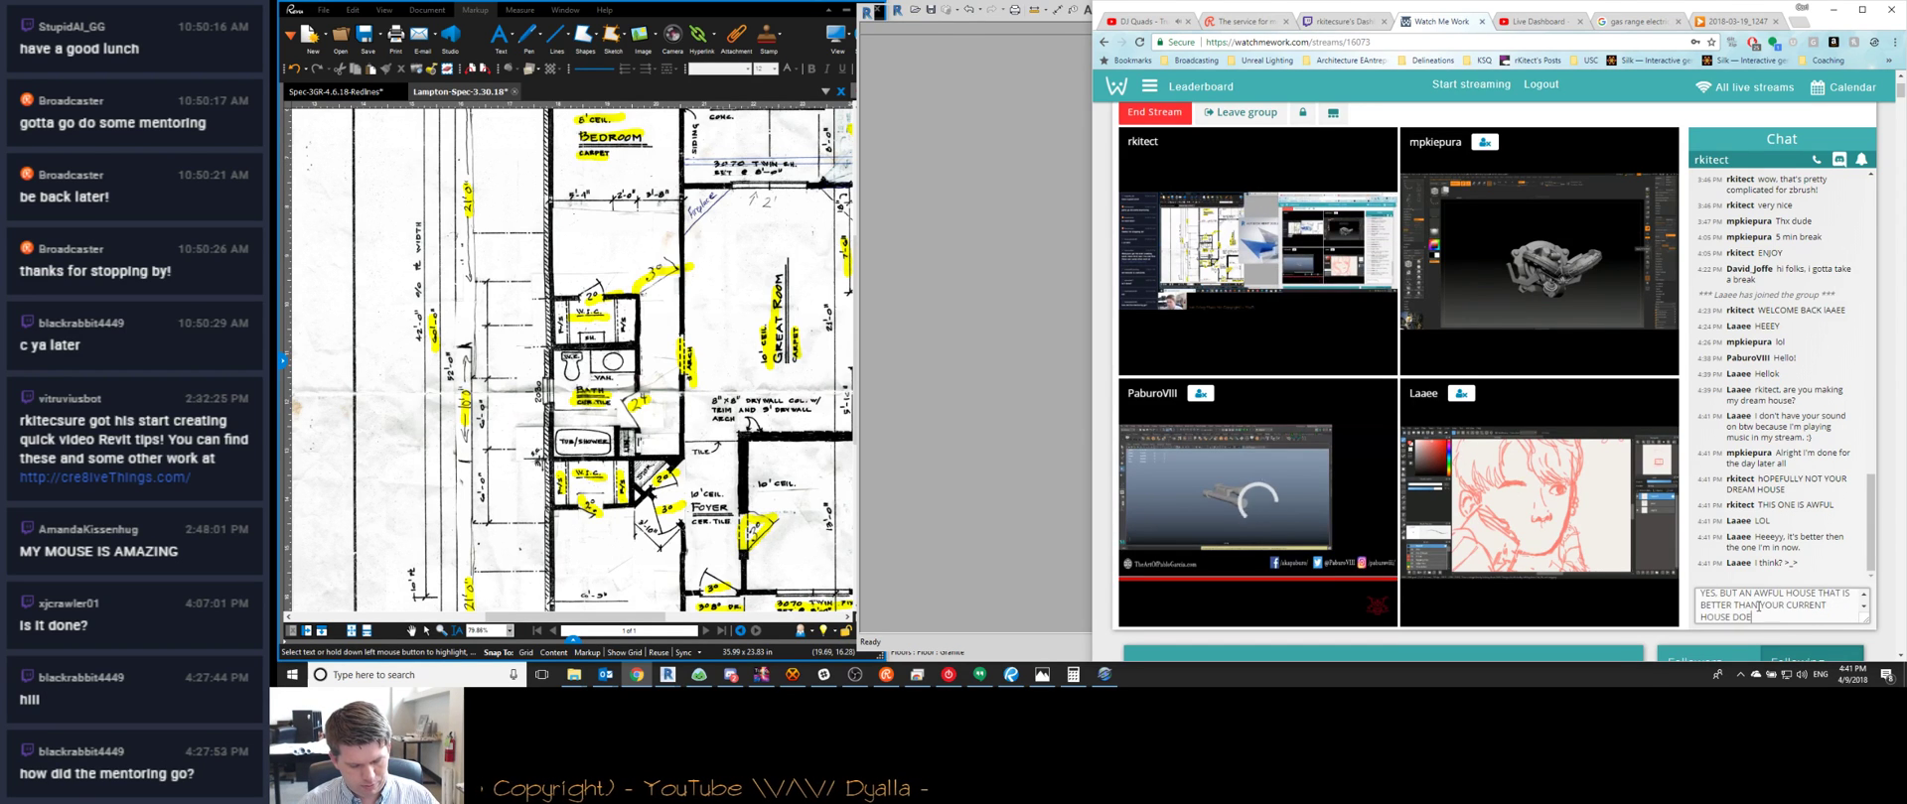
text(SN'T MEAN IT'S YOUR DREAM HOUSE)
key(Return)
text(I'LL LOAD)
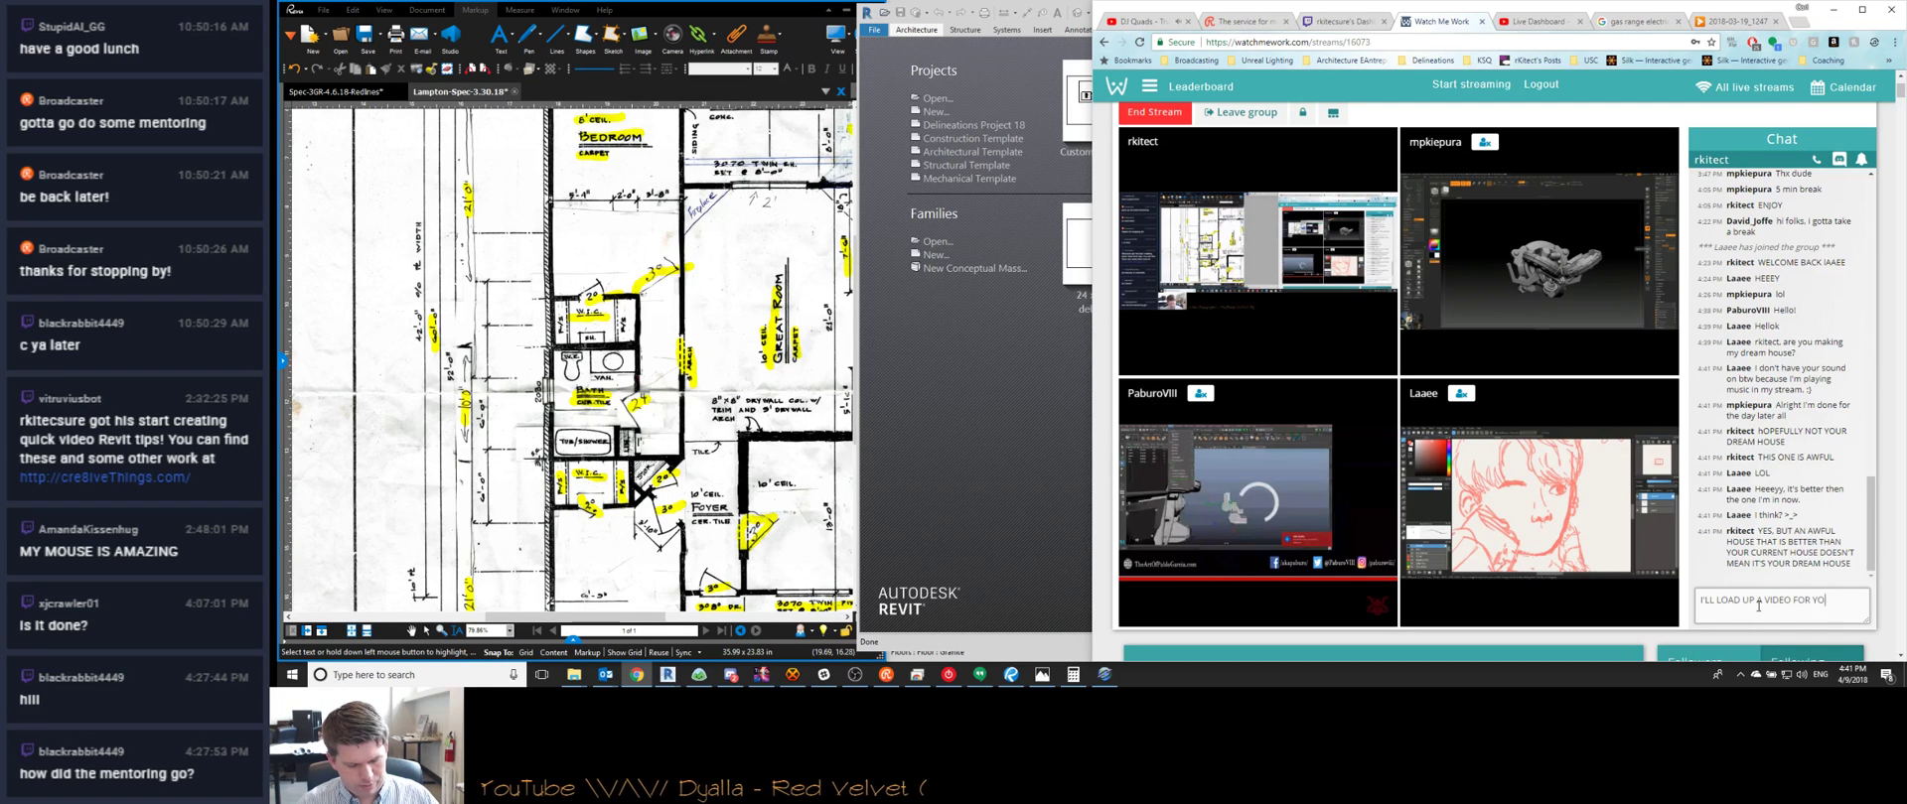
text(UP A VIDEO FOR SOMETHING CLOSER TO YOUR DR)
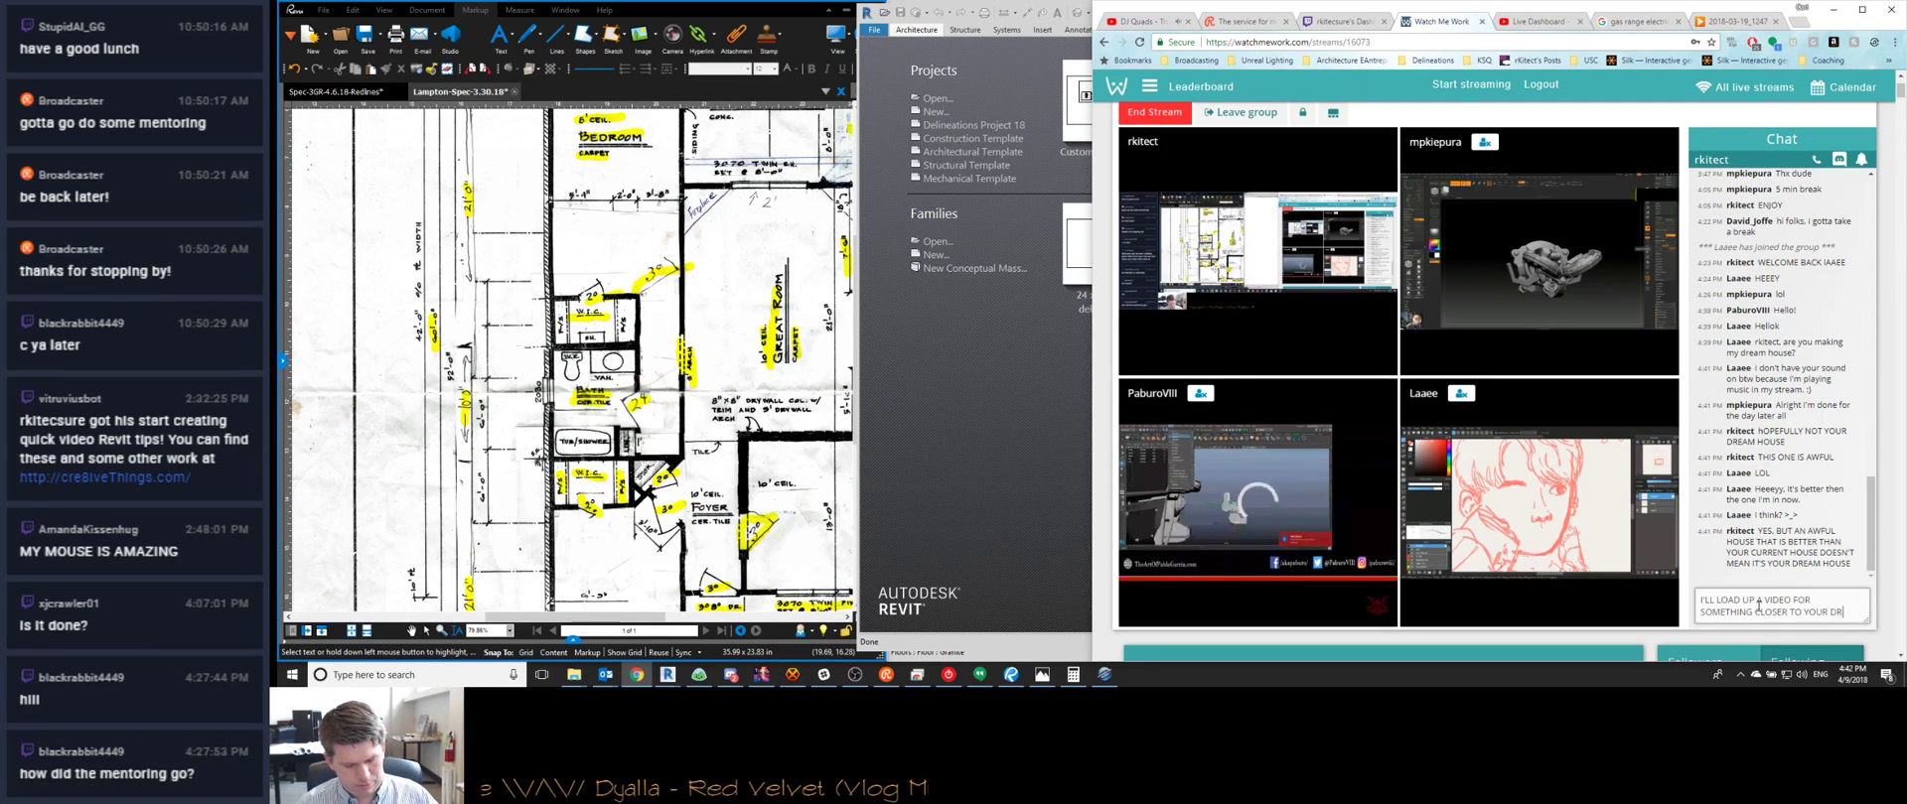
text(EAM HOUSE)
key(Return)
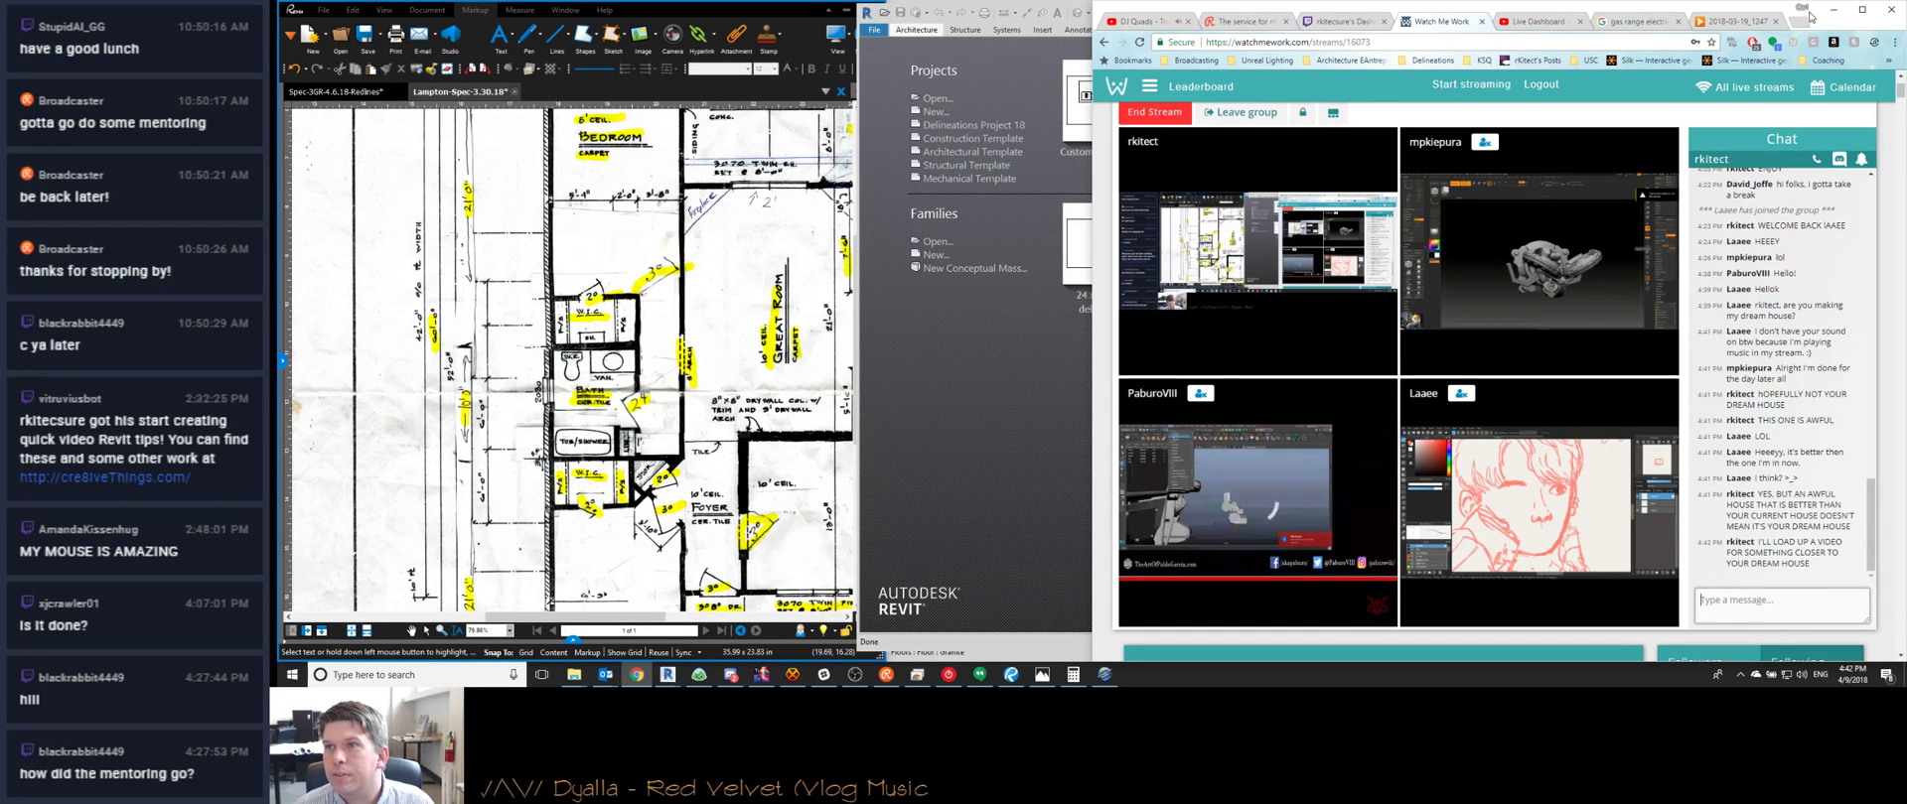
click(1832, 10)
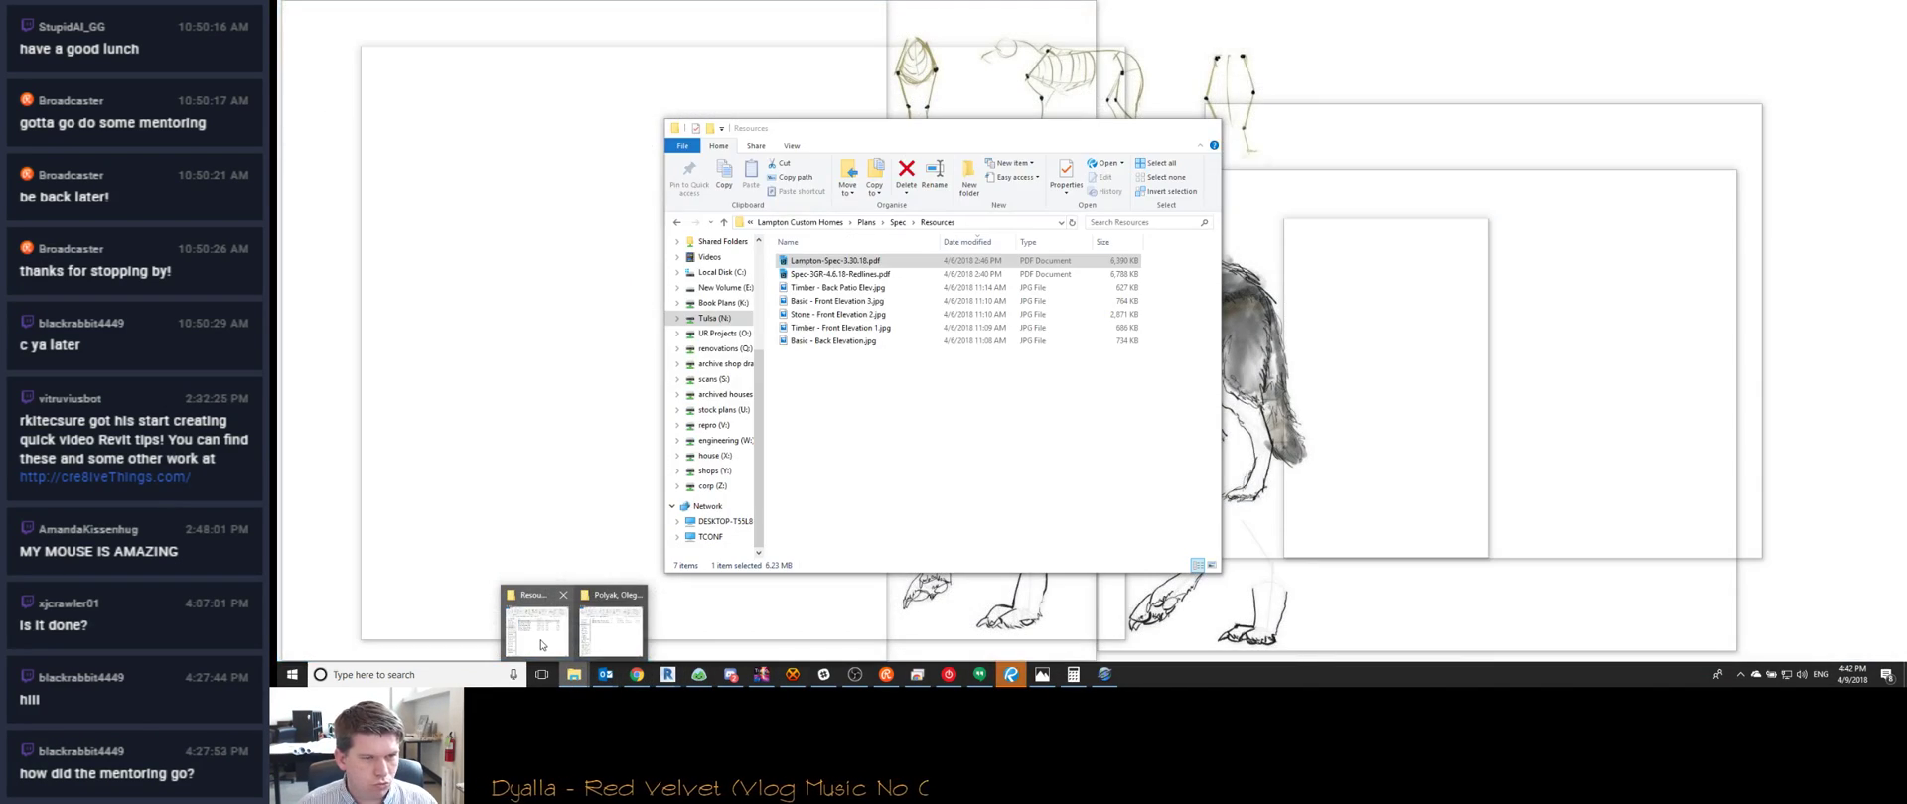
Browse the house (X:) drive's client folders, then switch back to UR Projects (O:)
click(537, 624)
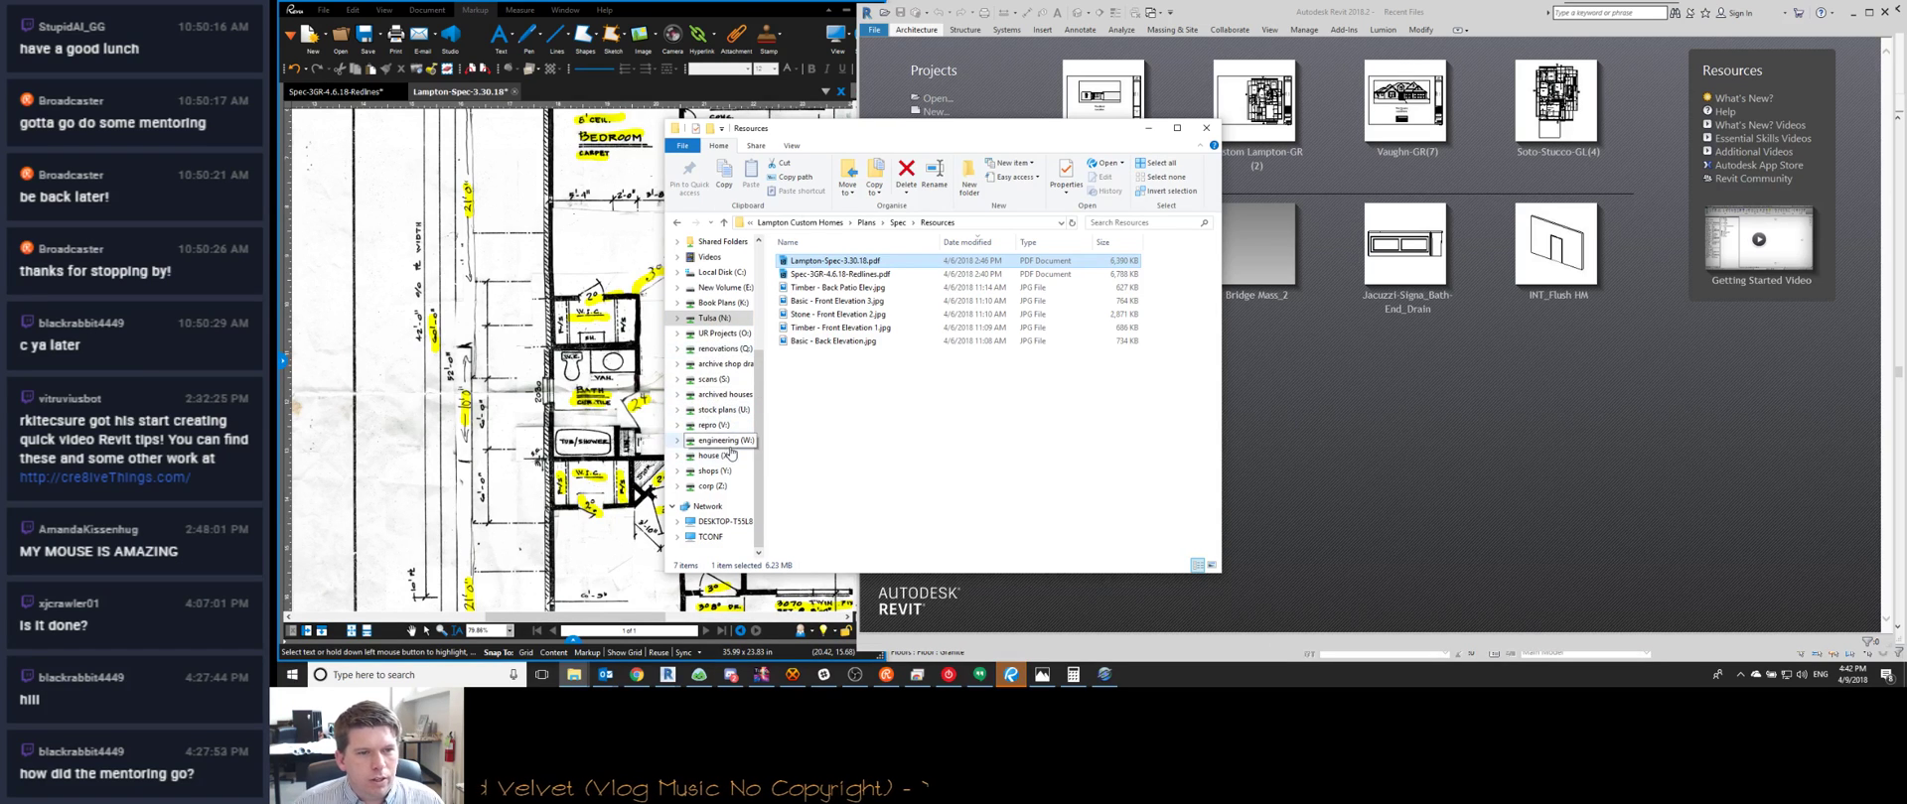
click(725, 455)
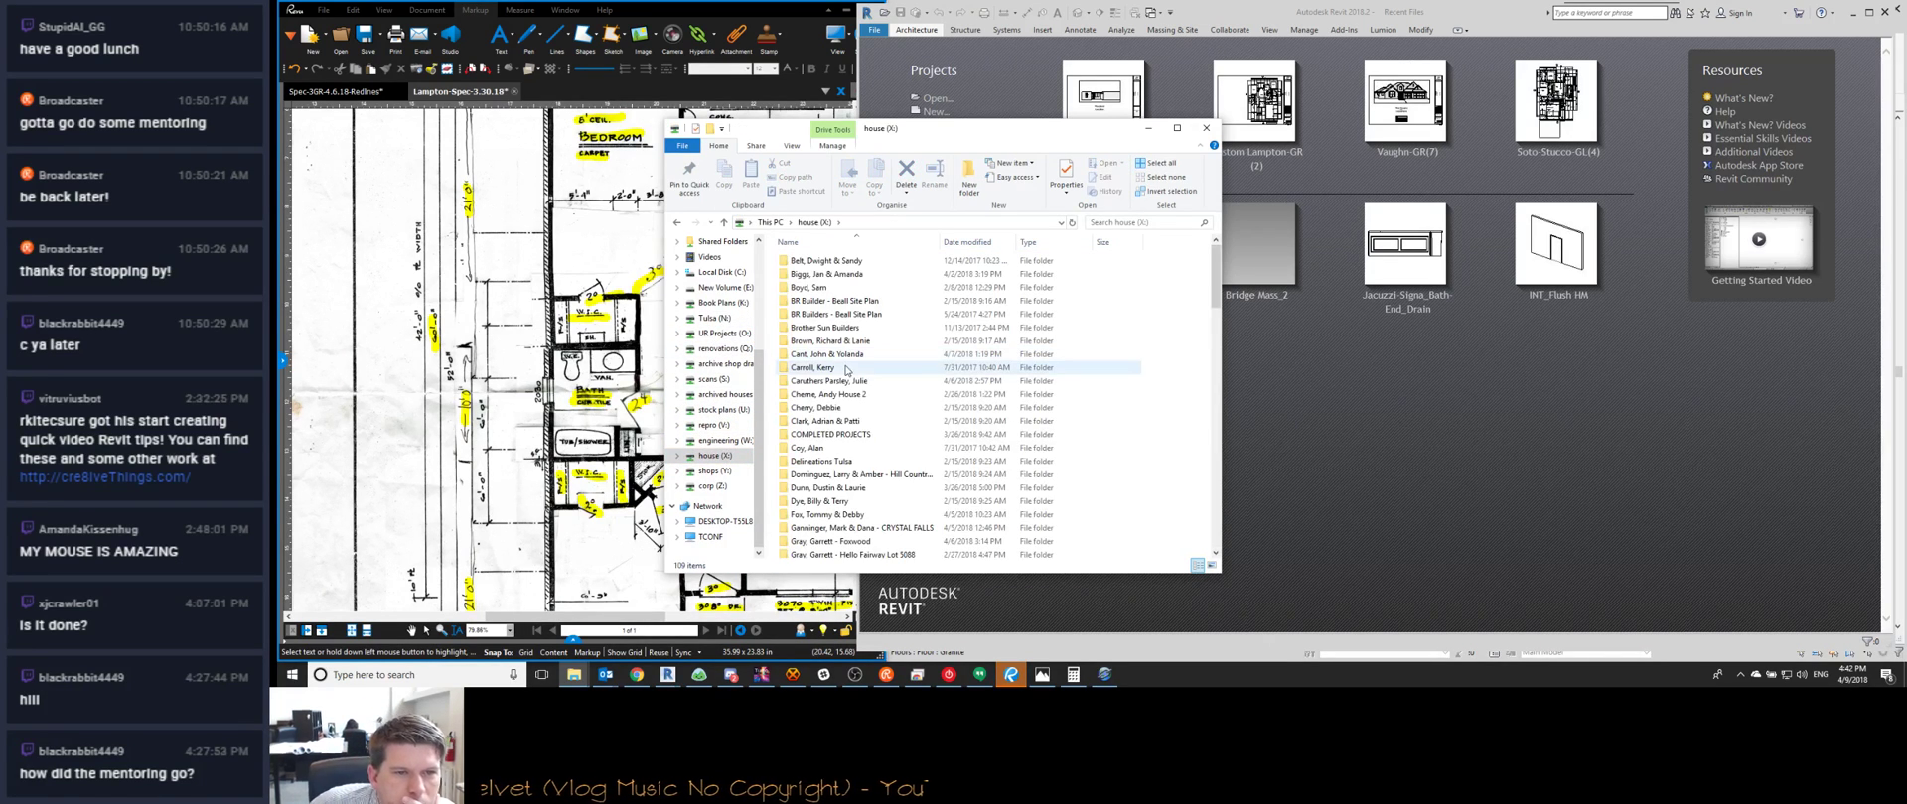
click(724, 333)
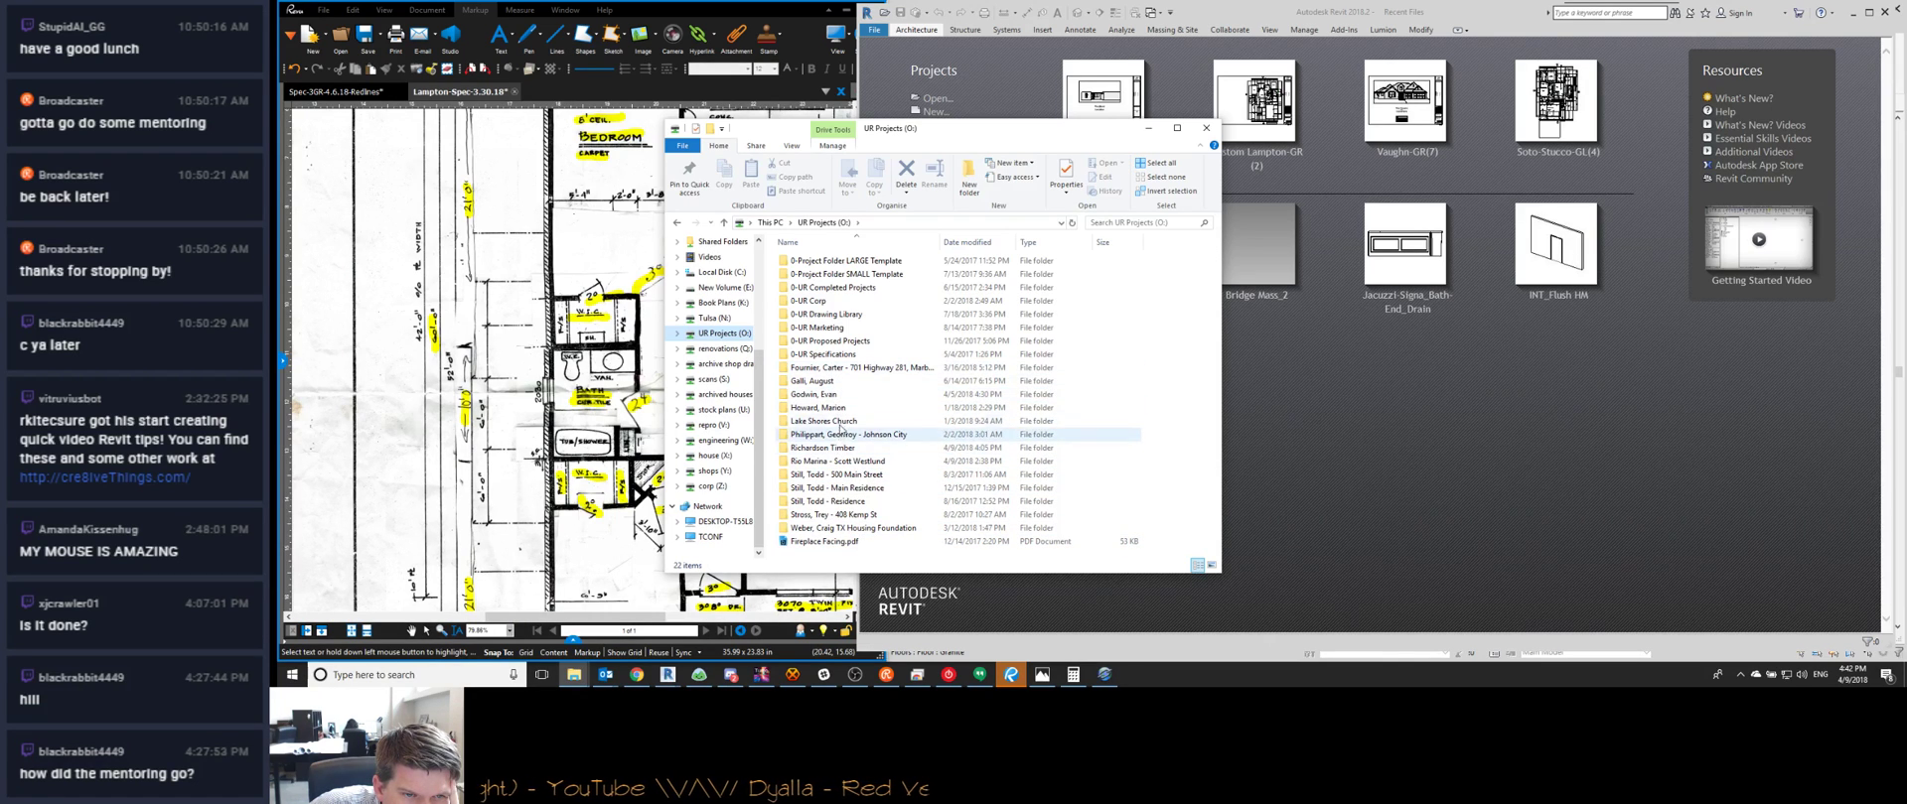
click(715, 455)
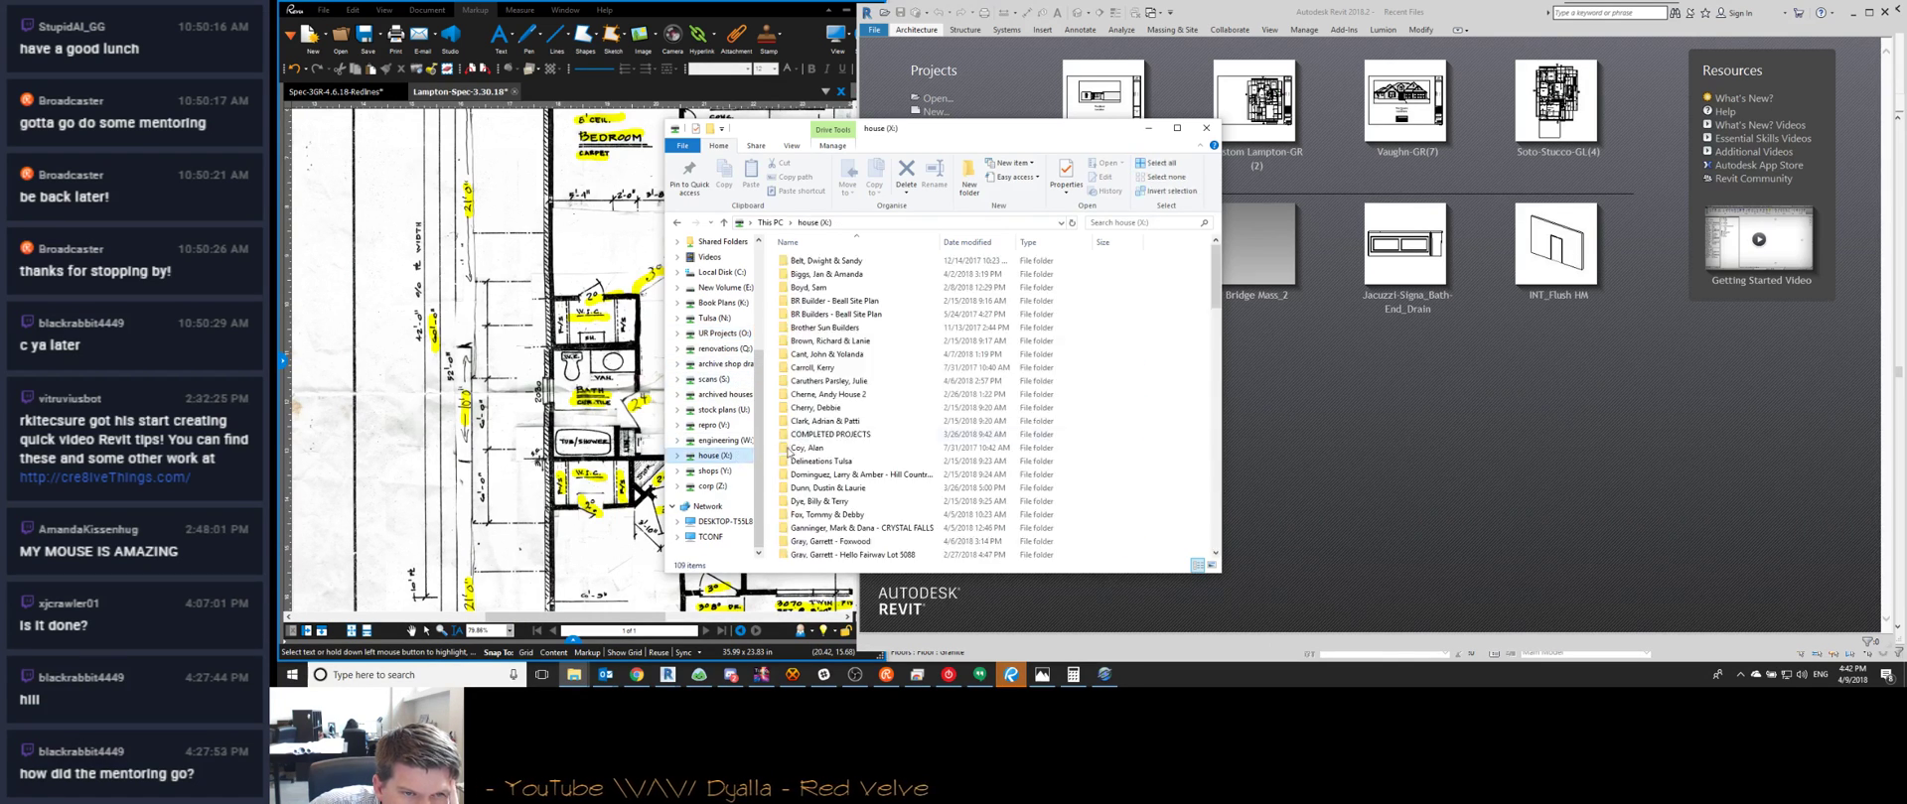
scroll(843, 410, down, 20)
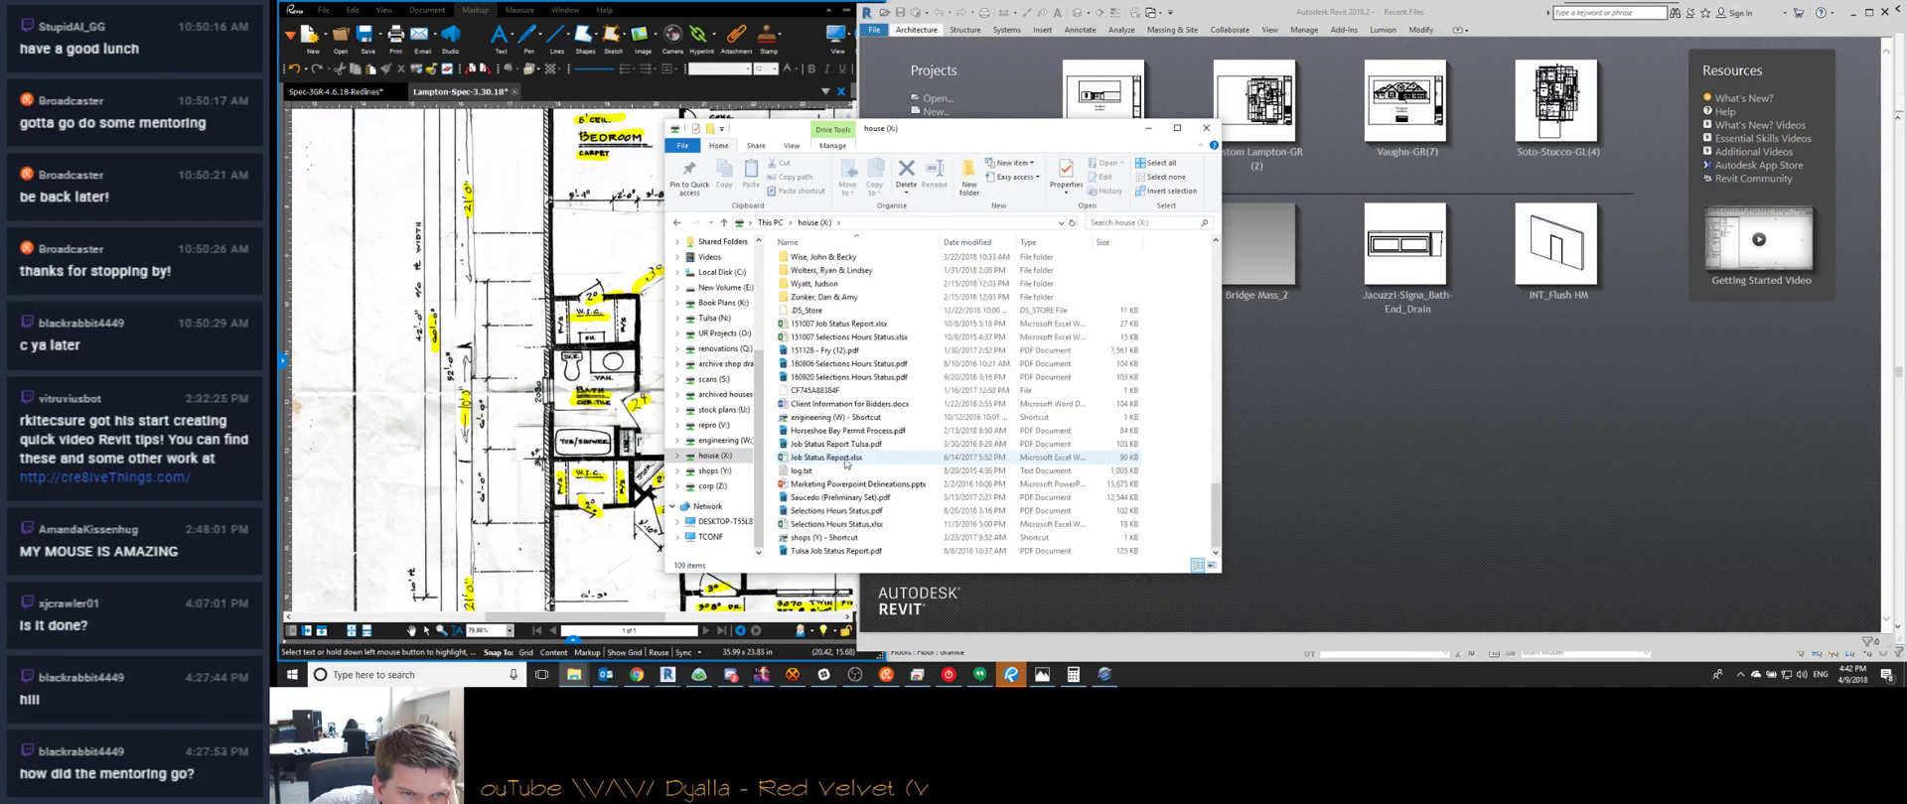
scroll(846, 461, down, 1)
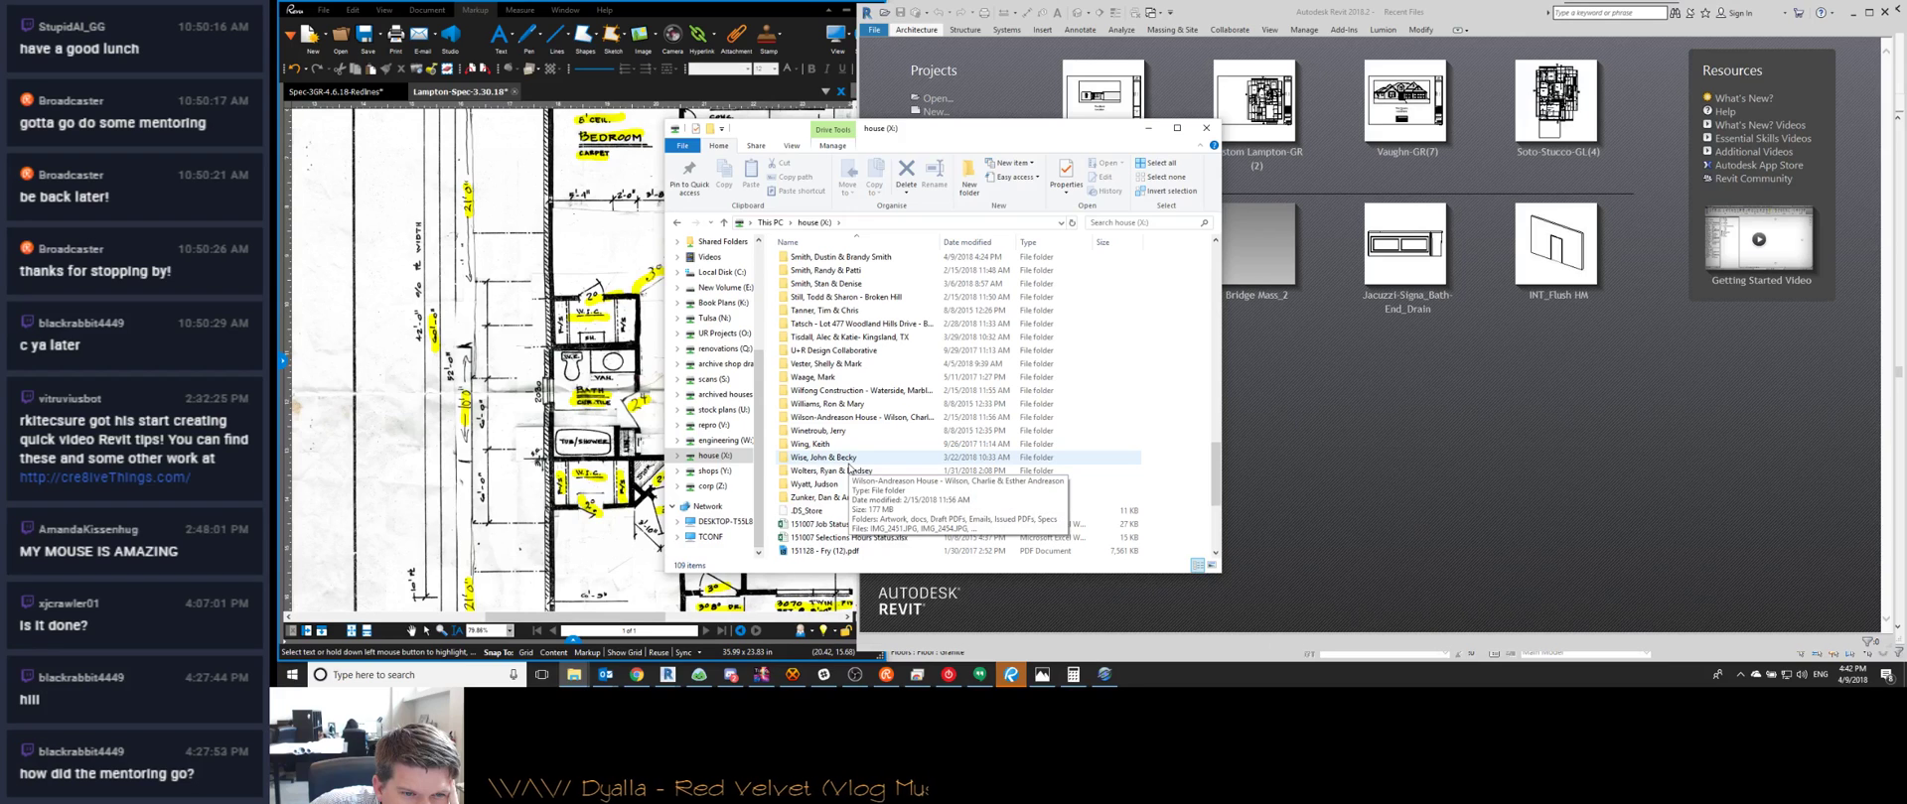
scroll(849, 468, up, 1)
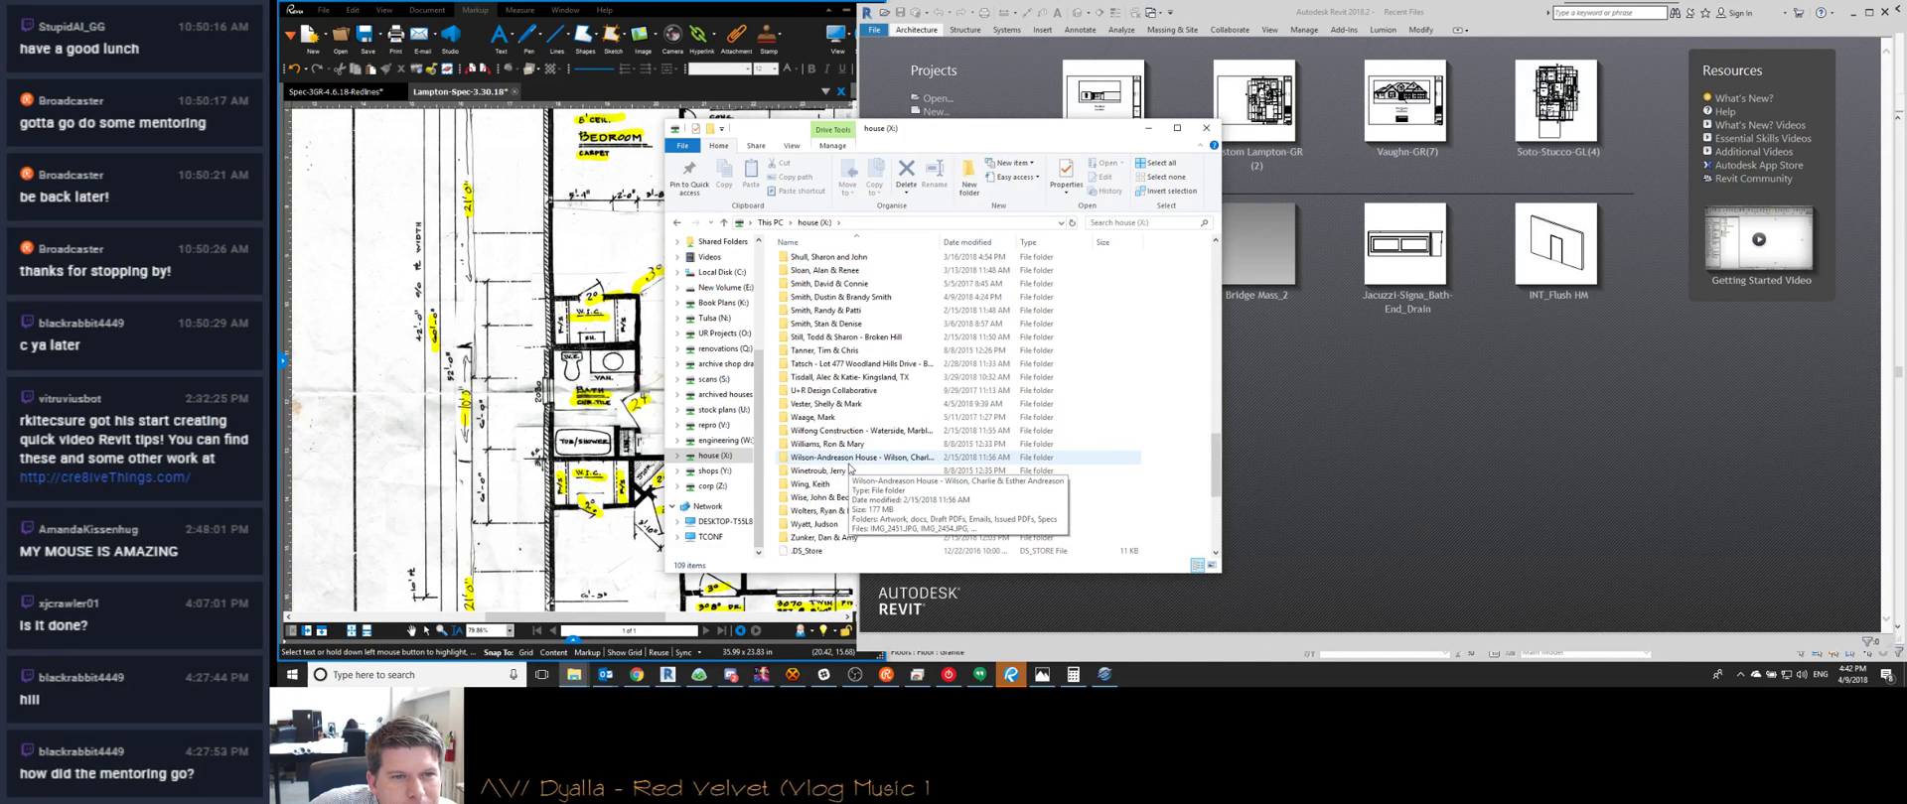
scroll(849, 468, up, 6)
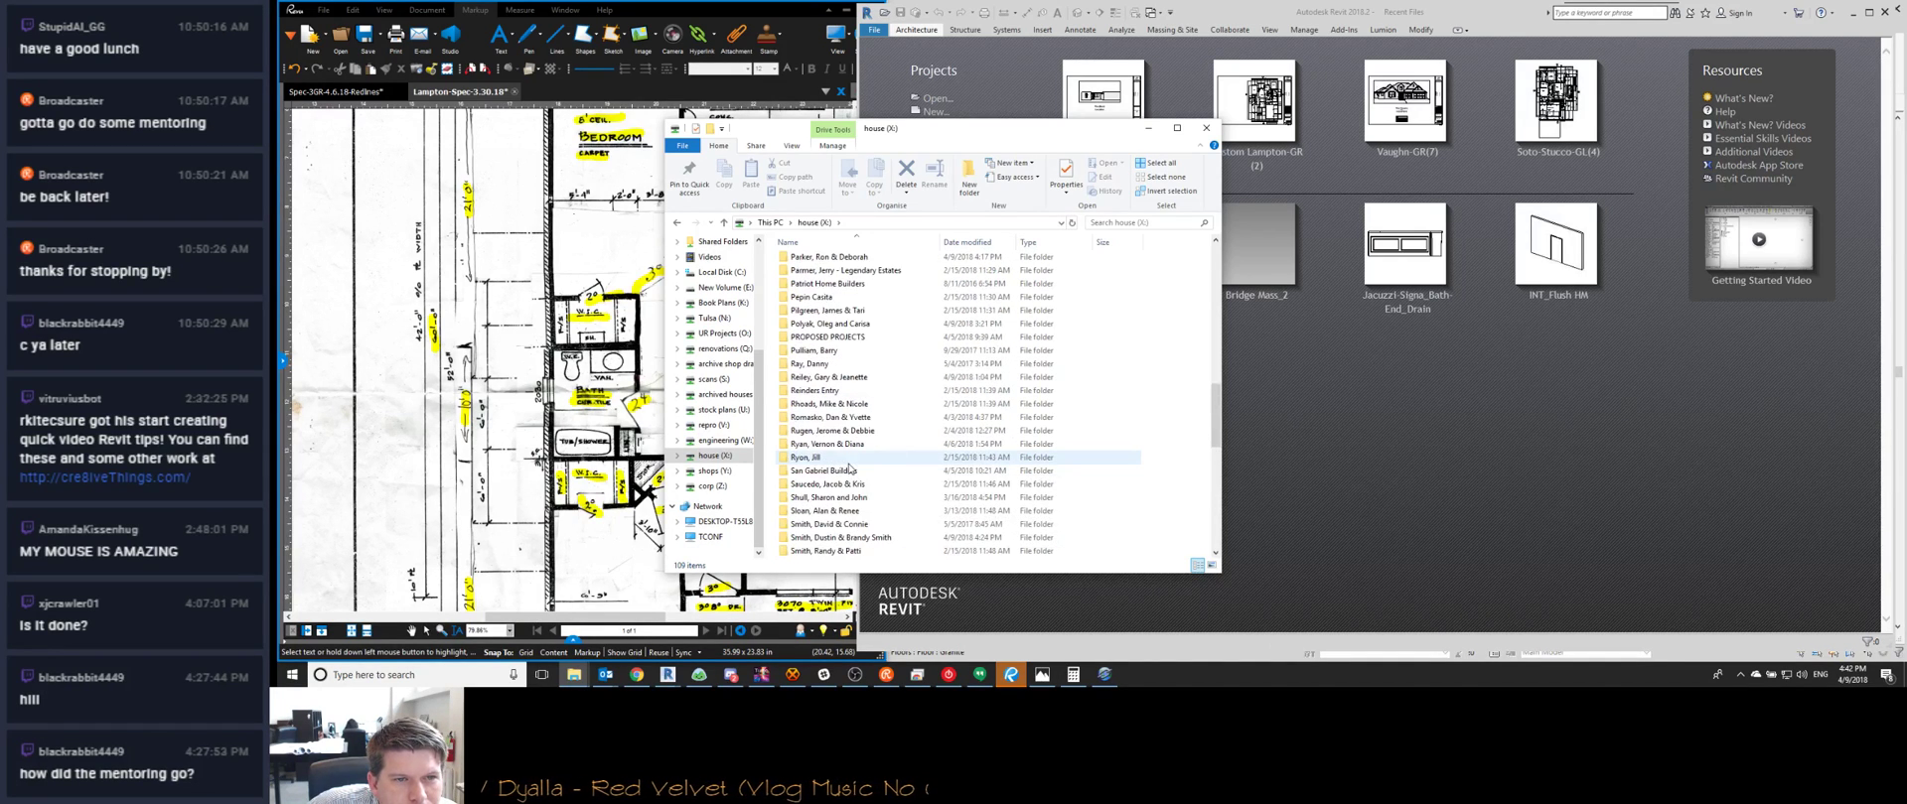
scroll(831, 462, up, 6)
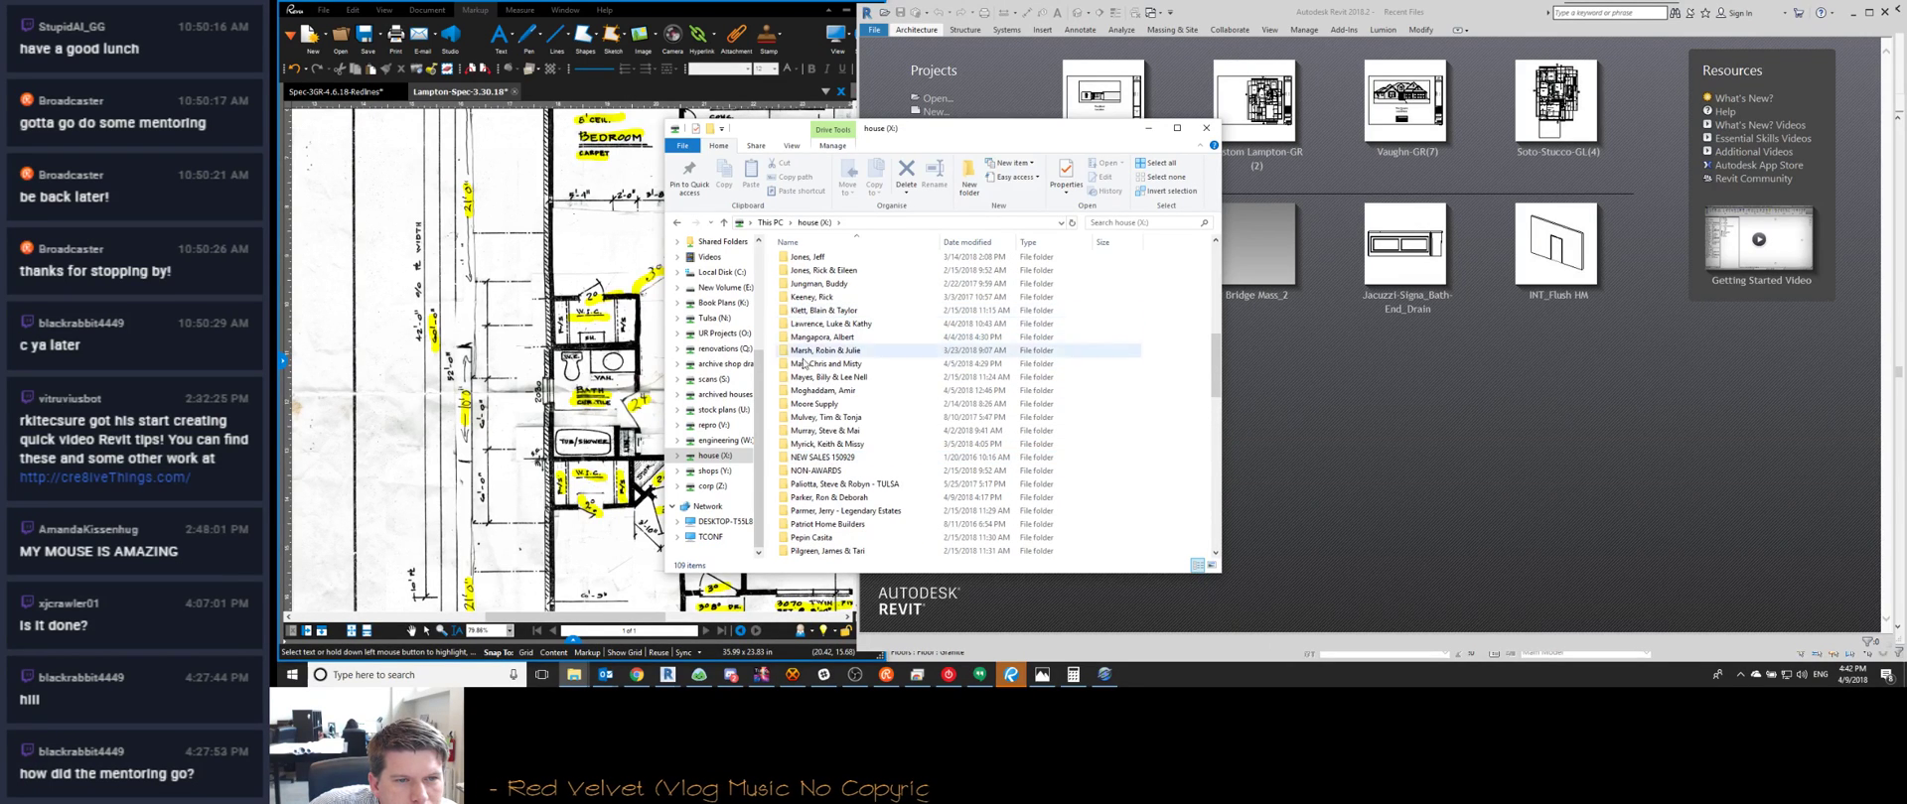
click(723, 333)
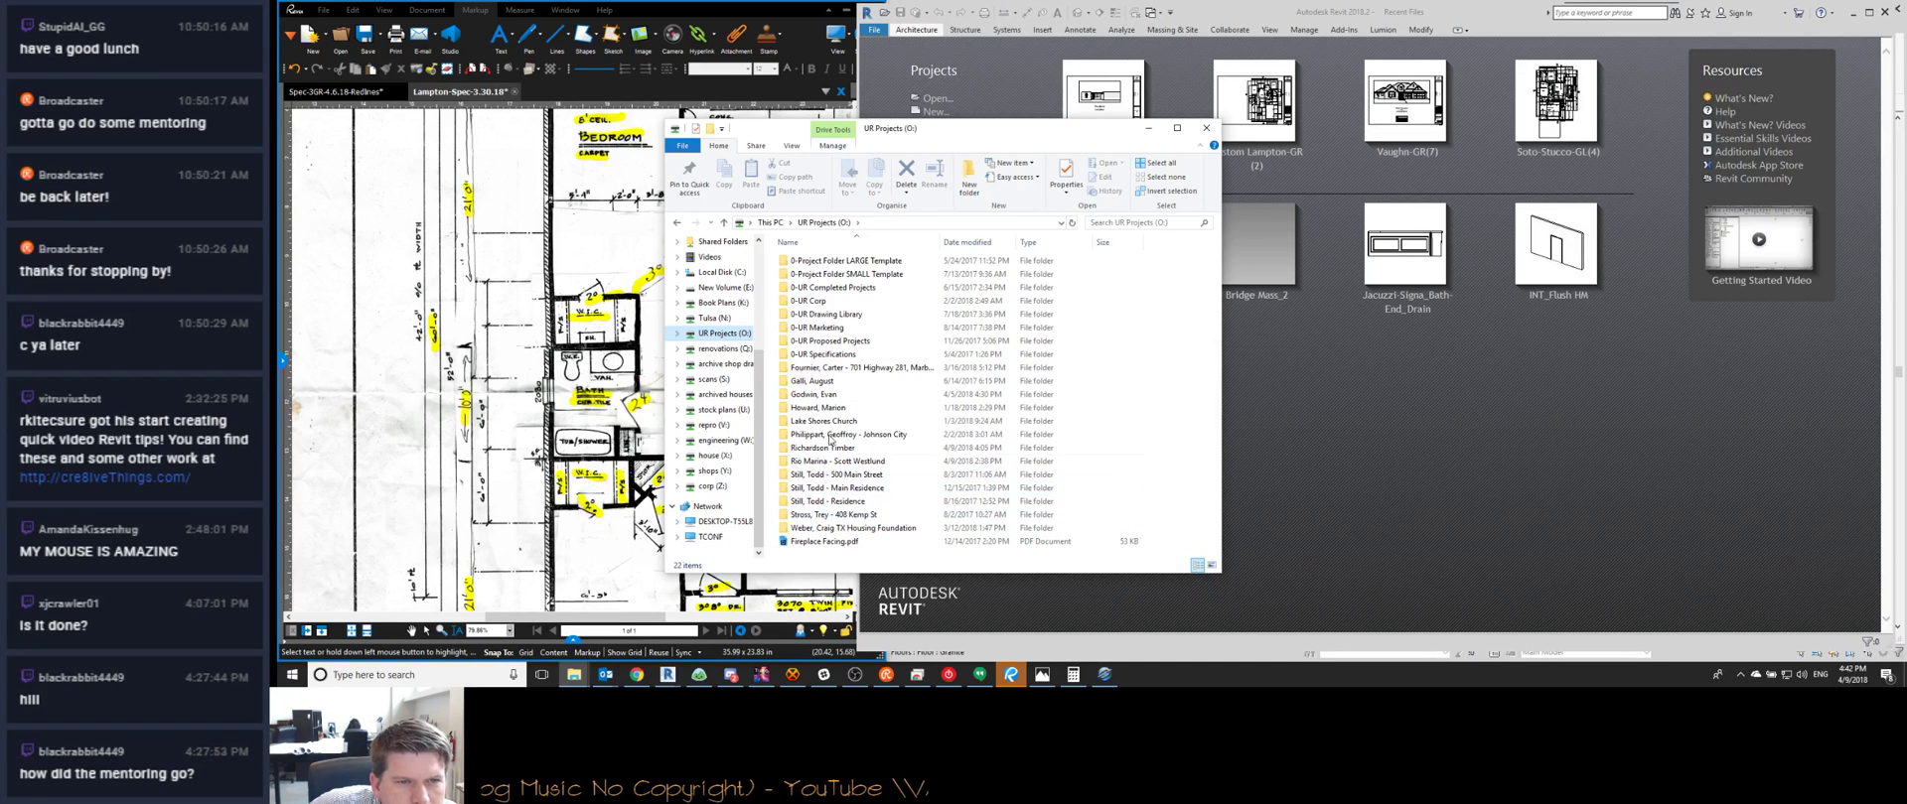
Peek into the Marble Falls project folder, then switch to the house (X:) drive
double_click(829, 367)
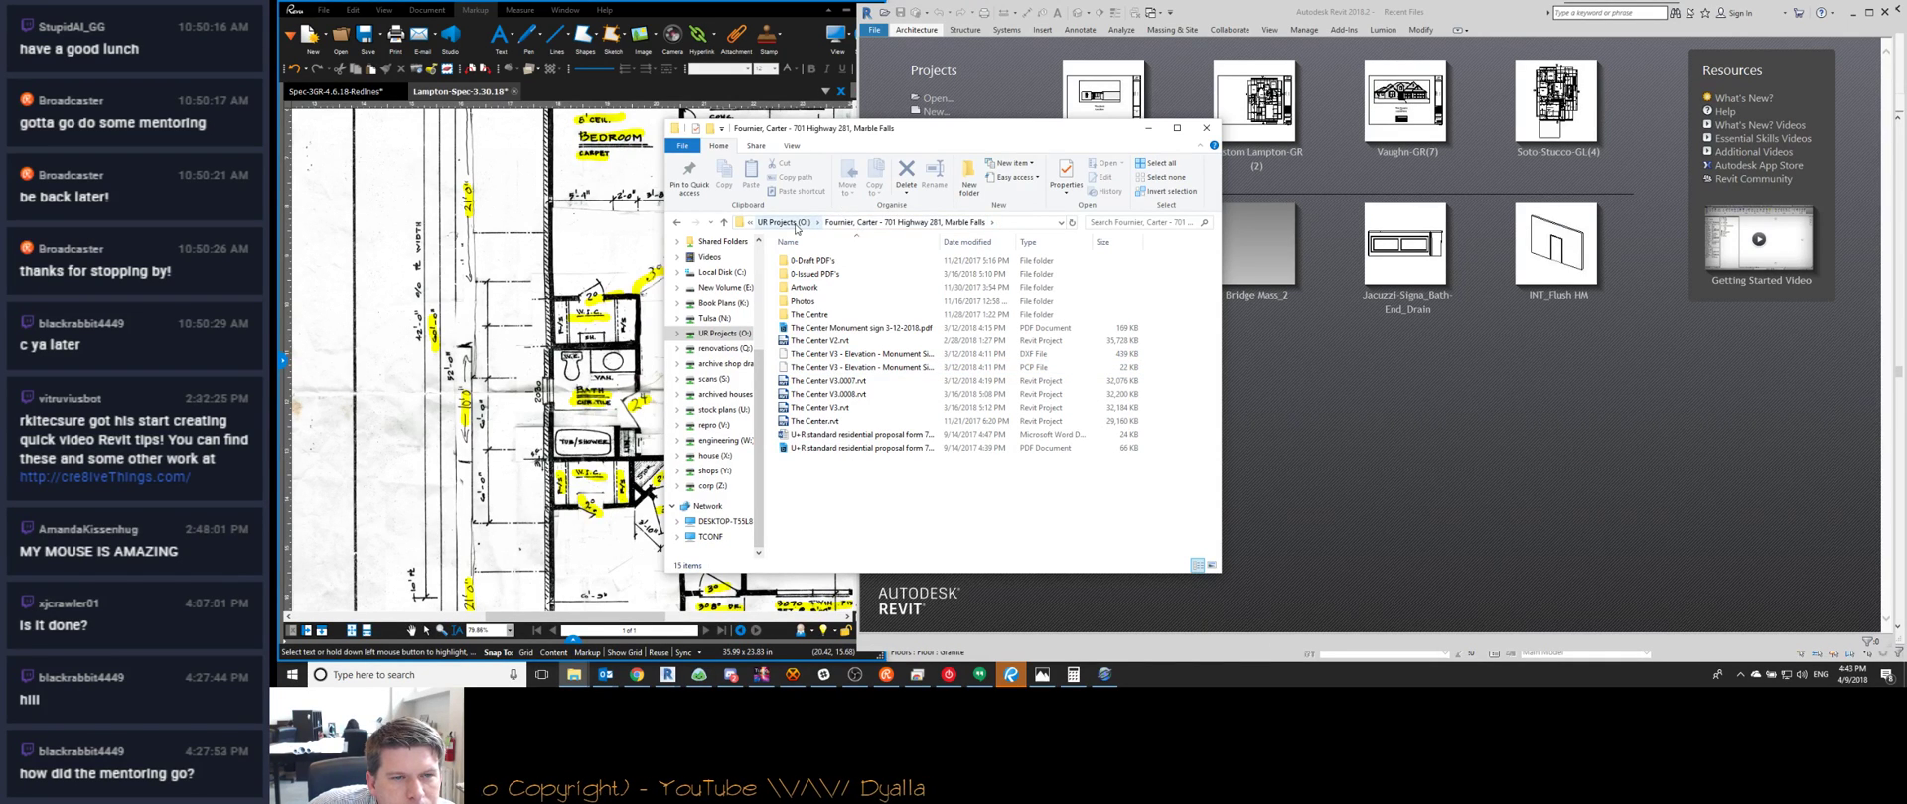
click(784, 222)
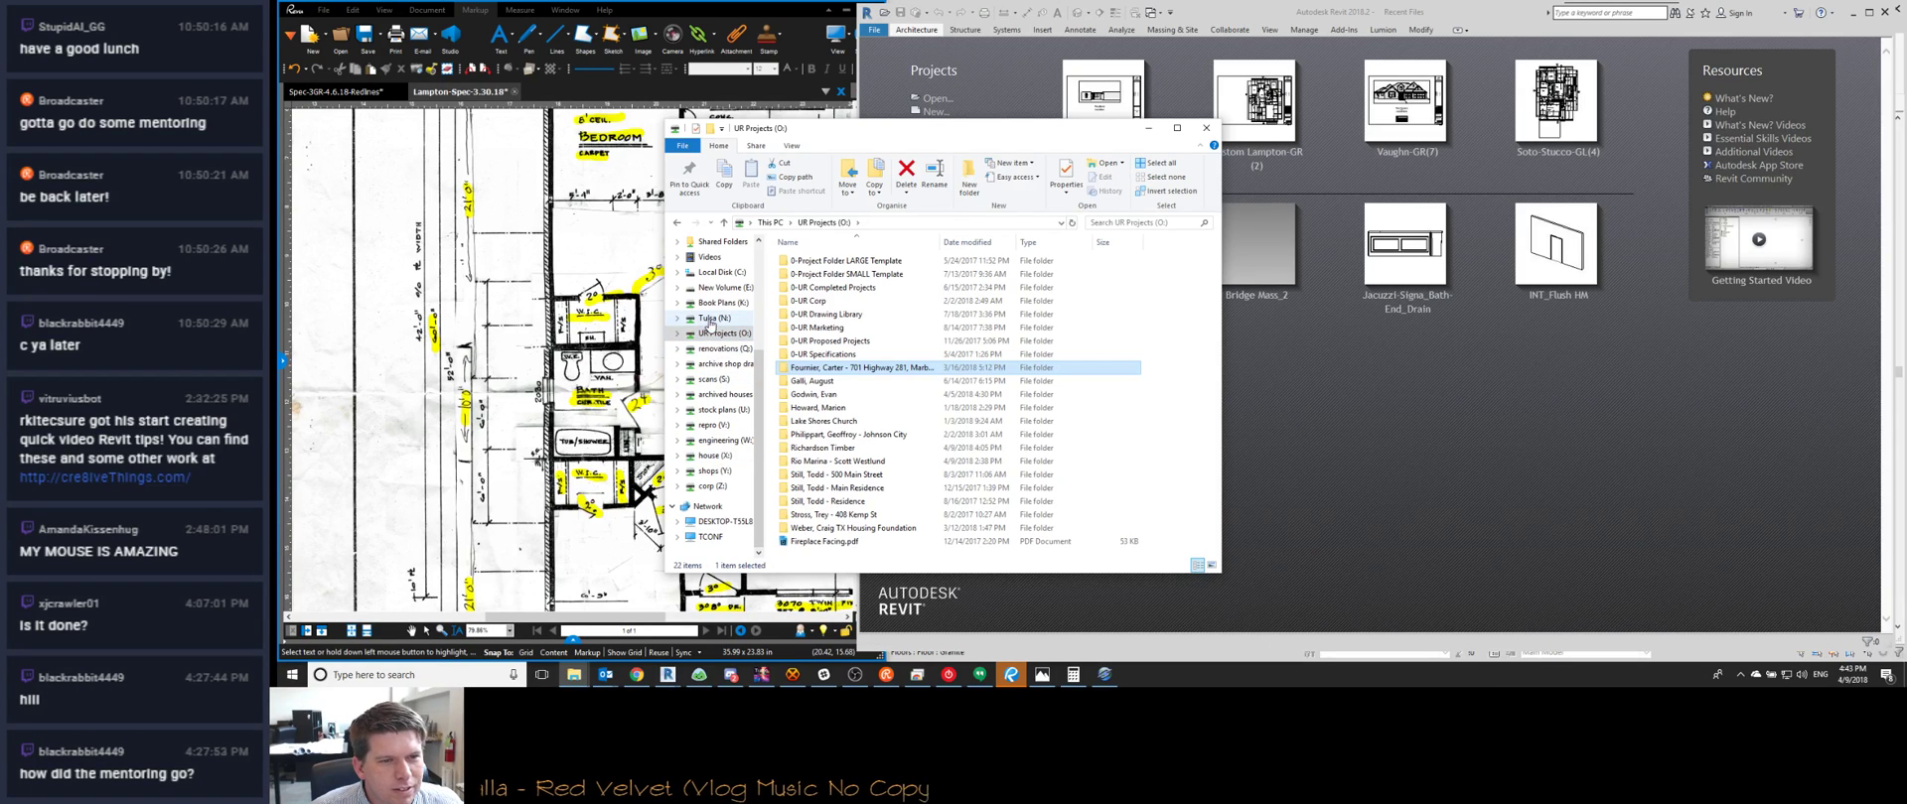
click(716, 457)
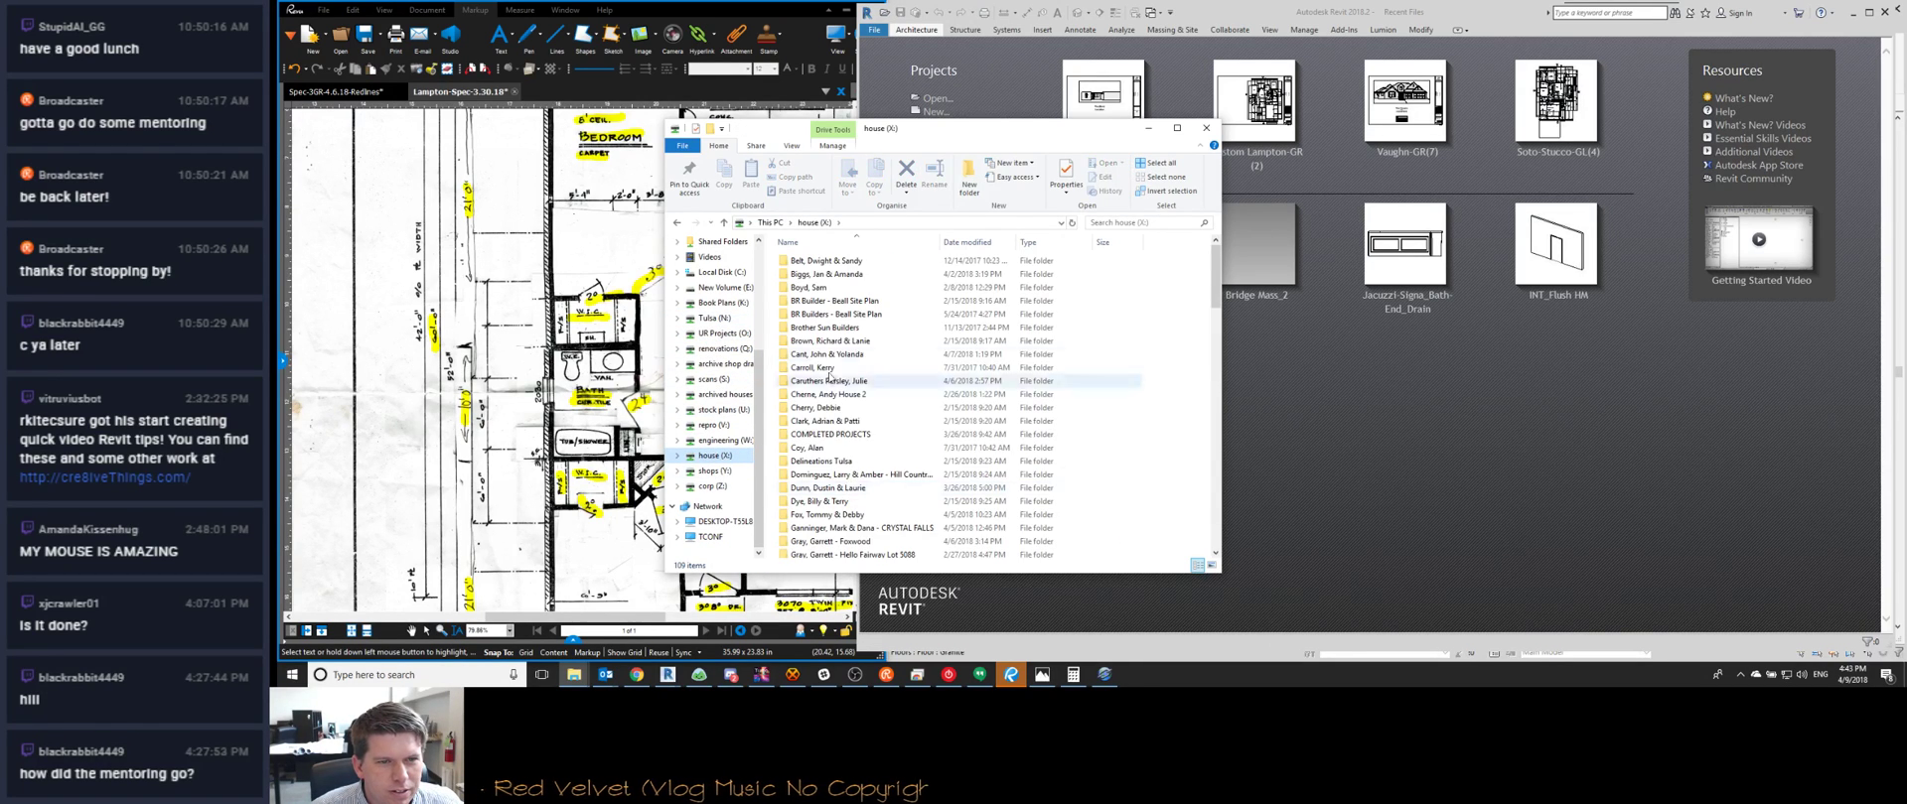
scroll(832, 367, down, 1)
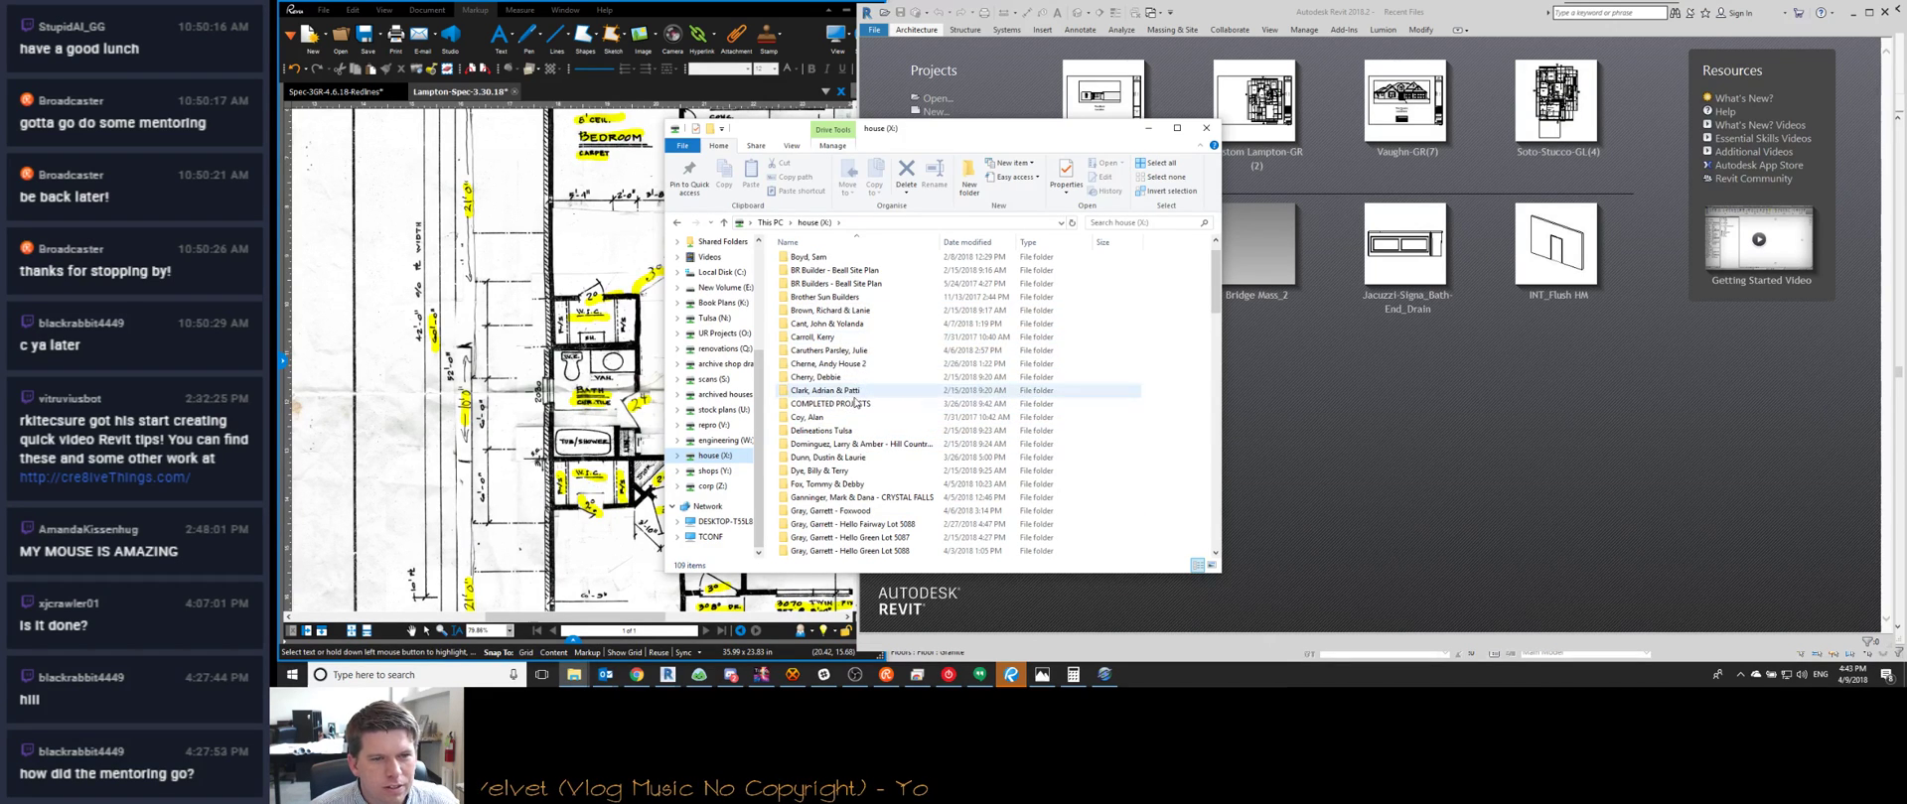
Open COMPLETED PROJECTS > Sunrise Beach, Texas and scroll through its files
double_click(832, 403)
scroll(835, 418, down, 5)
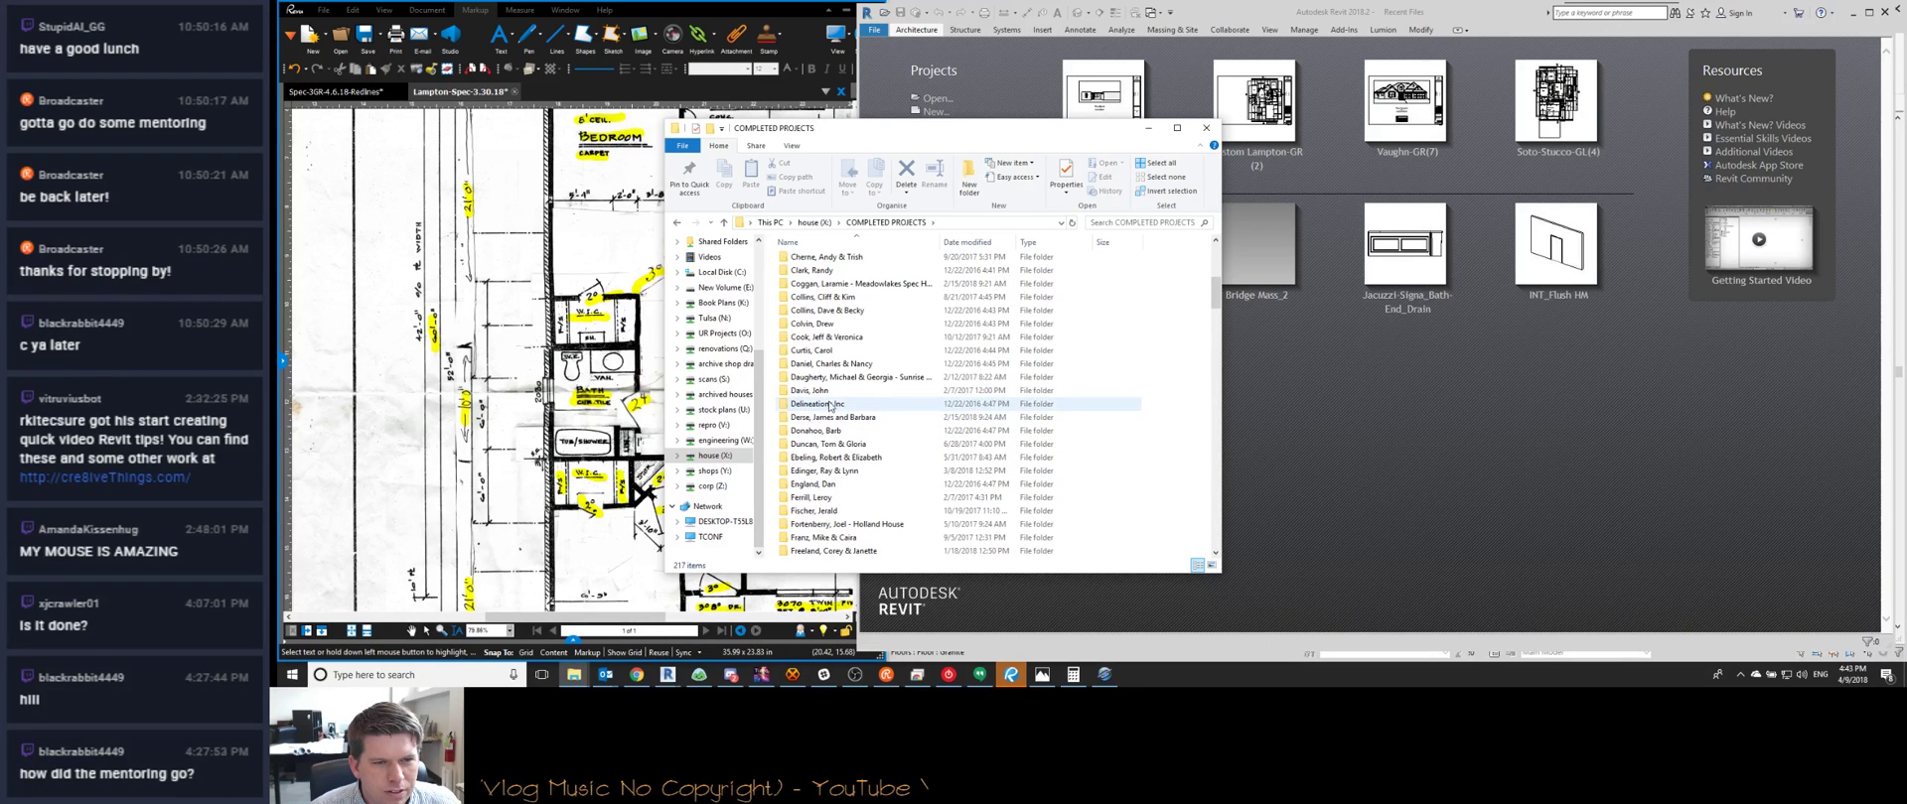
double_click(830, 377)
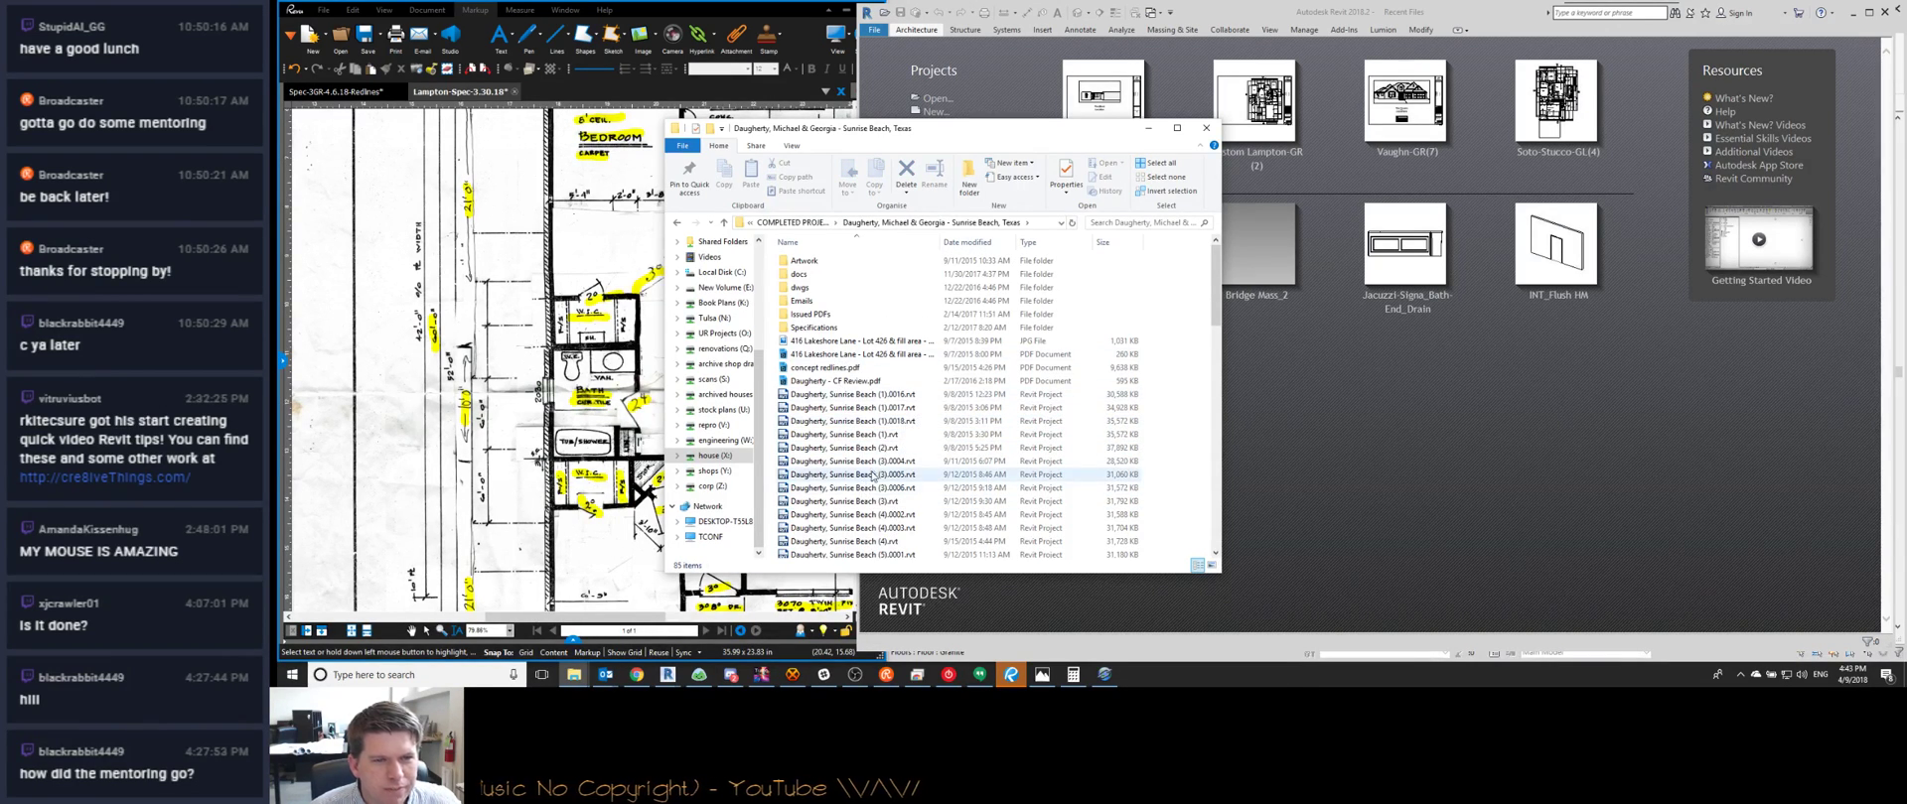
scroll(831, 470, down, 15)
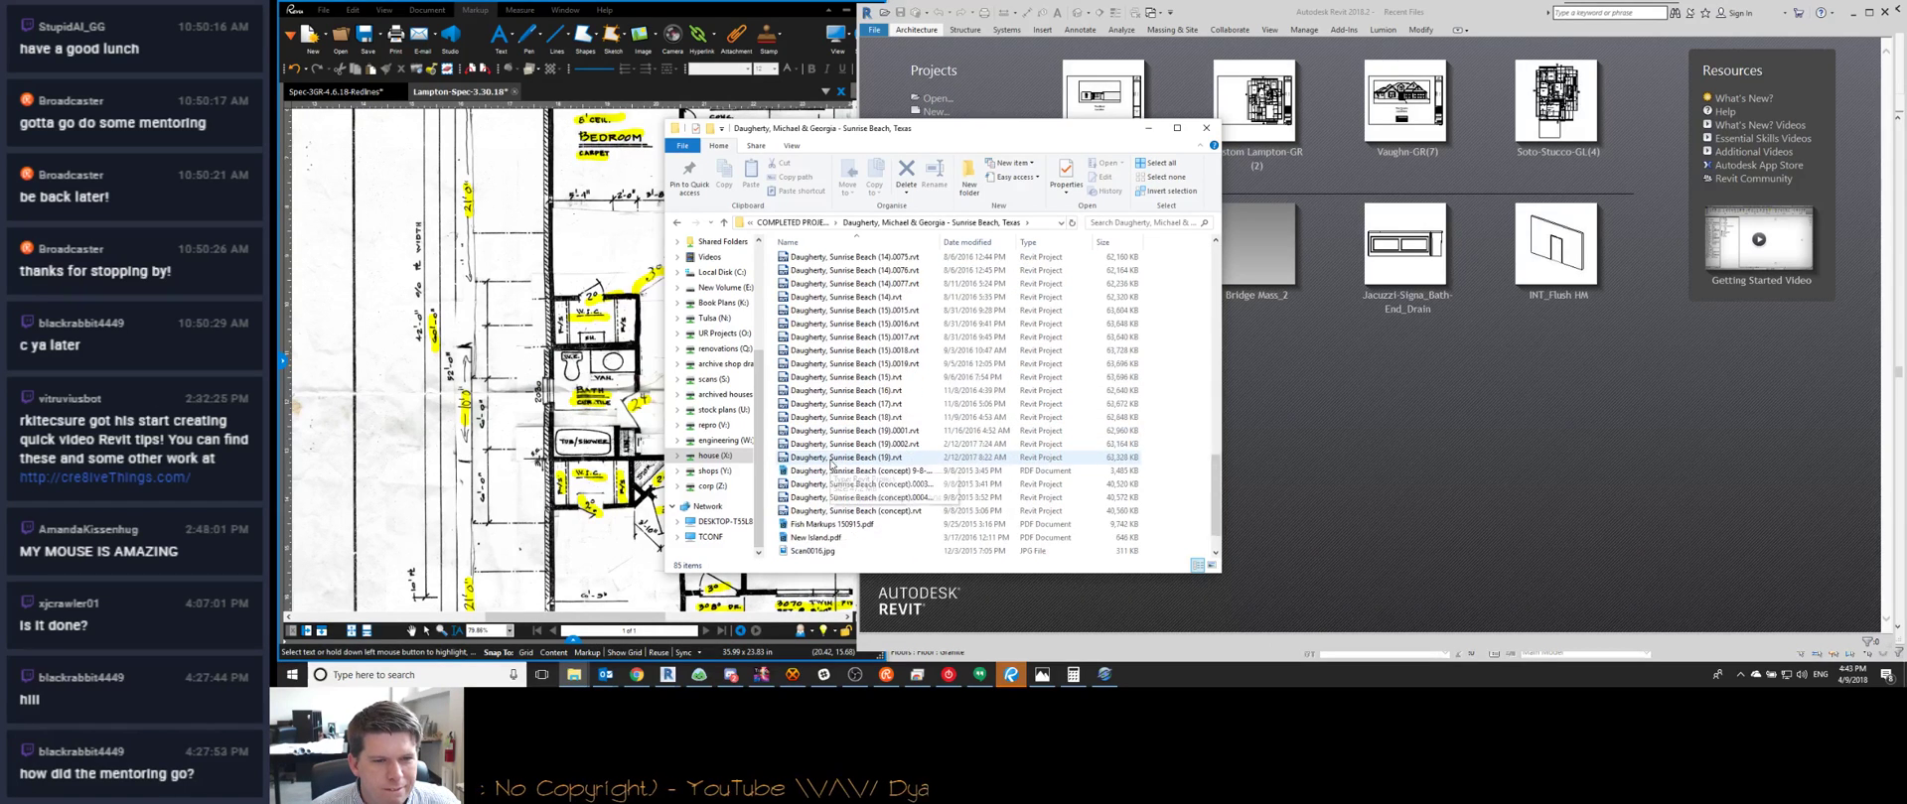
scroll(871, 537, up, 20)
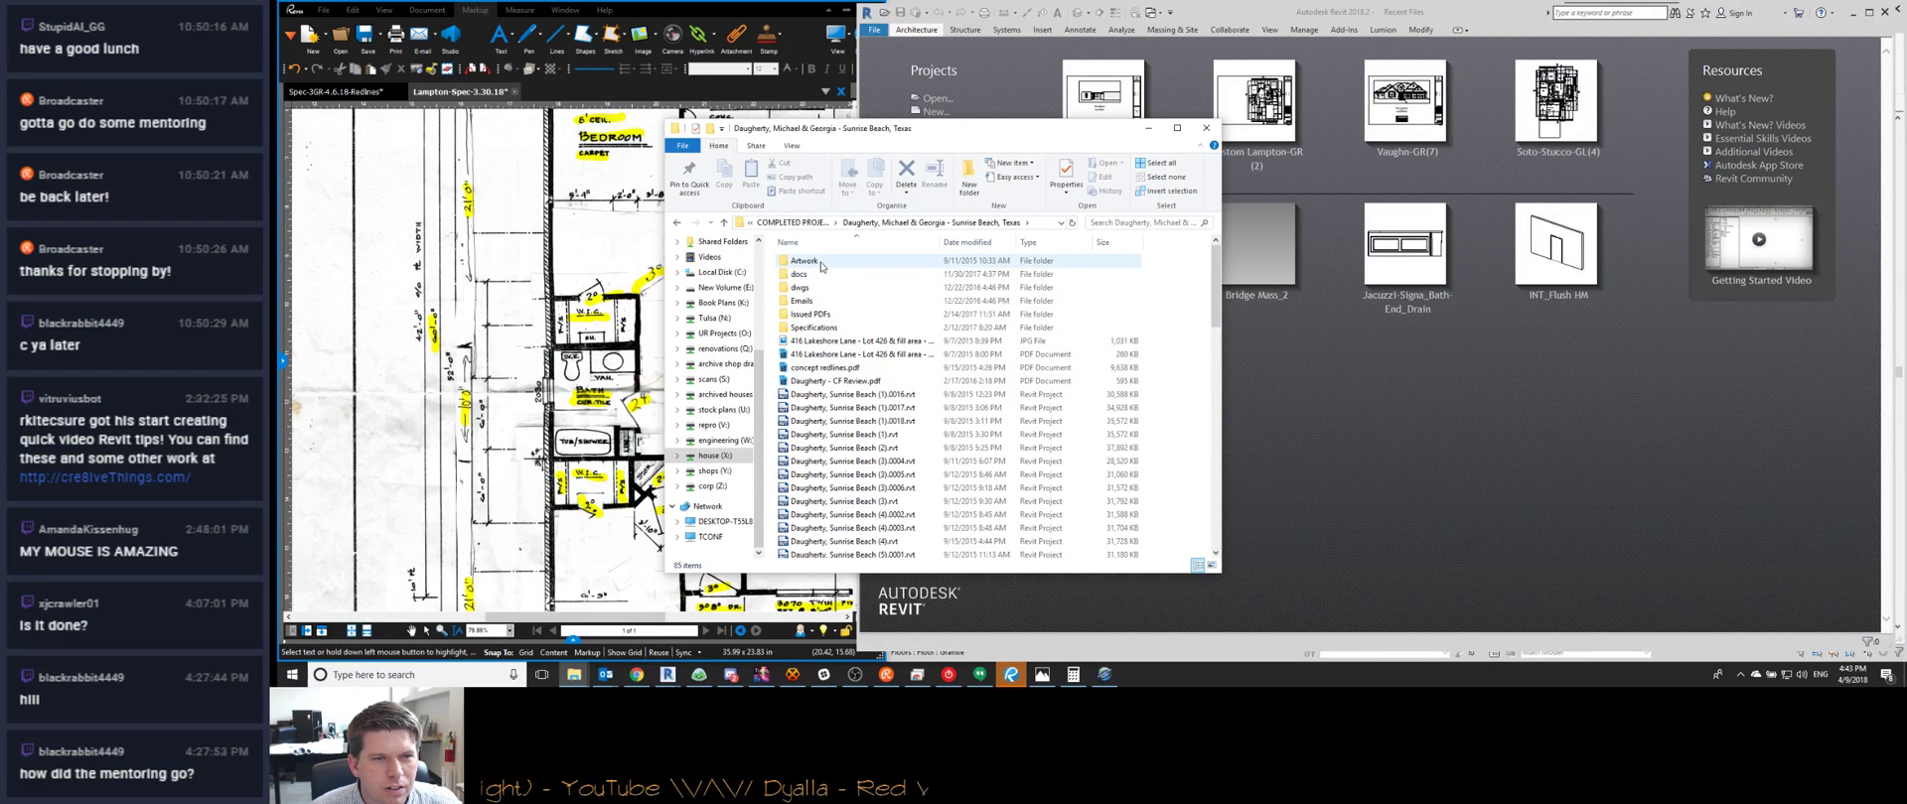
scroll(873, 397, down, 15)
scroll(899, 431, down, 1)
scroll(909, 516, up, 20)
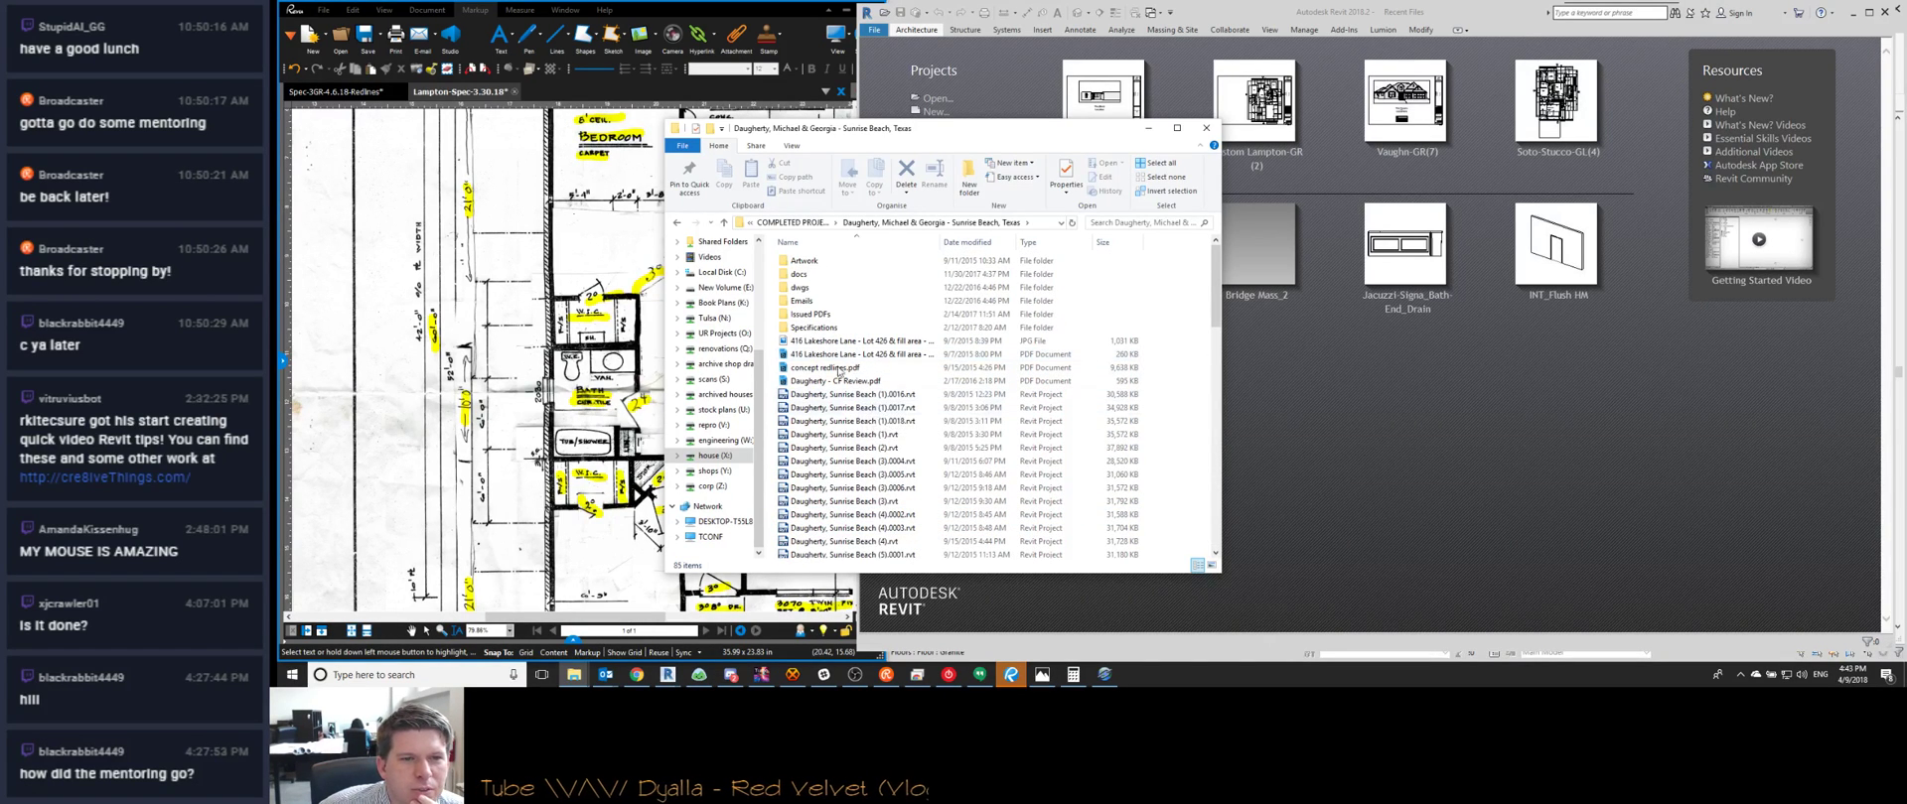
Open the Issued PDFs folder and sort its files by date modified, newest first
double_click(839, 314)
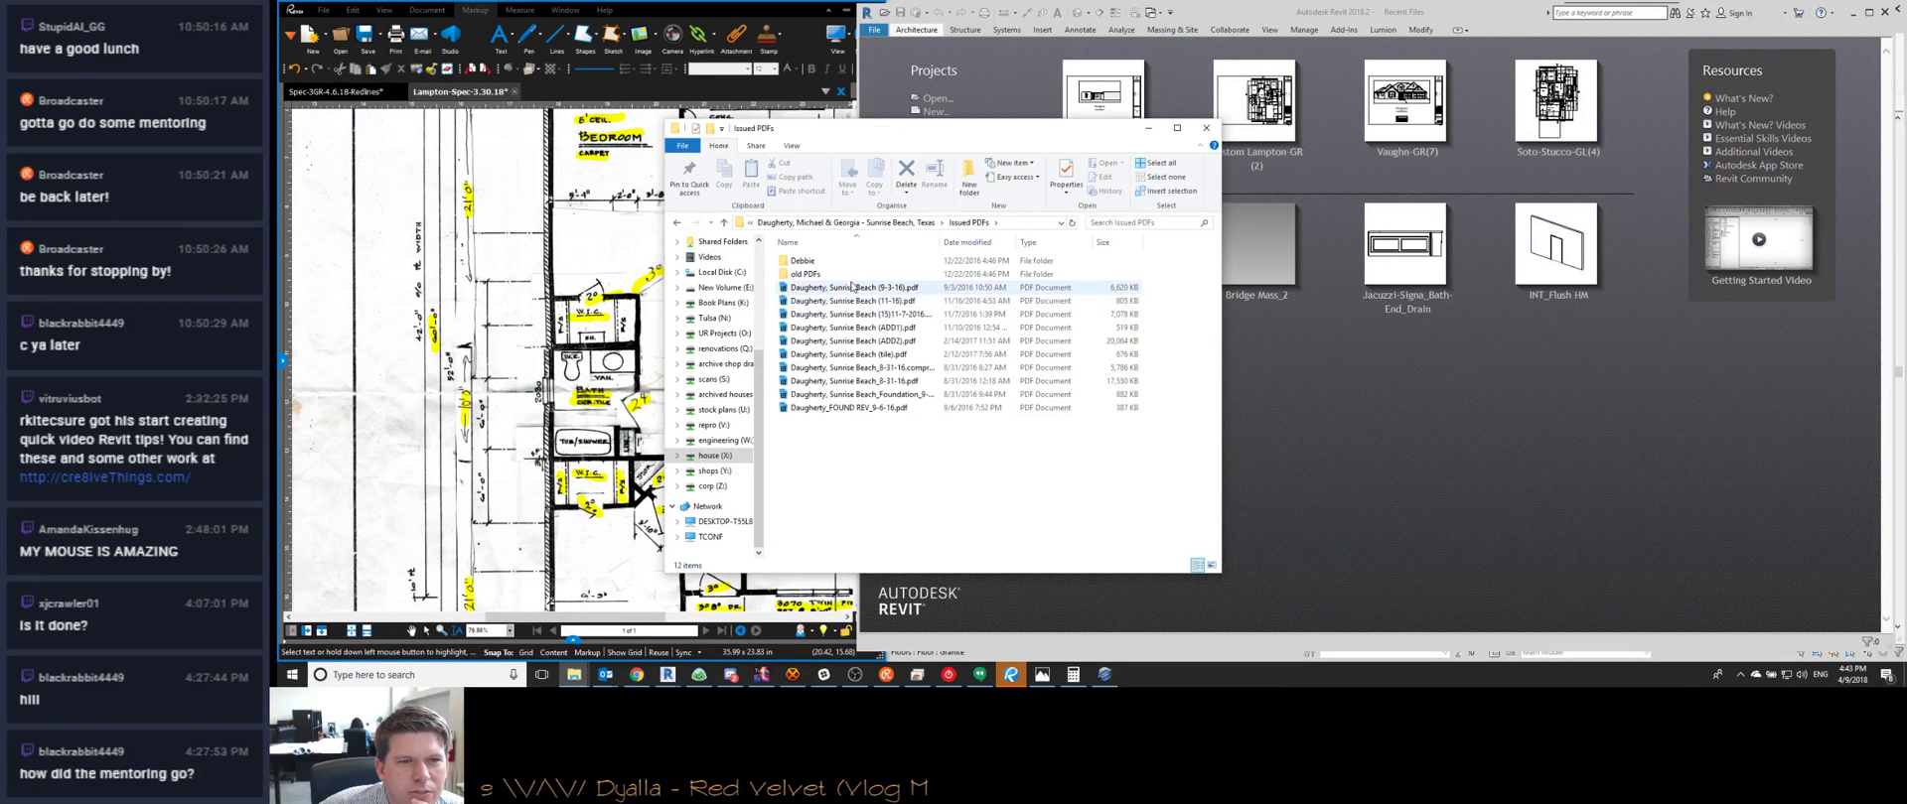
click(967, 243)
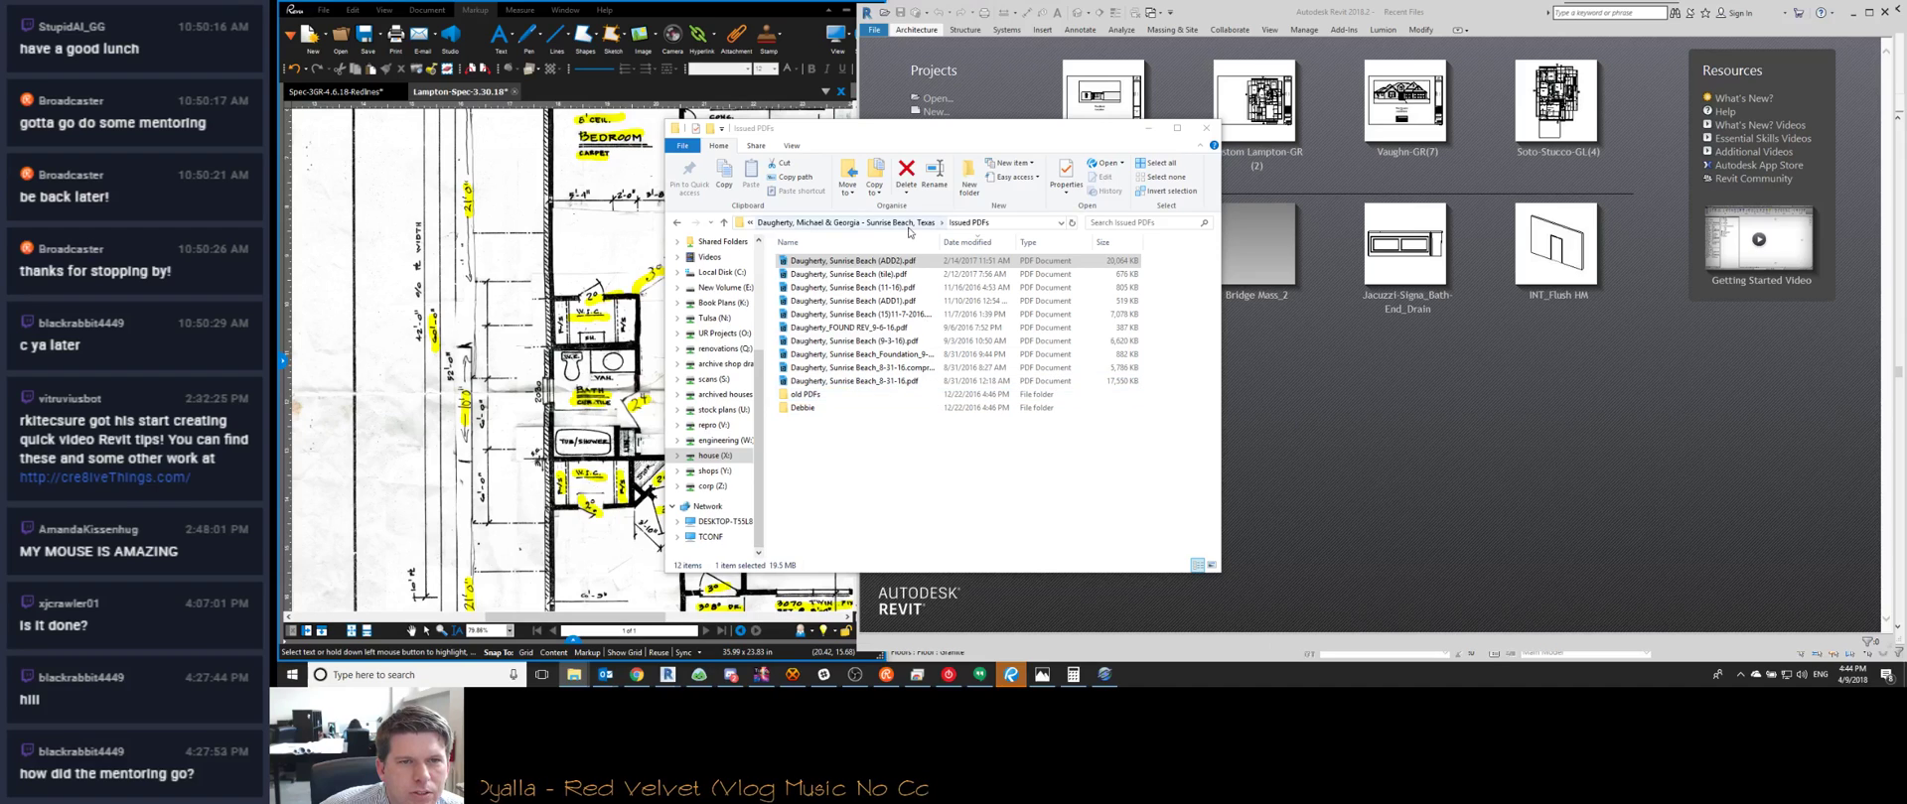
scroll(750, 226, up, 4)
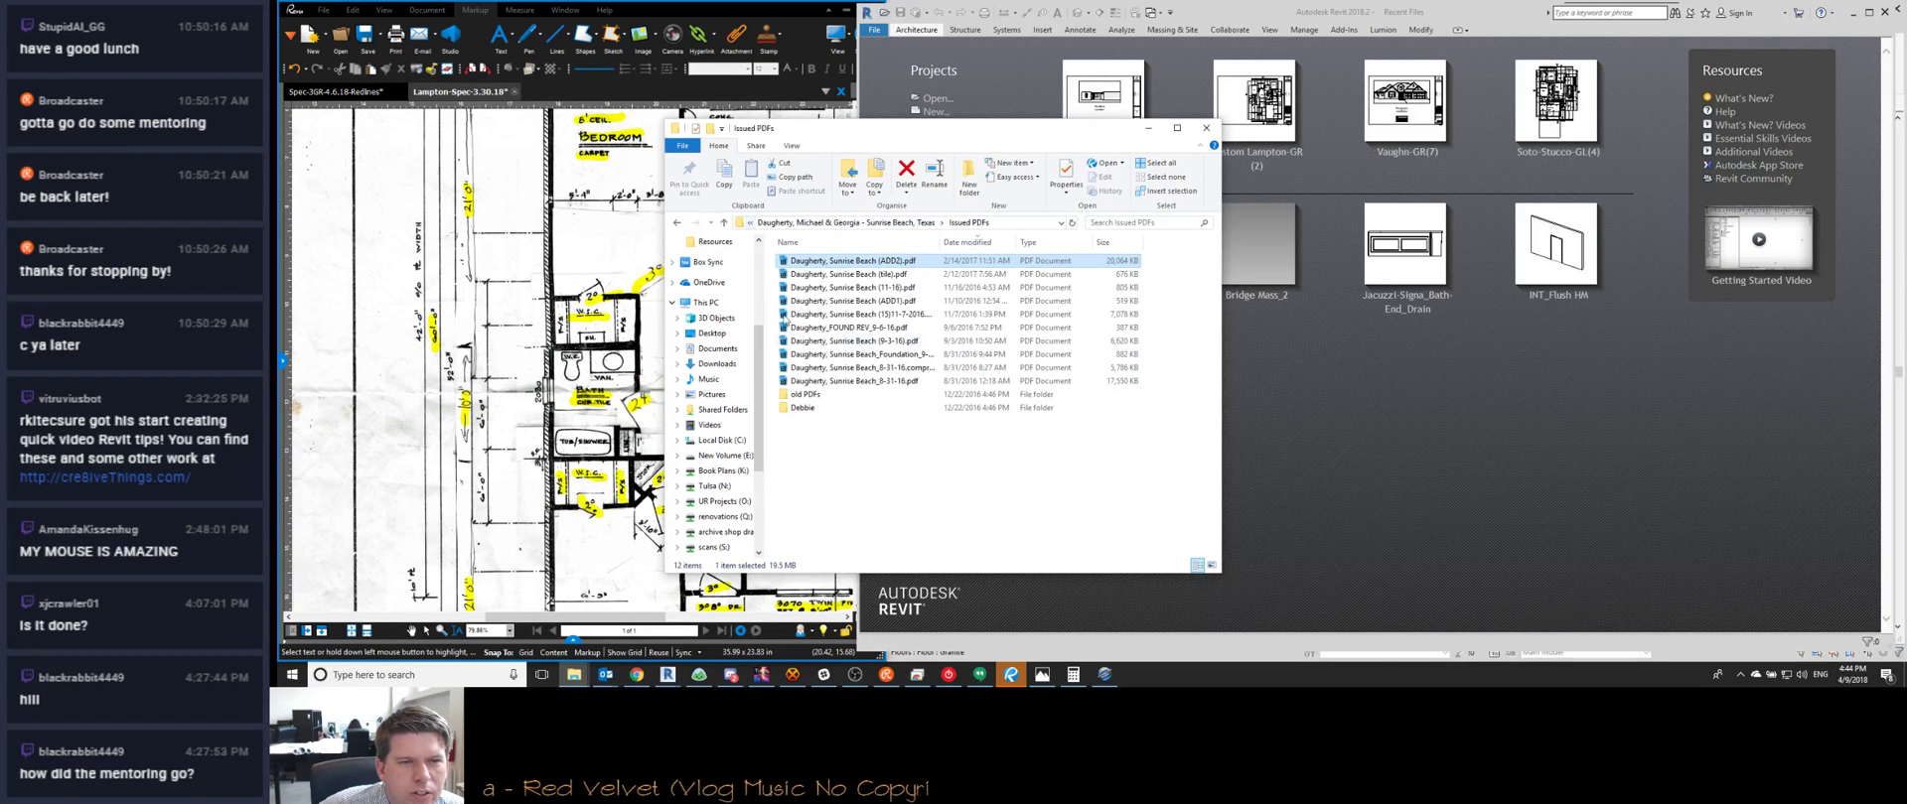
Check the folder's parent locations and browse the corp (Z:) drive's folders
click(750, 224)
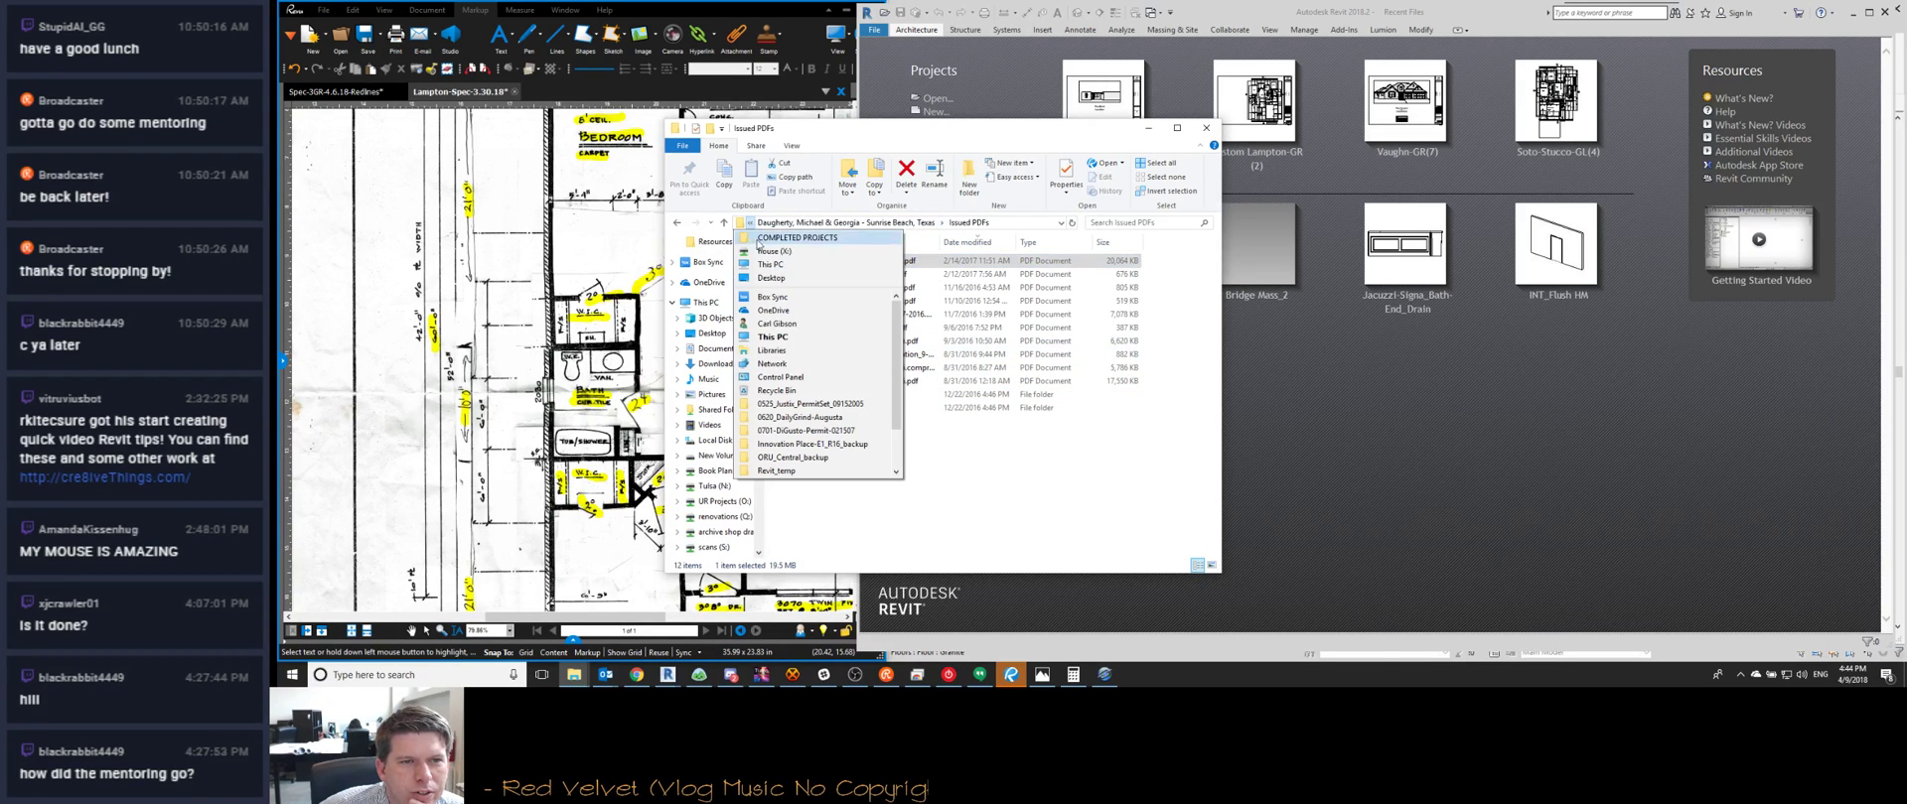
click(978, 354)
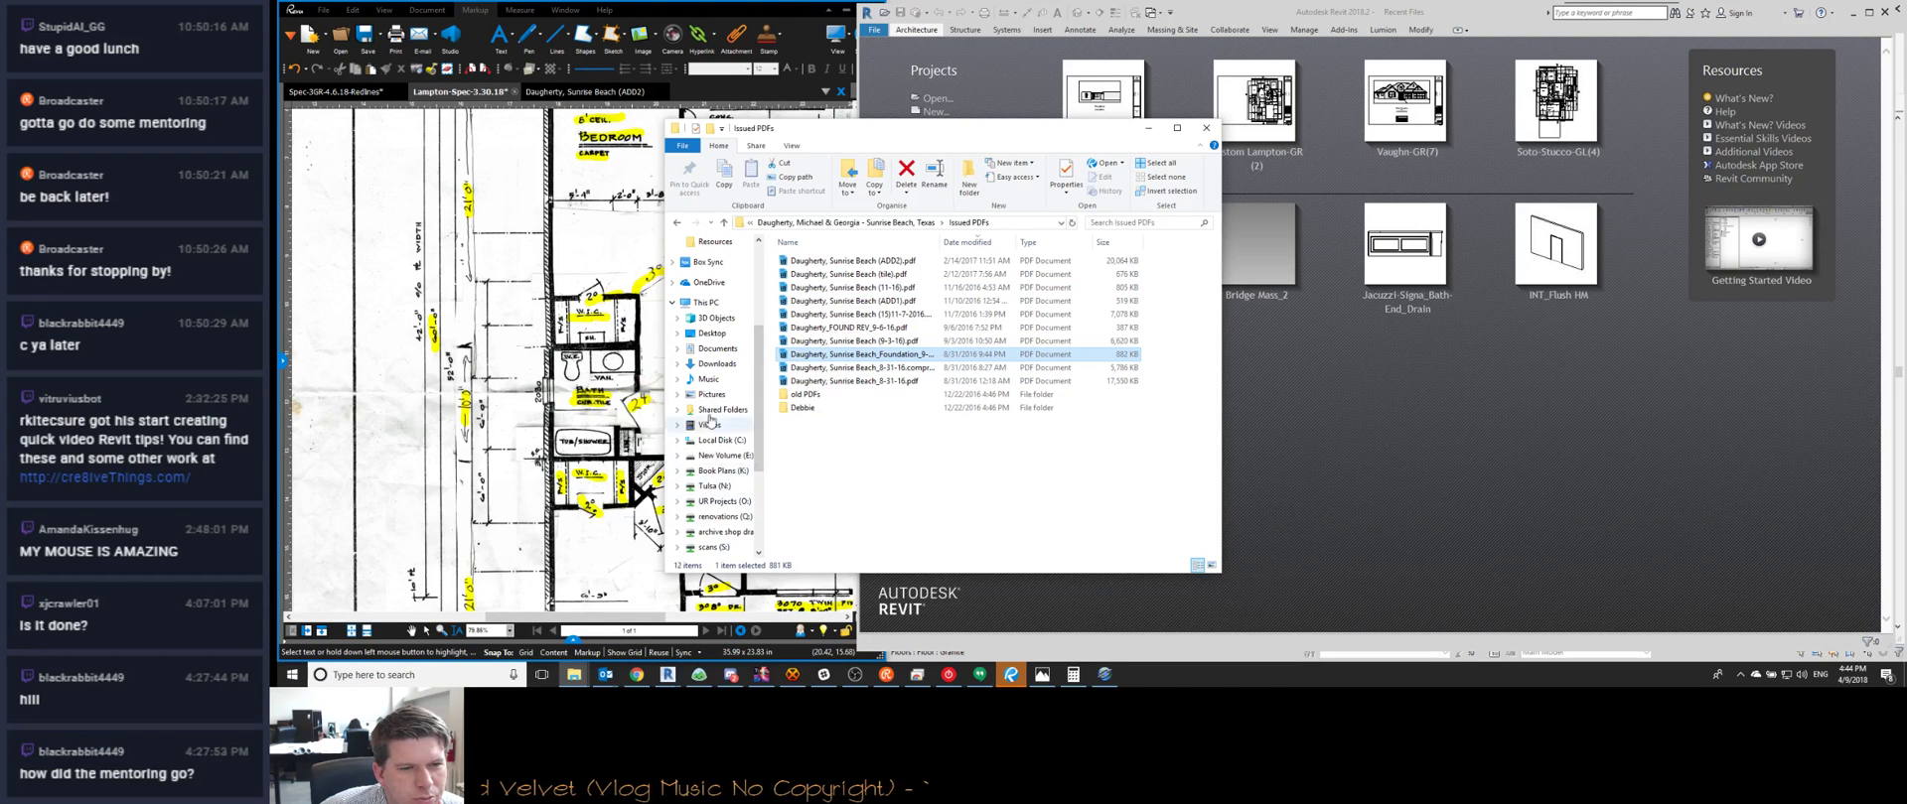
scroll(710, 420, down, 3)
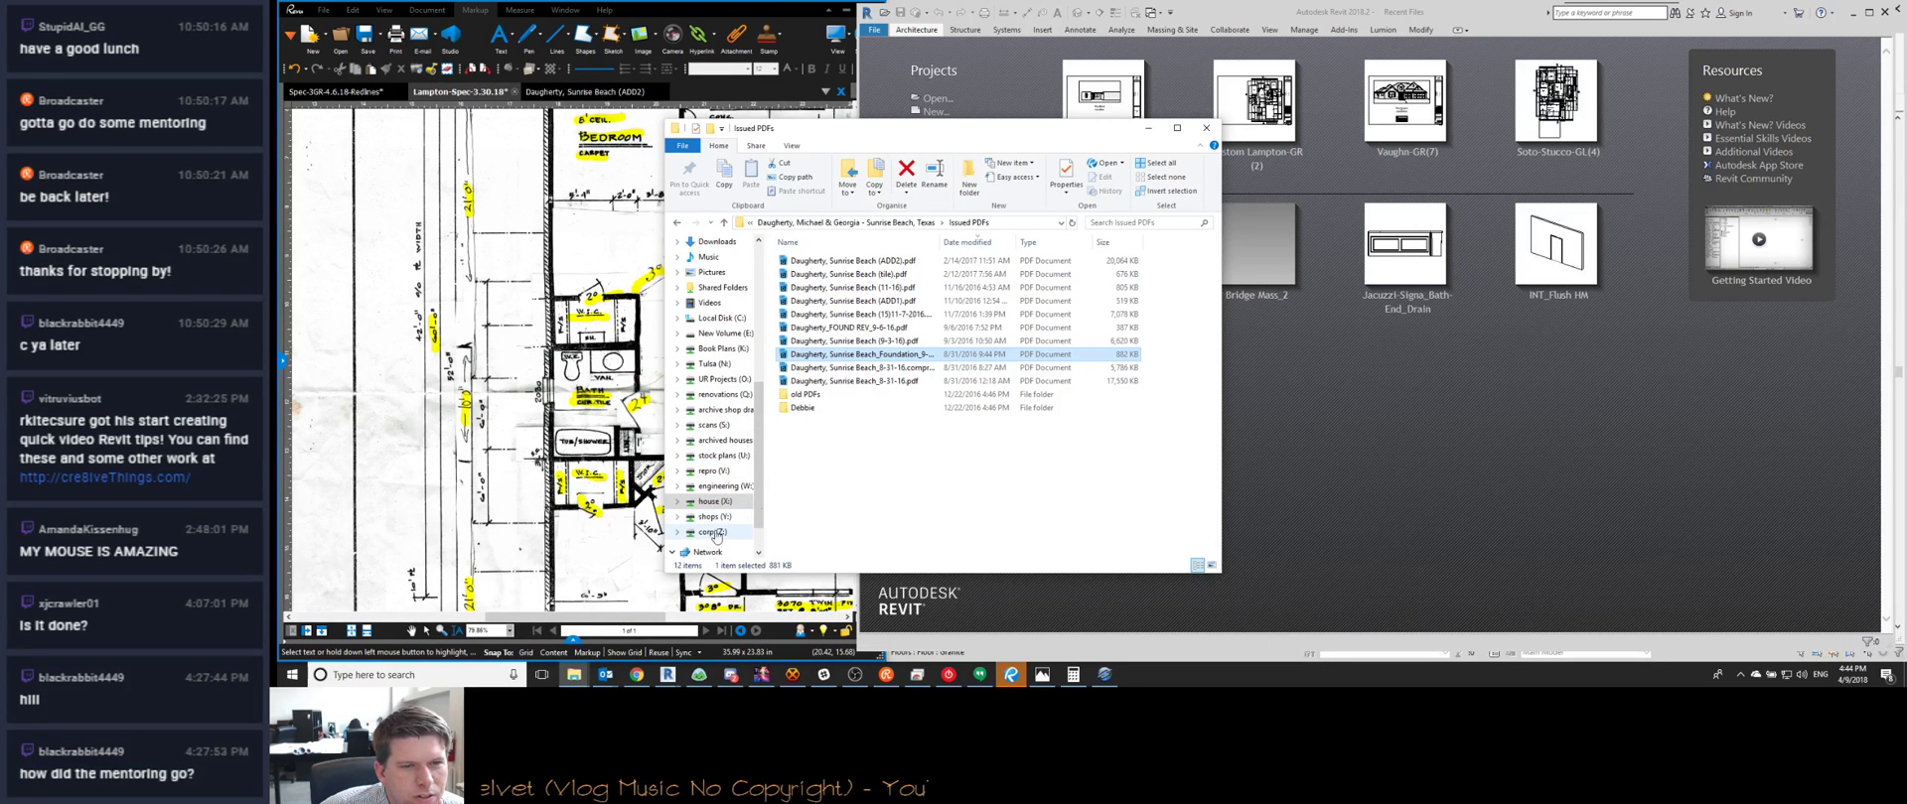
scroll(856, 407, down, 5)
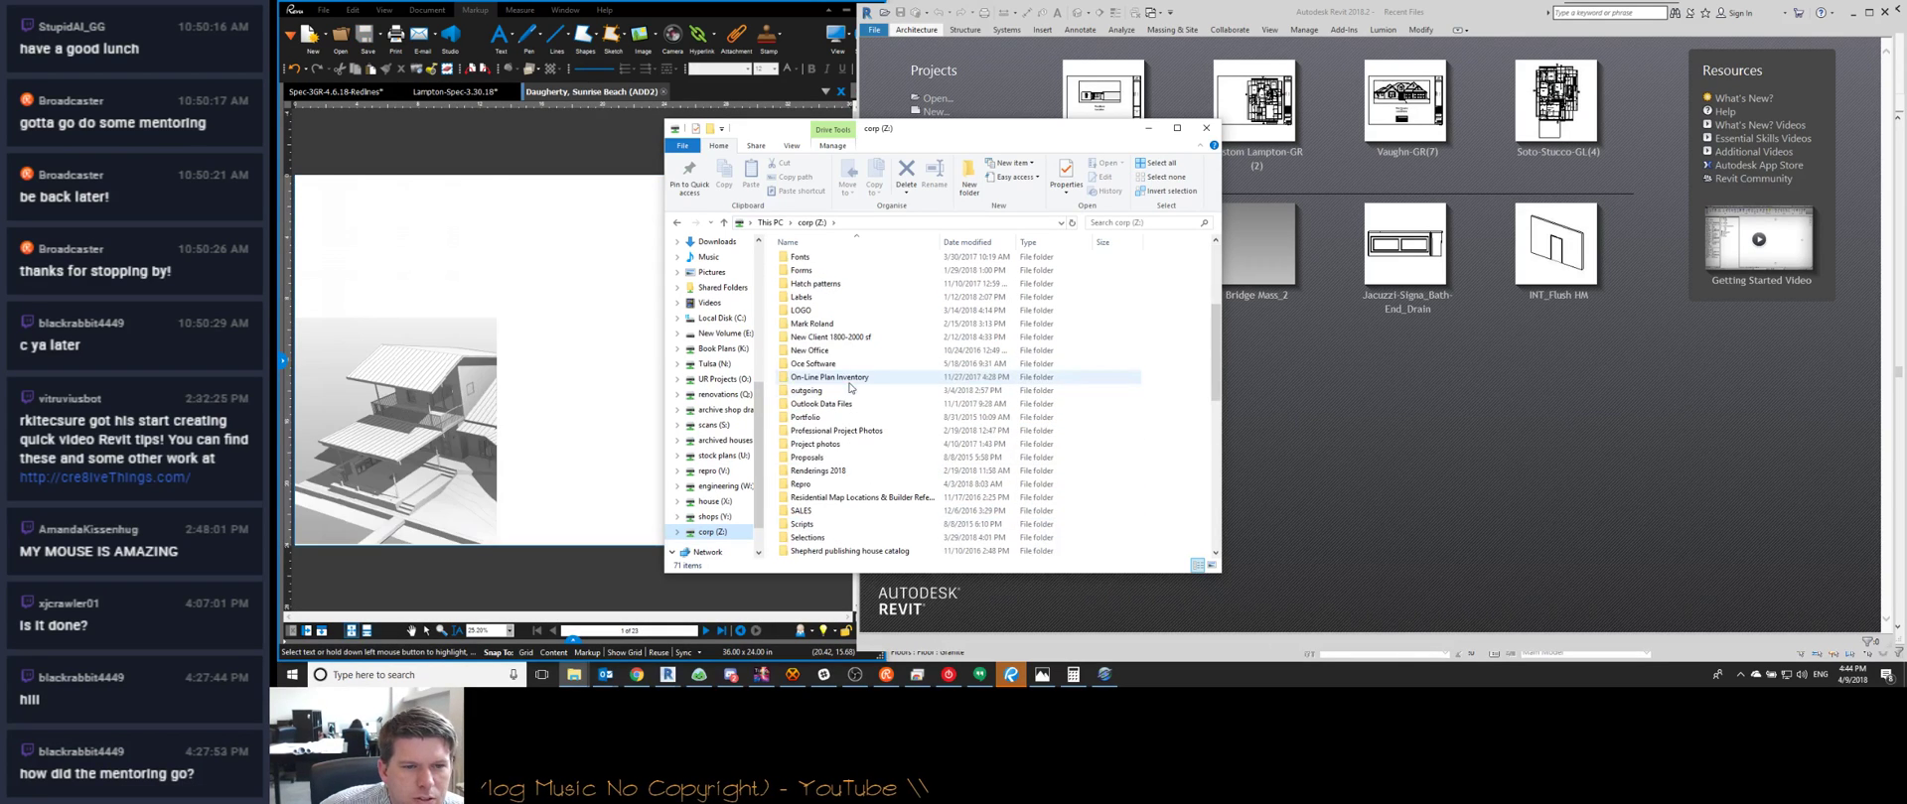
Open the client's project photo folder and play Lakeshore.mov docked on the right half
double_click(850, 430)
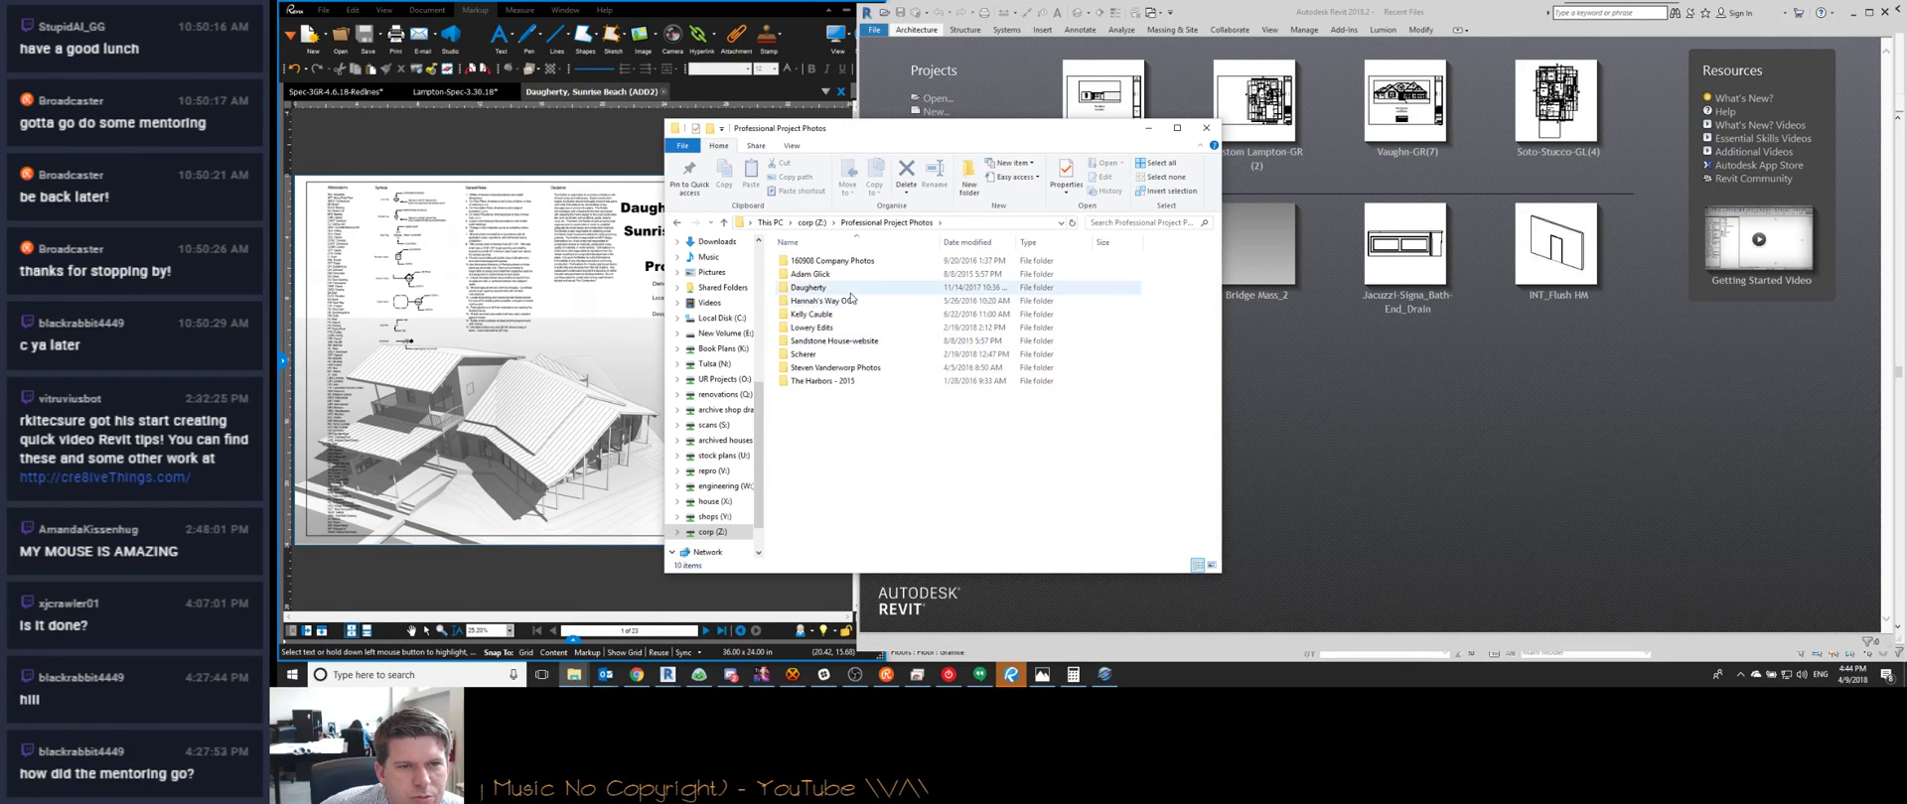
double_click(849, 290)
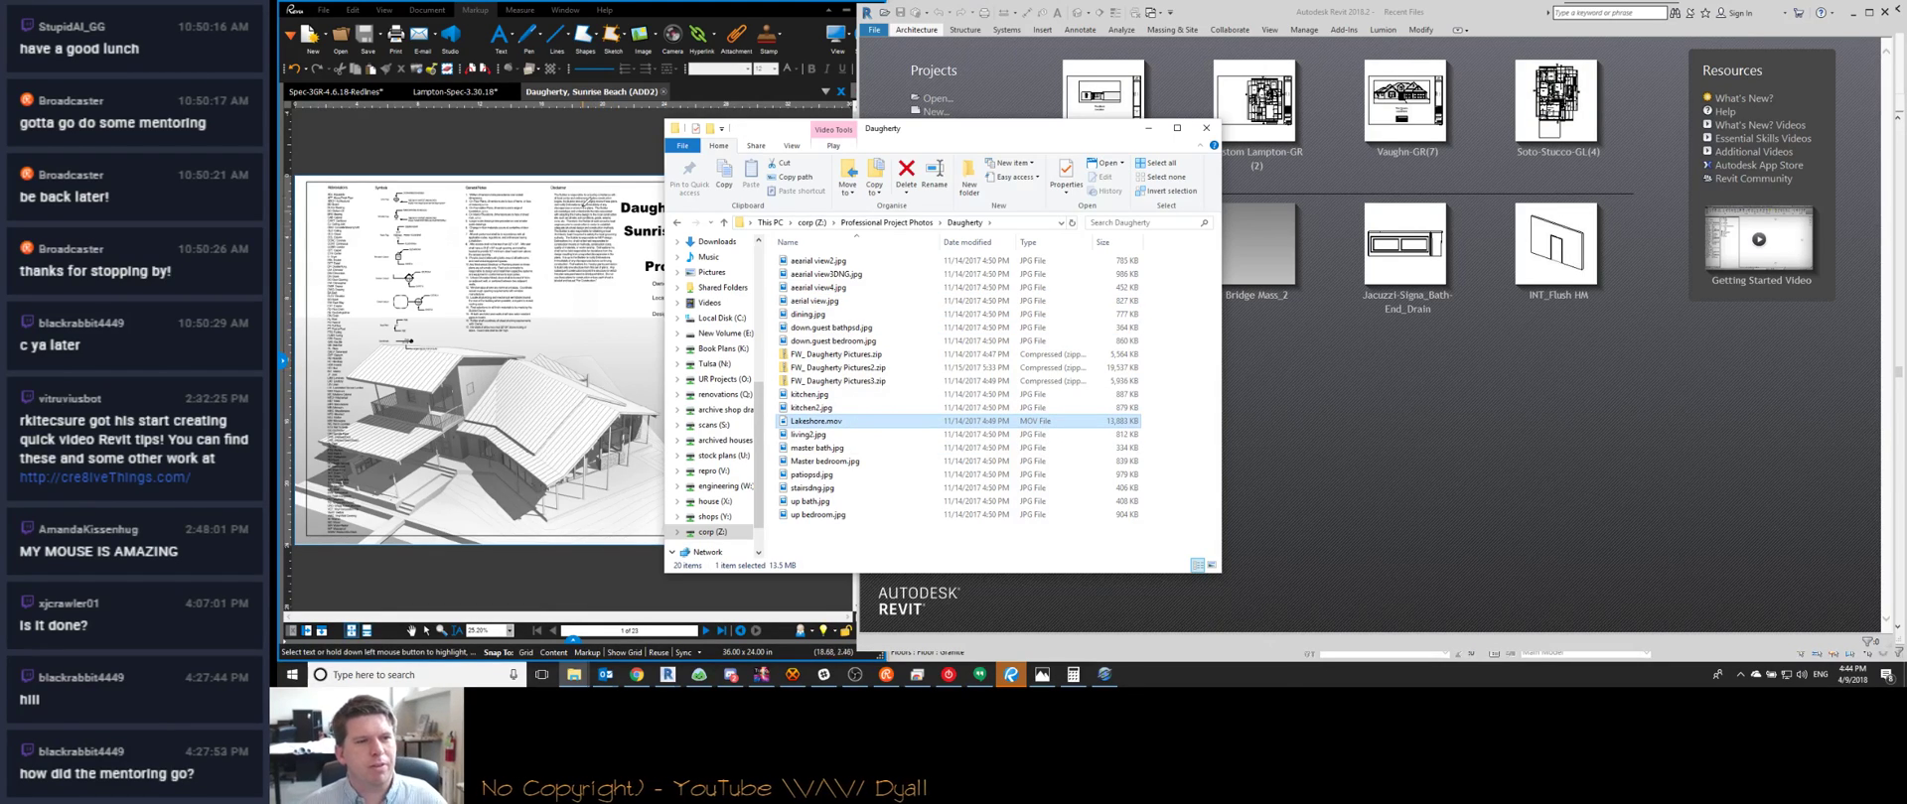
key(super+Right)
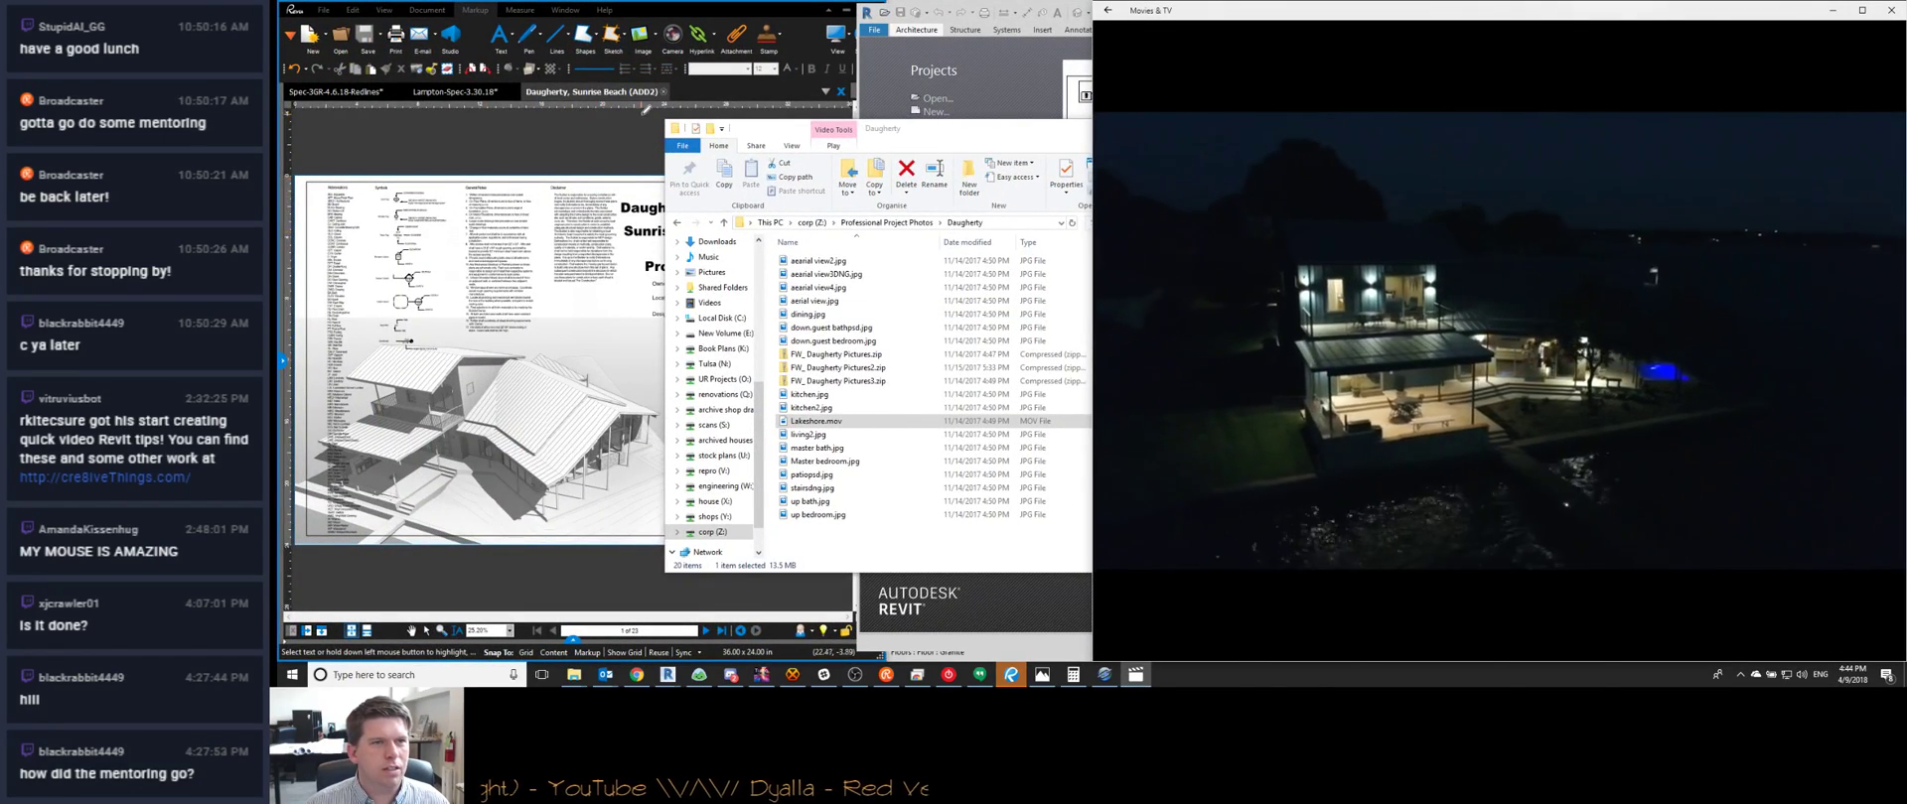
Close the Sunrise Beach ADD2 drawing, show Explorer's Desktop folder, and bring up Watch Me Work
click(663, 91)
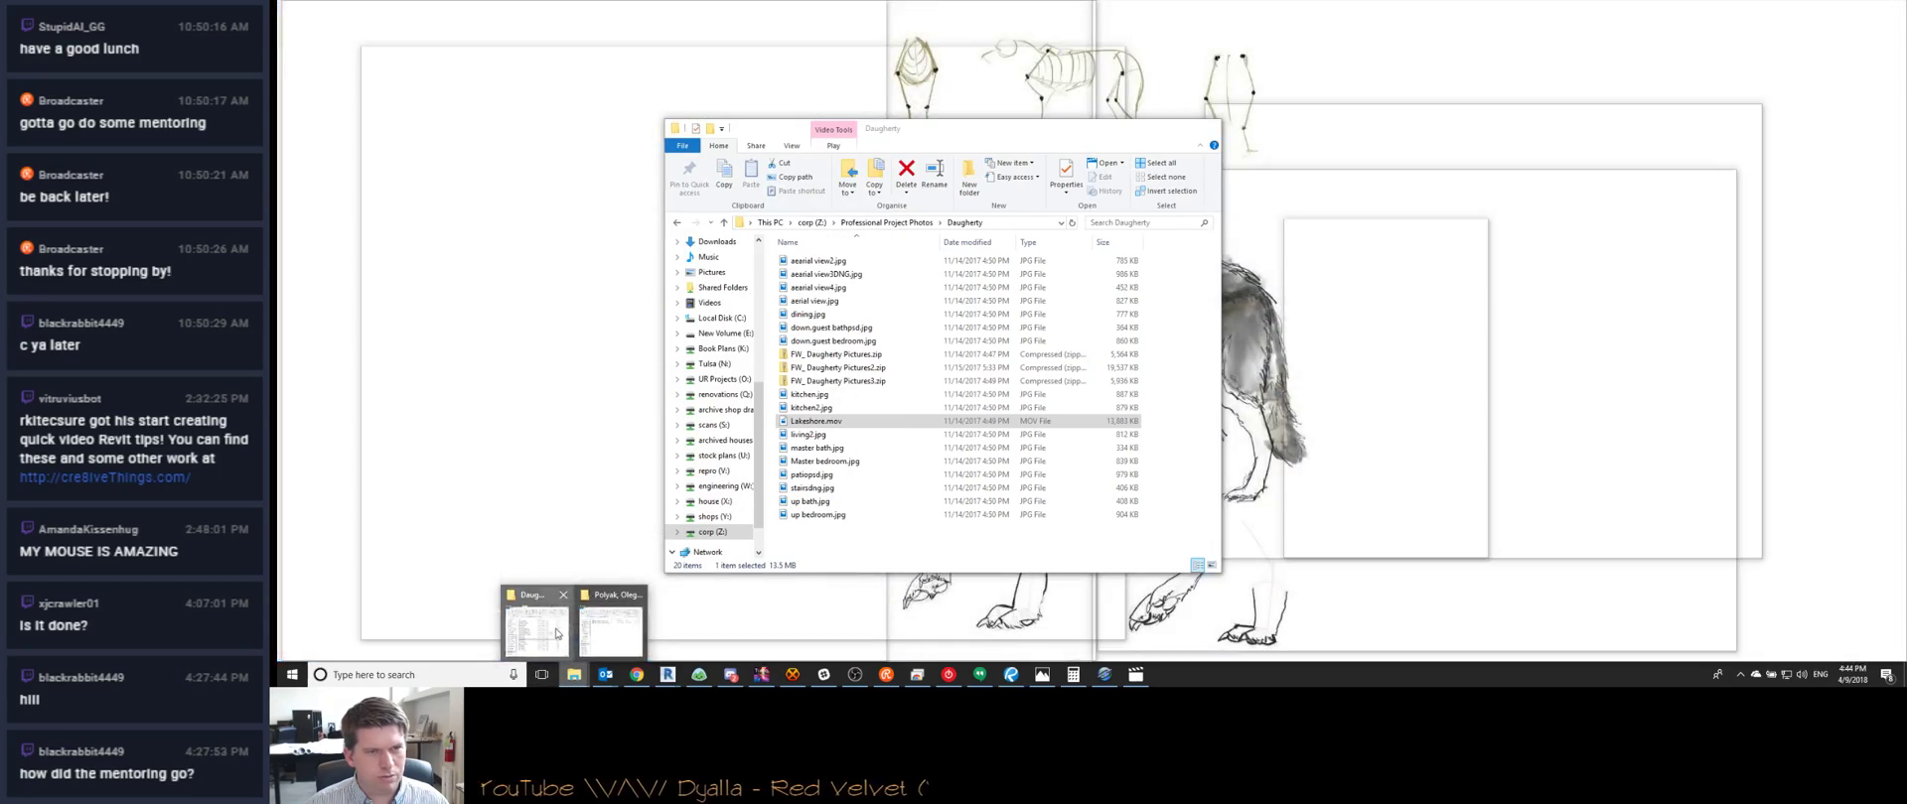
click(537, 622)
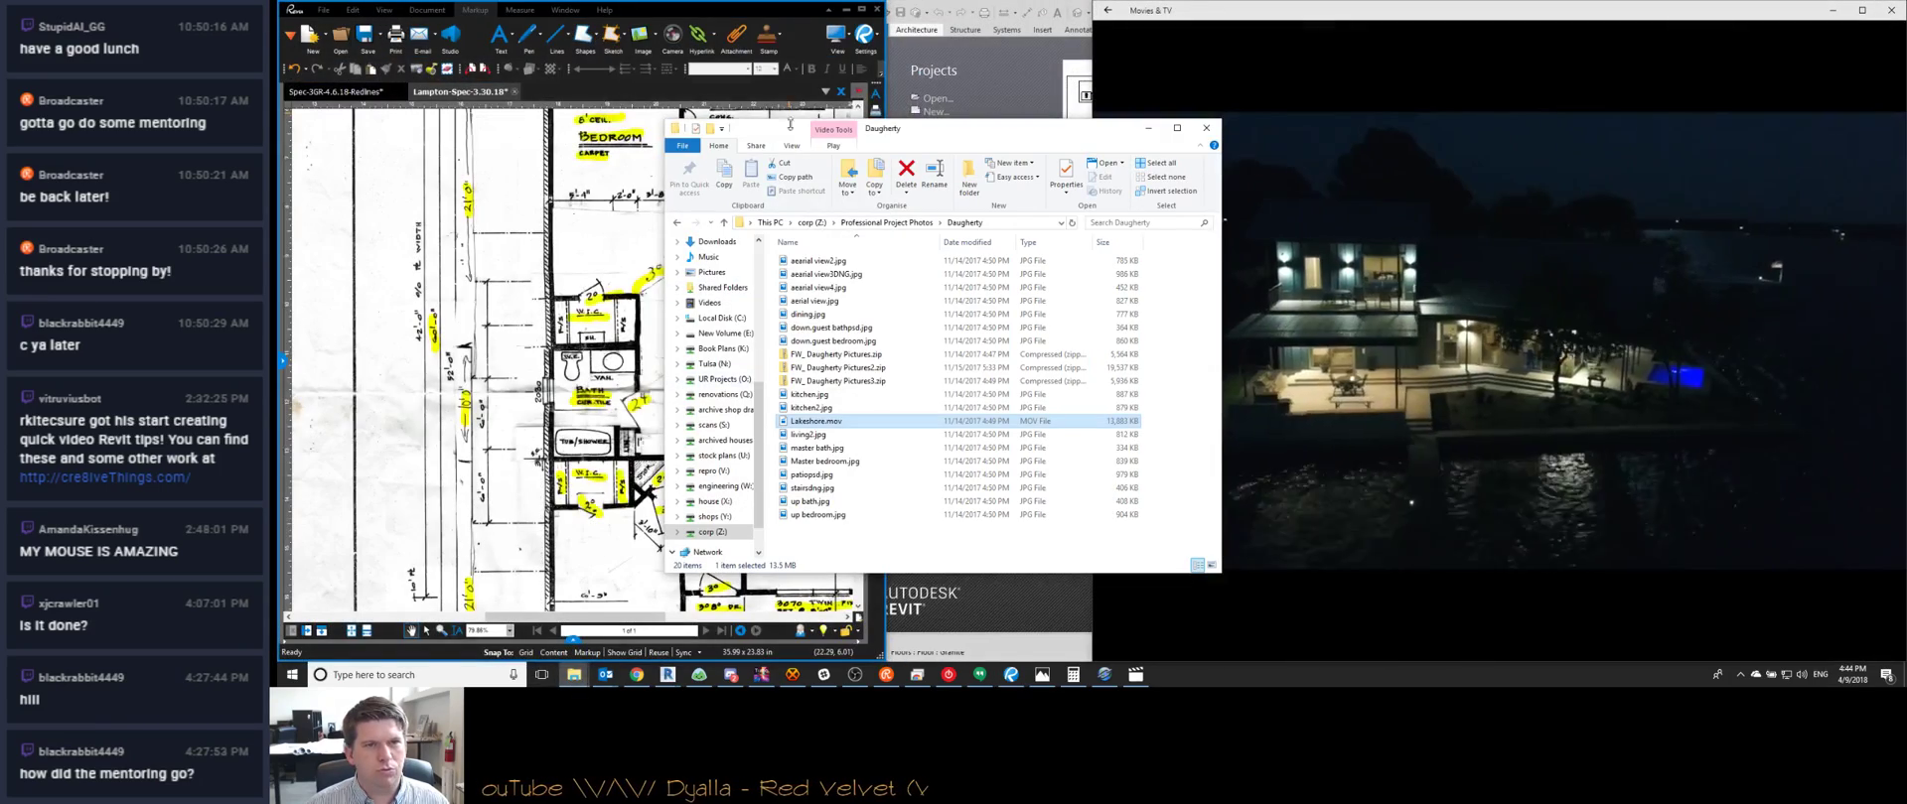
drag(917, 132, 560, 105)
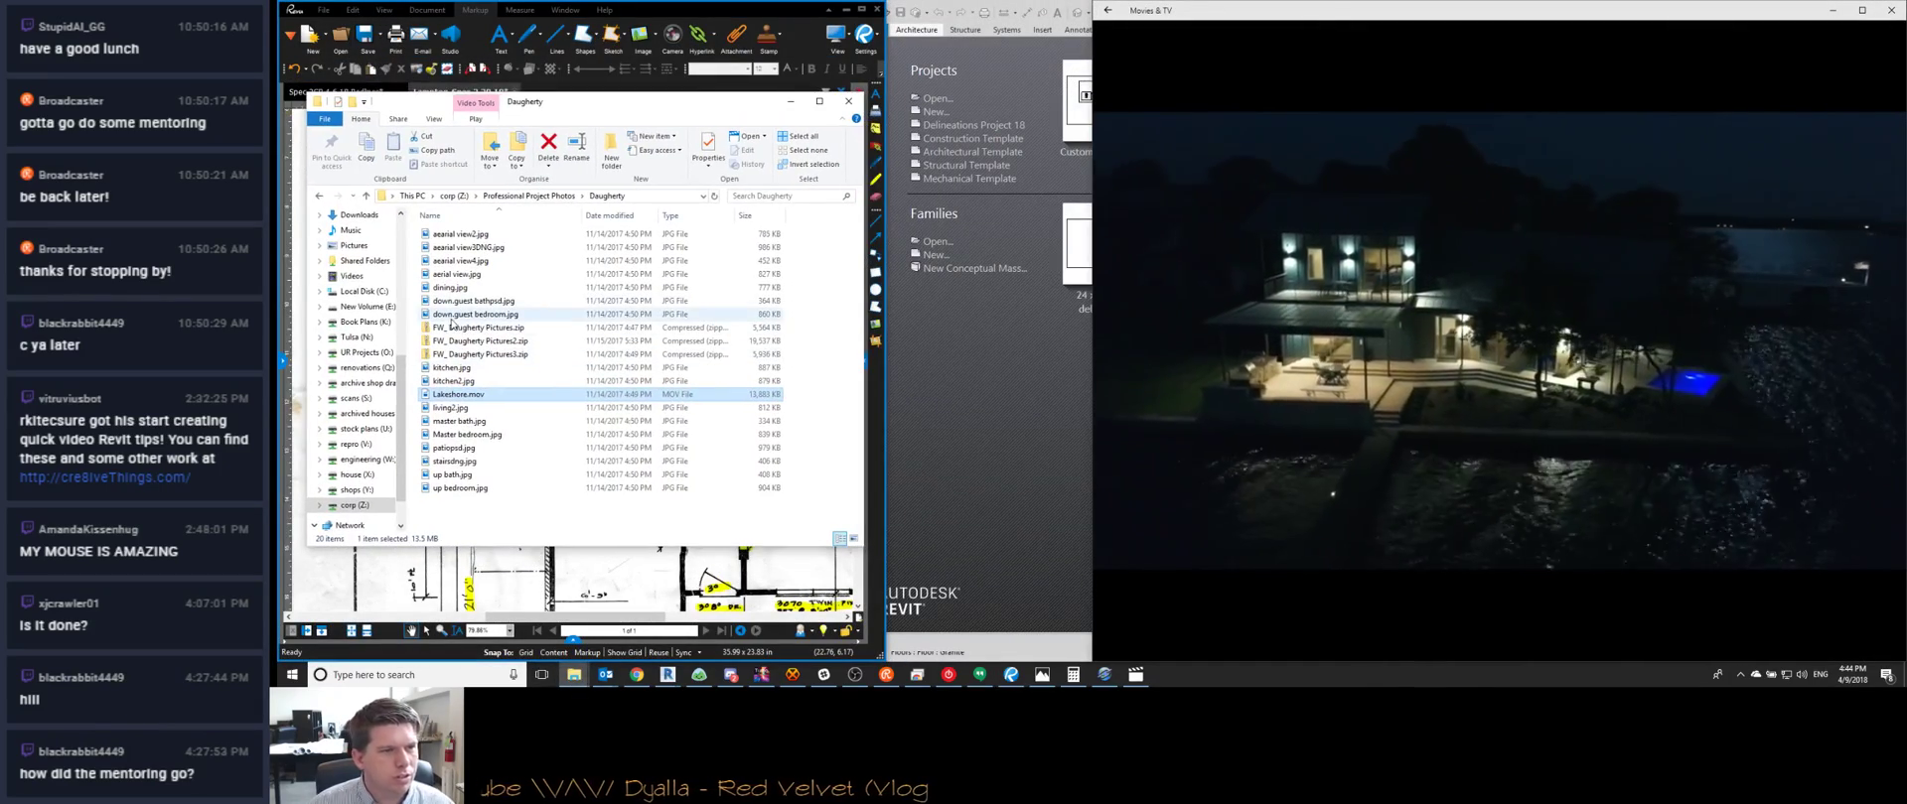
scroll(376, 474, up, 7)
click(353, 270)
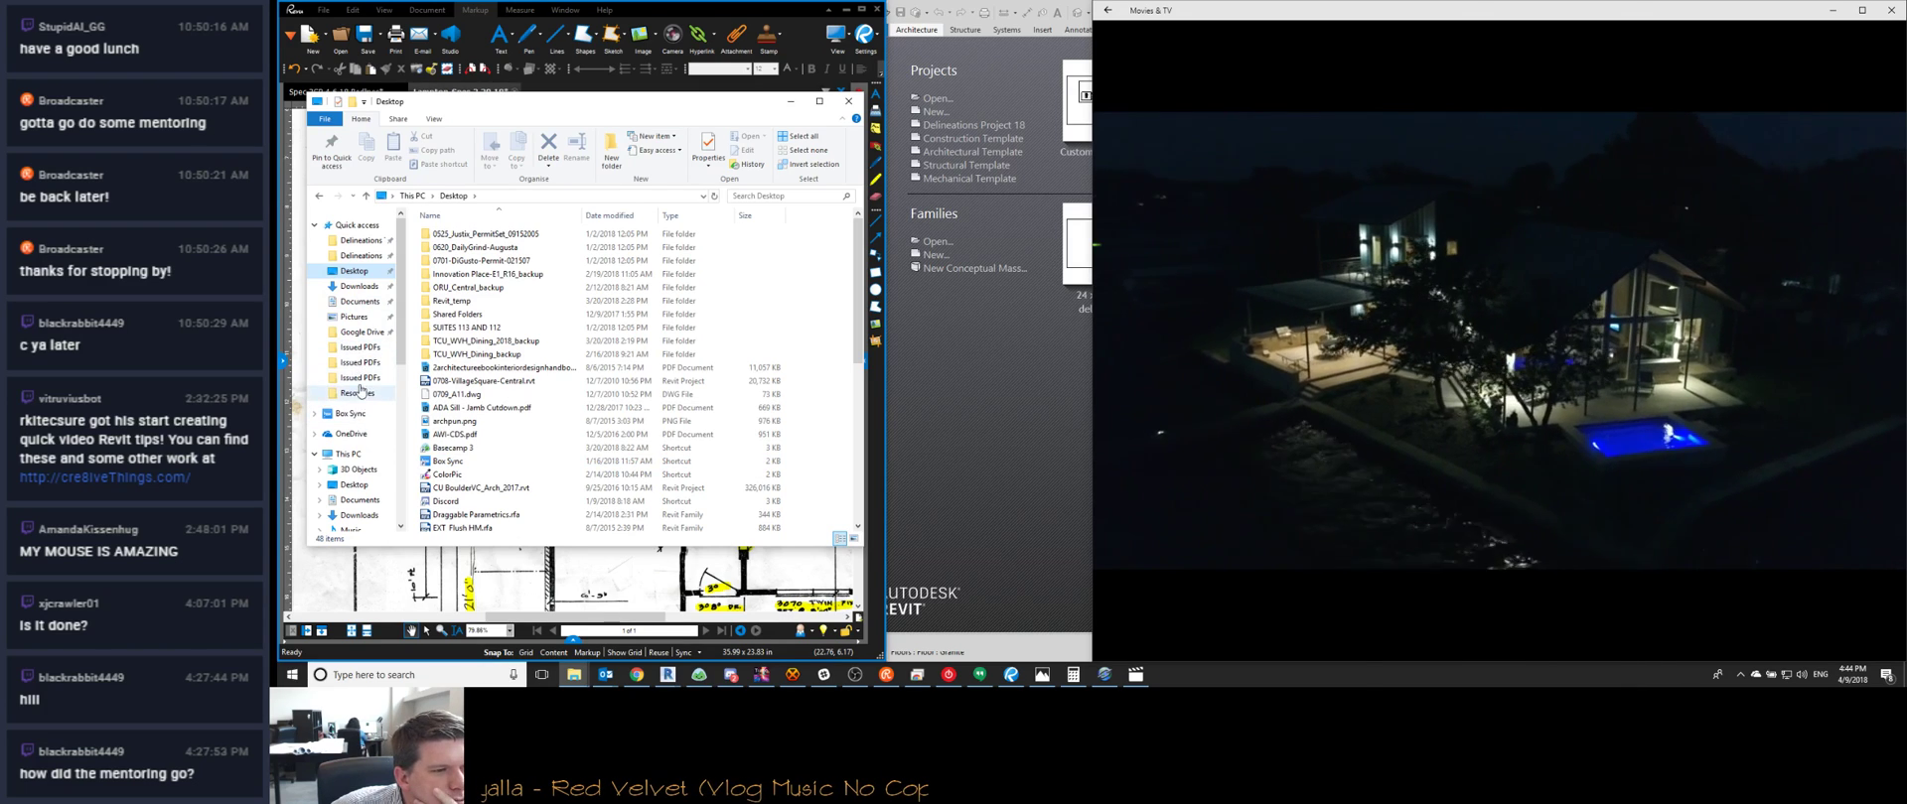
click(643, 678)
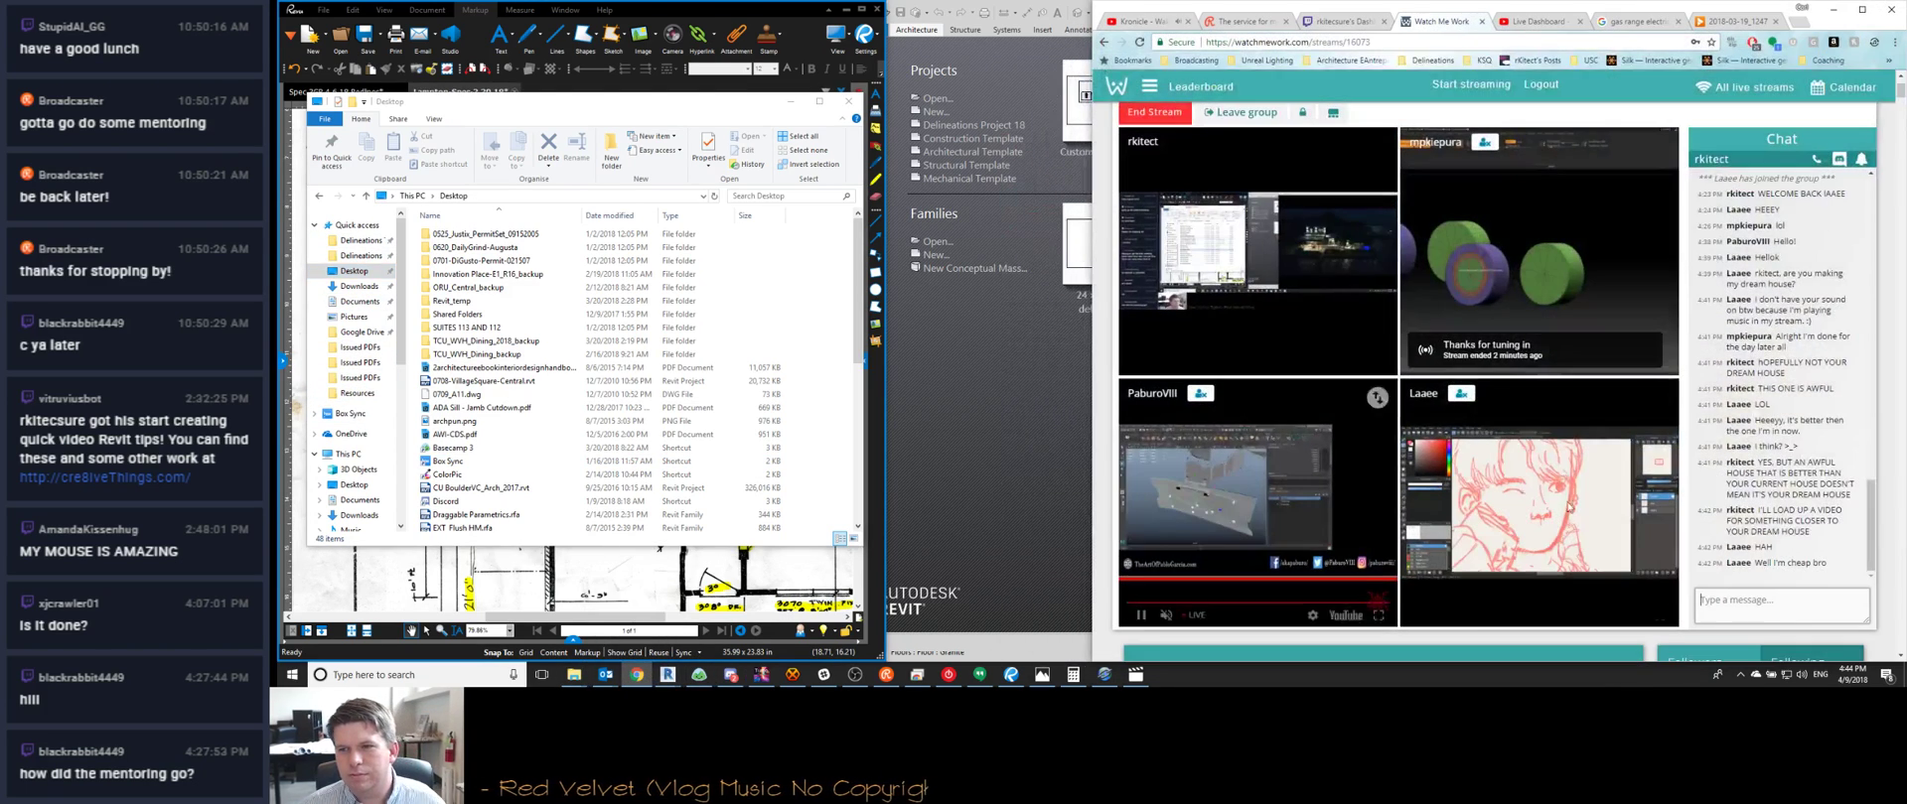
Post 'PLAYING NOW' in the stream chat and replay the Lakeshore video docked left
click(1772, 604)
text(PLAYING )
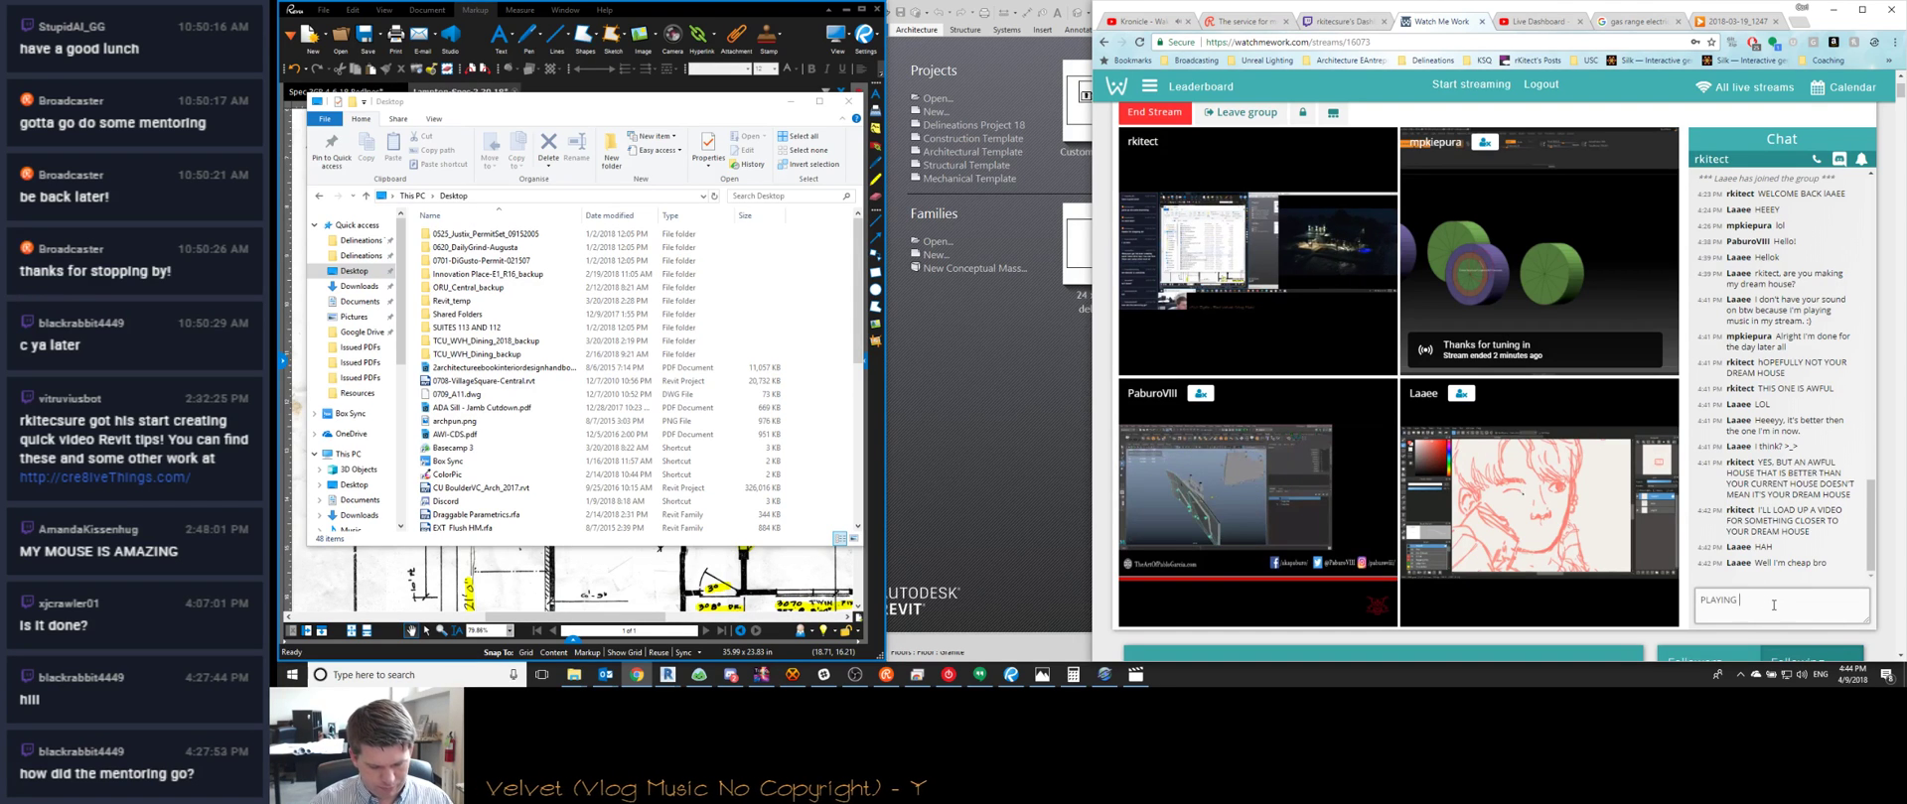
text(NOW)
key(Return)
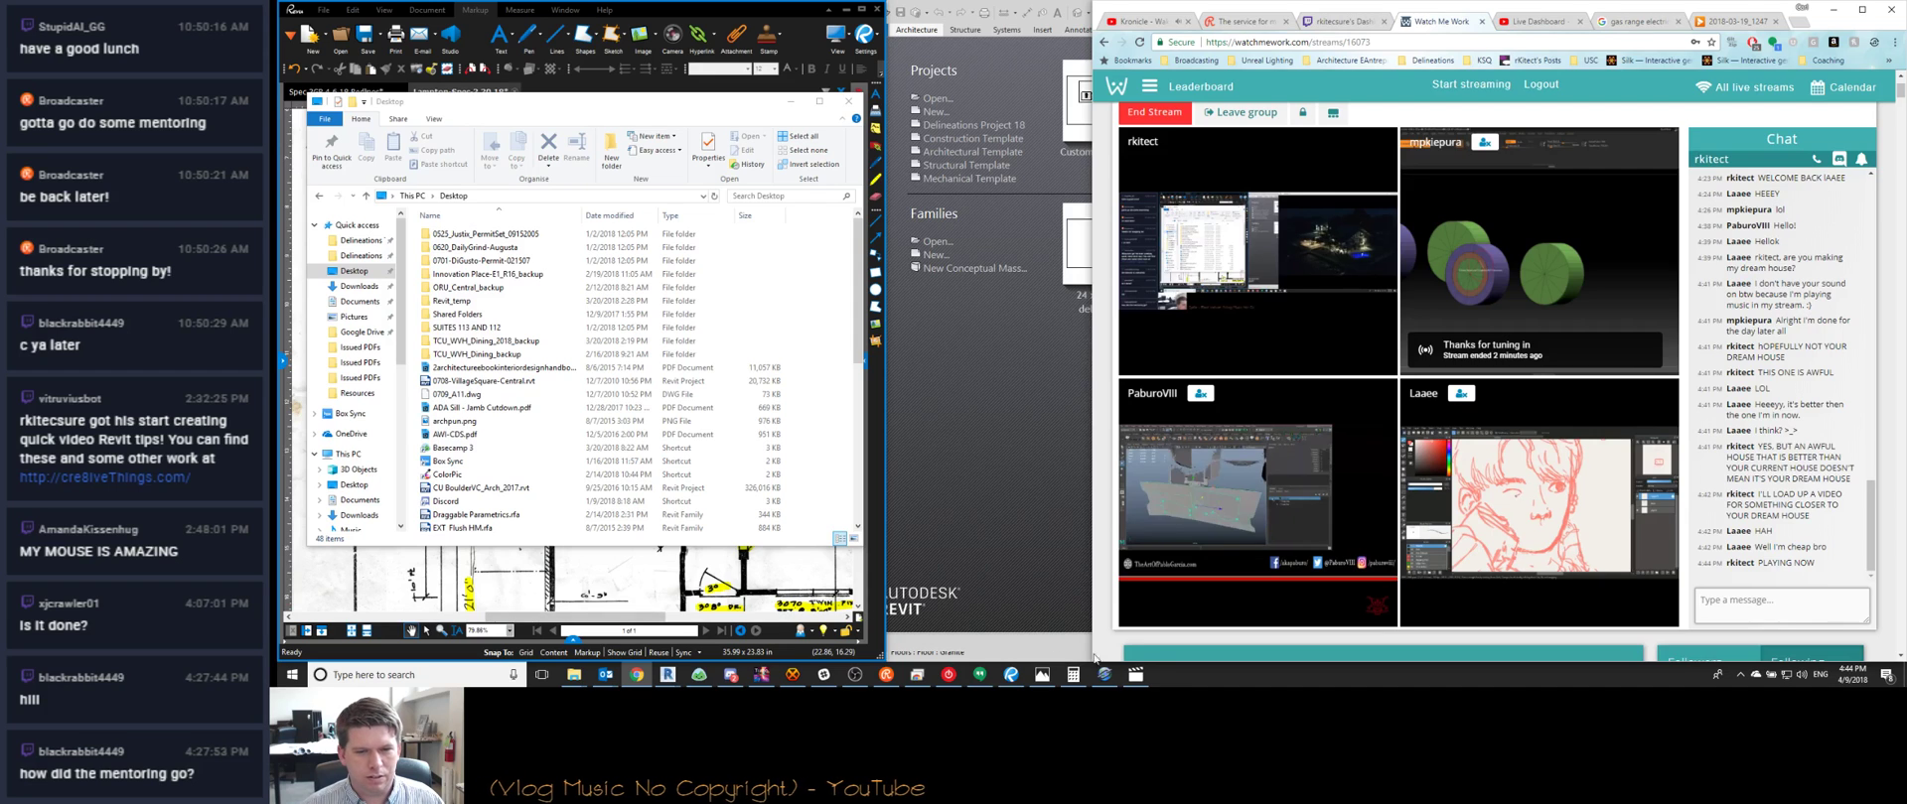
click(1135, 674)
key(super+Left)
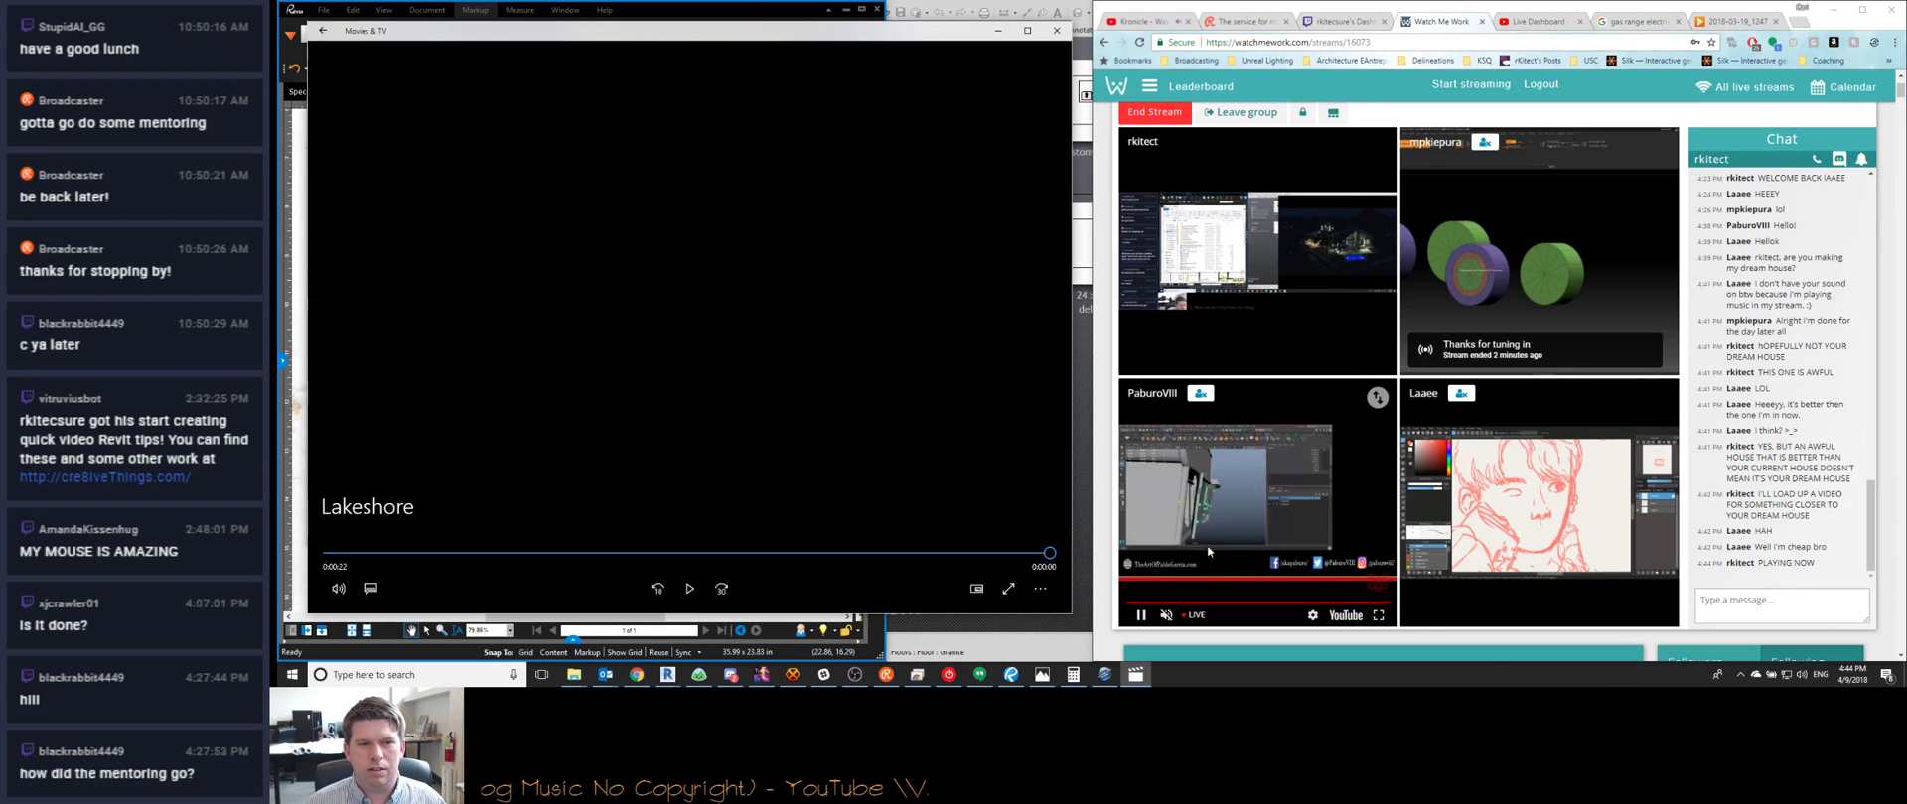
click(690, 586)
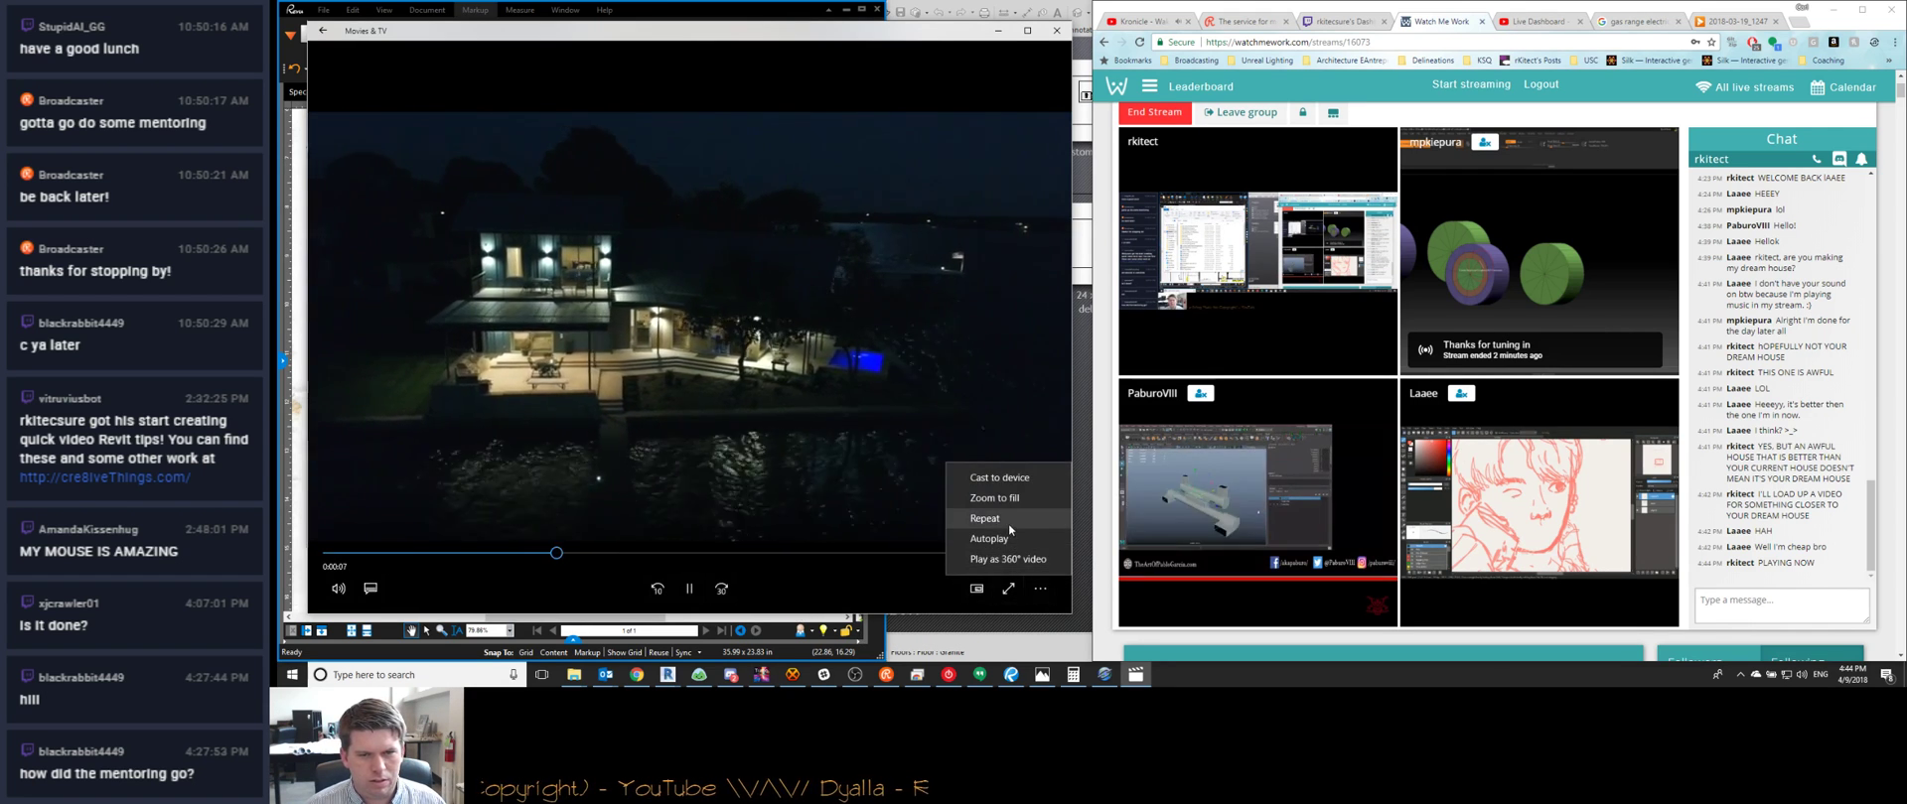
Post 'I'LL SEE IF I CAN EIND THE WALKTROUGH' and bring the Desktop Explorer window back
click(1771, 607)
text(I'LL SEE IF I)
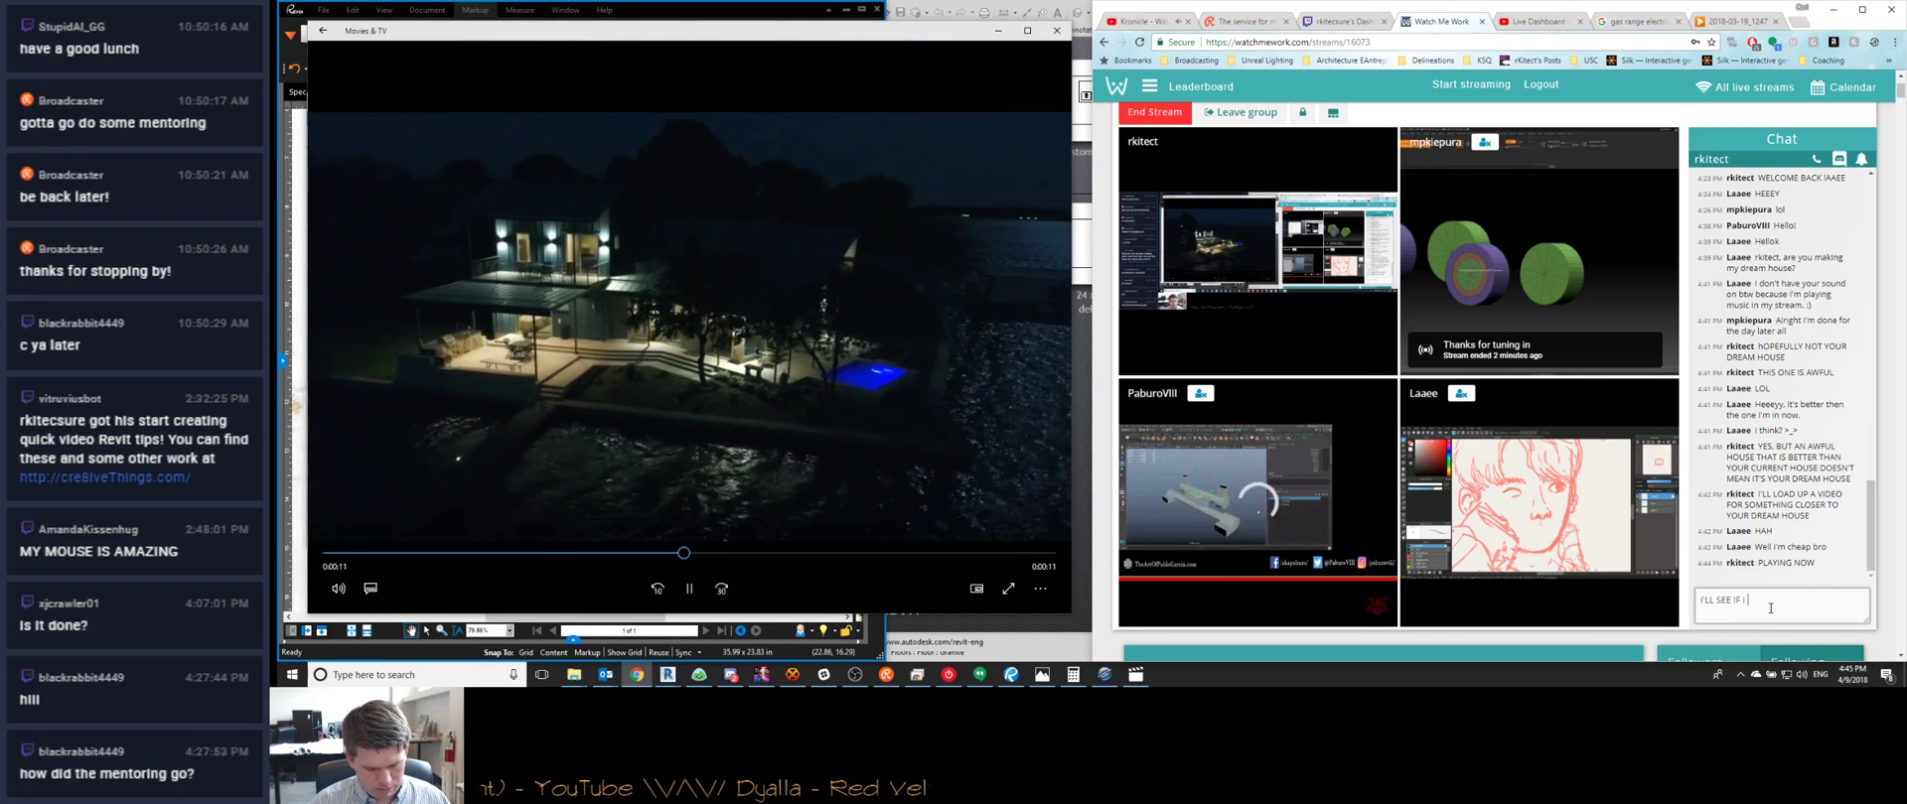
text( CAN EIND THE WALKTRH)
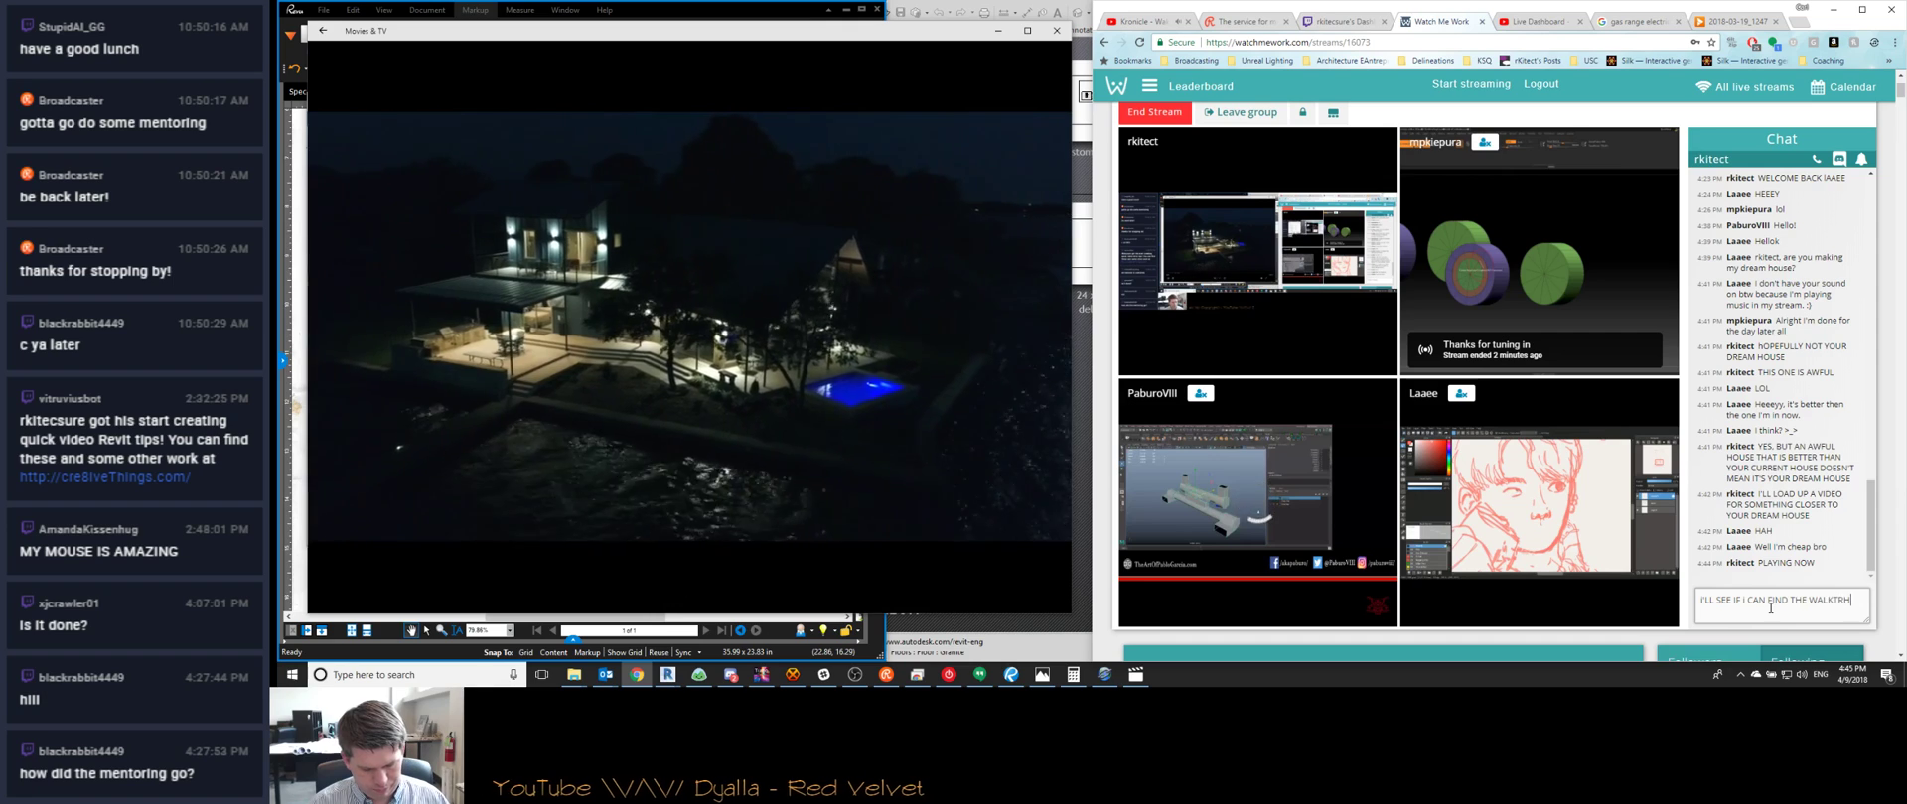
text(OUGH)
key(Return)
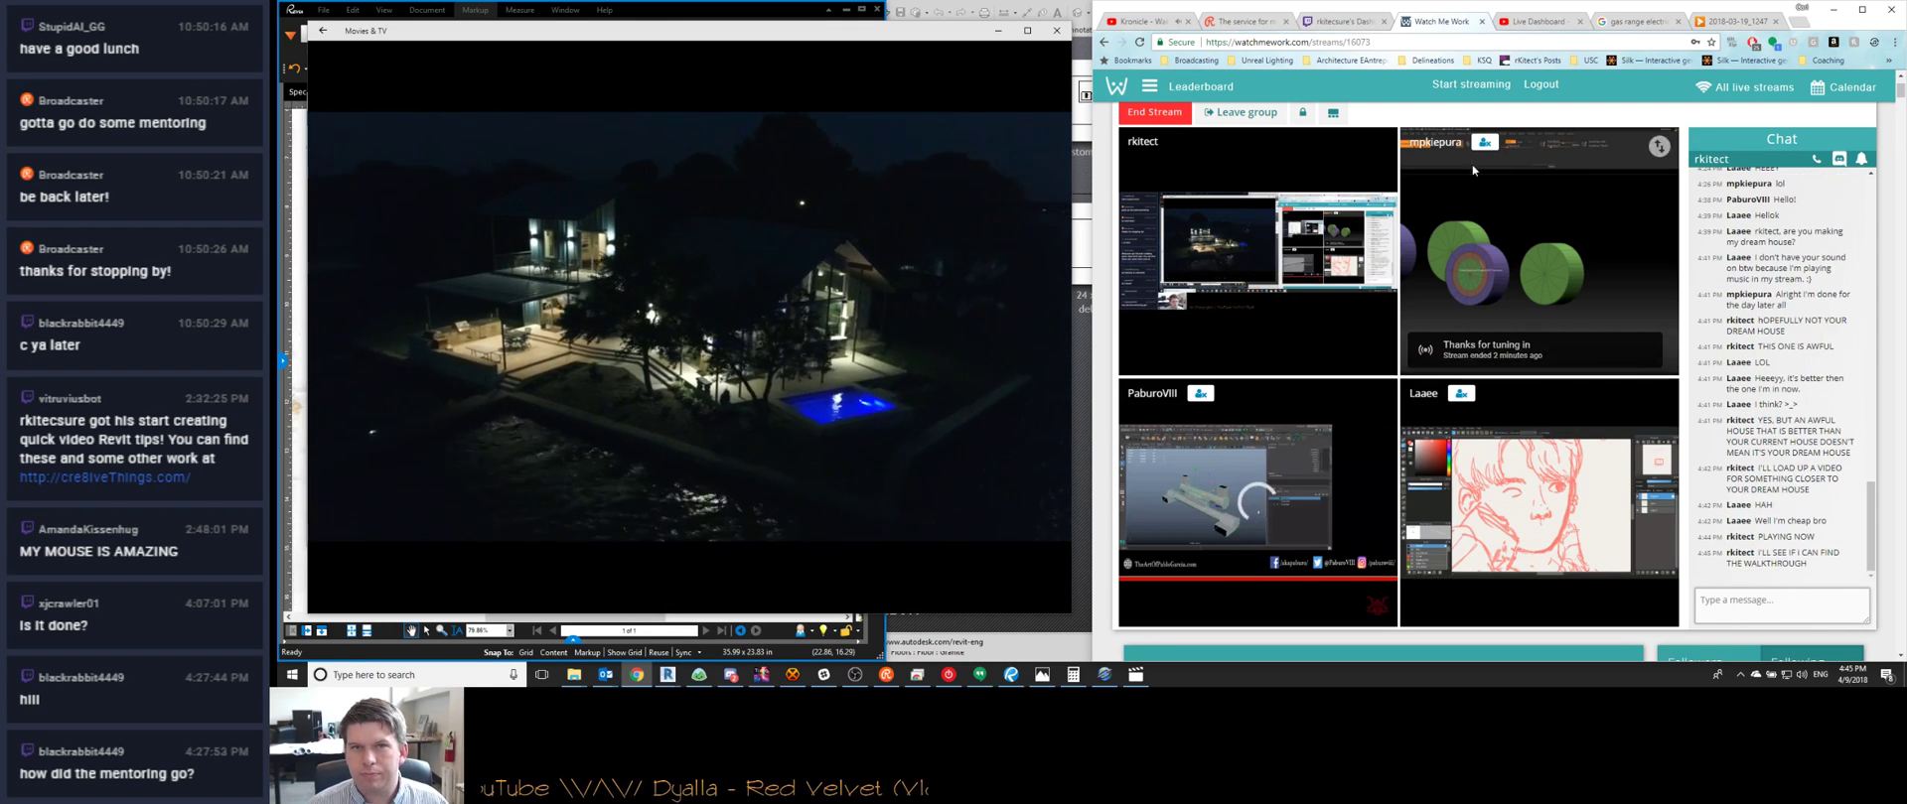
click(574, 675)
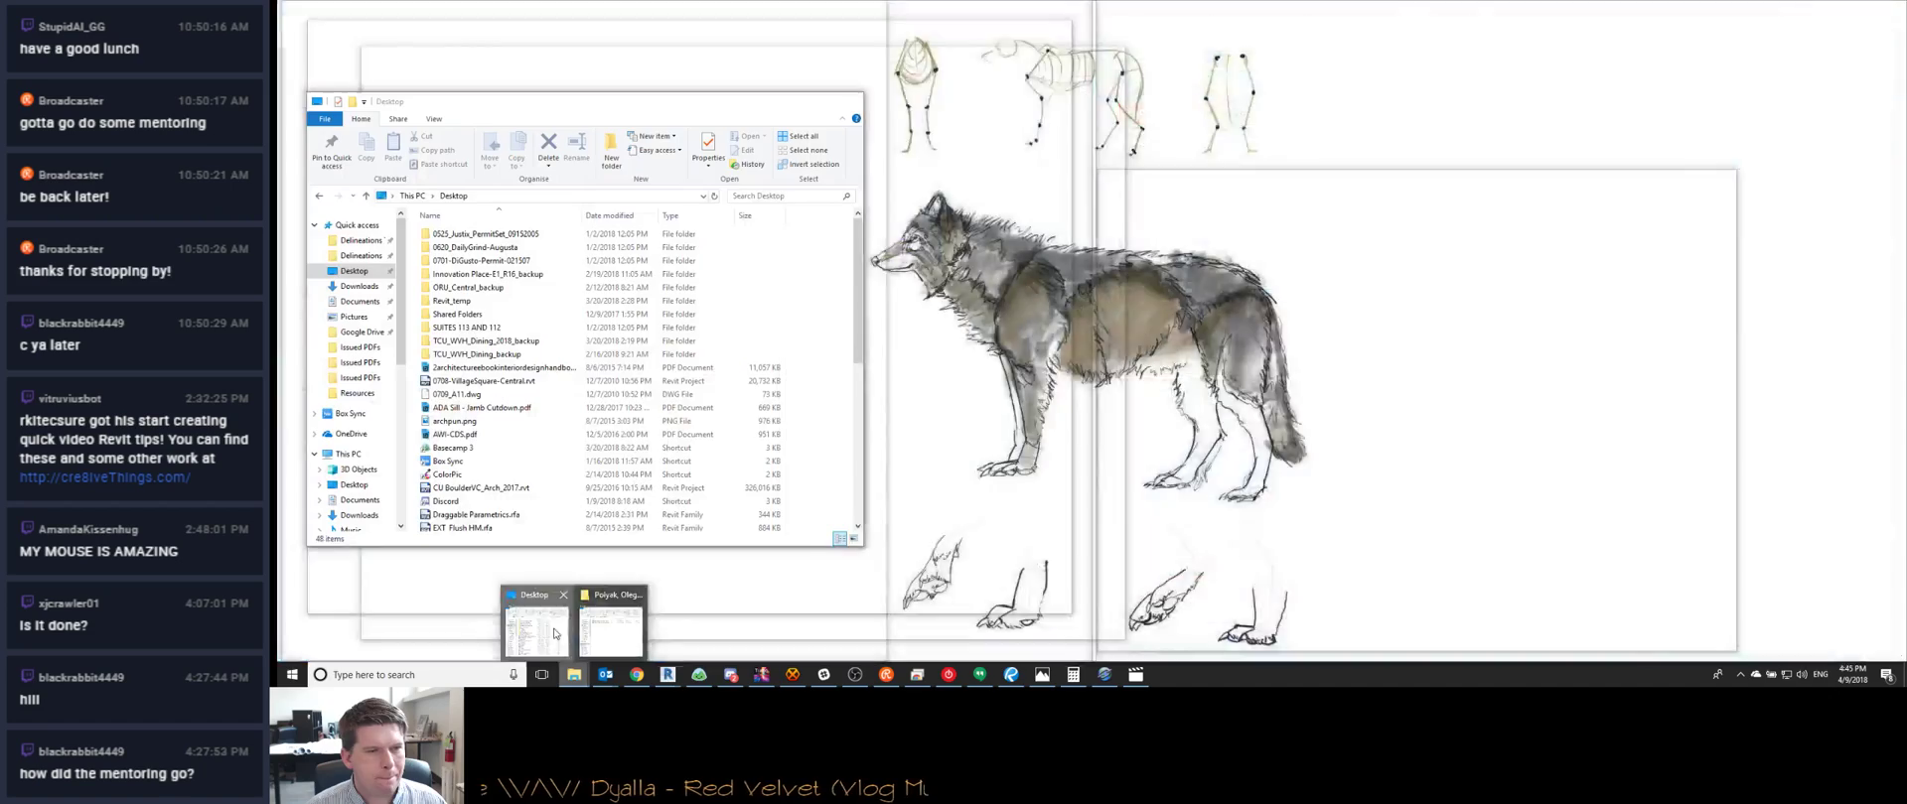
click(553, 633)
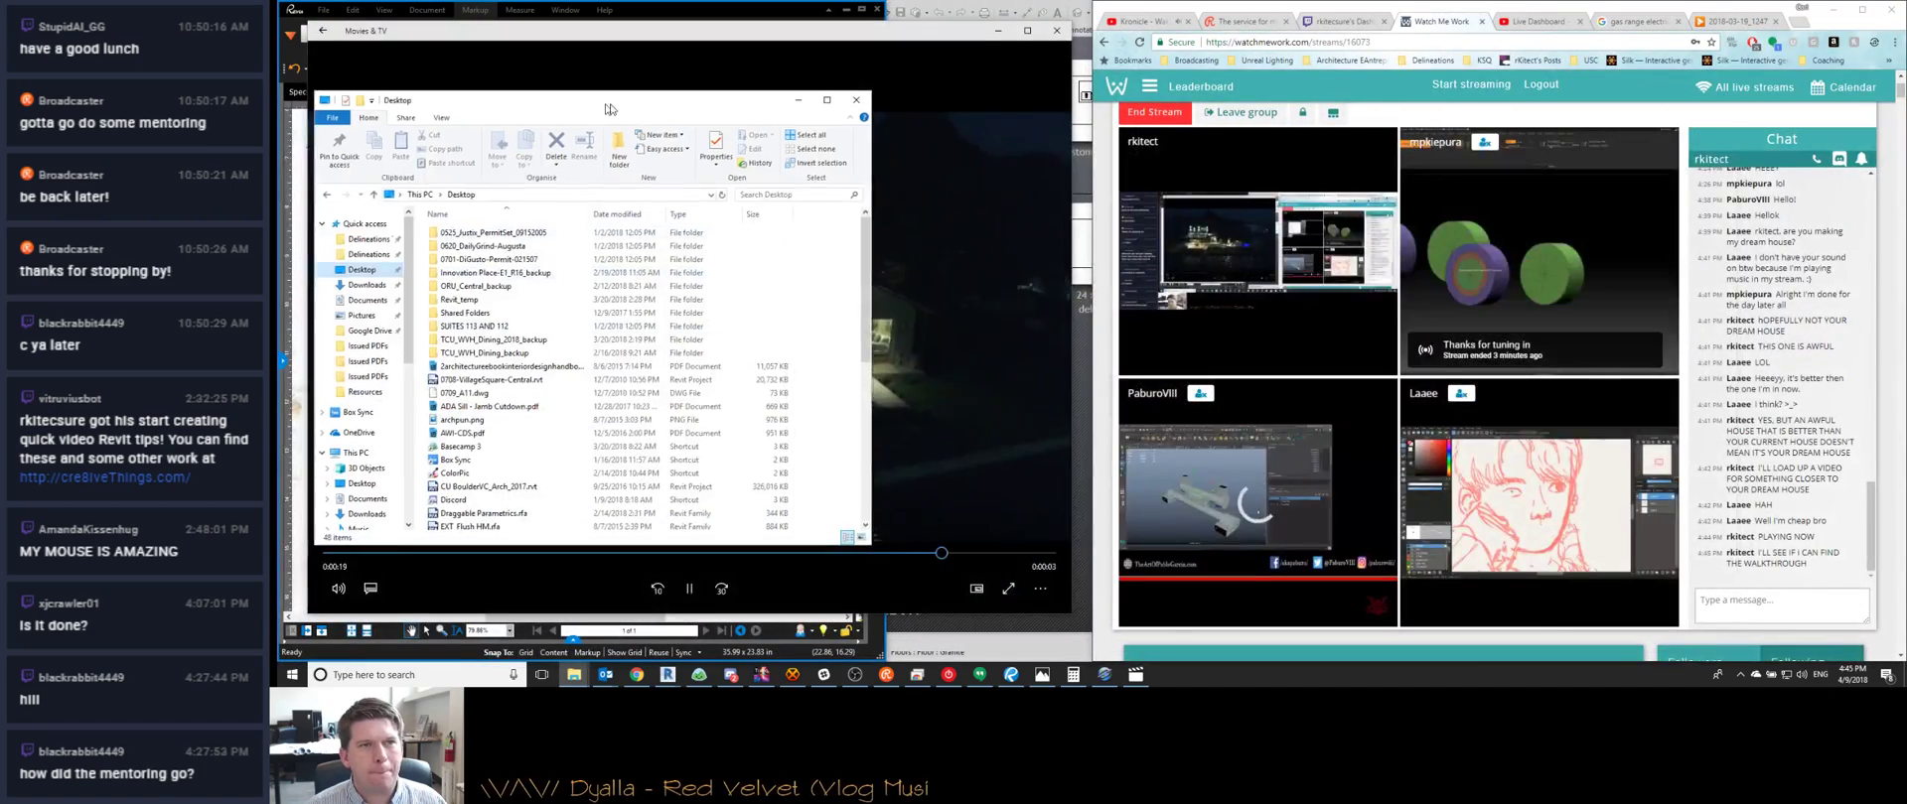
drag(669, 170, 1504, 169)
Minimize the browser and open the Documents folder in File Explorer
click(1834, 9)
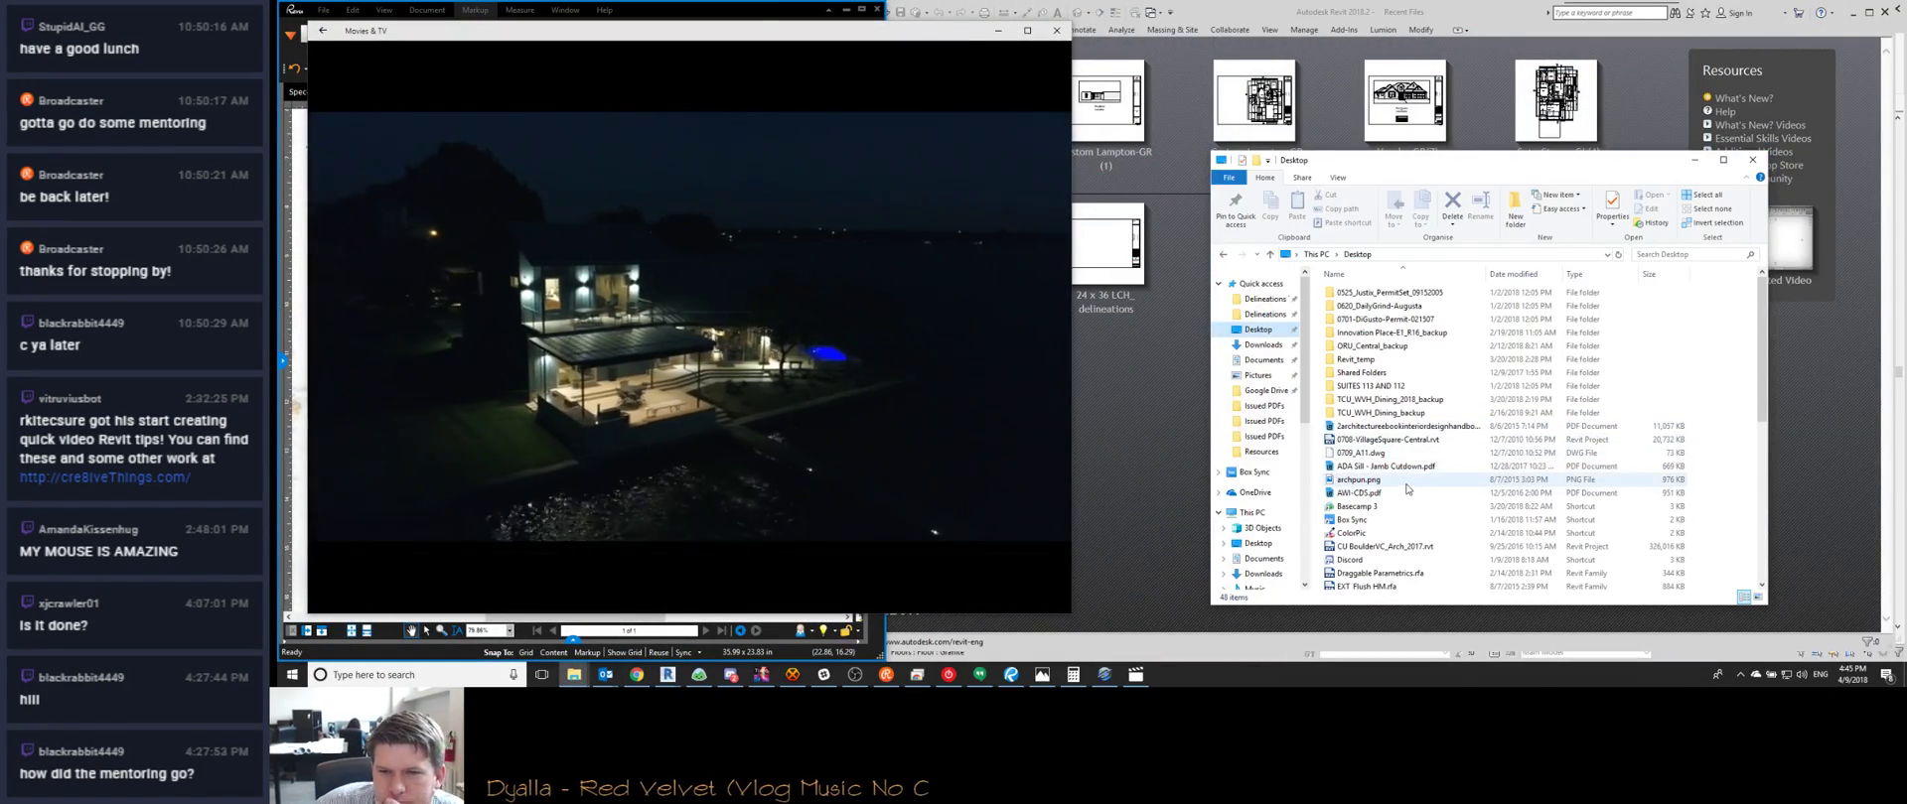
scroll(1410, 487, down, 8)
scroll(1382, 505, up, 8)
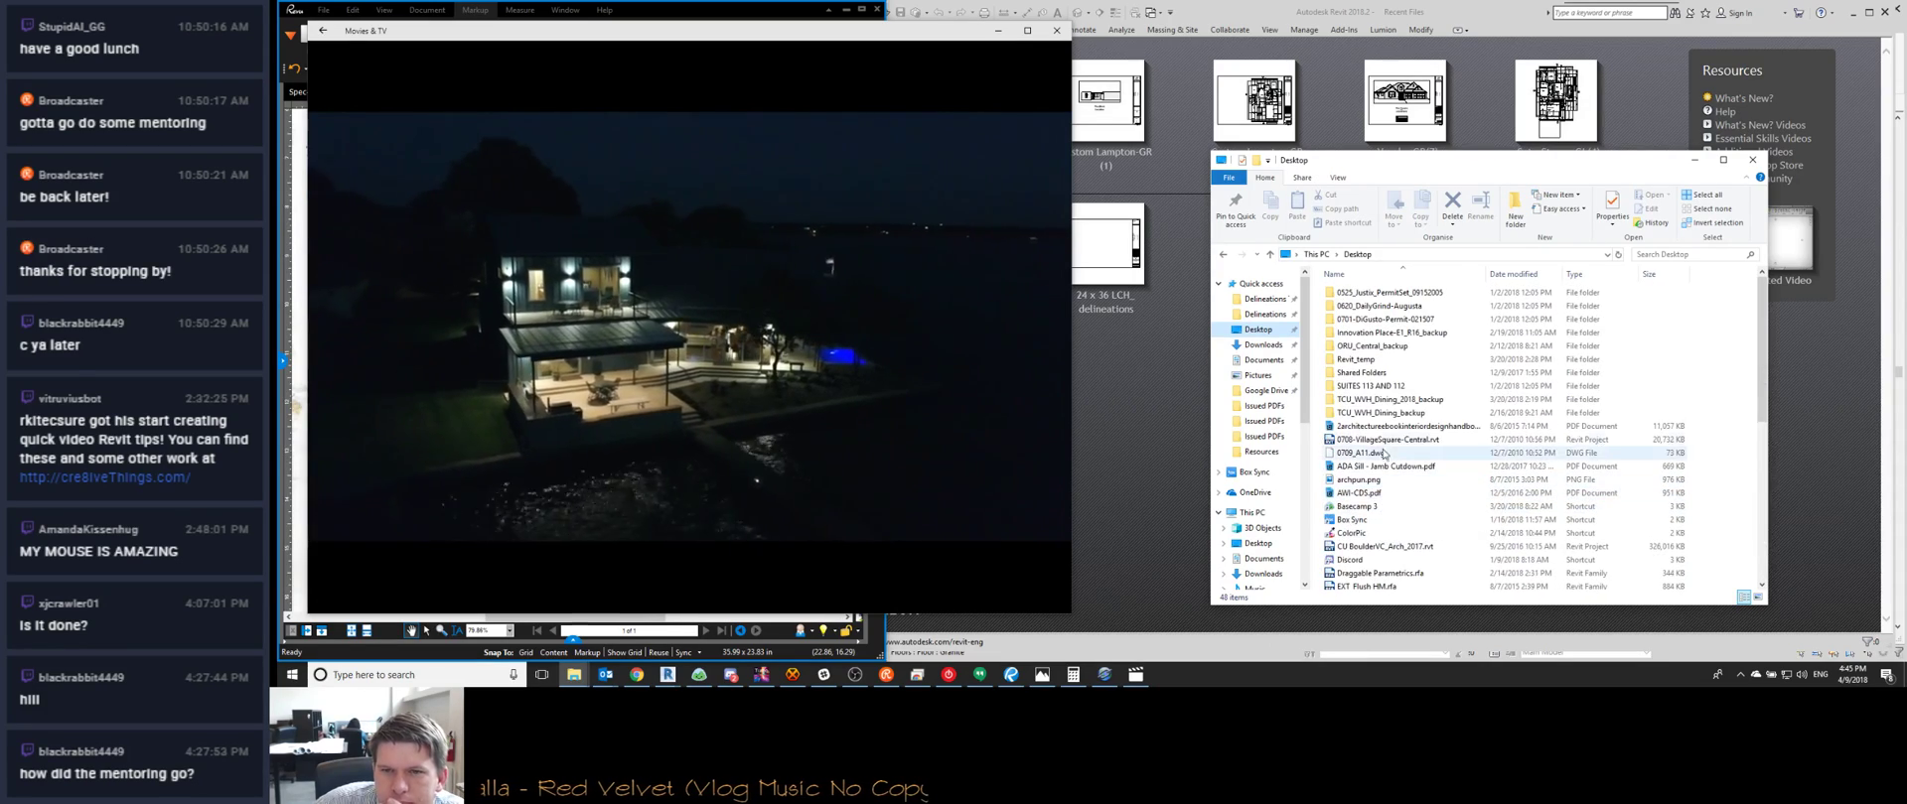
click(1263, 359)
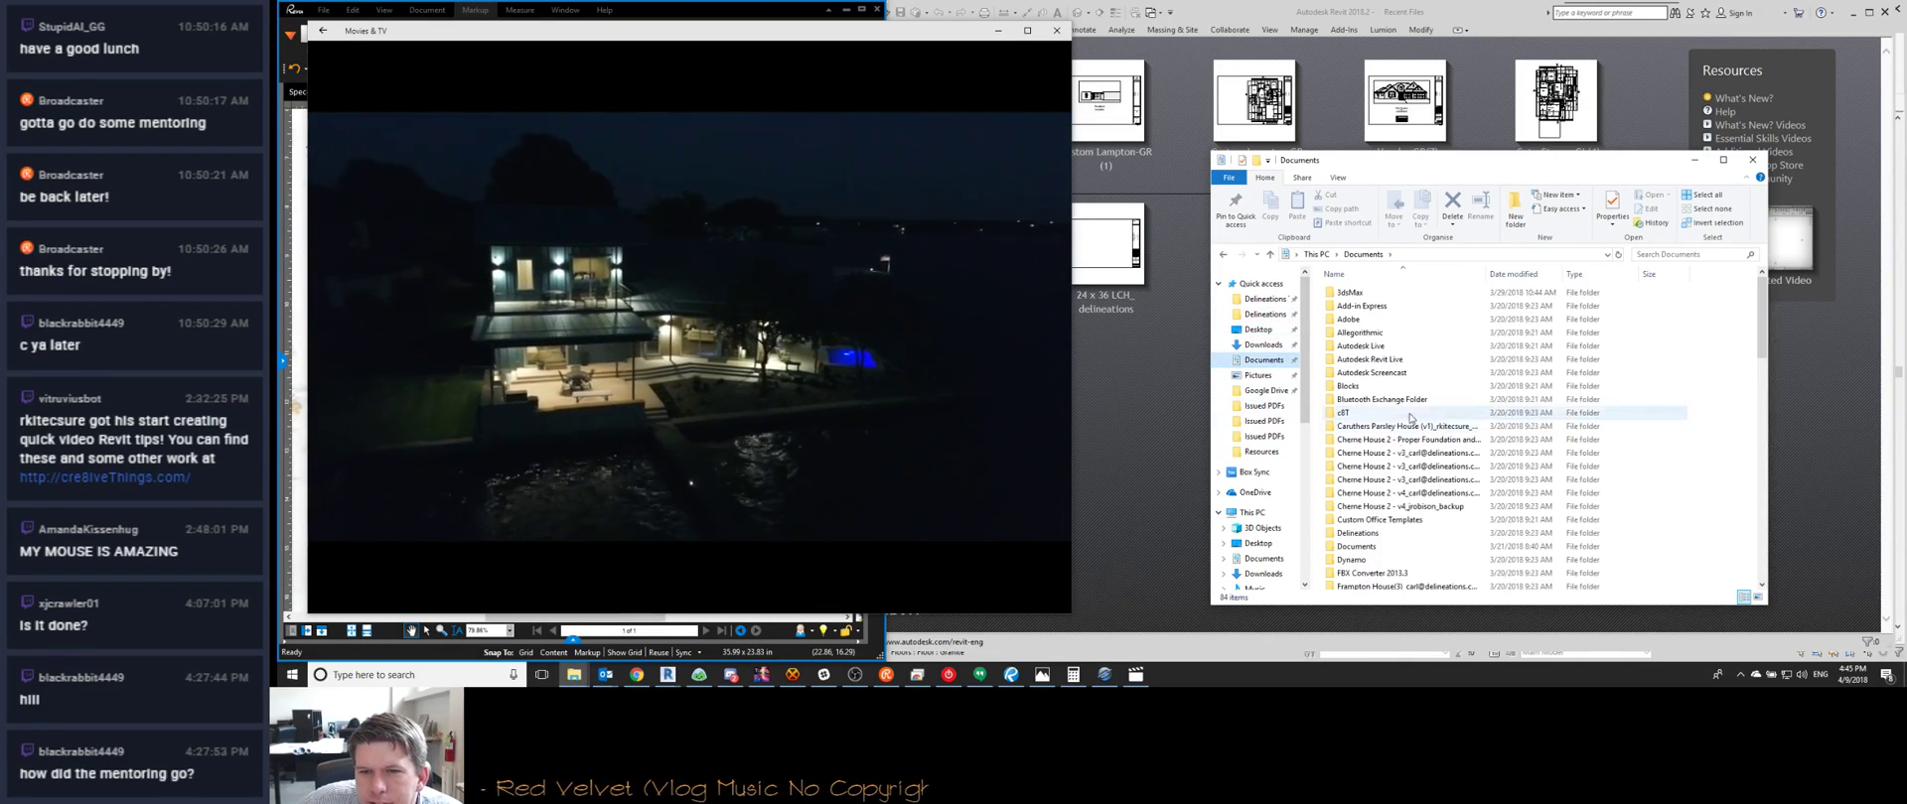
scroll(1371, 406, down, 7)
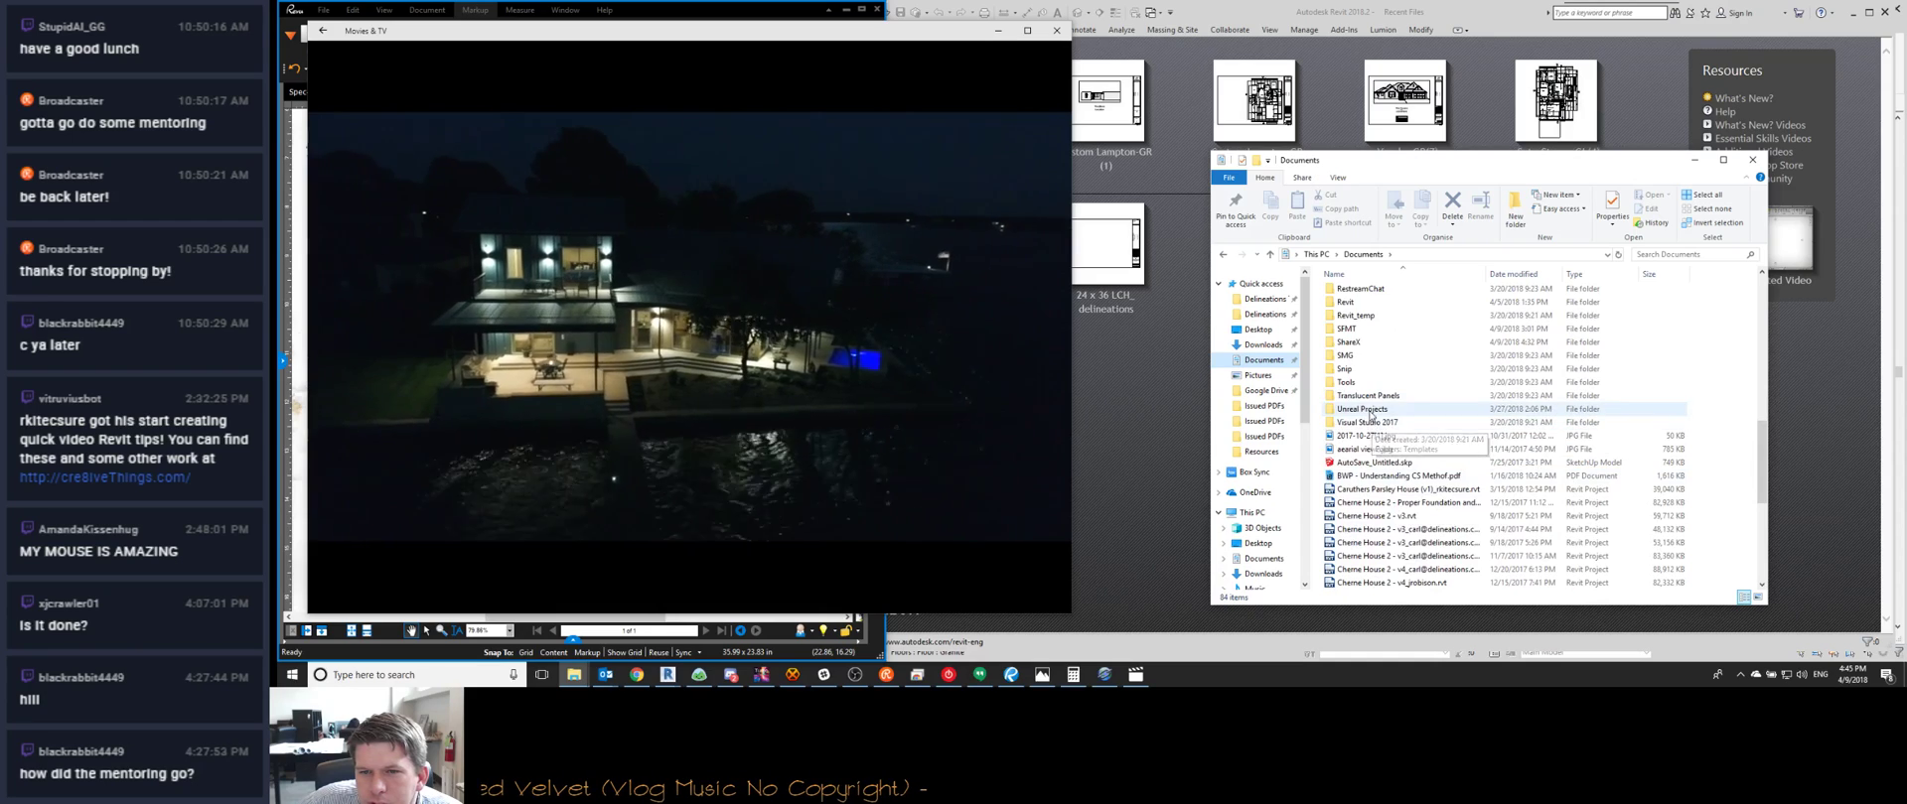
scroll(1370, 437, up, 4)
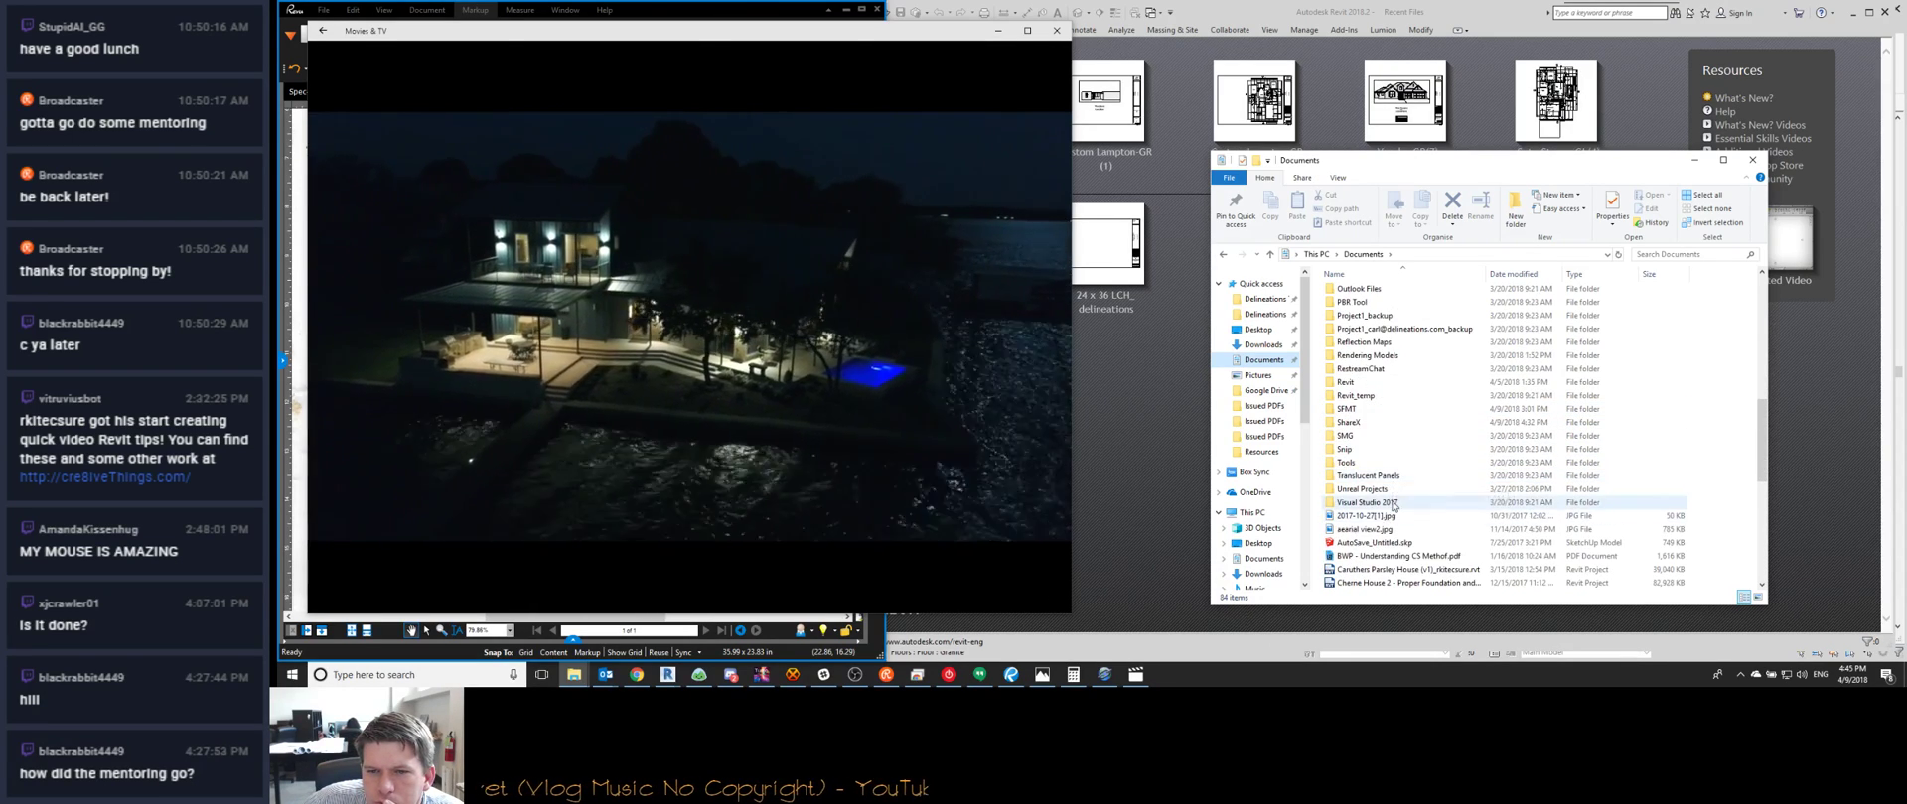
scroll(1380, 397, up, 5)
scroll(1385, 427, down, 3)
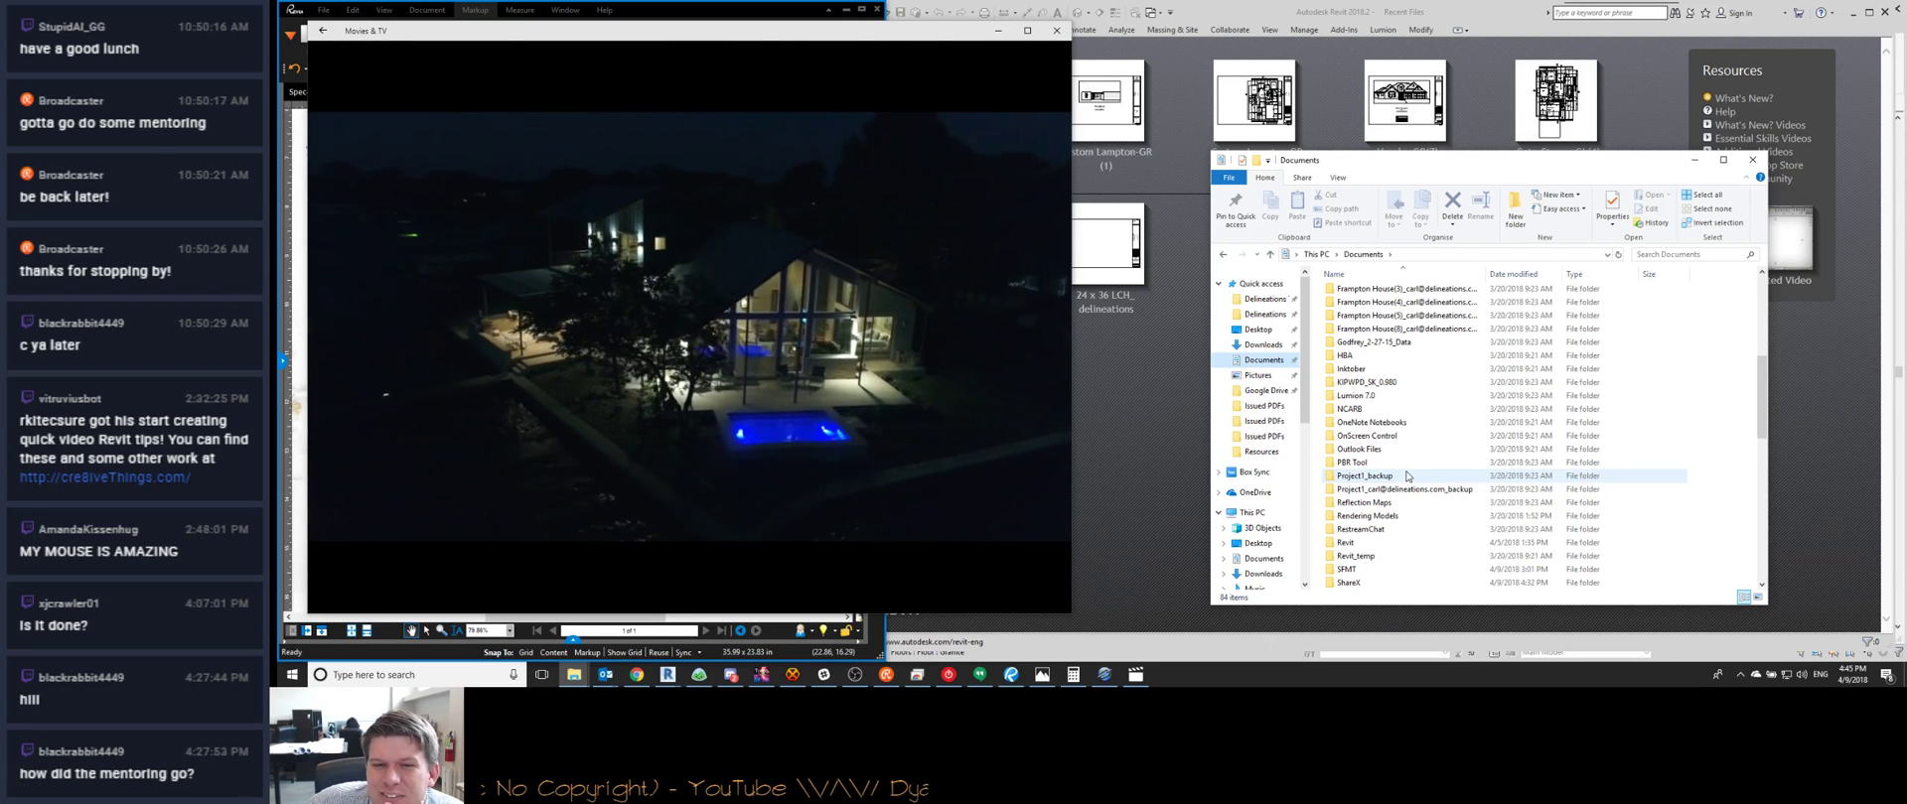
scroll(1395, 427, up, 3)
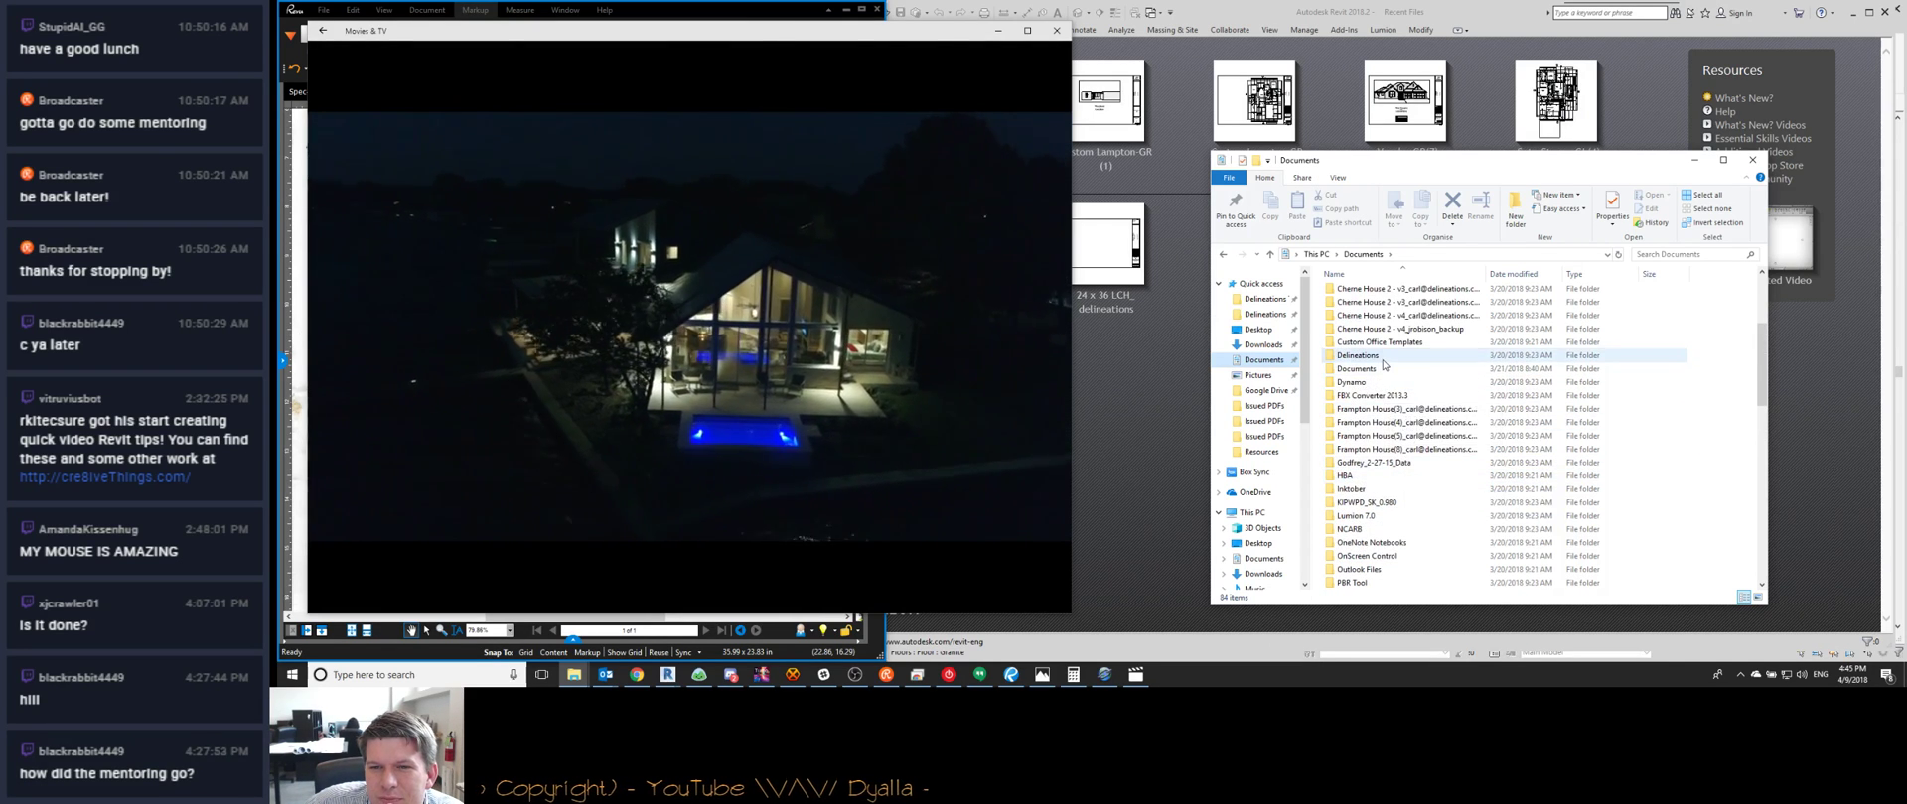
Open Delineations > VR and launch Daugherty House Tour.exe
double_click(1358, 355)
double_click(1375, 348)
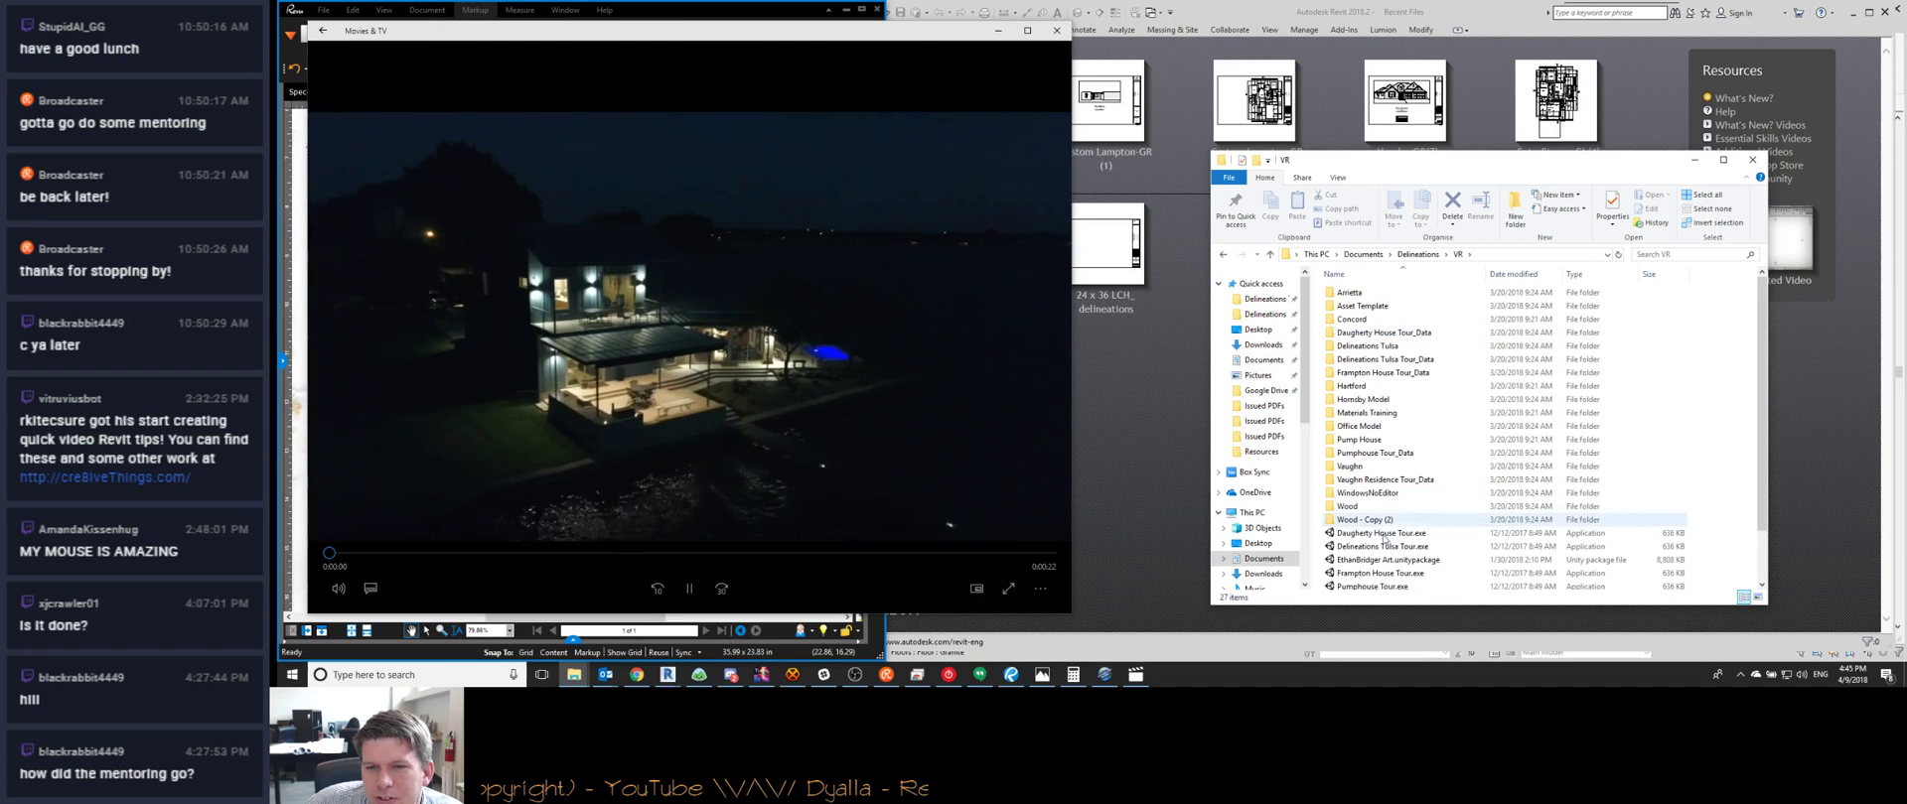
click(1377, 534)
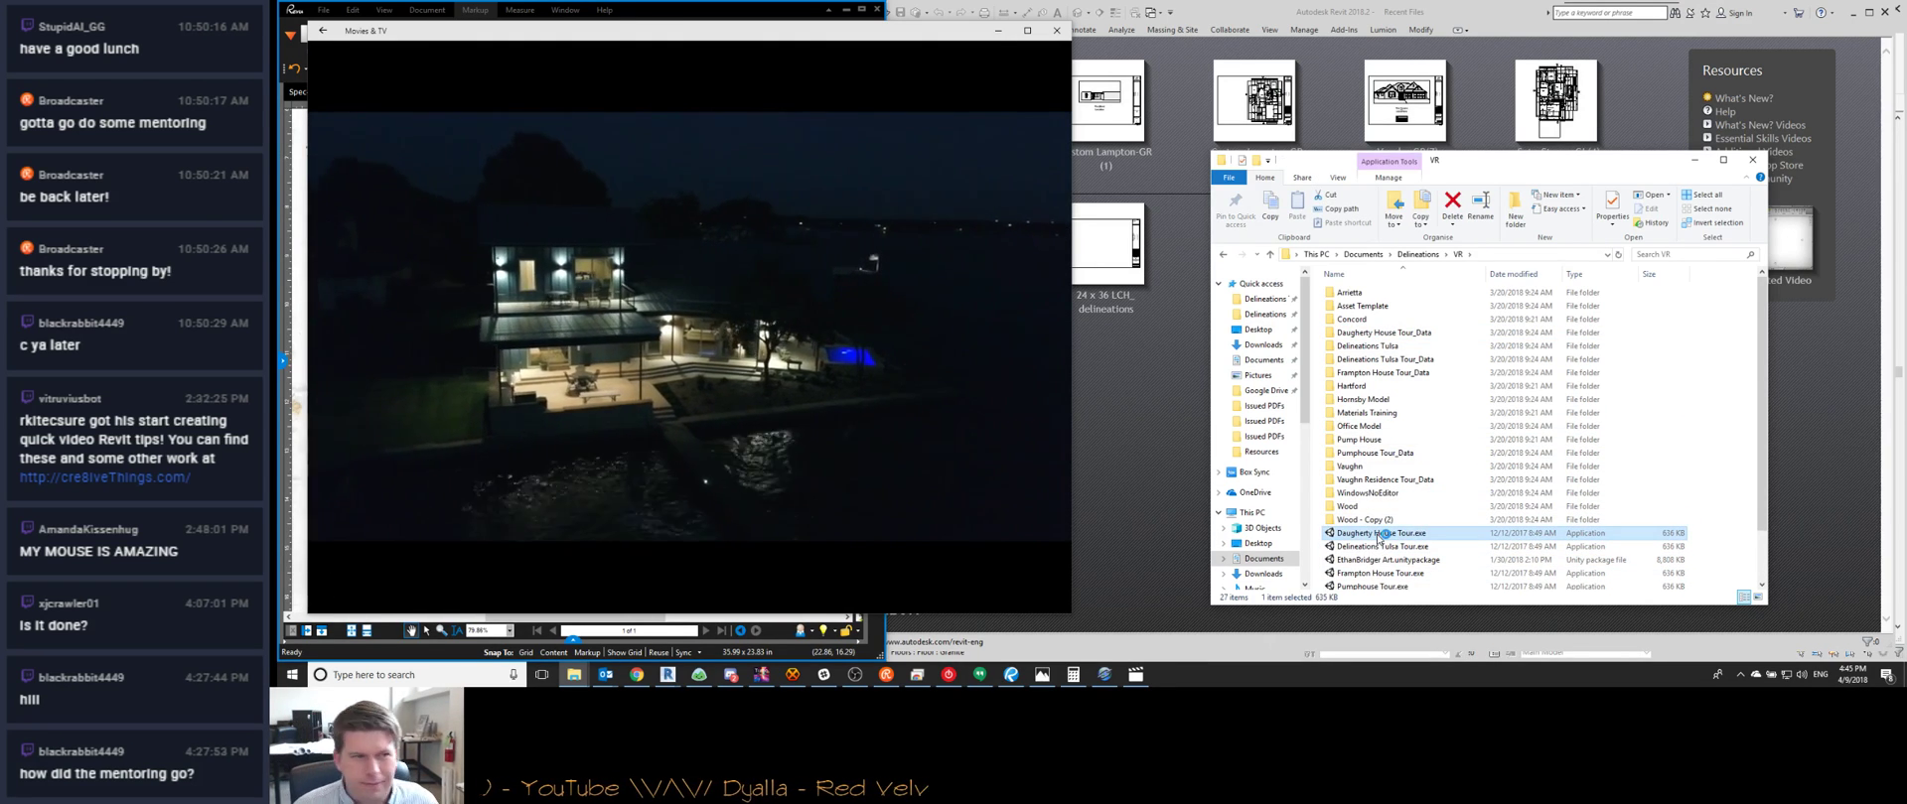
double_click(1378, 535)
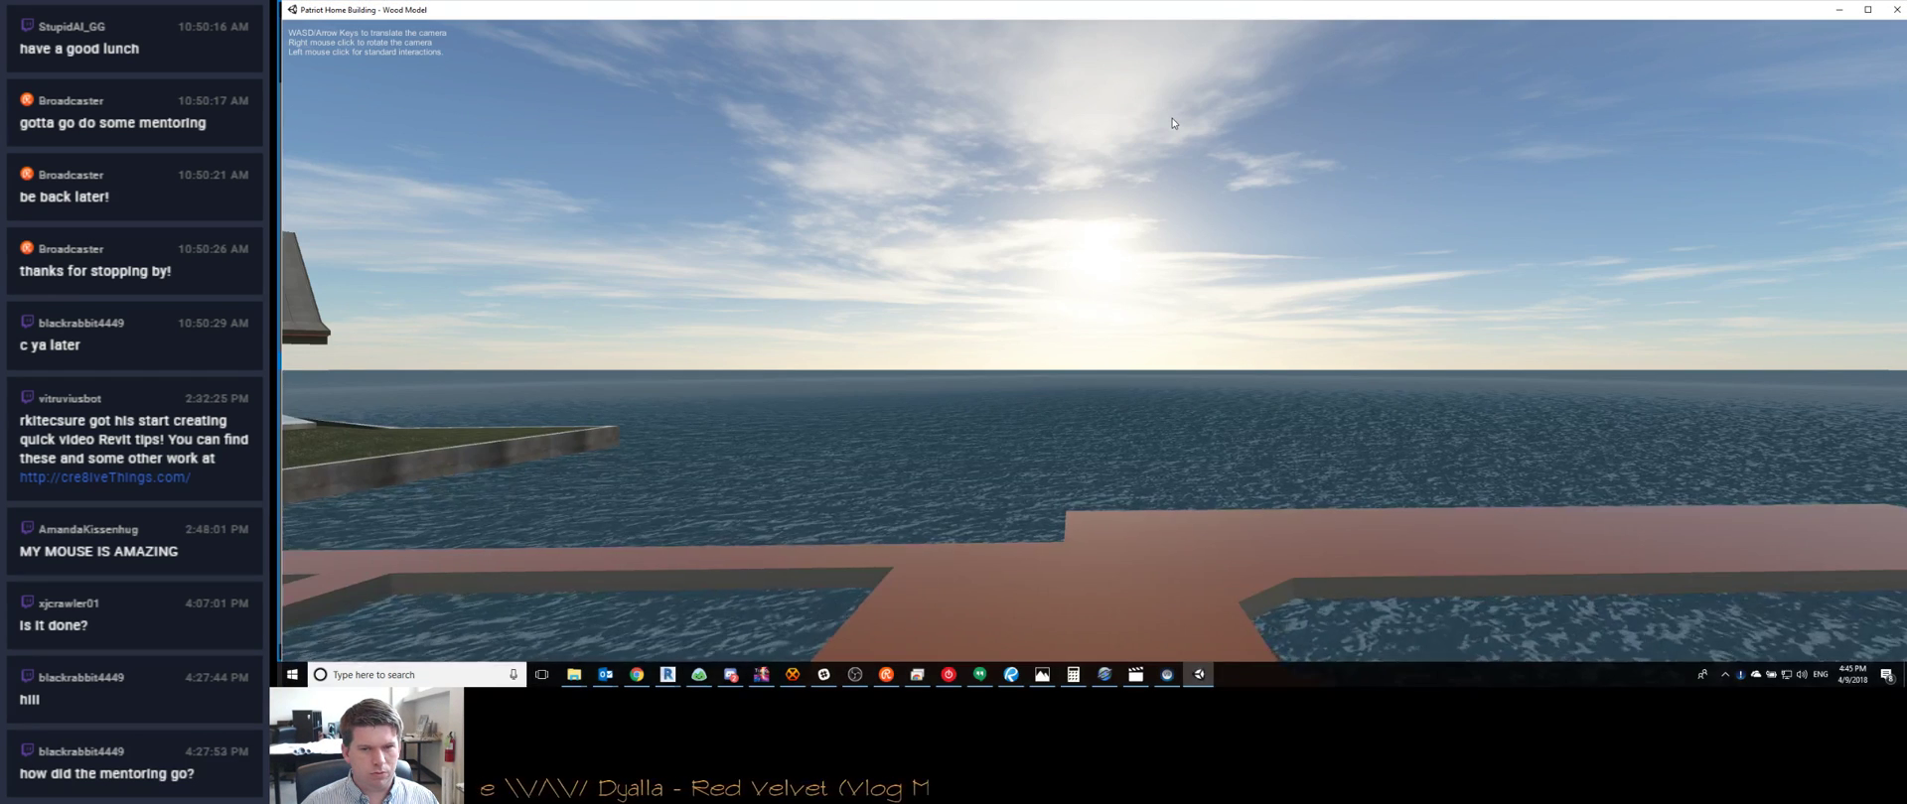
Dock the walkthrough on the right half and fly the camera around the house and dock
key(super+Right)
drag(1293, 3, 1480, 4)
right_drag(1478, 166, 1480, 430)
key(s)
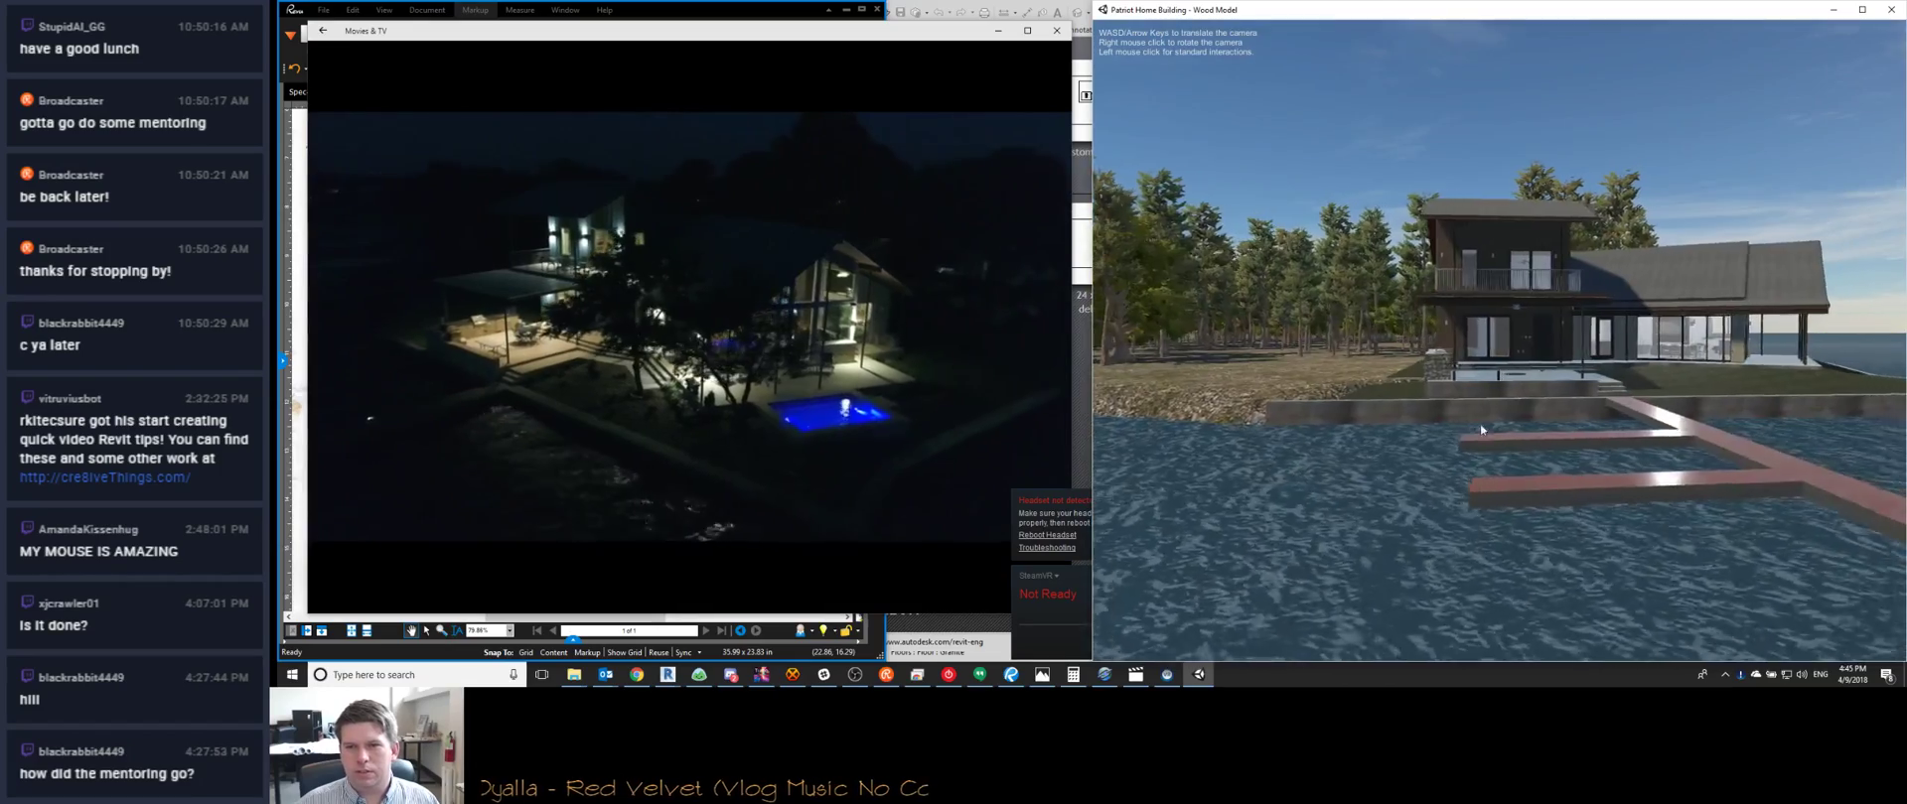
key(d)
right_drag(1481, 425, 1378, 453)
key(w)
key(d)
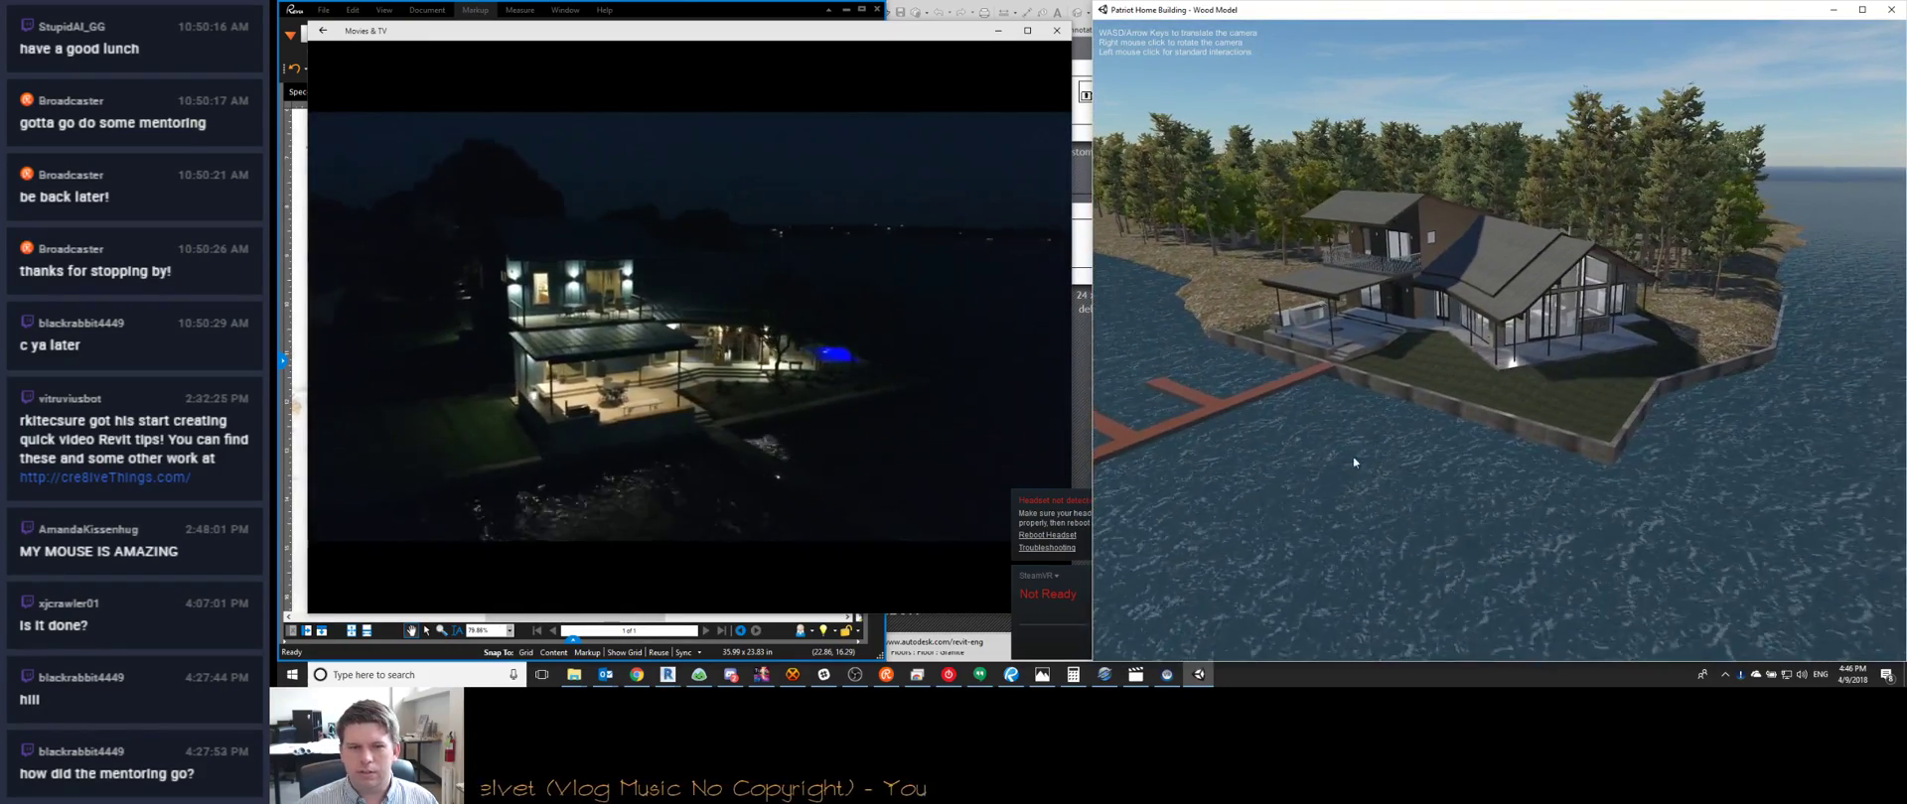
Send the 'here is the walkthrough' chat message, then walk up to the house's glass doors
click(633, 676)
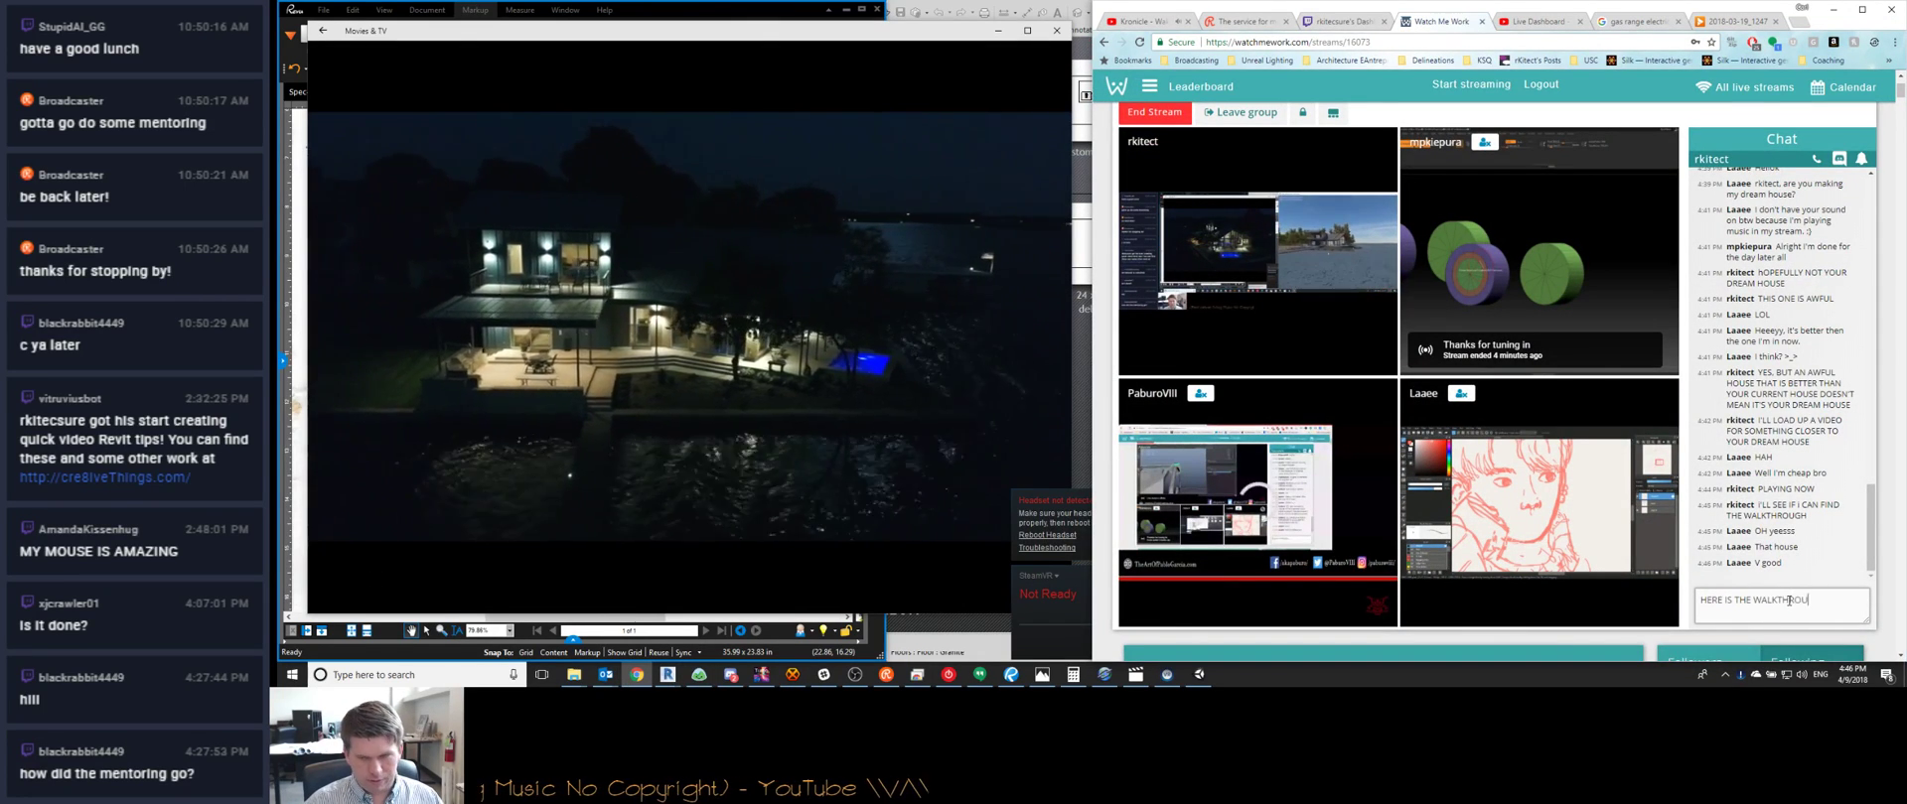
text(GH)
key(Return)
click(1199, 676)
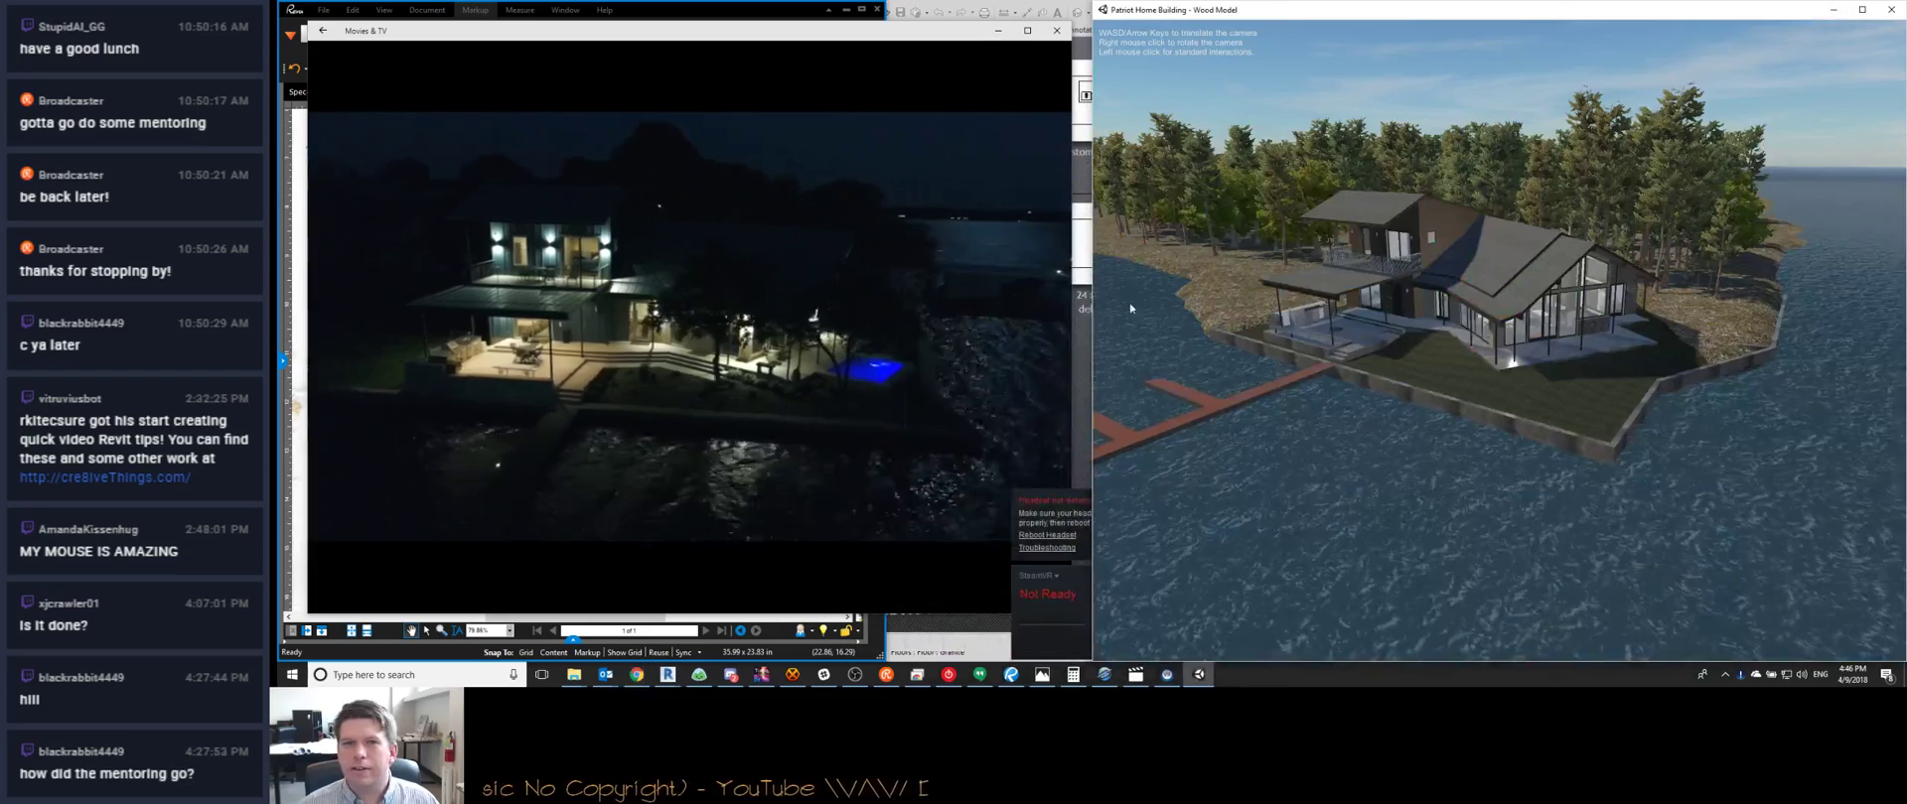
right_drag(1445, 367, 1438, 365)
key(w)
key(w)
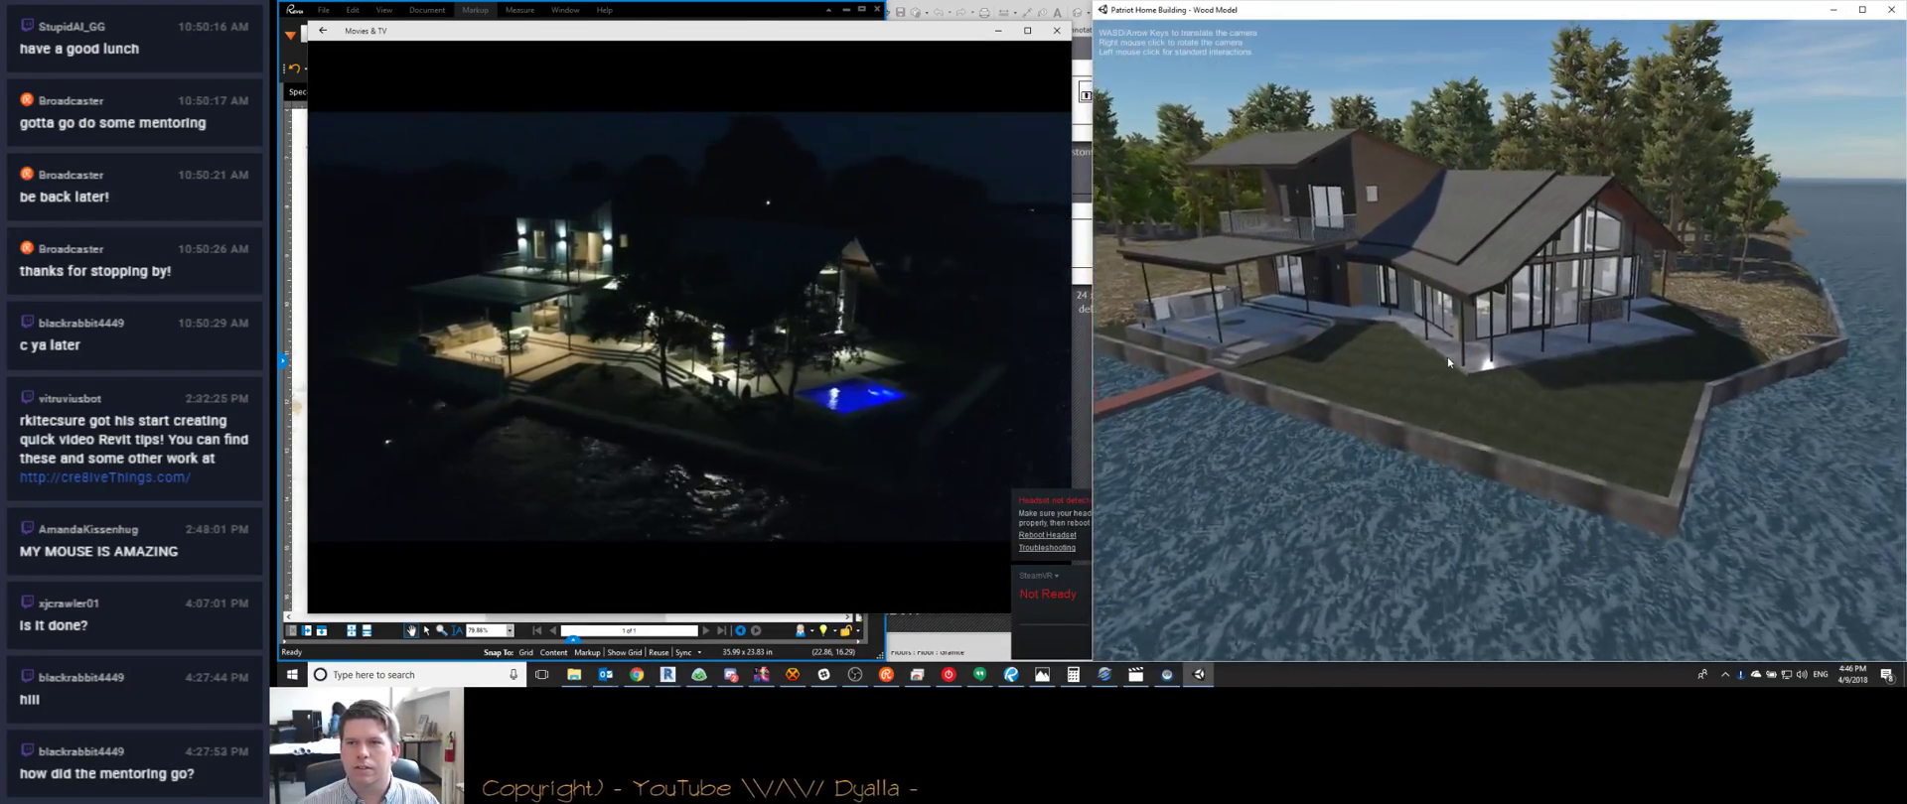
key(w)
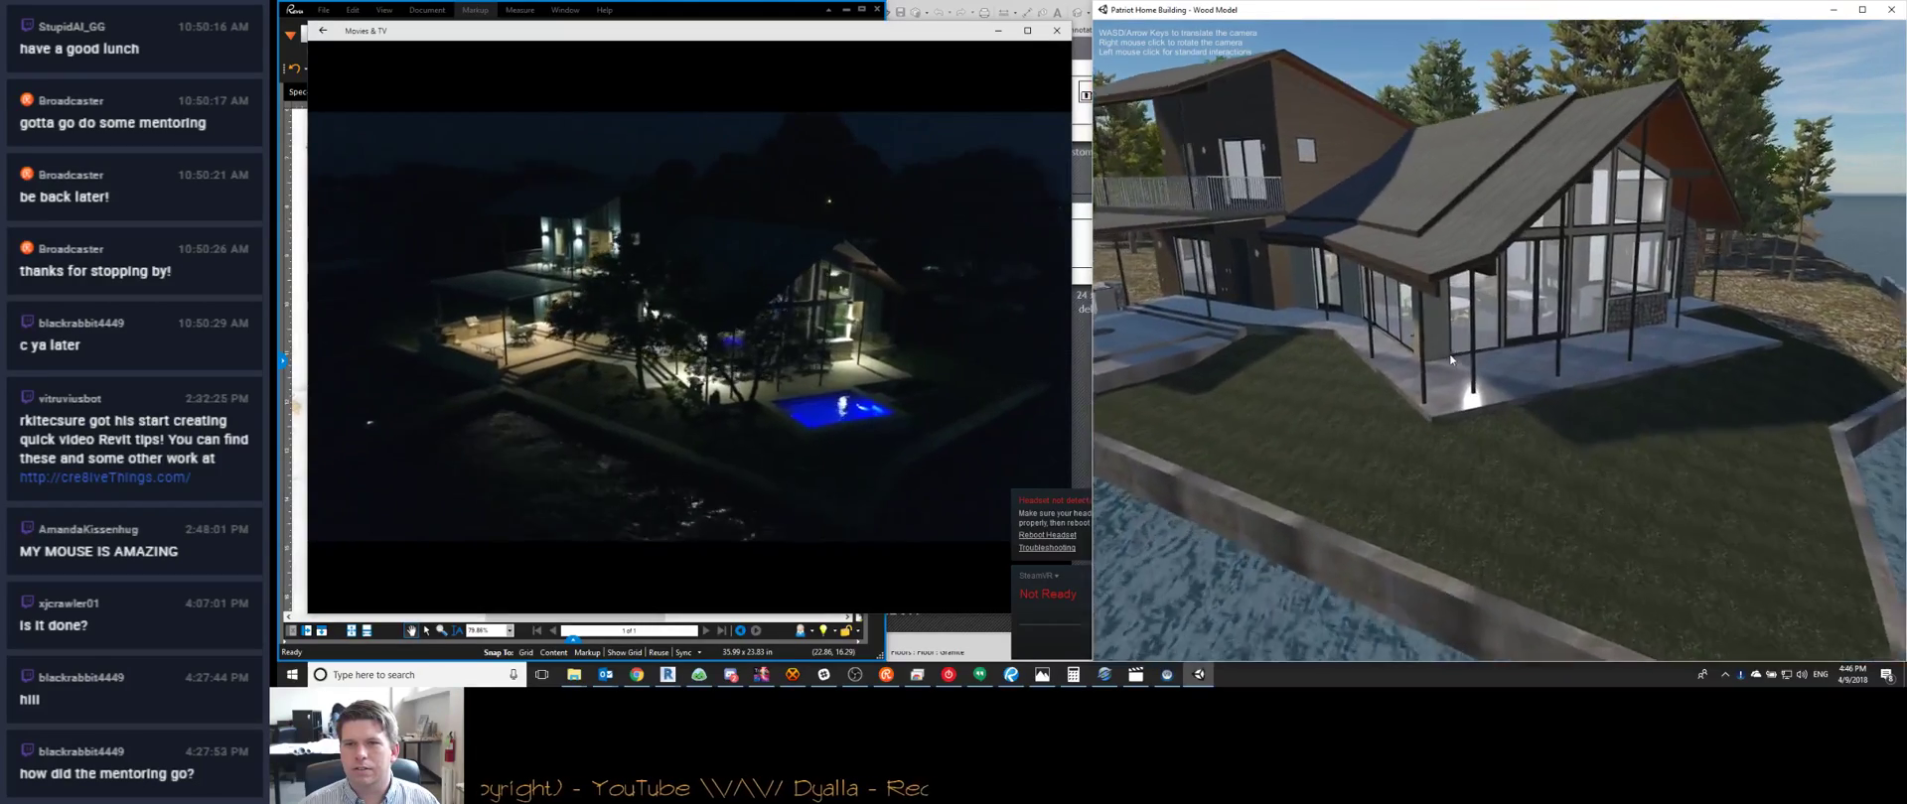
key(w)
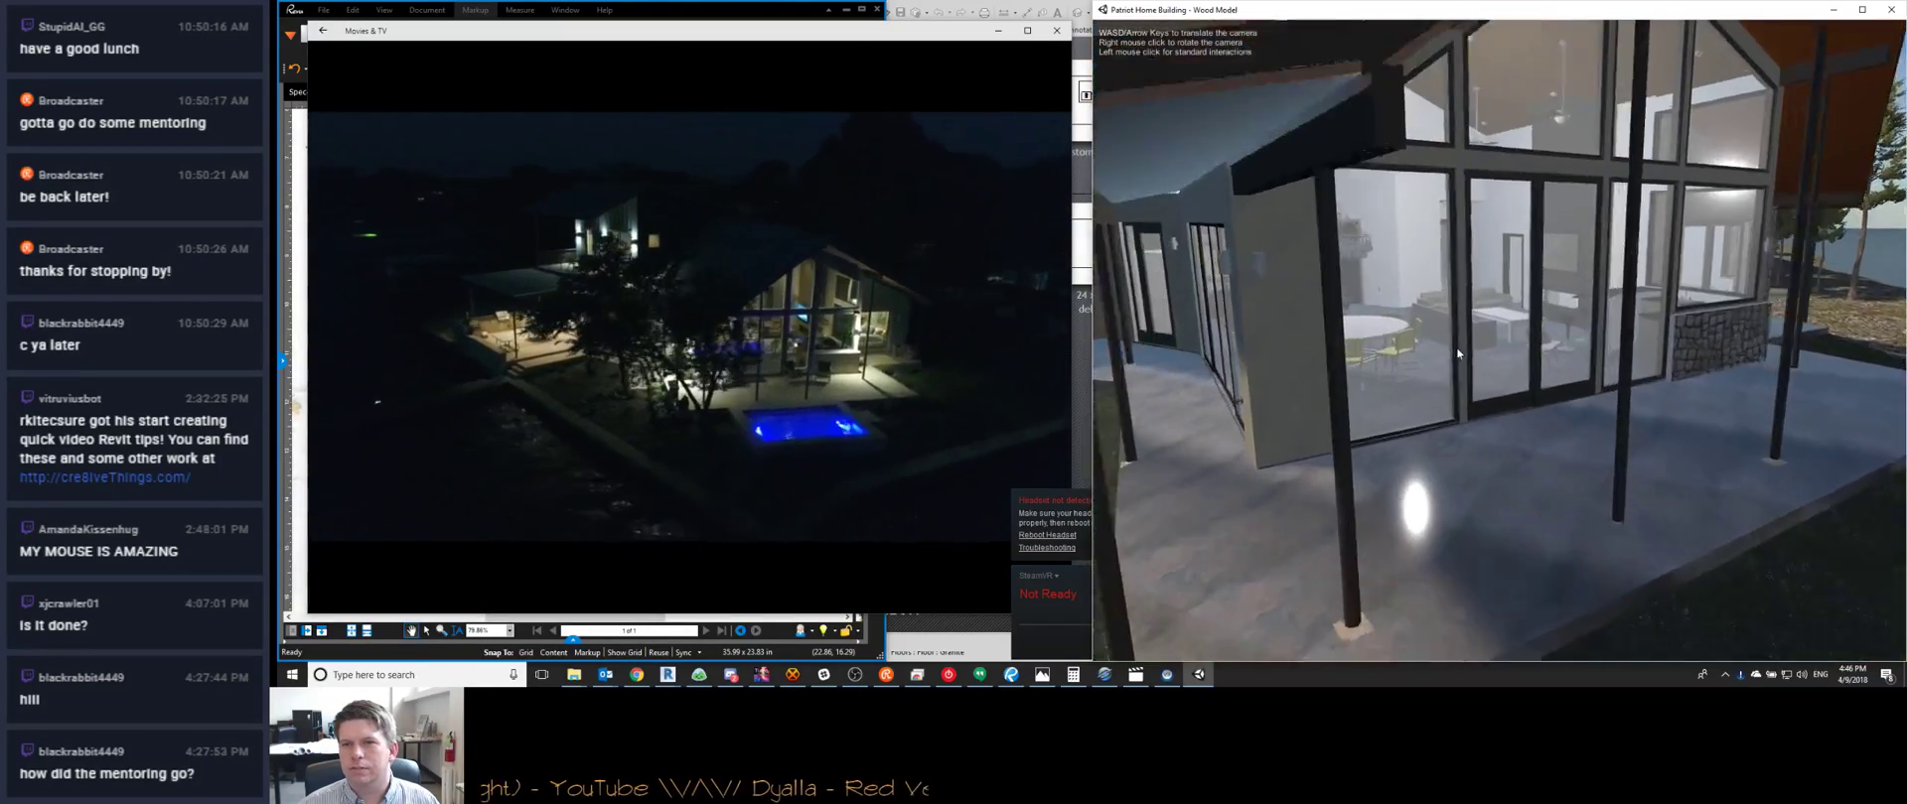
key(w)
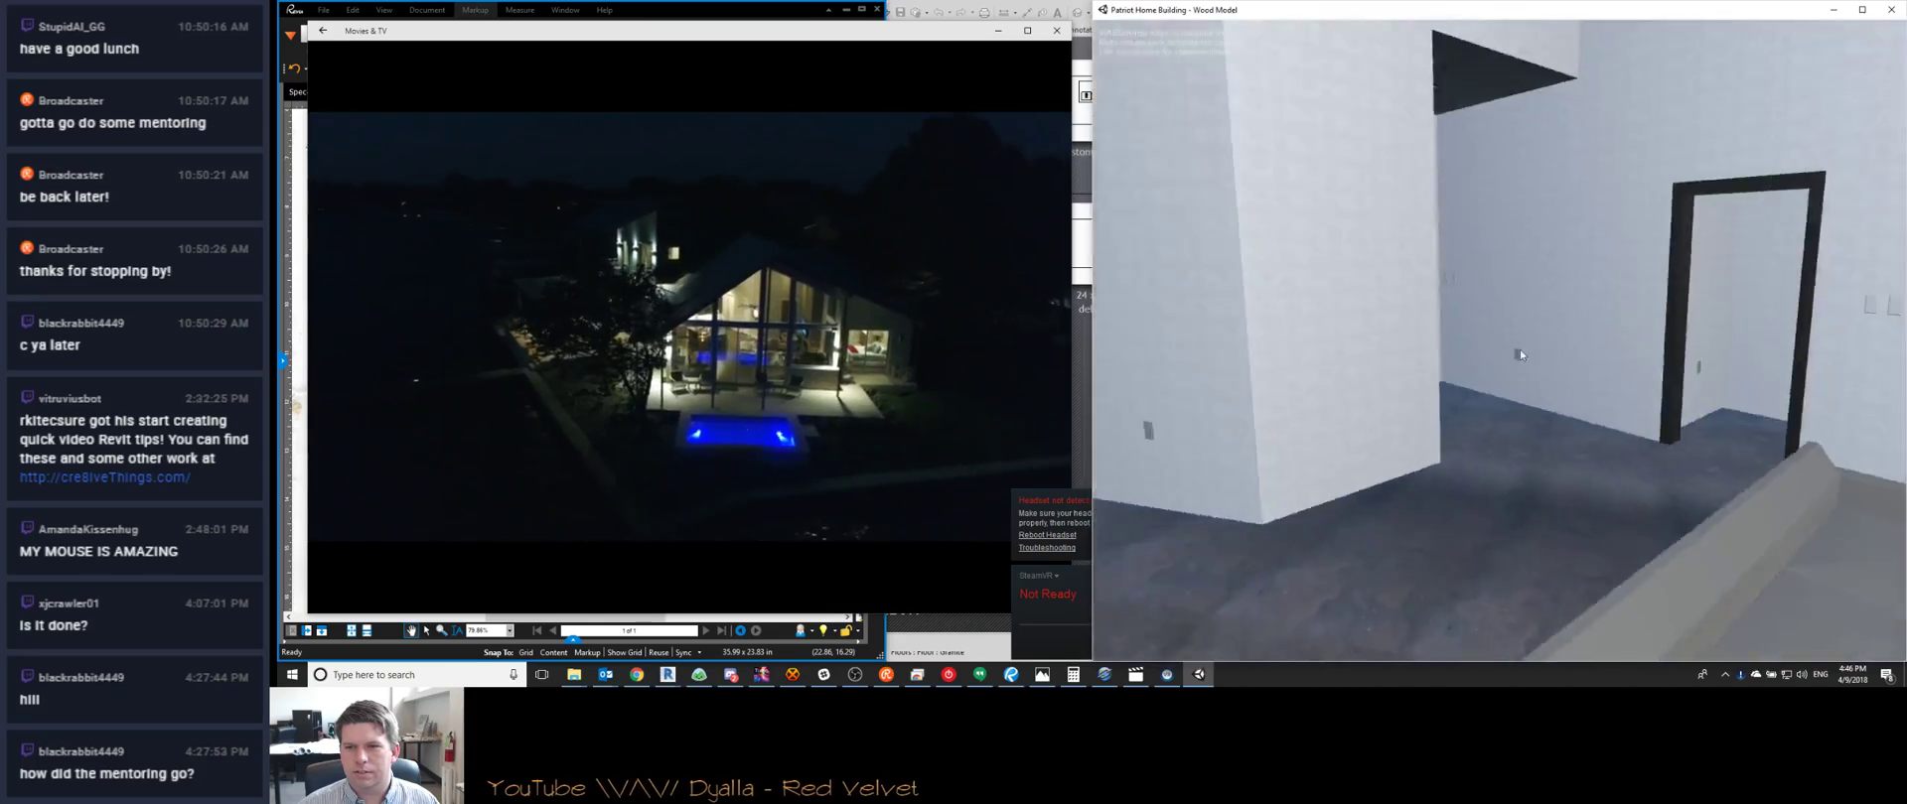
Back through the interior to view the living room, ceiling fans and kitchen island
right_drag(1521, 350, 1768, 330)
key(s)
key(s)
right_drag(1535, 412, 1635, 441)
key(s)
right_drag(1467, 438, 1749, 438)
key(s)
key(d)
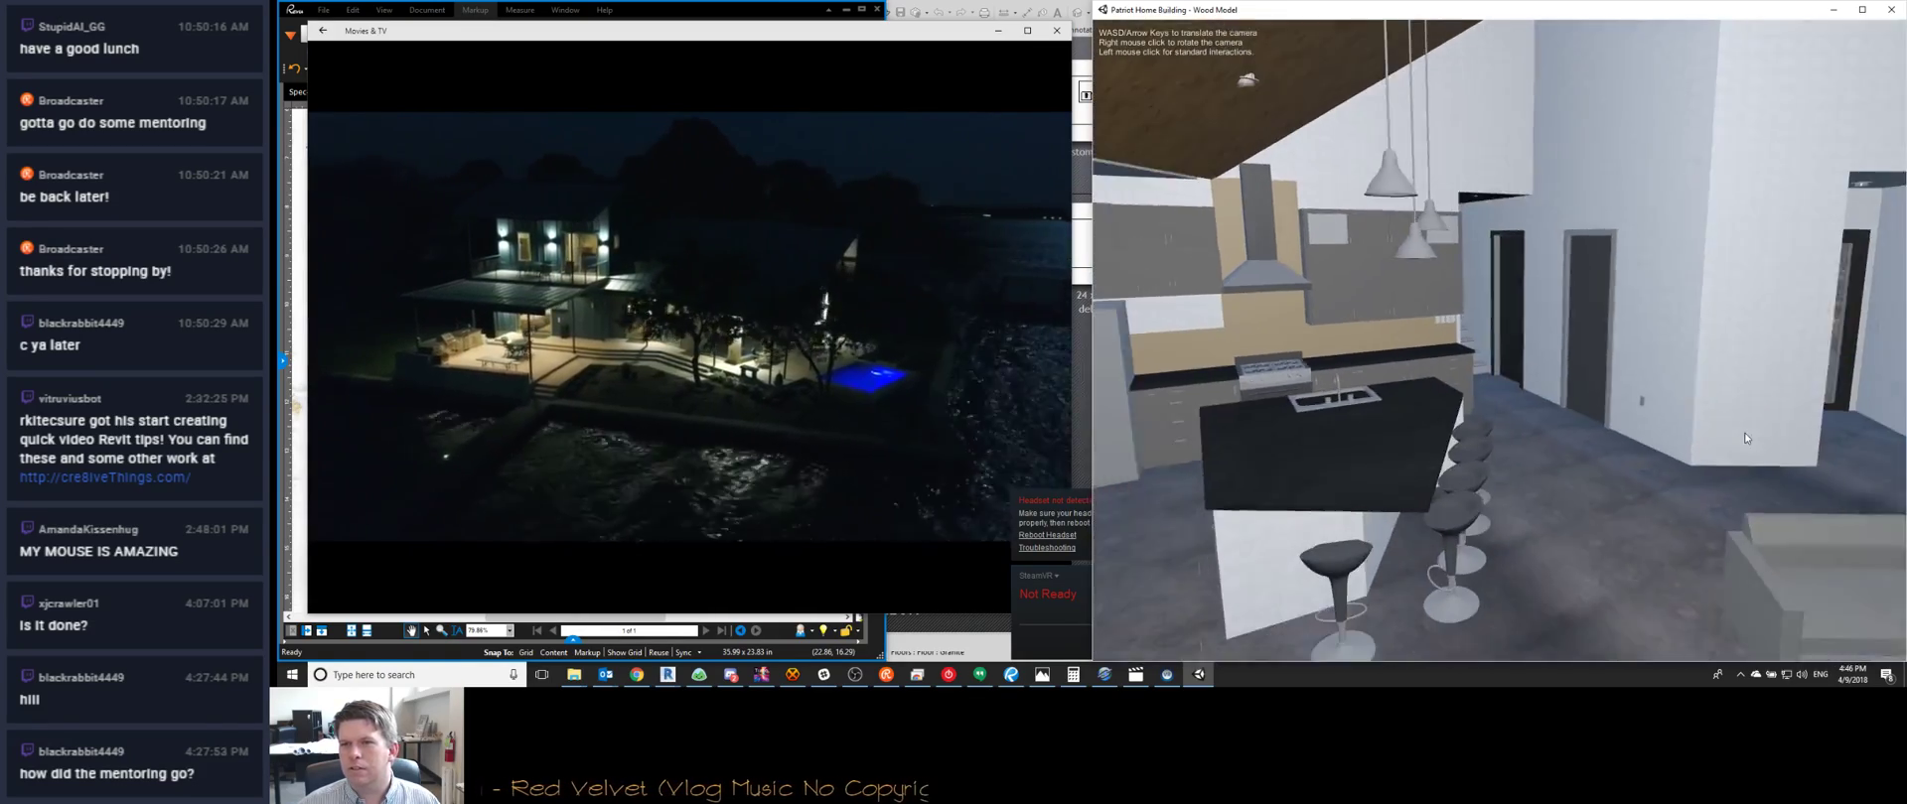
key(s)
Walk past the sofa through the right-hand door into the bedroom, facing the dark doors
key(w)
right_drag(1485, 469, 1468, 438)
key(w)
key(a)
right_drag(1212, 454, 1573, 474)
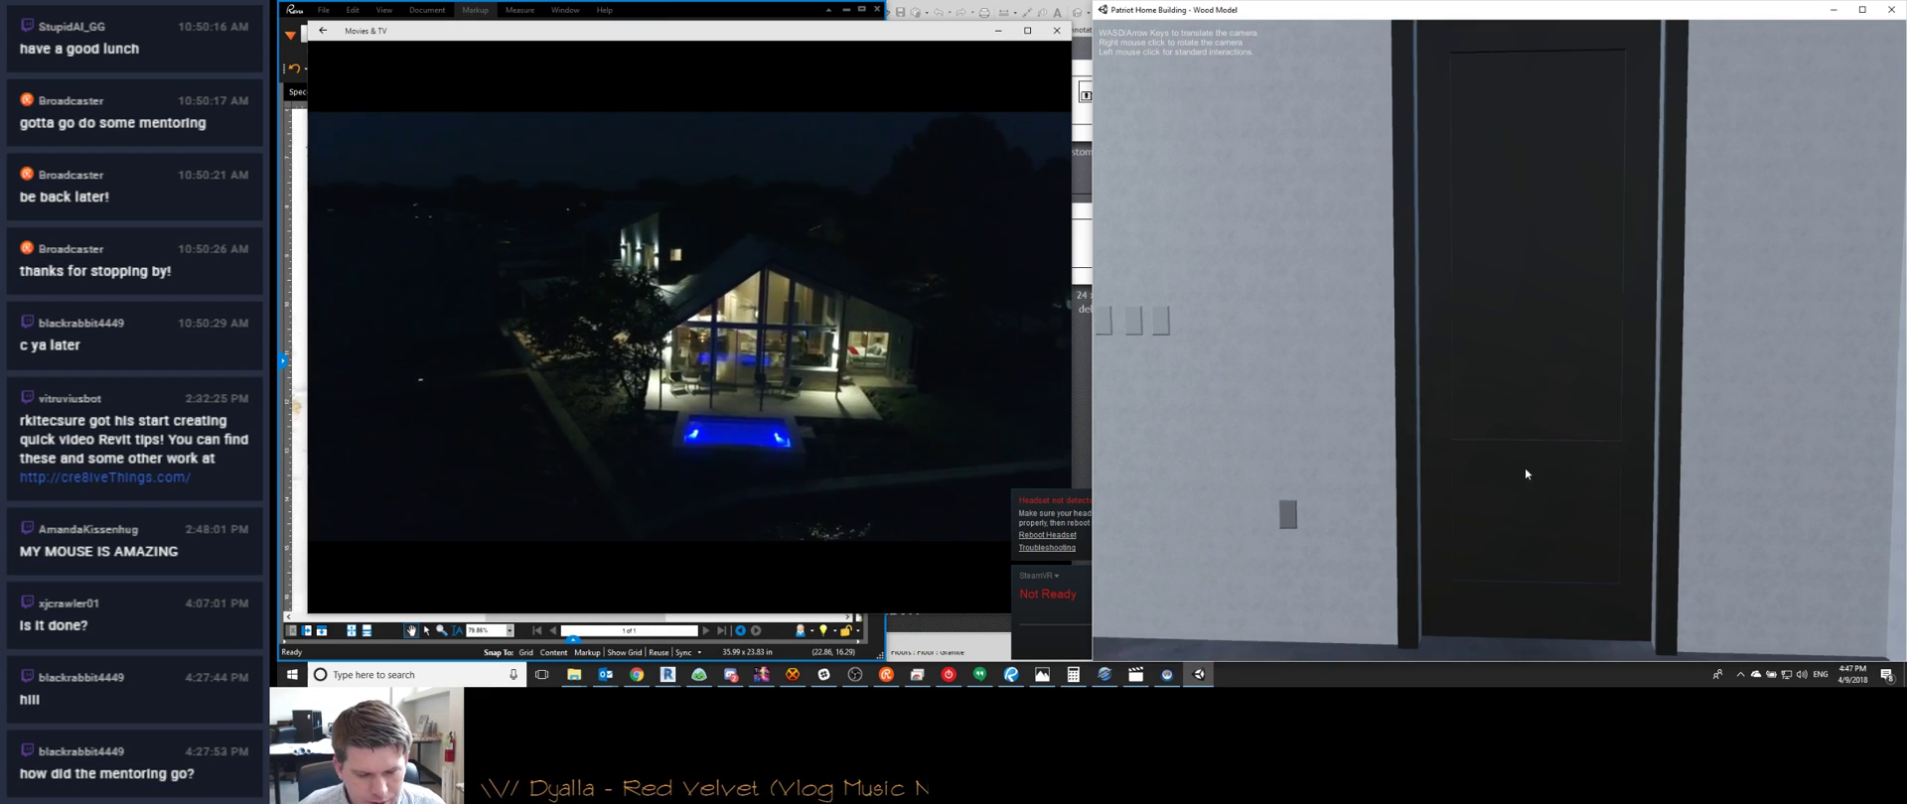
Enter the bathroom, then back outside and approach the stone house's porch overhang
right_drag(1523, 467, 1309, 469)
key(w)
key(w)
key(s)
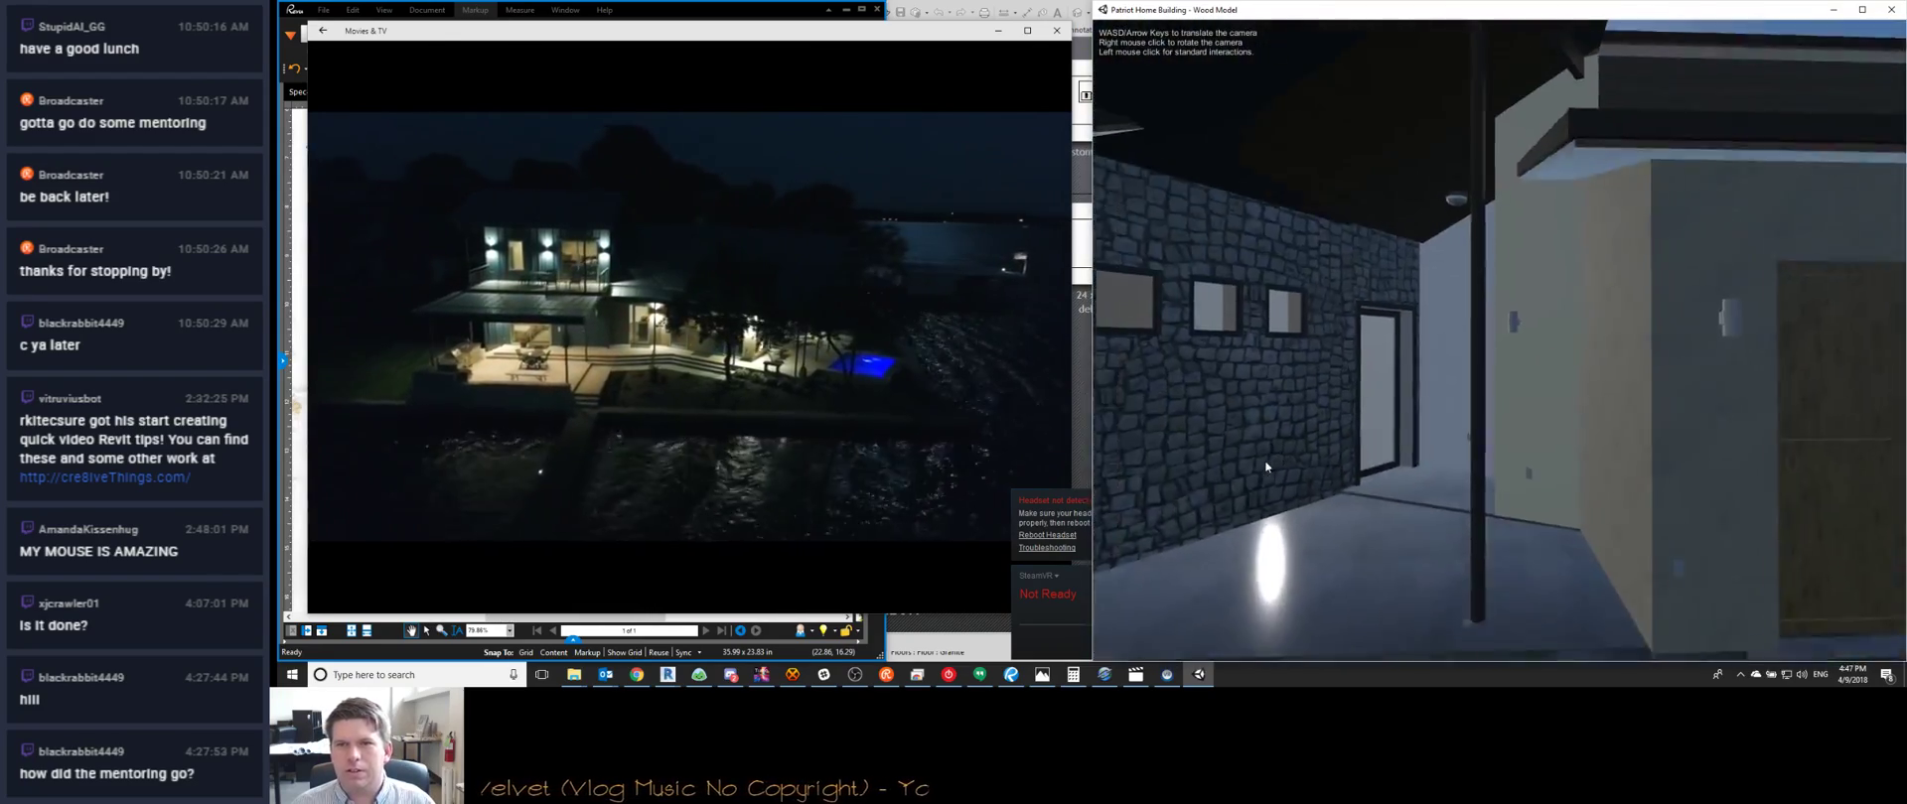
key(s)
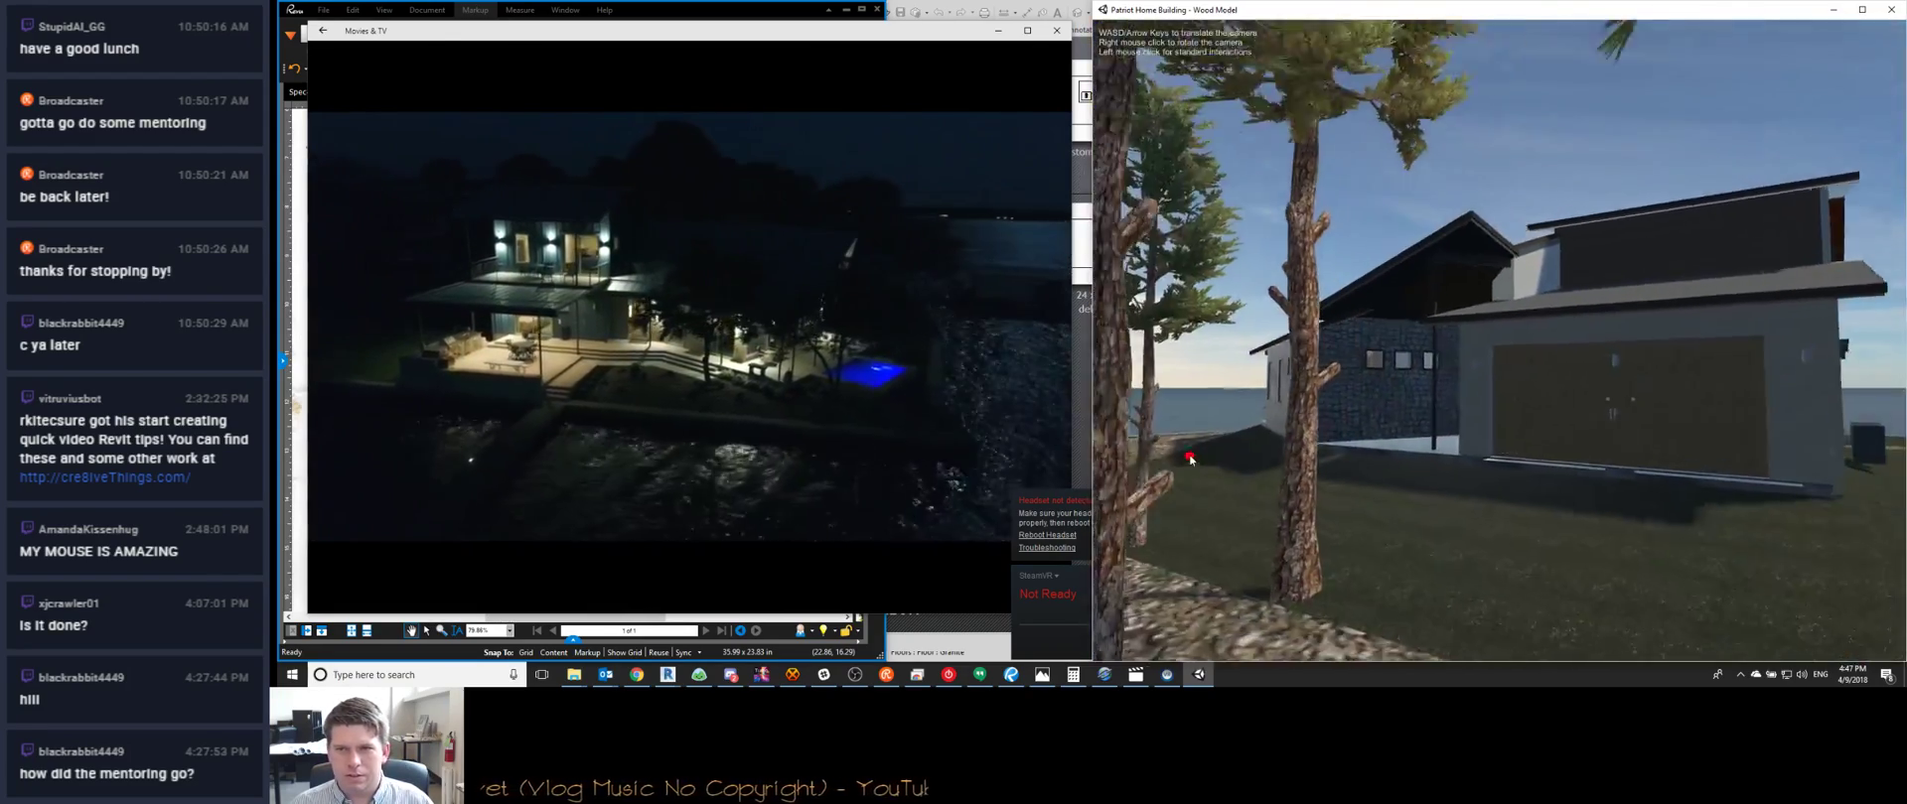
key(w)
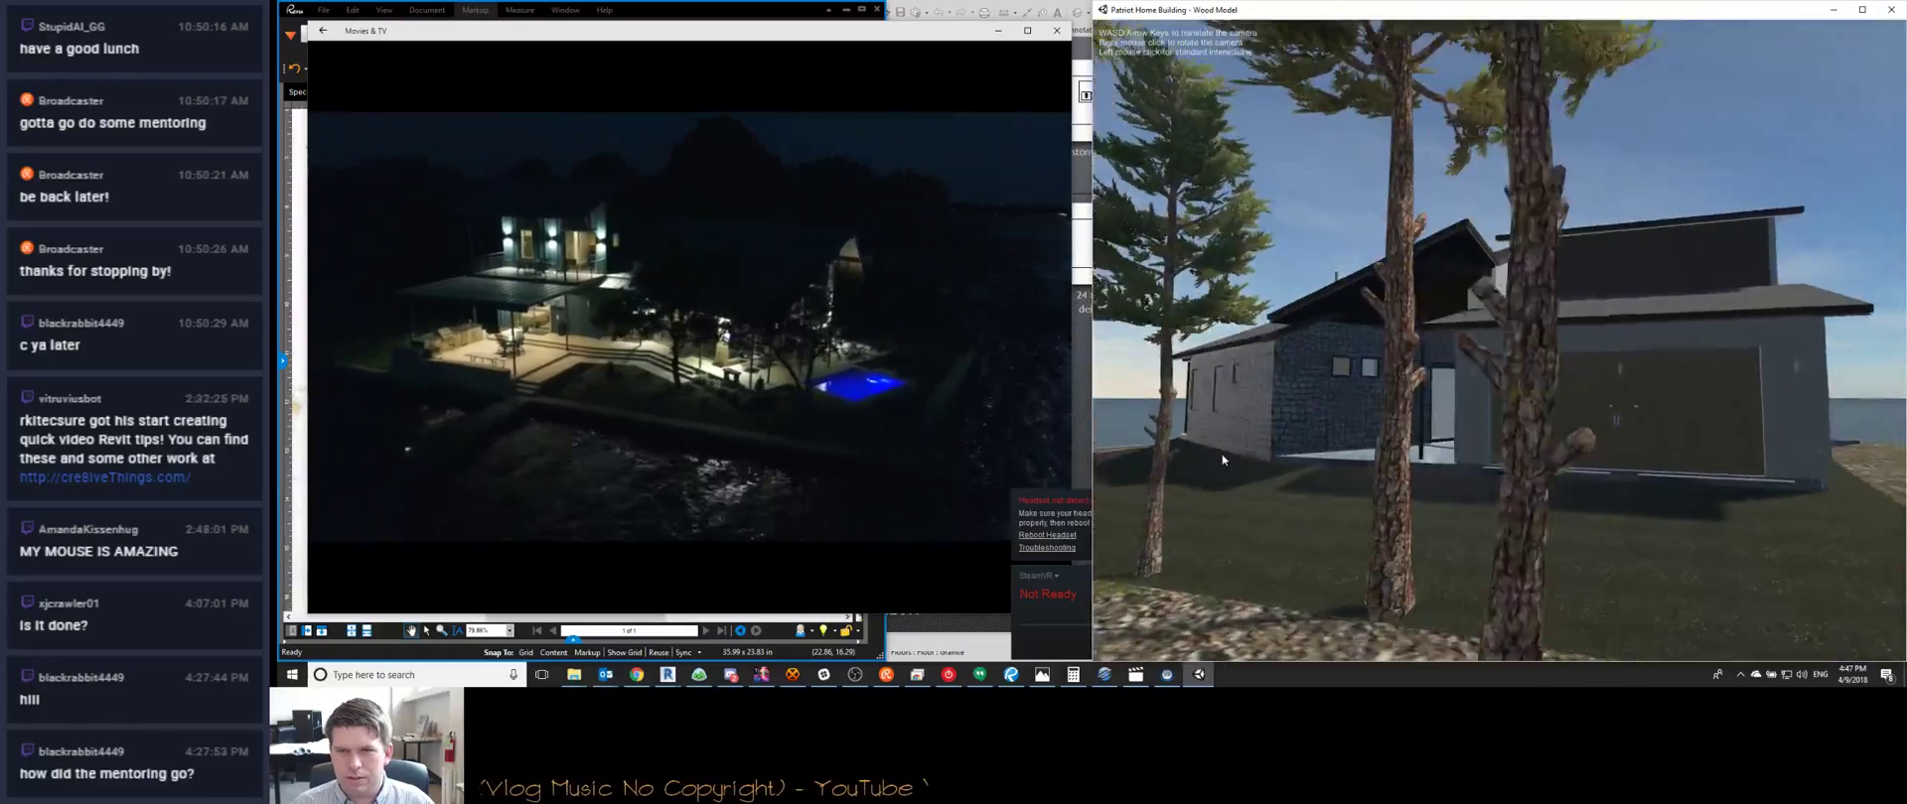
key(w)
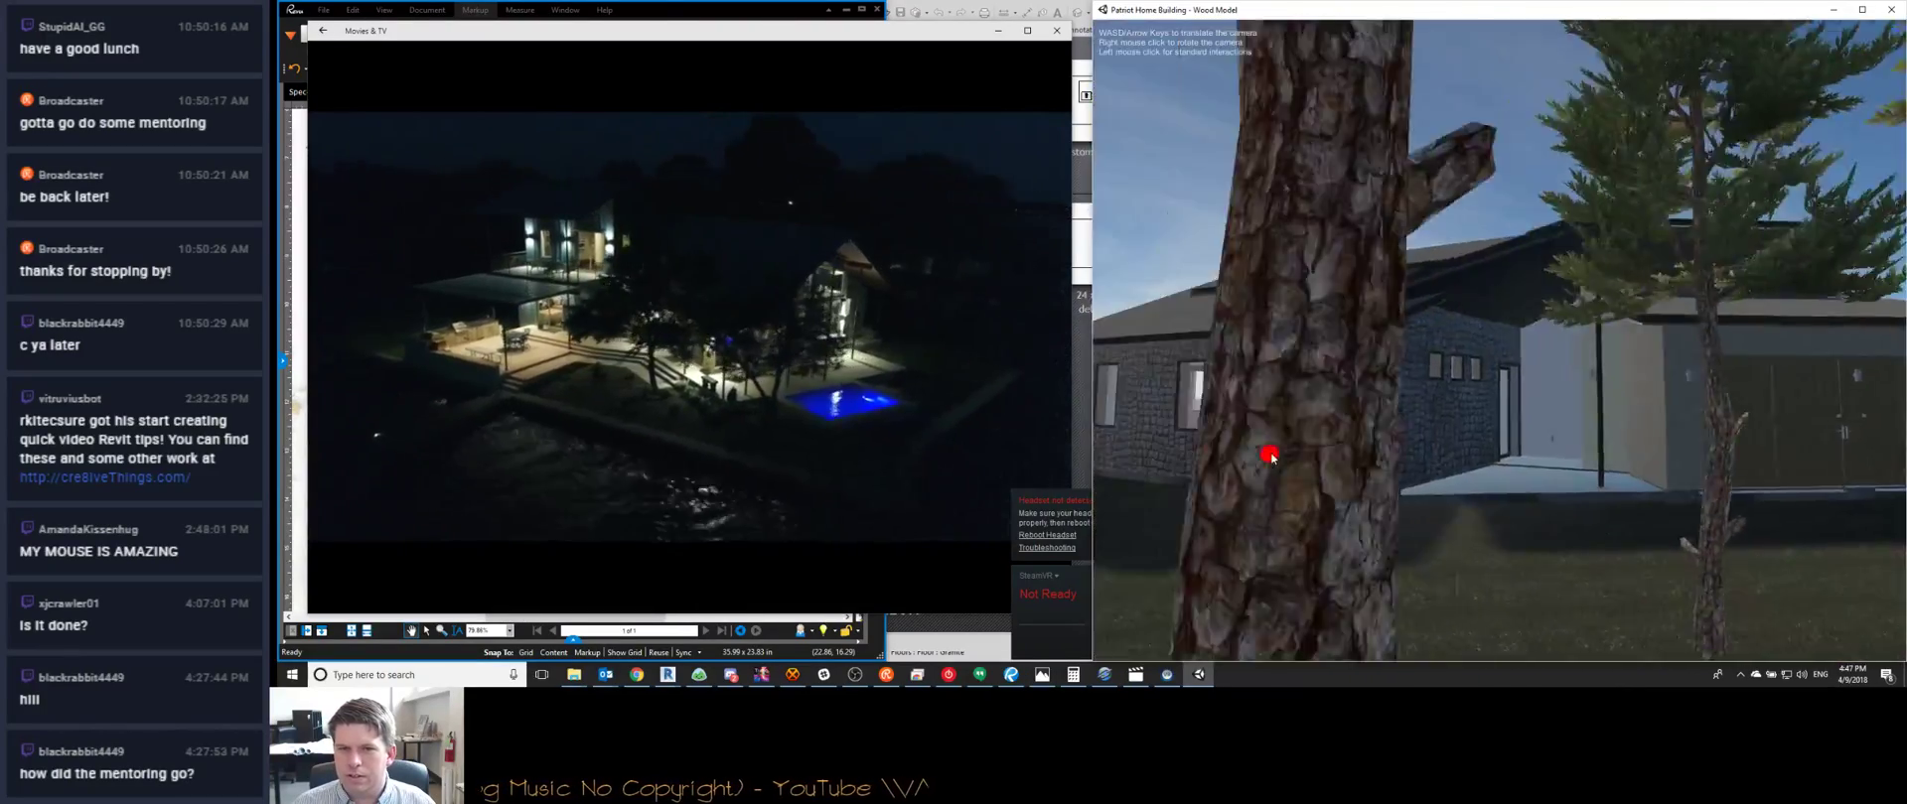
key(w)
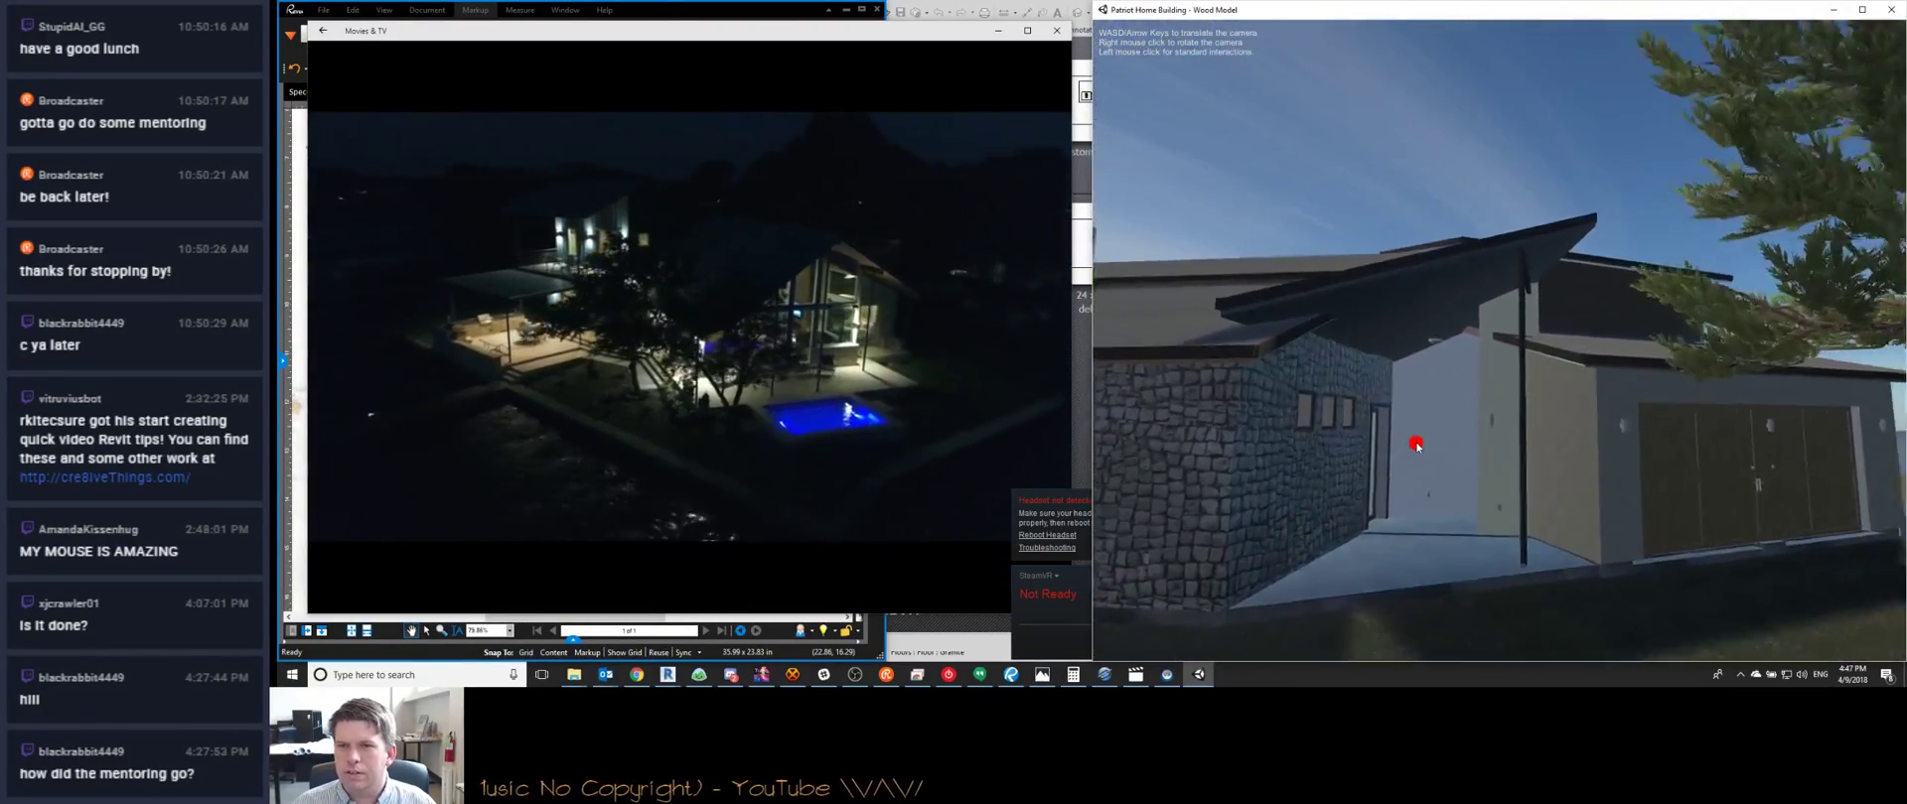
Walk through the kitchen and hallway into the two-bed bedroom, then close the walkthrough and video
key(w)
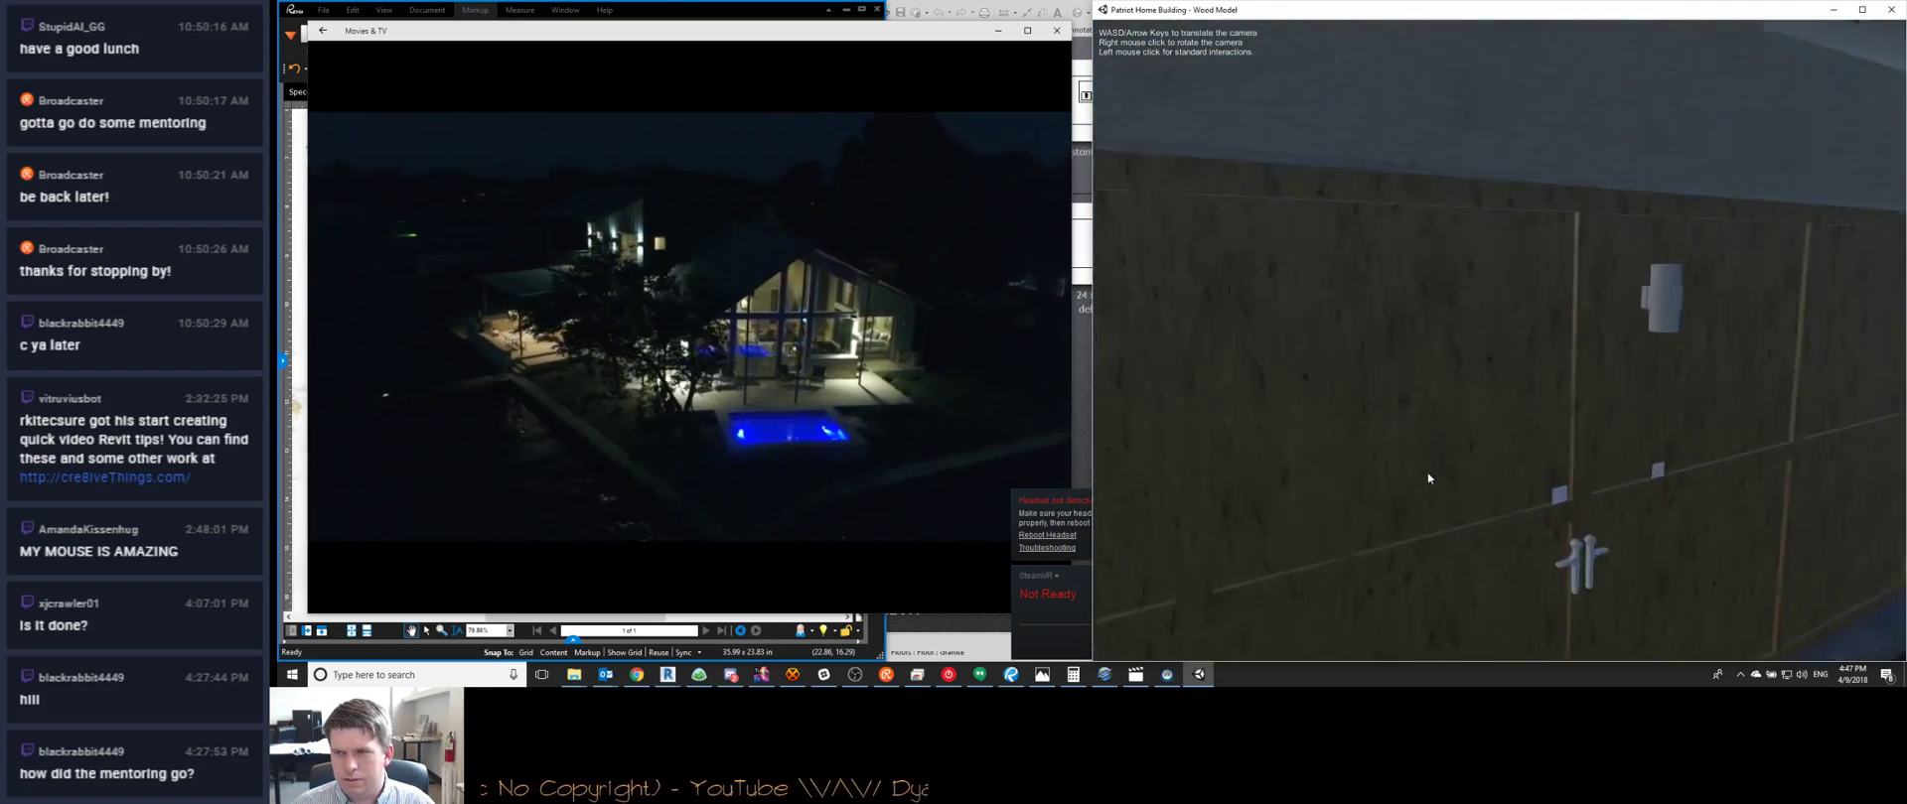
key(w)
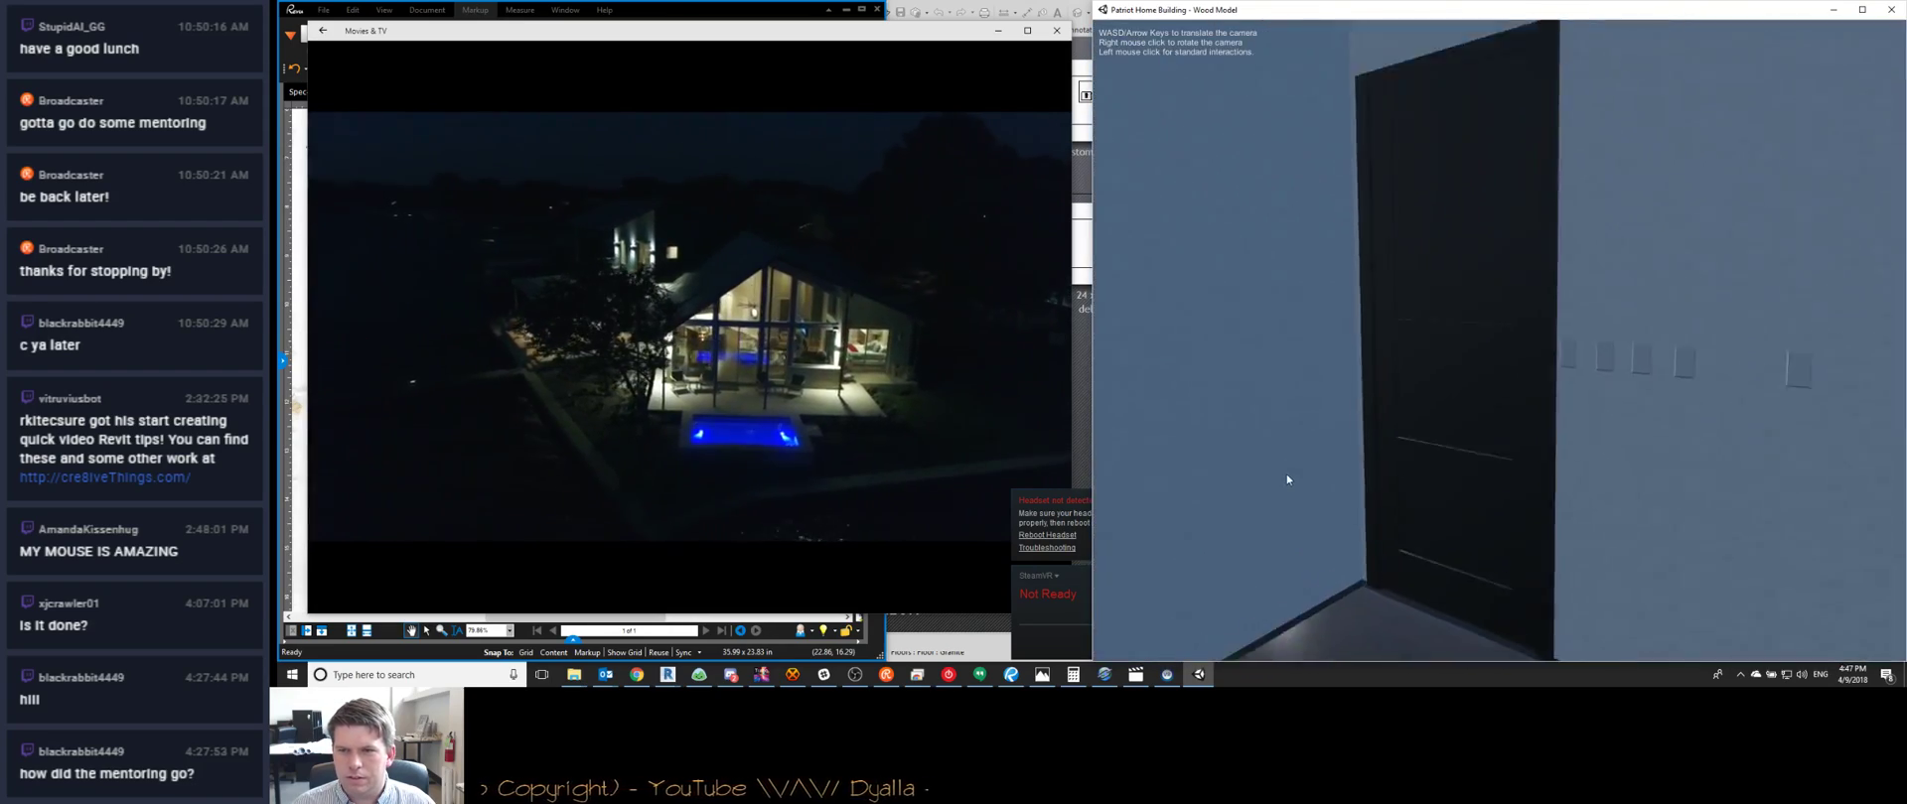
key(w)
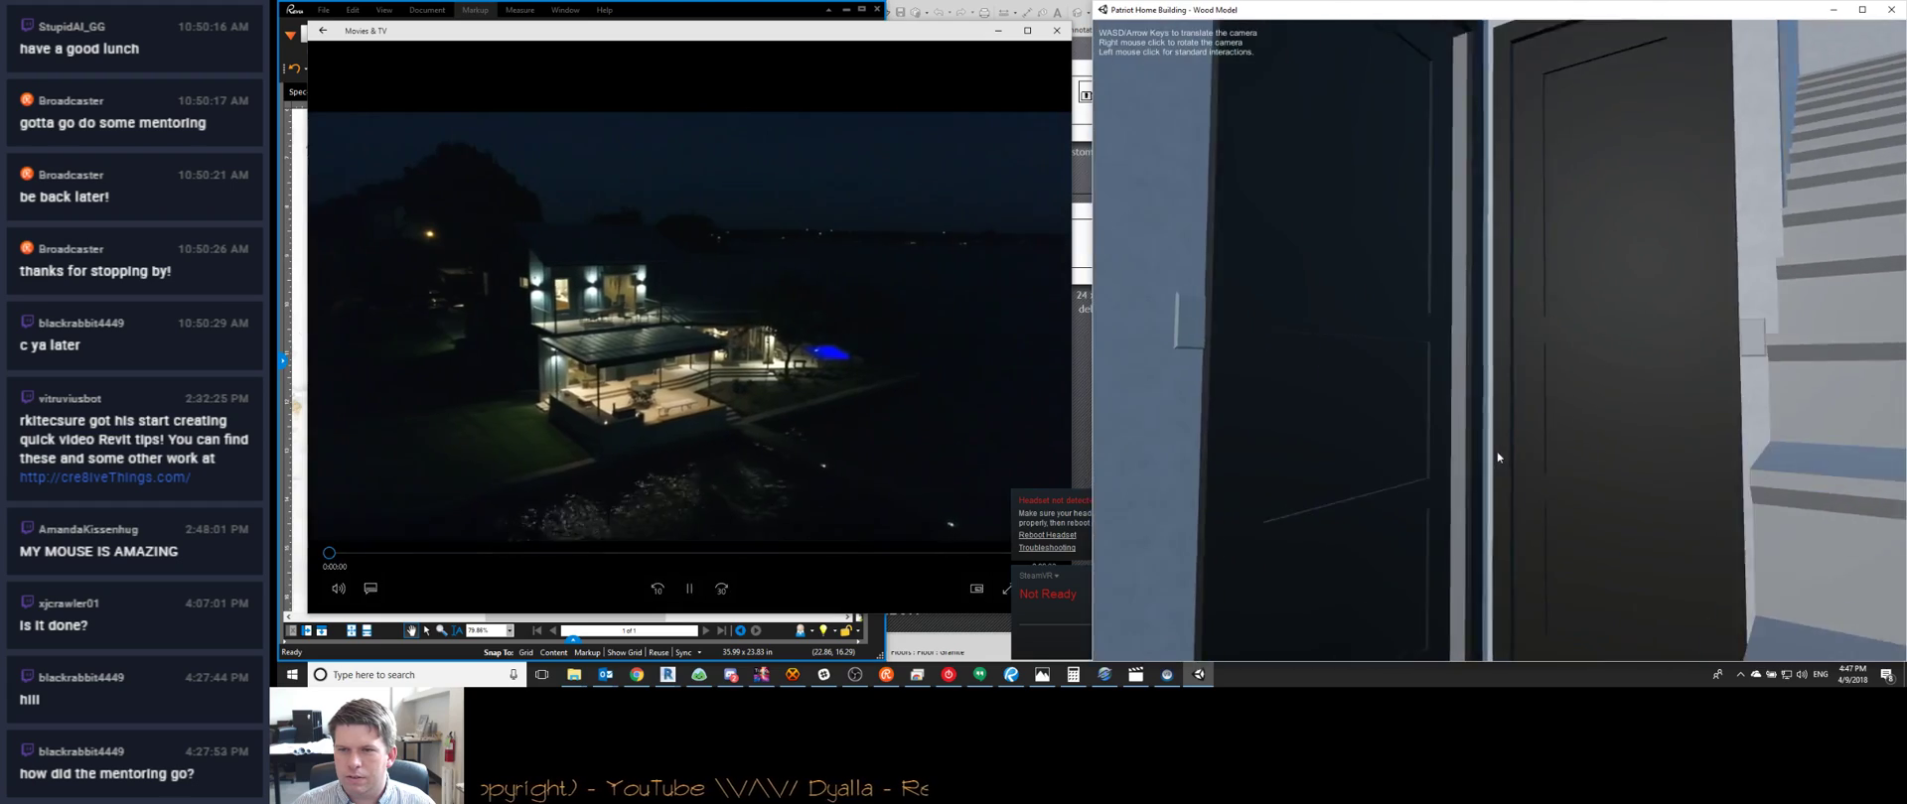
key(w)
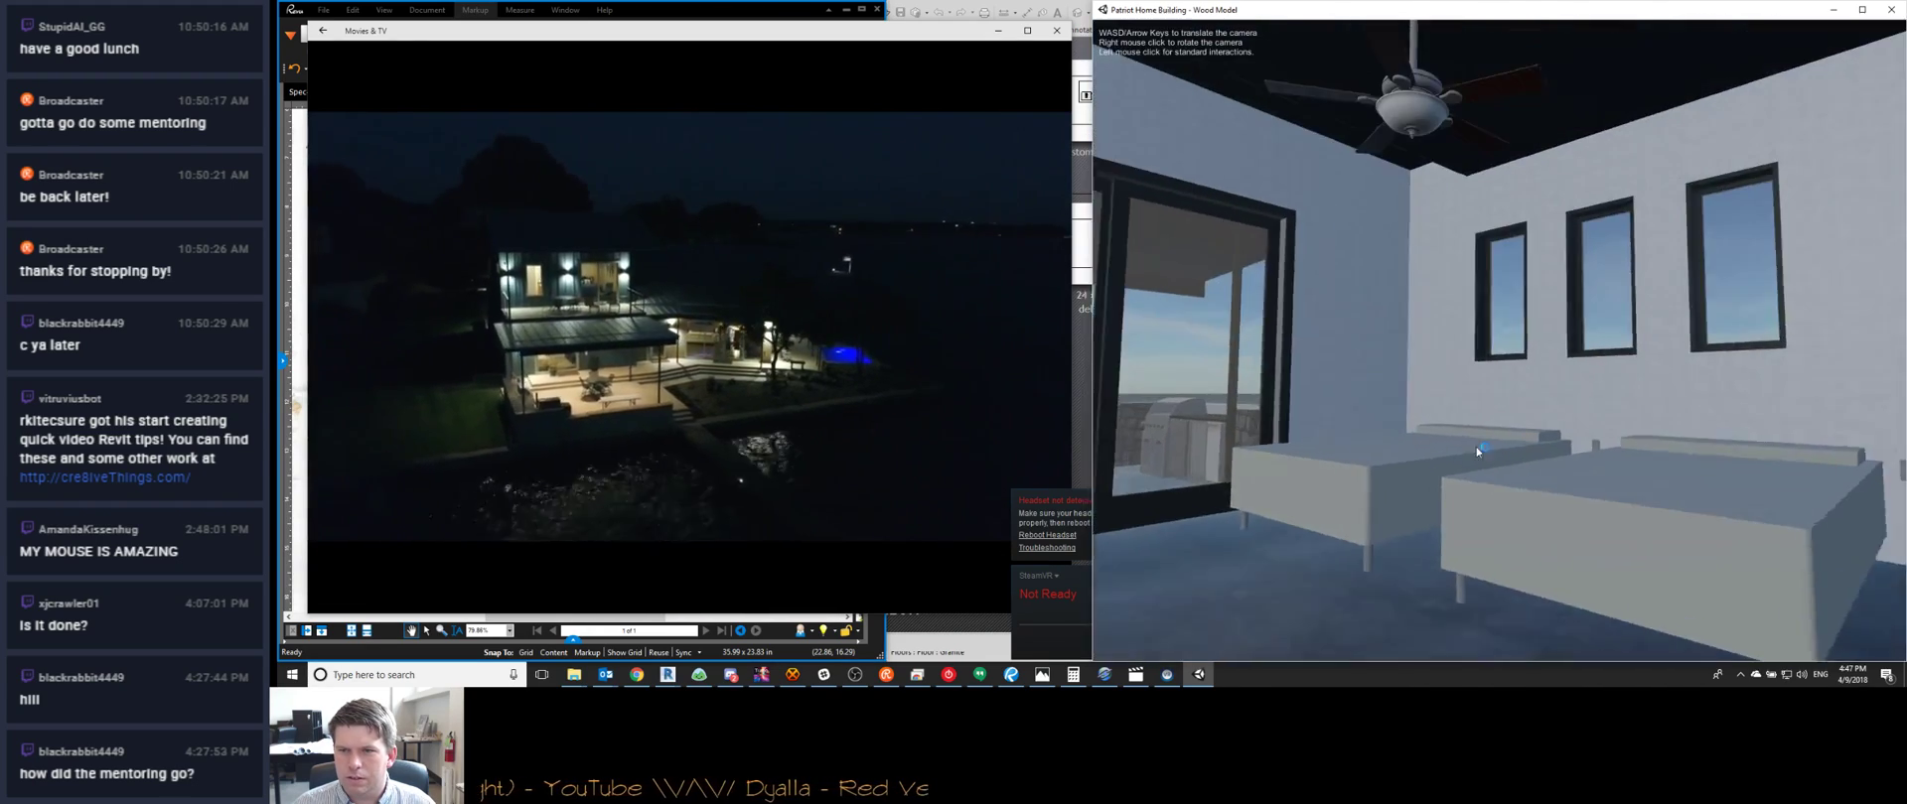
right_drag(1475, 445, 1153, 443)
right_drag(1424, 421, 1332, 418)
key(s)
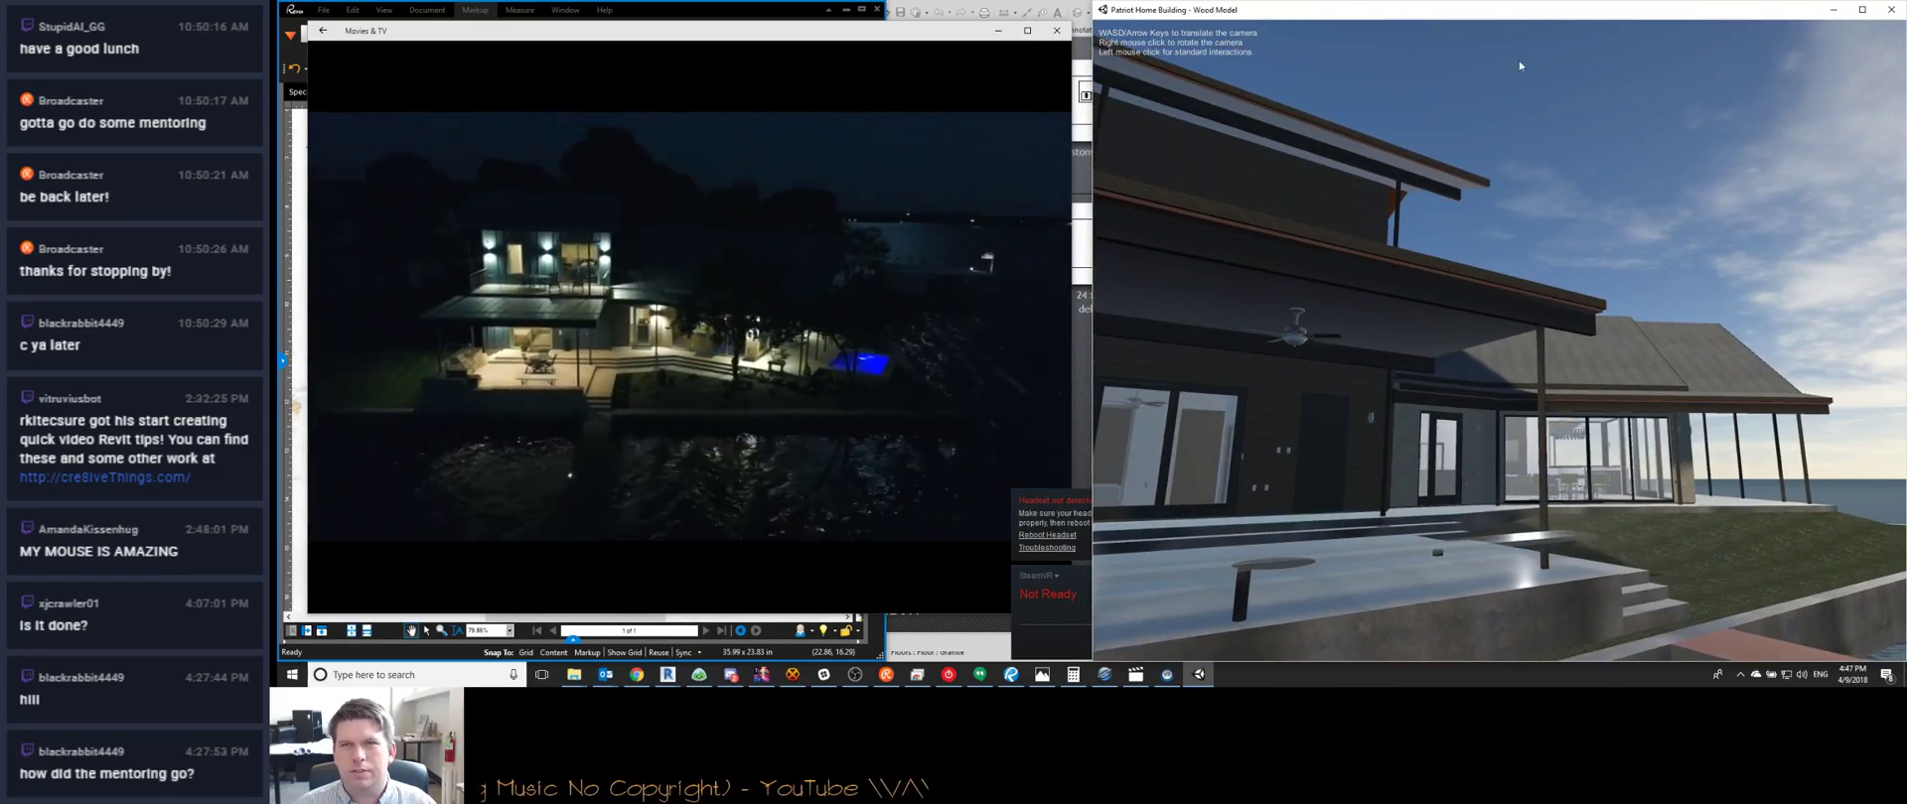
key(alt+F4)
key(alt+F4)
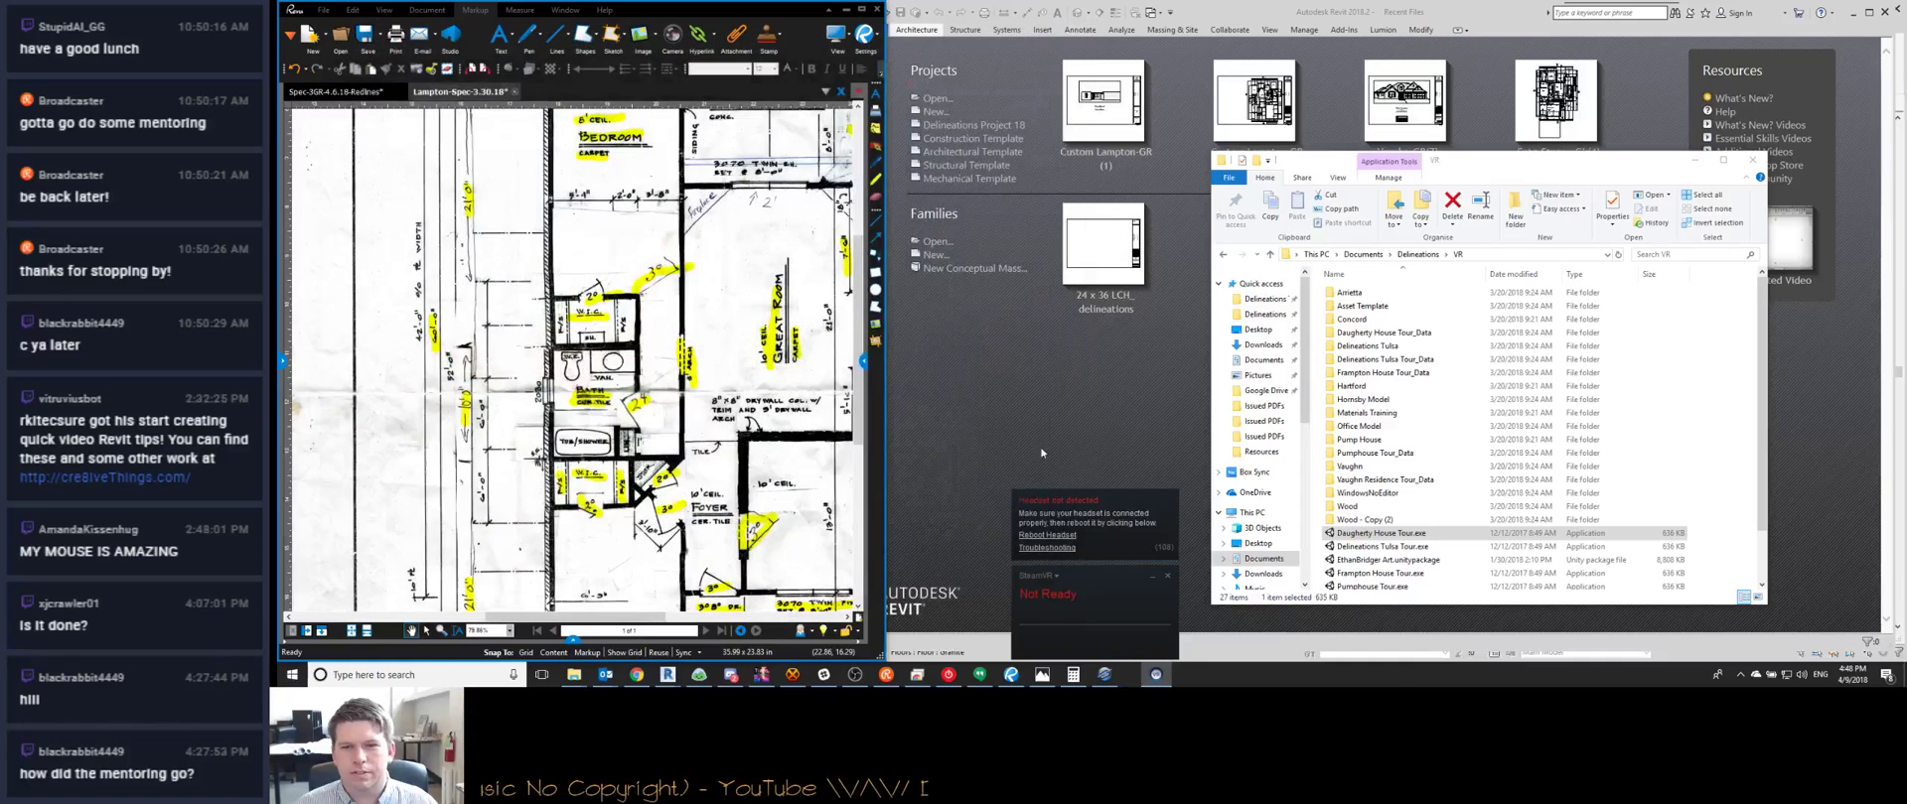
Check and minimize the stream page, then bring up Revit's Custom Lampton-GR(2) floor plan
click(632, 676)
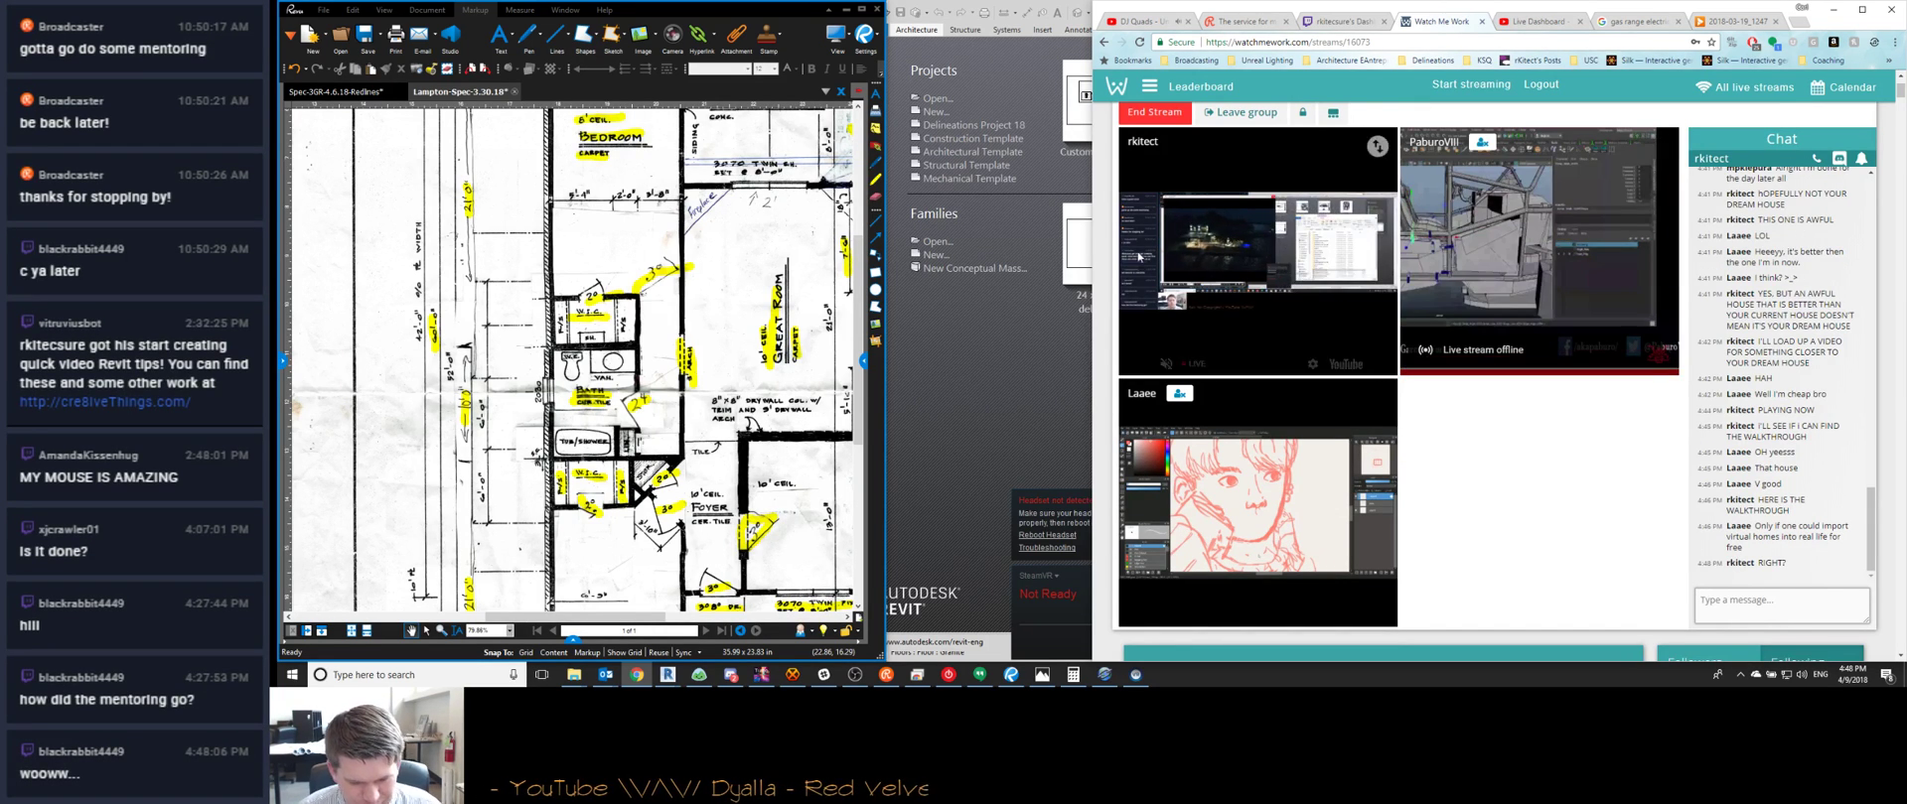
click(1836, 13)
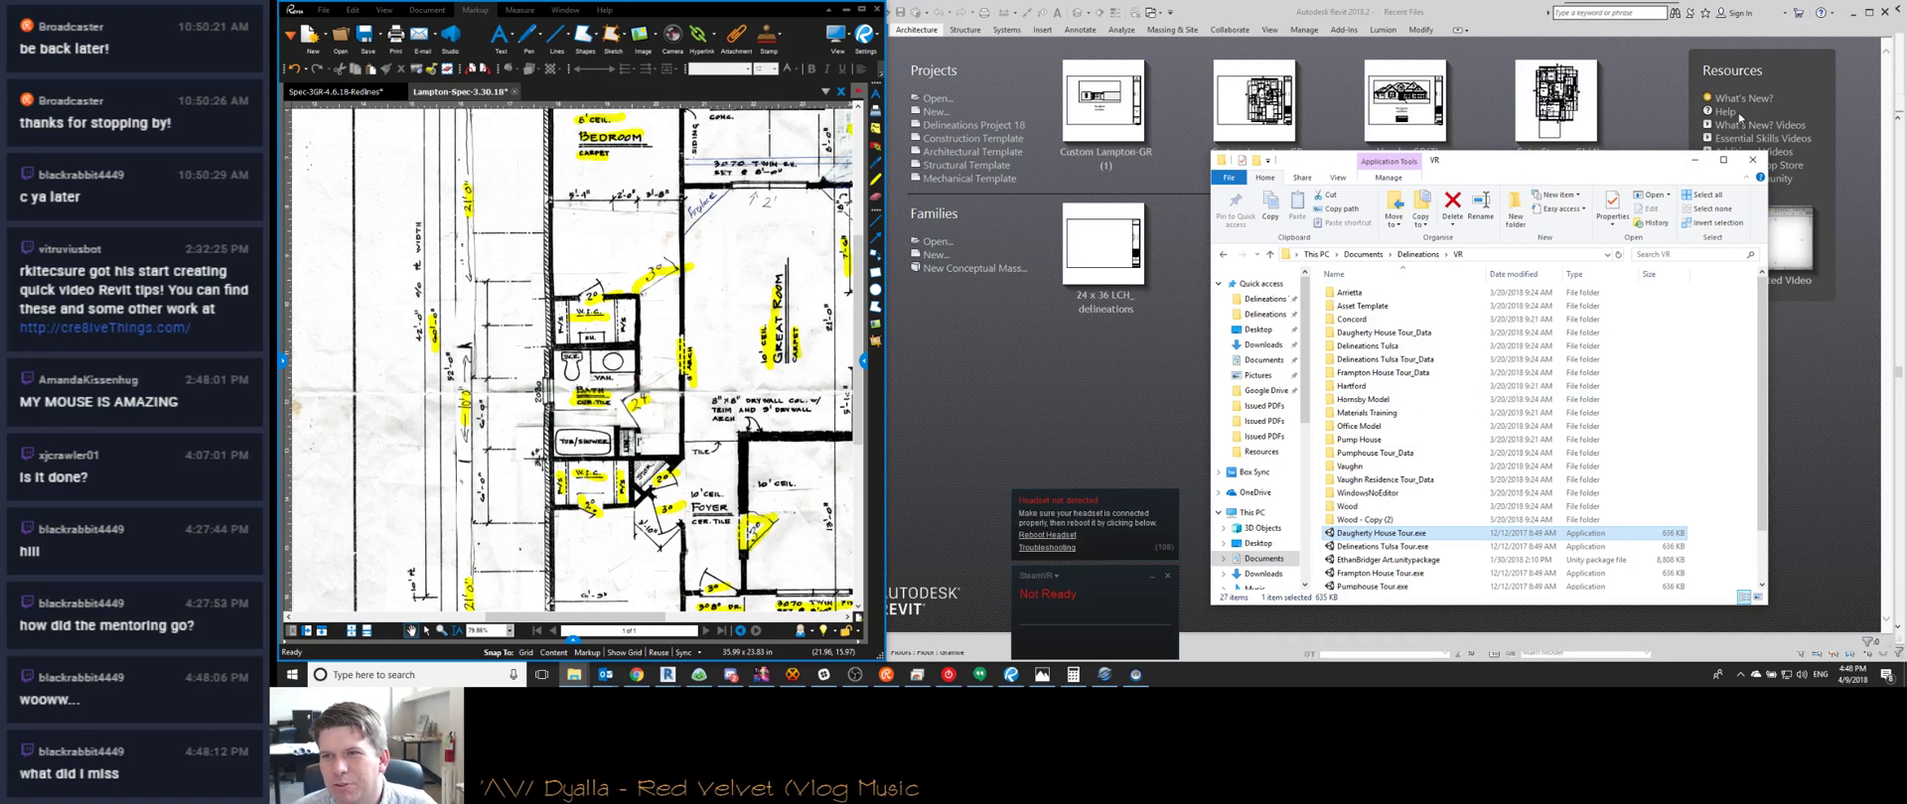
click(1695, 161)
scroll(1281, 487, down, 5)
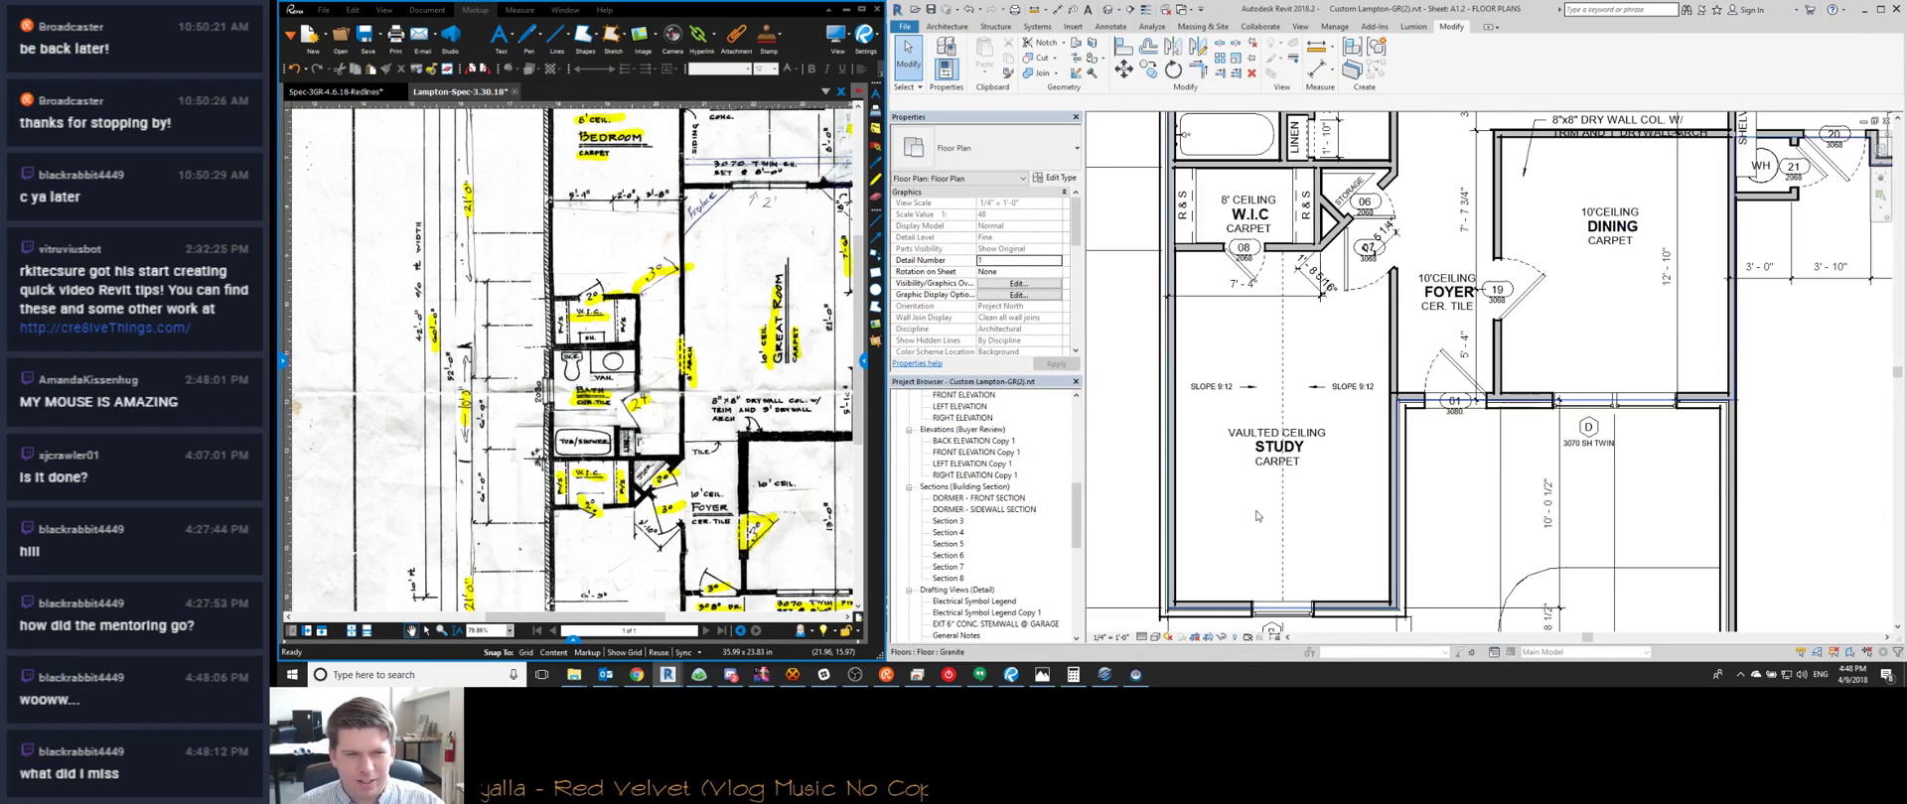
Zoom to the W.I.C./storage area and delete the 1' 5 1/4" dimension at the storage door
middle_drag(1272, 446, 1415, 415)
scroll(1415, 415, down, 1)
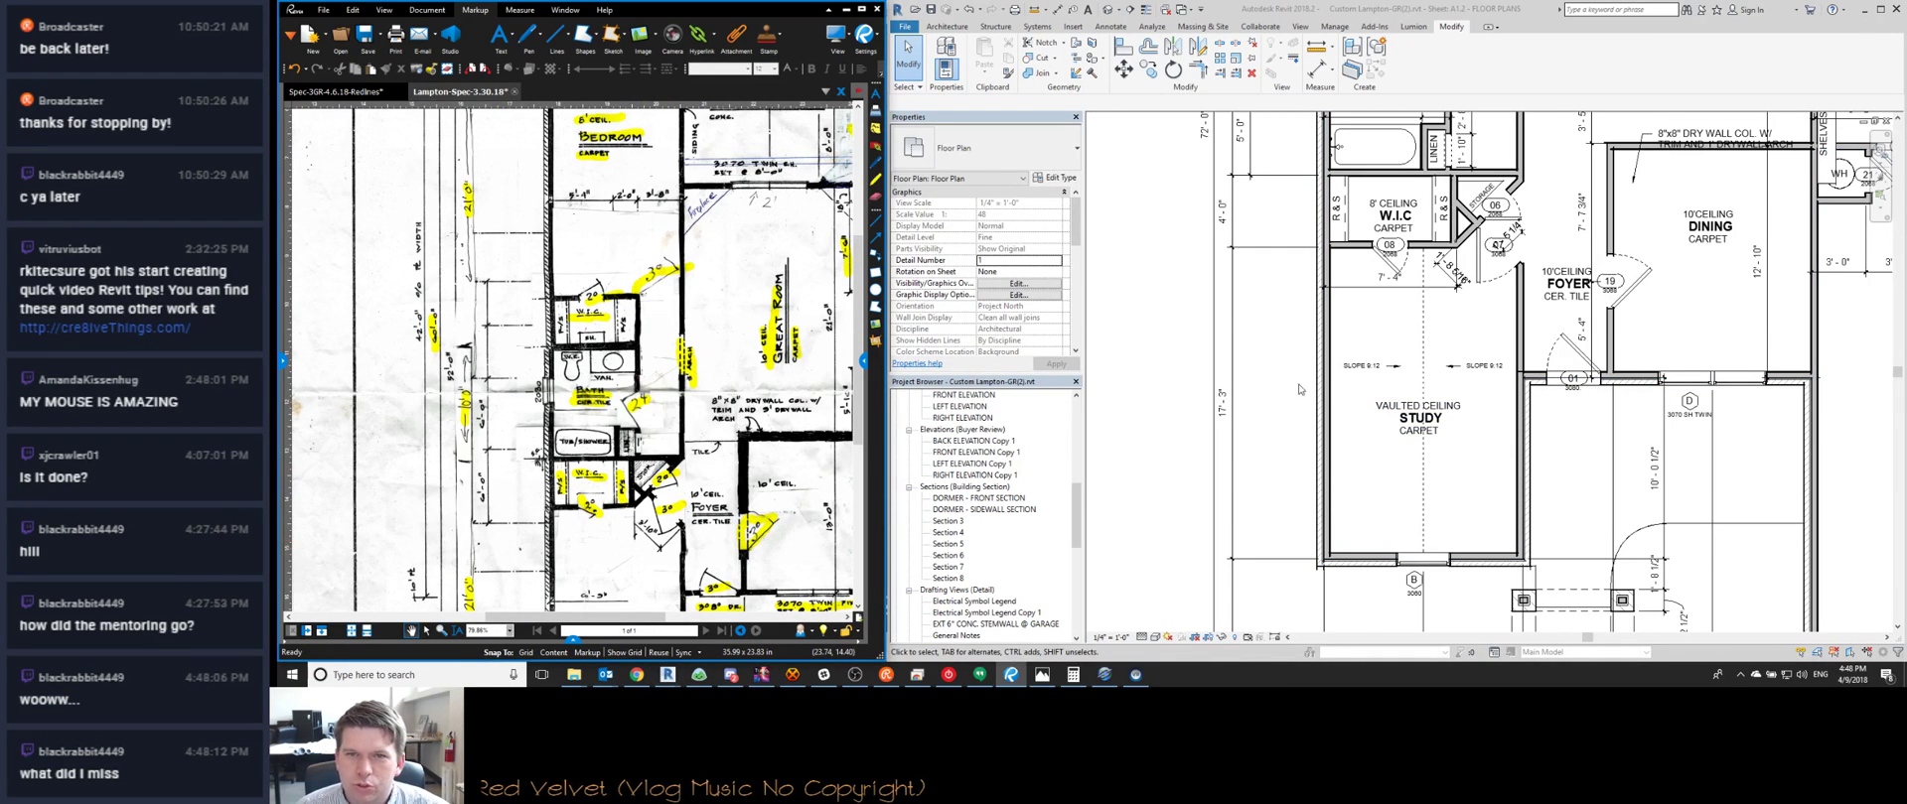
scroll(1248, 334, down, 1)
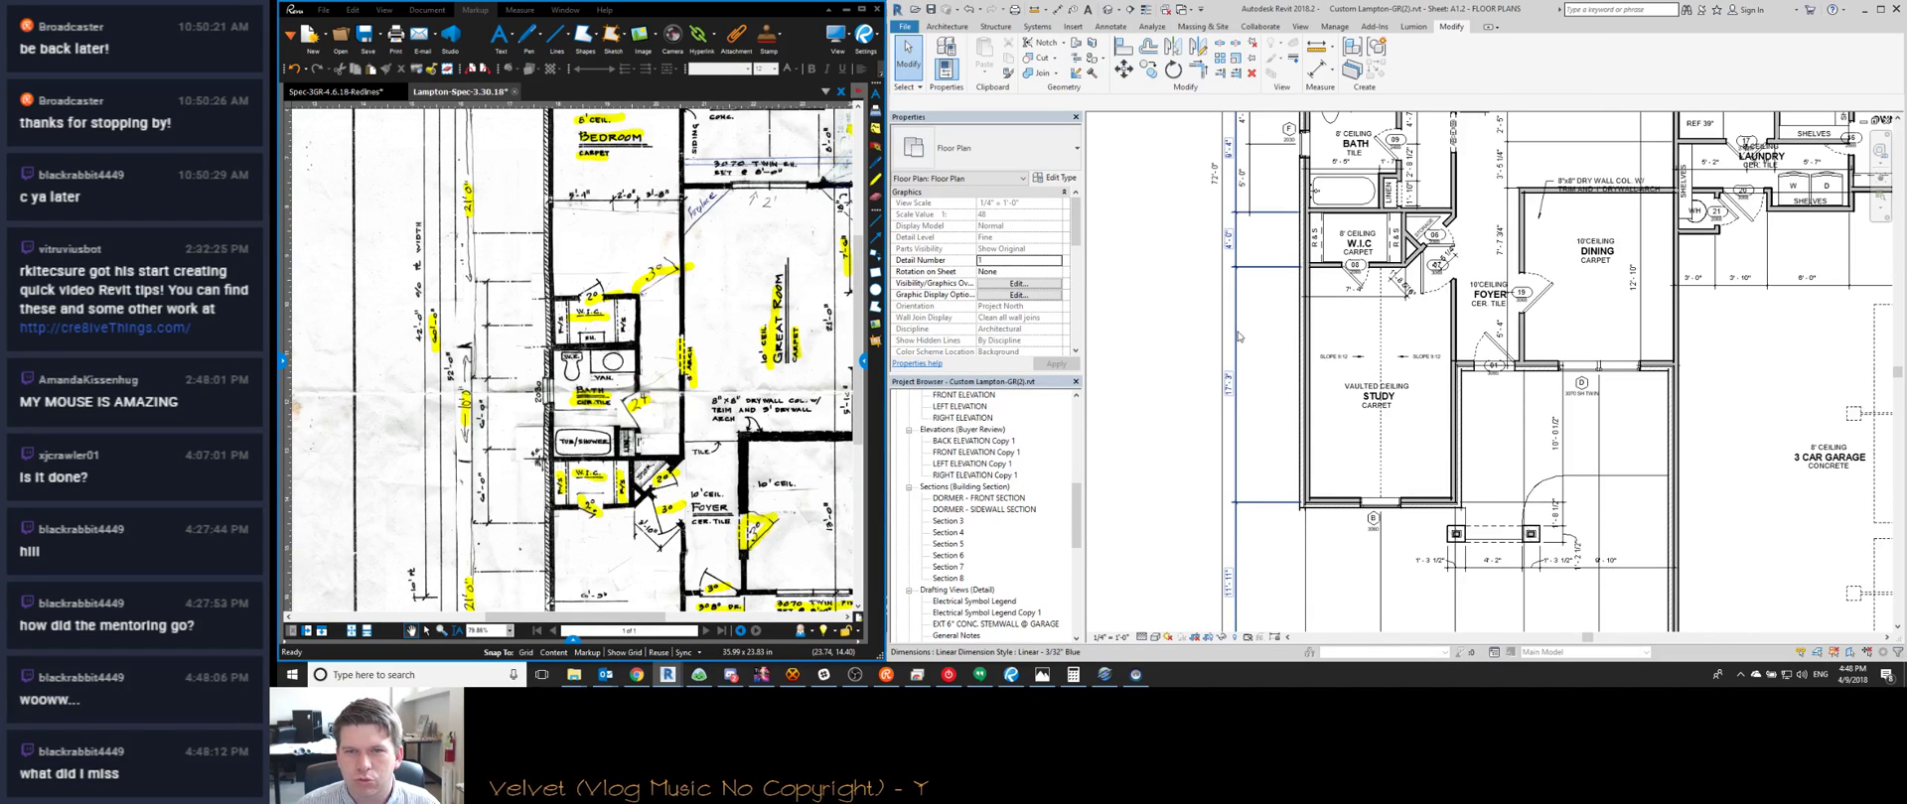
scroll(1245, 268, up, 3)
scroll(1218, 466, down, 4)
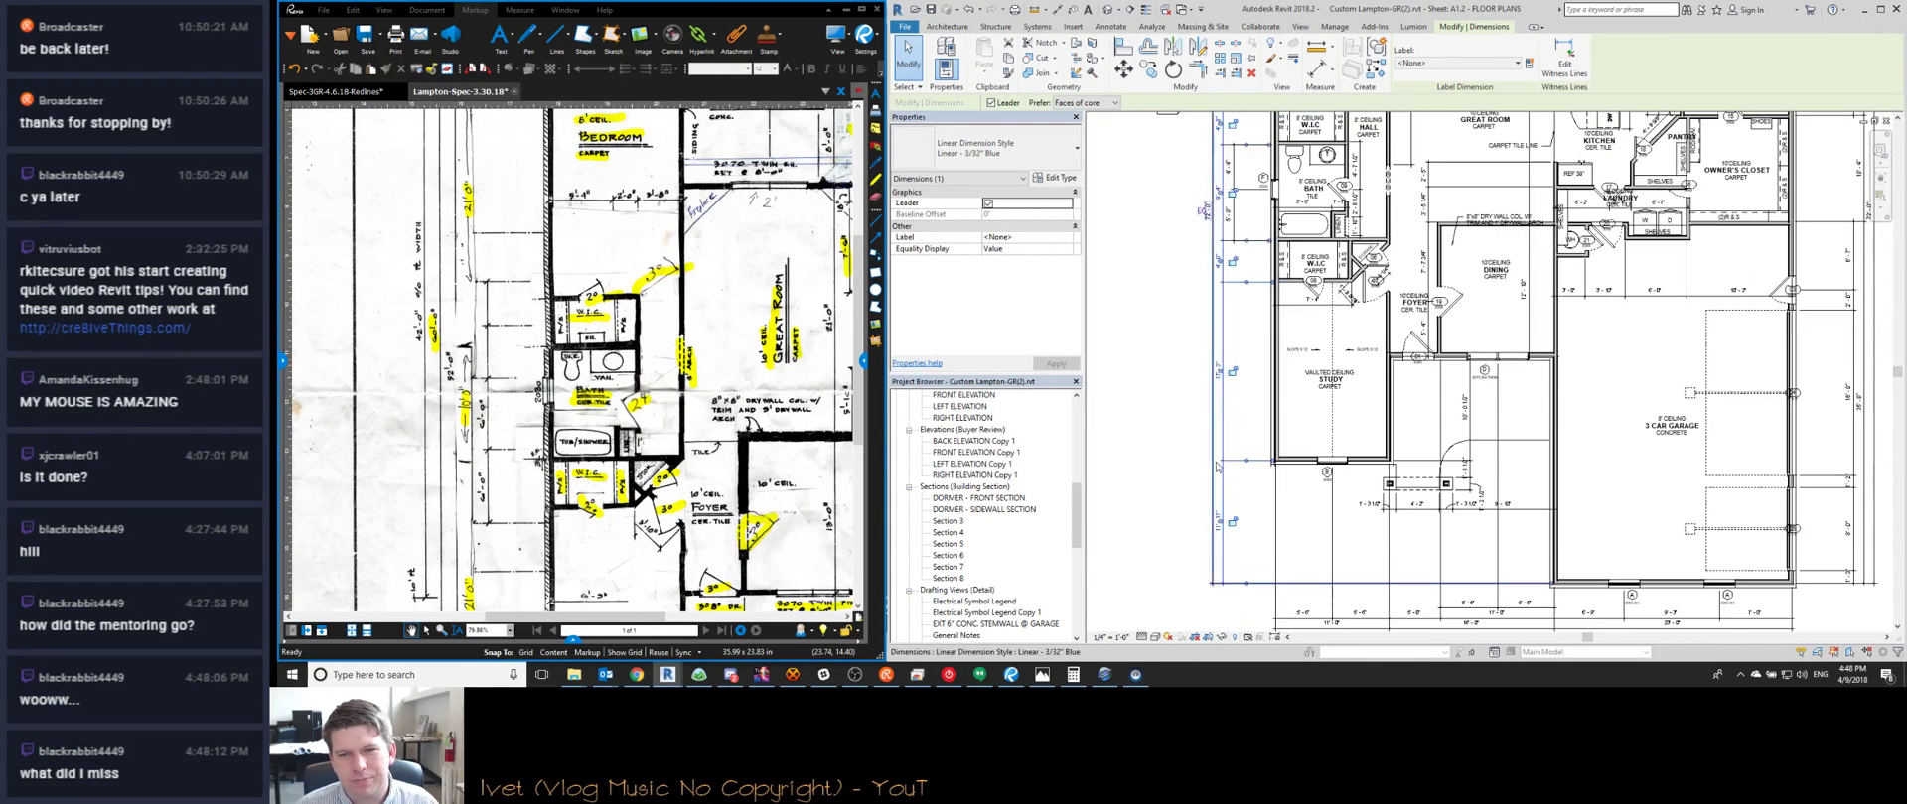
middle_drag(1219, 374, 1219, 383)
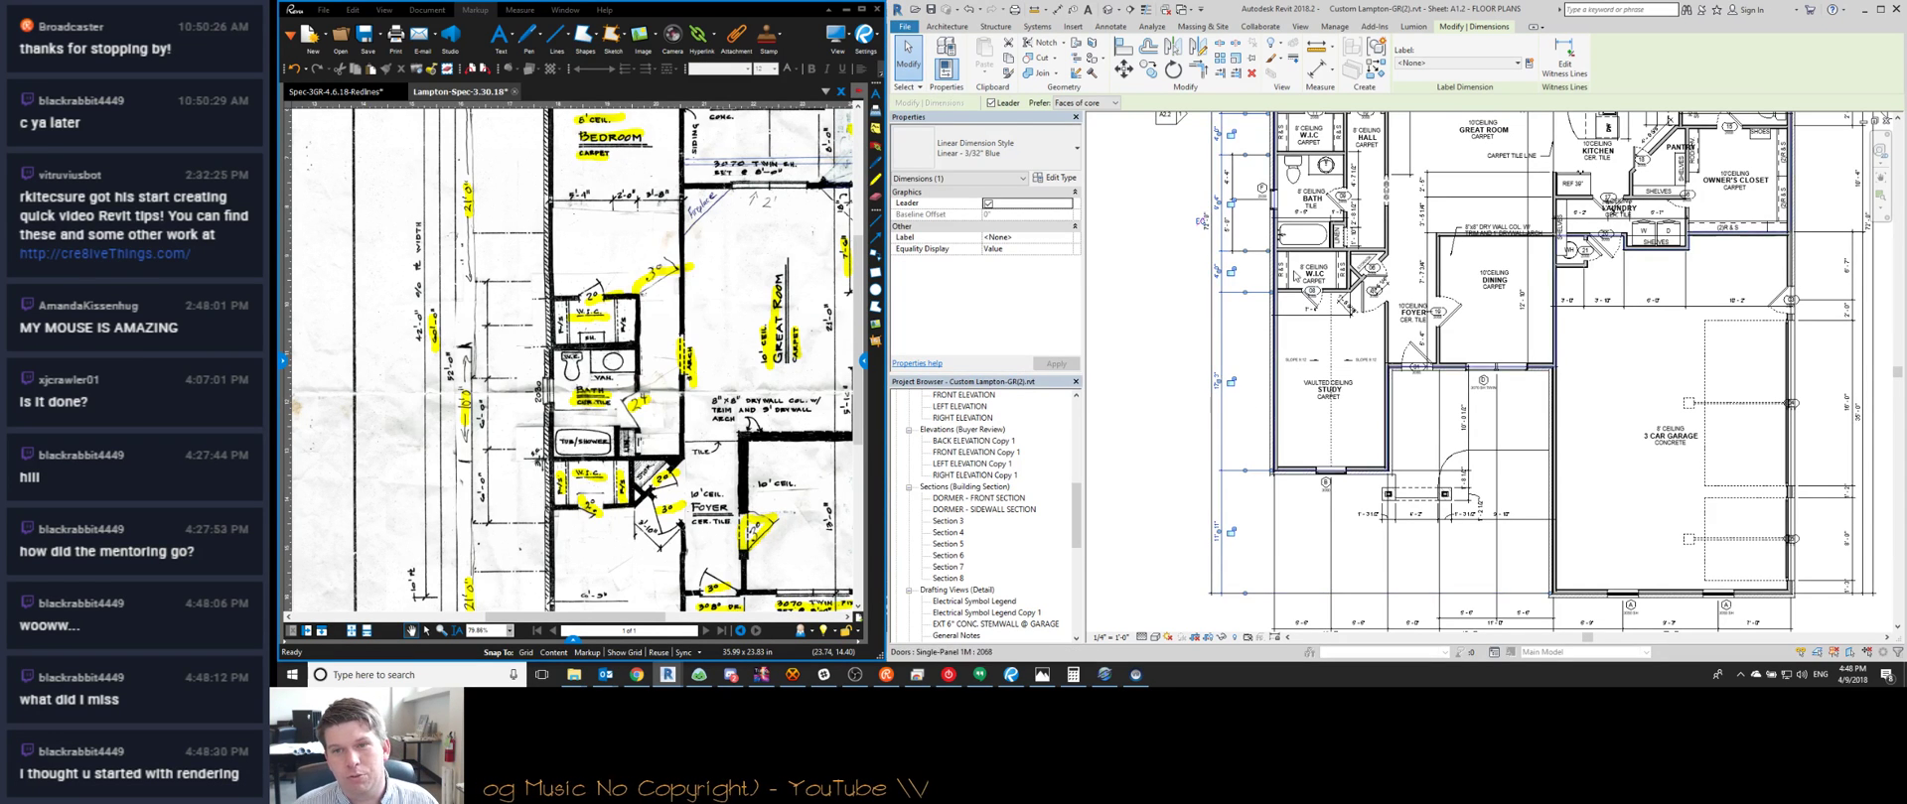
scroll(1294, 277, up, 4)
scroll(1368, 352, up, 2)
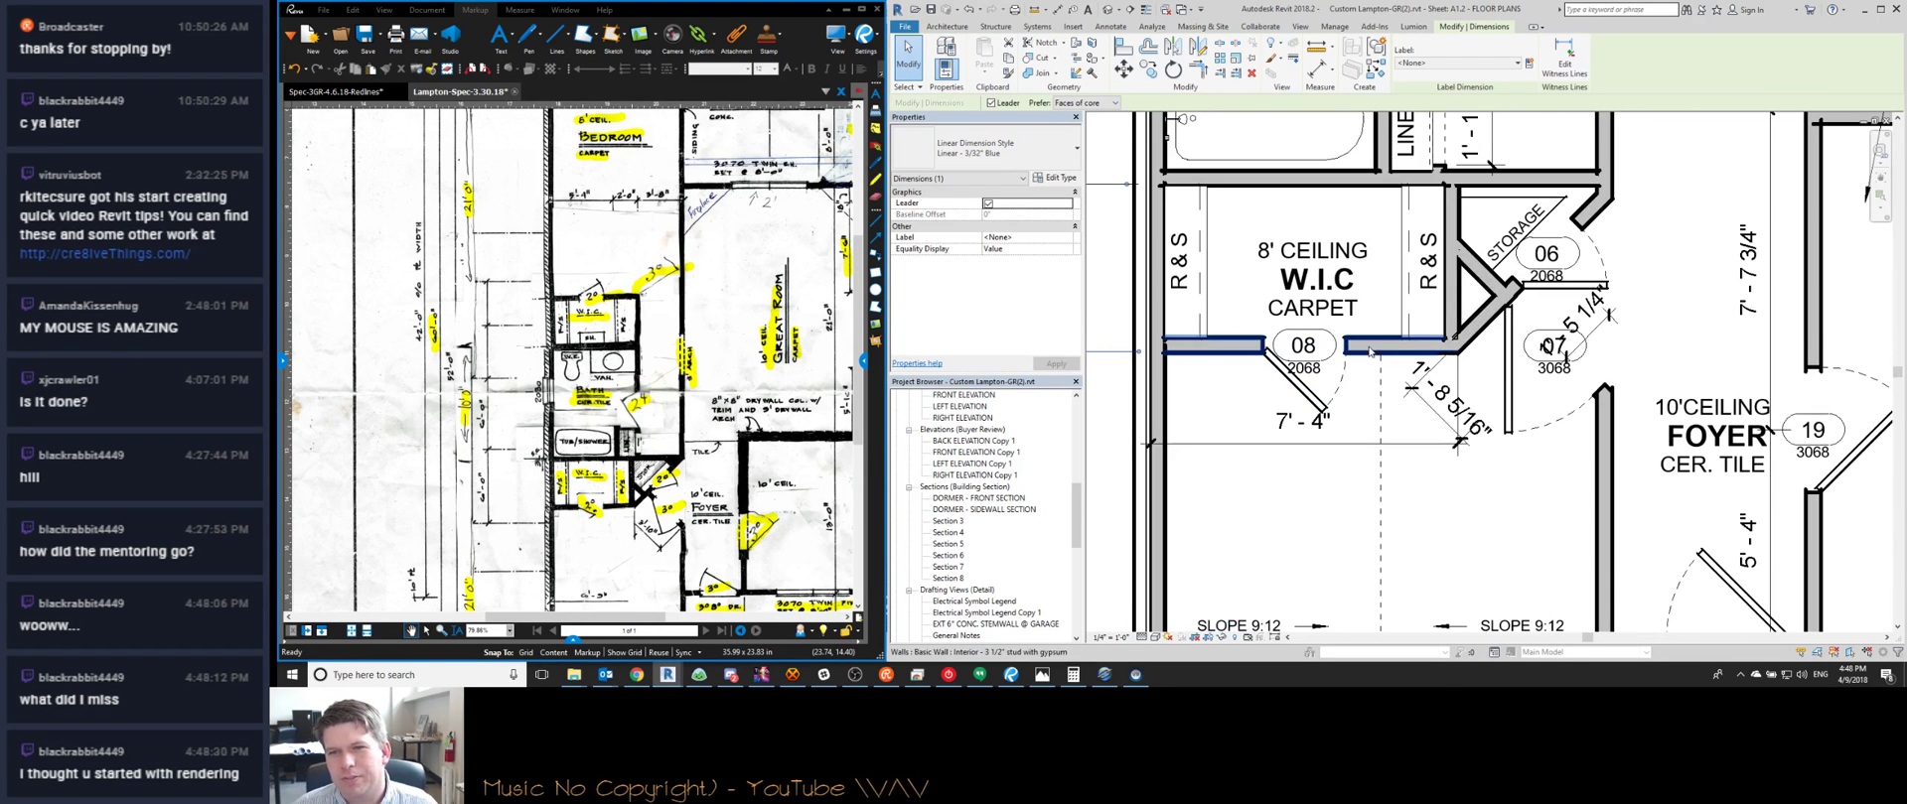
click(1600, 324)
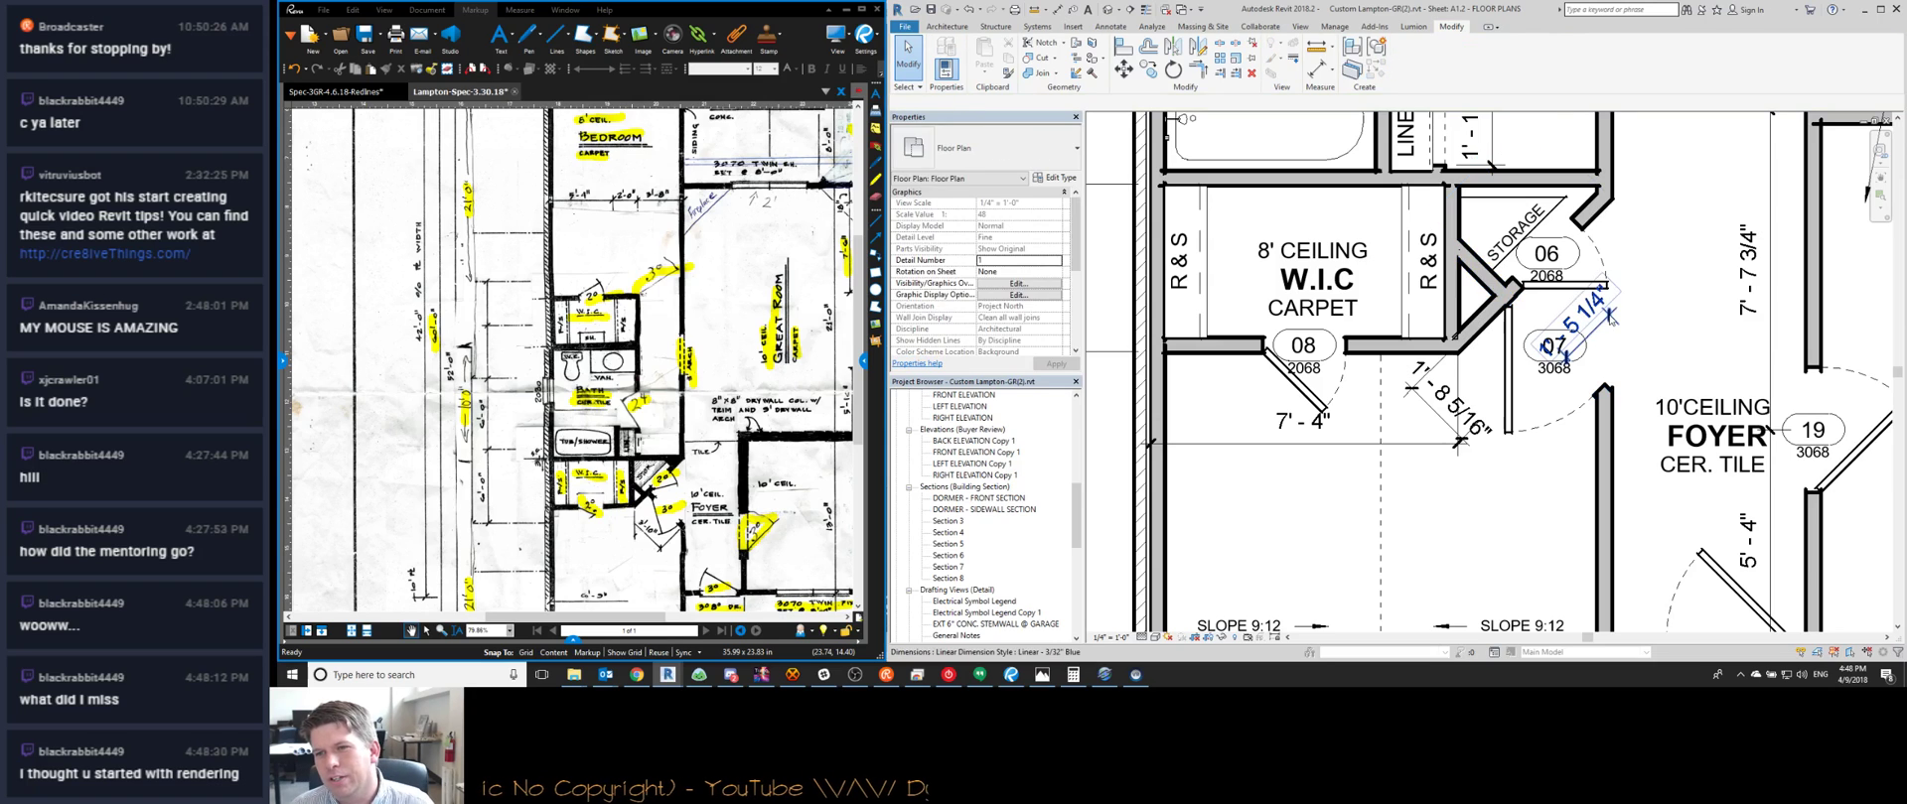
key(Delete)
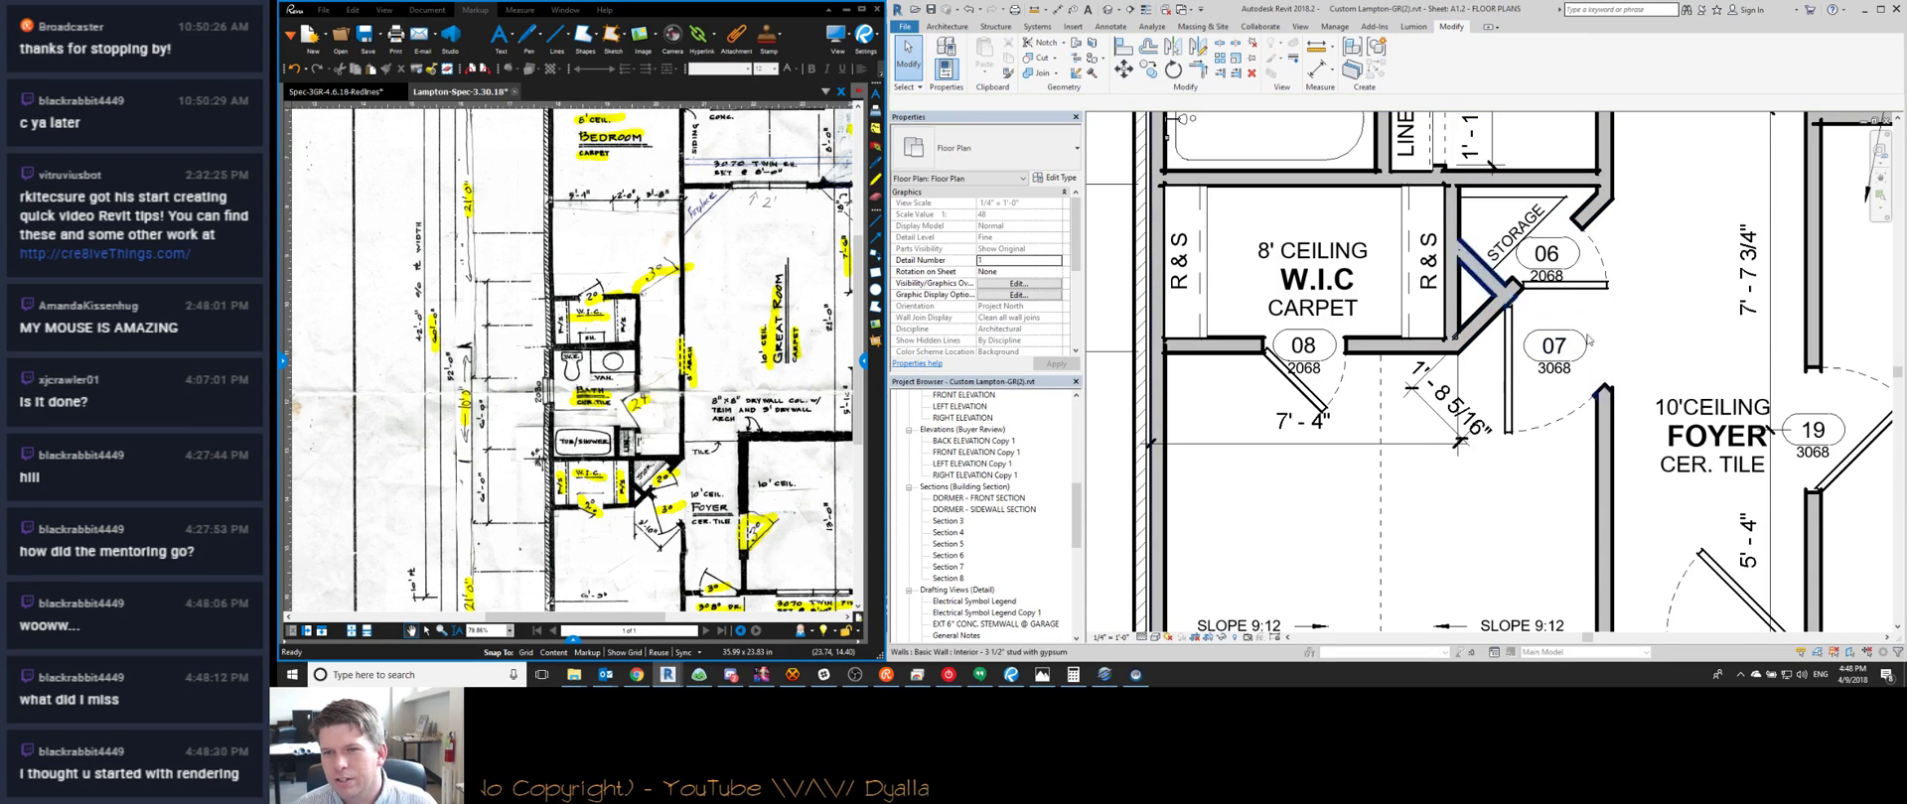
click(1366, 453)
Zoom over the bath and walk-in closets, then bring the VR folder window back up
scroll(1390, 402, down, 3)
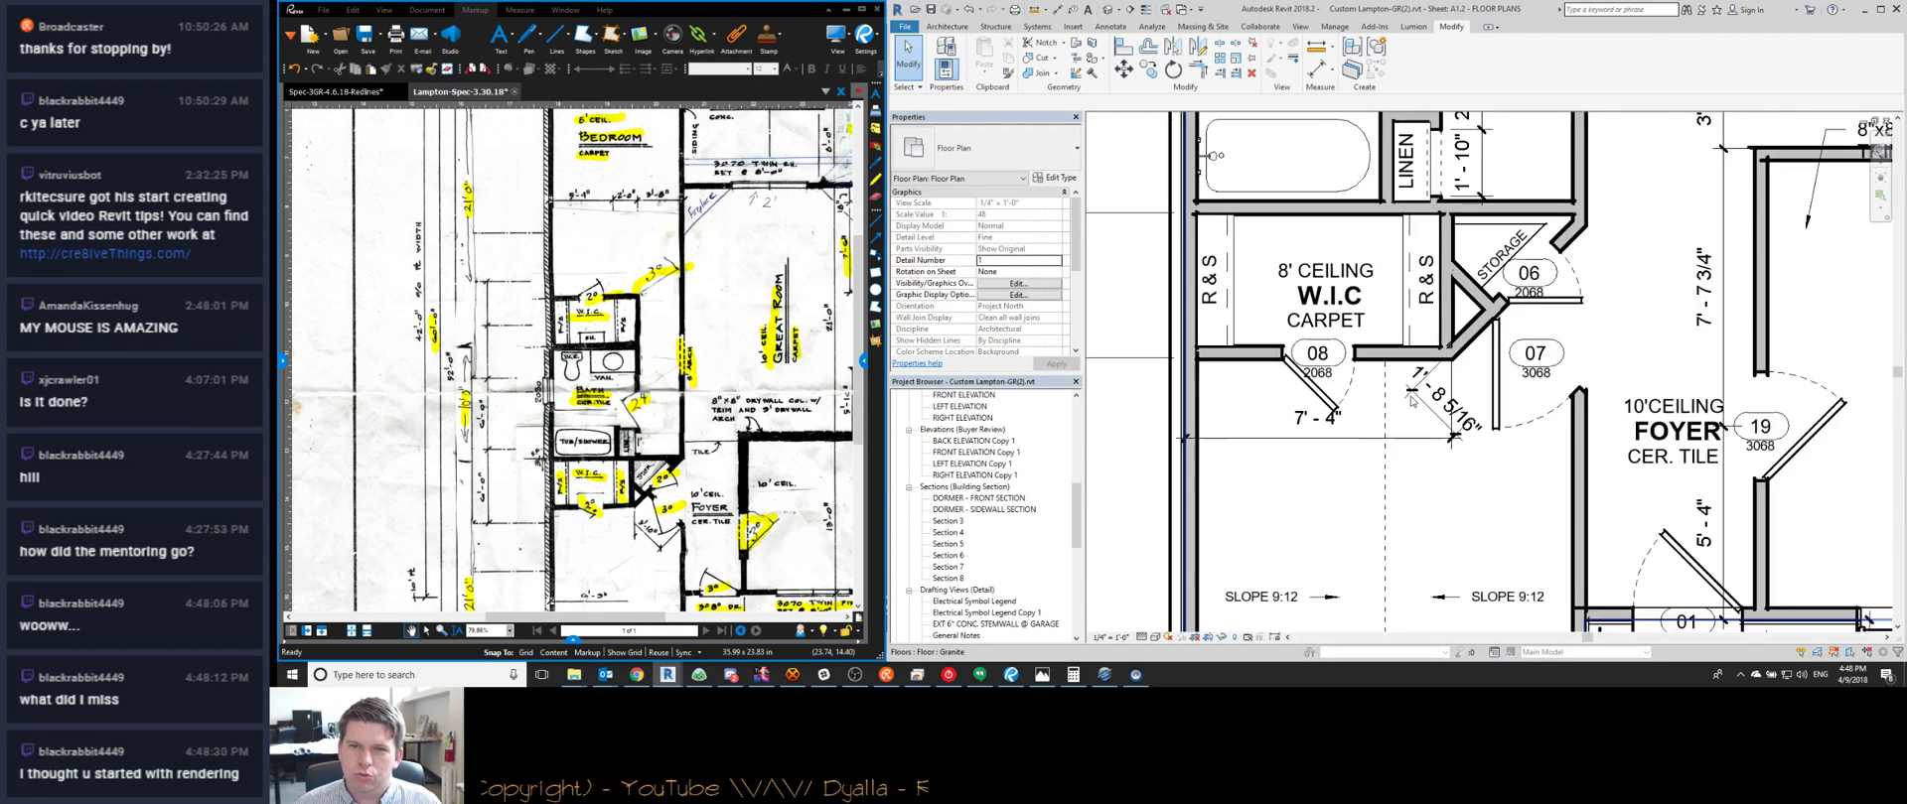
scroll(1400, 139, up, 2)
scroll(1329, 365, down, 1)
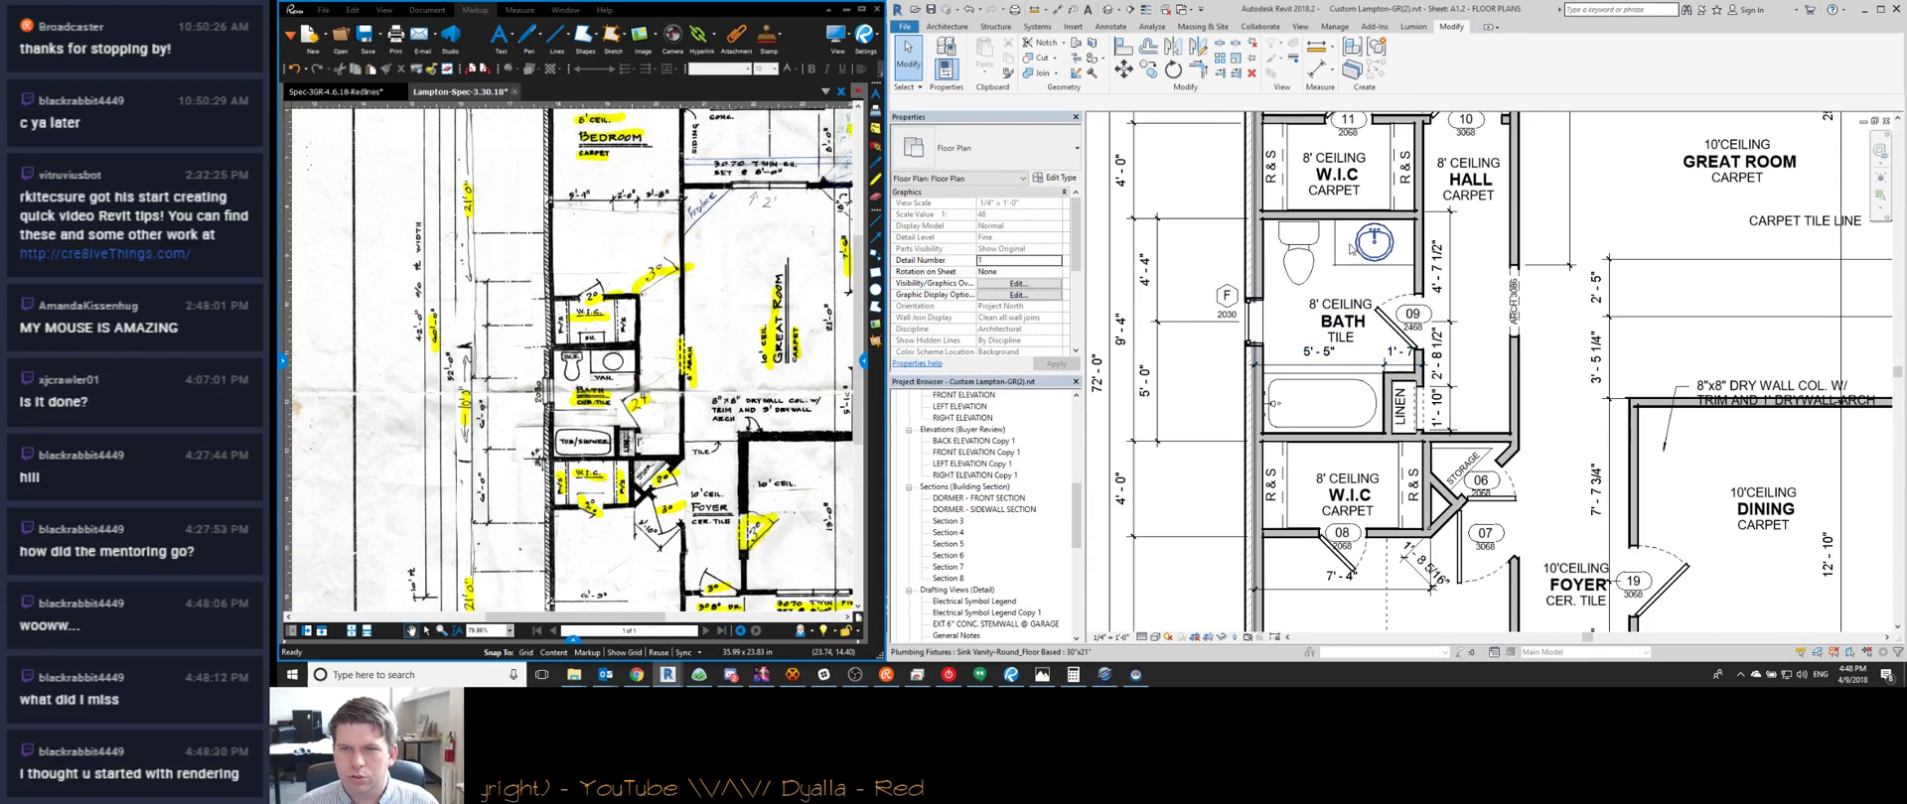
scroll(1350, 249, up, 1)
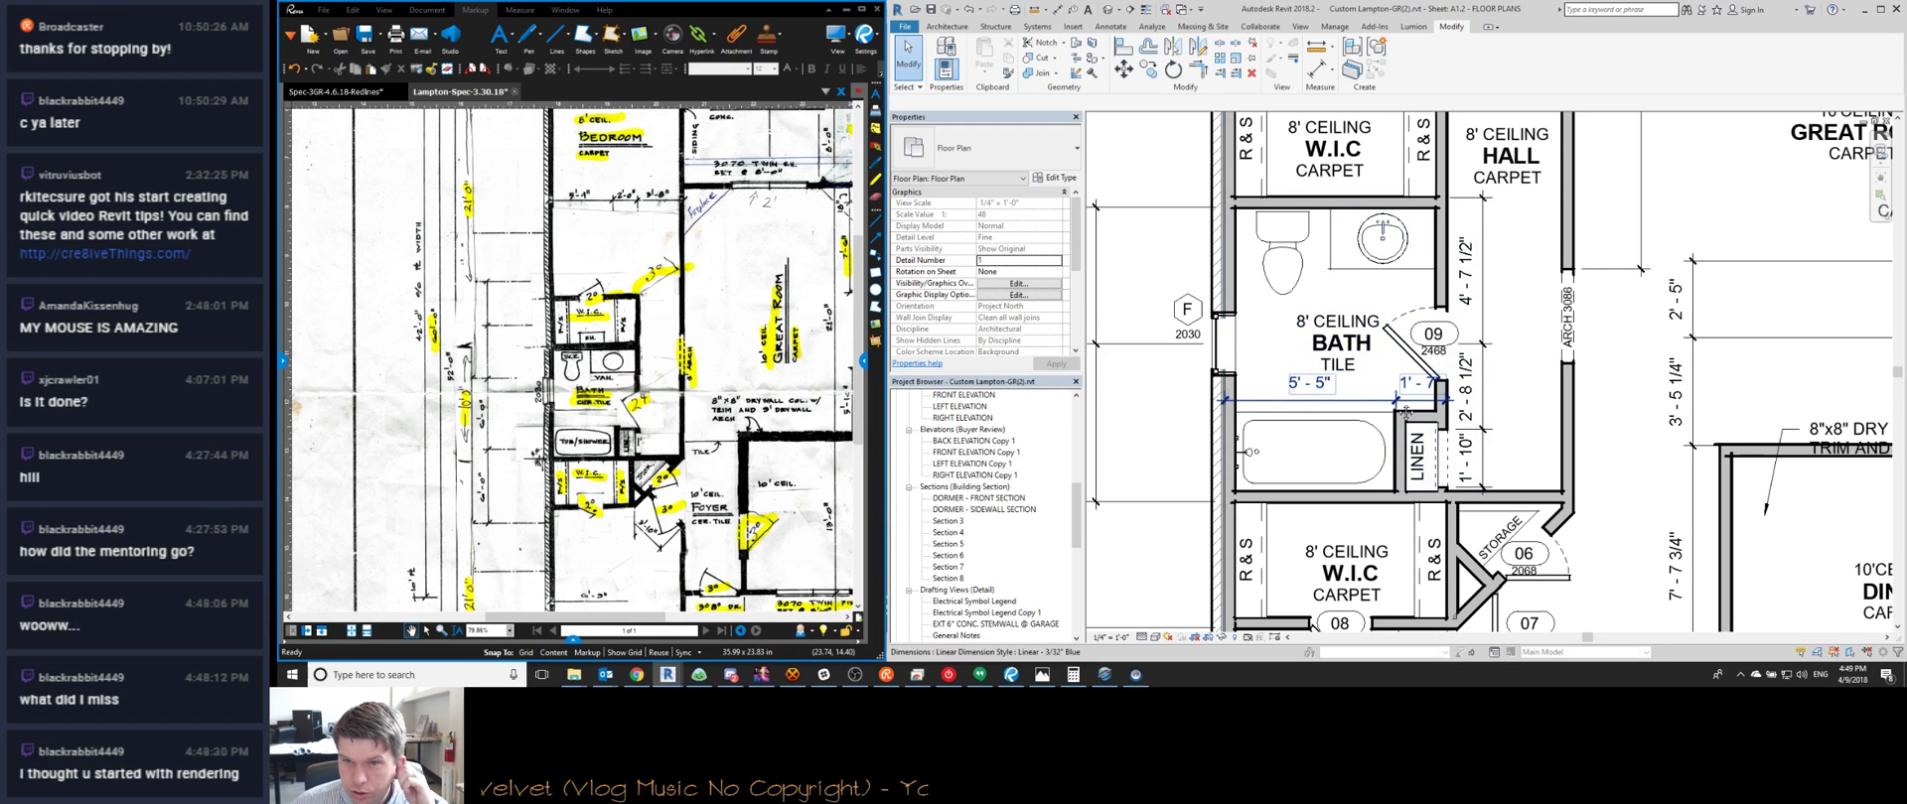
scroll(1404, 411, down, 1)
scroll(1428, 475, up, 3)
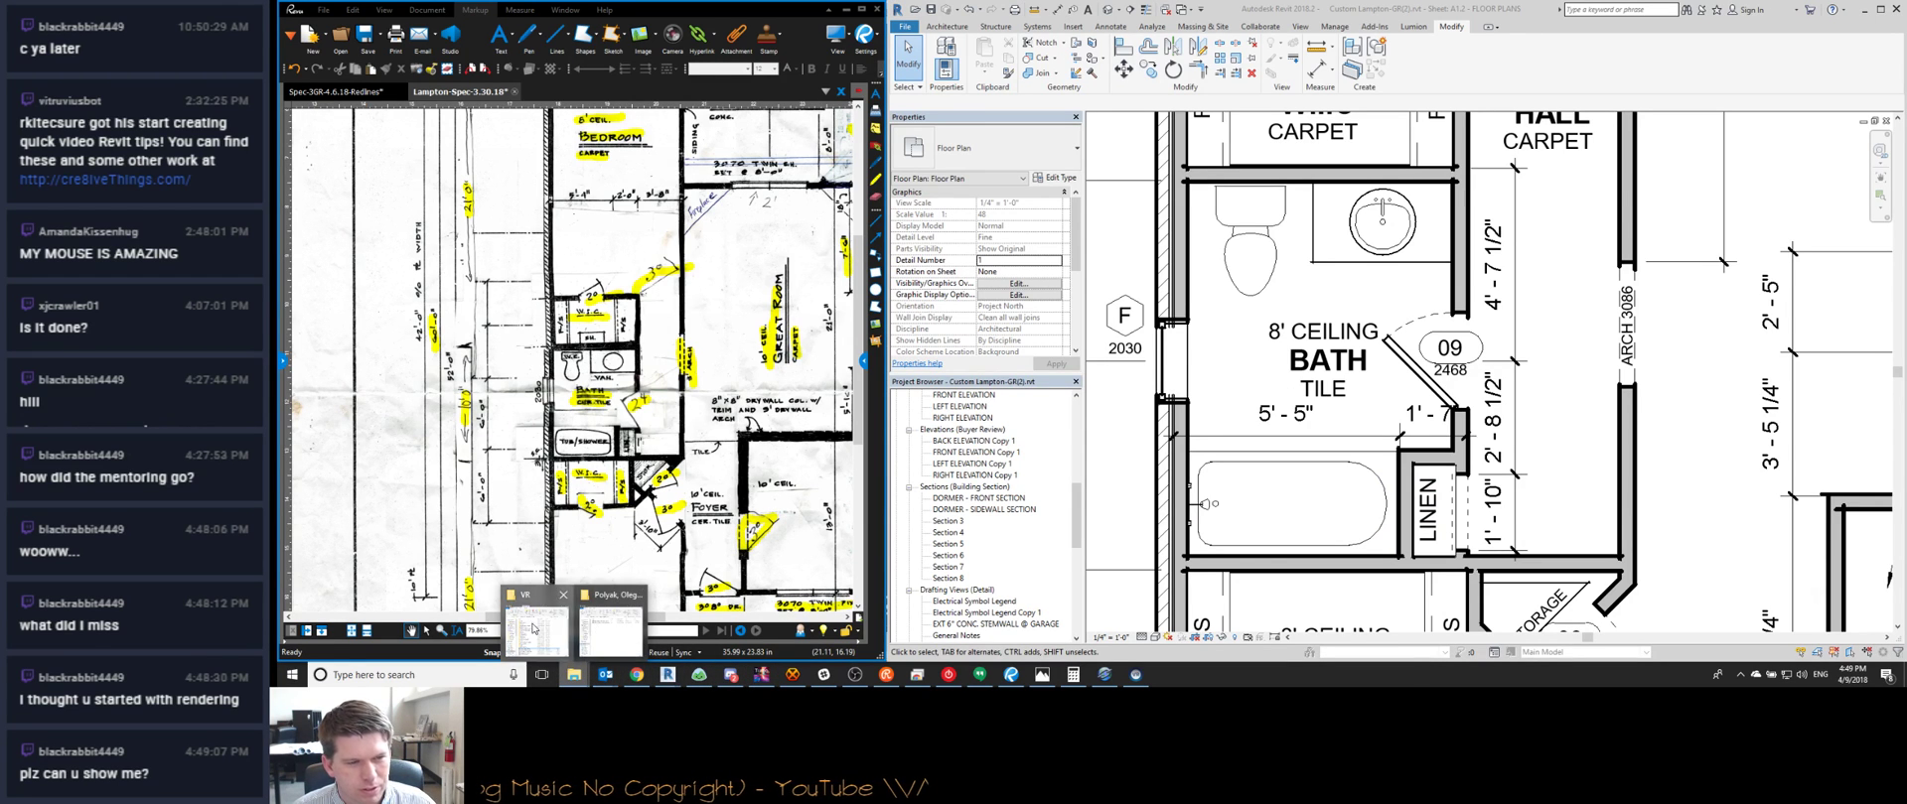
click(533, 628)
Relaunch the walkthrough on the right and walk from the dock up to the dining-room glass wall
double_click(1364, 534)
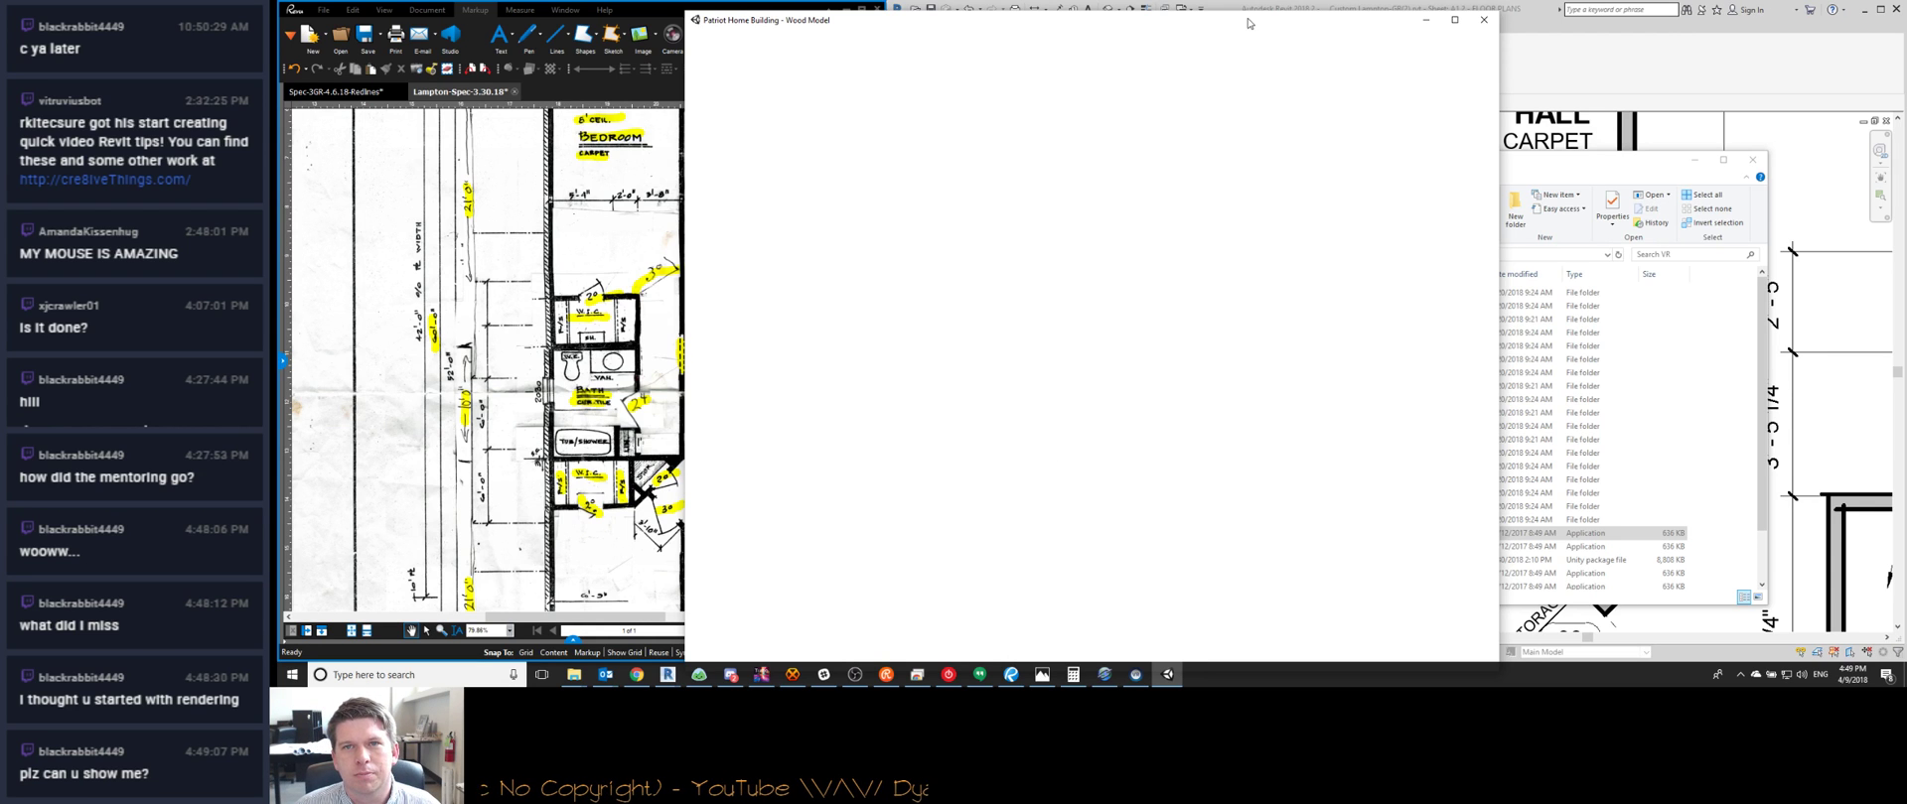
drag(1253, 22, 1571, 16)
right_drag(1586, 270, 1417, 256)
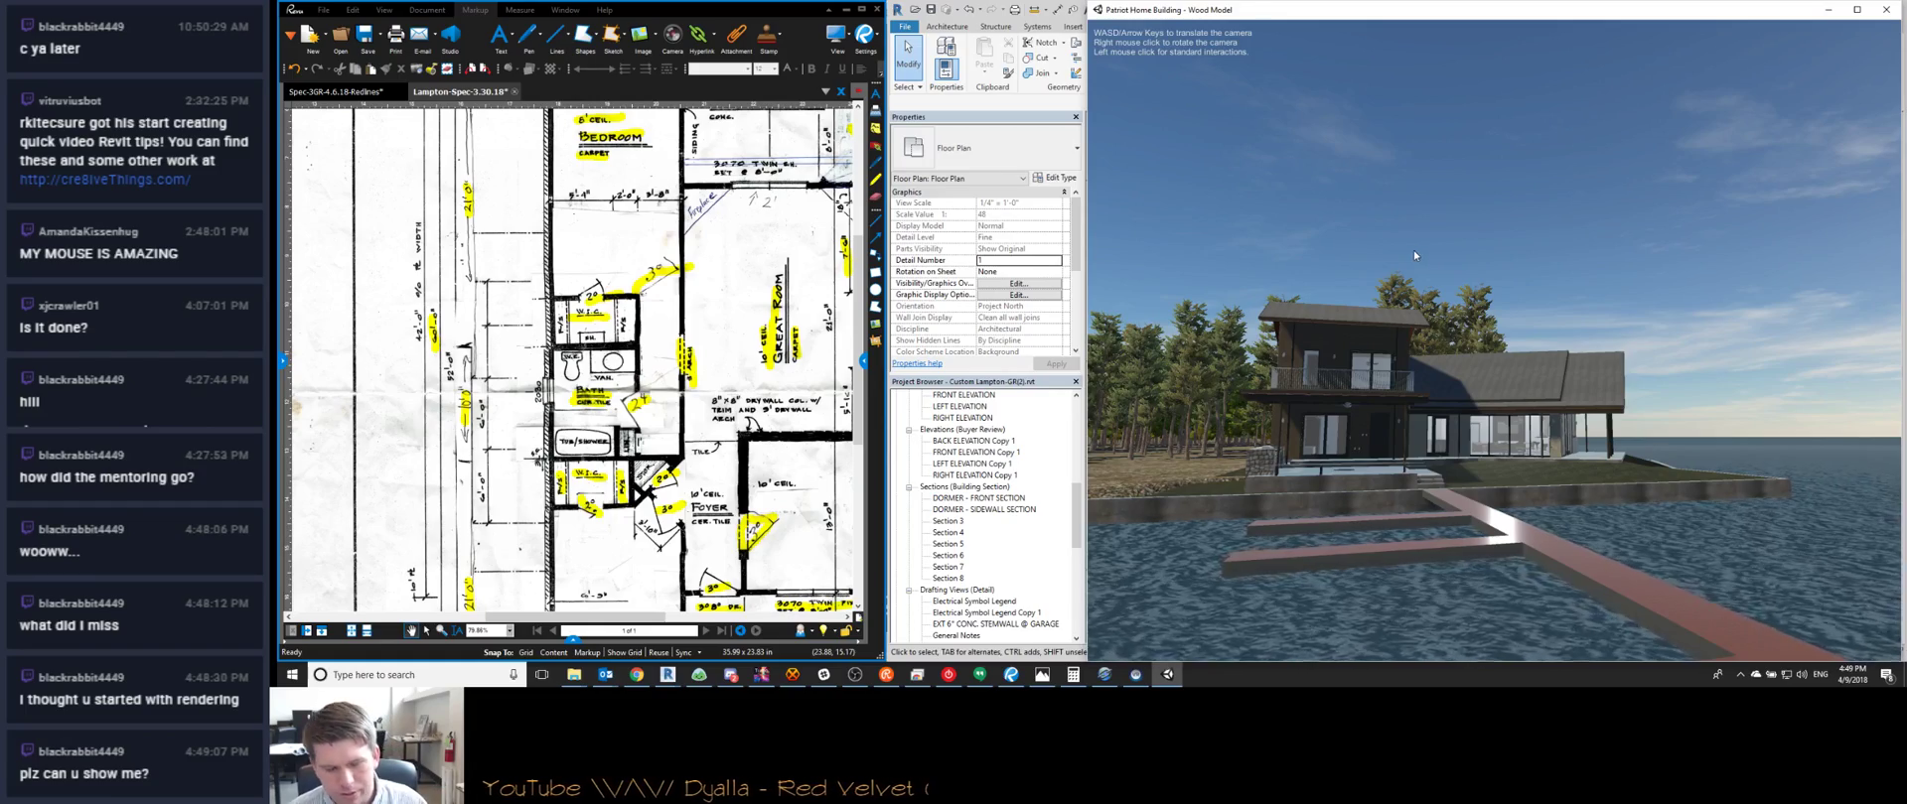
right_drag(1410, 252, 1394, 268)
key(w)
key(w)
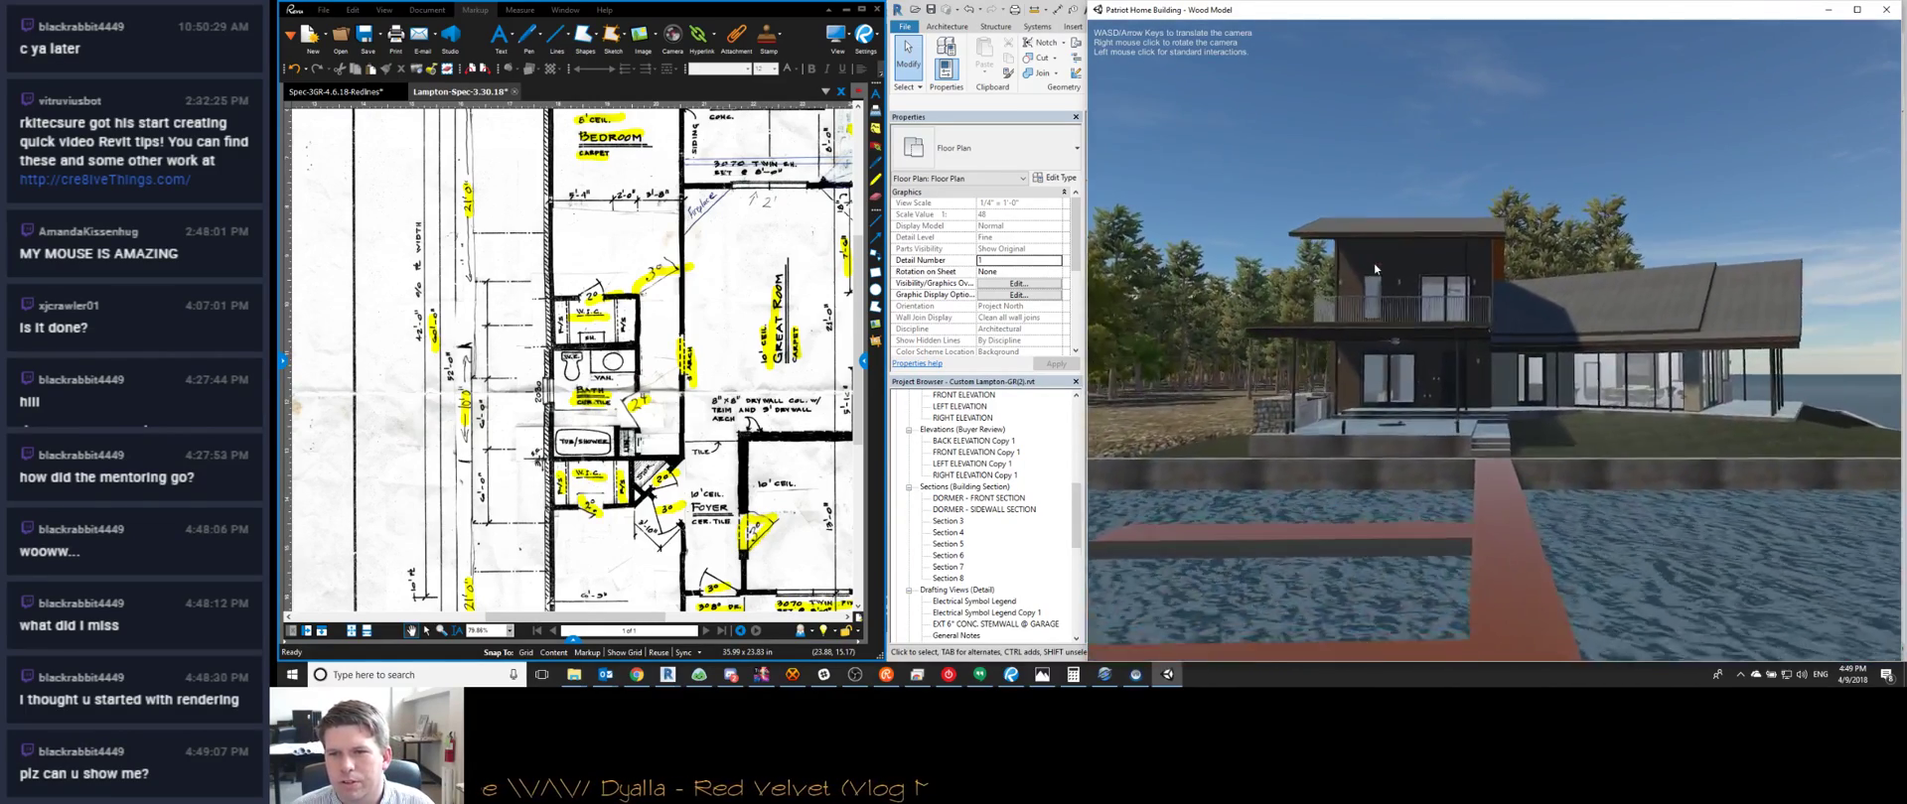
key(w)
key(d)
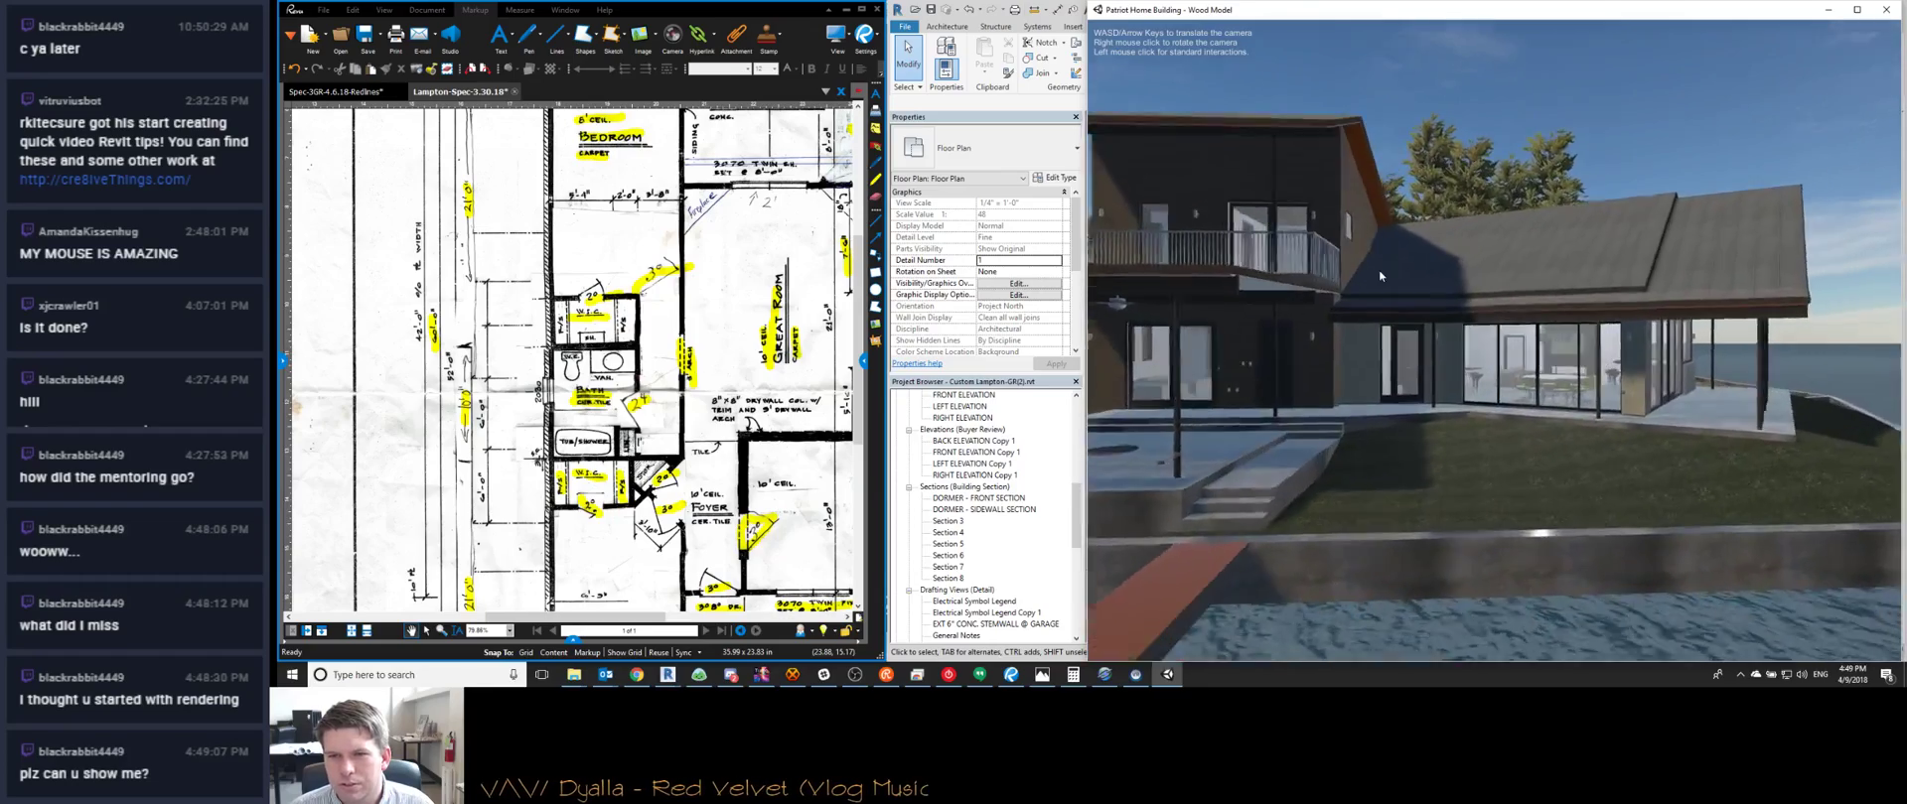
key(w)
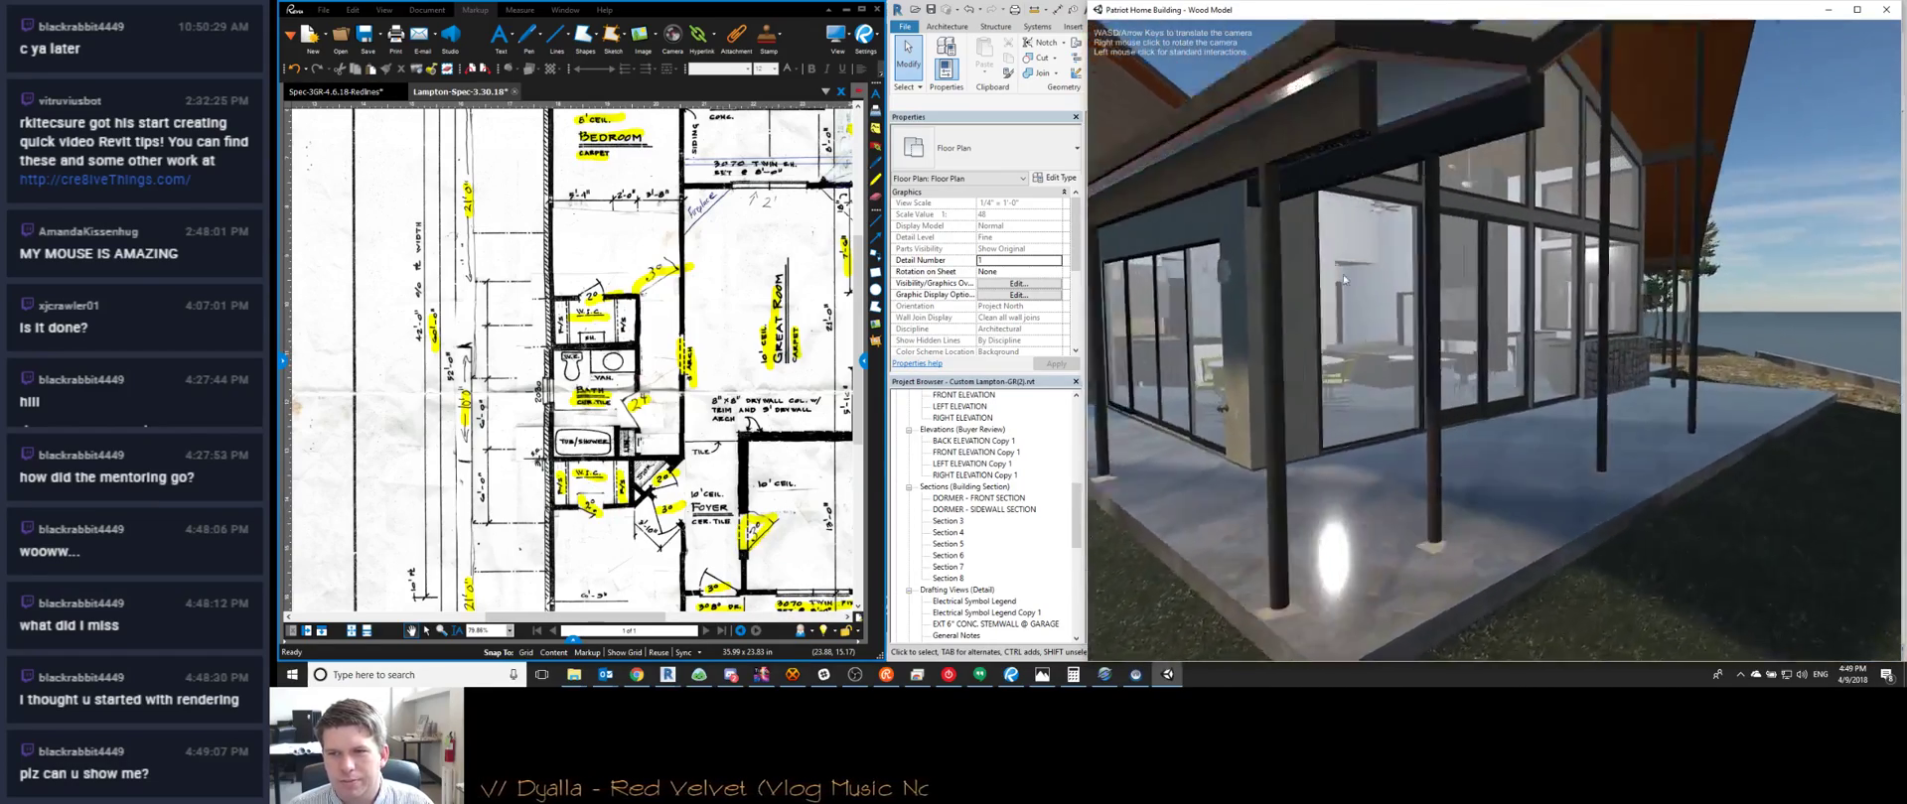
key(w)
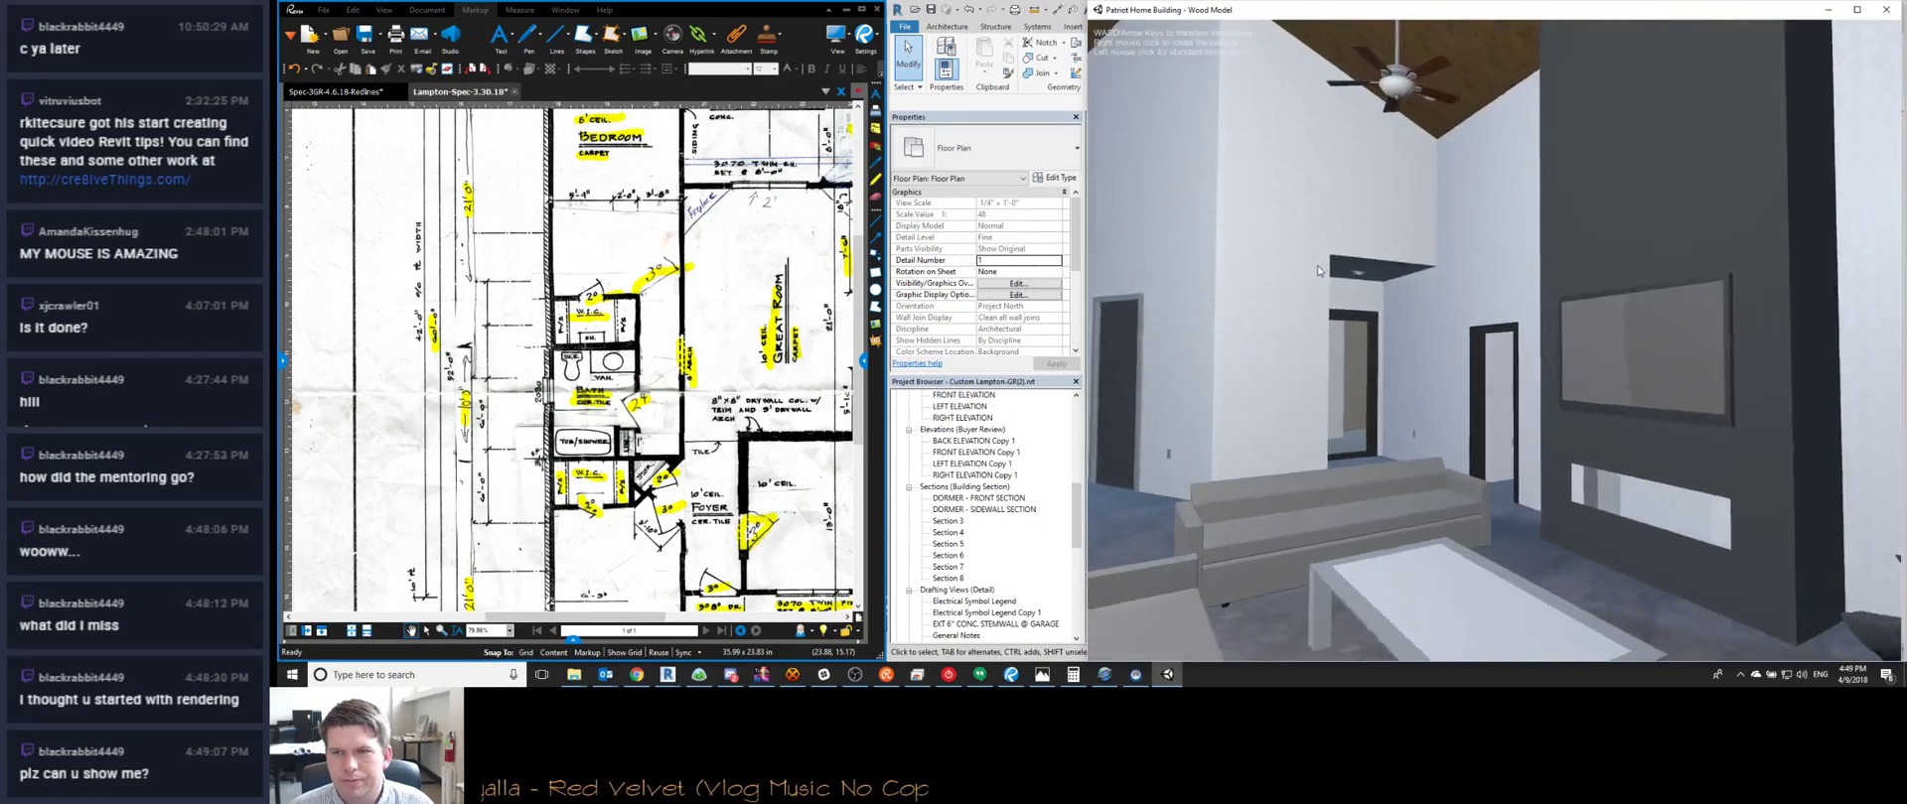
Look over the couches, dining table and kitchen island, then move to the sliding-door room
right_drag(1319, 270, 1427, 290)
key(s)
right_drag(1455, 353, 1264, 407)
right_drag(1626, 461, 1683, 527)
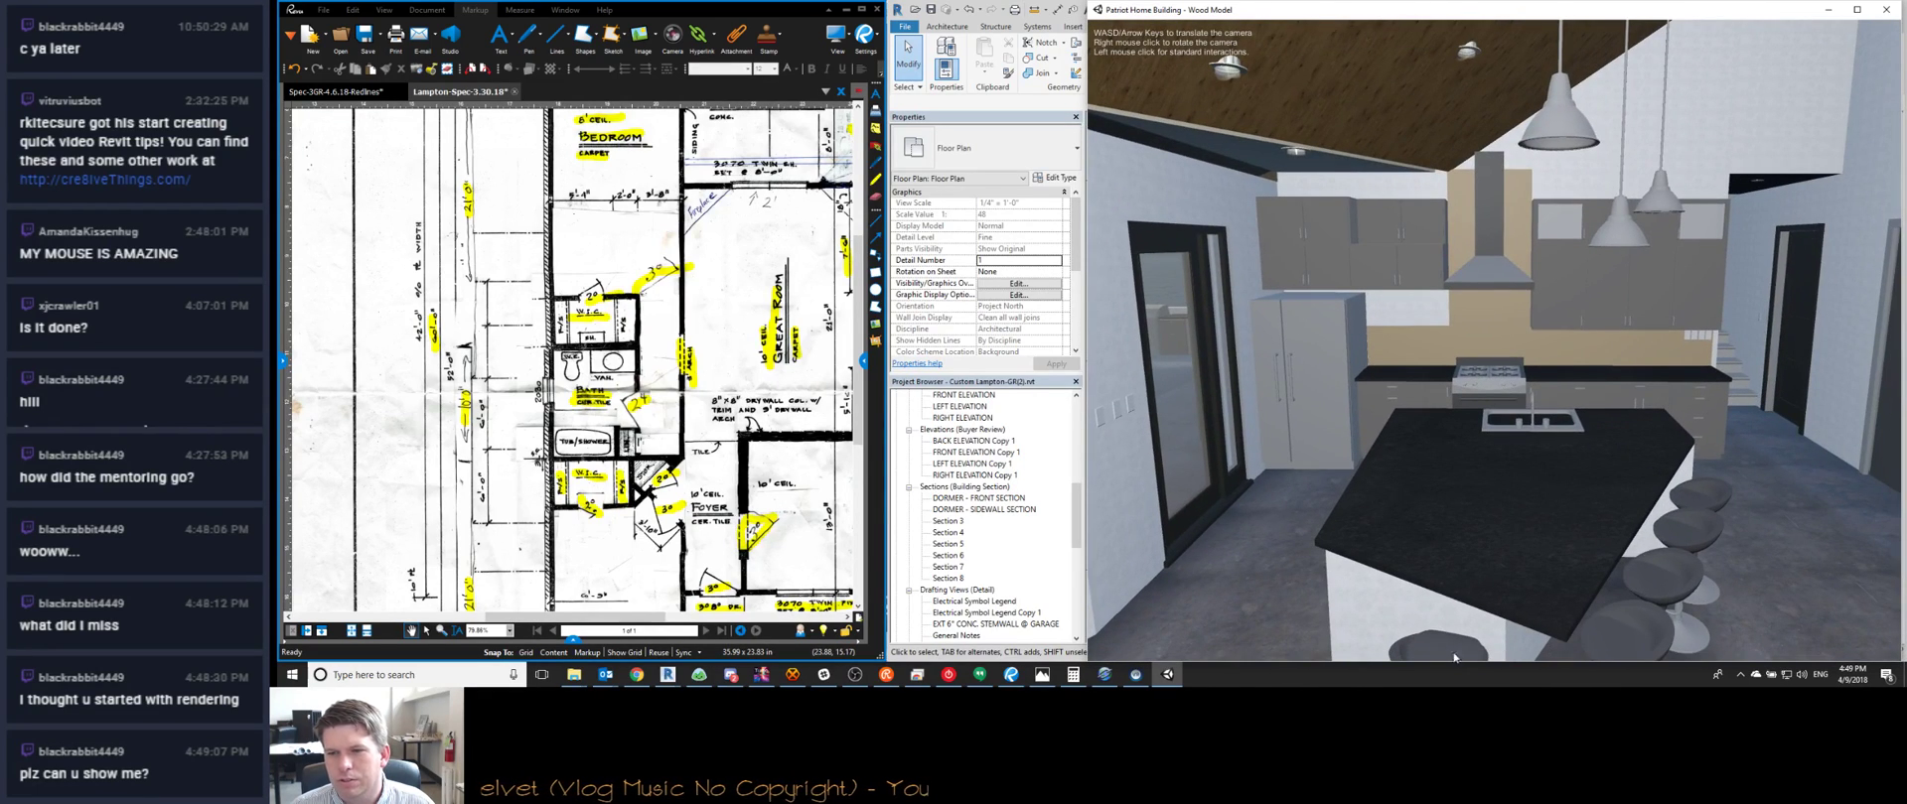
right_drag(1462, 534, 1612, 503)
key(w)
key(w)
key(a)
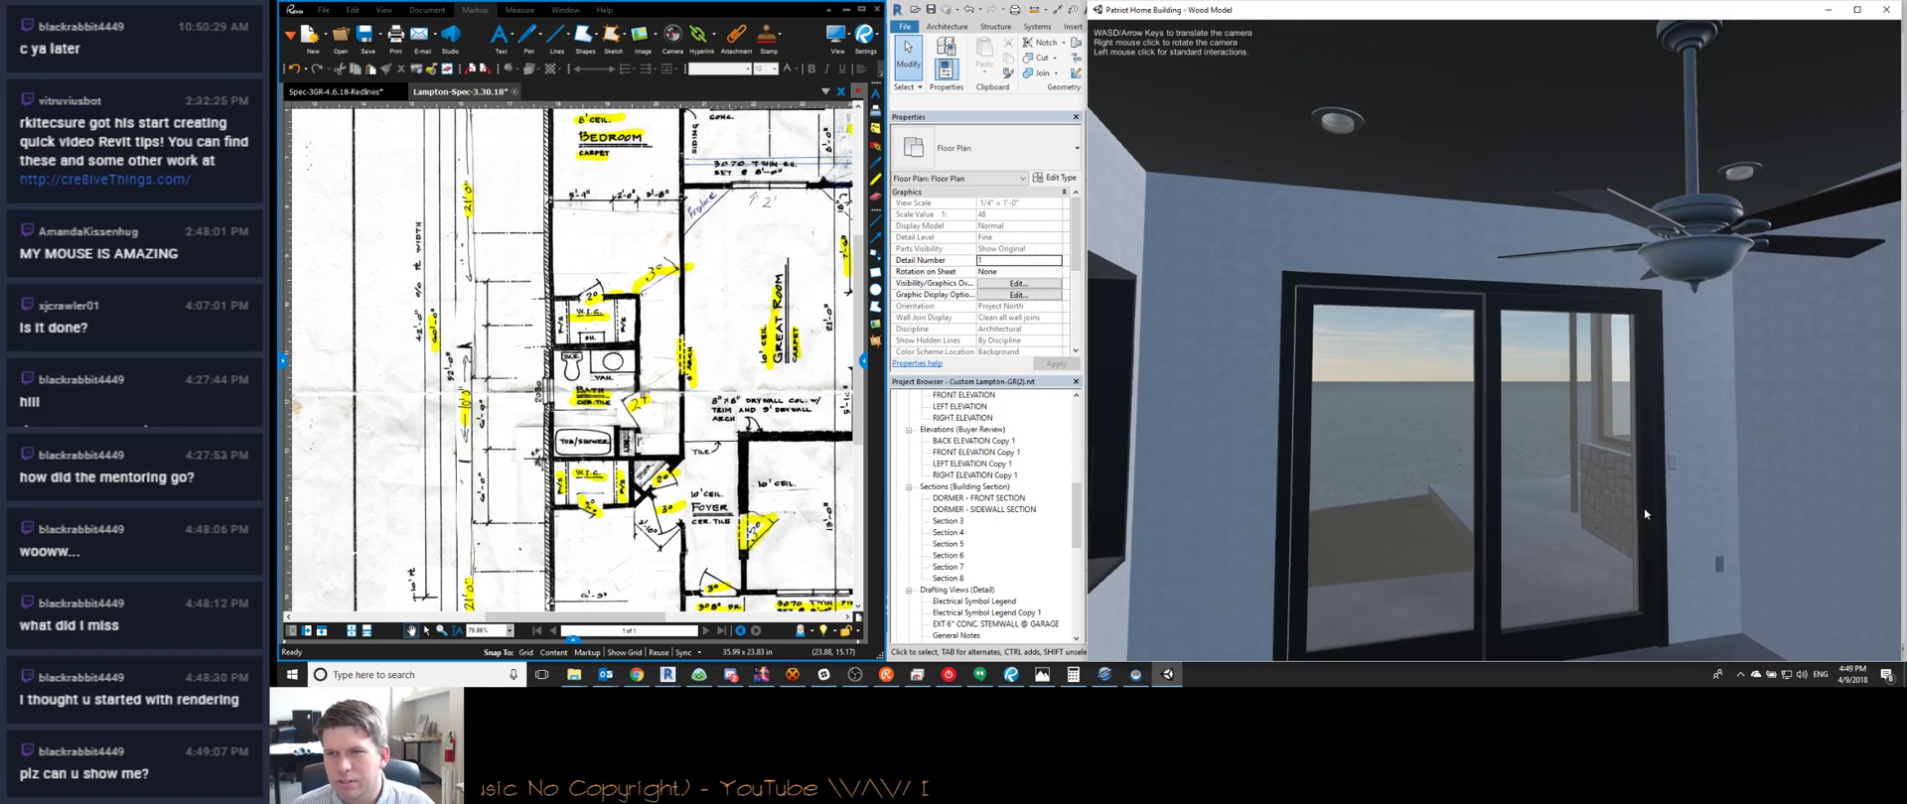
Turn into the bathroom past the vanity, then back out under the deck toward the docks
right_drag(1367, 421, 1527, 451)
key(w)
key(w)
key(w)
key(w)
key(w)
key(w)
key(w)
key(w)
key(w)
right_drag(1494, 463, 1102, 469)
key(w)
key(w)
key(s)
key(s)
key(s)
key(d)
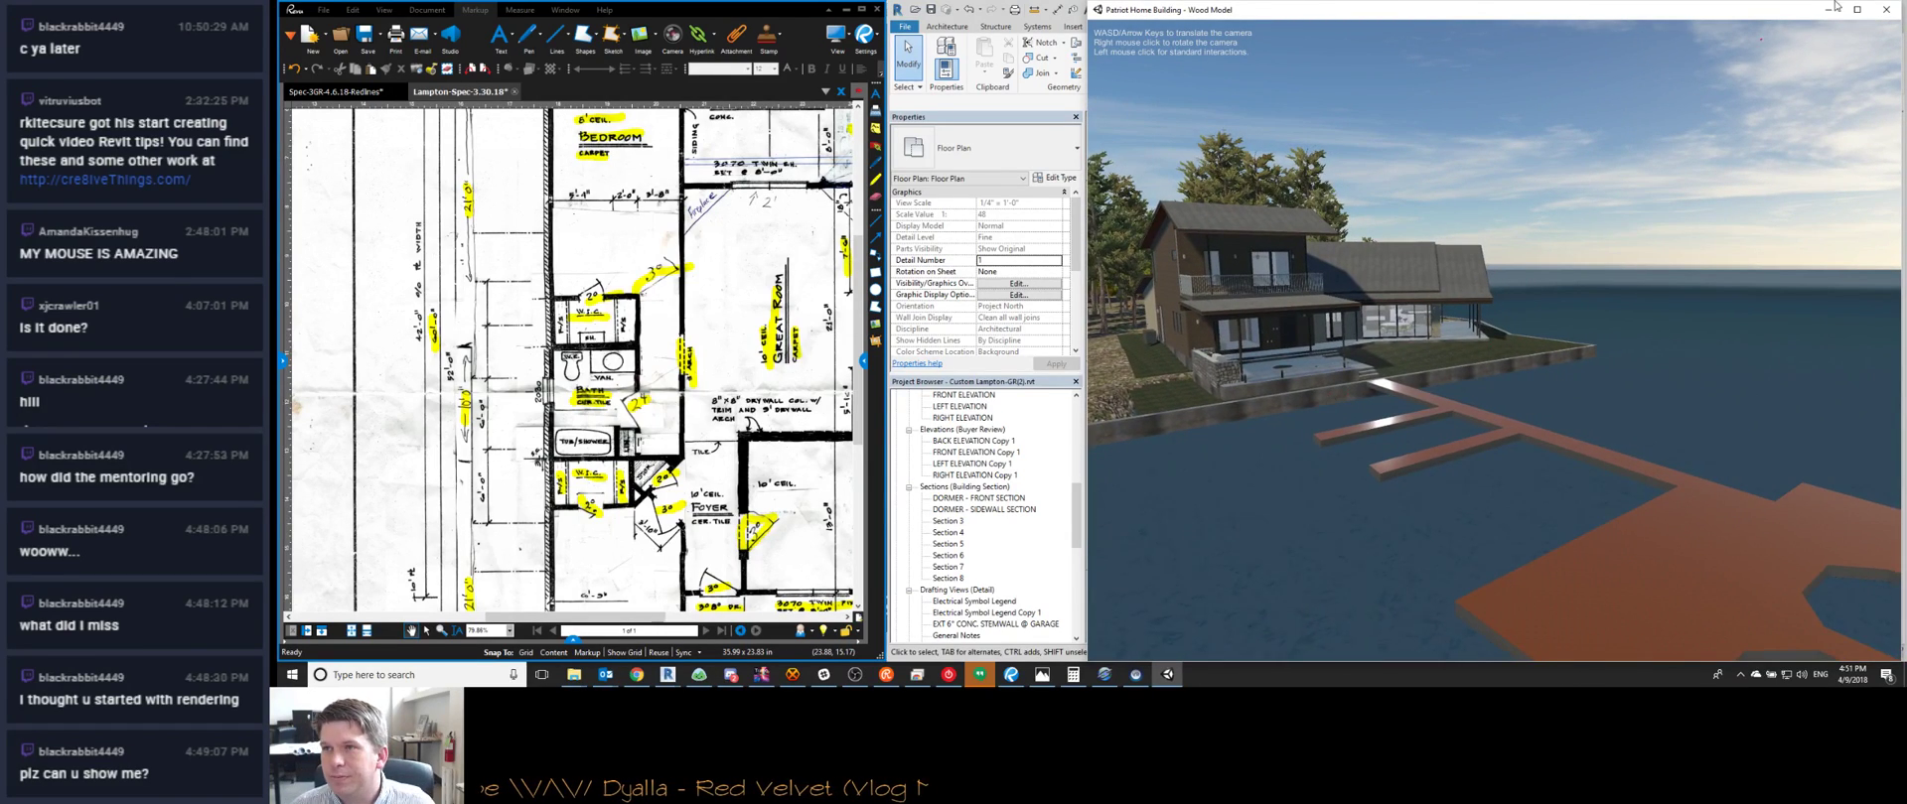
Close the Unity walkthrough, return to Revit's bath and linen closet plan, and briefly check the Basecamp redline messages
click(1892, 17)
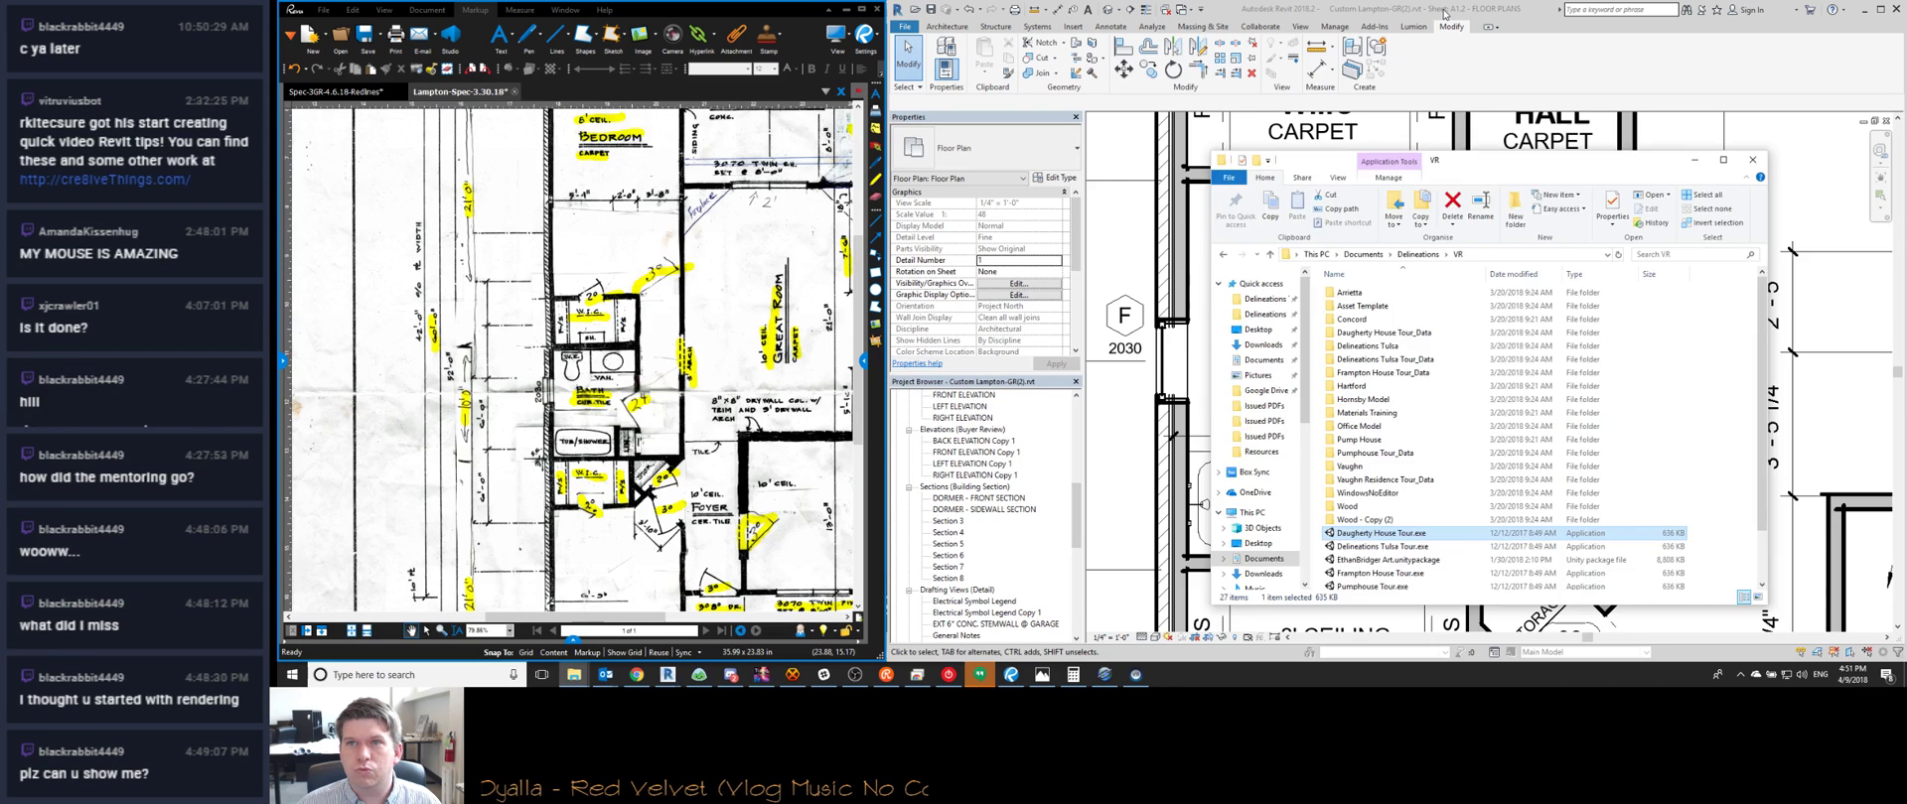
click(1445, 13)
scroll(1486, 533, down, 2)
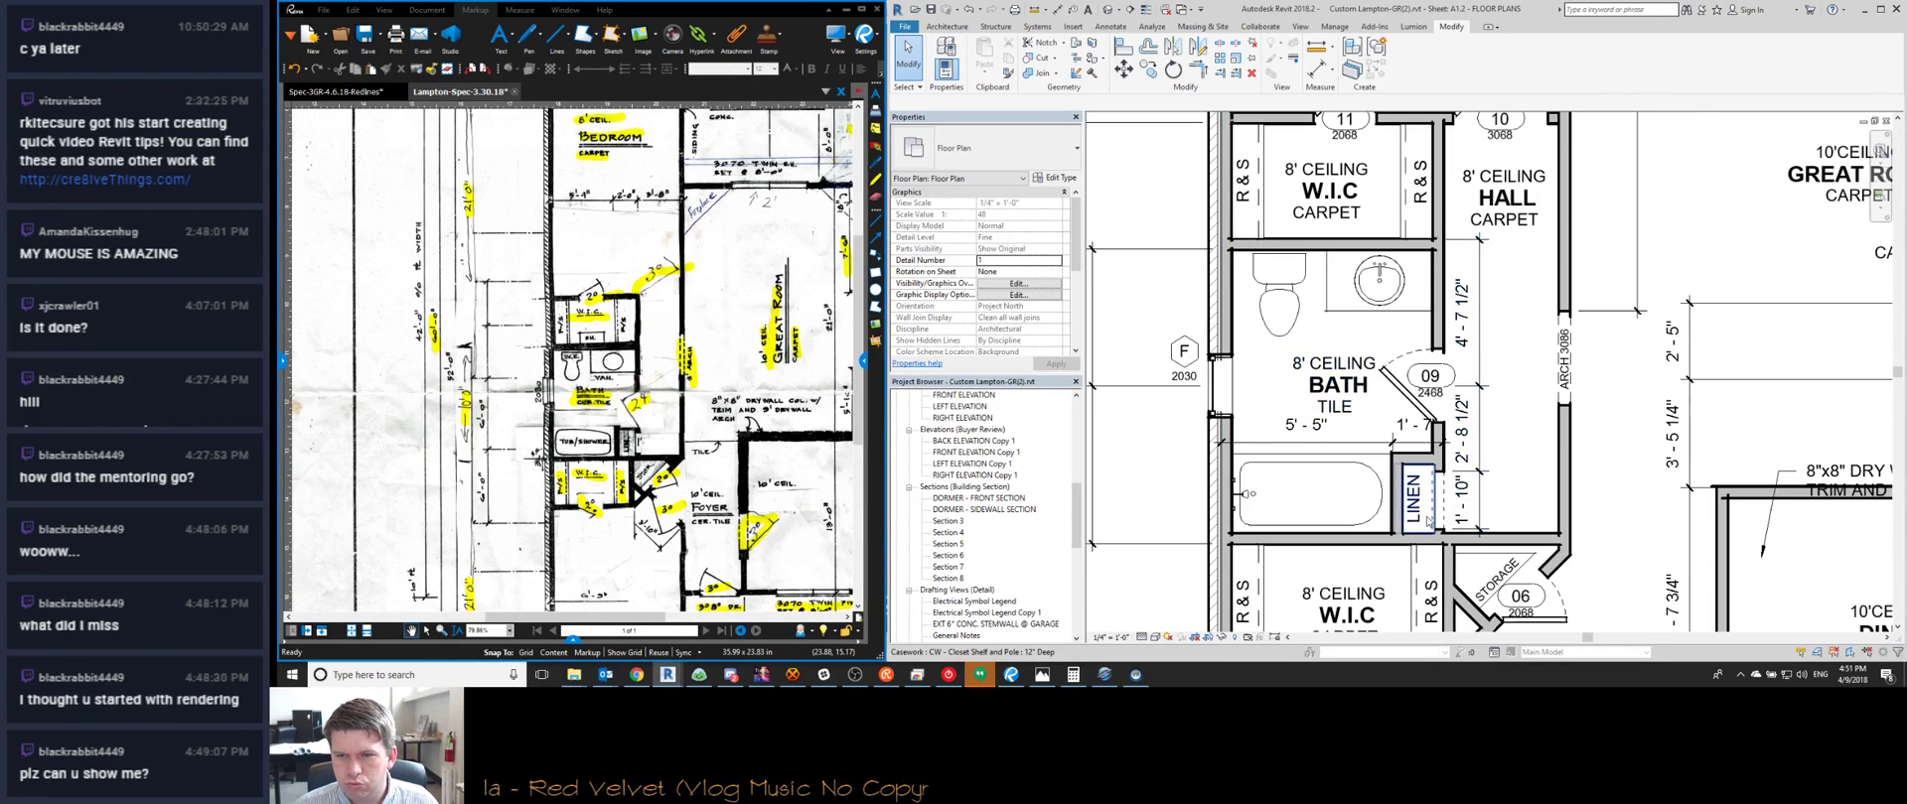
scroll(1427, 520, up, 2)
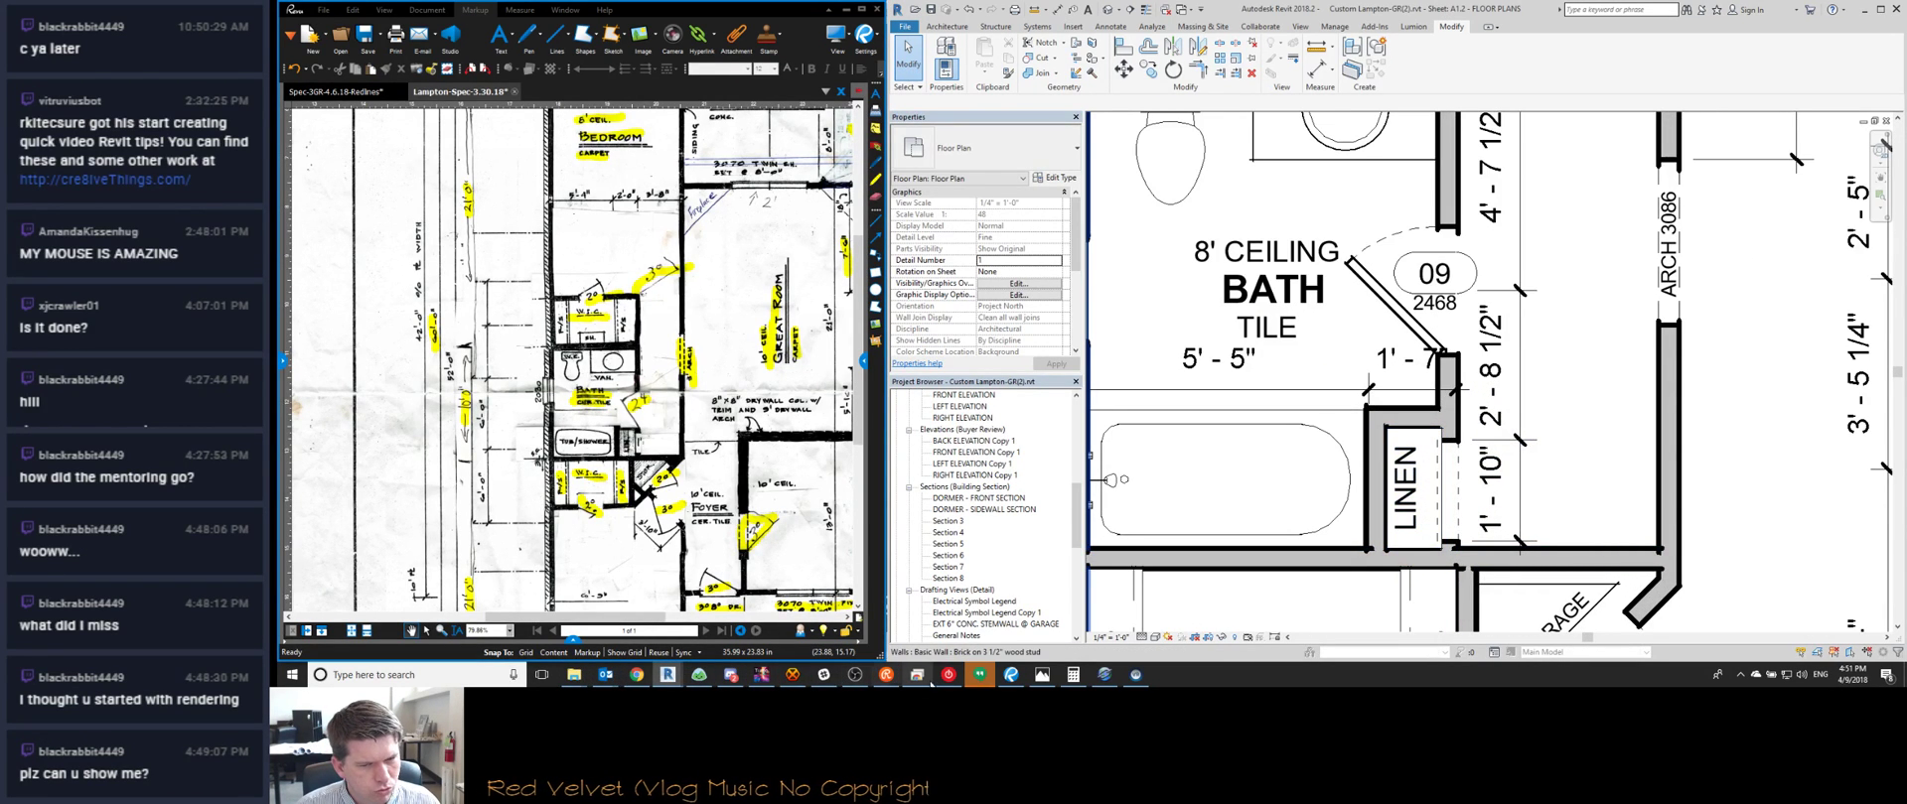
click(699, 675)
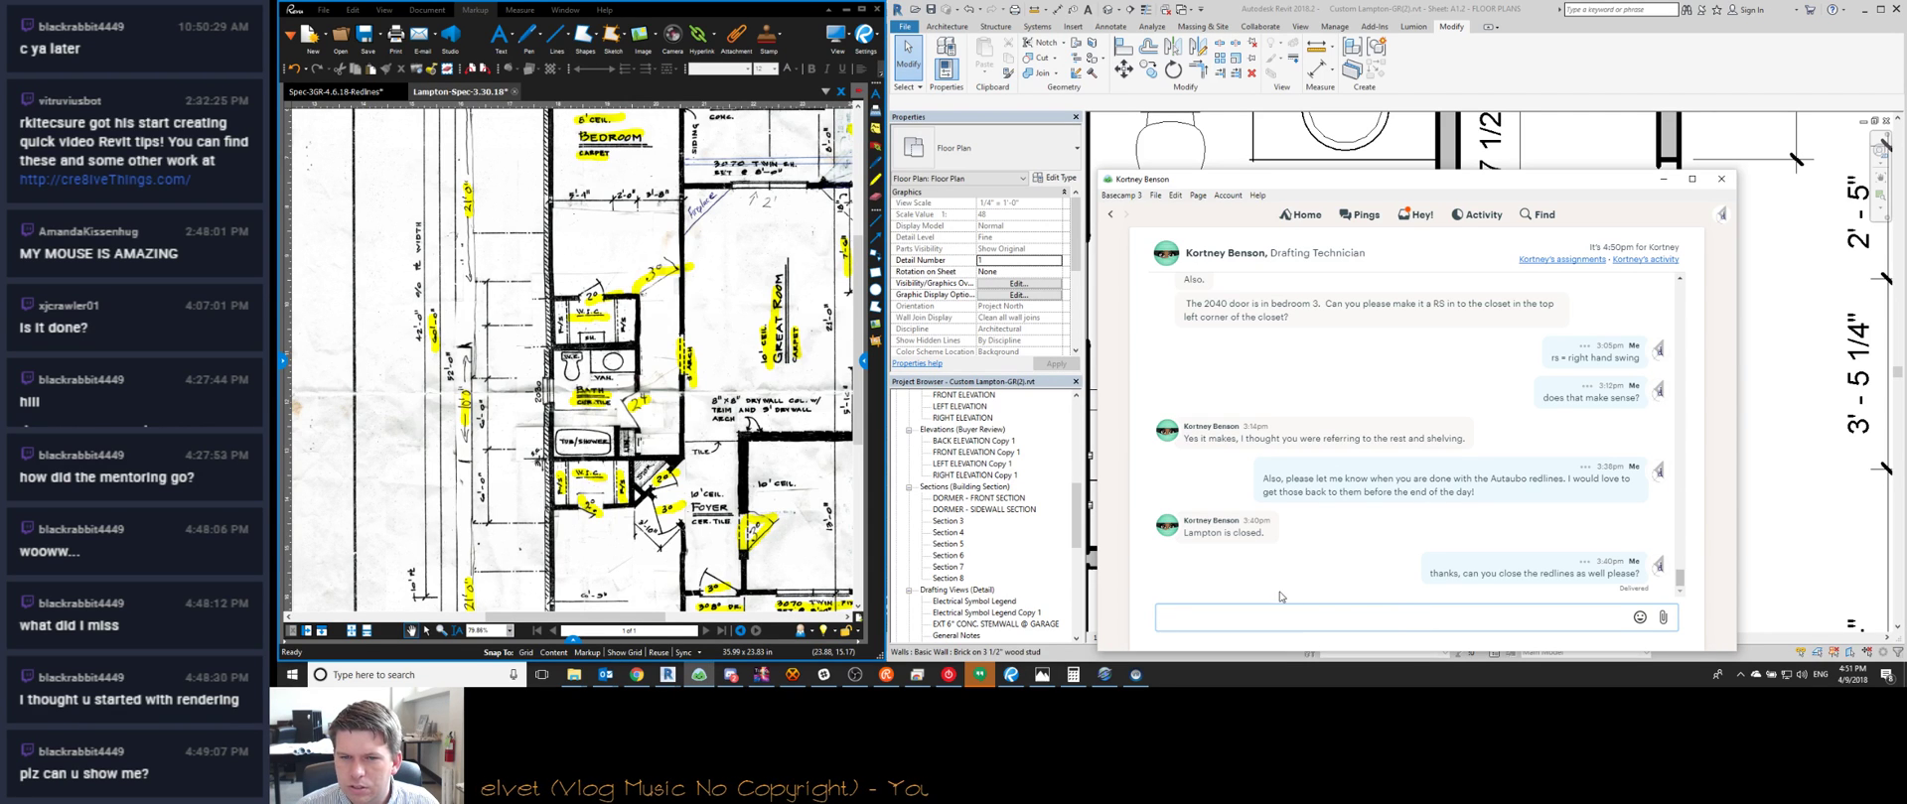
click(1659, 181)
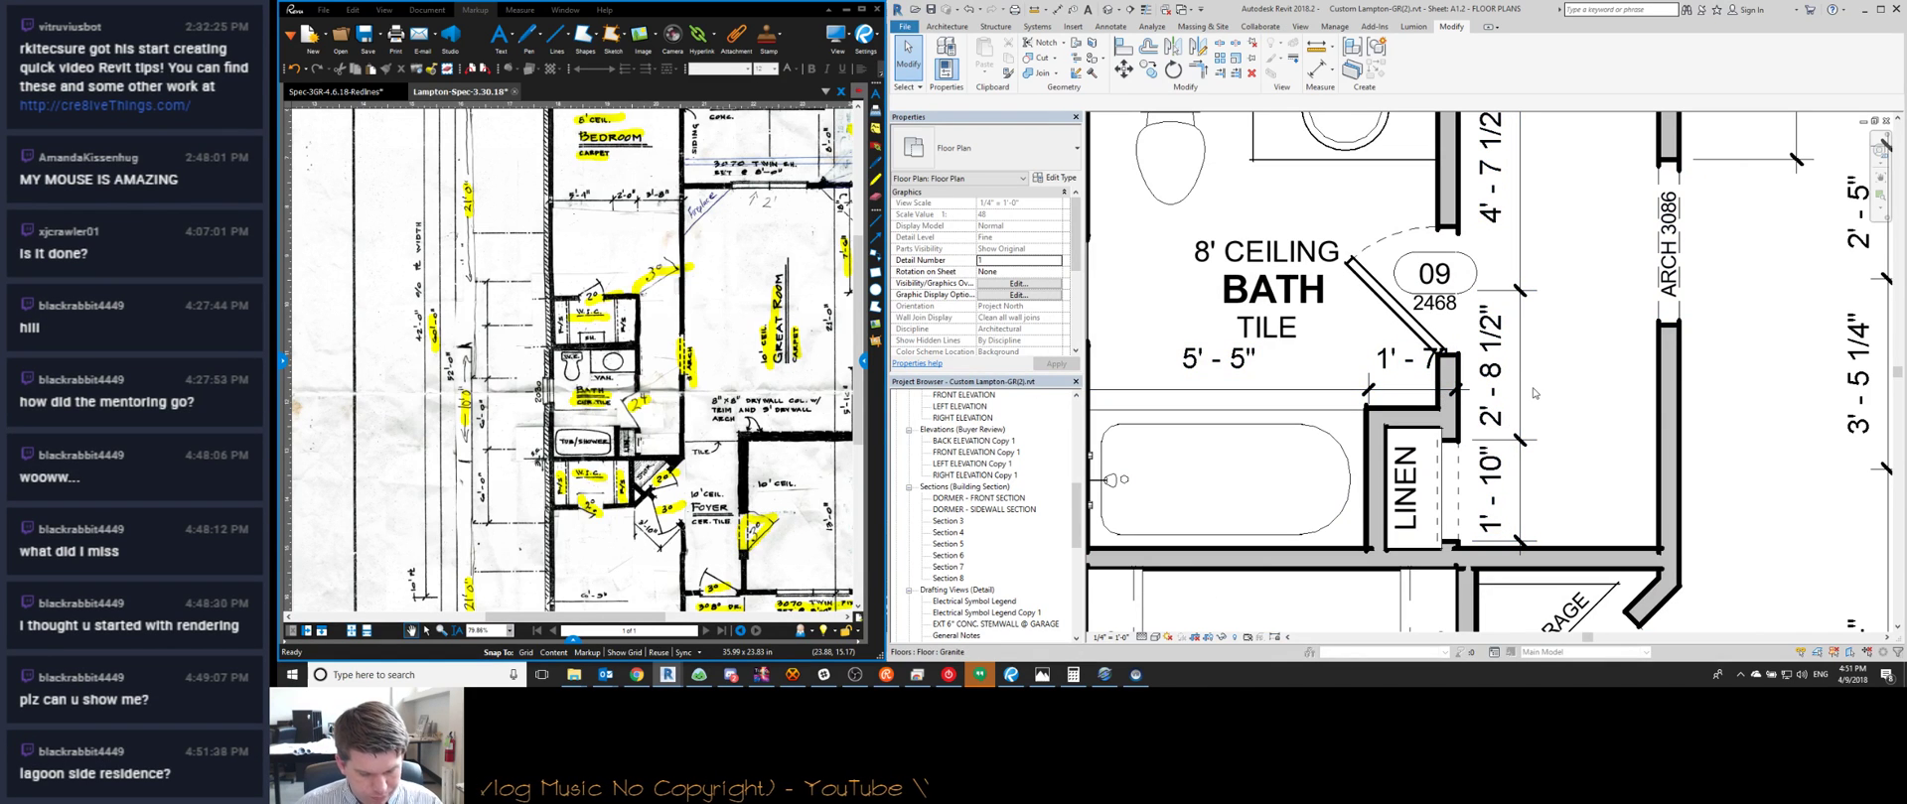
scroll(1504, 385, down, 2)
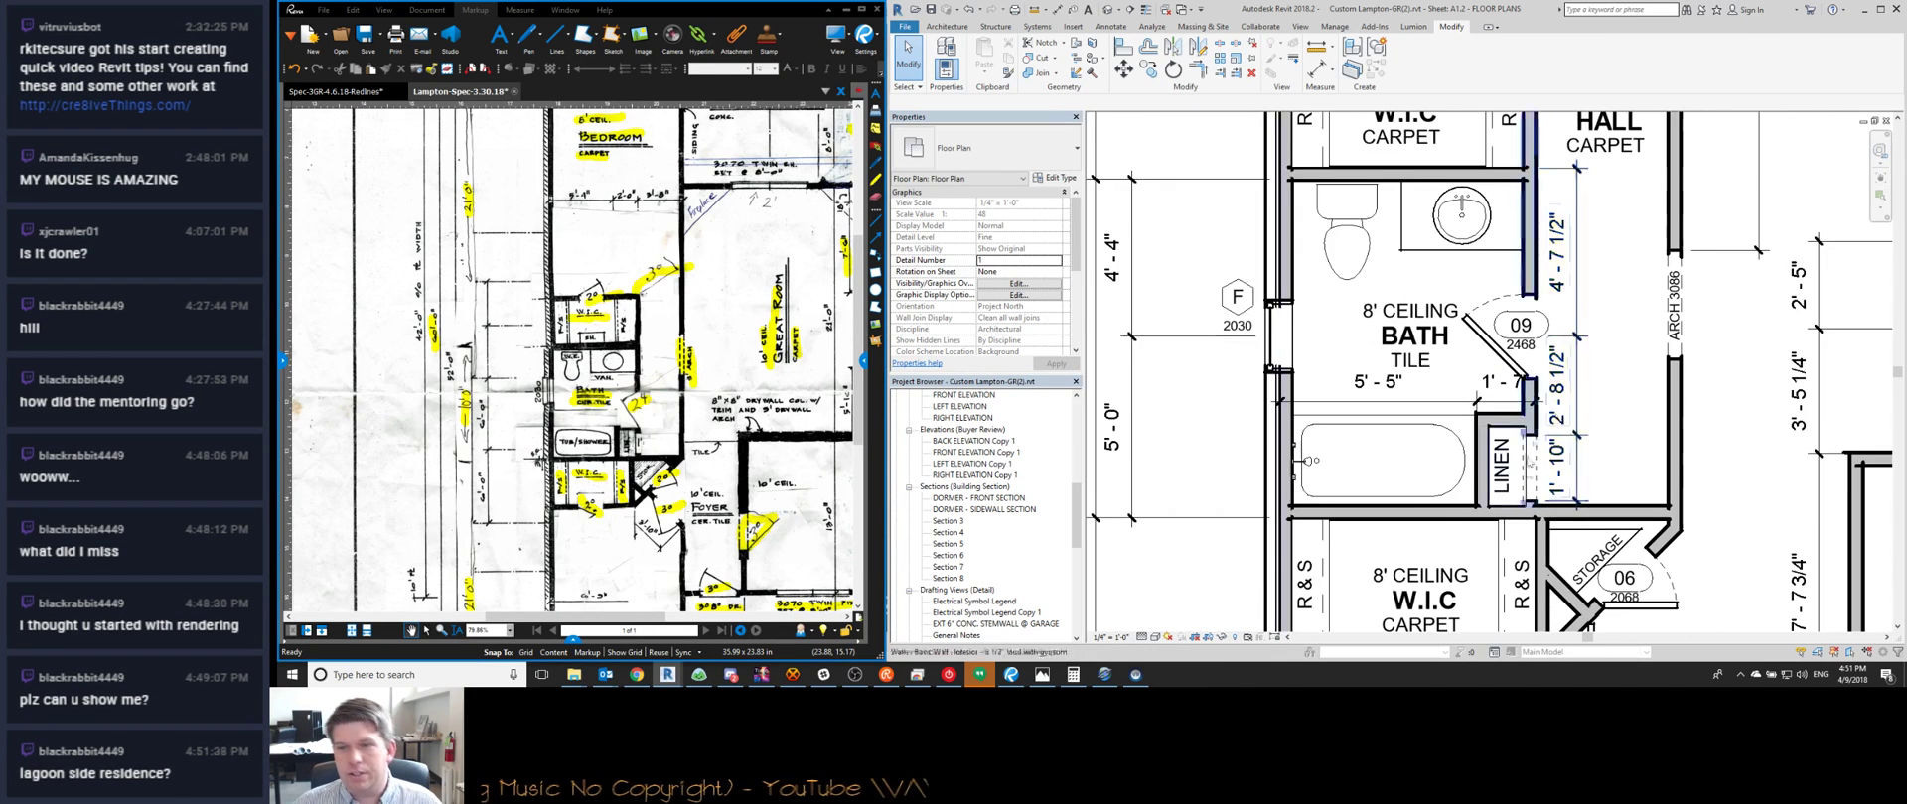
scroll(1511, 547, up, 3)
scroll(1511, 547, up, 2)
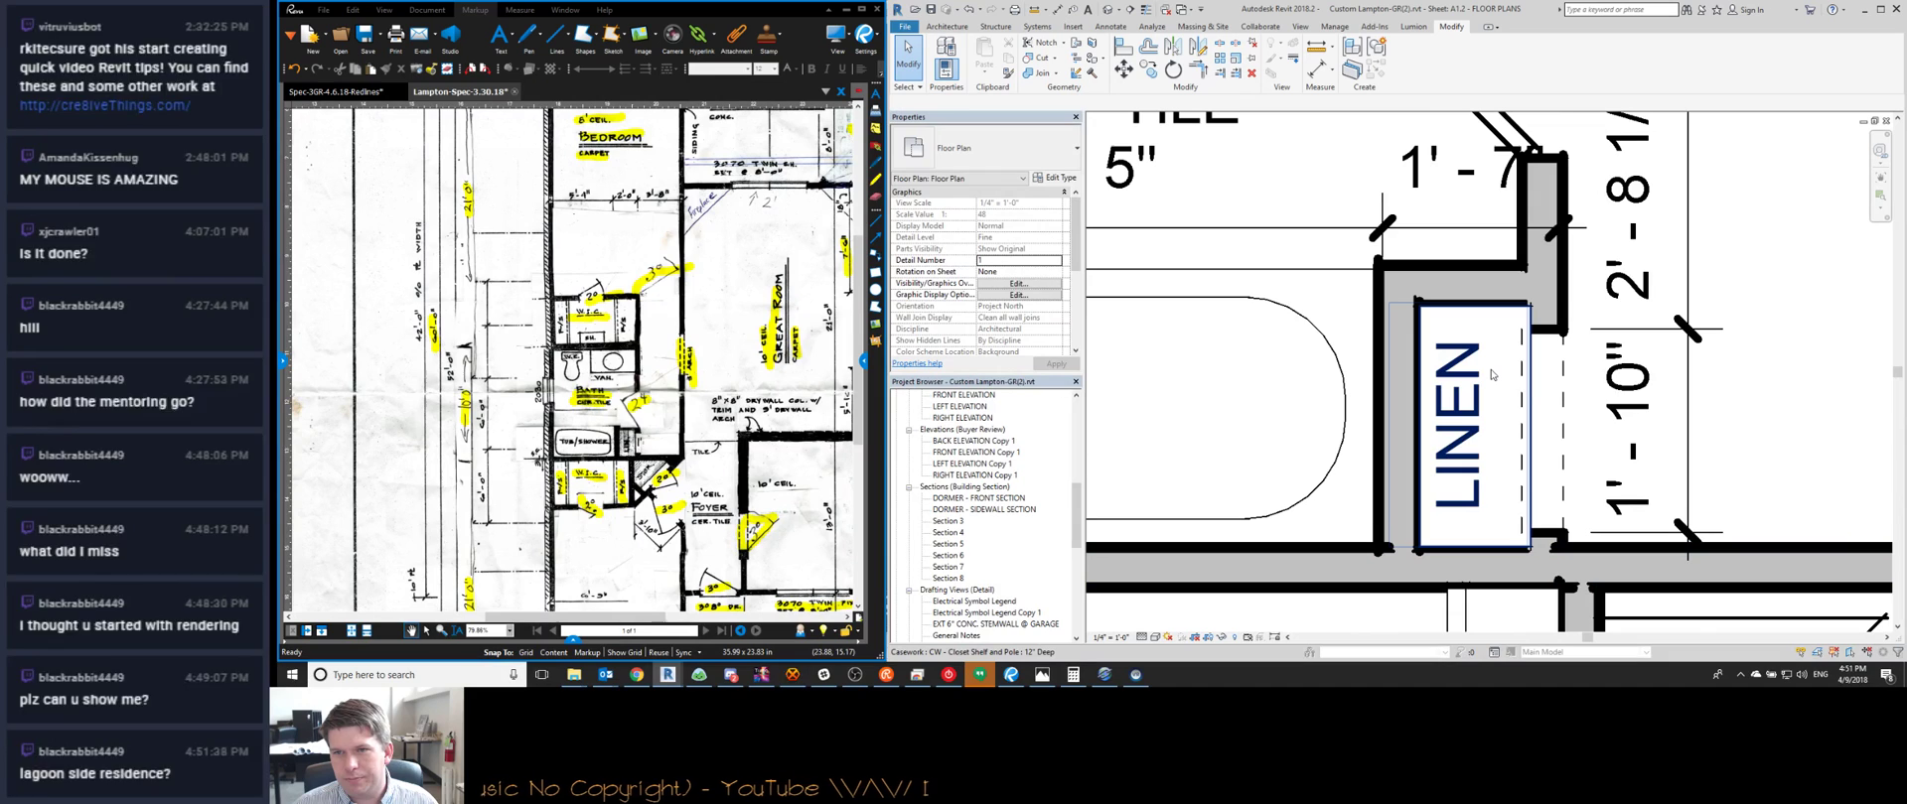
scroll(1482, 454, down, 4)
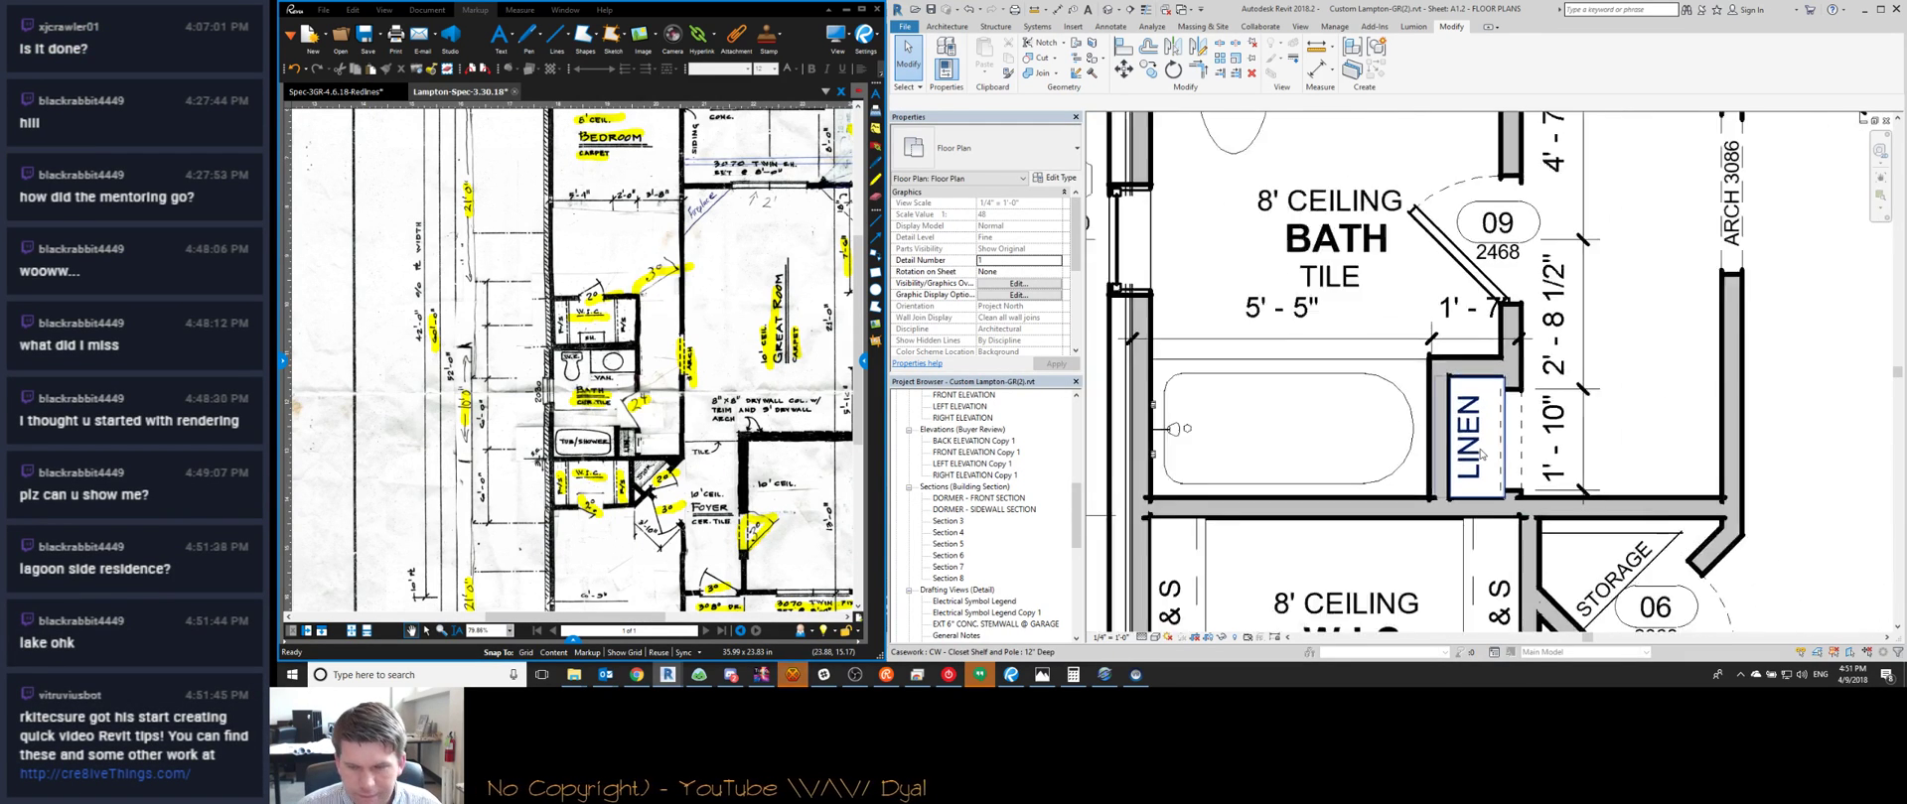
scroll(1455, 480, down, 3)
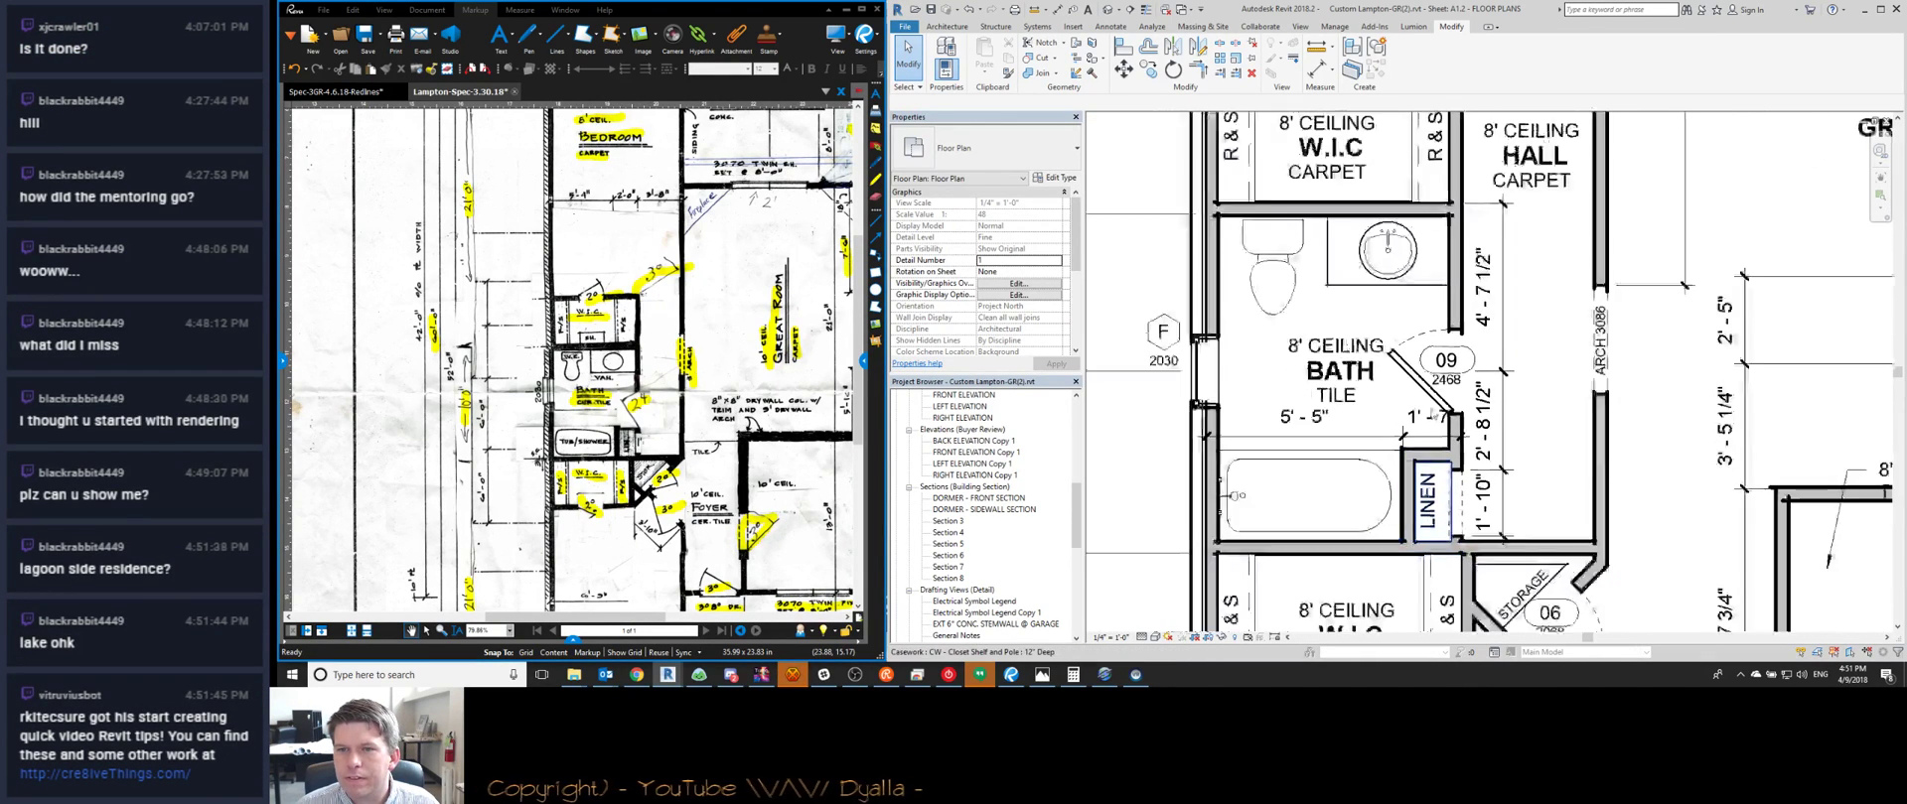
scroll(1401, 325, up, 1)
scroll(1401, 326, down, 1)
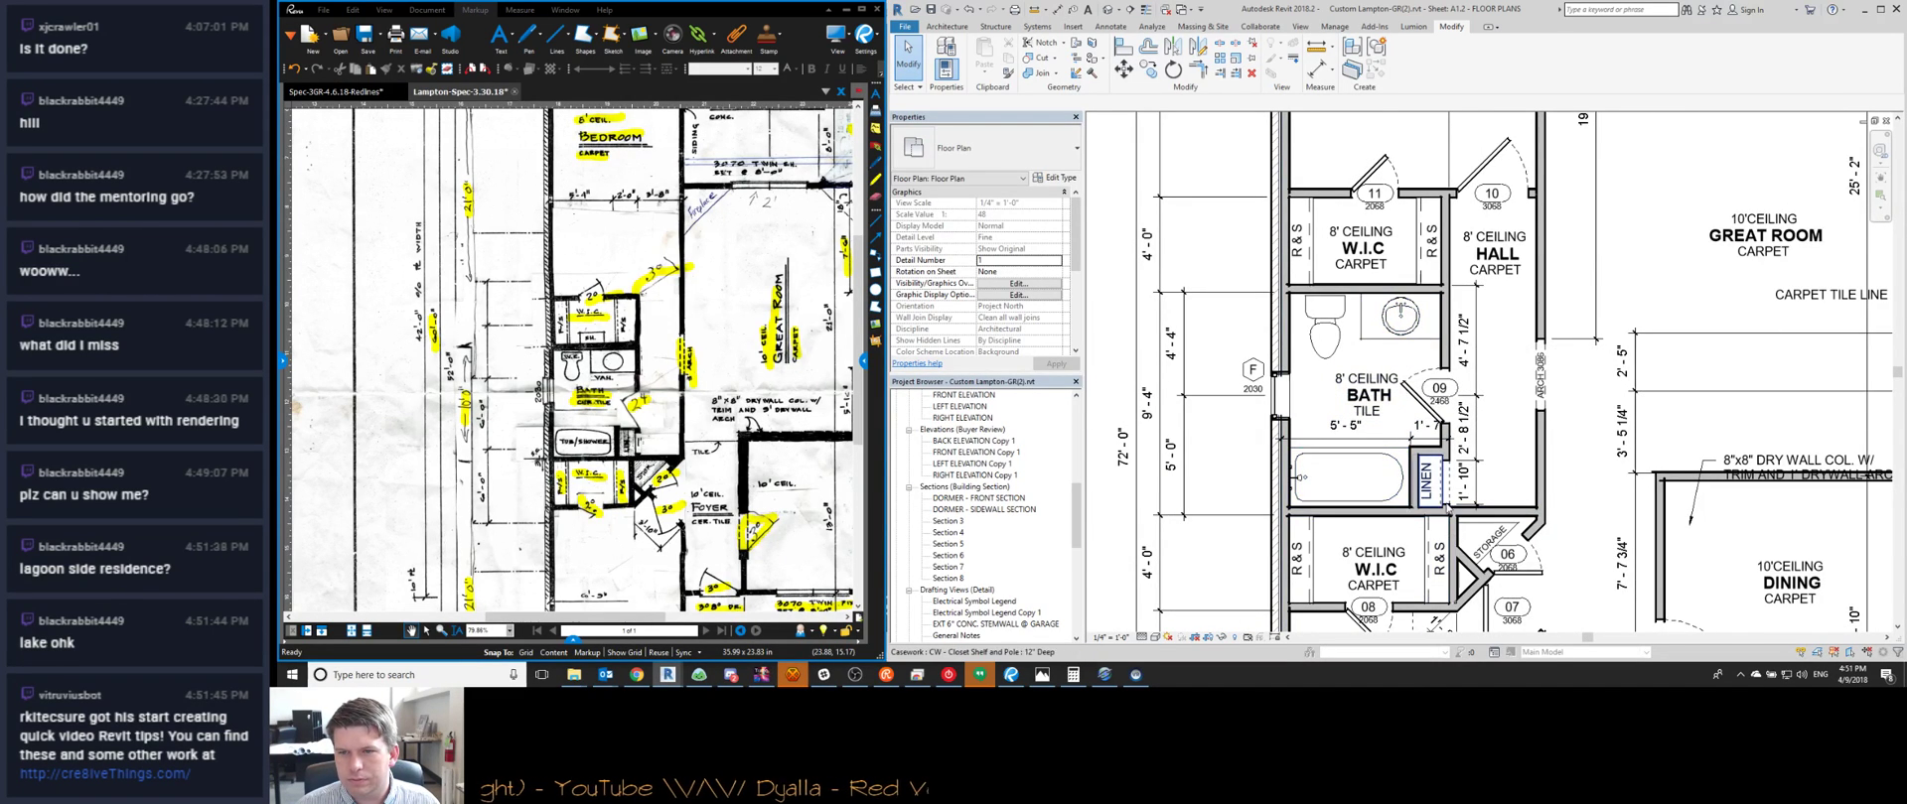
scroll(1390, 464, up, 2)
scroll(1425, 474, up, 1)
middle_drag(1426, 474, 1316, 457)
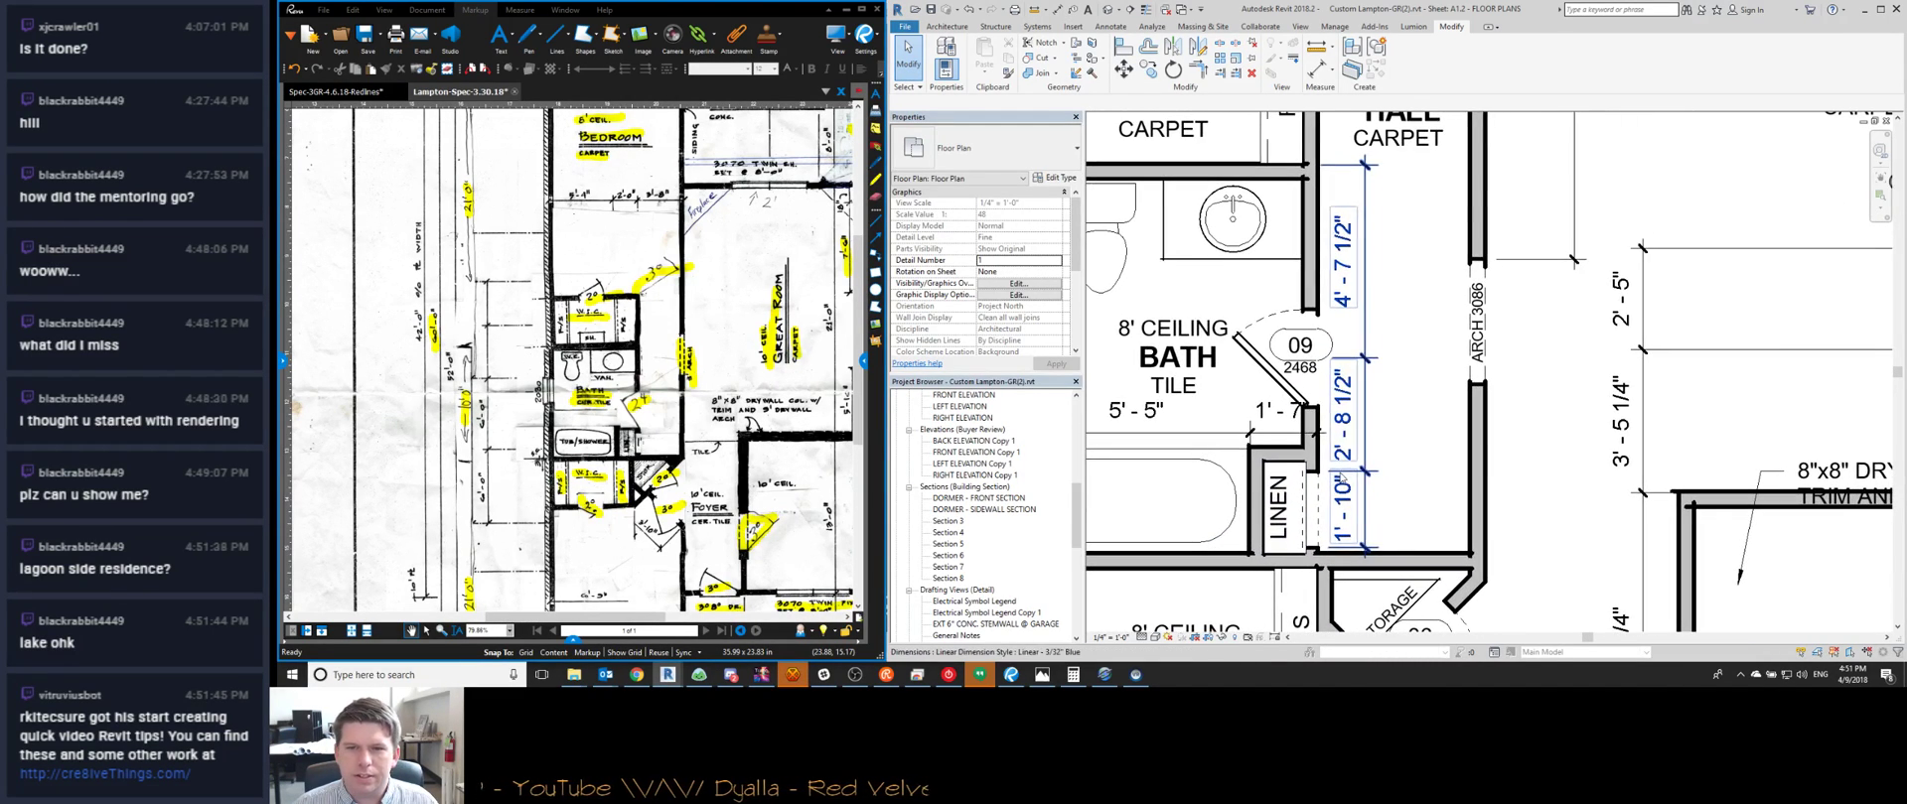
scroll(1336, 434, down, 1)
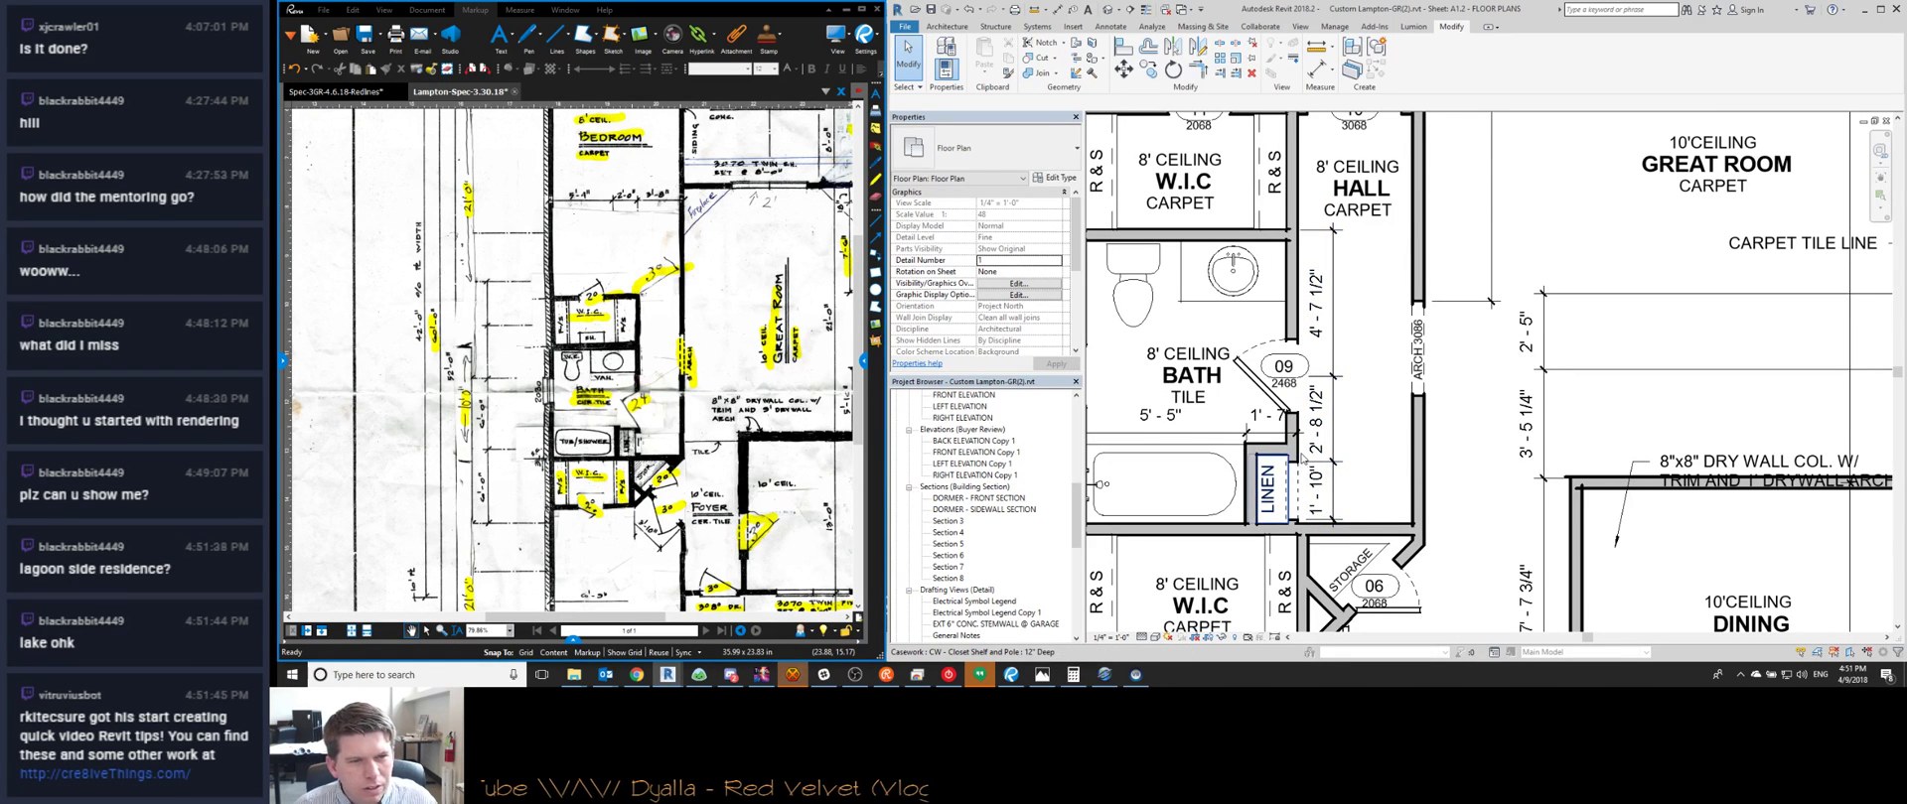
scroll(644, 446, up, 3)
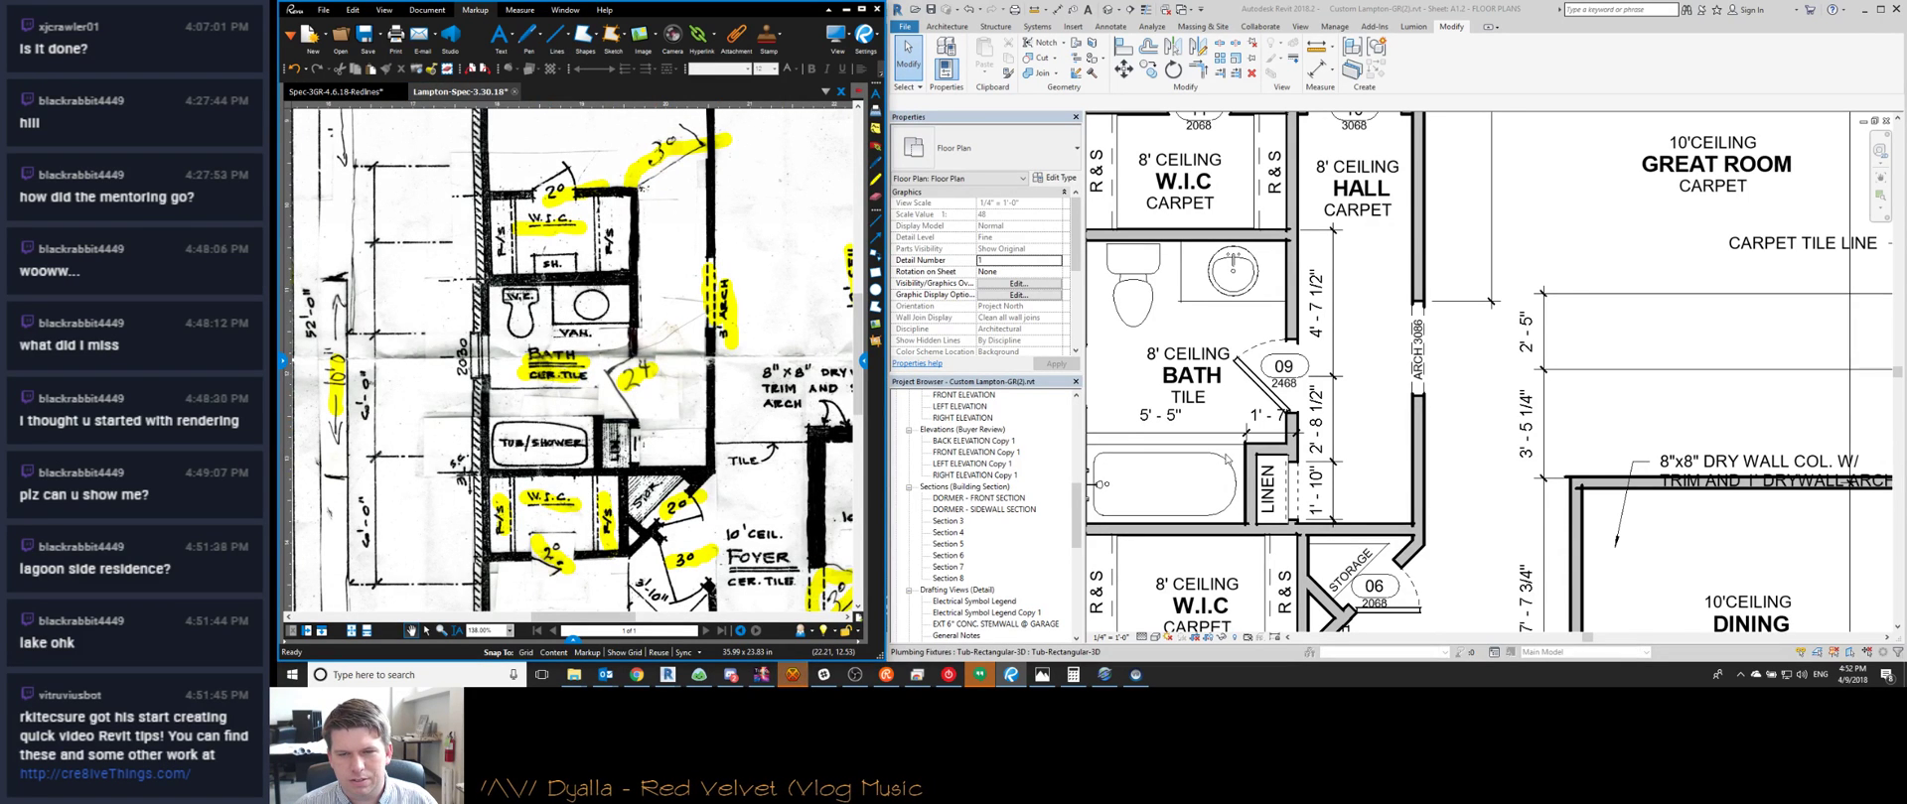
scroll(1373, 441, up, 2)
scroll(1373, 440, down, 2)
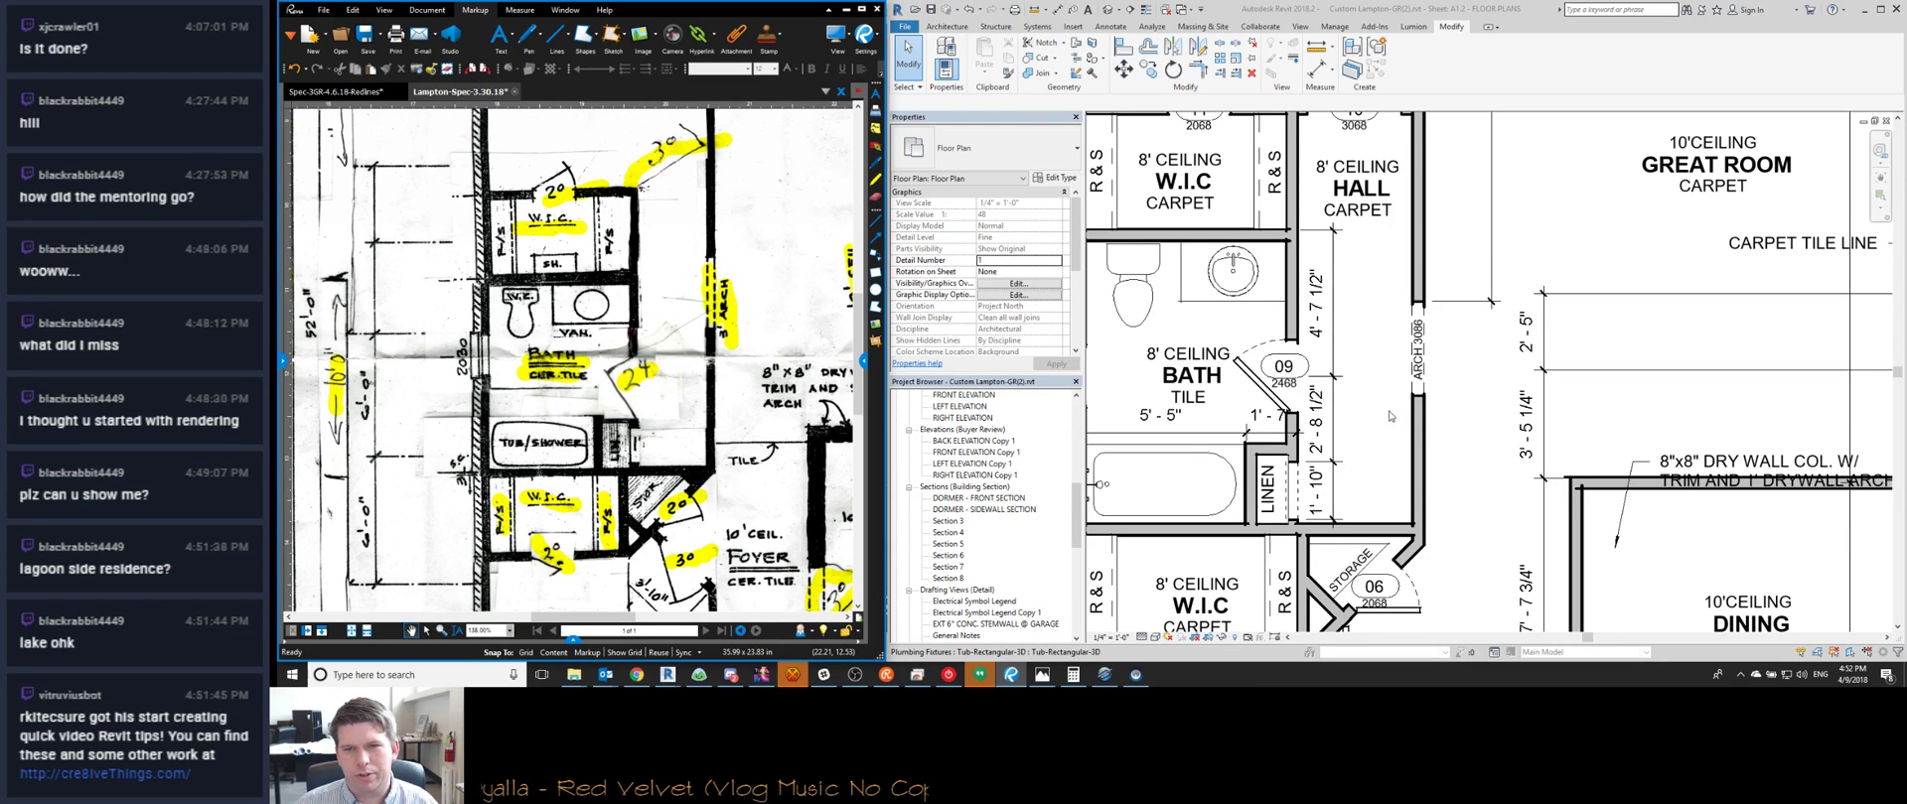
scroll(1331, 443, up, 2)
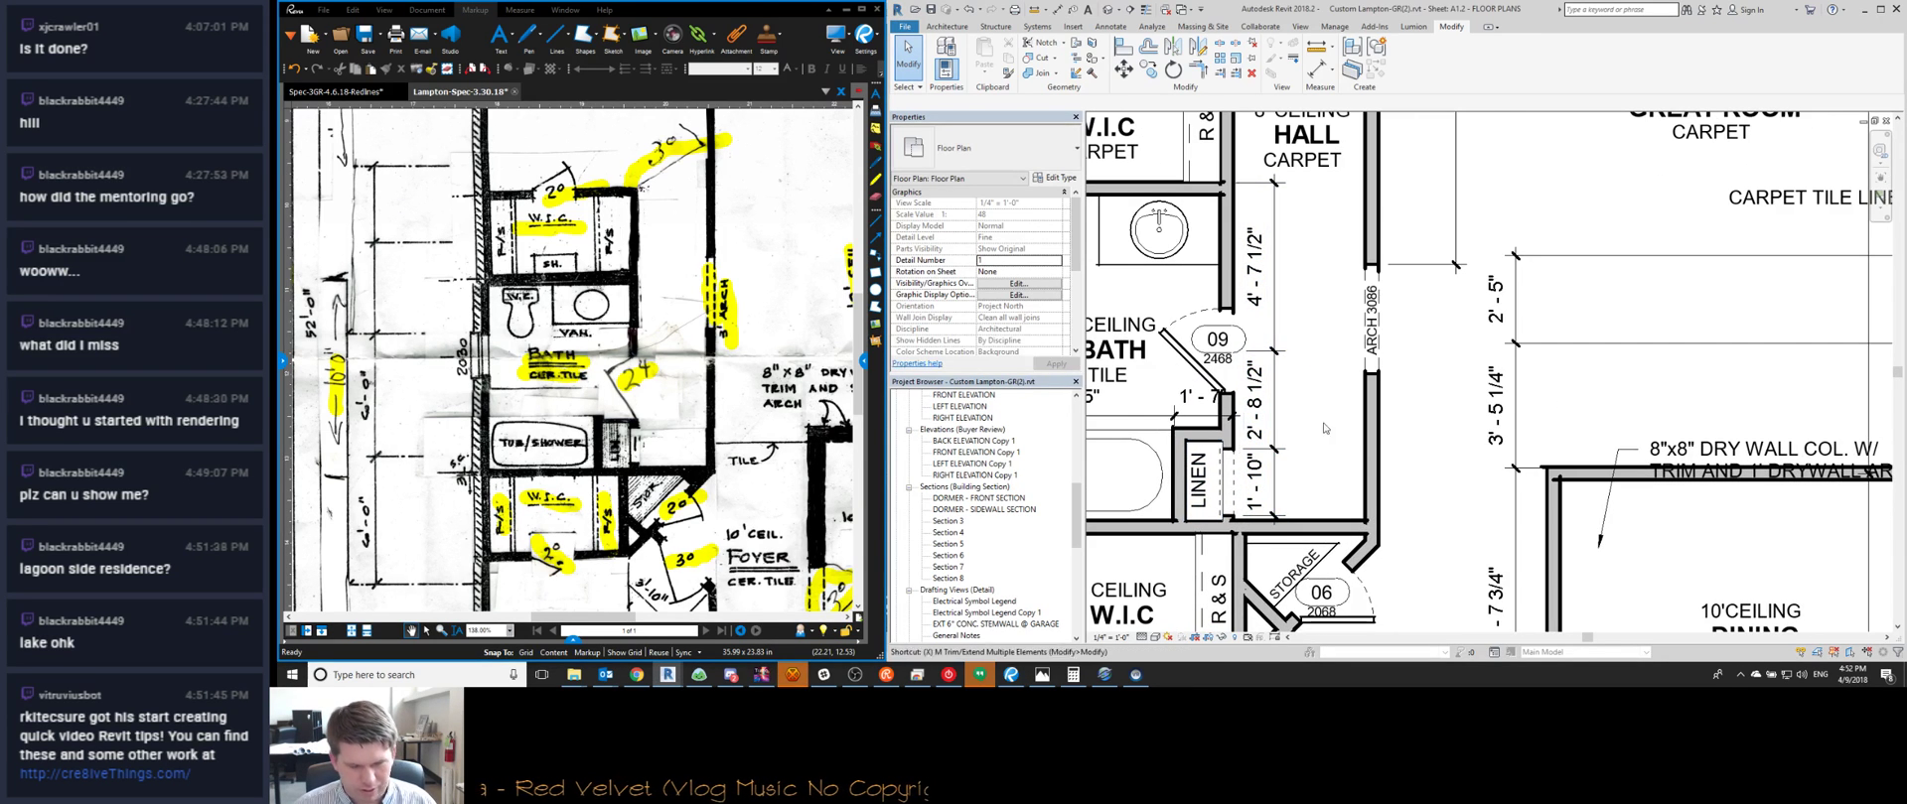
click(1244, 465)
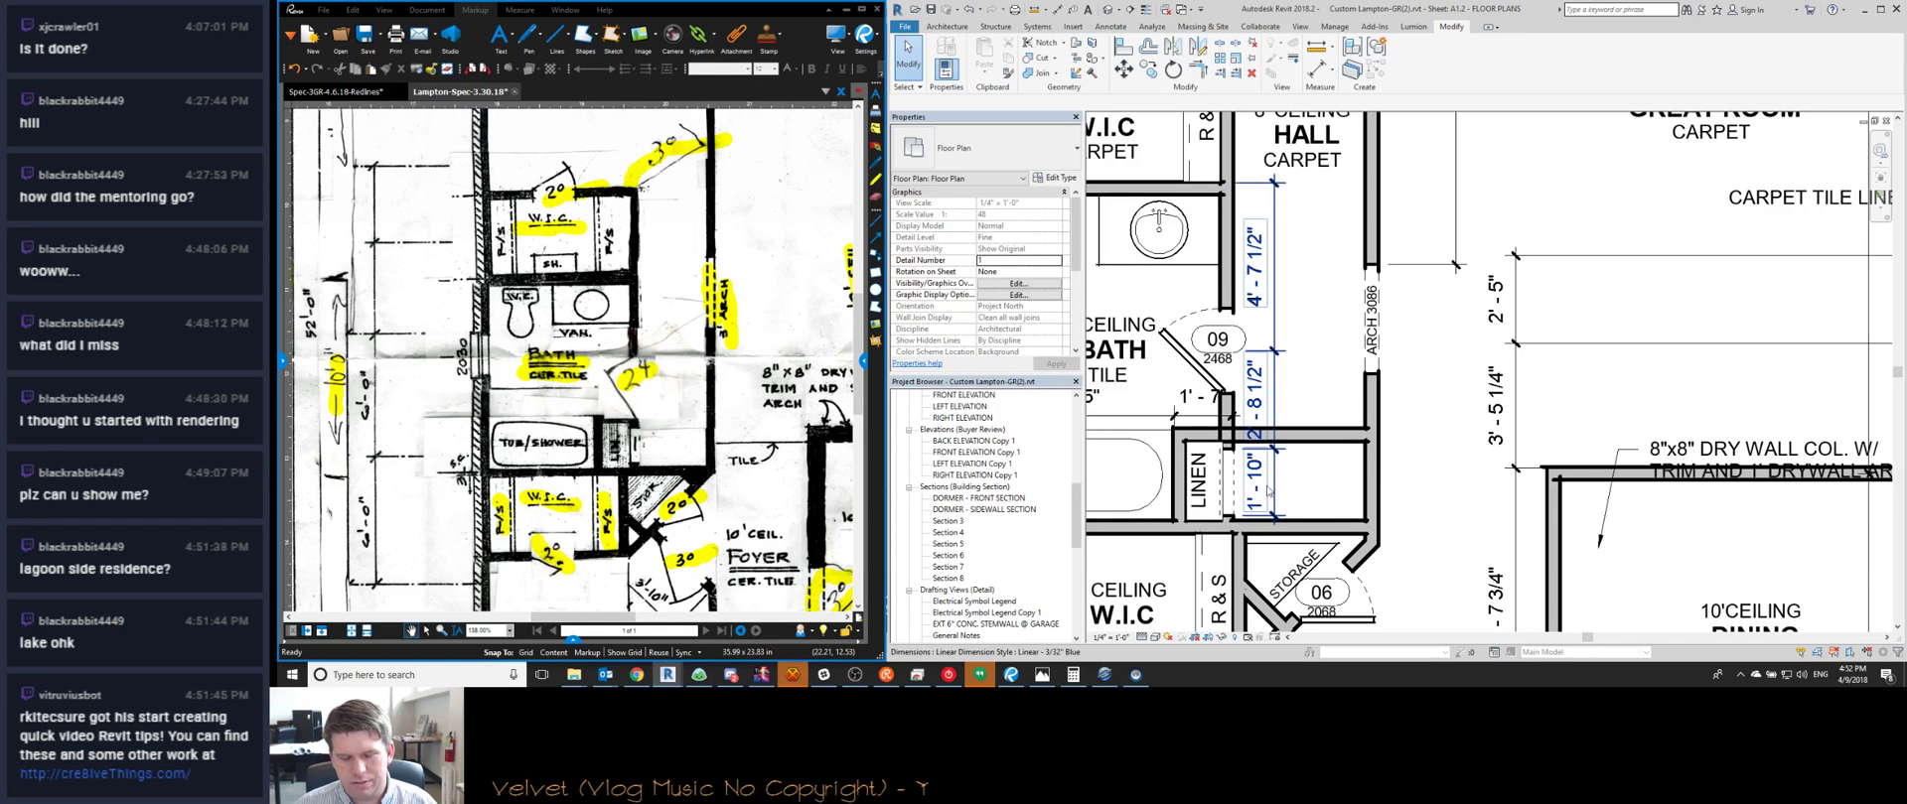
scroll(1208, 463, up, 2)
click(1214, 465)
key(Escape)
scroll(1346, 472, down, 3)
scroll(1142, 378, up, 2)
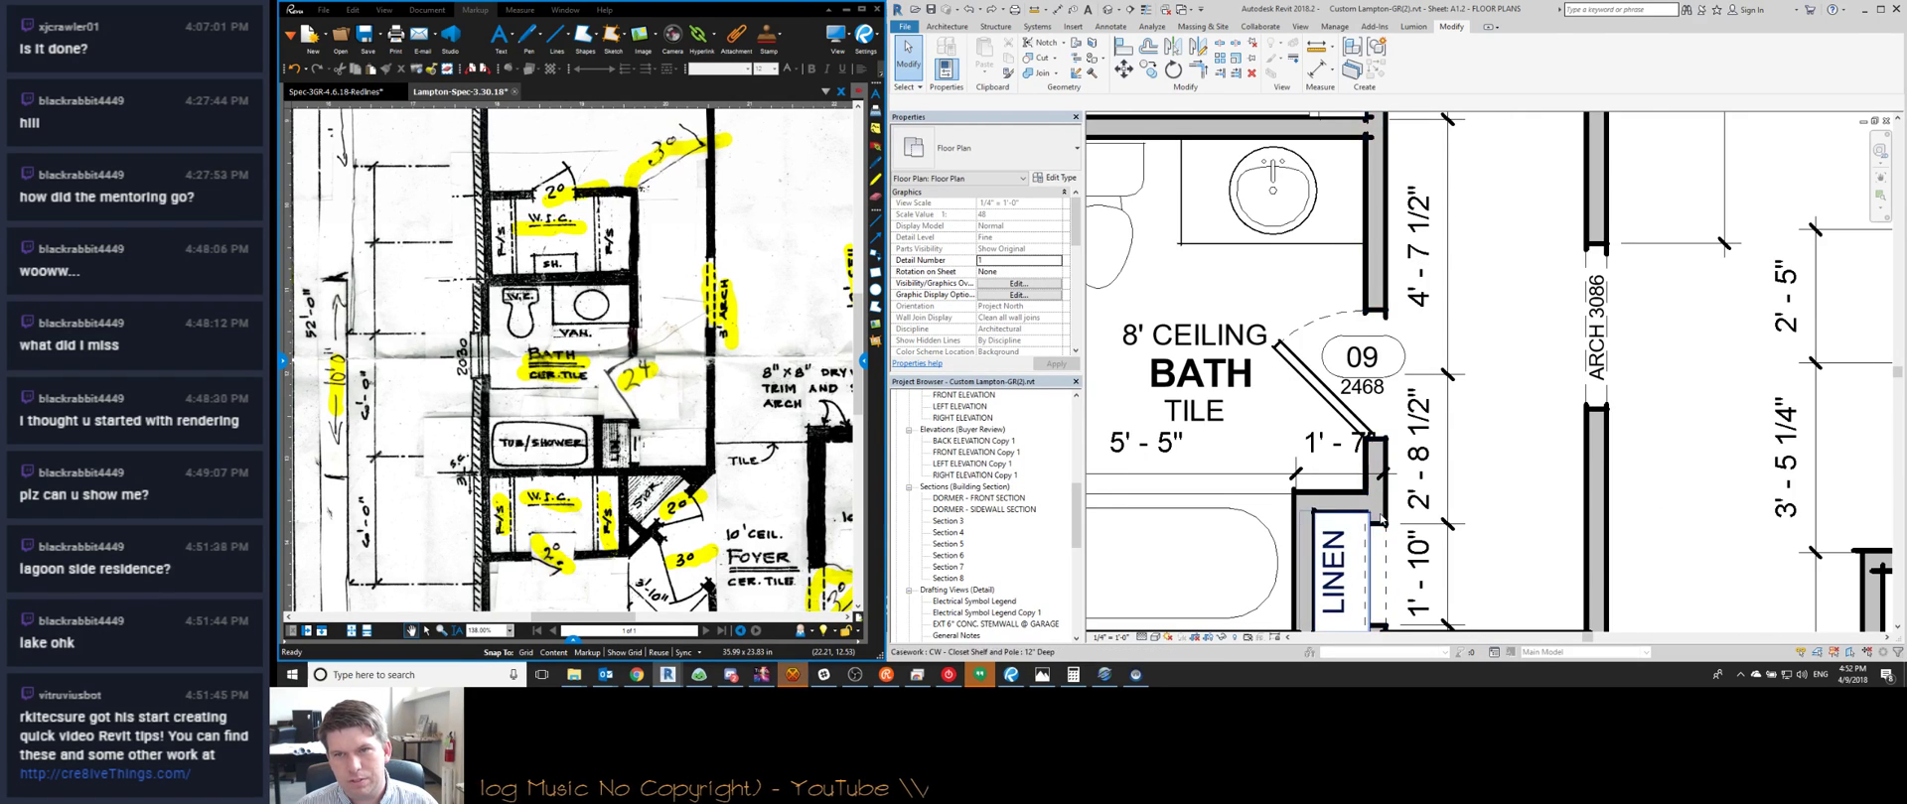
scroll(1380, 517, down, 3)
scroll(1375, 497, up, 2)
scroll(1371, 477, down, 2)
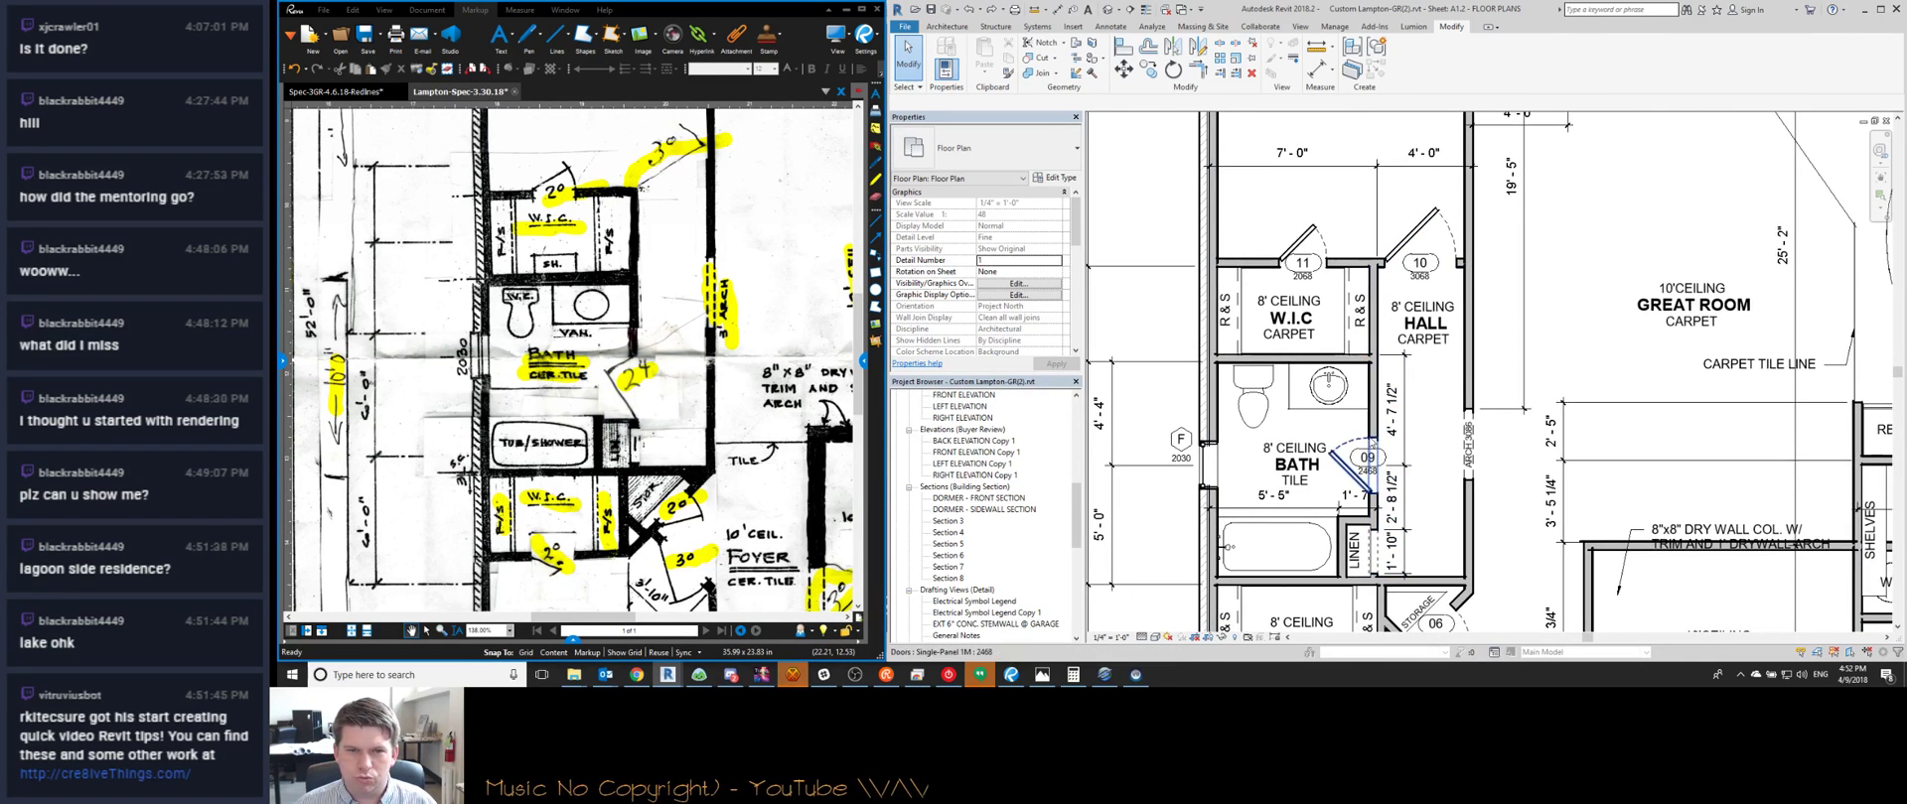
Inspect the triangular STORAGE floor beside the lower W.I.C., then switch to the HexChat window
middle_drag(1321, 462, 1383, 462)
scroll(698, 258, down, 2)
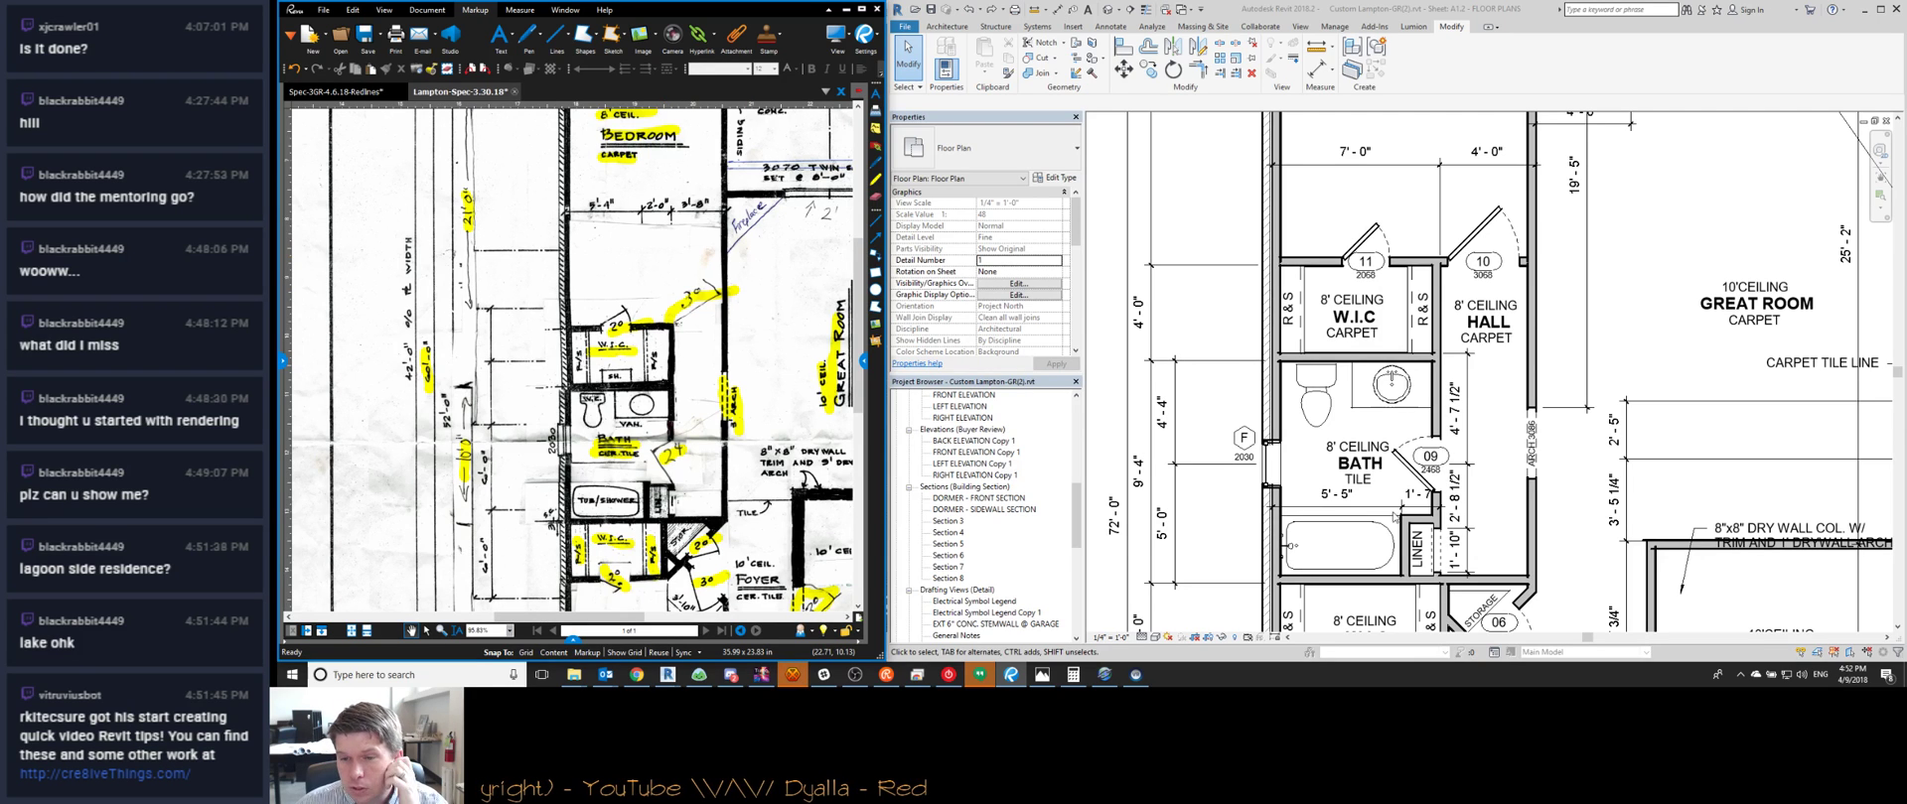
scroll(1430, 477, up, 3)
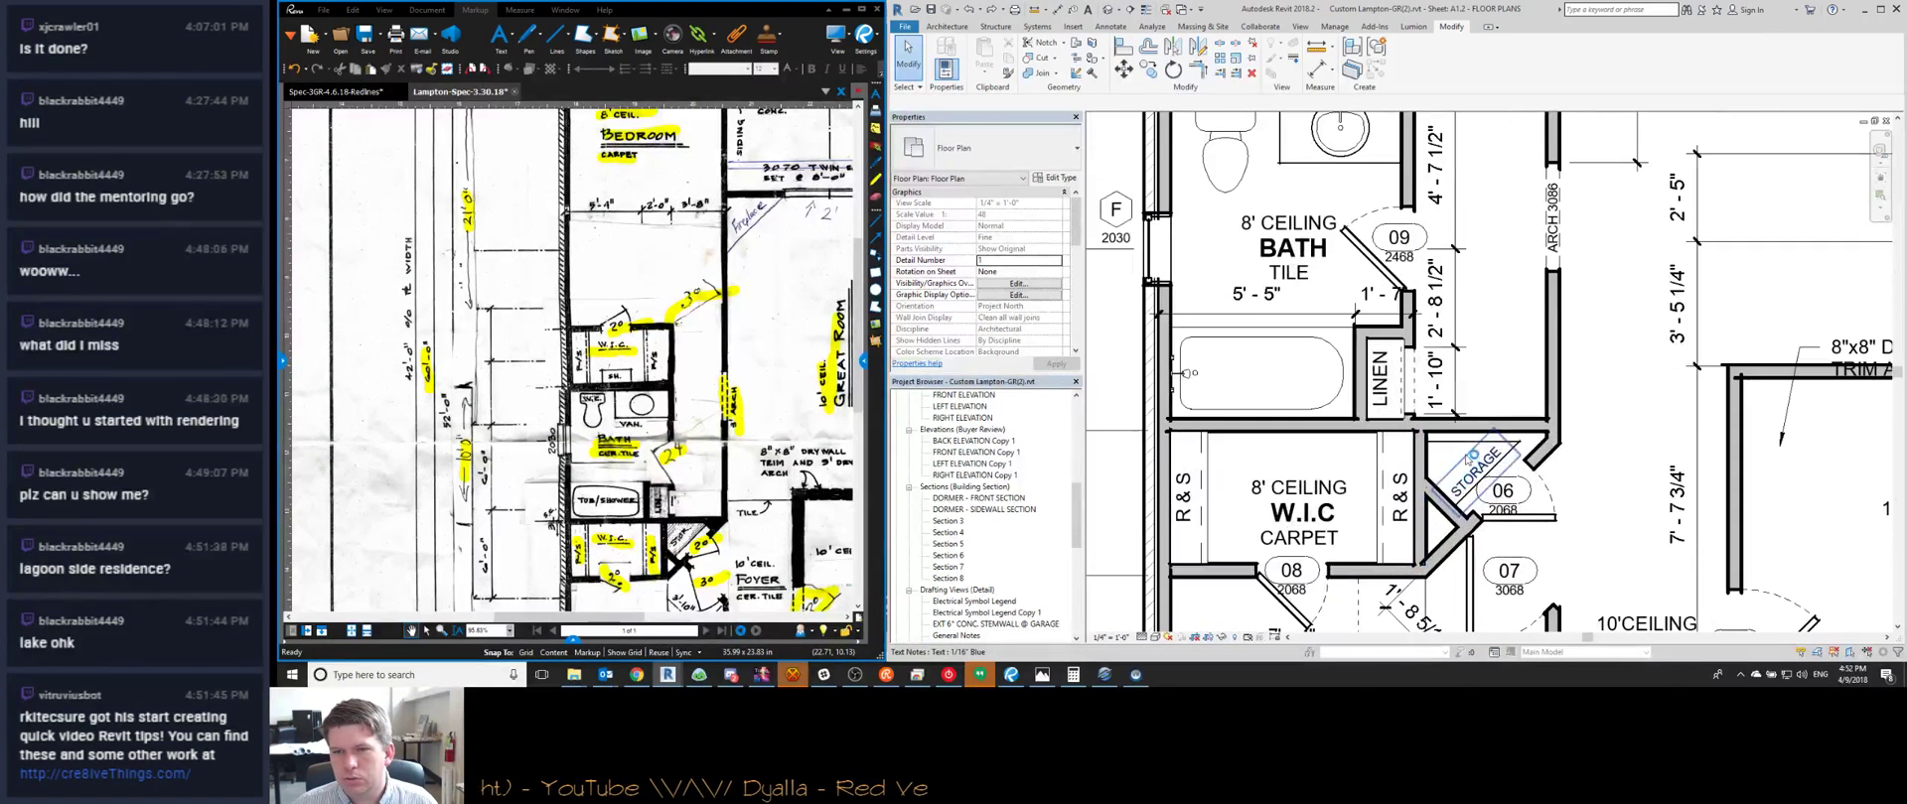
click(1440, 446)
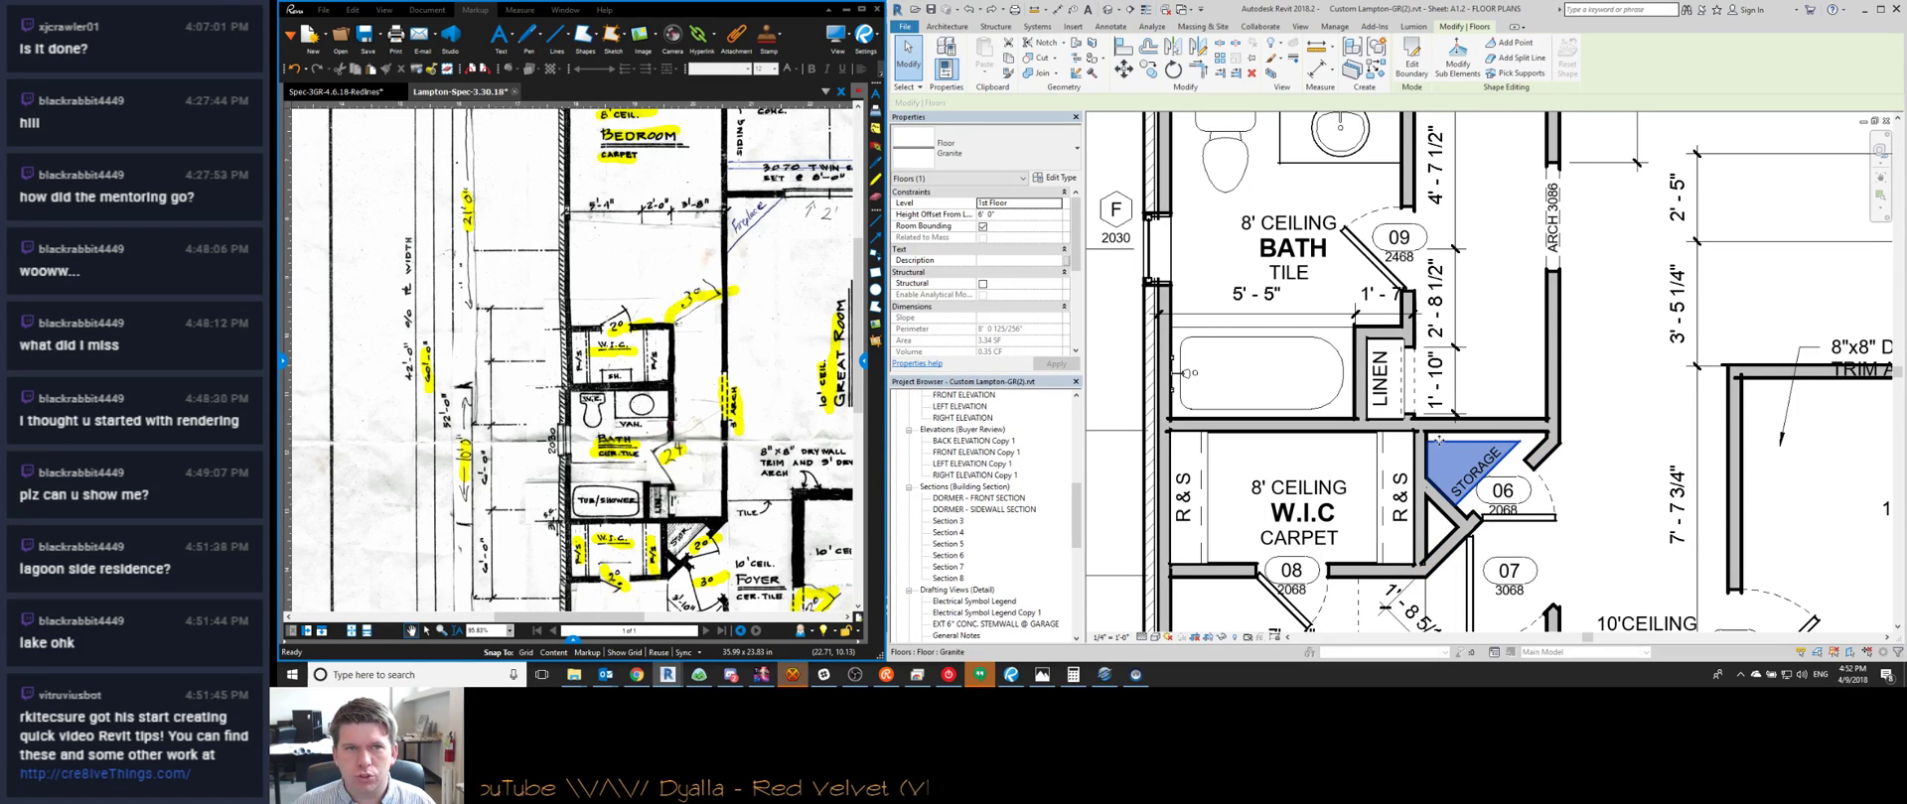
scroll(1440, 464, up, 2)
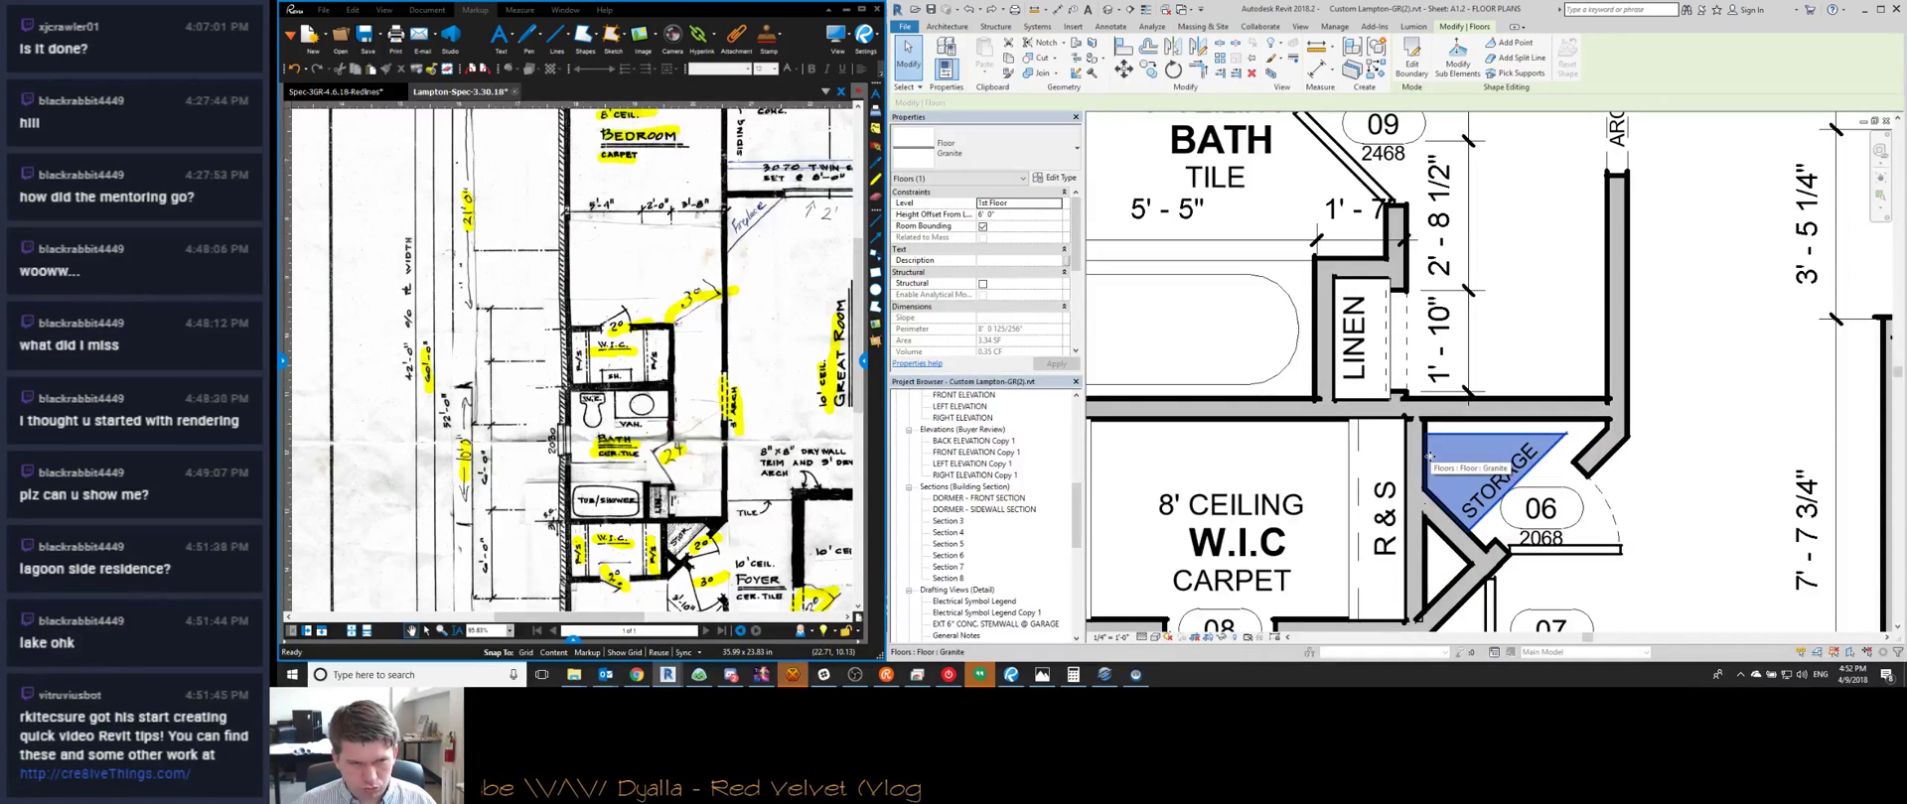
key(Escape)
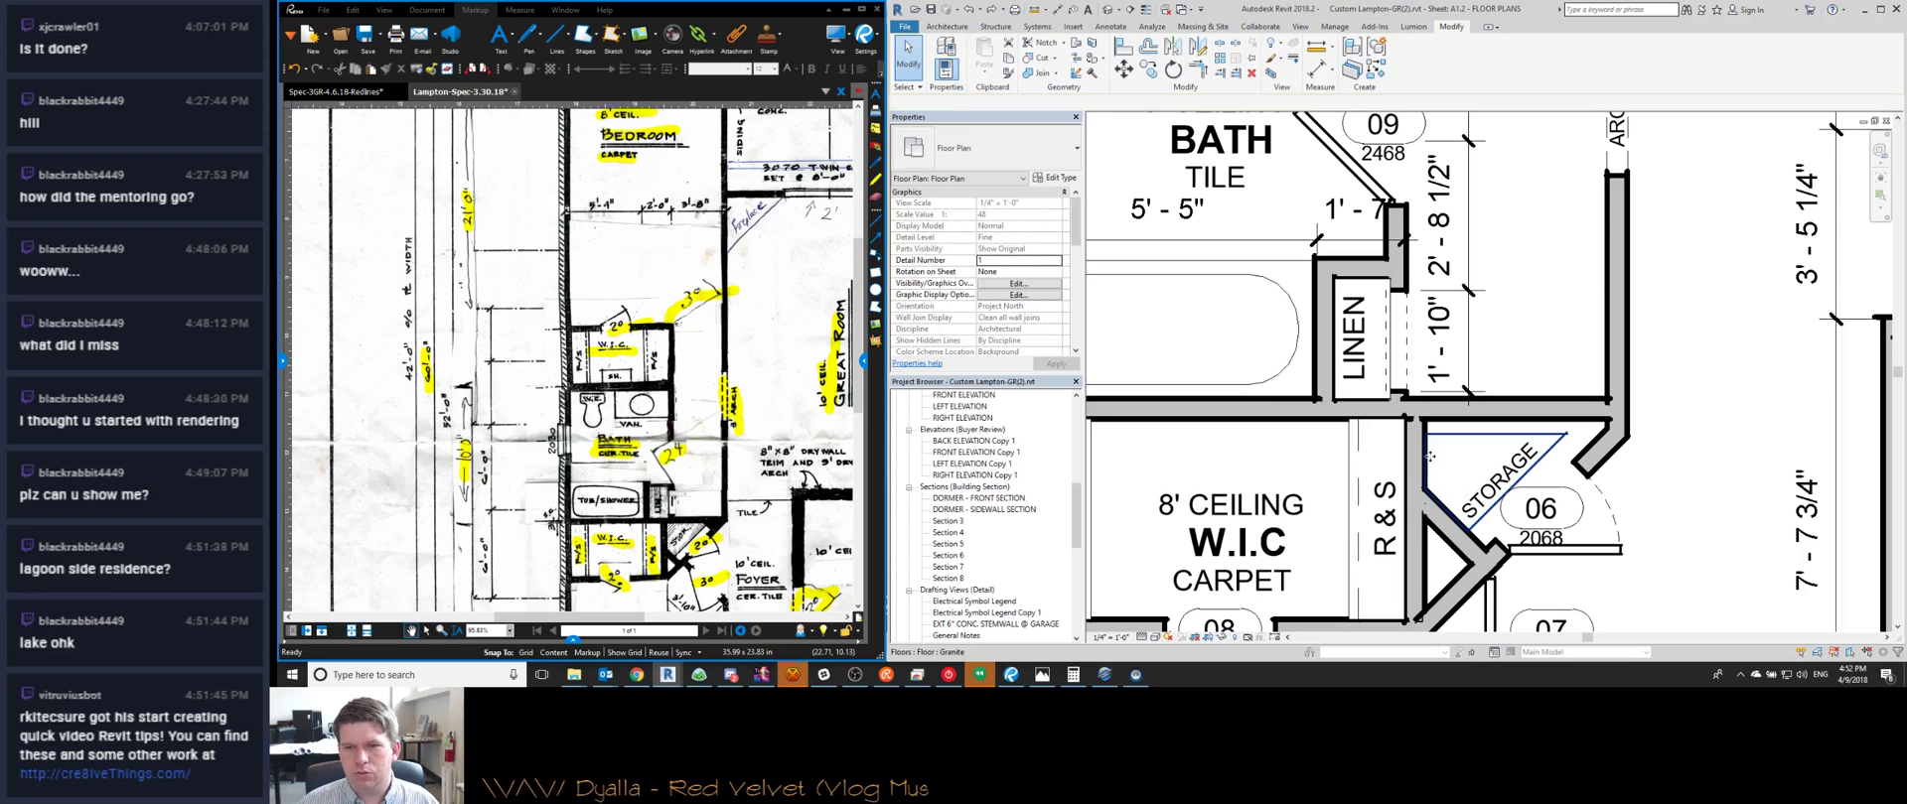
click(803, 678)
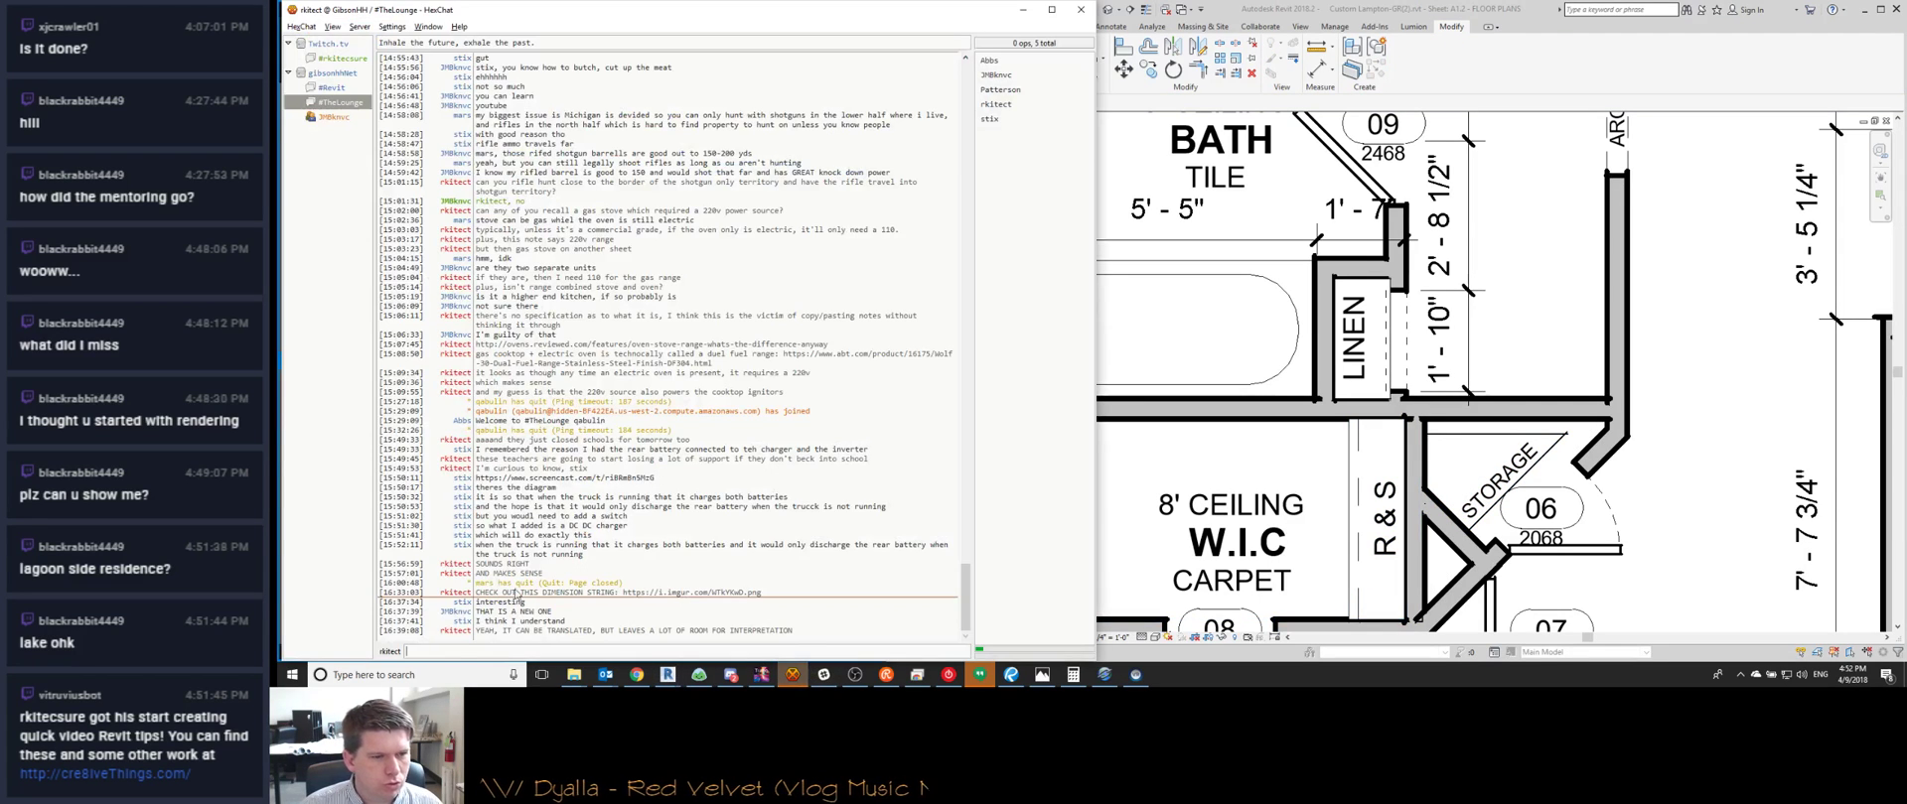
Open a private HexChat conversation with another chat user
click(335, 118)
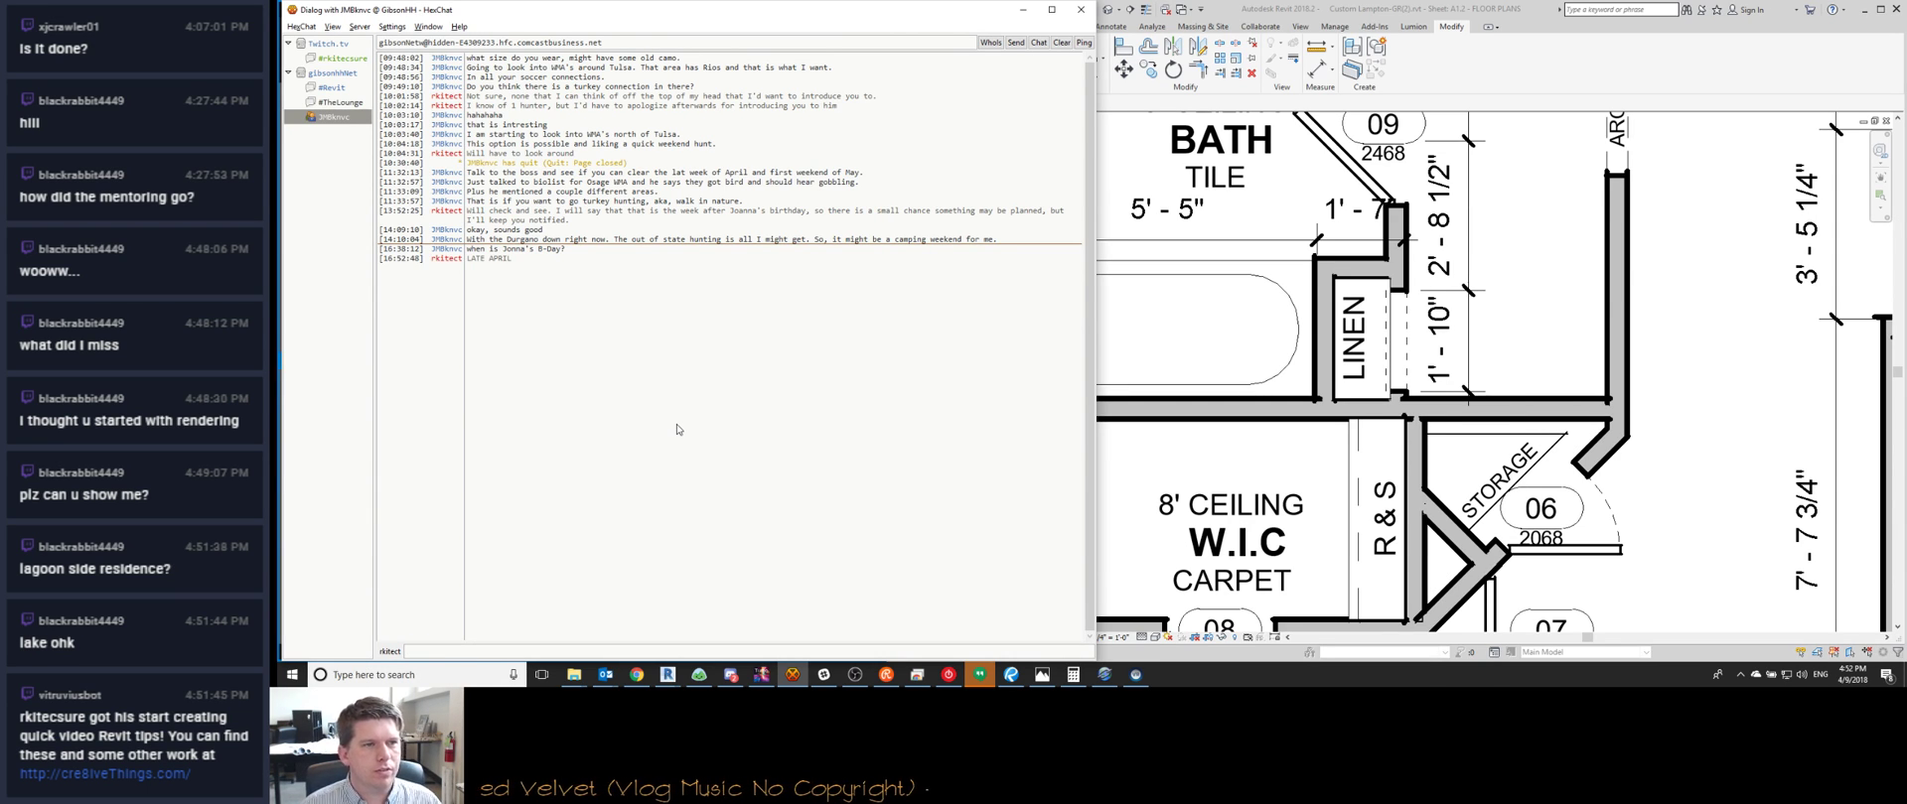
Put the chat window away and pan the Revit plan to the study and door 01
click(1026, 11)
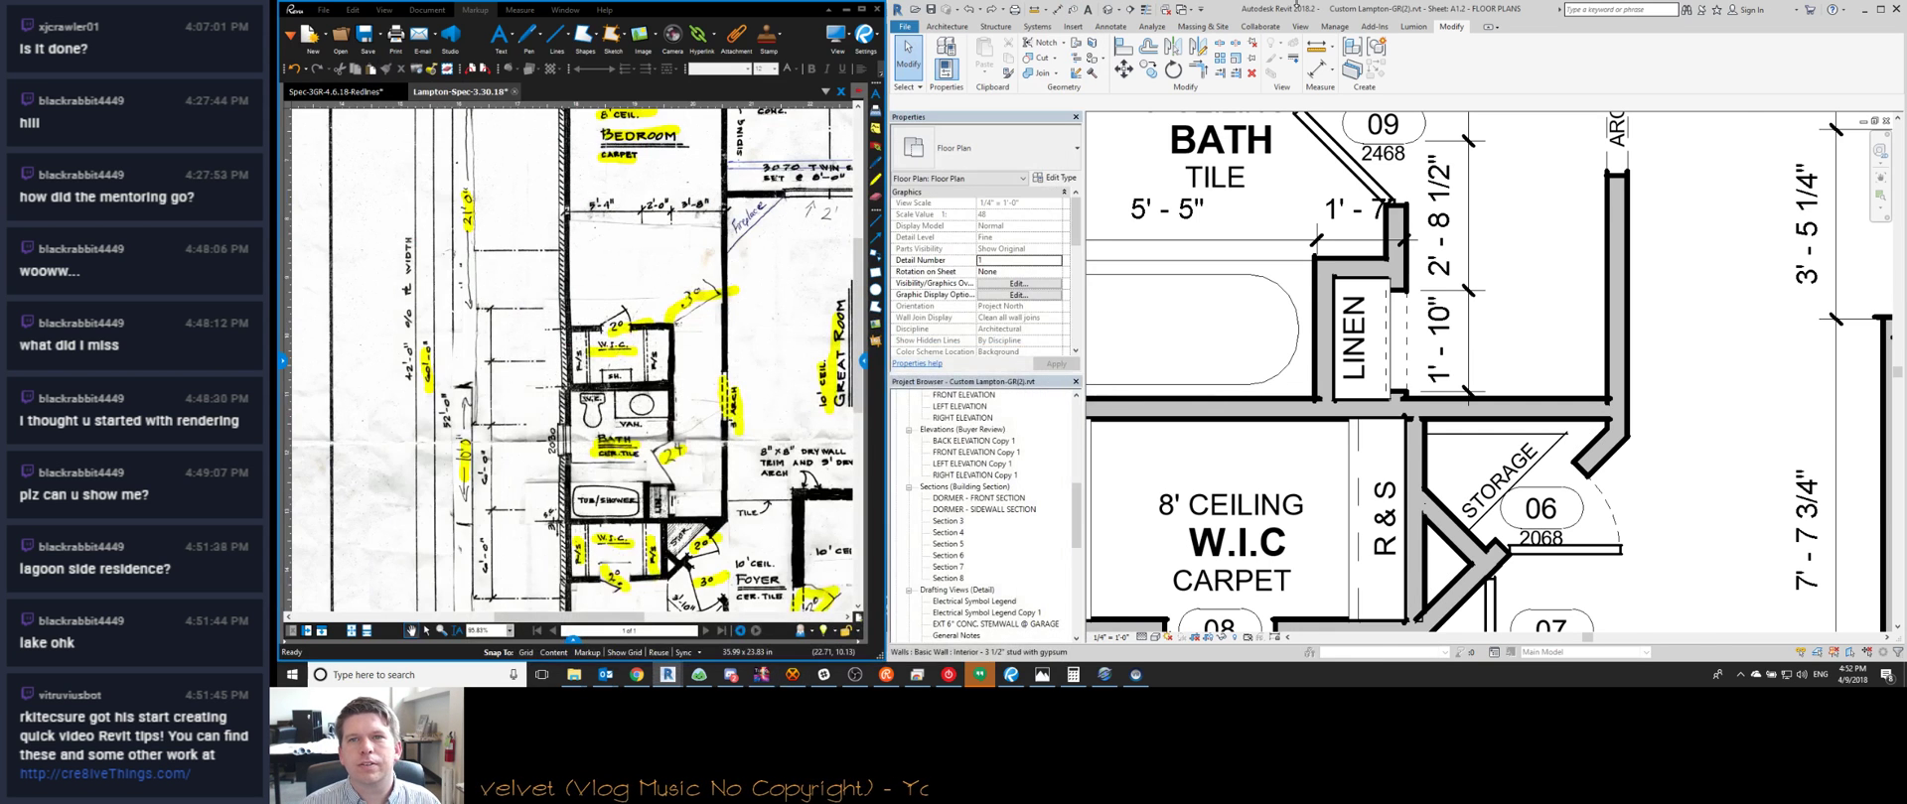
scroll(1387, 401, down, 3)
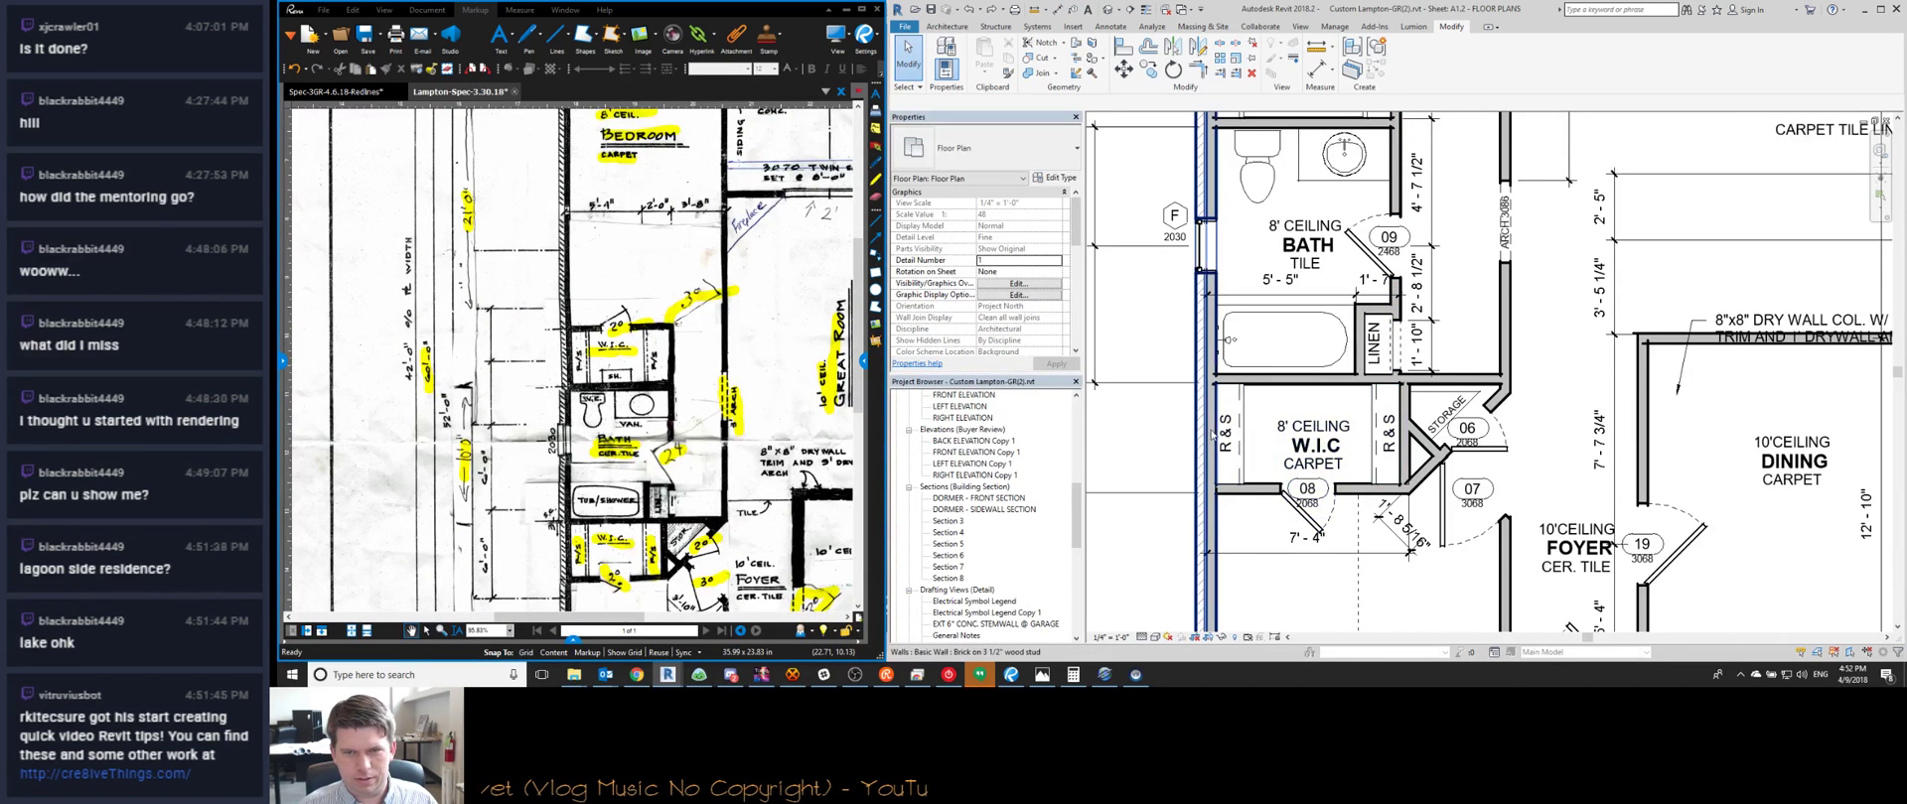
middle_drag(1329, 475, 1283, 282)
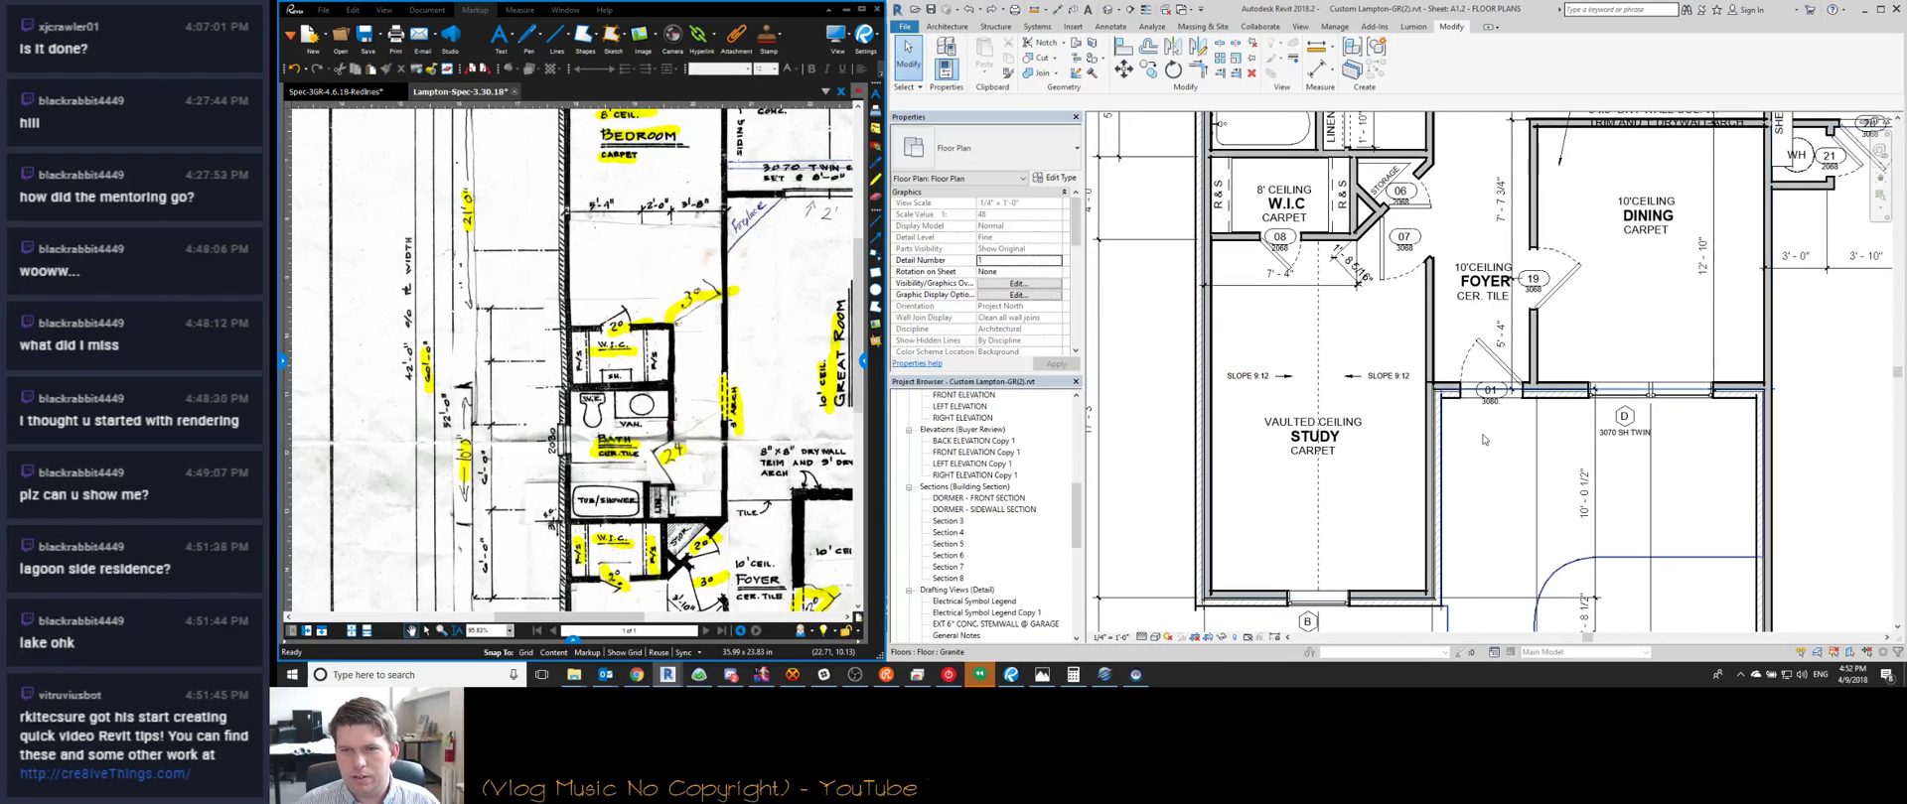
scroll(1498, 390, up, 3)
middle_drag(1493, 393, 1336, 449)
scroll(1272, 504, down, 3)
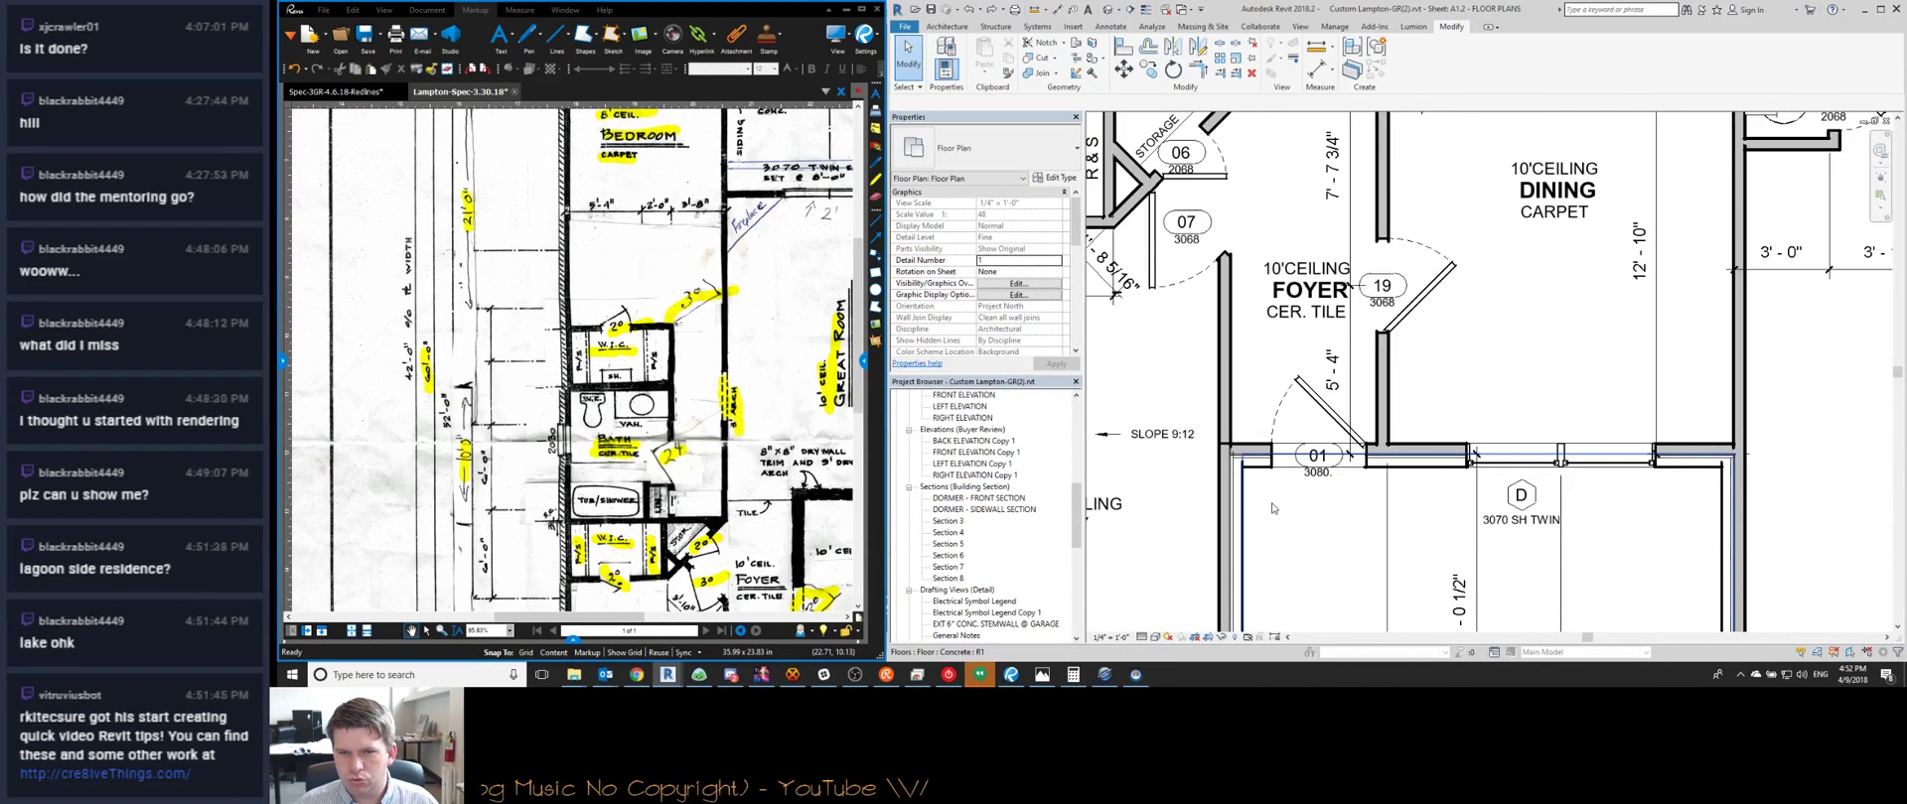
Edit the concrete floor's boundary sketch below the foyer, review it, and finish edit mode
double_click(1272, 509)
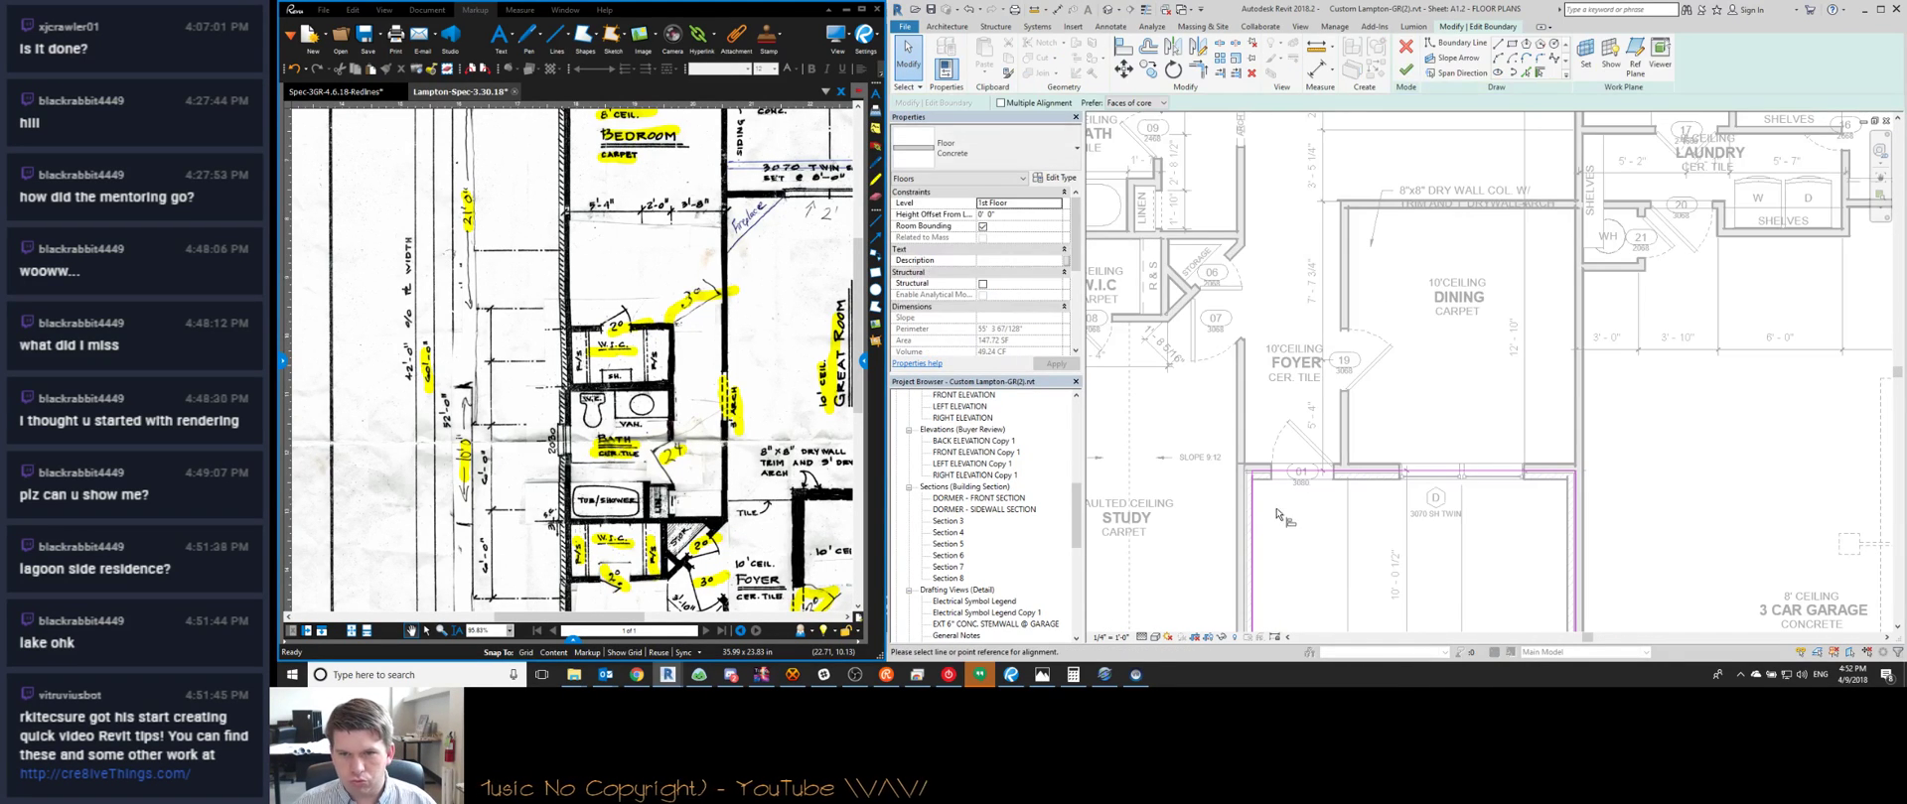
middle_drag(1284, 504, 1250, 419)
scroll(1530, 437, down, 1)
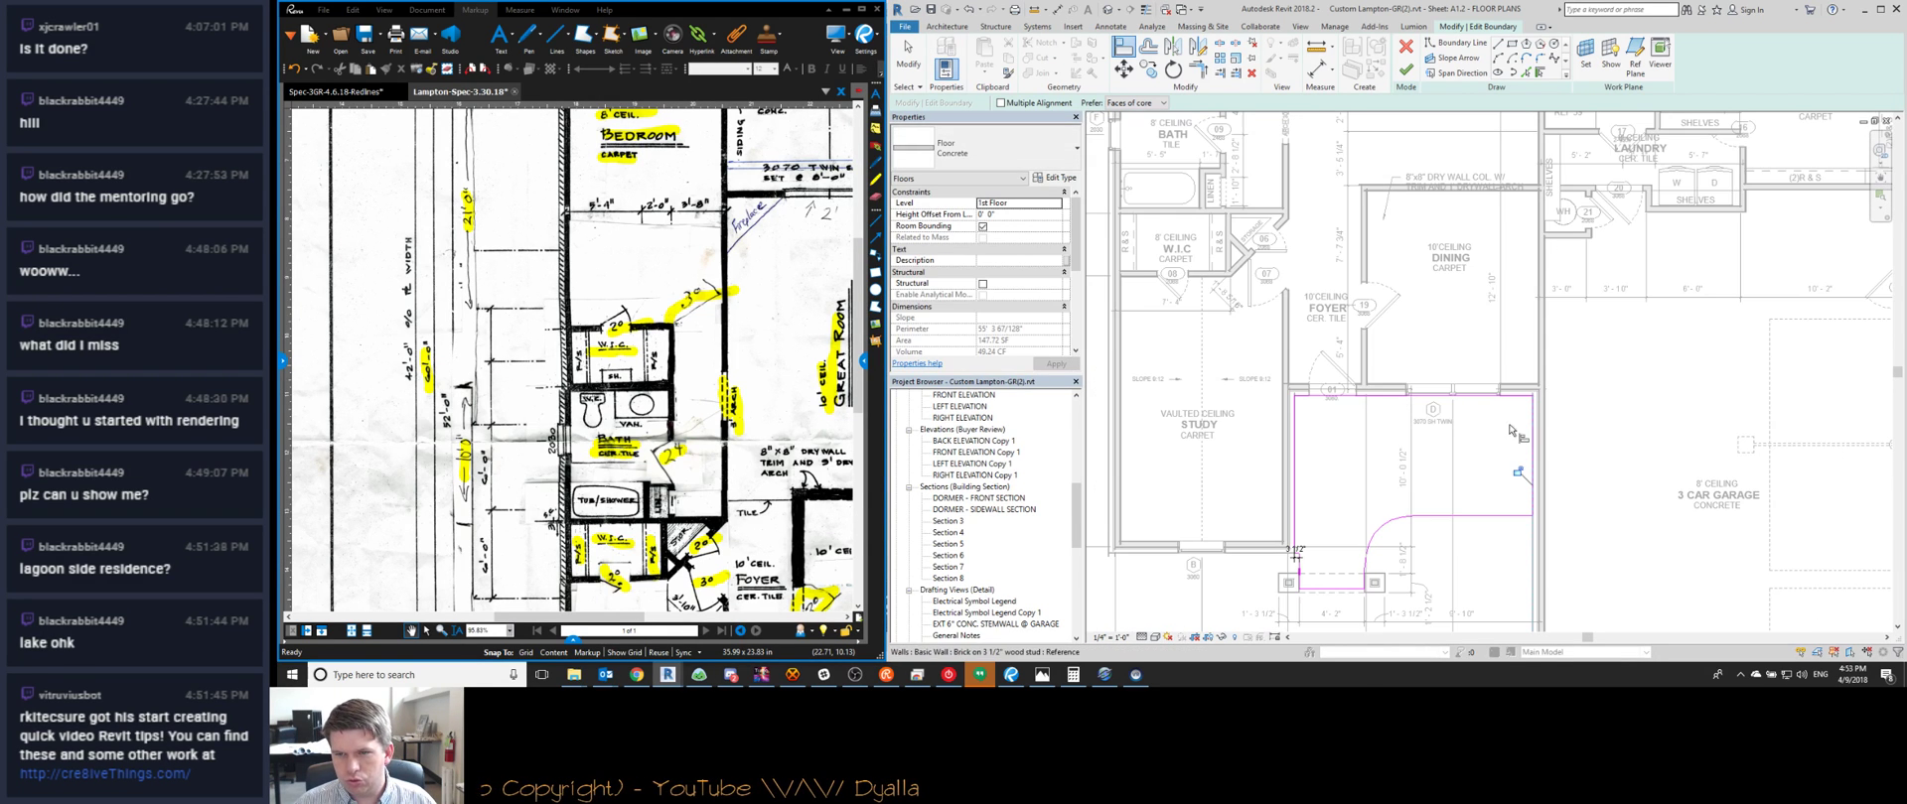
key(f)
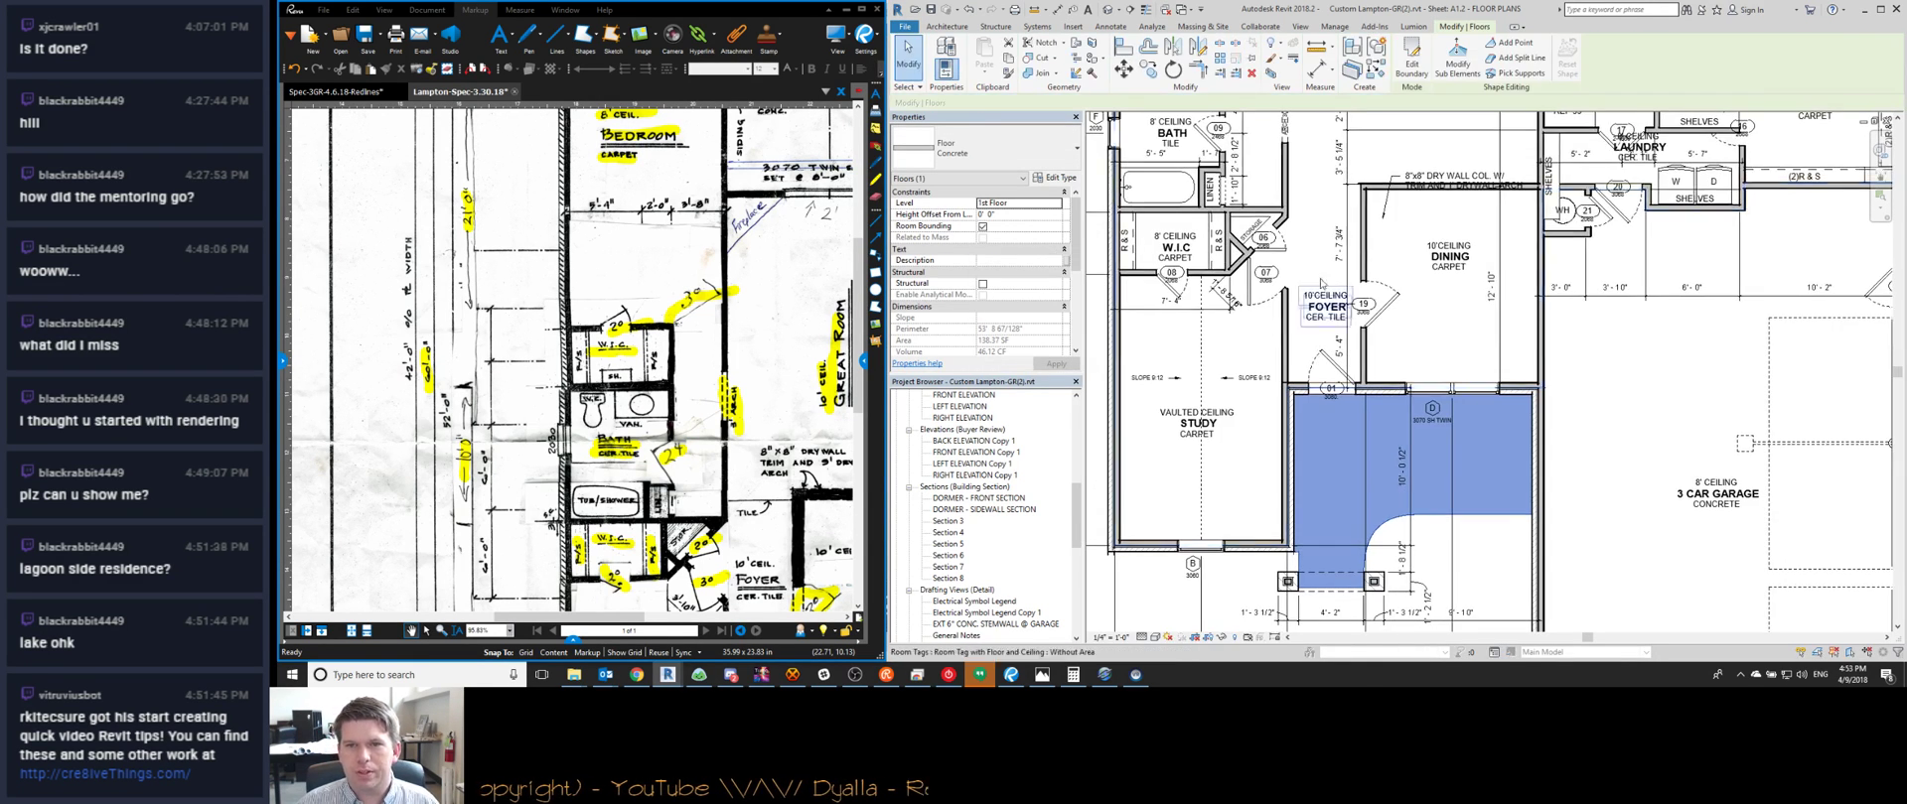
Center both the Revit plan and the Bluebeam redline on the foyer
middle_drag(1351, 270, 1354, 407)
scroll(1354, 405, up, 1)
key(Escape)
middle_drag(1418, 284, 1403, 379)
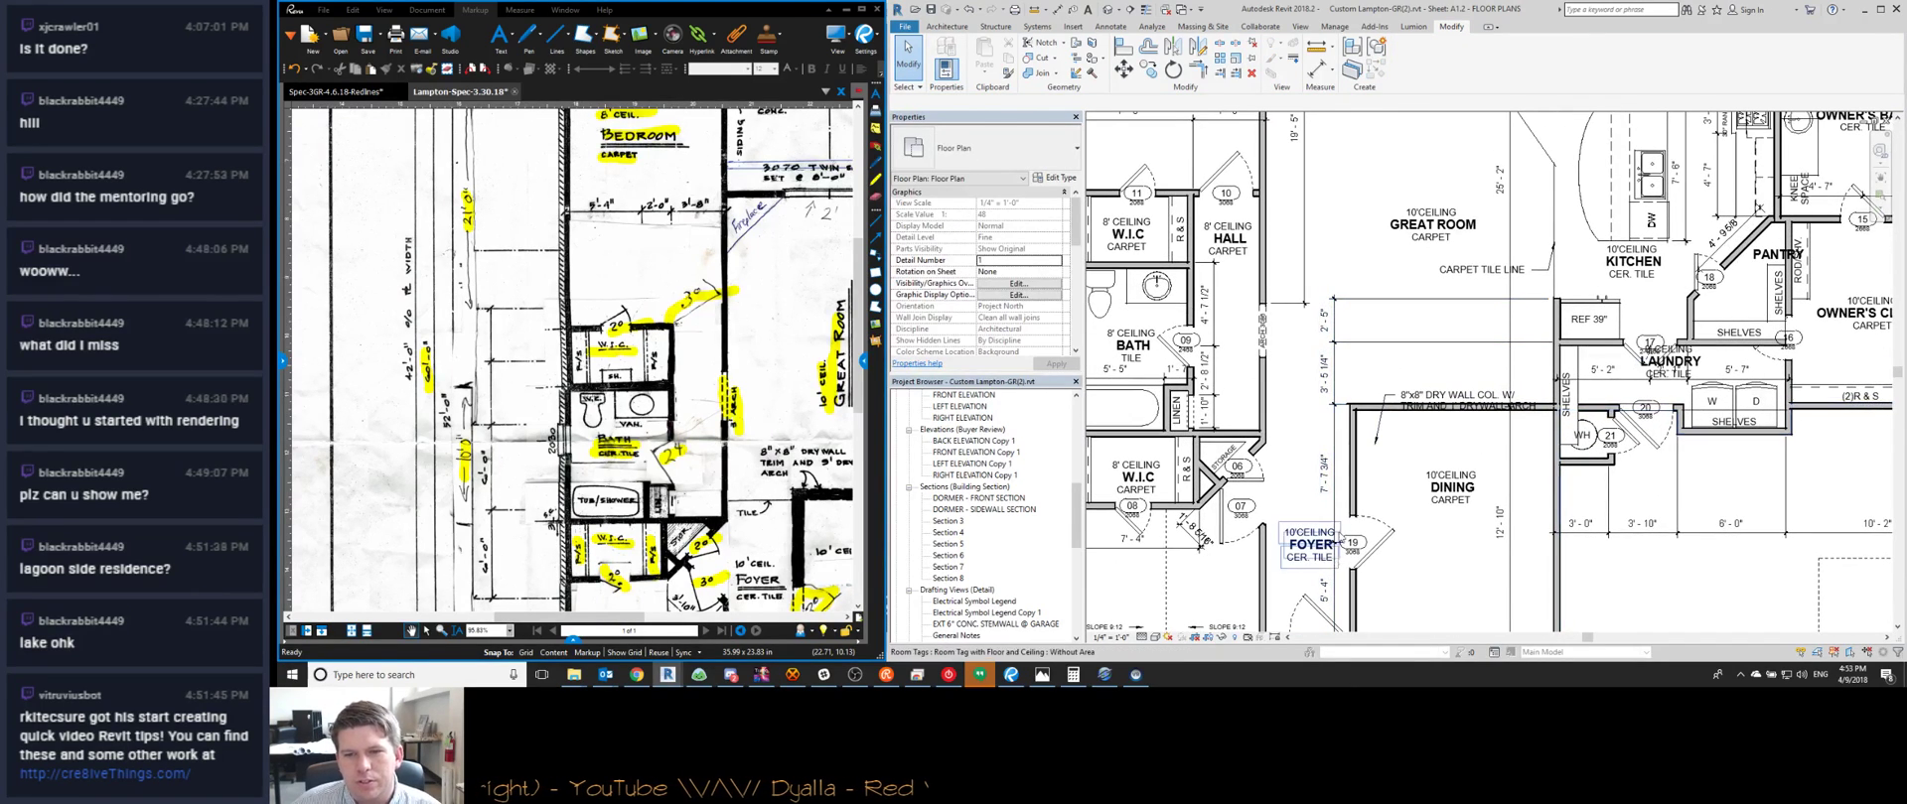
middle_drag(771, 608, 669, 461)
scroll(633, 494, up, 1)
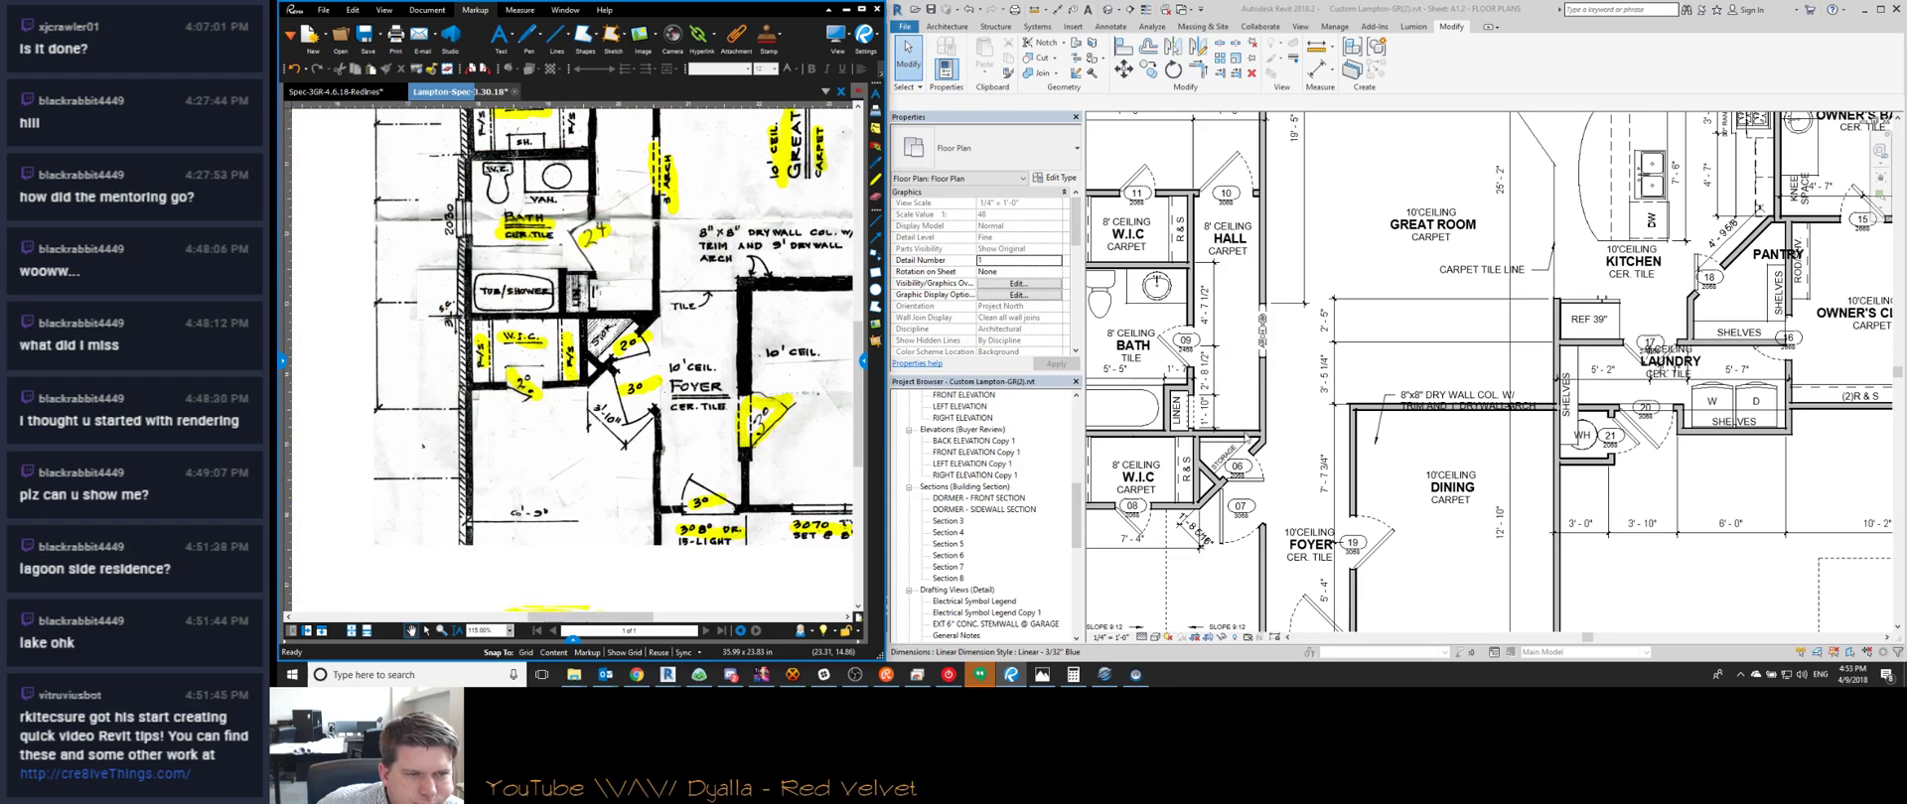
scroll(1248, 543, down, 1)
scroll(1318, 449, up, 2)
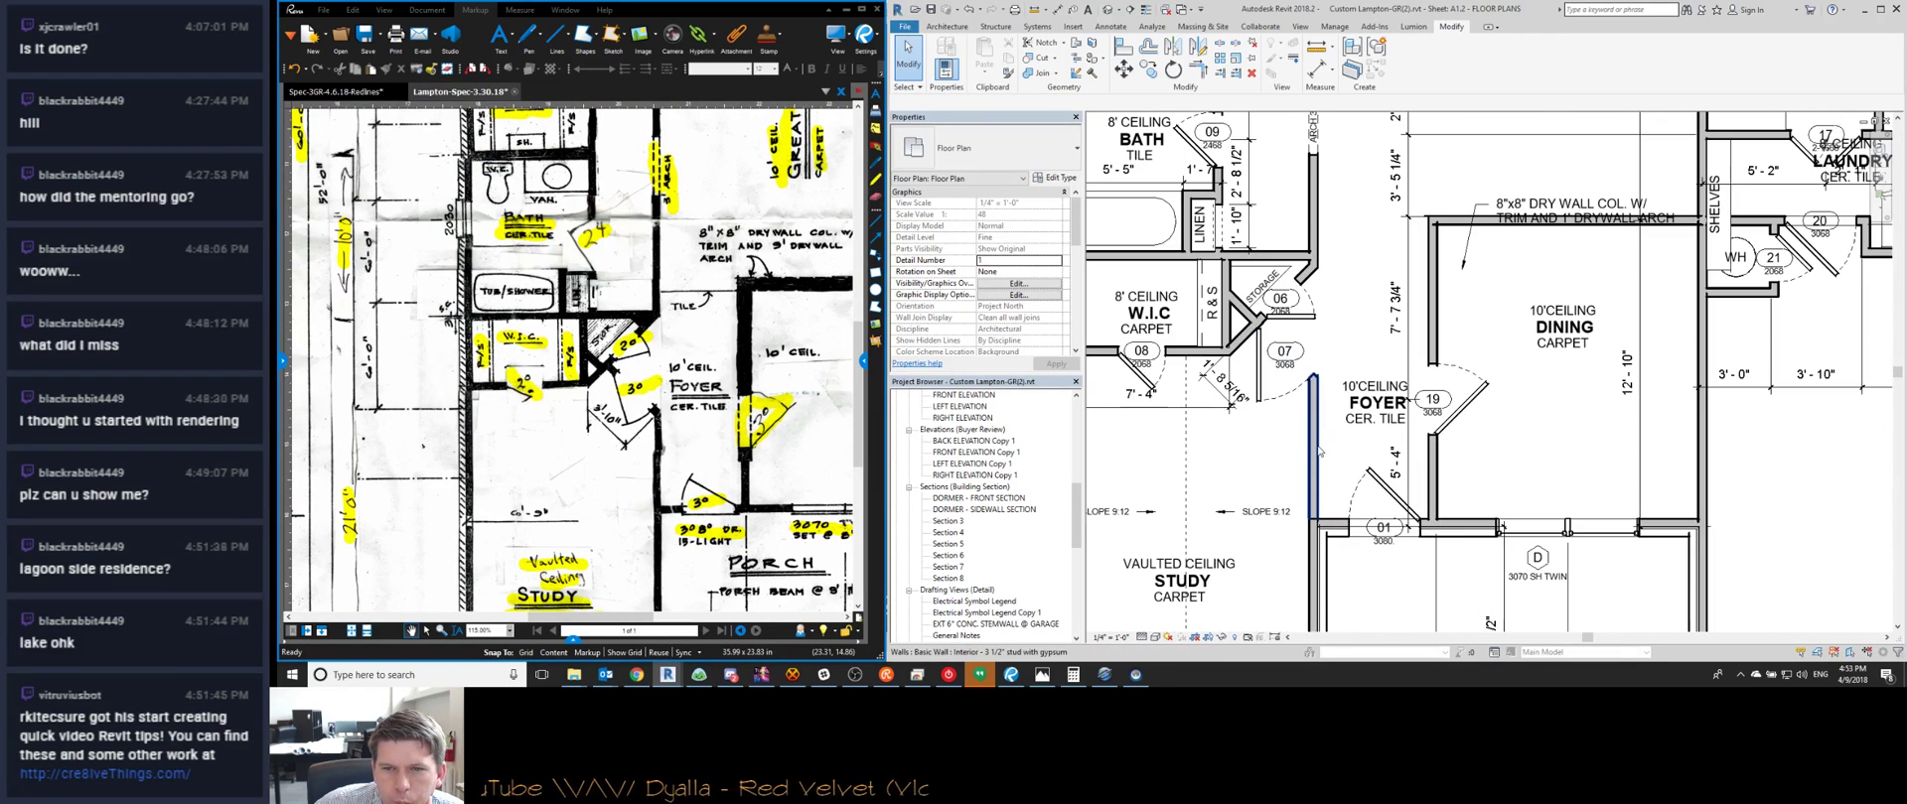
Re-anchor the diagonal foyer dimension at the wall intersection so it reads 3' - 3 11/16"
scroll(1246, 382, up, 2)
click(1236, 416)
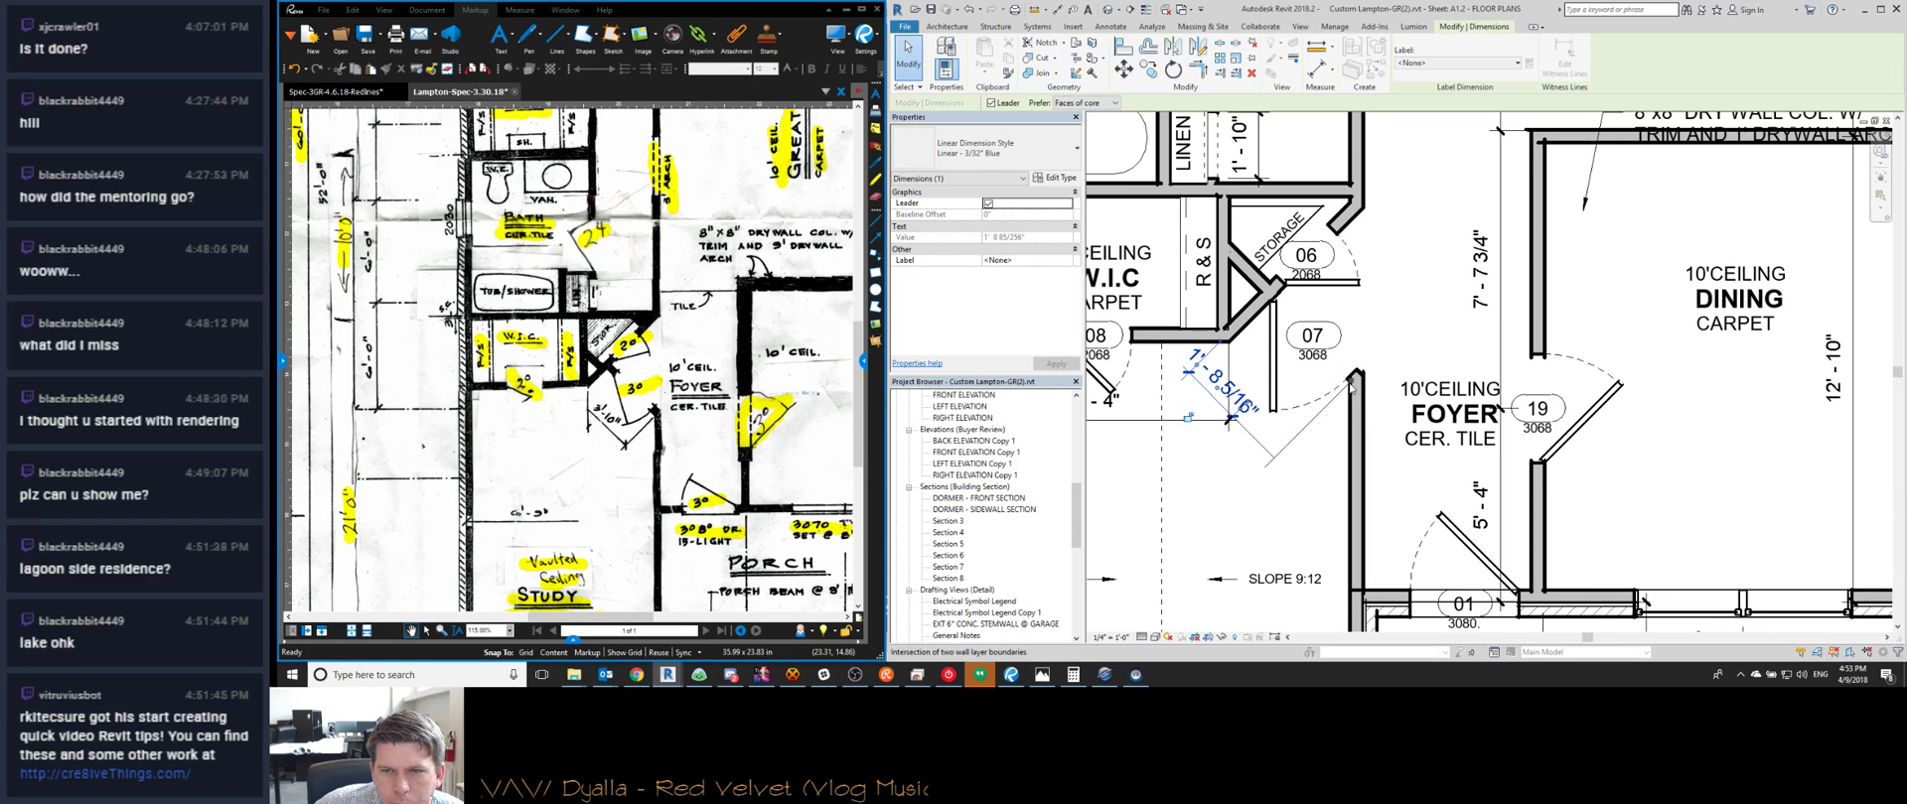
drag(1352, 386, 1348, 387)
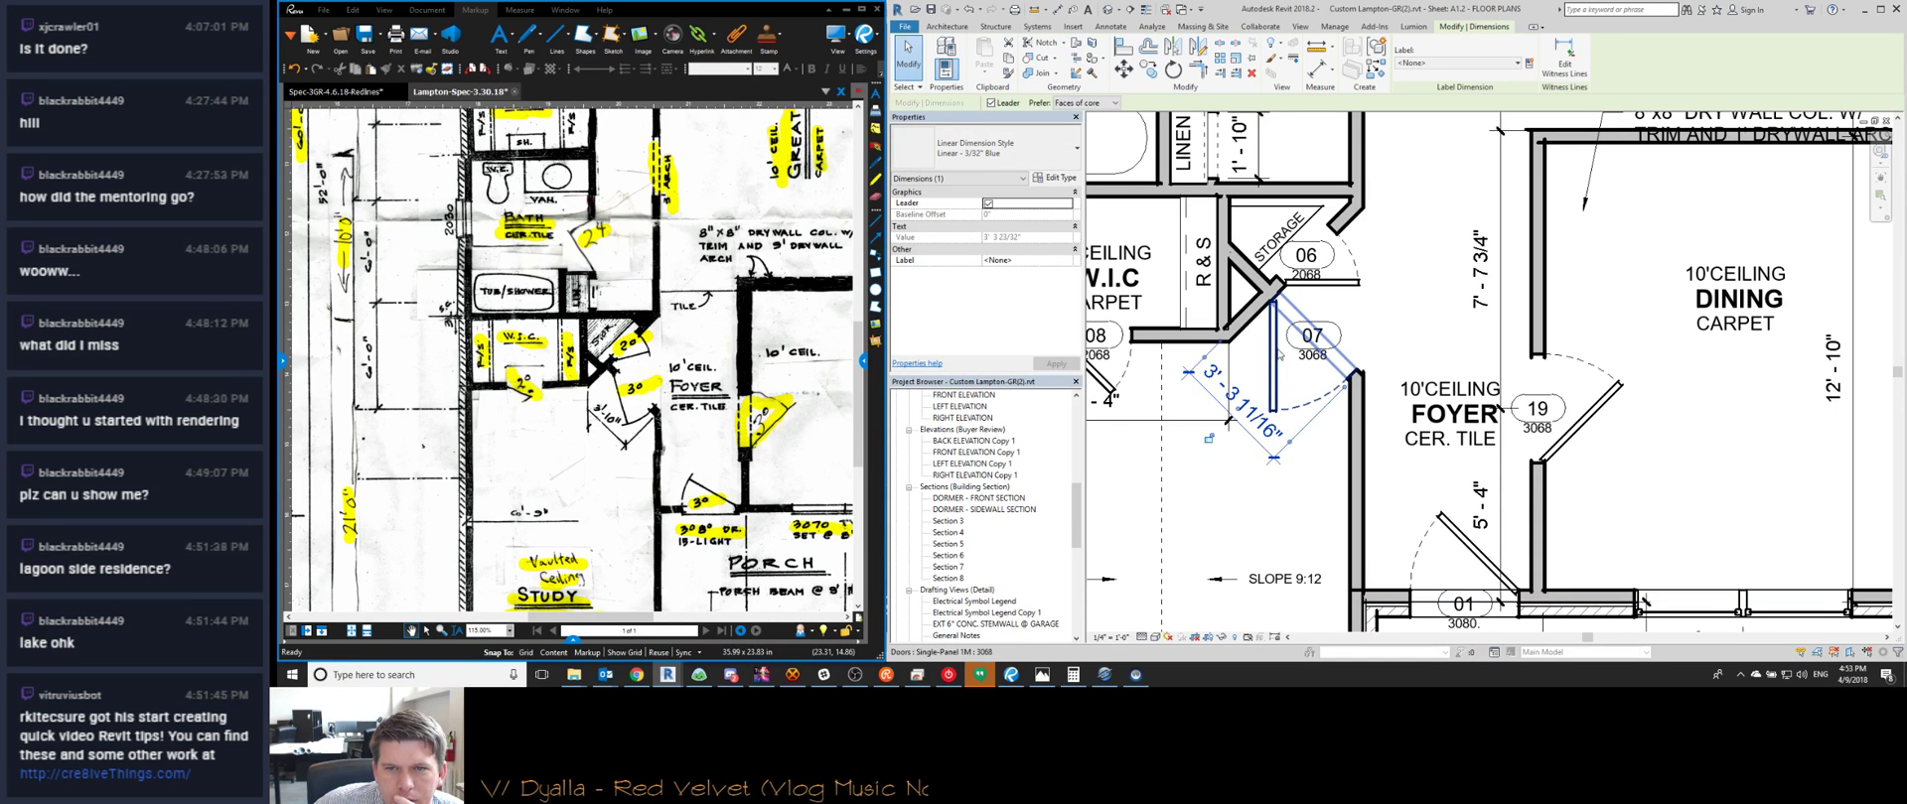
Move the wall beside the storage closet so the W.I.C. measures 6' - 9"
middle_drag(1206, 492, 1248, 500)
scroll(1249, 500, down, 2)
middle_drag(1235, 389, 1255, 403)
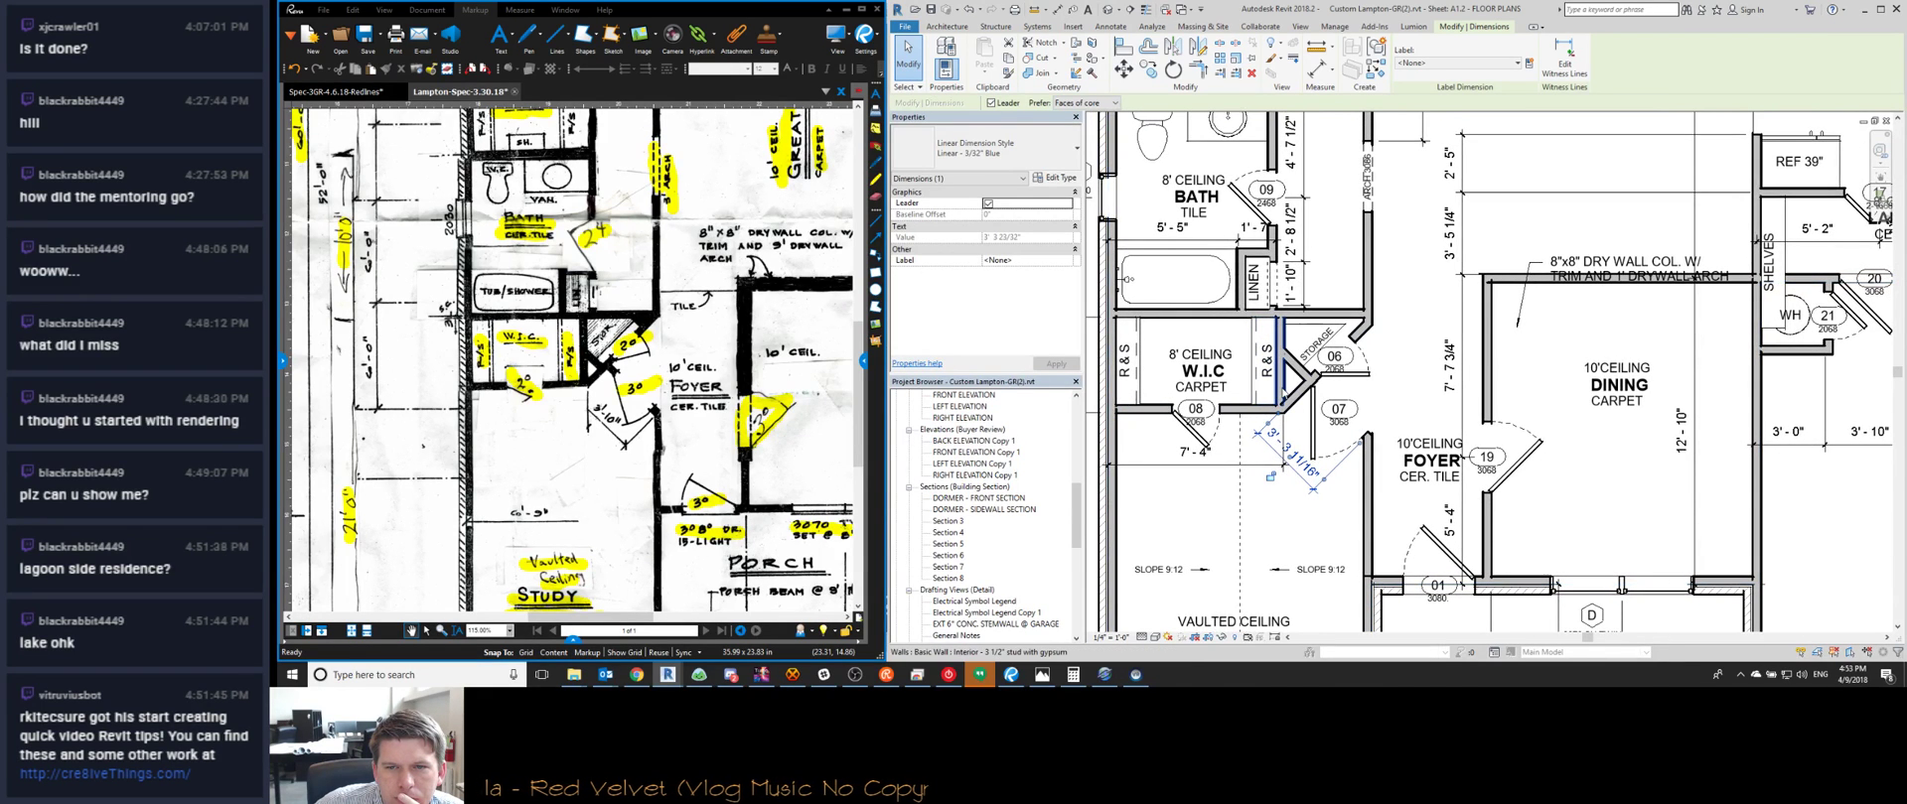
click(1278, 395)
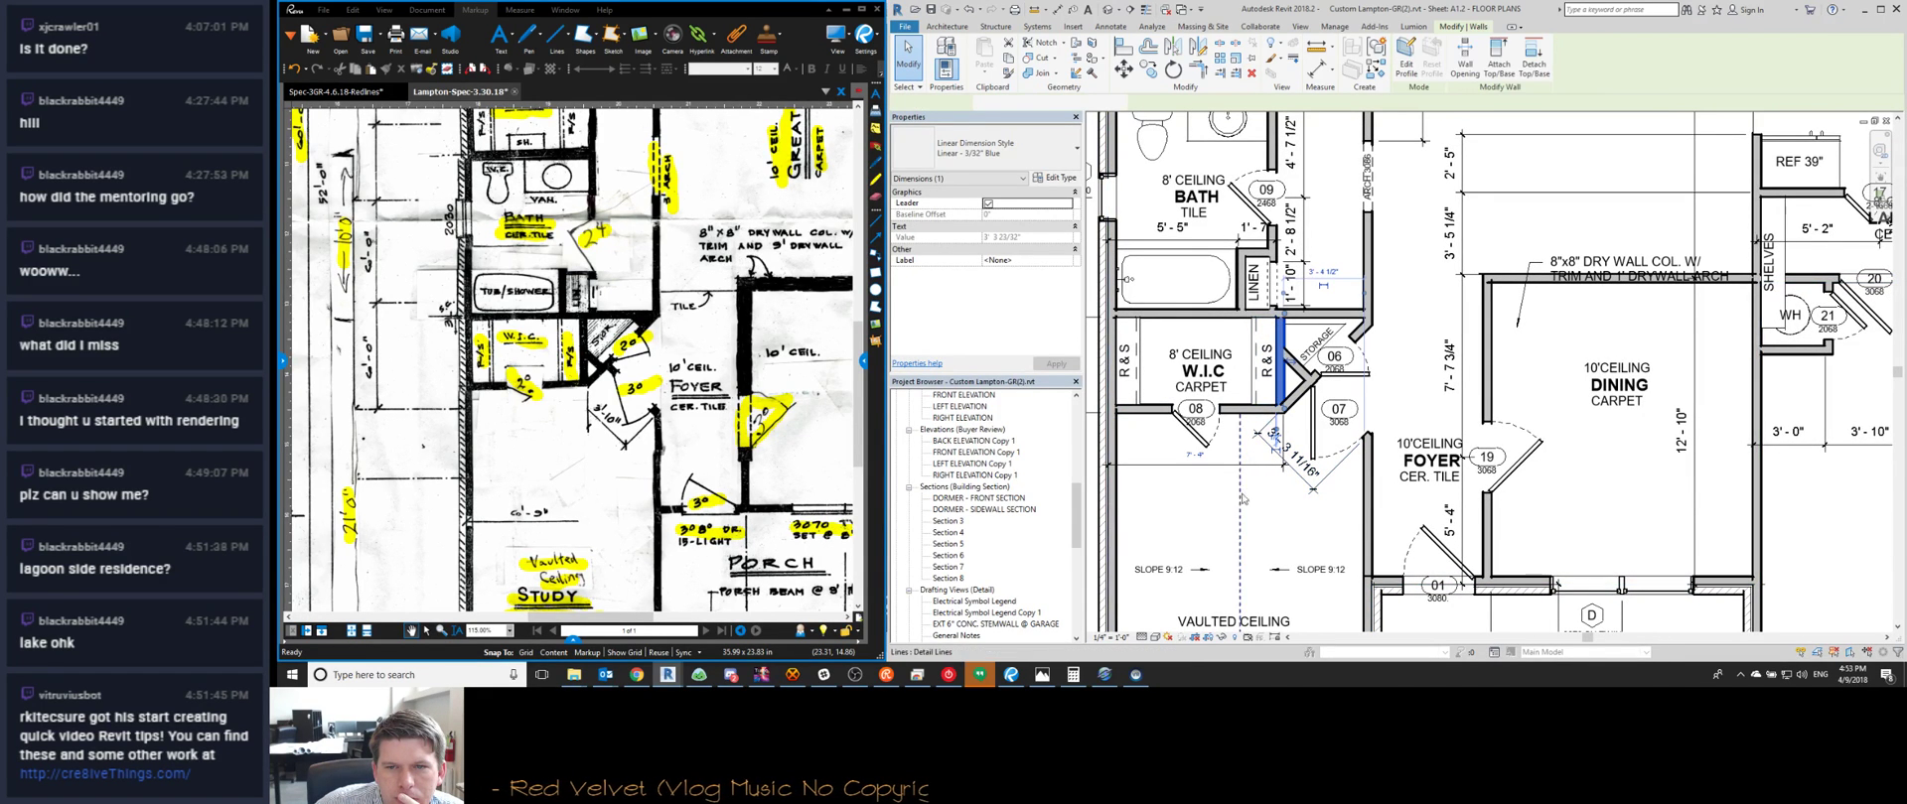
click(1197, 456)
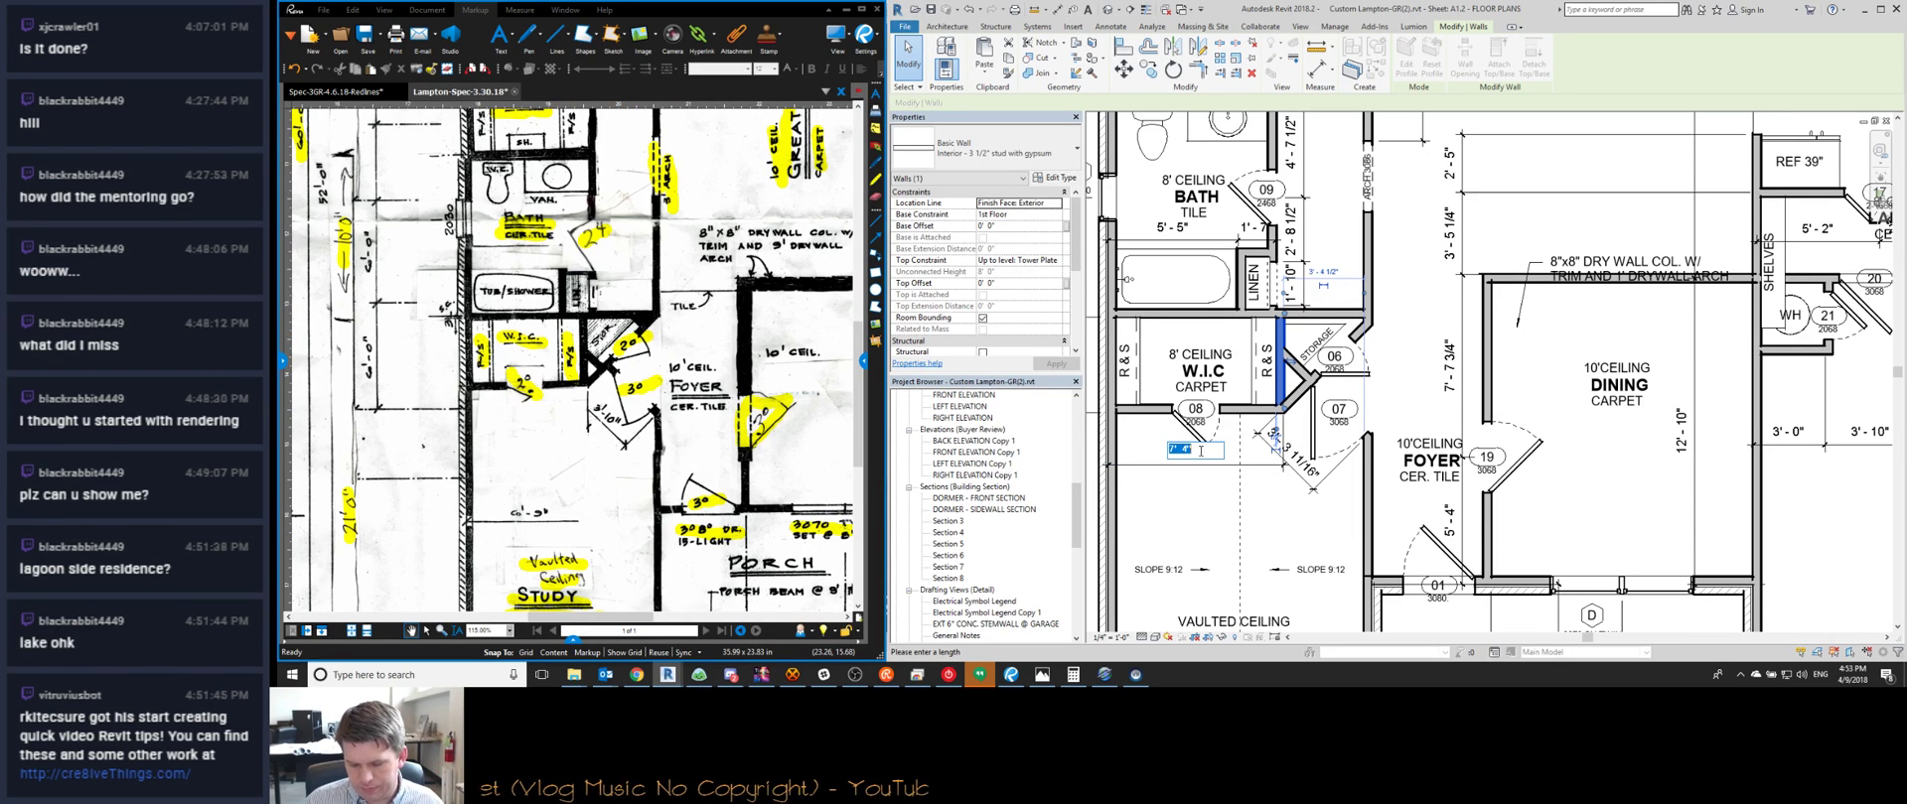
key(Return)
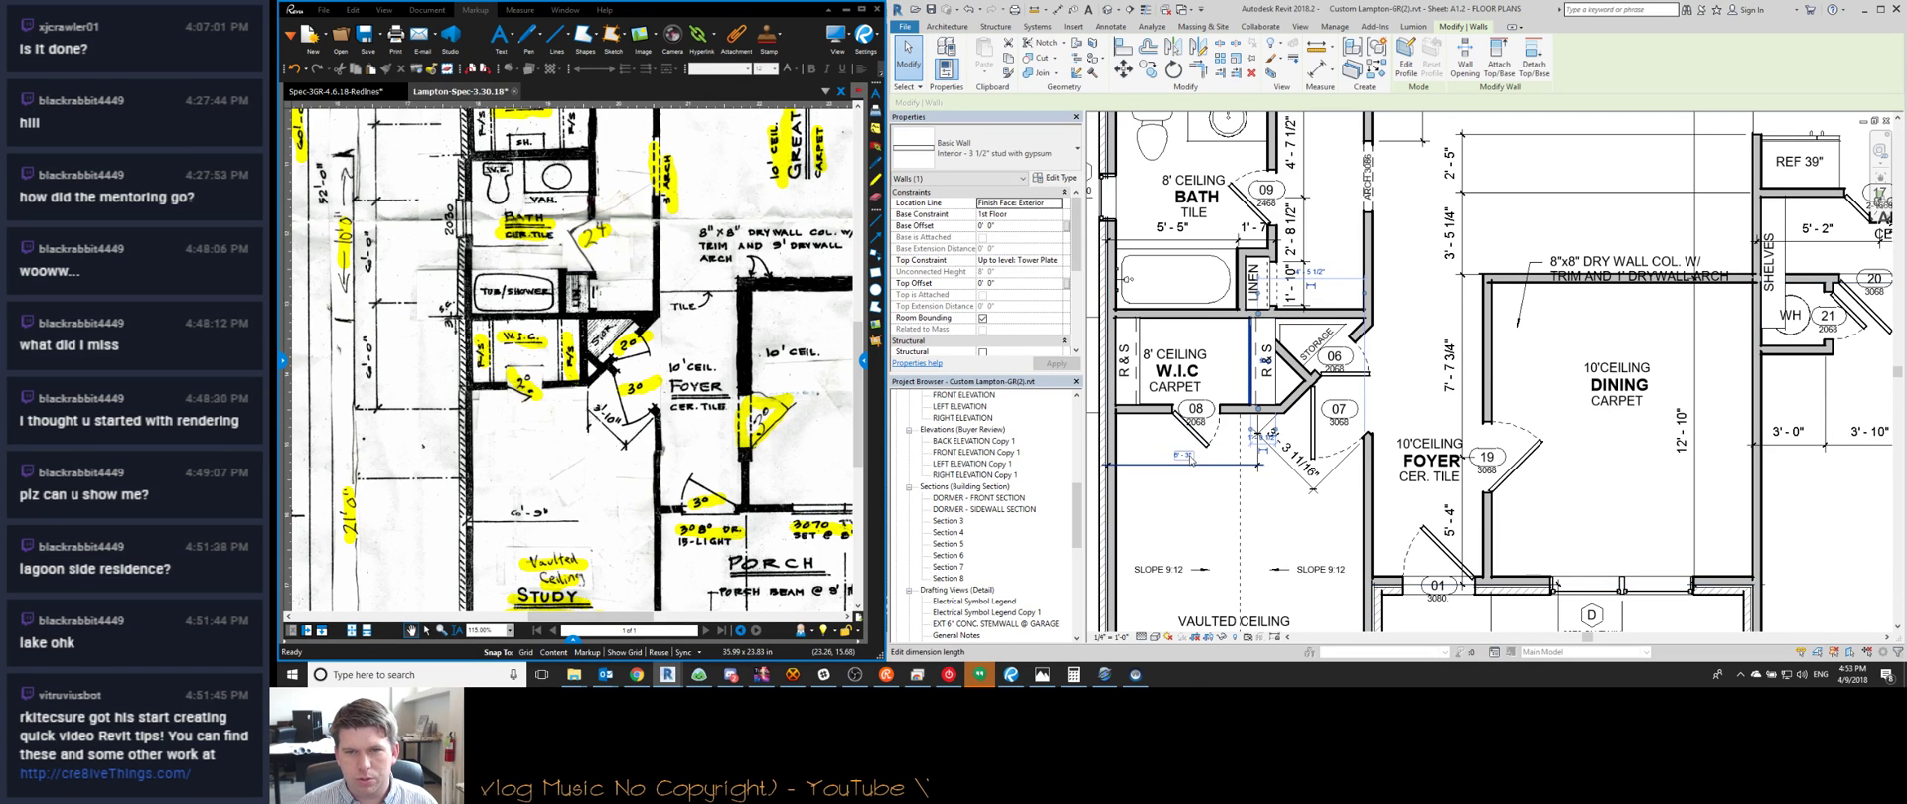
key(Return)
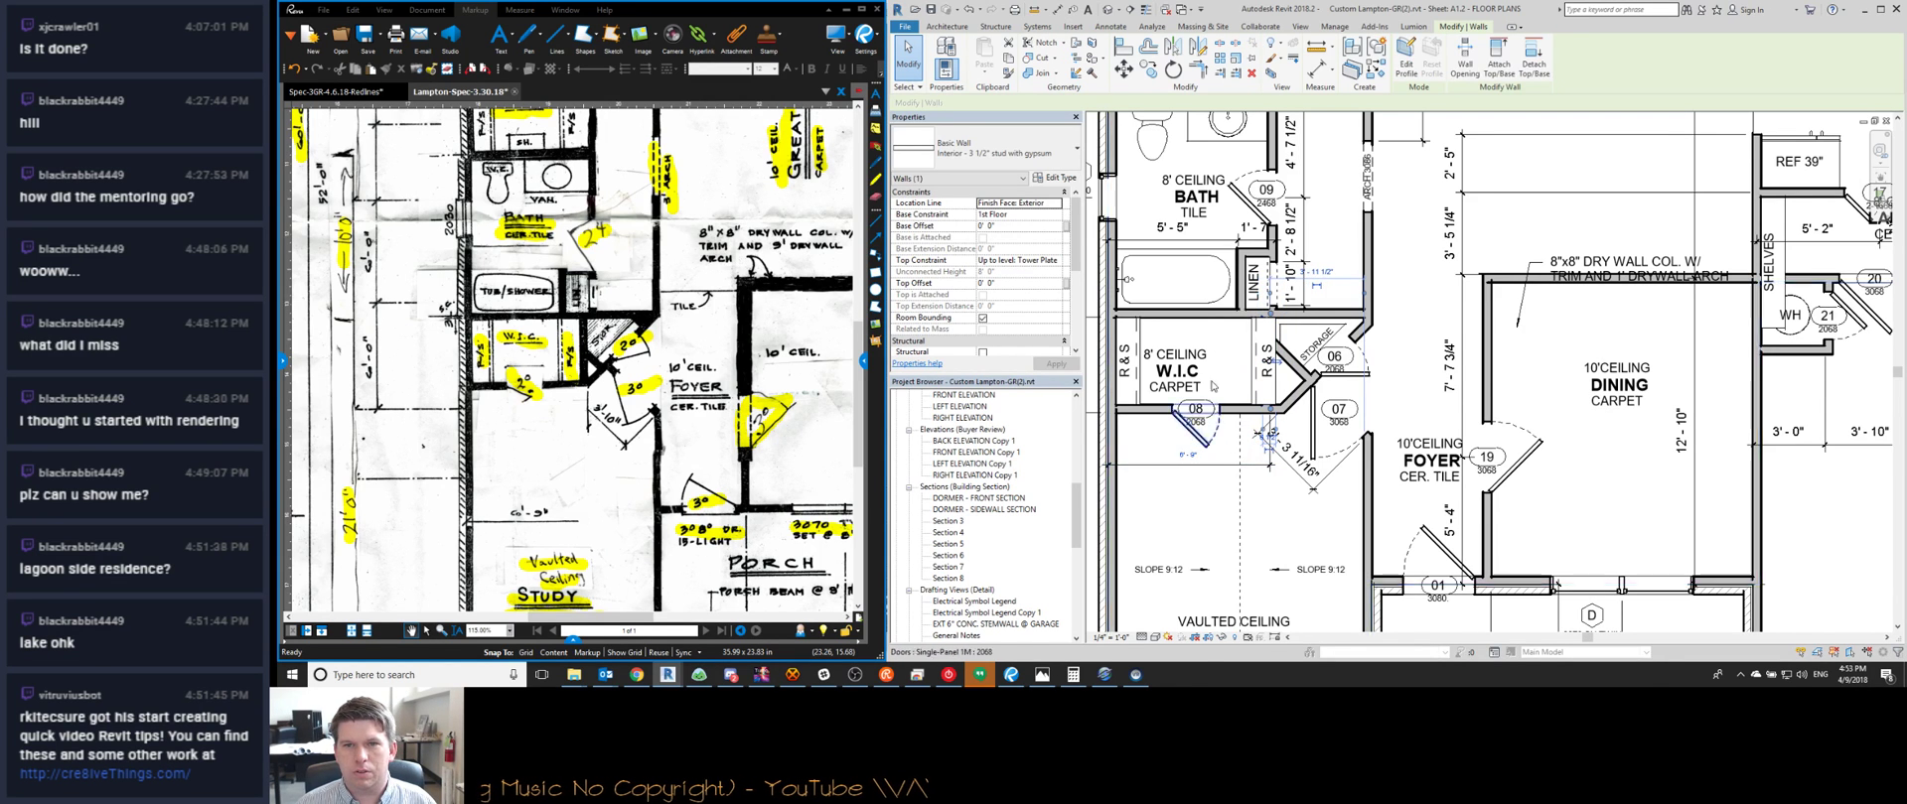
key(Escape)
Inspect the R&S closet shelf and connected wall chain, ending with the diagonal storage wall selected
middle_drag(1251, 225, 1283, 363)
middle_drag(628, 280, 640, 350)
click(1291, 504)
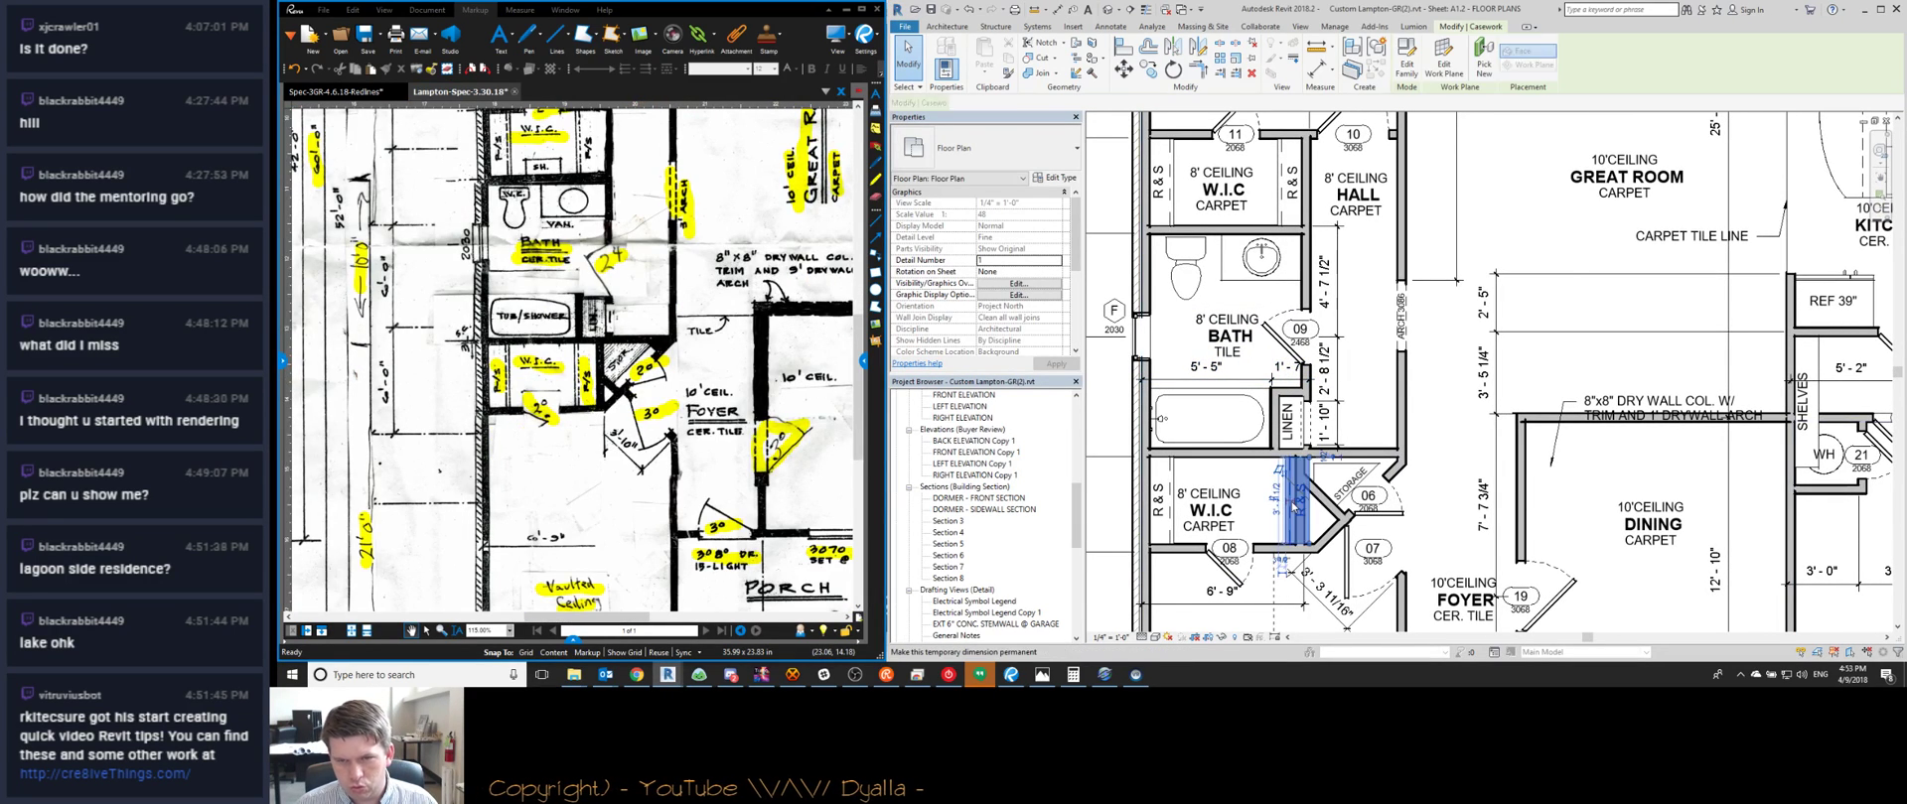
scroll(1291, 503, up, 2)
key(Escape)
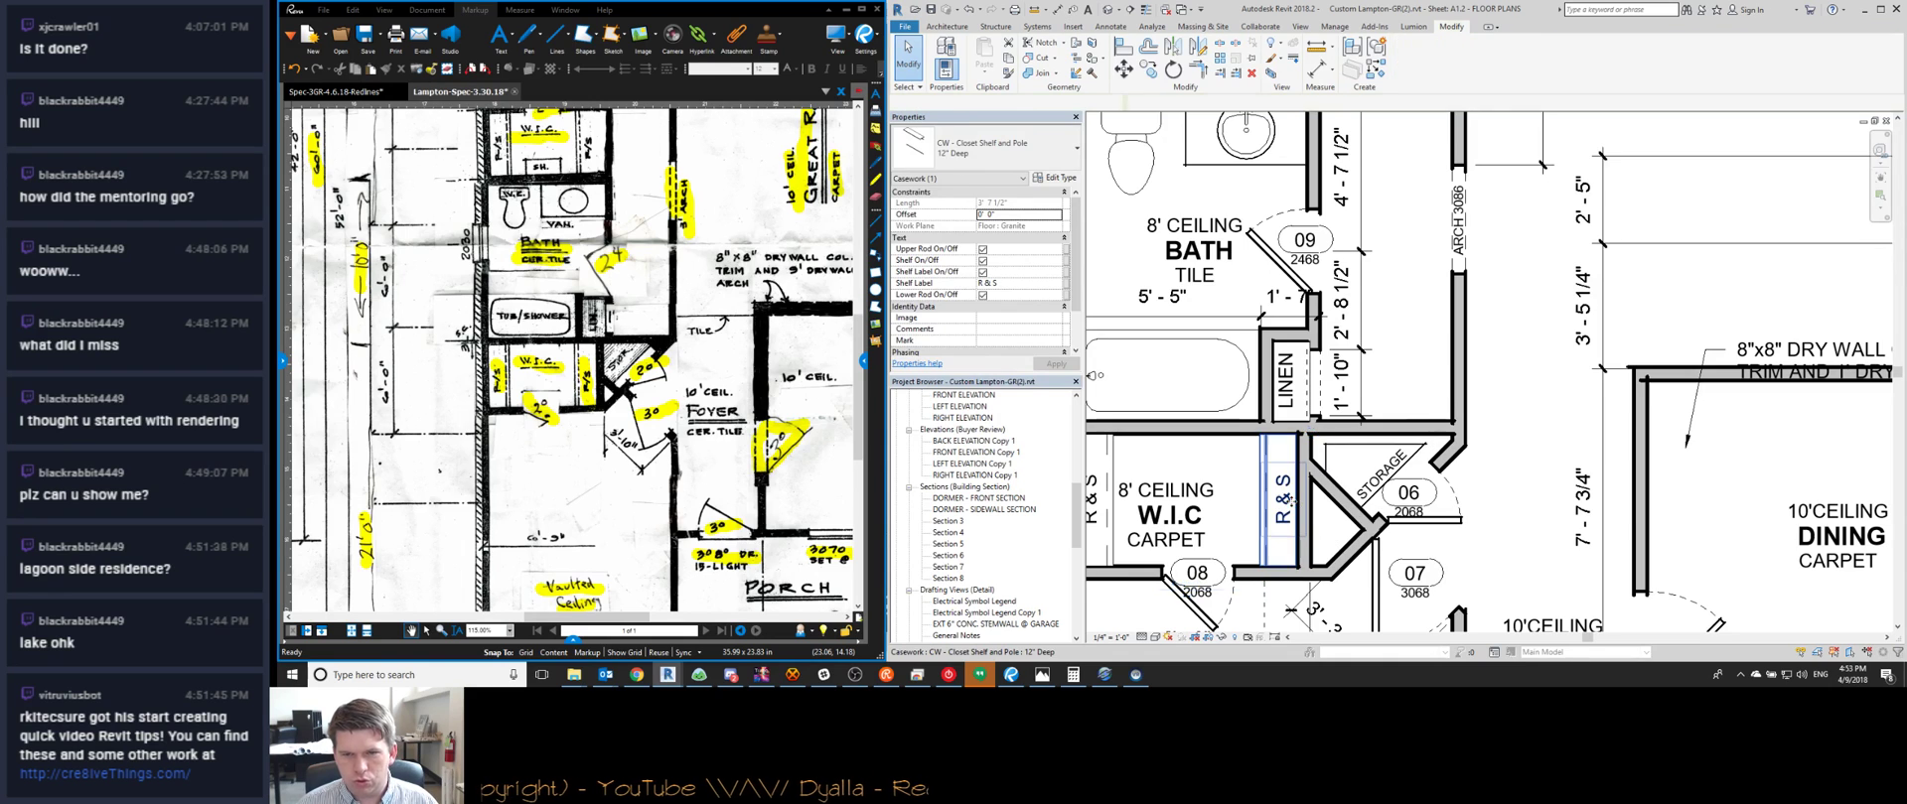
scroll(1360, 452, down, 3)
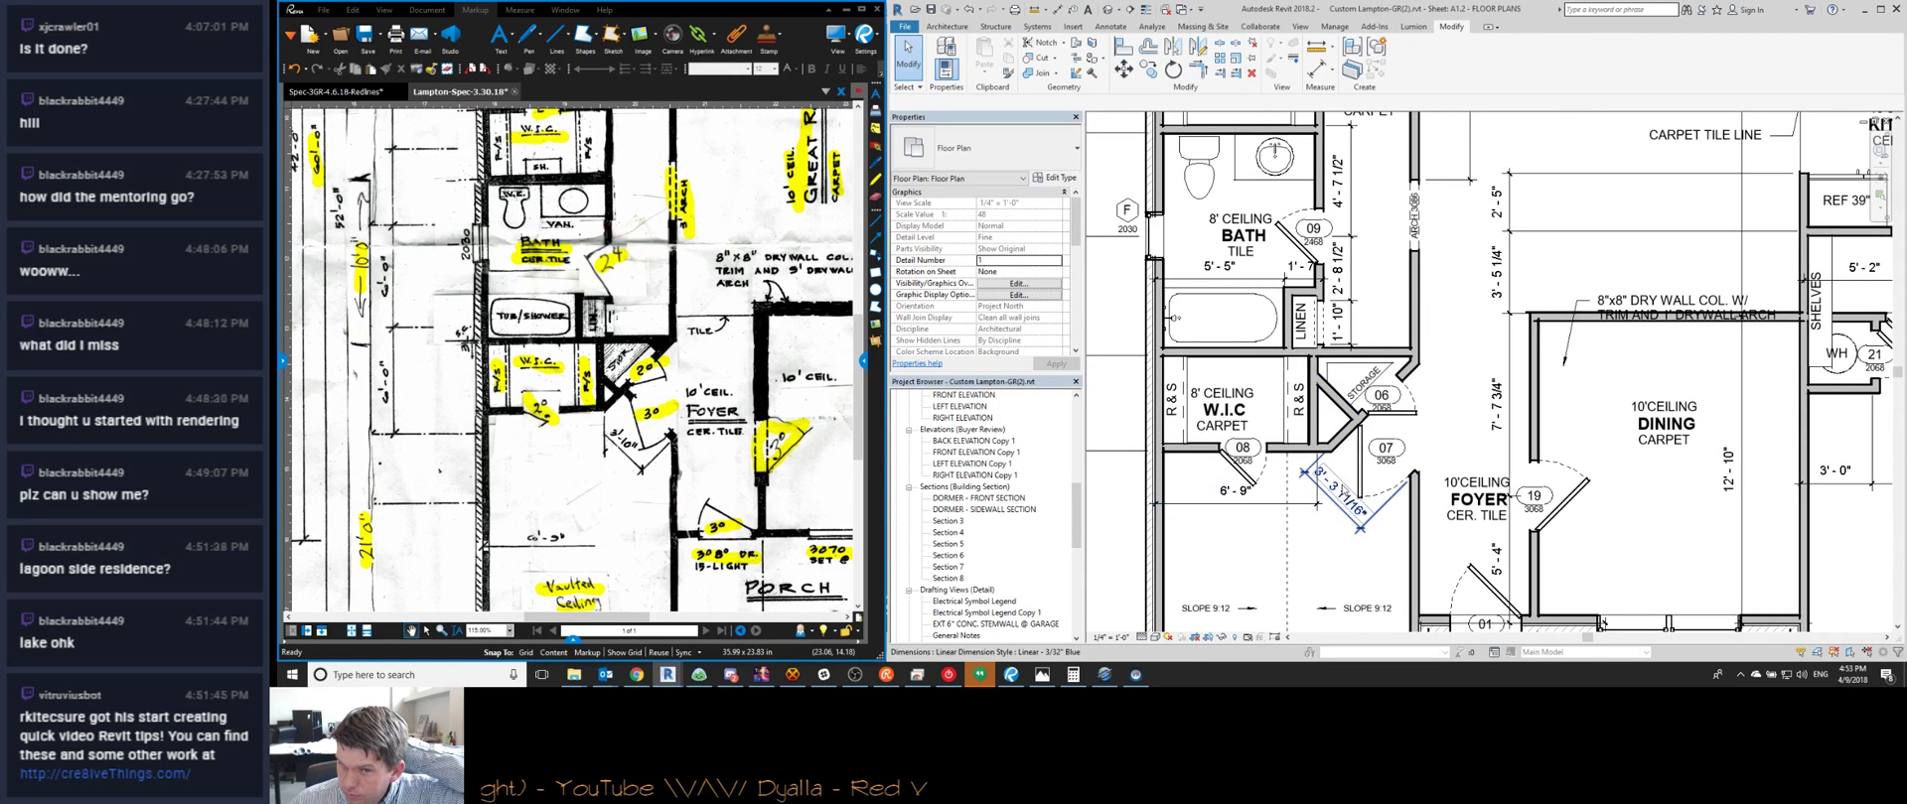
scroll(1337, 447, up, 2)
key(Tab)
click(1332, 443)
key(Escape)
click(1329, 432)
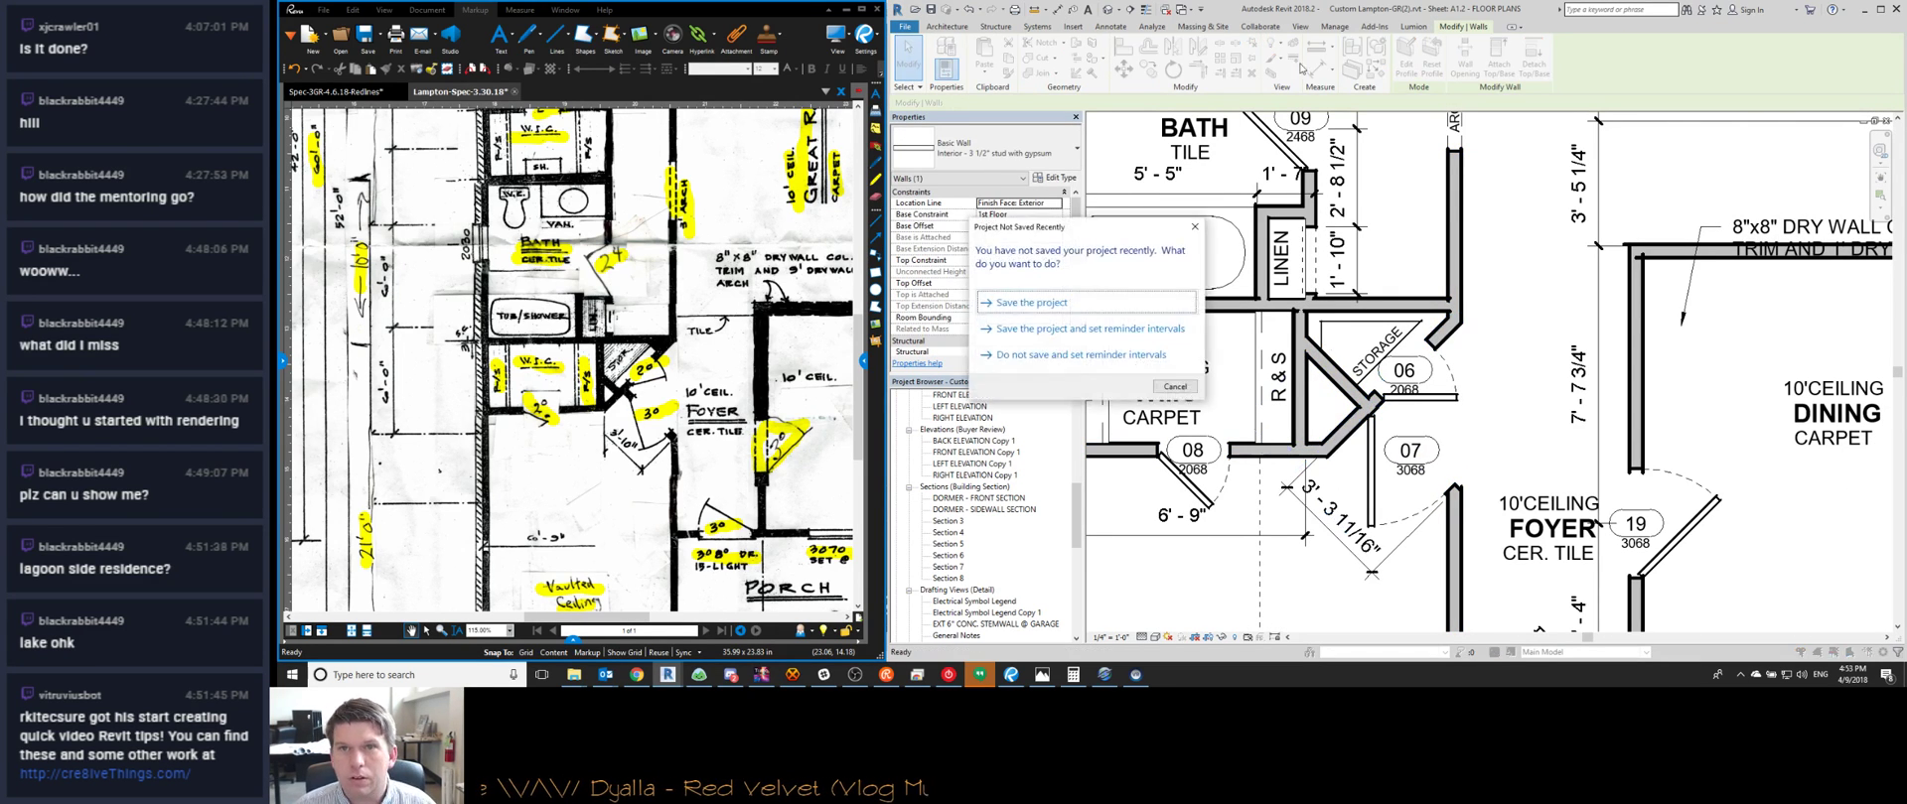
Dismiss the save reminder and save the project as Custom Lampton-GR(3).rvt
click(1173, 386)
key(d)
key(i)
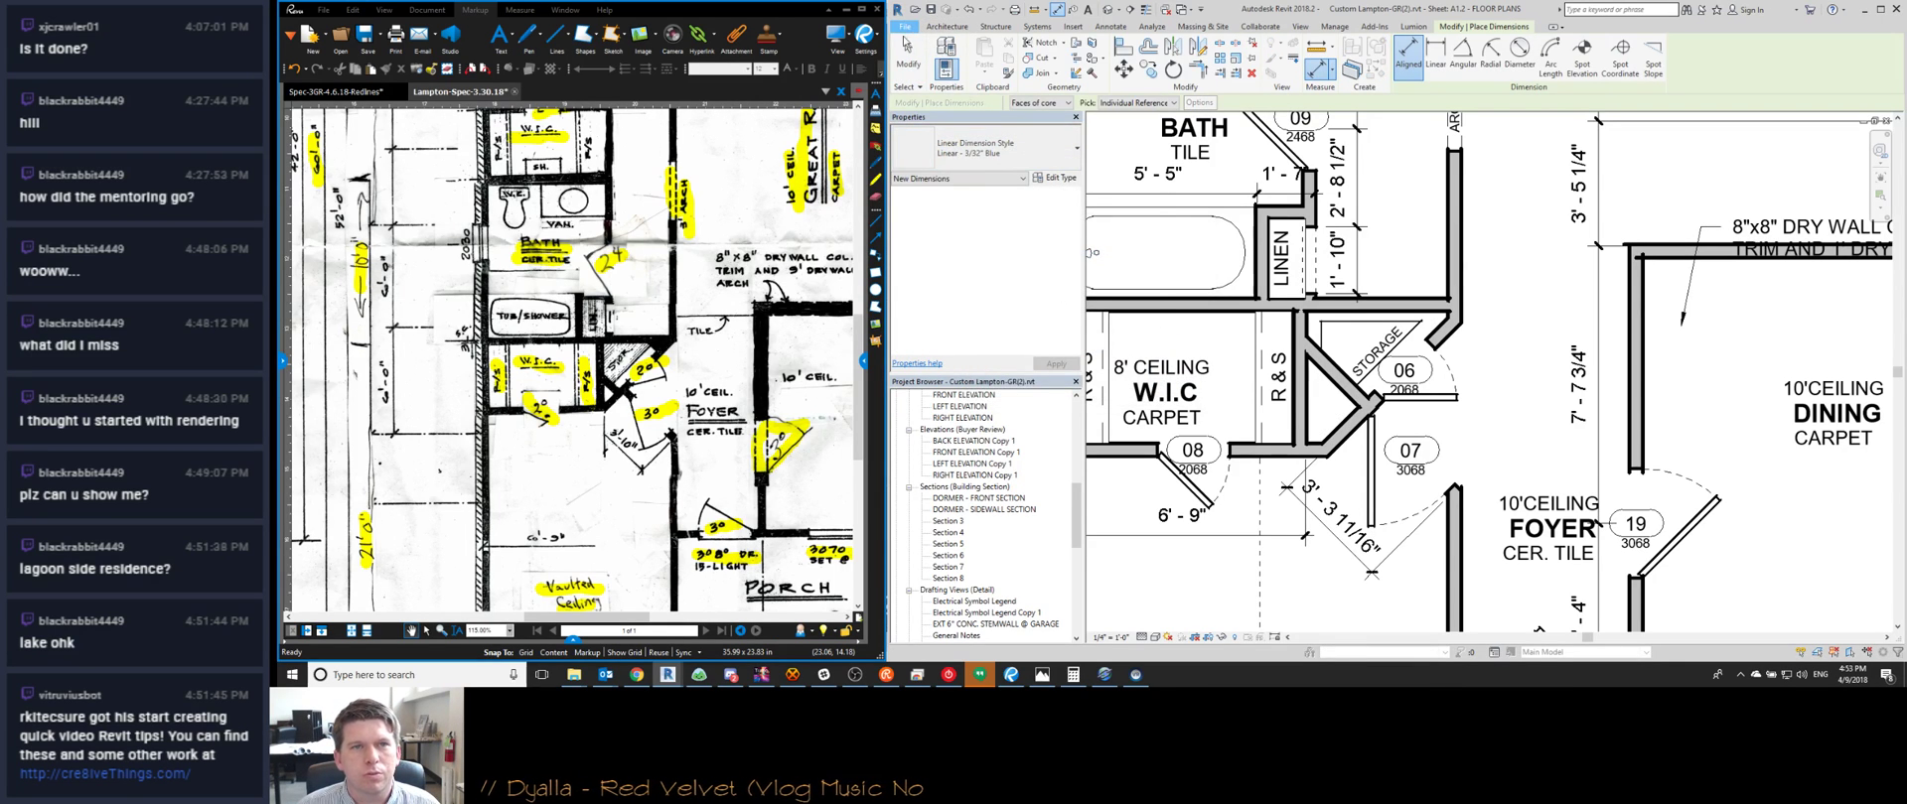
click(907, 28)
mouse_move(938, 176)
click(1011, 95)
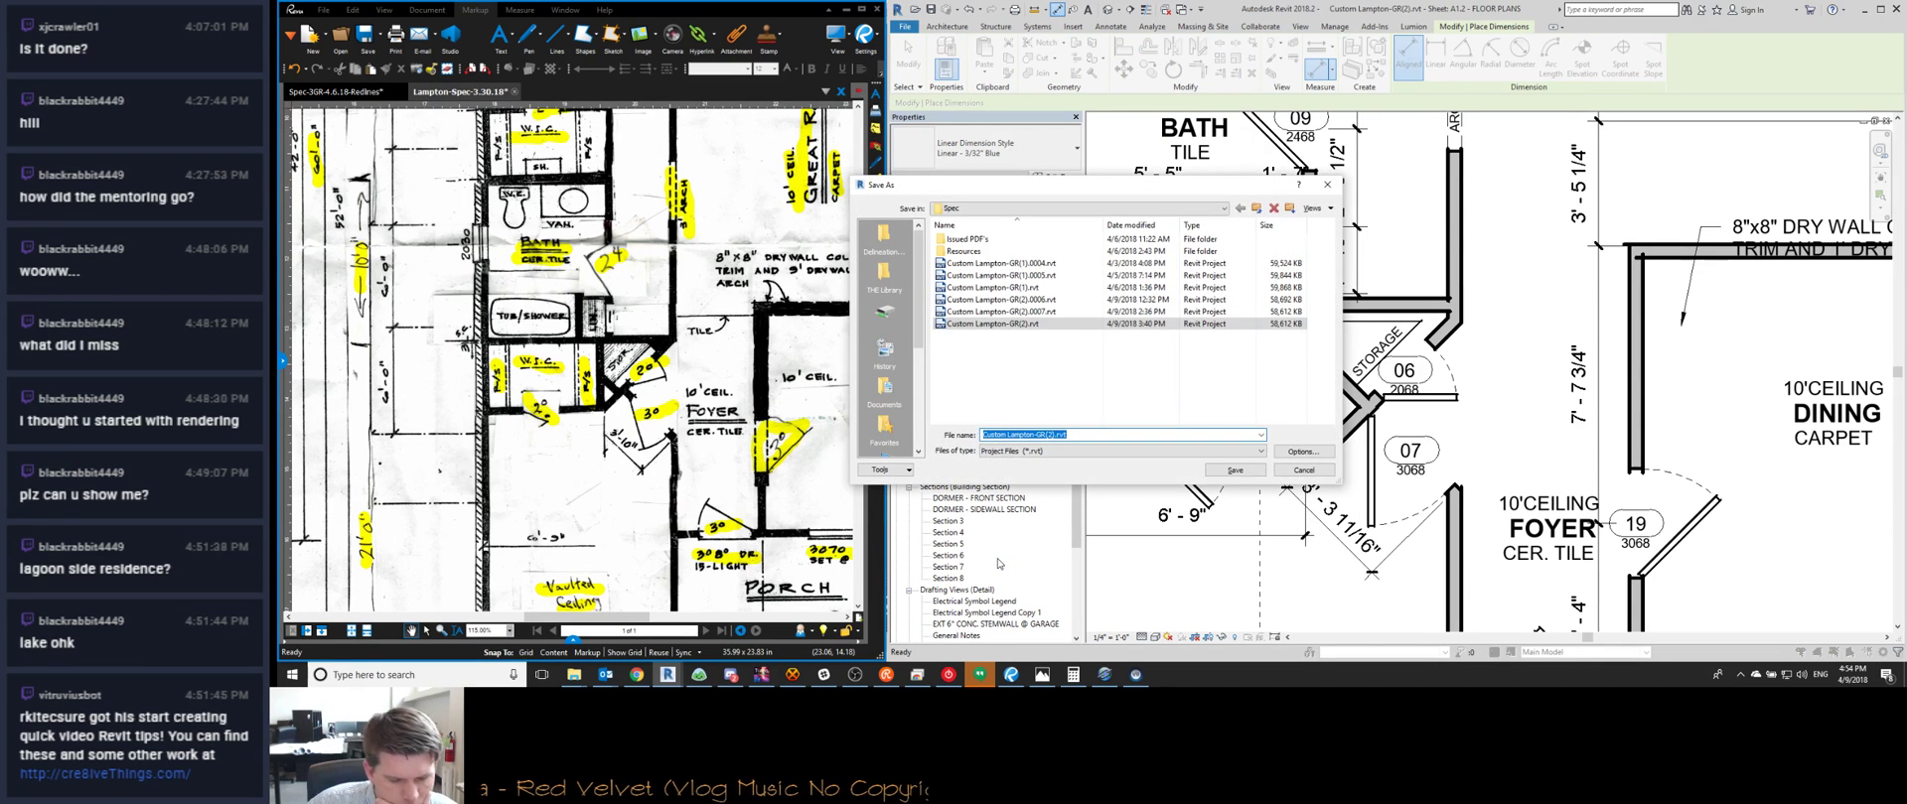
click(1049, 435)
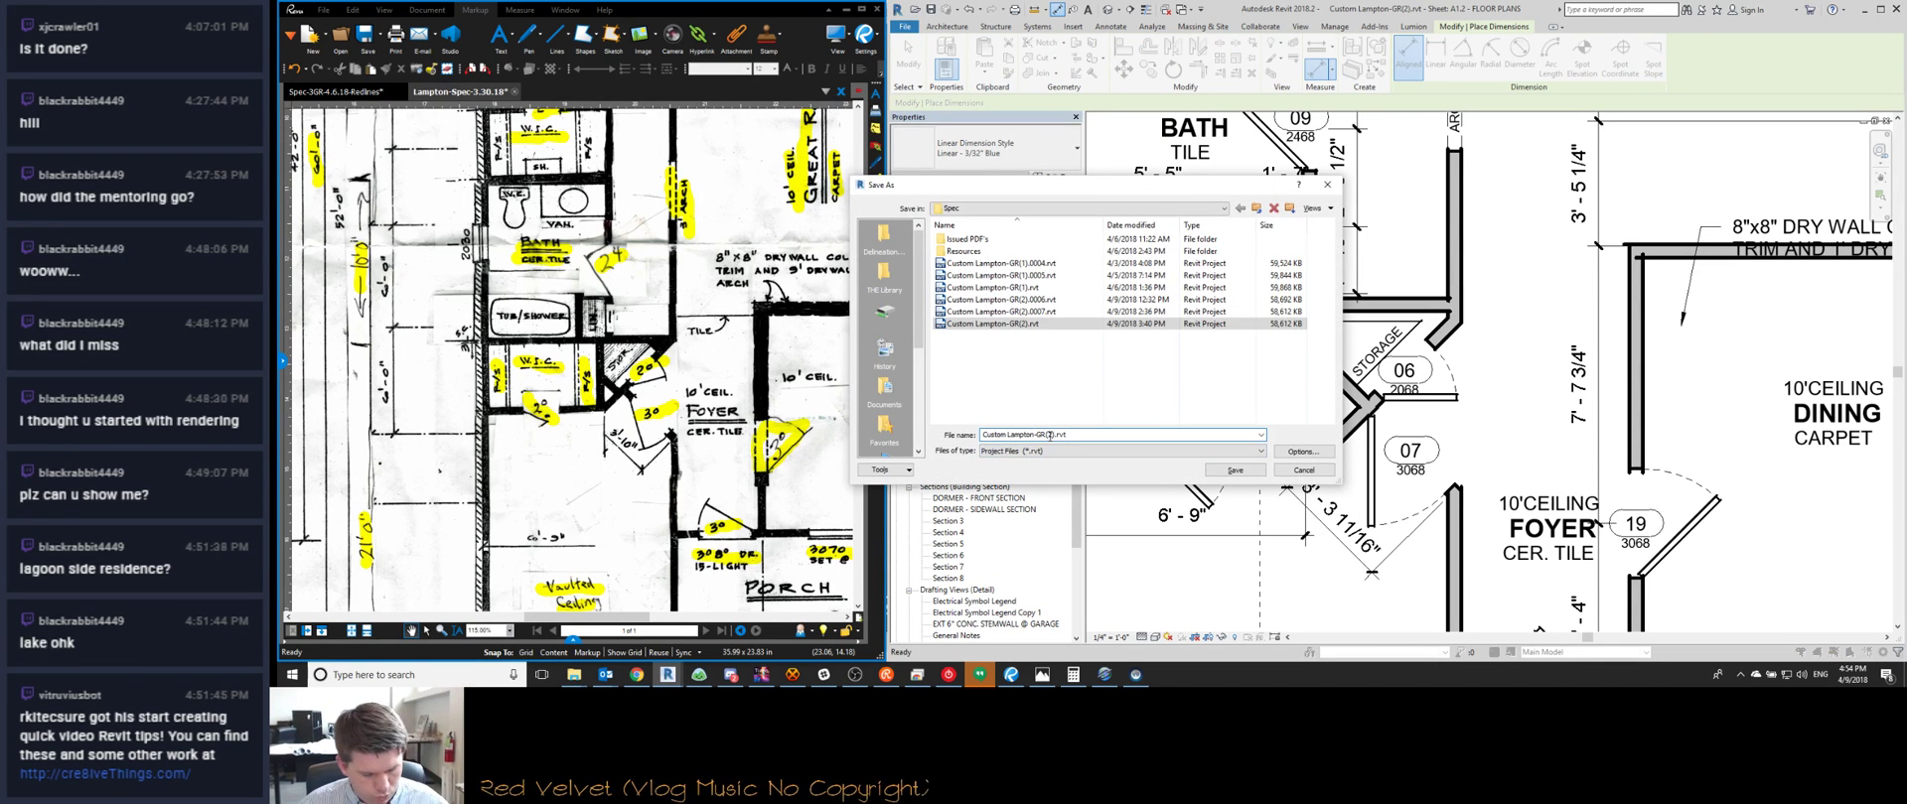
key(ctrl+a)
key(Return)
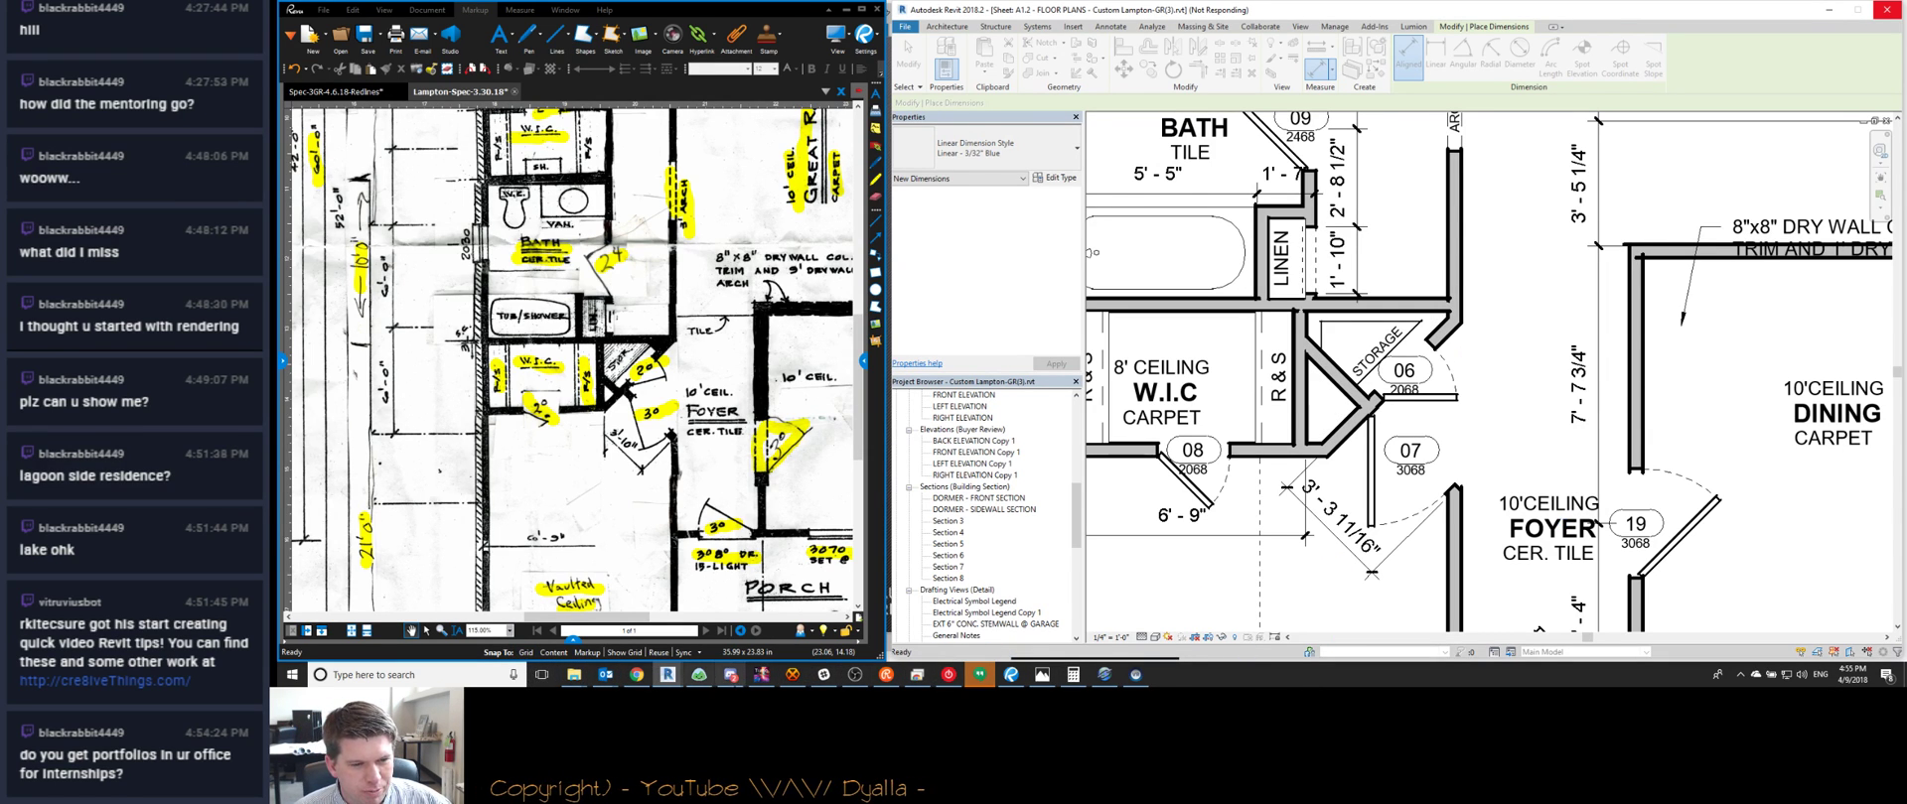
mouse_move(980, 680)
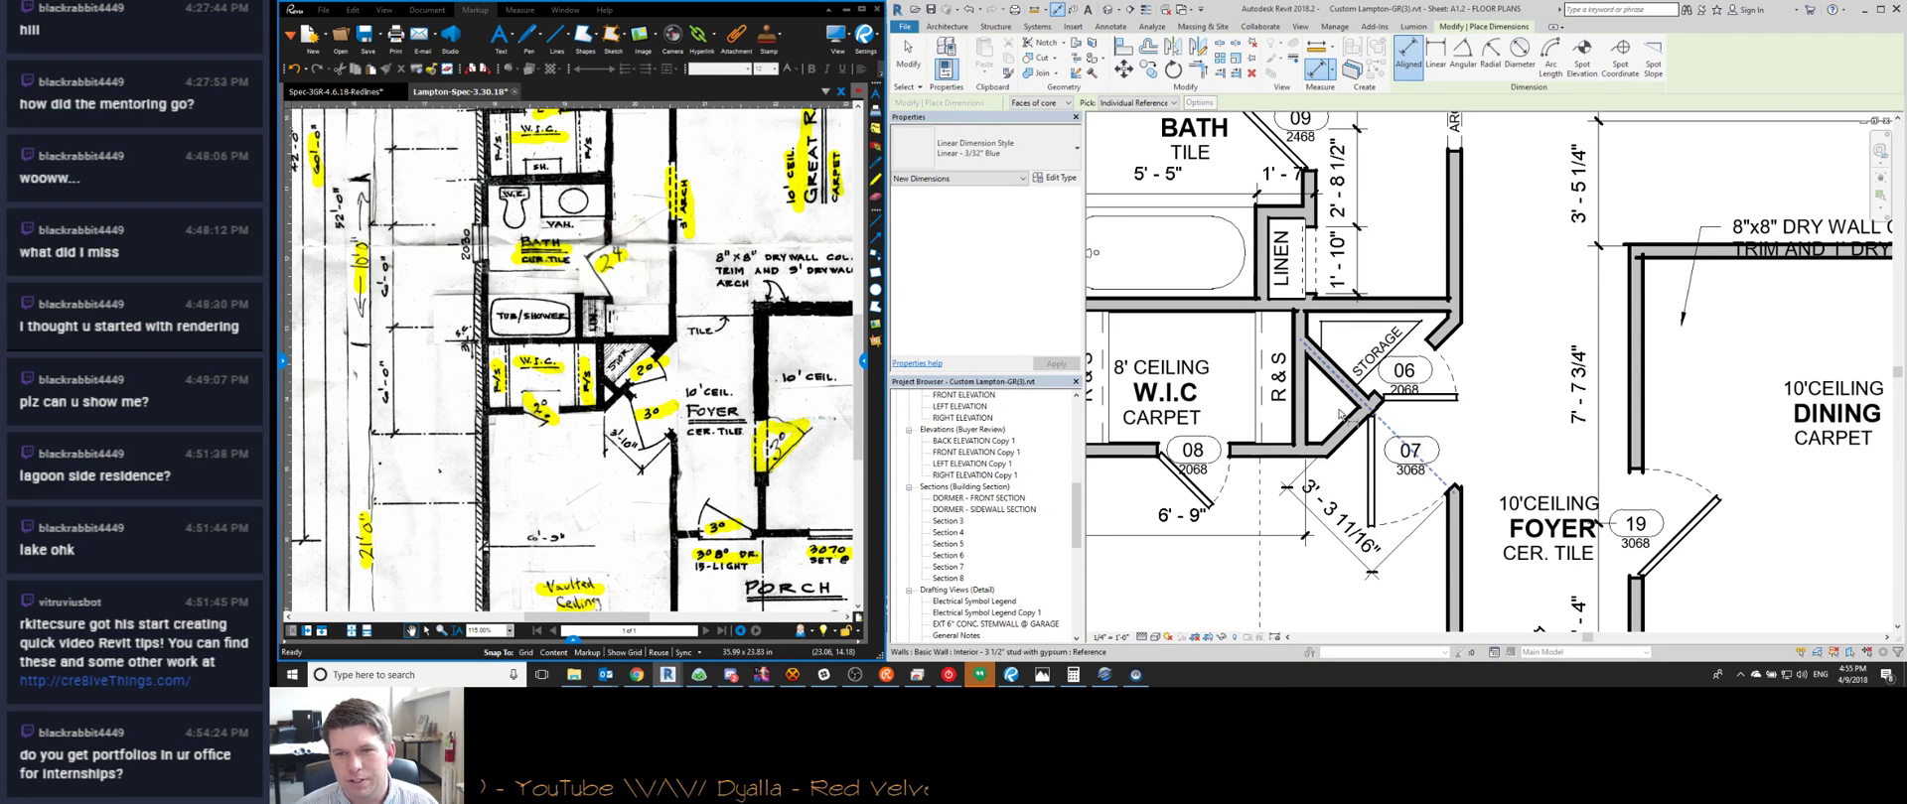
Attempt to move the diagonal storage-closet wall up, cancelling when the move would delete walls
key(Escape)
scroll(1343, 434, up, 2)
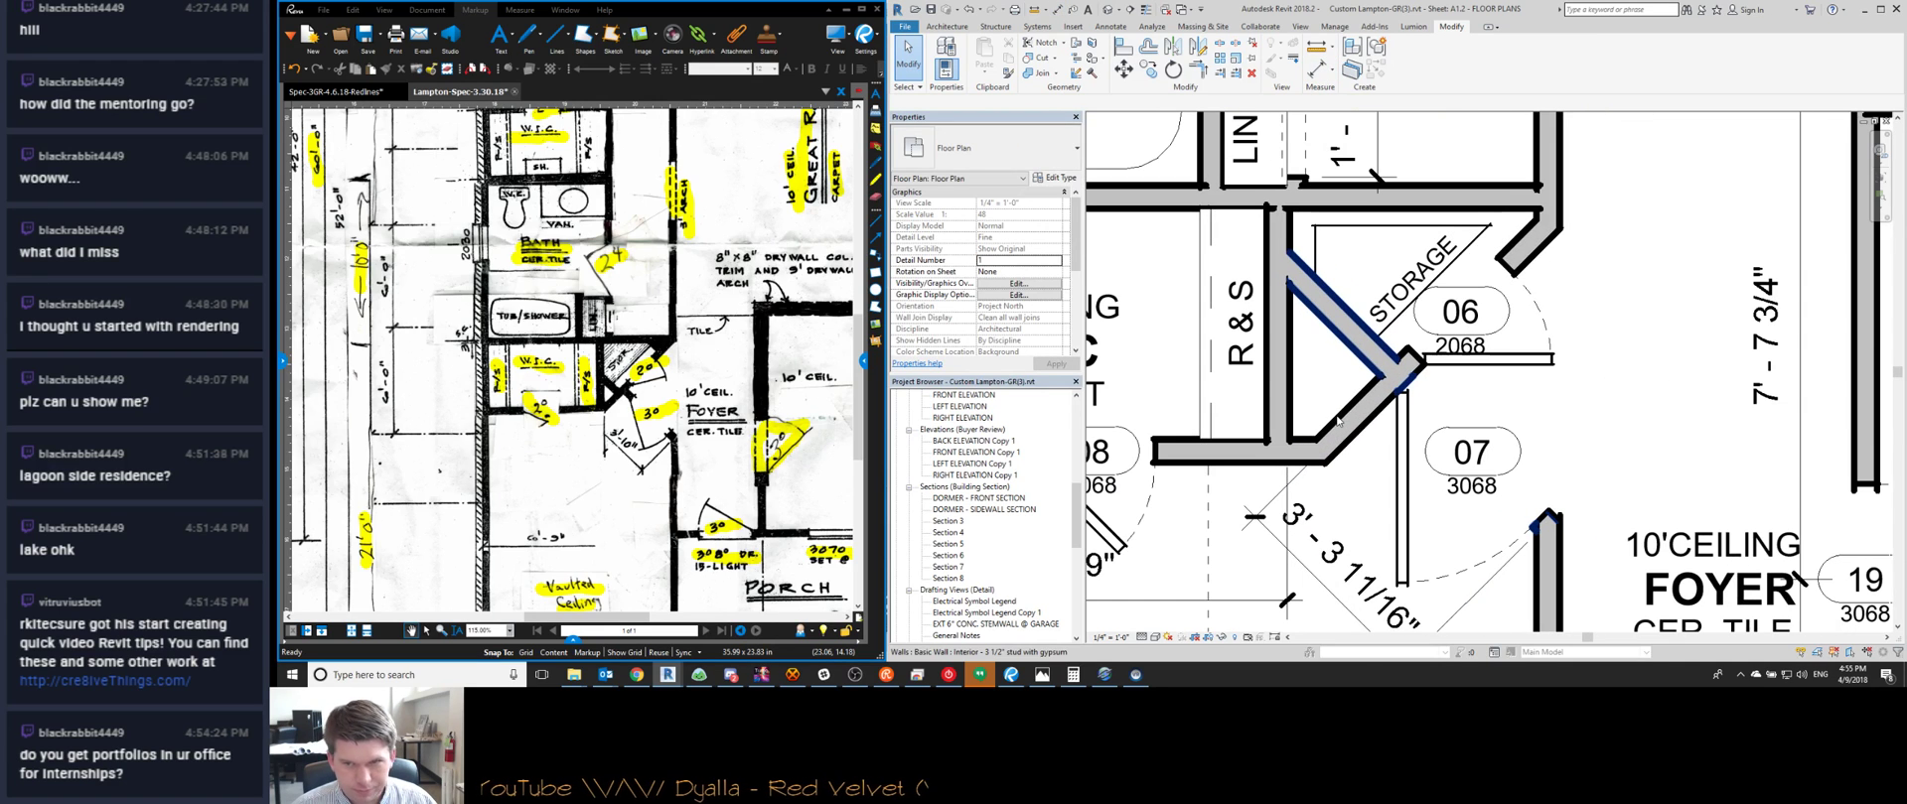
scroll(1349, 429, down, 2)
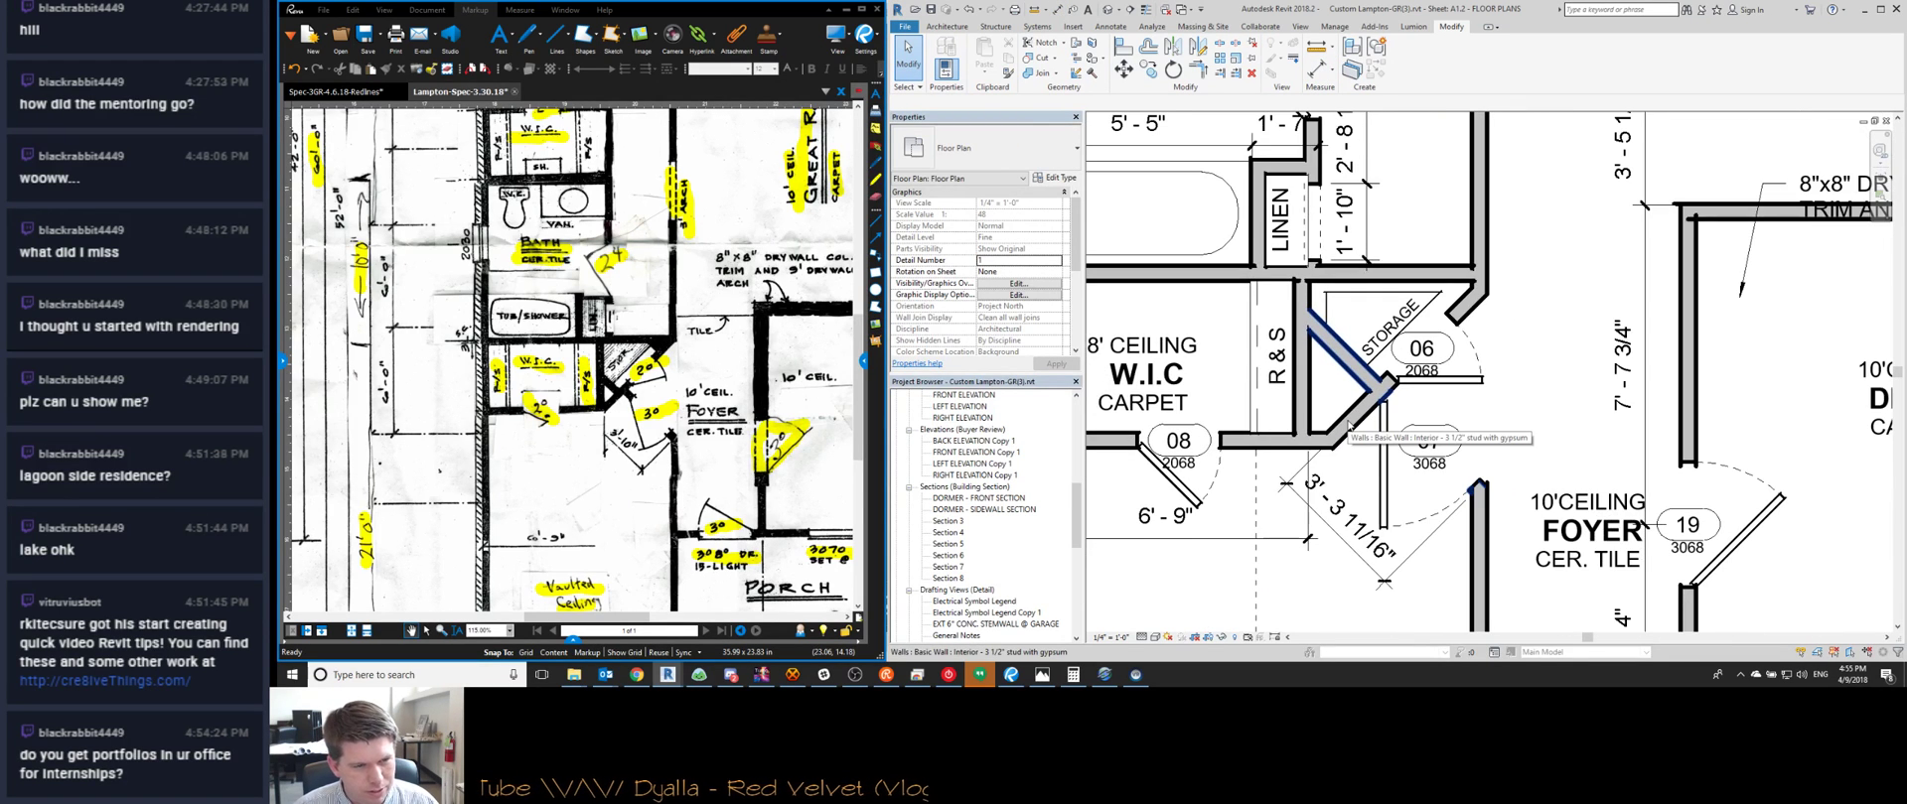
click(1348, 425)
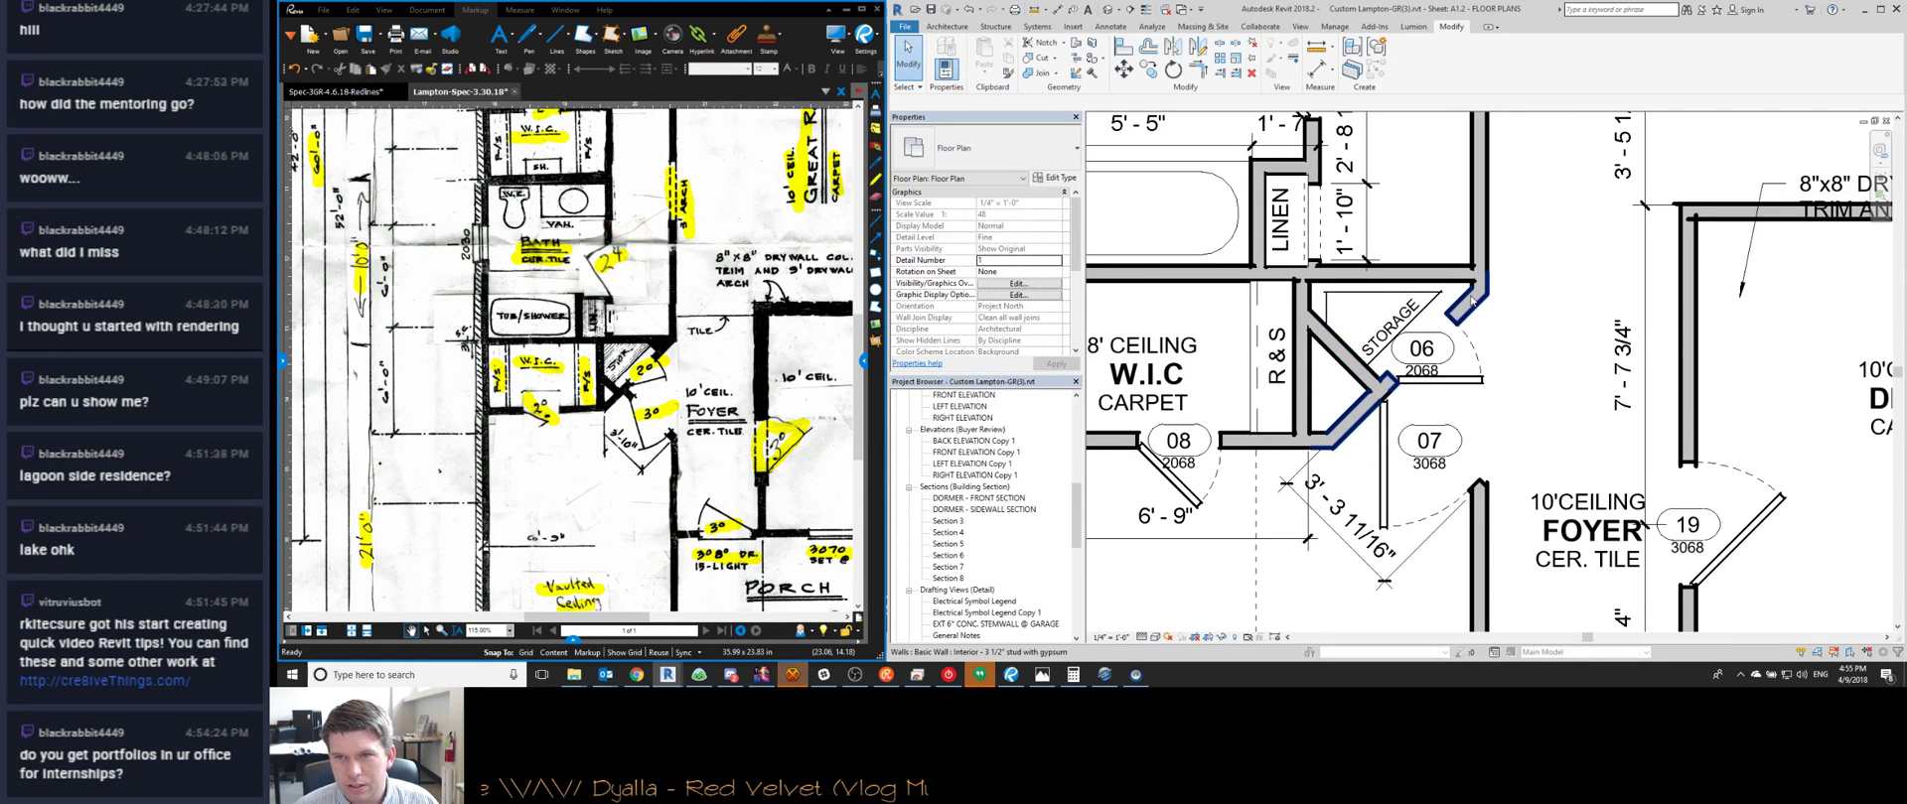
key(Escape)
scroll(1259, 434, down, 3)
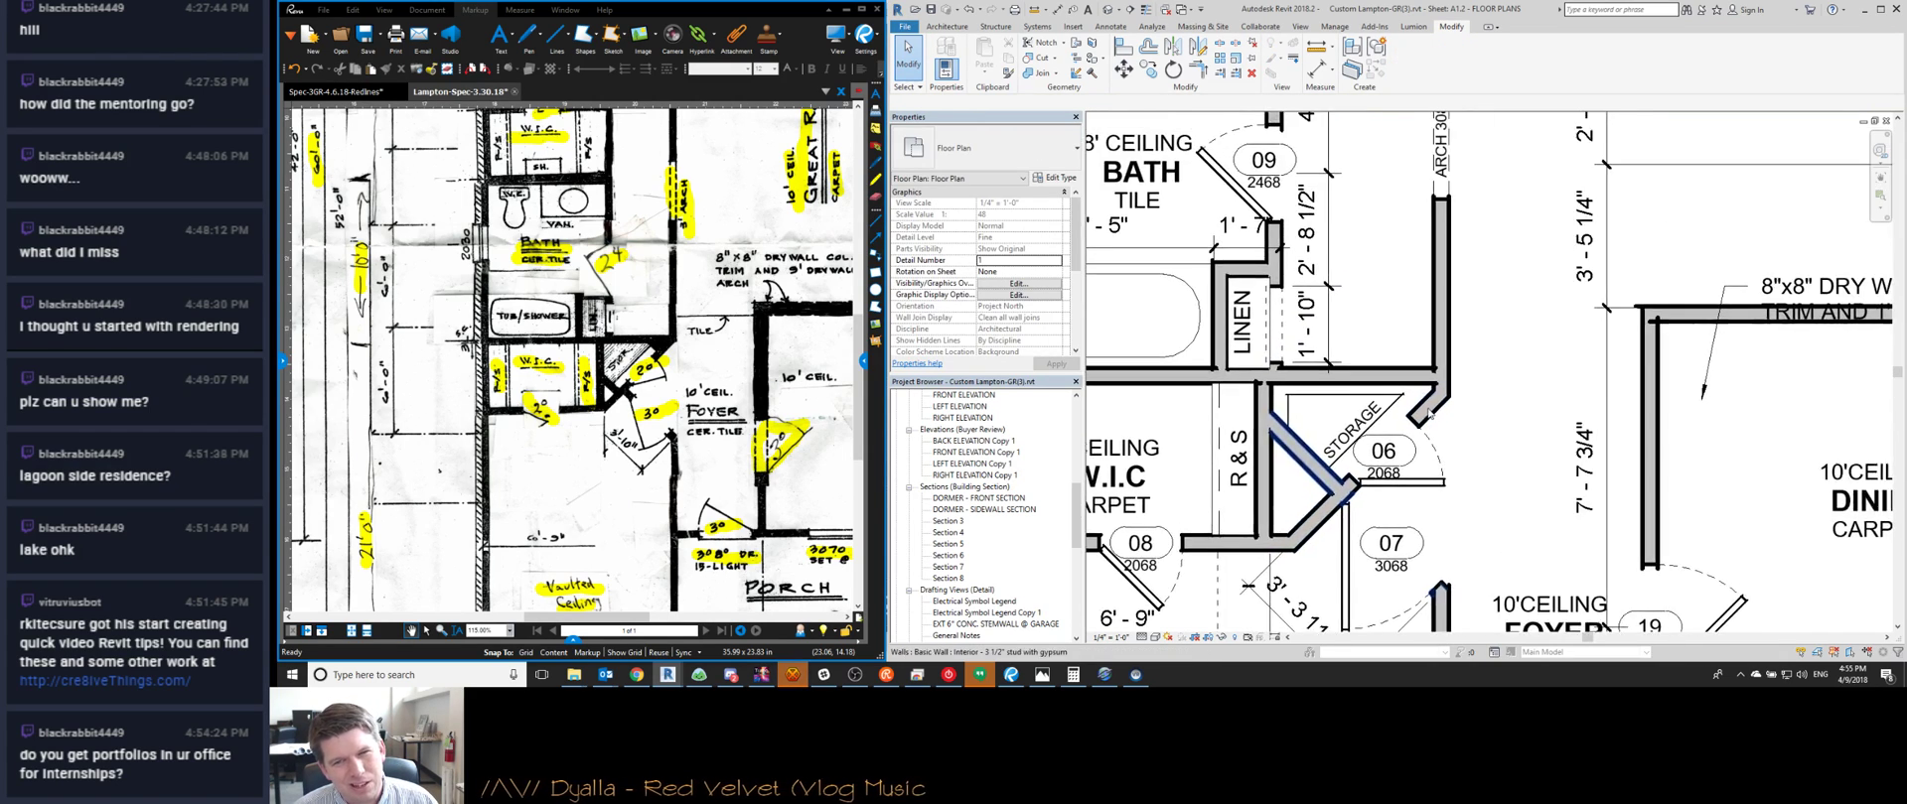
scroll(1256, 432, up, 4)
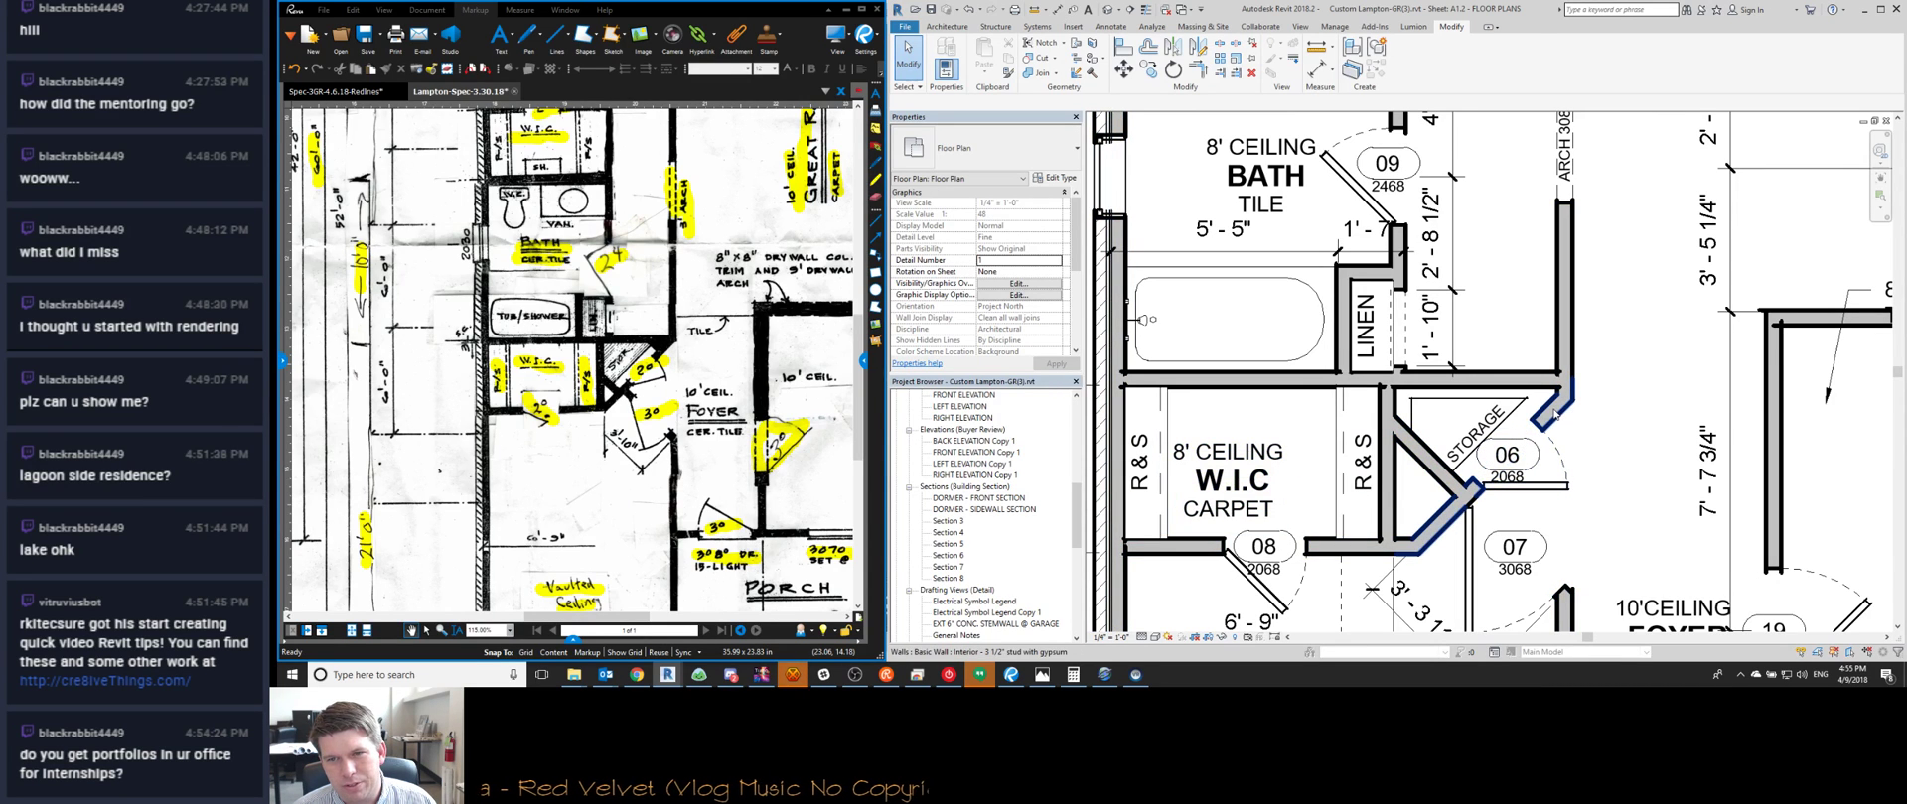
click(1567, 390)
scroll(1570, 391, up, 1)
scroll(1572, 392, up, 4)
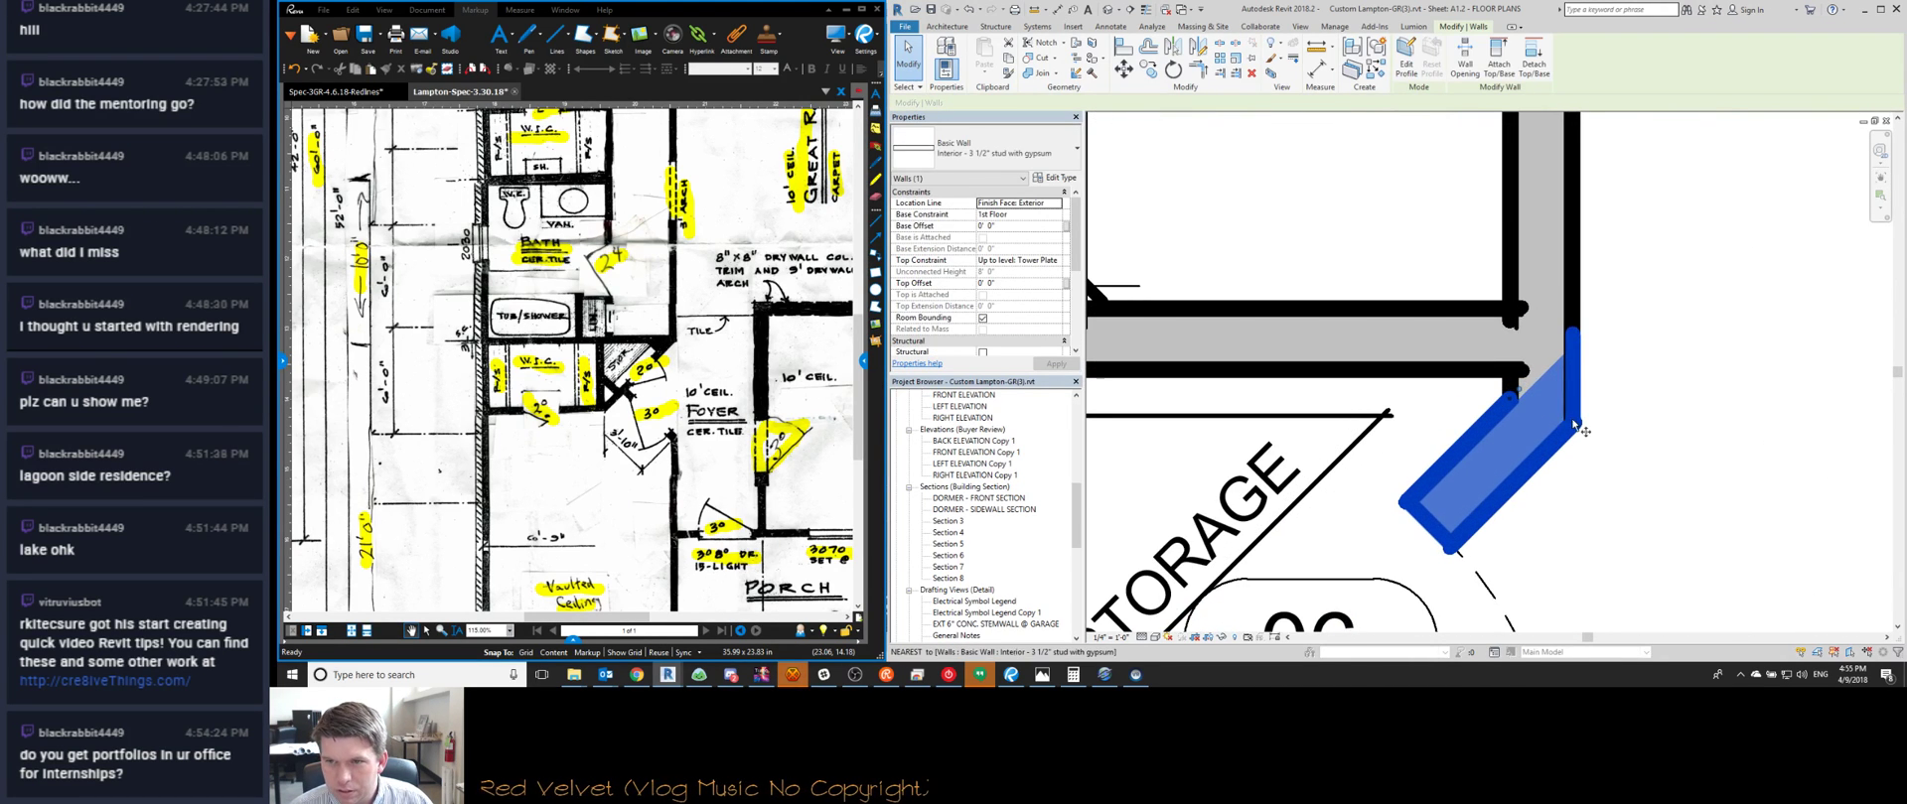
key(m)
key(v)
click(1576, 427)
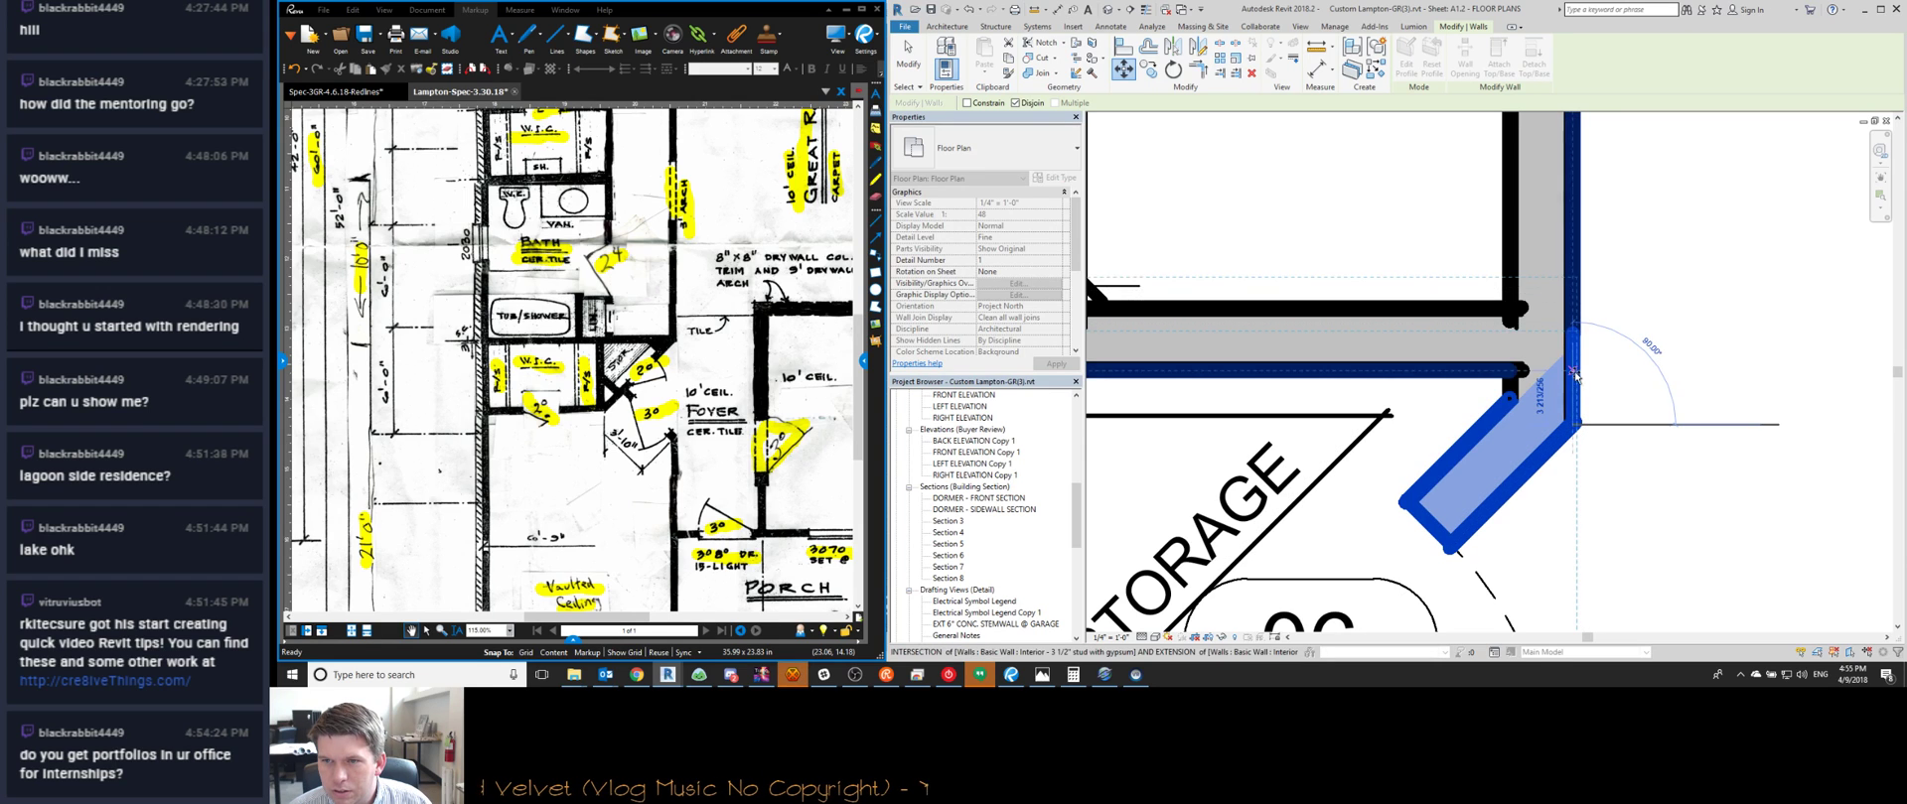
click(1573, 373)
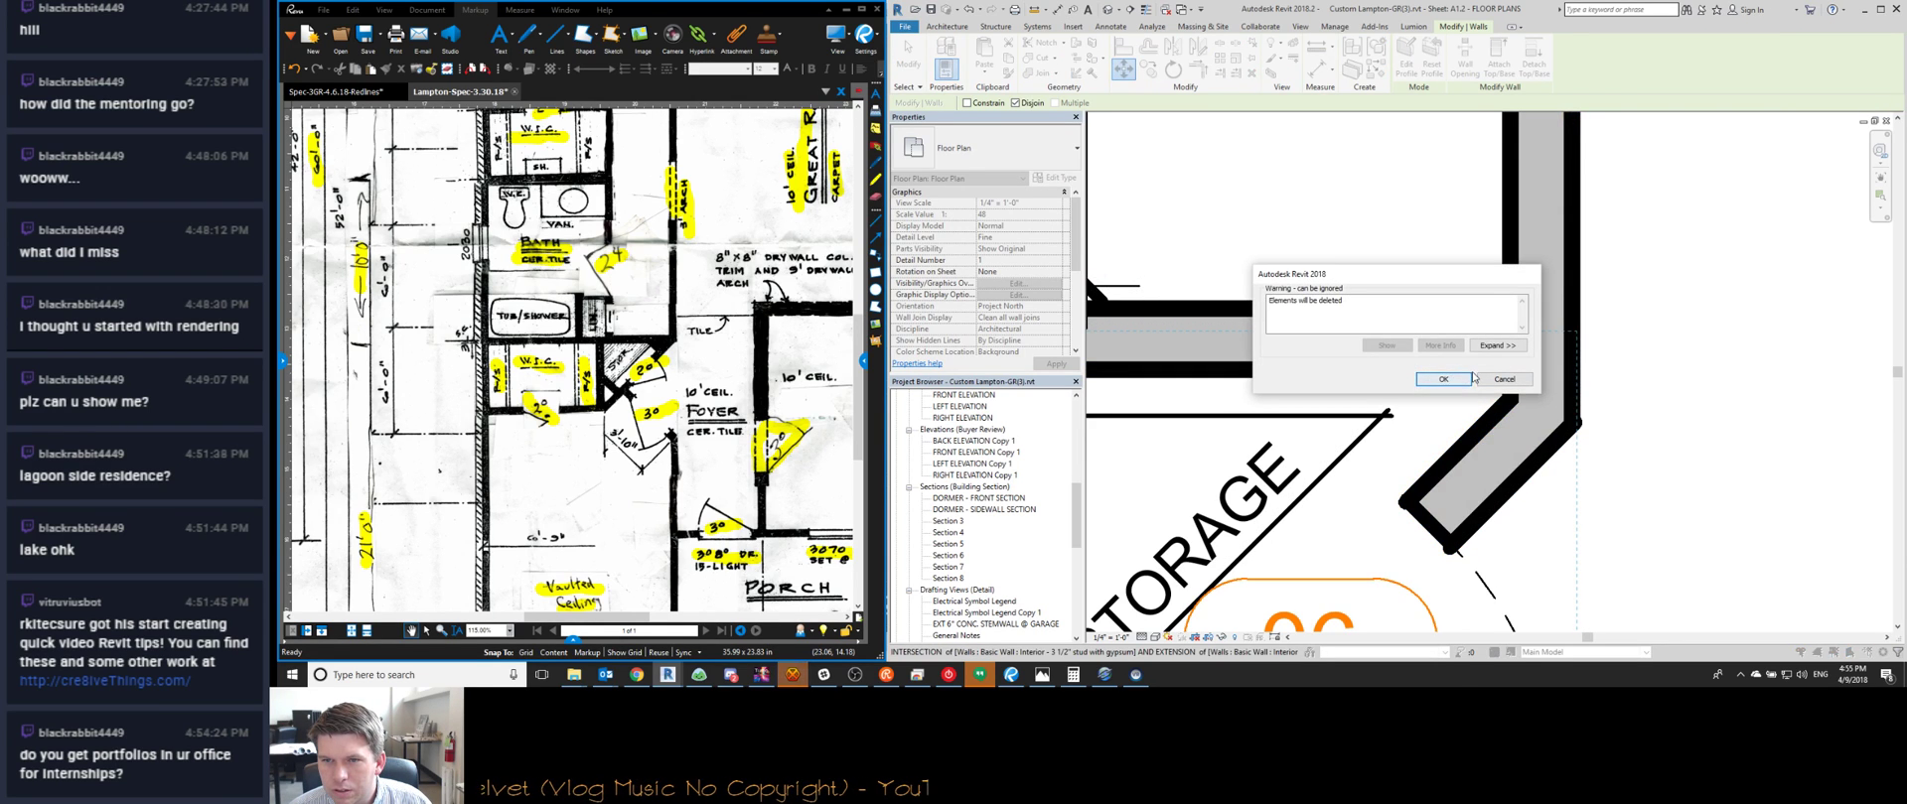
click(1492, 380)
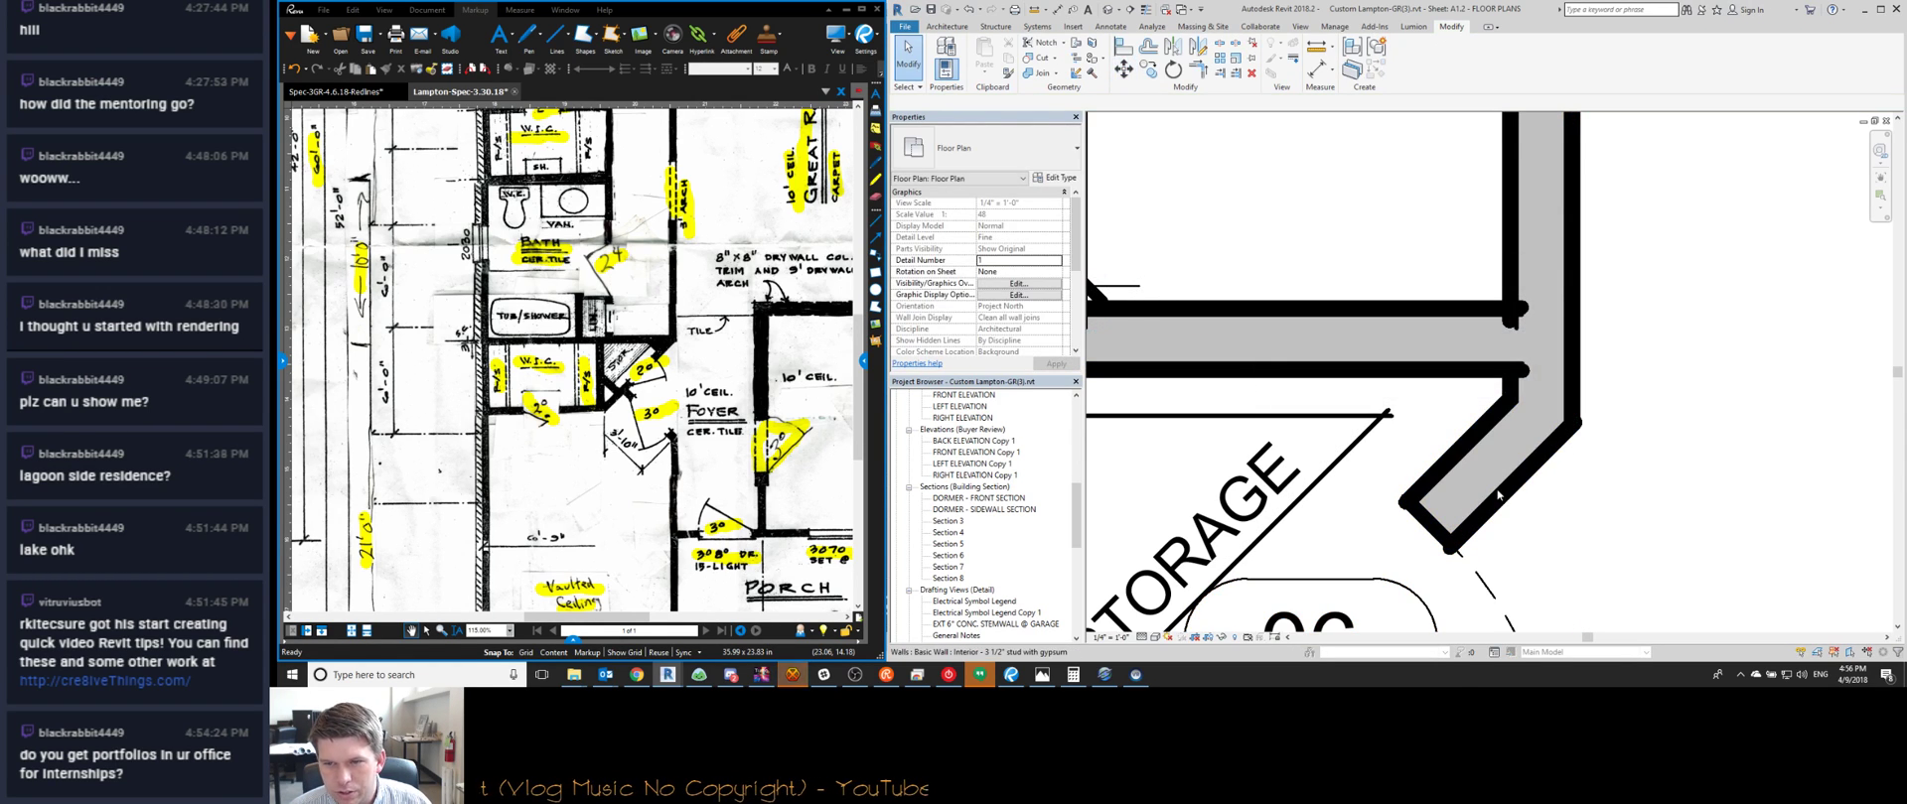
Move the angled storage wall up from its corner to its new position
click(1480, 464)
key(m)
key(v)
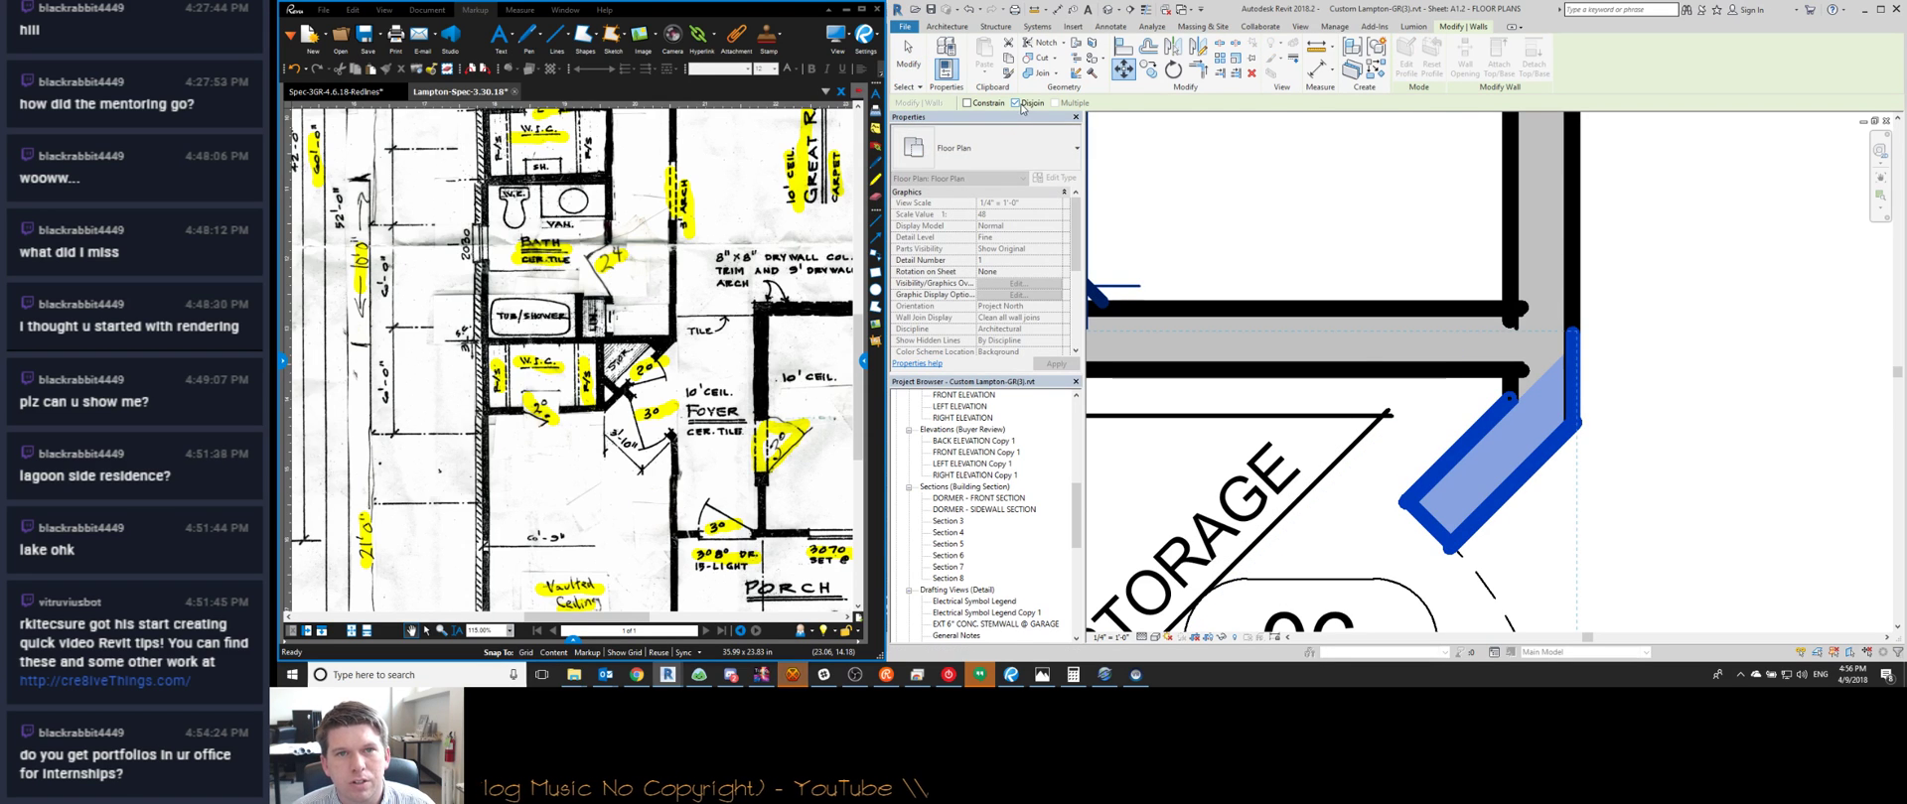
click(1569, 426)
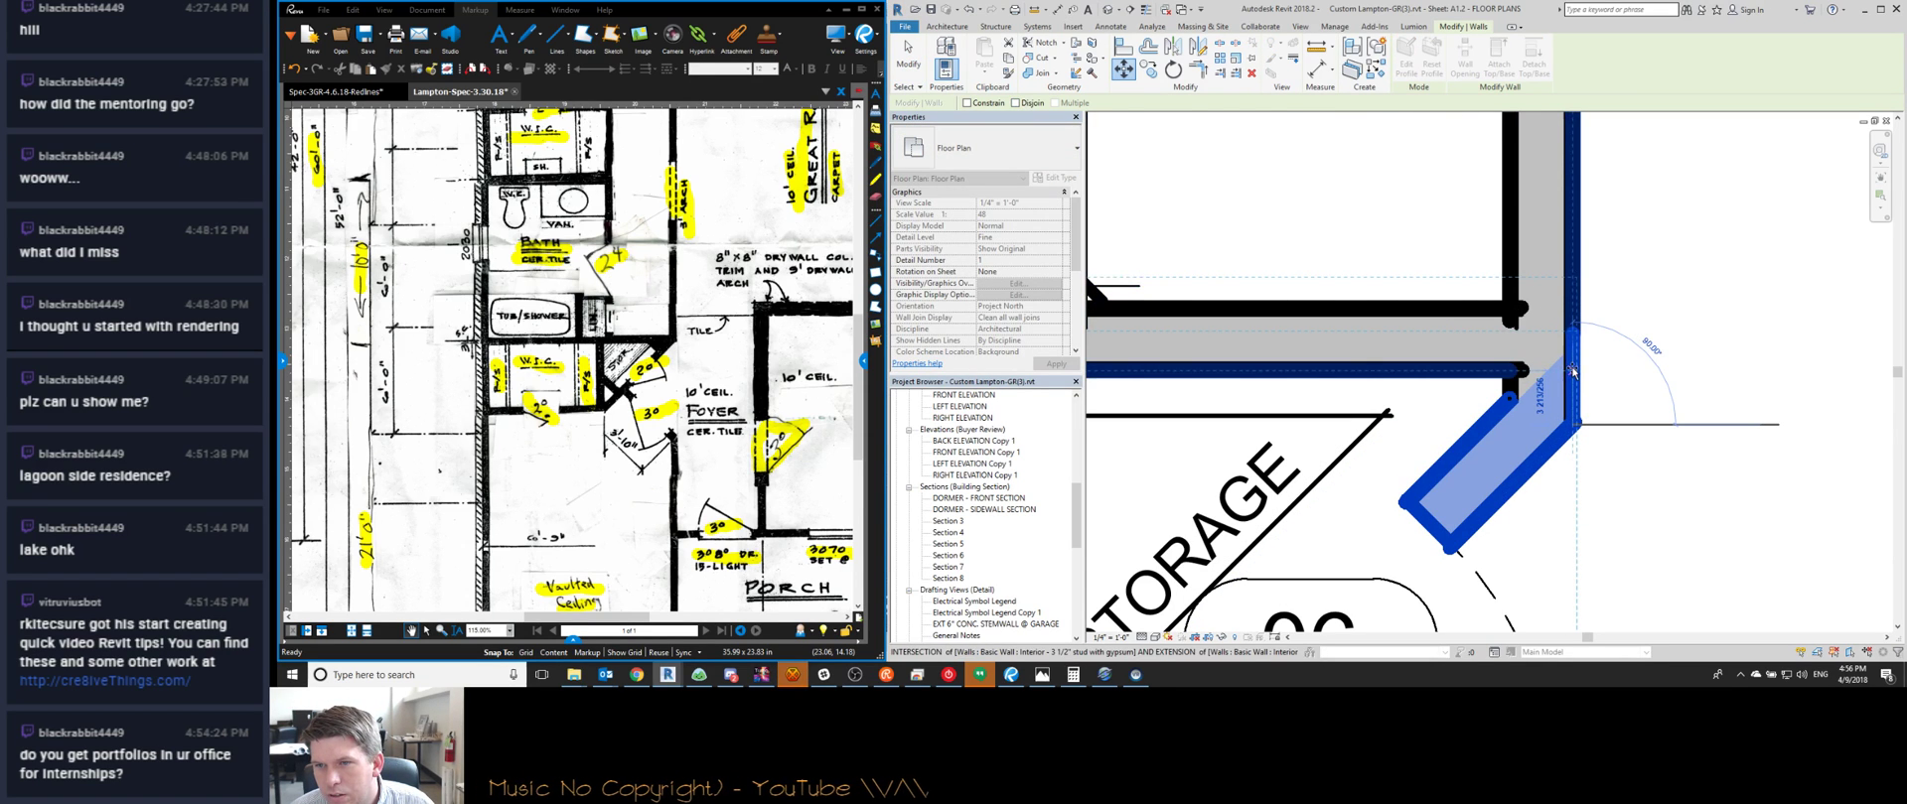
click(1574, 371)
scroll(1576, 375, down, 4)
key(Escape)
scroll(1462, 516, up, 2)
middle_drag(1440, 467, 1440, 408)
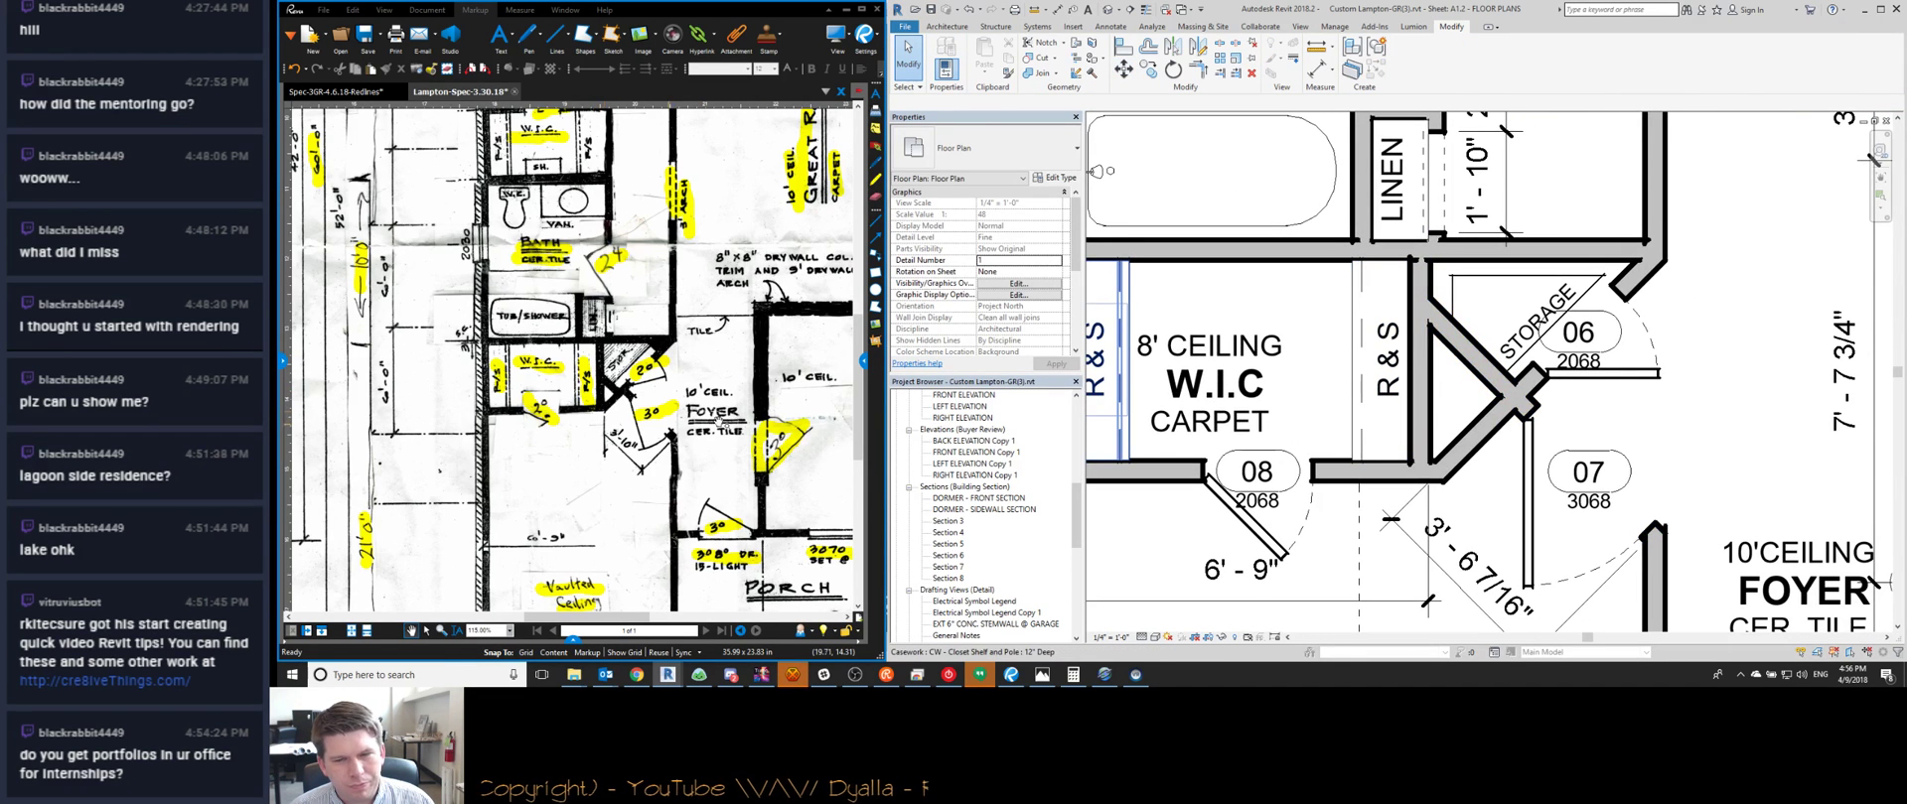
scroll(1377, 459, down, 3)
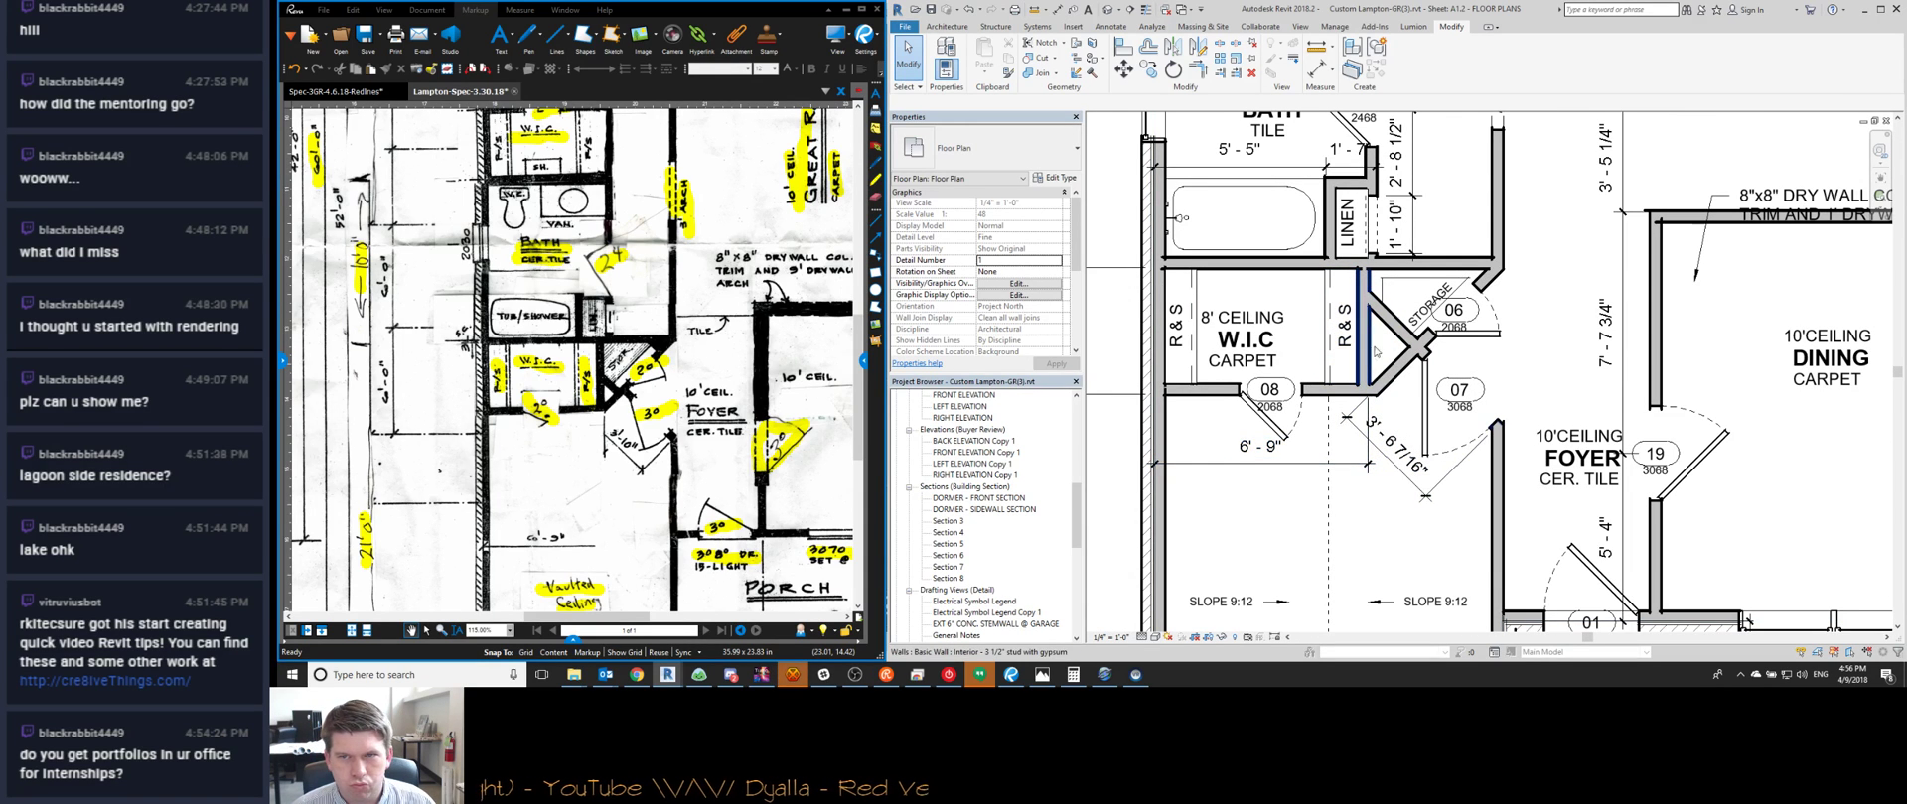
scroll(1380, 348, up, 3)
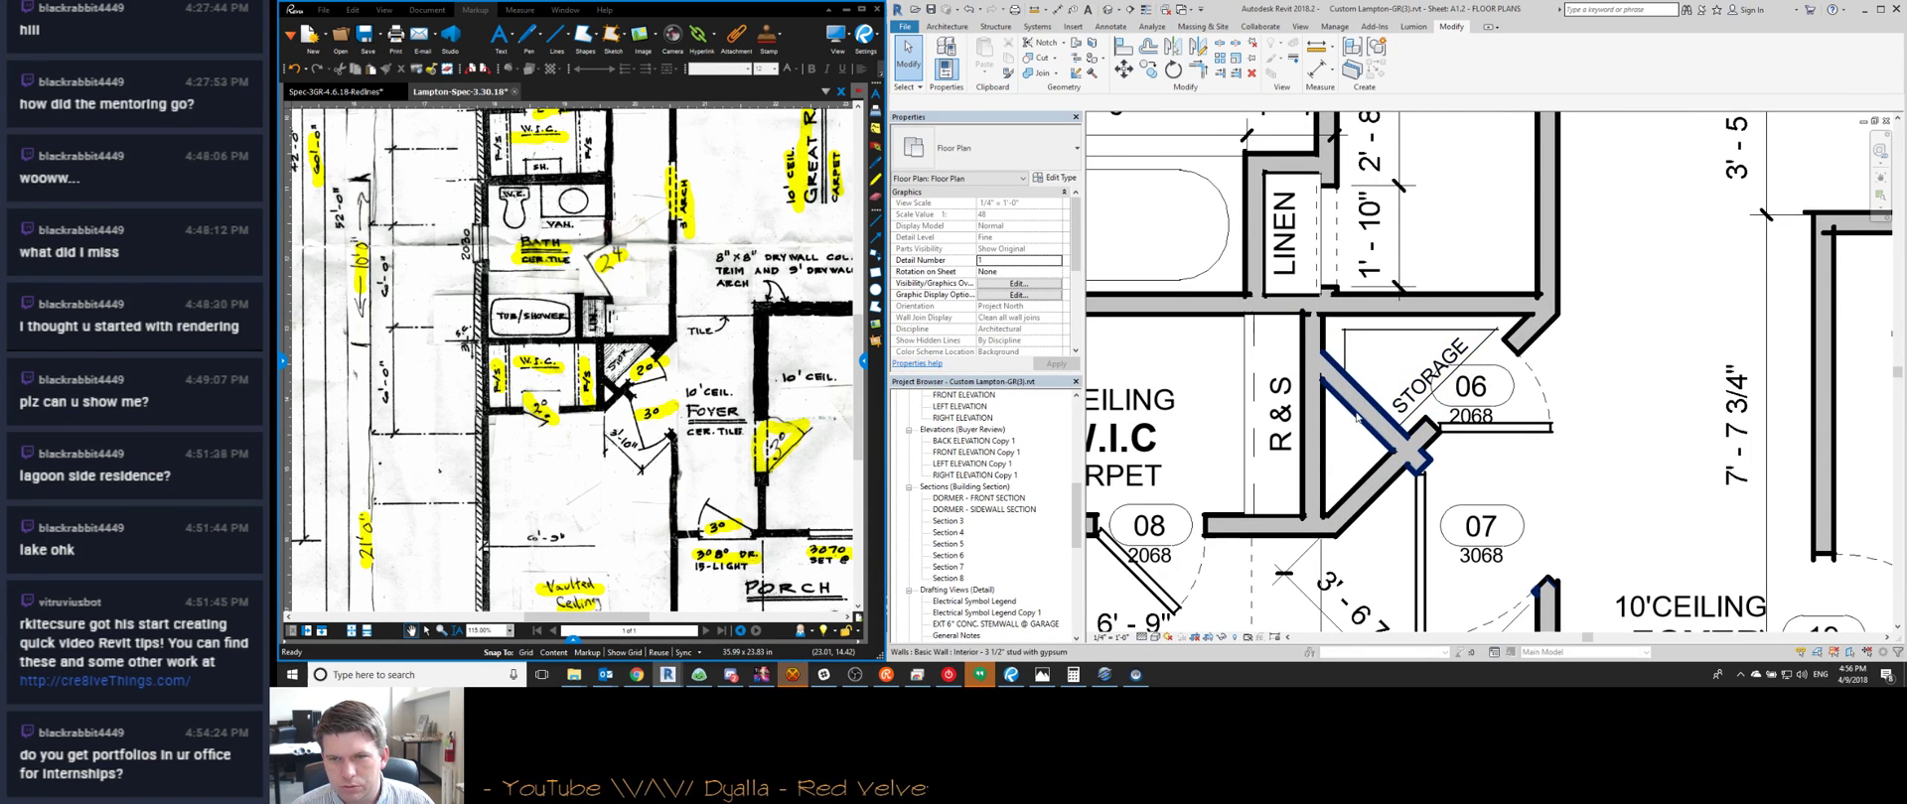
Split the diagonal wall at the crossing point and trim the crossing wall back to a stub
click(1357, 421)
middle_drag(1403, 458, 1427, 394)
scroll(1427, 393, up, 1)
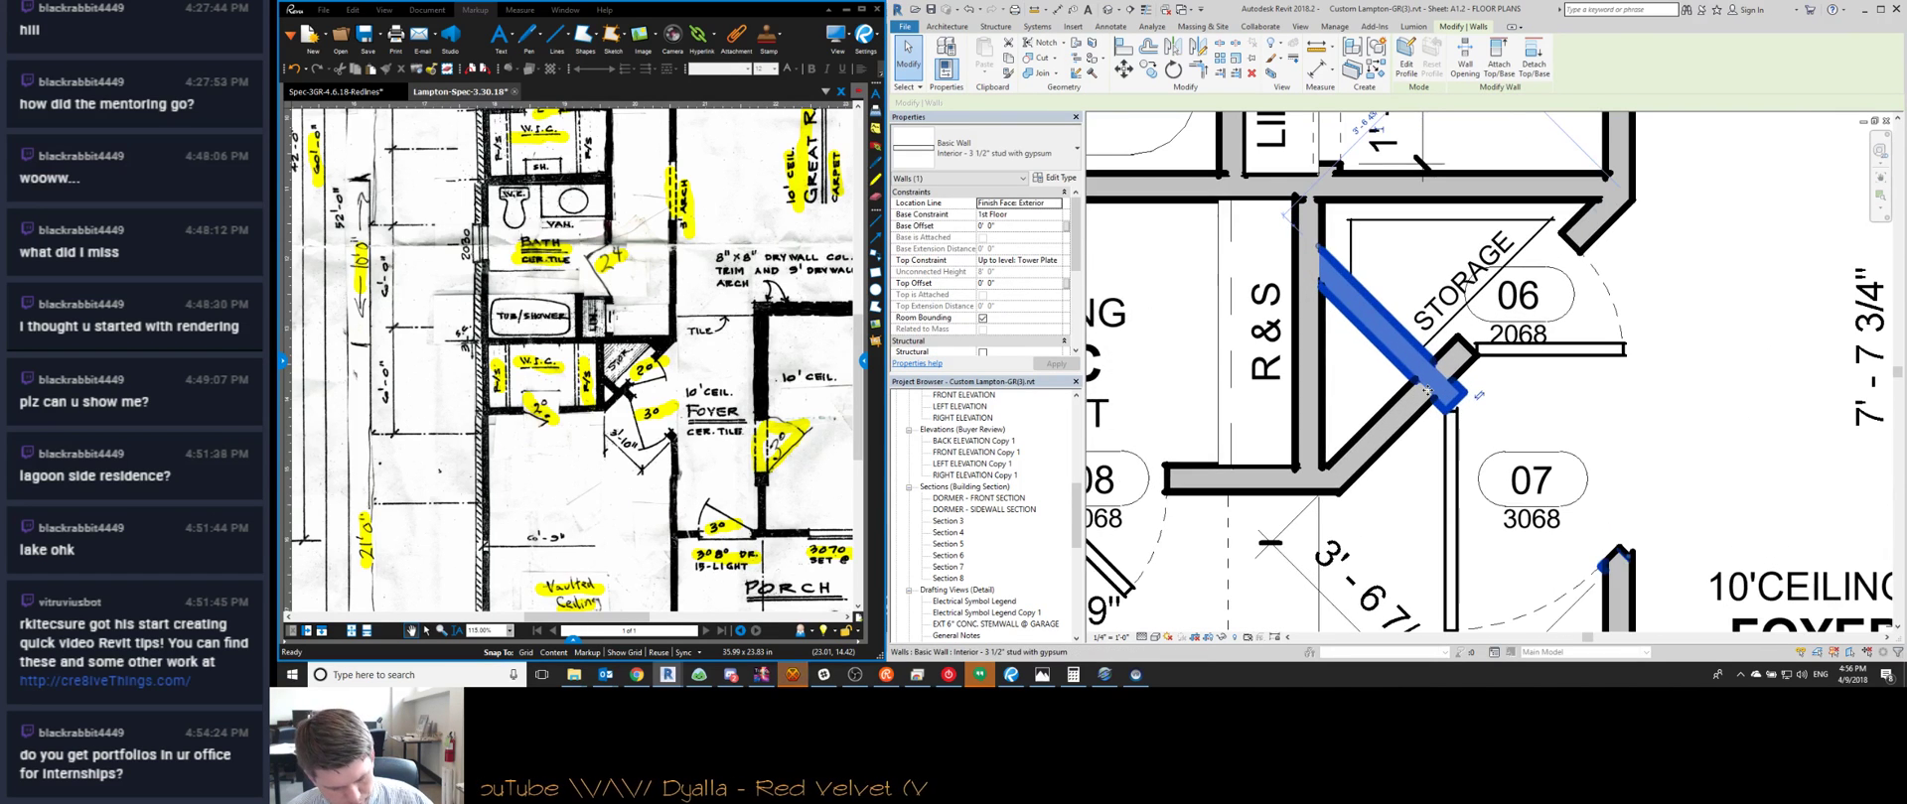
key(s)
key(d)
click(1401, 353)
key(Escape)
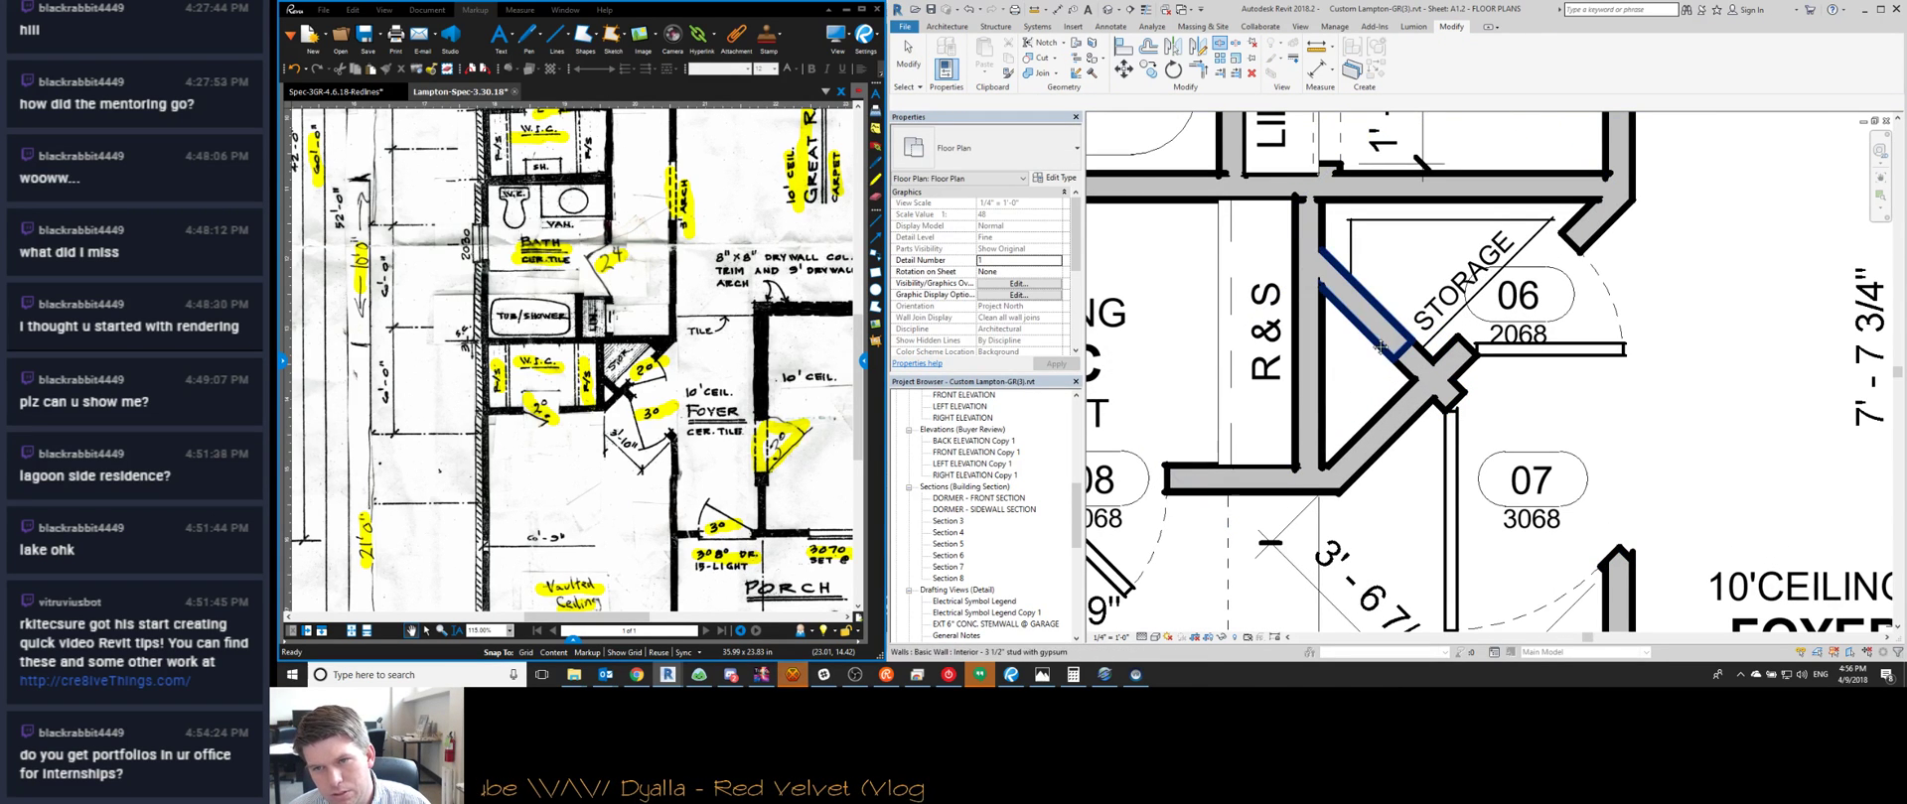
key(t)
key(r)
click(1403, 423)
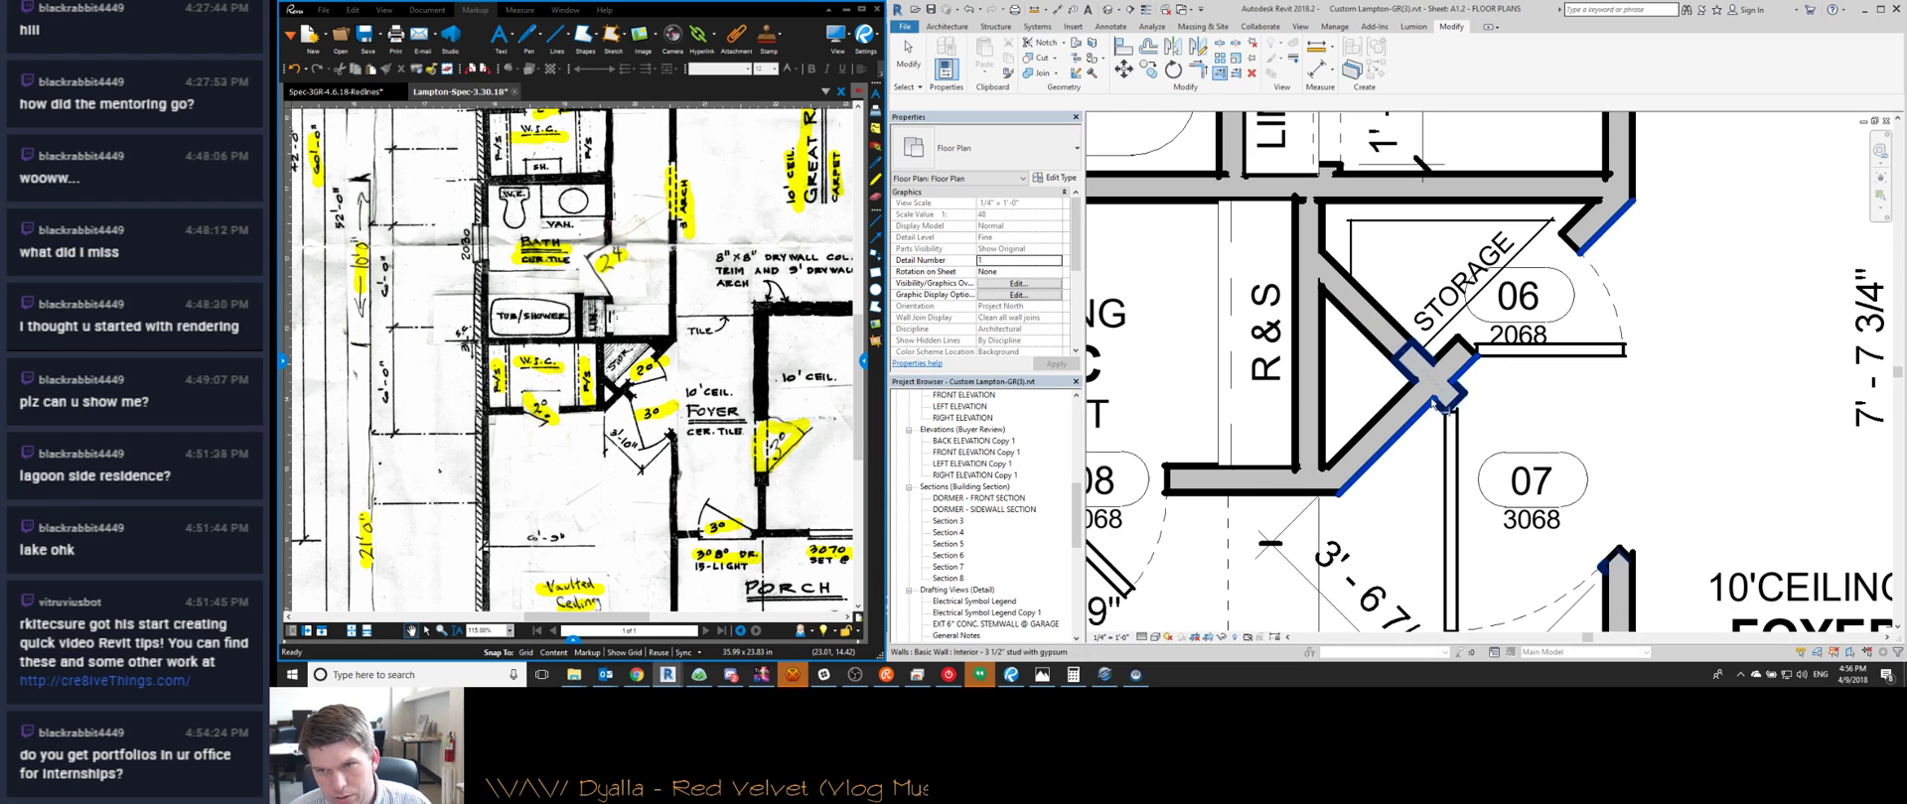
click(1450, 401)
key(Escape)
Select the diagonal wall and the stub wall near door 07, abandoning a move of the stub
click(1391, 351)
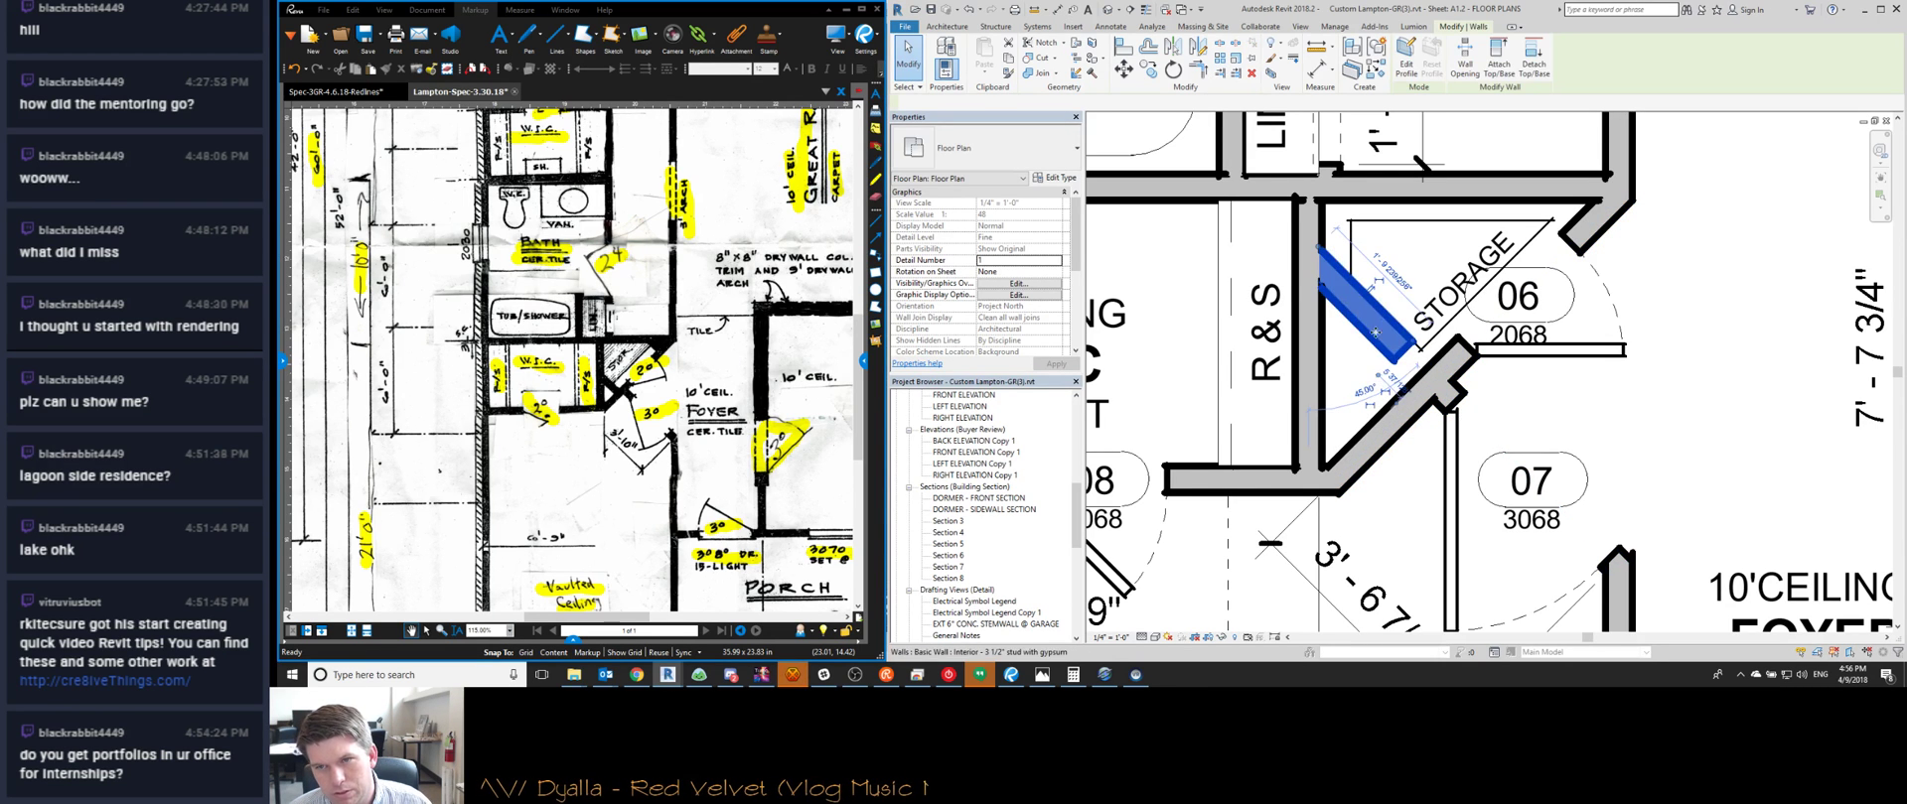
middle_drag(1469, 404, 1425, 343)
scroll(1425, 343, down, 1)
scroll(1425, 342, up, 1)
scroll(1422, 342, down, 1)
click(1403, 342)
middle_drag(1501, 530, 1438, 459)
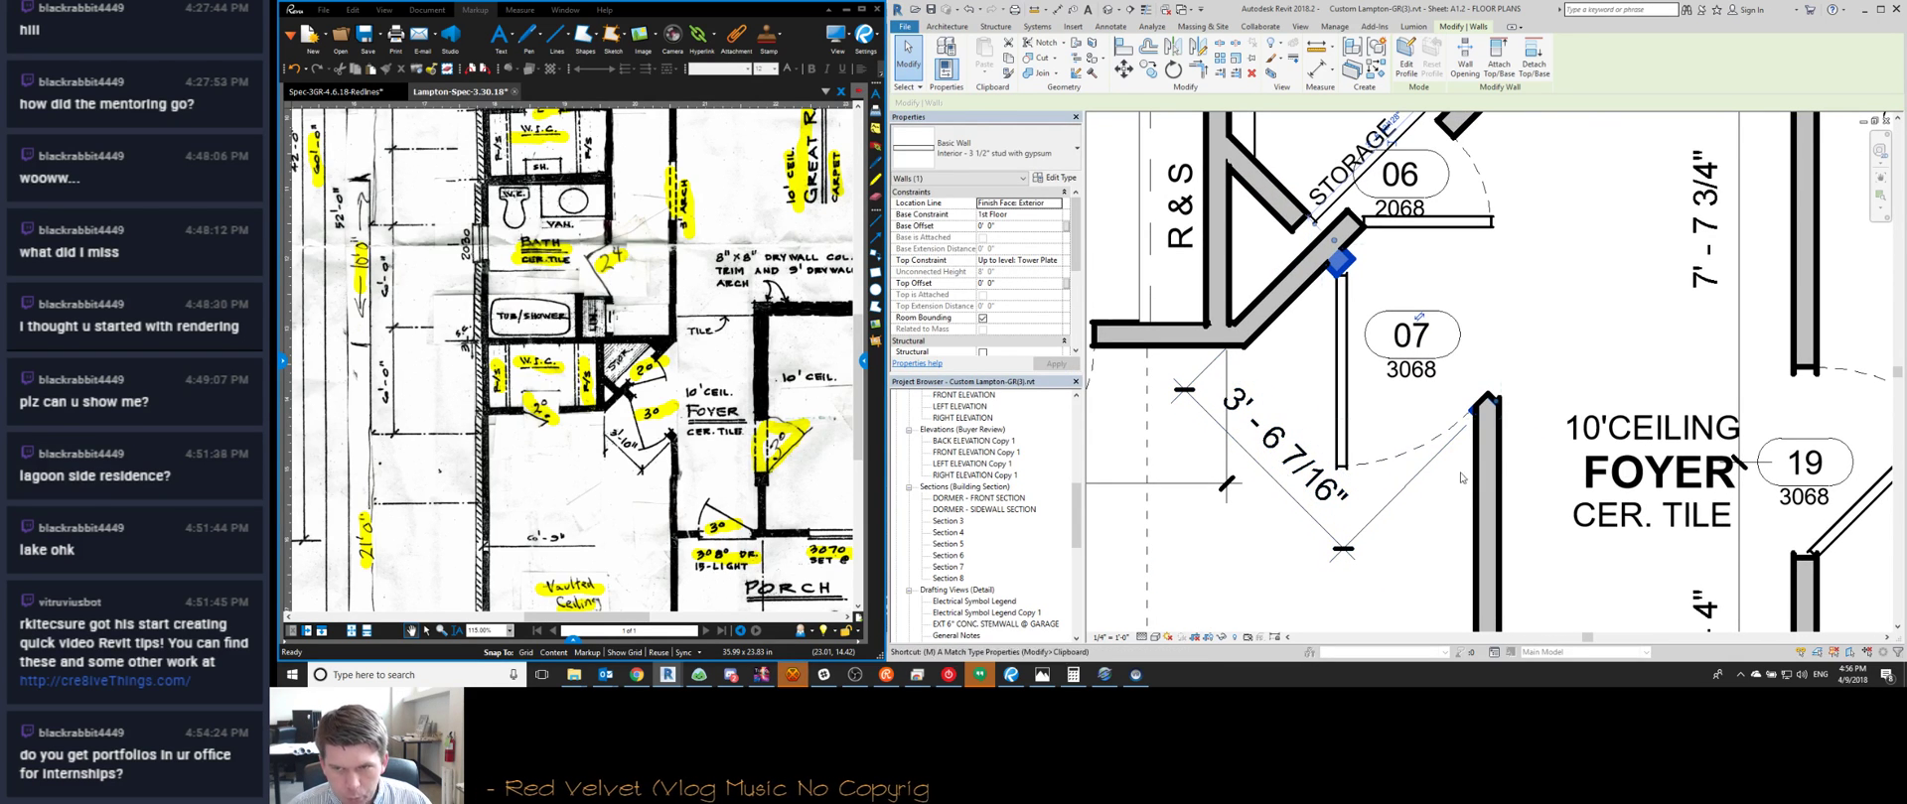
key(m)
key(v)
key(Escape)
key(Escape)
middle_drag(1393, 476, 1391, 447)
Draw a red detail line from the wall corner into the foyer
key(d)
key(l)
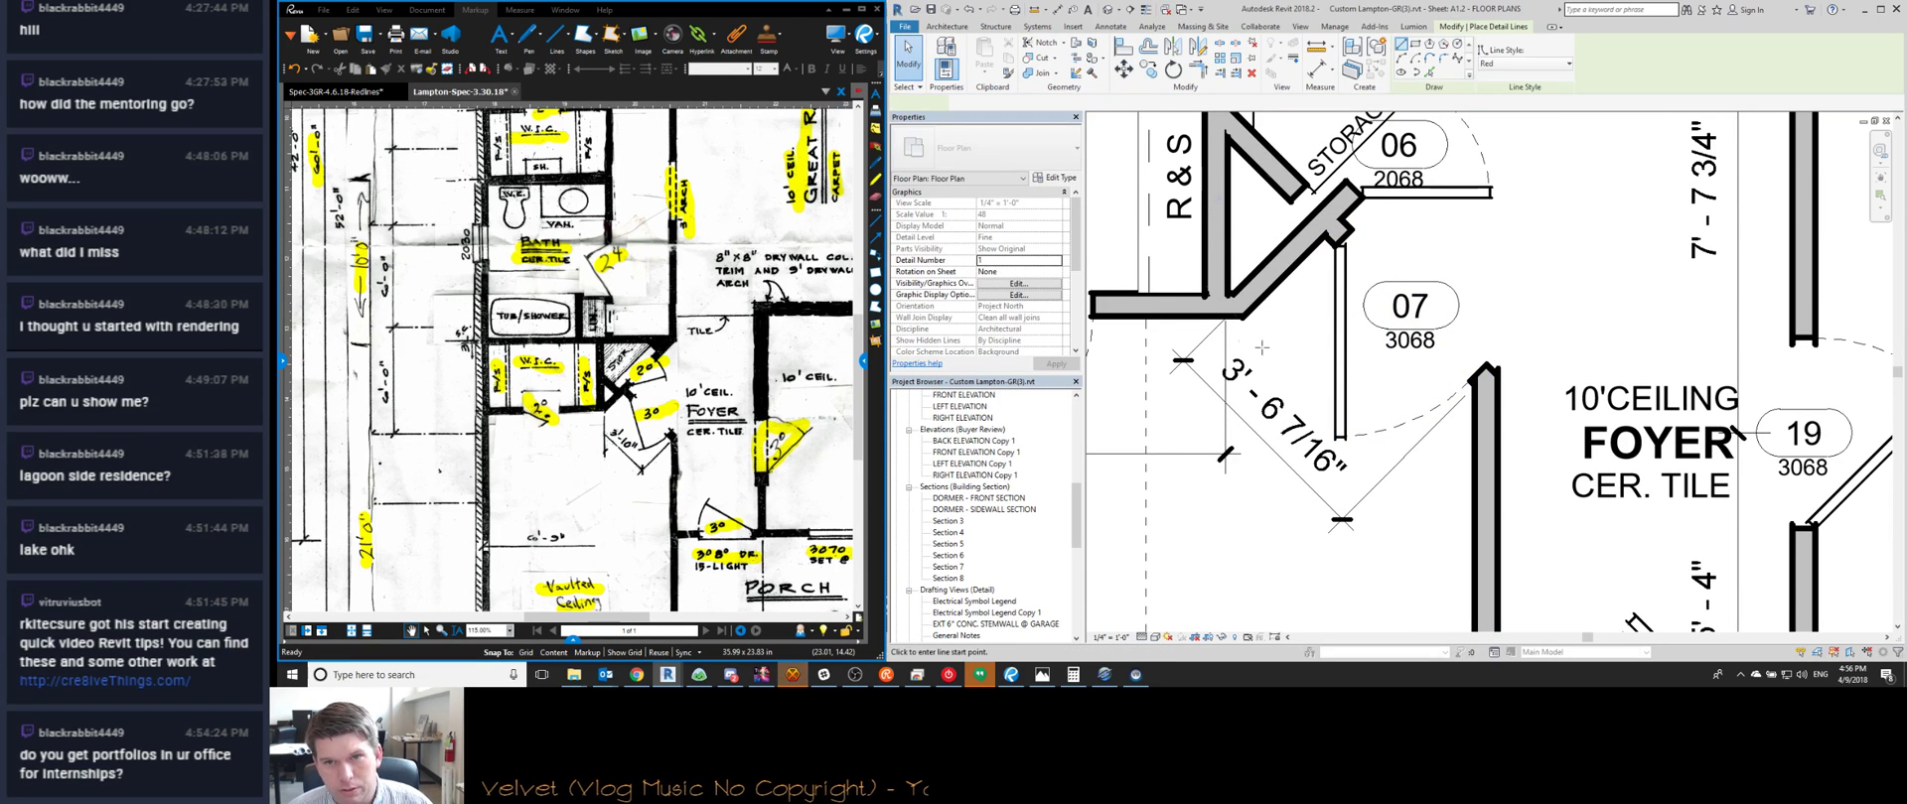
click(1245, 319)
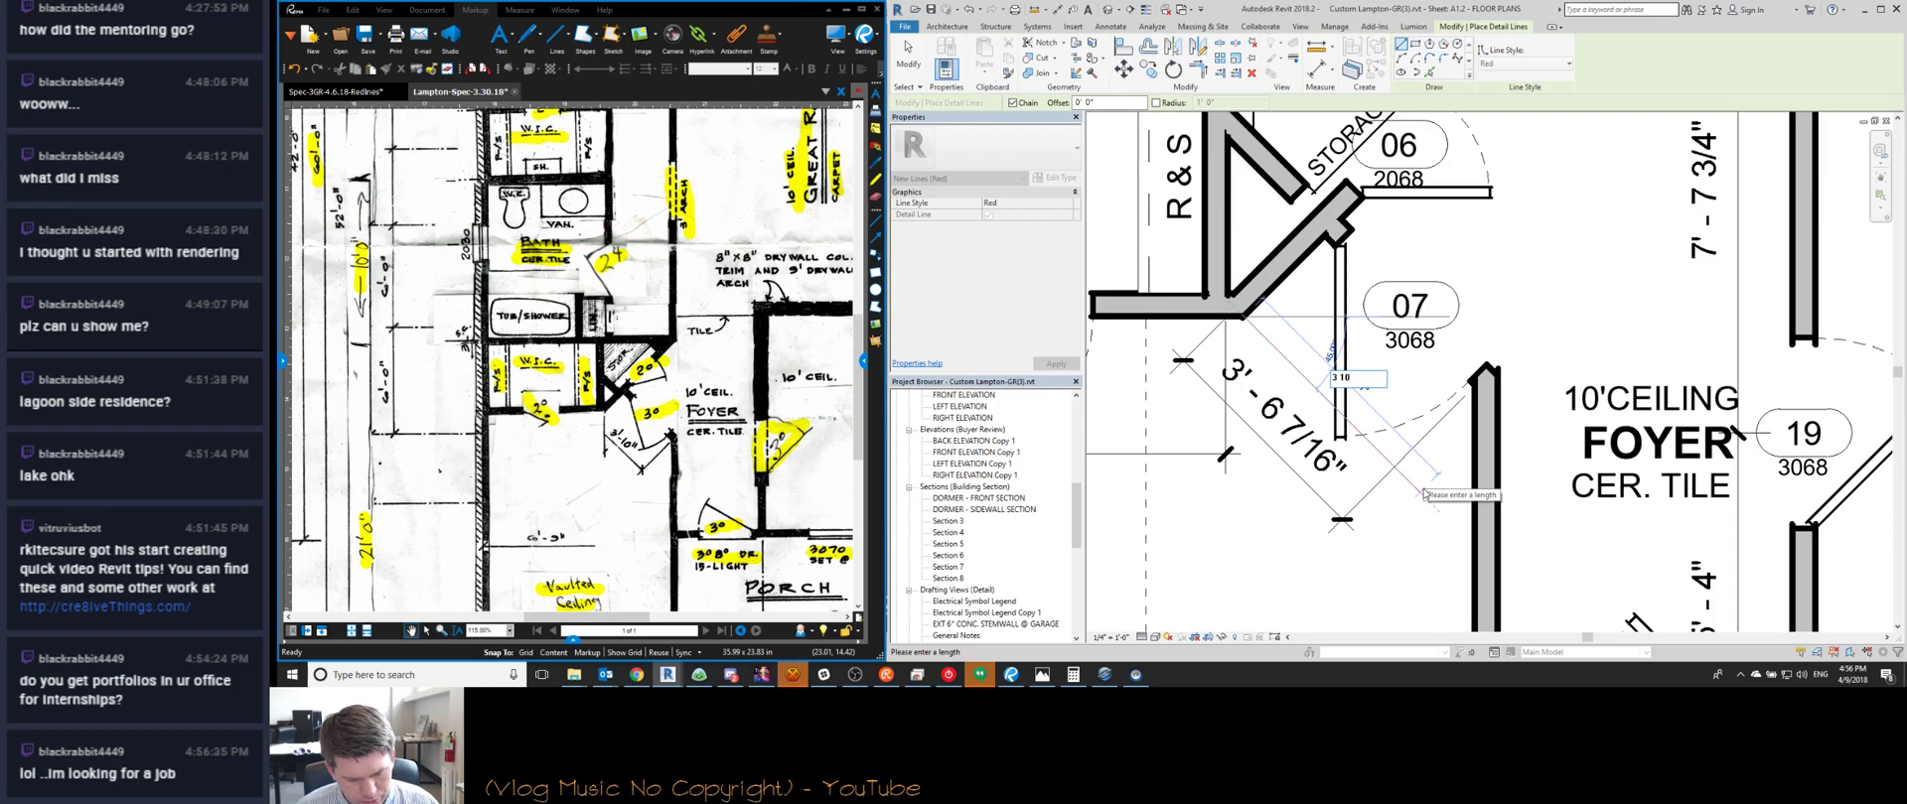
click(1418, 488)
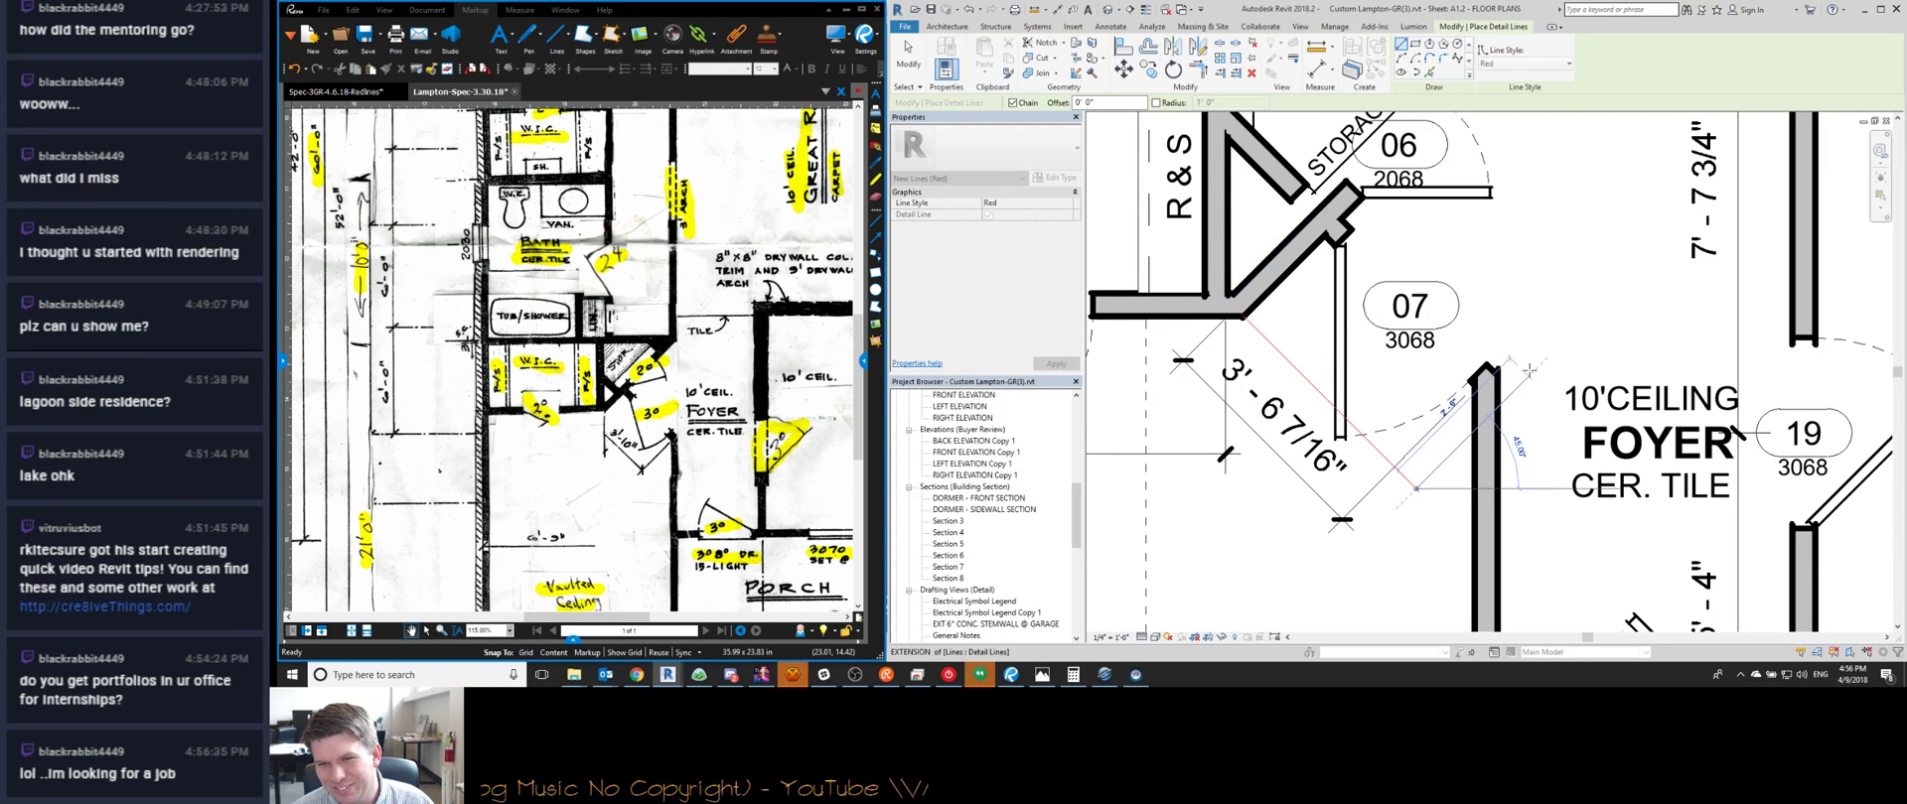
key(Escape)
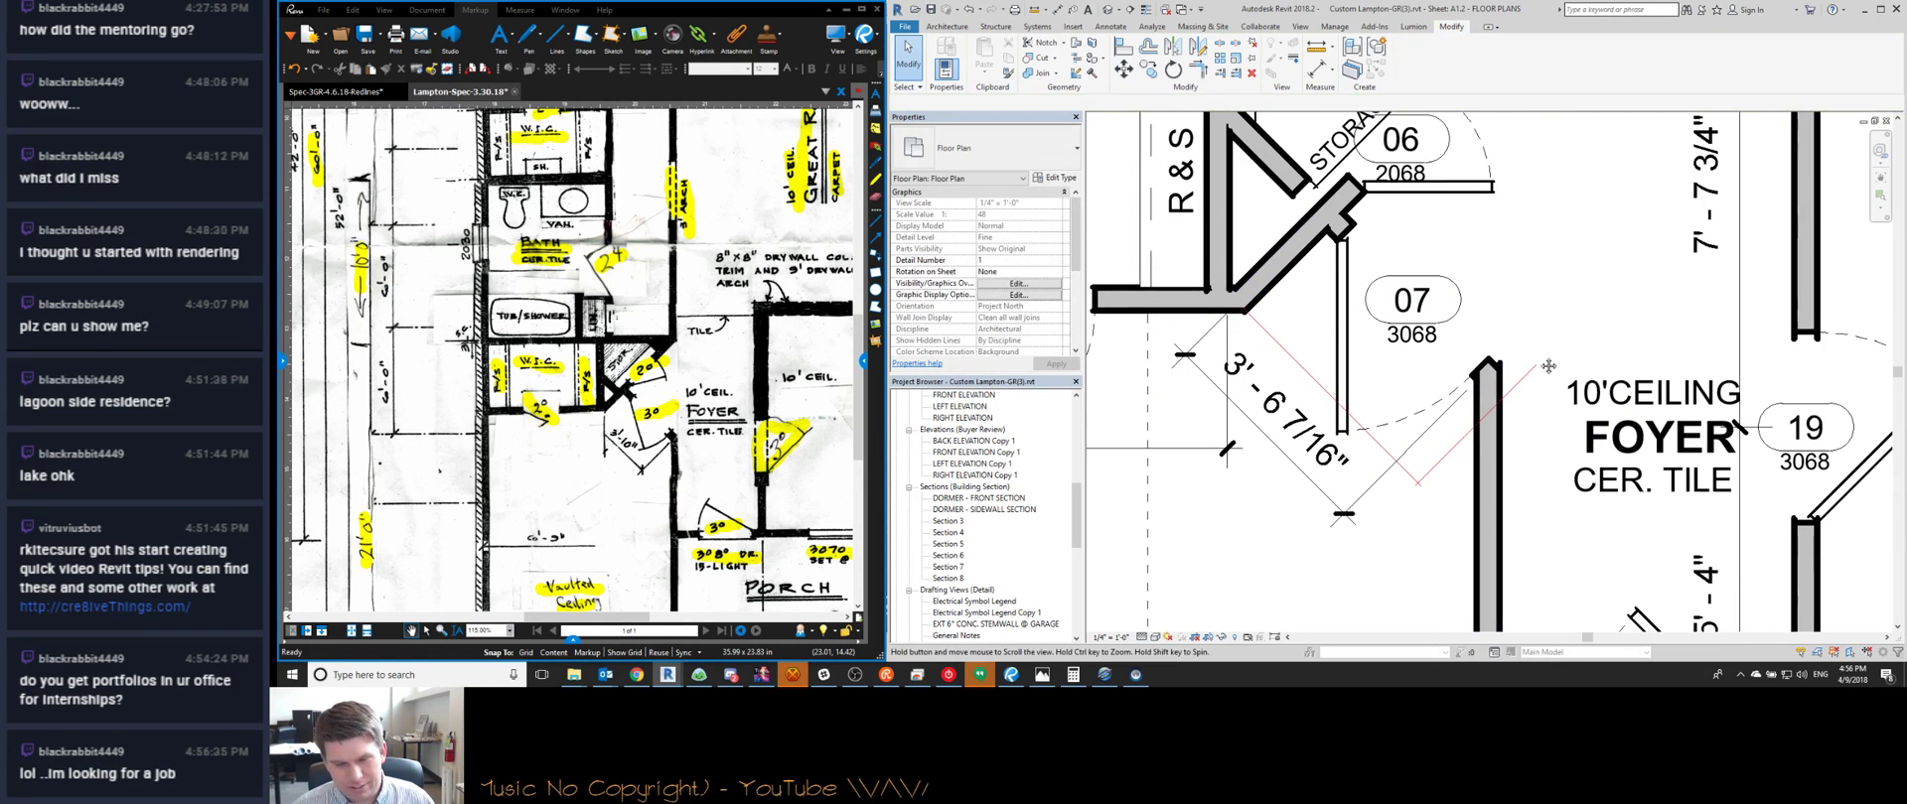
Add an aligned 3'-10" dimension across the angled wall at door 07
key(d)
key(i)
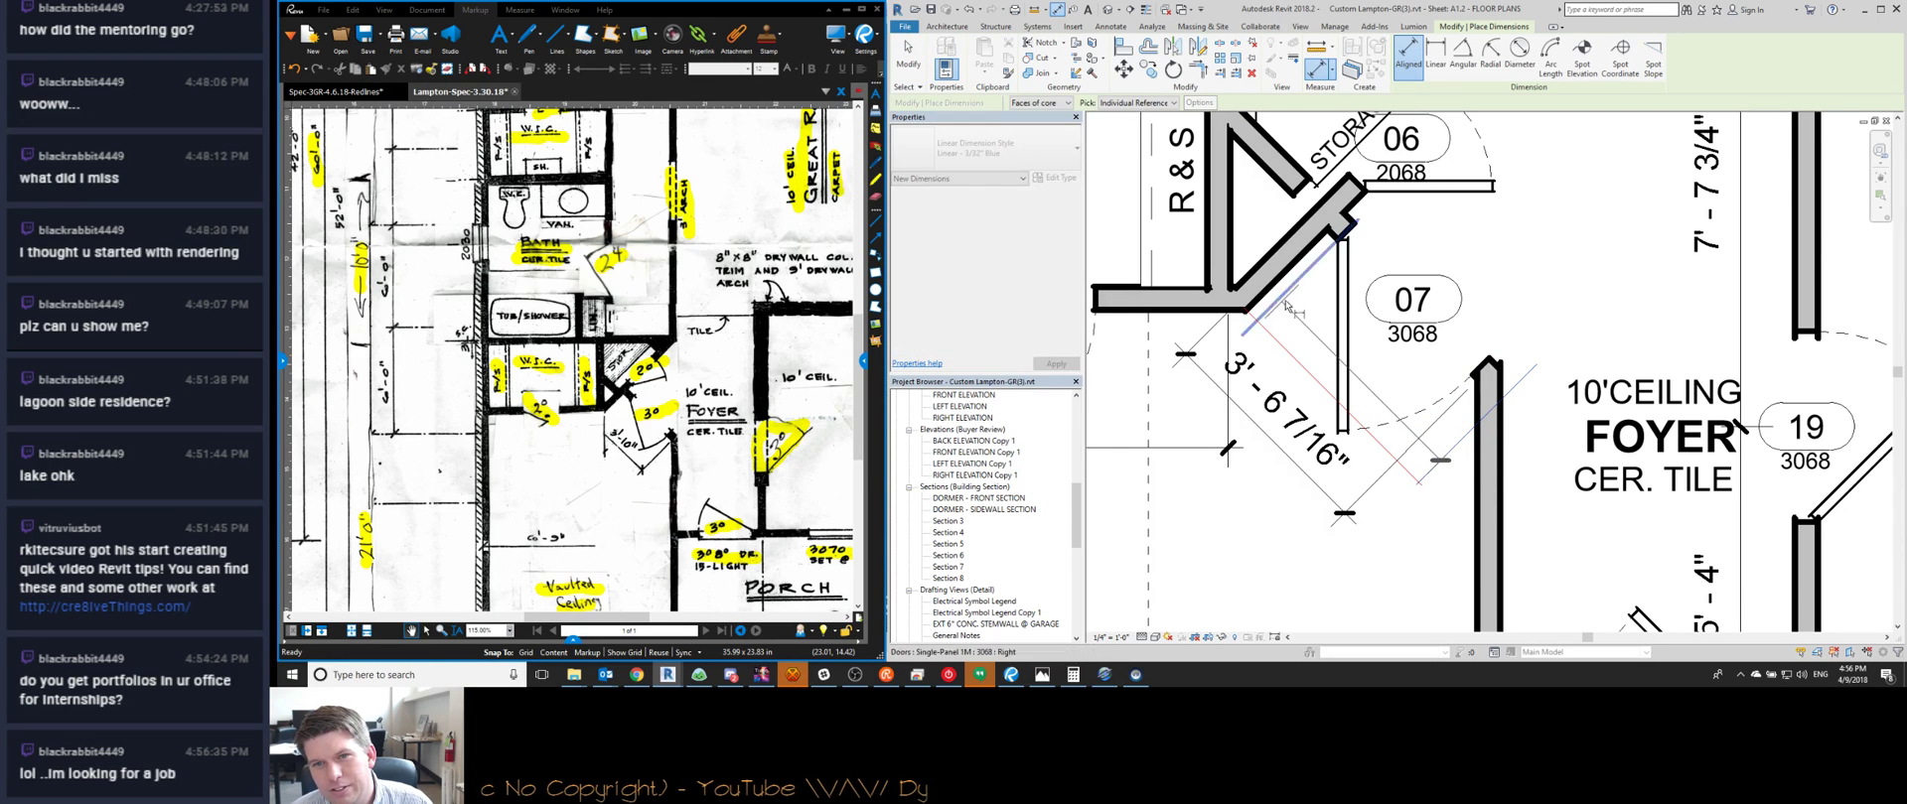
click(1276, 283)
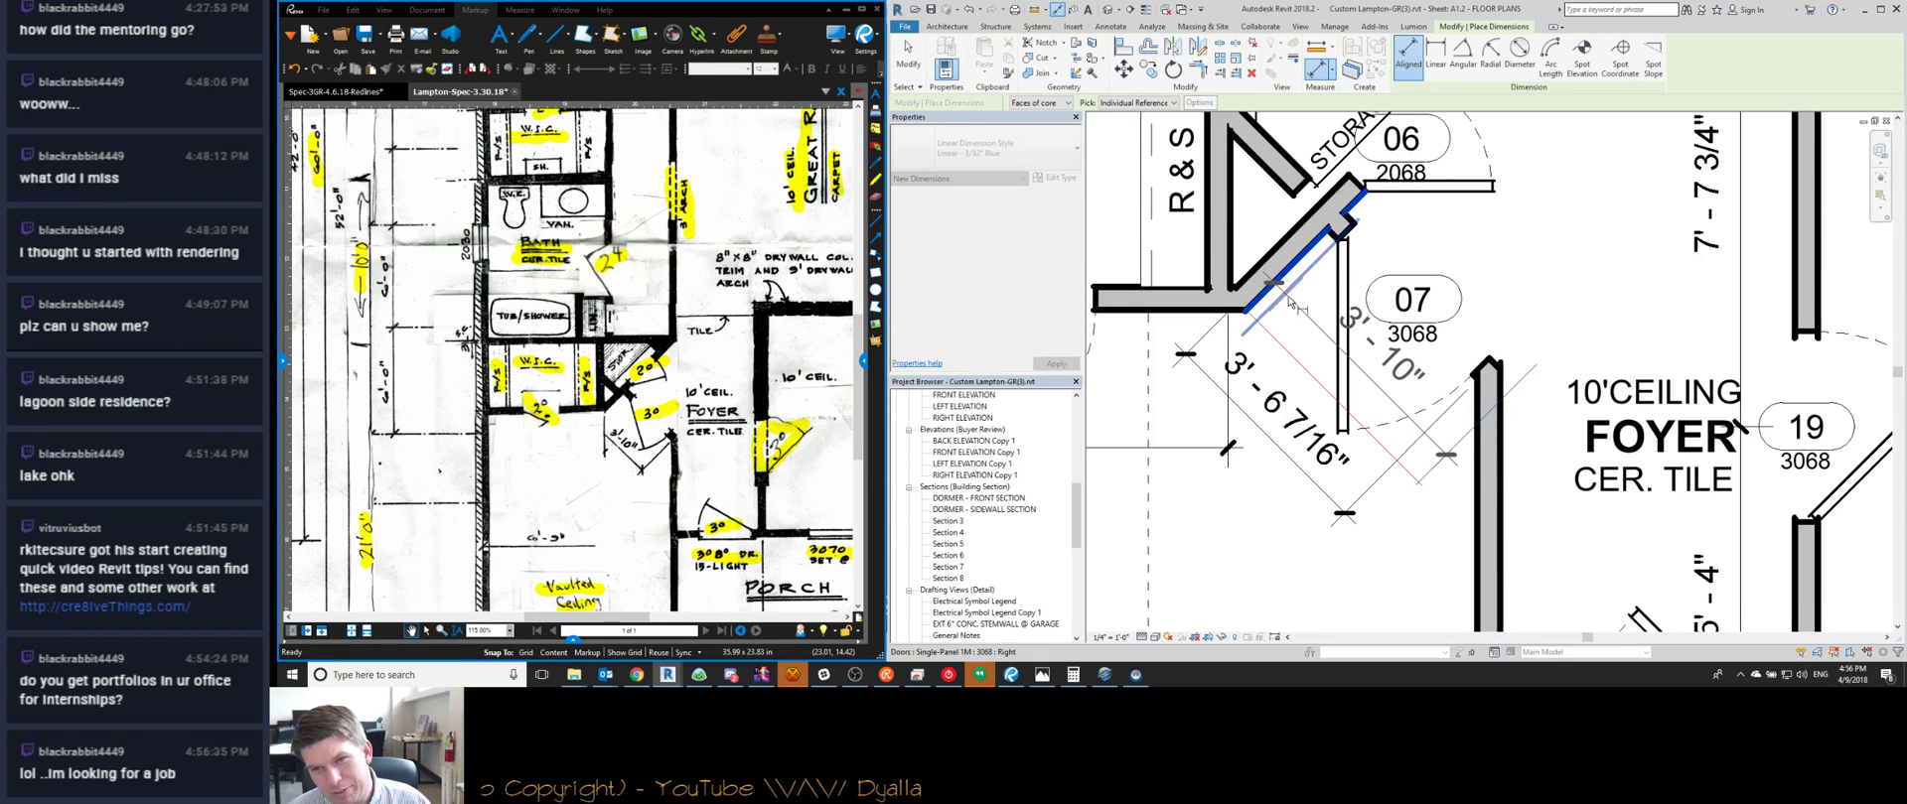
click(1421, 402)
key(Escape)
key(Escape)
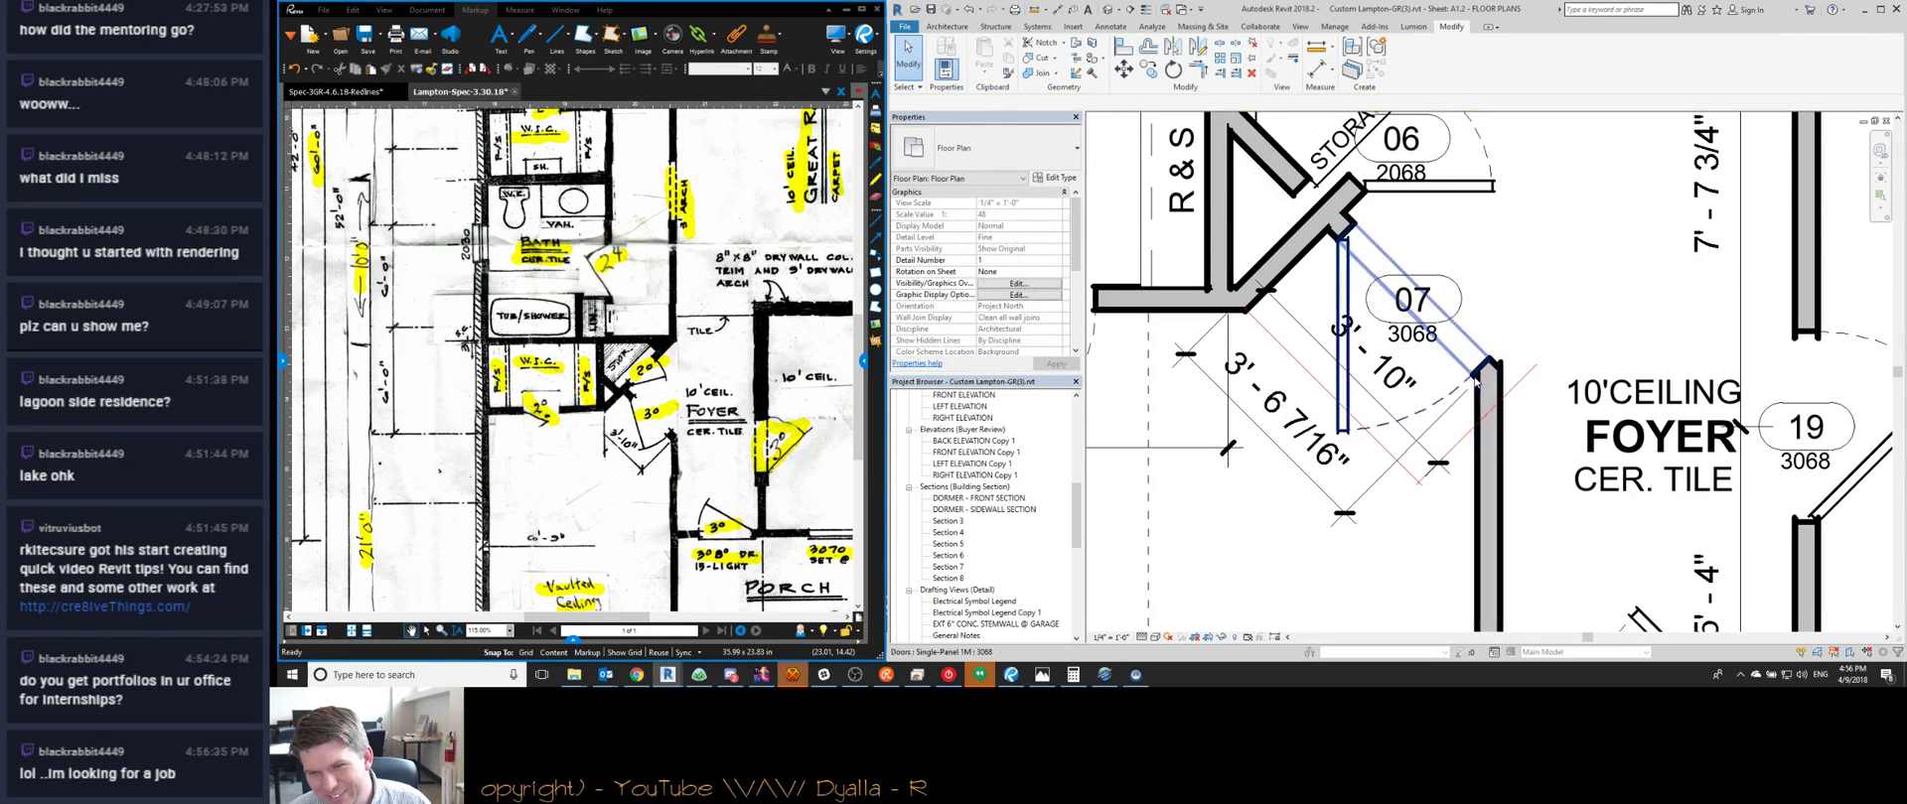
middle_drag(1444, 509, 1423, 521)
scroll(1330, 238, up, 2)
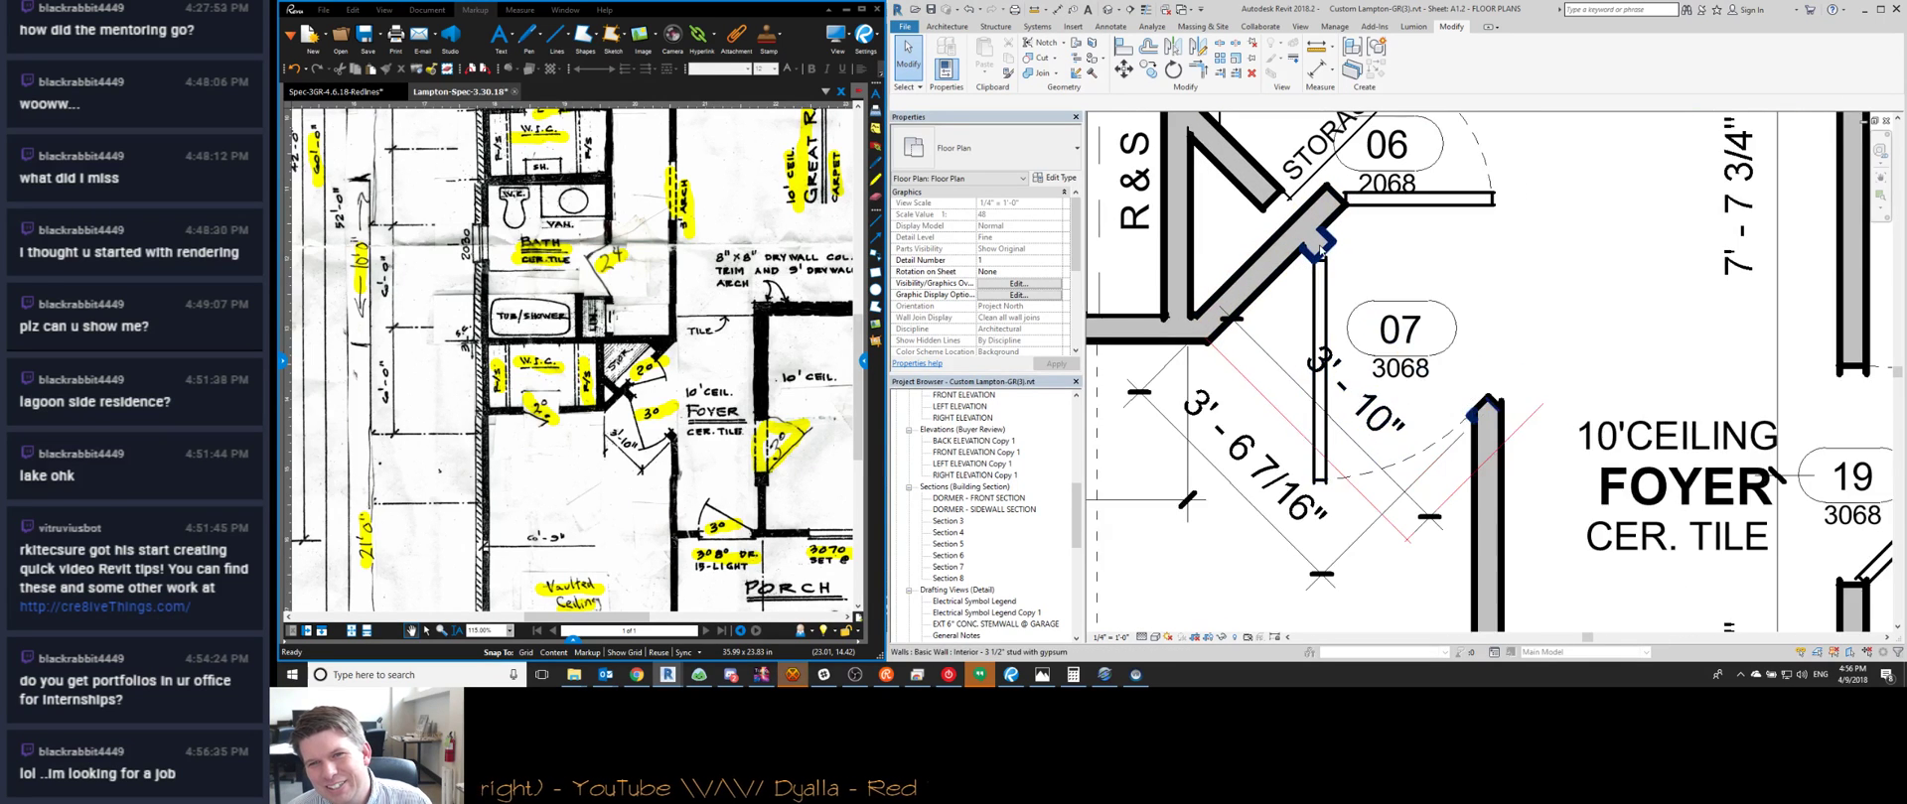
scroll(1331, 242, down, 3)
scroll(1332, 241, up, 1)
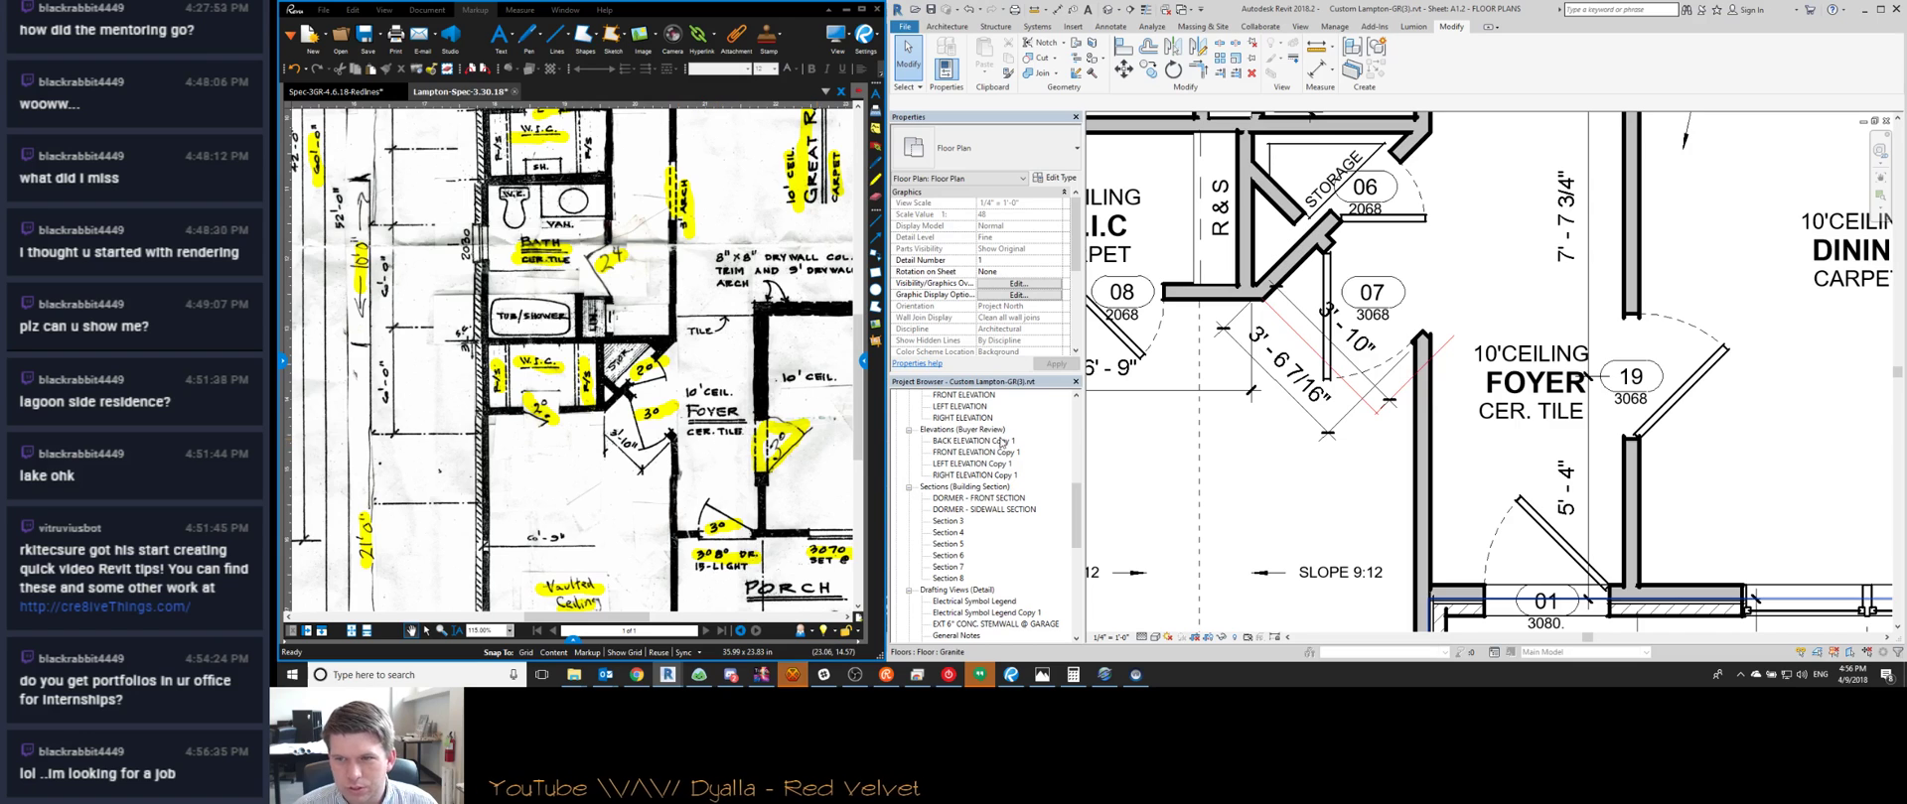
scroll(1423, 338, up, 3)
scroll(1425, 338, up, 1)
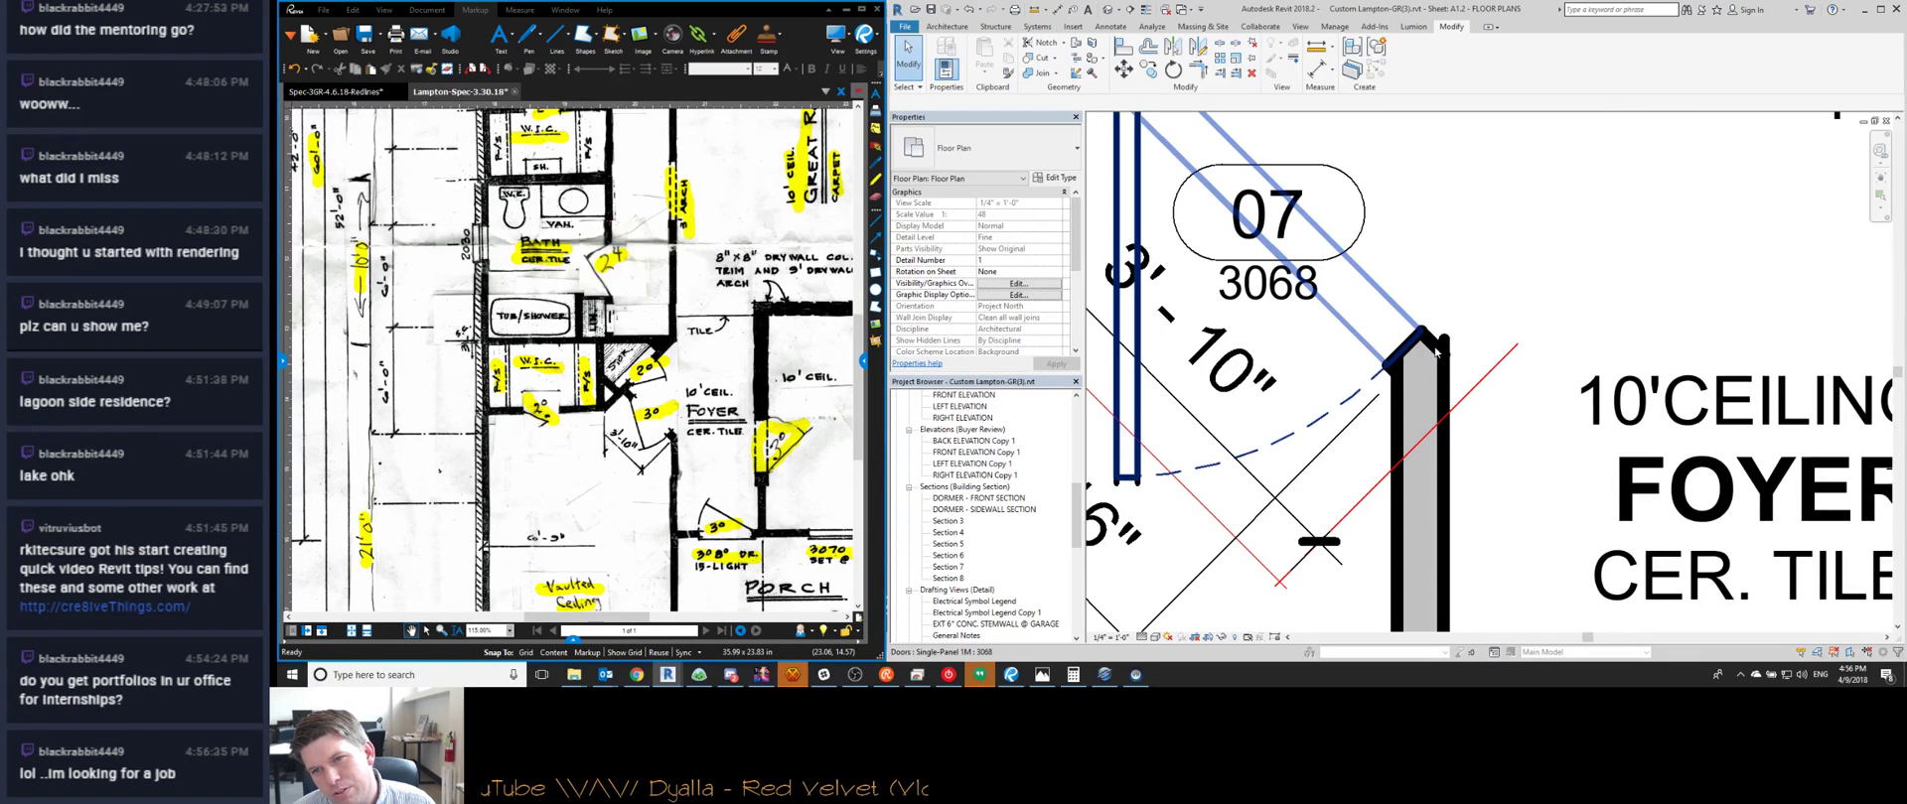
click(1440, 353)
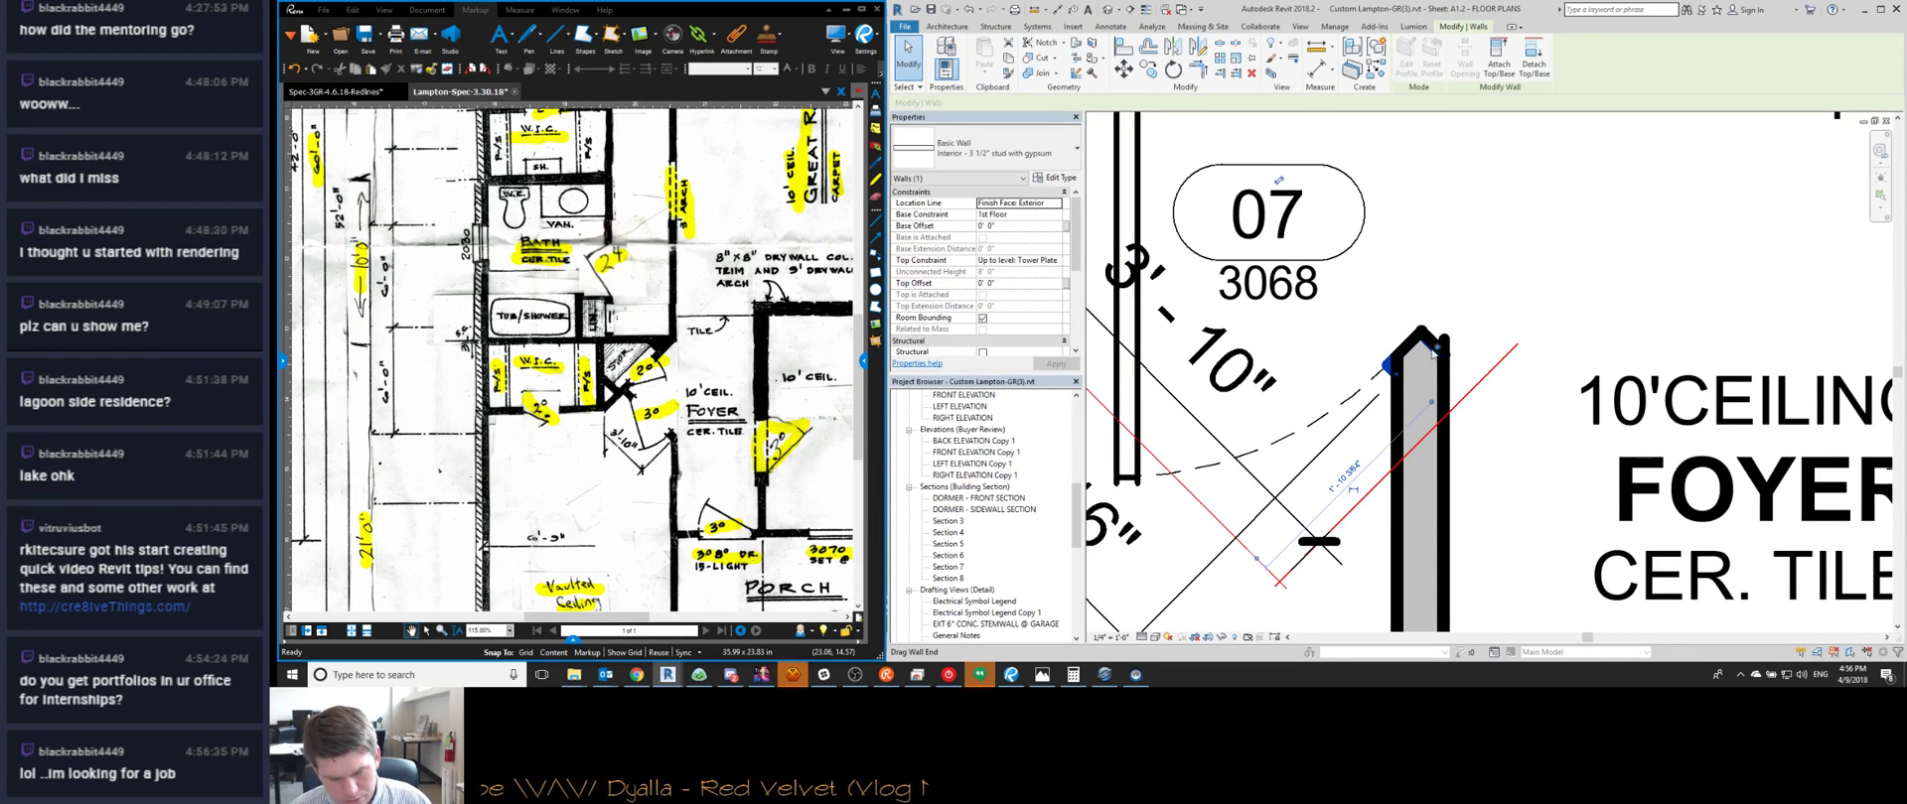
Drop the wall end at its snap point and nudge door 07 slightly up-left along its wall
click(1394, 466)
scroll(1391, 466, down, 4)
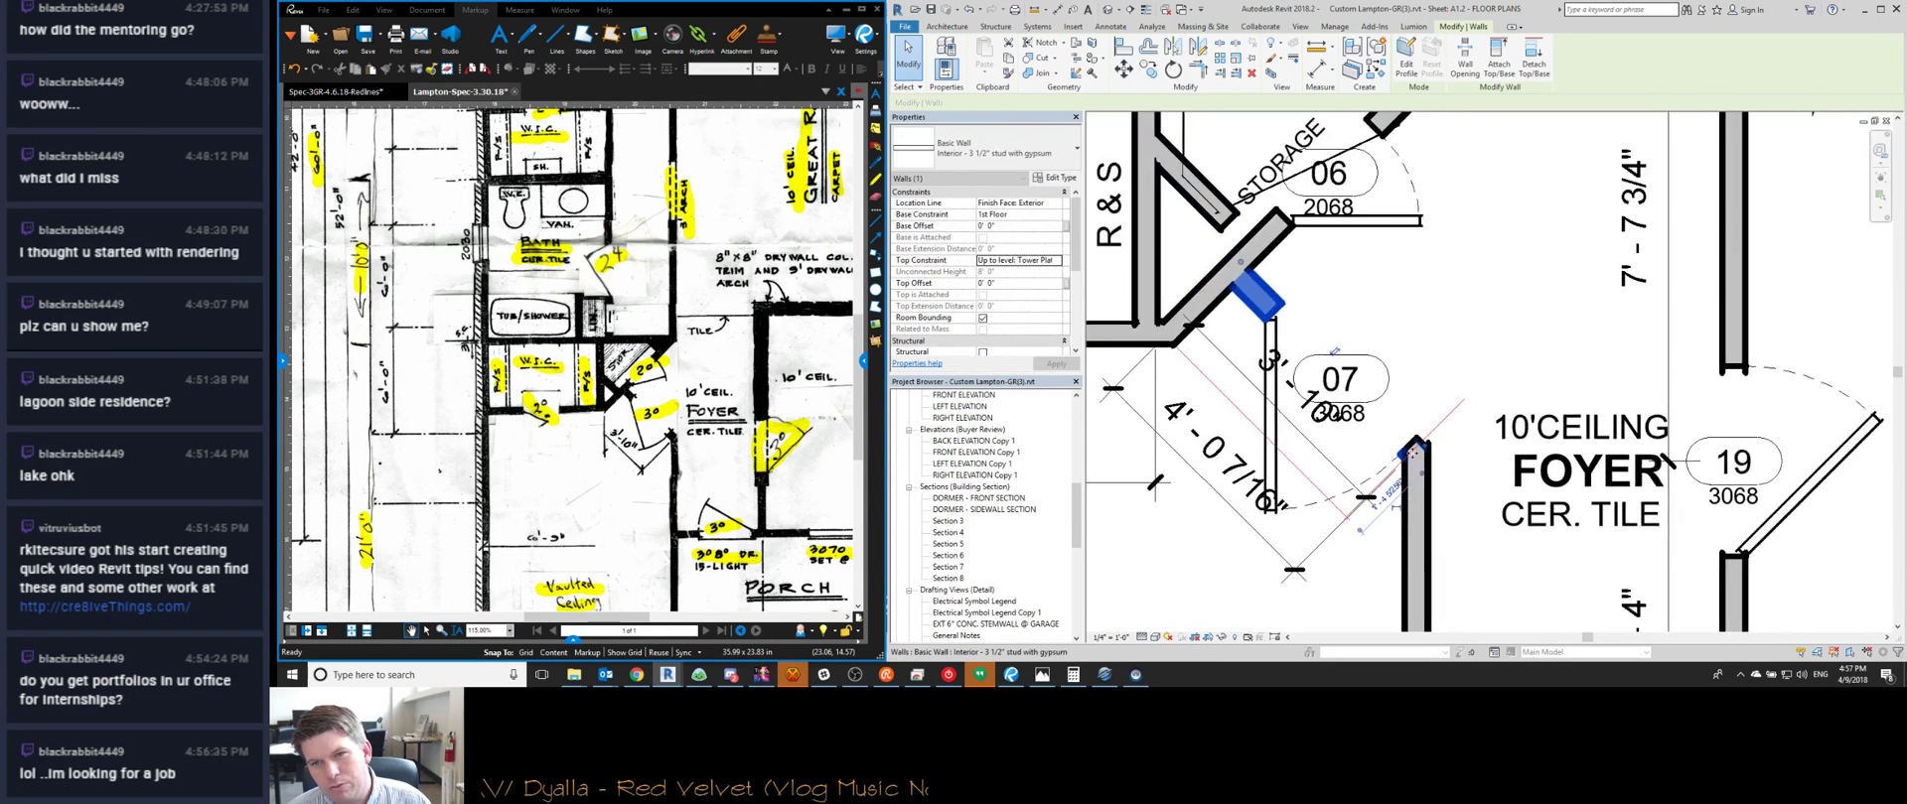
key(Escape)
click(1292, 429)
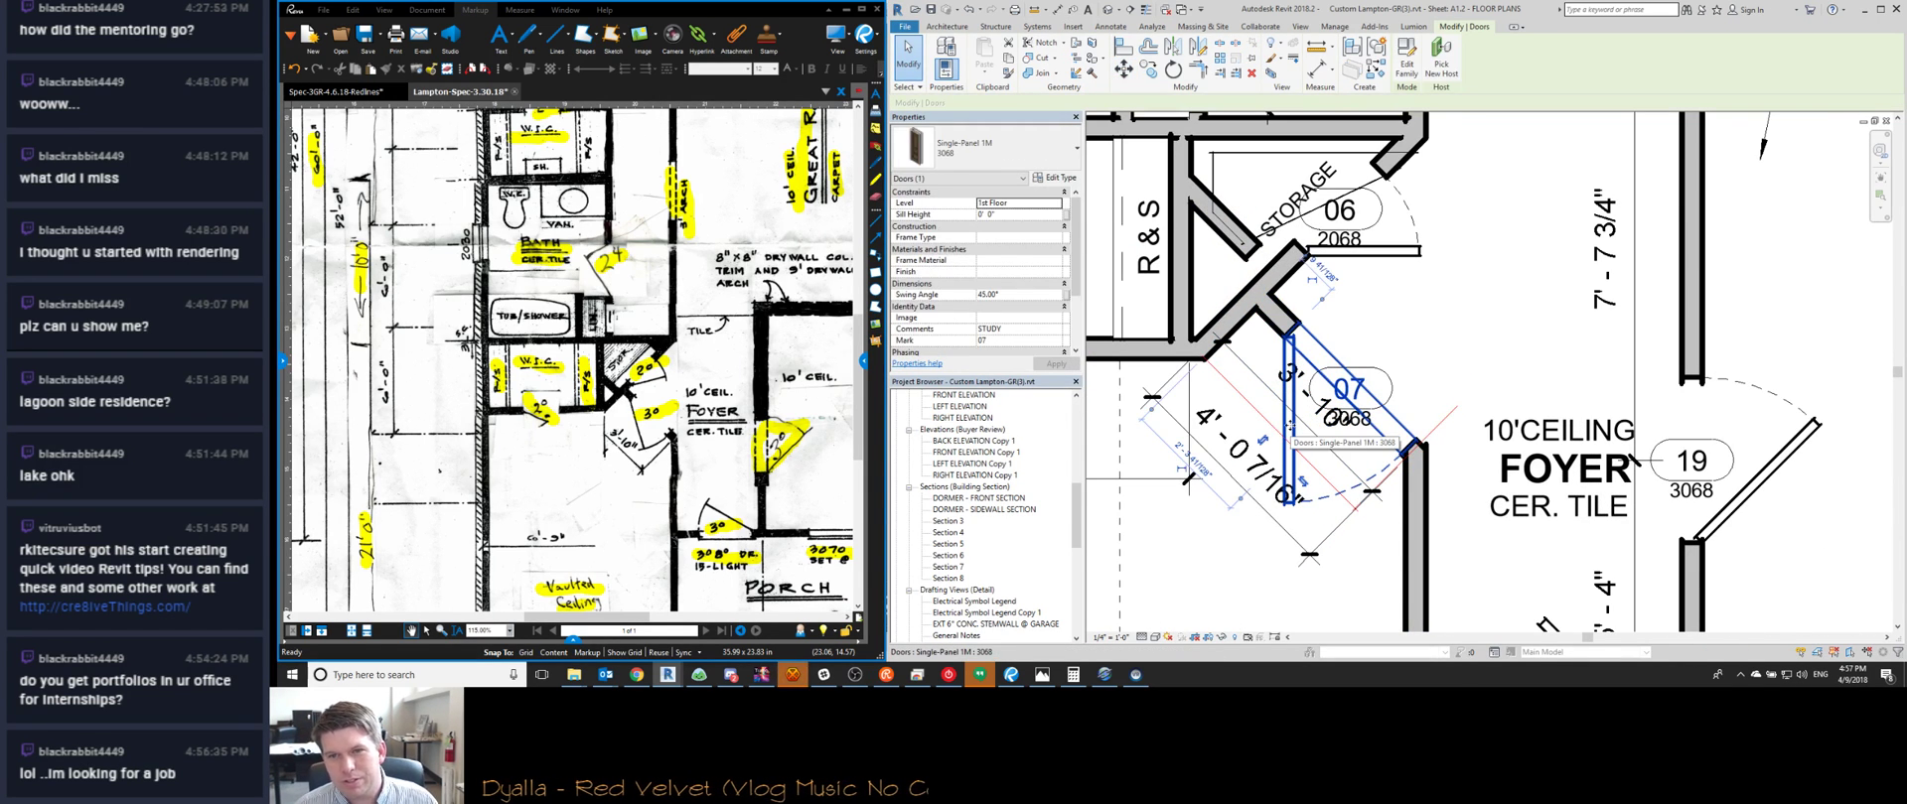
drag(1292, 429, 1289, 425)
key(Escape)
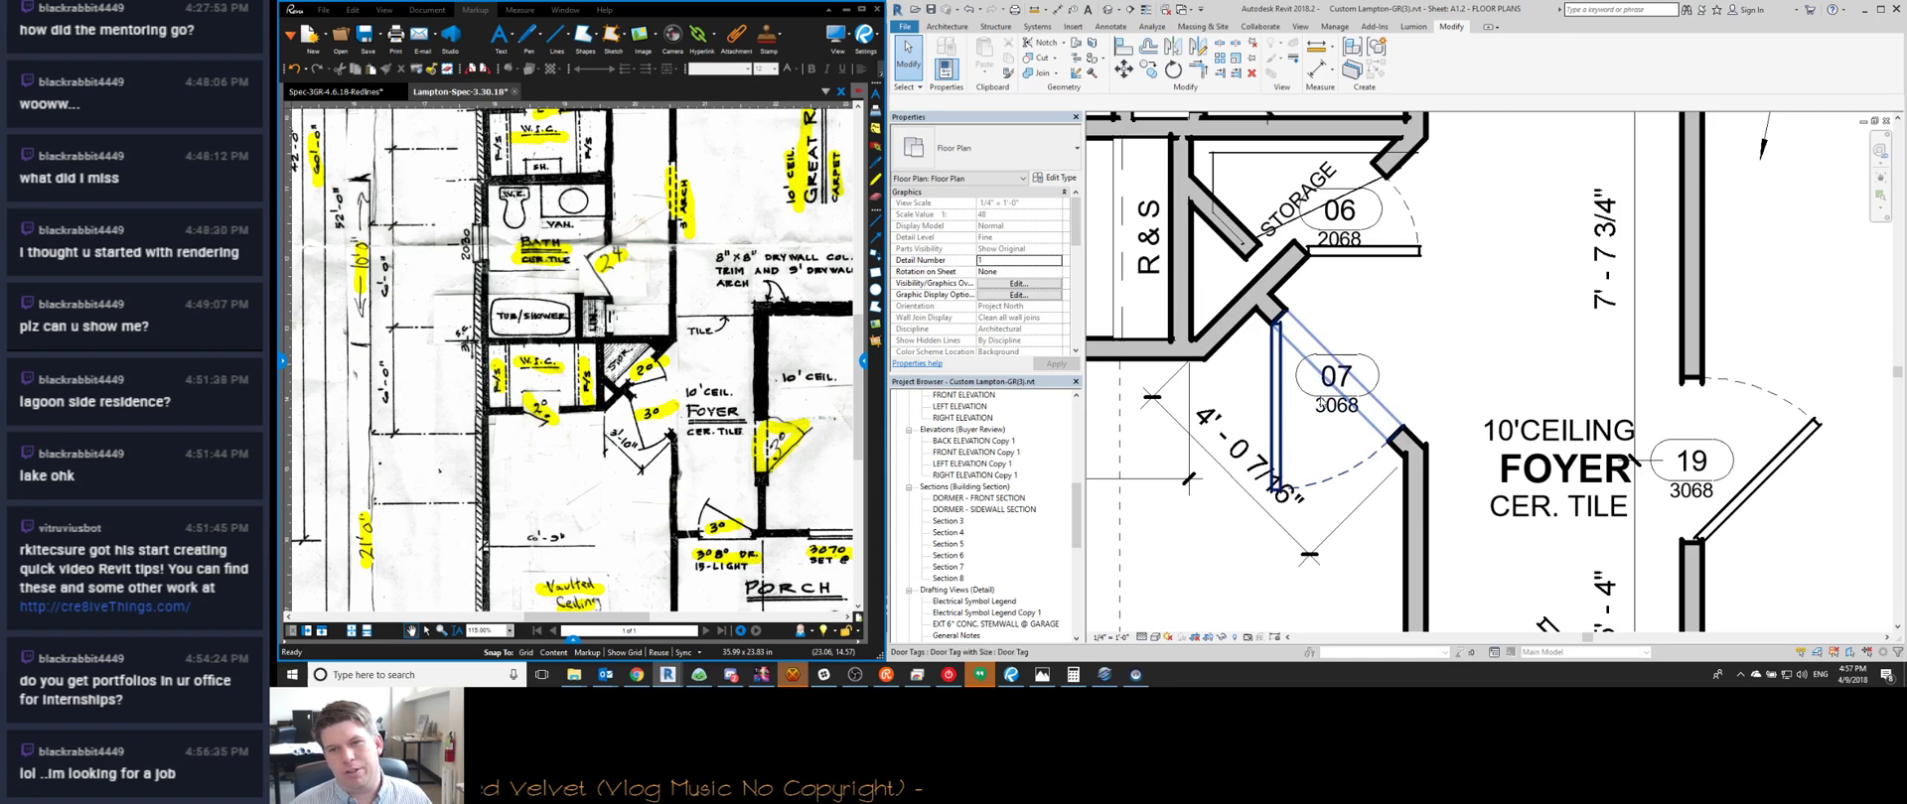
Measure the closet depth to the wall face, delete the 3' - 10 11/16" dimension, and drag the diagonal storage wall down-left
click(1231, 457)
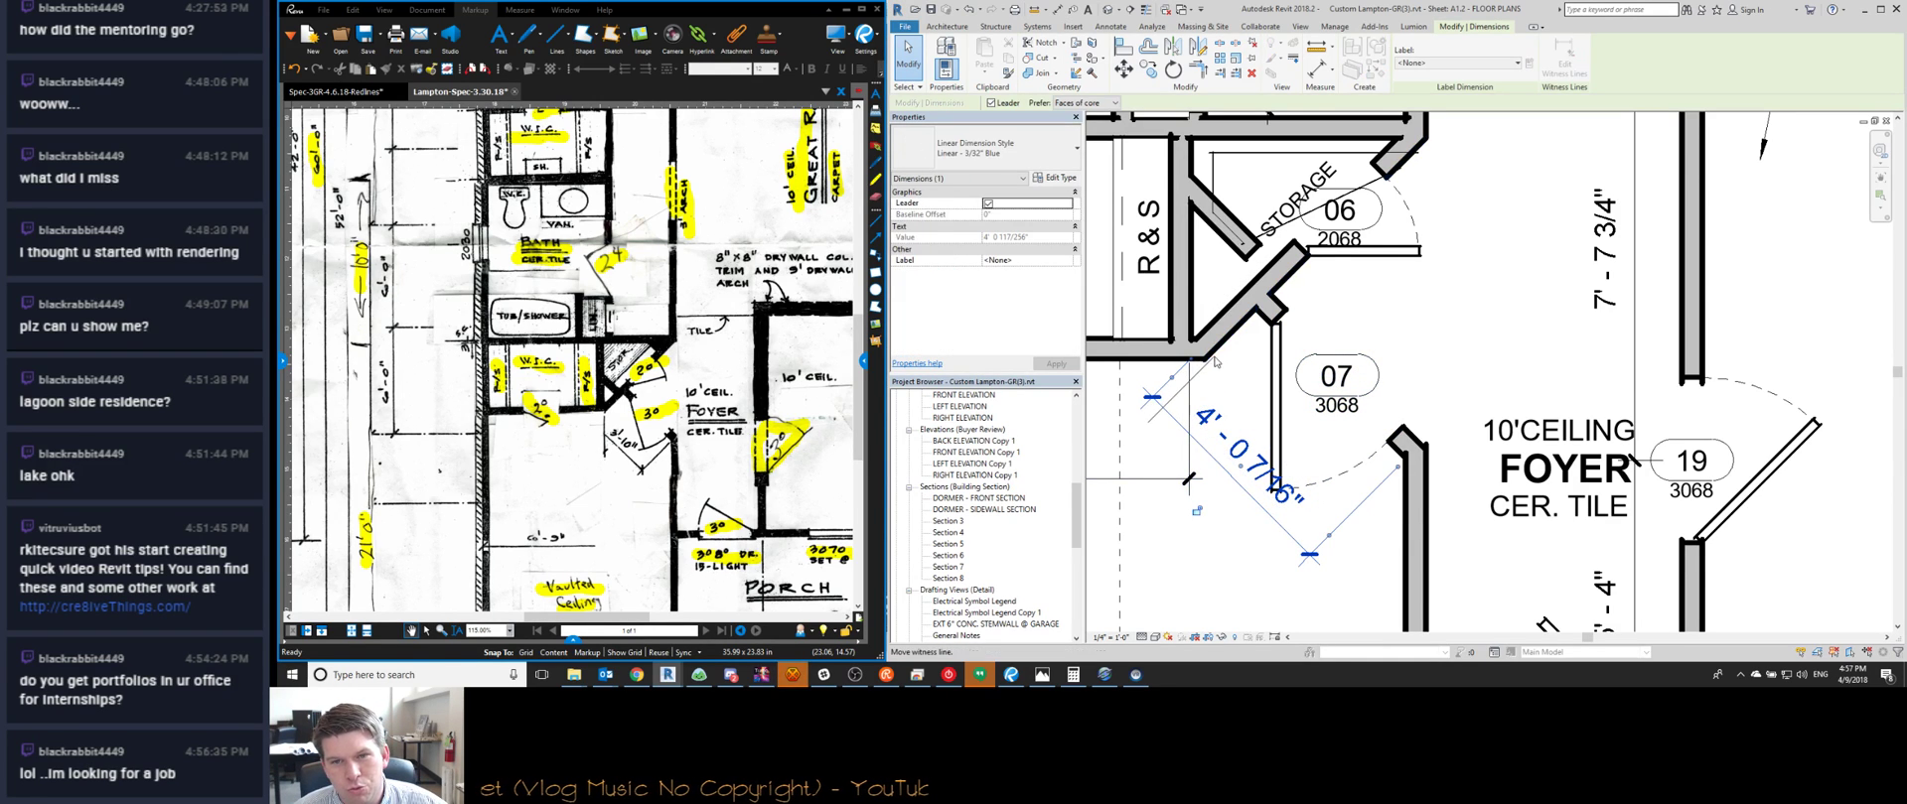
key(Tab)
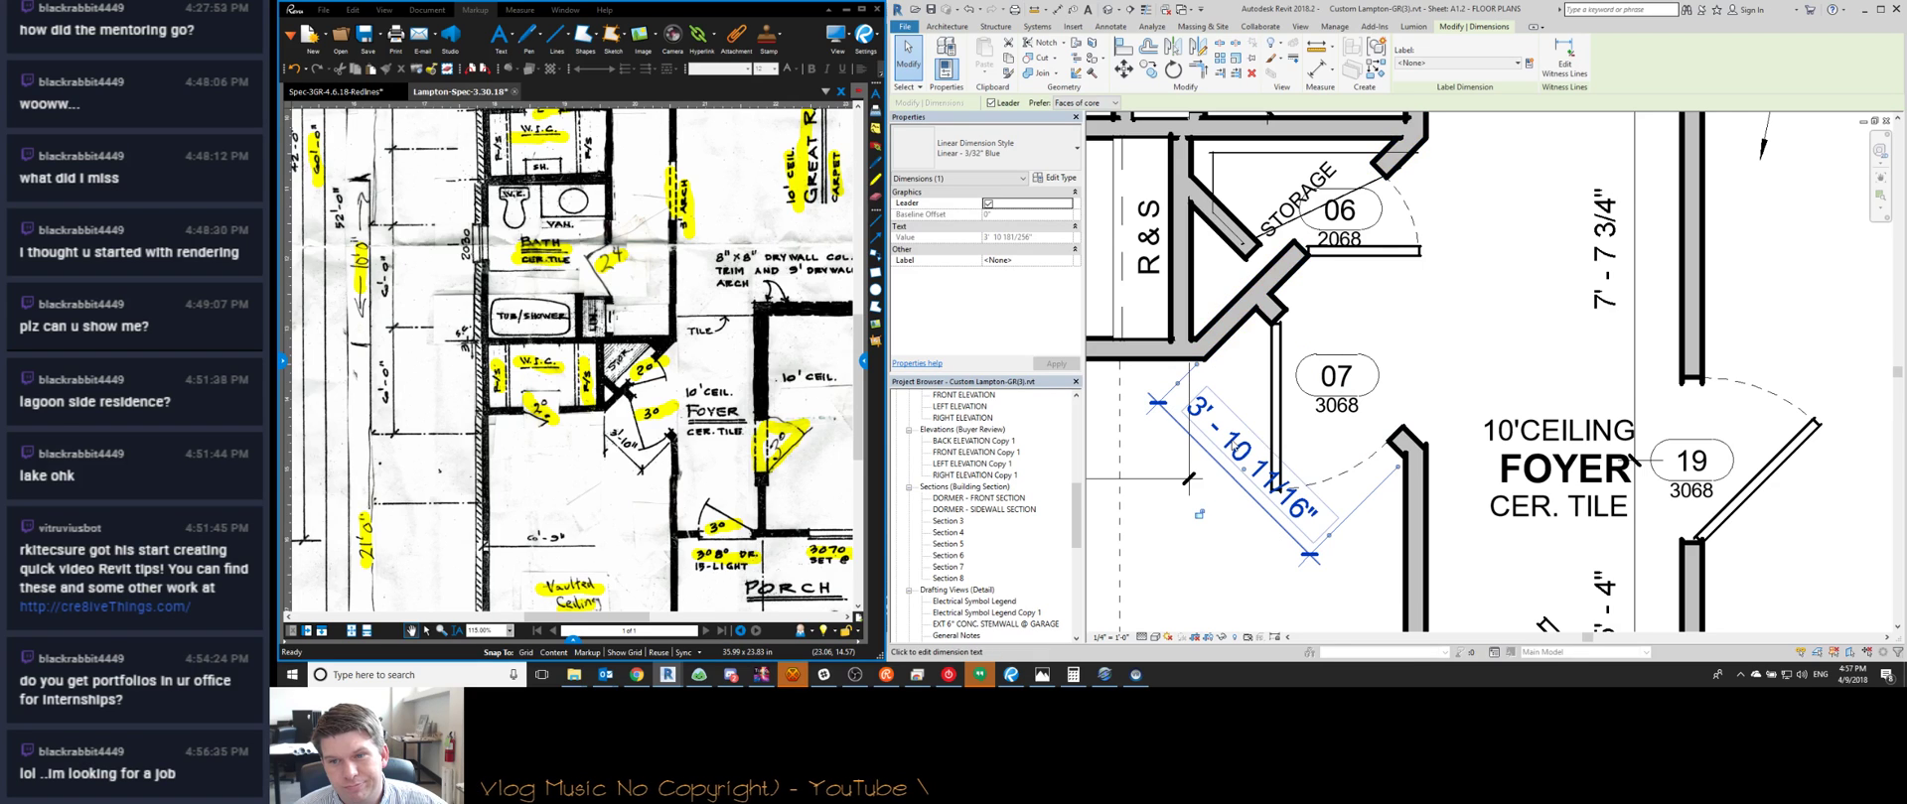
key(Escape)
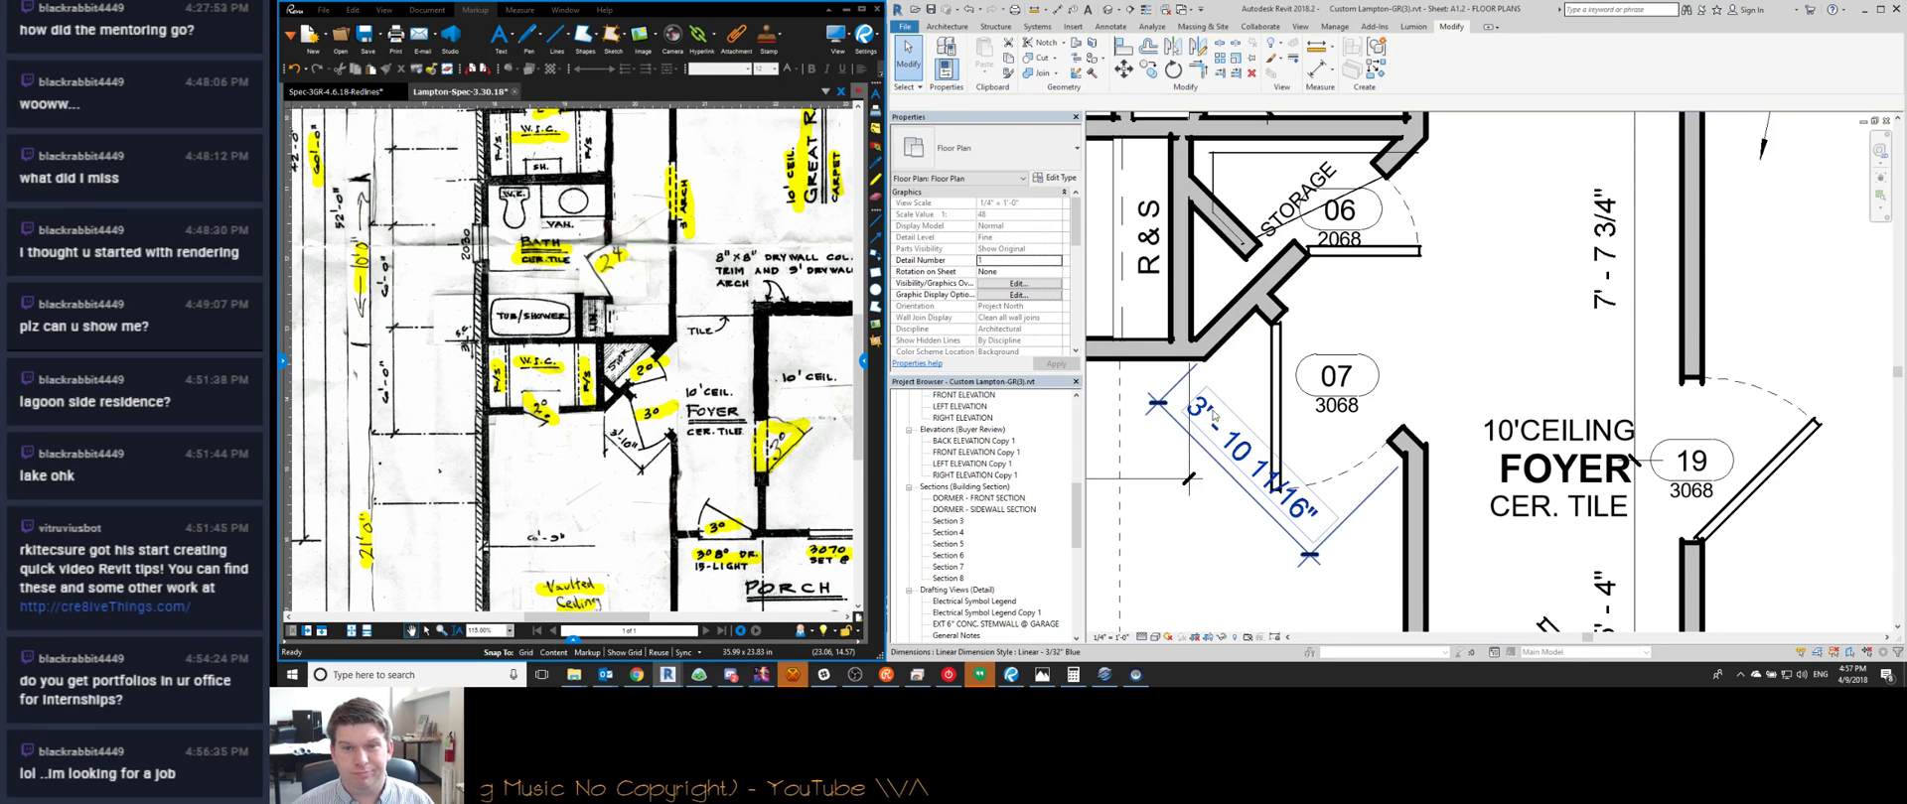
click(1212, 421)
key(Delete)
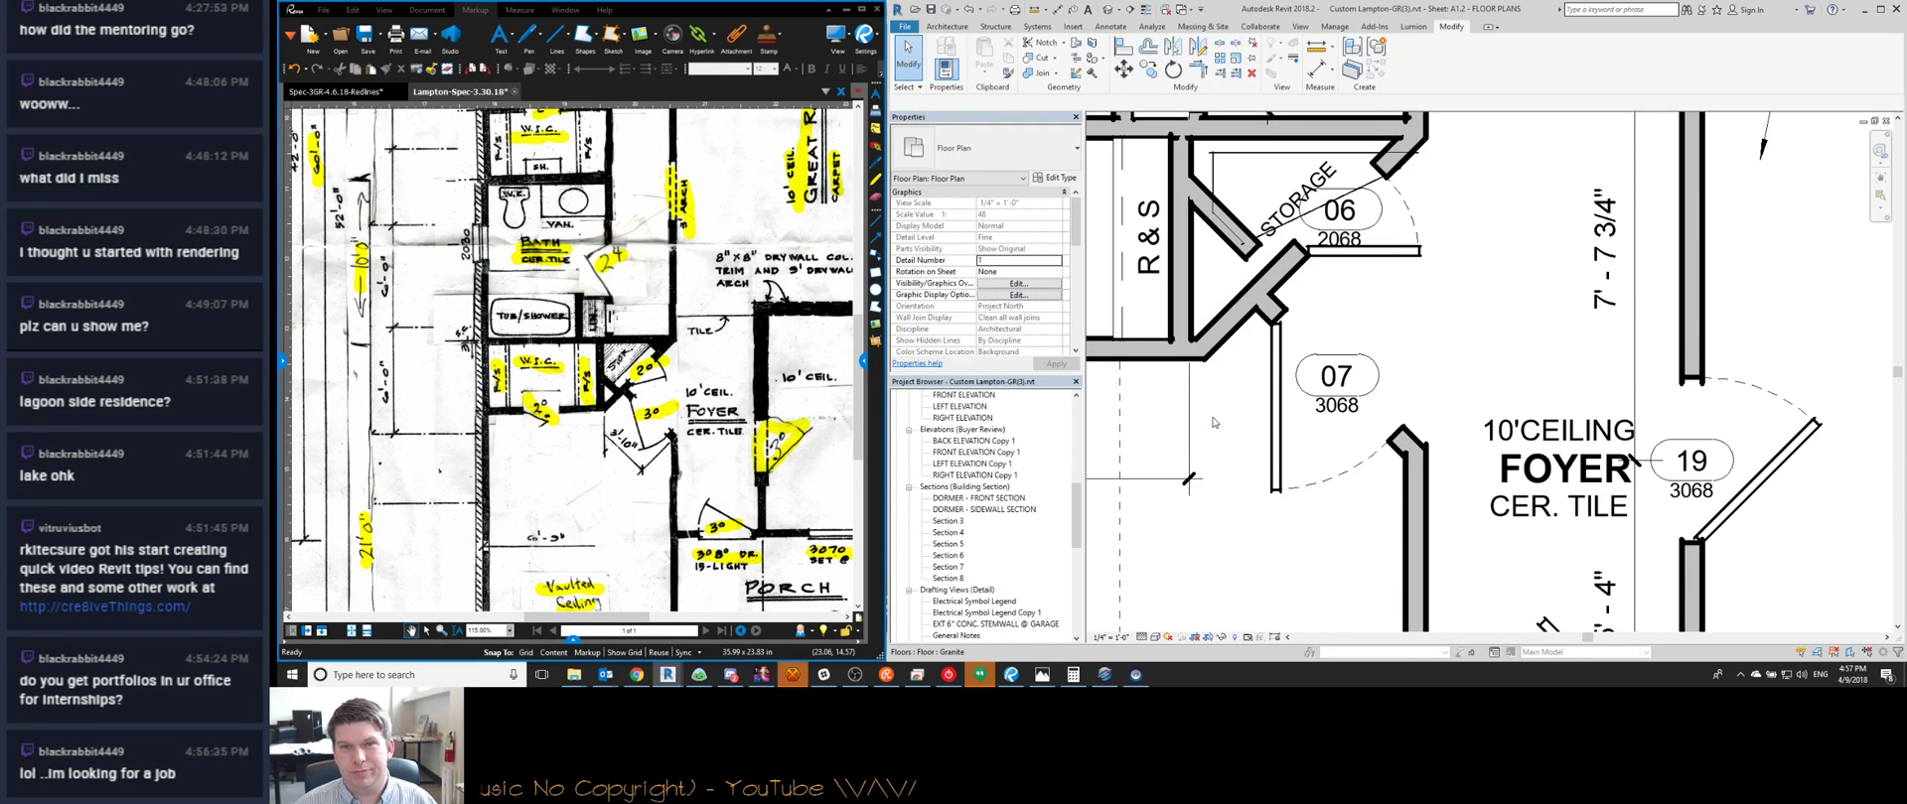
scroll(1288, 331, up, 3)
drag(1288, 331, 1274, 409)
Drop the diagonal storage wall in its new position and update the storage closet floor outline to match
click(1220, 72)
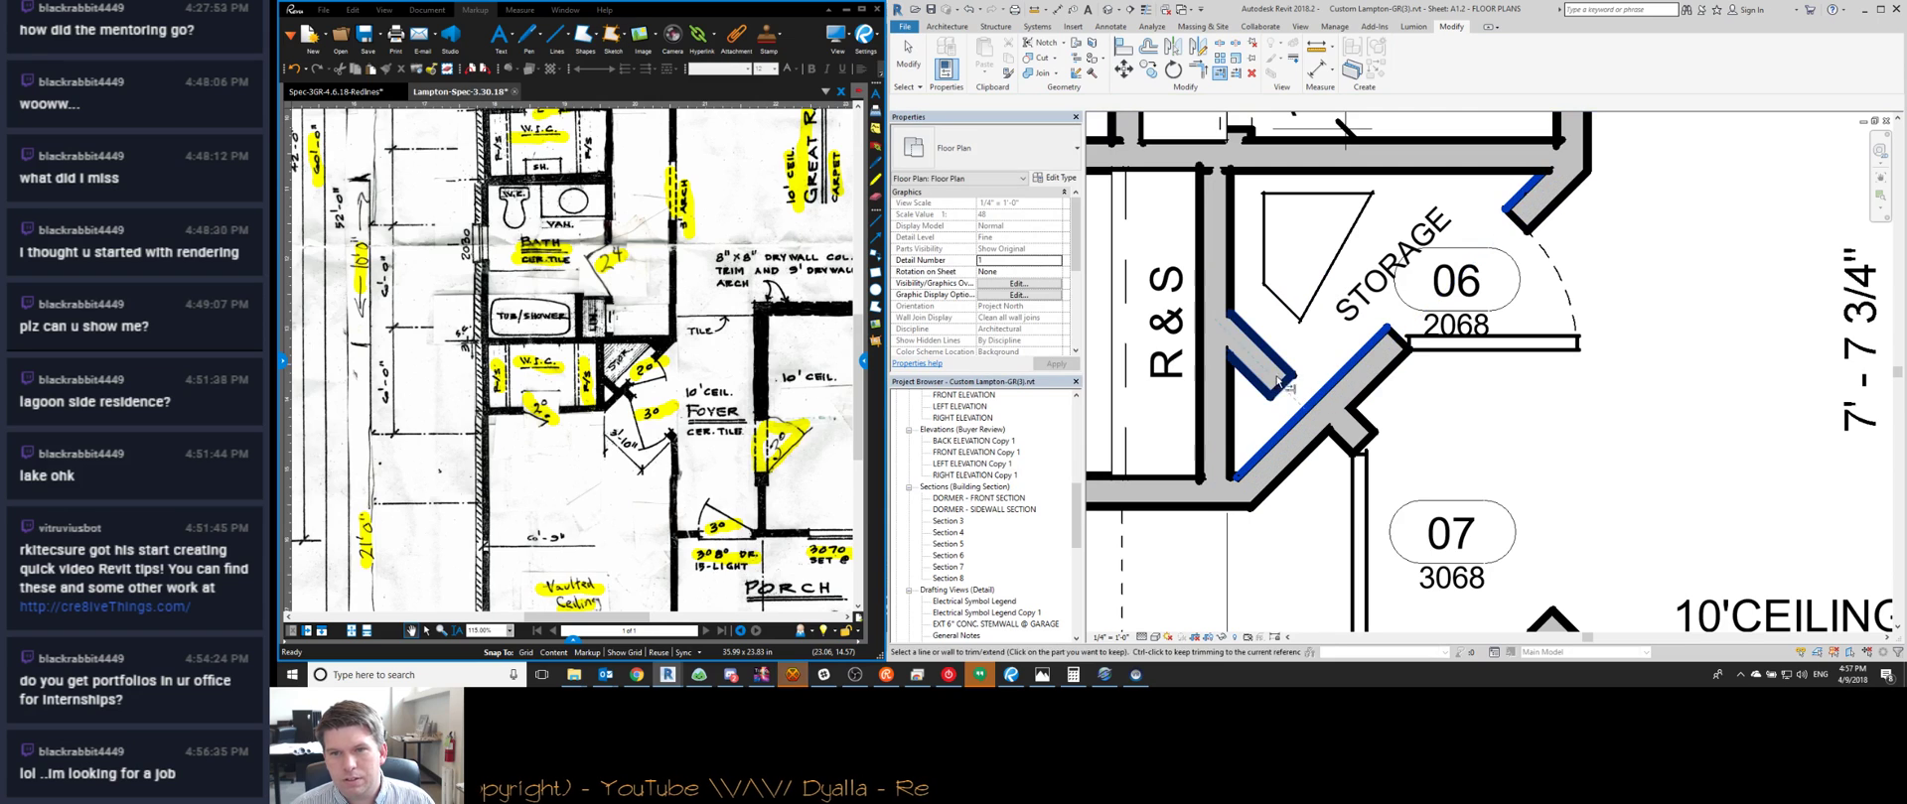
scroll(1276, 368, down, 2)
key(Escape)
double_click(1311, 325)
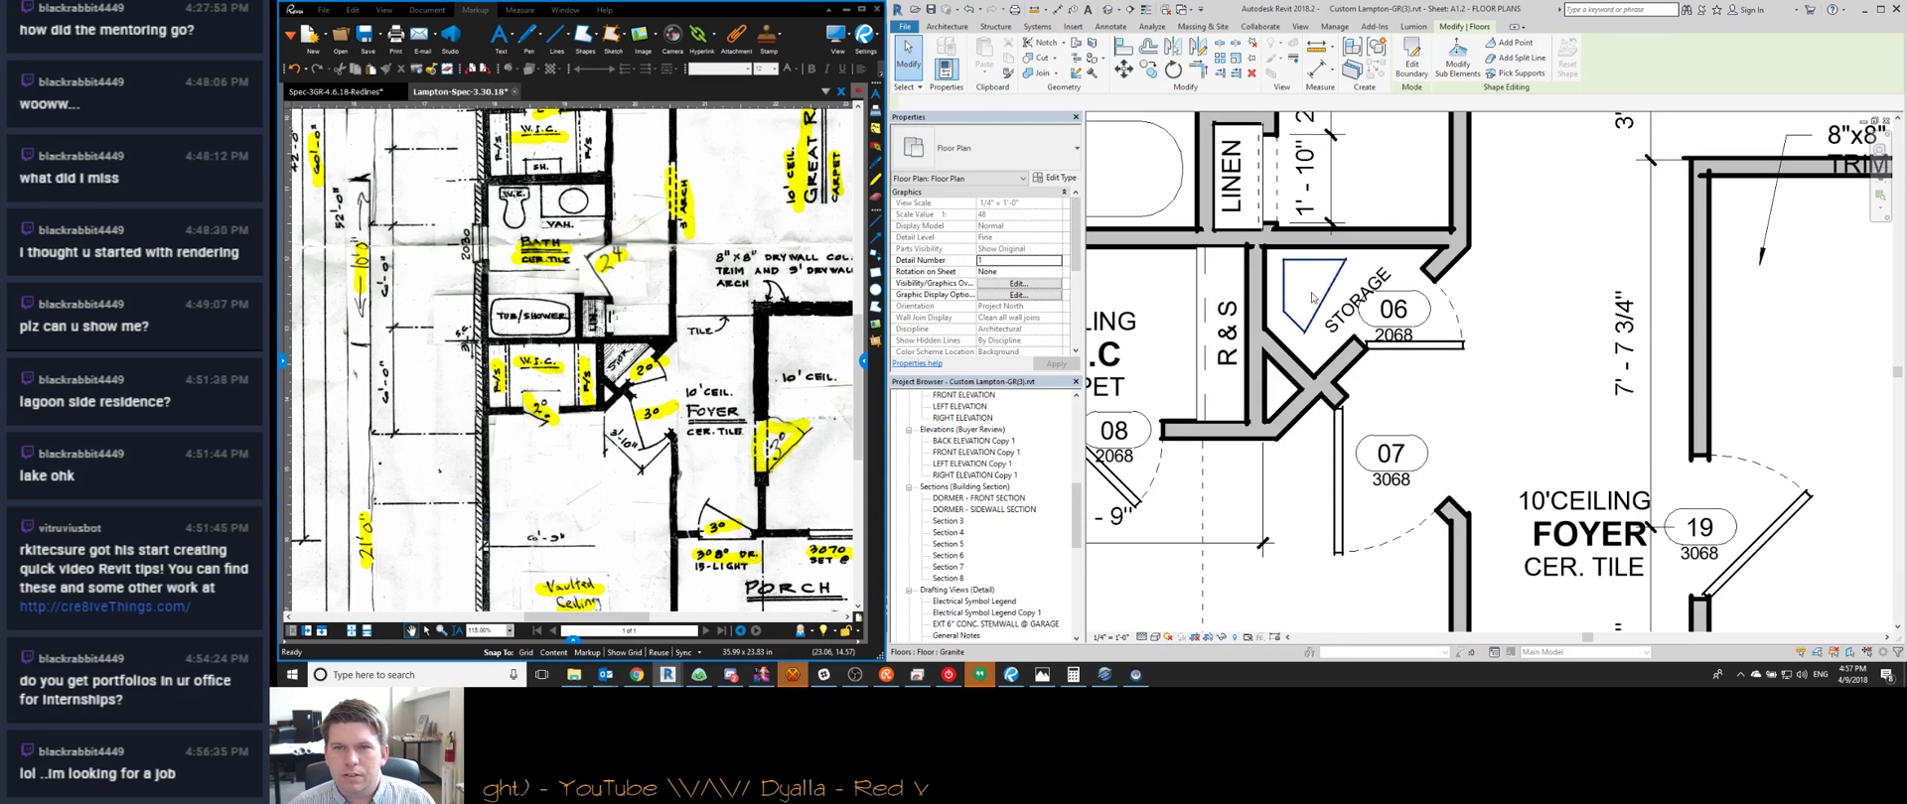
click(1405, 70)
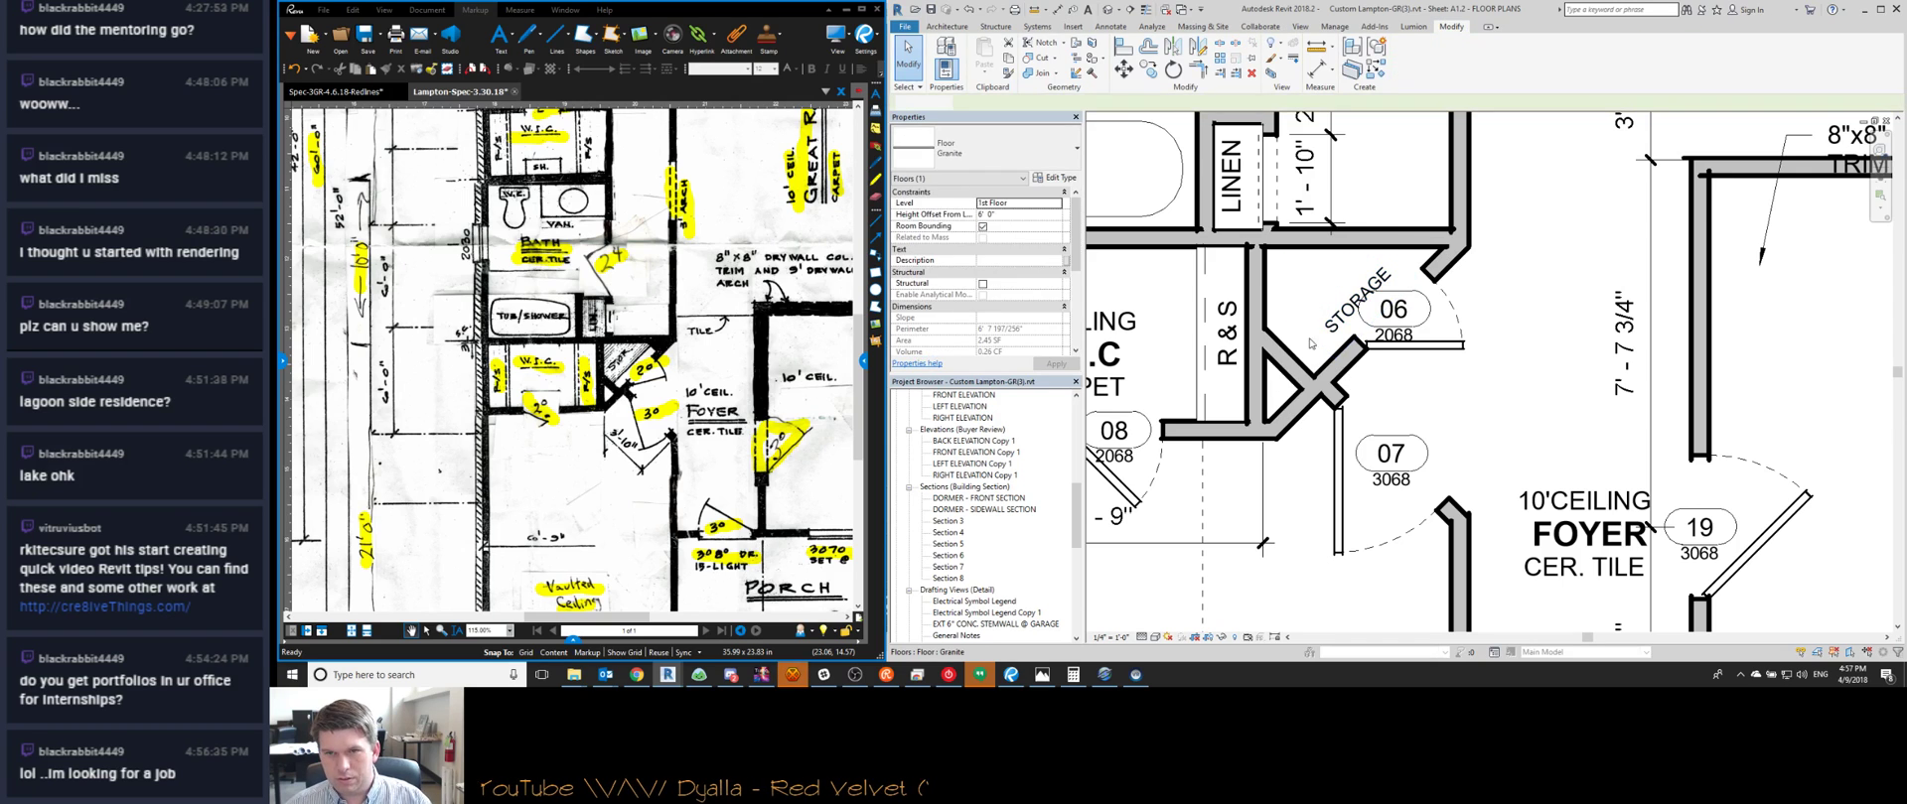
click(1337, 325)
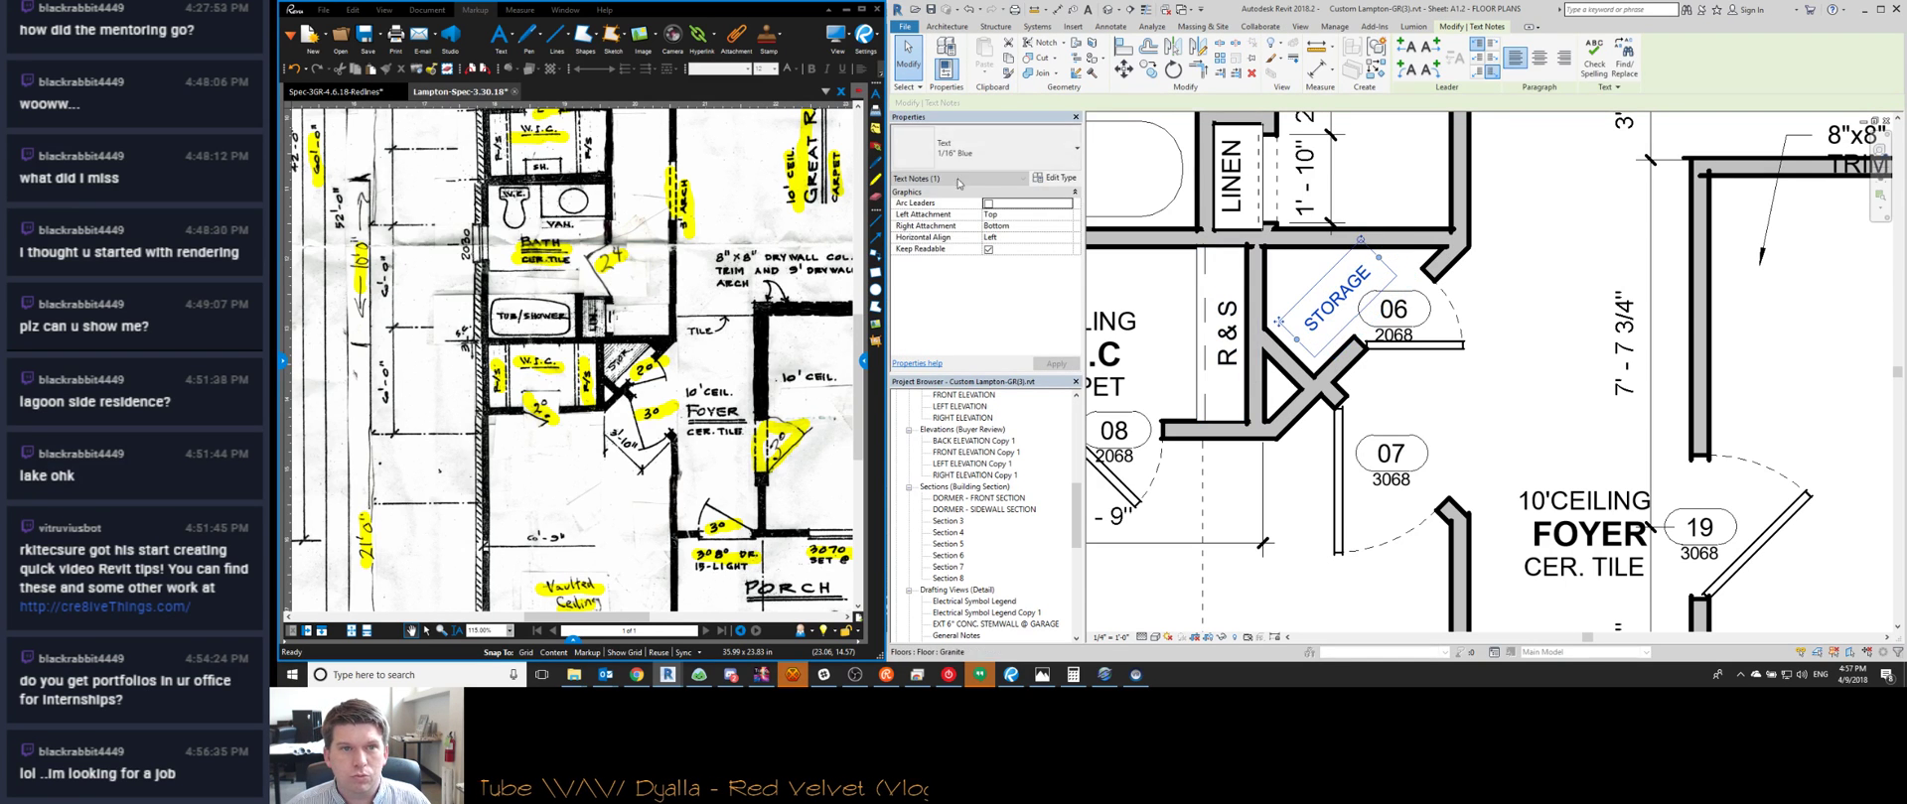
key(Escape)
scroll(1549, 149, down, 2)
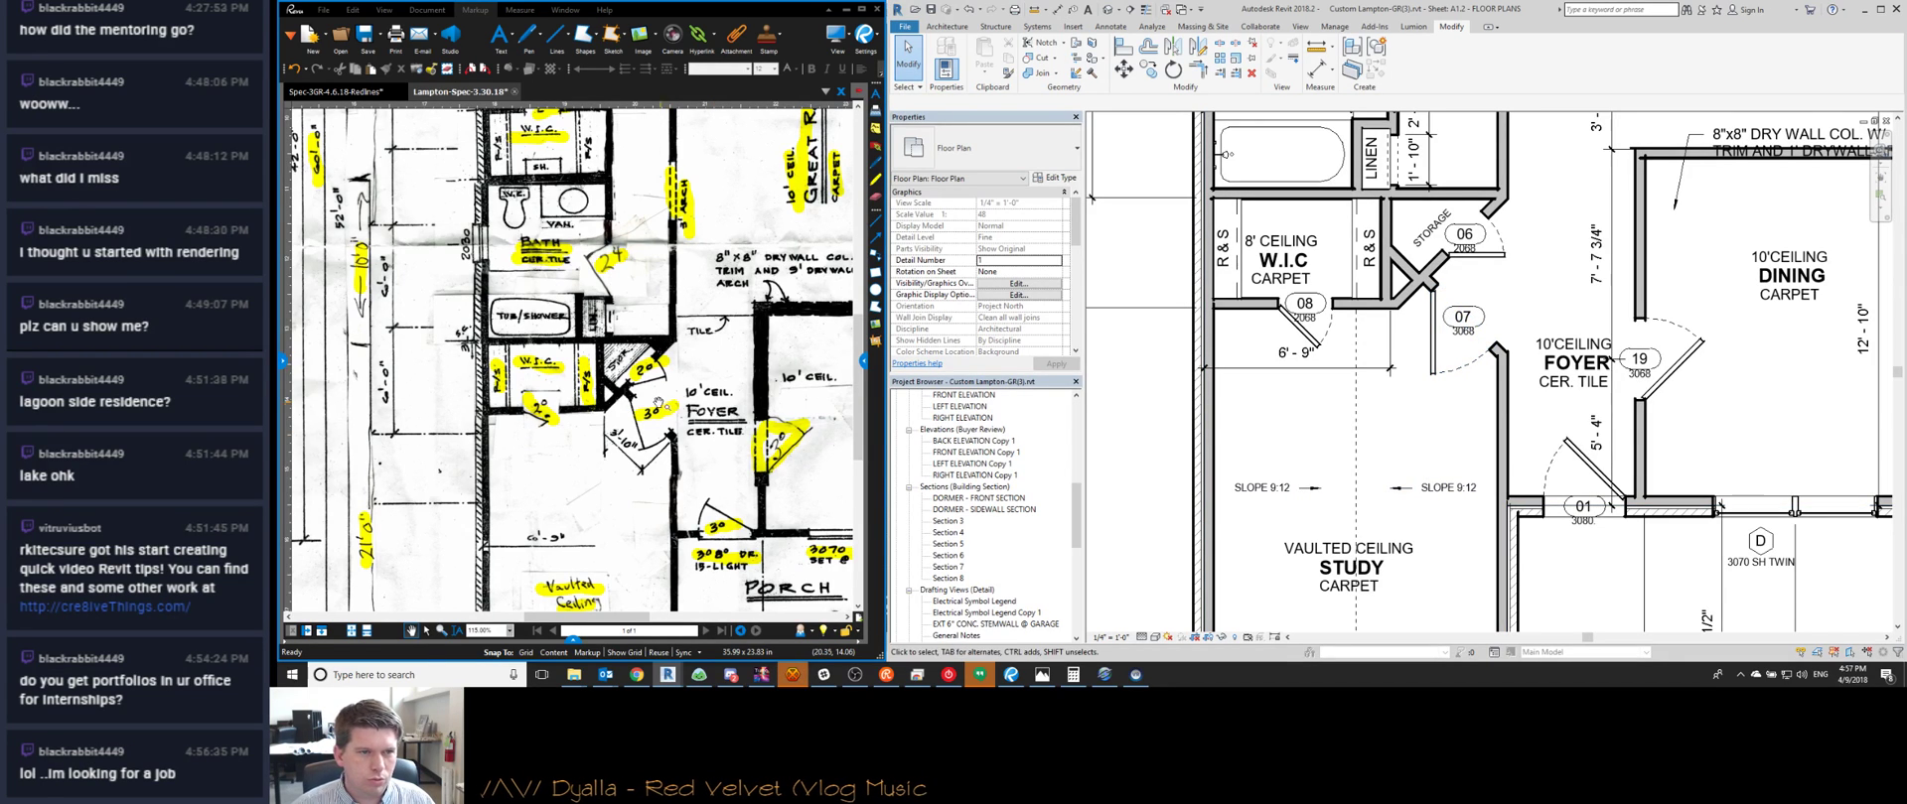
scroll(1507, 257, up, 2)
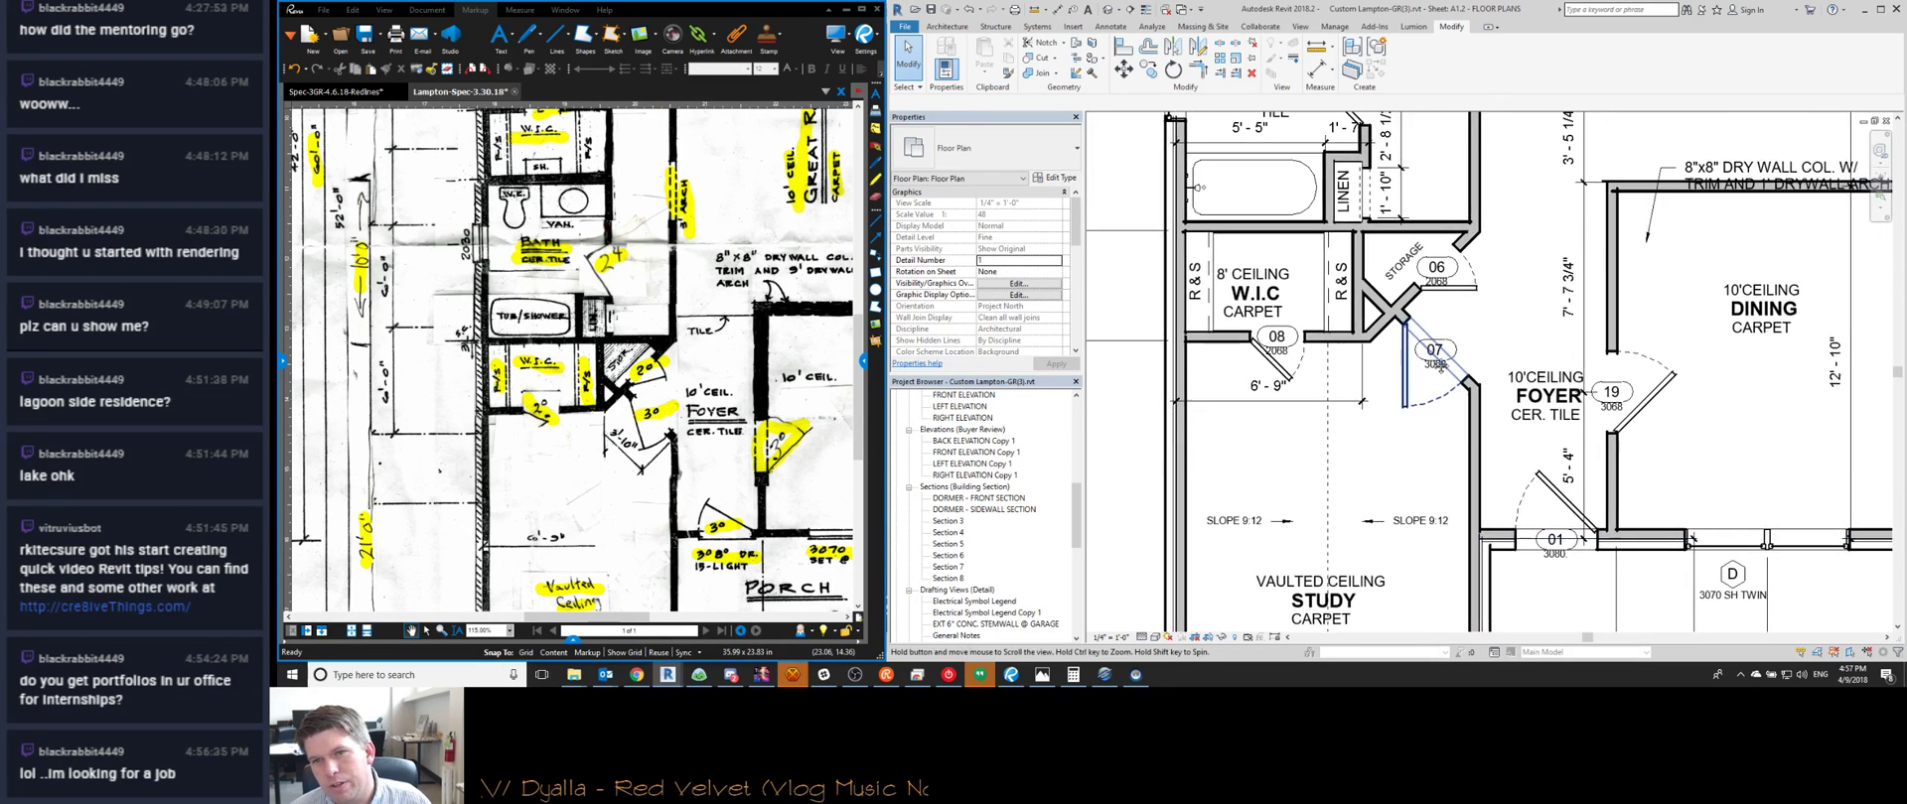
Set door 07's offset dimension to 0' 4"
click(1392, 373)
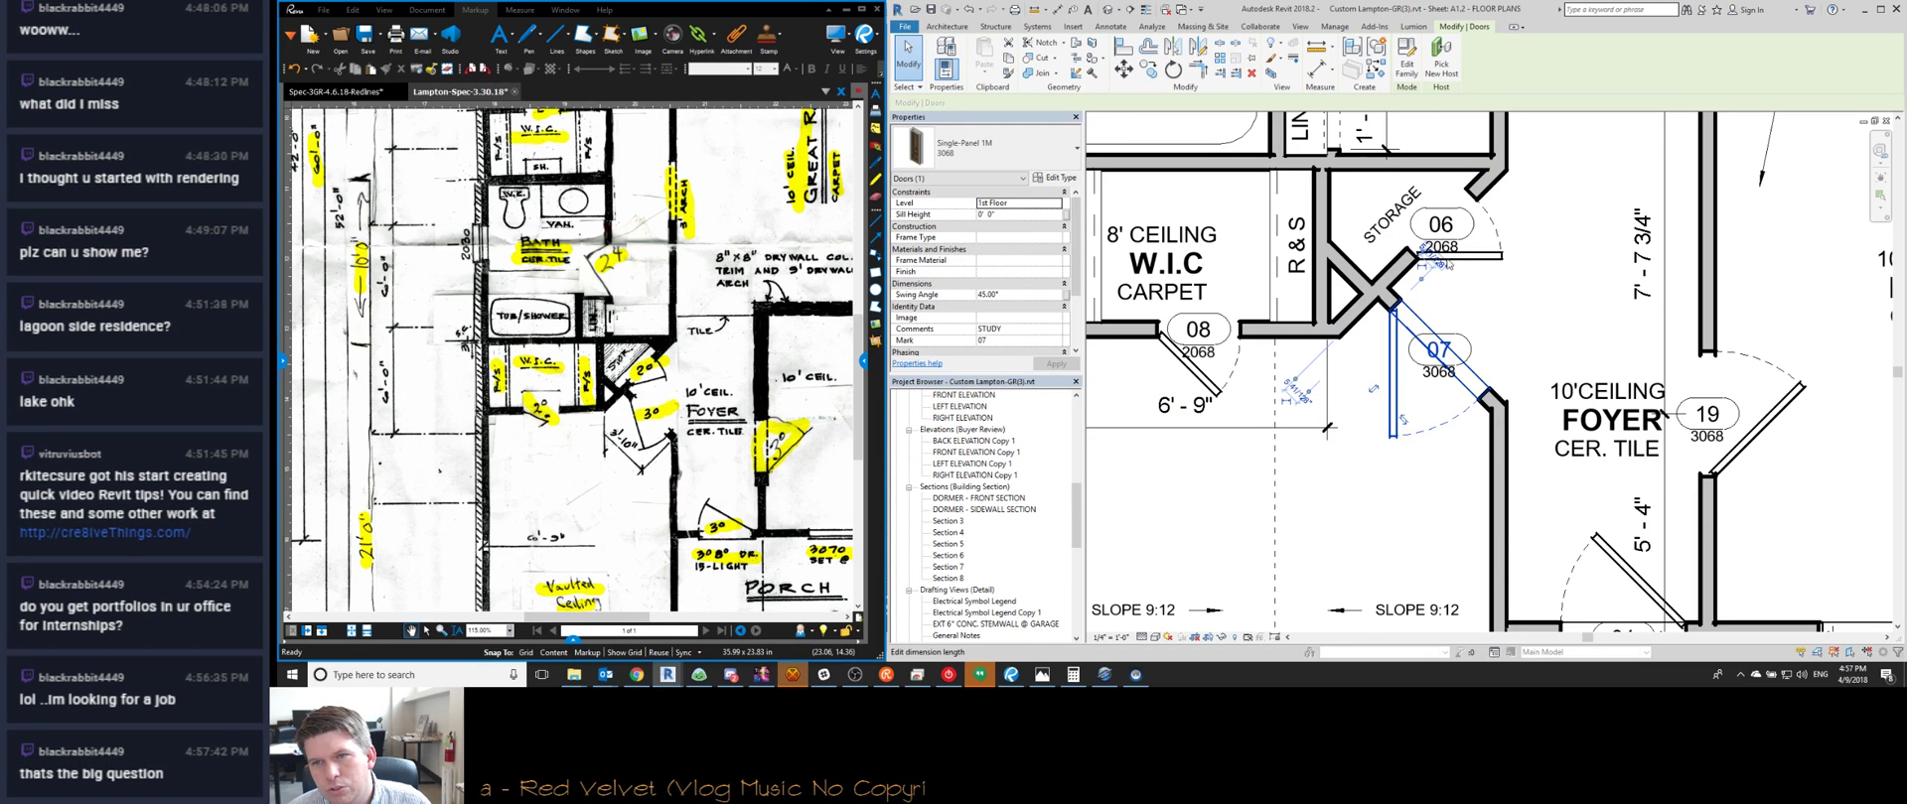
click(1447, 268)
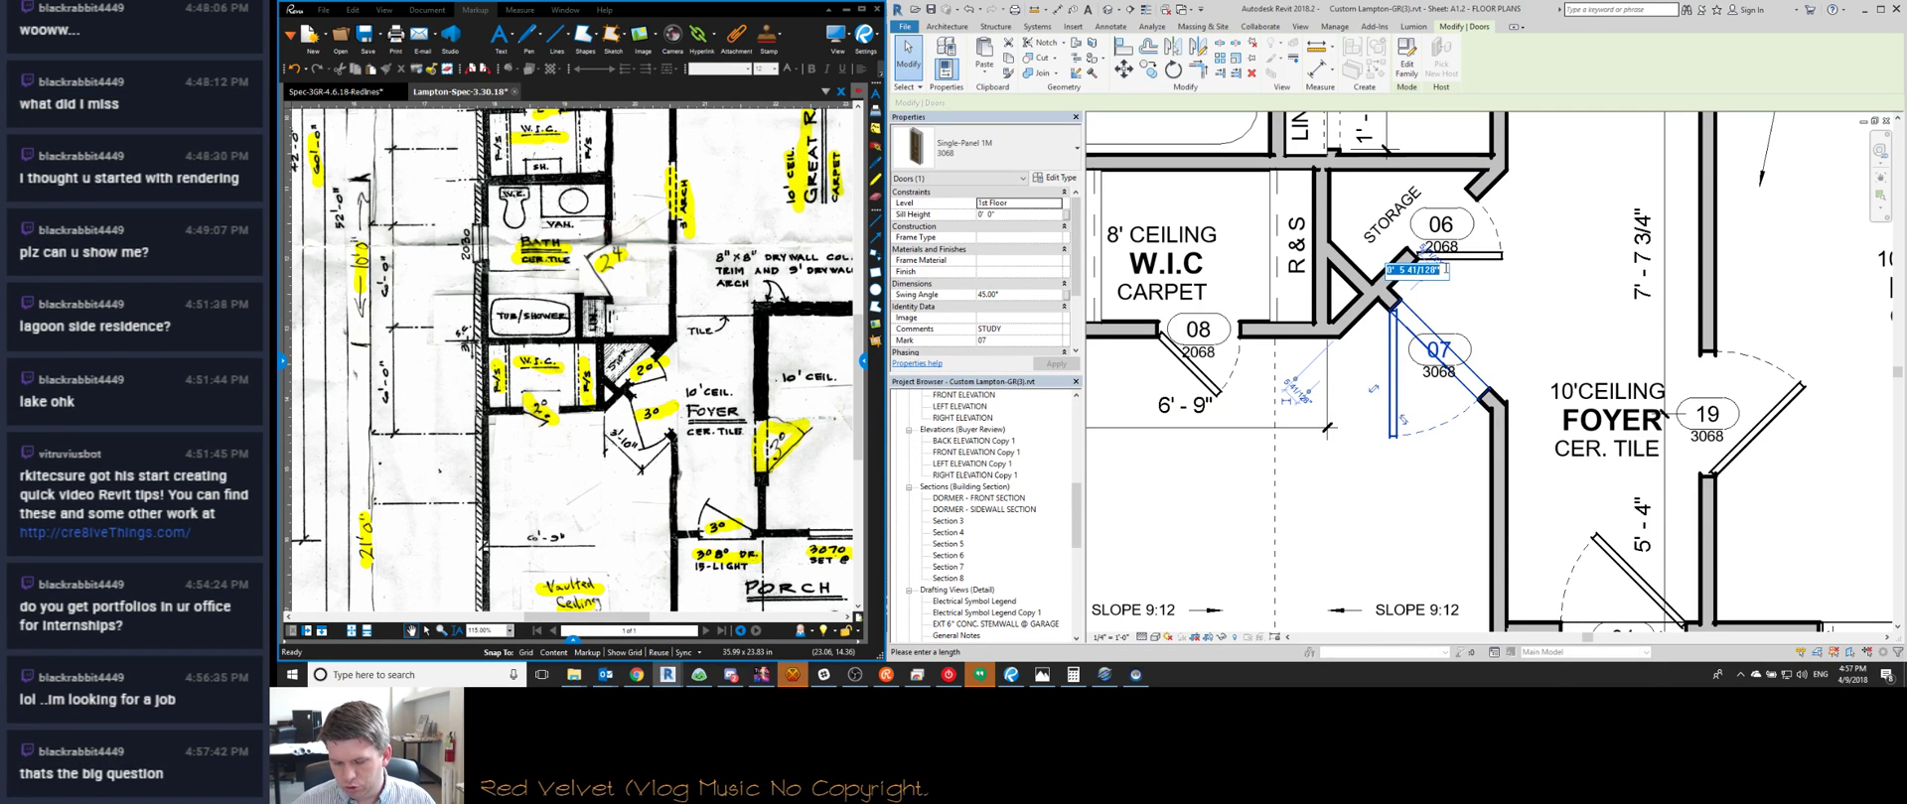
text(0 4)
key(Return)
key(Escape)
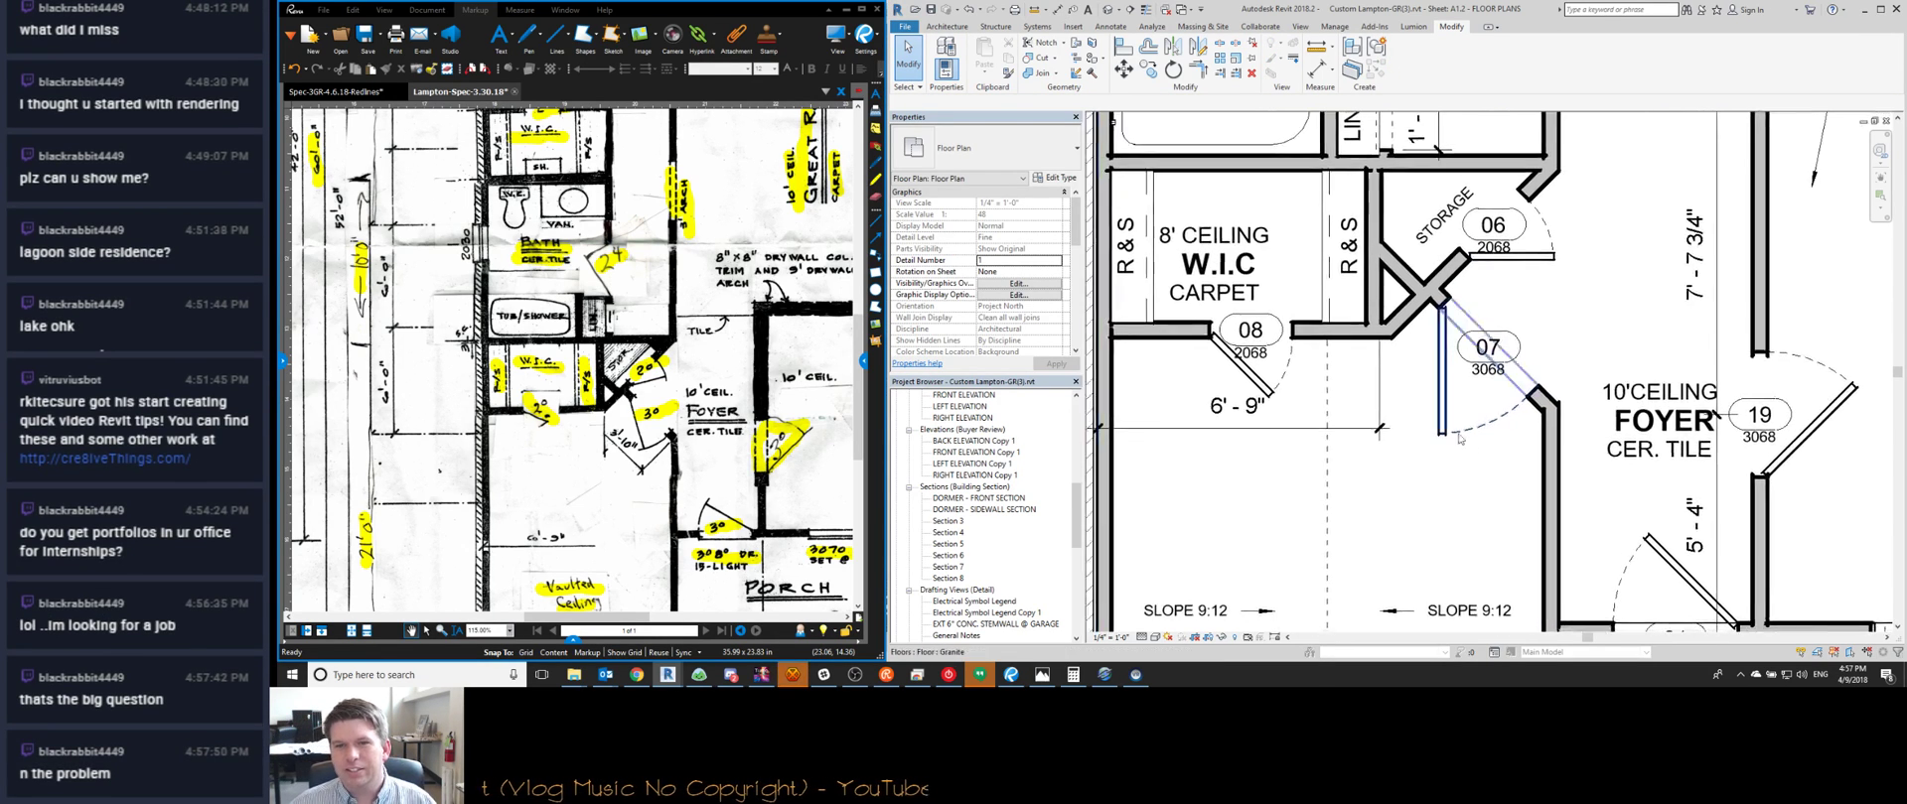
scroll(1419, 459, down, 1)
click(1291, 430)
middle_drag(1296, 475, 1425, 468)
key(Escape)
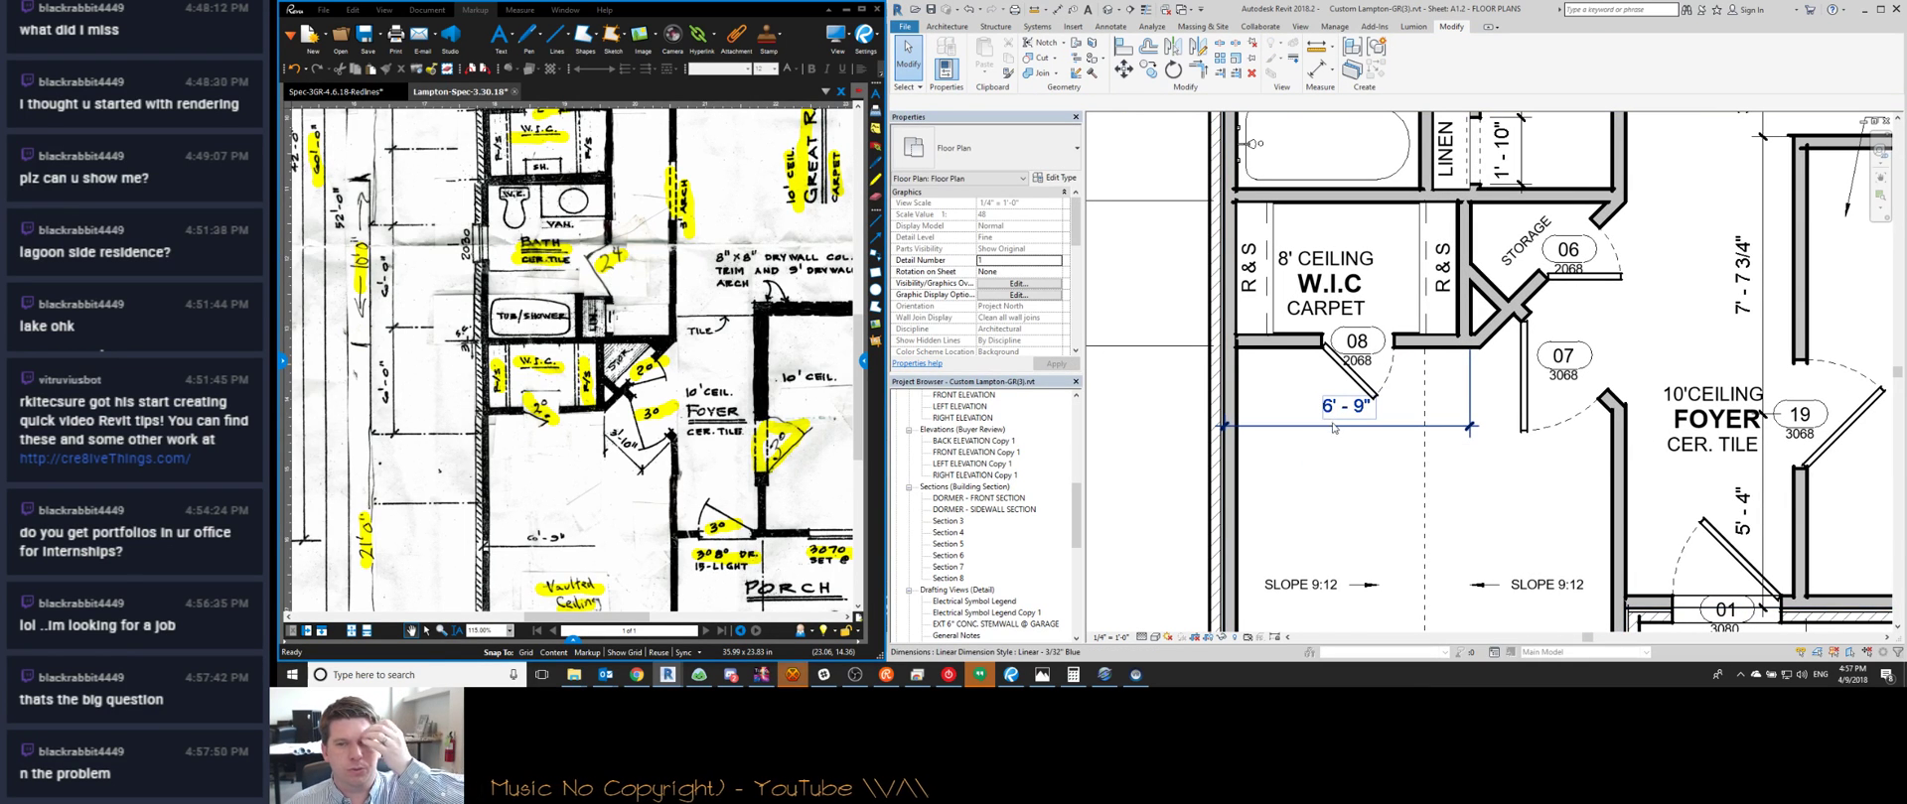
middle_drag(1434, 513, 1327, 493)
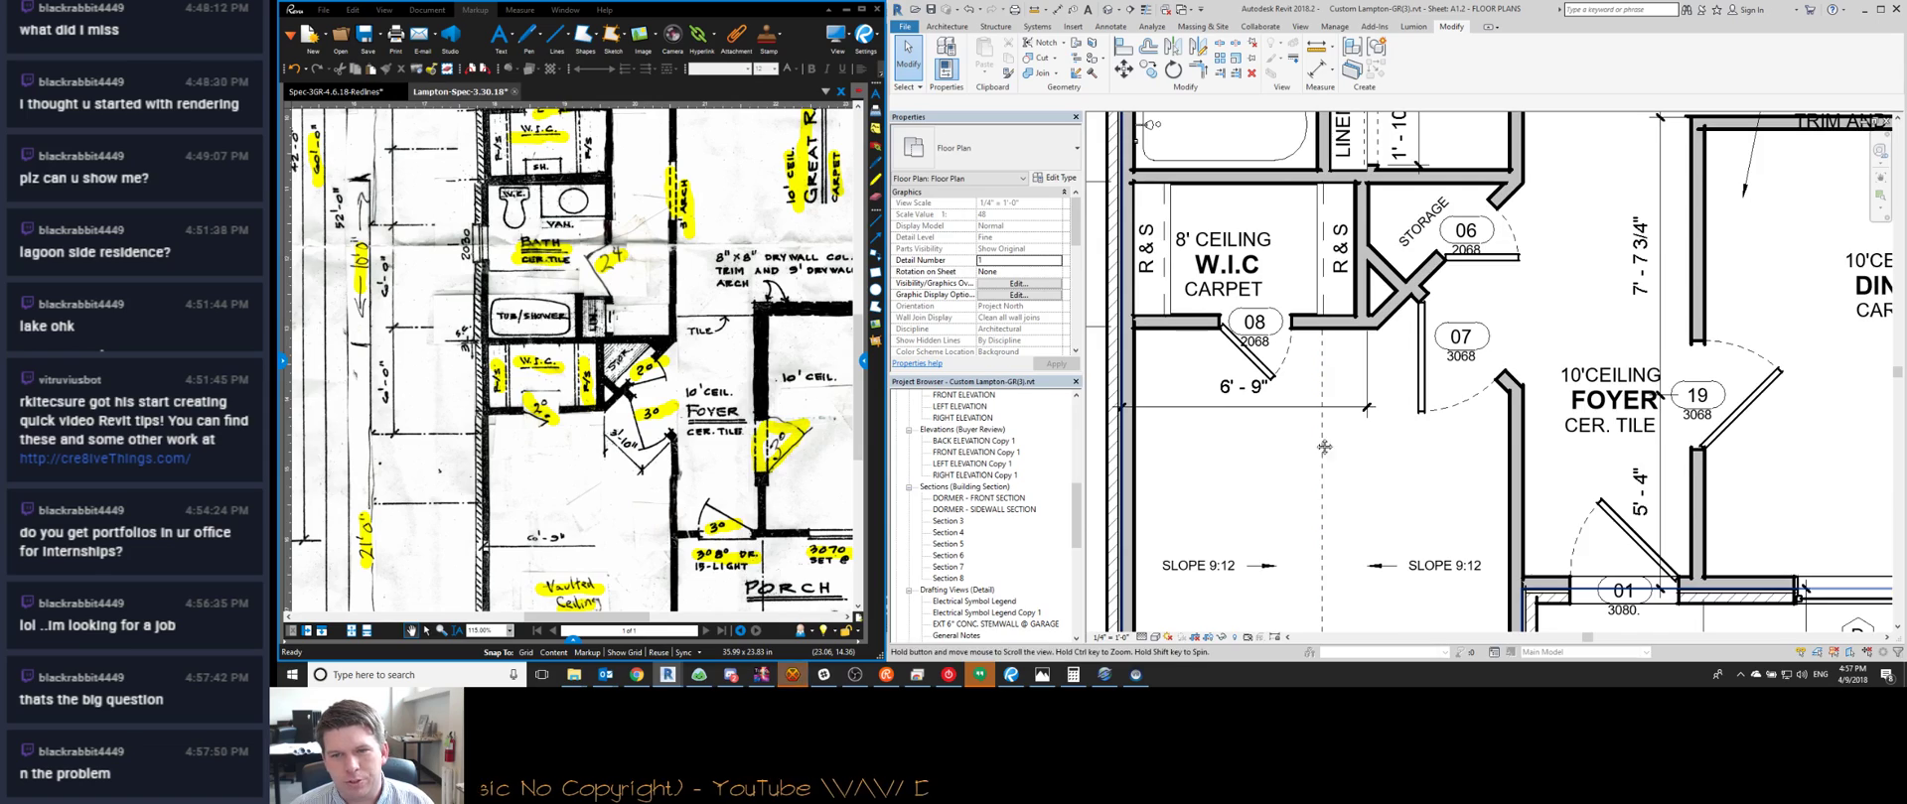
scroll(1324, 447, down, 1)
middle_drag(1321, 437, 1312, 393)
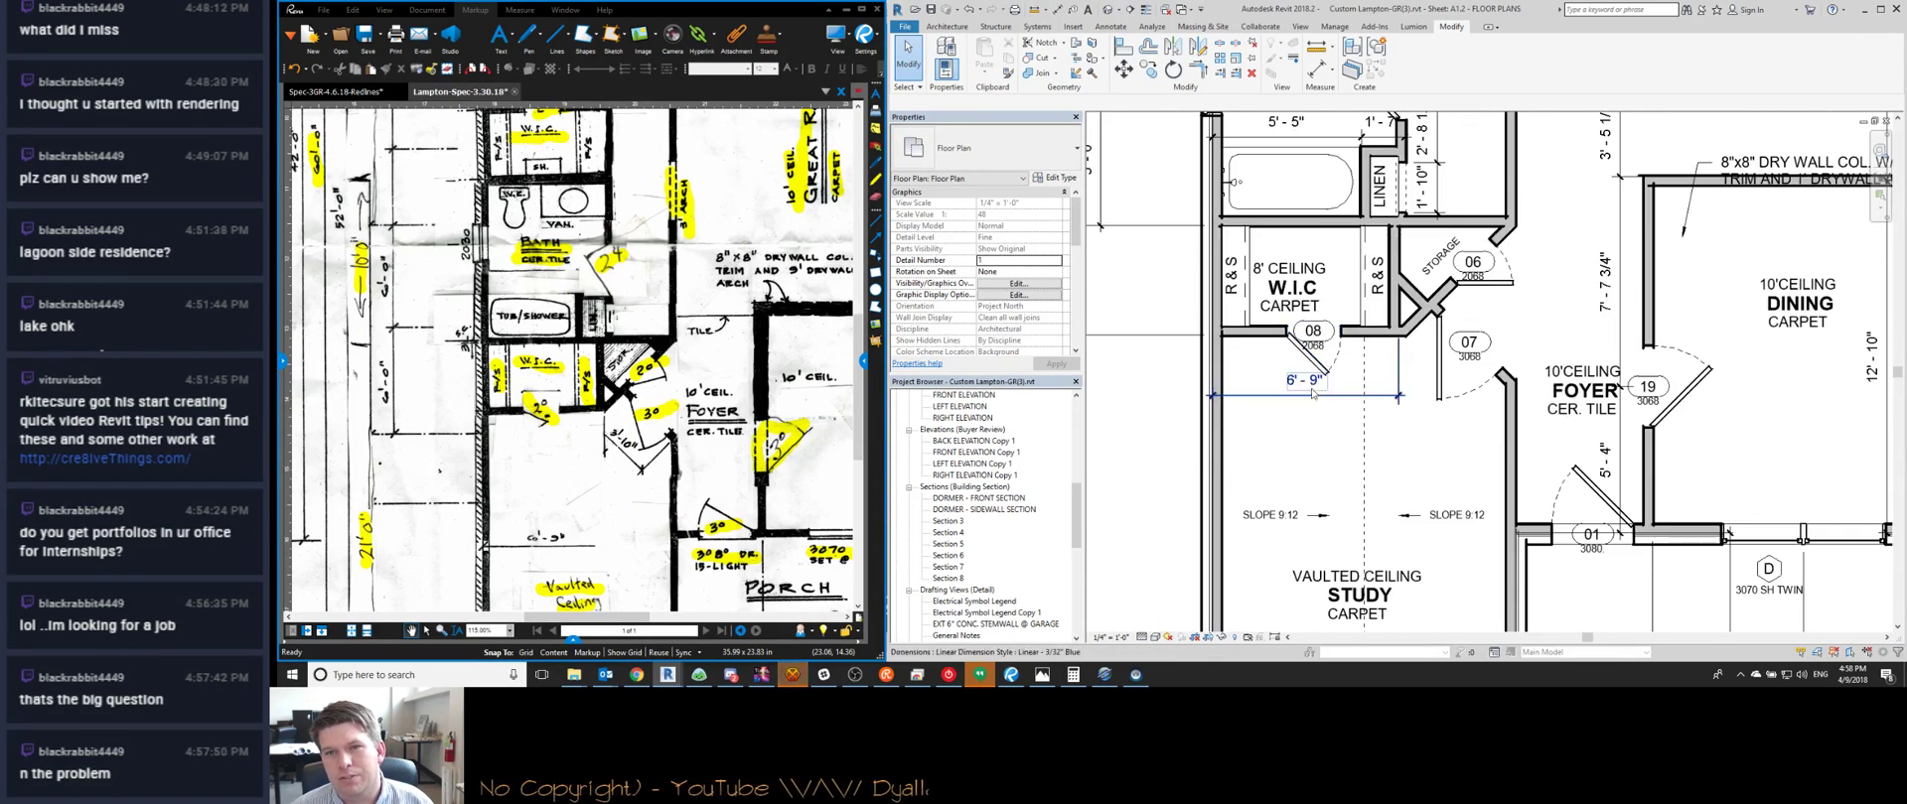
scroll(1312, 393, up, 3)
scroll(1312, 393, down, 3)
middle_drag(1320, 338, 1375, 459)
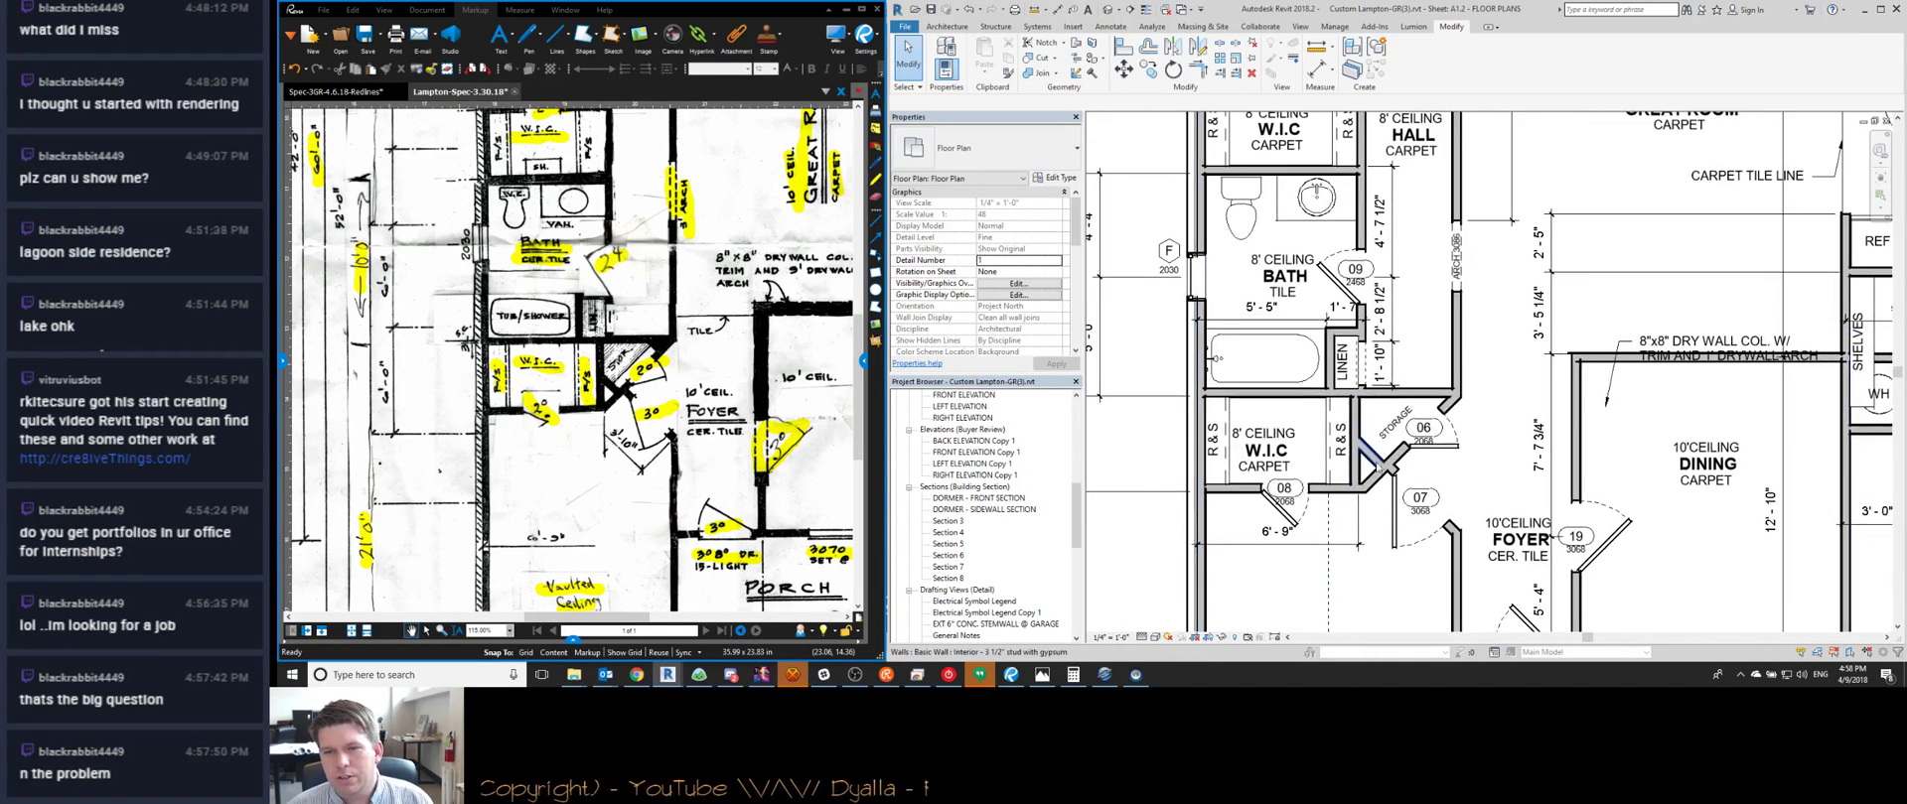
scroll(1377, 464, up, 3)
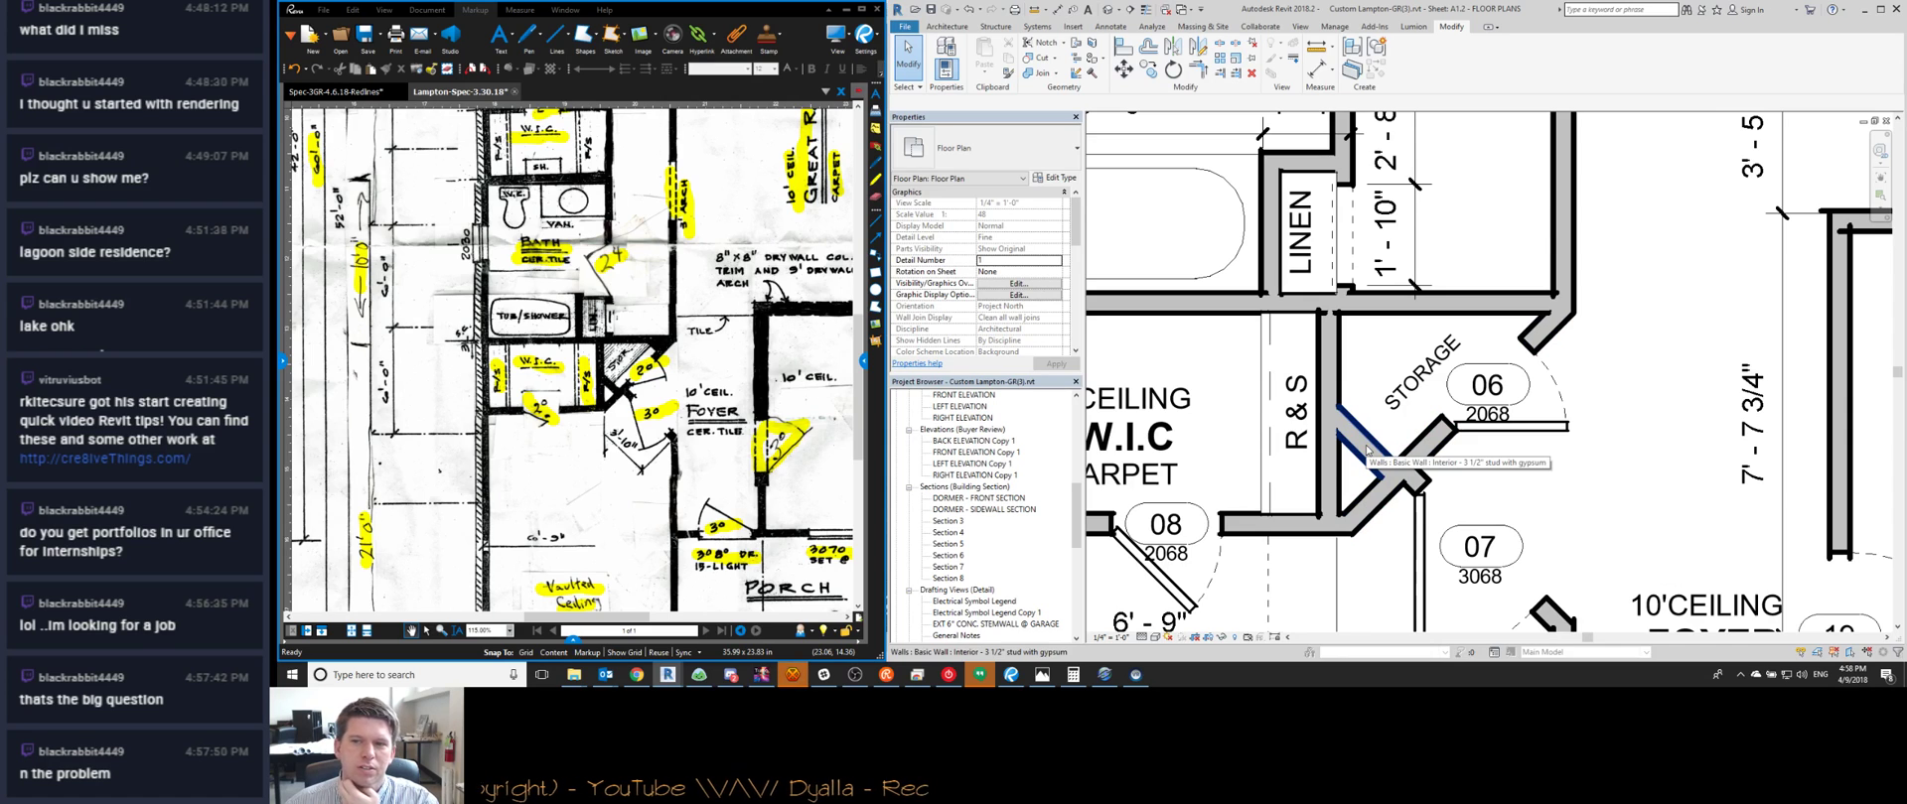
scroll(1367, 449, down, 3)
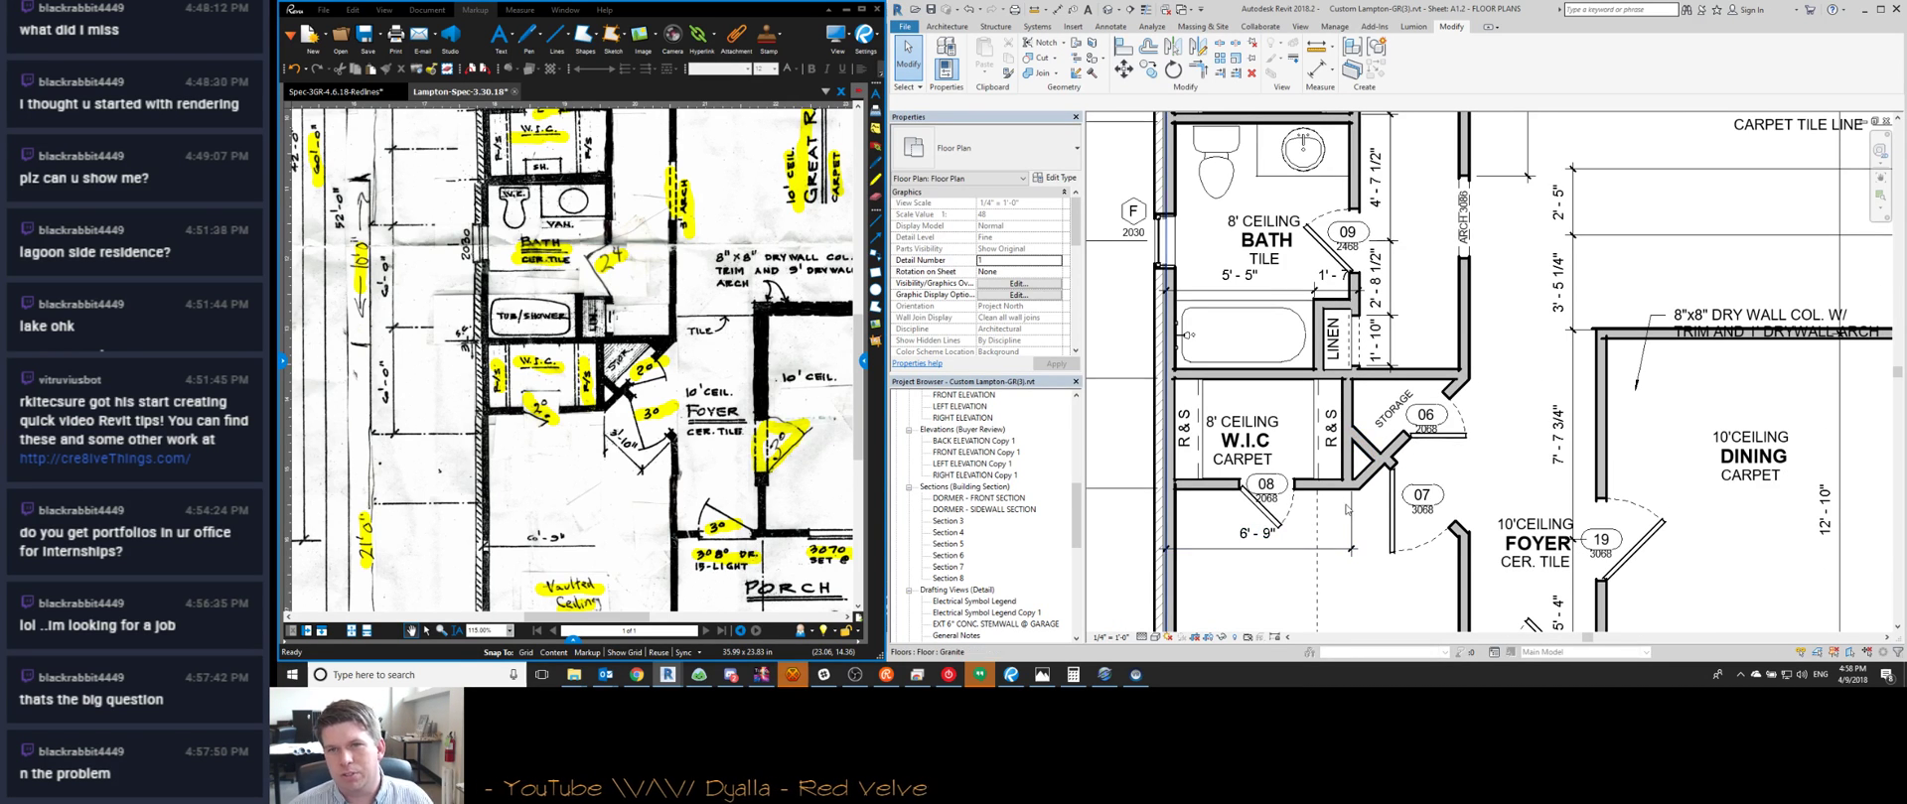
scroll(1341, 452, down, 2)
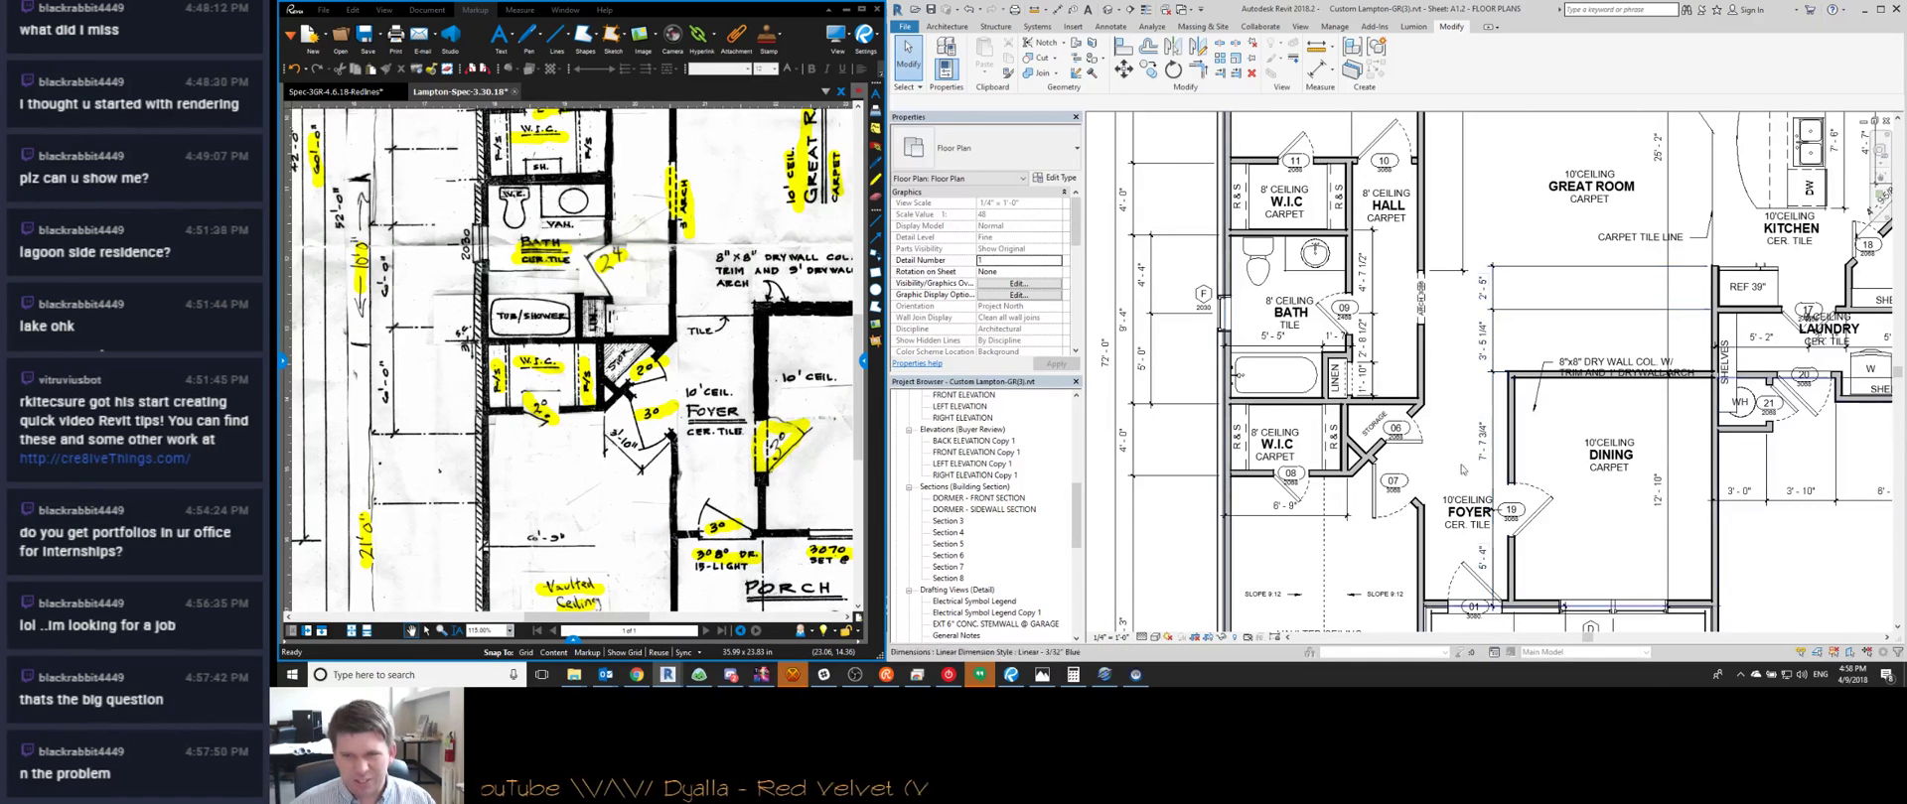
scroll(1434, 473, up, 3)
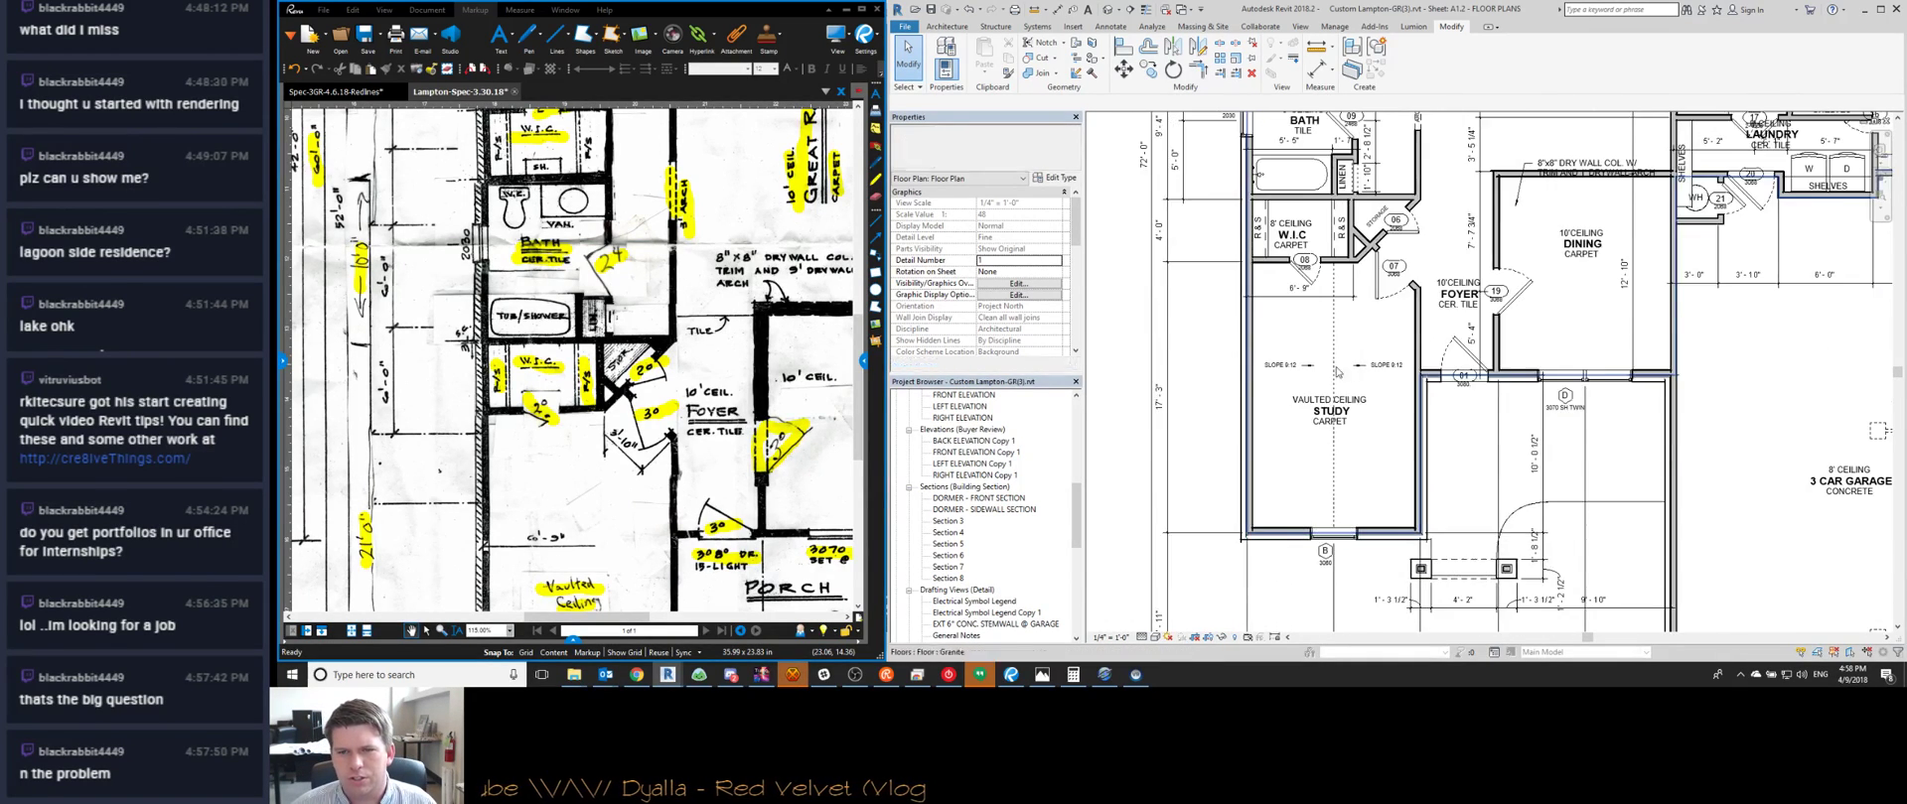
scroll(1396, 447, up, 3)
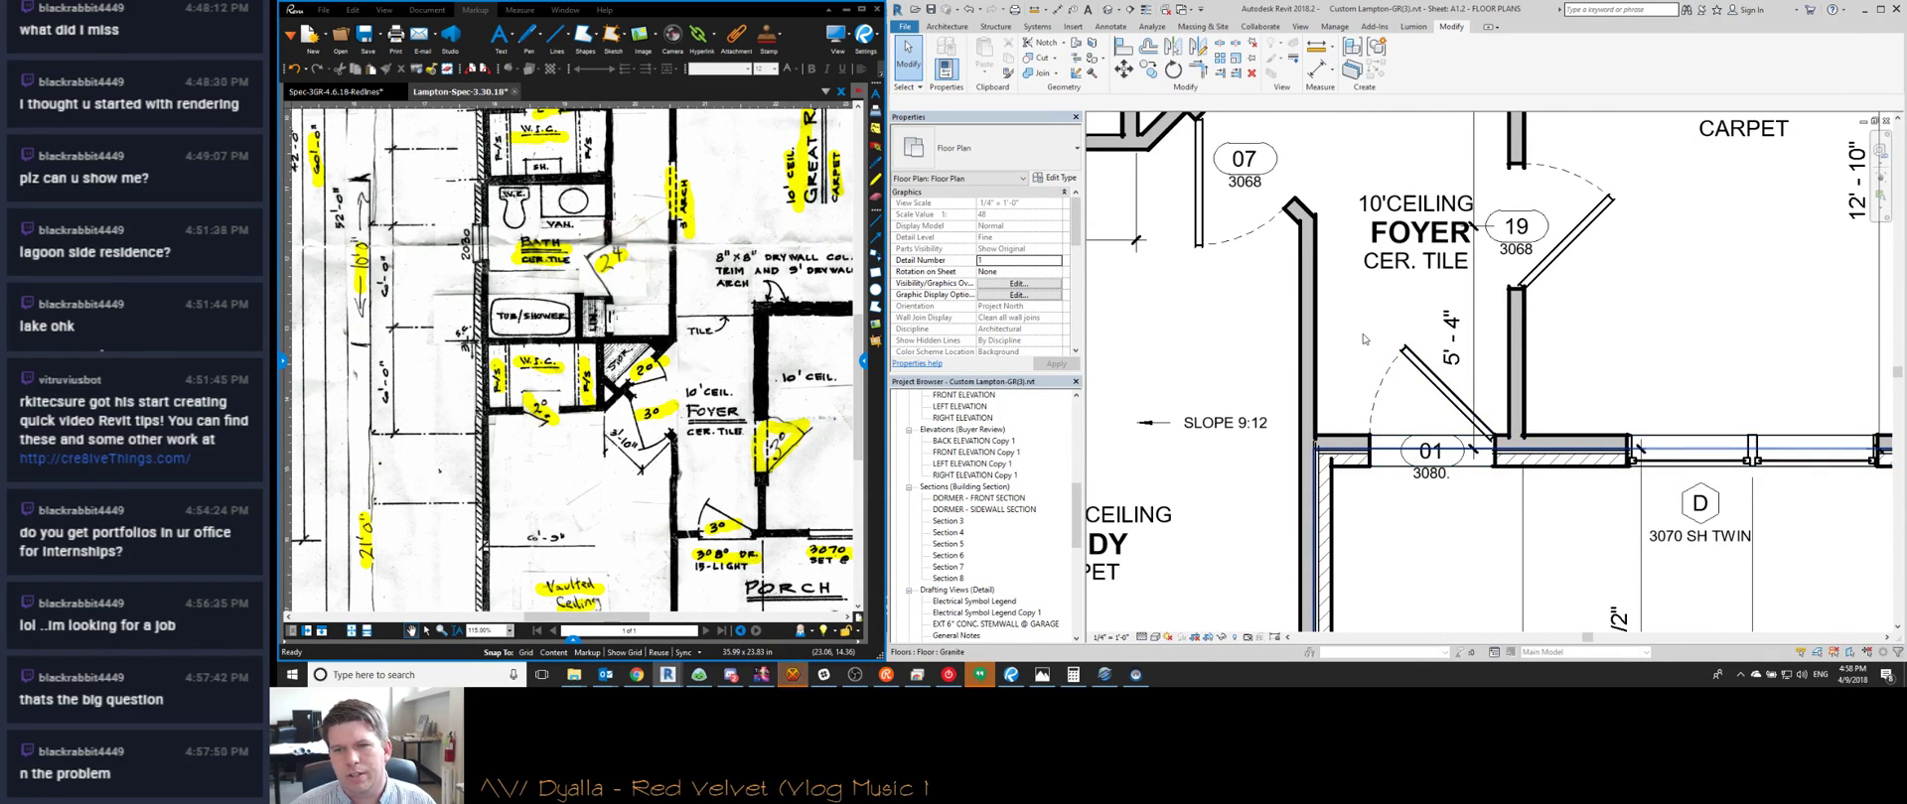
scroll(1362, 338, down, 3)
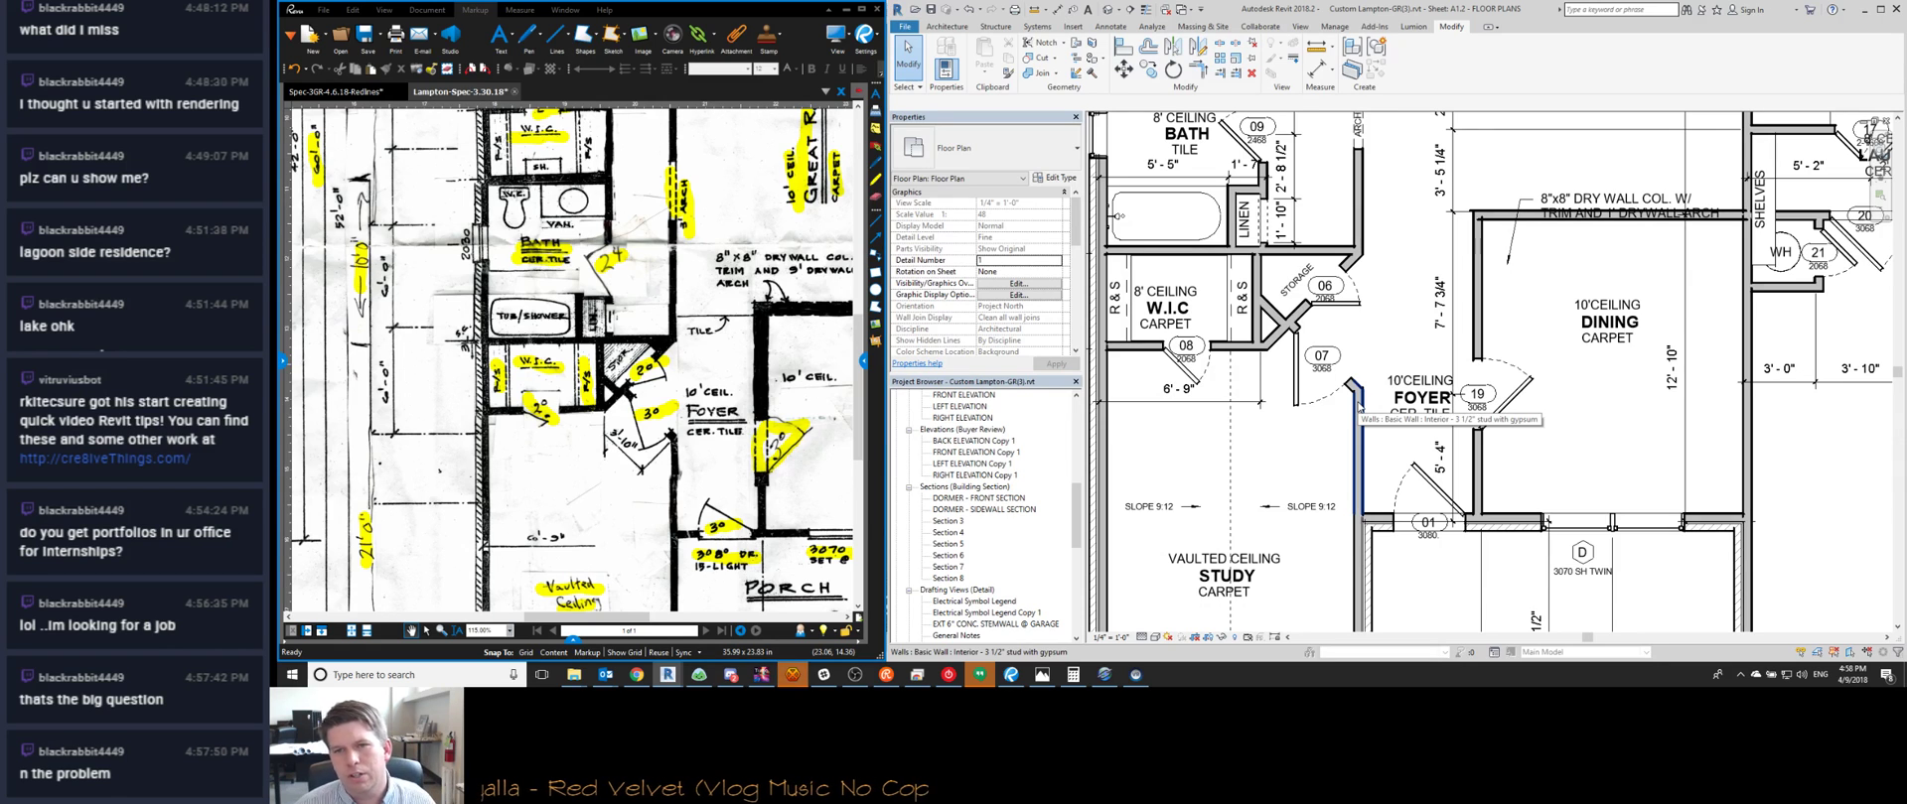
scroll(1324, 288, up, 3)
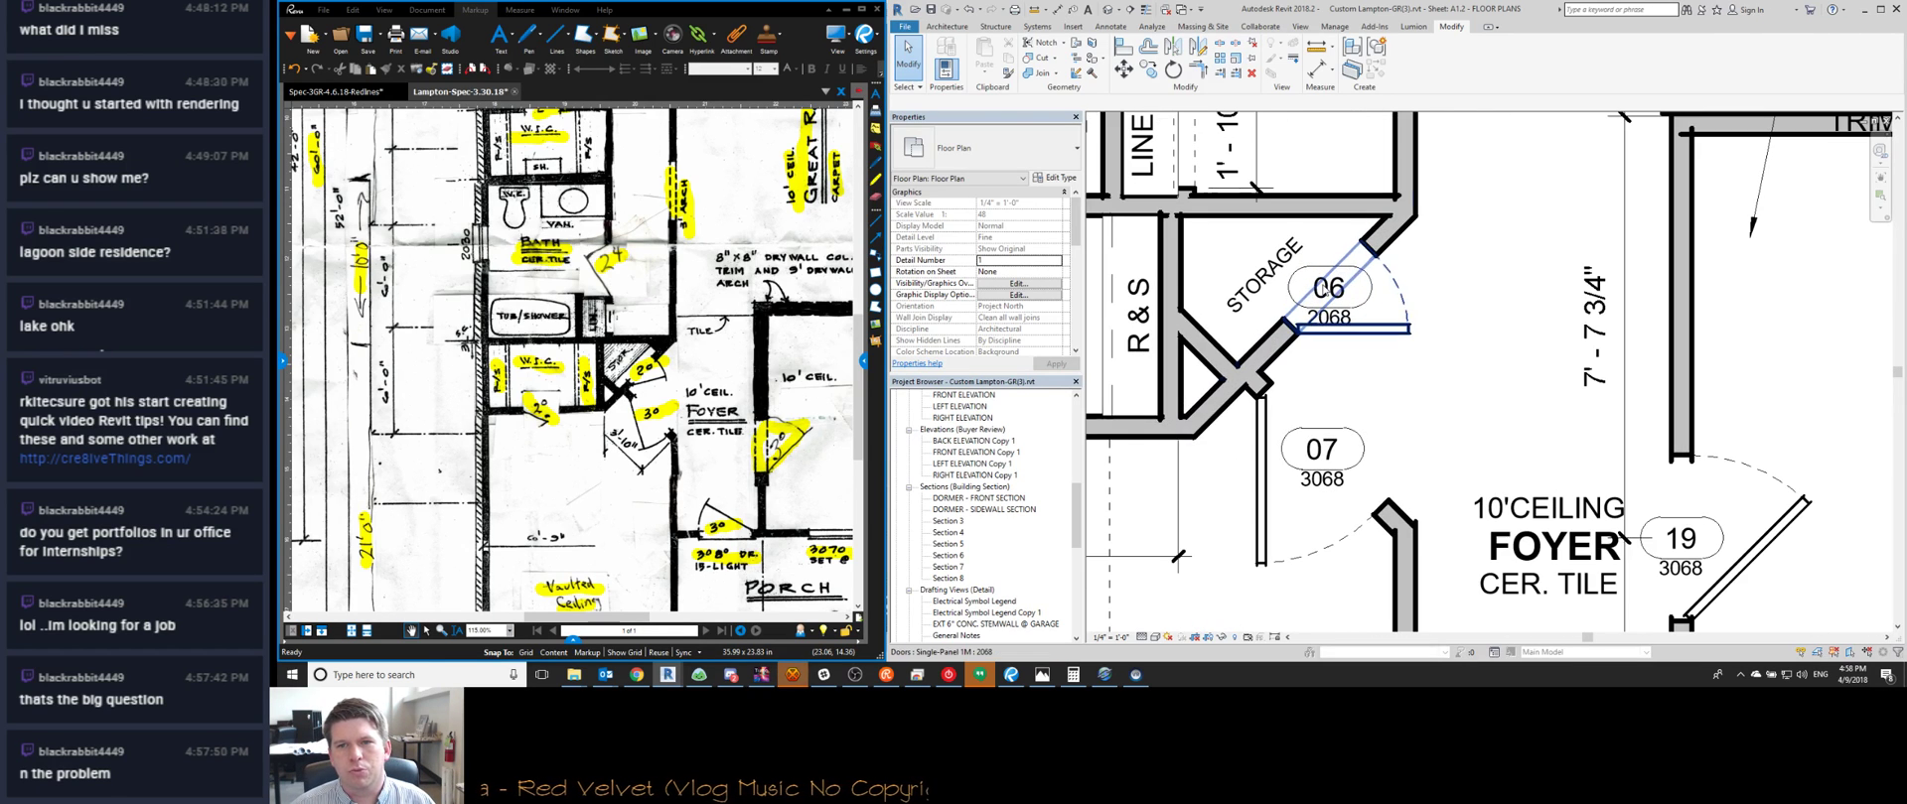
Slide storage door 06 down-left along its wall
click(1351, 334)
drag(1351, 334, 1303, 351)
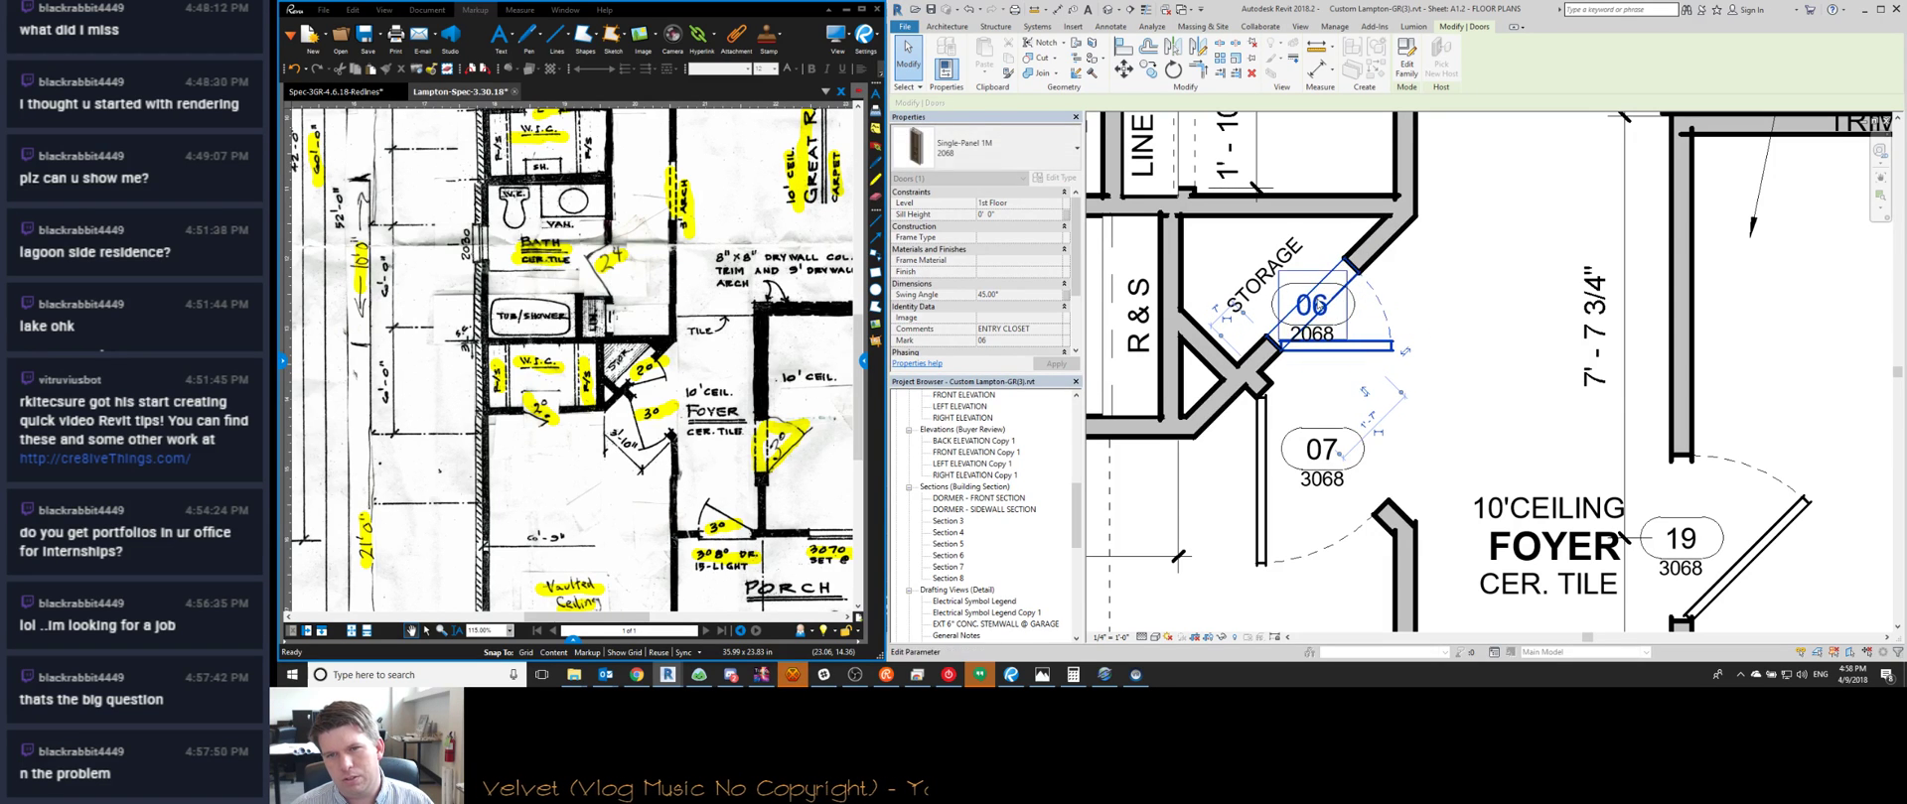
key(Escape)
Clear the selection and bring the Watch Me Work stream page to the front
scroll(1408, 234, down, 2)
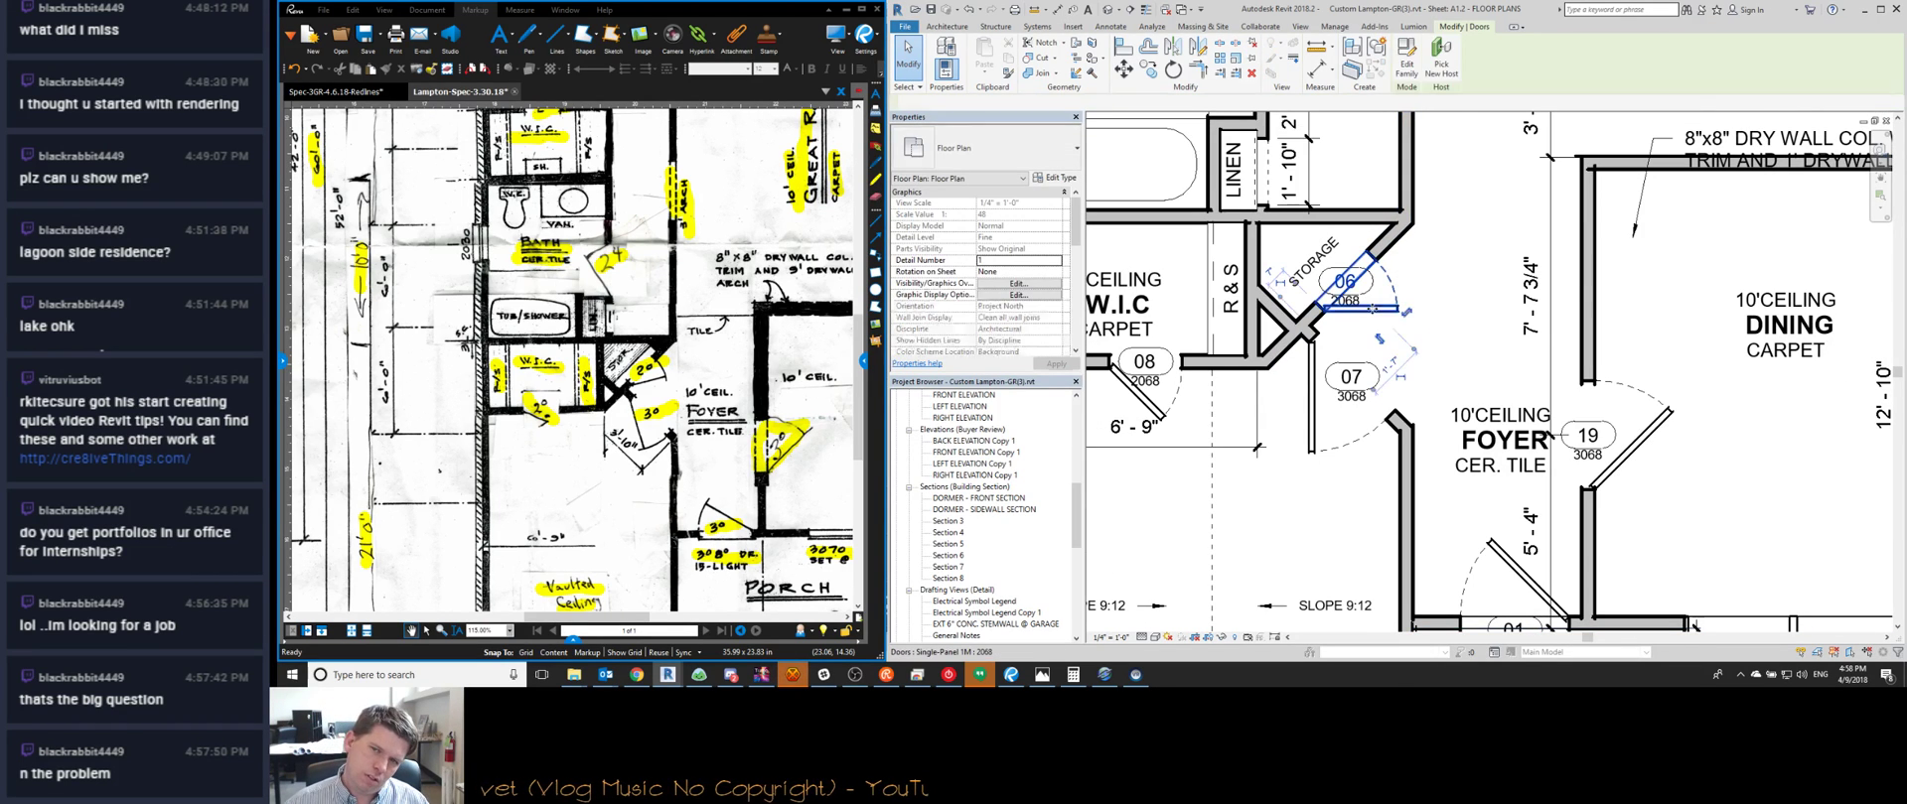
key(Escape)
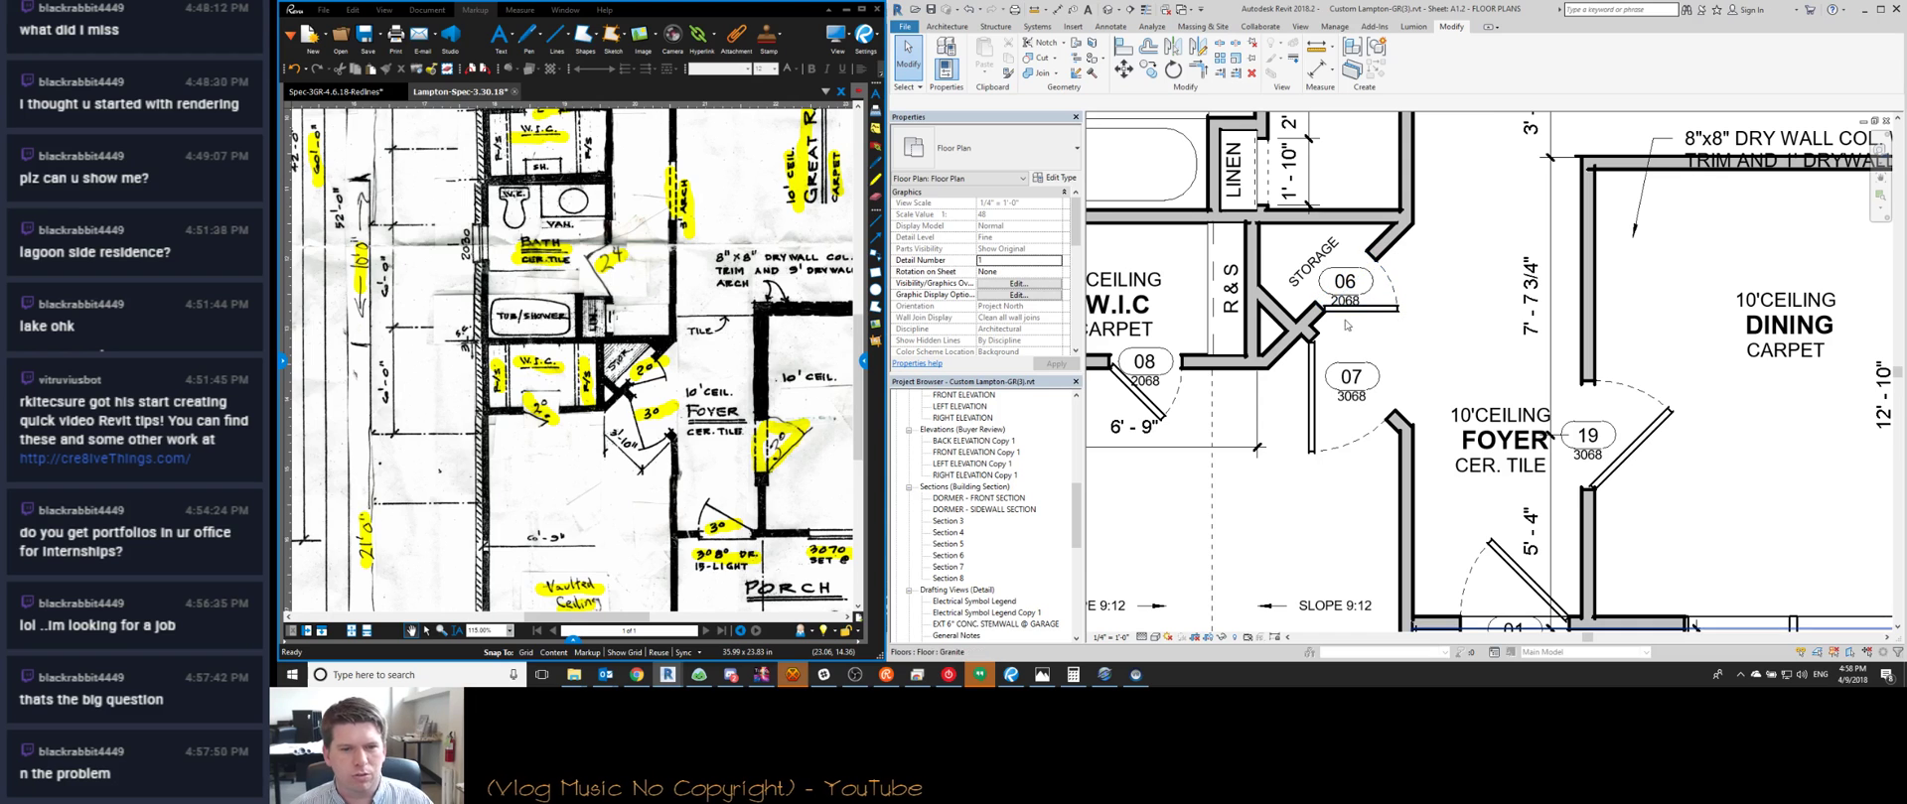
key(alt+Tab)
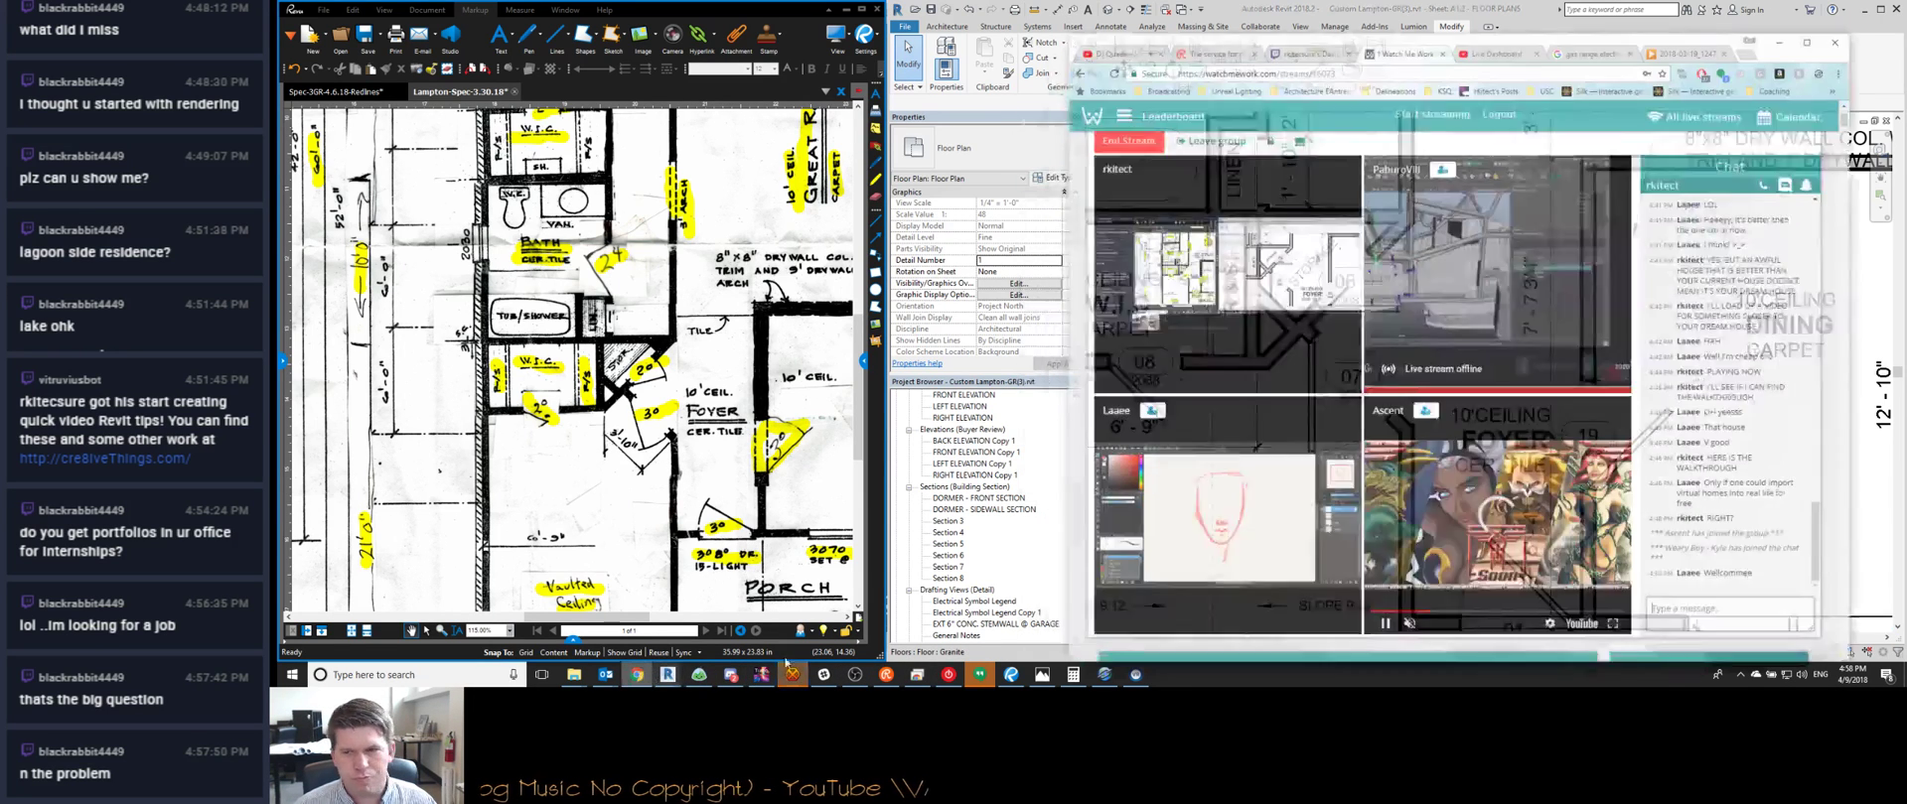
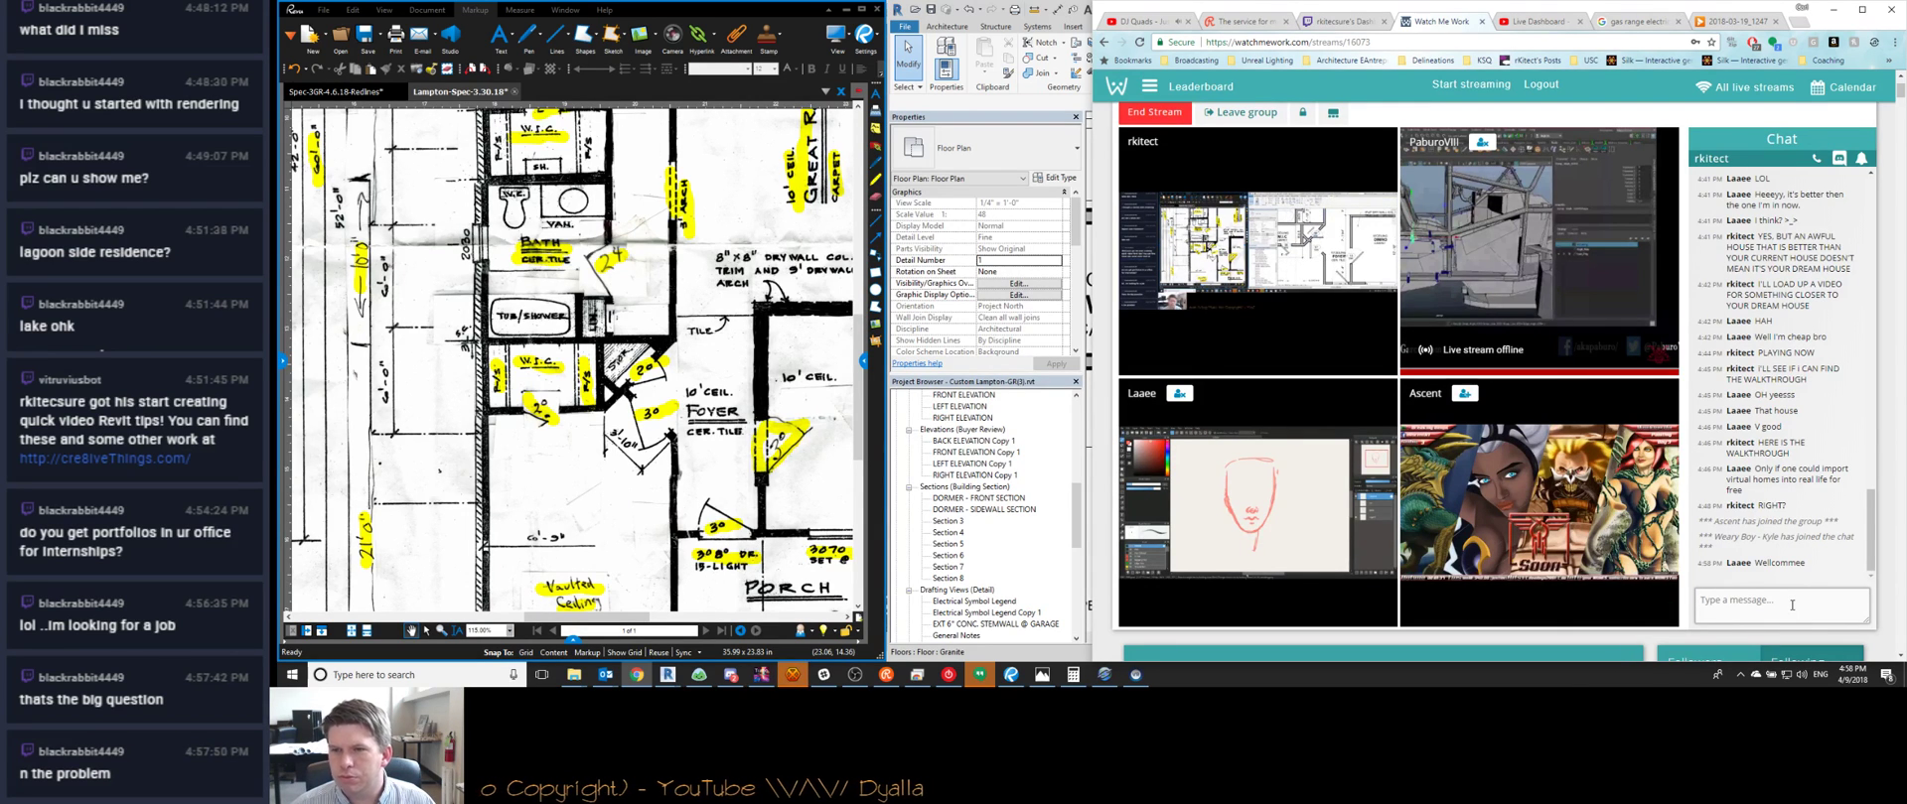
Send 'A NEW CHALLENGER HAS APPEARED!' in the stream chat and minimize Chrome back to Revit
click(1831, 12)
scroll(1359, 475, down, 2)
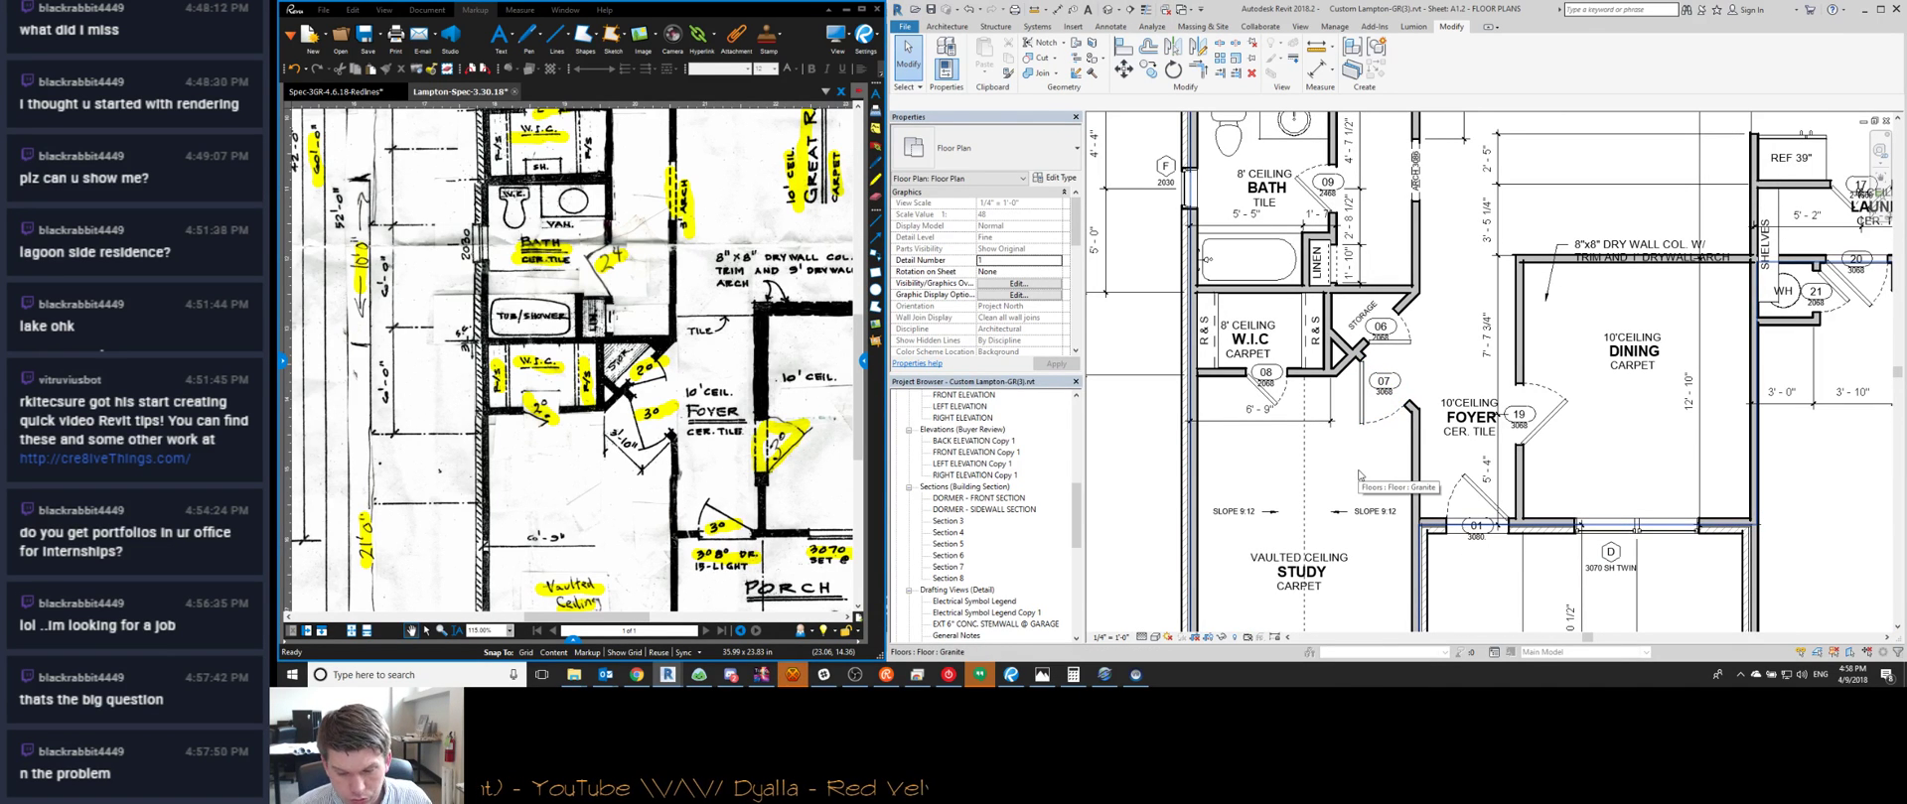
click(636, 675)
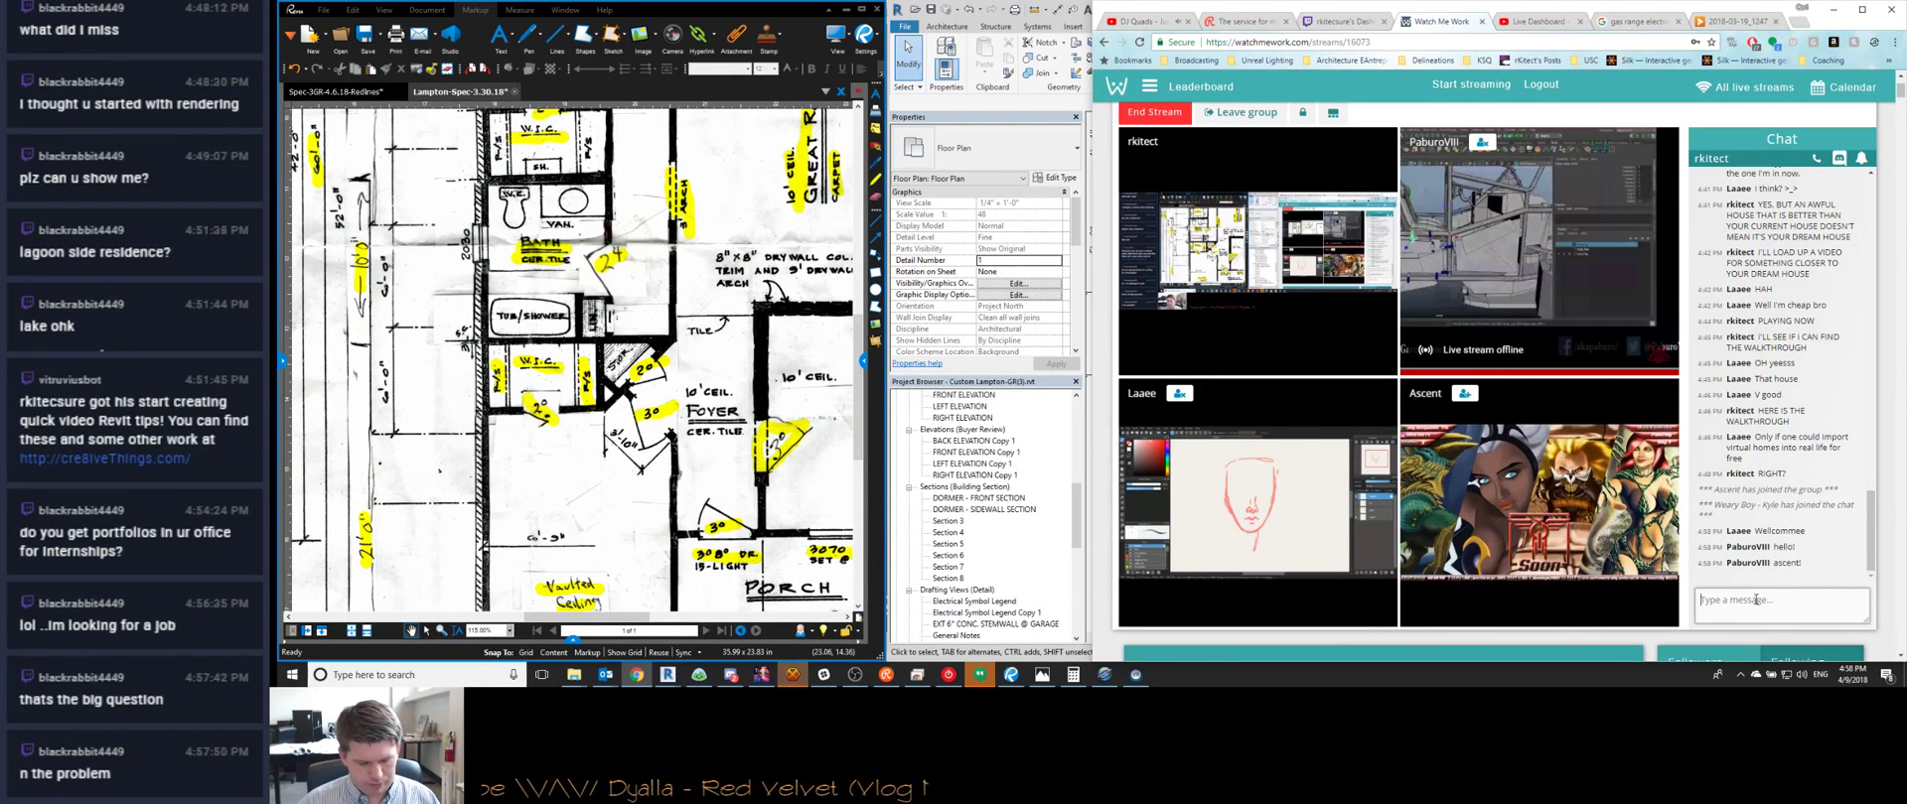
text(CHAL)
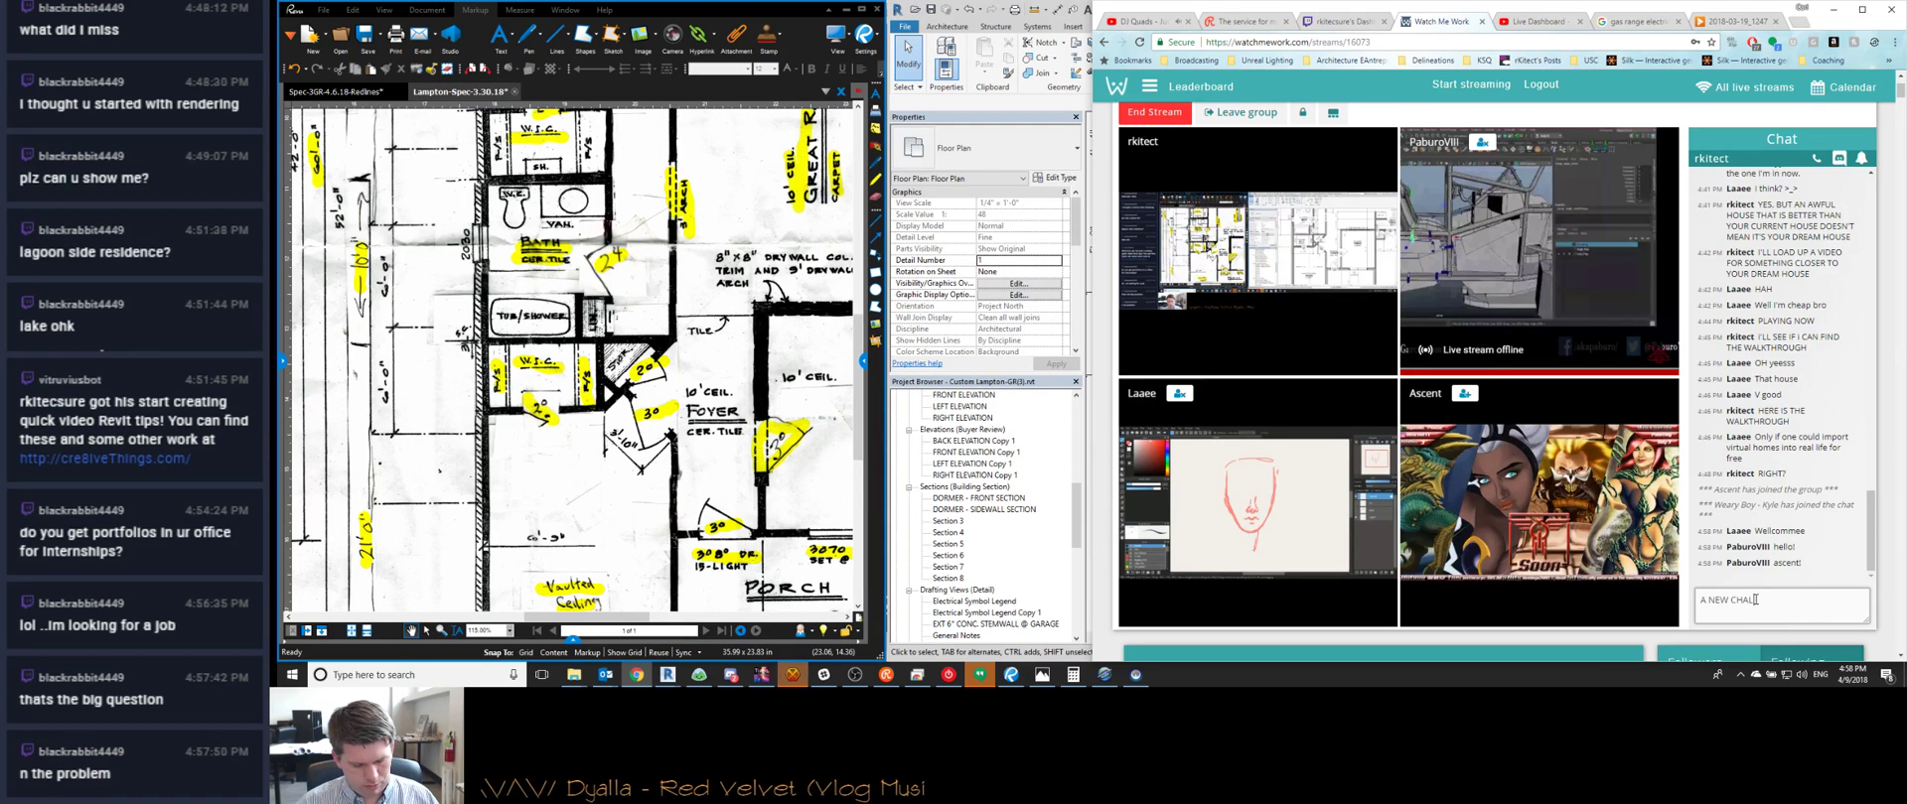
text(LENGER HAS APPEARE)
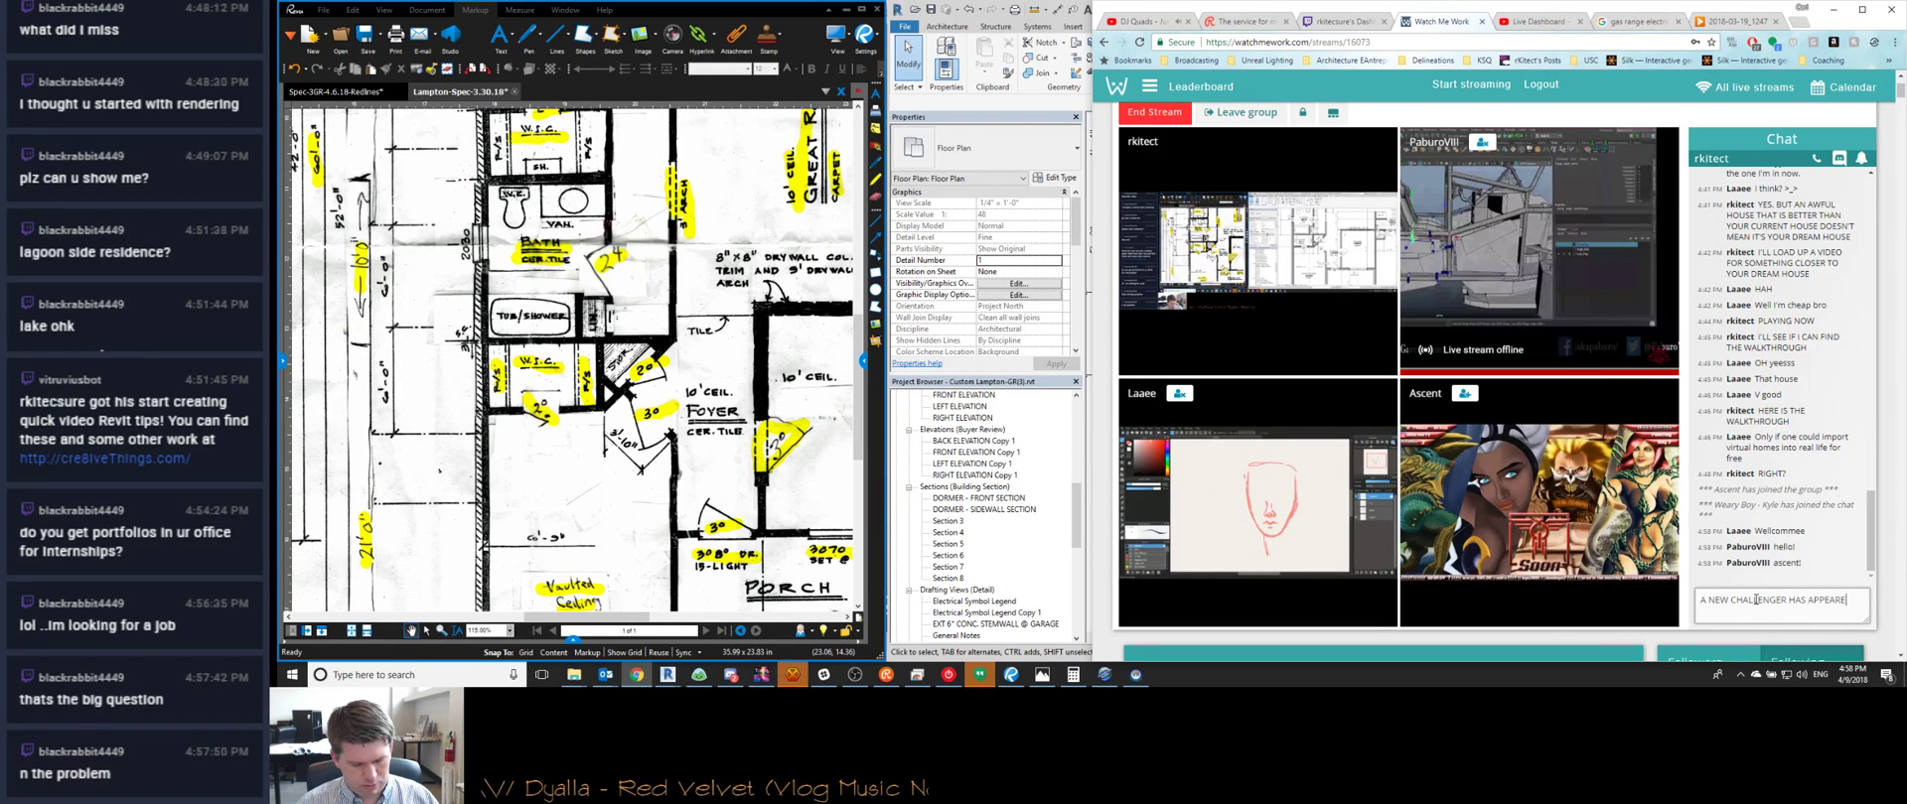
click(1832, 9)
scroll(1559, 252, up, 5)
Line up the plan and redline on the dining area and try editing the upper wall's 12'-10" dimension
scroll(1559, 251, down, 1)
middle_drag(1559, 252, 1539, 306)
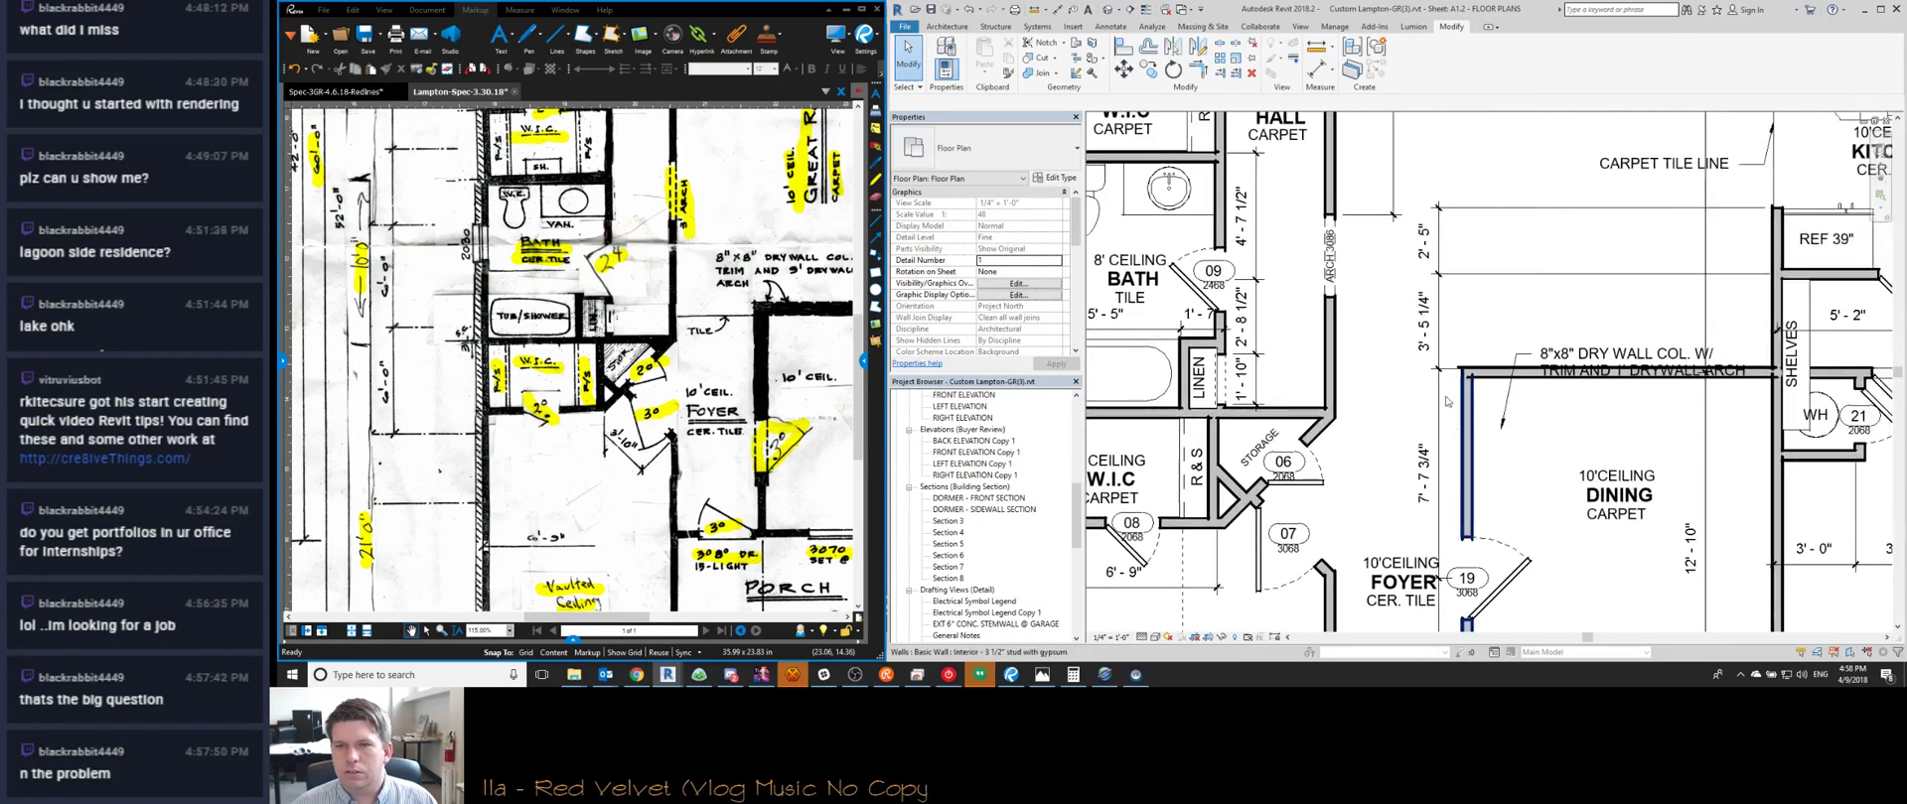
scroll(1440, 354, down, 4)
drag(771, 388, 465, 370)
scroll(1534, 364, down, 1)
scroll(1534, 364, up, 3)
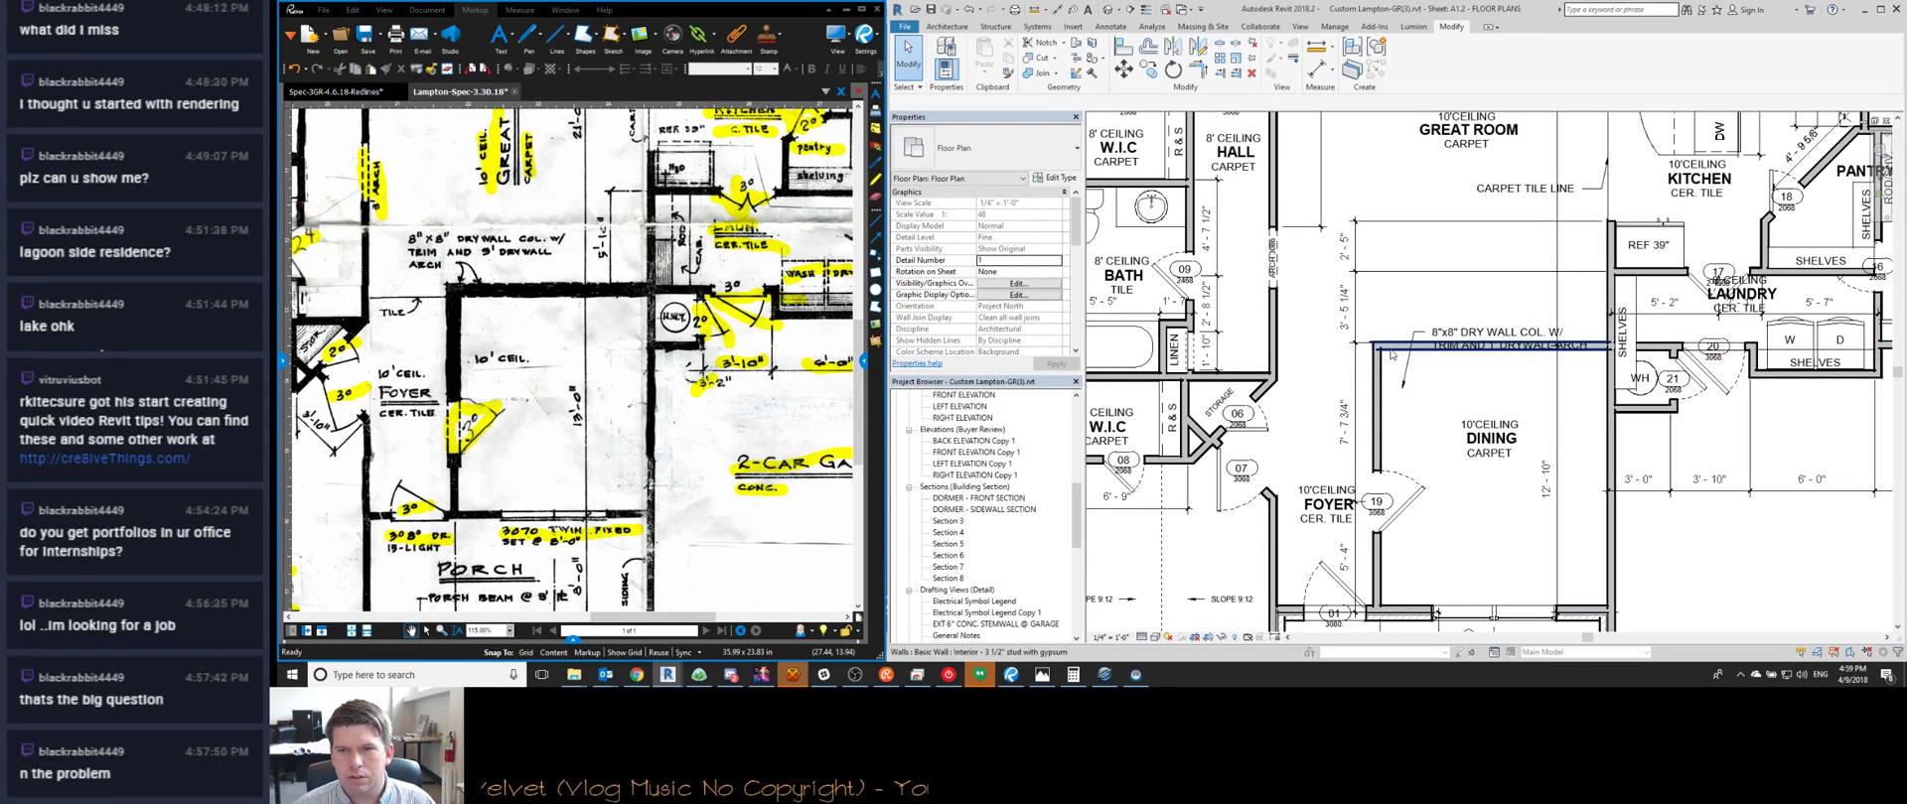
click(1470, 346)
click(1542, 478)
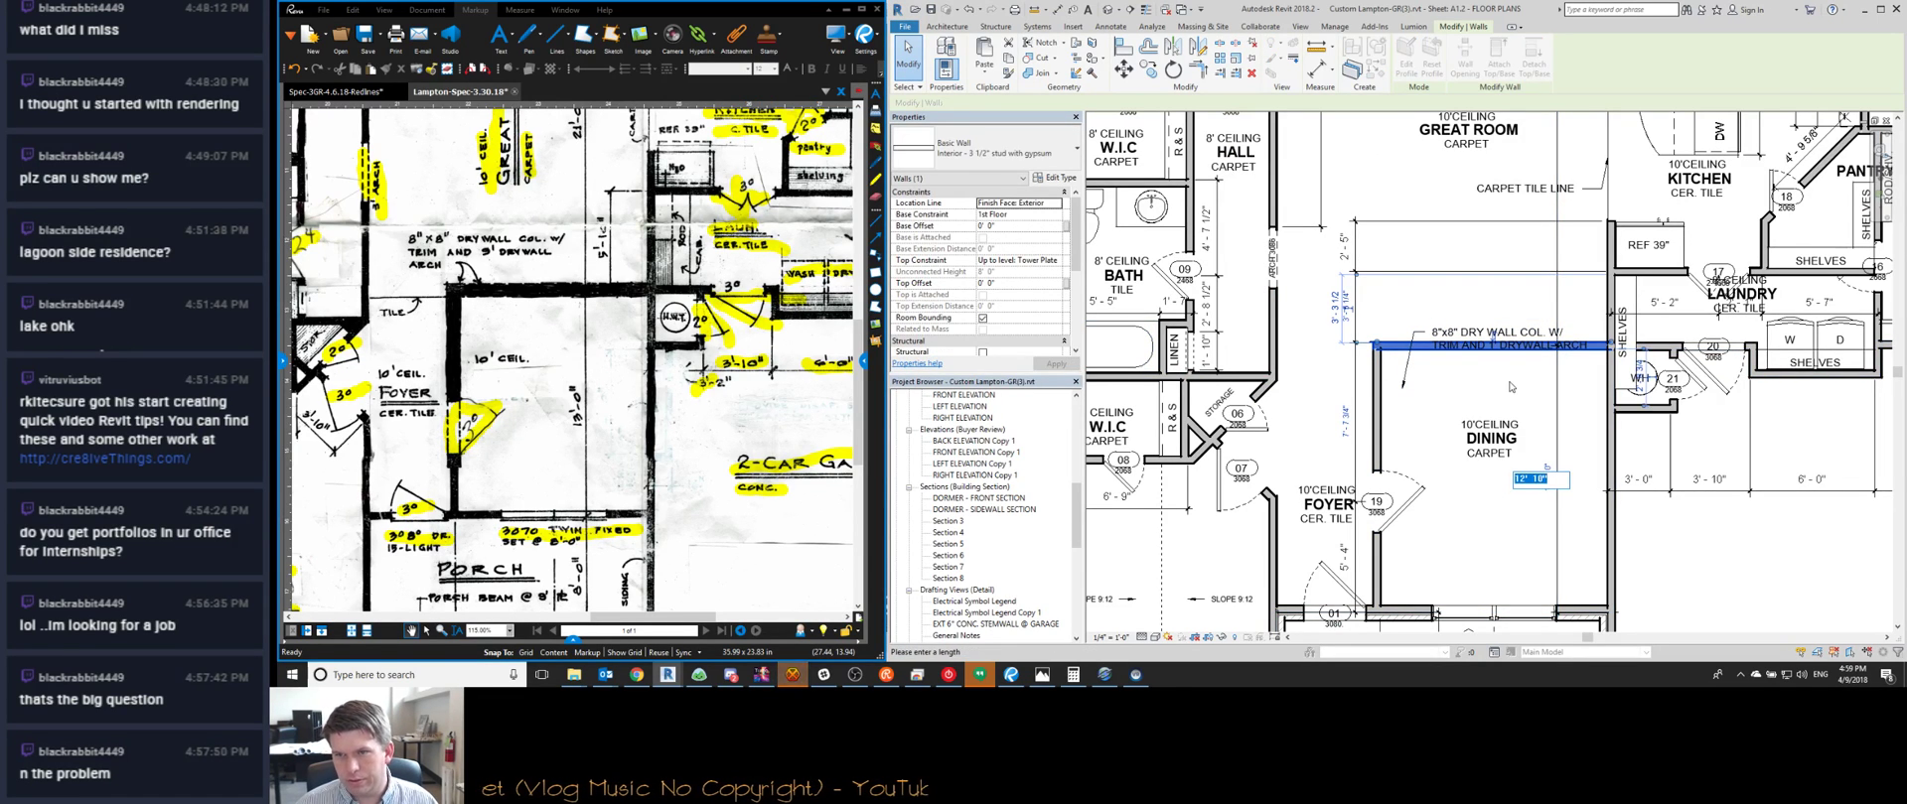
key(Return)
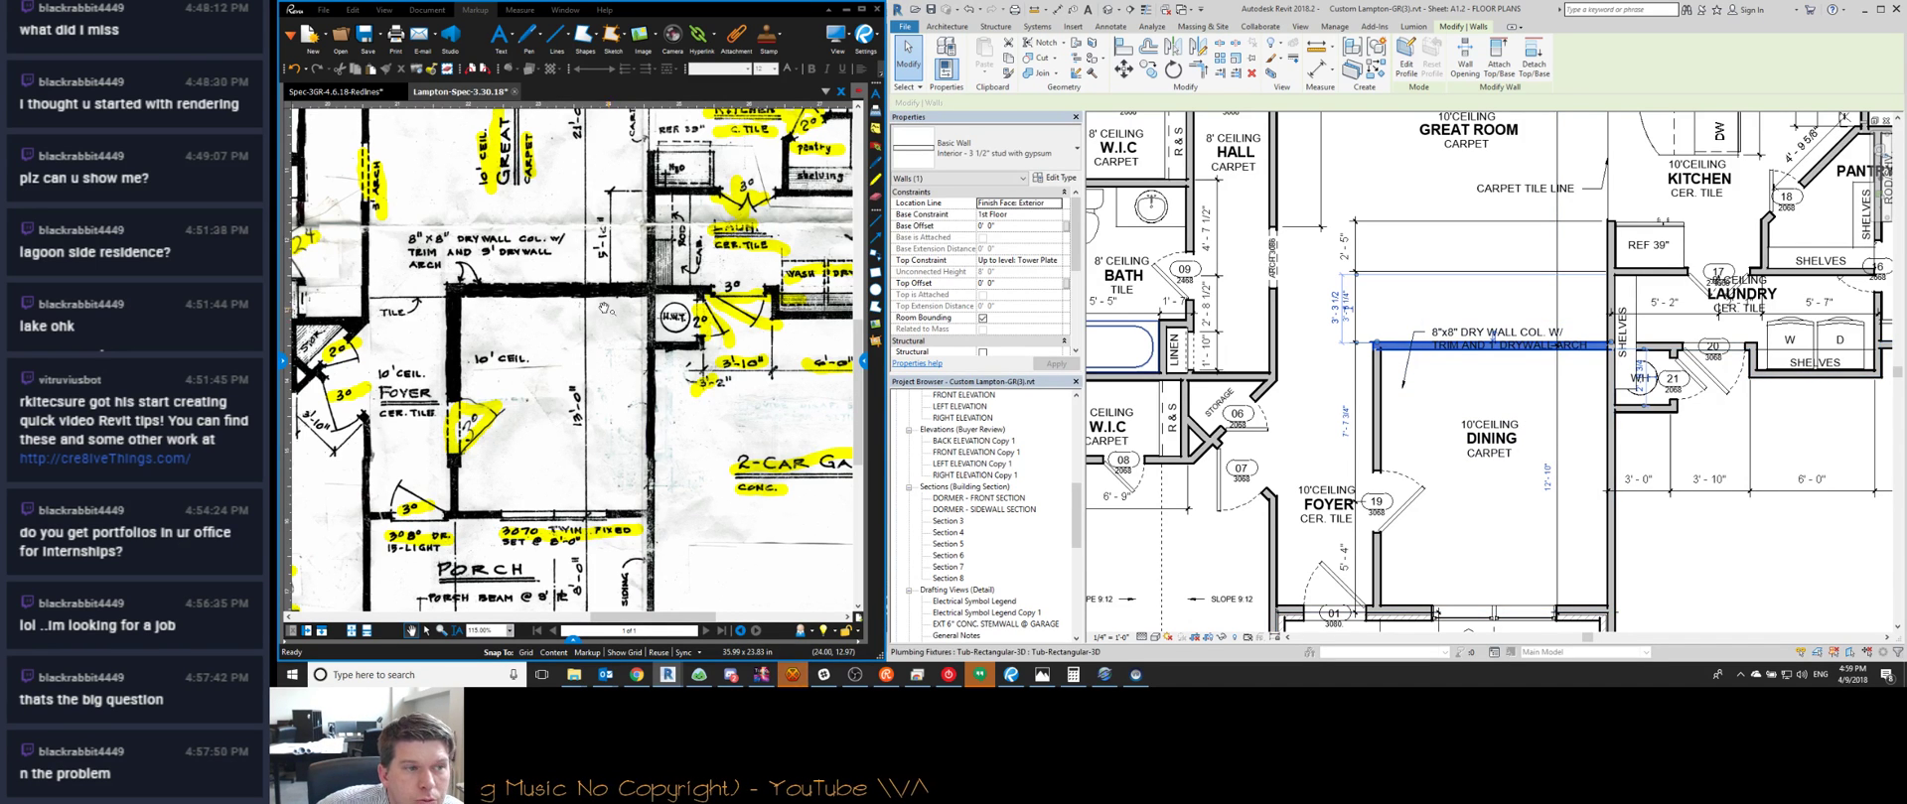
scroll(601, 298, up, 6)
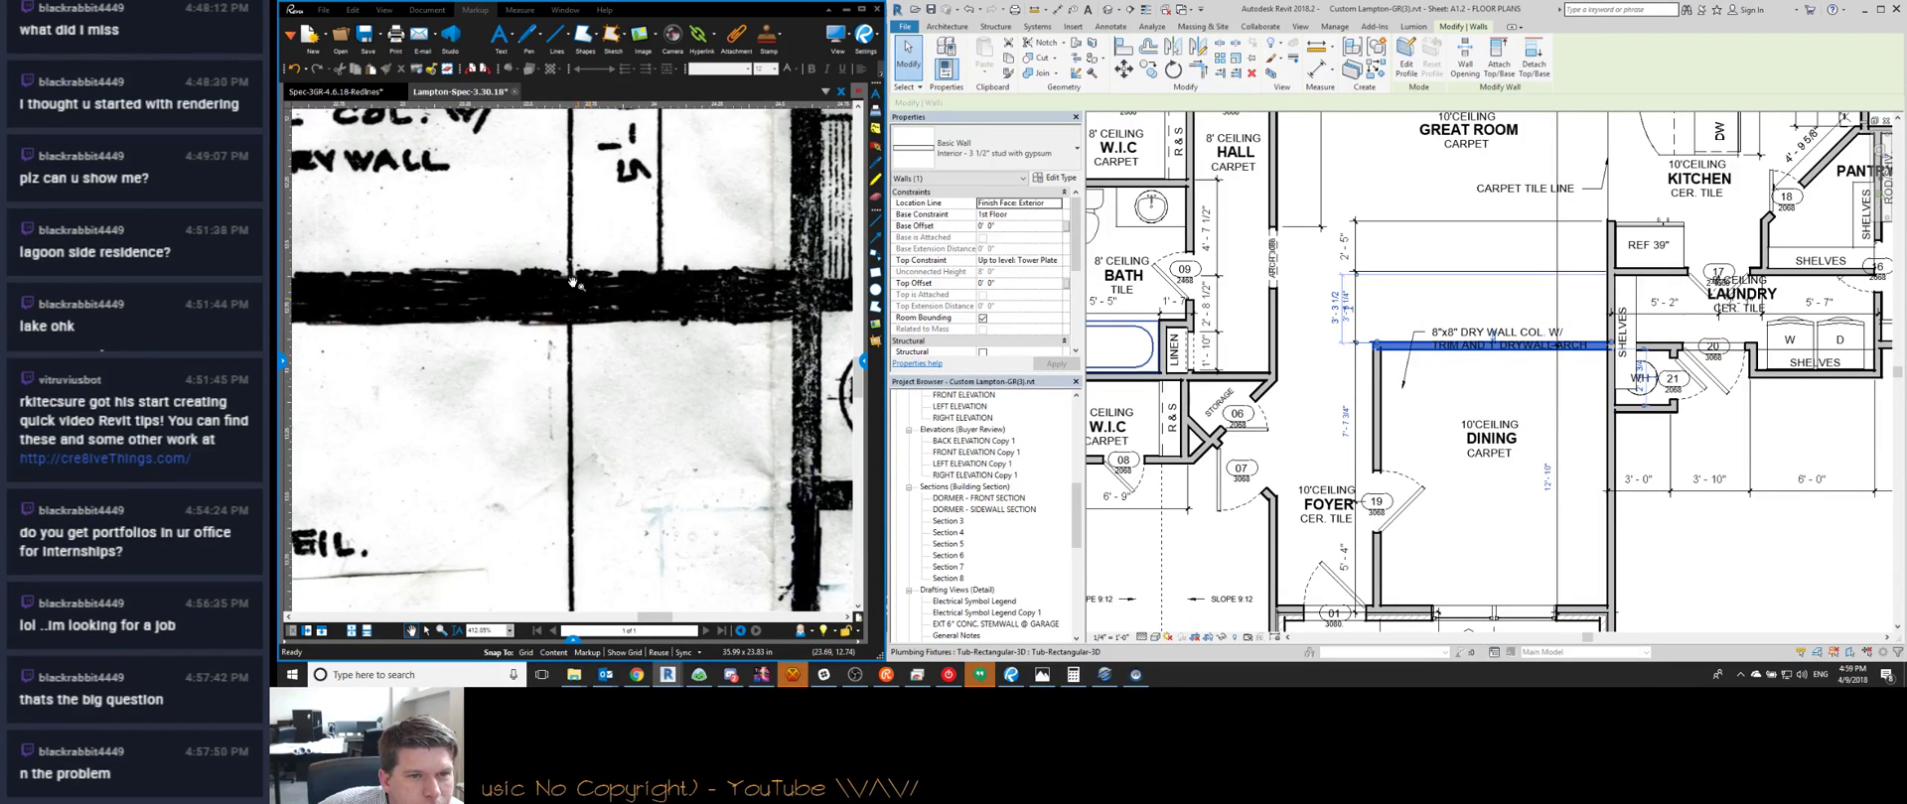
scroll(573, 283, down, 2)
scroll(586, 337, down, 3)
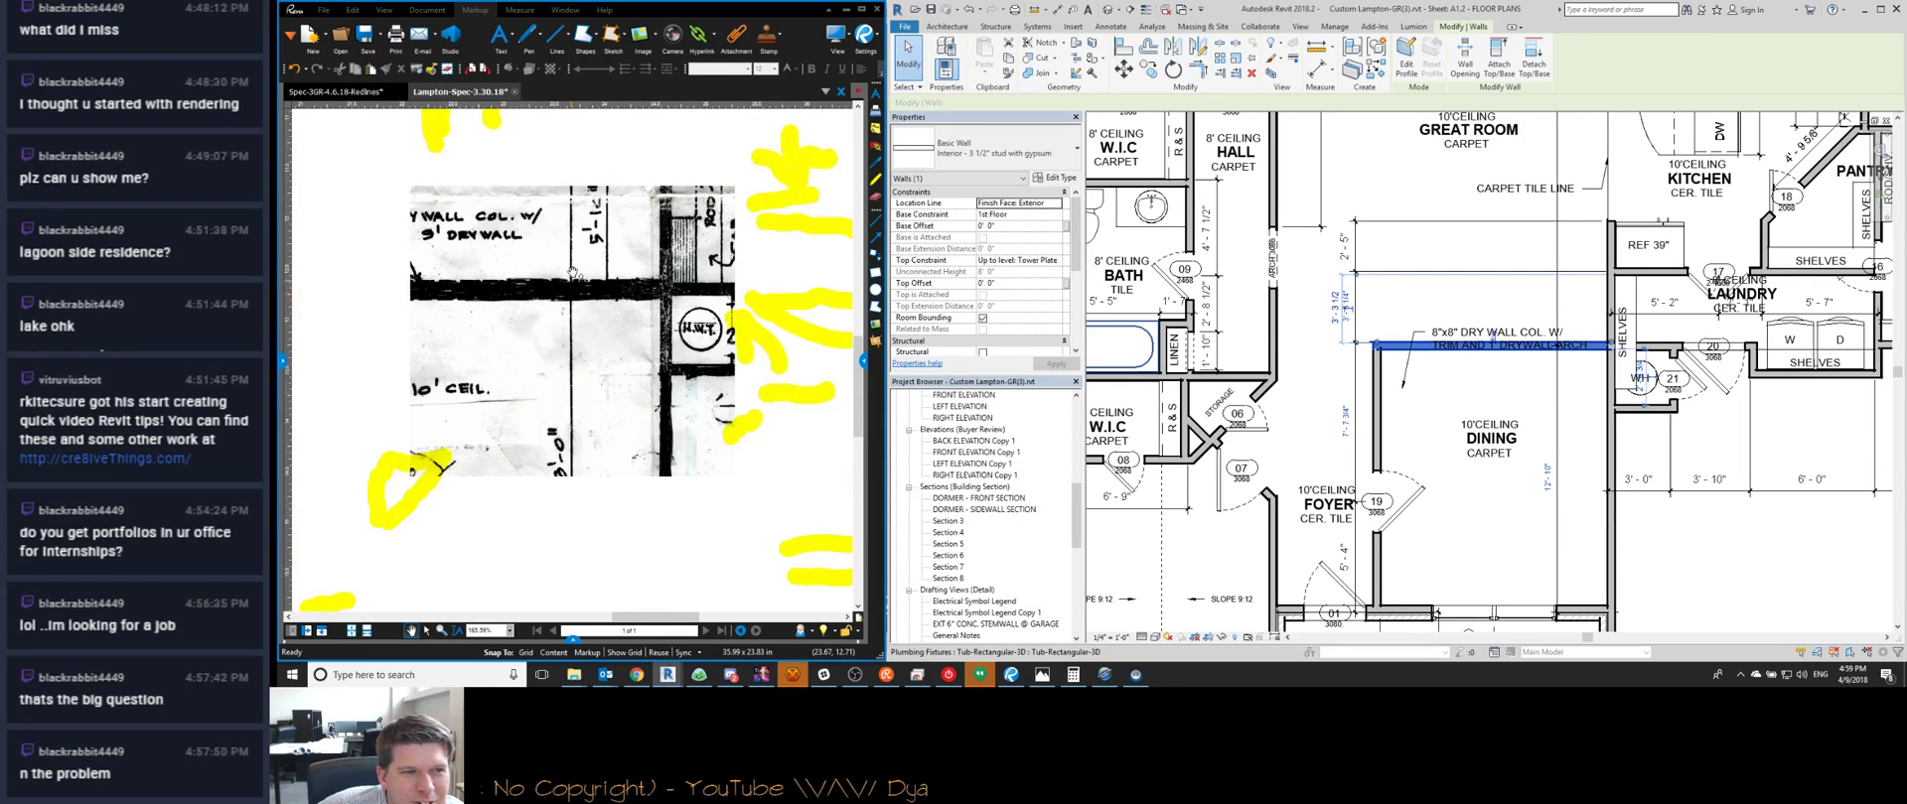
scroll(601, 358, down, 2)
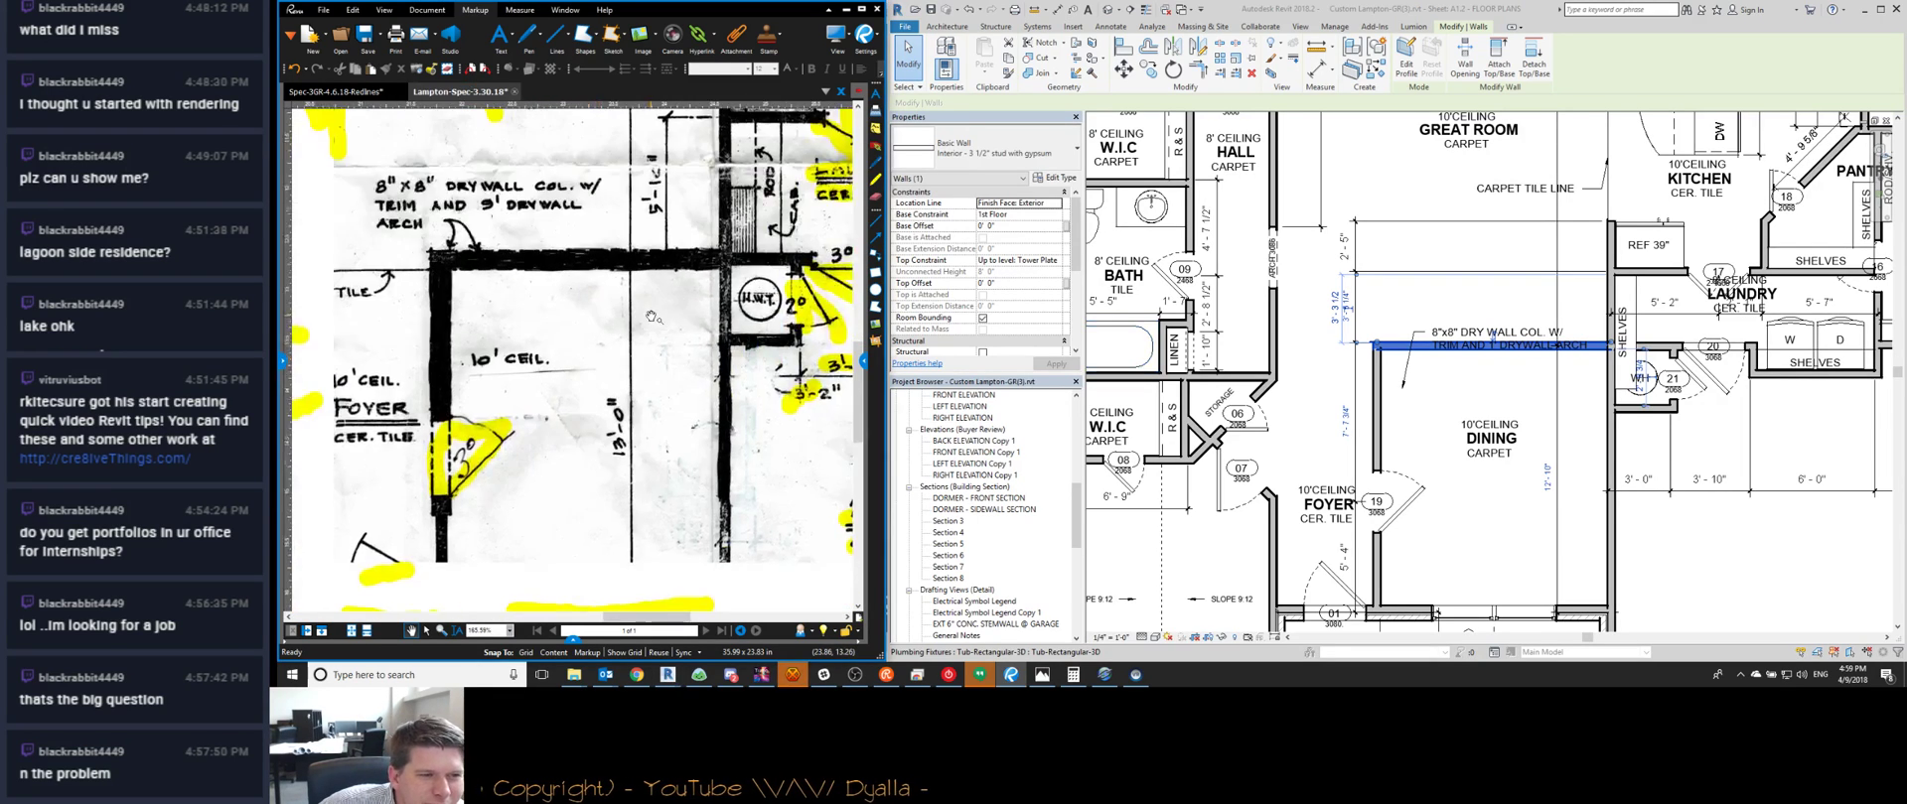
scroll(1489, 427, down, 2)
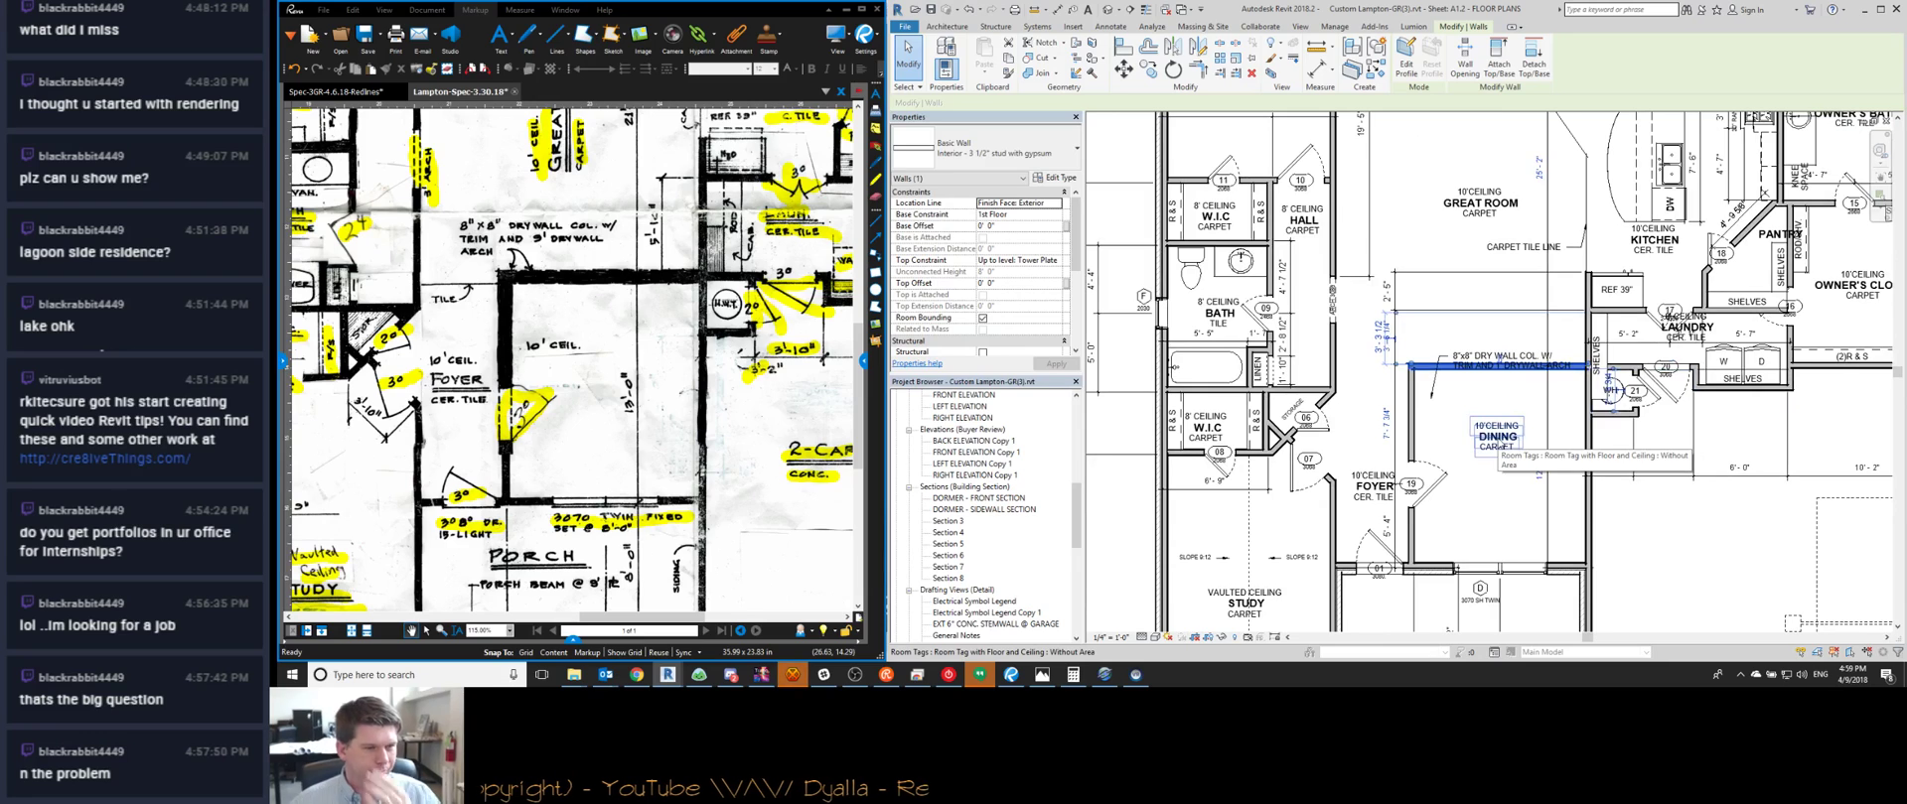
scroll(1489, 314, down, 3)
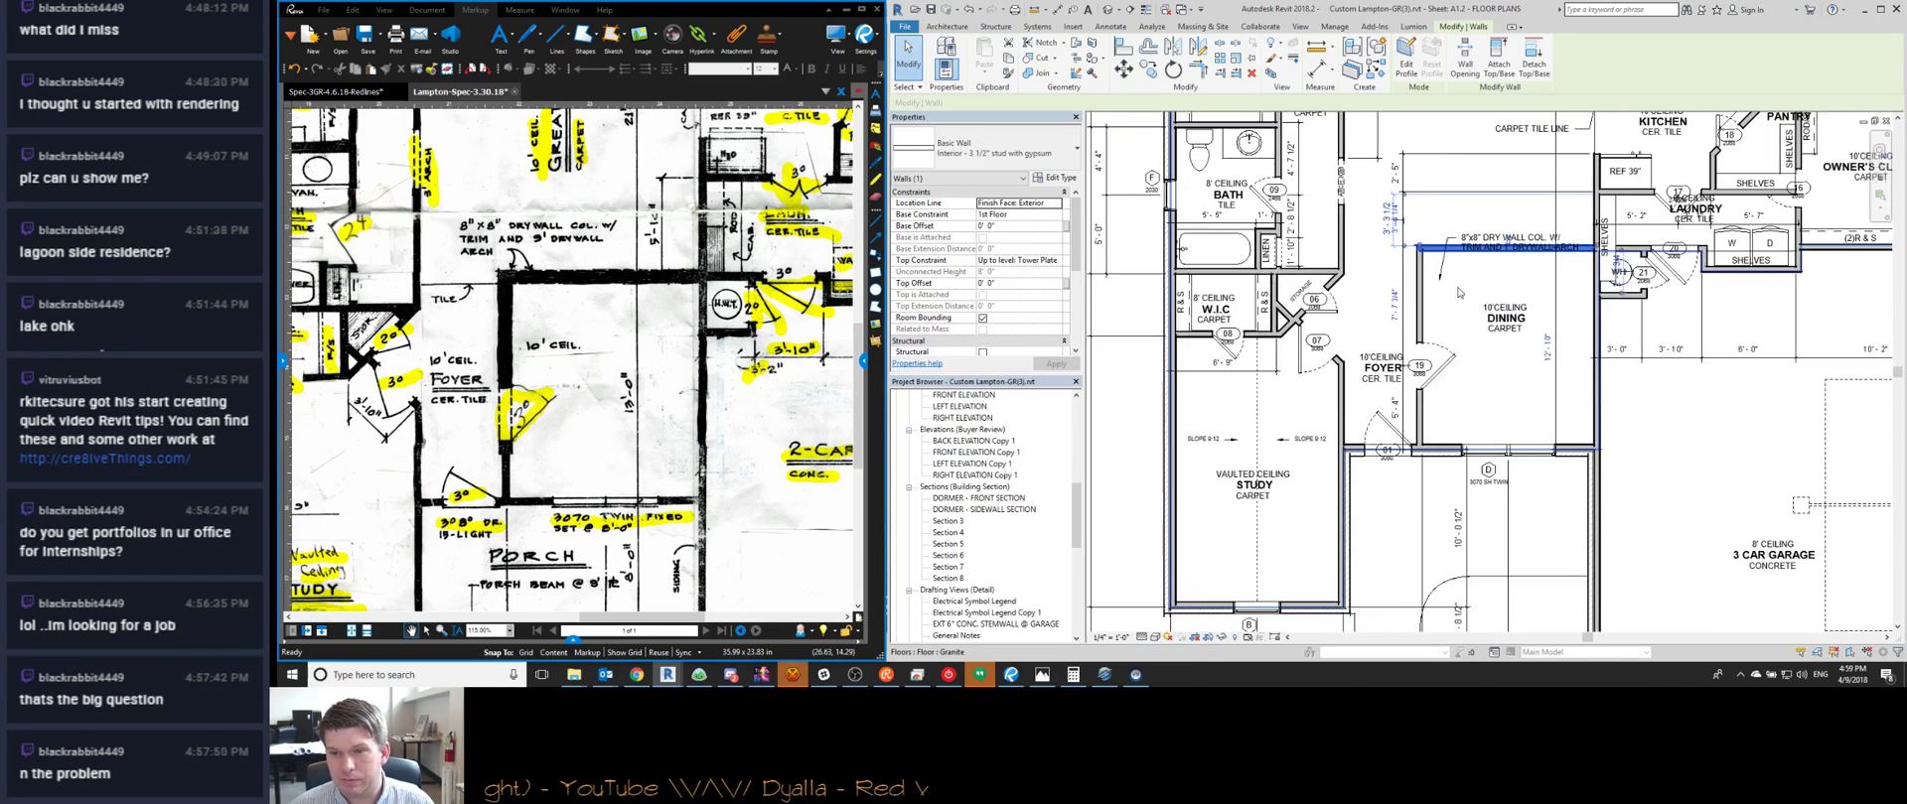
key(Escape)
scroll(1490, 313, up, 3)
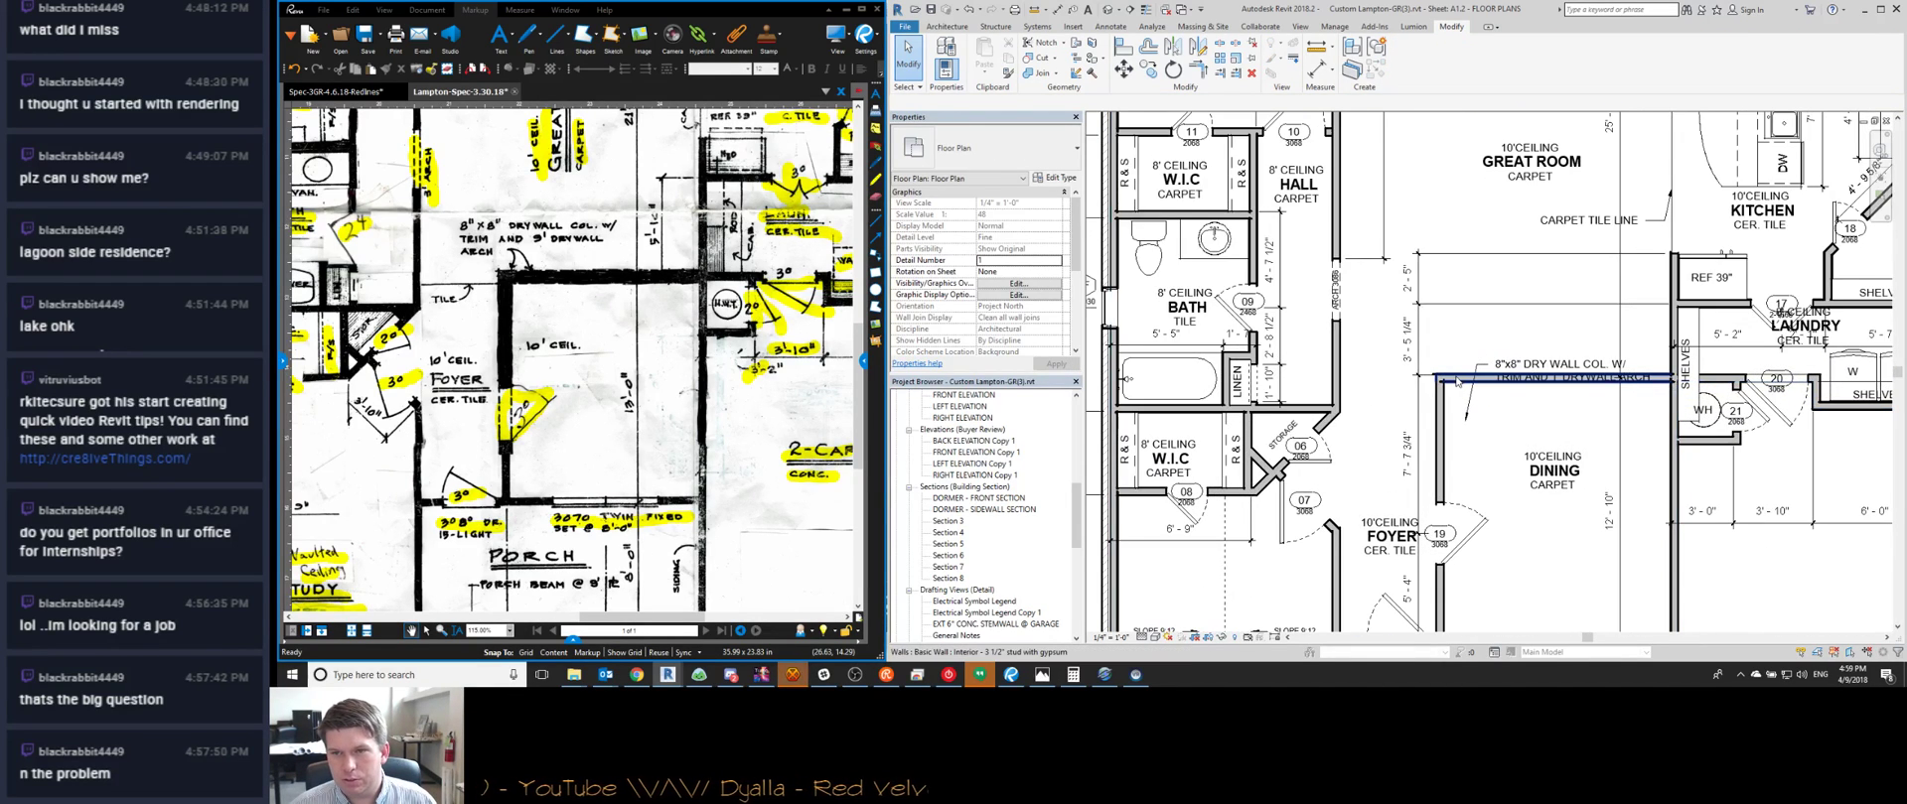
Change the dining room's 12'-10" depth to 13' by moving its upper wall
click(1458, 384)
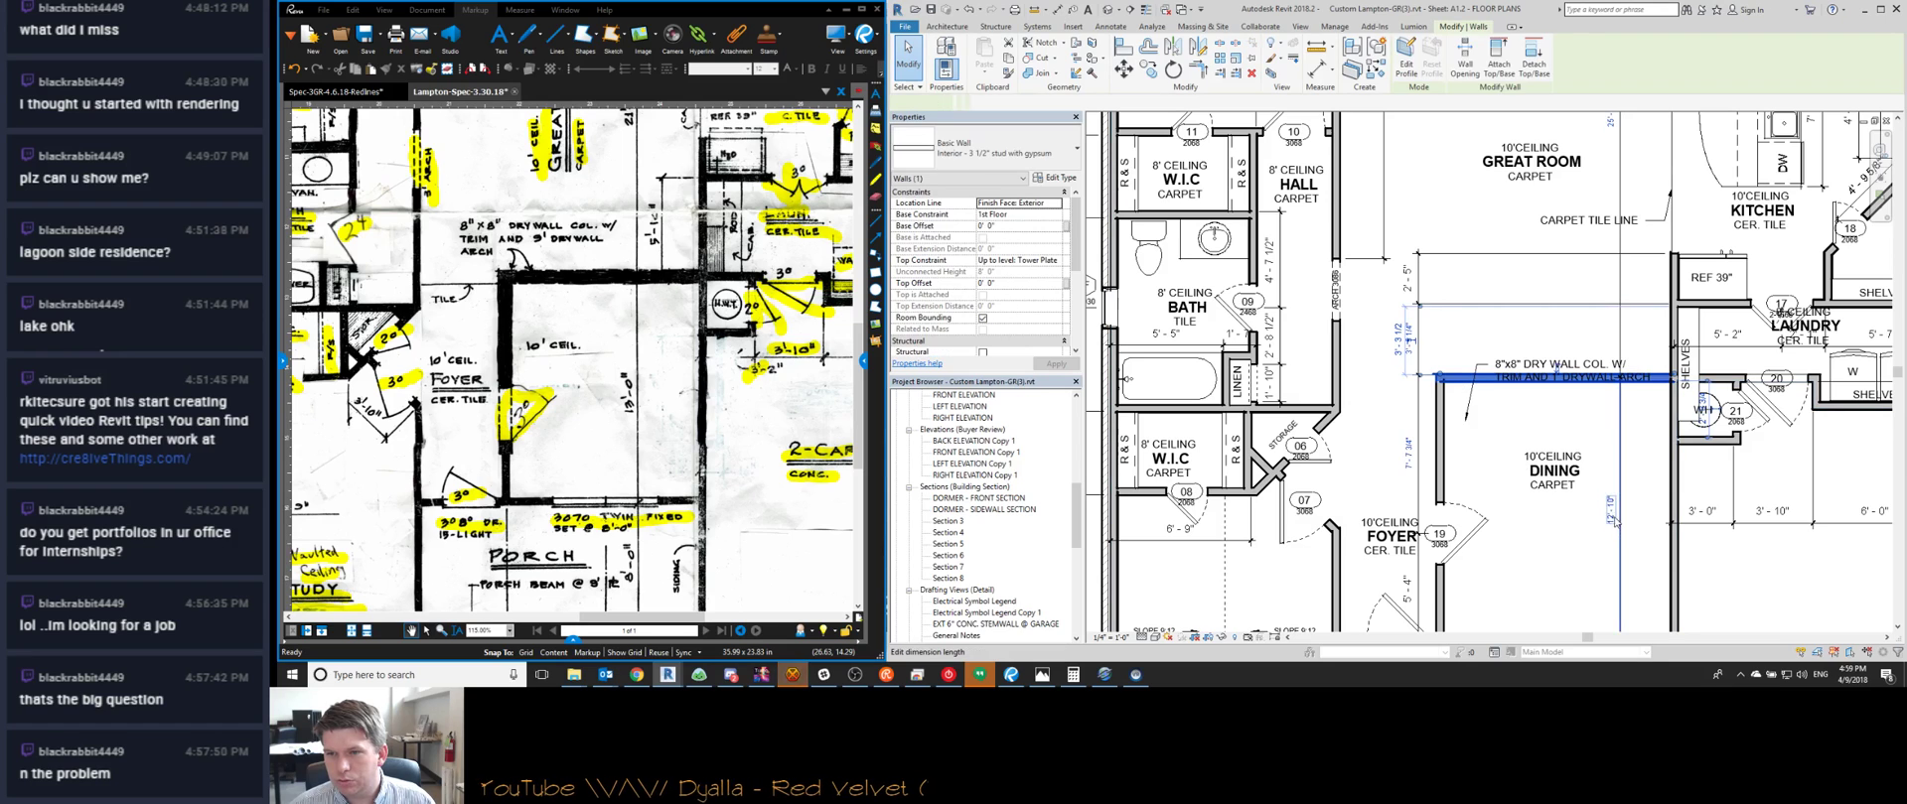
click(1607, 462)
key(Return)
key(Escape)
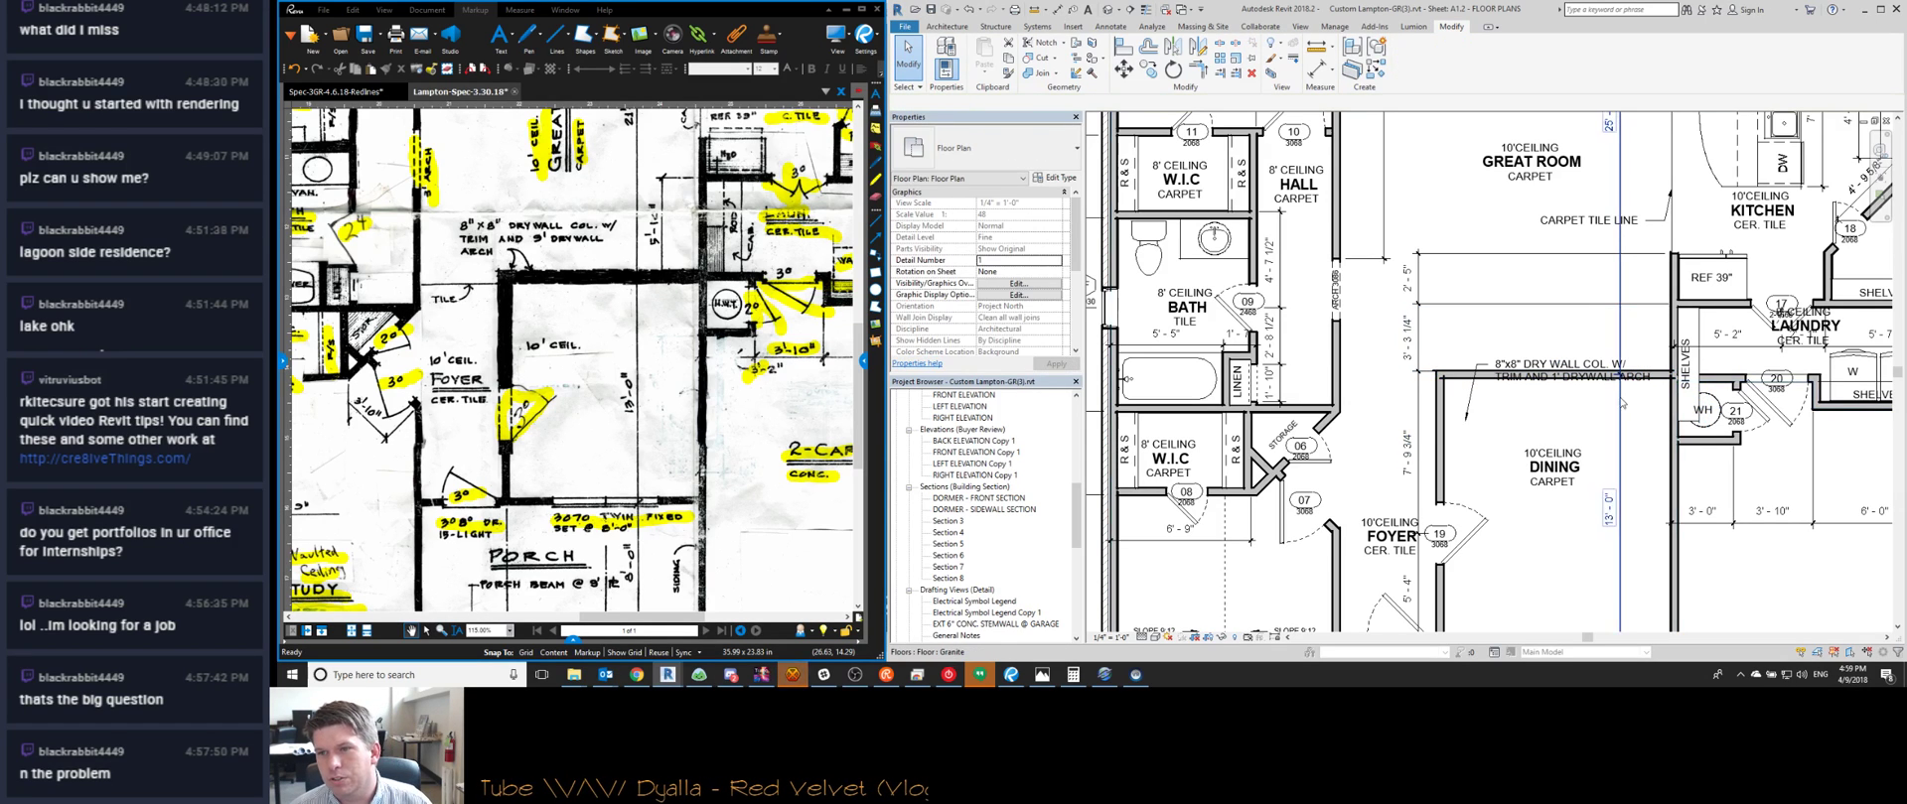
middle_drag(1591, 381, 1570, 377)
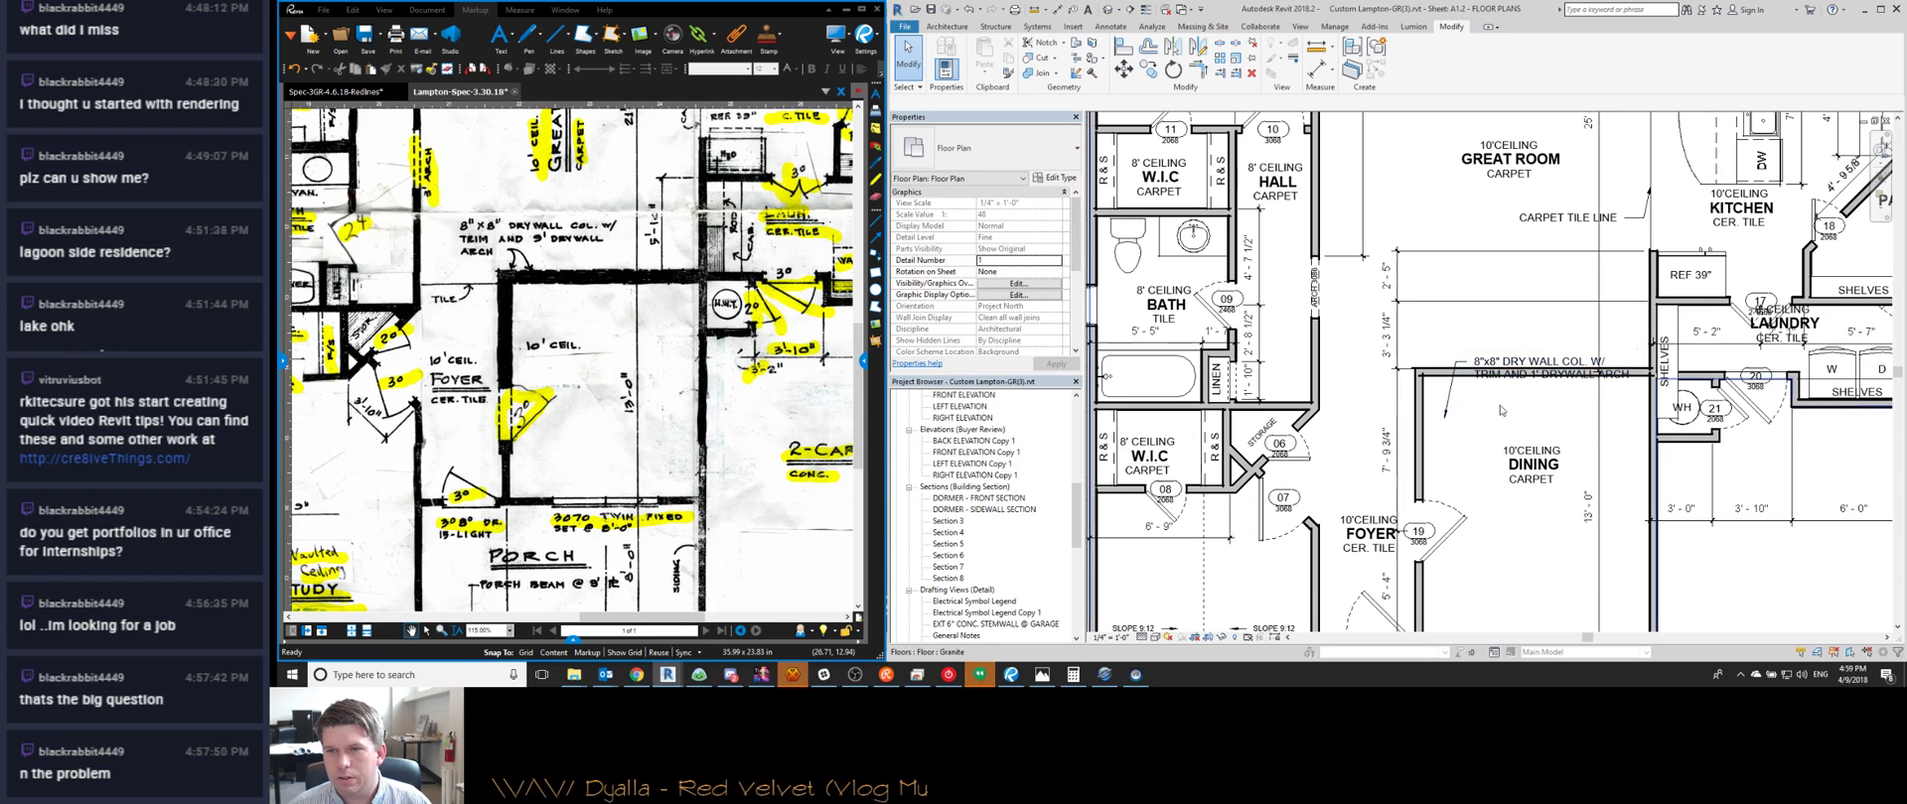
click(1599, 393)
scroll(1600, 378, up, 3)
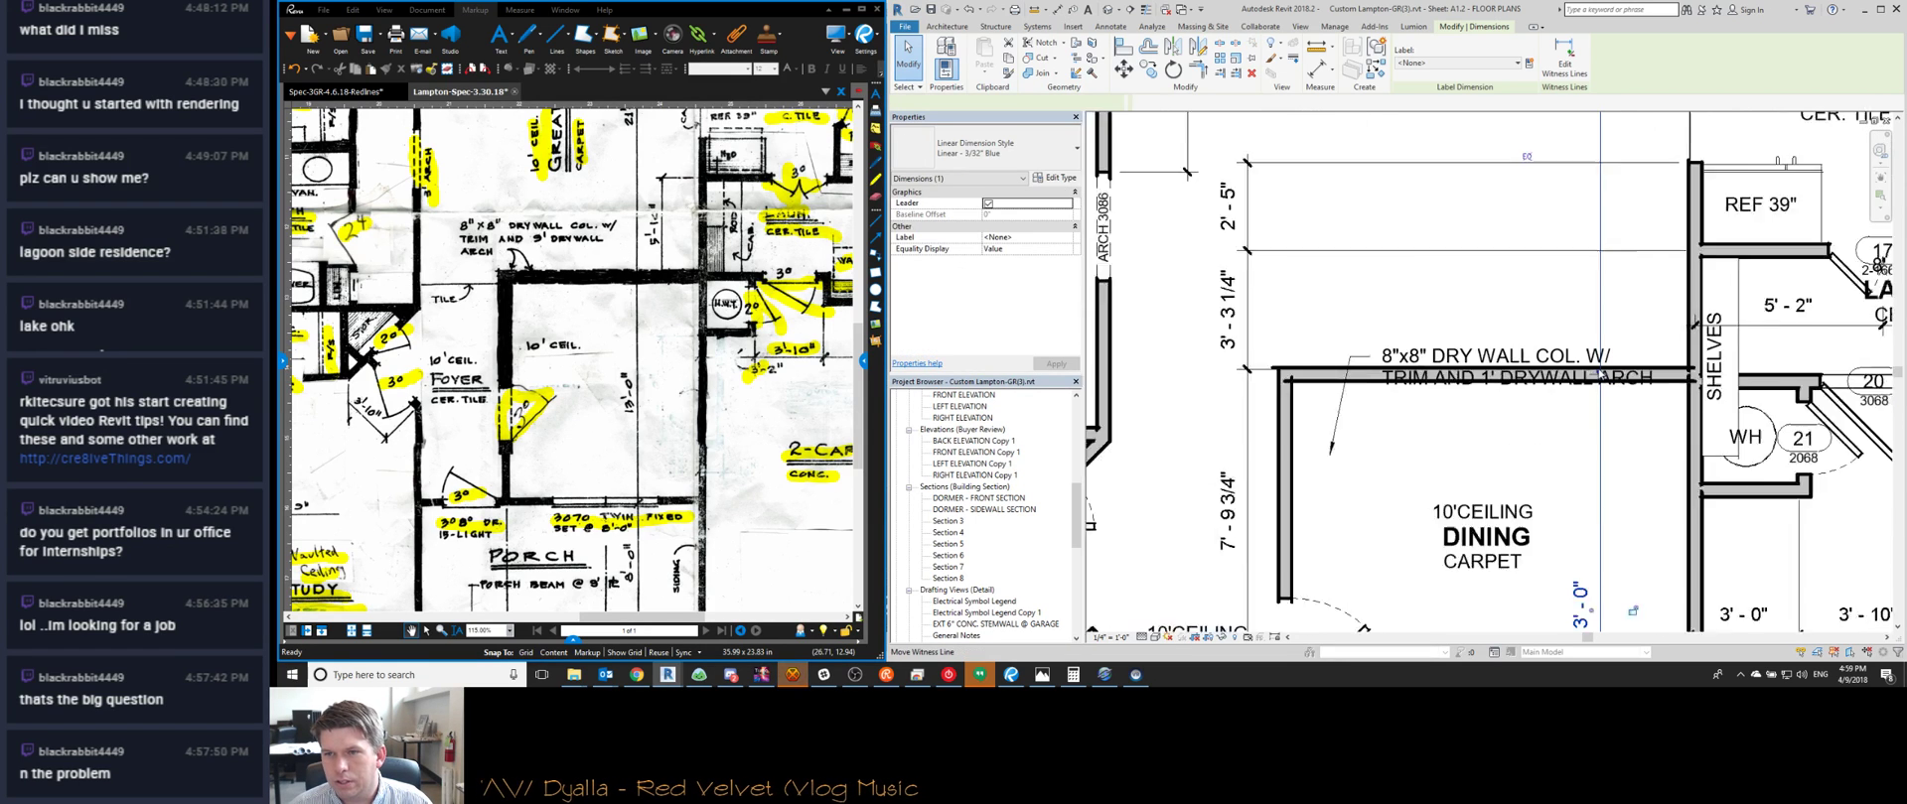
Set the dining wall's 7'-9 3/4" spacing to 7'-10"
click(1283, 376)
click(1178, 518)
click(1368, 529)
middle_drag(1601, 497, 1572, 355)
scroll(1572, 354, down, 2)
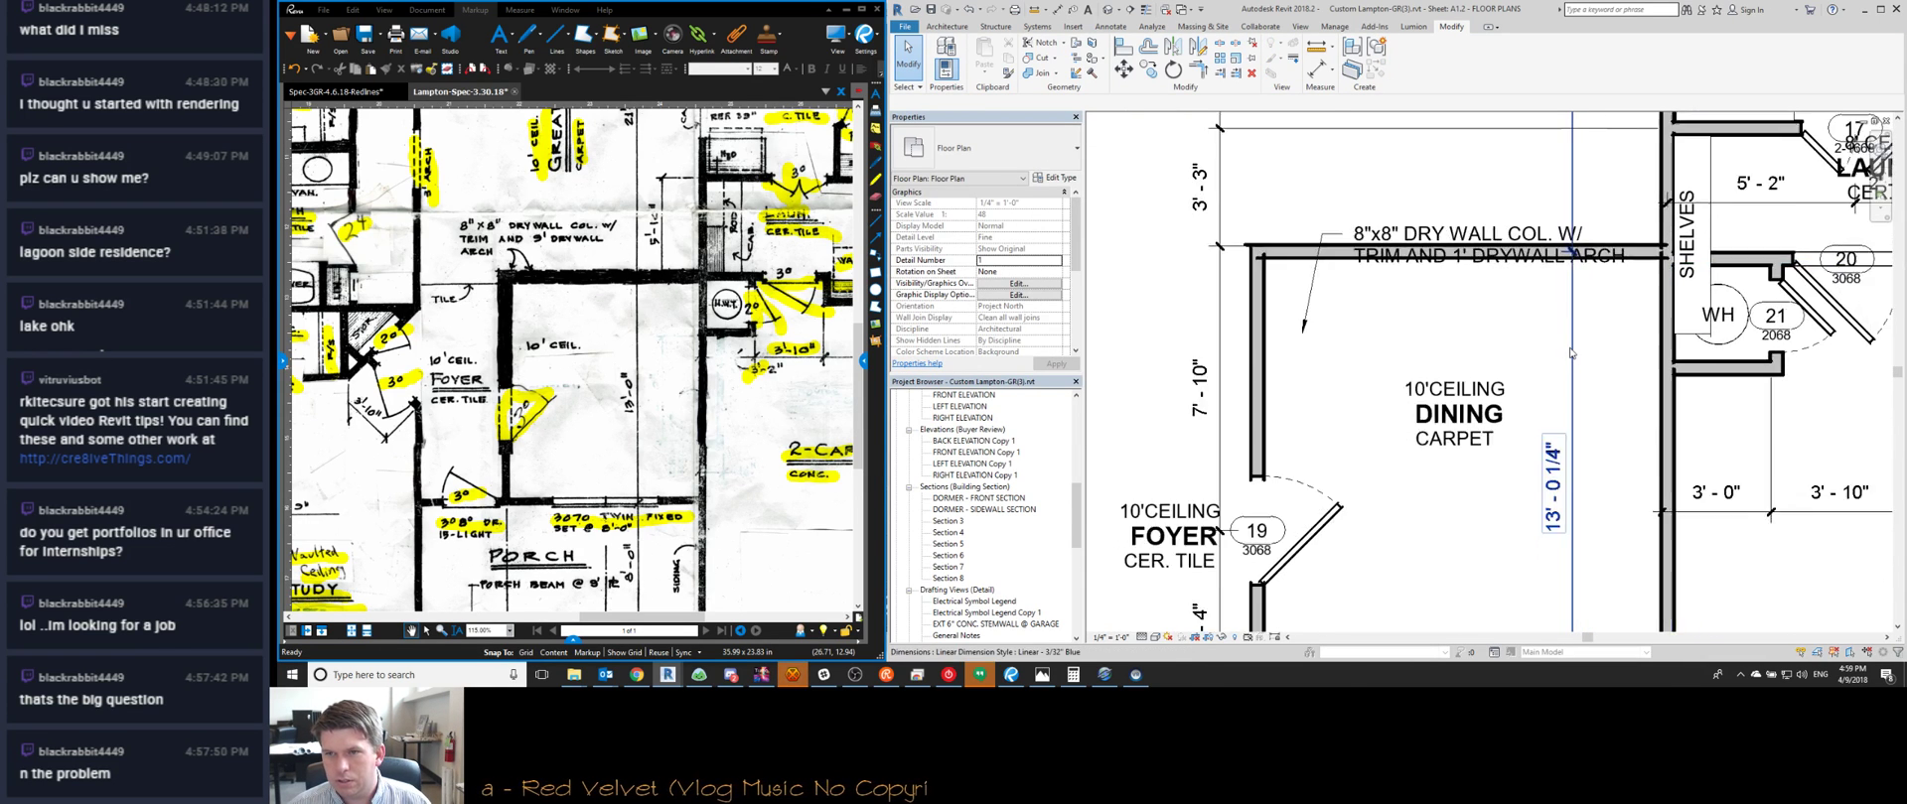
Delete the stray 13'-0 1/4" dimension segment
click(1572, 355)
key(Delete)
scroll(1559, 363, down, 2)
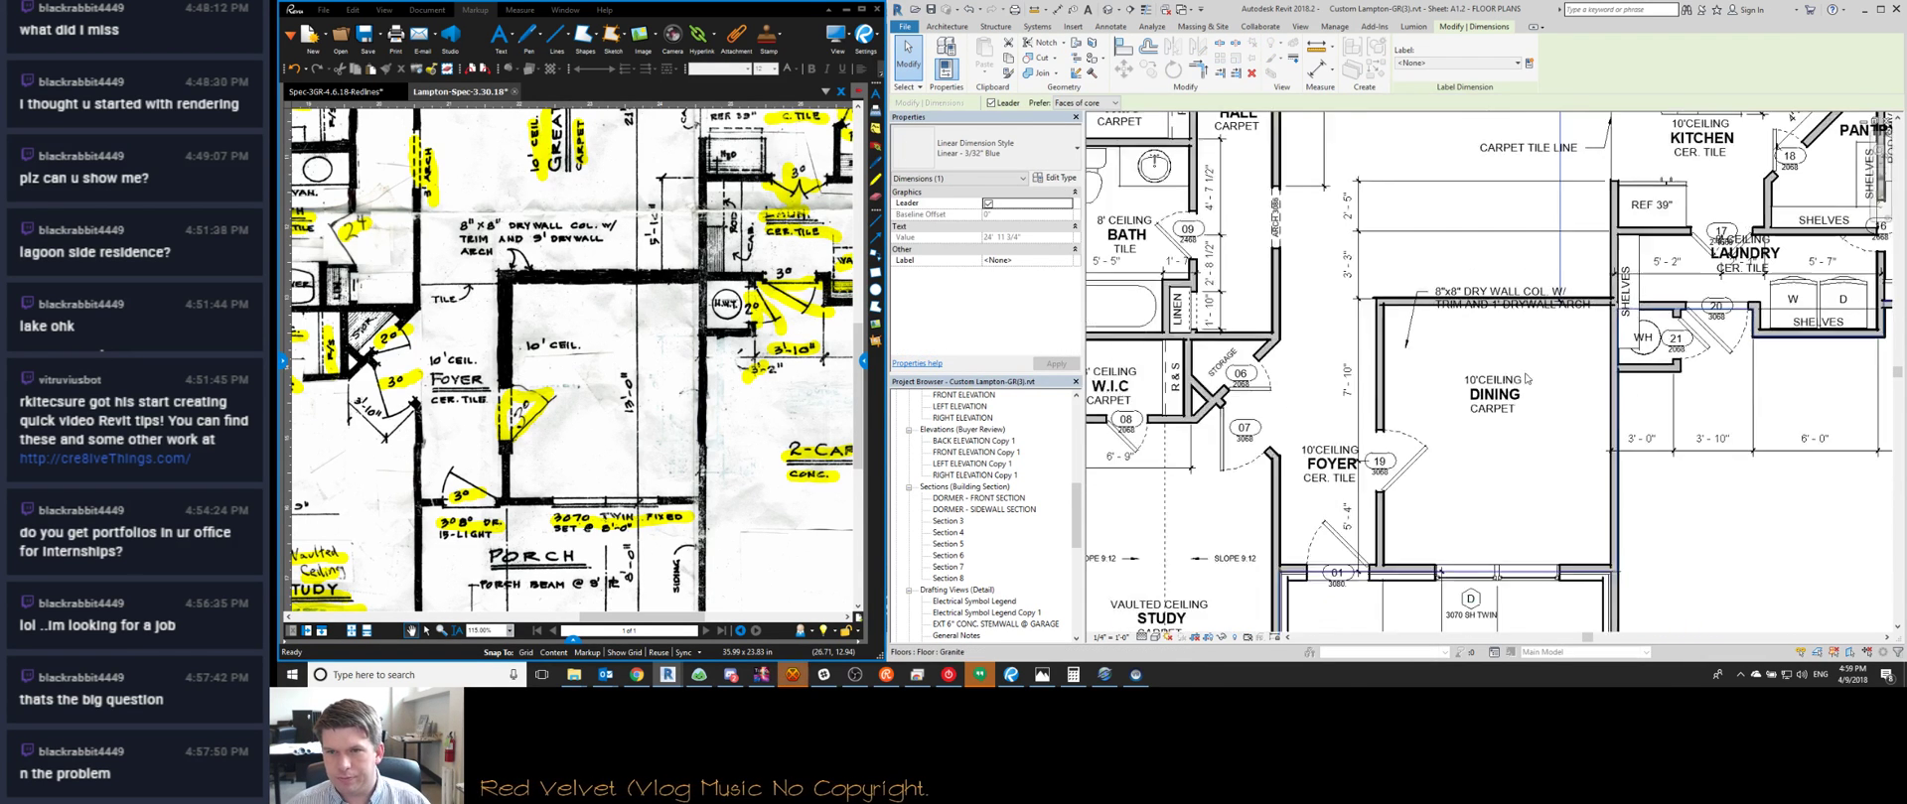
scroll(1383, 435, up, 1)
scroll(1382, 436, down, 3)
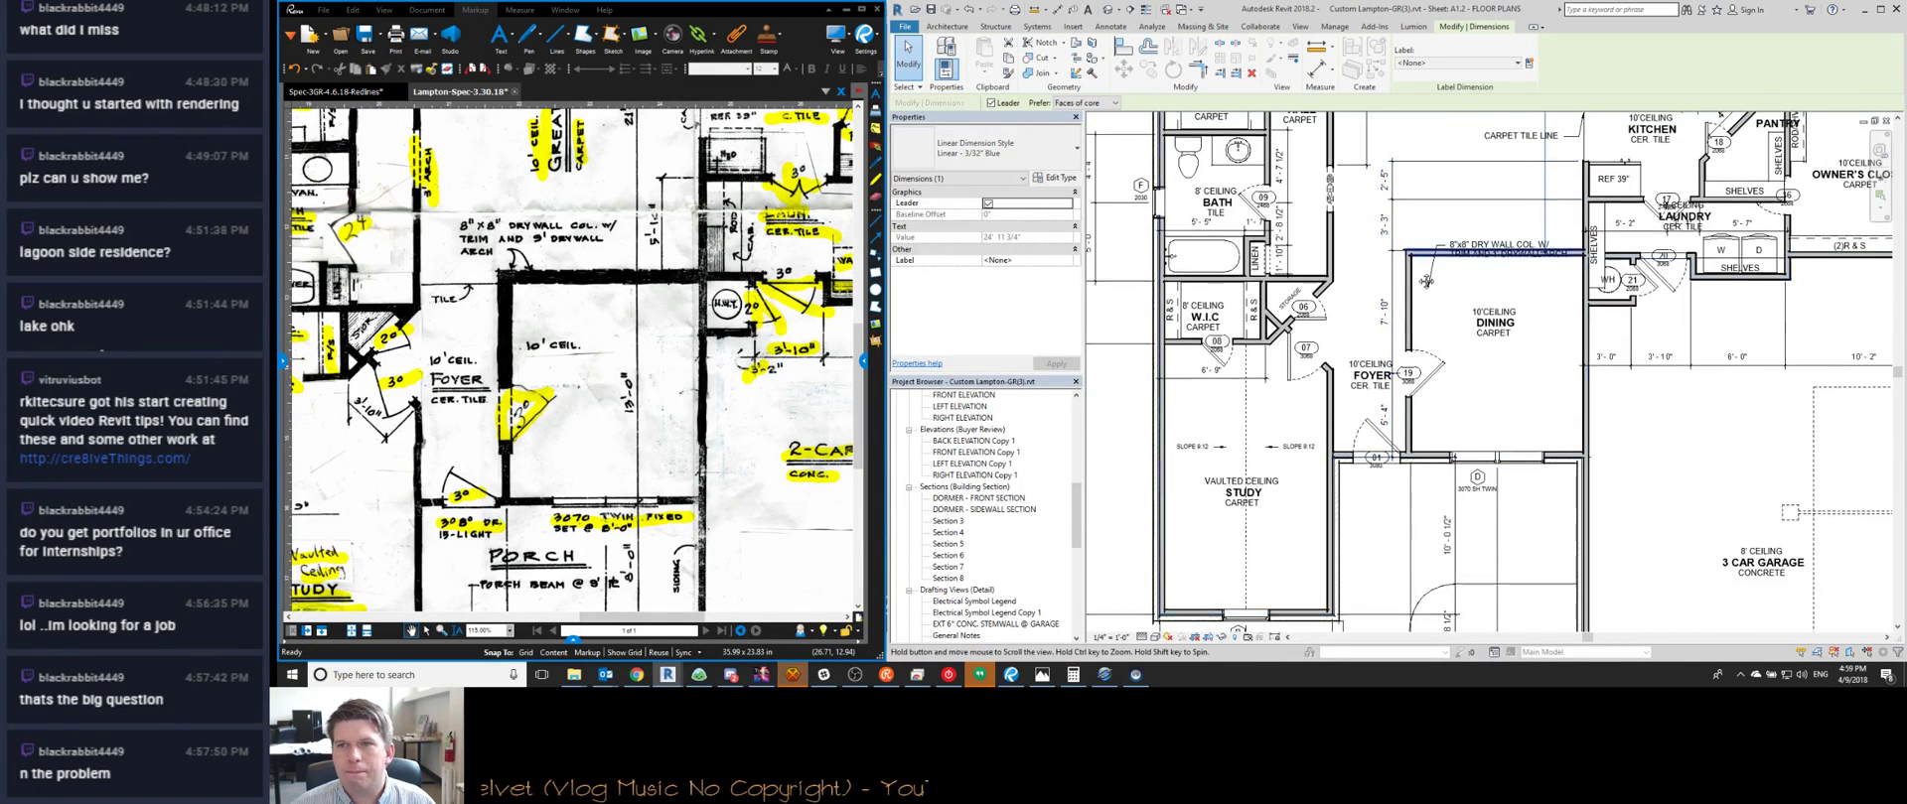
Pan the plan across the Great Room and hall to the nook area
middle_drag(1393, 325, 1400, 434)
scroll(1315, 282, down, 2)
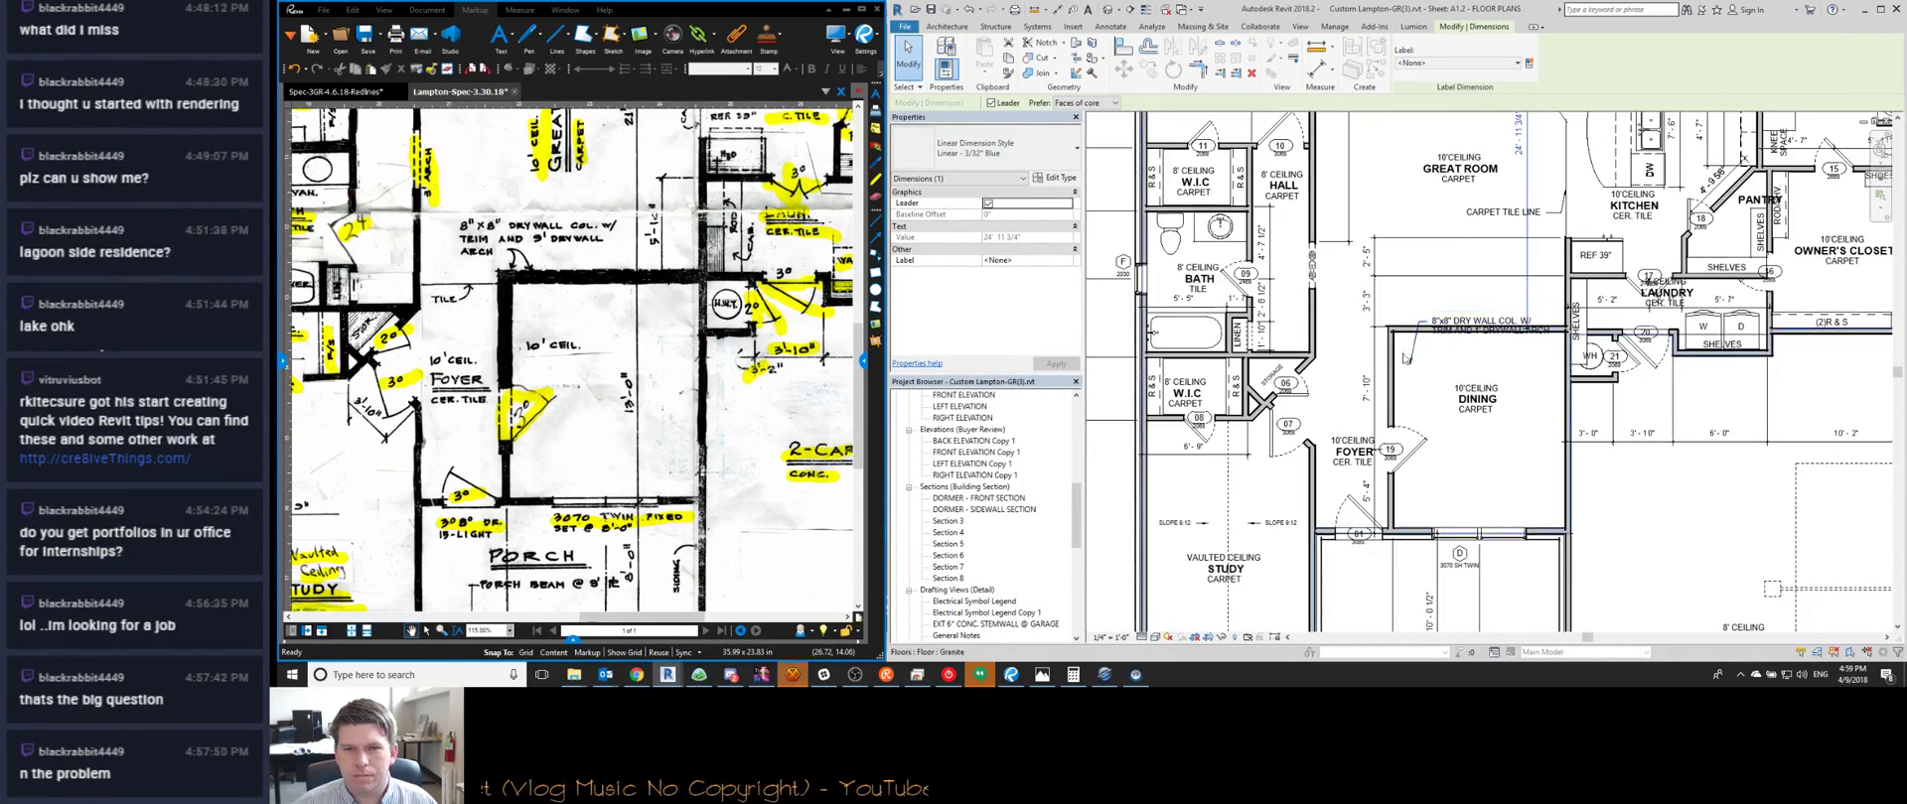
scroll(1547, 310, up, 1)
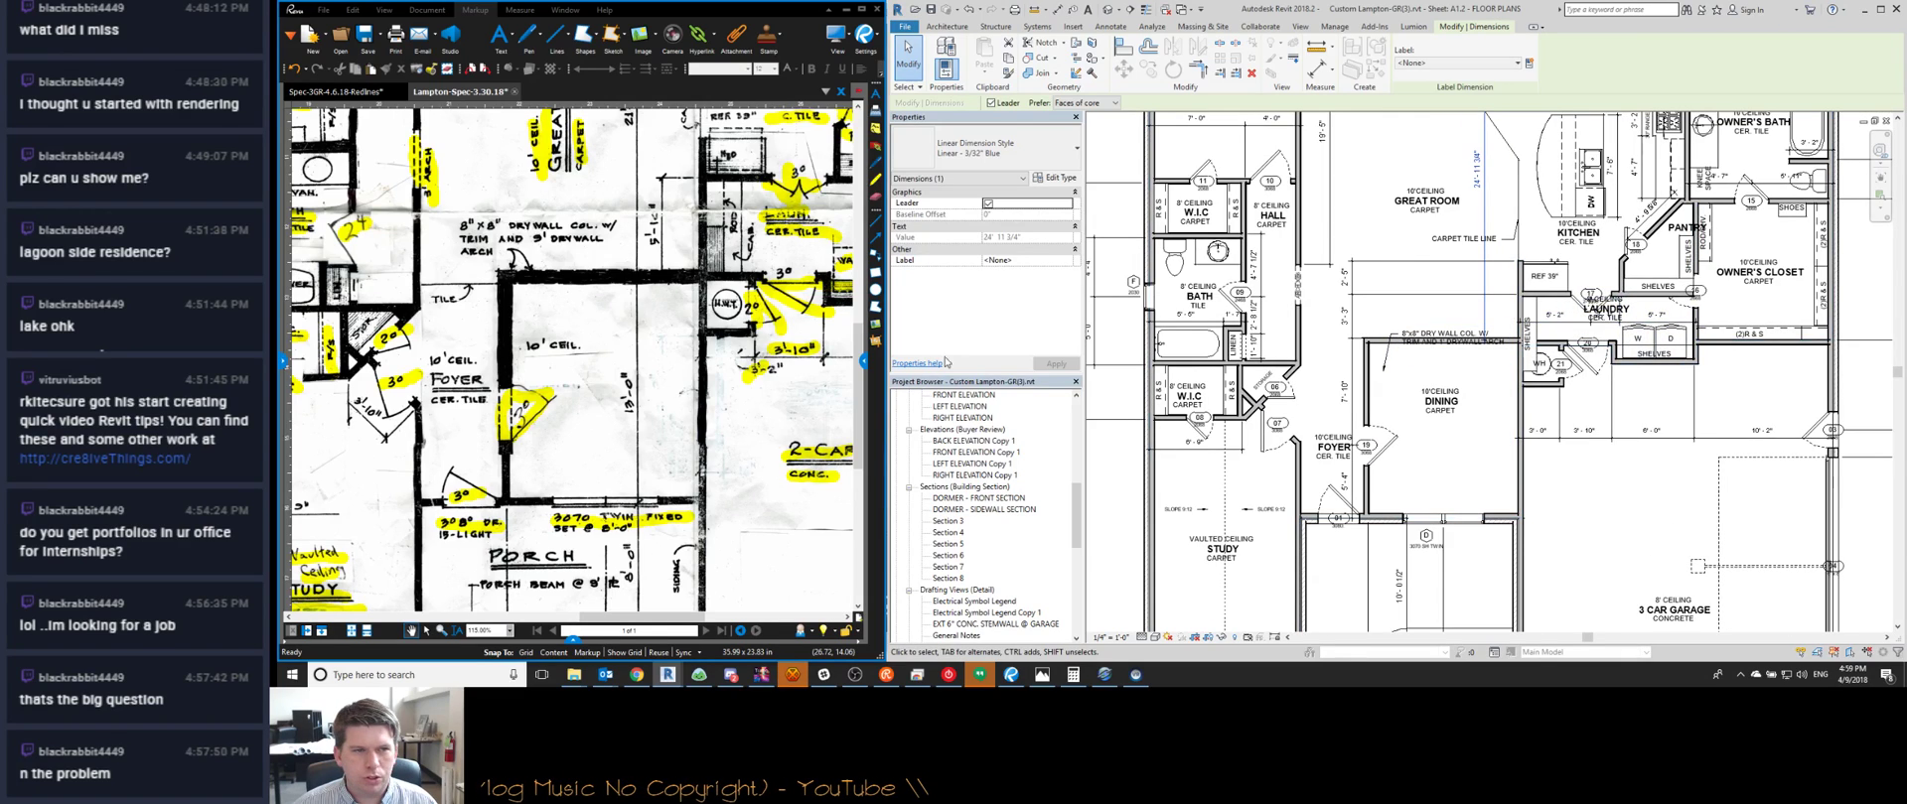
scroll(671, 371, down, 2)
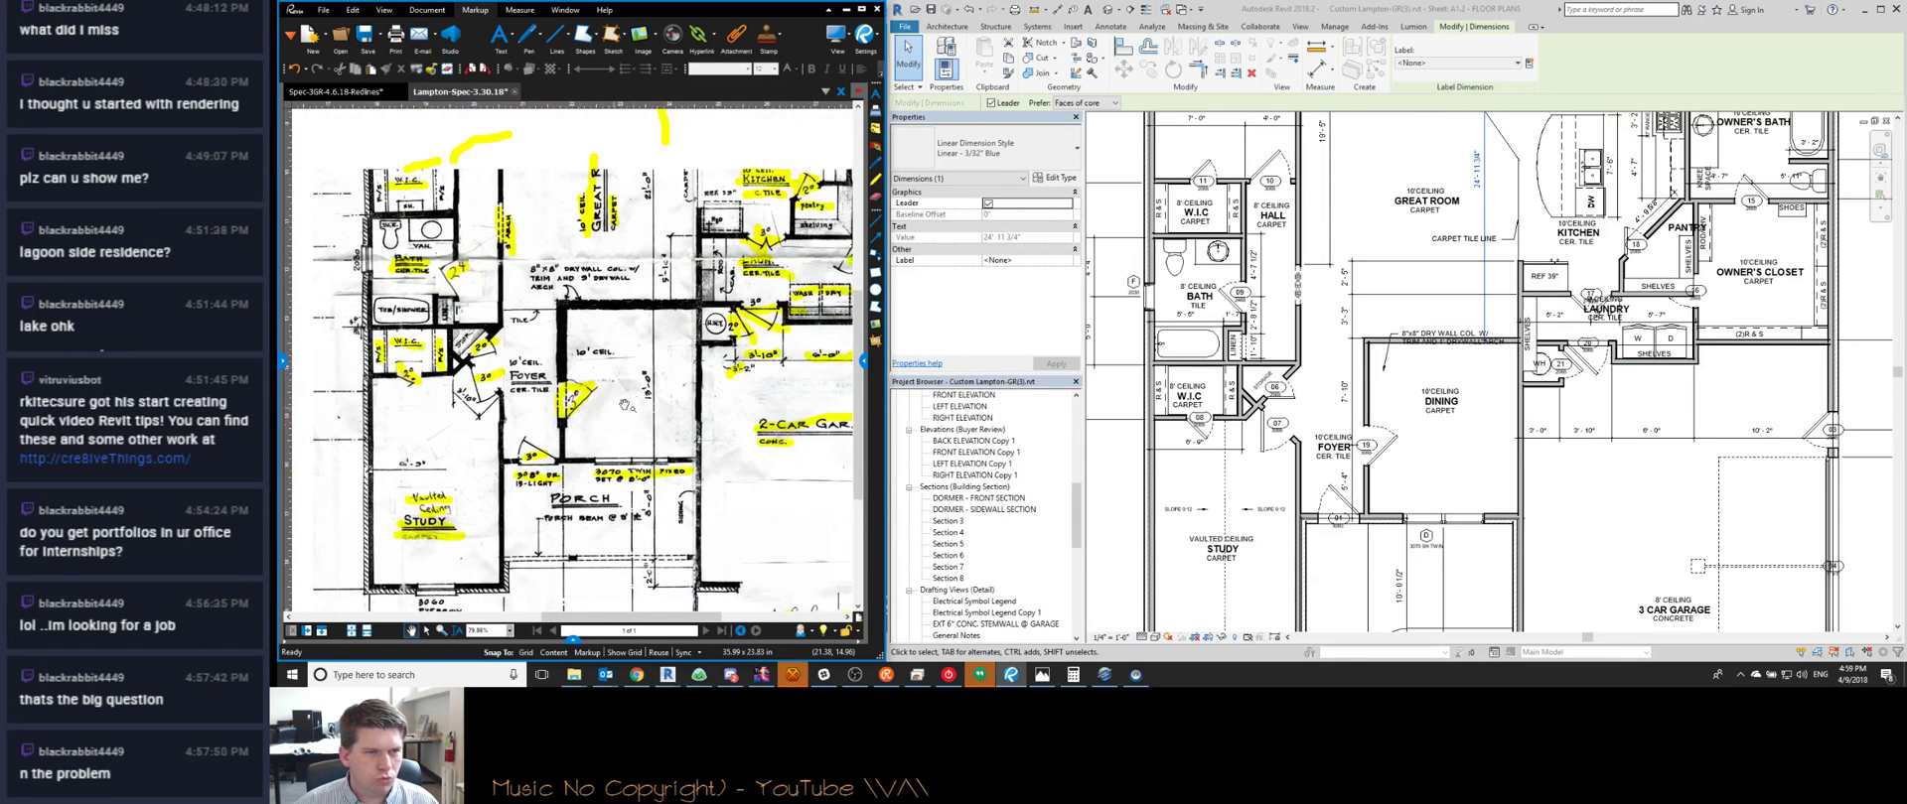
scroll(713, 427, up, 2)
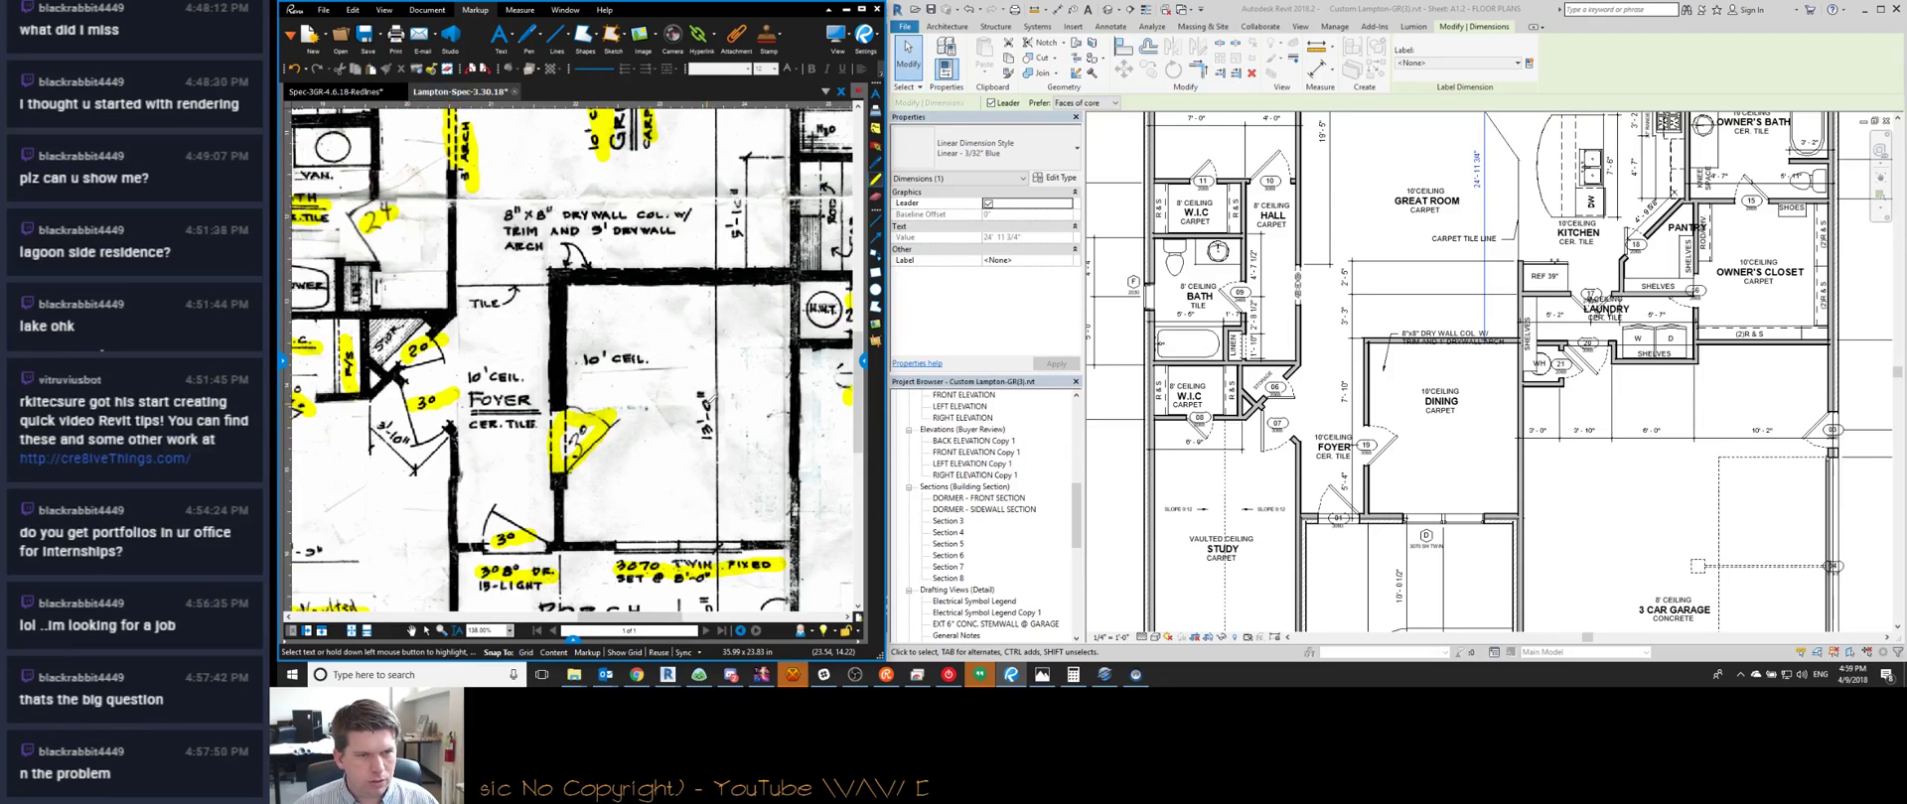
scroll(713, 427, down, 2)
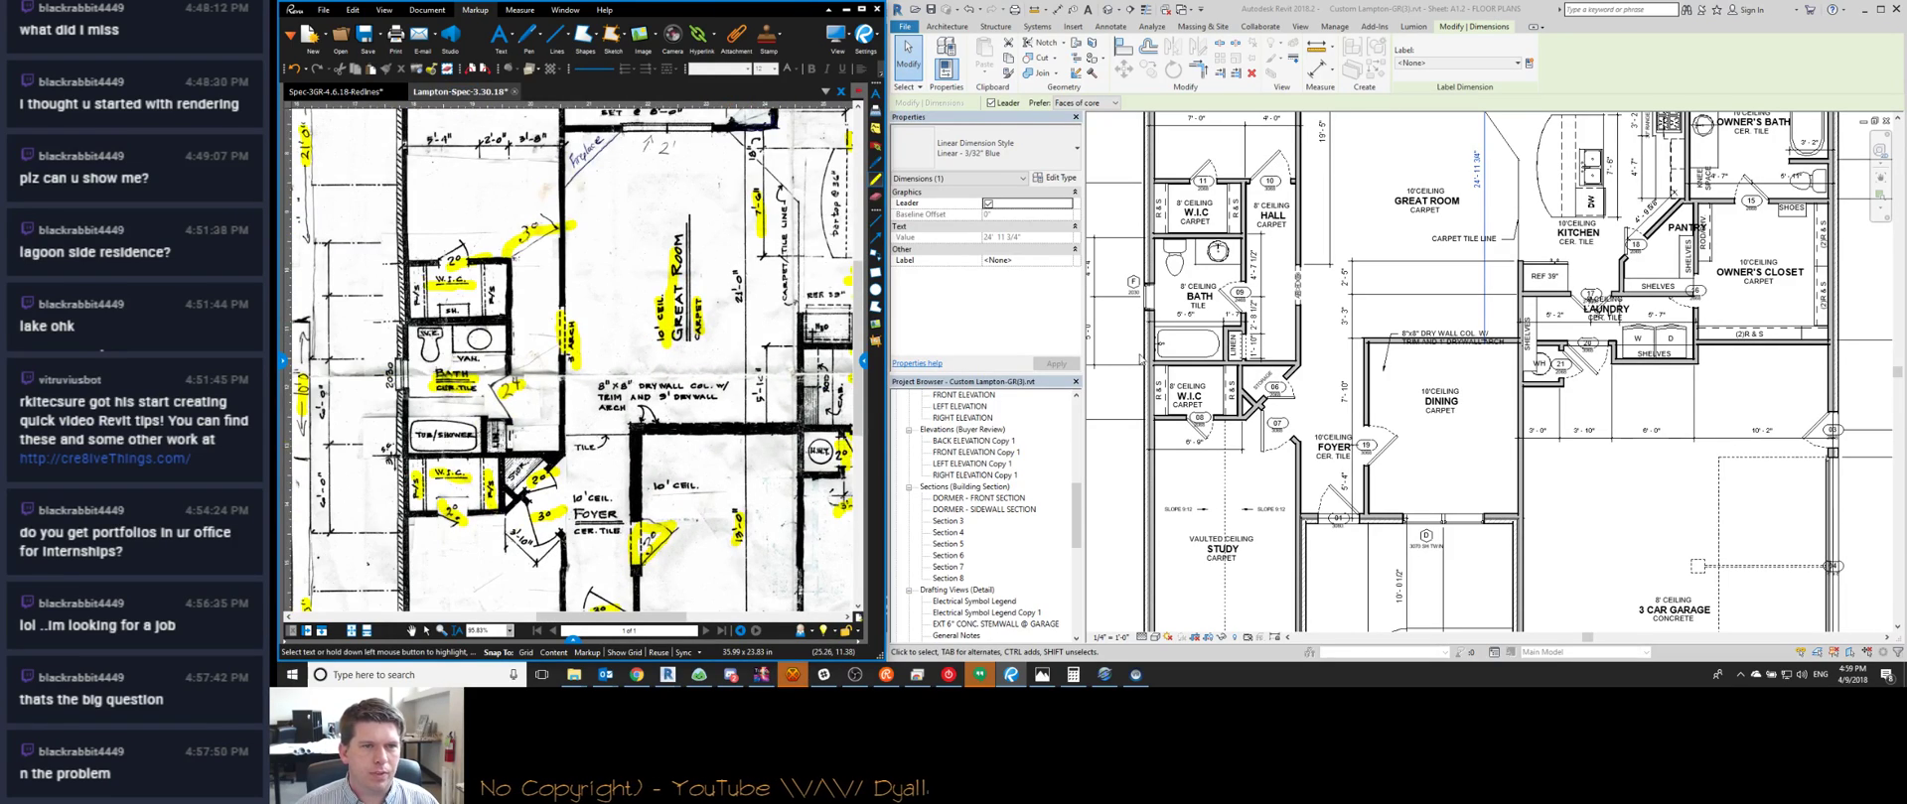
middle_drag(1434, 232, 1449, 346)
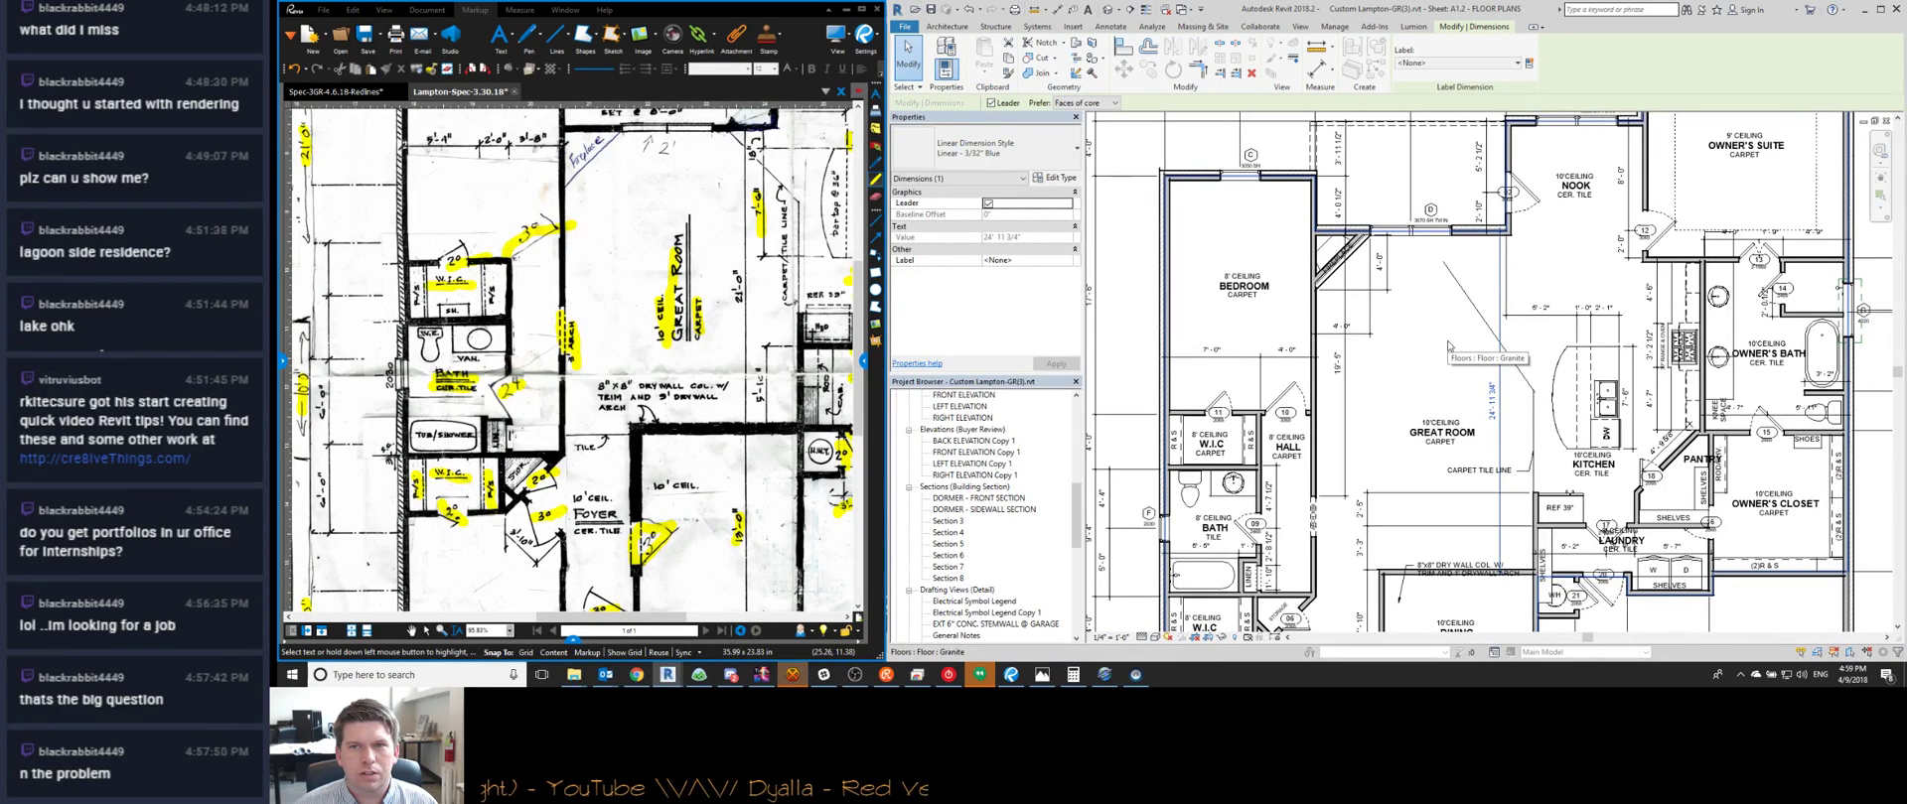
middle_drag(1347, 341, 1417, 392)
scroll(1365, 227, up, 1)
middle_drag(1365, 226, 1273, 256)
scroll(1307, 215, up, 2)
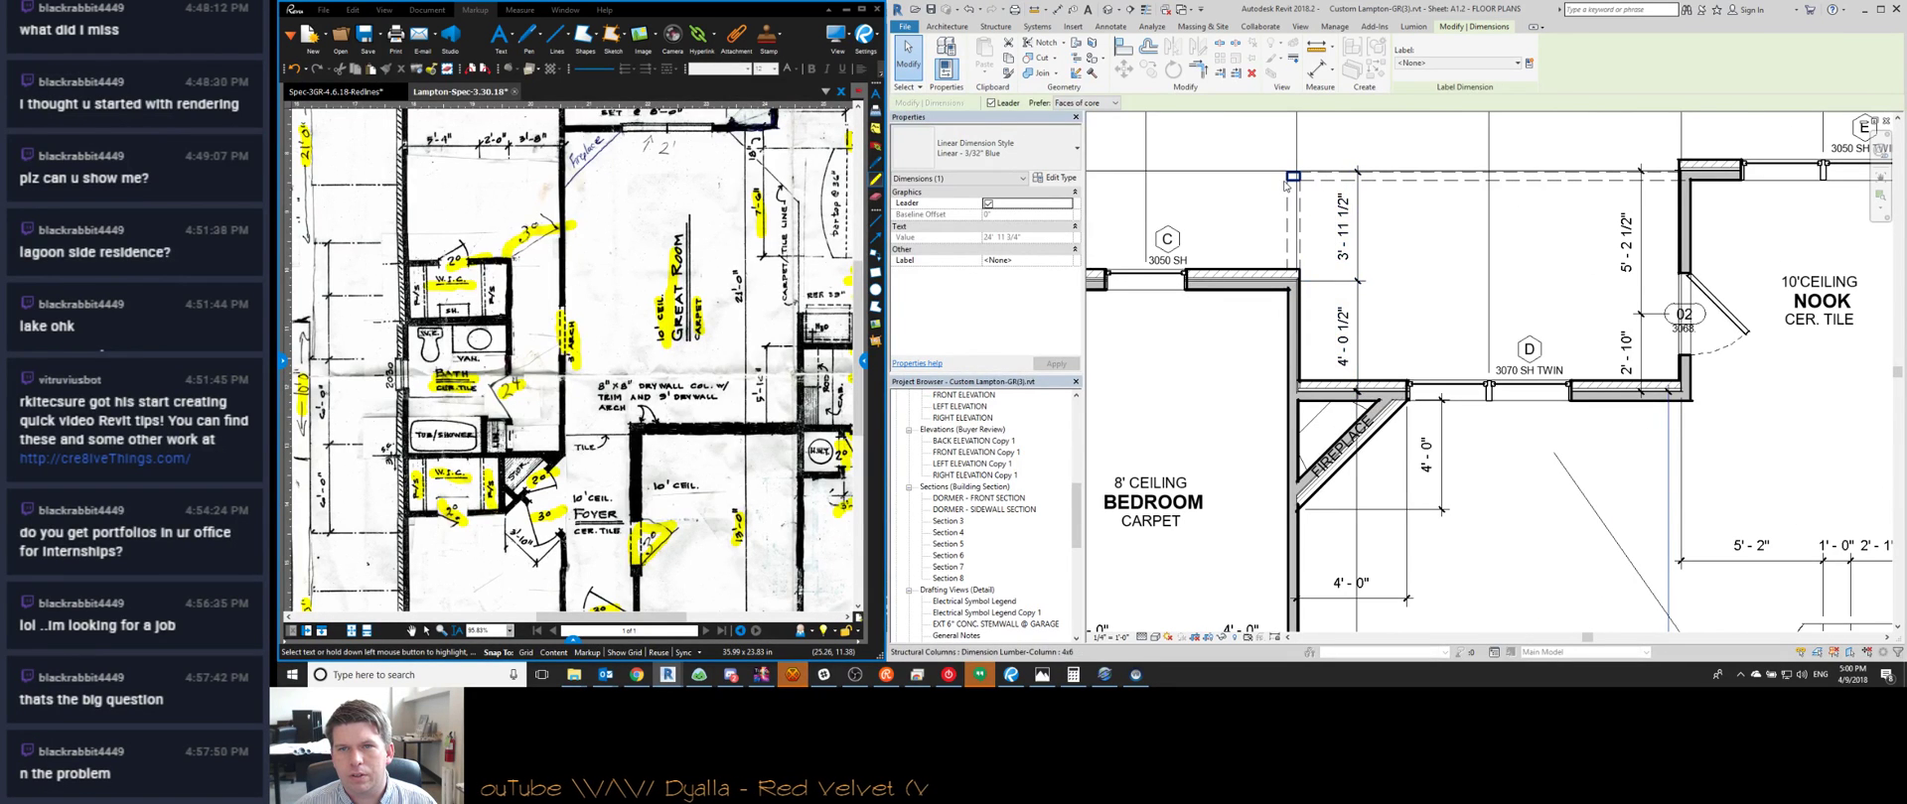
Move the 4x6 lumber column by 0.5 with MV, then bring the HexChat private chat forward
click(1343, 187)
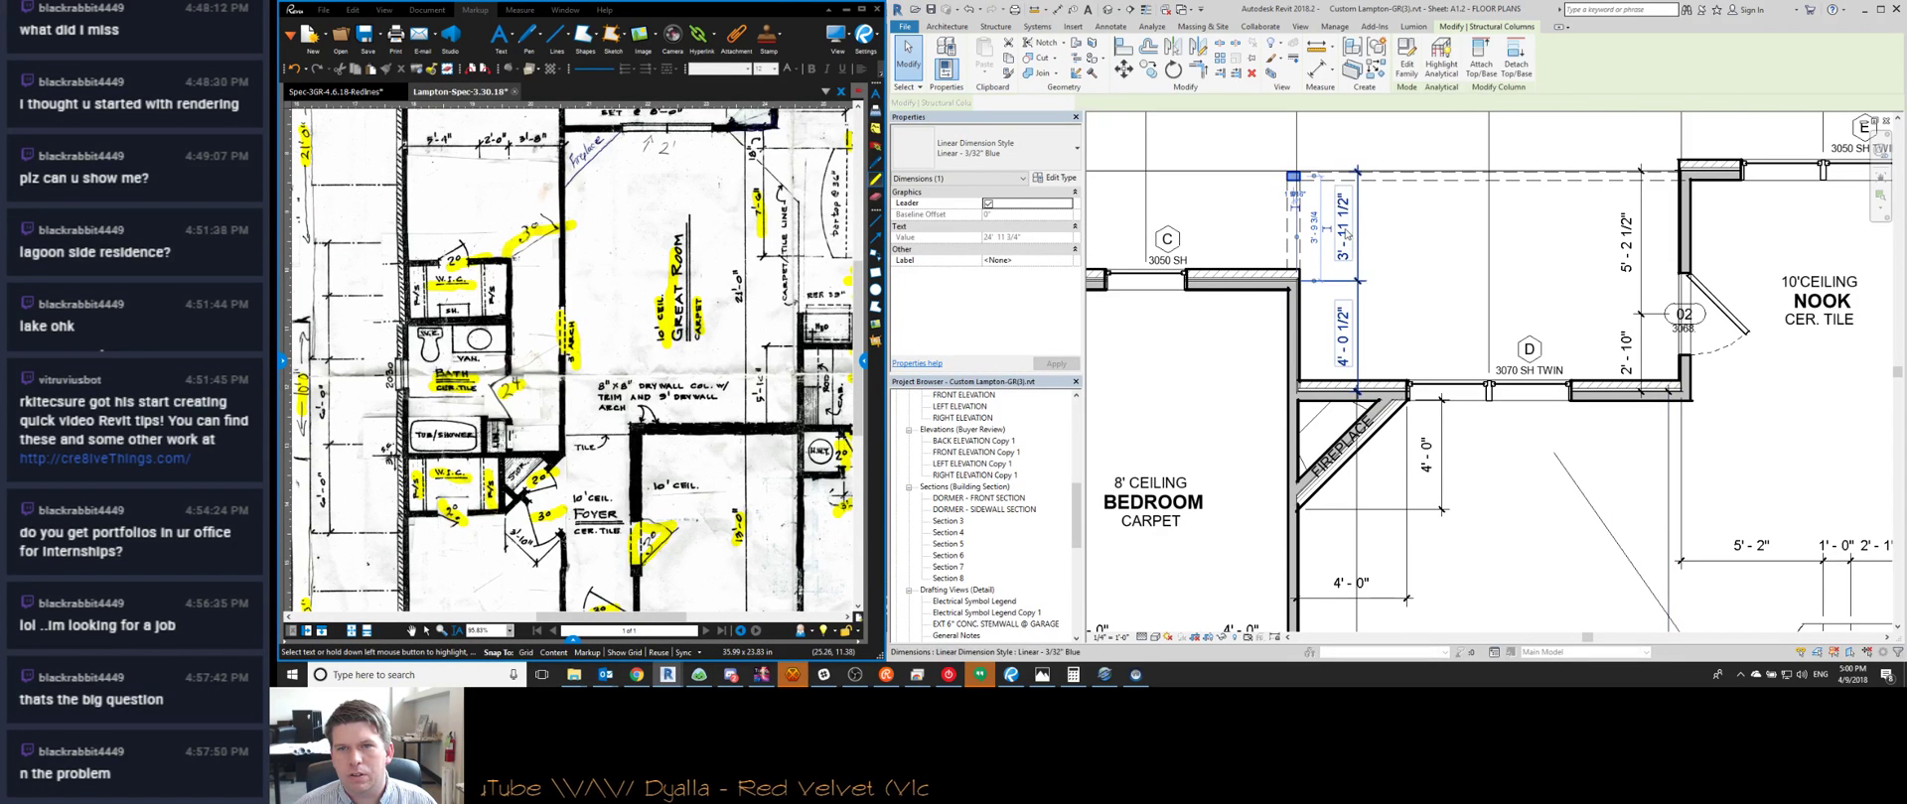
click(1292, 179)
middle_drag(1267, 212, 1291, 266)
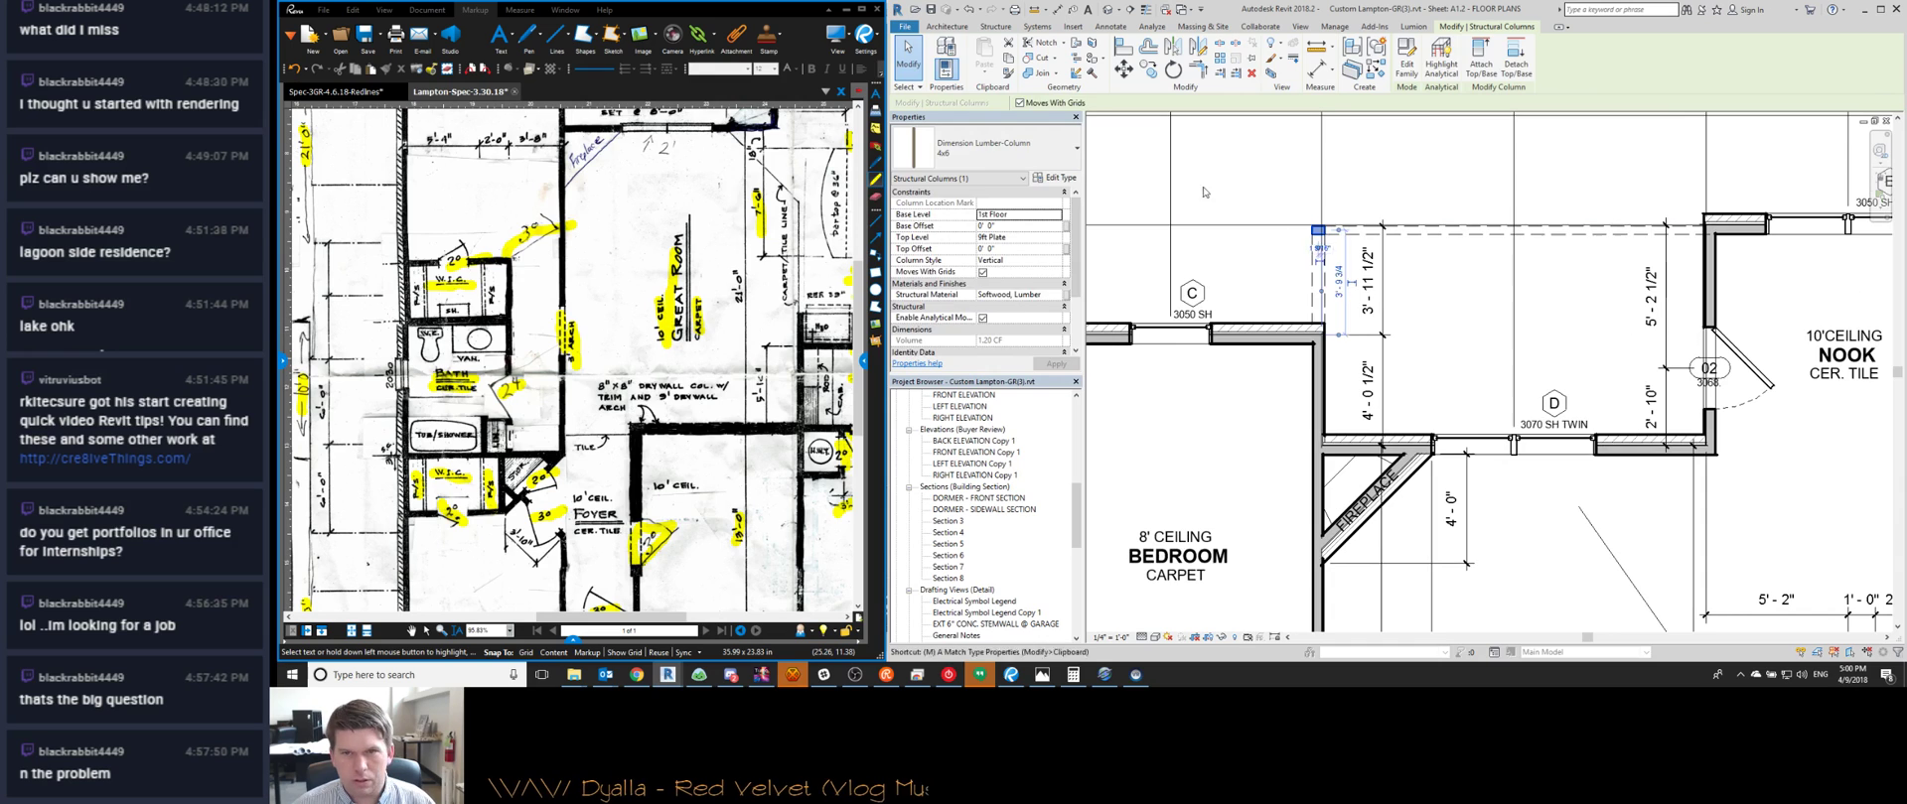
key(m)
key(v)
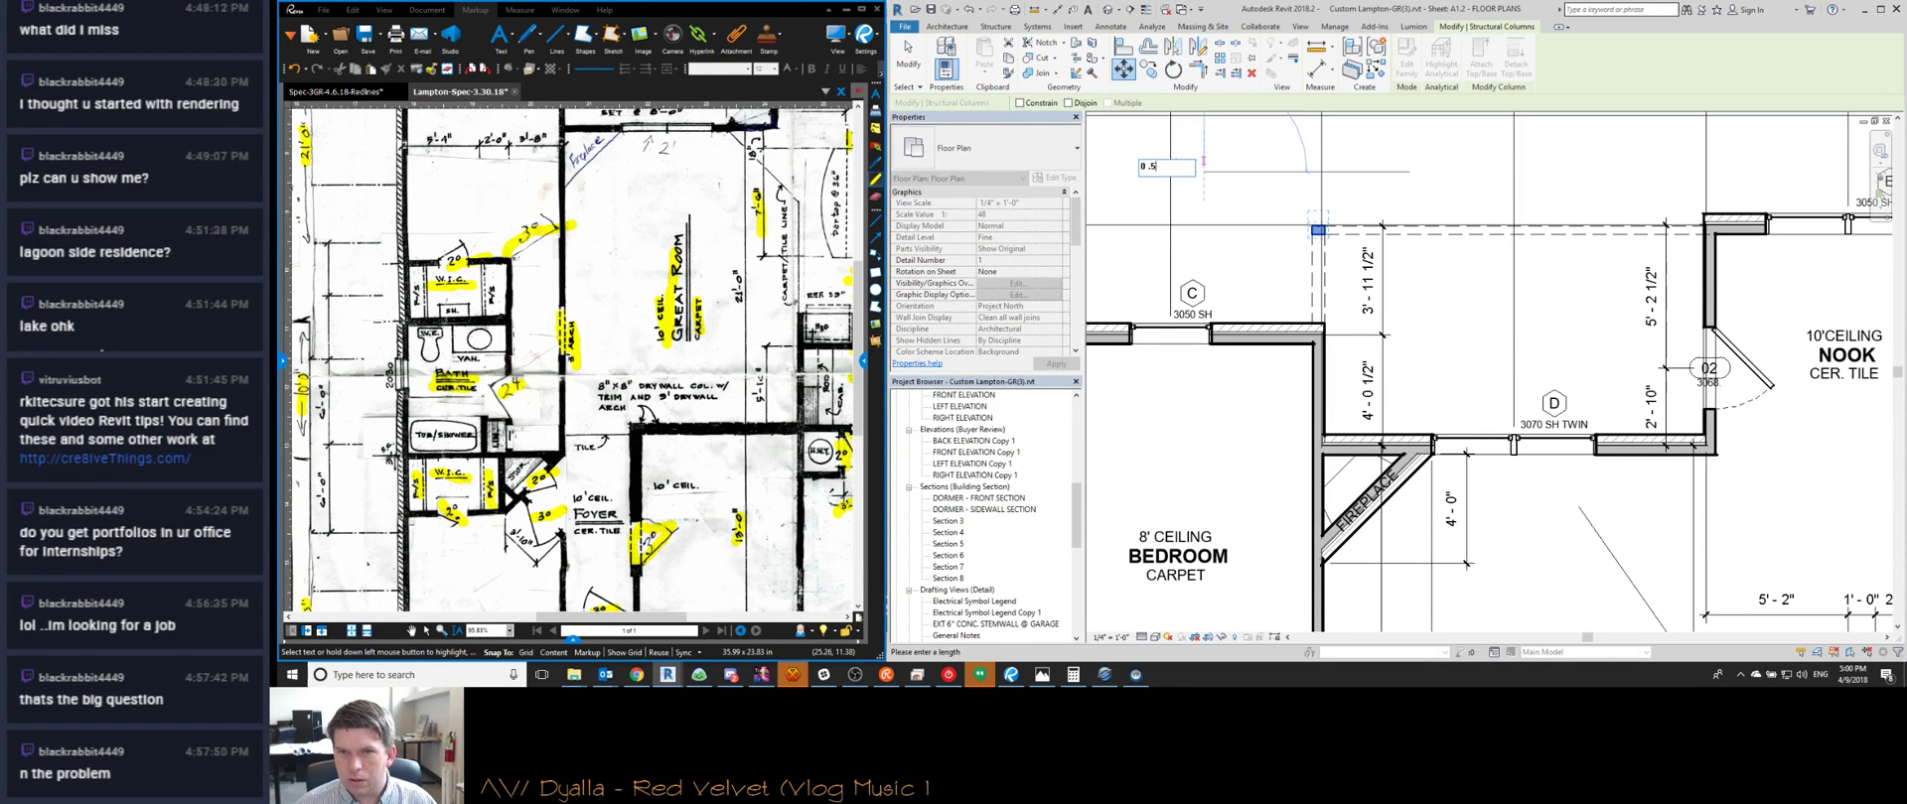
text(0.5)
key(Return)
key(Escape)
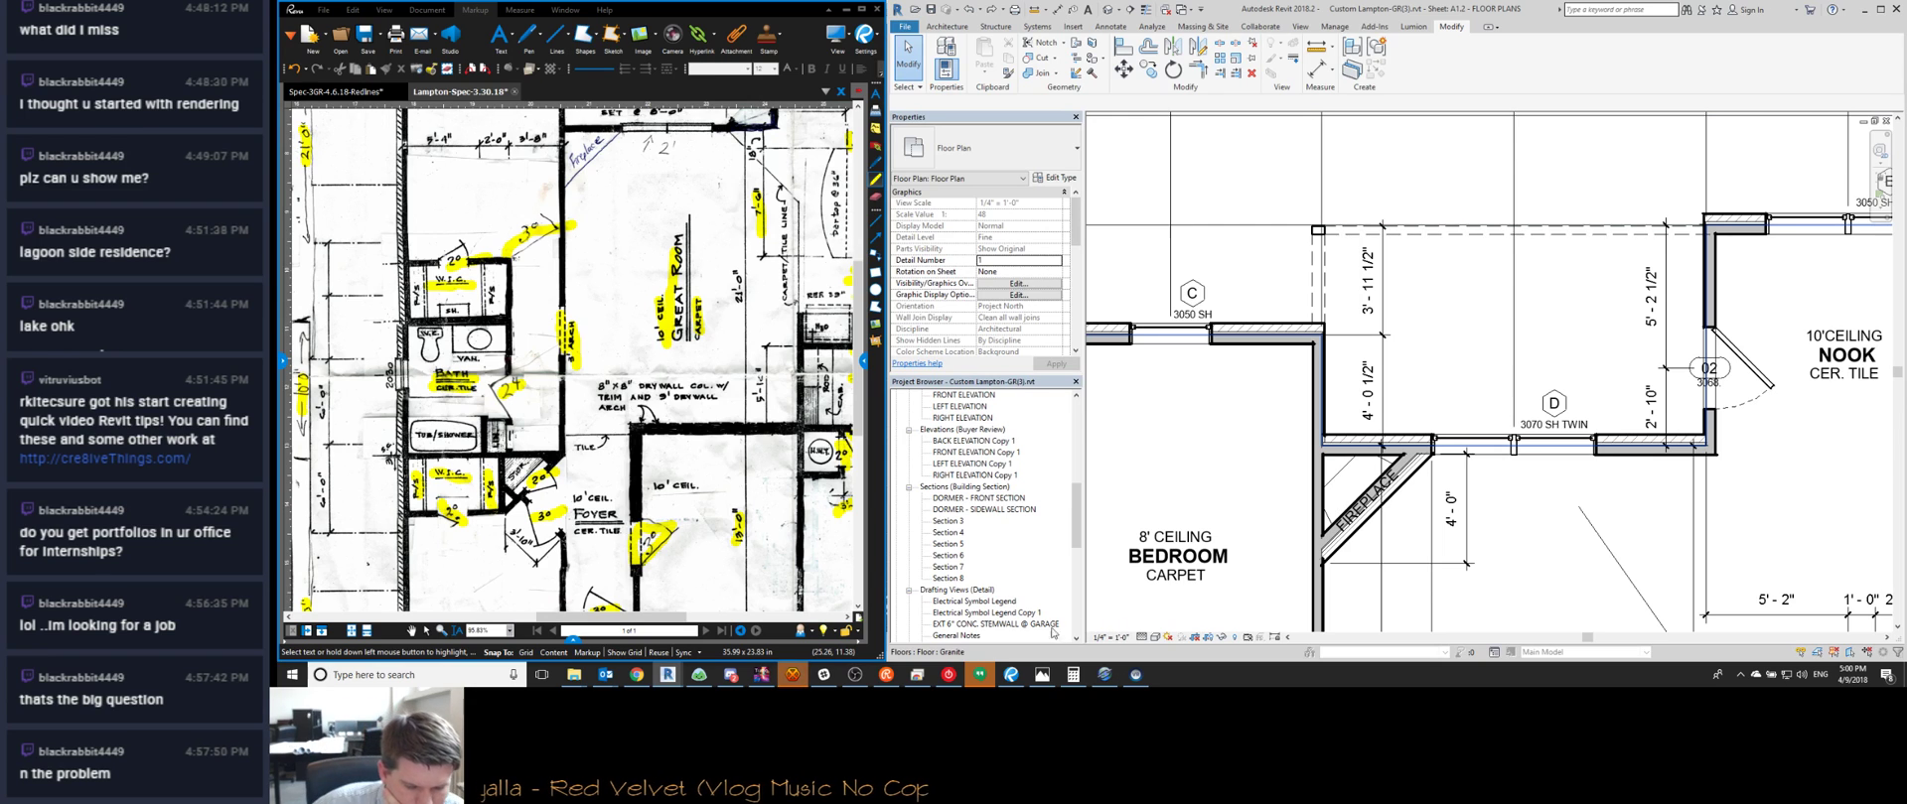
click(793, 675)
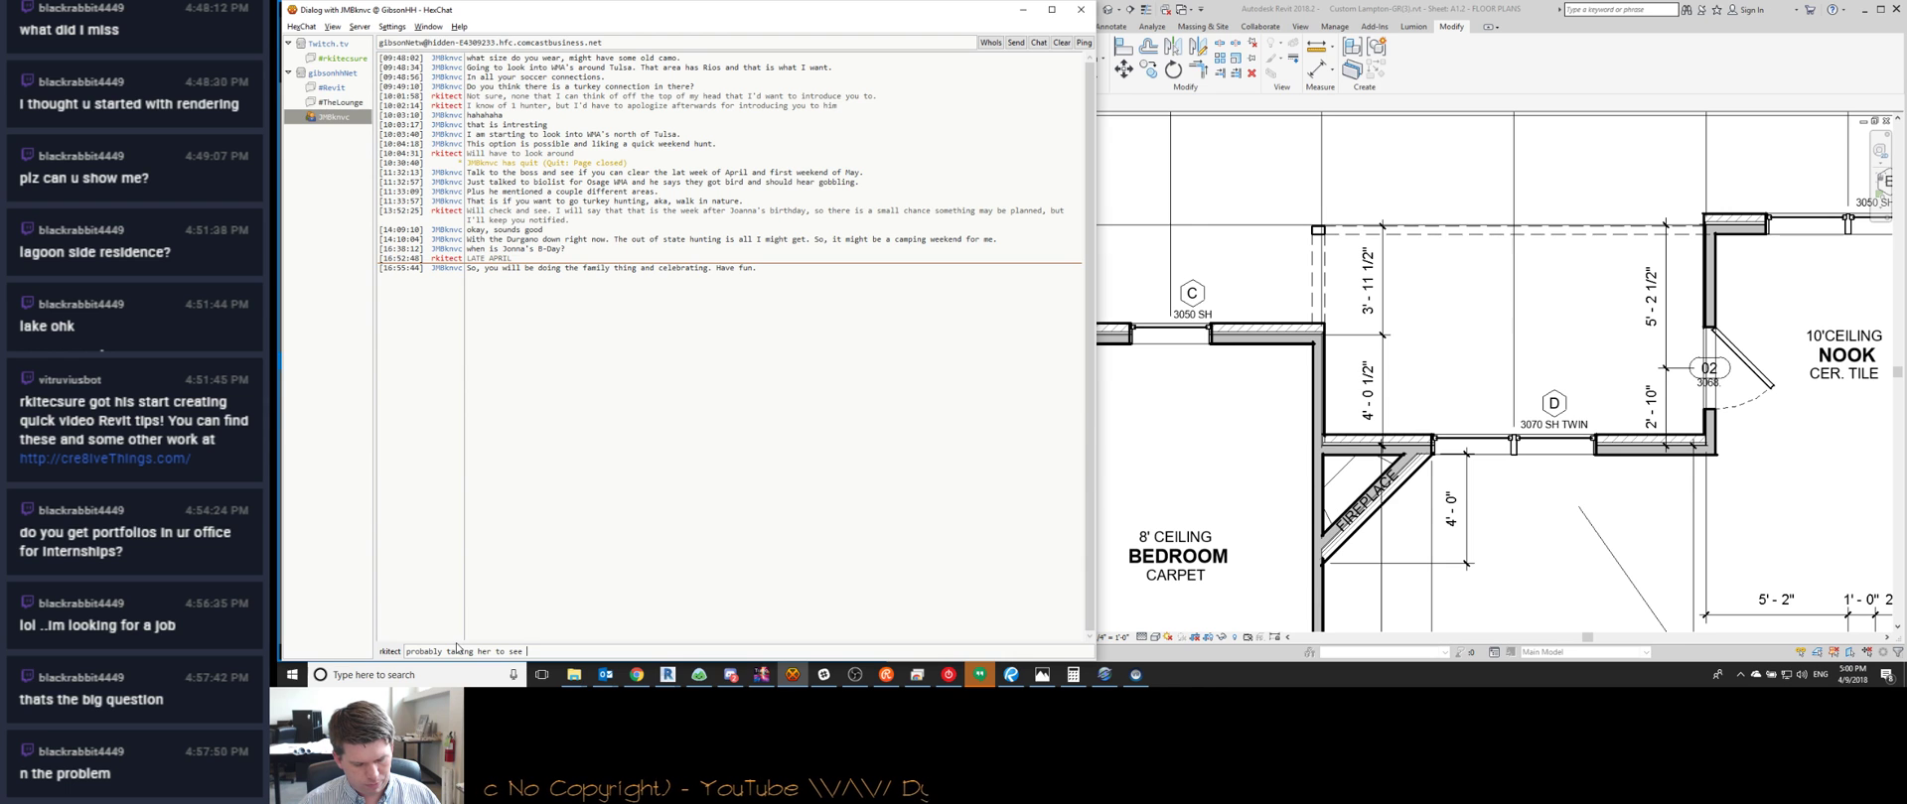
Send the reply 'dot' in the private chat
text(dot)
key(Return)
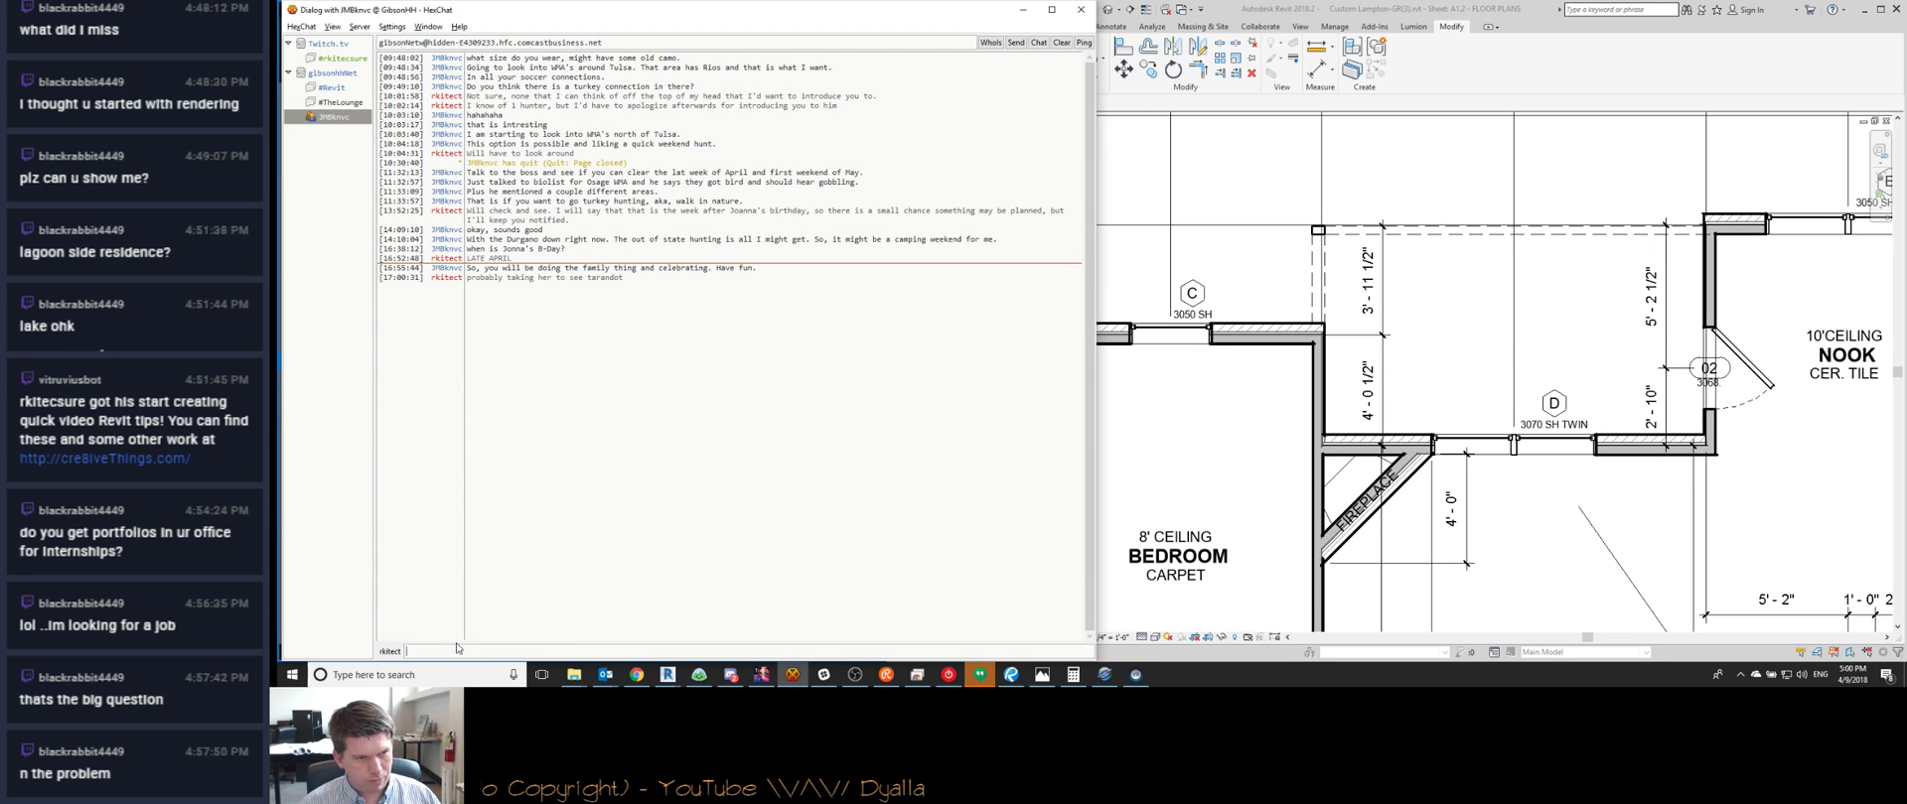
click(1022, 10)
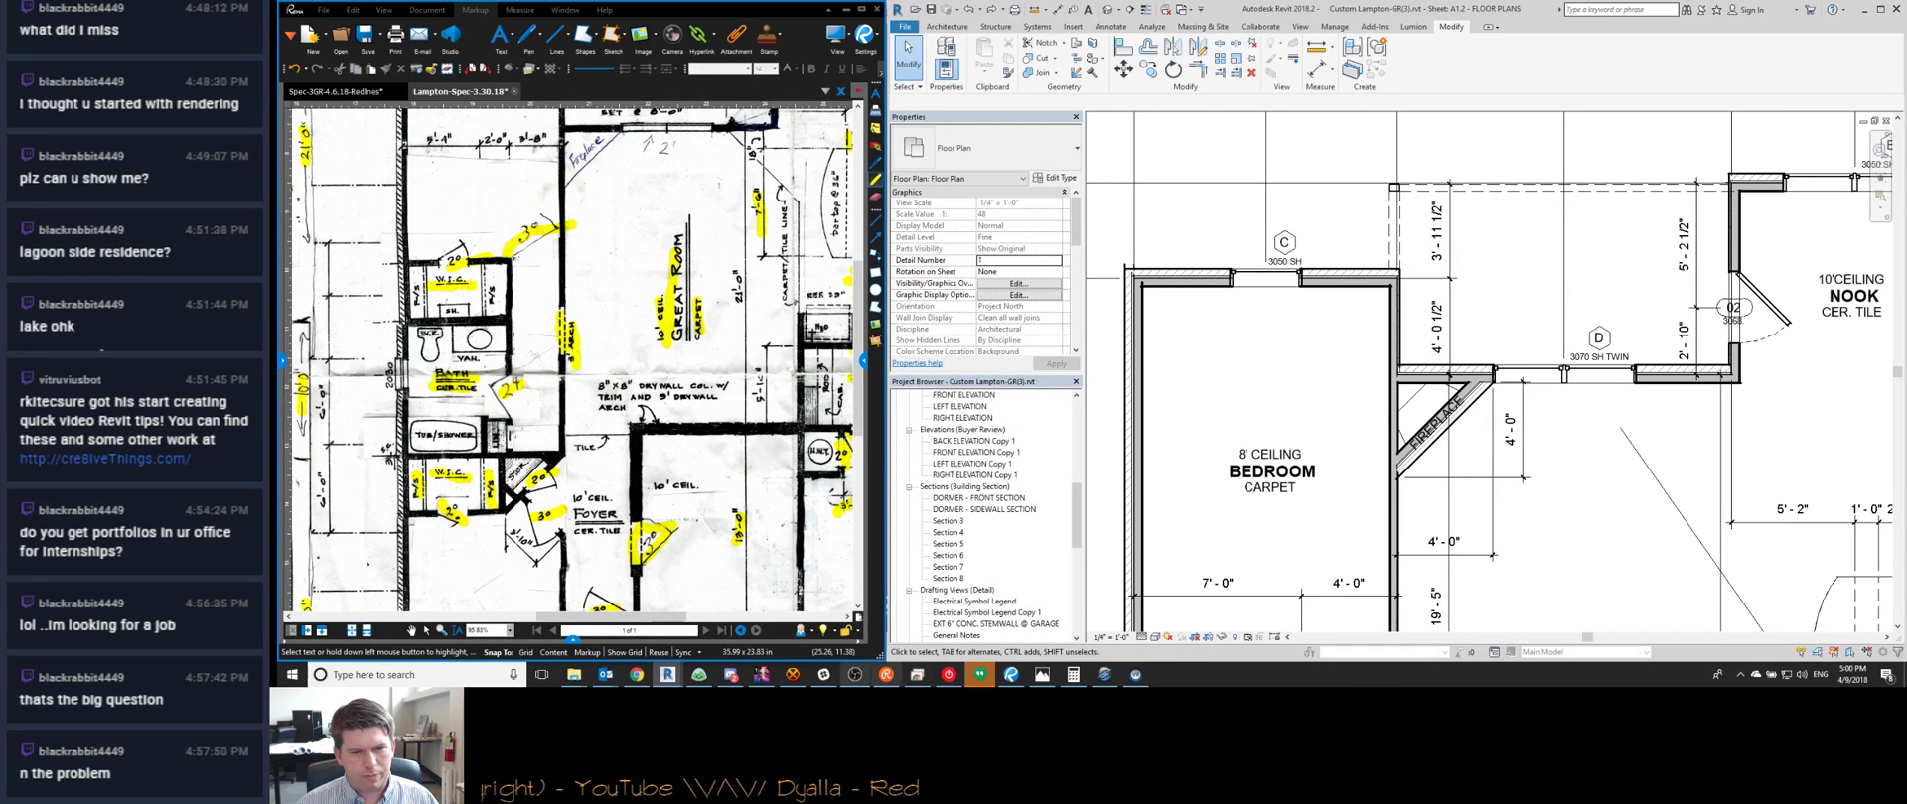
click(1140, 678)
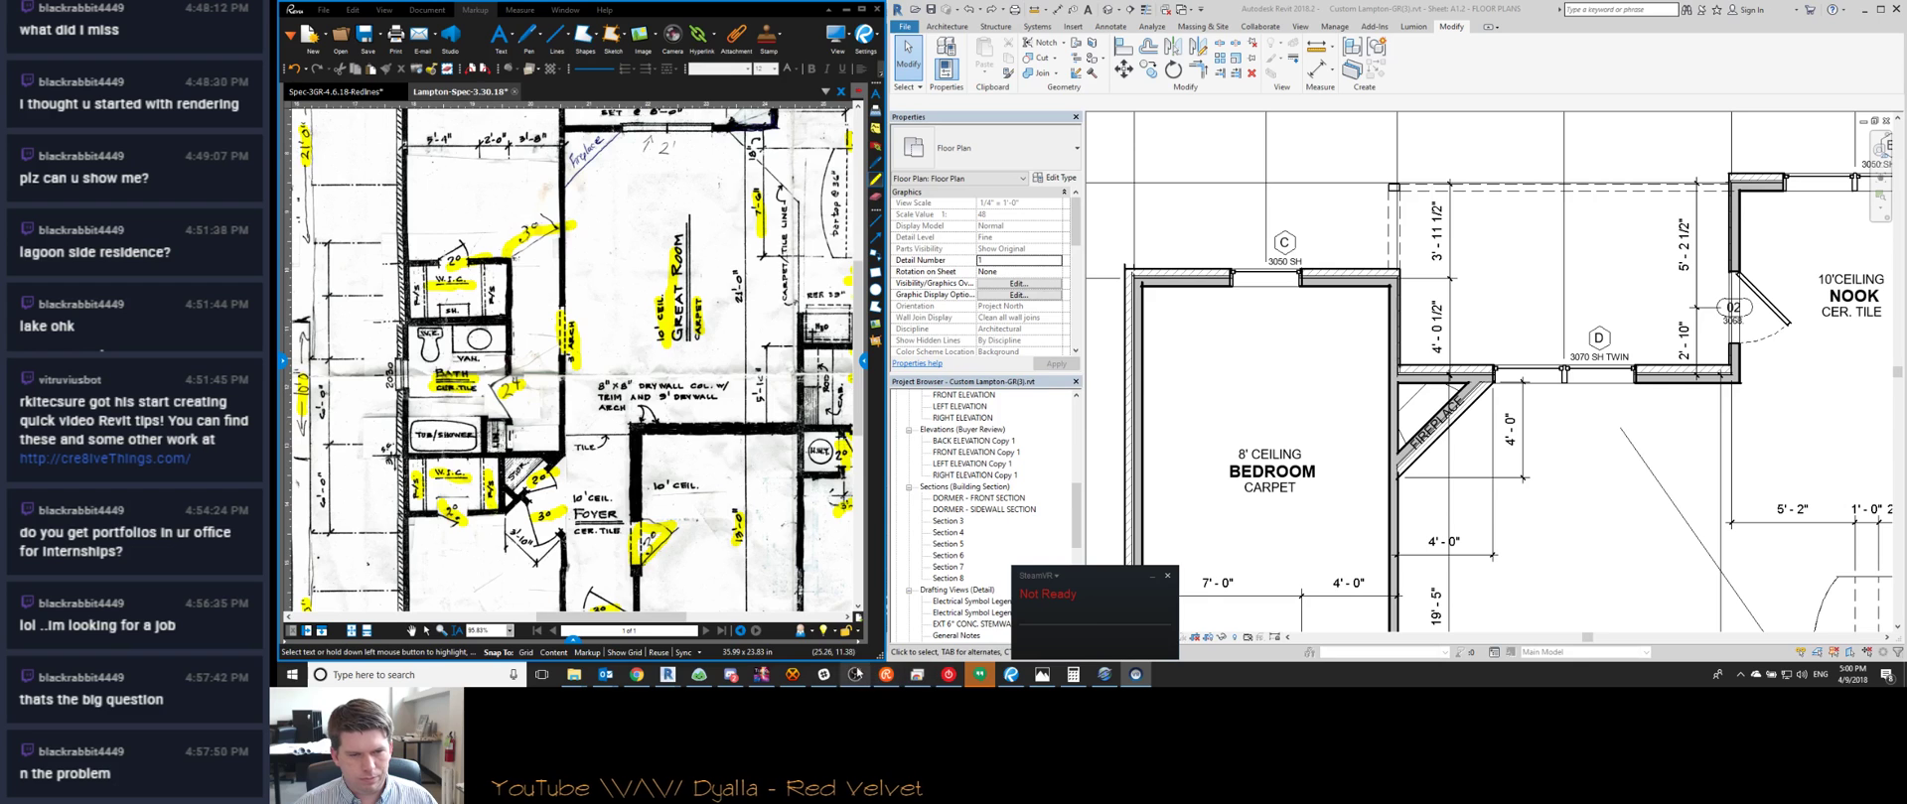
click(792, 674)
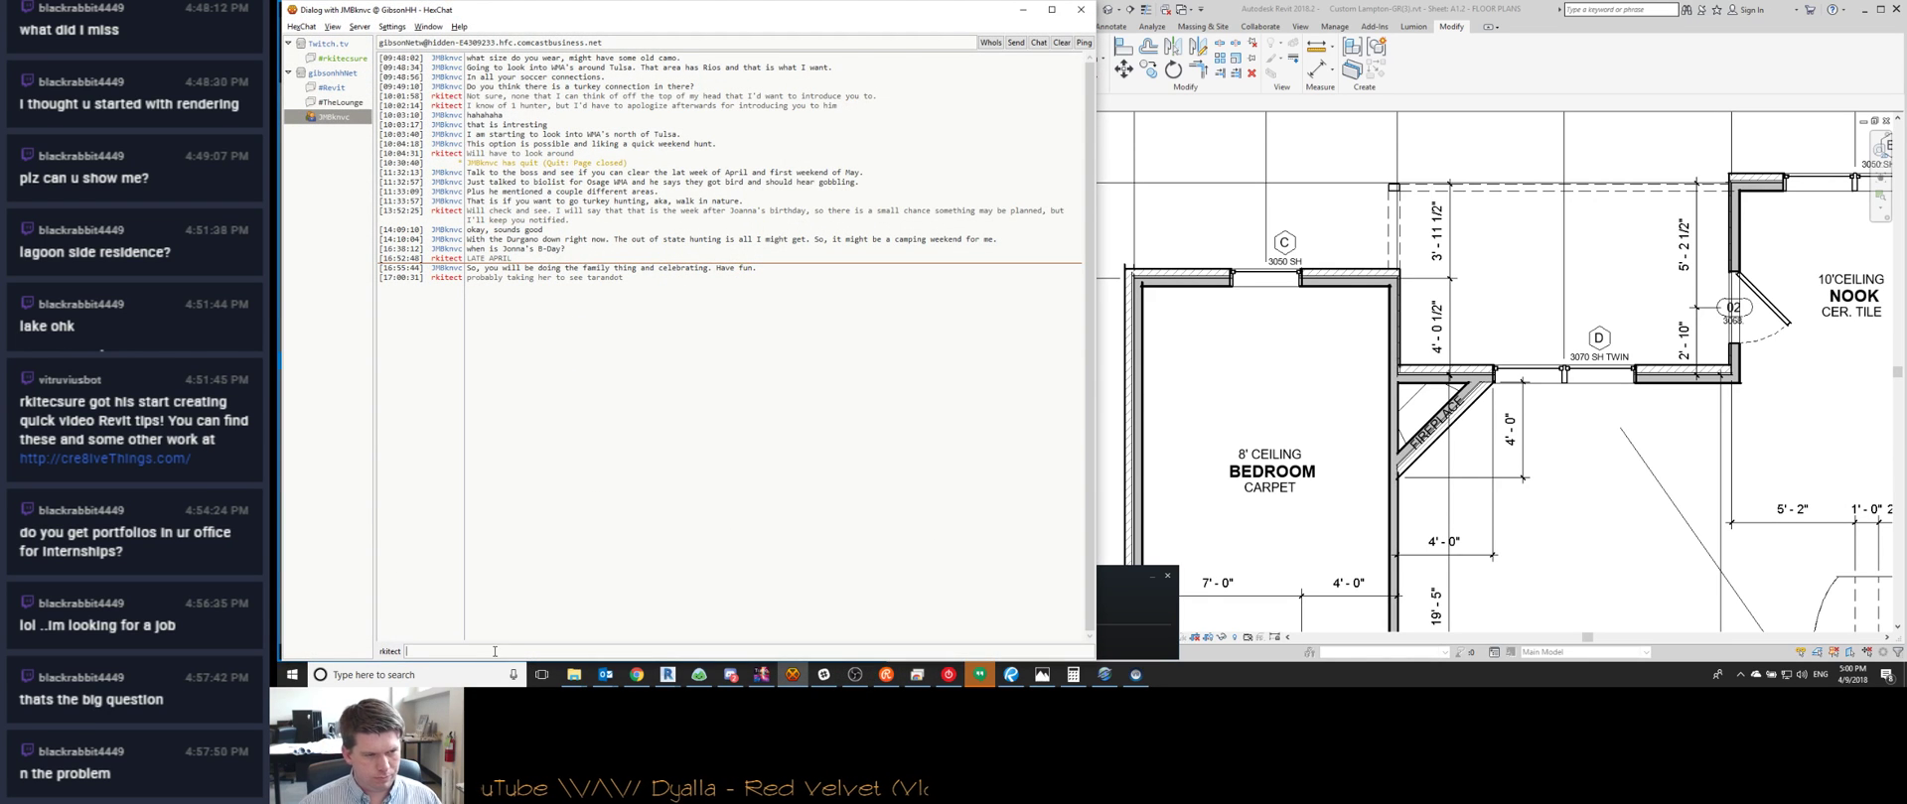
Send a second reply, 'it was either … both', then switch to #TheLounge
text(it was either that or the producers, but pr)
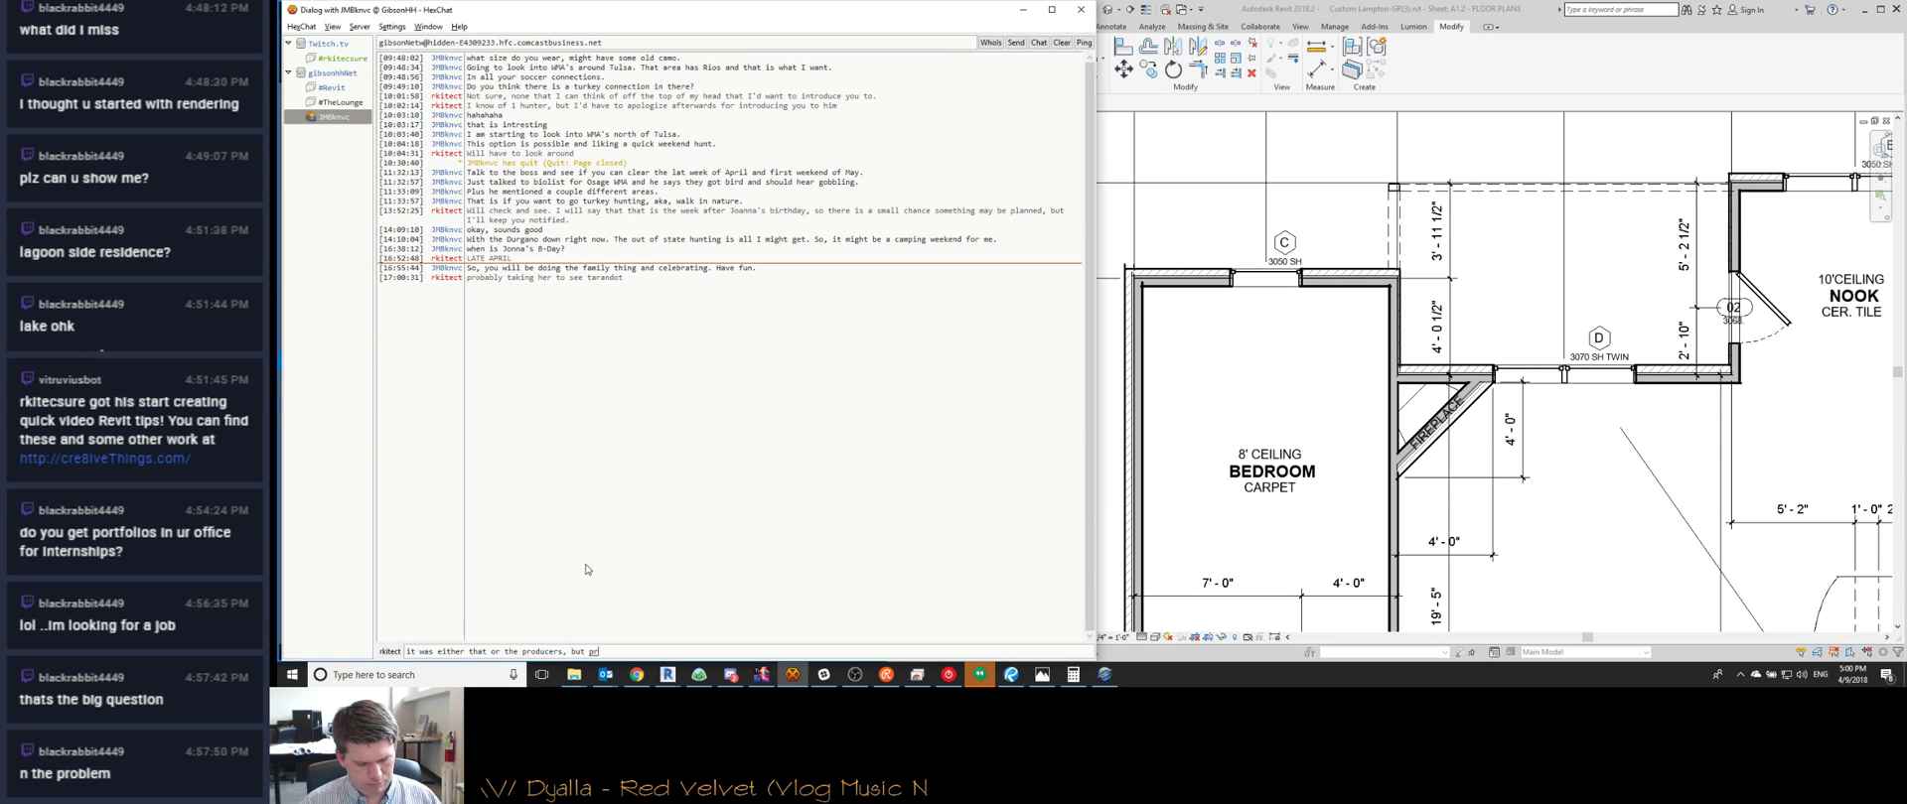
text(both)
key(Return)
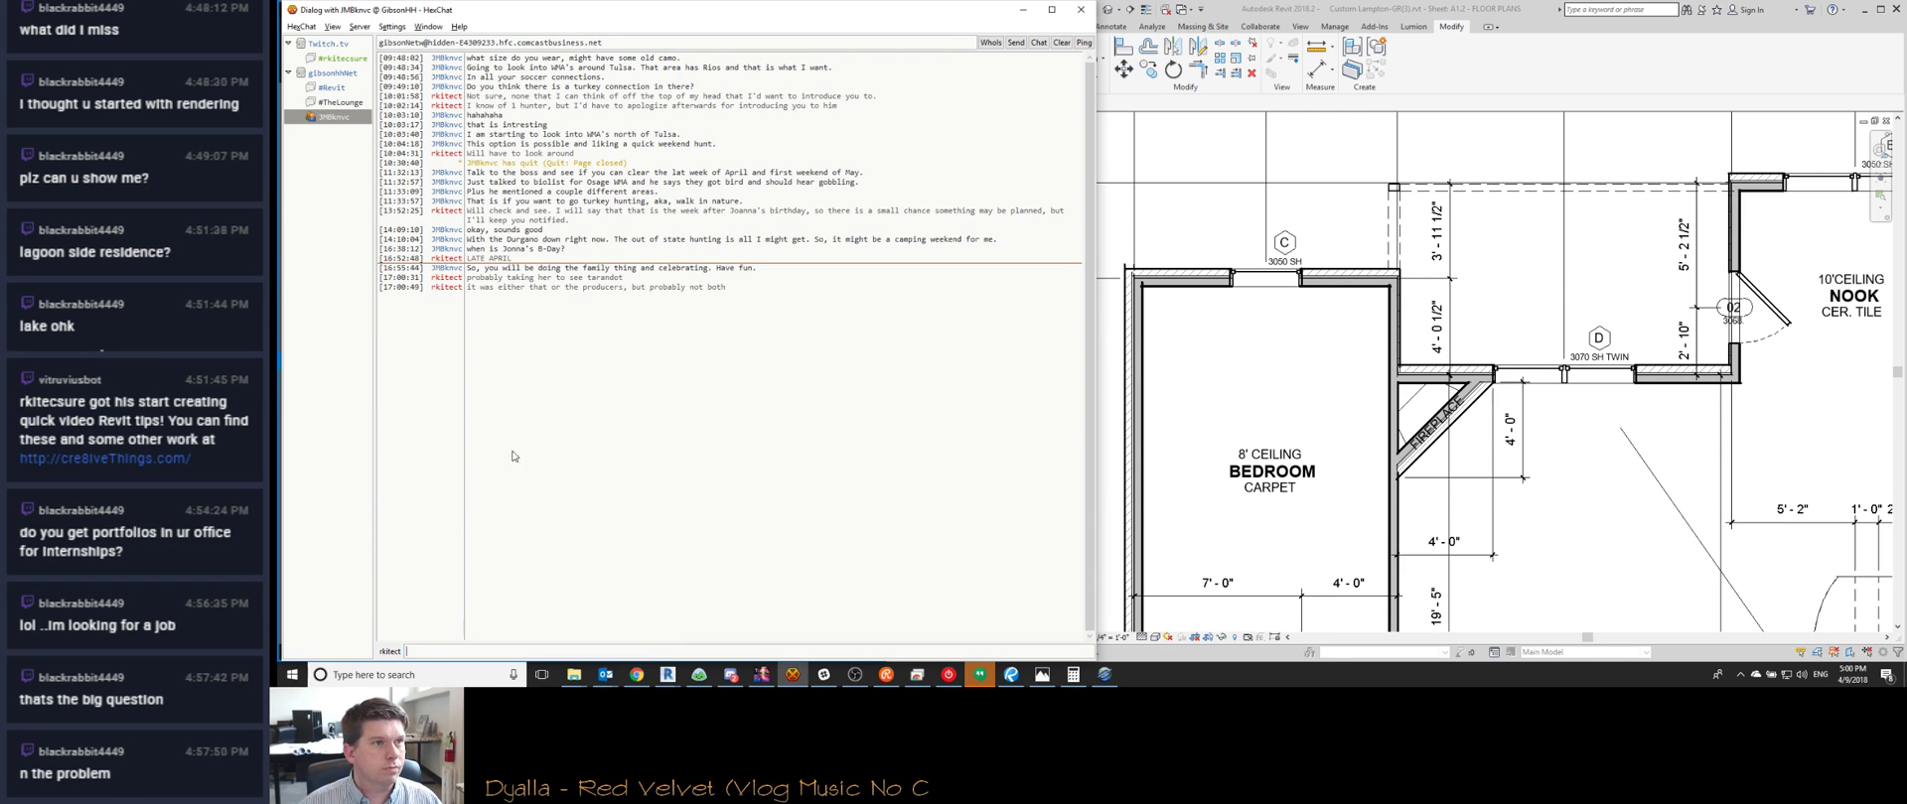
click(344, 104)
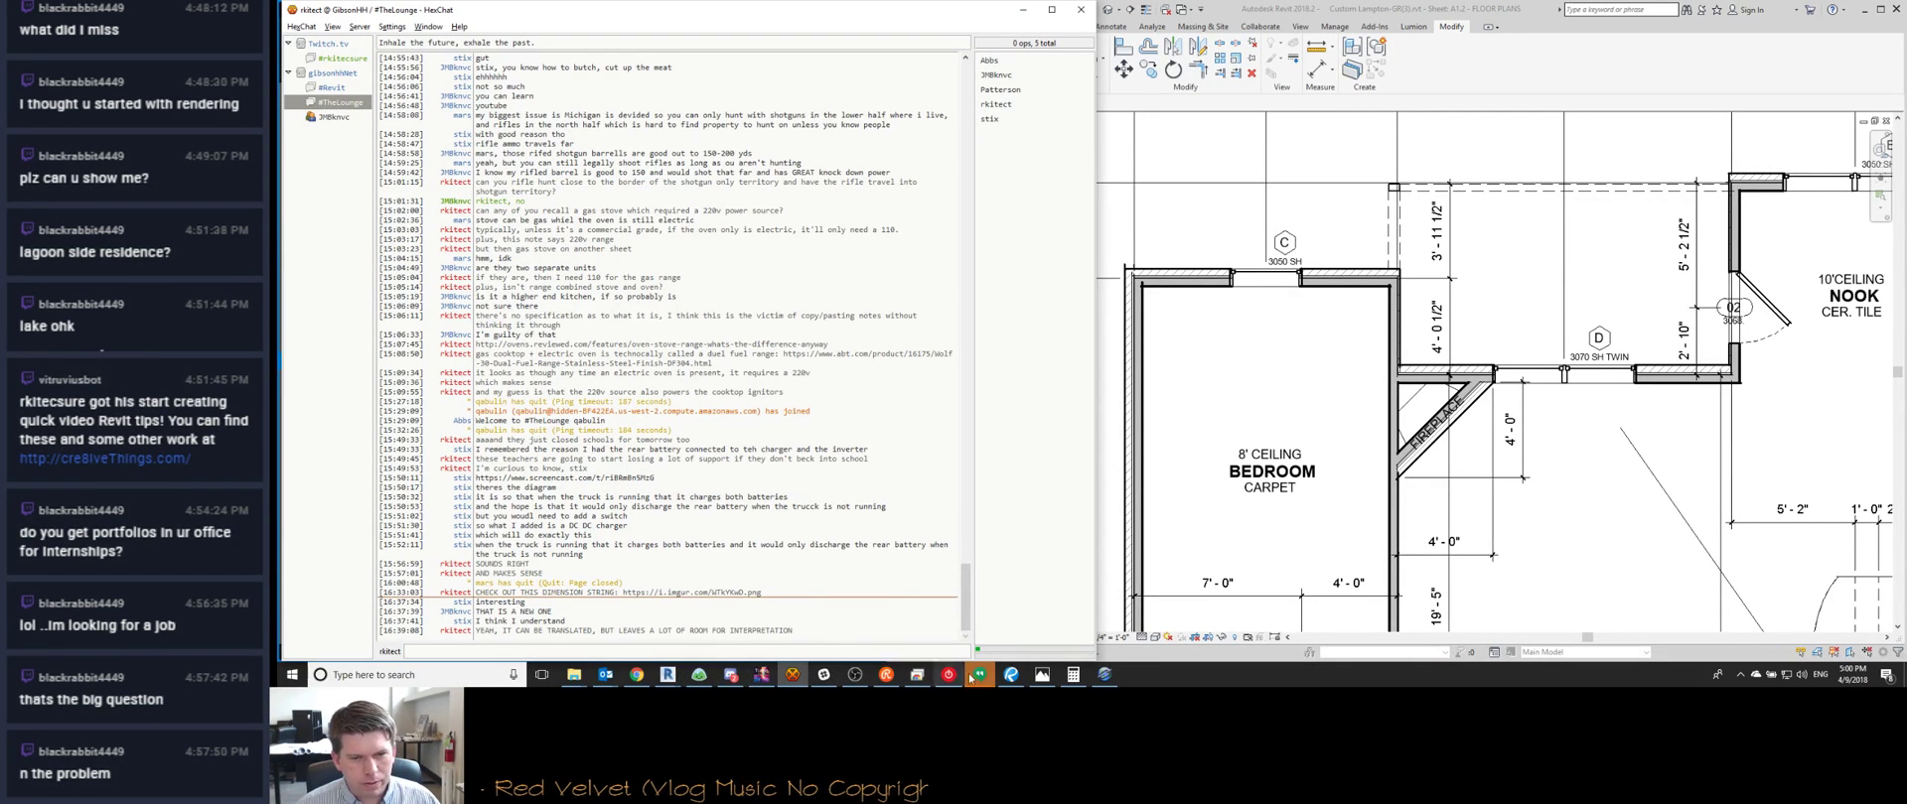
Check the Watch Me Work streams page, then minimize Chrome and HexChat
click(637, 674)
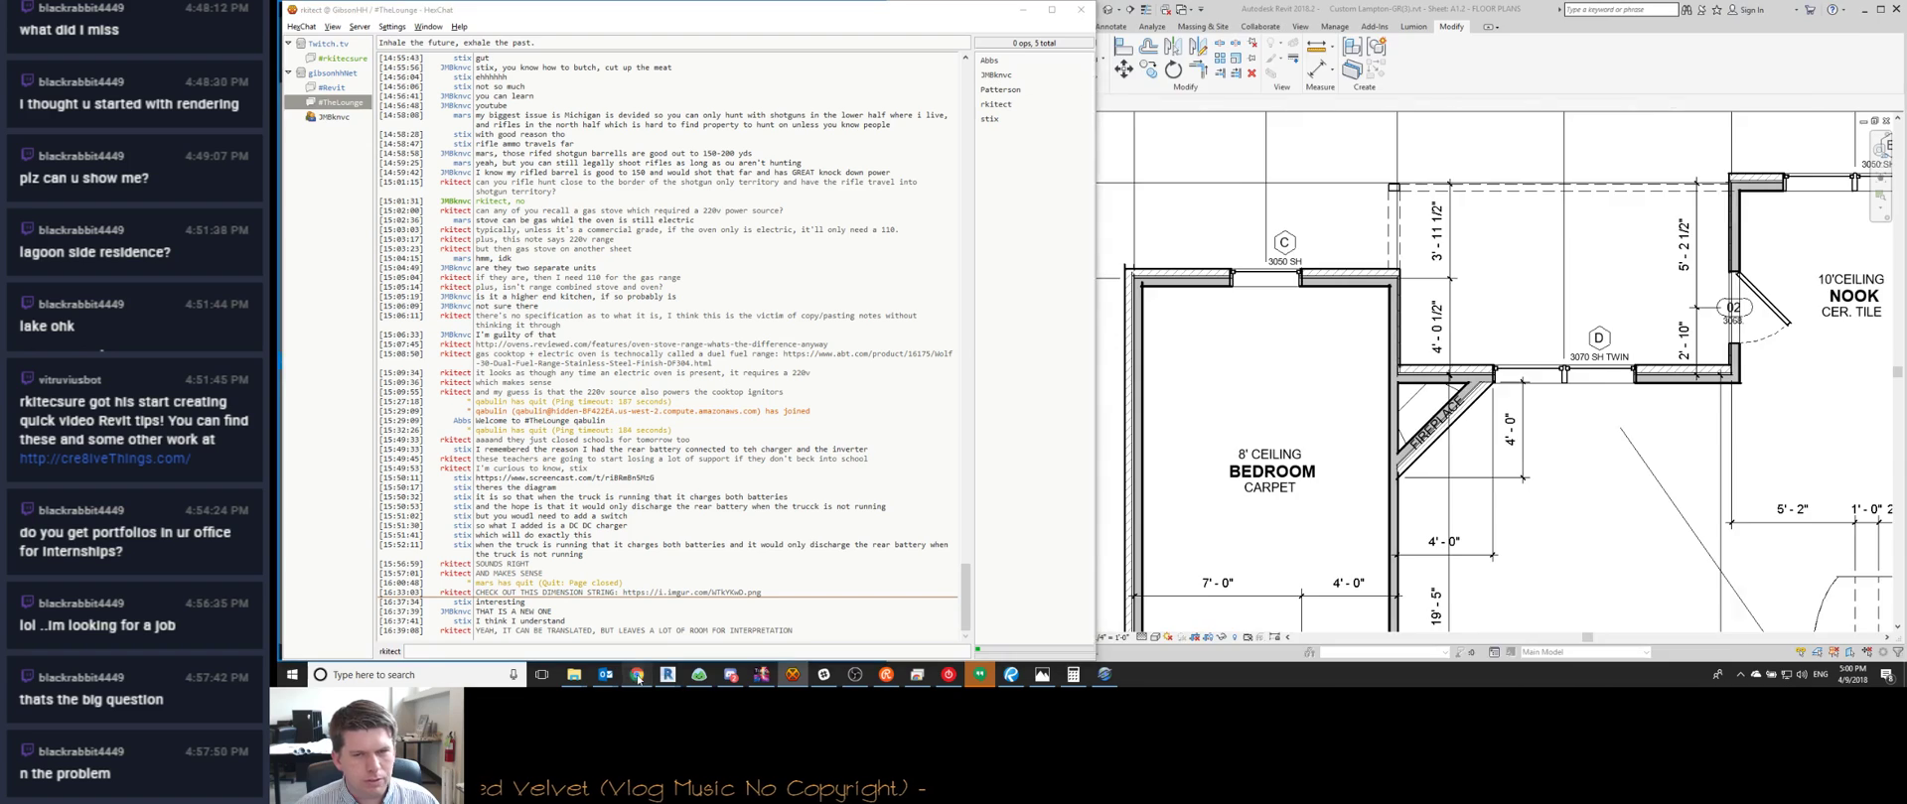
scroll(1778, 449, down, 1)
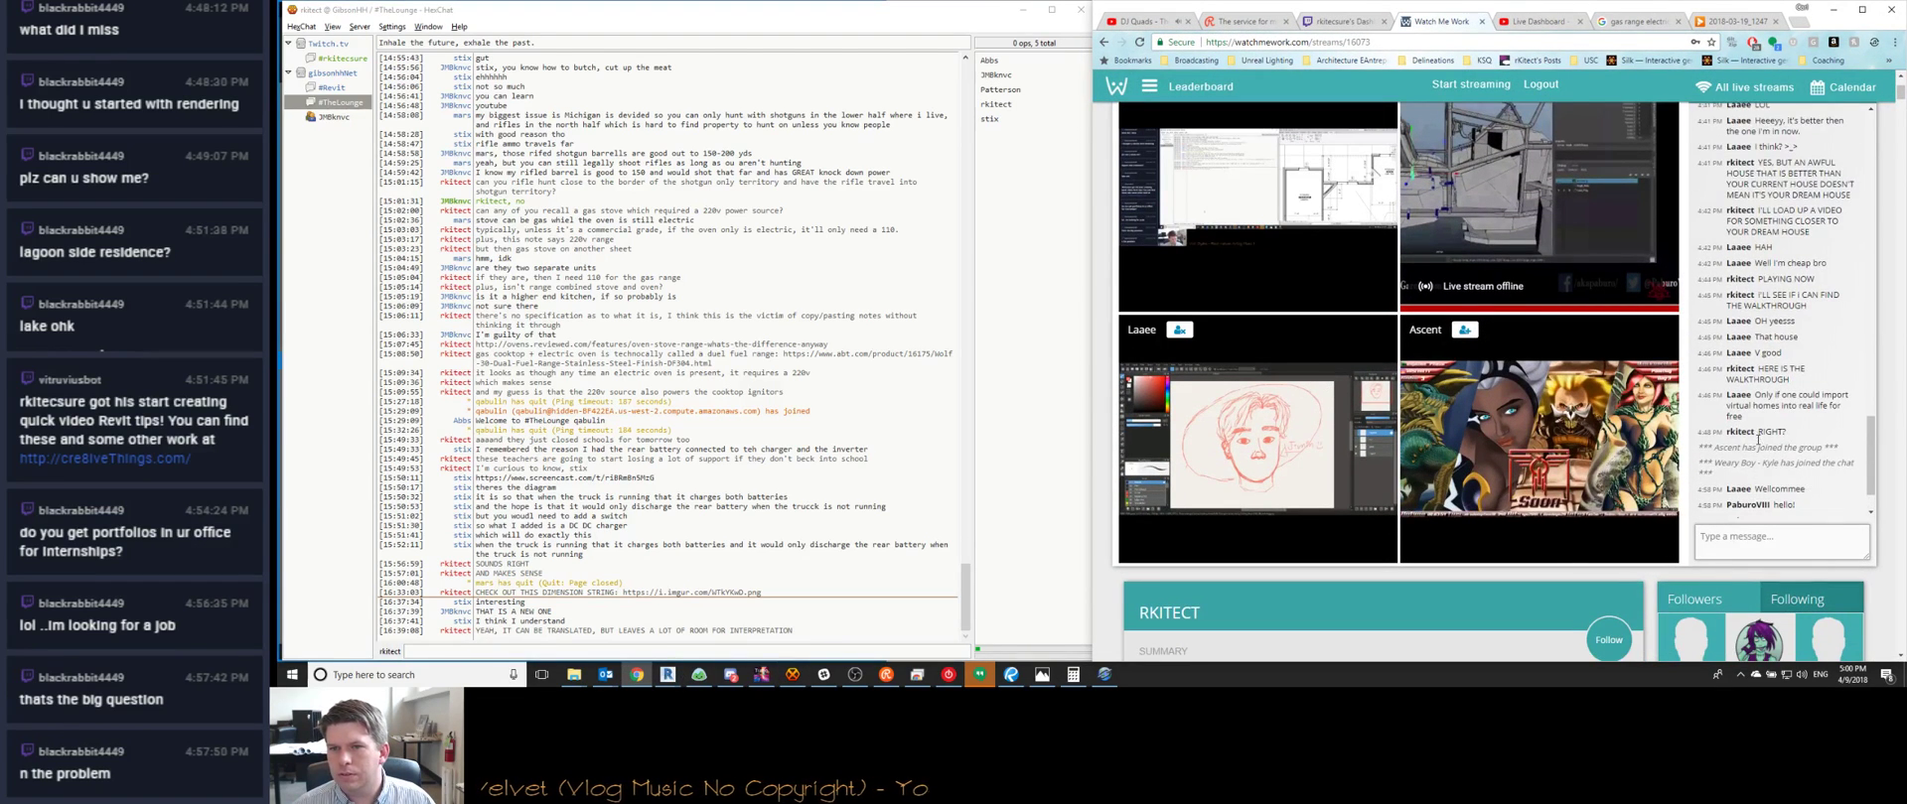
scroll(1656, 337, up, 1)
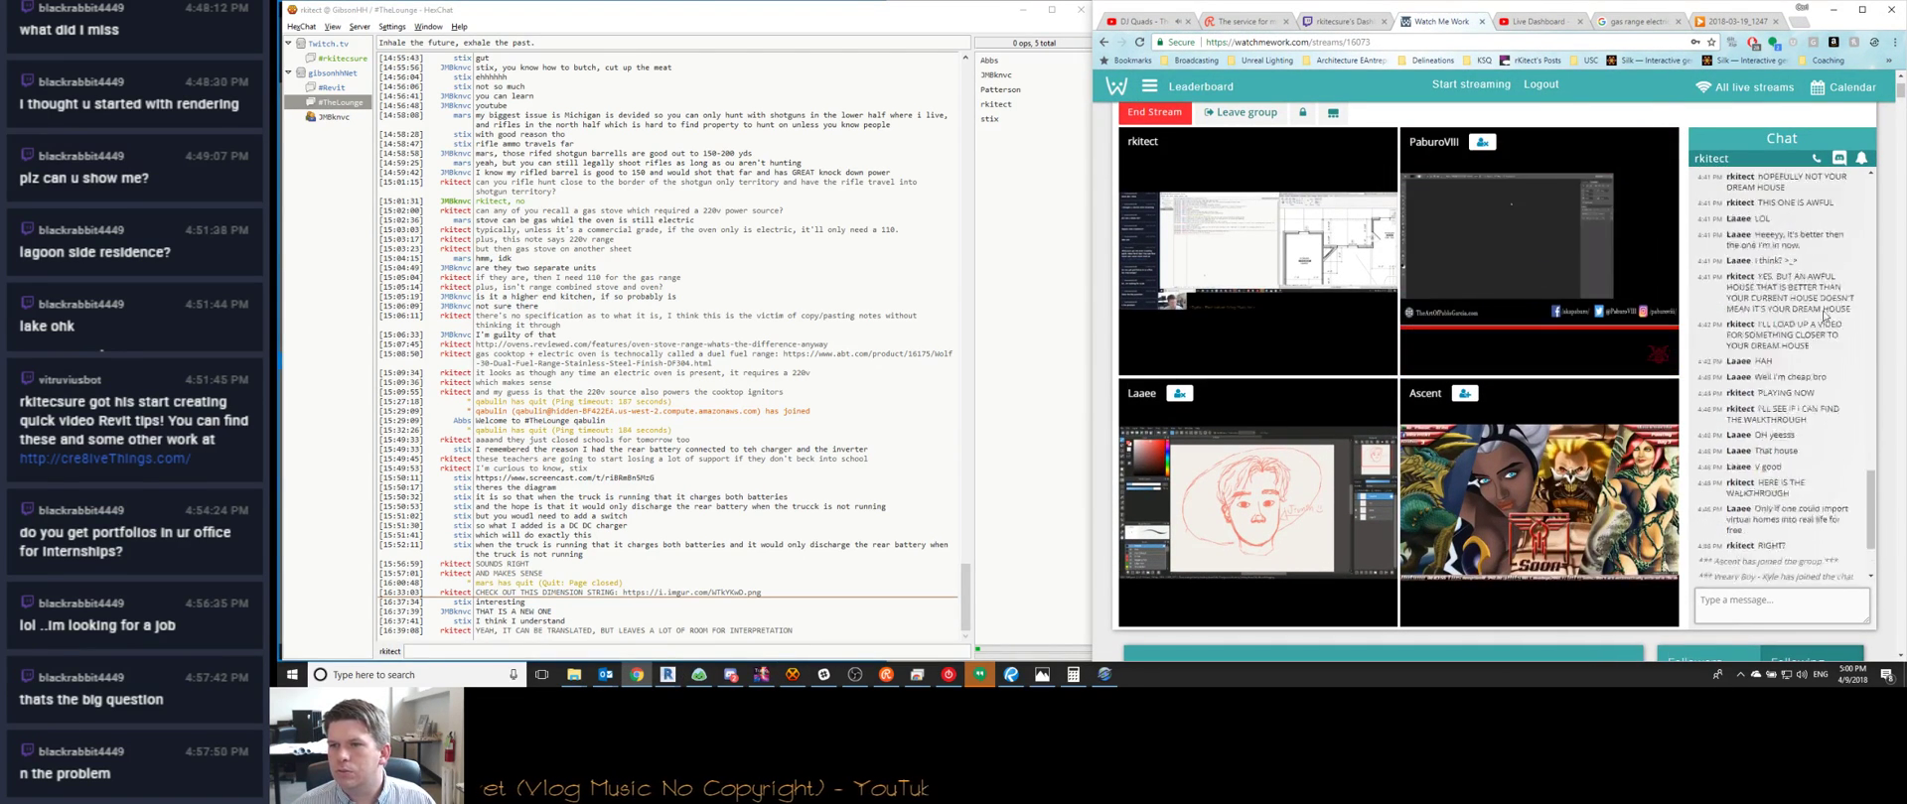
click(1834, 9)
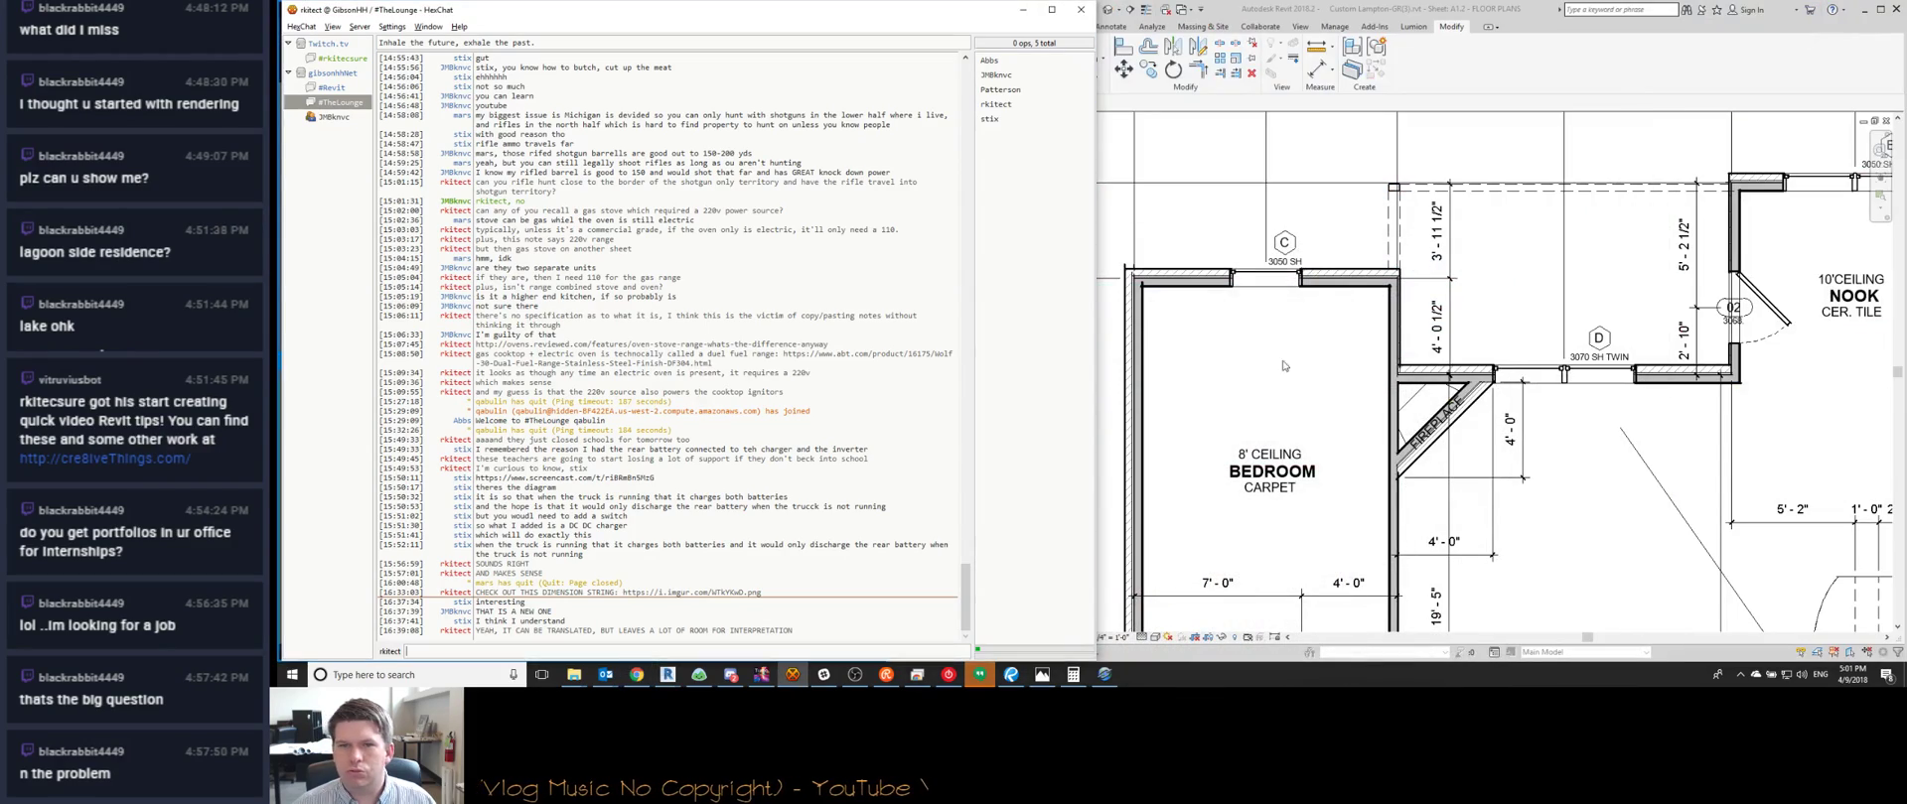
click(1024, 9)
scroll(1248, 431, down, 2)
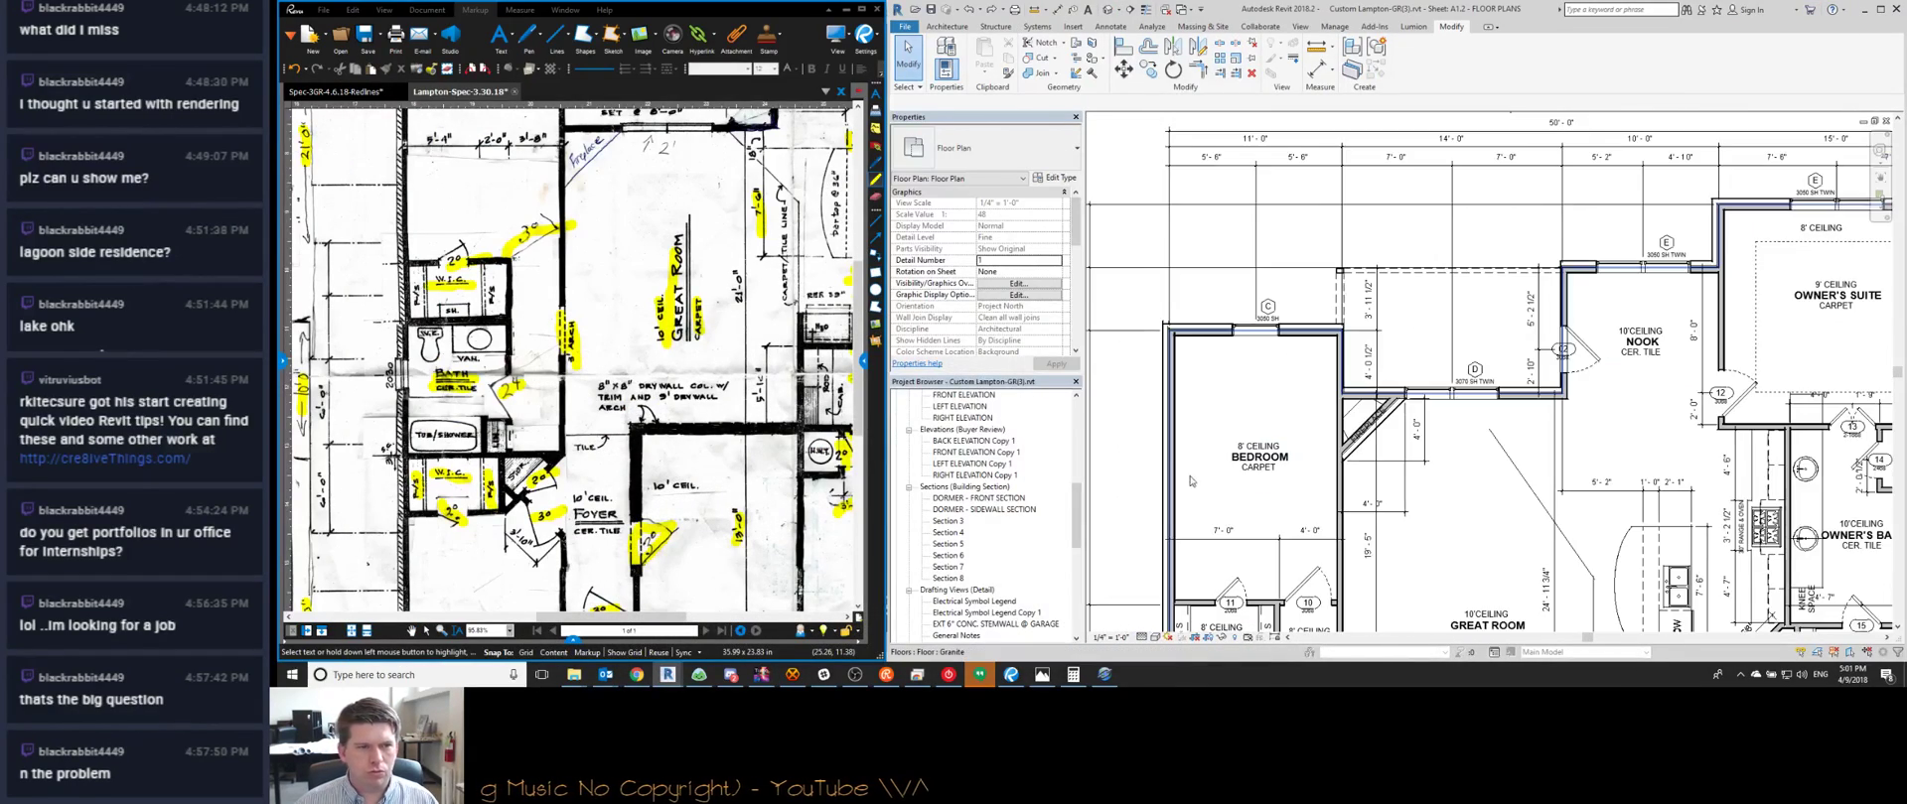
Inspect the hall and bath dimension strings near foyer door 07
scroll(1144, 508, down, 3)
scroll(1277, 334, up, 4)
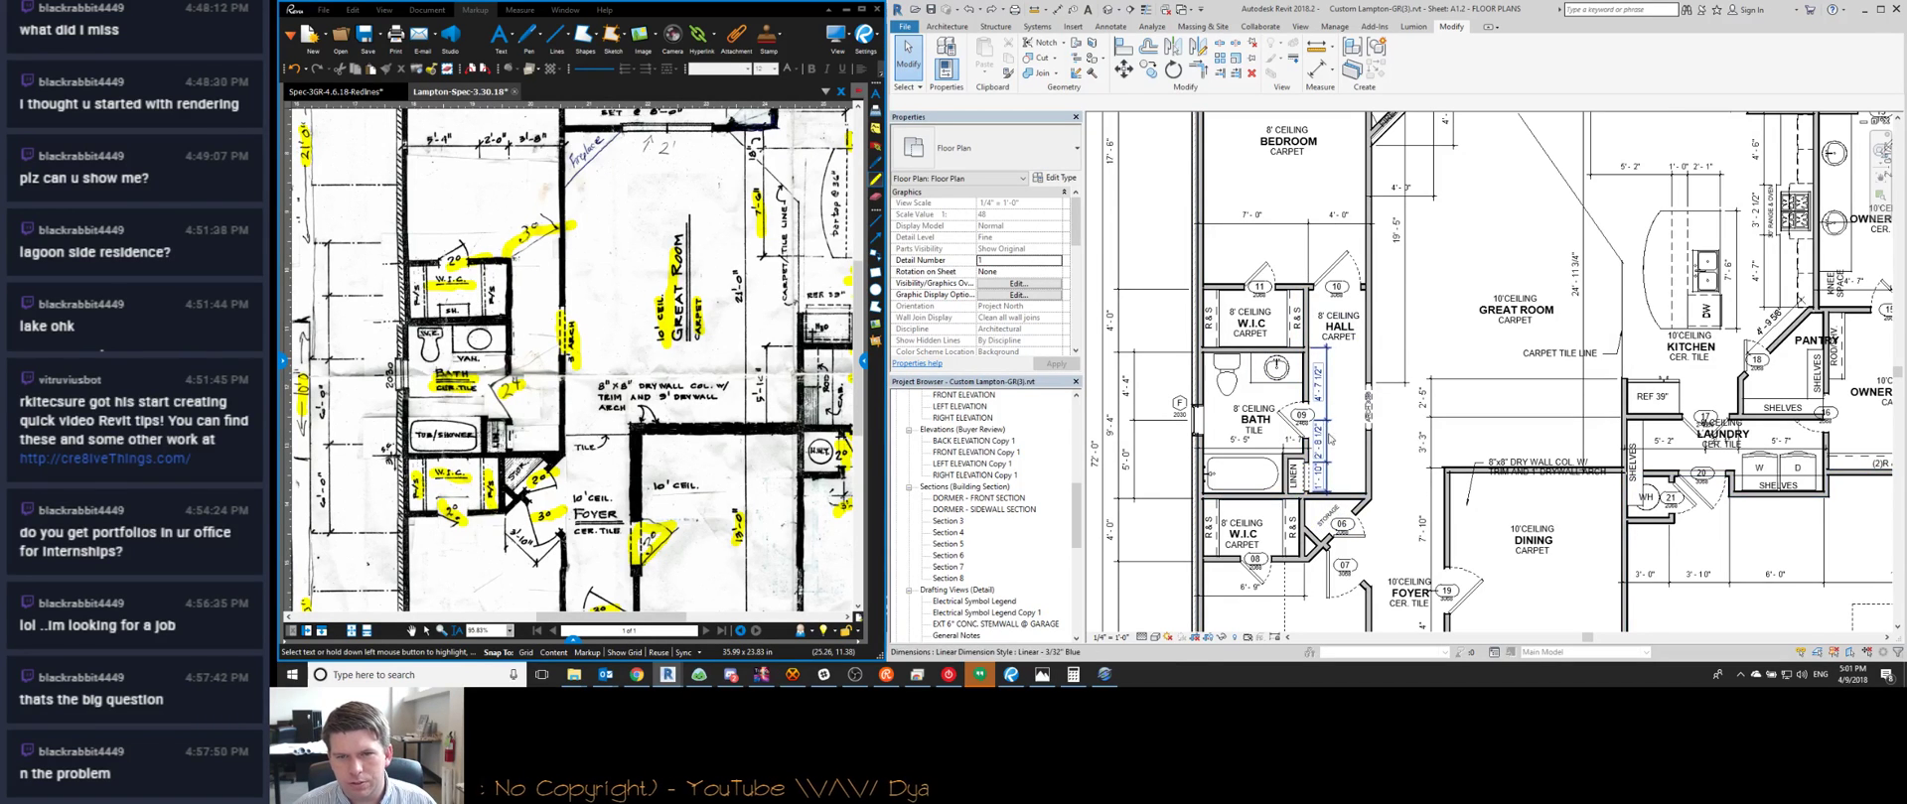
middle_drag(1335, 435, 1371, 433)
scroll(1372, 434, up, 2)
click(1363, 452)
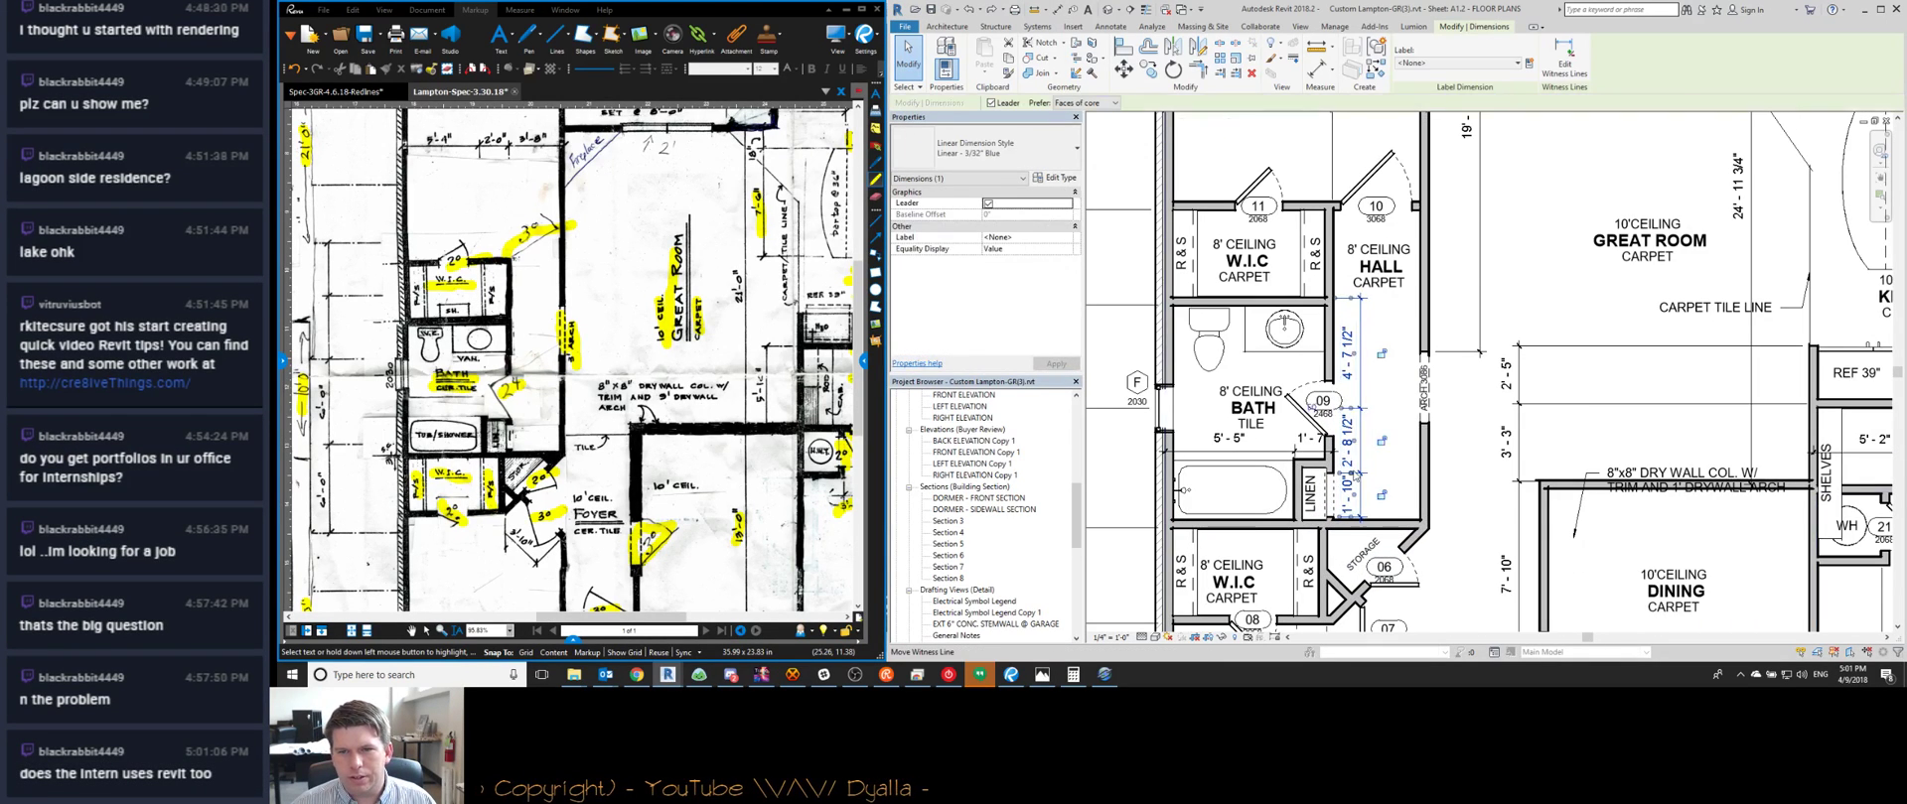
scroll(1364, 476, up, 2)
key(Escape)
scroll(1208, 346, down, 2)
middle_drag(1079, 312, 1229, 293)
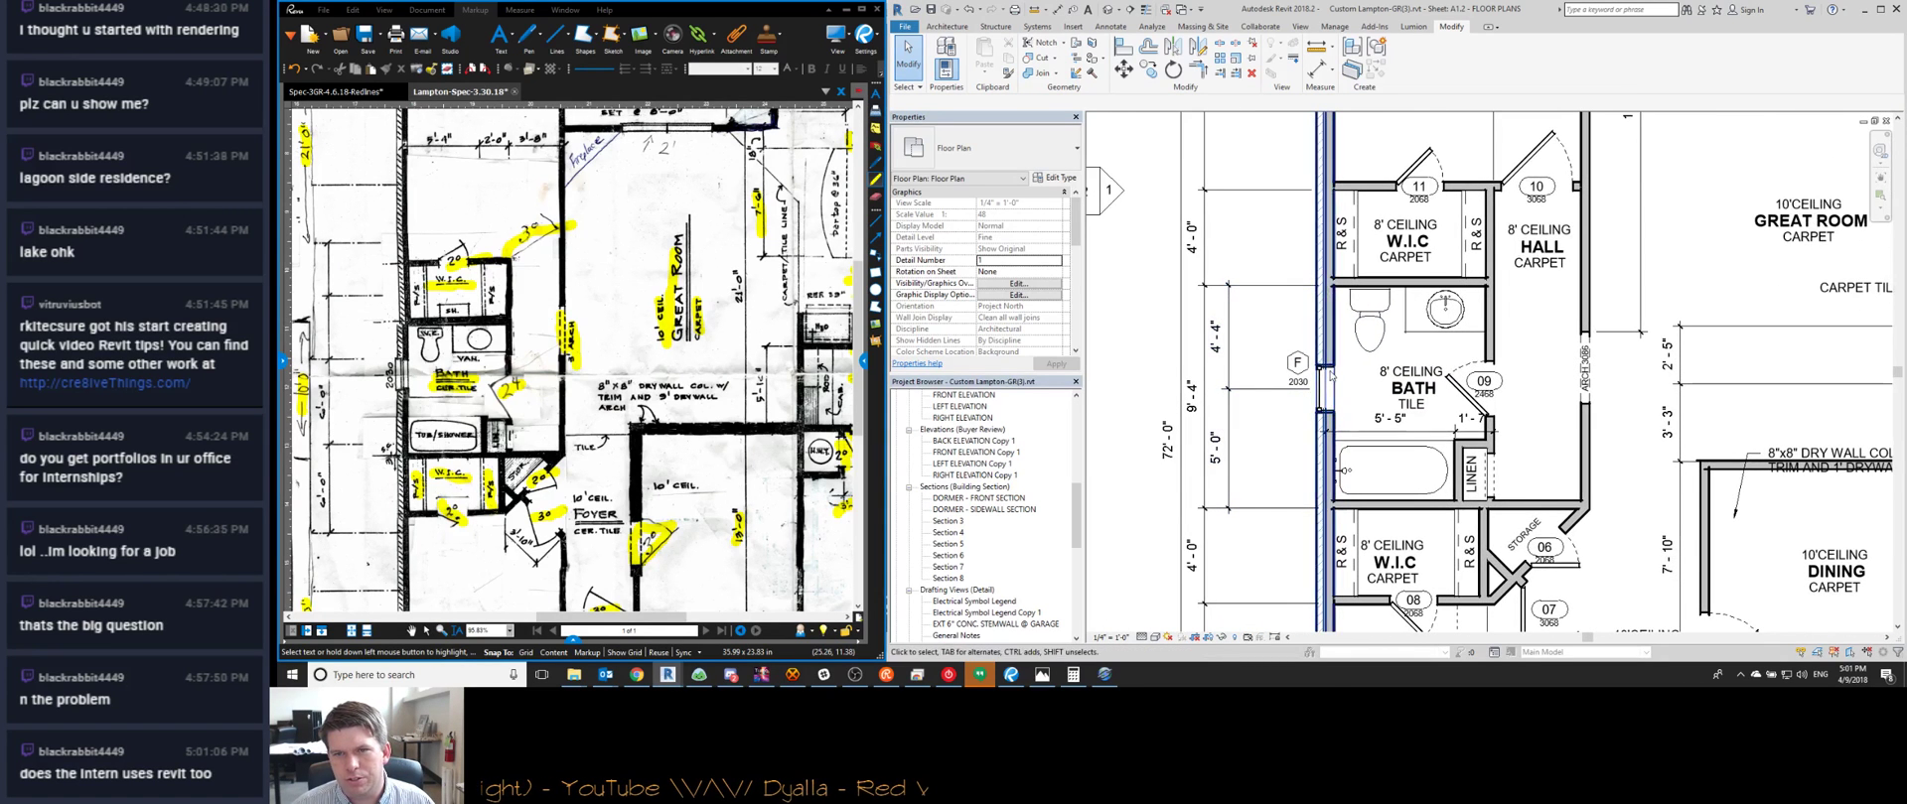
click(1399, 430)
middle_drag(1399, 433, 1337, 298)
click(1249, 431)
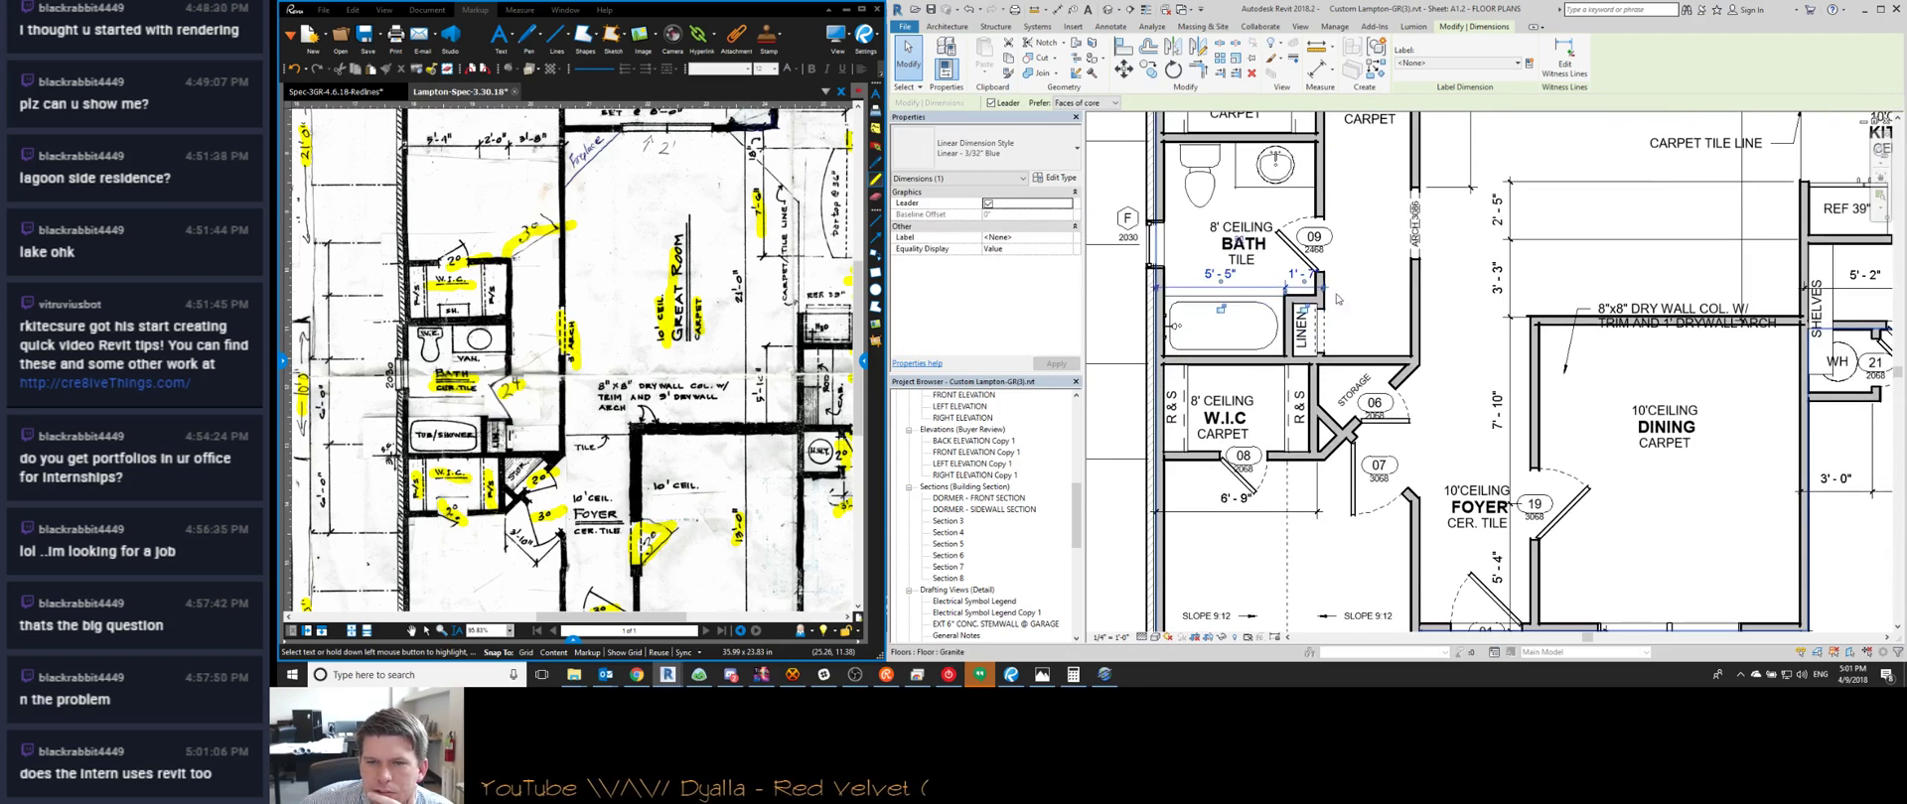
scroll(1331, 477, up, 3)
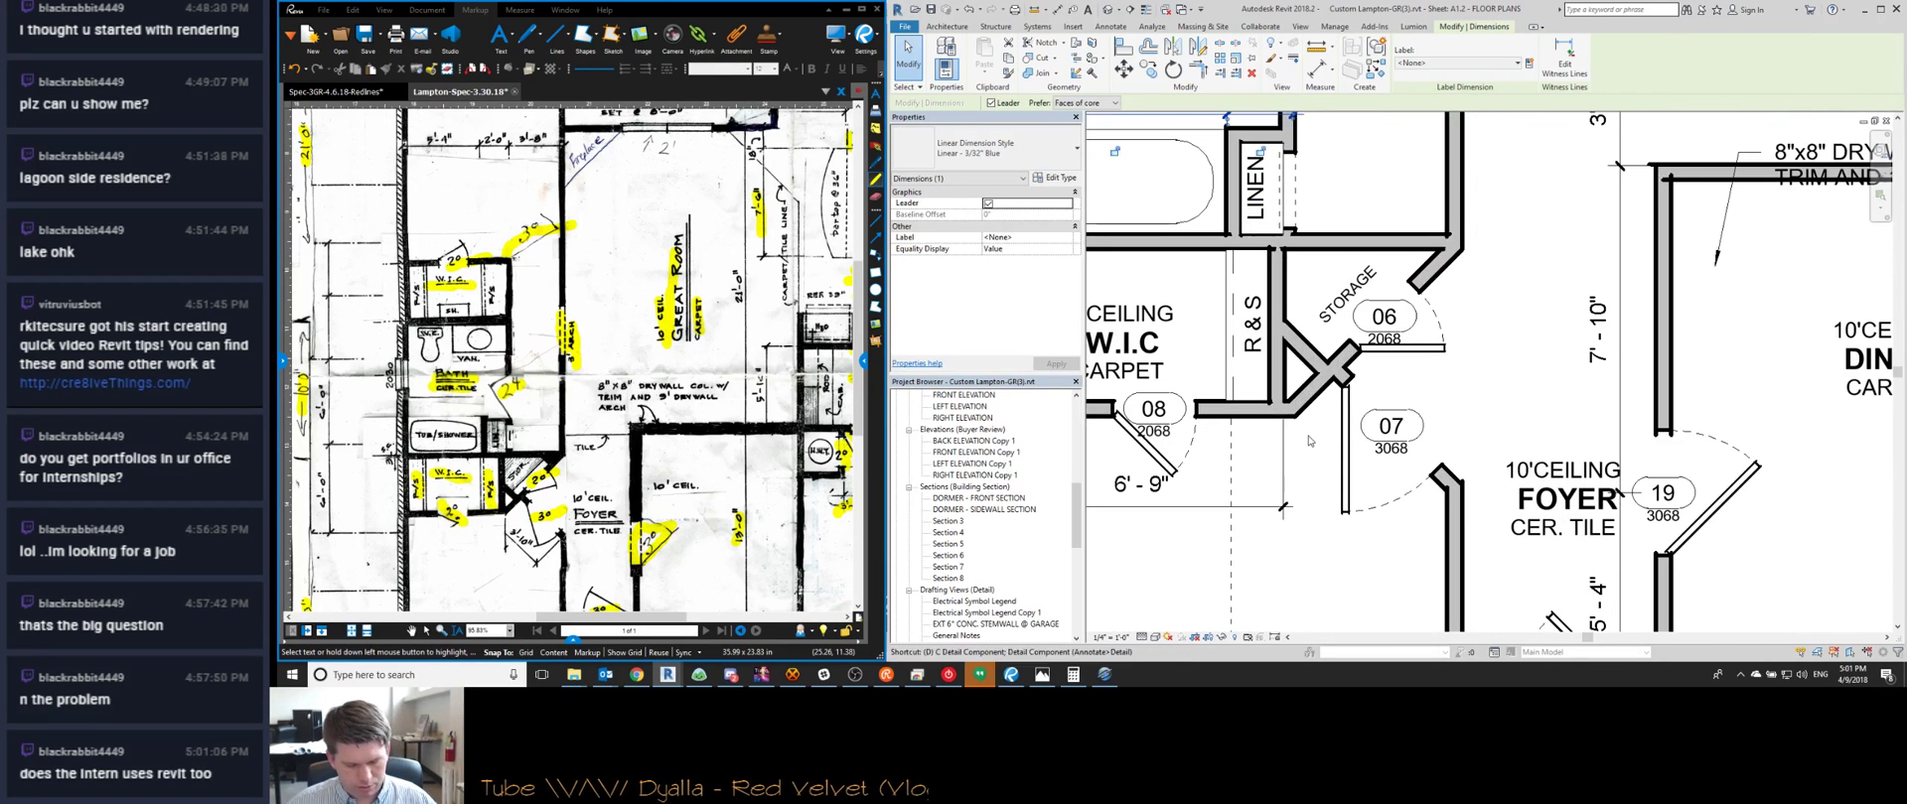
Add an aligned 3'-10 1/2" dimension across door 07's opening
key(i)
click(1303, 408)
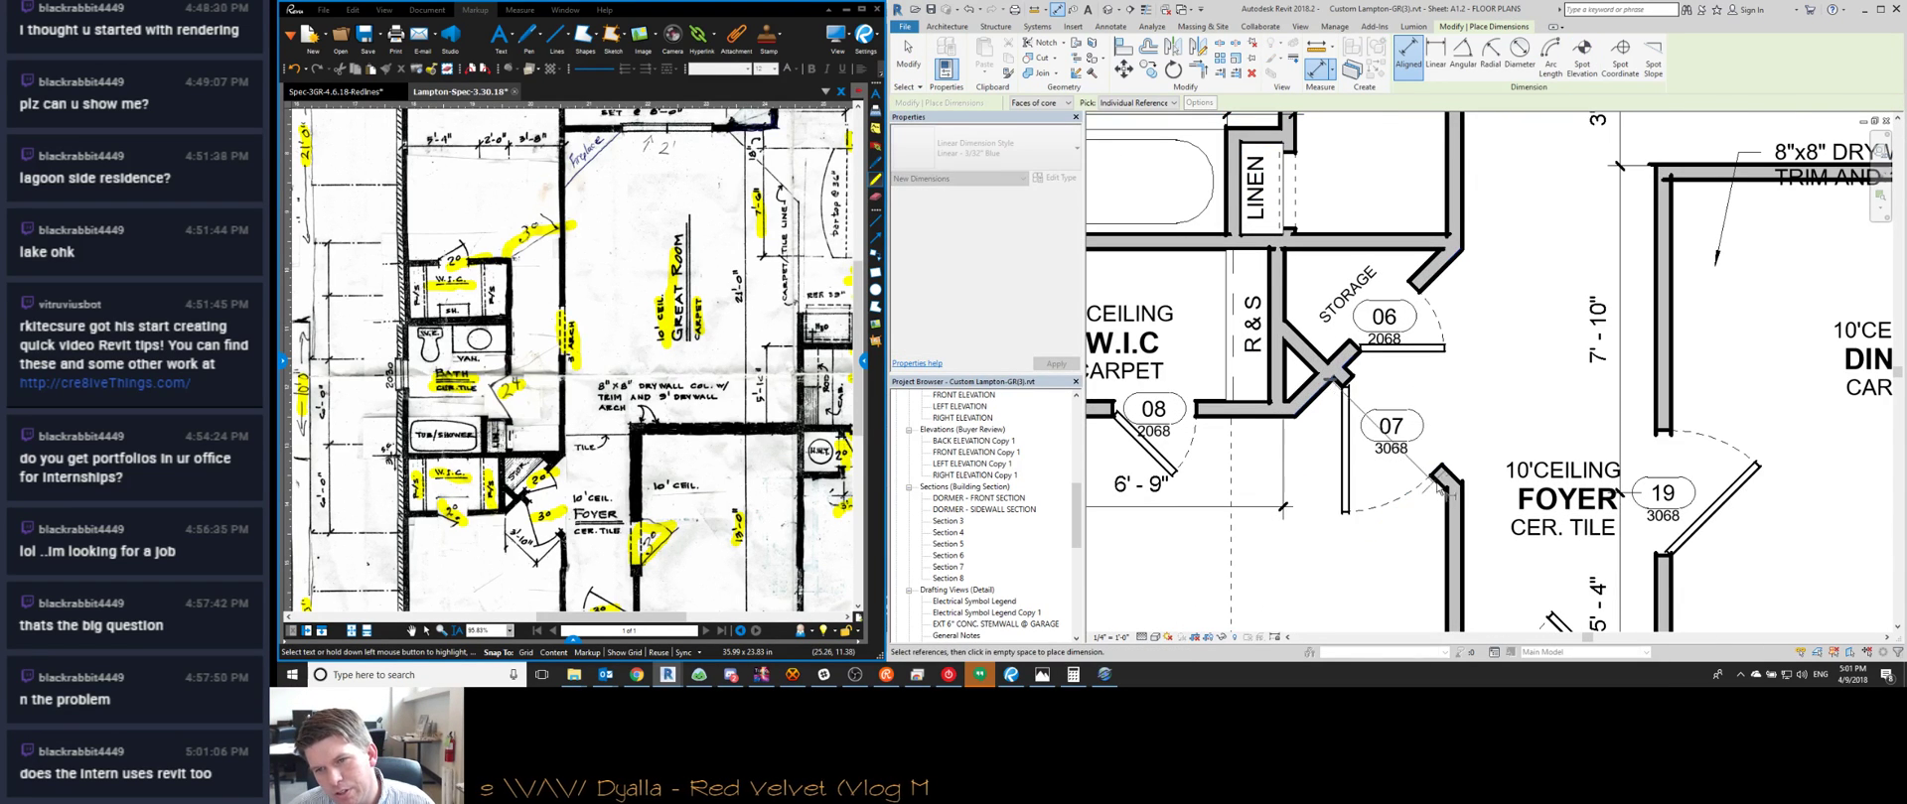
click(1447, 495)
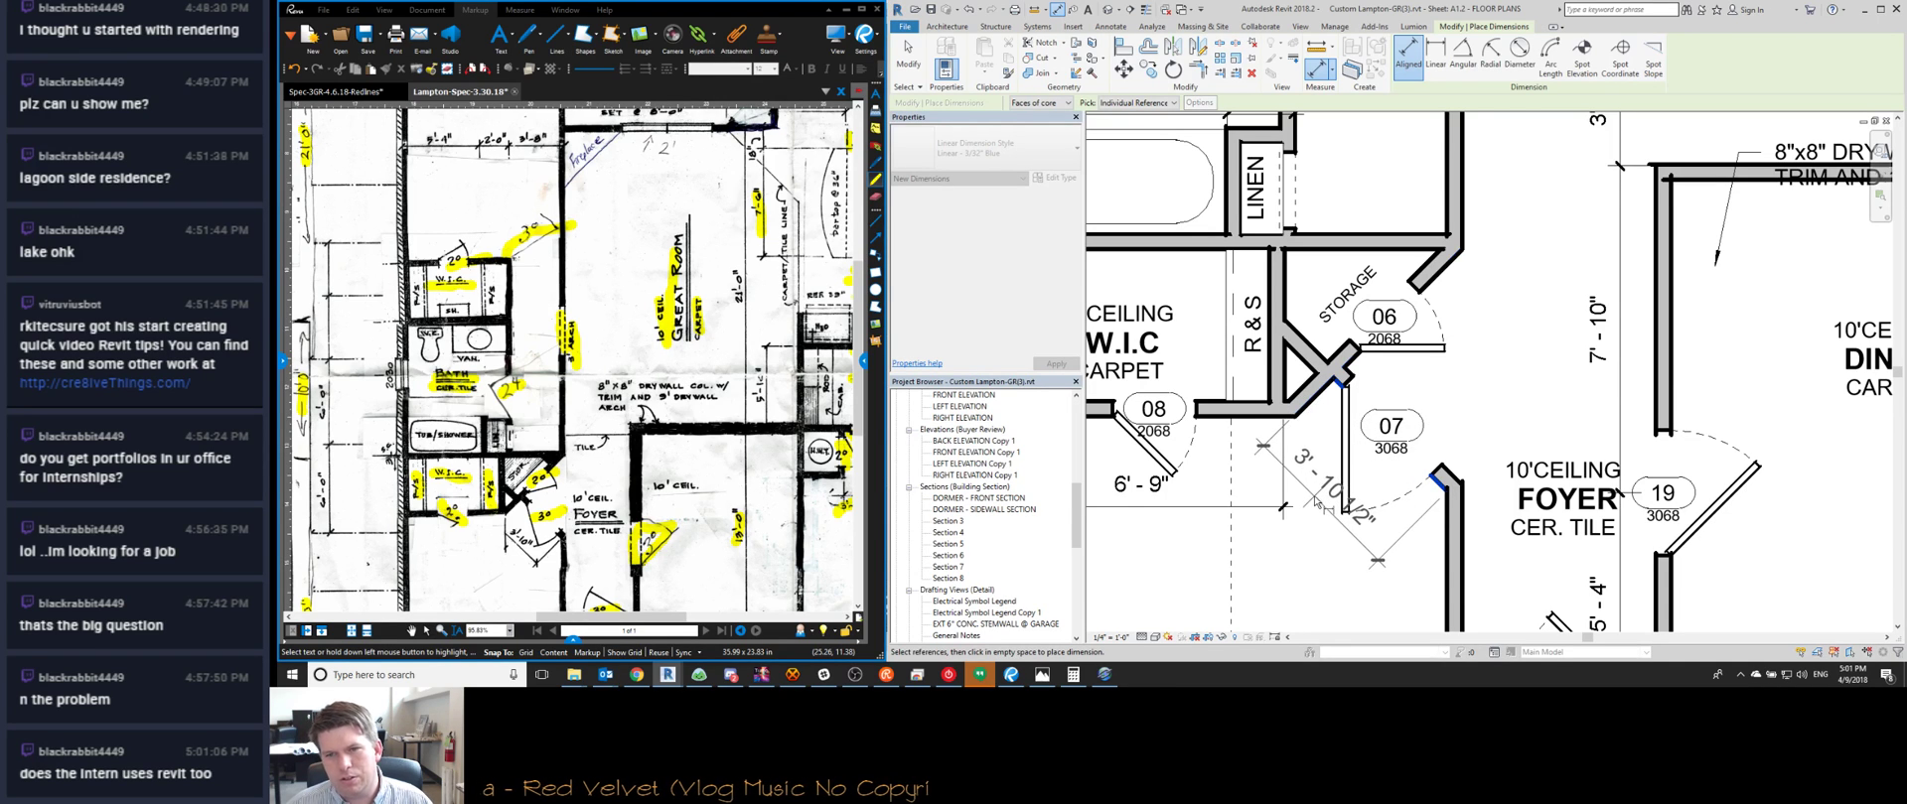
click(1320, 509)
key(Escape)
key(Escape)
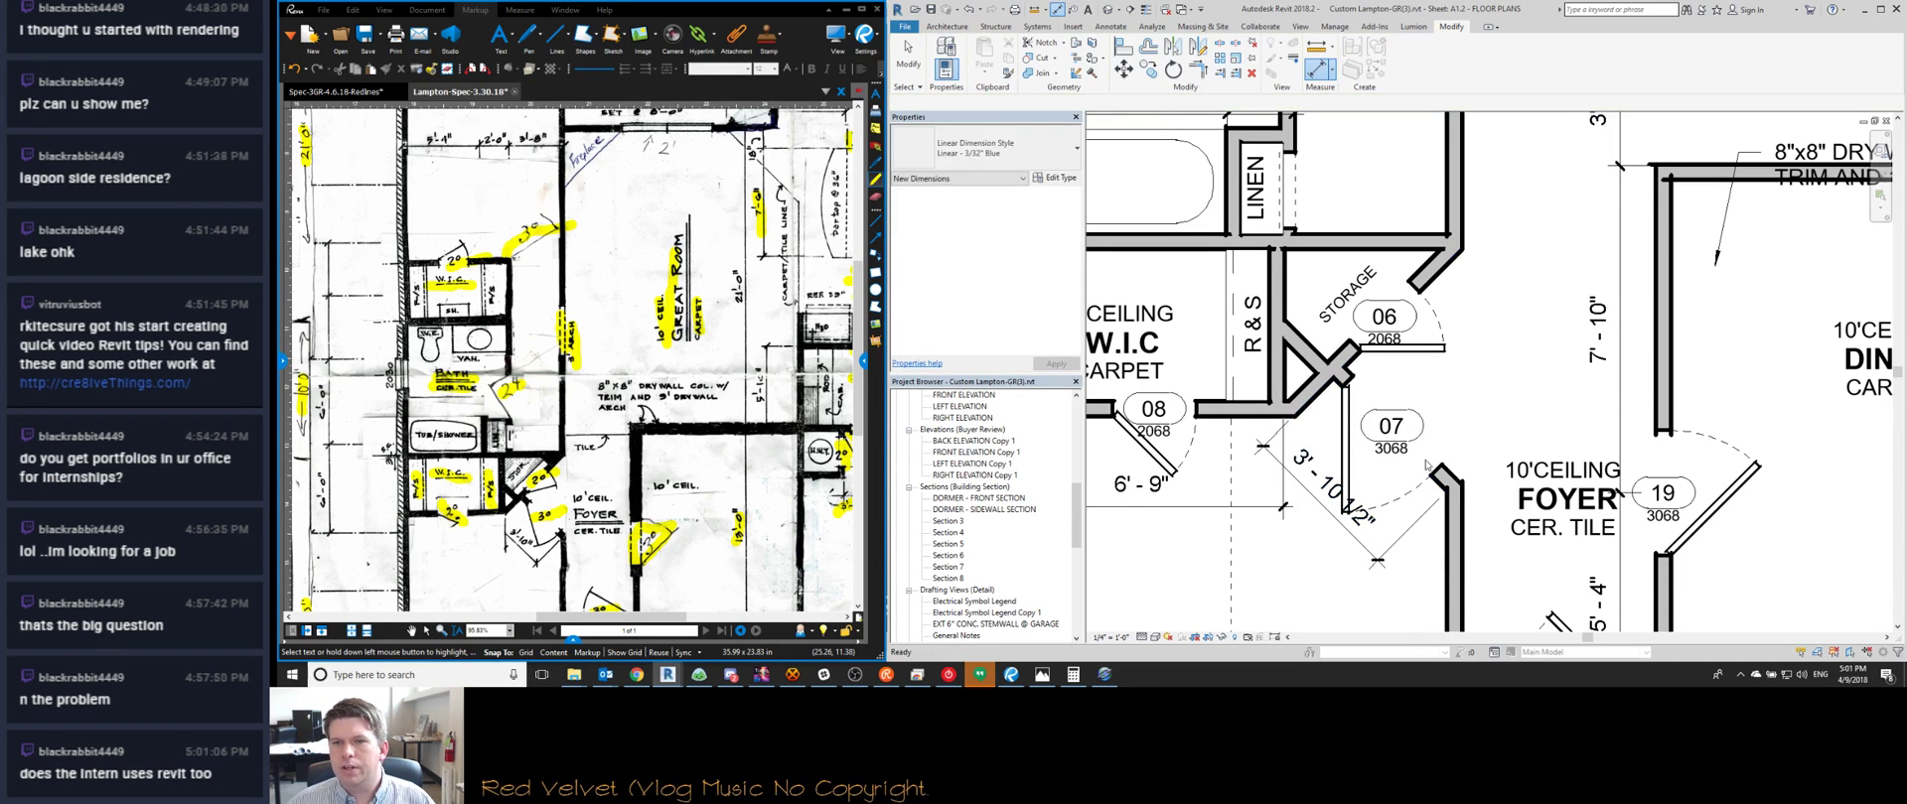
Move the wall beside door 07's opening by 0.5
scroll(1452, 476, up, 3)
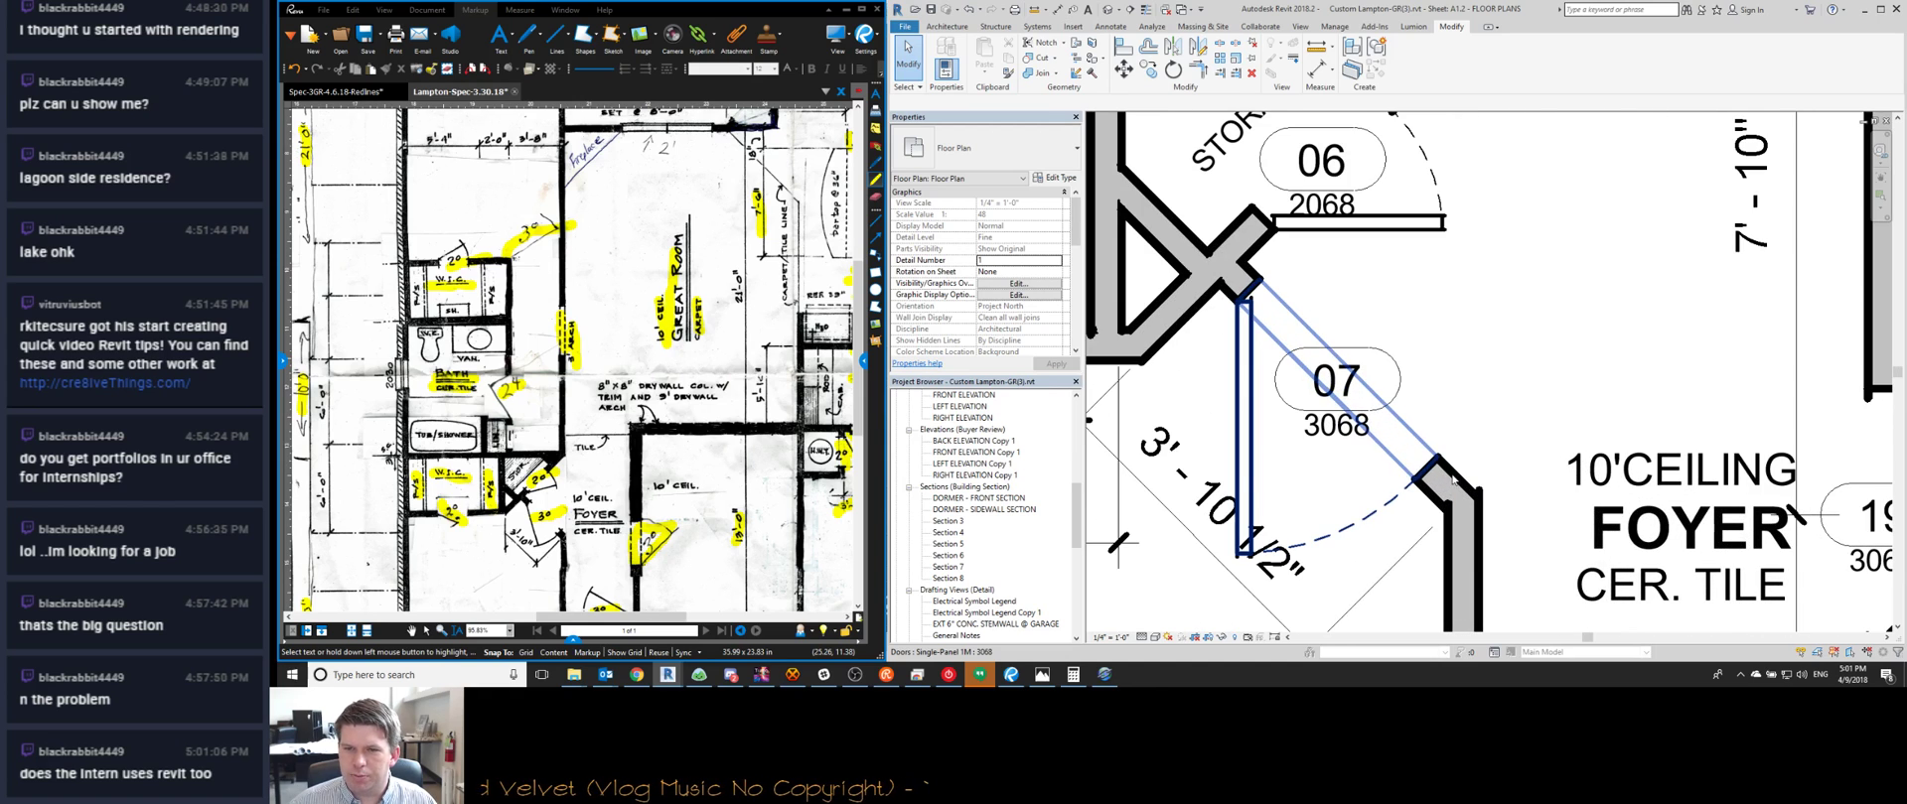
click(1448, 489)
scroll(1447, 489, down, 3)
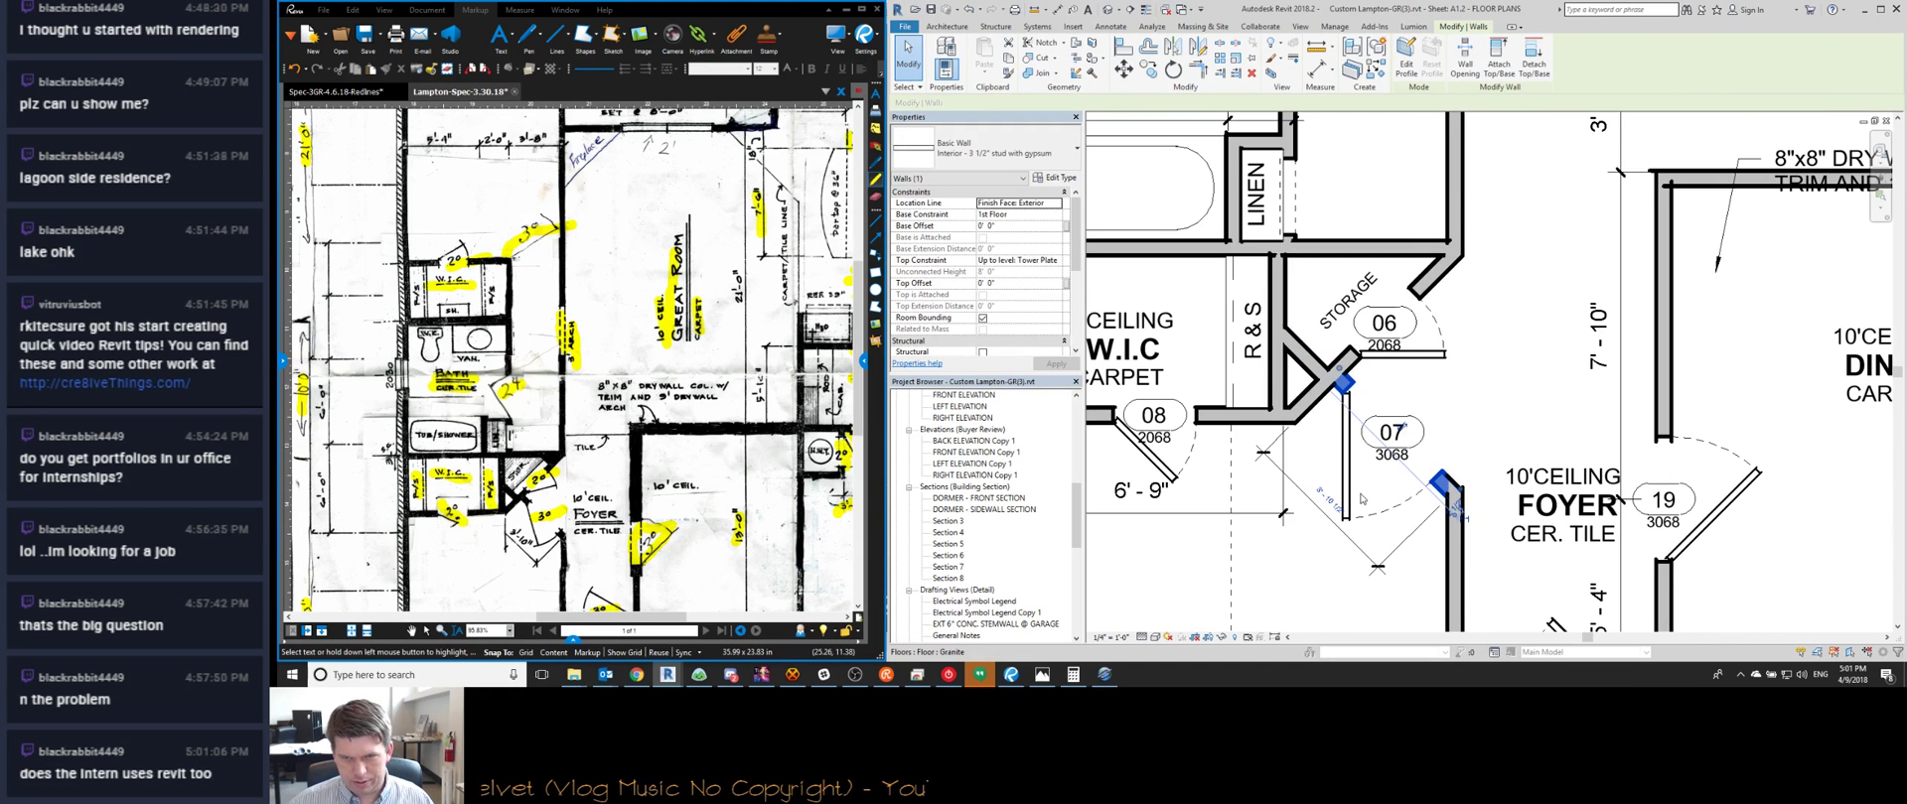
key(m)
key(v)
click(1448, 427)
text(1)
key(Return)
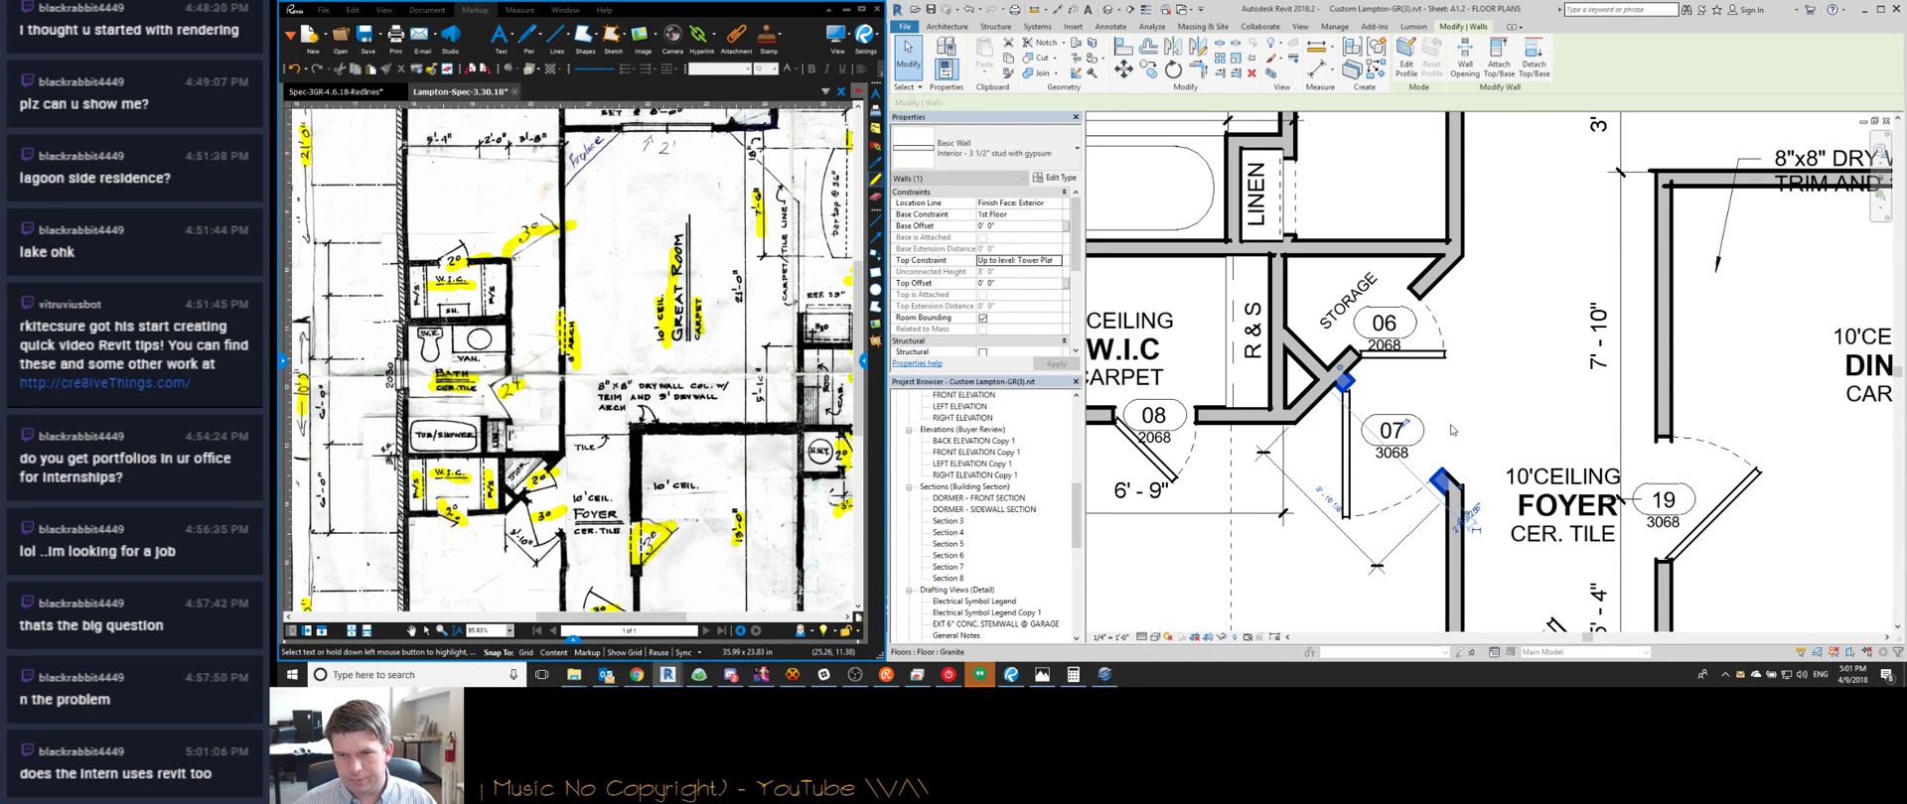
Move the same wall a further 0.25 so the opening measures 3'-10"
key(m)
key(v)
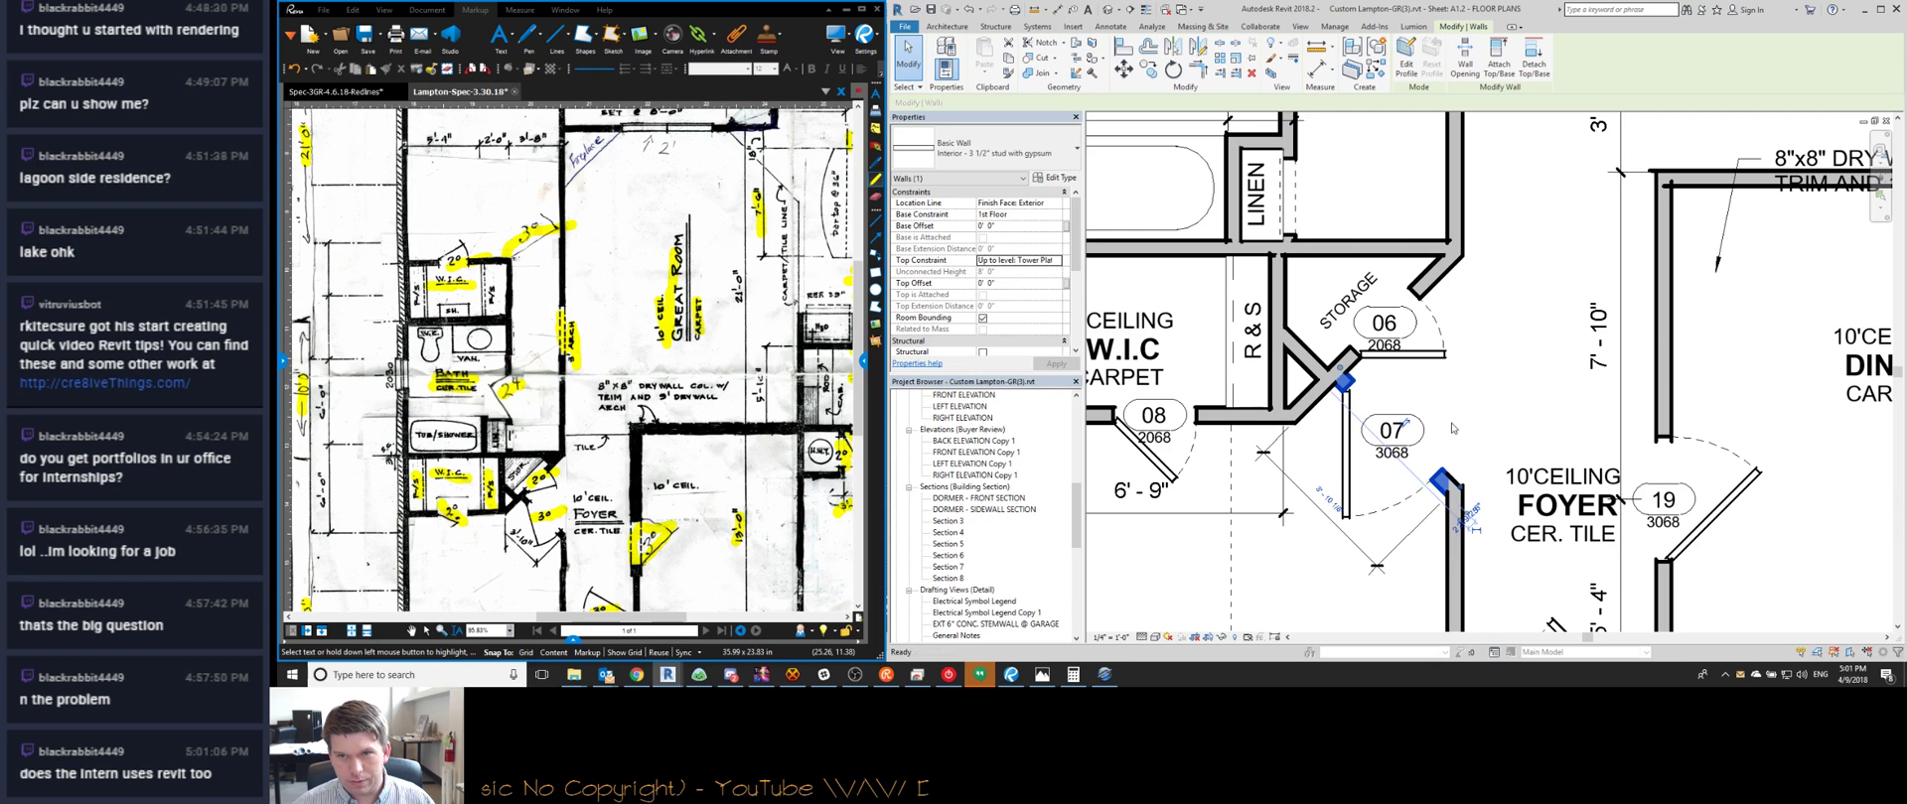
click(1455, 406)
text(0 .25)
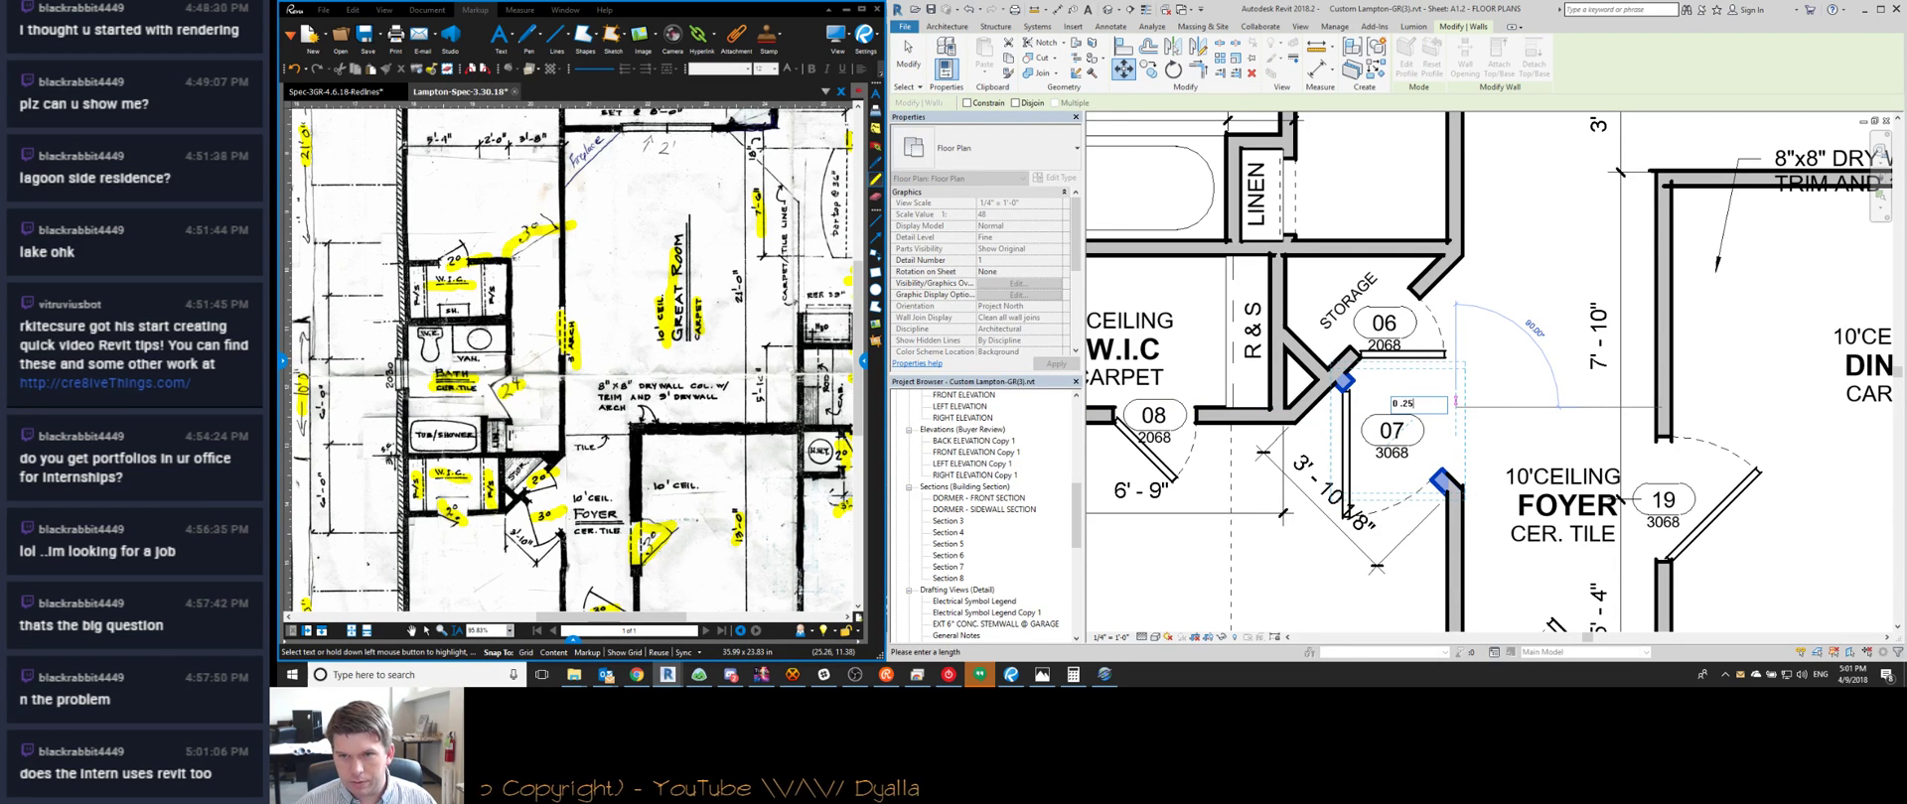
key(Return)
key(Escape)
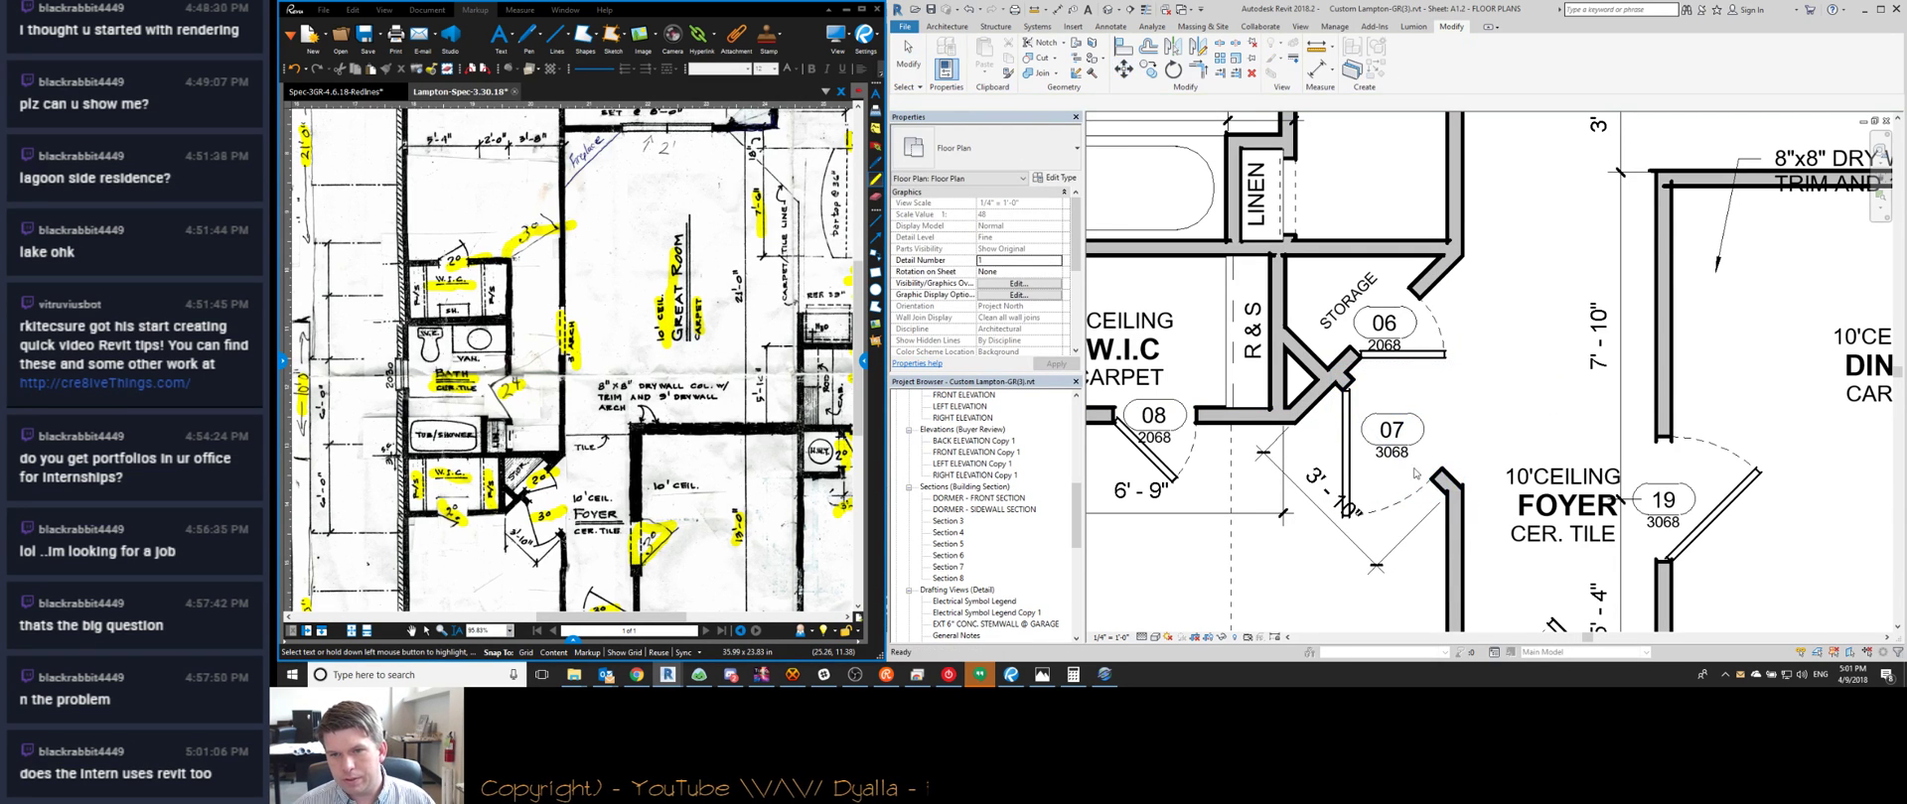
Drag the 3'-10" opening dimension closer to the wall beside door 07
scroll(1467, 434, down, 2)
scroll(1468, 433, down, 1)
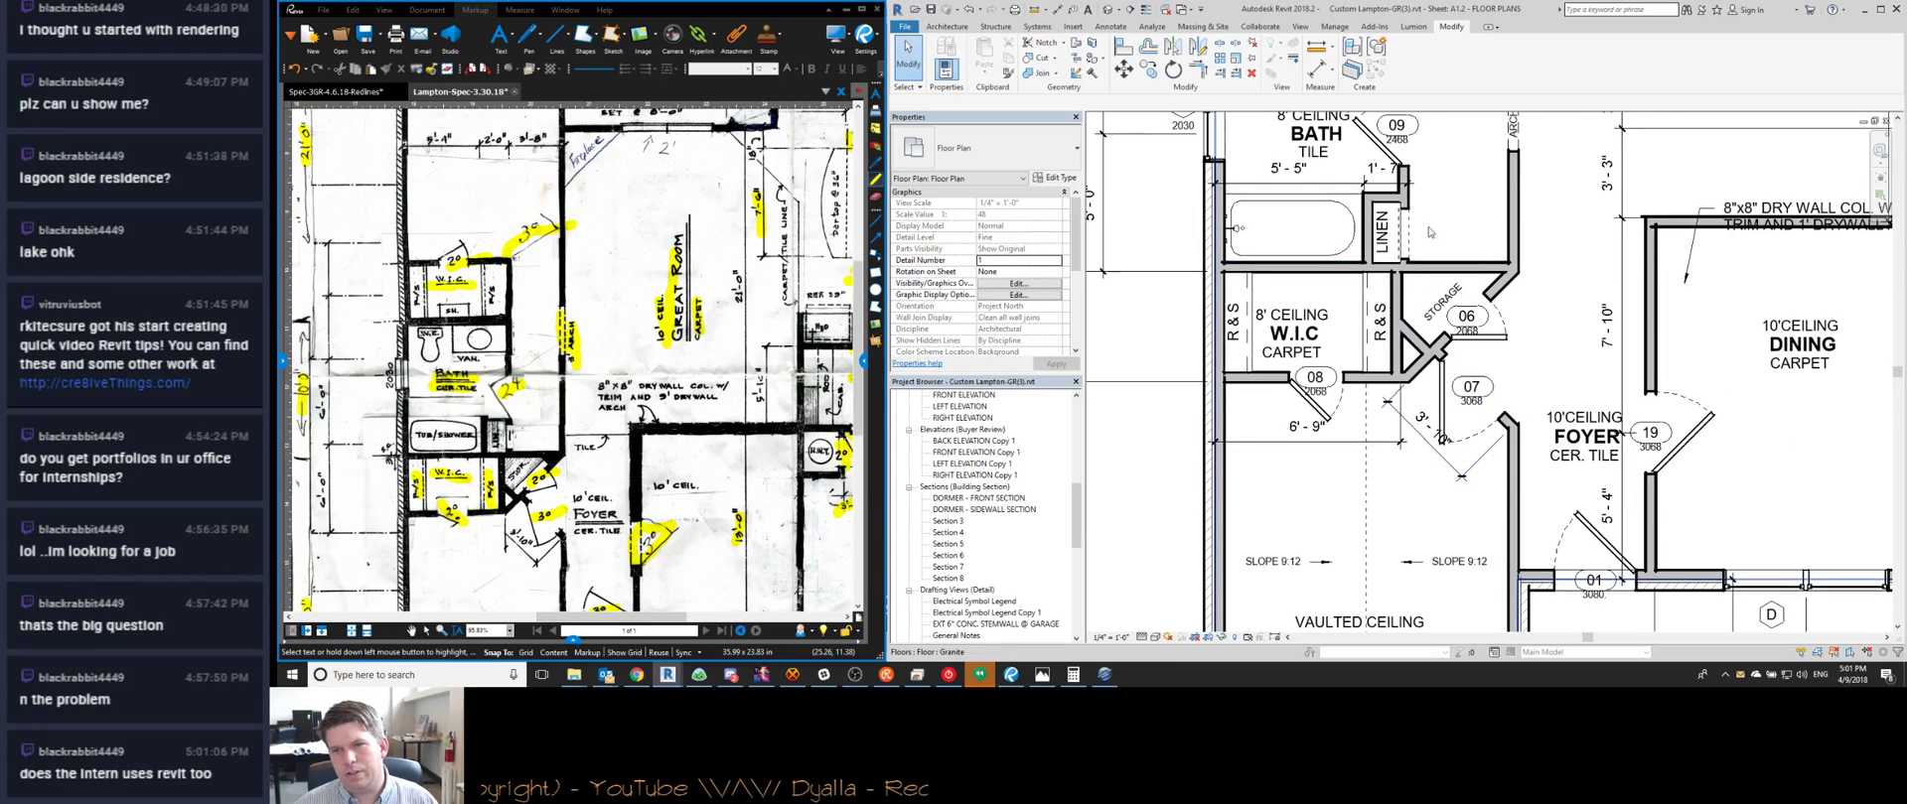
scroll(1250, 339, up, 2)
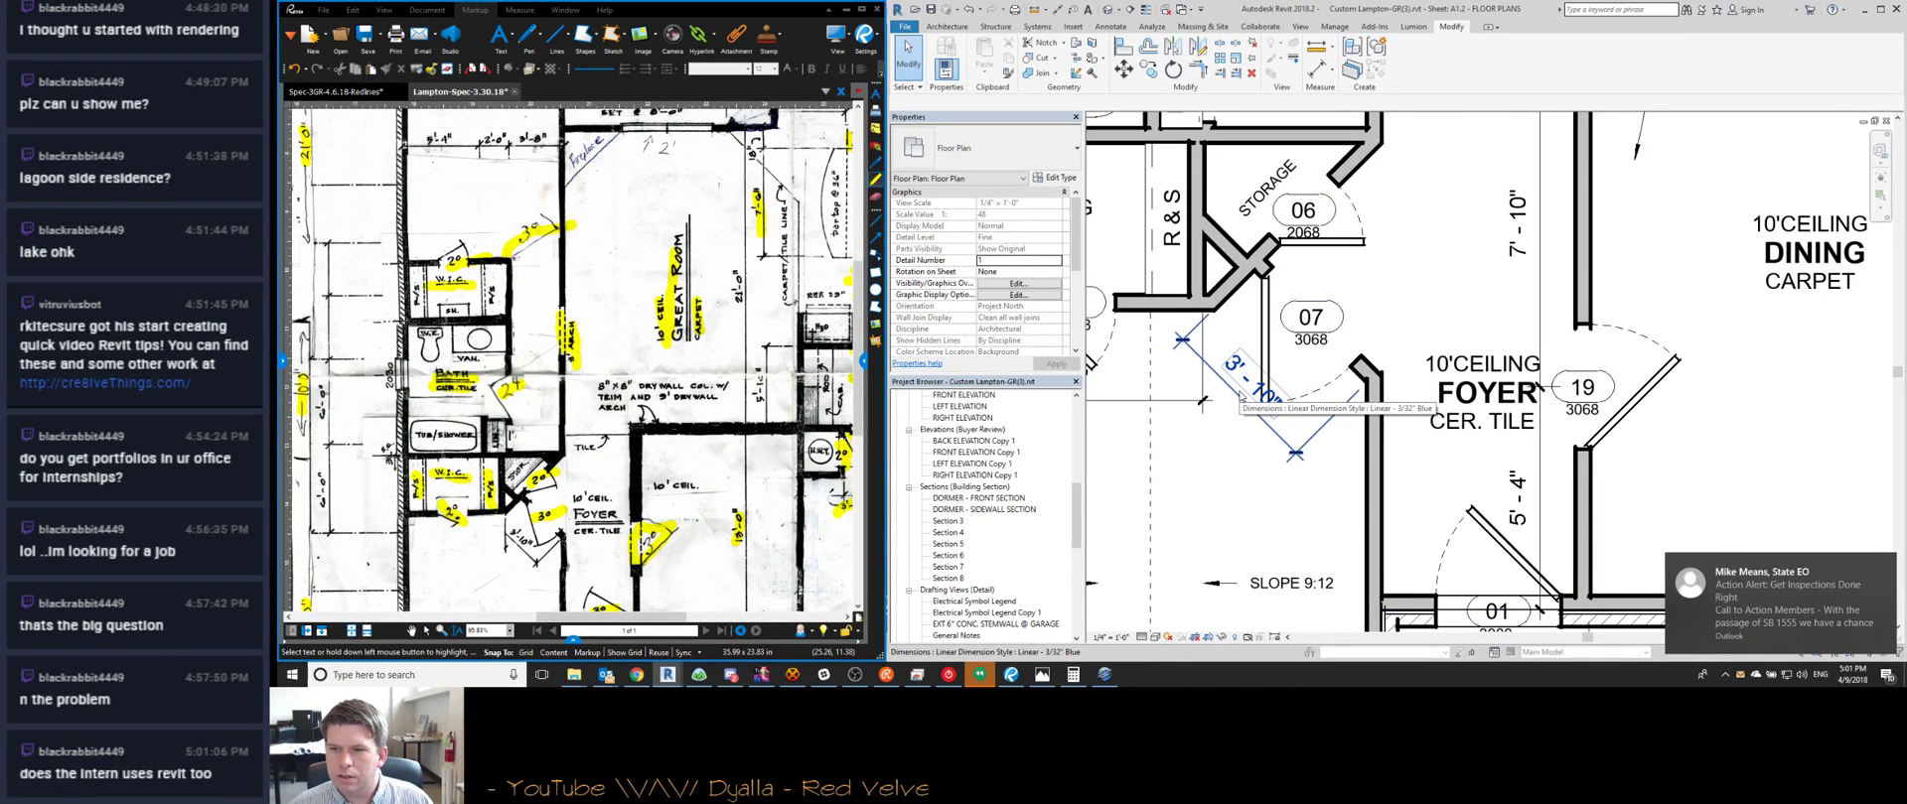
click(1239, 397)
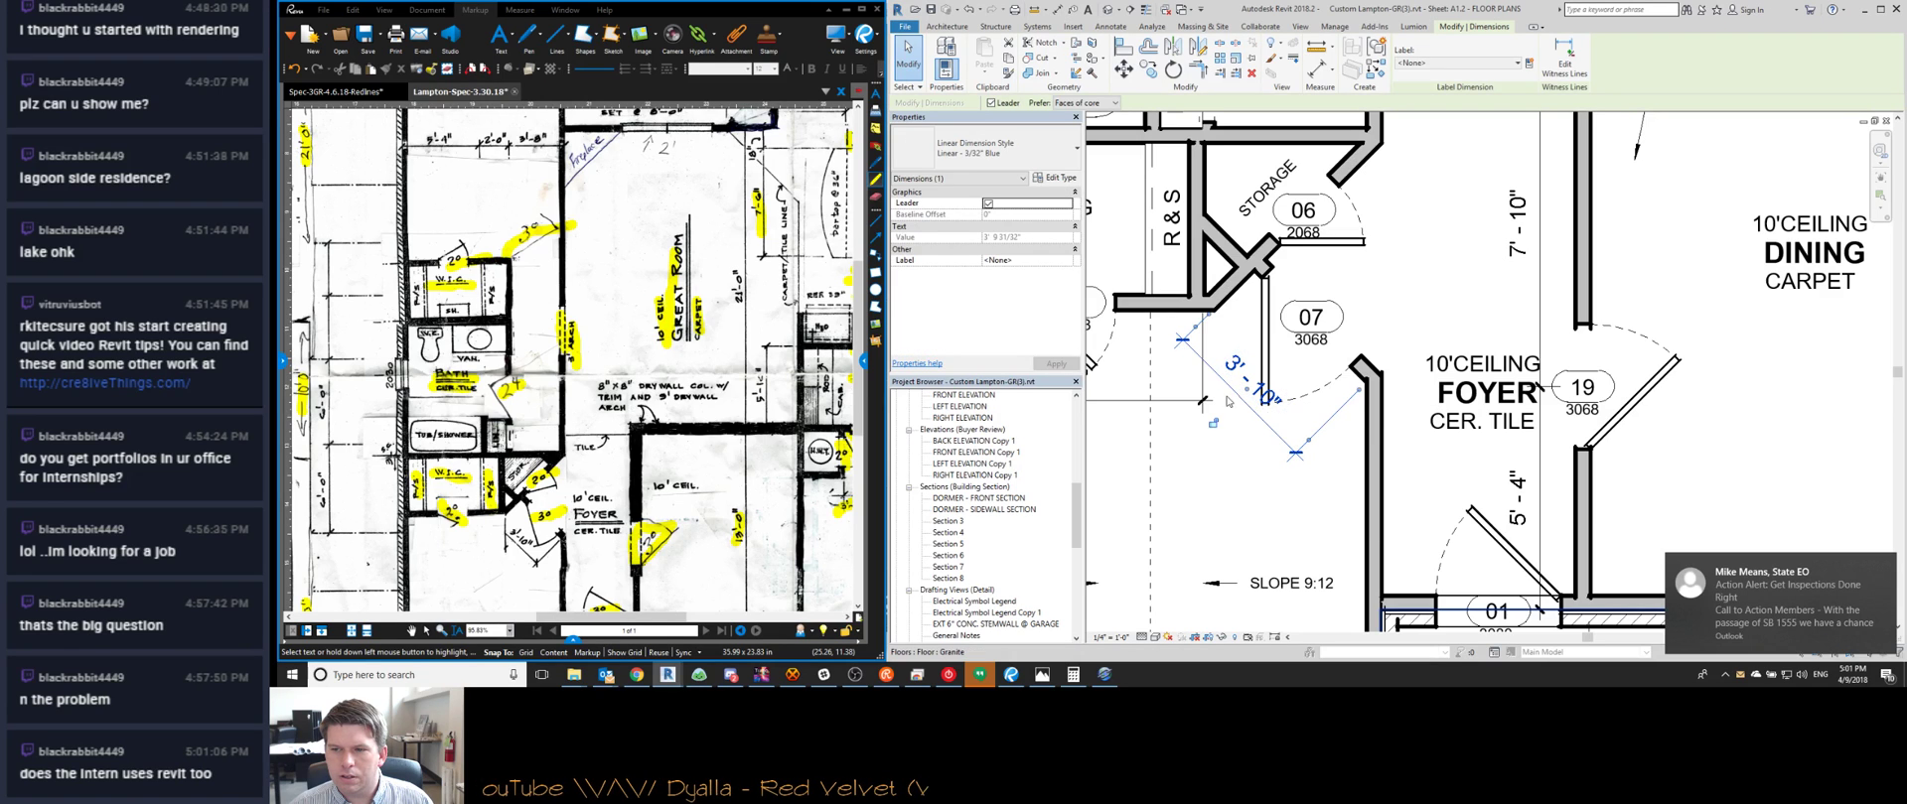
scroll(1224, 397, up, 1)
drag(1225, 396, 1233, 348)
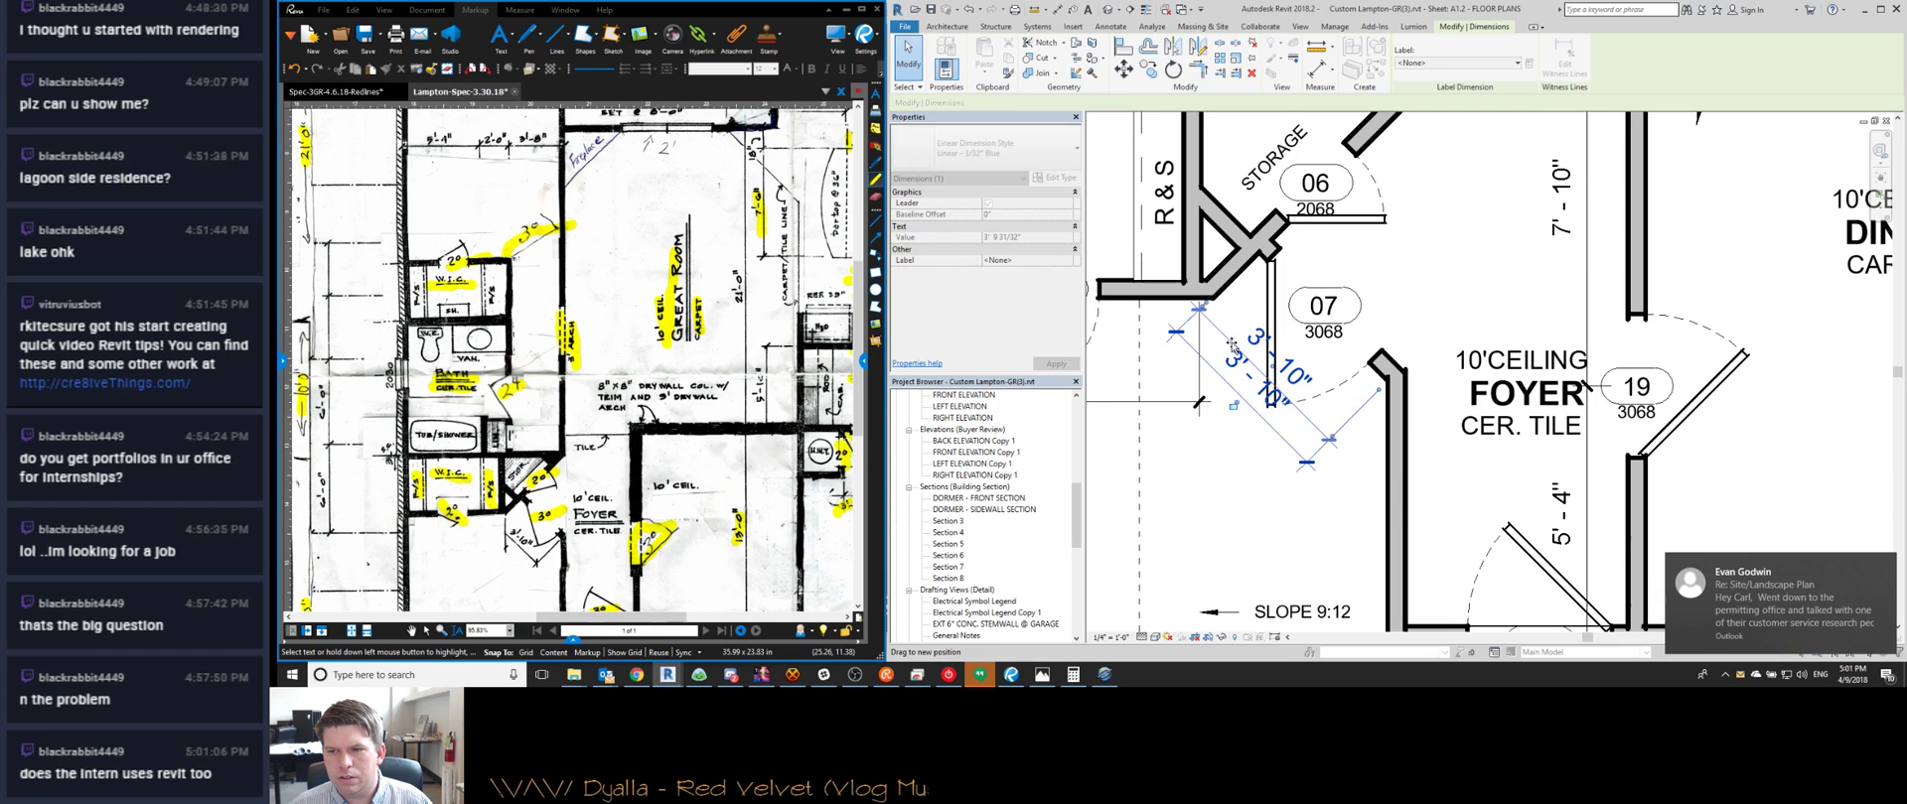
key(Escape)
scroll(1223, 419, down, 2)
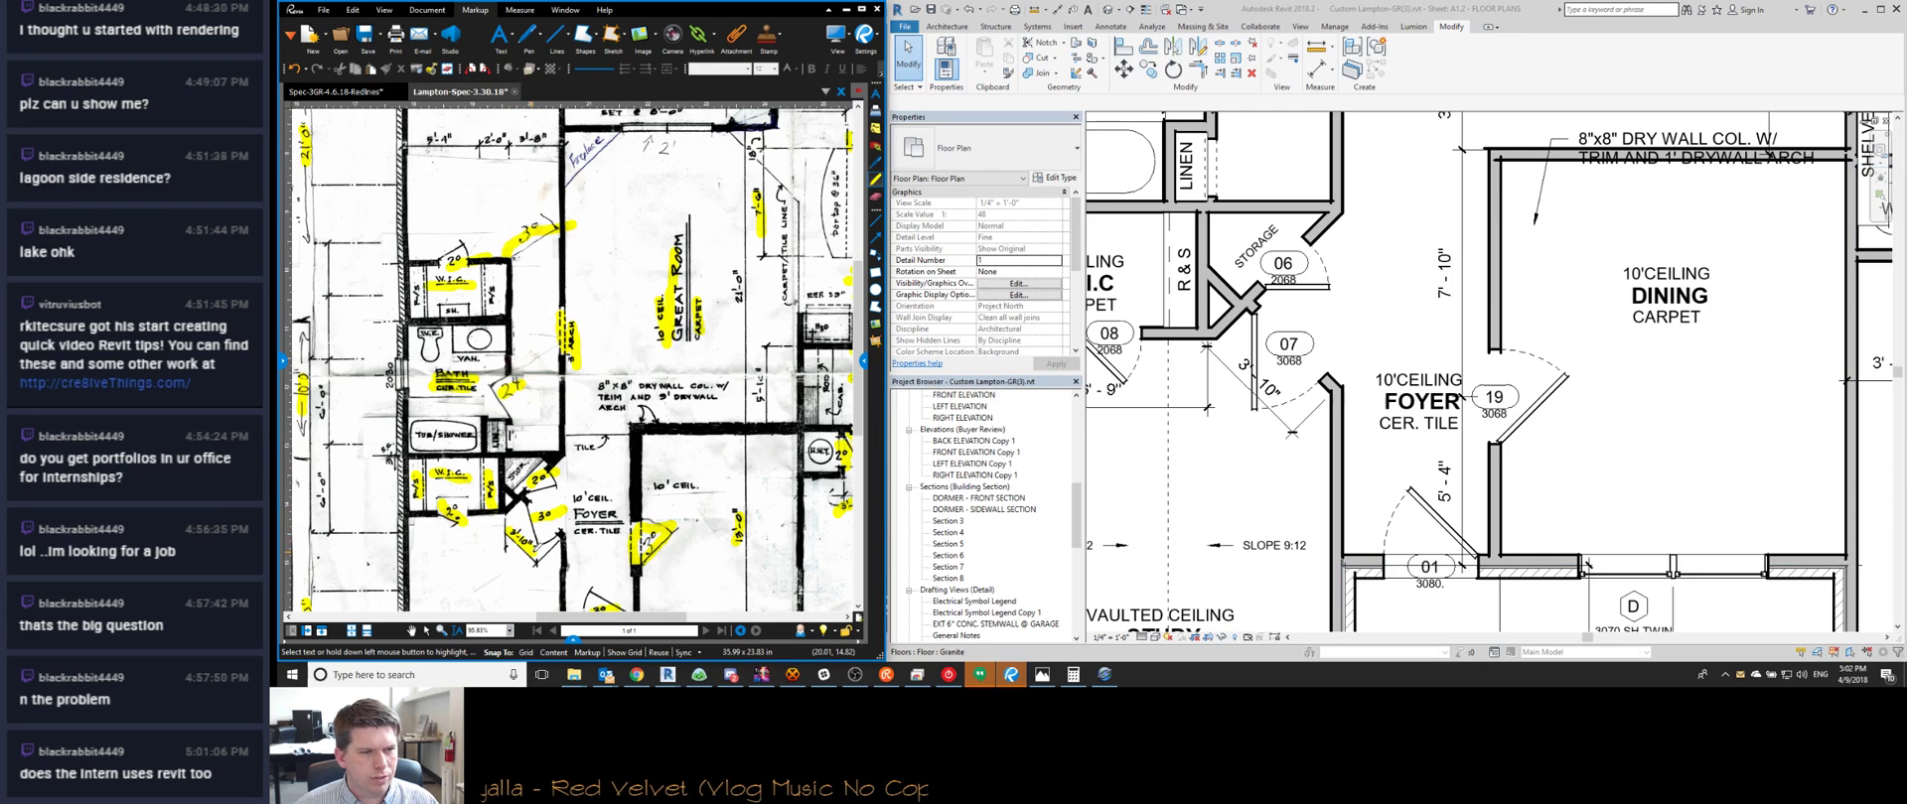
Pan the sketch to the Covered Patio and highlight the patio beam line in yellow
middle_drag(534, 552, 619, 395)
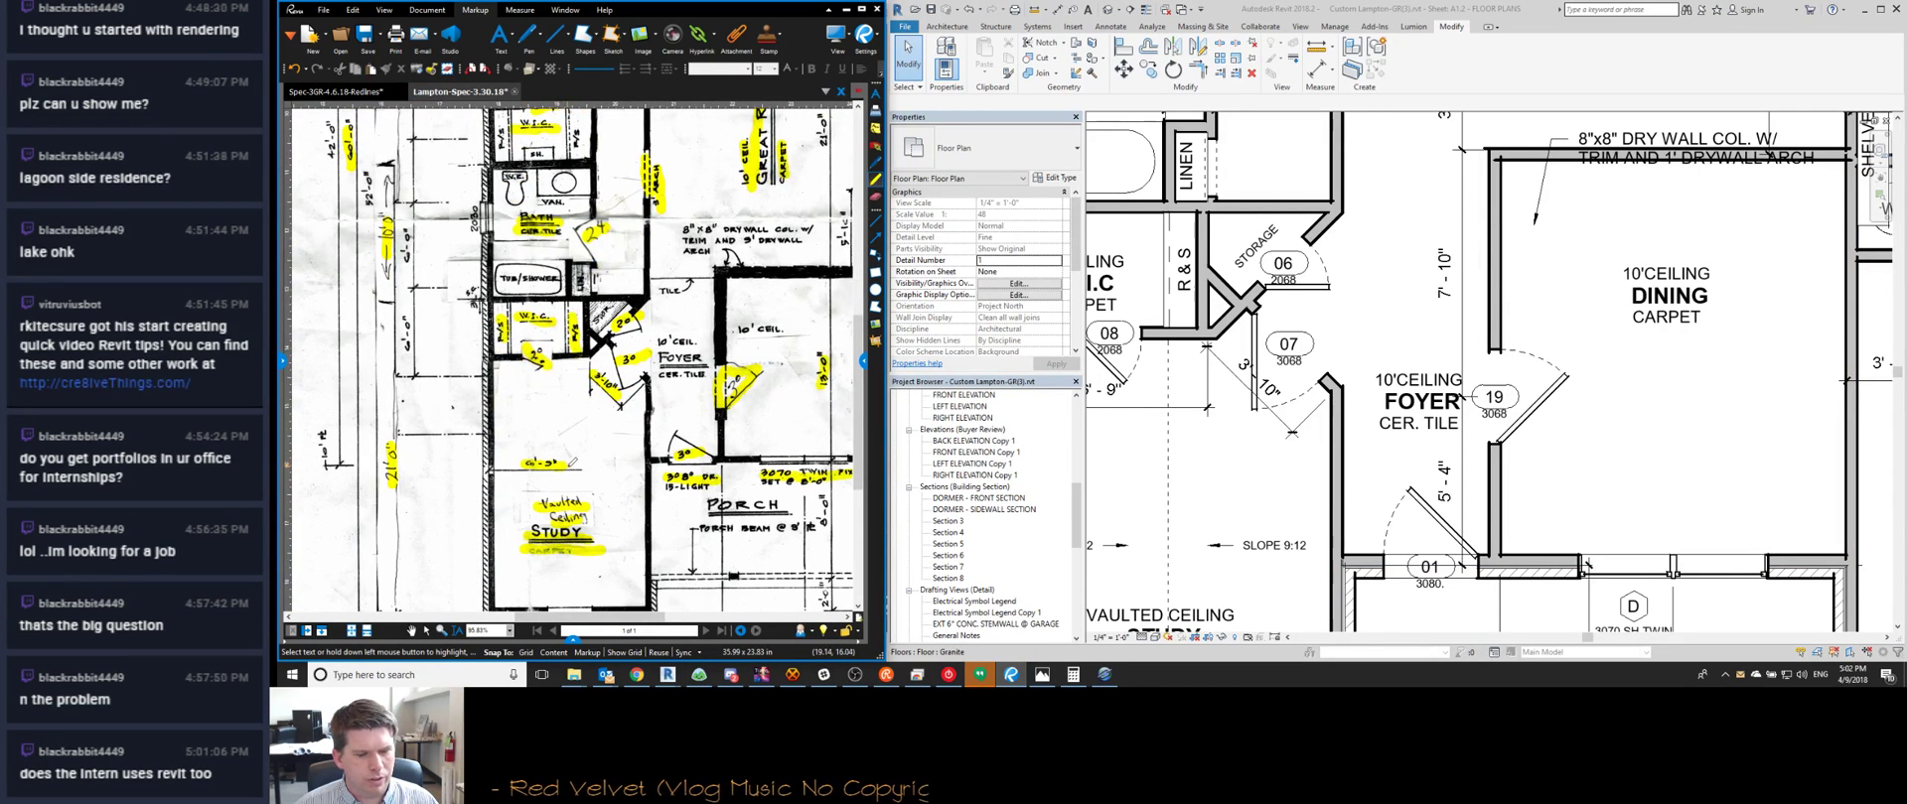
middle_drag(567, 463, 572, 510)
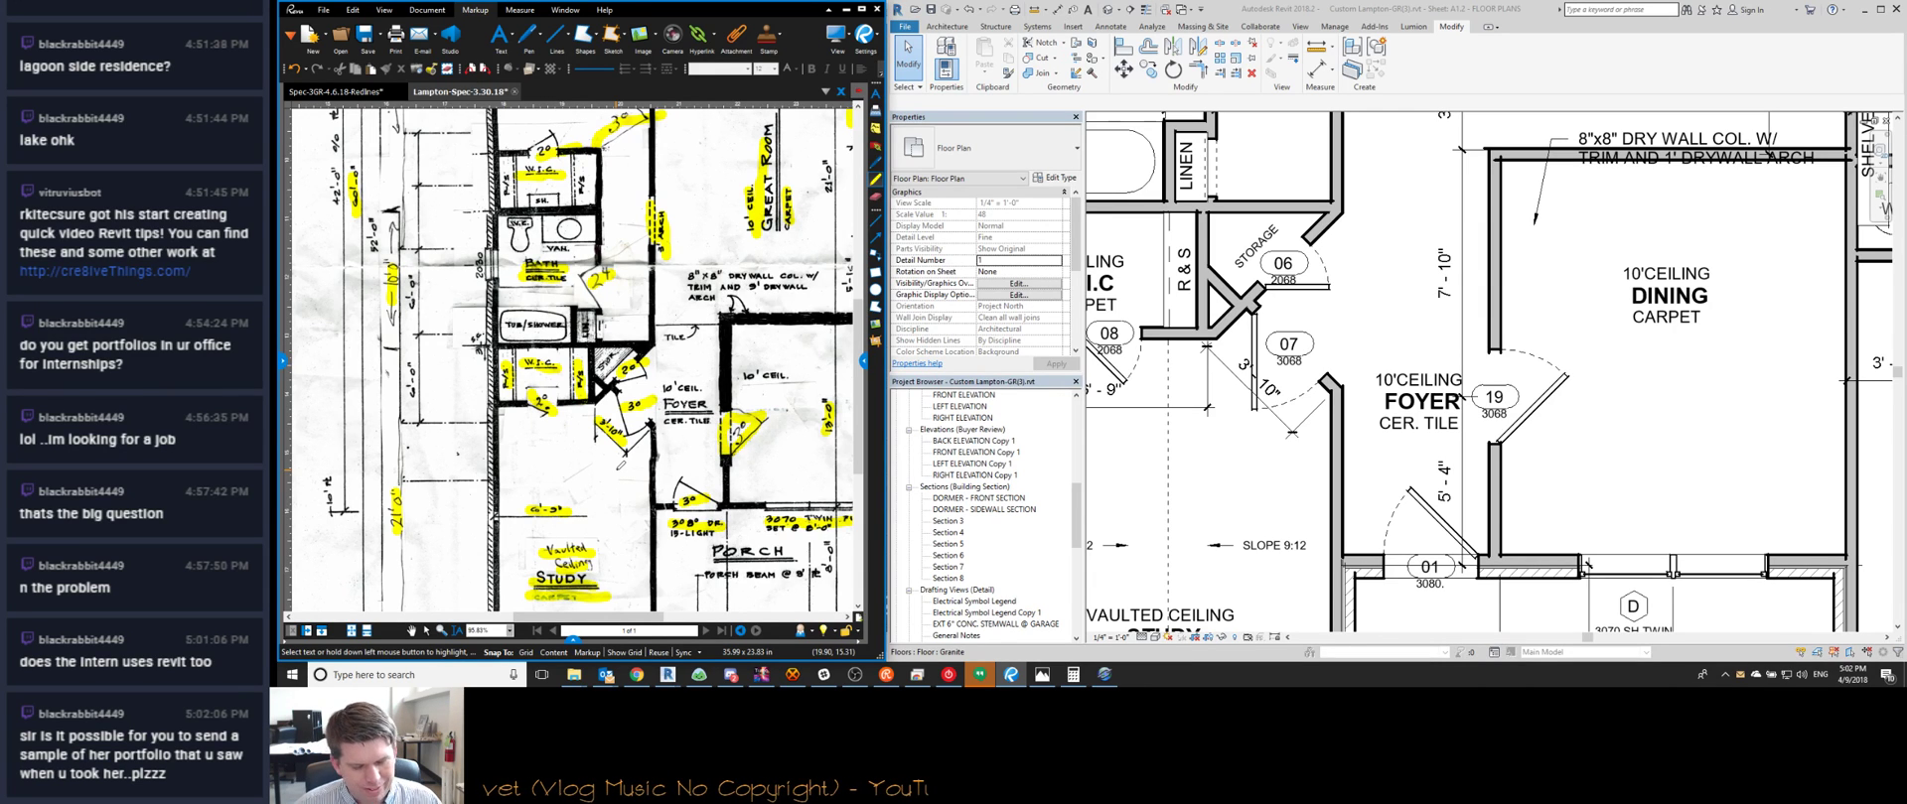
middle_drag(626, 376, 664, 554)
scroll(663, 554, up, 1)
middle_drag(597, 153, 599, 286)
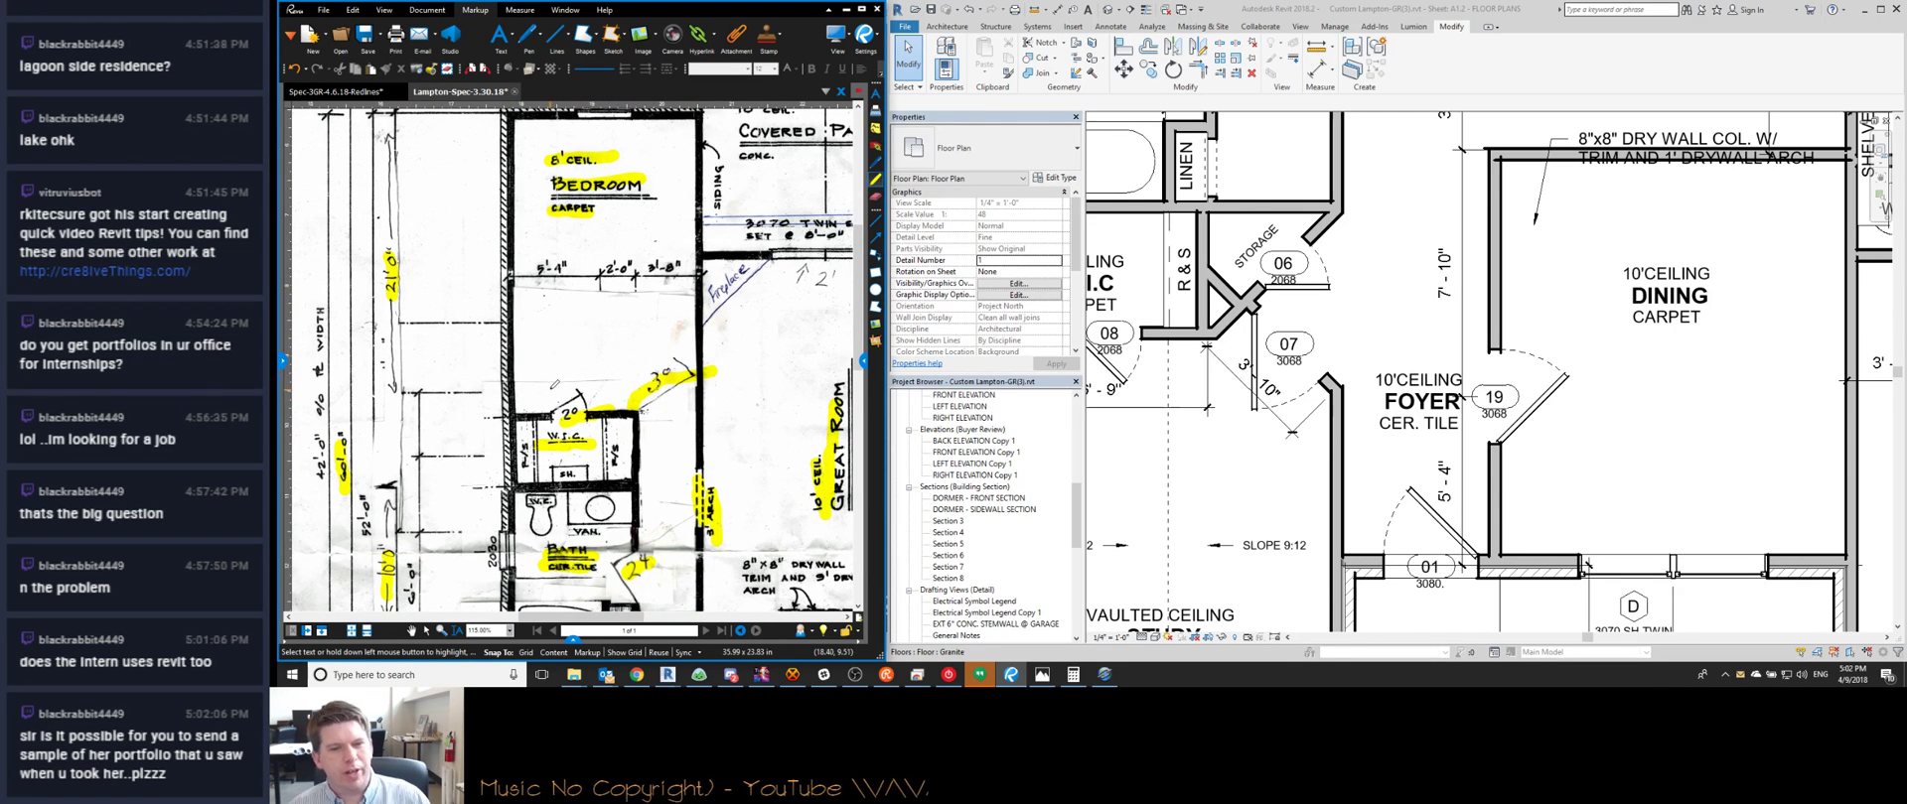
middle_drag(553, 326, 421, 408)
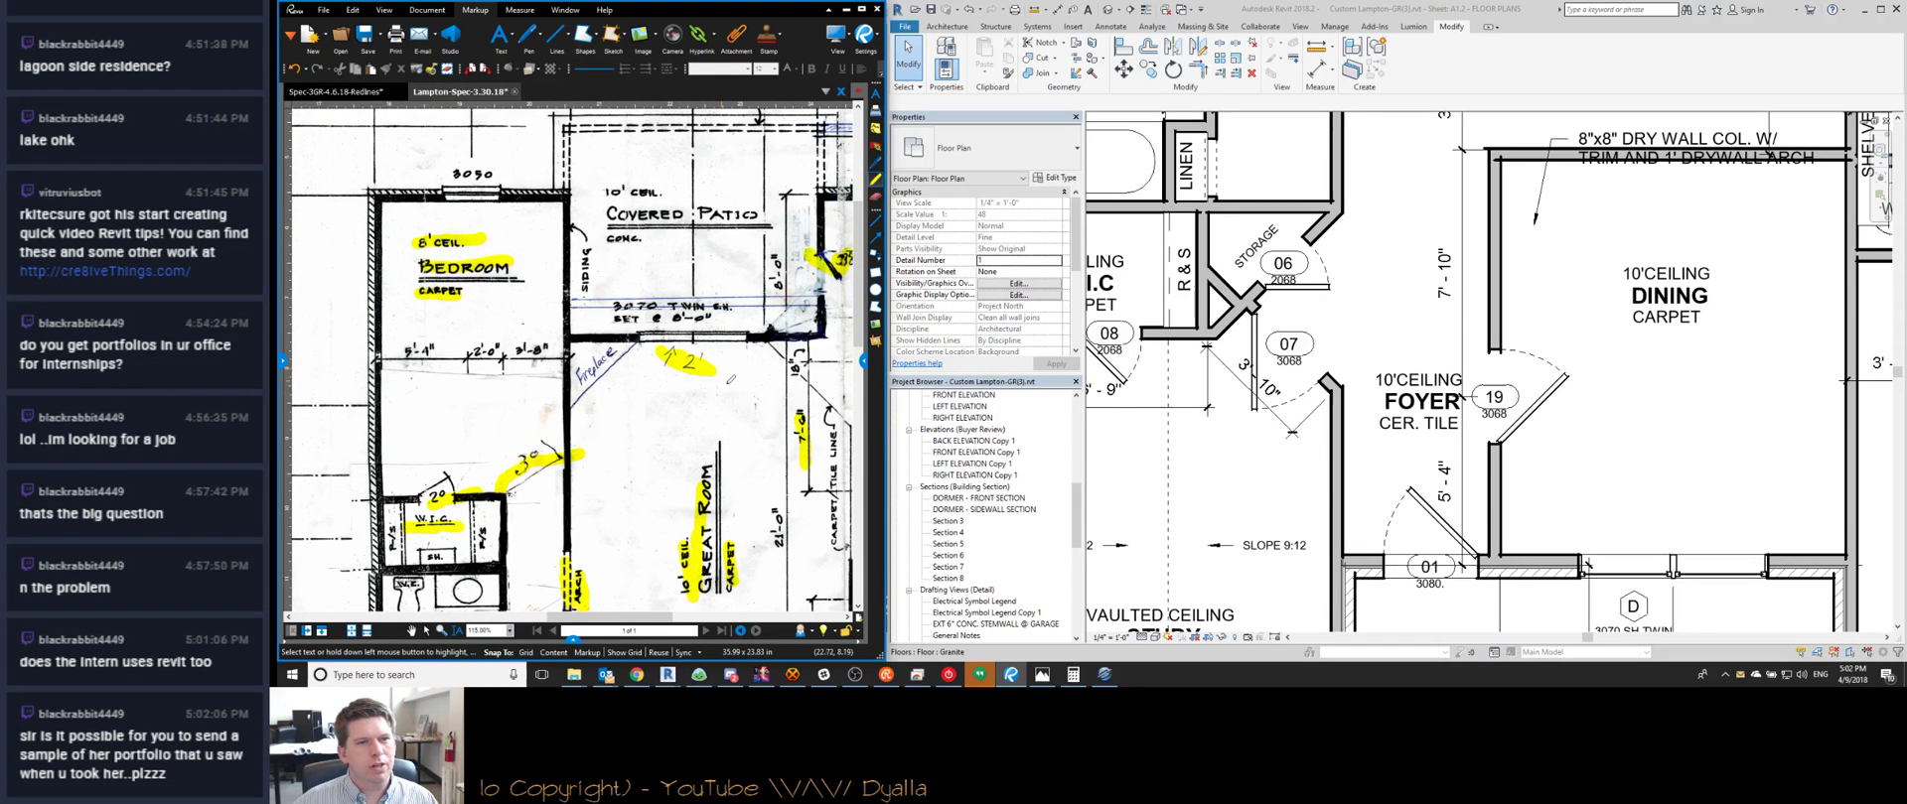
middle_drag(731, 378, 686, 393)
scroll(616, 444, up, 1)
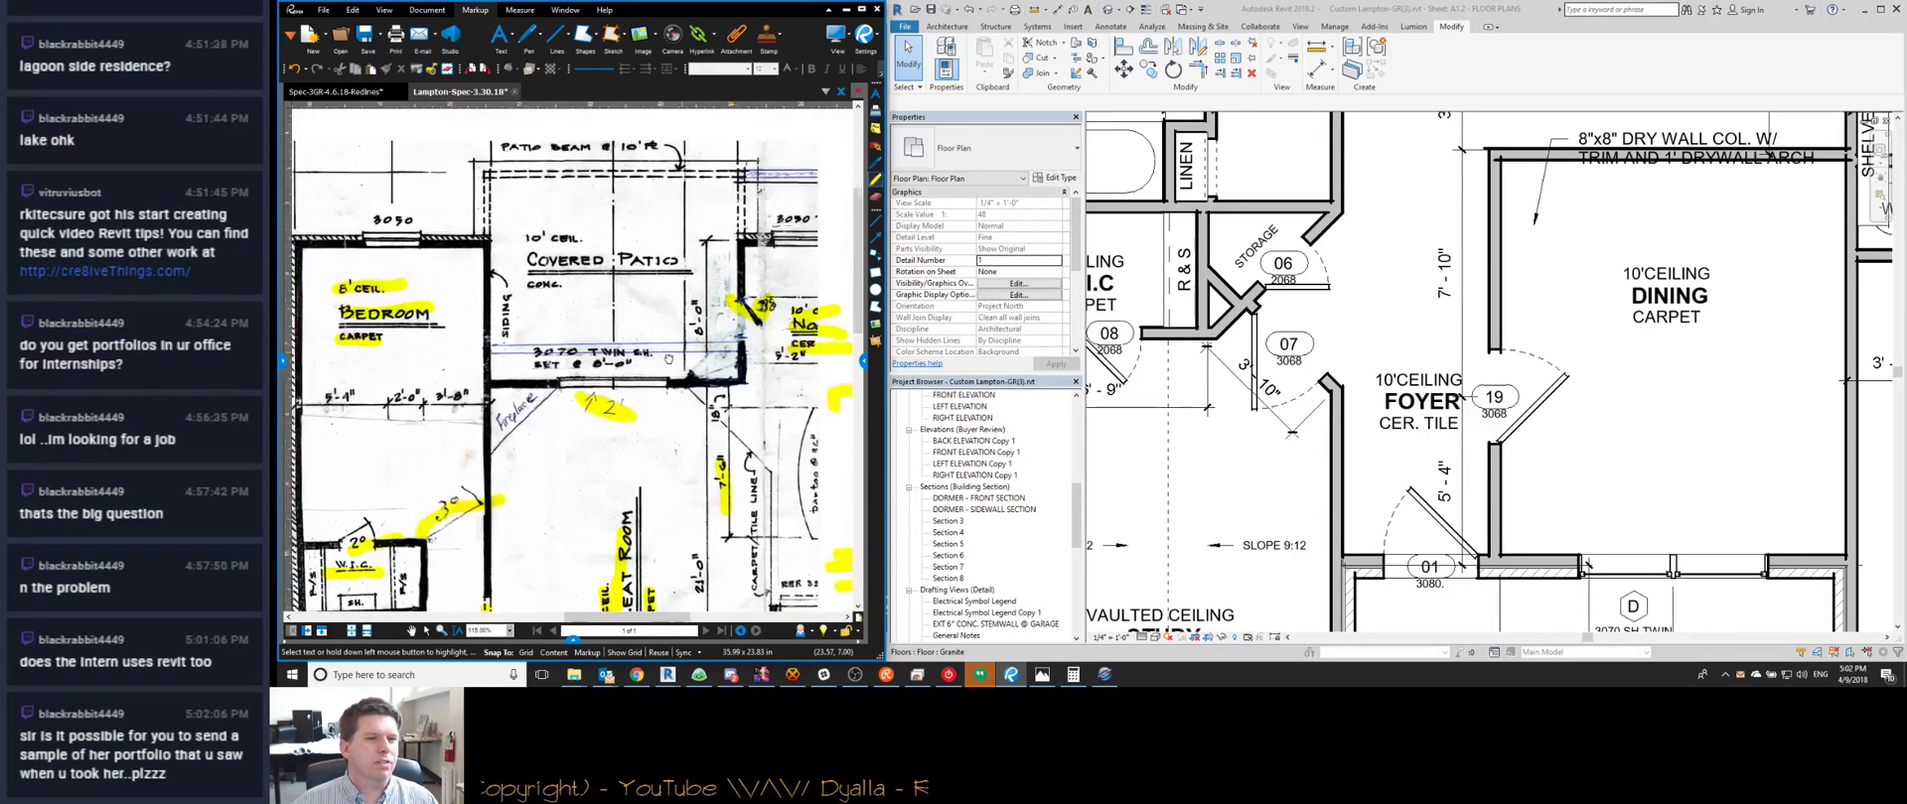
middle_drag(594, 308, 550, 362)
drag(544, 268, 782, 269)
Highlight the 3070 TWIN SH. window note in yellow and undo two stray highlight strokes
scroll(660, 339, down, 4)
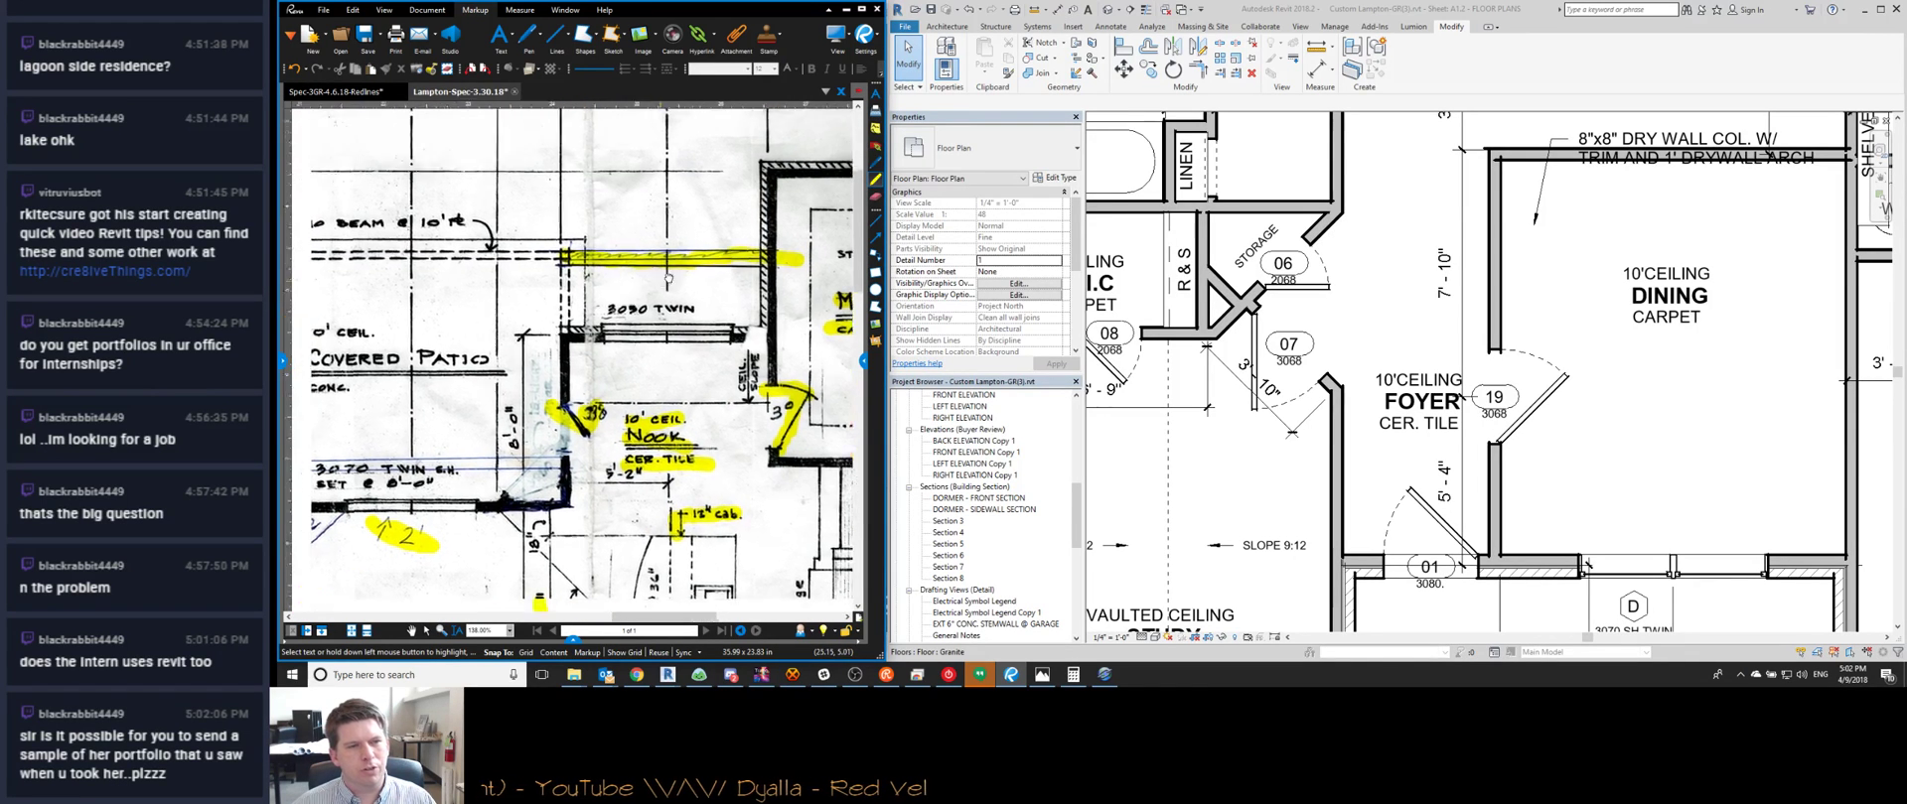
scroll(660, 339, up, 1)
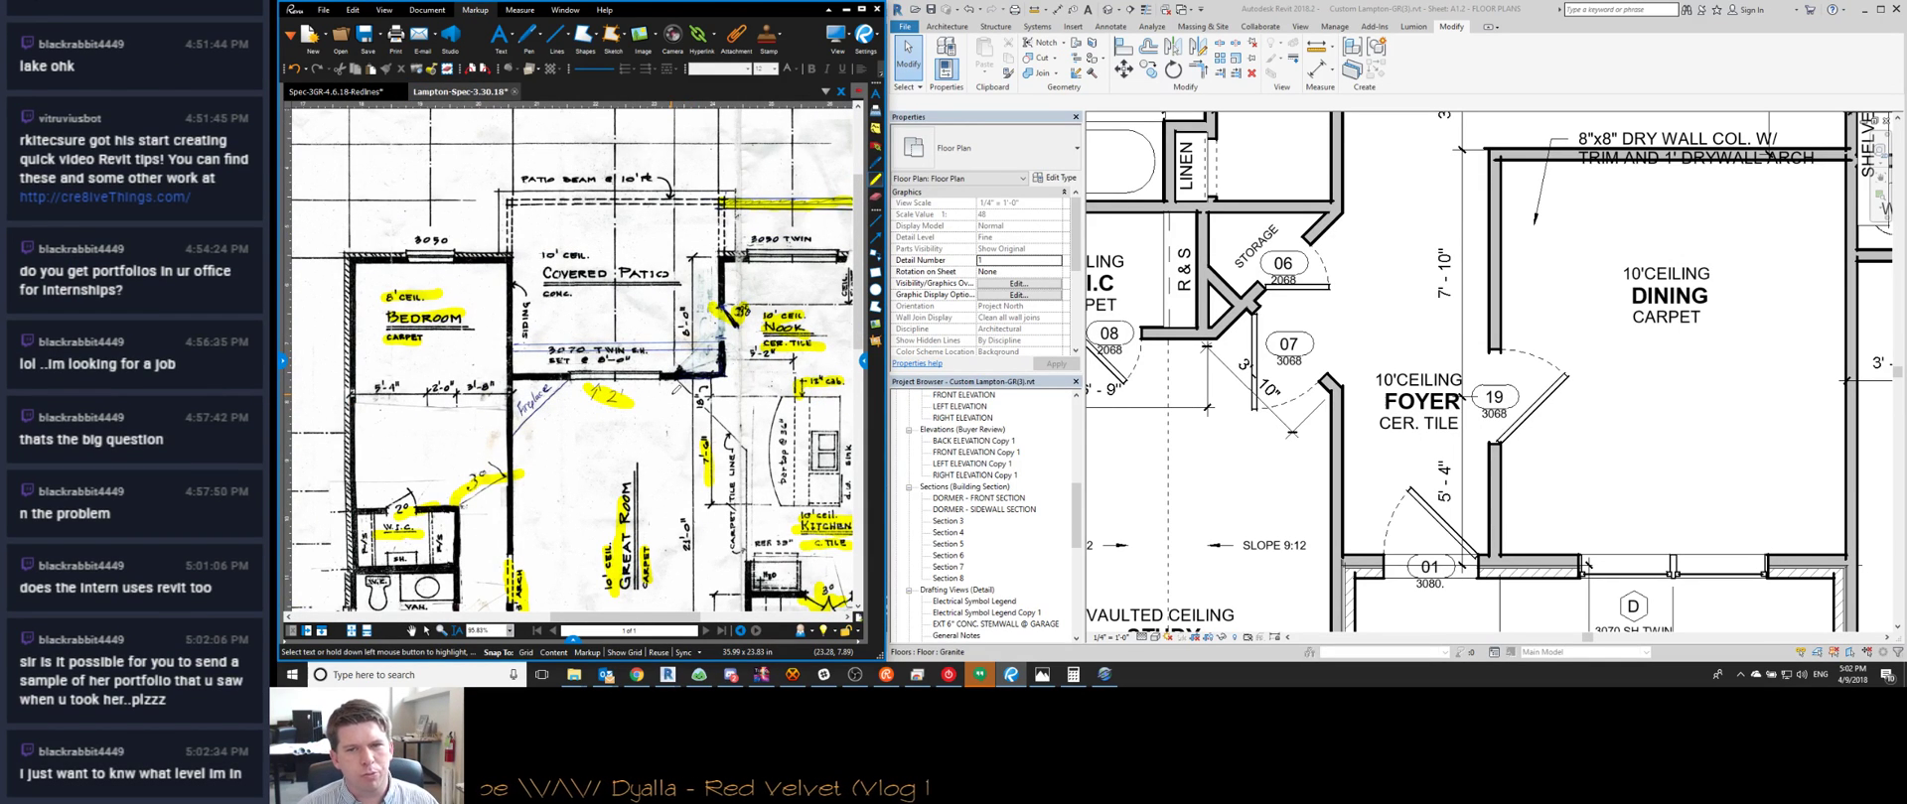
scroll(481, 360, up, 2)
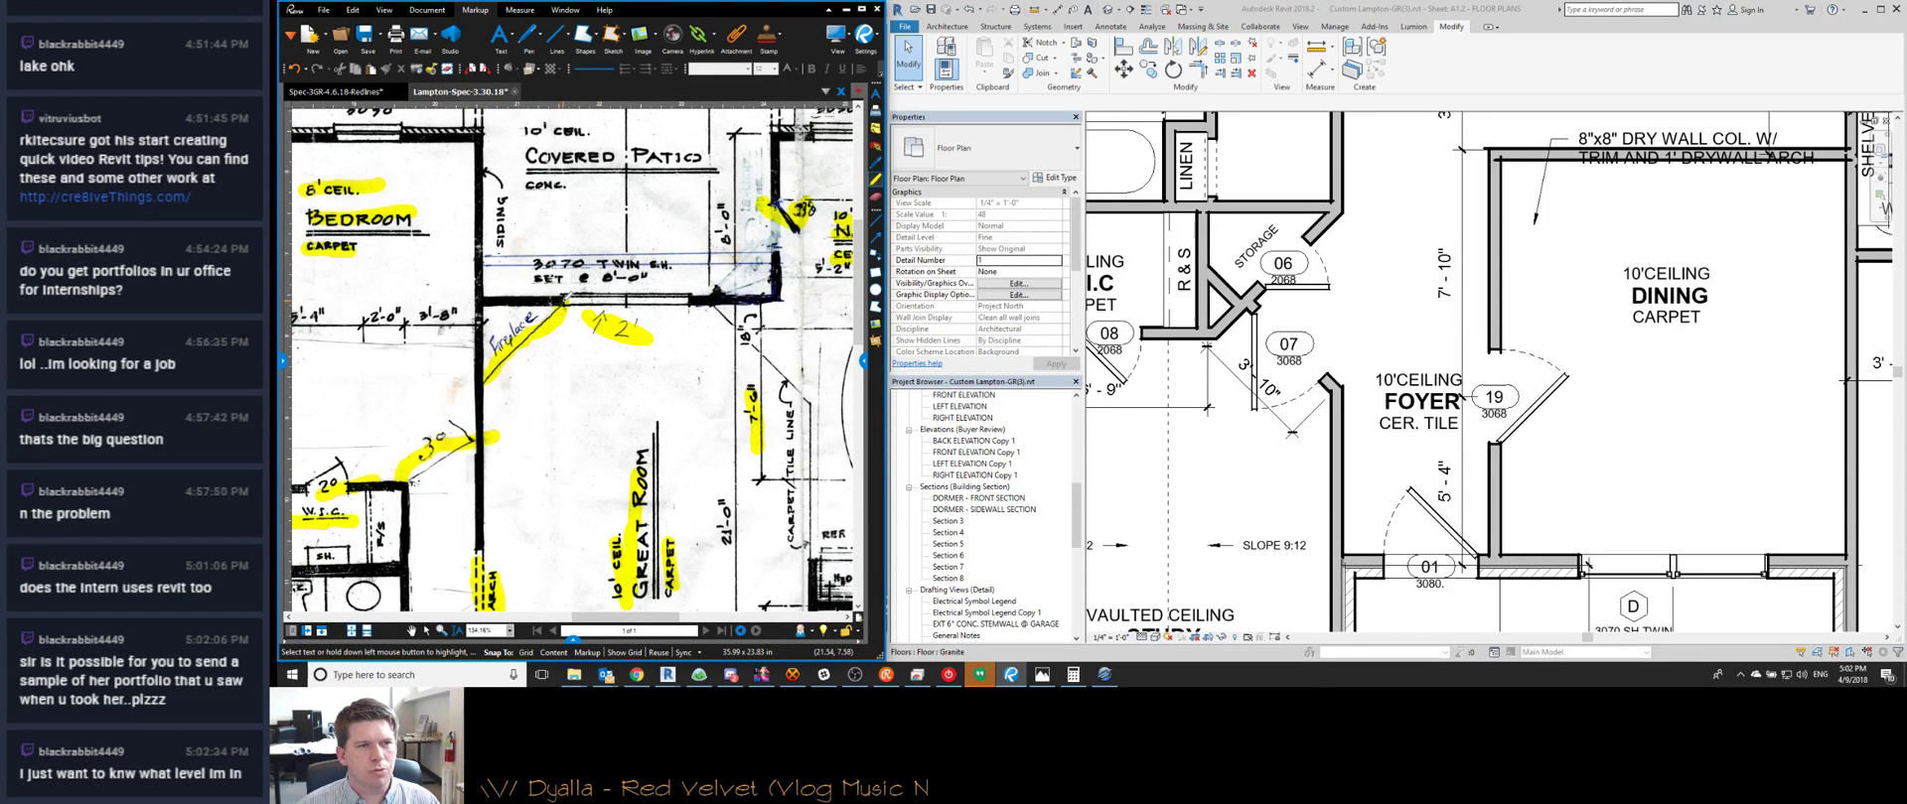
drag(526, 260, 740, 255)
scroll(457, 298, down, 3)
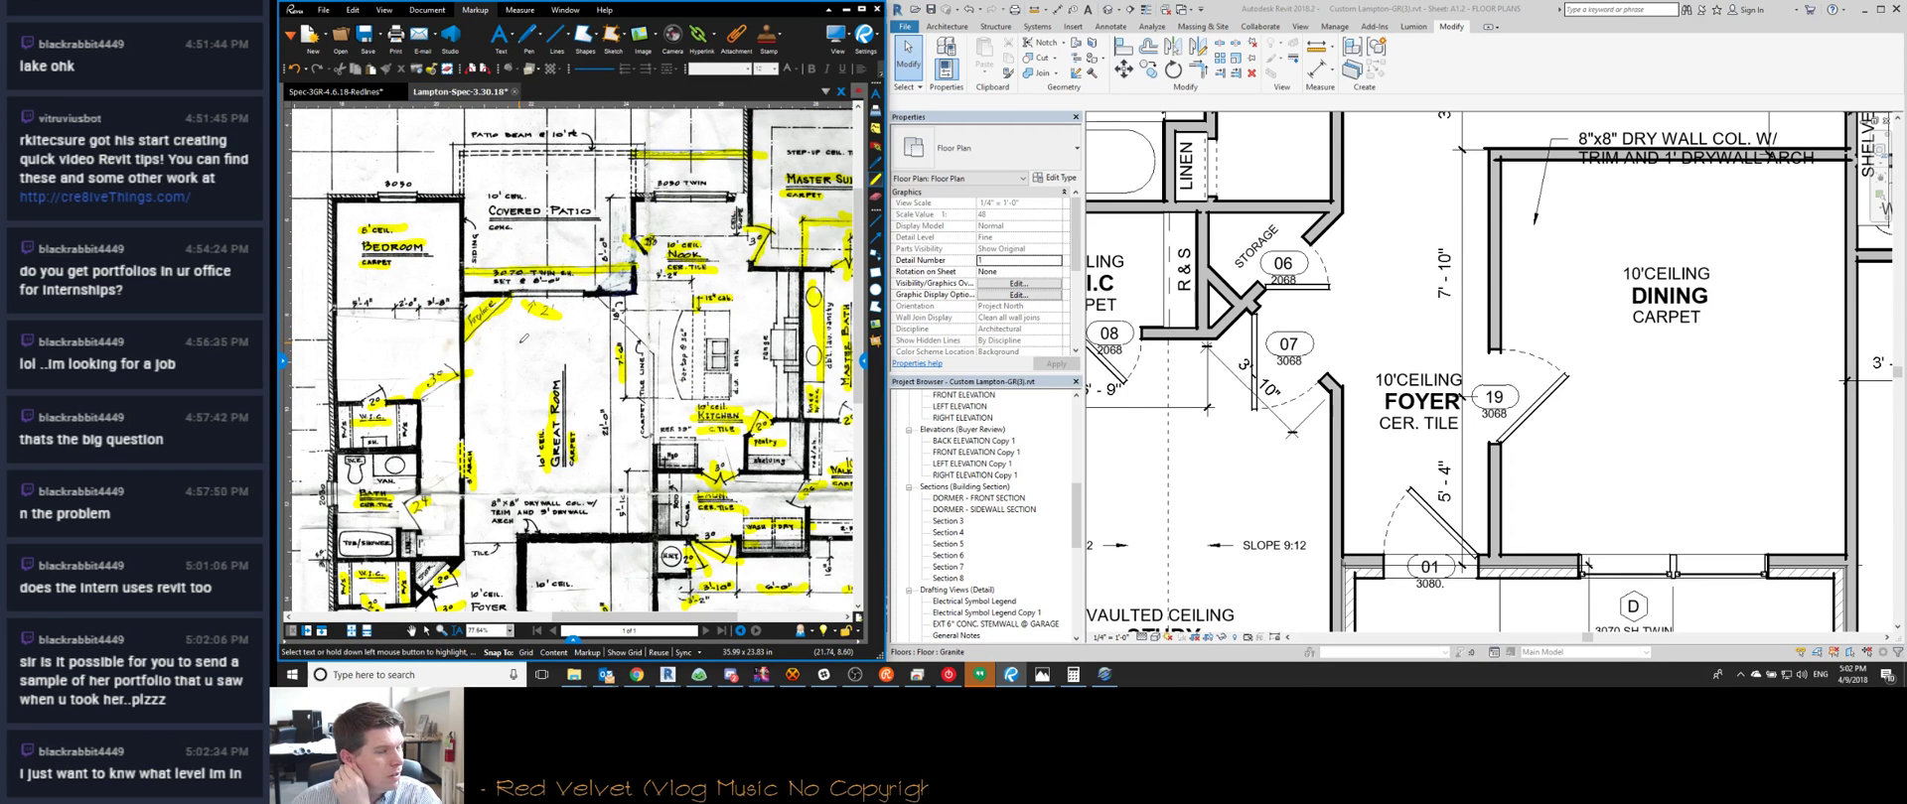
scroll(554, 364, up, 3)
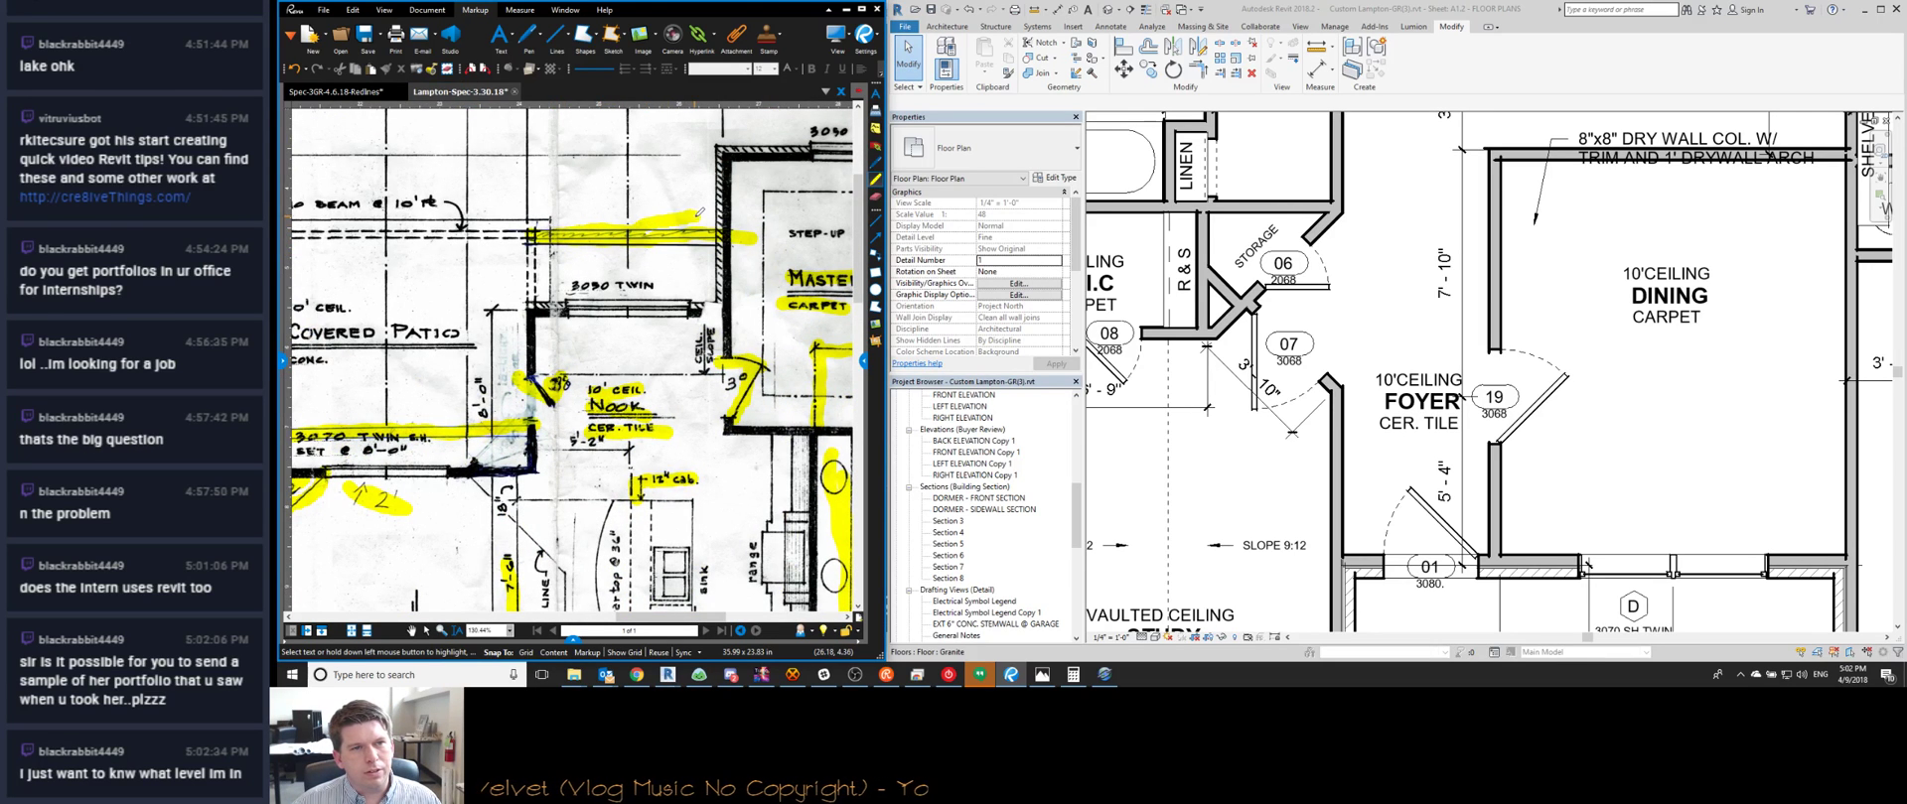
key(ctrl+z)
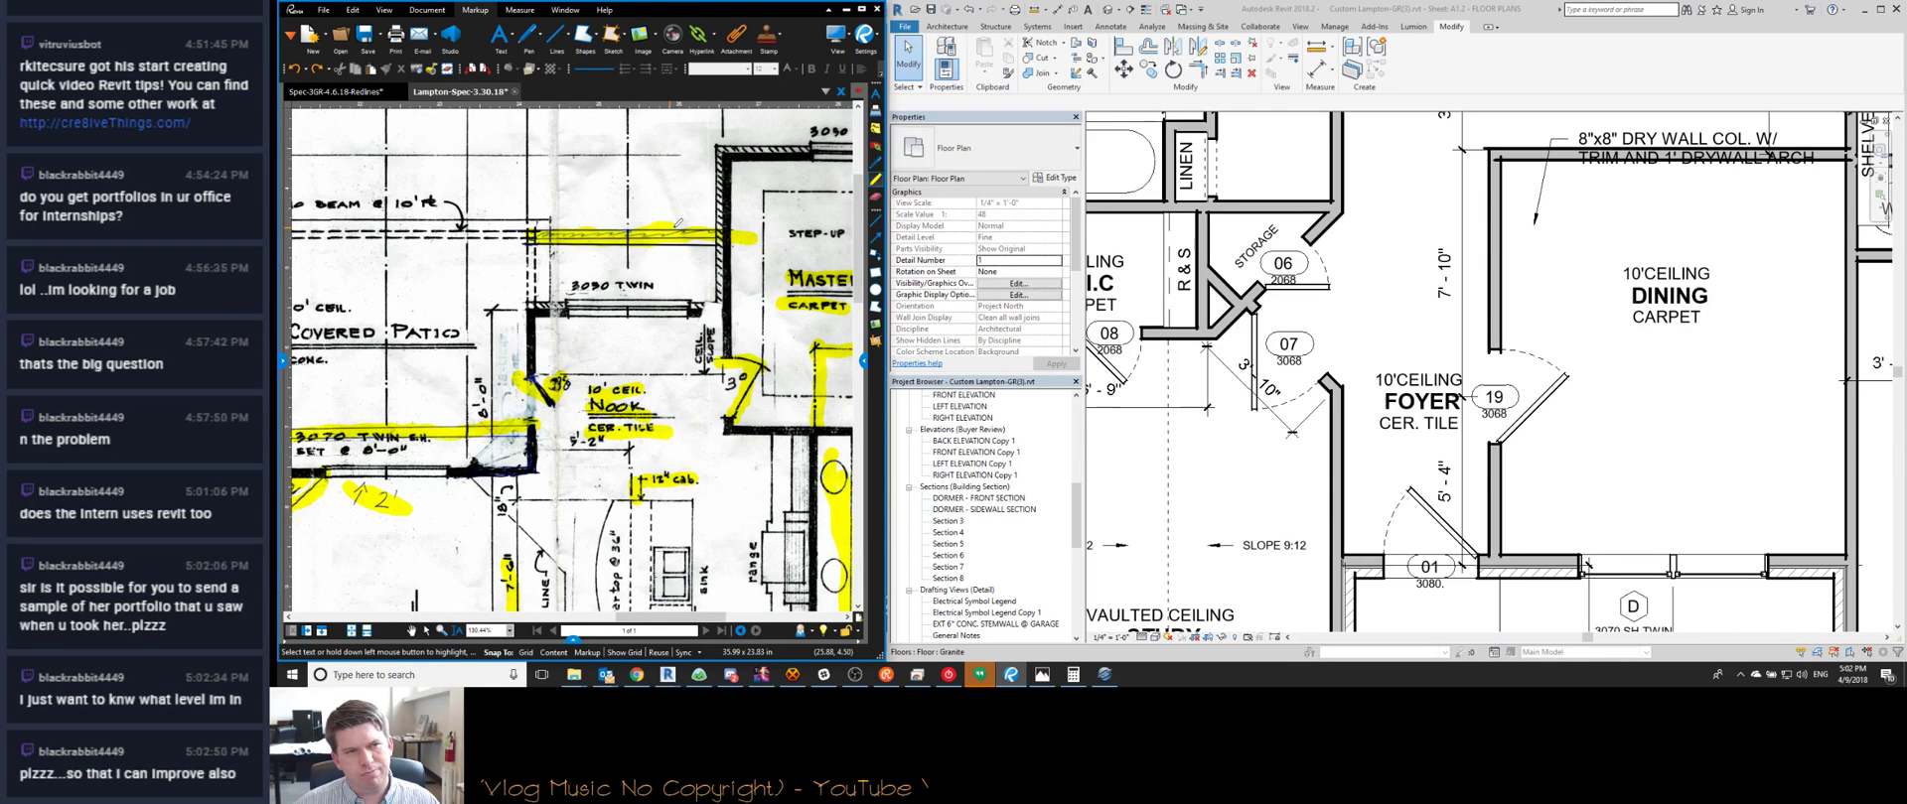
key(ctrl+z)
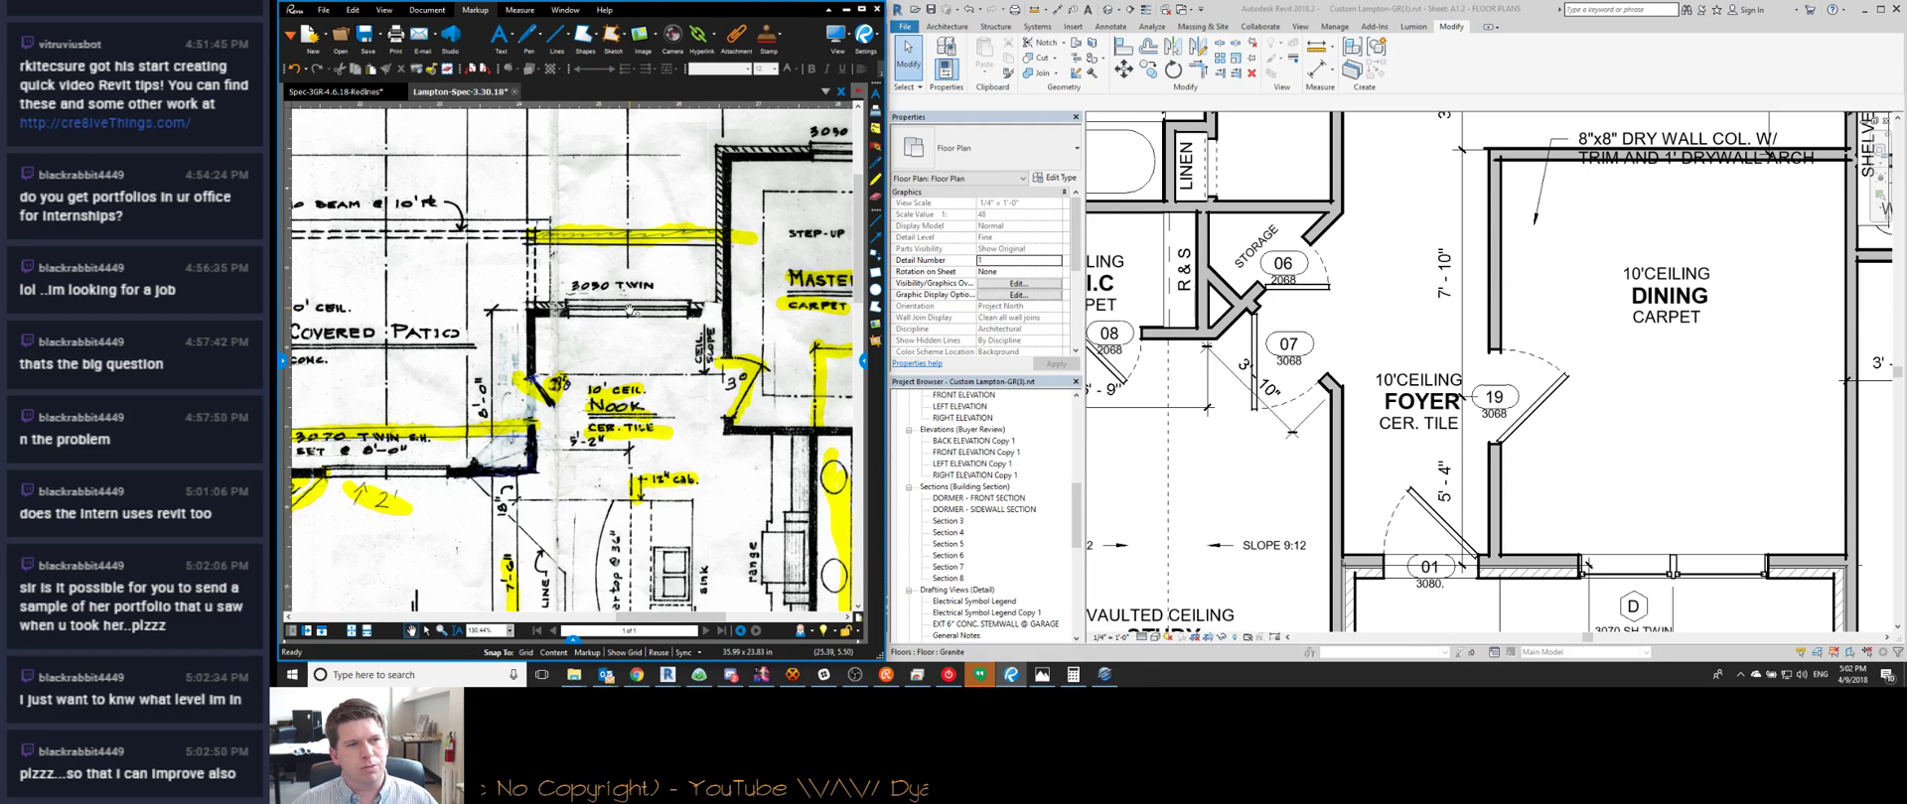
Review the highlighted sketch, then bring the Revit kitchen and laundry area into view
scroll(628, 309, down, 4)
scroll(601, 298, down, 2)
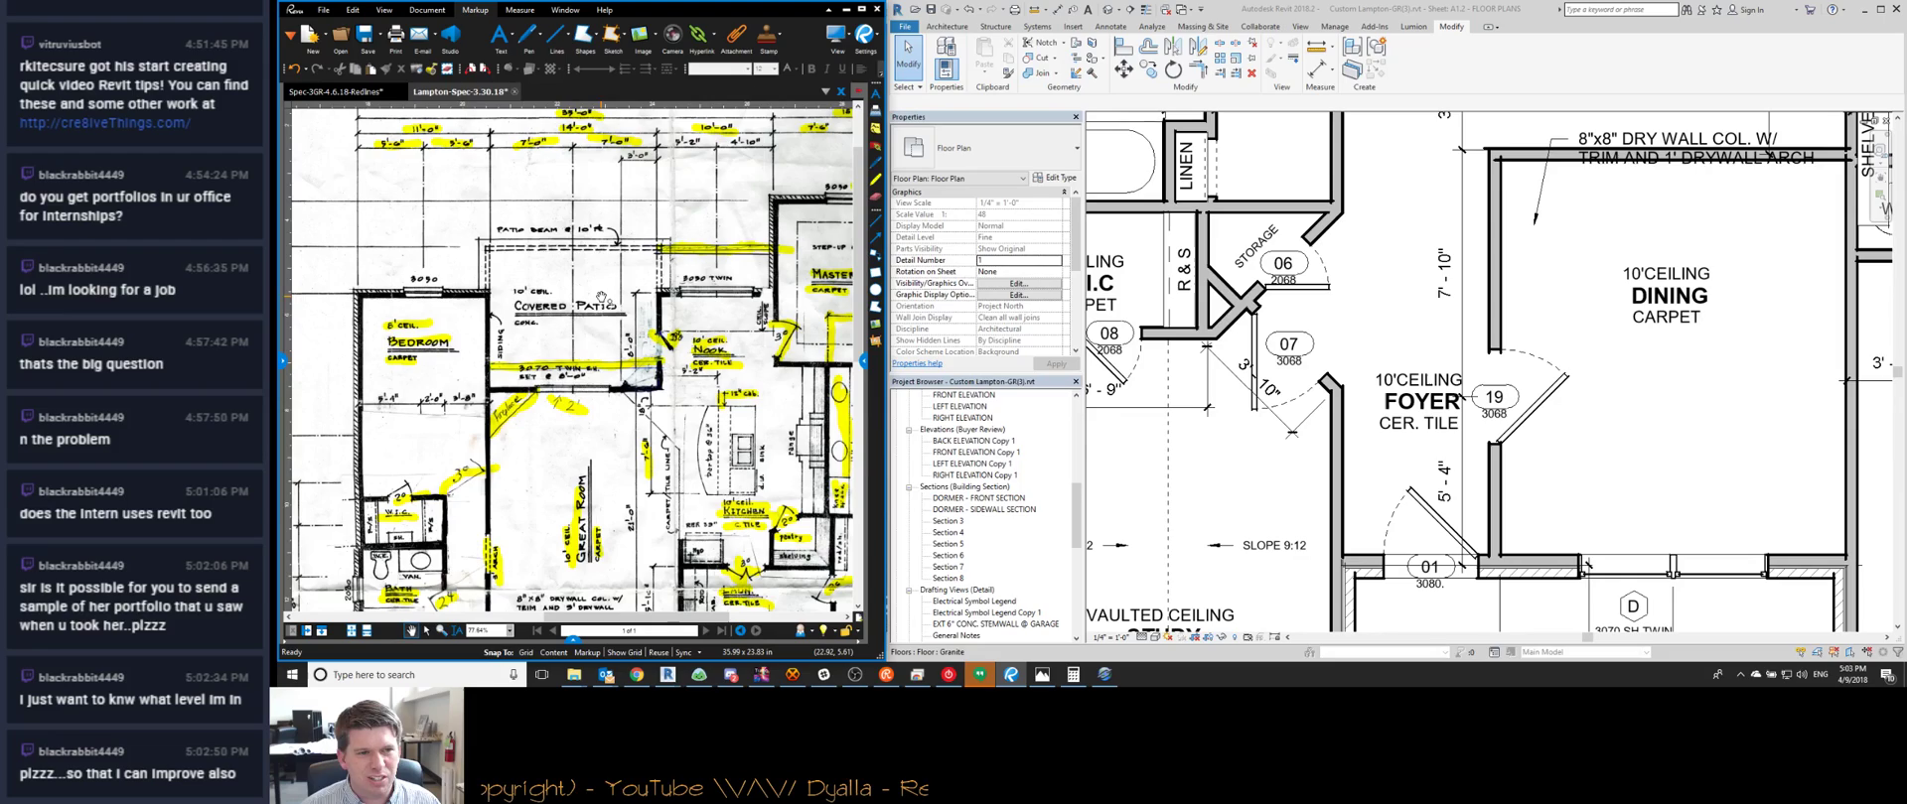
scroll(608, 454, down, 2)
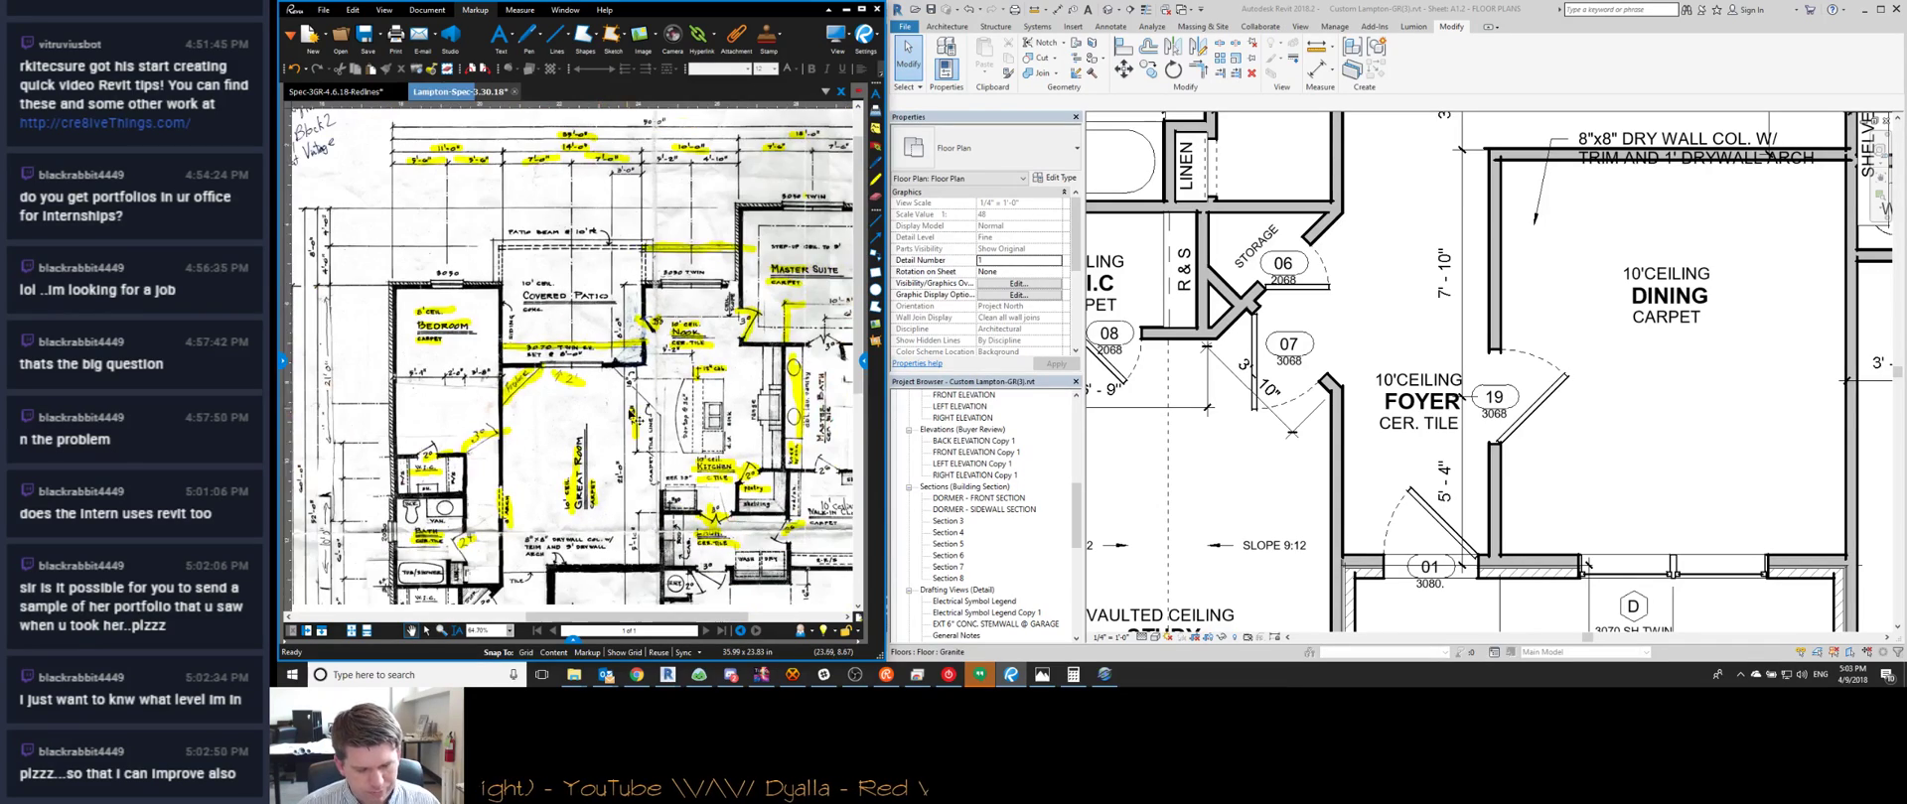
scroll(600, 321, up, 3)
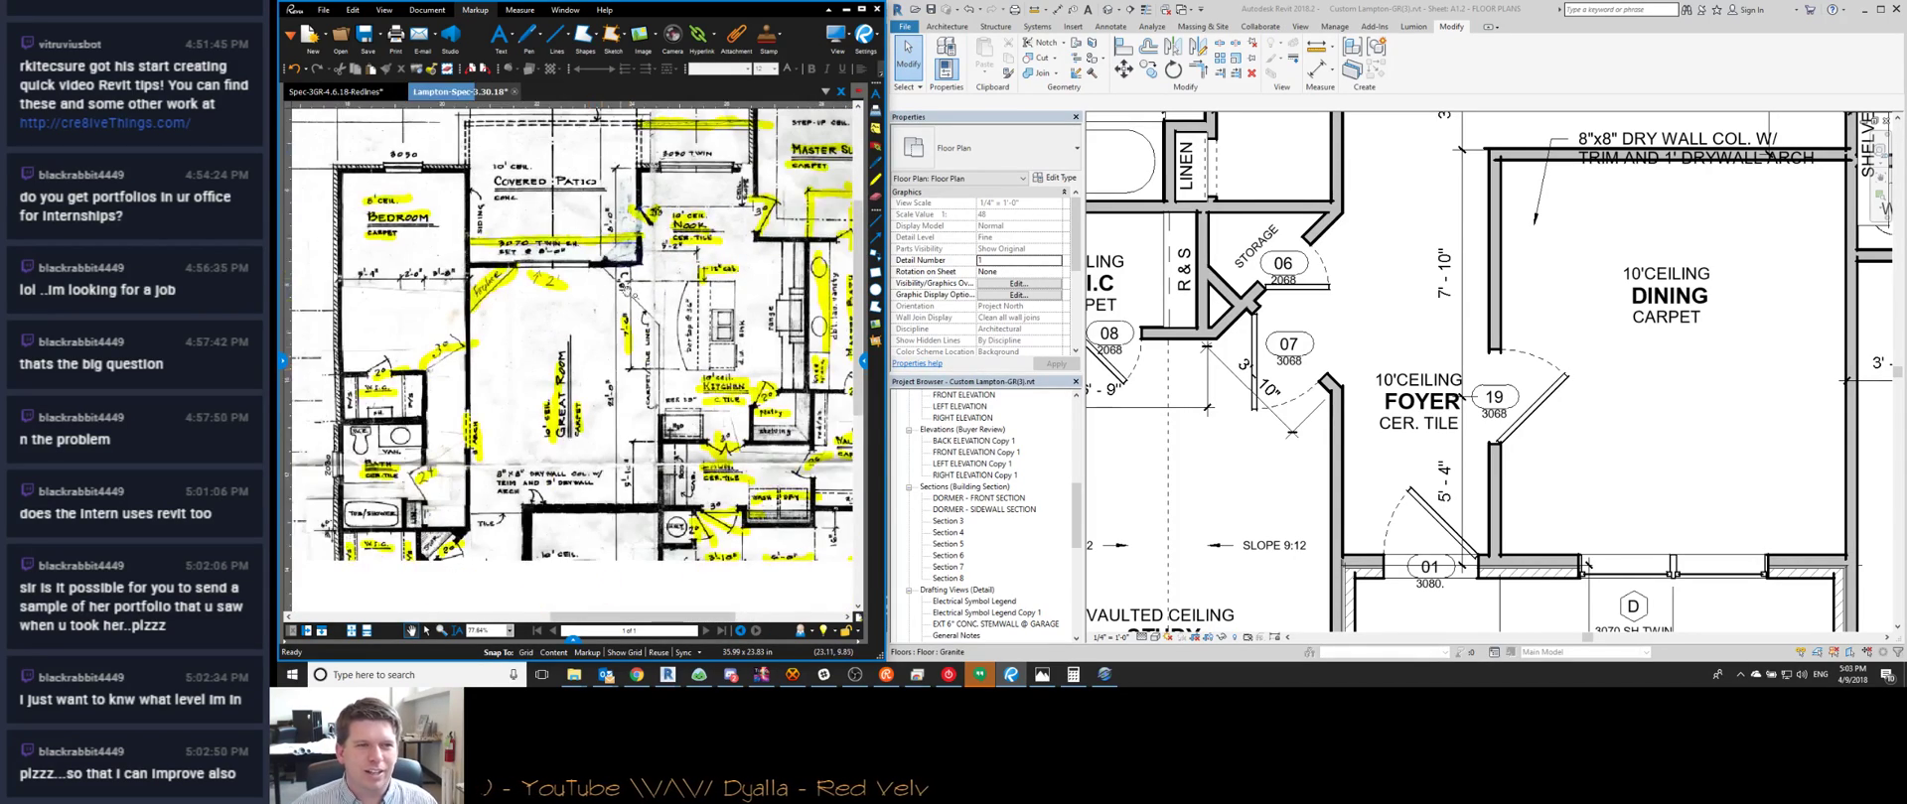
scroll(633, 272, up, 4)
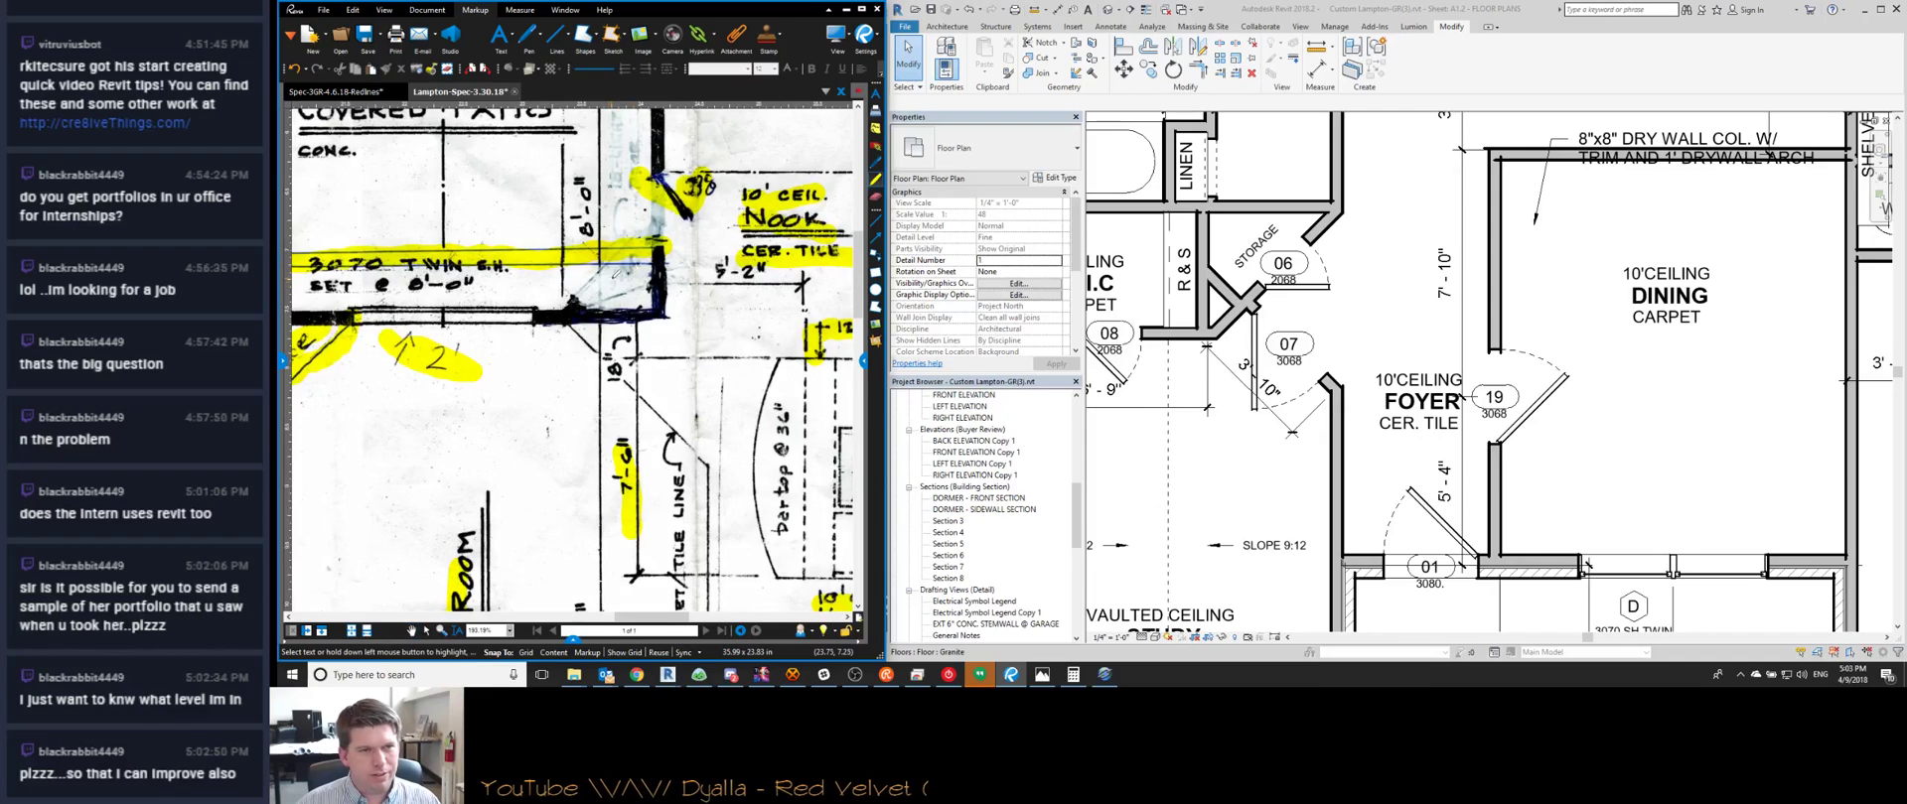
scroll(684, 257, down, 5)
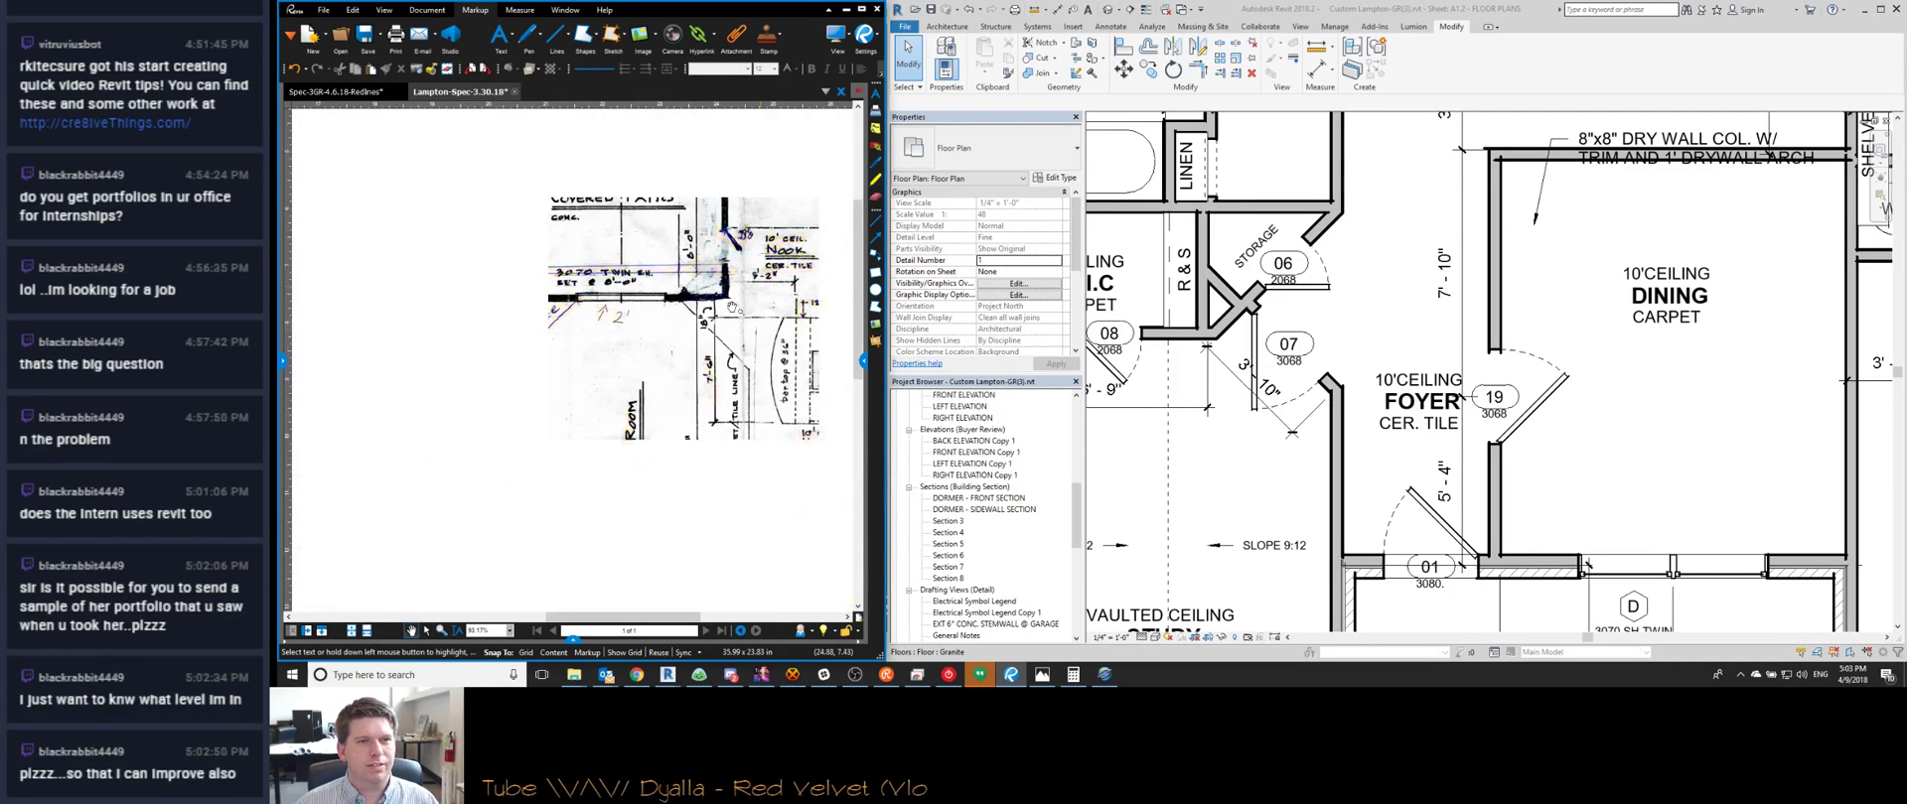
scroll(675, 355, down, 5)
scroll(696, 343, up, 5)
scroll(701, 340, down, 5)
scroll(703, 340, up, 5)
scroll(557, 452, up, 3)
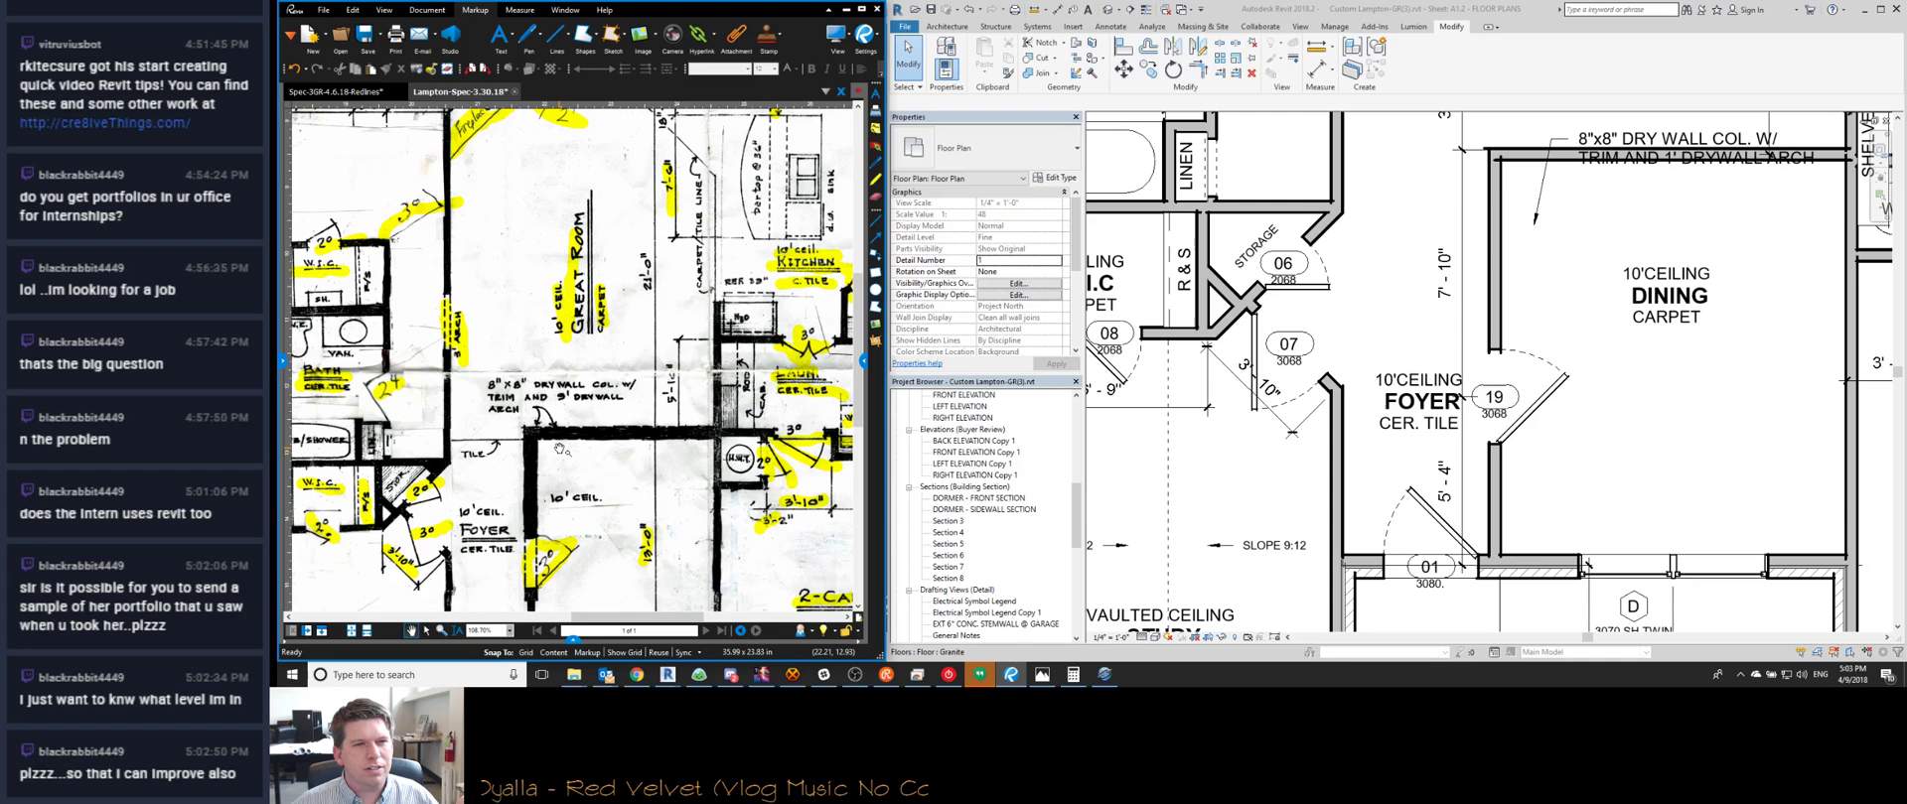
scroll(651, 393, down, 5)
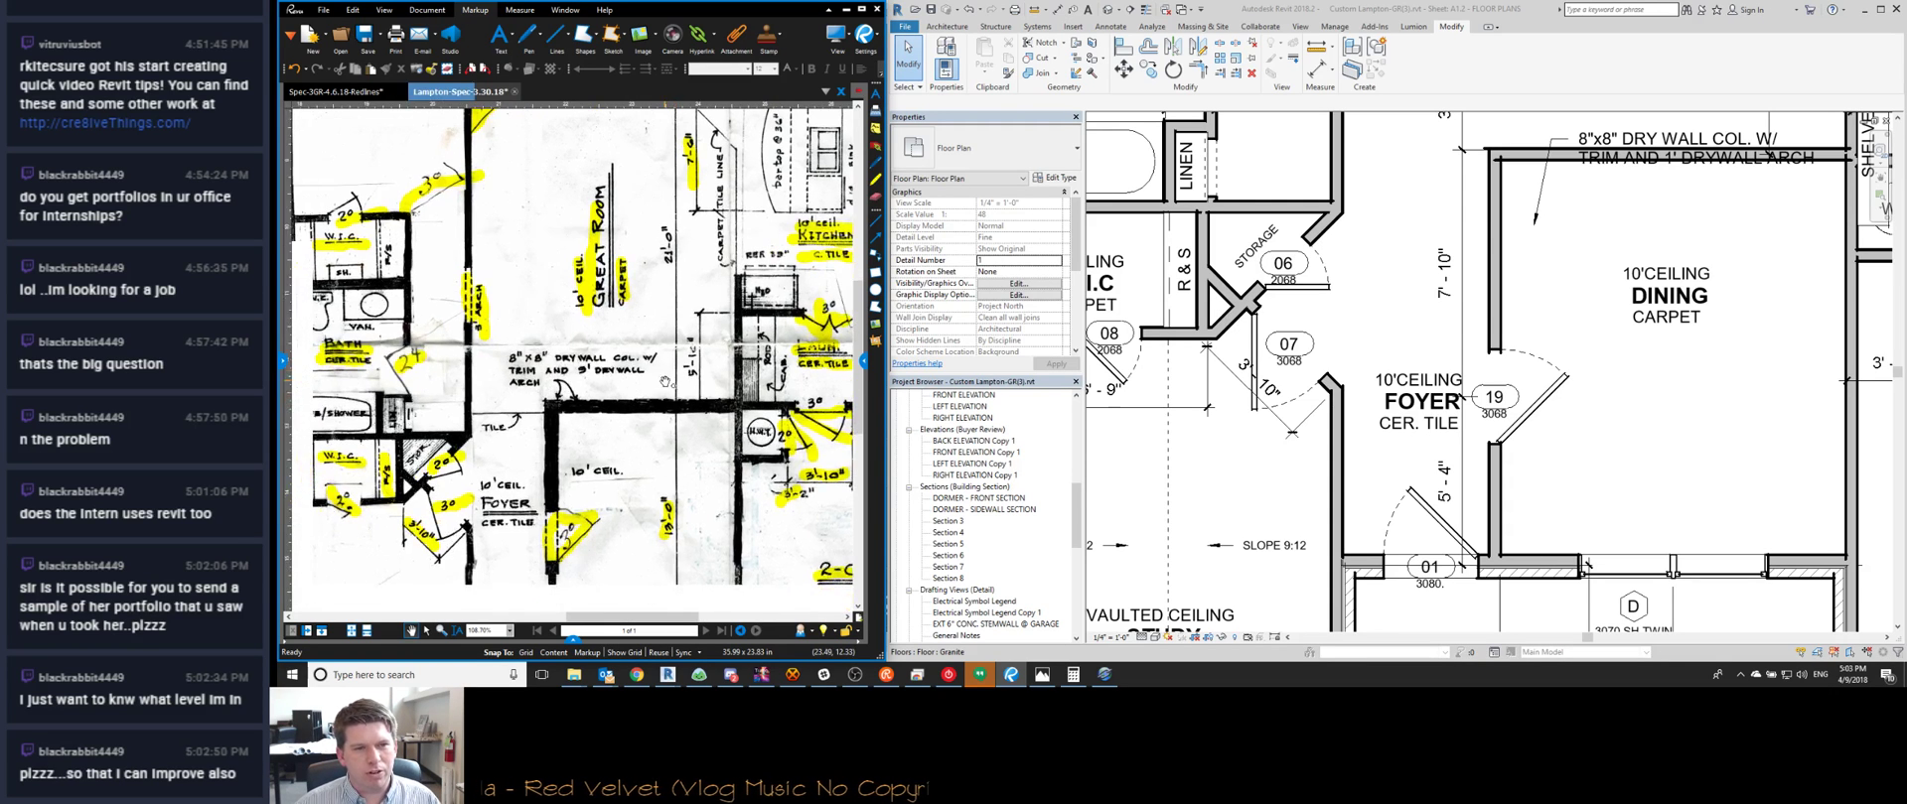
middle_drag(597, 395, 588, 387)
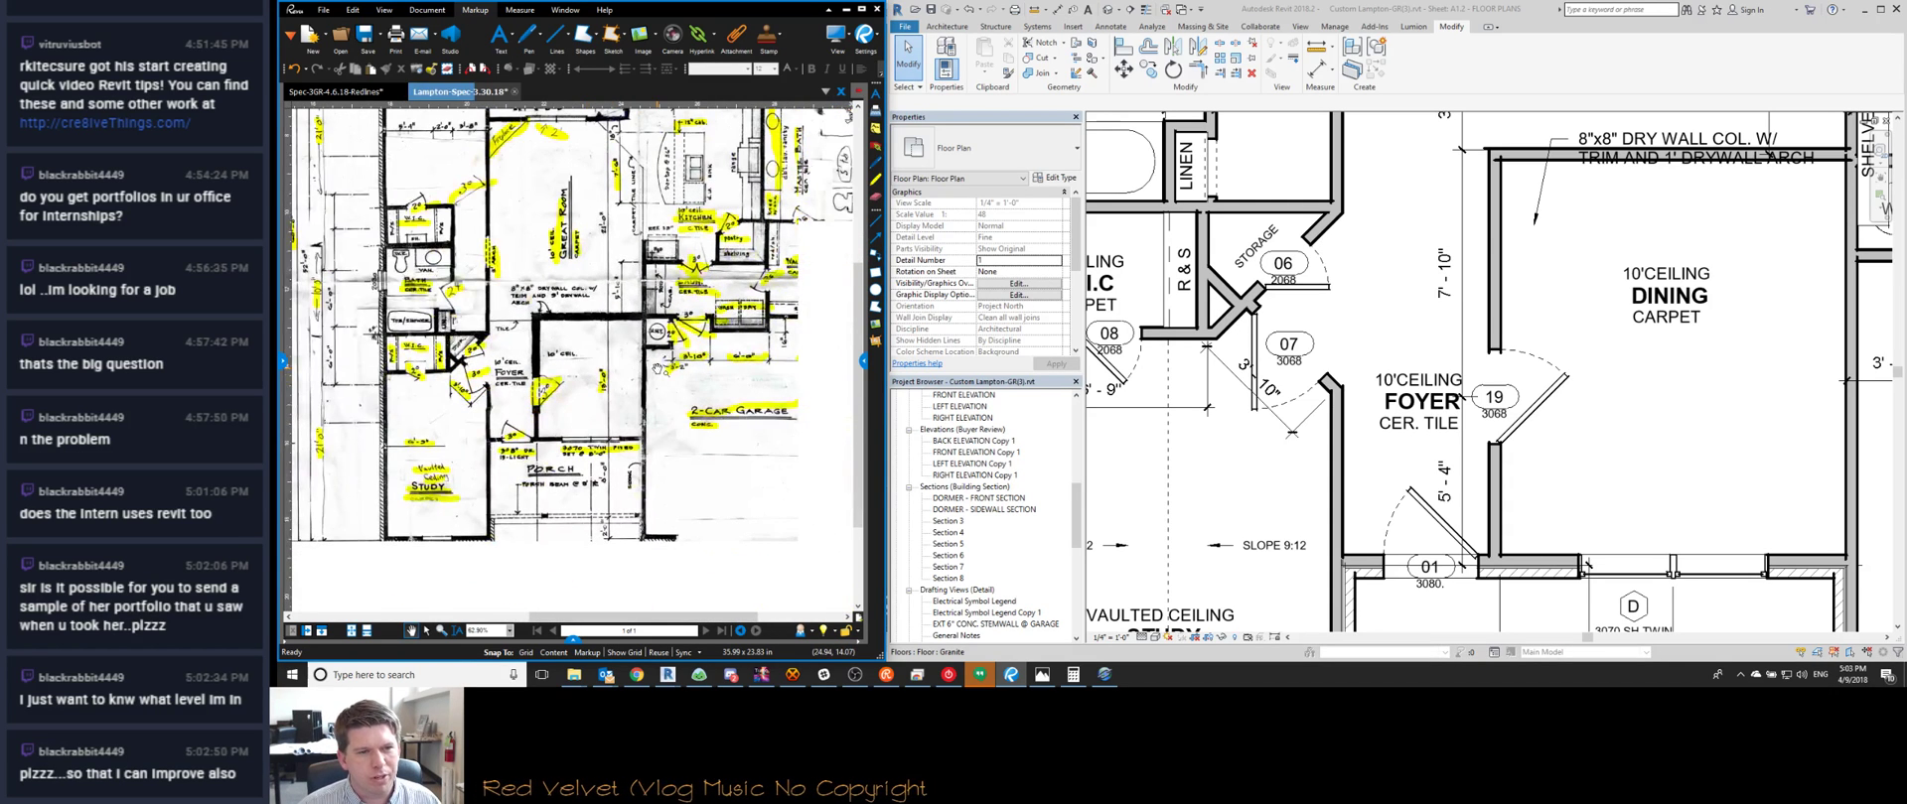
scroll(608, 290, up, 6)
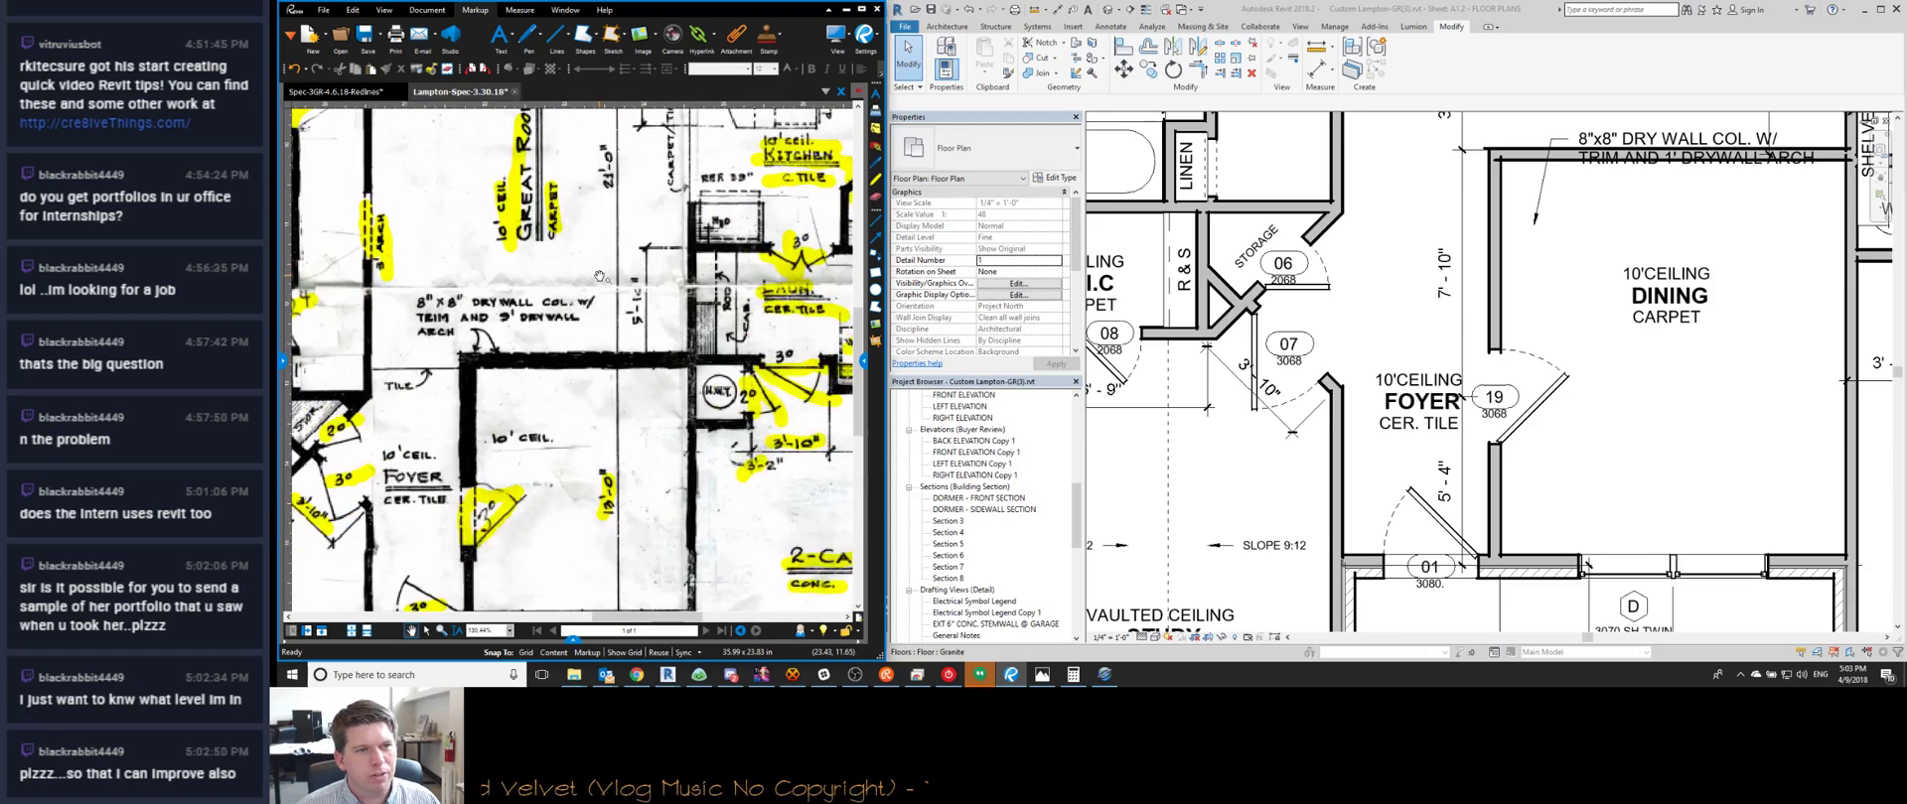
scroll(1309, 308, down, 1)
scroll(1308, 309, down, 3)
middle_drag(1637, 204, 1333, 416)
Drag the 8"x8" DRY WALL COL. note up and left, clear of the laundry wall
scroll(1334, 416, up, 1)
scroll(1331, 416, up, 1)
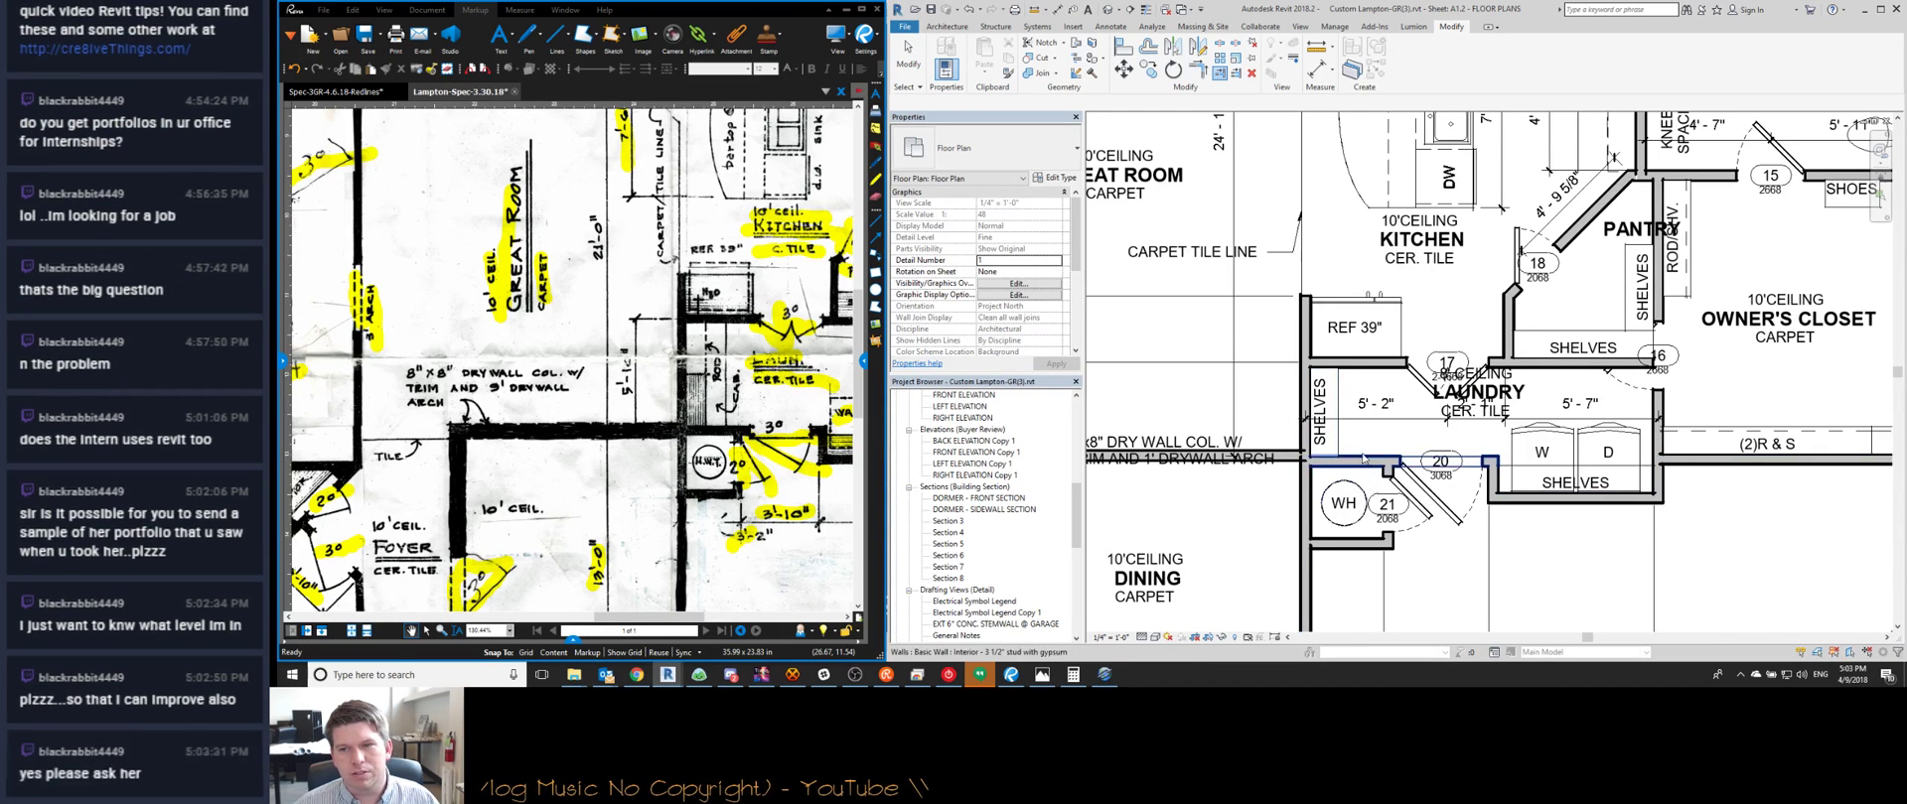
scroll(1333, 443, down, 1)
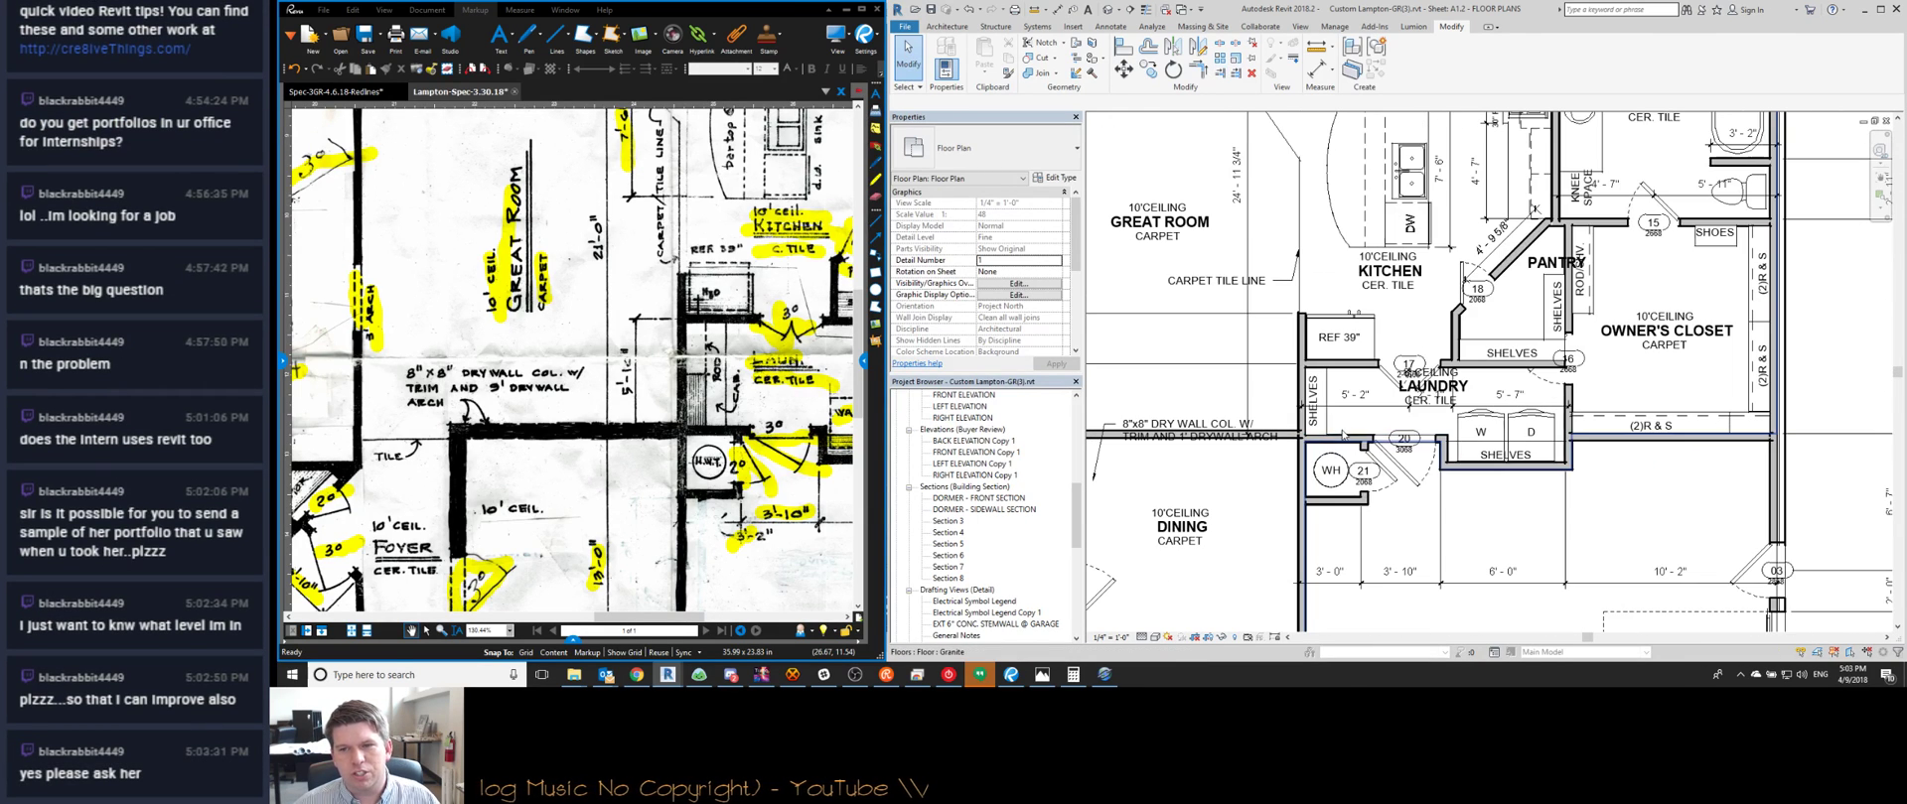
middle_drag(1108, 456, 1333, 502)
click(1333, 501)
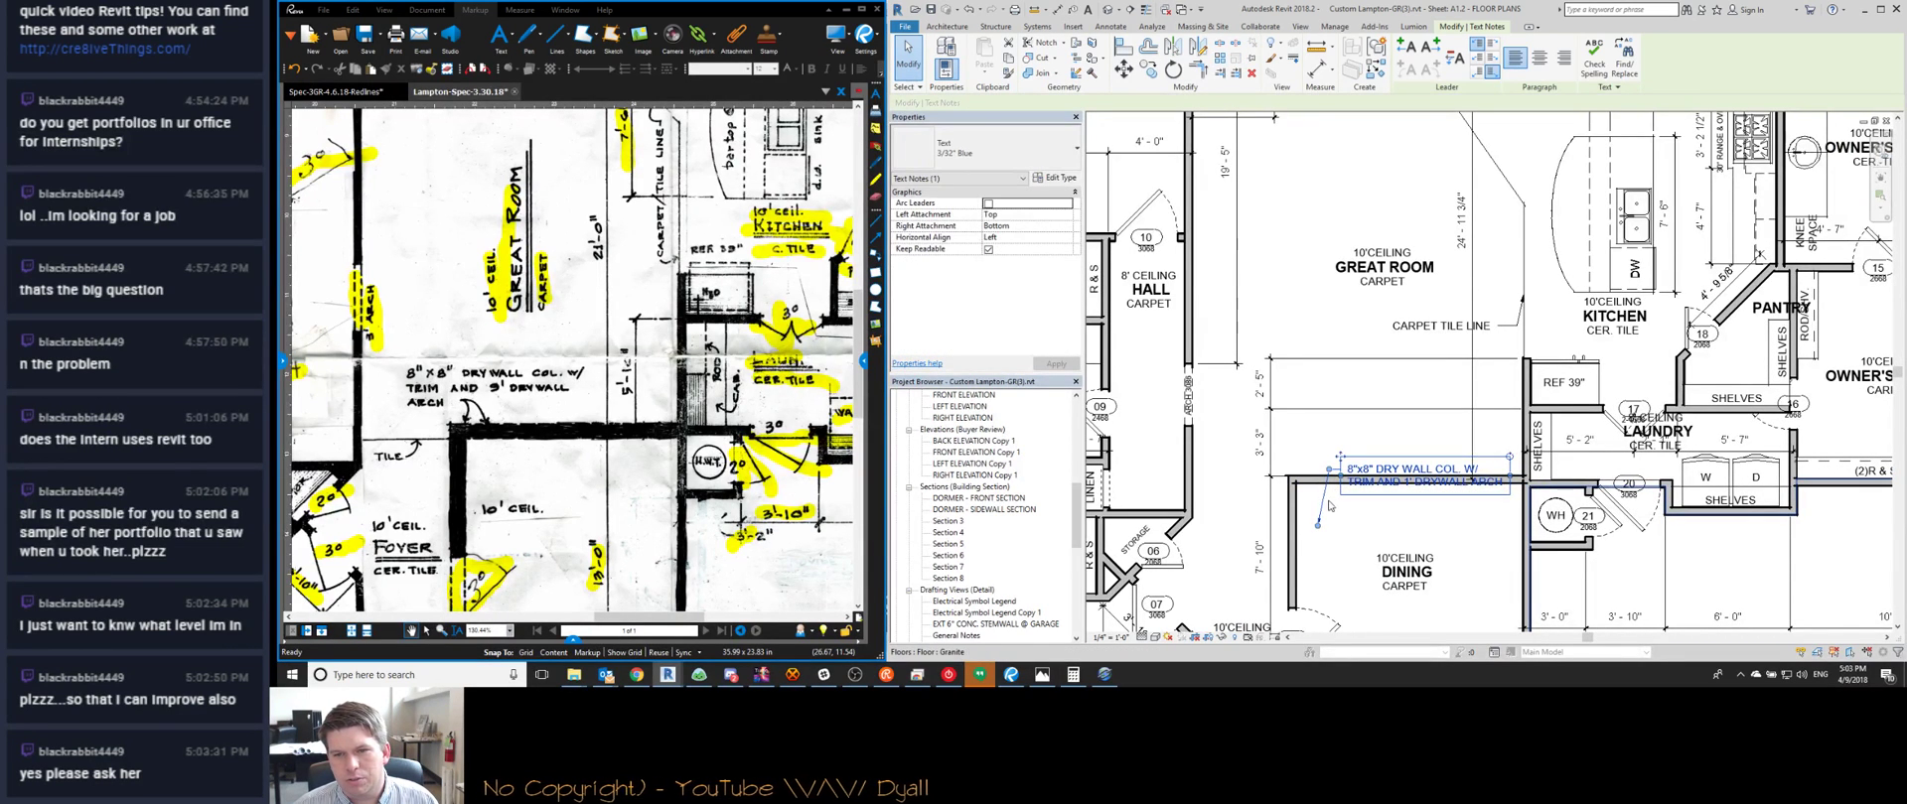
ctrl+drag(1332, 502, 1299, 452)
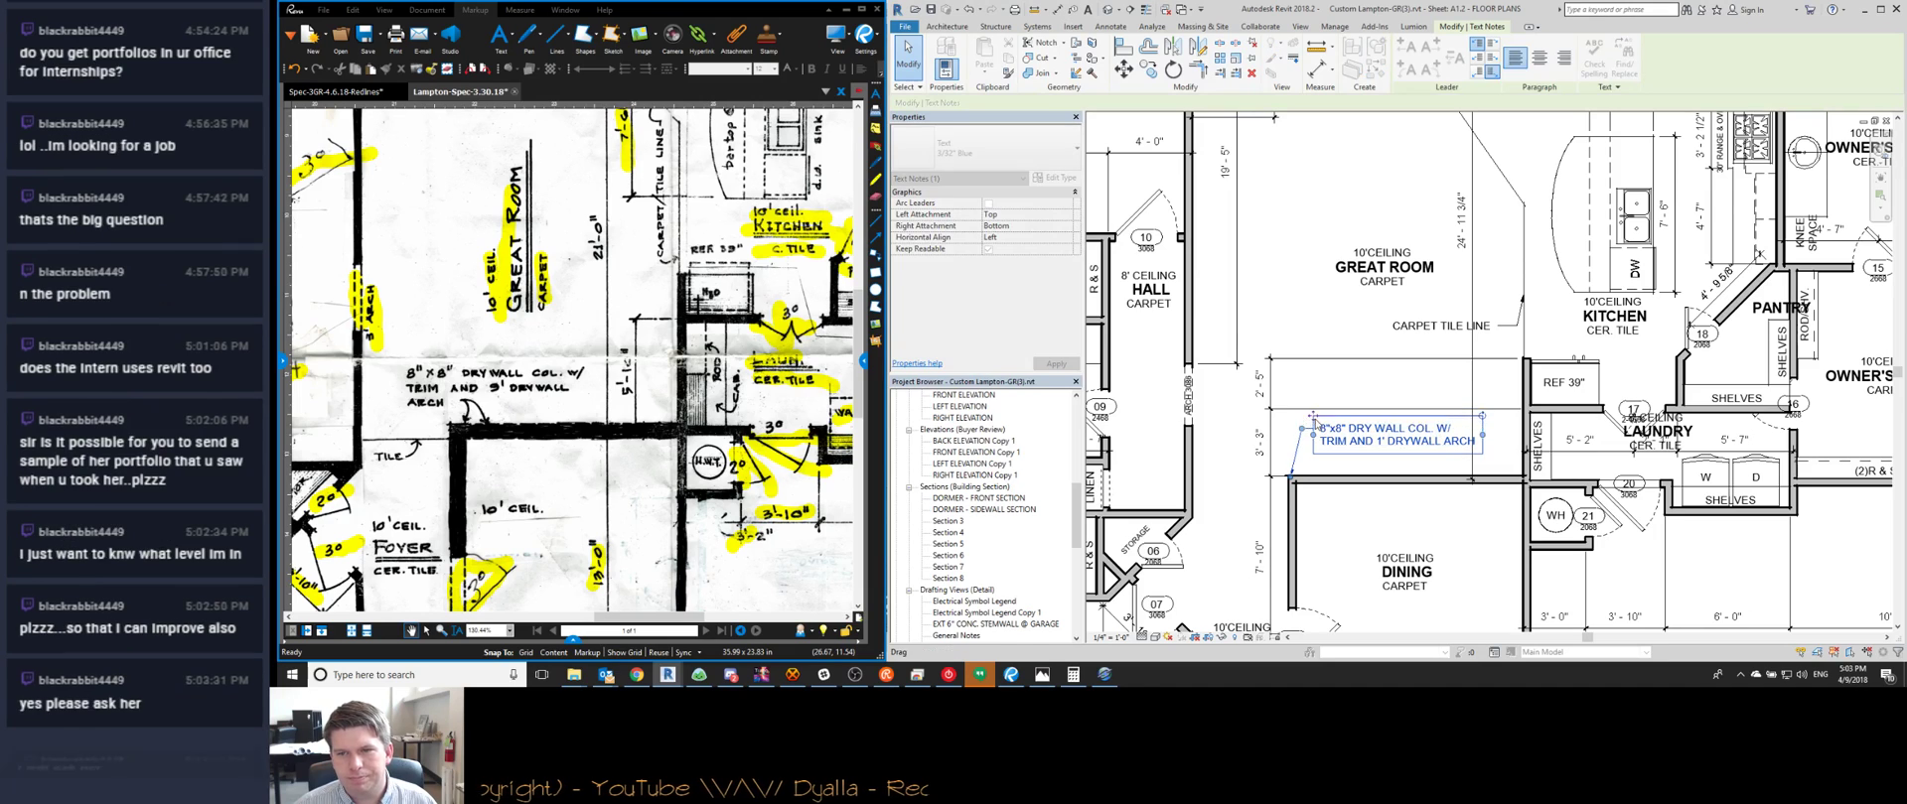
key(Escape)
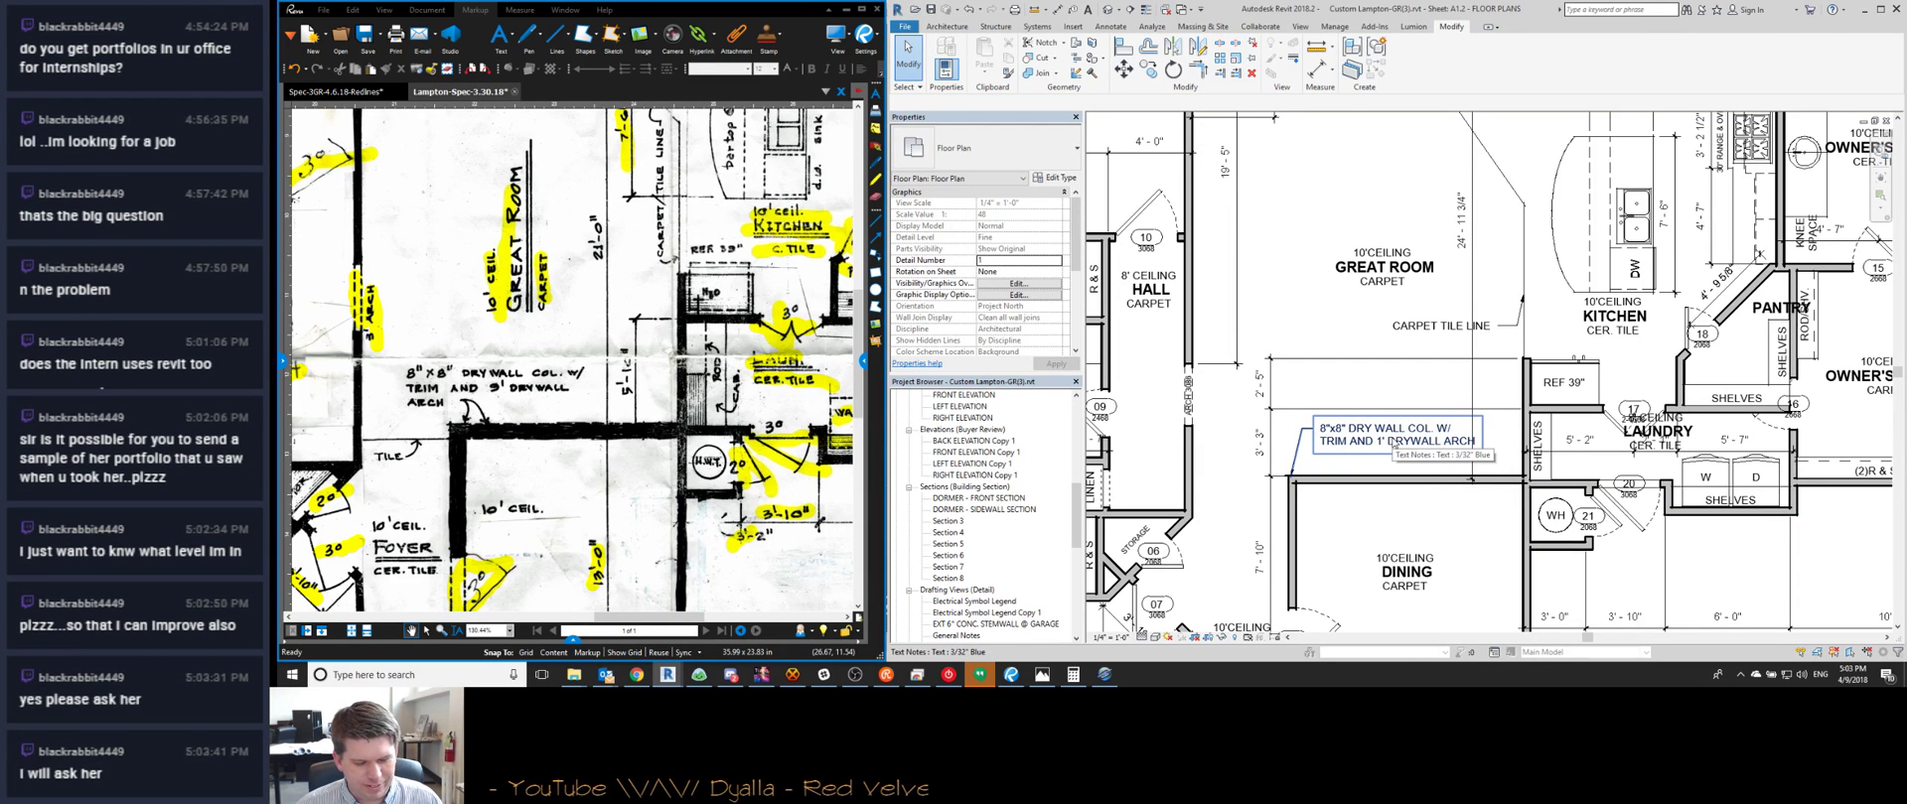
Pan the Revit plan and the sketch so both show the kitchen area
middle_drag(1462, 469, 1339, 449)
middle_drag(1187, 387, 1205, 489)
scroll(1206, 489, down, 1)
drag(693, 297, 676, 343)
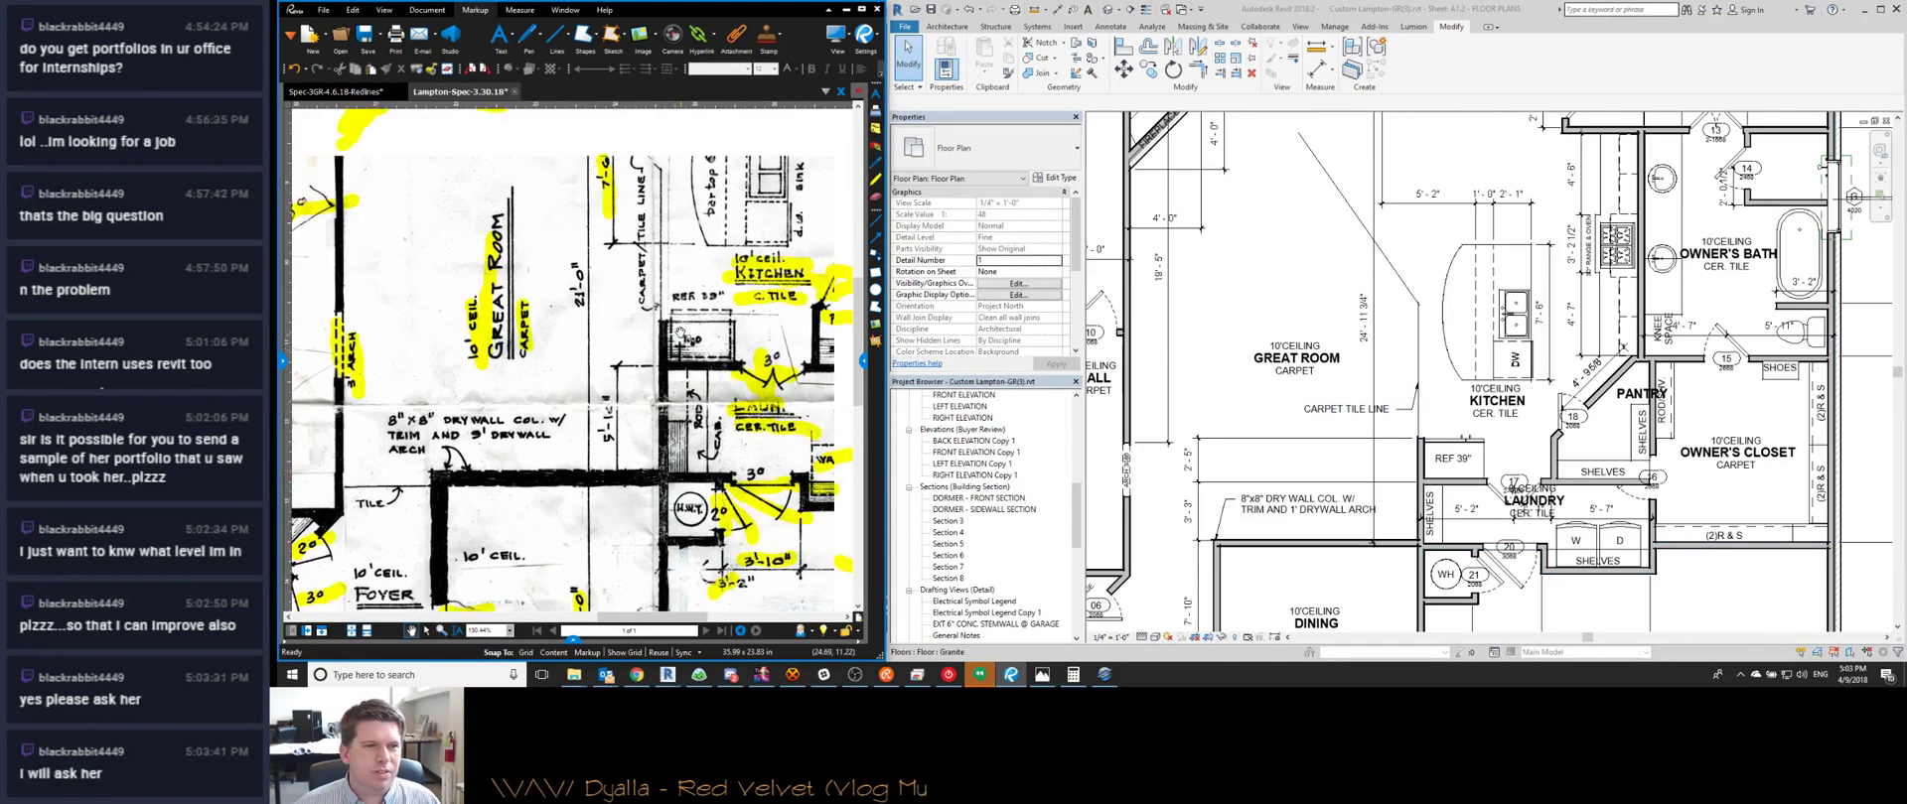
scroll(683, 347, up, 3)
scroll(695, 338, down, 1)
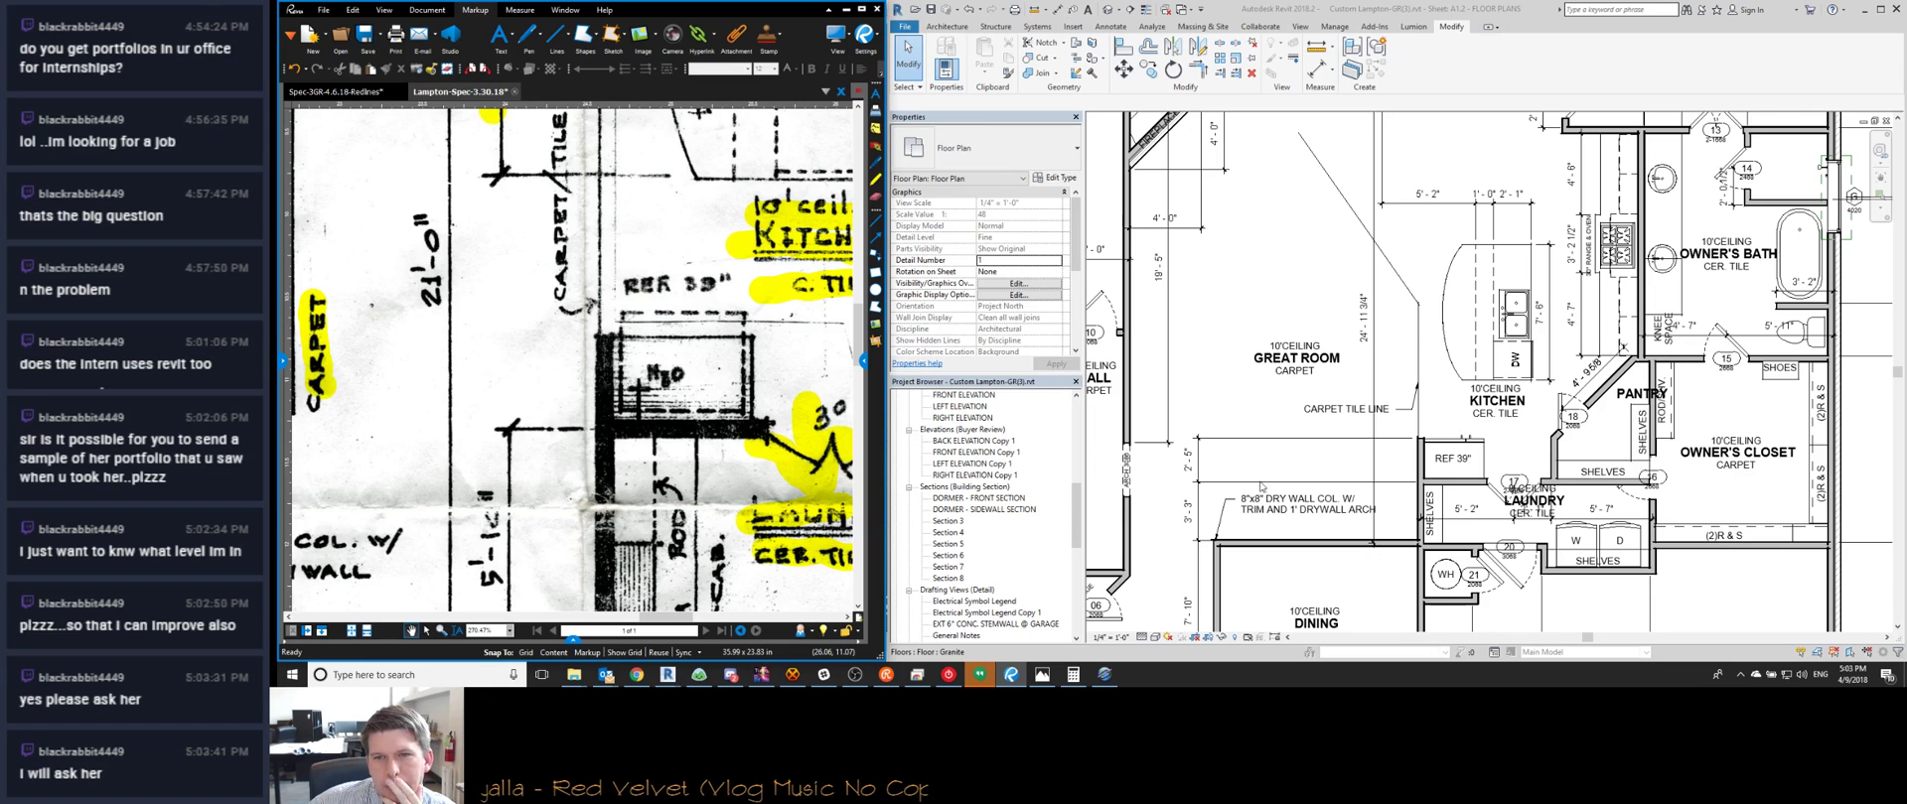
scroll(1354, 437, down, 2)
middle_drag(1362, 335, 1358, 231)
scroll(654, 340, down, 3)
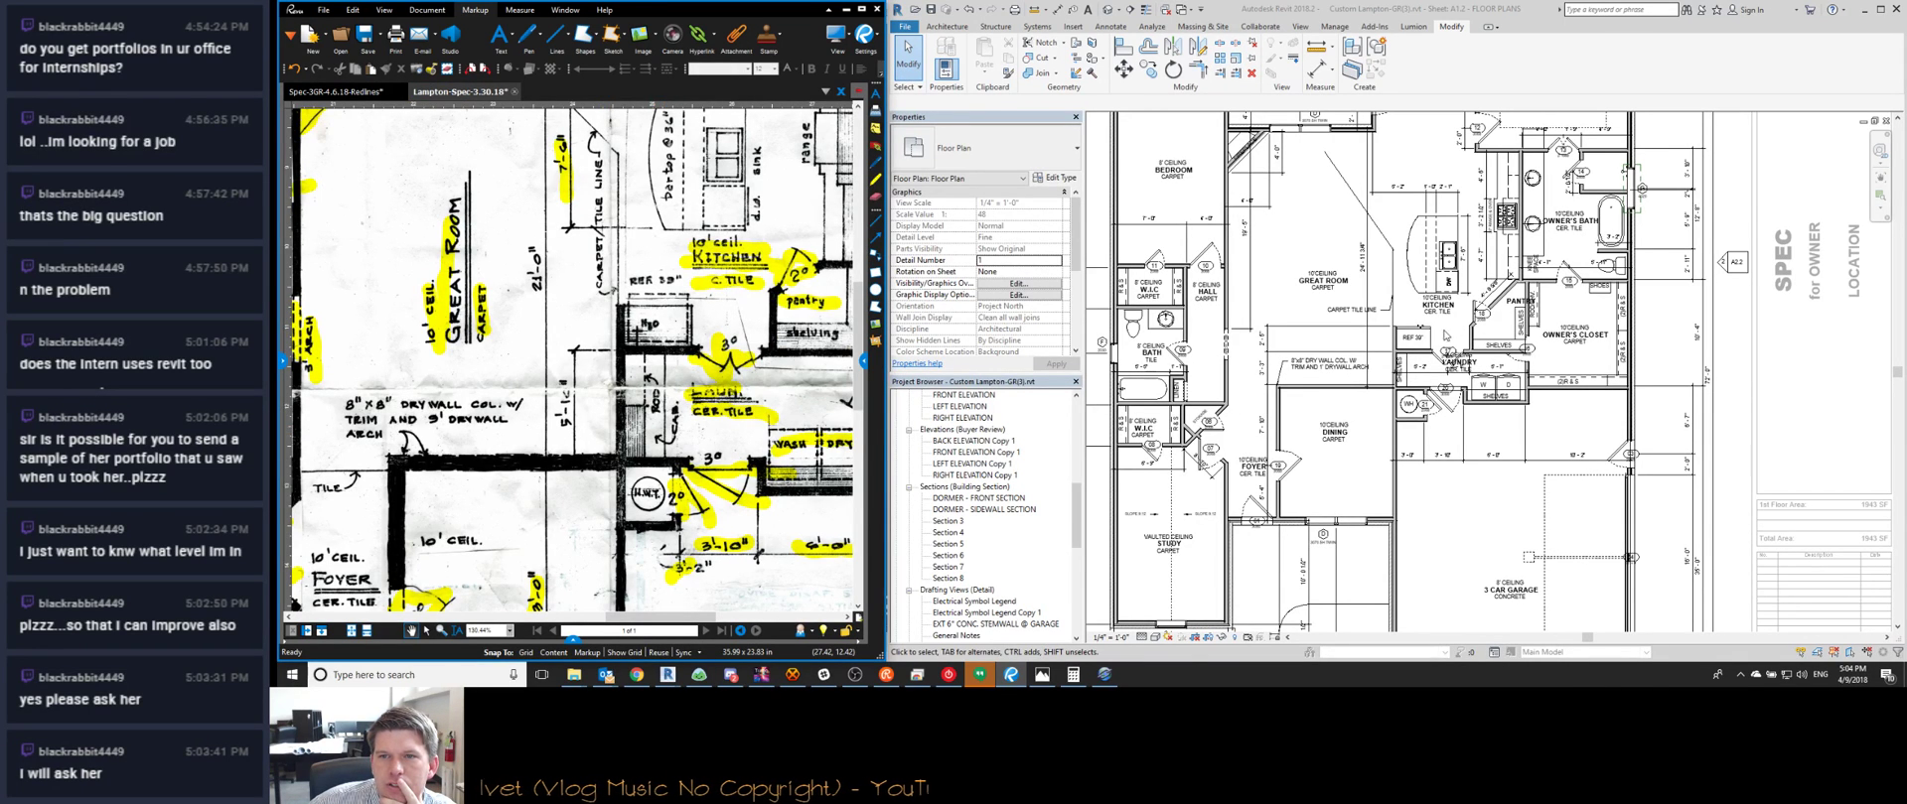
middle_drag(1422, 340, 1281, 402)
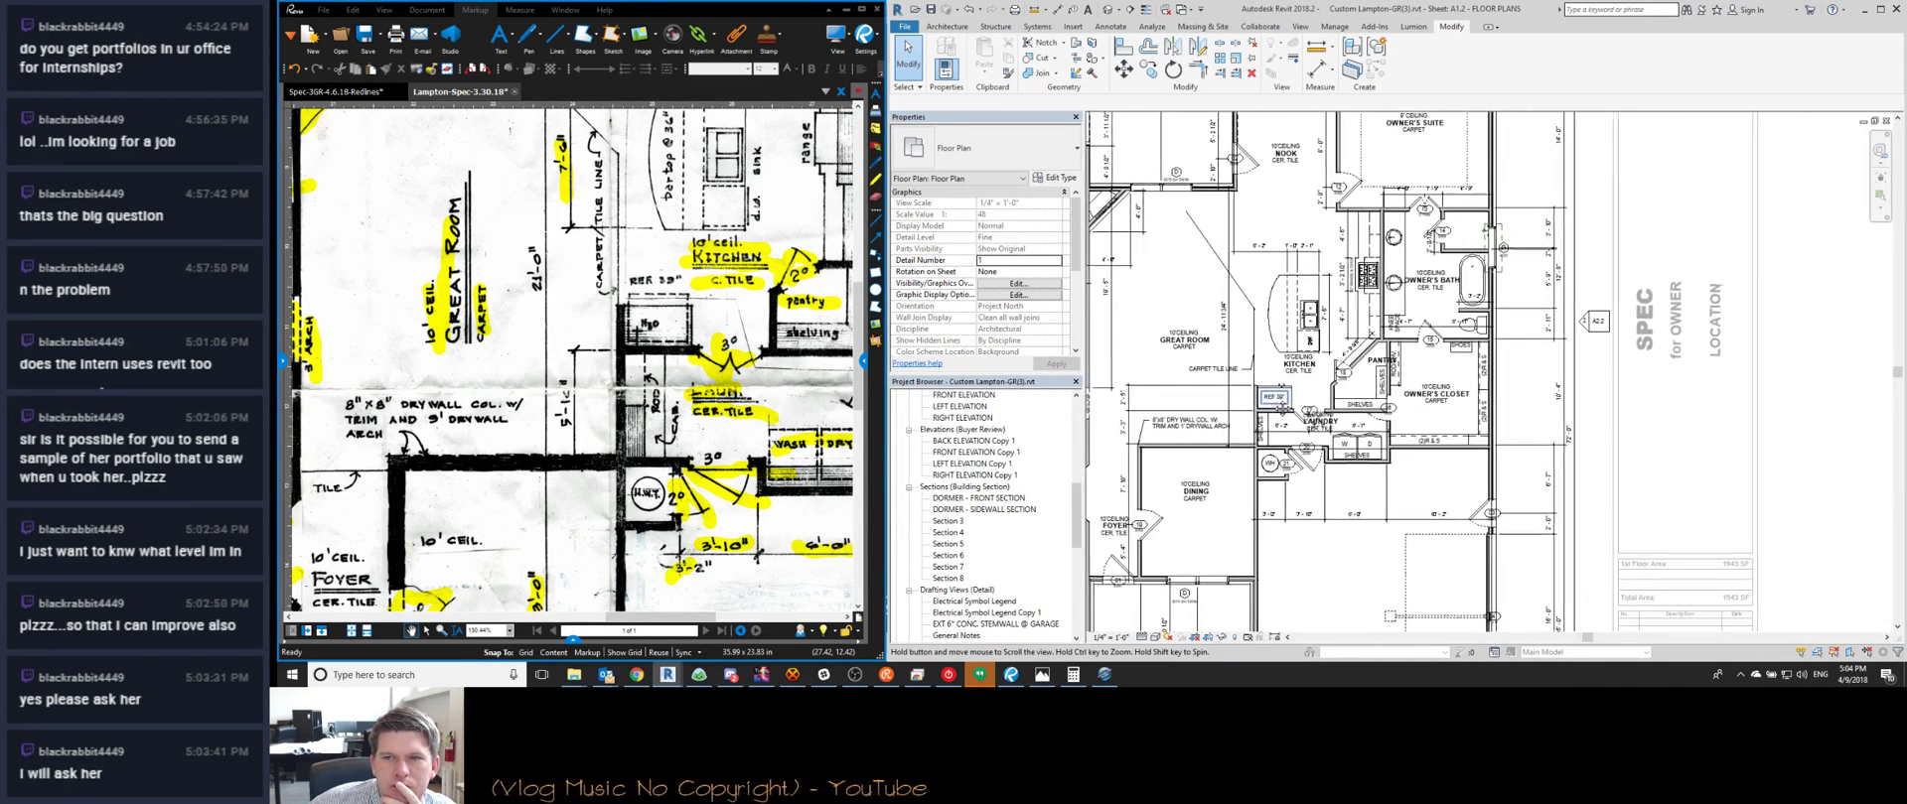
Move the kitchen island, laundry closet shelf and diagonal pantry wall up 5'-10"
scroll(1281, 403, up, 2)
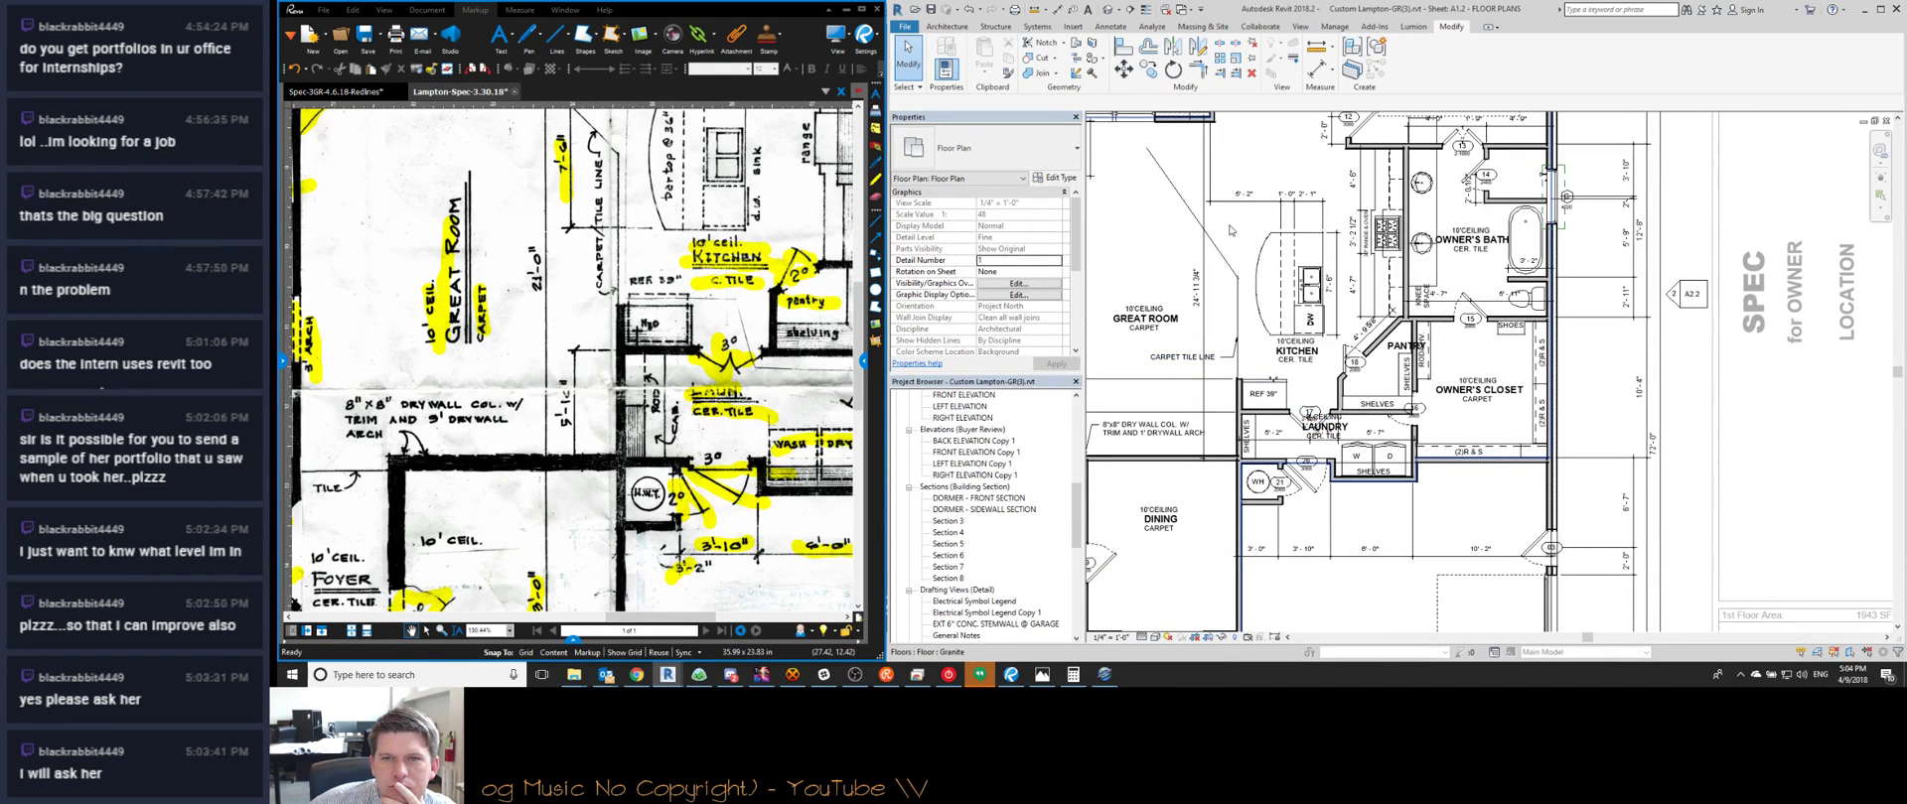
drag(1224, 228, 1346, 358)
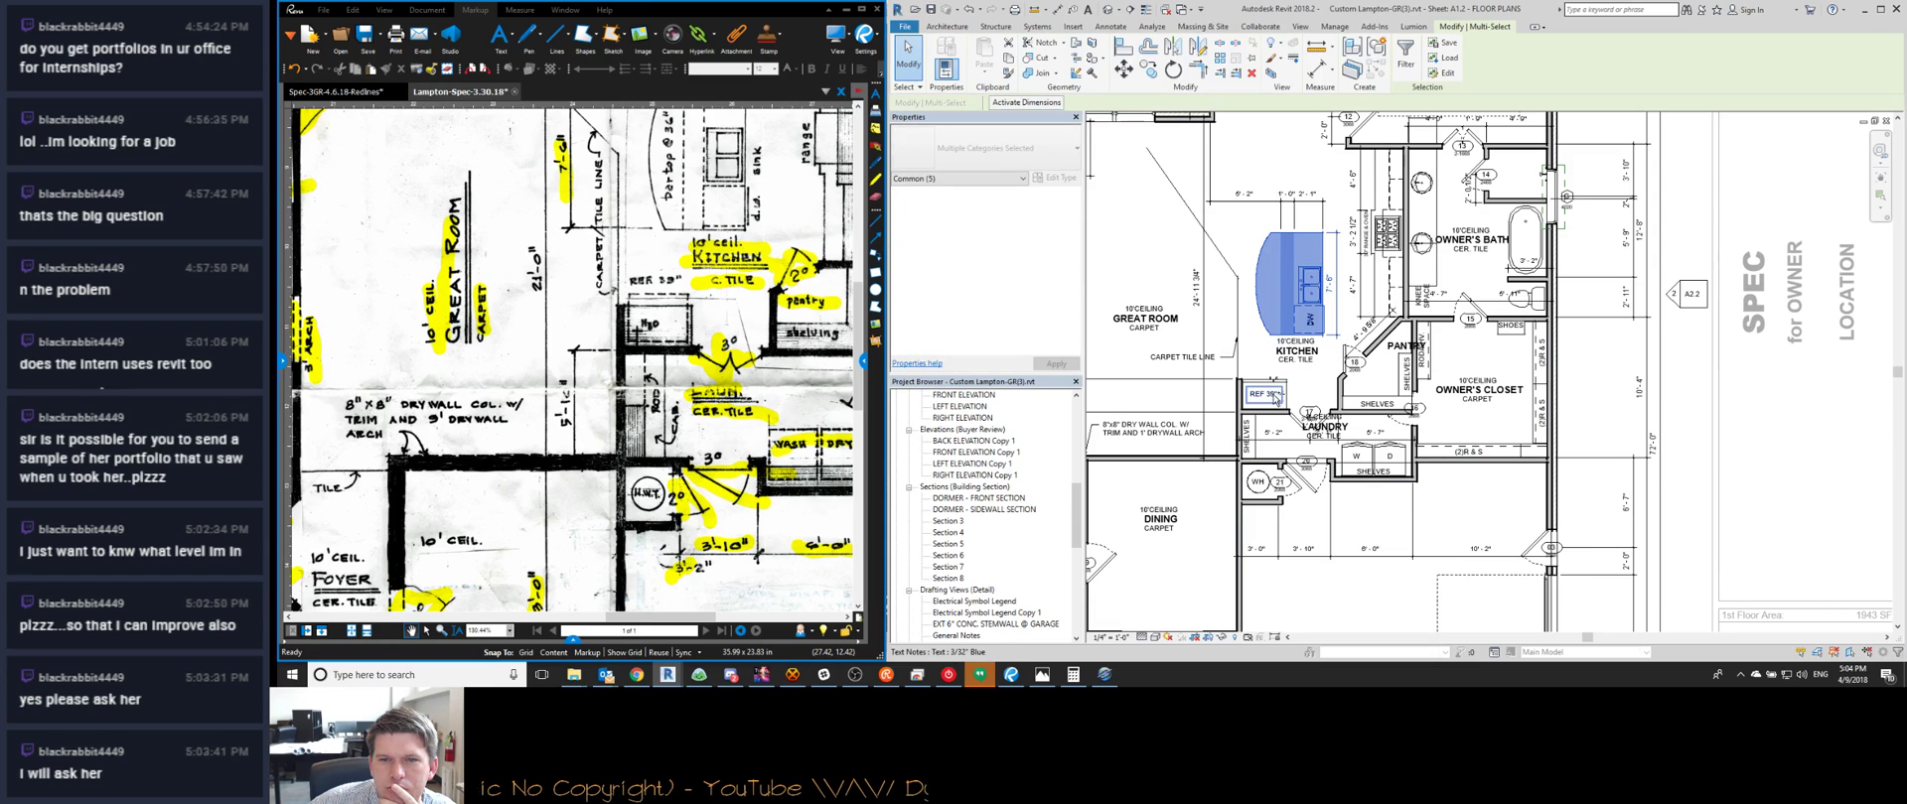
shift+click(1263, 419)
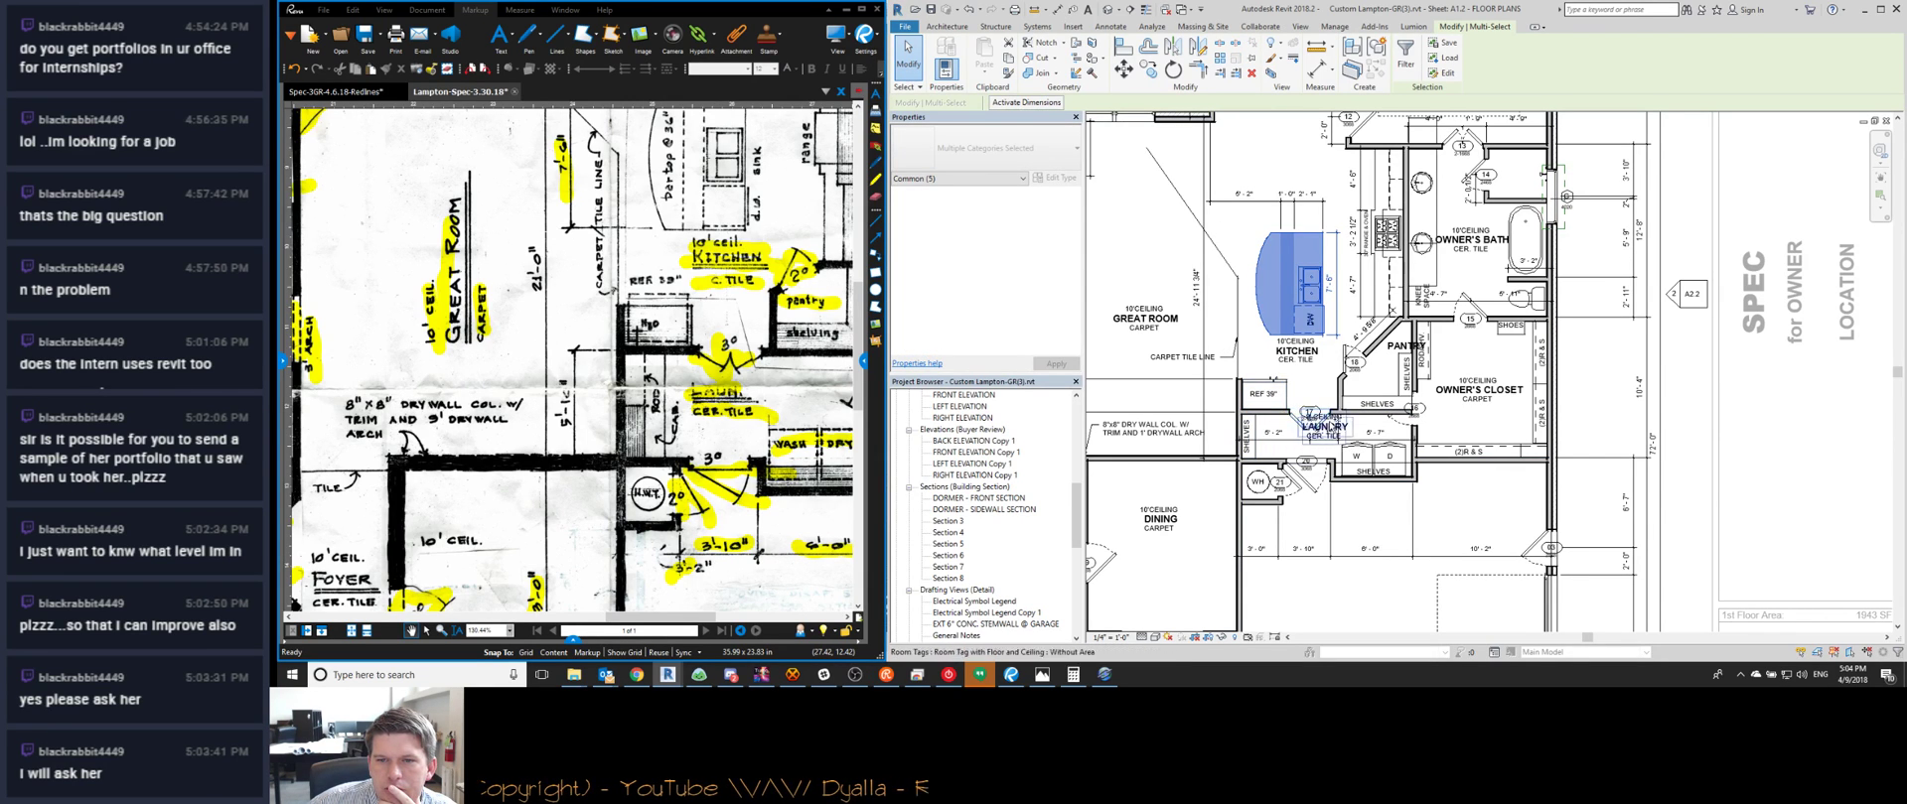
ctrl+click(1356, 412)
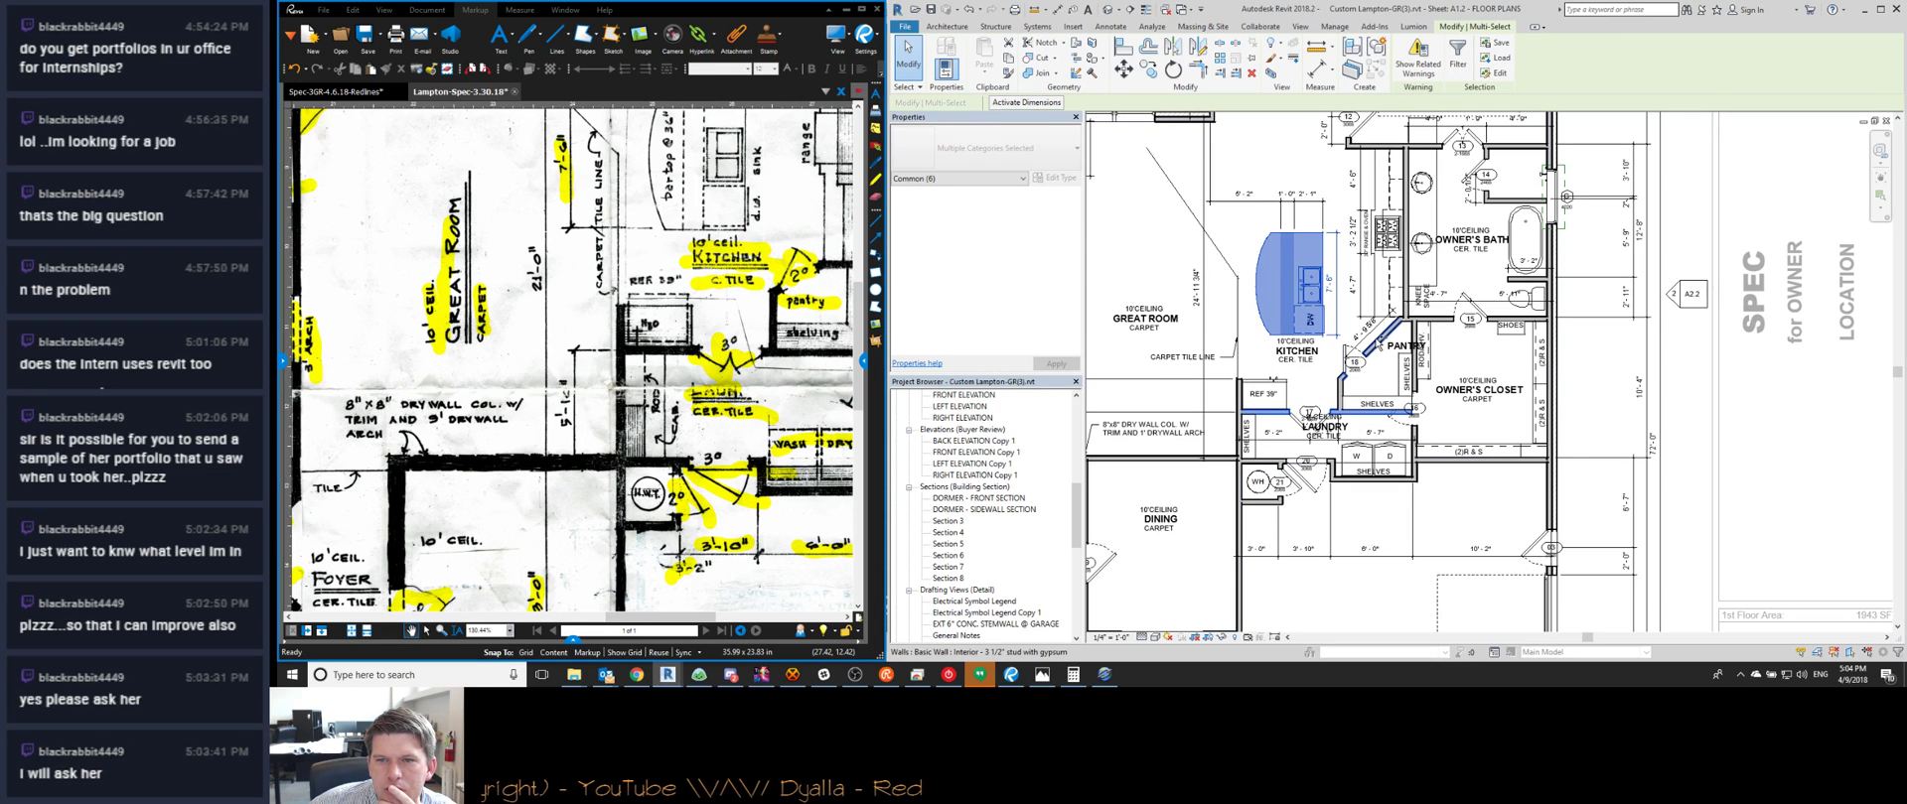
ctrl+click(1362, 341)
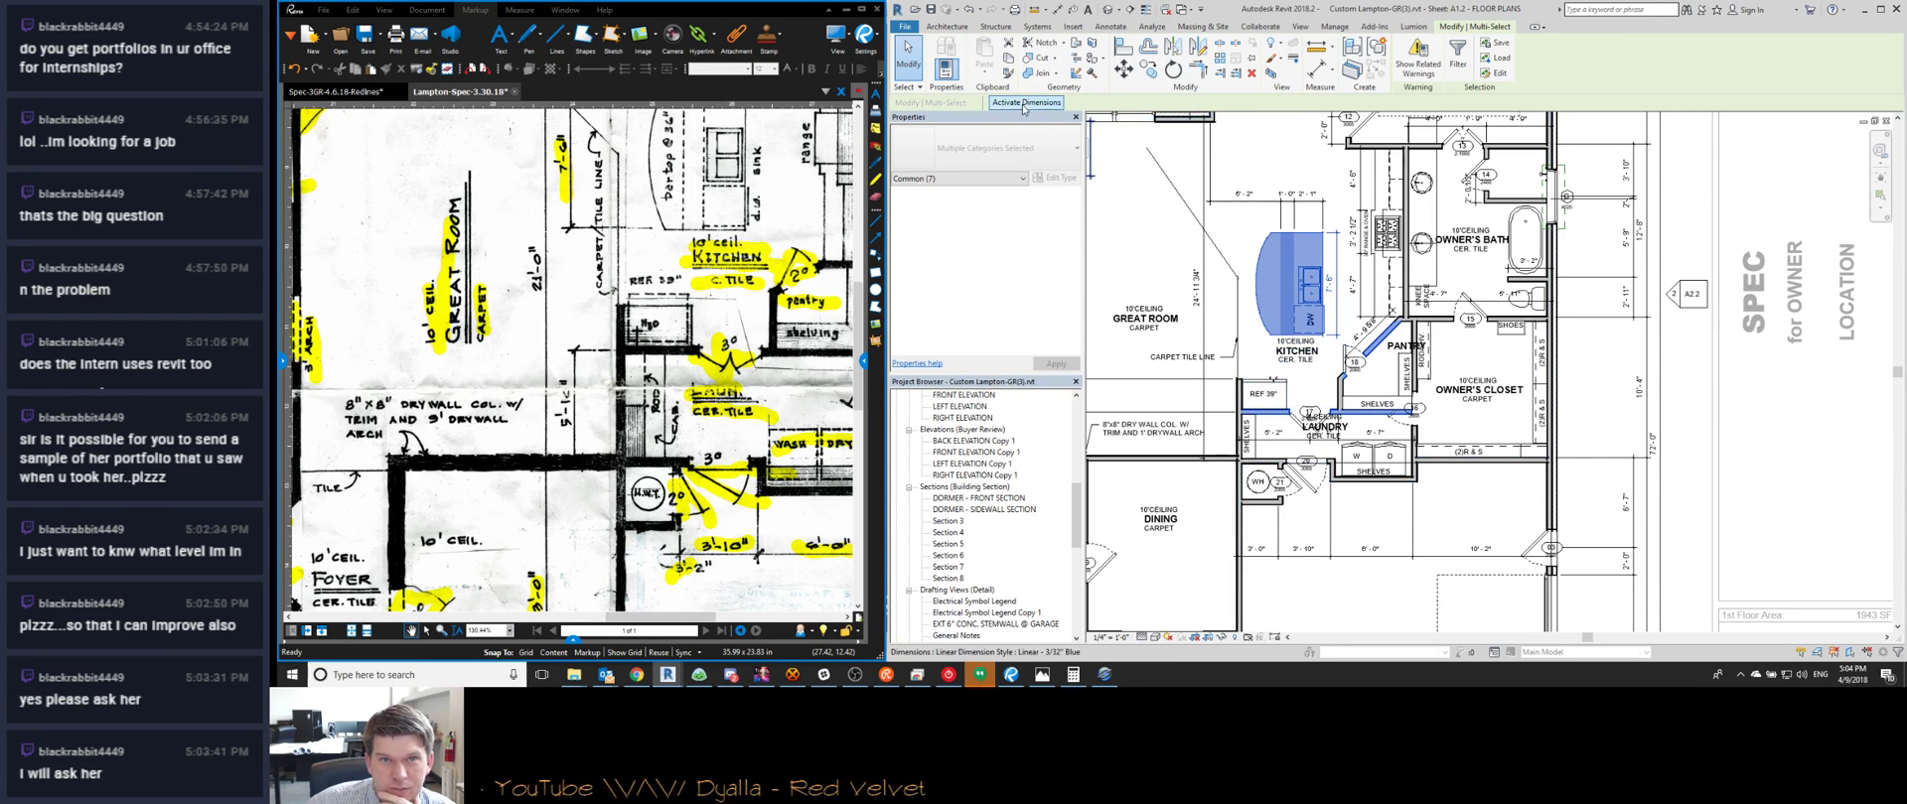
click(1229, 417)
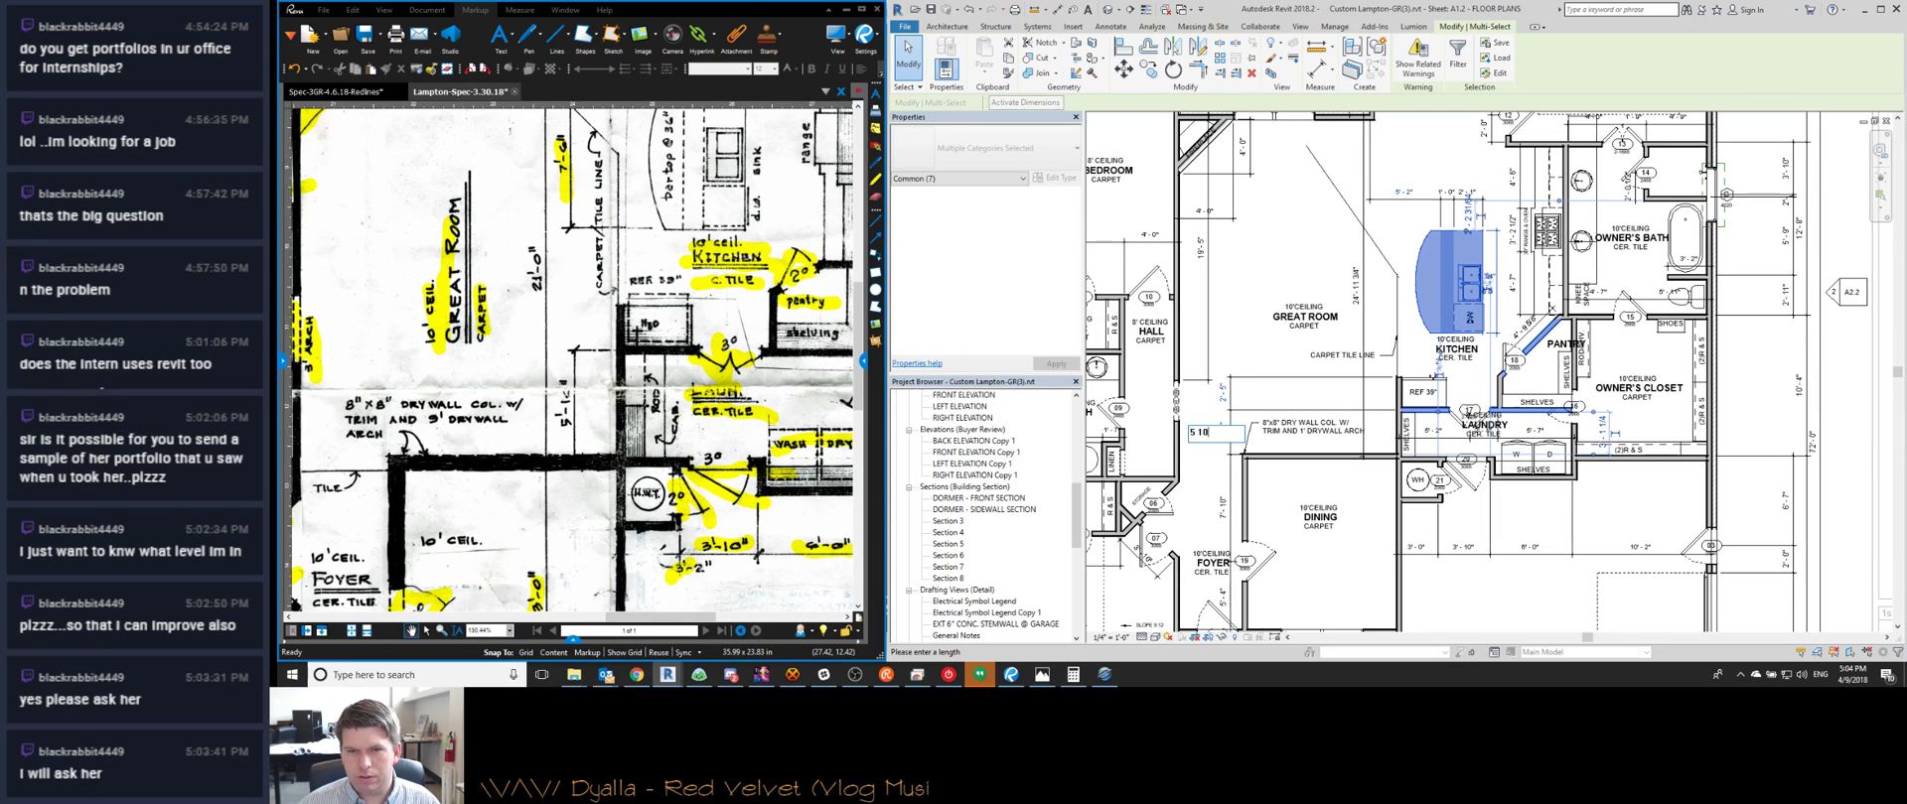
text(5 10)
key(Return)
key(Escape)
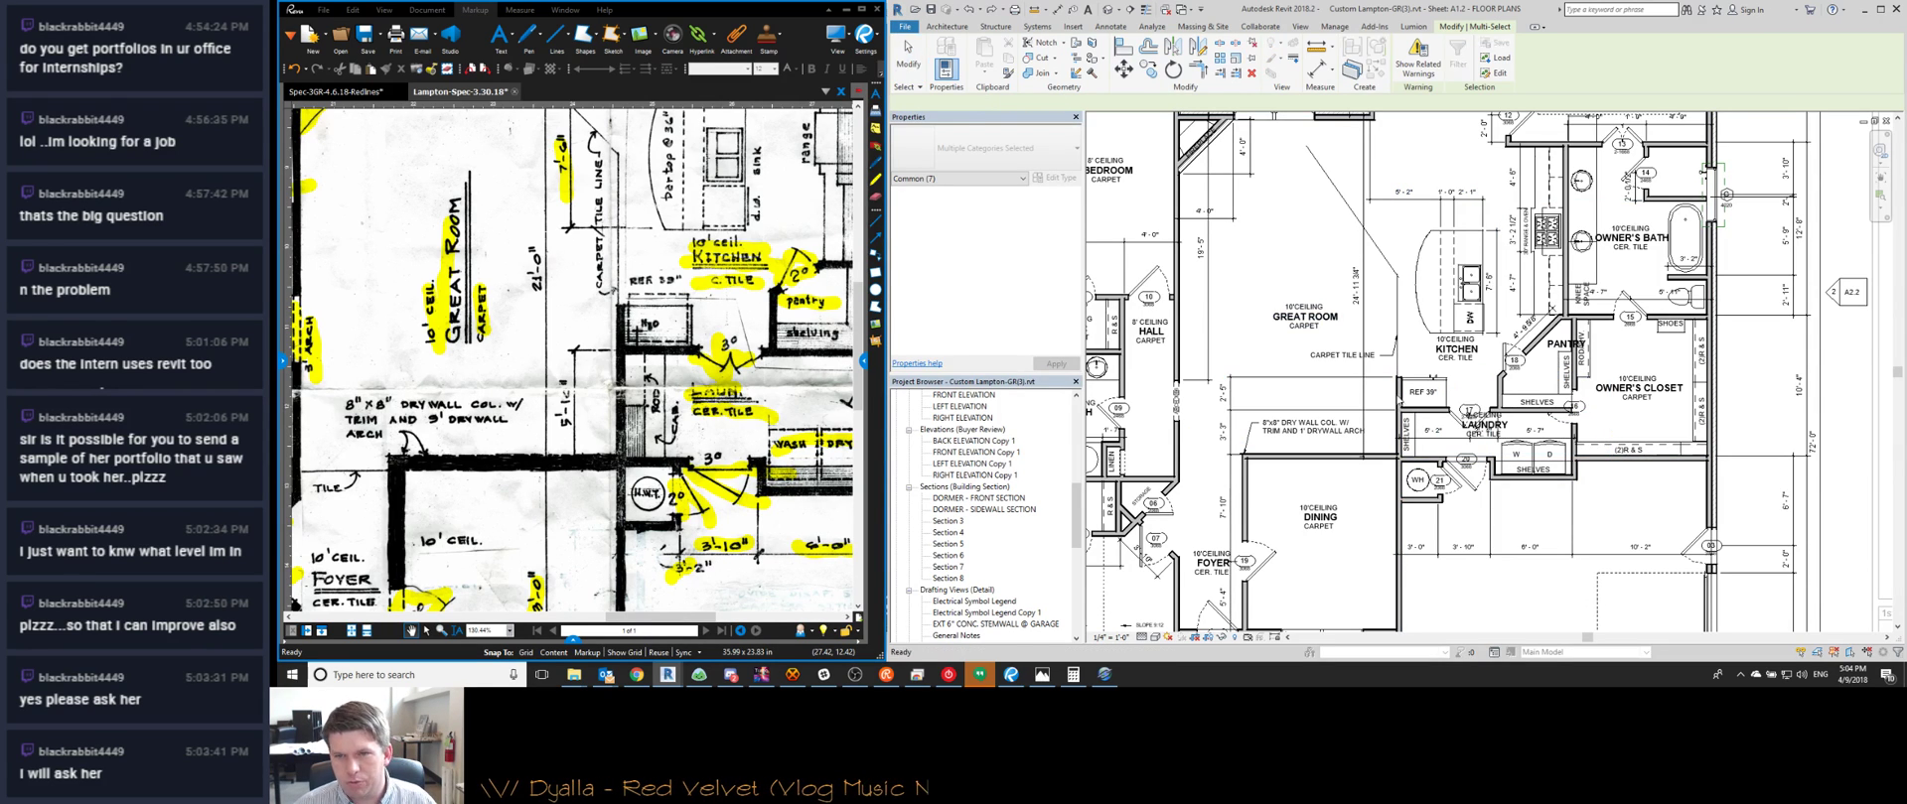
Move the kitchen counters, cabinets, pantry shelves and GREAT ROOM label up 5'-10" with MV
click(1397, 386)
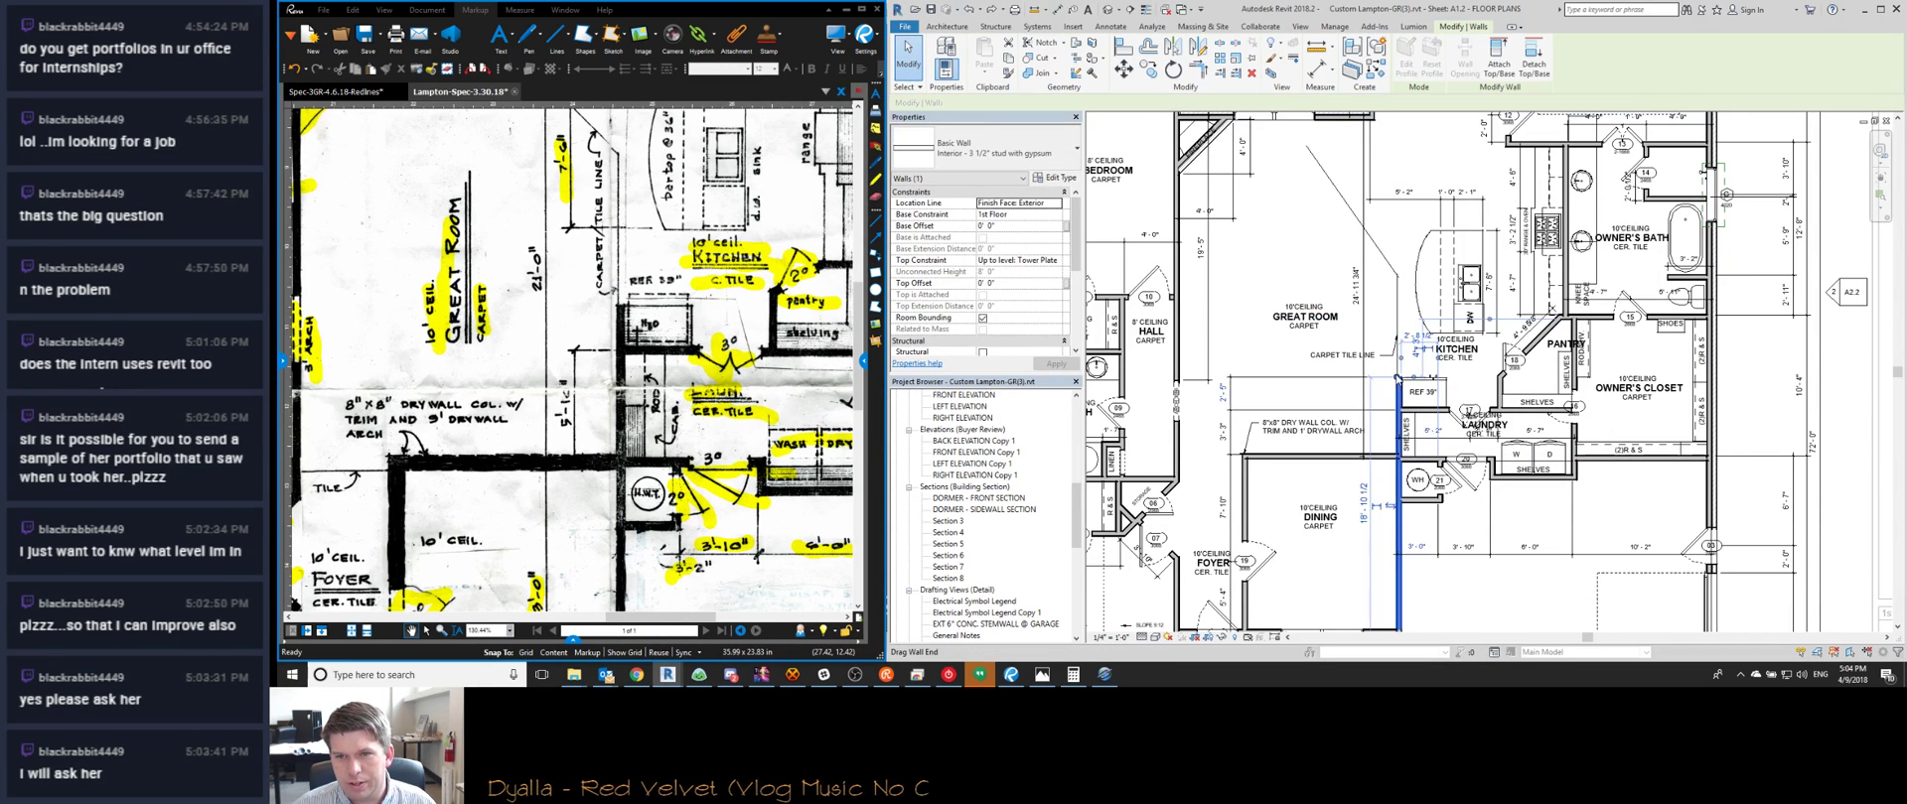
ctrl+click(1411, 354)
drag(1411, 355, 1534, 223)
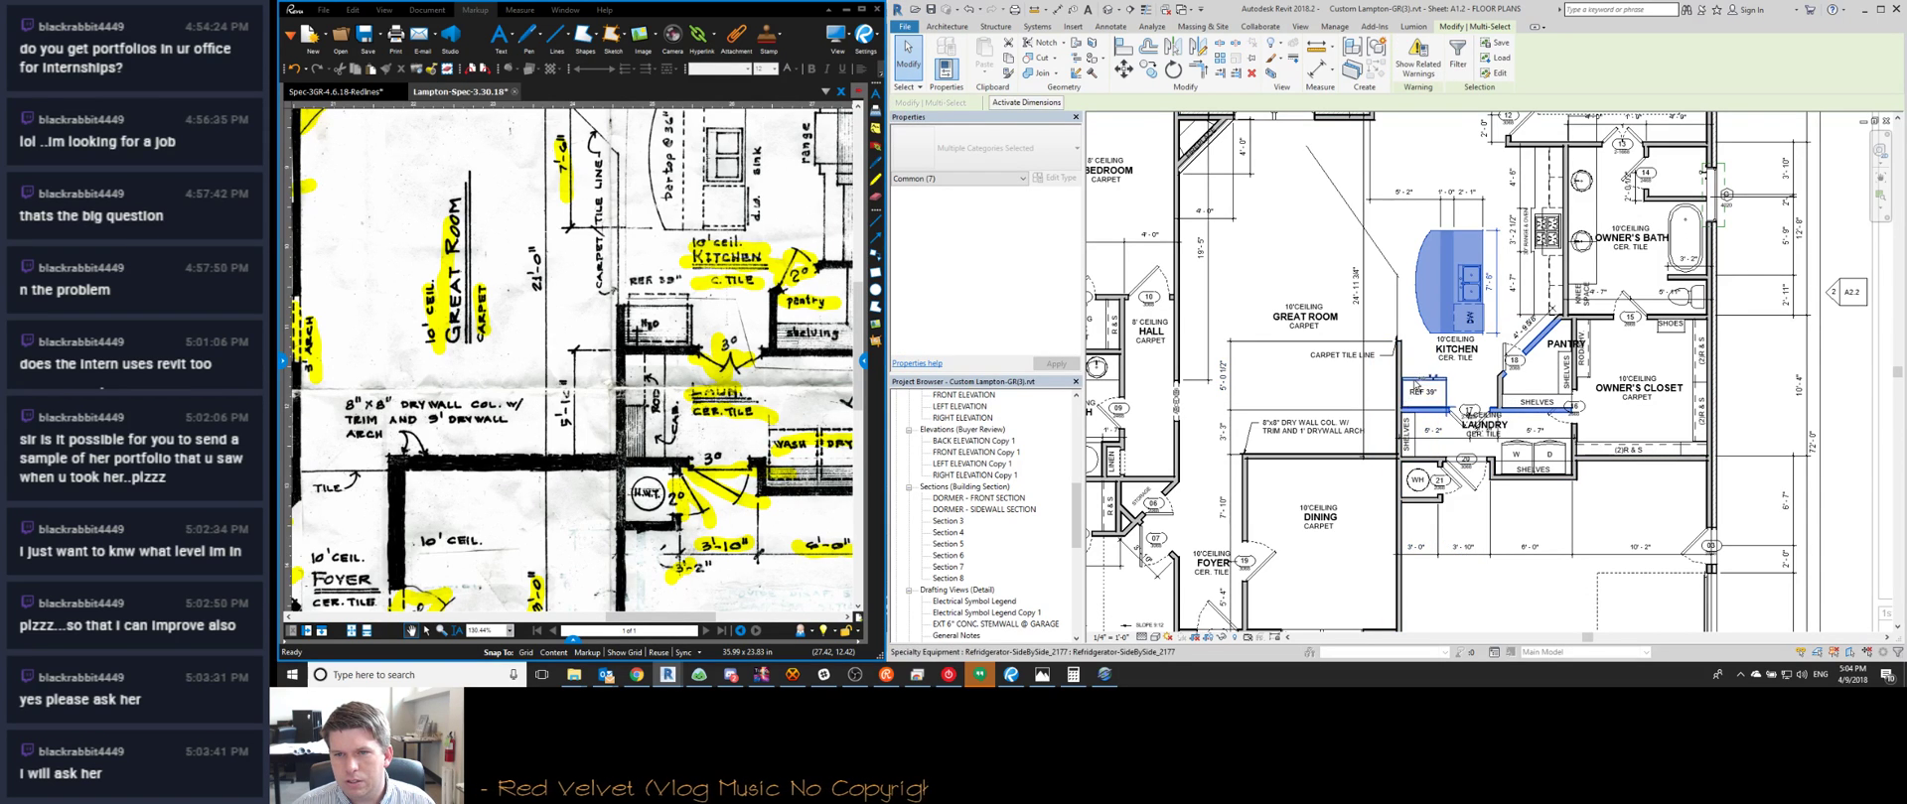
ctrl+click(1536, 402)
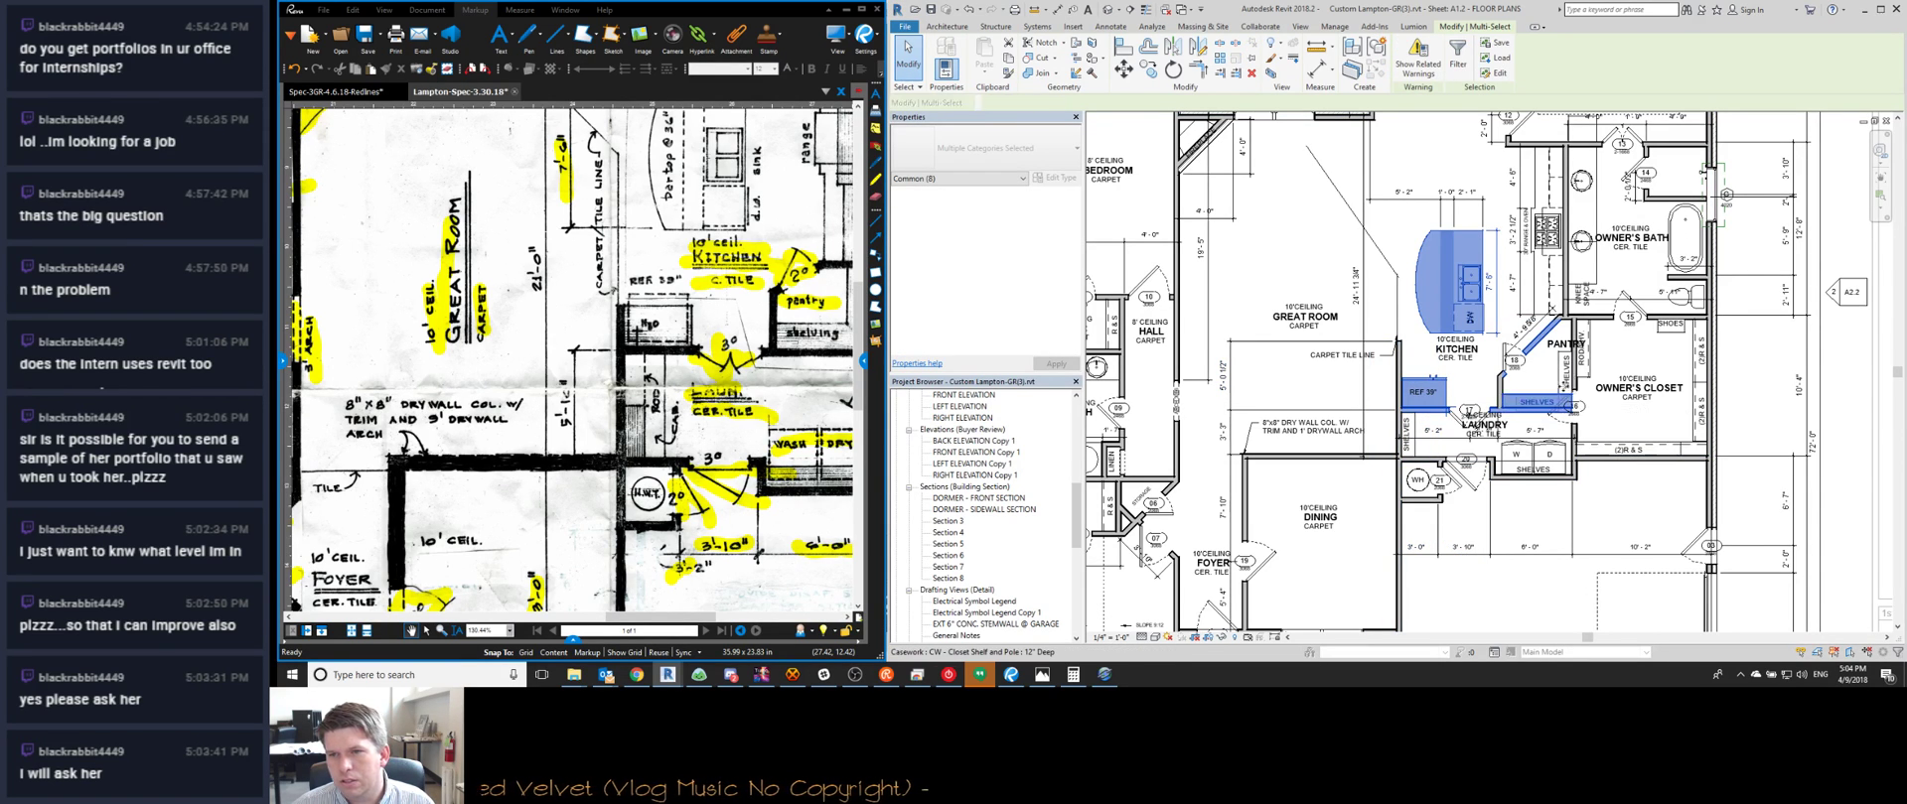
ctrl+click(1566, 375)
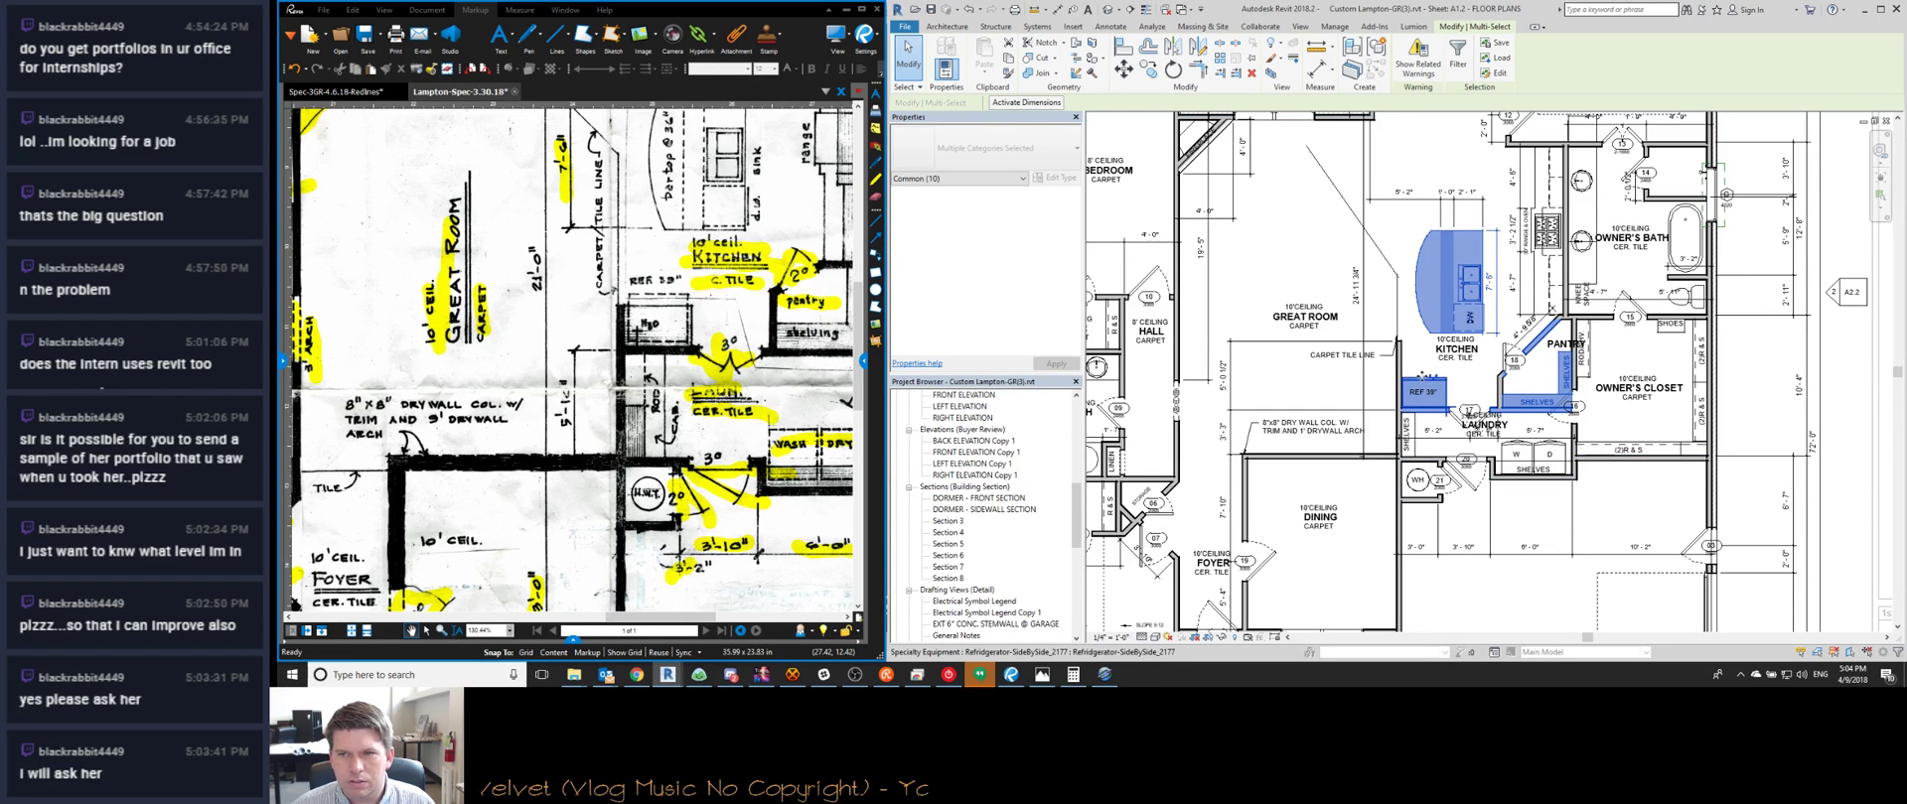
ctrl+click(1303, 316)
key(m)
key(v)
click(1366, 291)
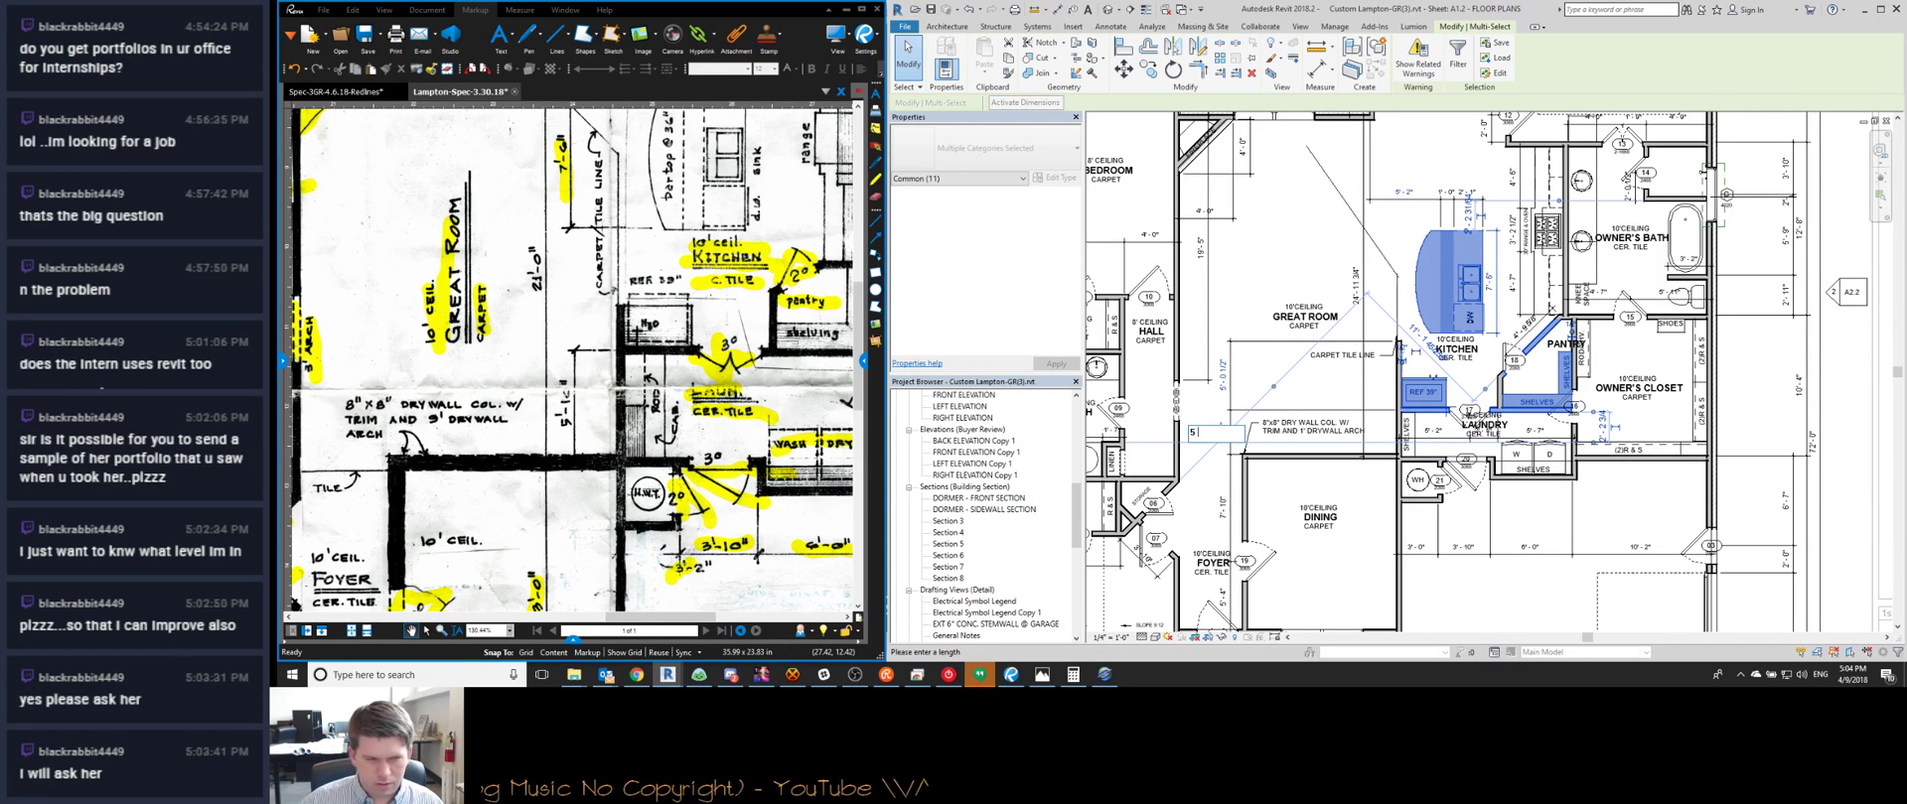
text(5 10)
key(Return)
key(Escape)
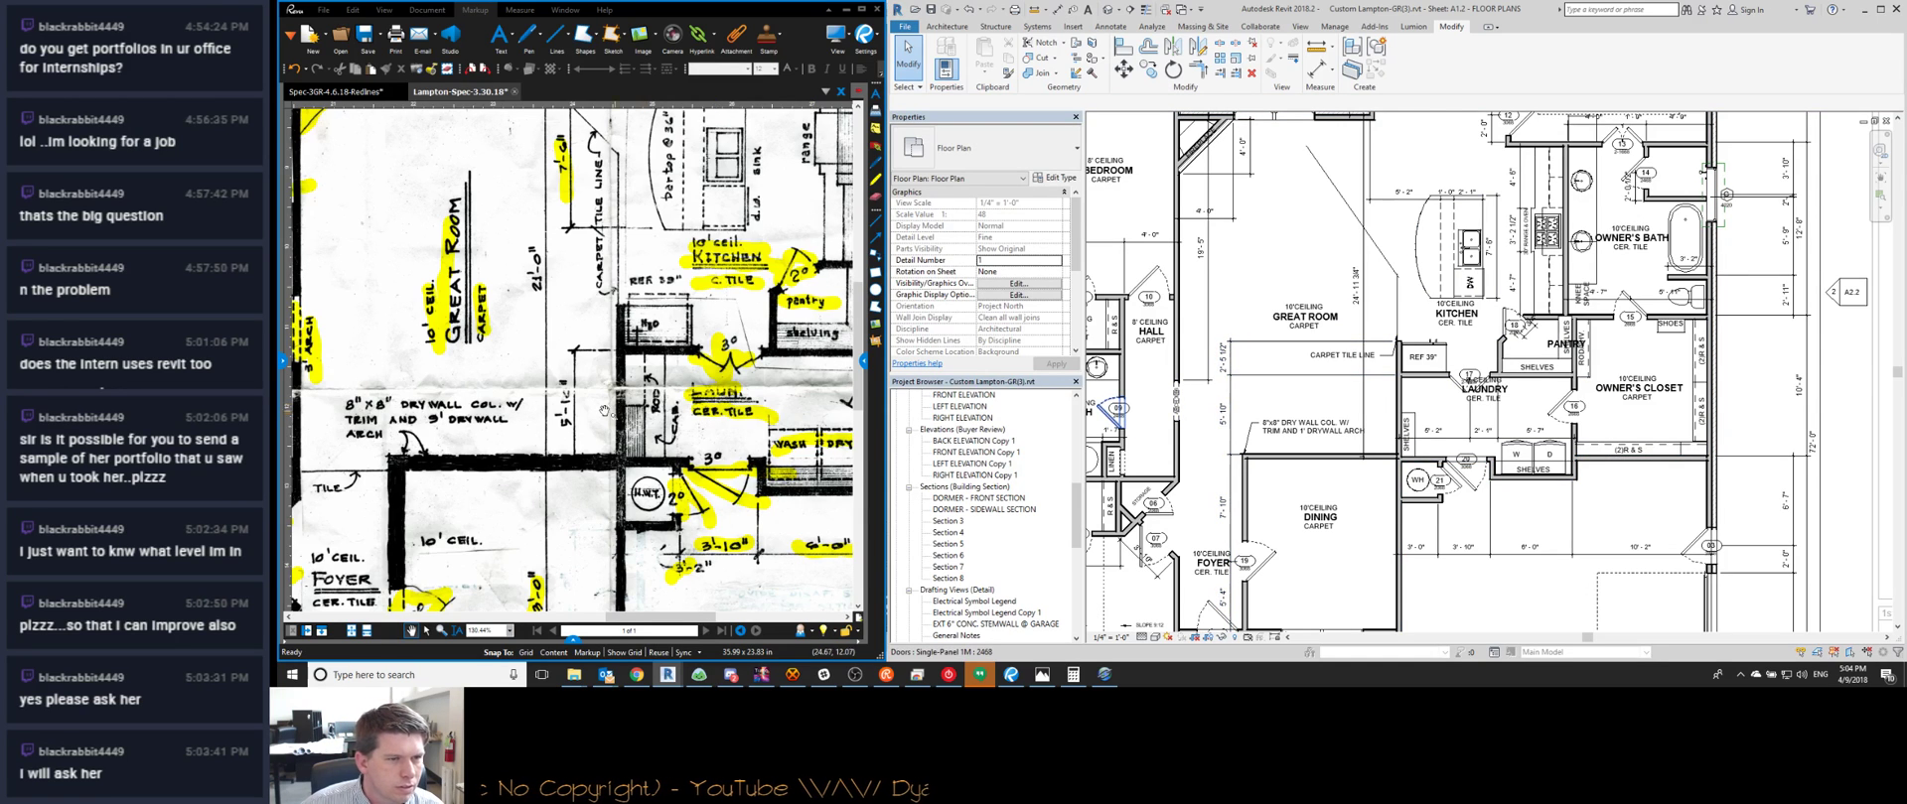
Set the wall beside the refrigerator space so its dimension reads 2'-6"
scroll(592, 391, up, 1)
scroll(593, 391, down, 3)
scroll(605, 377, up, 3)
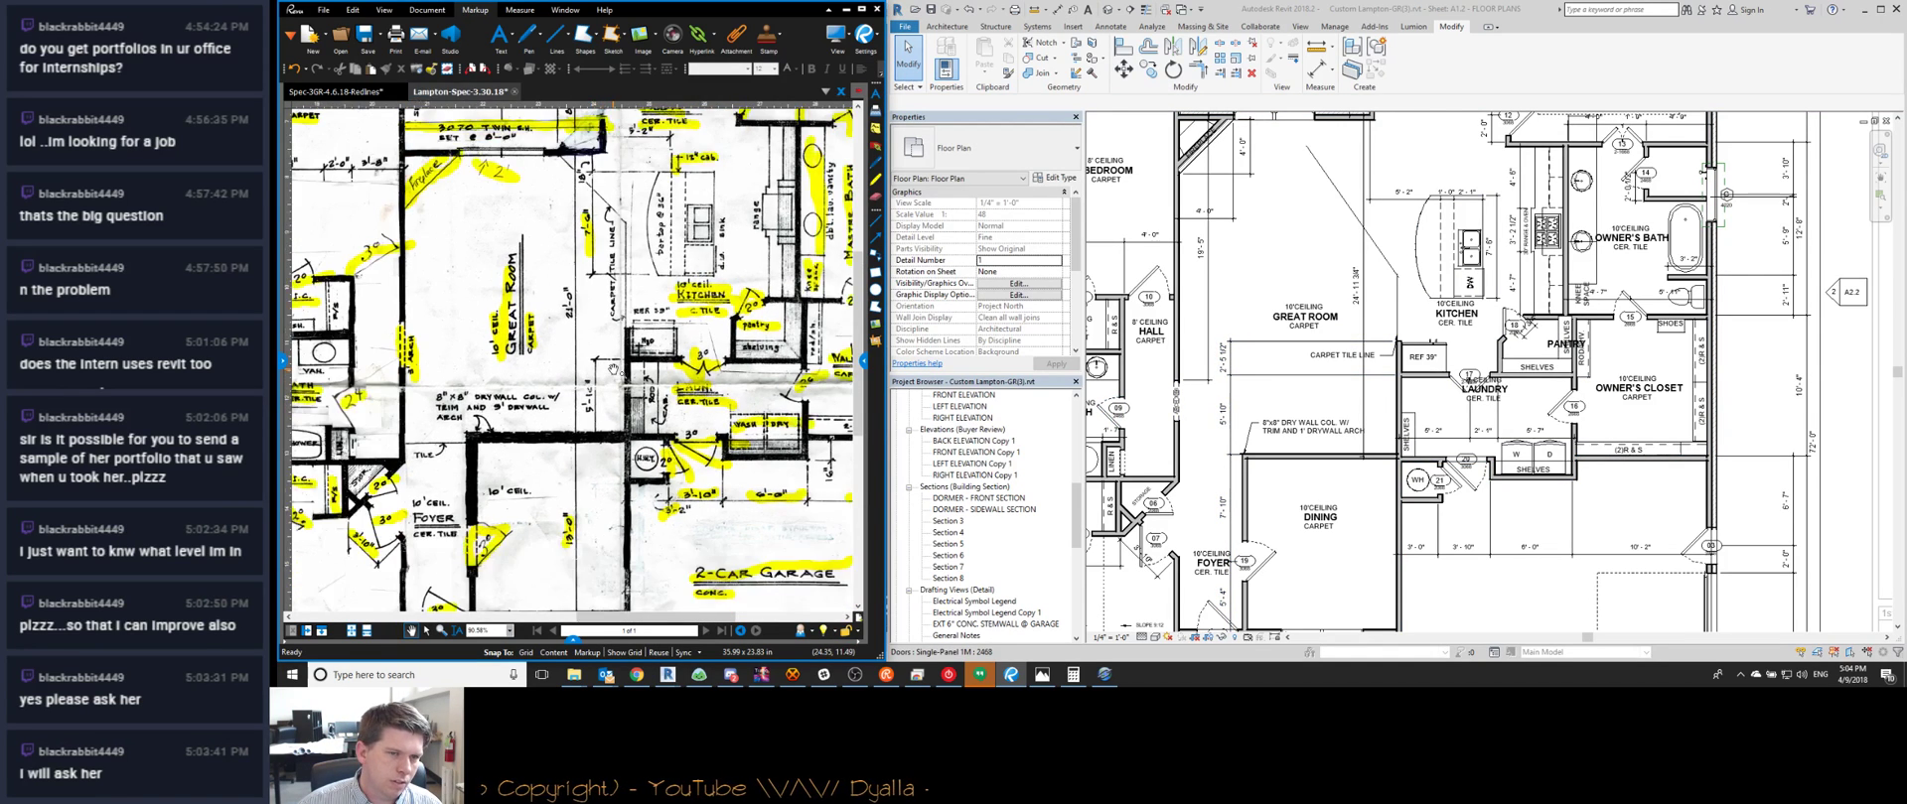
mouse_move(611, 369)
mouse_down()
mouse_move(716, 379)
mouse_move(566, 424)
mouse_up()
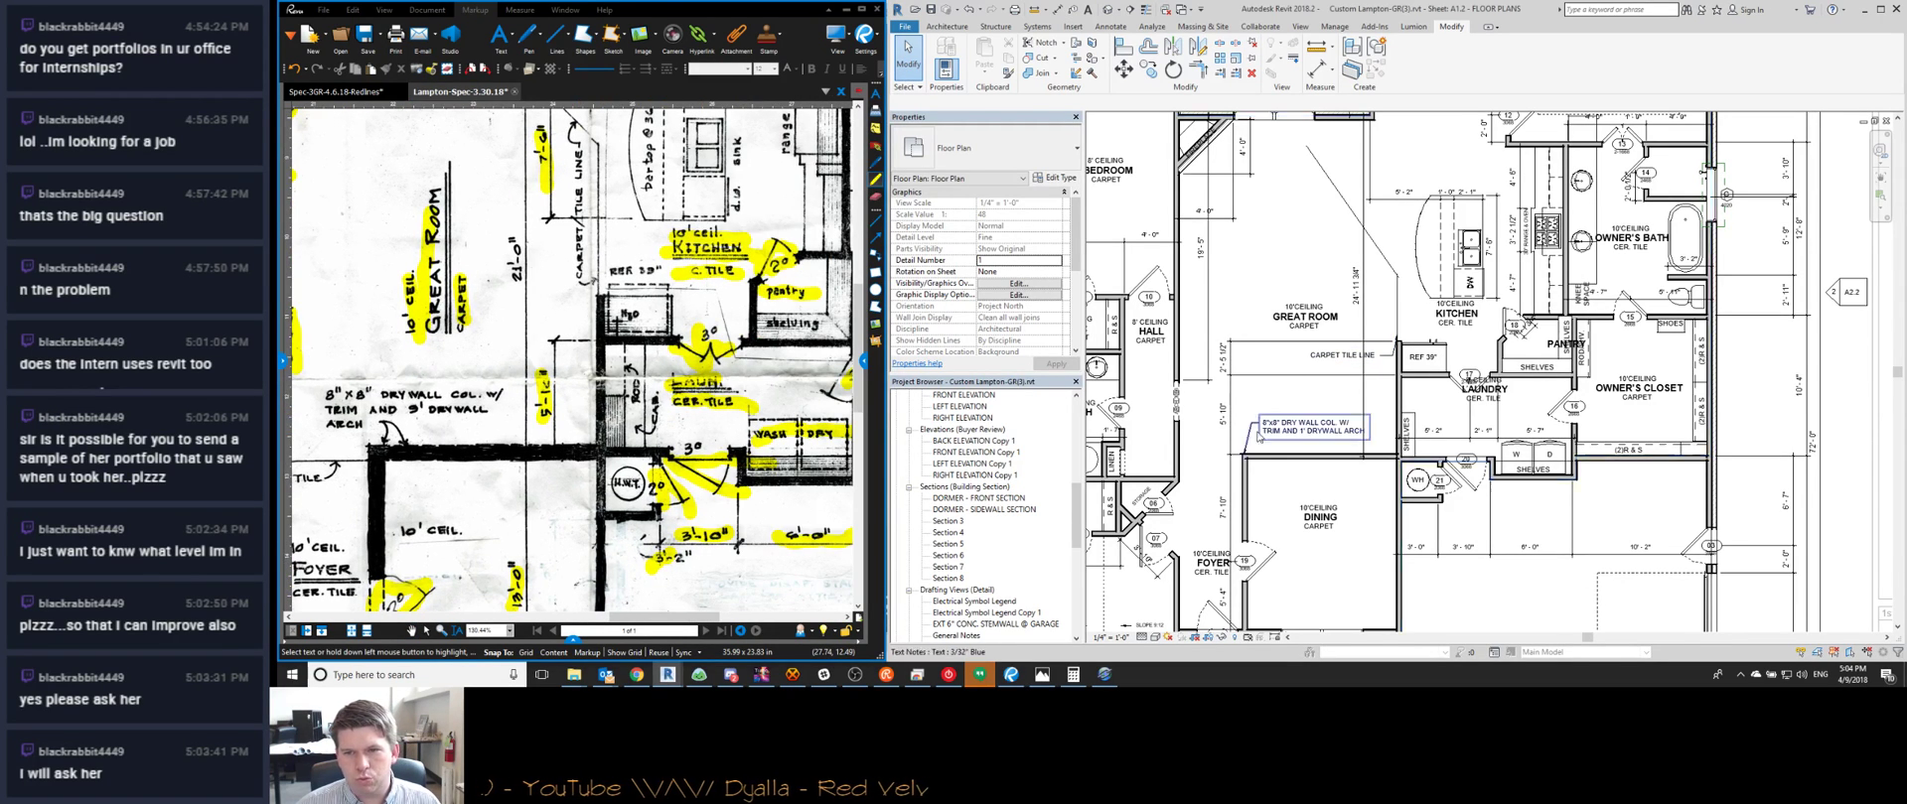
scroll(1391, 447, up, 2)
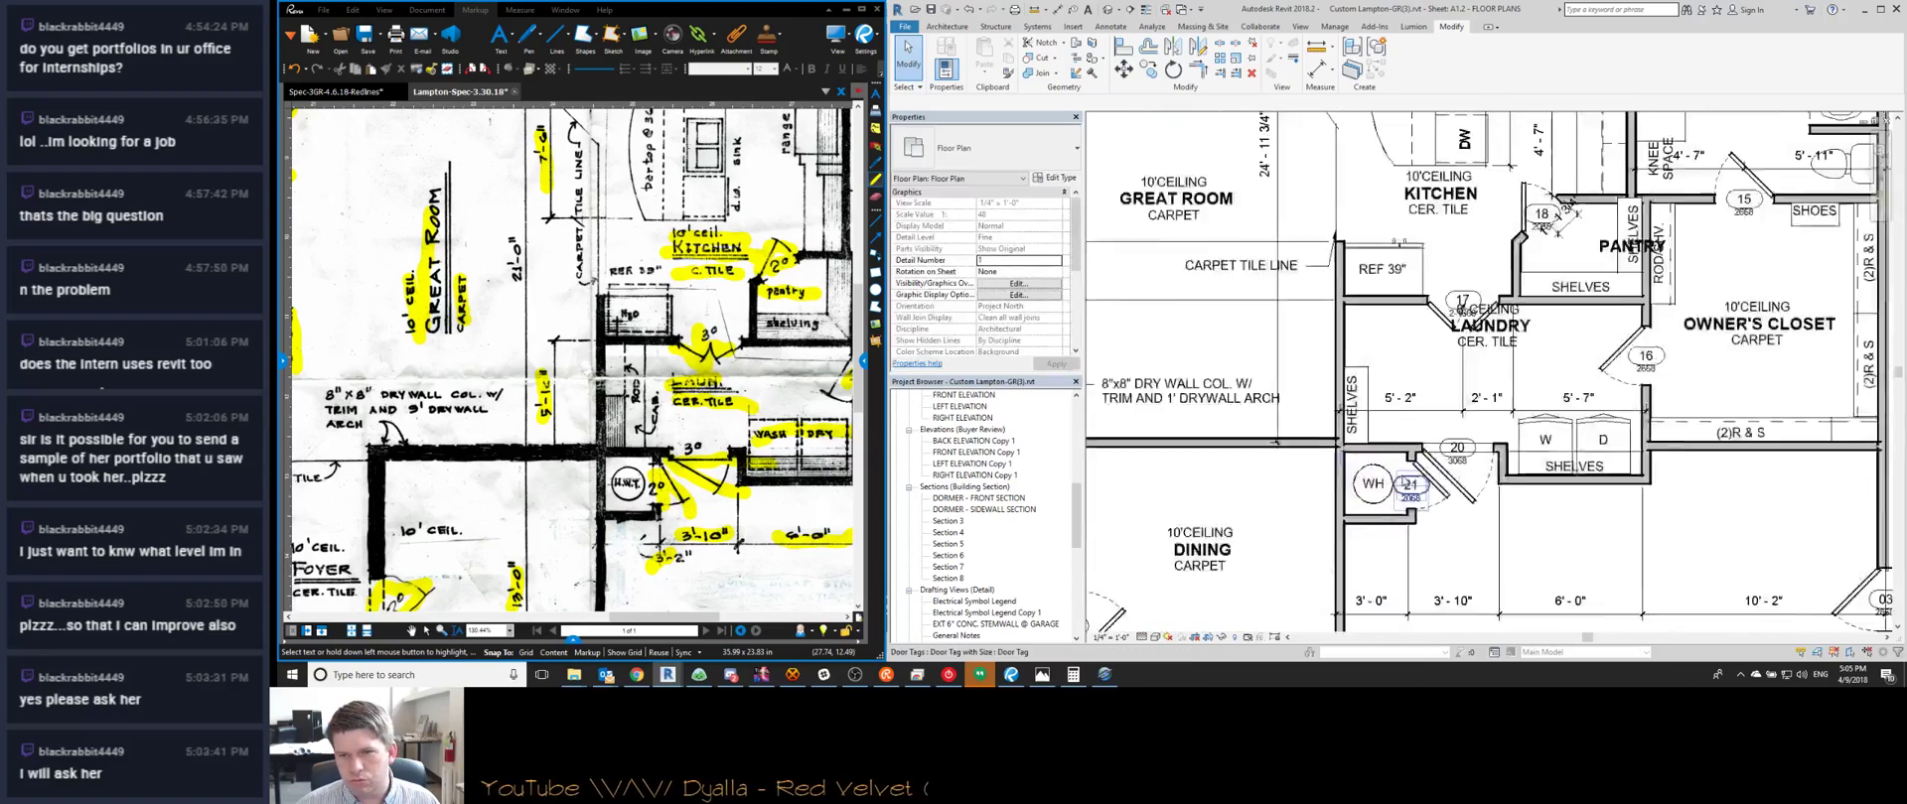
scroll(1412, 484, up, 2)
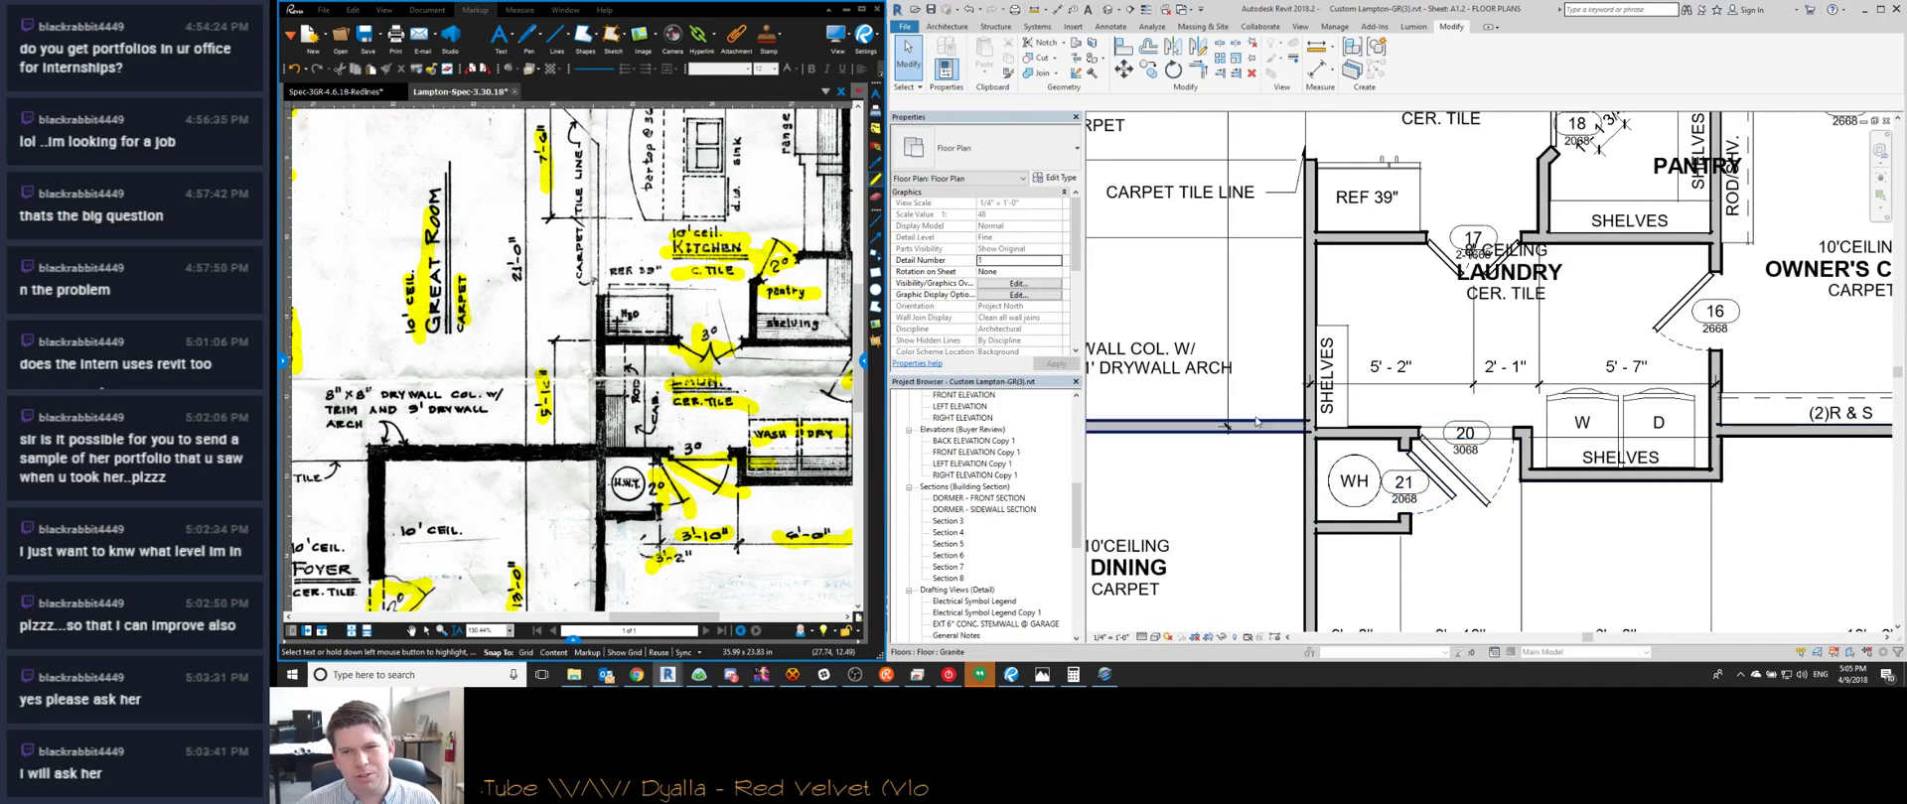
middle_drag(1241, 384, 1376, 489)
scroll(1376, 489, down, 2)
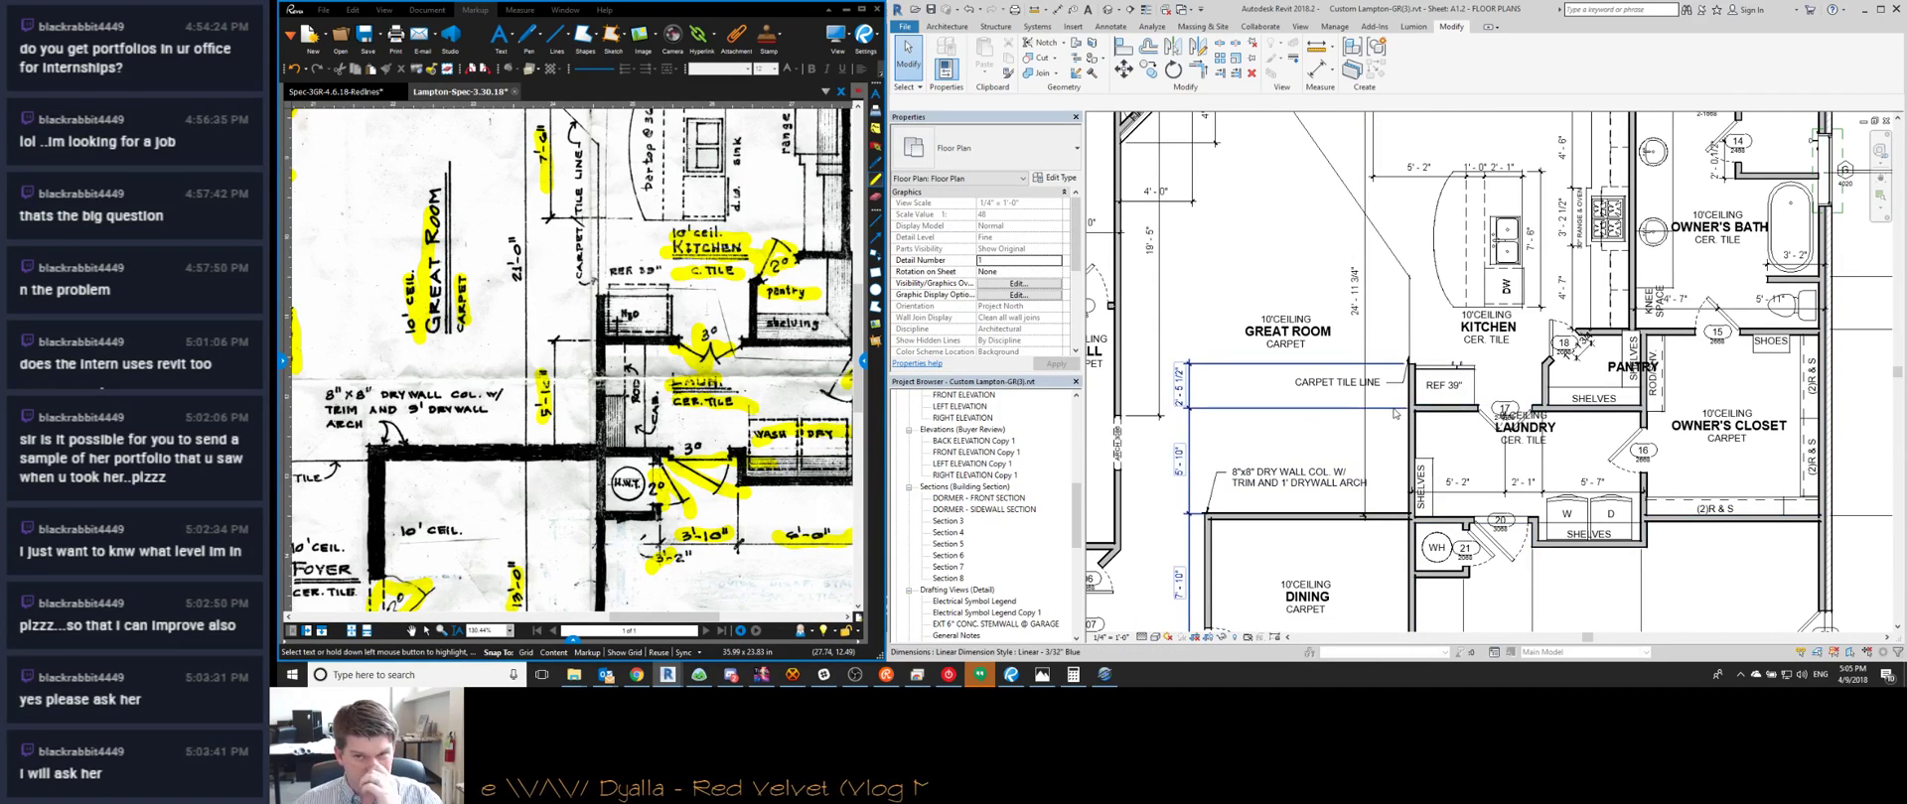
scroll(1411, 368, up, 2)
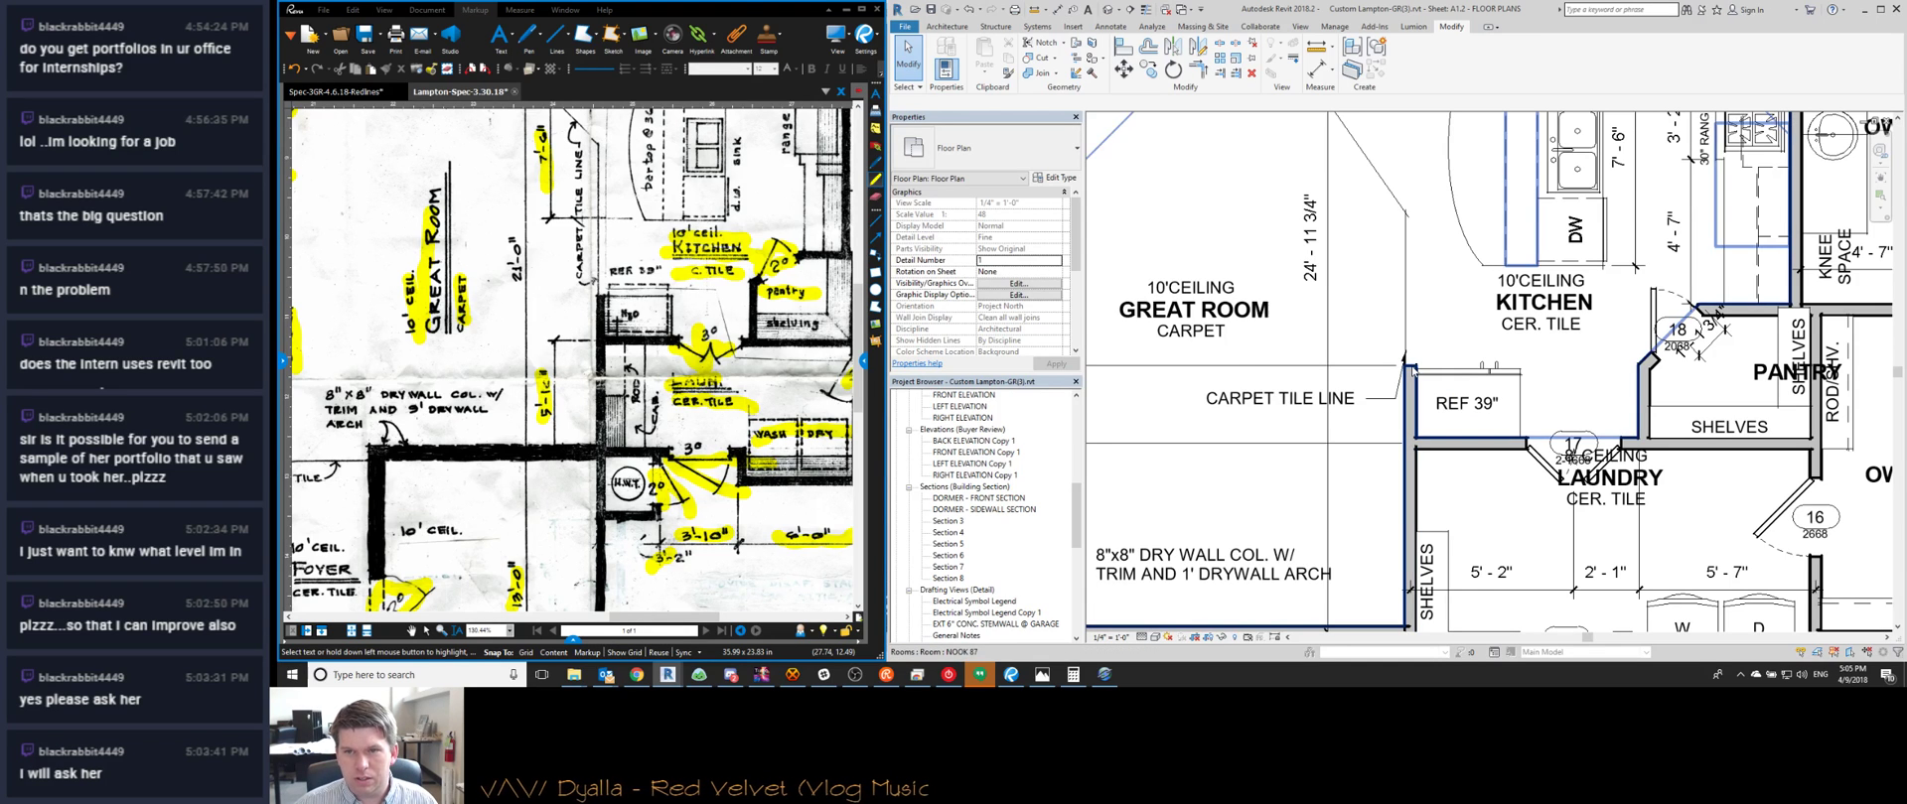
click(1411, 369)
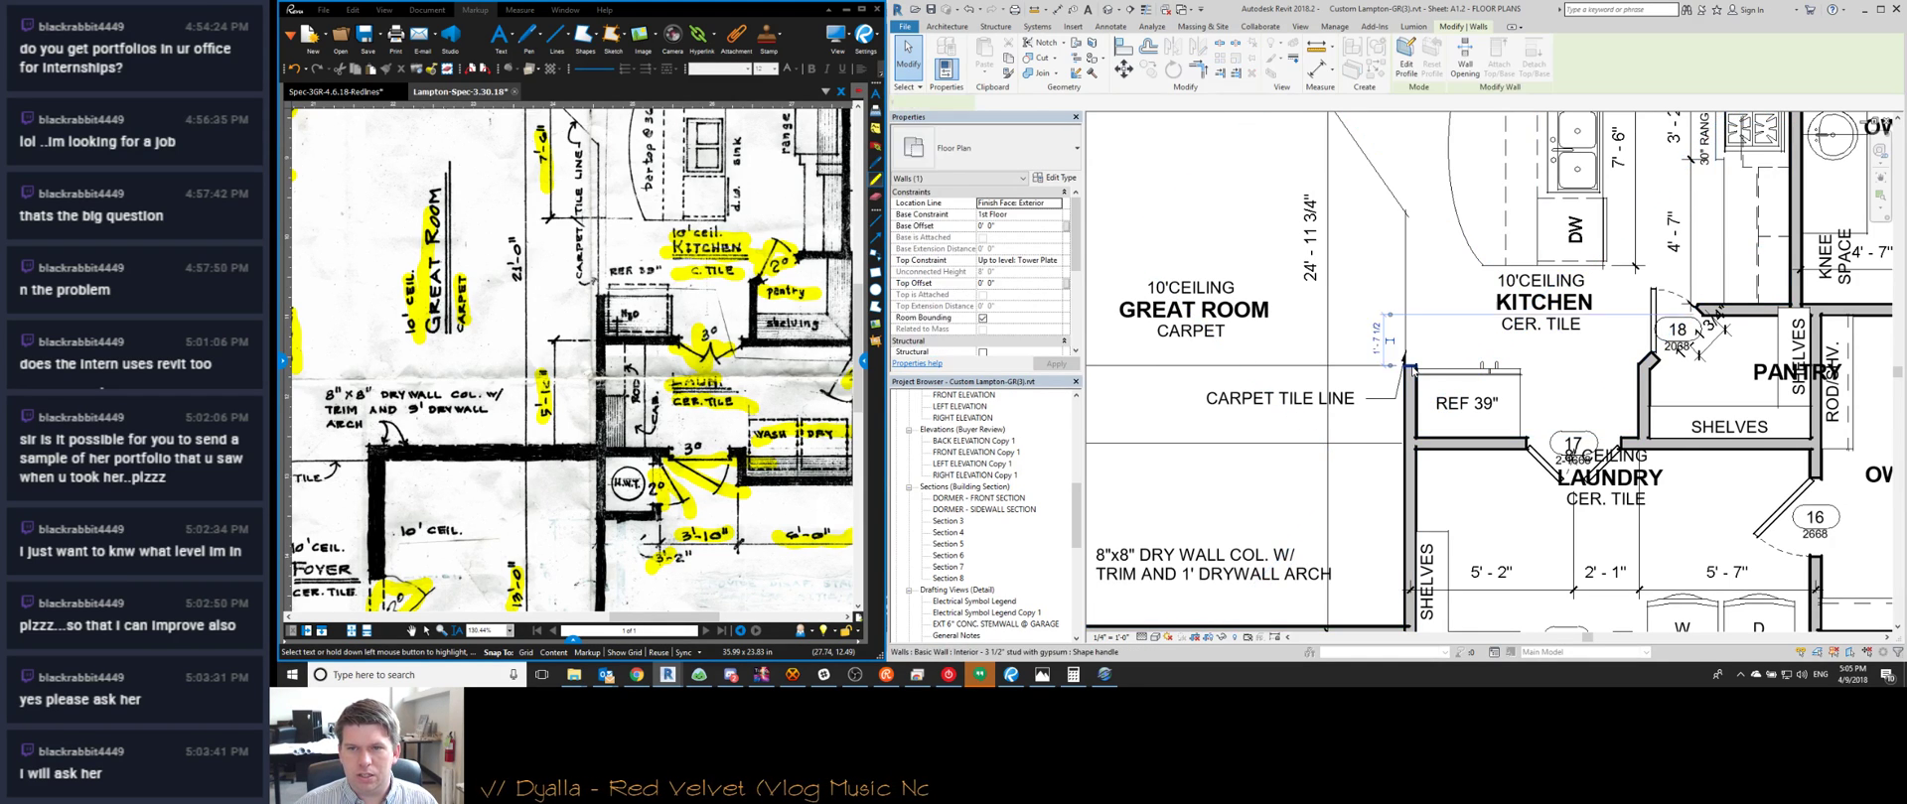
scroll(1411, 369, down, 2)
key(Return)
key(Escape)
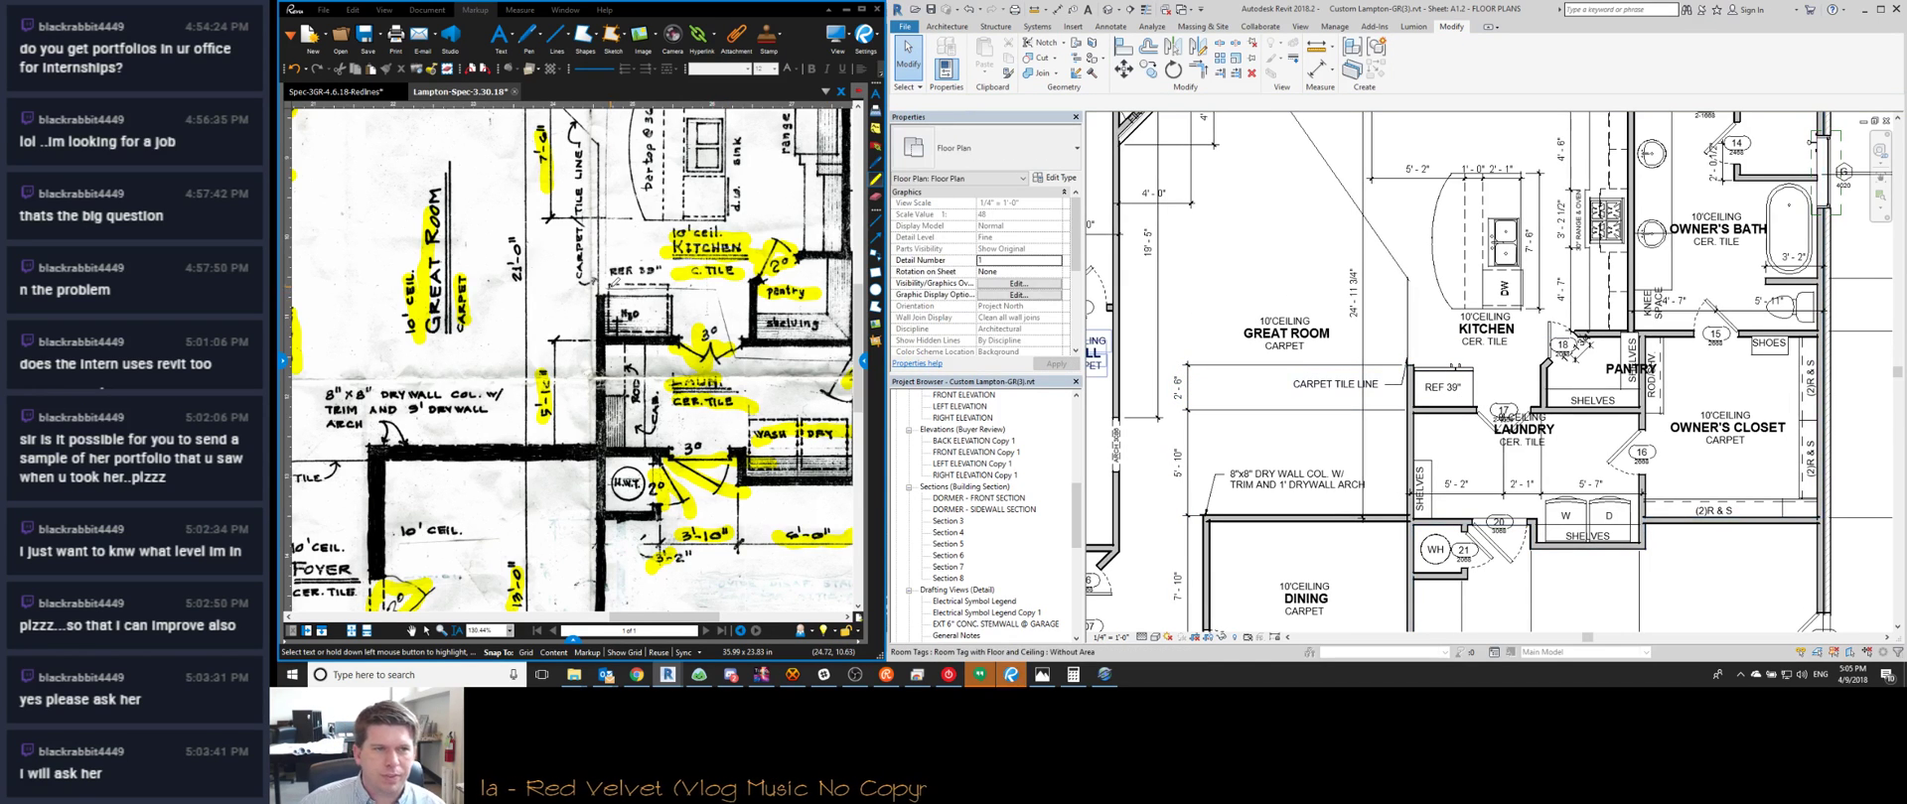
Compare the redline sketch with the floor plan and pan to the kitchen area
click(619, 316)
scroll(619, 316, down, 3)
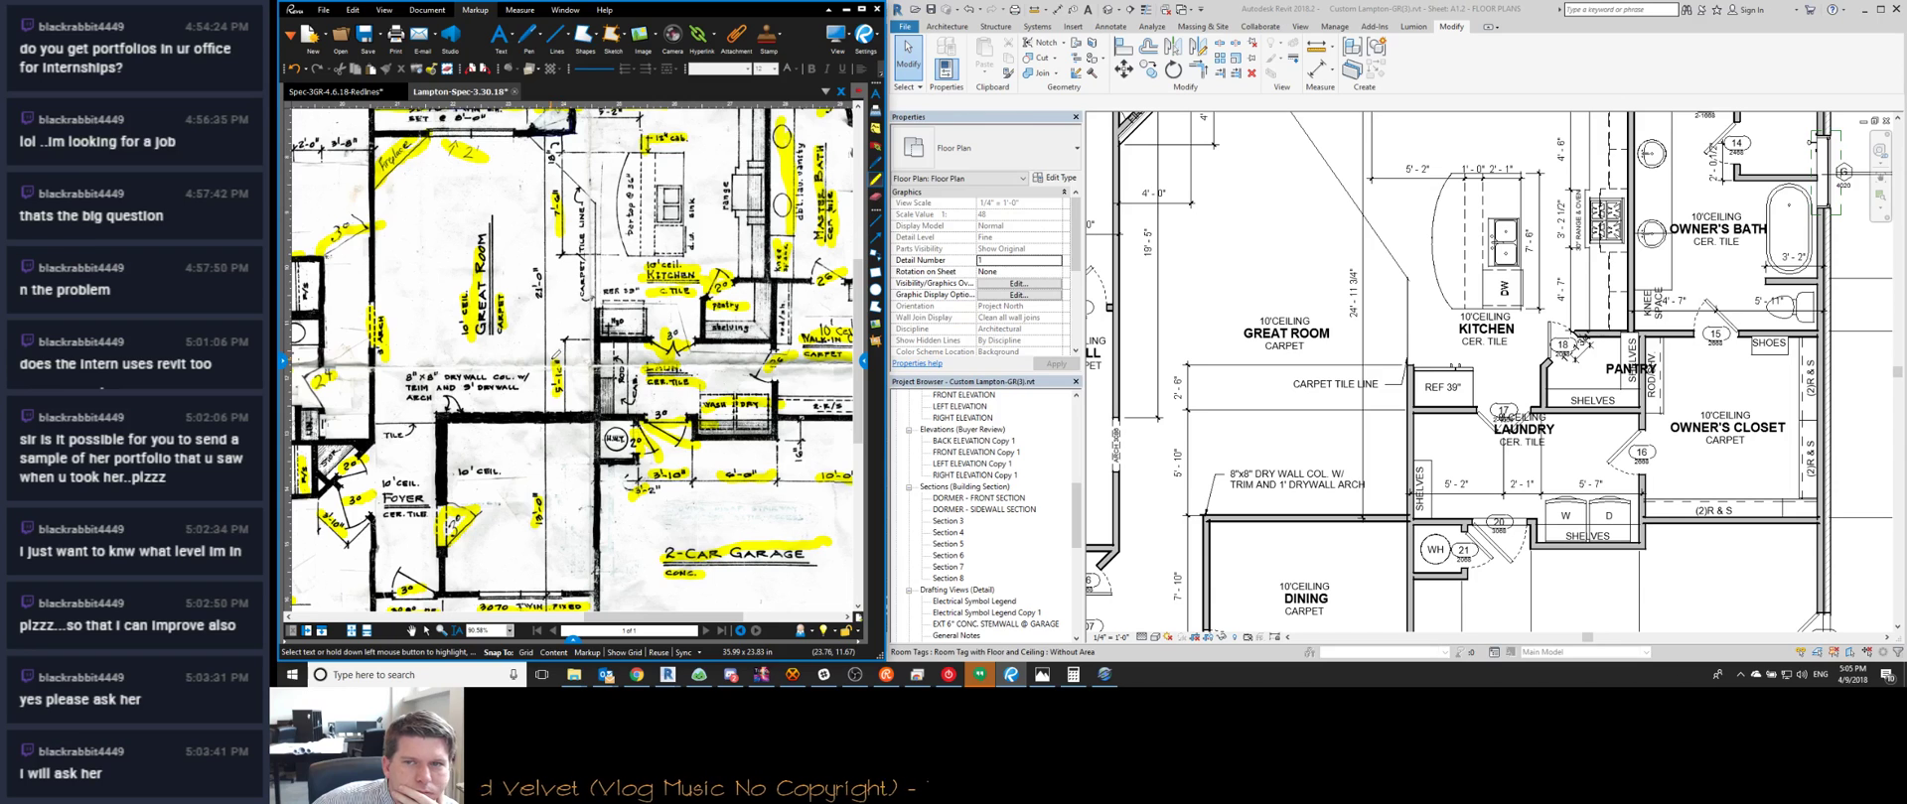
click(1307, 316)
scroll(1336, 355, down, 3)
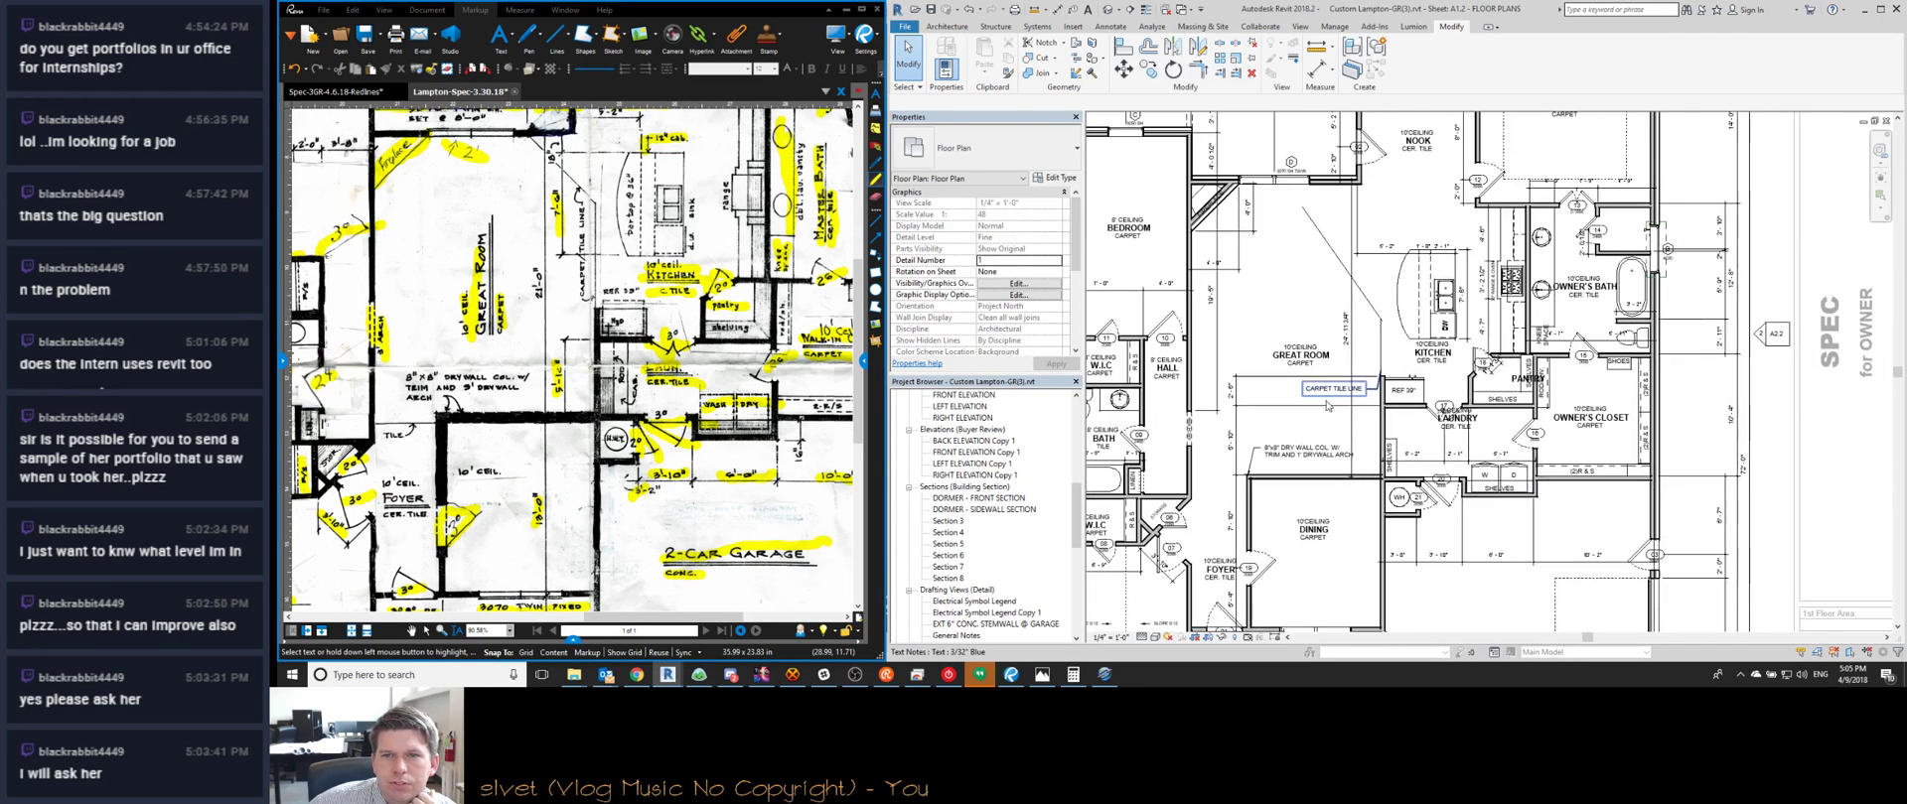
scroll(1338, 318, up, 2)
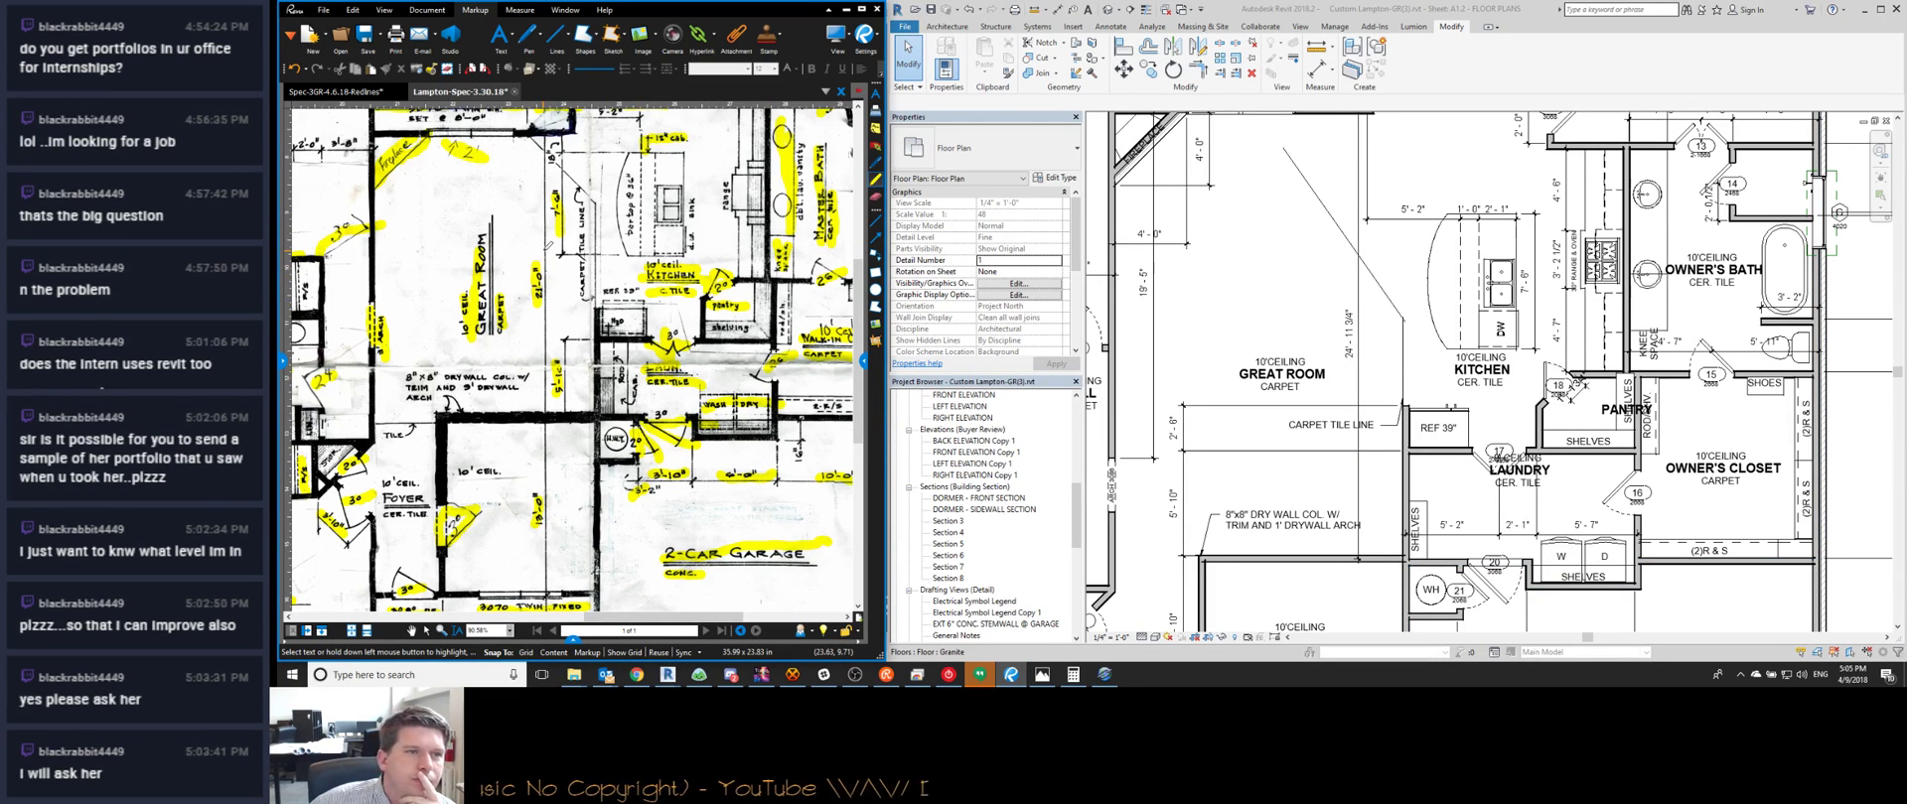
middle_drag(1470, 204, 1296, 303)
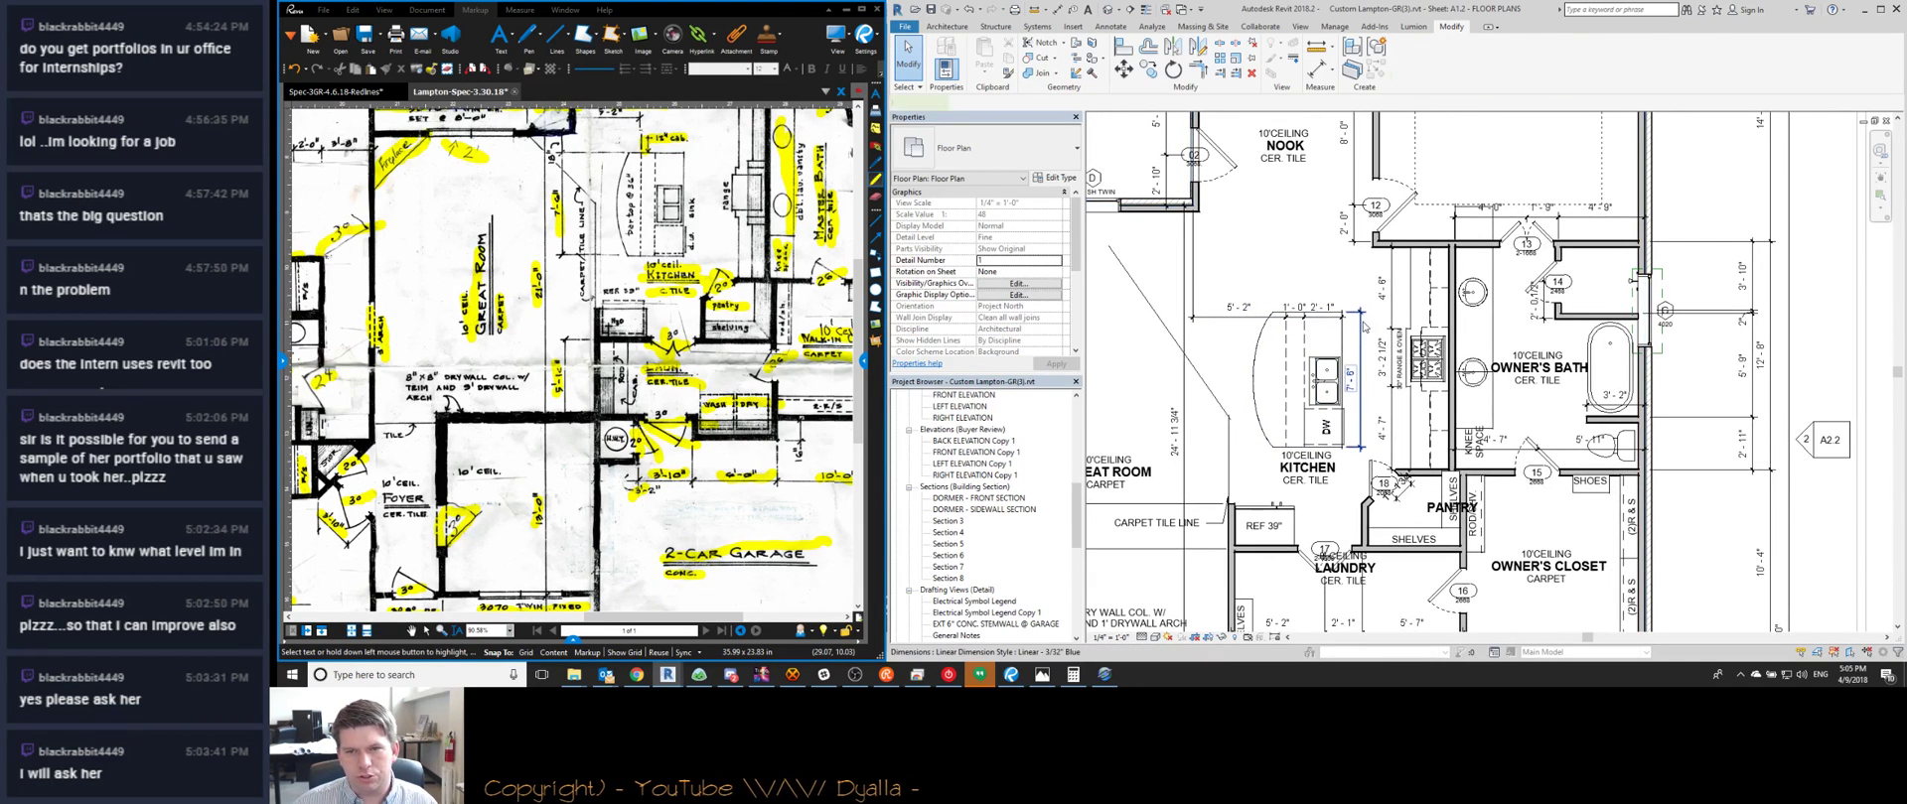
Add the wall as a witness line to the 7'-6" kitchen dimension
click(1351, 377)
key(Escape)
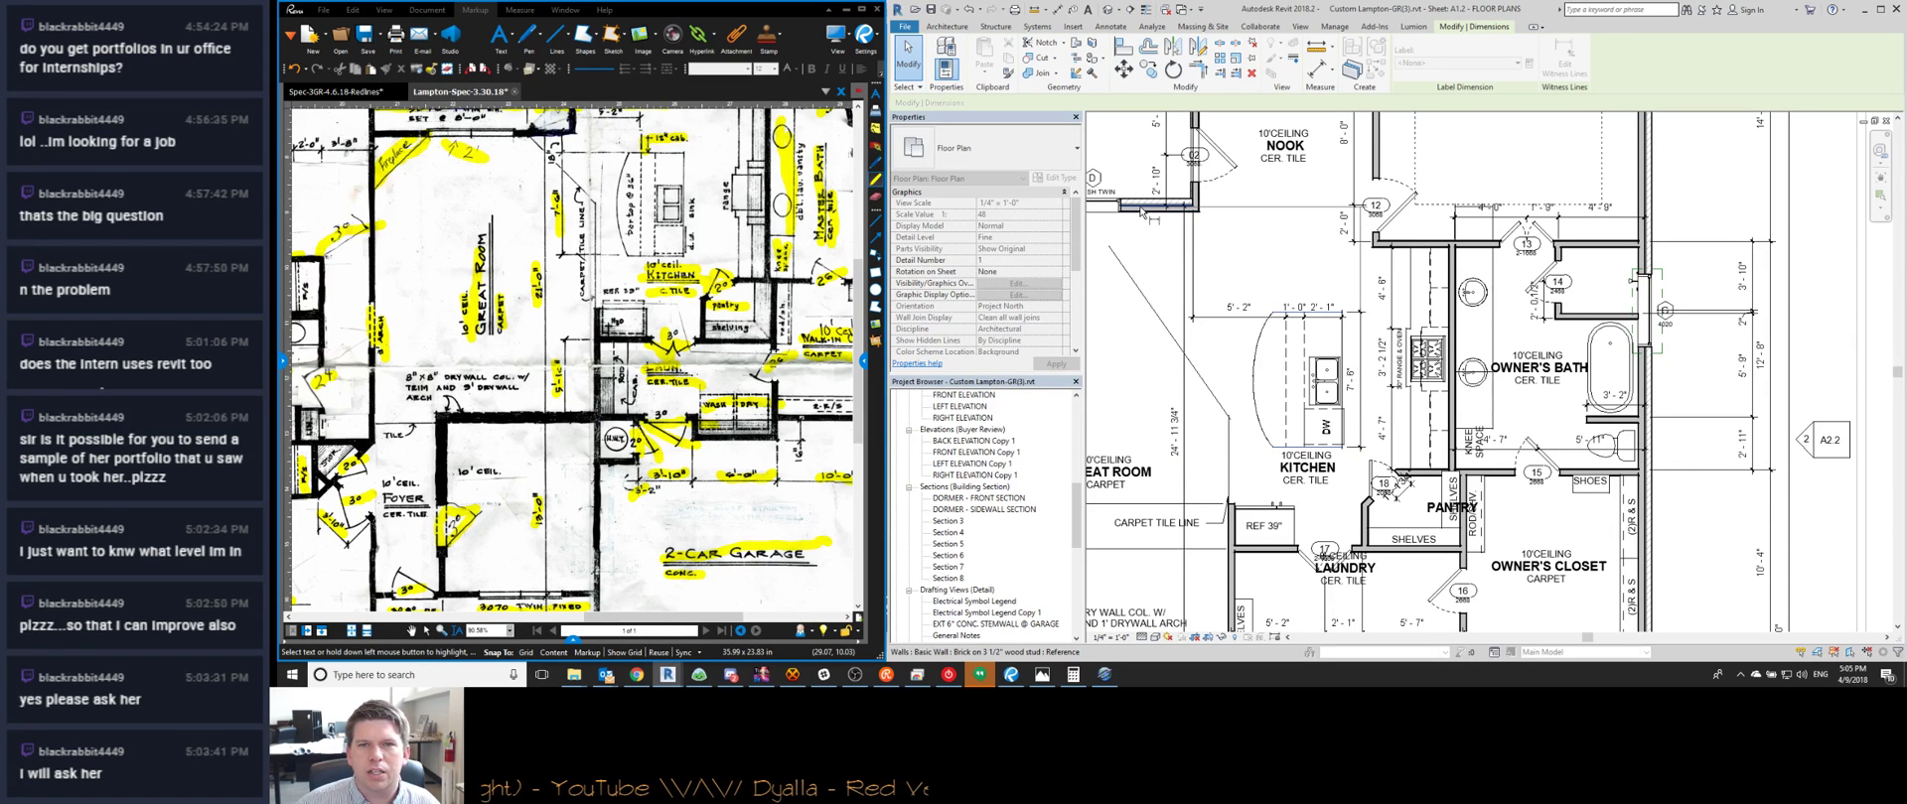
click(1142, 210)
click(1143, 269)
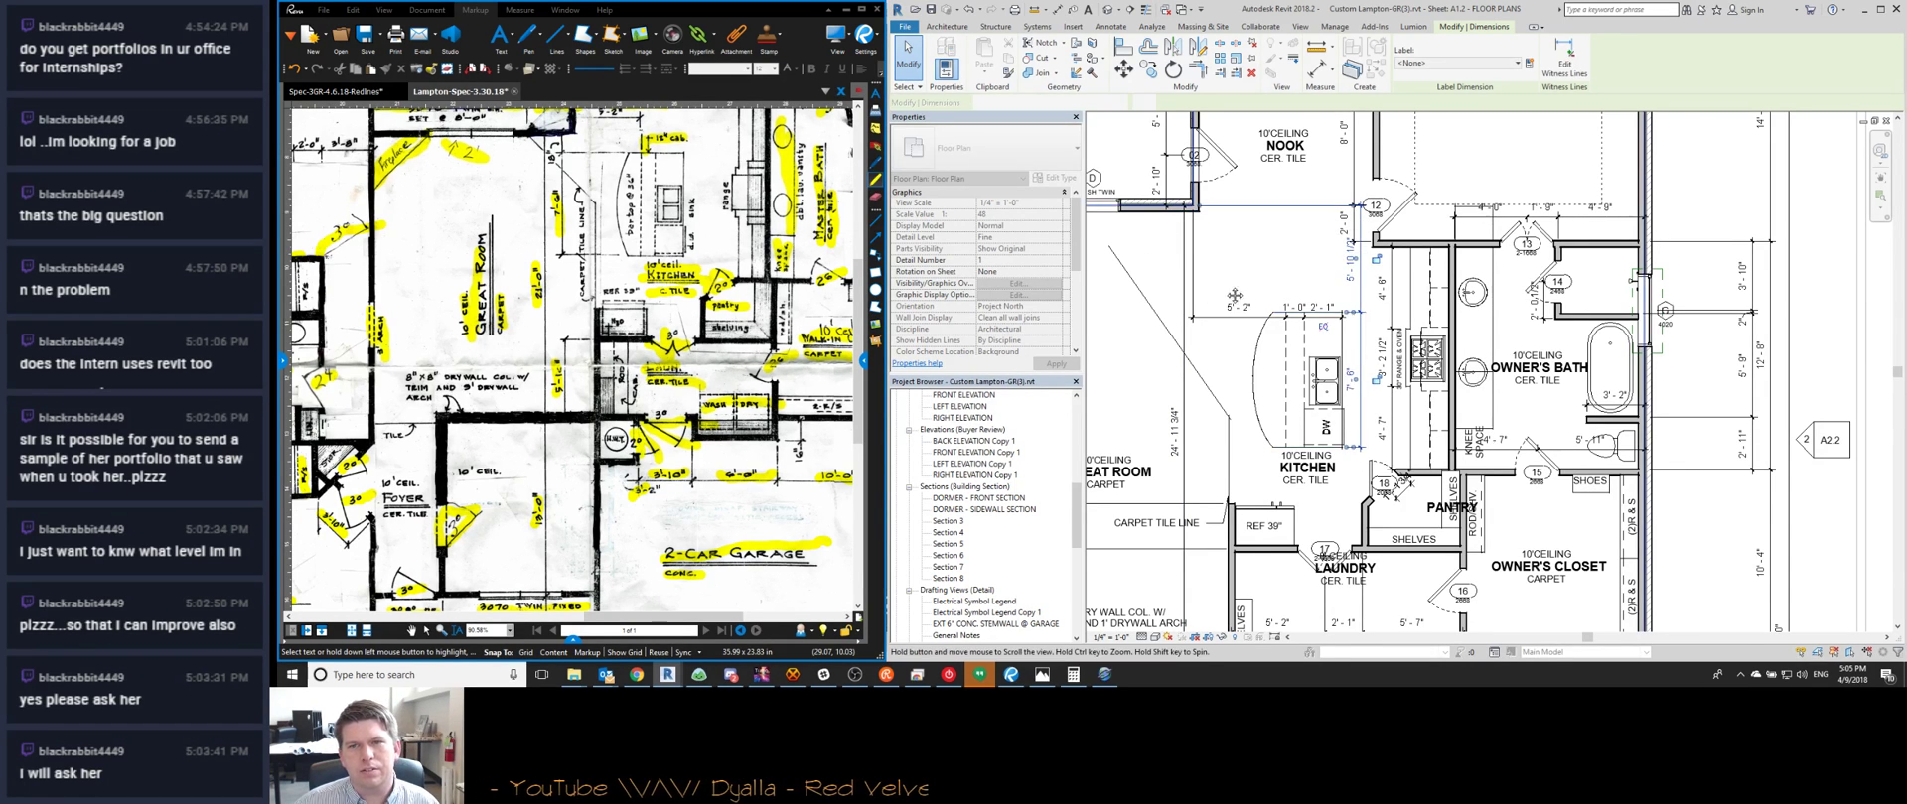
middle_drag(1142, 273, 1276, 289)
middle_drag(574, 195, 594, 227)
scroll(594, 226, up, 8)
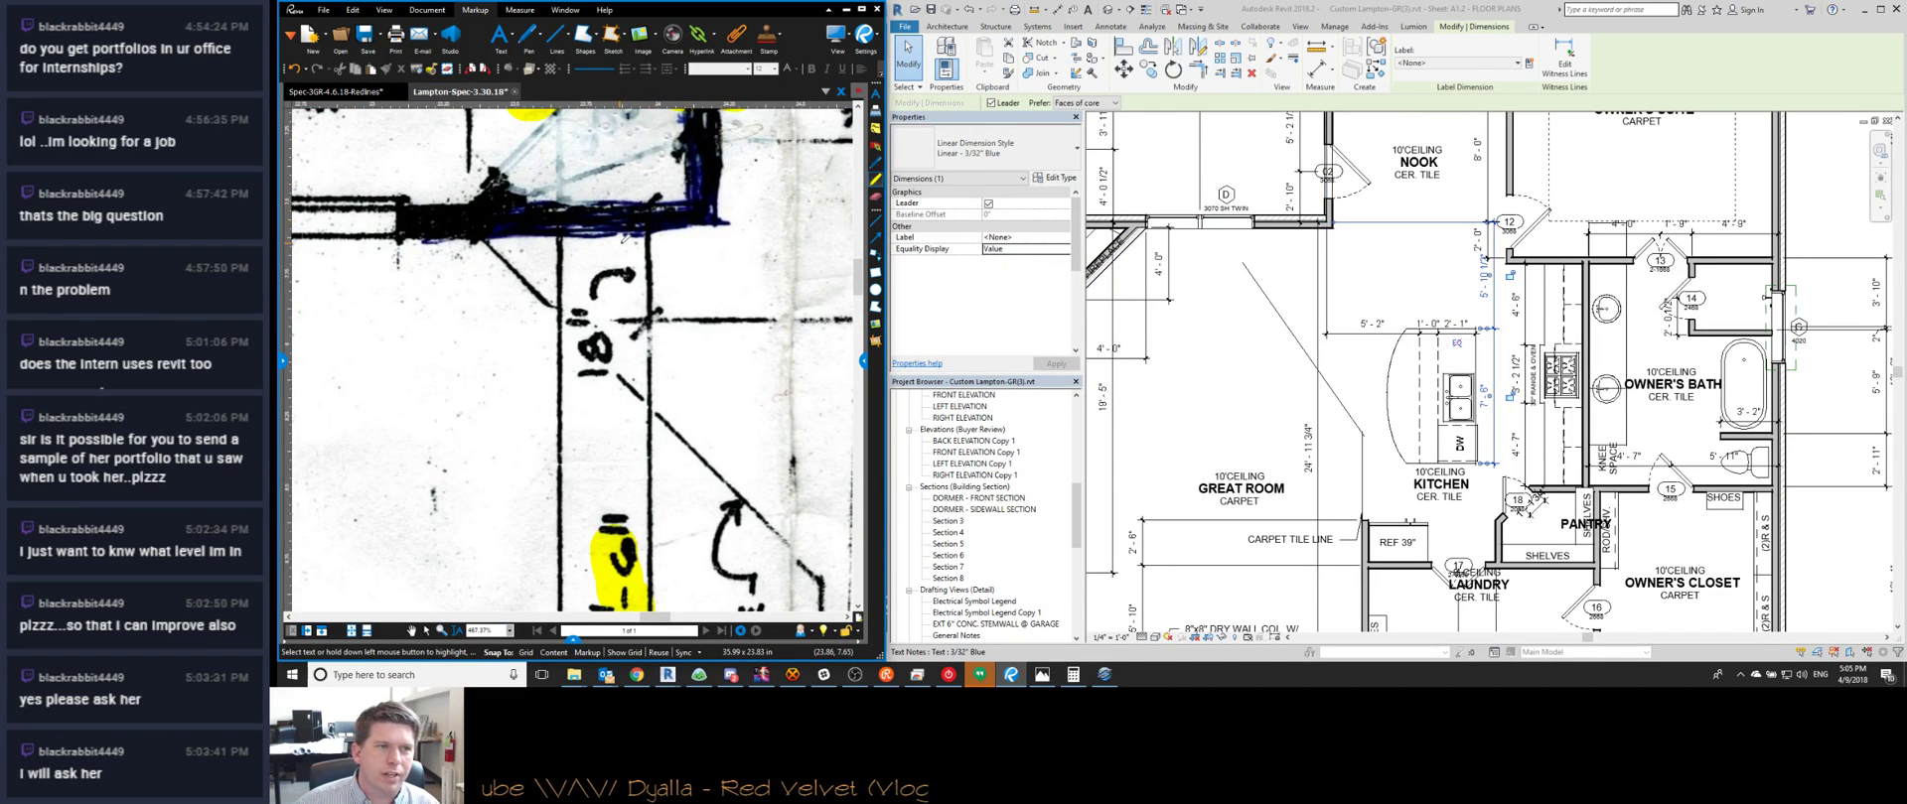
scroll(624, 236, down, 5)
scroll(1379, 306, down, 2)
key(Escape)
Set the kitchen island 18 inches from the nearby wall
drag(1376, 303, 1485, 445)
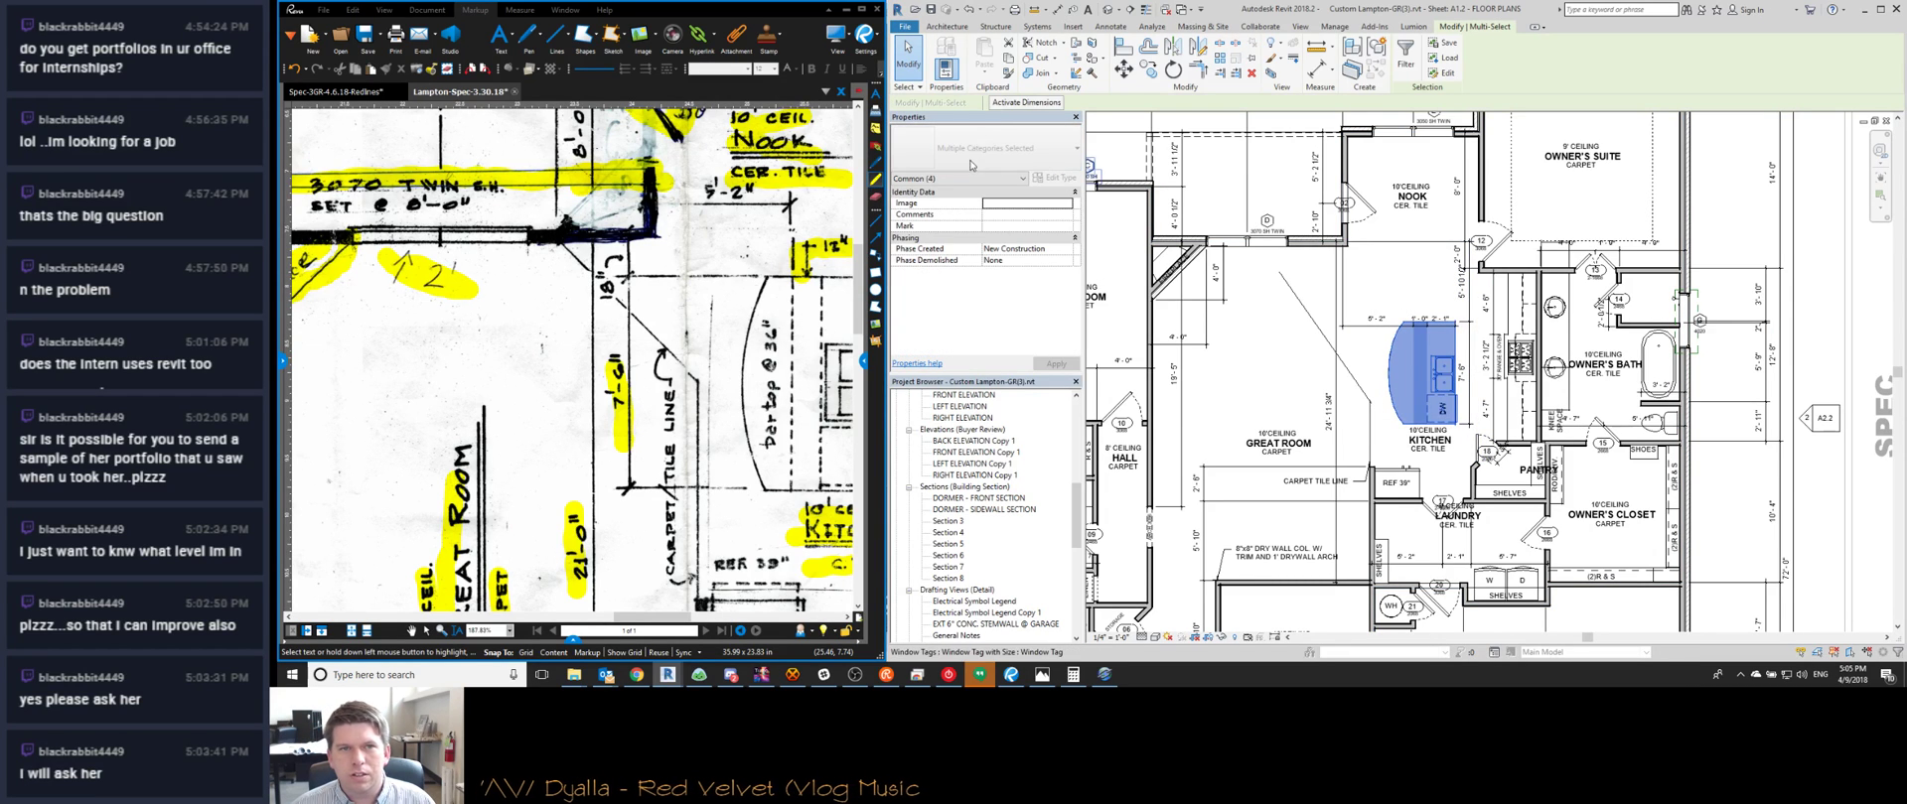
click(1026, 102)
click(1441, 288)
text(0 18)
key(Return)
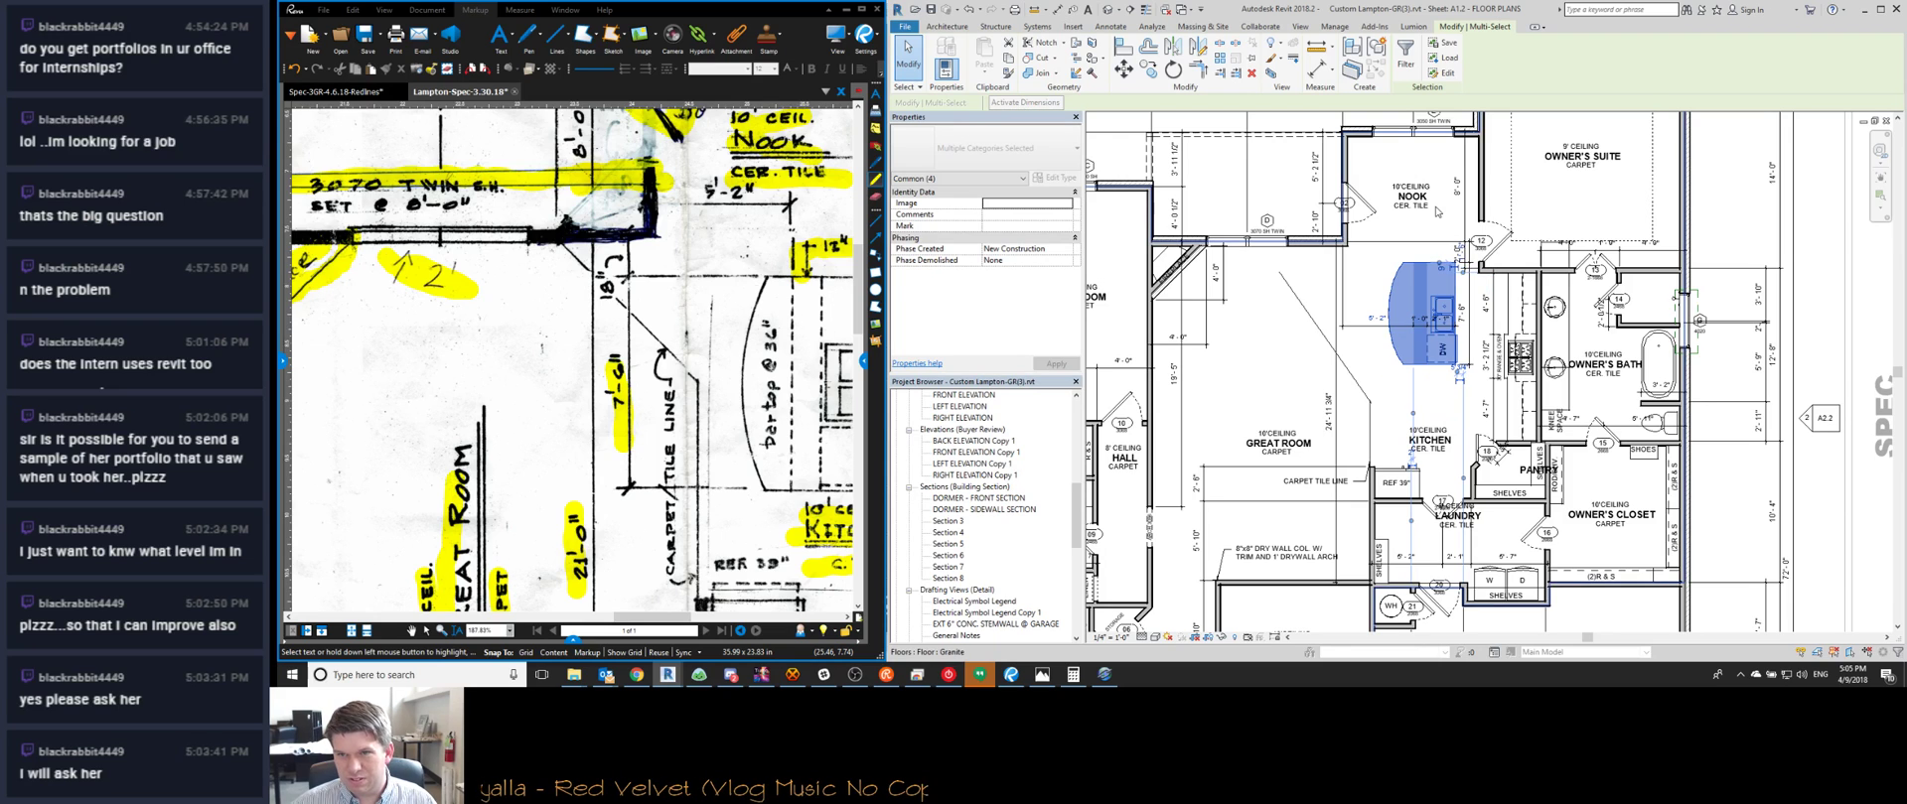
scroll(702, 331, down, 3)
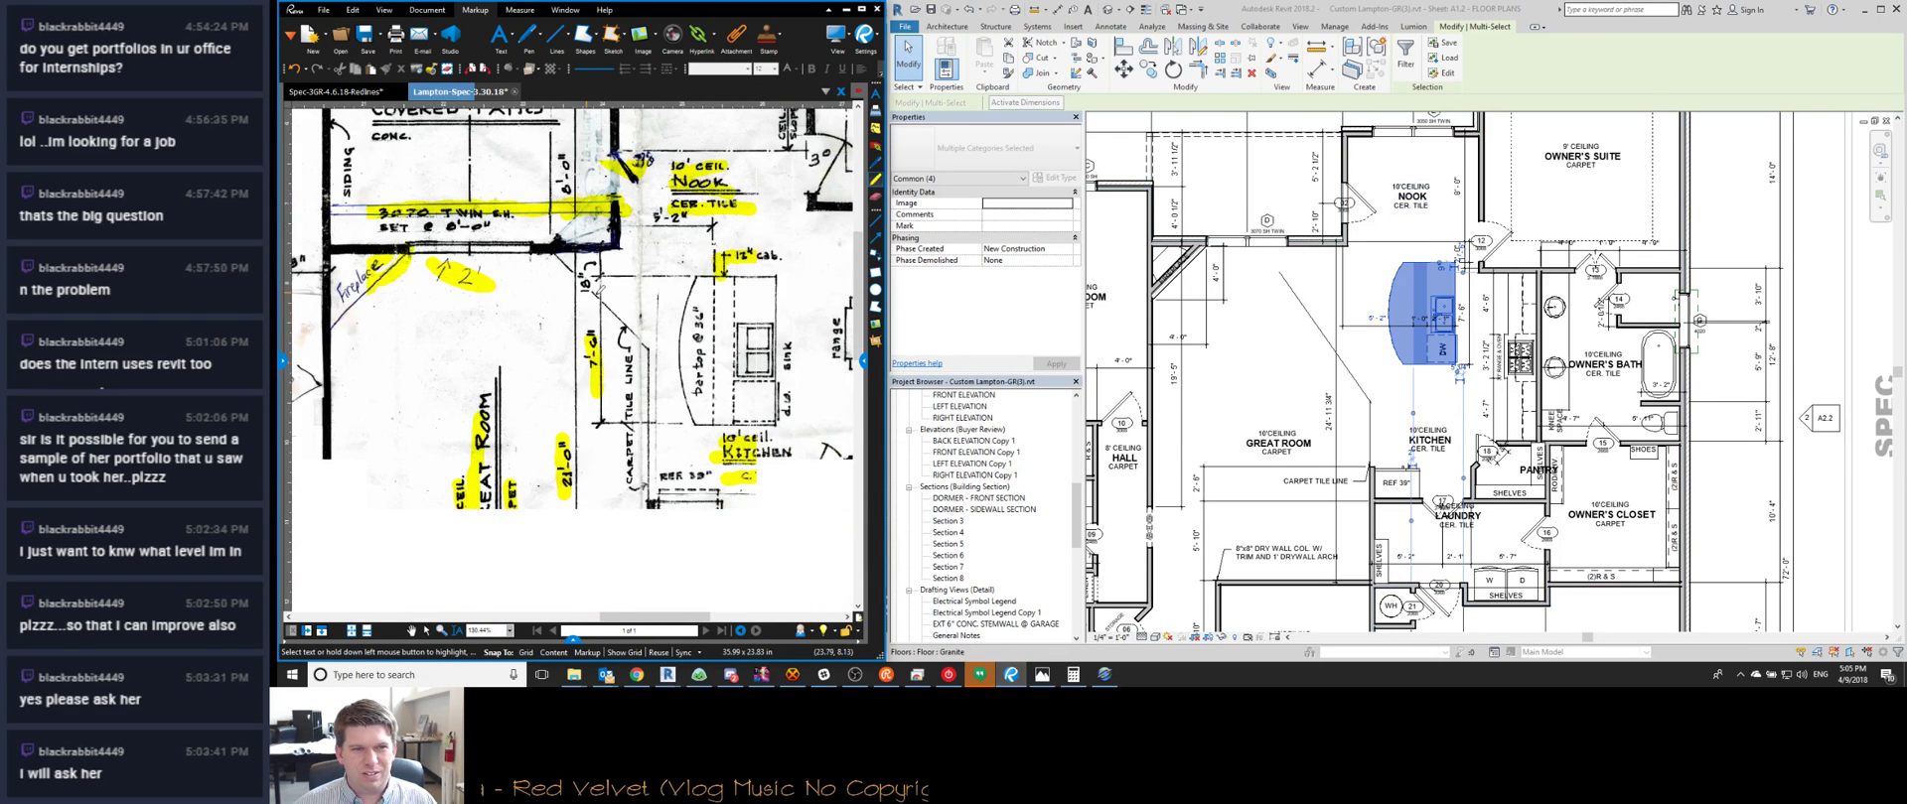
middle_drag(702, 329, 669, 332)
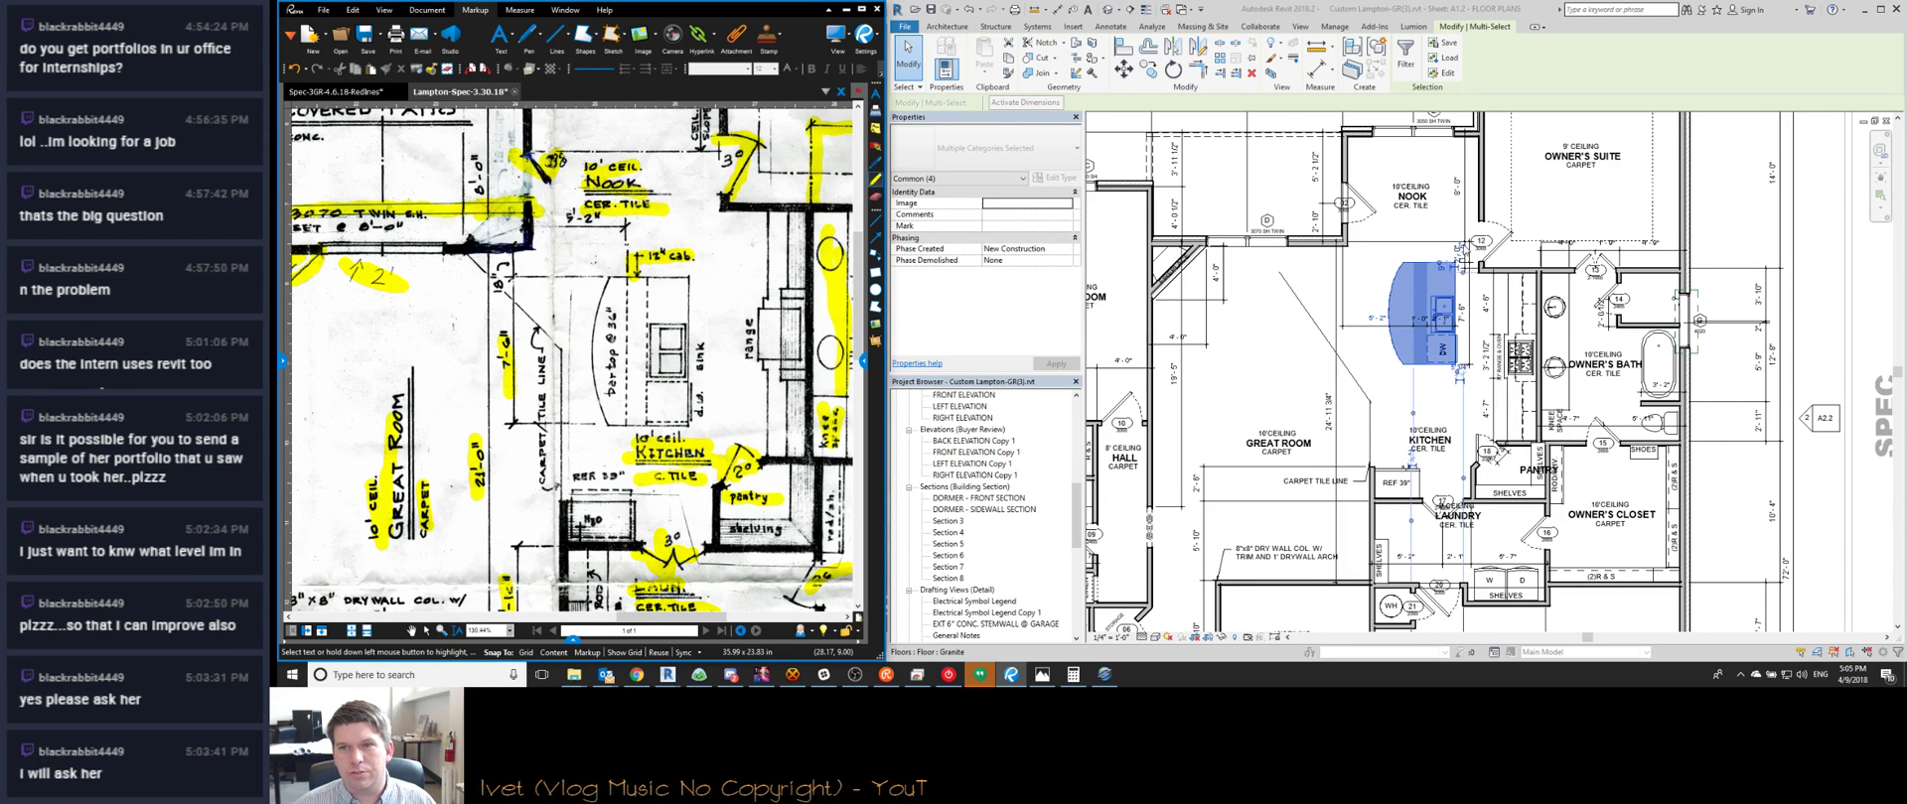
Move the kitchen casework to a 2'+18" offset, fixing the rejected entry
click(1440, 252)
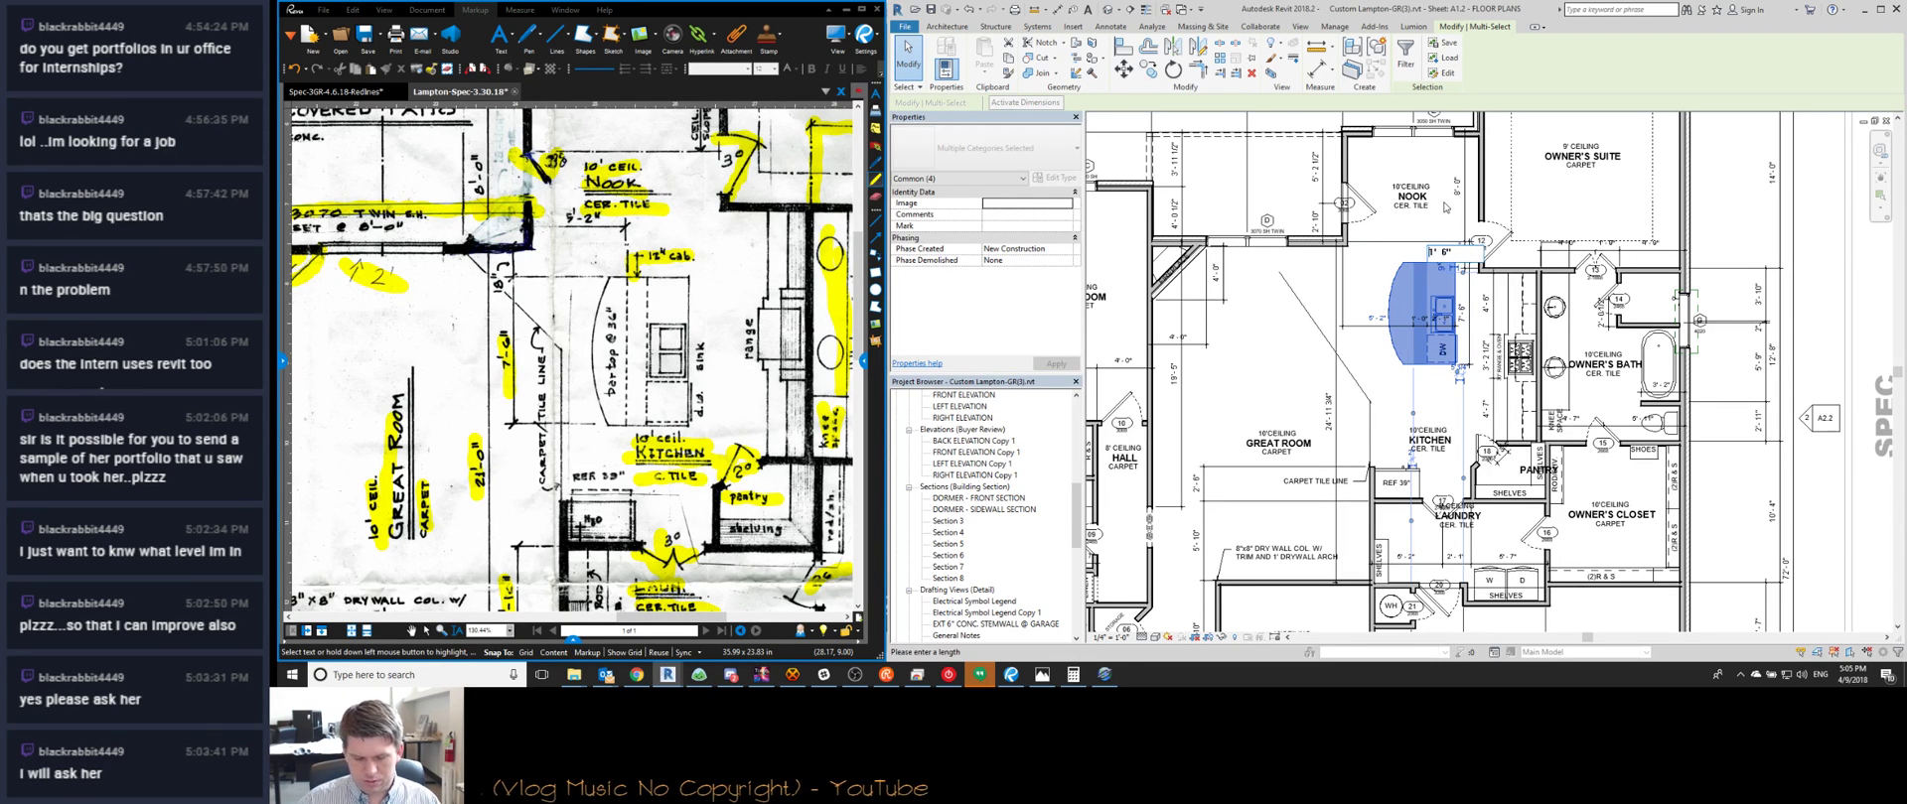
text(=2'4)
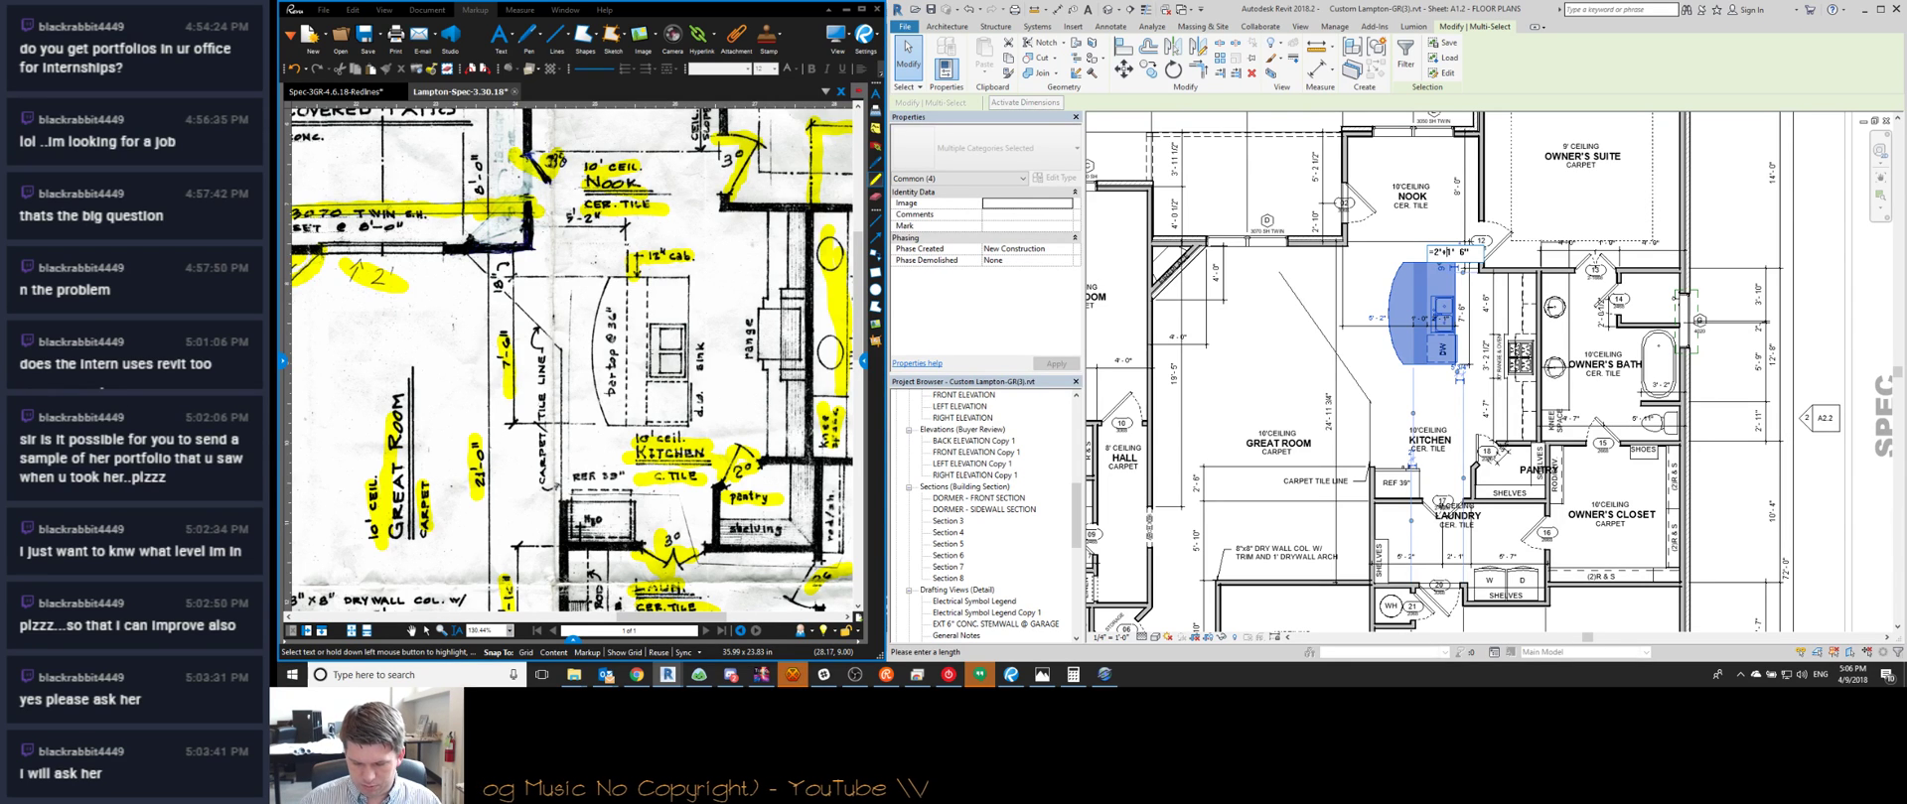
key(Return)
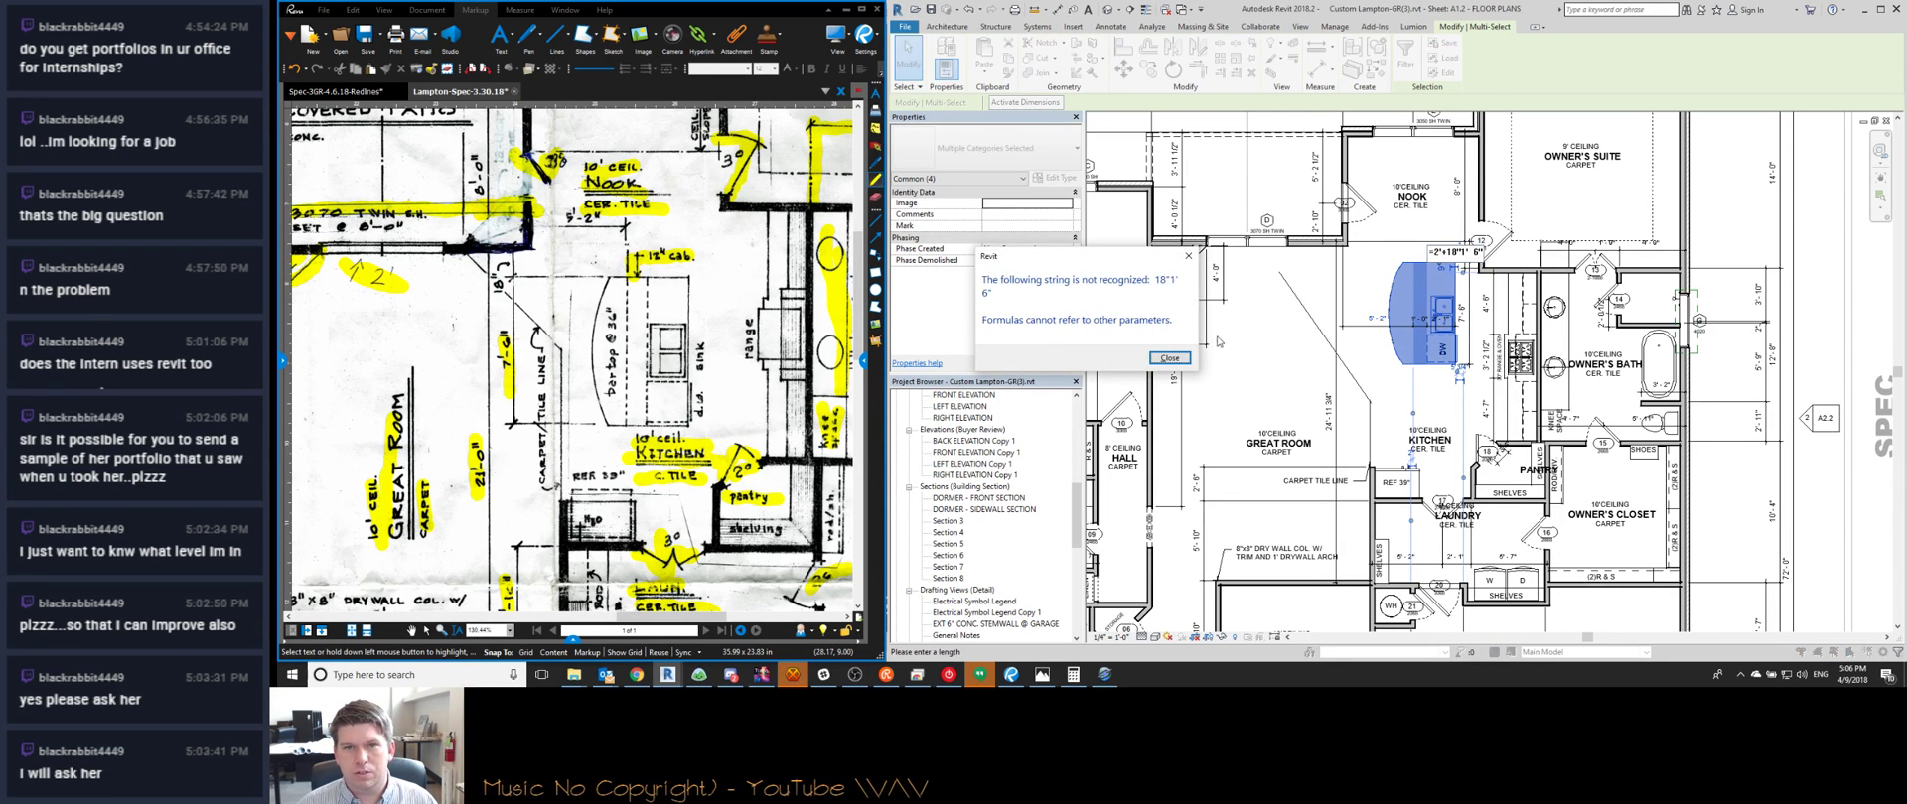
click(1169, 358)
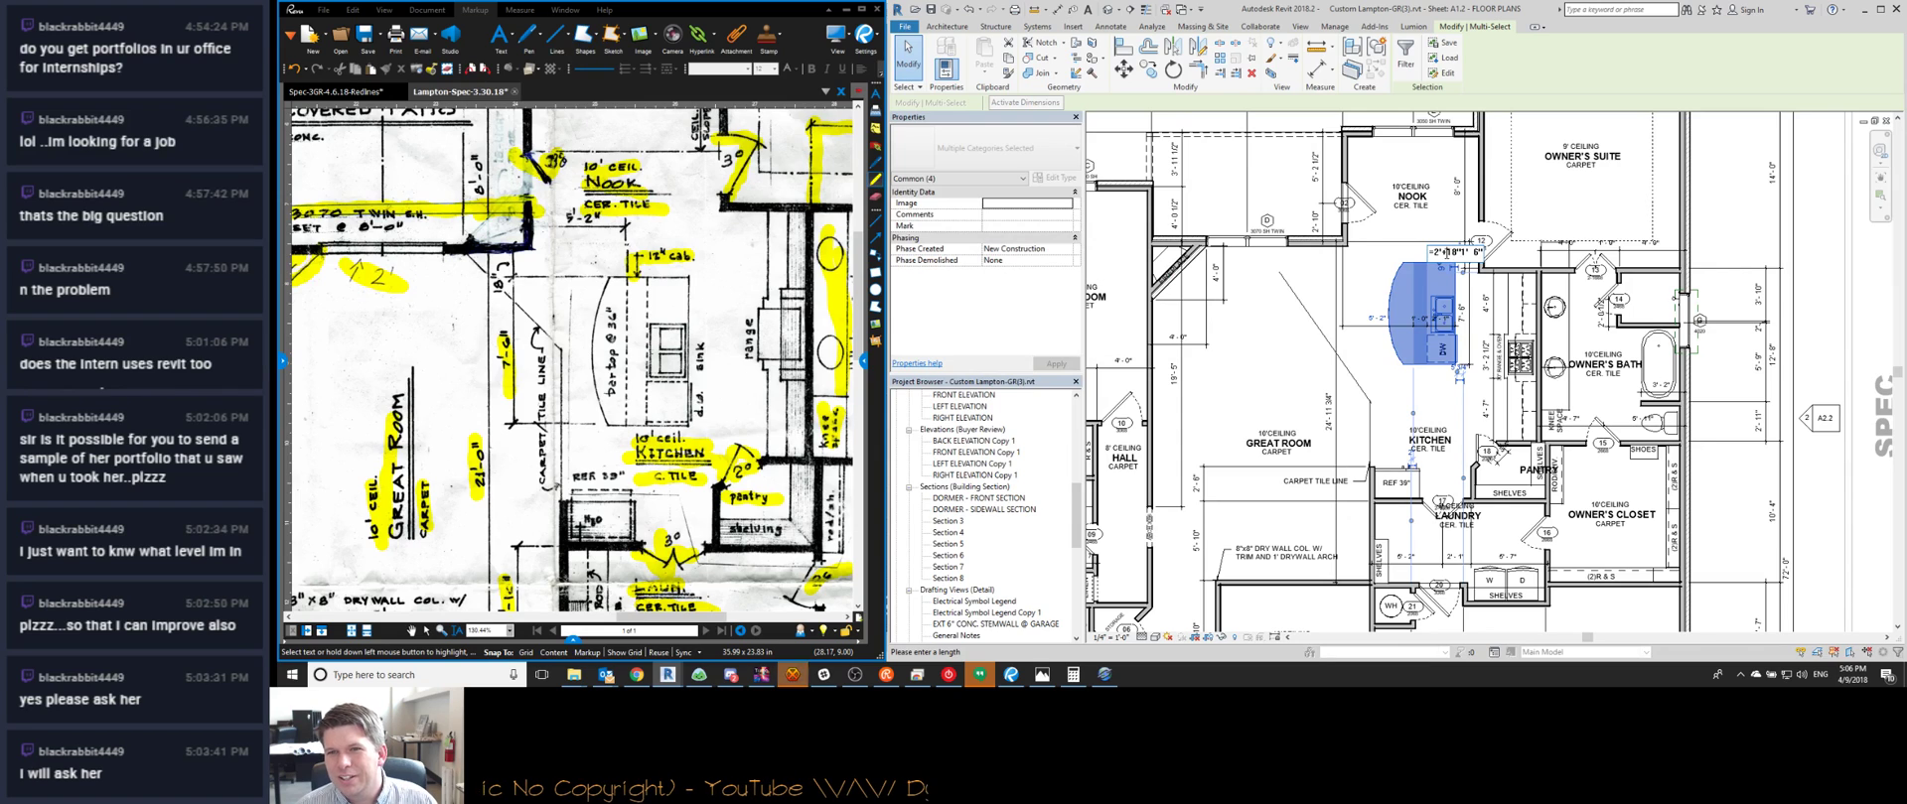
drag(1462, 253, 1501, 263)
key(BackSpace)
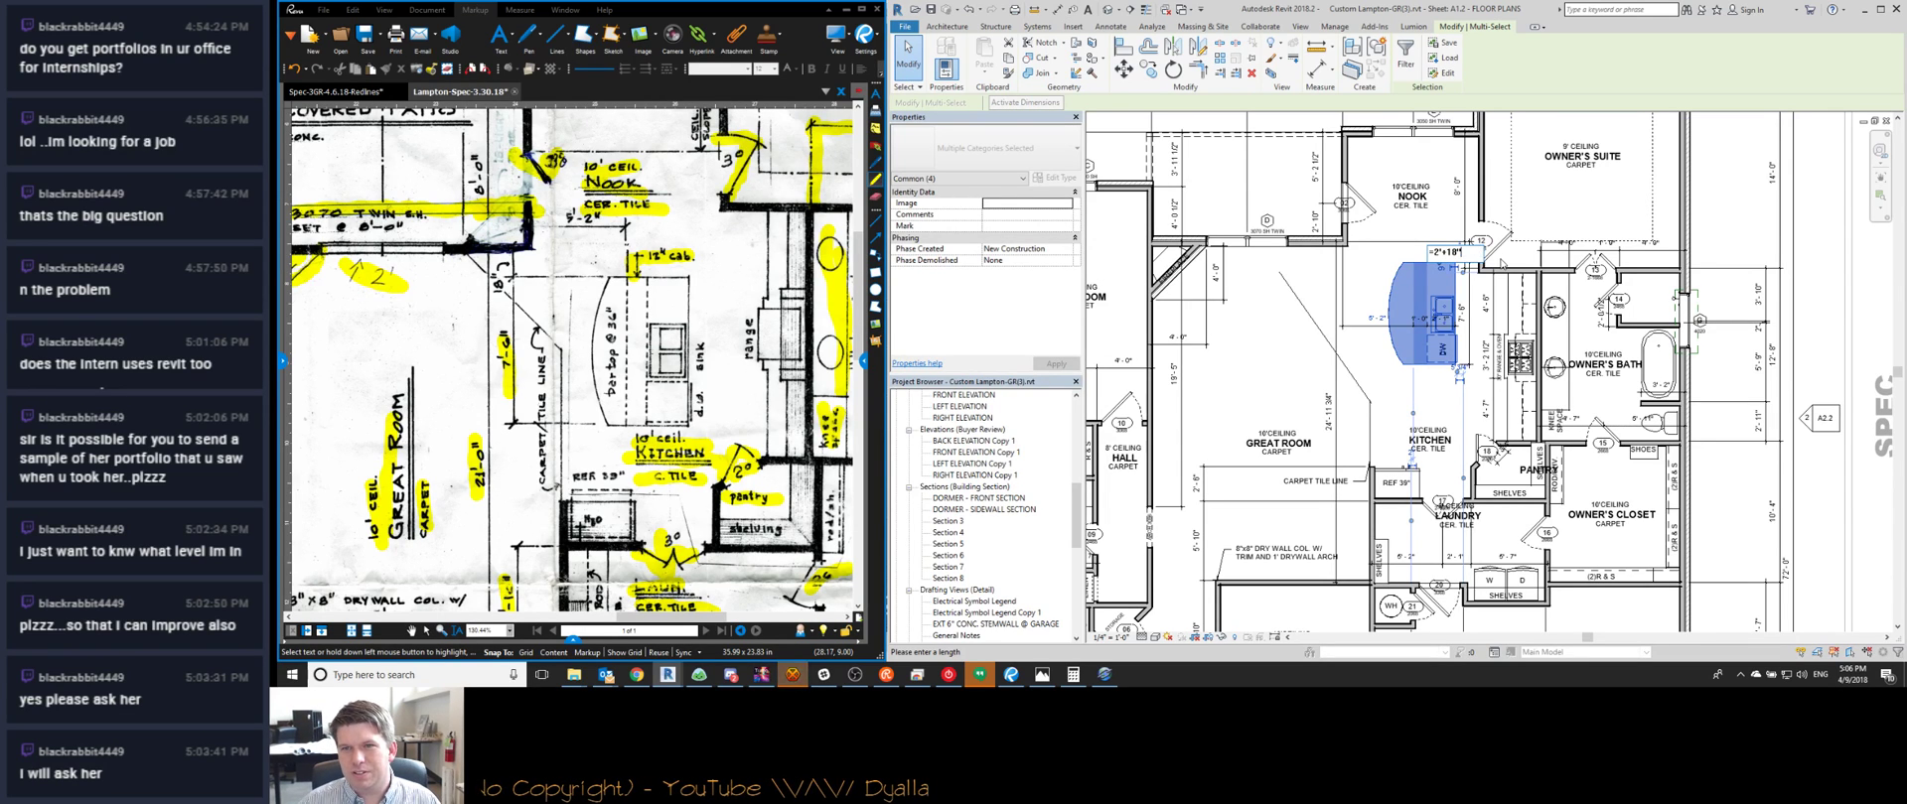
key(Return)
key(Escape)
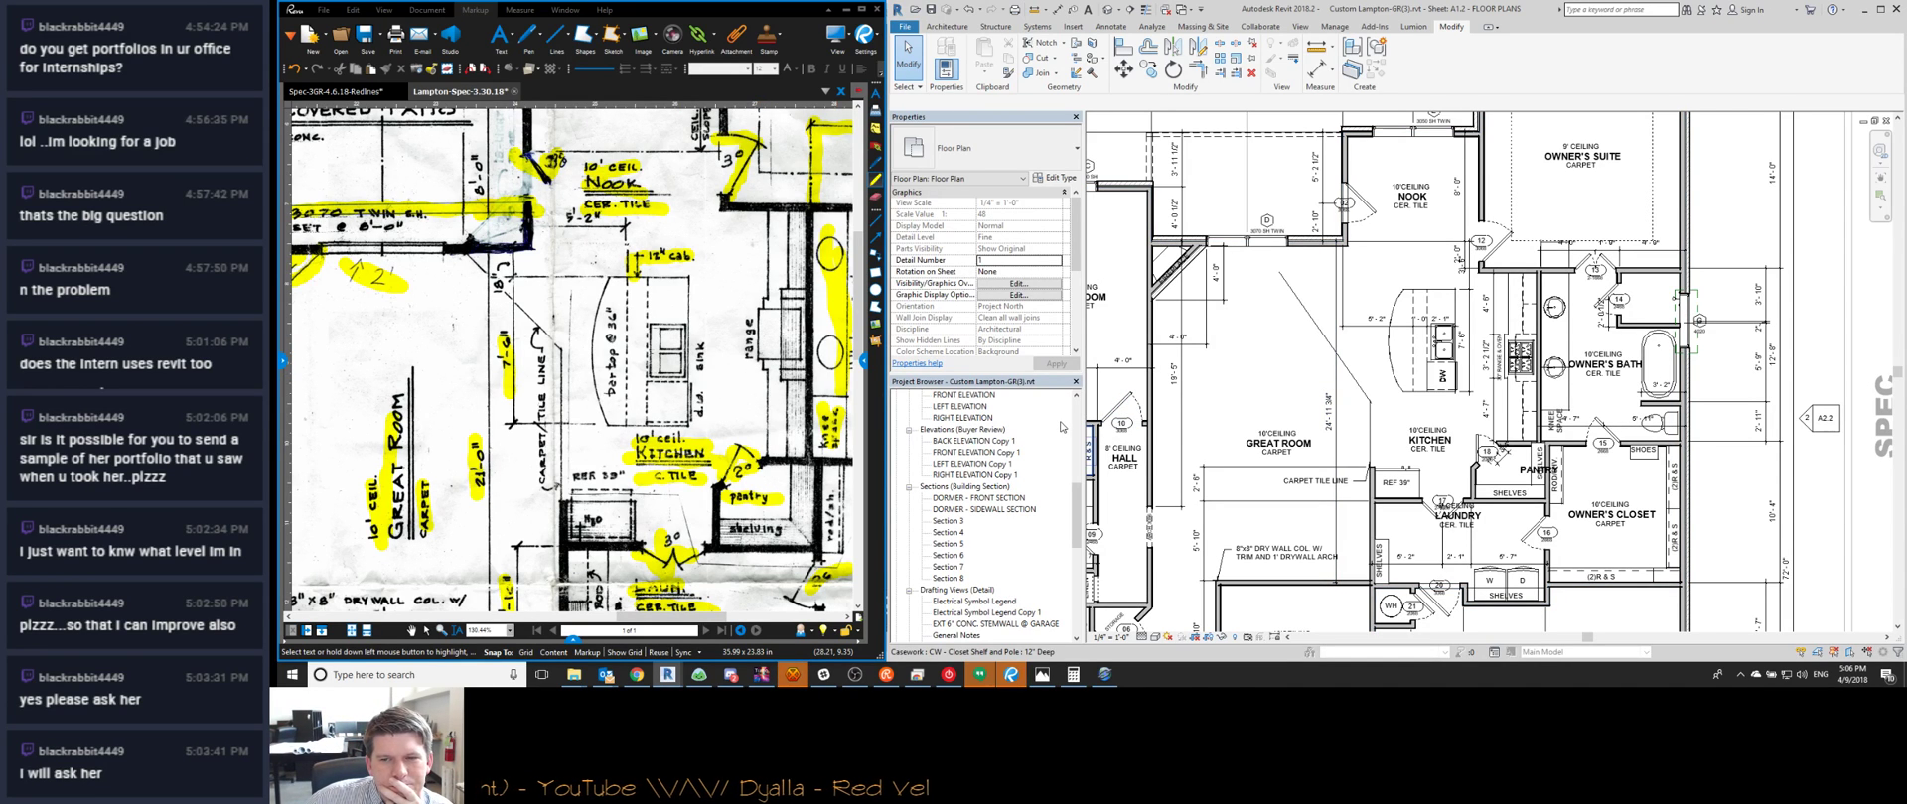
Drag the vertical kitchen dimension string to the left
scroll(571, 357, down, 3)
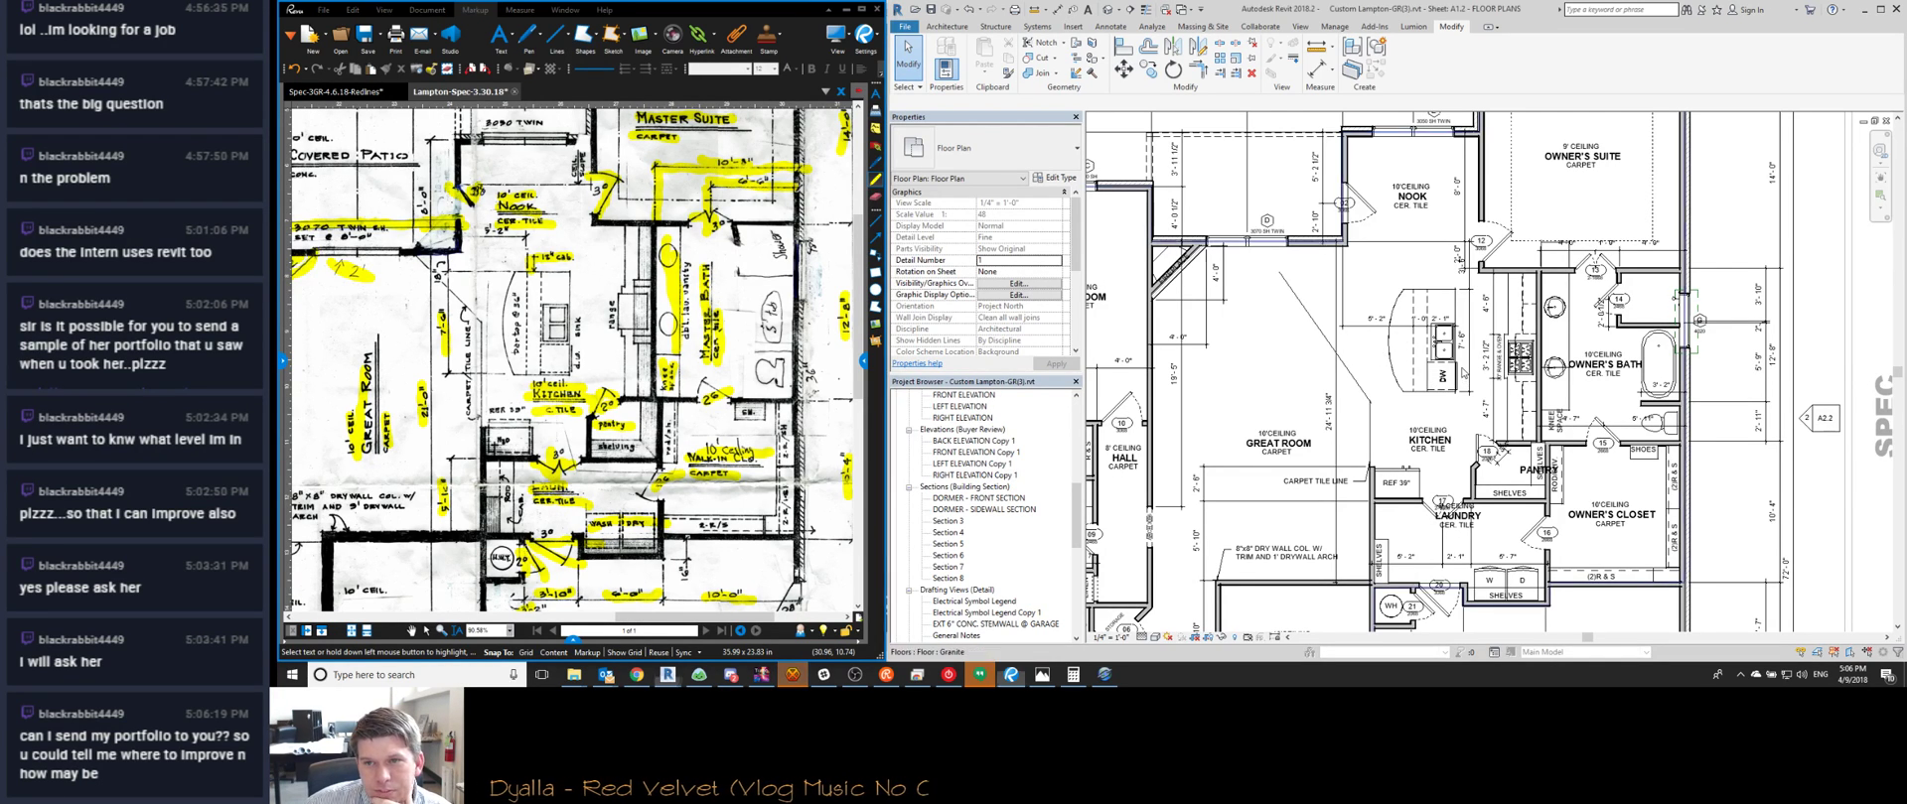
scroll(1483, 299, up, 3)
click(1456, 278)
drag(1456, 276, 1236, 284)
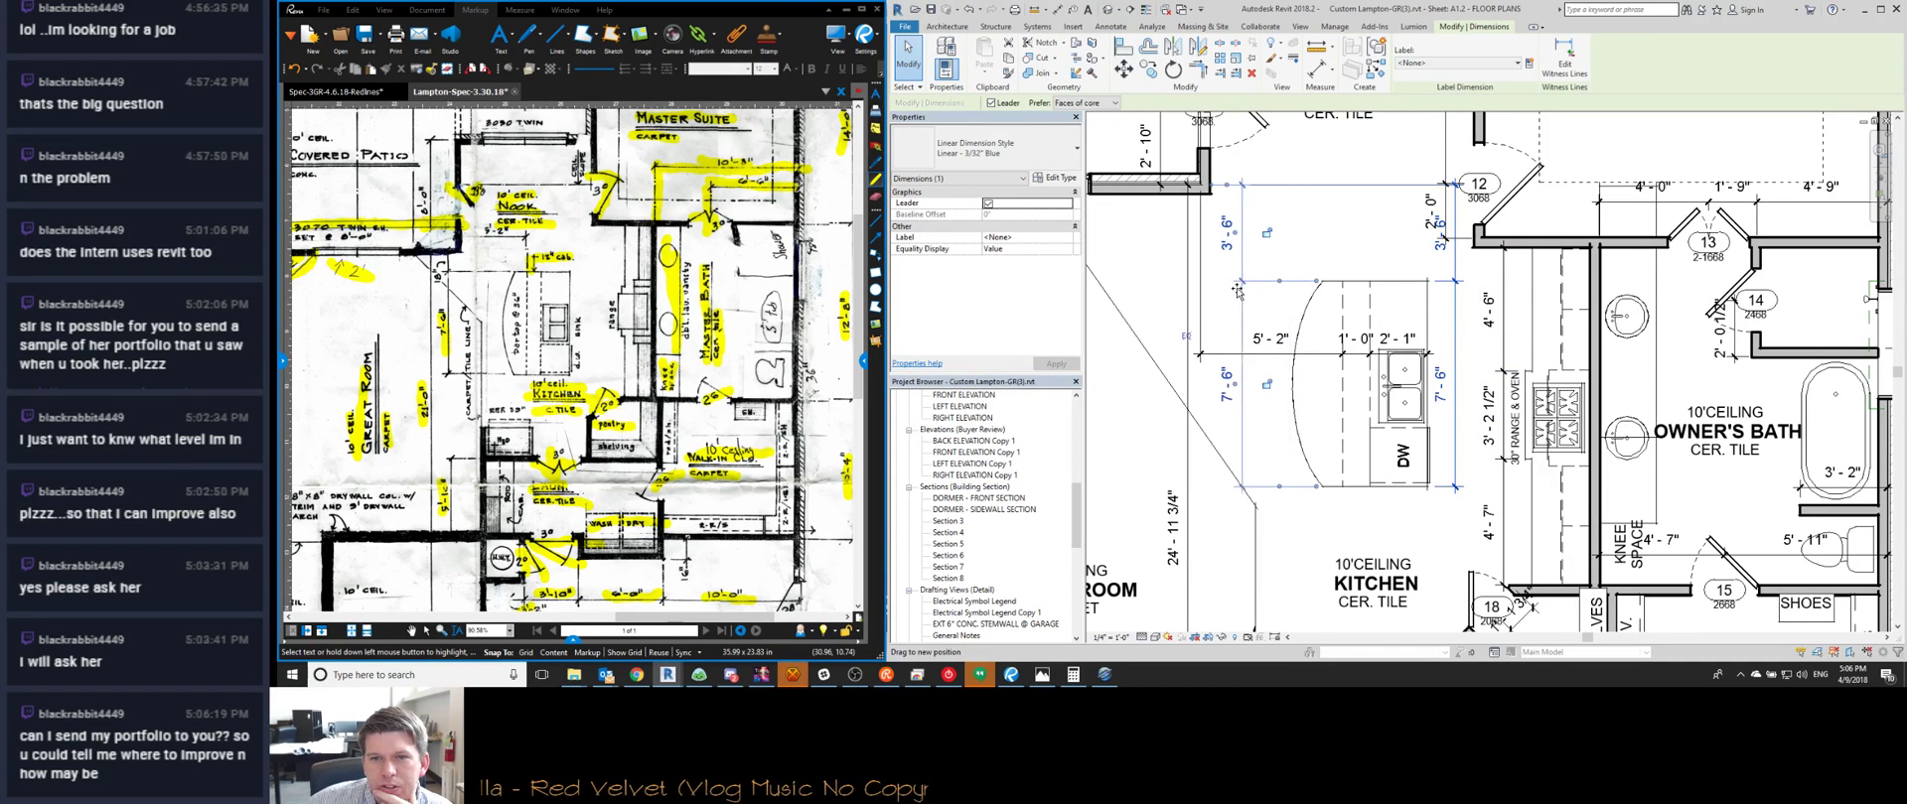
click(1216, 354)
middle_drag(1210, 365, 1261, 395)
scroll(1261, 396, down, 2)
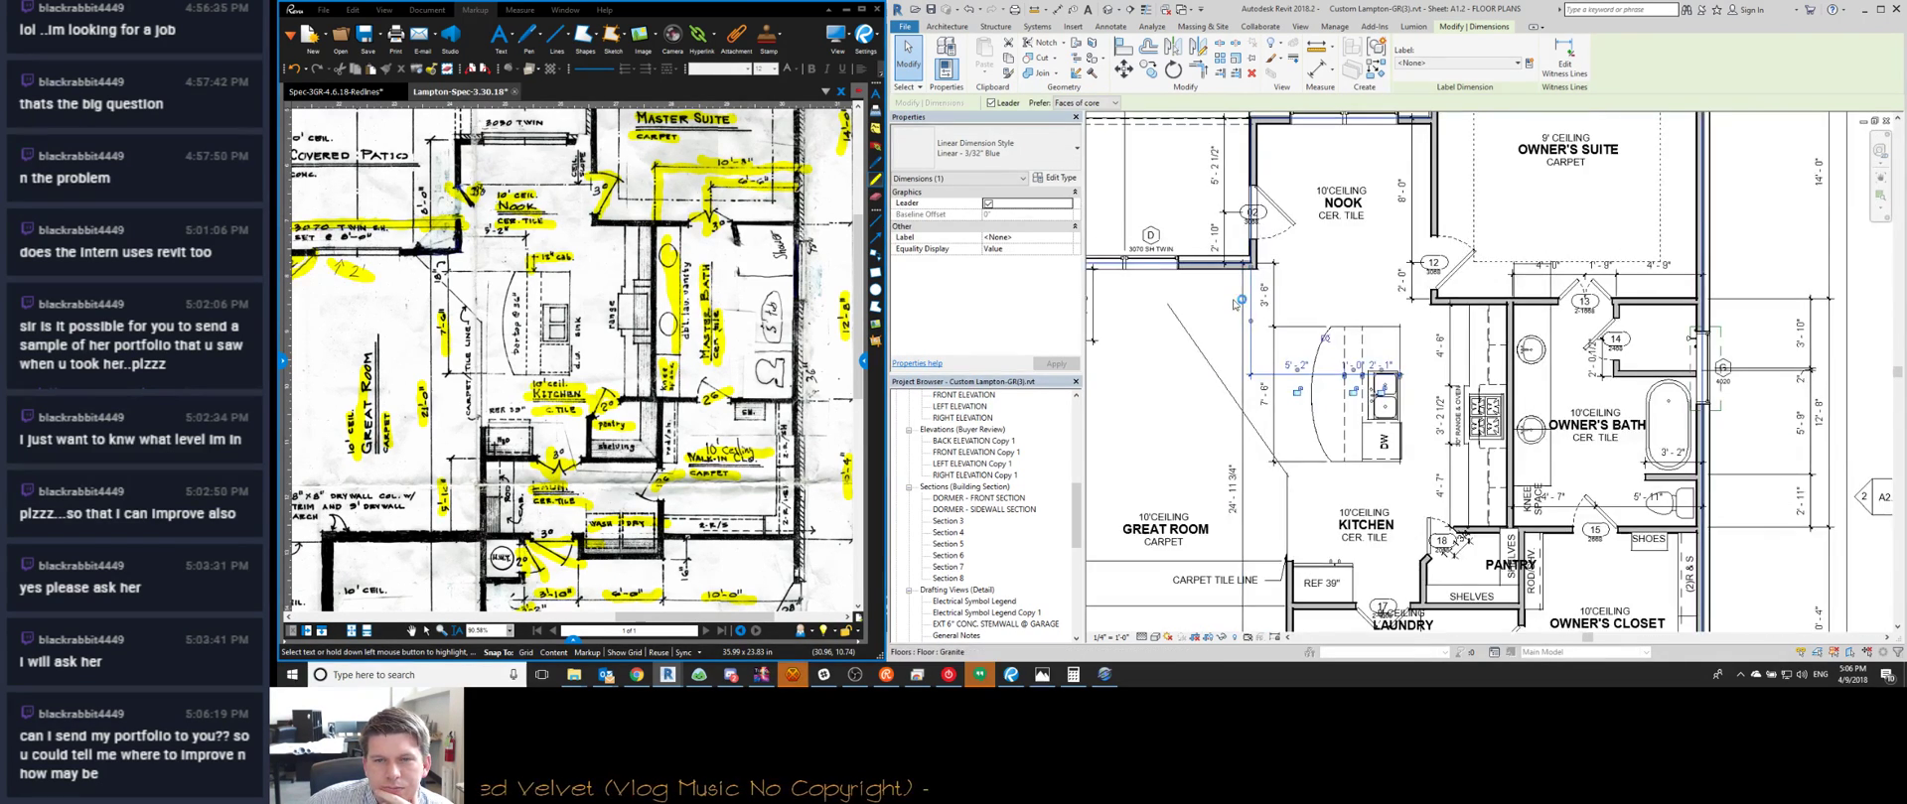
click(886, 674)
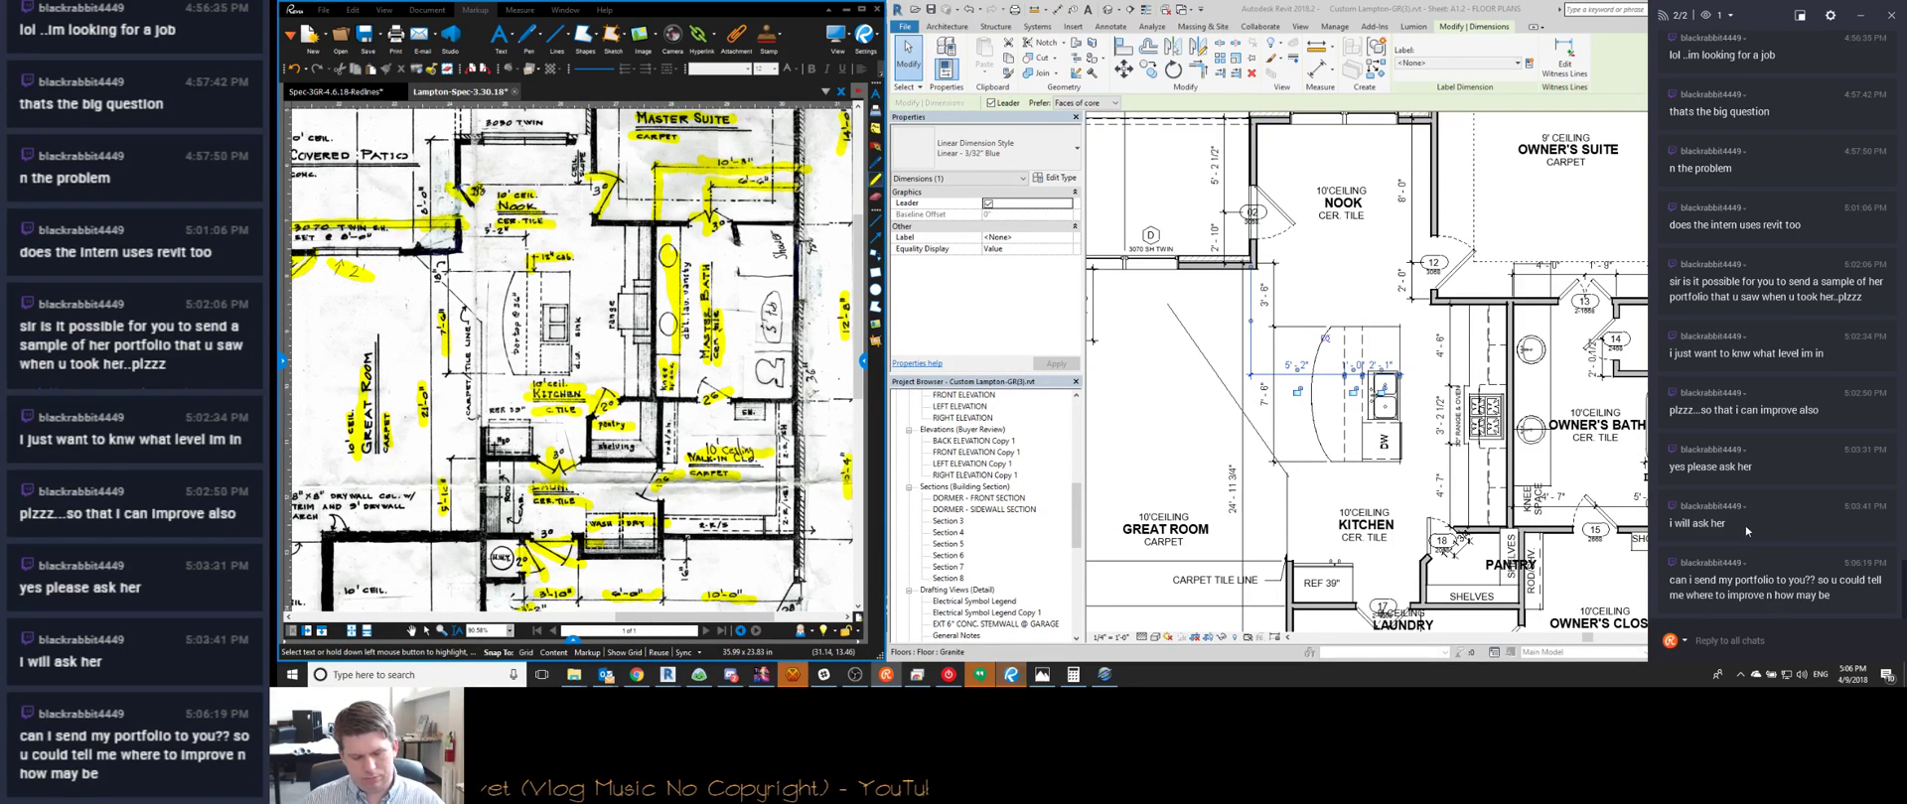
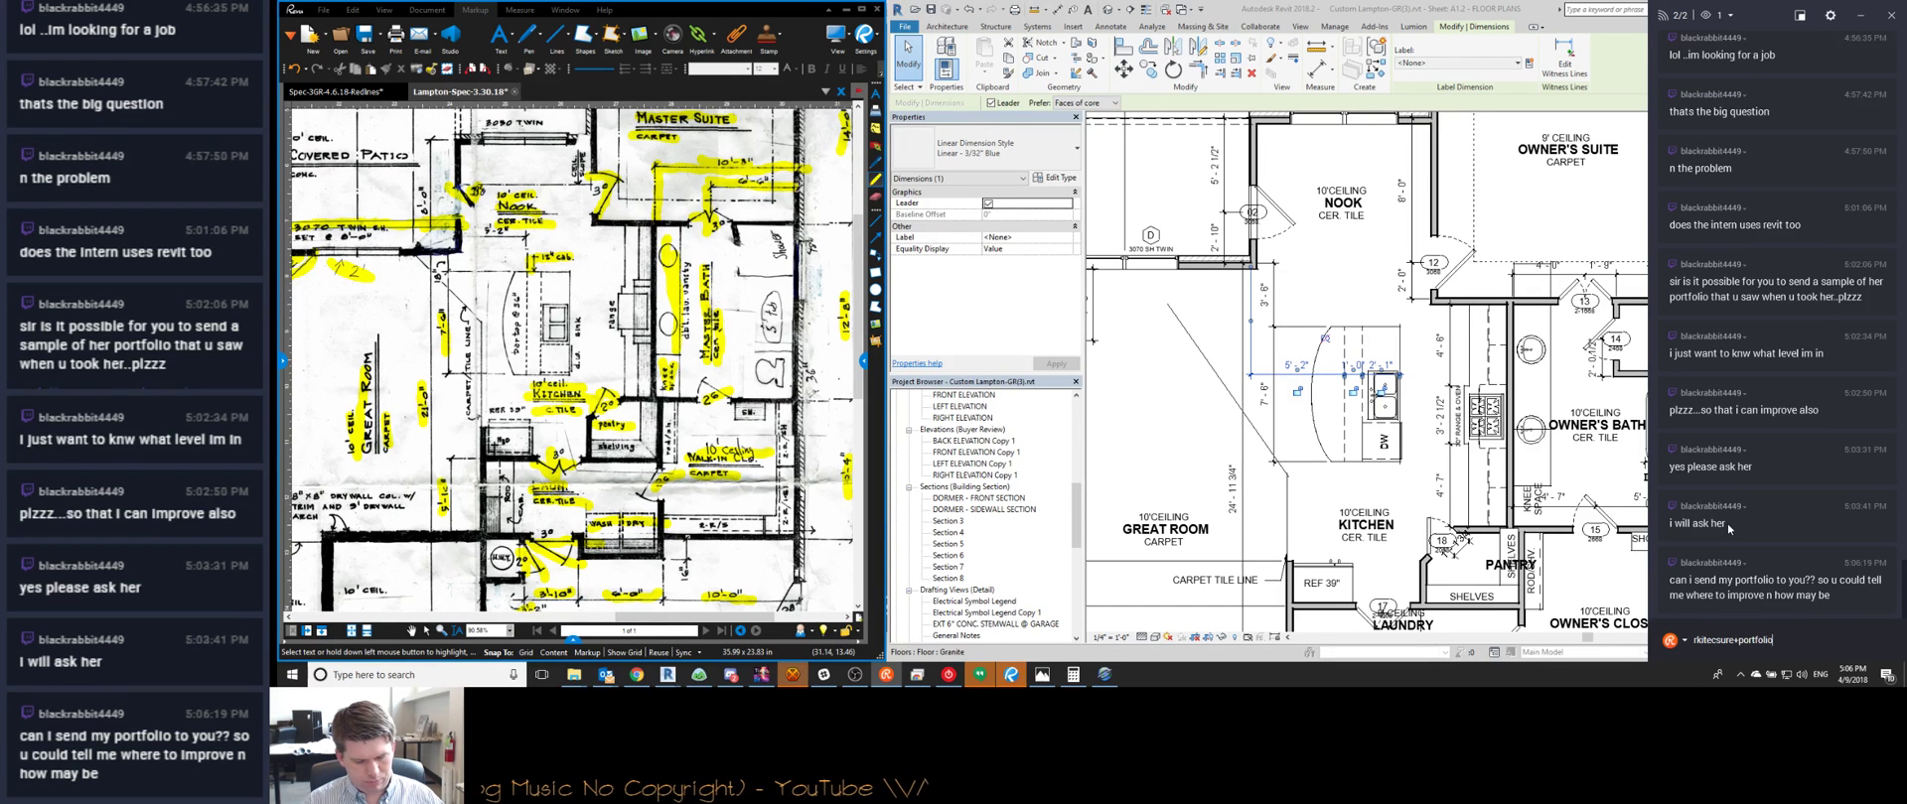
Send the portfolio e-mail address in the Restream chat and close the chat window
key(Return)
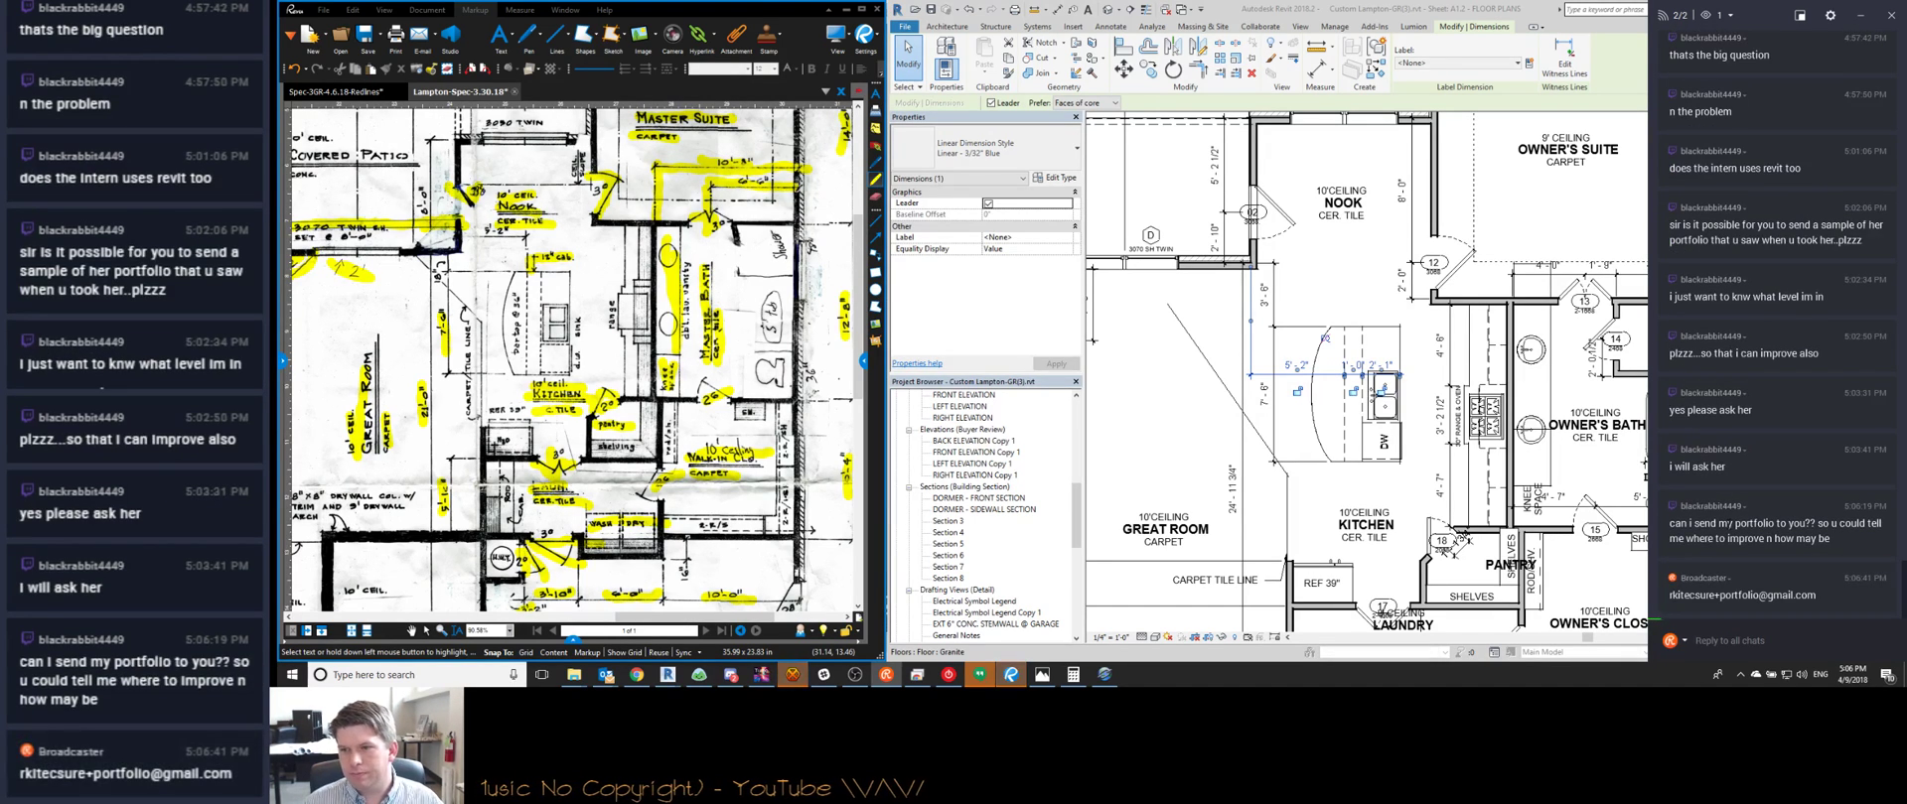
click(1859, 16)
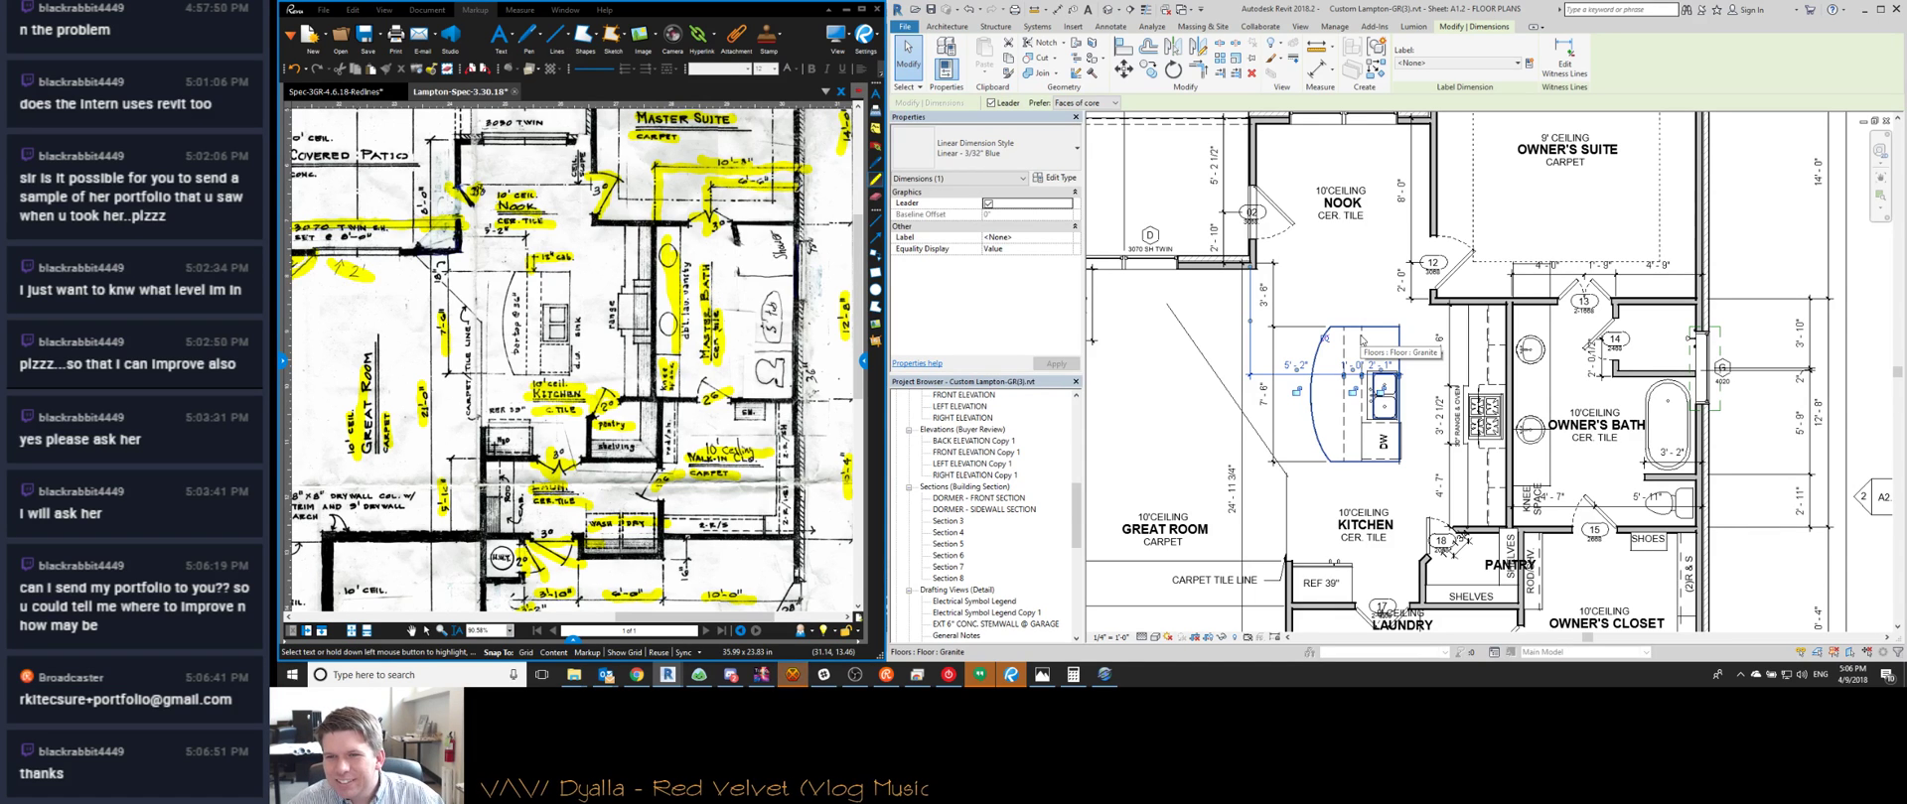
Nudge the nook's diagonal detail line up with the arrow key, then bring Watch Me Work forward
click(1227, 389)
key(Up)
key(Up)
key(Up)
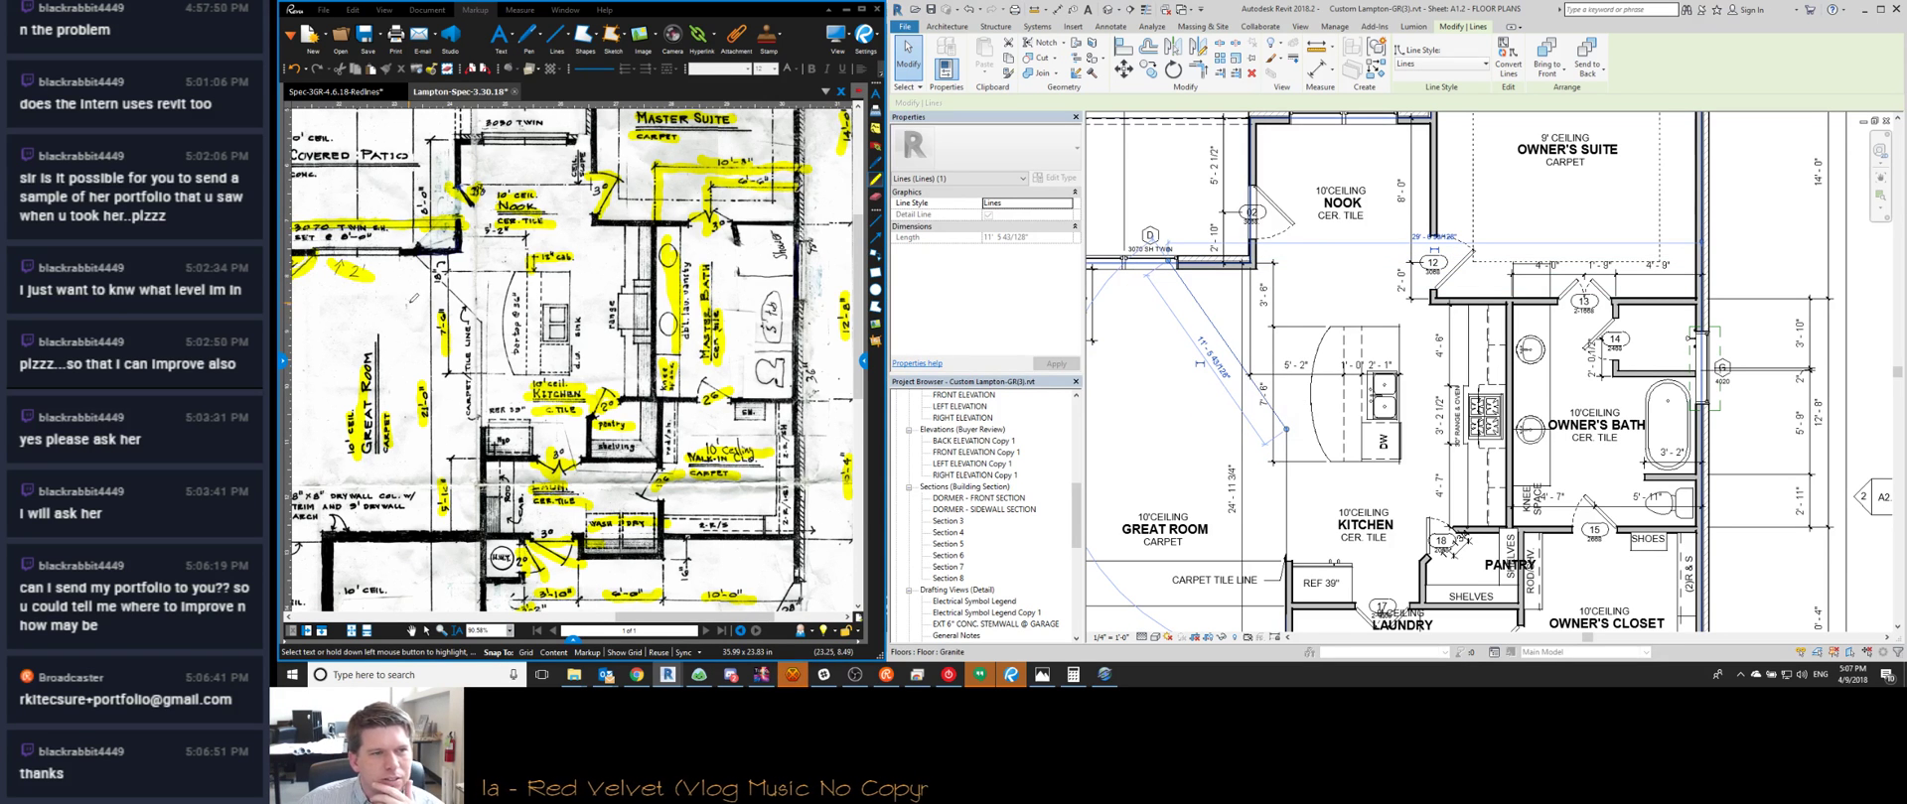
scroll(457, 337, up, 1)
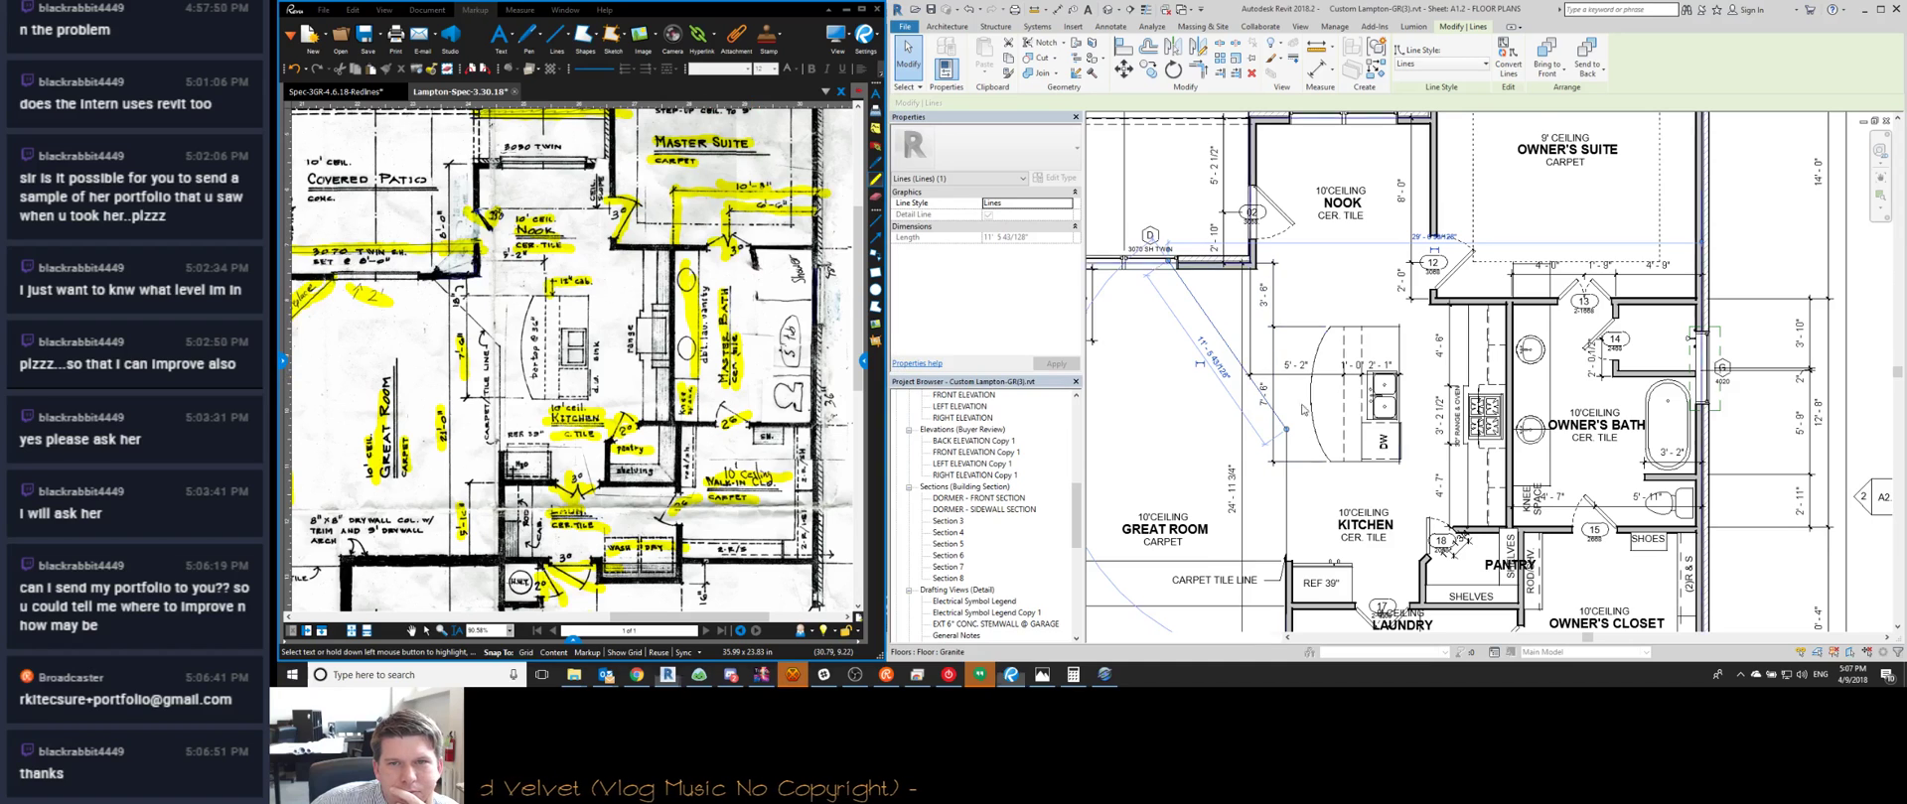
scroll(1404, 454, down, 1)
middle_drag(1351, 337, 1398, 406)
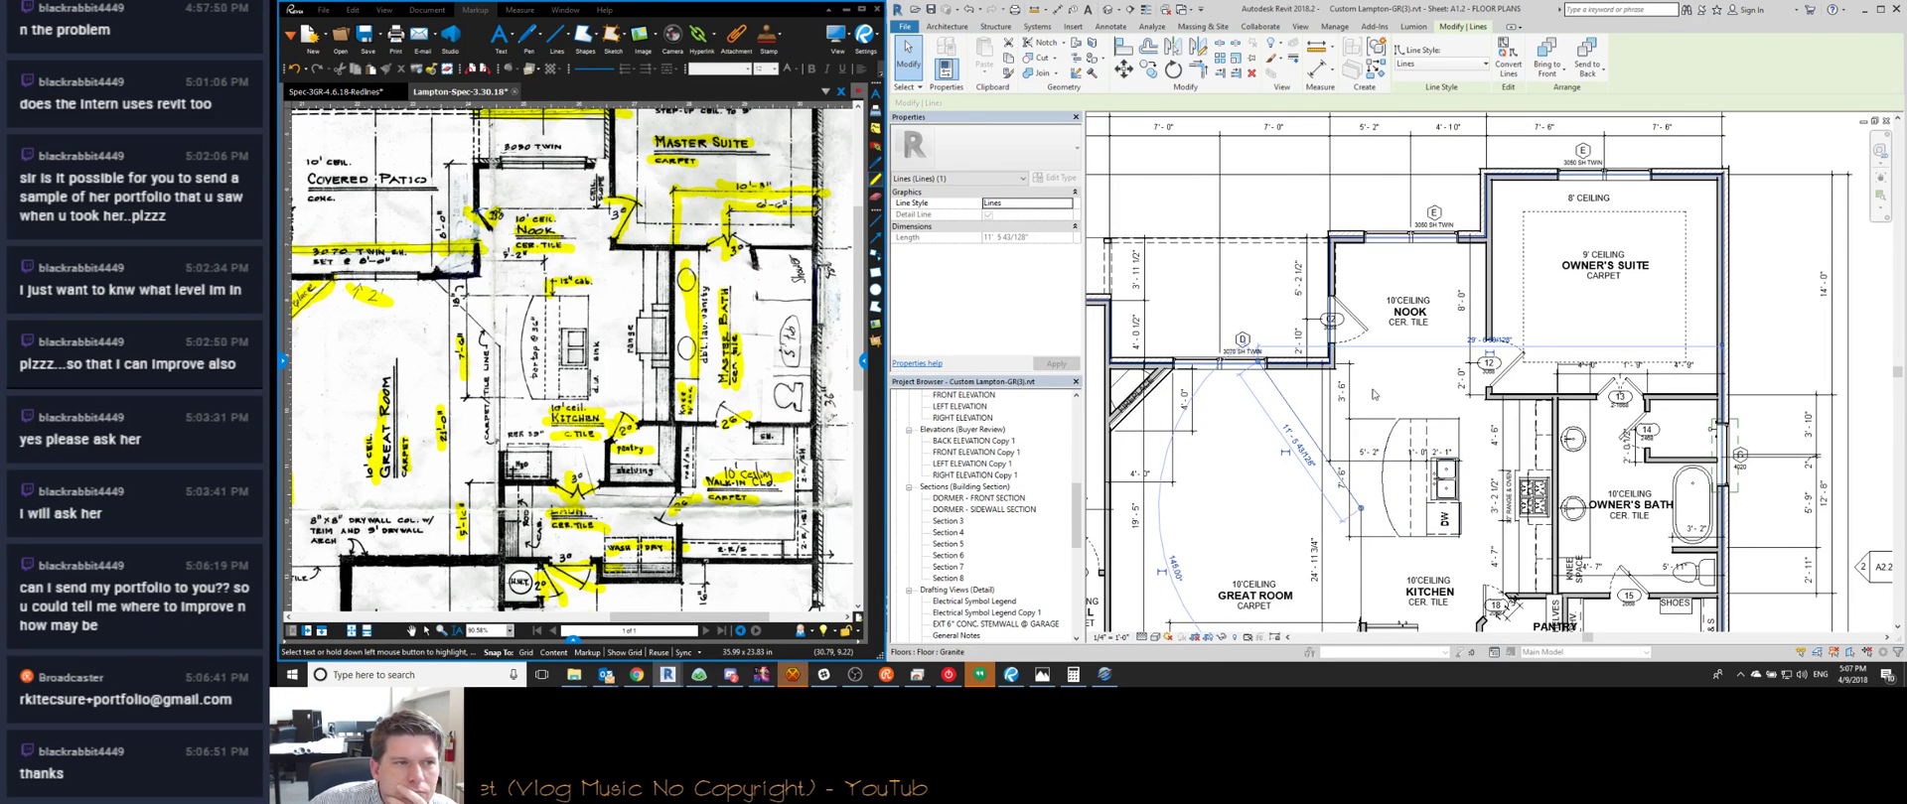
click(638, 675)
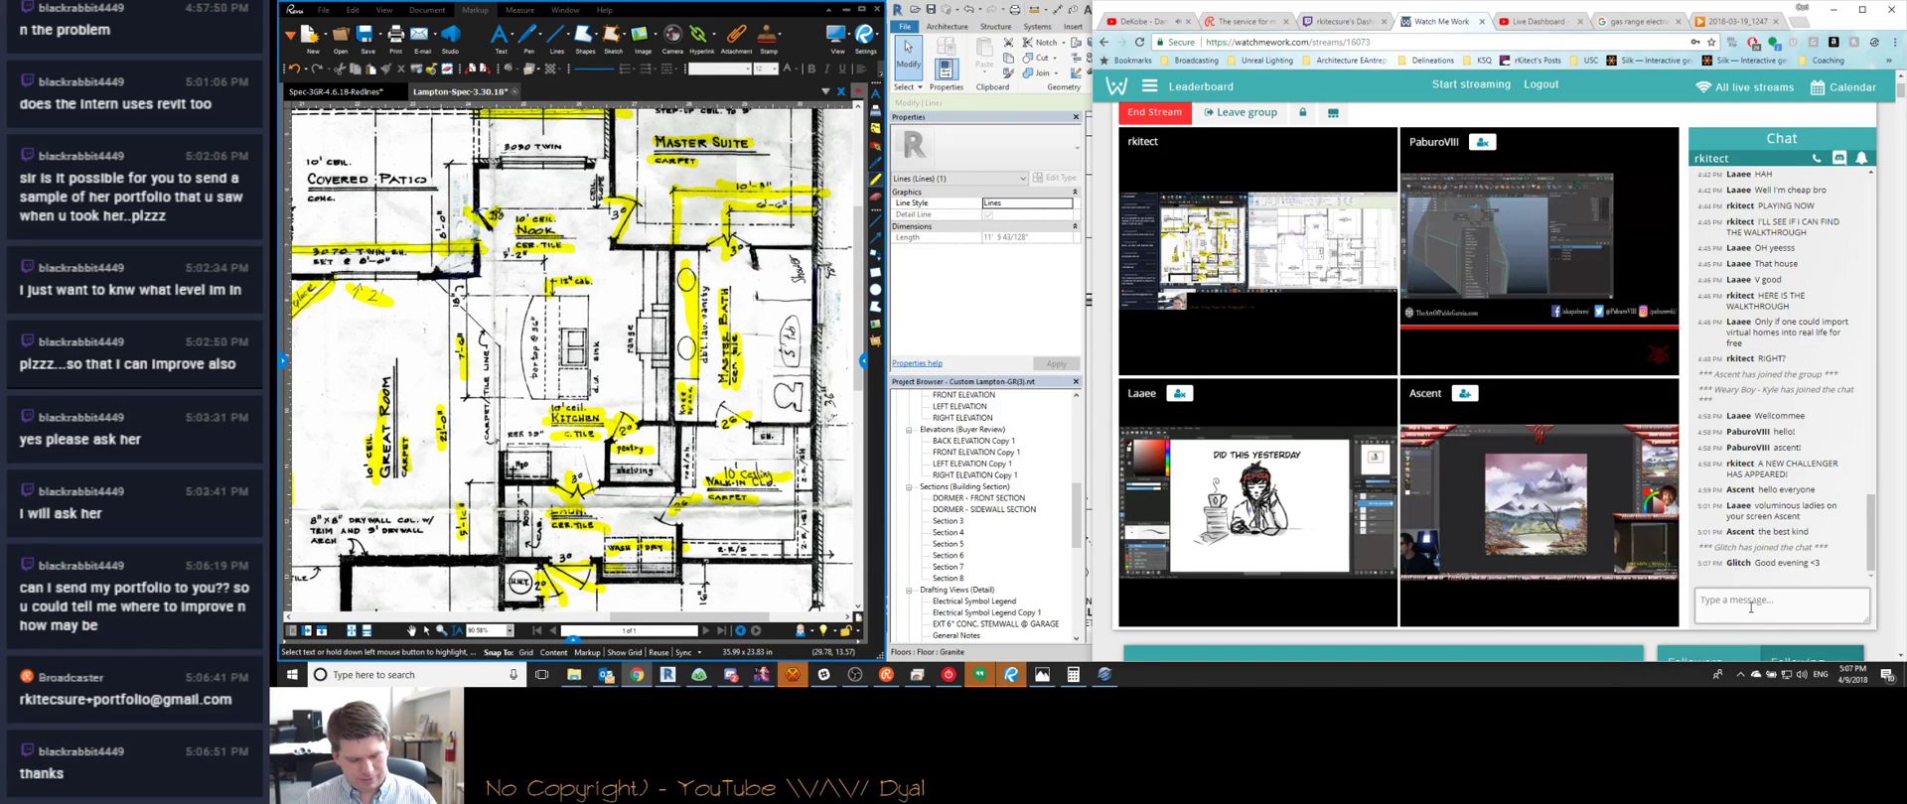
Ask the other streamer if they're doing painting with Bob Ross, then post 'cause that's awesome'
text(ent, are you doing)
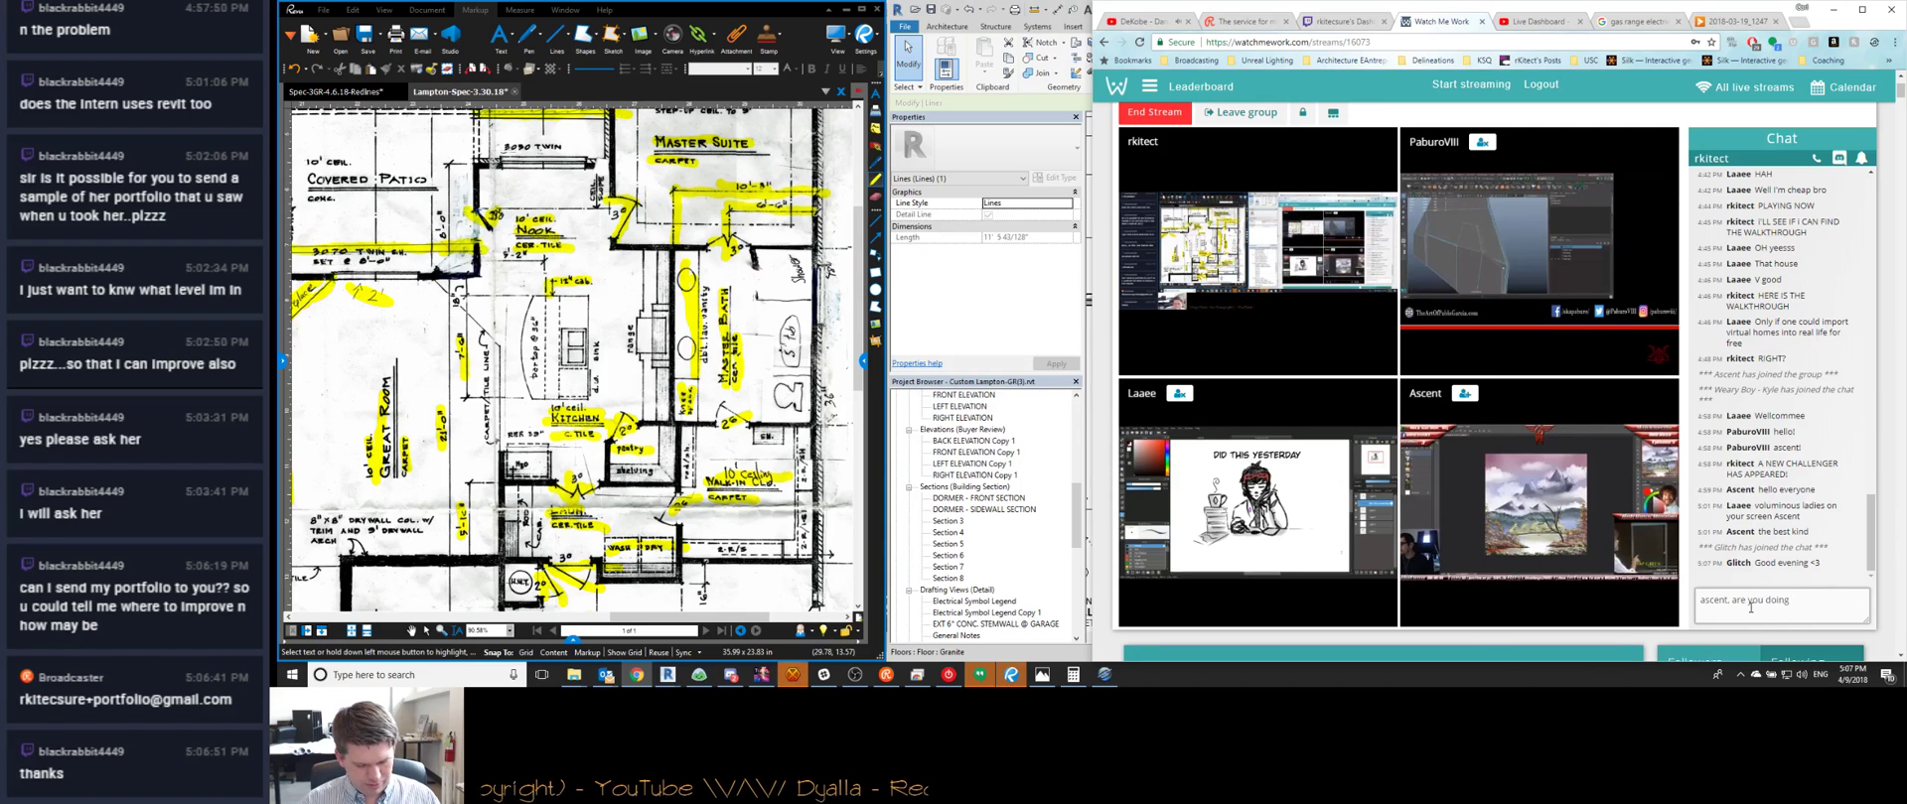
text( painting with bo)
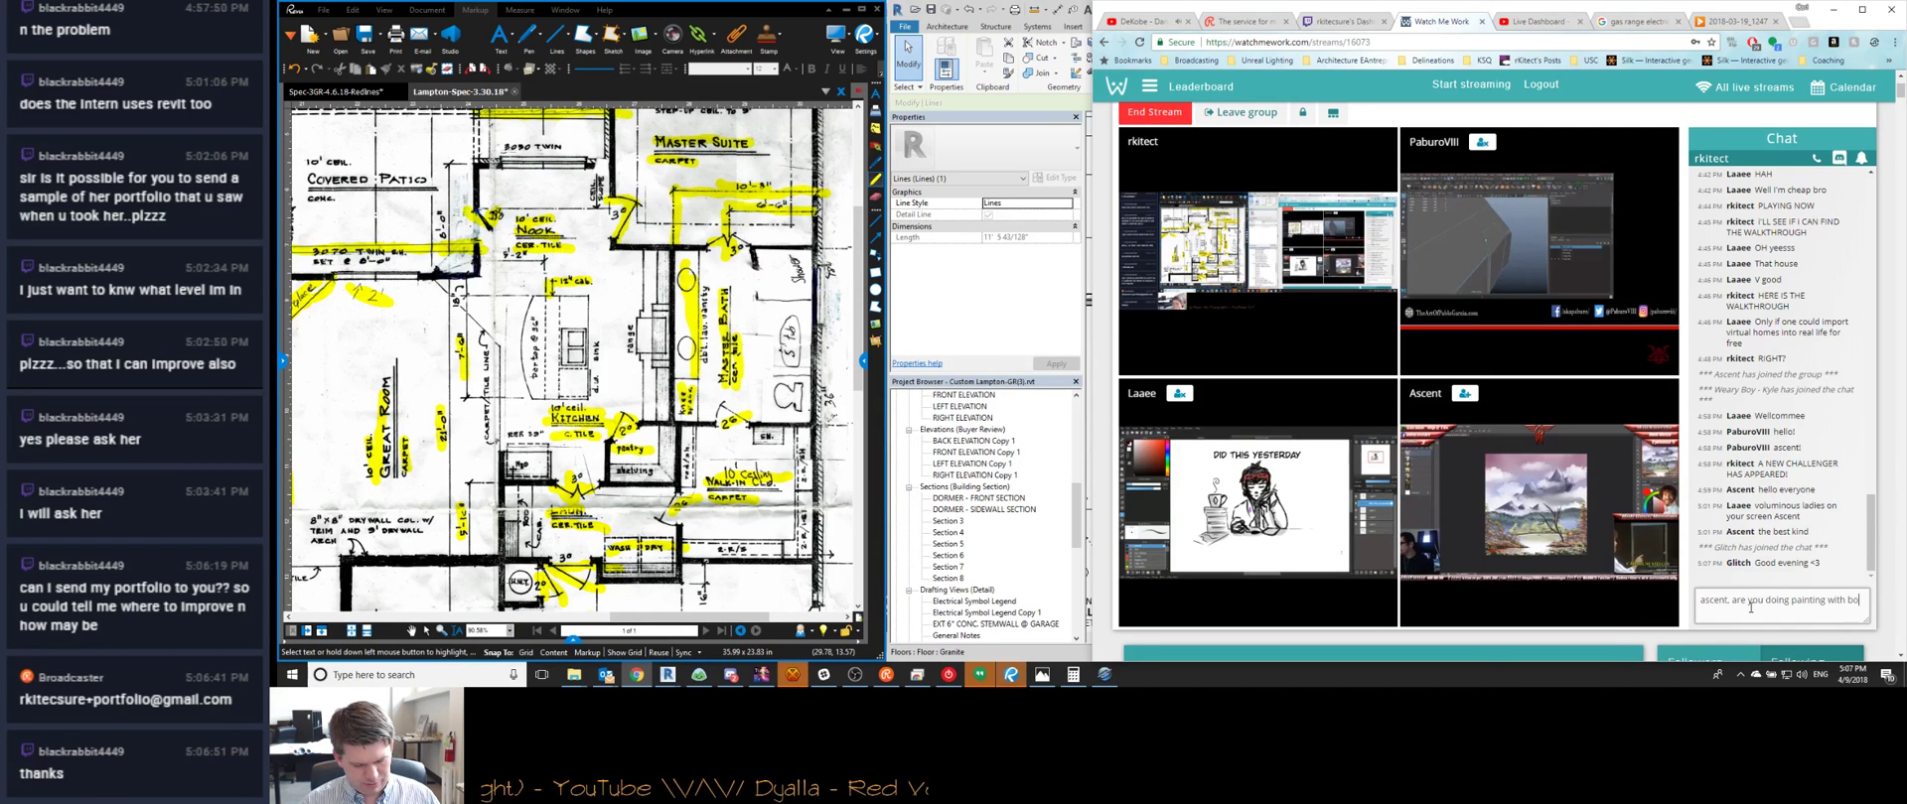
text(b ross?)
key(Return)
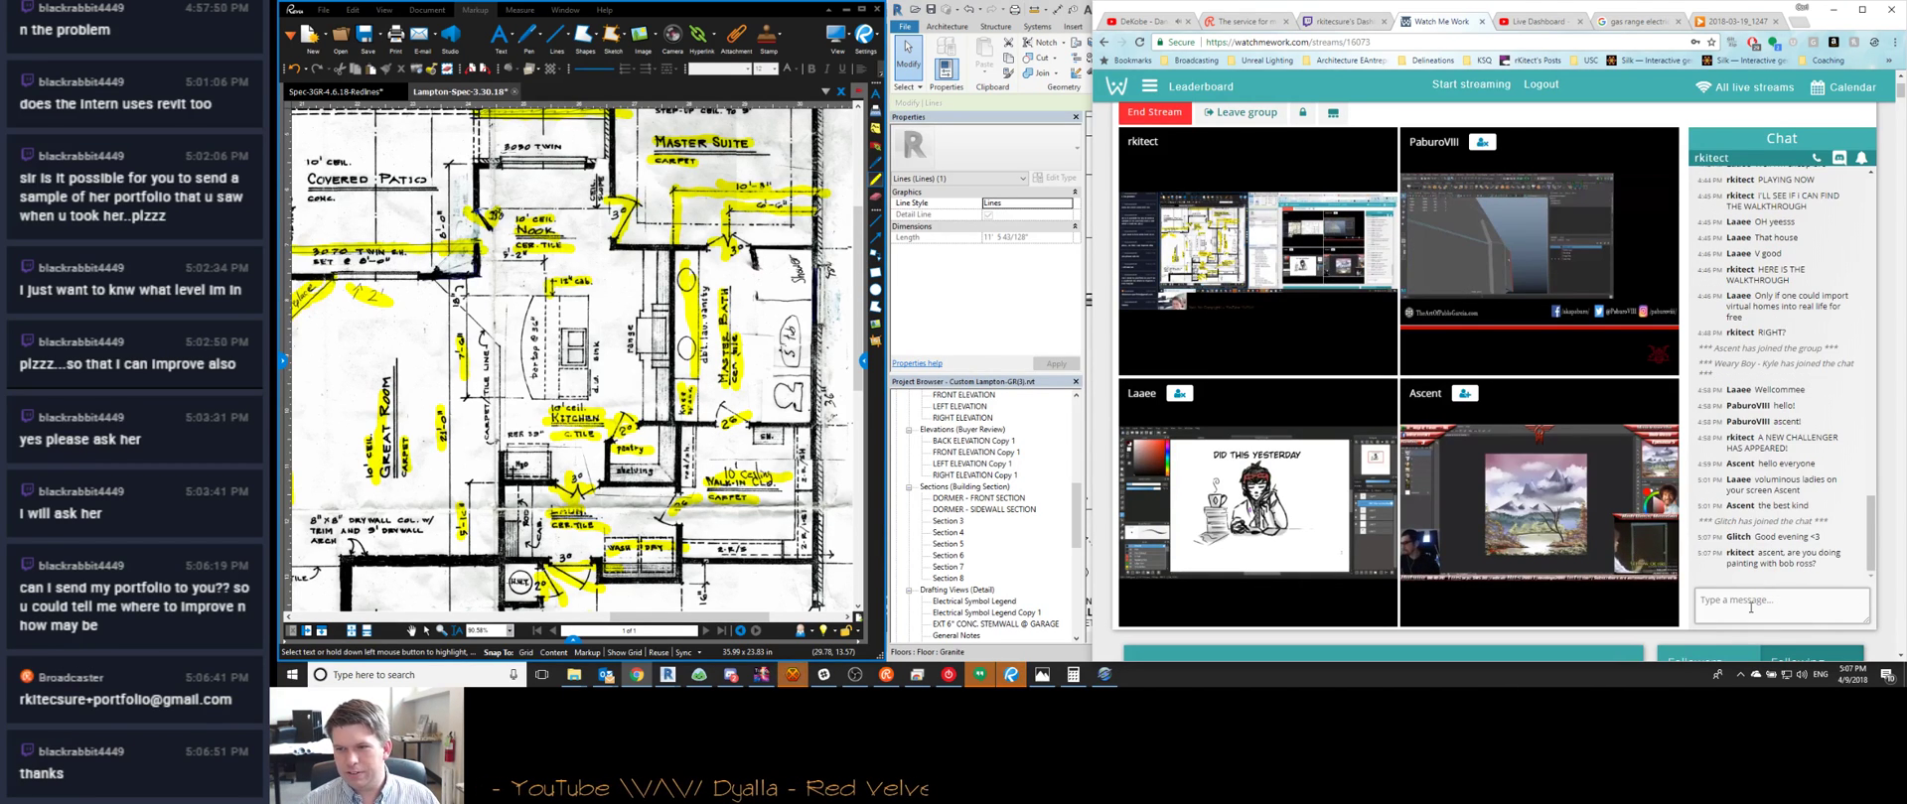
text(cause that)
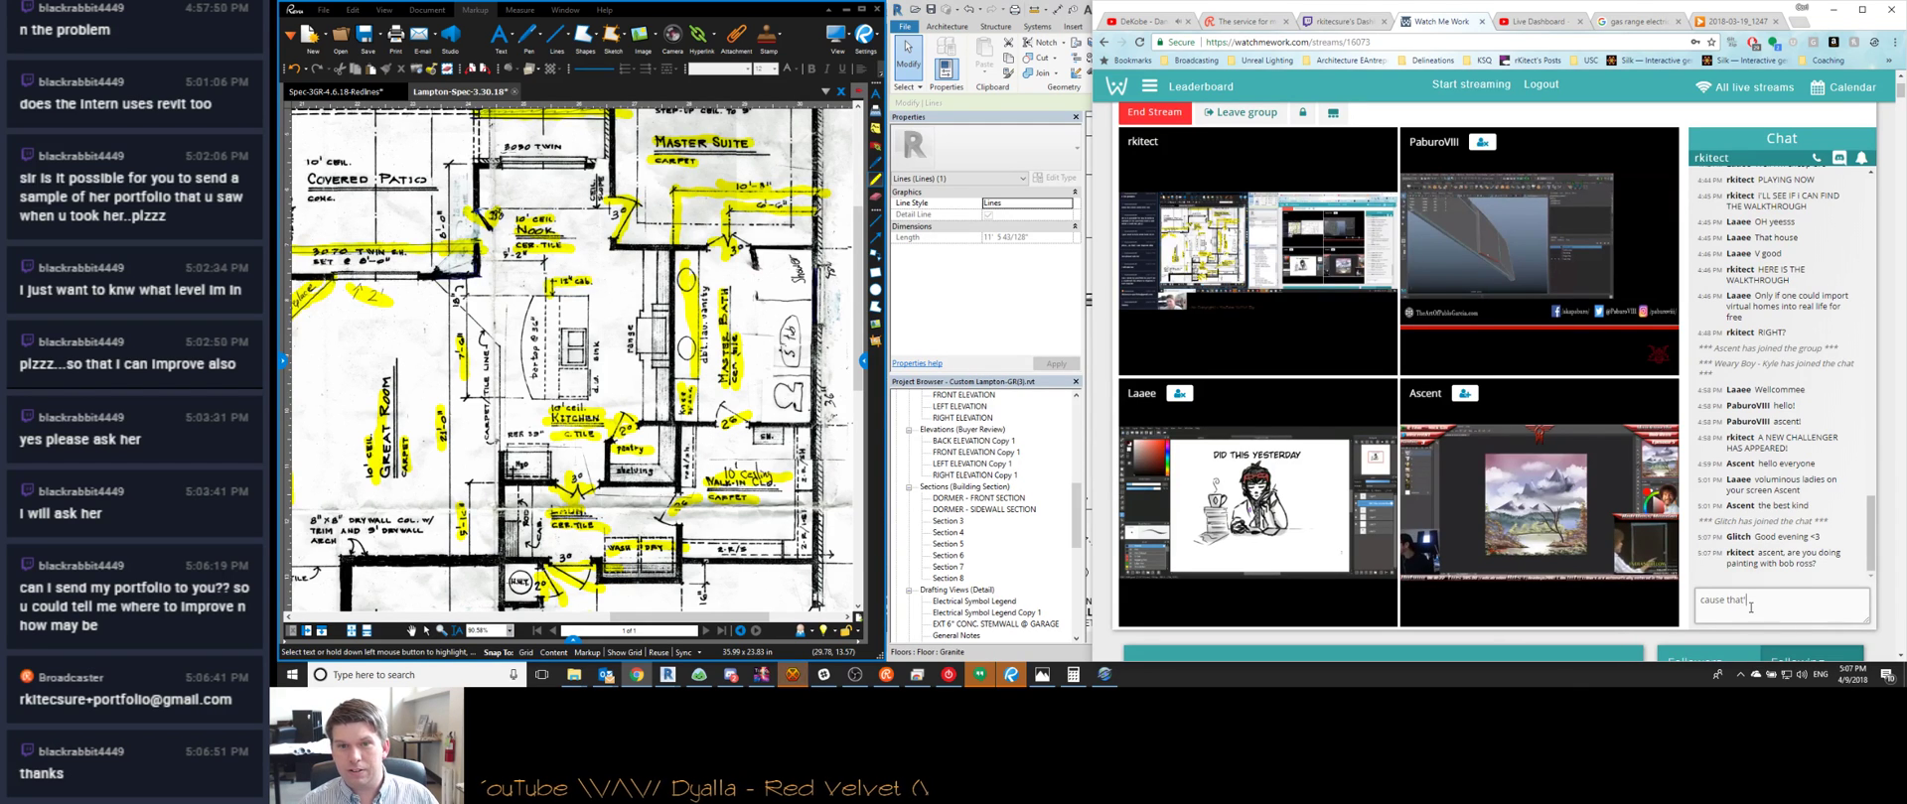
text('s awesome)
key(Return)
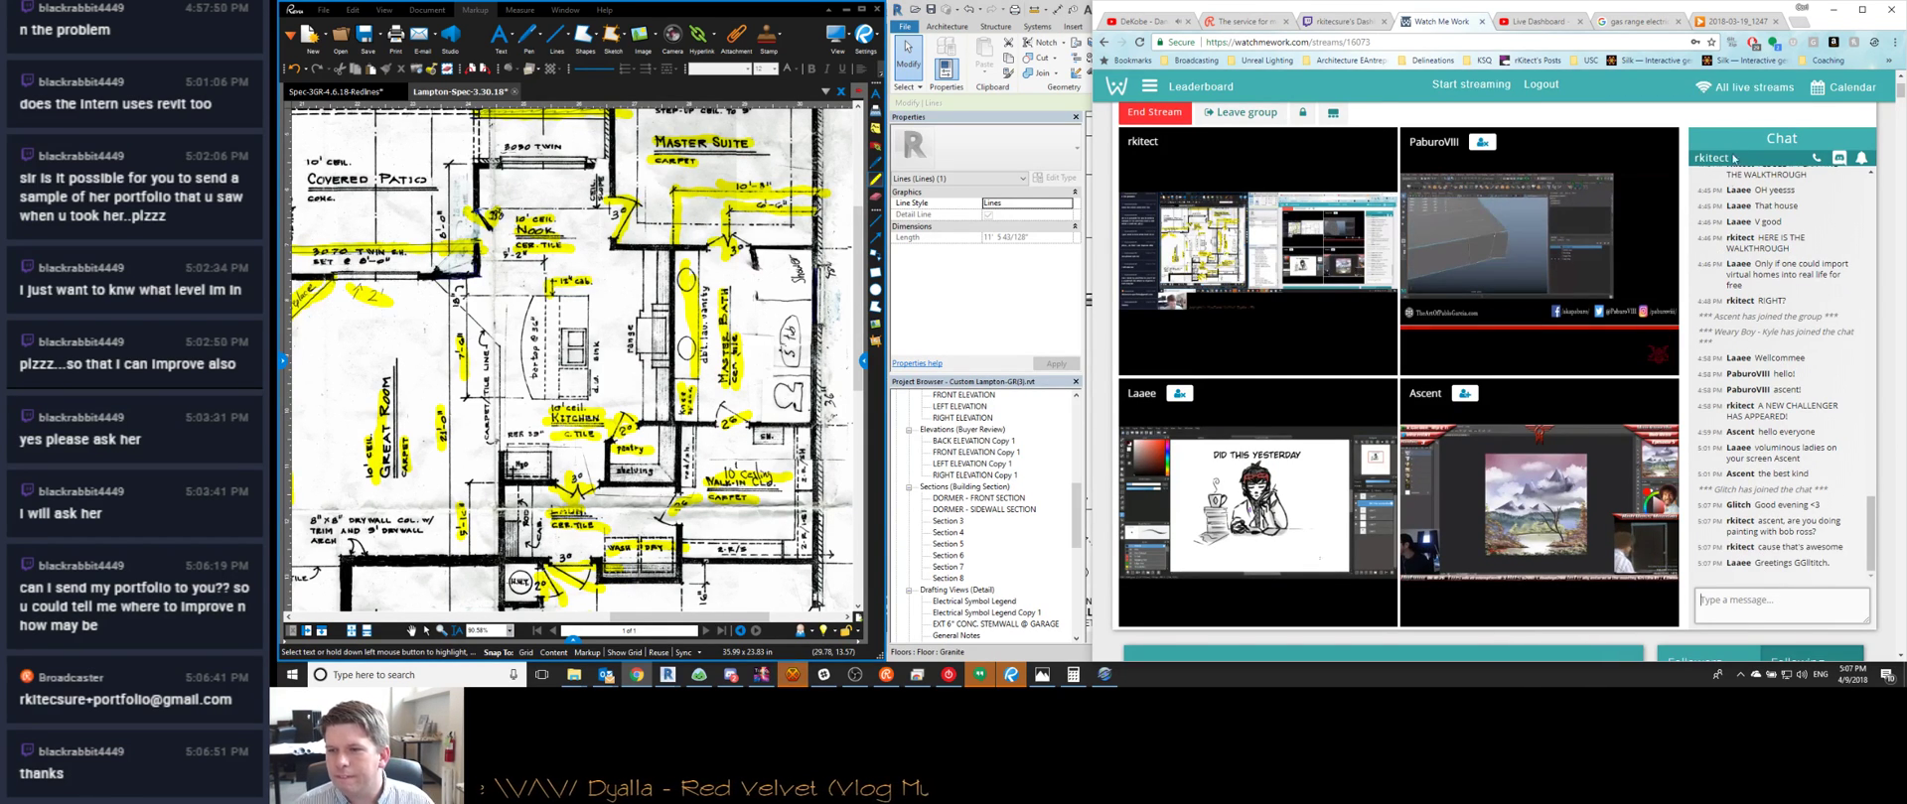
click(1832, 10)
Zoom out and pan the redline sketch to show the bedroom and handwritten notes
scroll(1420, 333, up, 4)
click(1420, 333)
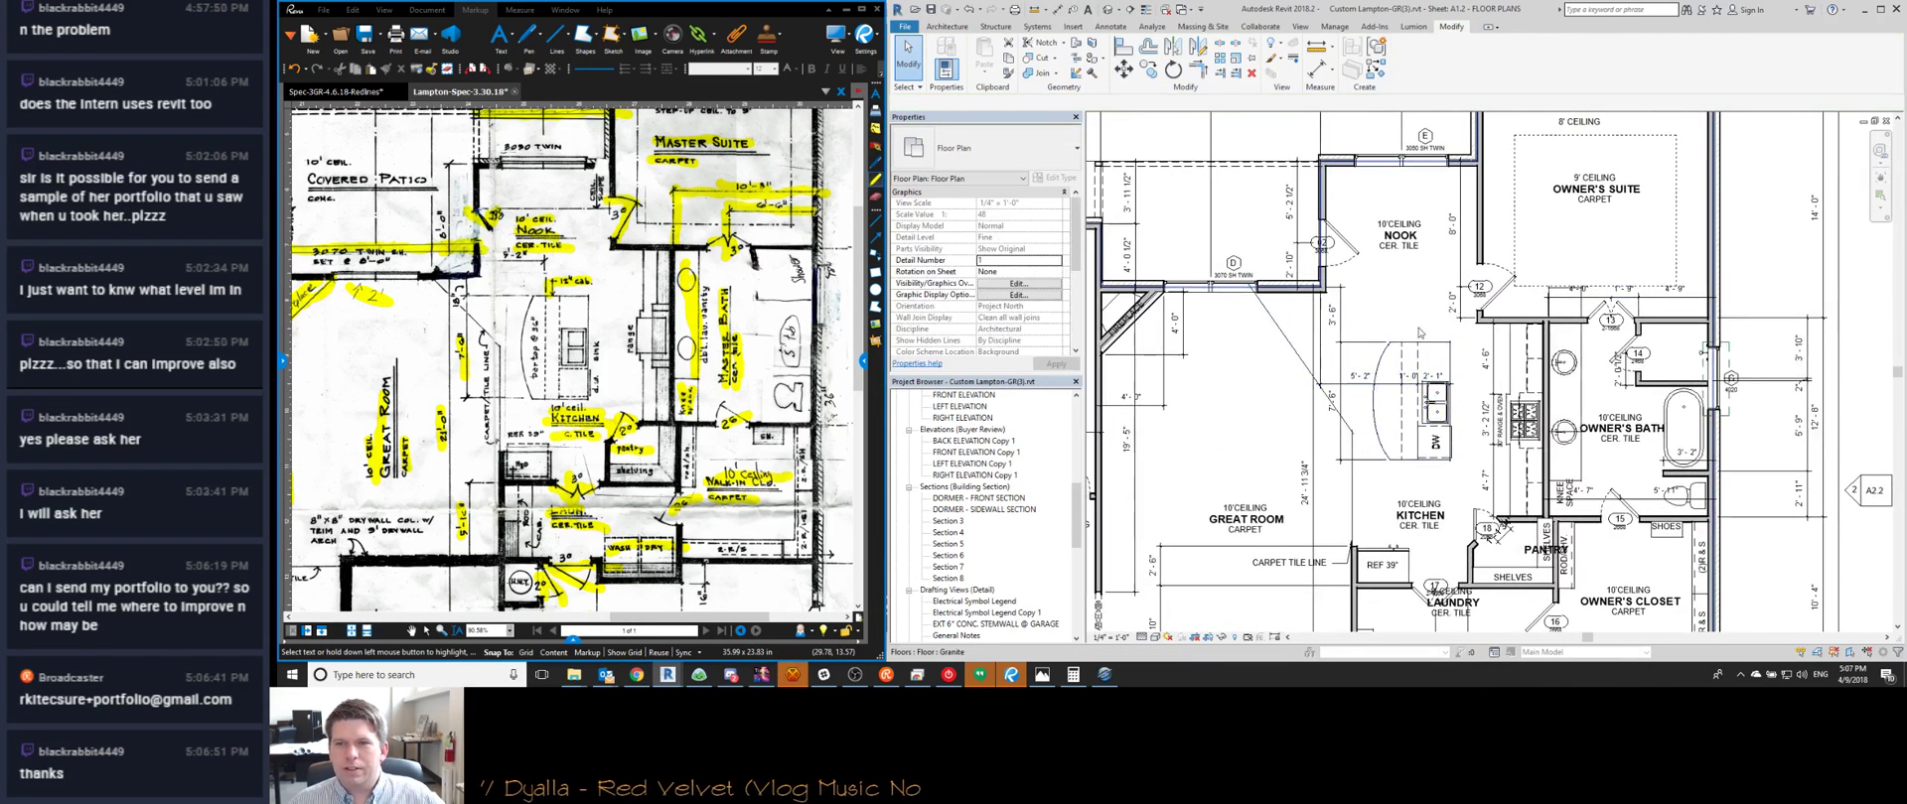
scroll(1420, 332, up, 1)
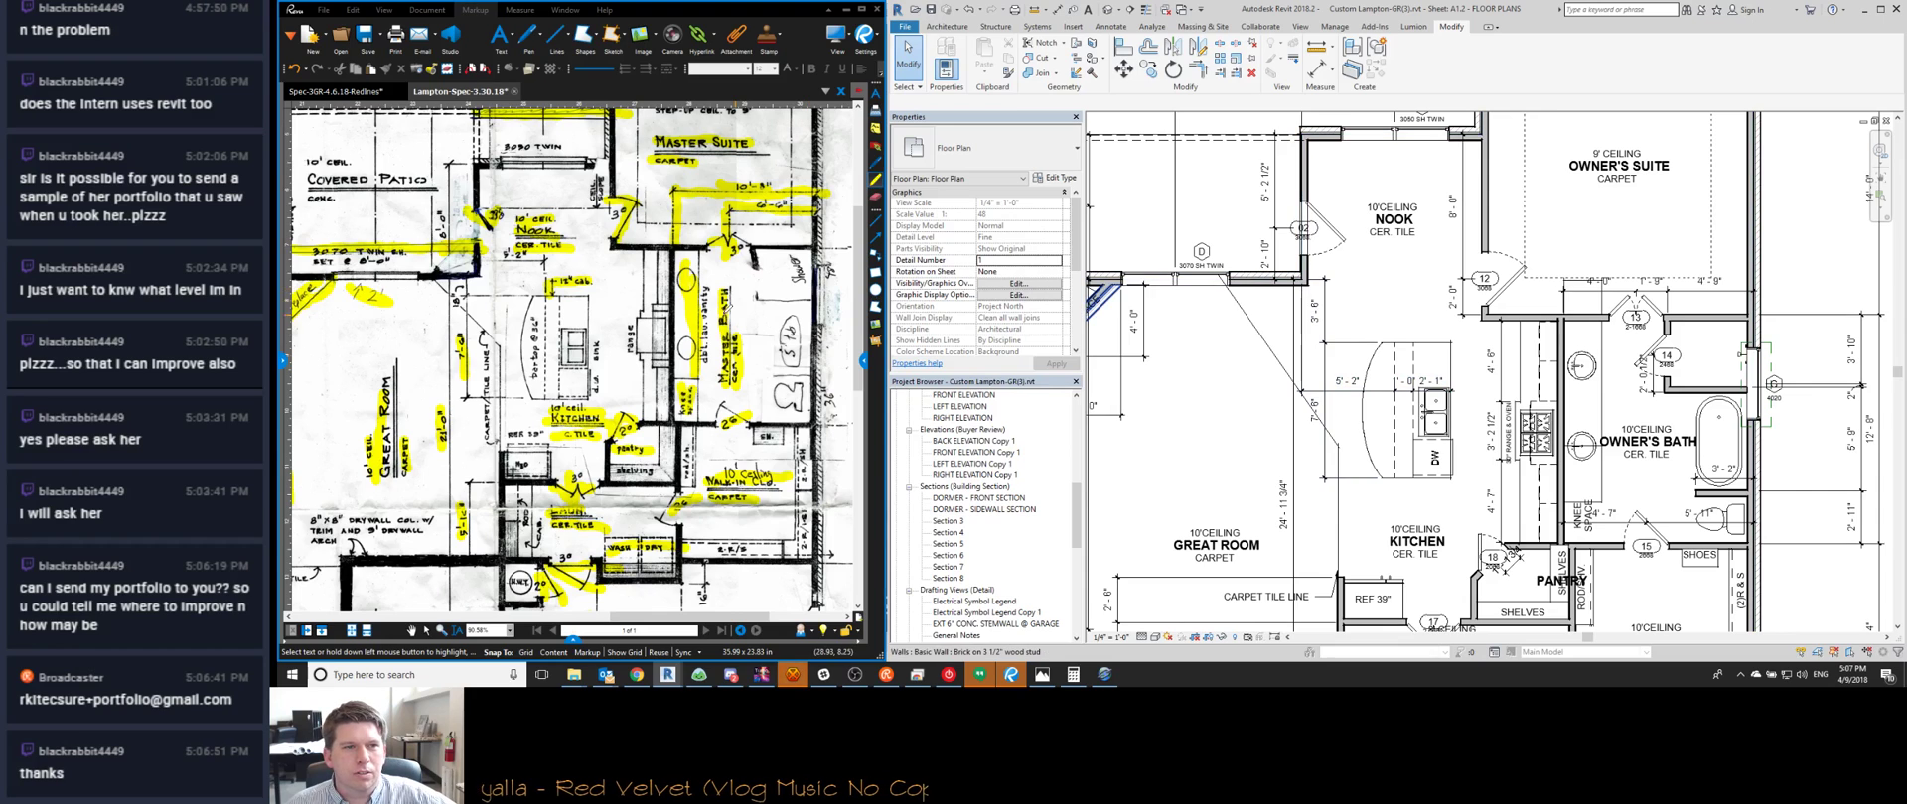
scroll(1546, 354, down, 1)
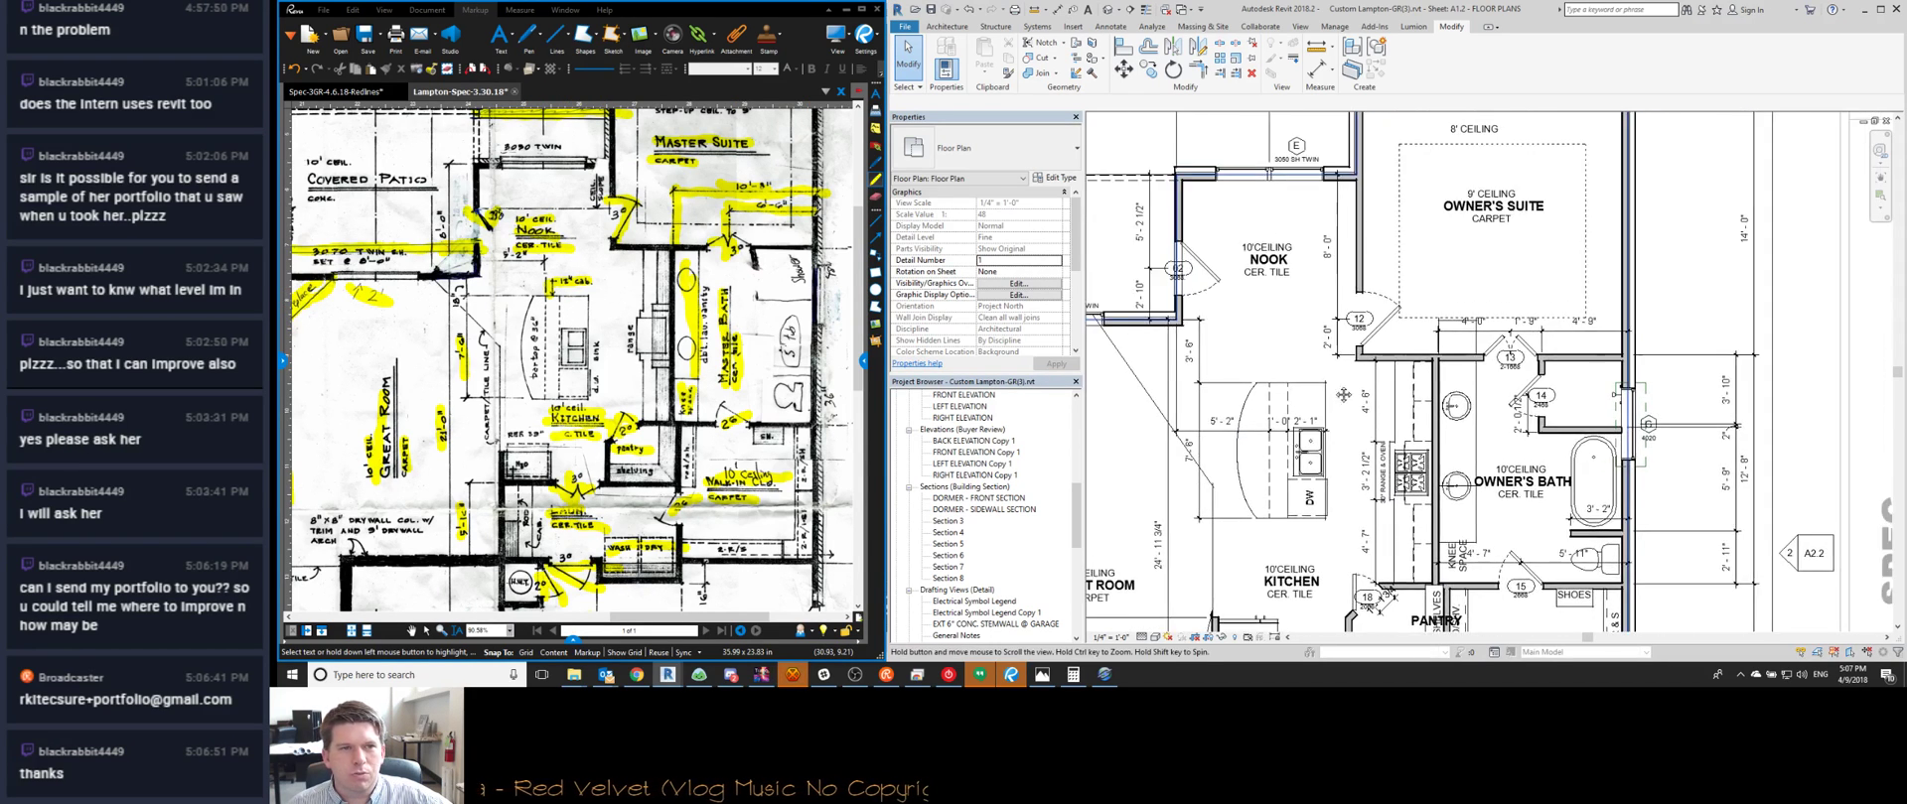
scroll(506, 551, down, 3)
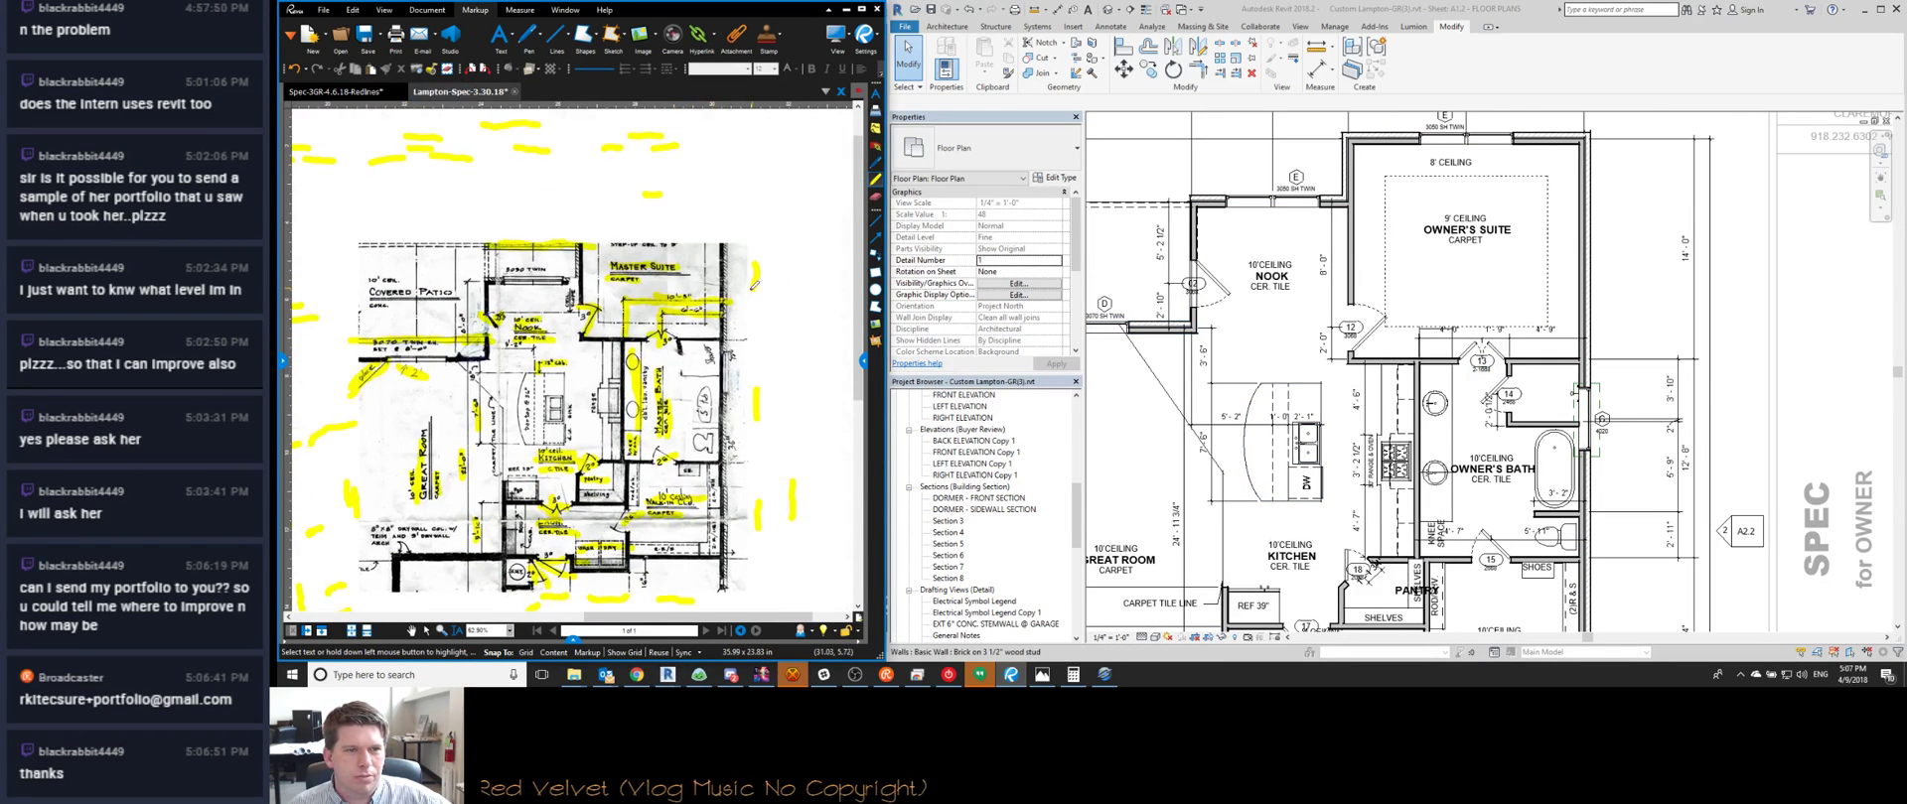
middle_drag(547, 386, 620, 383)
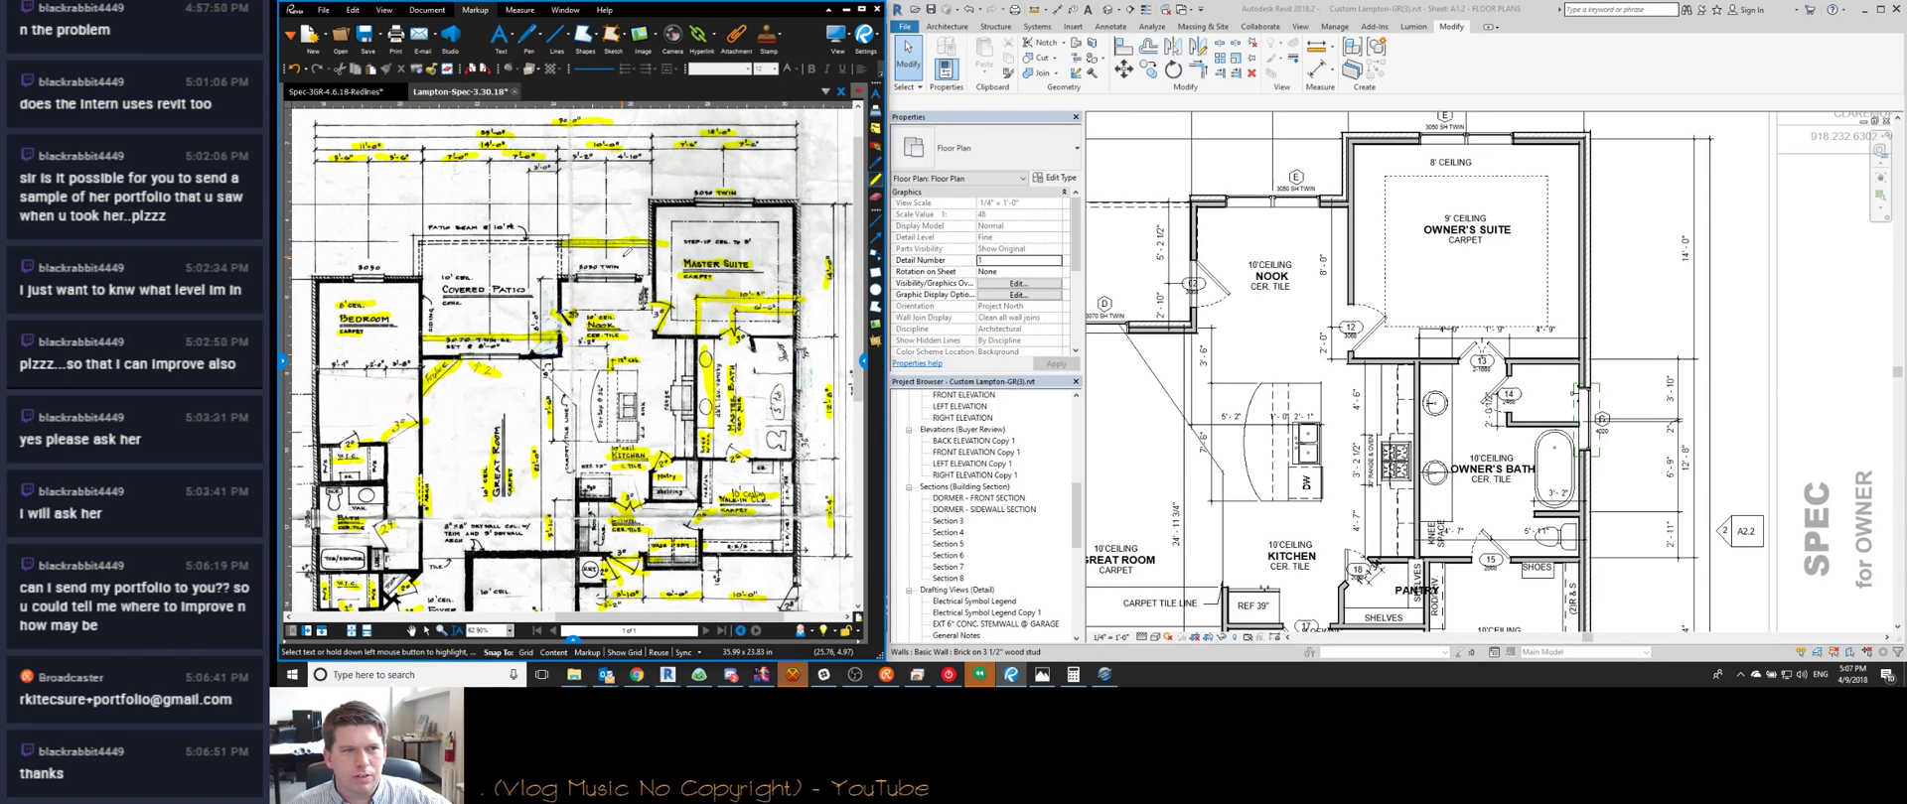
middle_drag(552, 277, 659, 269)
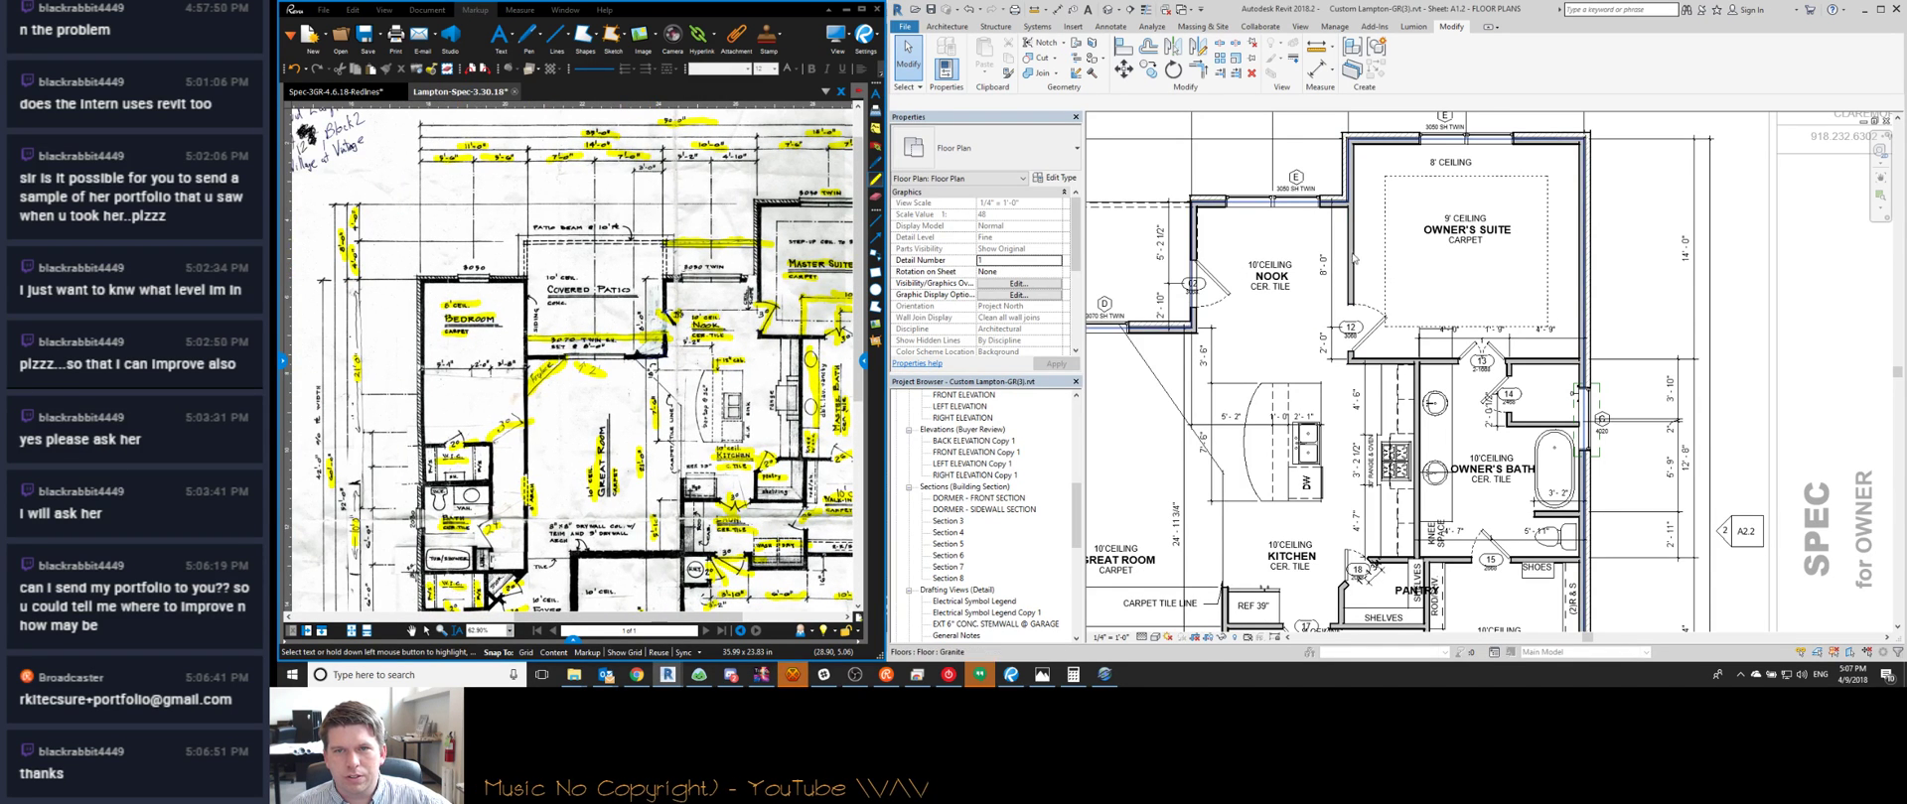
Pan Revit to the nook and start an aligned dimension (DI) from the first wall
middle_drag(1206, 259, 1318, 262)
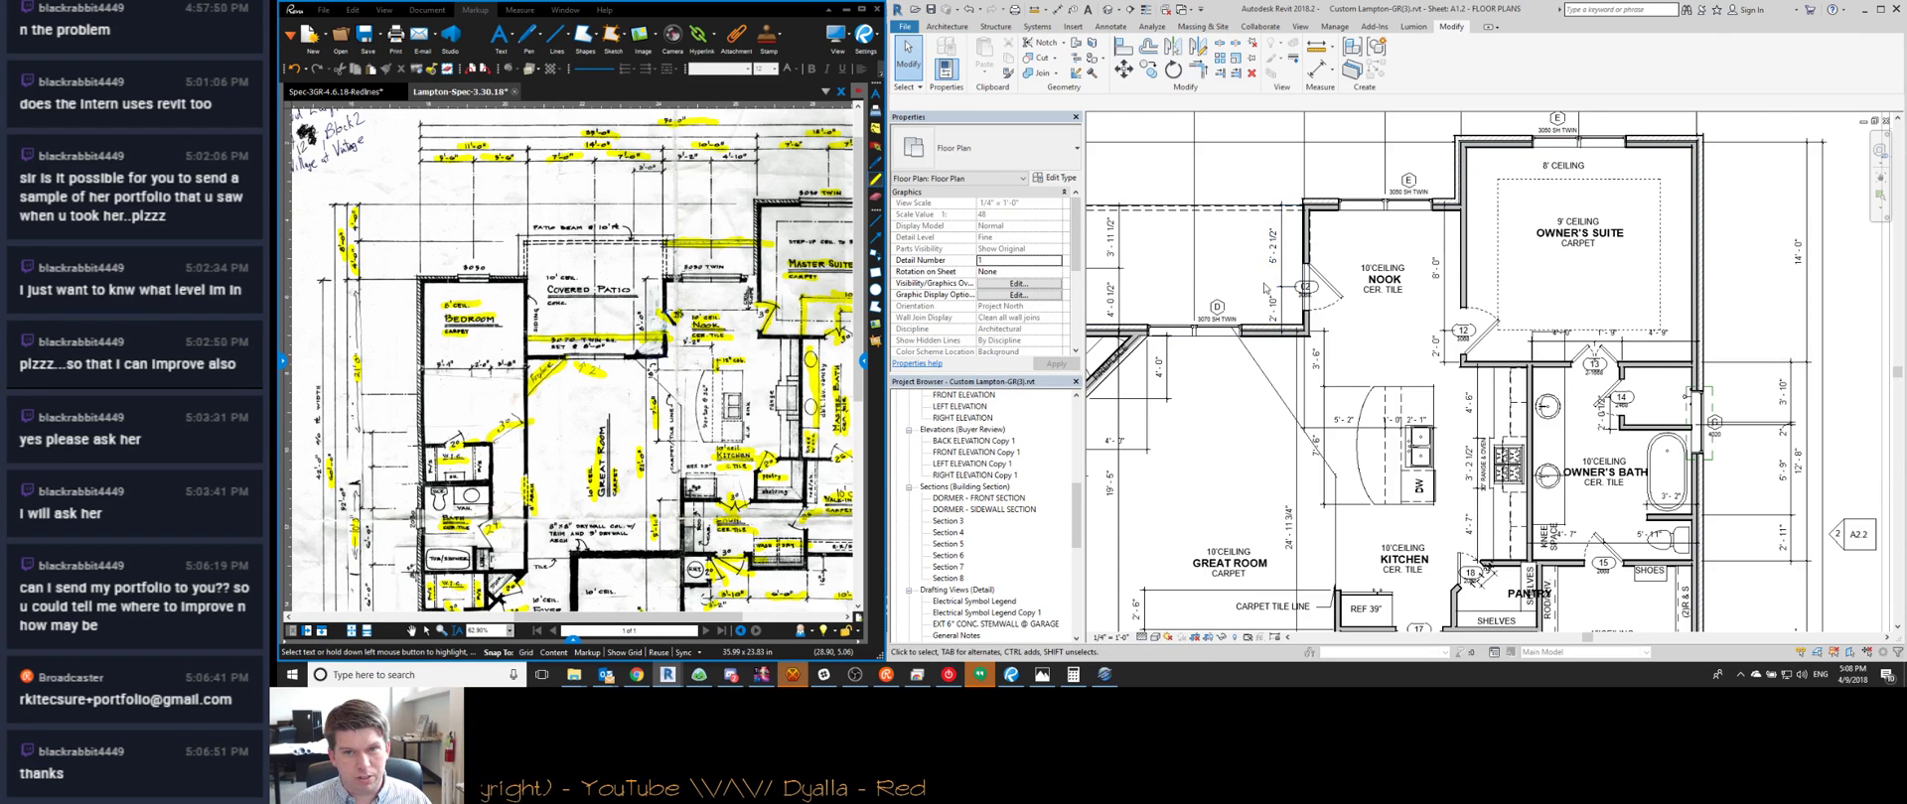
scroll(1265, 288, up, 3)
key(d)
key(i)
click(1452, 211)
Place the 8'-0 1/2" aligned dimension beside the nook
click(1321, 458)
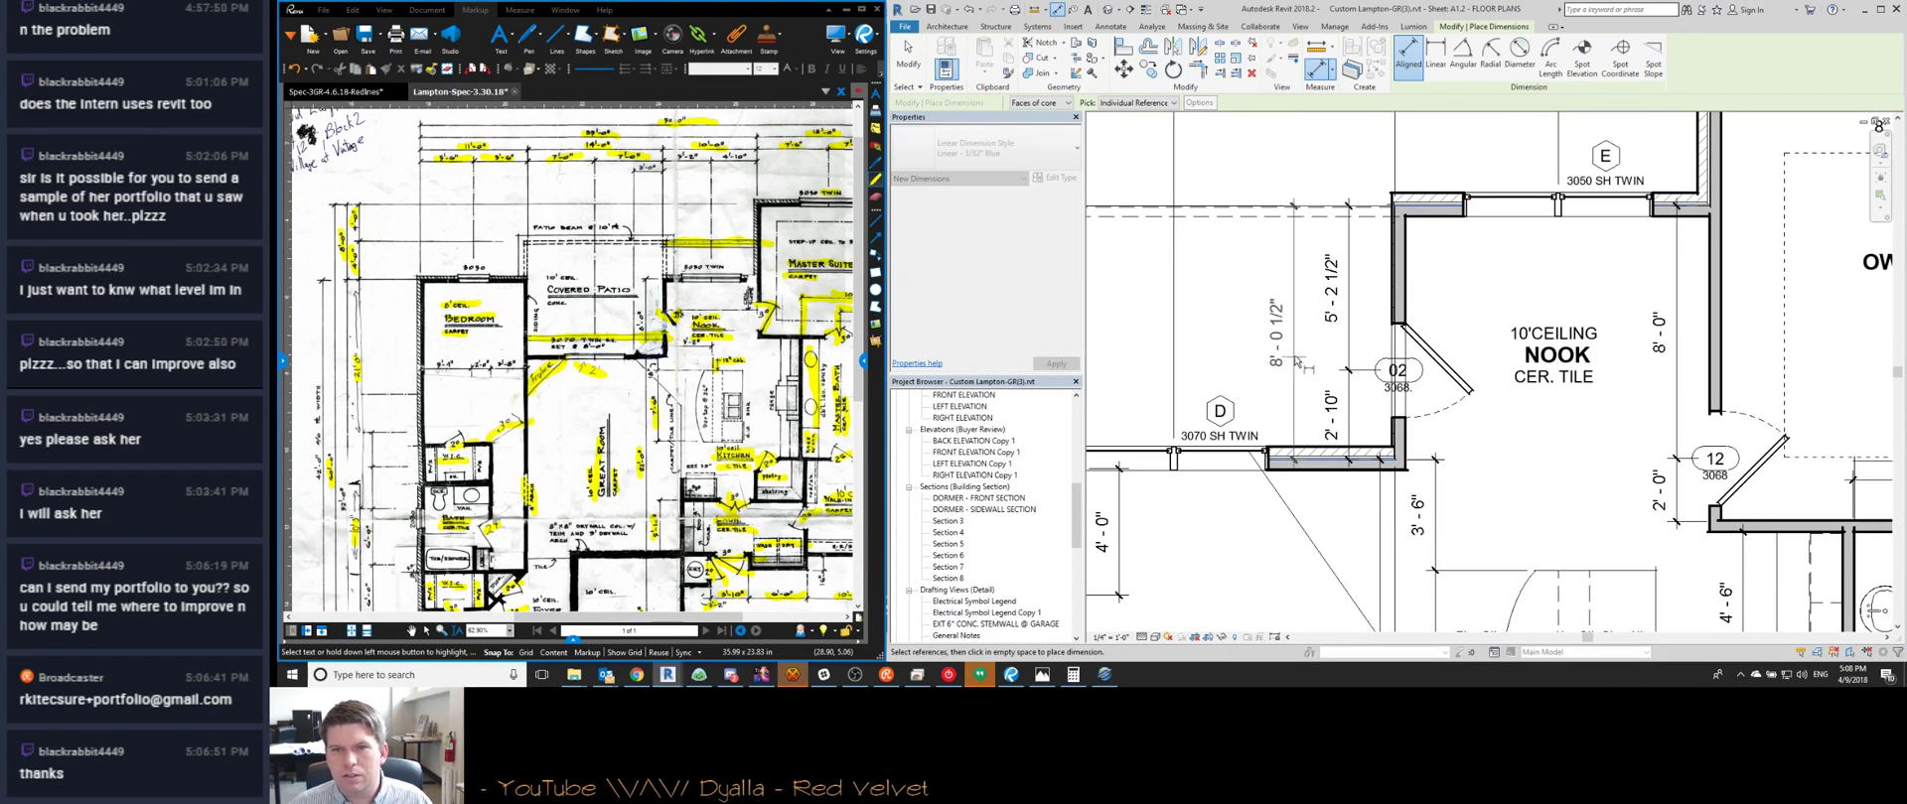
click(1296, 362)
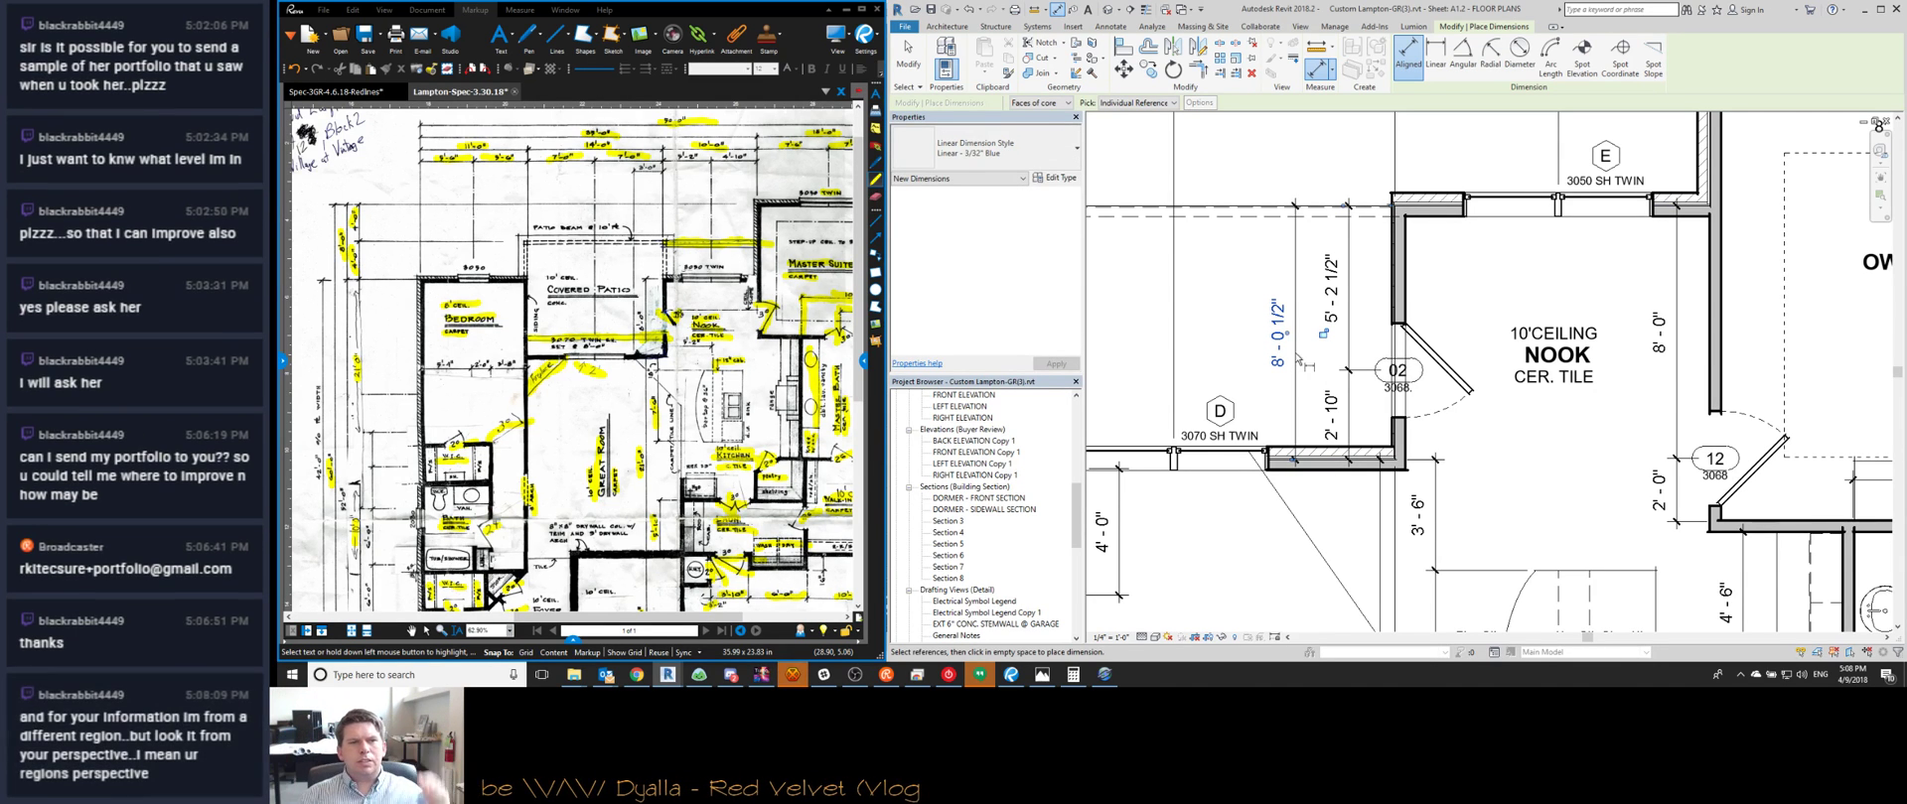
scroll(606, 331, up, 5)
scroll(607, 332, down, 5)
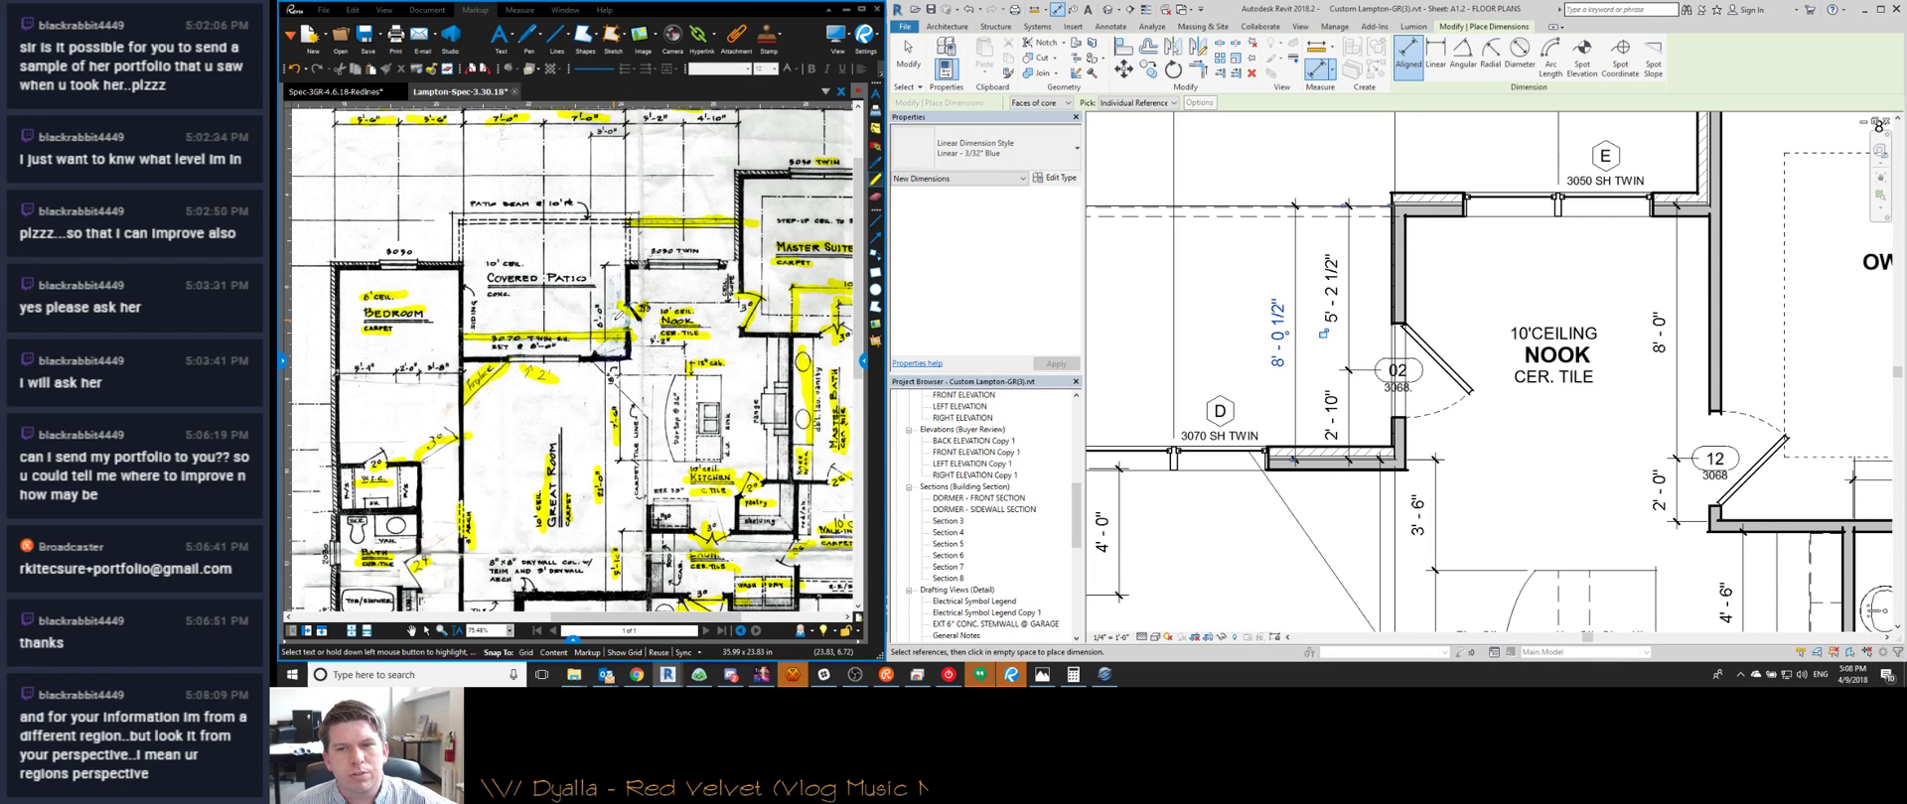
scroll(1335, 341, down, 3)
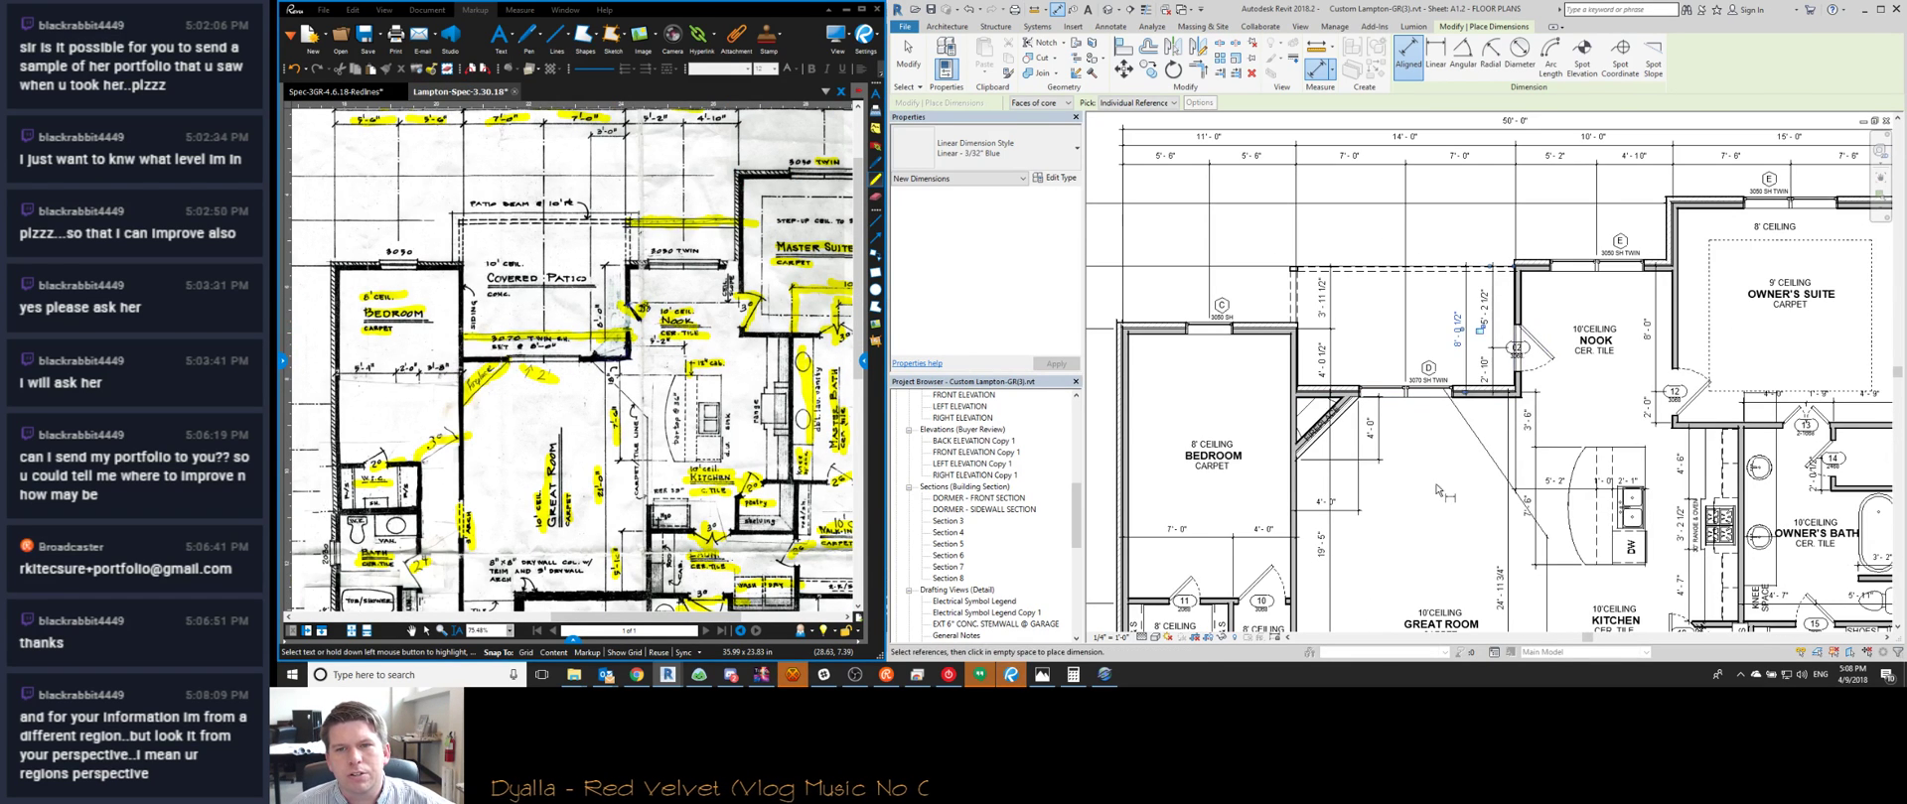
middle_drag(1441, 493, 1365, 369)
scroll(1365, 370, down, 1)
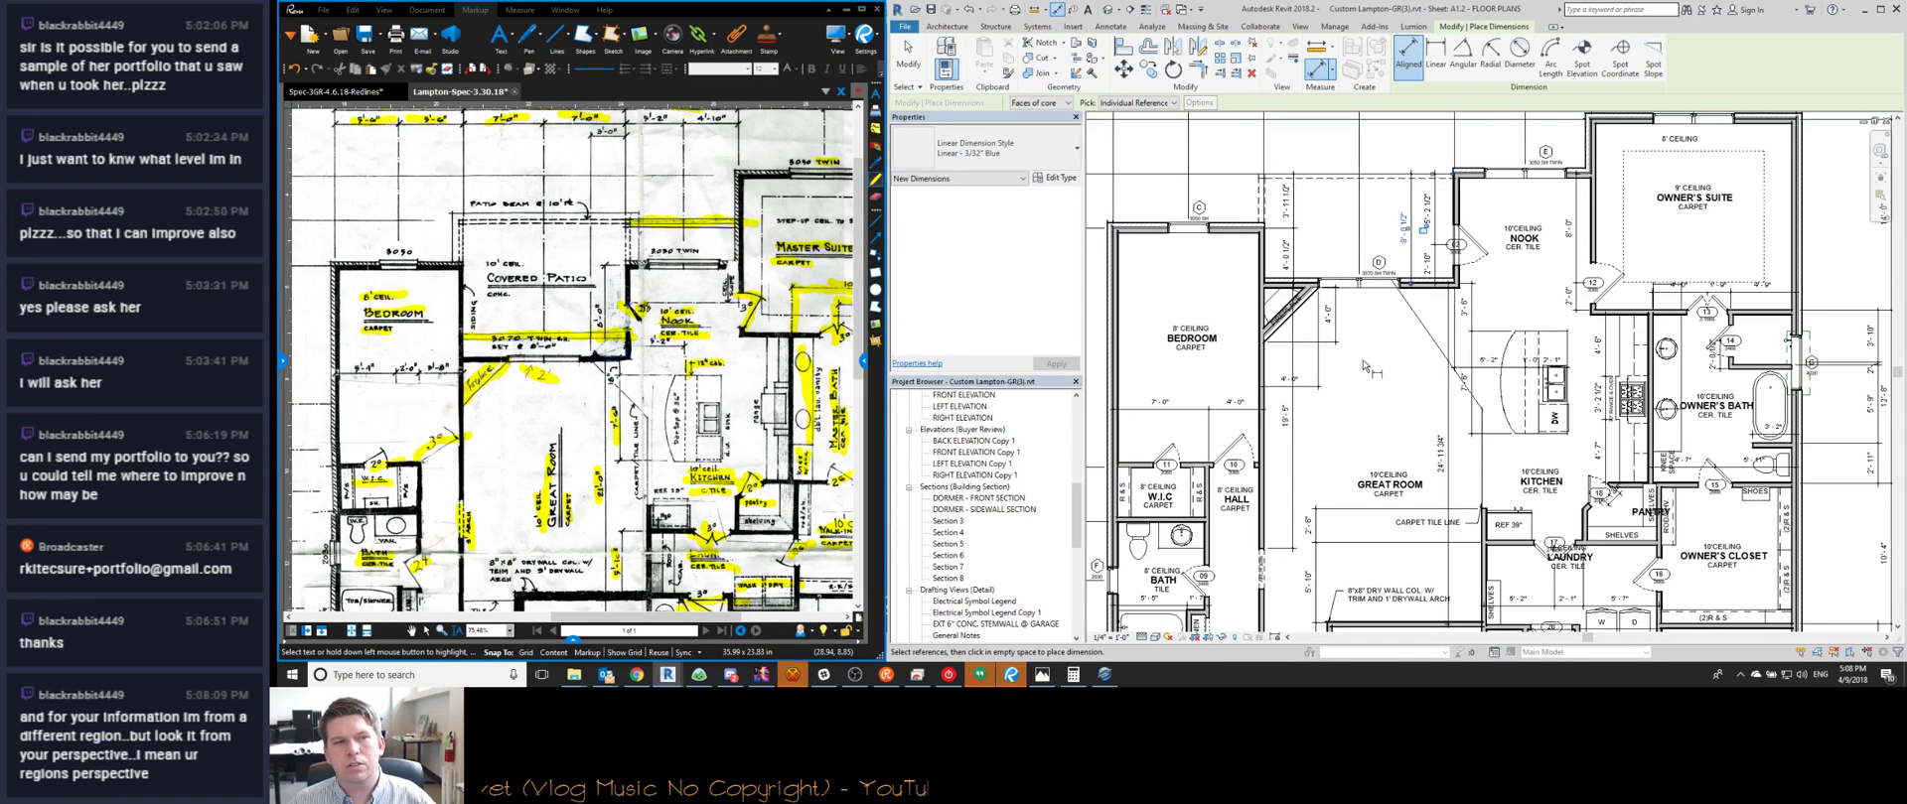
key(Escape)
key(Escape)
Select the upper-left walls and change their diagonal 24' 11 3/4" distance to 21'
middle_drag(1371, 348, 1328, 350)
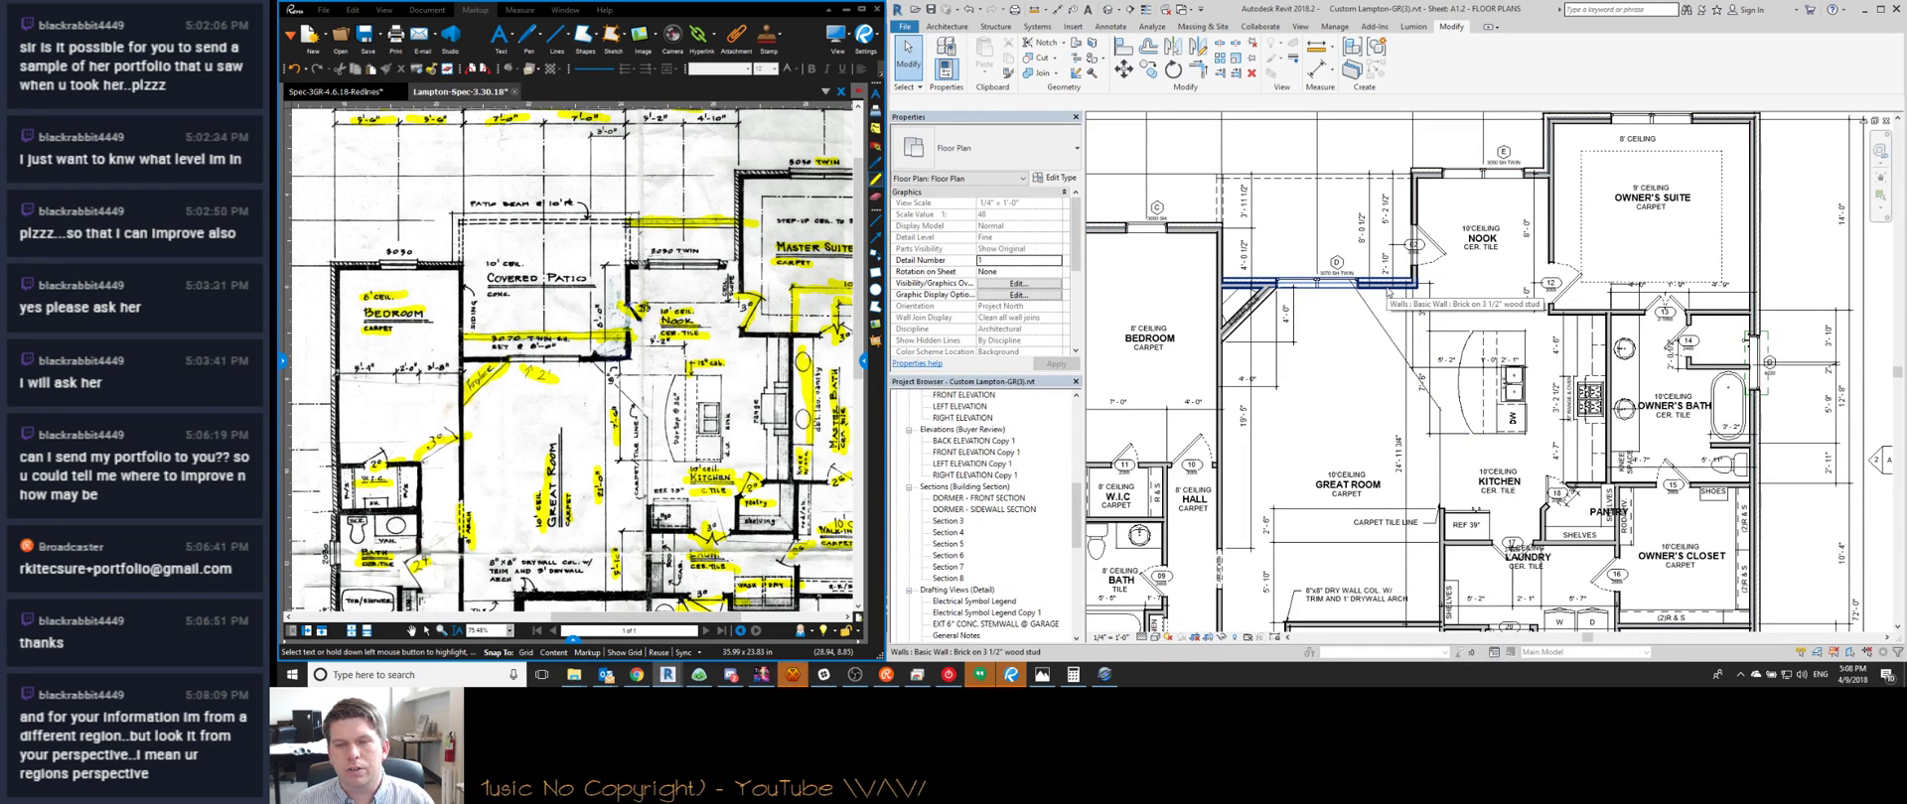
middle_drag(1387, 294, 1380, 250)
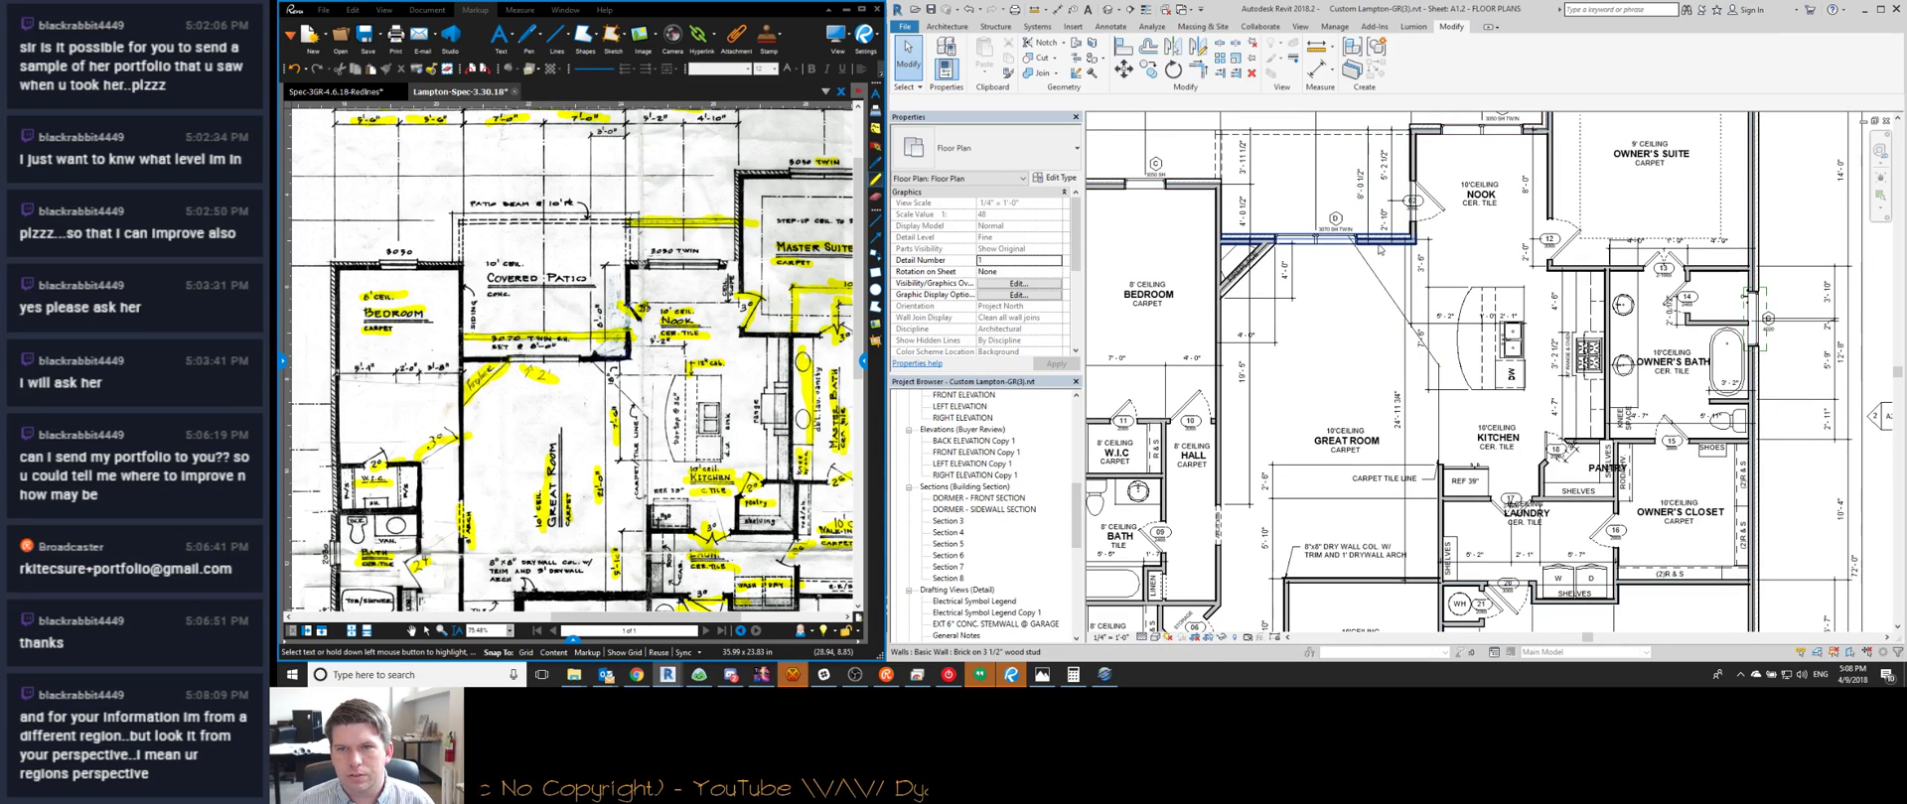
click(1379, 250)
click(1393, 401)
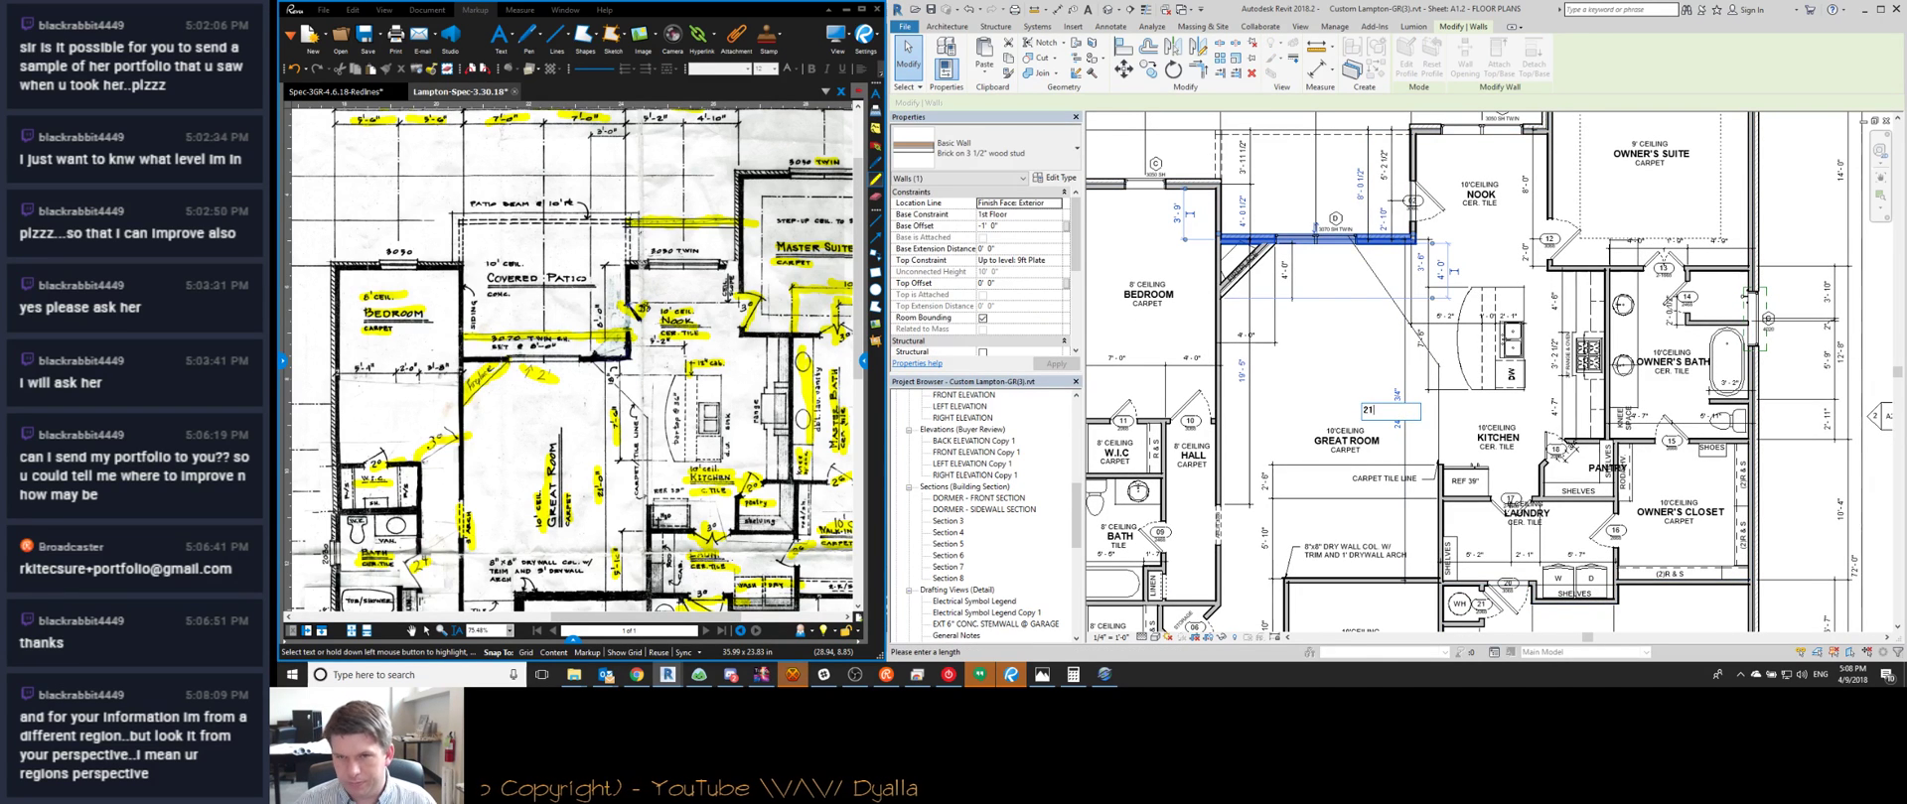
text(21)
key(Escape)
key(Escape)
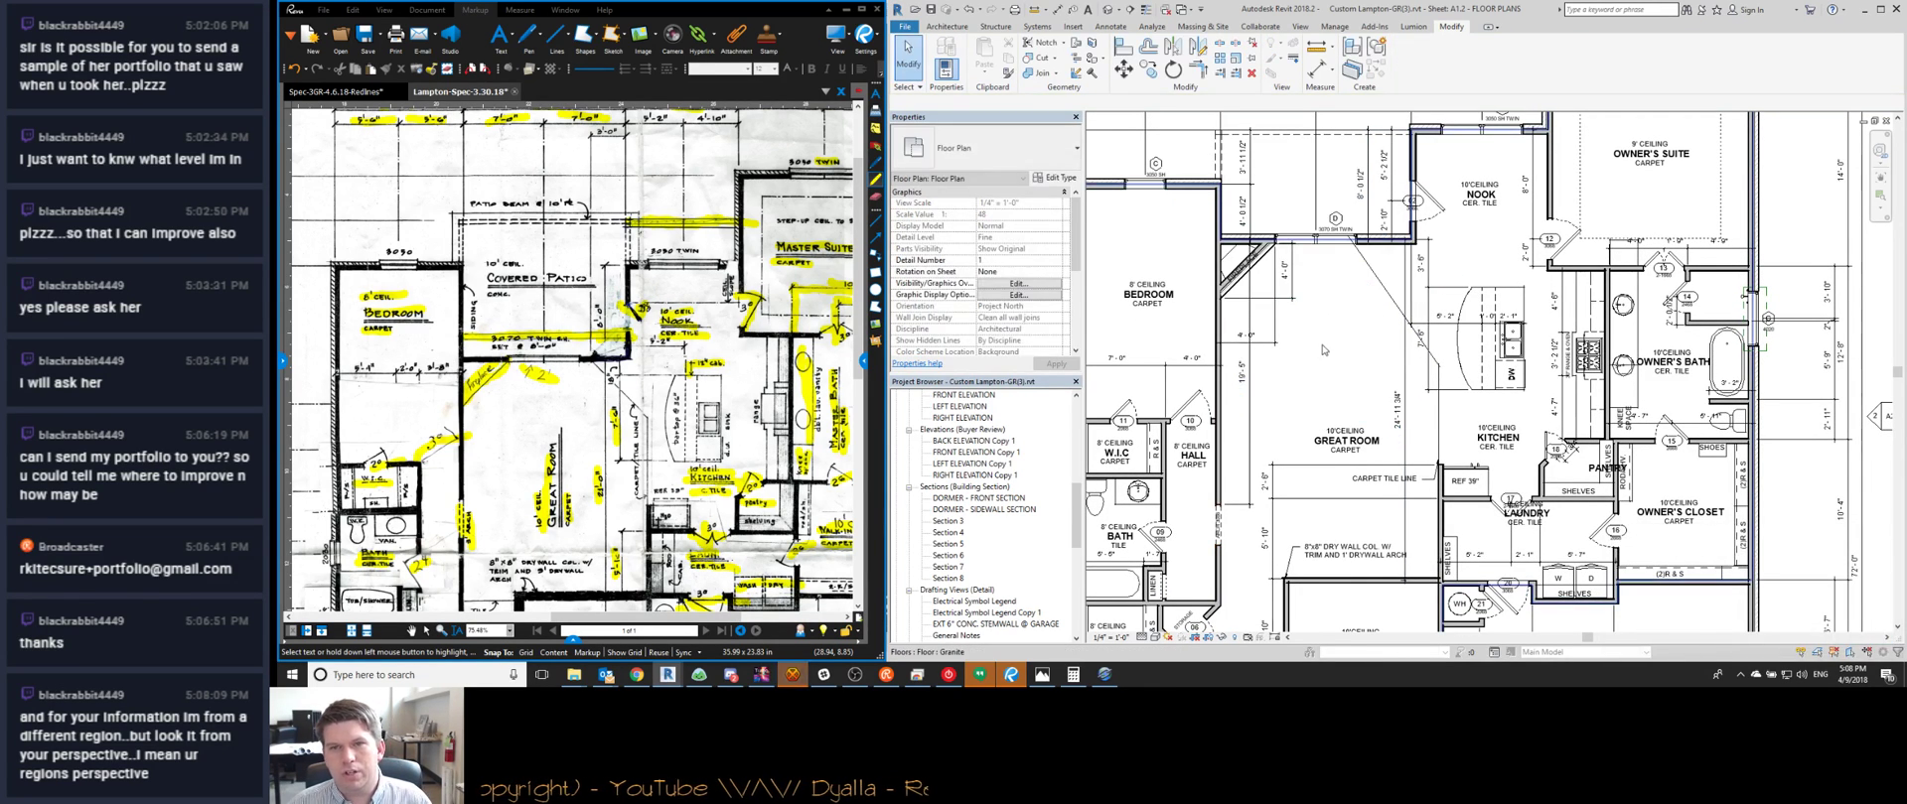
drag(1217, 215, 1425, 337)
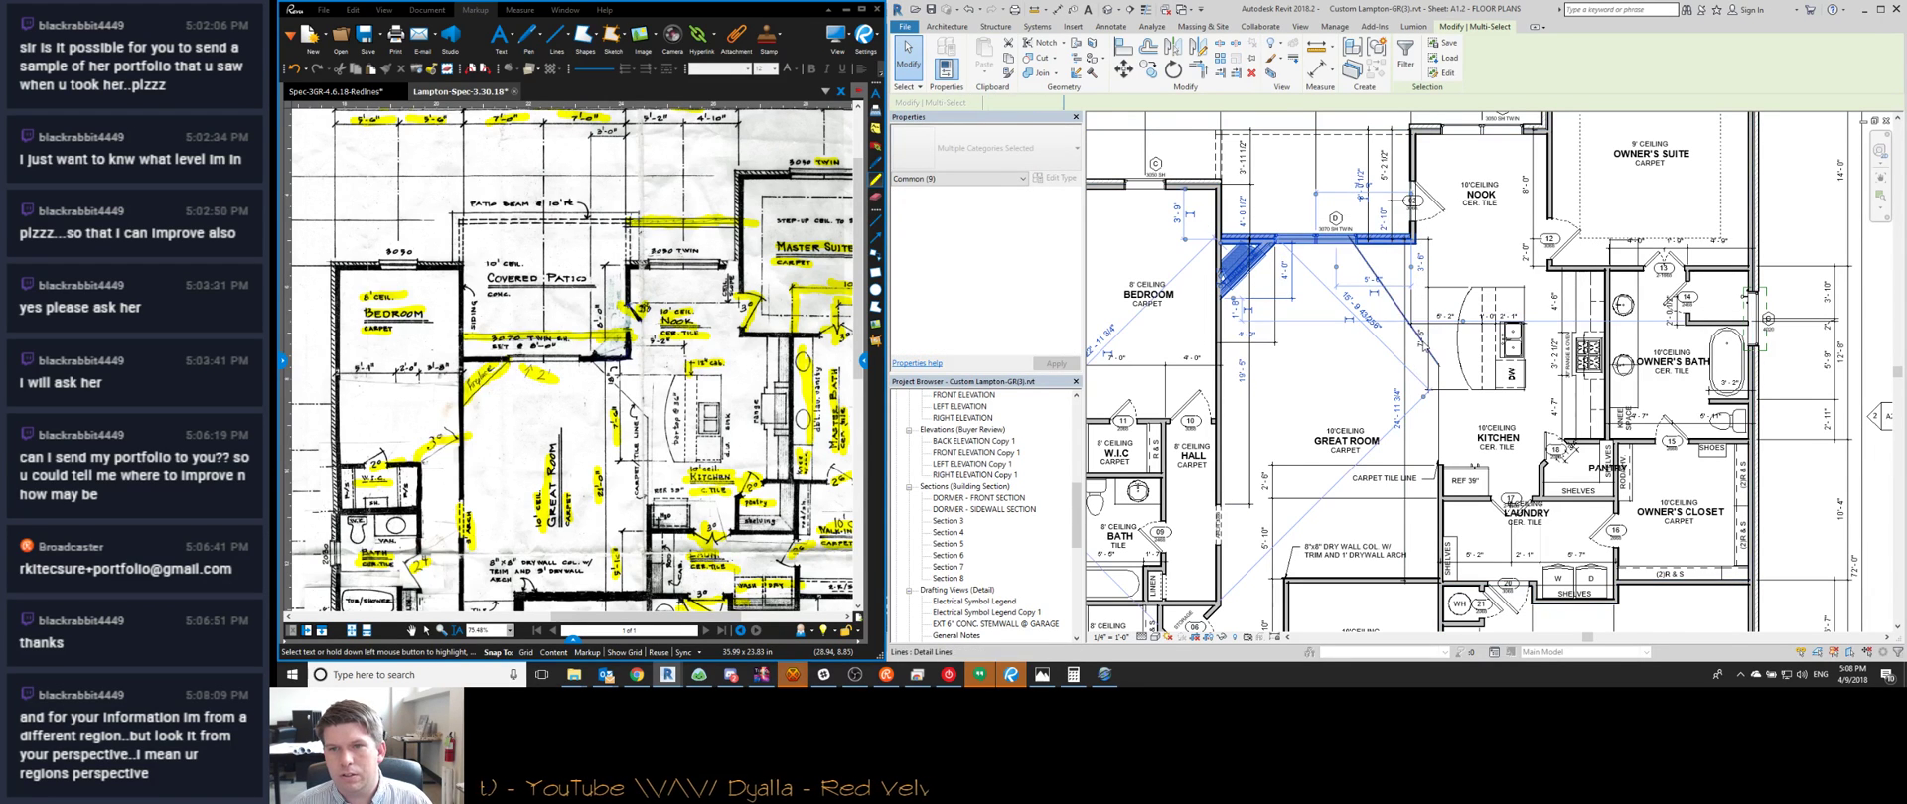
click(1396, 394)
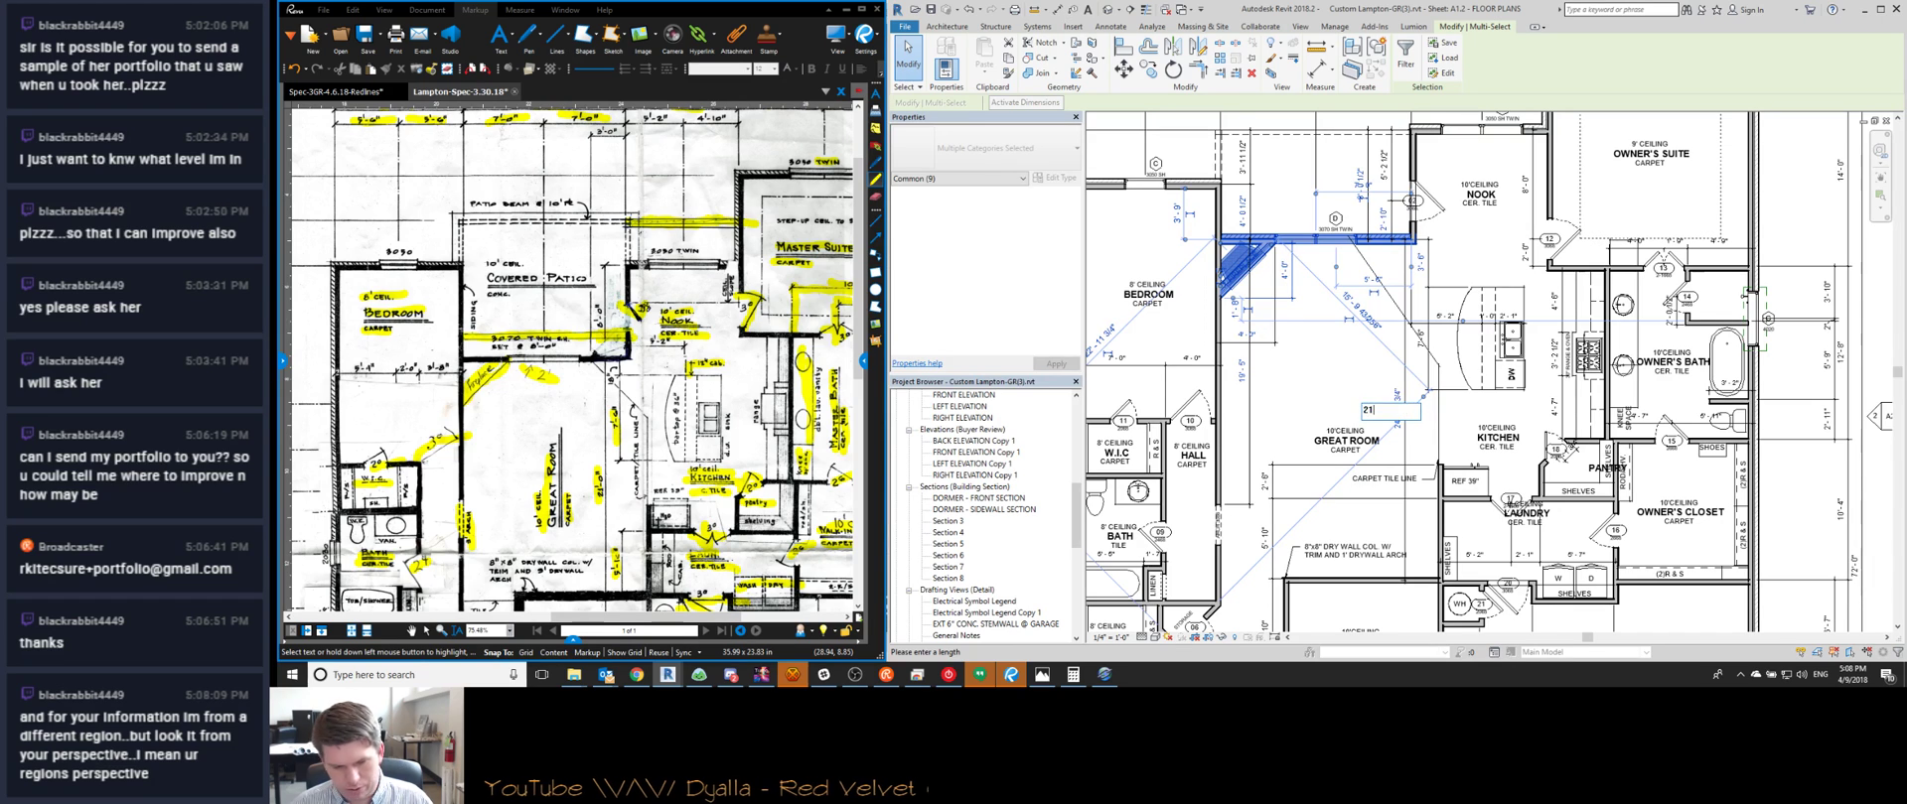
text(21)
key(Return)
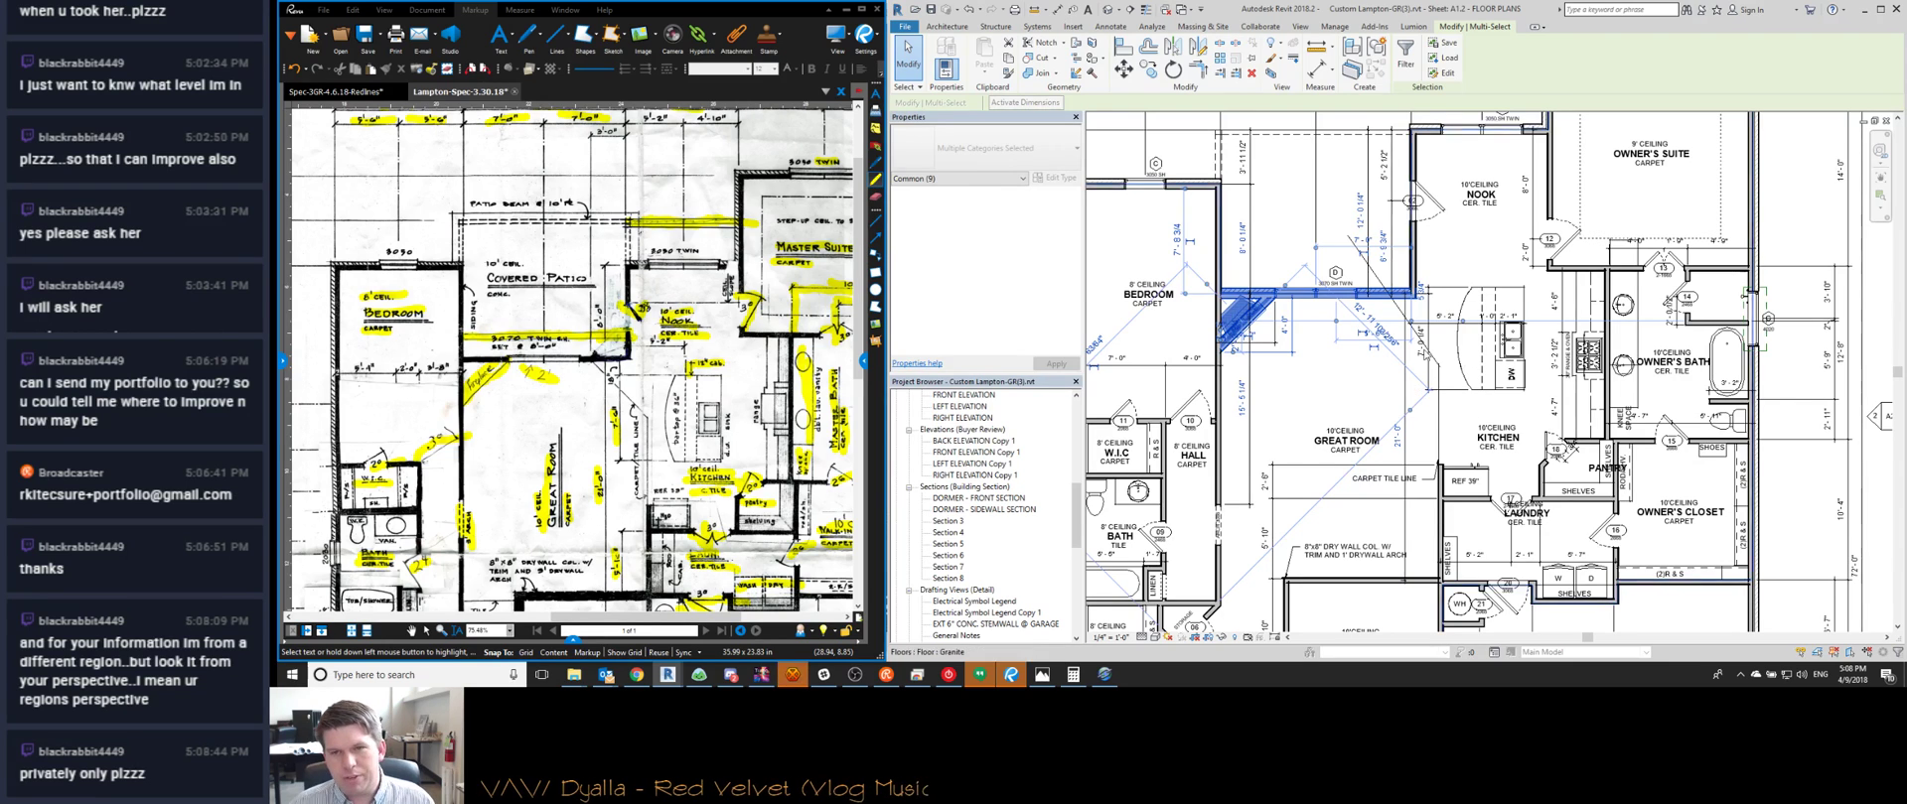
click(1340, 382)
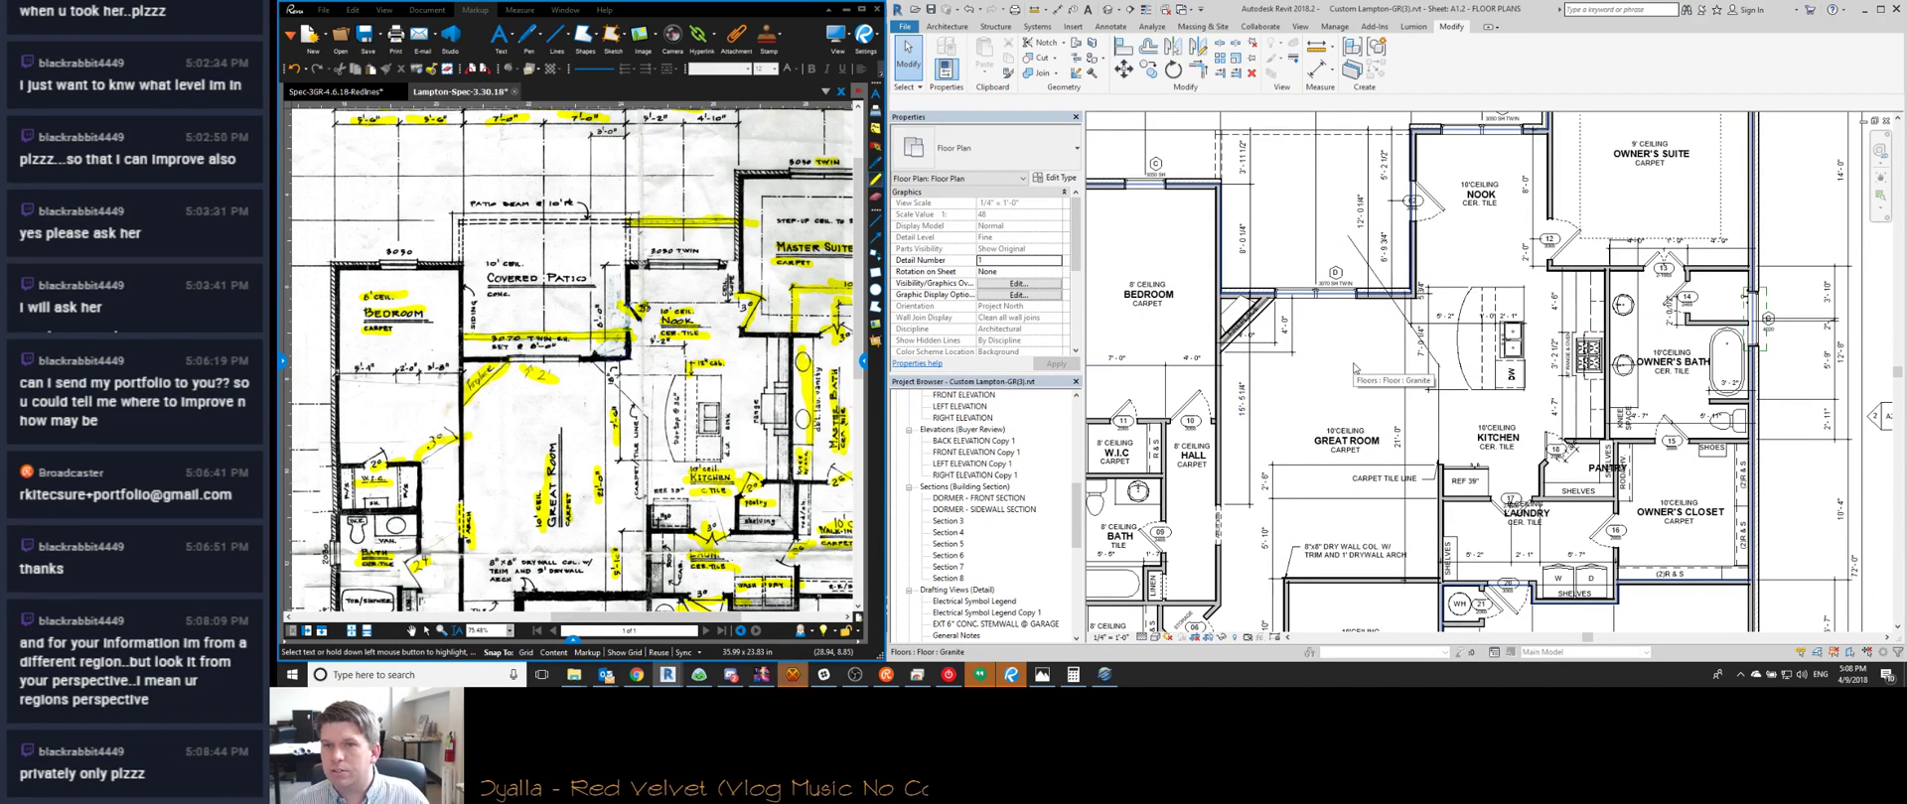
Pull the diagonal great-room detail line's upper end to the wall face
scroll(1354, 368, up, 3)
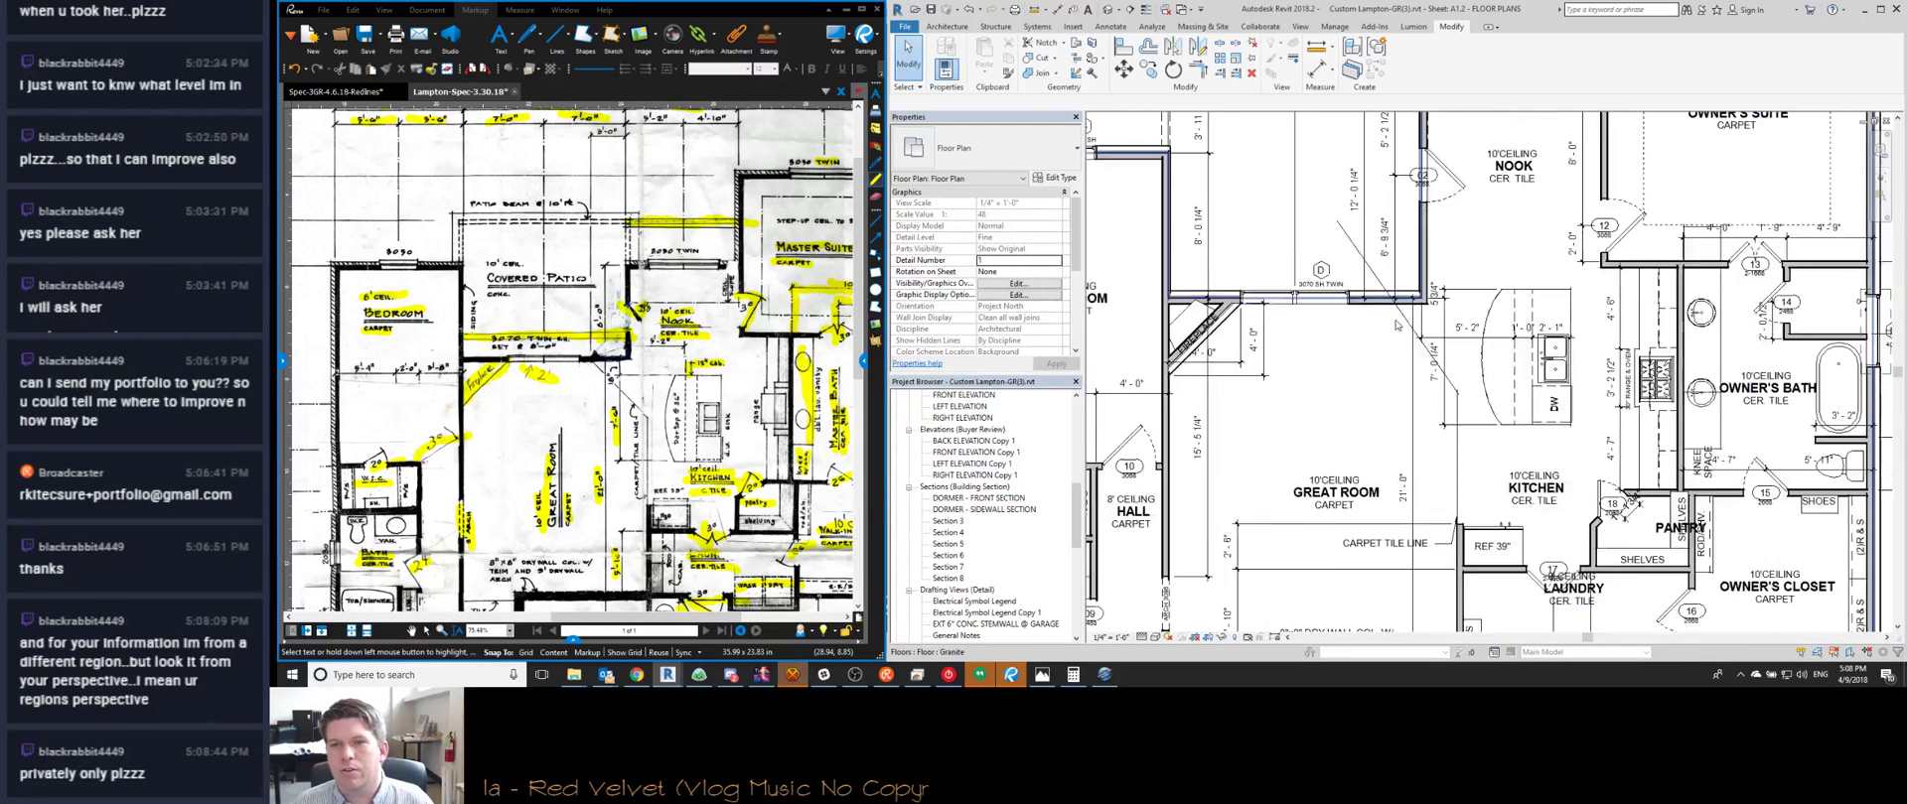
click(1407, 320)
drag(1340, 221, 1399, 302)
click(1384, 403)
Select the kitchen island, nudge it down, and set its 1' 2 1/4" offset to 0
mouse_move(1384, 403)
middle_down()
mouse_move(1382, 369)
mouse_move(1411, 395)
middle_up()
scroll(1464, 324, up, 1)
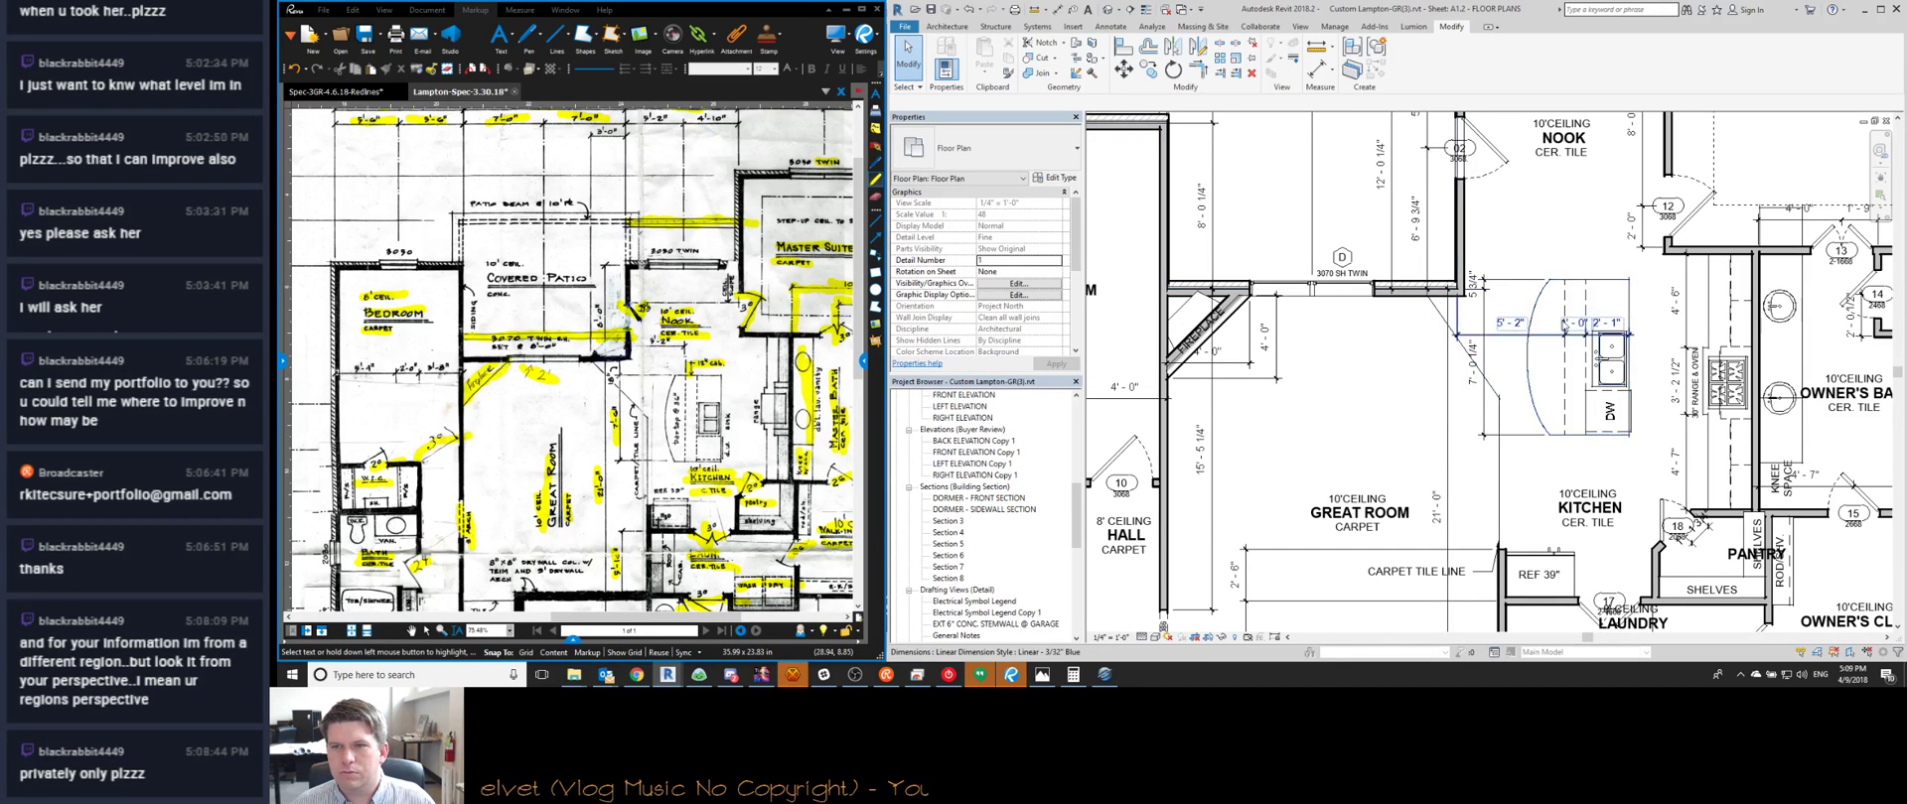
drag(1505, 253, 1653, 469)
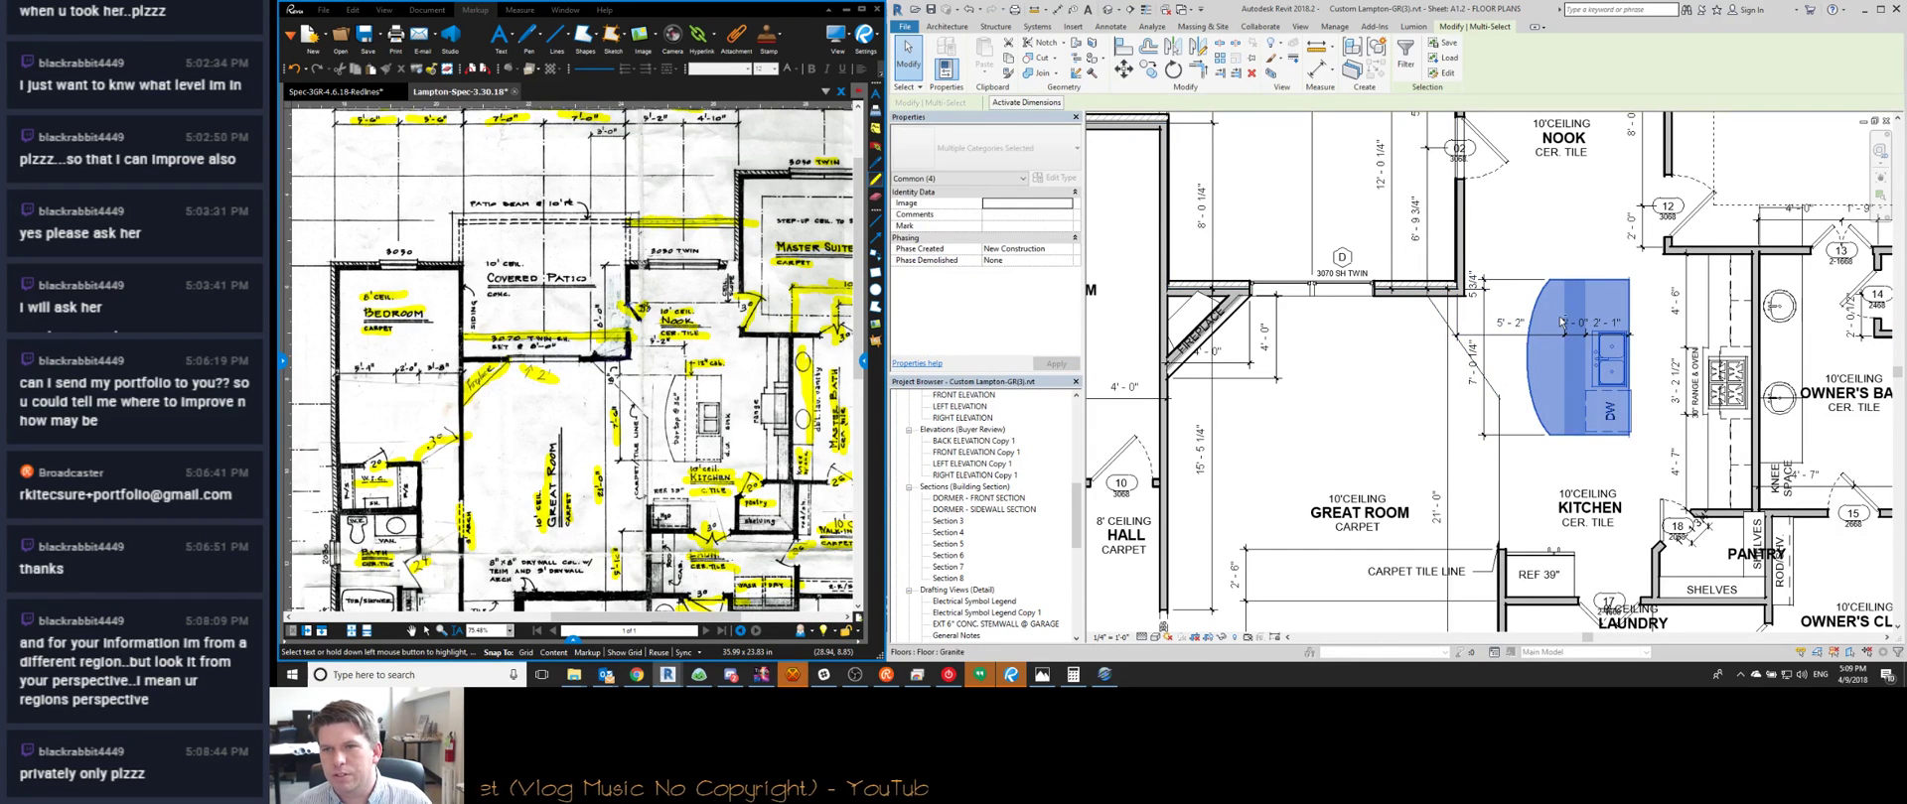
key(shift+Down)
key(shift+Down)
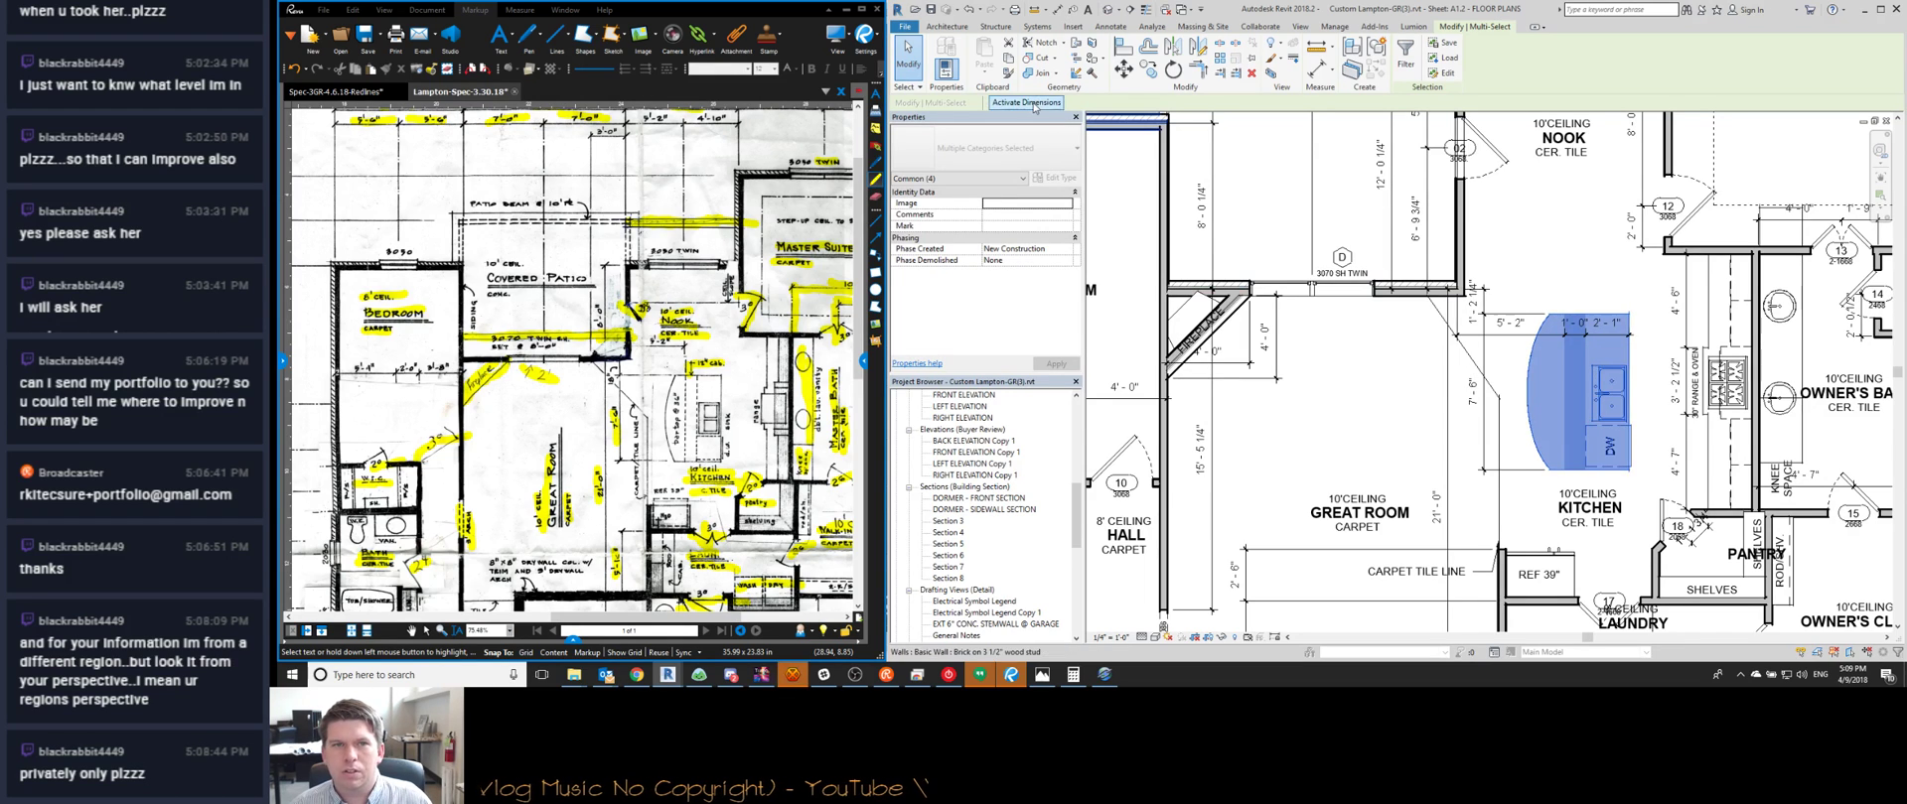
click(1474, 297)
text(0)
key(Return)
key(Escape)
scroll(1423, 323, down, 2)
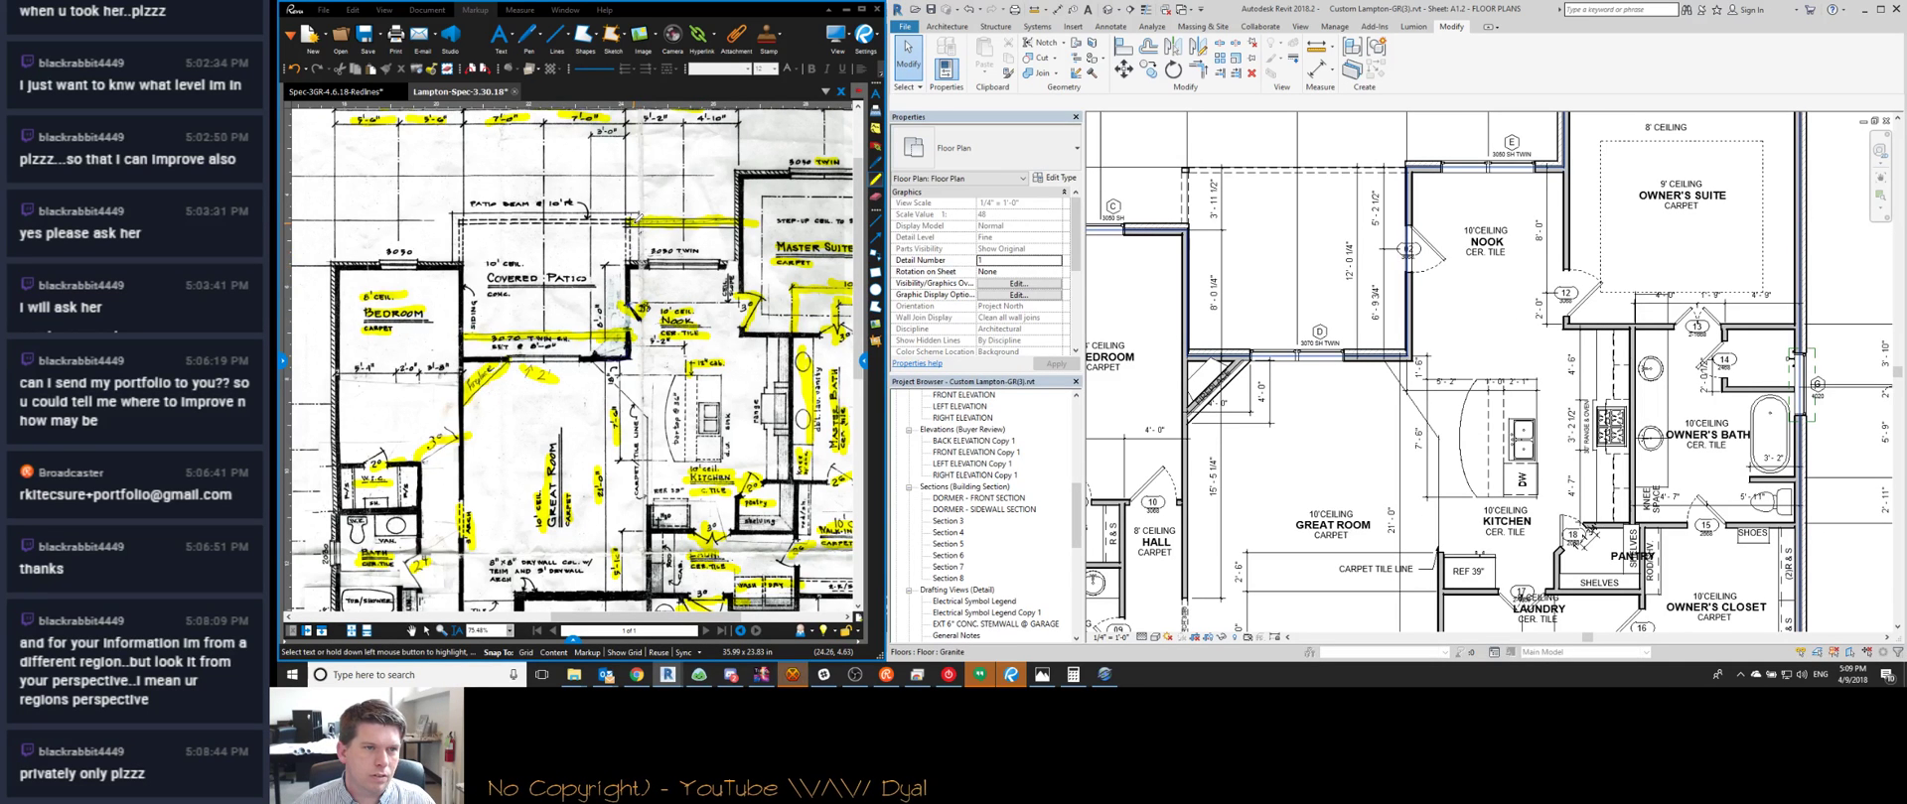
Activate dimensions on the upper-left wall chain and set them to 12' and 10'
middle_drag(1340, 278, 1338, 255)
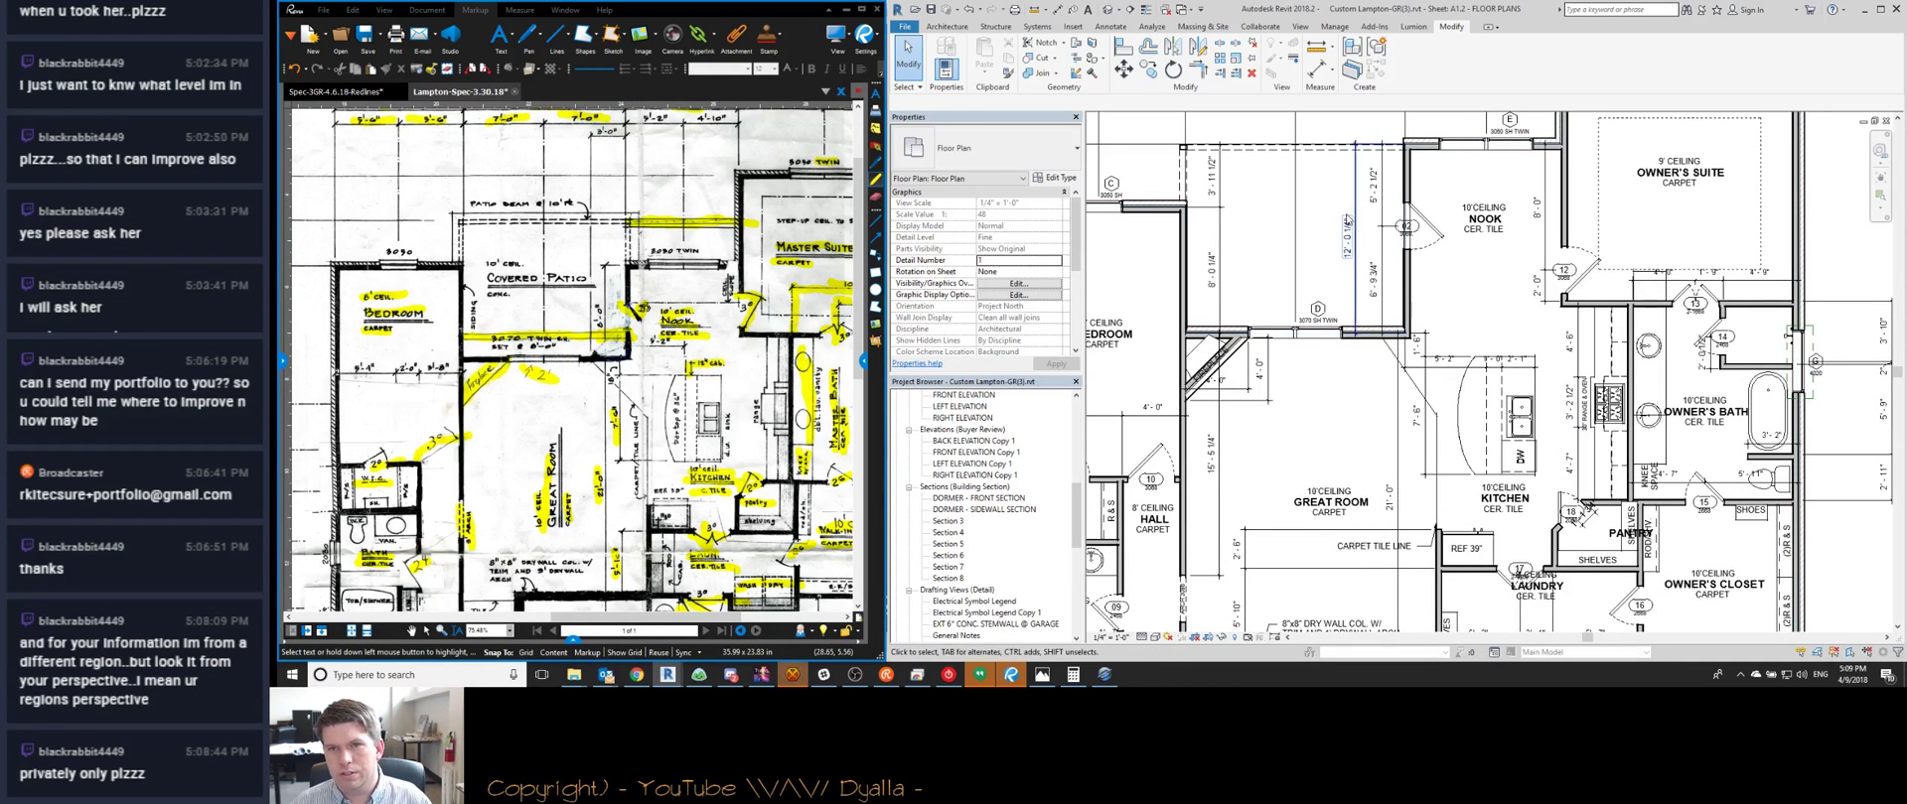
middle_drag(1483, 371, 1481, 331)
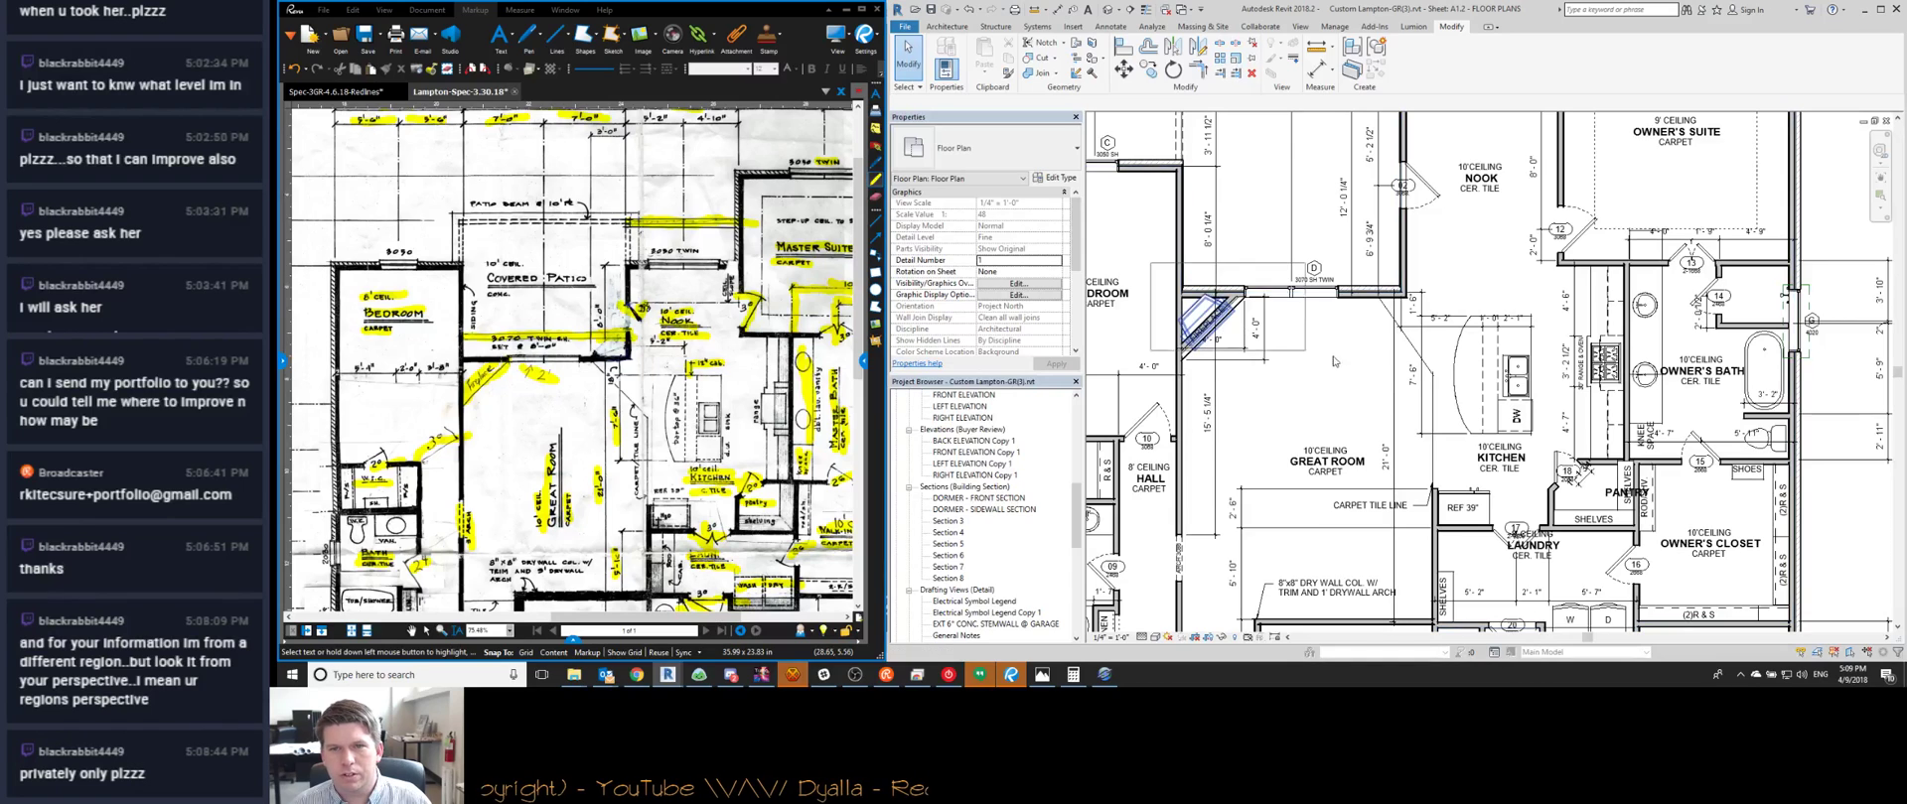
click(1395, 292)
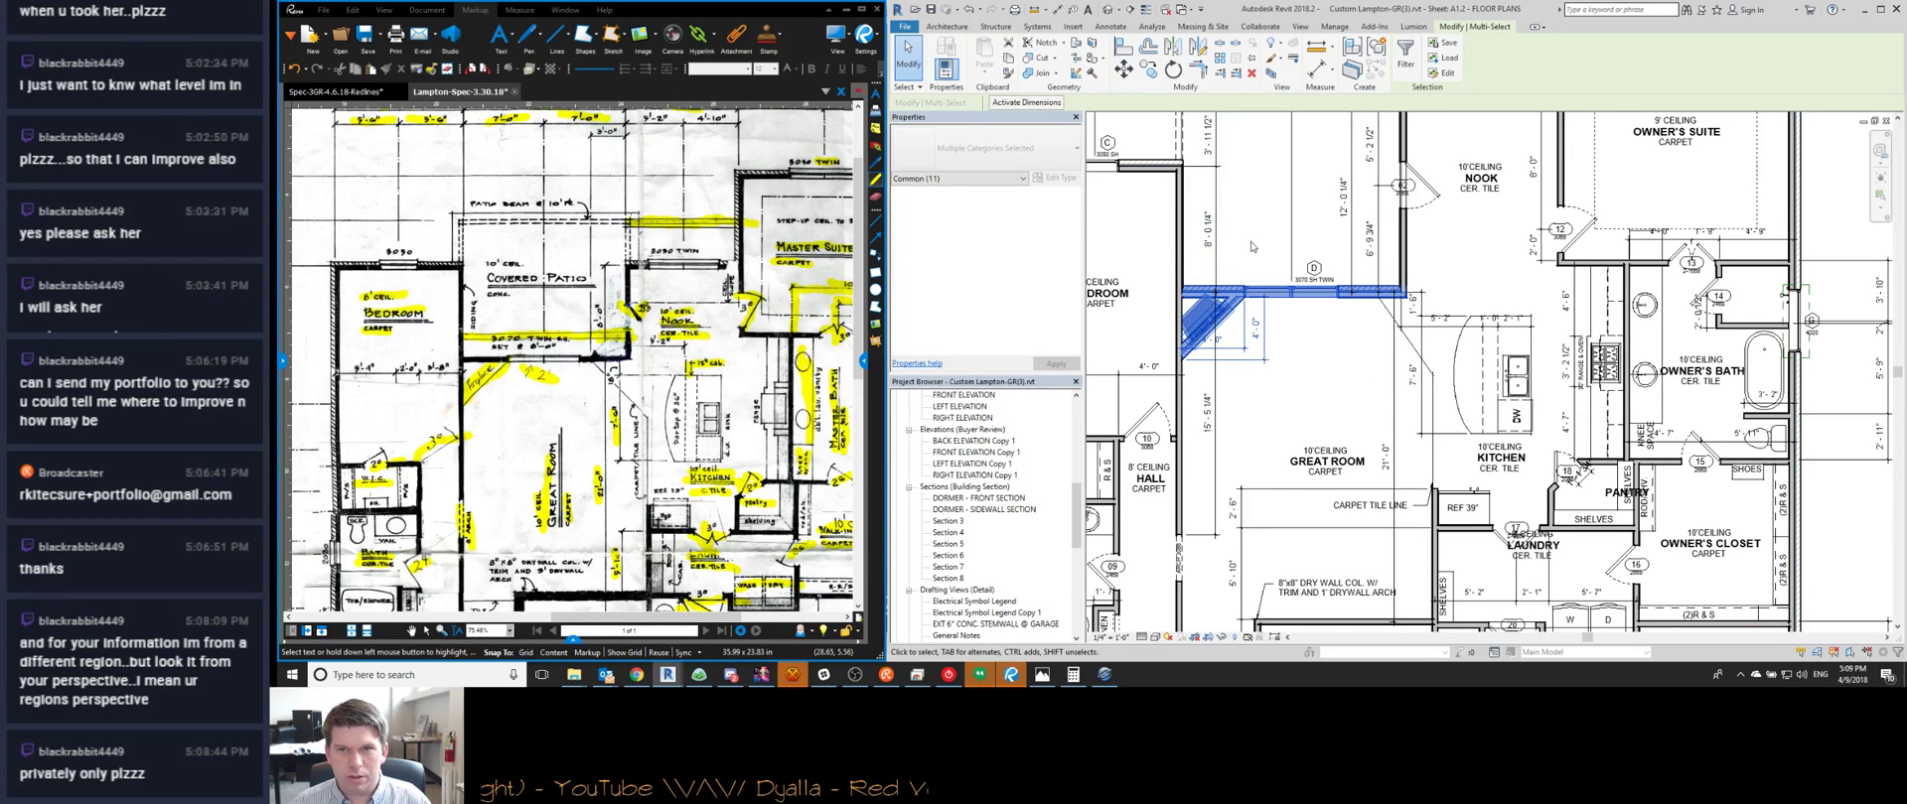
middle_drag(1263, 248, 1290, 320)
click(1026, 102)
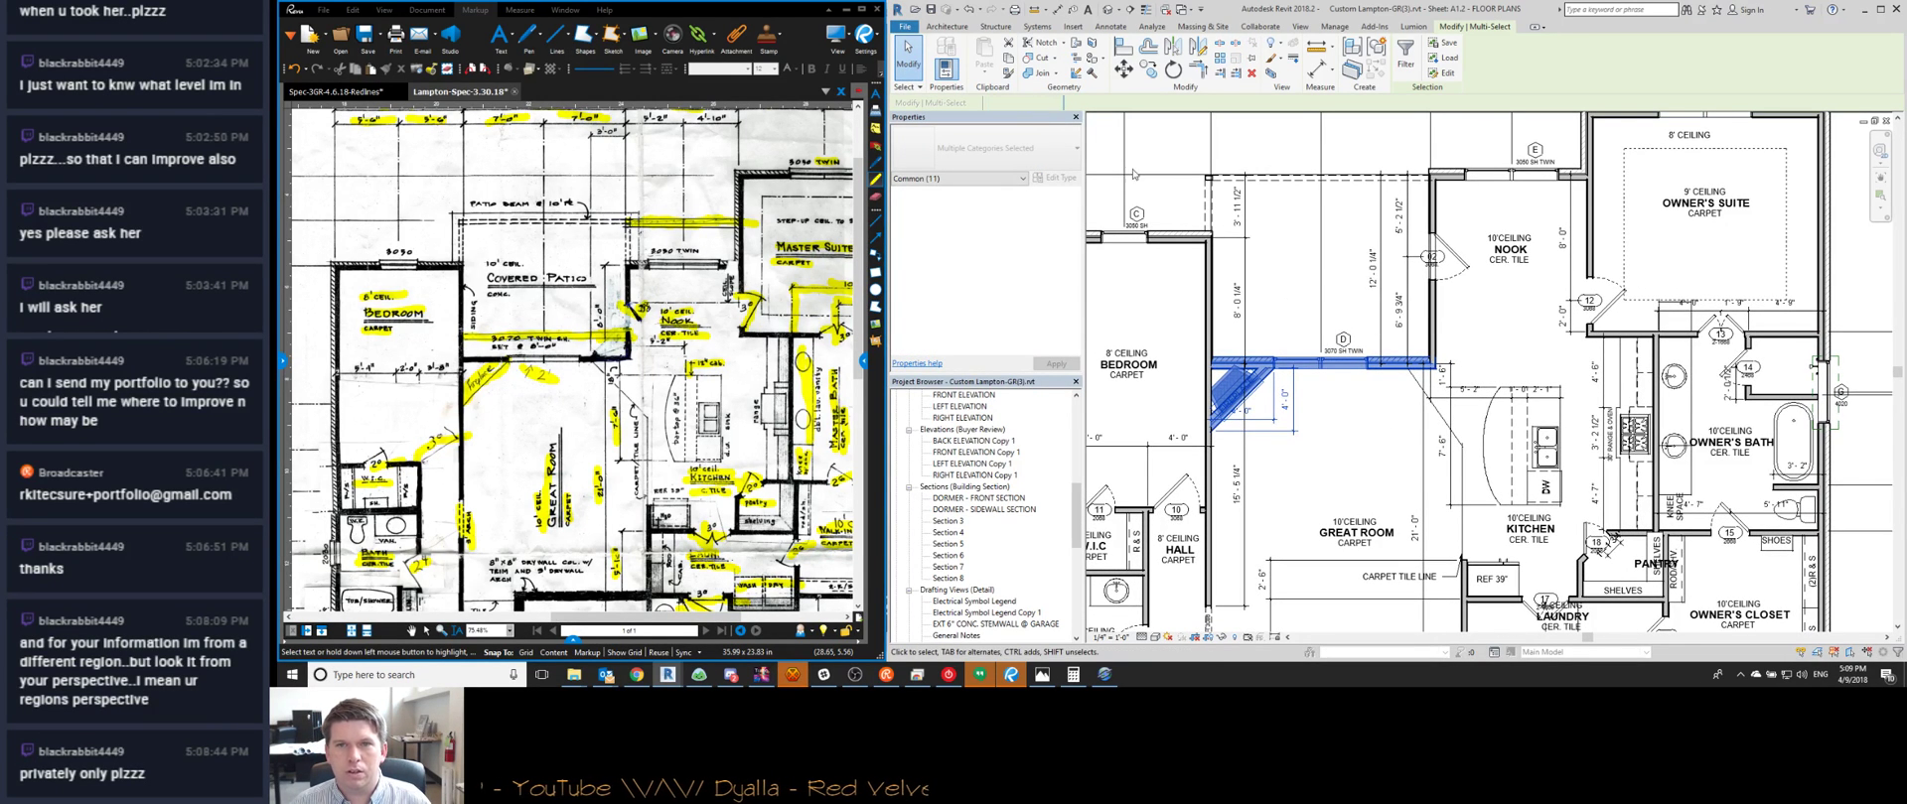
click(1373, 269)
text(12)
key(Return)
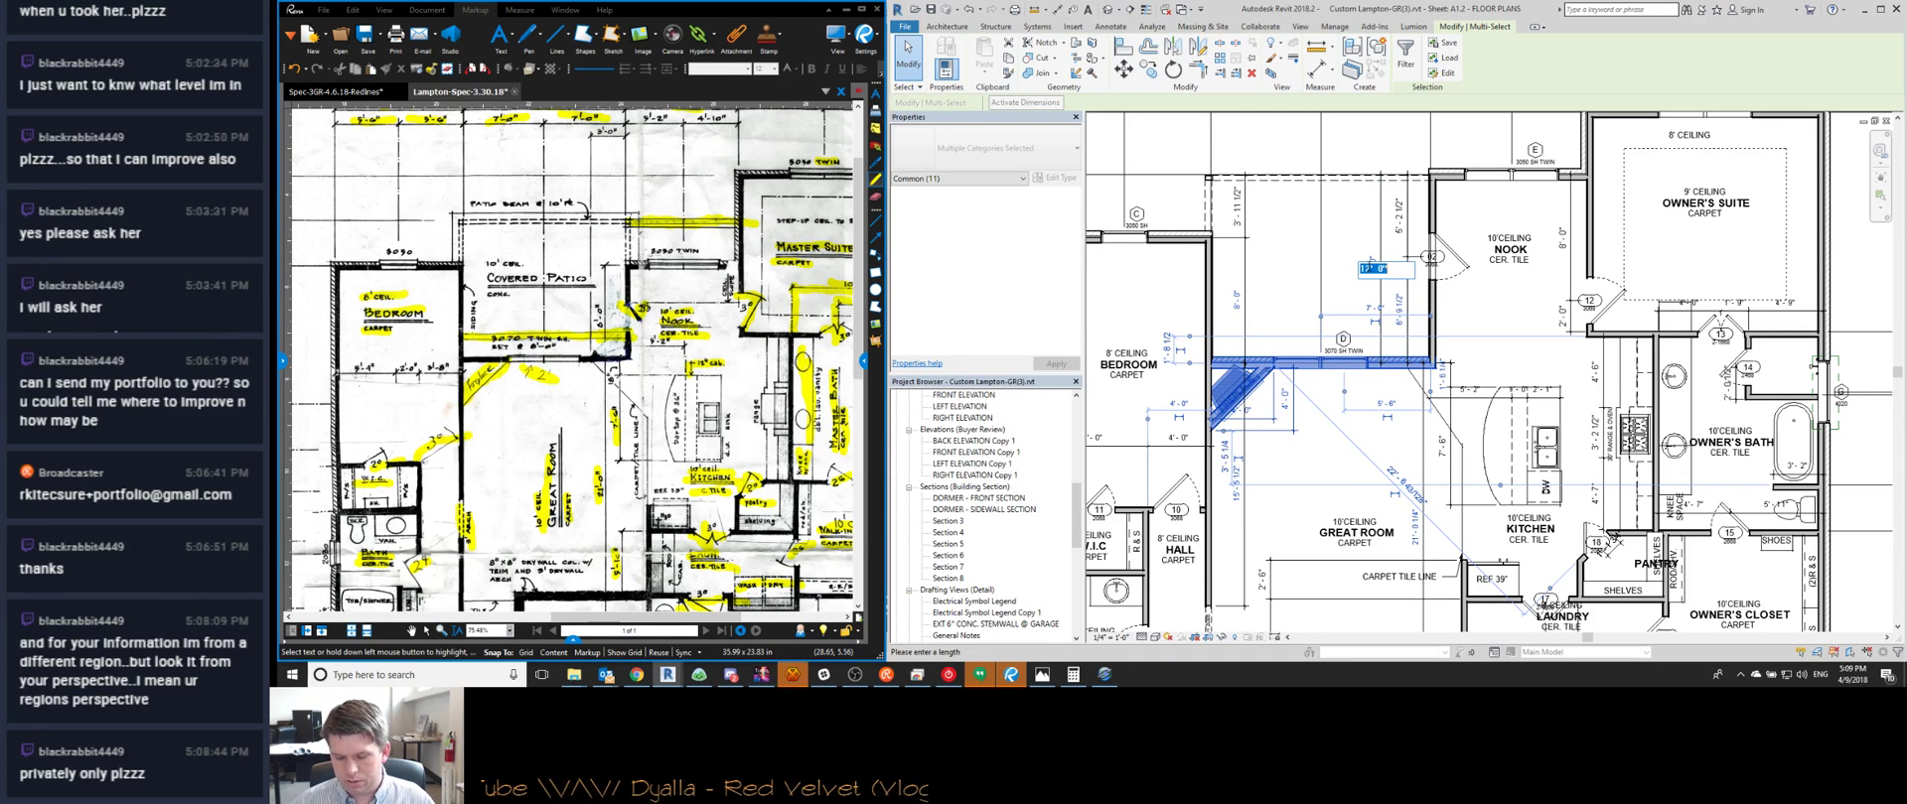
key(Return)
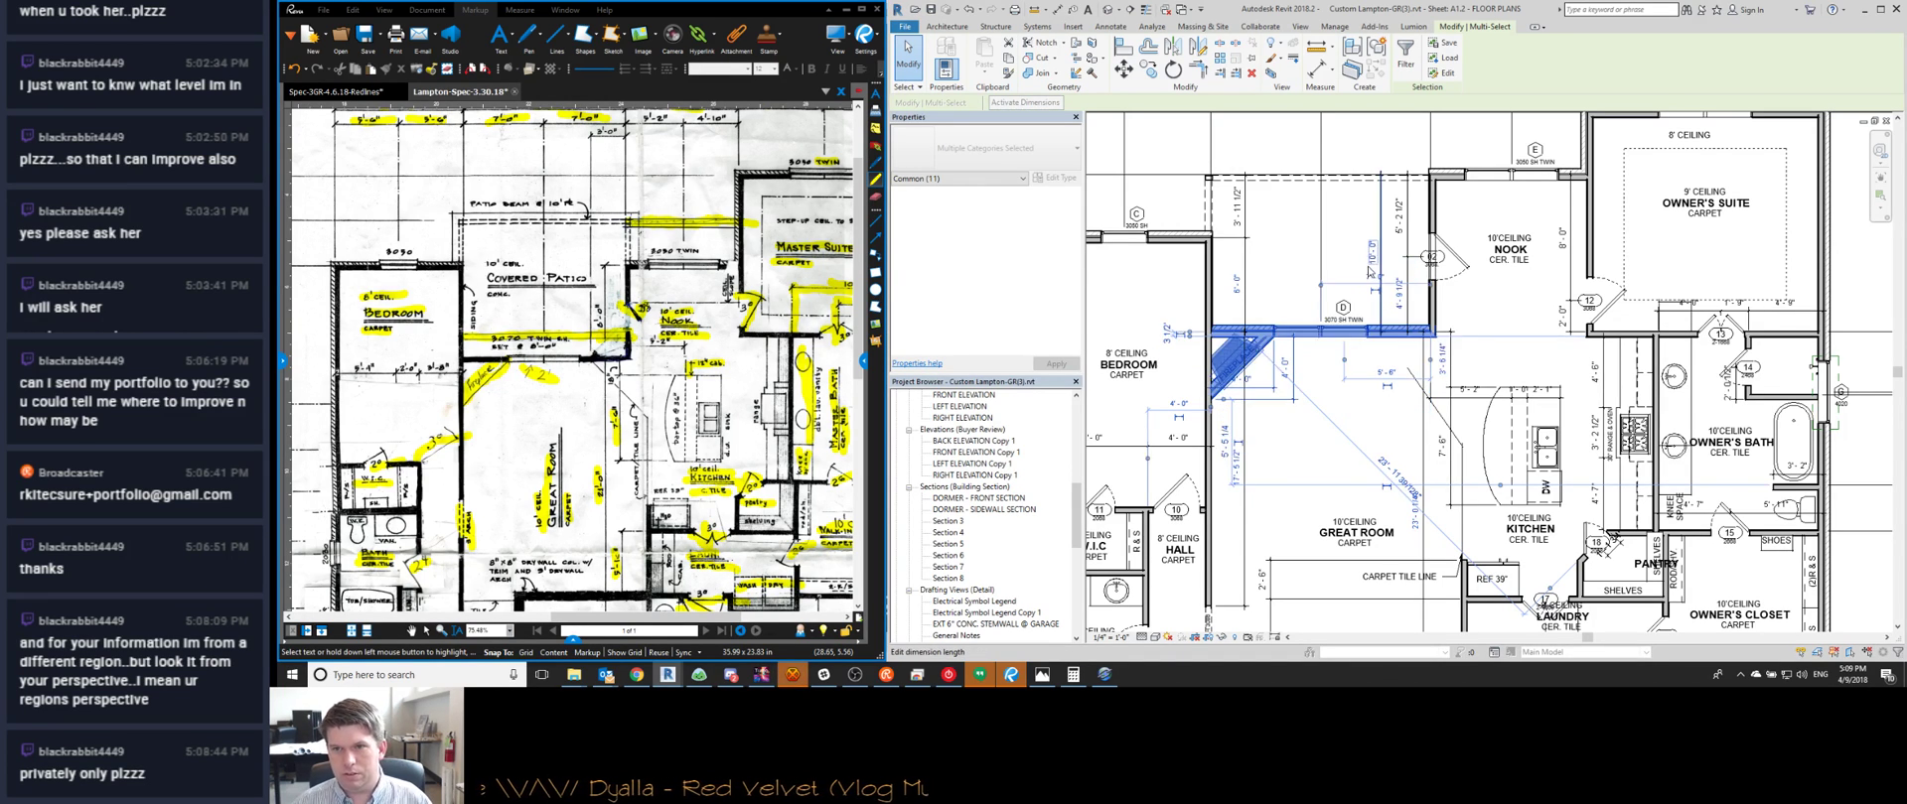
key(Escape)
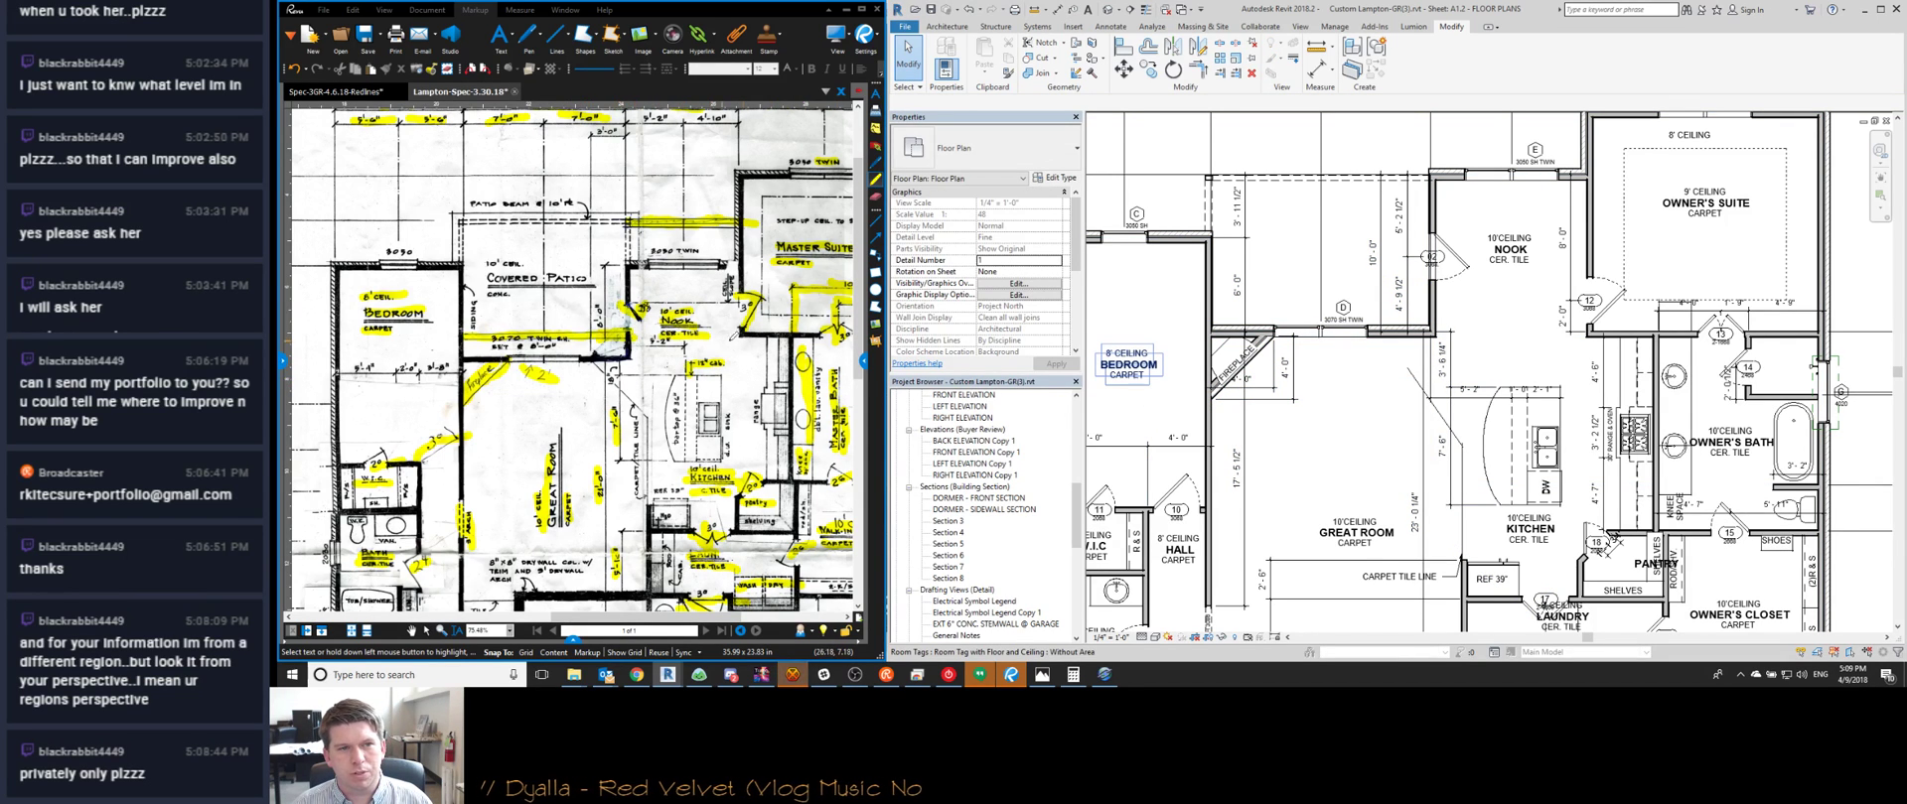
Nudge the diagonal great-room line up and trim its upper end to the wall face
scroll(1490, 337, up, 2)
key(d)
key(i)
scroll(1430, 327, up, 1)
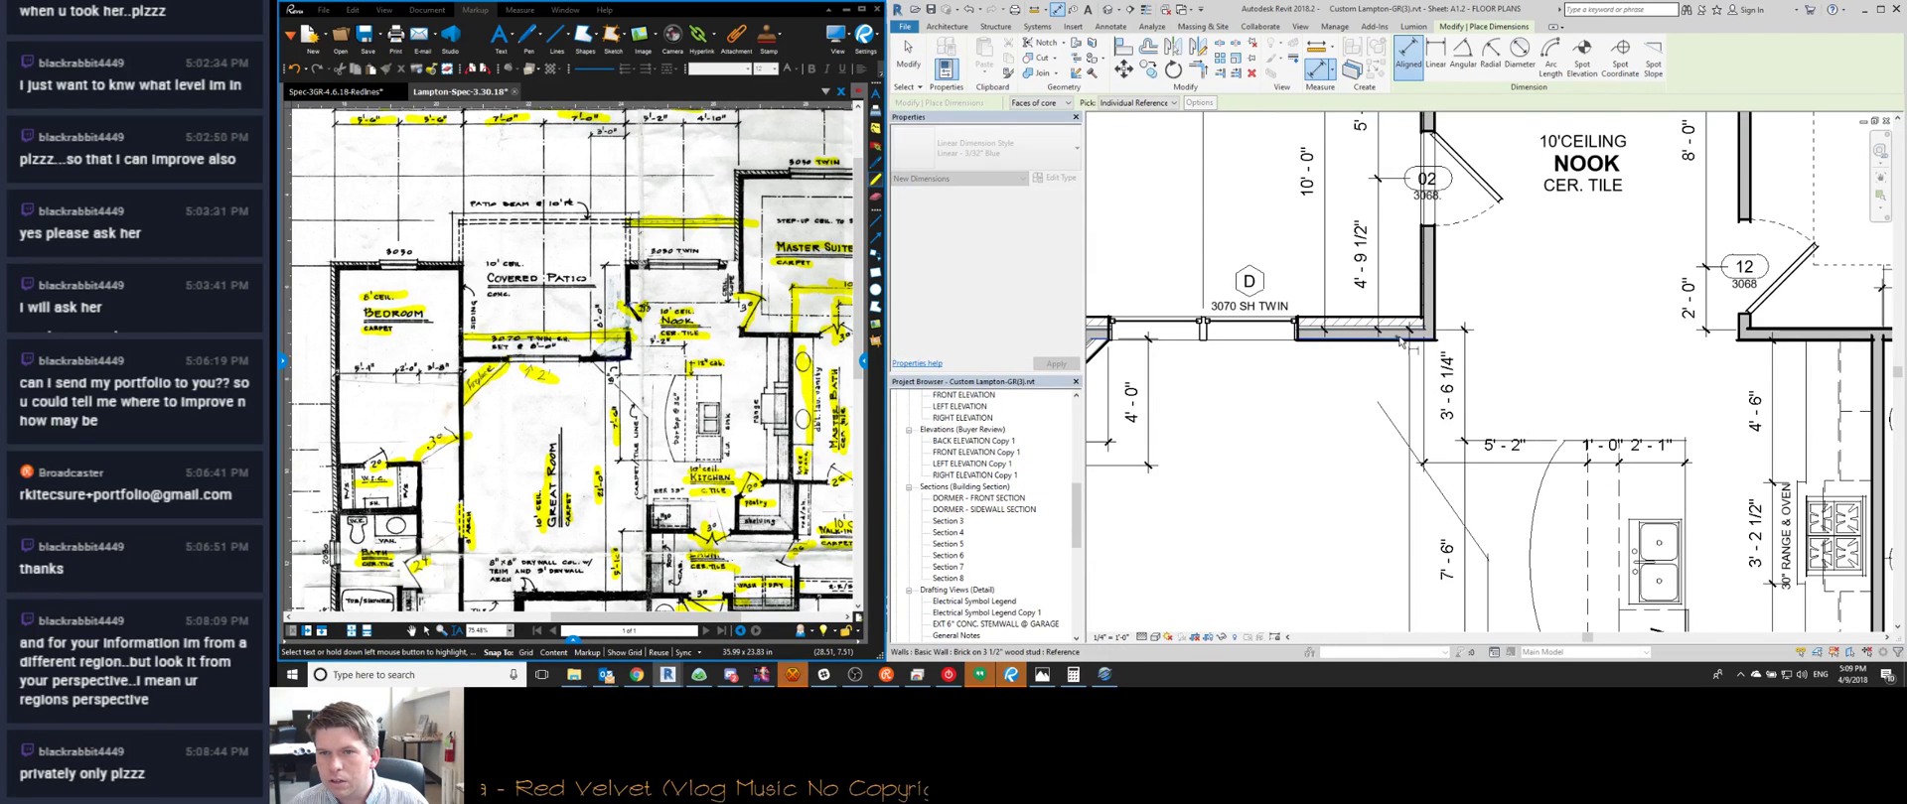
key(Escape)
key(Escape)
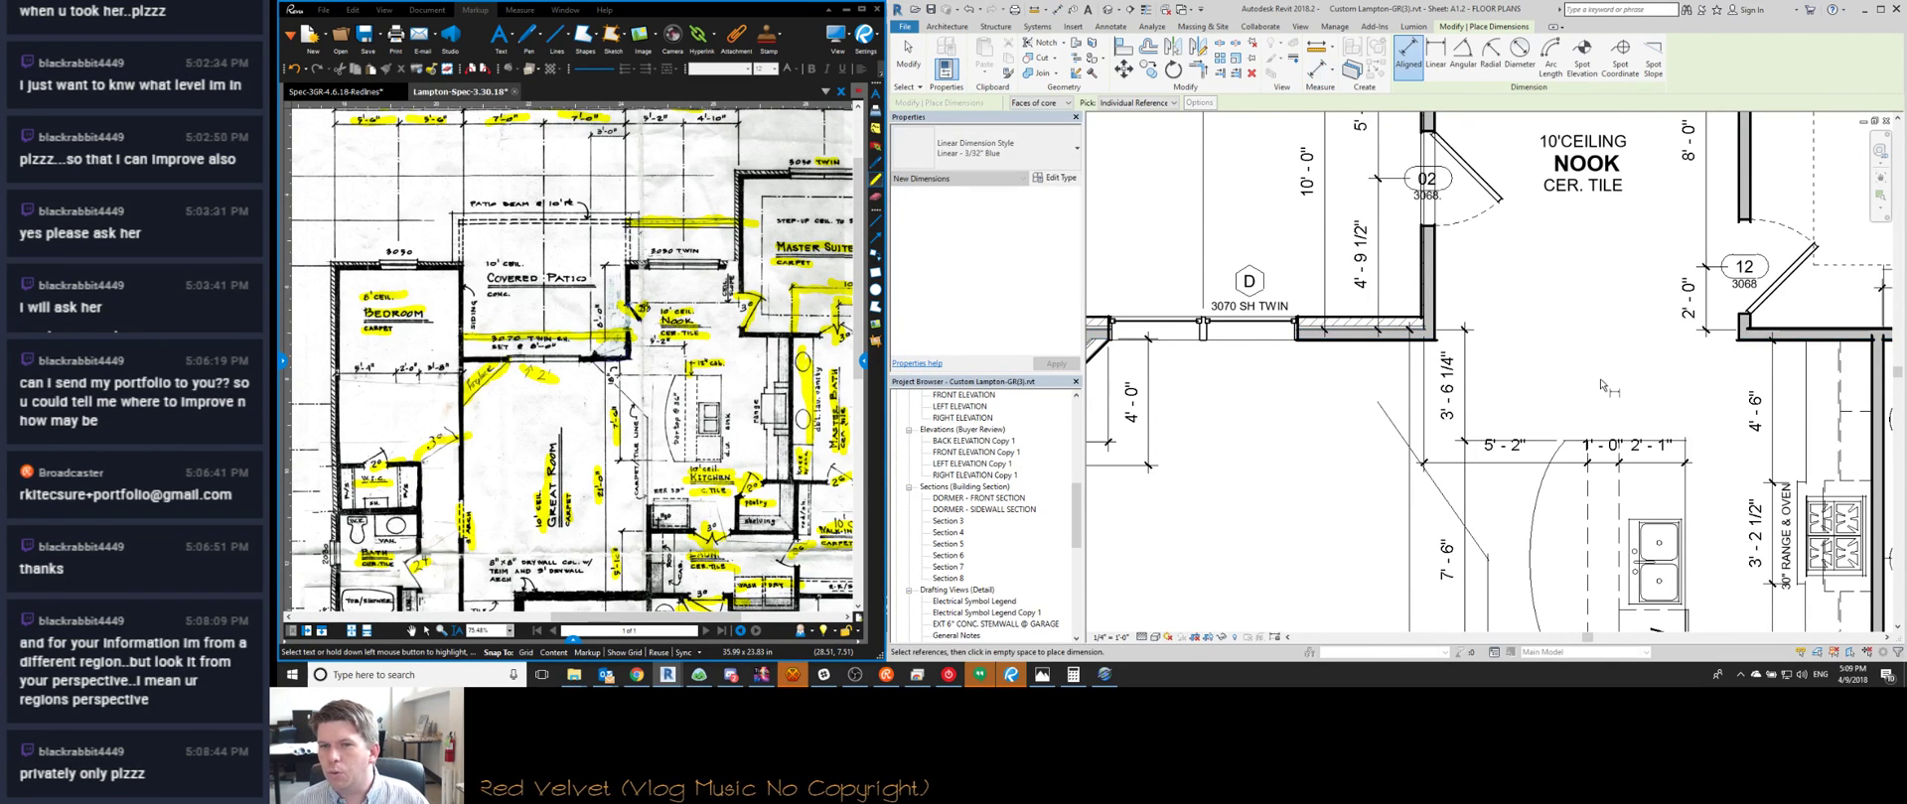
scroll(1600, 370, down, 2)
scroll(1517, 398, up, 1)
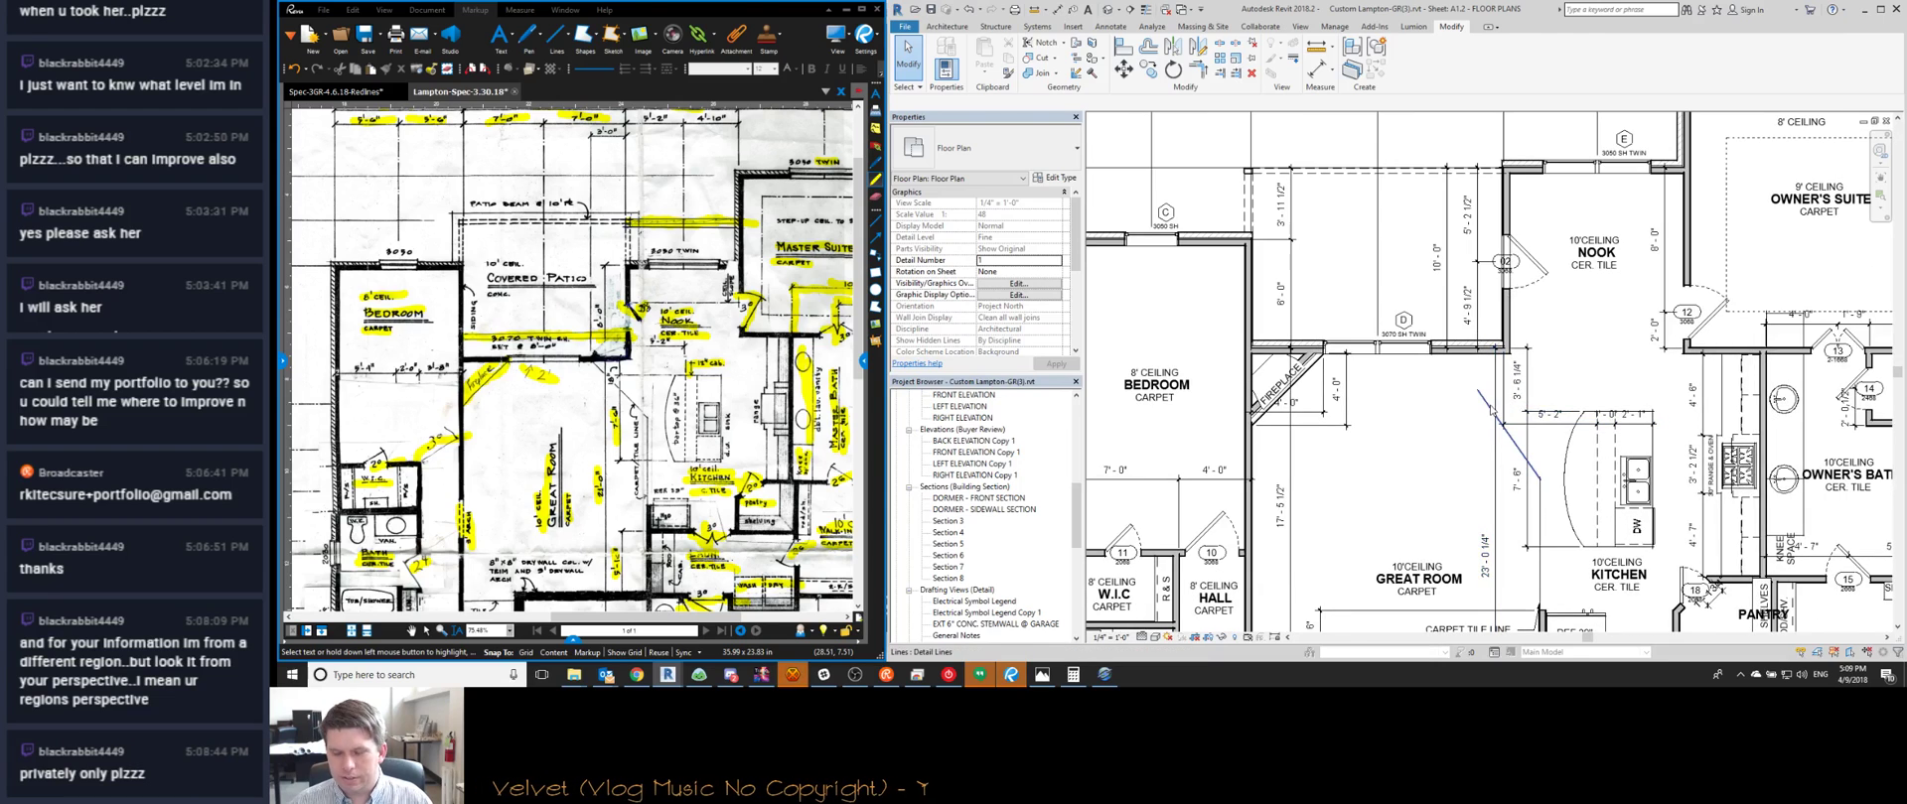
click(1497, 402)
key(Up)
key(Up)
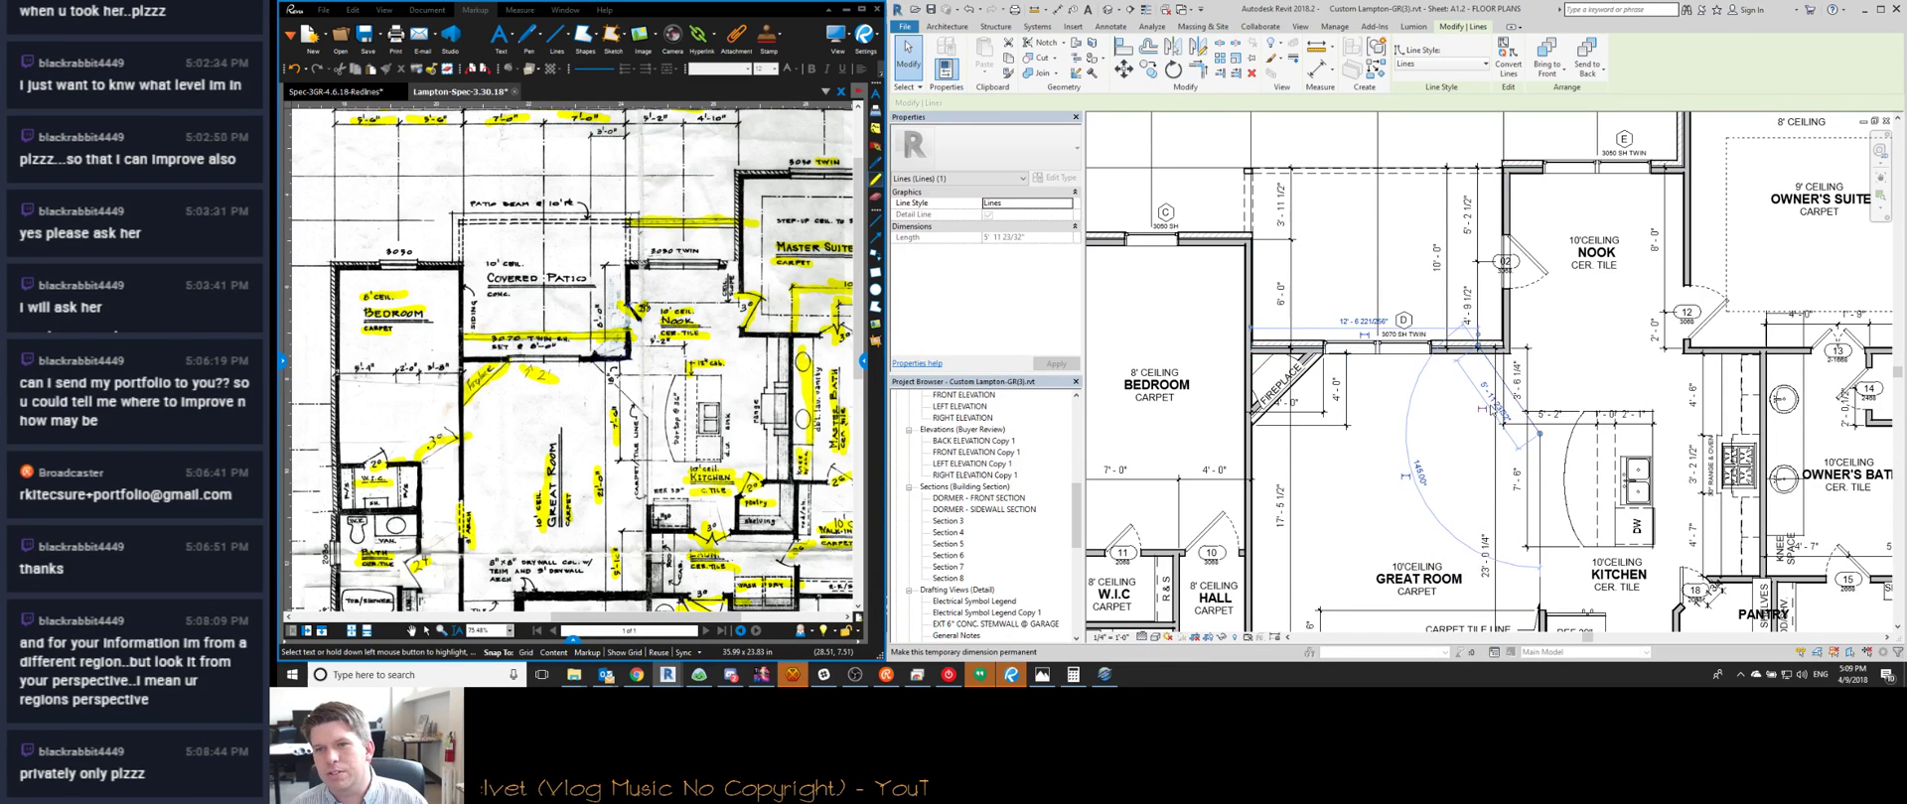
key(Escape)
click(1487, 364)
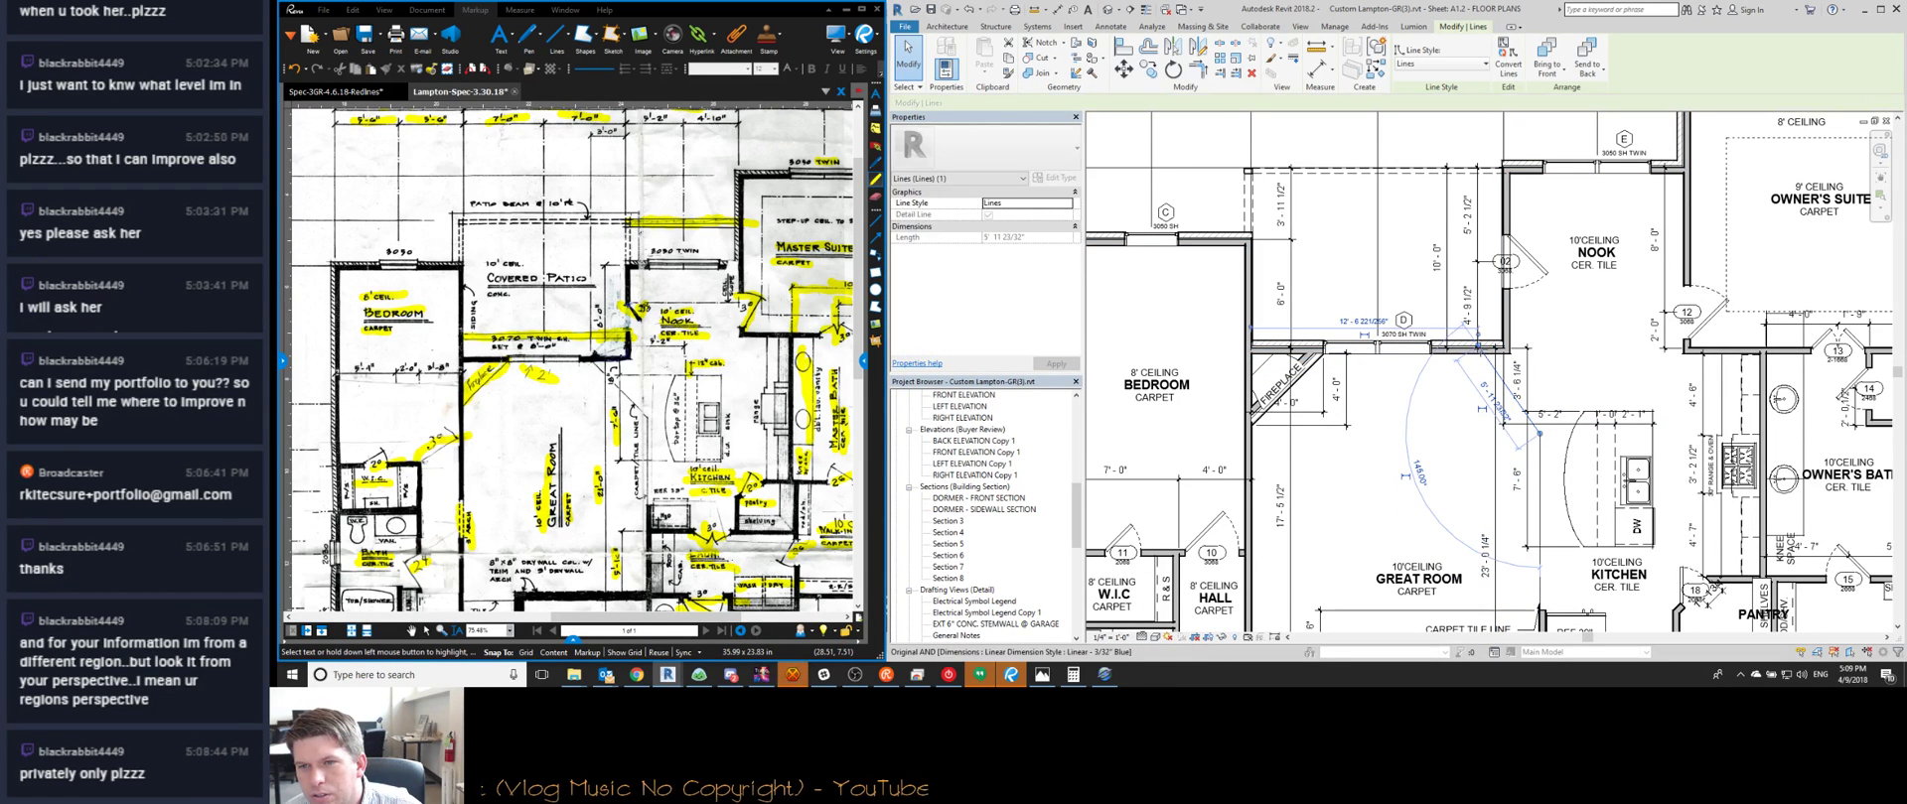
drag(1477, 346, 1483, 352)
click(1404, 414)
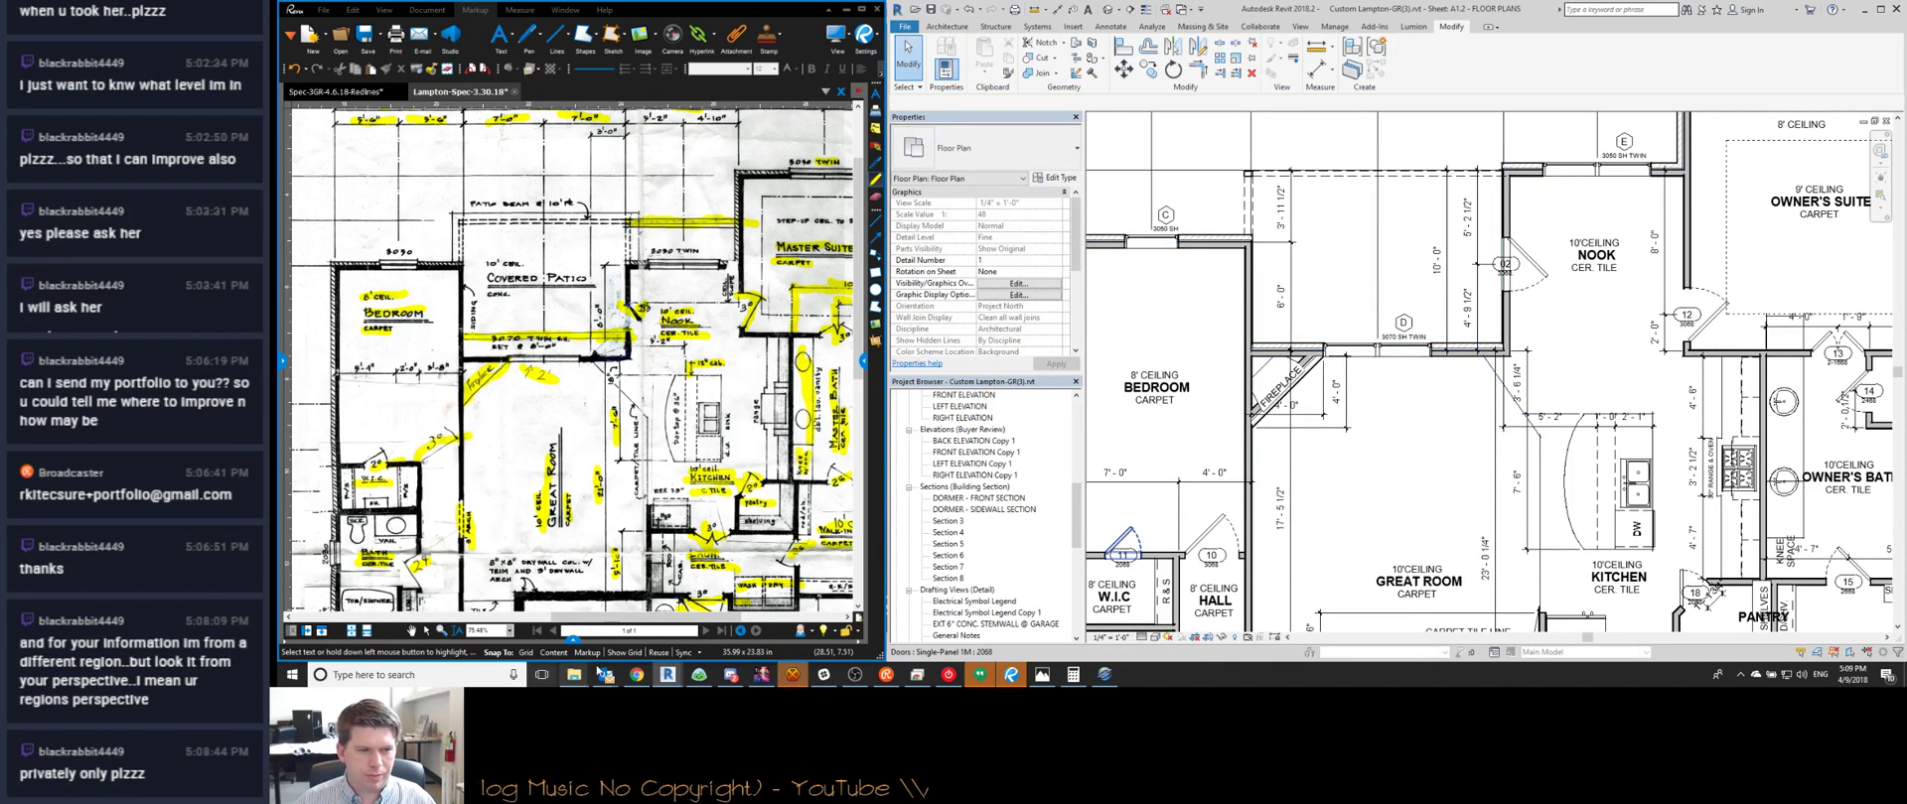
click(636, 675)
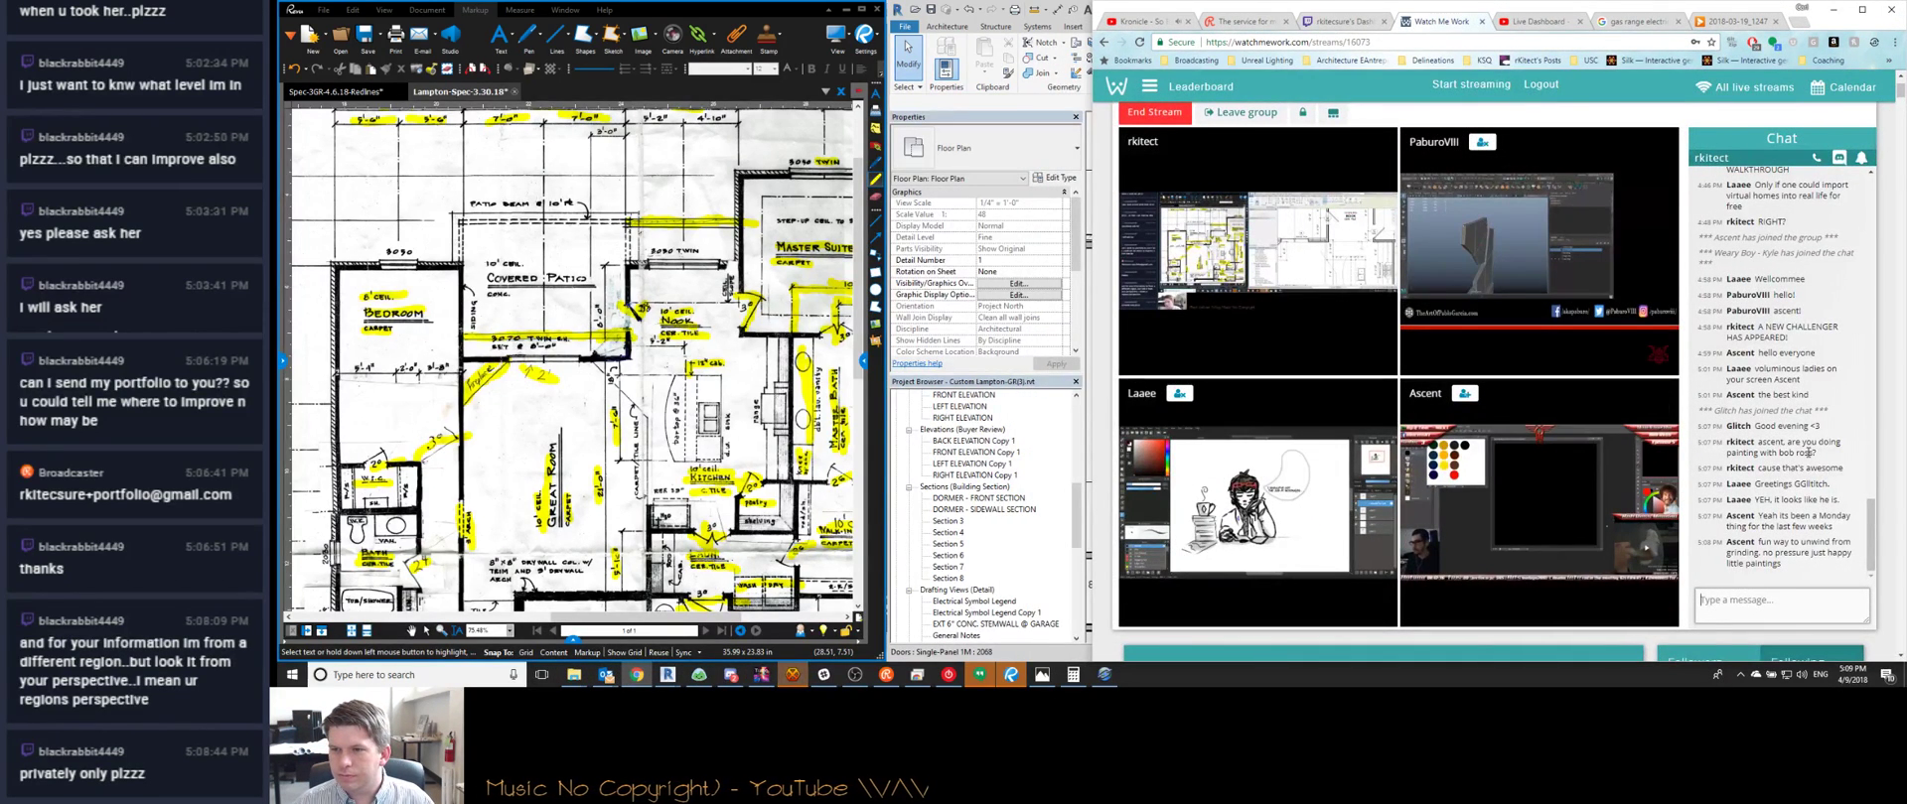
Post "it'll be our little secret" in the stream chat, then minimize Chrome
click(1808, 609)
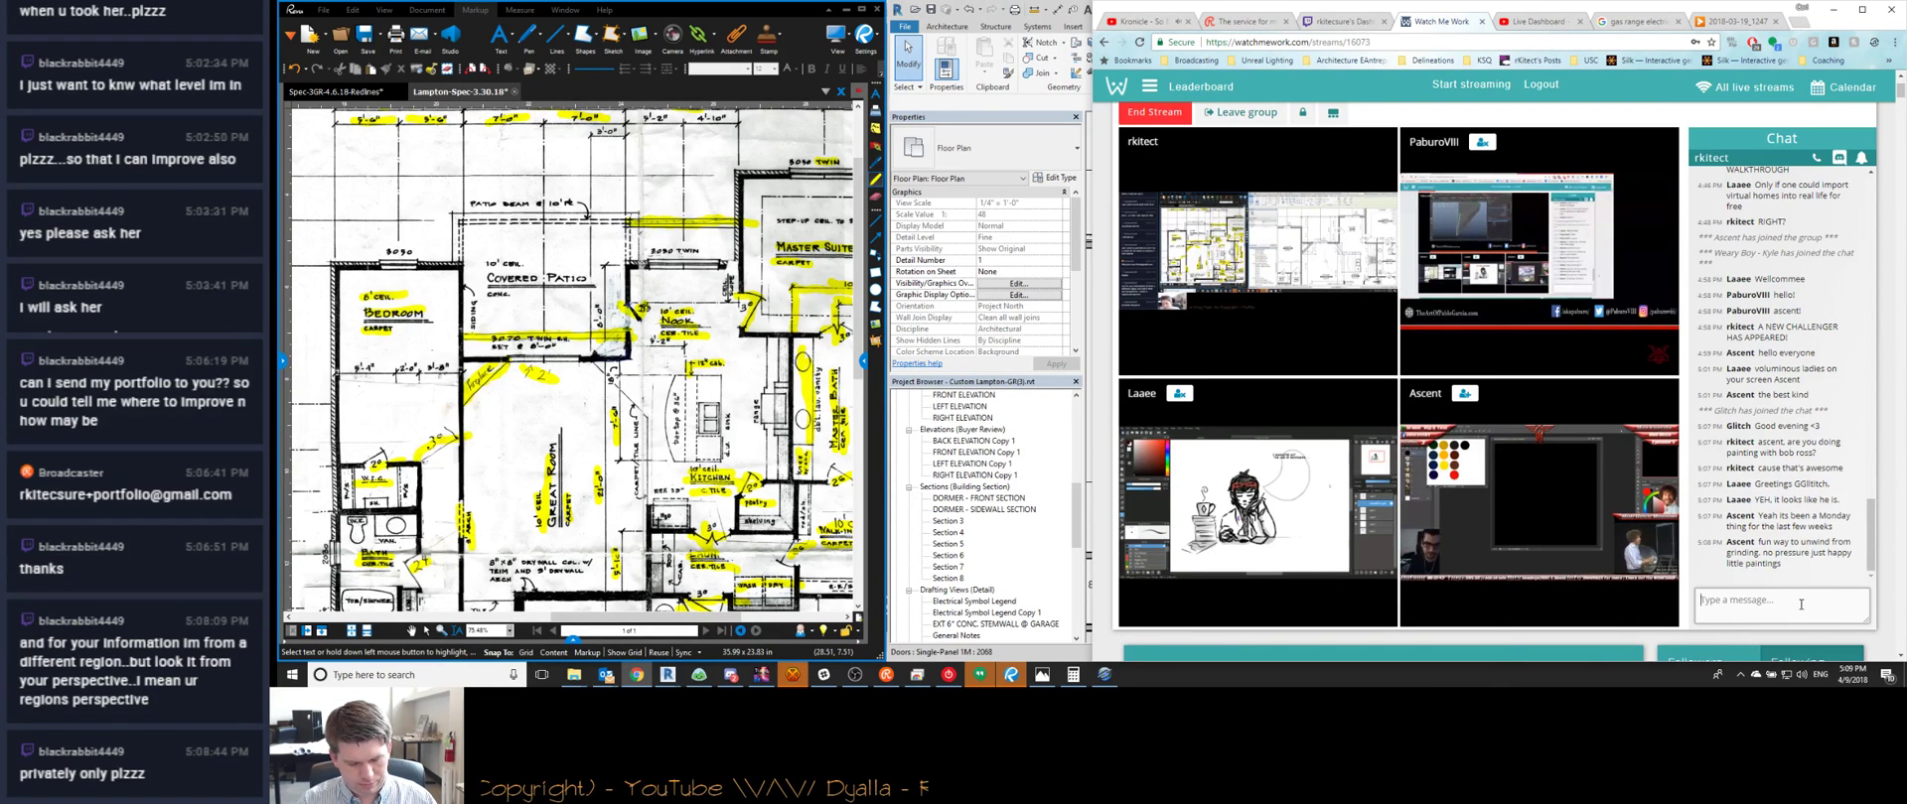
text(it'll be our little secret)
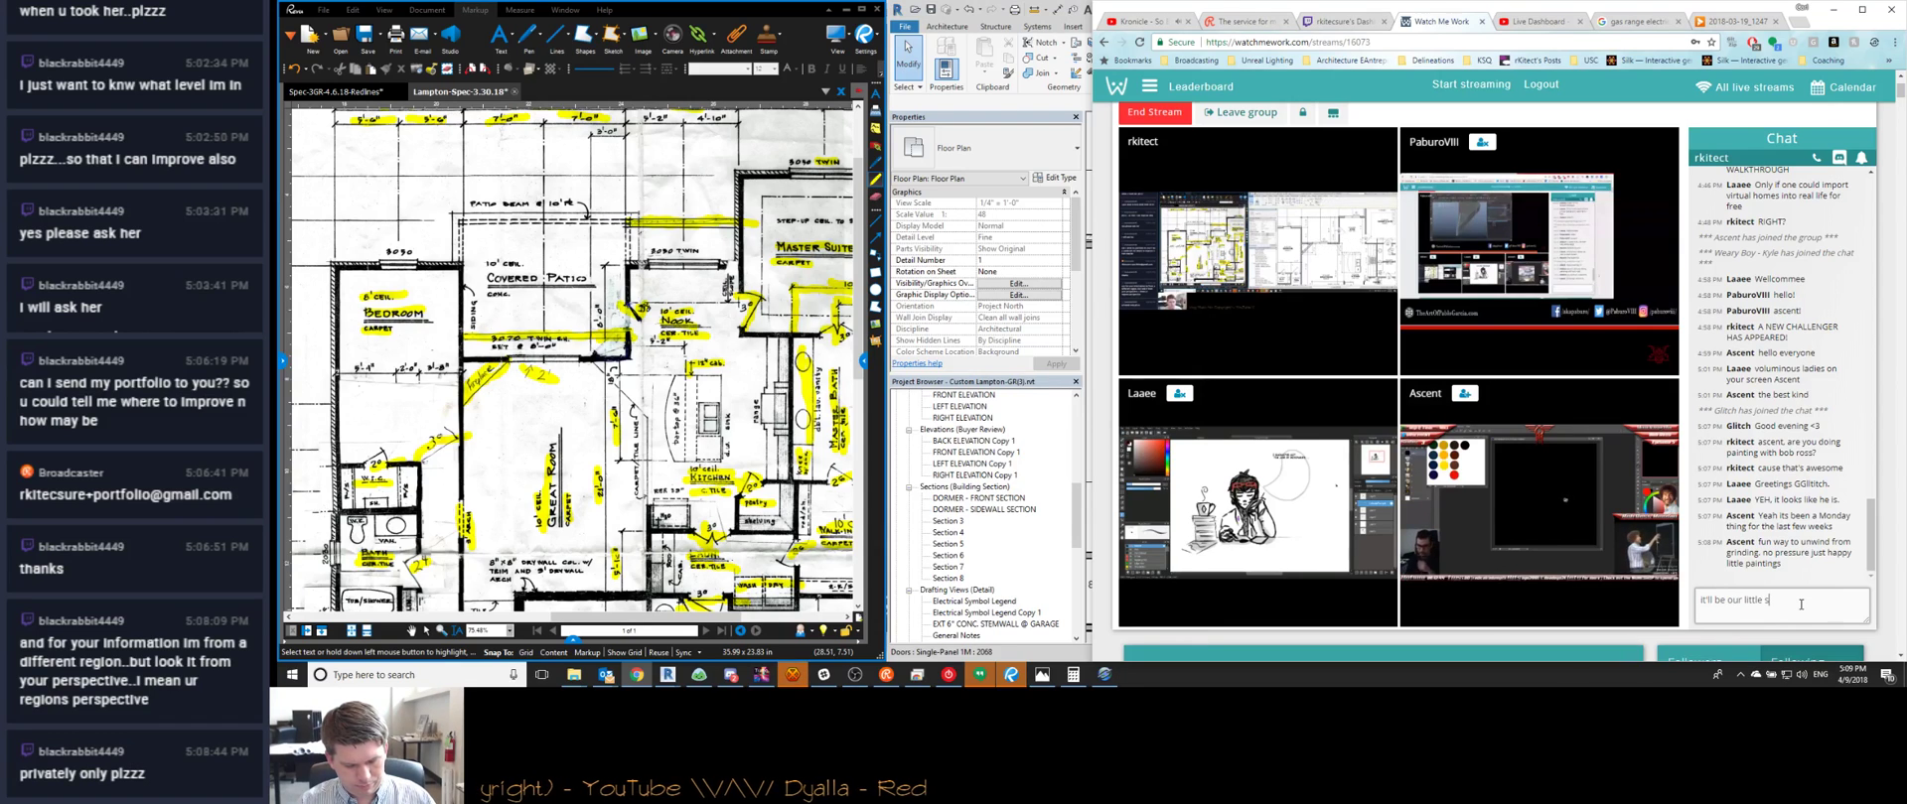
key(Return)
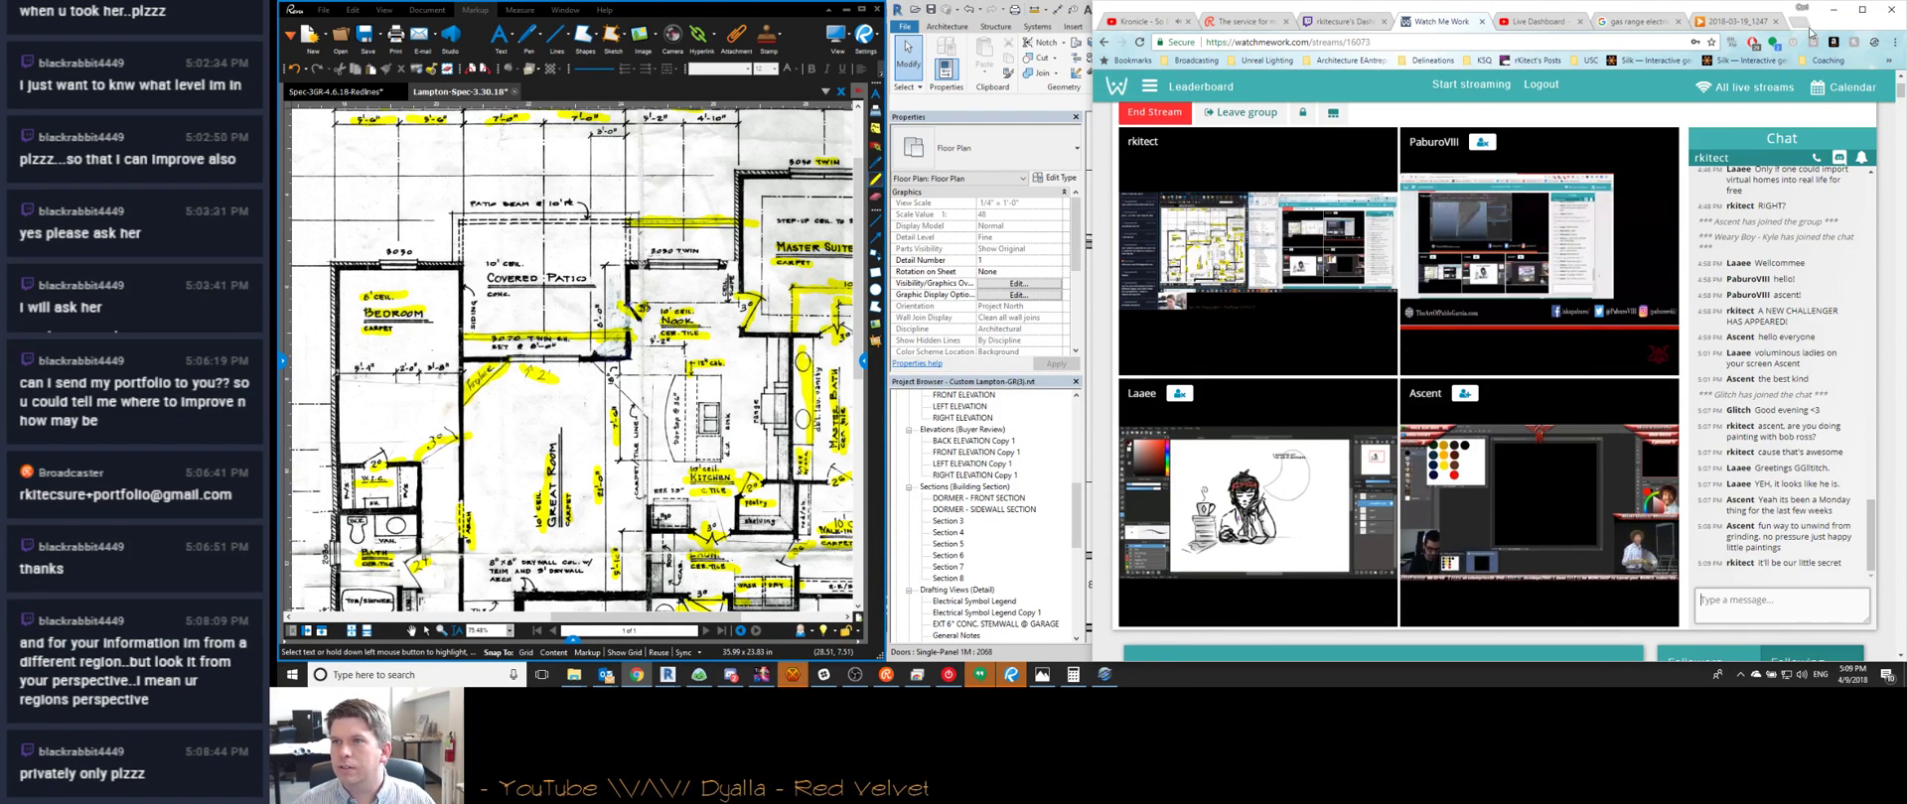
click(1833, 9)
Drag the Laundry room tag down-right inside the room so it shows the 8' ceiling
scroll(1549, 469, up, 4)
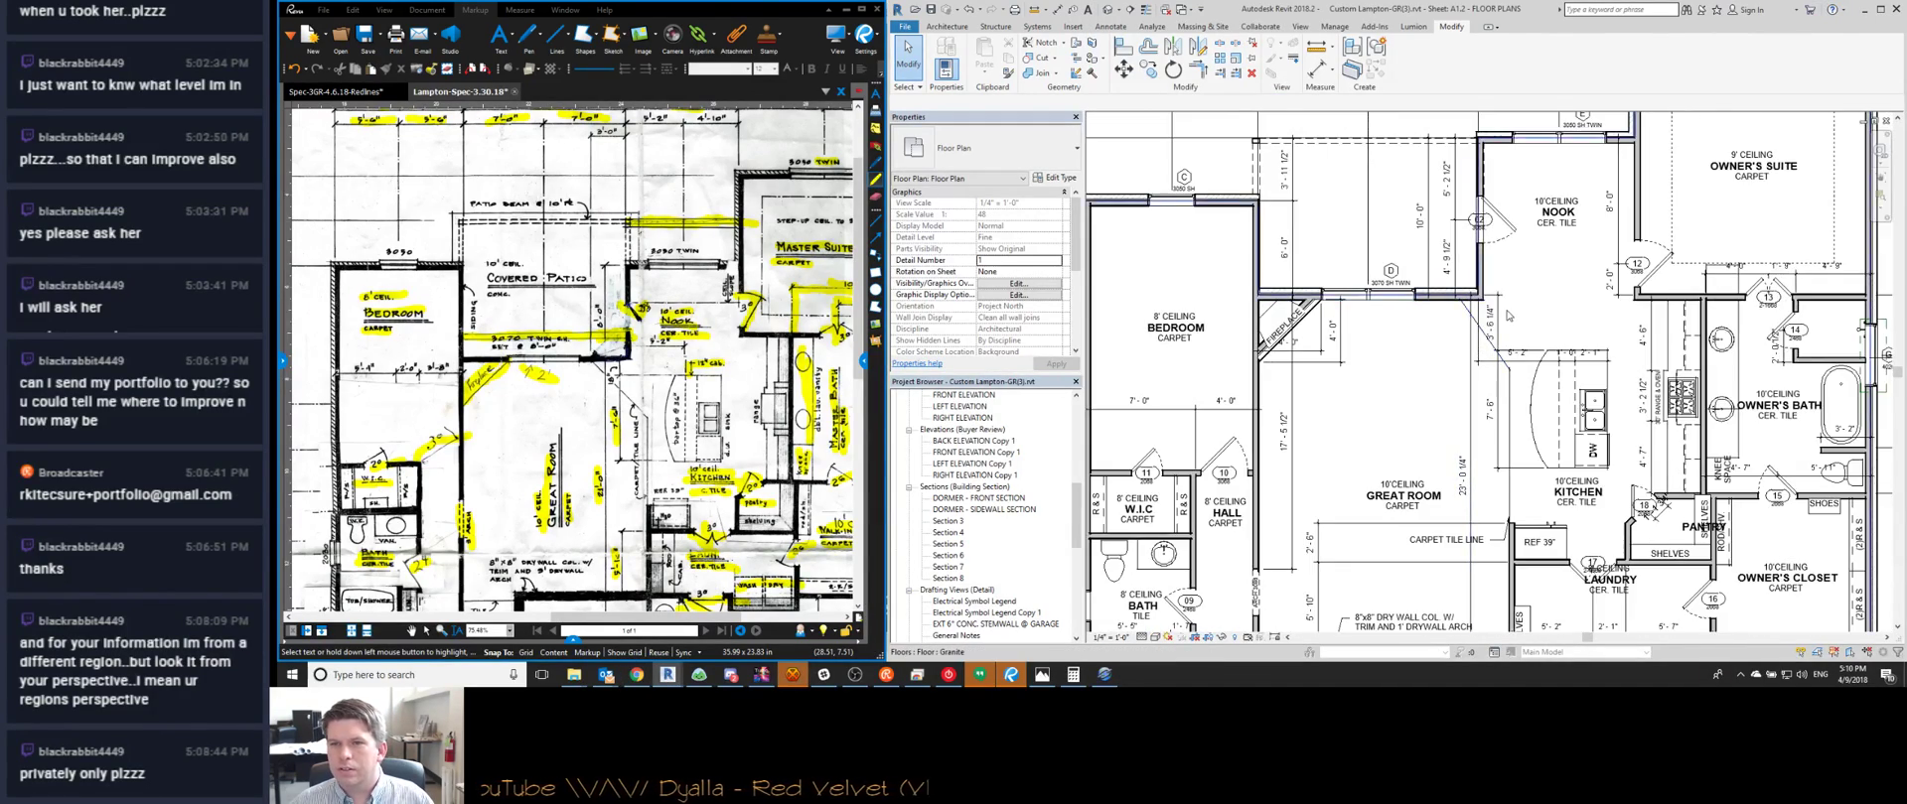
scroll(1549, 470, down, 5)
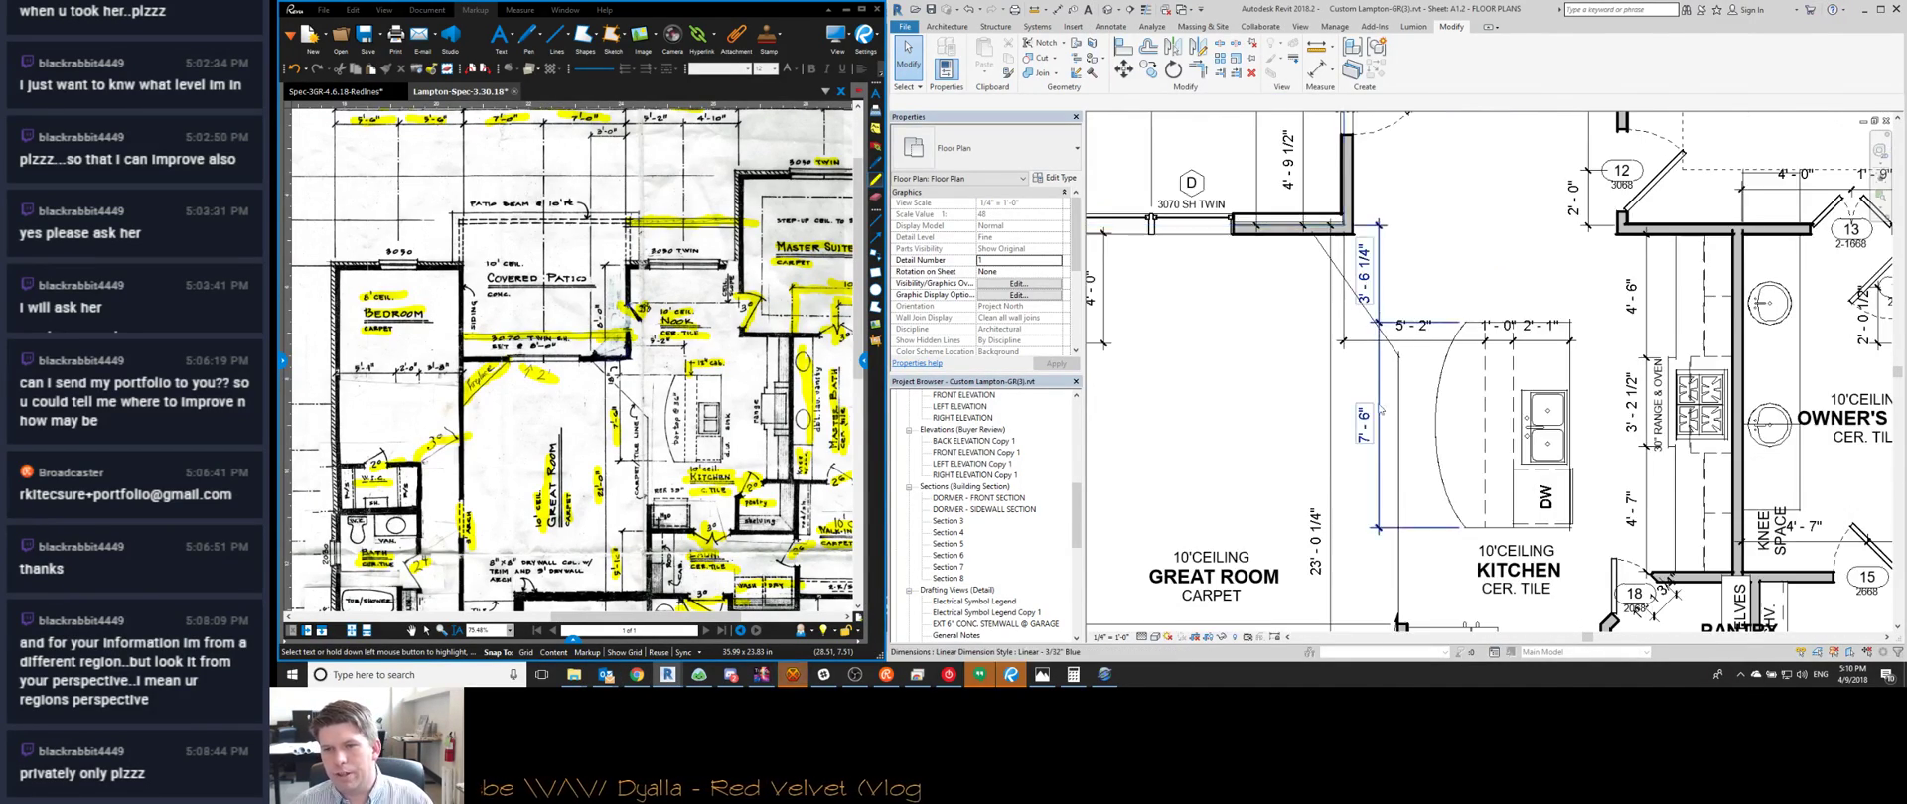
scroll(1436, 464, up, 2)
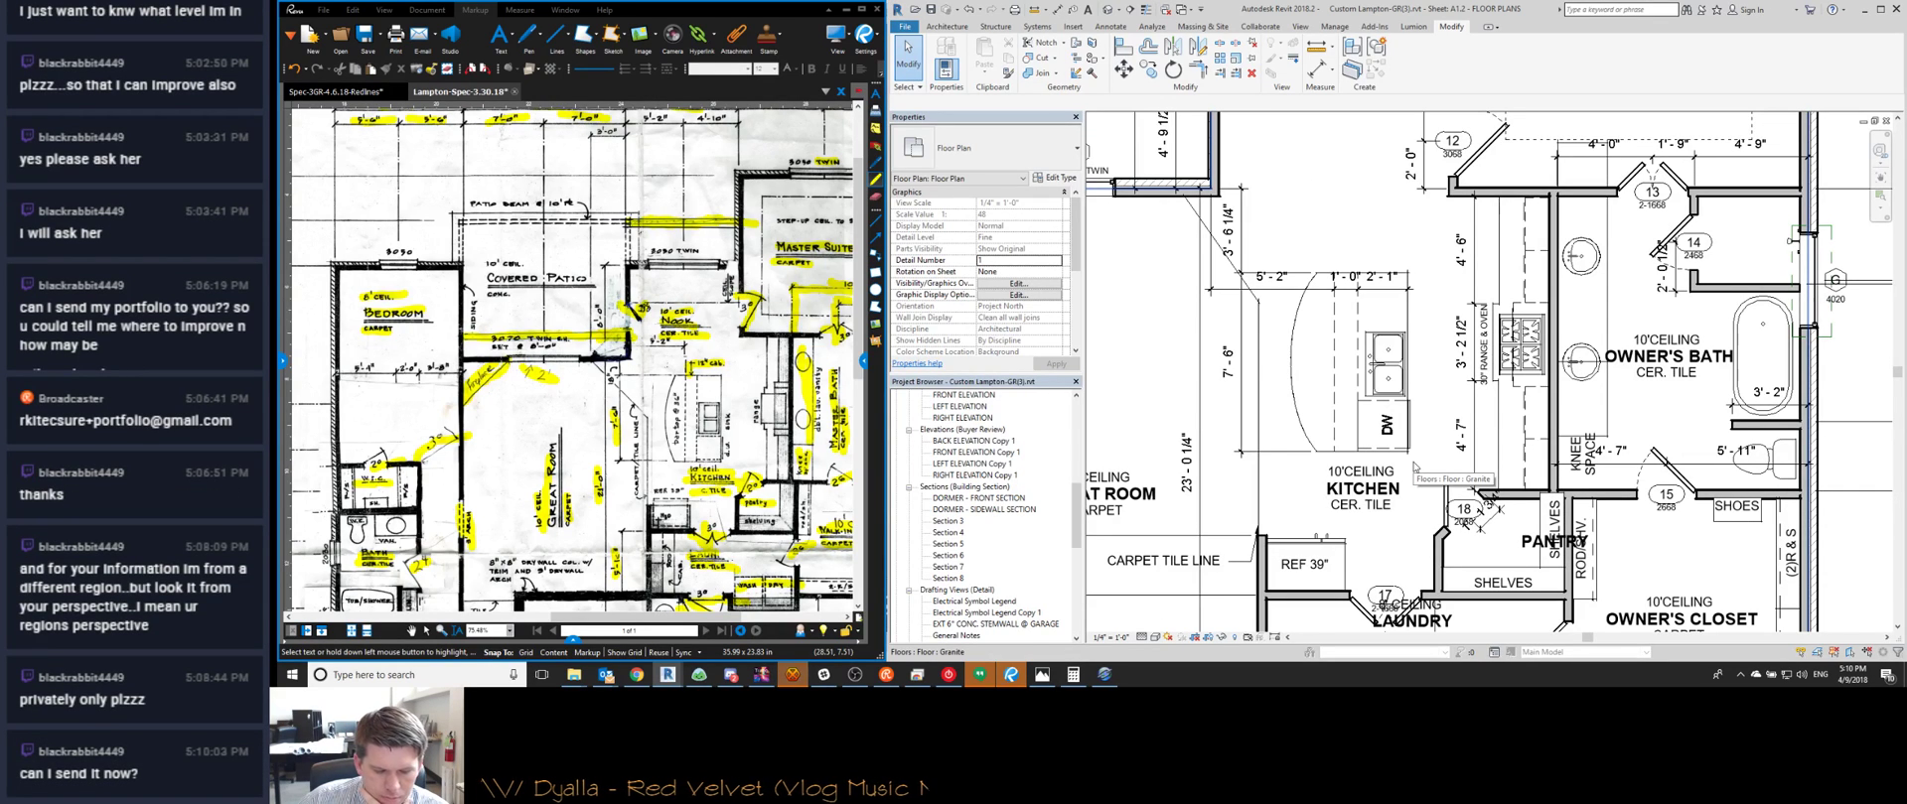
scroll(1418, 467, up, 2)
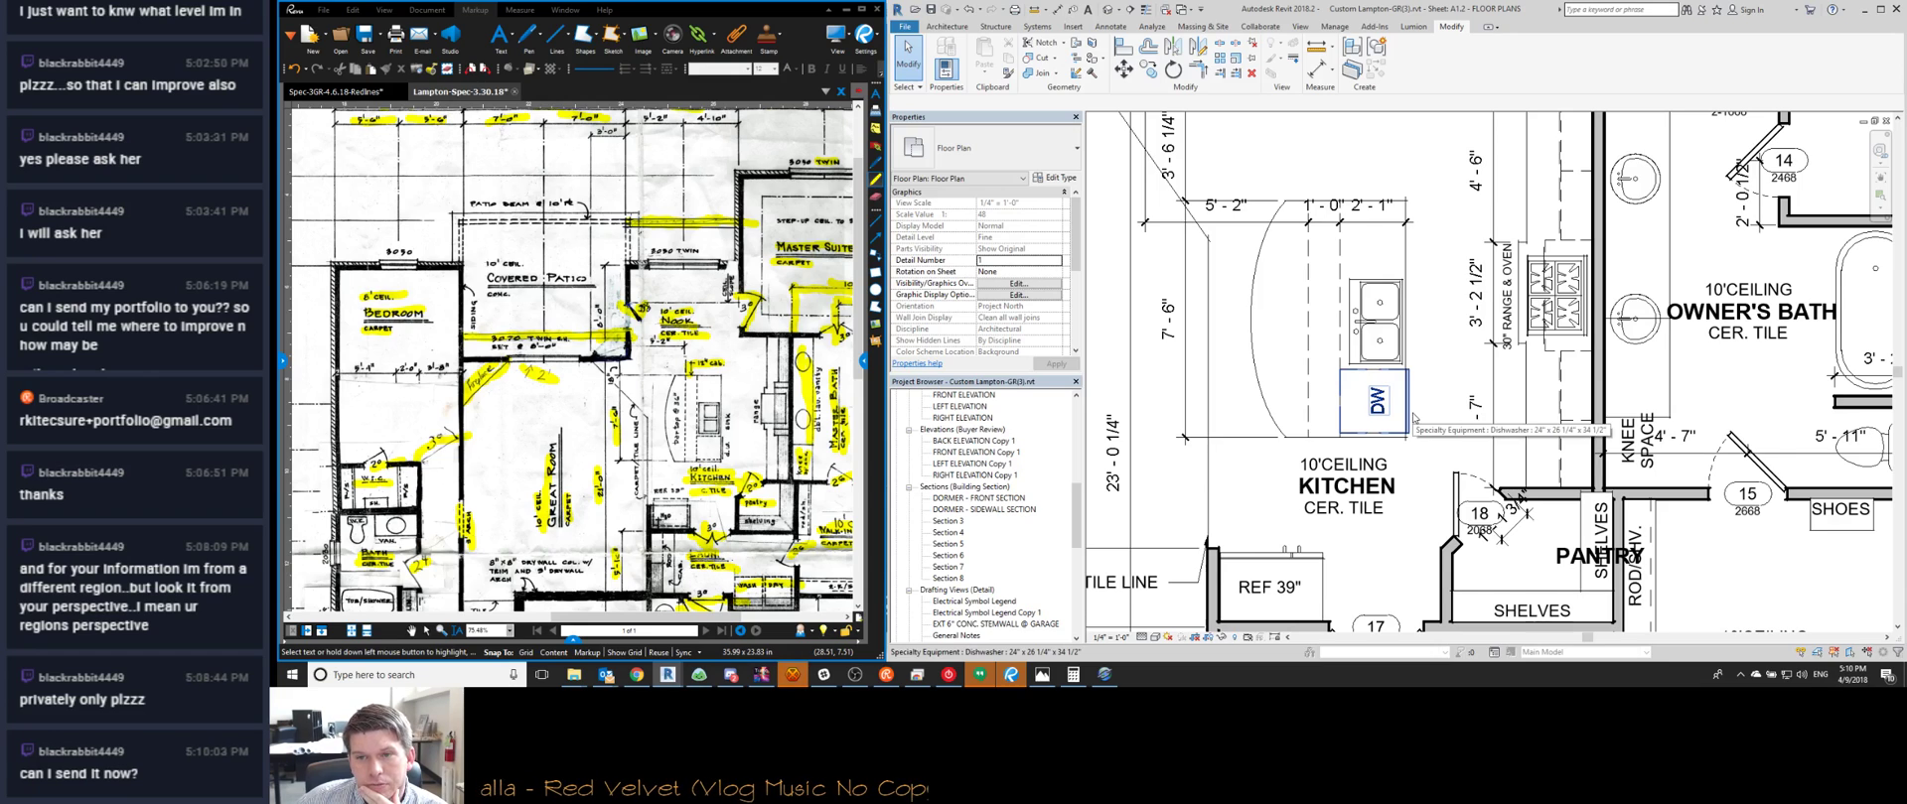
scroll(1430, 501, down, 3)
middle_drag(1430, 502, 1398, 328)
scroll(1398, 328, up, 1)
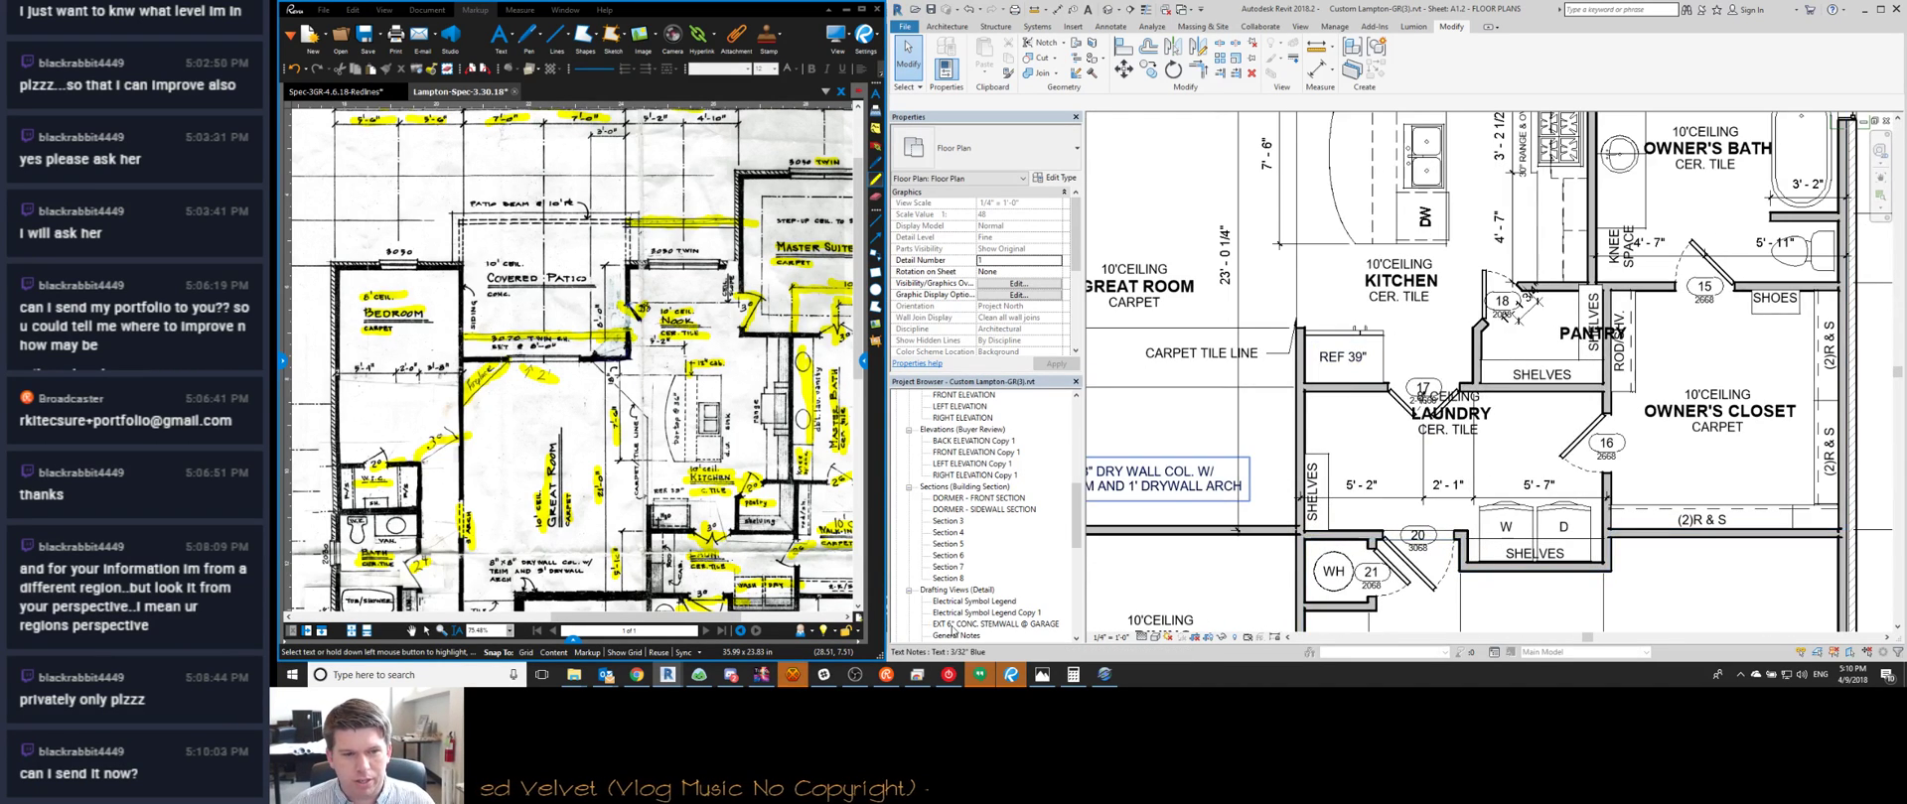
scroll(1344, 474, down, 1)
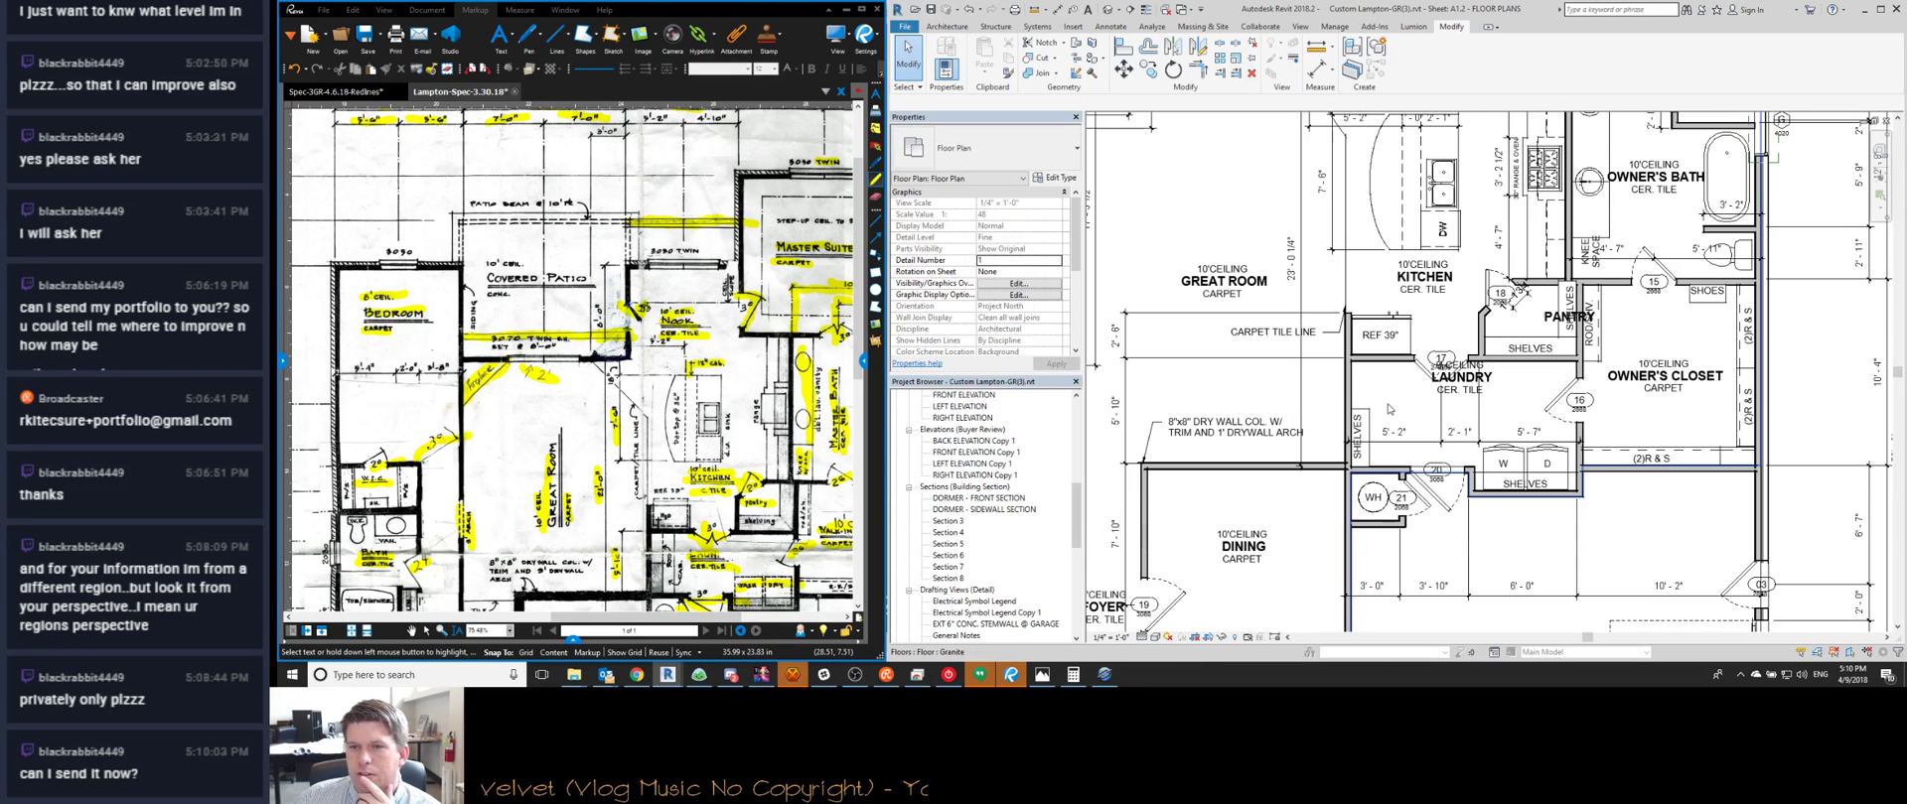
click(1467, 397)
drag(1467, 397, 1475, 434)
key(Escape)
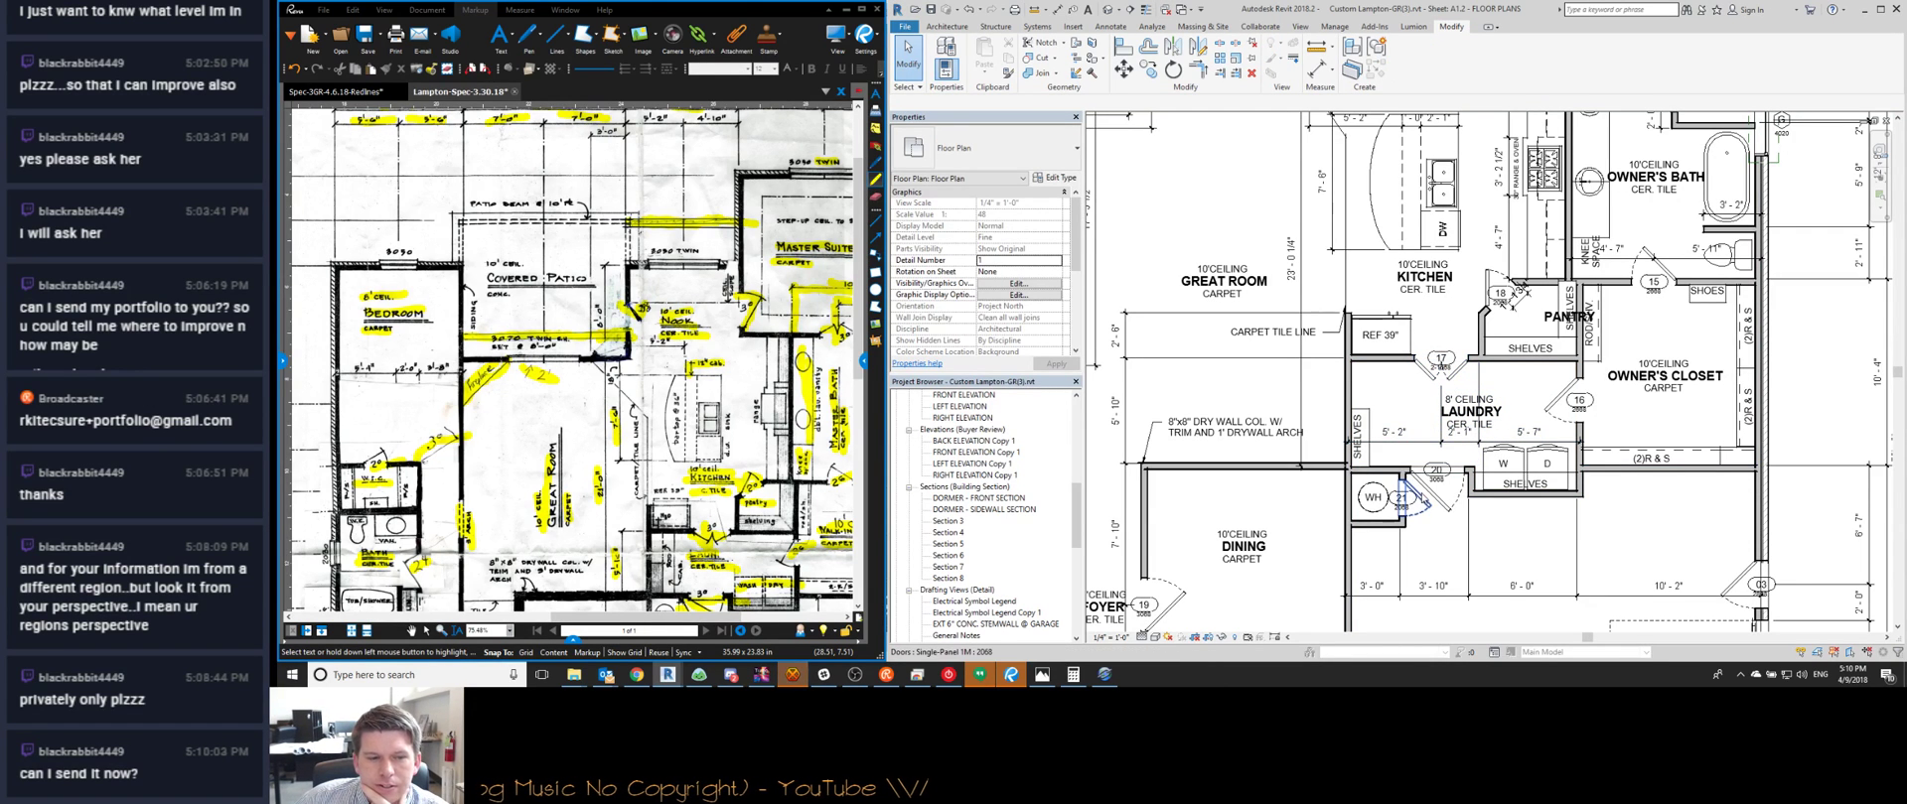
click(791, 674)
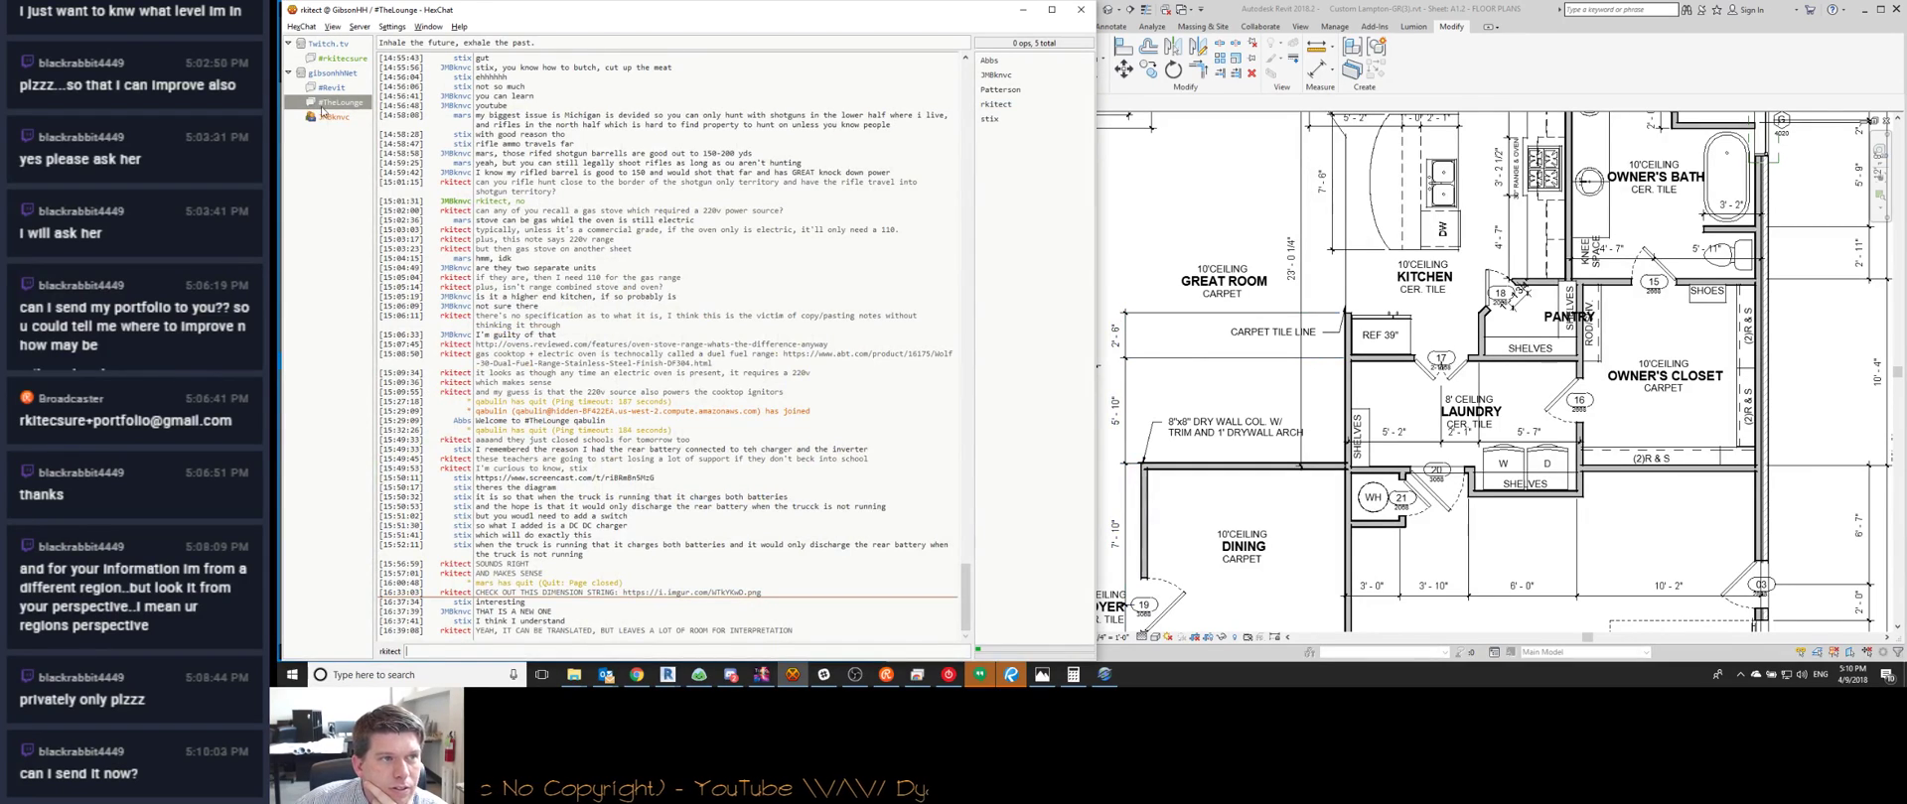
Read the private HexChat conversation, then minimize the chat window
click(327, 117)
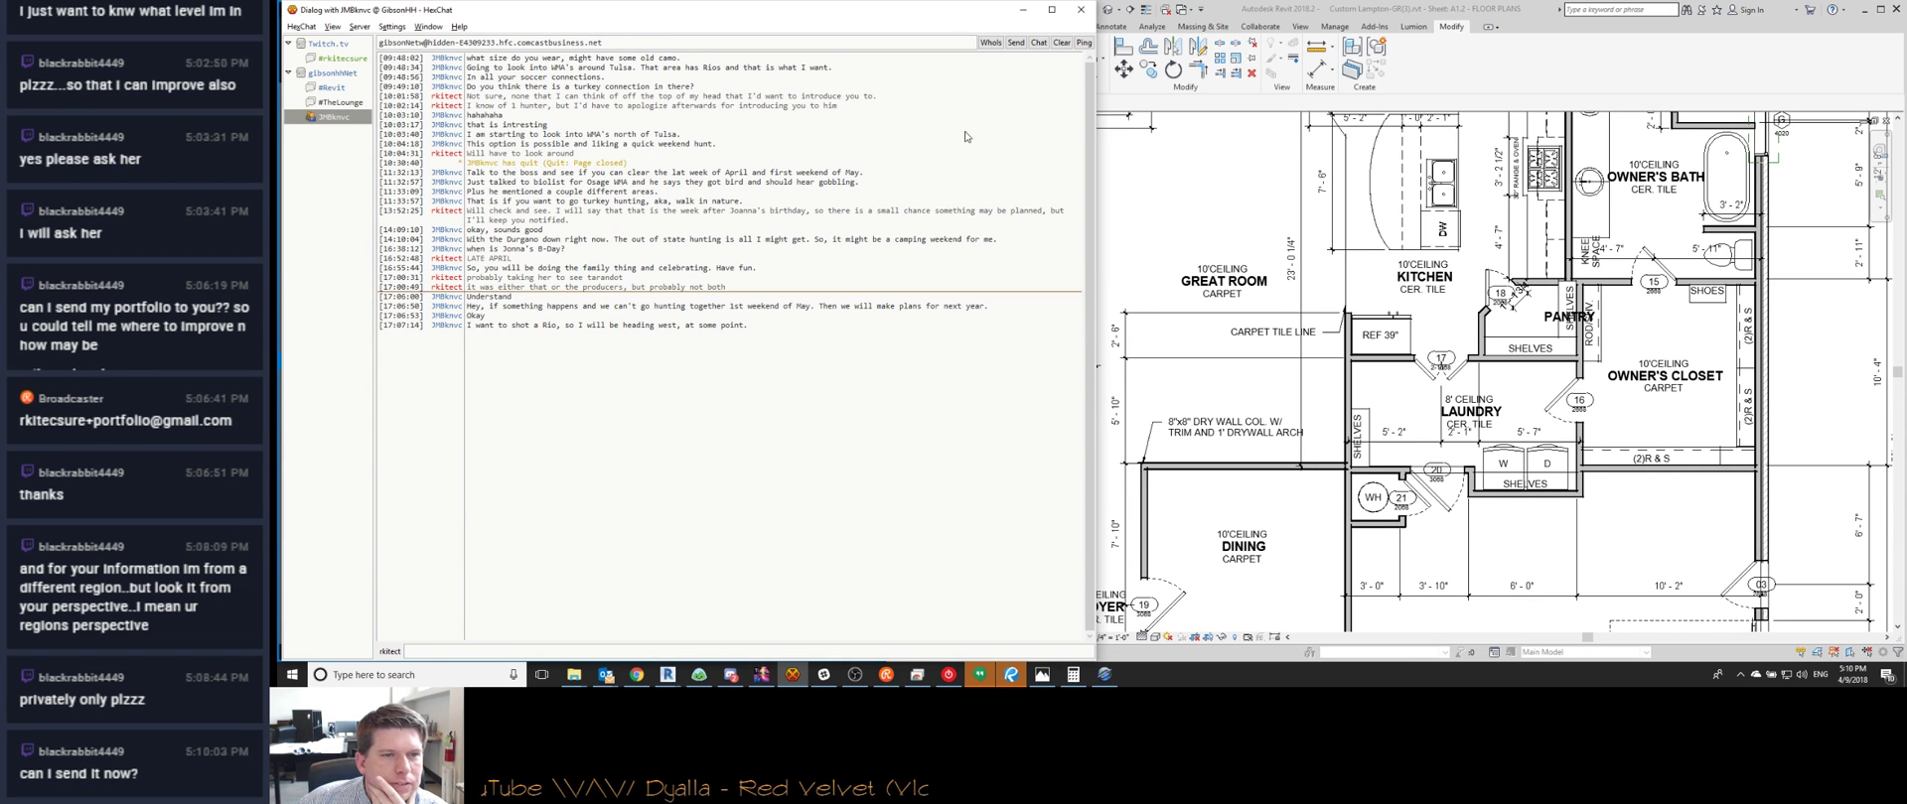
click(1020, 11)
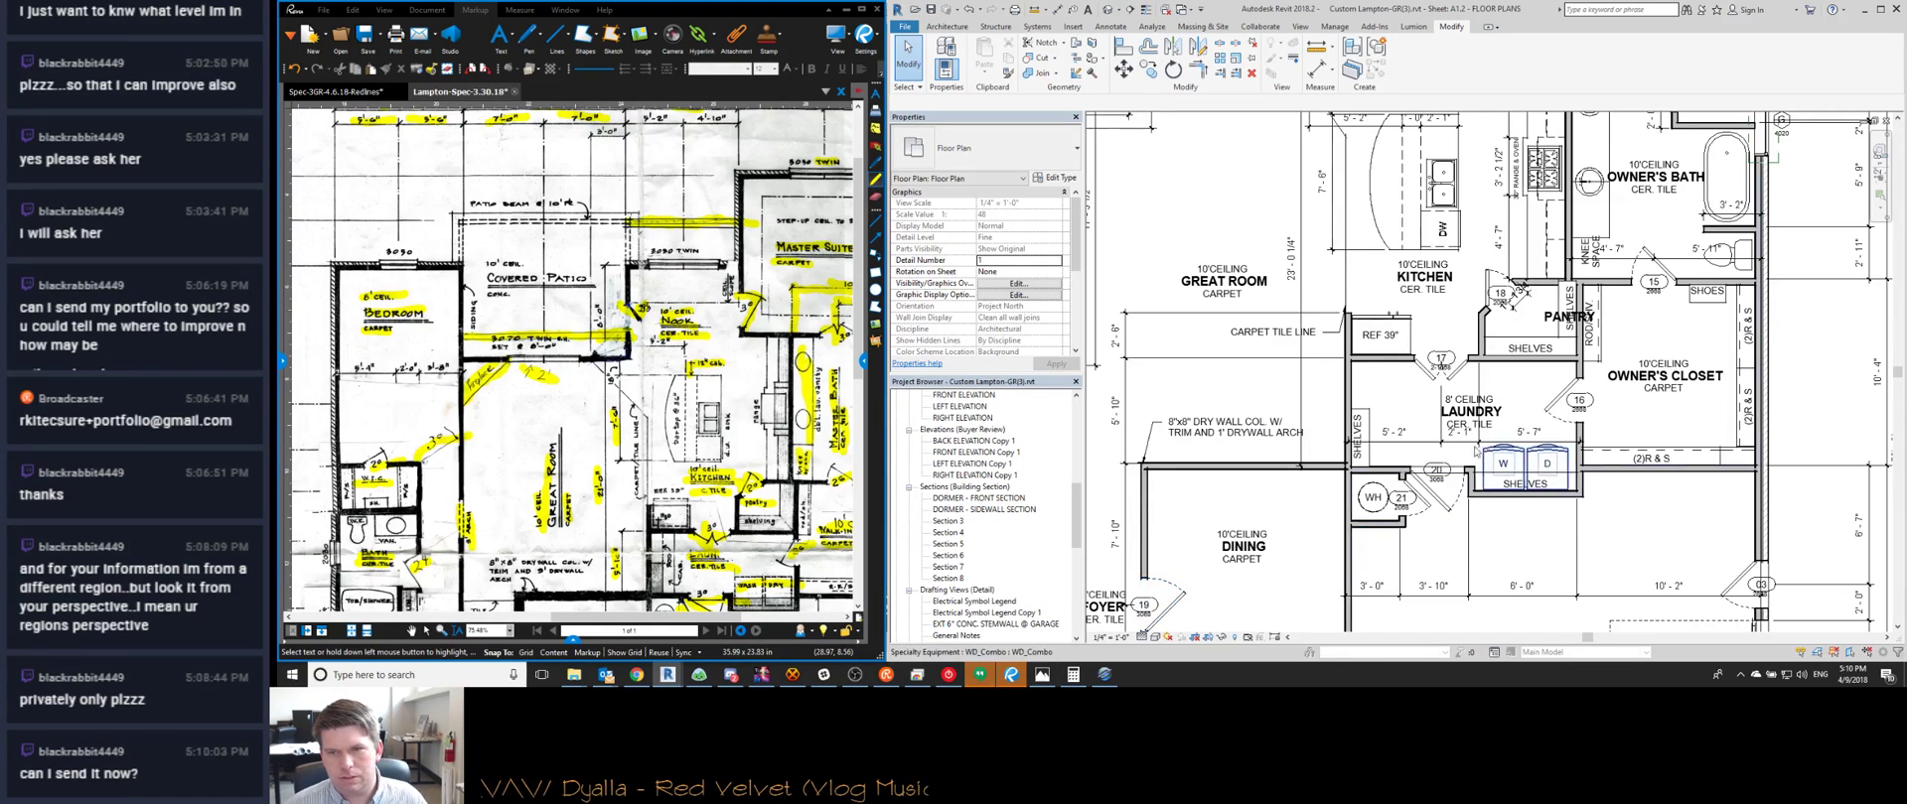
Pan and zoom the Revit plan to frame the laundry, dining and kitchen walls
middle_drag(1361, 538, 1317, 529)
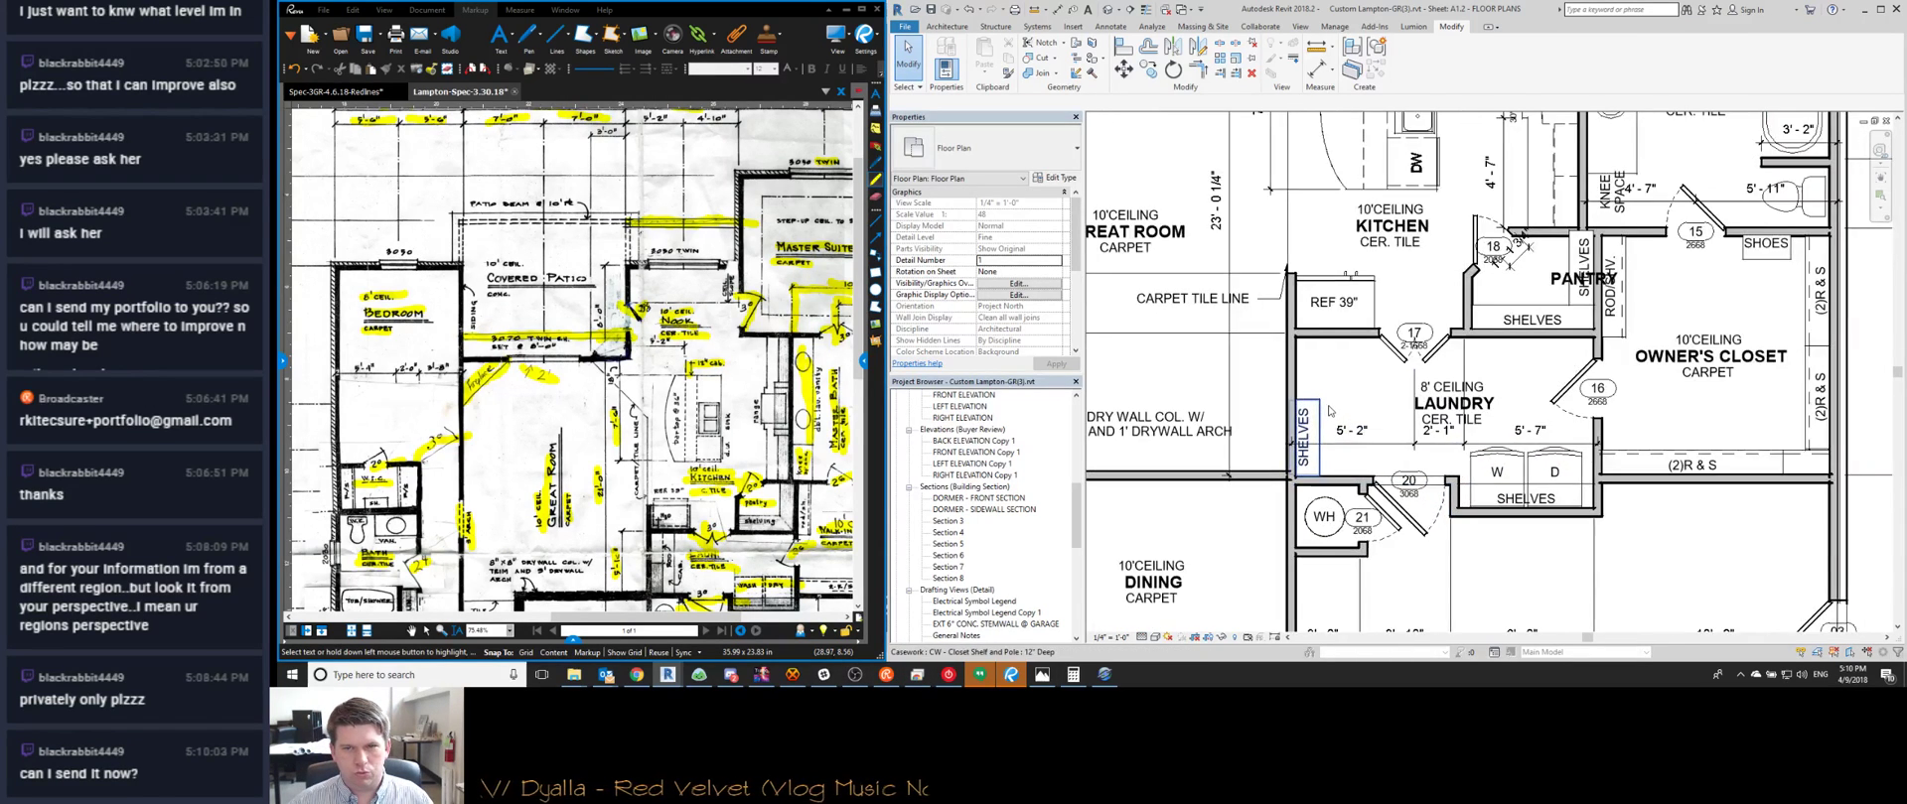
middle_drag(1274, 428, 1420, 434)
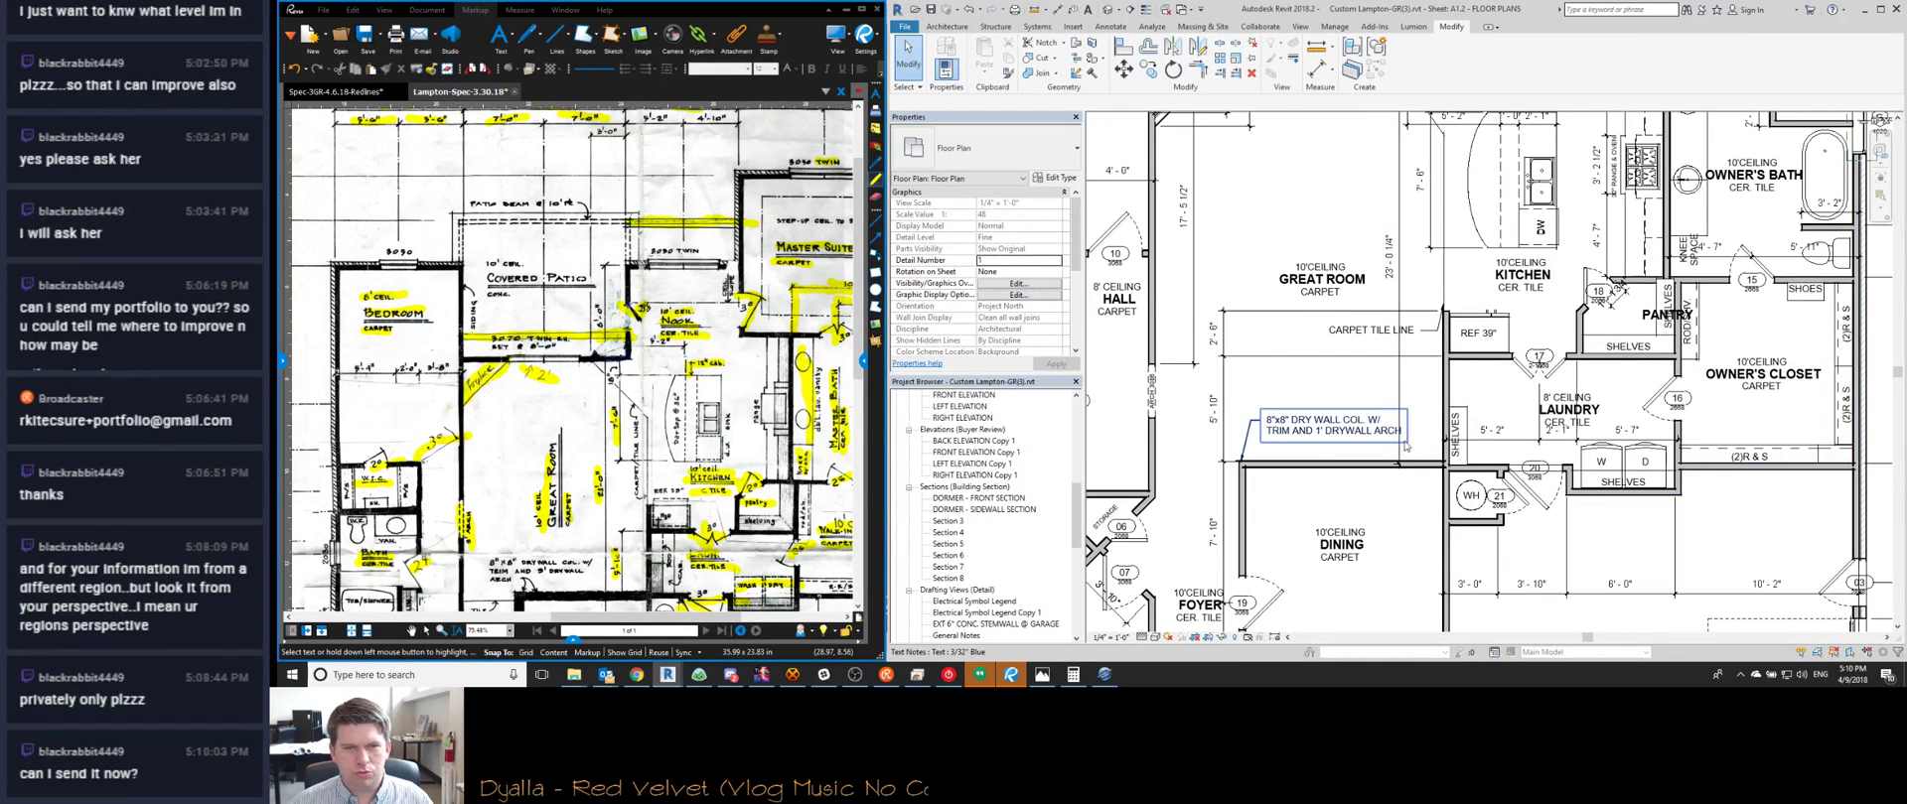
middle_drag(1573, 396, 1561, 399)
scroll(1561, 399, up, 2)
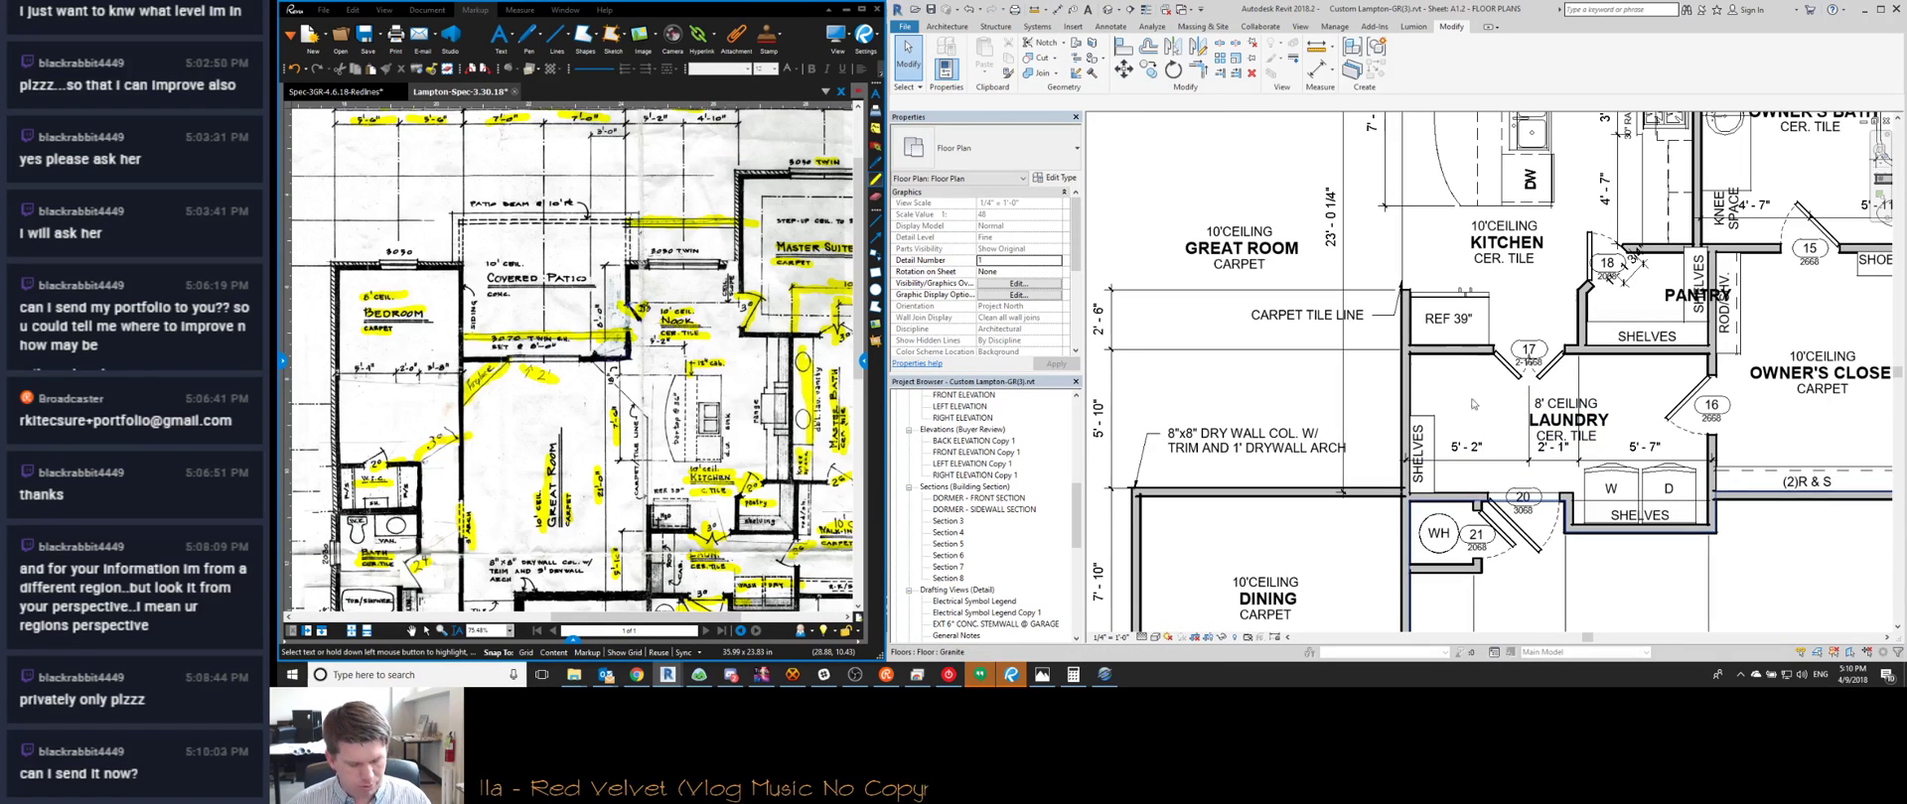
middle_drag(1404, 503, 1440, 435)
scroll(1441, 435, down, 1)
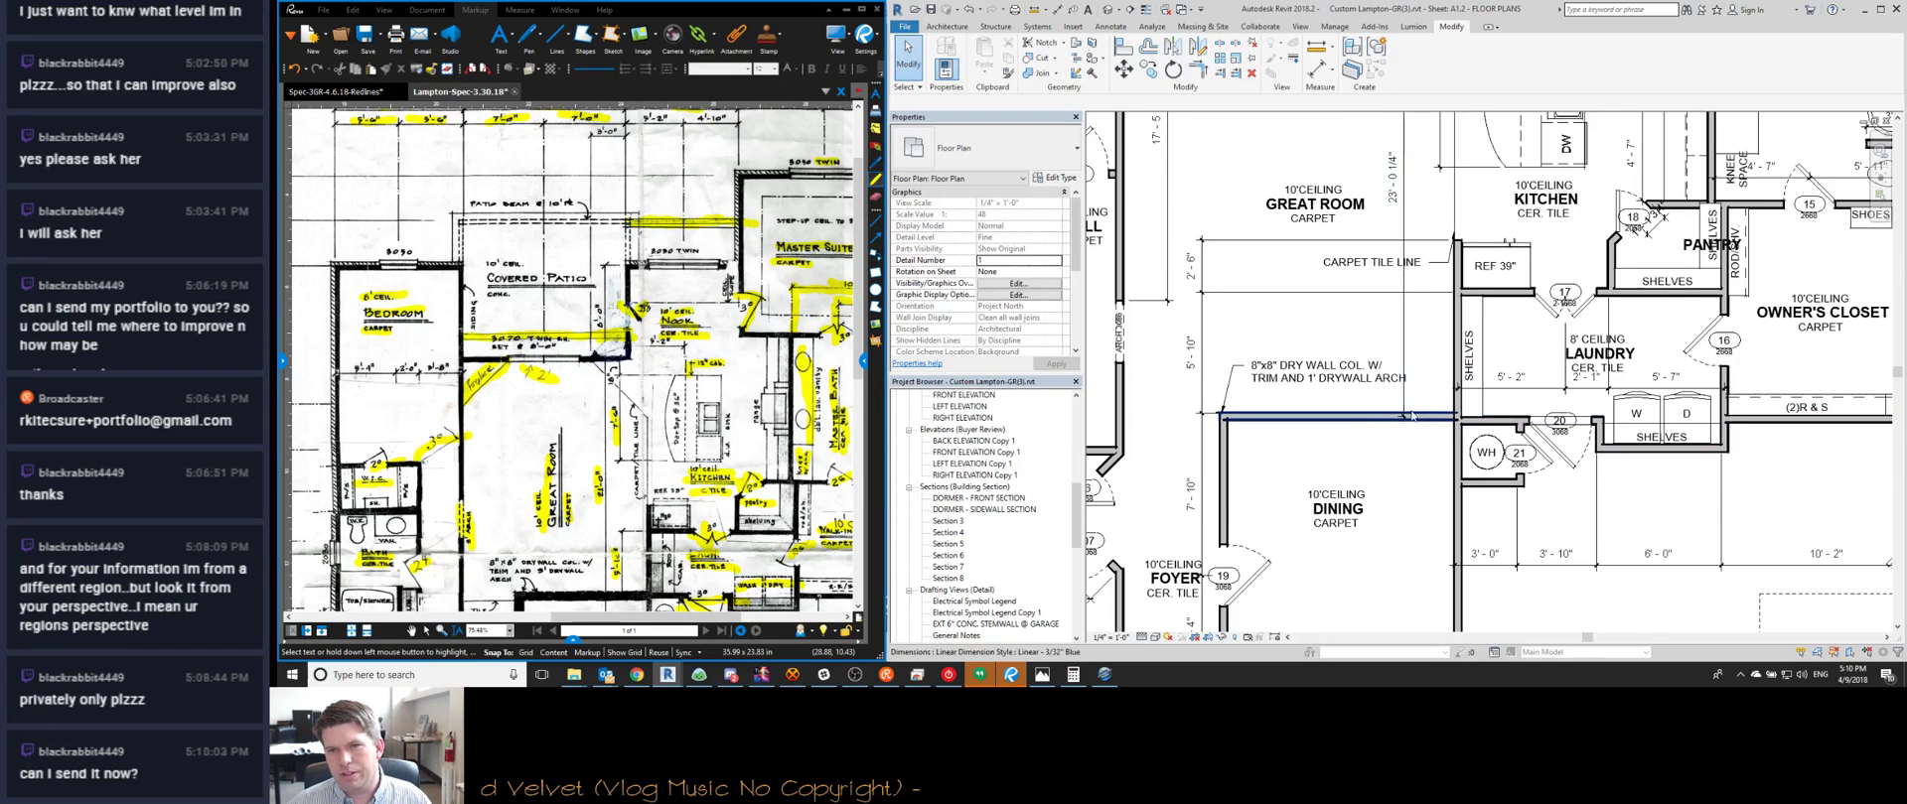
middle_drag(1485, 317, 1414, 306)
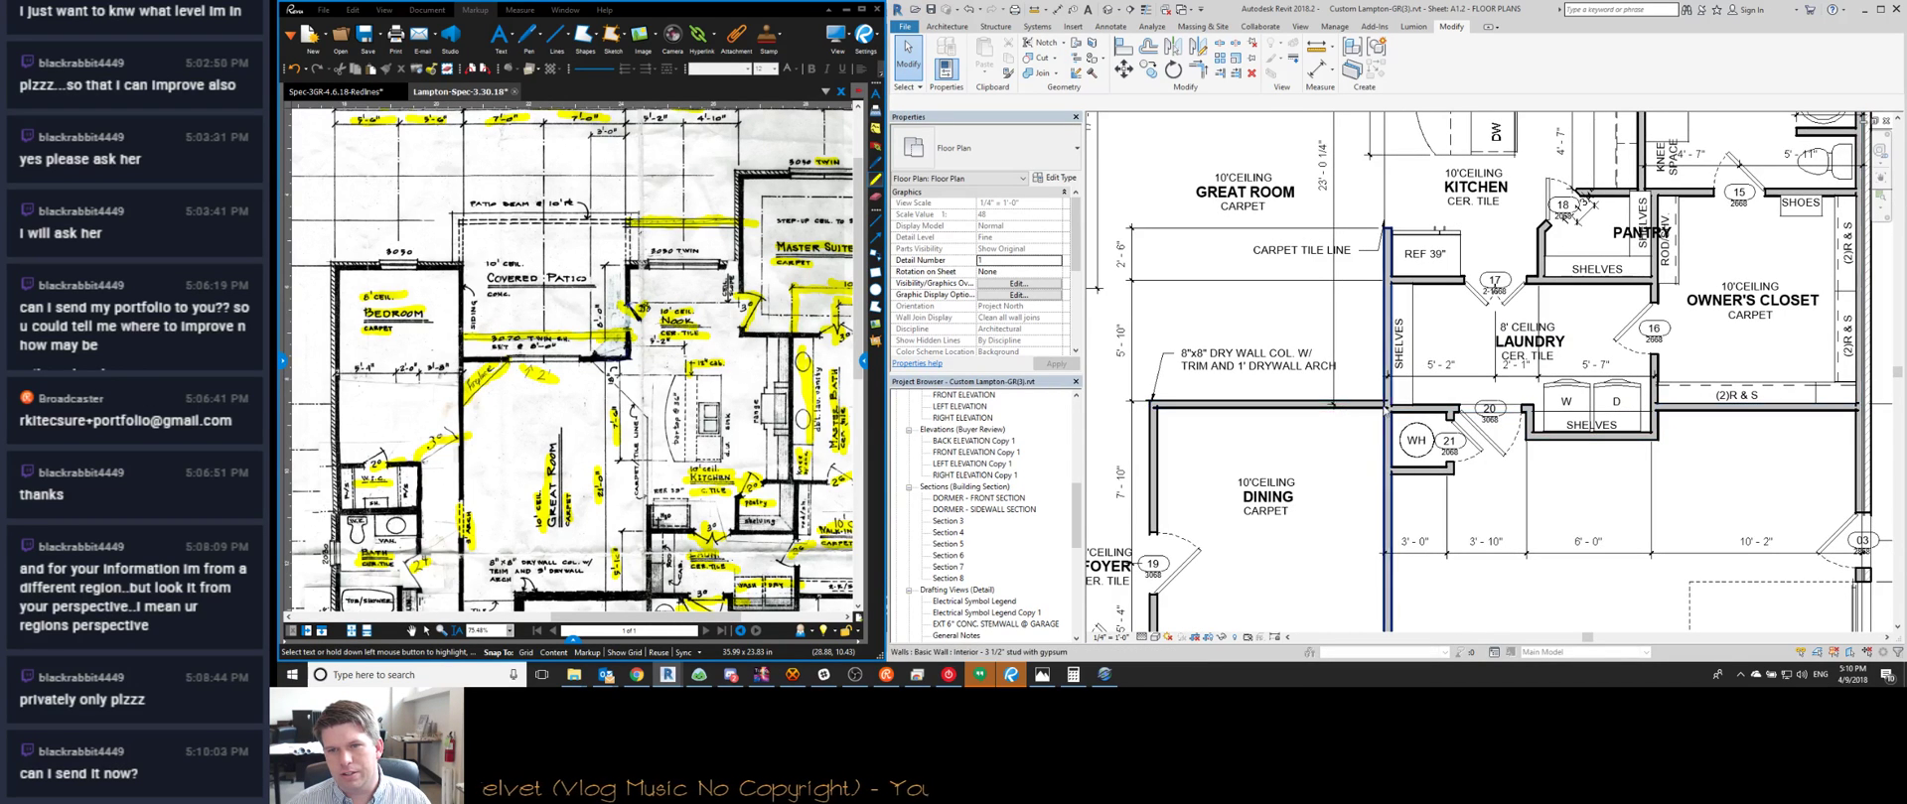
middle_drag(1487, 196, 1422, 287)
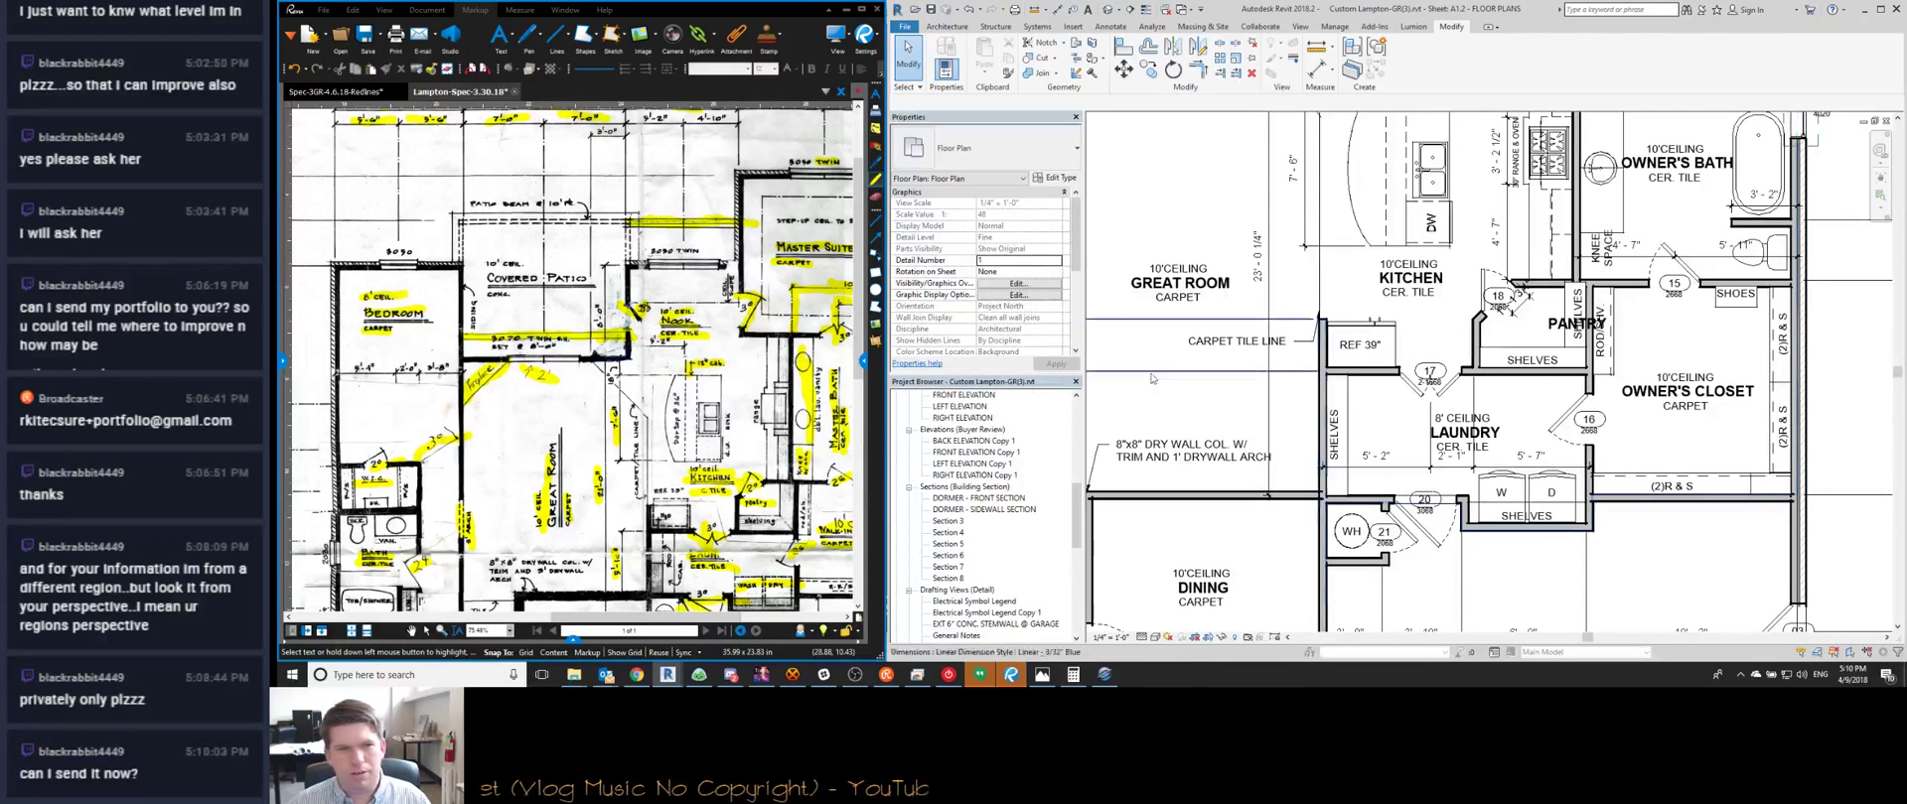
scroll(755, 556, up, 3)
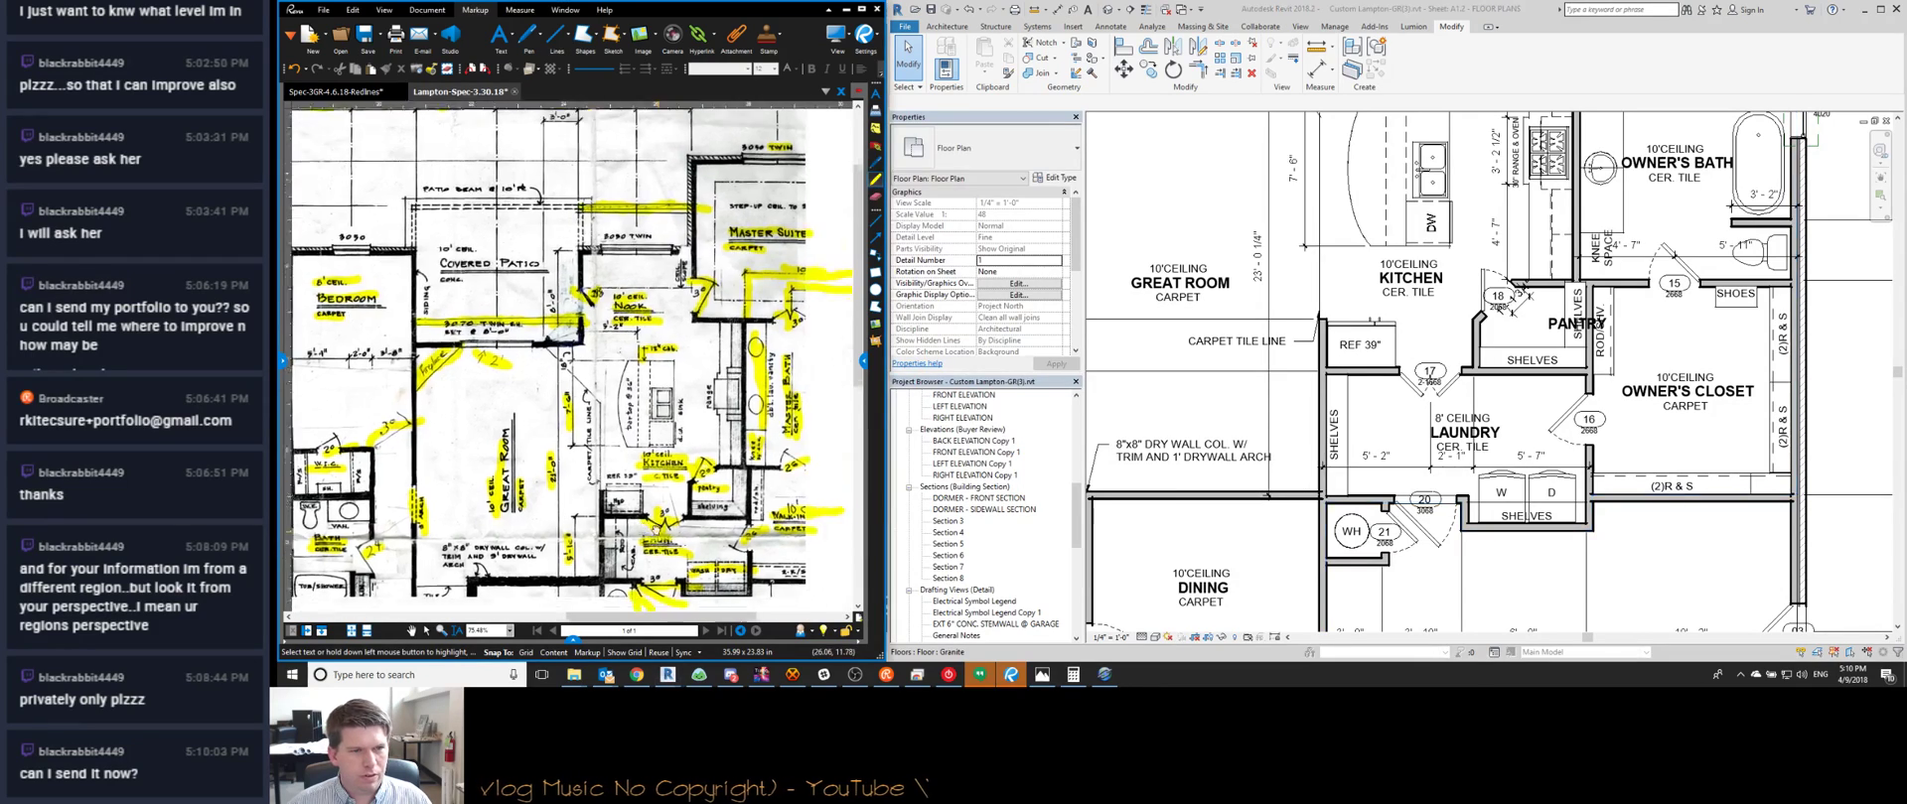
middle_drag(1326, 483, 1387, 399)
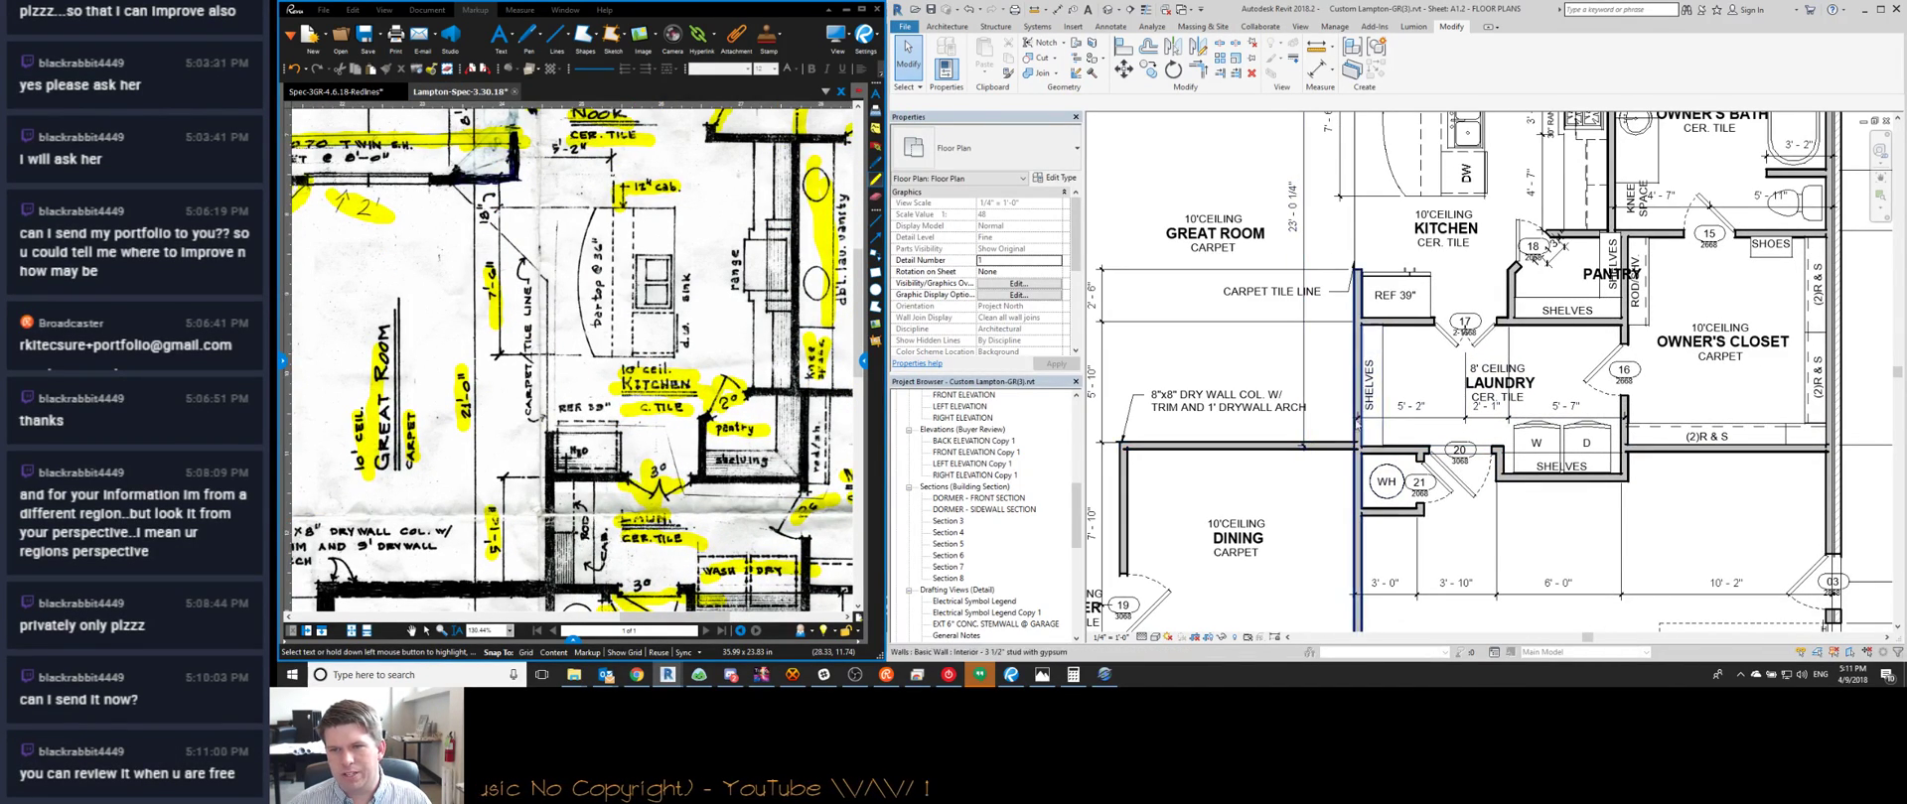
middle_drag(1634, 499, 1533, 442)
Cancel an Align (AL) and center the plan on door 20 between laundry and dining
key(a)
key(l)
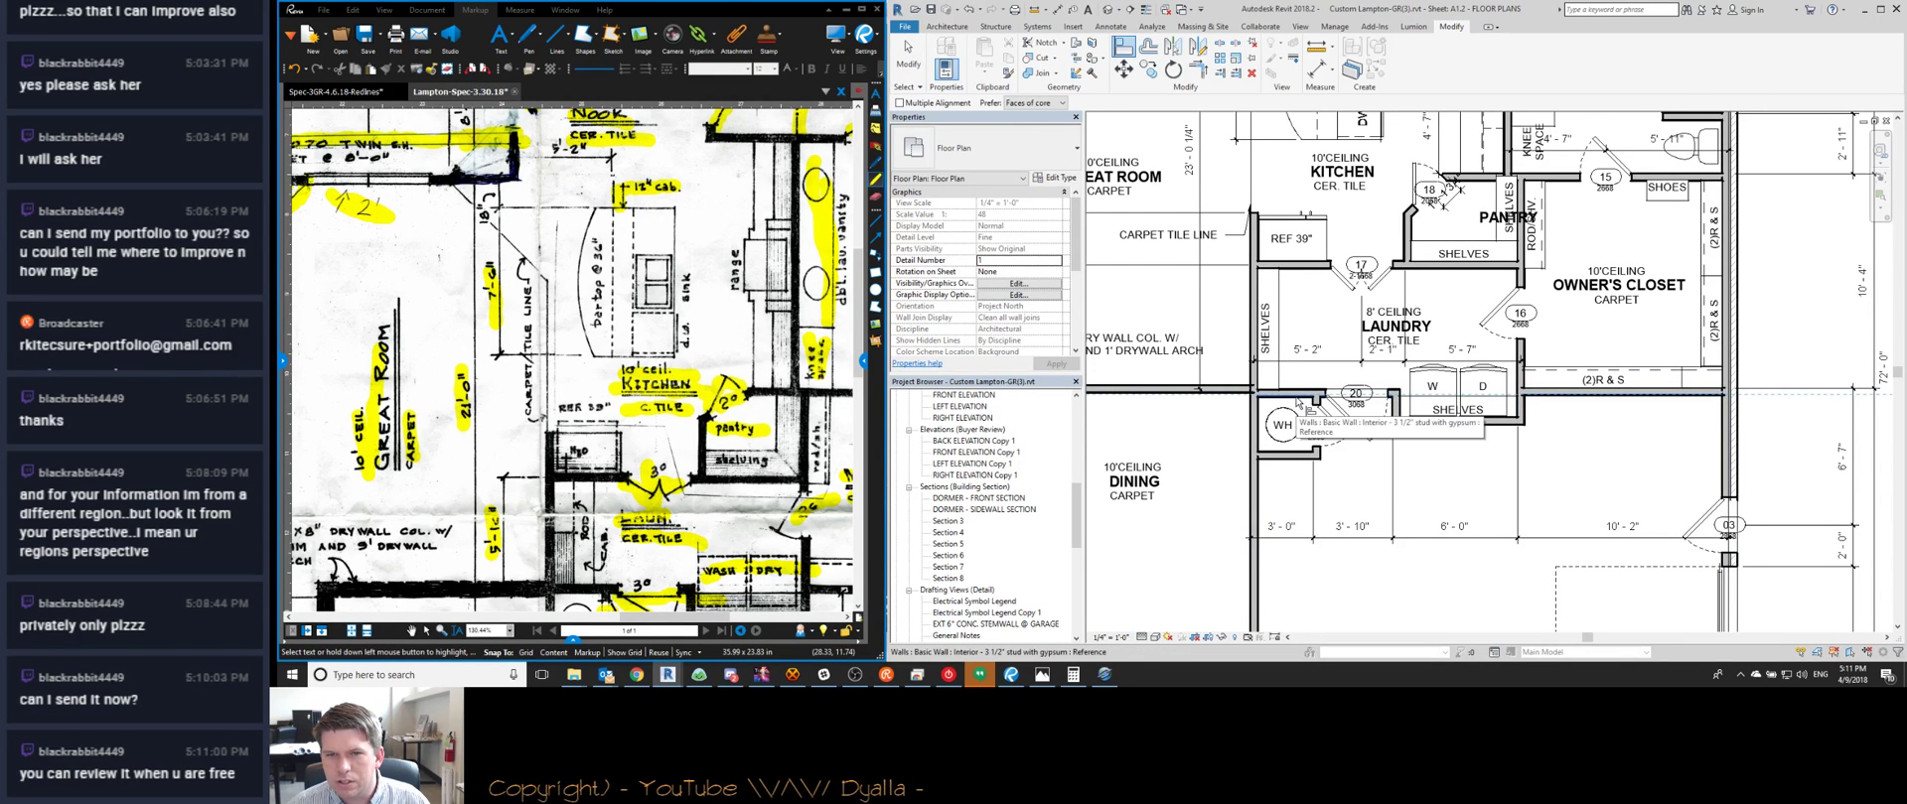
key(Escape)
middle_drag(1251, 413, 1319, 444)
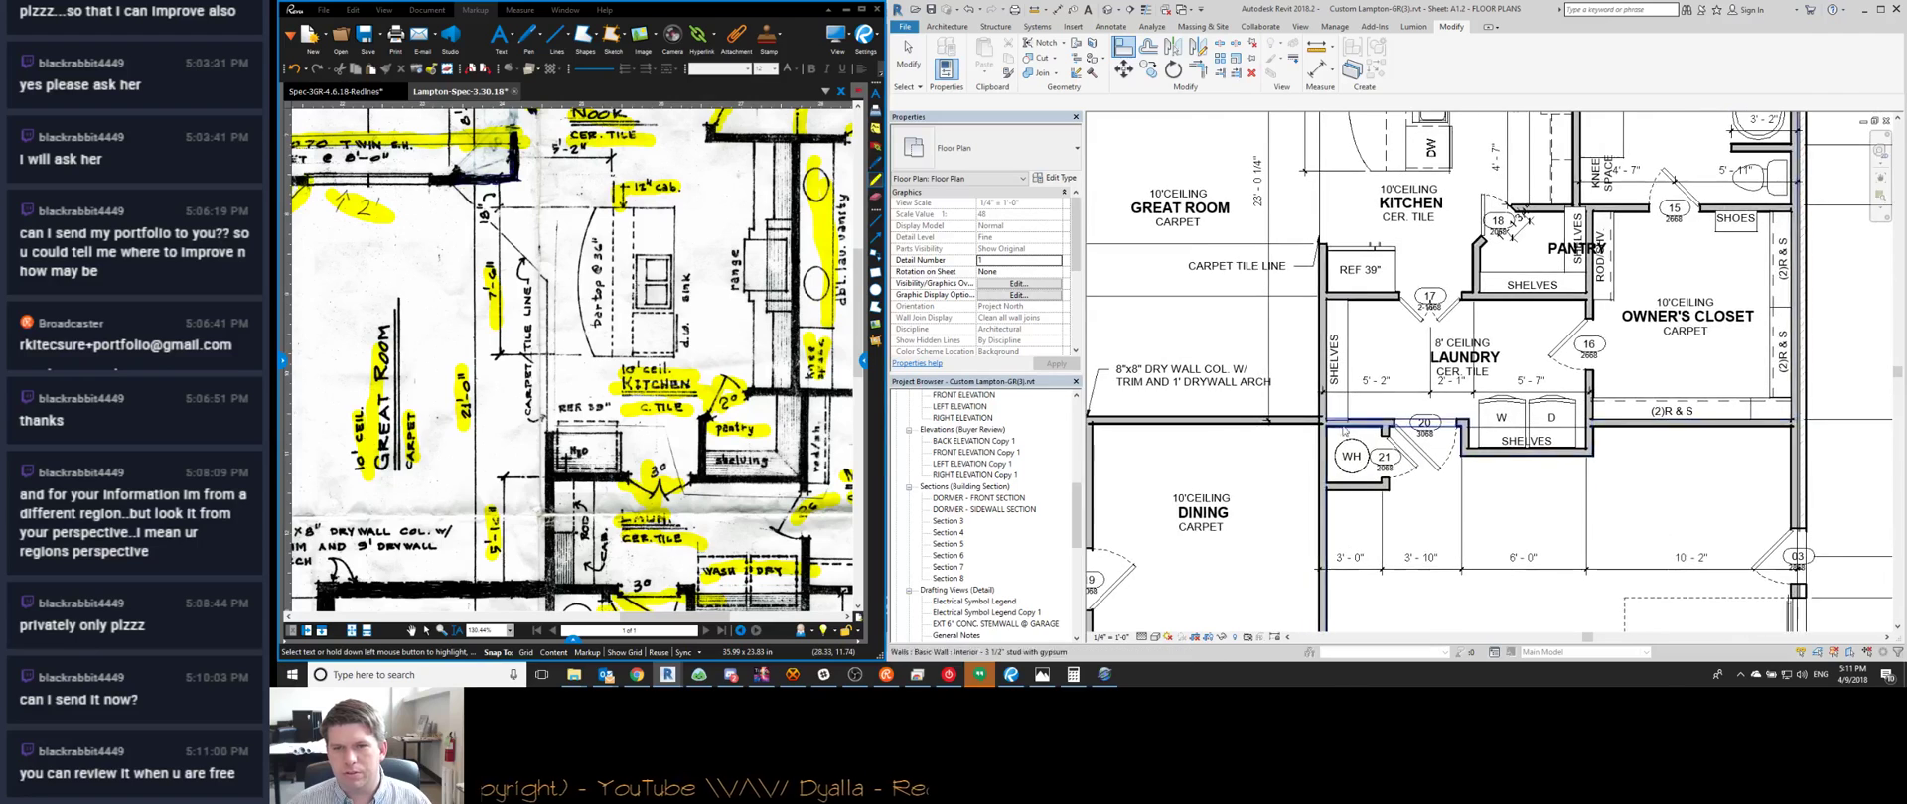
scroll(1320, 443, up, 3)
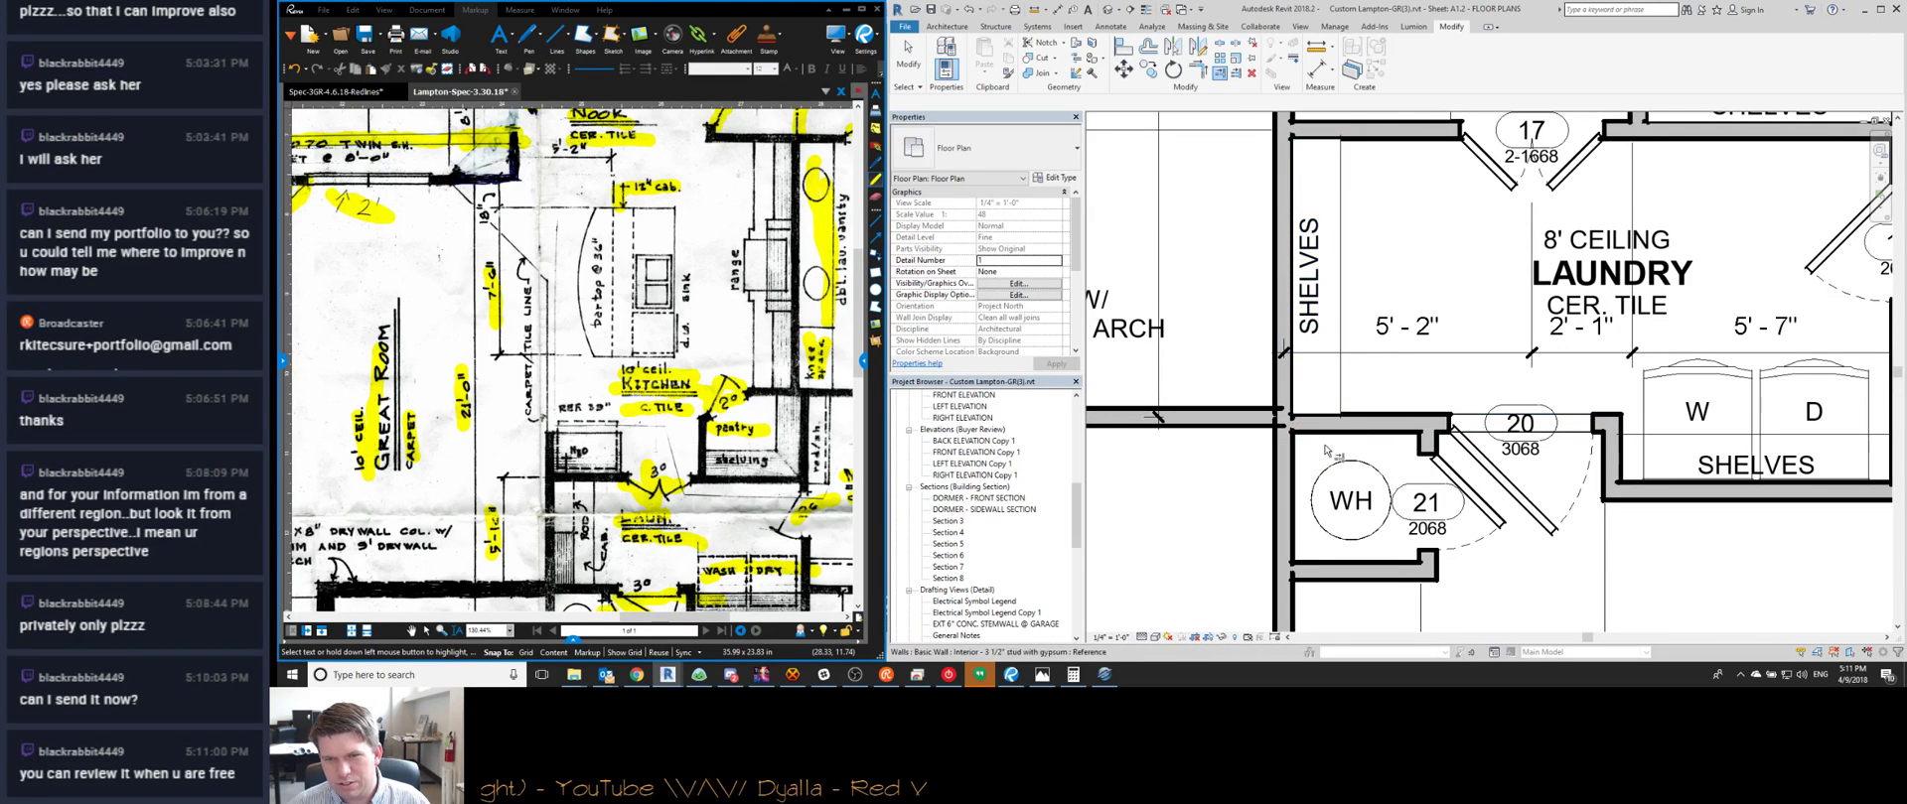
scroll(1337, 421, down, 3)
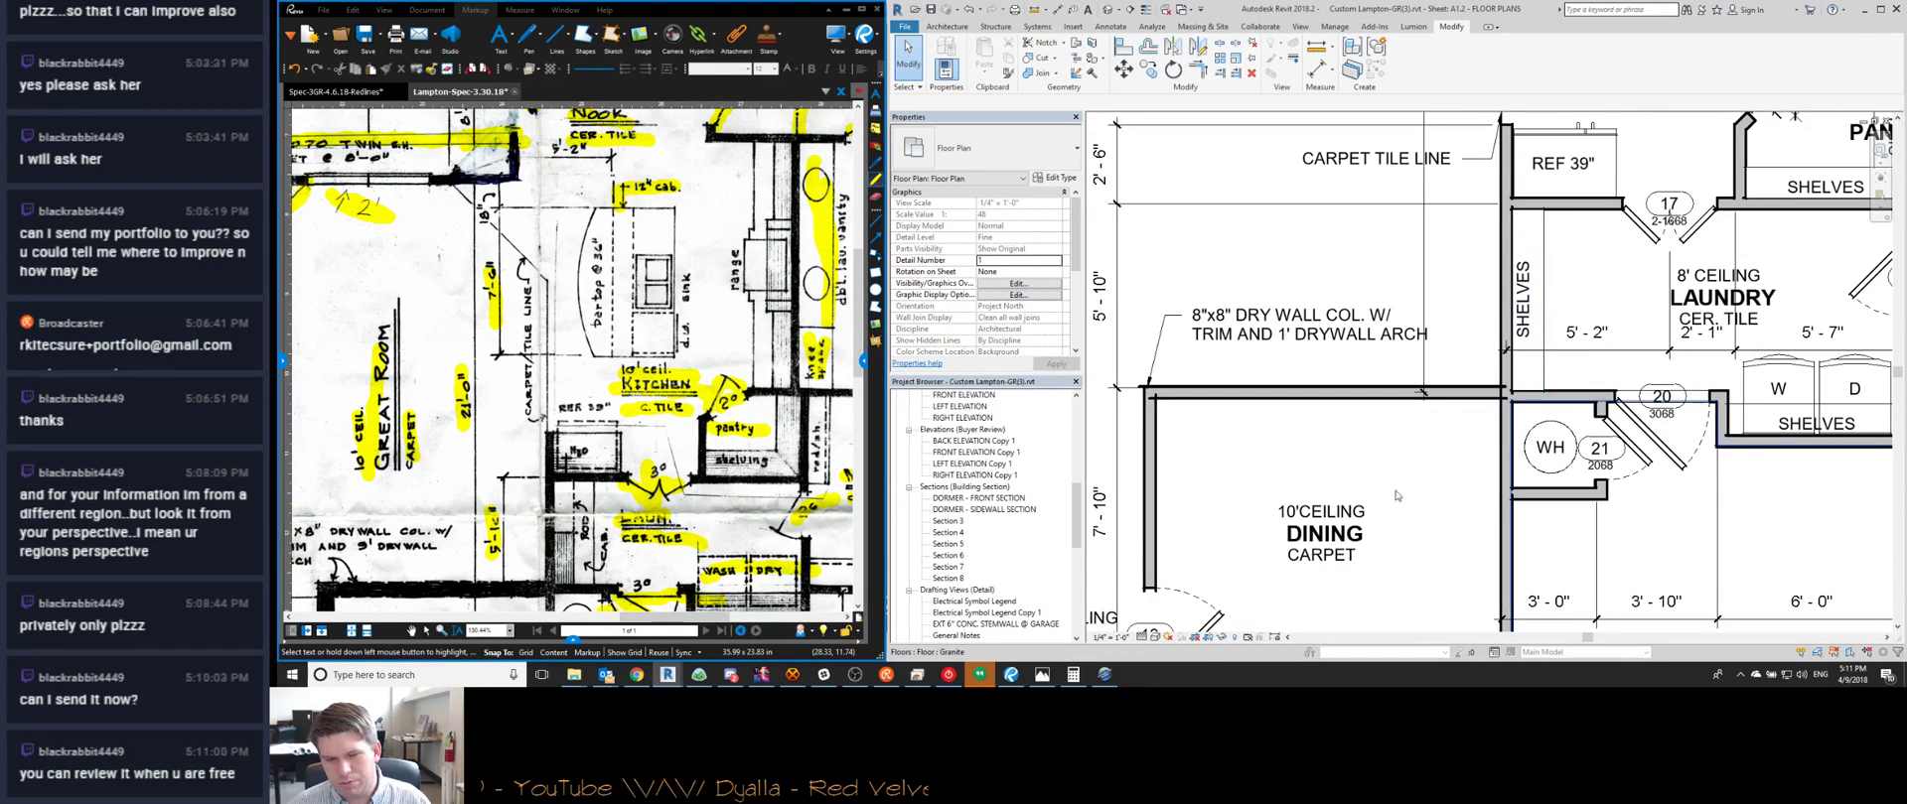
middle_drag(1336, 421, 1386, 456)
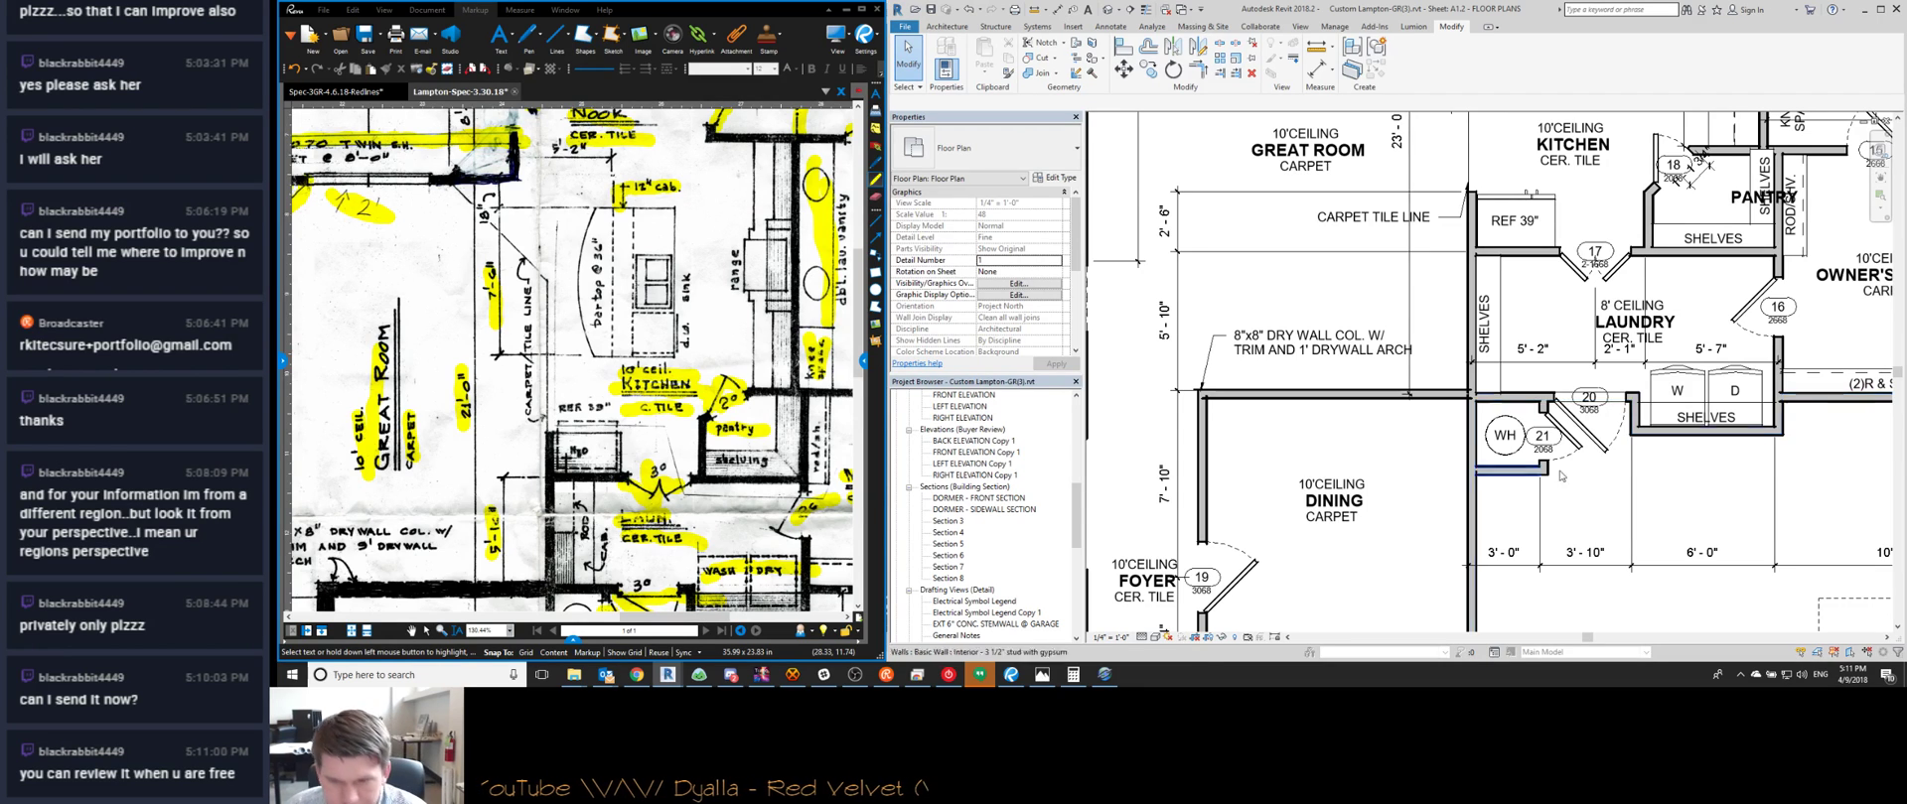
middle_drag(1508, 476, 1398, 499)
scroll(1516, 462, up, 2)
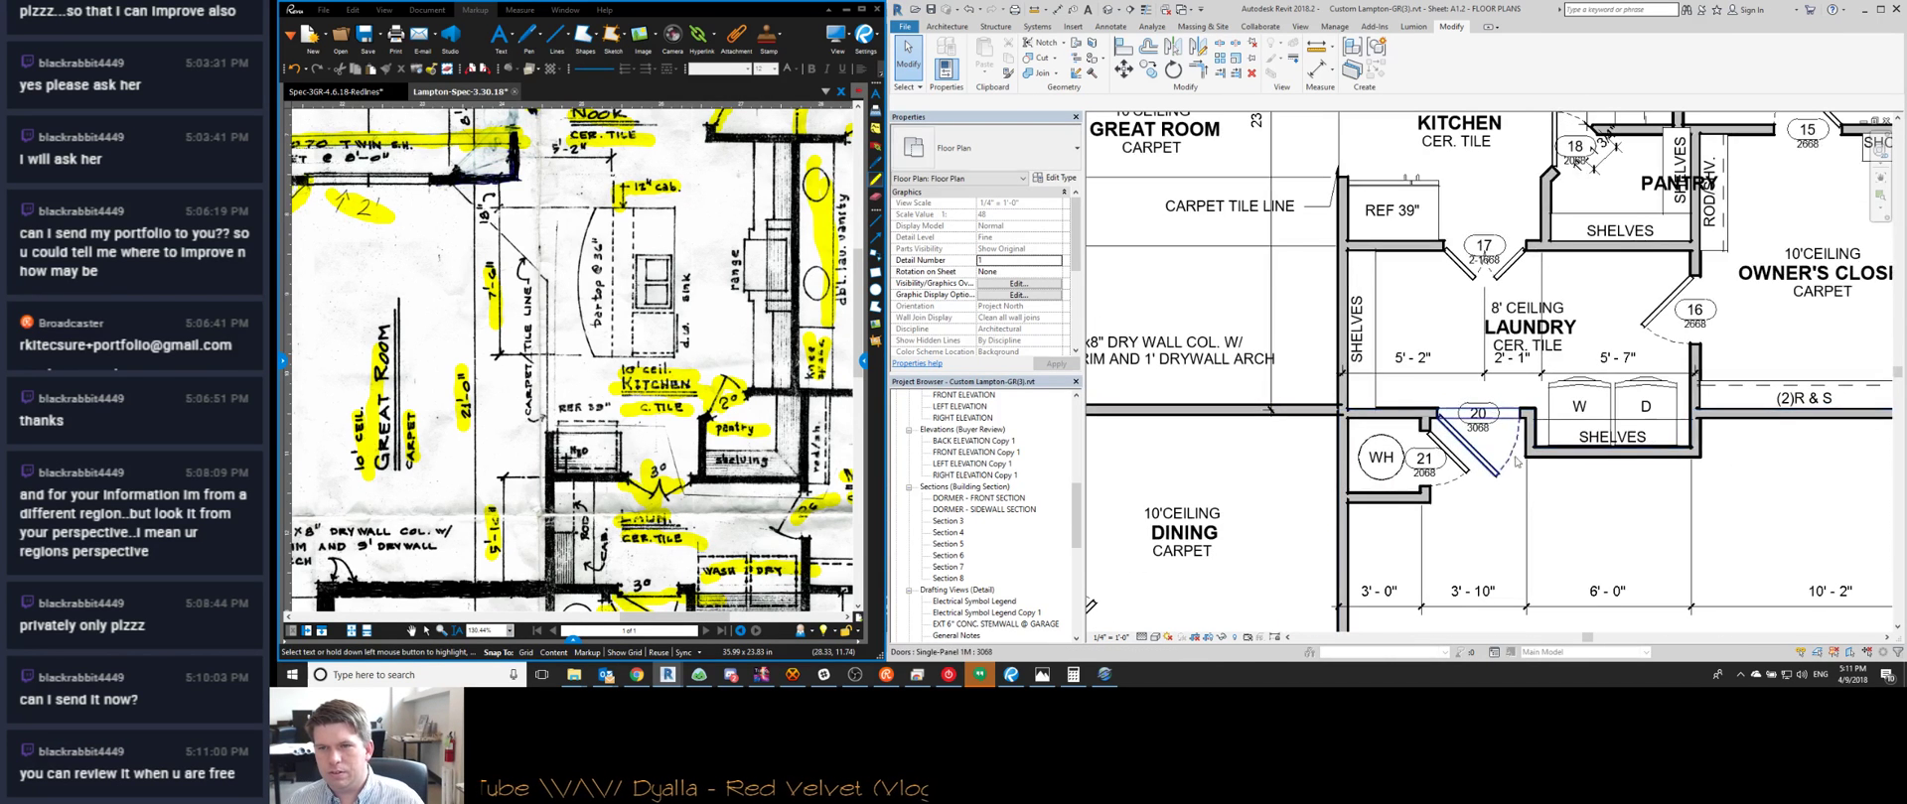
scroll(1465, 447, up, 2)
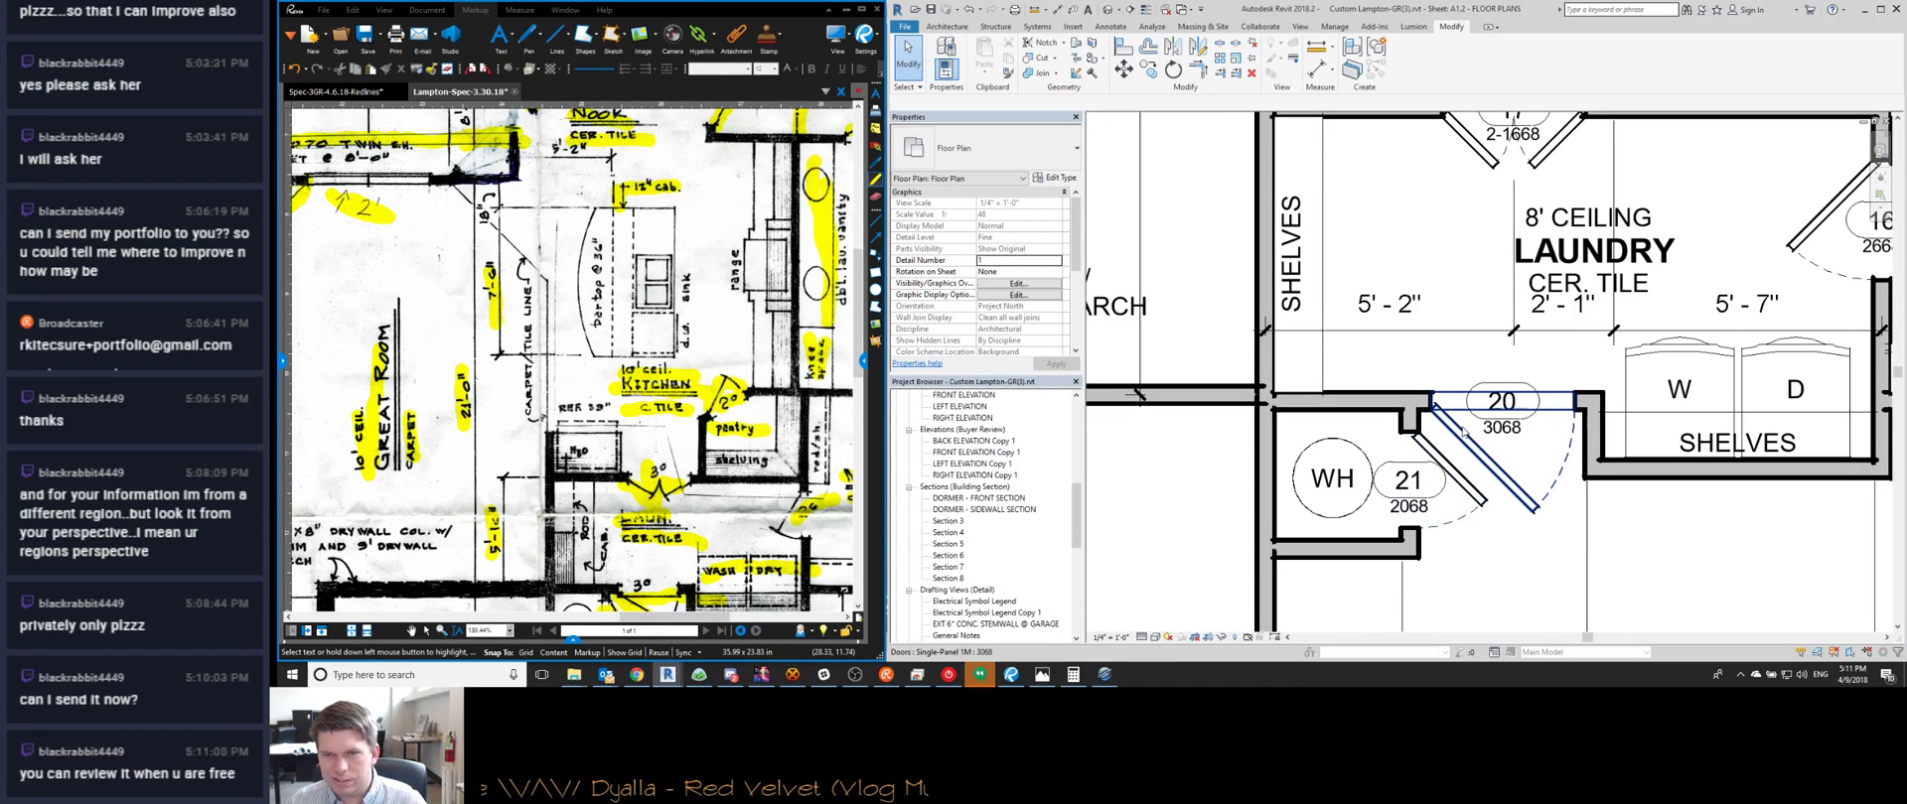
Trace an aligned dimension across door 20's jambs and wall faces, then cancel it
key(d)
key(i)
scroll(1410, 425, up, 2)
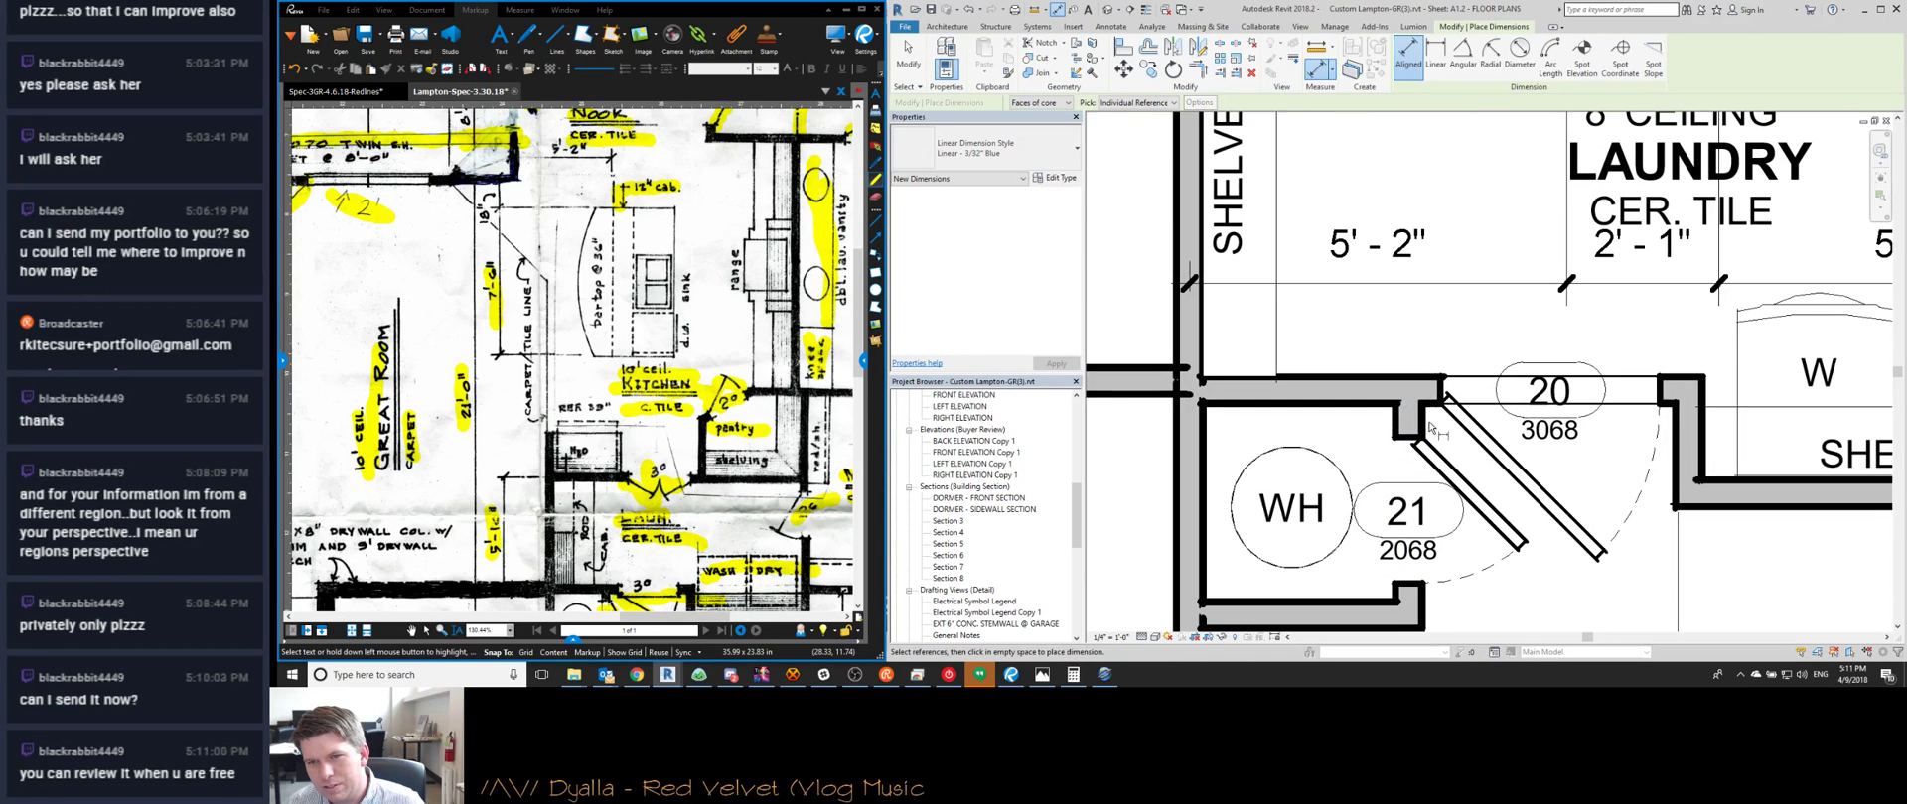
click(1427, 429)
click(1441, 399)
click(1661, 397)
click(1675, 427)
key(Escape)
key(Escape)
Select the laundry shelves and pan the redline sketch to the kitchen and laundry
scroll(1539, 377, down, 3)
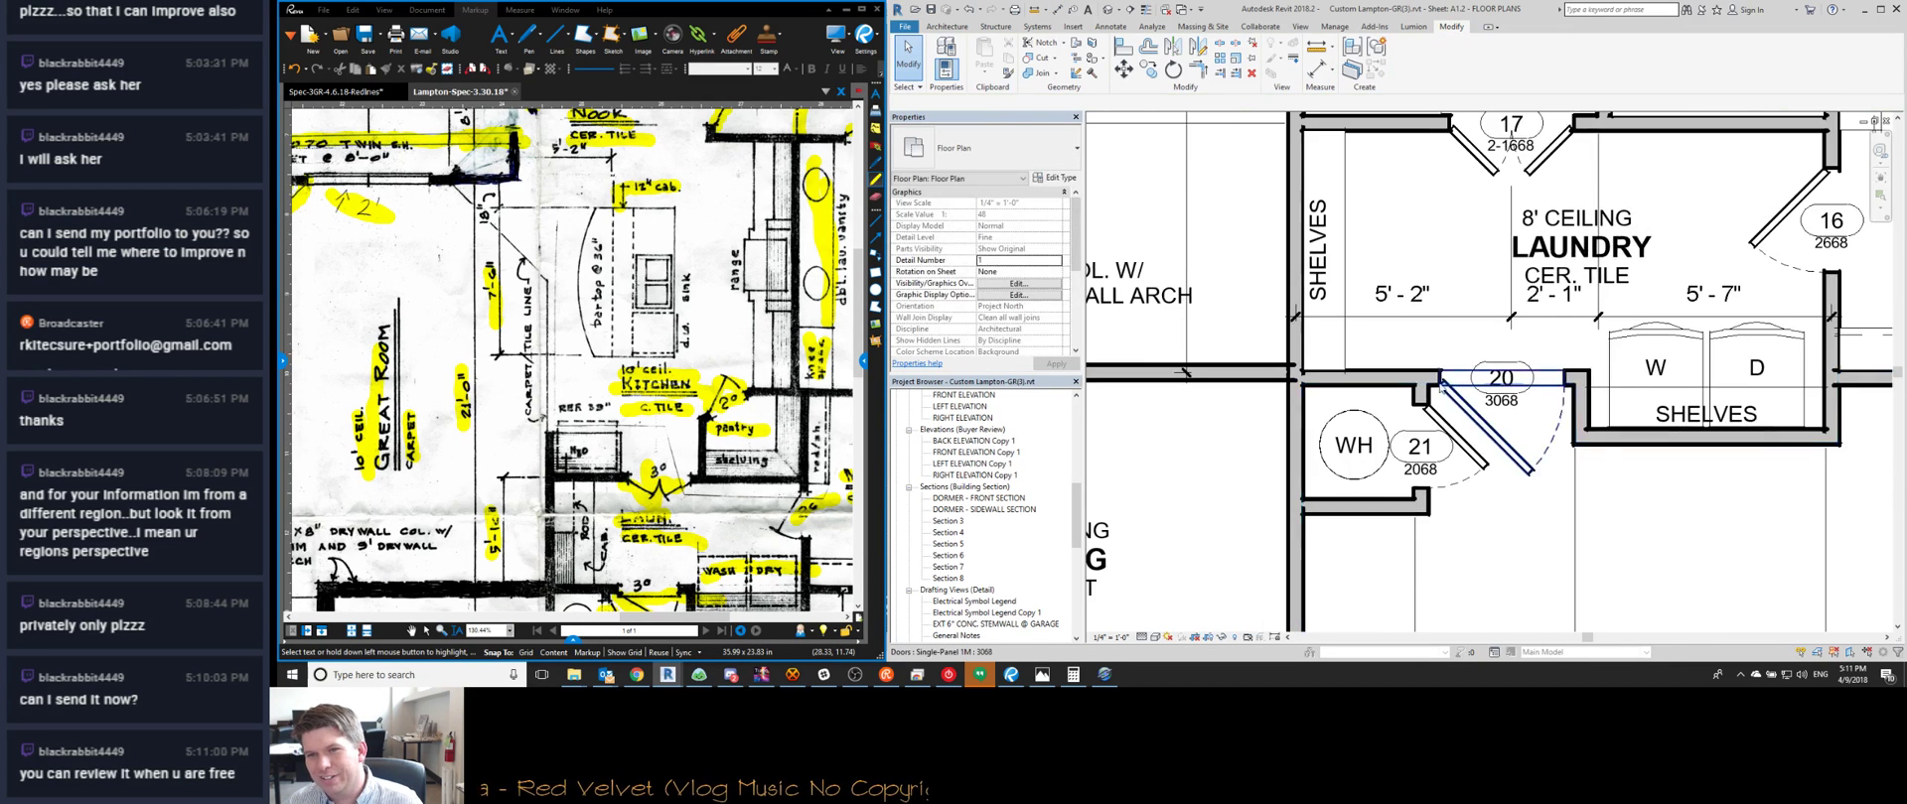
scroll(1437, 389, up, 3)
scroll(1437, 389, down, 4)
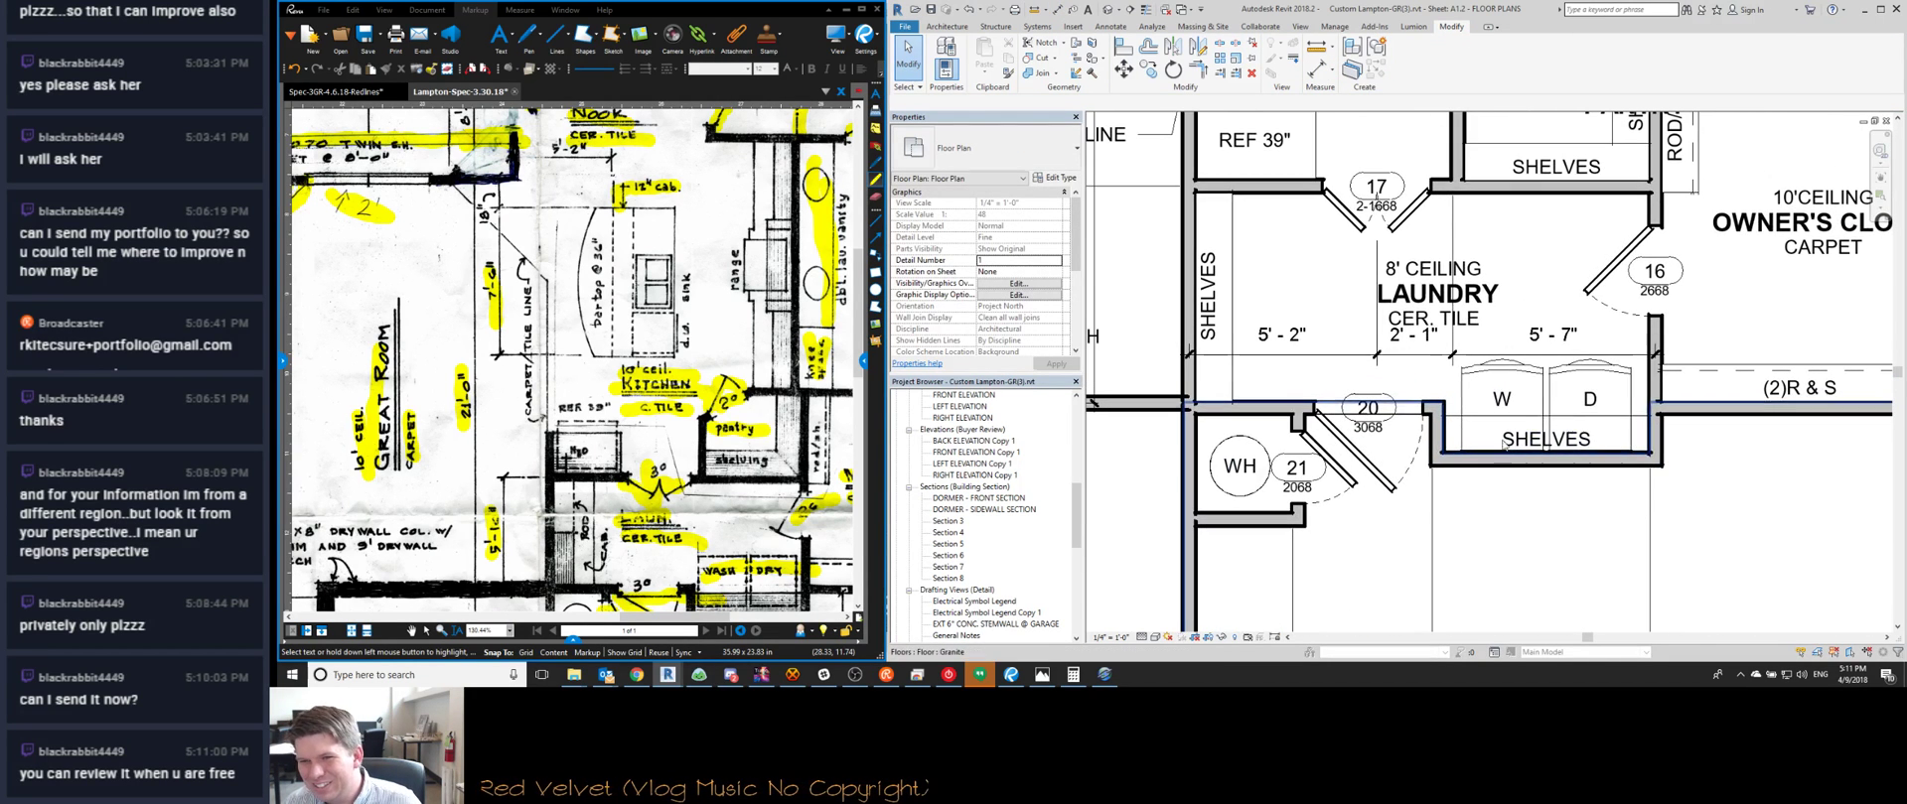
click(1478, 425)
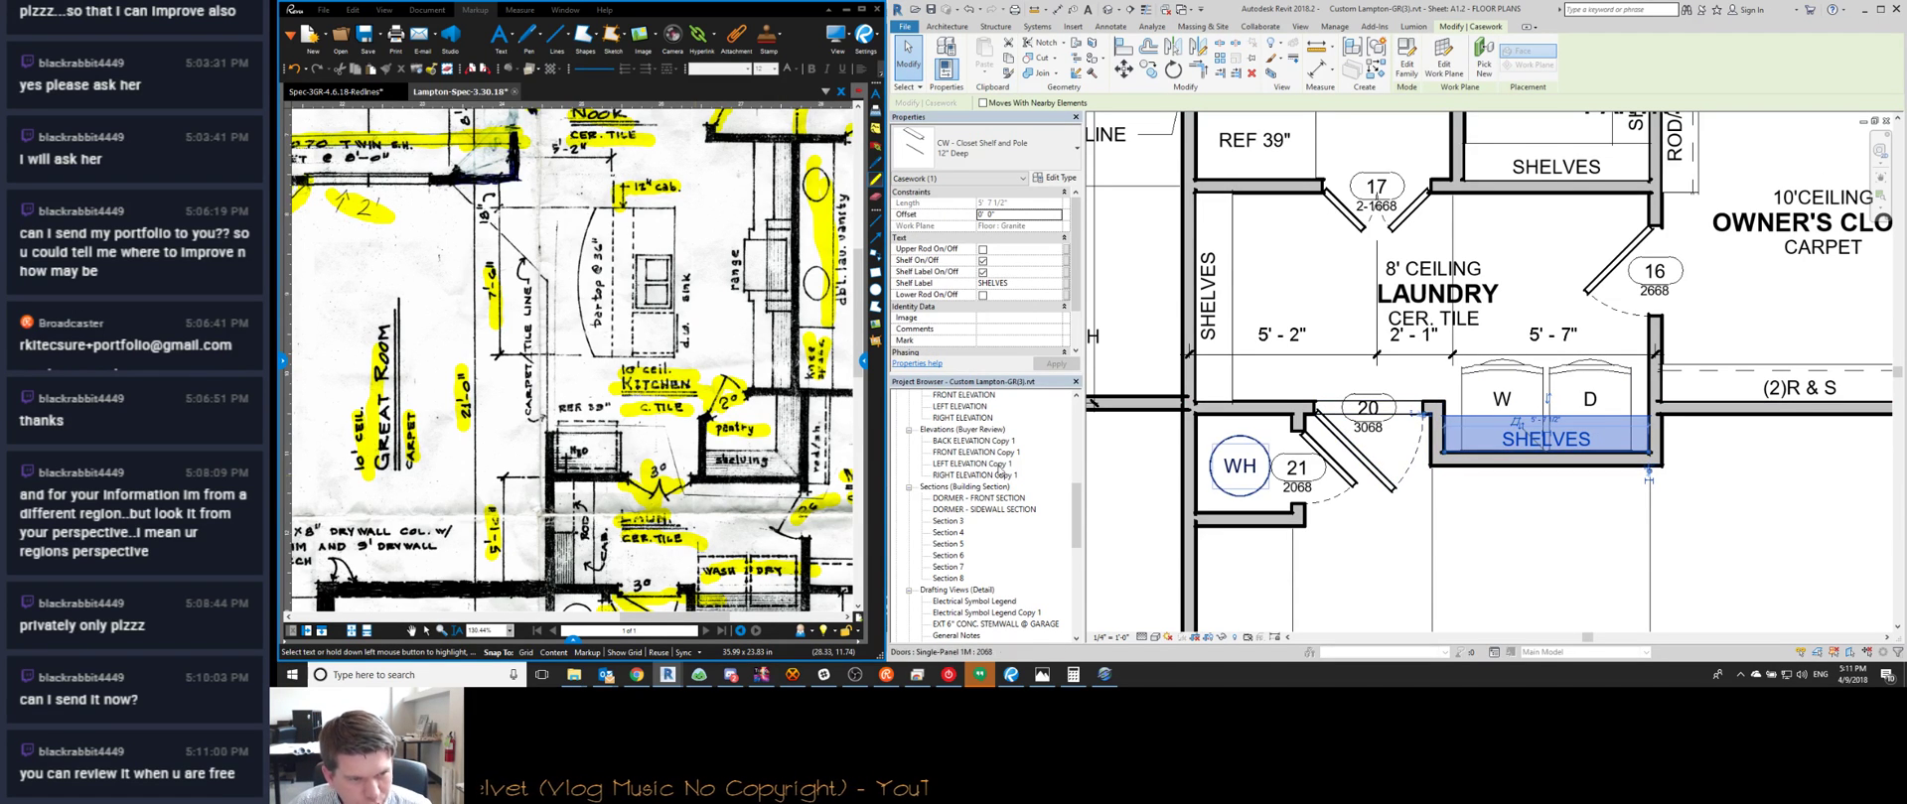
click(1011, 675)
middle_drag(750, 585, 754, 553)
click(855, 675)
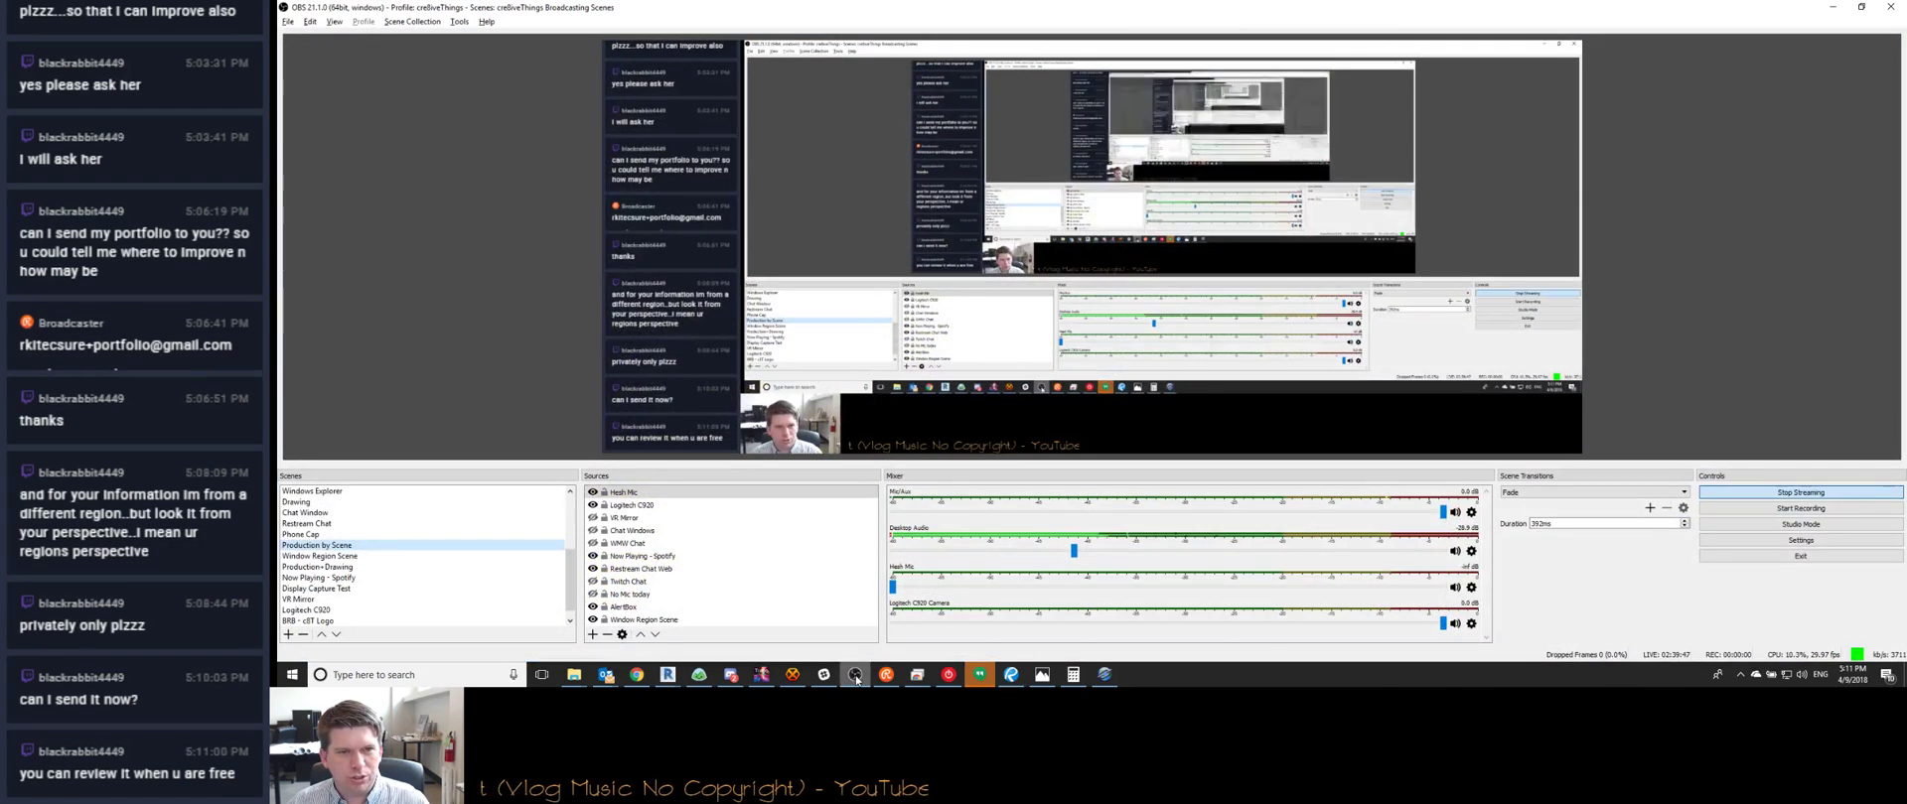
click(855, 676)
middle_drag(672, 490, 616, 434)
scroll(616, 434, up, 2)
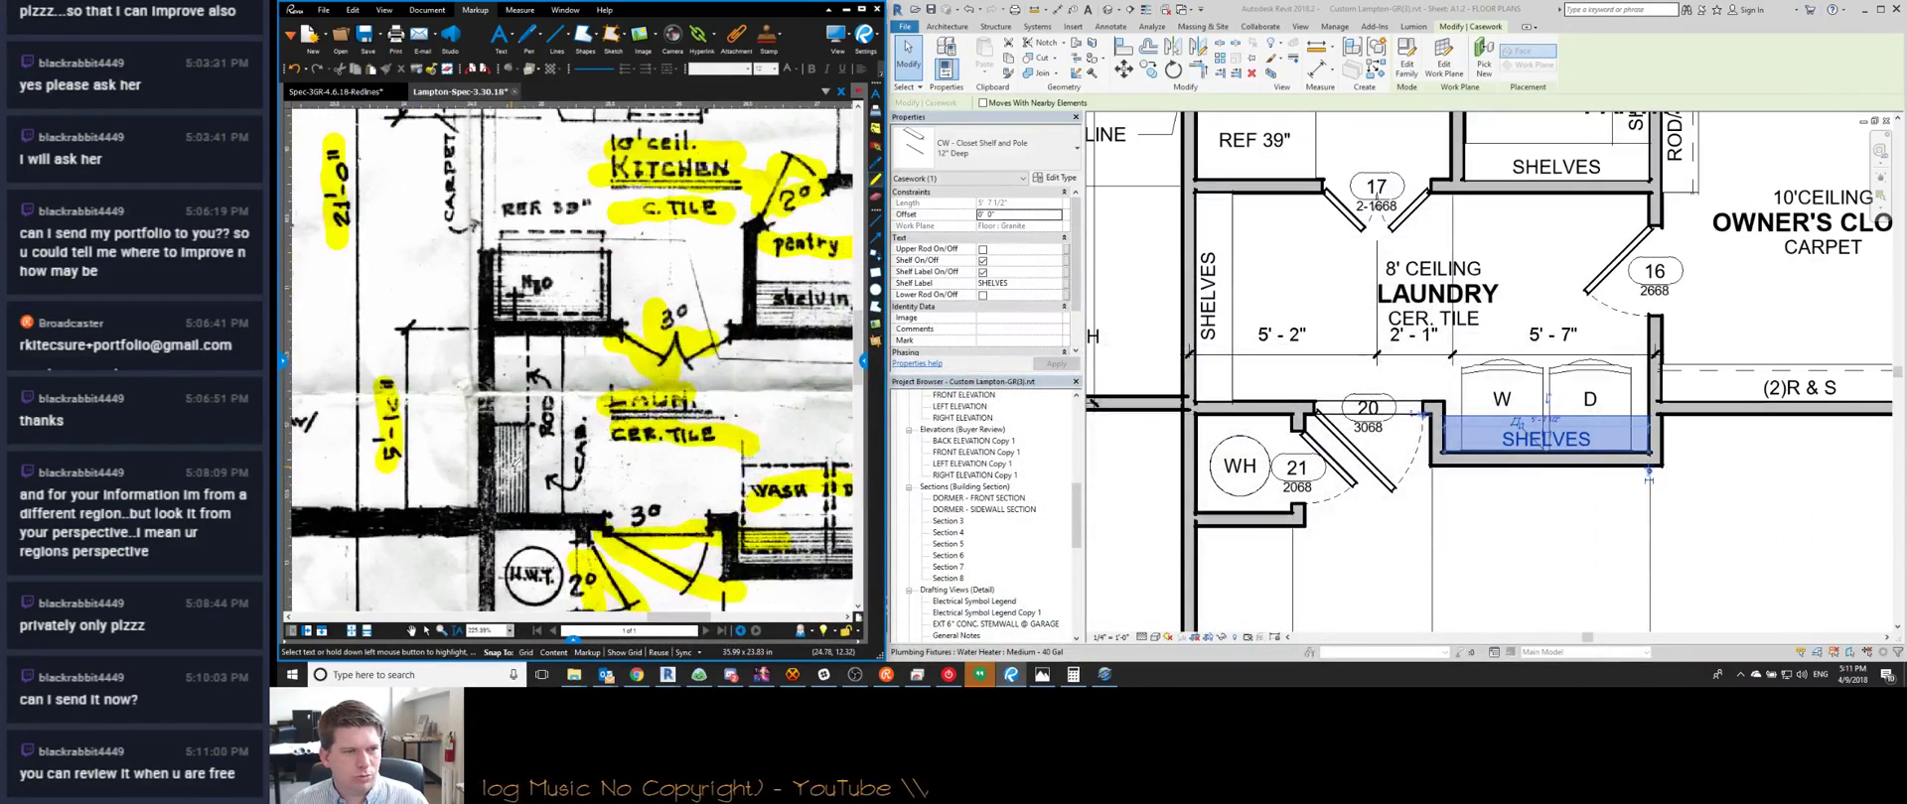
Select the REF 39" refrigerator in the Revit kitchen
middle_drag(1250, 305, 1332, 361)
key(Escape)
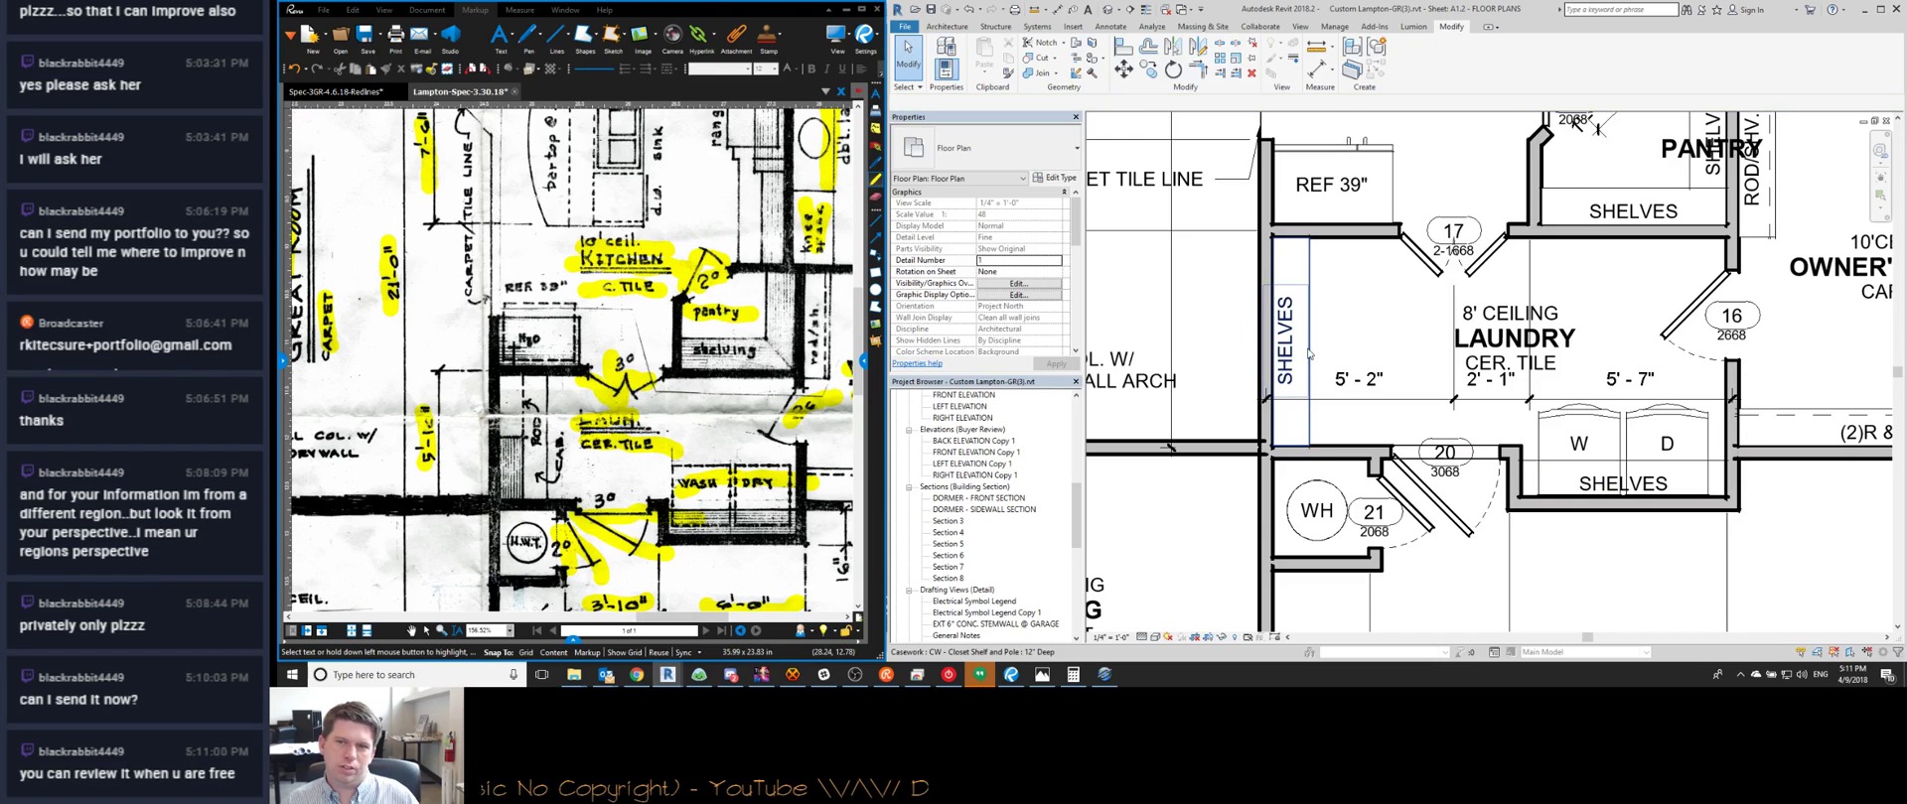
middle_drag(1415, 327, 1427, 387)
scroll(1427, 387, down, 1)
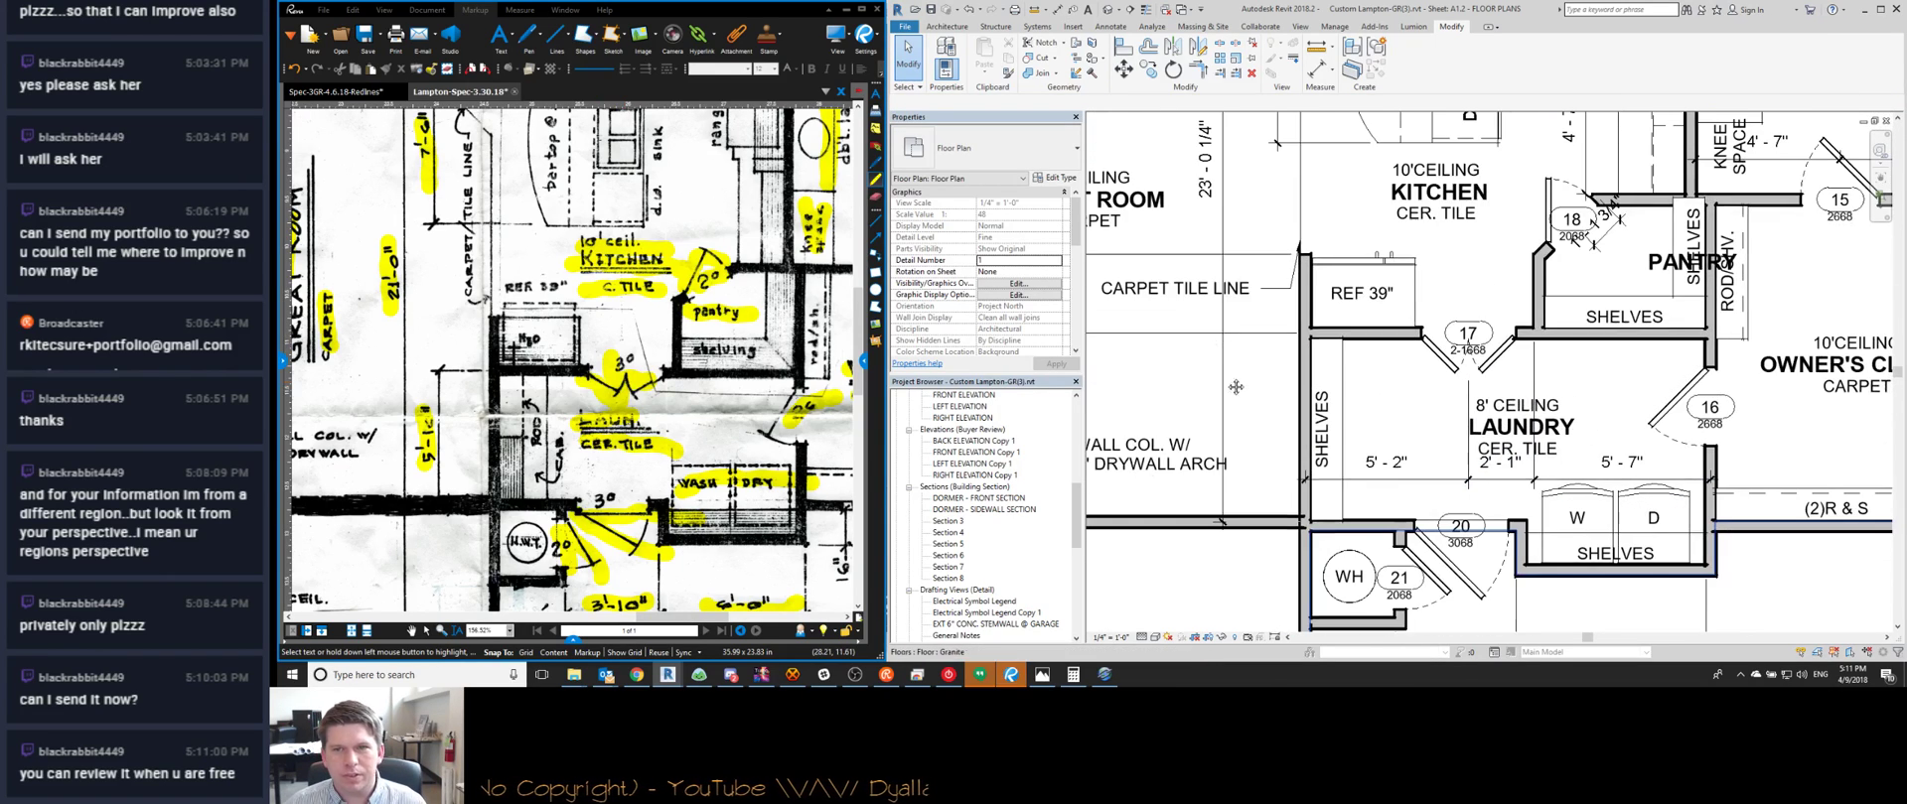
middle_drag(1215, 359, 1243, 428)
click(1388, 362)
scroll(561, 296, down, 1)
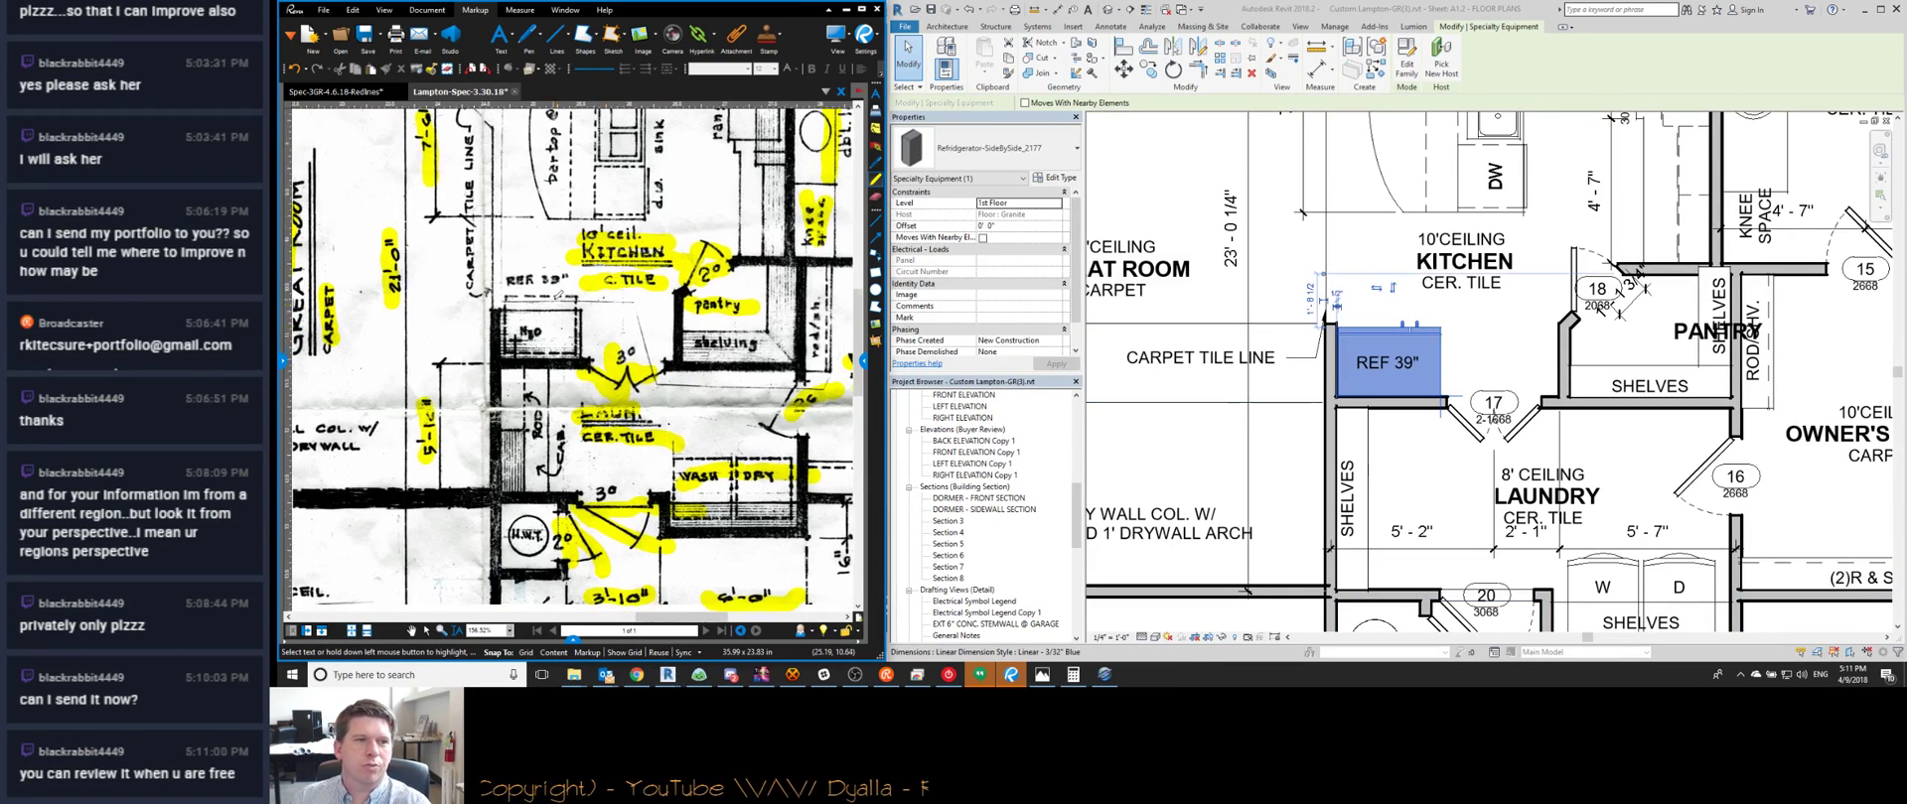
scroll(561, 295, up, 5)
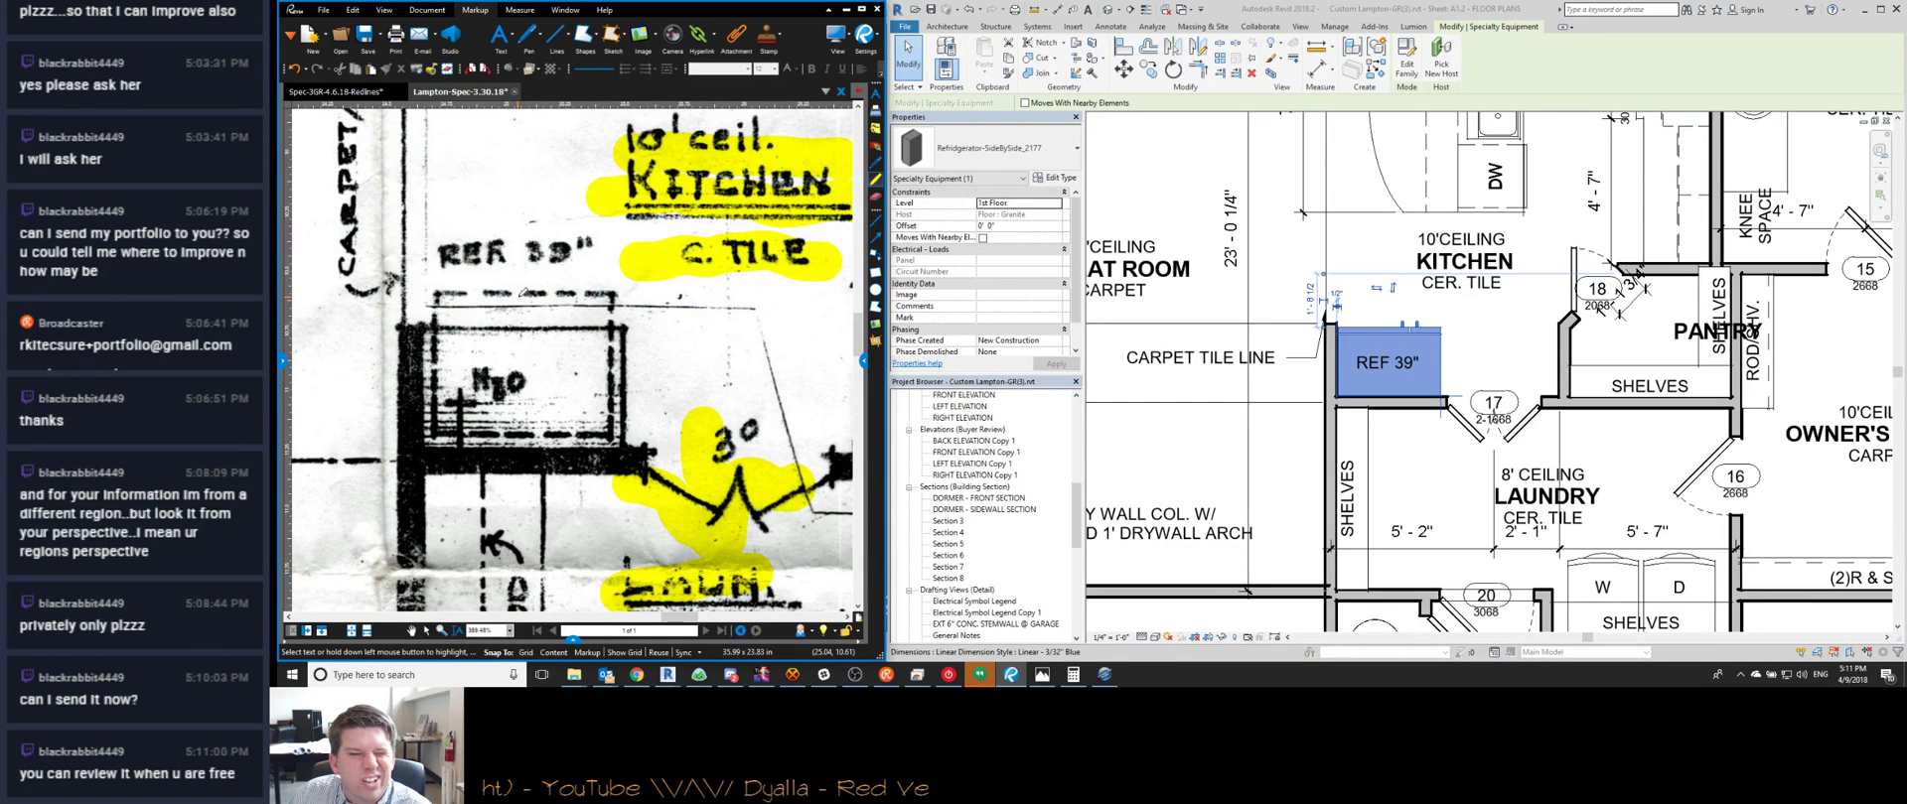
In a new Chrome tab, search Google for '39 refrigerator' and browse the results
click(638, 675)
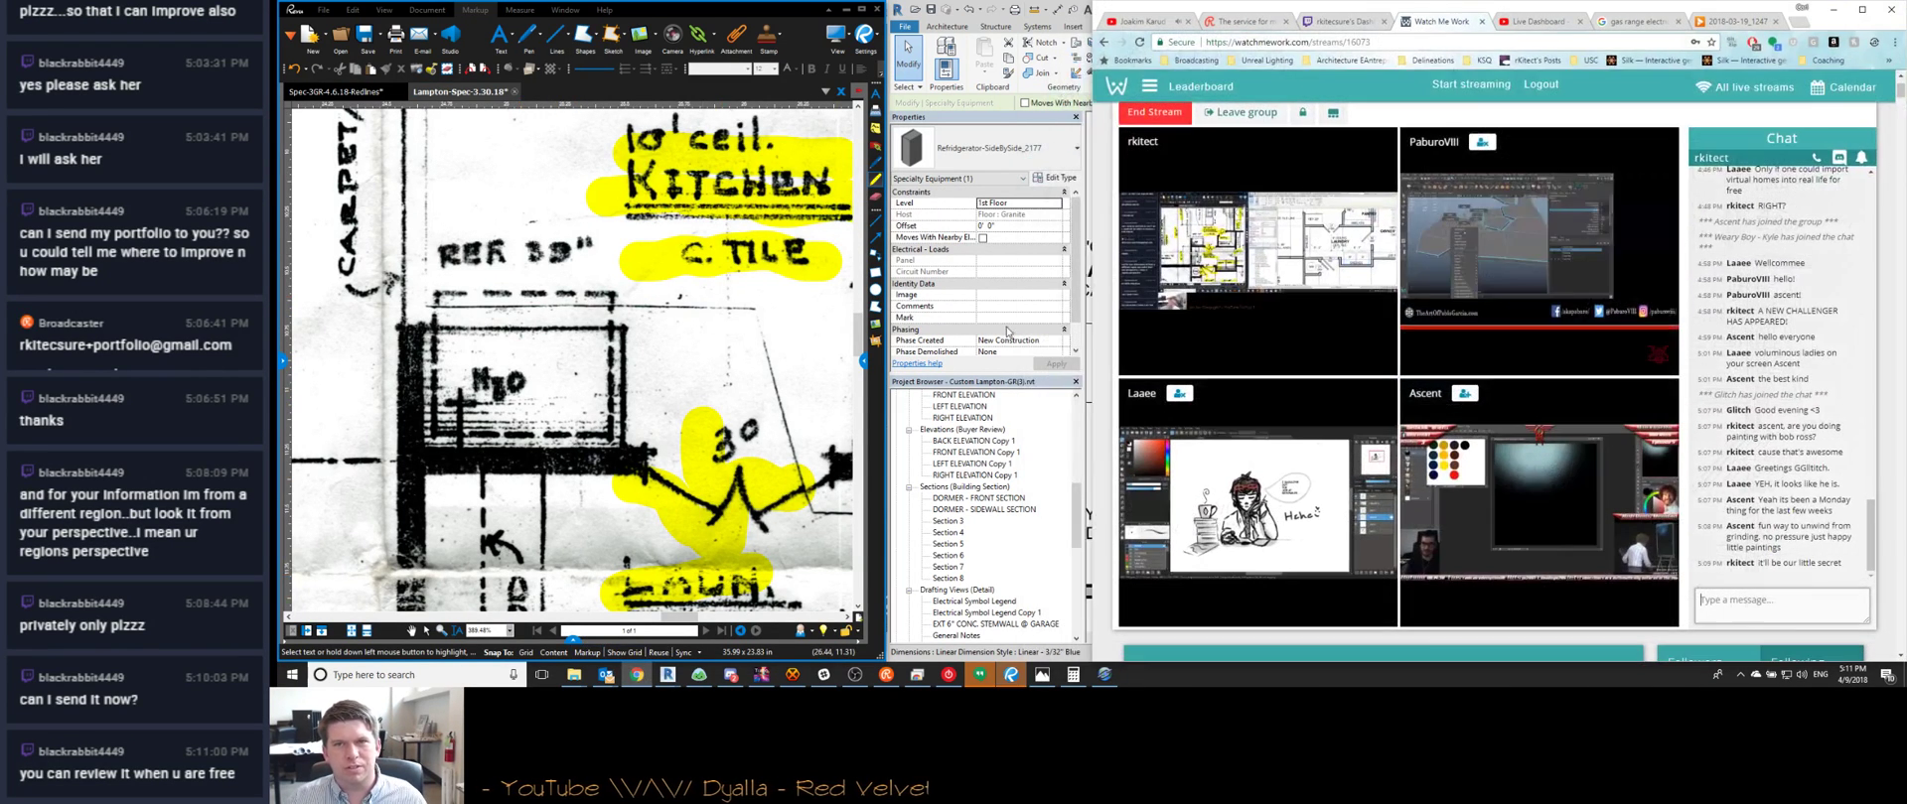
key(ctrl+t)
text(39" ref)
key(Down)
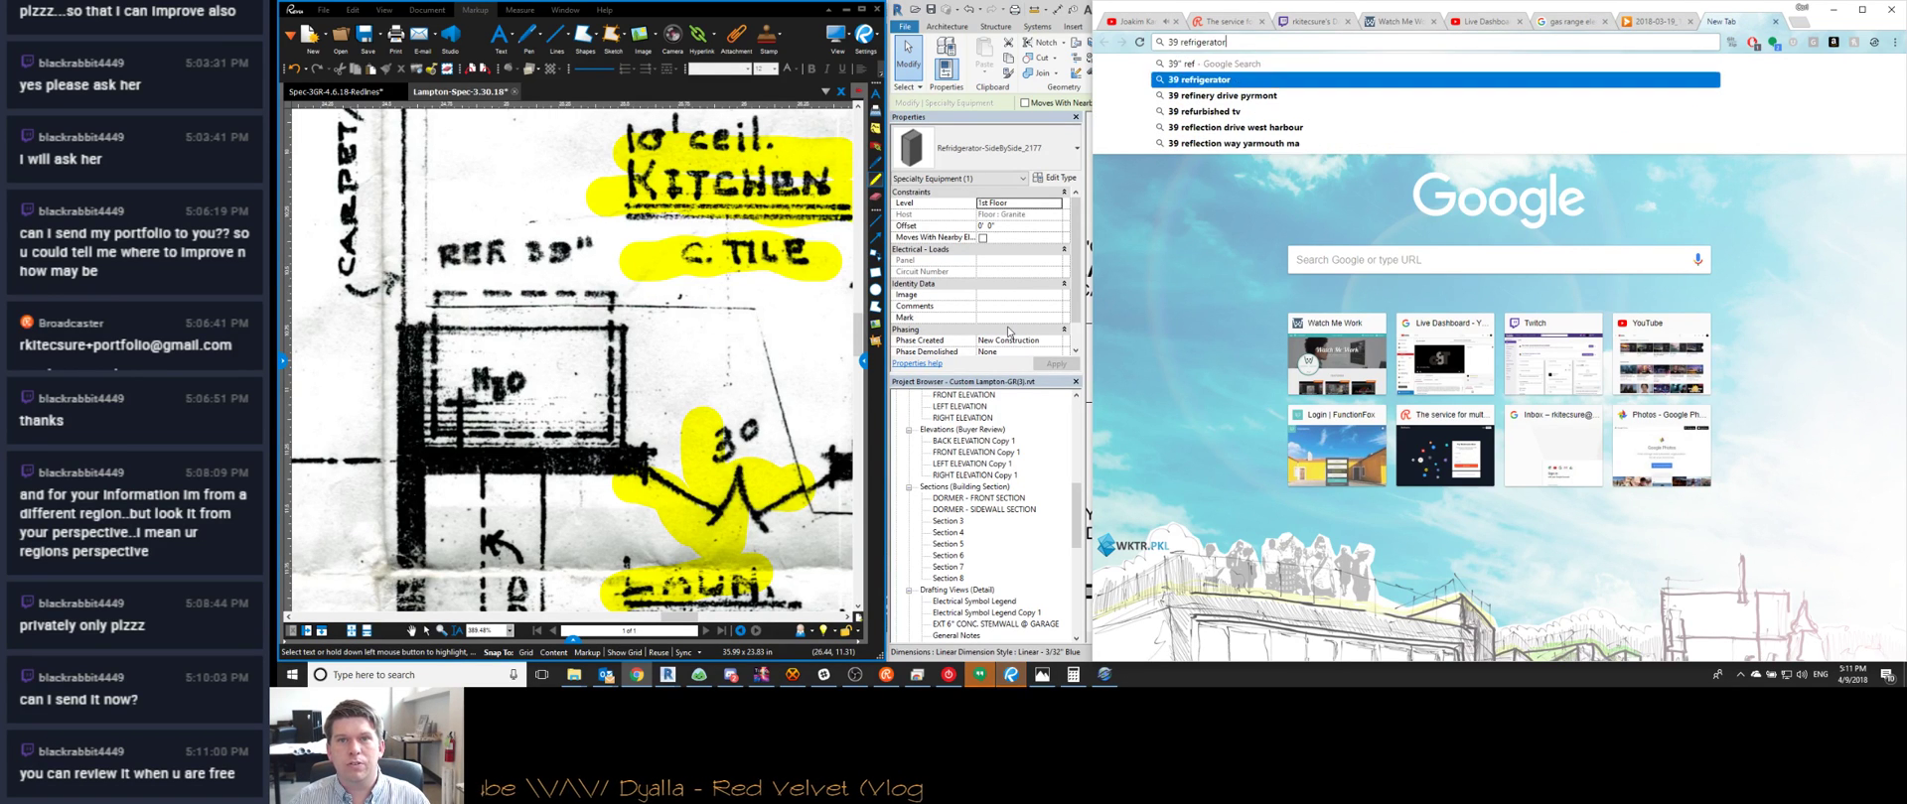
key(Return)
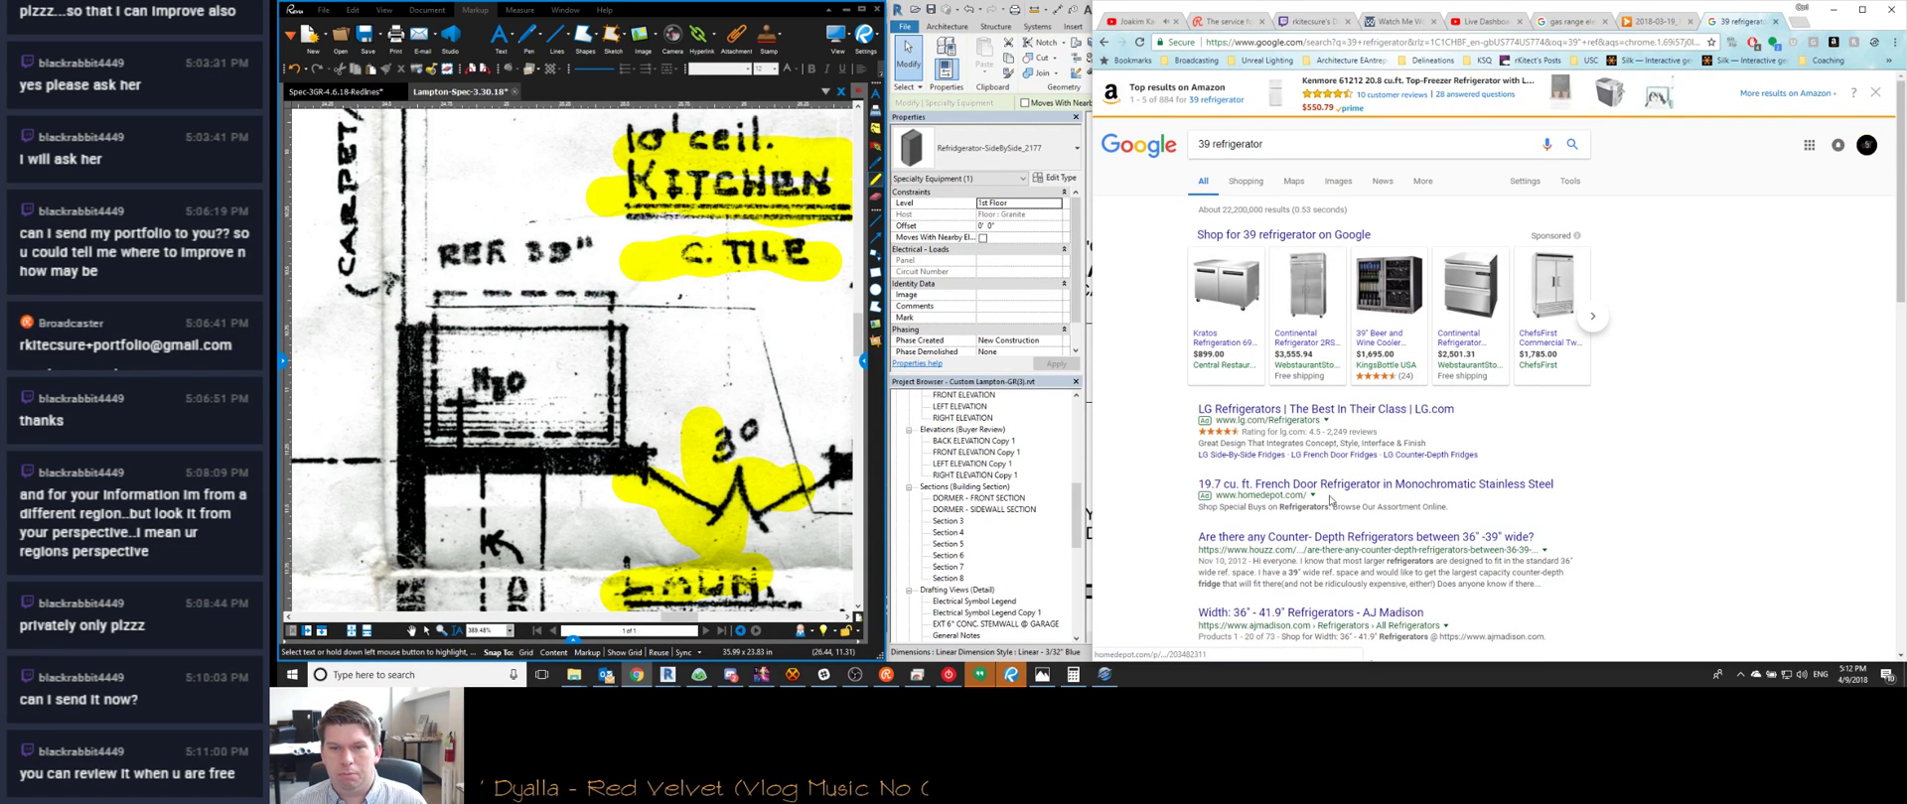
scroll(1370, 483, down, 1)
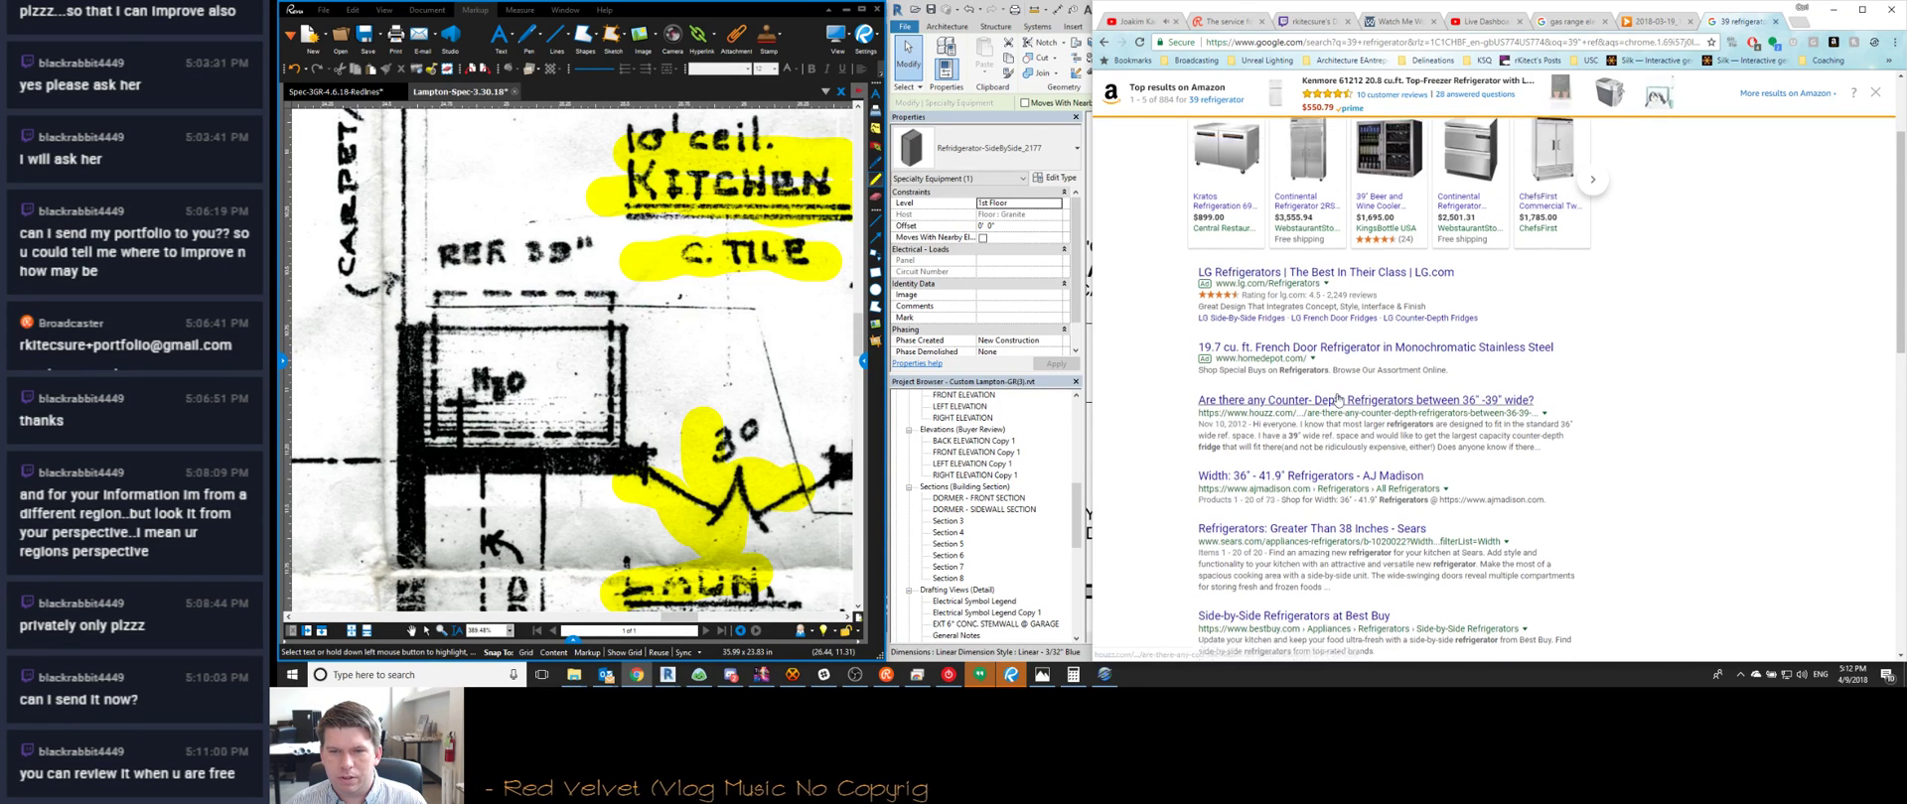
scroll(1295, 486, down, 1)
scroll(1296, 487, down, 3)
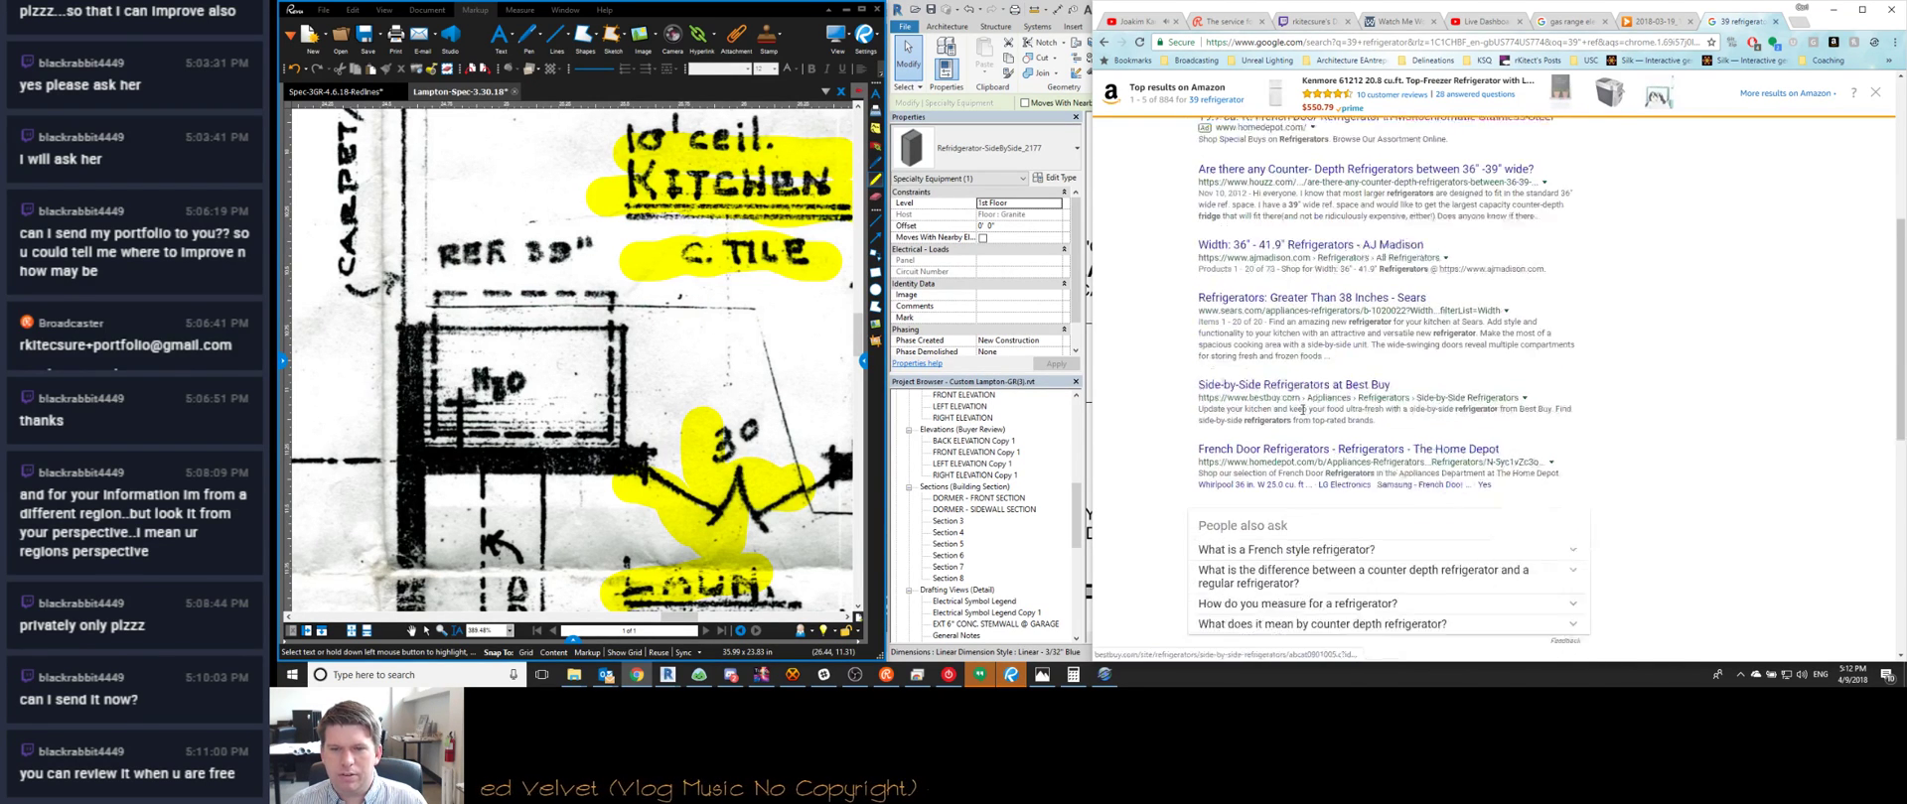
scroll(1297, 485, up, 6)
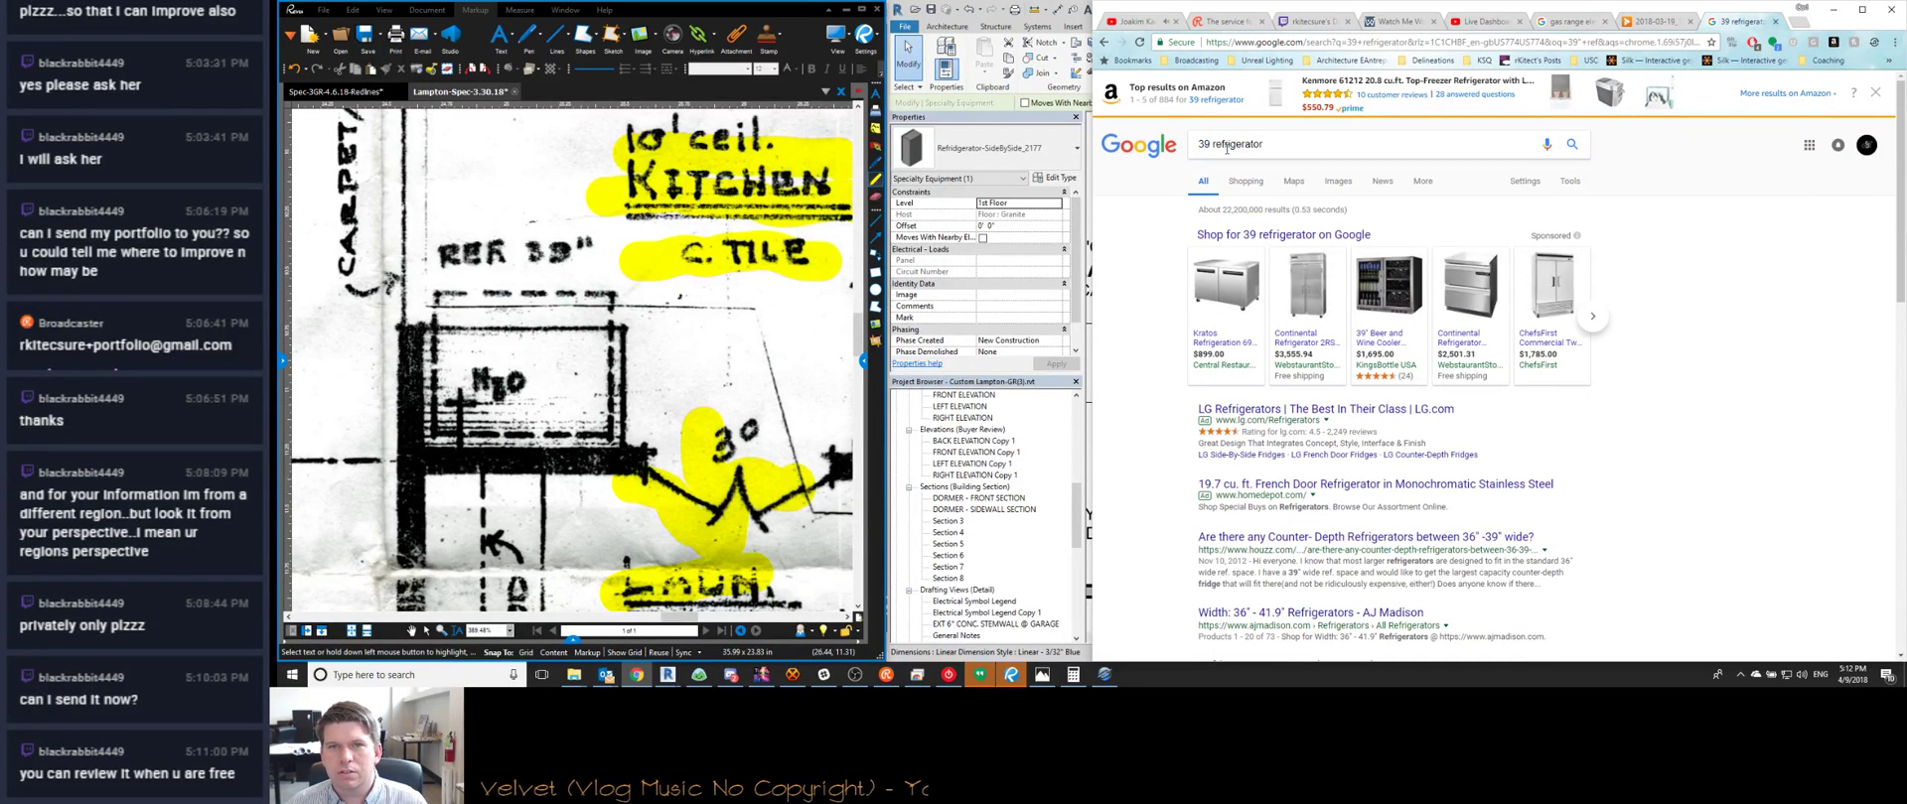
Search 'typical refrigerator width' and read the standard refrigerator dimensions article
click(1277, 142)
text(typical refri)
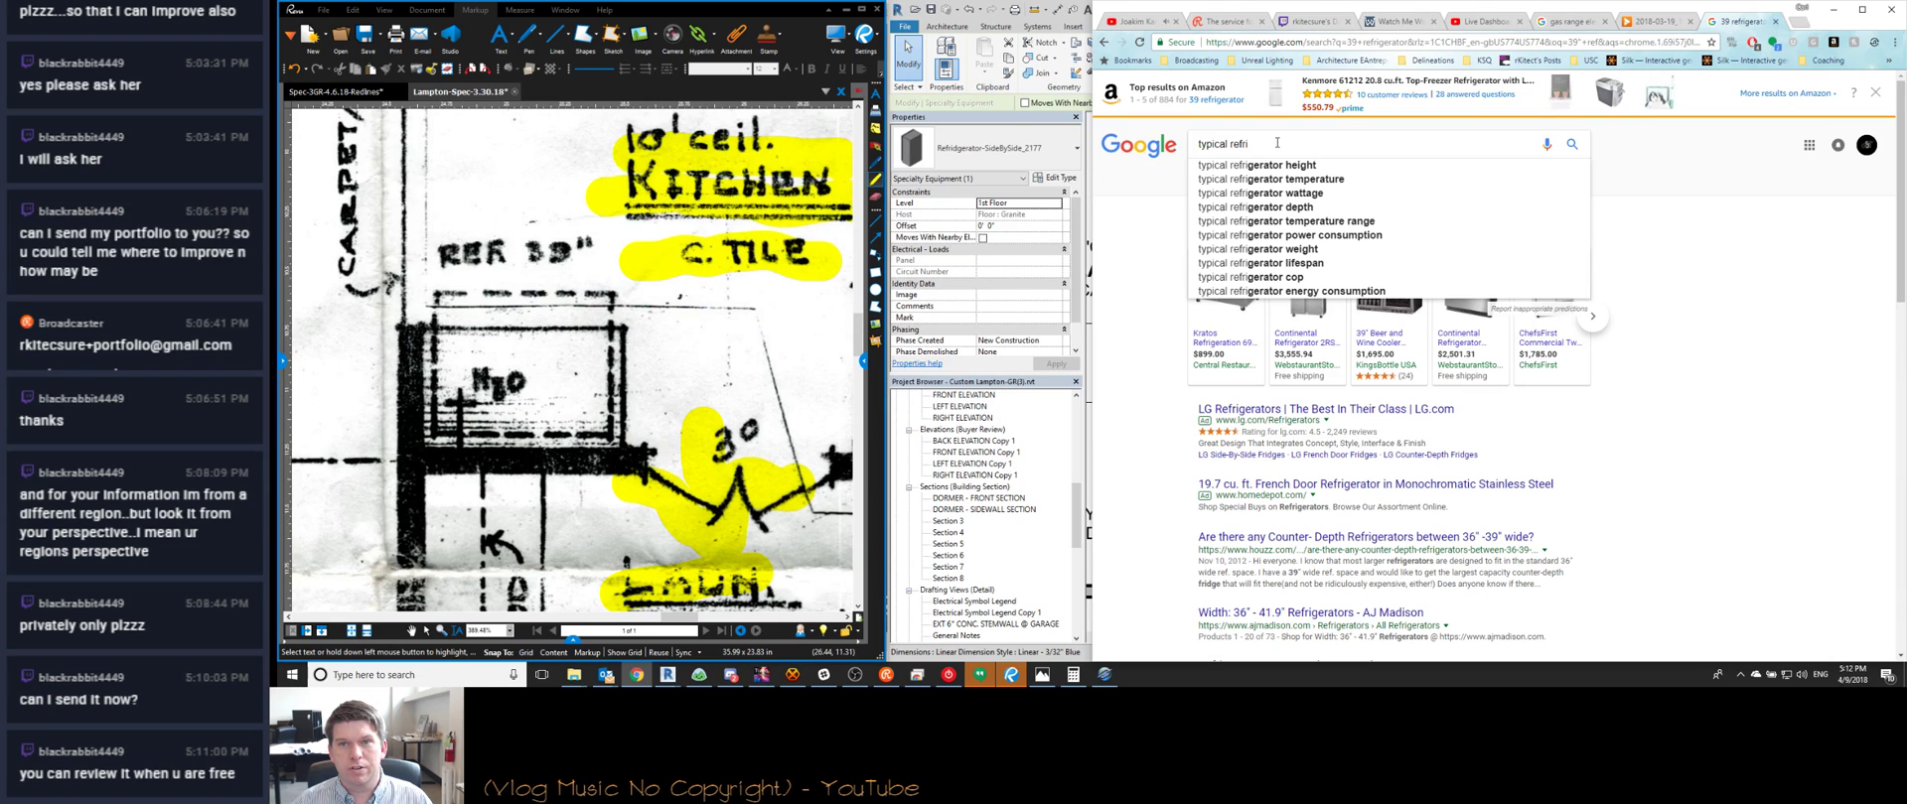
text(gerator wi)
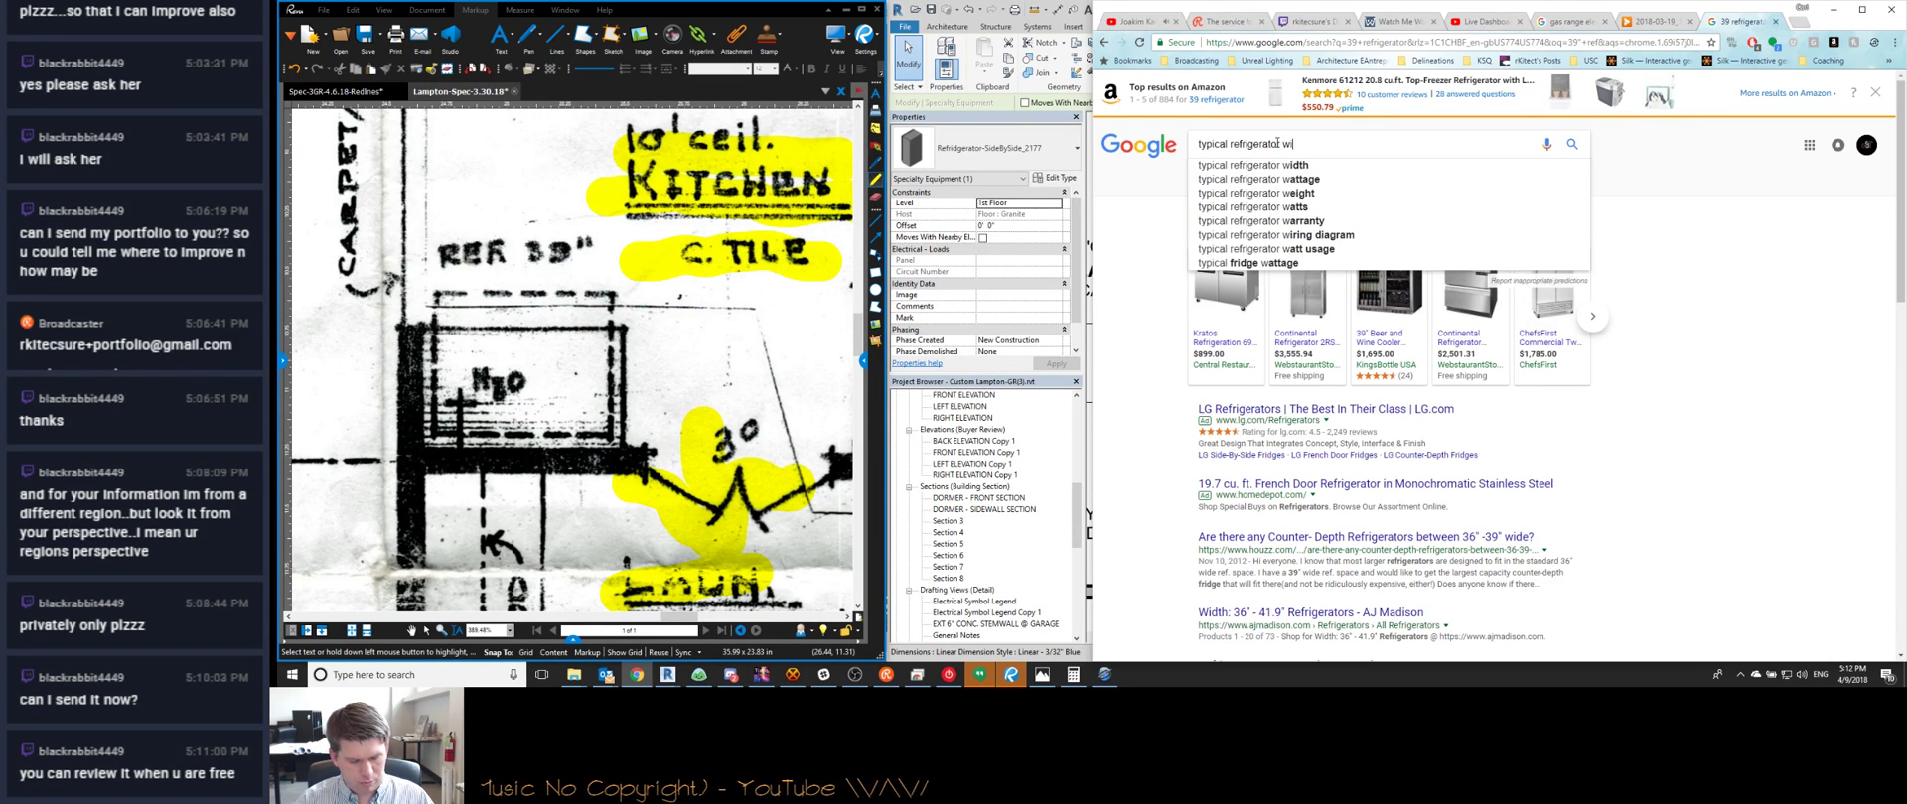
text(dth)
key(Return)
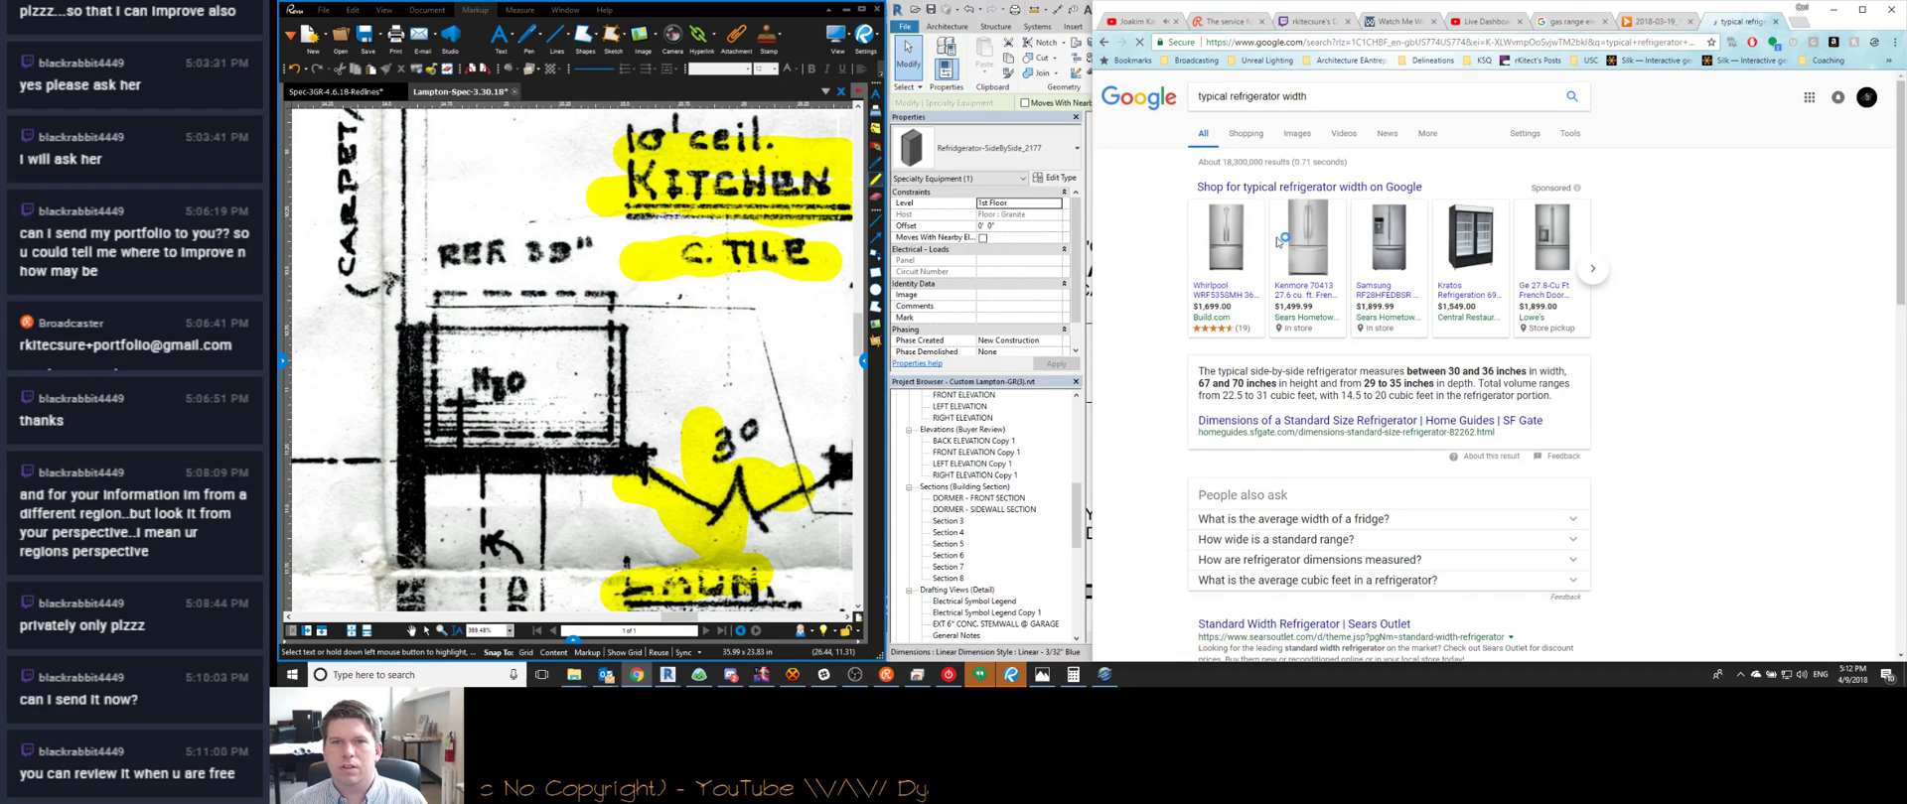
scroll(1300, 252, down, 3)
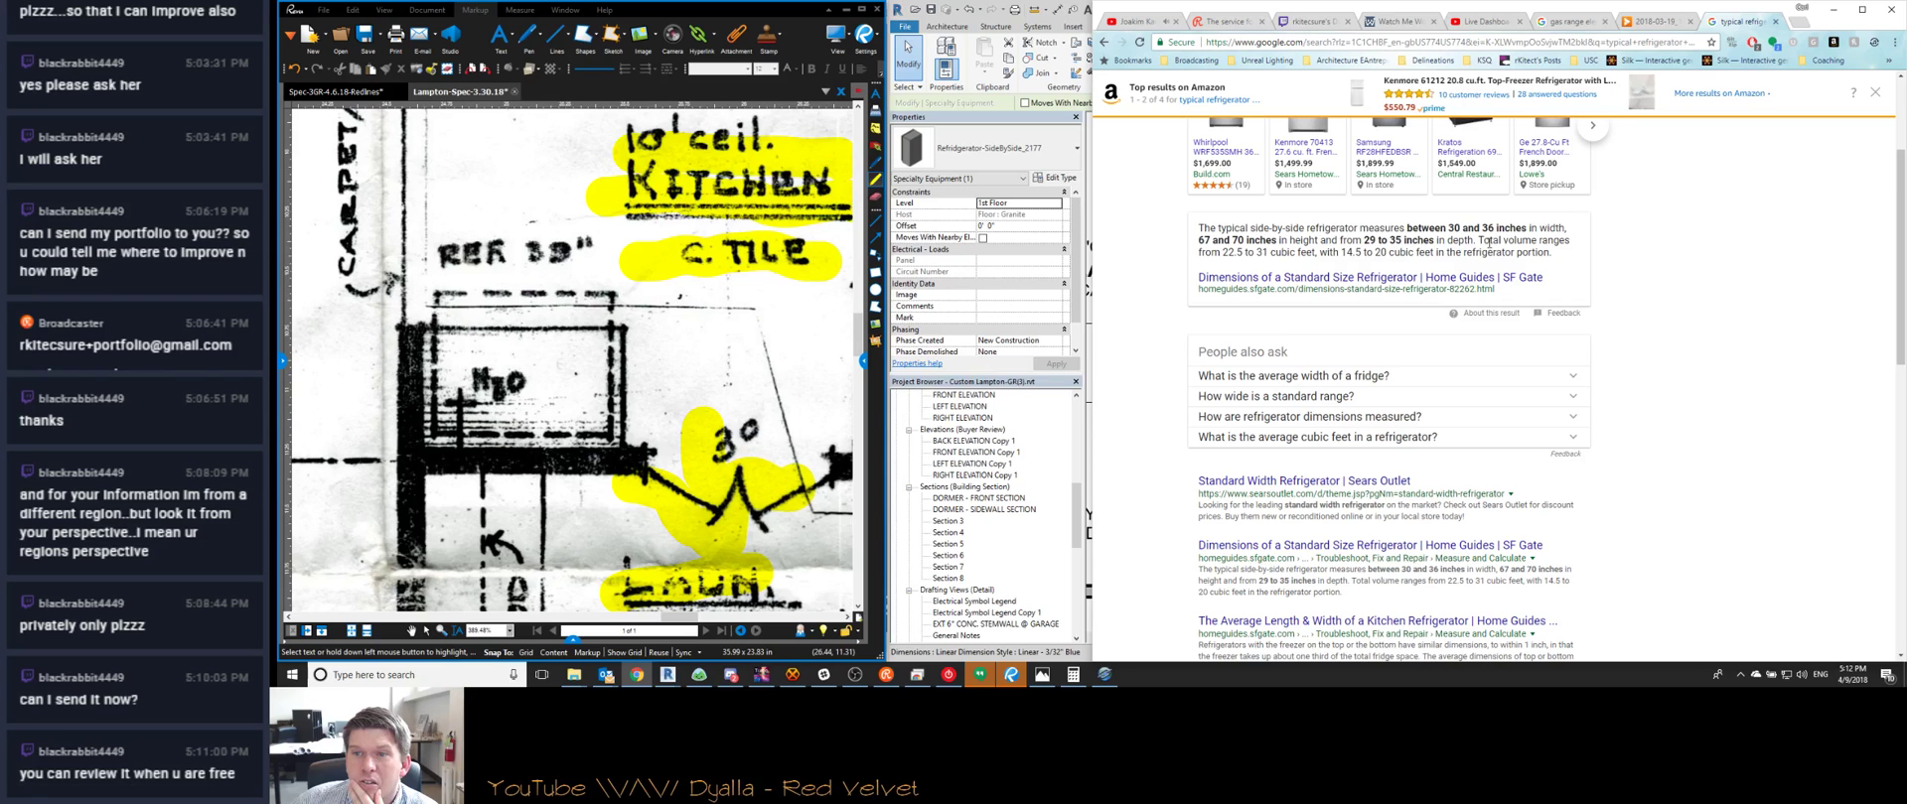
click(1387, 277)
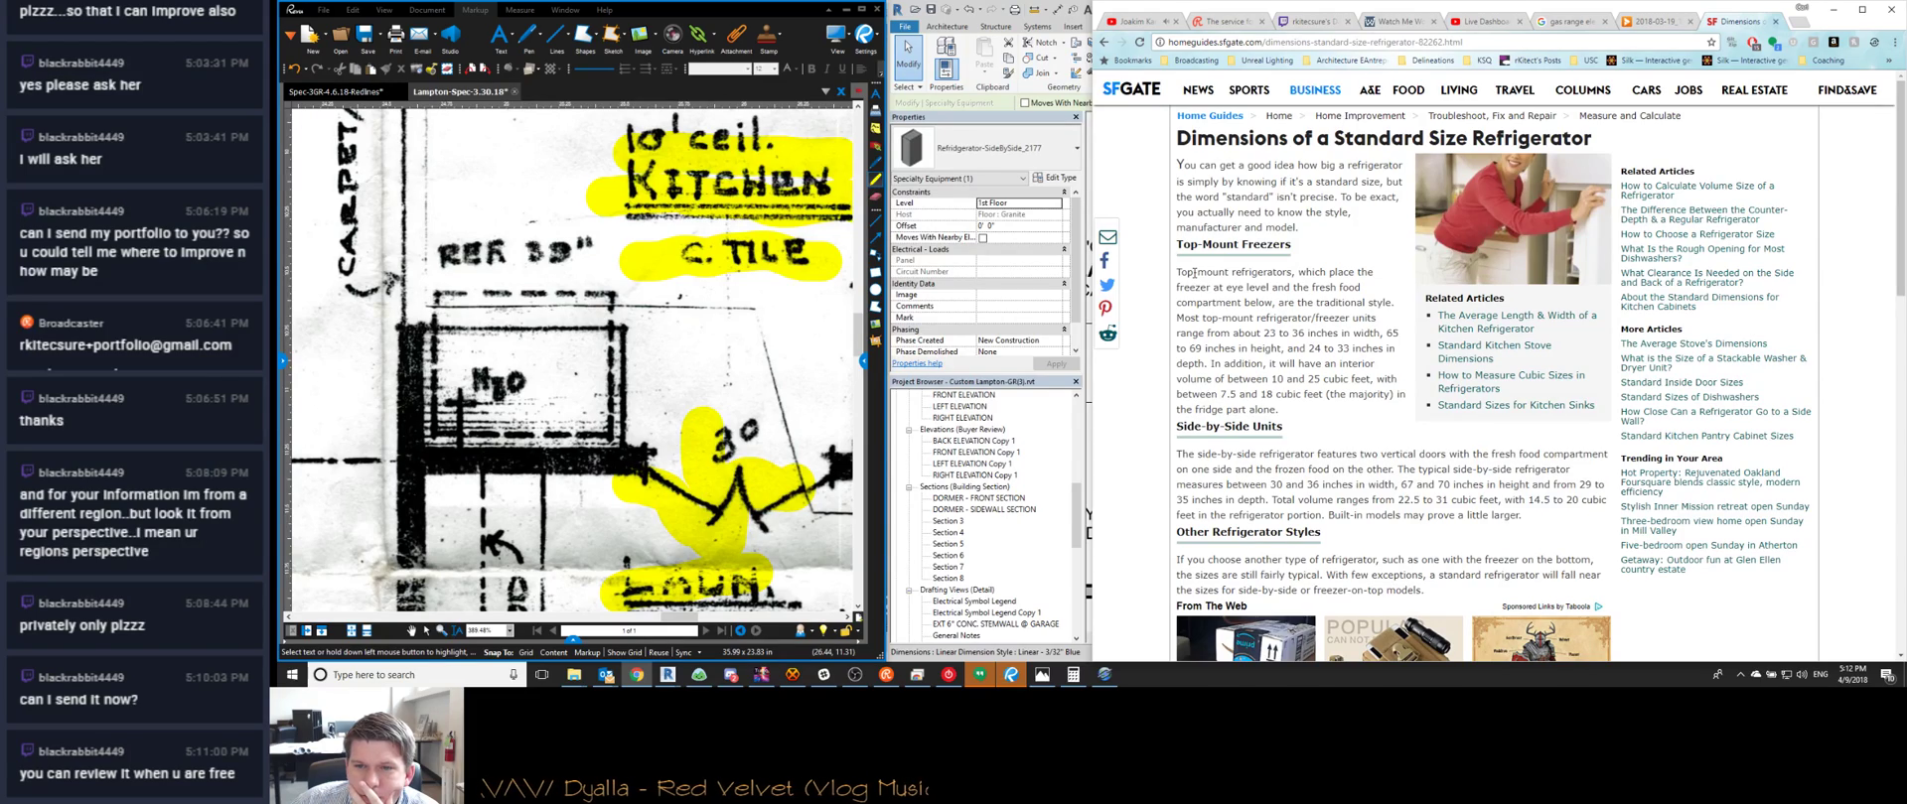
scroll(1251, 410, down, 3)
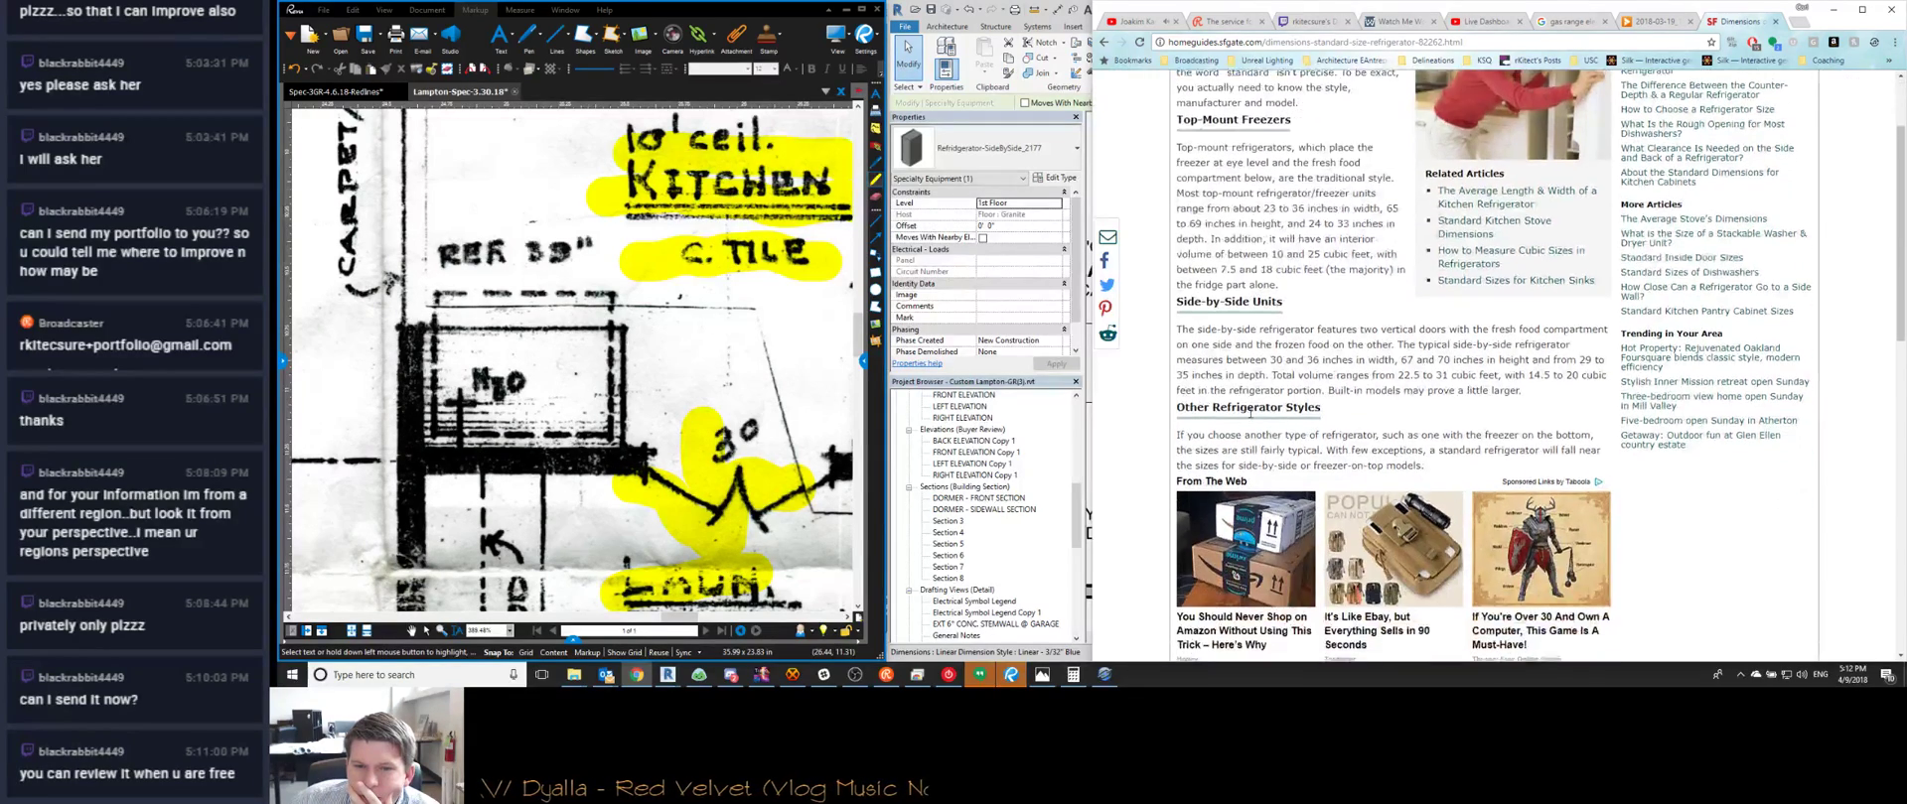
scroll(1306, 387, up, 3)
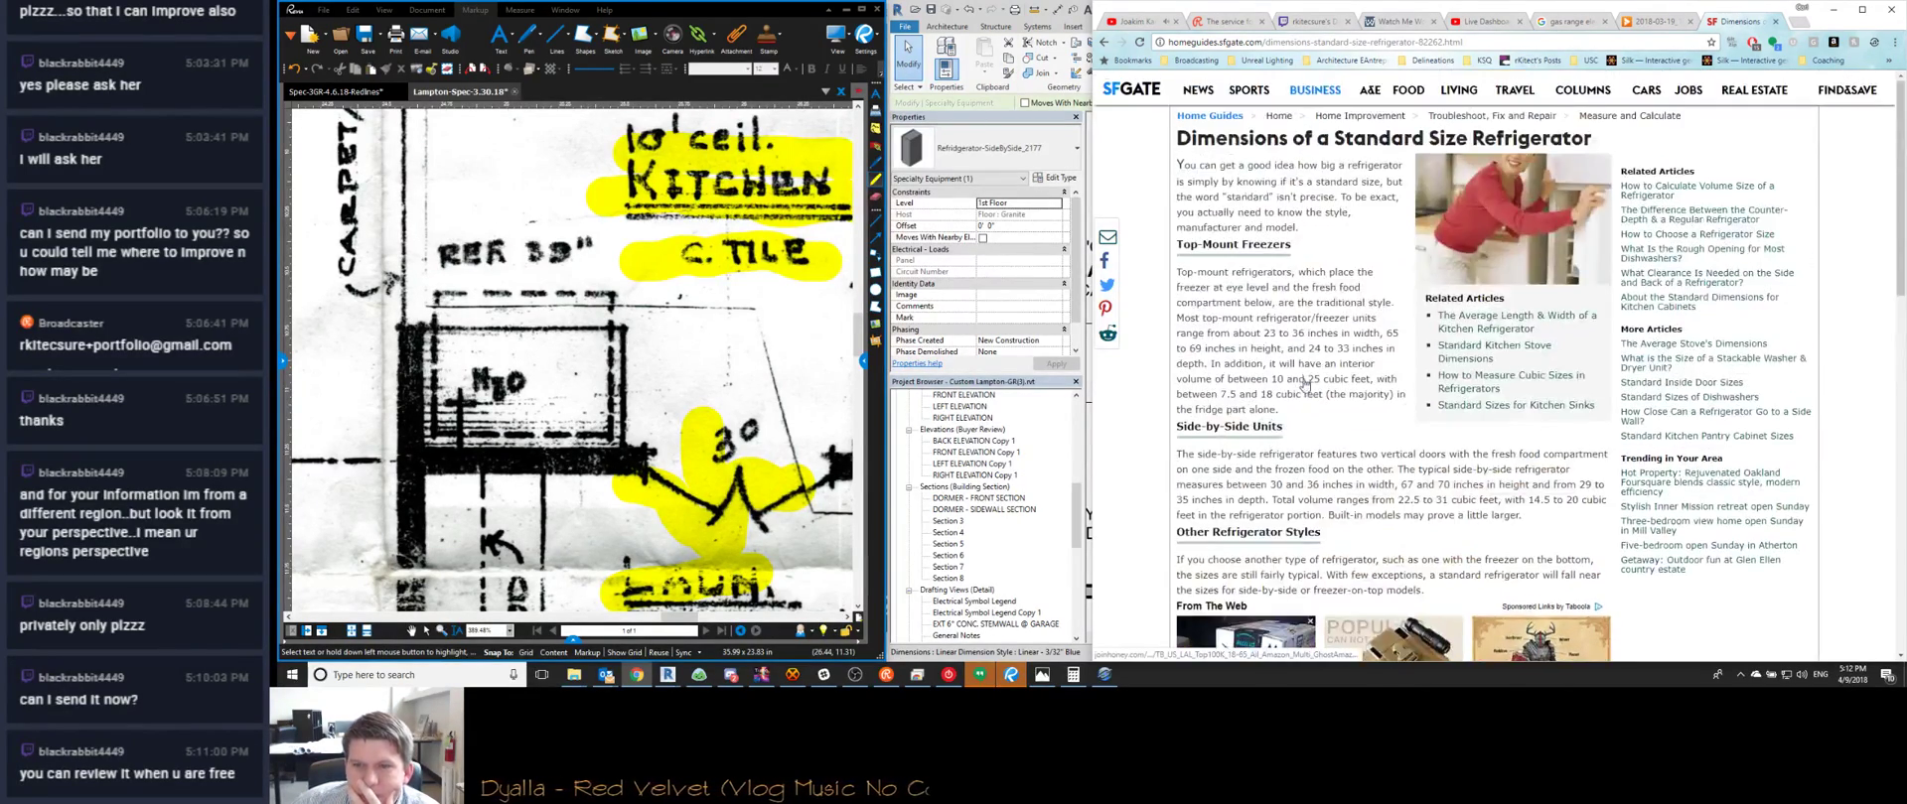
click(1105, 43)
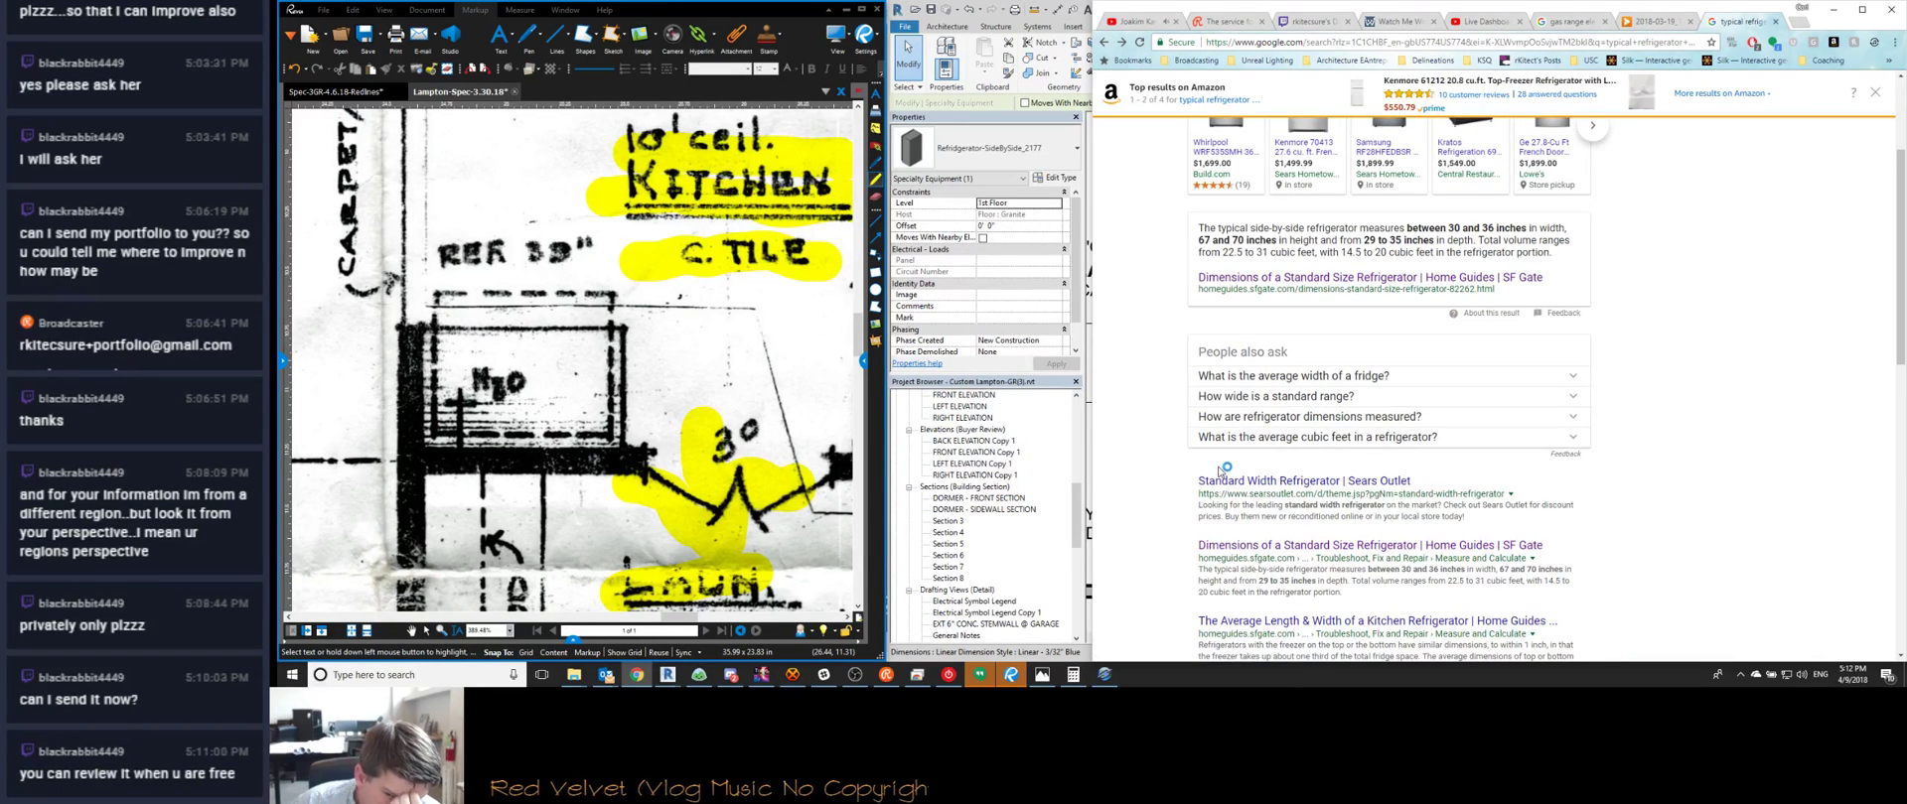
Browse the Sears Outlet listing of standard-width refrigerators
click(1235, 482)
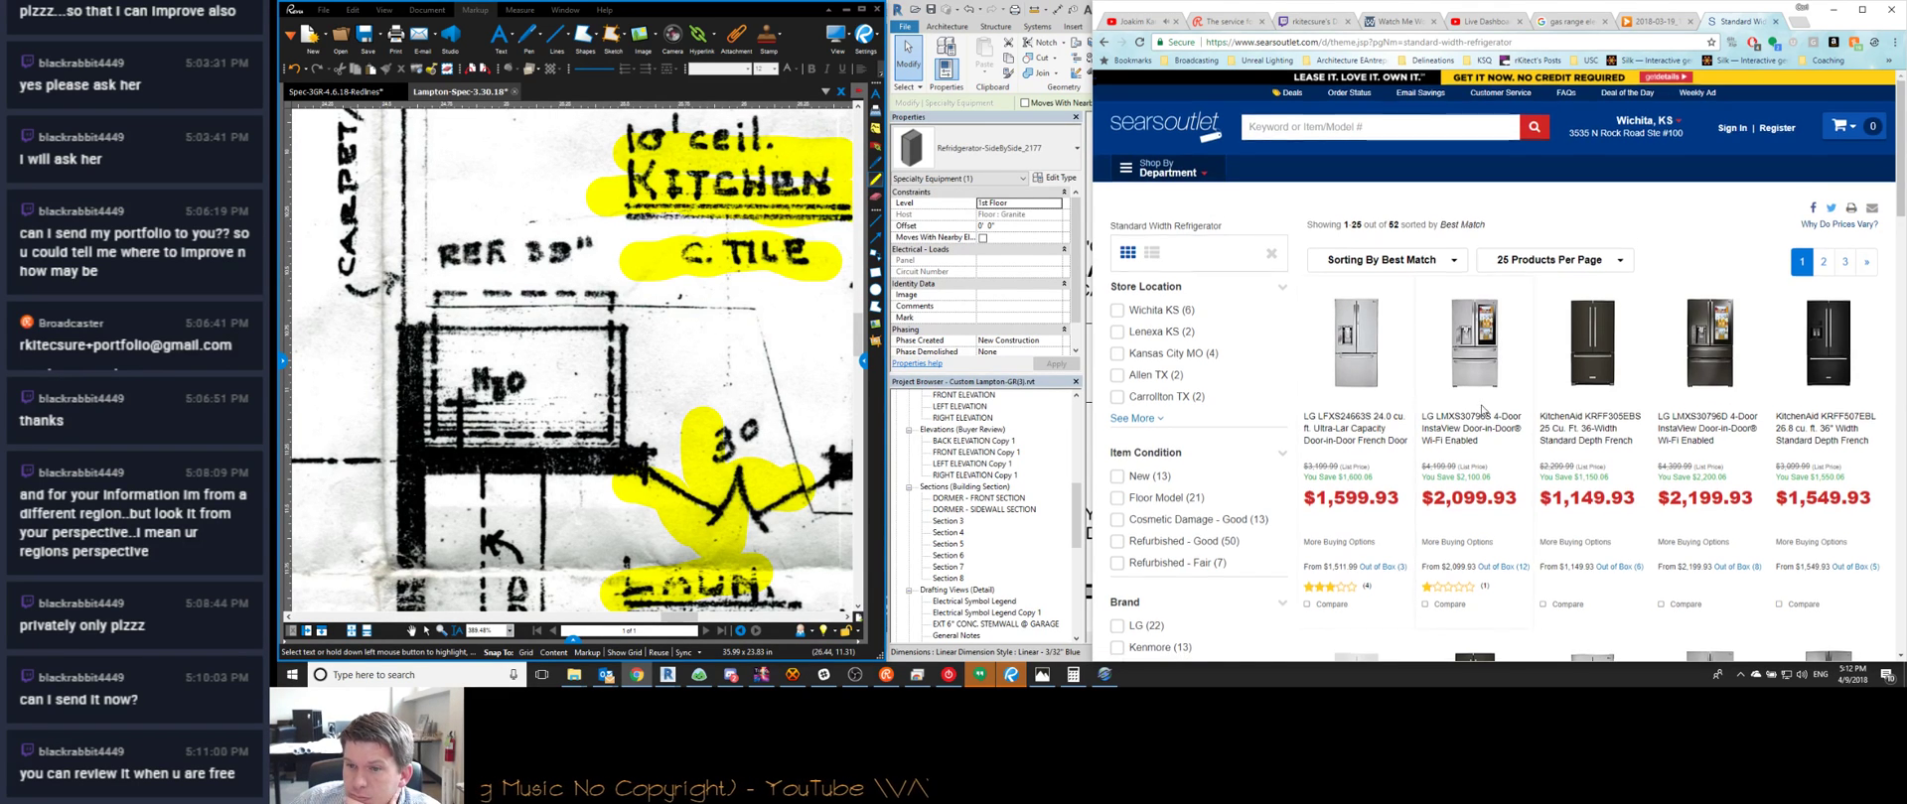
scroll(1482, 409, down, 1)
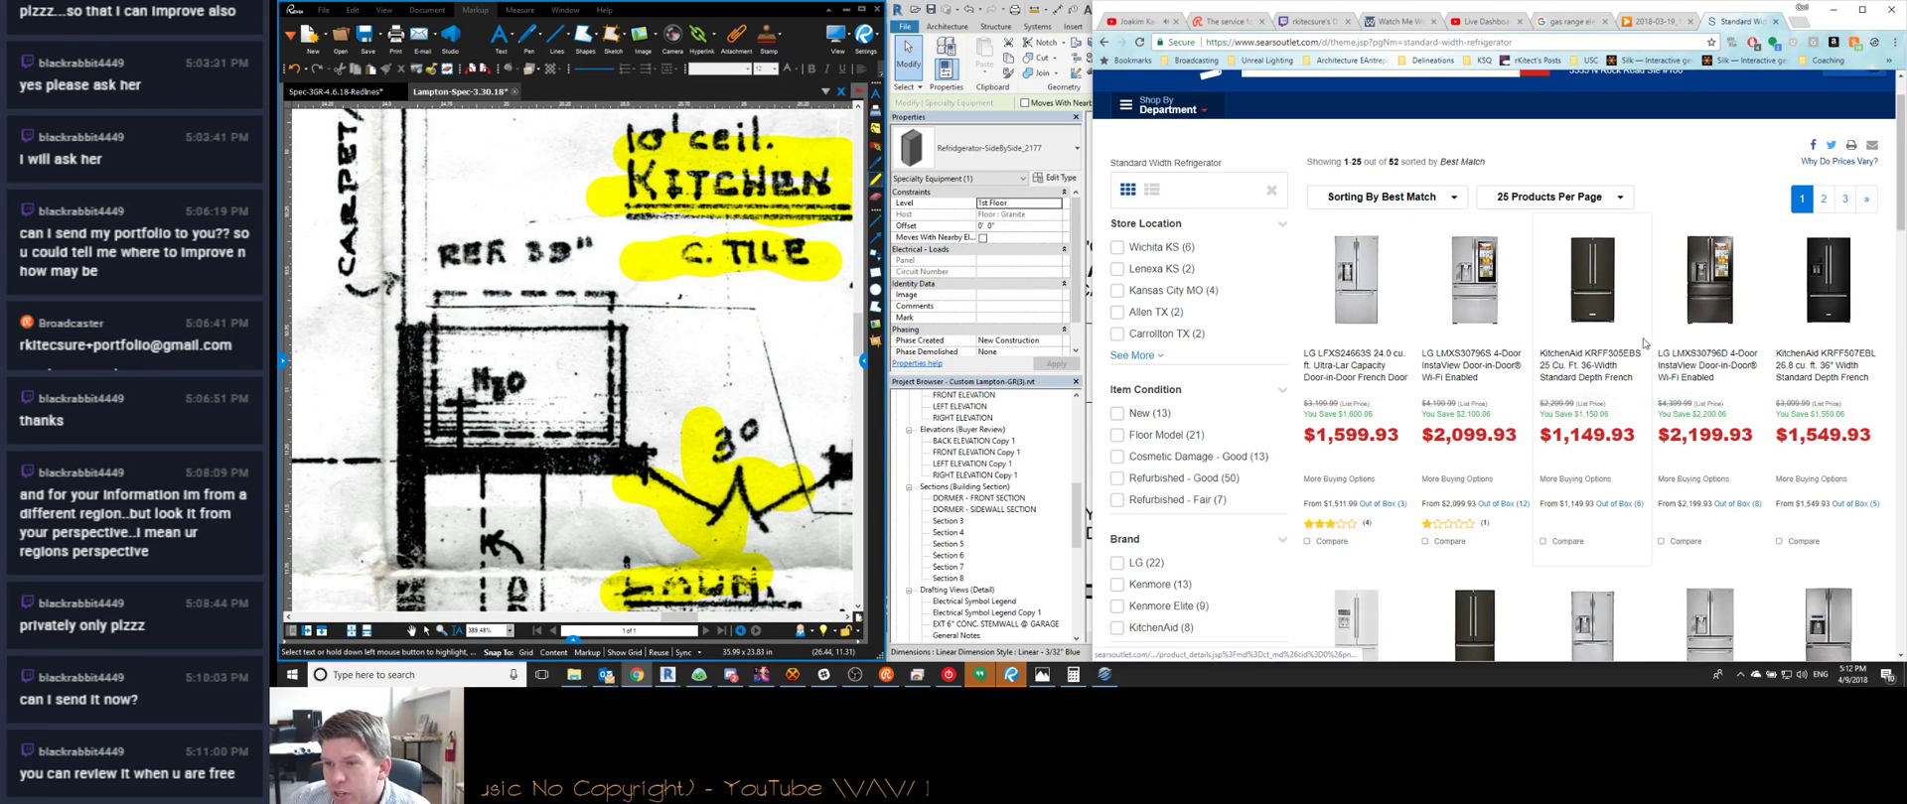
scroll(1643, 342, down, 3)
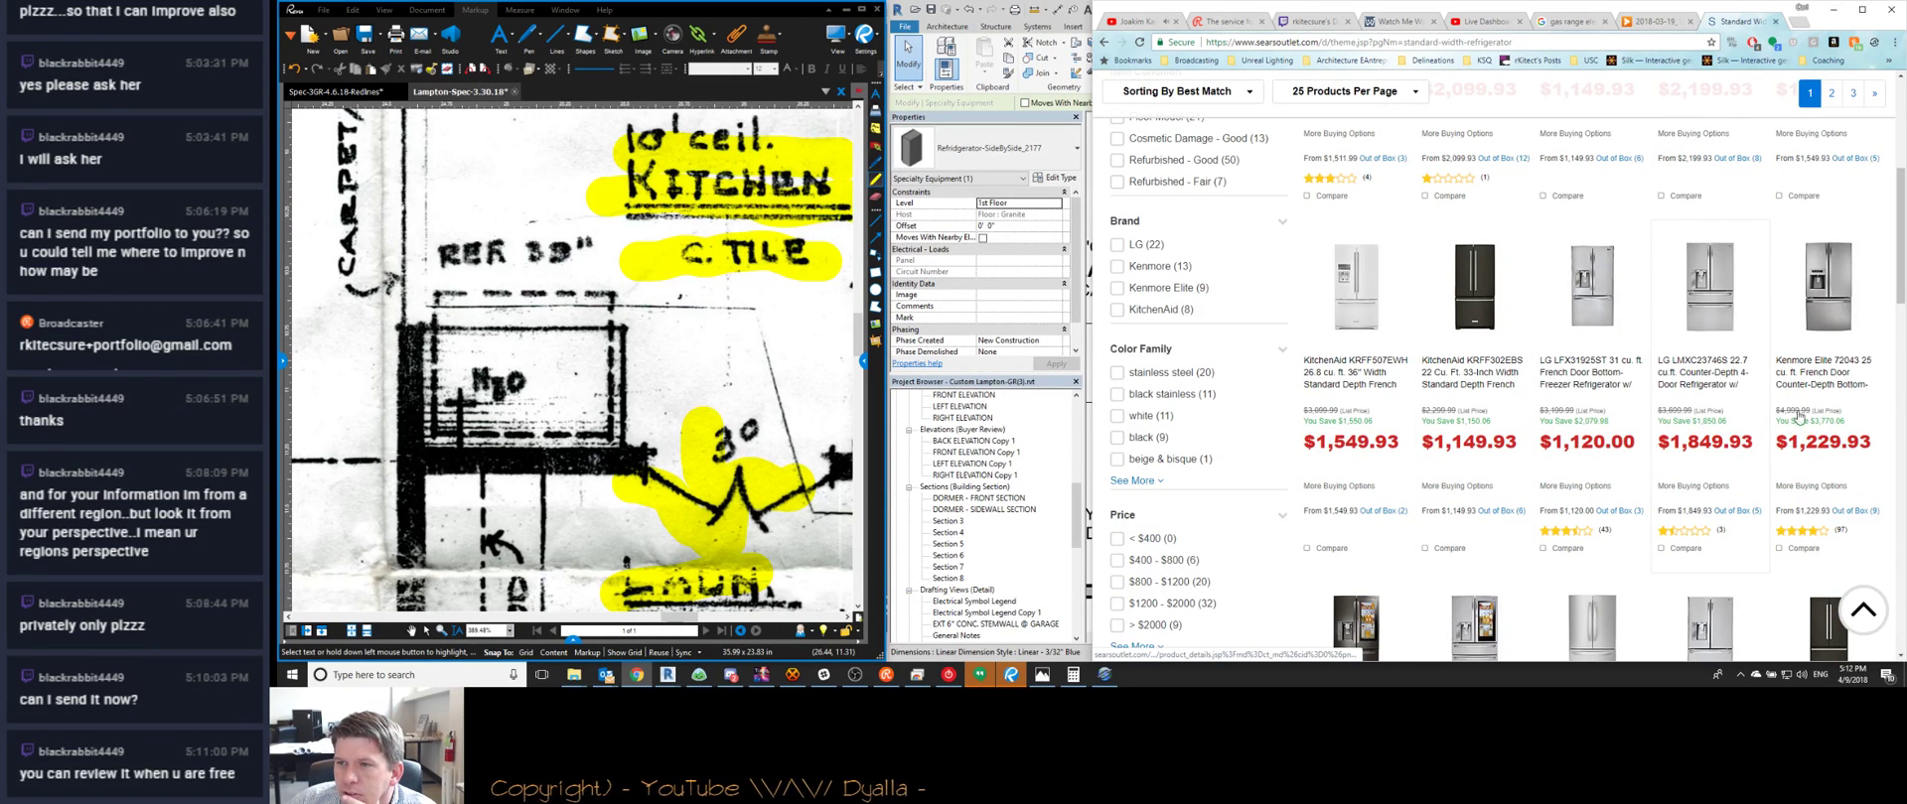
scroll(1470, 398, down, 2)
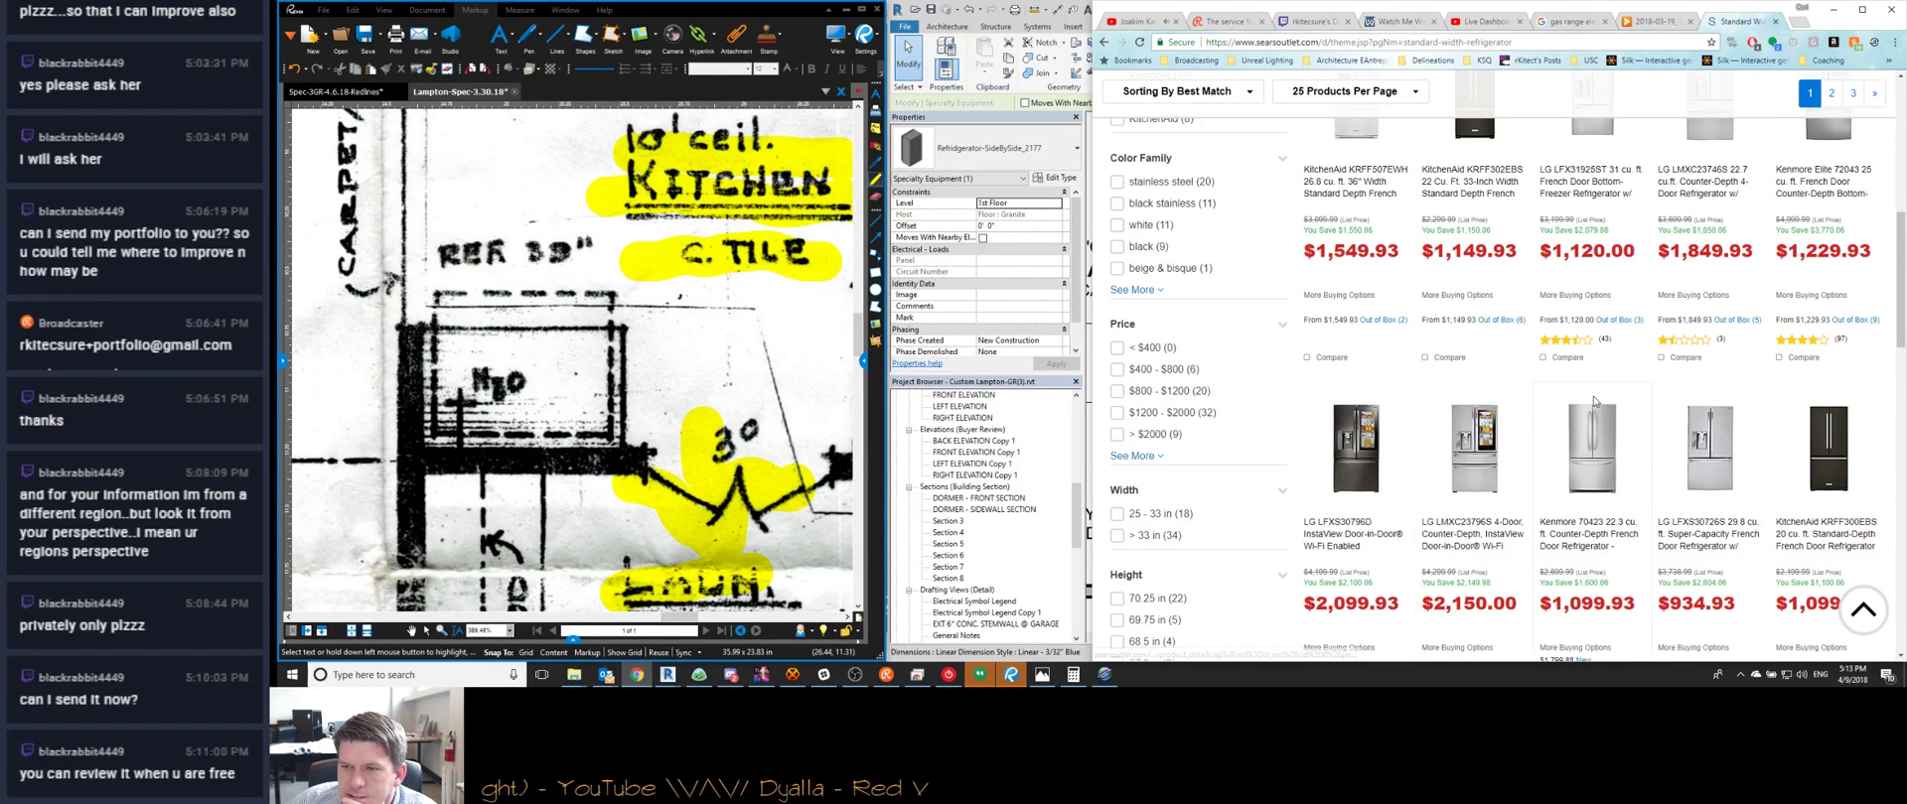
scroll(1594, 402, down, 3)
scroll(1594, 402, down, 2)
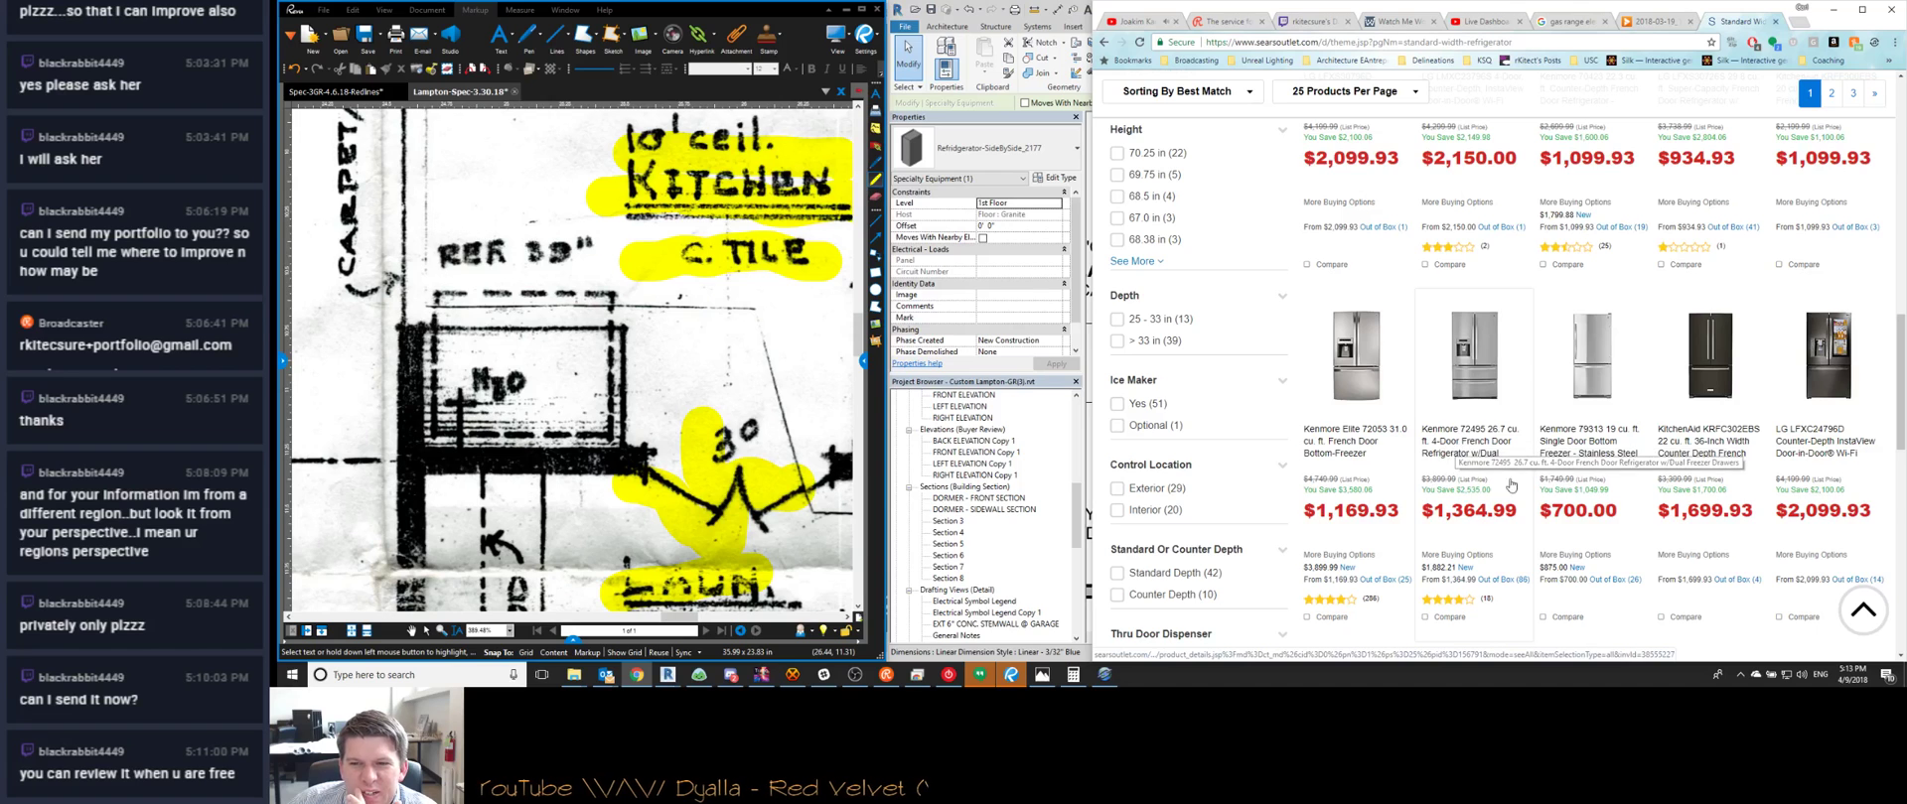
scroll(1520, 406, down, 2)
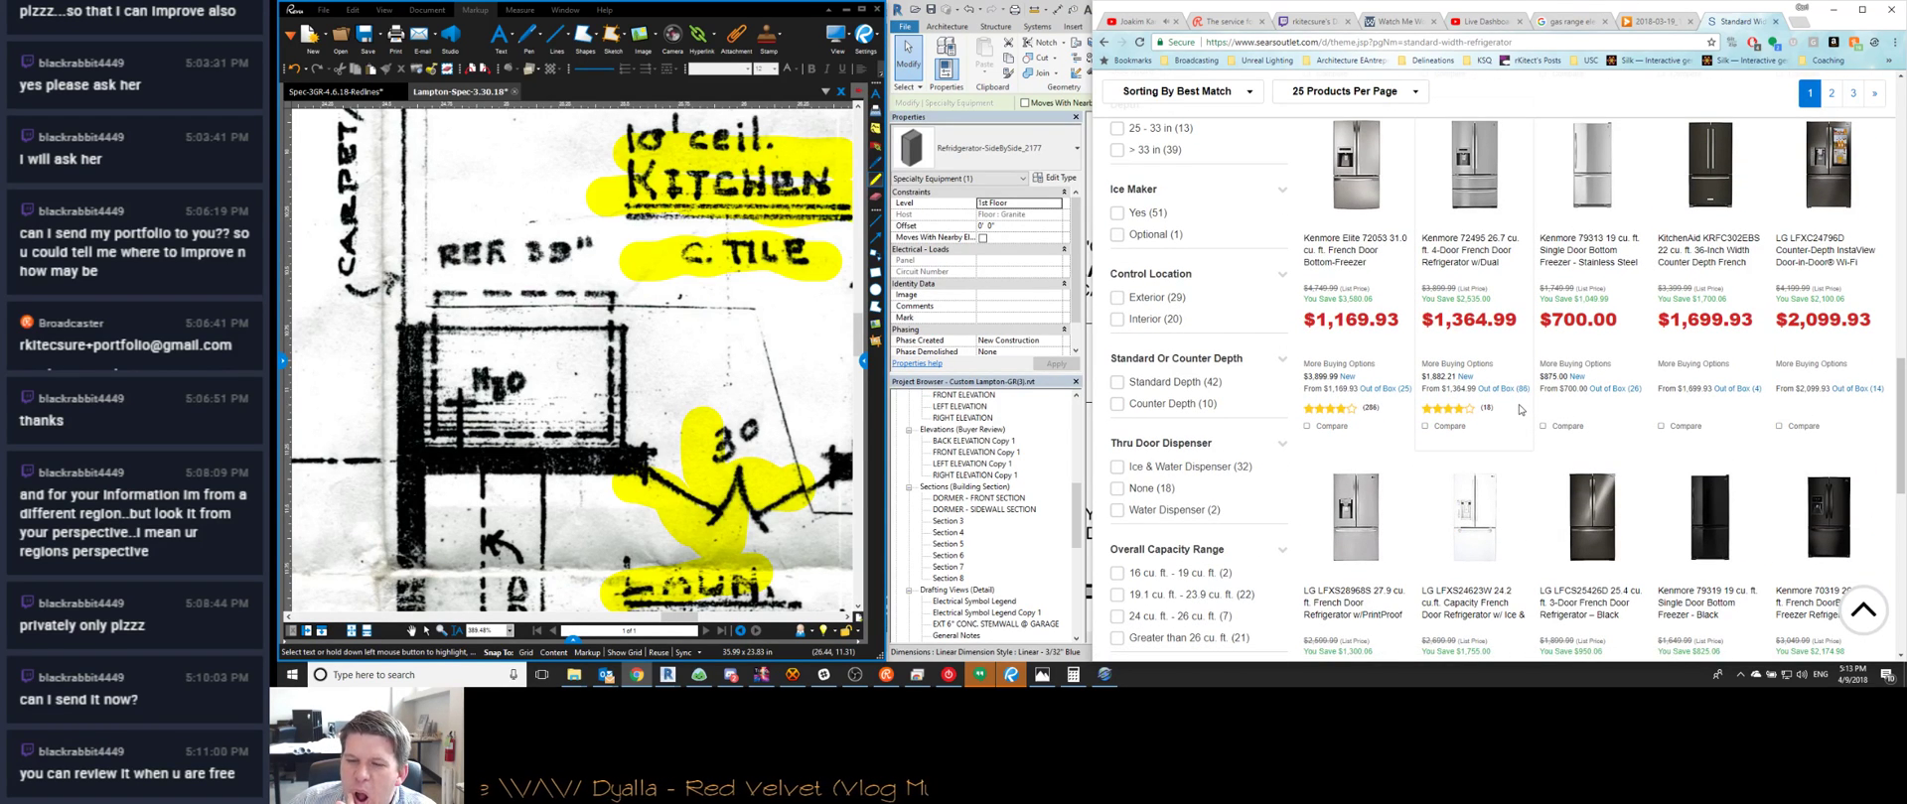
scroll(1566, 505, down, 4)
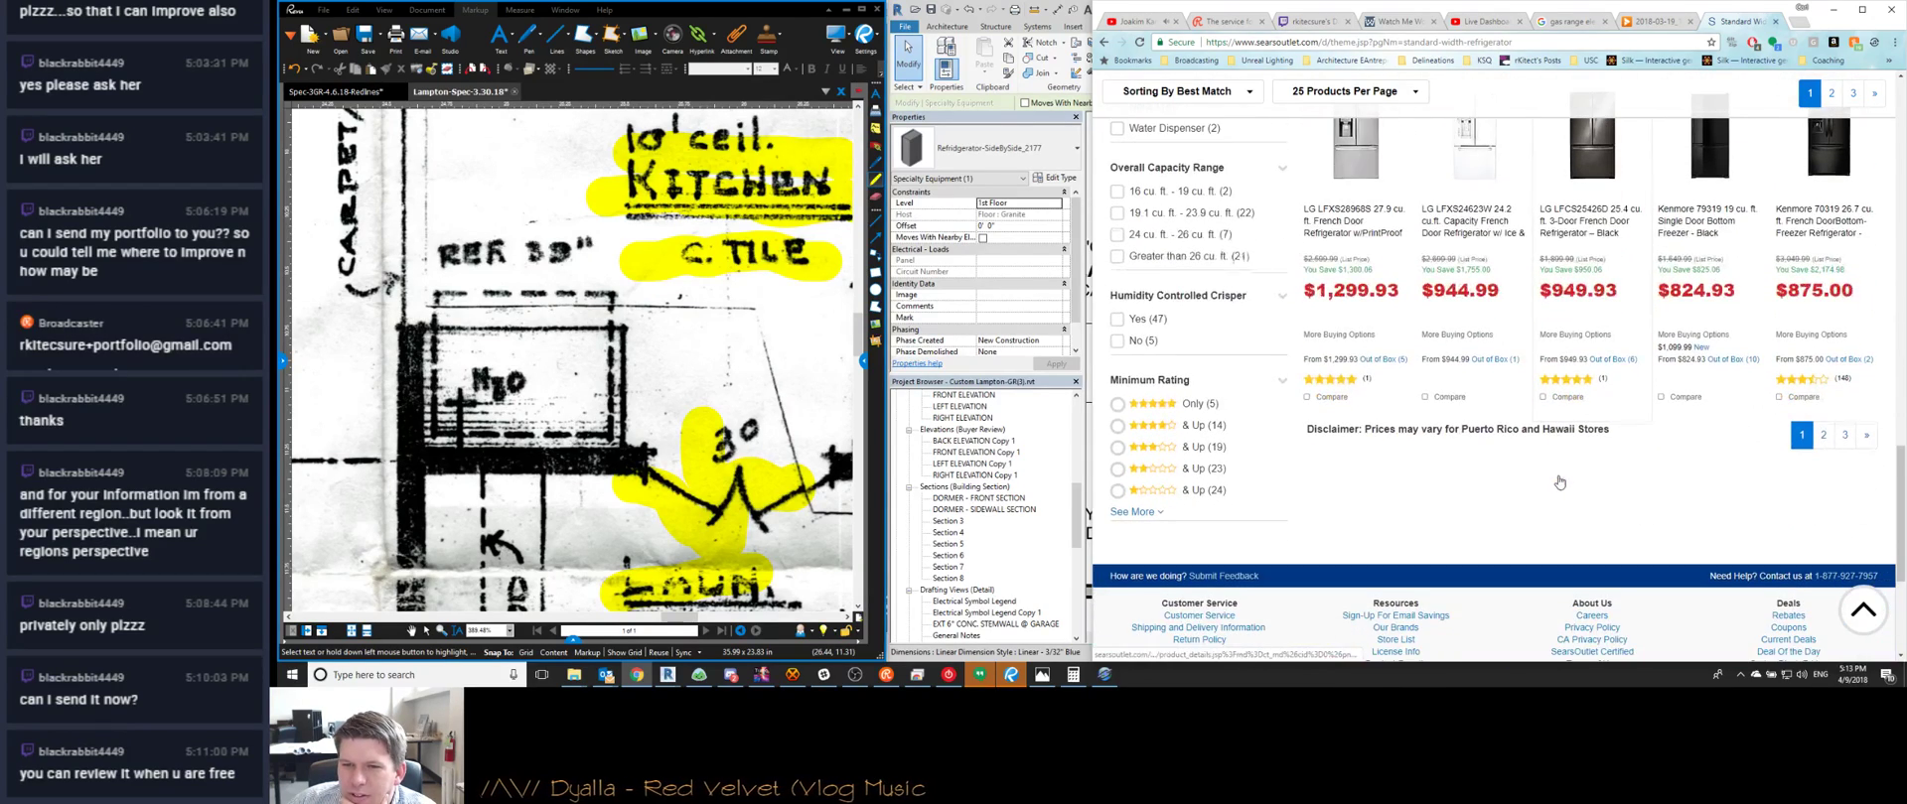
click(1801, 442)
Search for 29 inch wide side-by-side refrigerators and glance at a Kenmore product page
click(1348, 41)
text(29 inch wide refr)
key(Down)
key(Up)
key(Down)
key(Down)
key(Up)
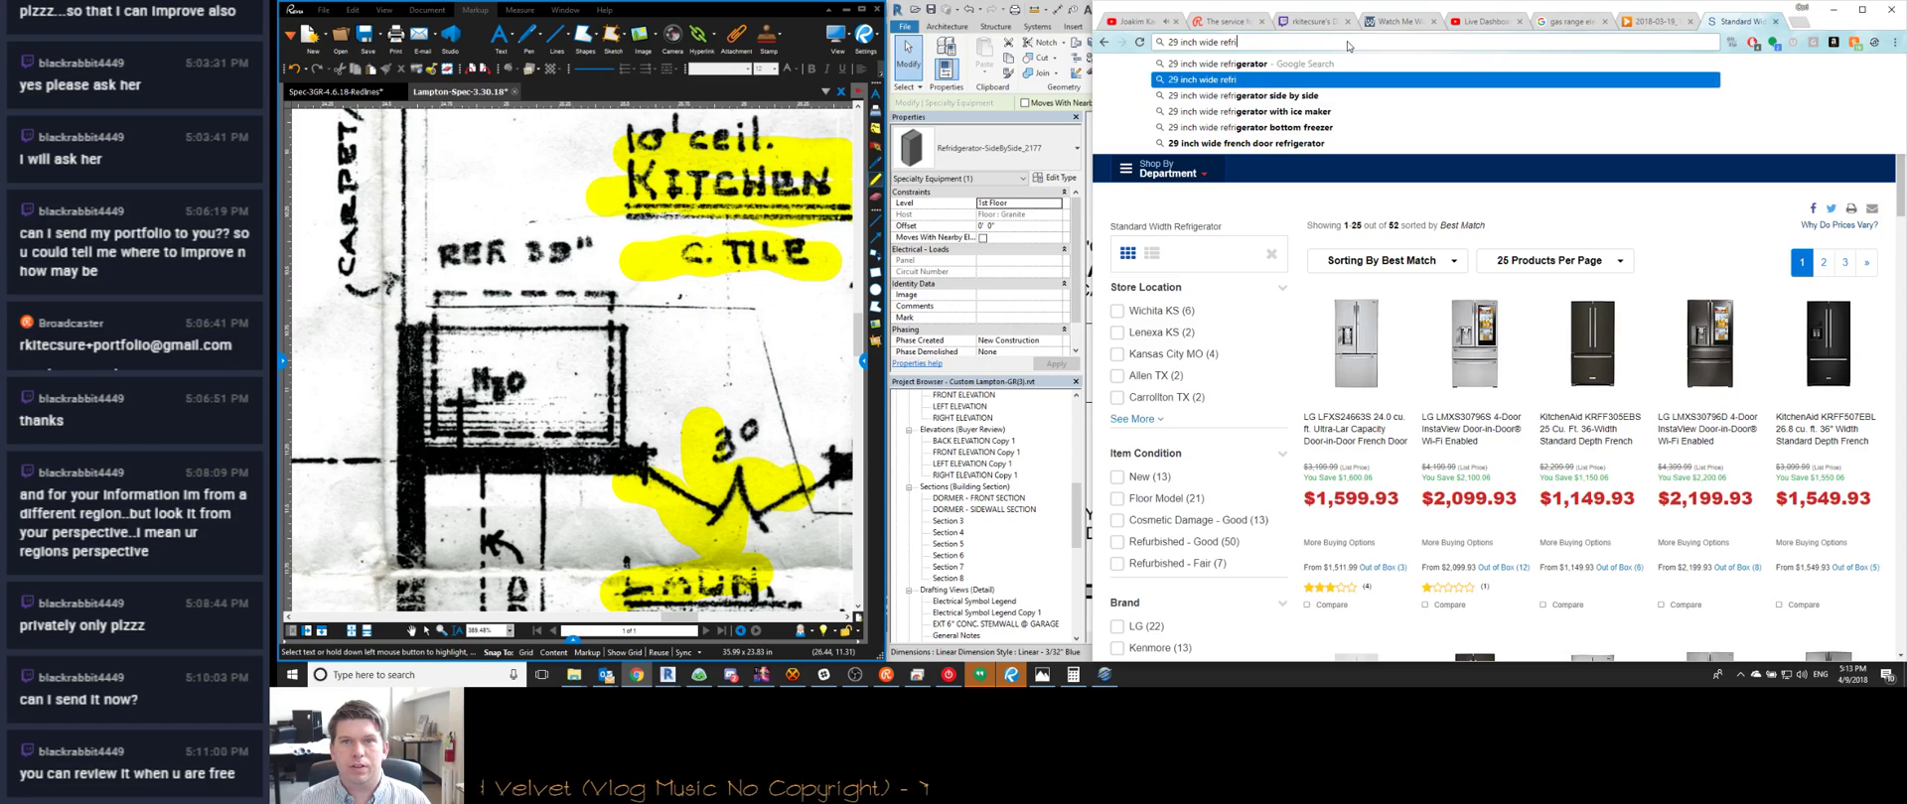
key(Down)
key(Return)
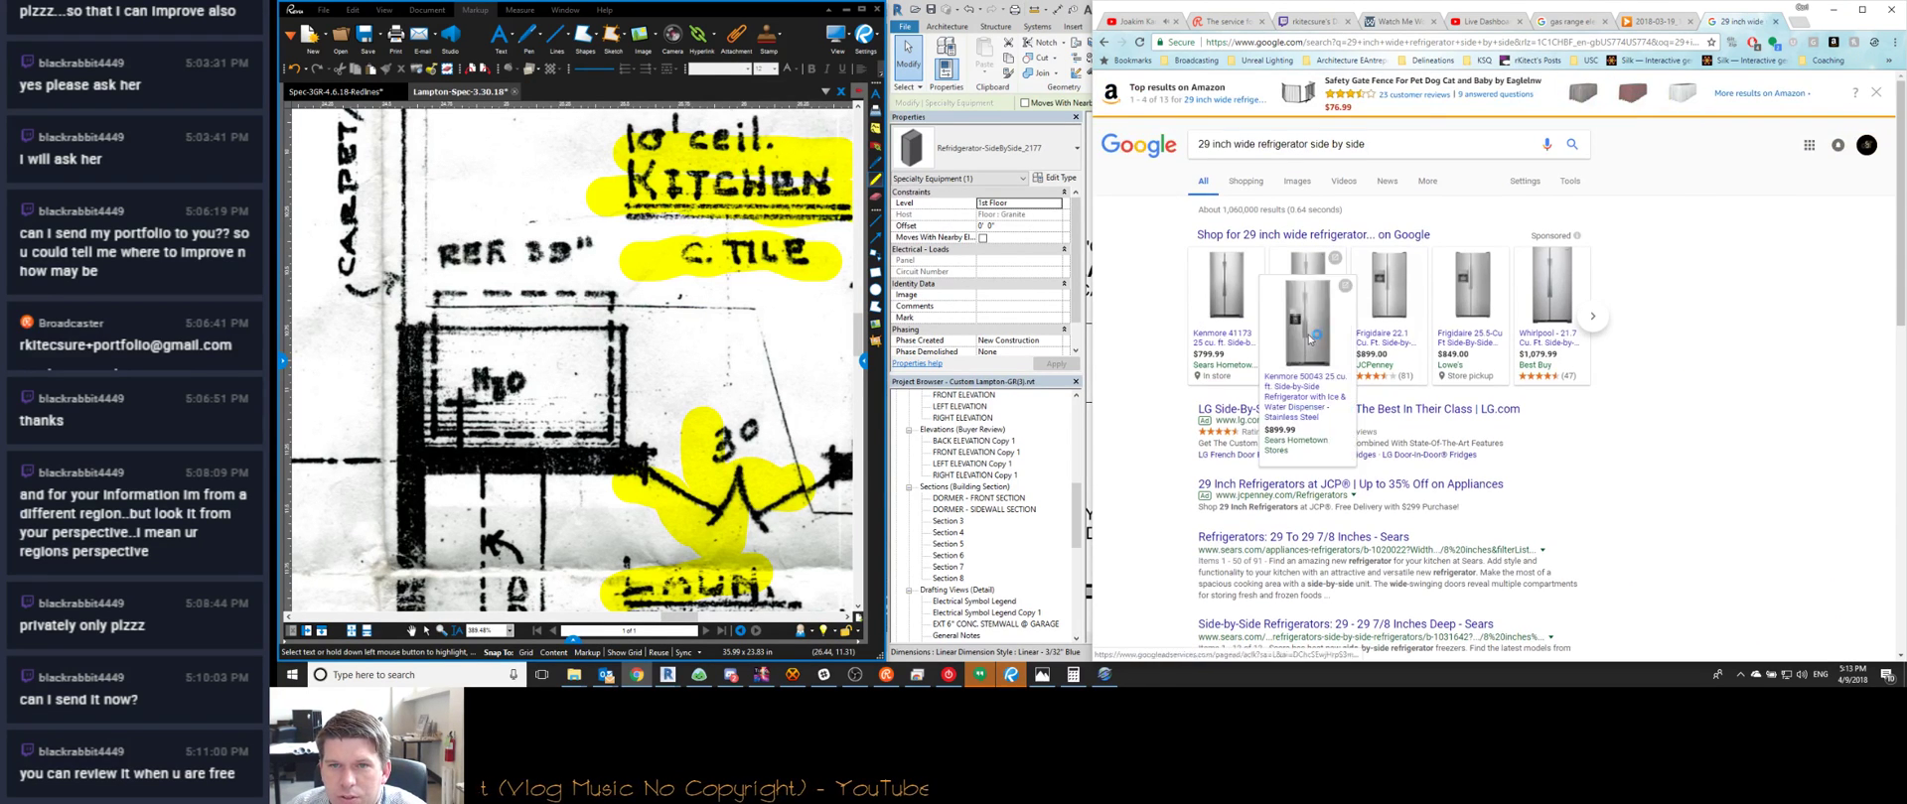
click(1309, 339)
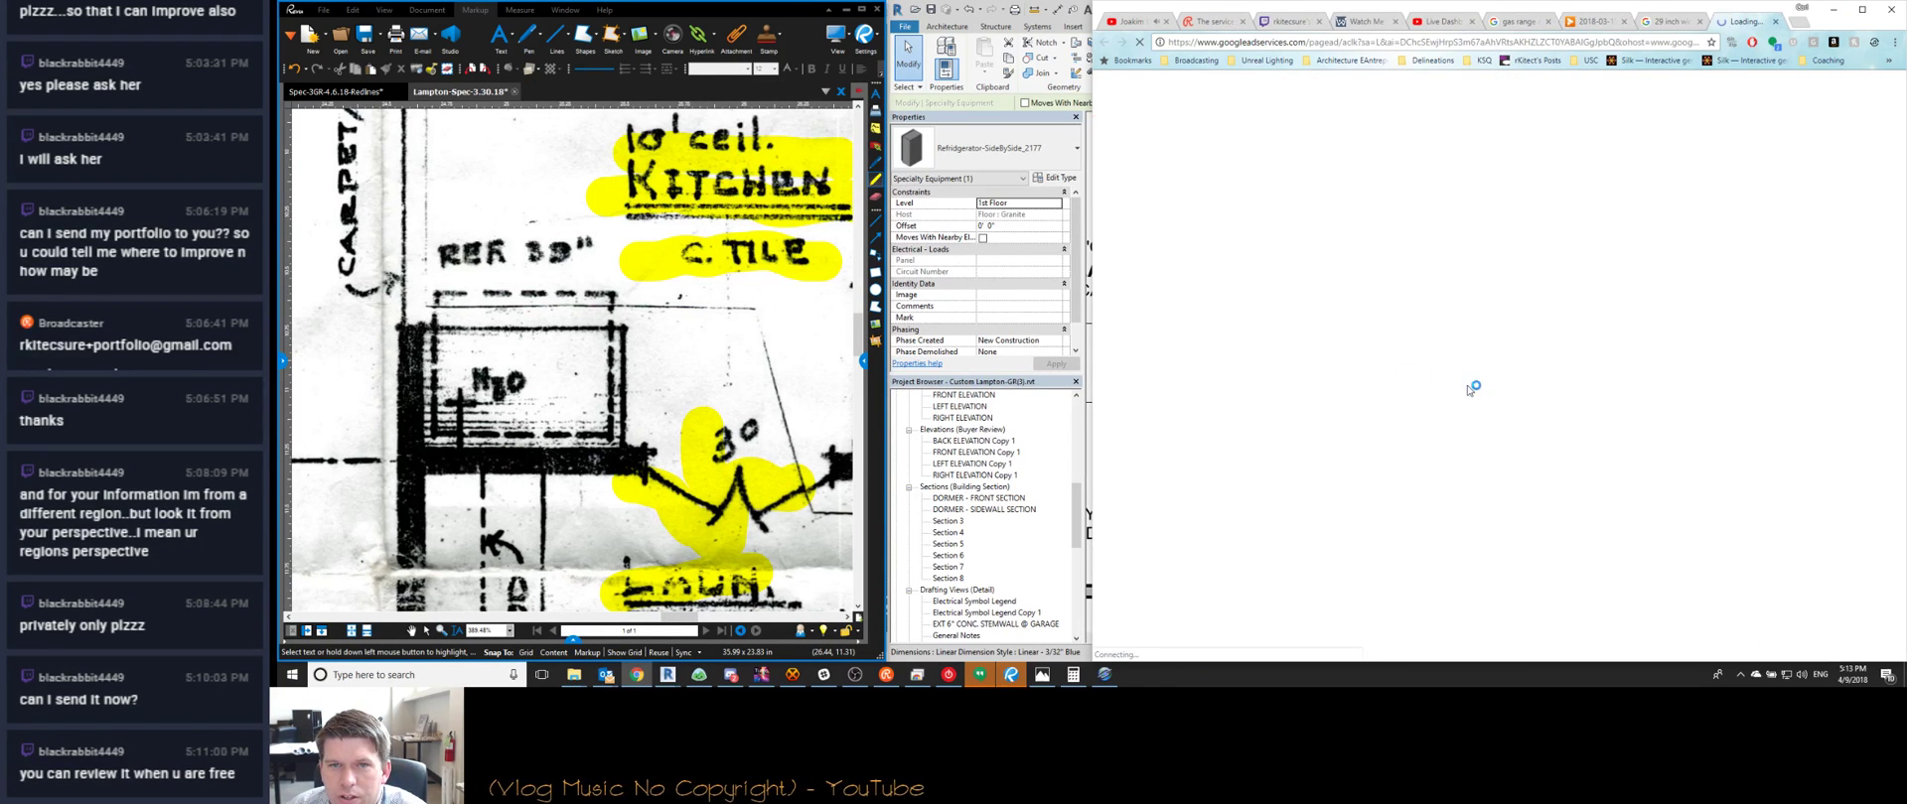
click(1776, 20)
Change the search to 39 inch wide side-by-side refrigerators and open Sears' extra-wide refrigerator listing
click(1201, 144)
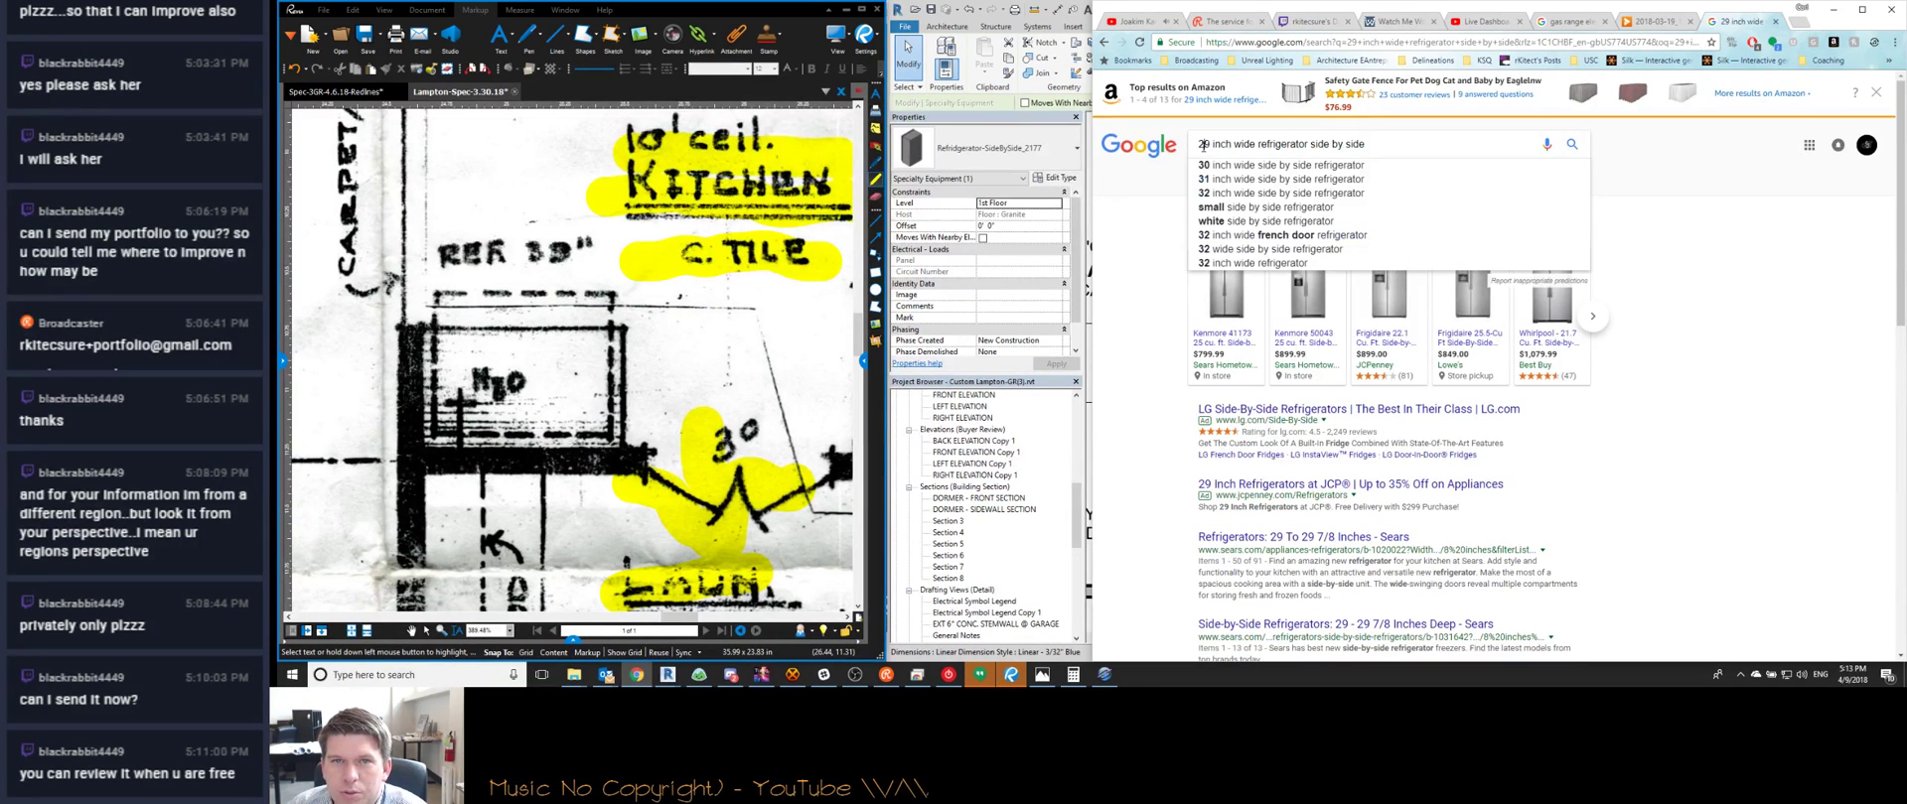
key(BackSpace)
text(3)
key(Return)
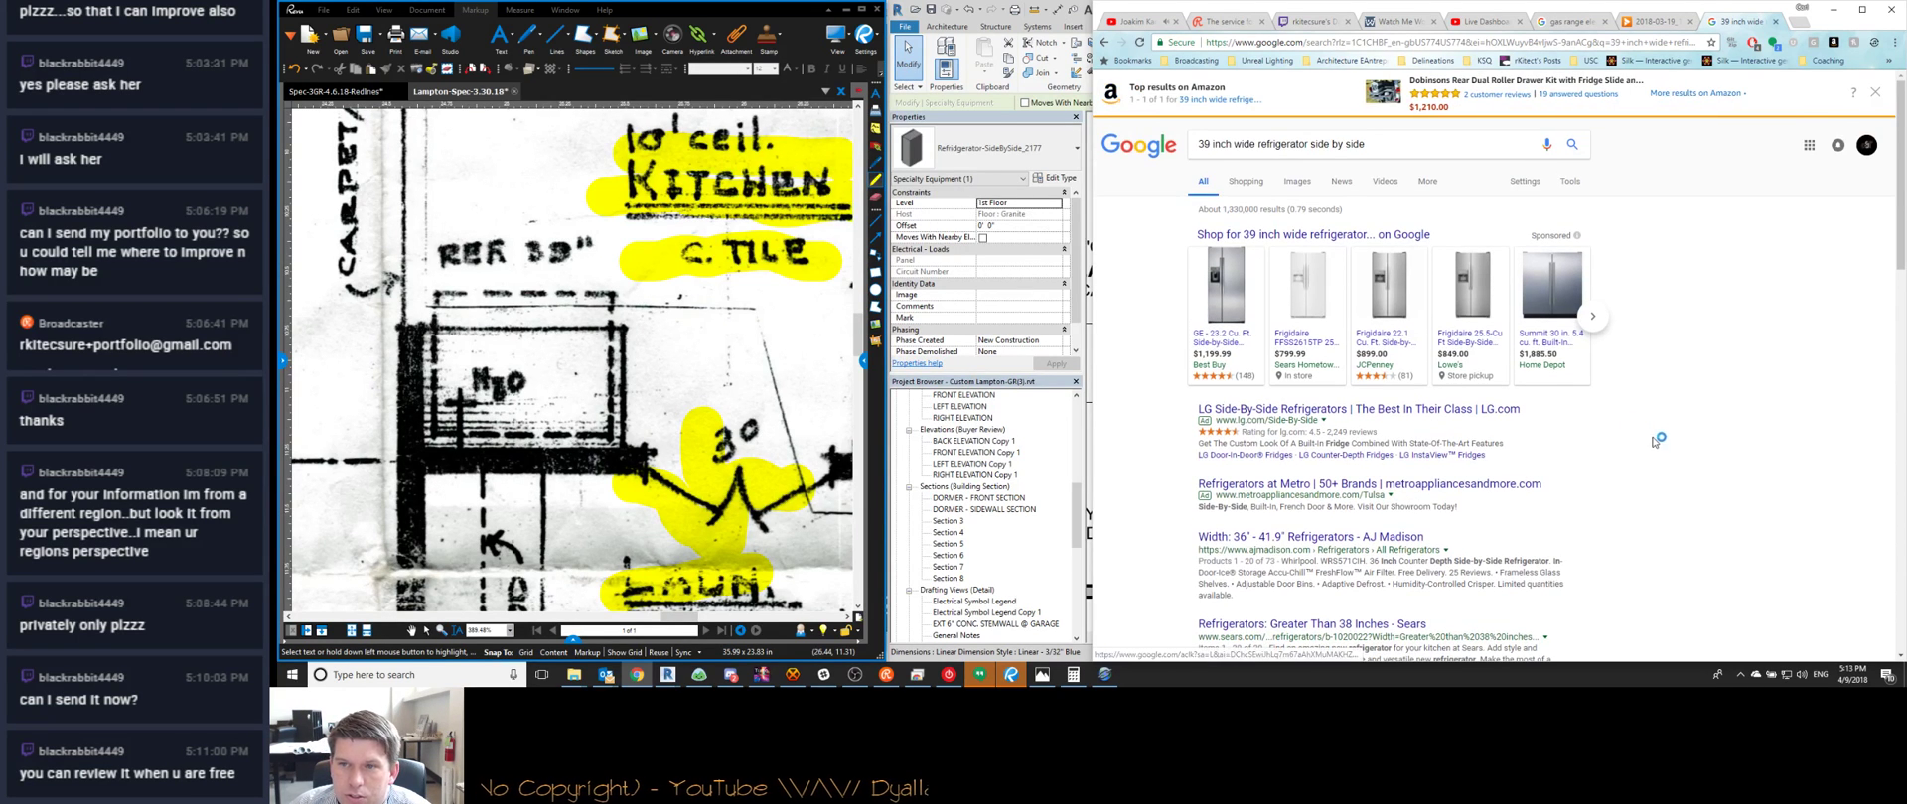
scroll(1631, 425, down, 2)
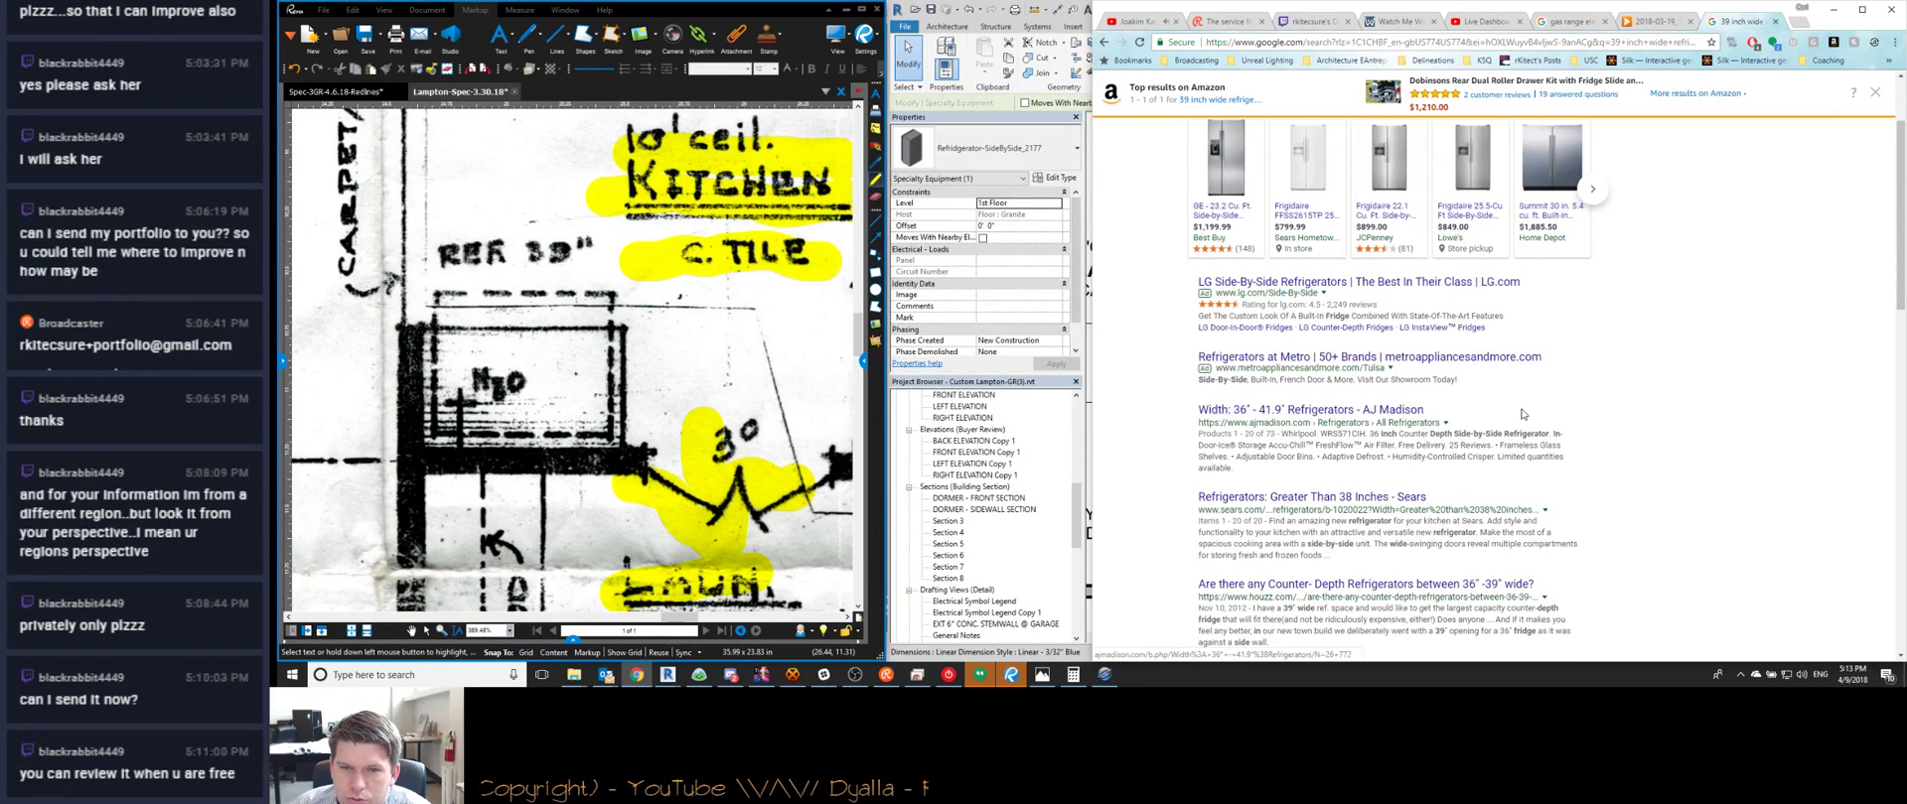
scroll(1506, 405, down, 2)
click(1373, 373)
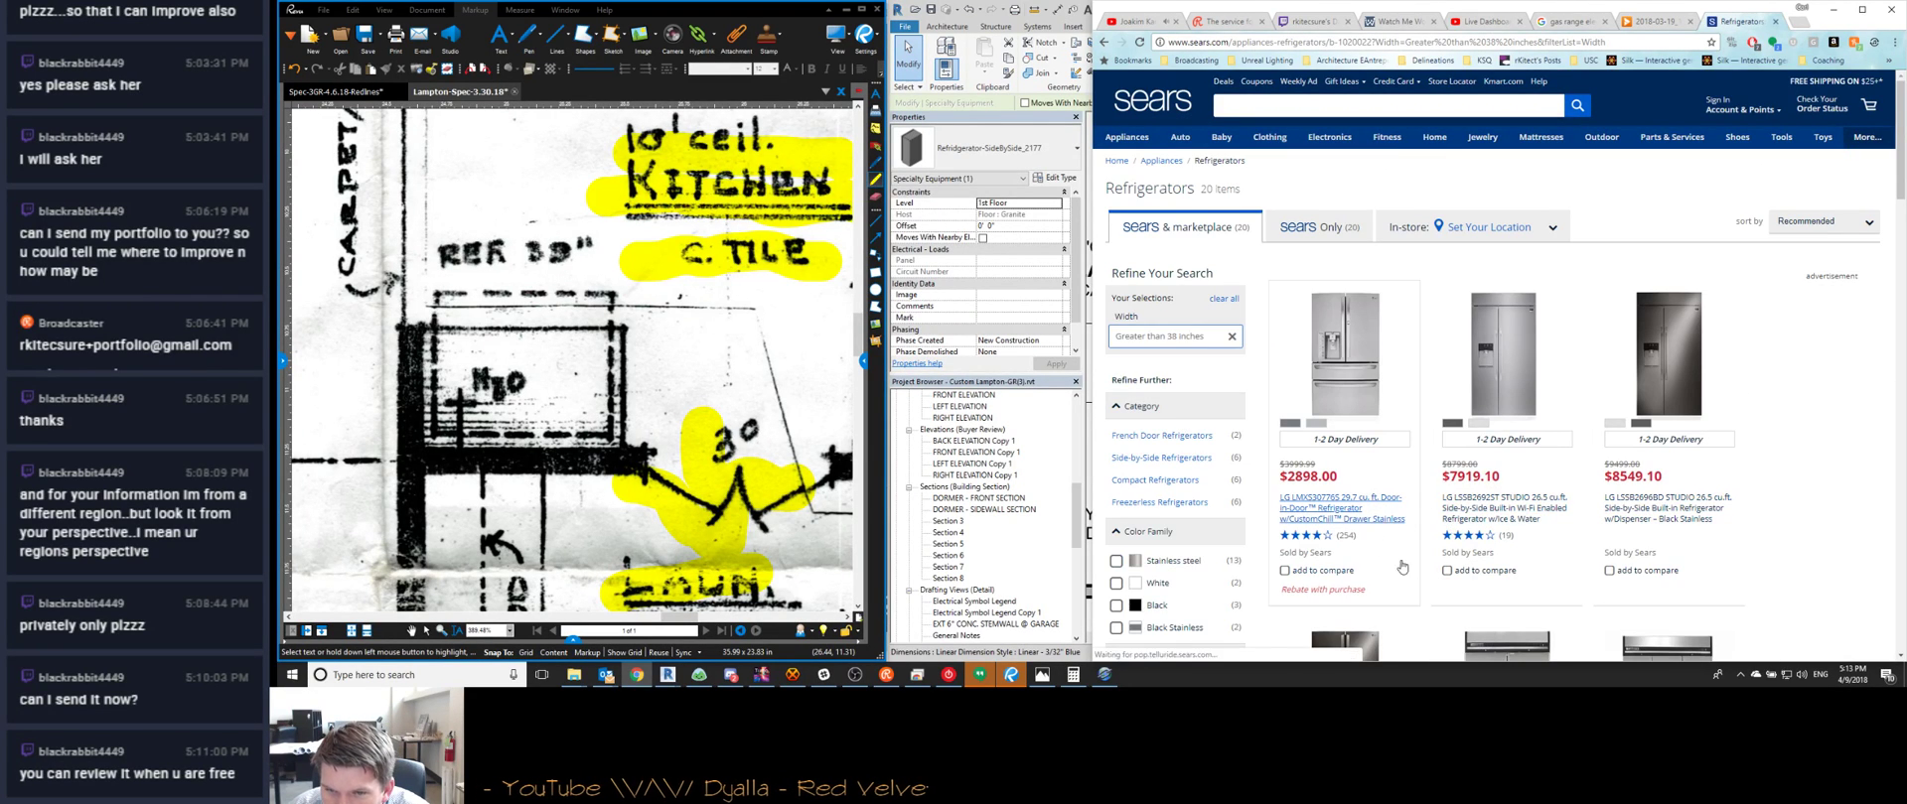
scroll(1365, 446, down, 1)
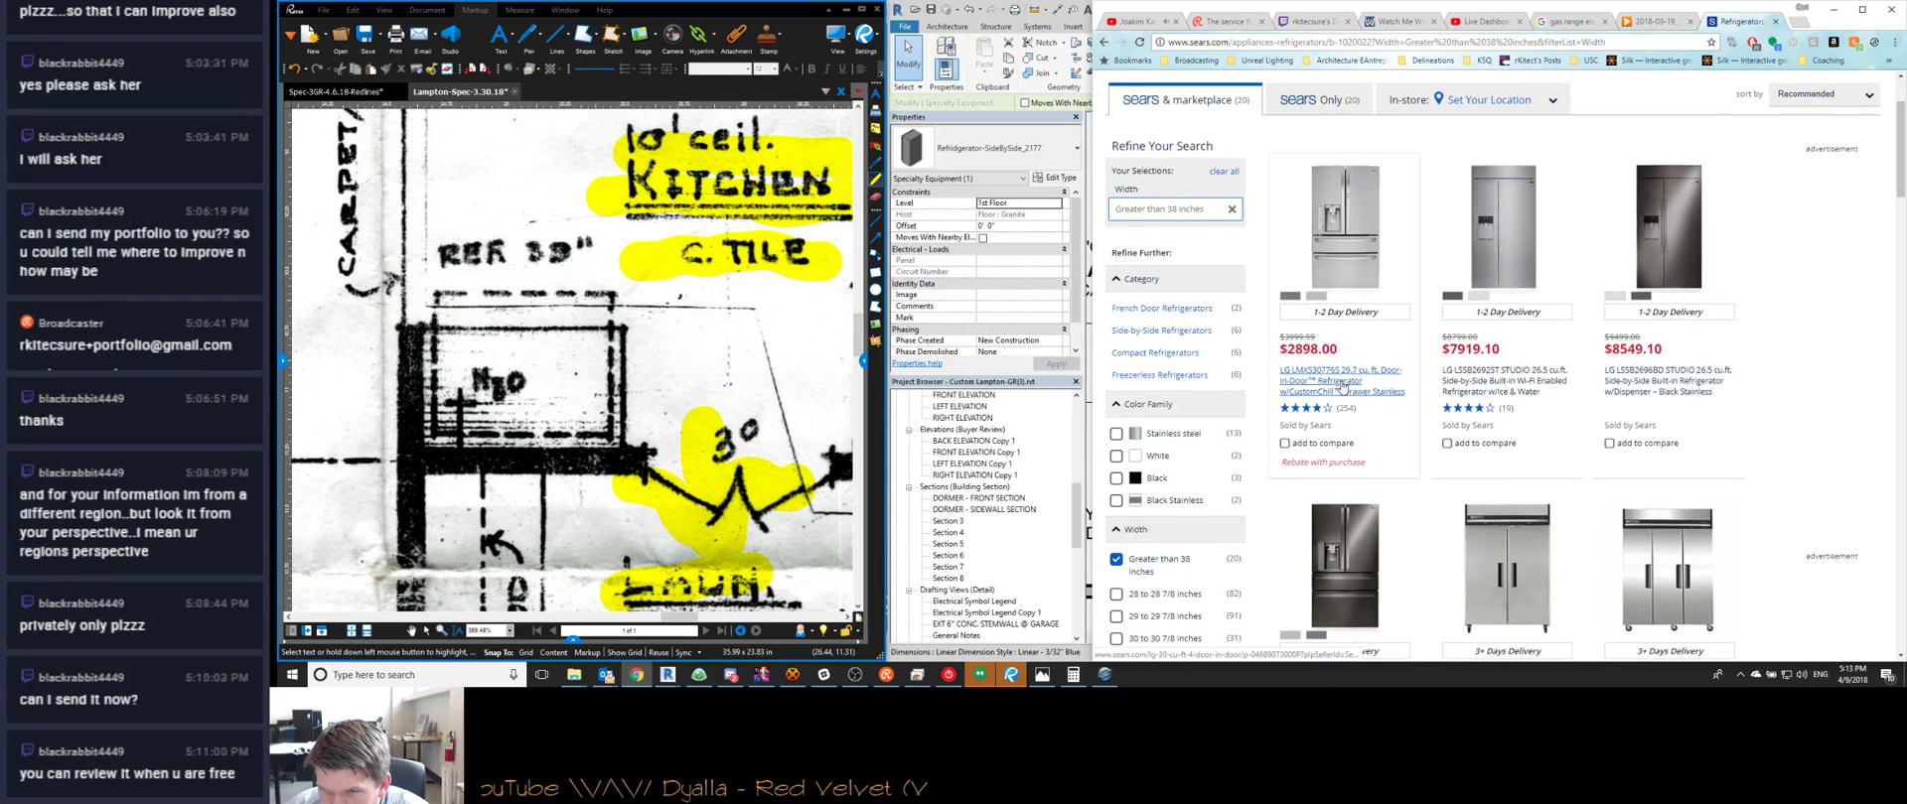
Review the LG LSSB2696BD refrigerator page and the side-by-side refrigerator deals listing
click(1718, 381)
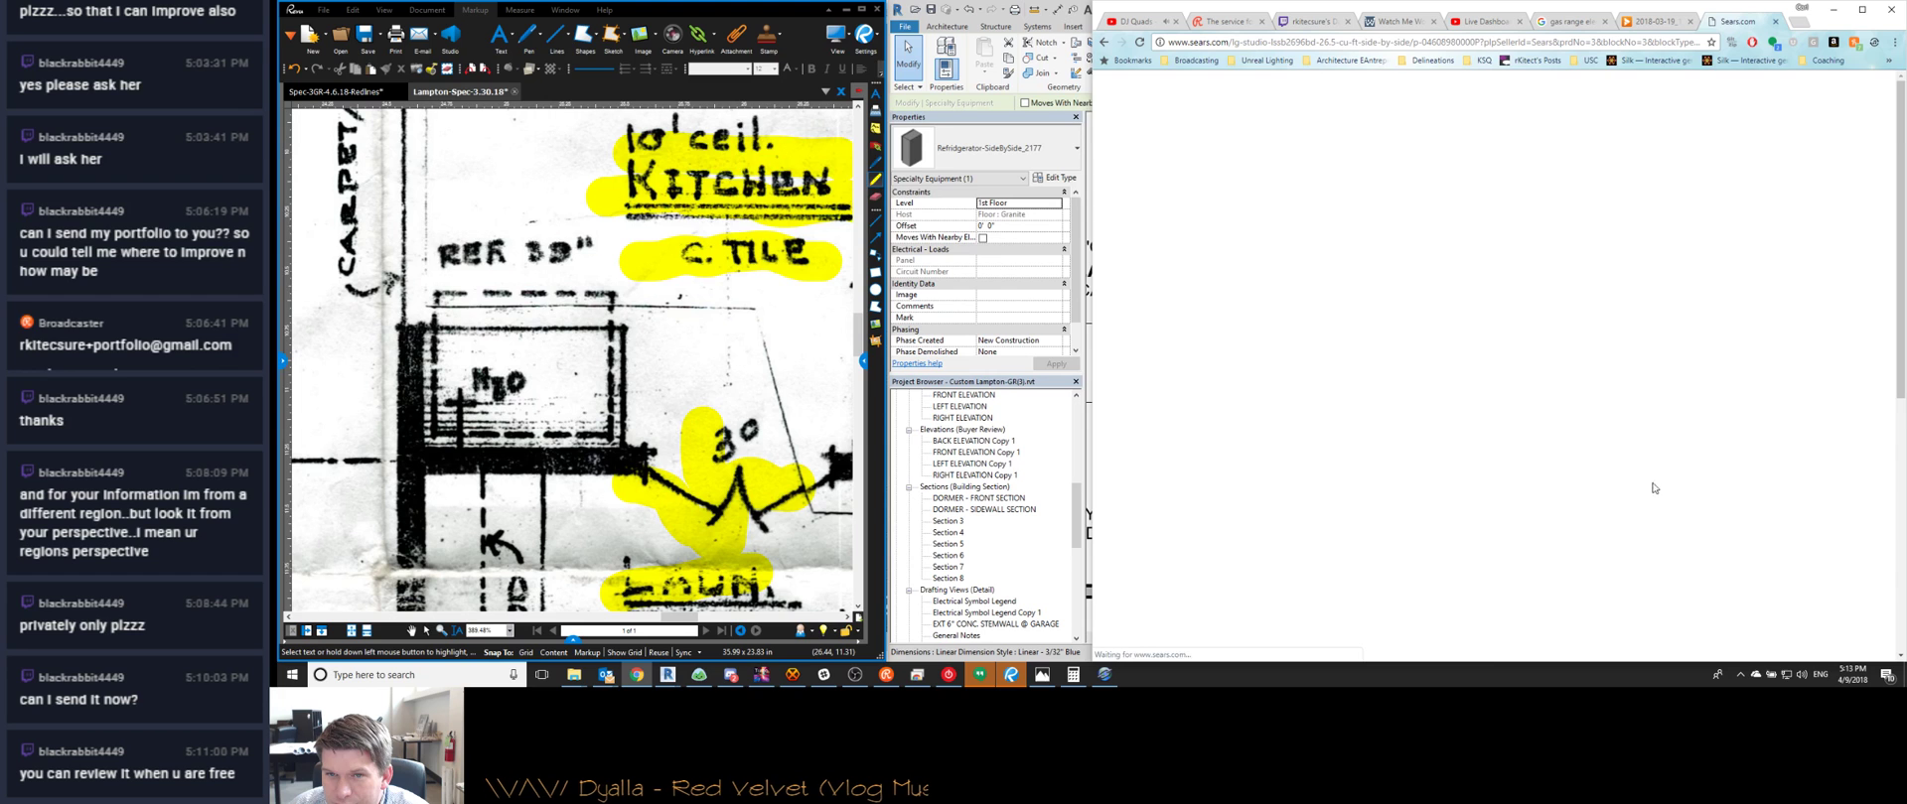
scroll(1343, 515, down, 1)
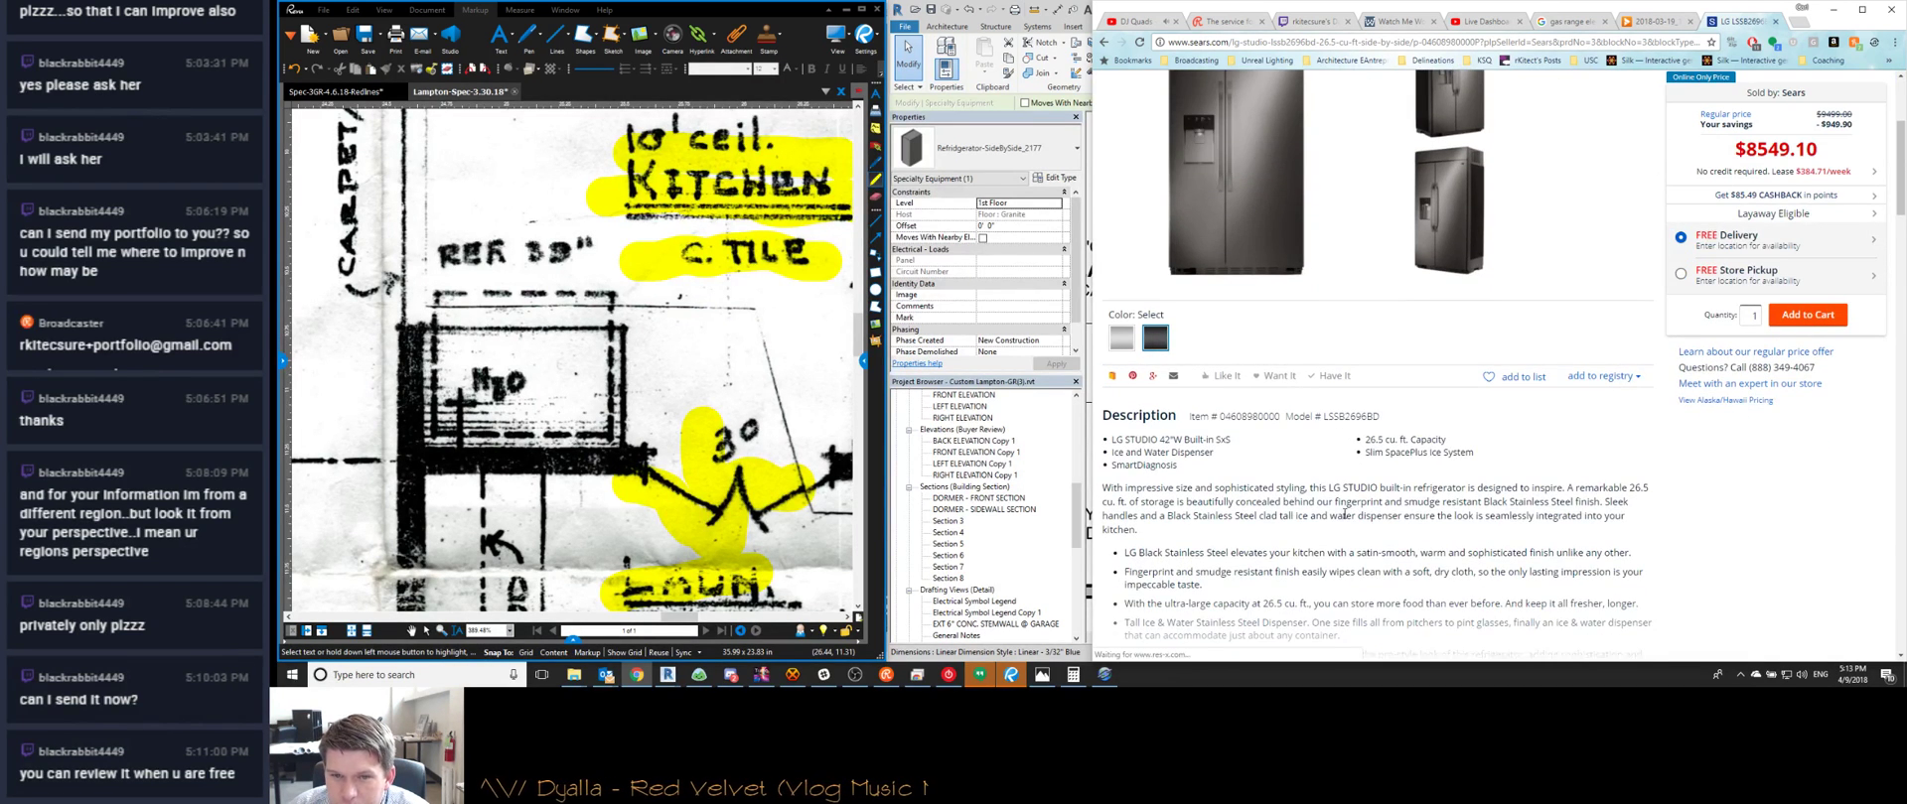
scroll(1330, 486, down, 4)
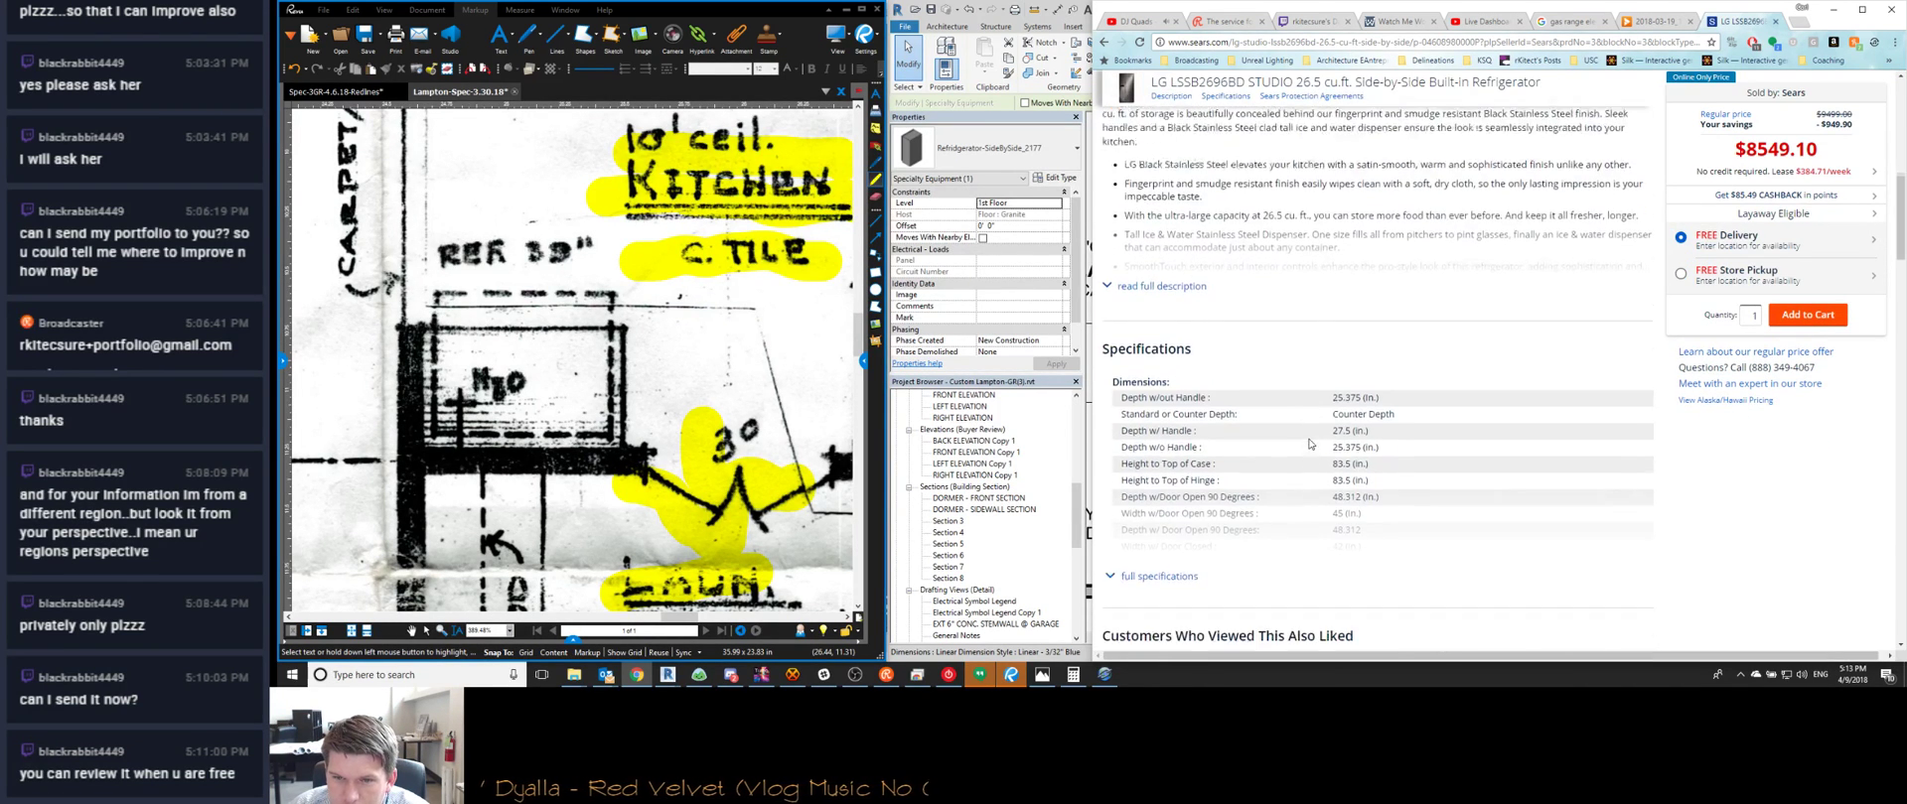
scroll(1304, 443, down, 1)
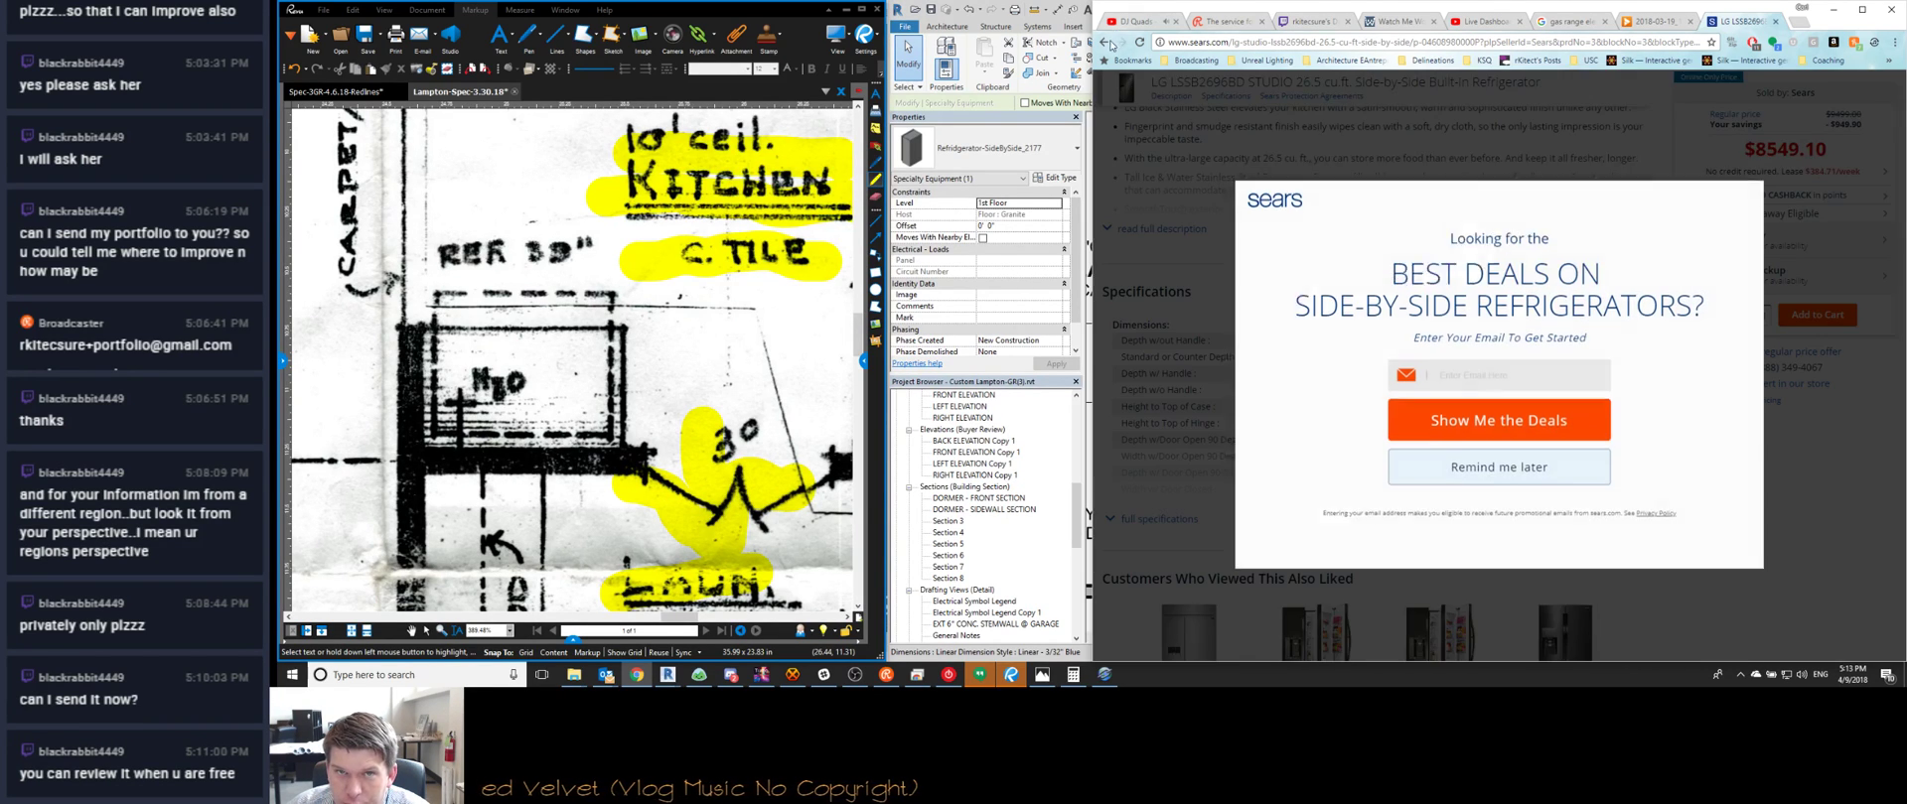
click(1455, 425)
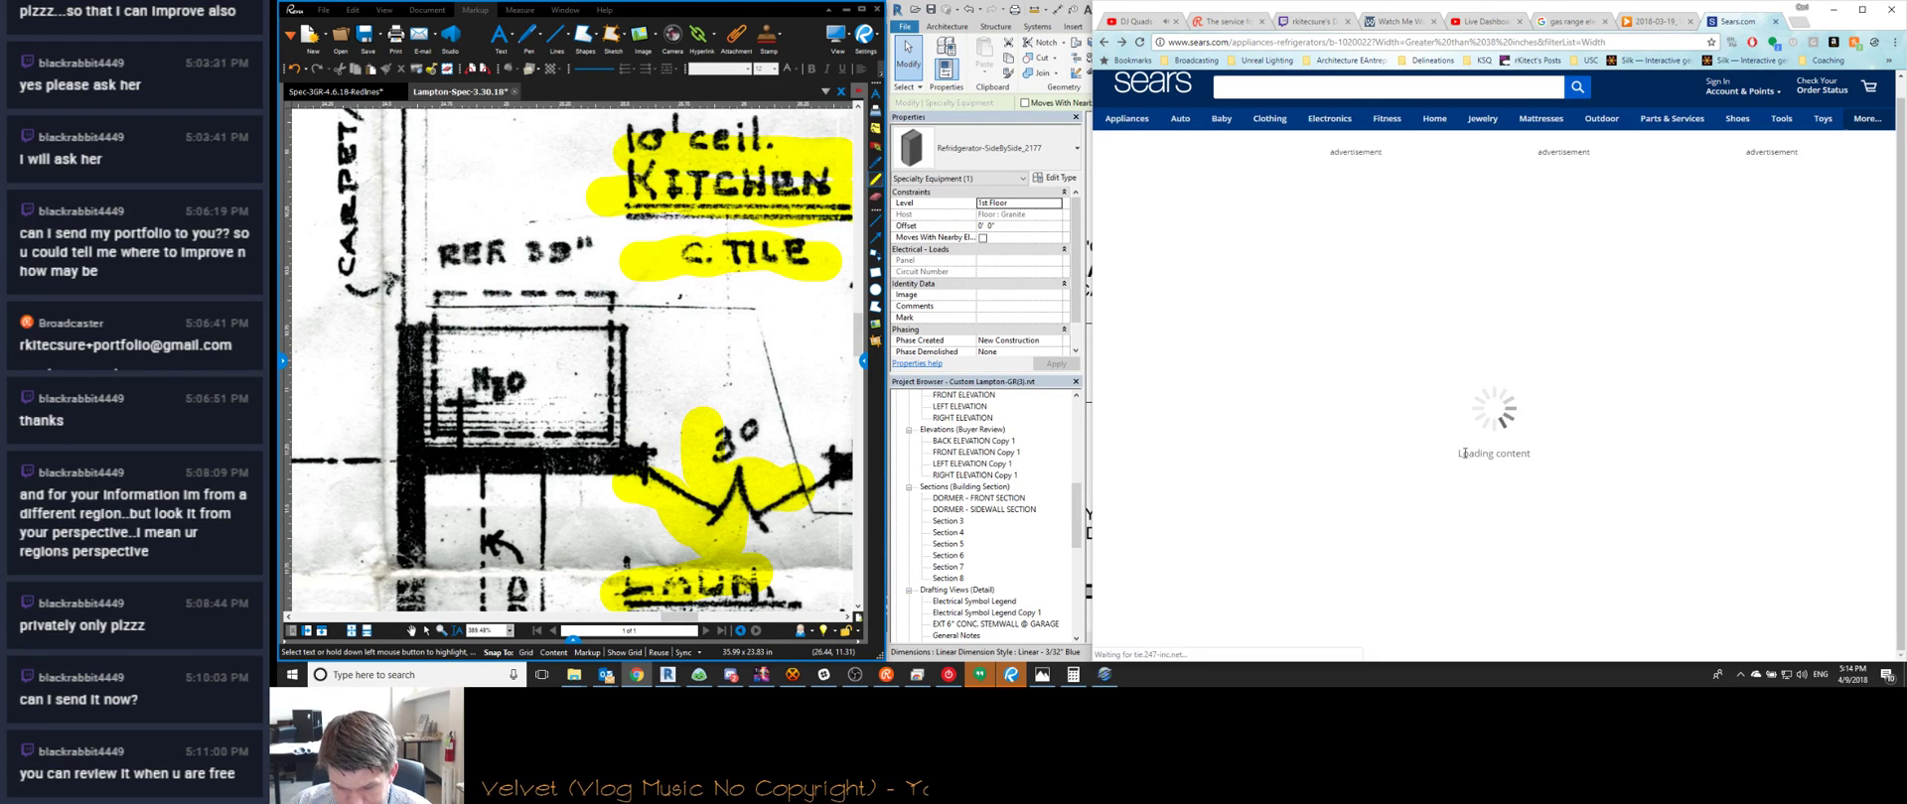
scroll(1357, 344, down, 5)
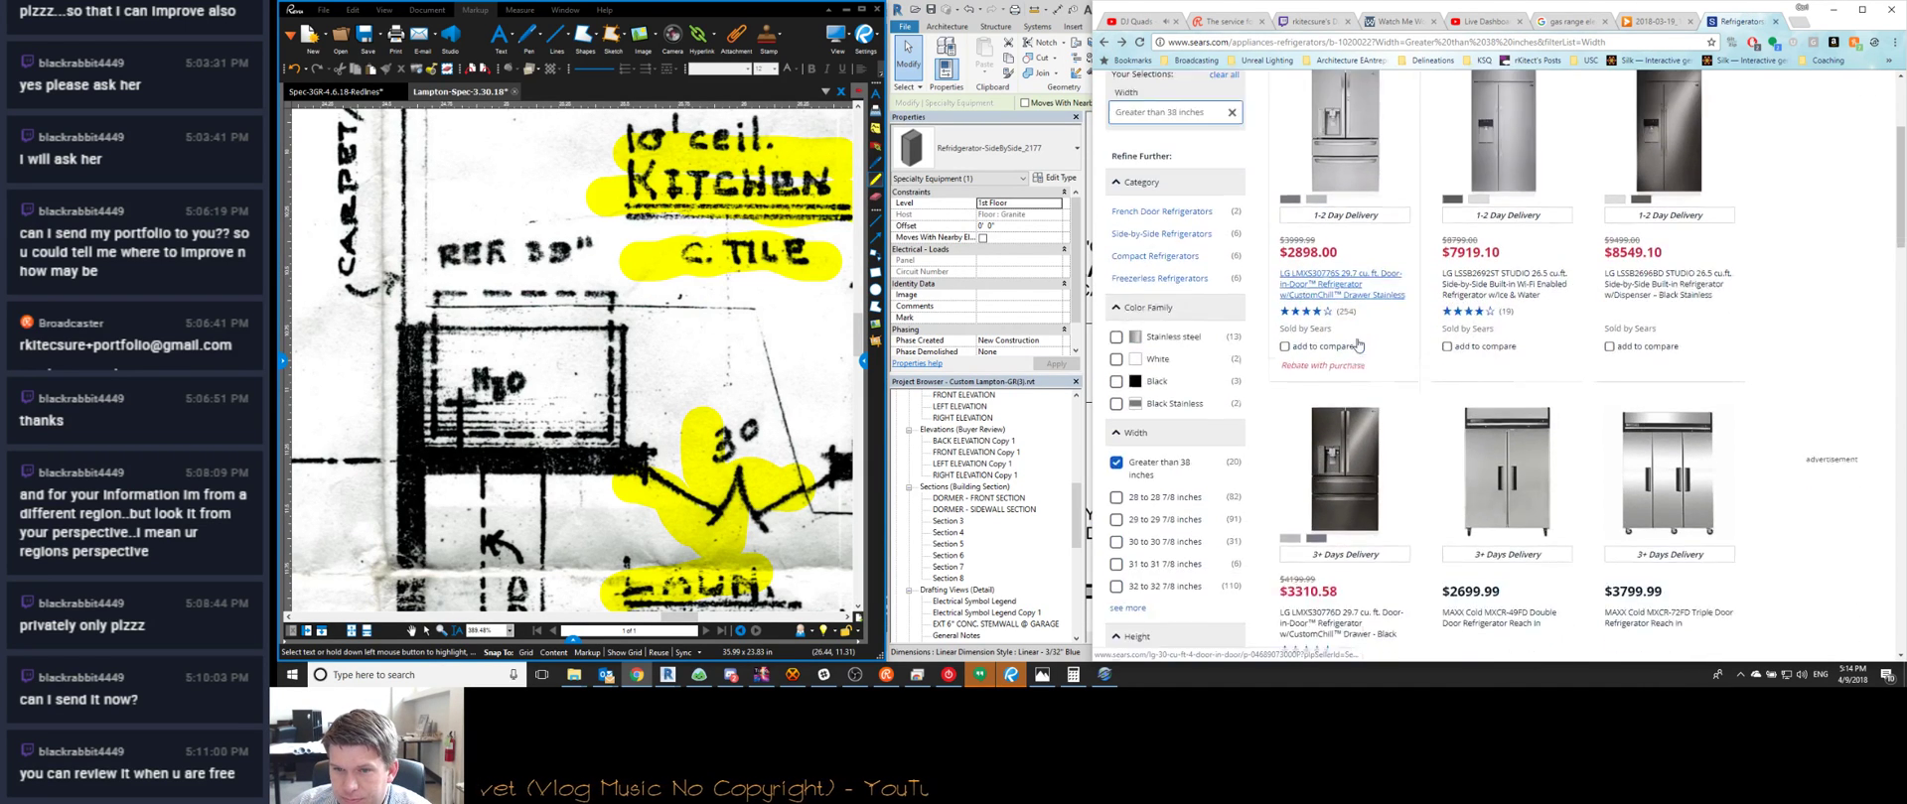
scroll(1471, 529, down, 1)
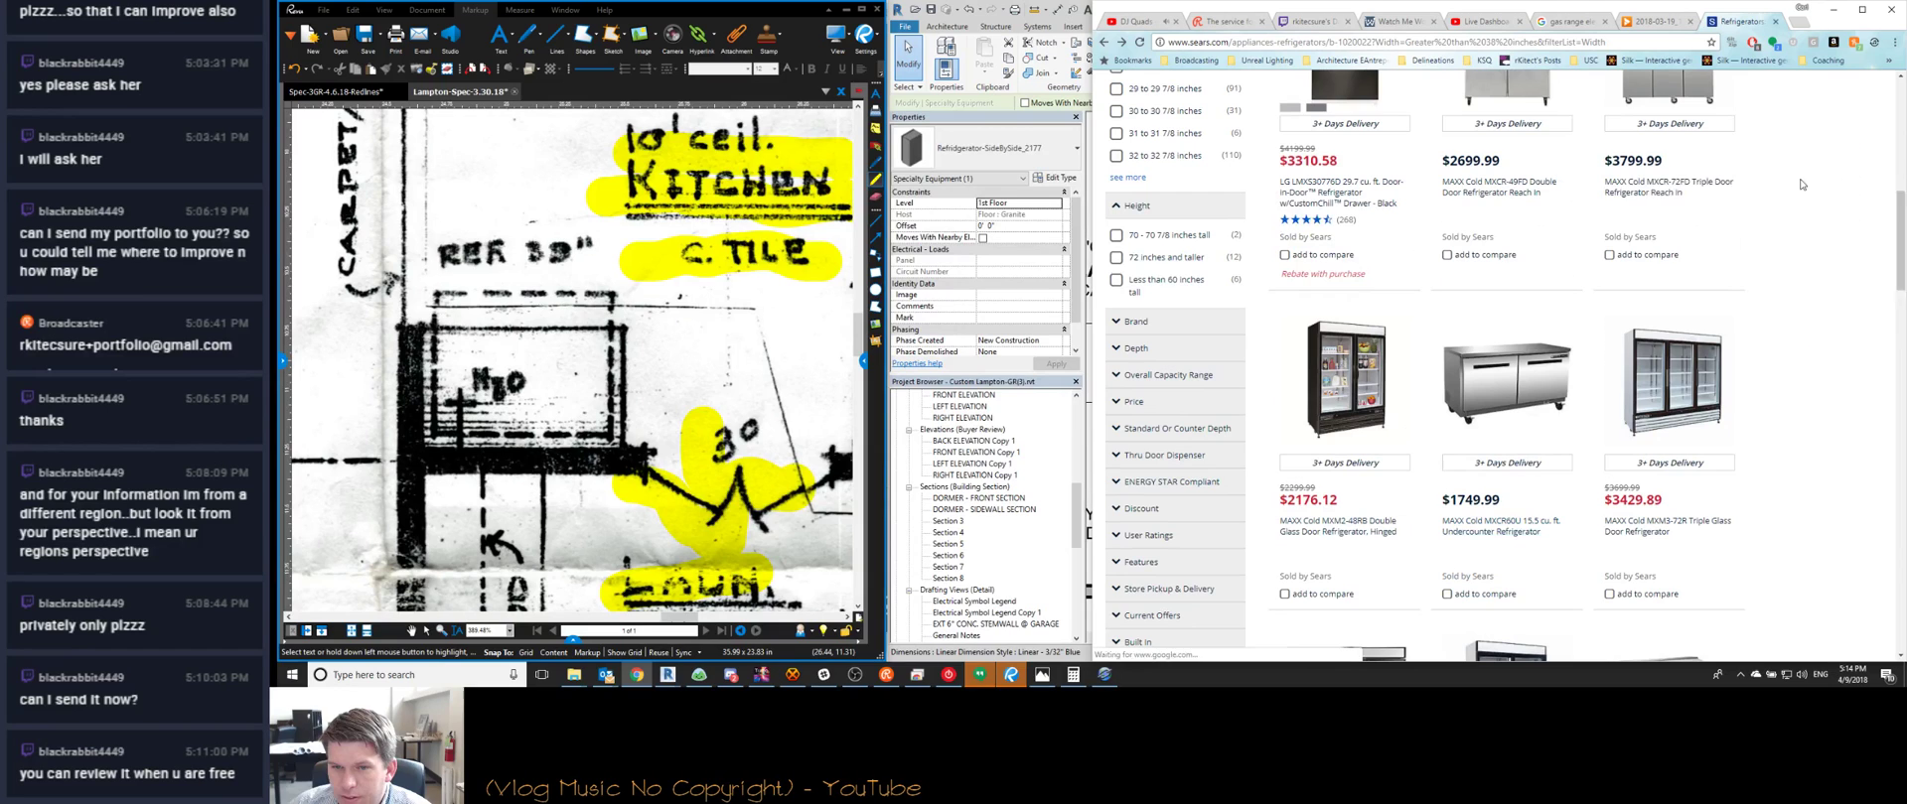
Close the refrigerator, wiring diagram and gas range tabs, then return to Revit
click(1777, 22)
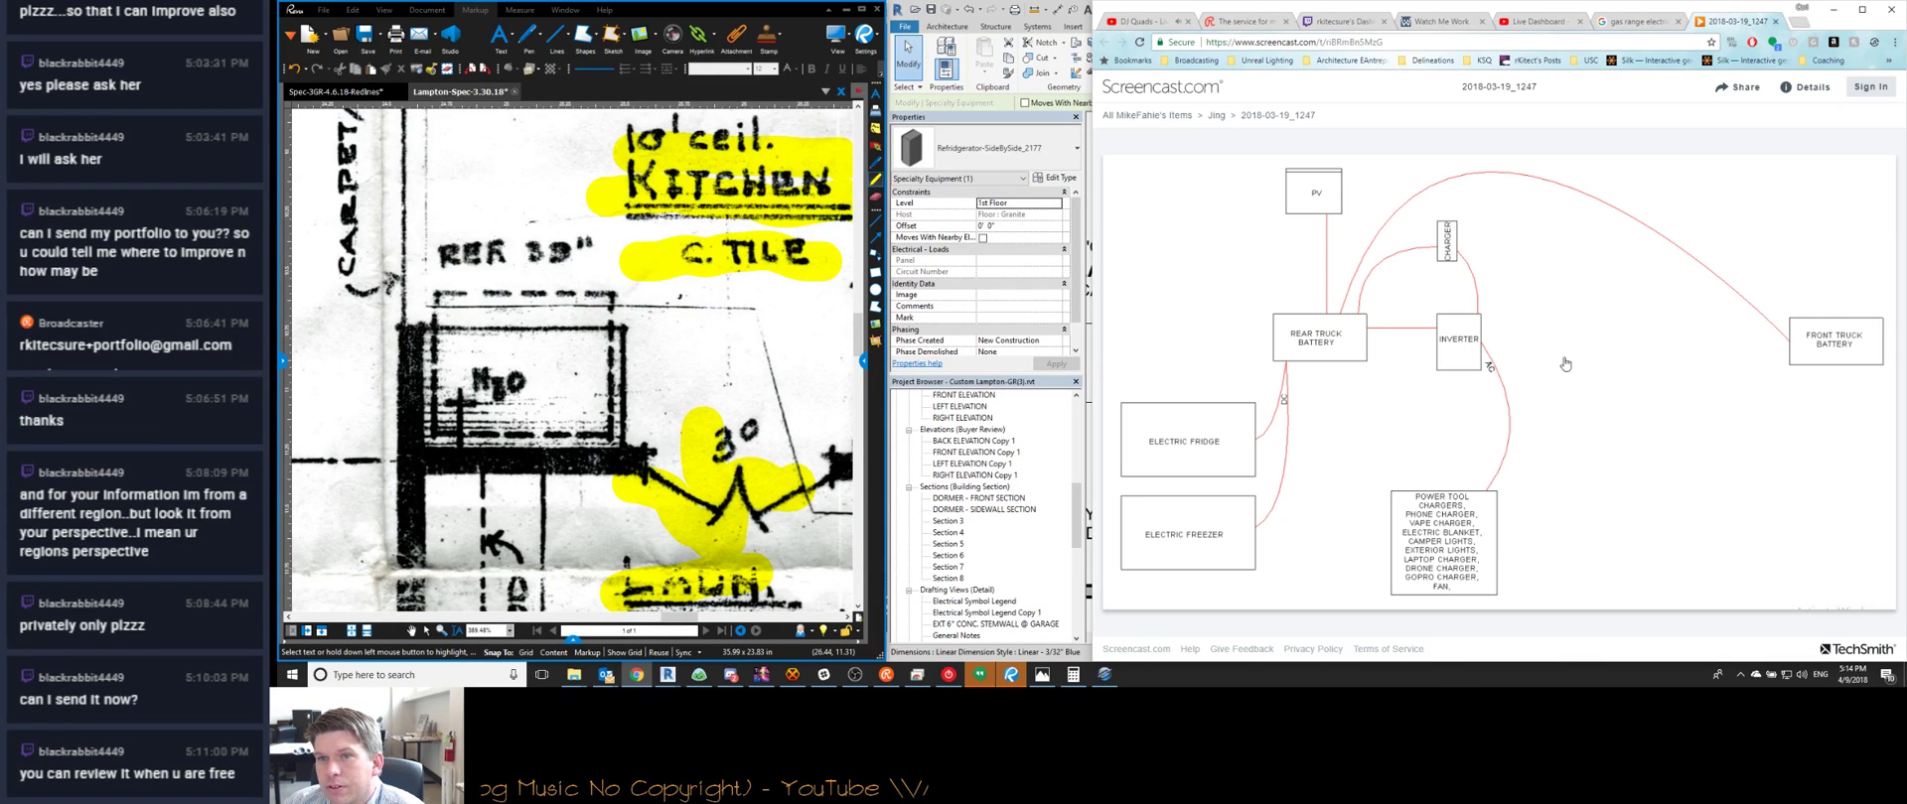
click(1777, 21)
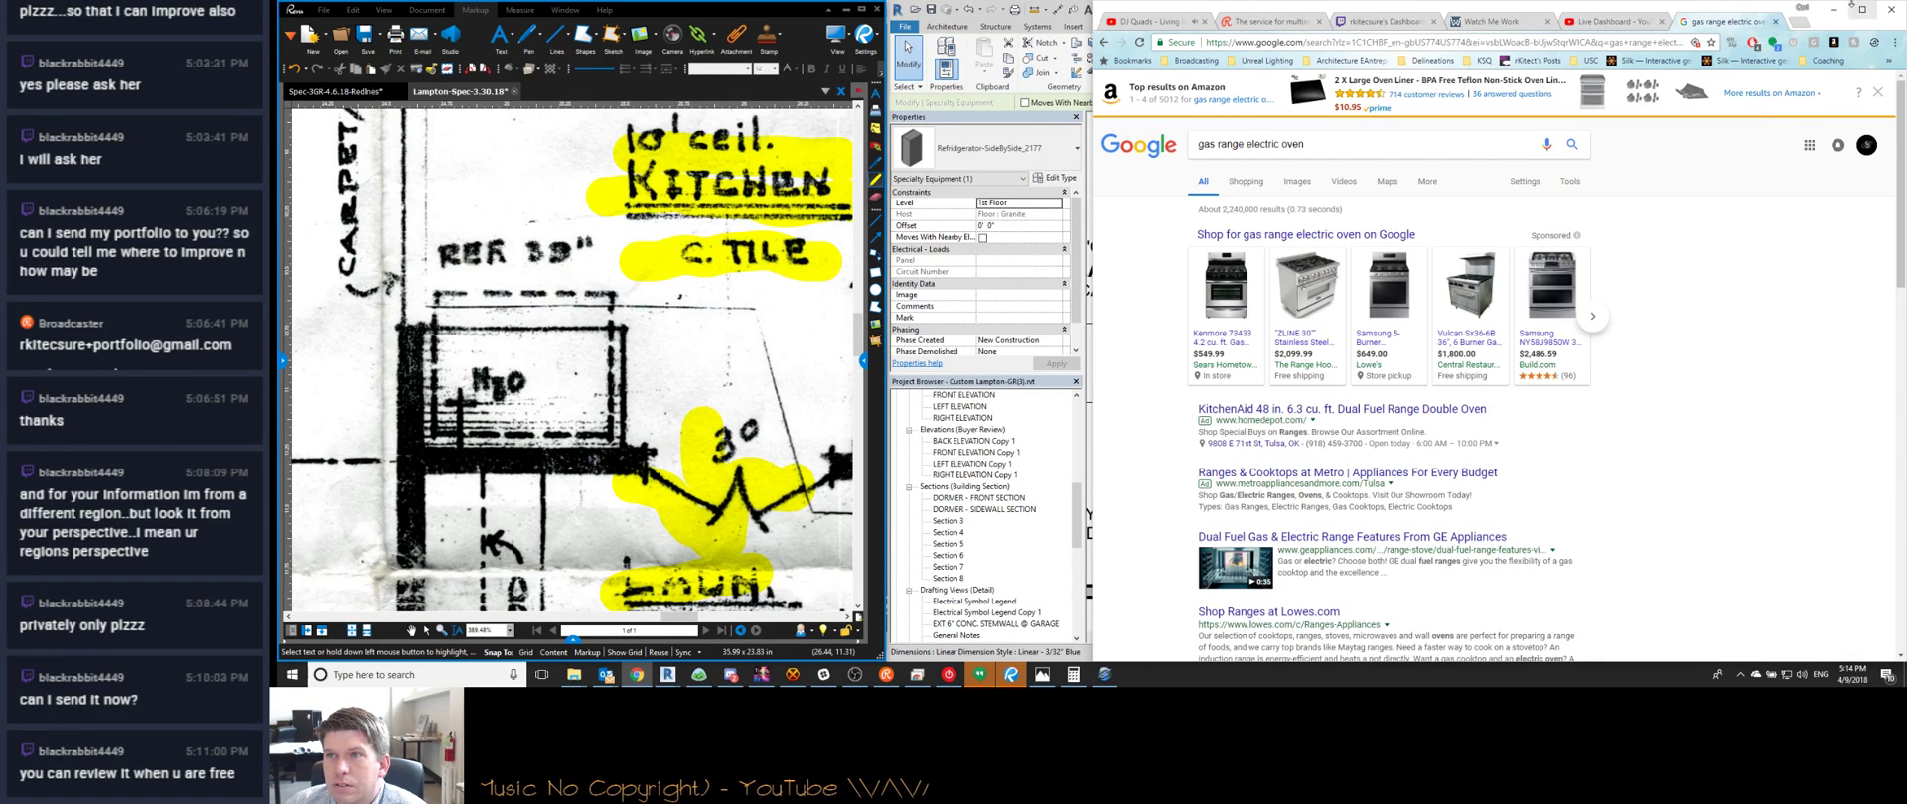
click(1777, 22)
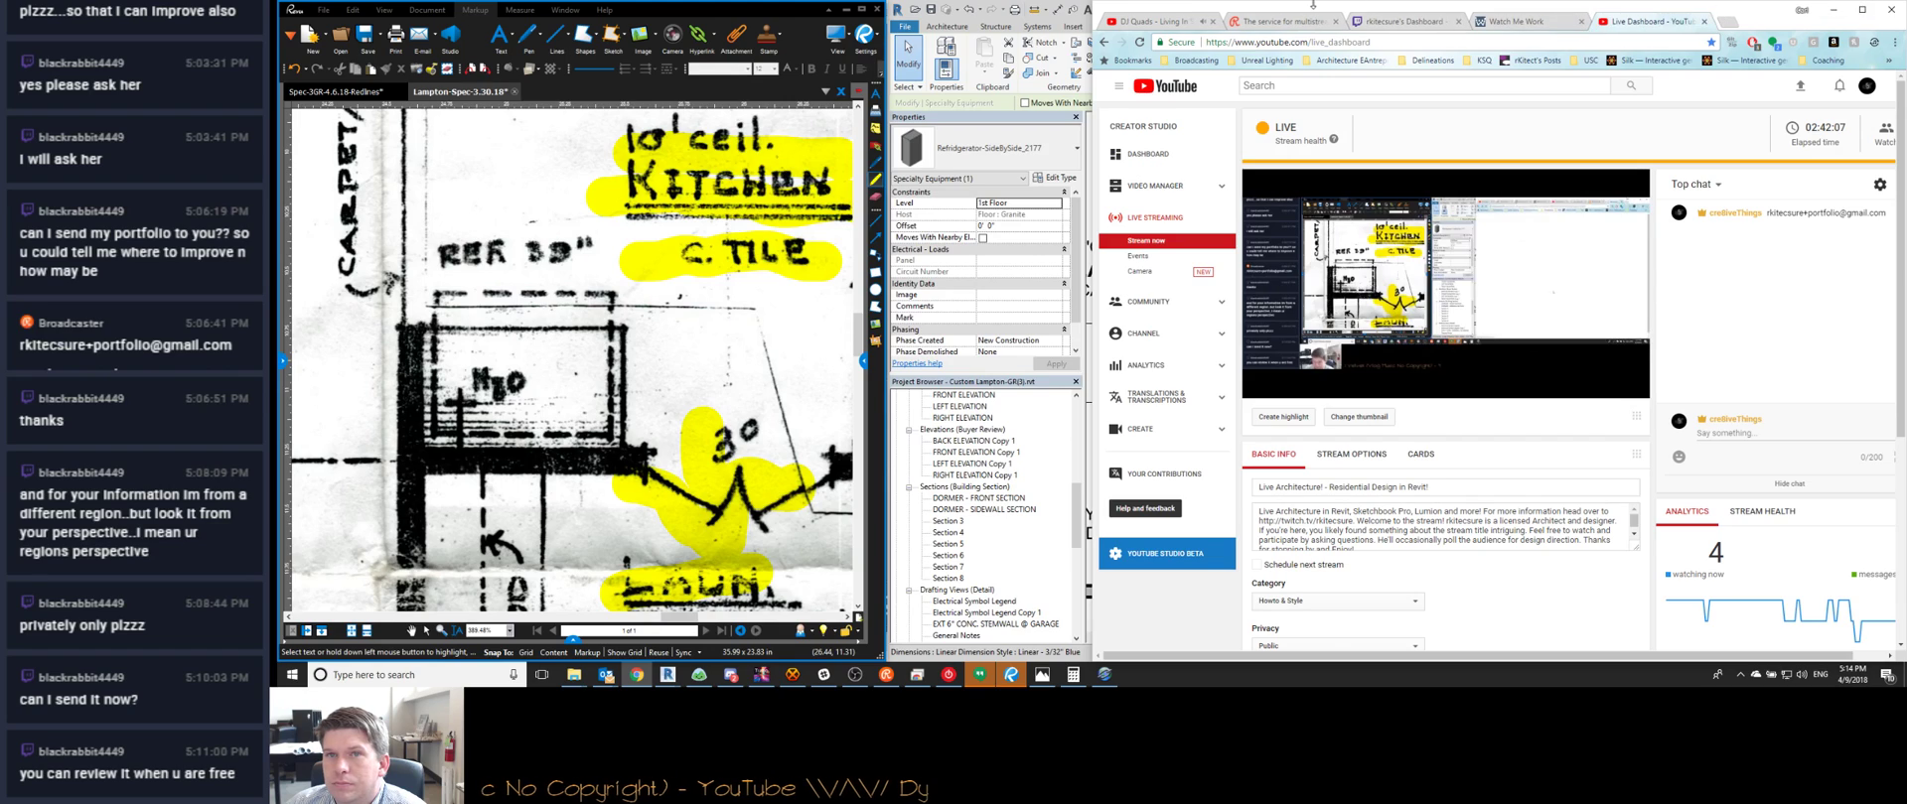
click(1187, 22)
key(alt+Tab)
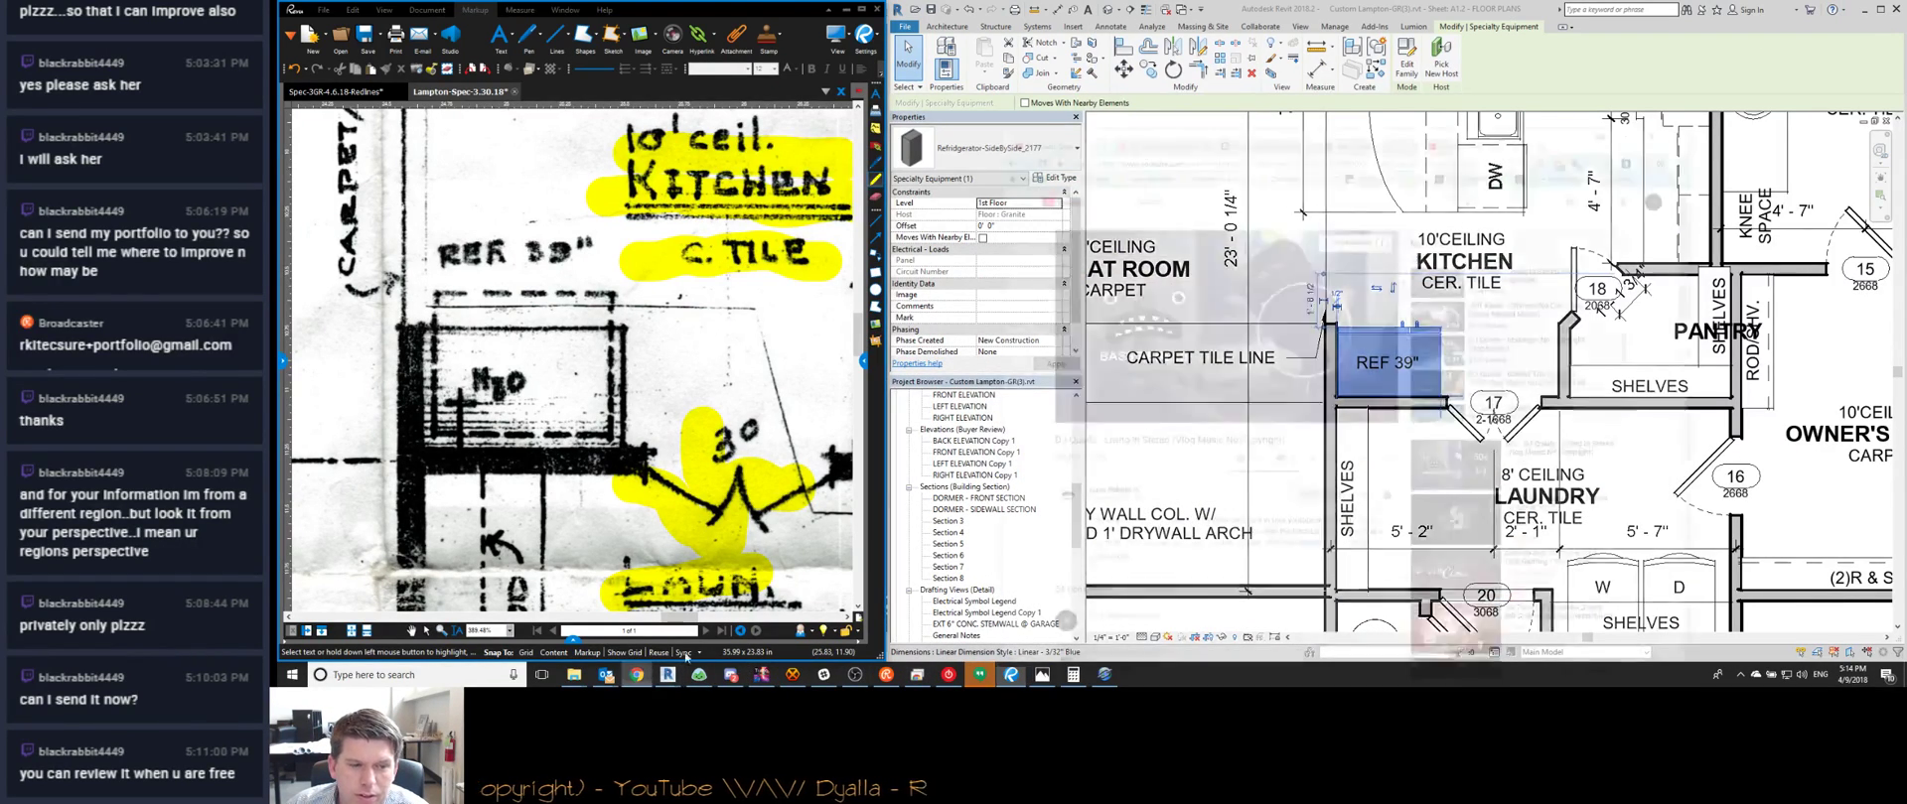
click(636, 675)
click(1833, 9)
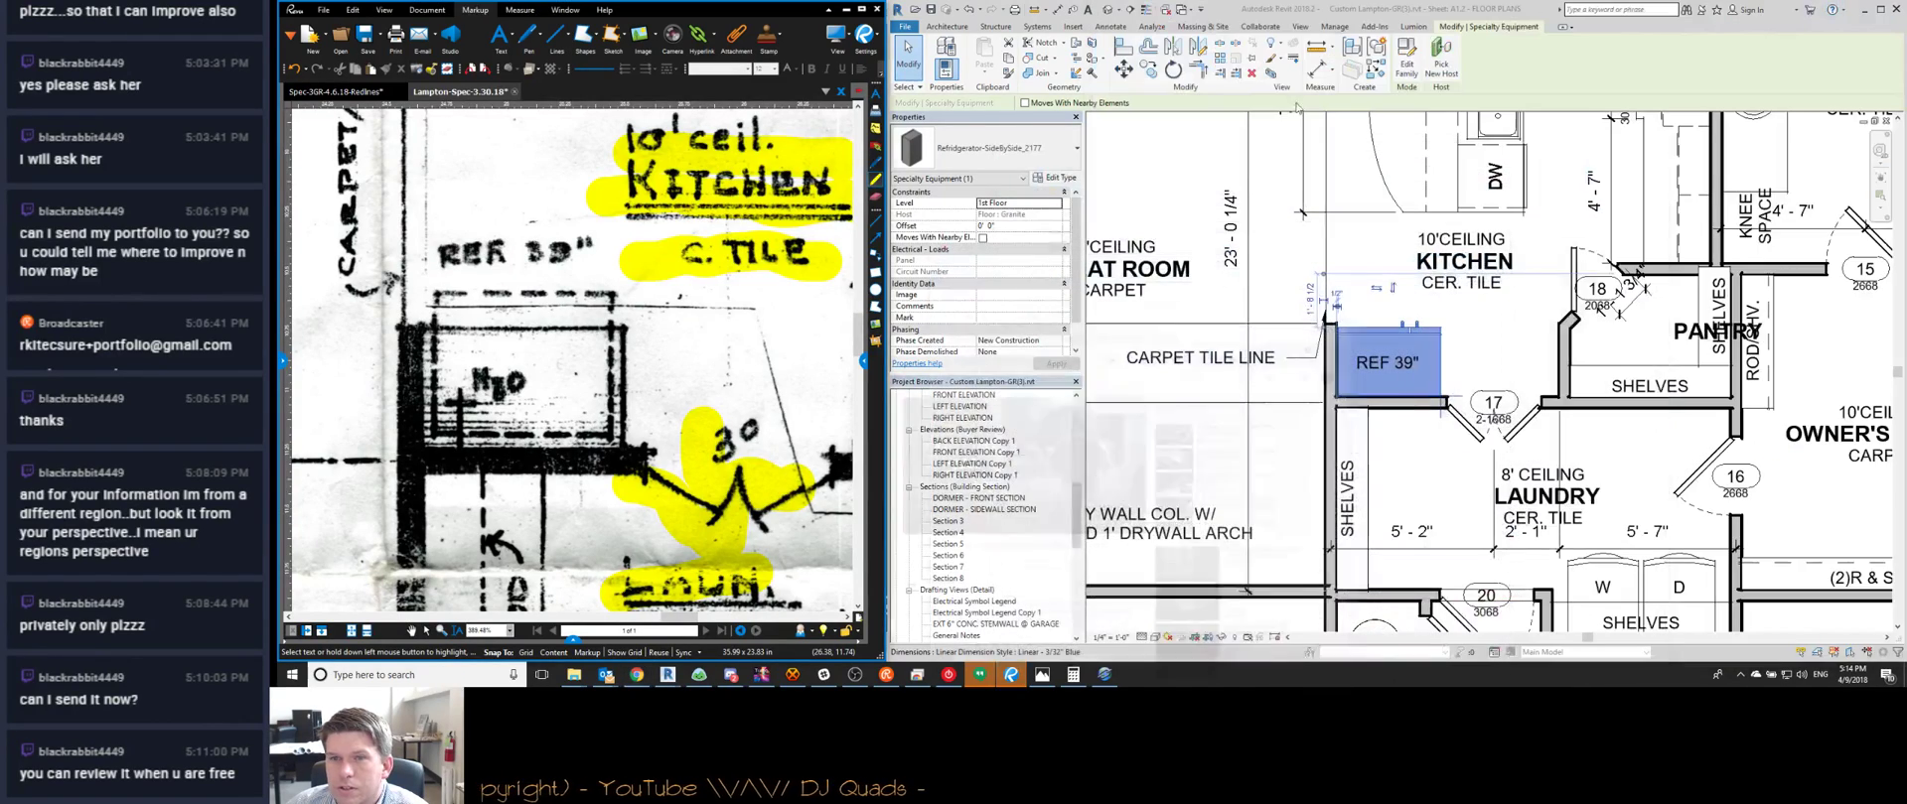
scroll(1445, 323, down, 2)
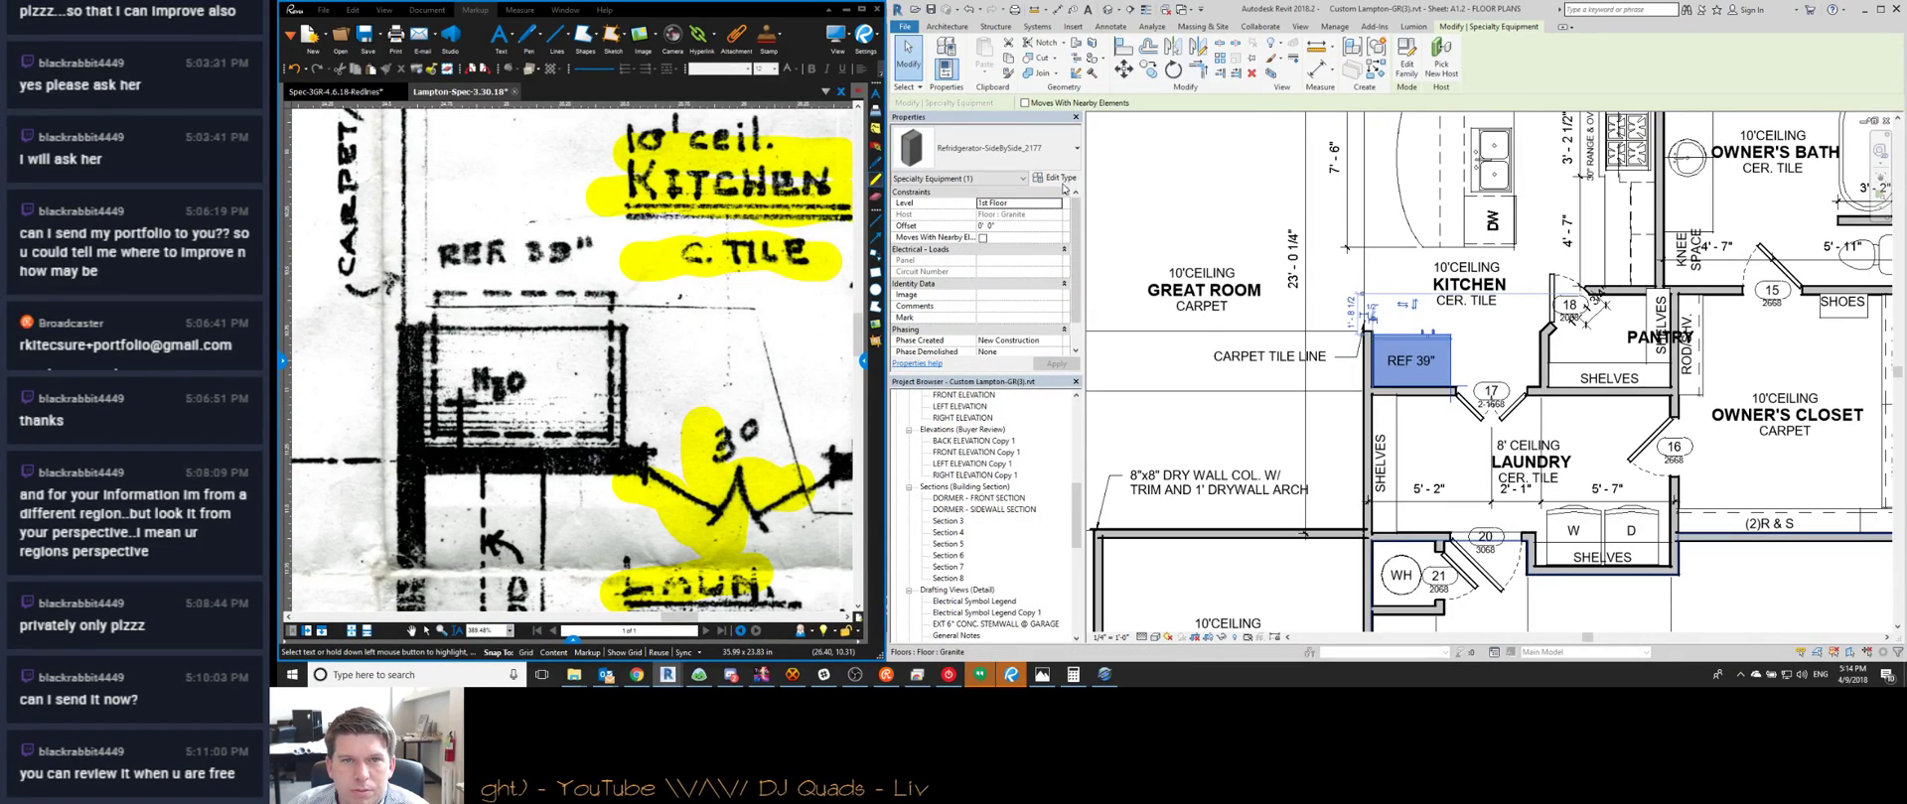
click(1061, 179)
click(1292, 320)
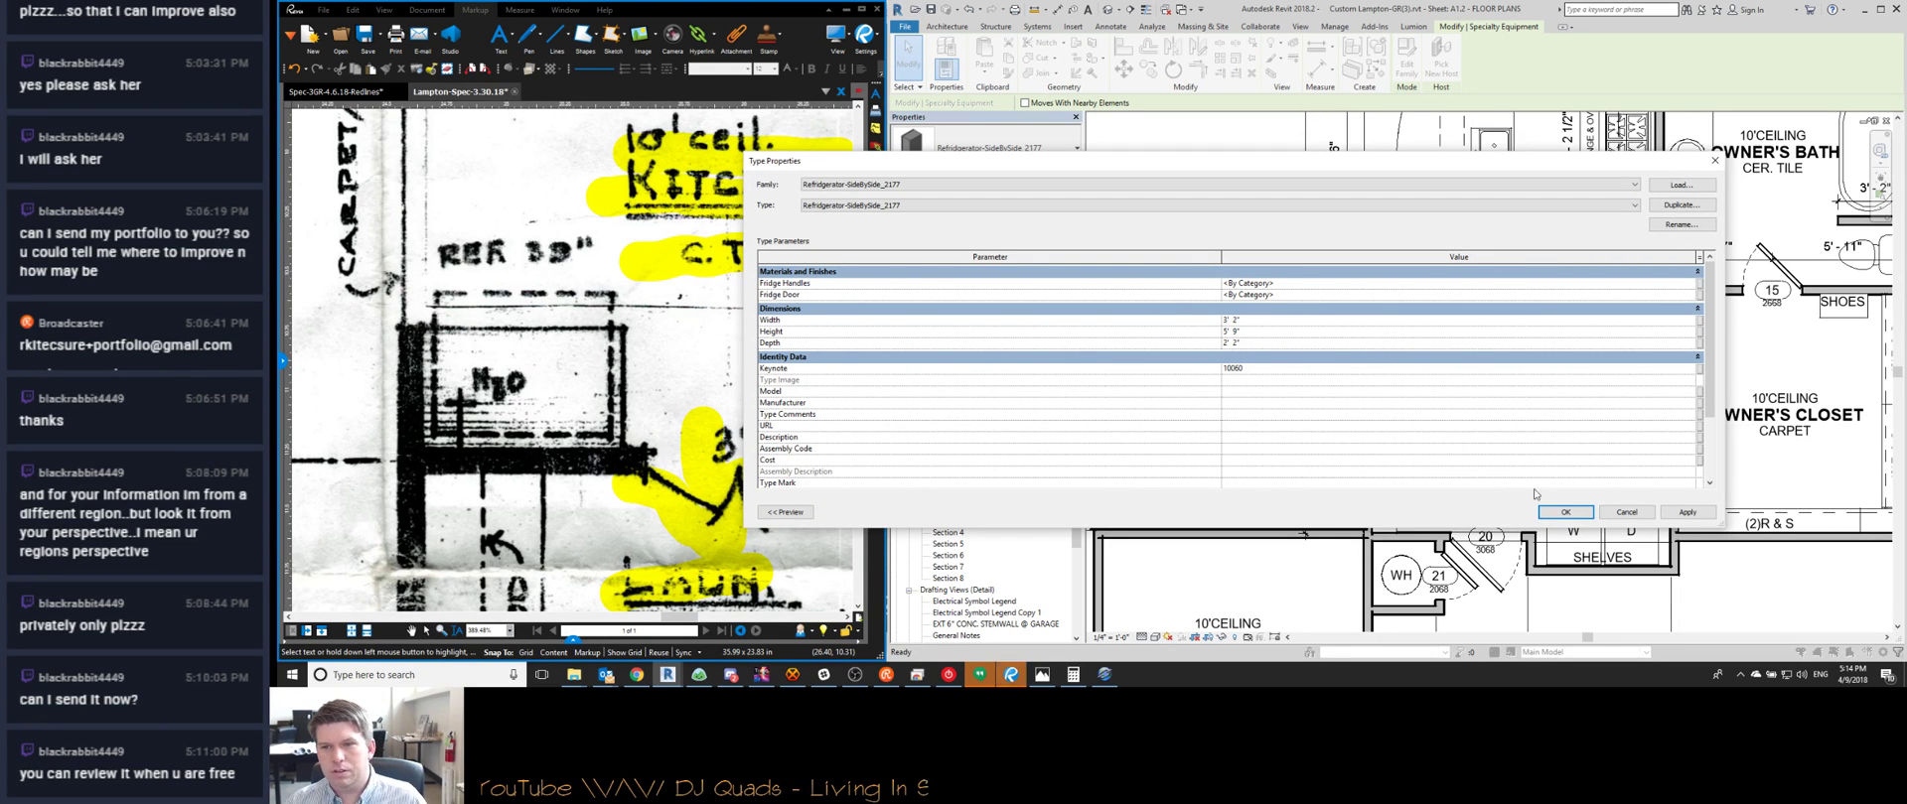
click(1550, 518)
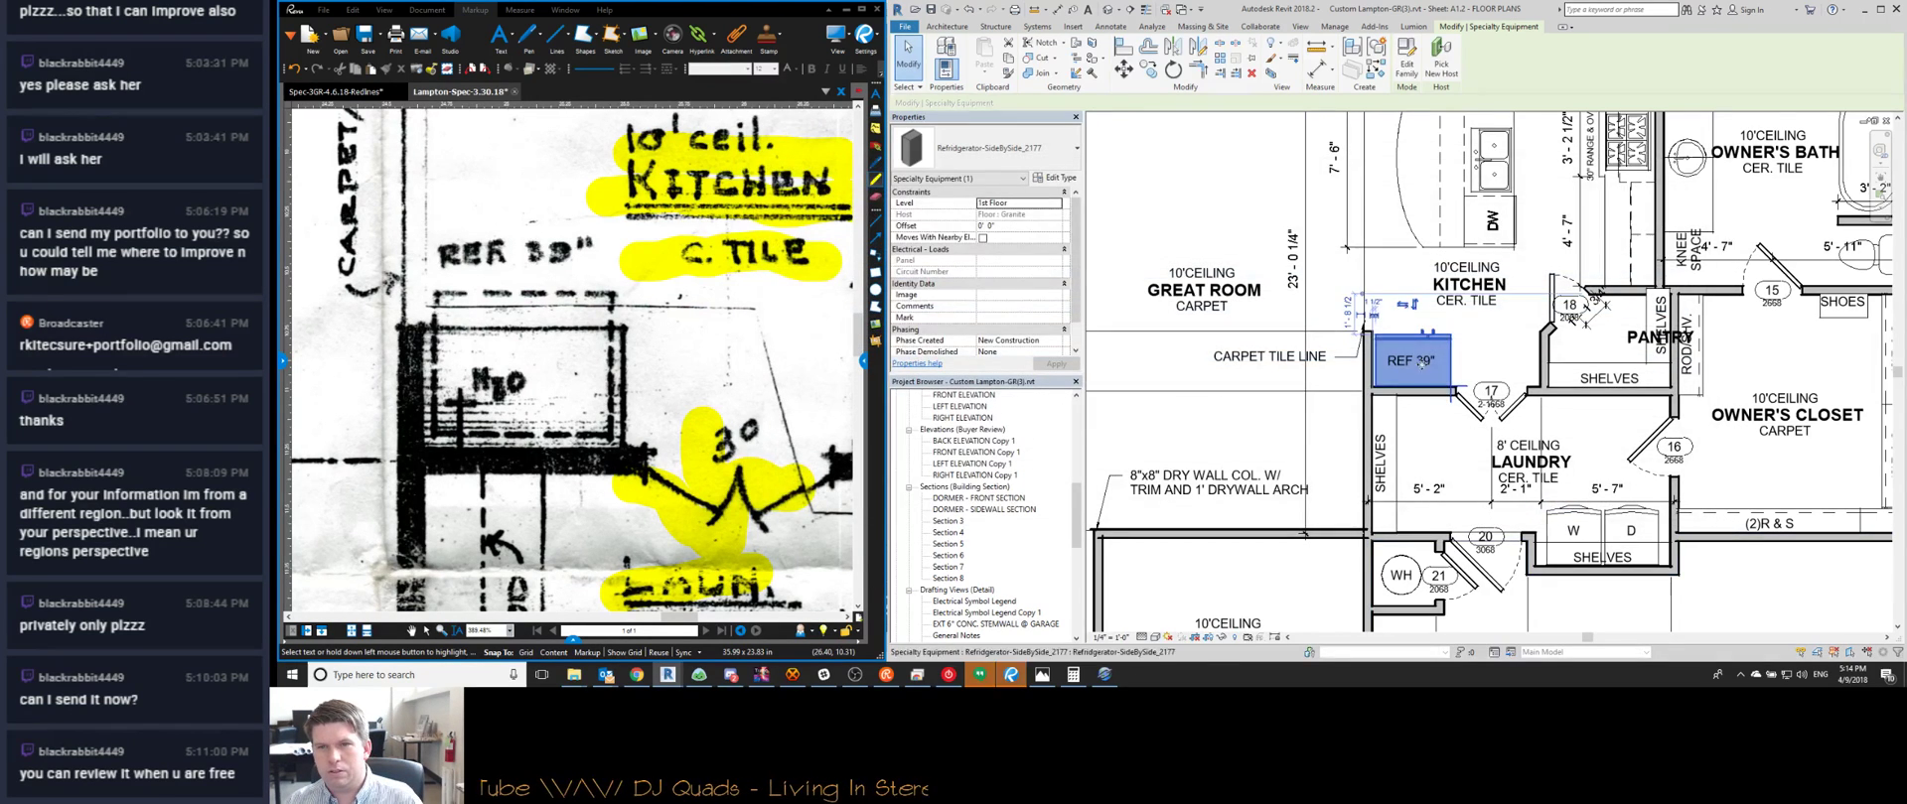
key(Escape)
scroll(1428, 342, up, 2)
click(1428, 343)
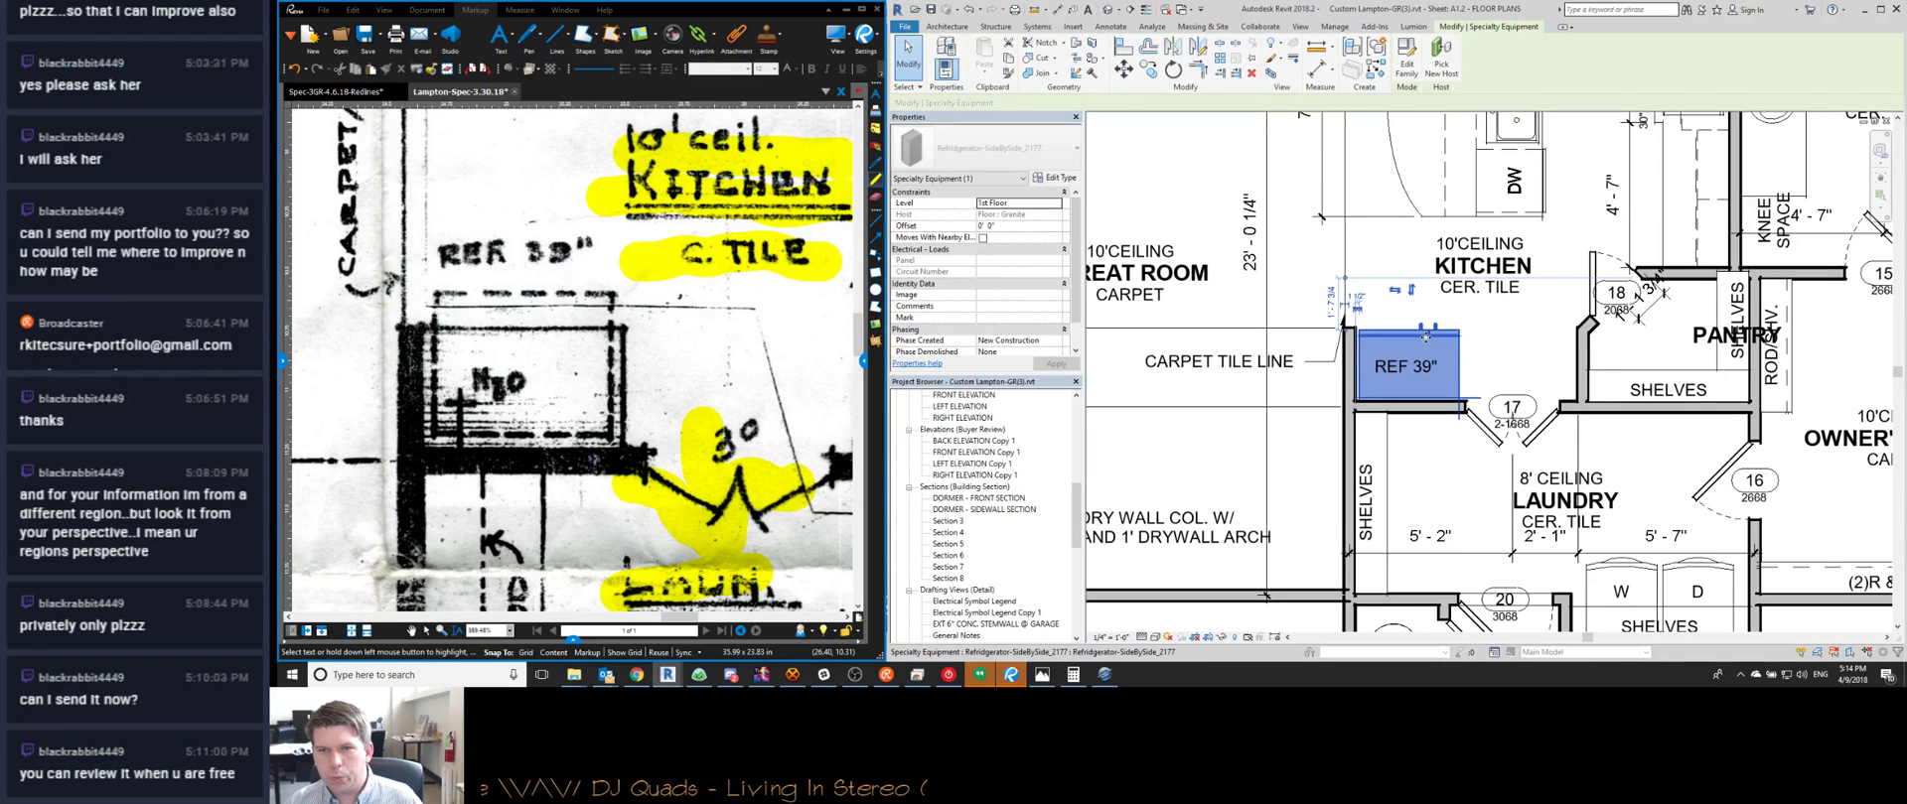
key(Escape)
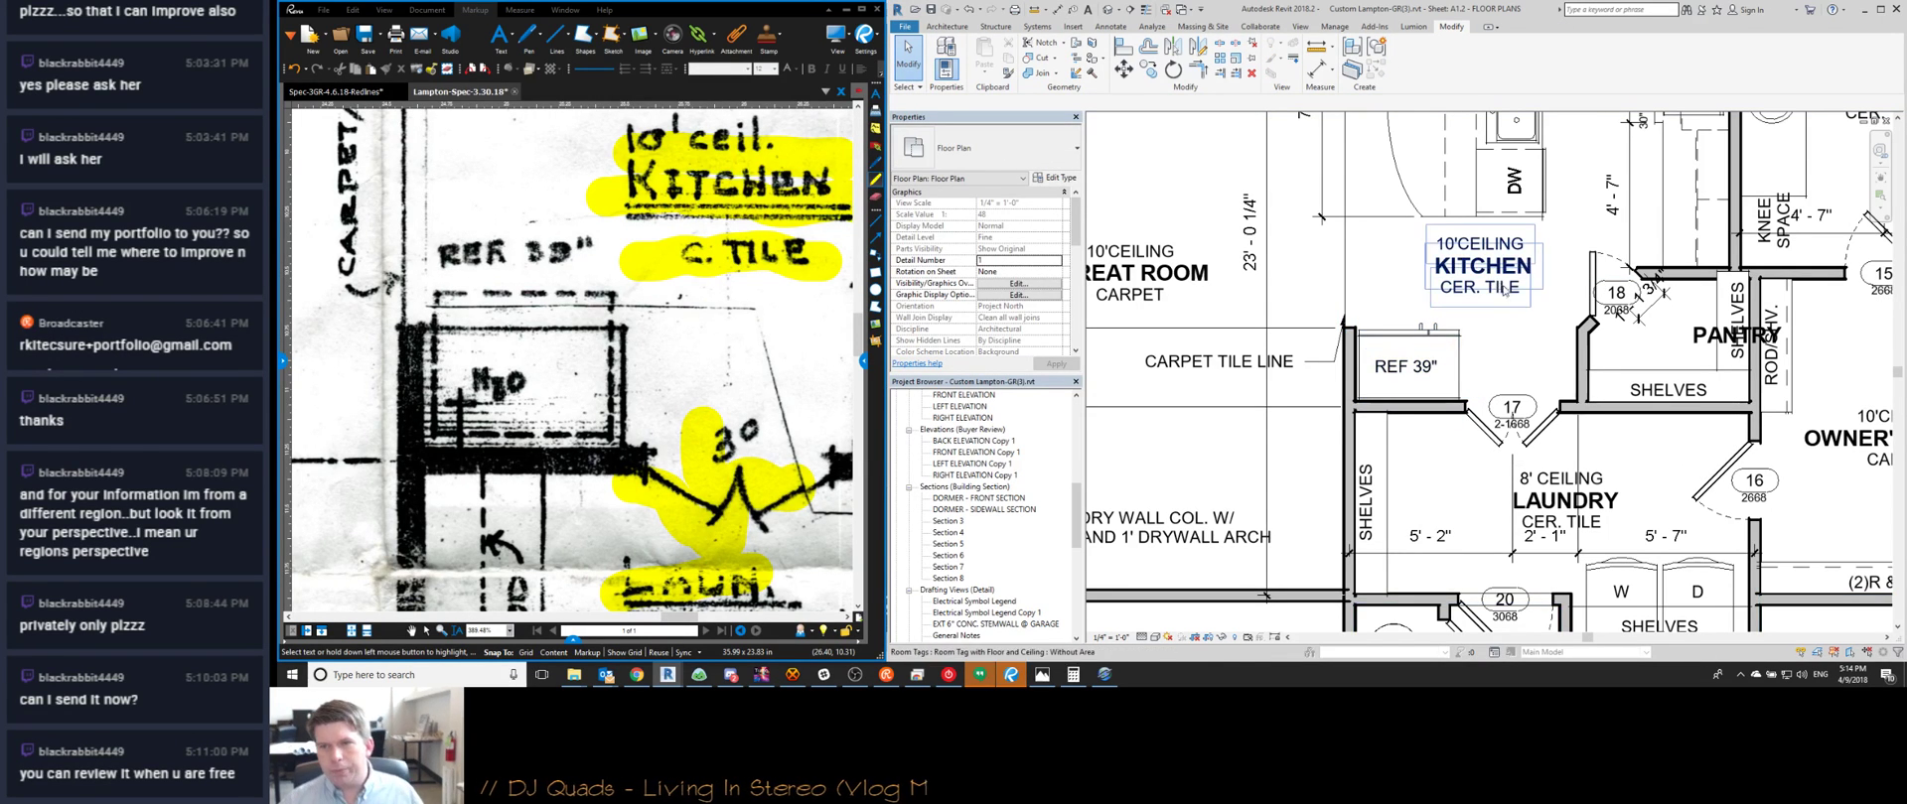
Pan and zoom the plan and redline sketch to show the pantry beside door 18
middle_drag(1436, 437, 1273, 437)
scroll(513, 417, down, 1)
scroll(514, 417, down, 1)
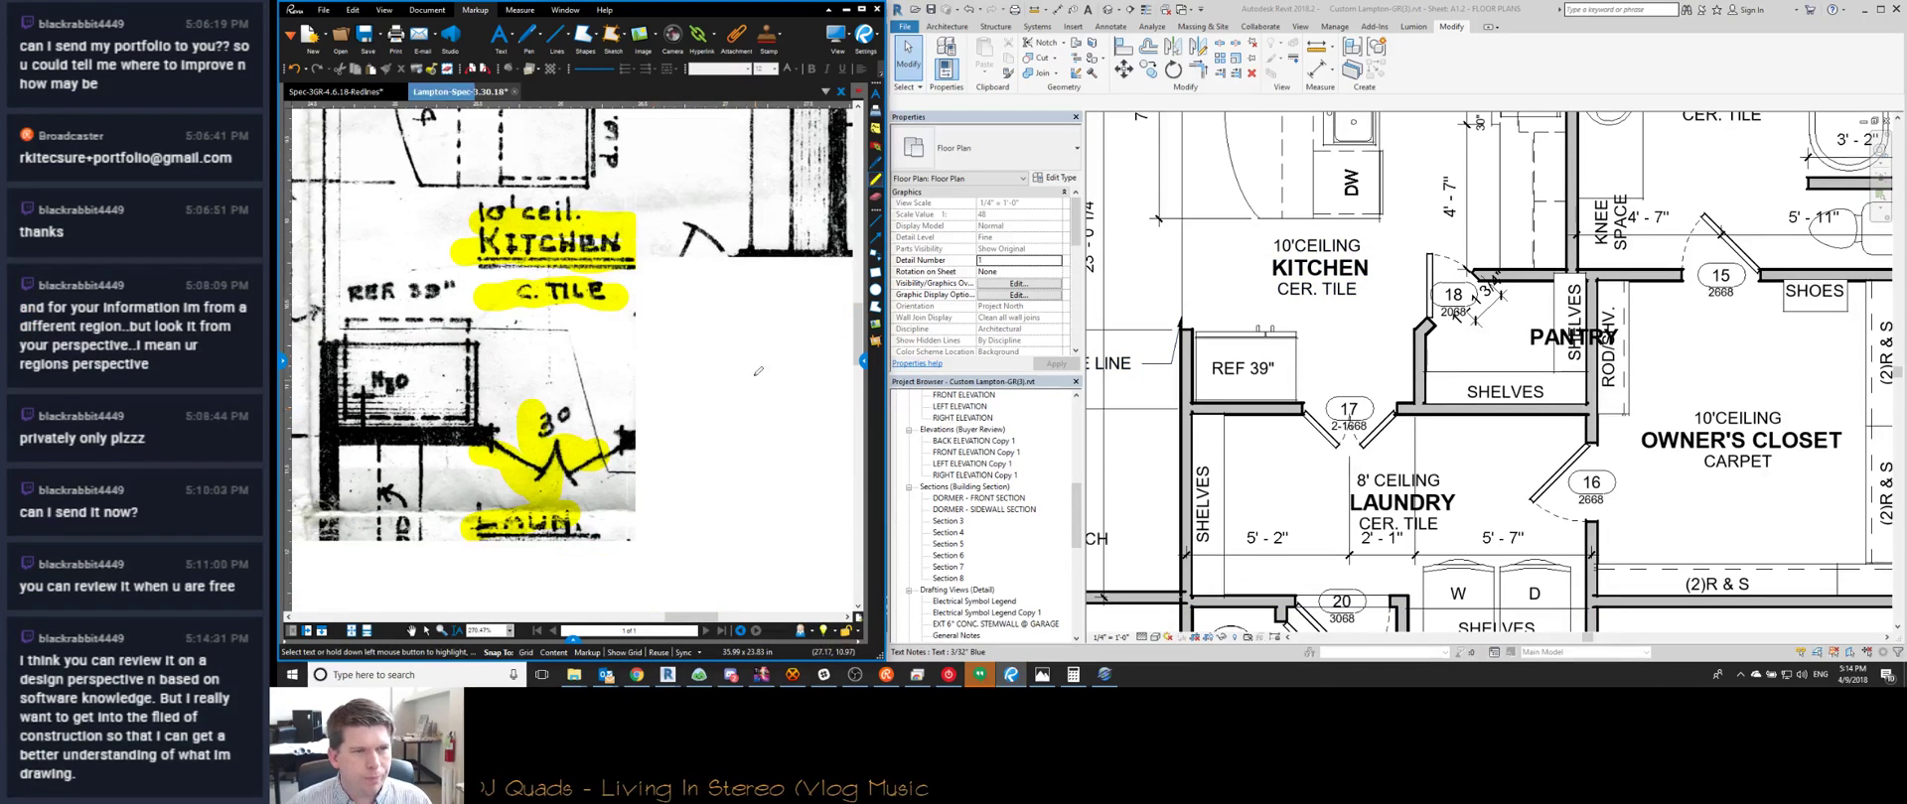
middle_drag(759, 368, 672, 394)
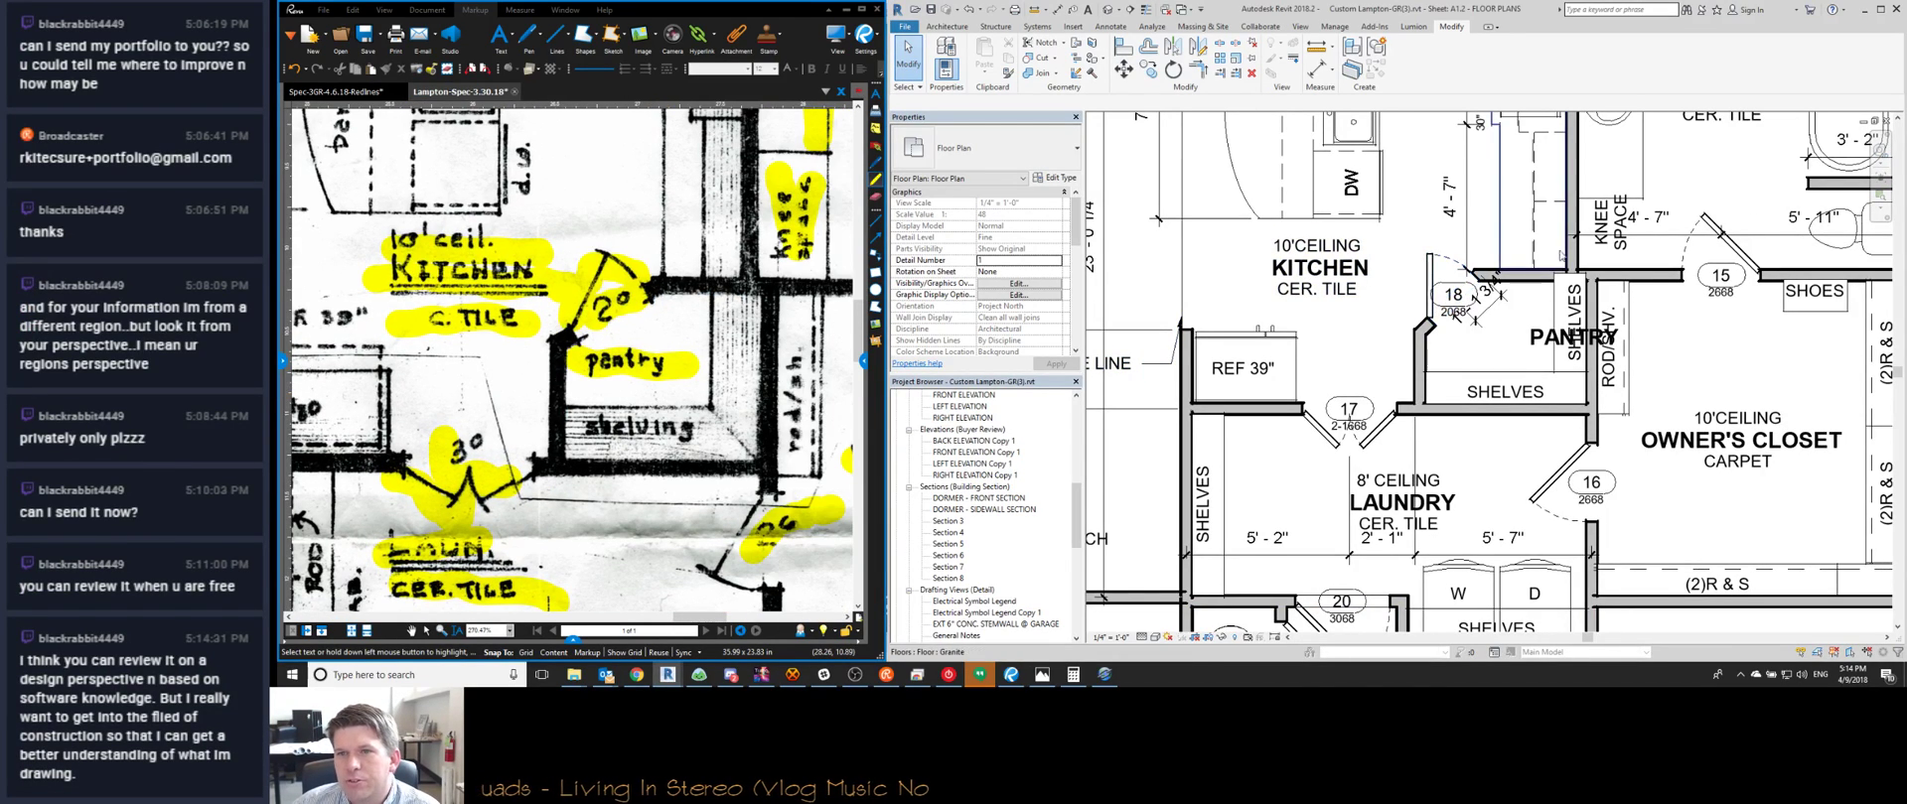
scroll(1569, 357, down, 1)
middle_drag(1331, 324, 1205, 352)
scroll(1305, 340, up, 2)
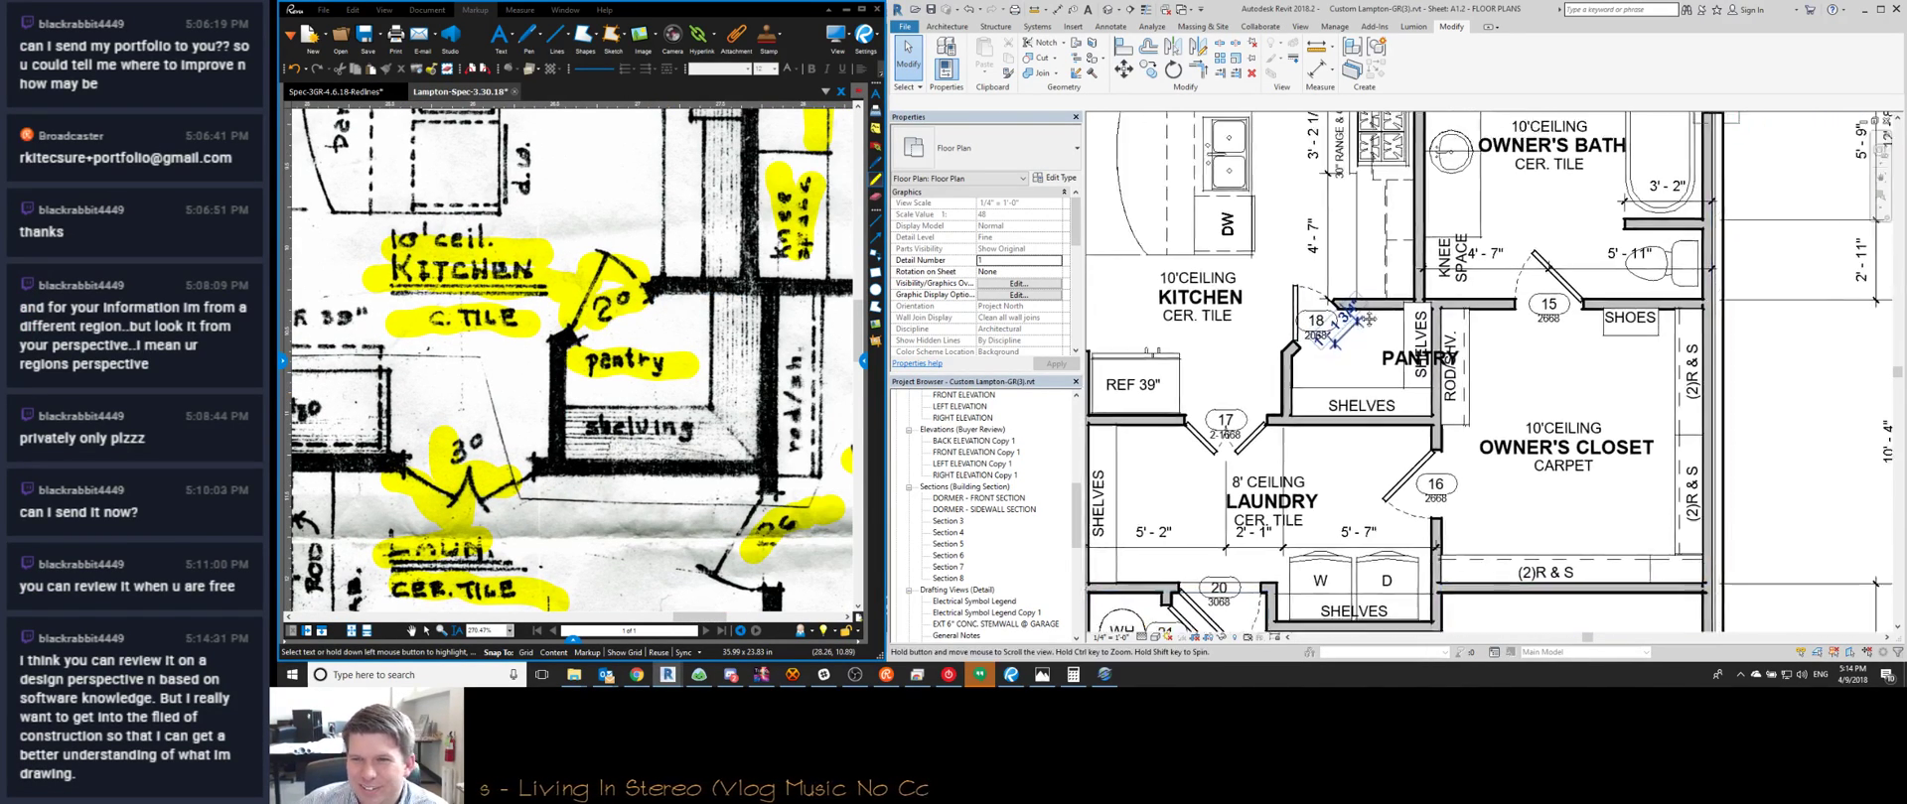
scroll(1304, 339, up, 1)
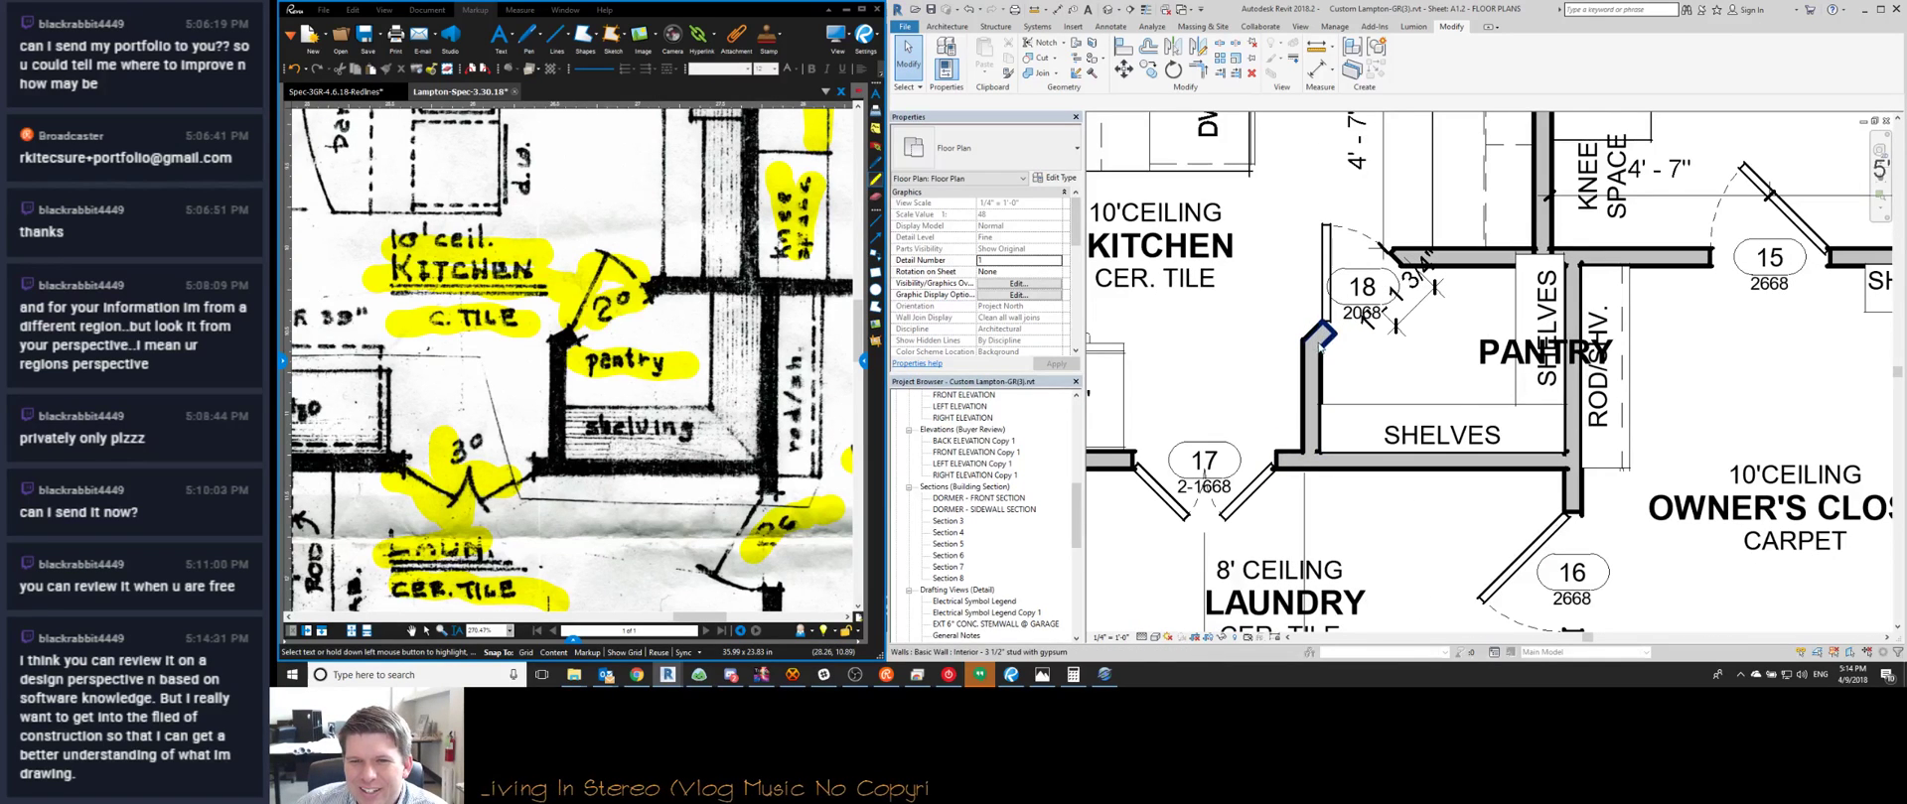
scroll(571, 357, down, 1)
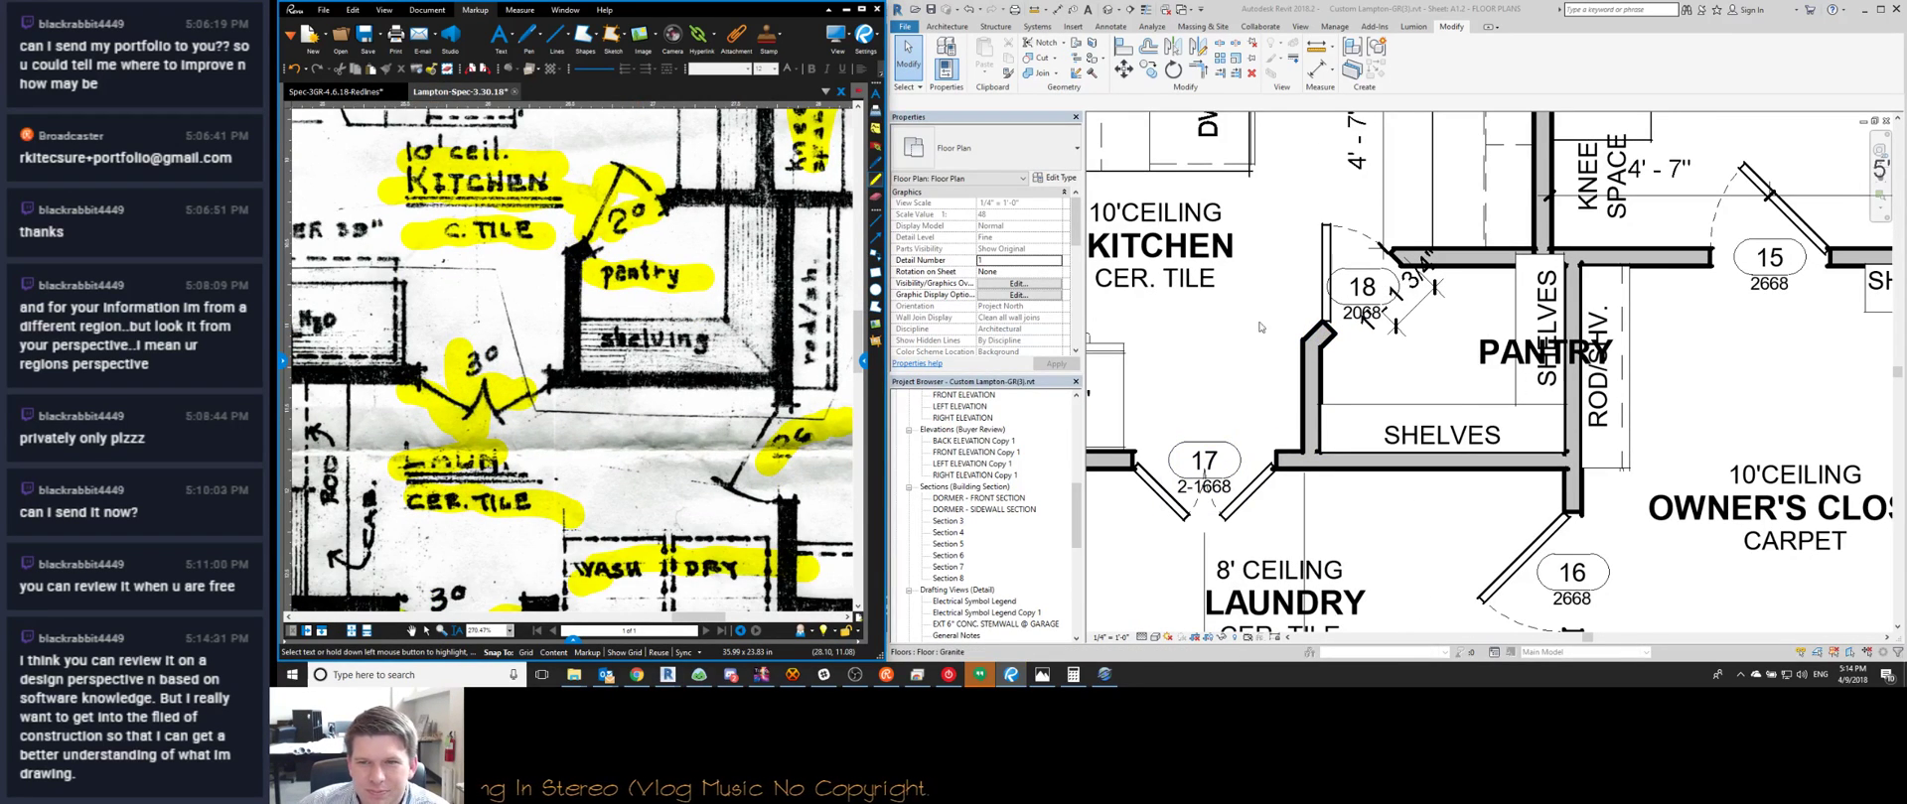
scroll(1323, 350, up, 1)
Select the jamb and corner walls at door 18 and reshape the angled pantry wall
click(1317, 340)
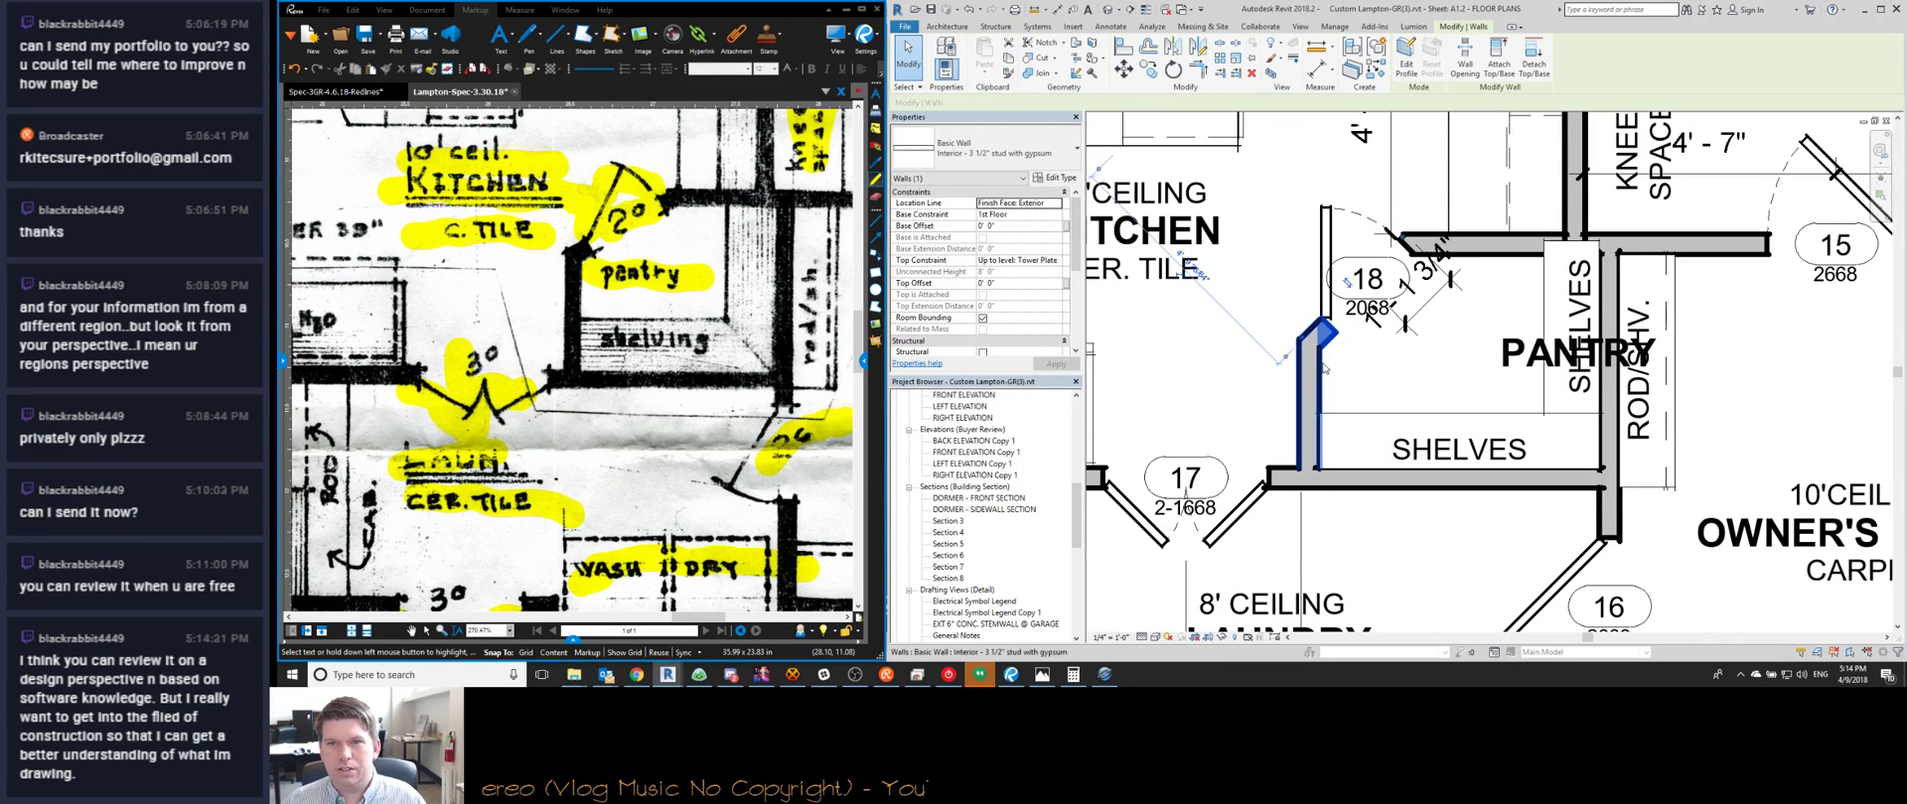
drag(1412, 351, 1252, 256)
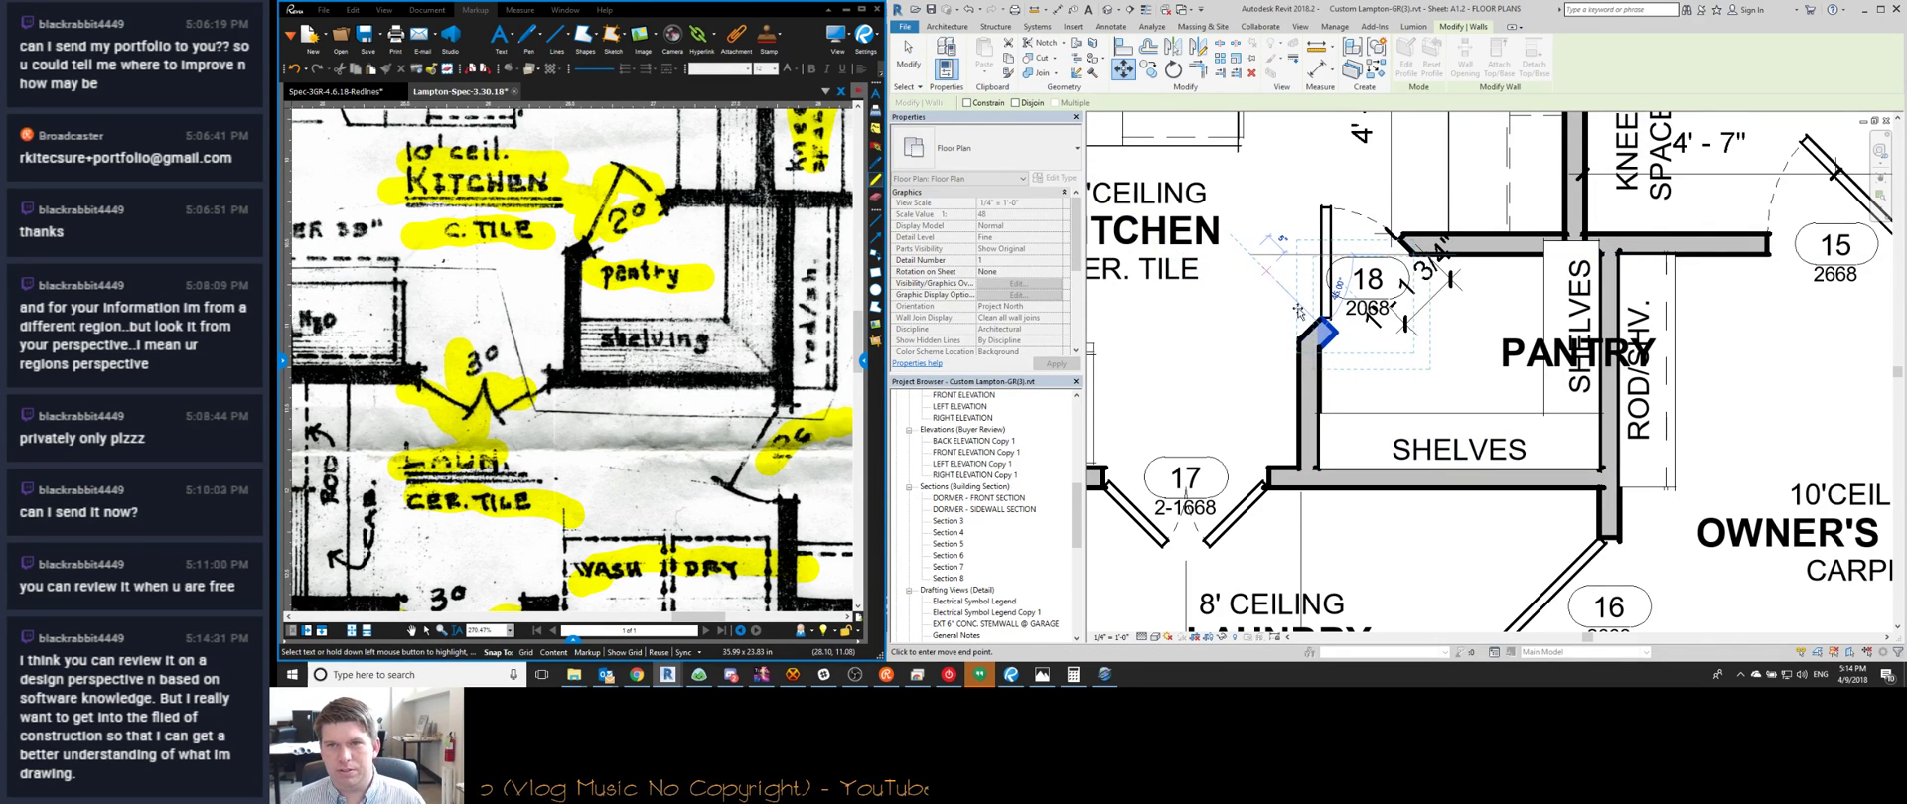
key(ctrl+z)
middle_drag(675, 298, 675, 386)
scroll(1437, 234, up, 3)
scroll(1420, 240, down, 3)
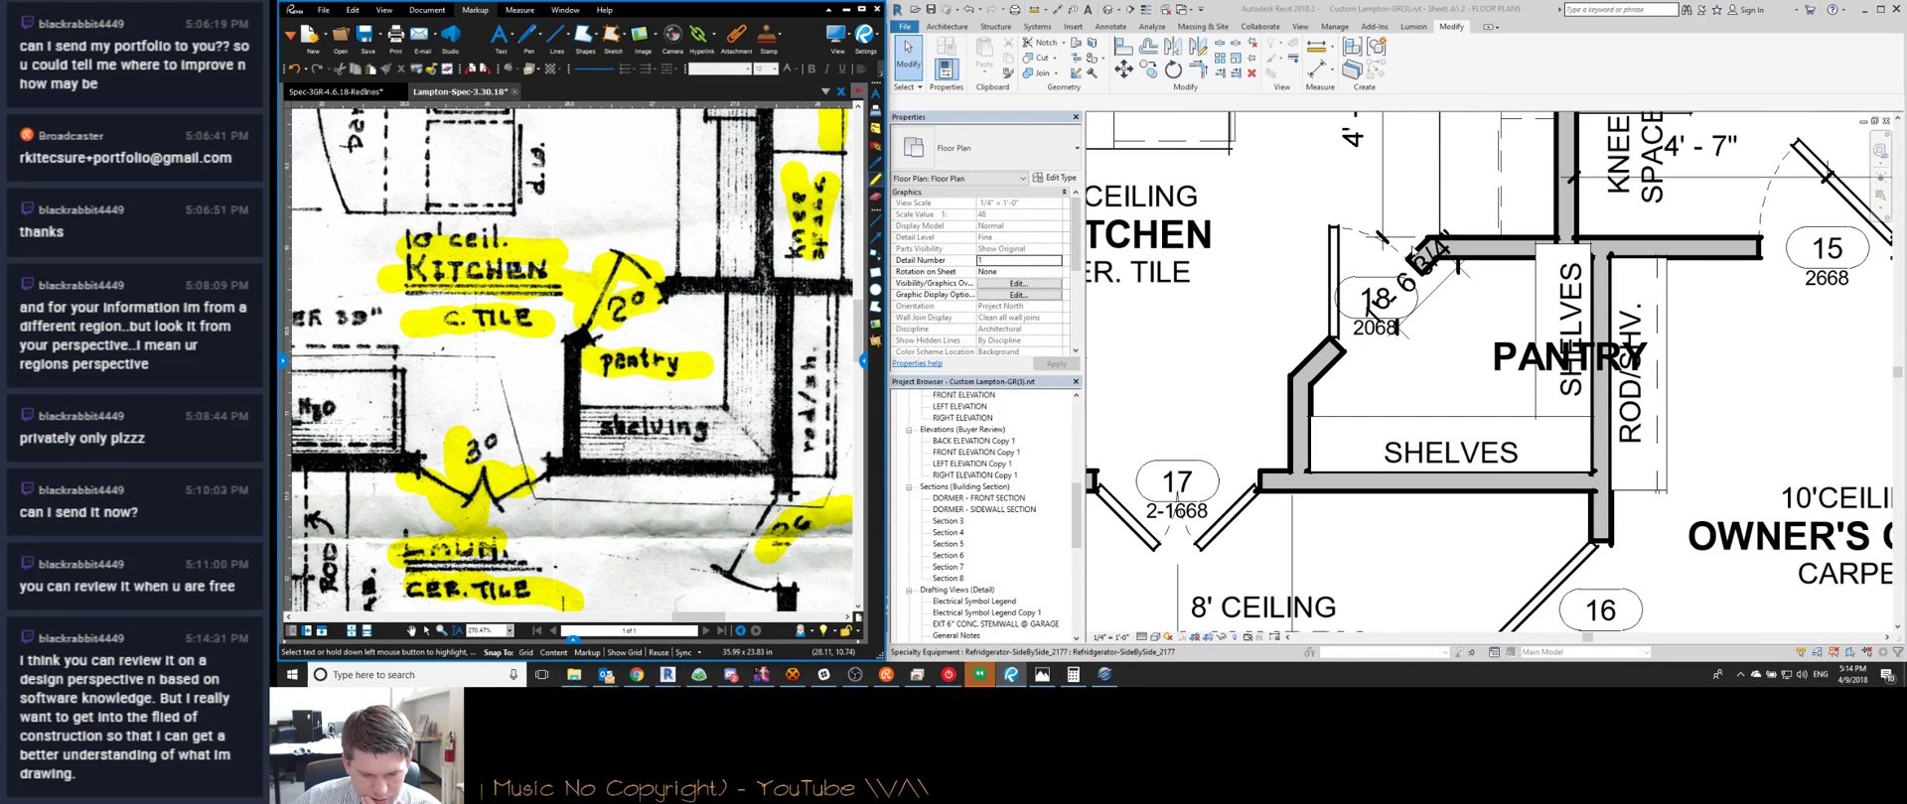
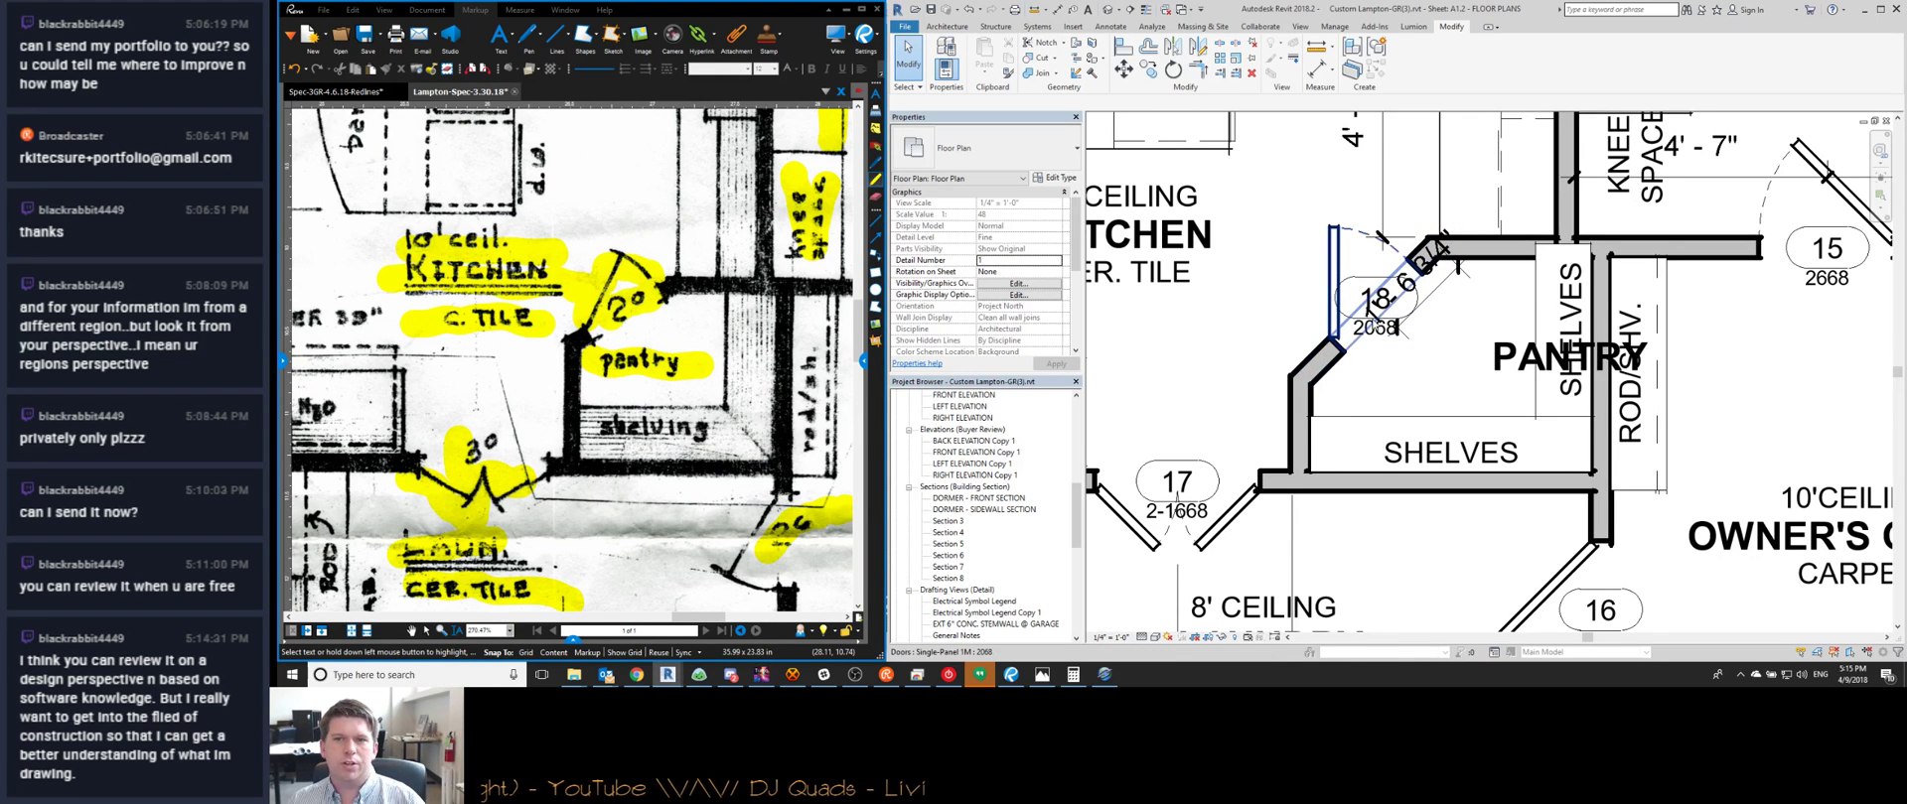
Delete the 1' - 6 3/4" dimension at door 18 and nudge the door 18 tag down-right
click(1373, 304)
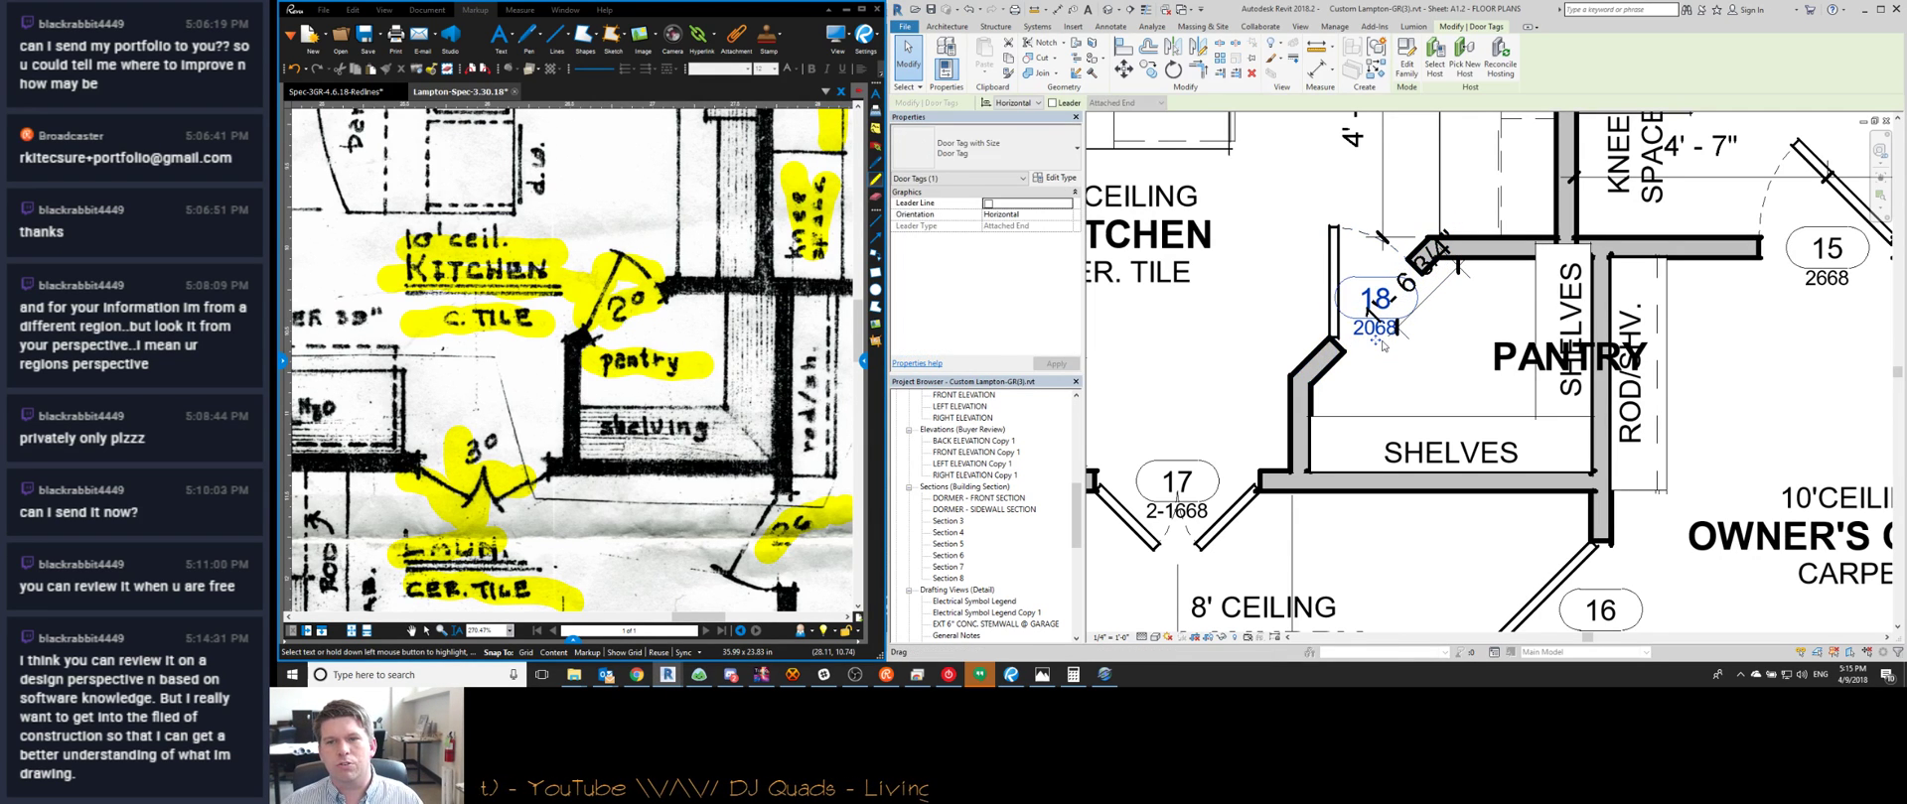
click(1434, 287)
key(Delete)
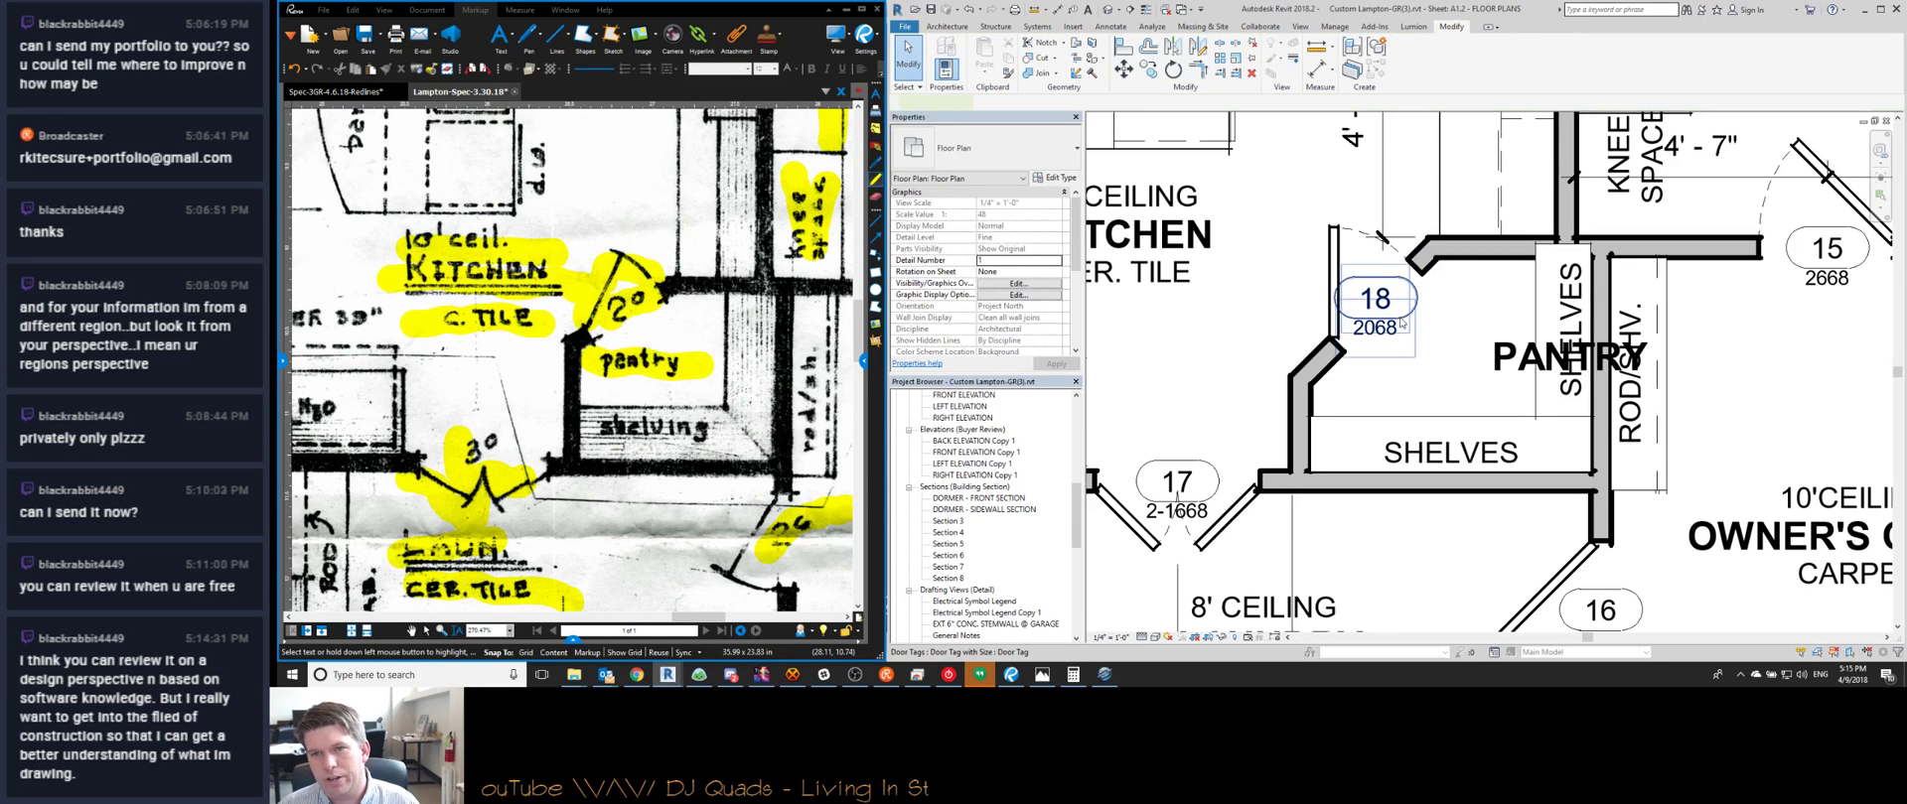
click(1401, 323)
drag(1401, 322, 1413, 334)
key(Escape)
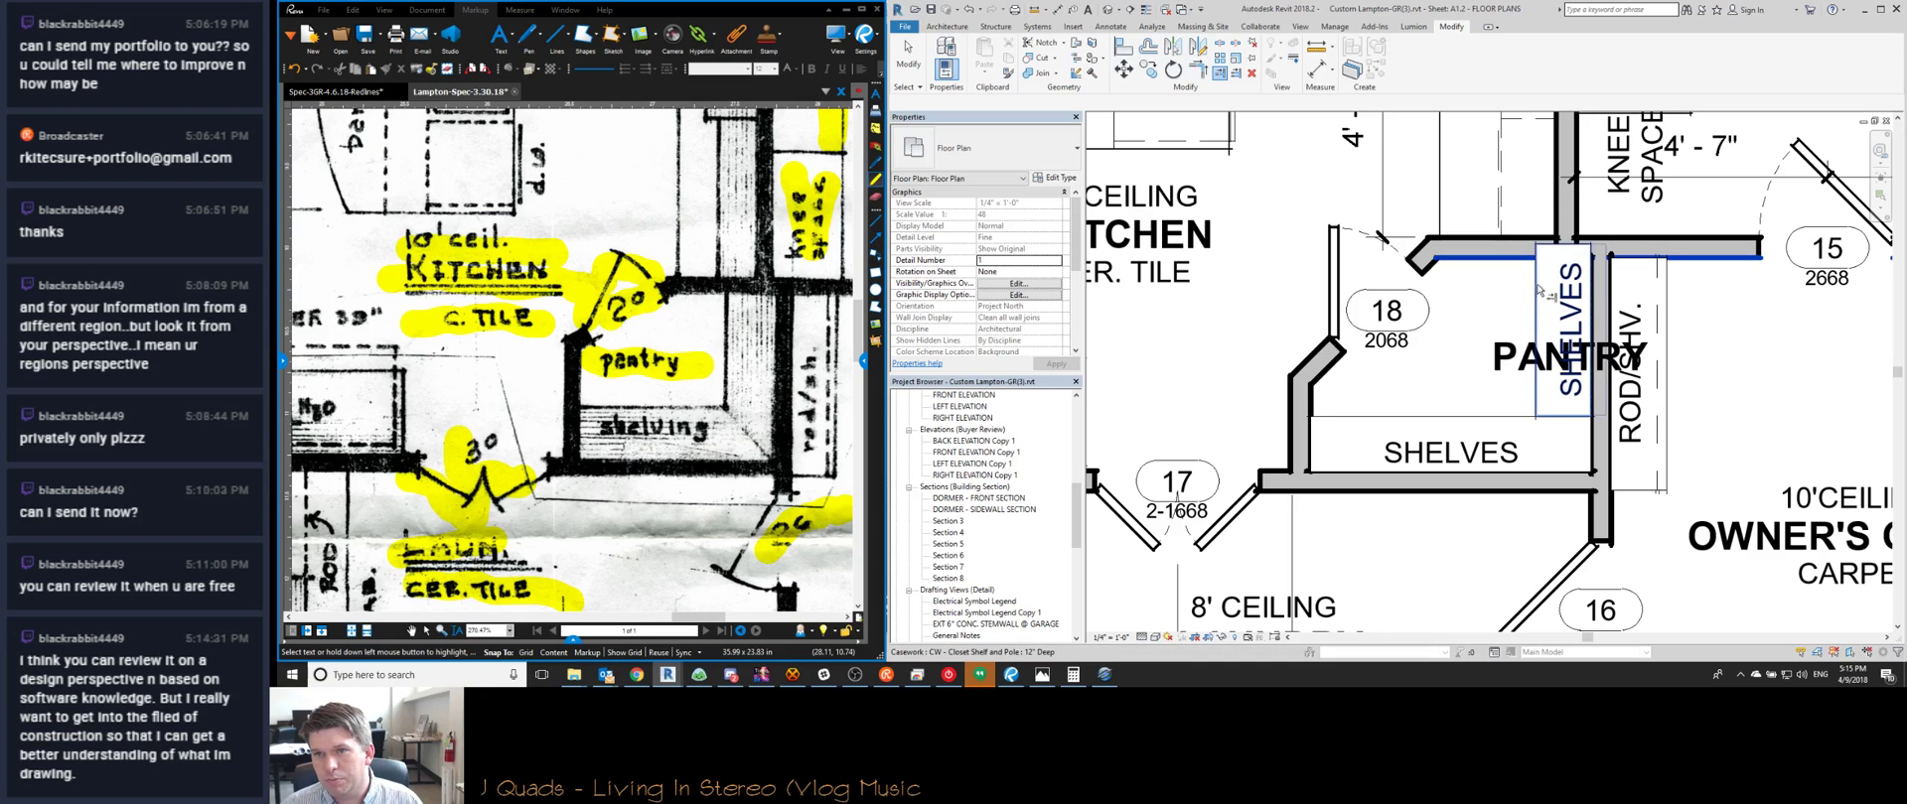
Move the PANTRY room tag left within the pantry
click(1550, 385)
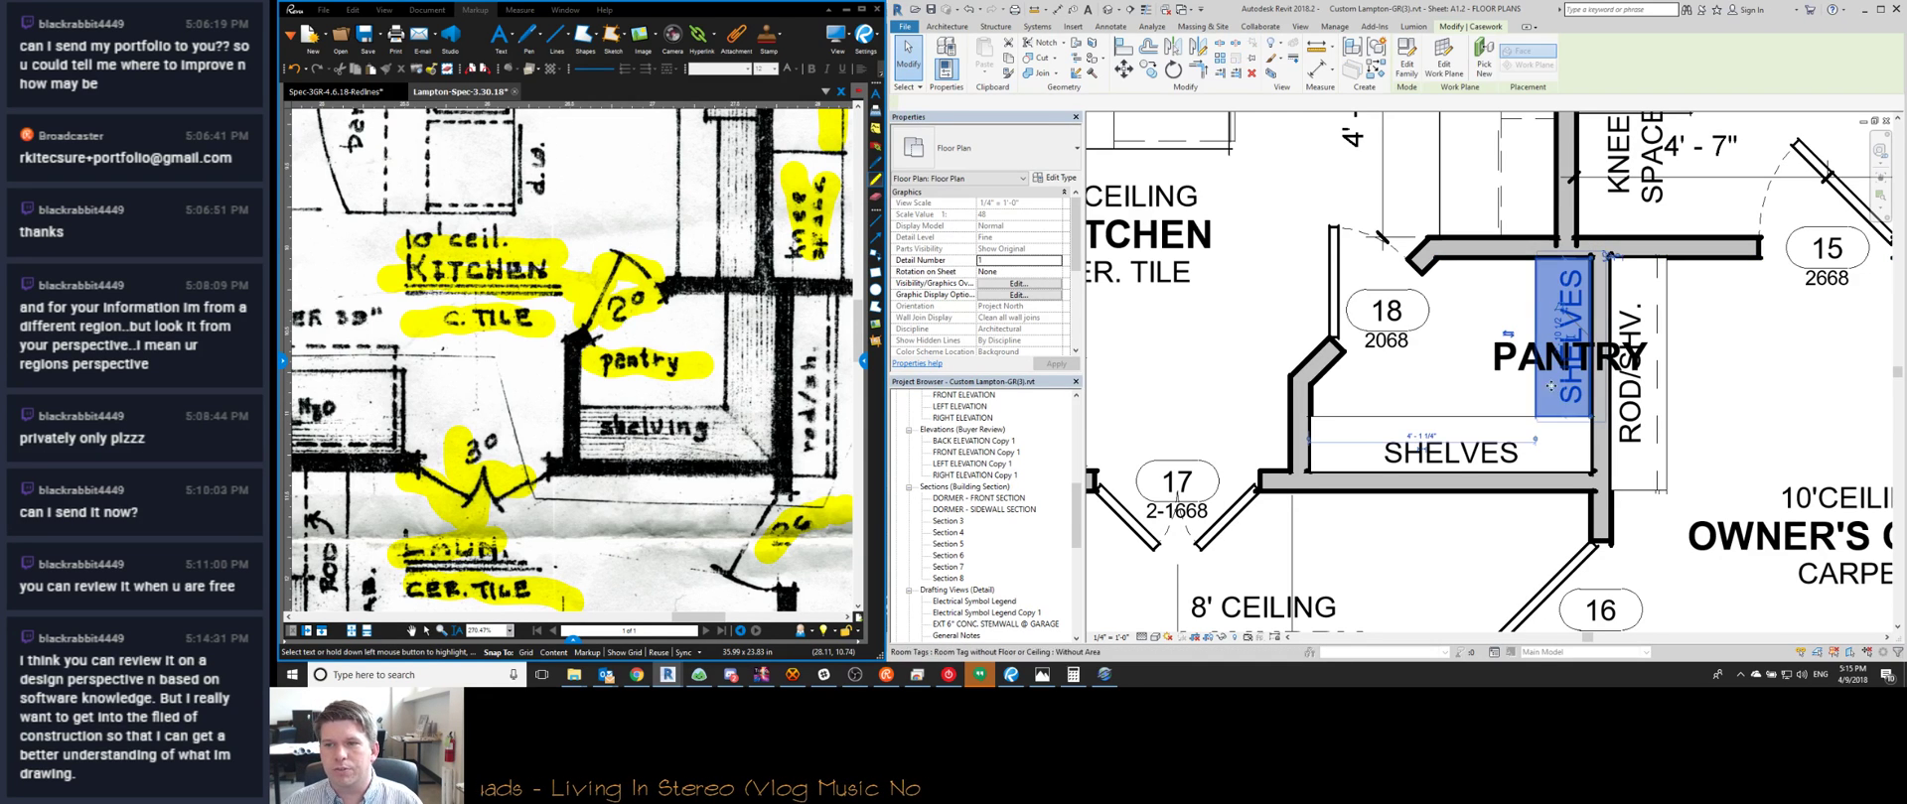
middle_drag(1539, 363, 1480, 343)
key(Escape)
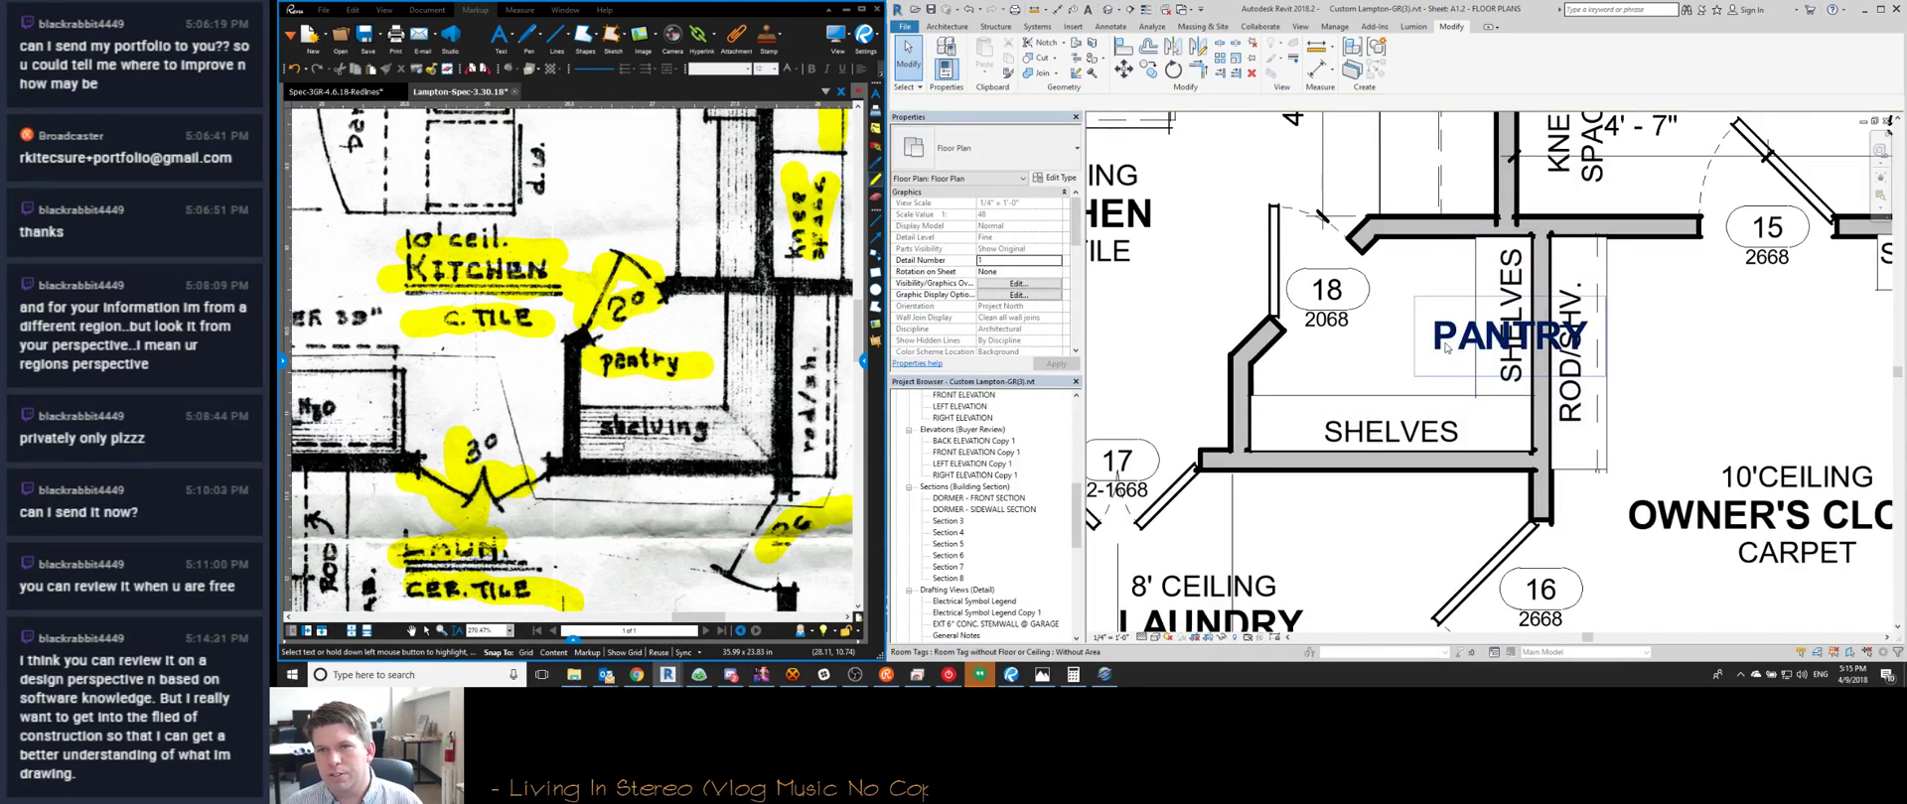
click(1446, 348)
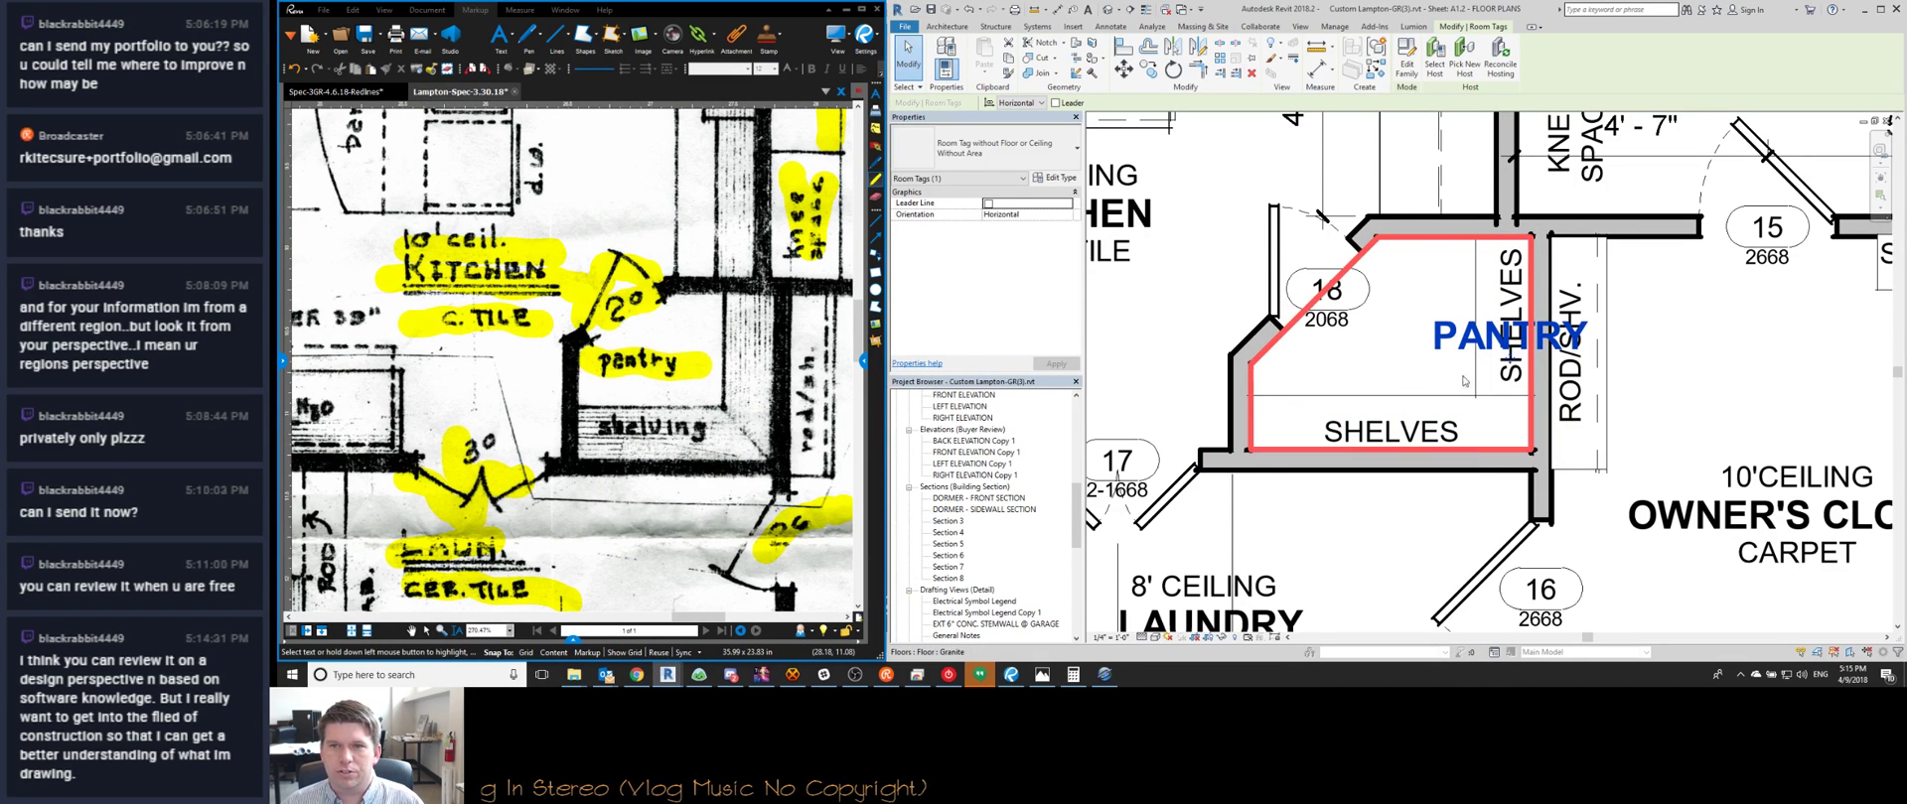
drag(1465, 368, 1370, 372)
key(Escape)
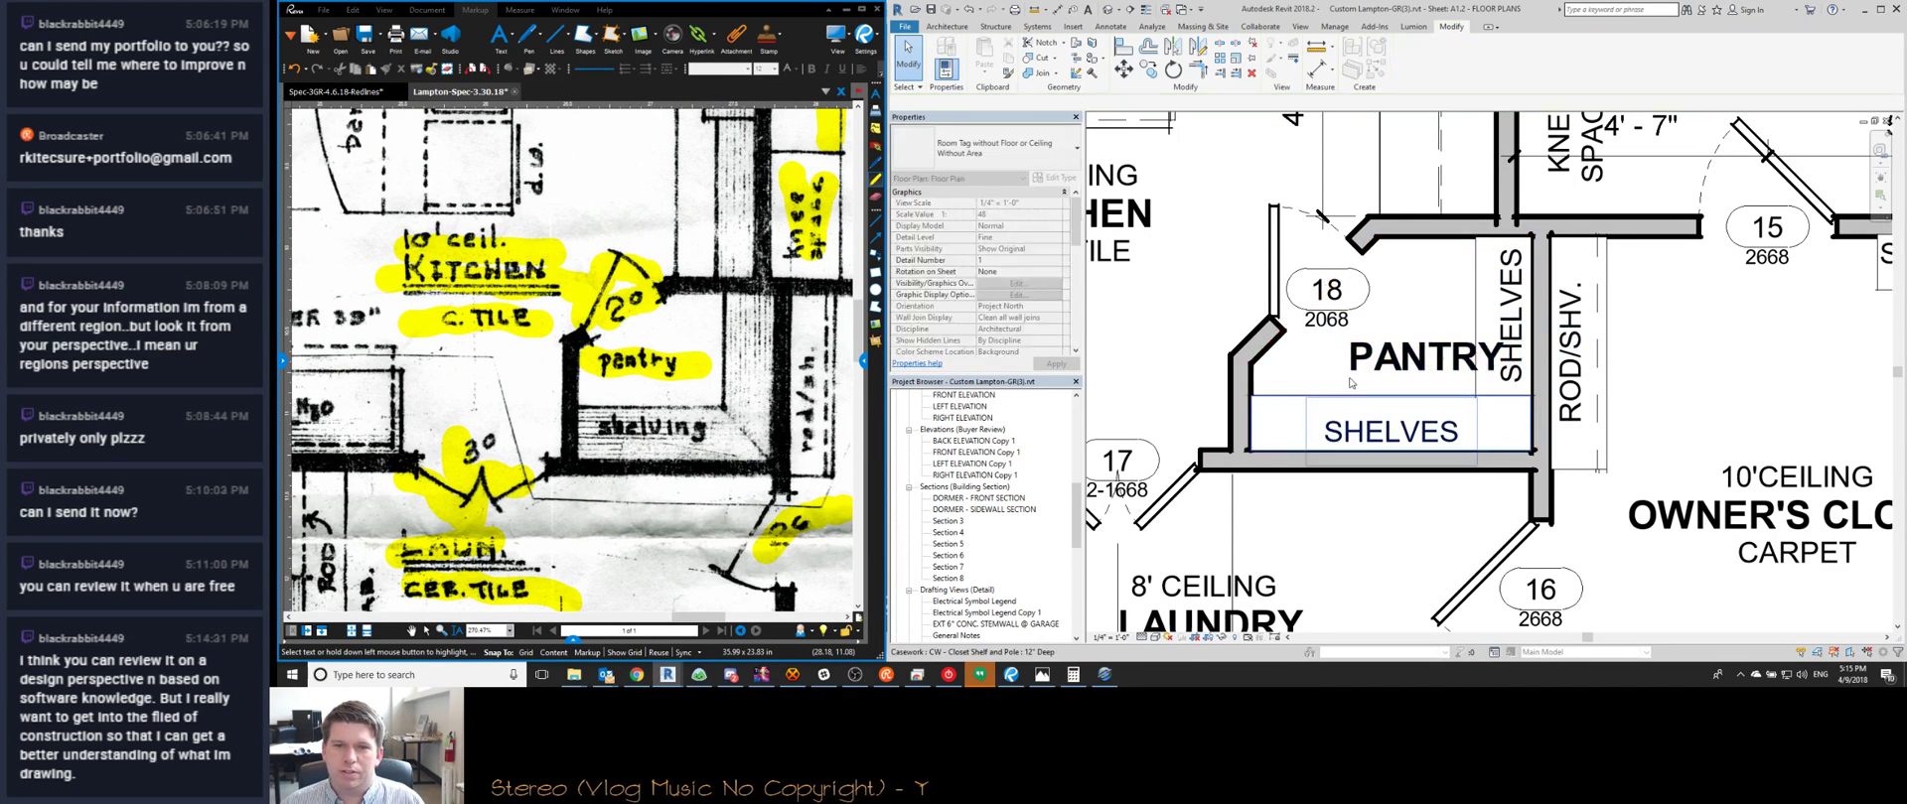
scroll(1352, 382, down, 2)
scroll(1352, 382, down, 2)
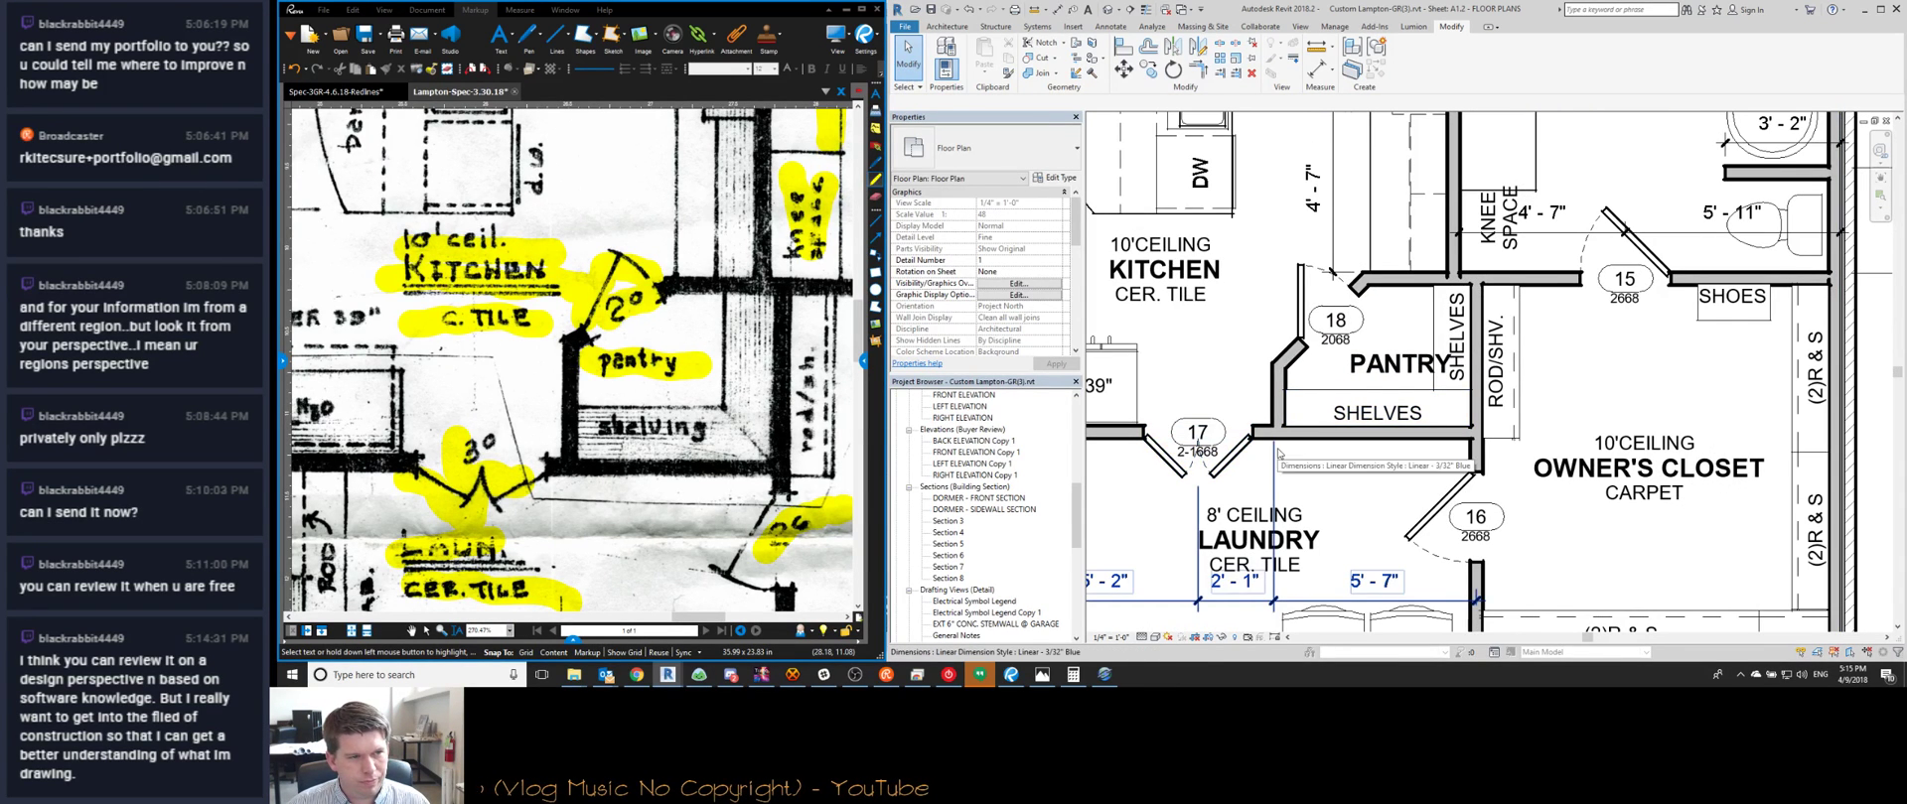
middle_drag(1287, 454, 1460, 441)
scroll(1459, 441, down, 1)
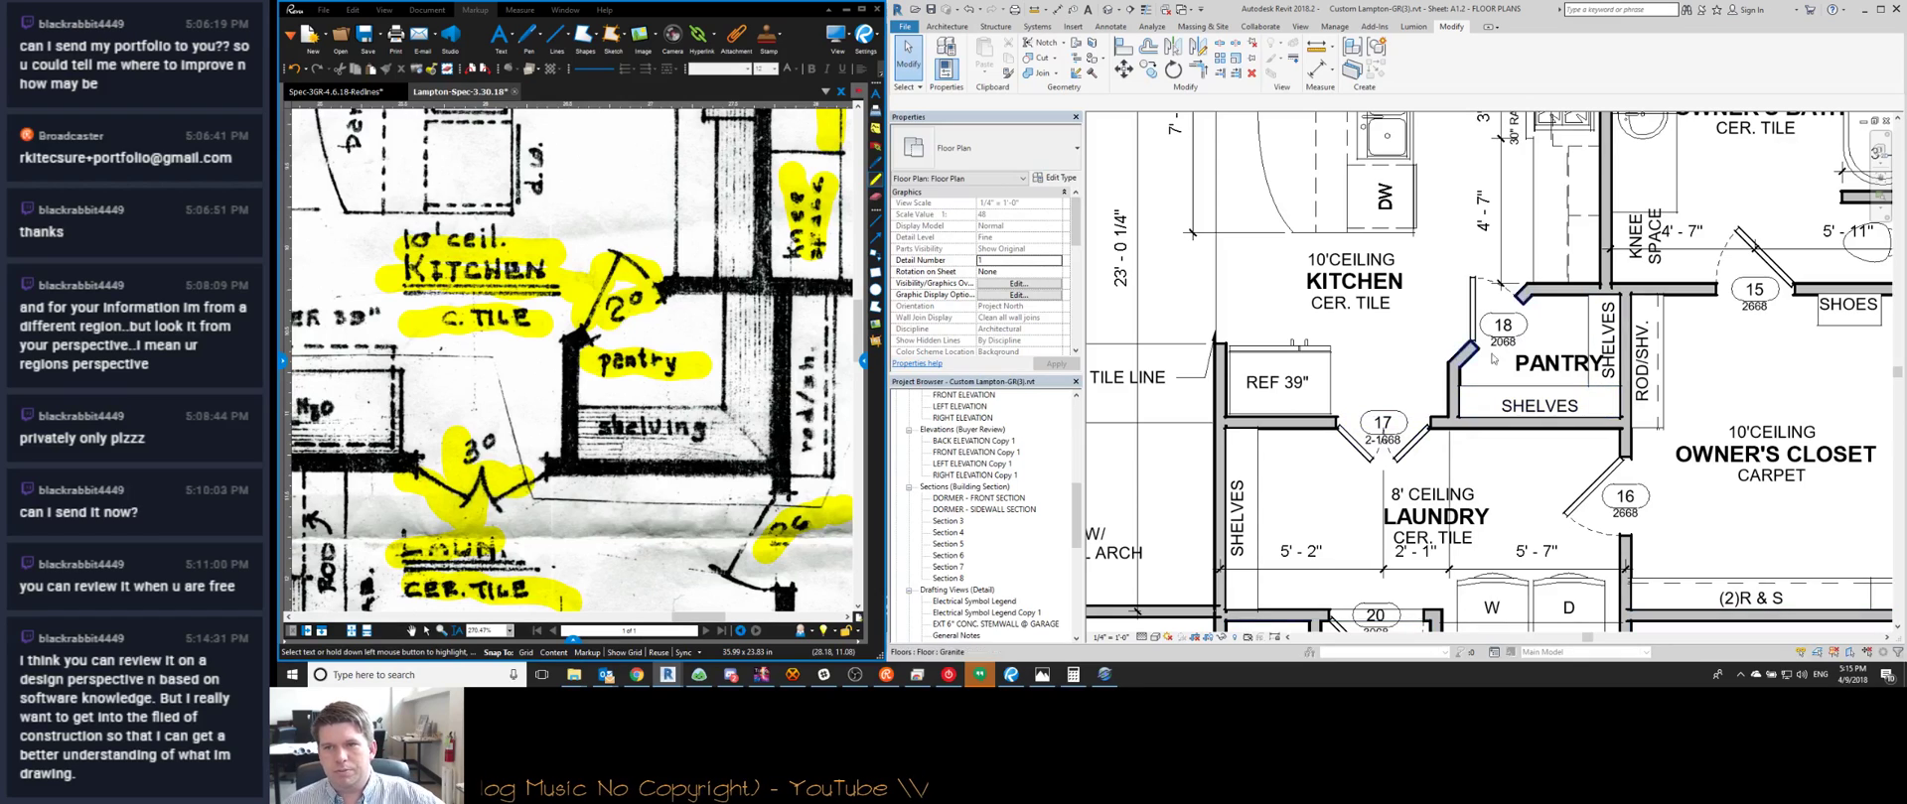
scroll(1586, 328, up, 2)
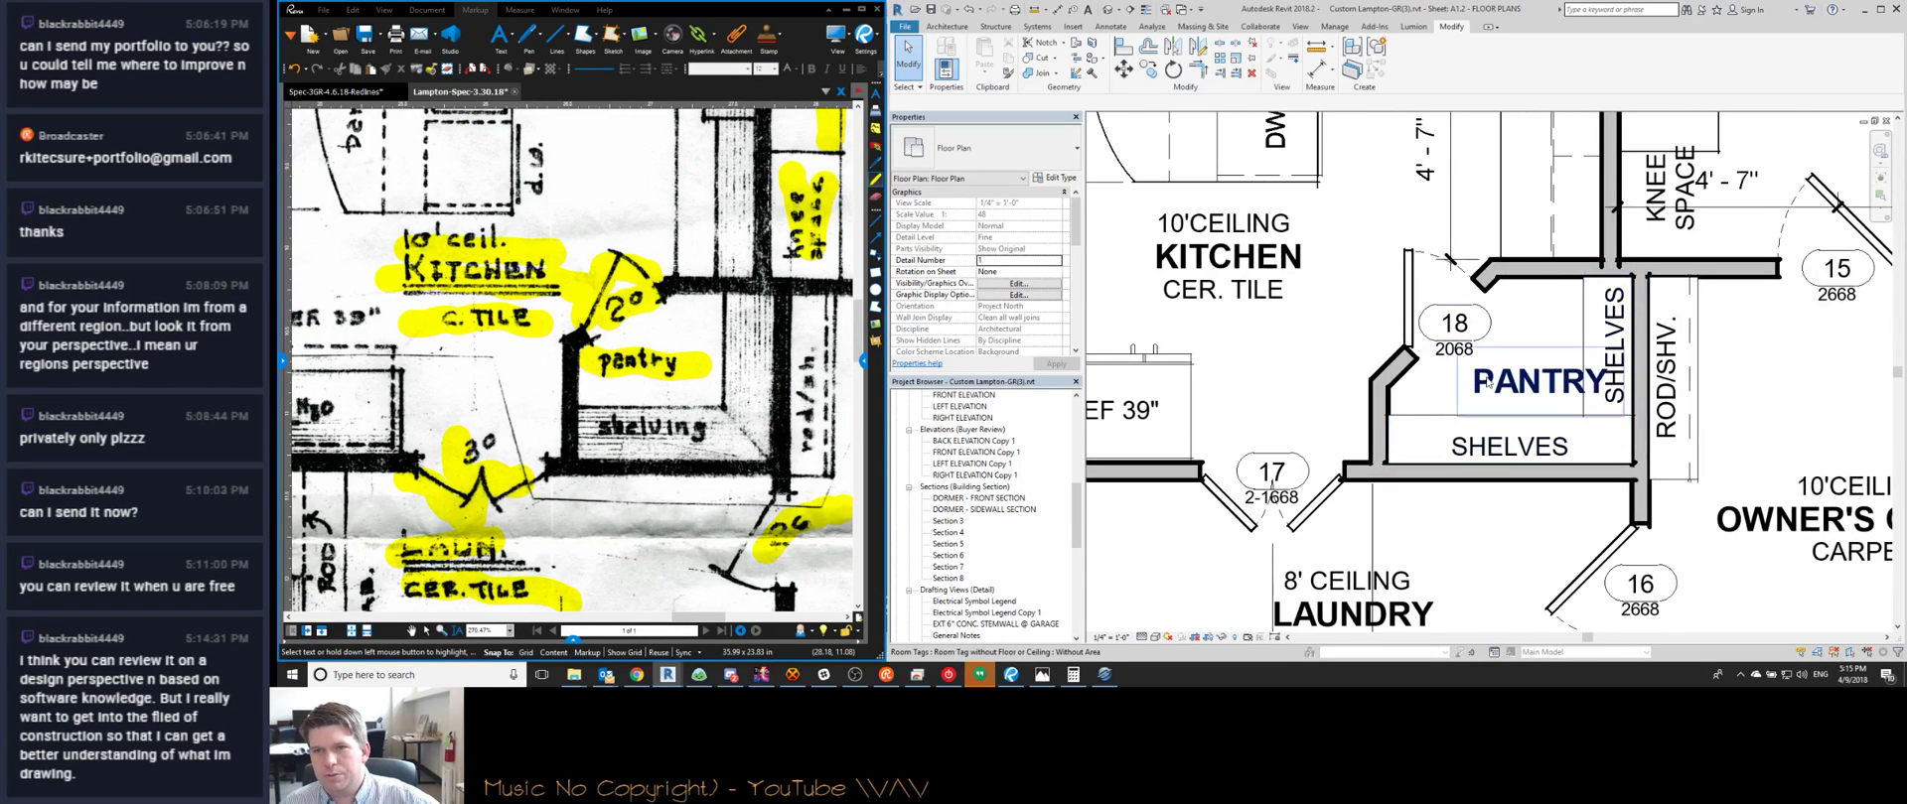
scroll(1529, 387, down, 2)
scroll(1507, 307, up, 2)
scroll(1506, 307, up, 2)
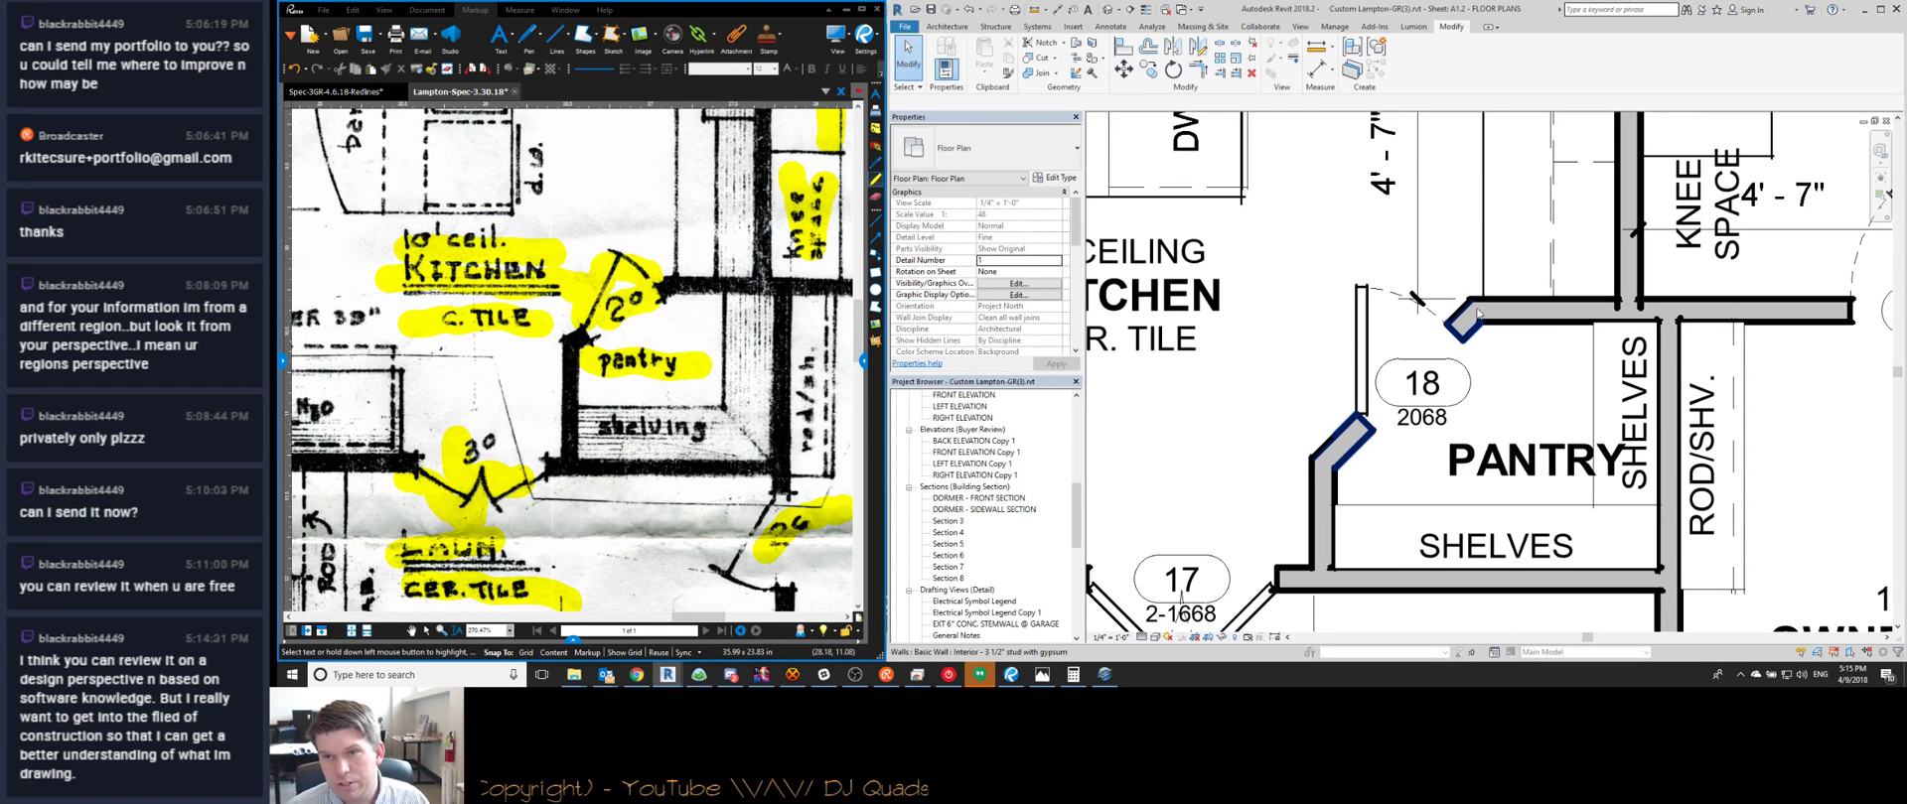
click(1467, 318)
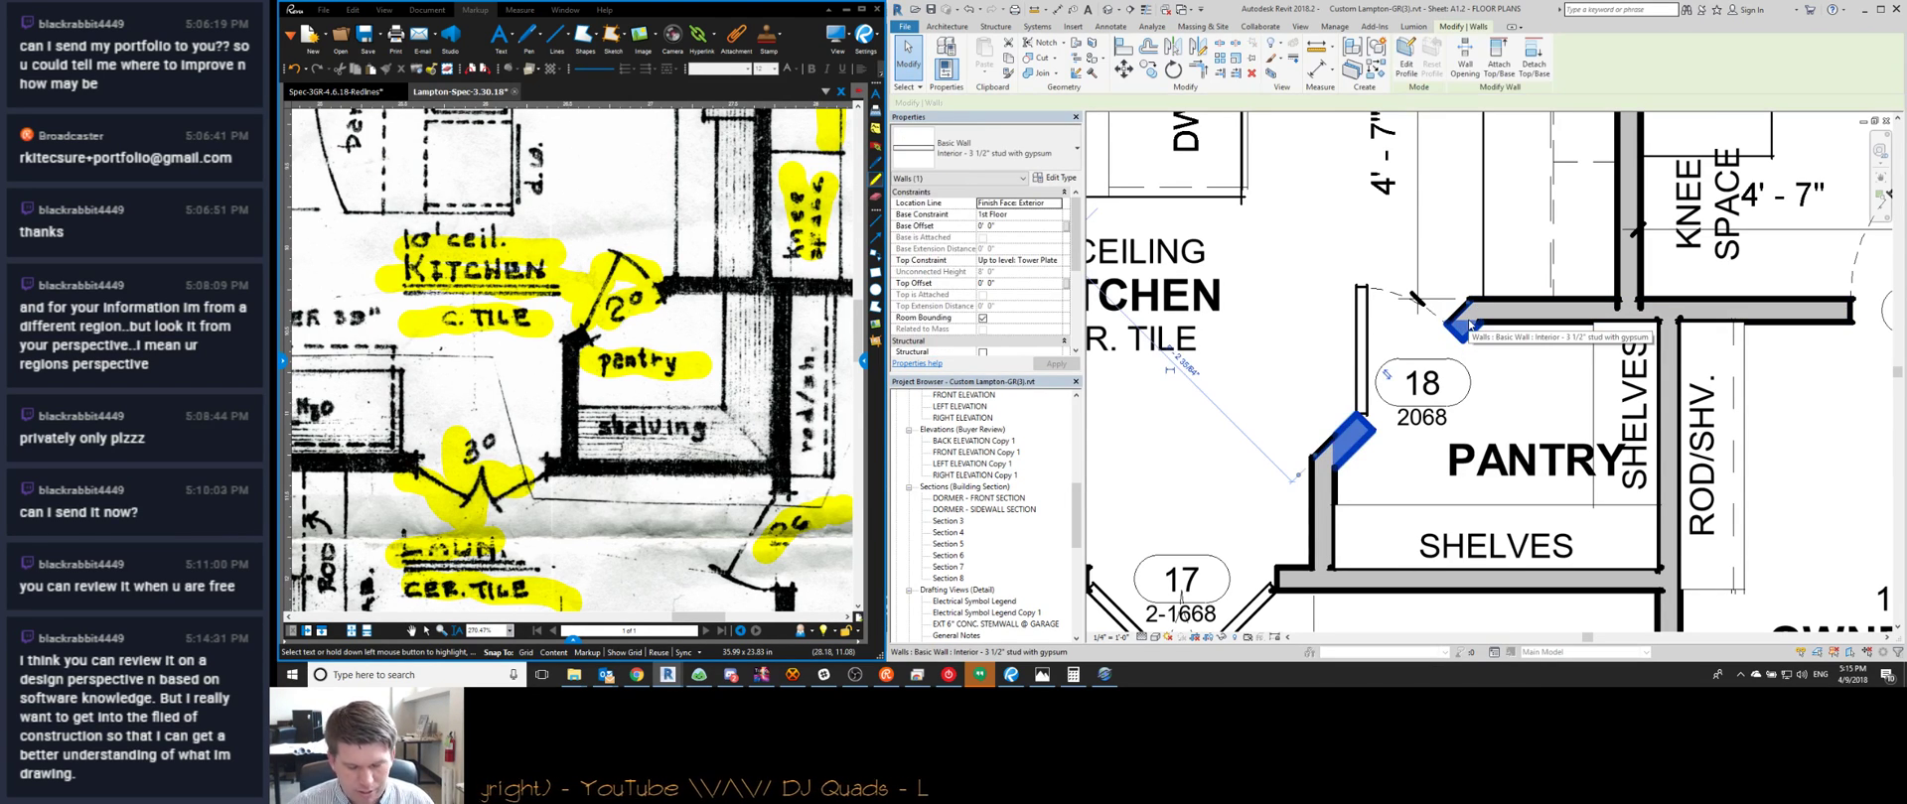
scroll(1513, 289, down, 3)
middle_drag(1514, 289, 1546, 420)
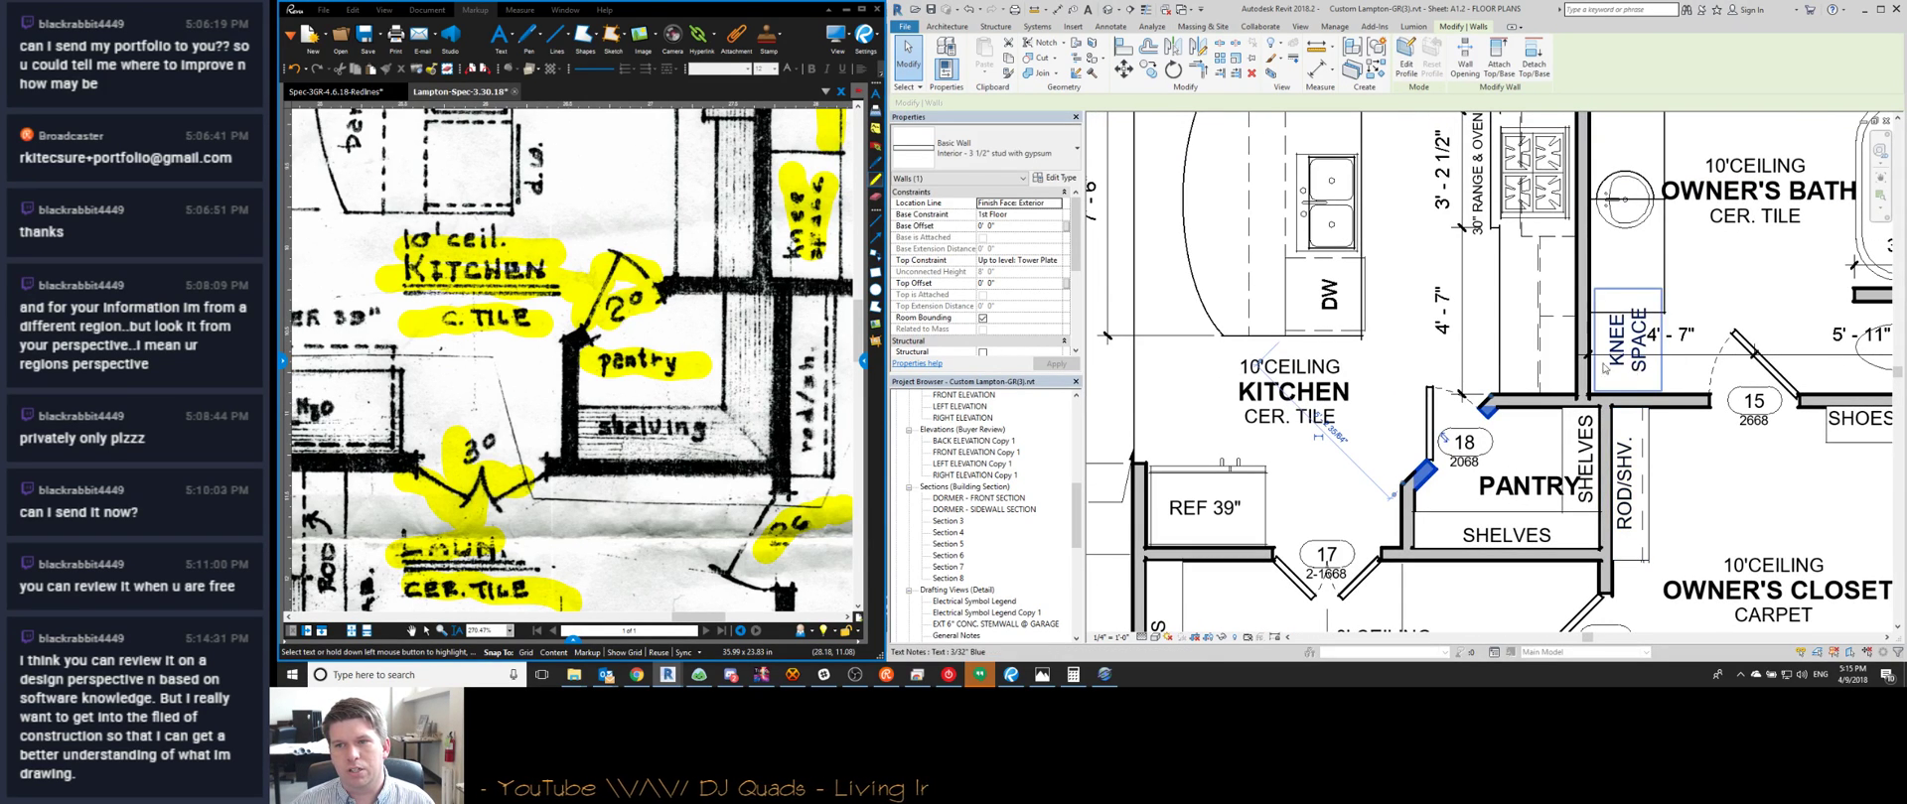
middle_drag(1602, 368, 1623, 437)
scroll(1415, 388, down, 2)
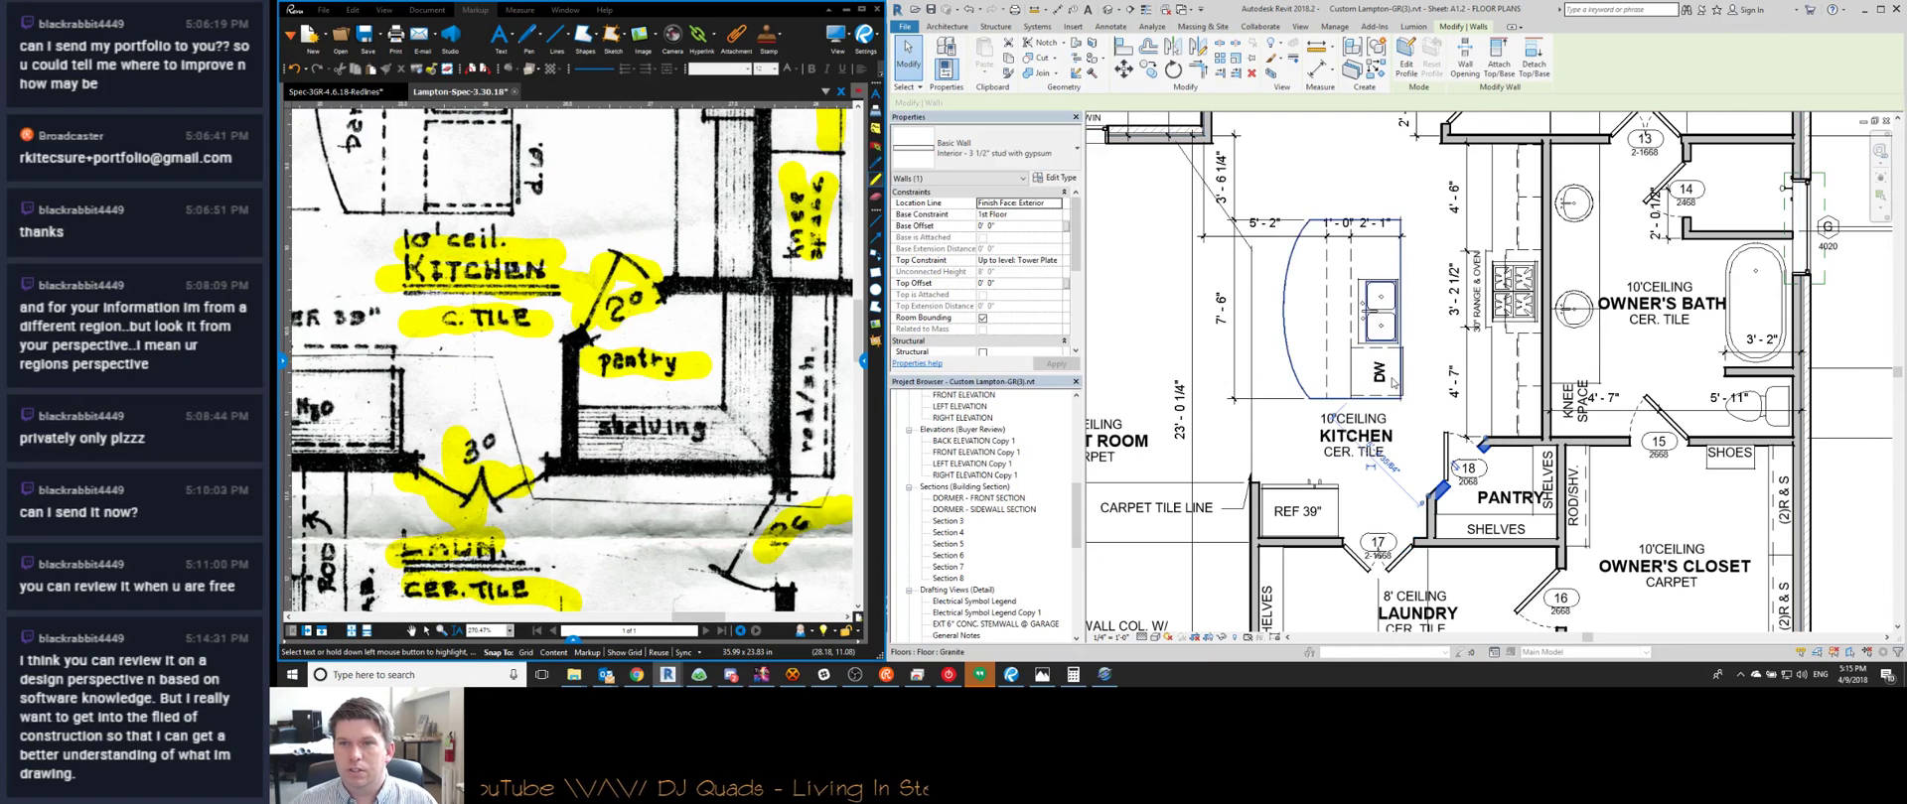
middle_drag(561, 229, 647, 417)
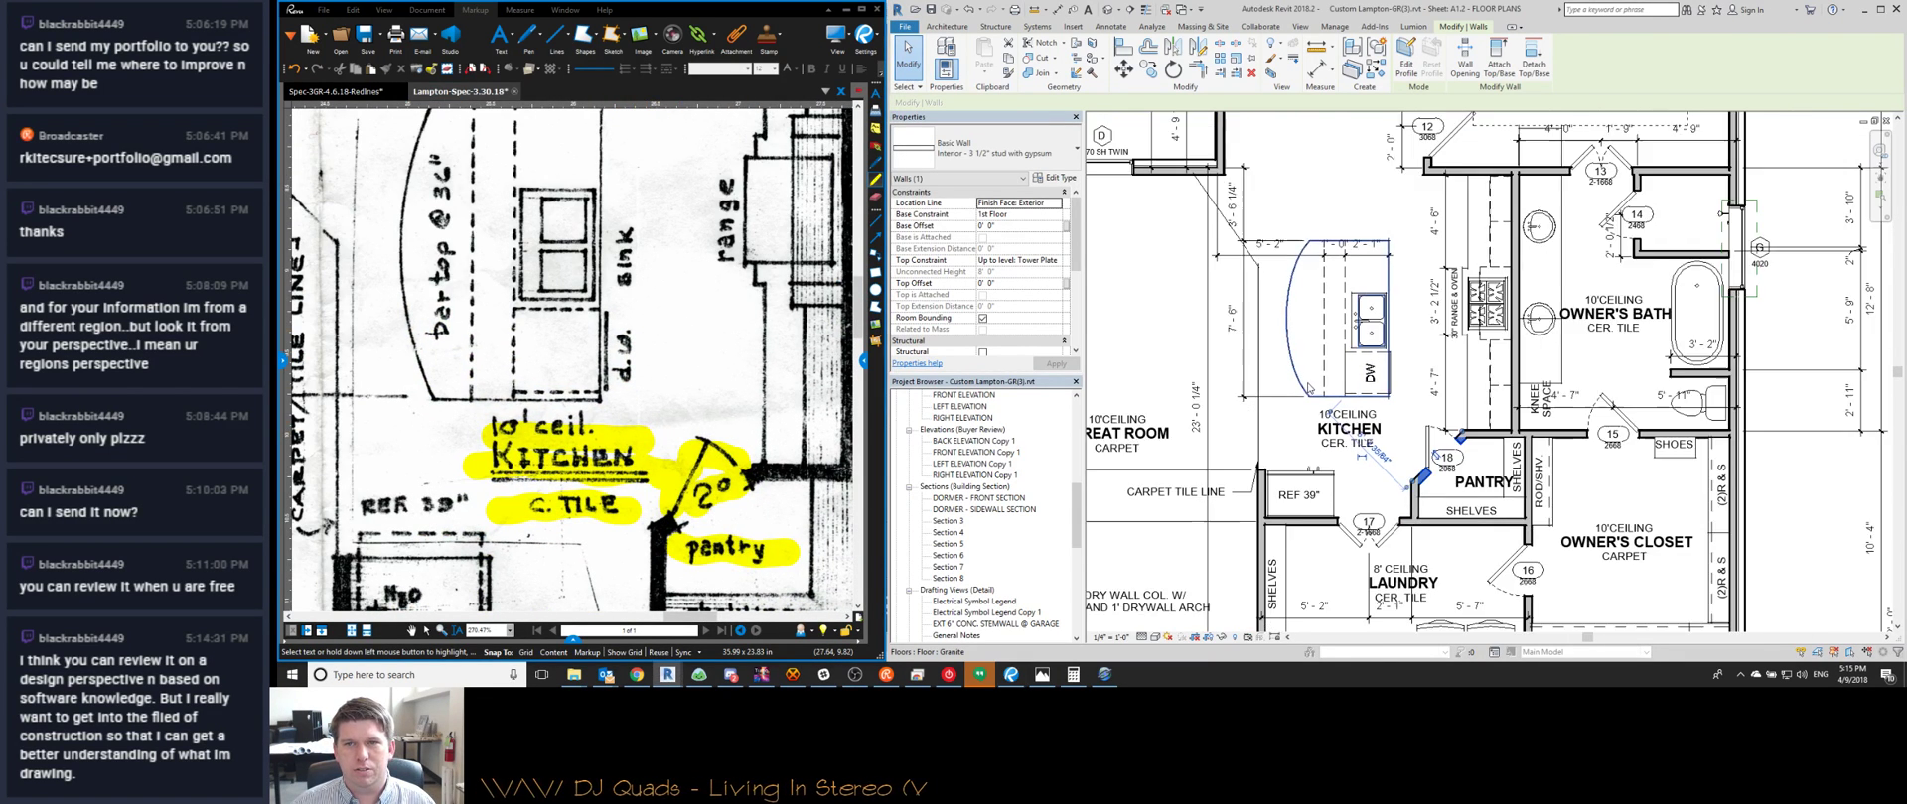
scroll(1321, 397, down, 3)
scroll(1360, 405, up, 2)
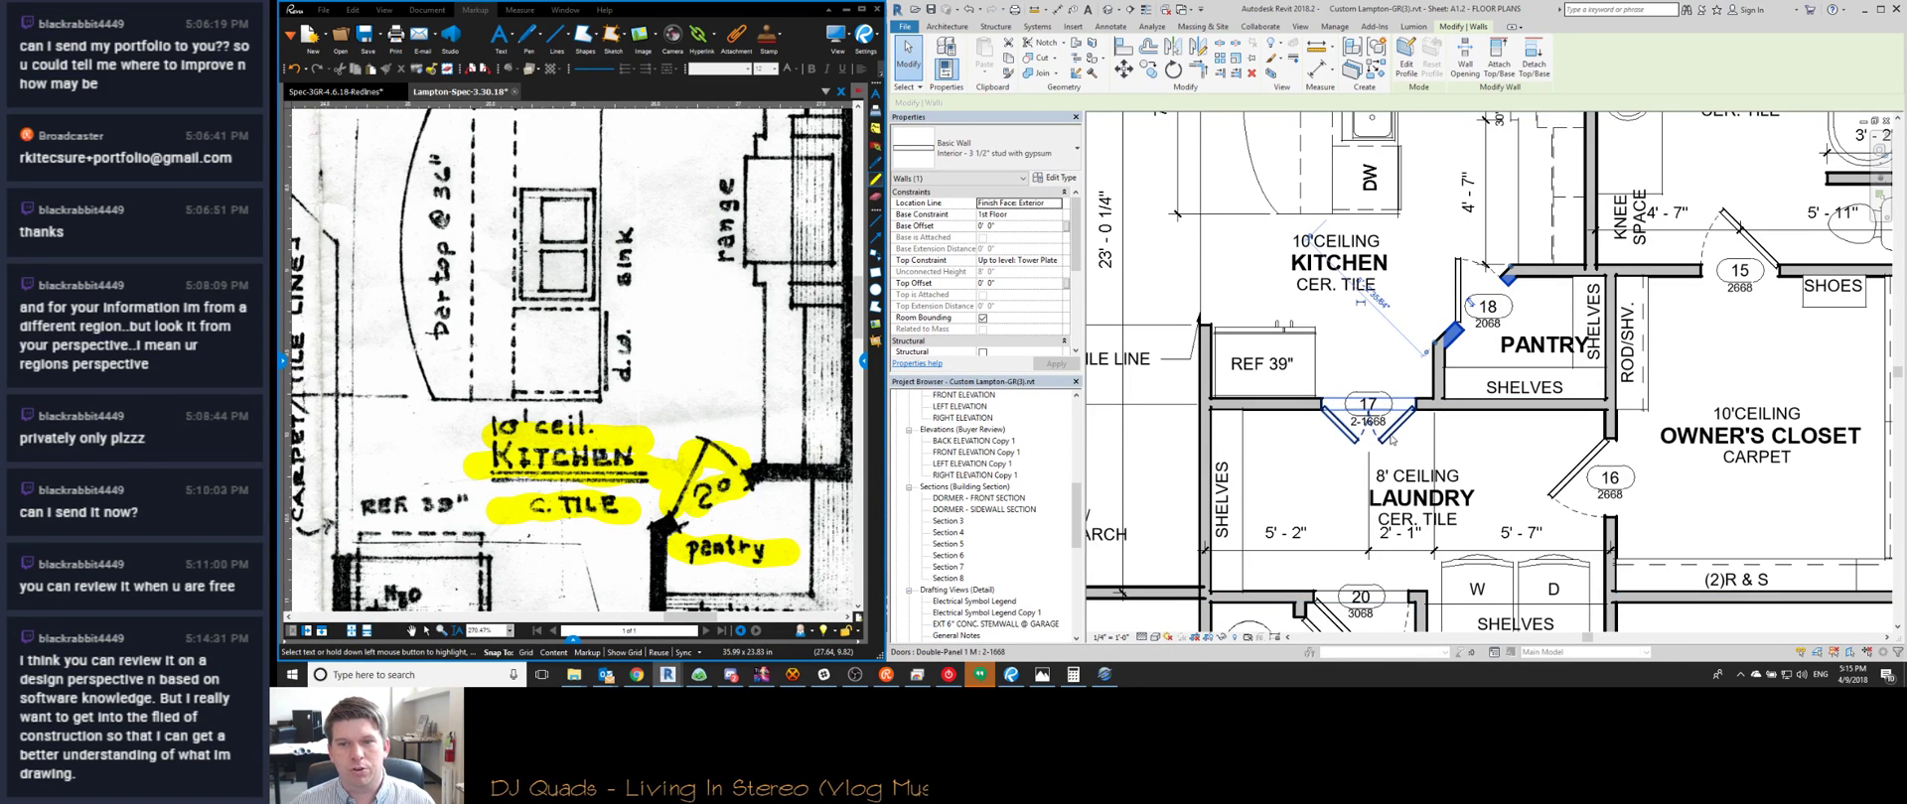
middle_drag(1365, 460, 1326, 407)
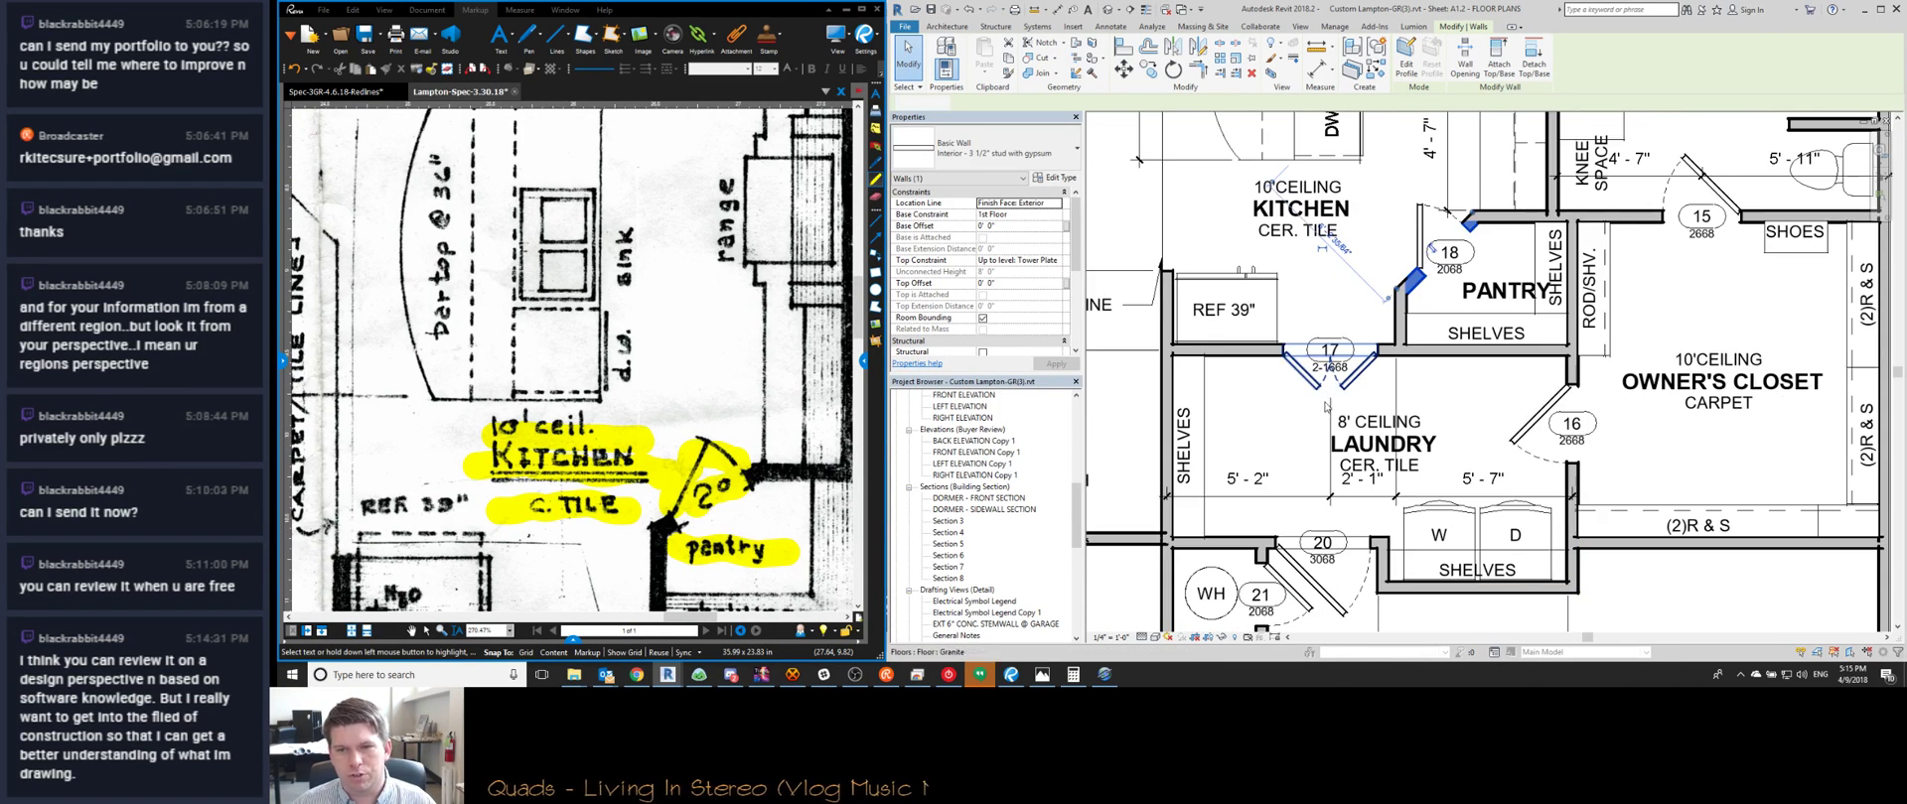
click(1339, 423)
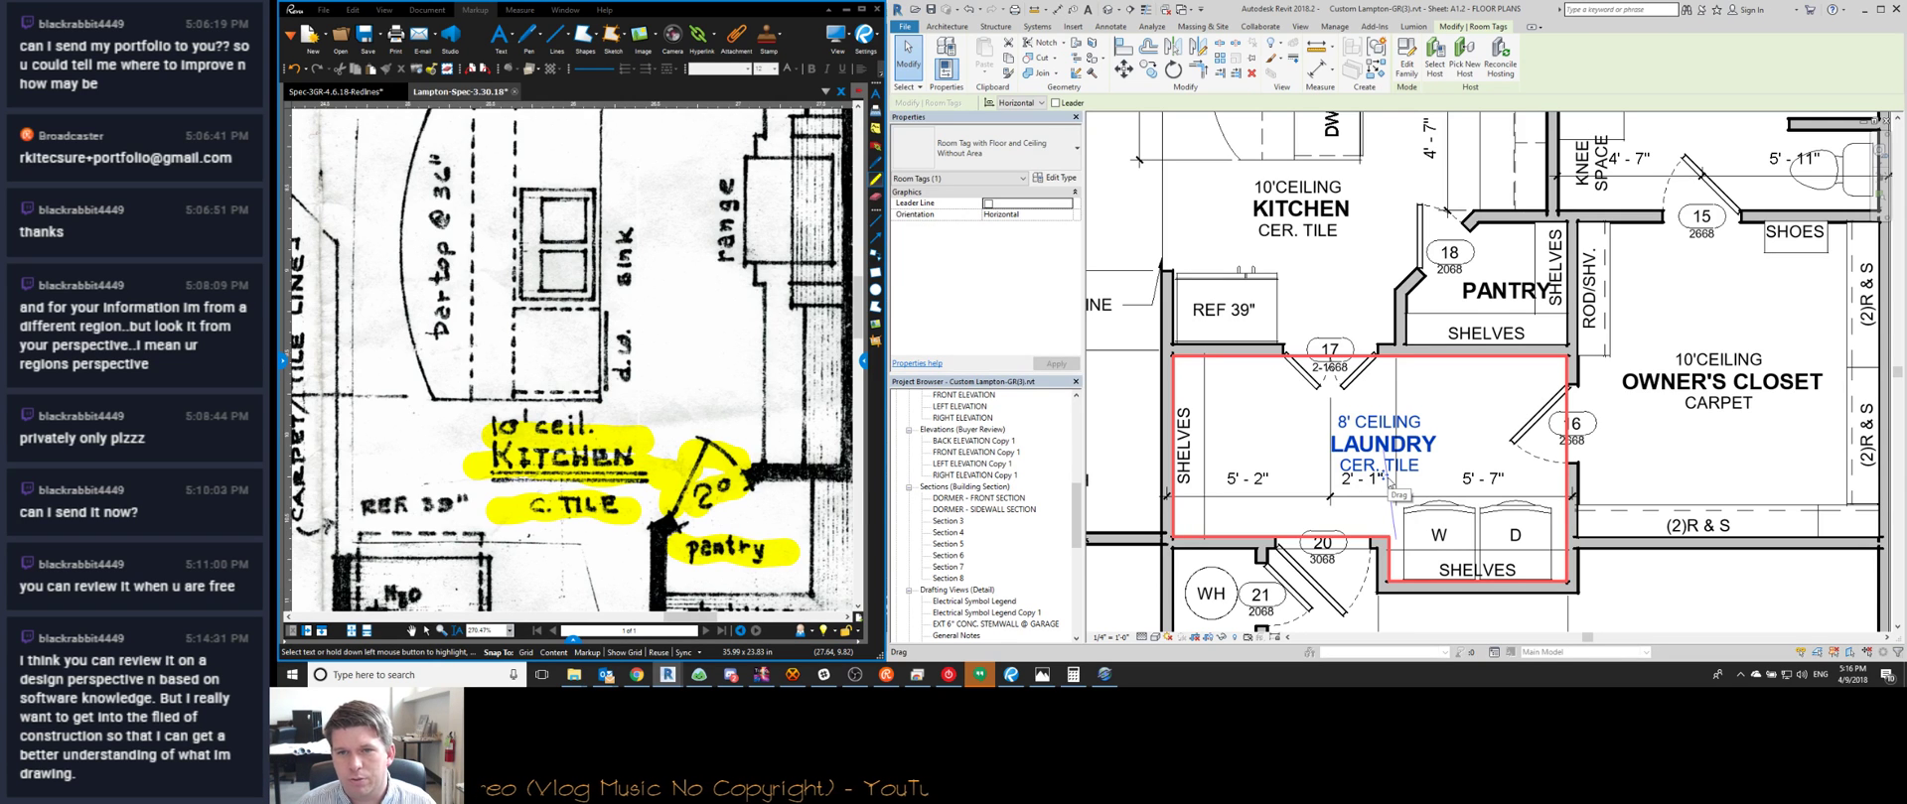
key(Escape)
middle_drag(1422, 349, 1422, 349)
scroll(1422, 348, up, 2)
click(1330, 254)
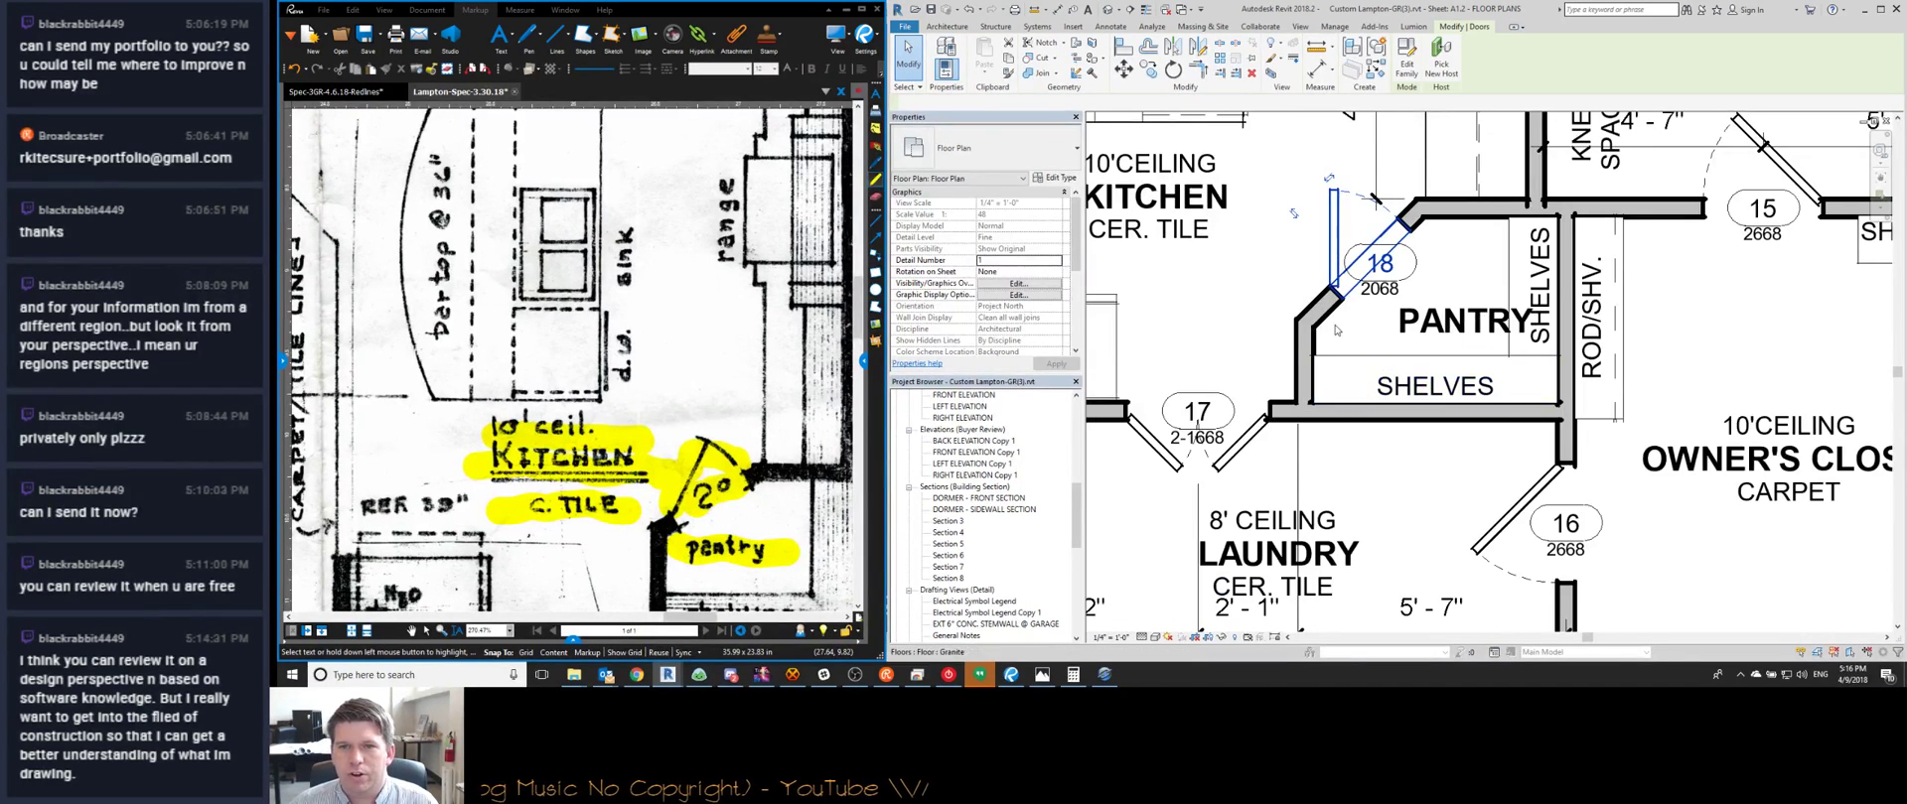
Add aligned pantry dimensions of 4' - 2 3/4" and 5' - 5 1/4" with DI
key(d)
key(i)
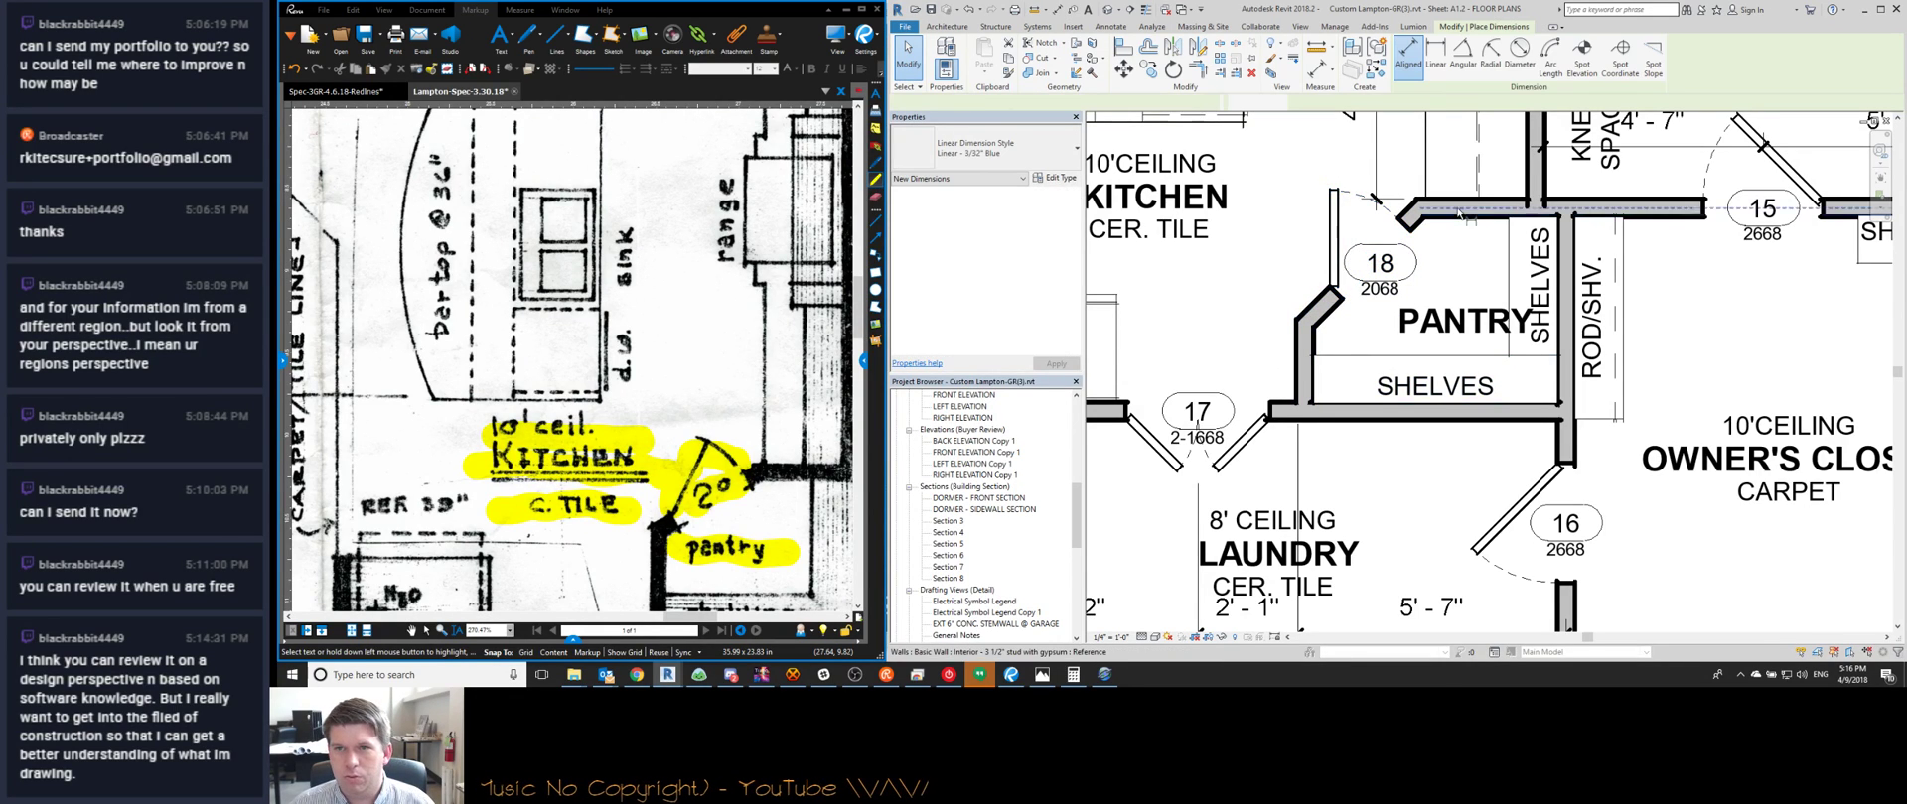
click(1460, 201)
click(1326, 406)
click(1224, 318)
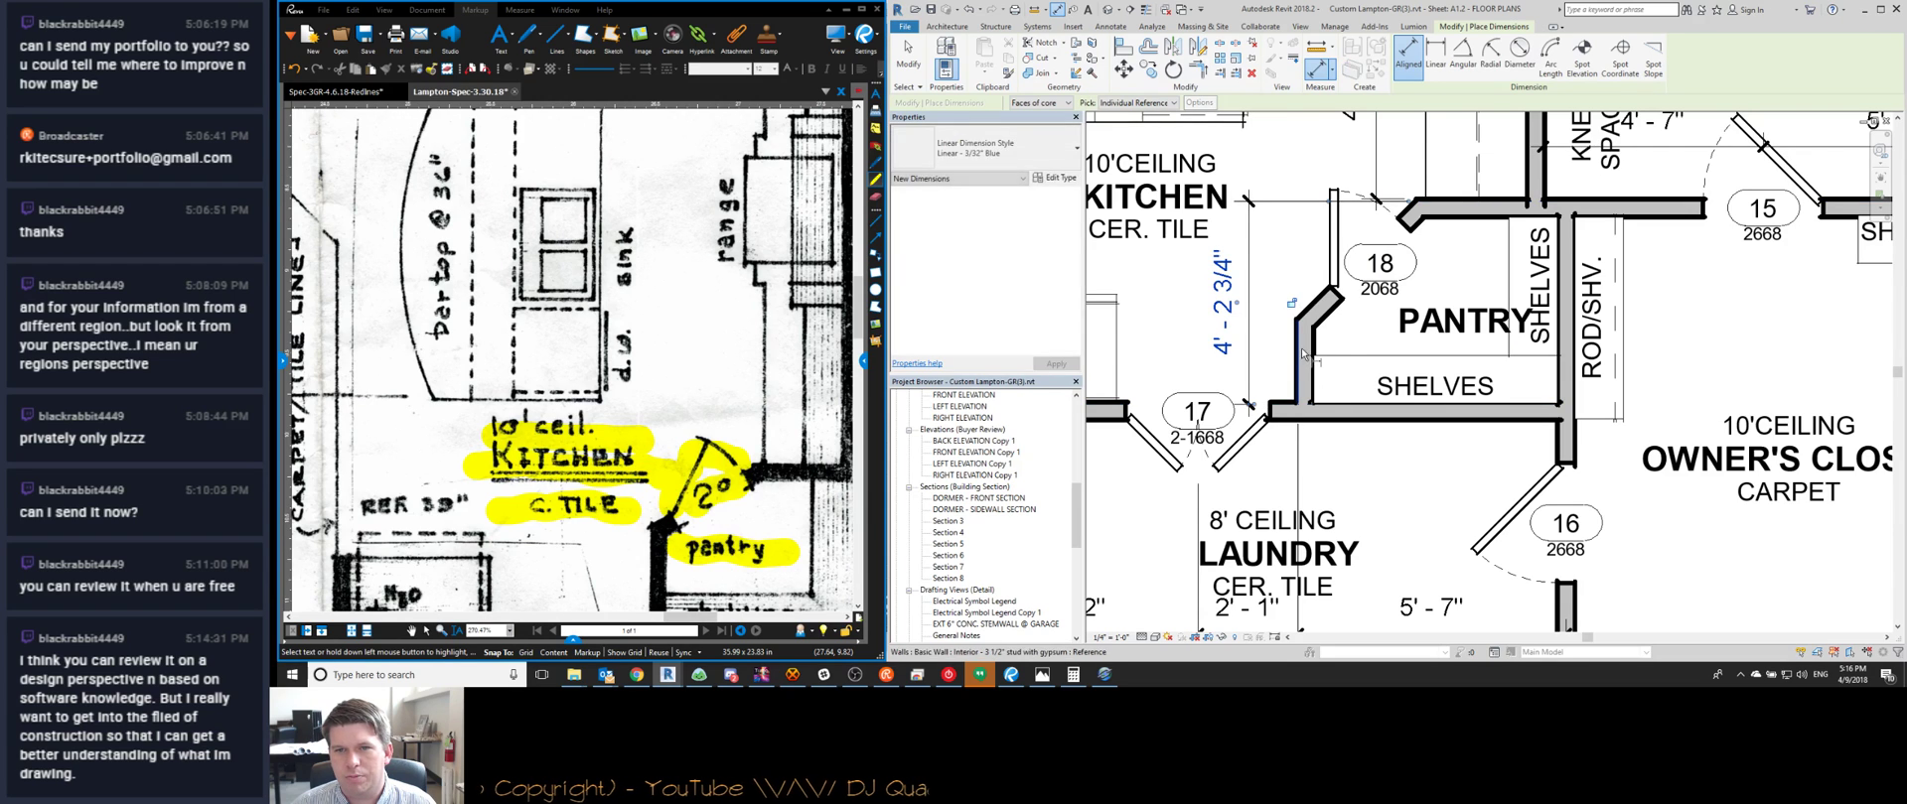
click(1563, 303)
scroll(1445, 305, down, 1)
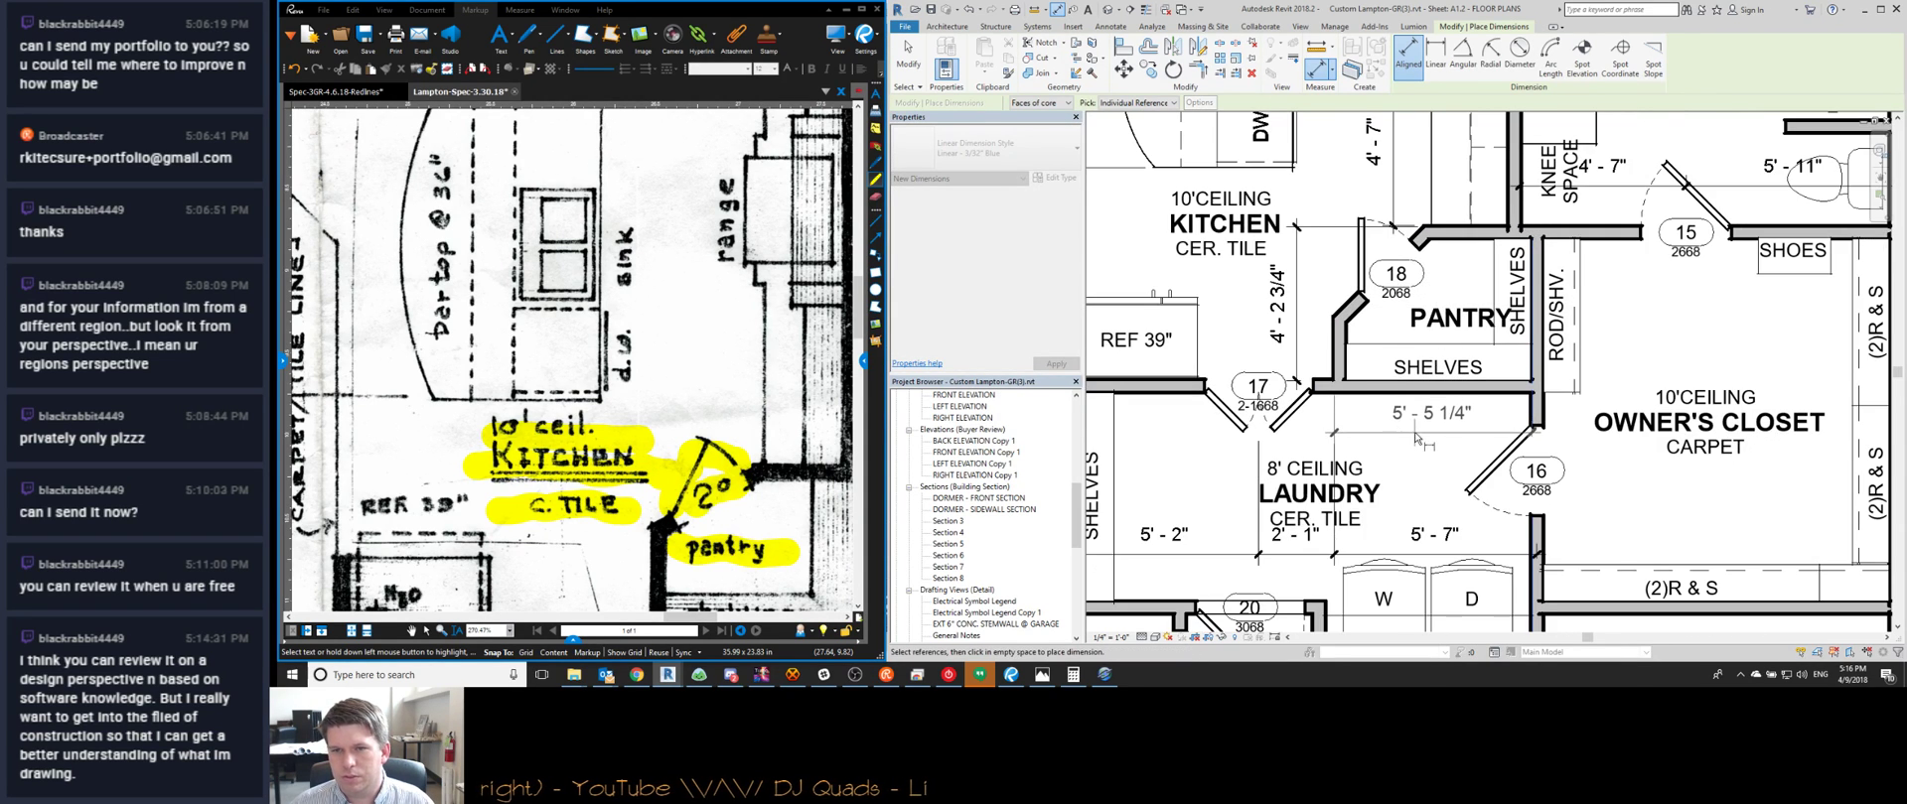
click(1422, 431)
key(Escape)
key(Escape)
Stretch the angled pantry wall's end, then undo the bad extension to the shelf line
scroll(772, 417, down, 3)
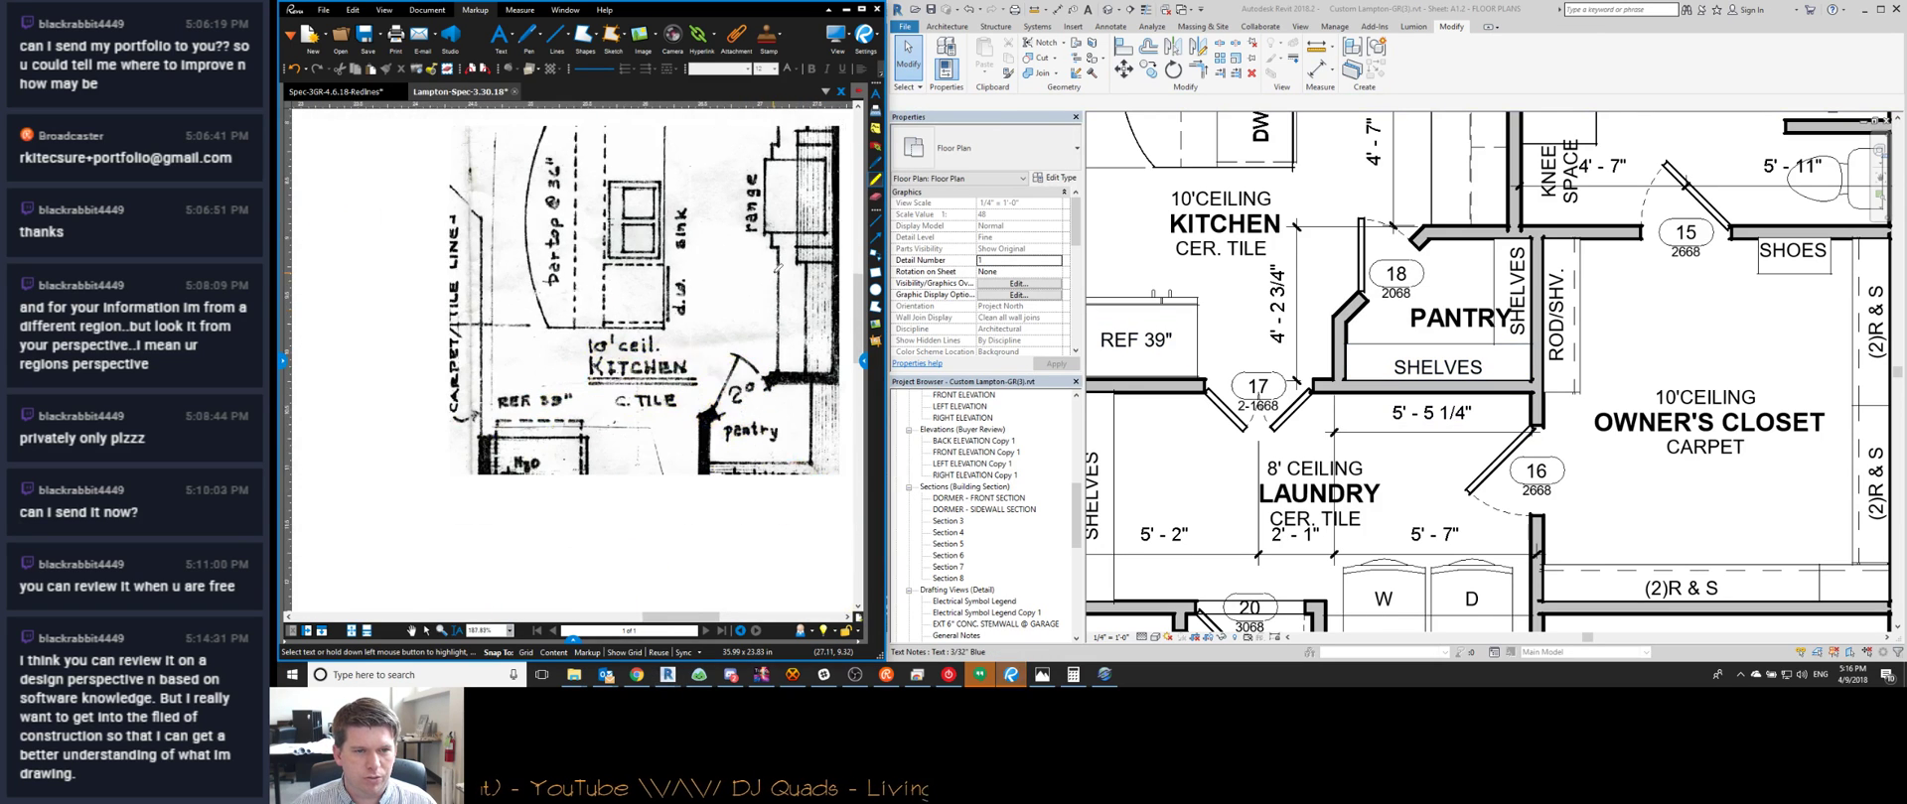
middle_drag(774, 423, 703, 430)
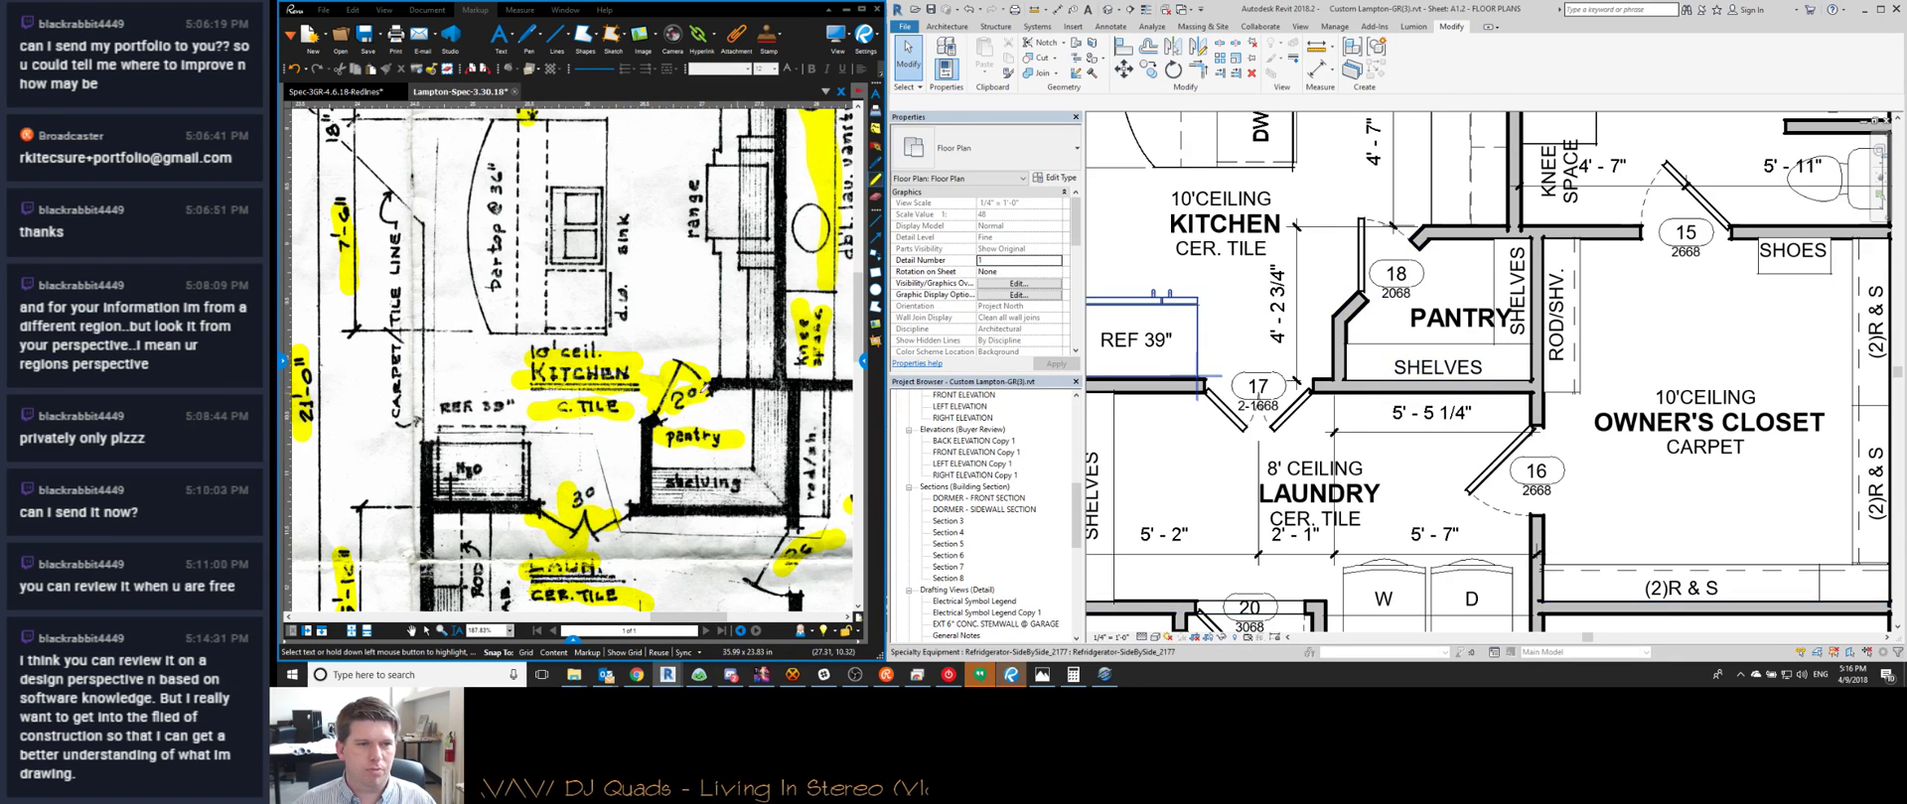
middle_drag(1347, 326, 1350, 322)
click(1352, 308)
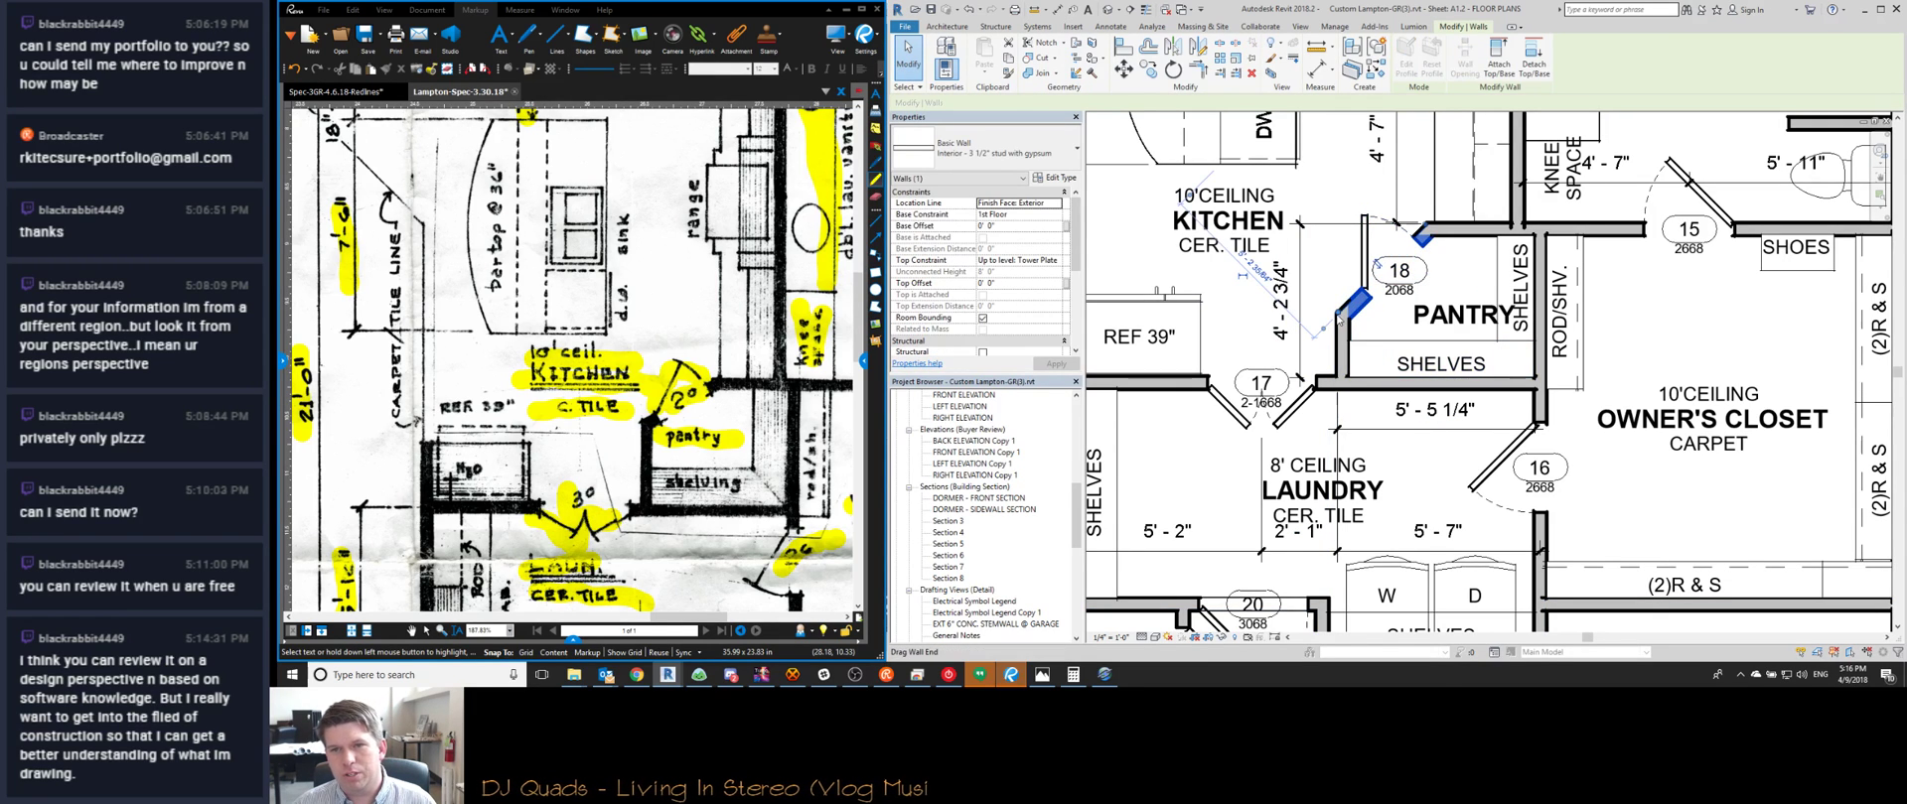
drag(1339, 316, 1346, 288)
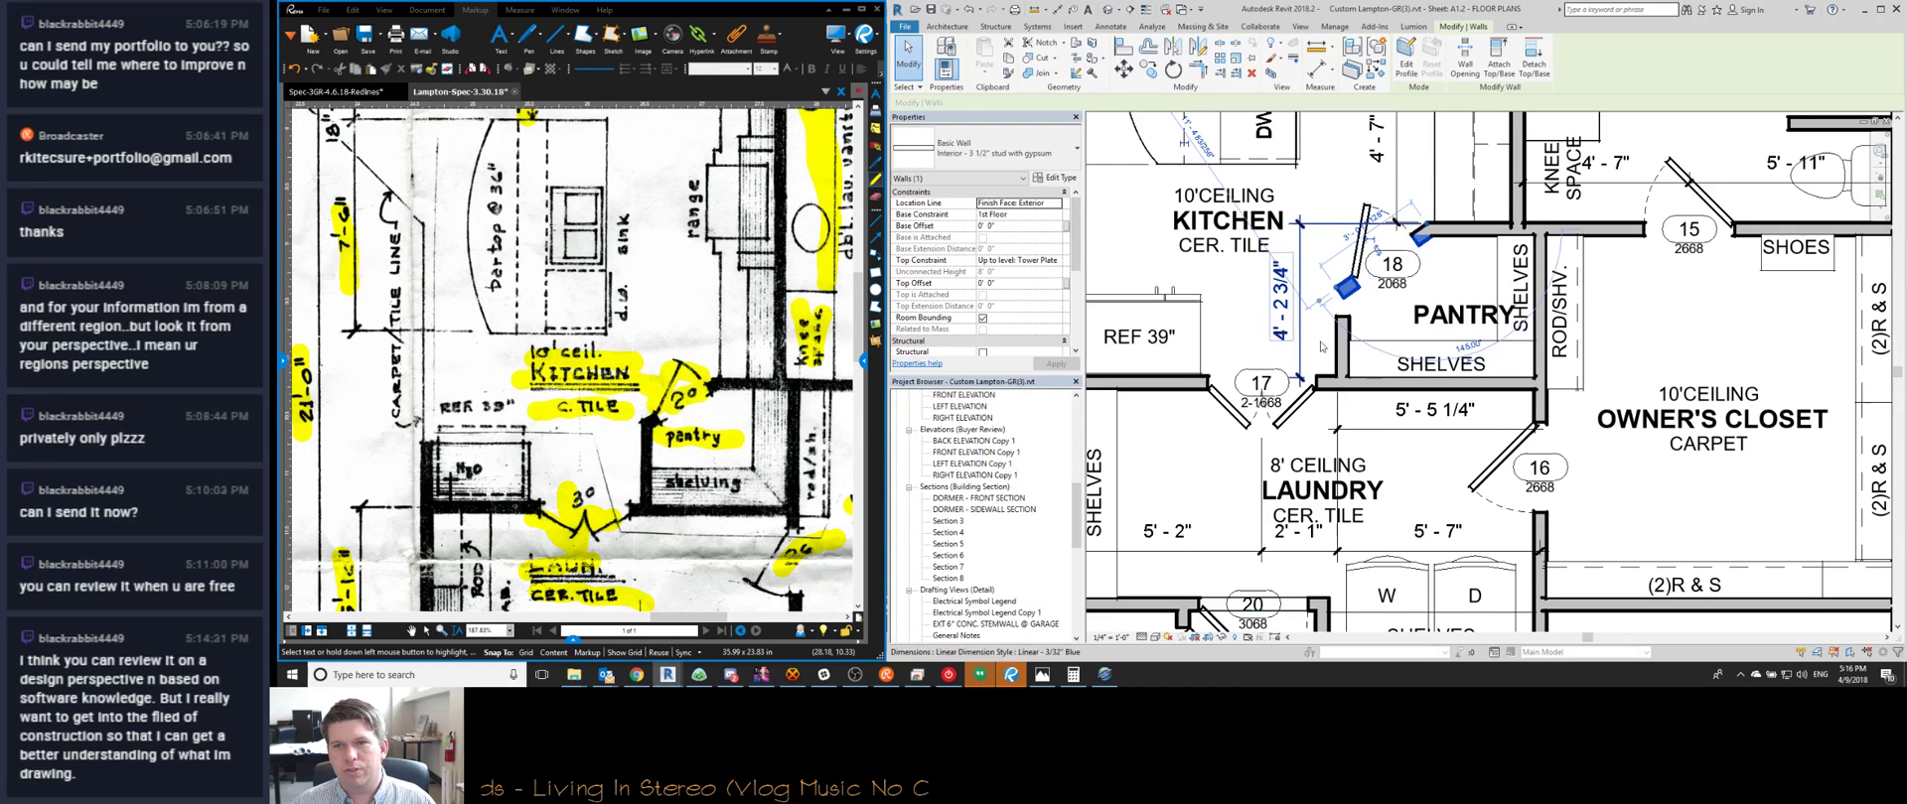
middle_drag(1405, 329, 1404, 357)
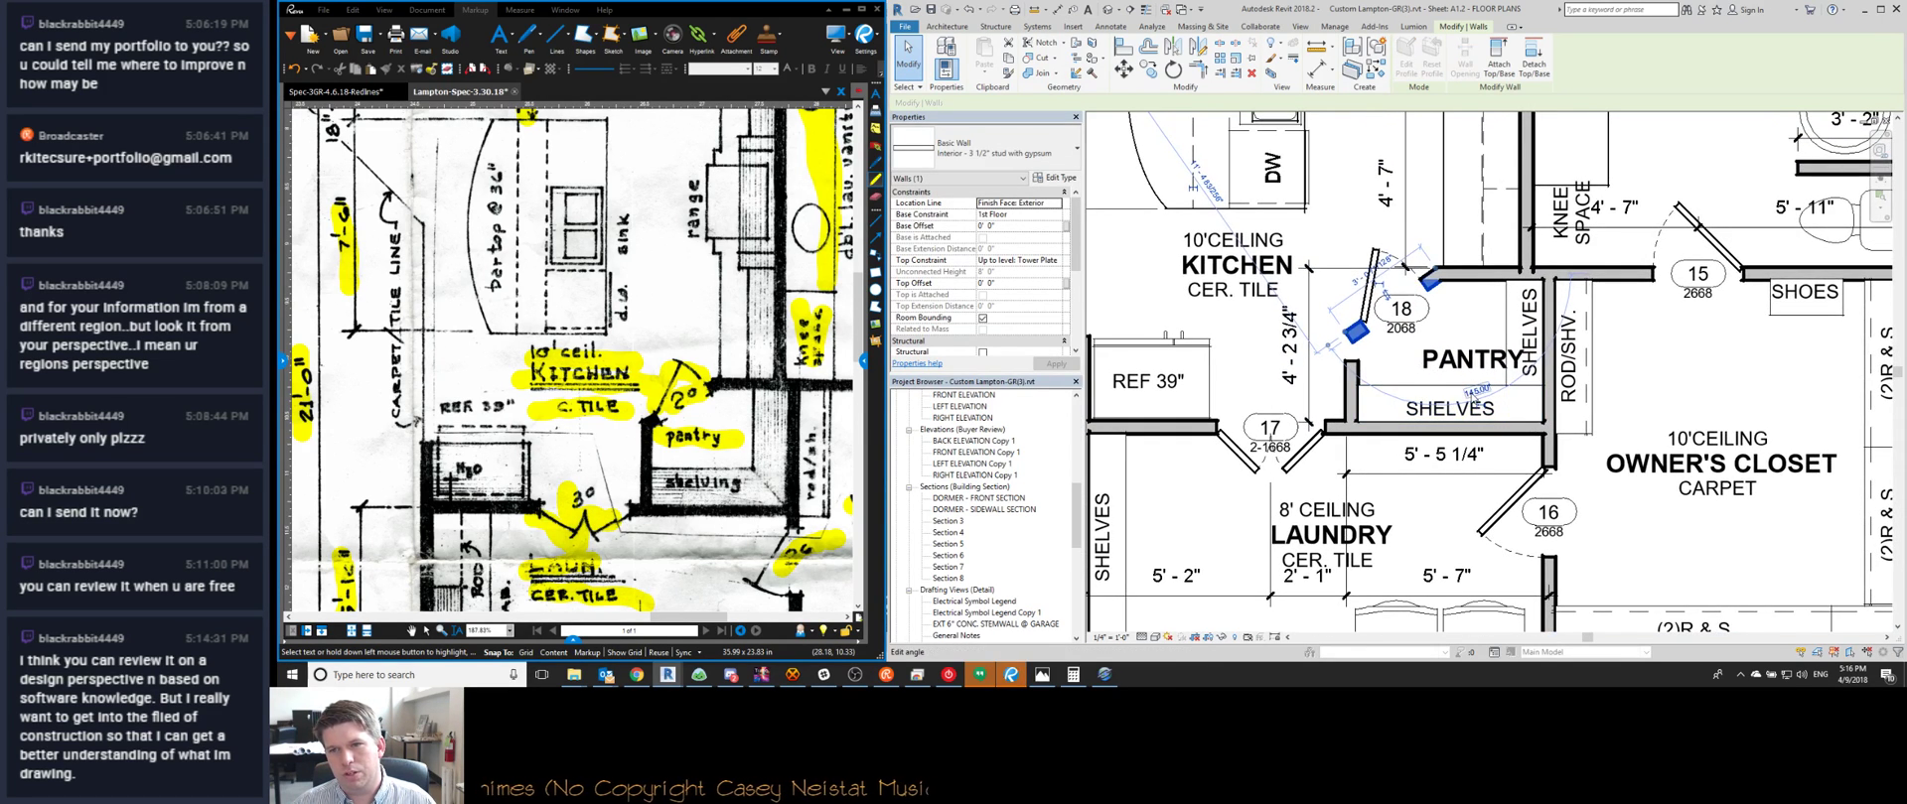
key(Escape)
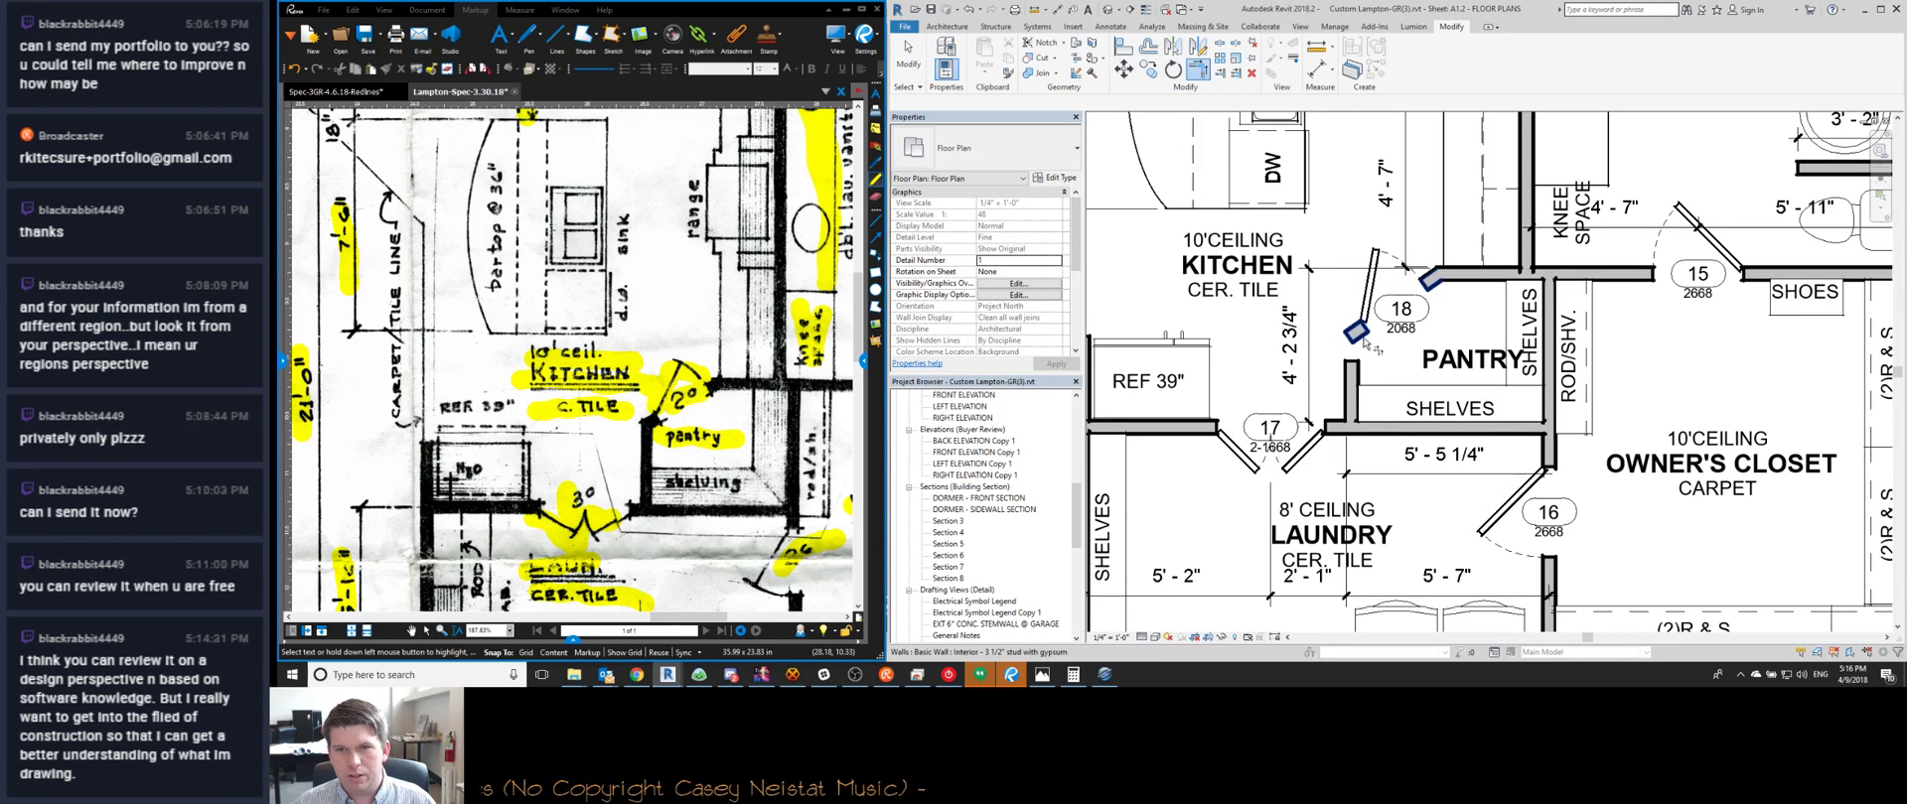
click(1360, 377)
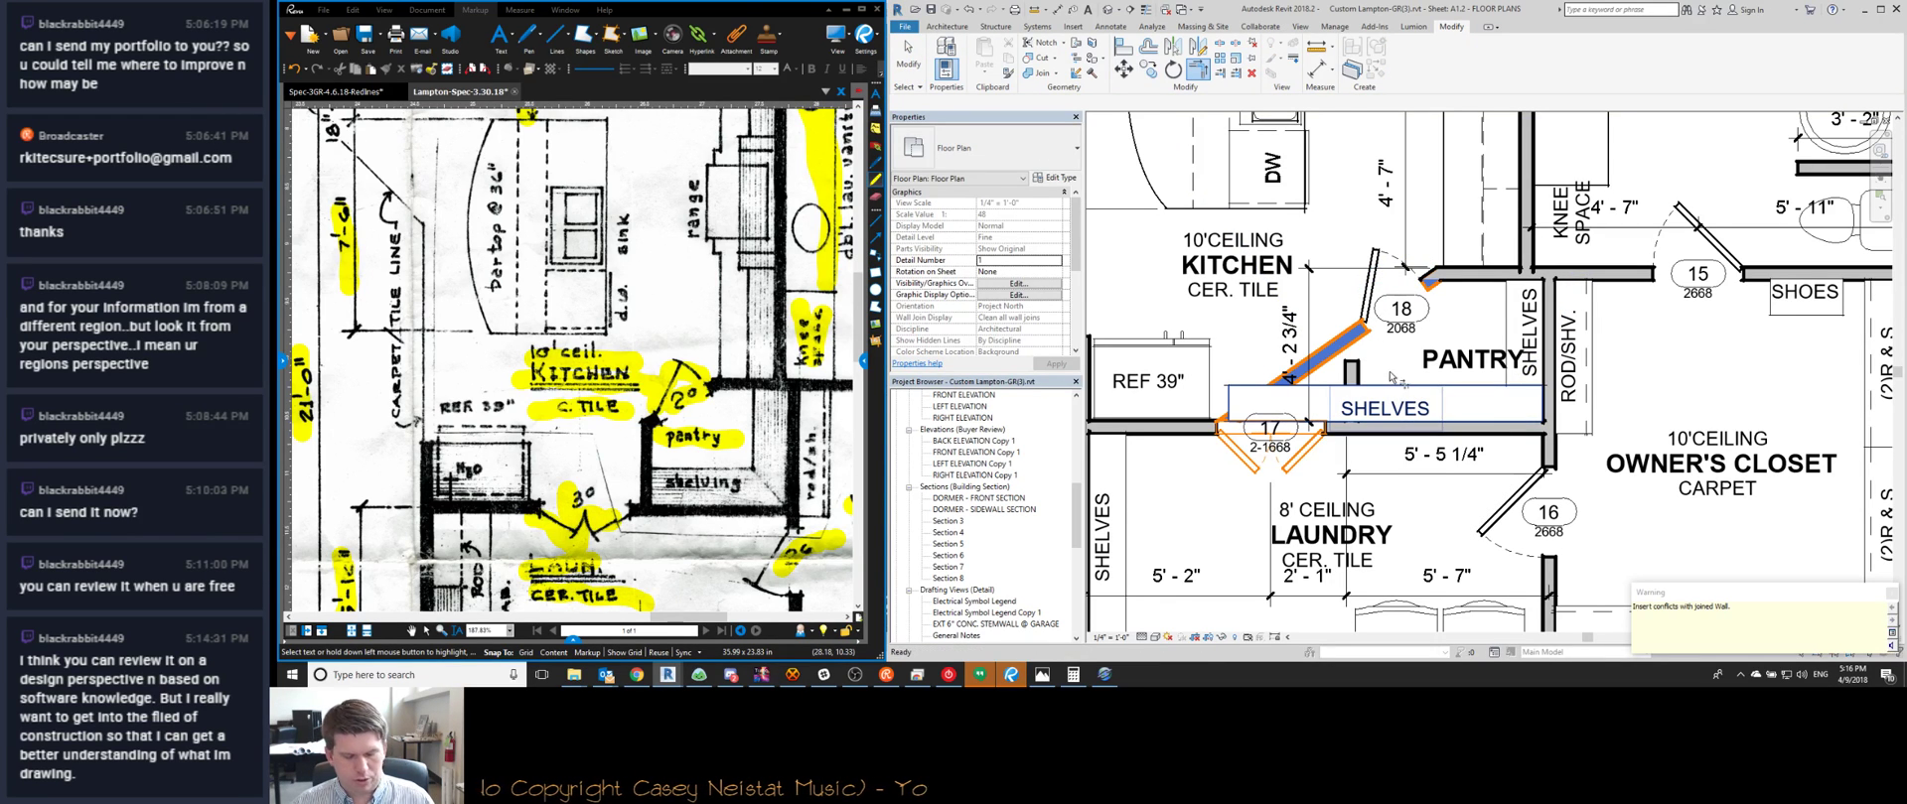
key(ctrl+z)
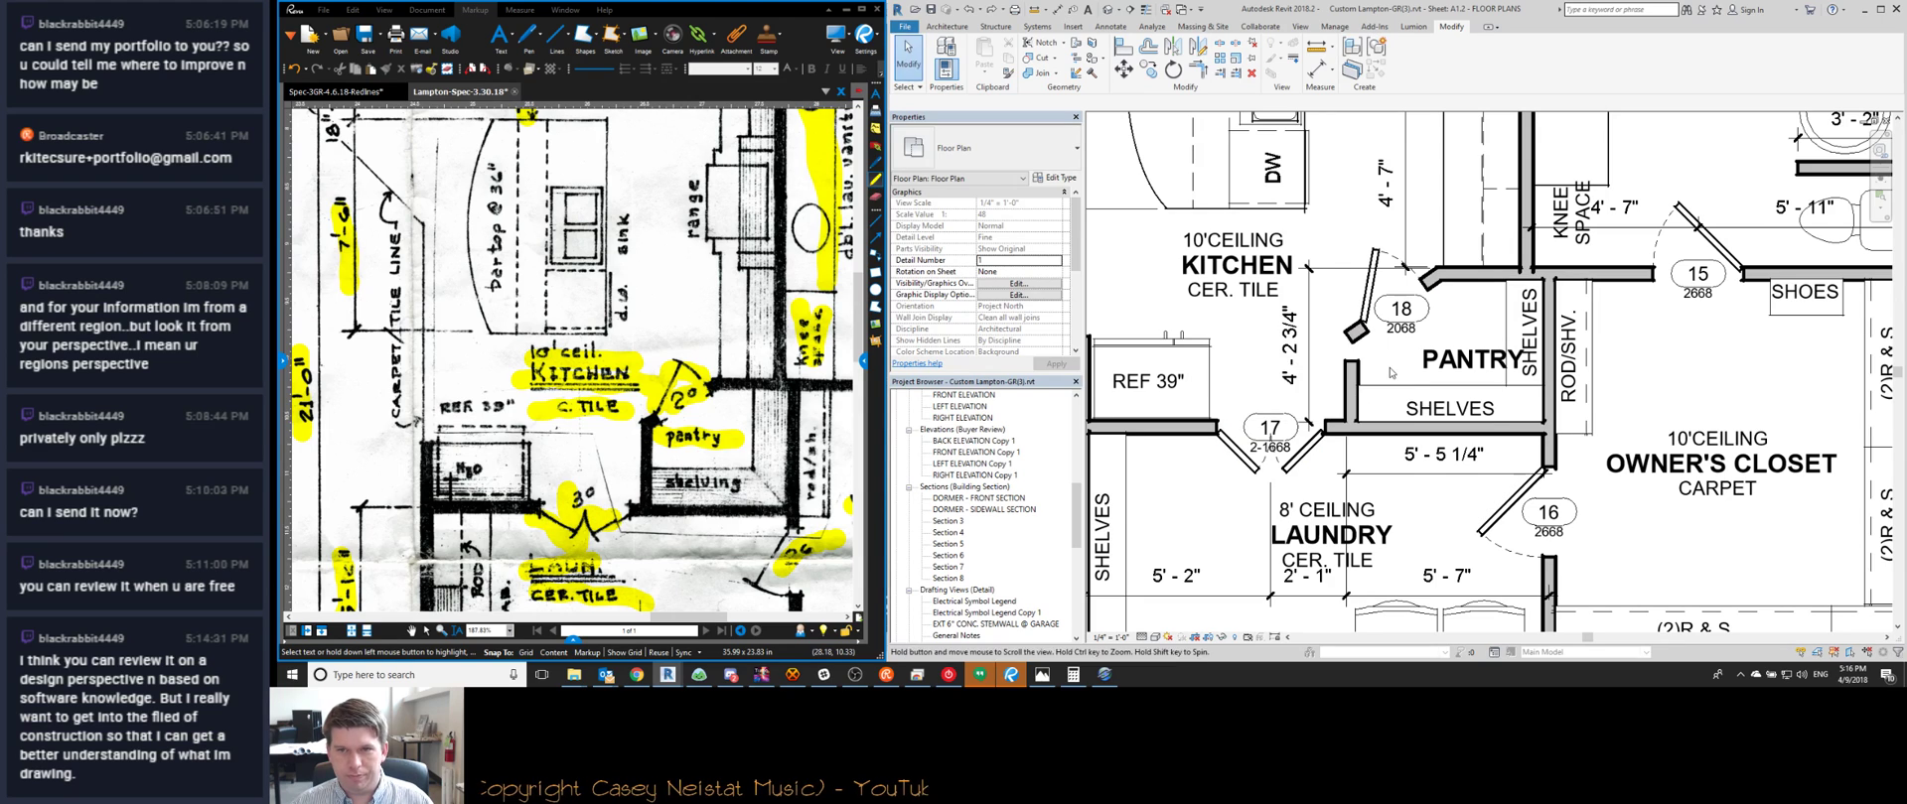
Join the angled pantry wall and the vertical wall into a corner with TR
key(t)
key(r)
click(1359, 333)
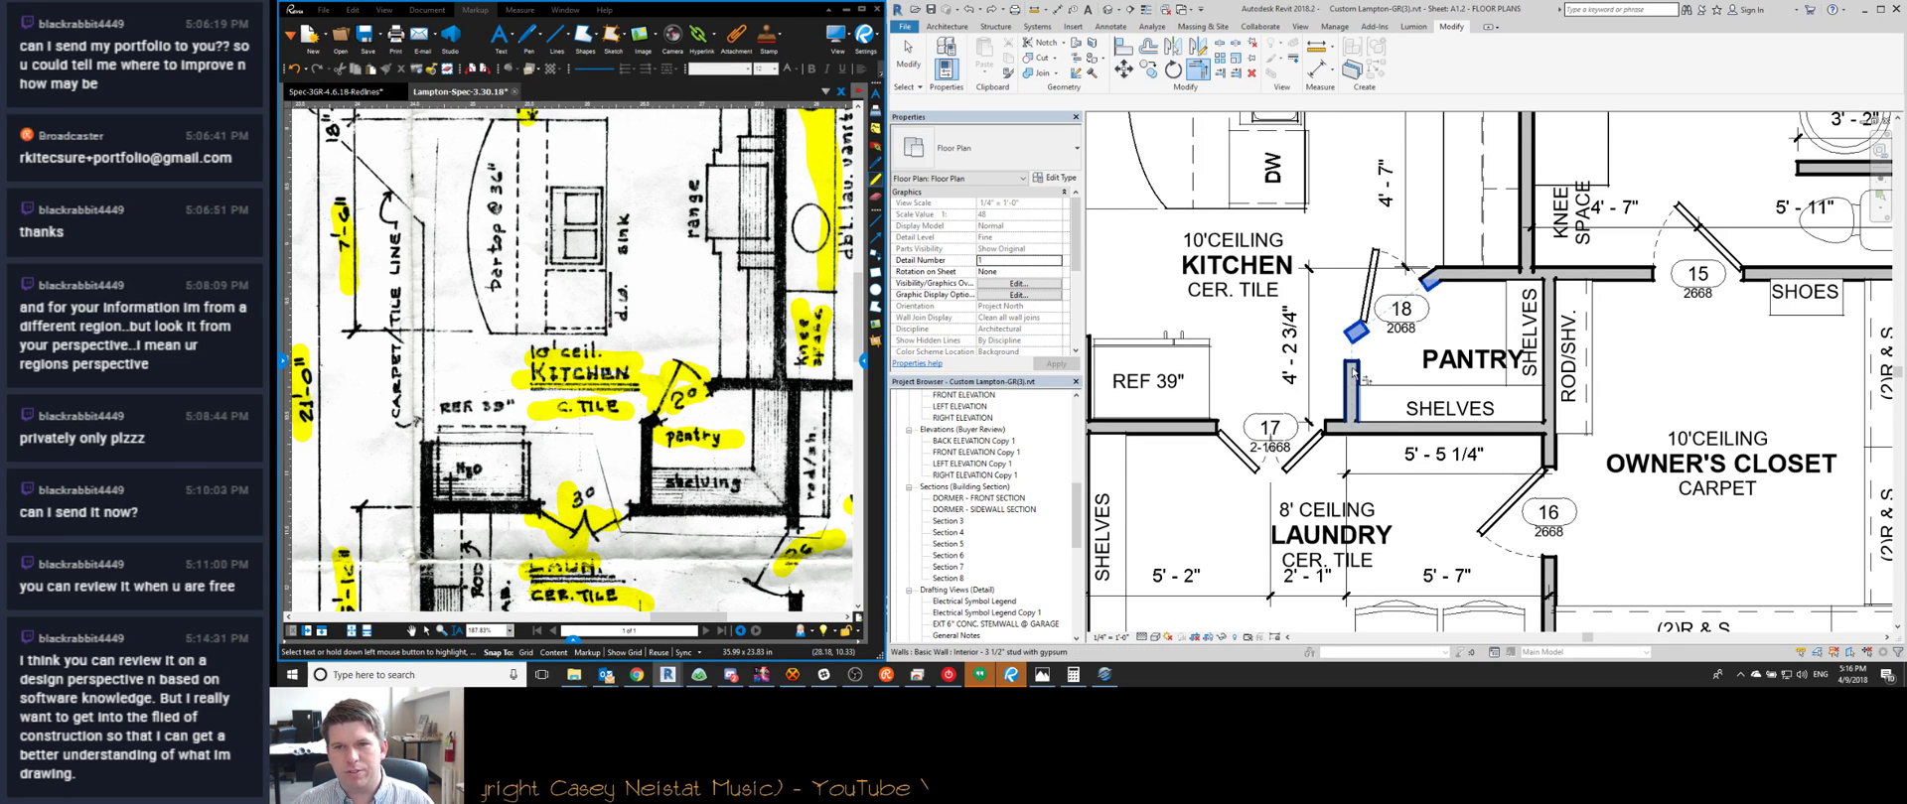
click(1352, 373)
key(Escape)
click(1370, 267)
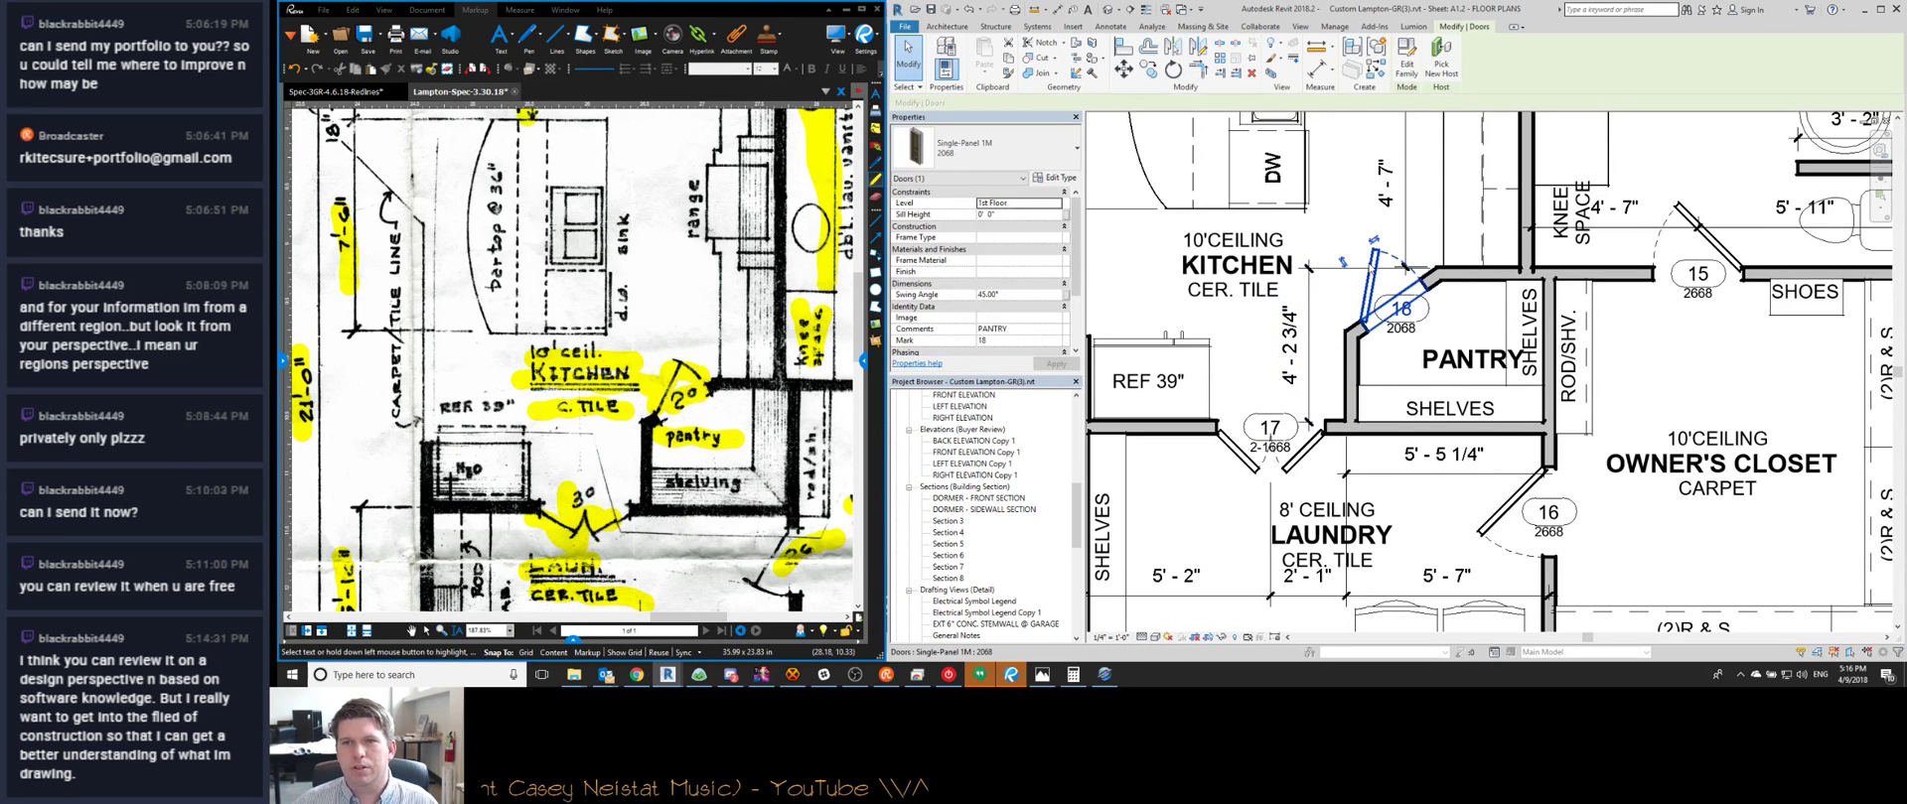
key(Escape)
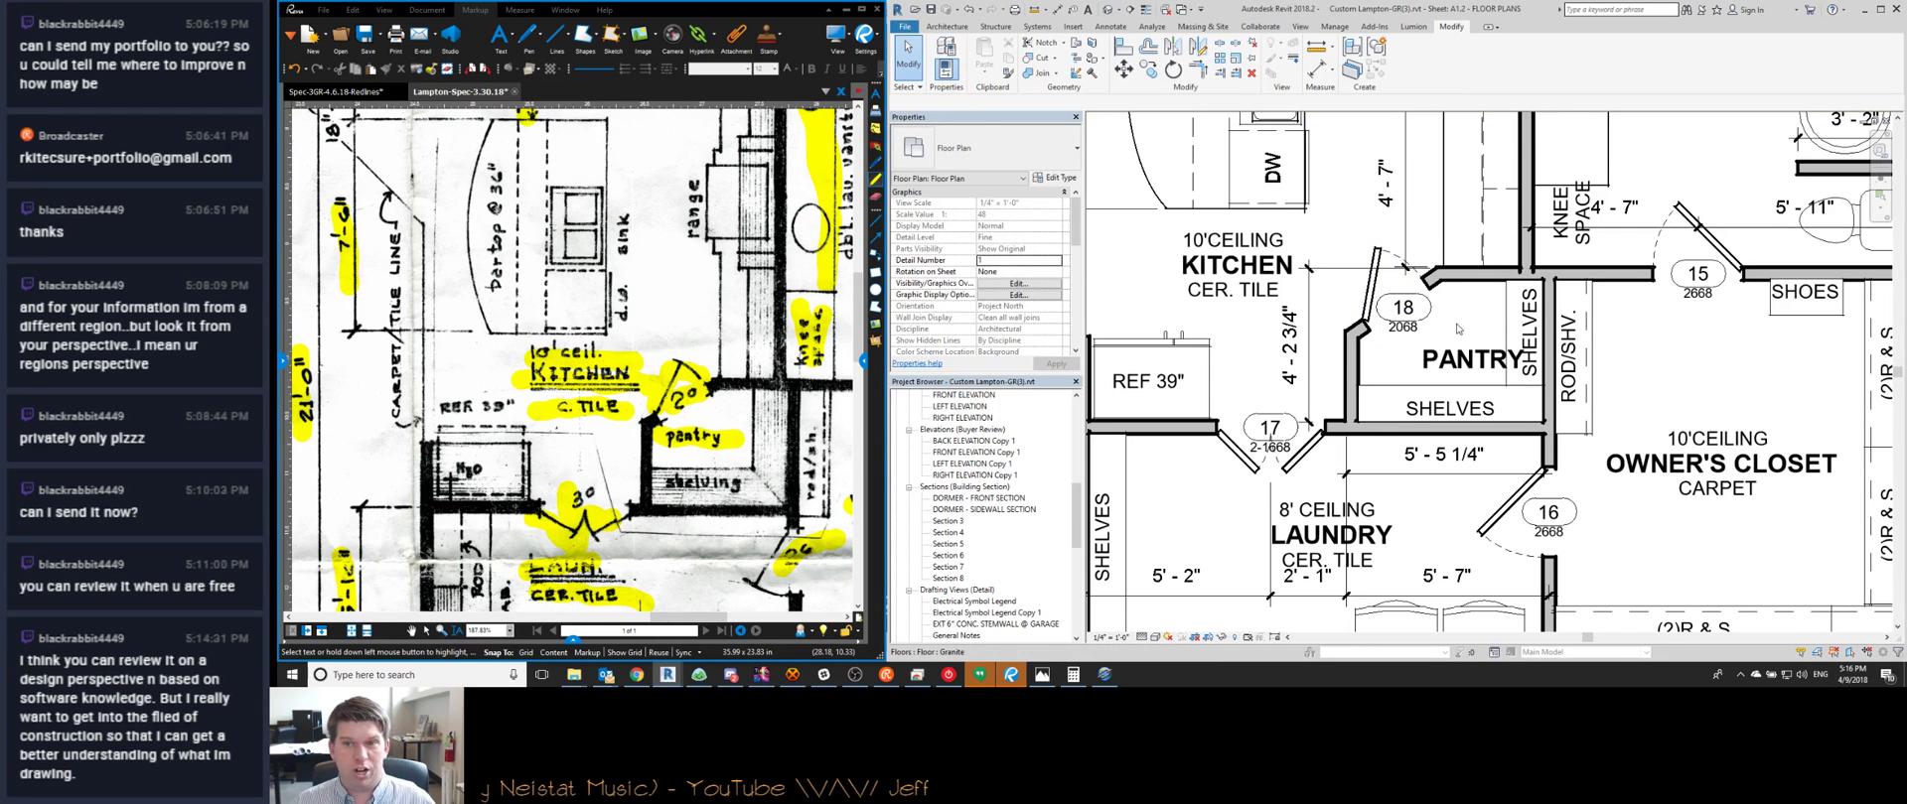
Delete the vertical 4'-6" / 3'-2 1/2" / 4'-7 1/2" dimension string beside the range
middle_drag(1265, 341, 1277, 365)
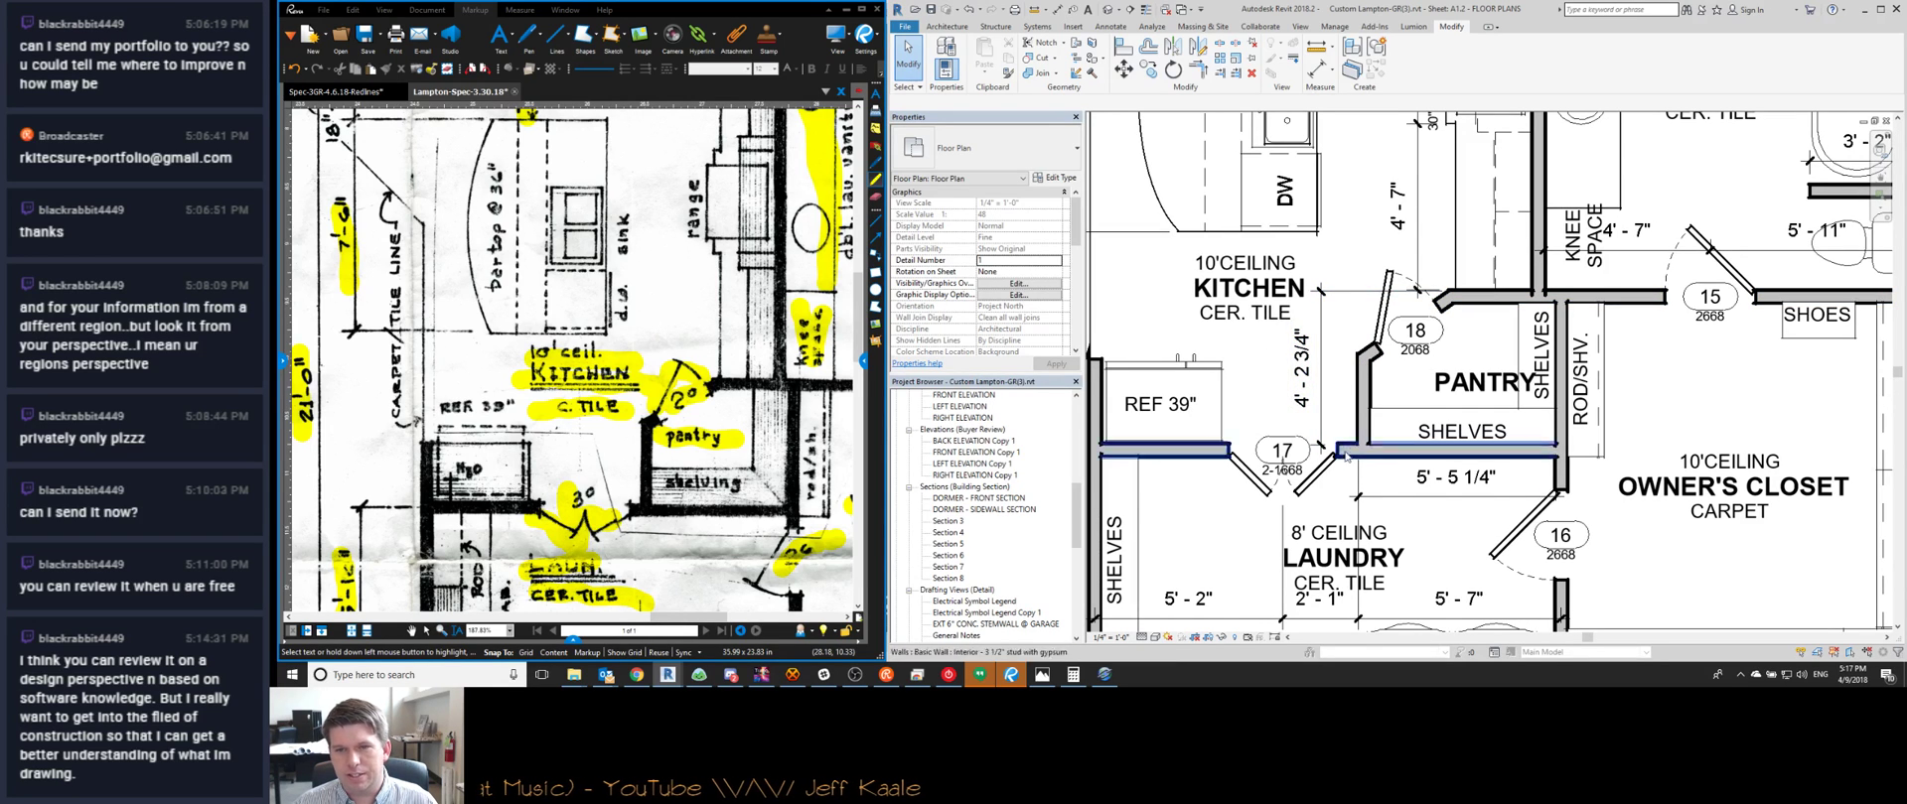
click(1315, 368)
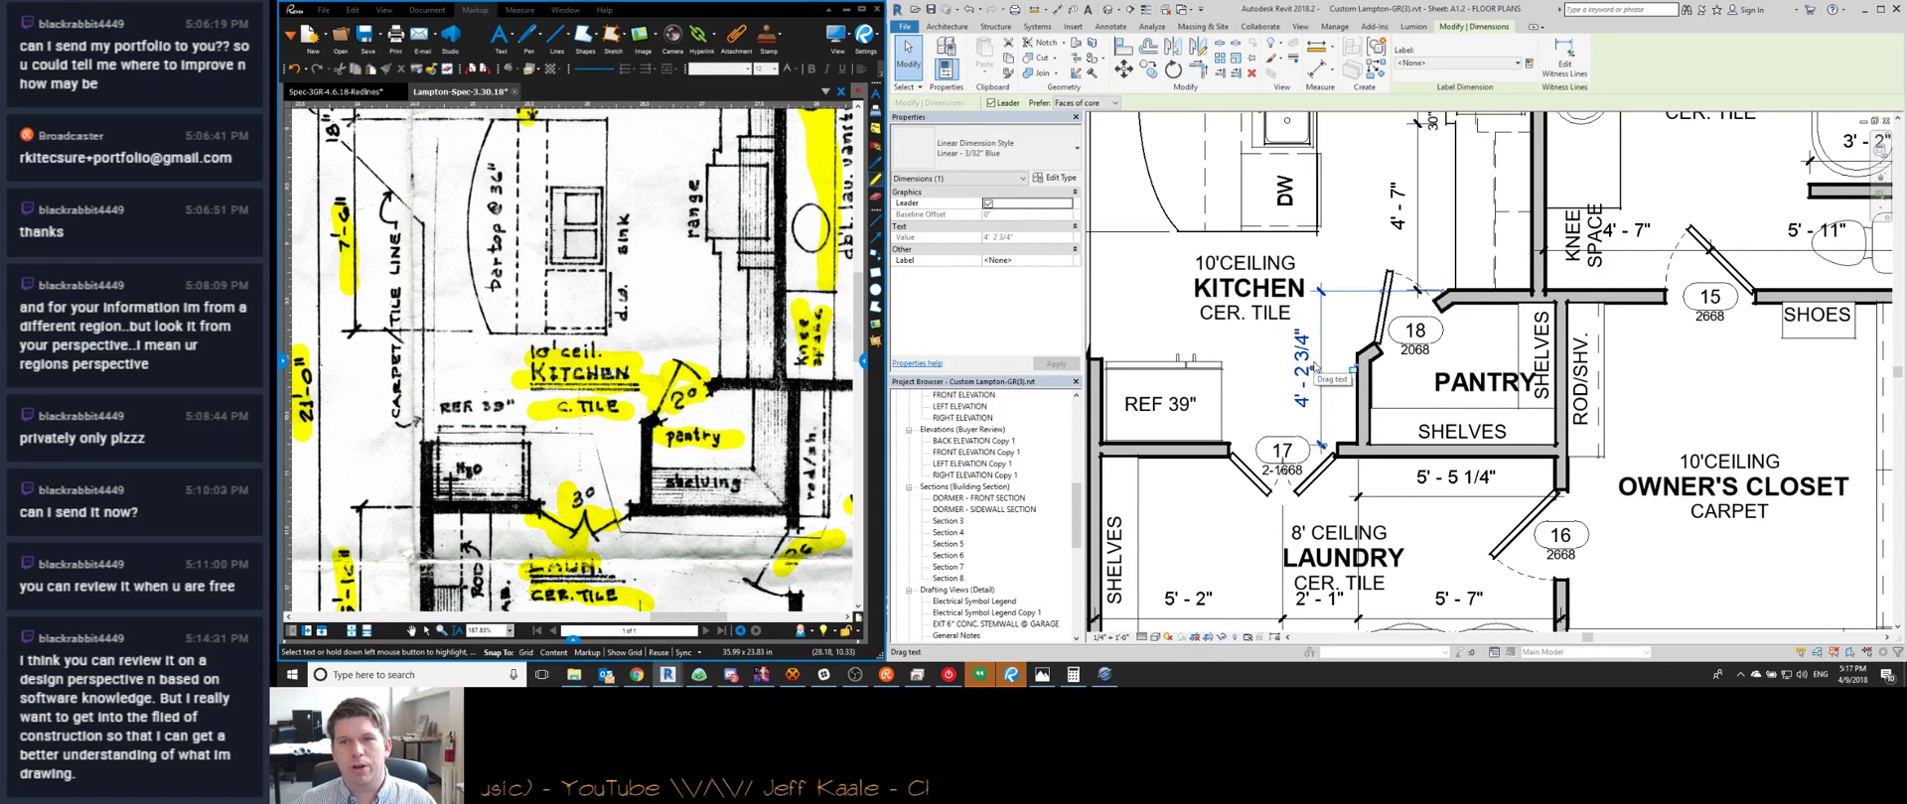
middle_drag(1314, 367, 1315, 483)
key(Escape)
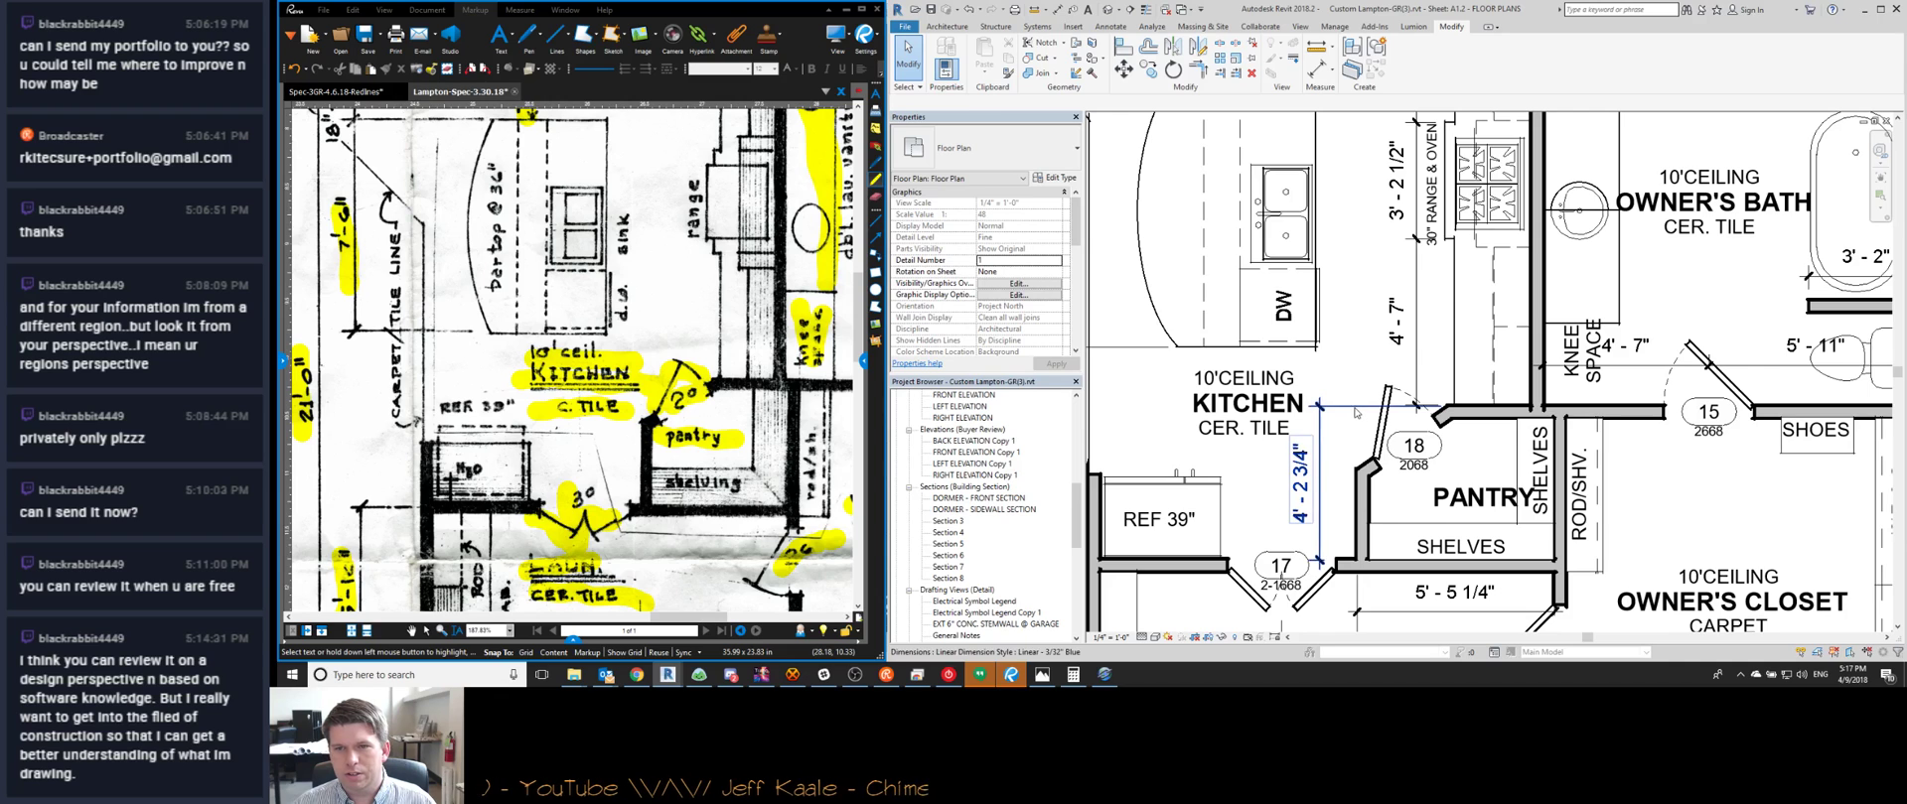
click(1418, 407)
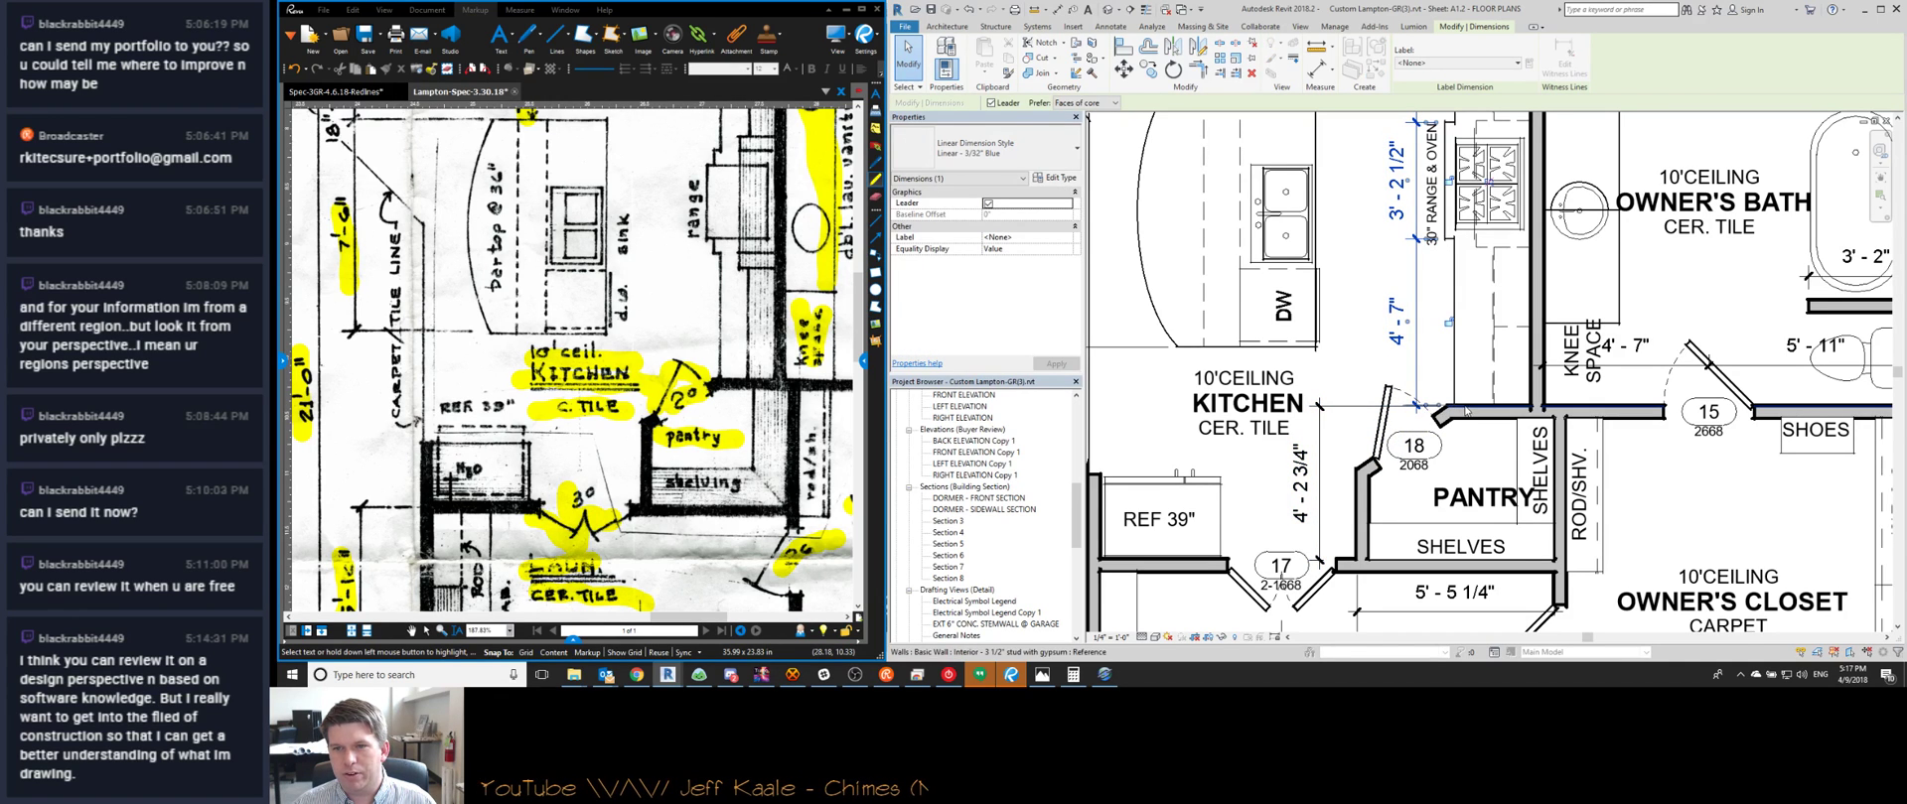
key(Escape)
scroll(1466, 410, down, 2)
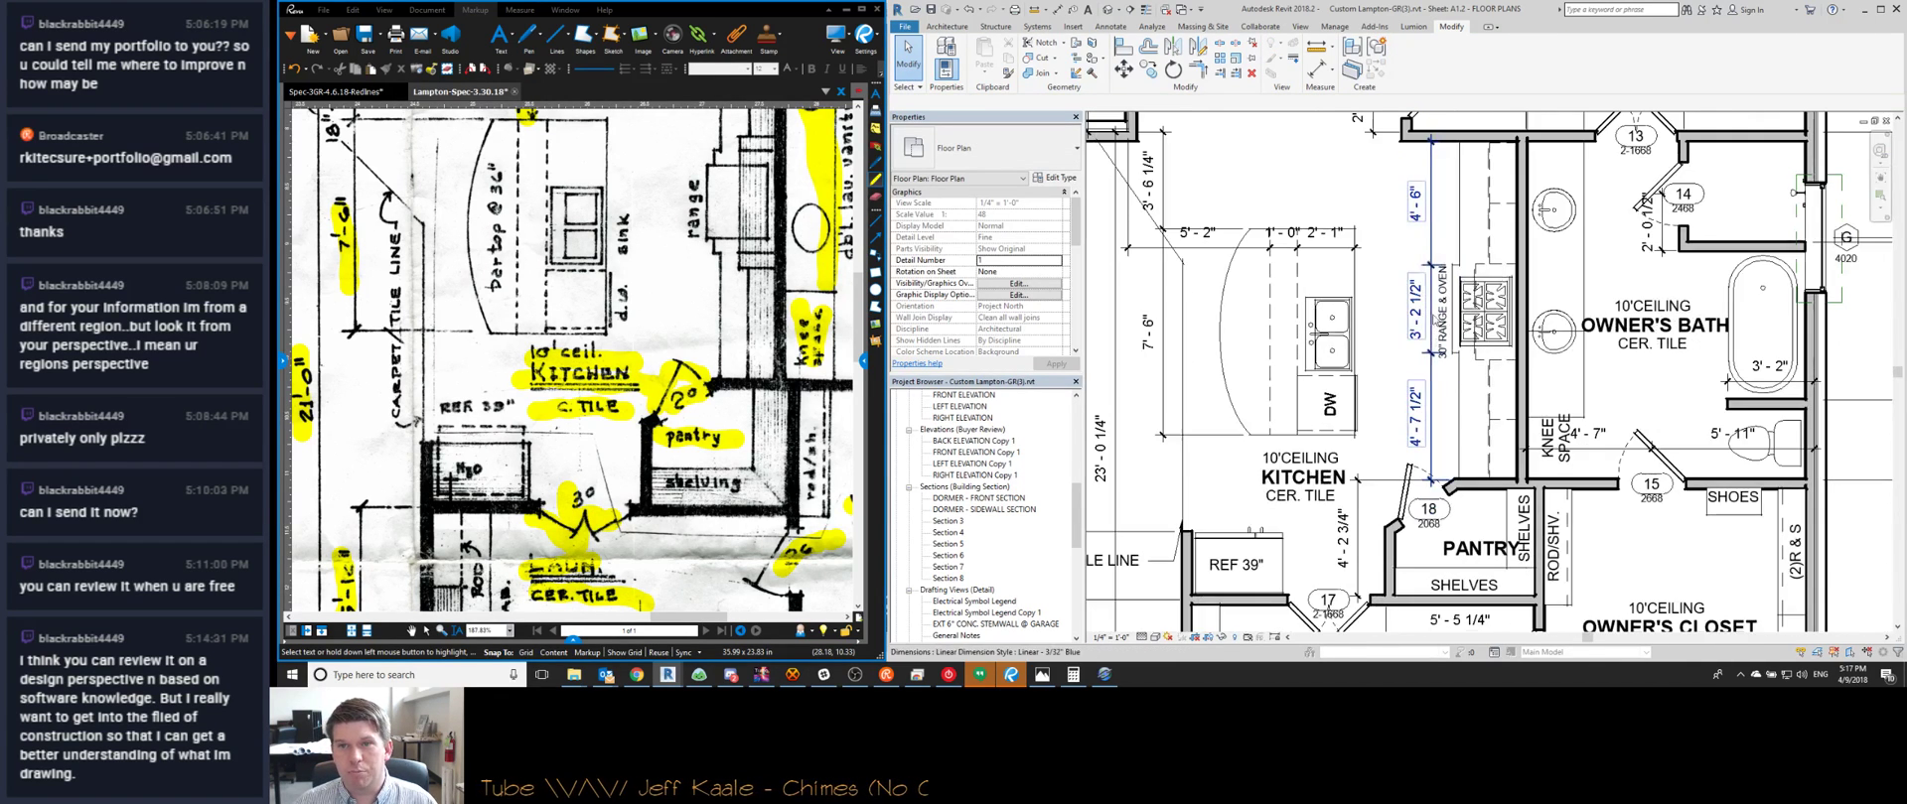
click(1430, 248)
key(Delete)
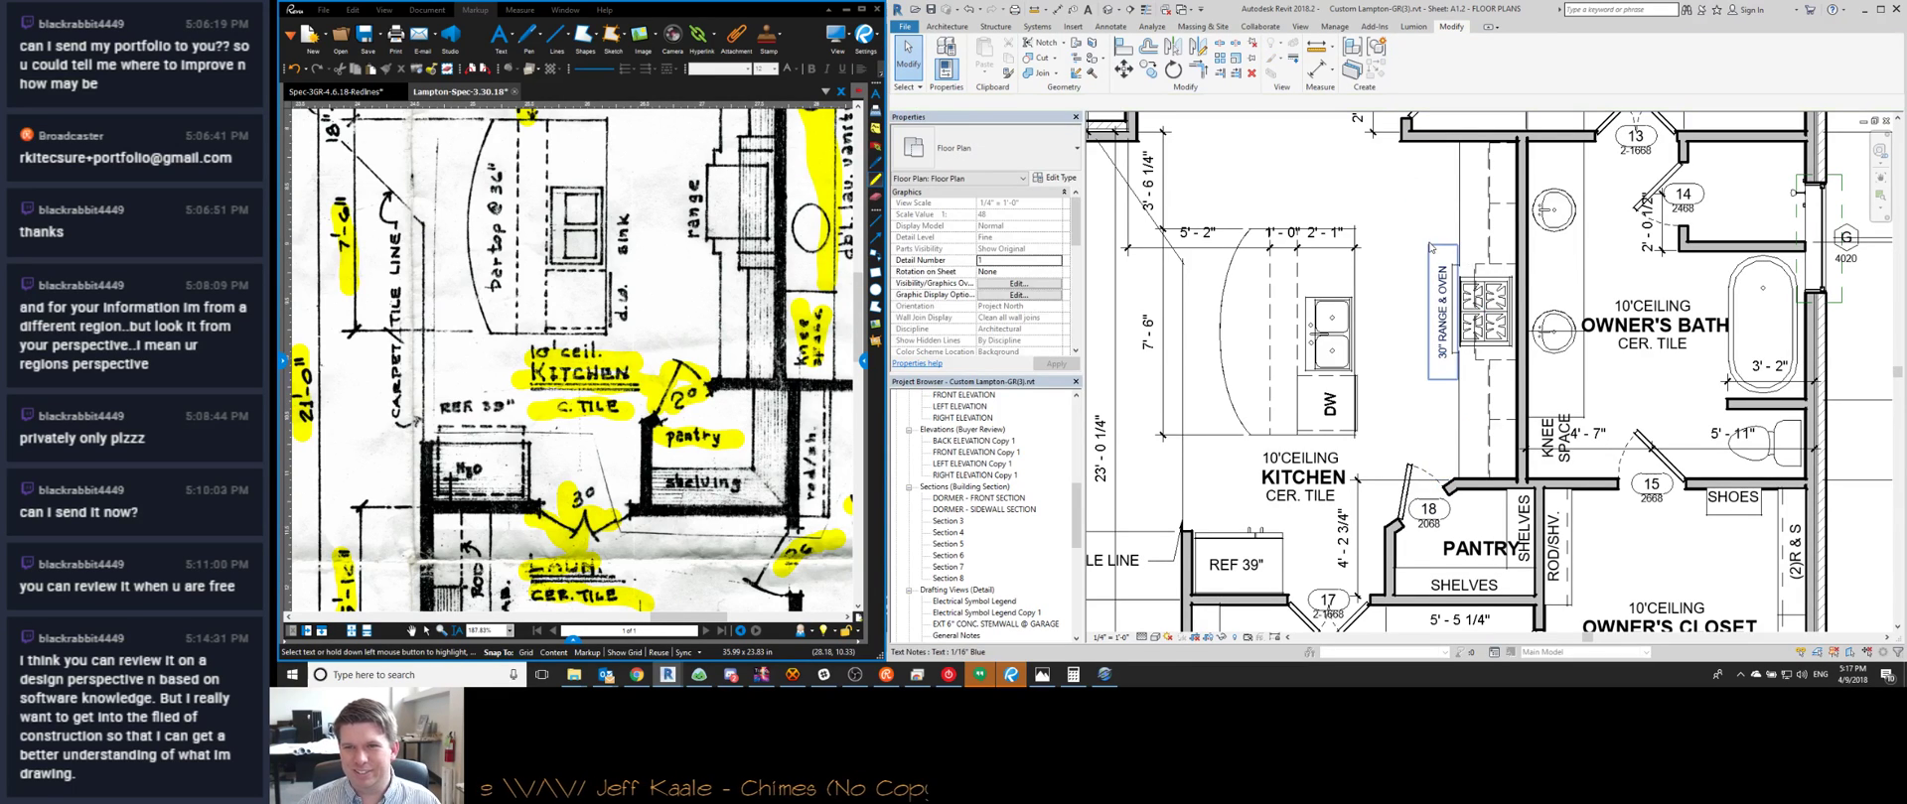
Move the 5' - 2" counter dimension string up slightly
scroll(1429, 298, down, 3)
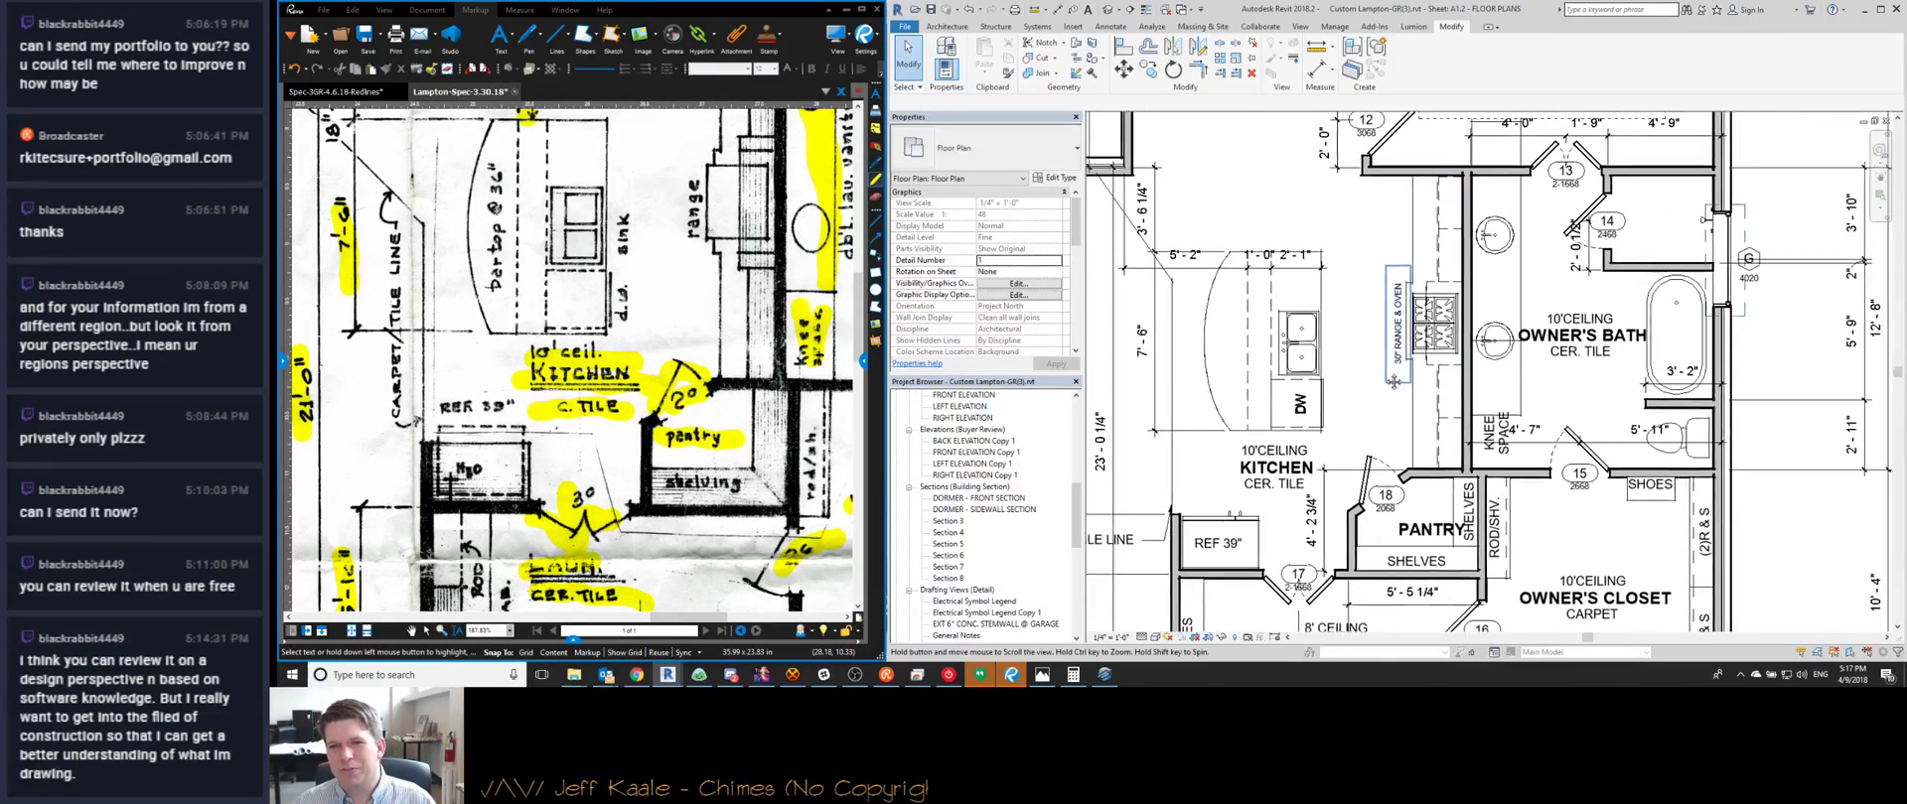
scroll(1315, 385, up, 3)
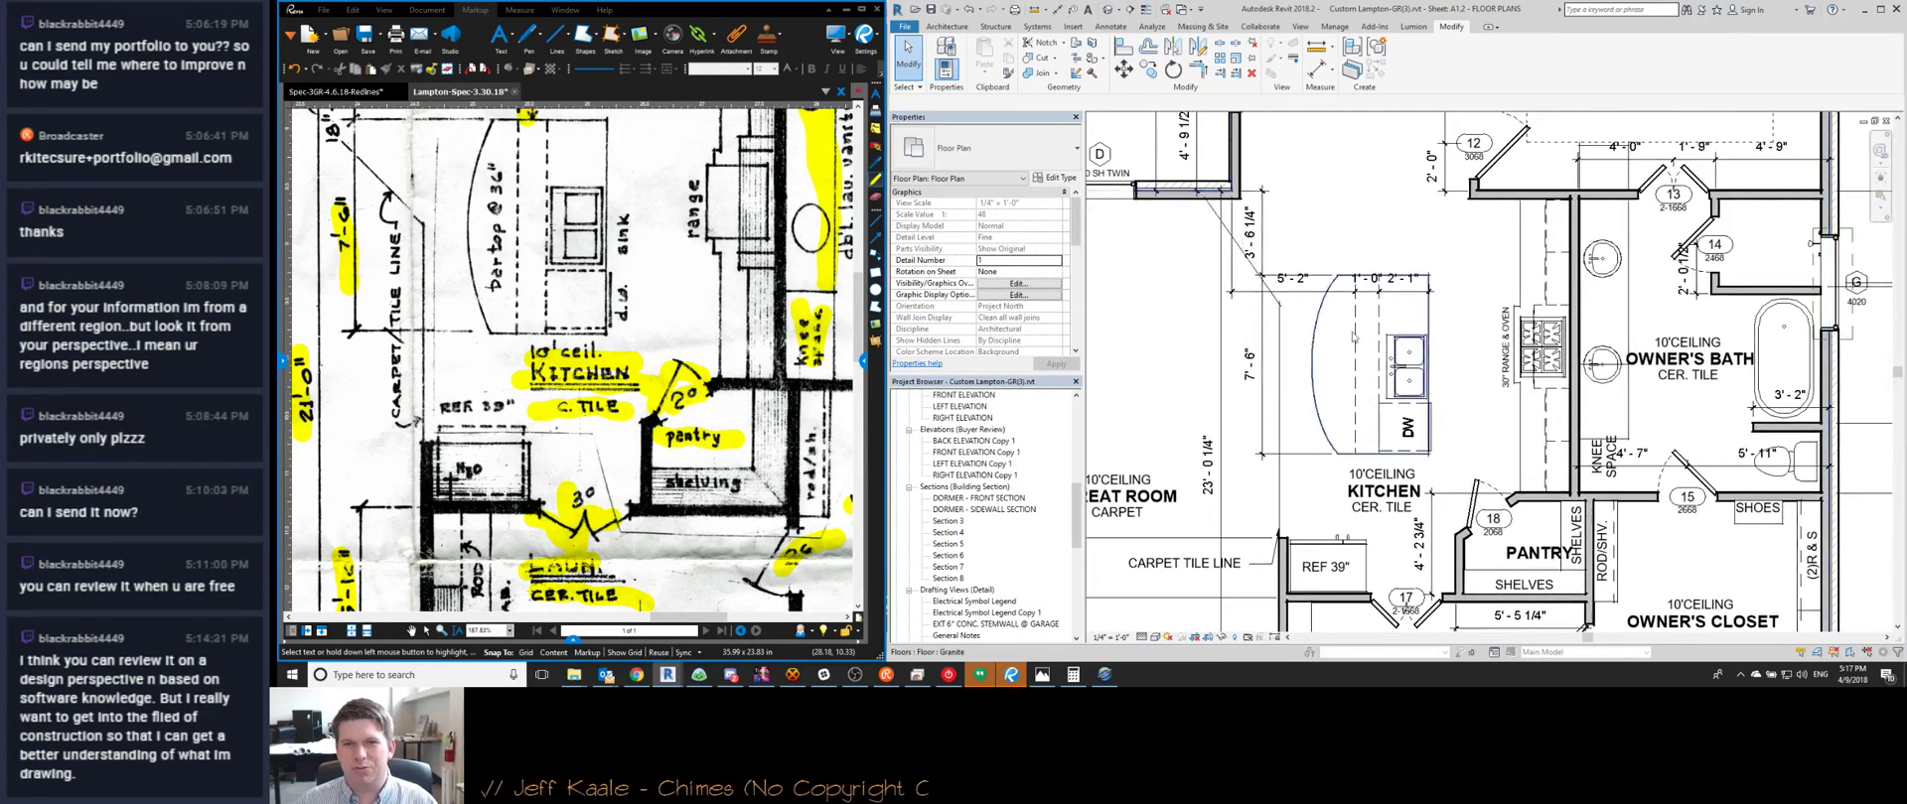
click(1314, 298)
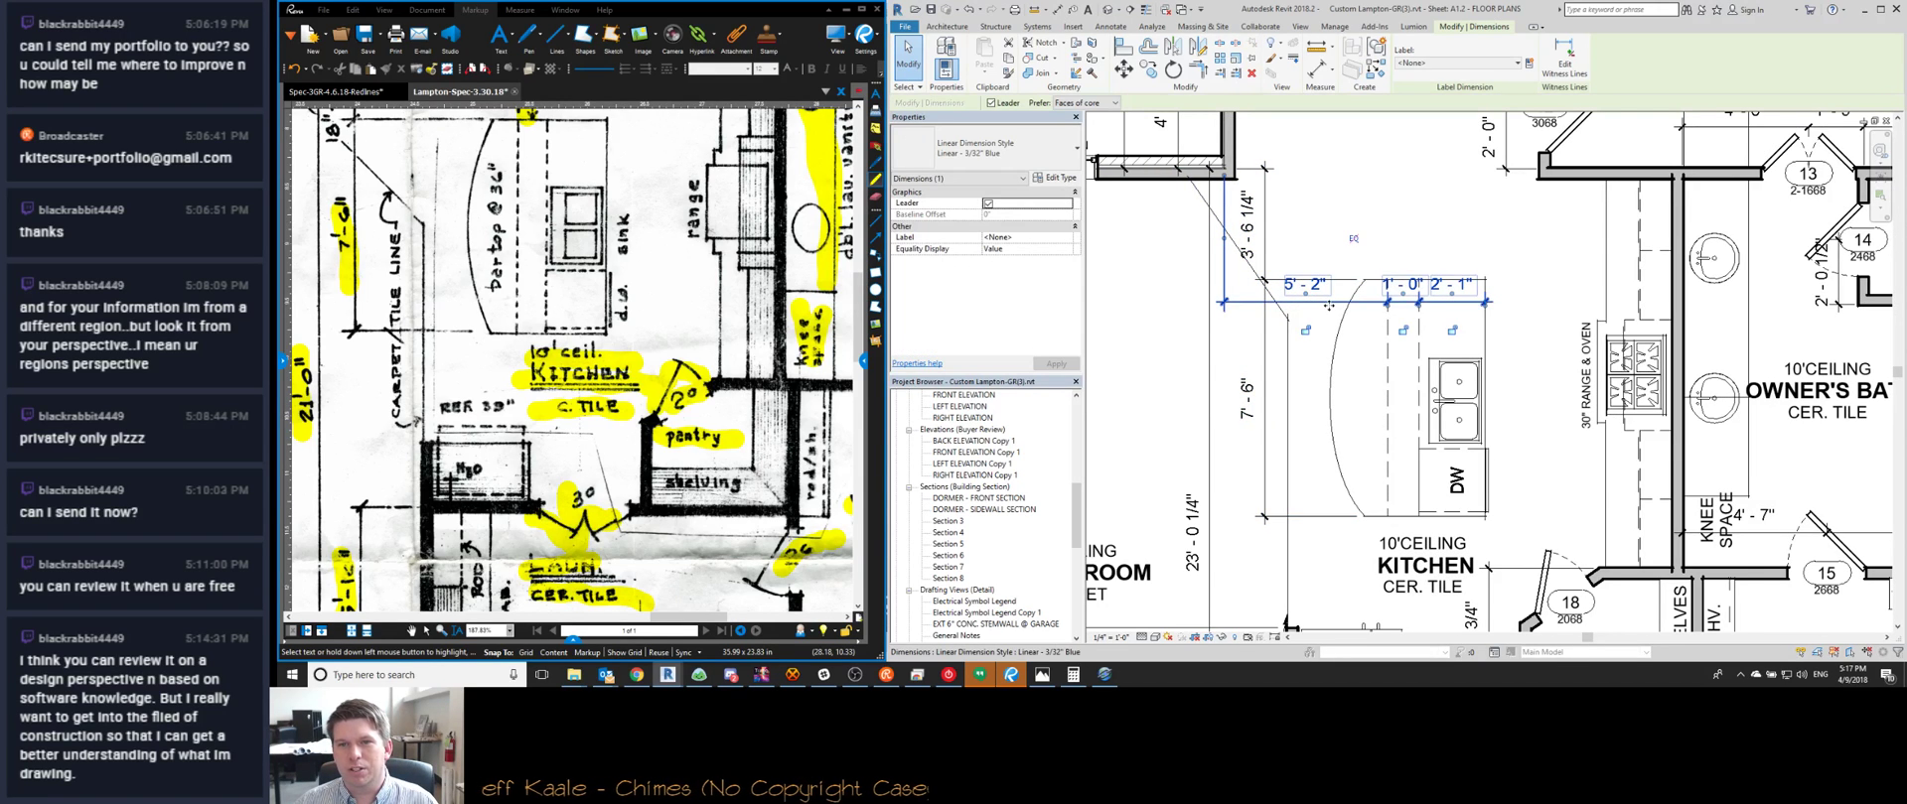
drag(1332, 302, 1331, 263)
click(1311, 338)
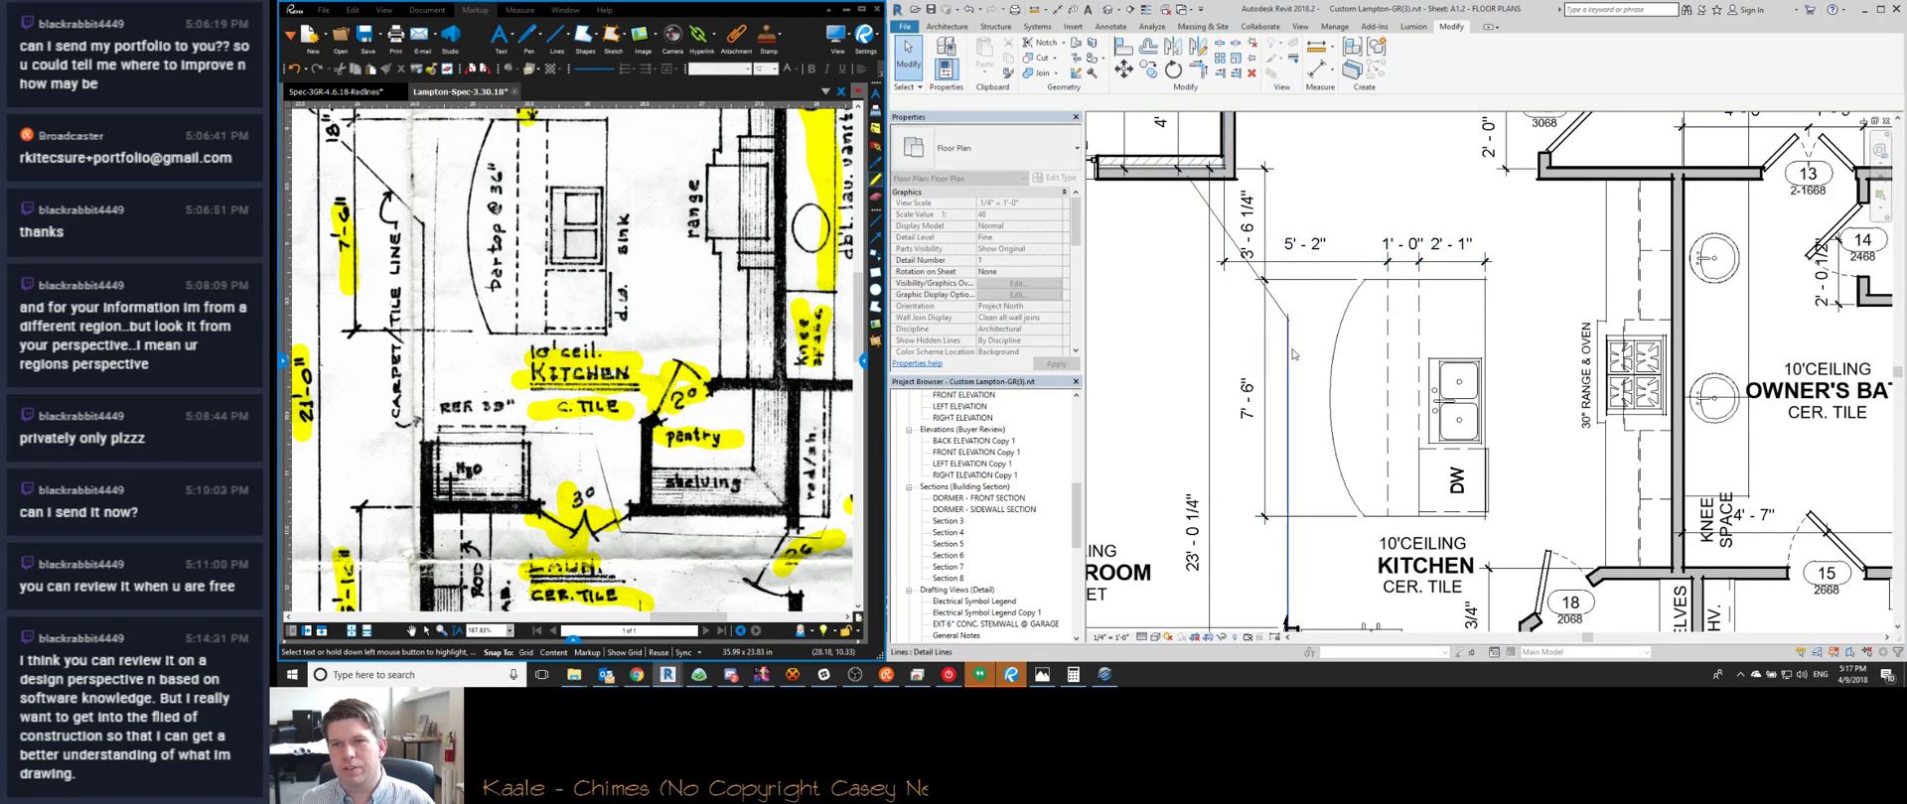
middle_drag(1323, 352, 1370, 341)
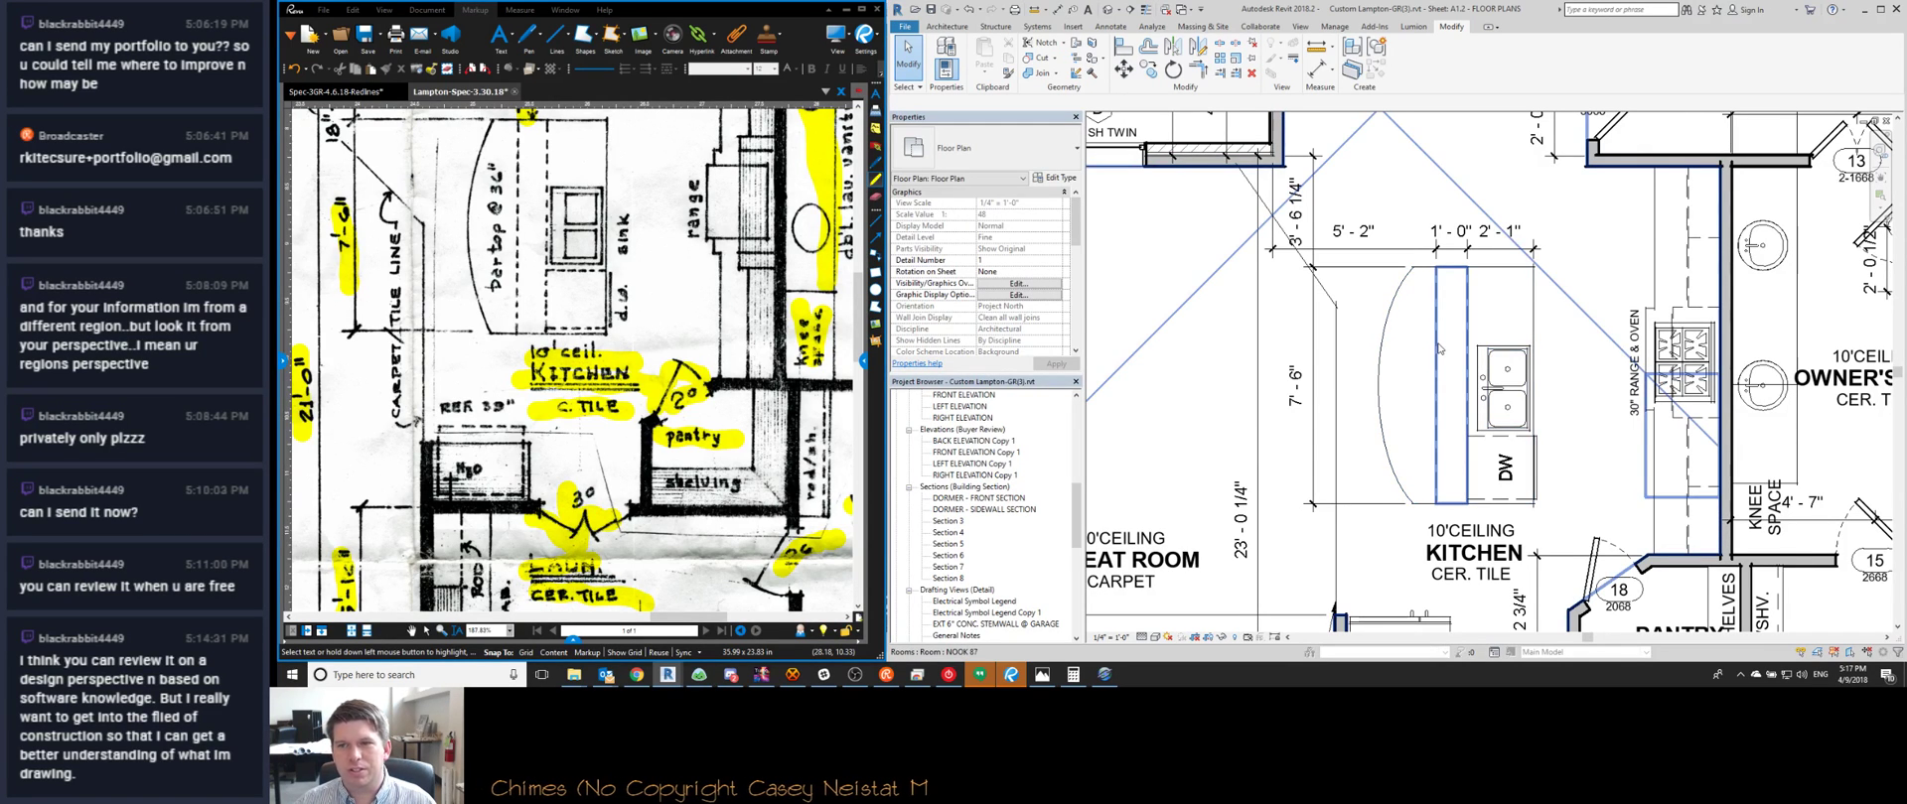
Delete the 1' - 0" and 2' - 1" counter segments, leaving only 5' - 2"
click(1439, 349)
key(Escape)
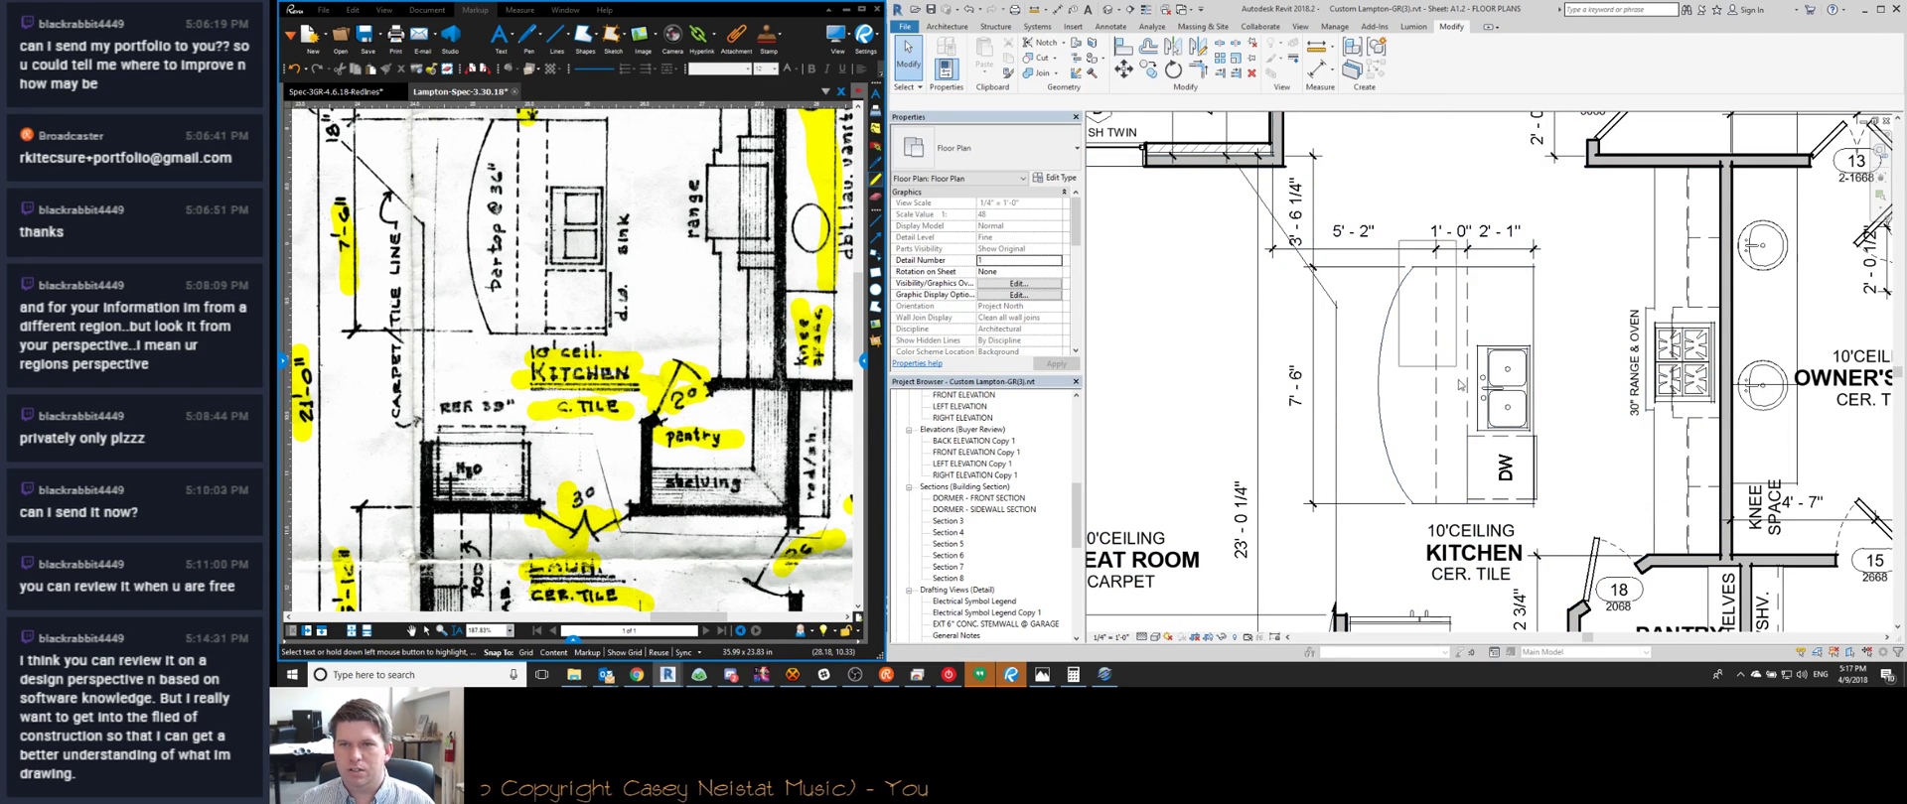
click(1467, 327)
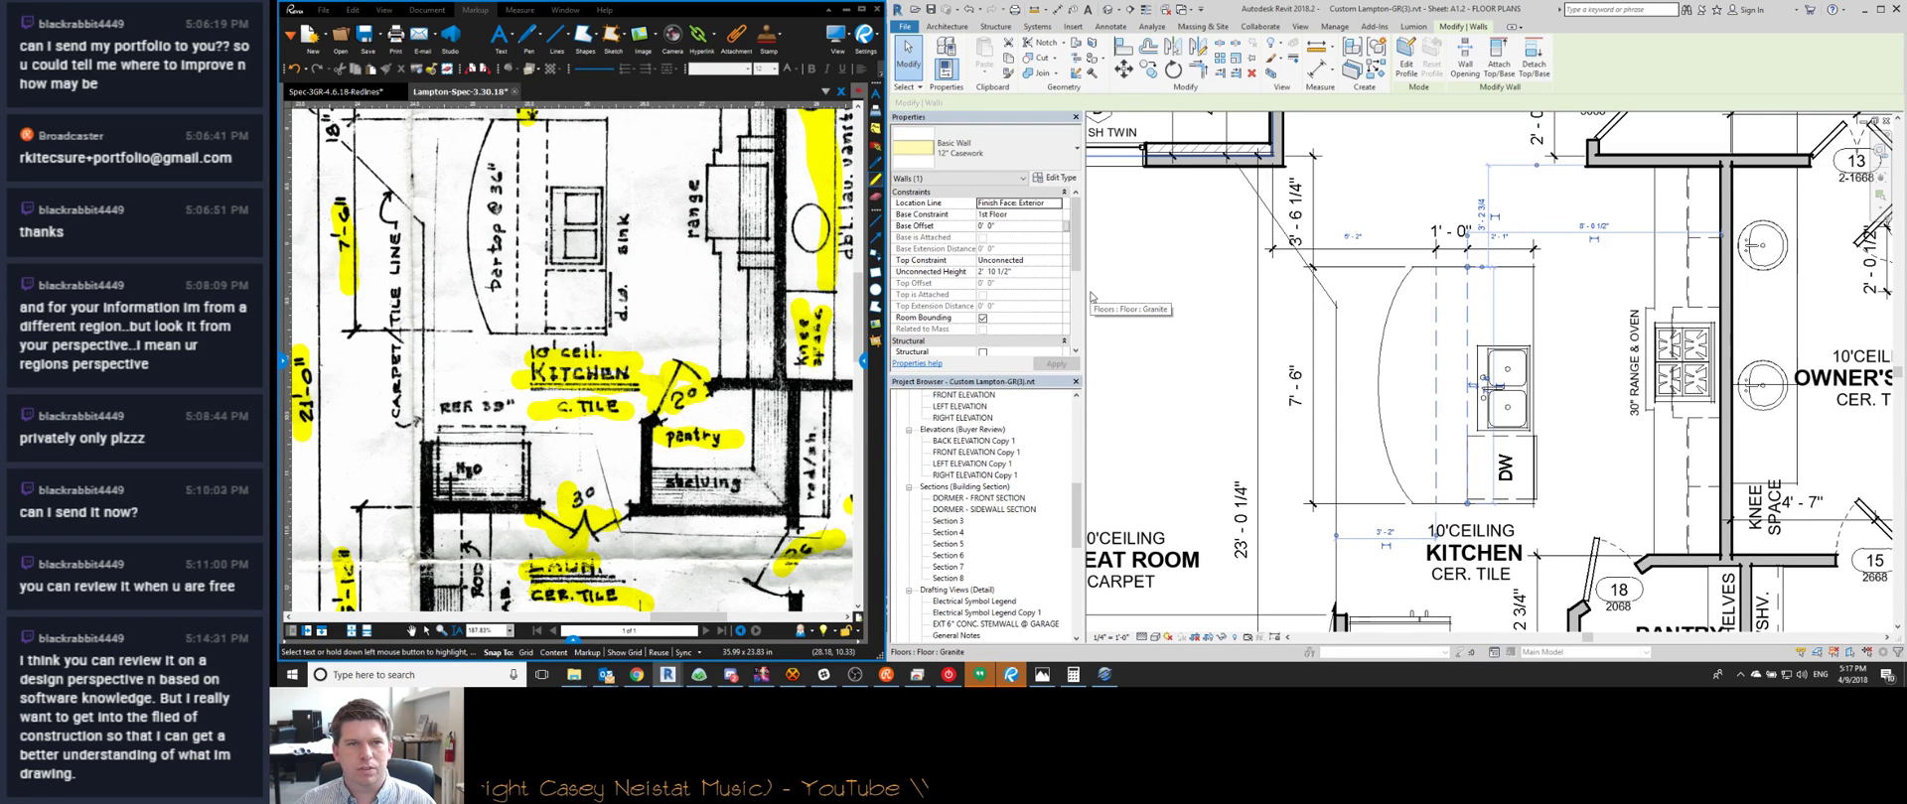
key(Escape)
scroll(1402, 260, down, 3)
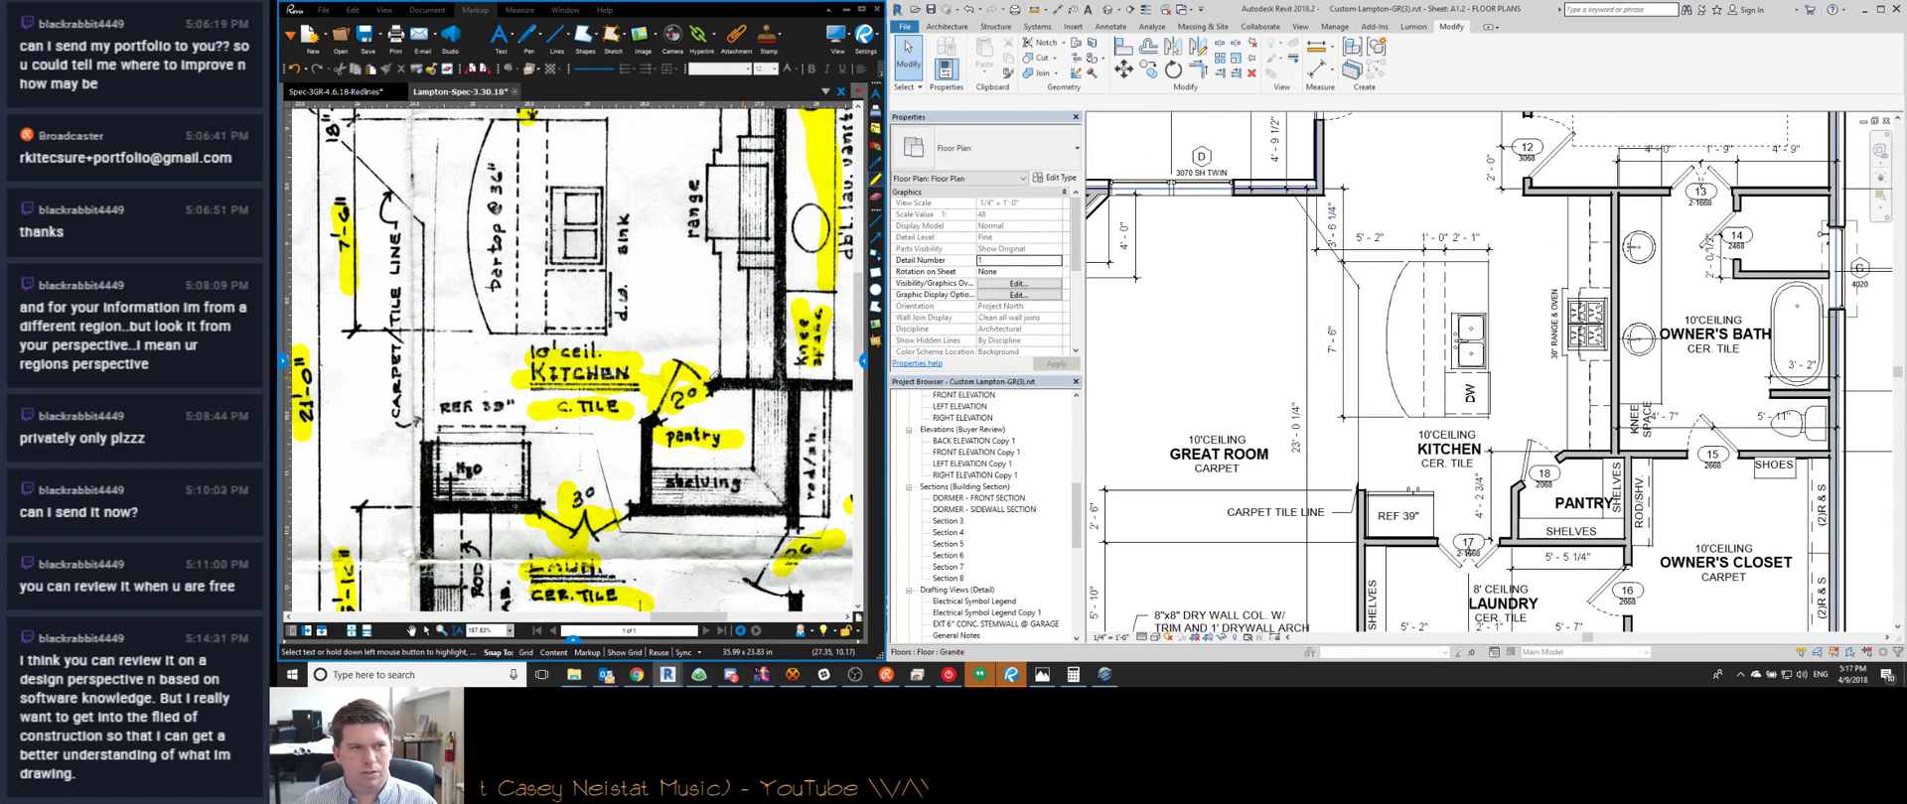
scroll(706, 404, down, 2)
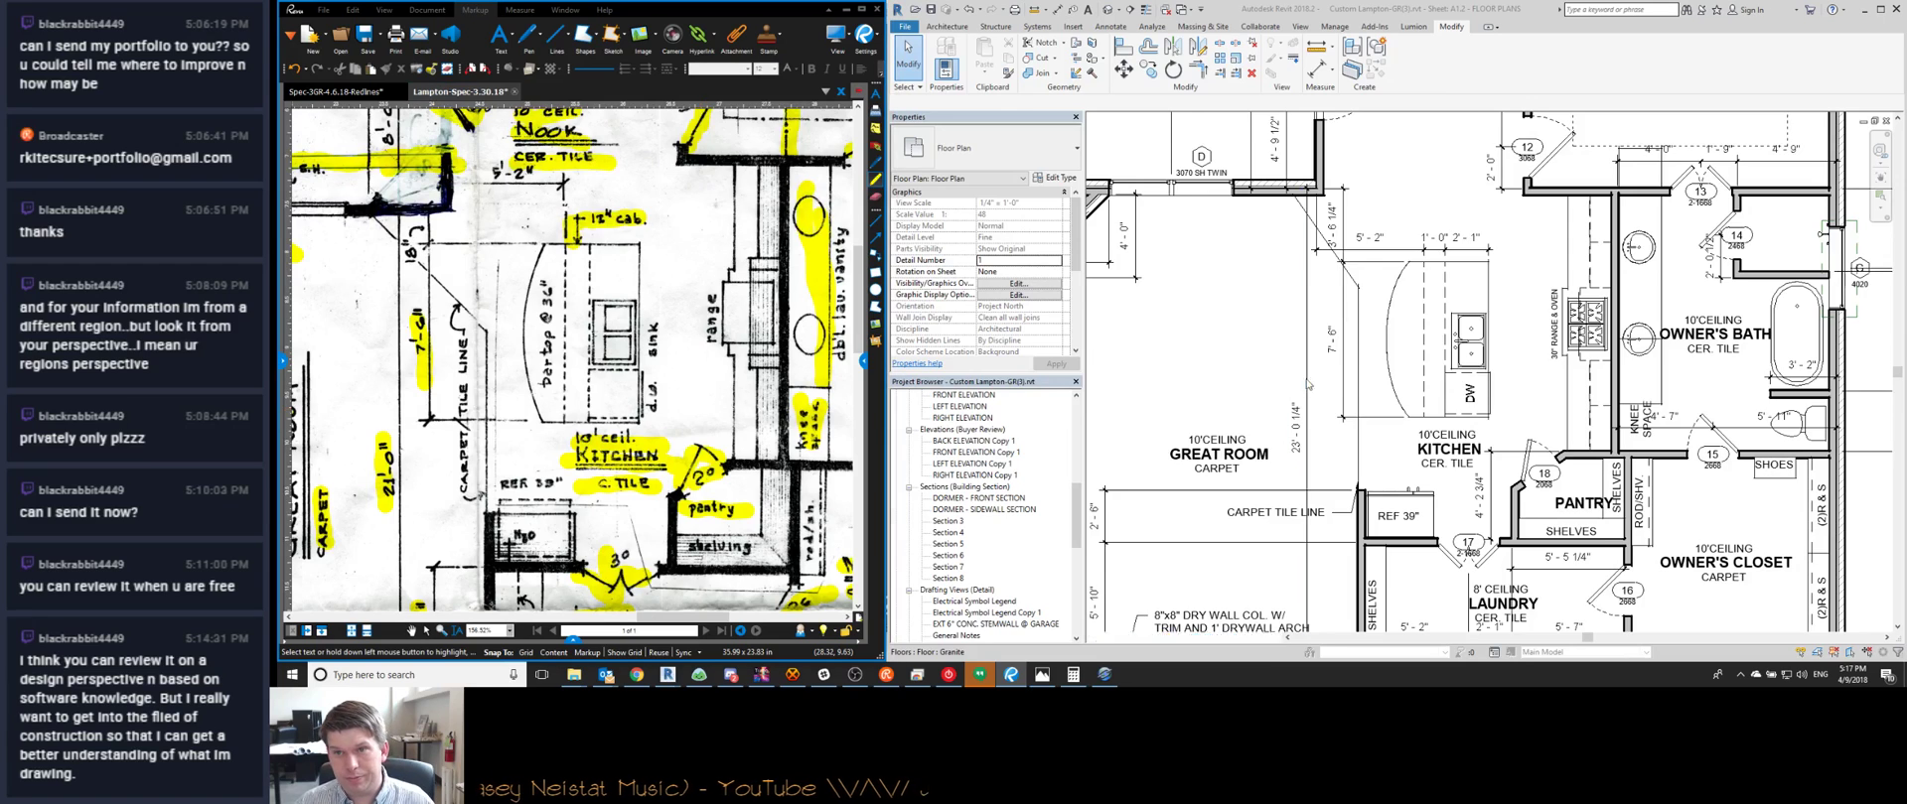
scroll(1317, 364, down, 1)
scroll(1437, 260, up, 3)
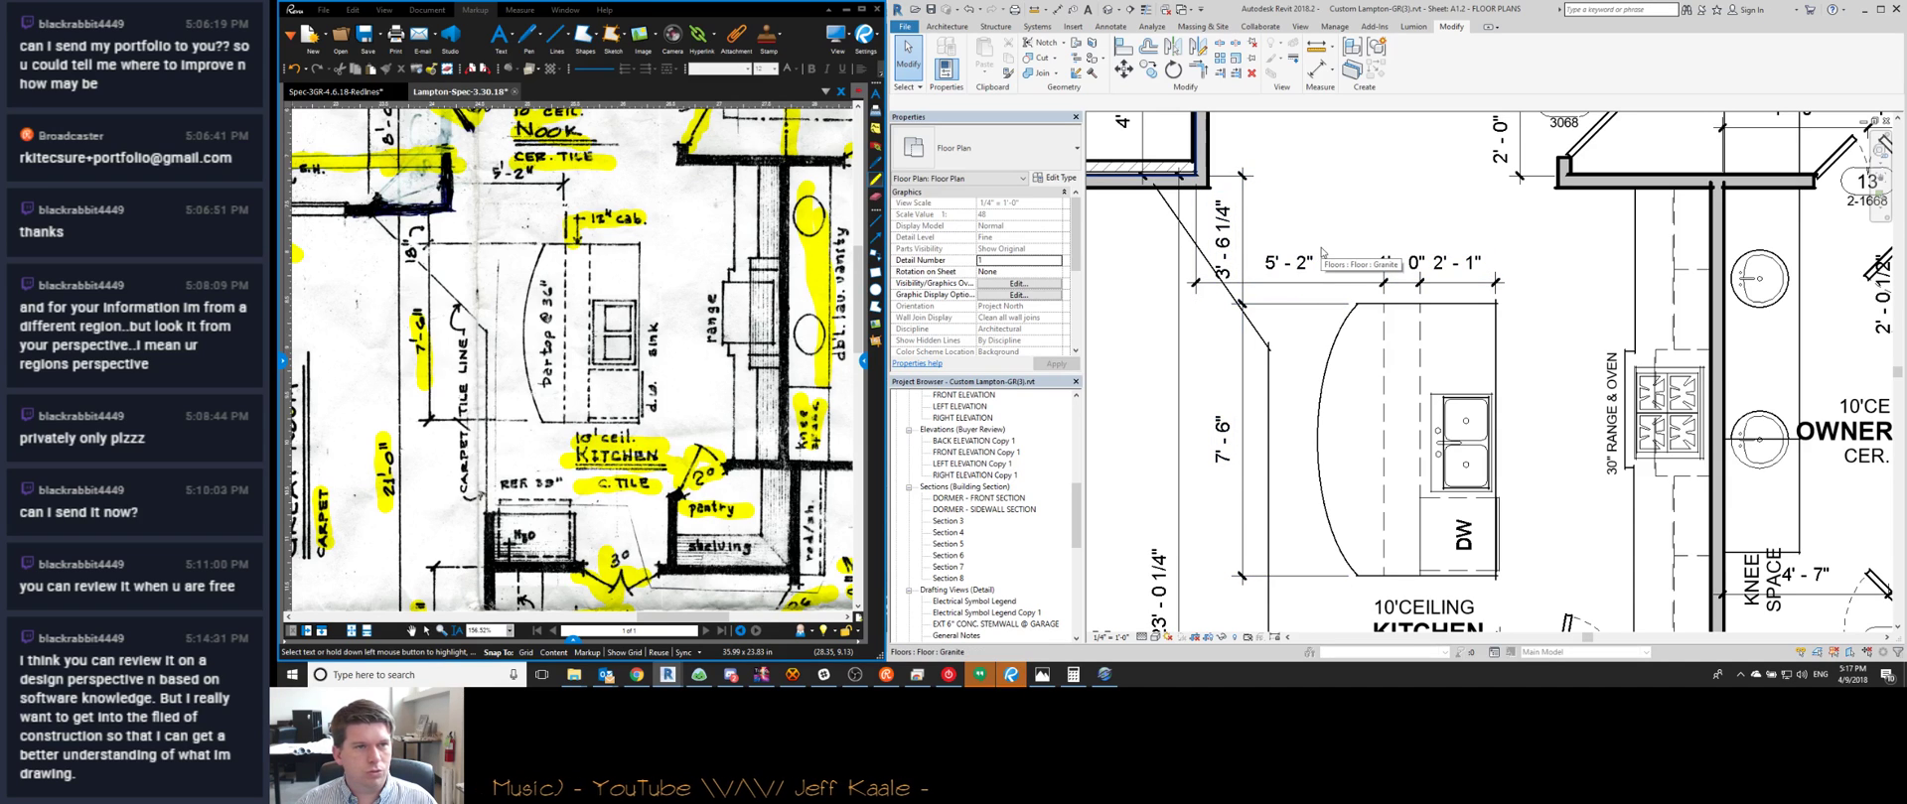
click(1402, 289)
key(Delete)
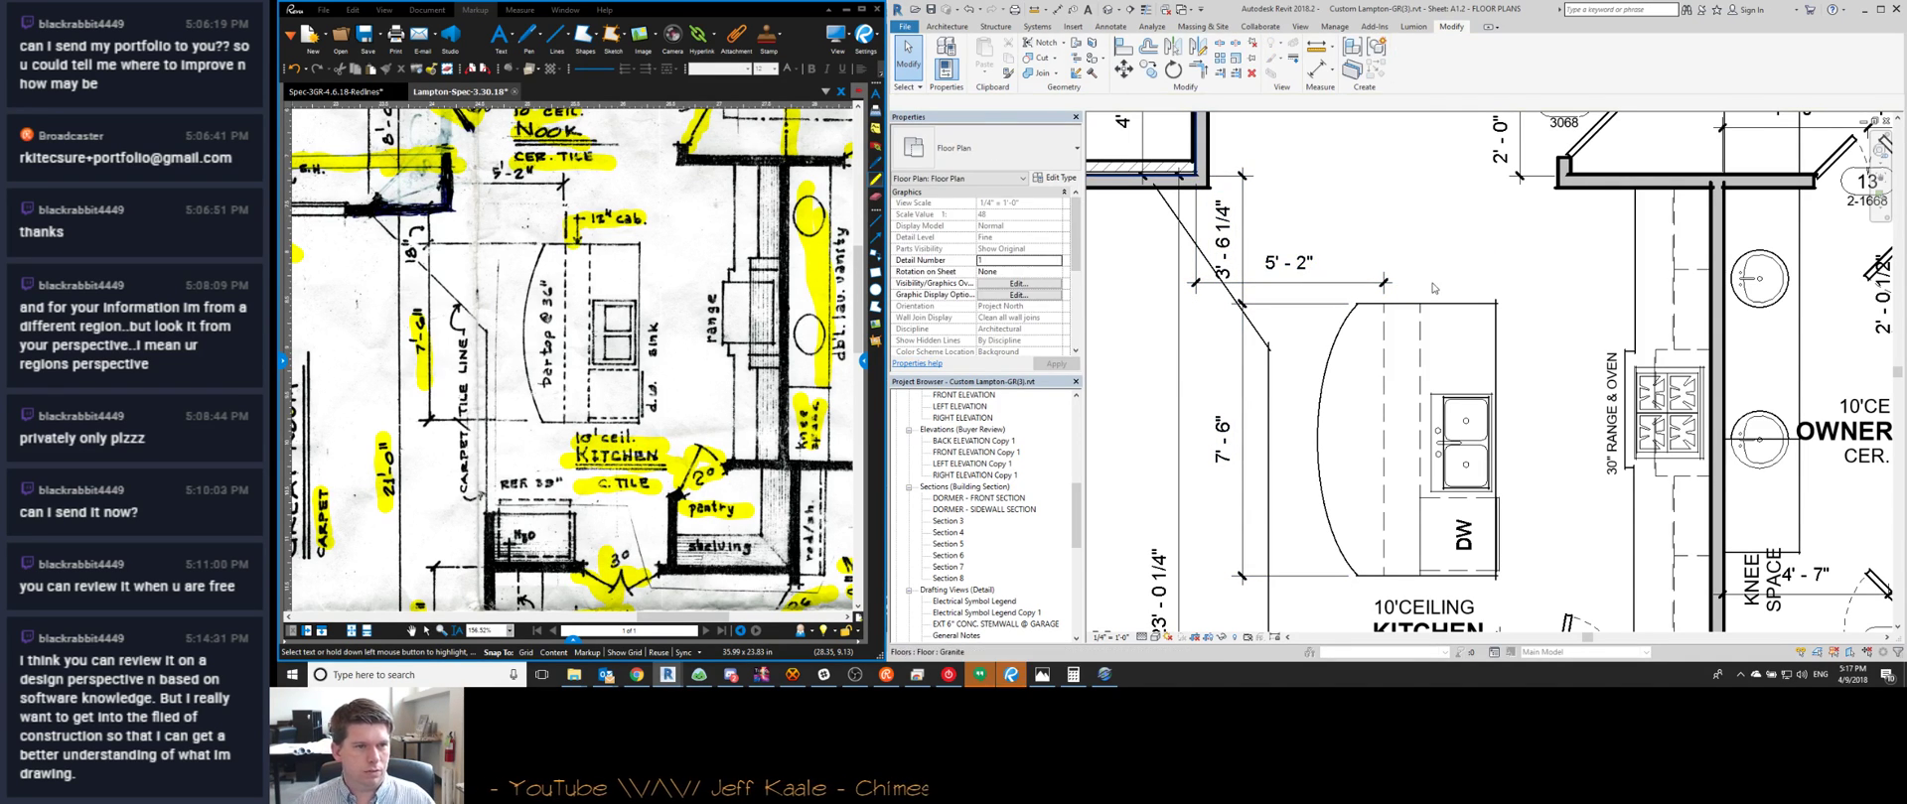
scroll(1432, 288, down, 3)
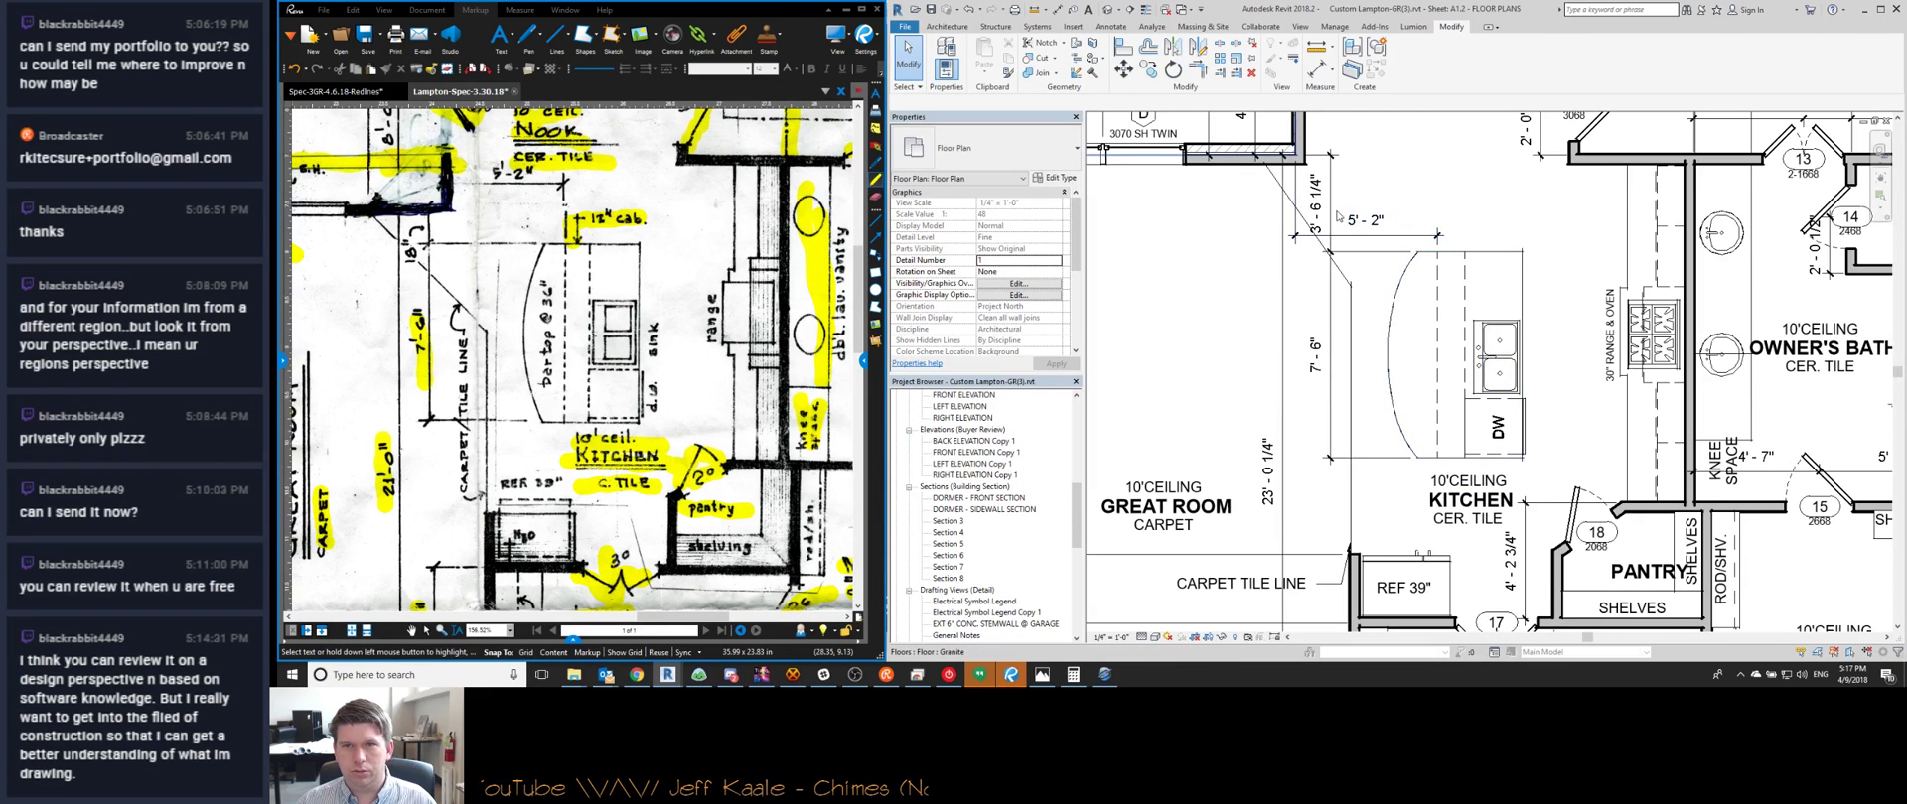
scroll(1339, 297, down, 1)
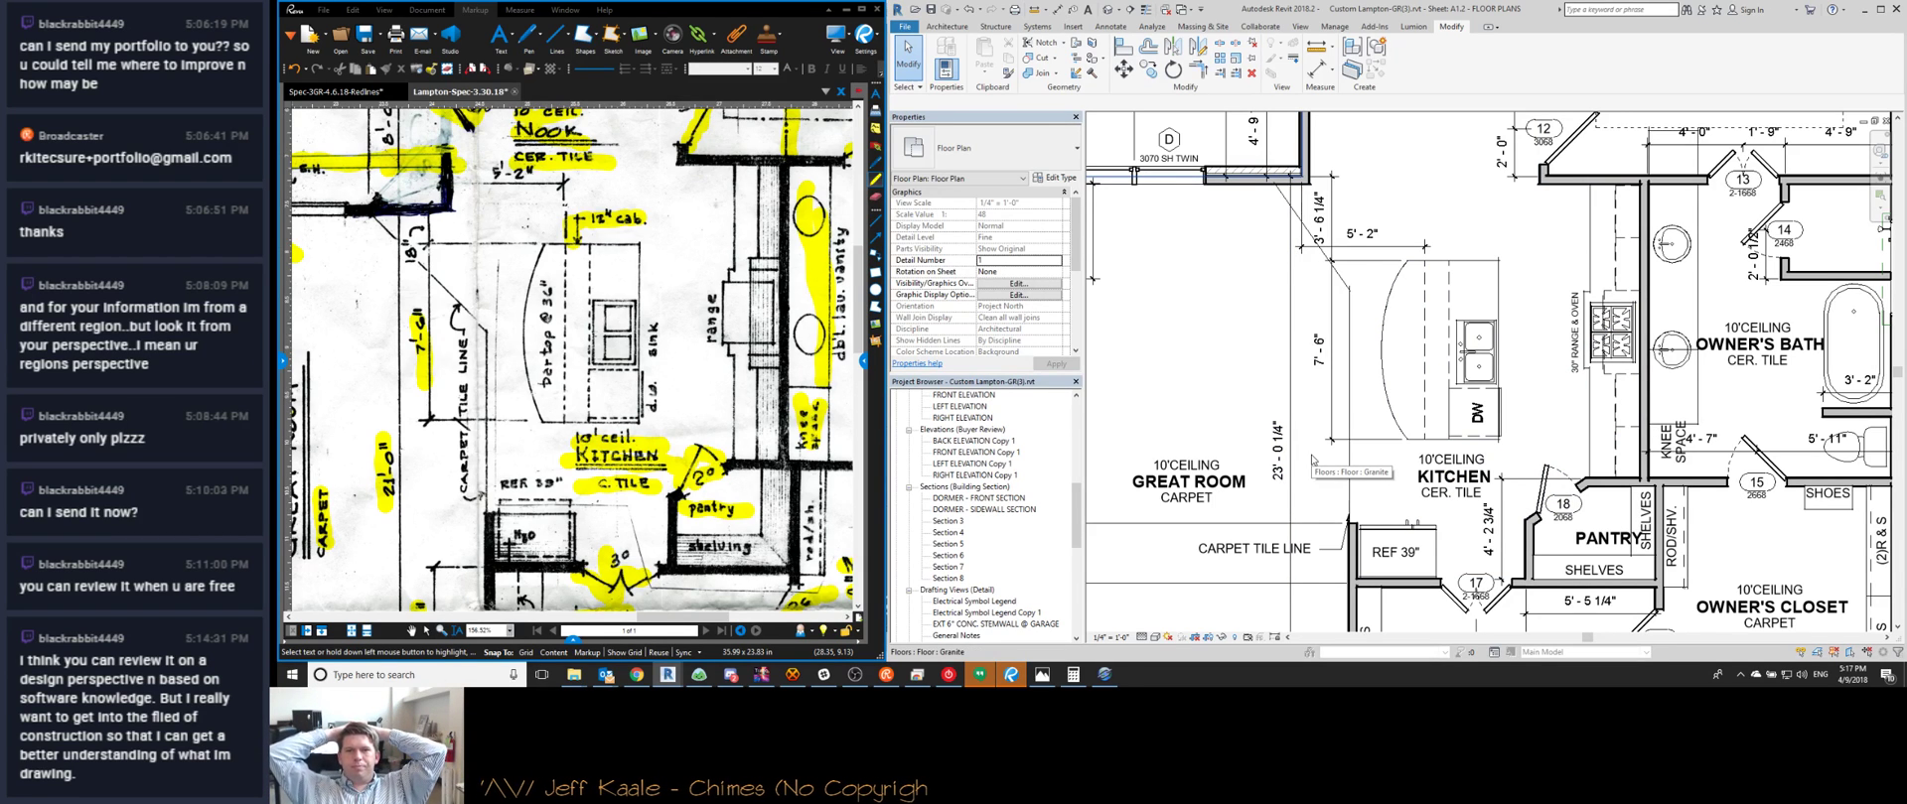
scroll(1261, 449, down, 2)
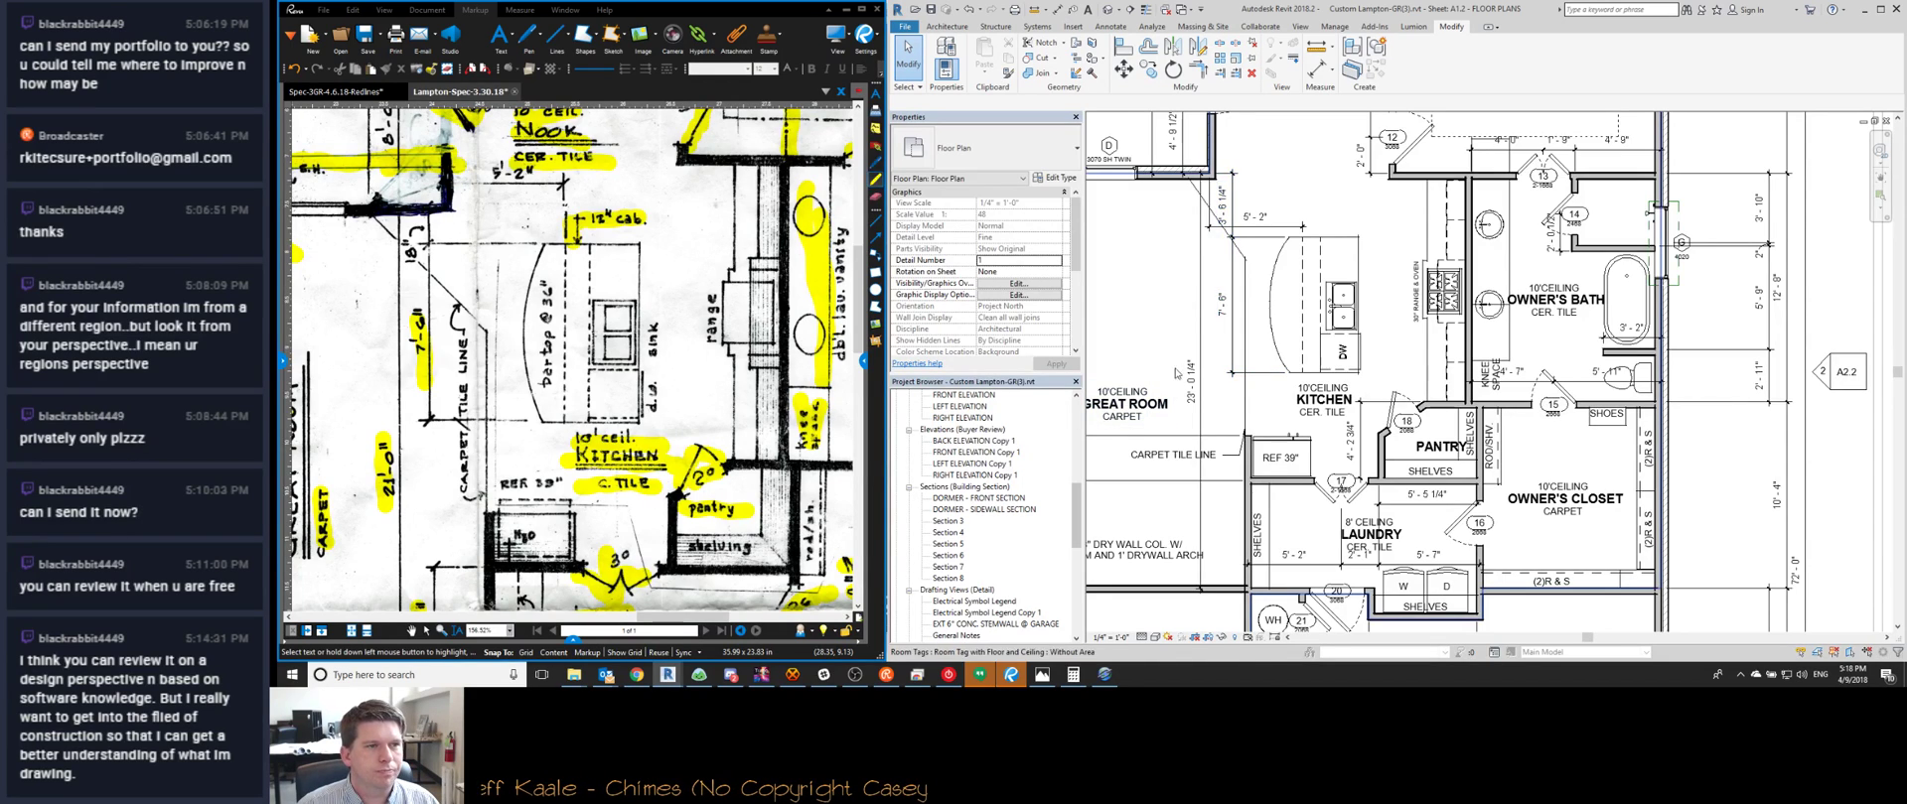
scroll(1251, 380, up, 2)
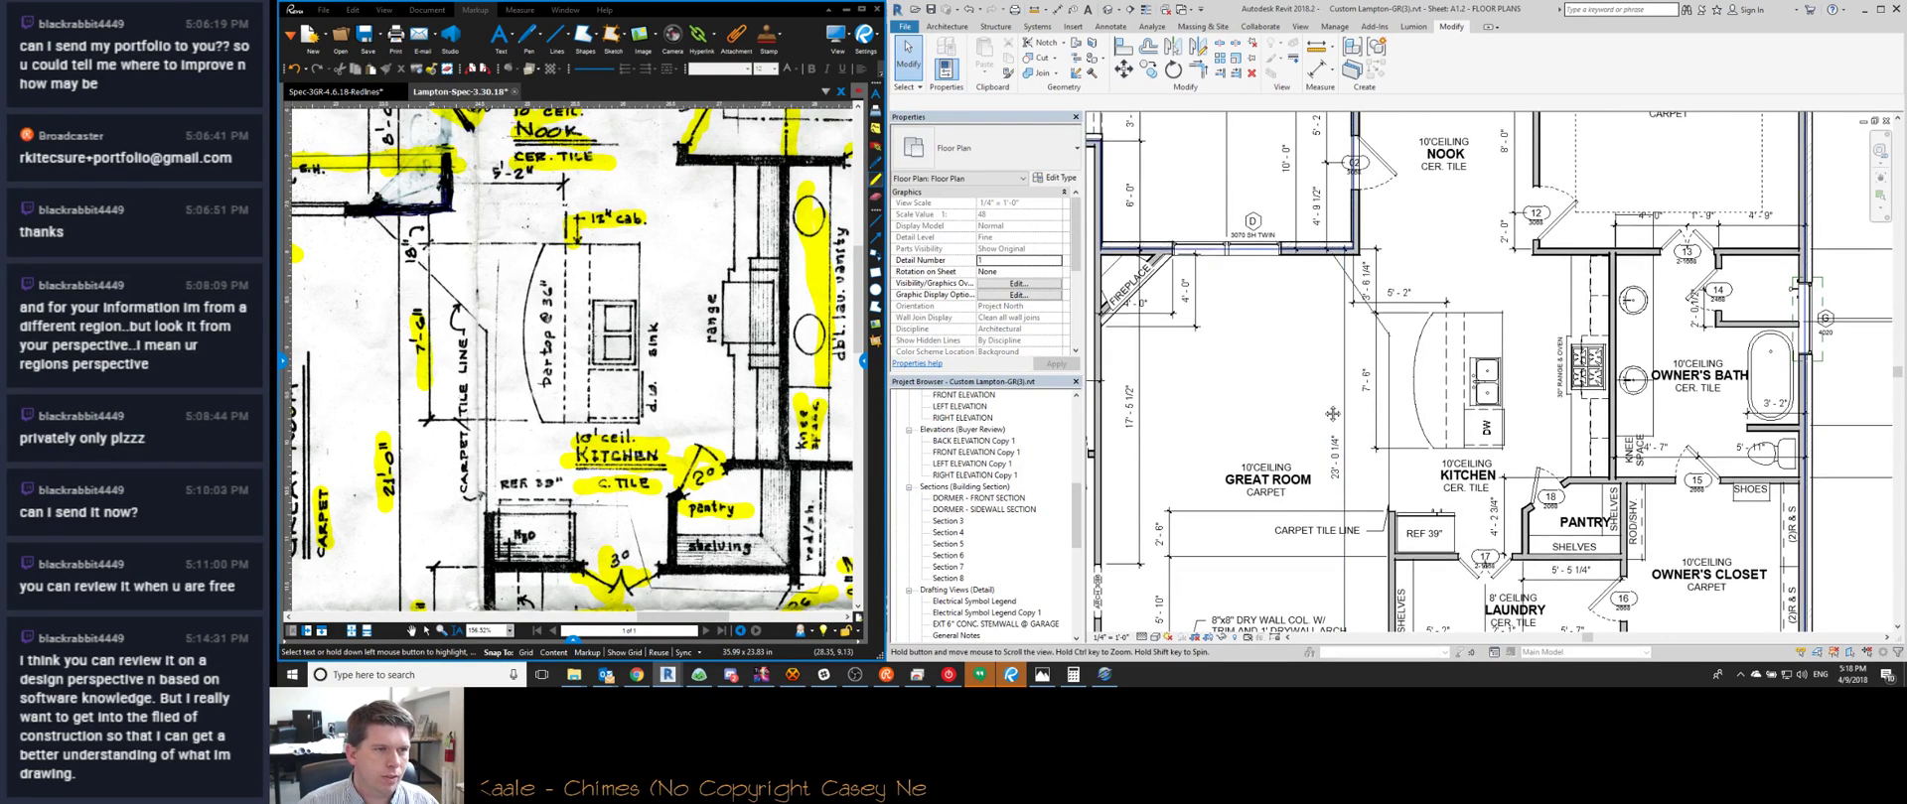
middle_drag(1236, 380, 1299, 419)
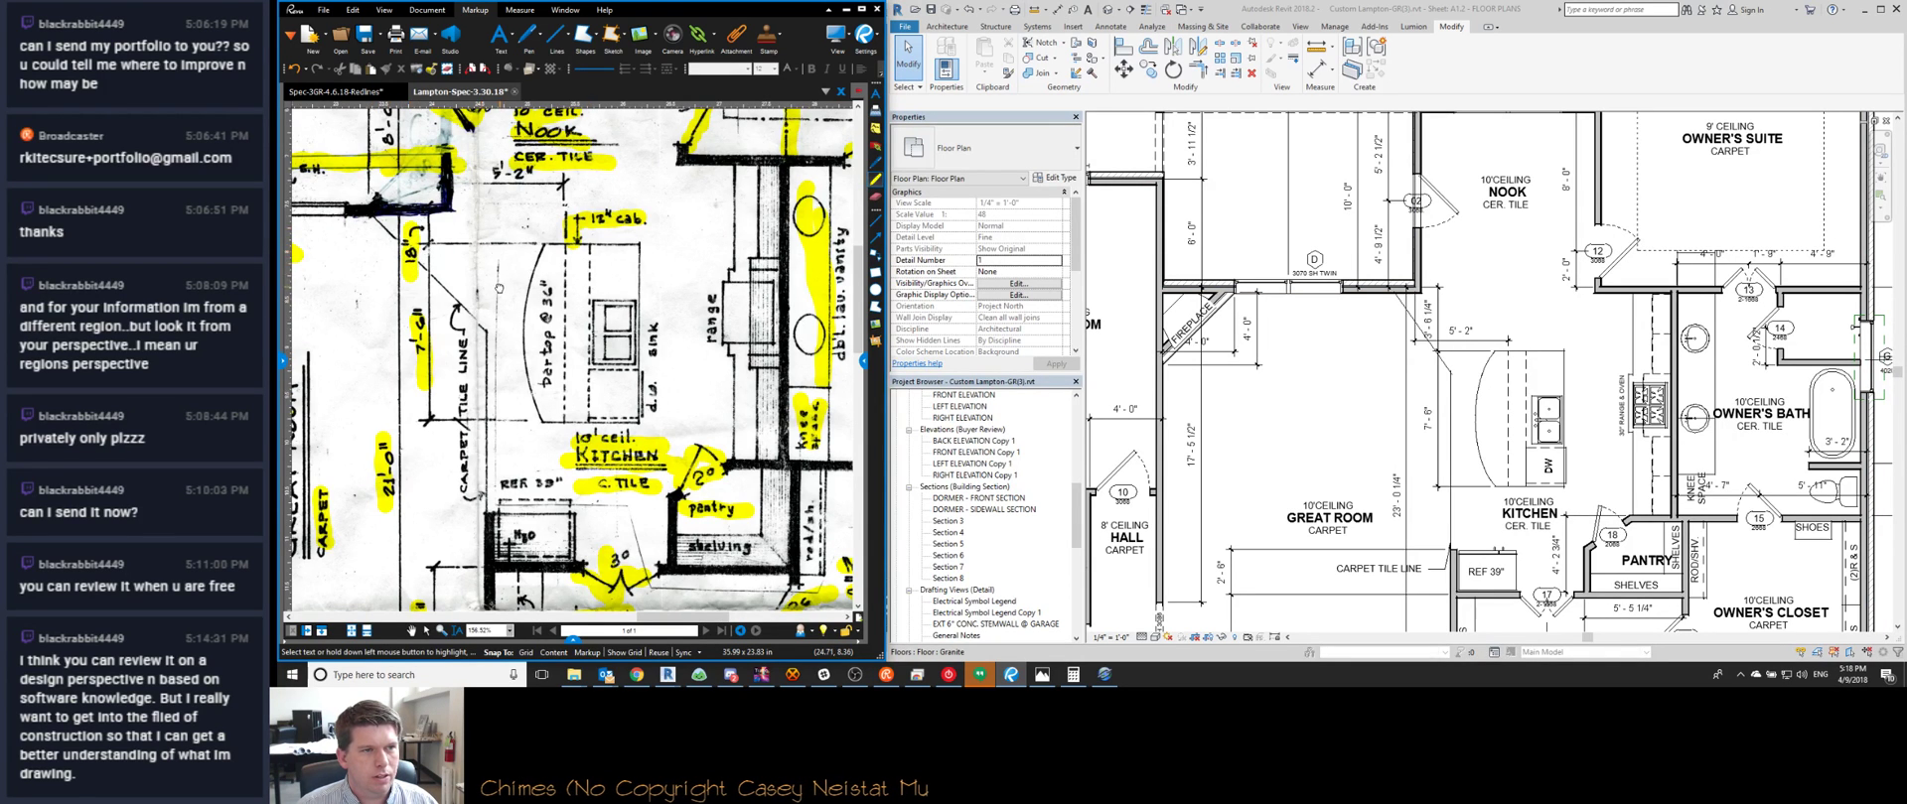
scroll(498, 287, down, 4)
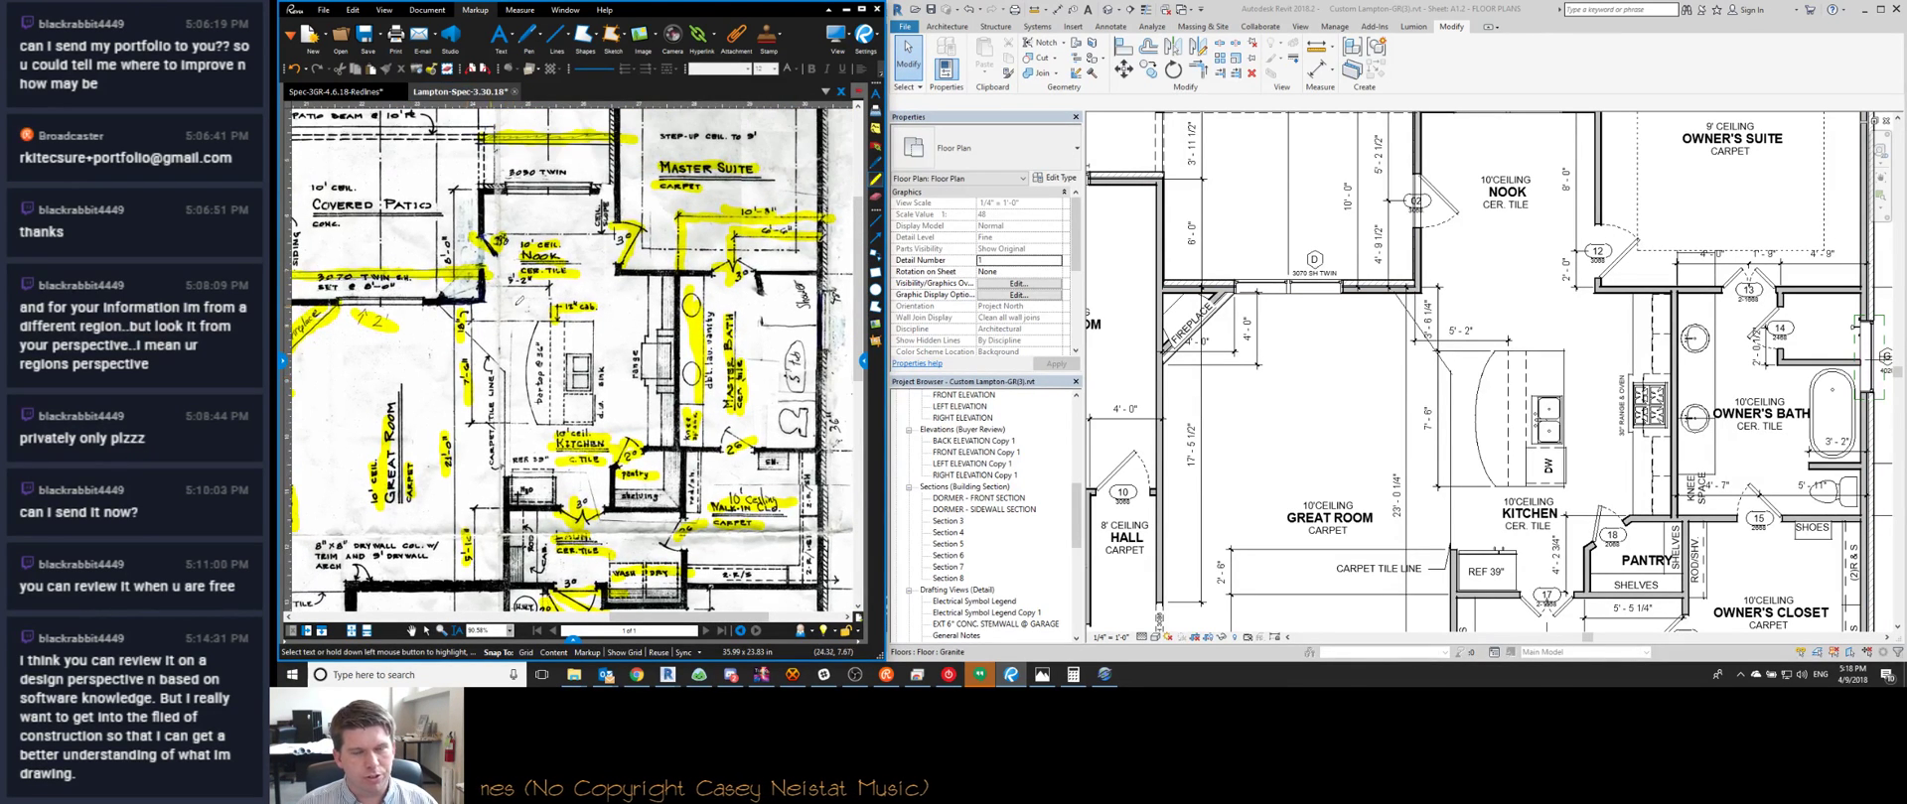
scroll(1403, 323, up, 2)
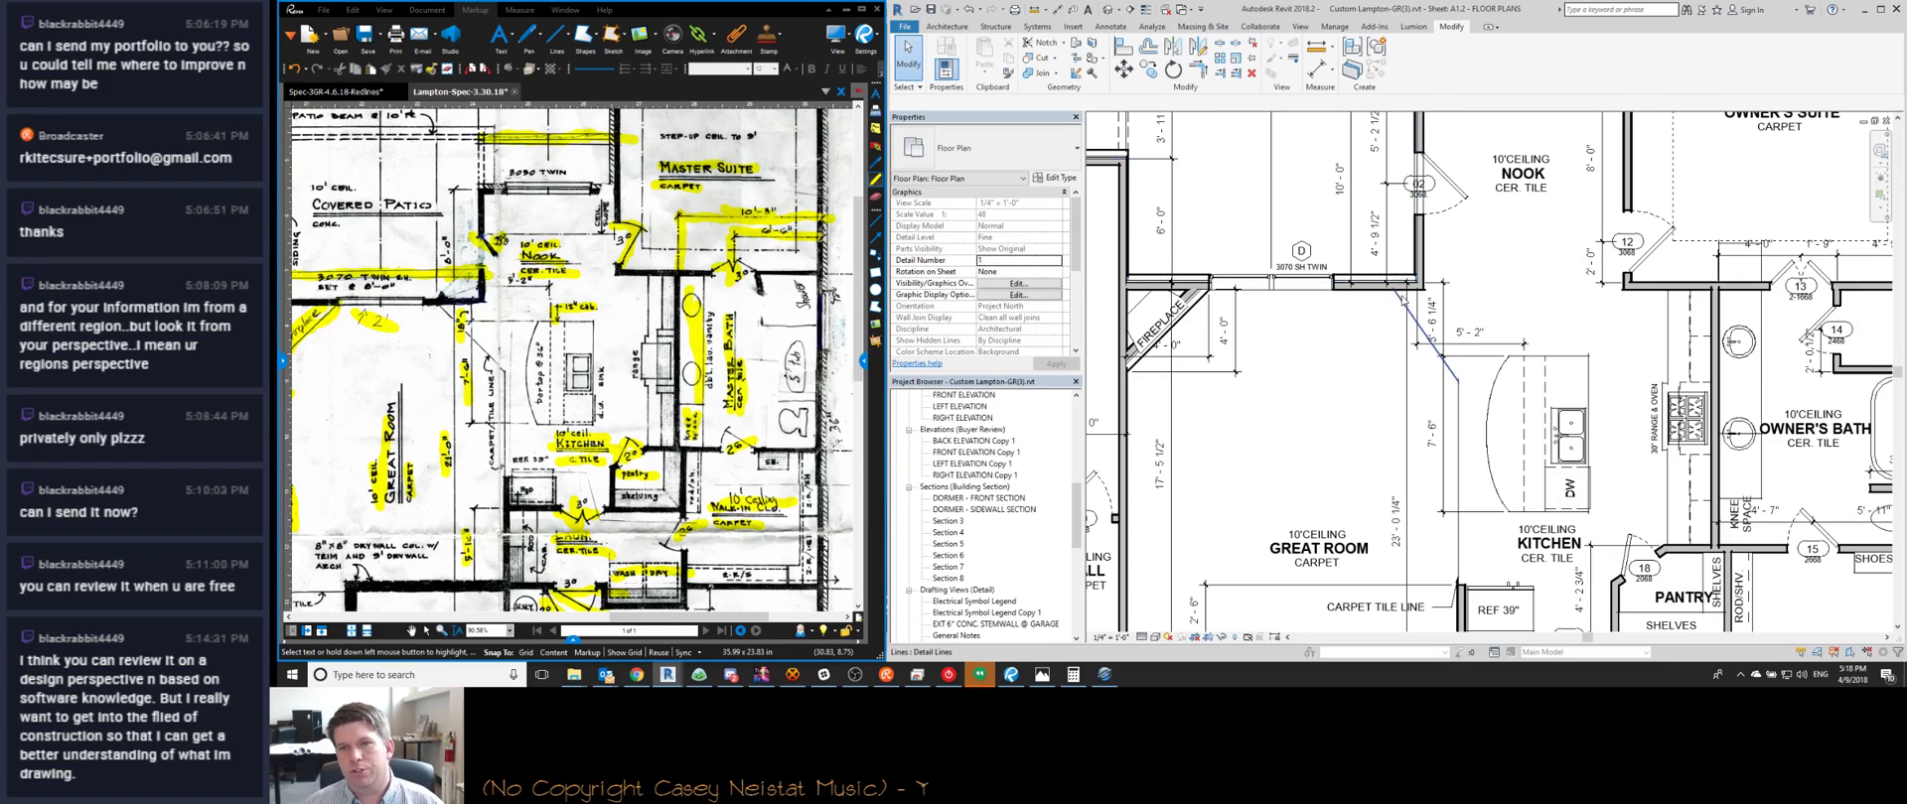
click(1399, 293)
scroll(1395, 288, up, 2)
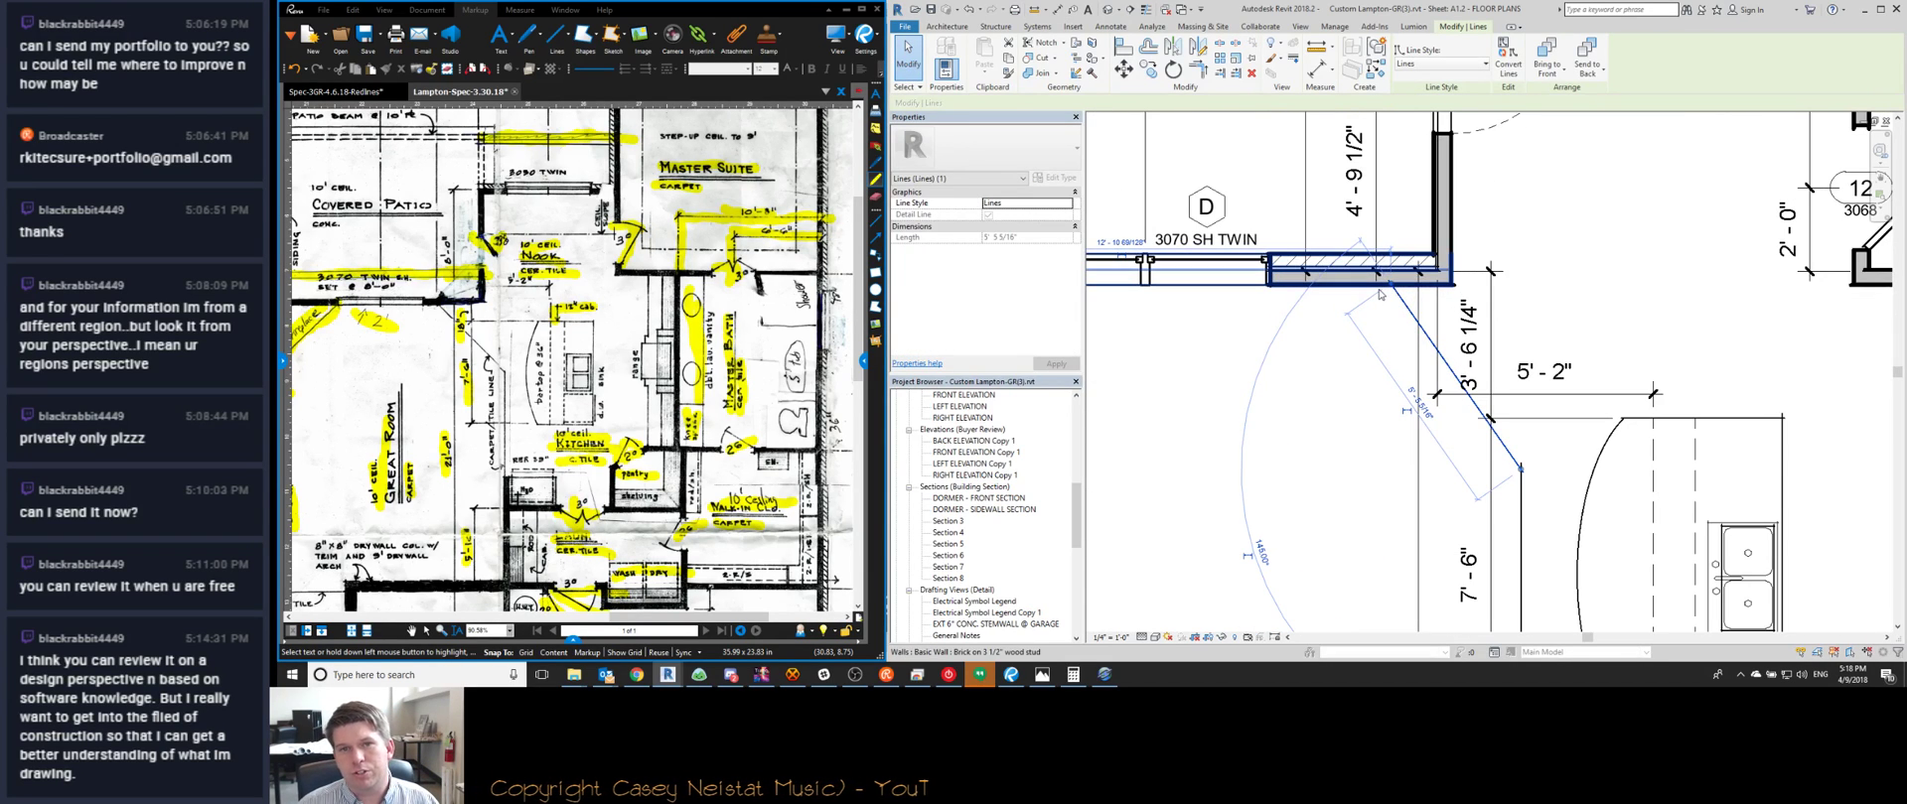
key(Escape)
scroll(1281, 370, down, 4)
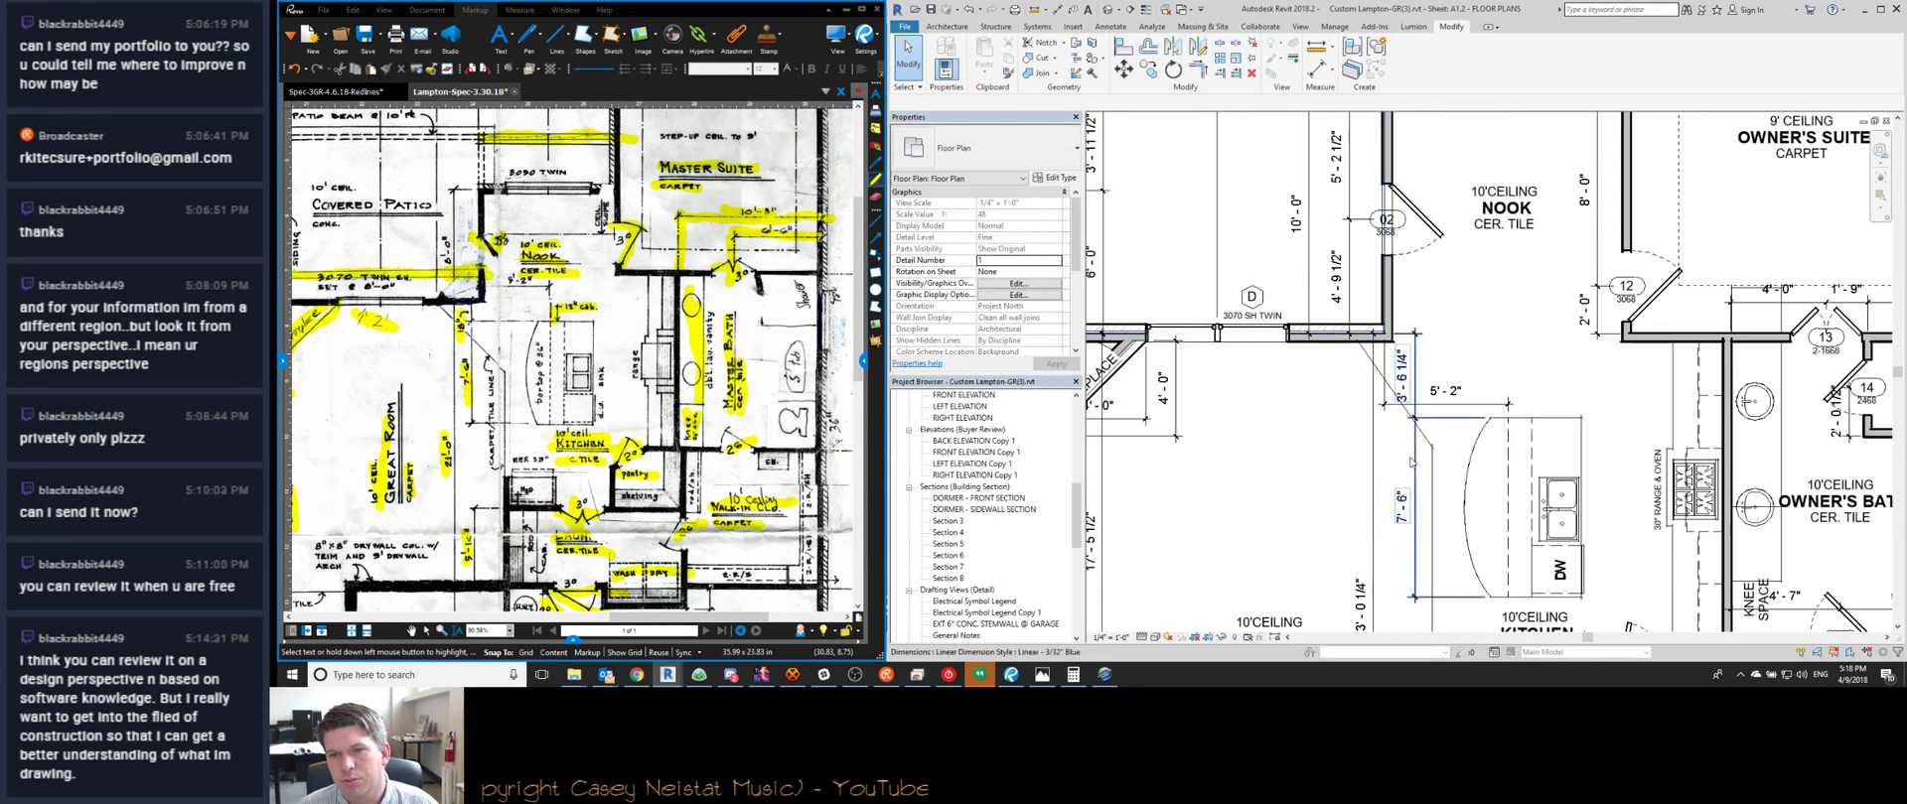
scroll(1281, 373, down, 3)
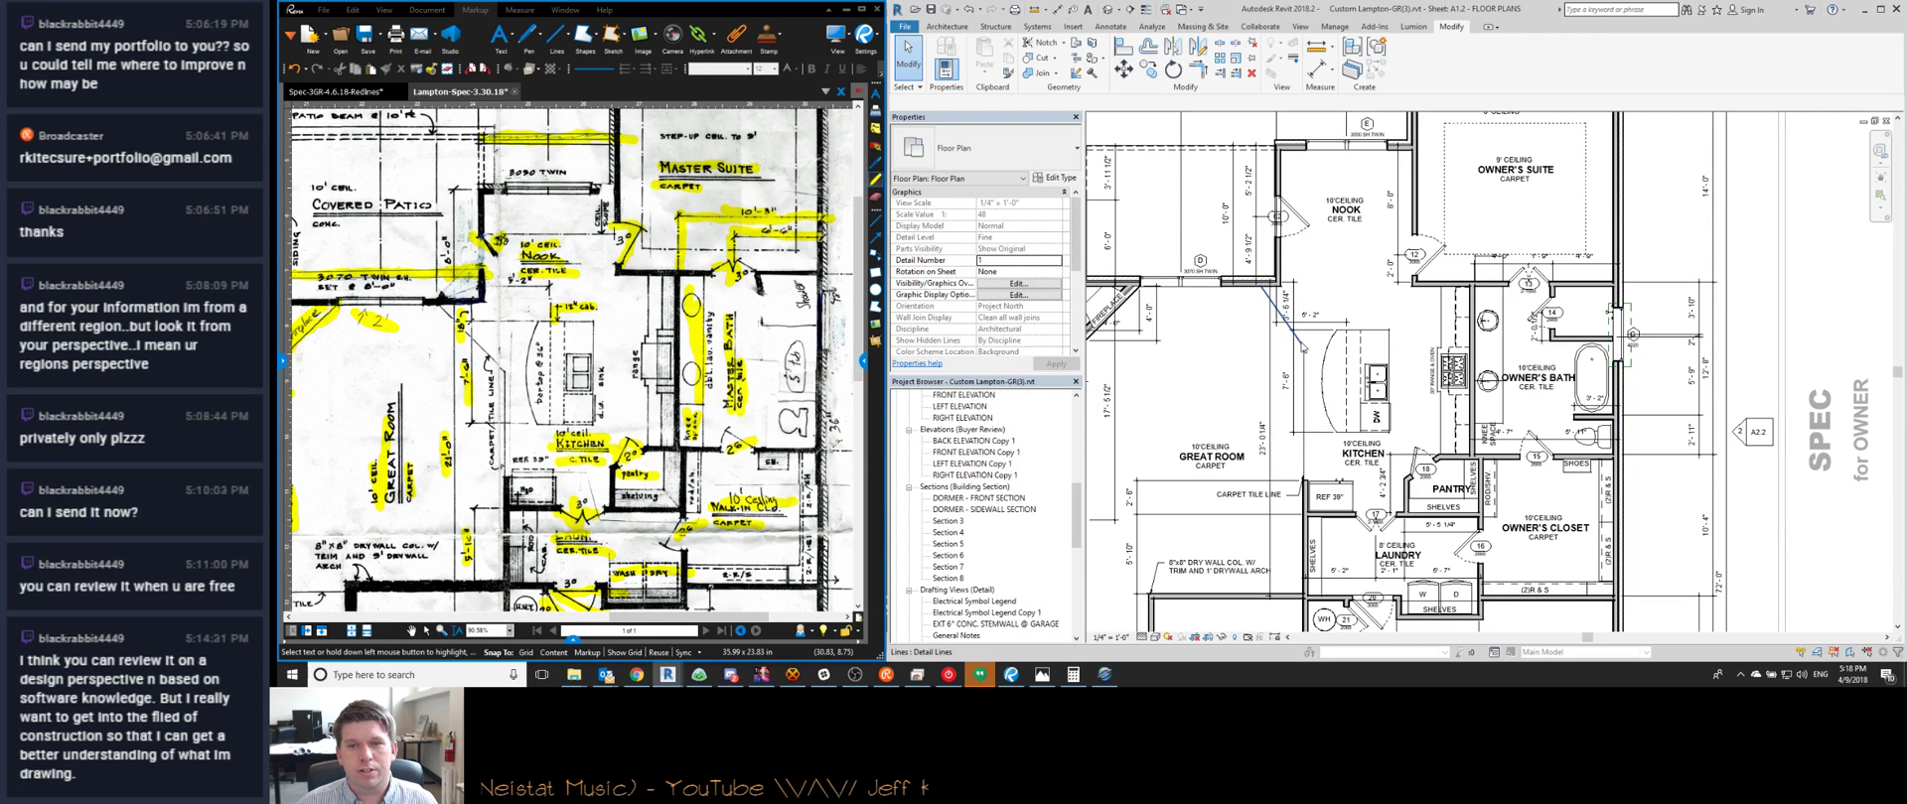
click(1302, 348)
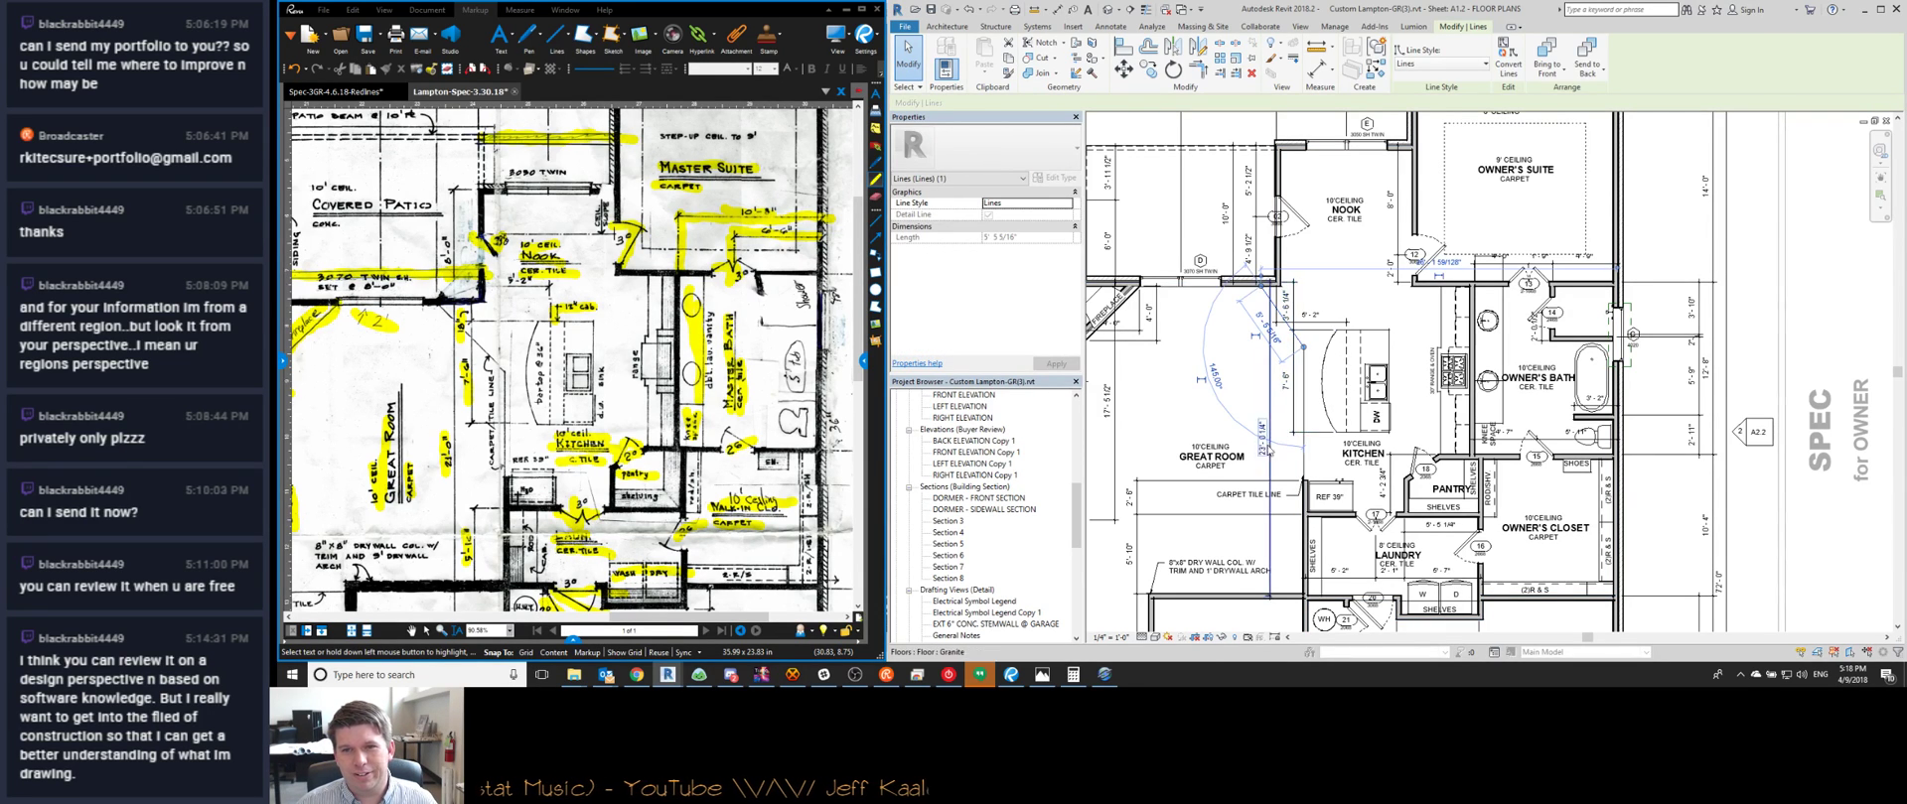
middle_drag(1229, 422, 1250, 434)
key(Escape)
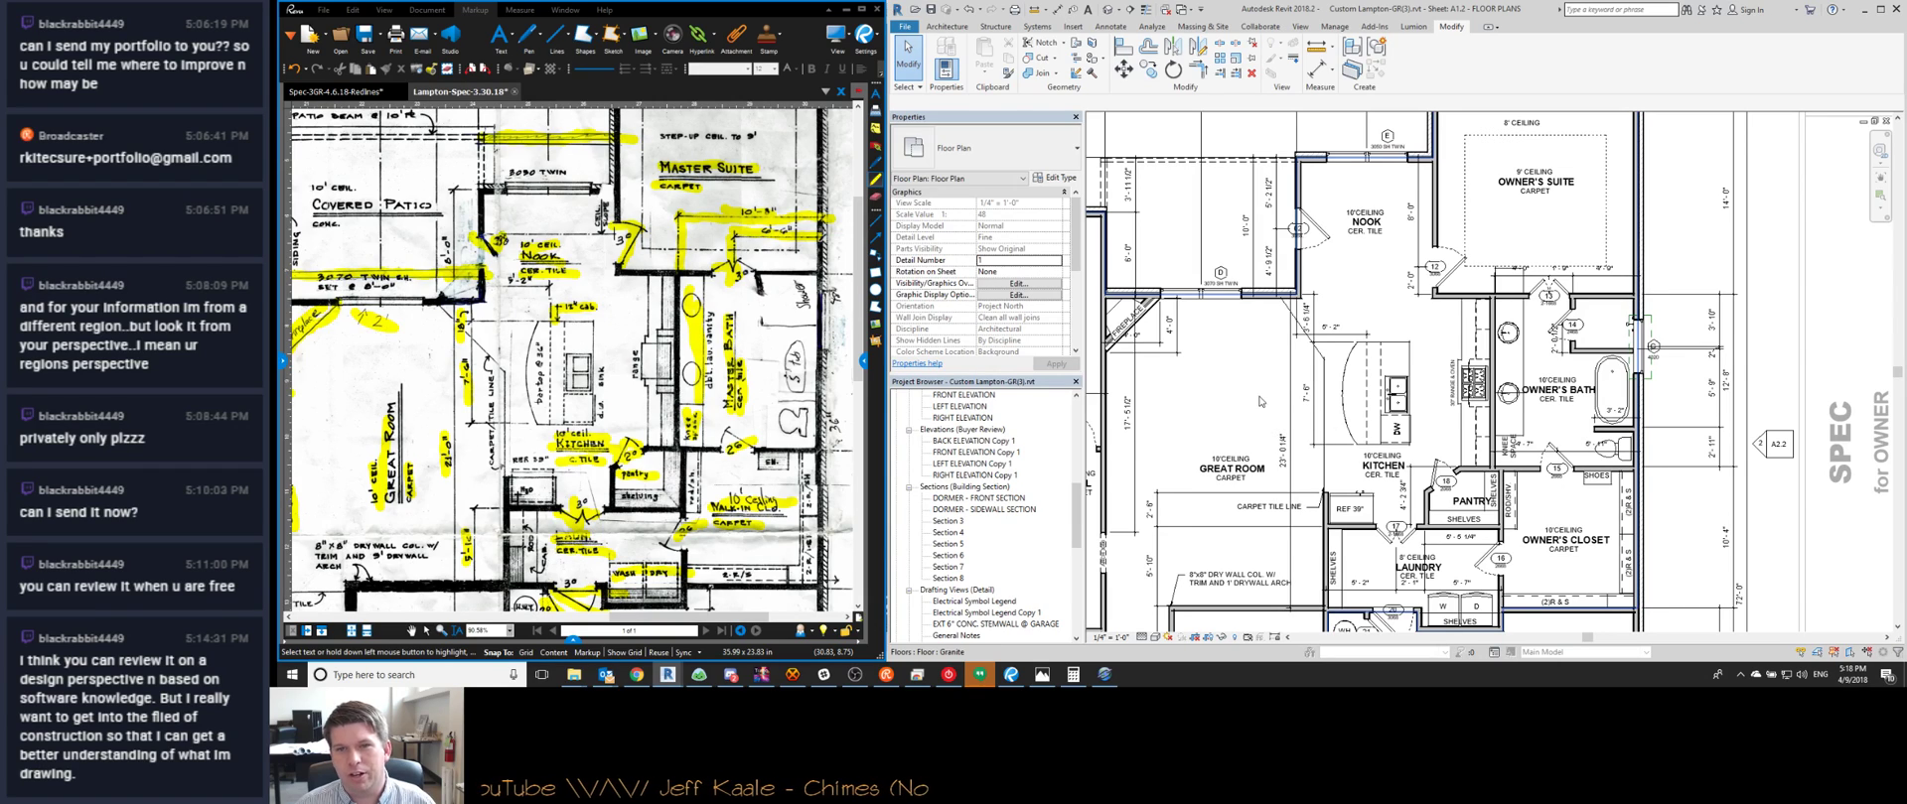
scroll(1231, 438, up, 2)
middle_drag(1125, 478, 1236, 476)
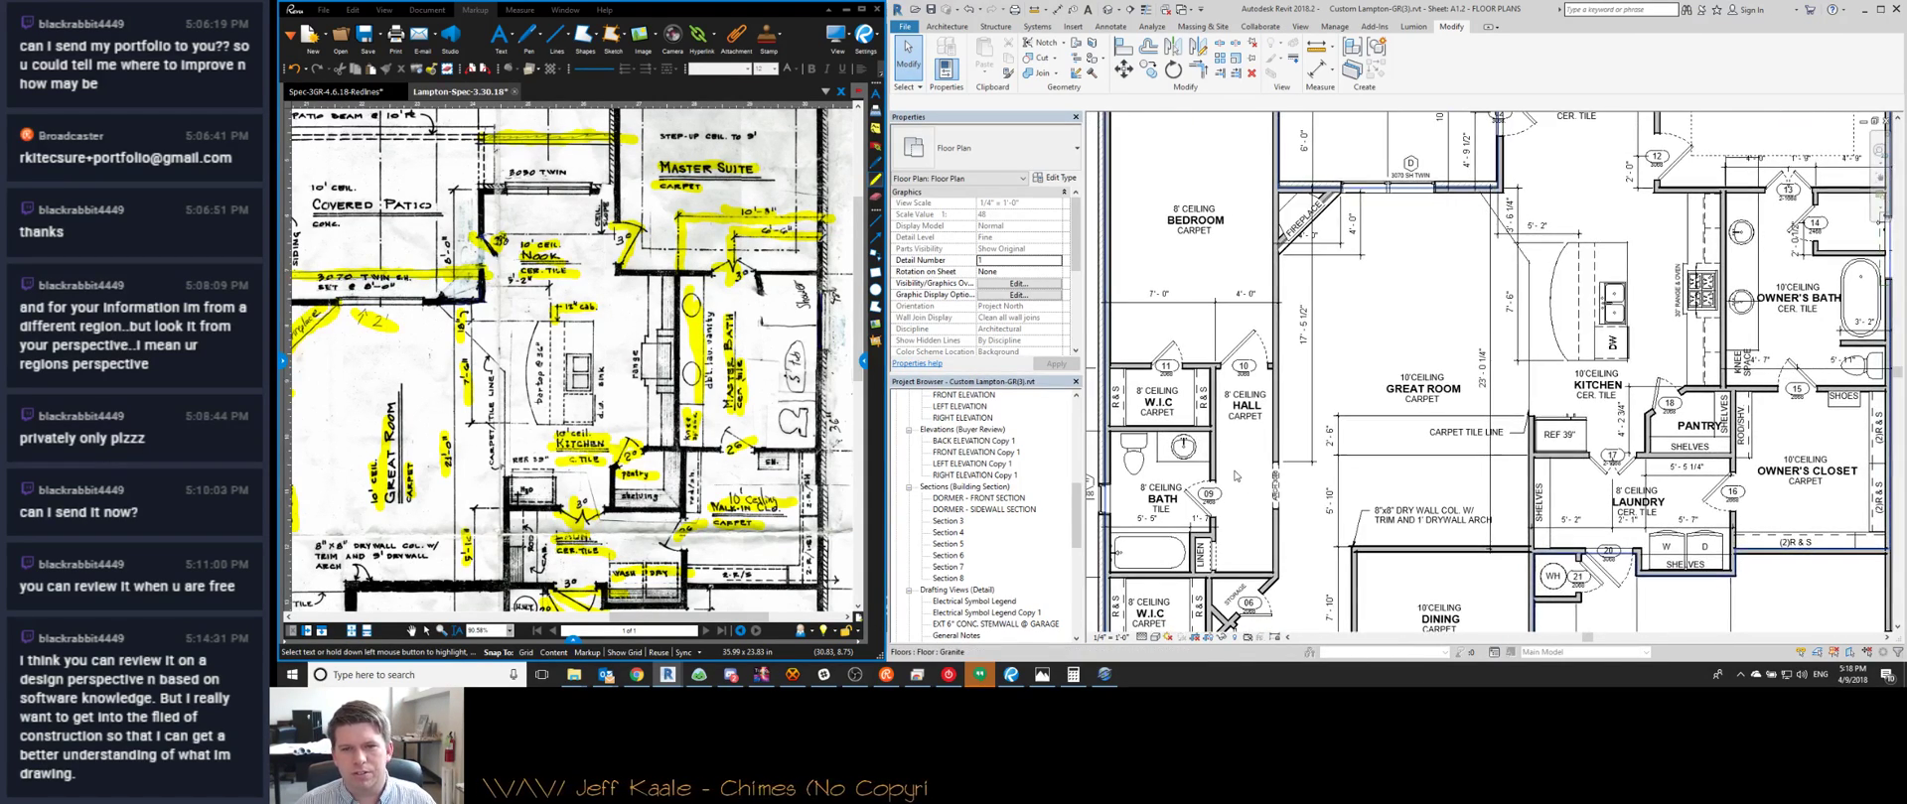
scroll(1253, 452, down, 2)
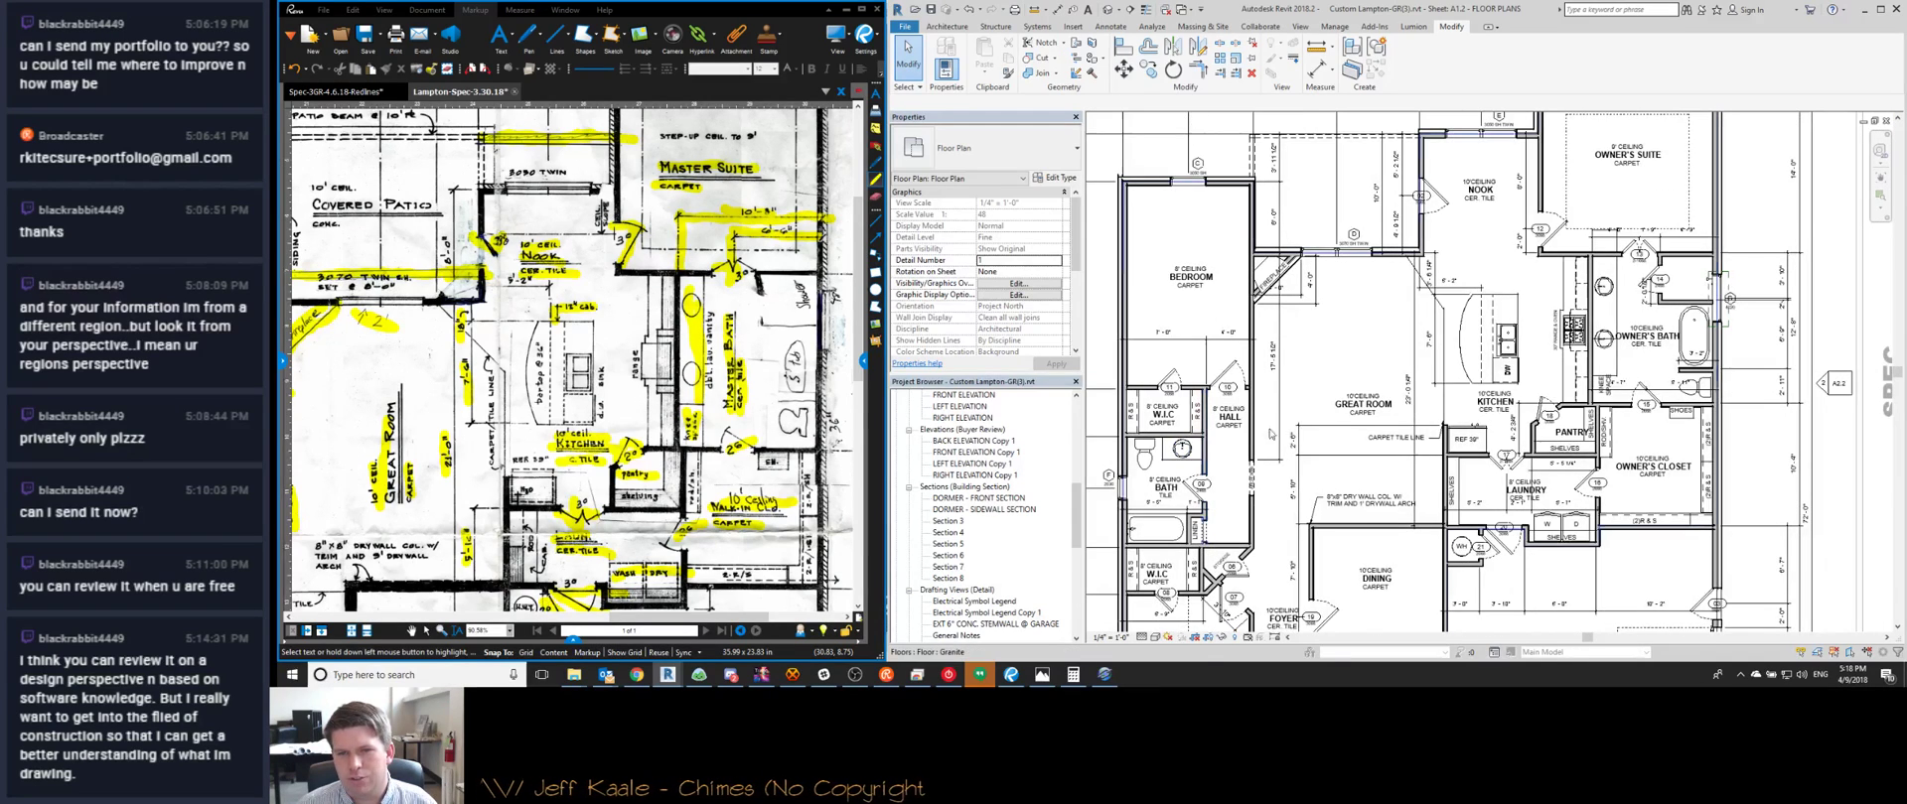
scroll(1300, 383, up, 3)
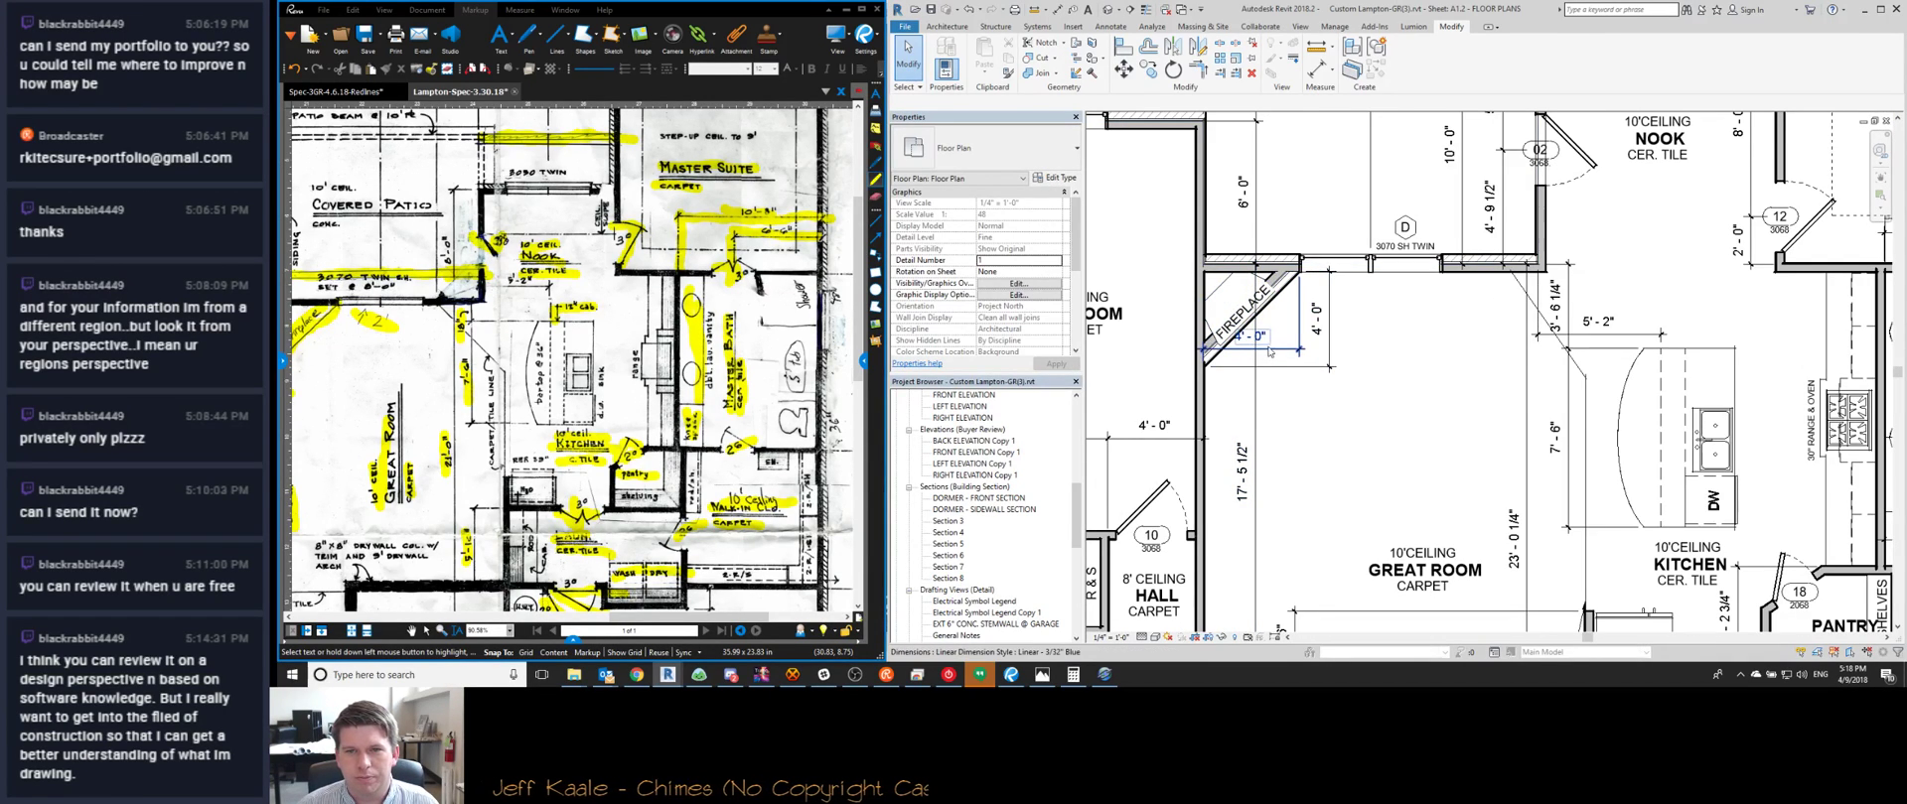
Drag the fireplace's horizontal 4'-0" dimension line down, clear of the fireplace
click(1279, 351)
drag(1278, 351, 1276, 402)
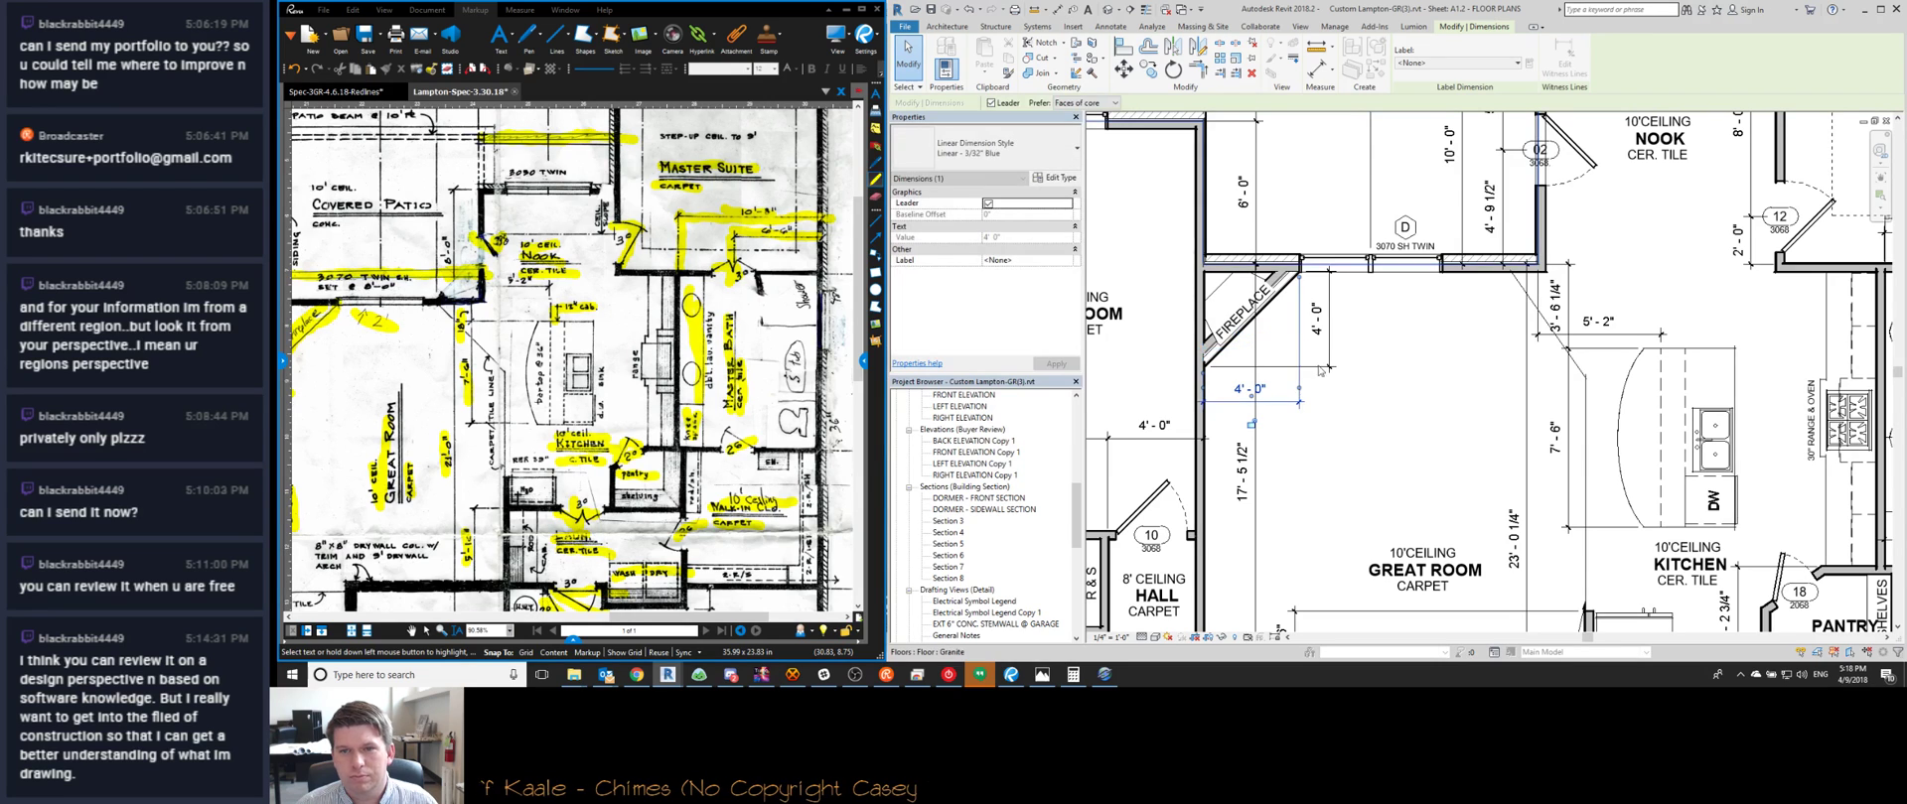
key(Escape)
scroll(1280, 279, up, 2)
Start a Move (MV) on the fireplace wall, cancel it, and zoom out
click(1278, 286)
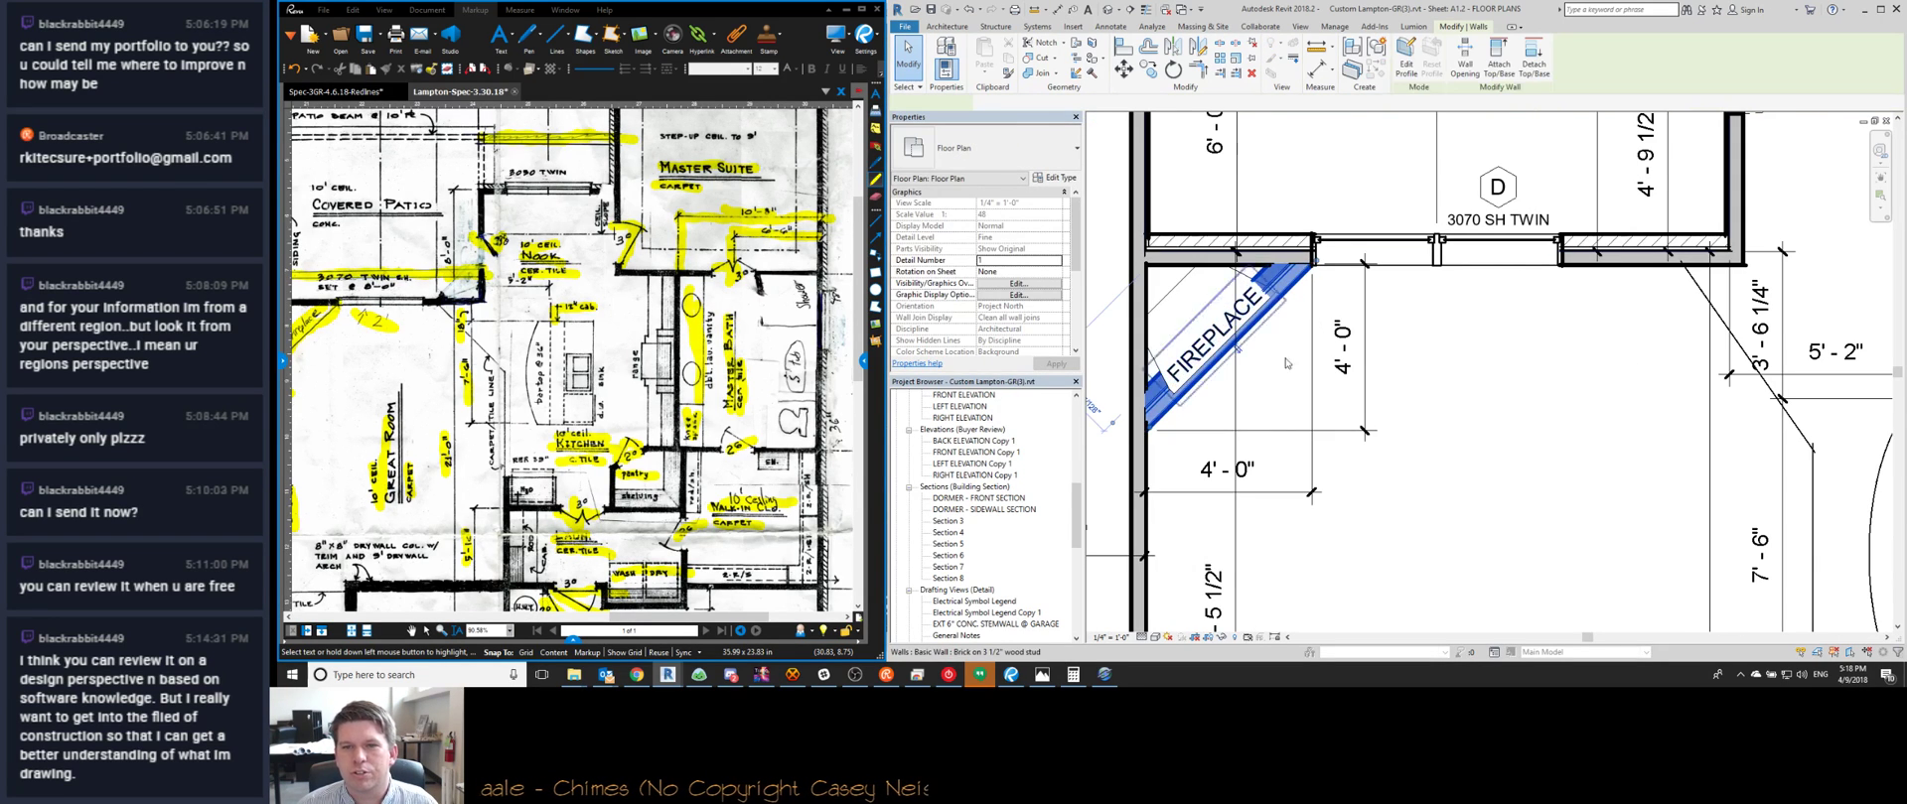
scroll(1290, 422, down, 1)
key(m)
key(v)
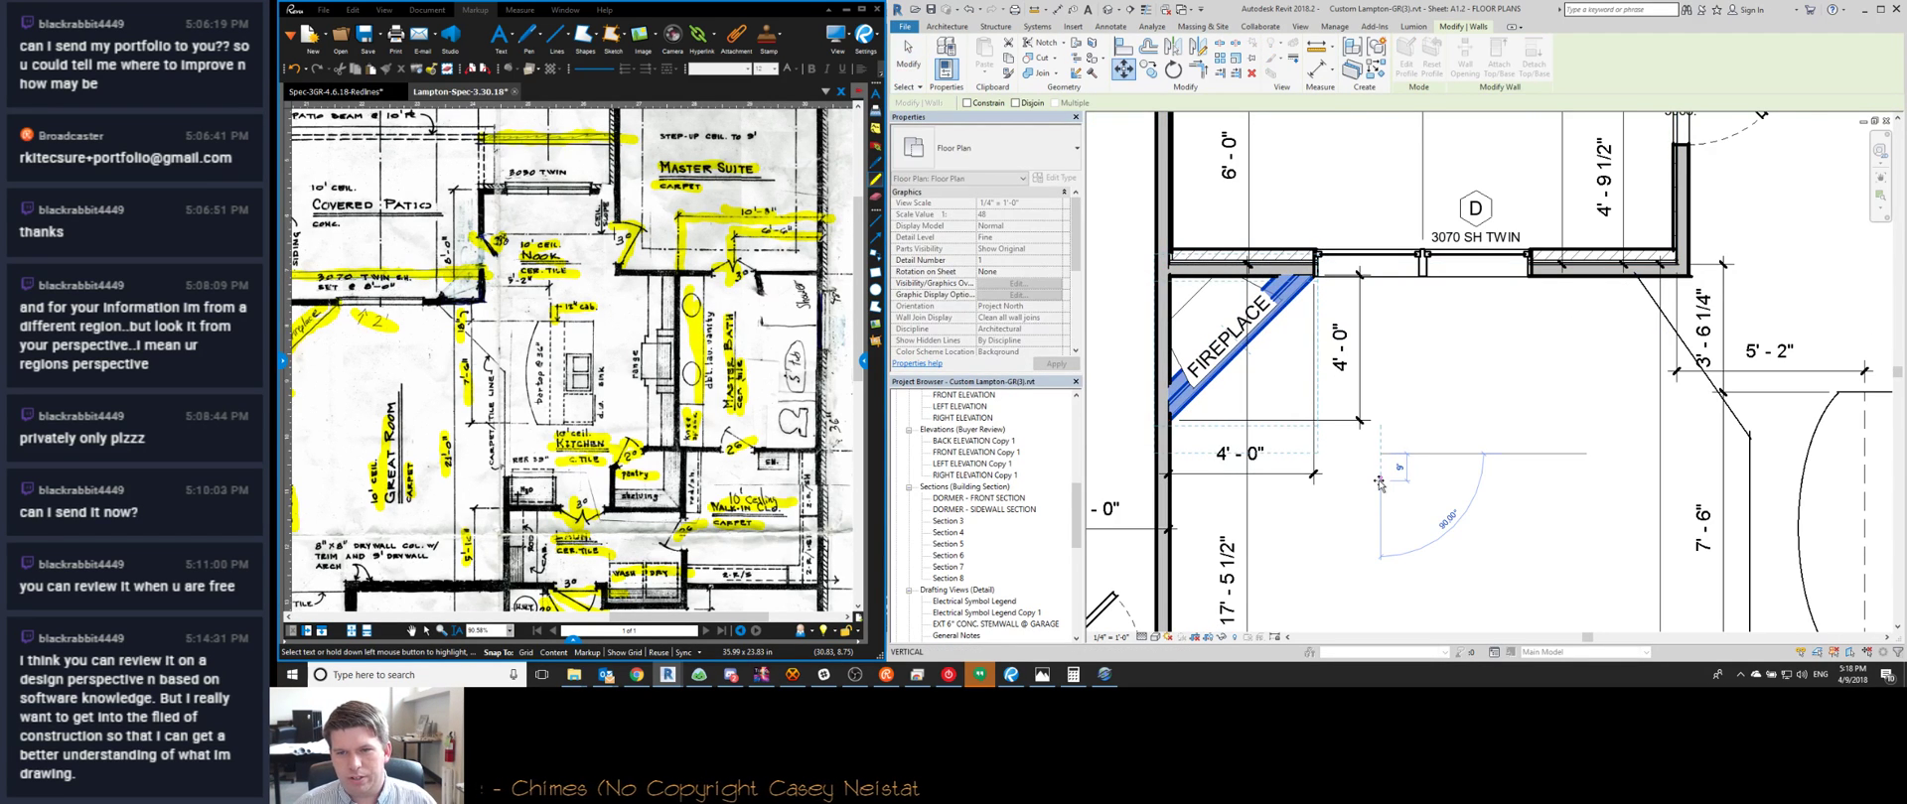
key(Escape)
middle_drag(309, 343, 428, 359)
scroll(428, 358, up, 1)
key(Escape)
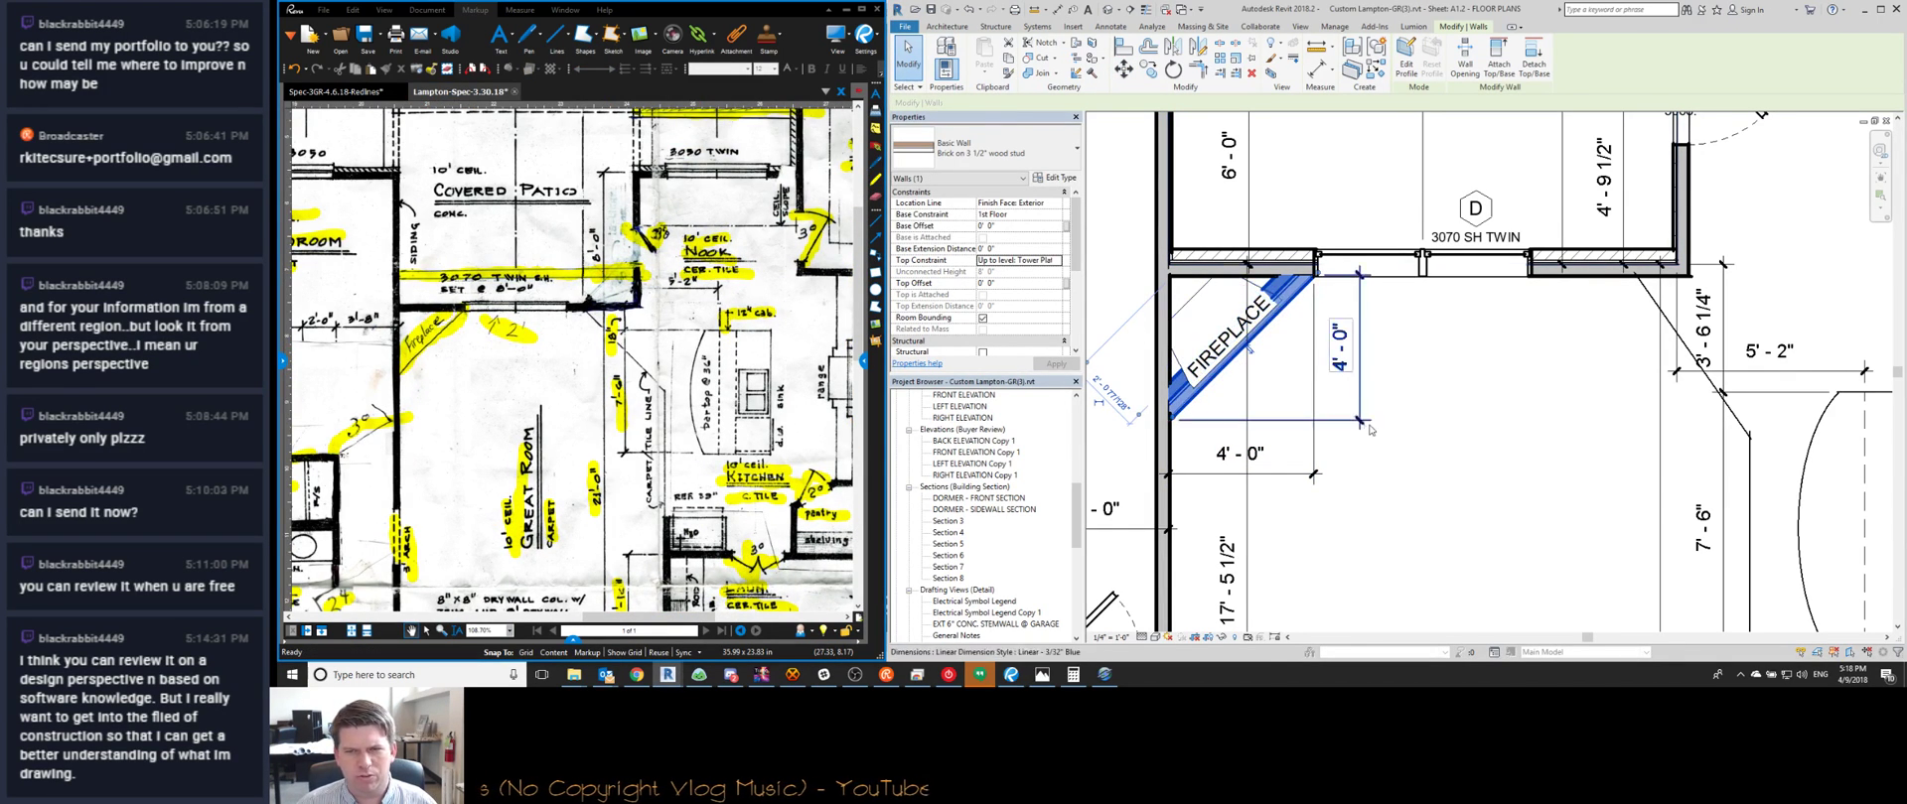
scroll(1301, 437, down, 3)
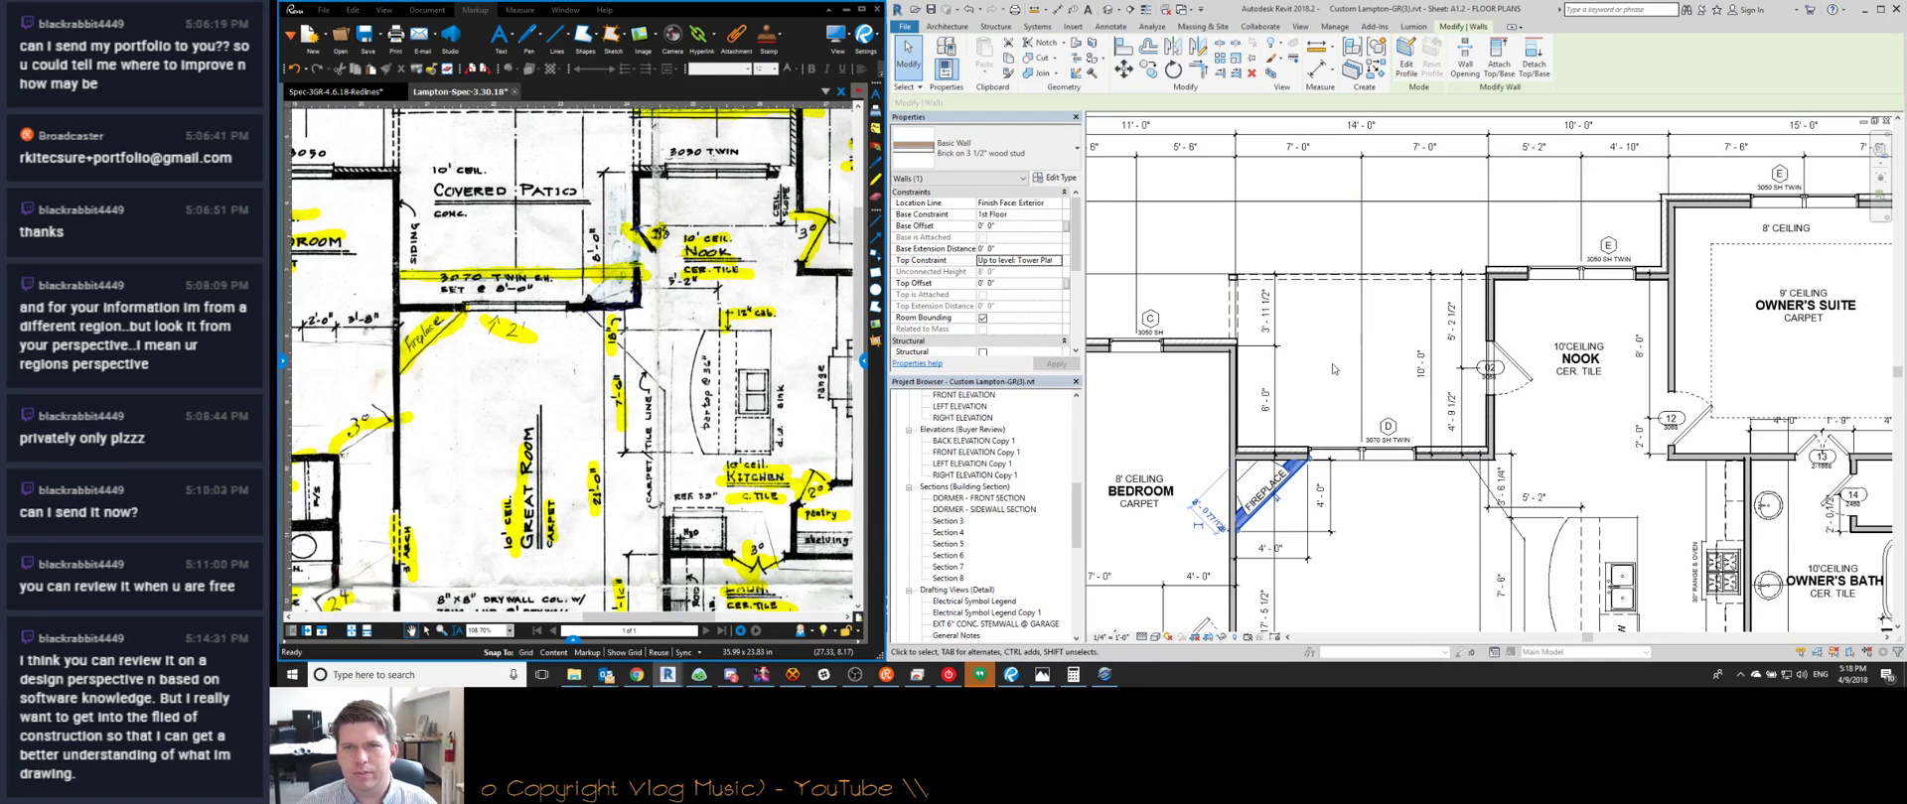
key(Escape)
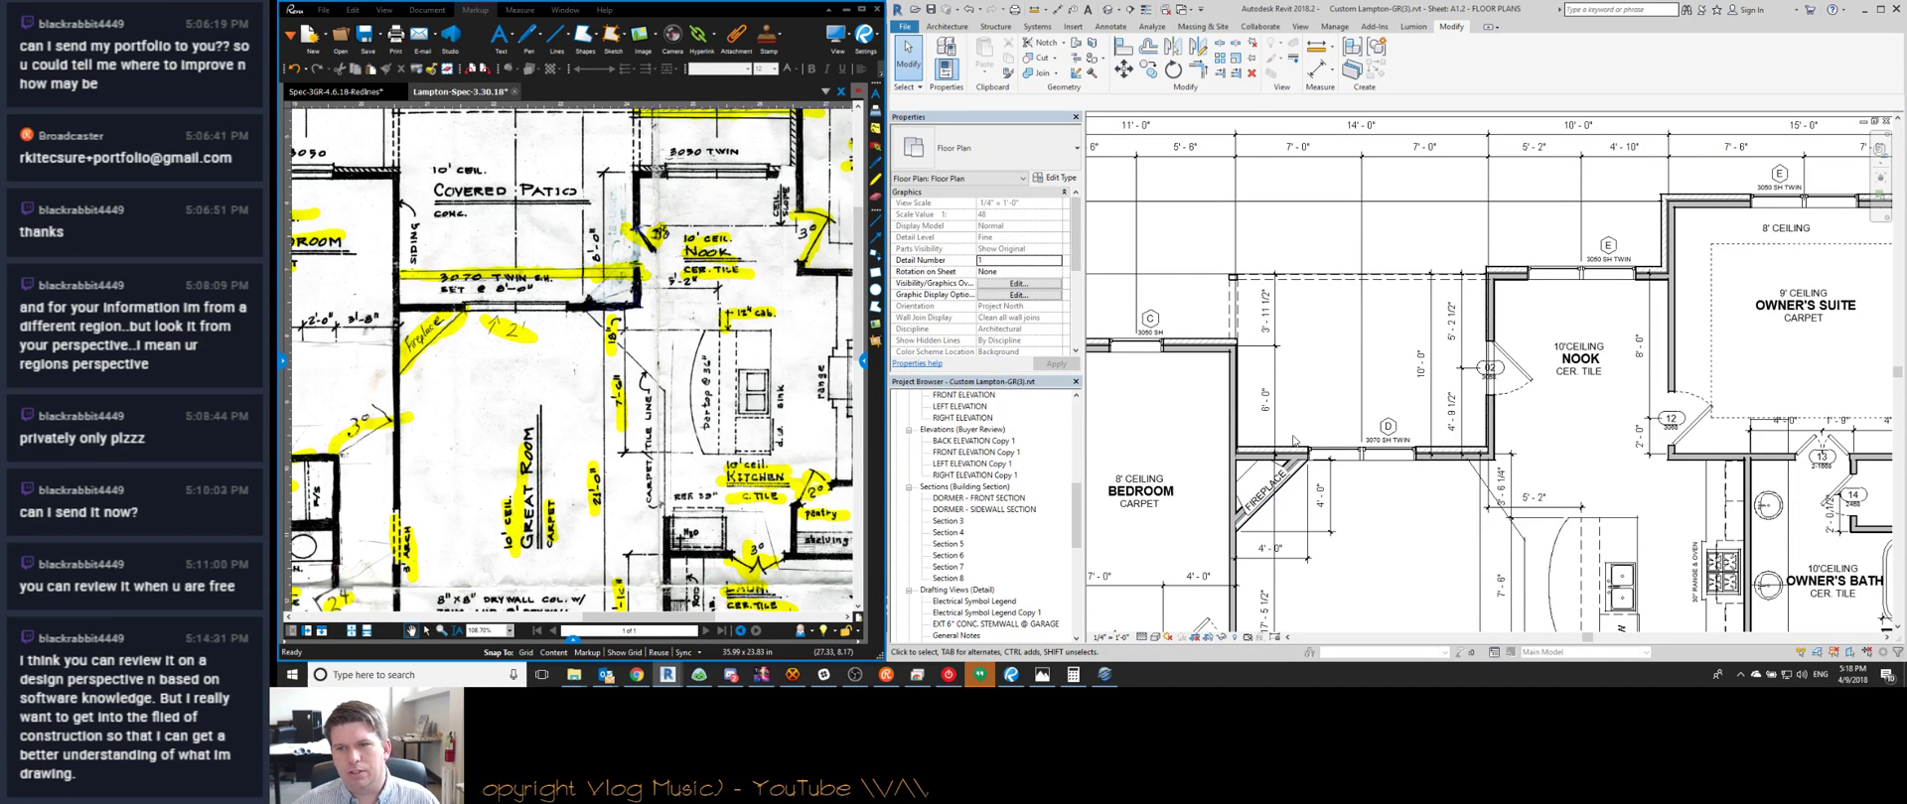
middle_drag(1417, 548, 1197, 331)
scroll(1316, 400, up, 2)
scroll(1316, 399, down, 3)
scroll(1356, 427, up, 1)
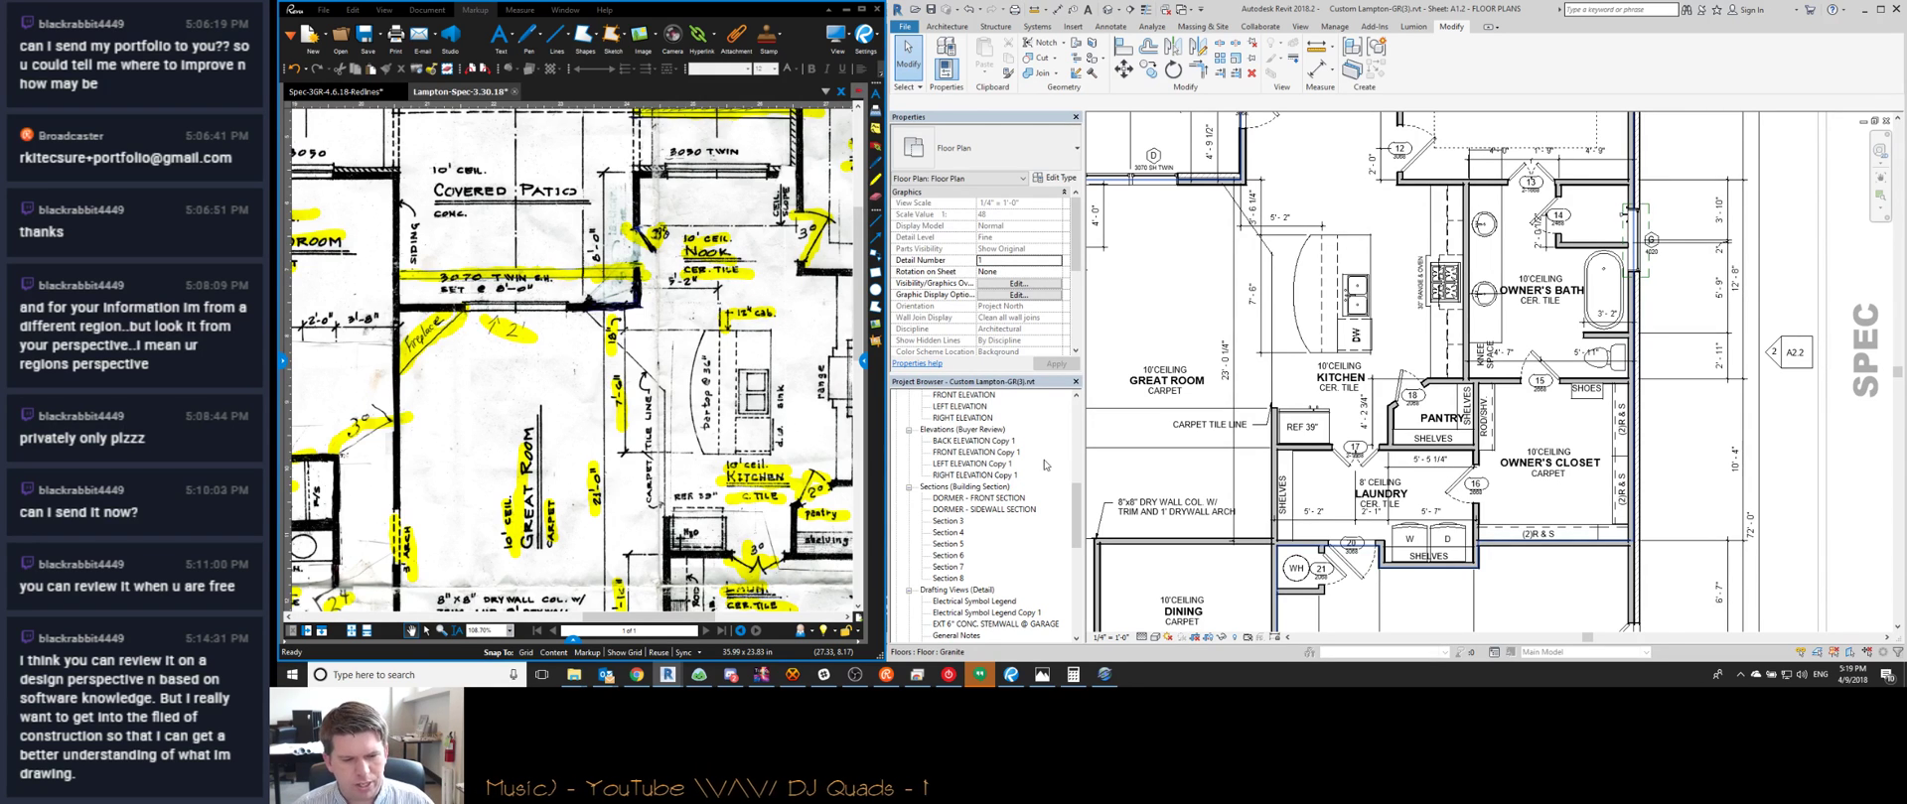
Move the CARPET TILE LINE note up and to the left, out of the way
middle_drag(1258, 411, 1395, 397)
scroll(1392, 397, up, 5)
scroll(1395, 397, down, 3)
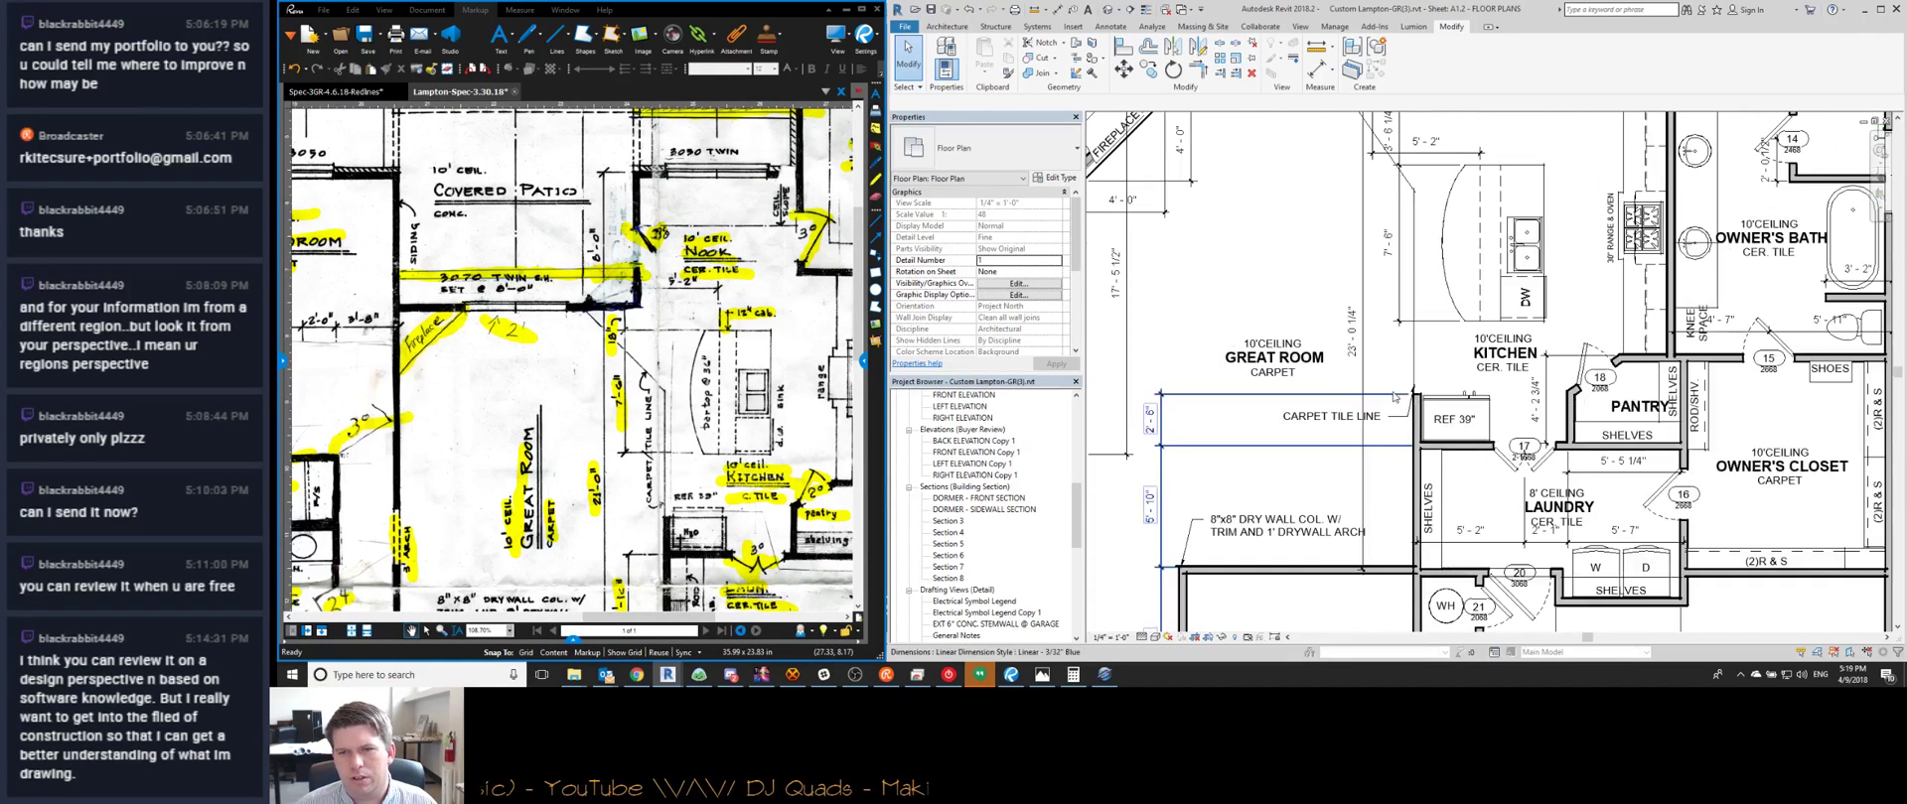
click(1386, 421)
scroll(1381, 417, down, 1)
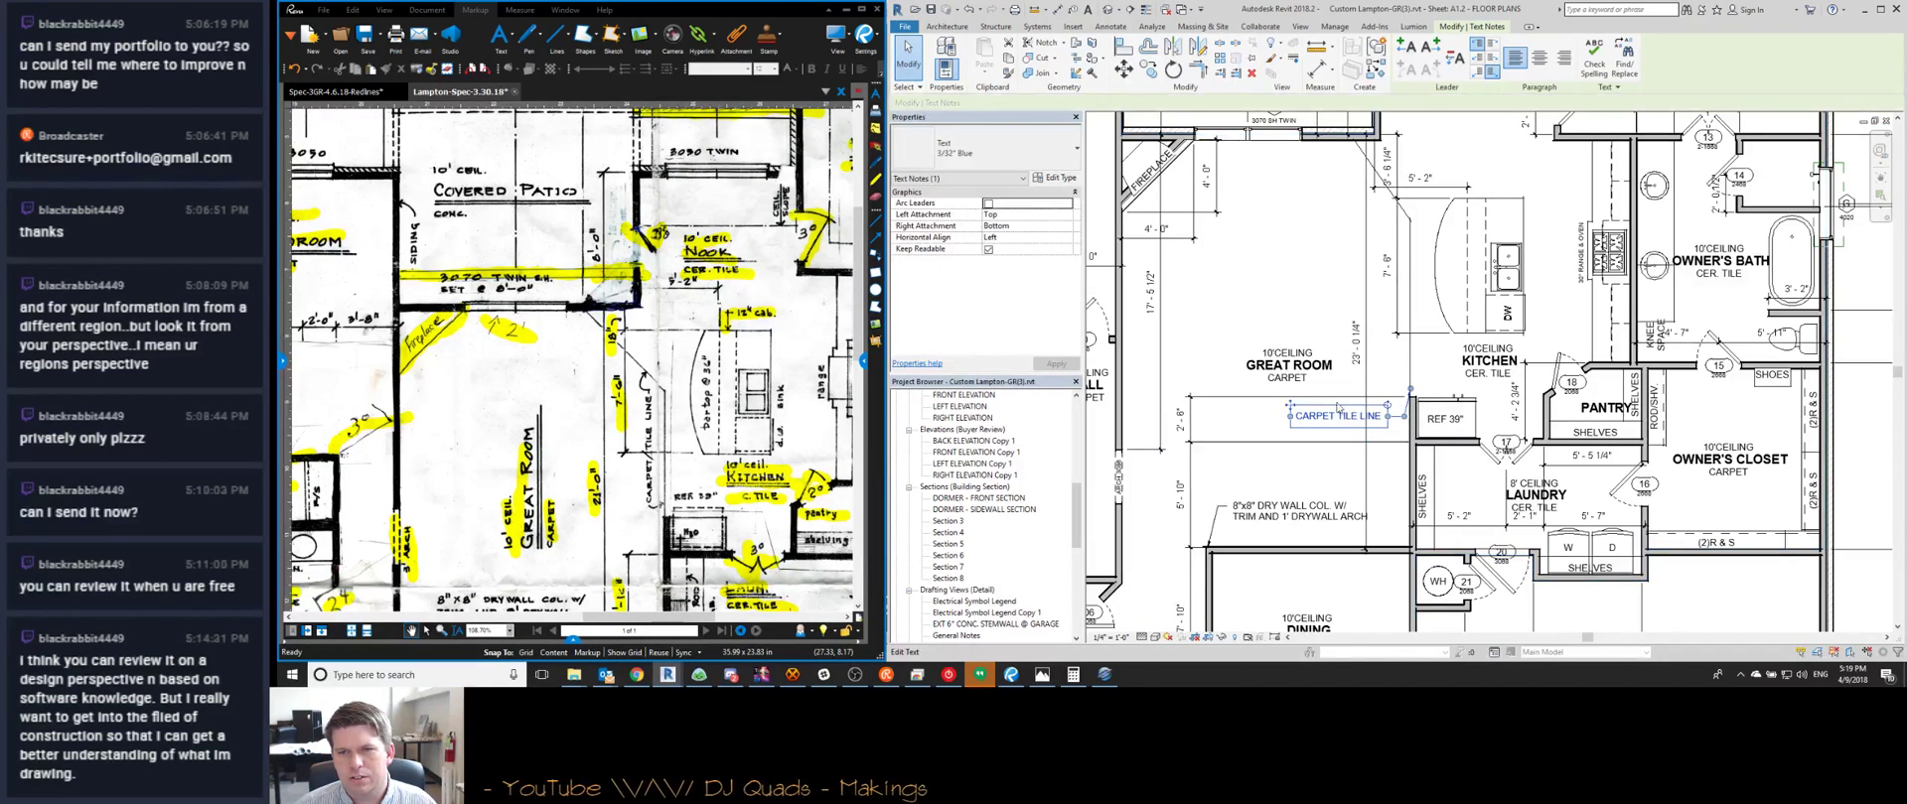
drag(1272, 341, 1262, 303)
key(Escape)
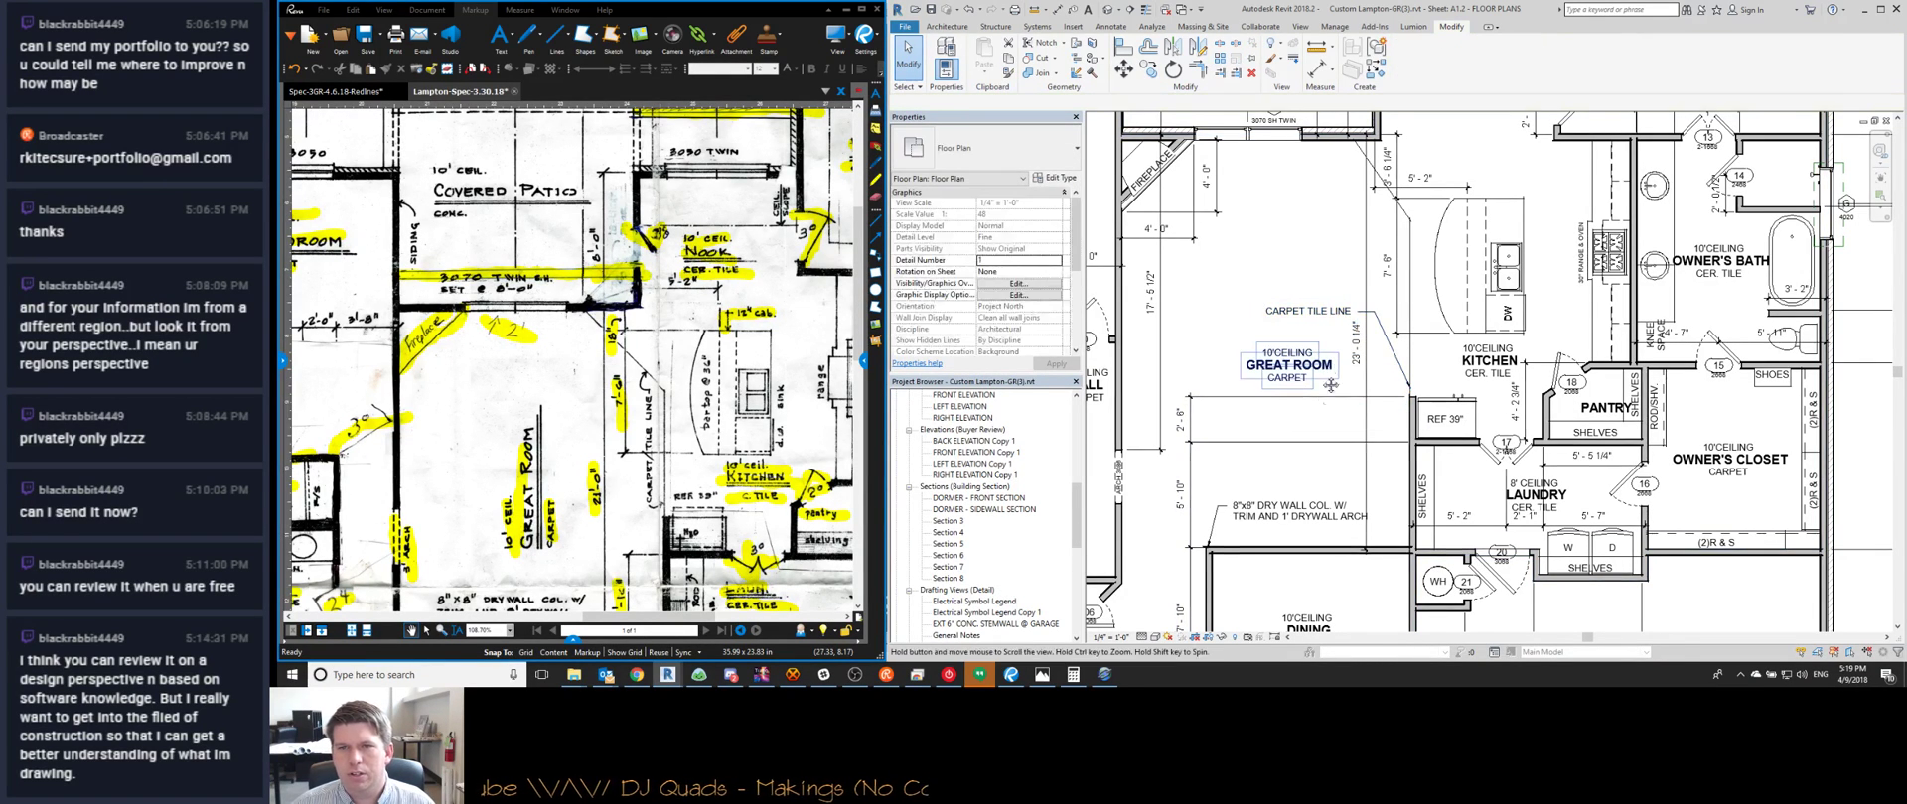
Drag the GREAT ROOM room tag up and to the left
middle_drag(1281, 344, 1263, 387)
scroll(1266, 367, up, 1)
click(1278, 413)
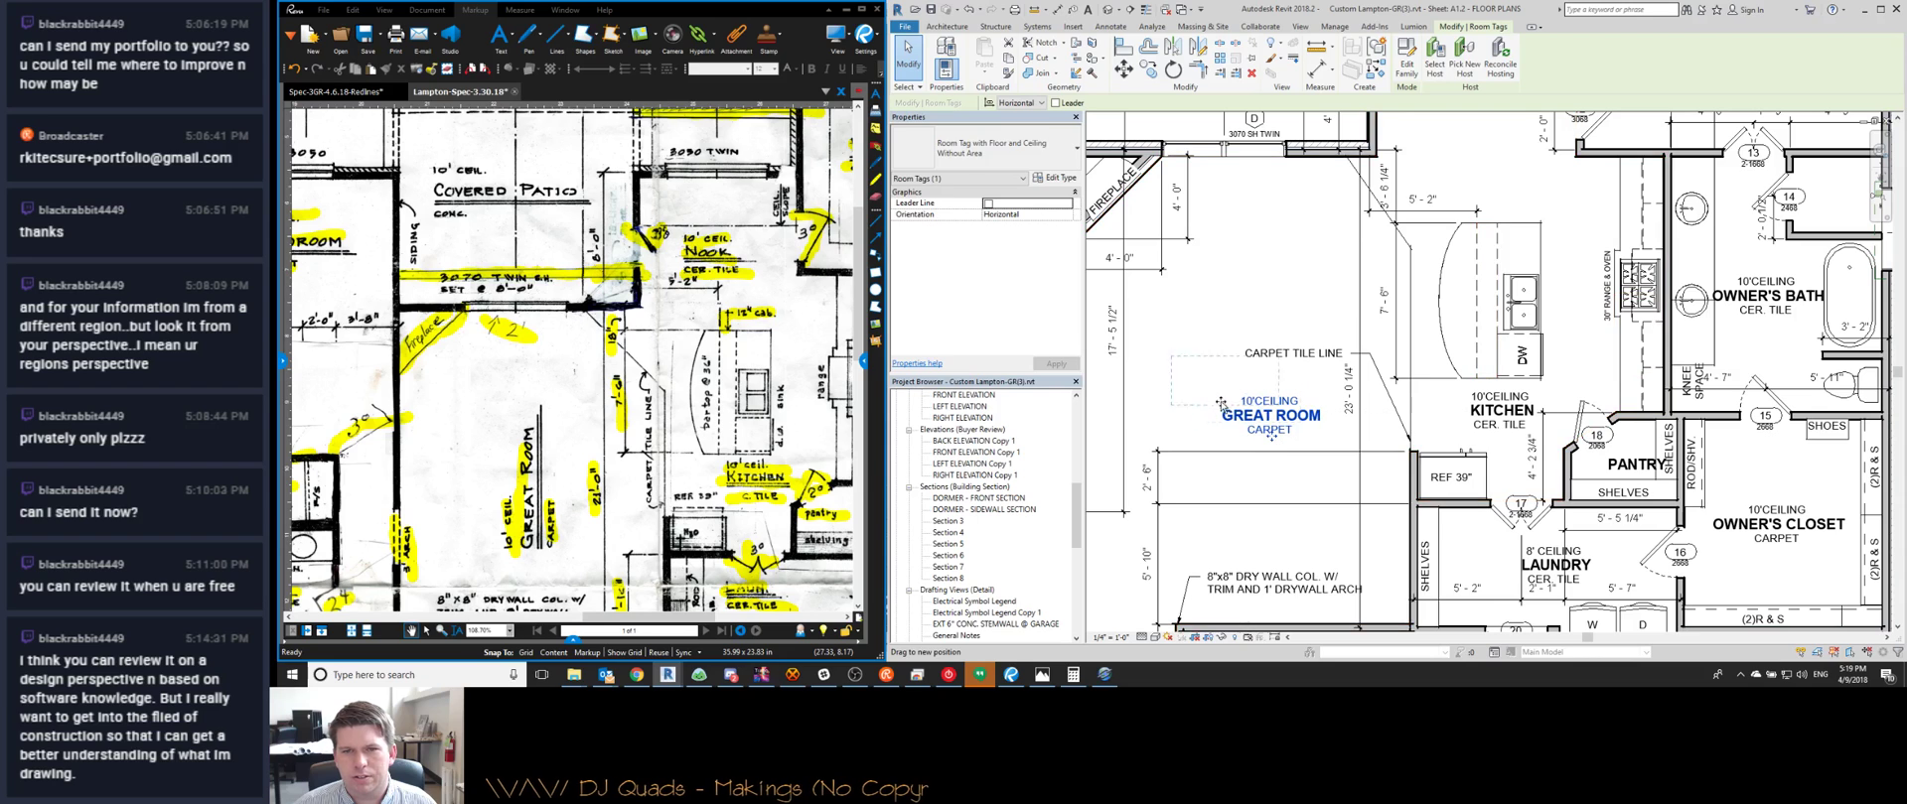
drag(1300, 426, 1244, 387)
click(1282, 383)
Drop the CARPET TILE LINE note lower, below the GREAT ROOM label
scroll(1281, 379, down, 1)
click(1269, 359)
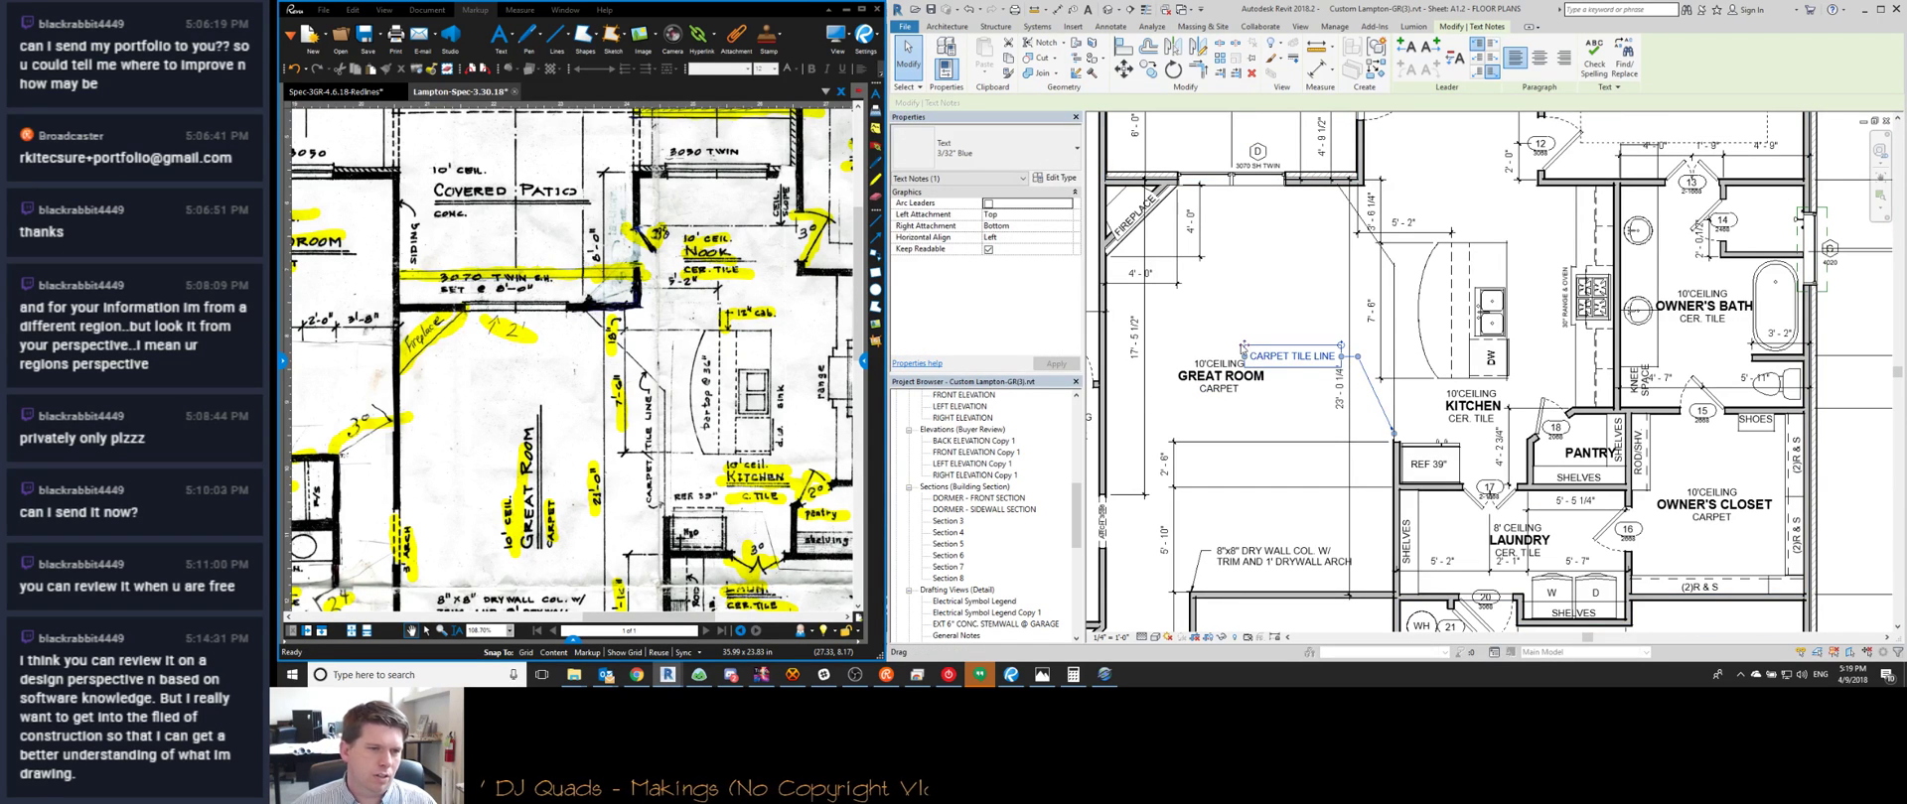
drag(1244, 347, 1255, 417)
click(1380, 316)
middle_drag(1373, 423, 1225, 444)
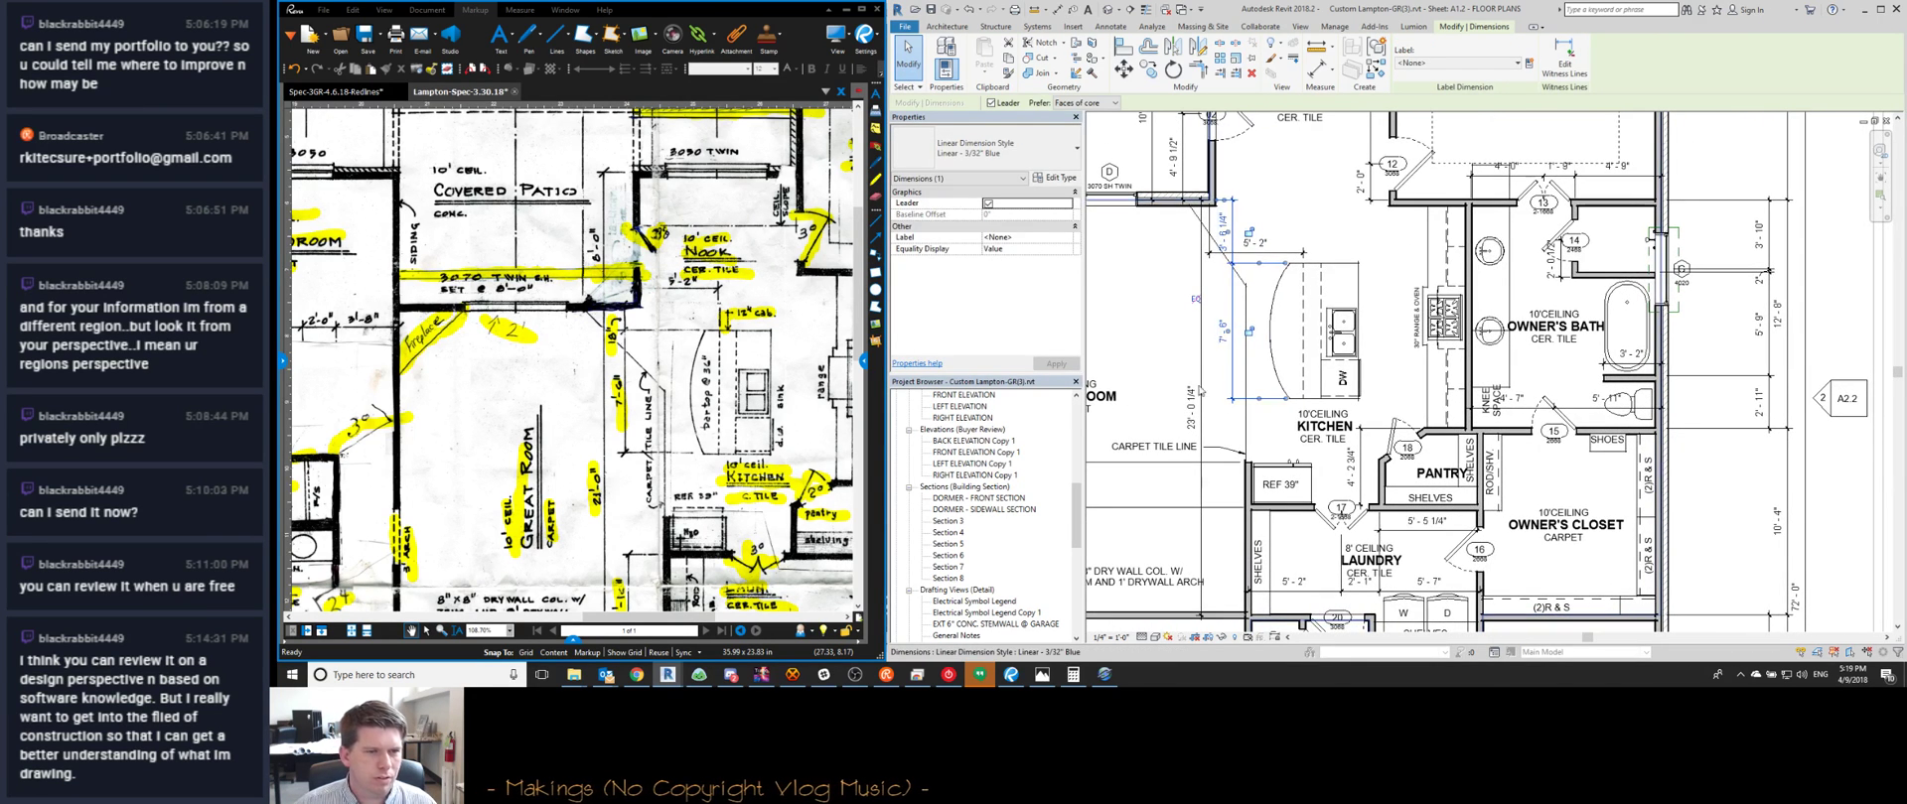
scroll(671, 350, down, 1)
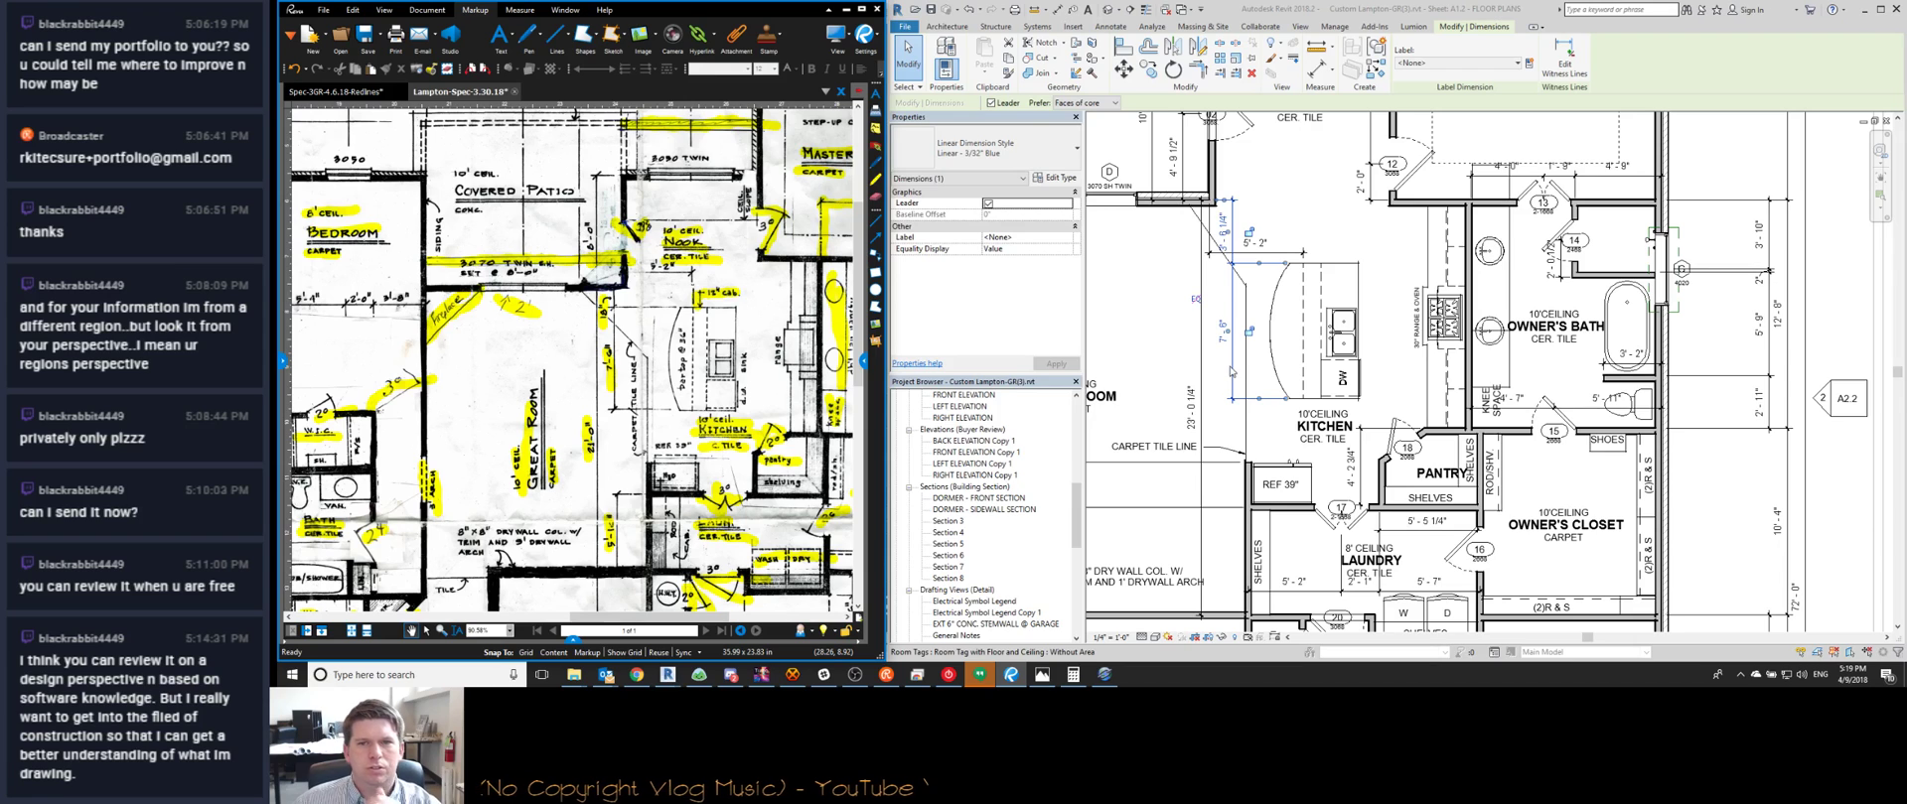
Shift the first vertical great room dimension line slightly left
click(1231, 371)
drag(1215, 371, 1183, 367)
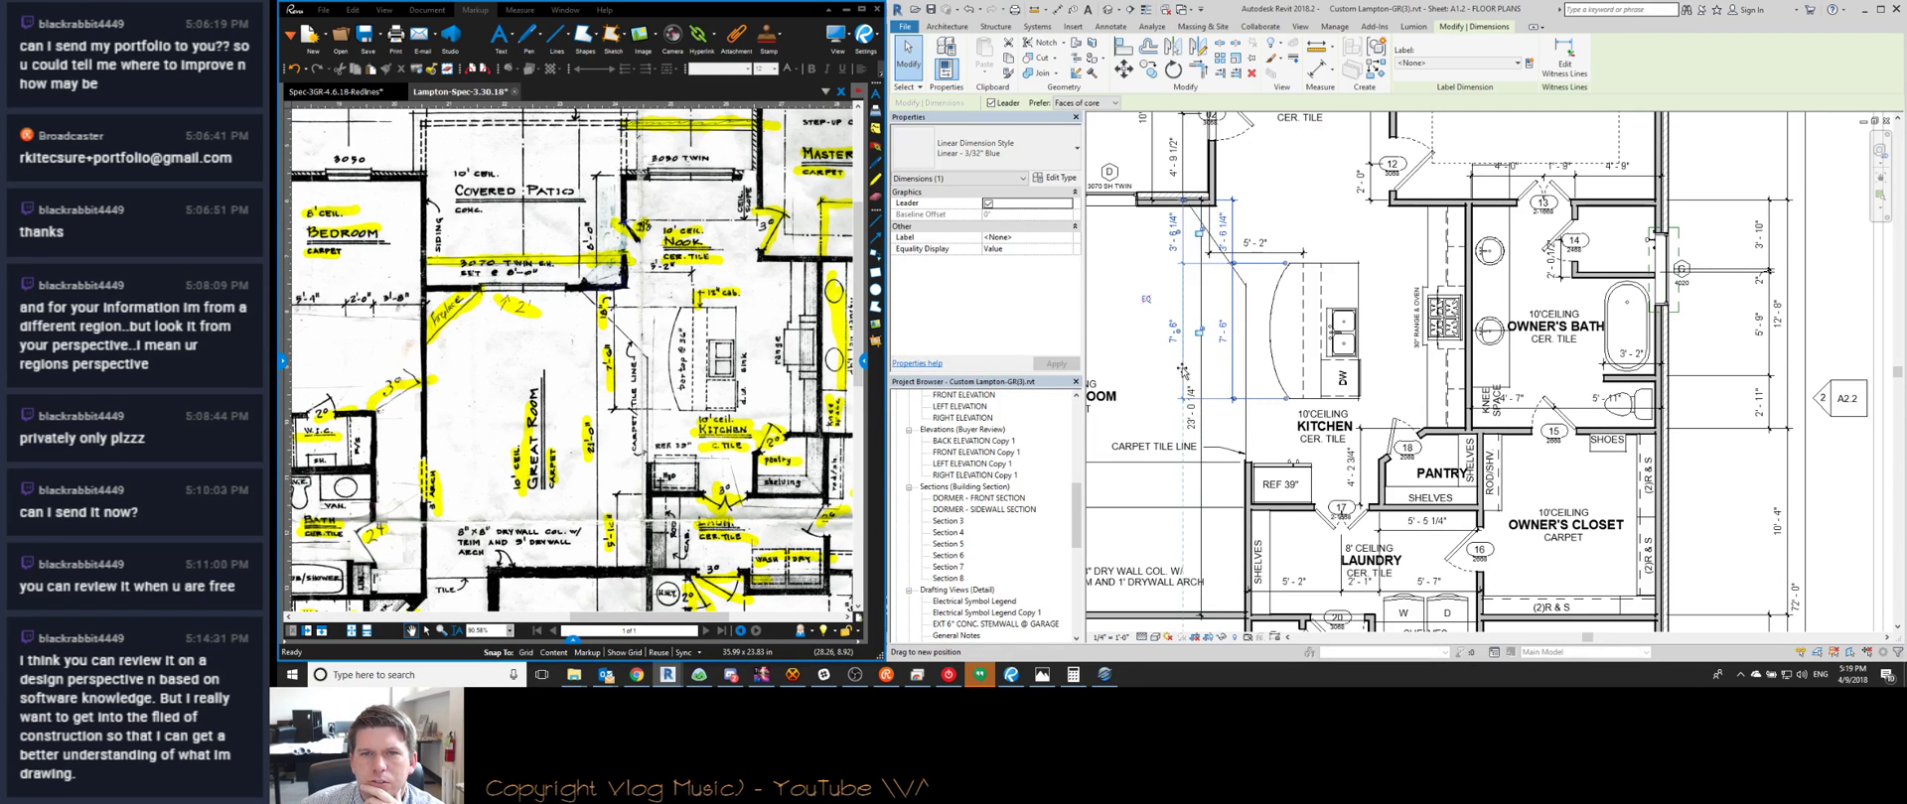
middle_drag(1124, 277, 1205, 369)
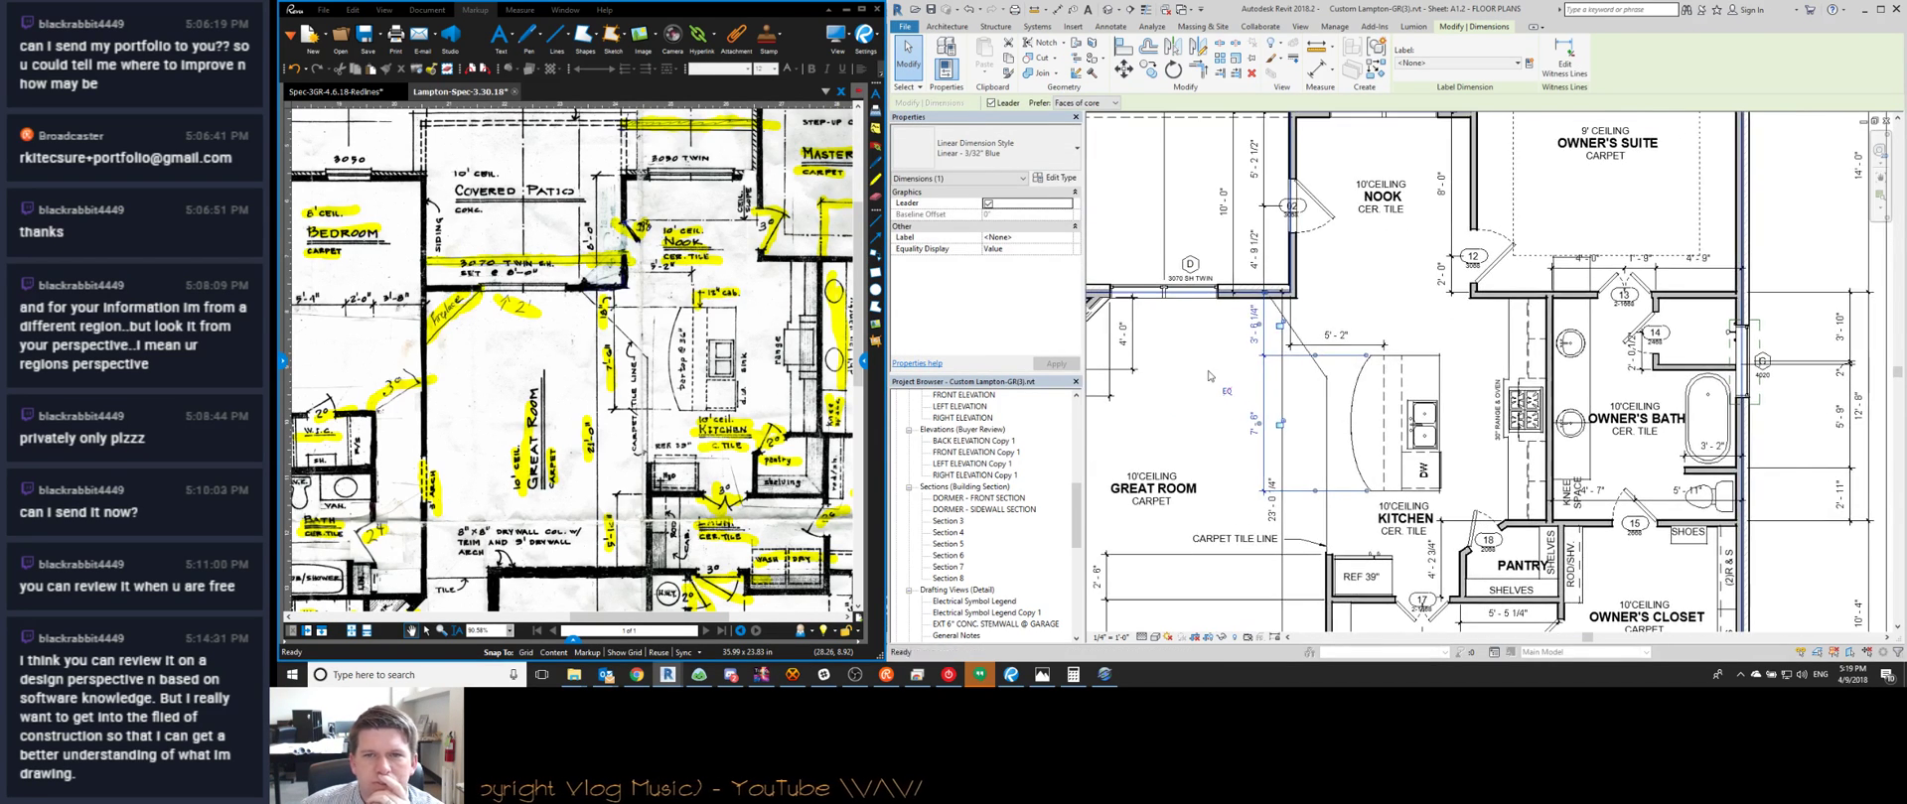
scroll(1209, 372, down, 1)
key(Escape)
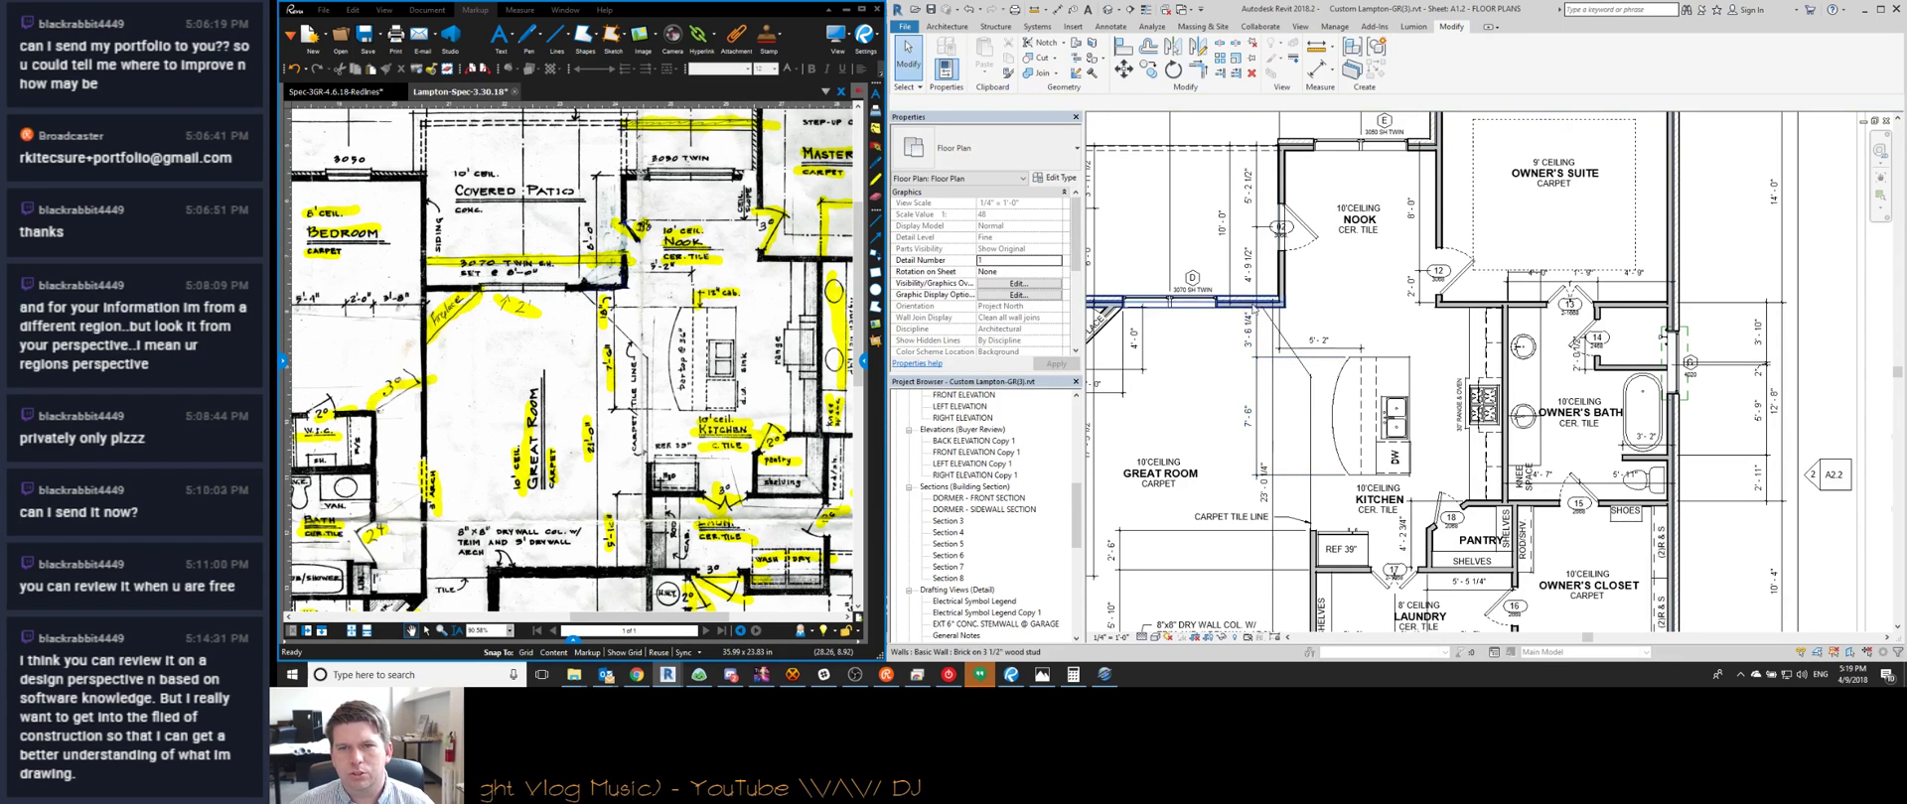
Move the 23'-0 1/4" dimension line left and check the 10'-0" dimension
middle_drag(1266, 468, 1264, 387)
drag(1272, 376, 1239, 371)
key(Escape)
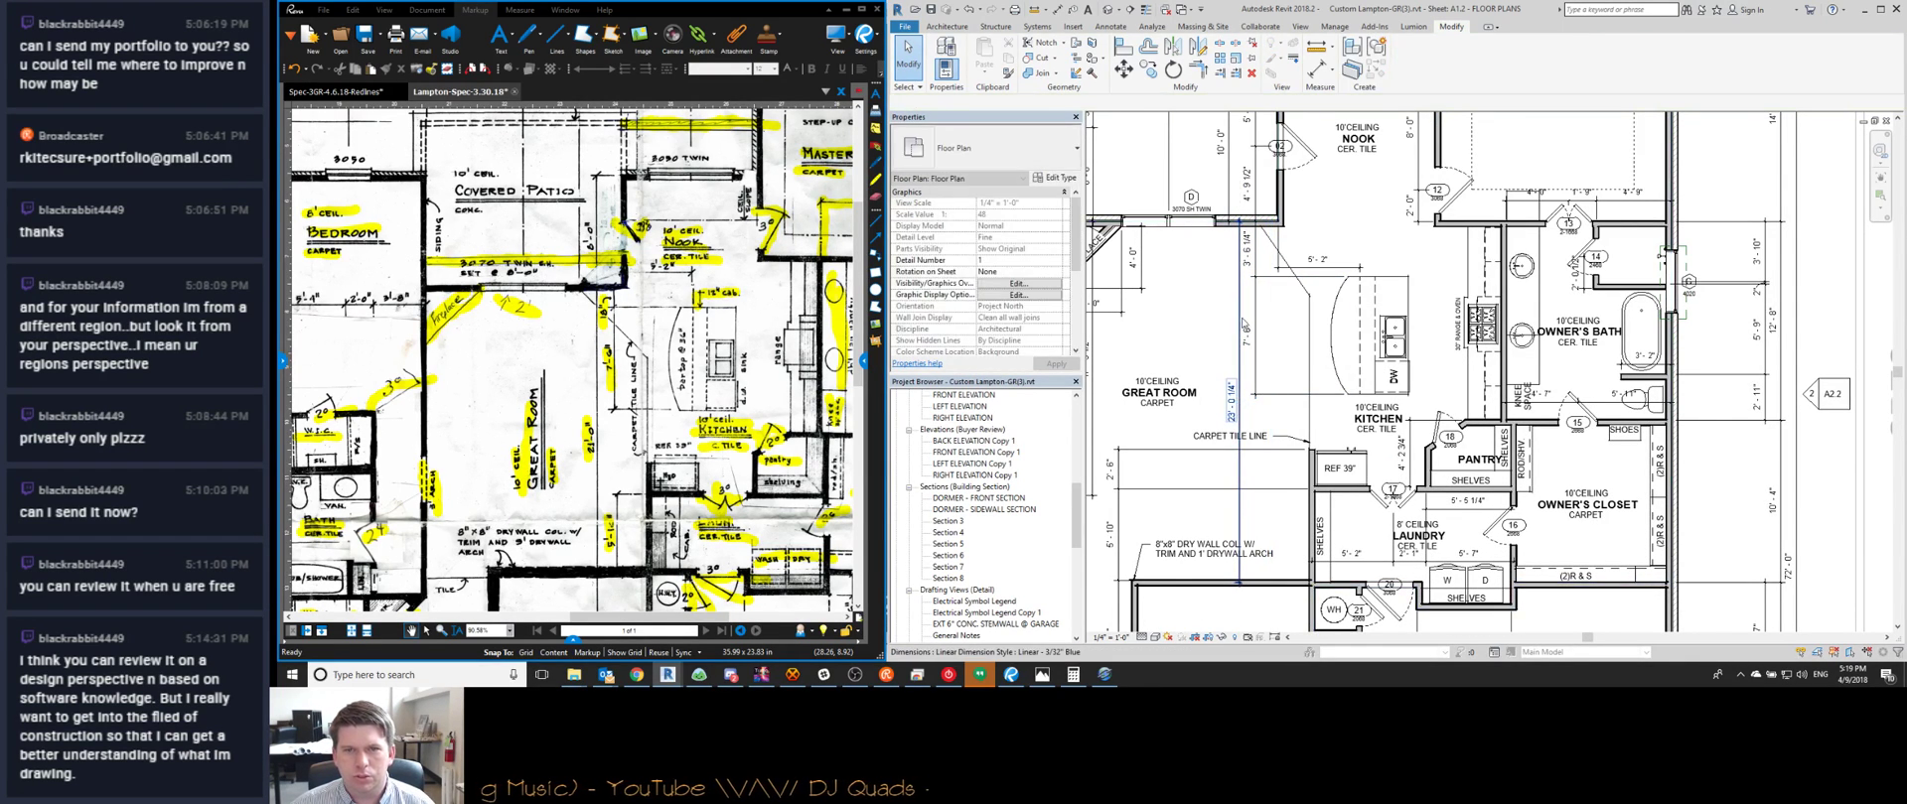
middle_drag(1192, 324, 1290, 434)
click(1322, 281)
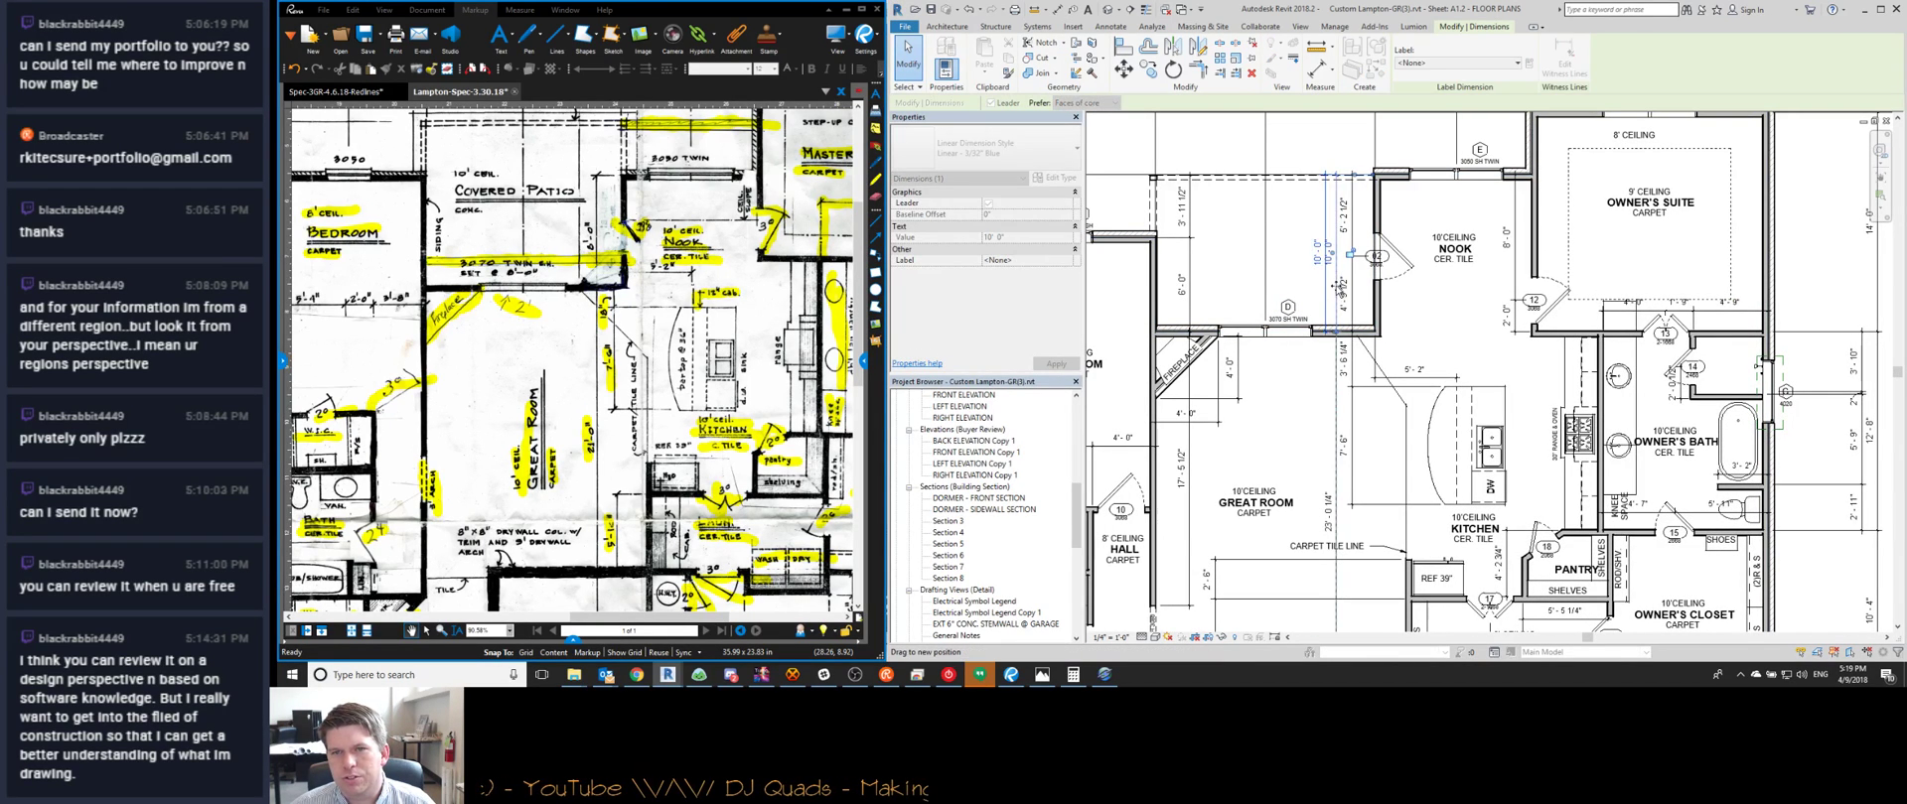
key(Escape)
scroll(1336, 252, up, 4)
scroll(1332, 260, down, 7)
scroll(1227, 269, up, 3)
scroll(1227, 268, up, 6)
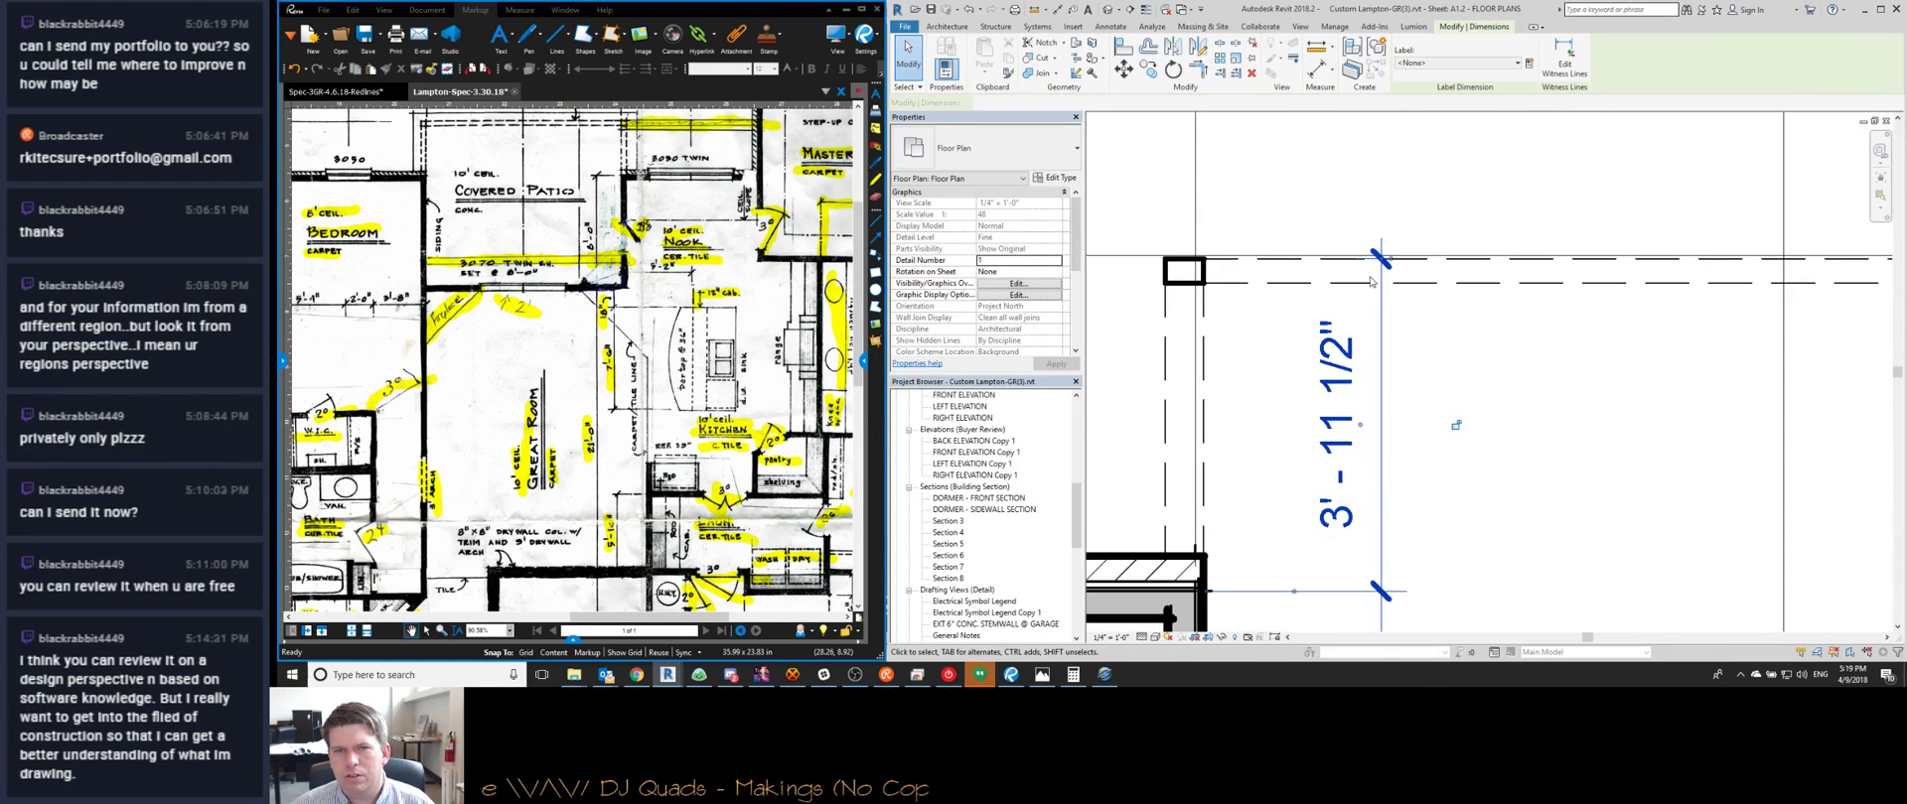
scroll(1386, 284, down, 8)
Switch to the 3D view and orbit round to the house's back eave
key(d)
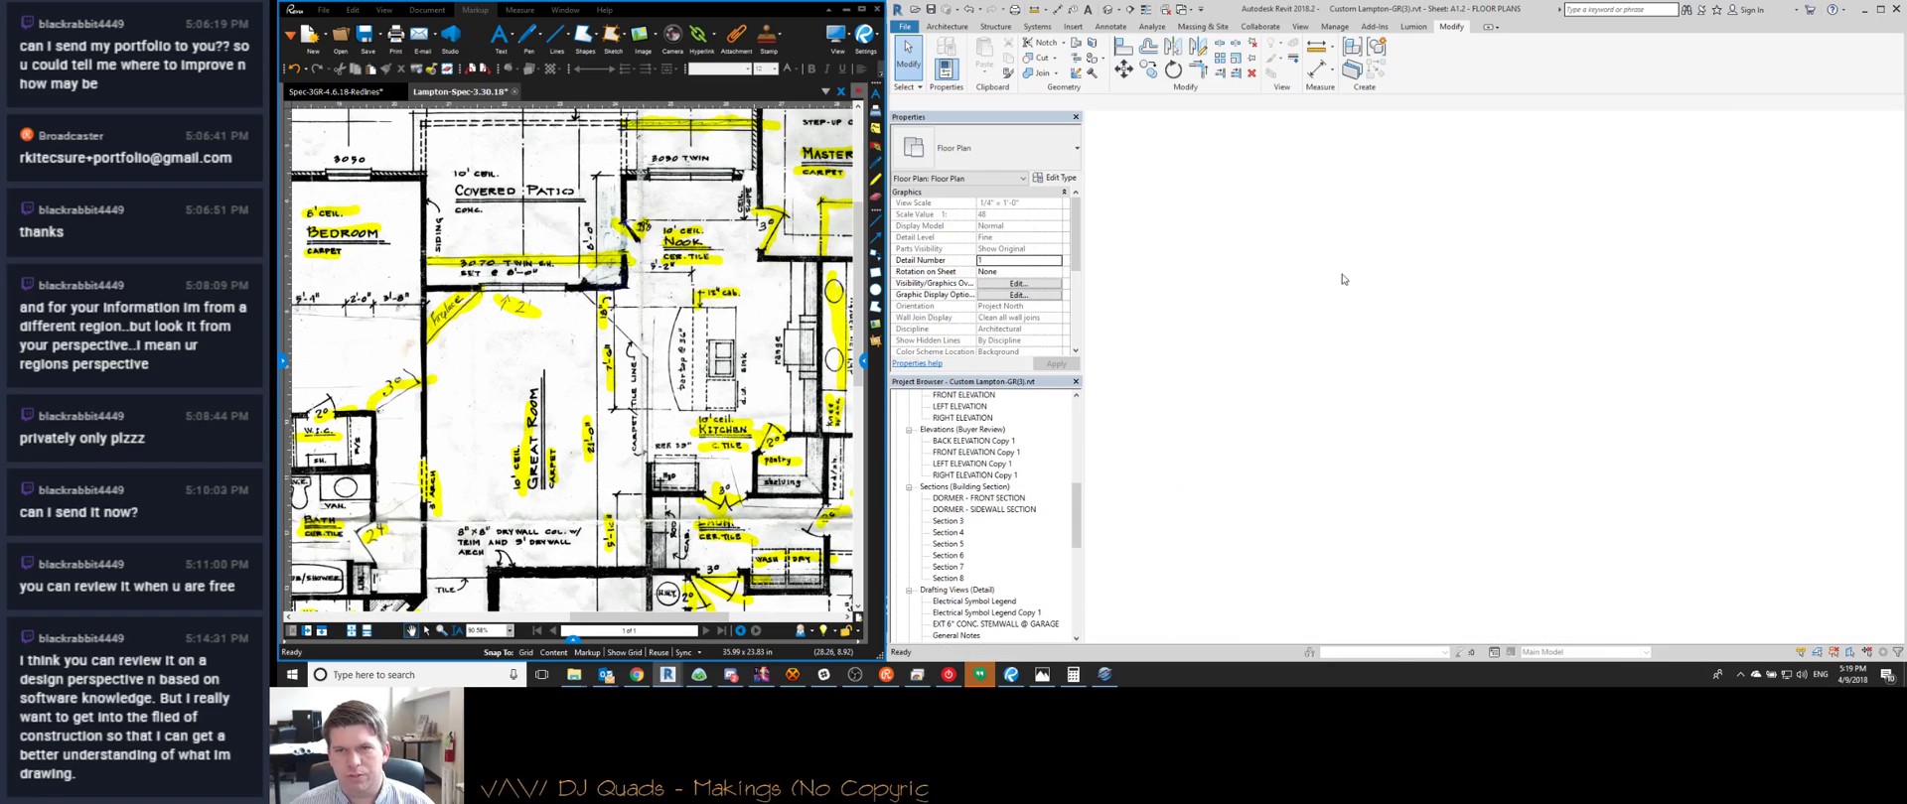
shift+middle_drag(1324, 404, 1593, 334)
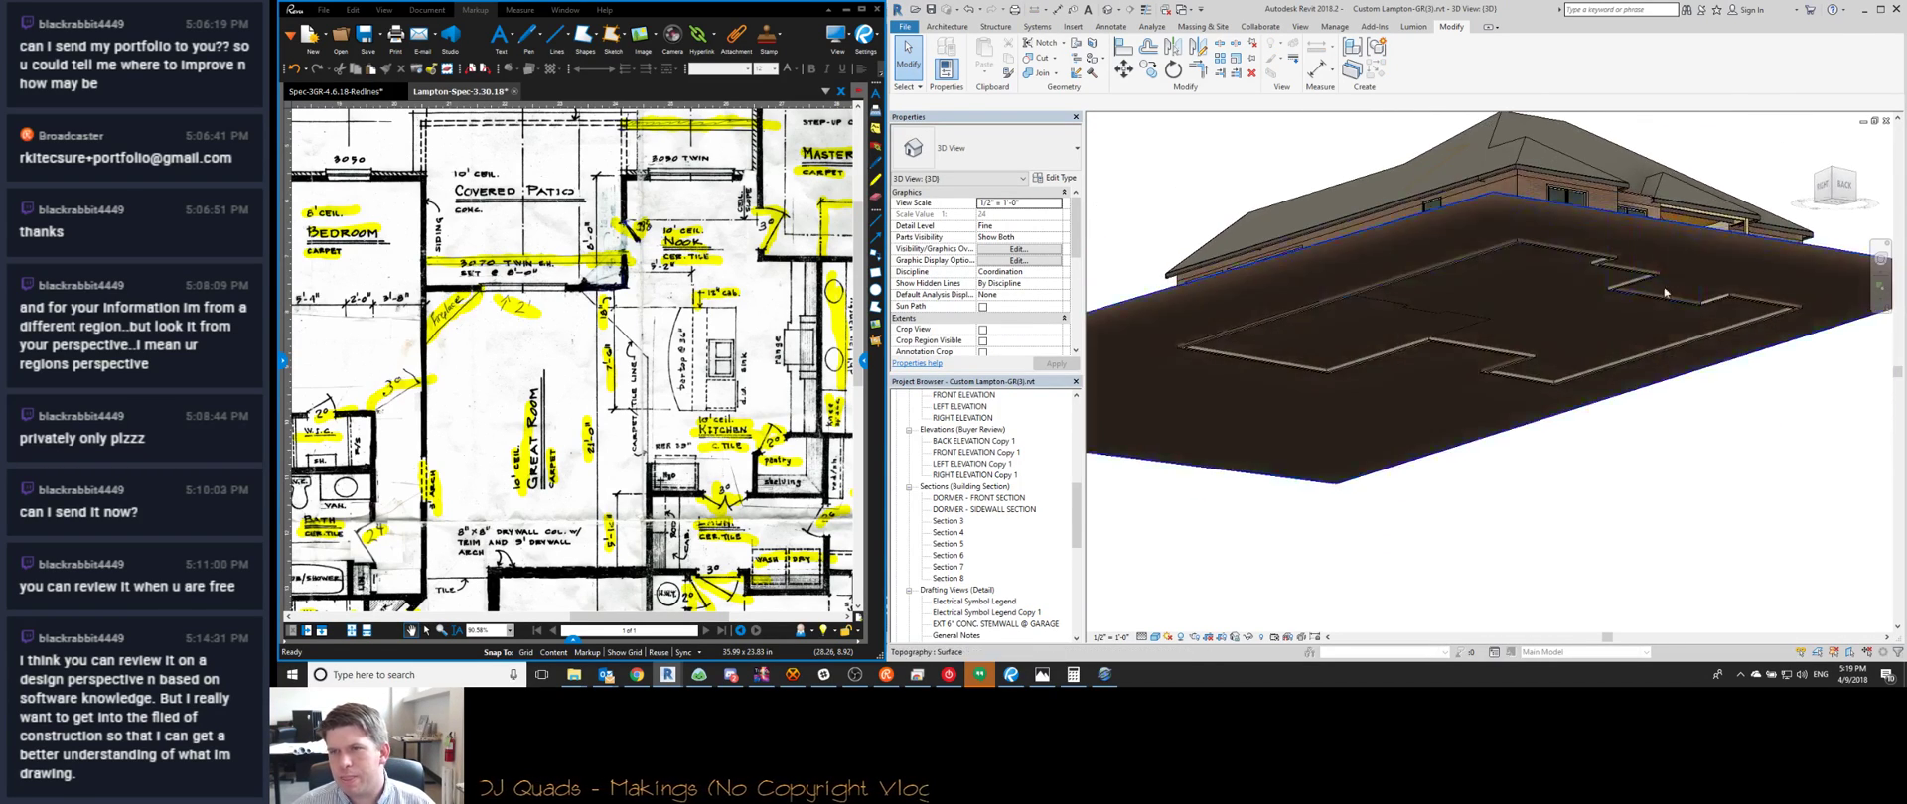
scroll(1720, 295, up, 4)
shift+middle_drag(1720, 296, 1225, 256)
scroll(1196, 382, up, 5)
scroll(1208, 298, down, 3)
scroll(1225, 257, down, 2)
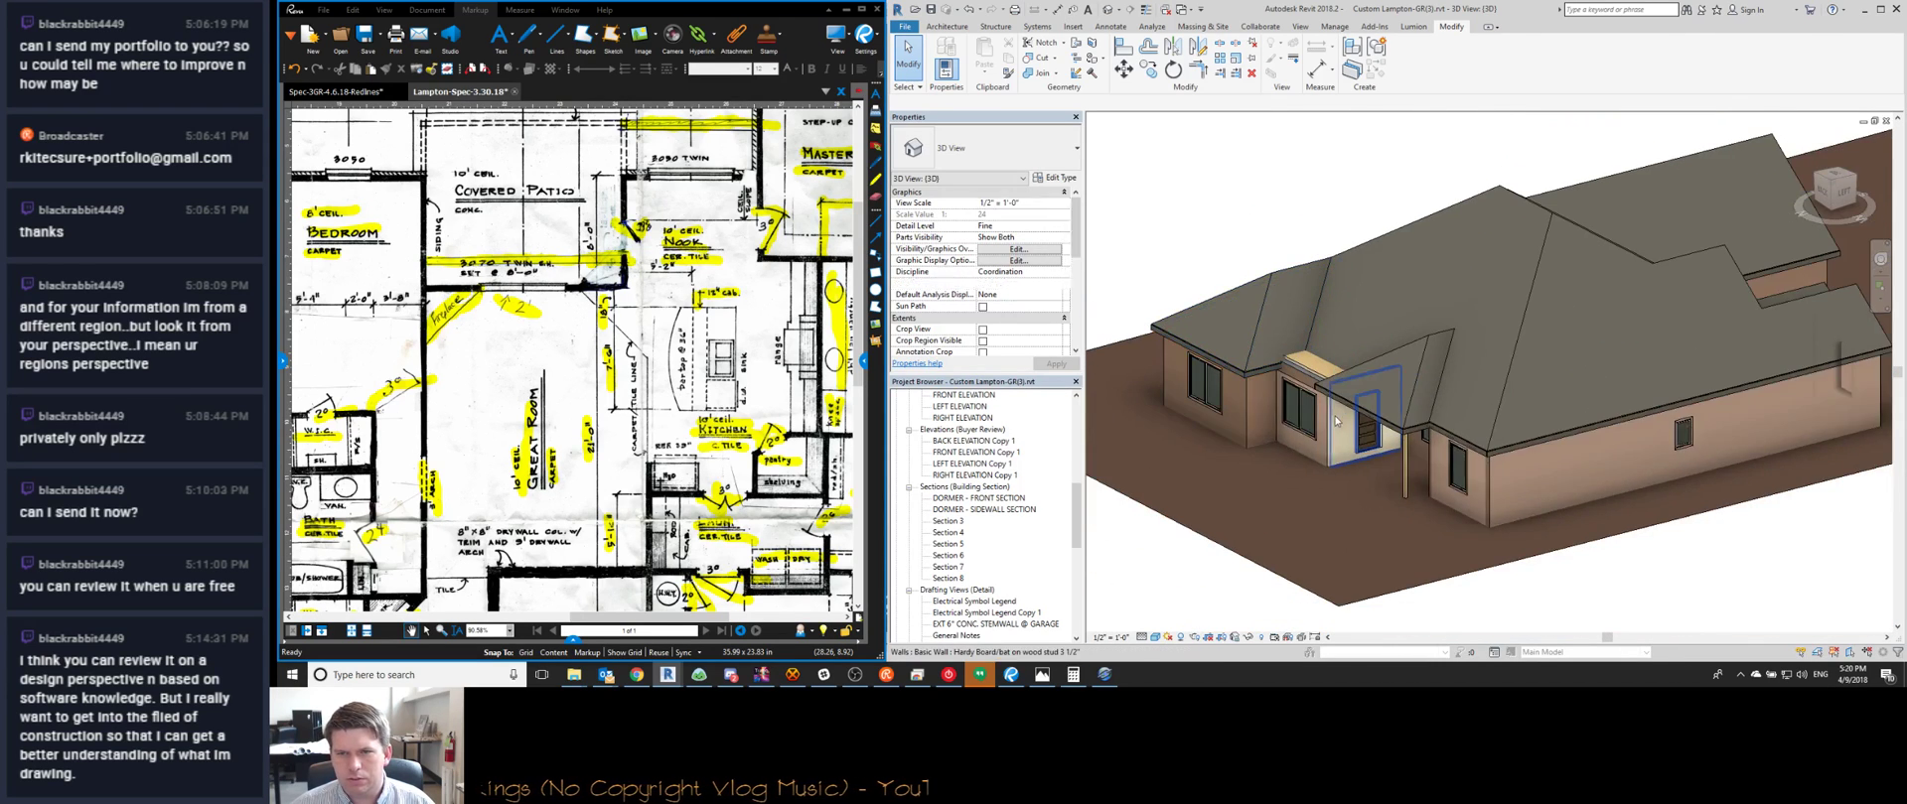
Select the back-entry brick wall and column and isolate them with a BX section box
click(1322, 450)
shift+middle_drag(1323, 450, 1450, 372)
scroll(1599, 383, up, 4)
shift+middle_drag(1599, 382, 1589, 397)
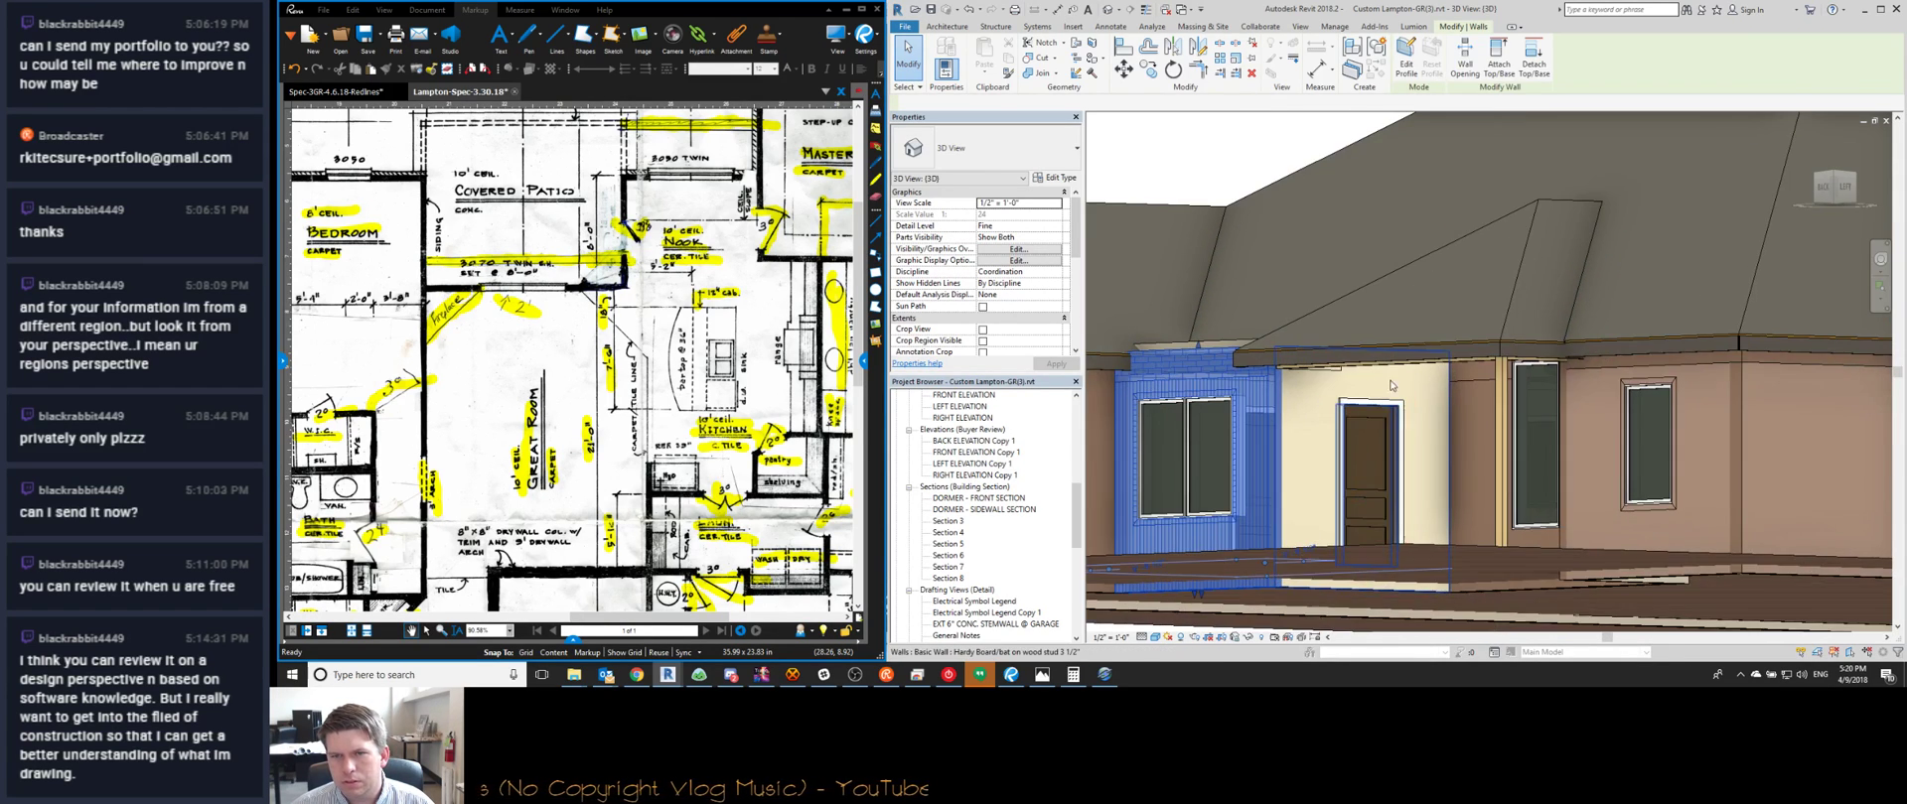
ctrl+click(1499, 396)
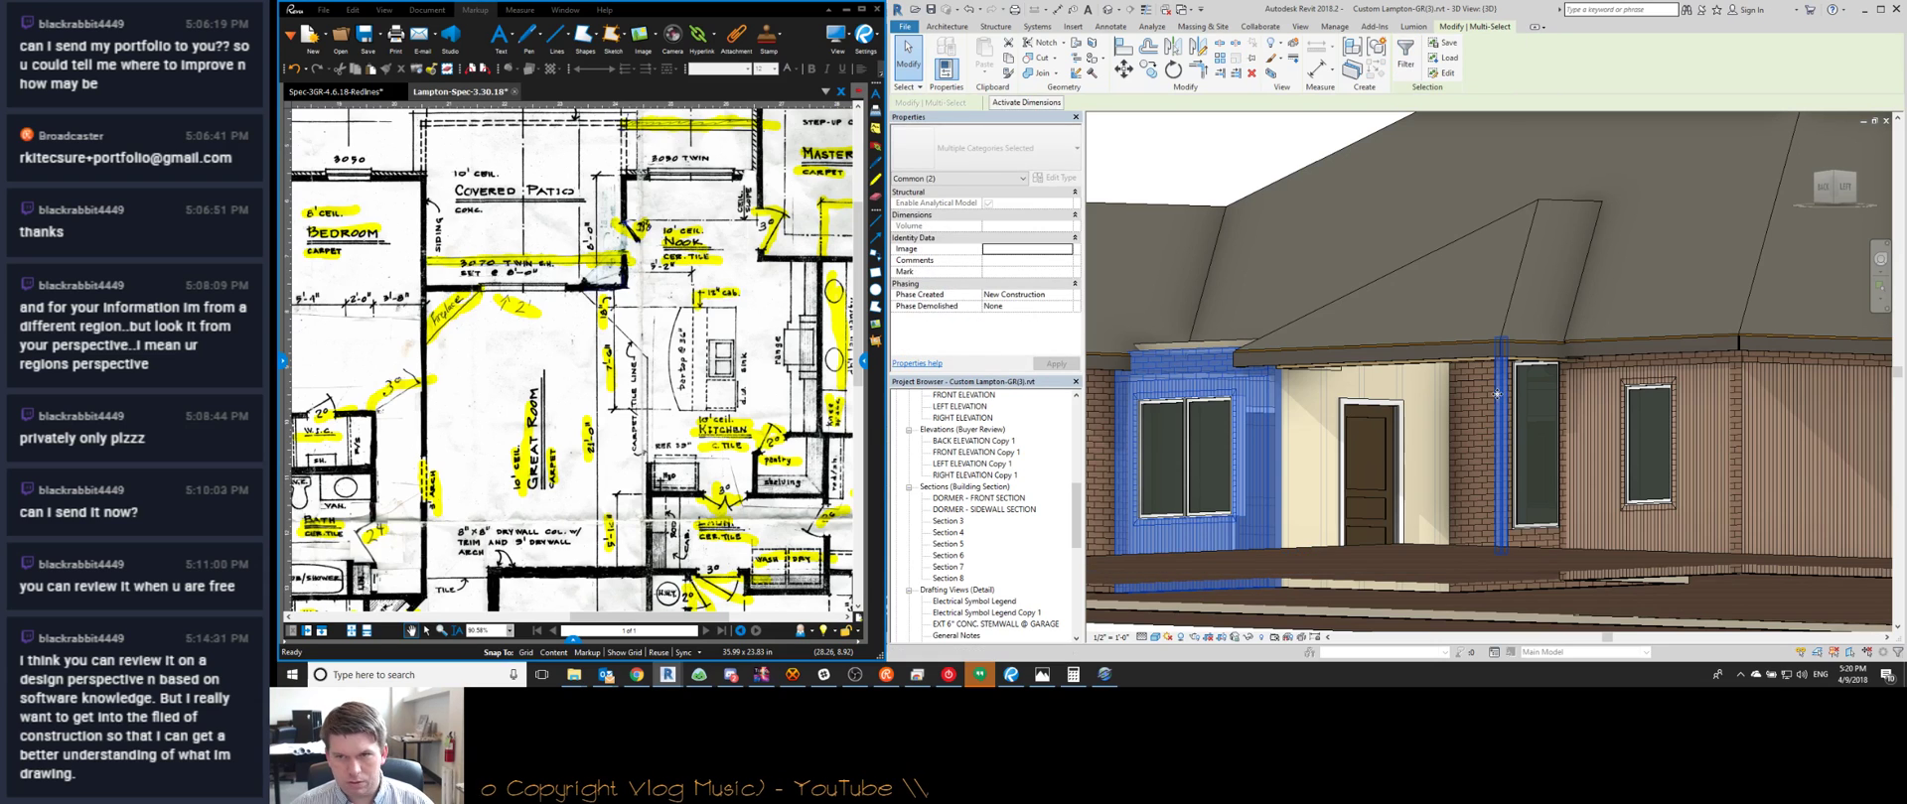
key(b)
key(x)
Lower the section box's top below the roof to cut it away
shift+middle_drag(1476, 288, 1474, 331)
click(1462, 162)
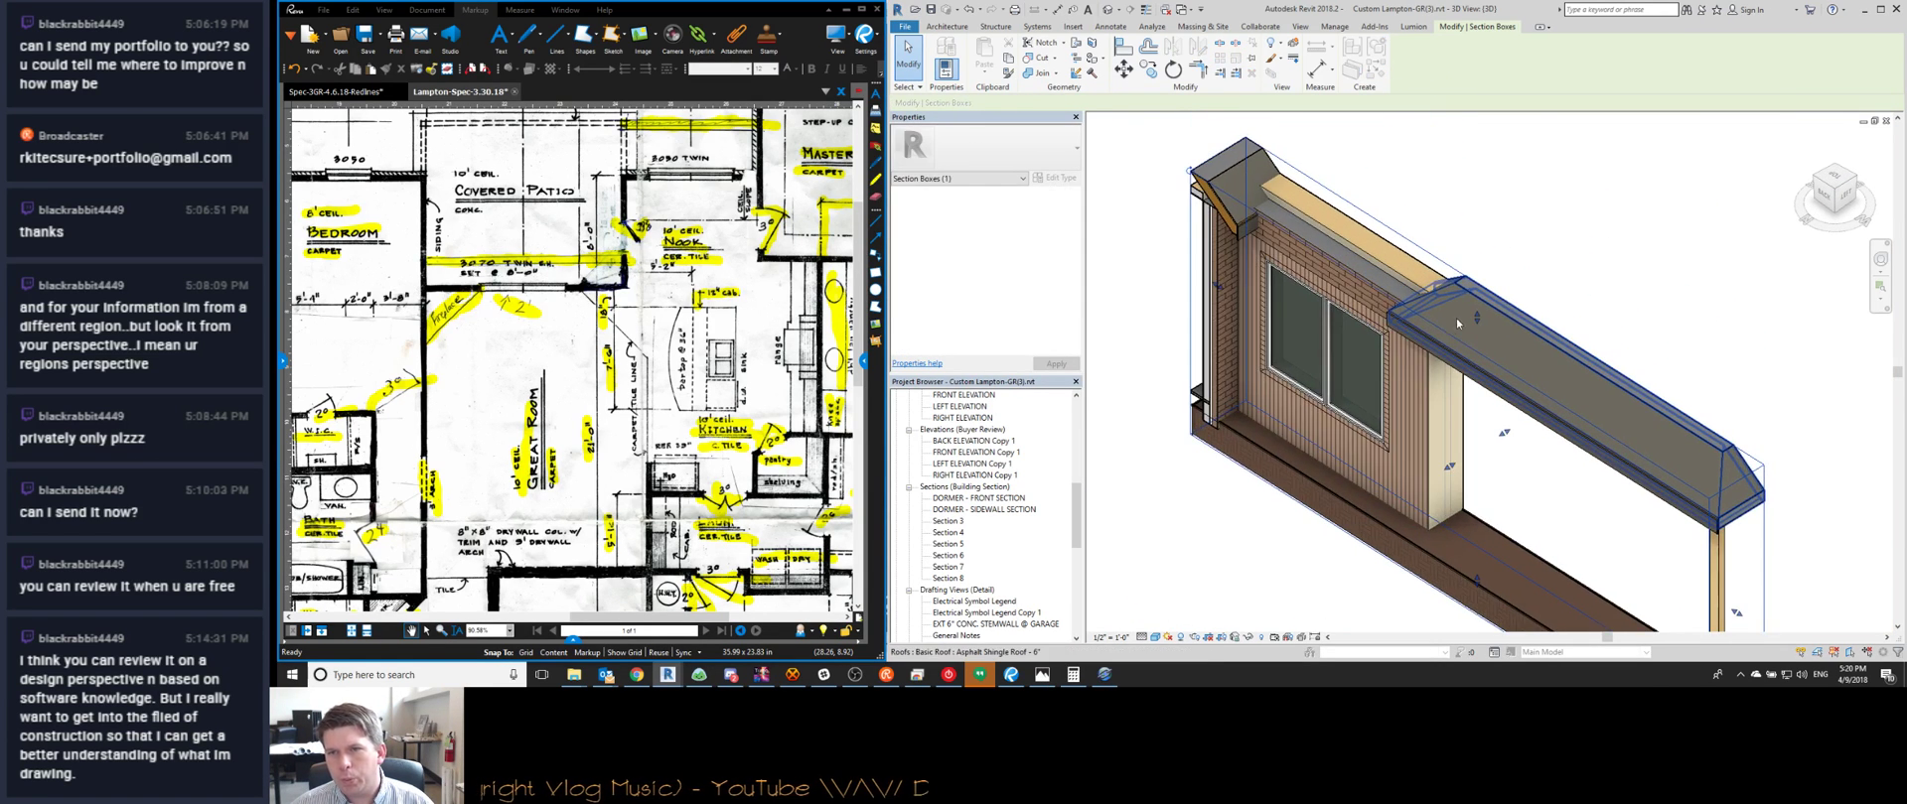
drag(1474, 332, 1476, 346)
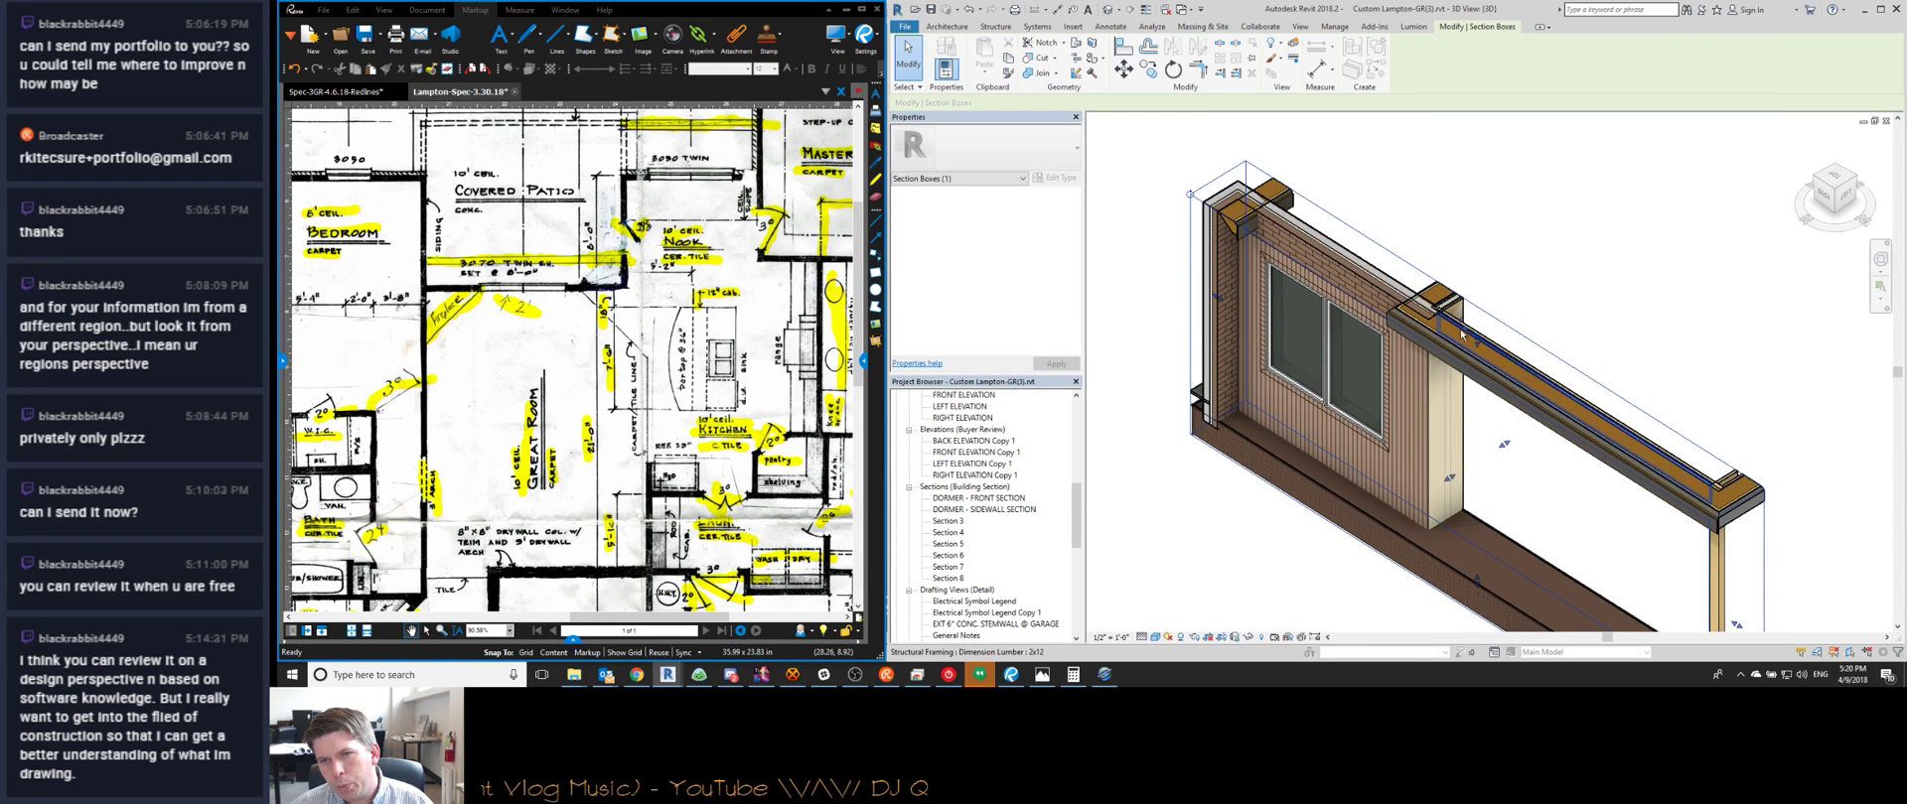
scroll(1460, 335, up, 4)
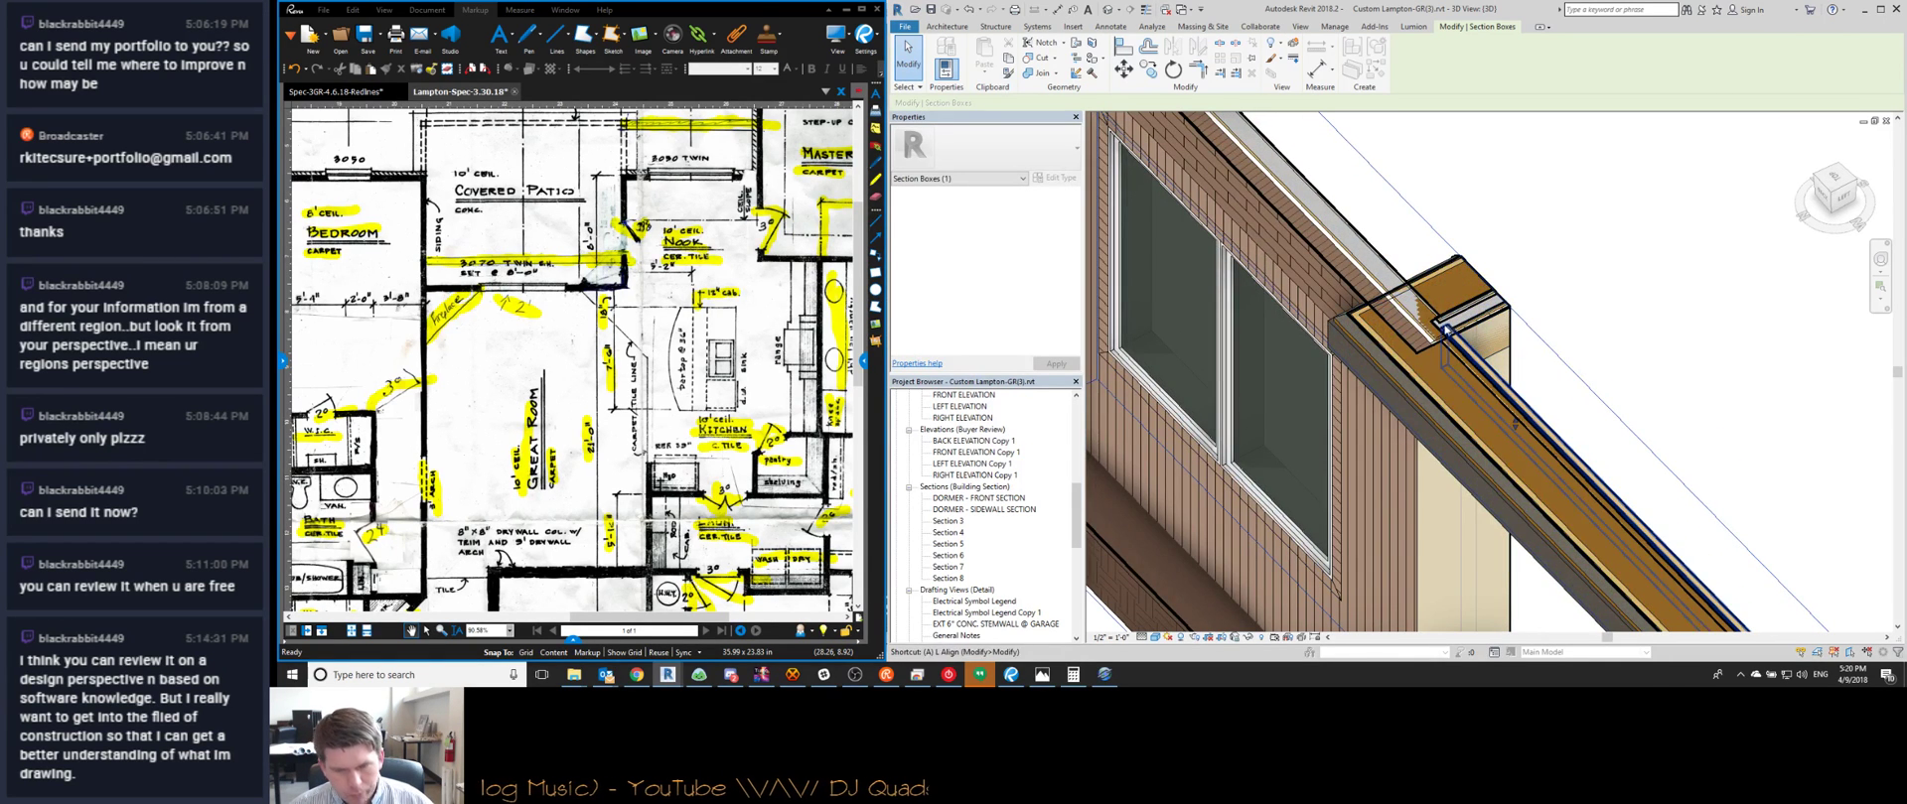
Start aligning the beam with the wall, then cancel the alignment
key(l)
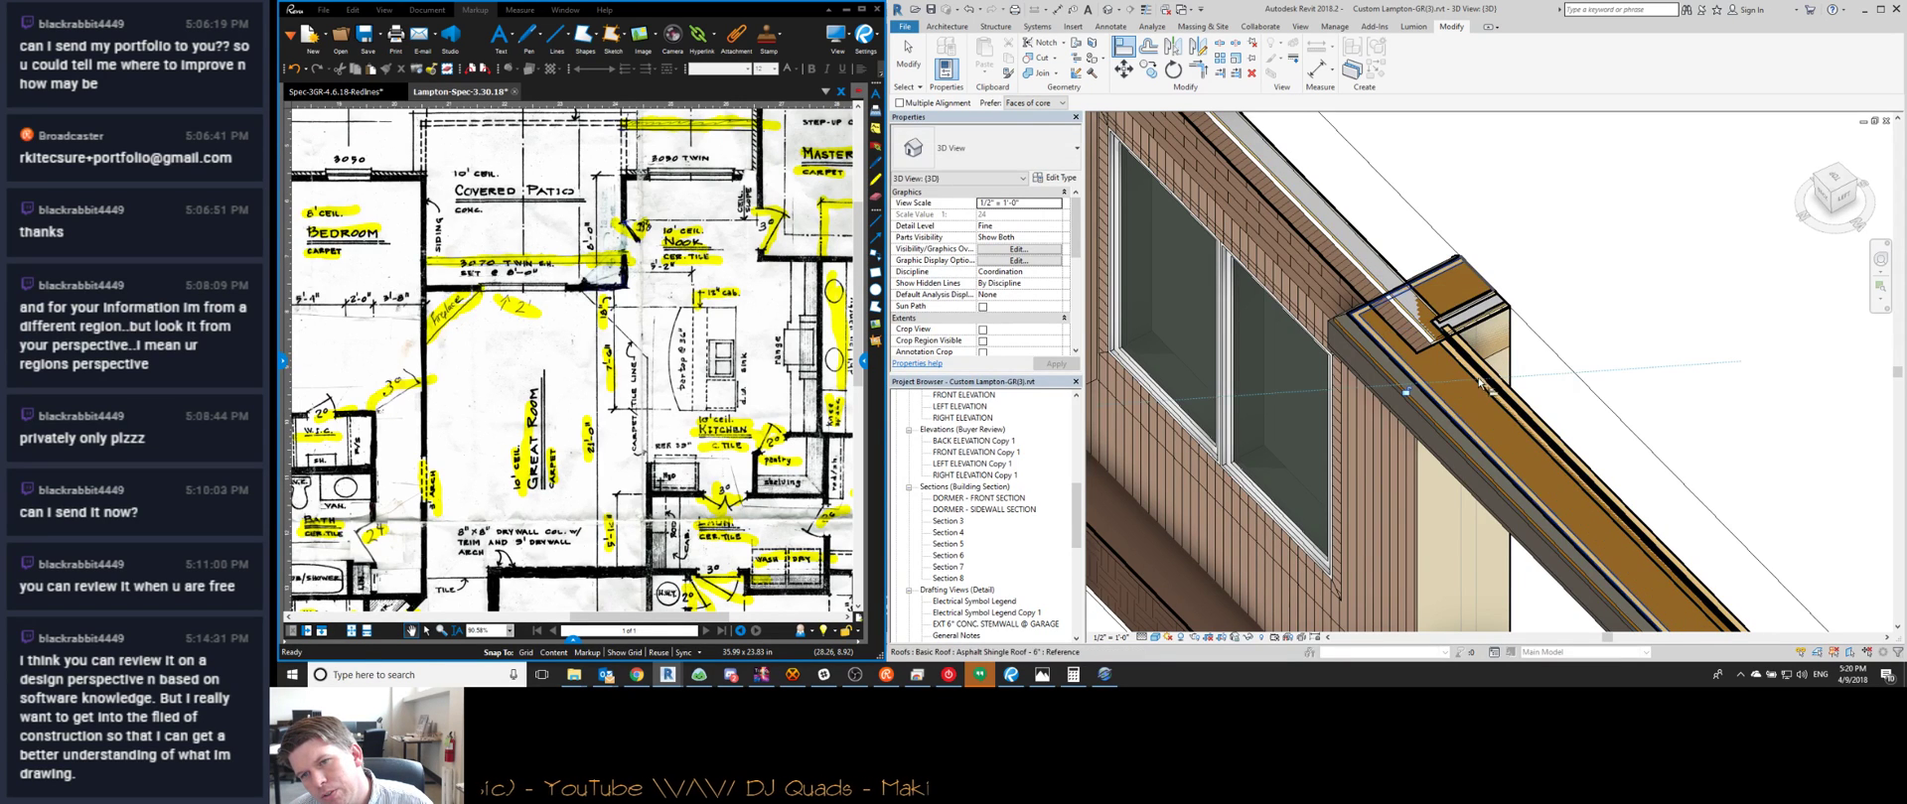
scroll(1430, 312, up, 3)
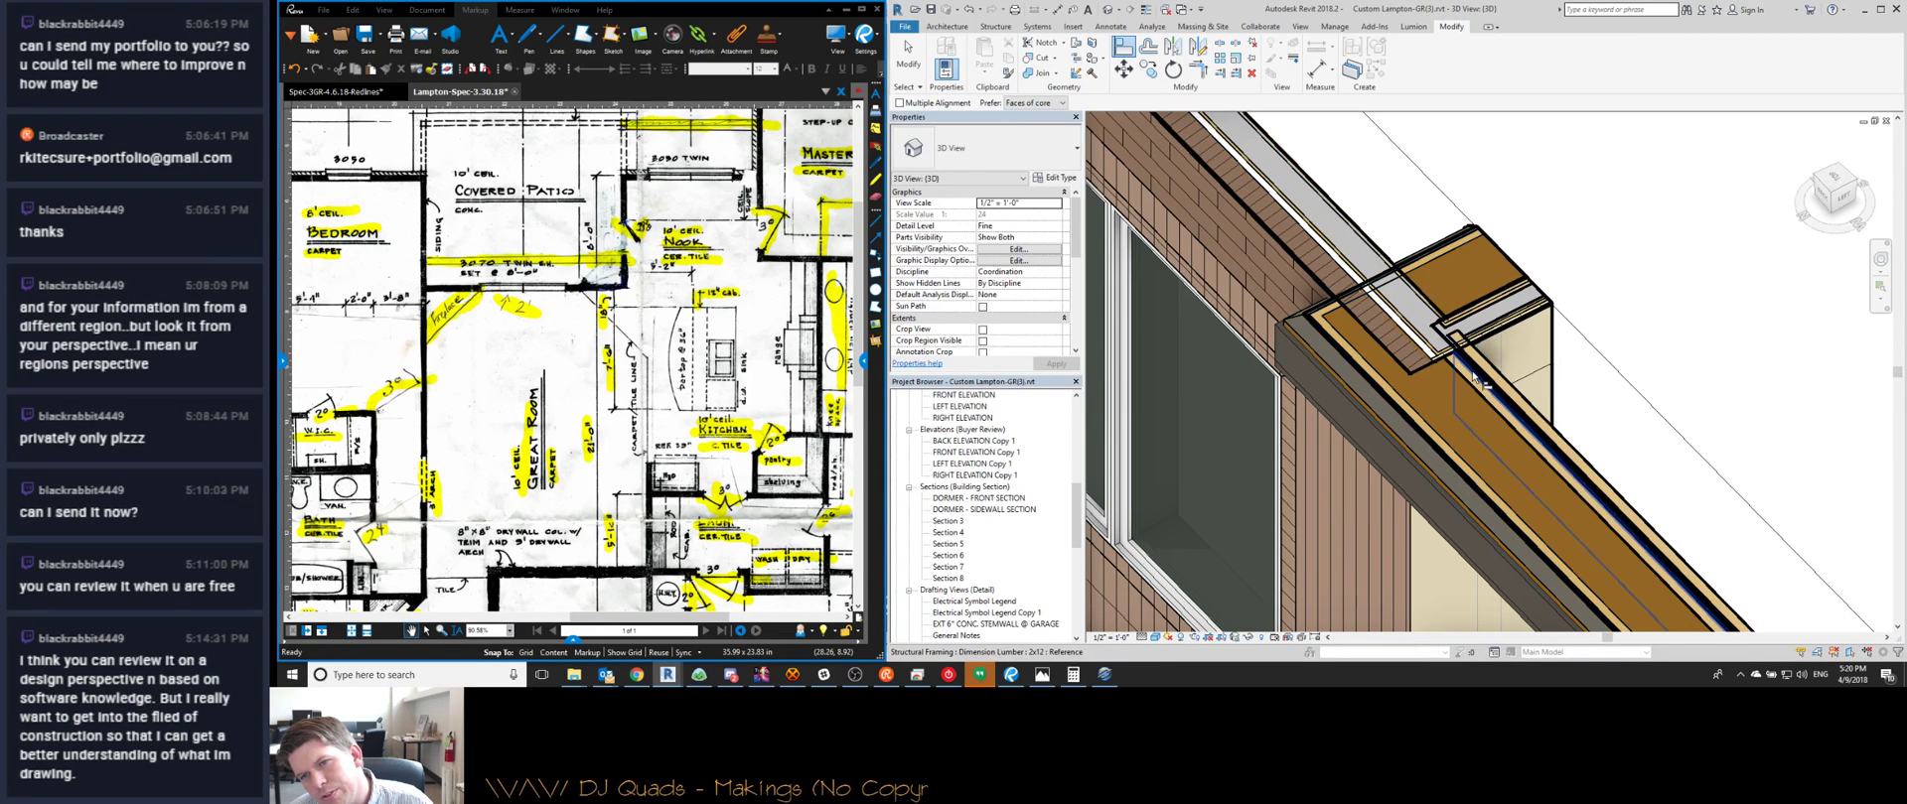
scroll(1464, 285, down, 5)
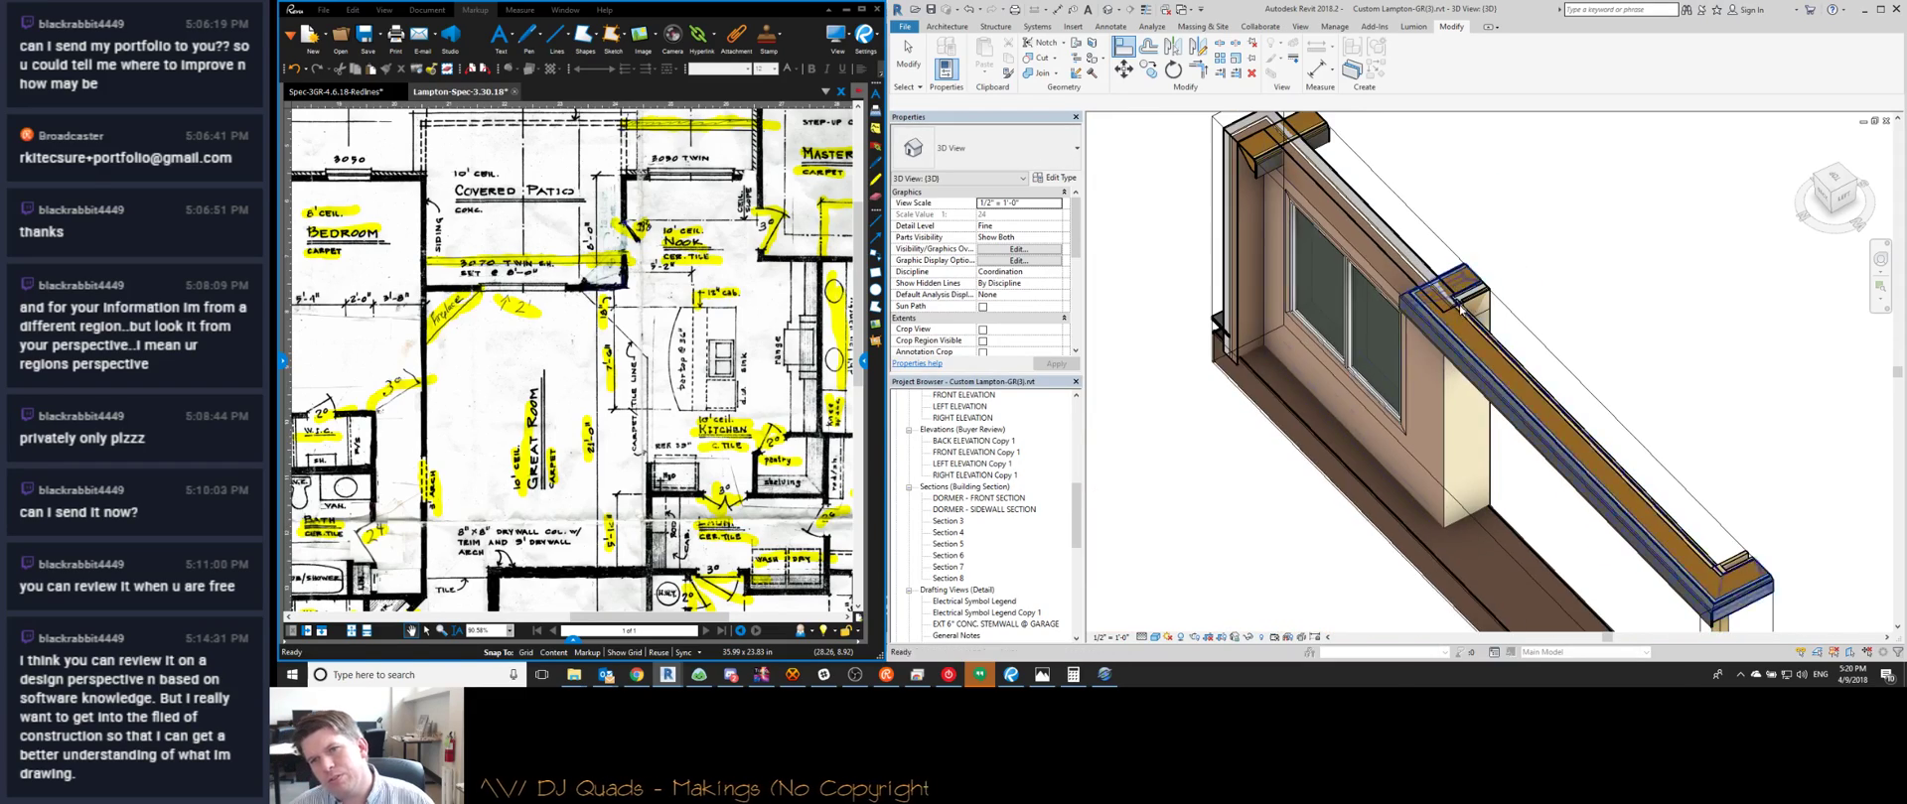
scroll(1451, 293, up, 6)
key(Escape)
scroll(1451, 293, down, 5)
Orbit to the window wall and try aligning the beam with the column, then cancel
shift+middle_drag(1451, 293, 1586, 230)
scroll(1586, 231, up, 4)
key(a)
key(l)
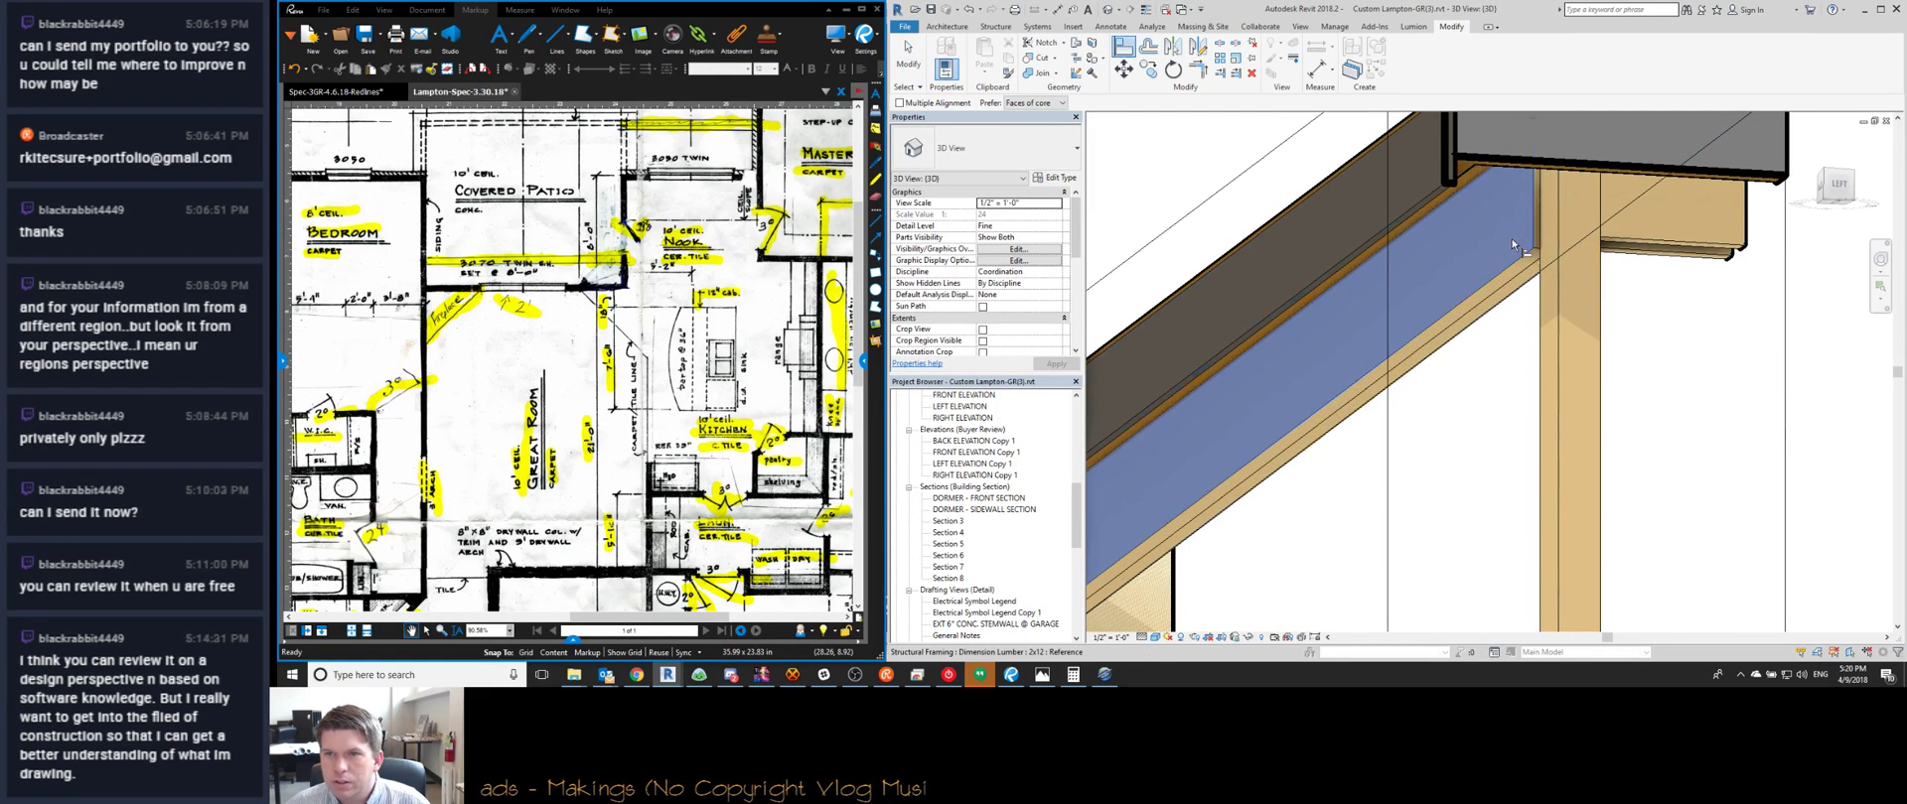
scroll(1542, 288, down, 6)
key(Escape)
scroll(1458, 330, down, 3)
Select the section box and inspect the beam corner, cancelling a started alignment
shift+middle_drag(1459, 330, 1480, 442)
click(1316, 417)
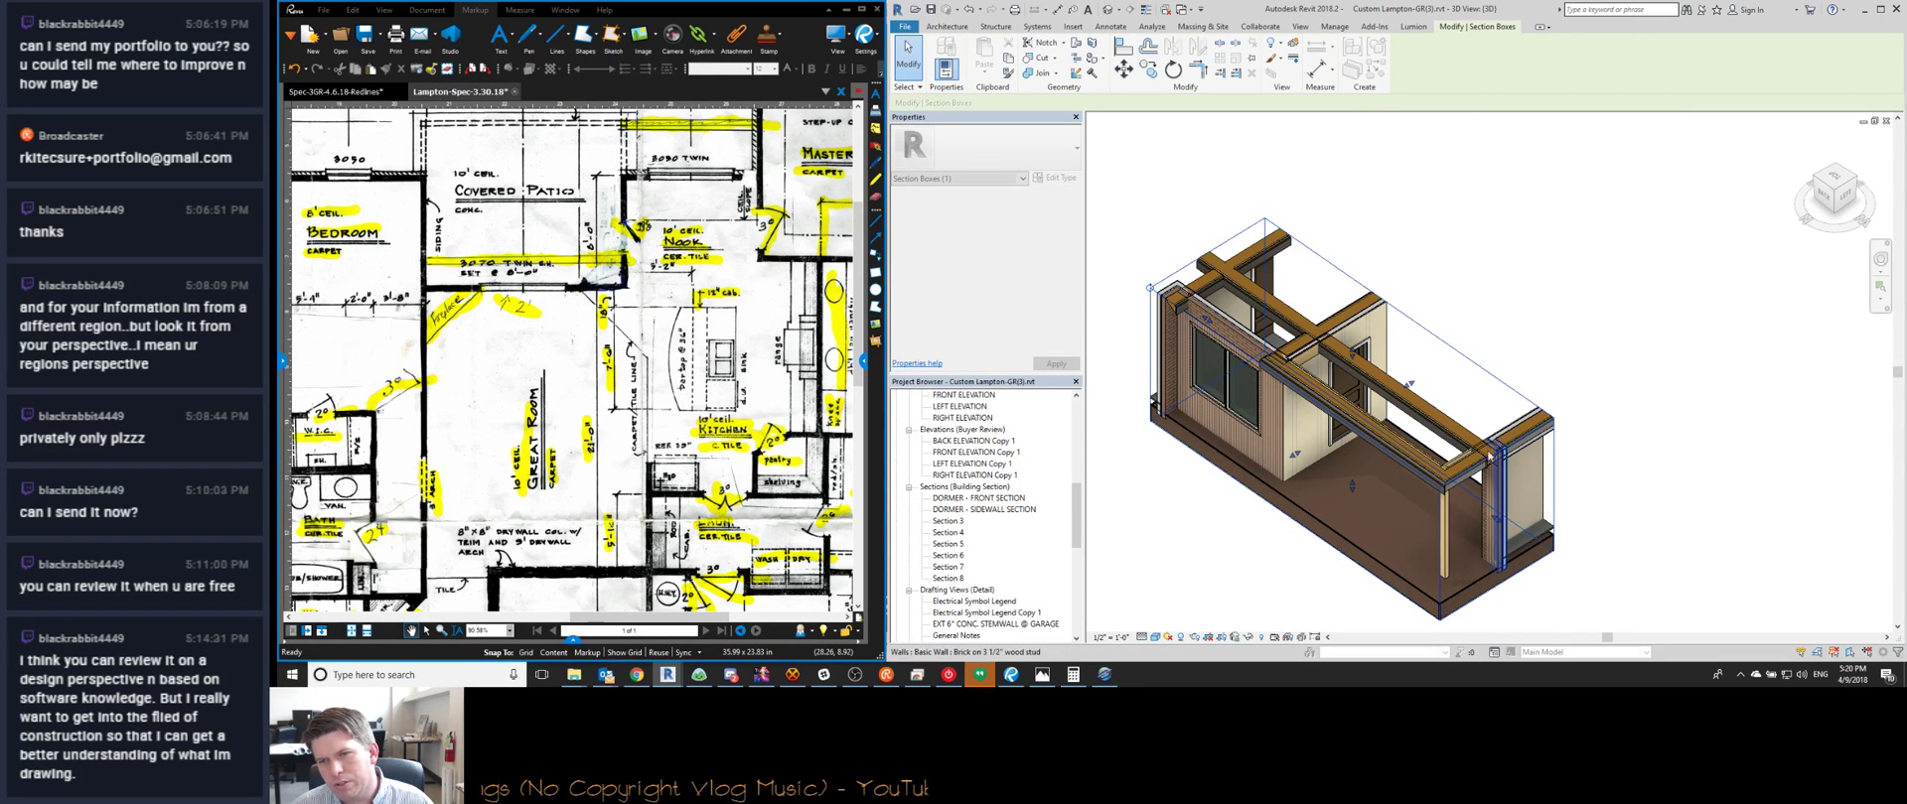
scroll(1498, 445, up, 3)
scroll(1494, 437, up, 2)
key(l)
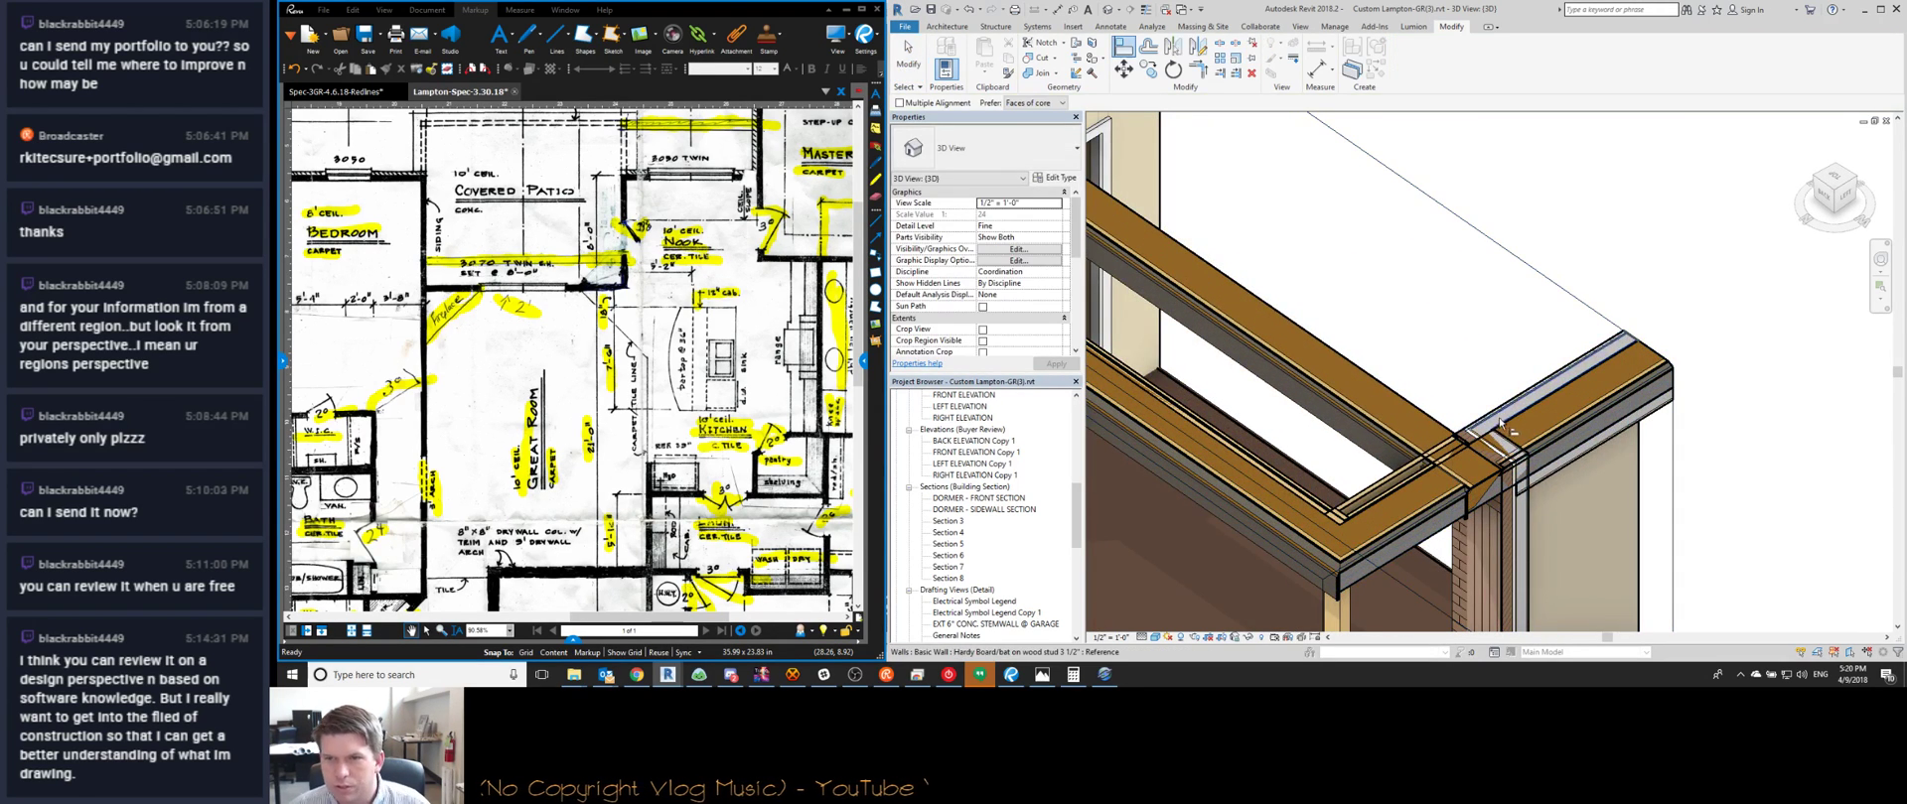
scroll(1499, 425, up, 2)
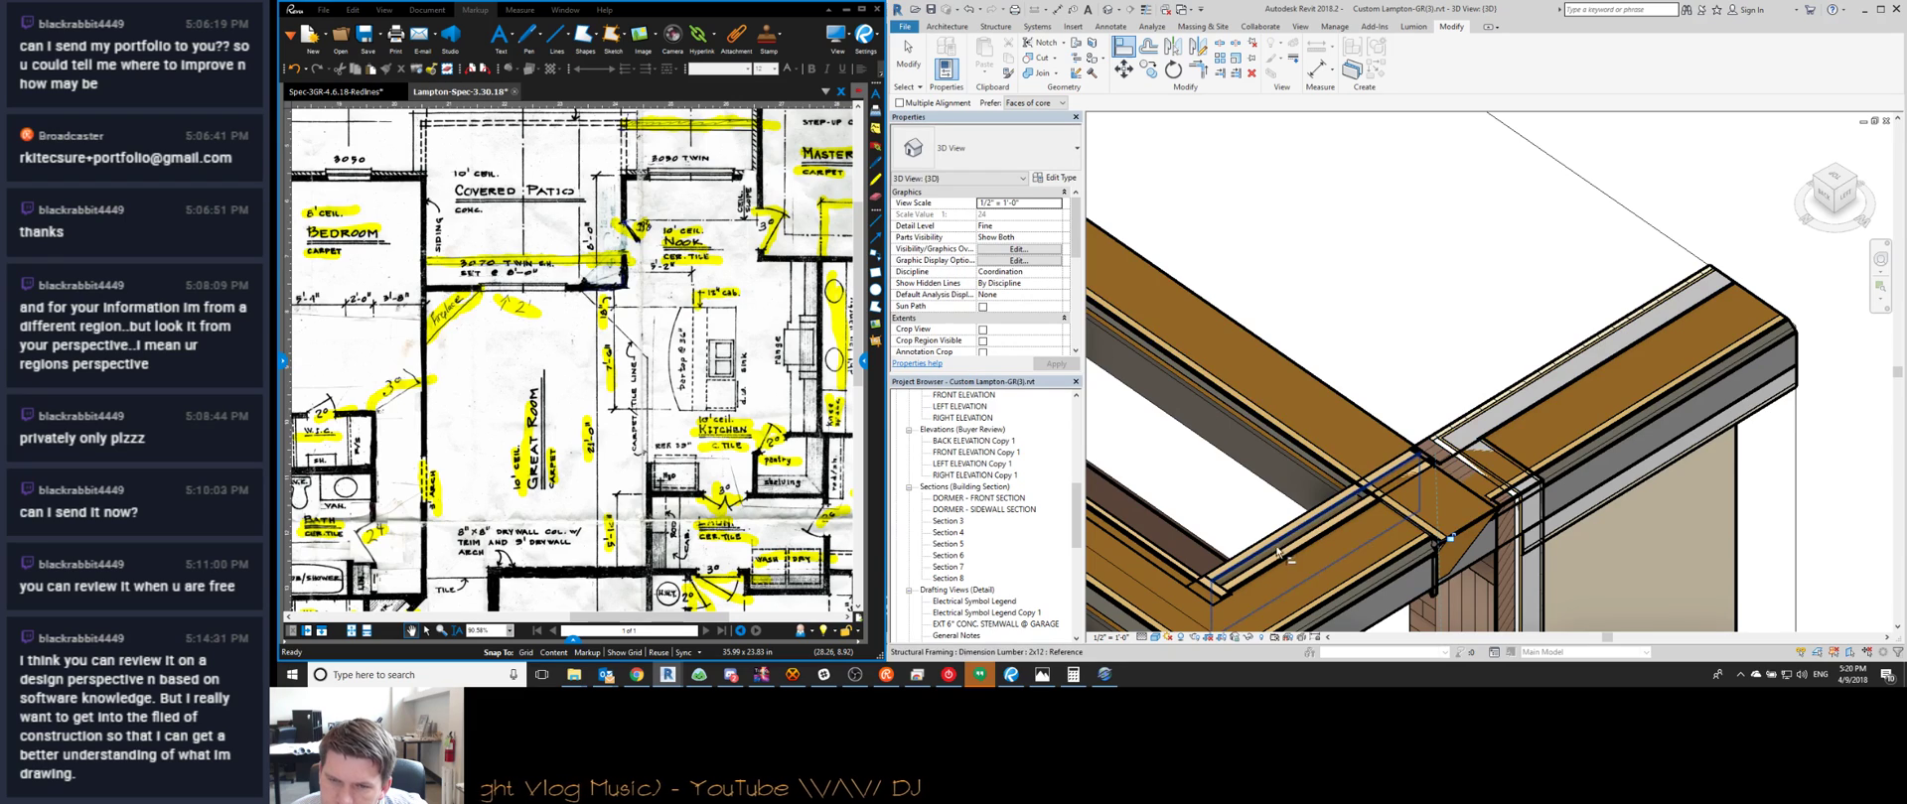
shift+middle_drag(1284, 548, 1442, 406)
key(Escape)
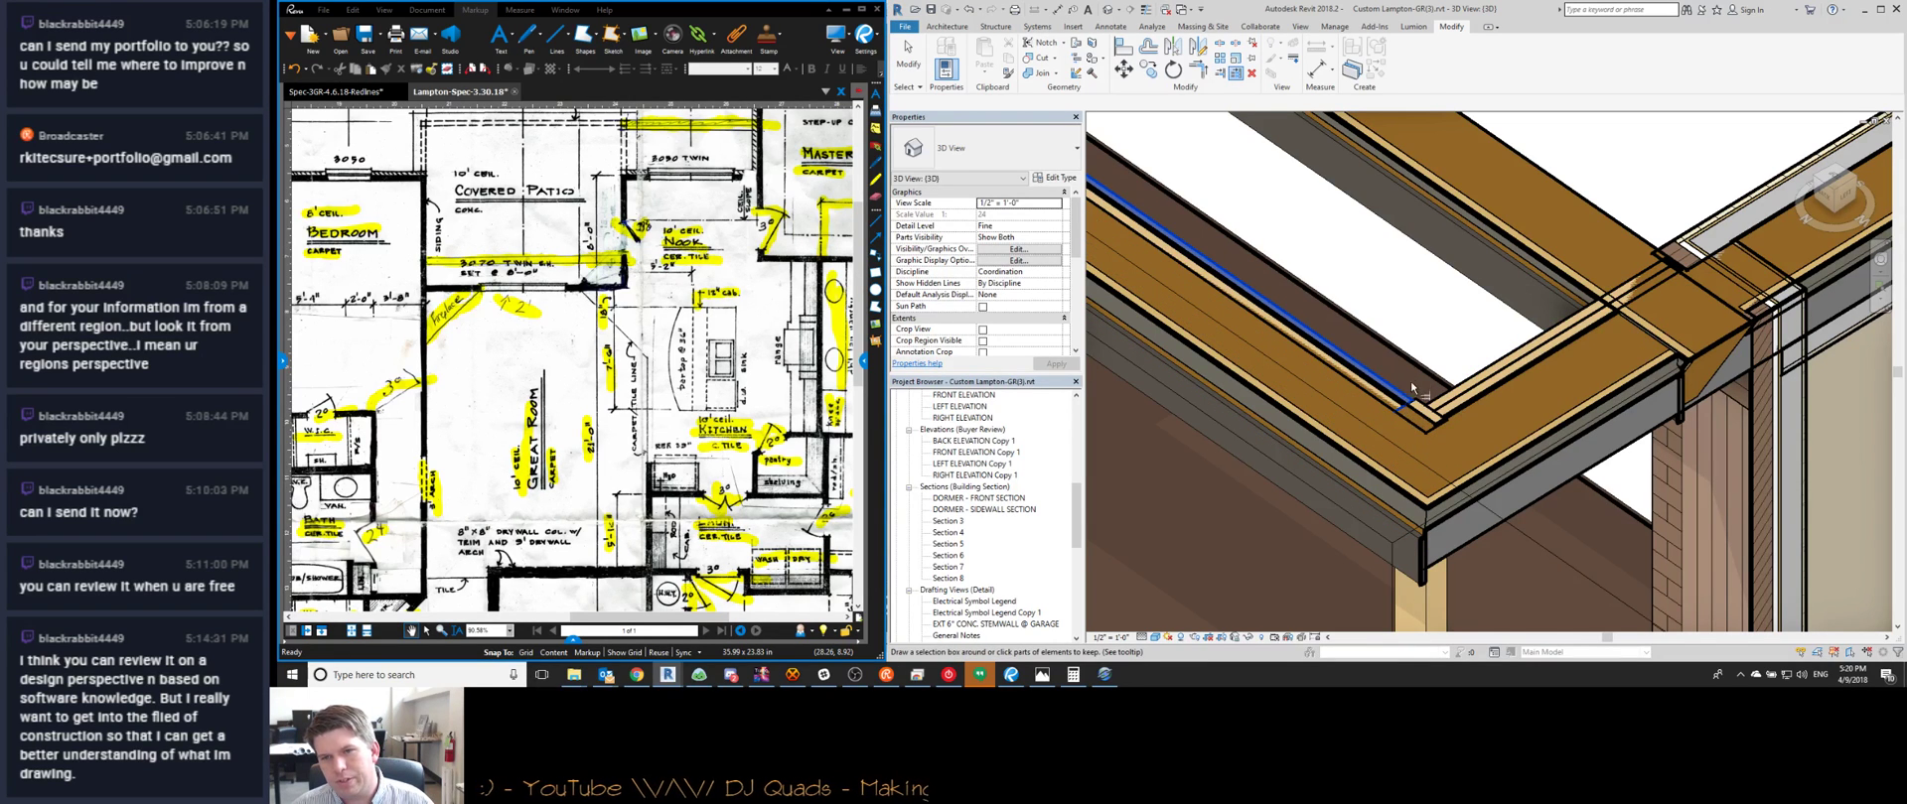
Orbit around the beam corner and porch, checking the column and porch roof
shift+middle_drag(1405, 407, 1418, 389)
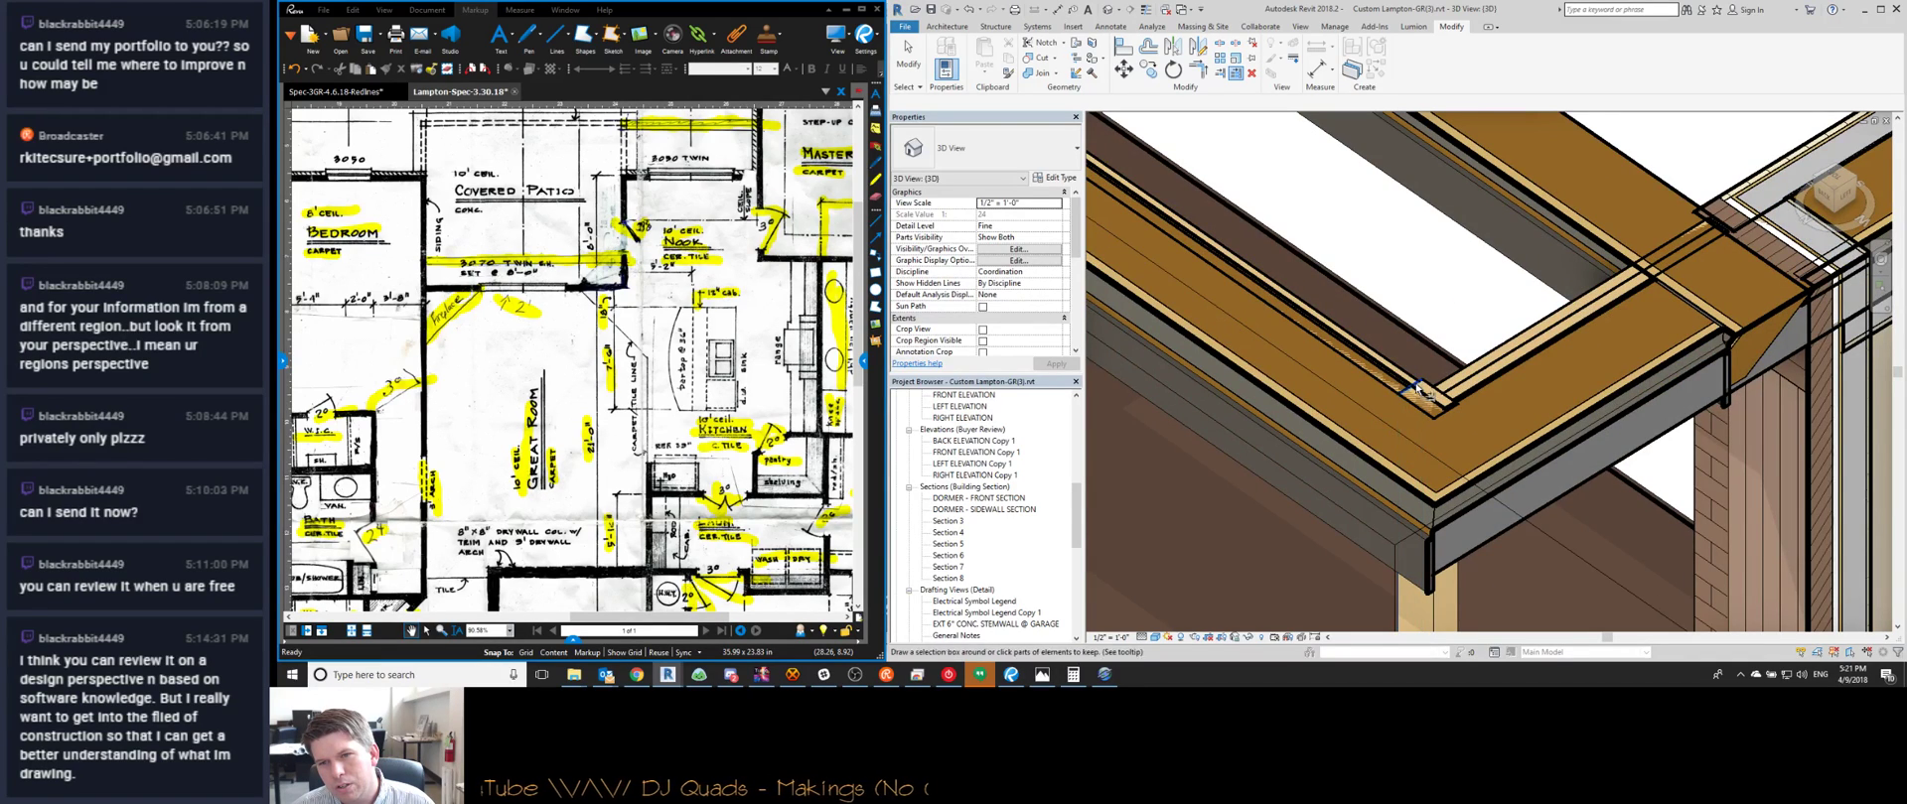
shift+middle_drag(1410, 379, 1423, 353)
scroll(1423, 352, up, 3)
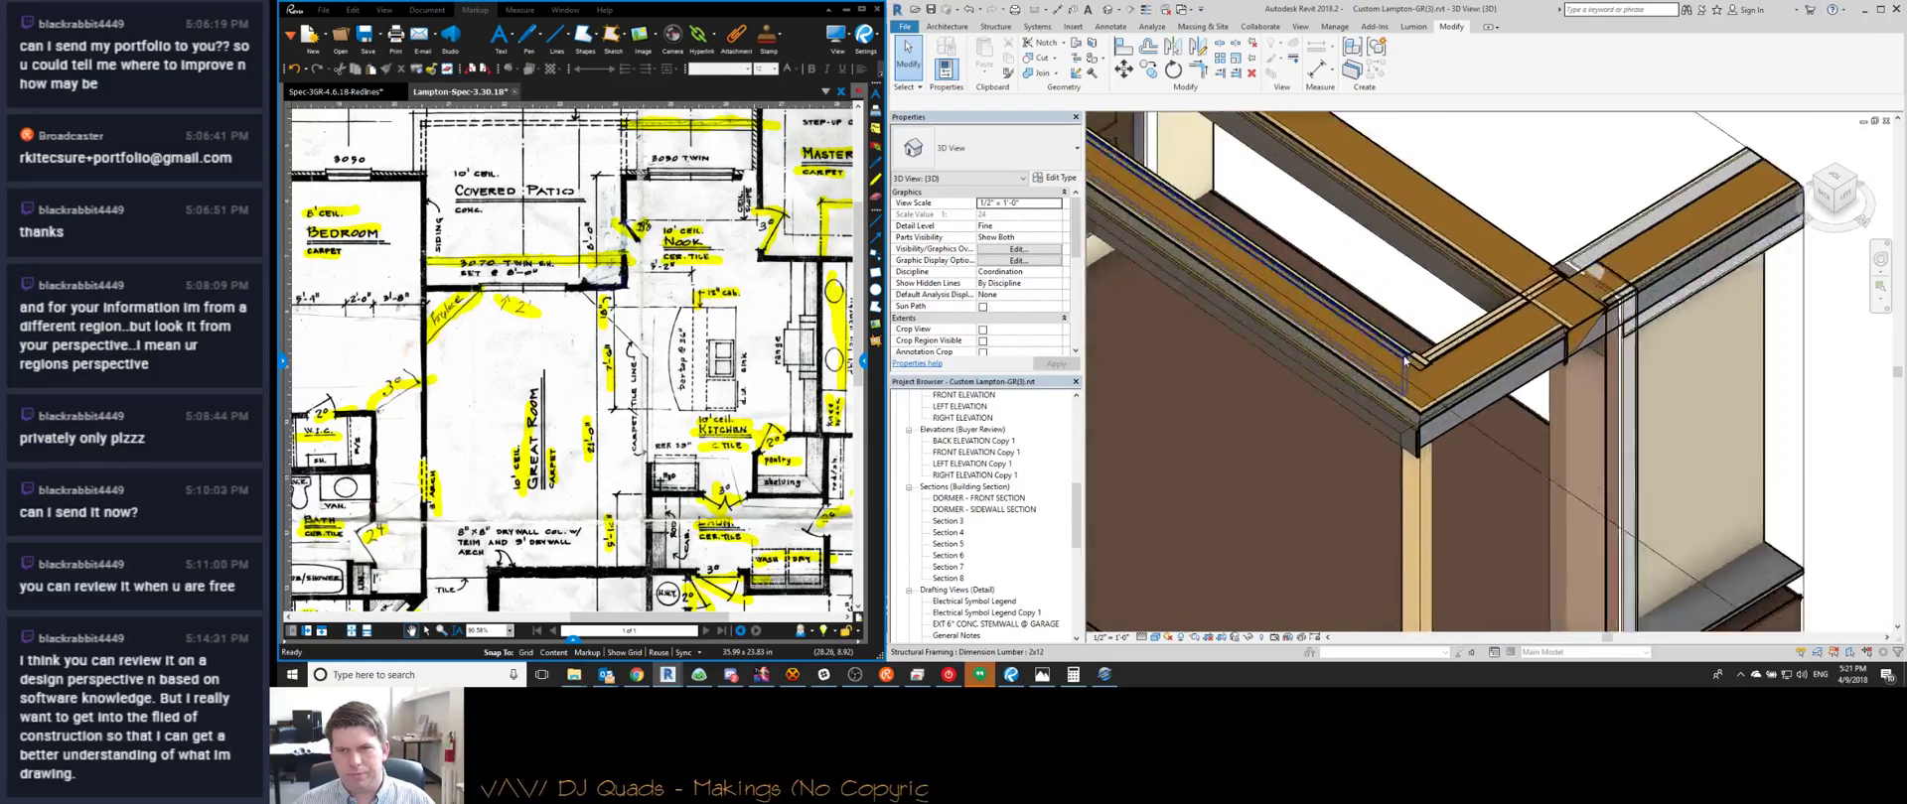
click(1426, 369)
shift+middle_drag(1427, 369, 1412, 390)
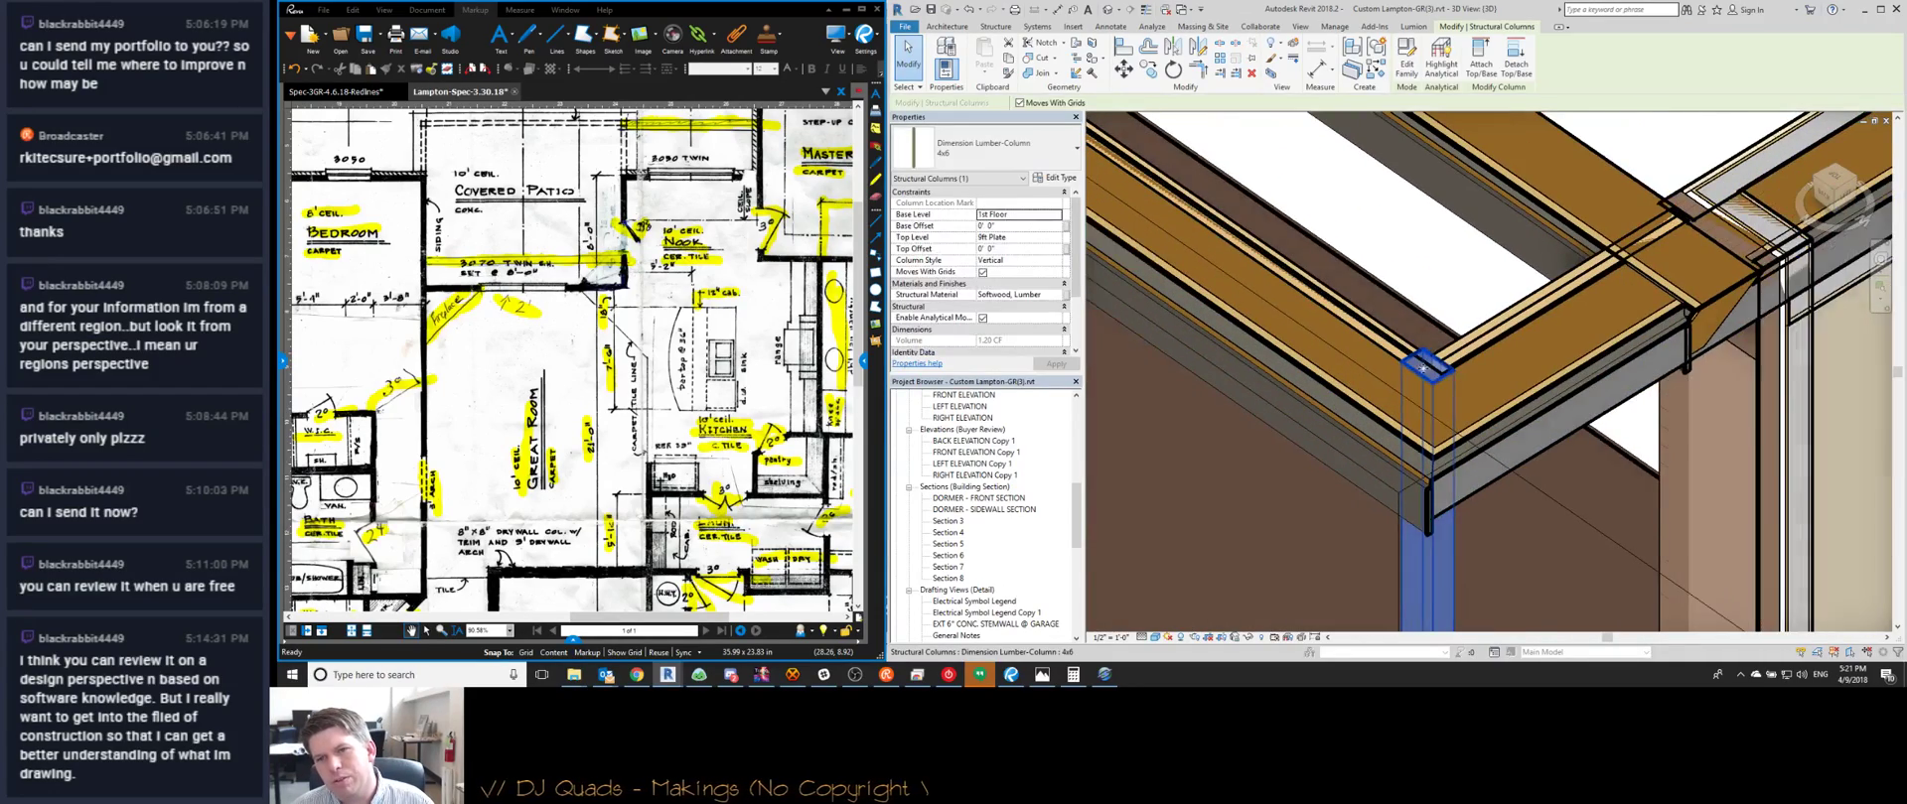
key(Escape)
click(1412, 391)
scroll(1391, 467, down, 8)
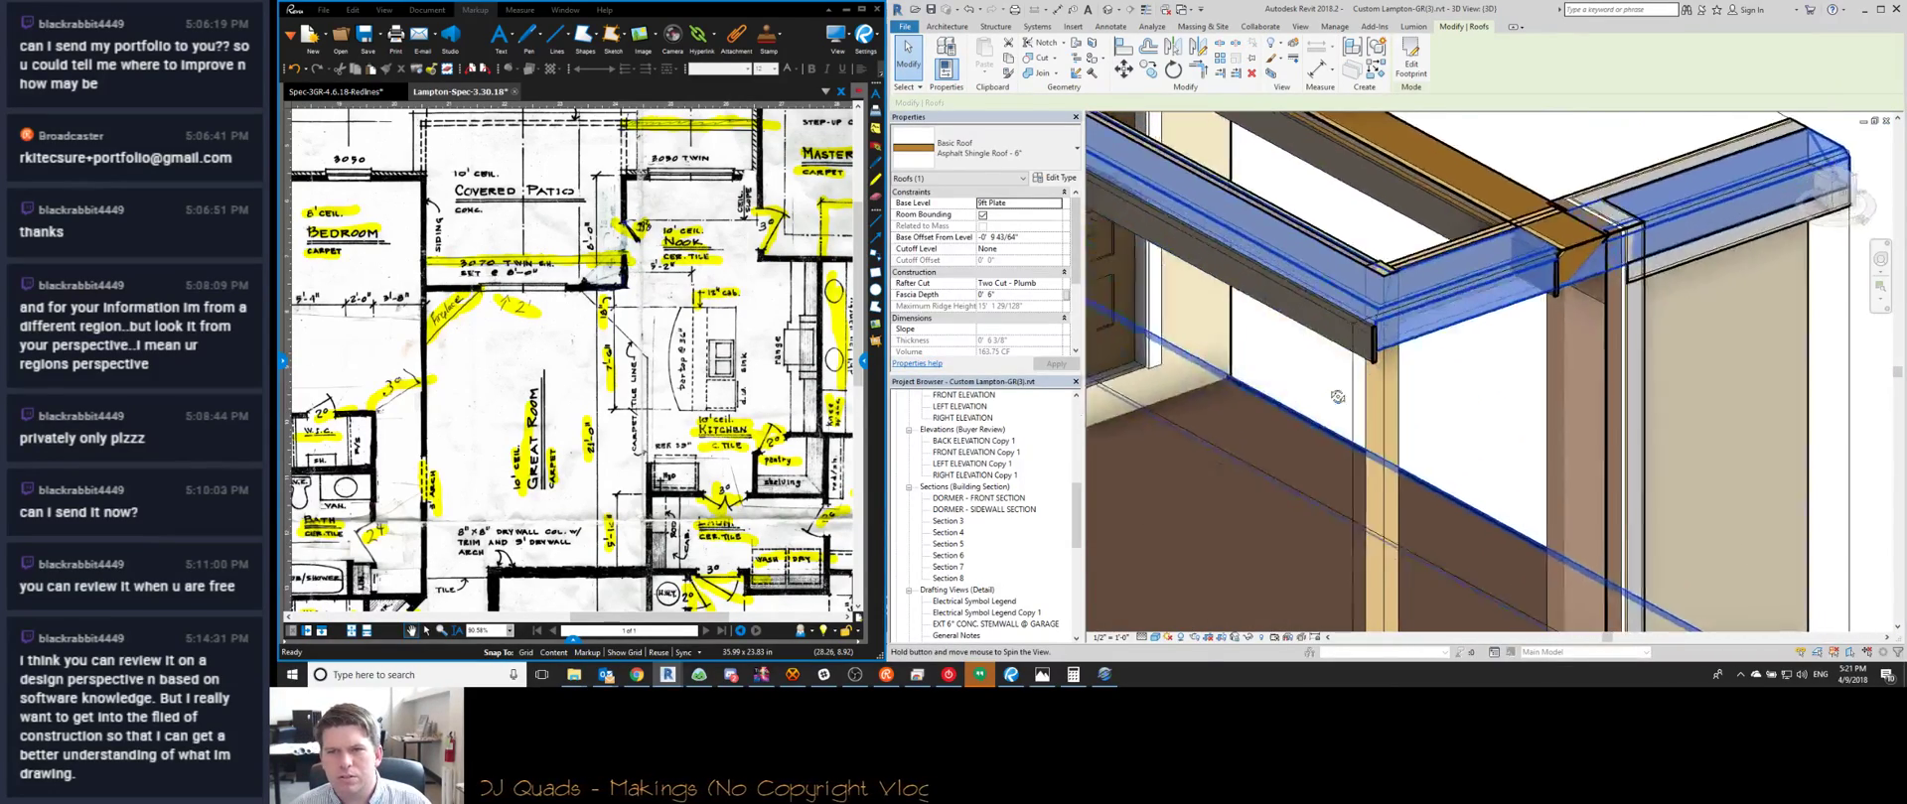
shift+middle_drag(1319, 400, 1618, 406)
key(Escape)
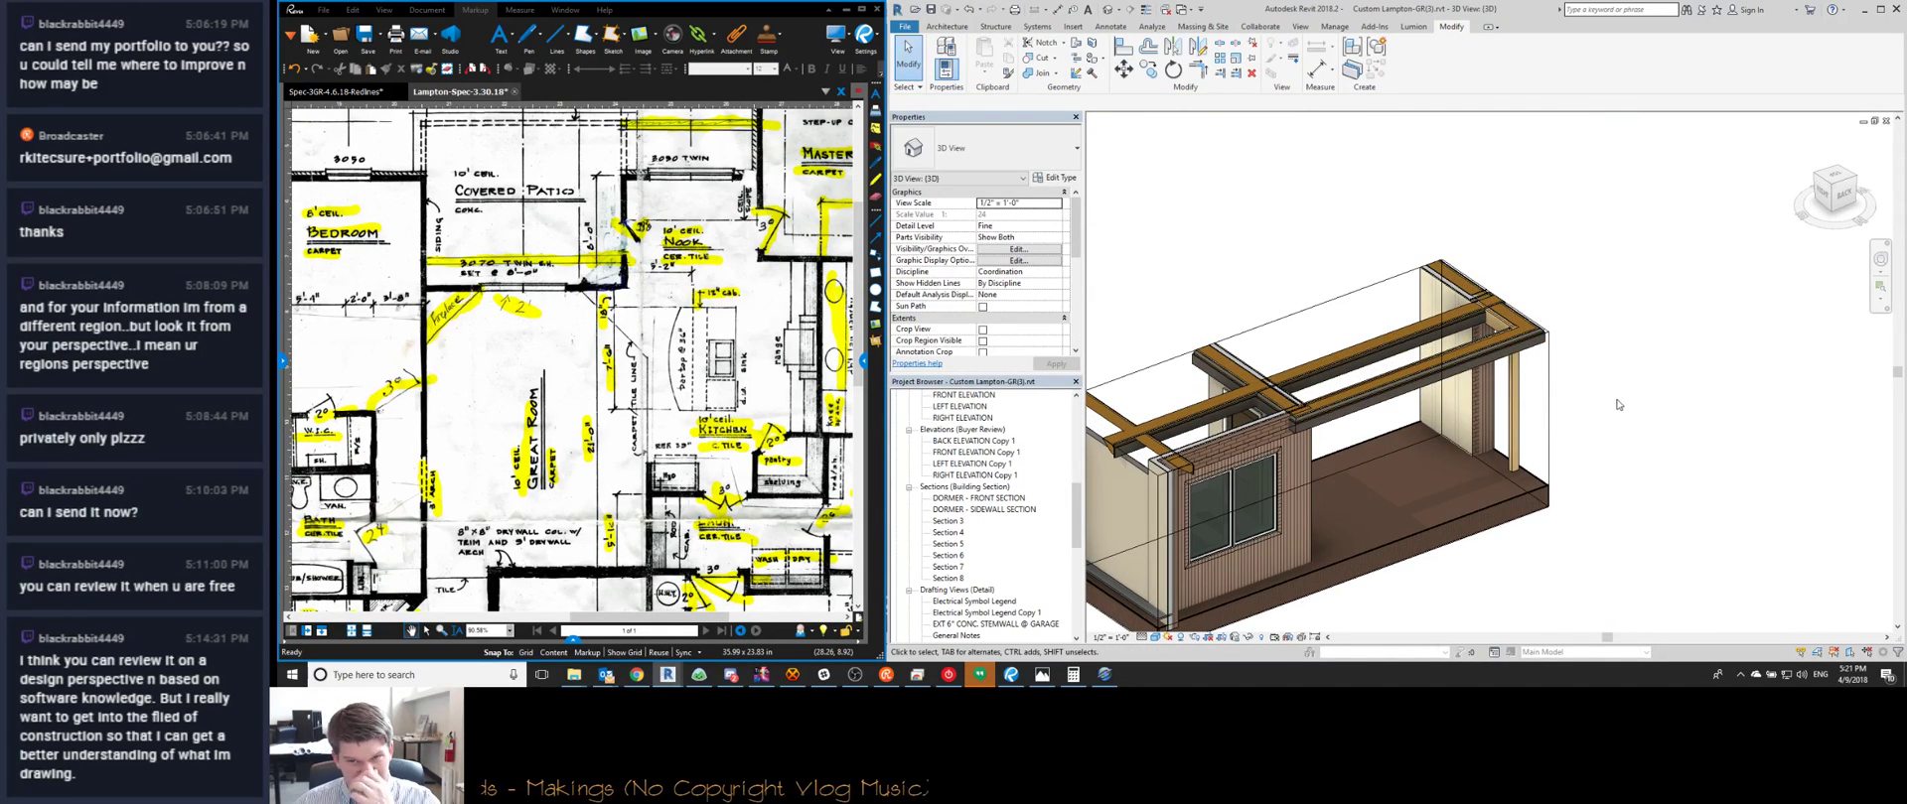
key(ctrl+Tab)
scroll(1589, 405, up, 6)
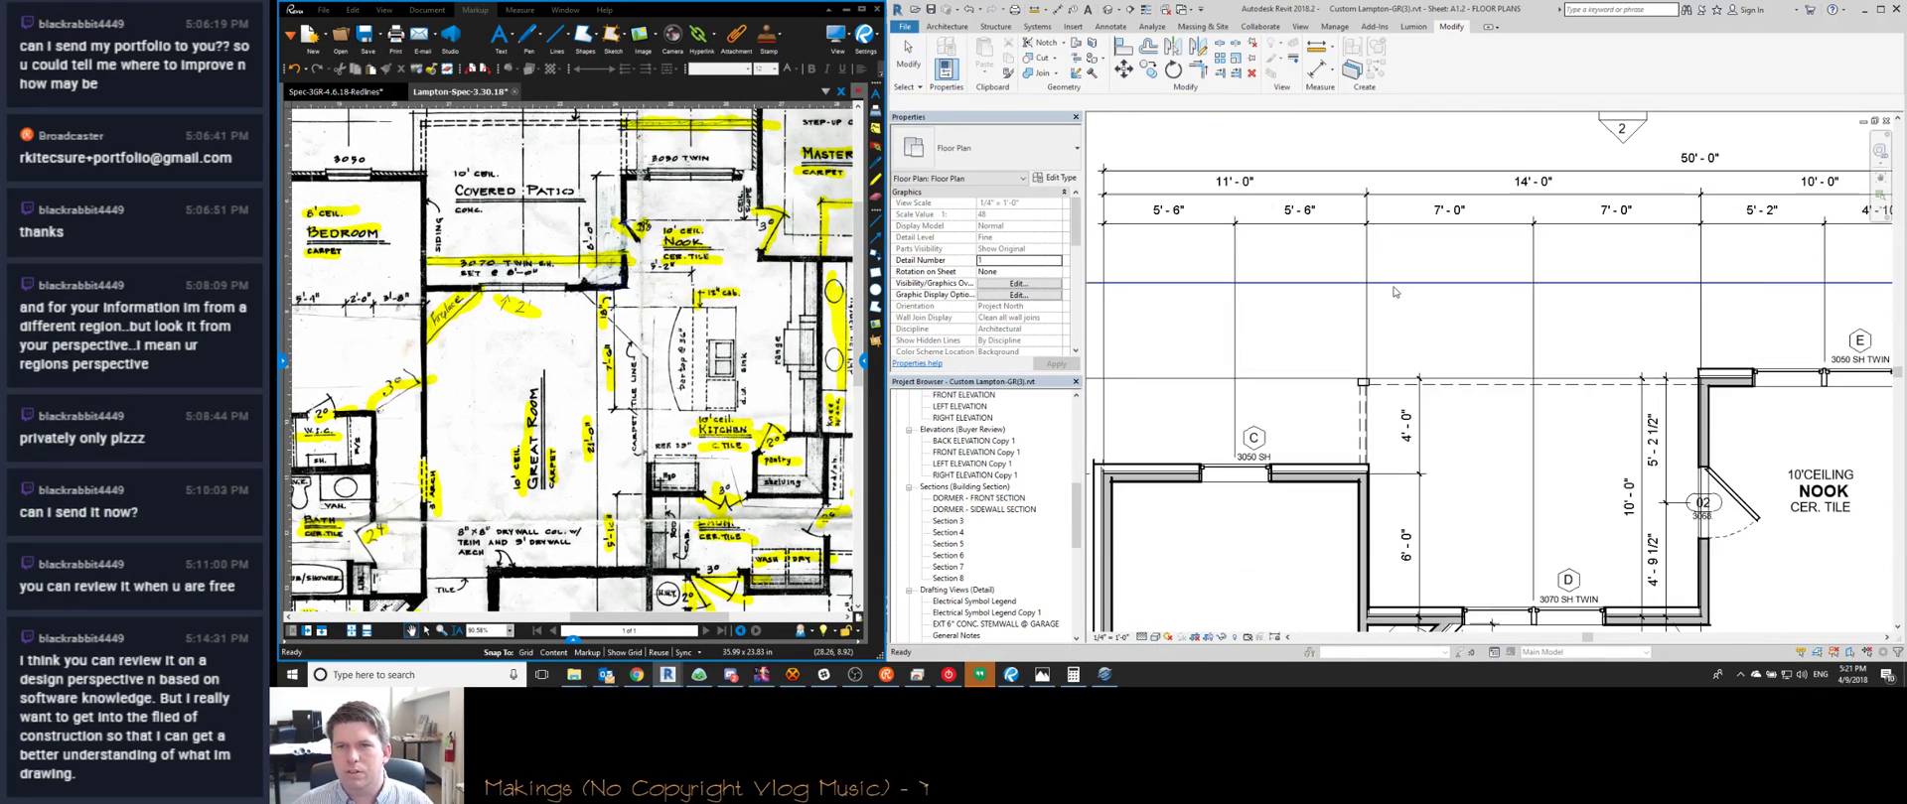
scroll(1372, 417, down, 3)
scroll(1420, 394, up, 6)
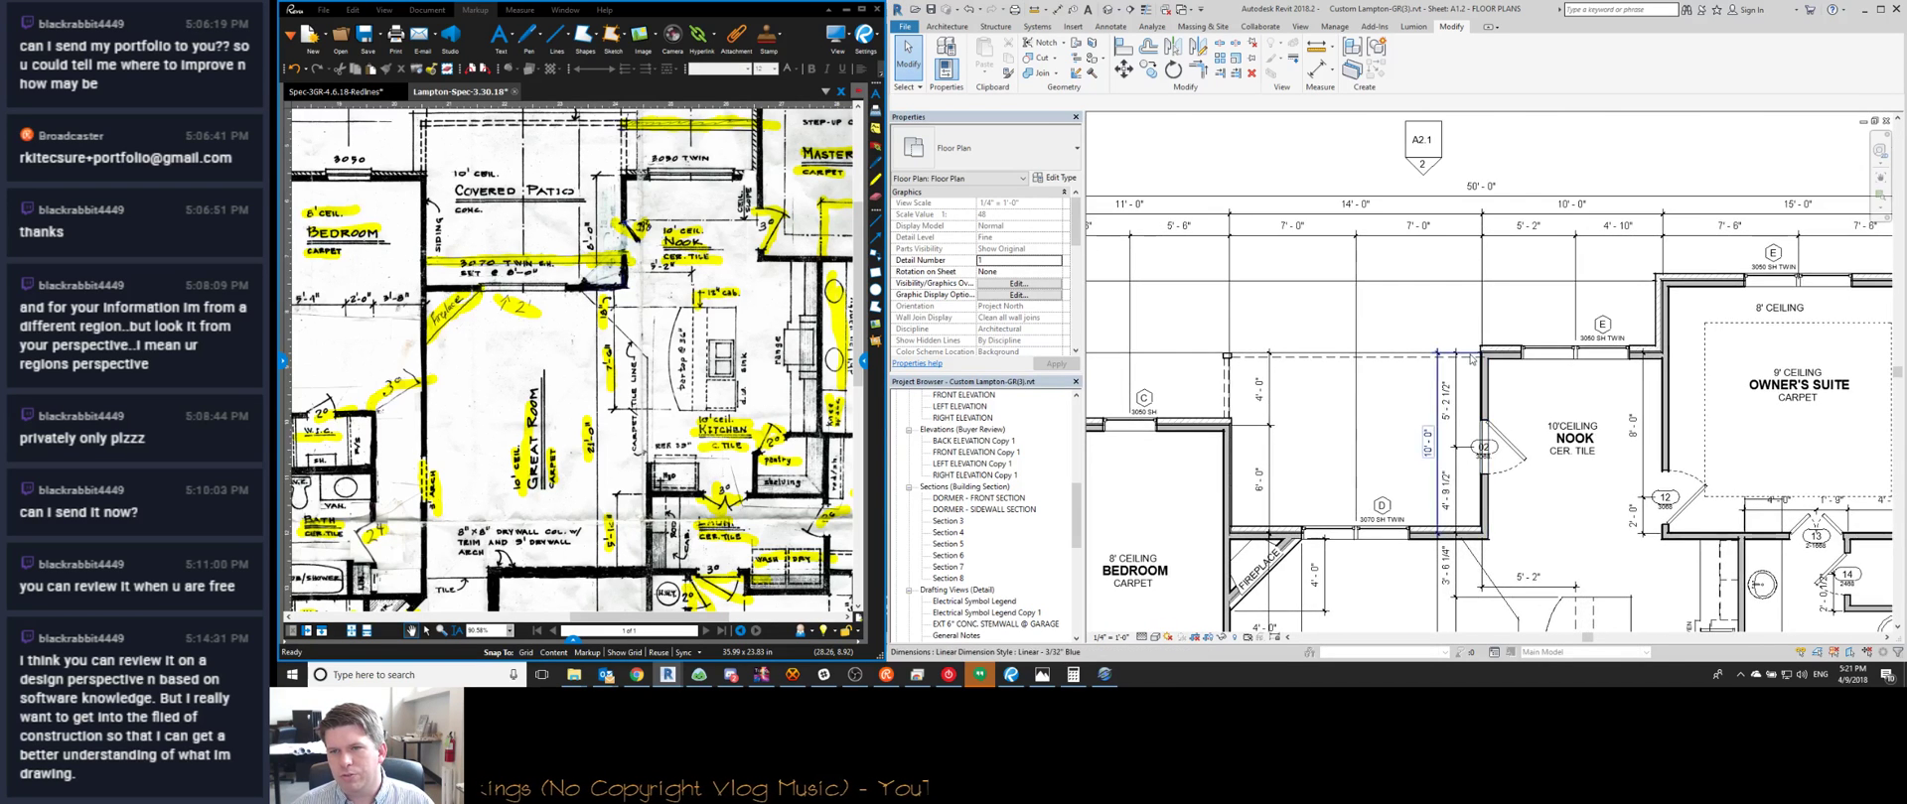
click(1435, 407)
middle_drag(1504, 520, 1447, 394)
key(Escape)
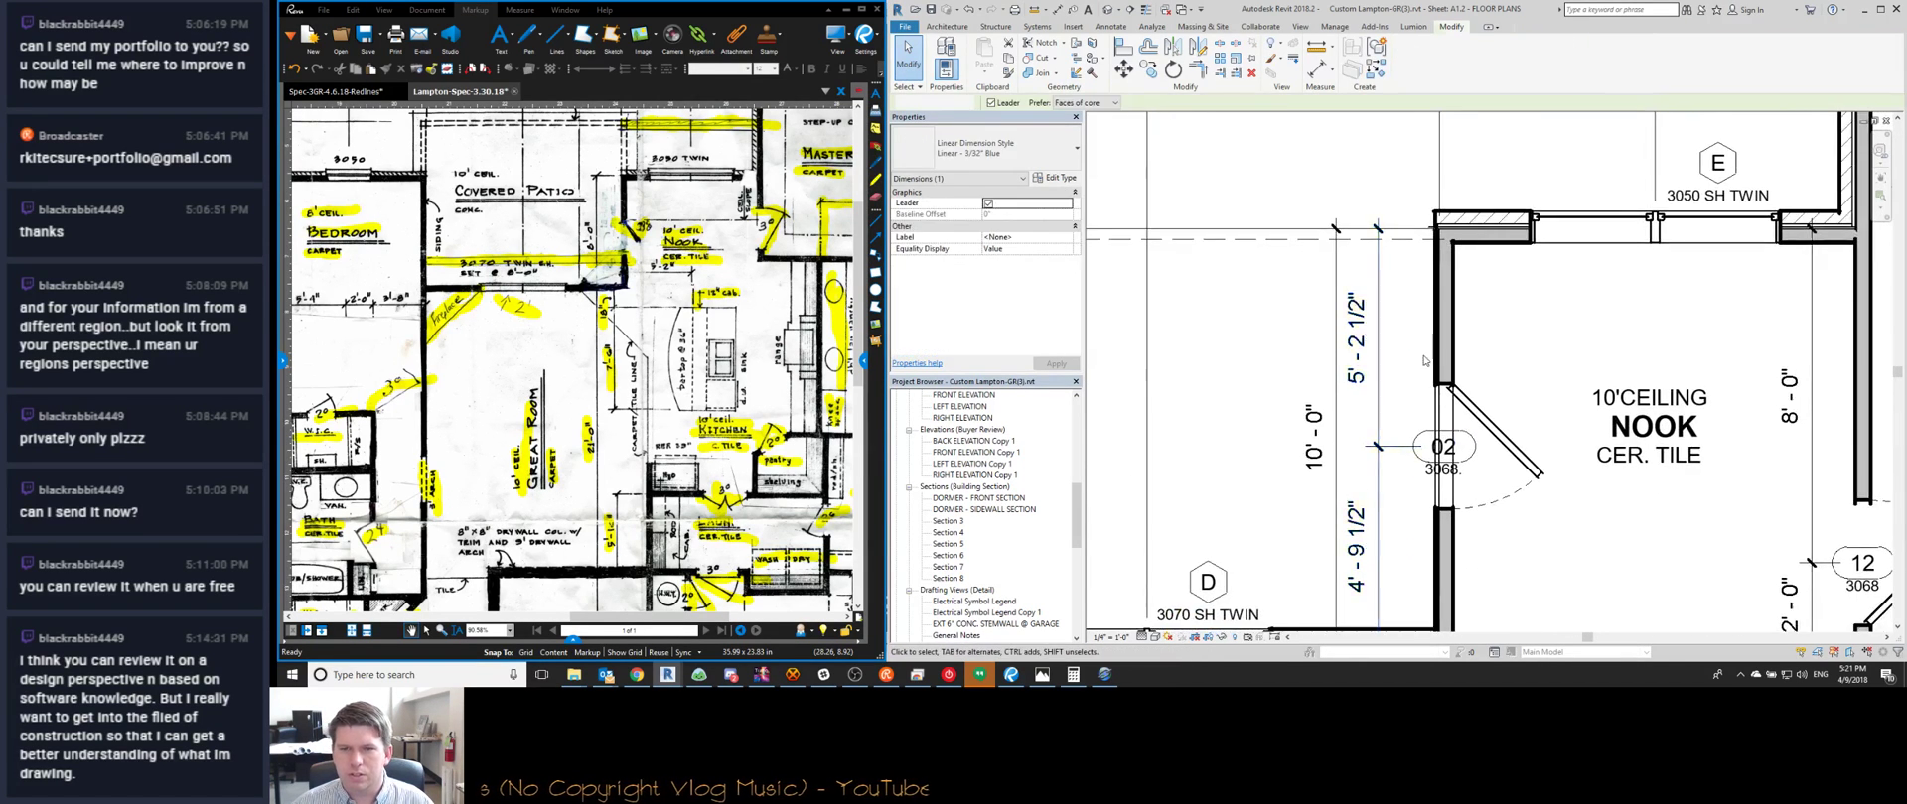
scroll(1447, 394, down, 1)
click(1477, 410)
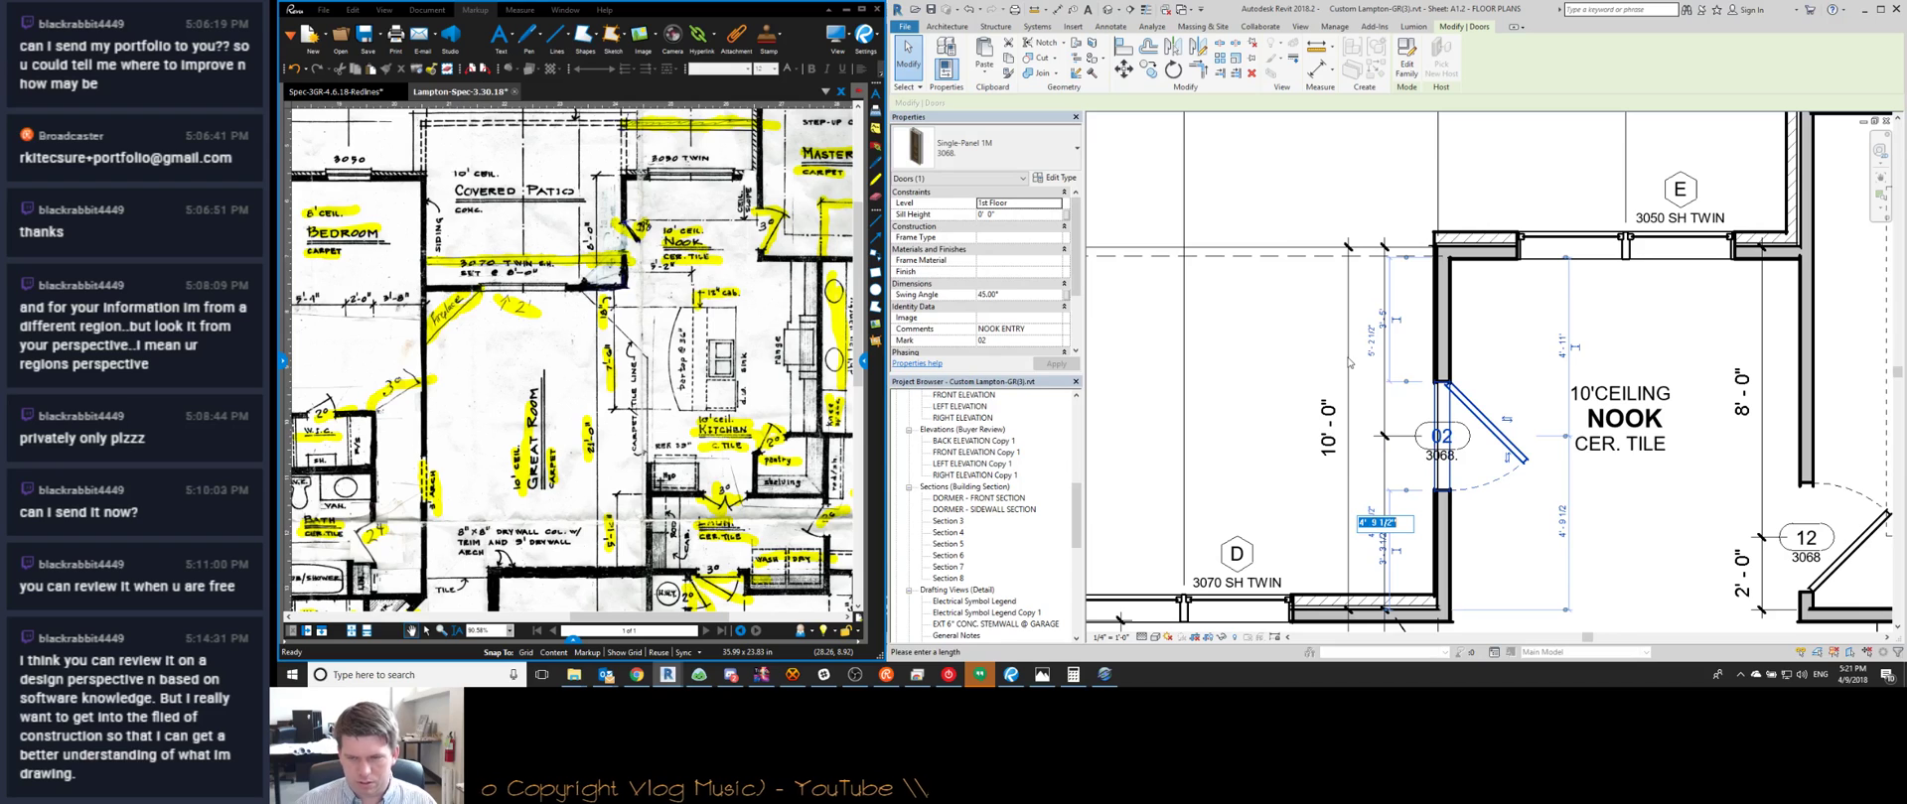
key(Escape)
key(Escape)
scroll(1348, 362, down, 3)
middle_drag(1224, 471, 1292, 433)
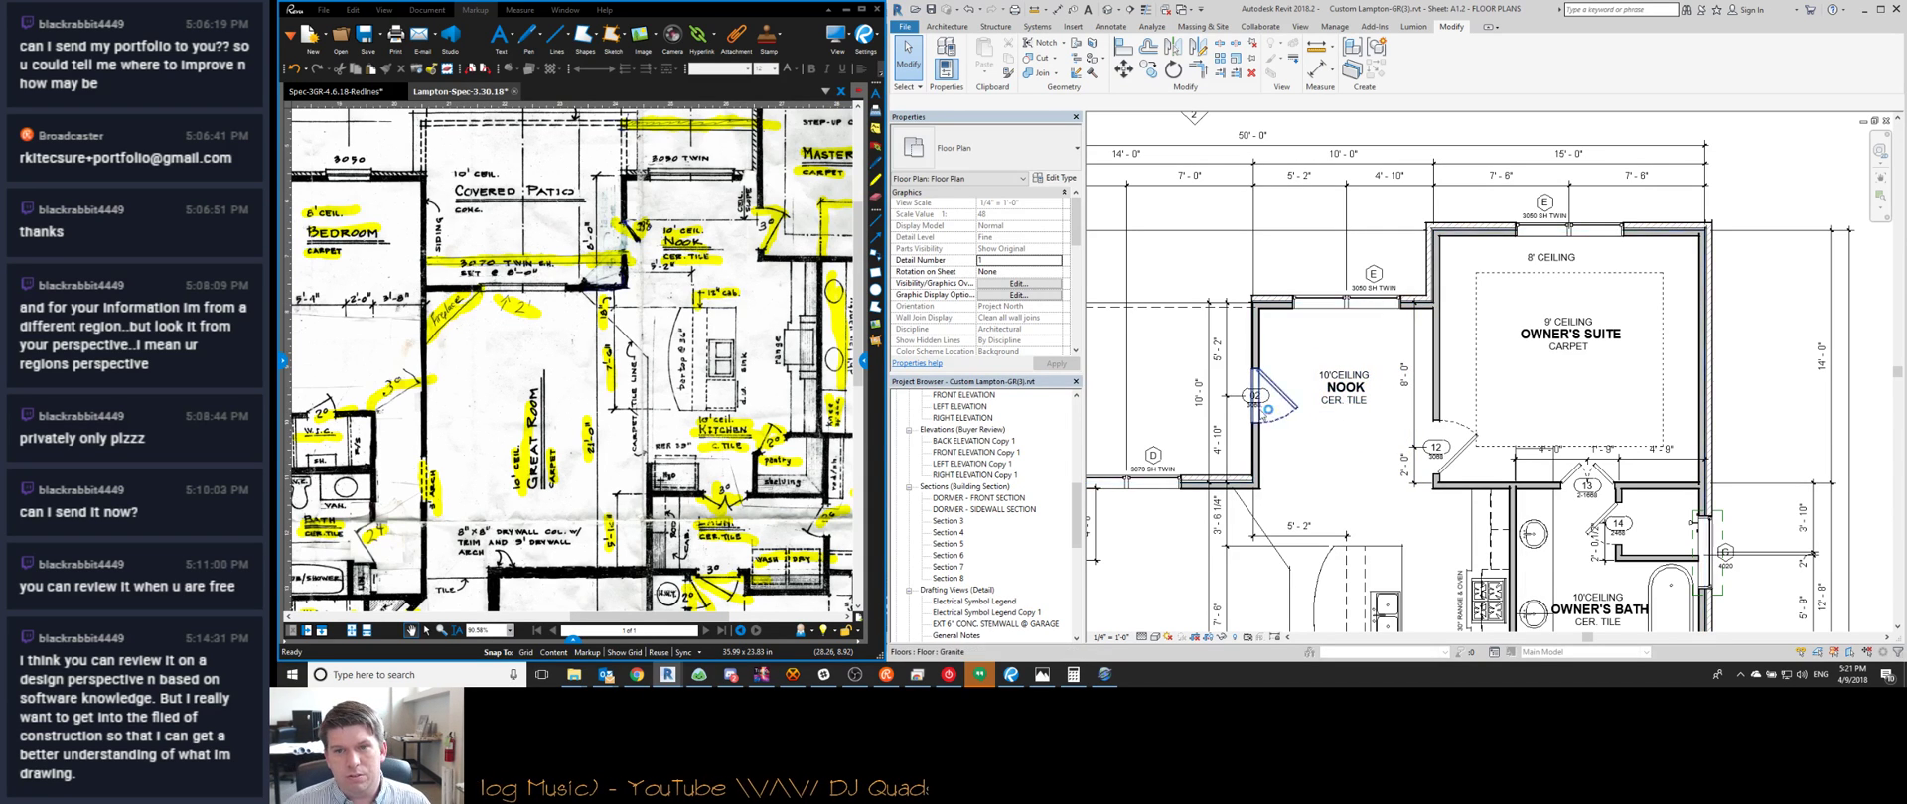
click(1296, 407)
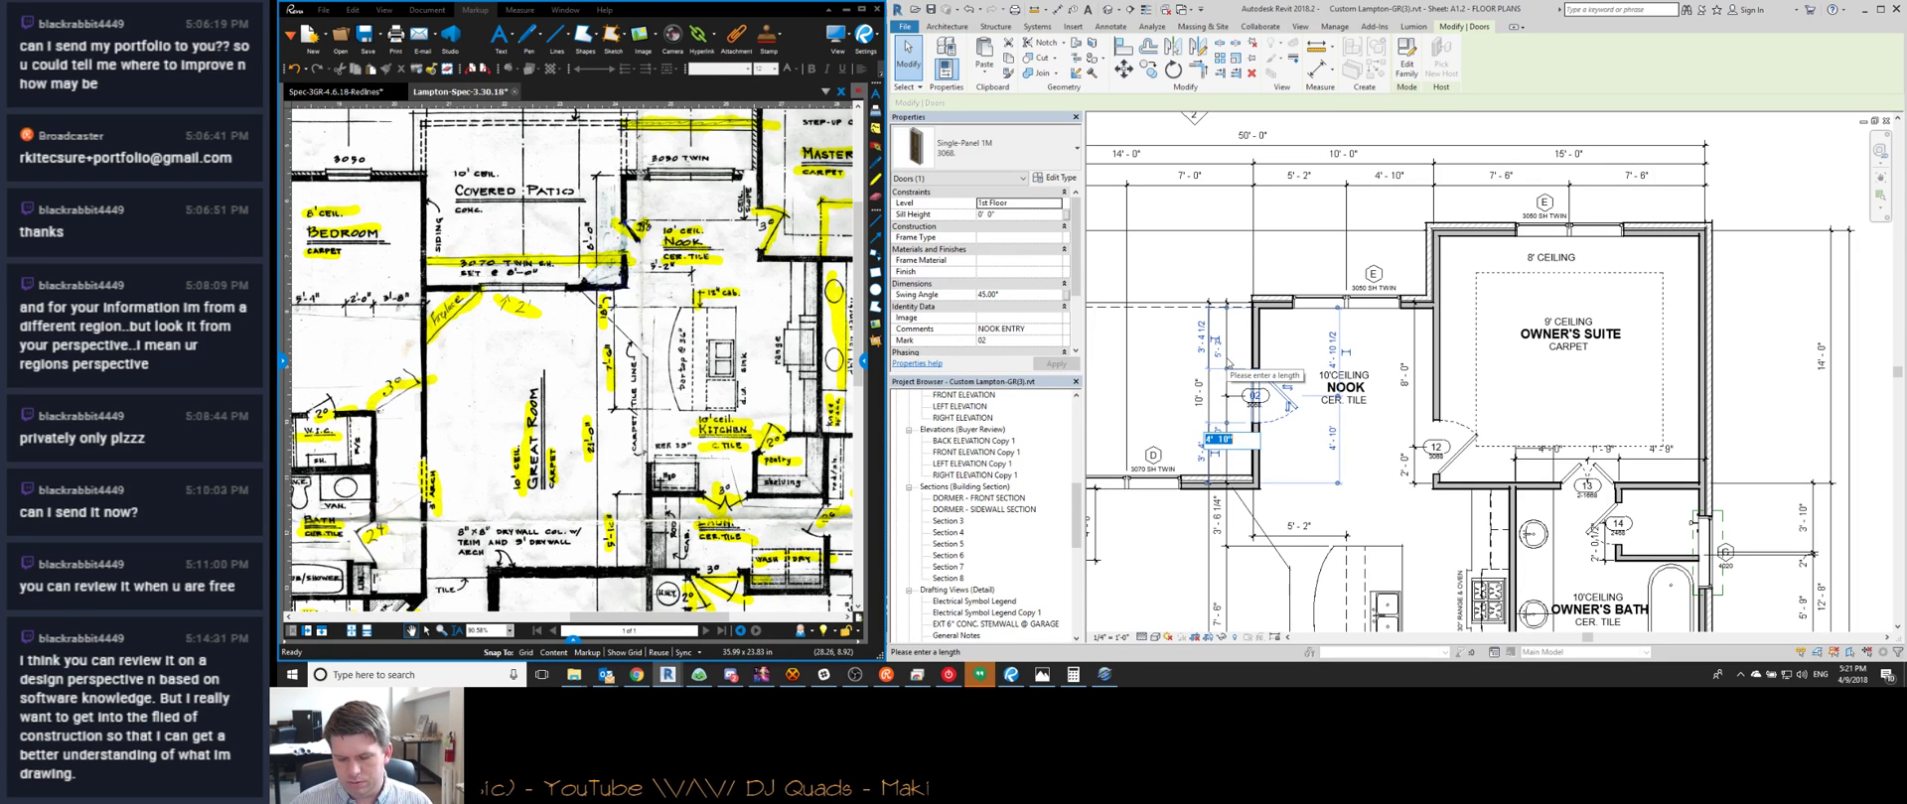
text(2 8)
key(Return)
key(Escape)
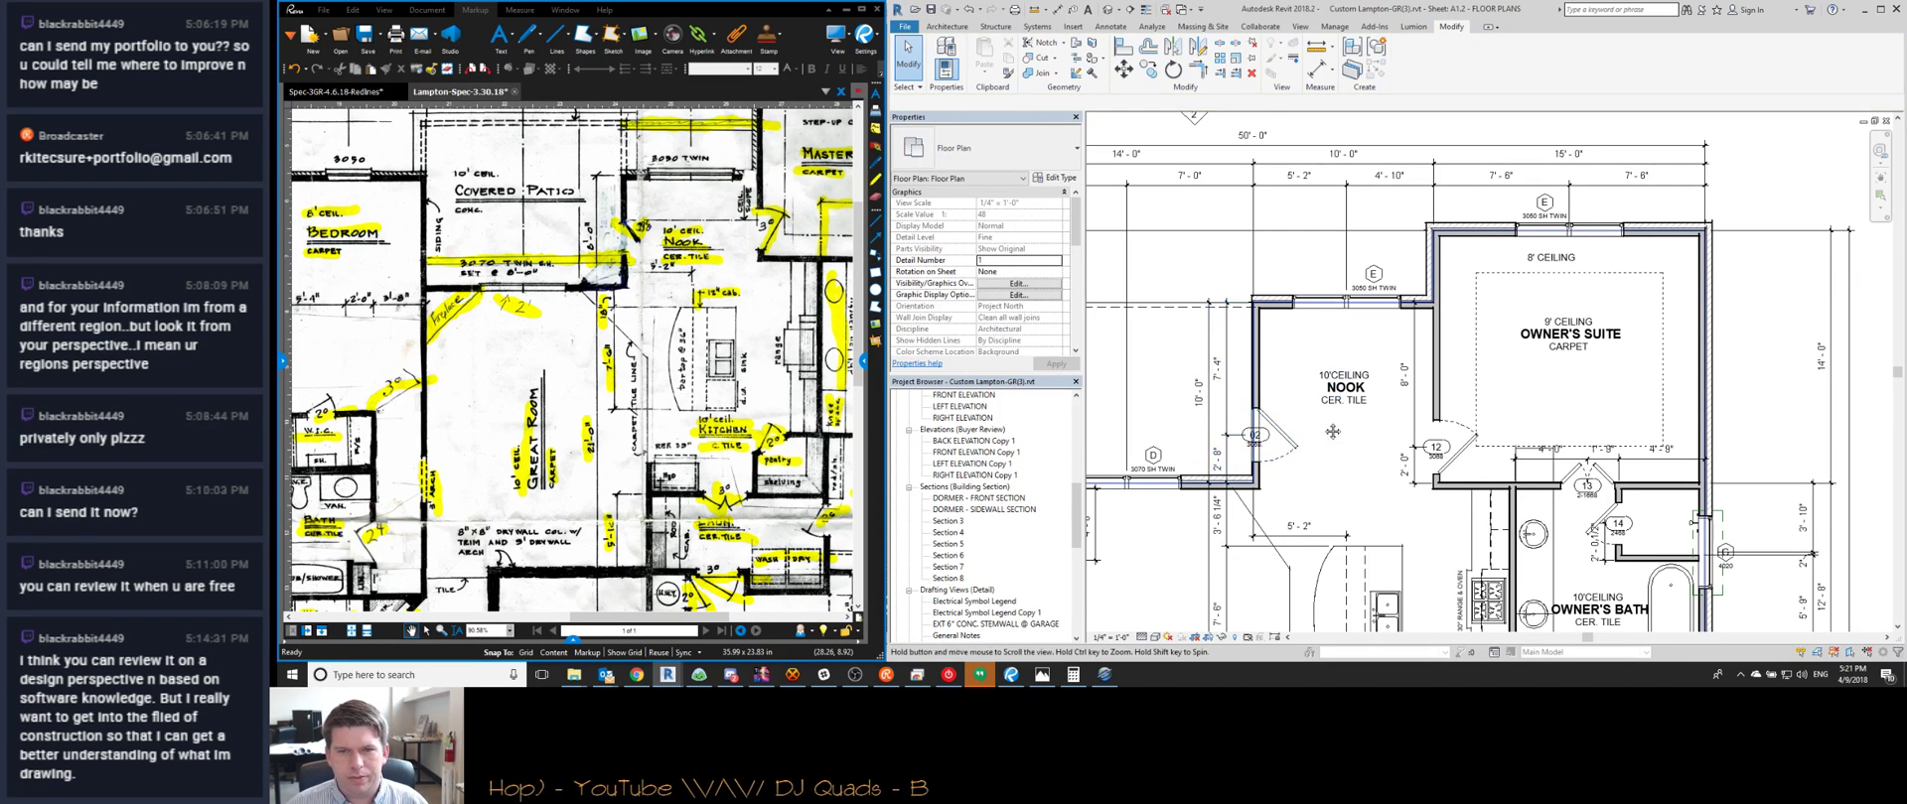
middle_drag(1315, 443, 1331, 398)
scroll(692, 352, up, 2)
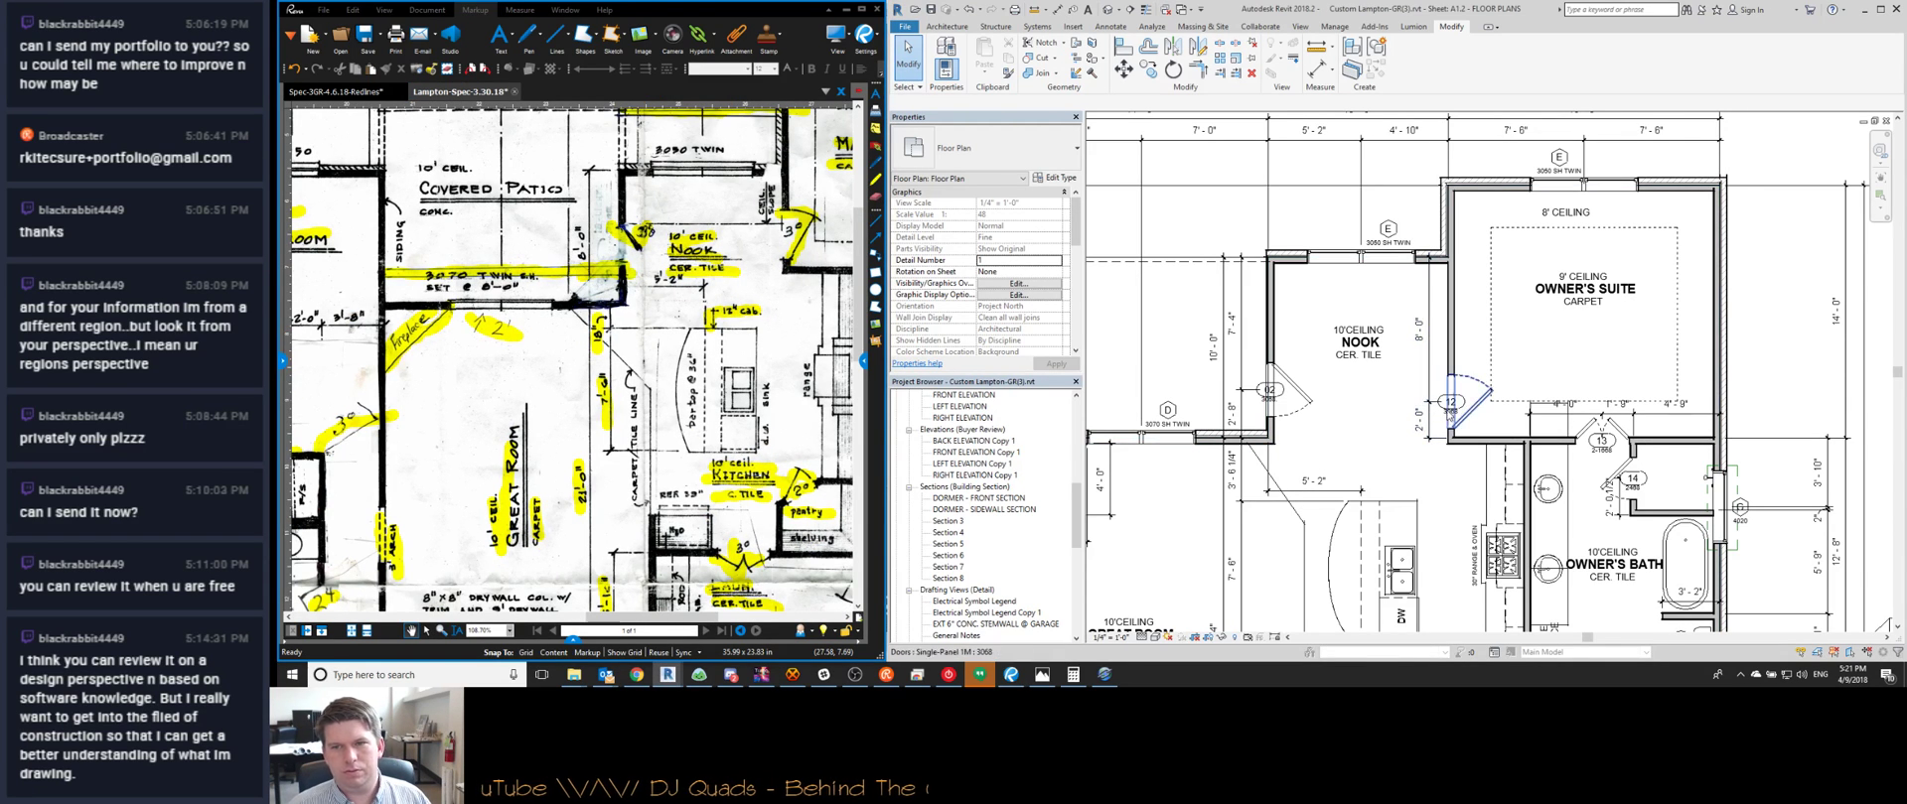
middle_drag(1417, 434, 1316, 422)
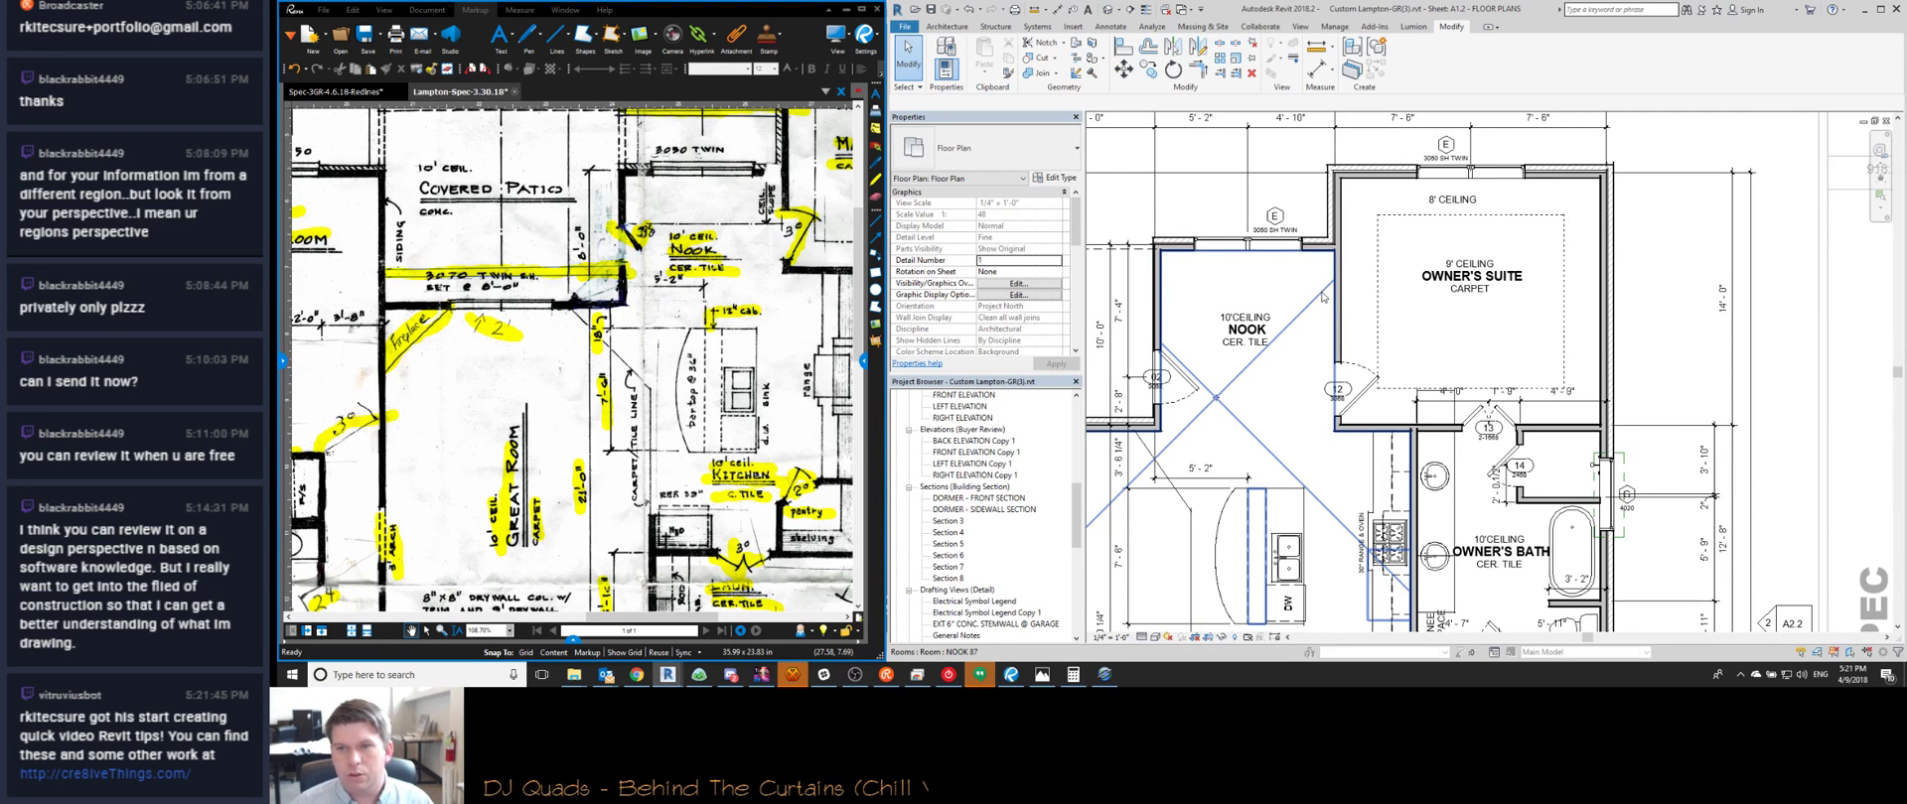
scroll(1322, 296, down, 2)
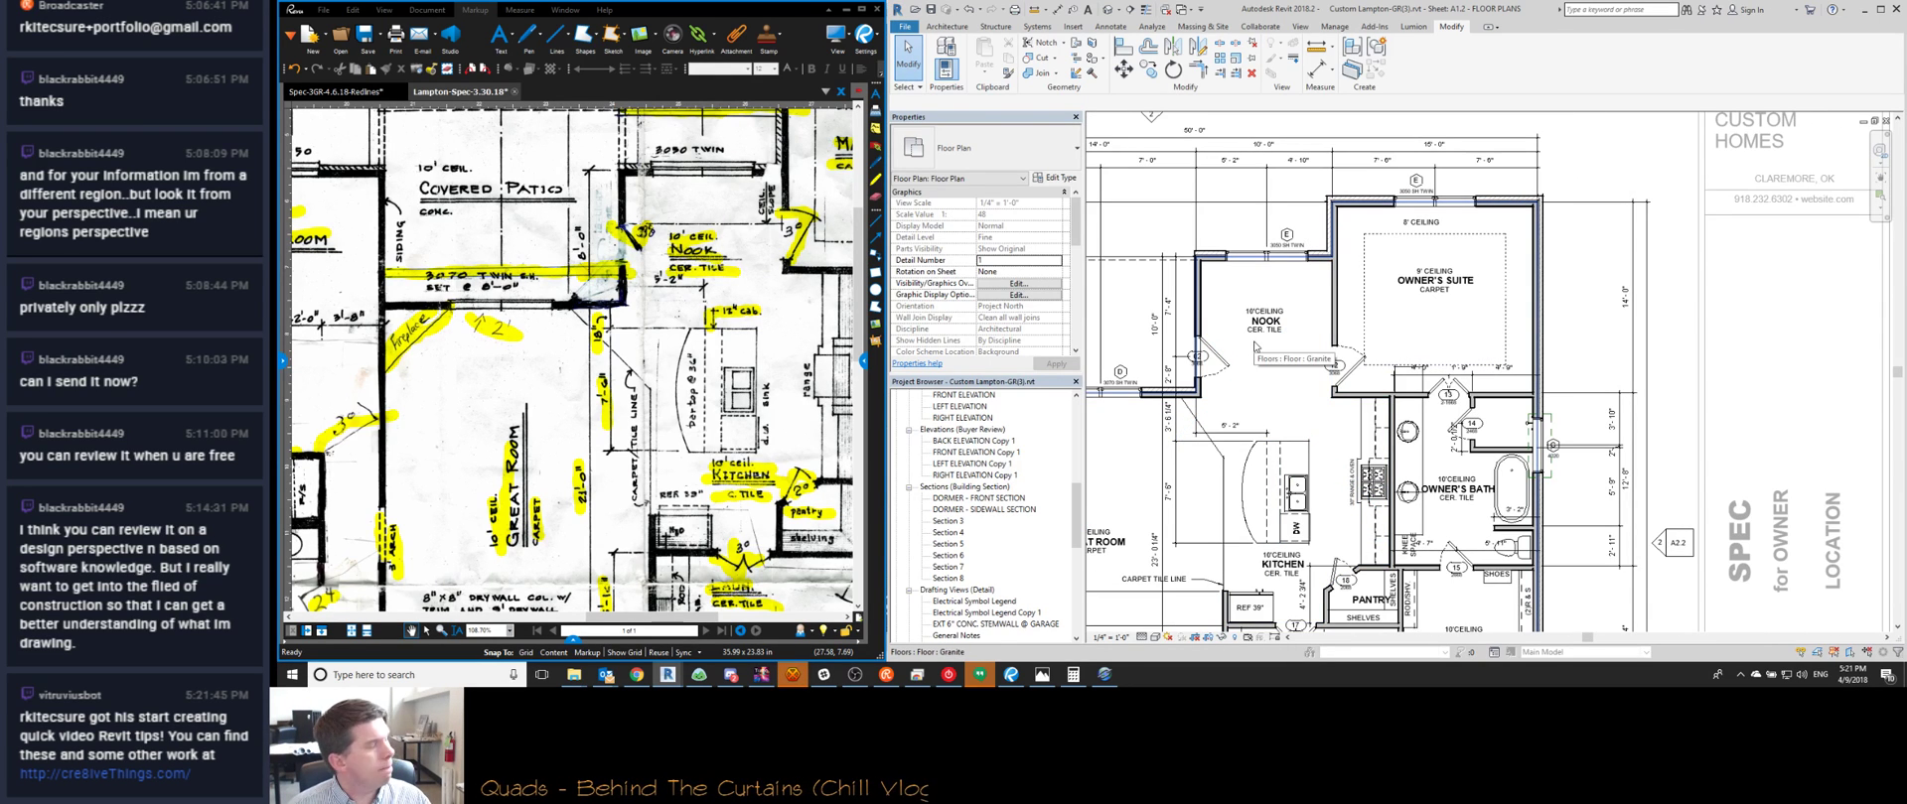
middle_drag(1293, 407, 1369, 374)
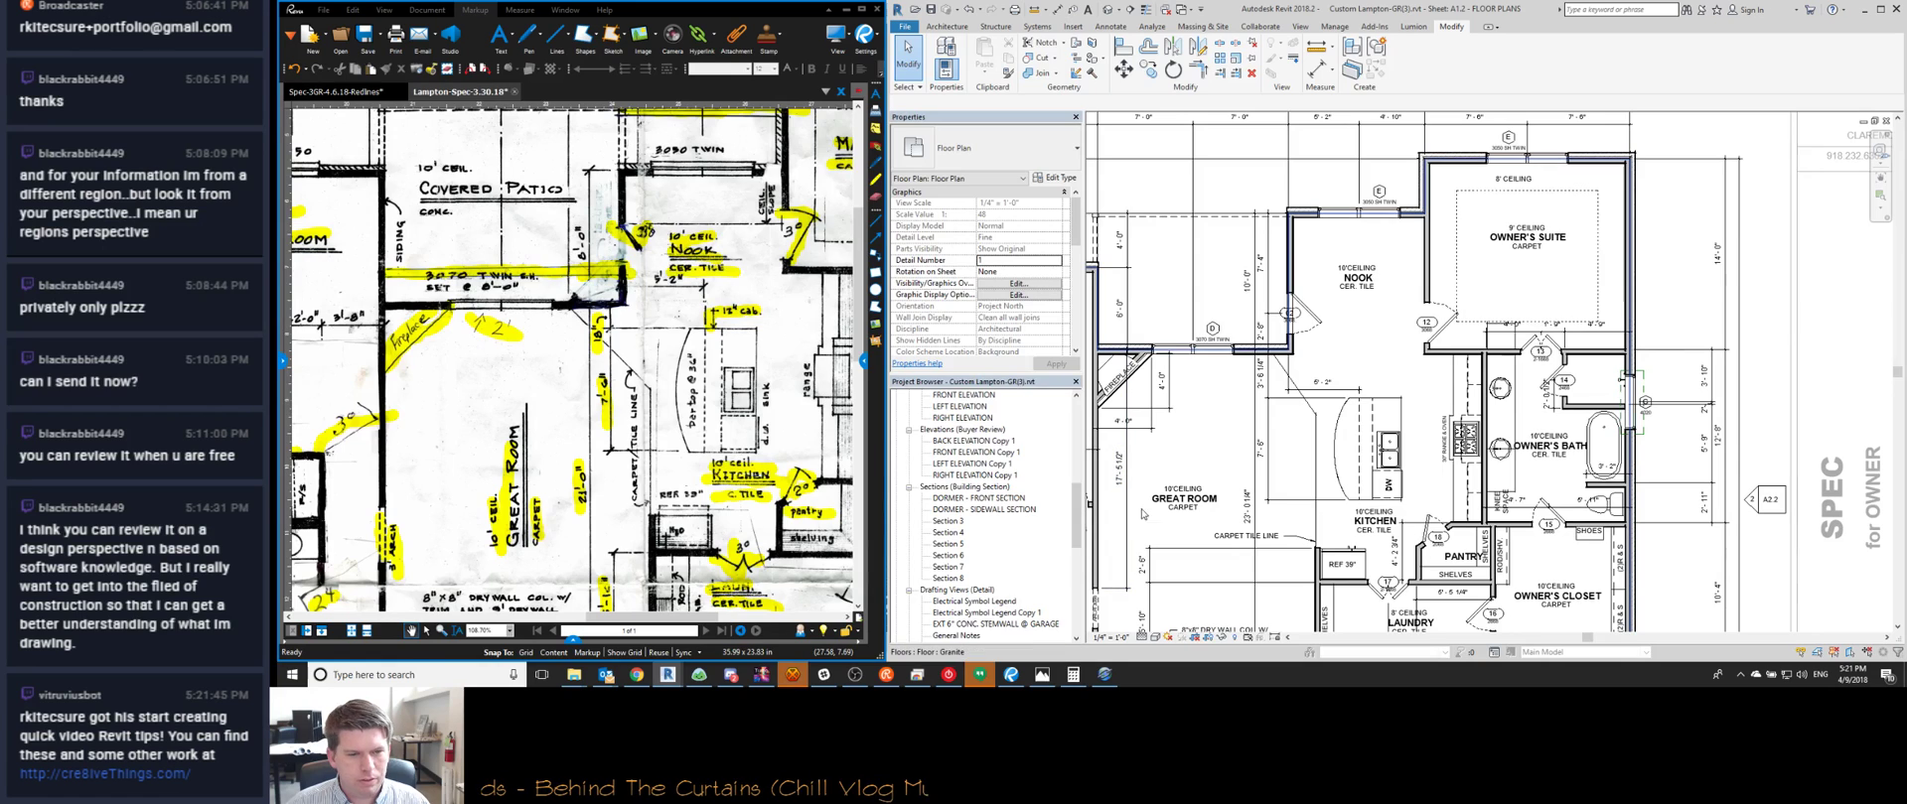
click(792, 674)
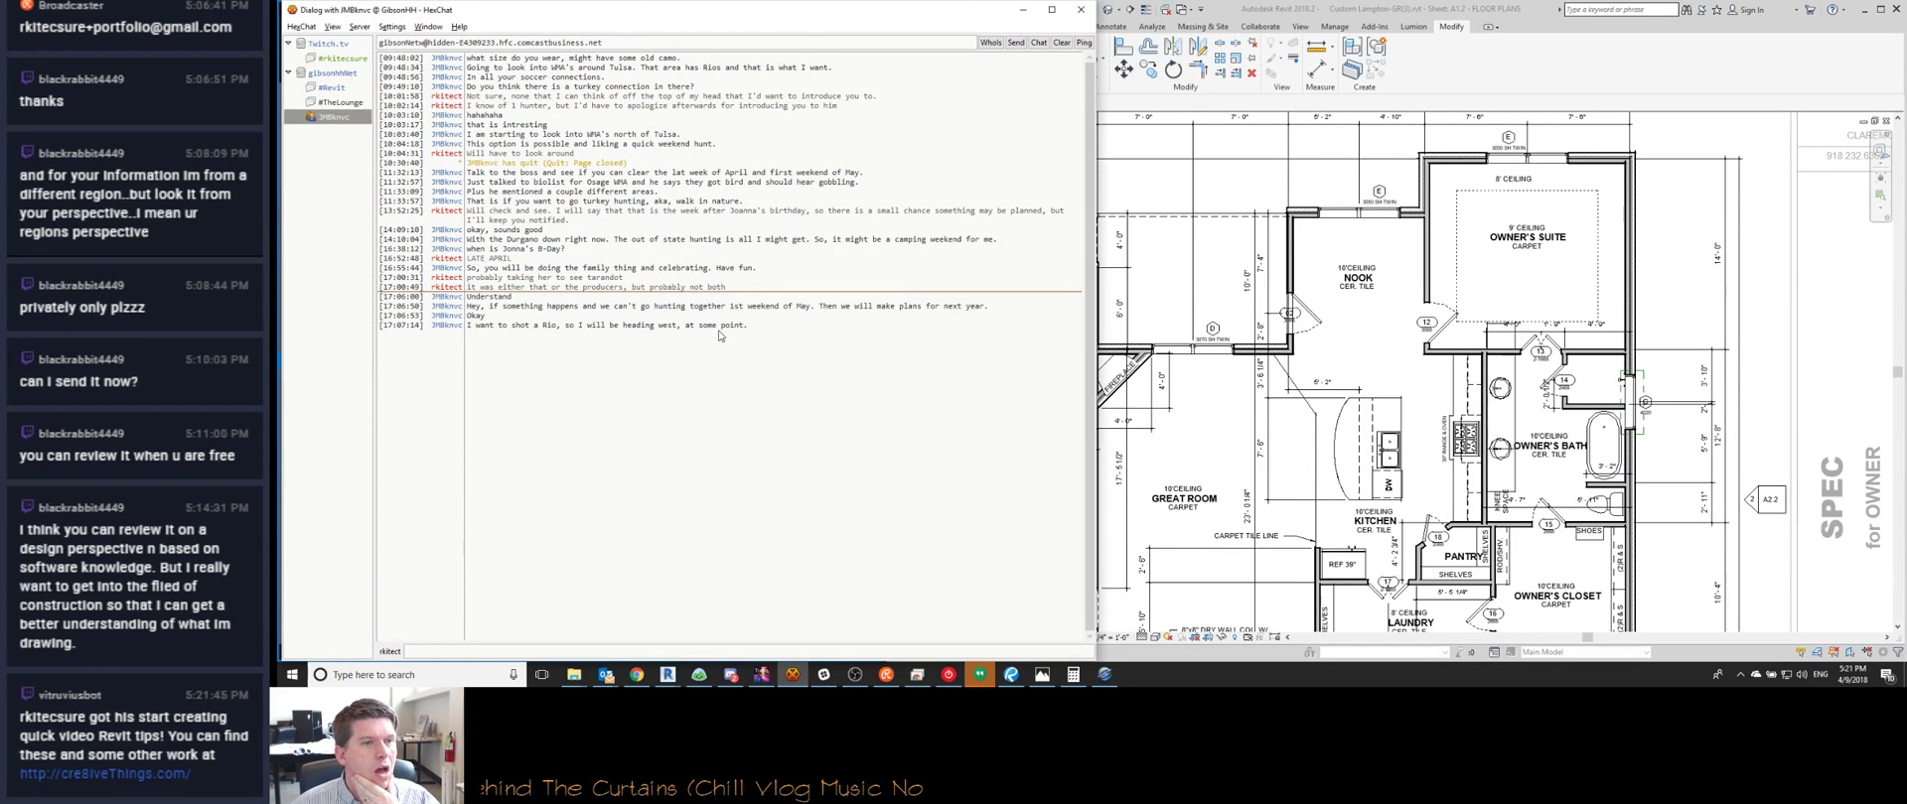
click(335, 104)
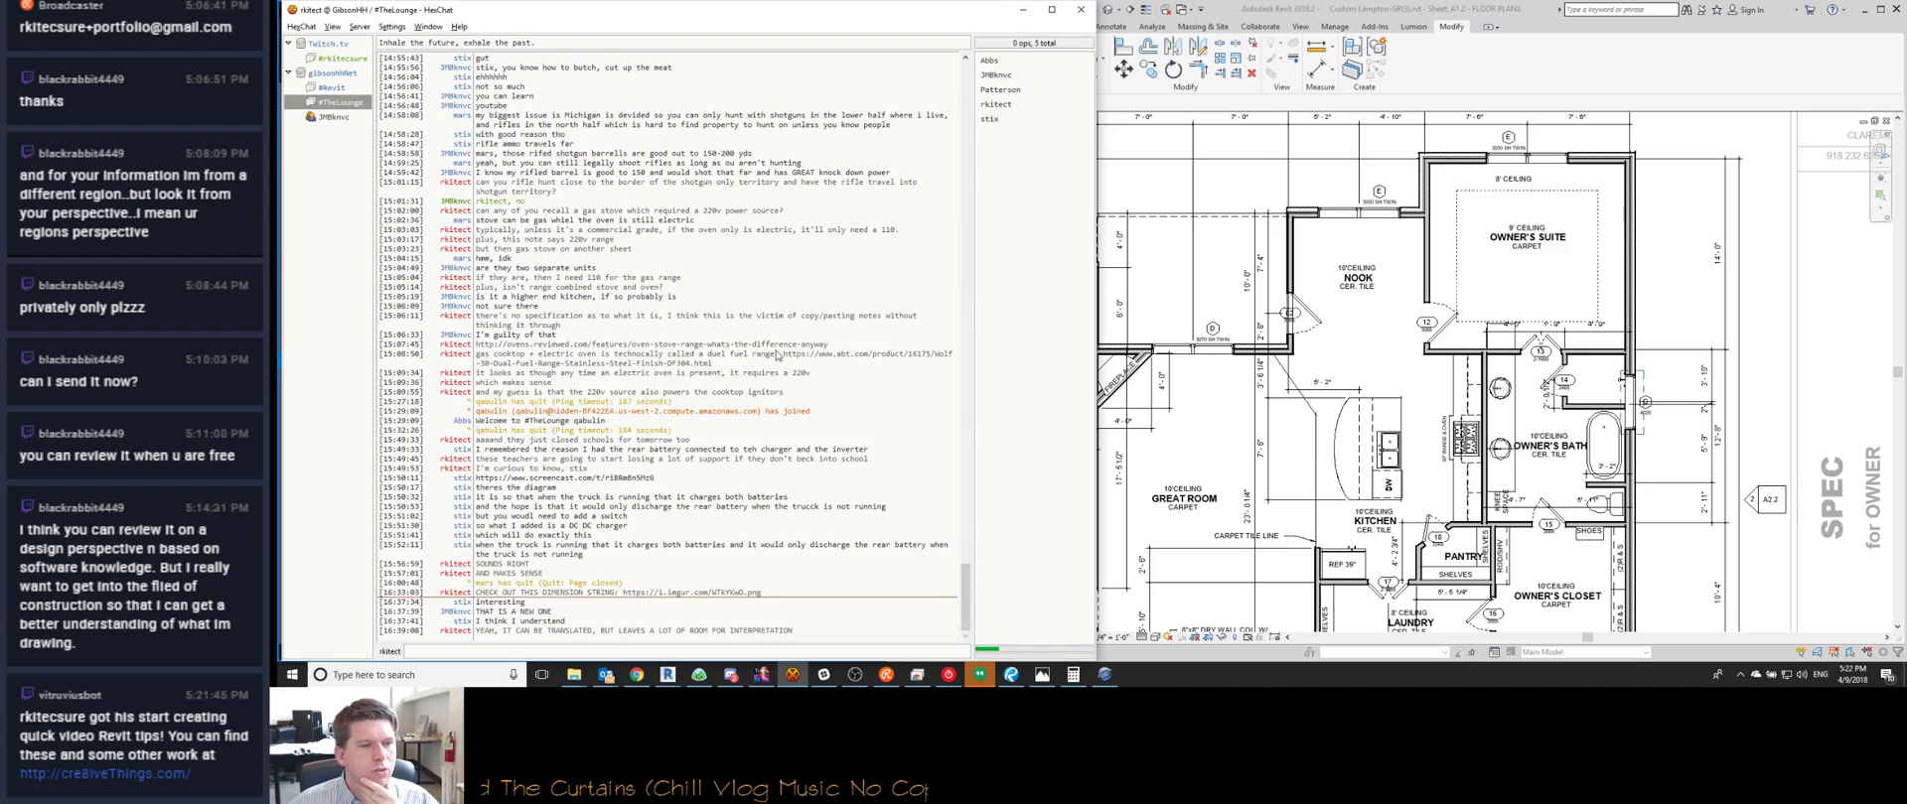
click(1017, 12)
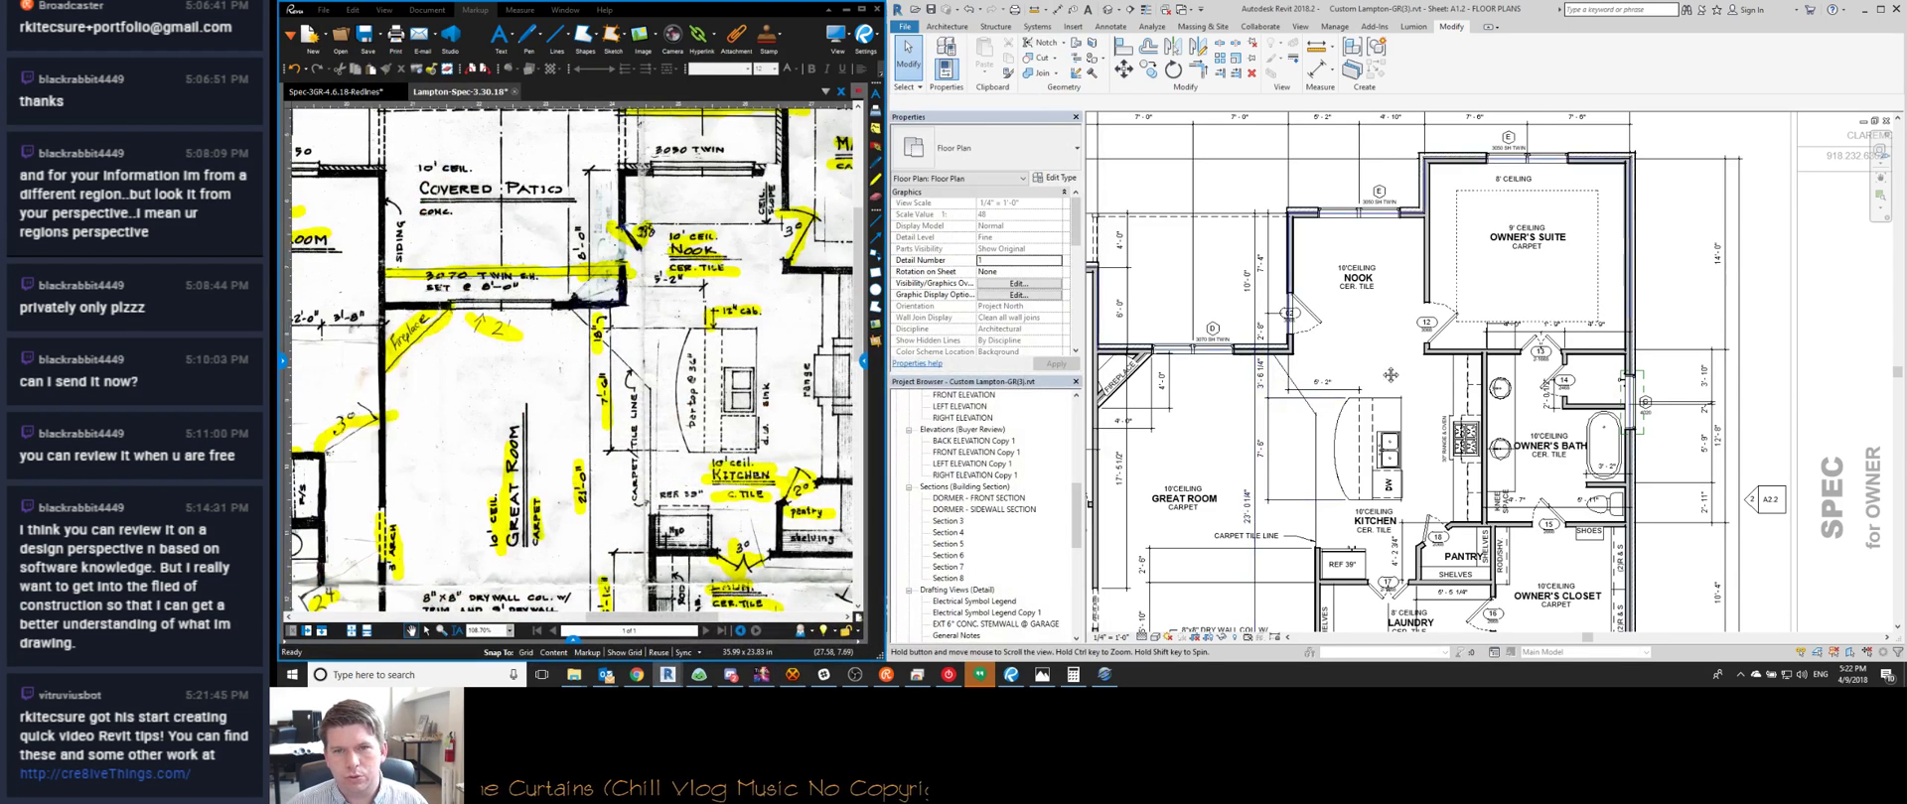
scroll(1403, 400, down, 2)
scroll(1380, 396, up, 3)
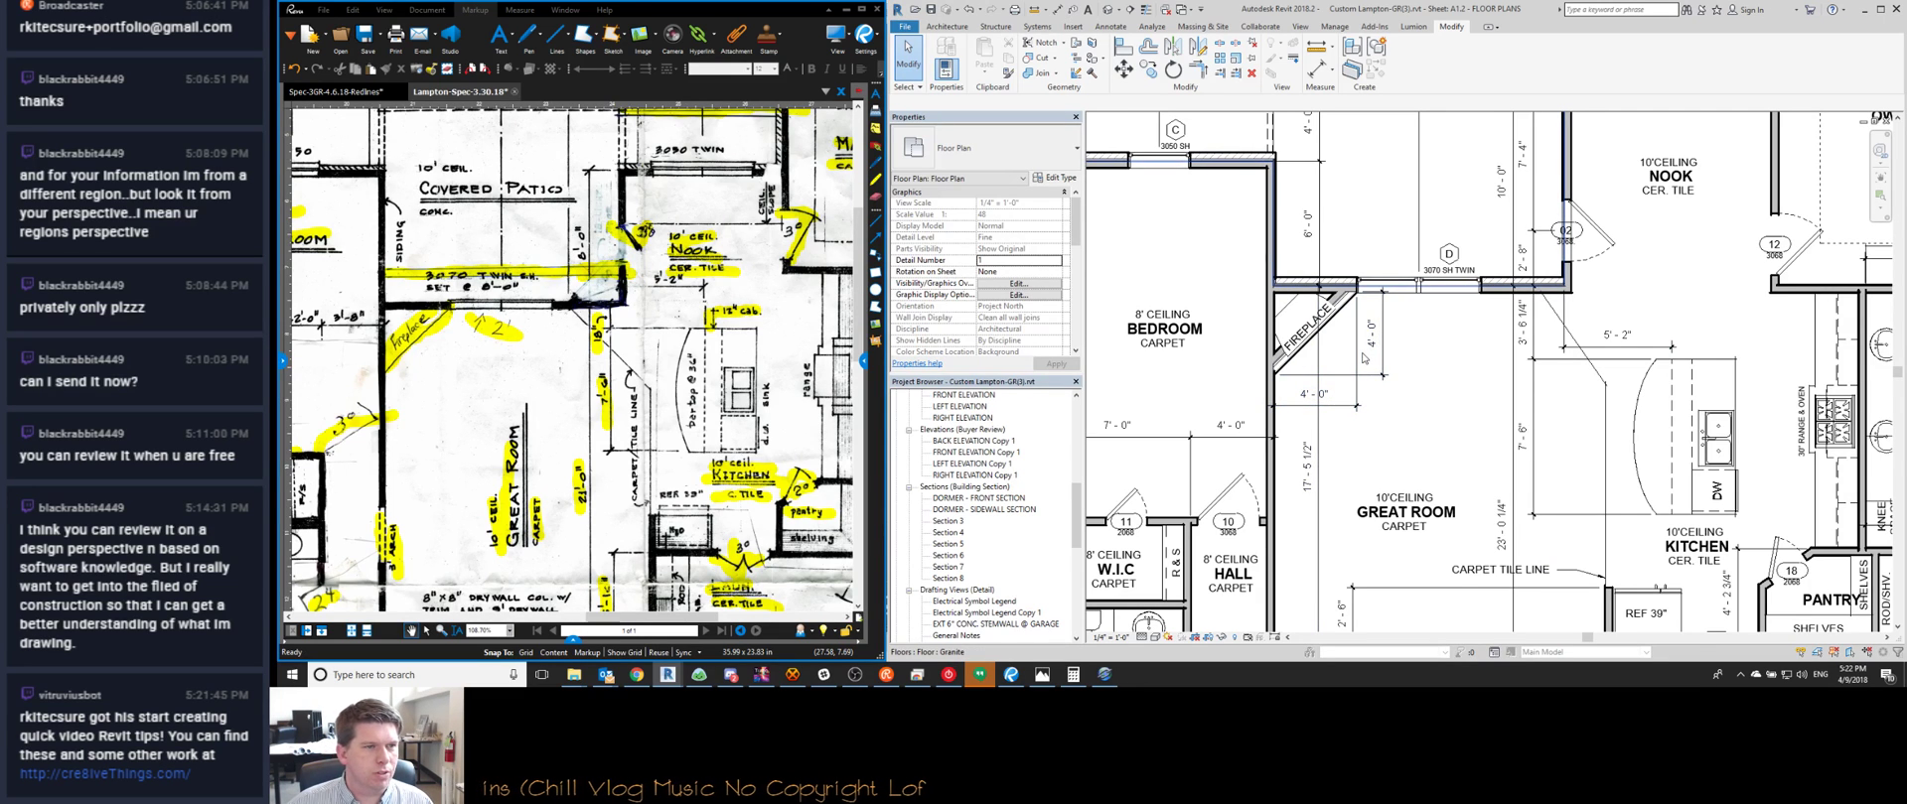
scroll(1390, 229, down, 3)
scroll(1399, 197, up, 2)
scroll(1399, 198, up, 1)
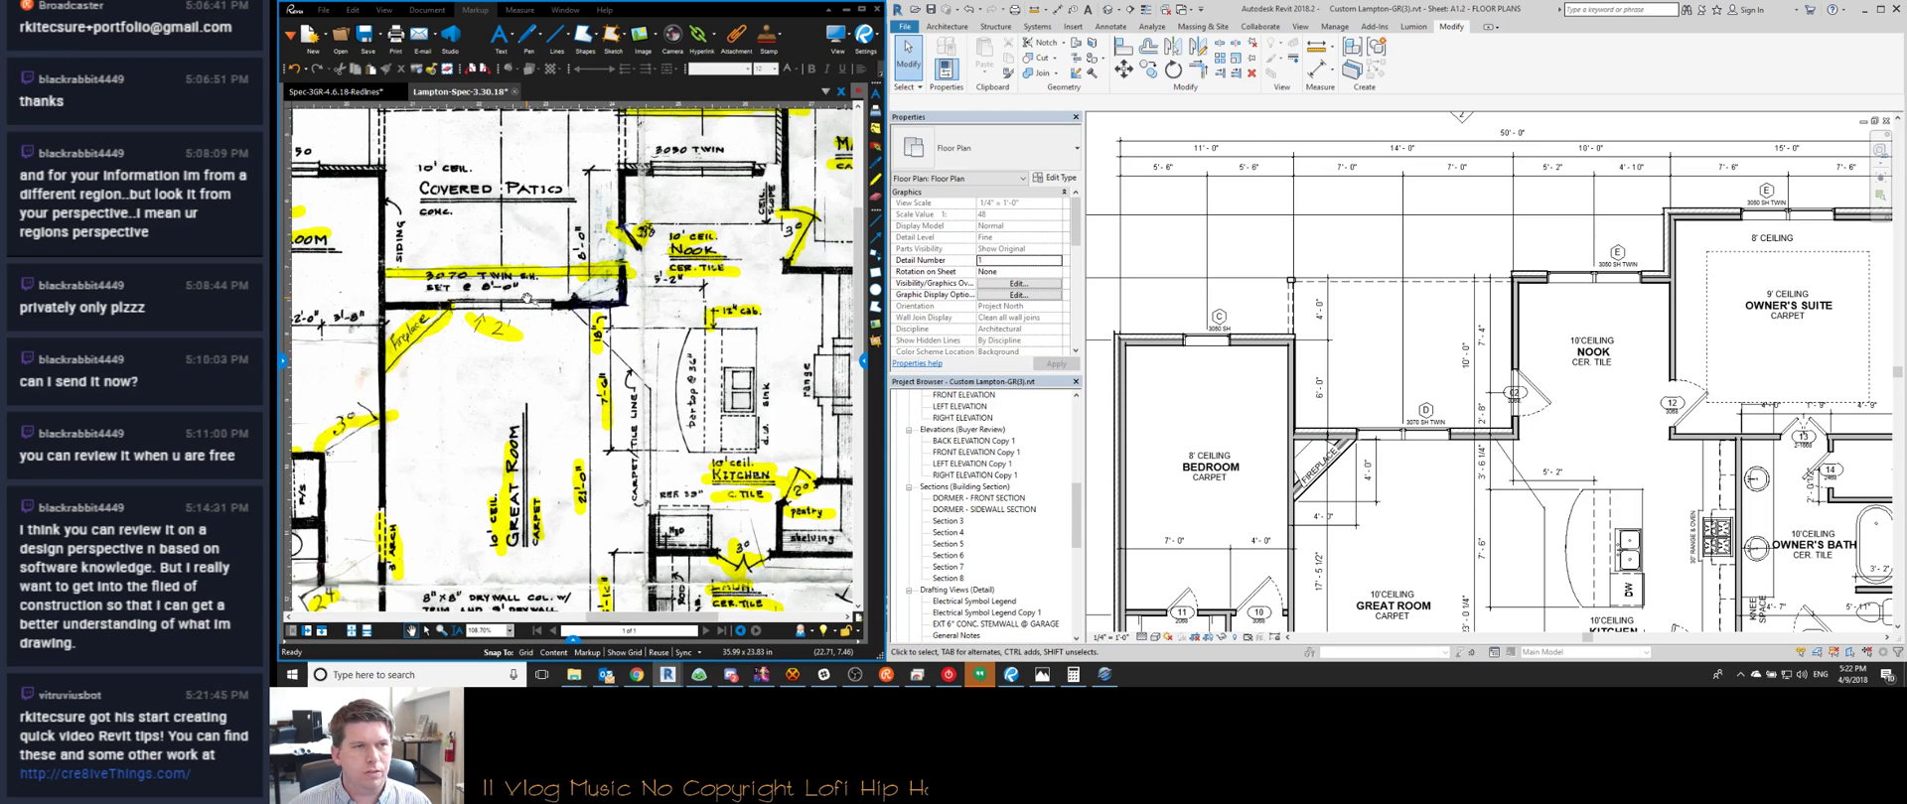
scroll(1299, 477, up, 3)
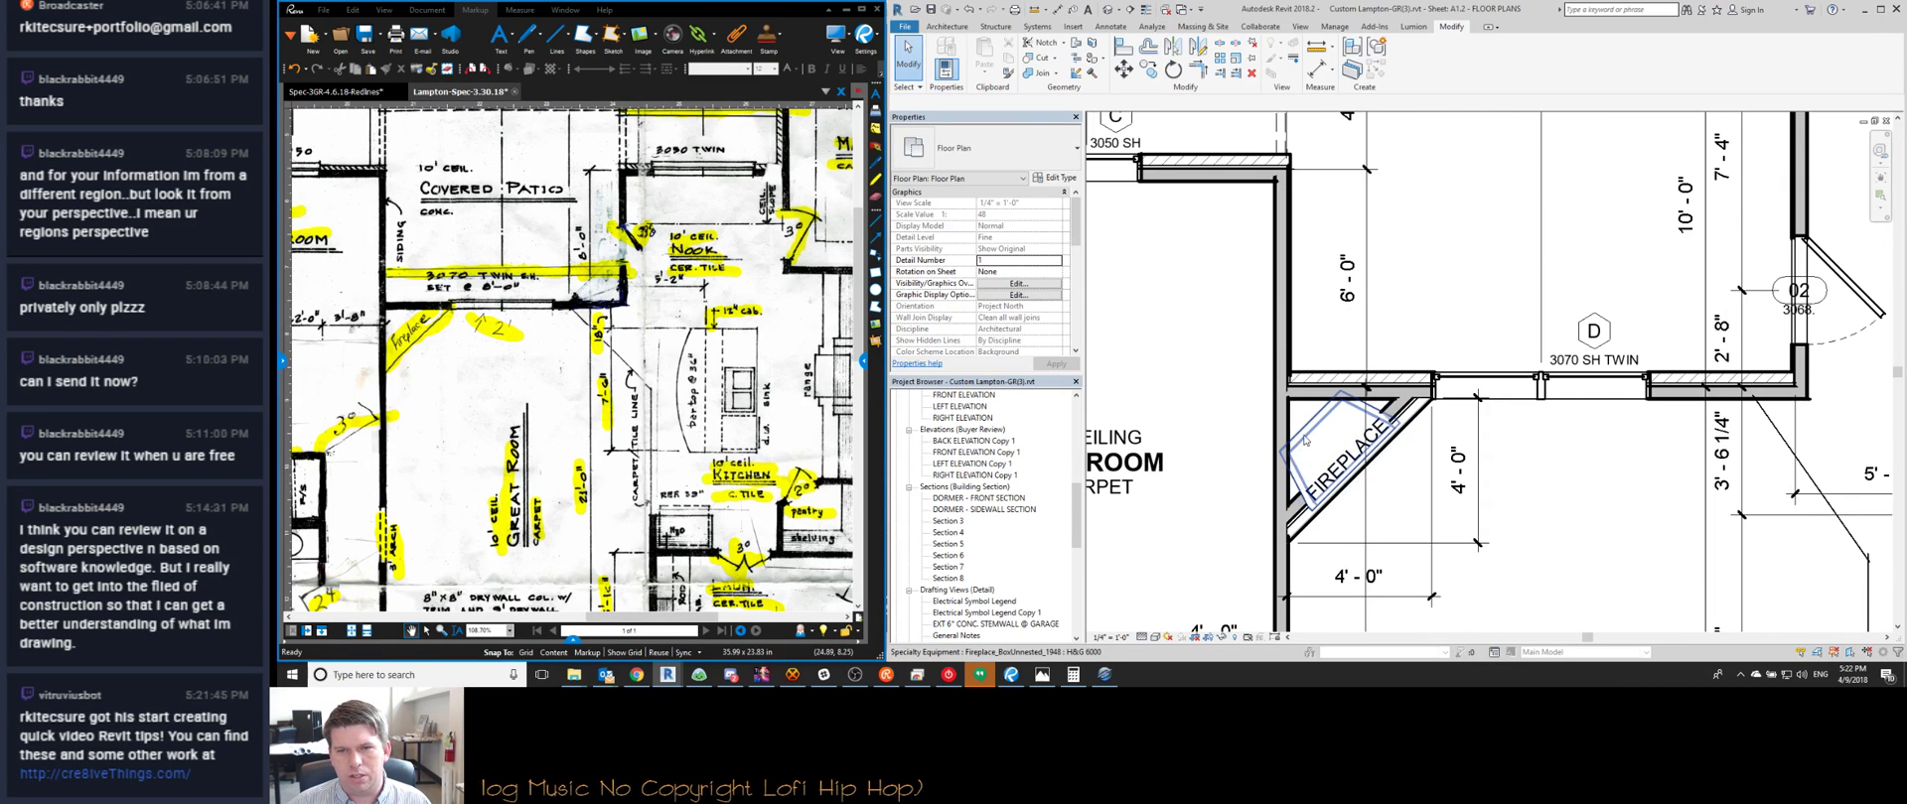
click(1301, 475)
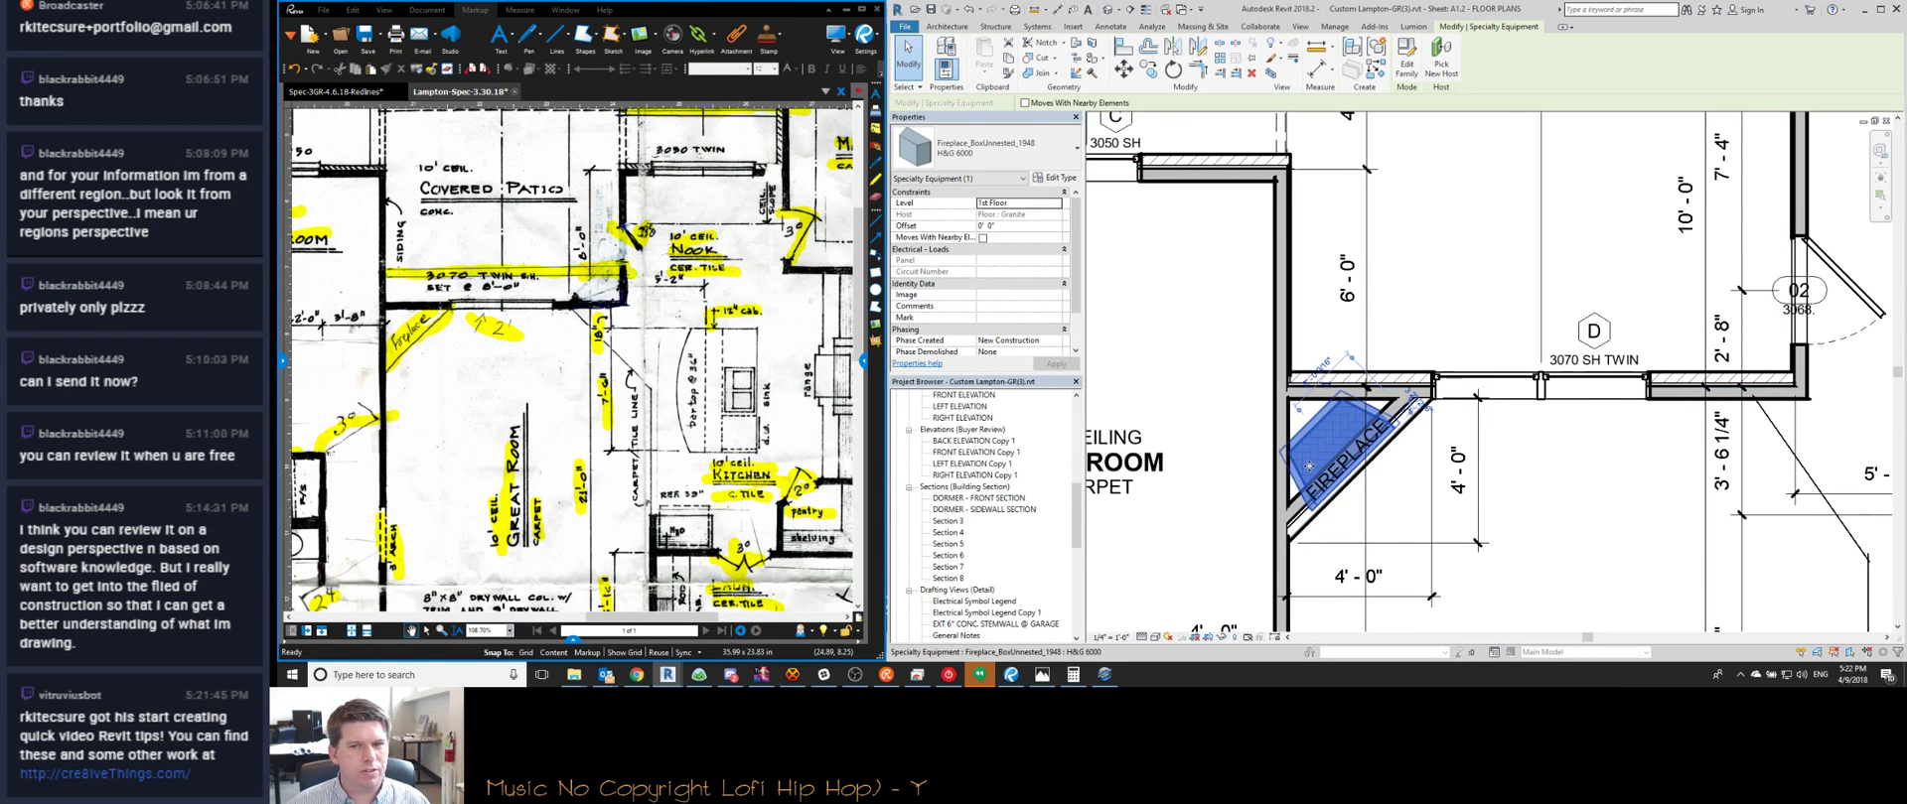
click(1026, 157)
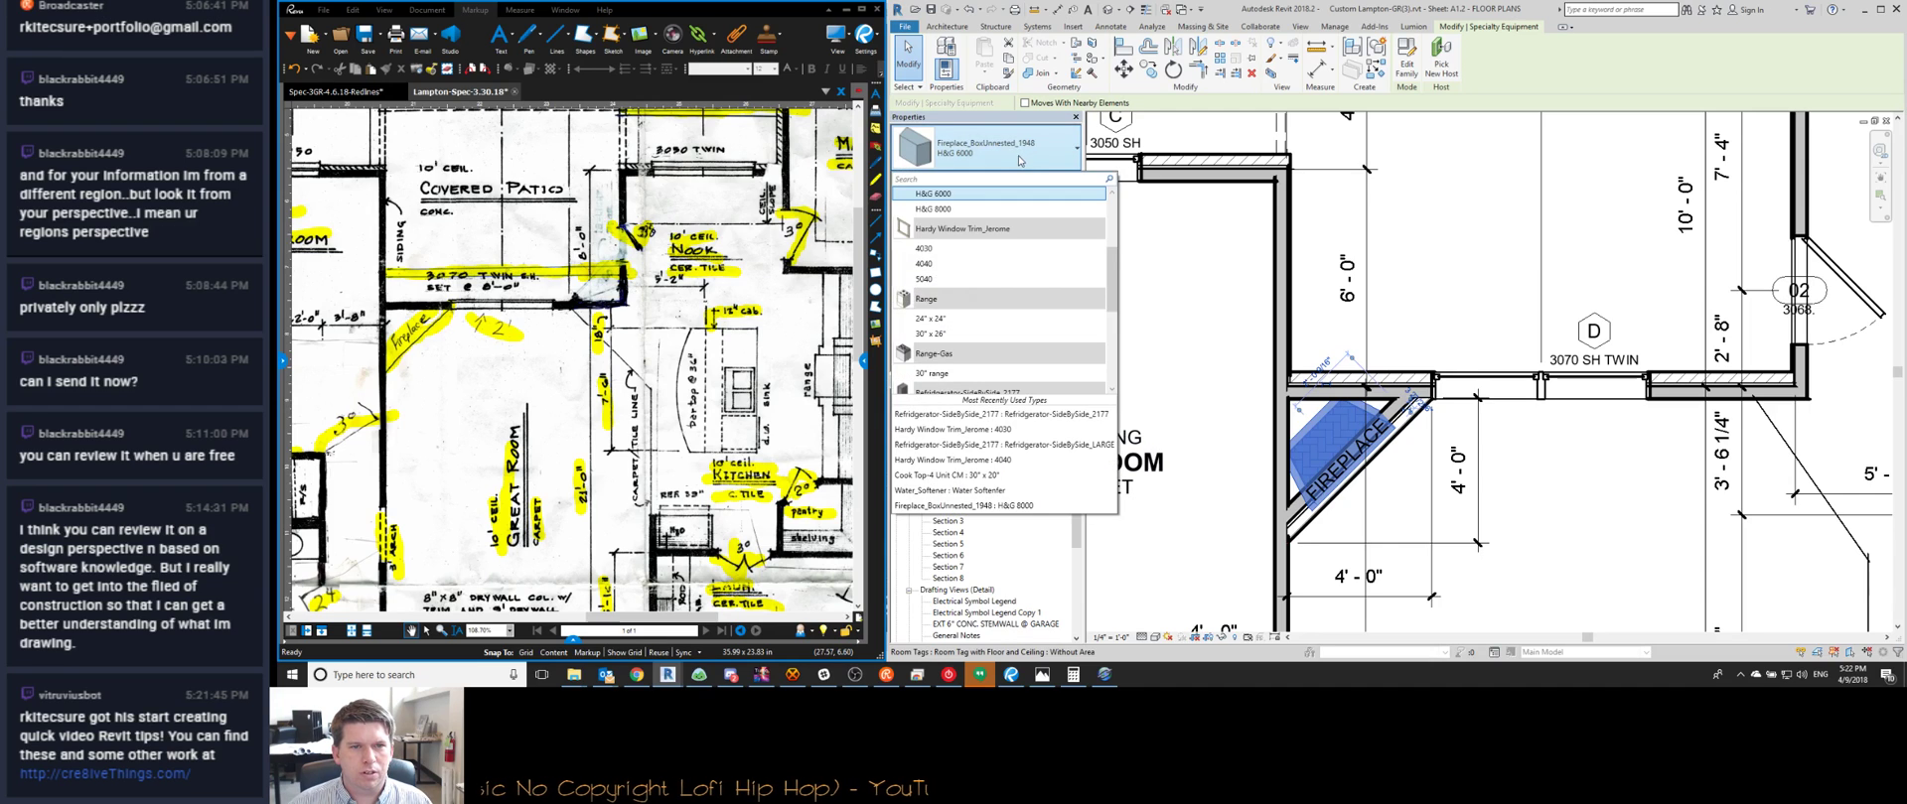
scroll(1003, 338, up, 2)
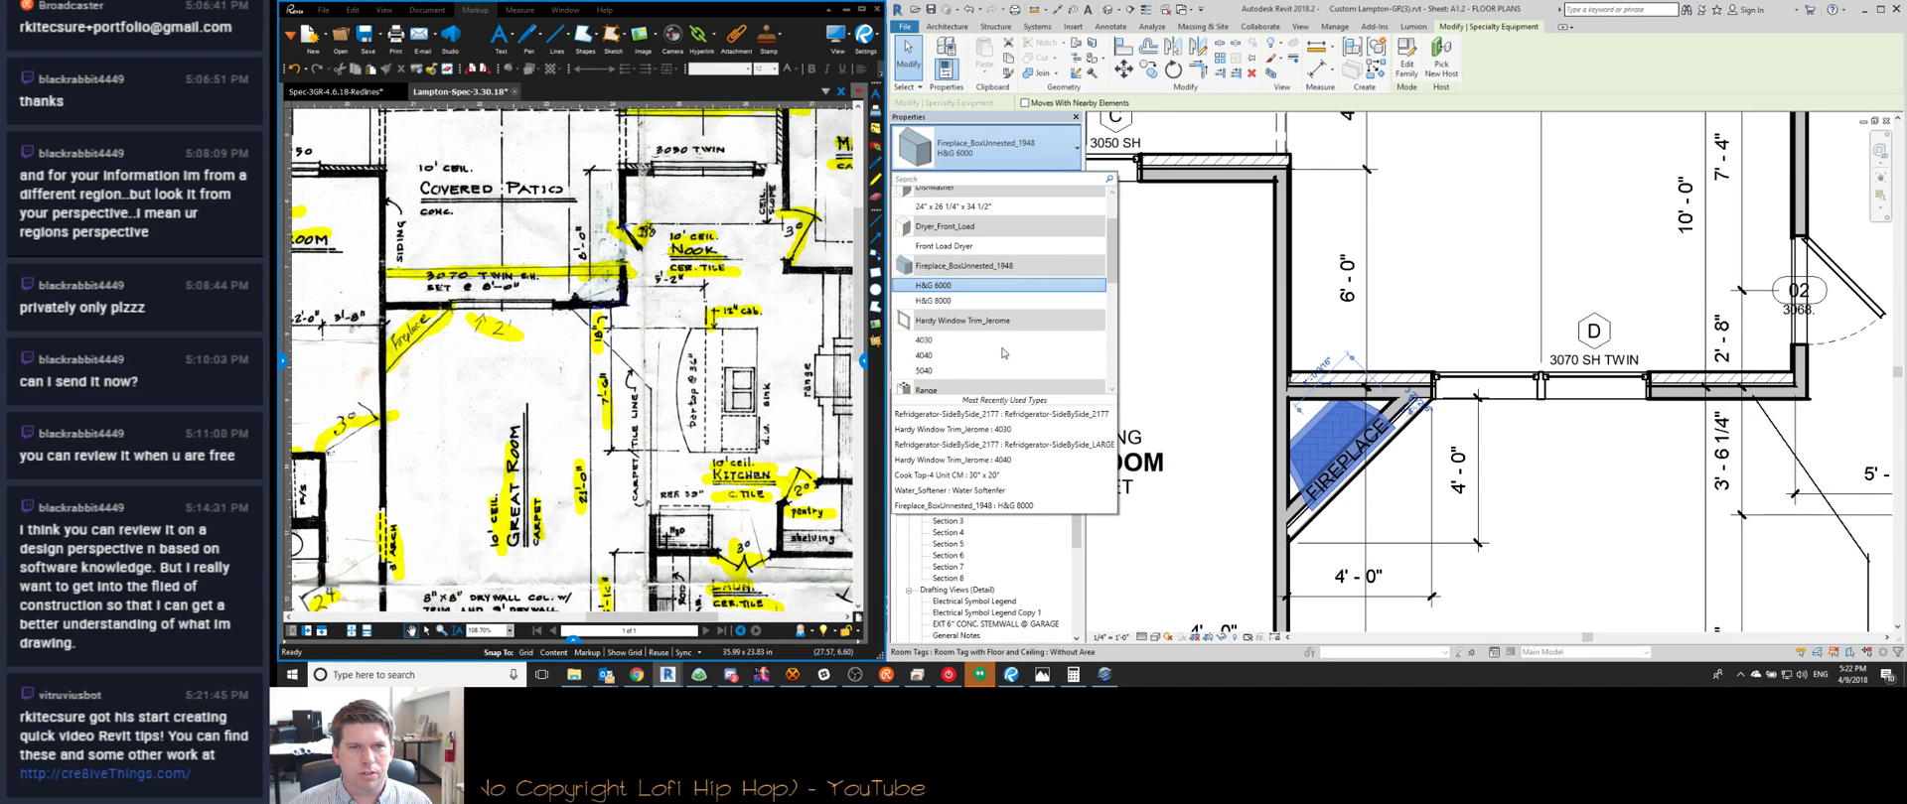
scroll(1004, 346, down, 1)
key(Escape)
scroll(1386, 374, down, 3)
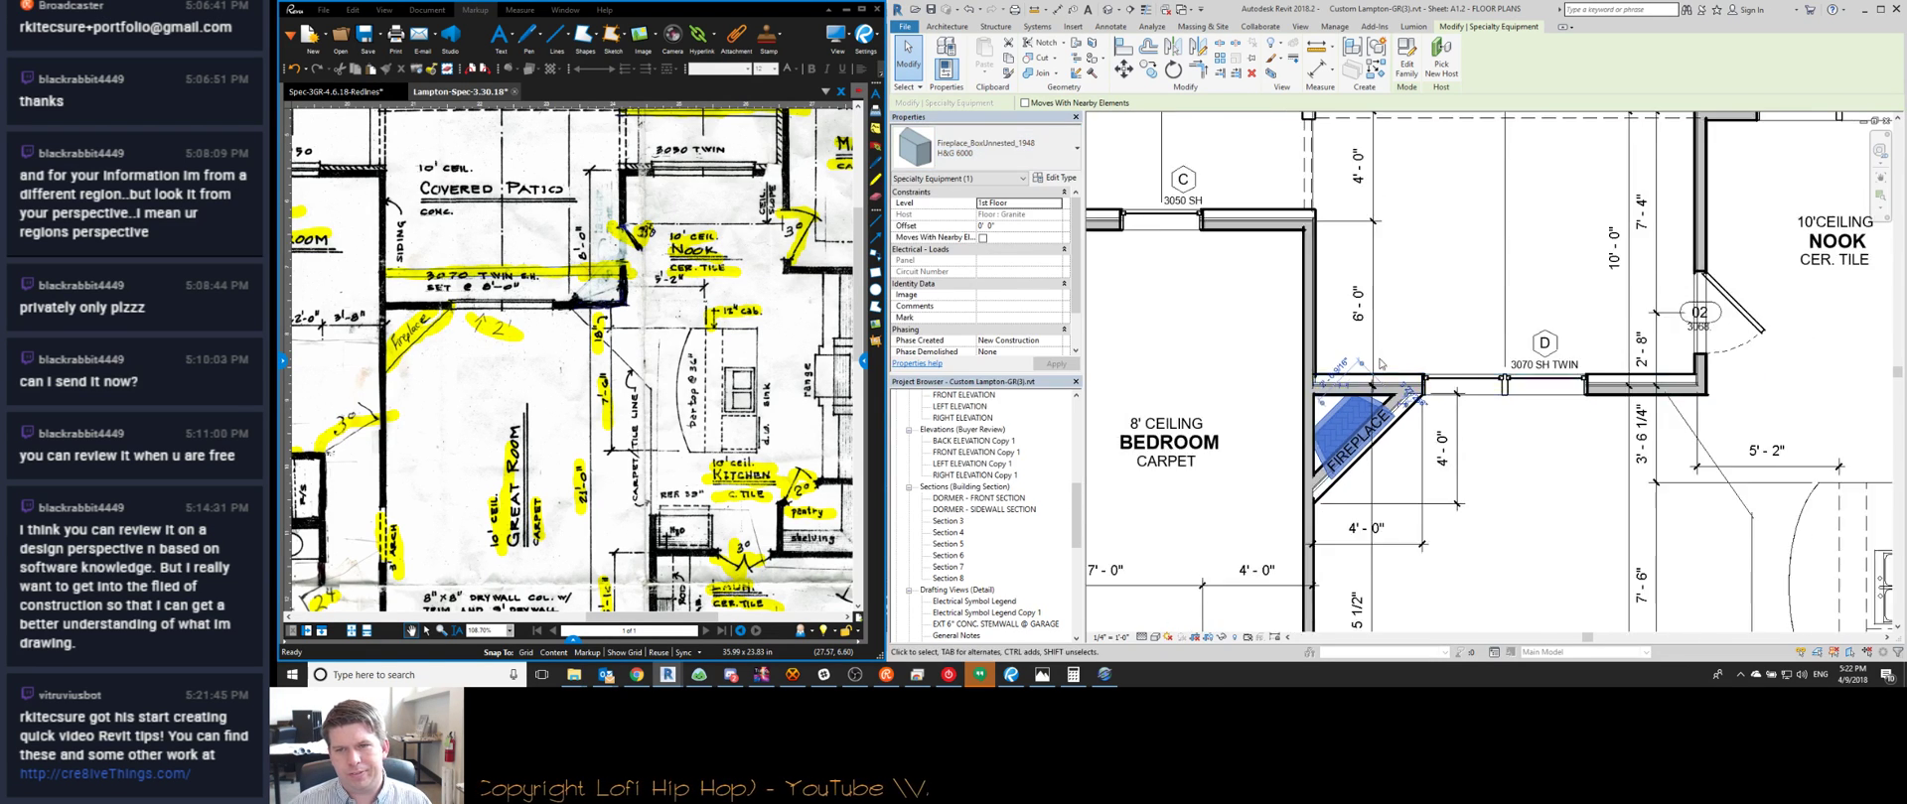
key(Escape)
scroll(1426, 486, down, 2)
scroll(1390, 398, up, 4)
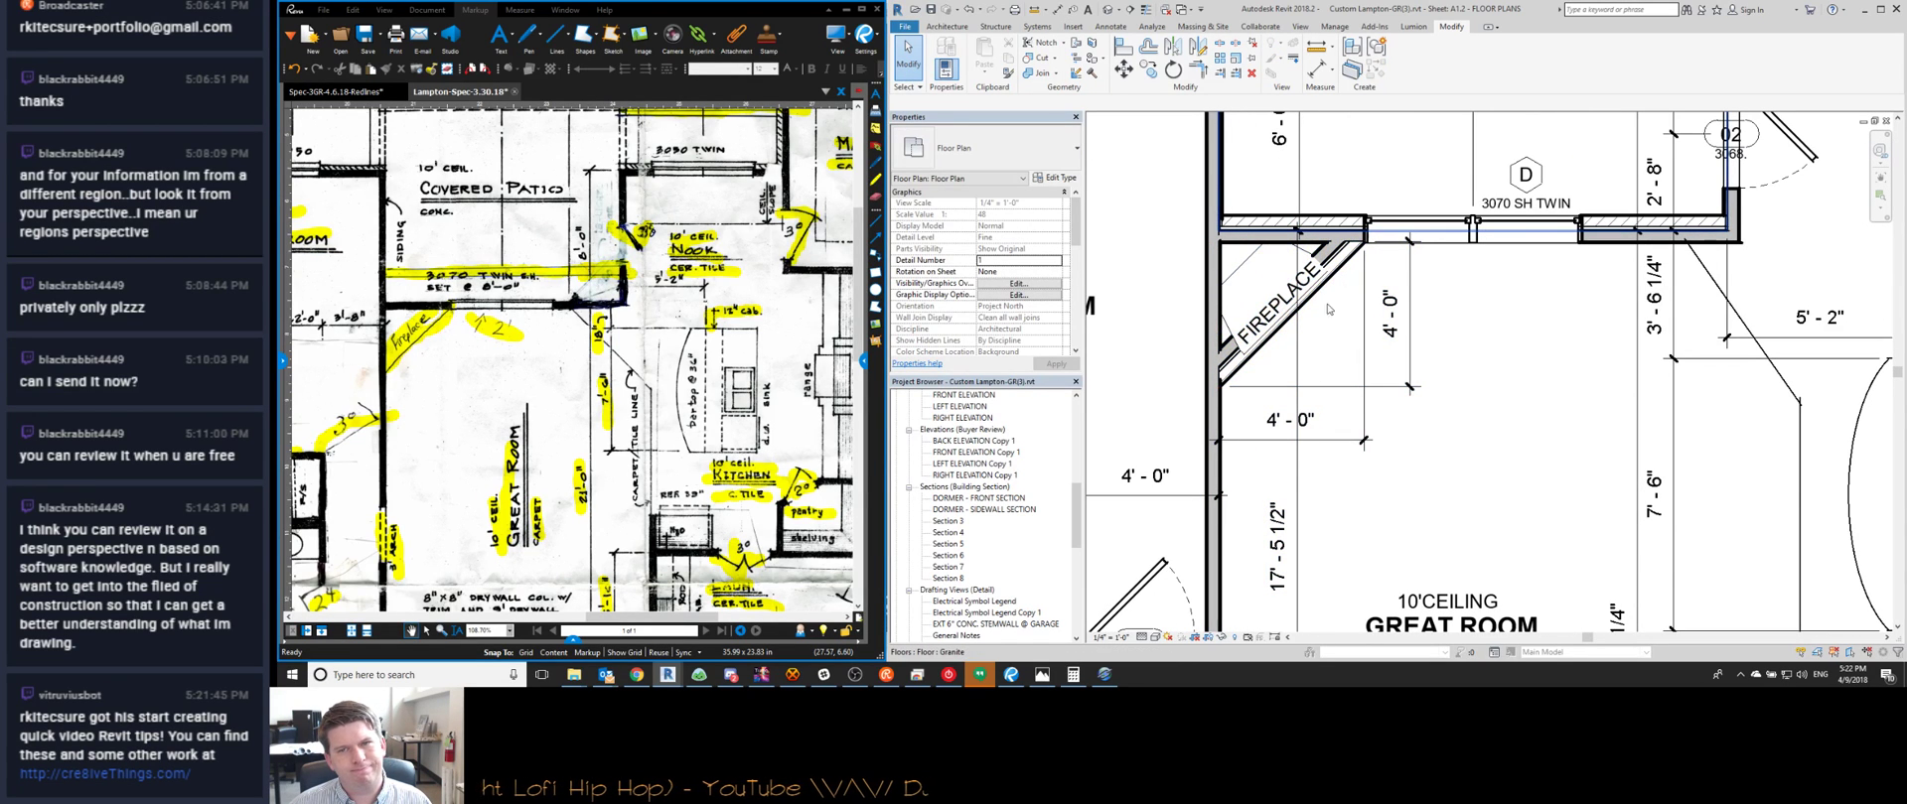
Inspect the diagonal fireplace wall and the two red lines beside it
click(1339, 264)
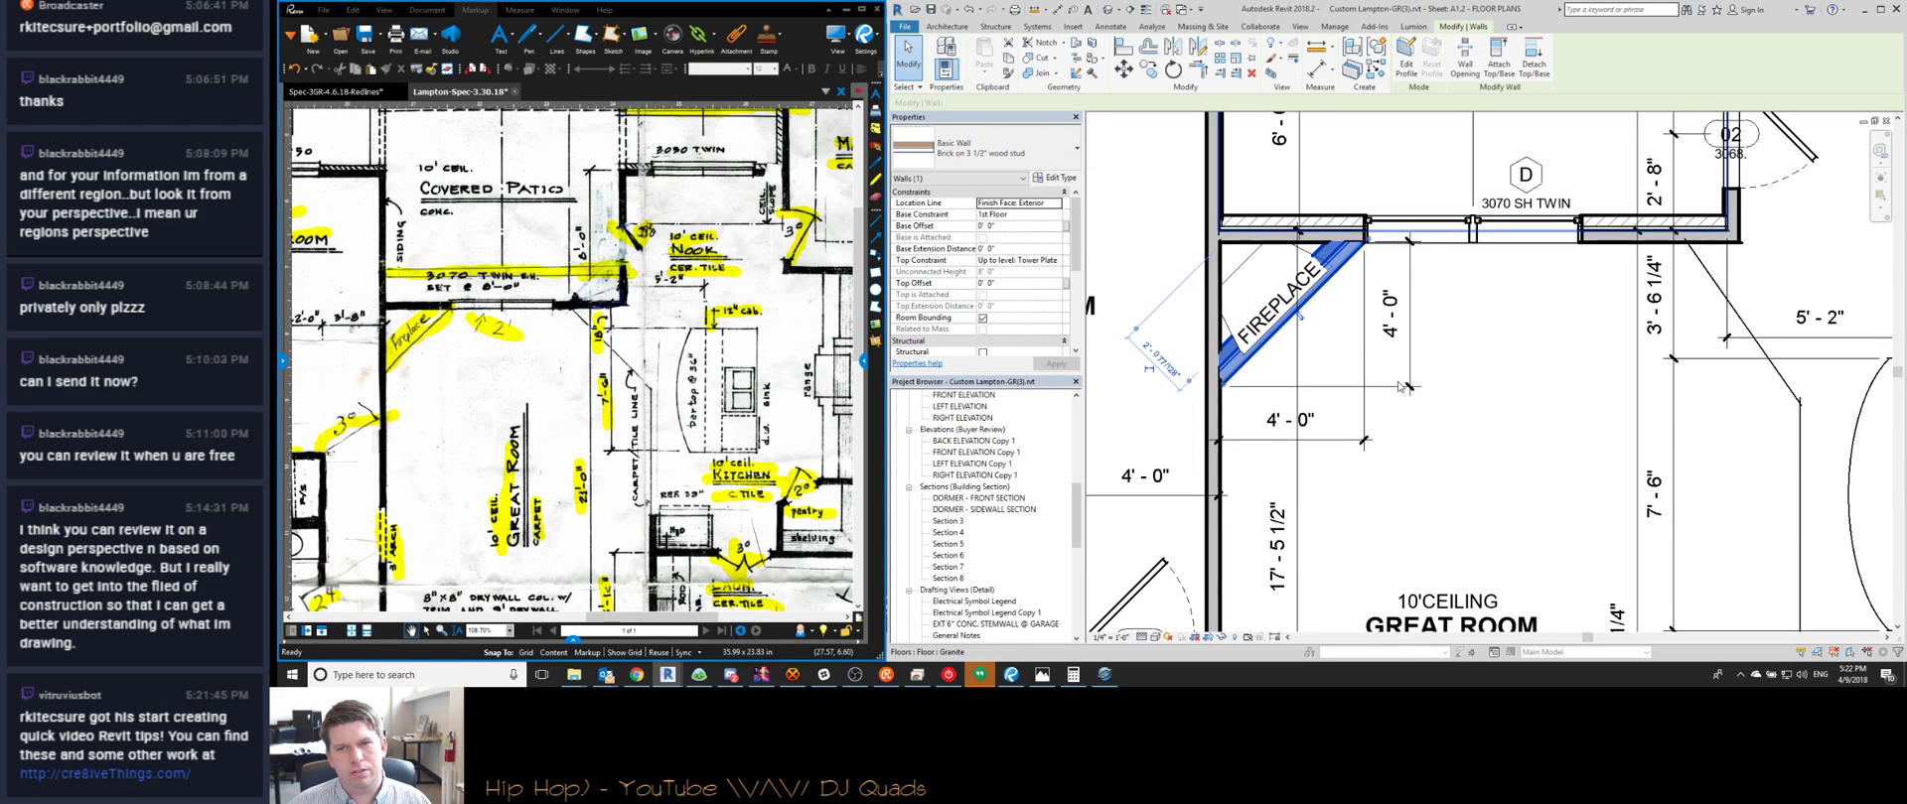
key(Escape)
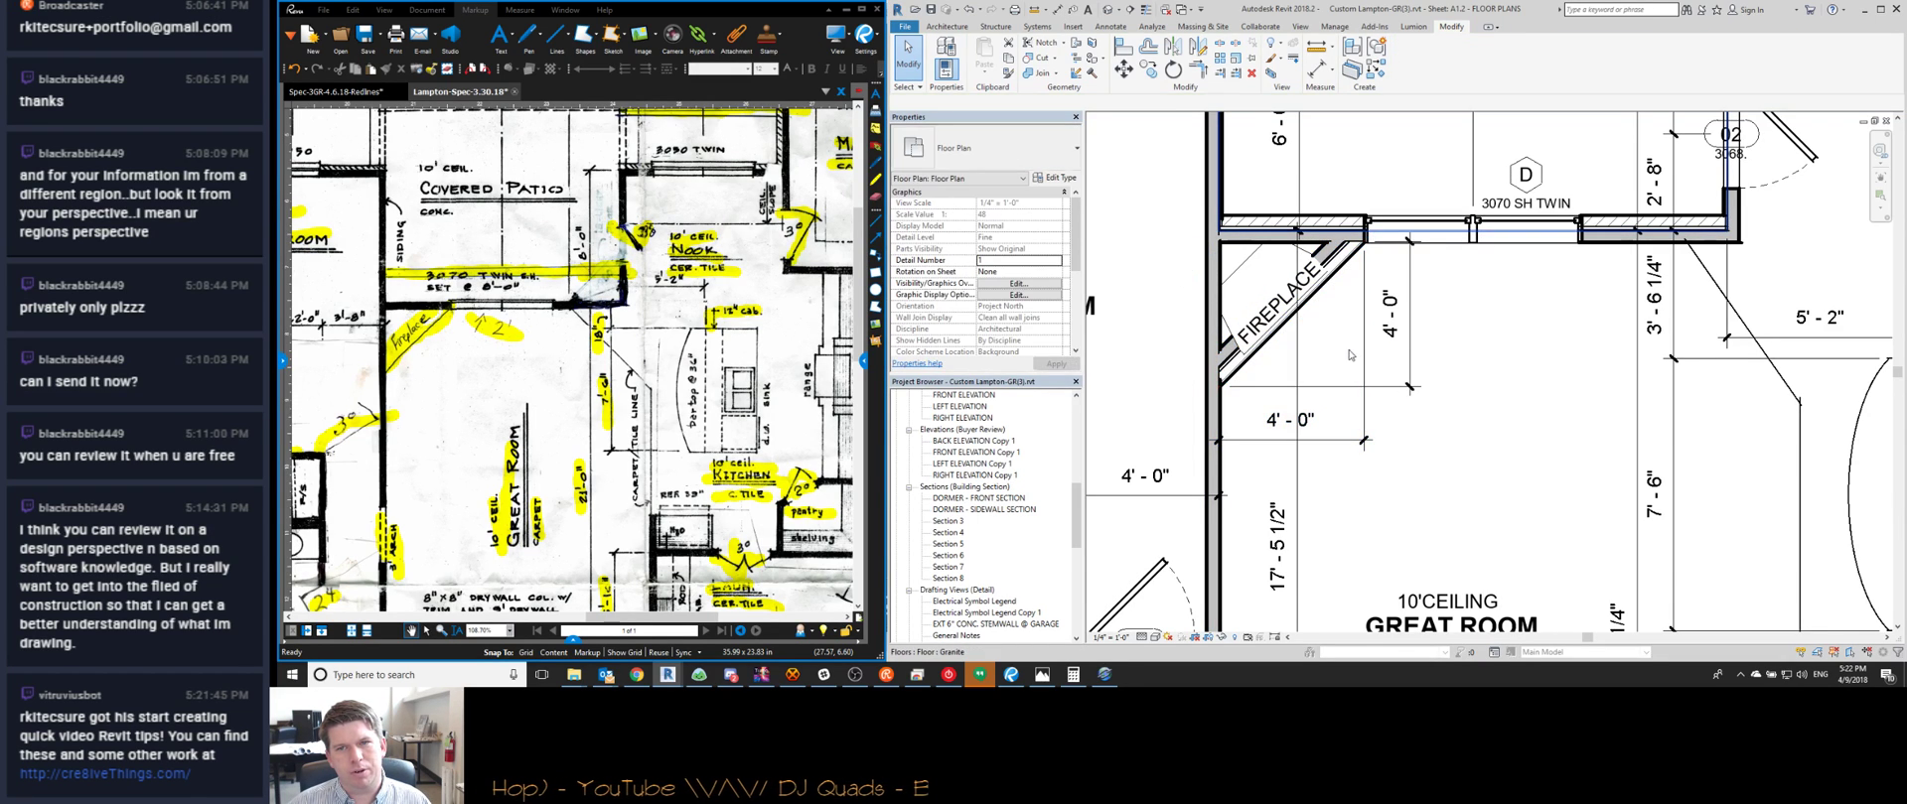
click(1338, 263)
key(Escape)
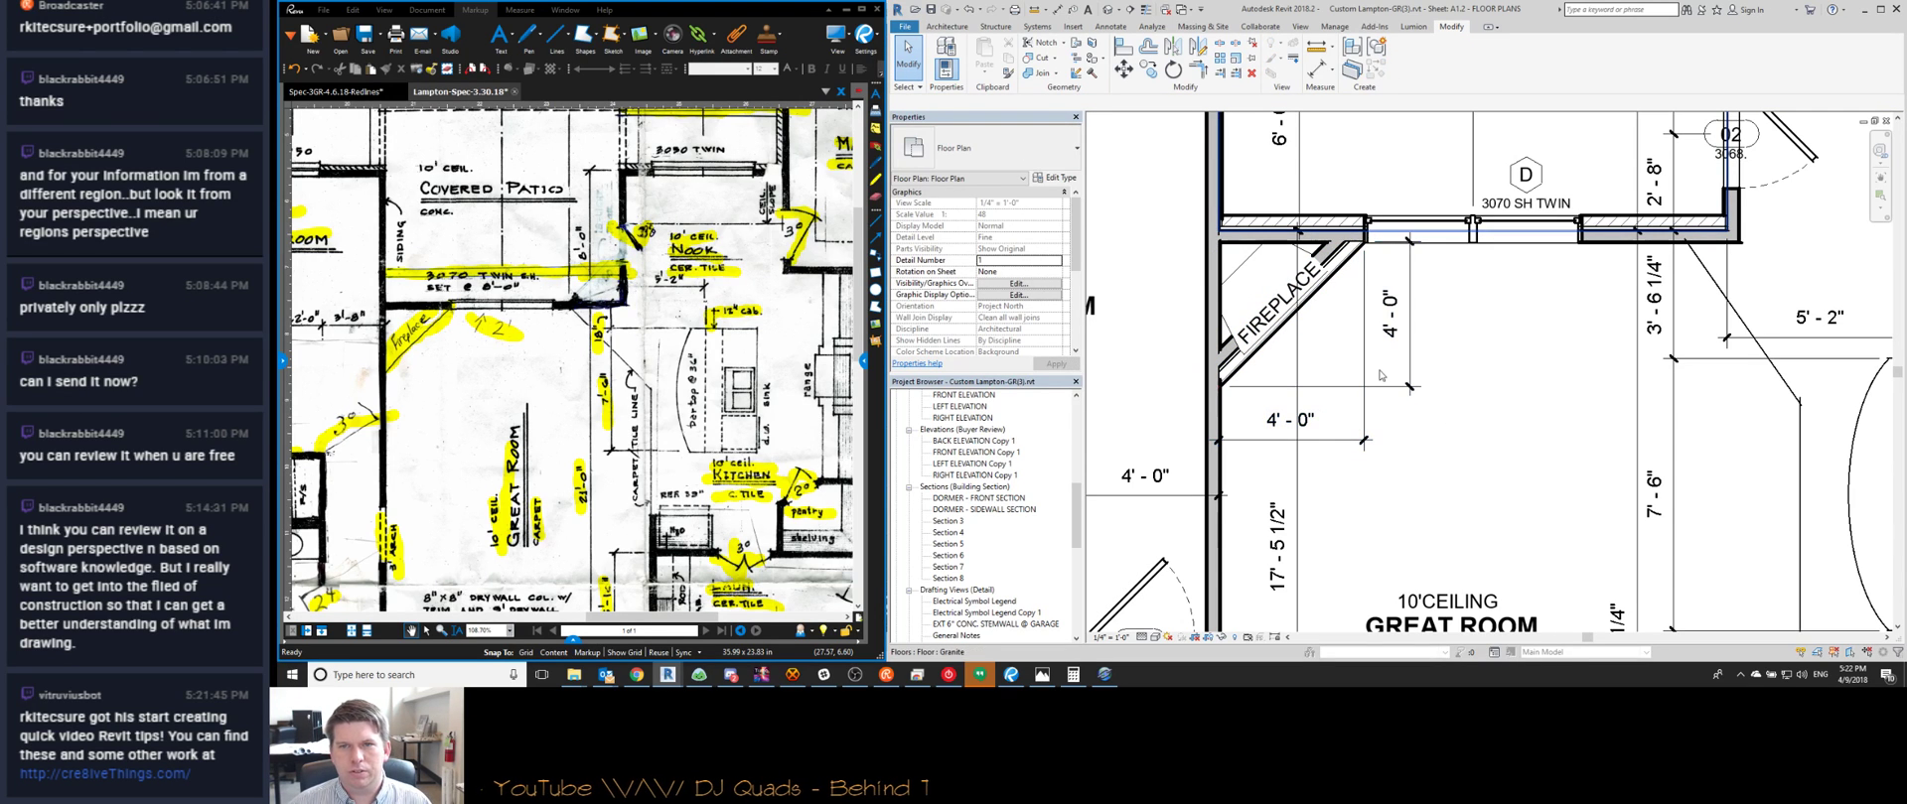
middle_drag(1476, 405, 1426, 360)
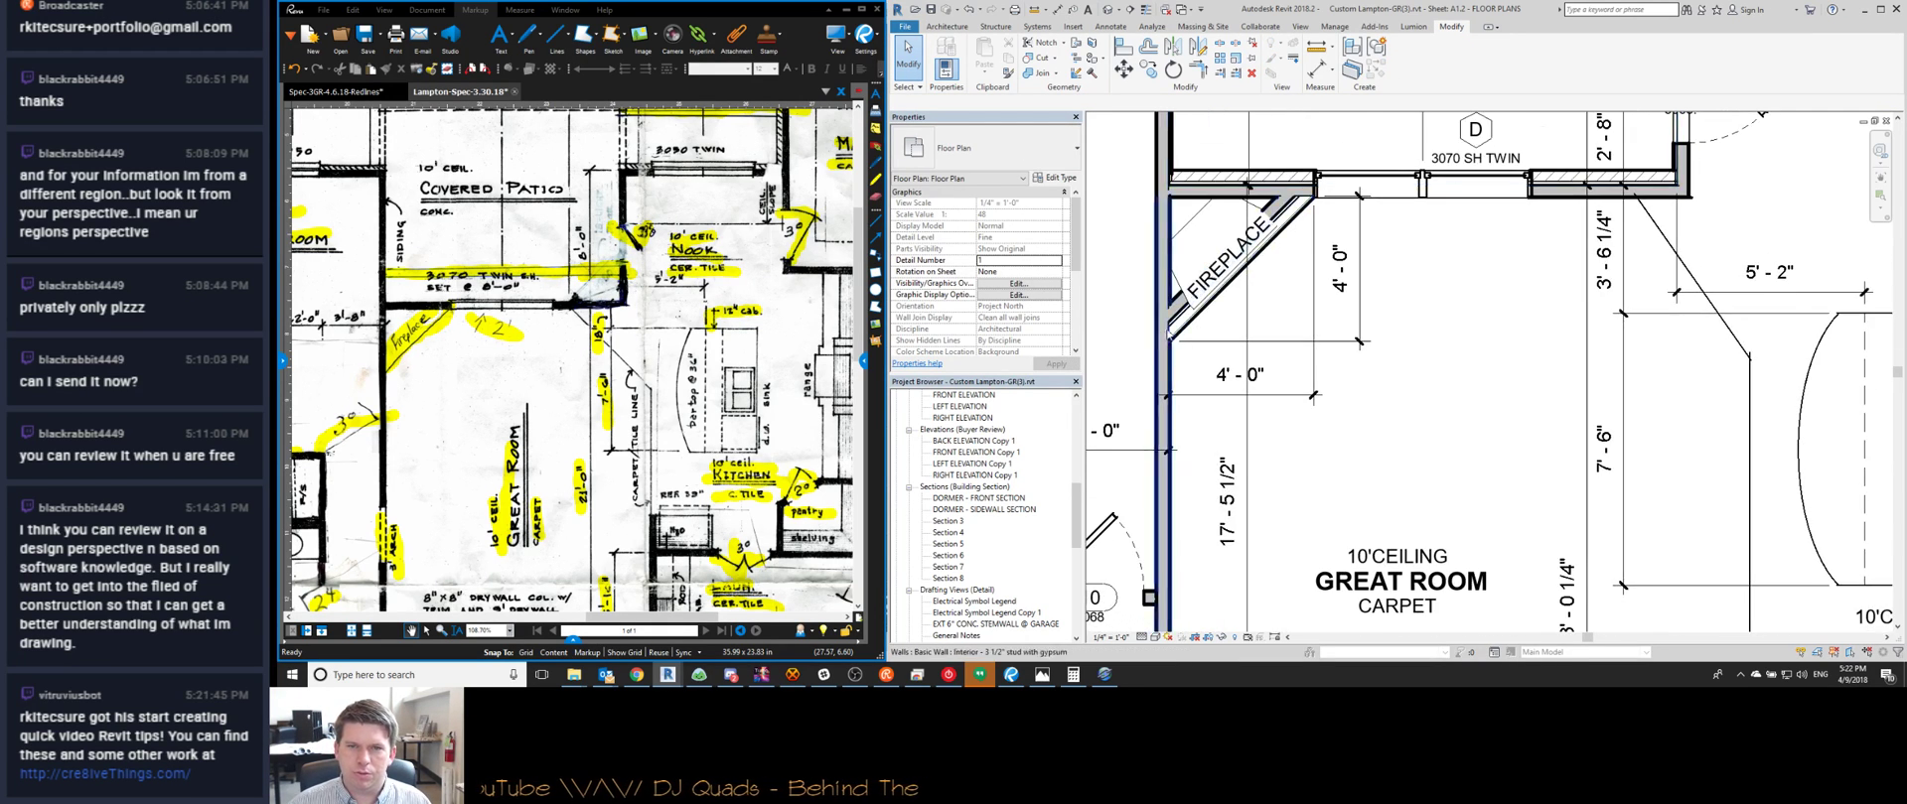
scroll(1181, 348, up, 2)
drag(1153, 321, 1253, 396)
scroll(1232, 435, down, 3)
scroll(1231, 434, down, 1)
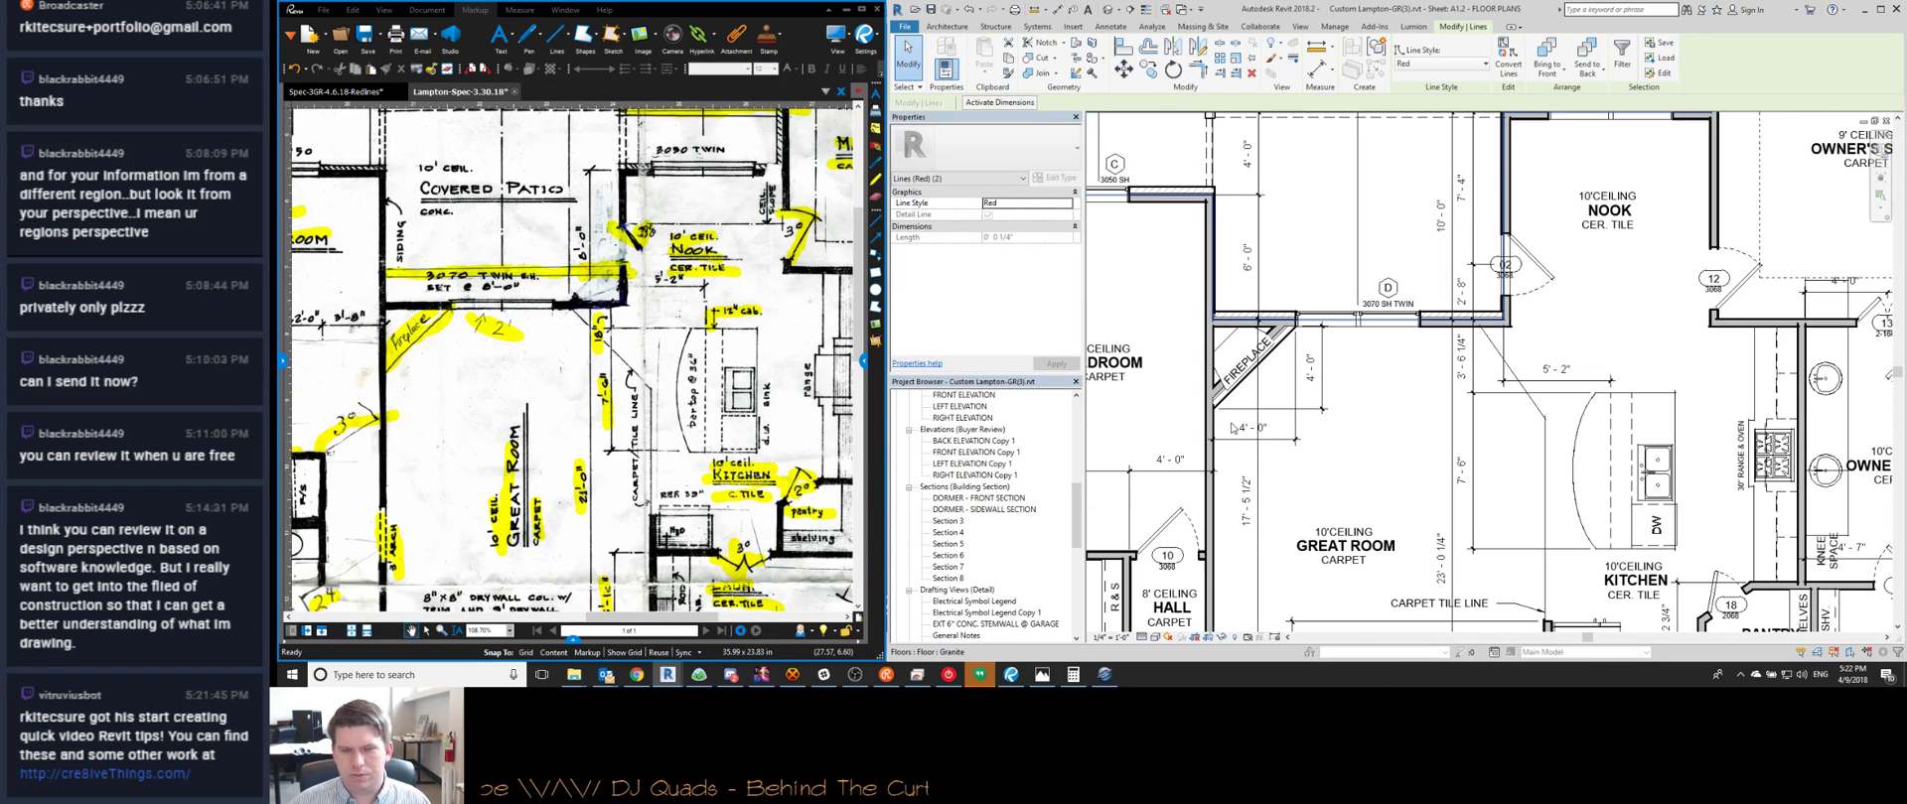
key(Escape)
Zoom in on the fireplace wall corner and select the tiny red corner line
scroll(1297, 345, up, 5)
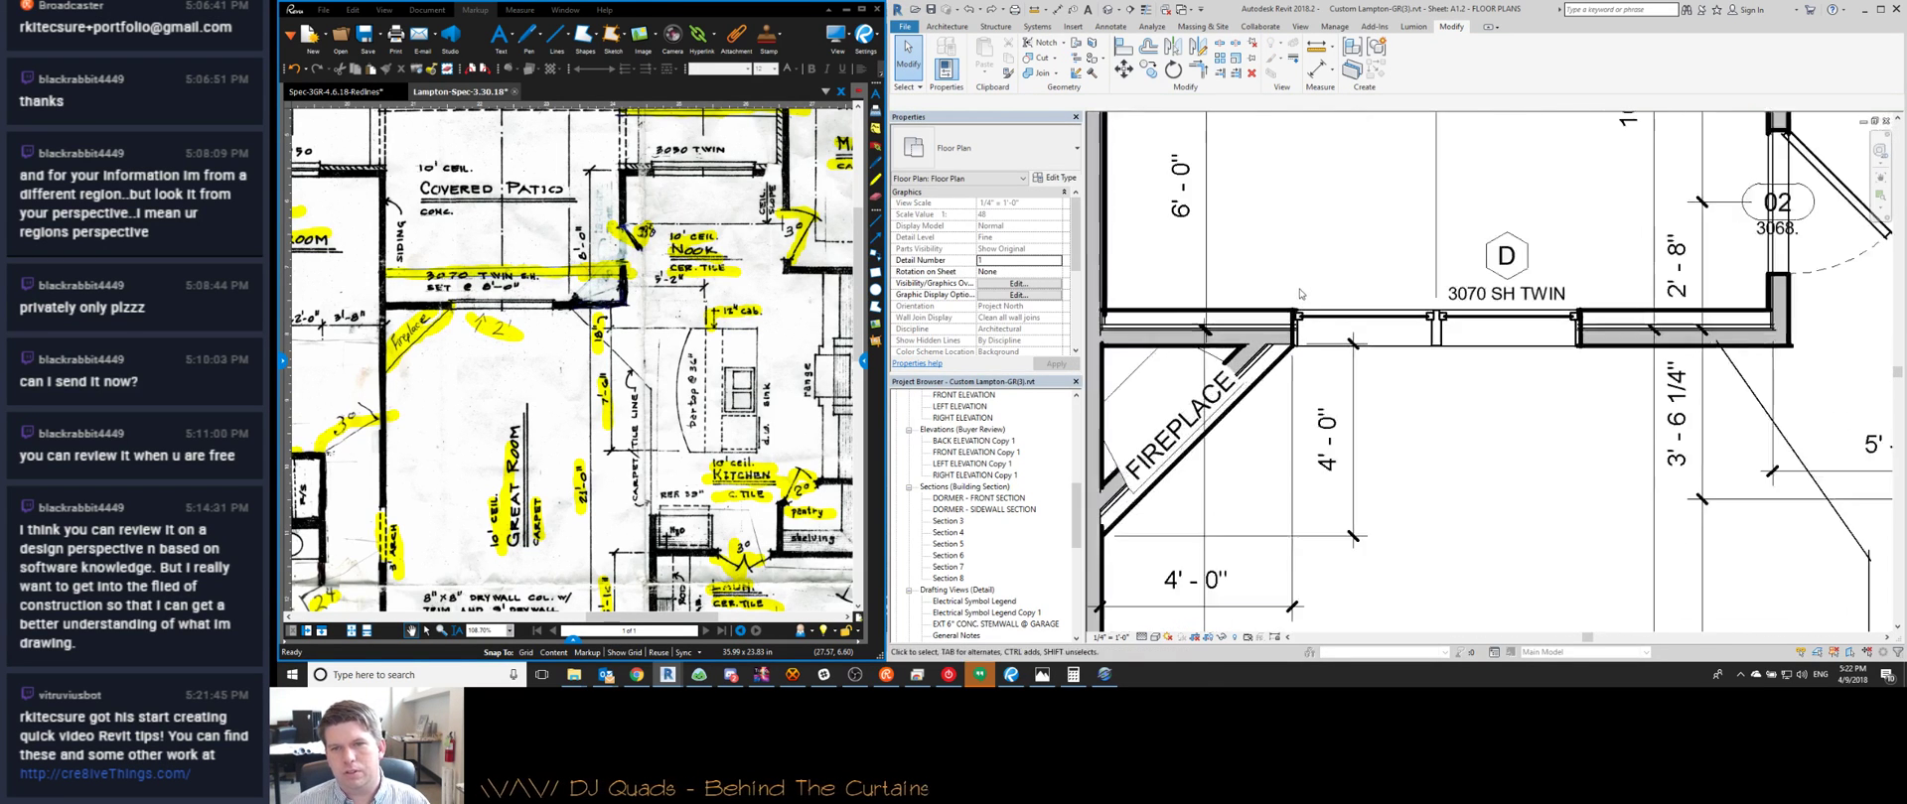
click(1281, 336)
scroll(1279, 334, up, 2)
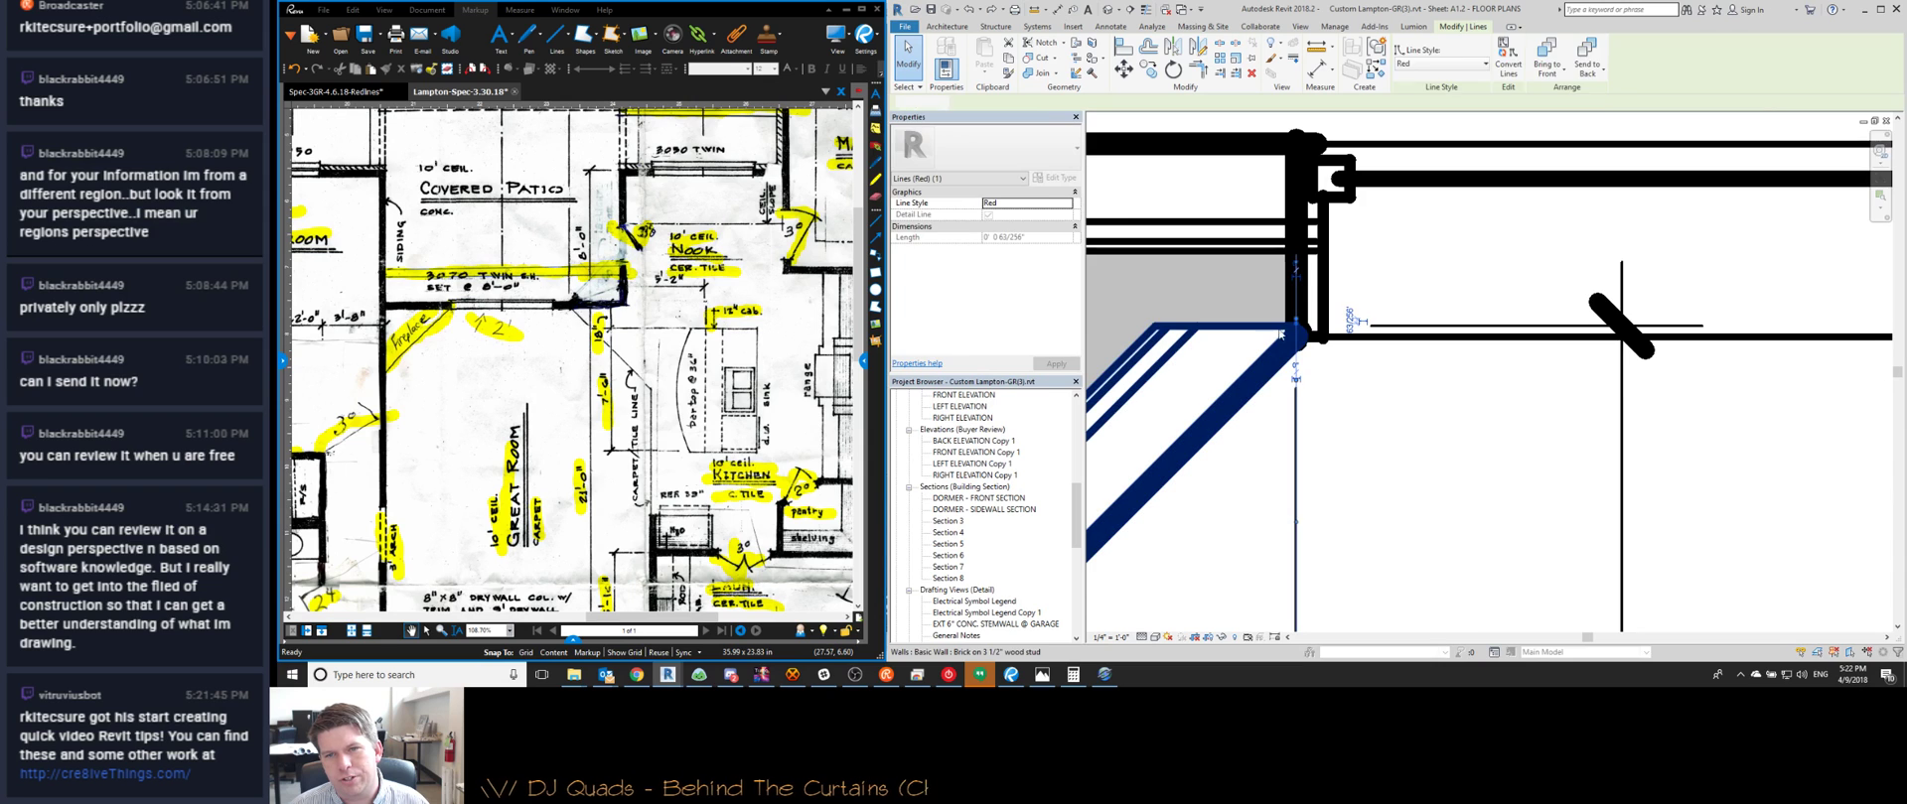
key(Escape)
scroll(1297, 324, down, 1)
scroll(1299, 320, up, 2)
scroll(1297, 314, down, 3)
scroll(1294, 327, up, 3)
scroll(1290, 345, down, 3)
scroll(1290, 344, down, 2)
scroll(1299, 397, up, 6)
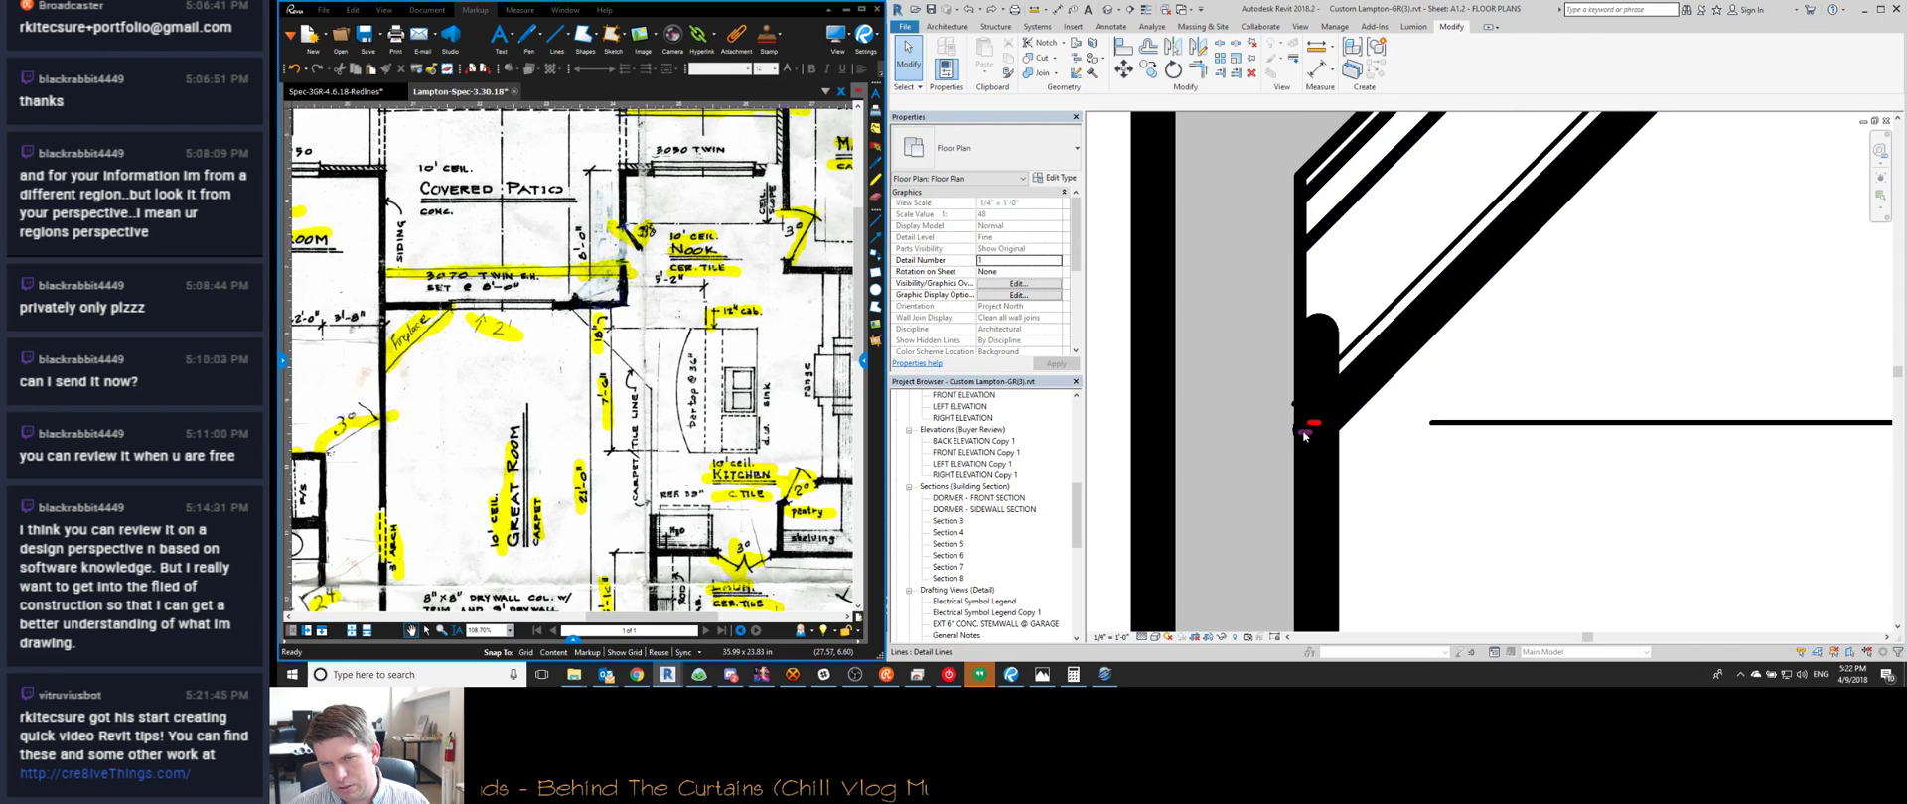
click(1305, 430)
scroll(1301, 429, down, 4)
scroll(1235, 417, up, 4)
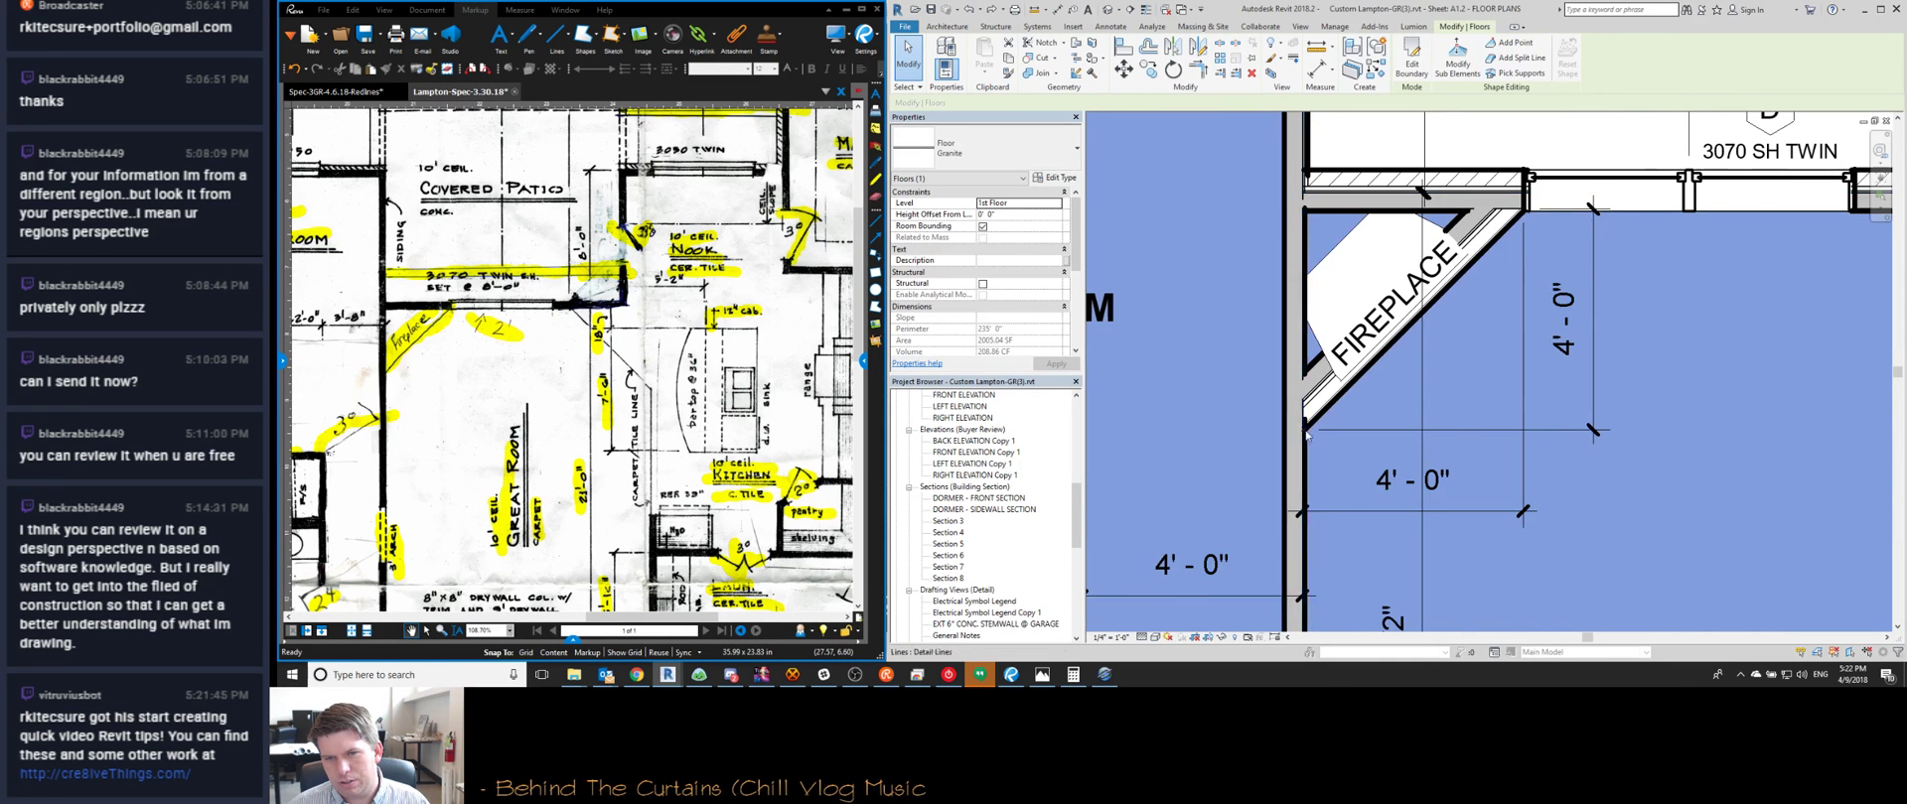
scroll(1239, 429, down, 5)
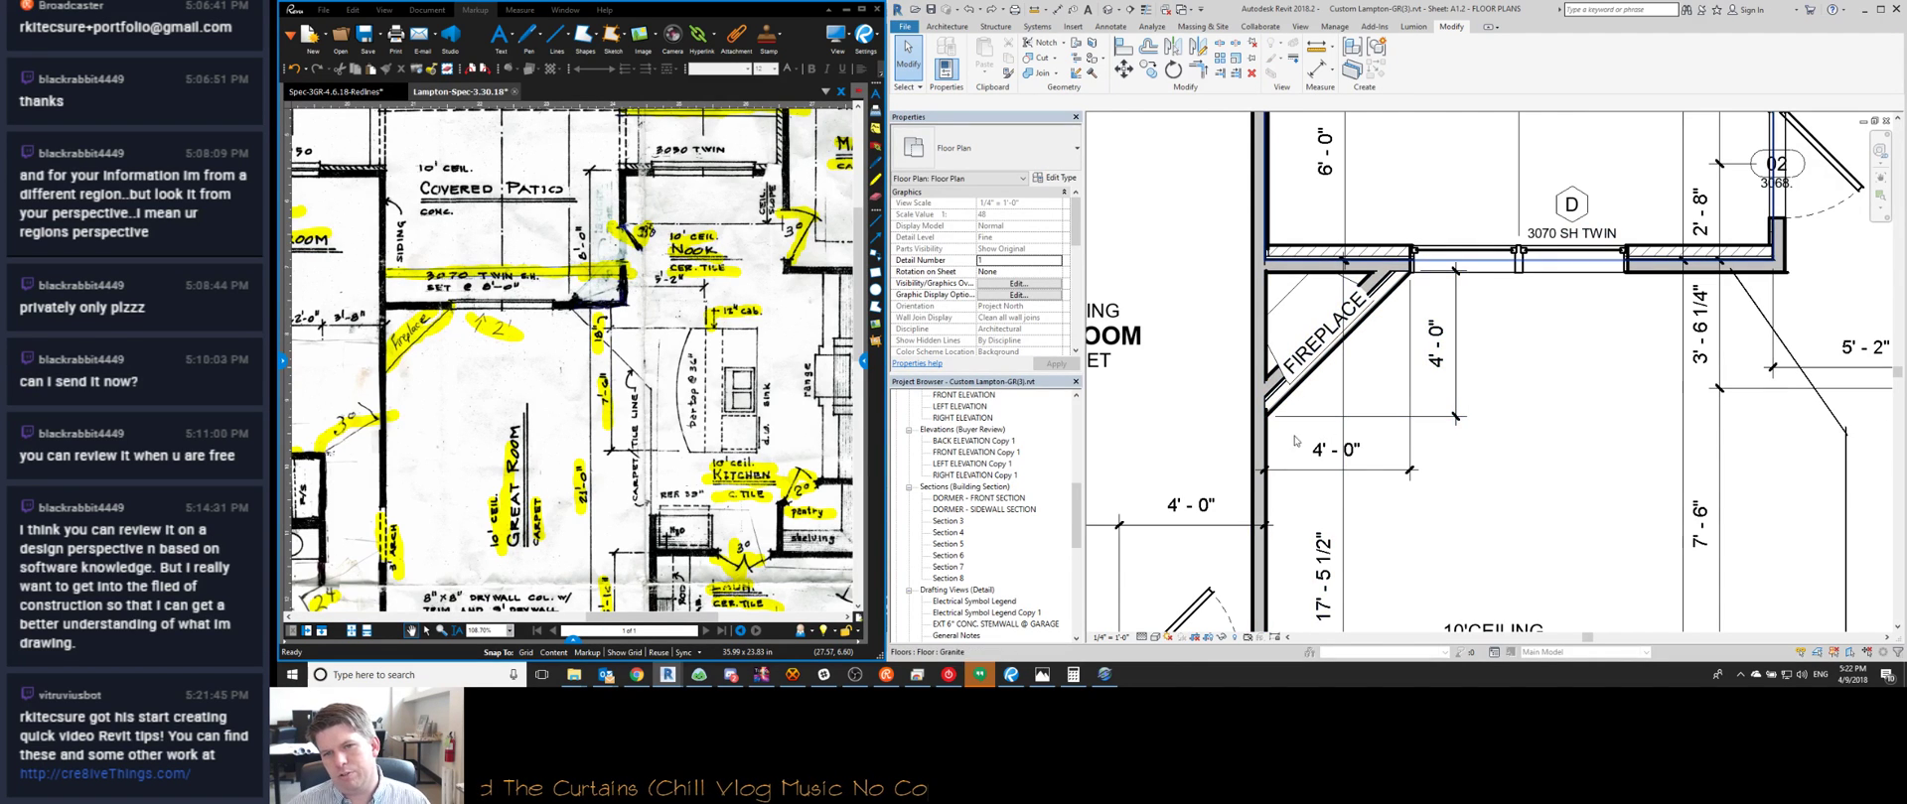
scroll(1296, 441, up, 2)
Start an aligned dimension with DI at the corner, then cancel it
key(d)
key(i)
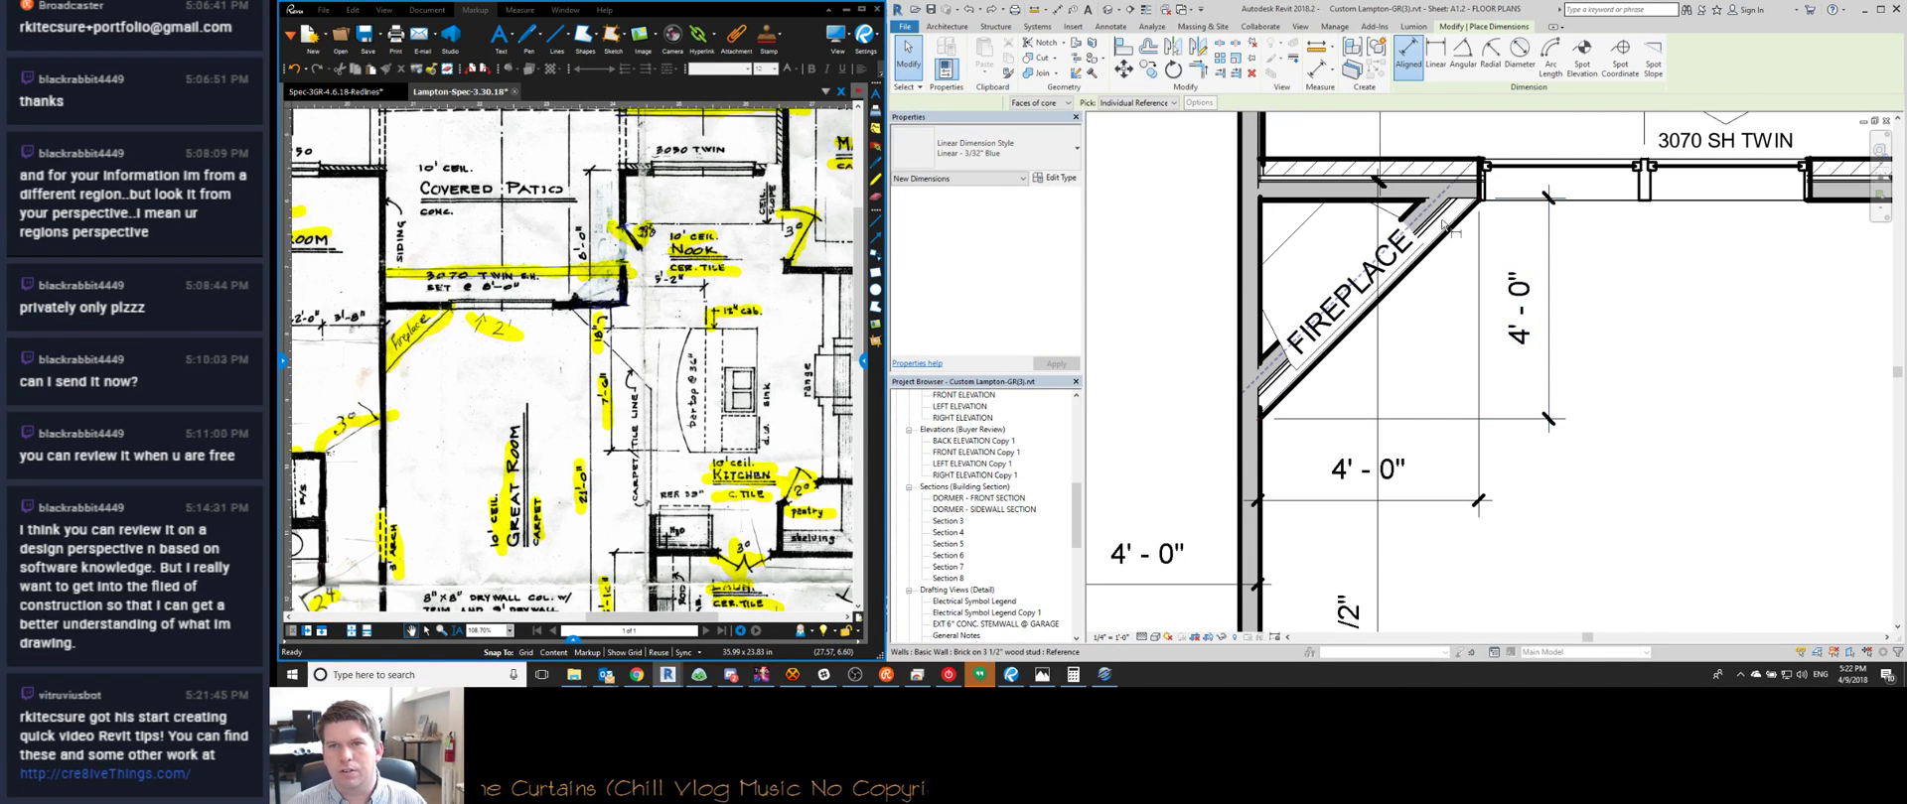
scroll(1284, 385, up, 5)
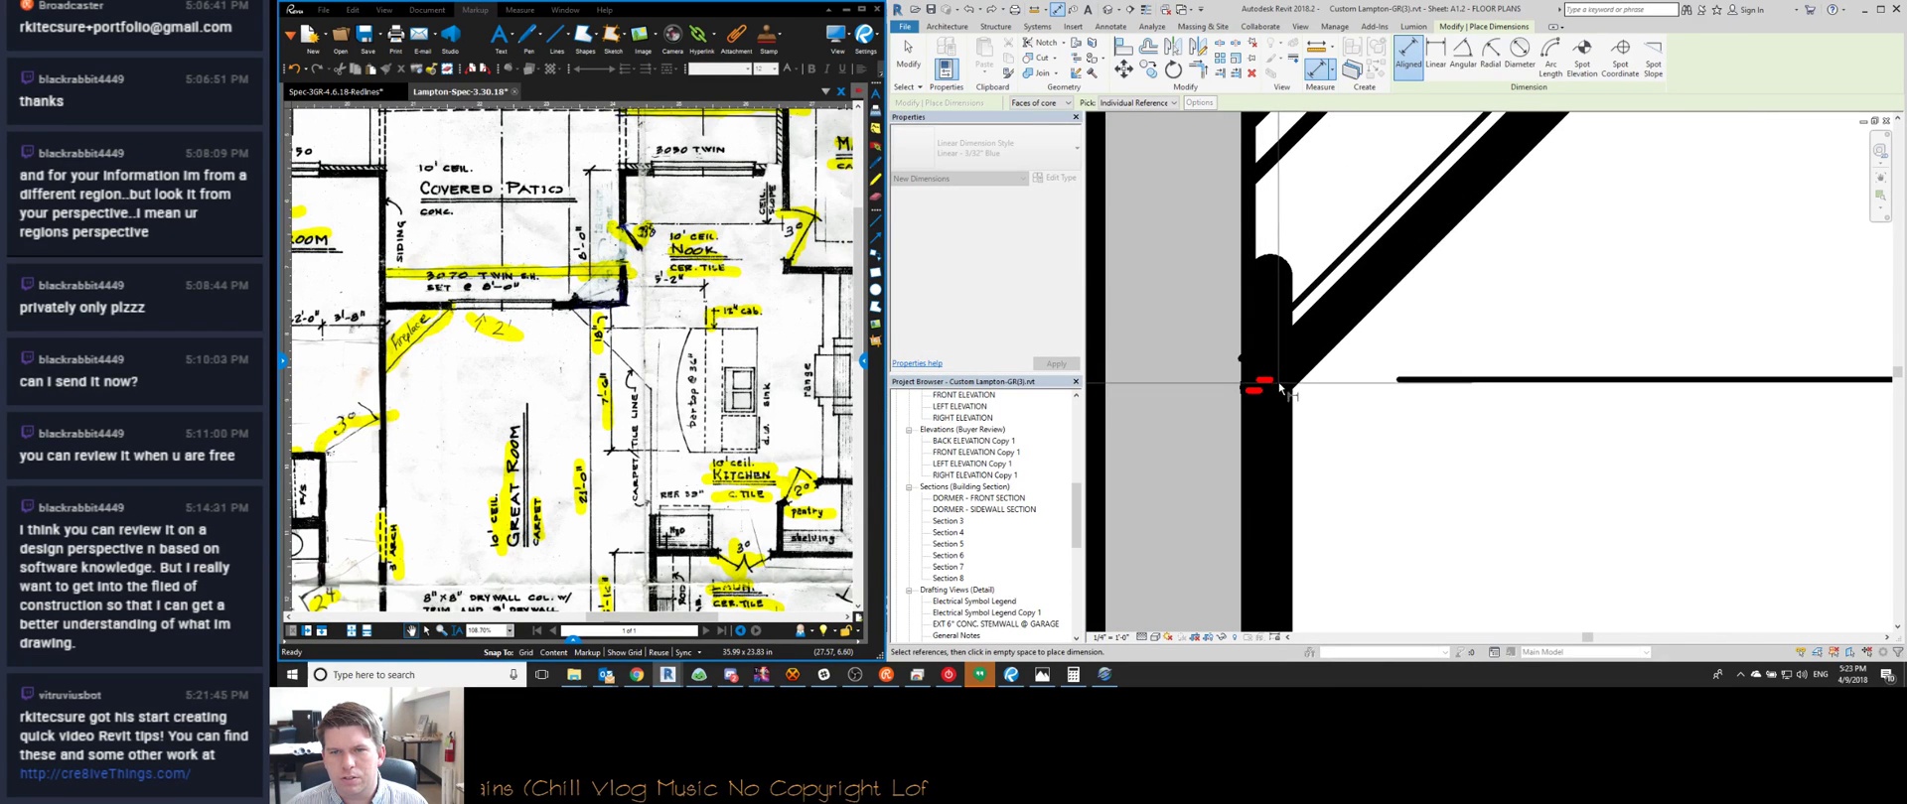
scroll(1374, 407, down, 4)
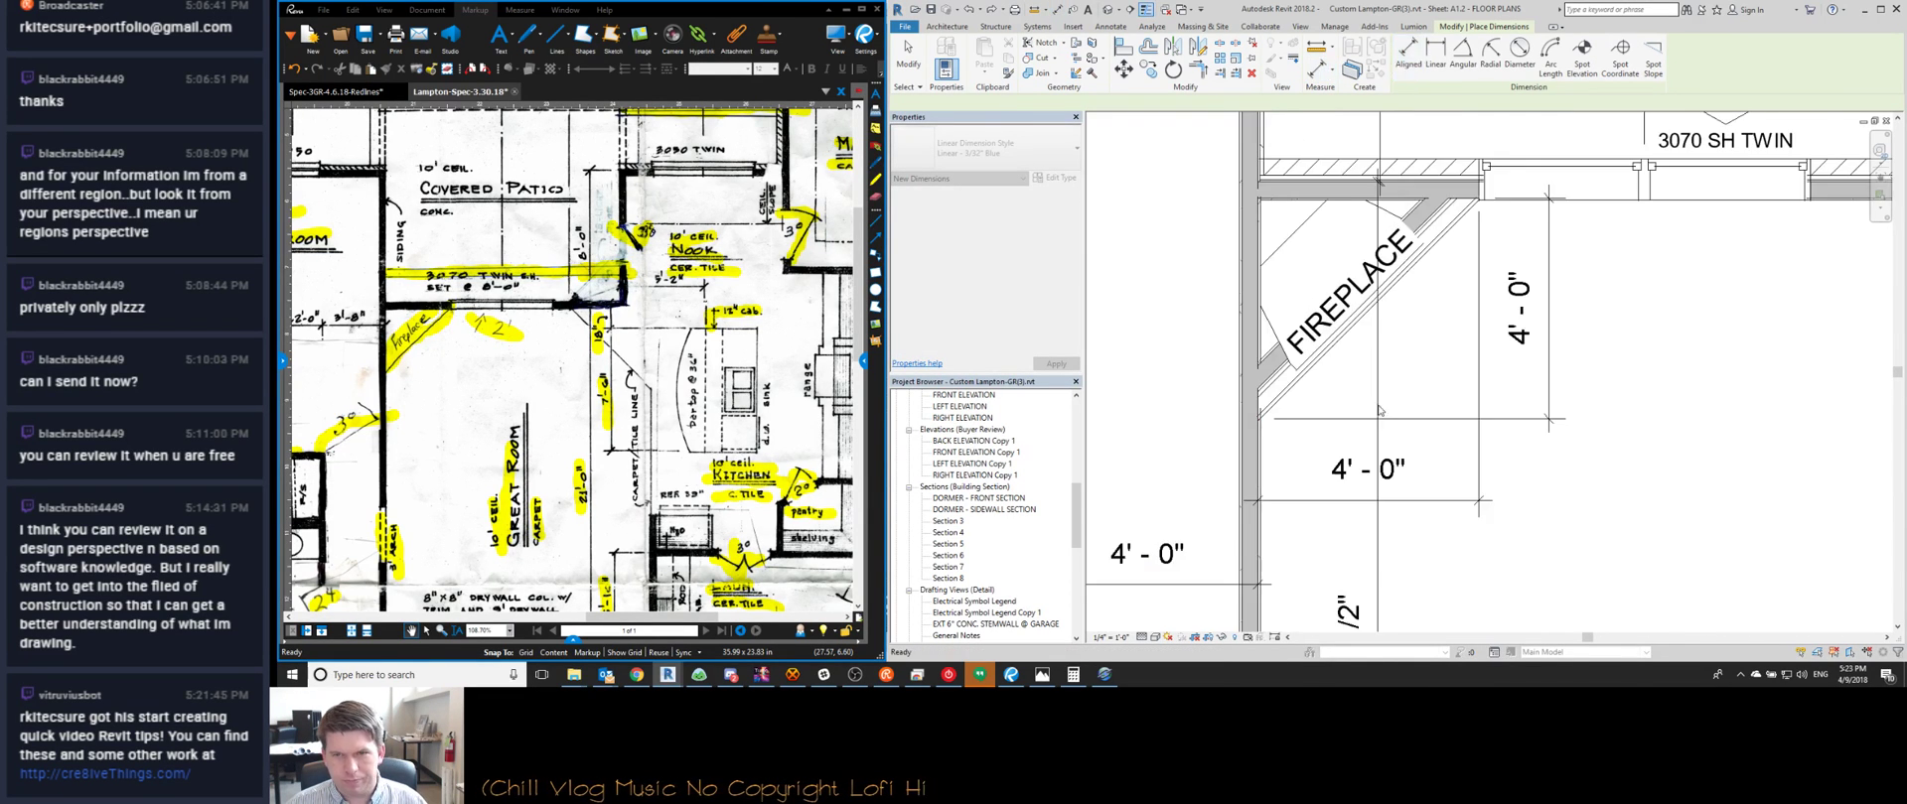
scroll(1375, 363, up, 3)
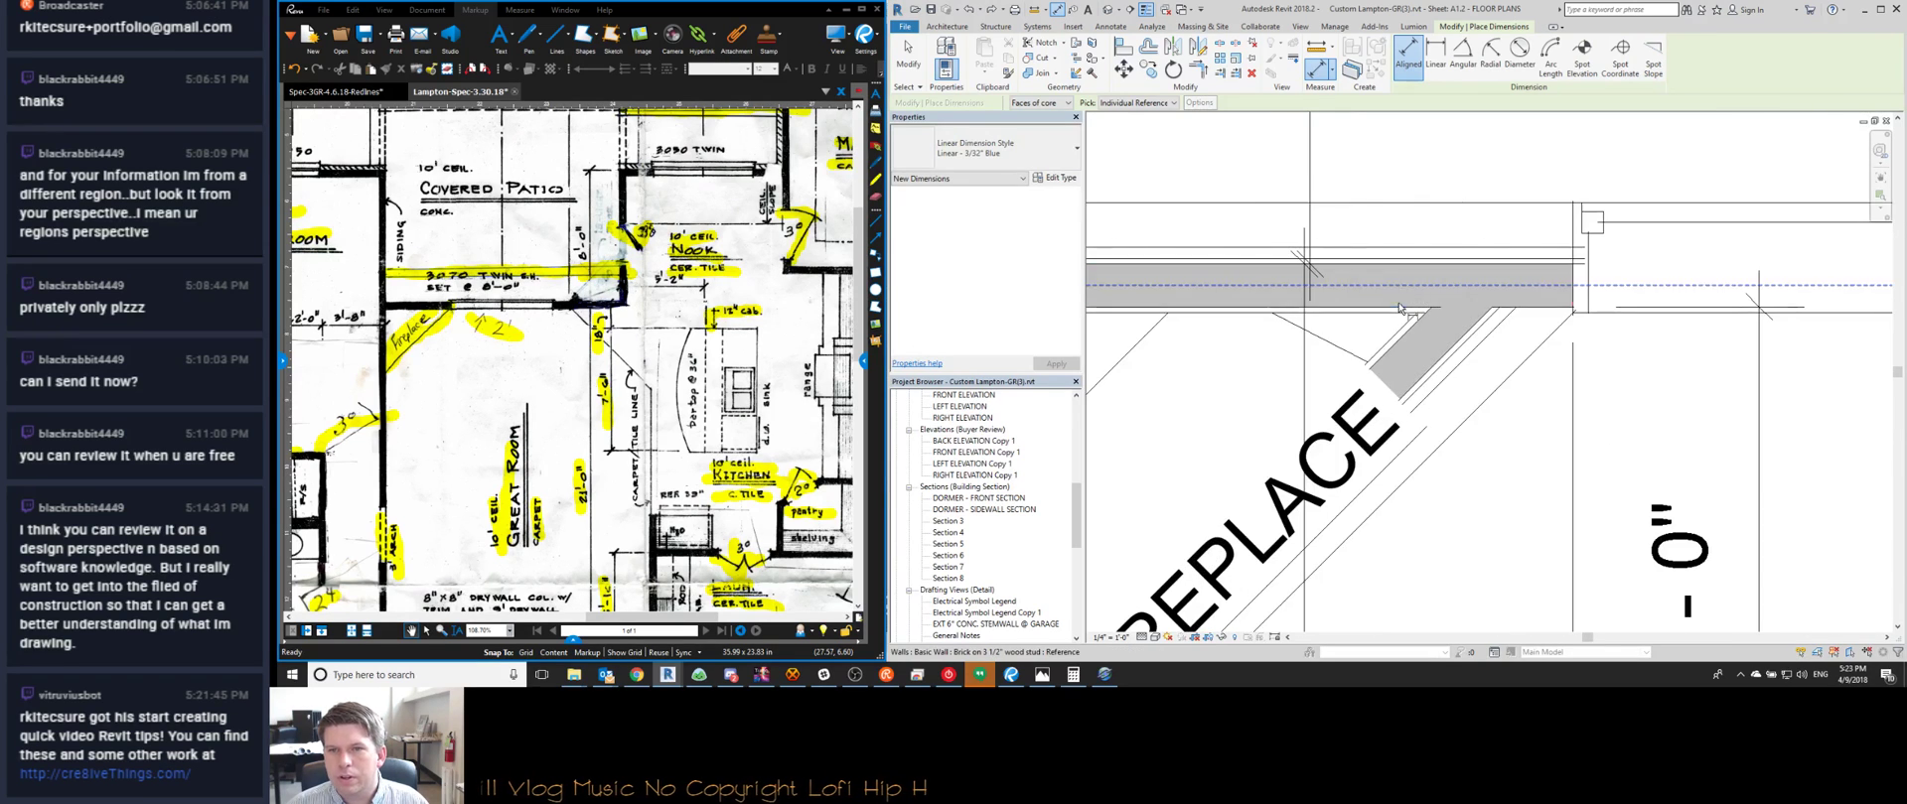
scroll(1369, 360, down, 5)
scroll(1366, 355, up, 8)
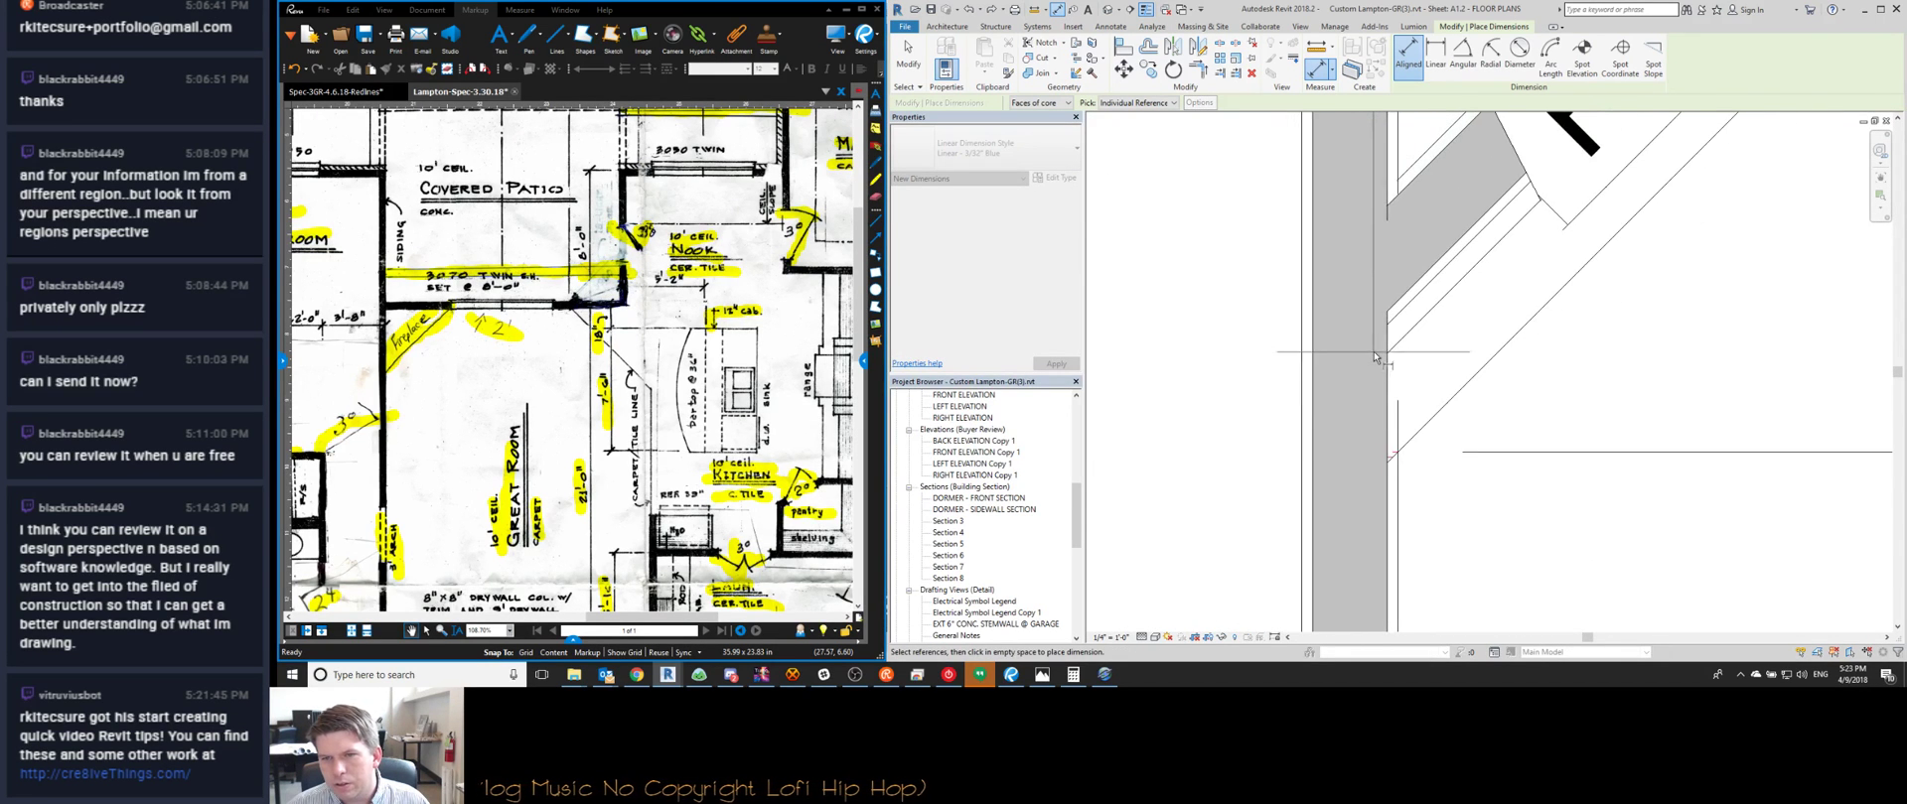
scroll(1398, 454, up, 3)
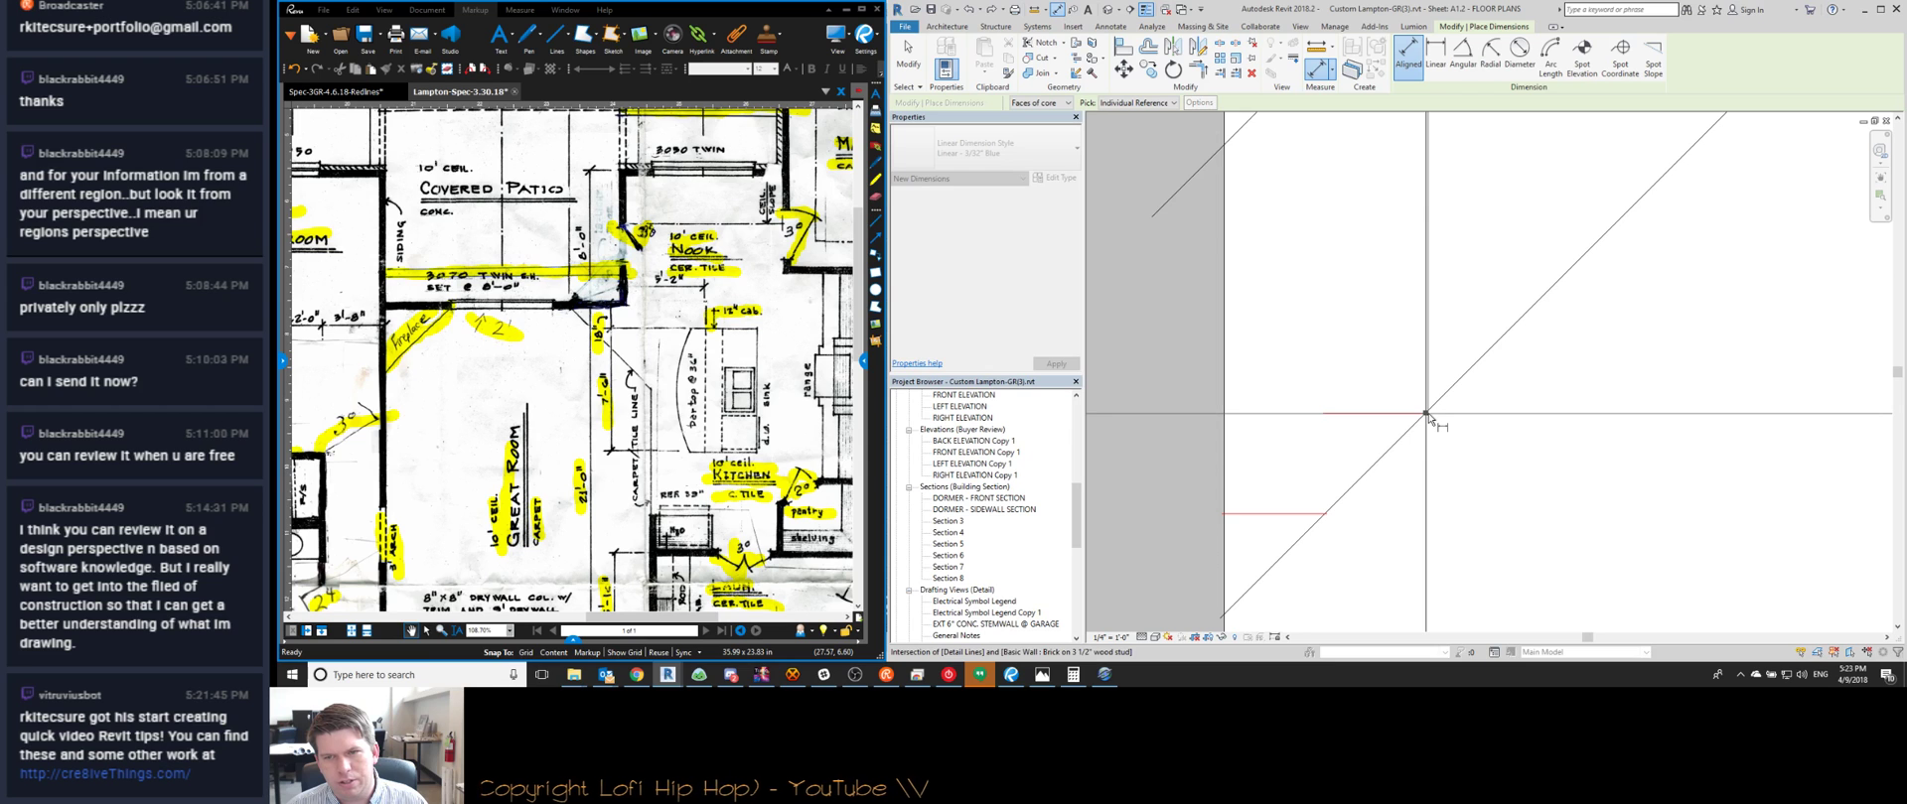
scroll(1427, 413, down, 10)
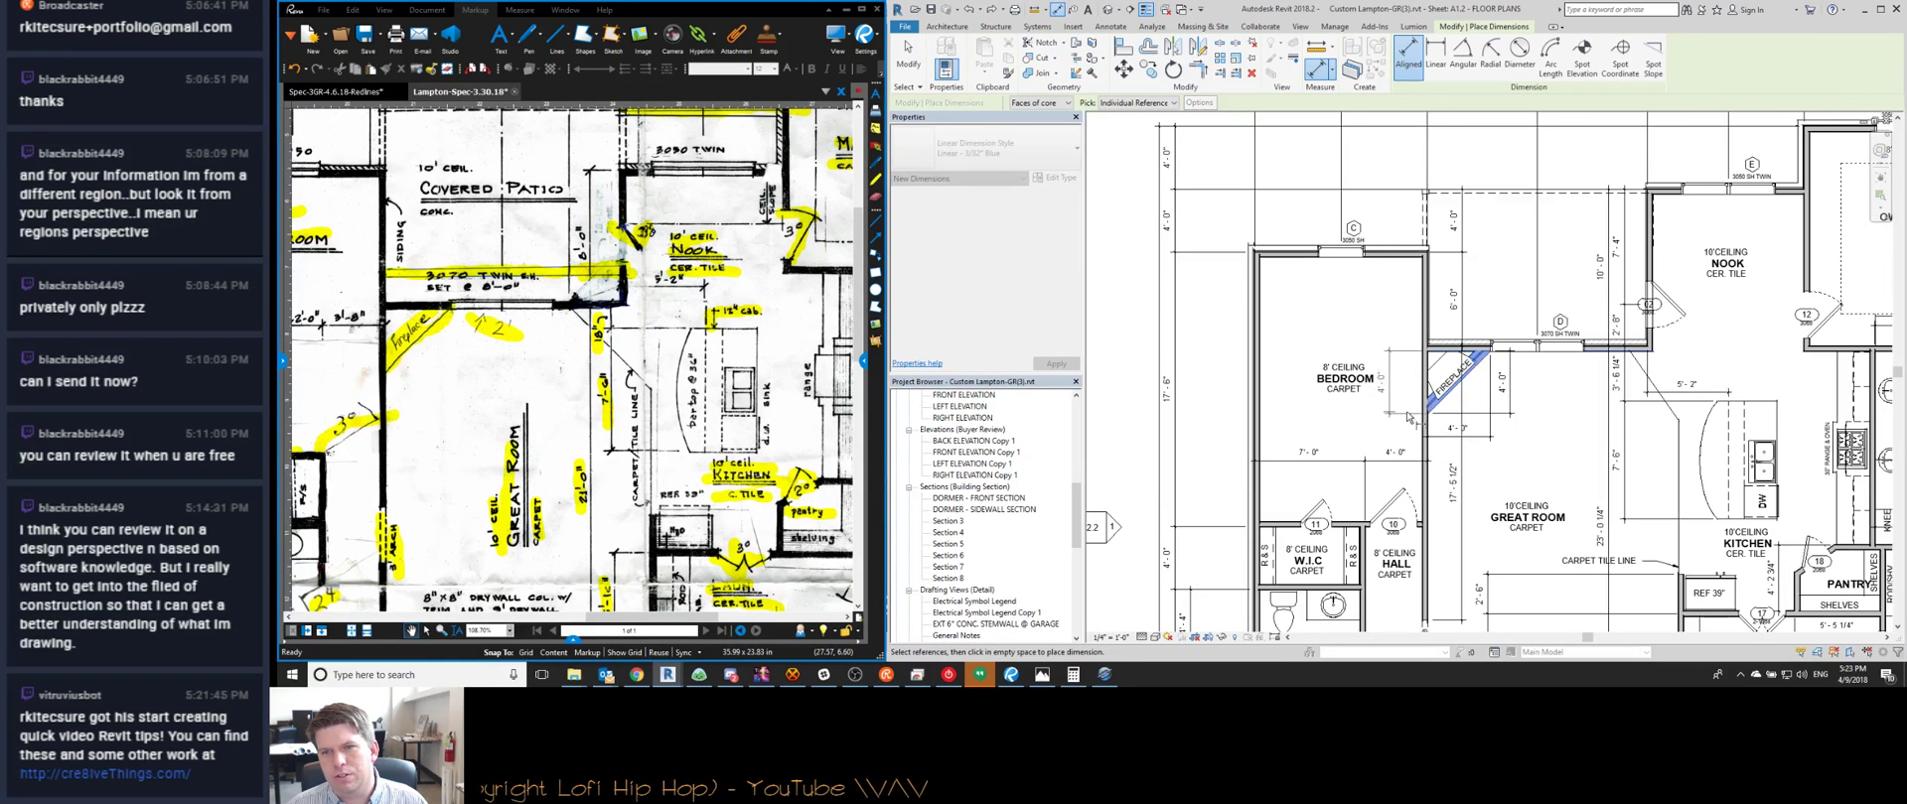
scroll(1417, 415, up, 3)
key(Escape)
key(Escape)
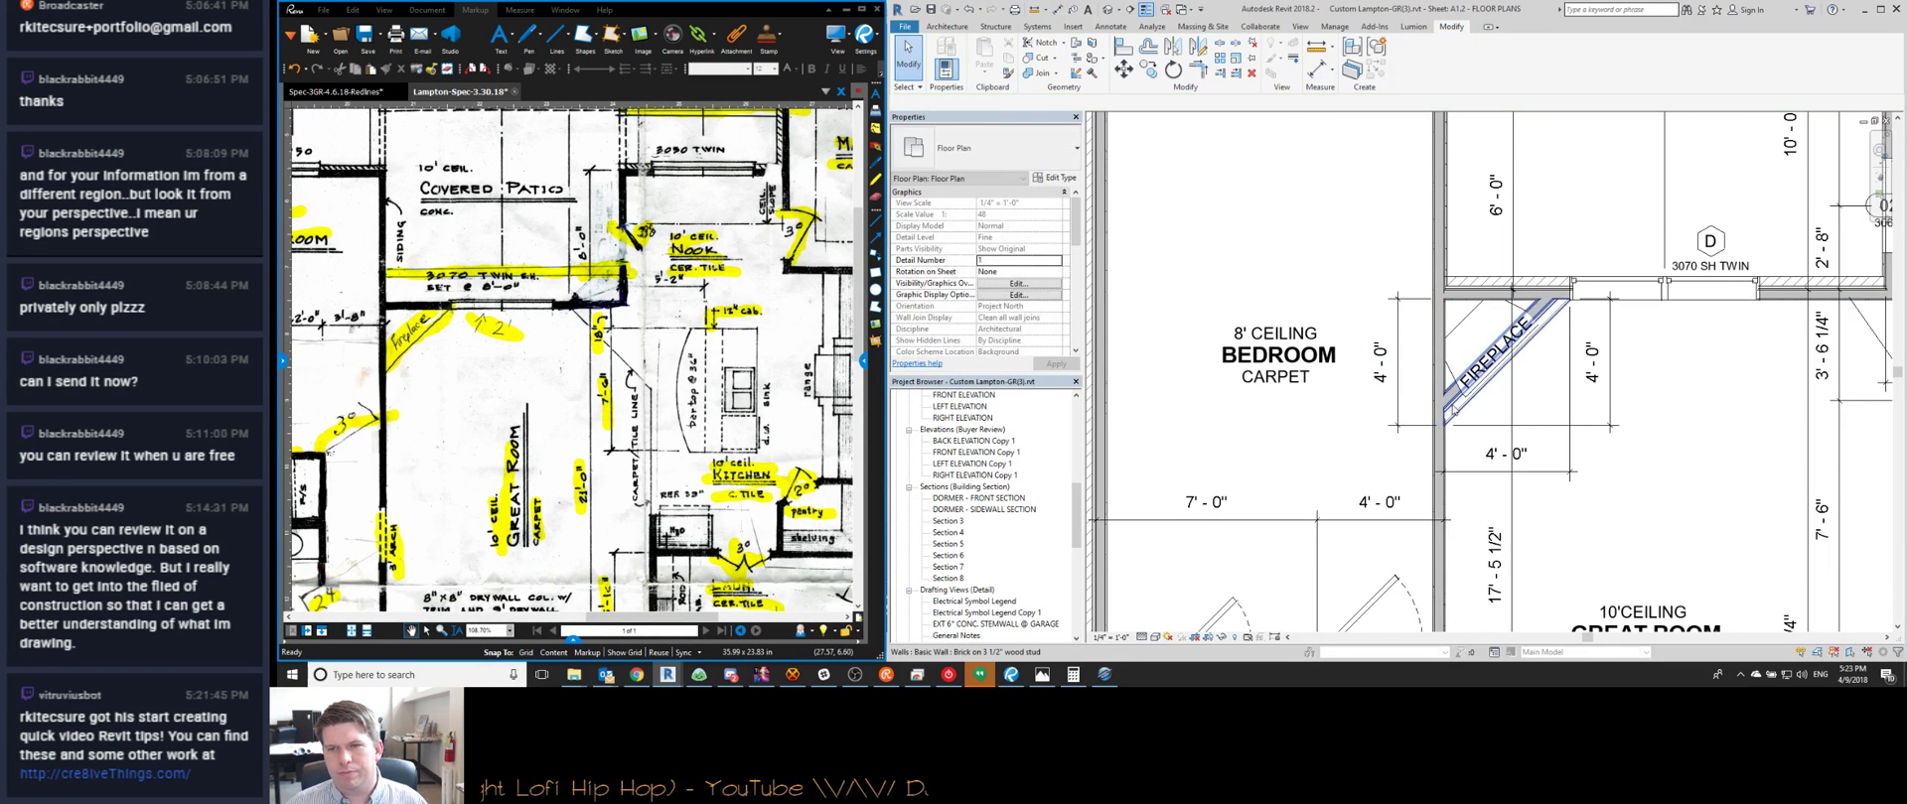
key(Escape)
scroll(1420, 437, up, 7)
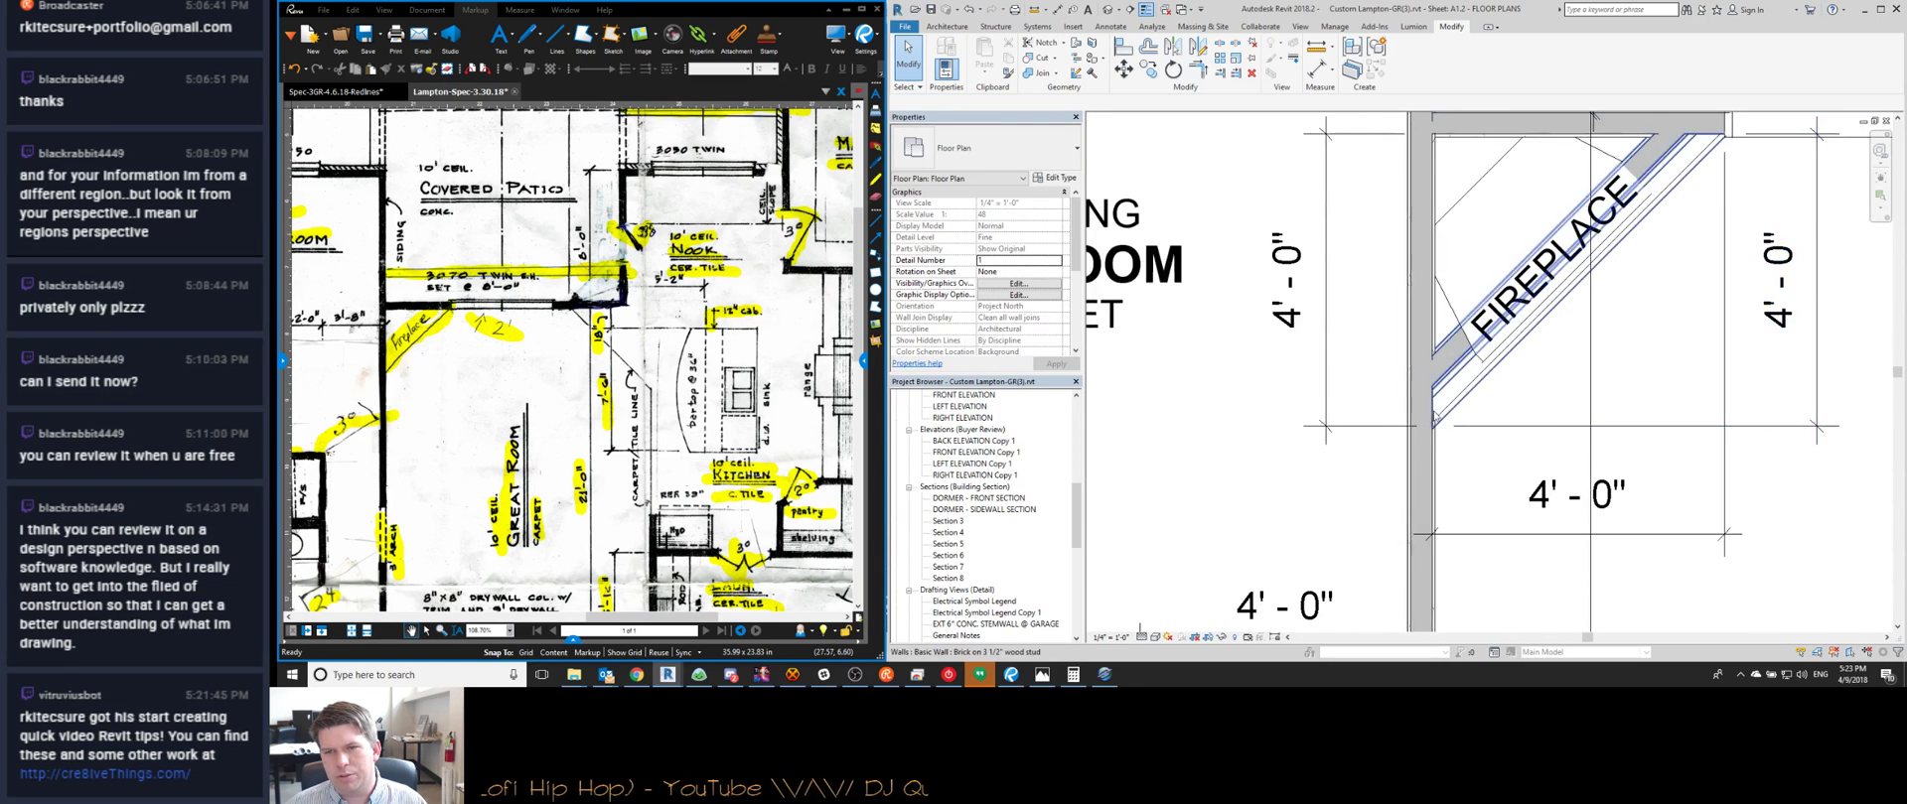
scroll(1427, 433, up, 2)
scroll(1424, 435, down, 8)
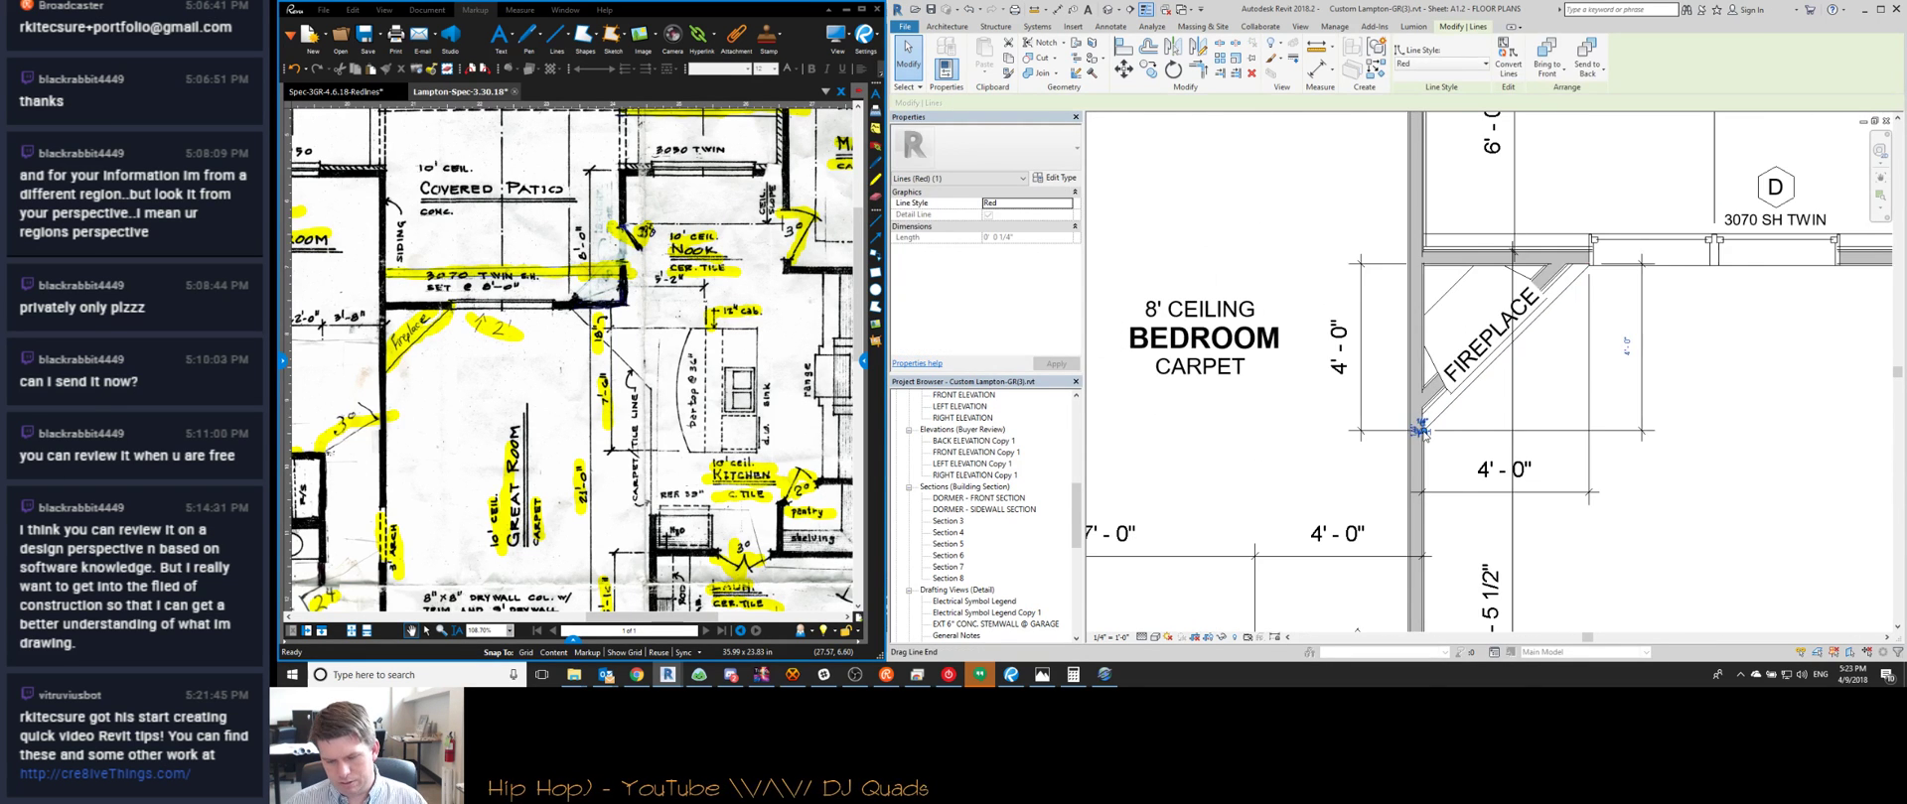
scroll(1364, 390, down, 1)
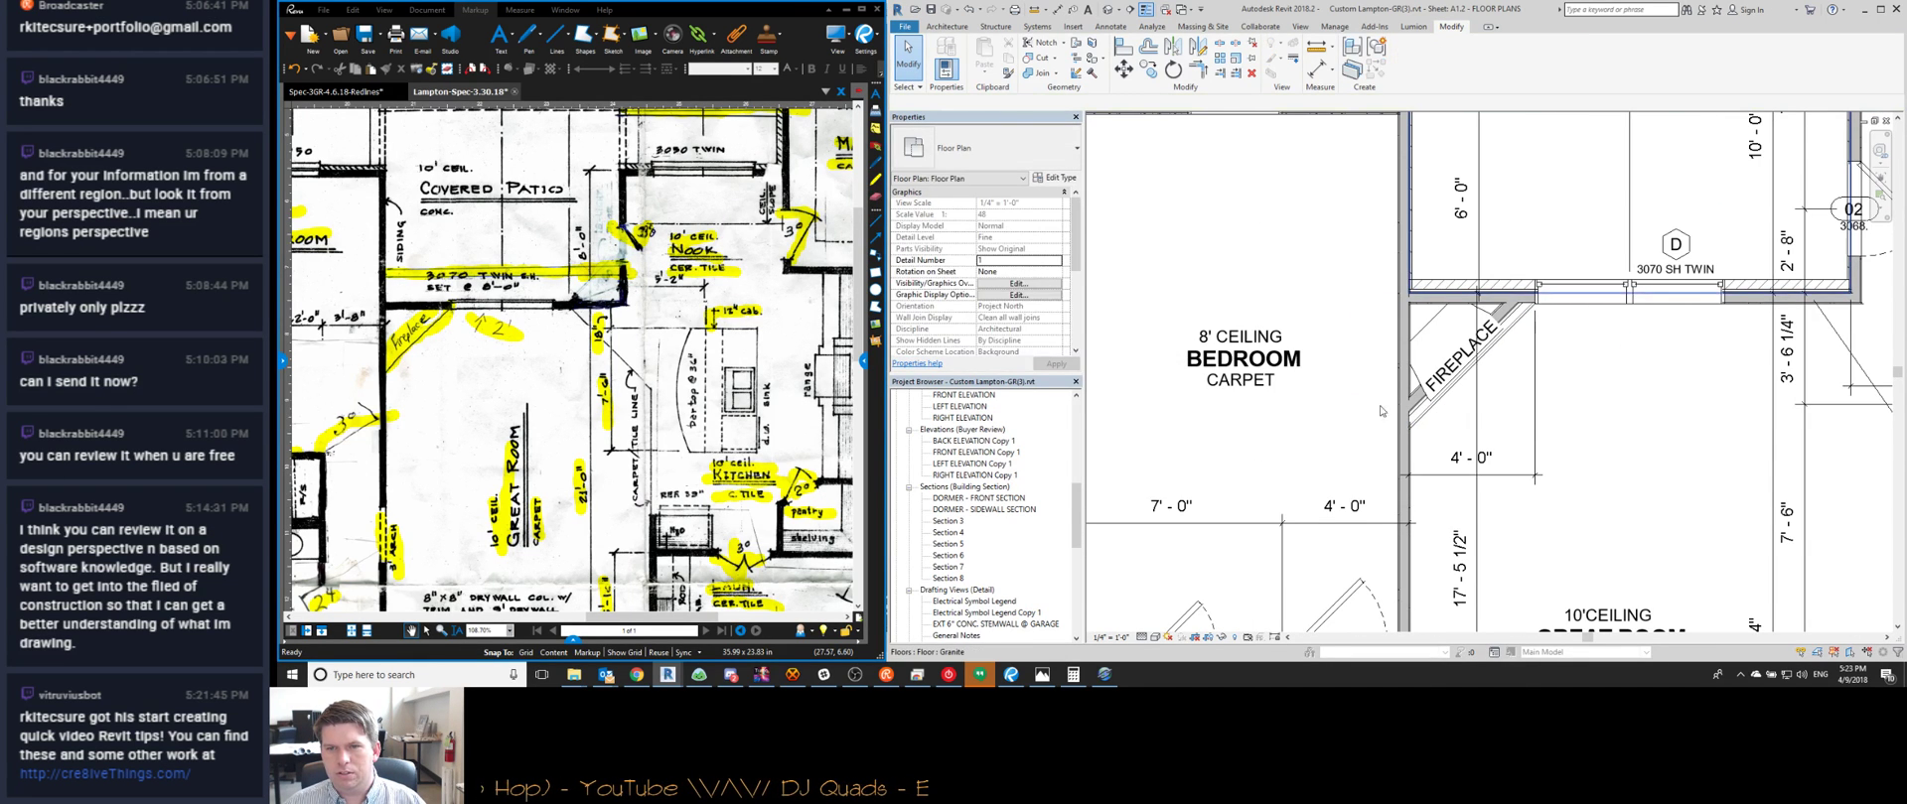
Snap the vertical 4'-0" dimension's witness line to the fireplace corner, cycling snaps with Tab
click(1376, 342)
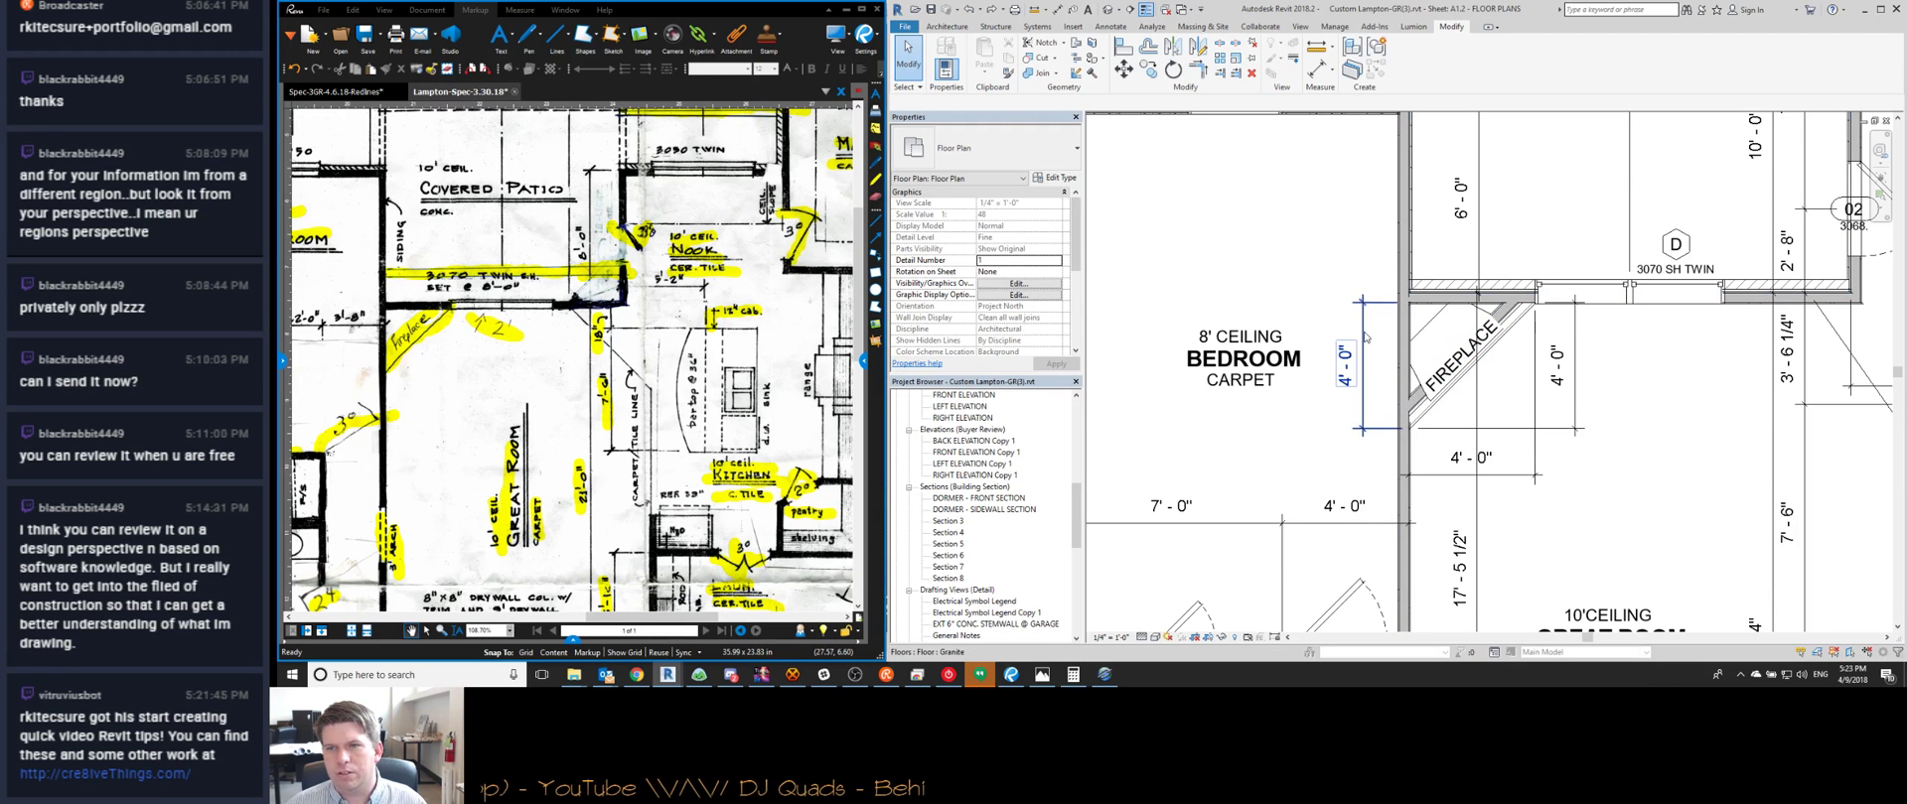
click(1363, 338)
scroll(1376, 426, up, 5)
drag(1389, 442, 1553, 430)
scroll(1546, 445, up, 4)
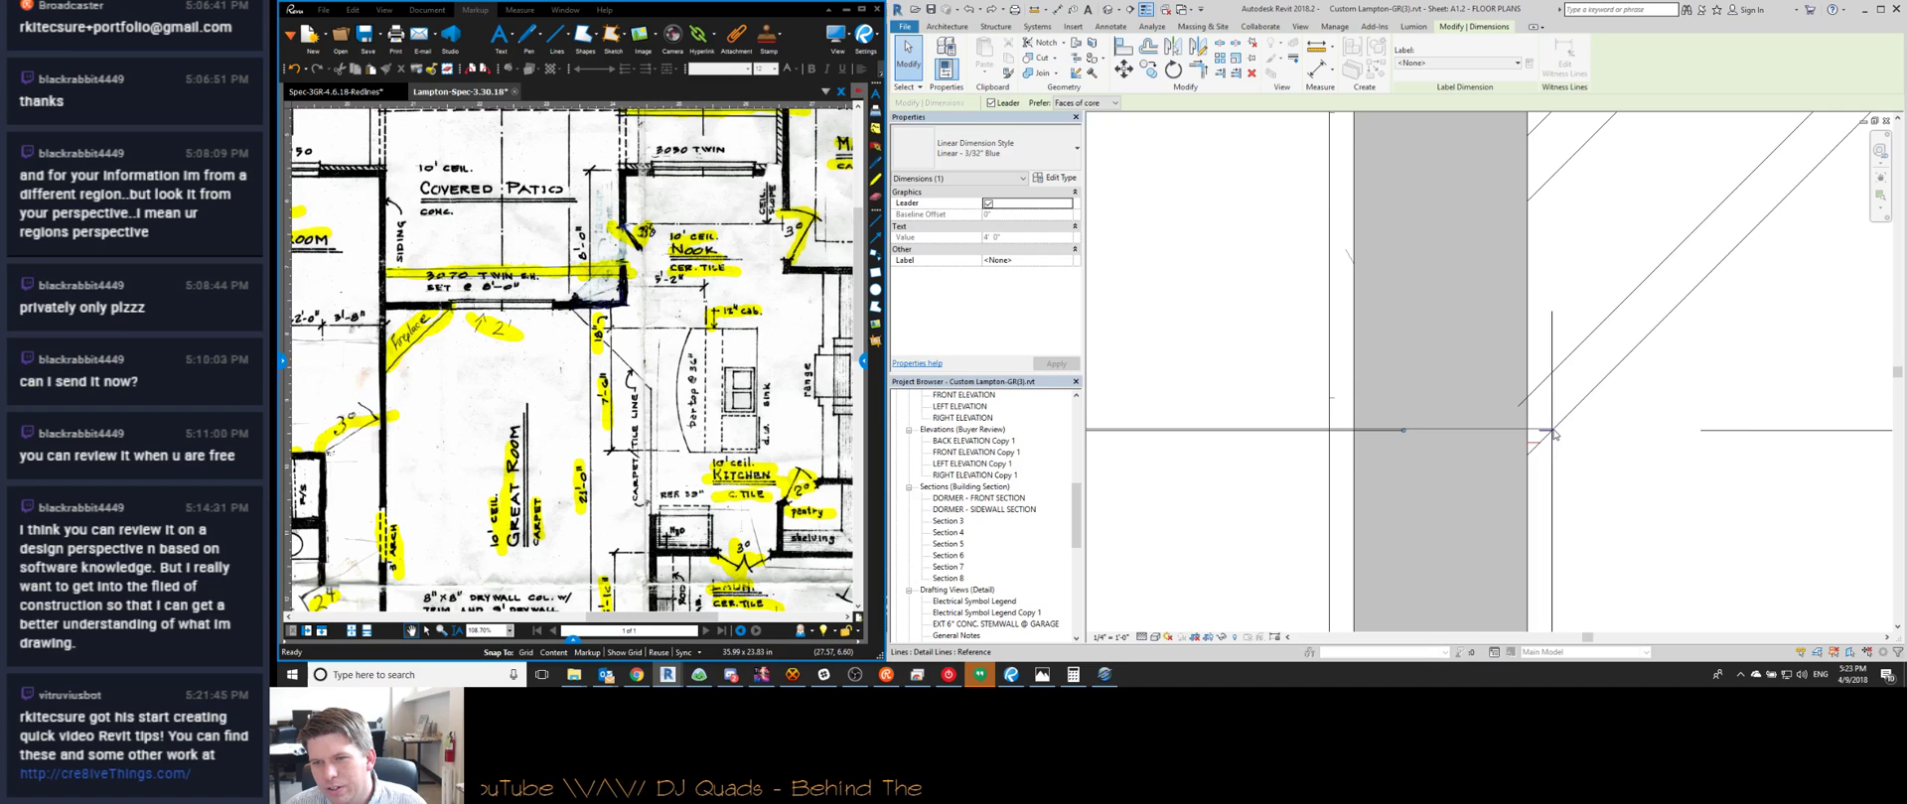
key(Tab)
key(Tab)
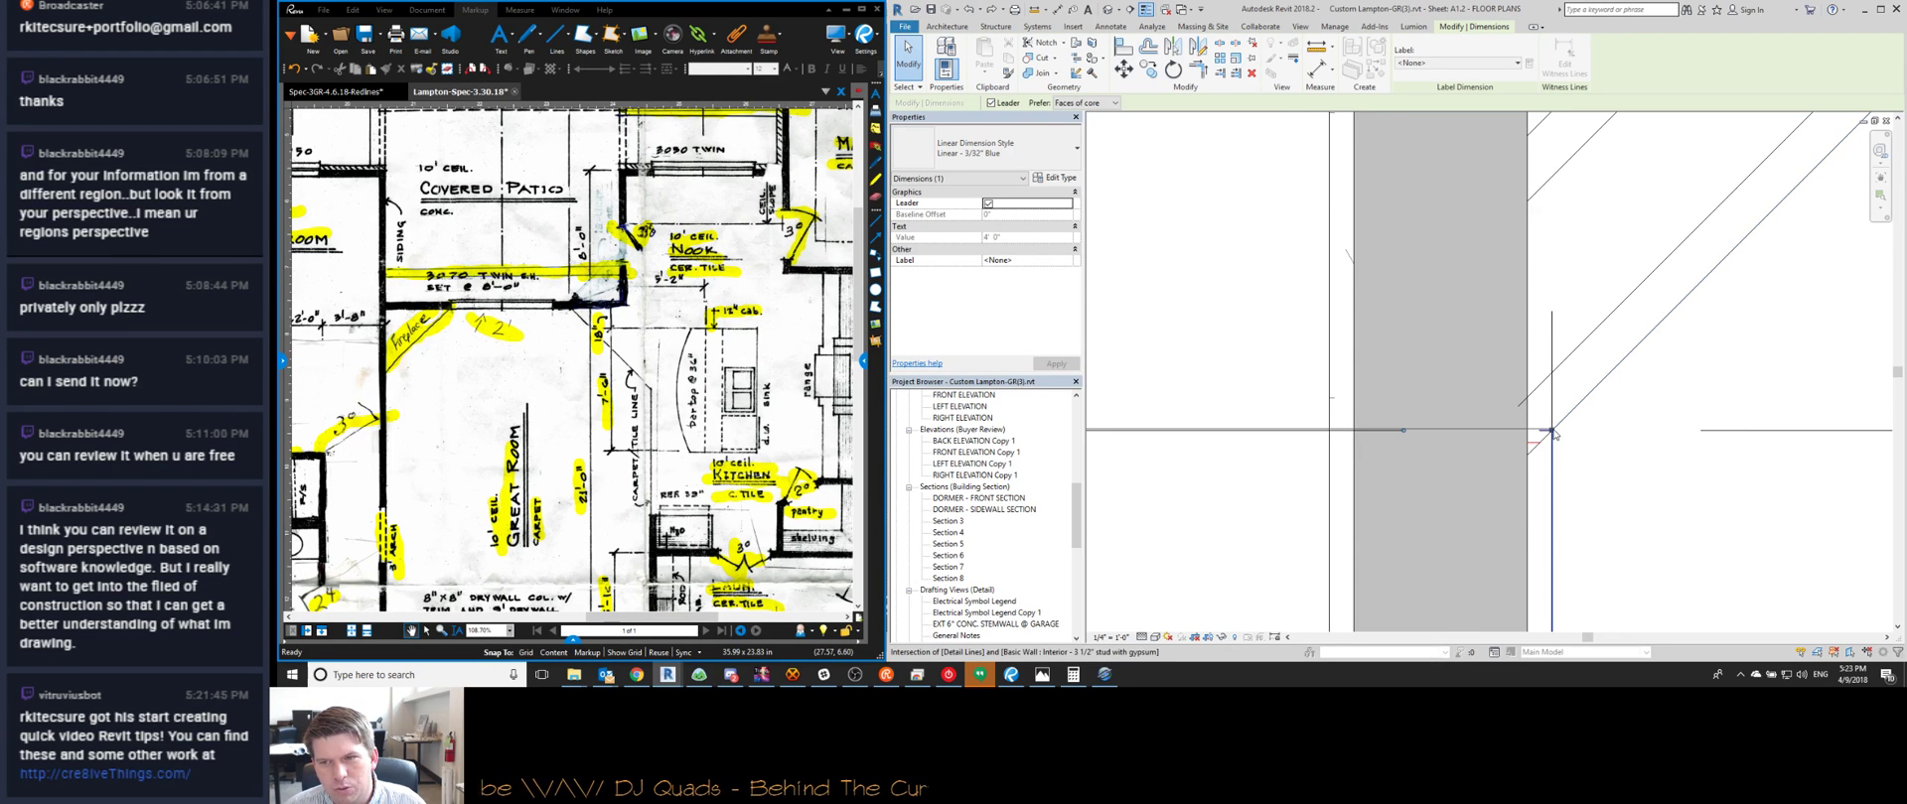
key(Tab)
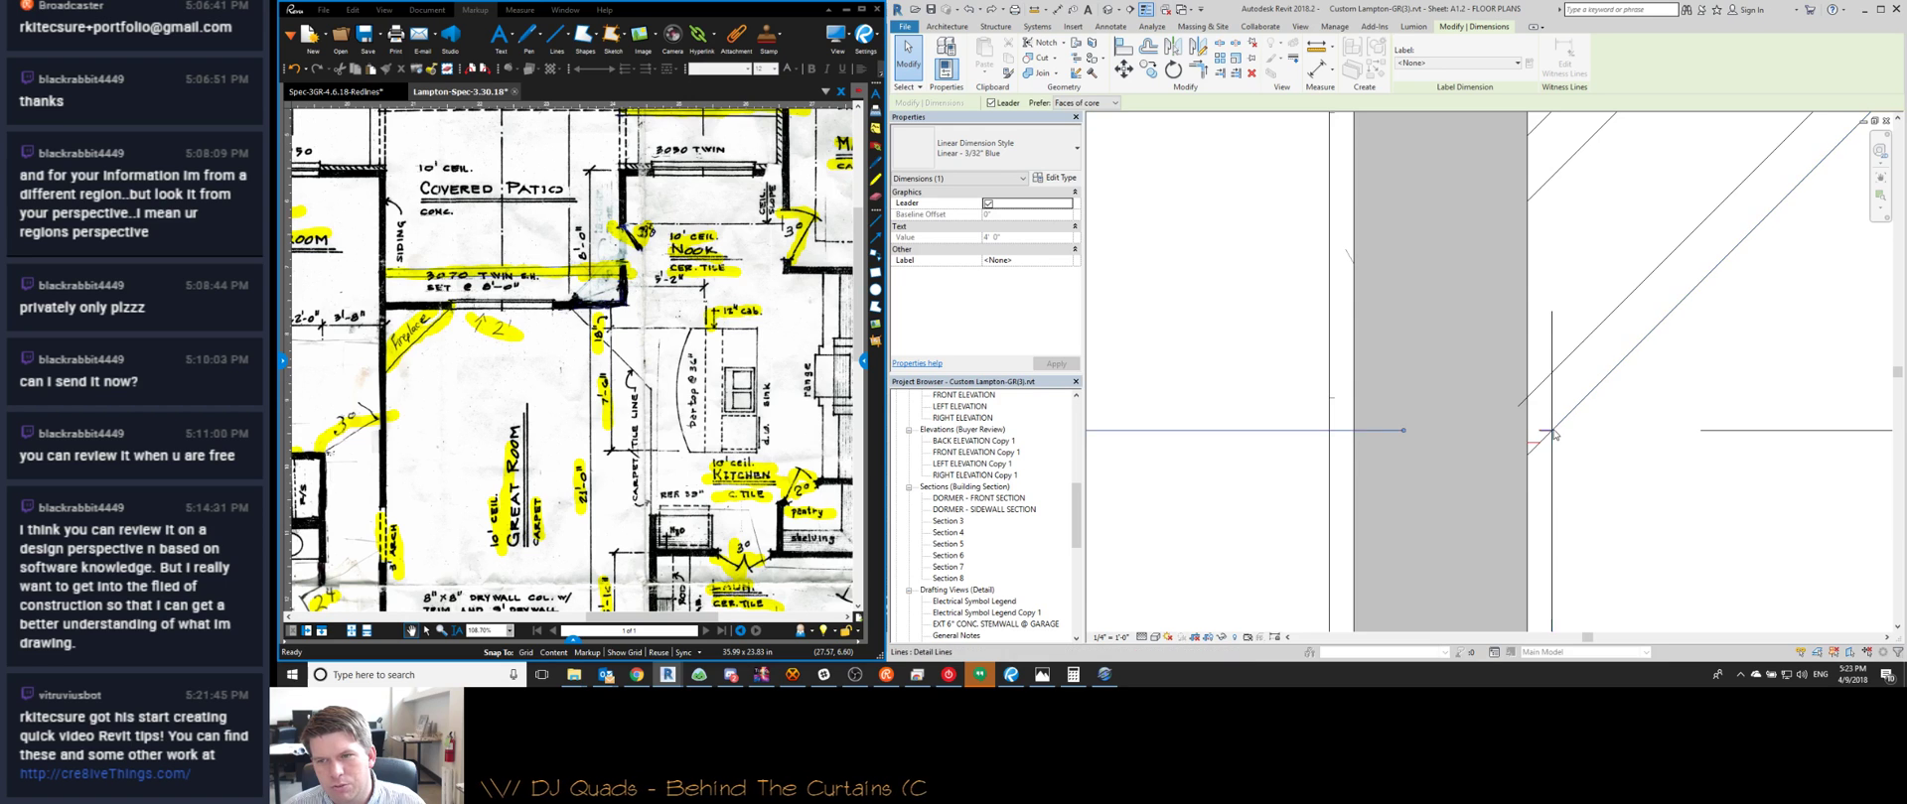
scroll(1554, 433, down, 5)
key(Escape)
scroll(1554, 433, up, 3)
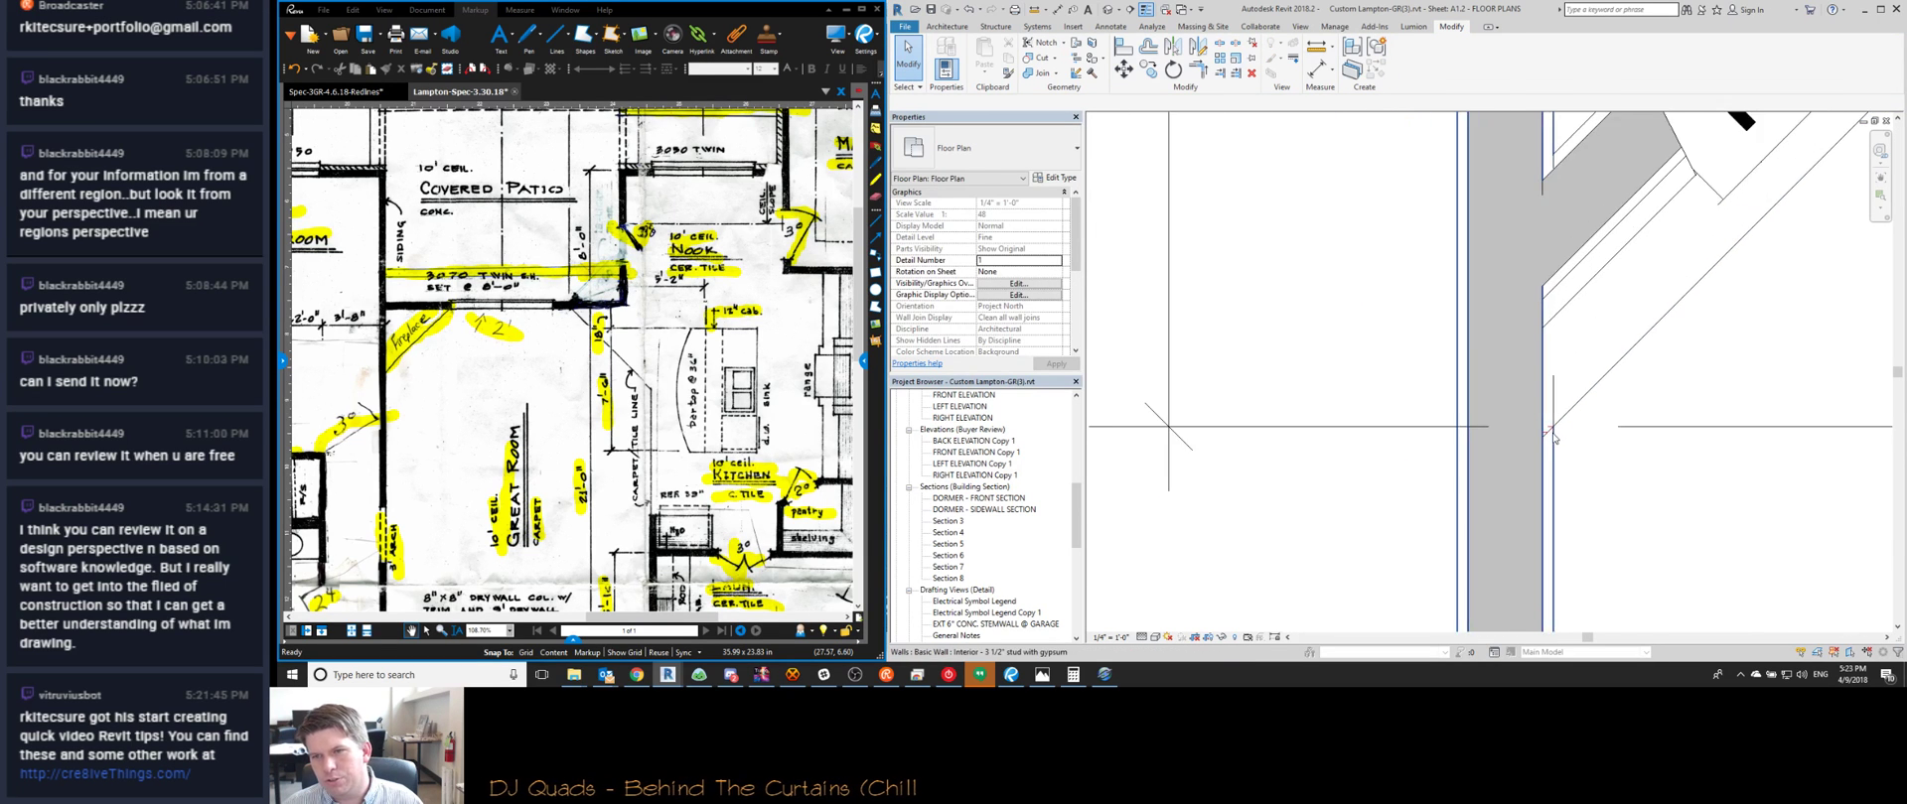
Move the vertical 4'-0" dimension to the right of the fireplace
click(1553, 428)
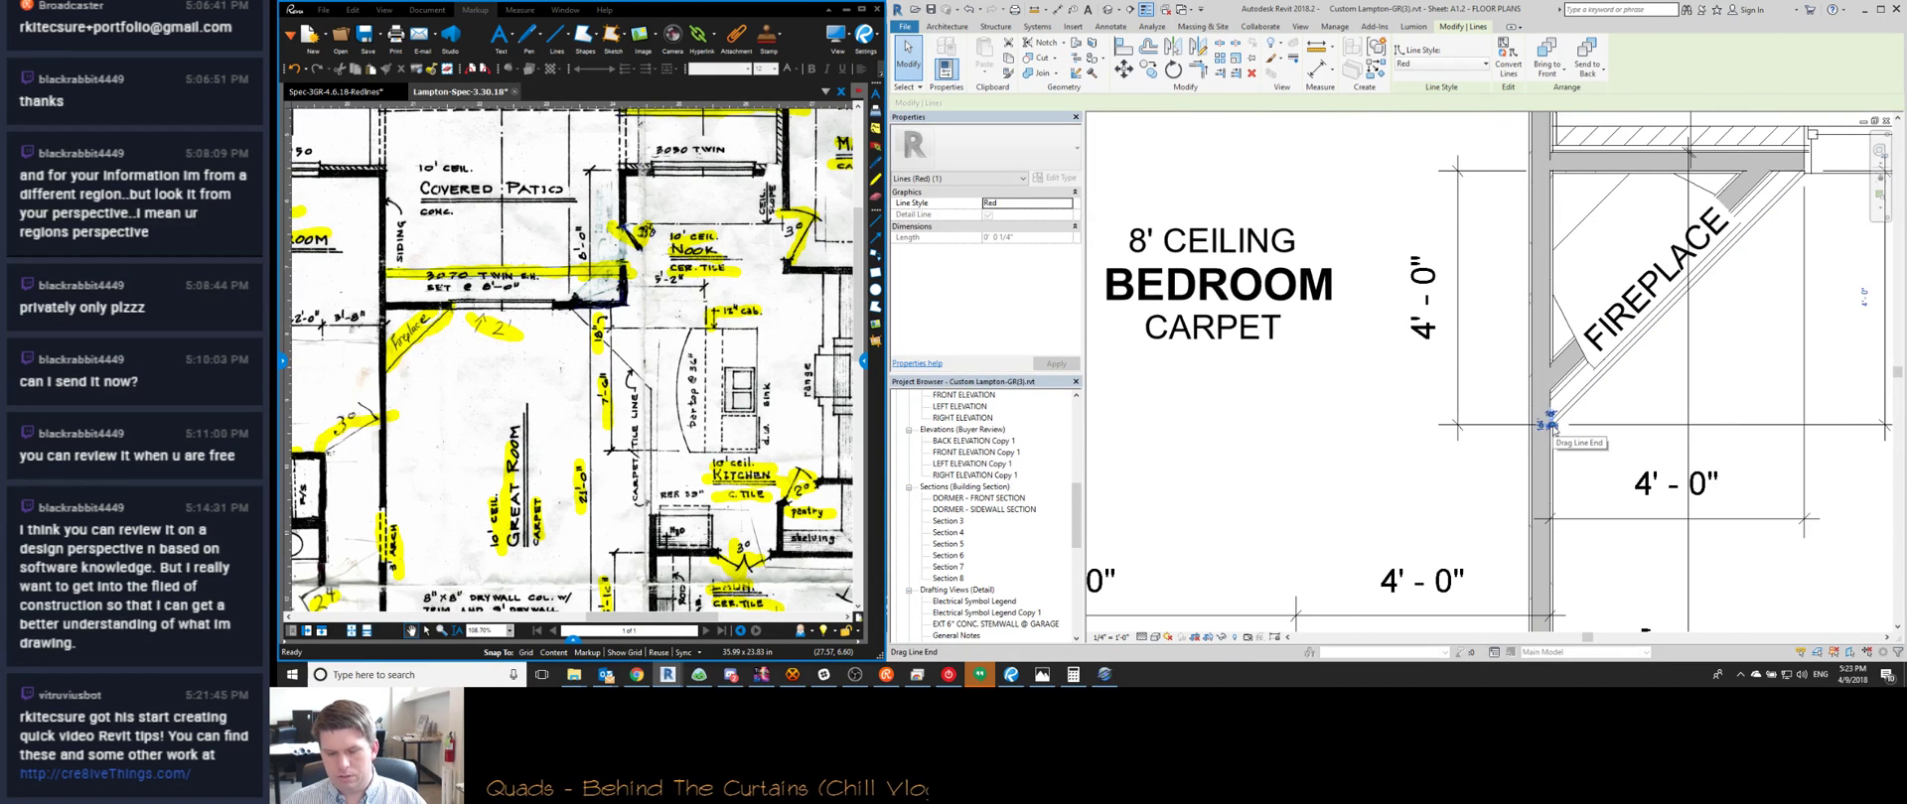
middle_drag(1552, 427, 1446, 427)
key(Escape)
scroll(1352, 326, down, 1)
click(1353, 327)
drag(1353, 327, 1662, 347)
key(Escape)
Delete the horizontal 4'-0" dimension near the fireplace wall
click(1614, 405)
scroll(1613, 407, up, 1)
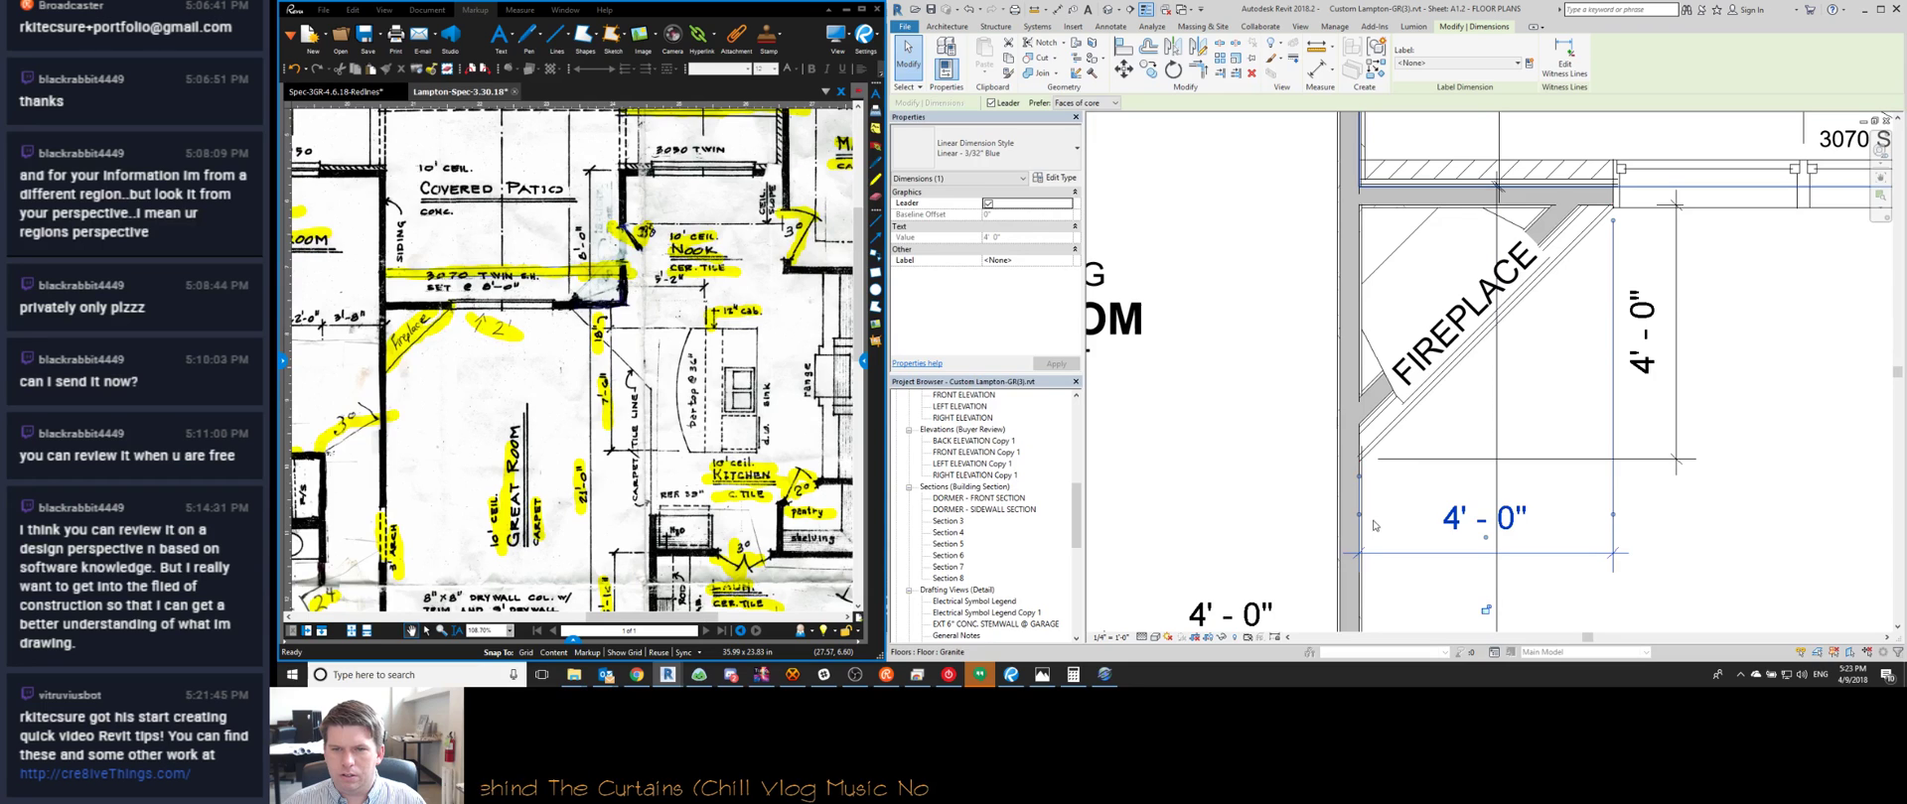
drag(1312, 454, 1378, 481)
key(Delete)
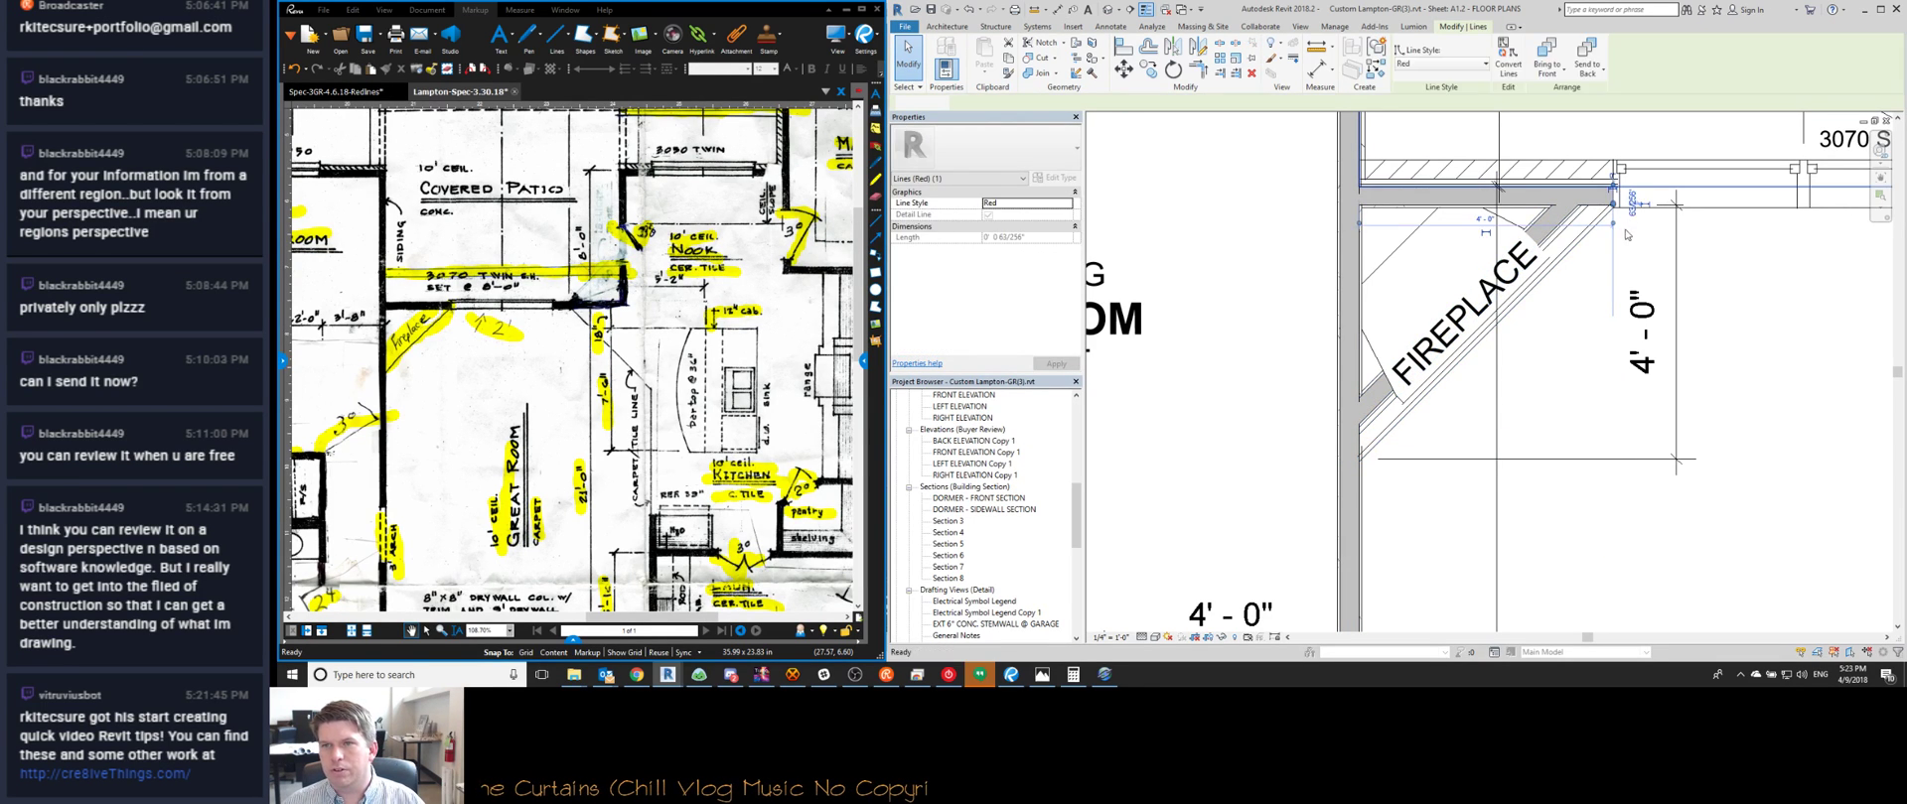
Start another aligned dimension at the fireplace corner, then cancel it
key(d)
key(i)
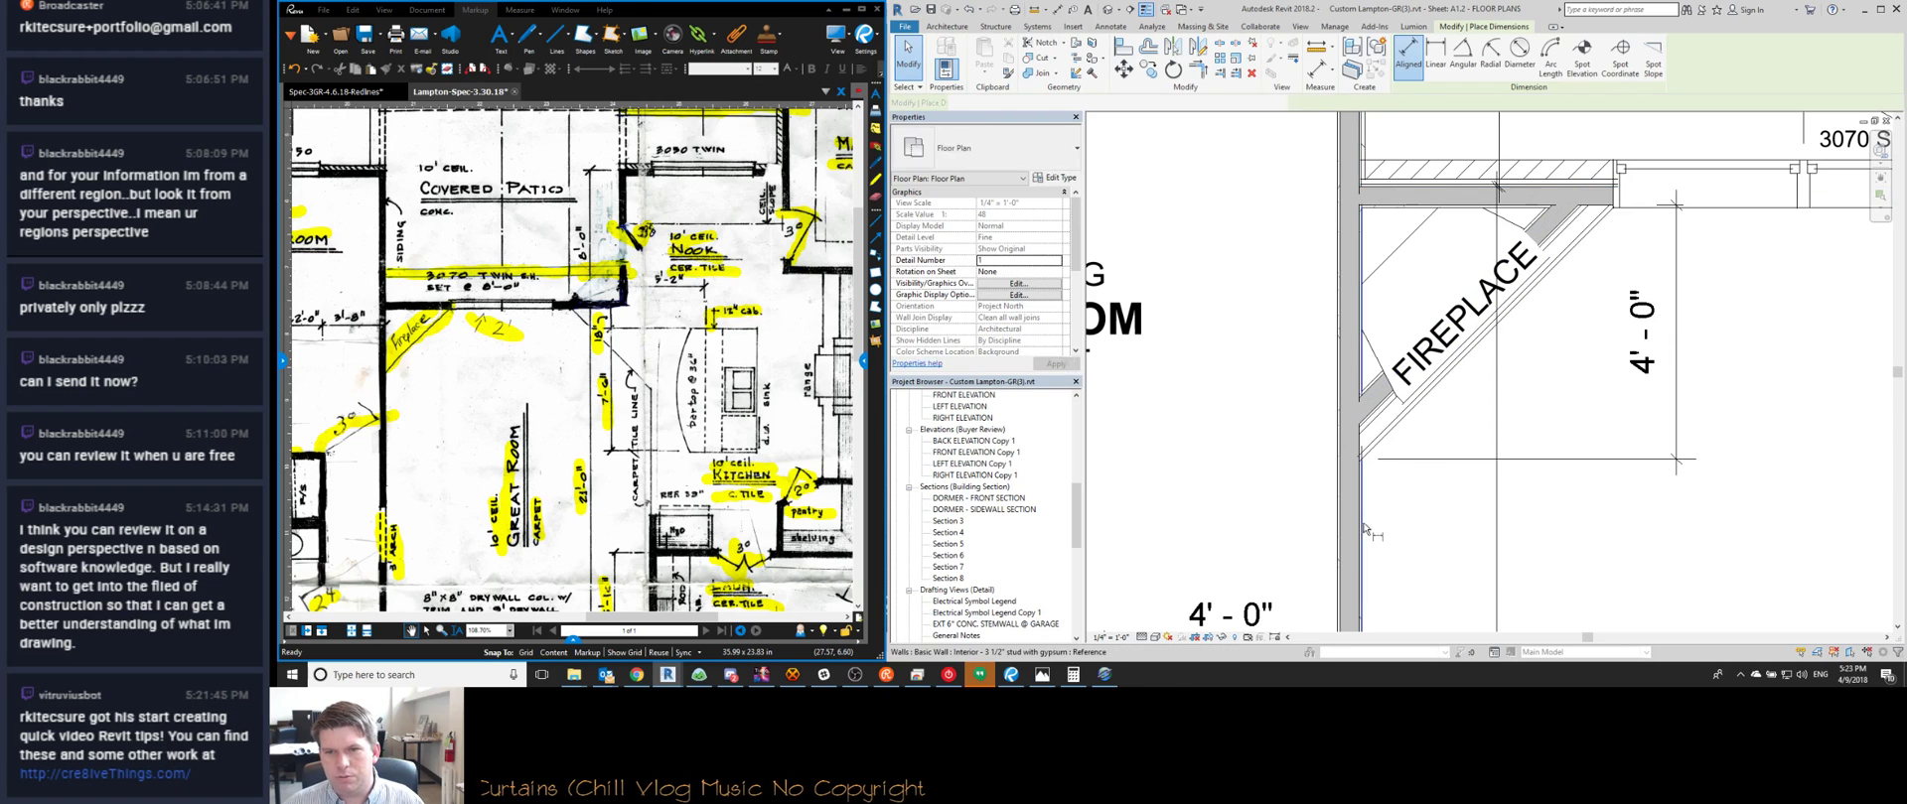
scroll(1608, 213, up, 3)
scroll(1610, 235, down, 4)
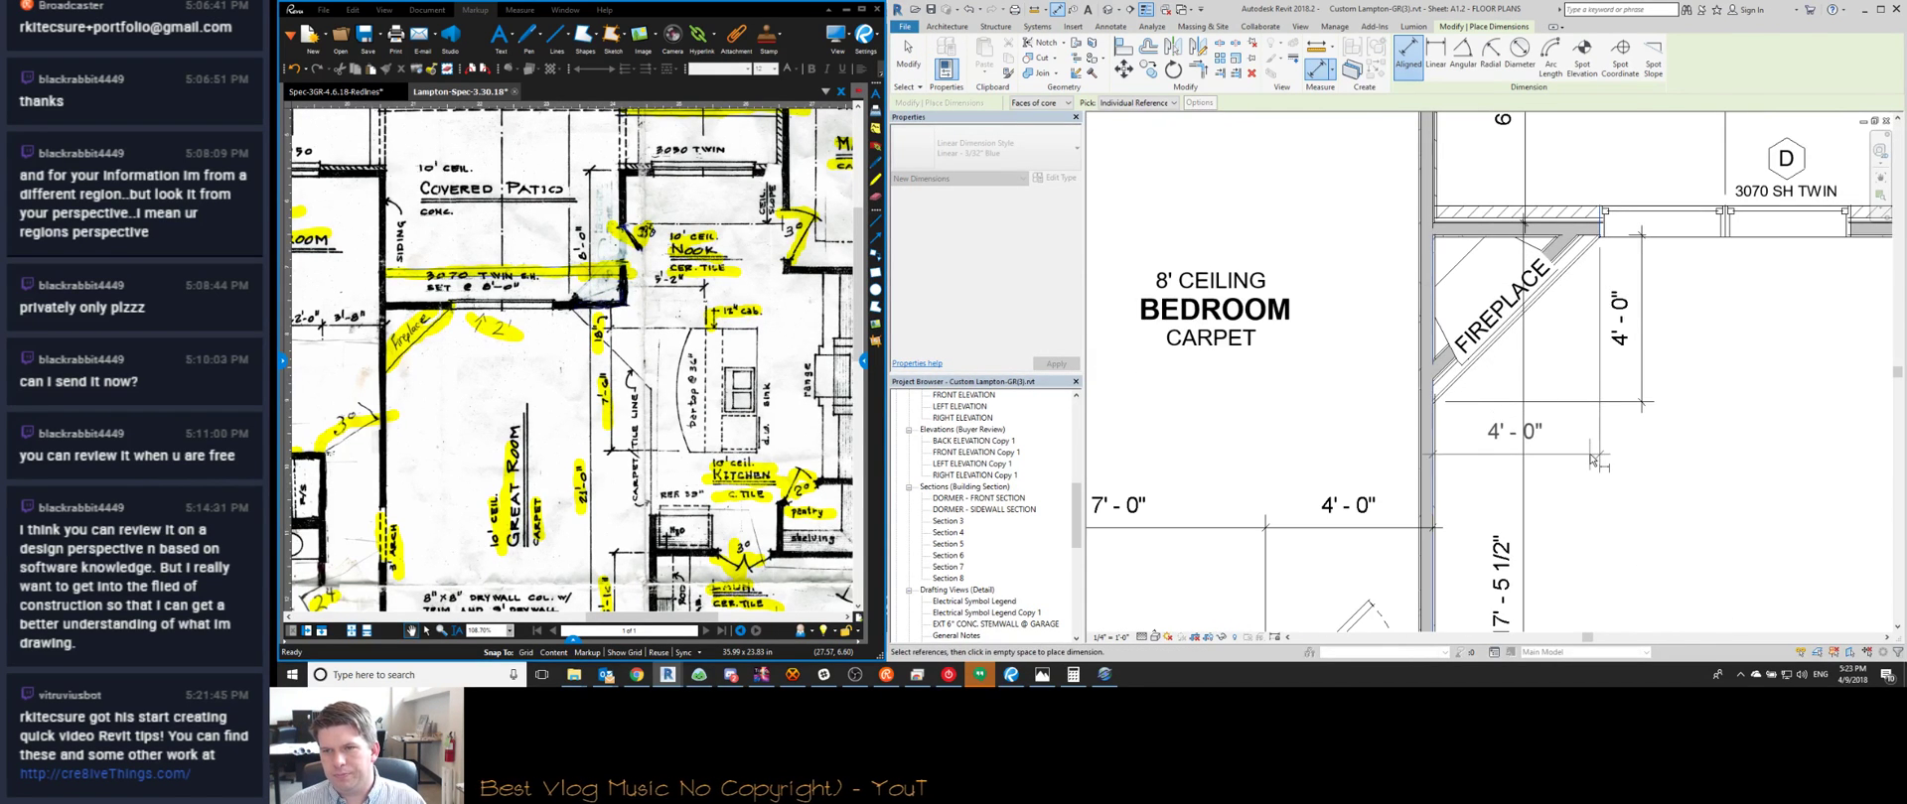
scroll(1614, 230, up, 2)
middle_drag(1572, 536, 1558, 397)
scroll(1558, 398, down, 1)
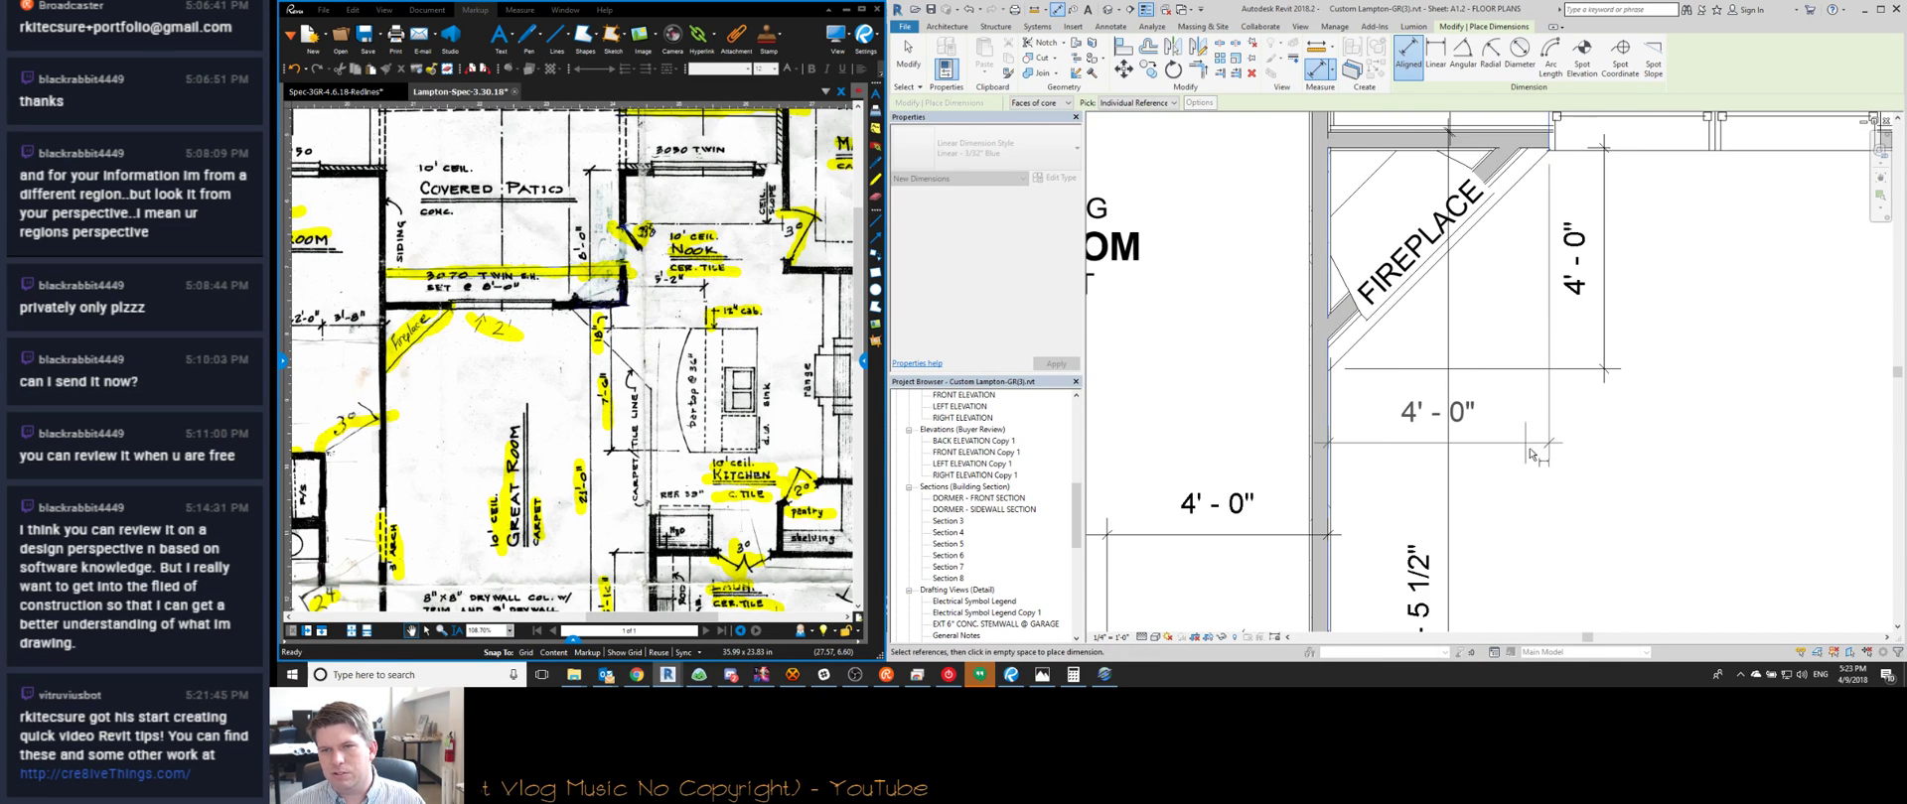
key(Escape)
key(Escape)
scroll(1417, 322, down, 3)
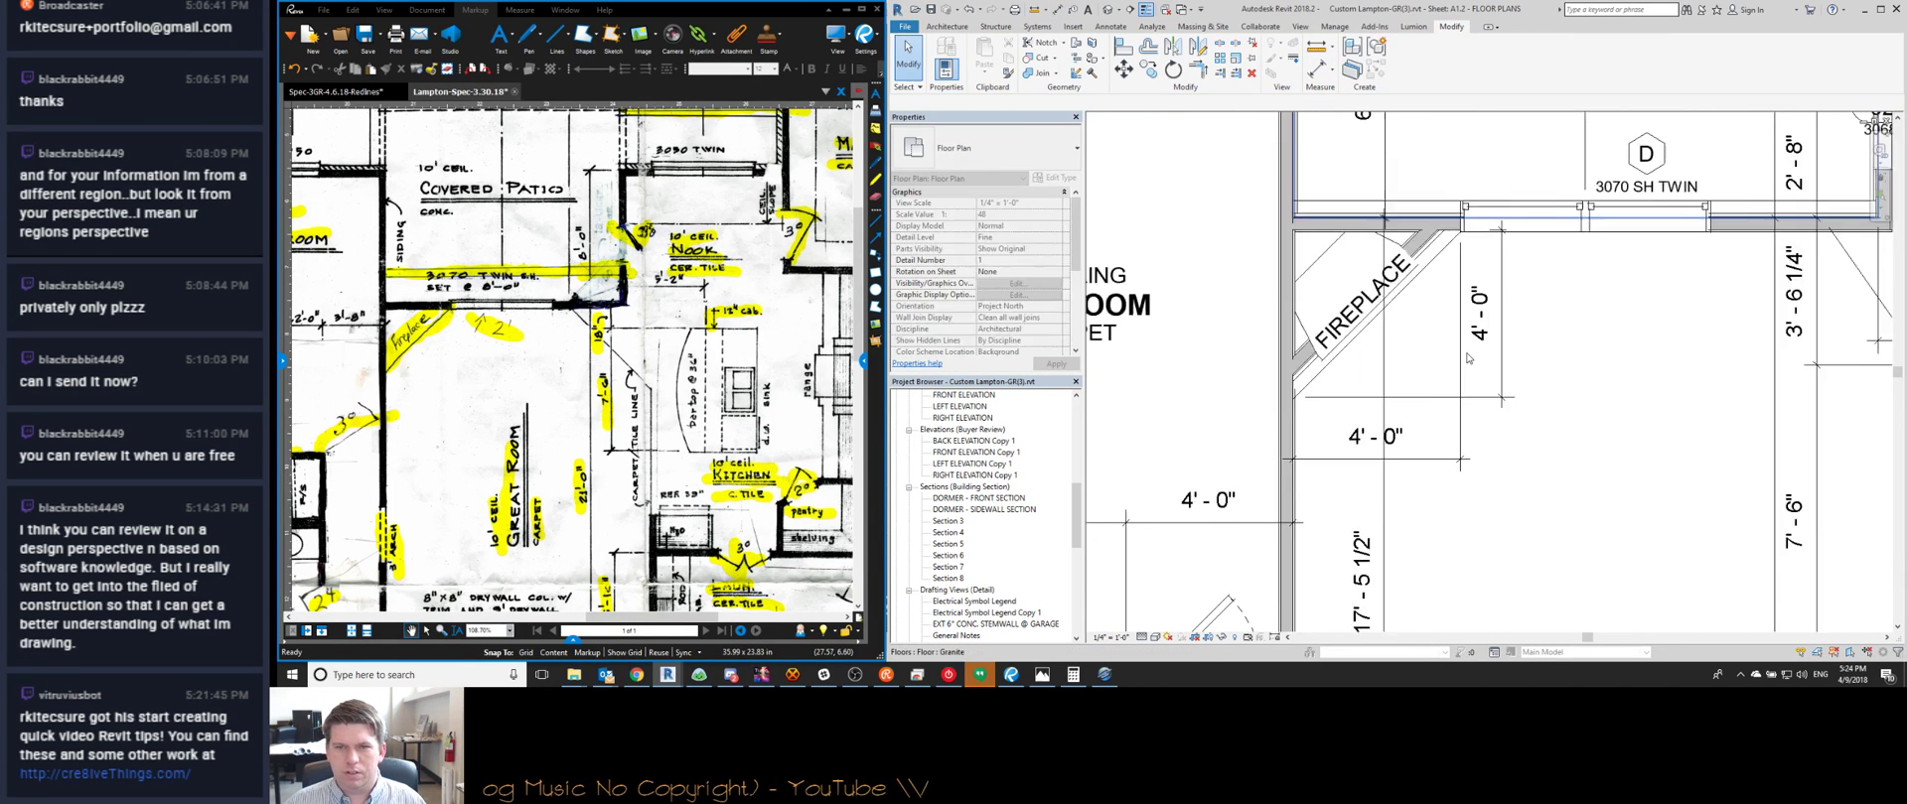
Bring the bedroom, great room and kitchen into view and inspect a dimension there
scroll(1417, 322, down, 2)
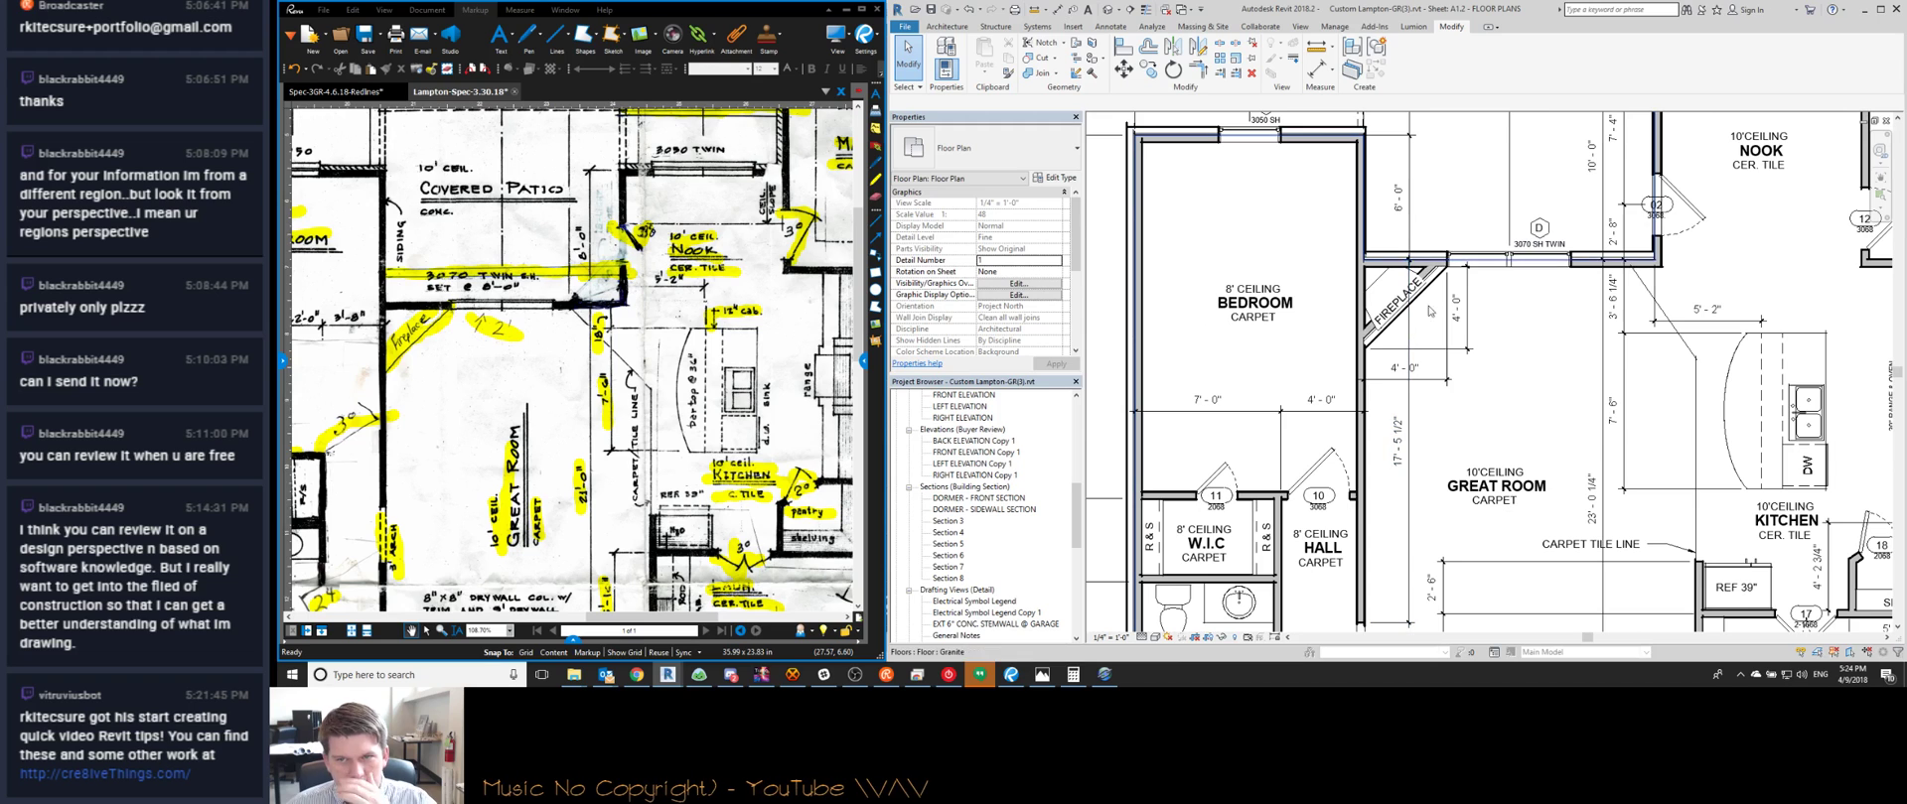
middle_drag(1440, 417, 1362, 411)
scroll(1362, 411, down, 3)
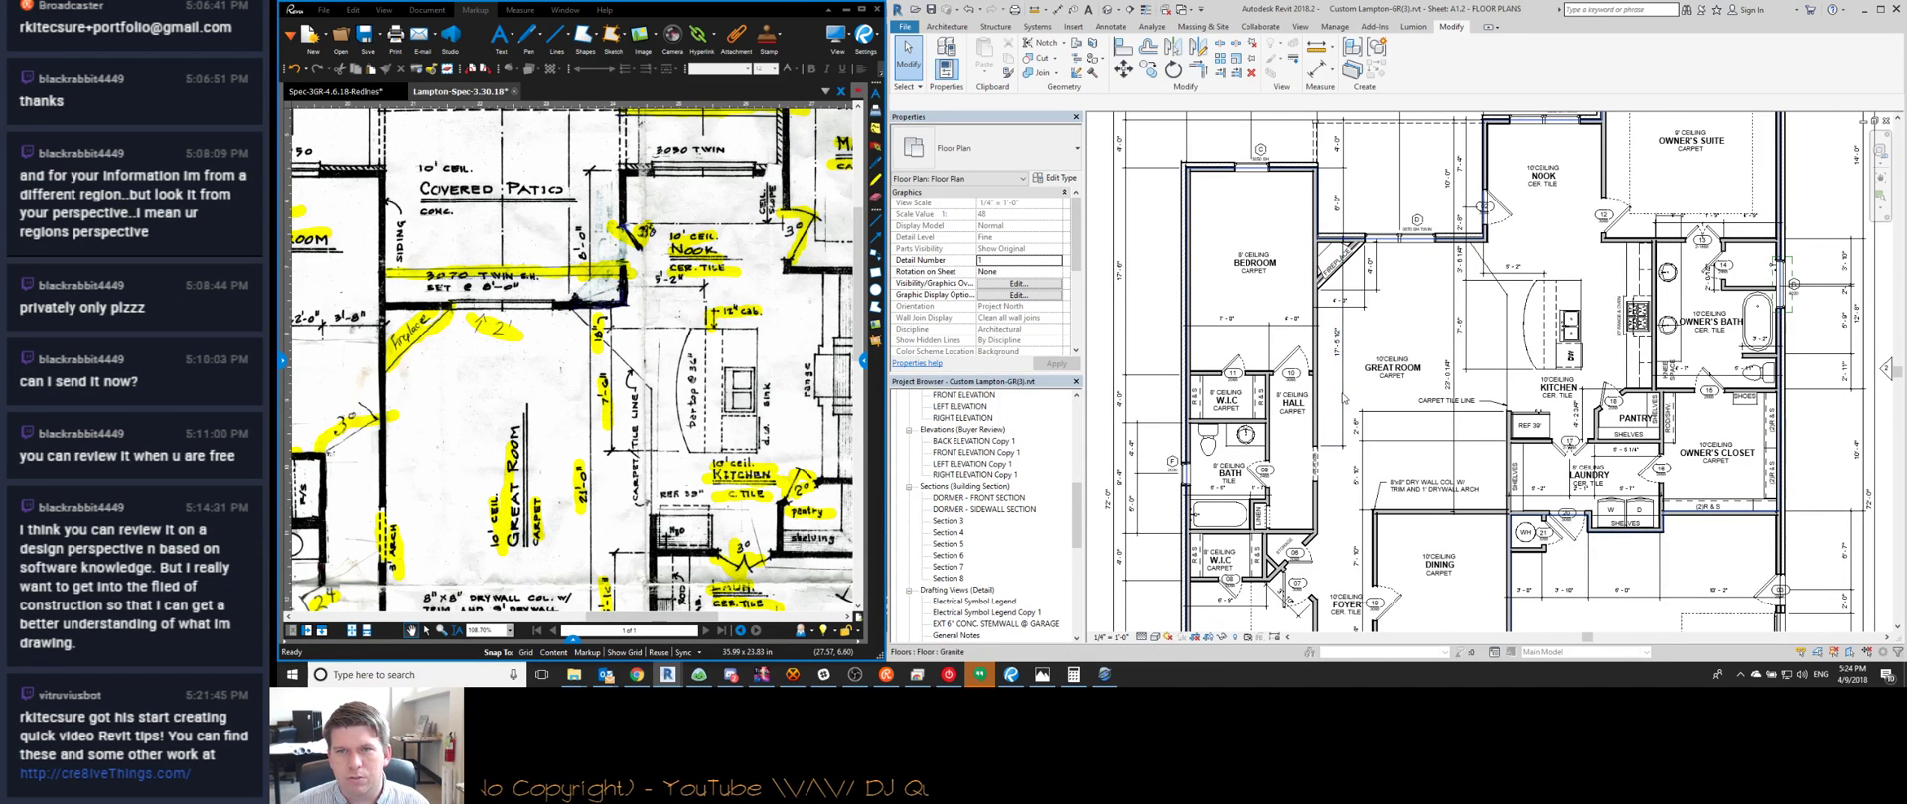
click(1344, 398)
scroll(1345, 402, up, 2)
key(Escape)
scroll(1320, 244, down, 2)
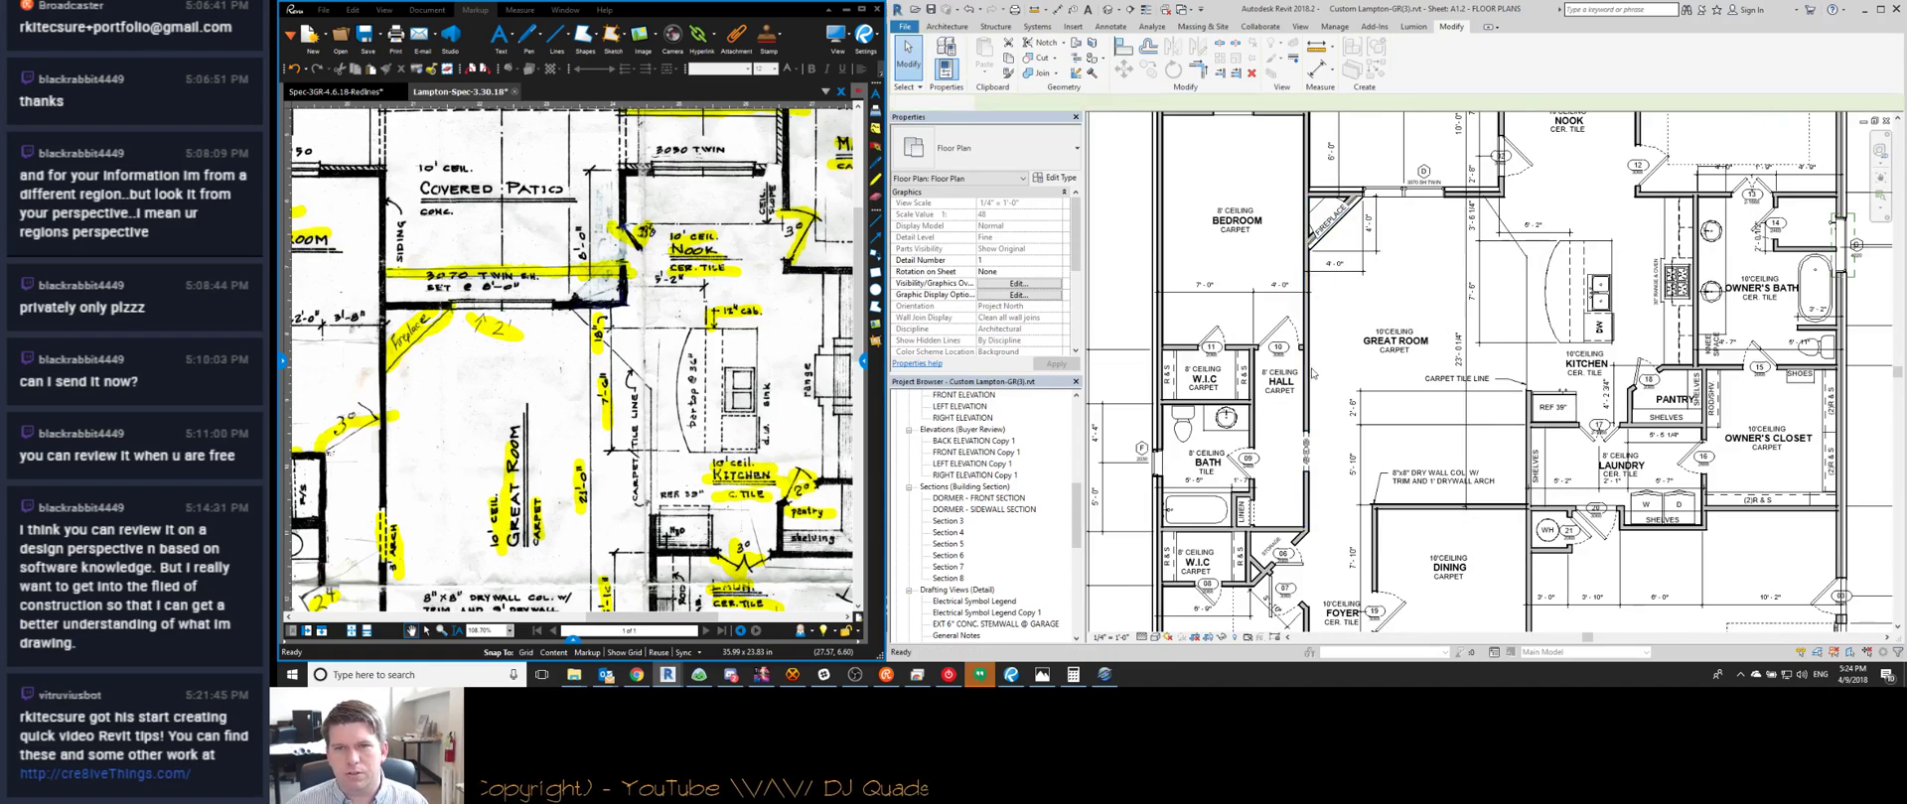
scroll(1331, 298, up, 2)
Rotate the CARPET TILE LINE note to vertical and move it up toward the angled wall
middle_drag(1212, 338, 1336, 327)
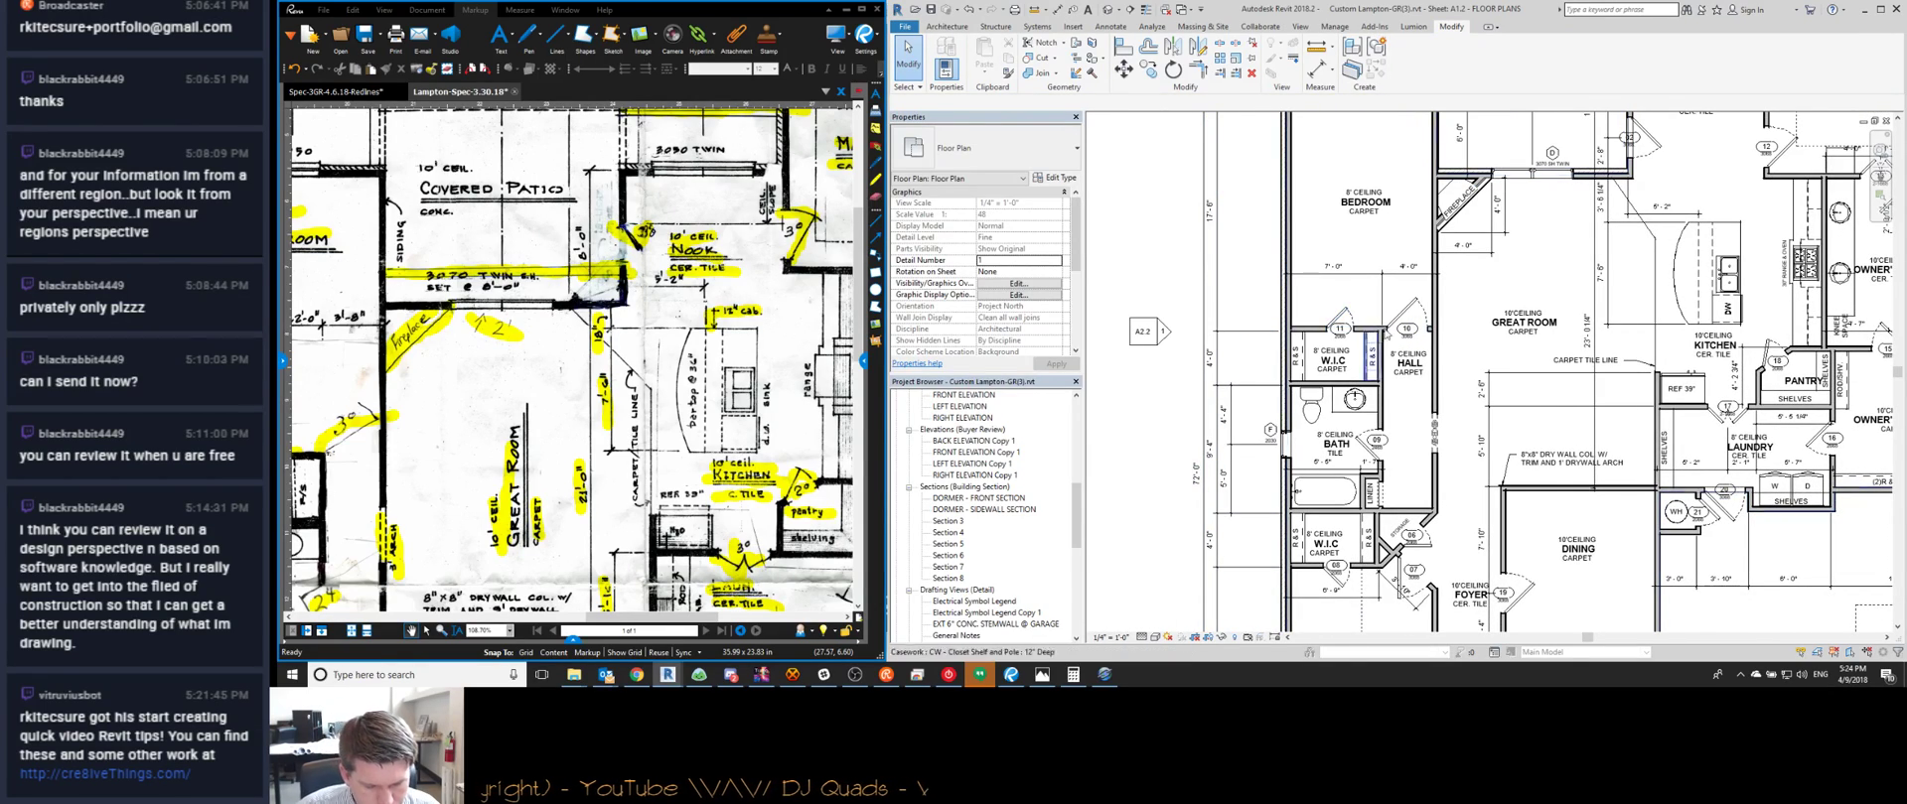
scroll(1385, 333, up, 5)
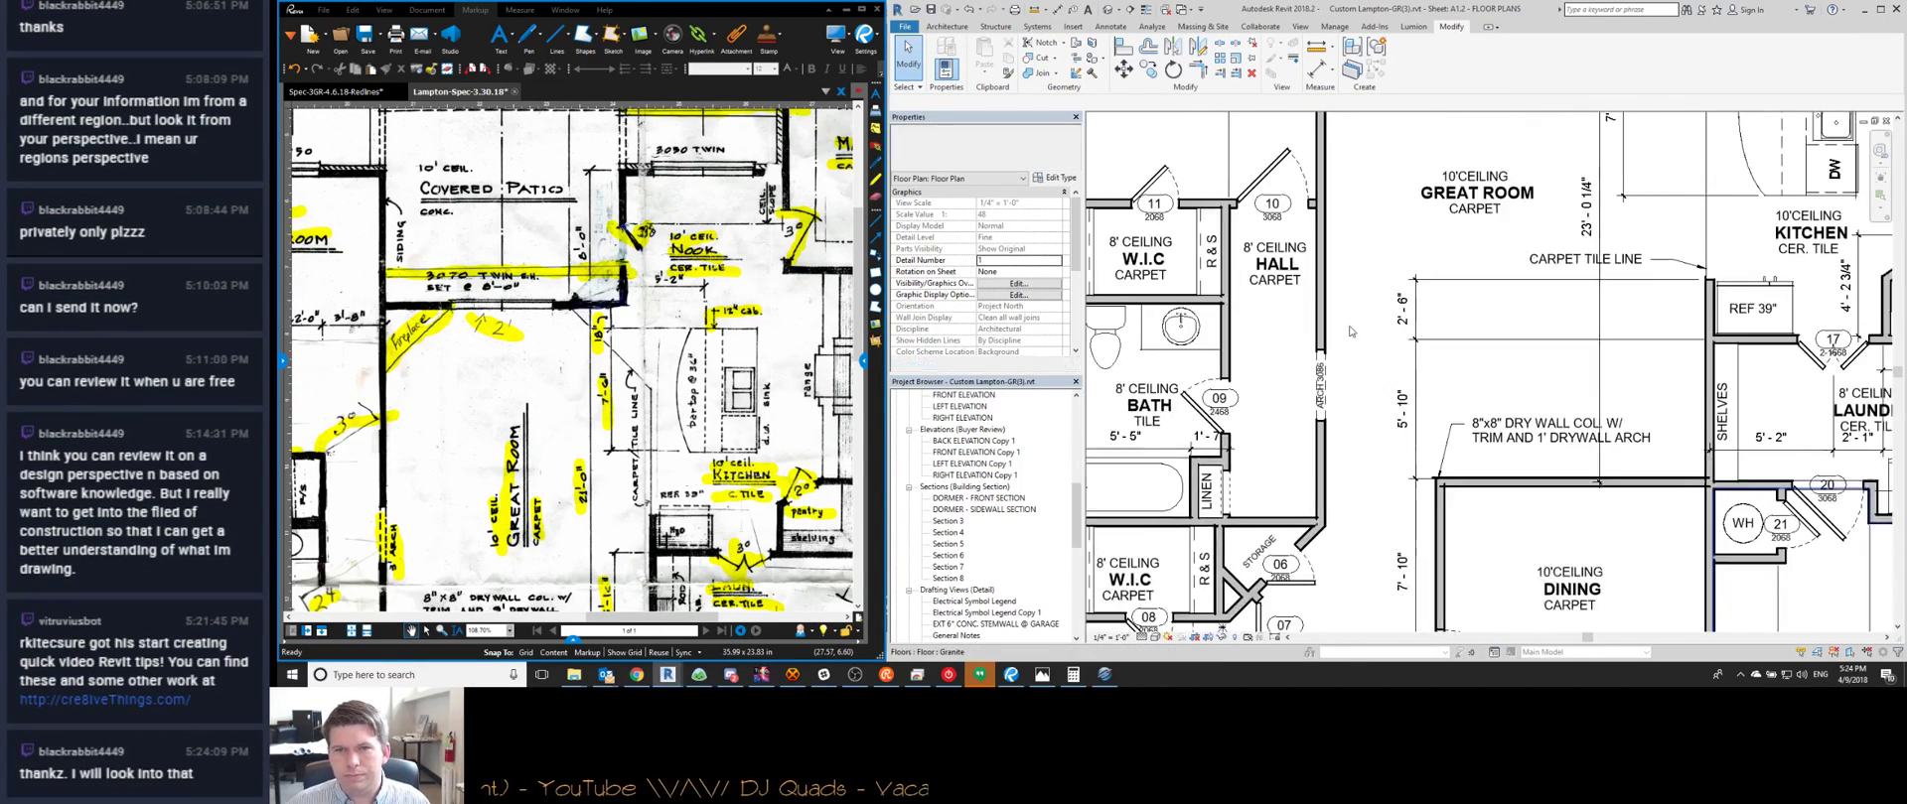
scroll(1349, 330, down, 1)
drag(647, 418, 730, 329)
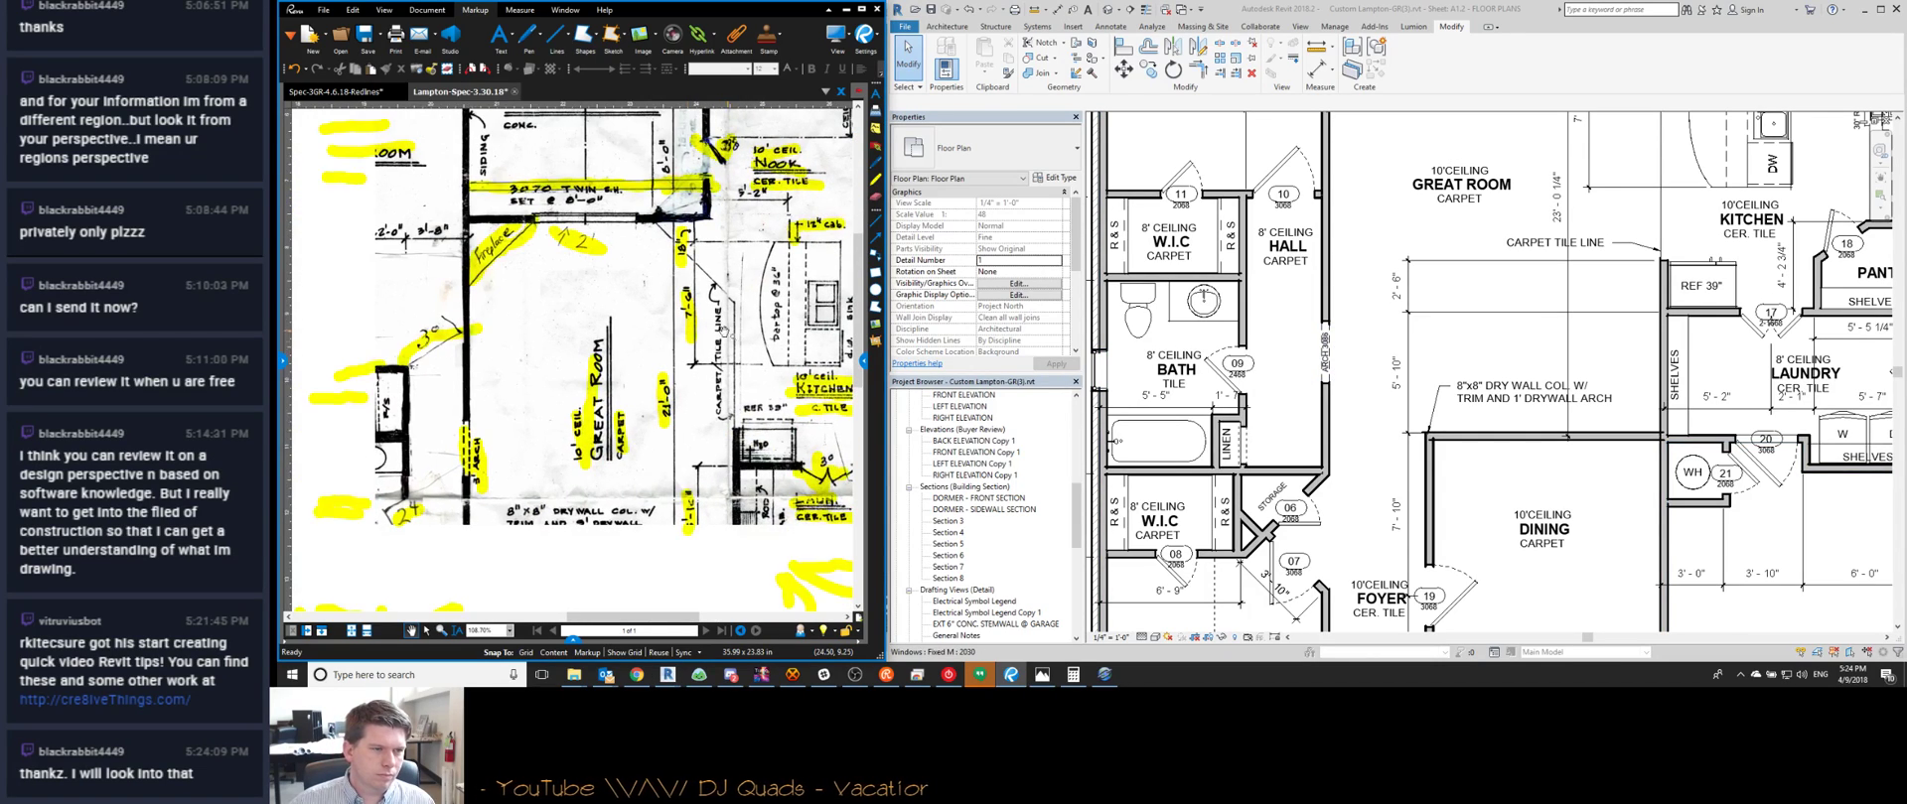
scroll(1405, 288, down, 2)
middle_drag(1465, 476, 1318, 549)
middle_drag(1398, 328, 1389, 374)
click(1389, 378)
drag(1405, 360, 1353, 321)
drag(1354, 413, 1425, 331)
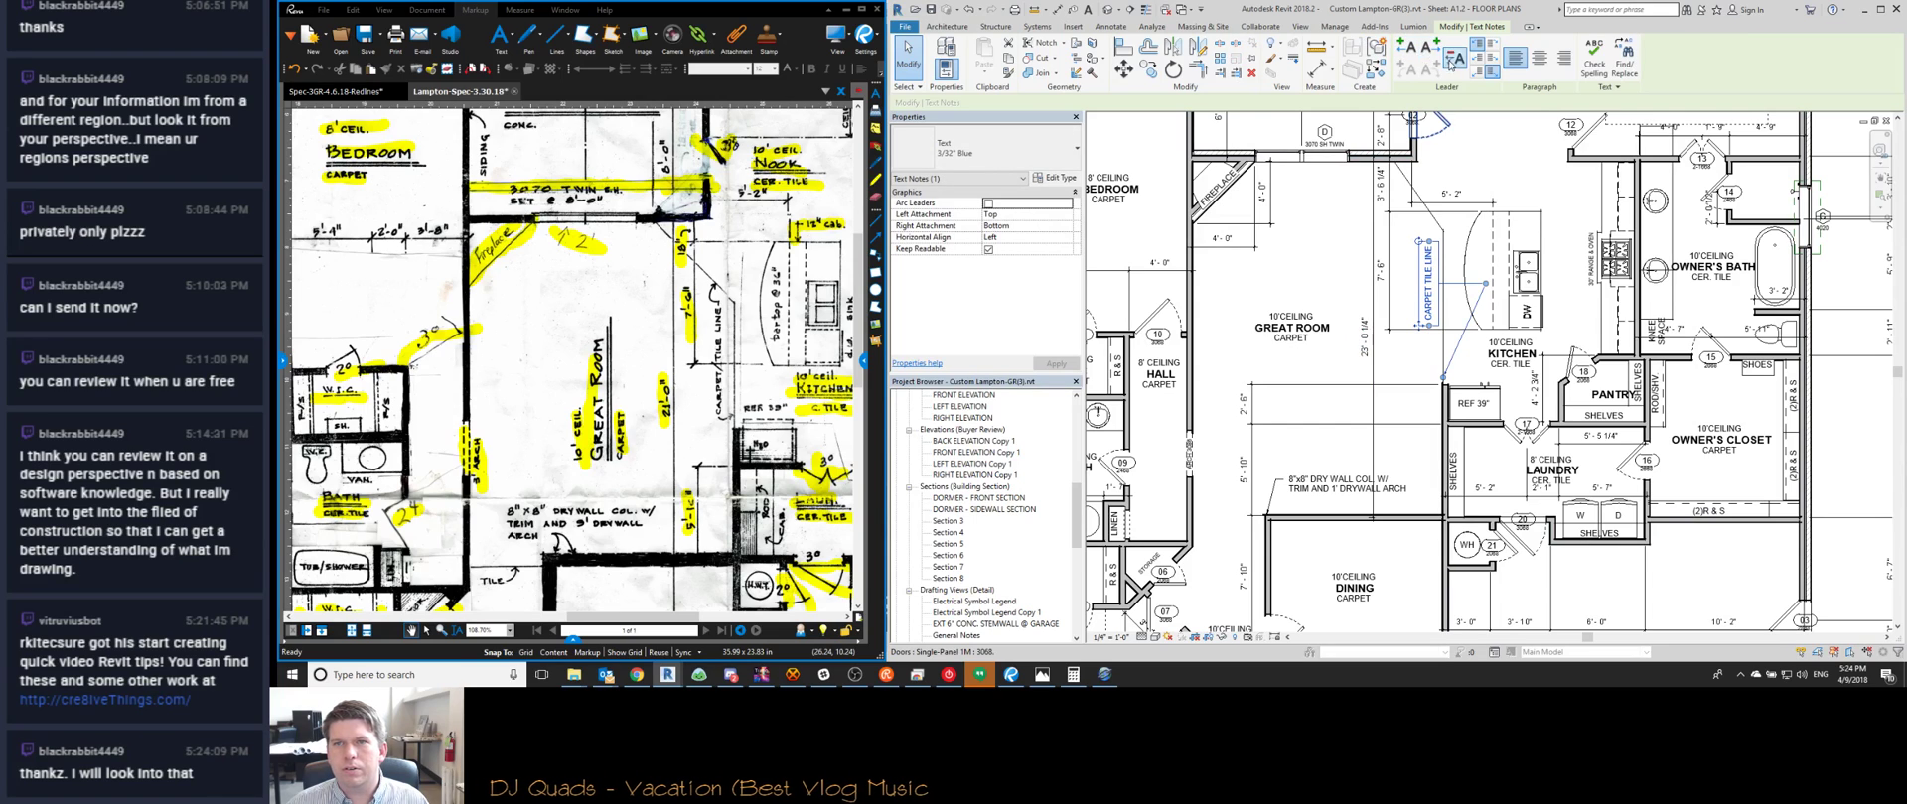
Add a left arc leader to the note pointing at the angled wall
click(1406, 69)
drag(1435, 179, 1390, 195)
scroll(1398, 202, up, 5)
click(1415, 293)
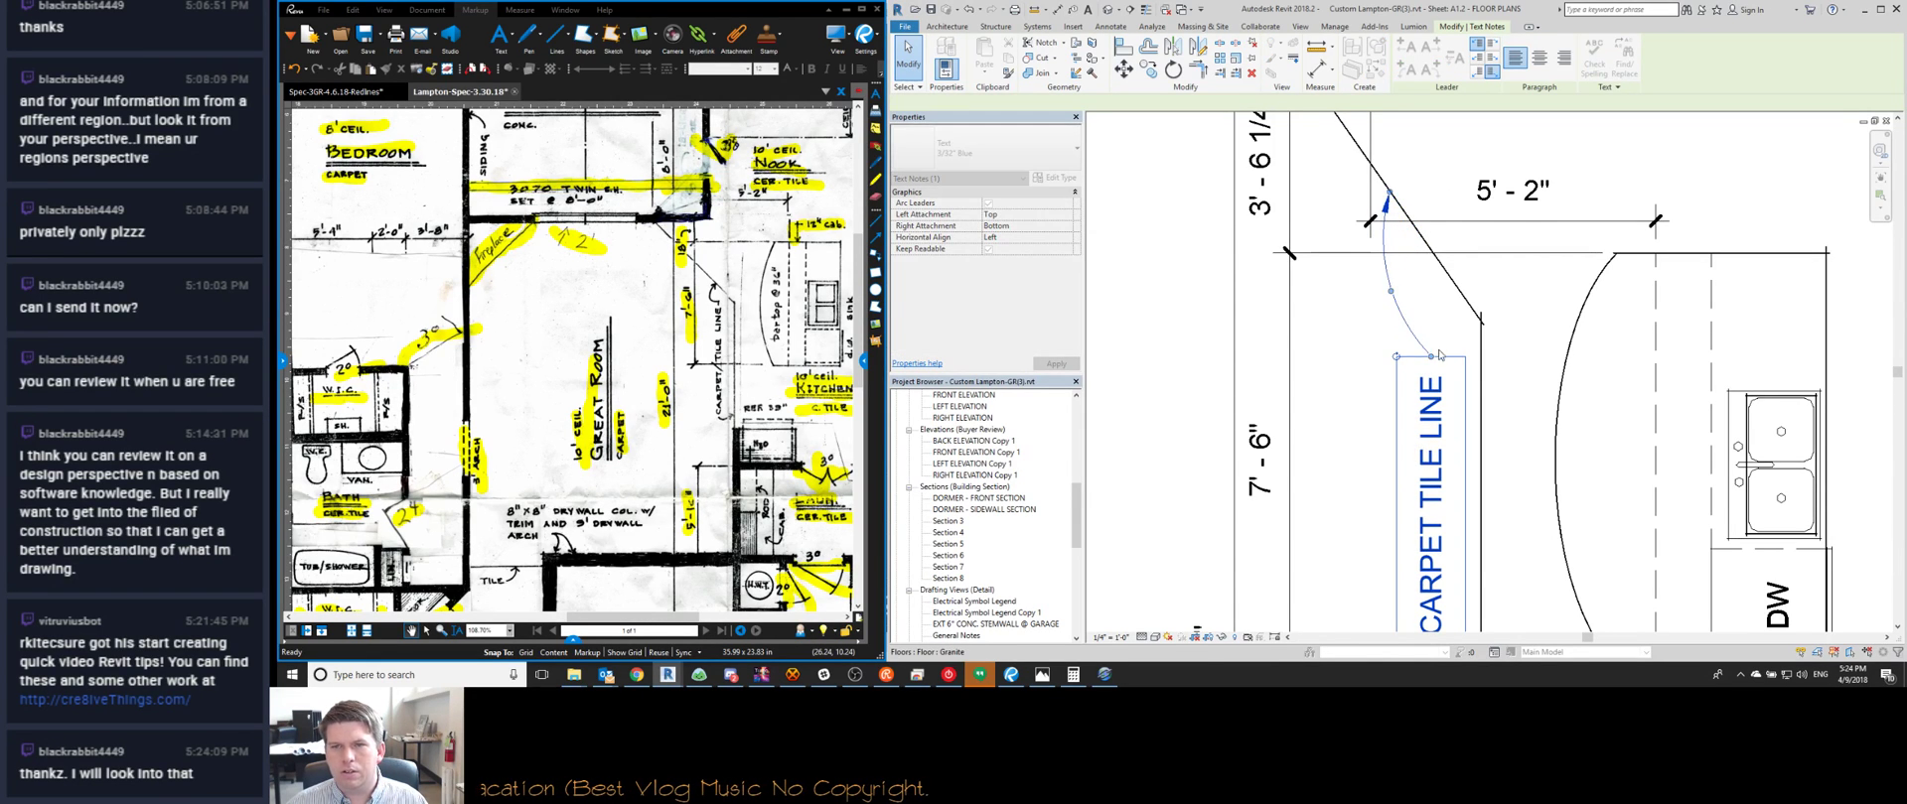
scroll(1447, 288, down, 2)
scroll(1444, 289, down, 3)
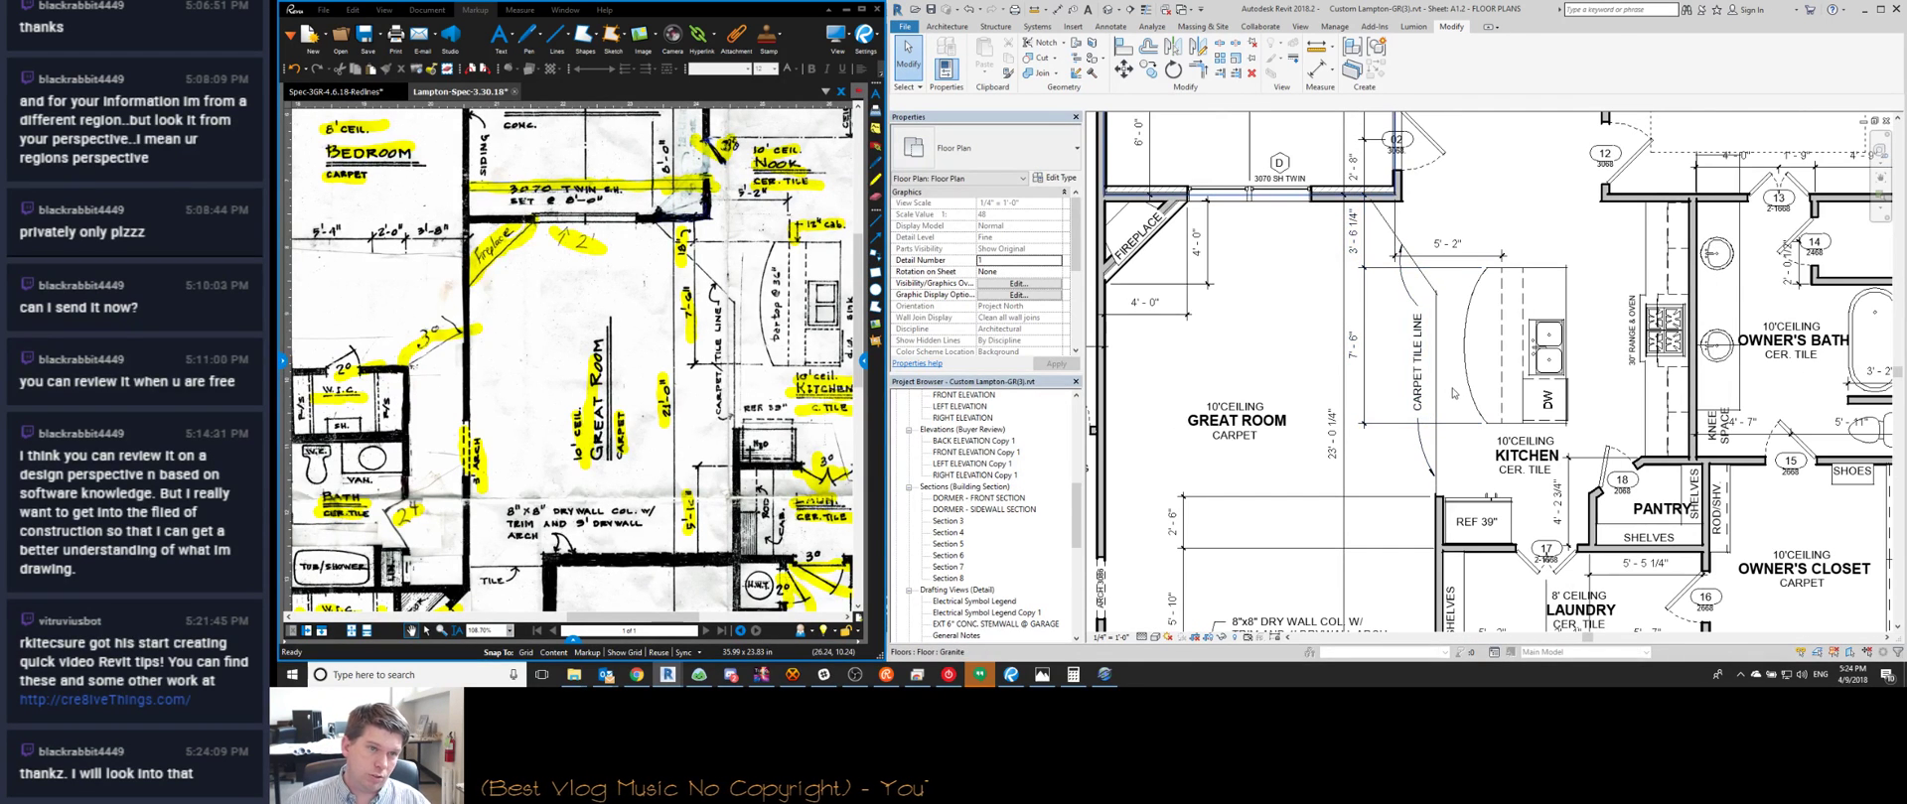
Reopen the note's text for editing, then exit and keep the changes
click(1422, 372)
click(1421, 374)
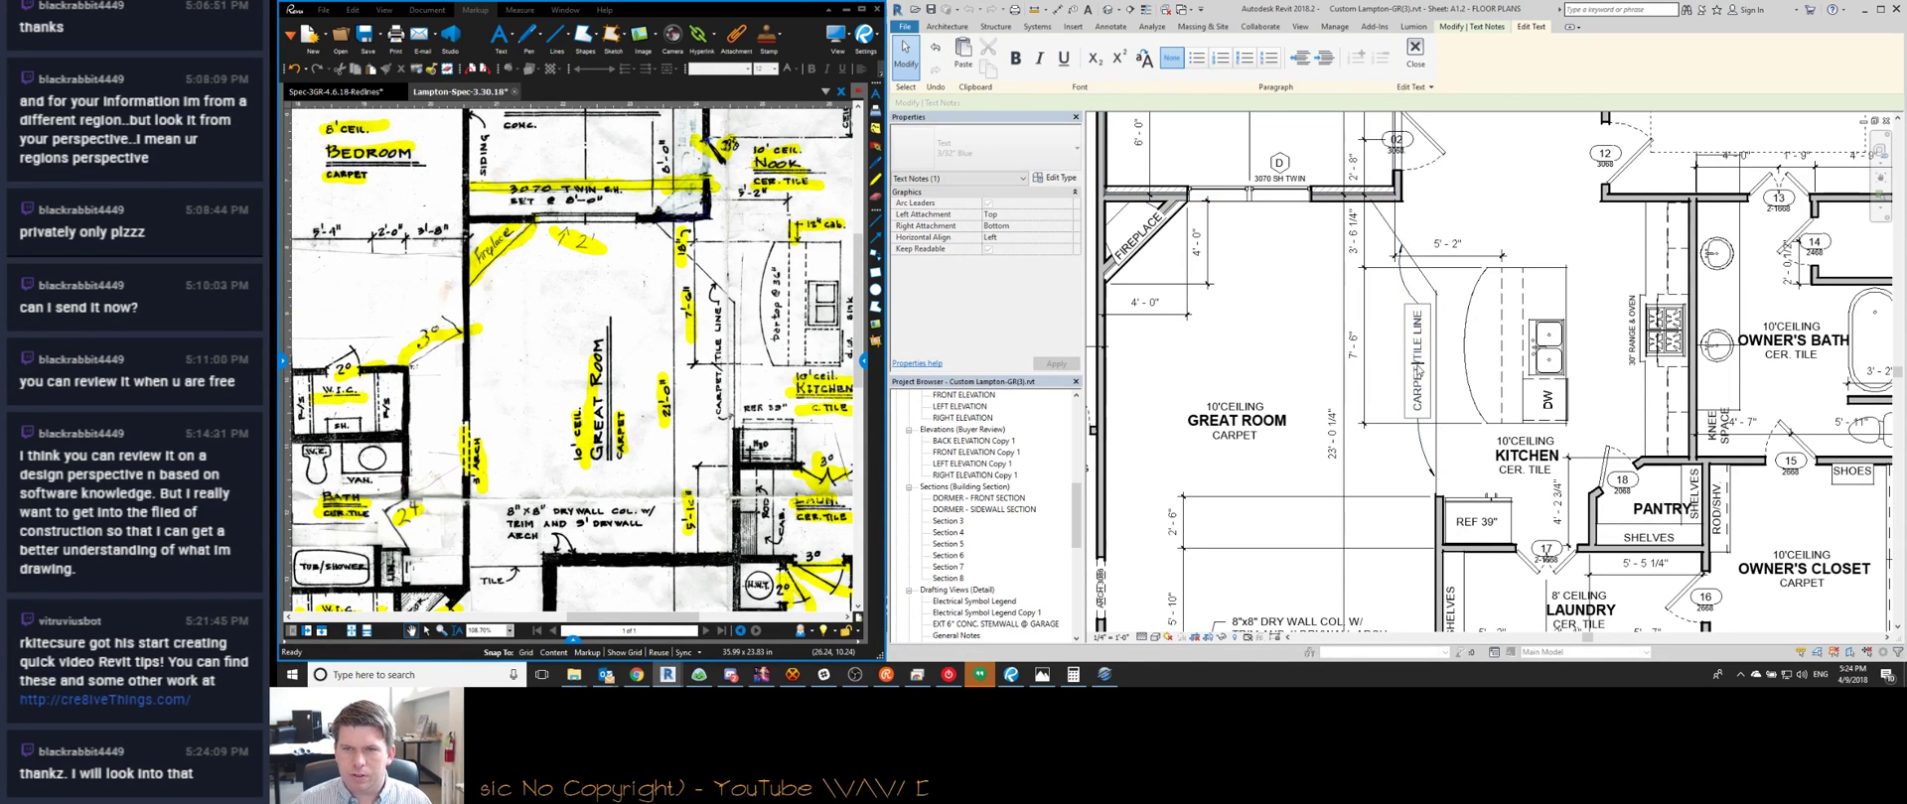
key(Escape)
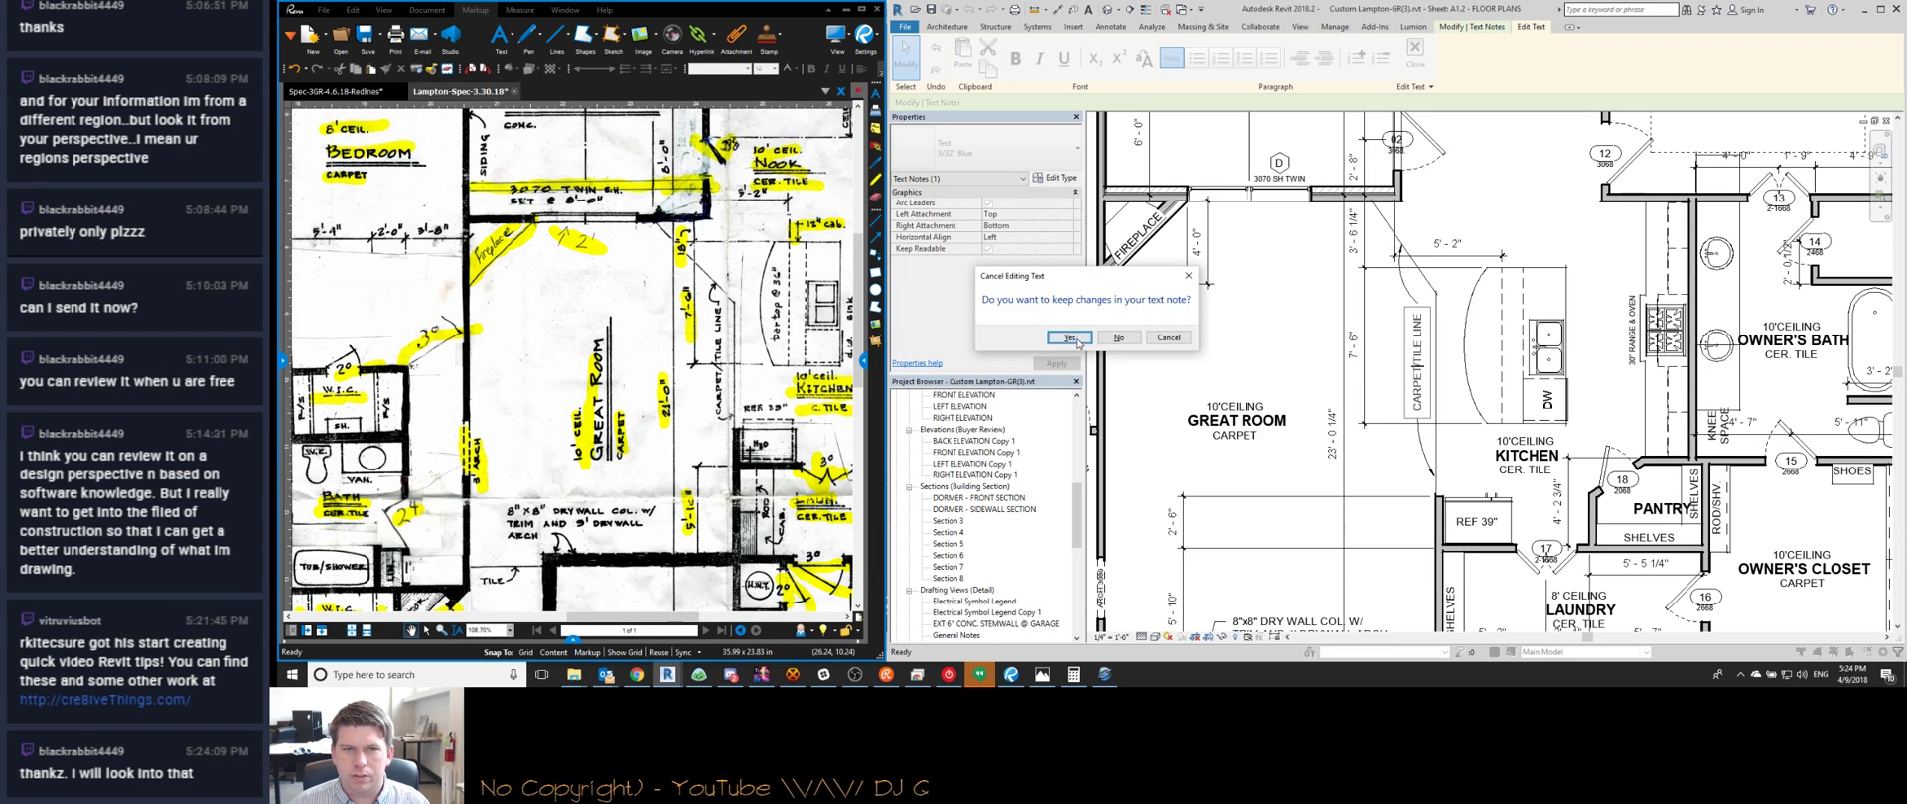
click(1068, 337)
scroll(1314, 441, down, 2)
scroll(1314, 441, up, 1)
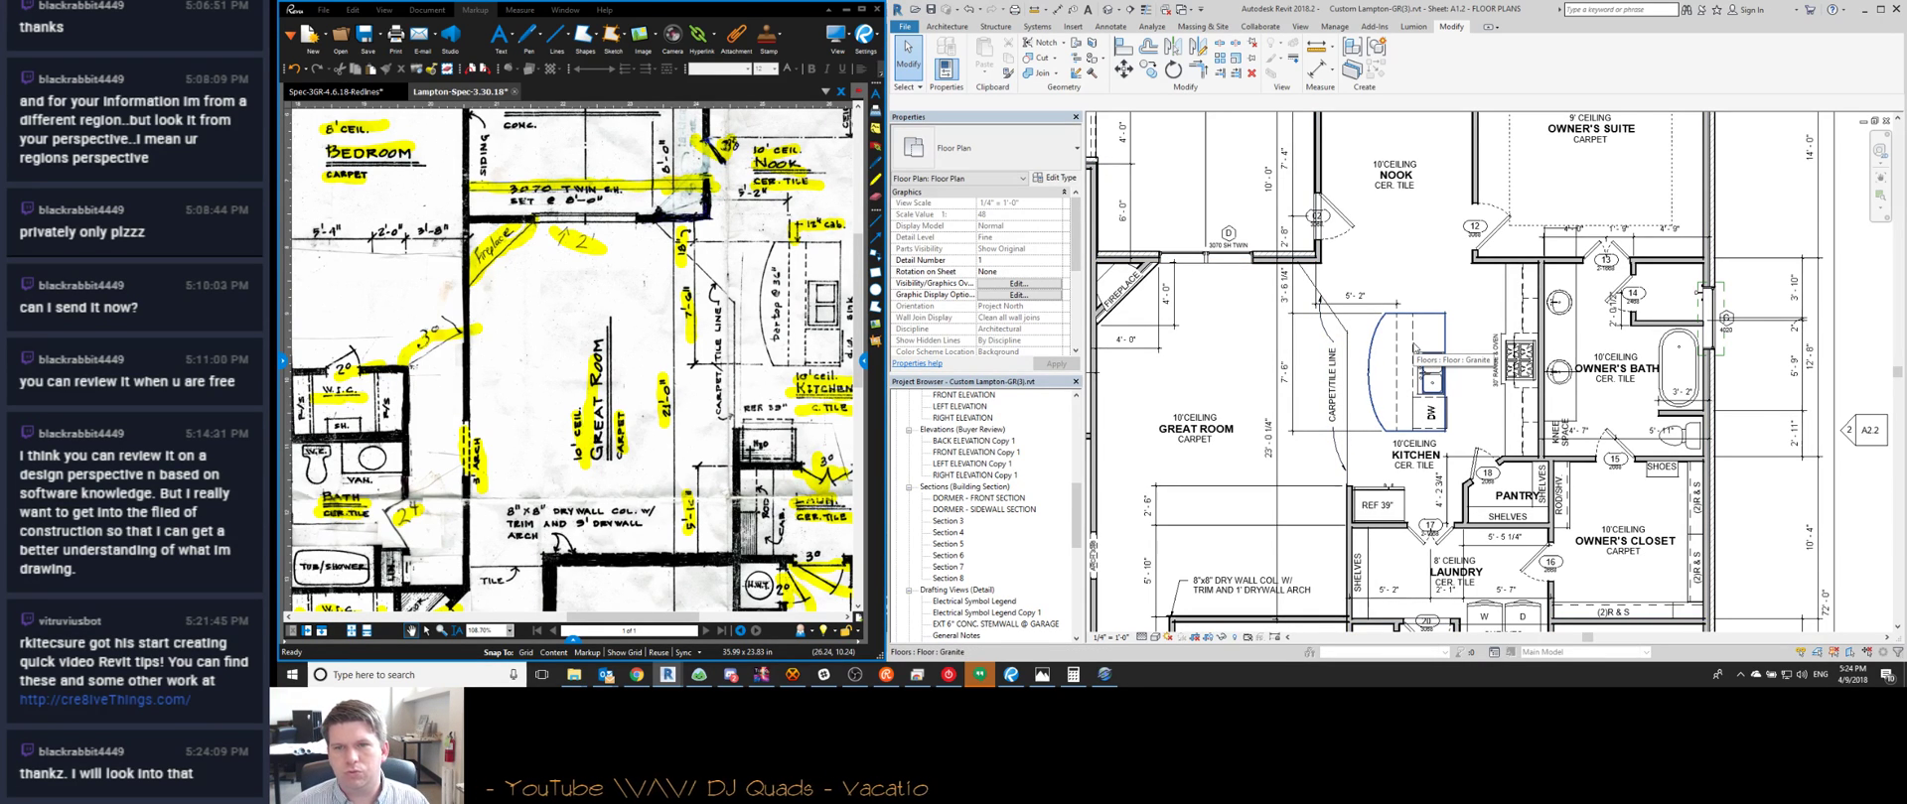
Measure the angled pantry wall with the ME tool, then cancel the measurement
middle_drag(1354, 424, 1279, 341)
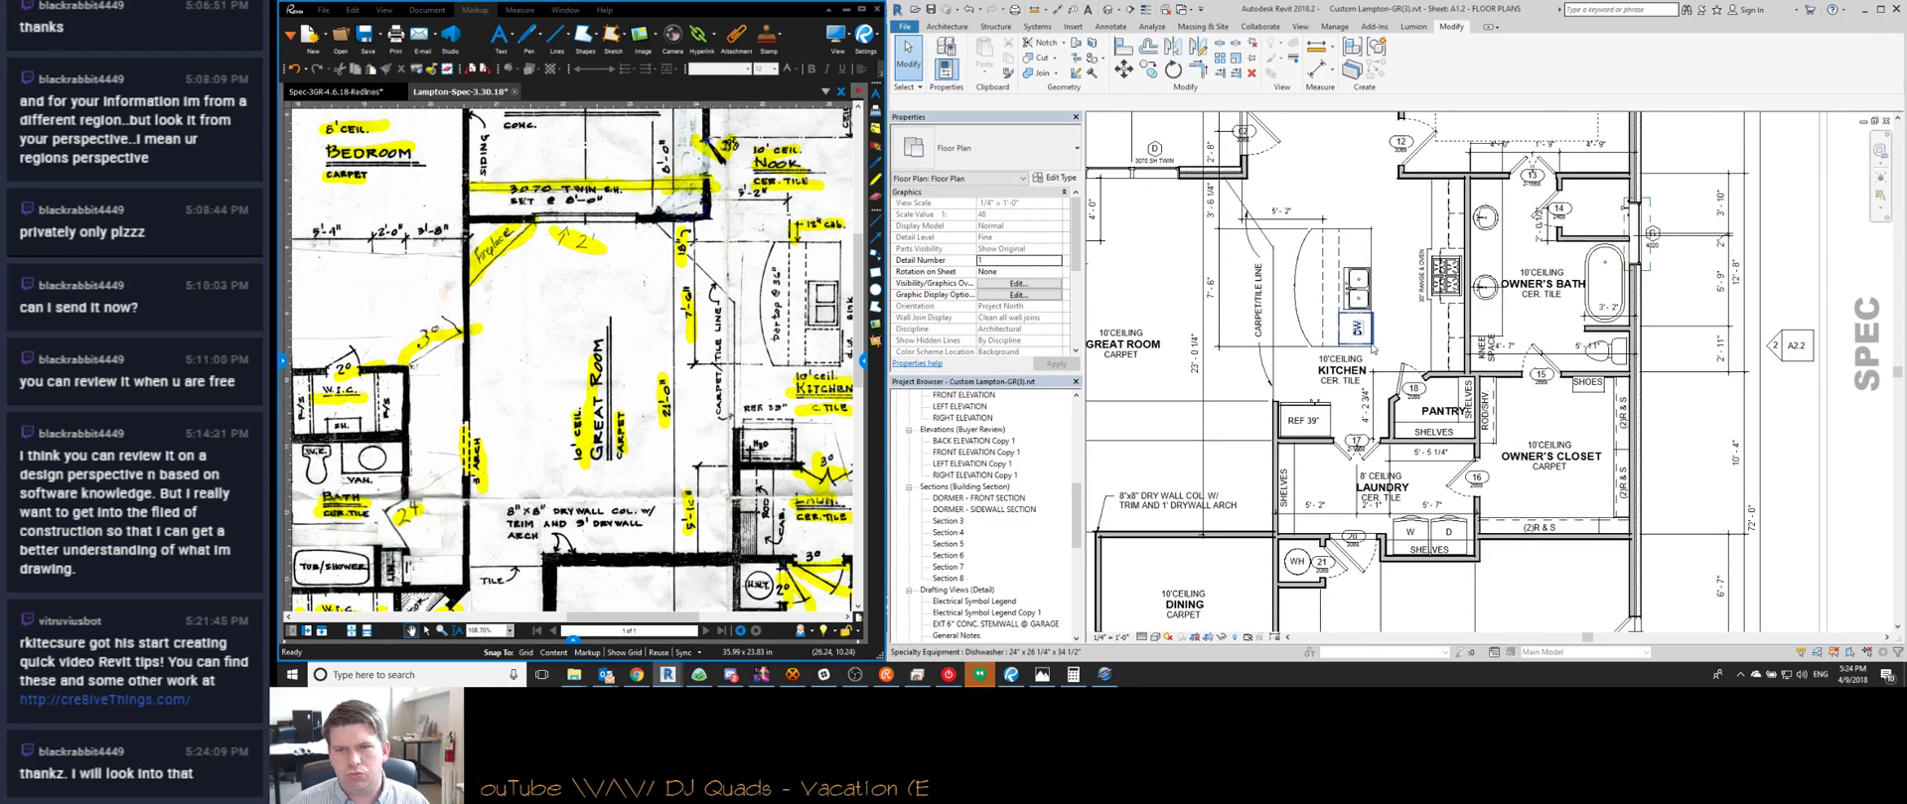
scroll(1379, 370, up, 3)
key(m)
key(e)
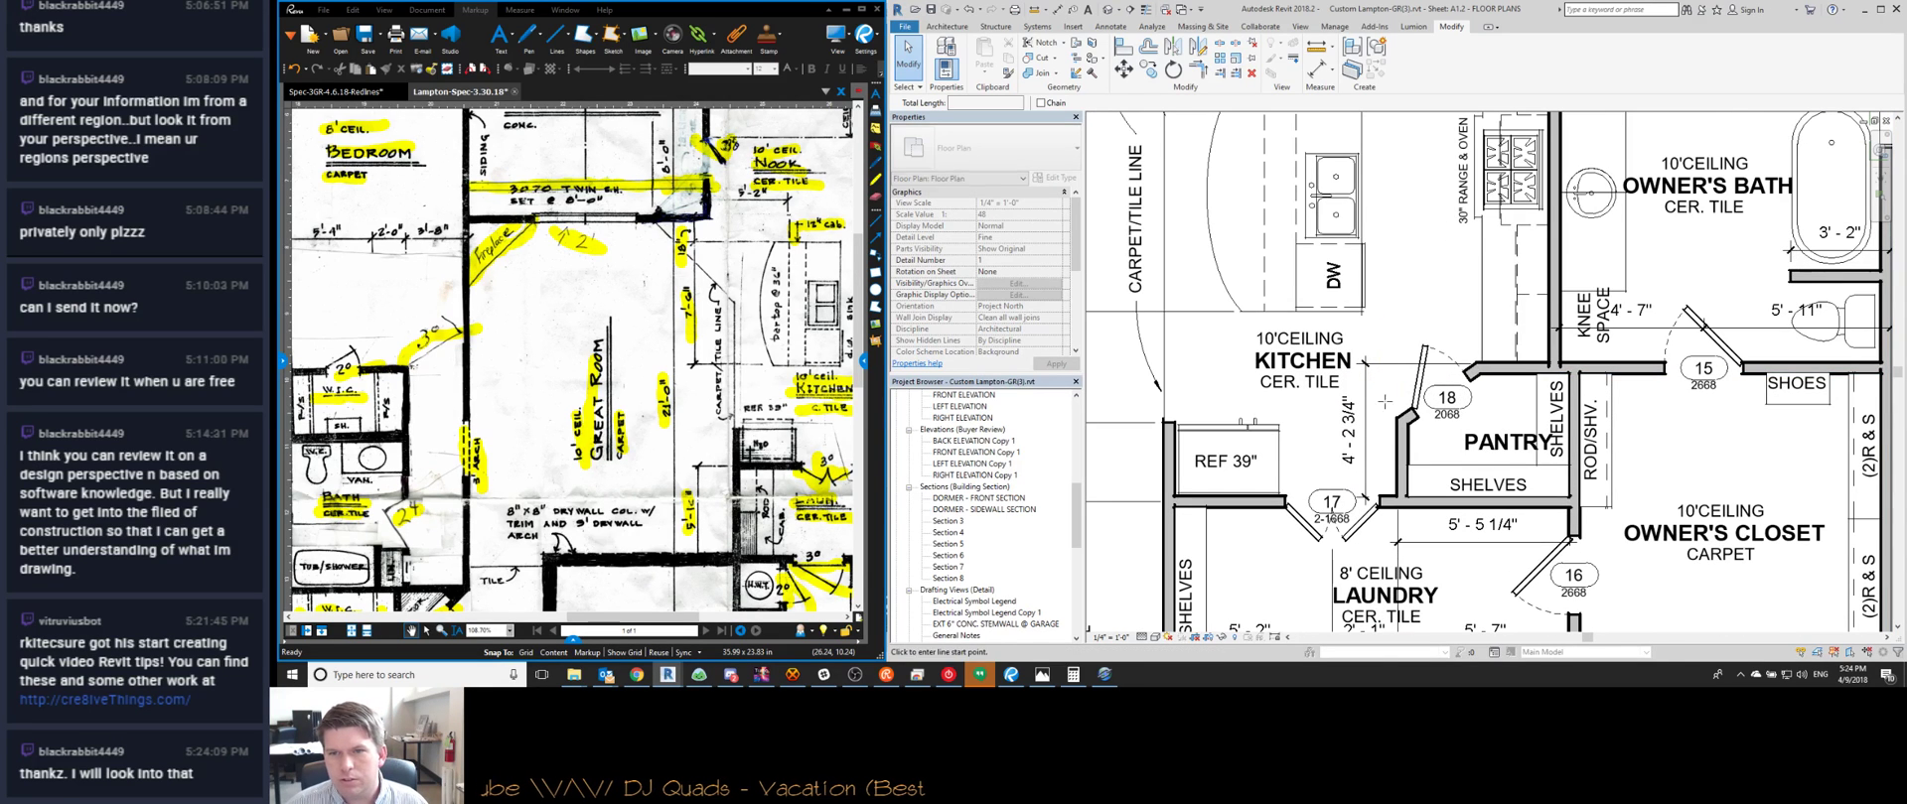
click(1379, 409)
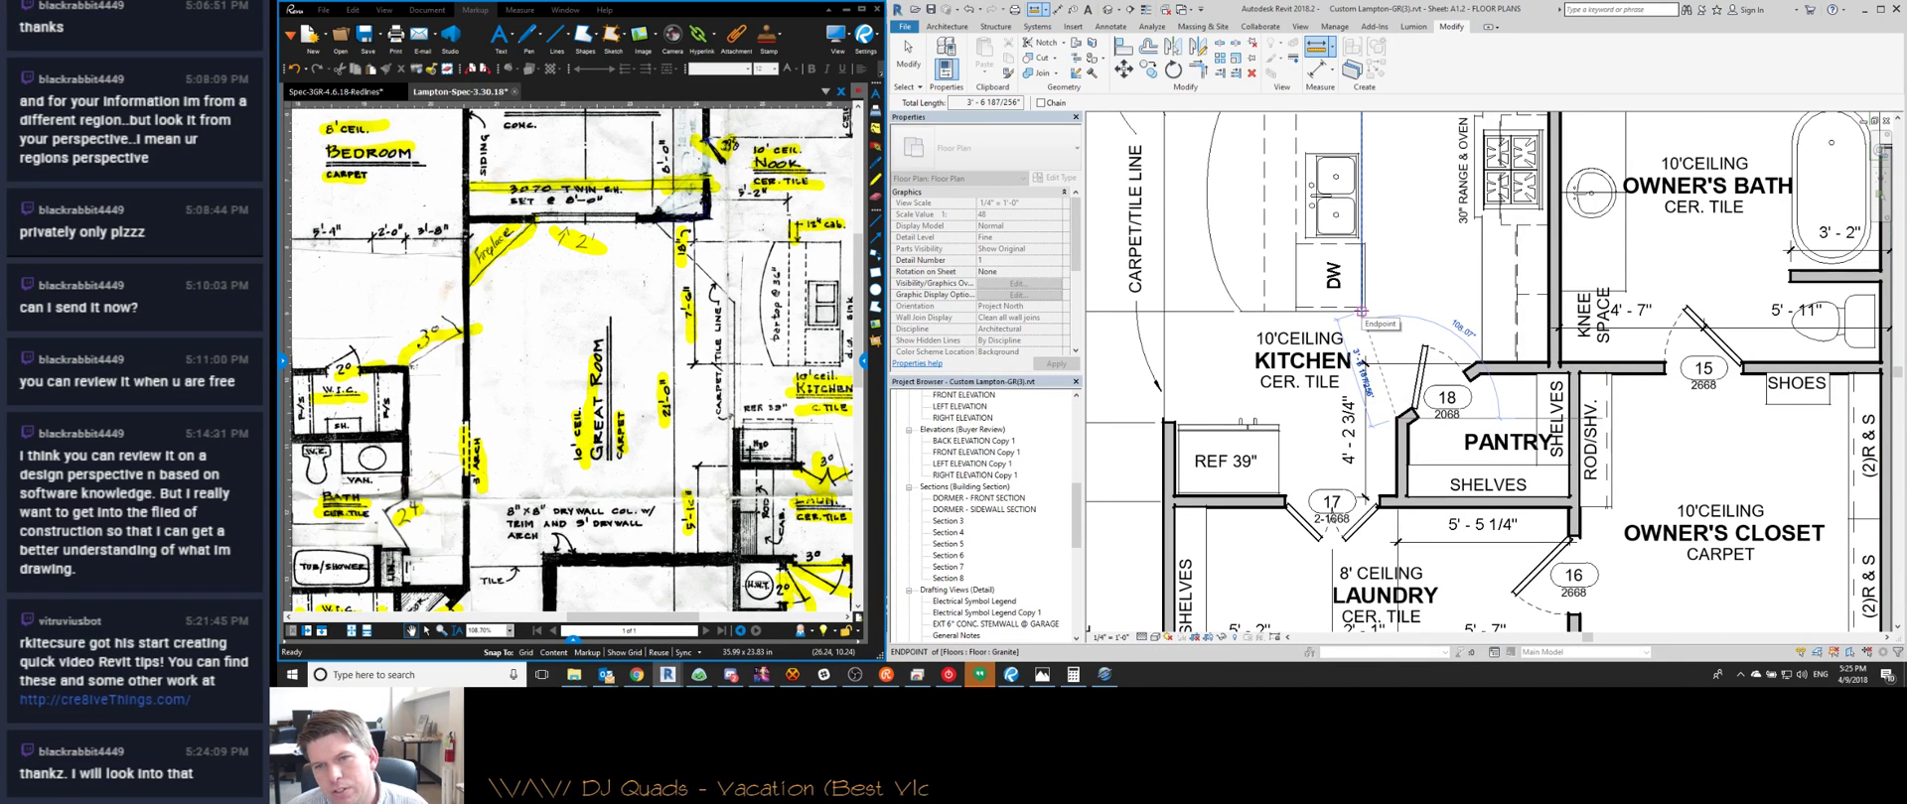
key(Escape)
key(Escape)
Zoom and pan the Bluebeam redline to show the kitchen and pantry
scroll(1362, 313, down, 3)
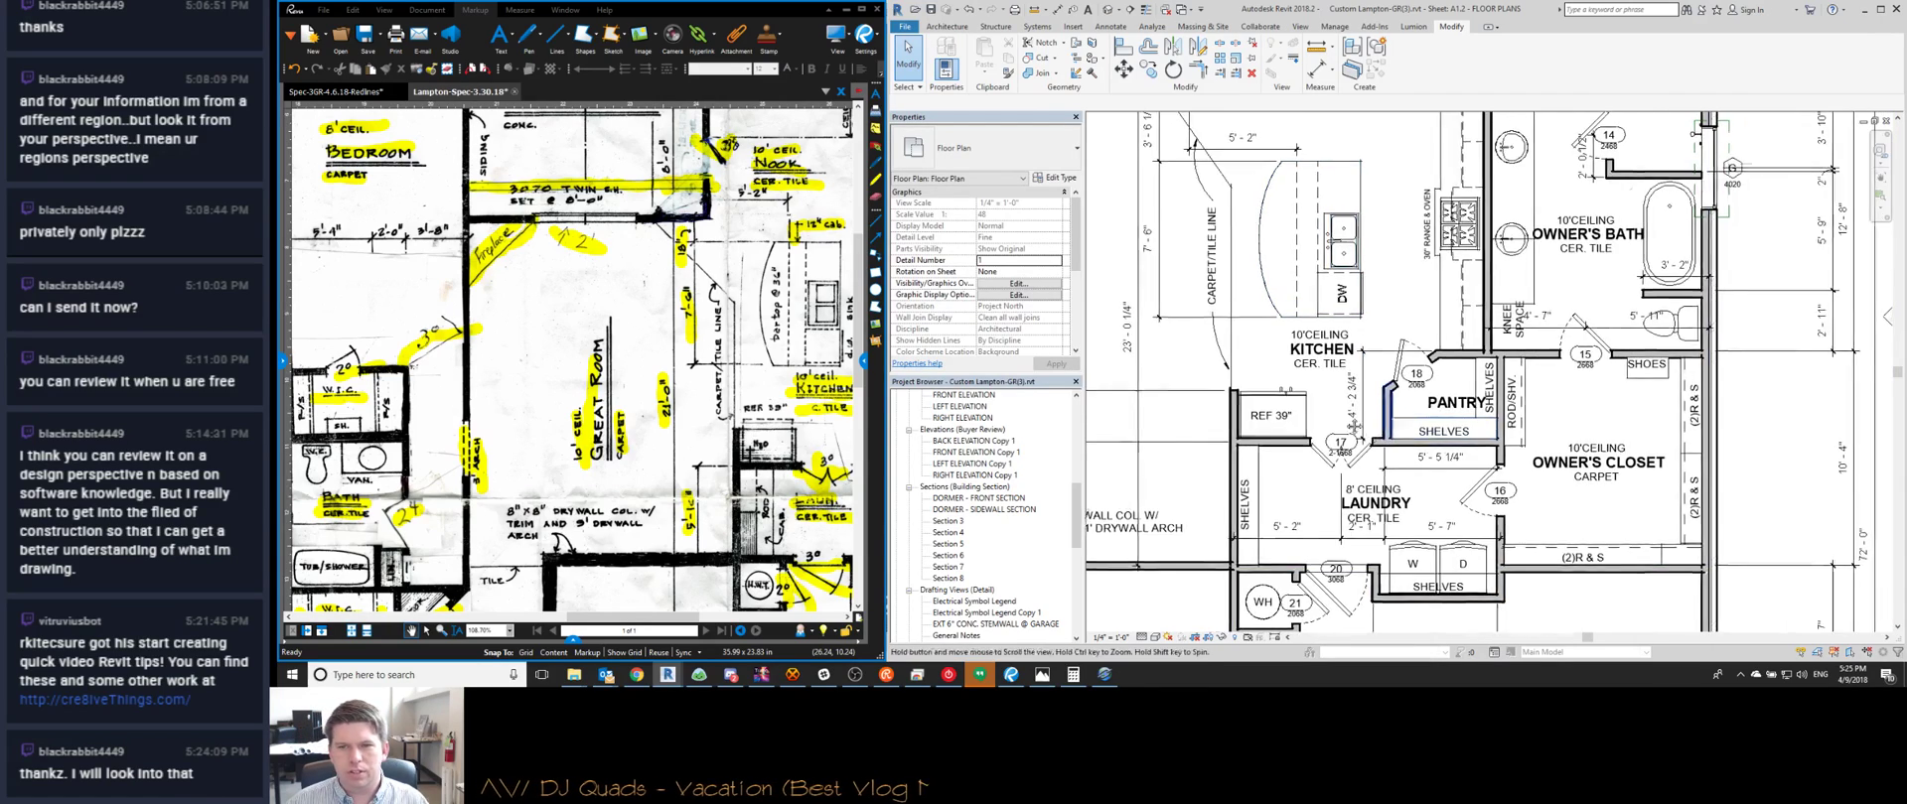
scroll(1106, 328, down, 1)
scroll(293, 214, down, 1)
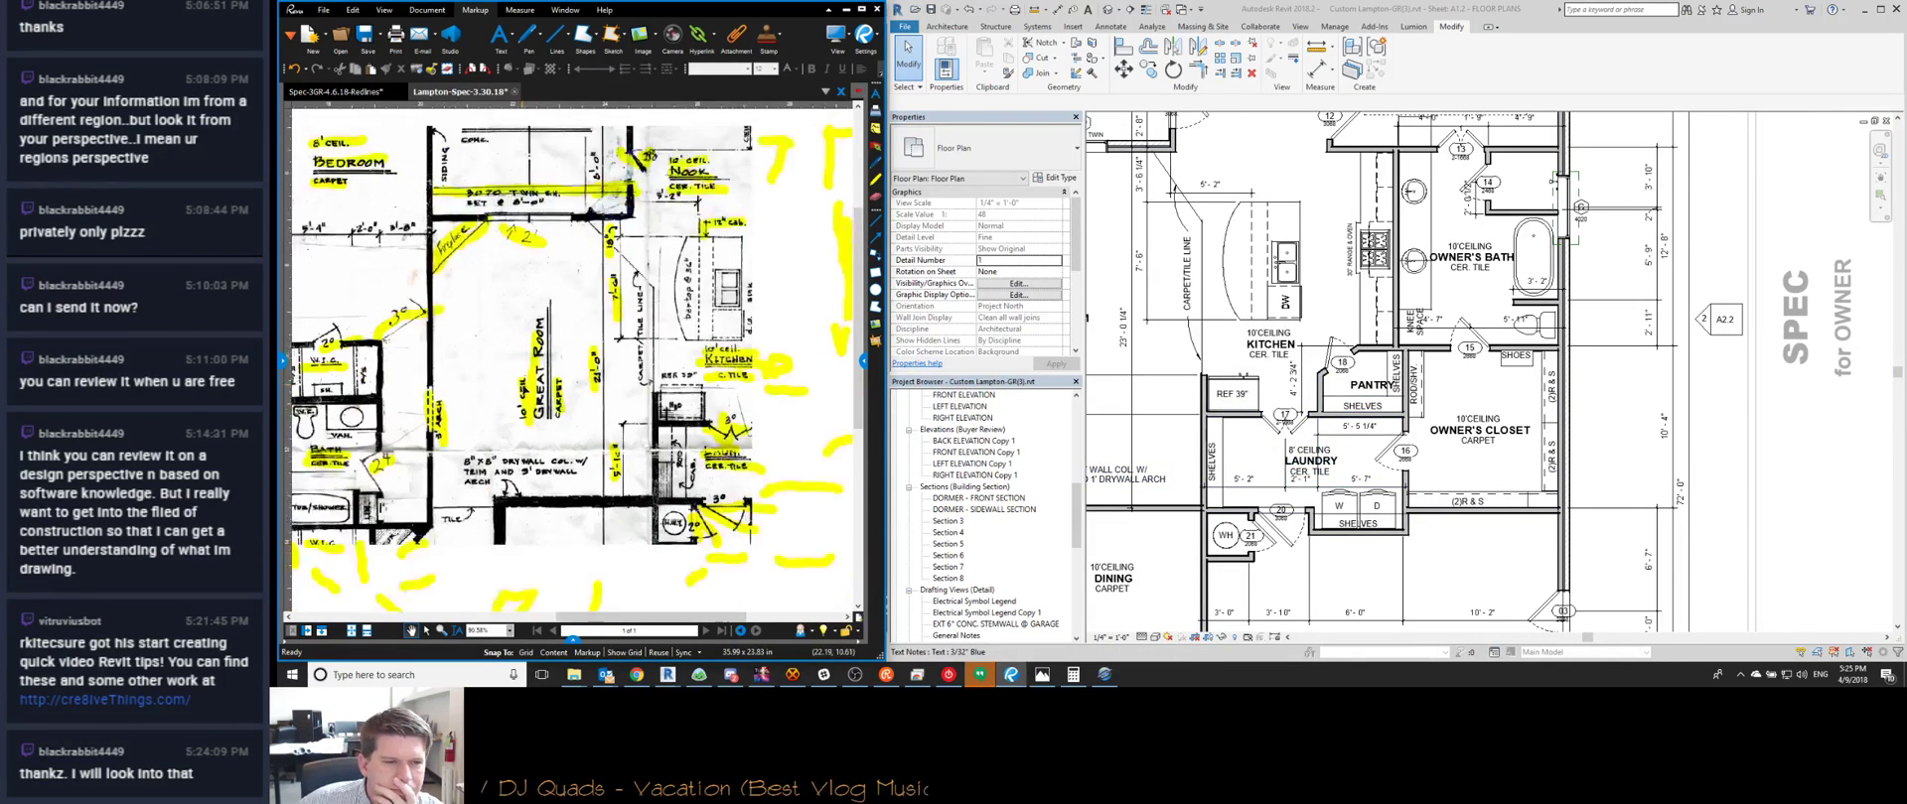
scroll(660, 387, up, 2)
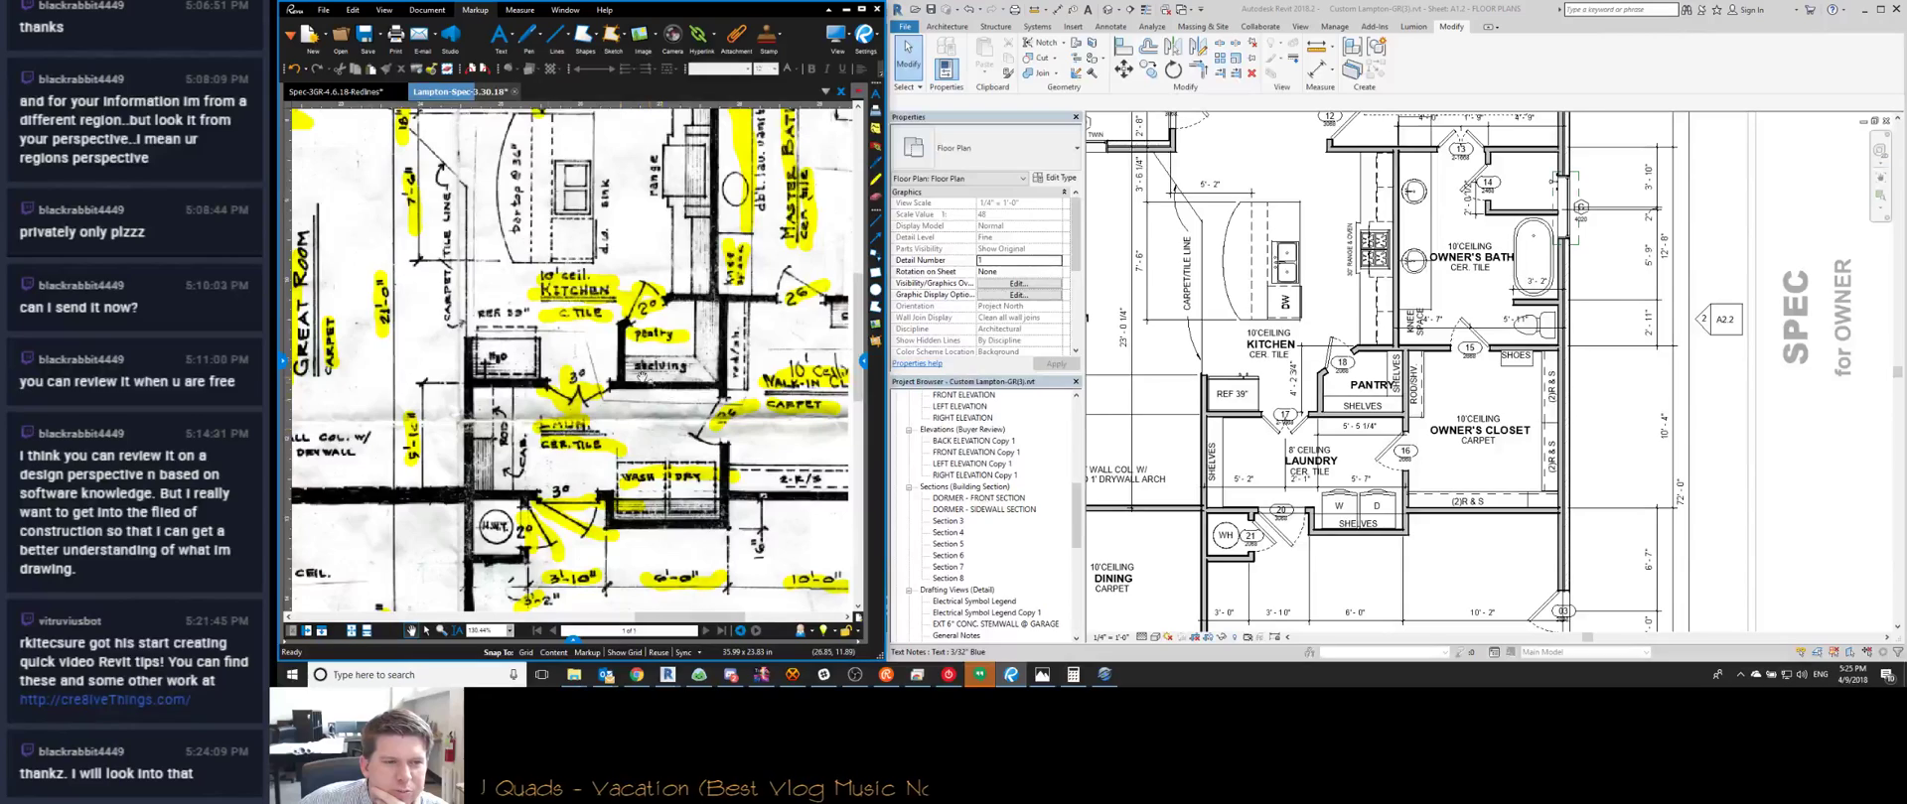
middle_drag(696, 368, 647, 370)
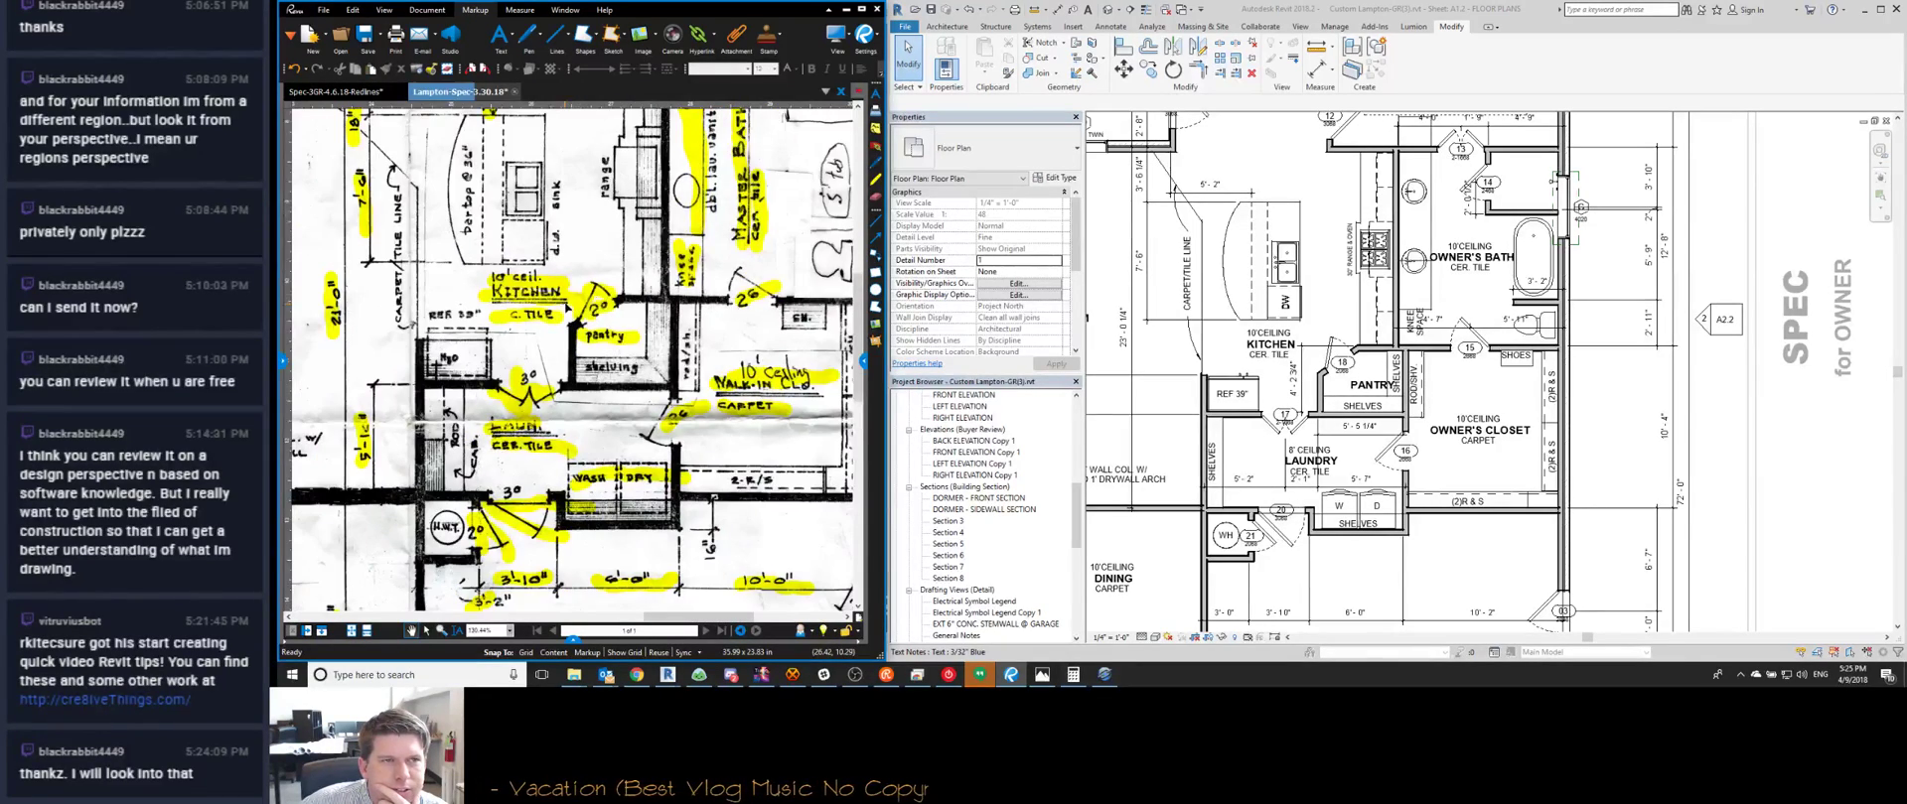
Open Bluebeam's Measurements panel and start the Angle tool on the pantry wall
click(863, 365)
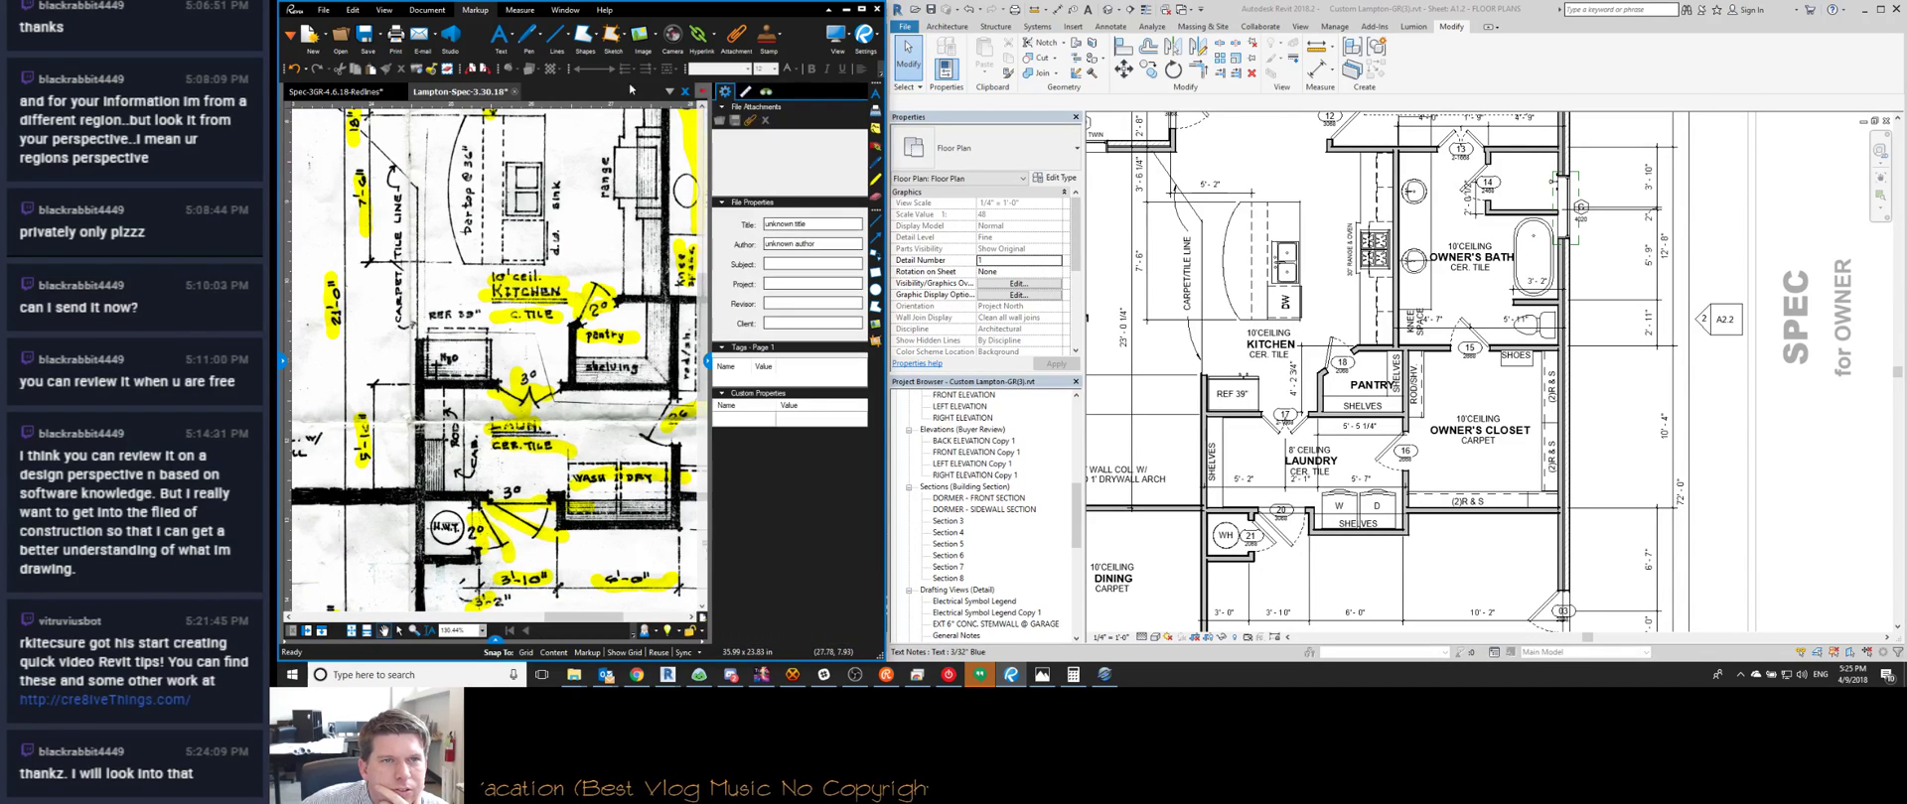
click(747, 93)
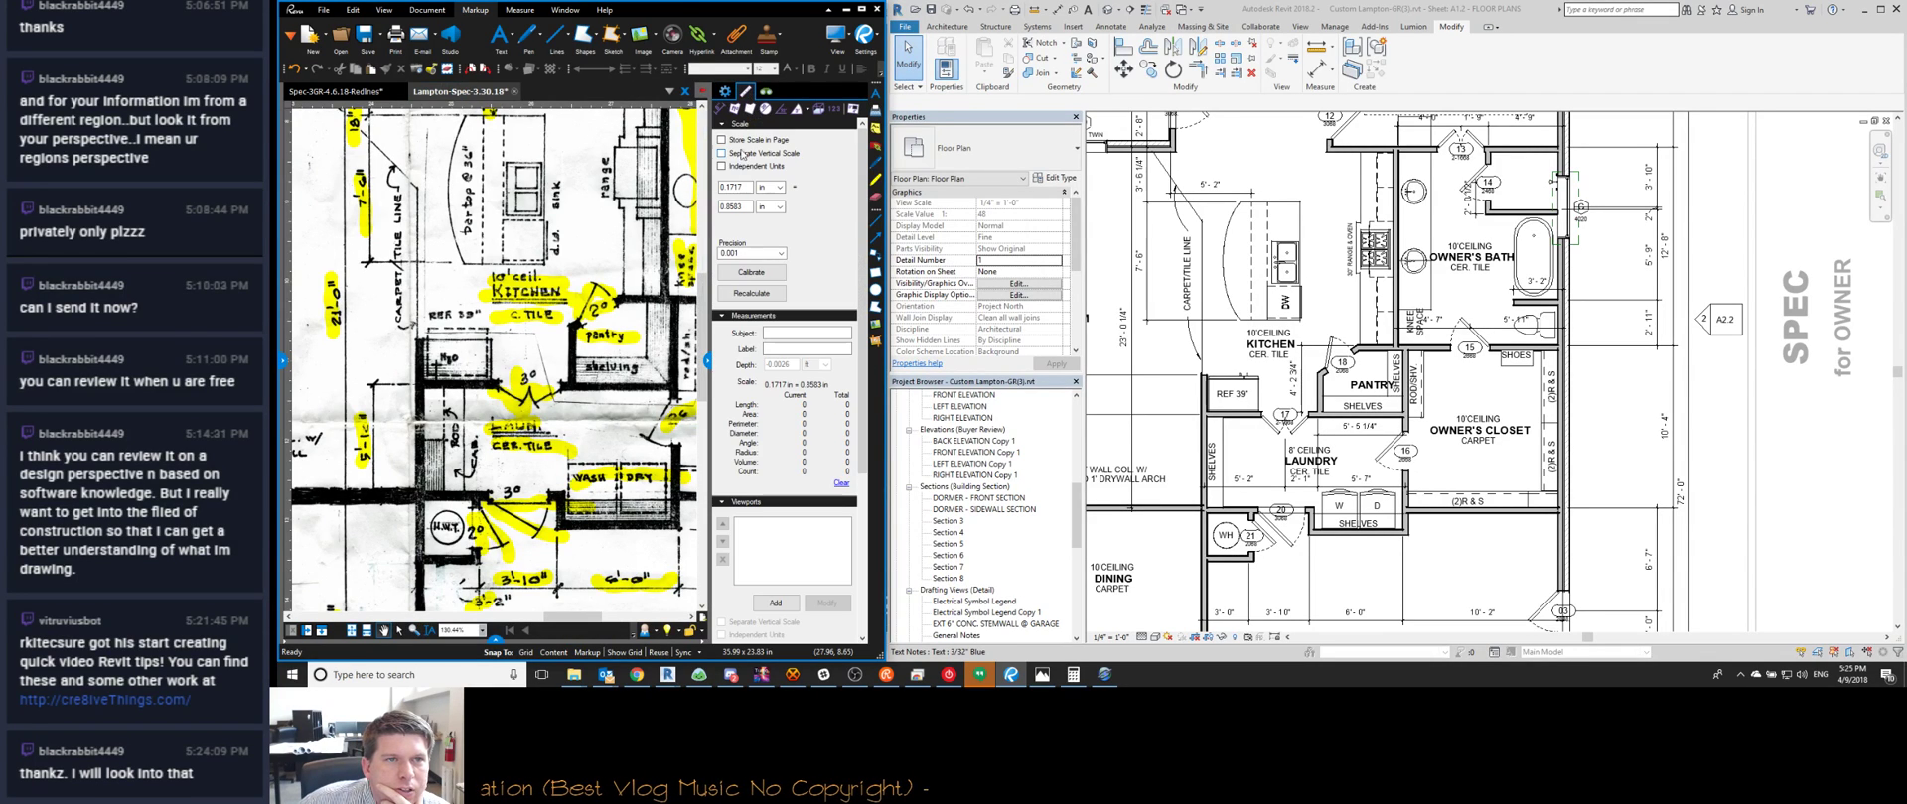
click(781, 110)
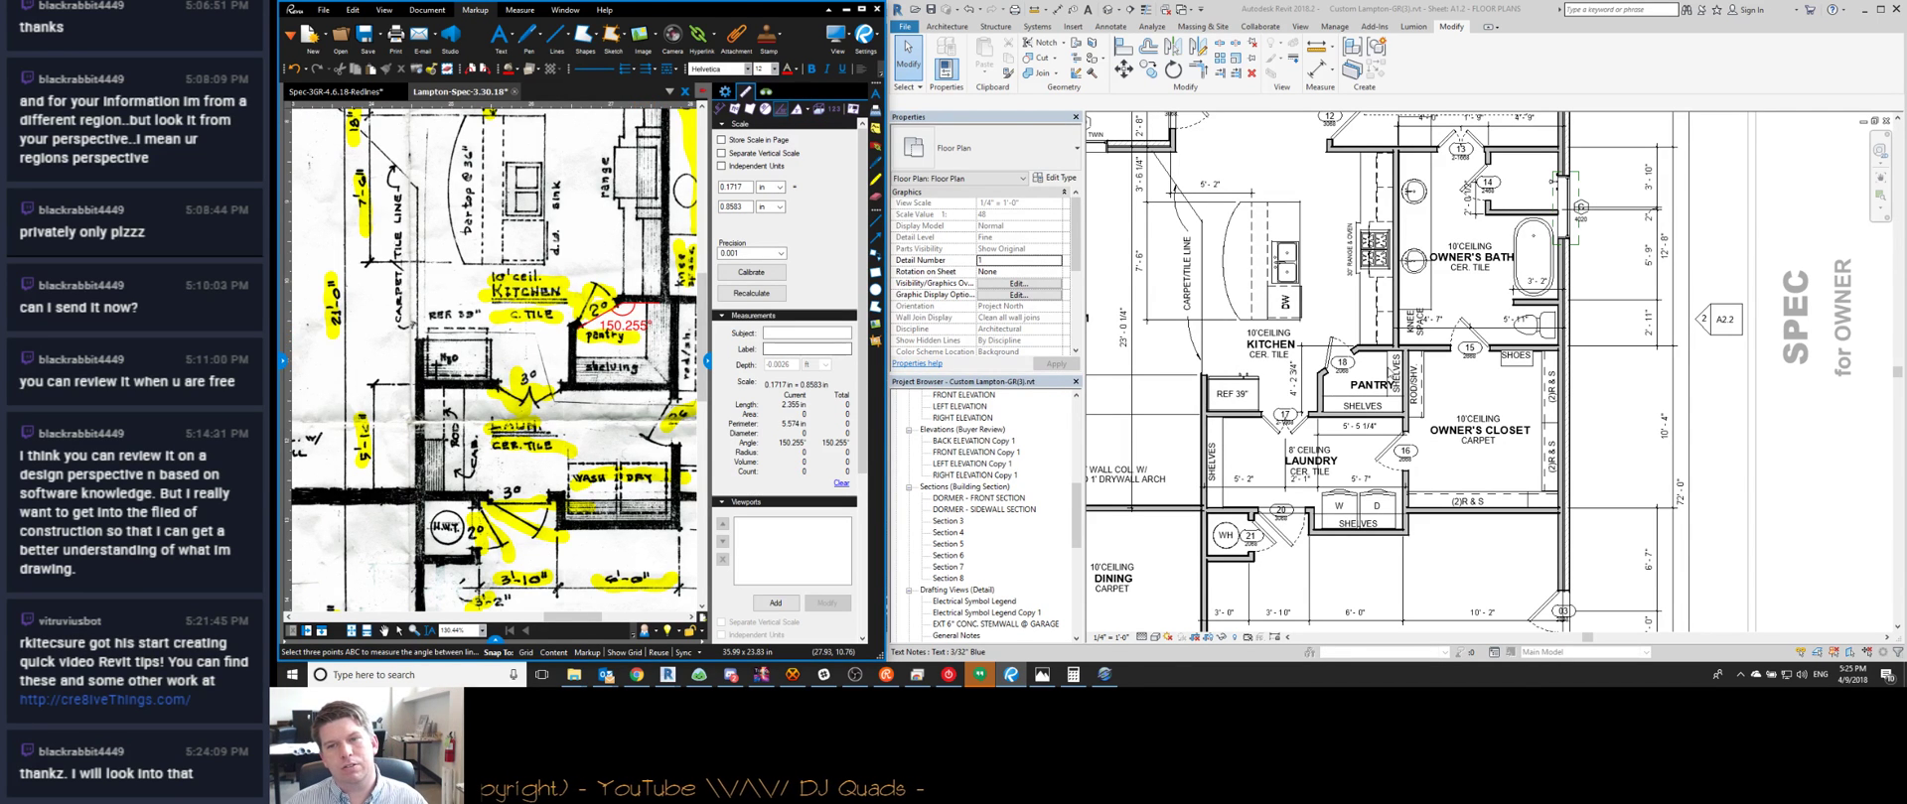
Delete the 5' - 5 1/4" laundry dimension
scroll(1343, 367, up, 3)
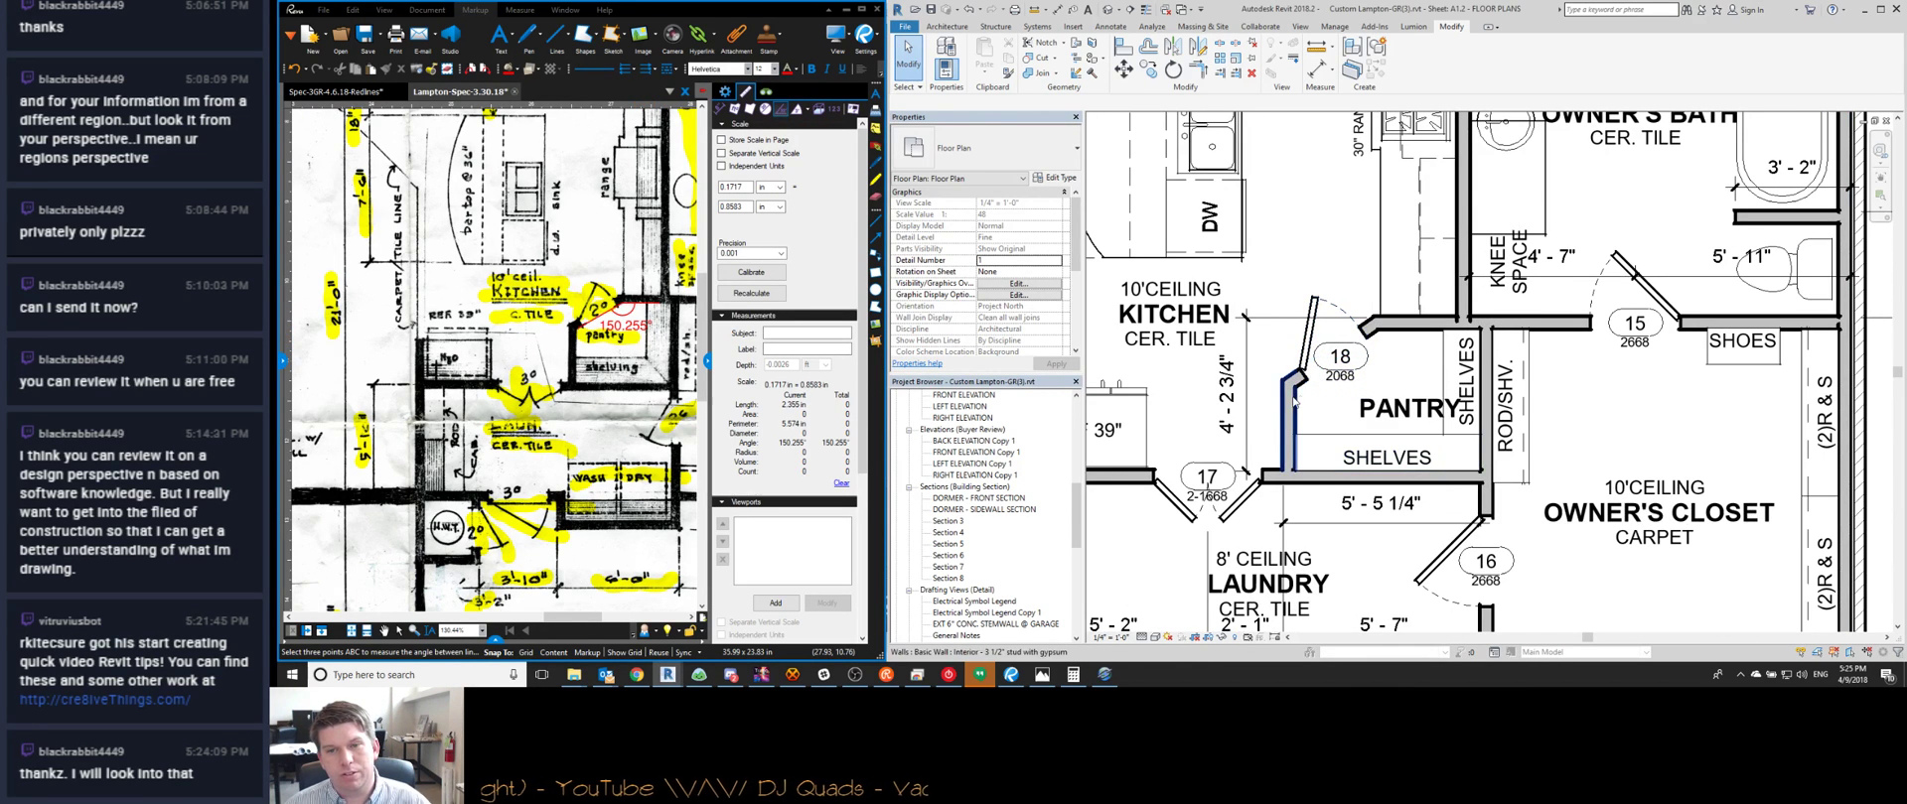
scroll(1293, 400, down, 1)
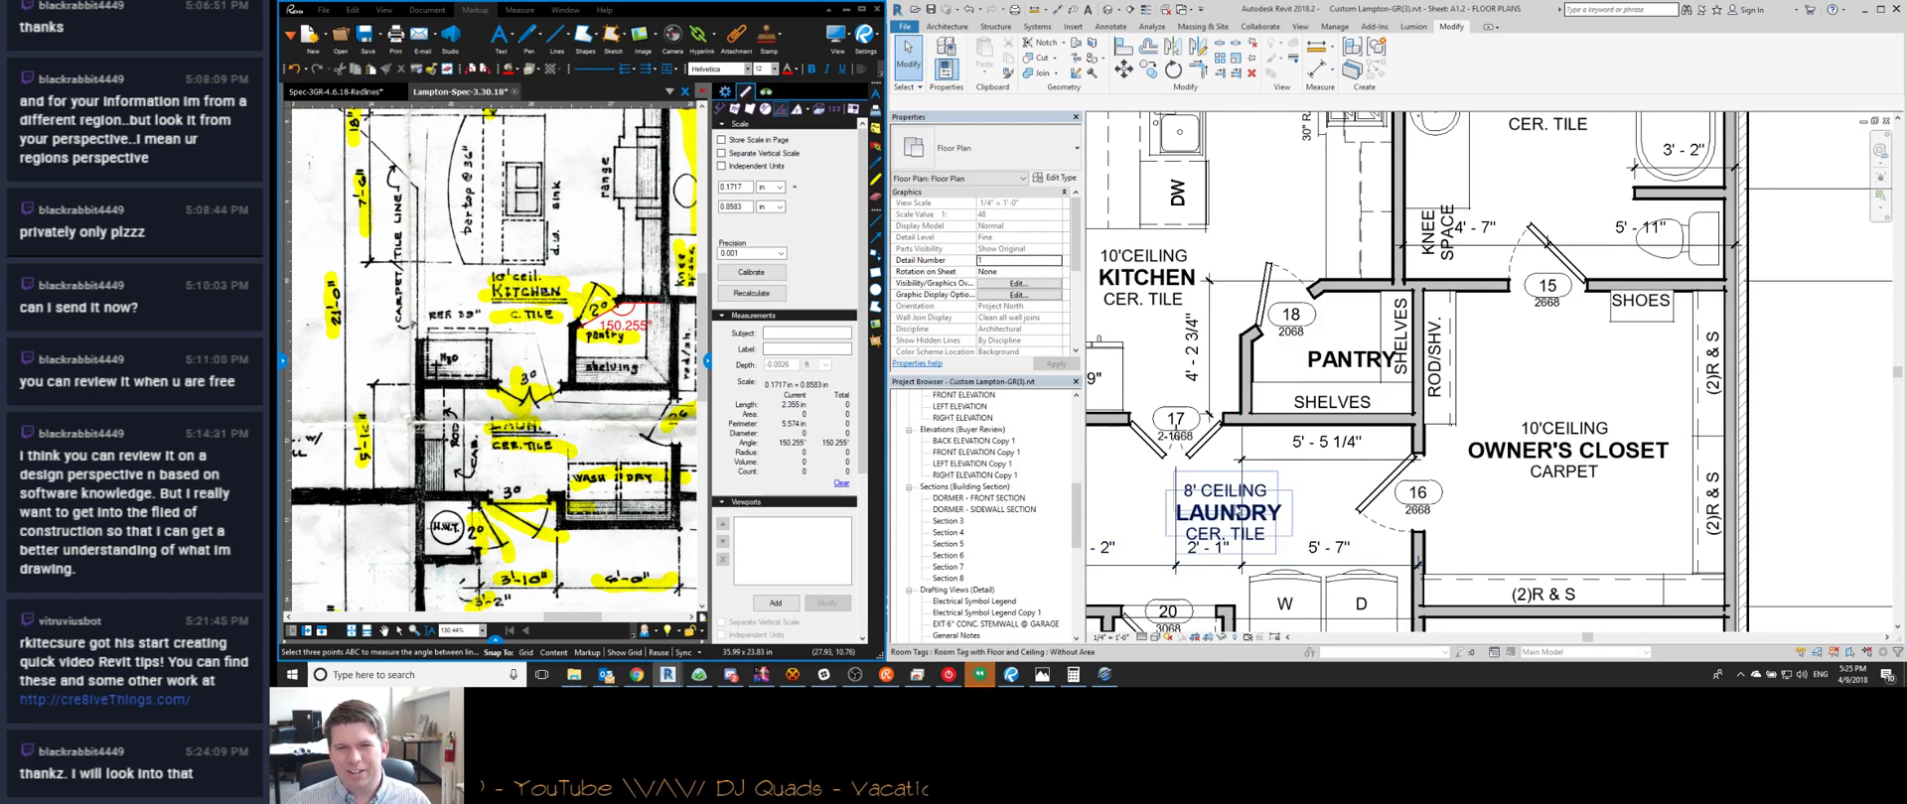
middle_drag(1230, 518, 1319, 440)
click(1346, 385)
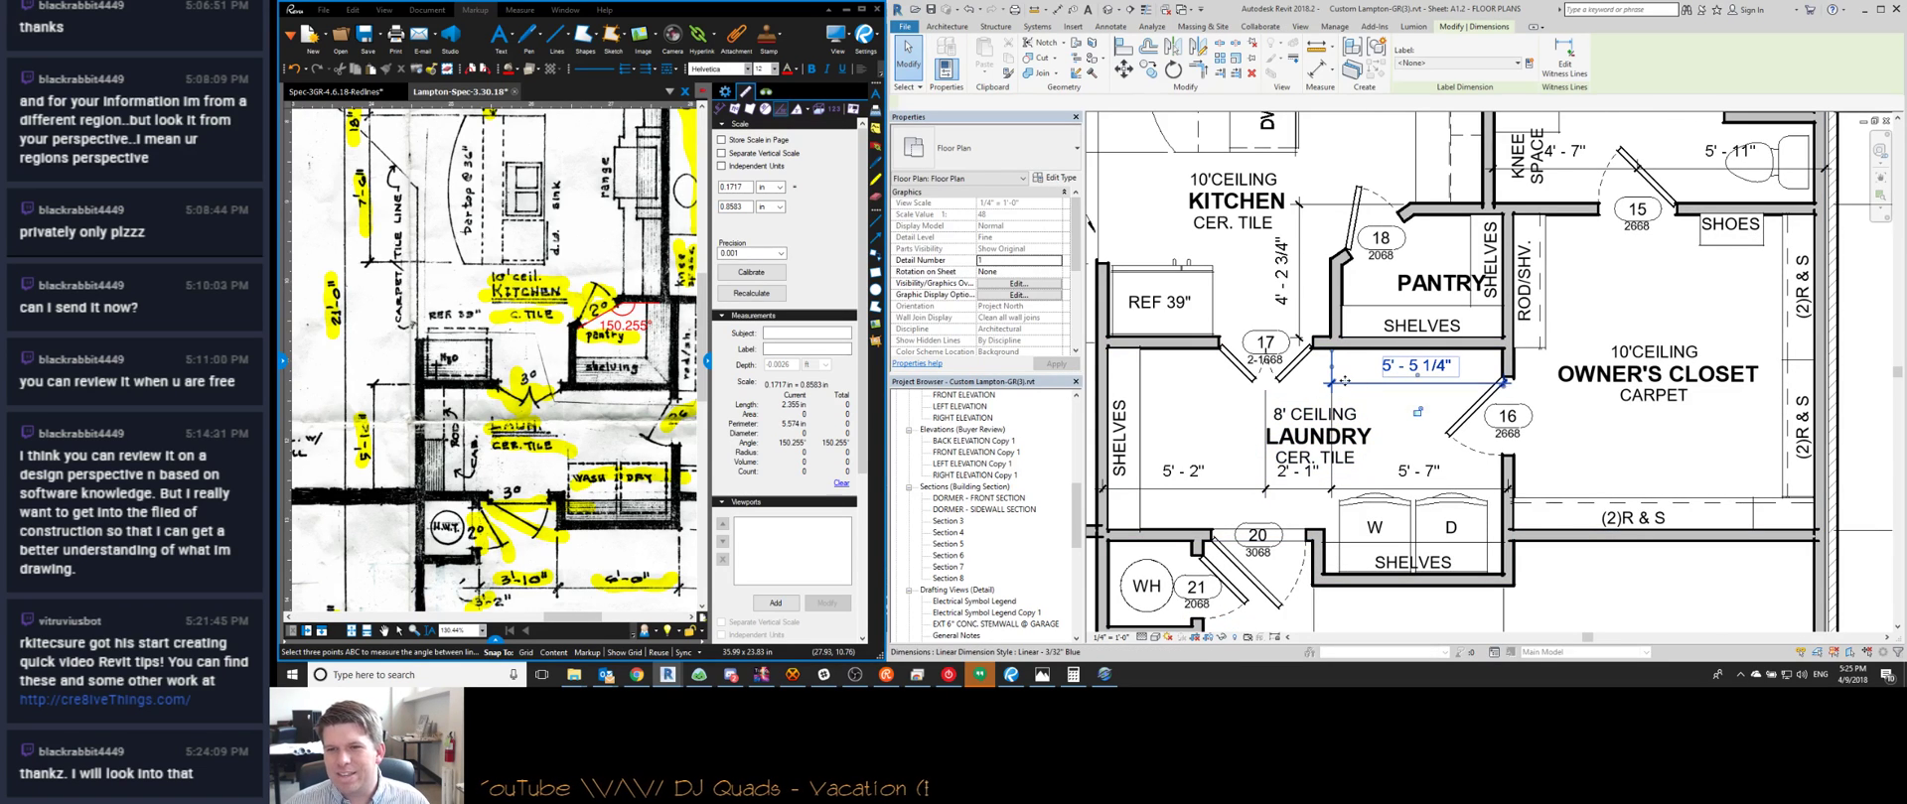
key(Delete)
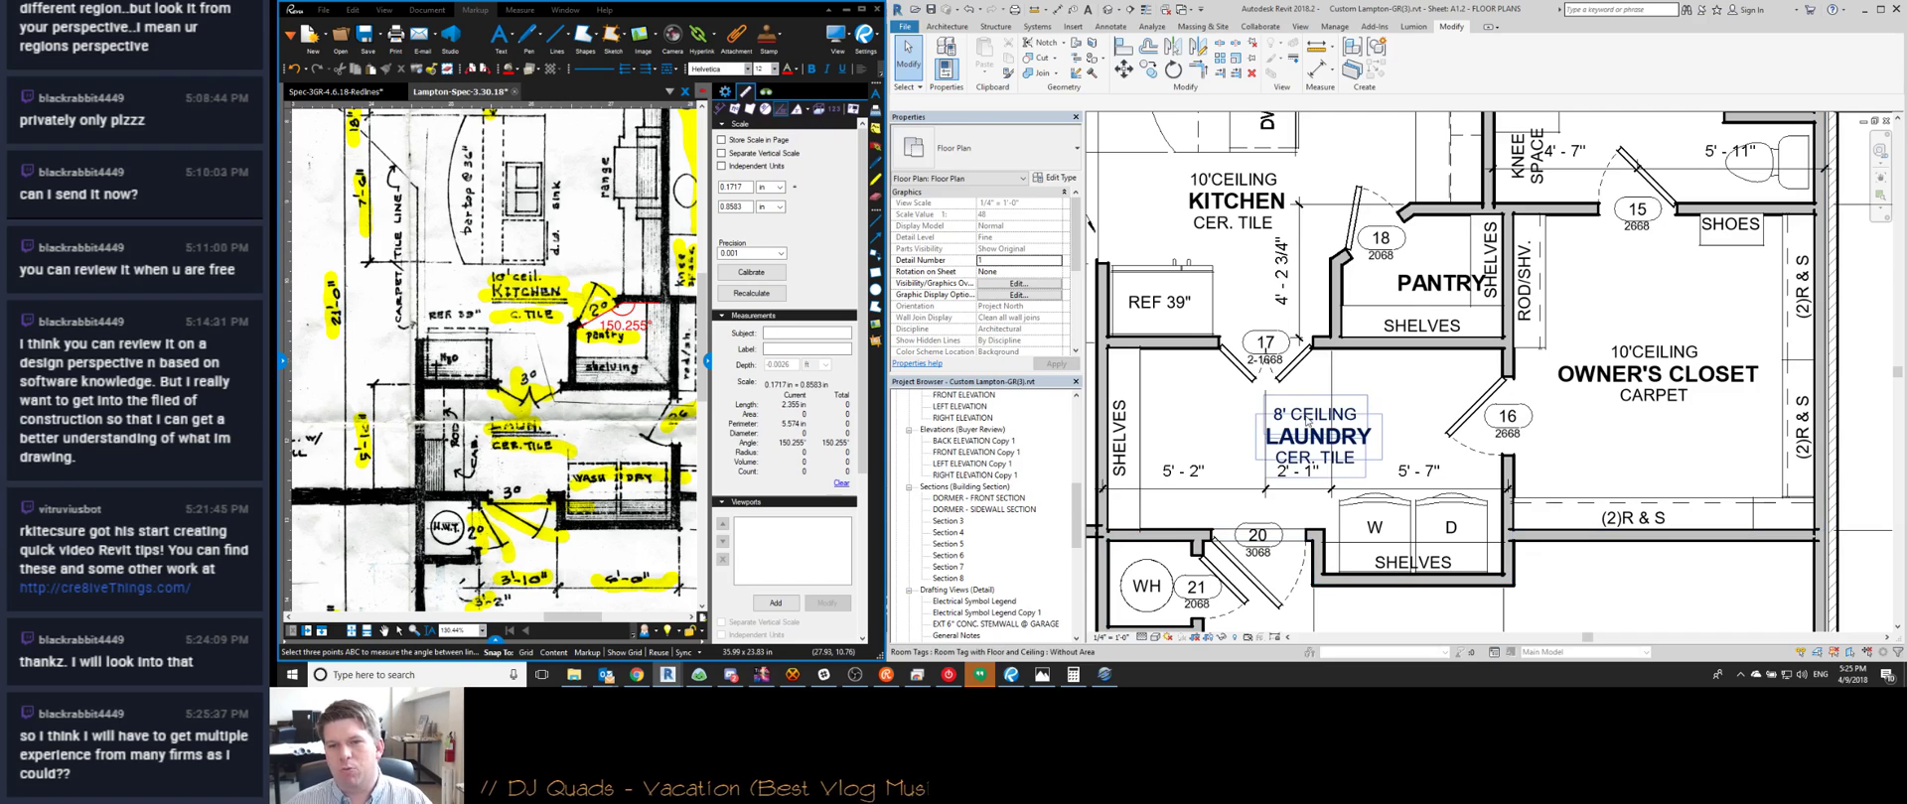
Move the LAUNDRY room tag up and right, clear of the dimension string
click(1320, 444)
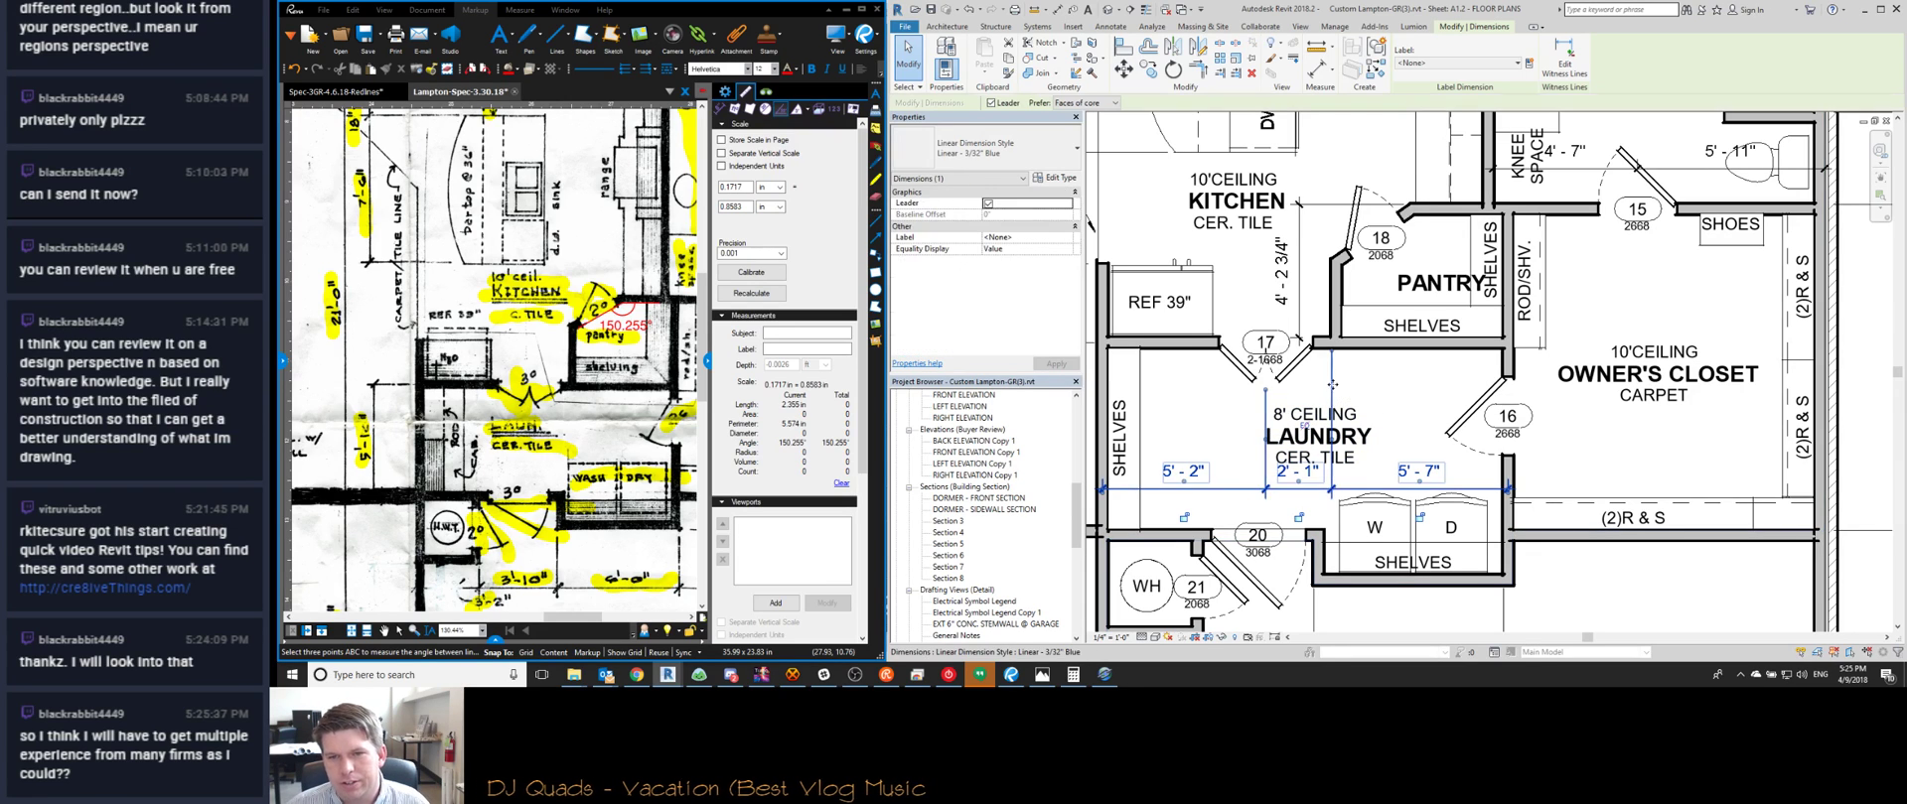
click(1349, 457)
drag(1339, 464, 1413, 442)
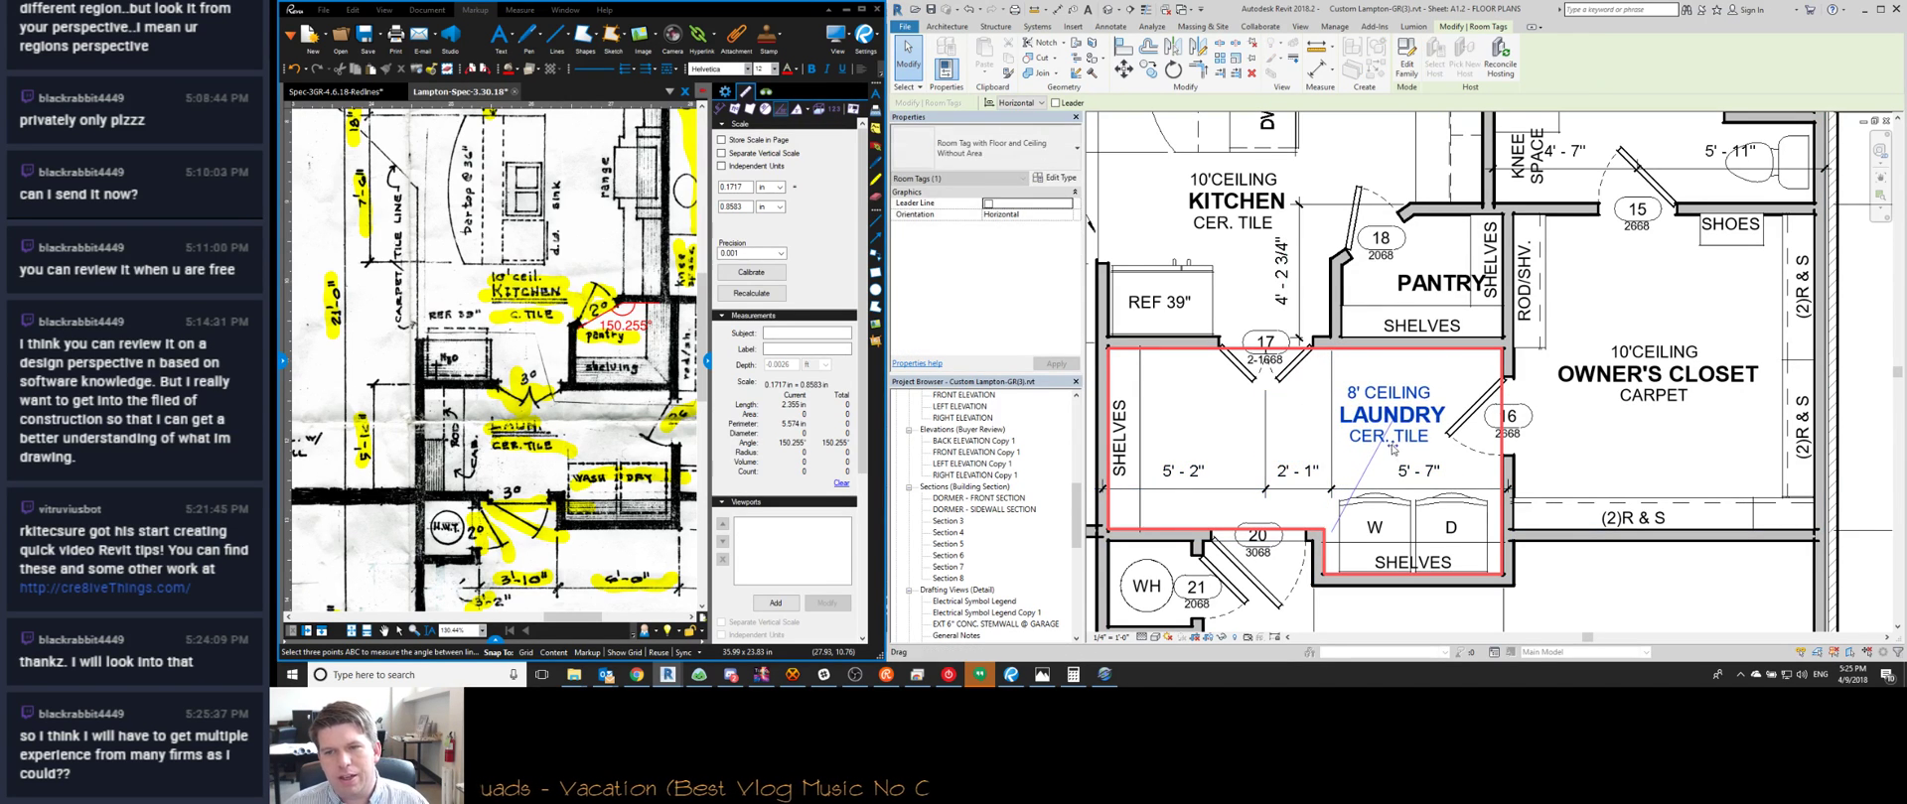
click(1448, 460)
scroll(1461, 452, down, 1)
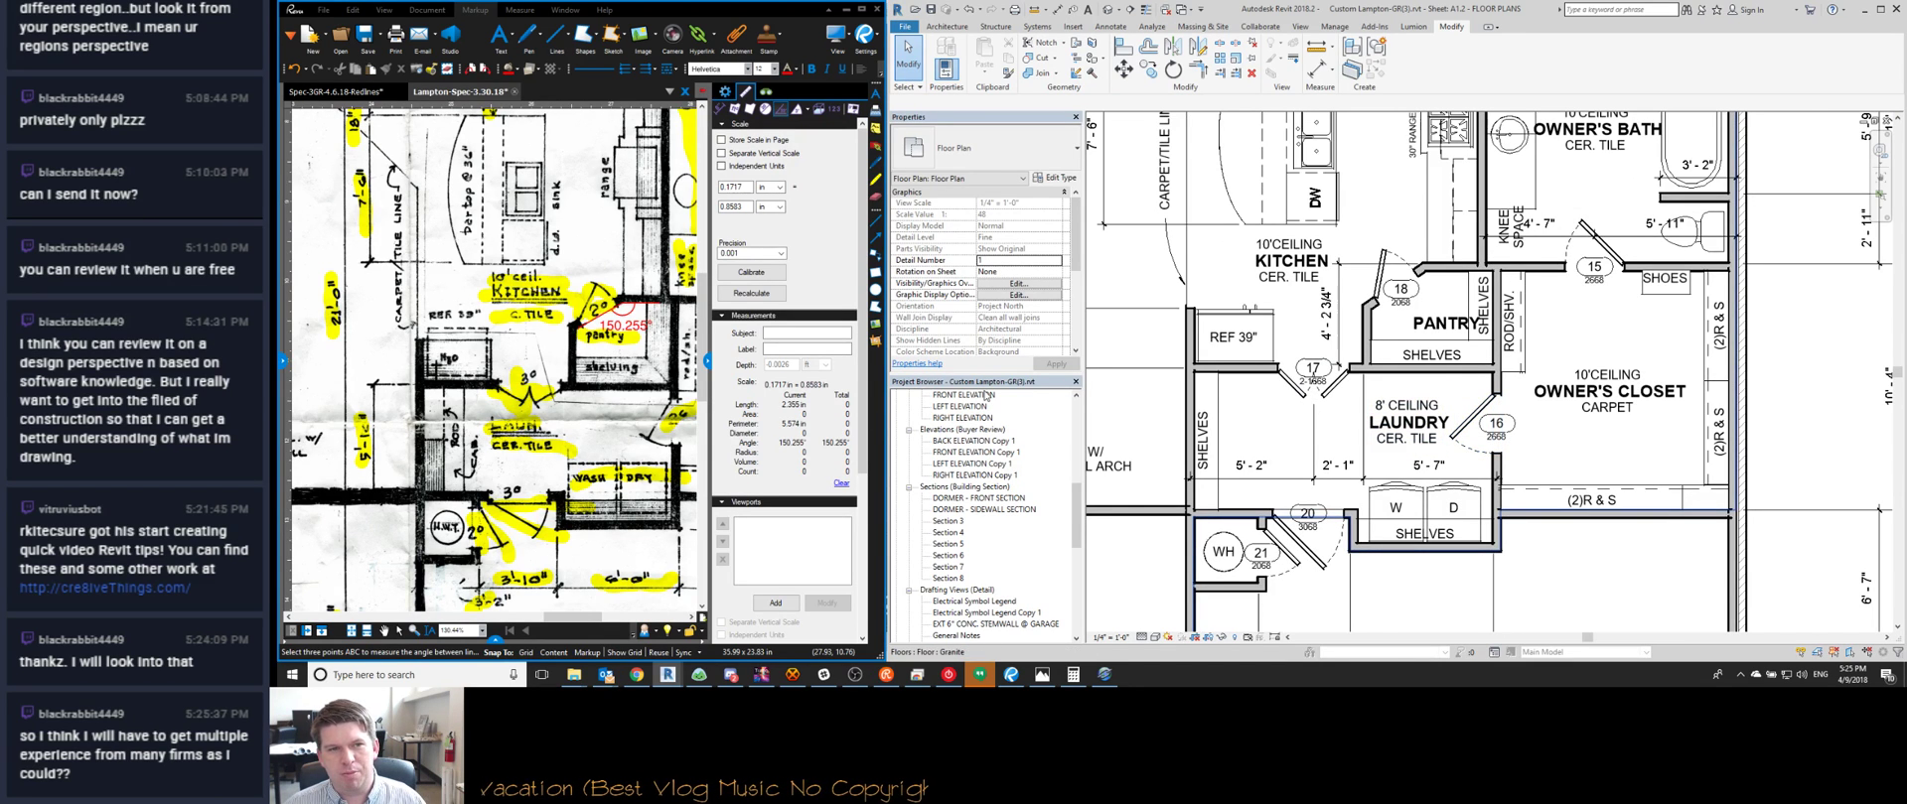
Close Bluebeam's measurements panel and remove the 150.255° angle measurement from the redline
click(709, 359)
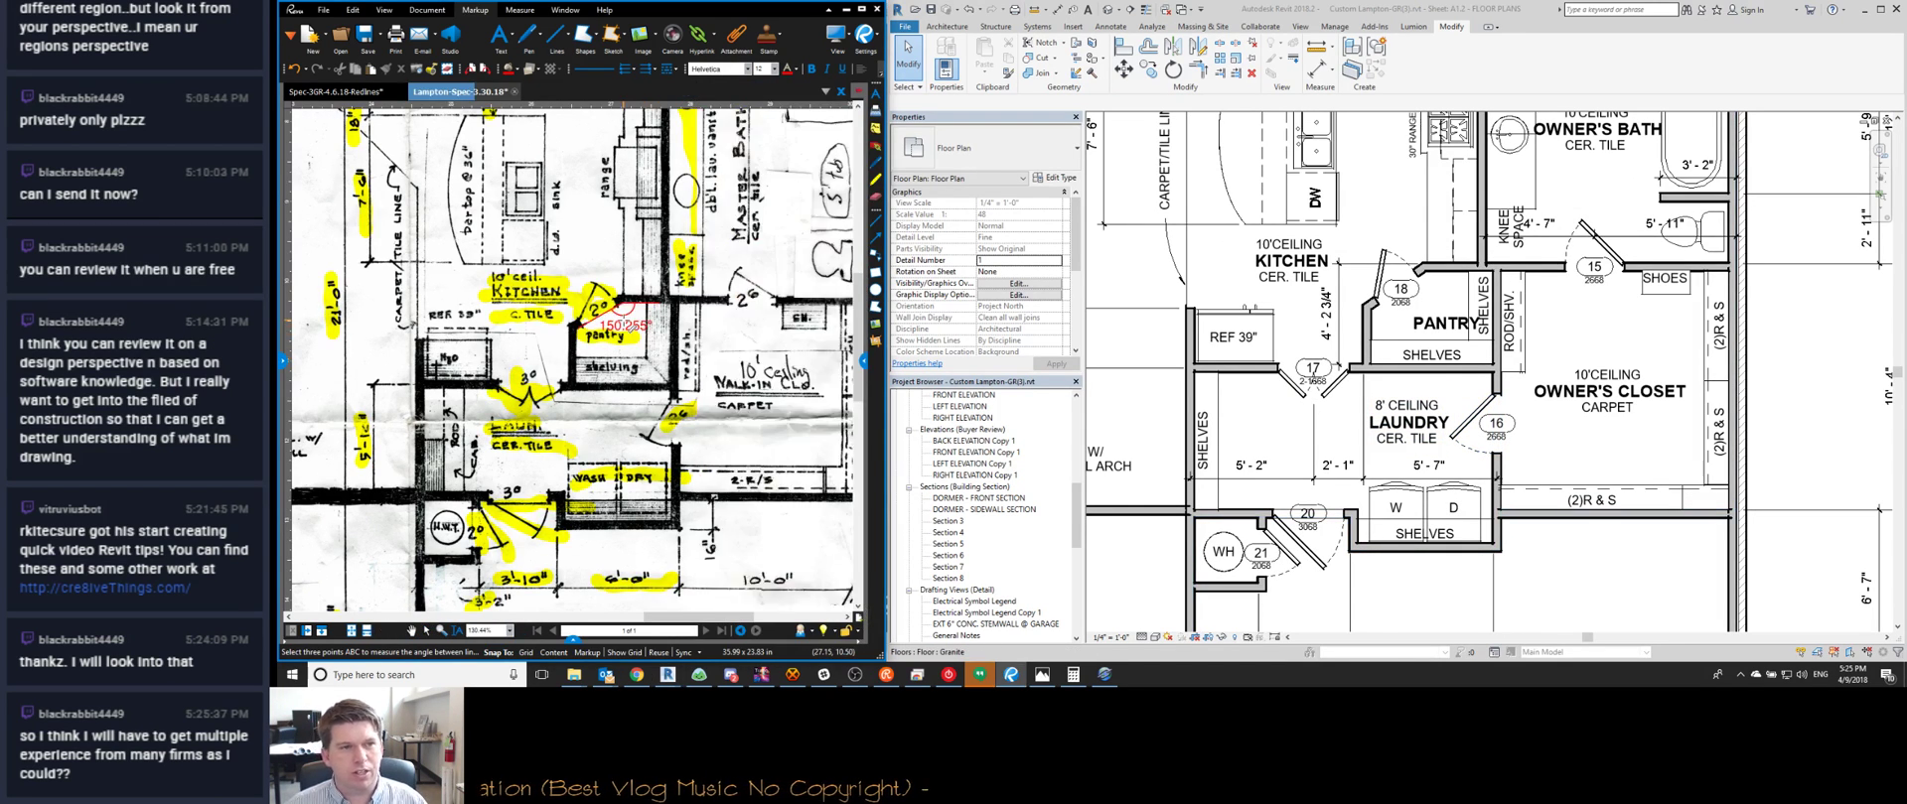
key(Delete)
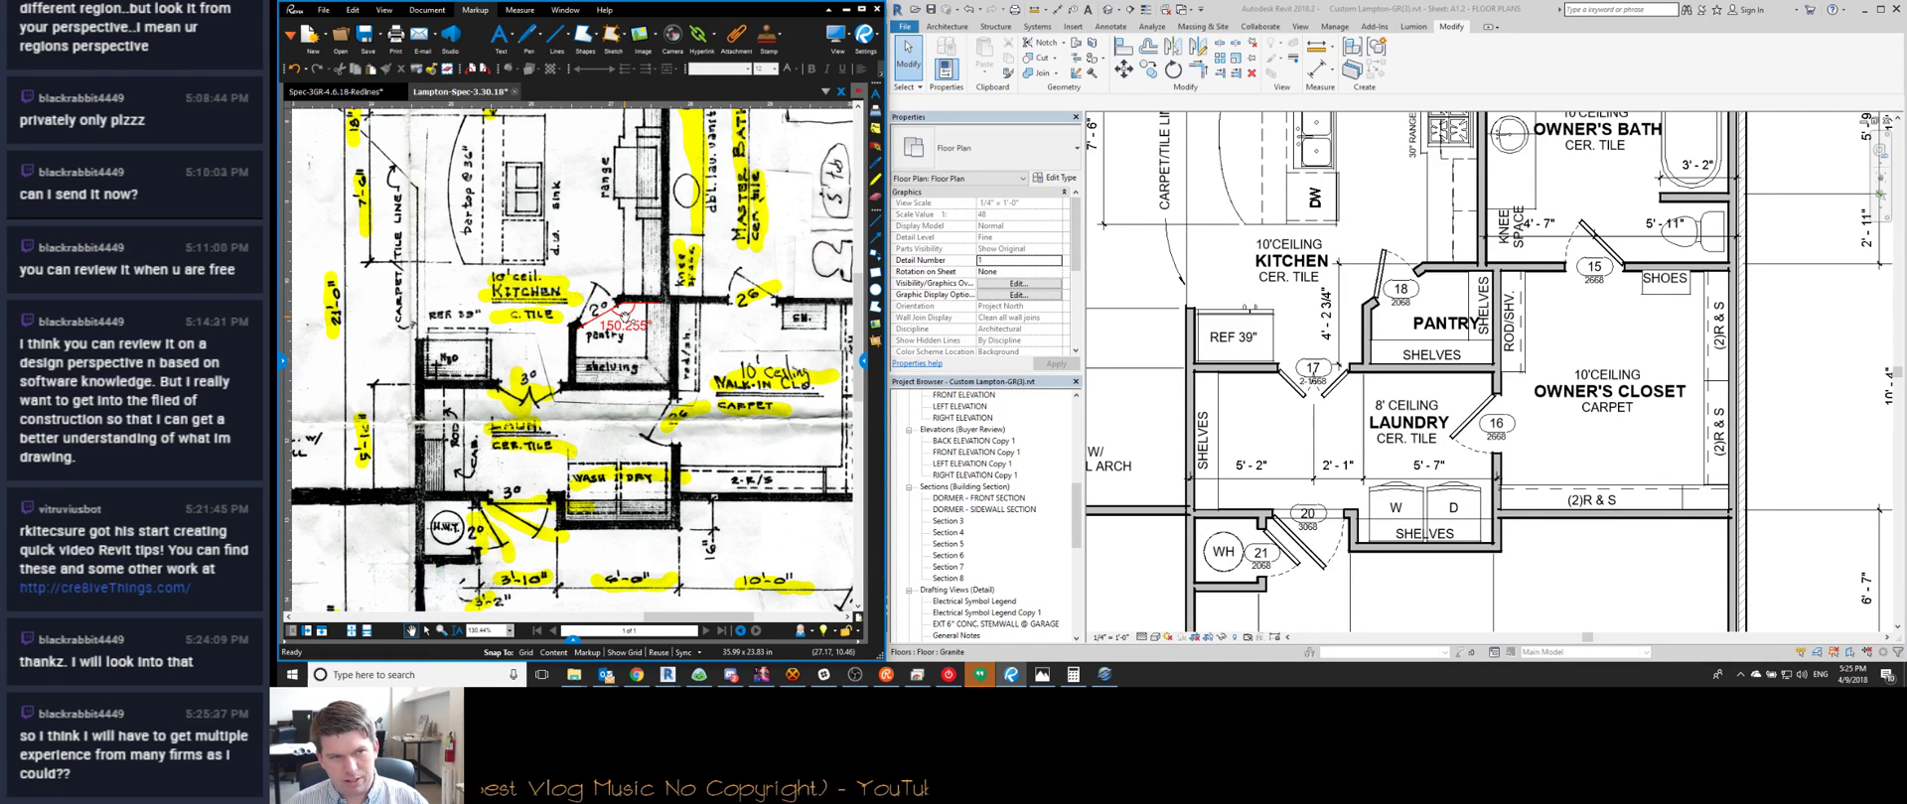
key(Escape)
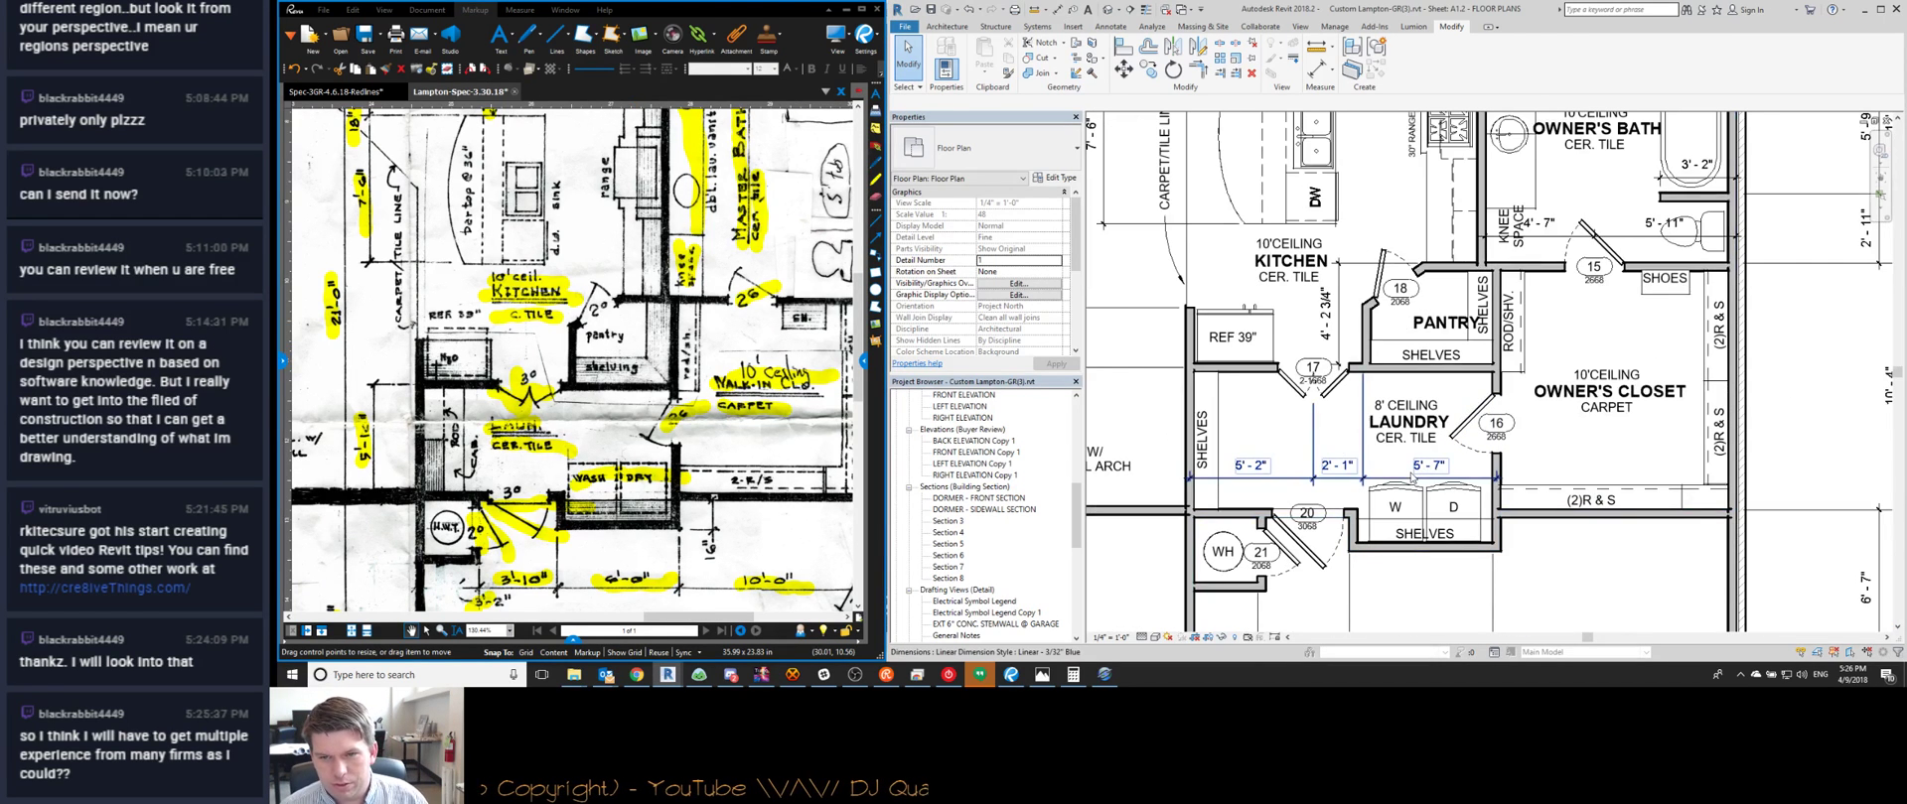
middle_drag(1233, 476, 1244, 427)
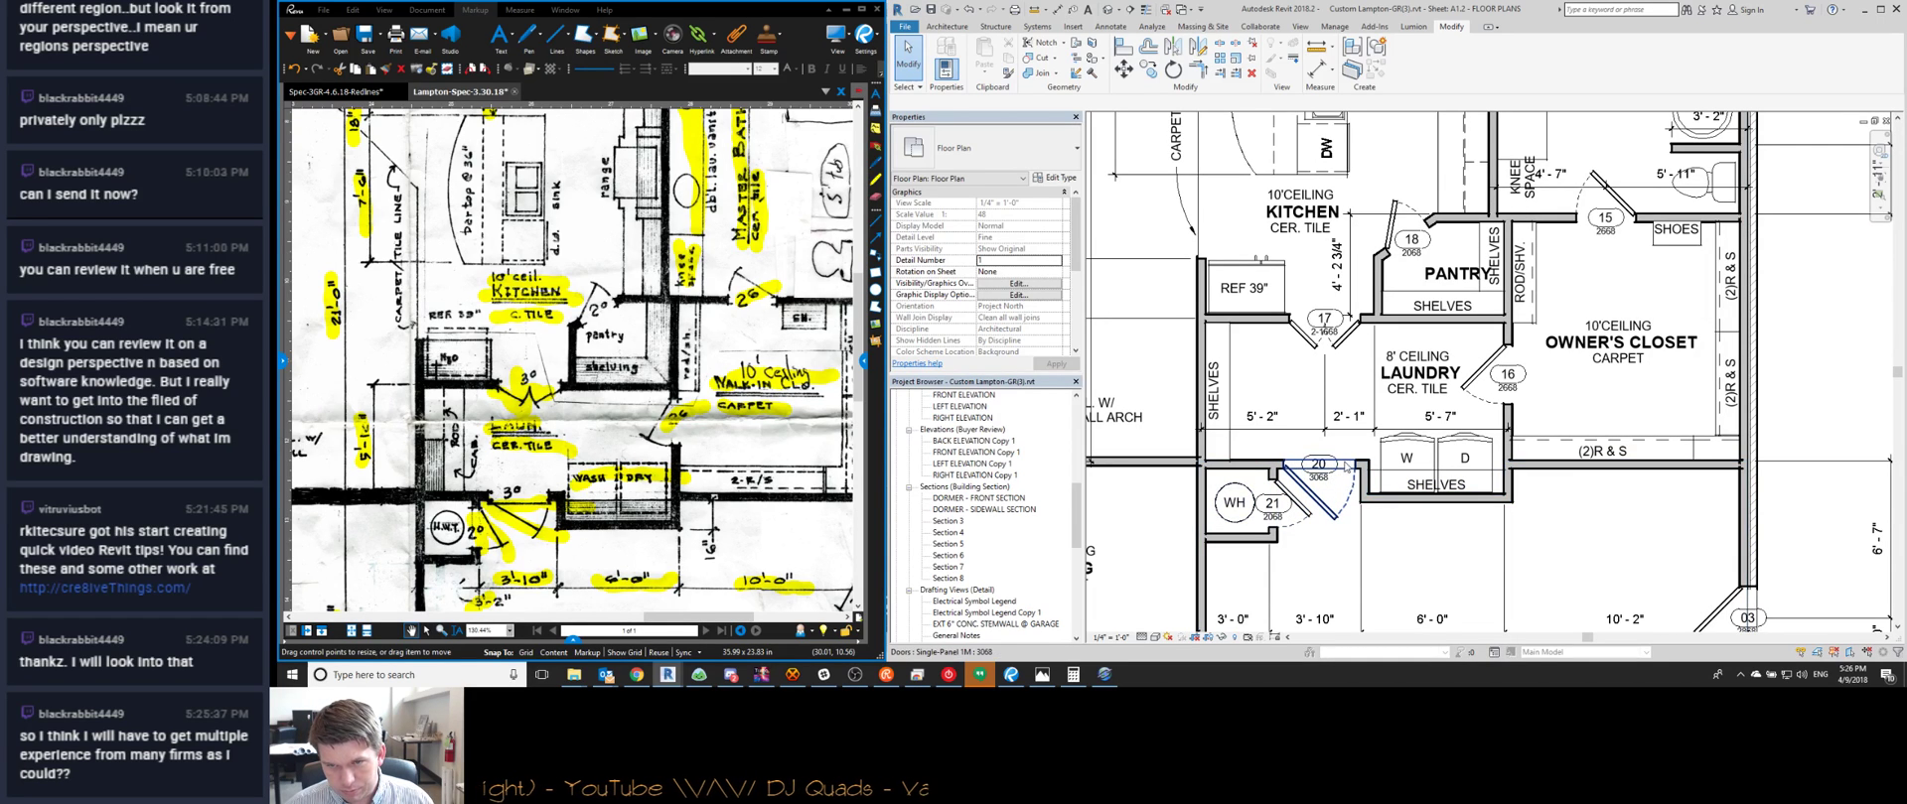
click(1347, 464)
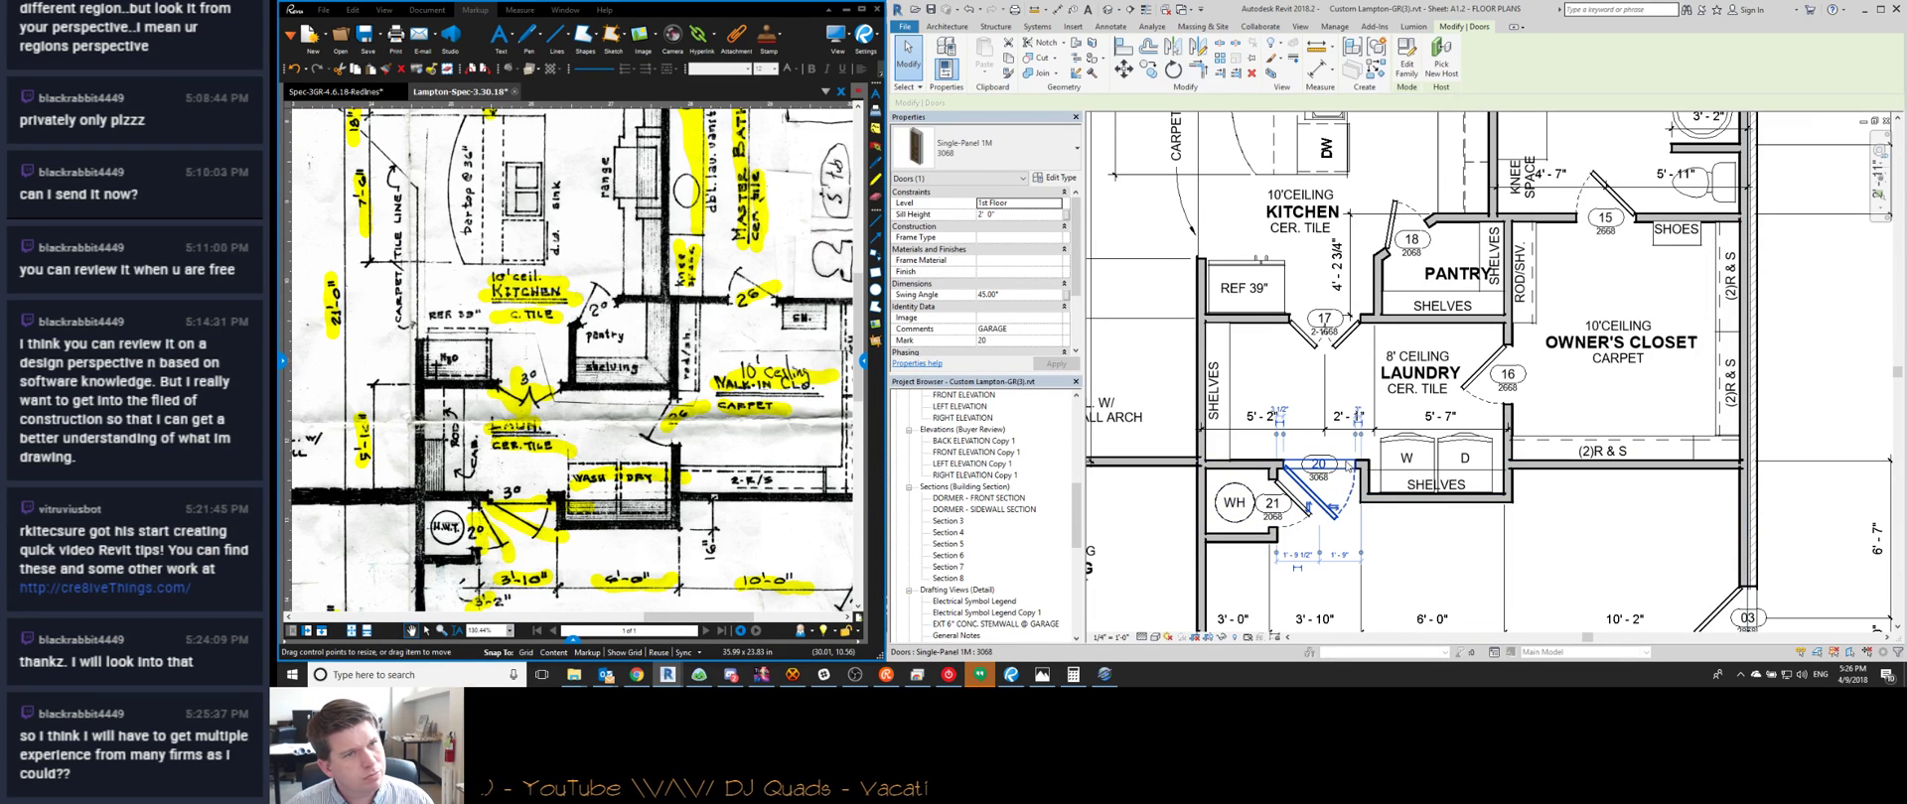
click(1030, 214)
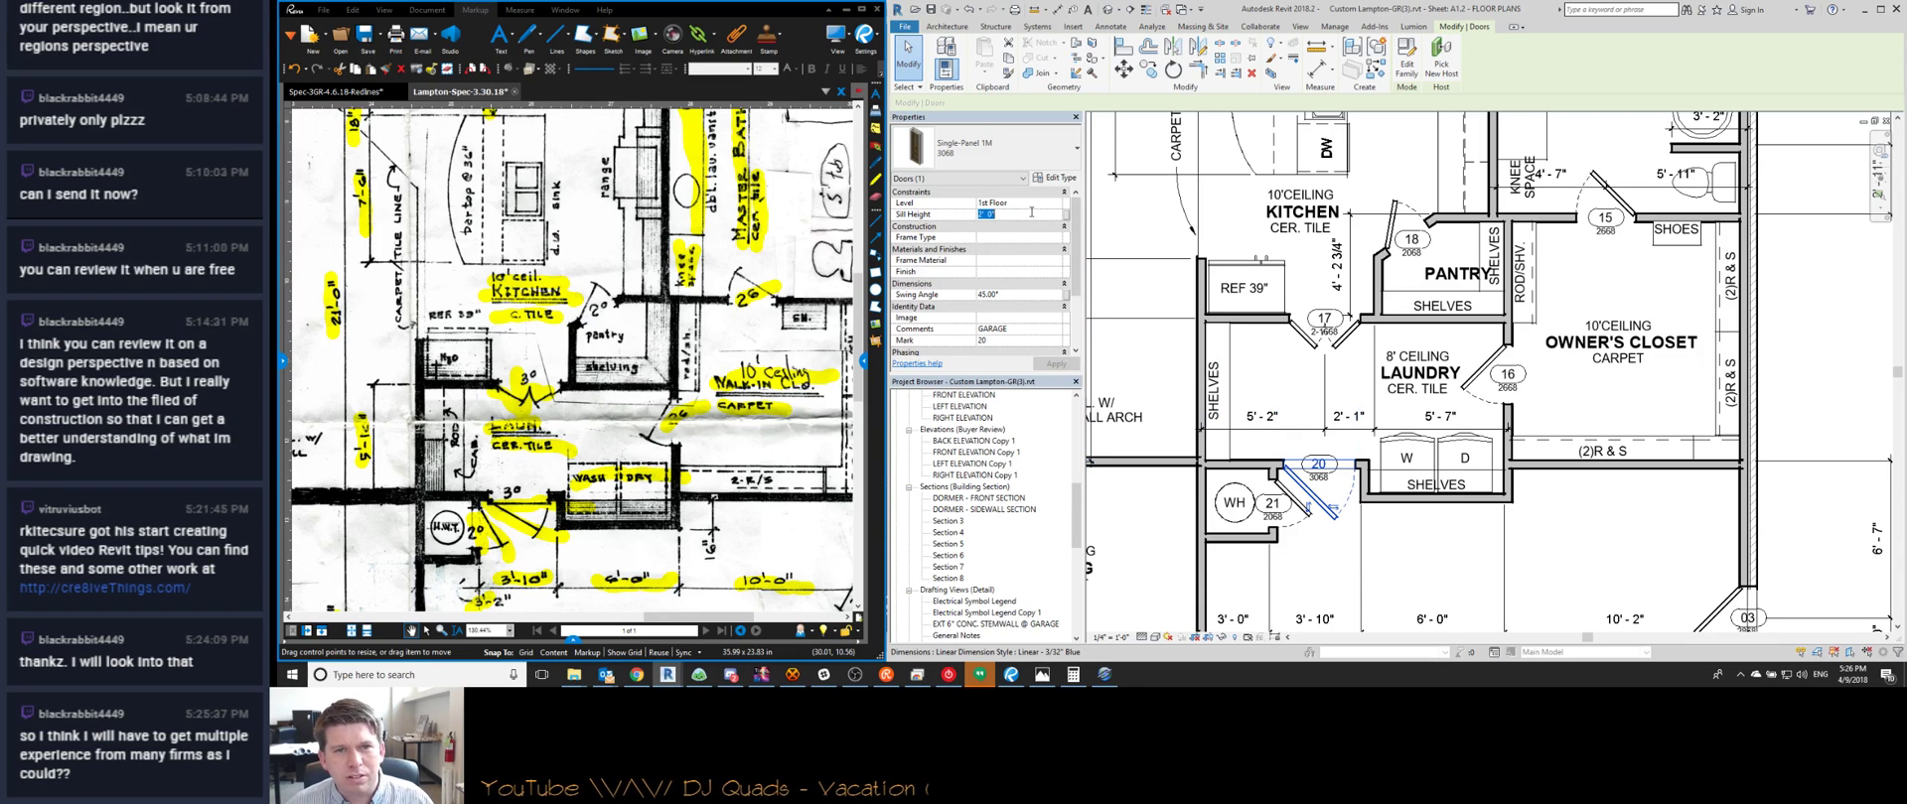
click(1454, 525)
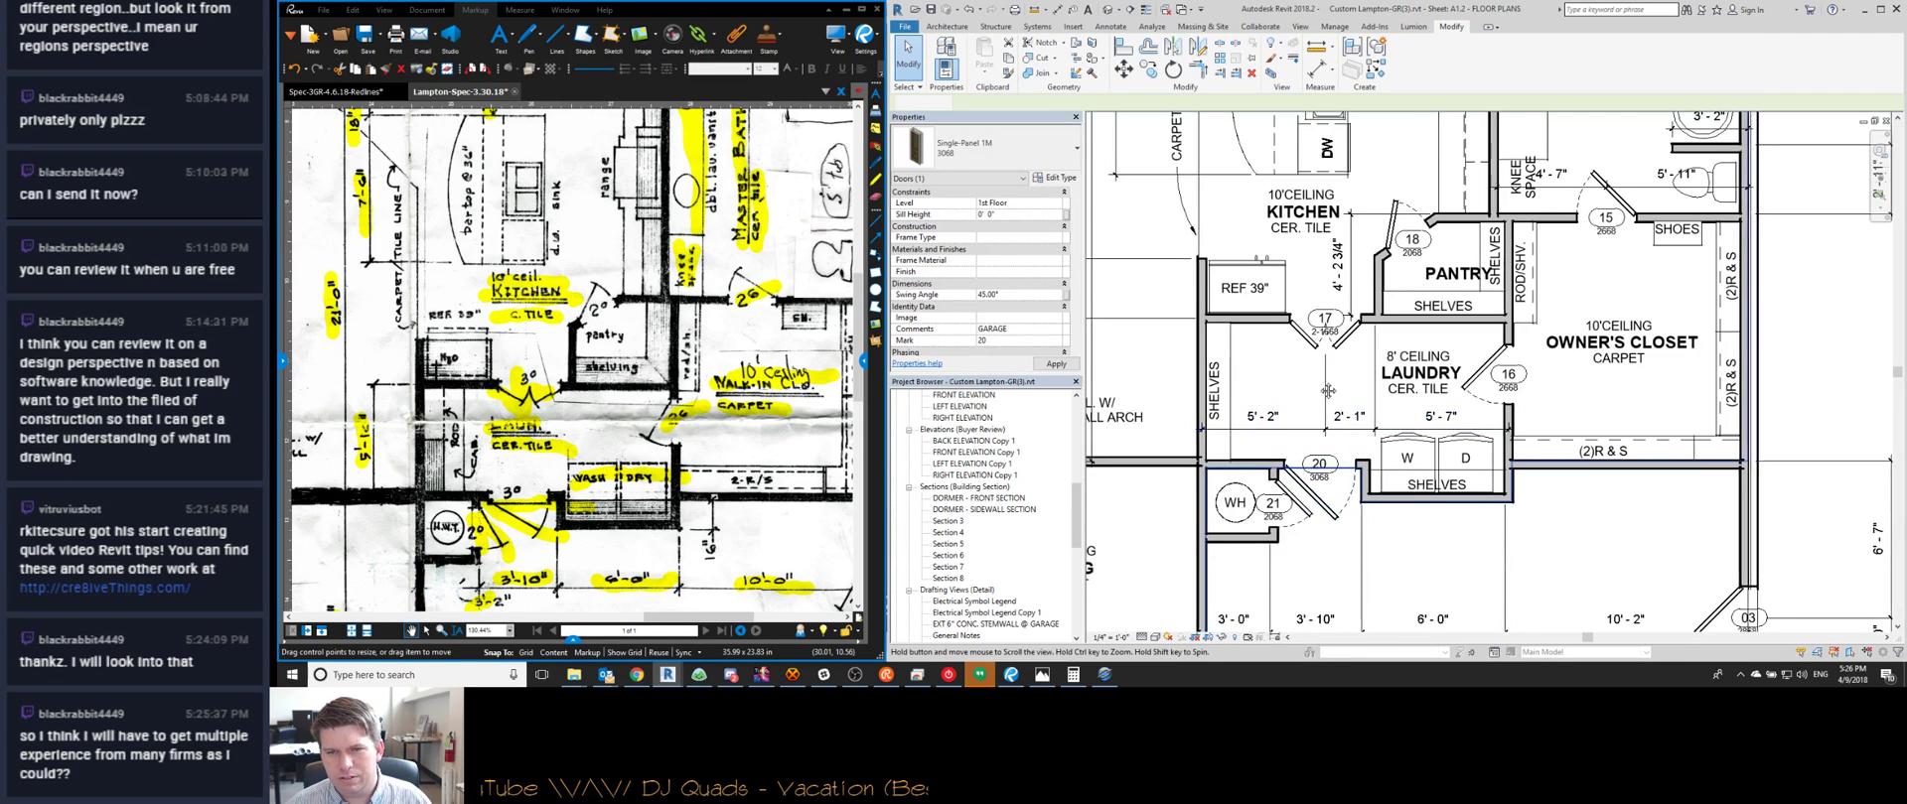
middle_drag(1455, 525, 1460, 498)
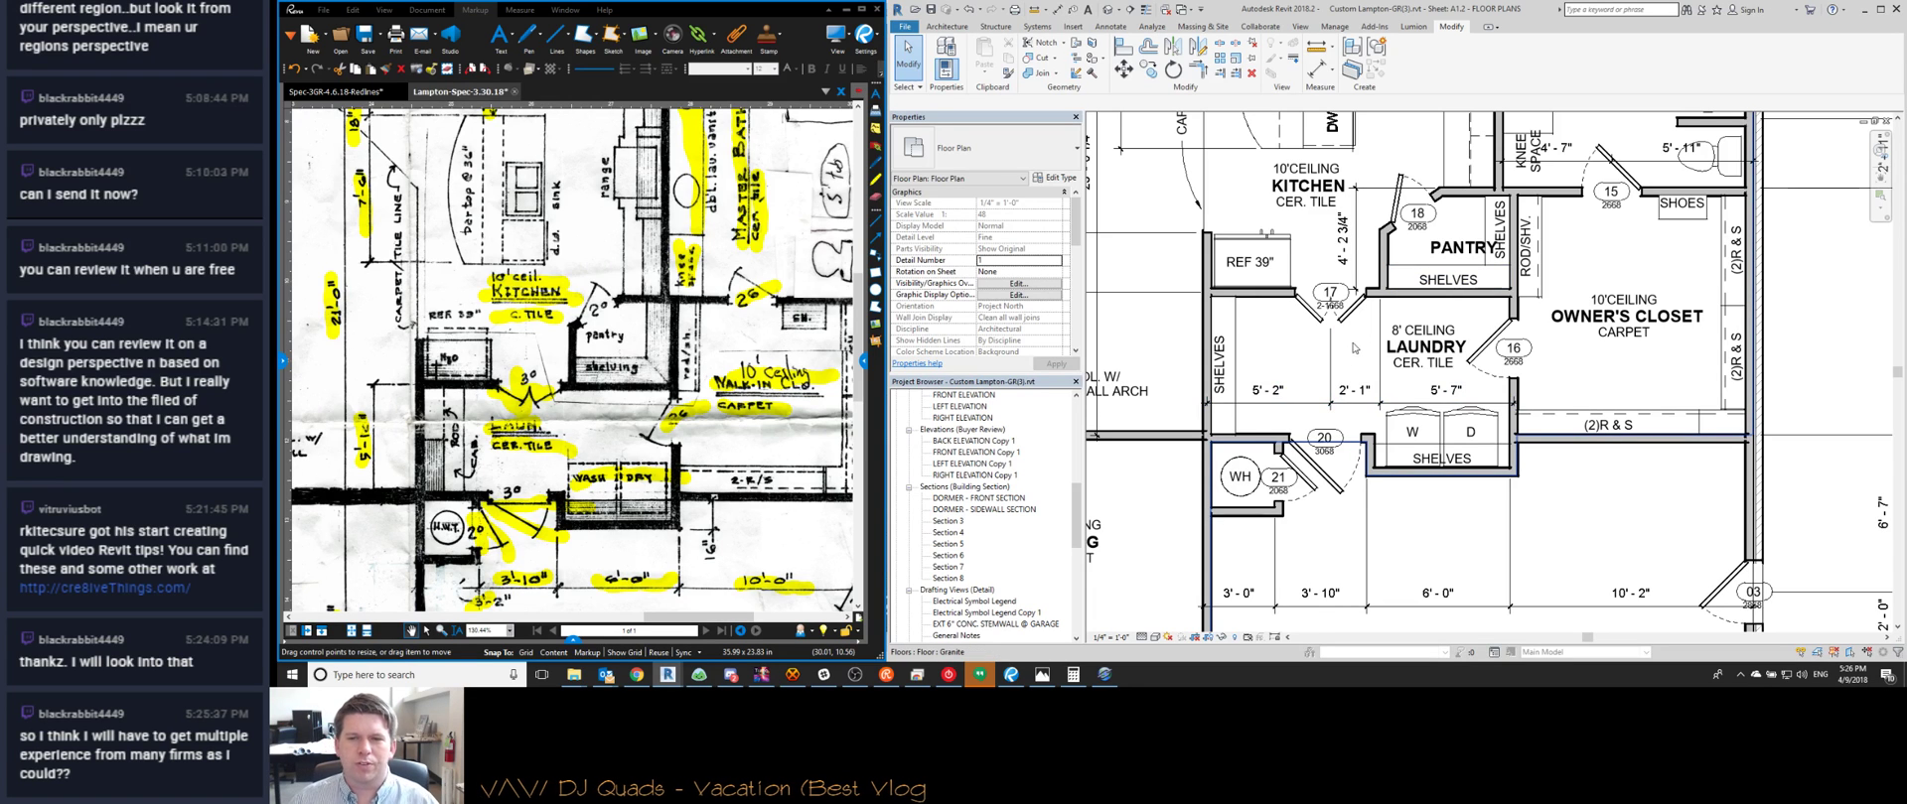
scroll(1227, 417, down, 1)
middle_drag(1227, 418, 1352, 249)
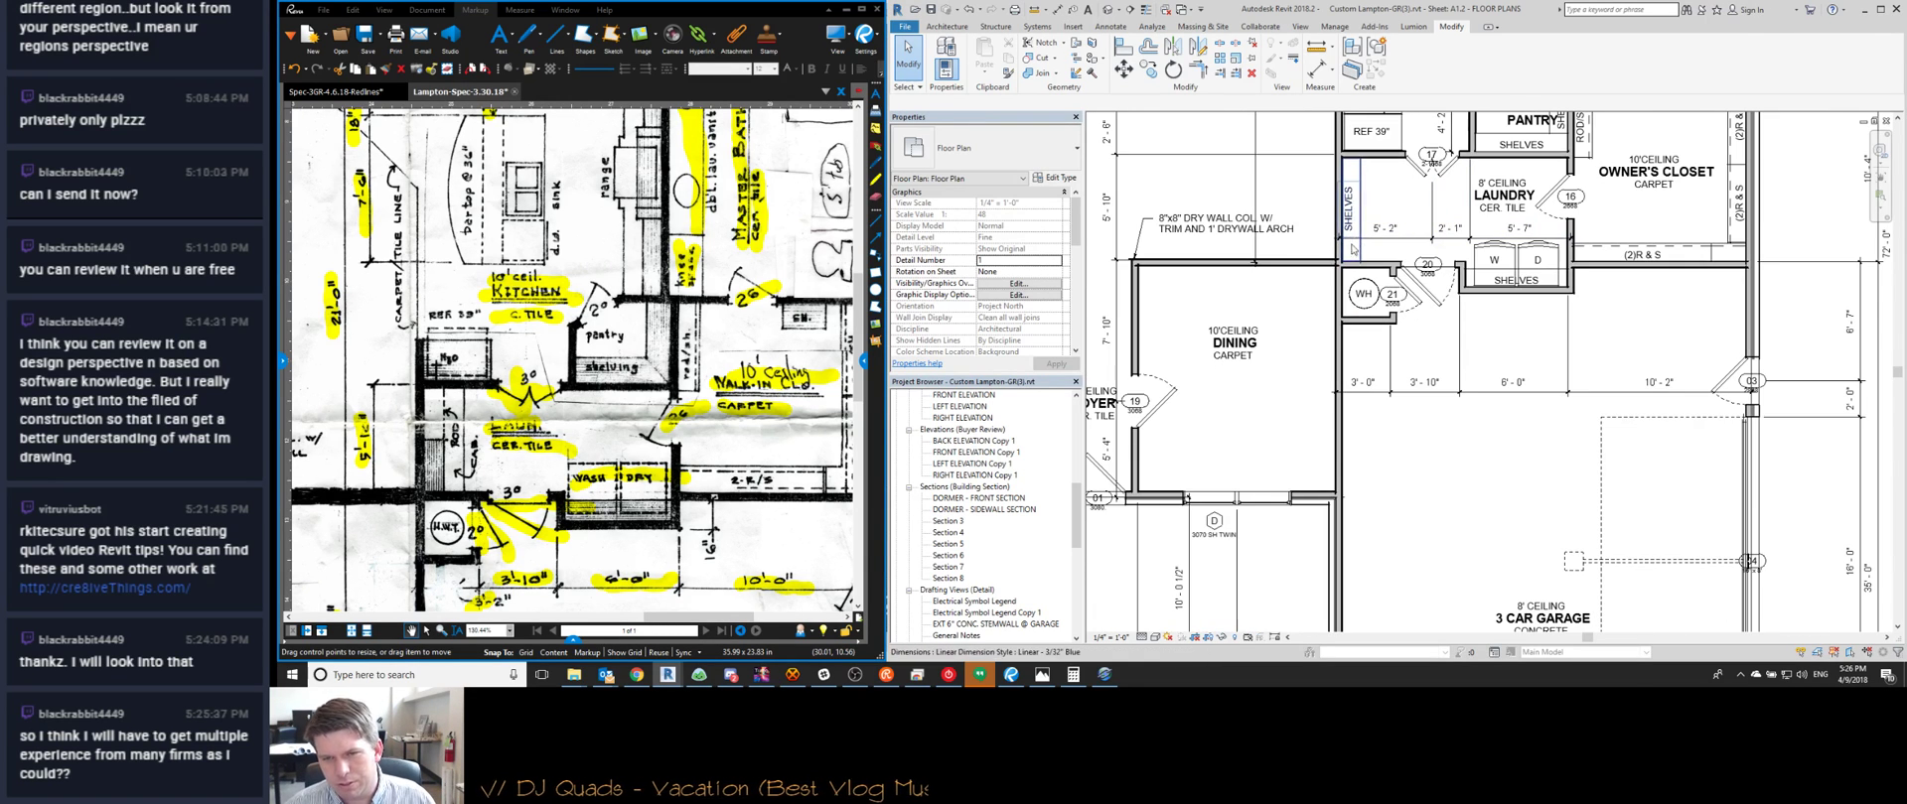
scroll(1354, 355, up, 2)
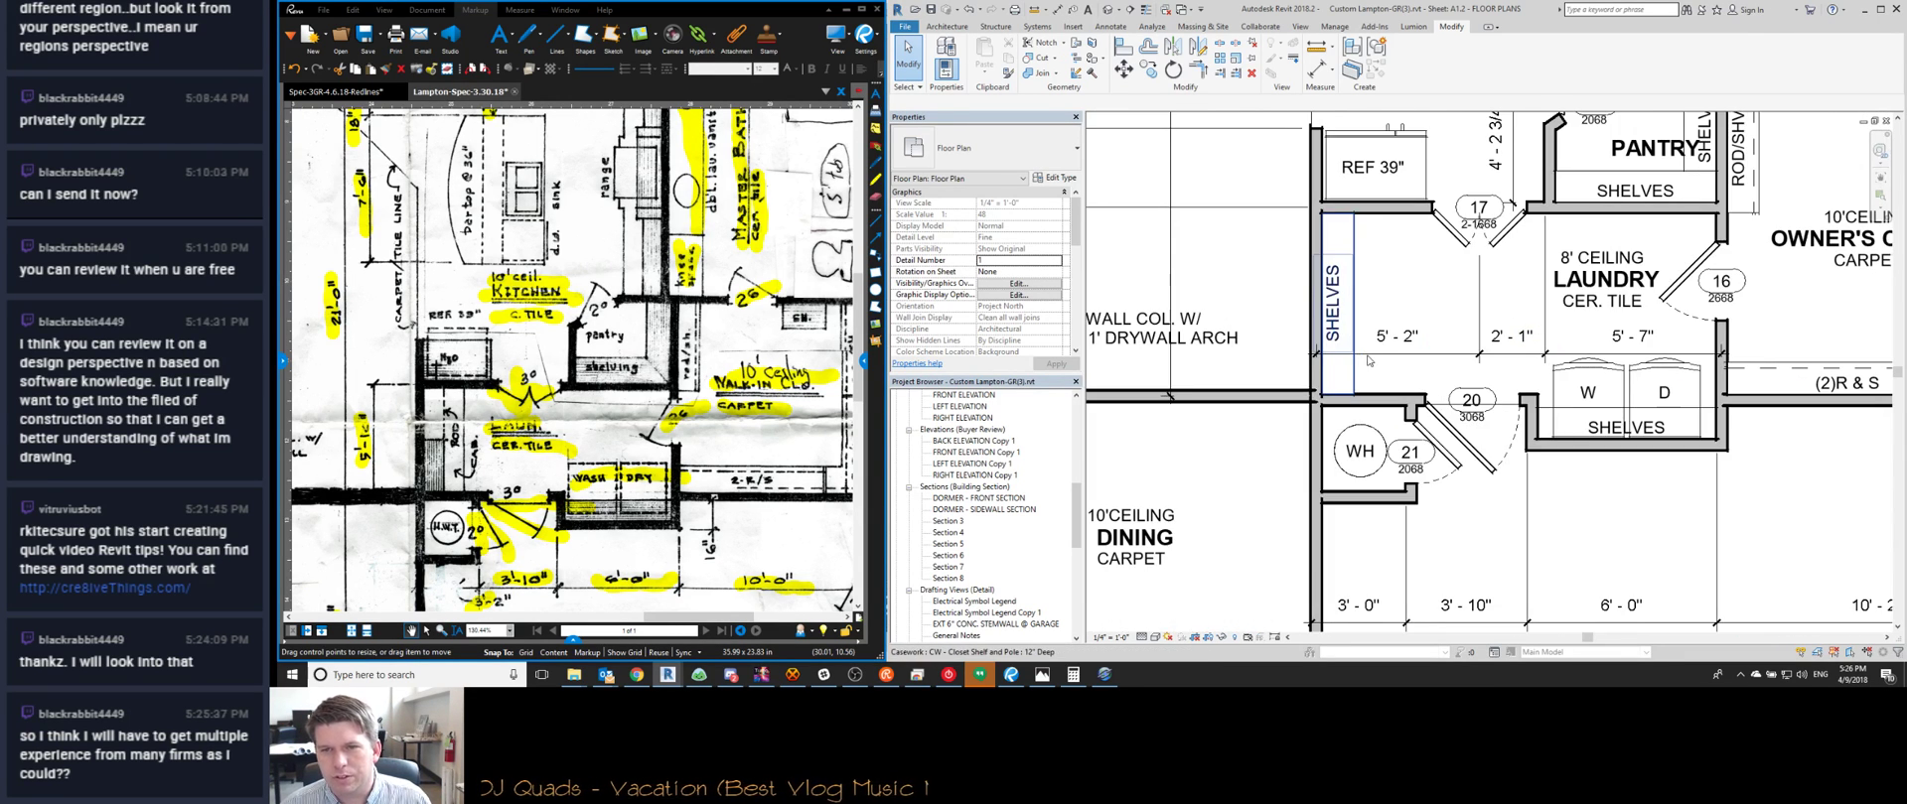
click(1367, 356)
click(1314, 373)
click(1279, 327)
scroll(1310, 302, down, 1)
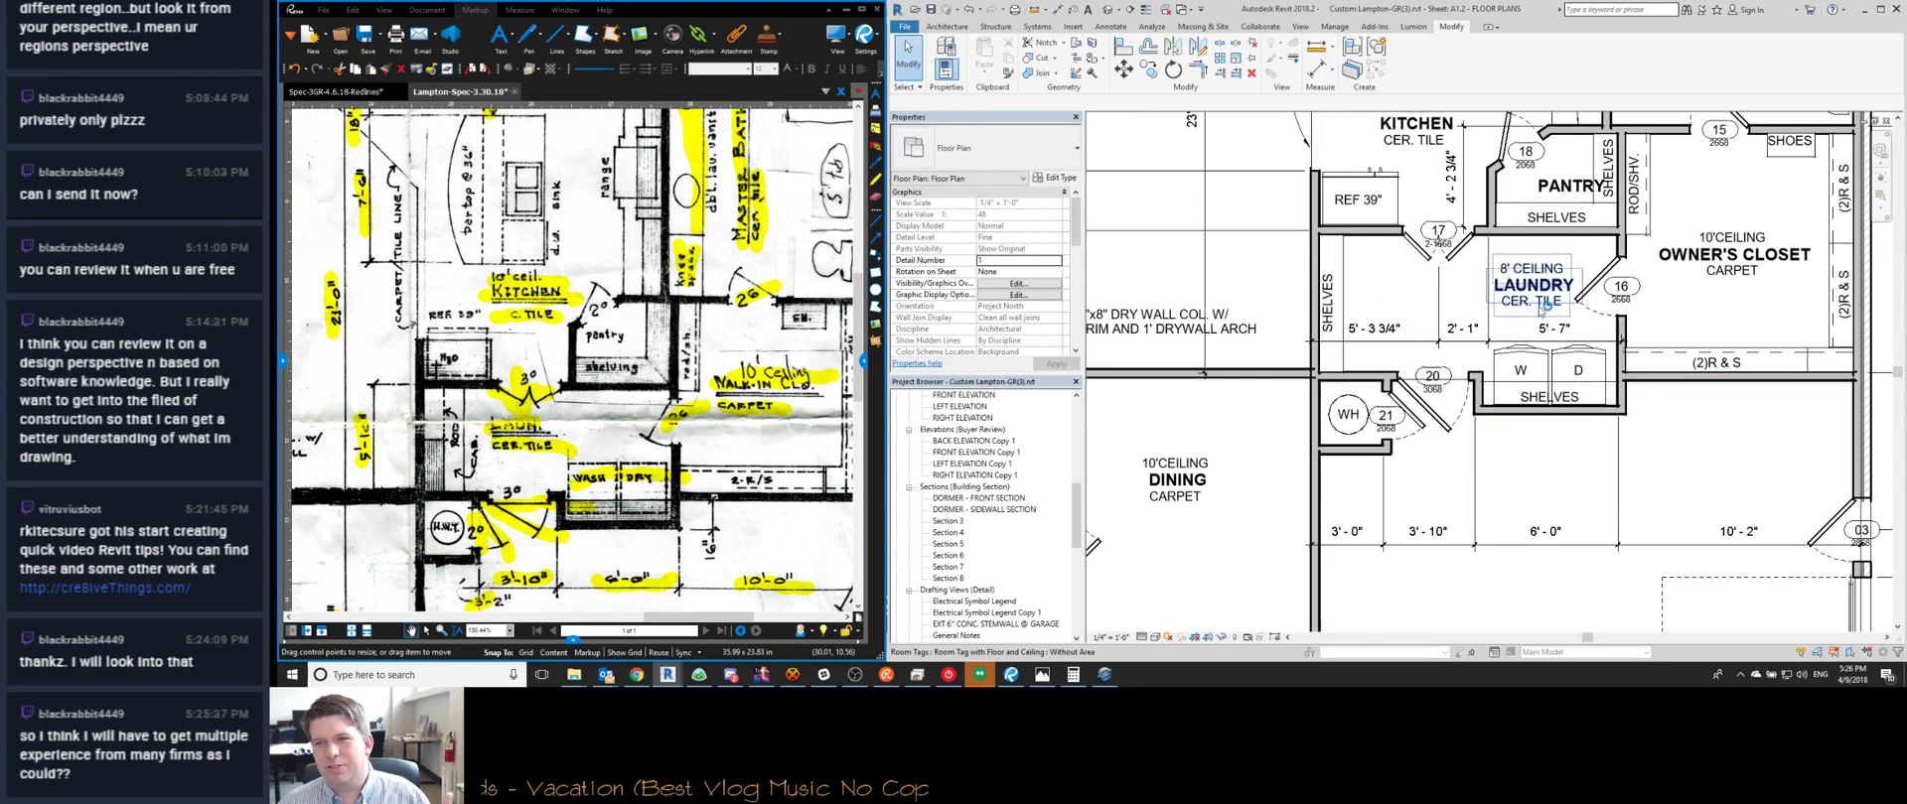
scroll(1600, 345, up, 1)
click(1634, 342)
click(1633, 342)
scroll(1438, 209, down, 1)
middle_drag(1438, 209, 1420, 303)
key(Escape)
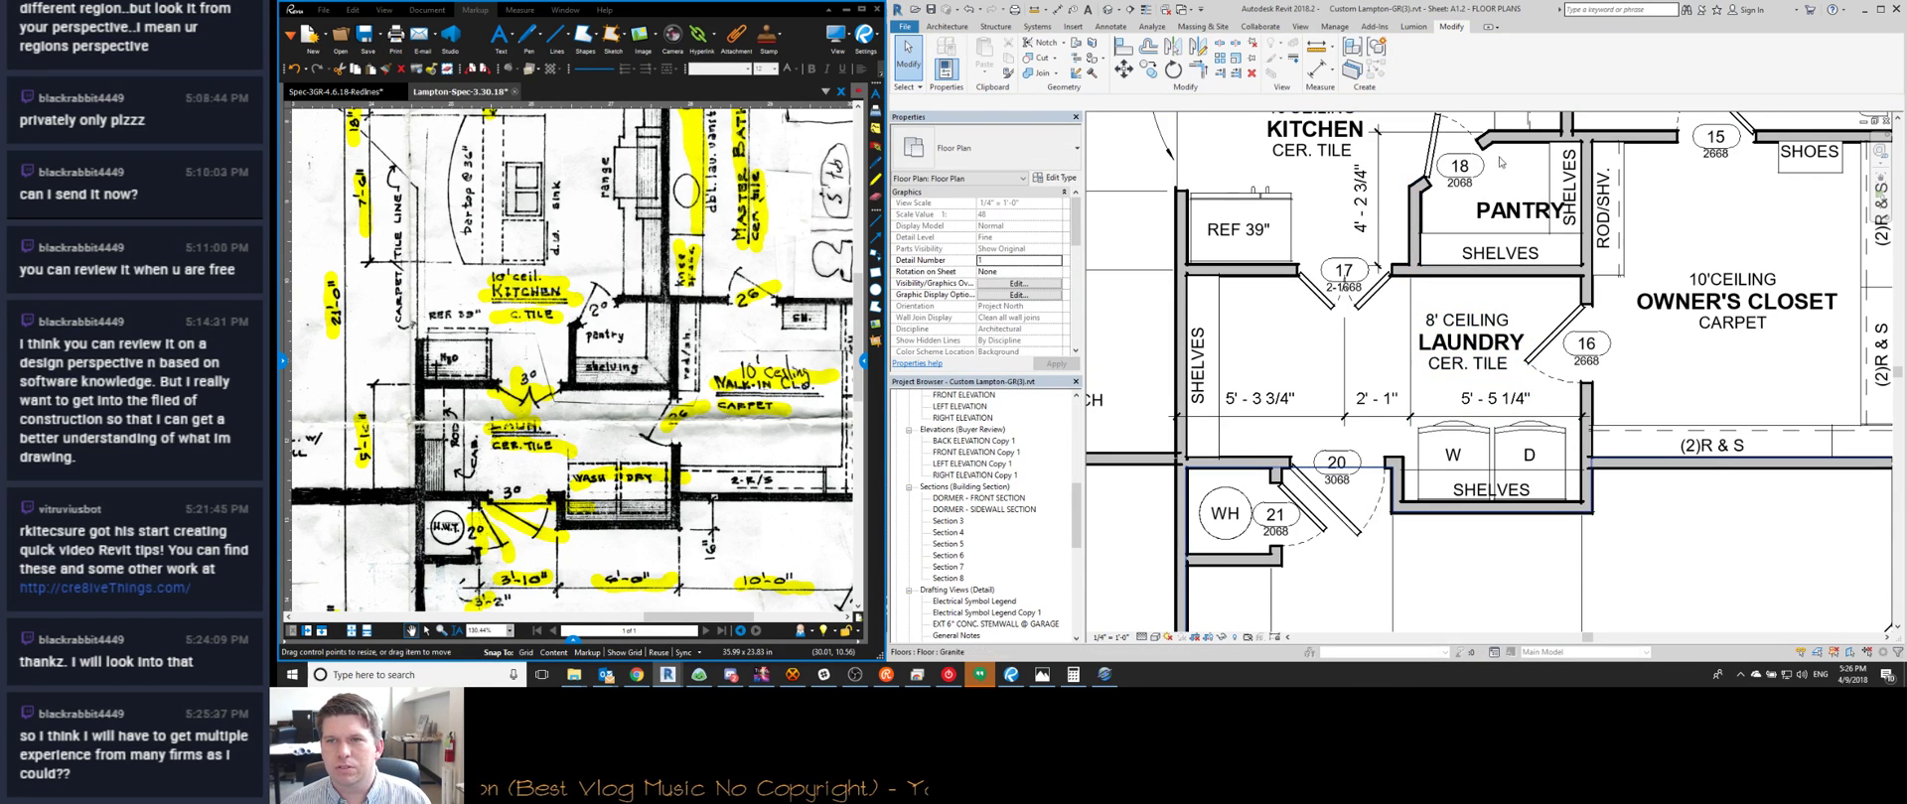
scroll(1523, 313, down, 2)
middle_drag(1523, 313, 1363, 389)
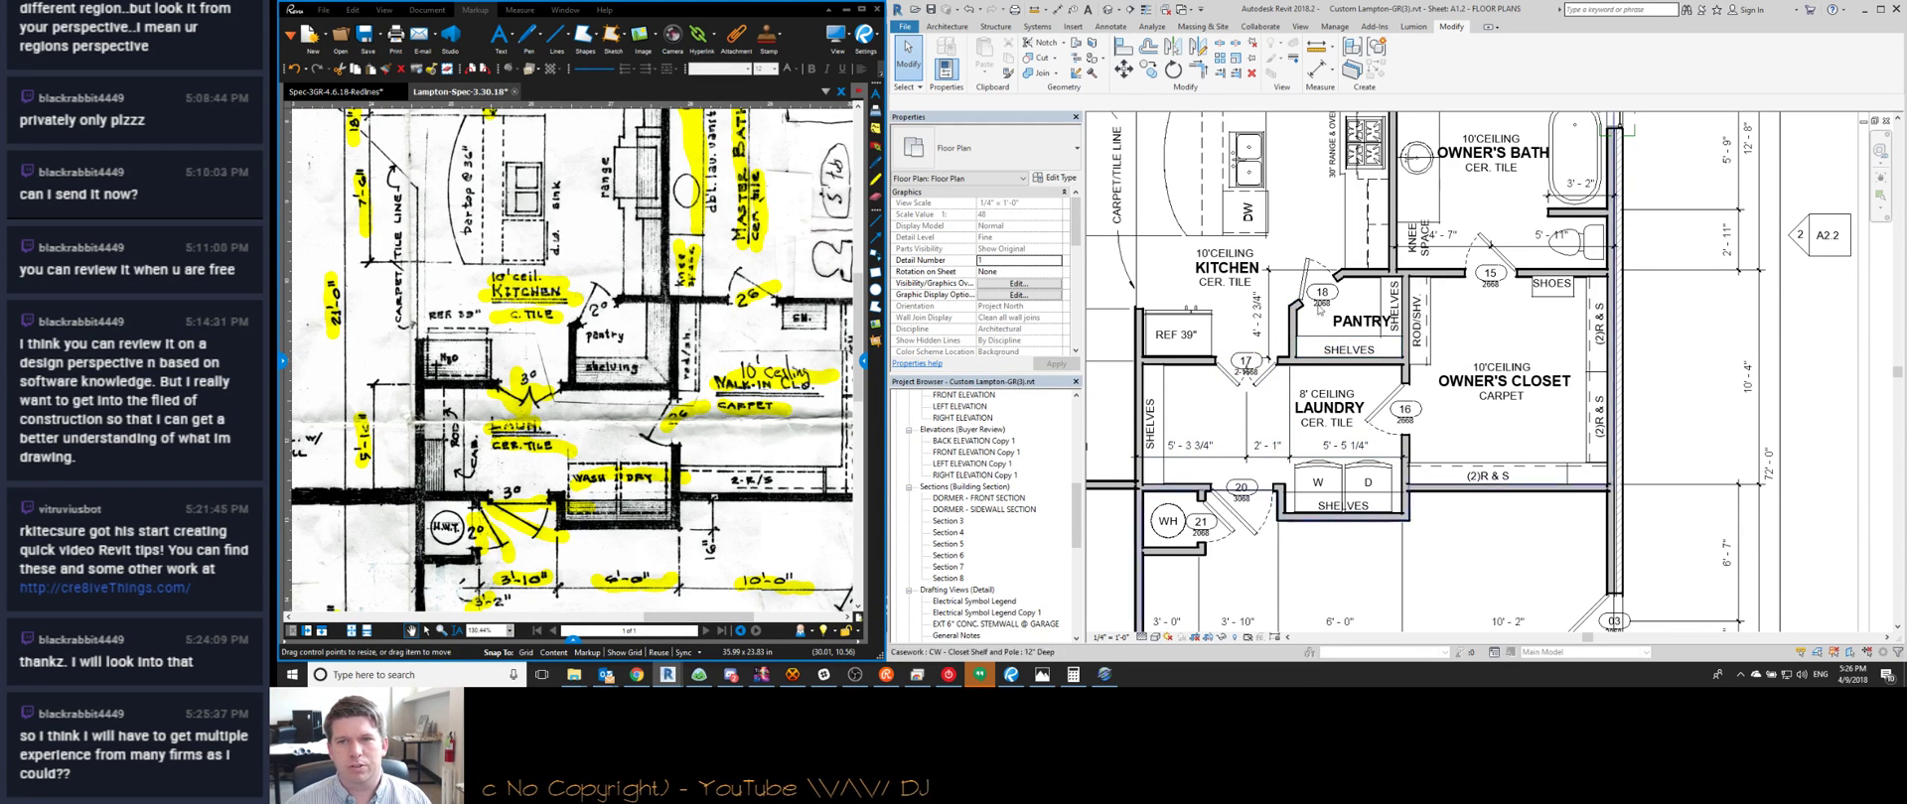
scroll(1301, 278, up, 3)
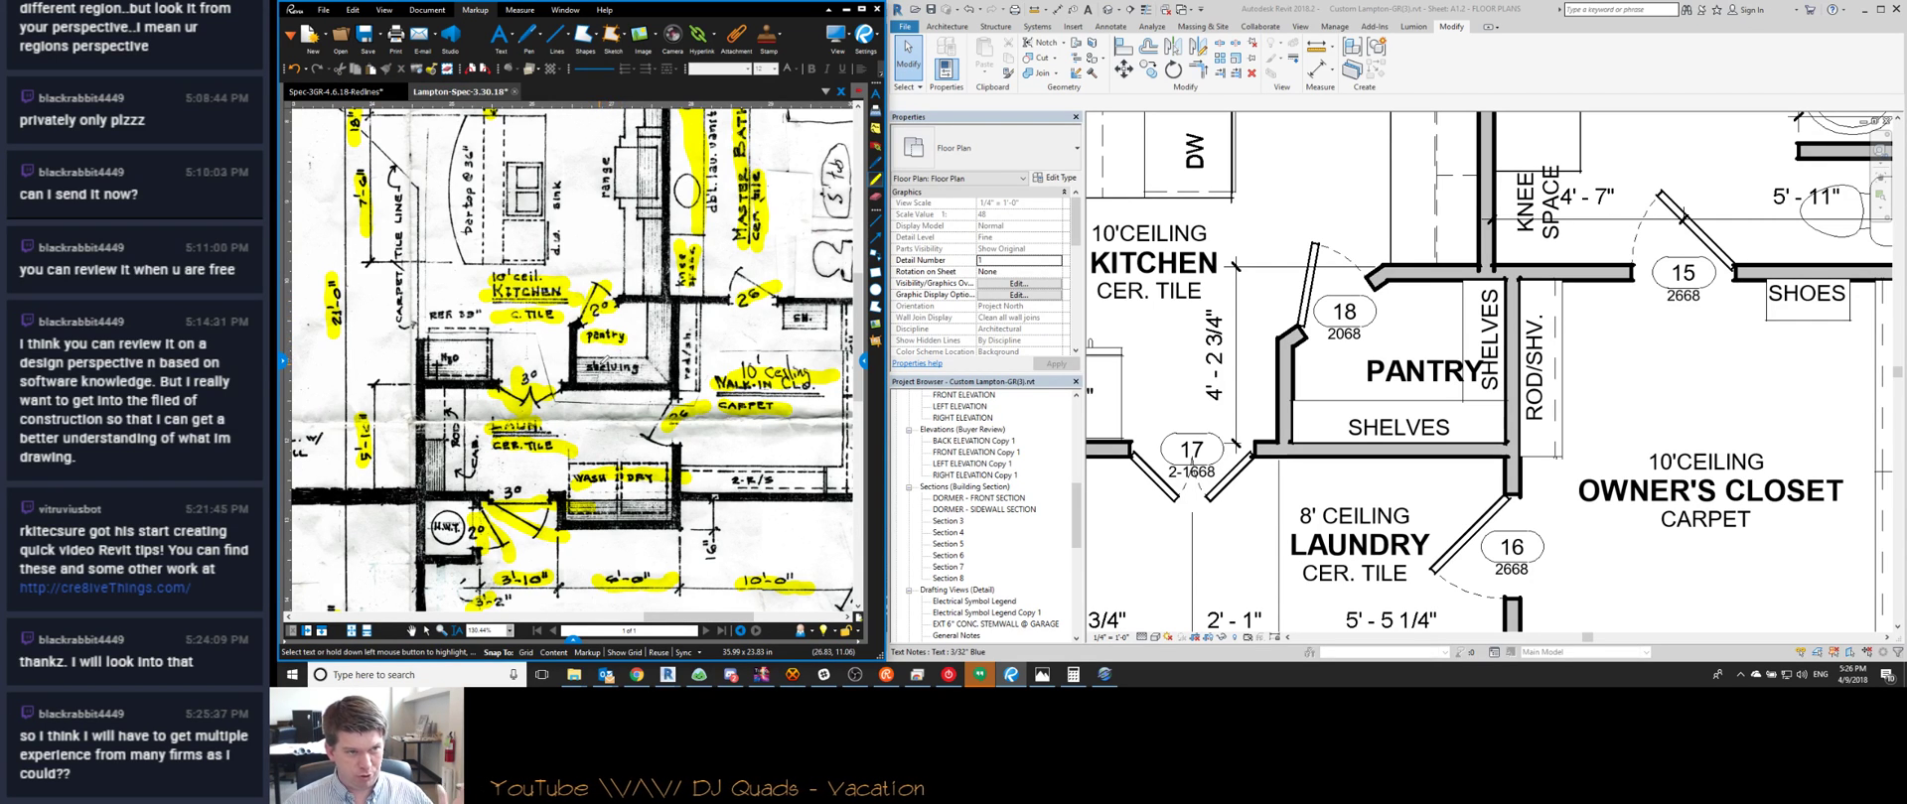
Edit the kitchen fridge note from REF 39" to REF 38" beside door 17
middle_drag(521, 350, 667, 382)
scroll(1414, 389, down, 2)
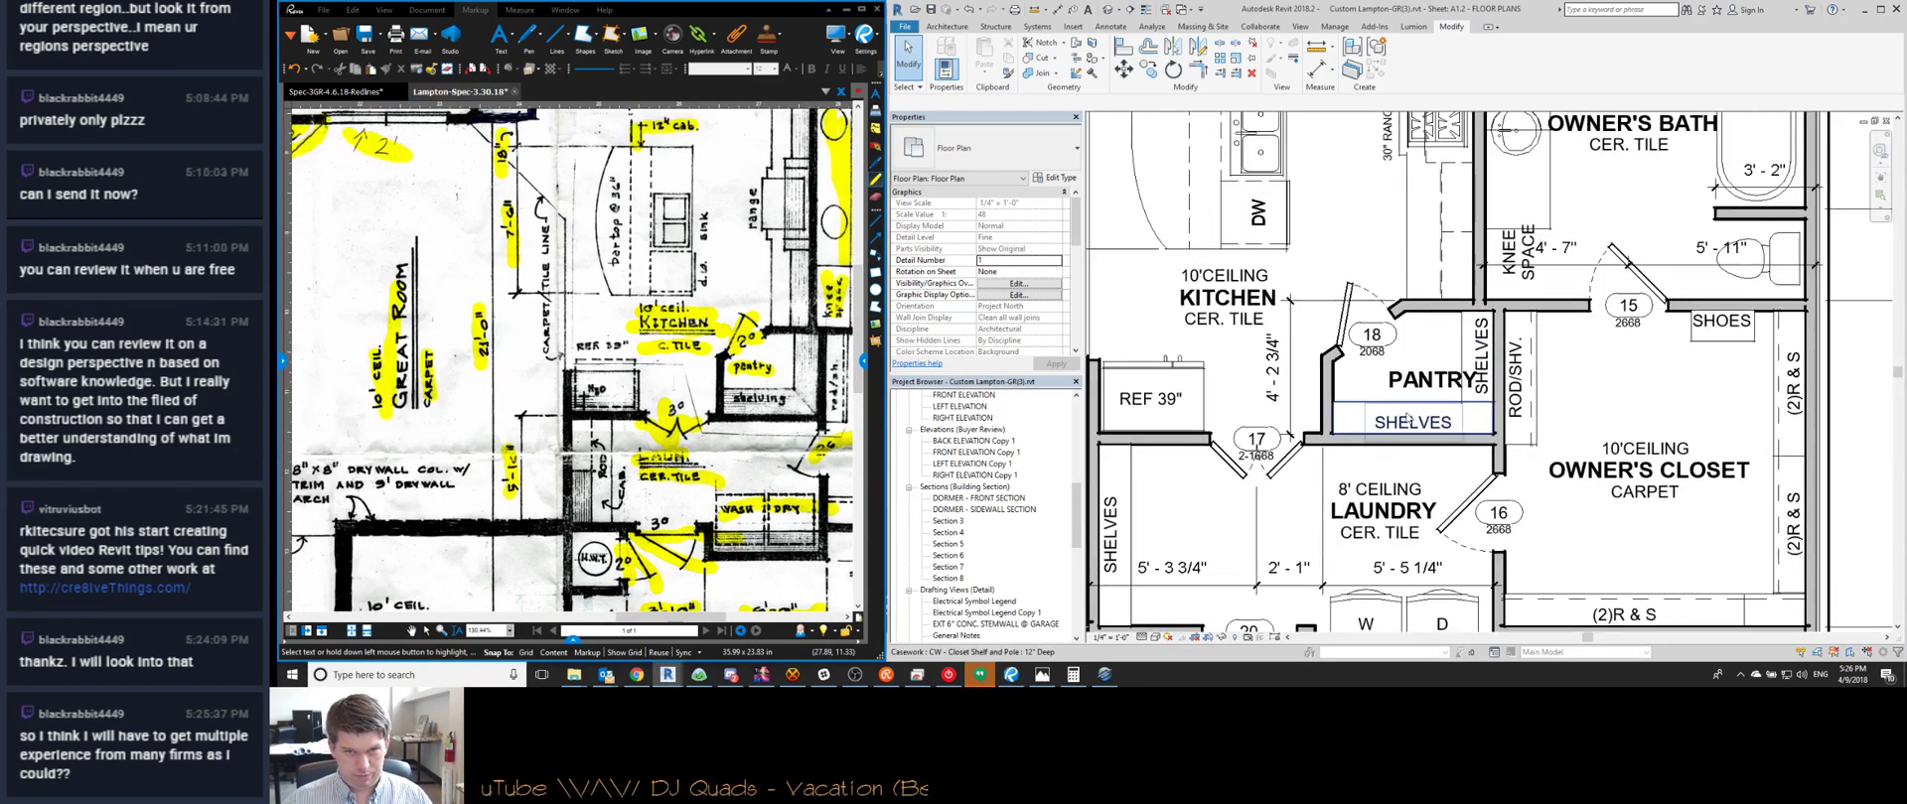
scroll(1170, 397, up, 1)
click(1170, 403)
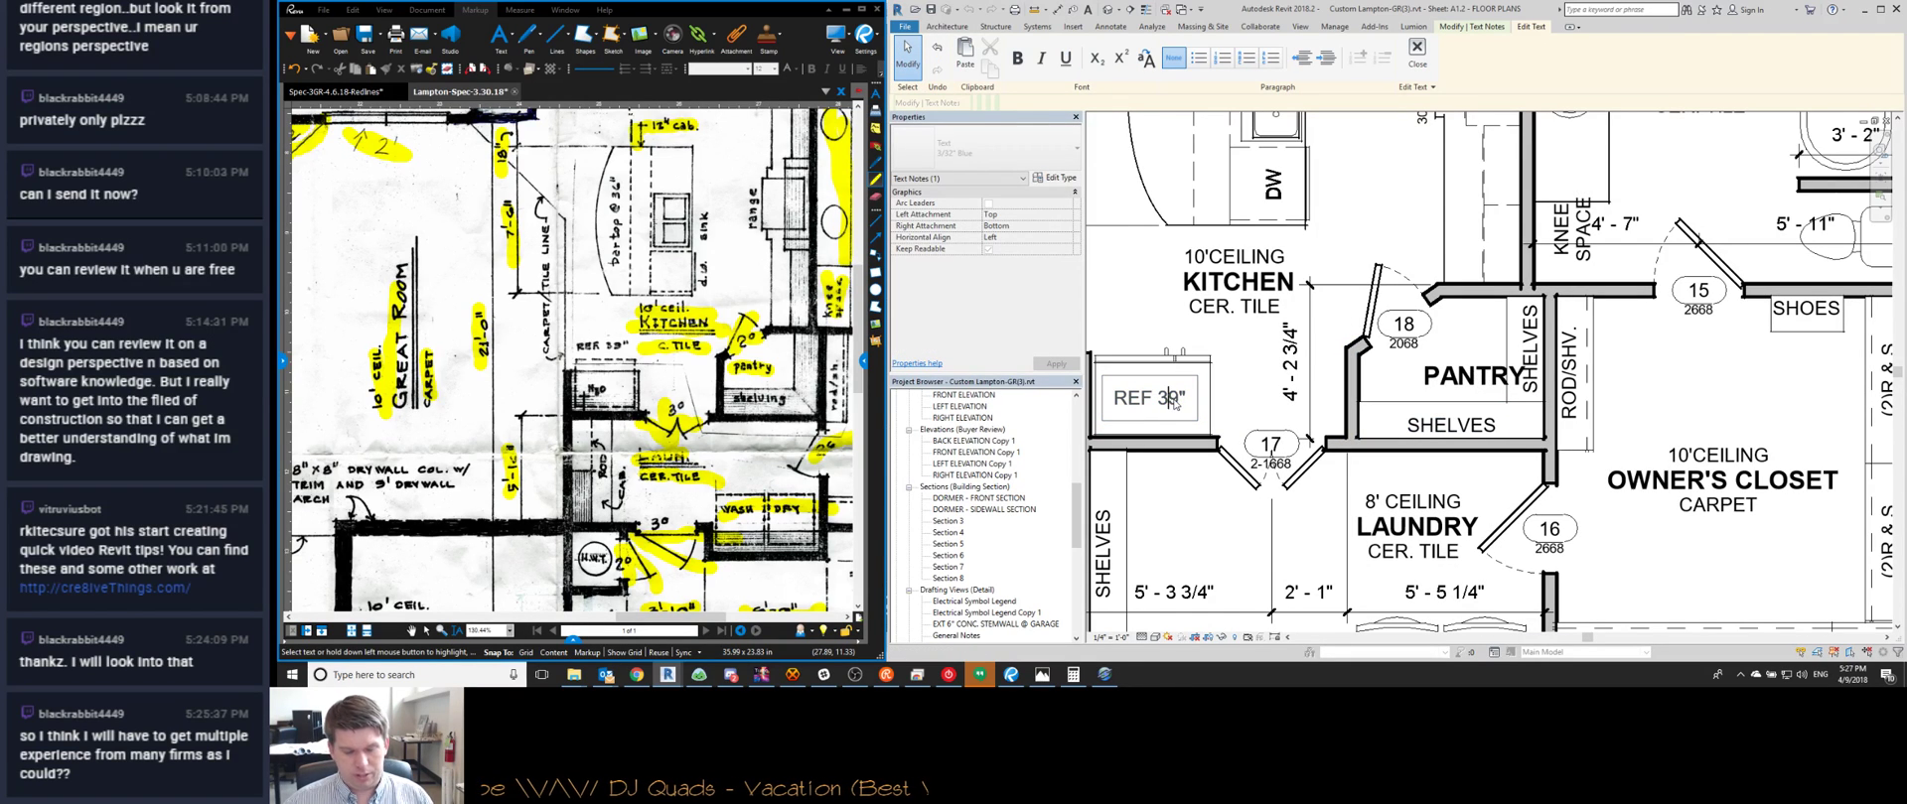
key(BackSpace)
text(8)
click(1210, 442)
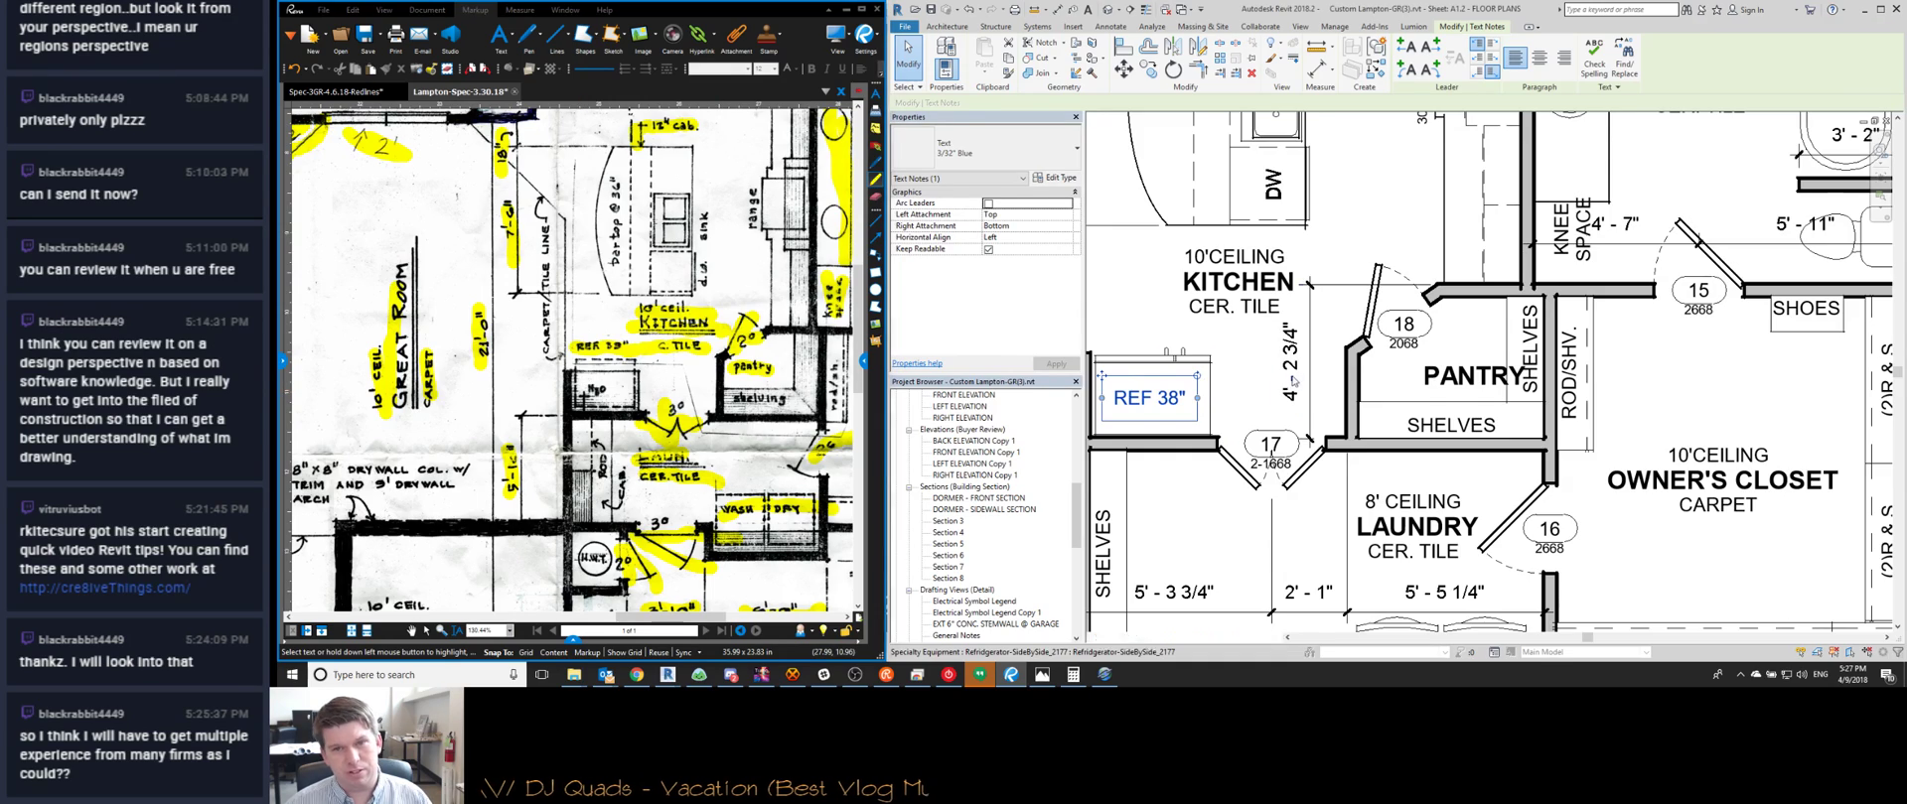
scroll(1251, 378, down, 2)
key(Escape)
scroll(1222, 381, down, 2)
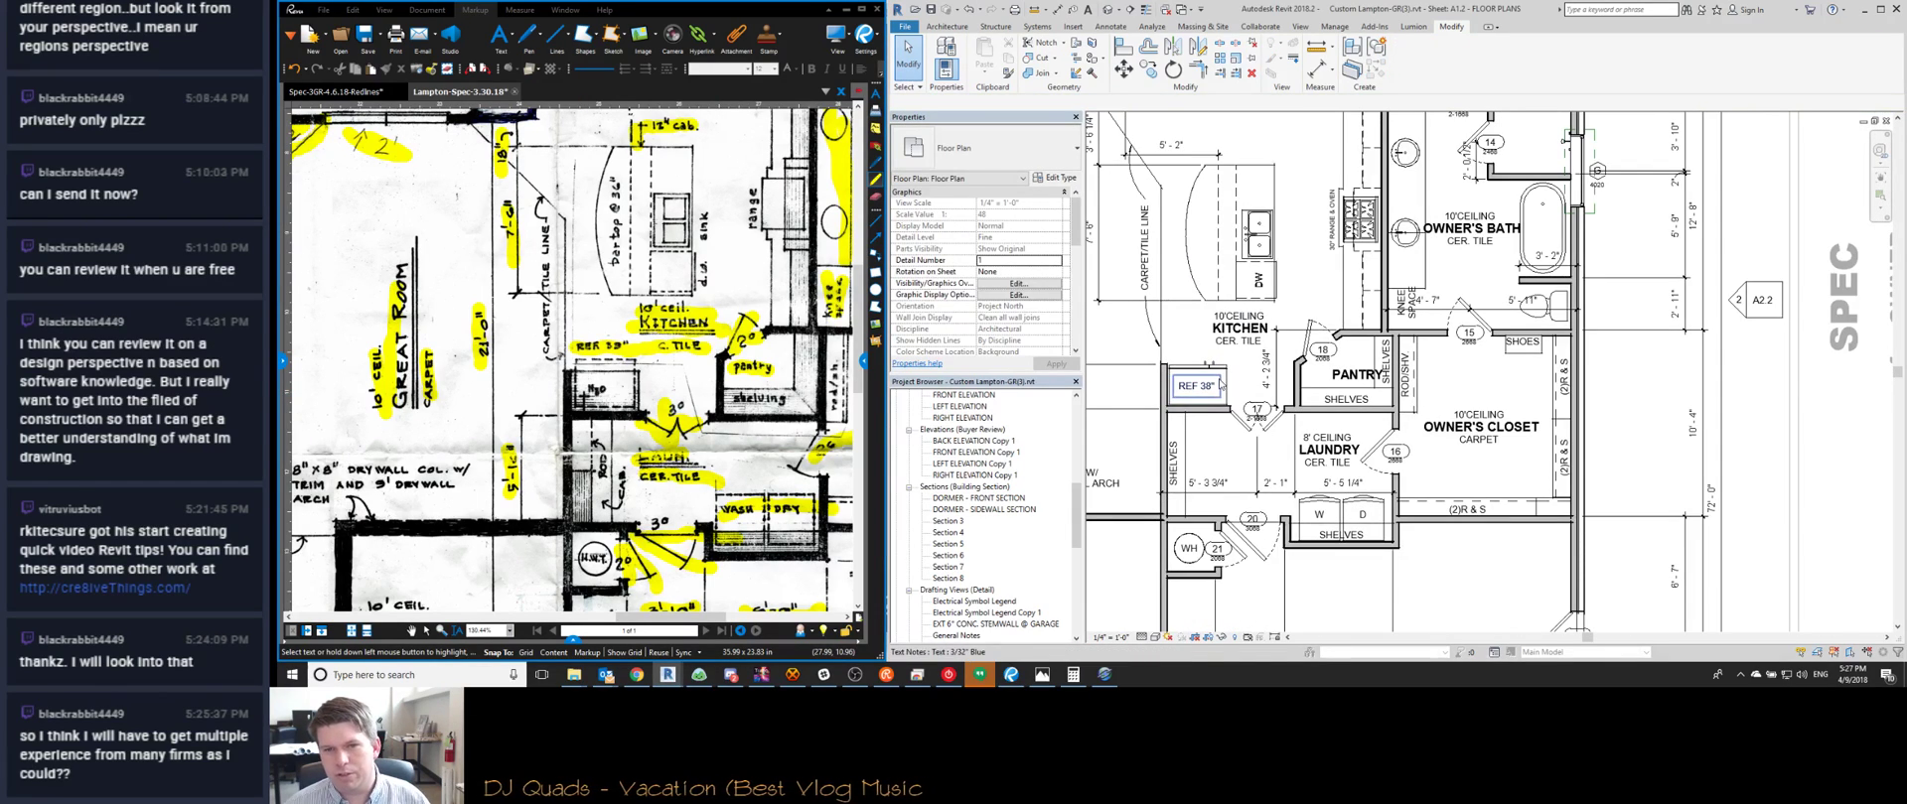
scroll(1336, 533, up, 2)
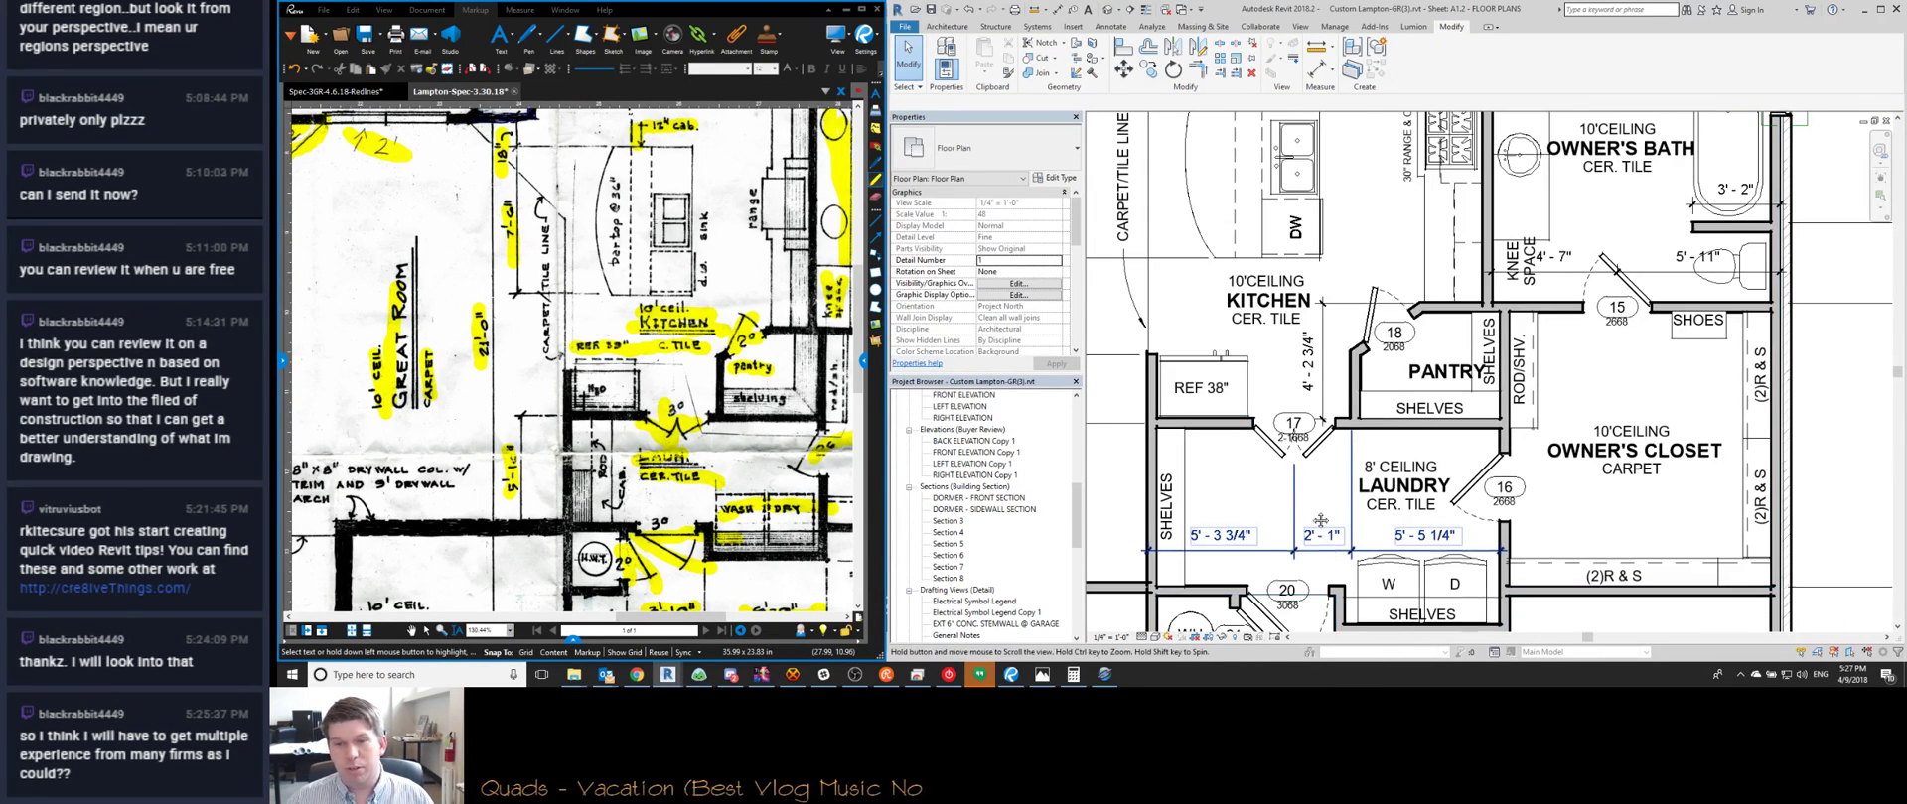
scroll(1336, 533, down, 1)
middle_drag(1559, 596, 1454, 504)
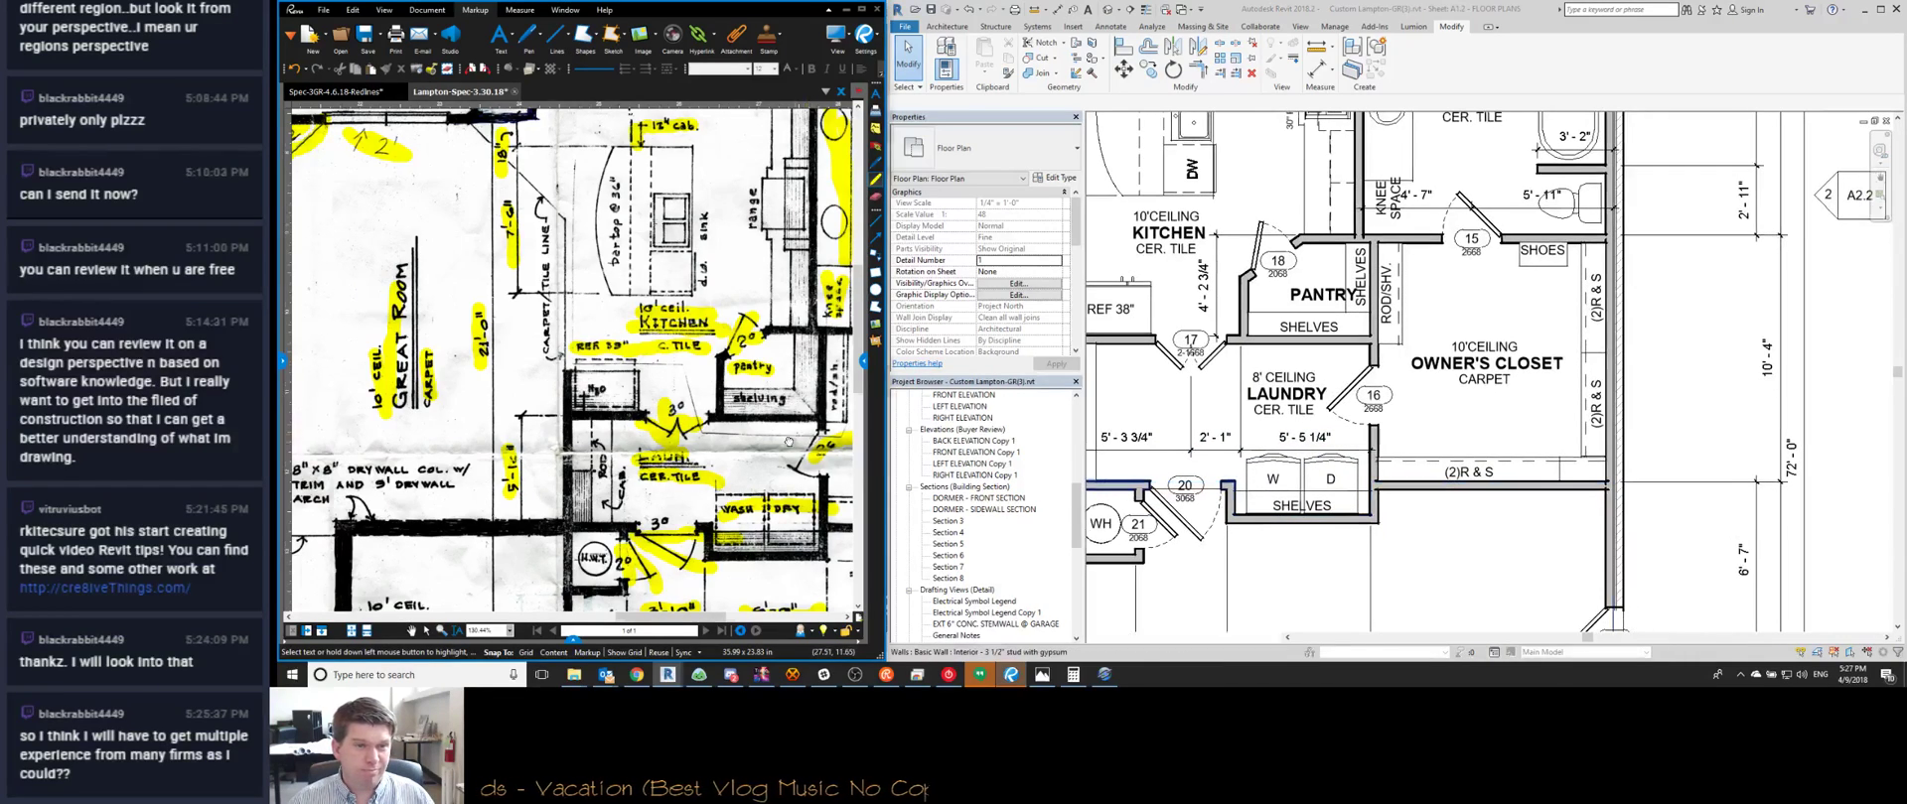
scroll(447, 381, down, 3)
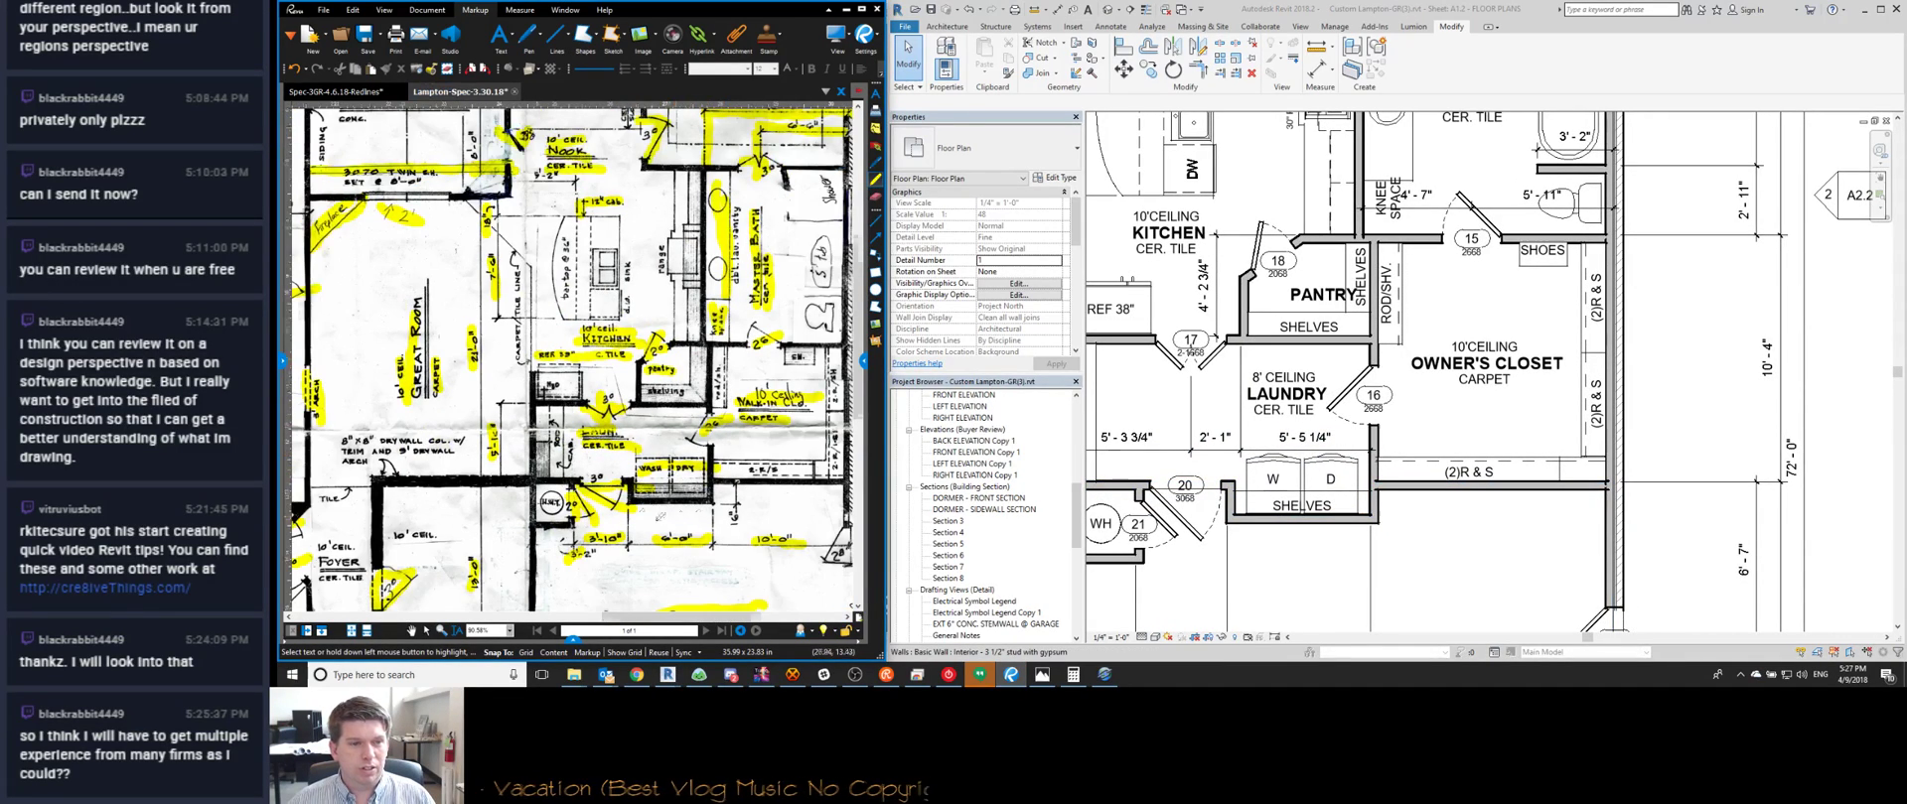
scroll(615, 504, up, 1)
scroll(650, 528, up, 3)
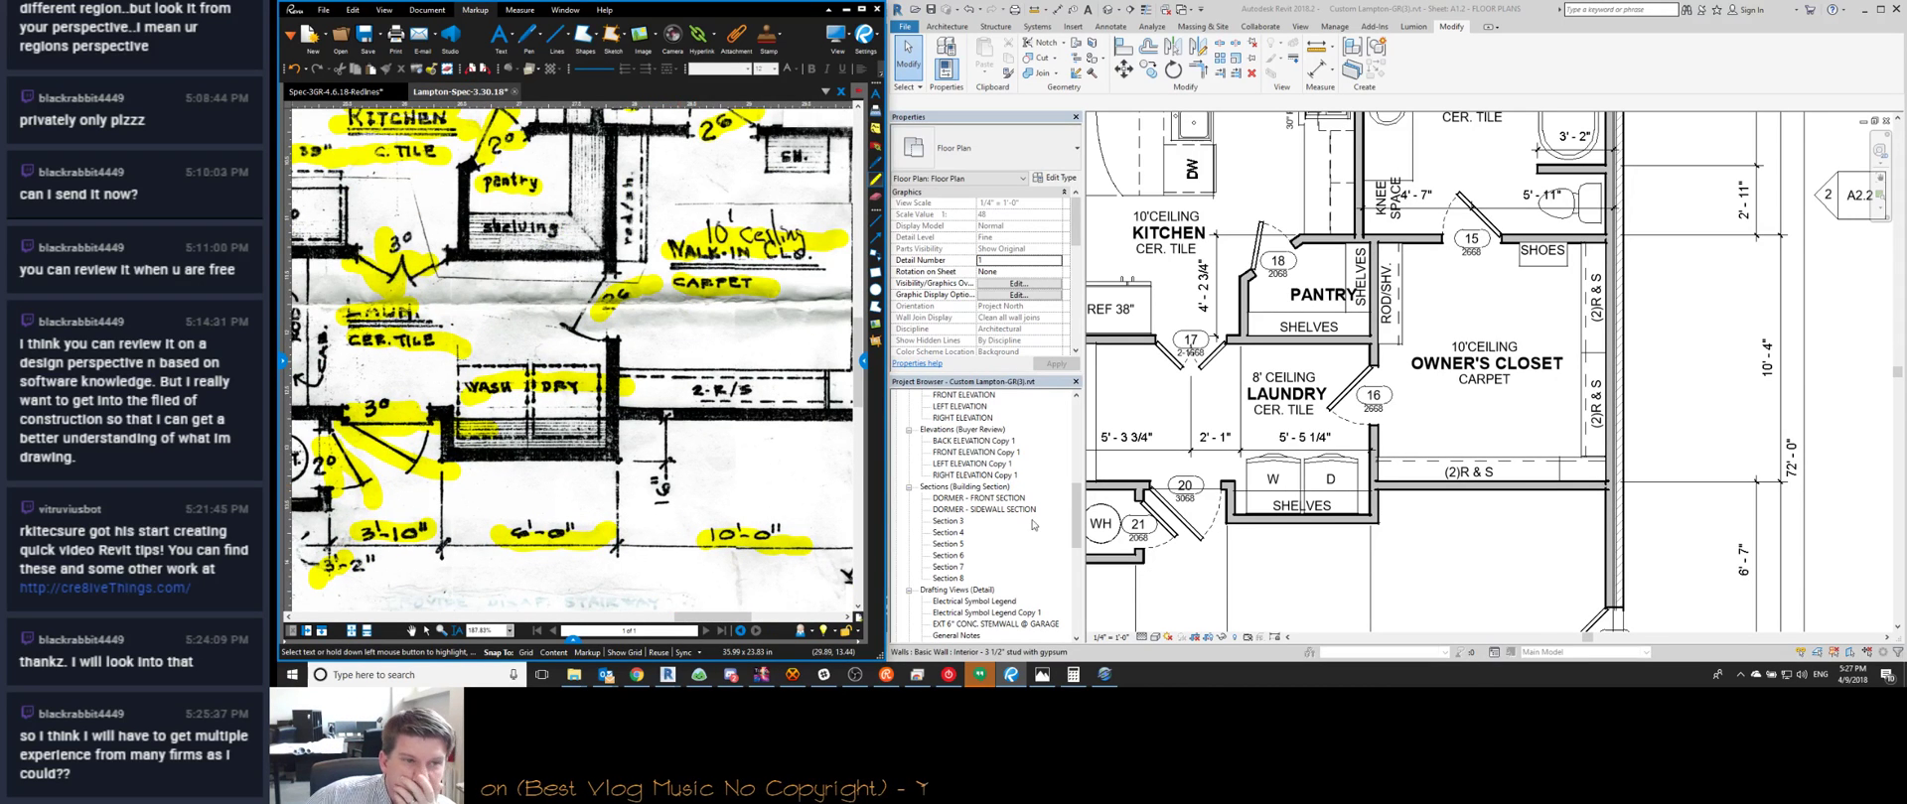
scroll(1386, 518, down, 1)
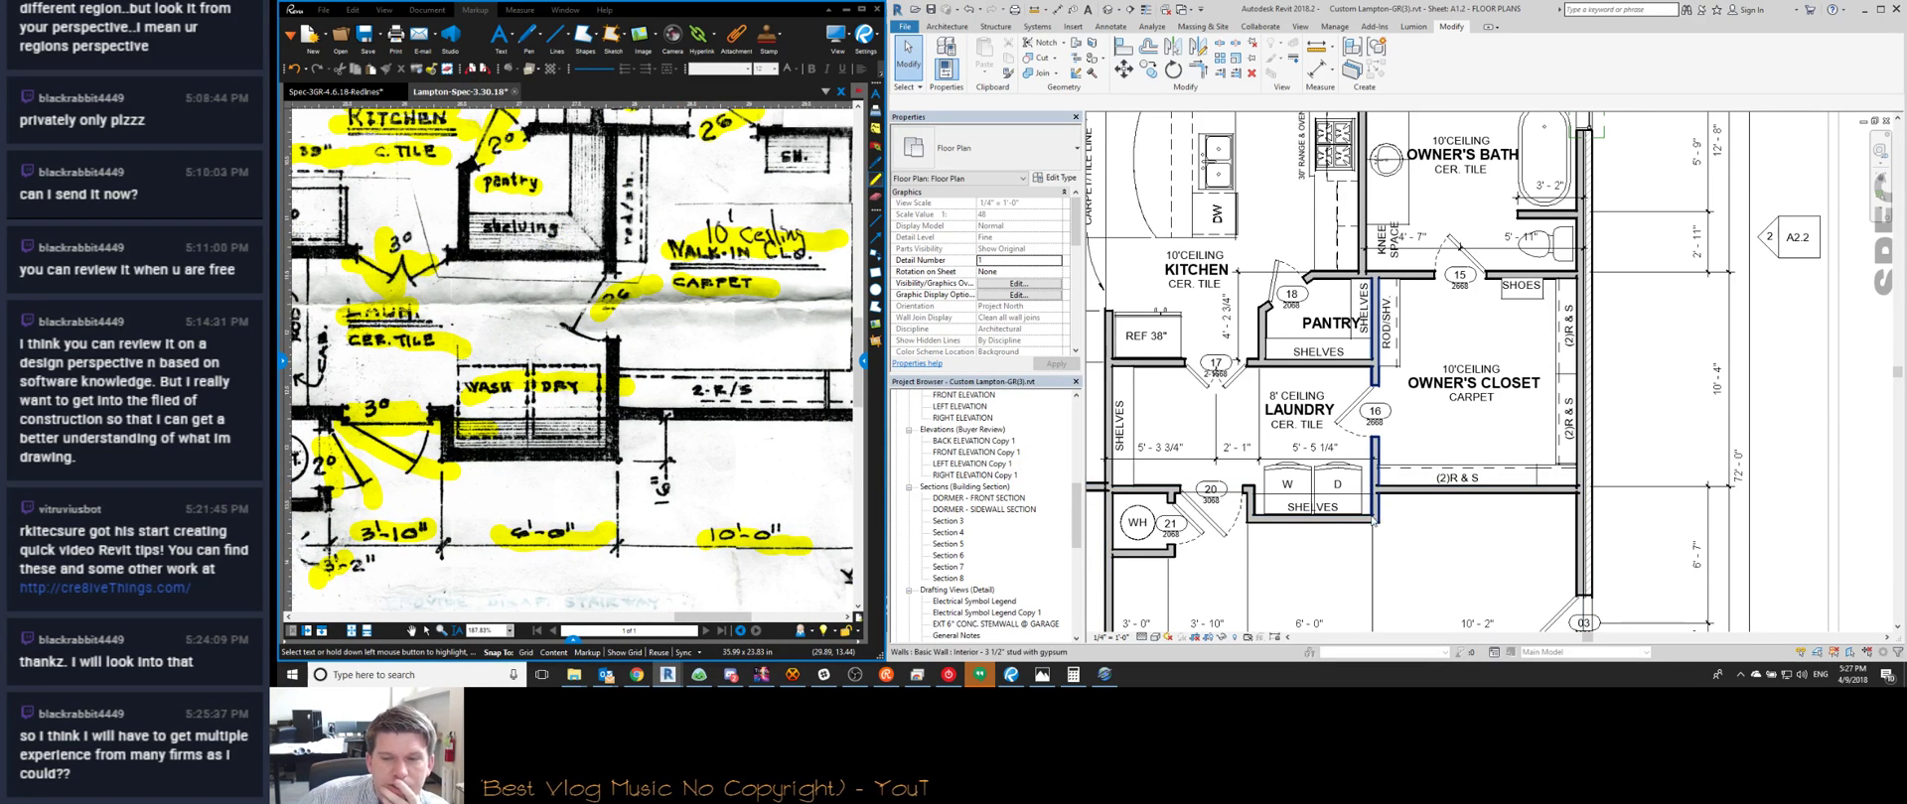
Set the laundry shelving wall 0' 16" from the wall above
click(1368, 518)
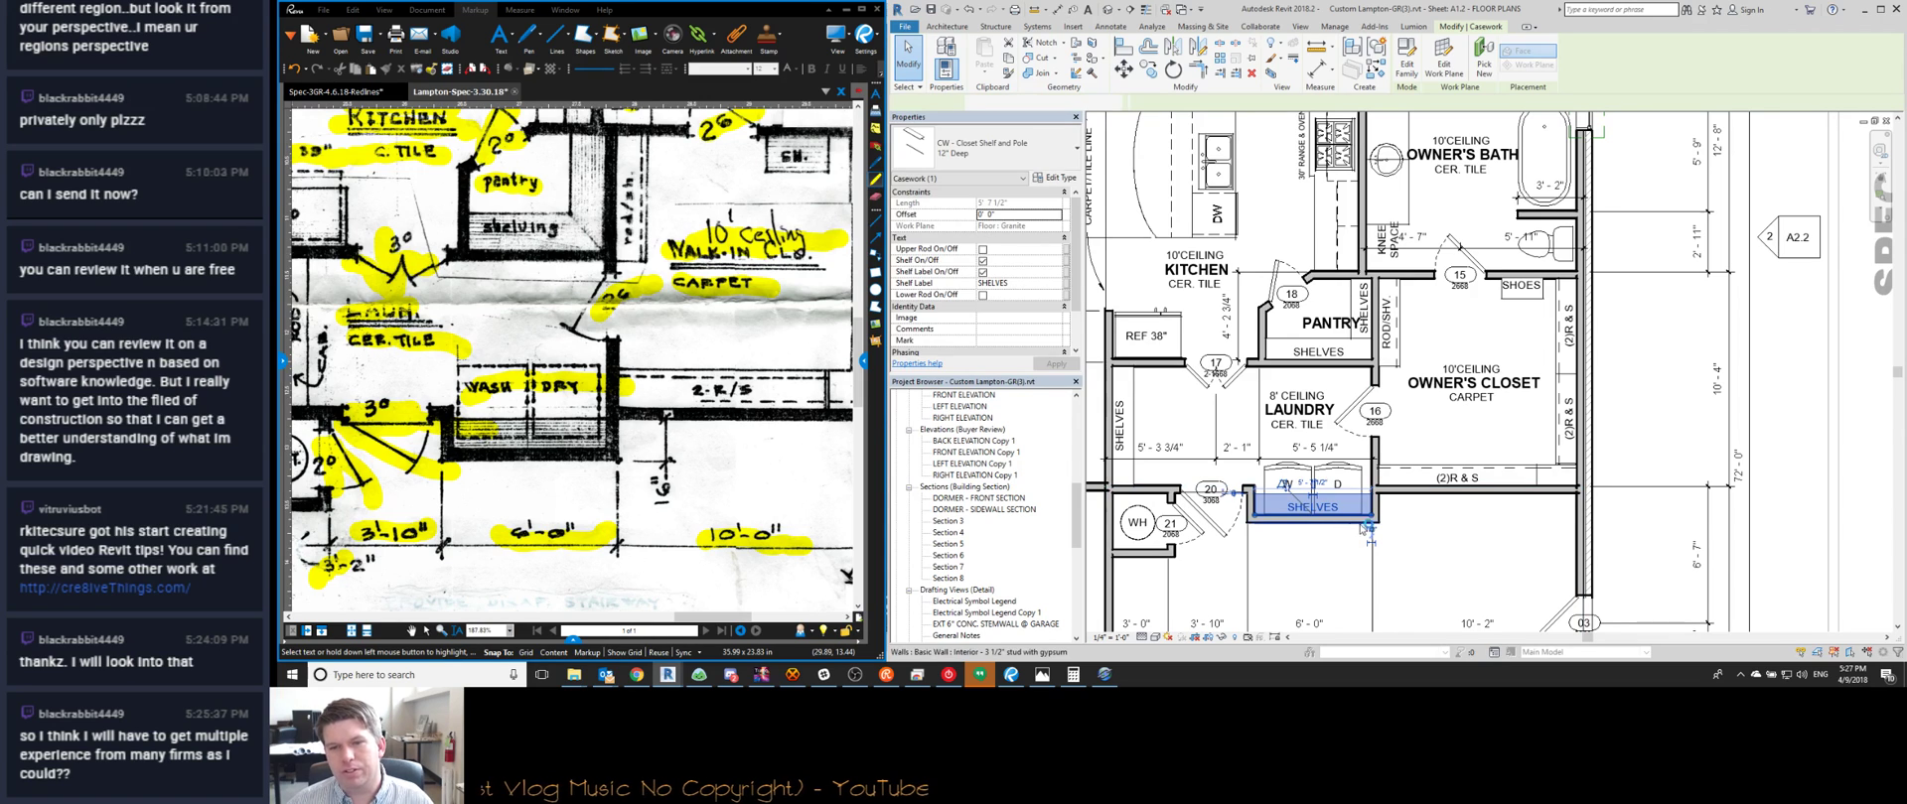
click(1362, 519)
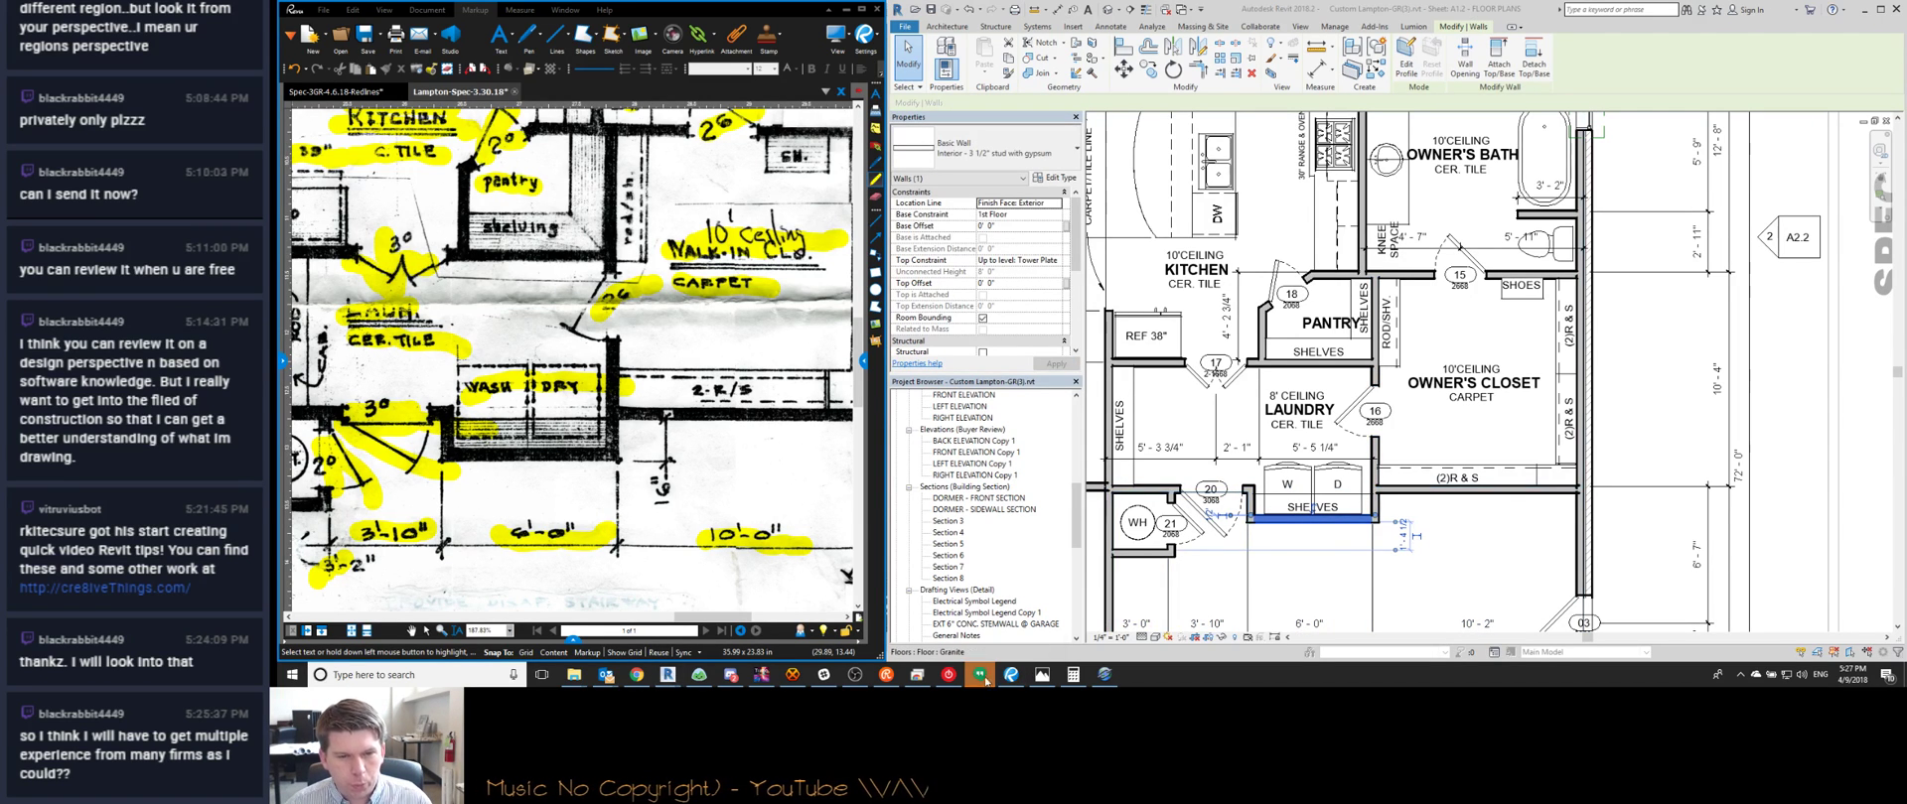
click(1053, 598)
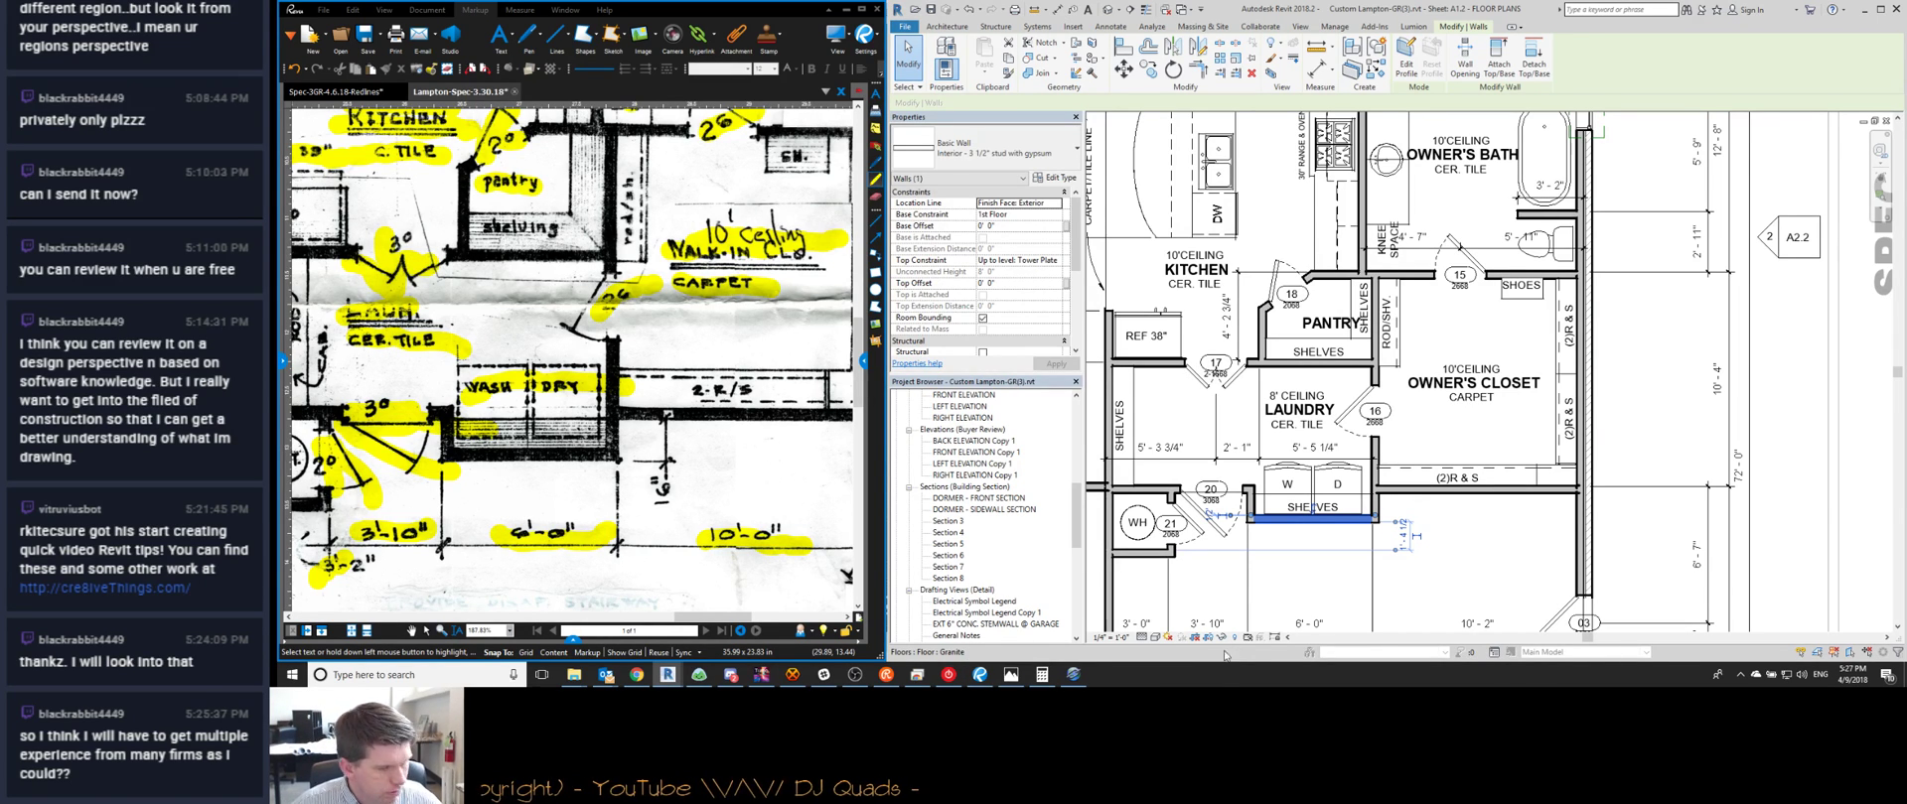
click(950, 677)
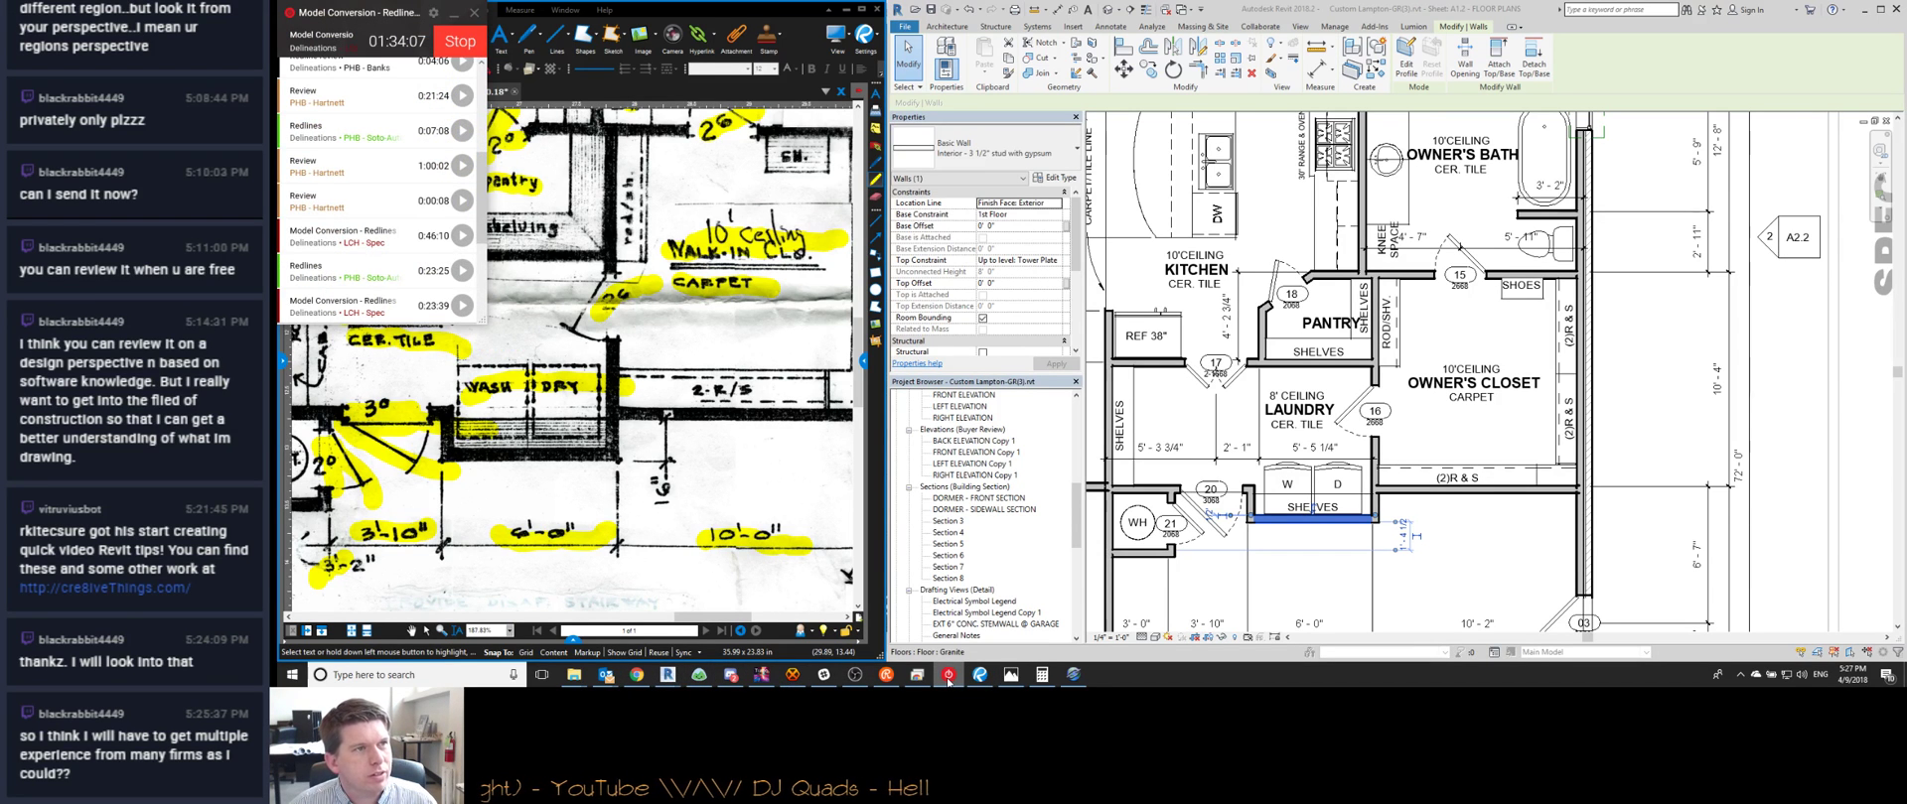
click(950, 676)
scroll(1424, 539, up, 3)
drag(1373, 567, 1390, 451)
click(1390, 477)
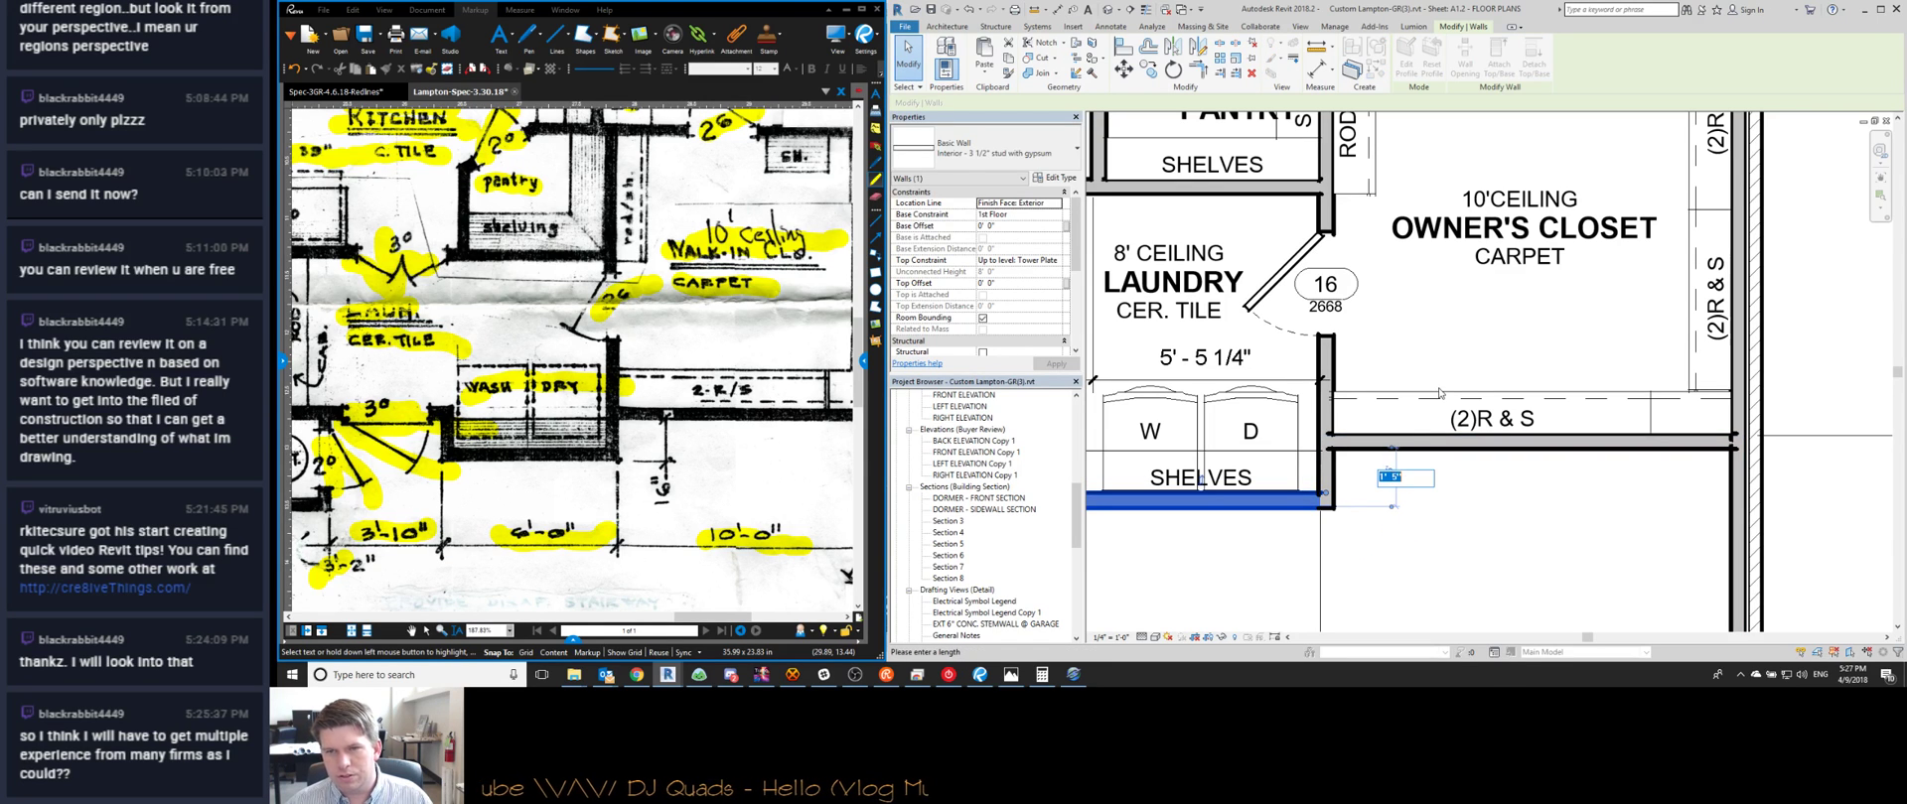
text(0 16)
key(Return)
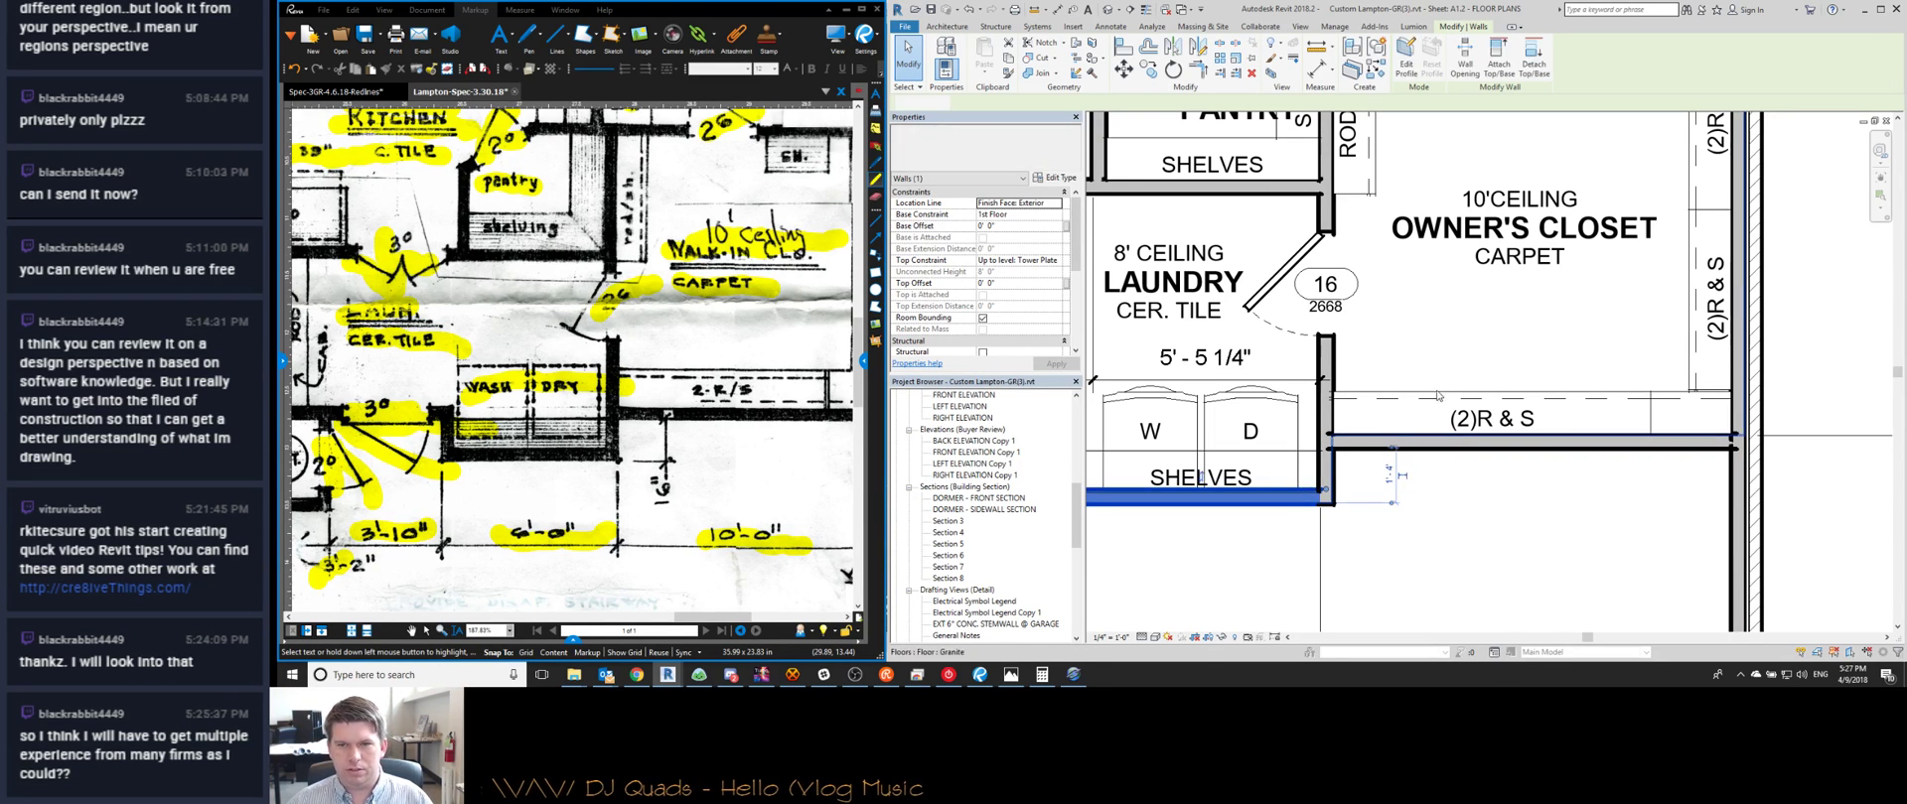
Nudge the WD_Combo washer/dryer up against the wall
key(Escape)
middle_drag(1173, 433, 1415, 449)
click(1414, 451)
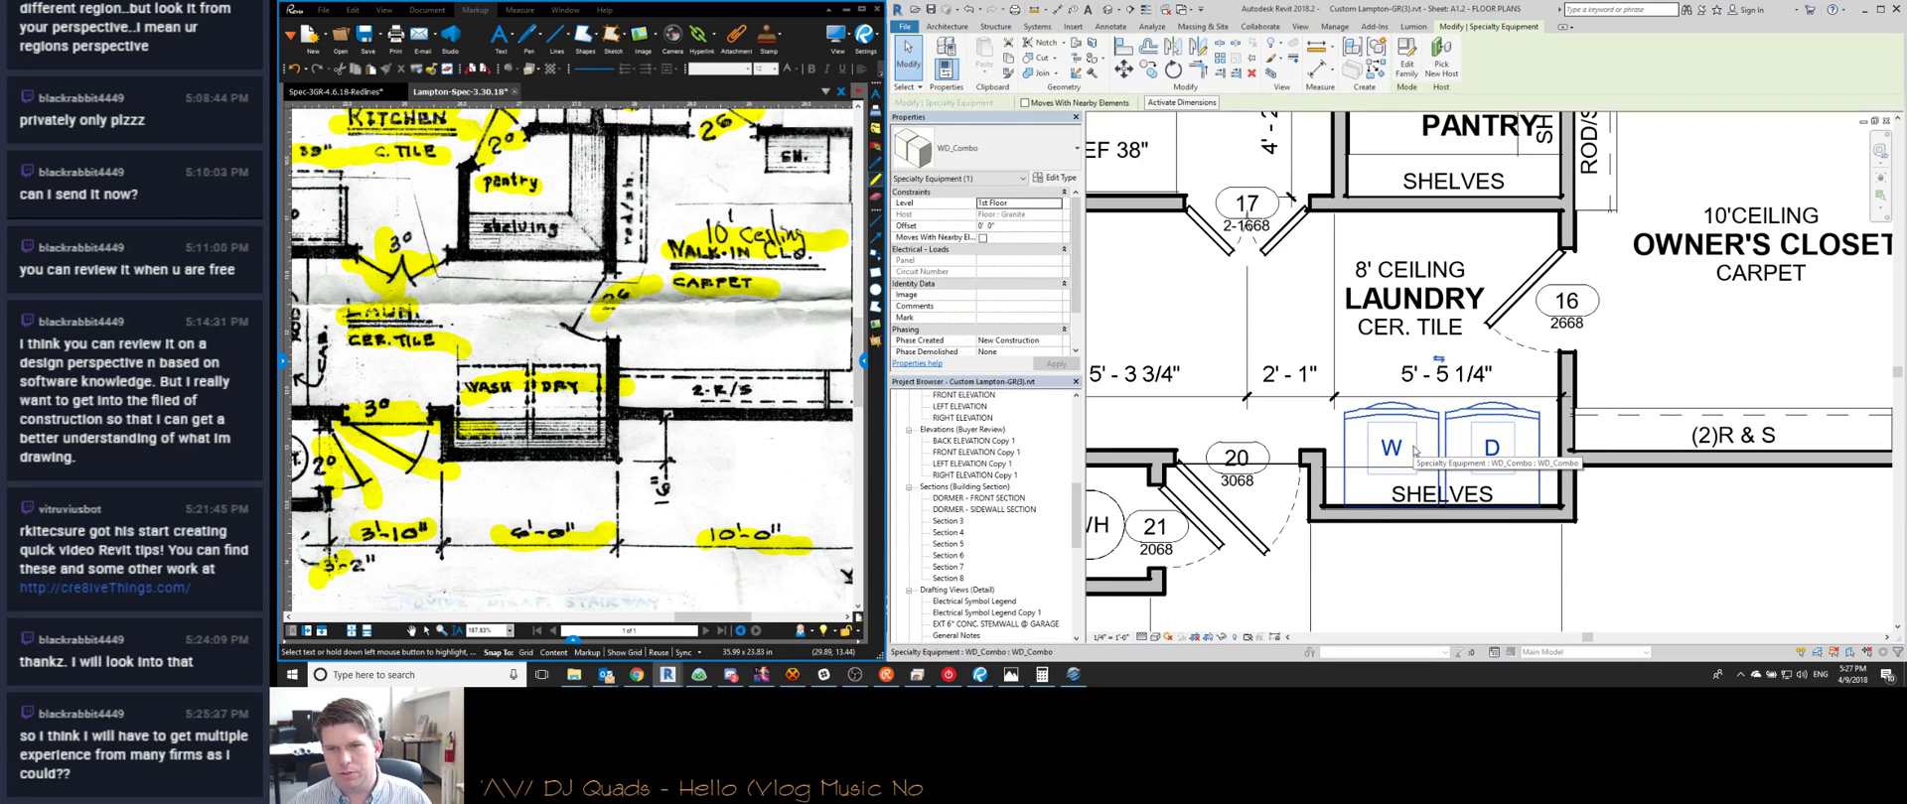
drag(1414, 450, 1412, 446)
key(Escape)
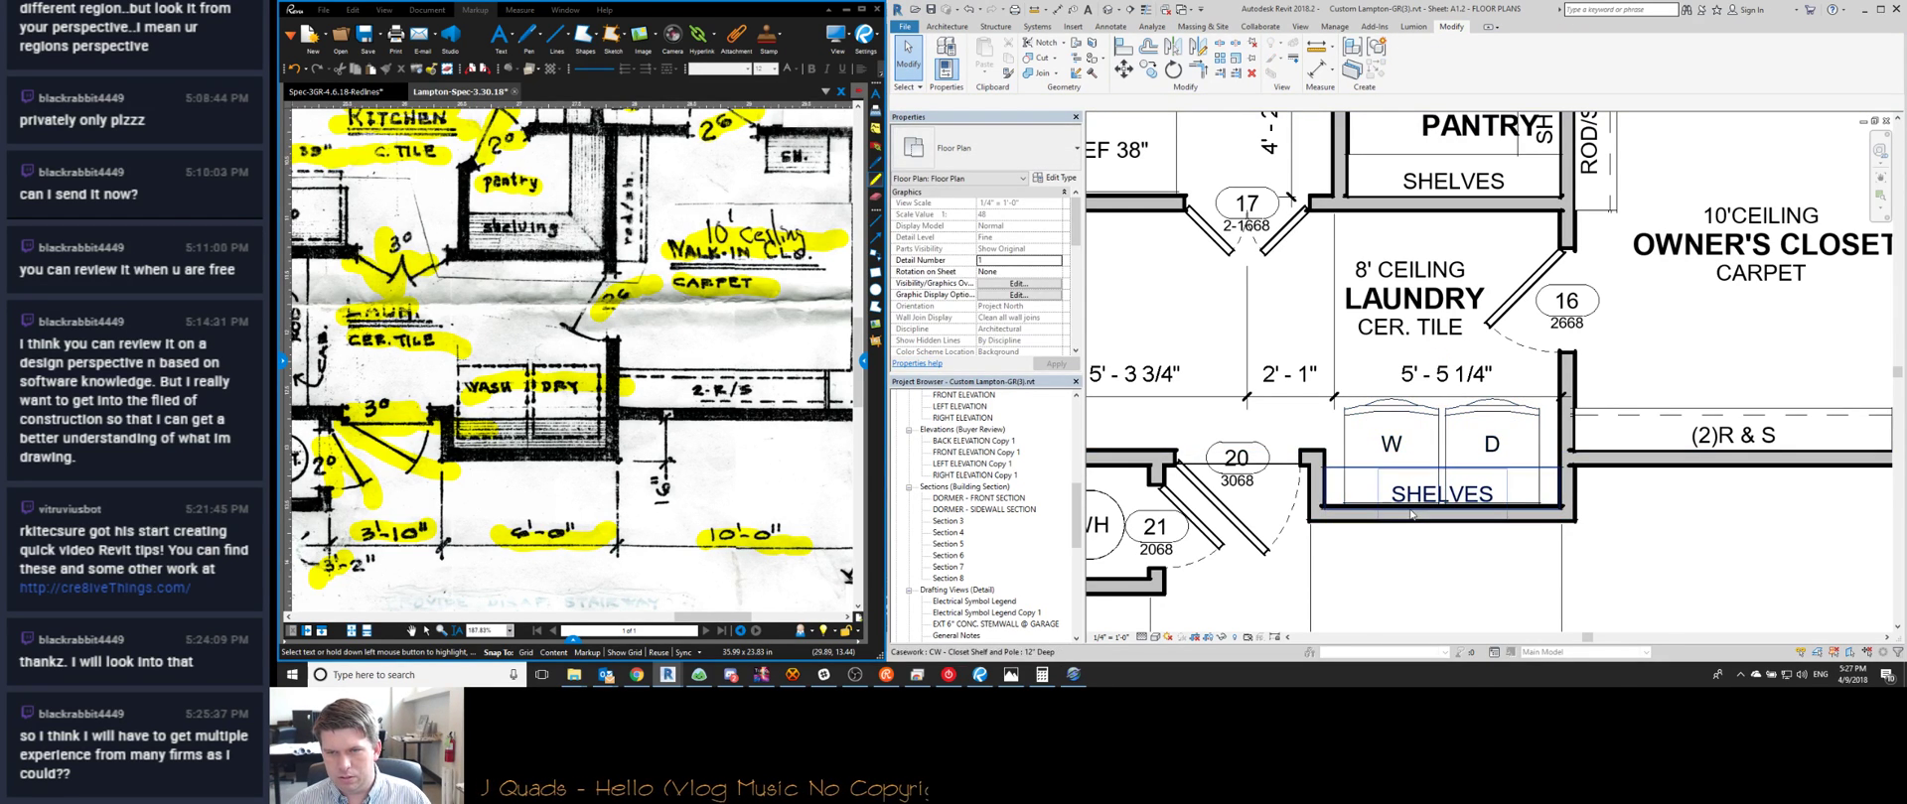
Check the laundry shelf and compare the closet shelving with the redline
click(1411, 511)
key(Escape)
scroll(1515, 452, down, 2)
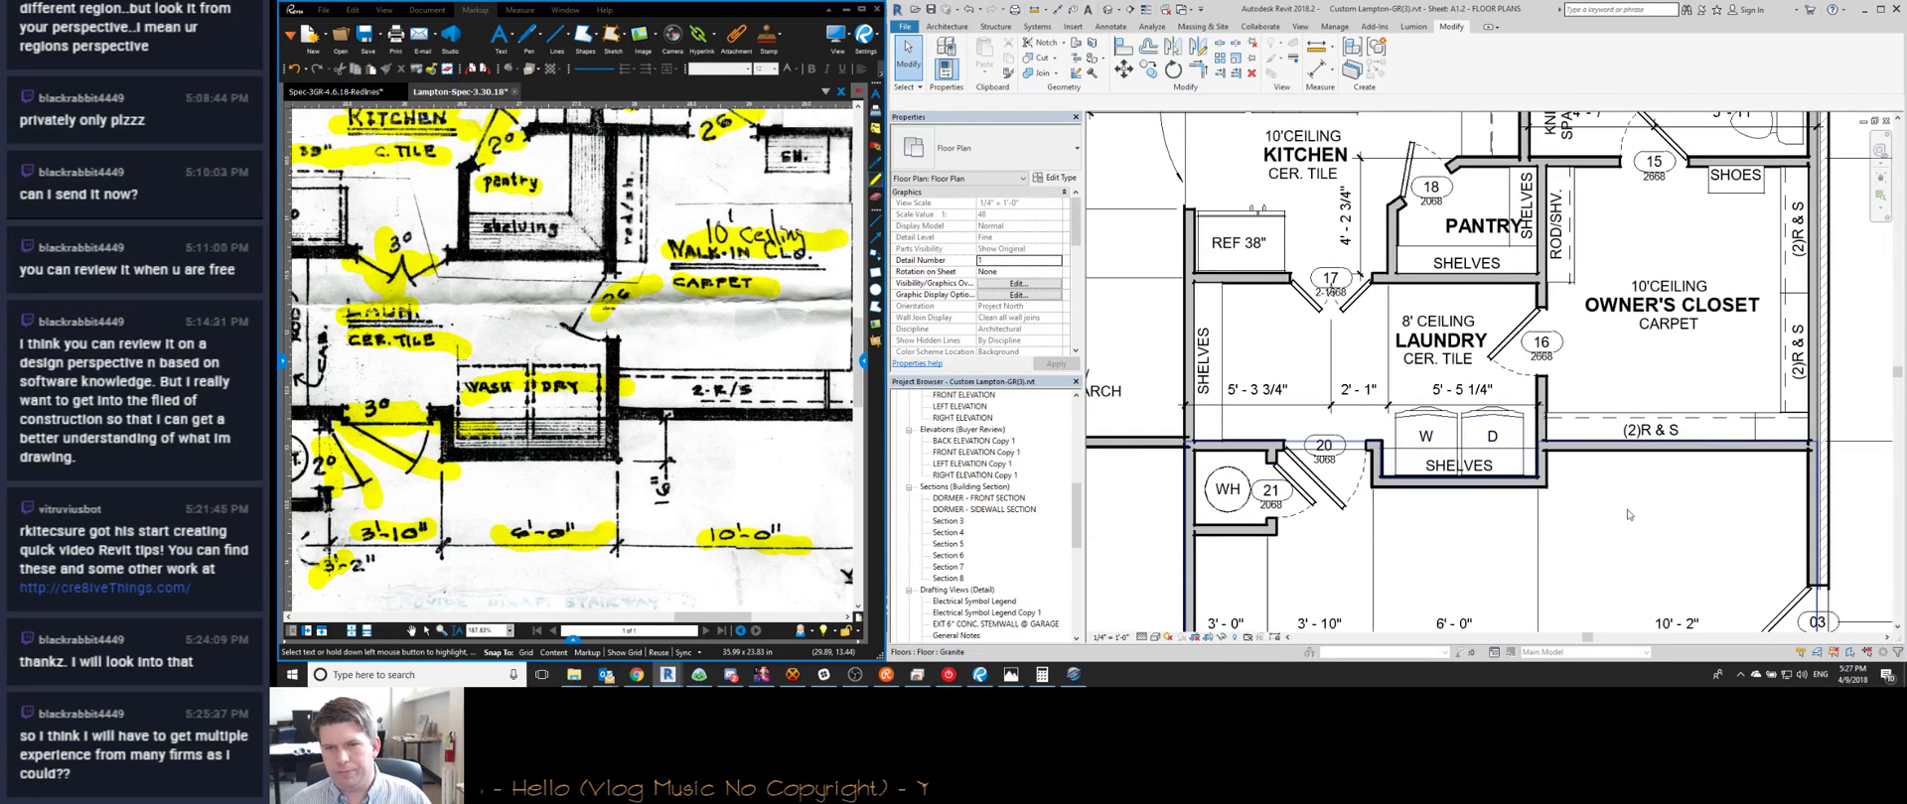
click(672, 494)
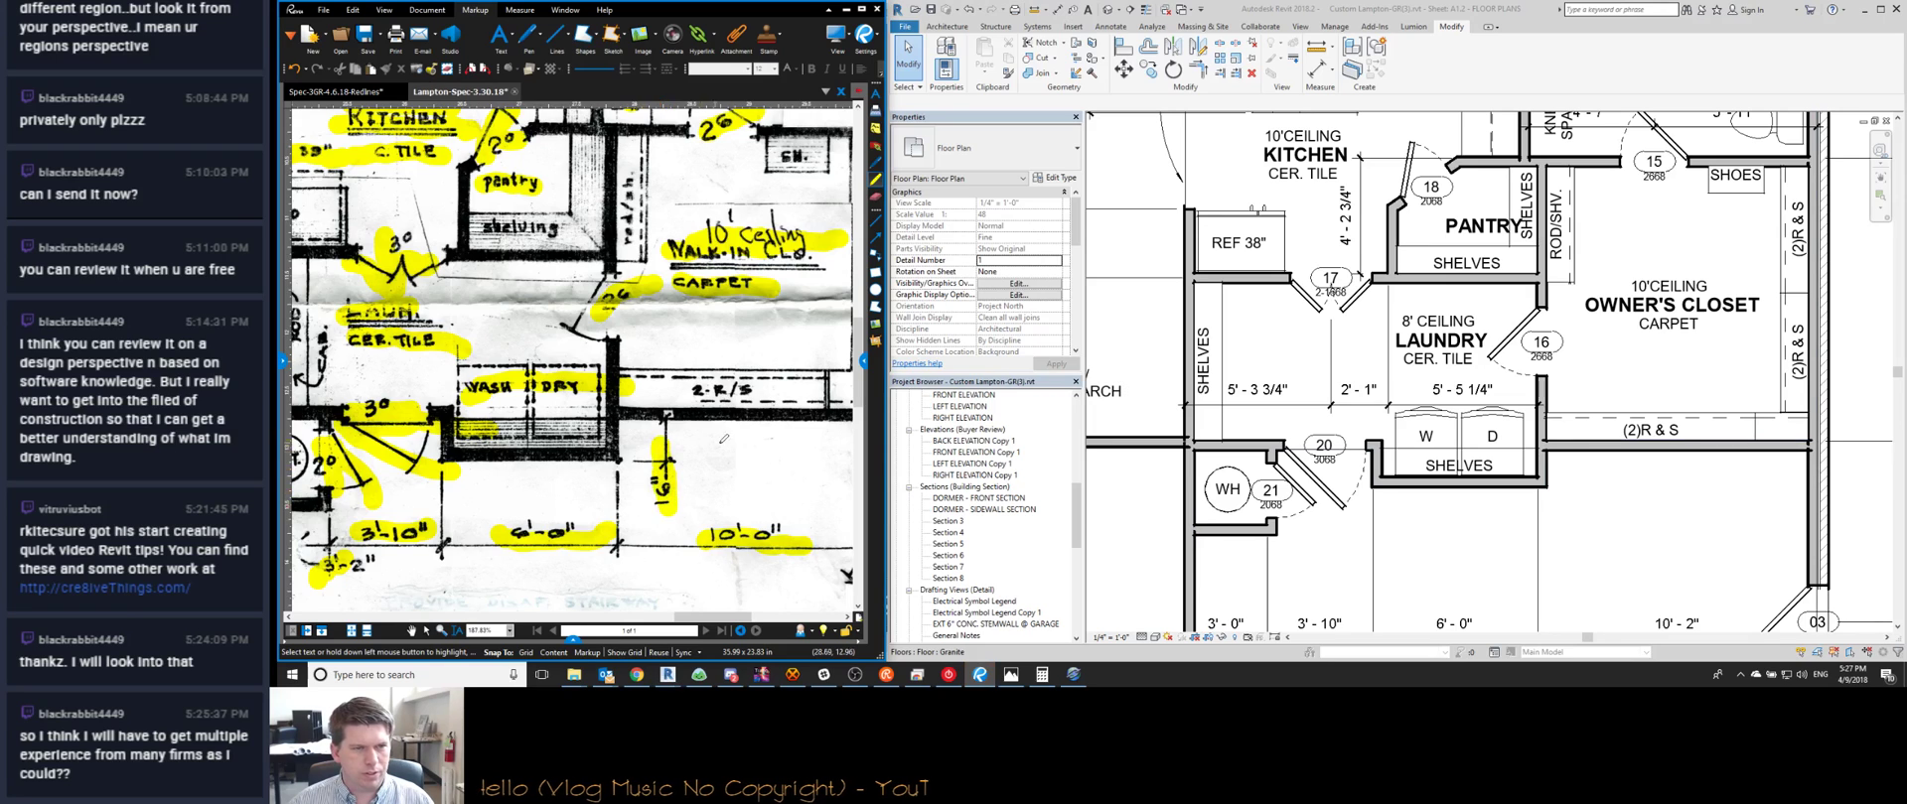
scroll(658, 449, down, 5)
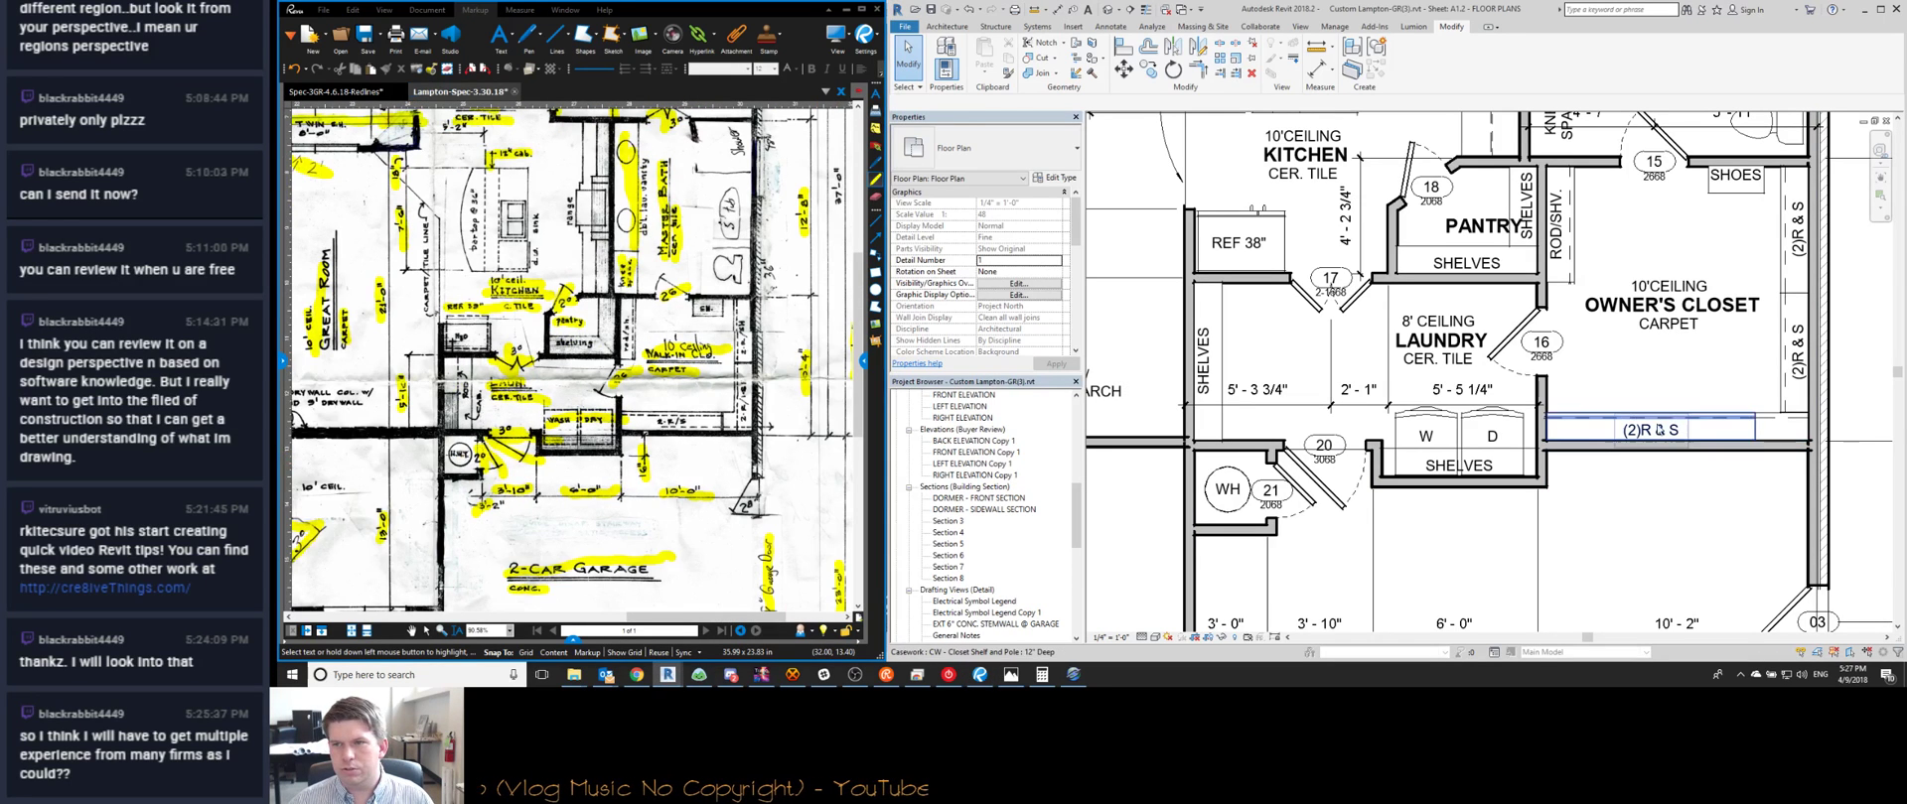
middle_drag(1663, 422, 1440, 425)
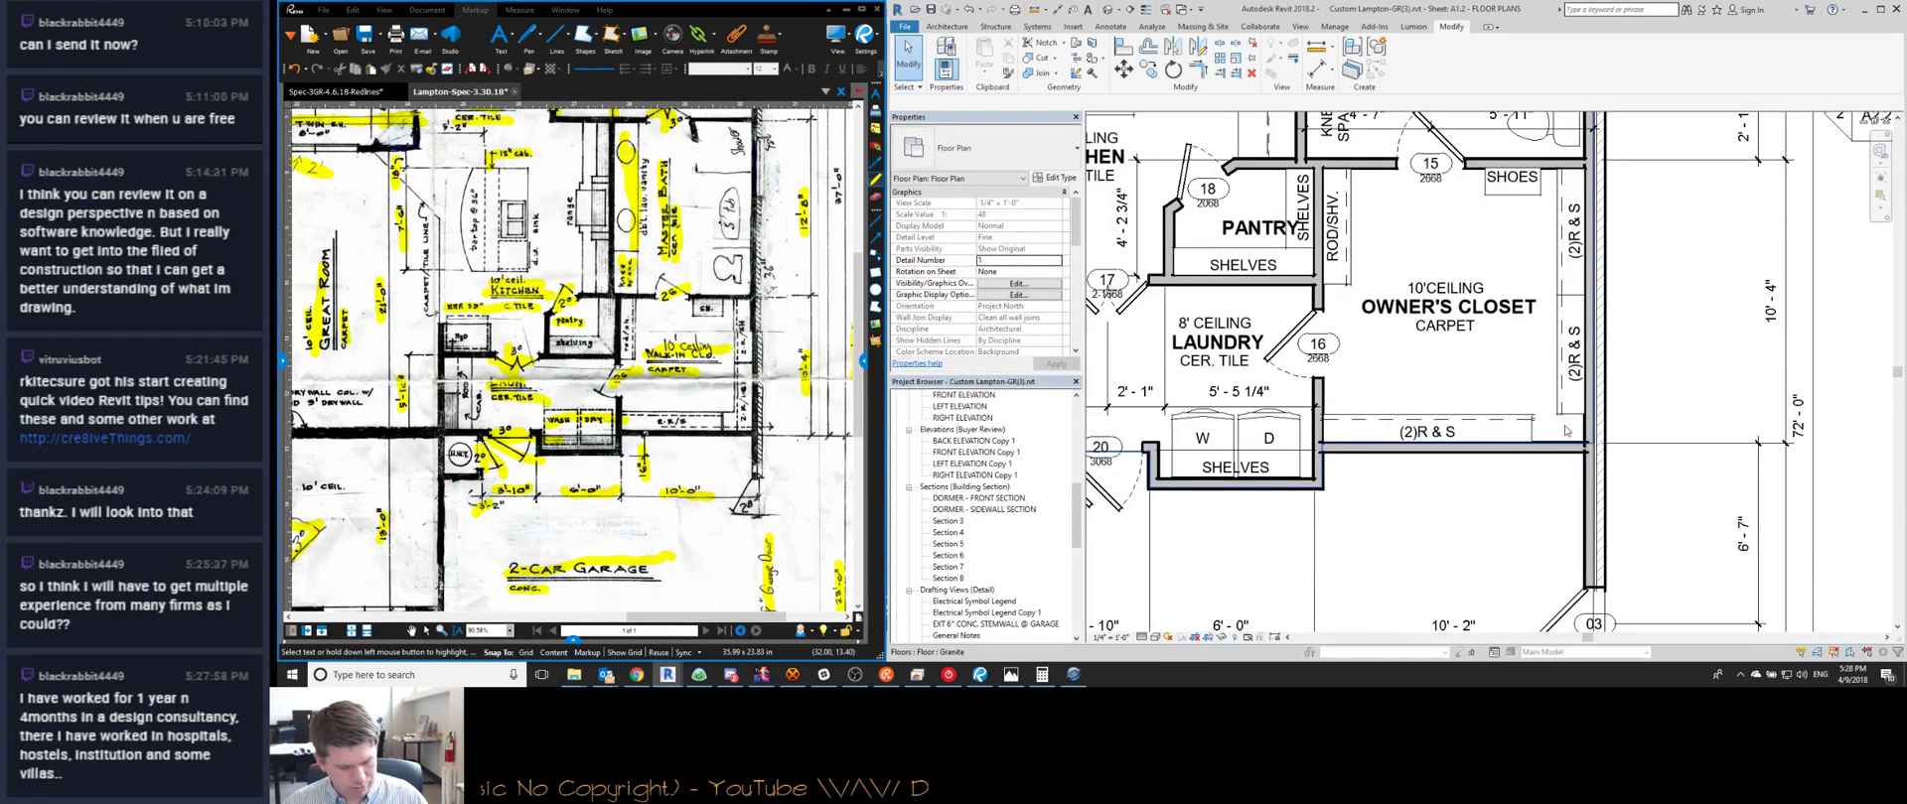
Save the project from the Not Saved Recently prompt, then review other rooms on the redline
scroll(1566, 430, up, 1)
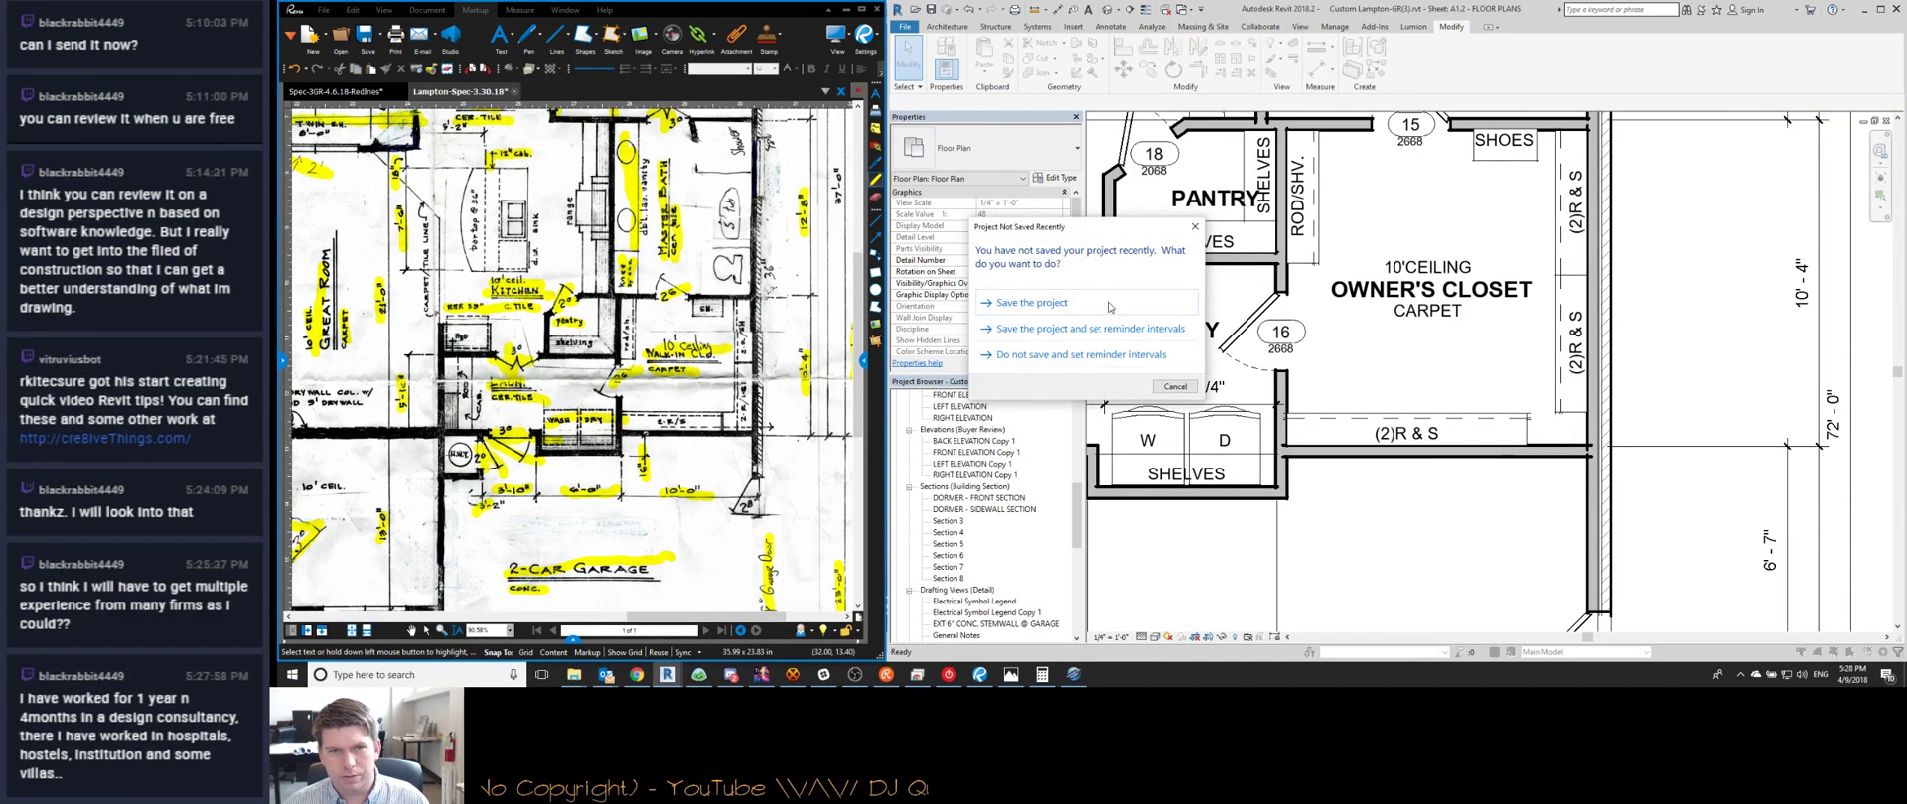
click(1110, 306)
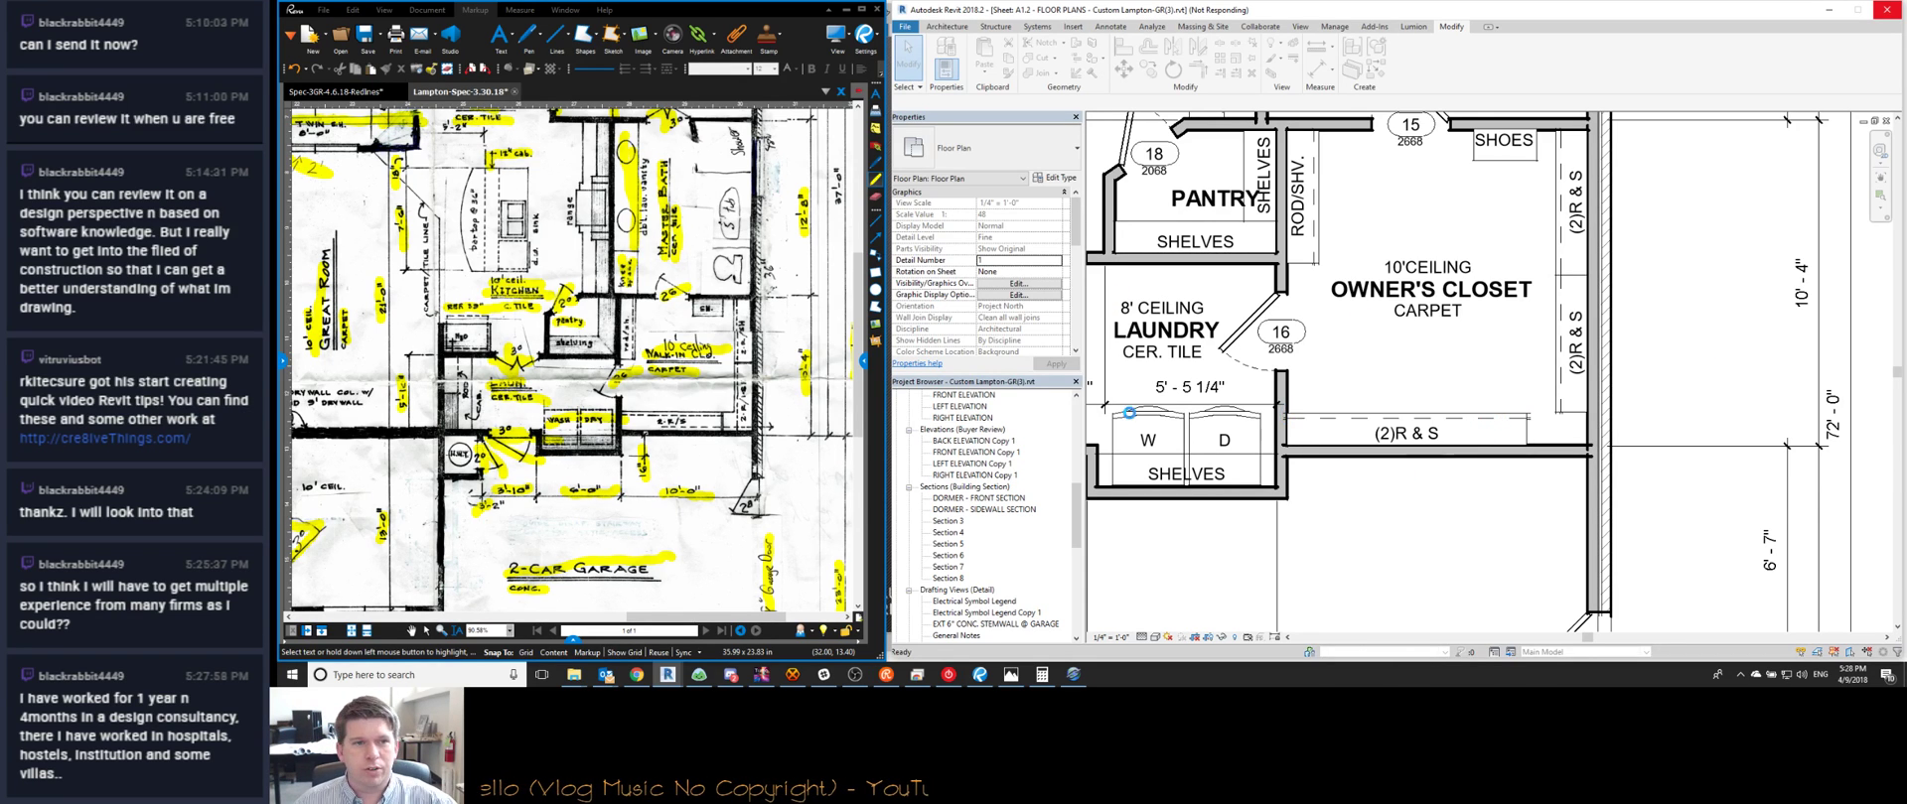
middle_drag(675, 339, 652, 411)
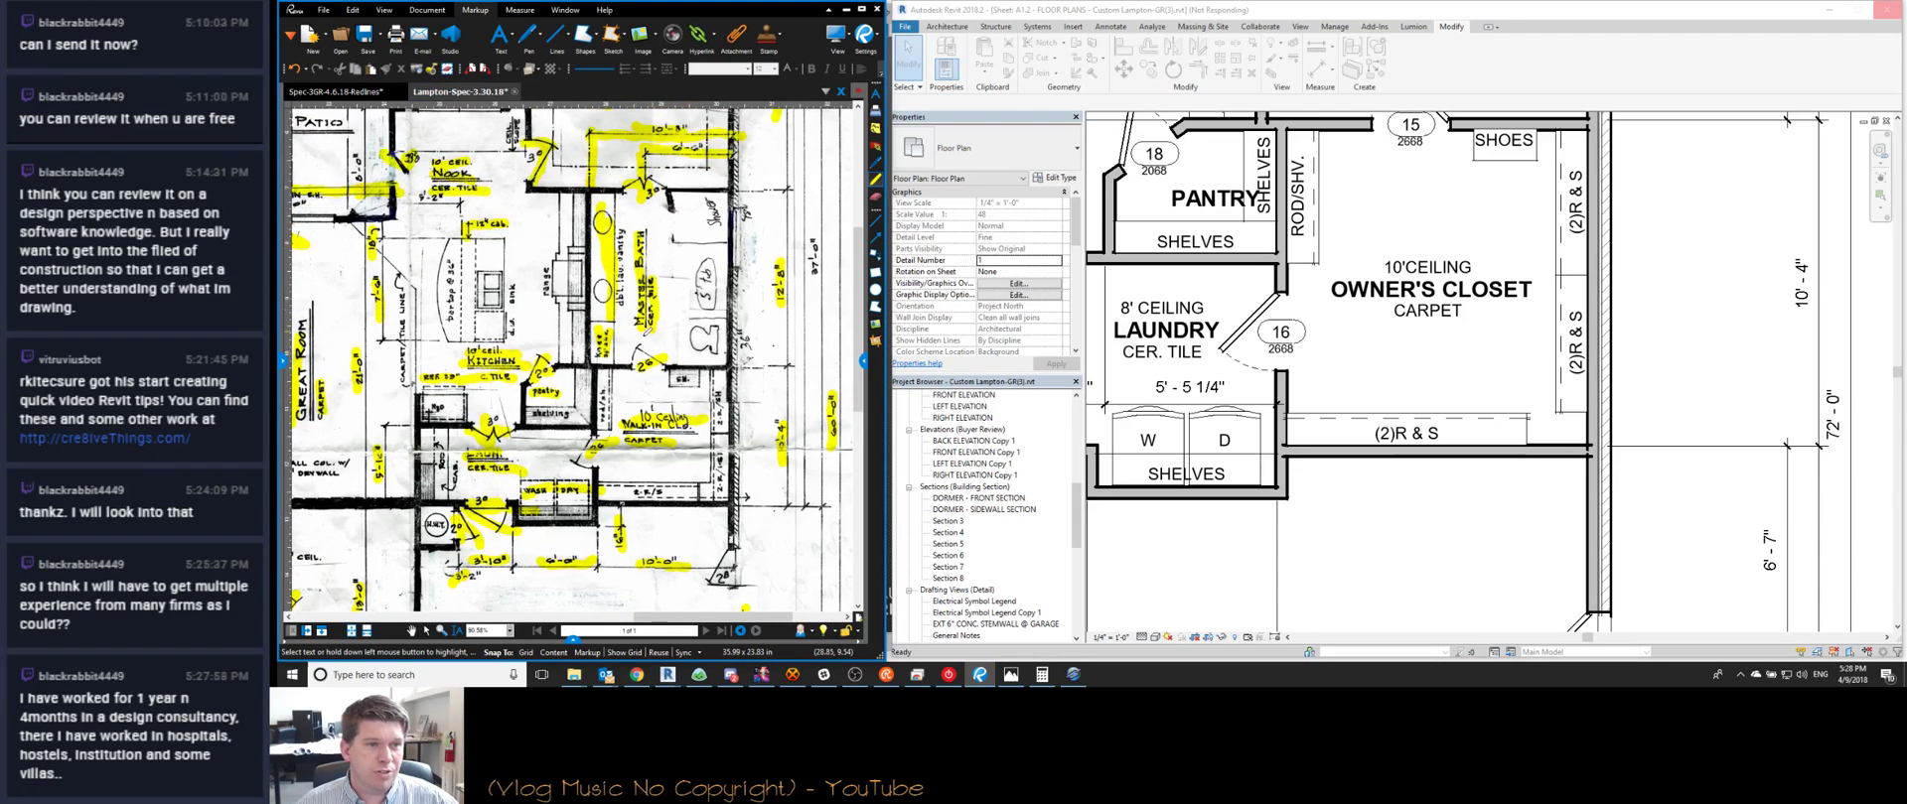
scroll(760, 327, up, 3)
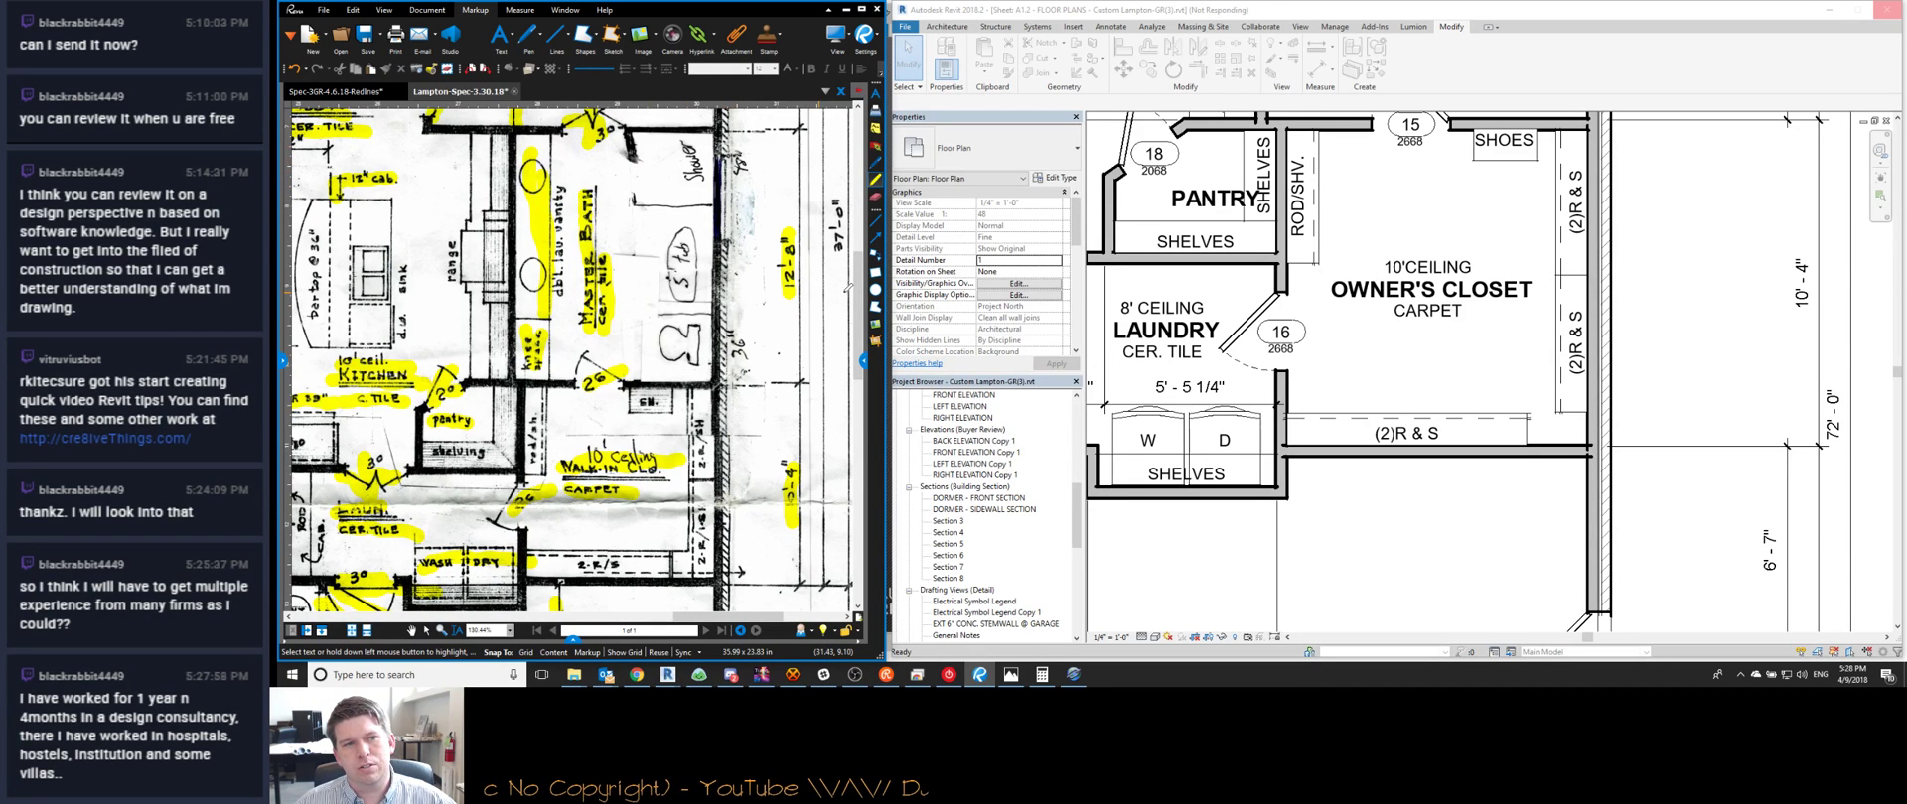
scroll(847, 288, down, 3)
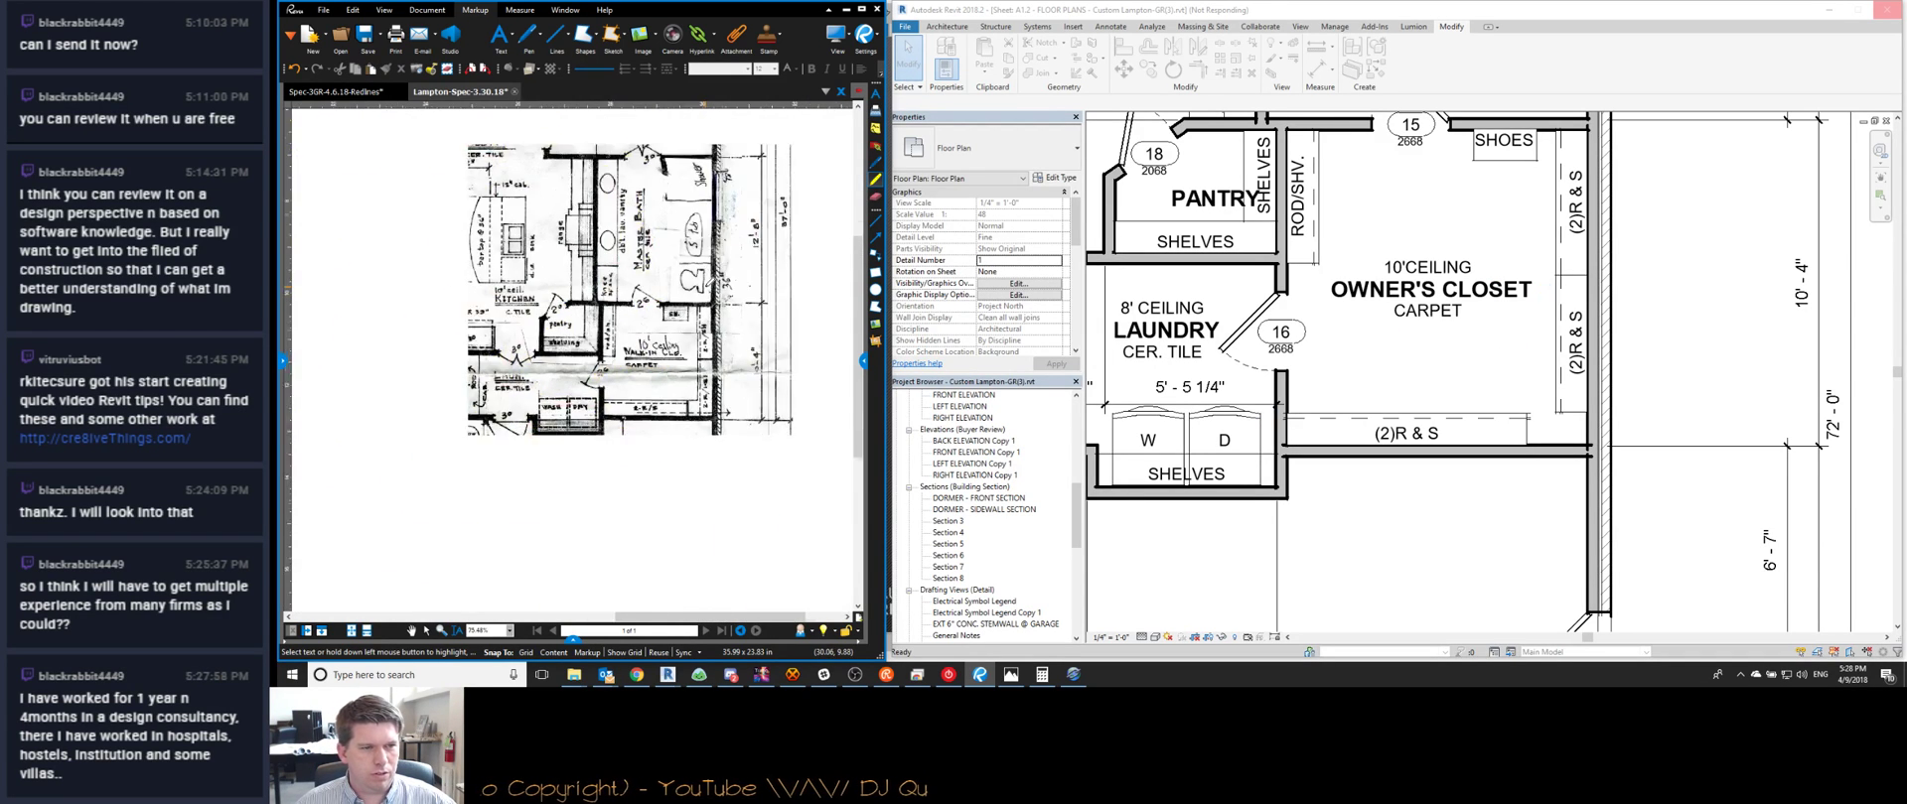
scroll(638, 464, down, 1)
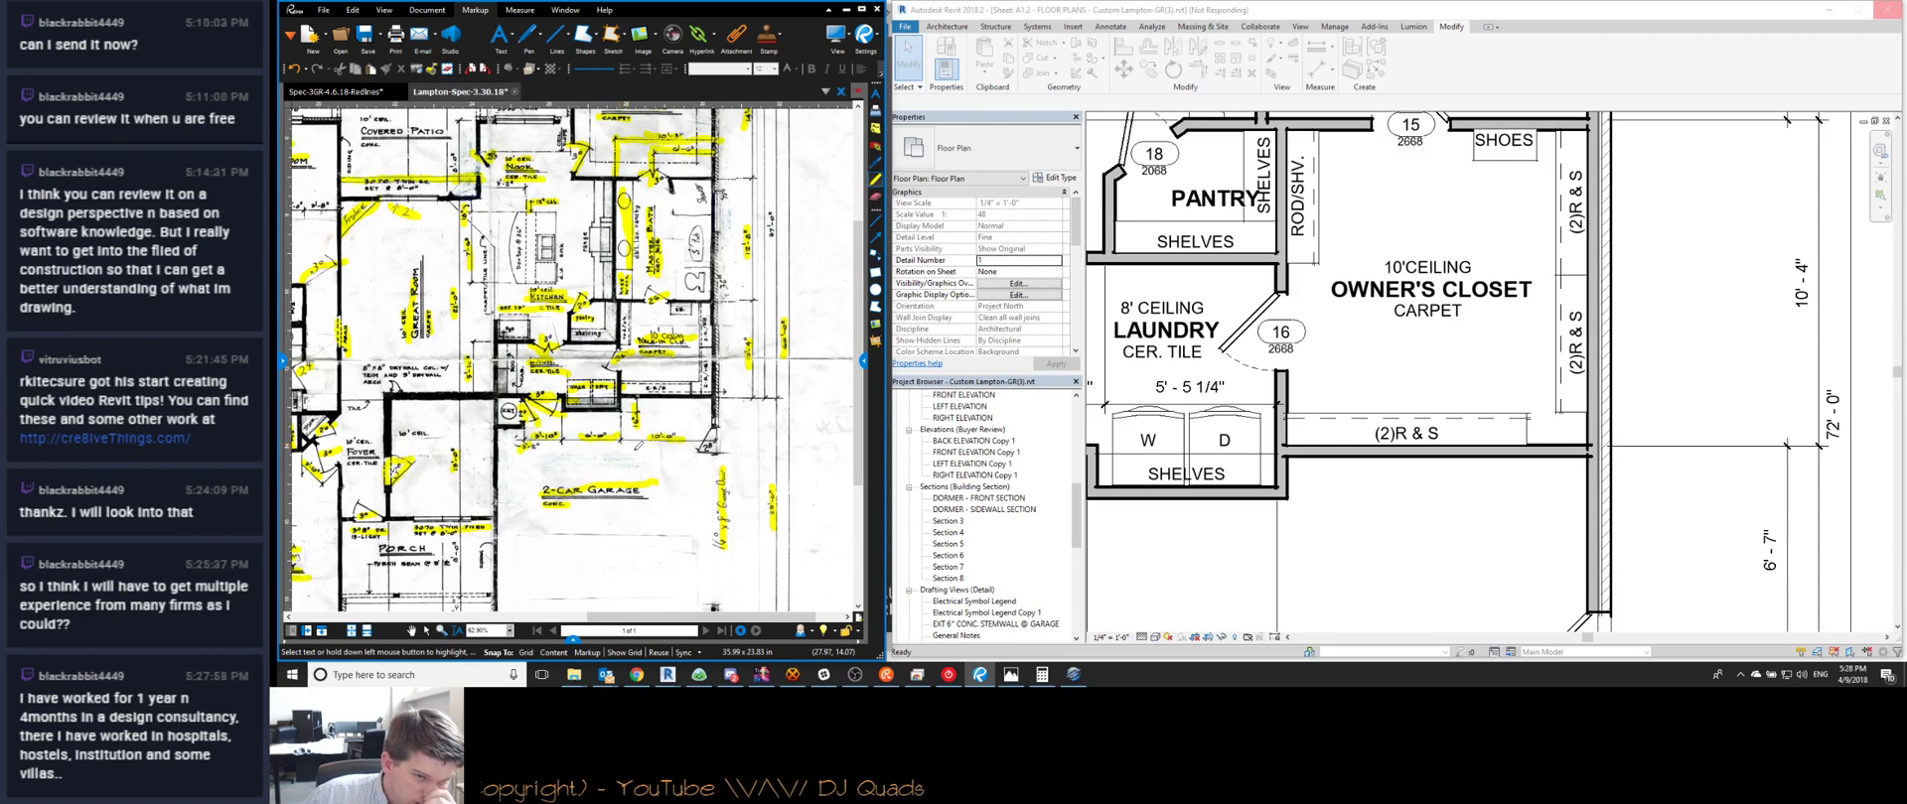
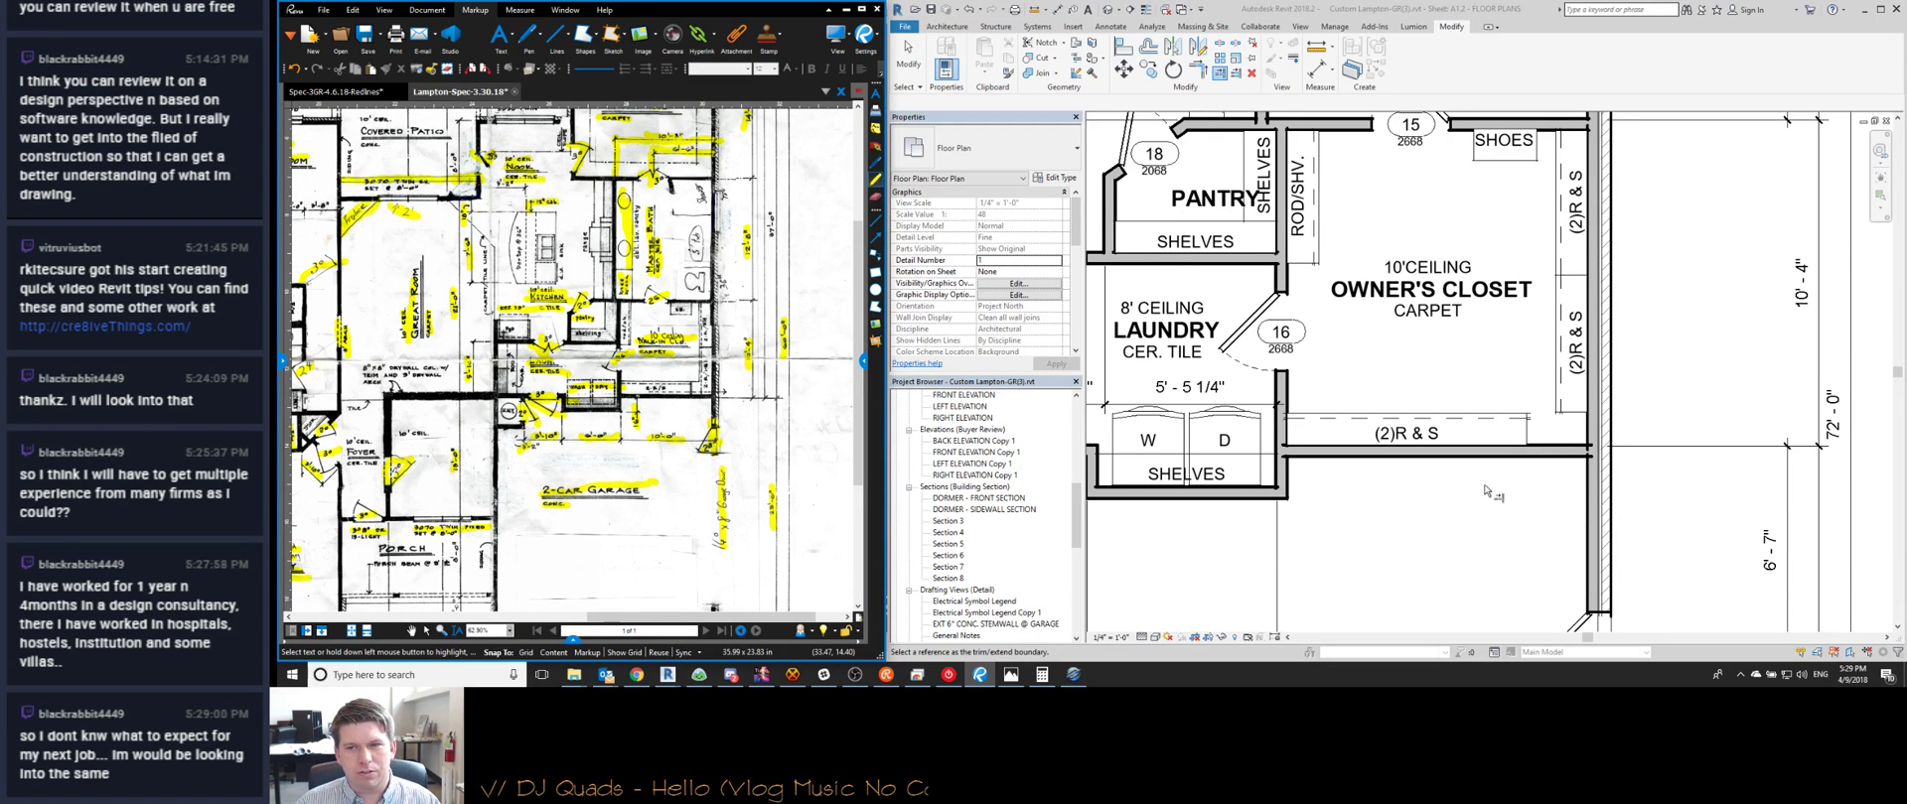
Check the SHOES shelf in the owner's closet
scroll(1558, 448, up, 1)
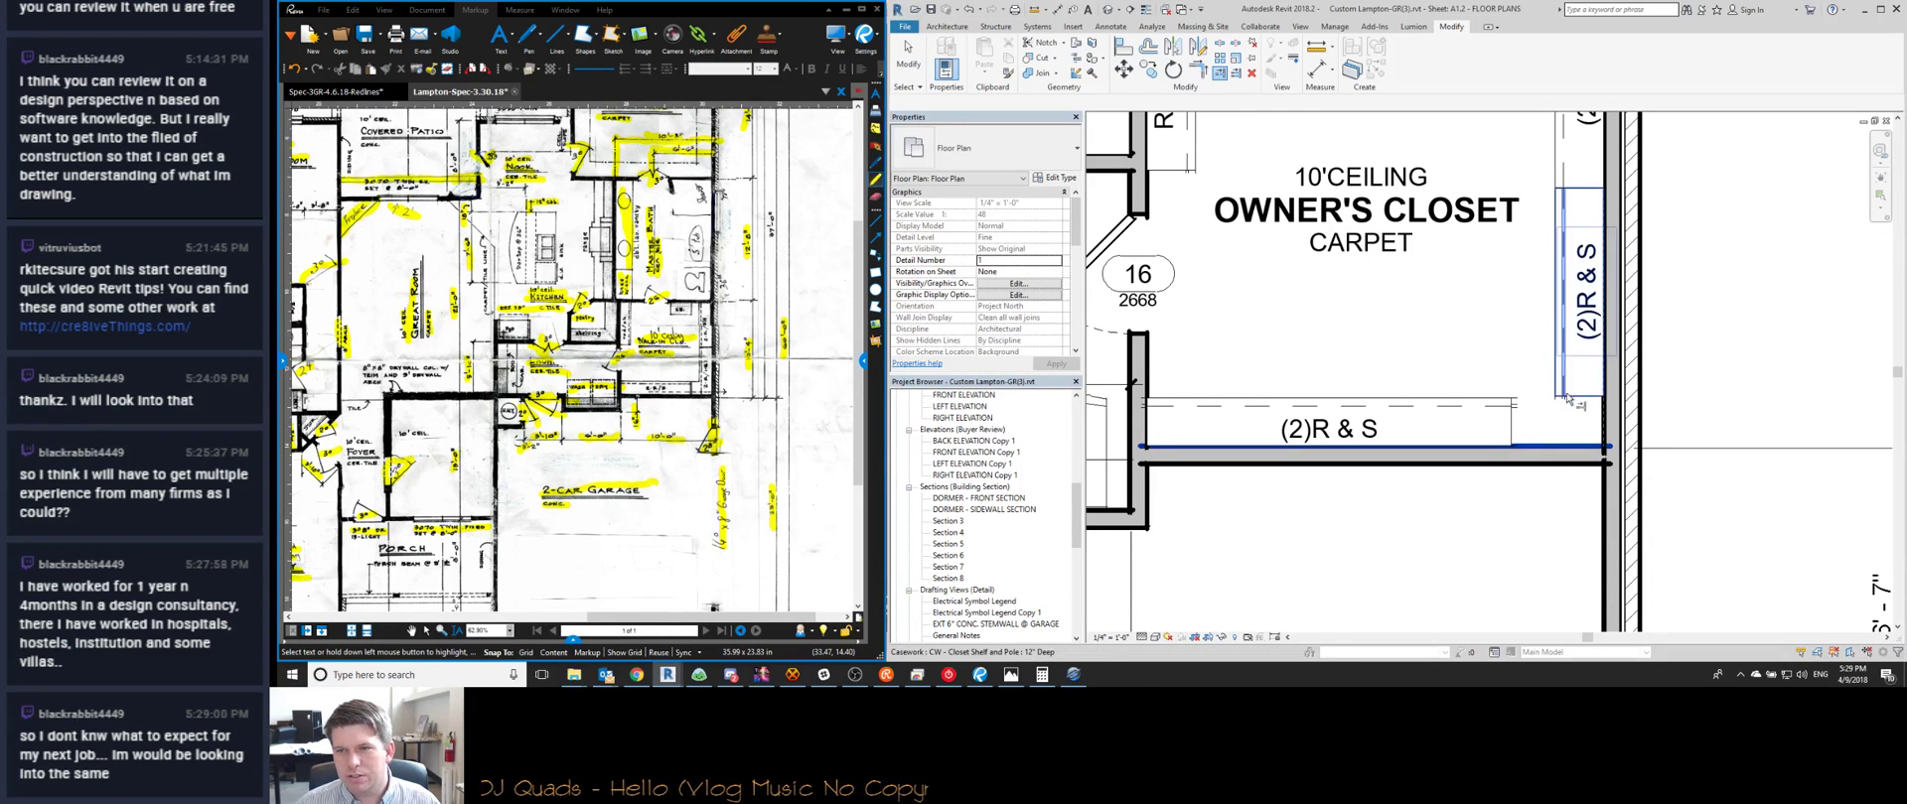
scroll(1535, 468, up, 1)
scroll(1536, 468, down, 2)
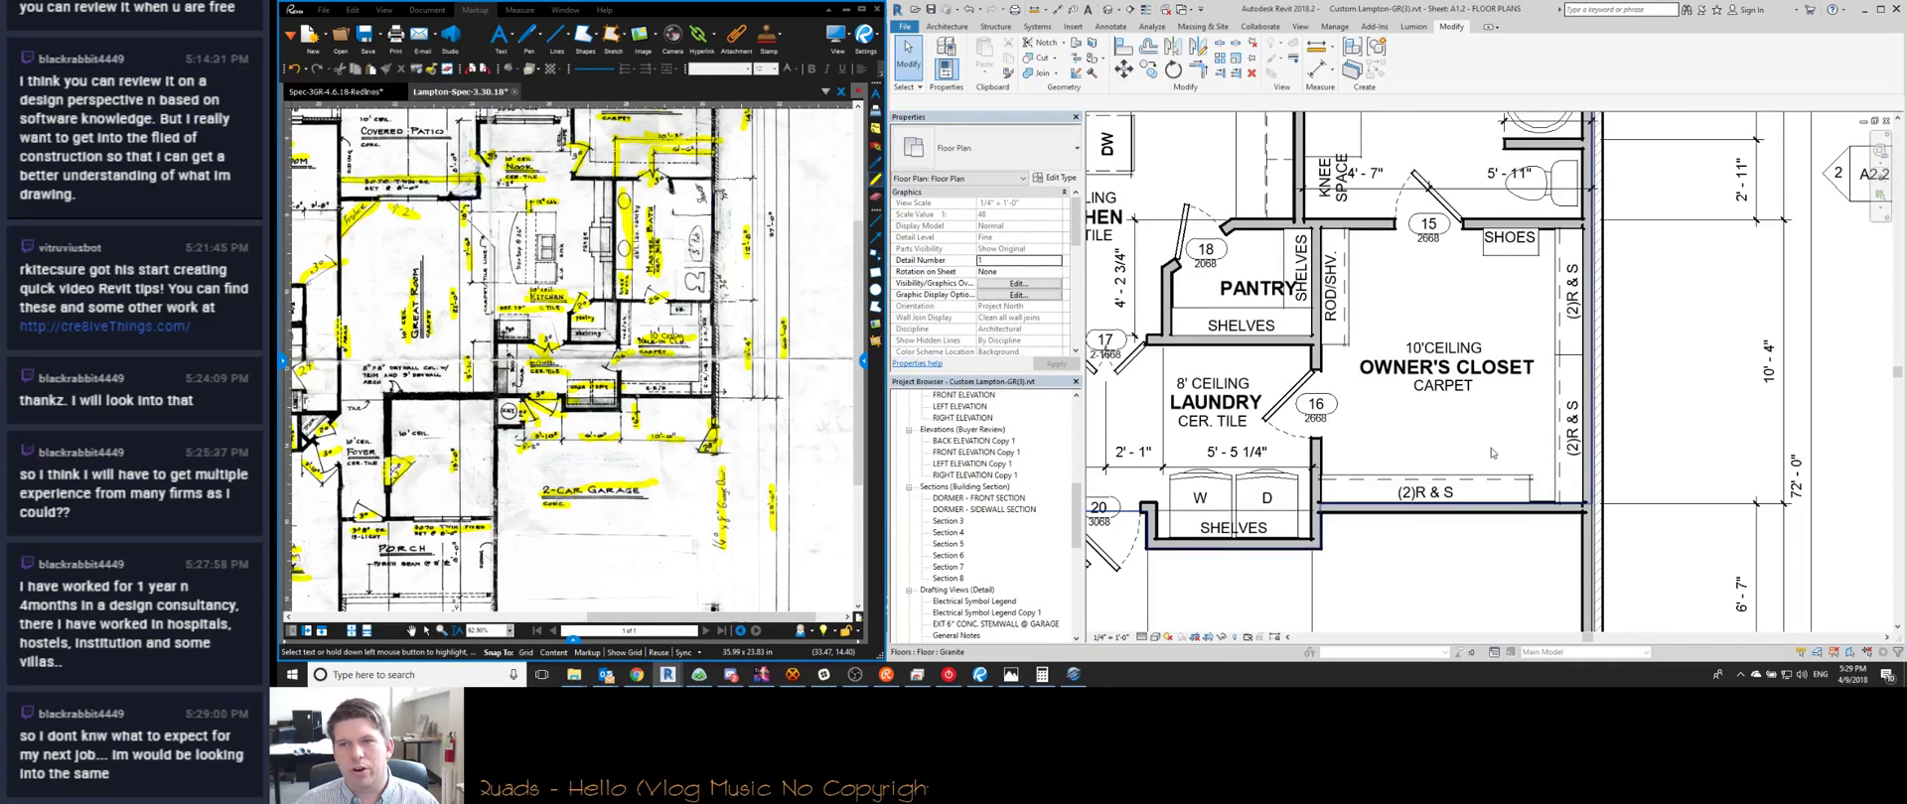
scroll(1532, 261, up, 2)
scroll(1532, 262, down, 2)
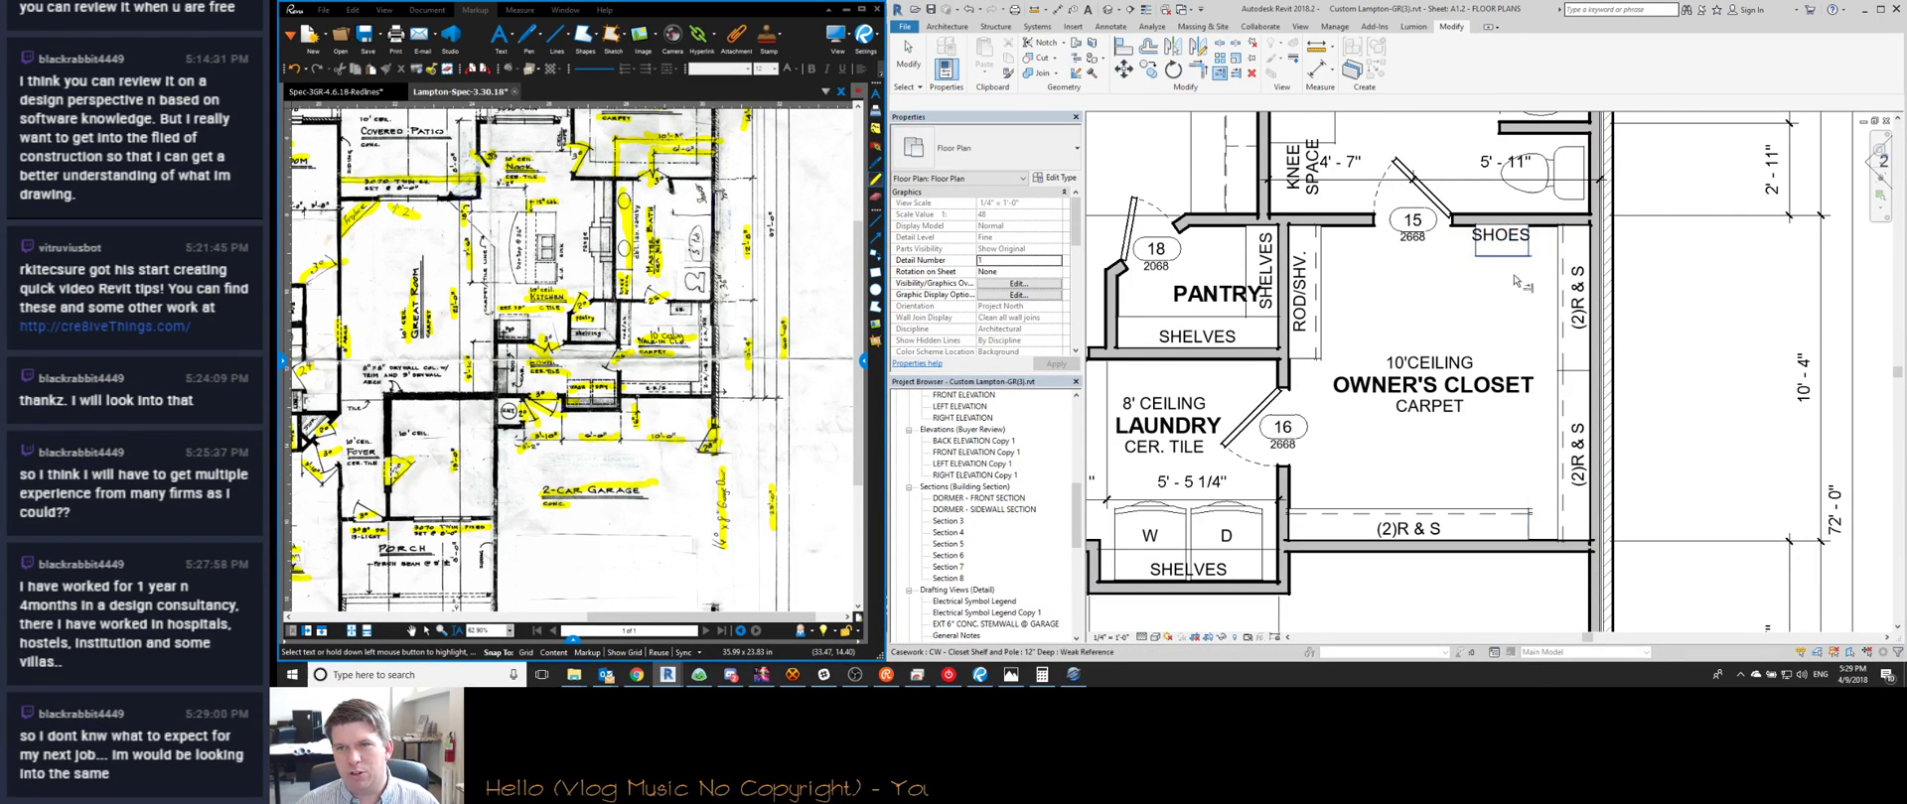
click(1478, 260)
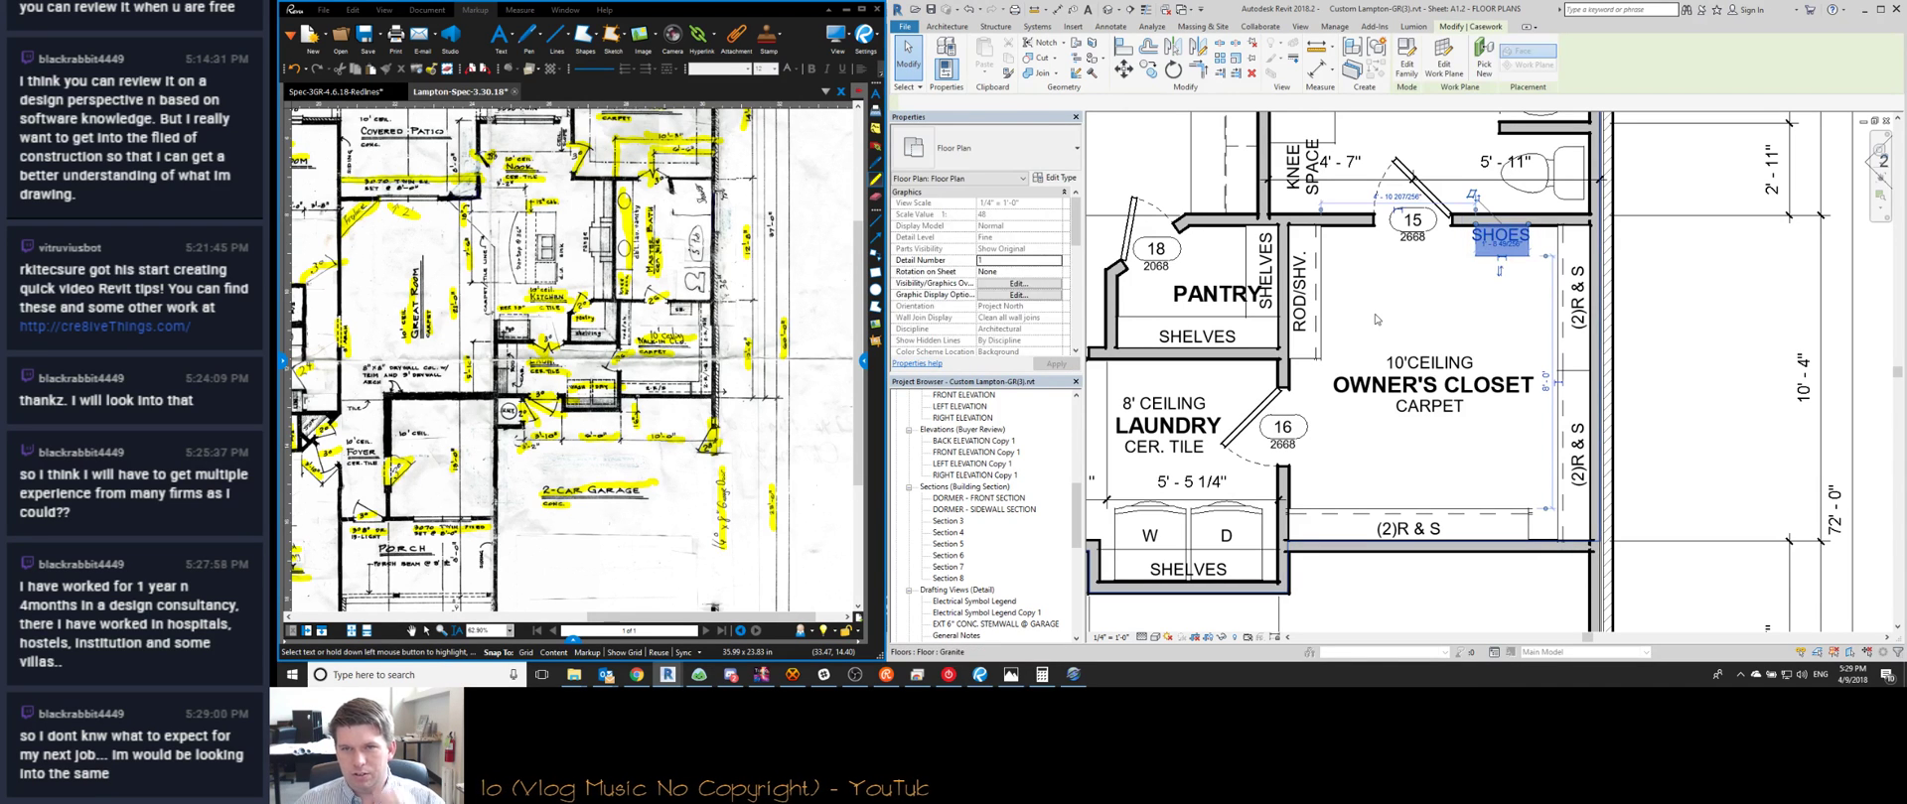
Edit the Owner's Closet tag's ceiling label to read 10' CEILING
middle_drag(1451, 328, 1571, 322)
scroll(1571, 321, down, 2)
click(1545, 359)
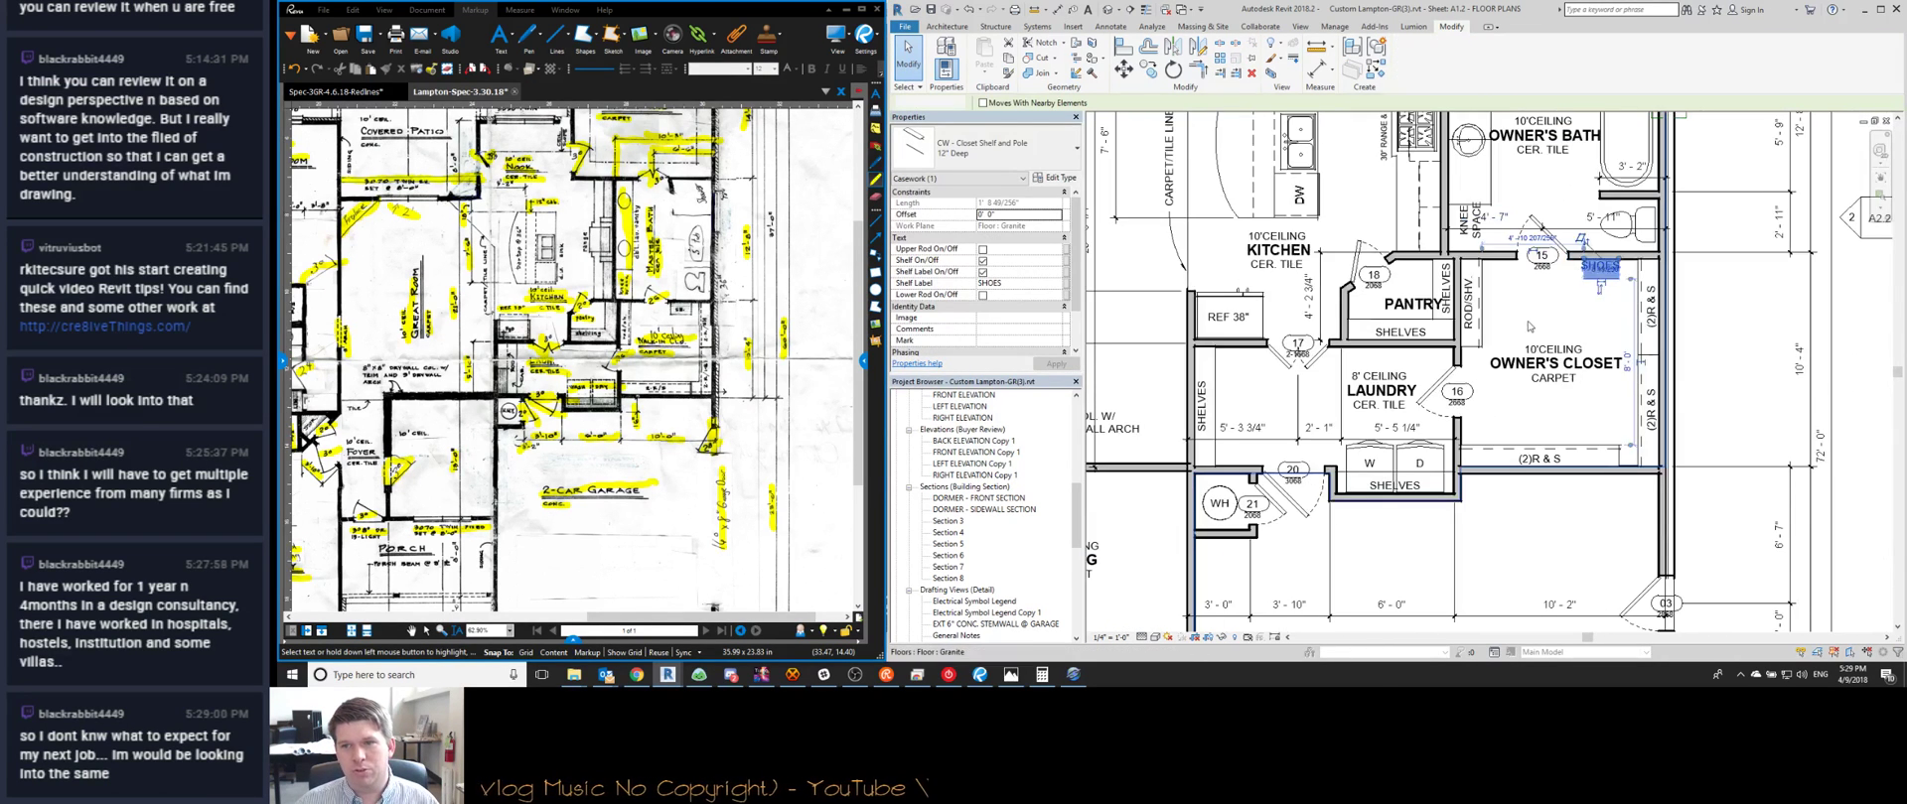
scroll(1544, 358, up, 2)
click(1539, 348)
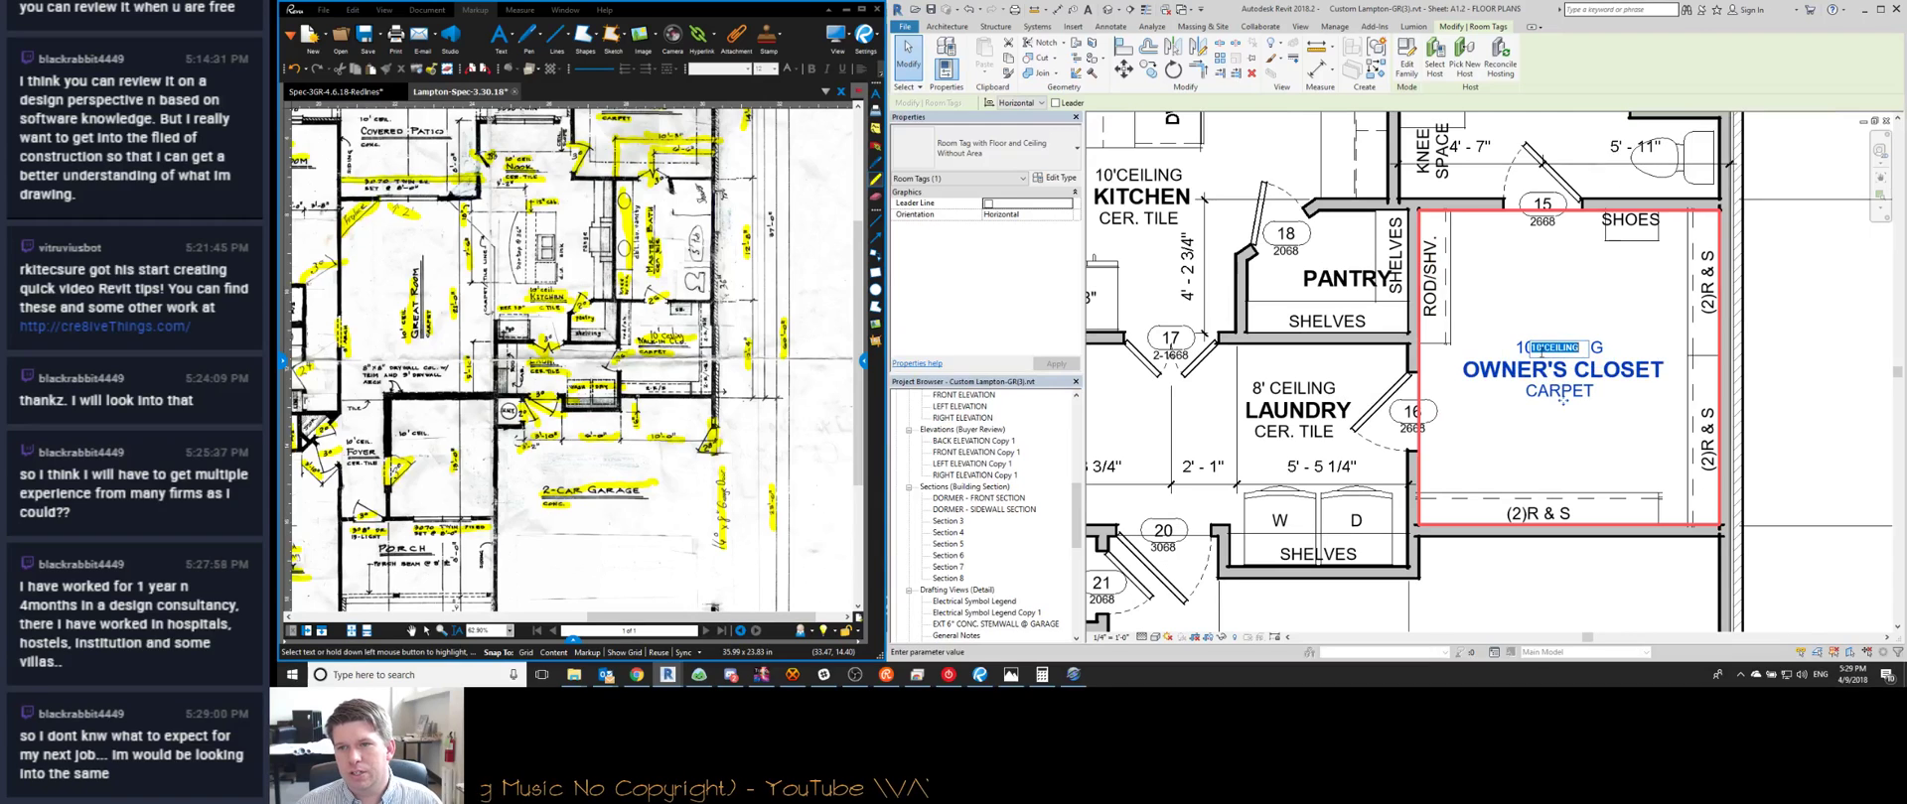
click(1544, 348)
key(Return)
key(Escape)
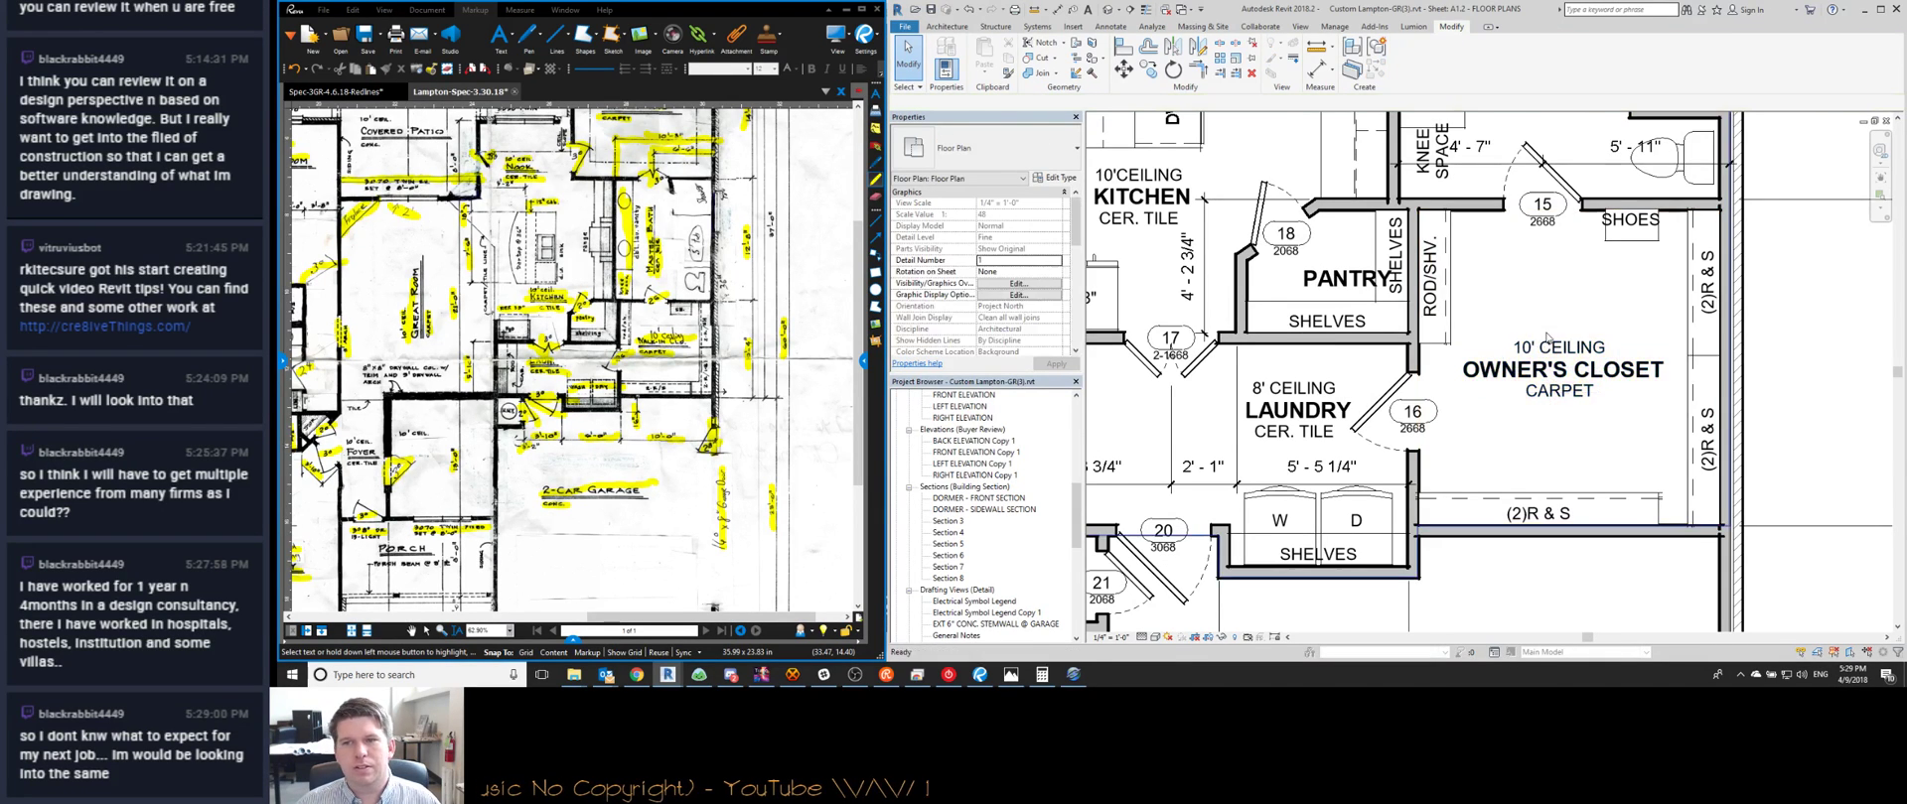
scroll(1542, 340, down, 2)
Check the PANTRY room tag, then deselect it
click(1400, 301)
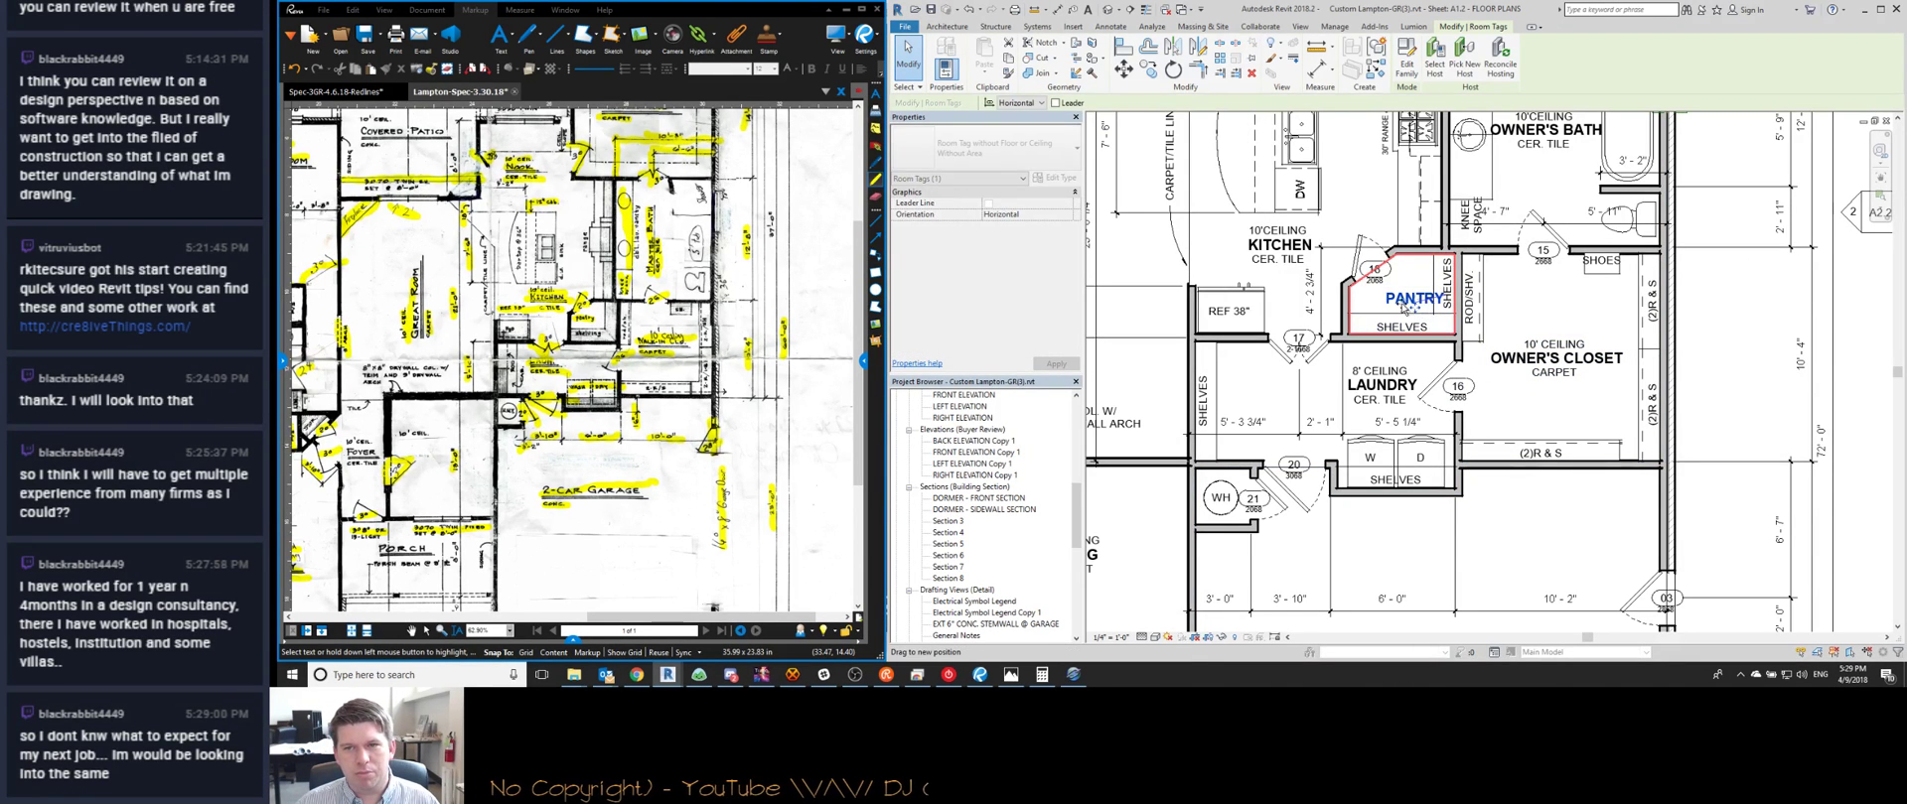
key(Escape)
scroll(1403, 323, down, 2)
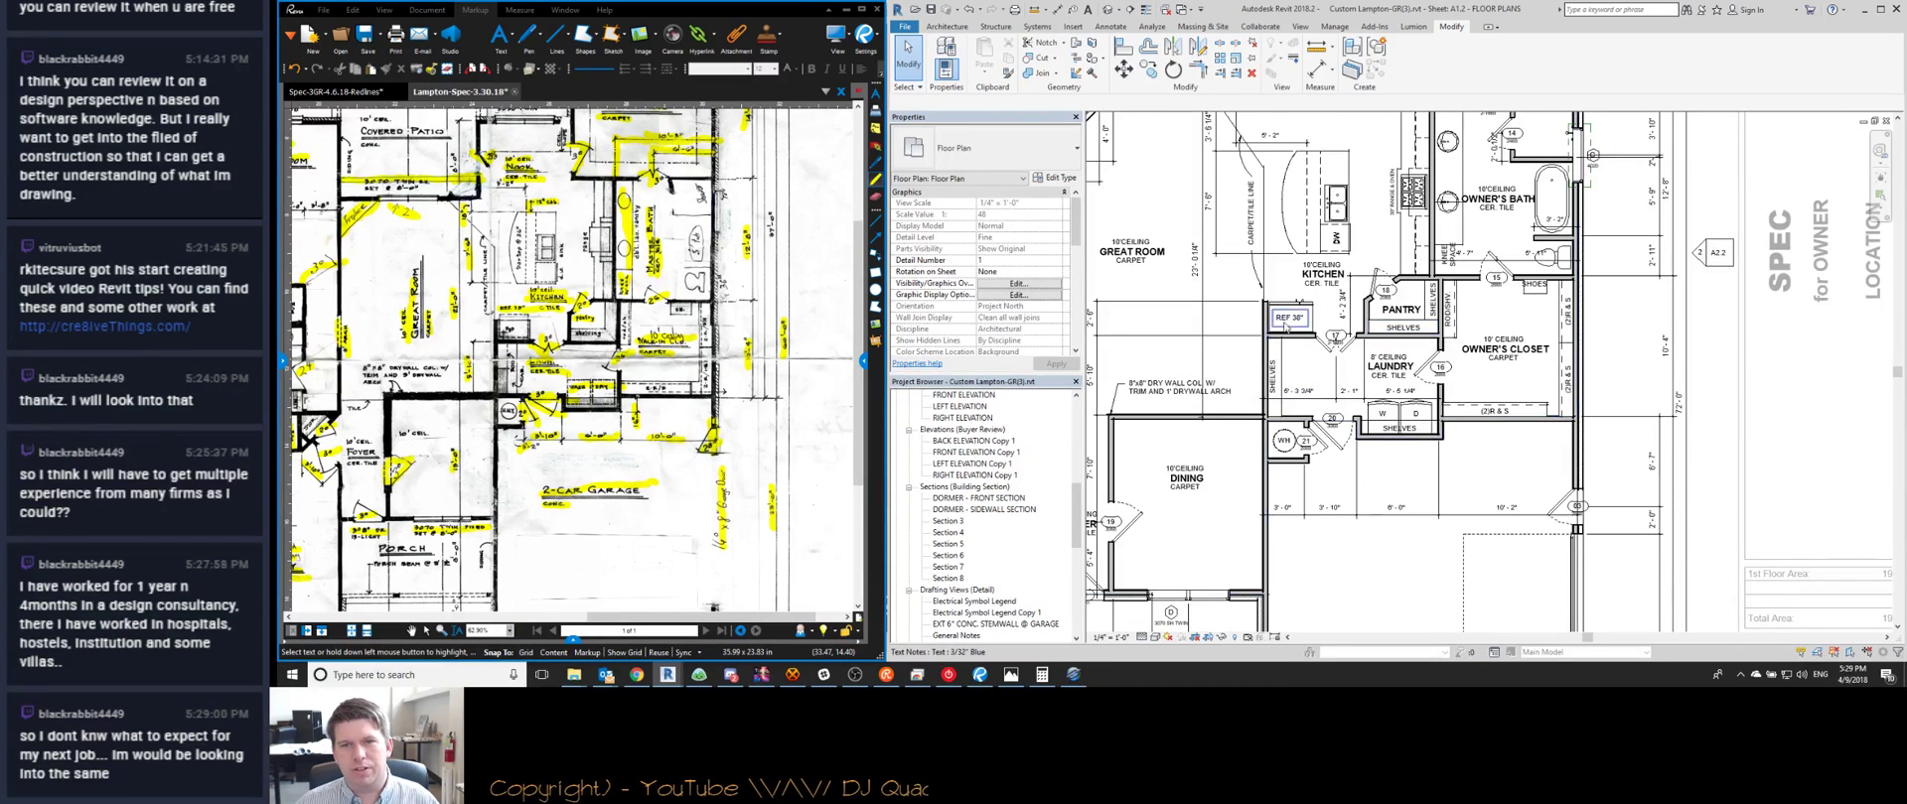
scroll(1257, 270, up, 2)
Reposition the end of the CARPET/TILE LINE note's leader
click(1261, 283)
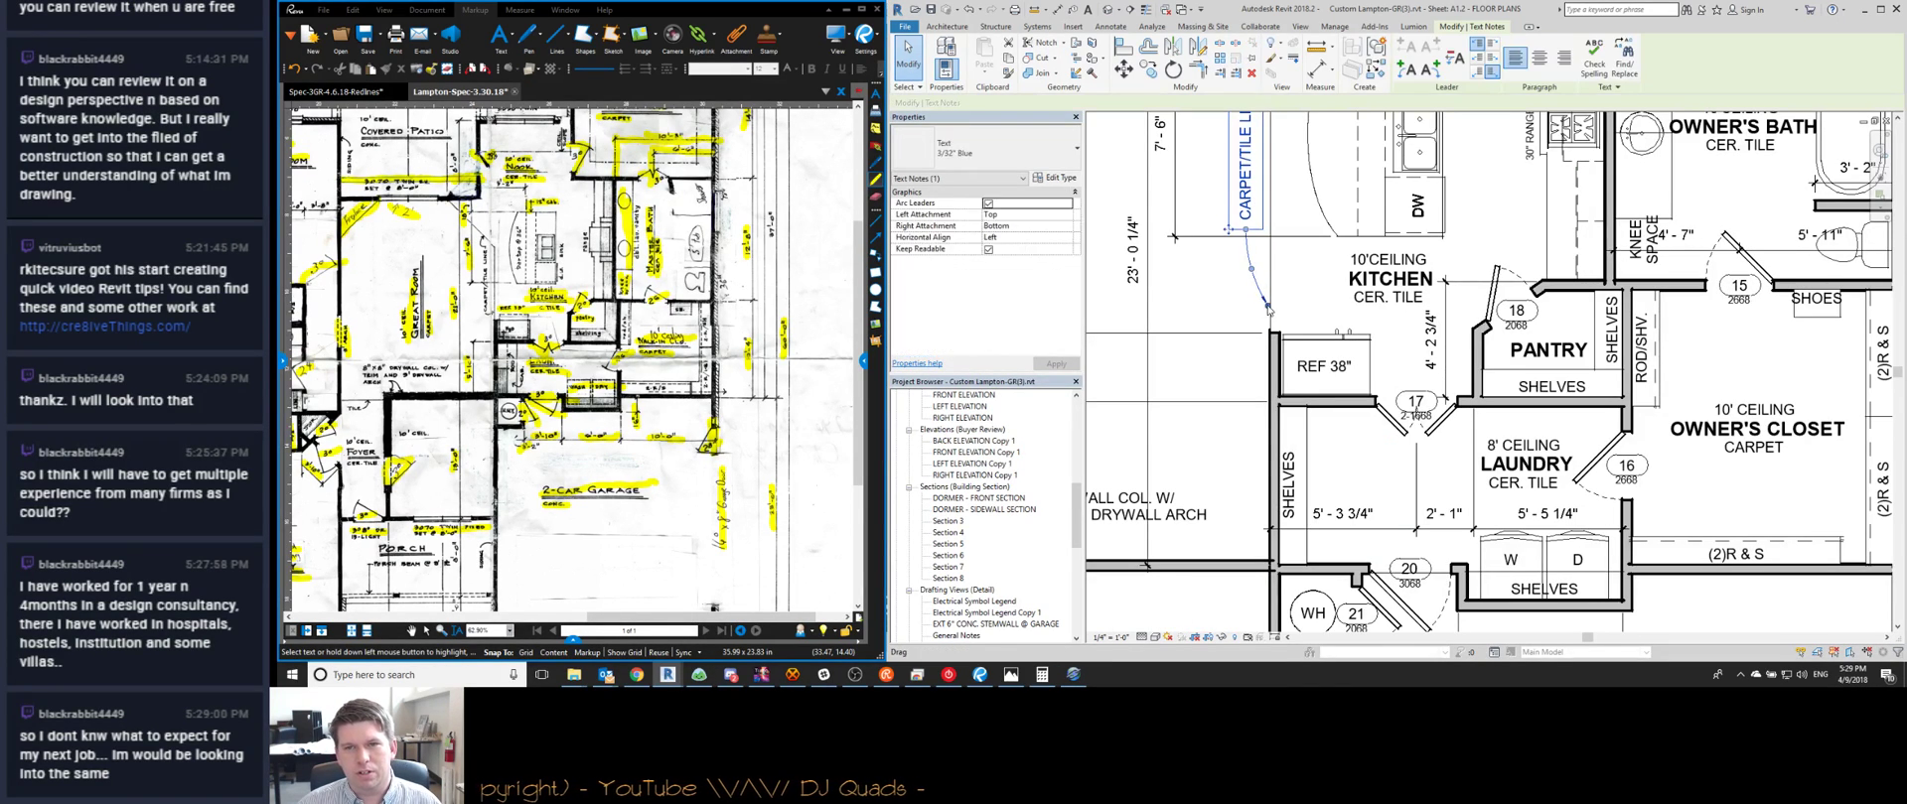
drag(1269, 297, 1270, 301)
middle_drag(1259, 234, 1296, 415)
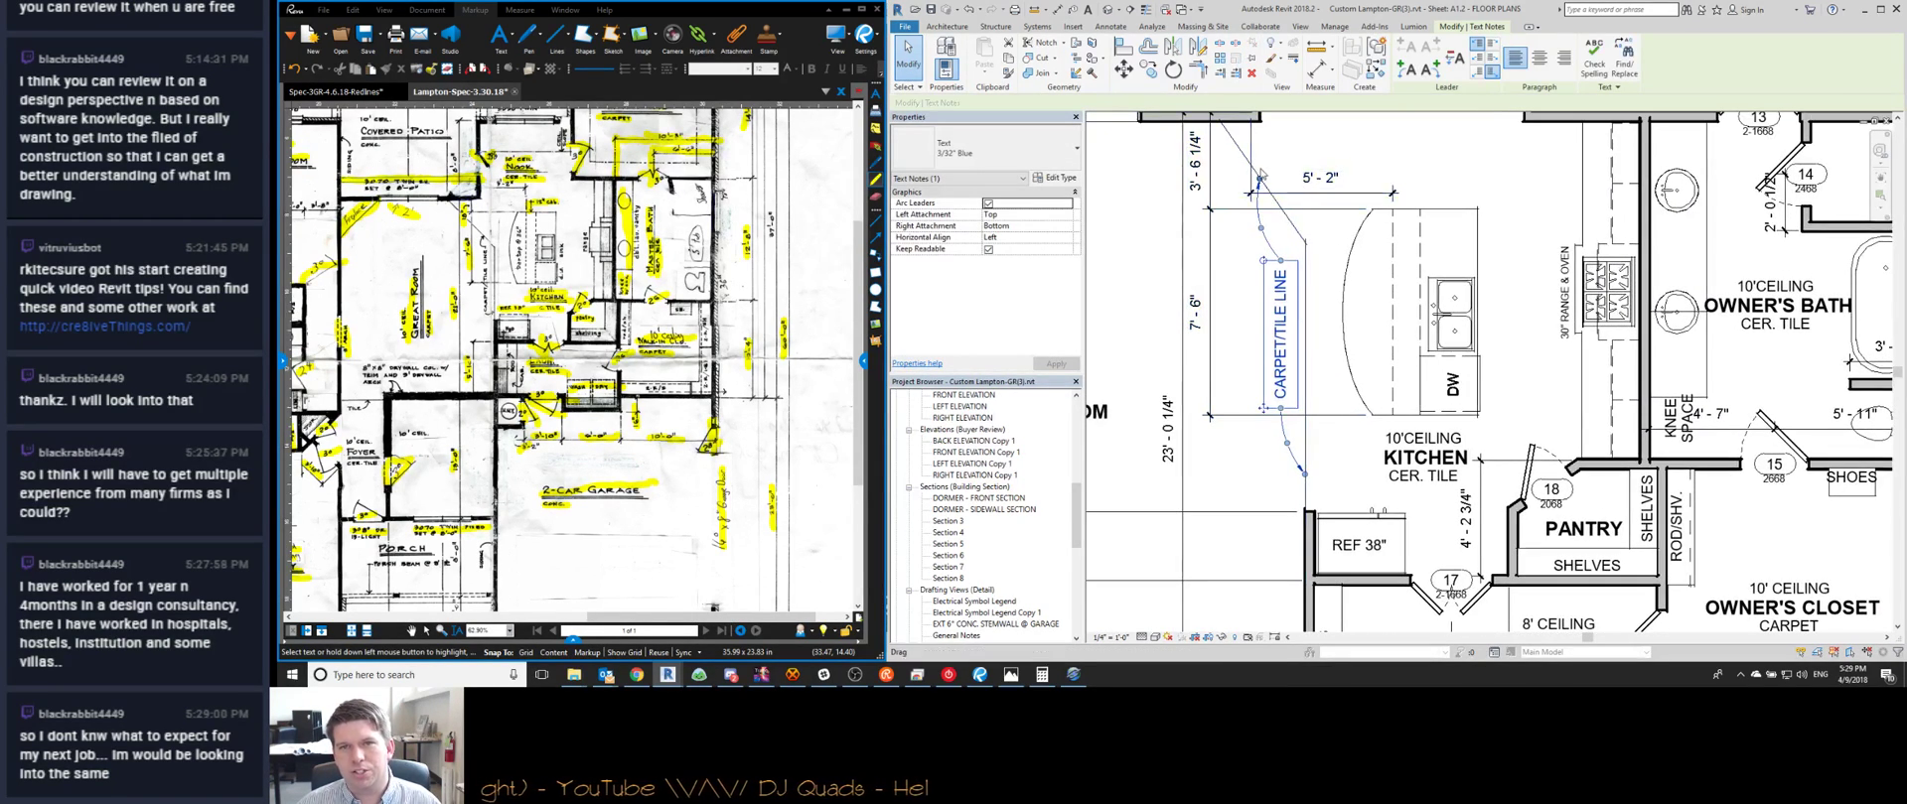
scroll(1257, 183, up, 2)
key(Escape)
scroll(1263, 184, down, 6)
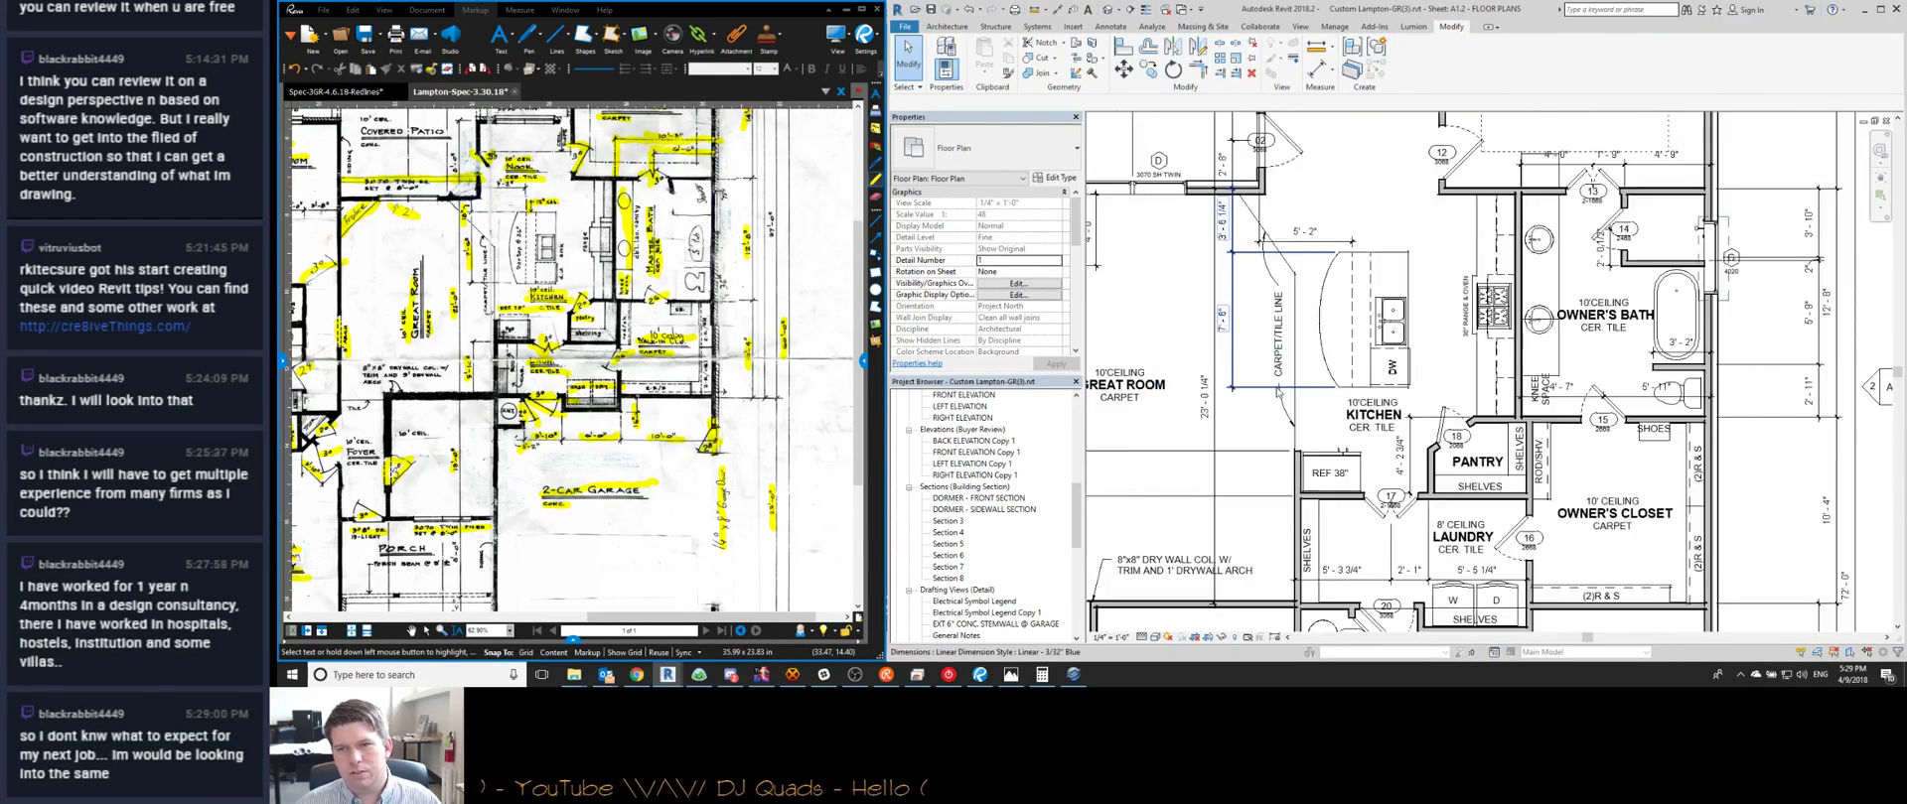
Add a witness line at the wall end of the kitchen-wall dimension
scroll(1255, 446, up, 3)
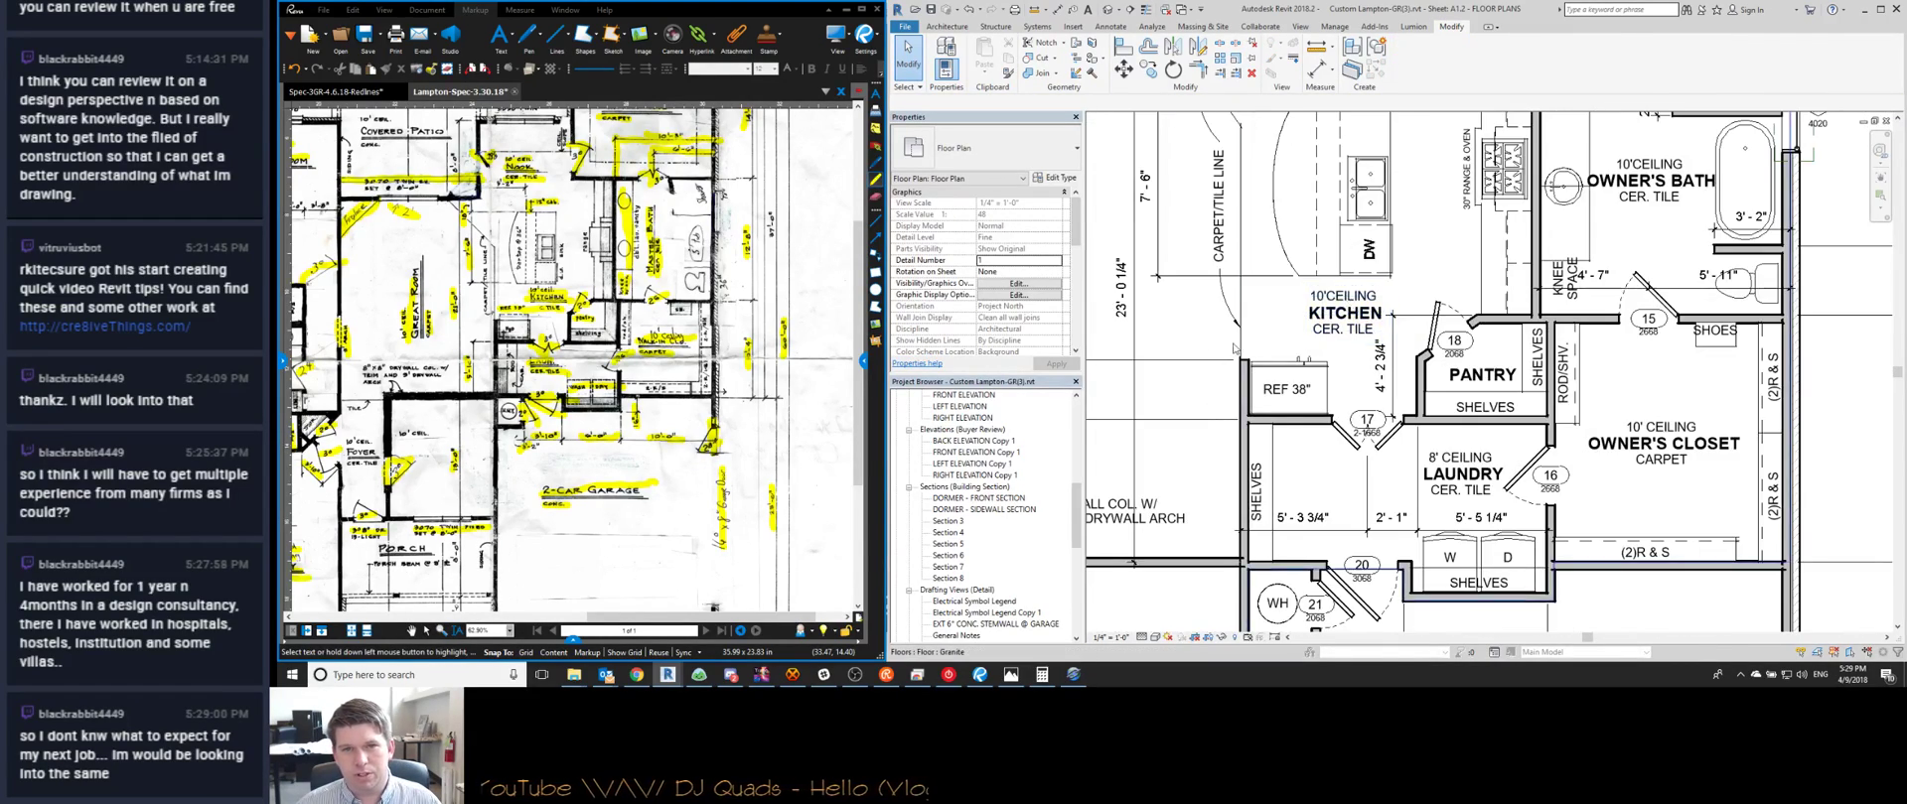
scroll(1336, 350, up, 2)
scroll(1336, 350, down, 1)
click(1340, 346)
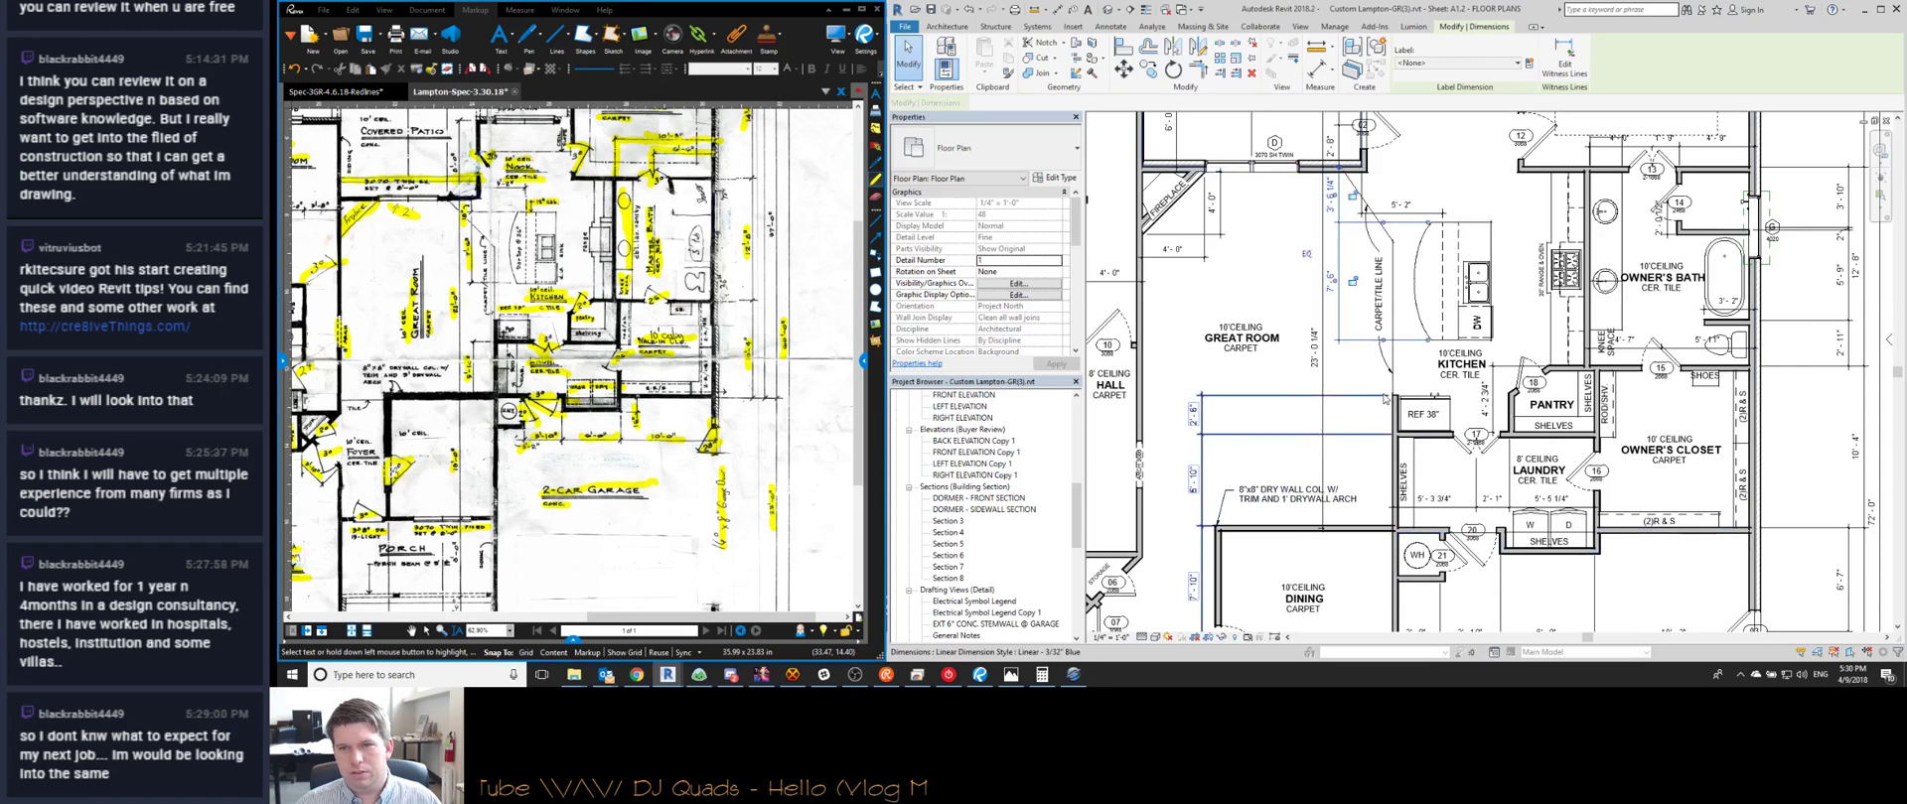
scroll(1388, 402, up, 3)
key(Escape)
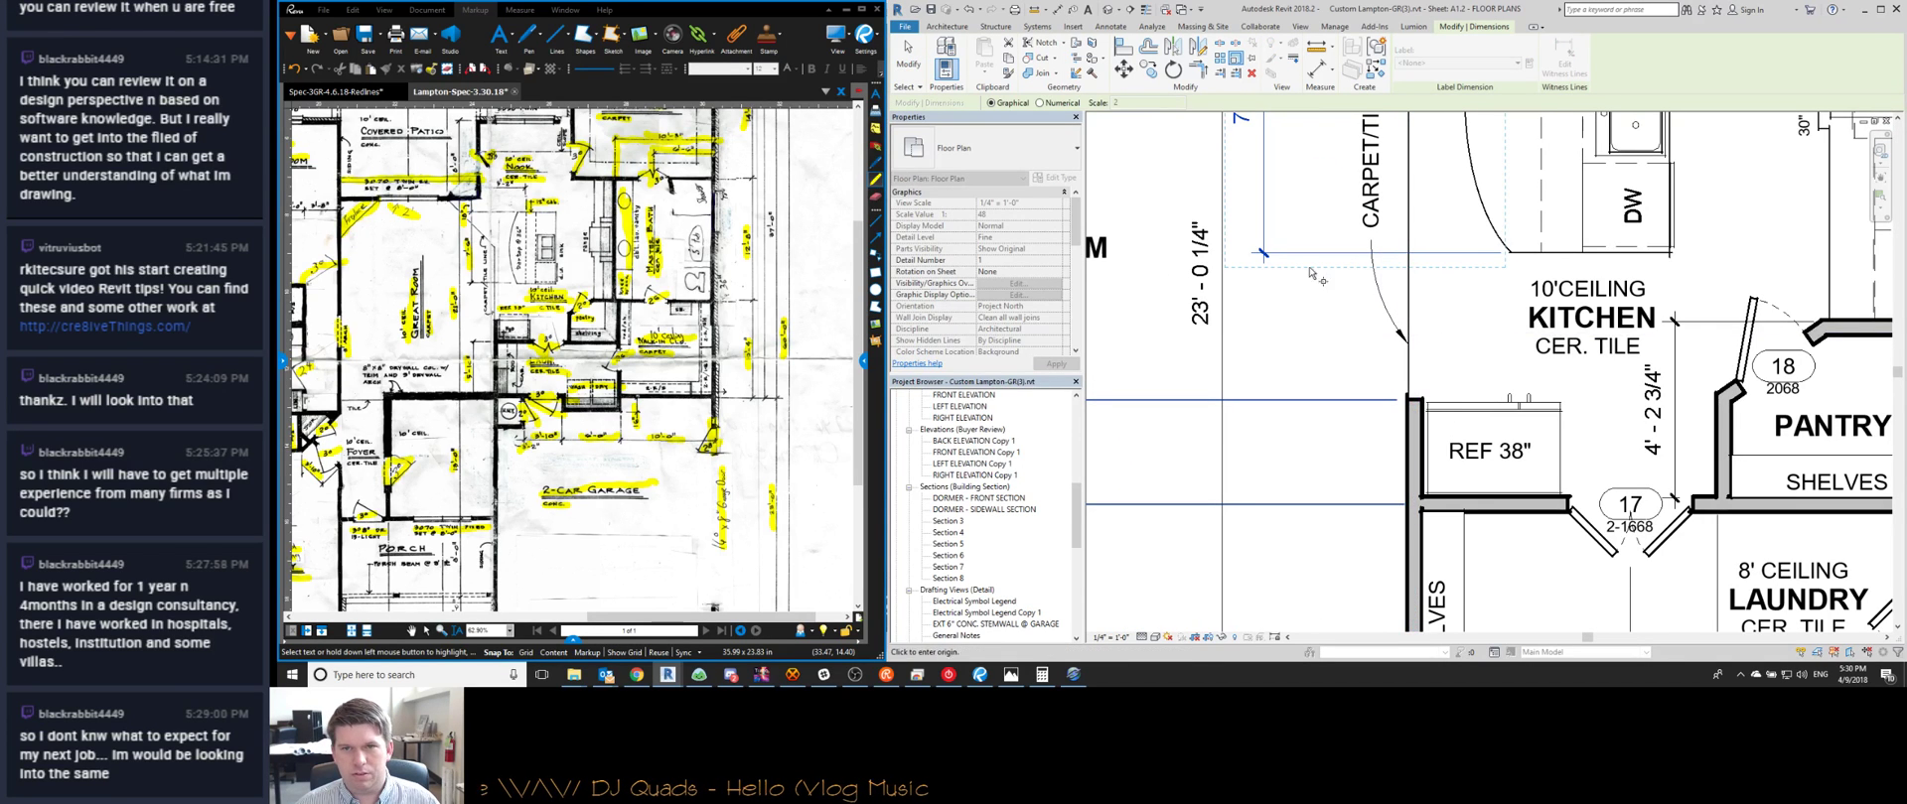
click(1294, 256)
key(e)
key(w)
click(1414, 400)
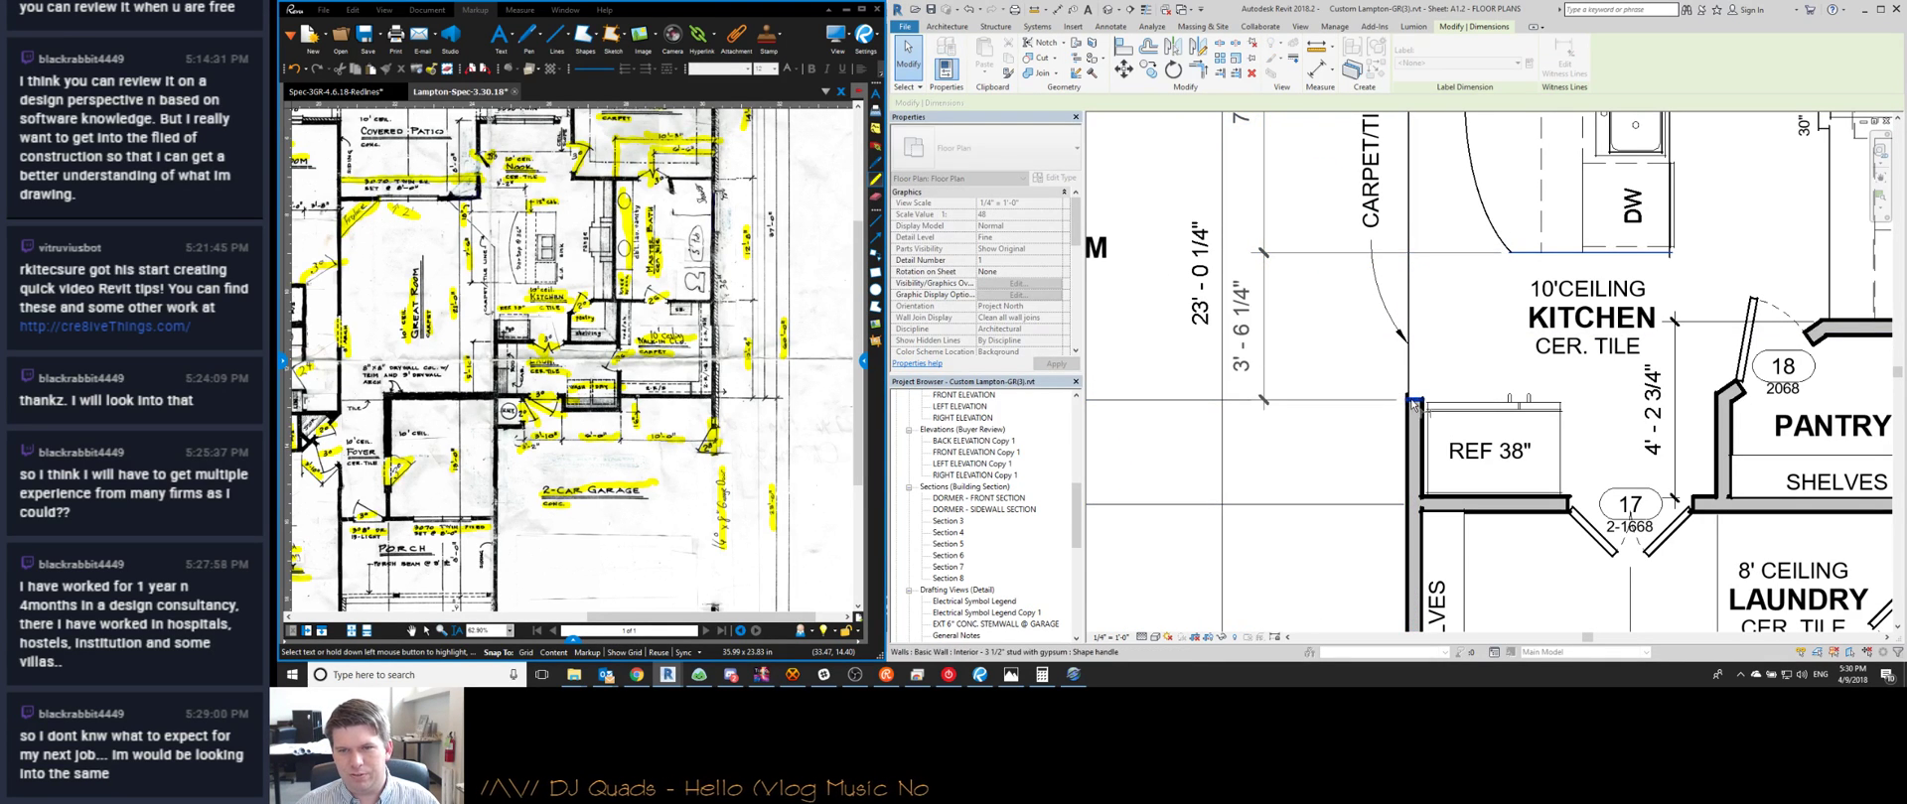
click(1324, 365)
scroll(1330, 358, down, 4)
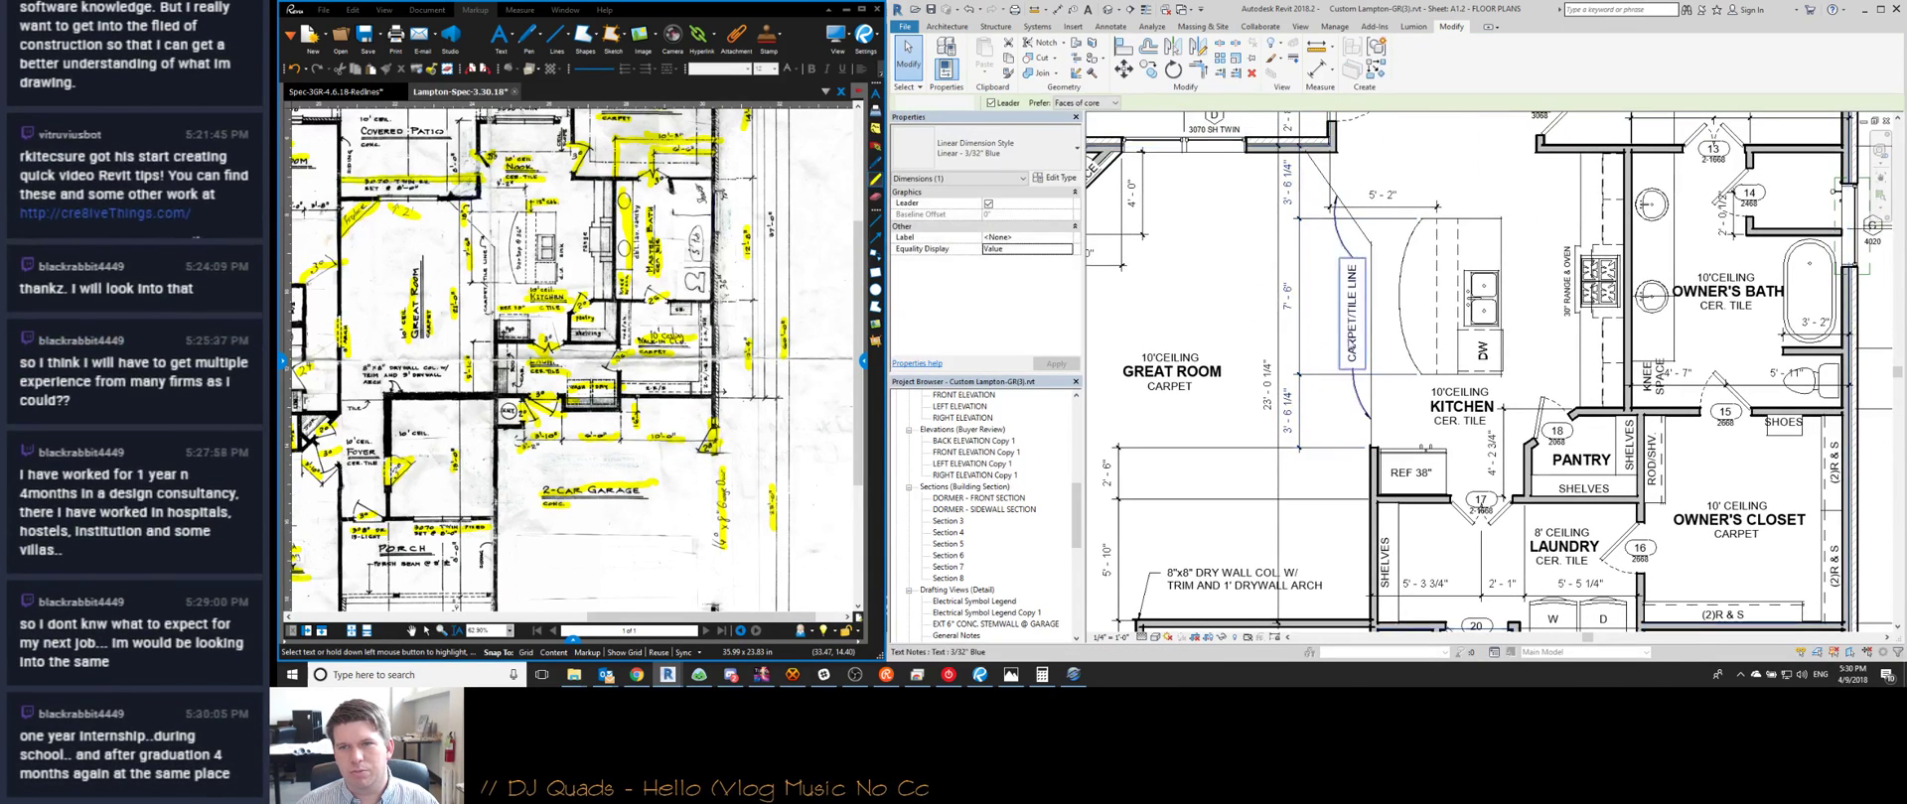
Set the kitchen island 3'-6" from the wall
drag(1391, 170, 1520, 384)
click(1284, 183)
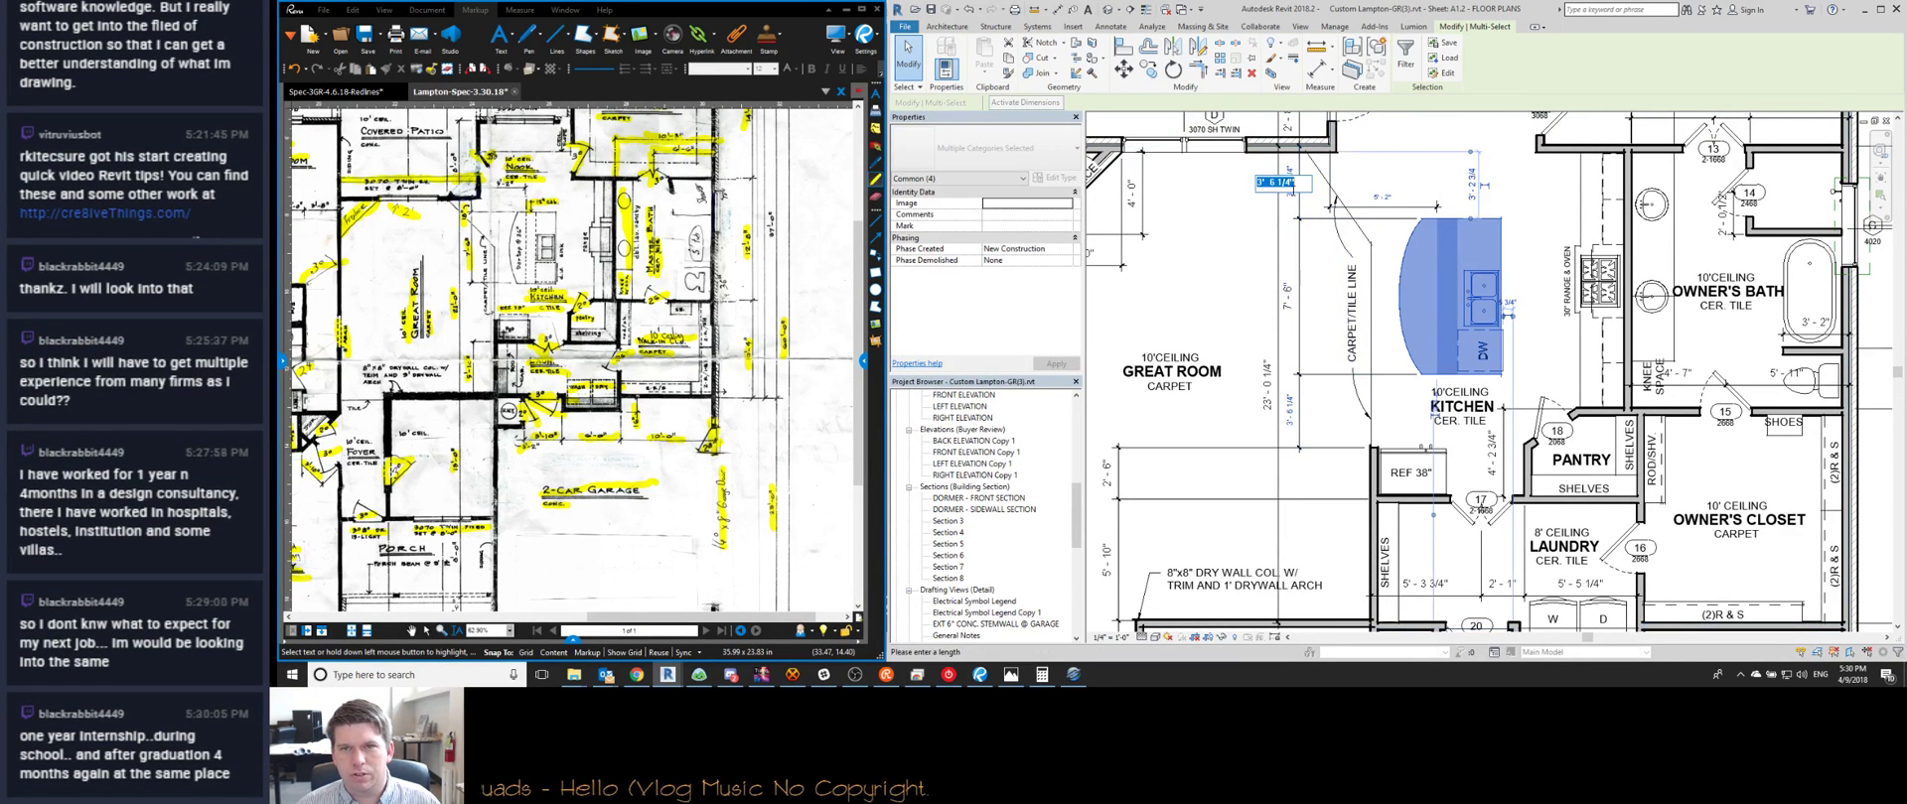
text(3 6)
key(Return)
key(Escape)
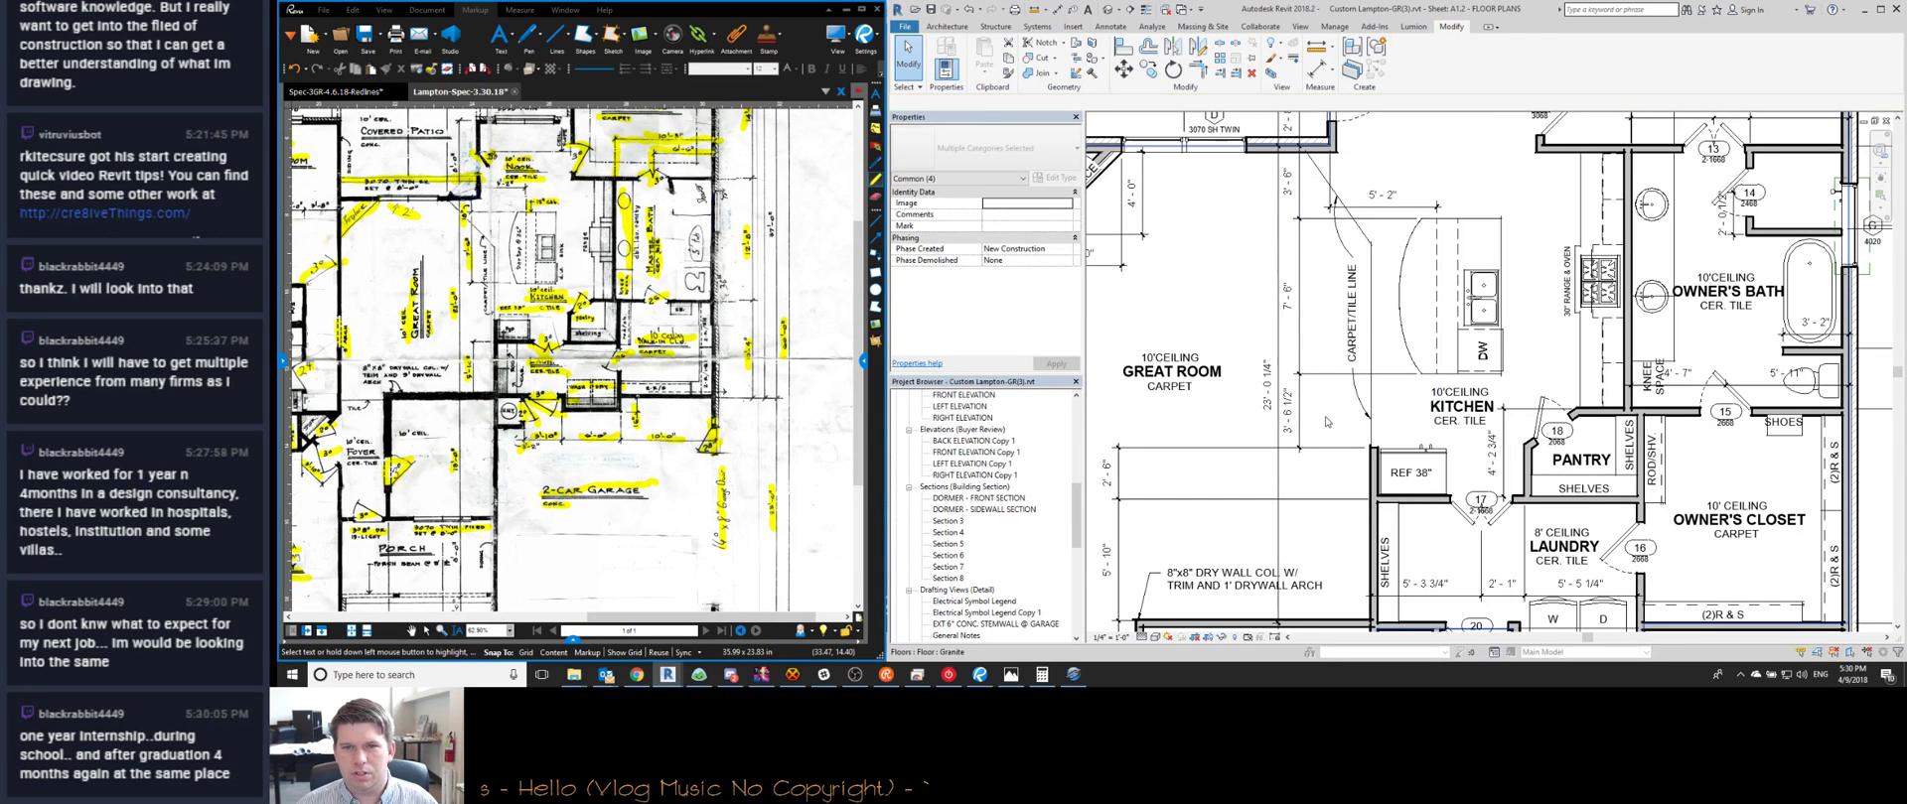
Delete the 4'-2 3/4" kitchen dimension
middle_drag(1251, 363, 1335, 366)
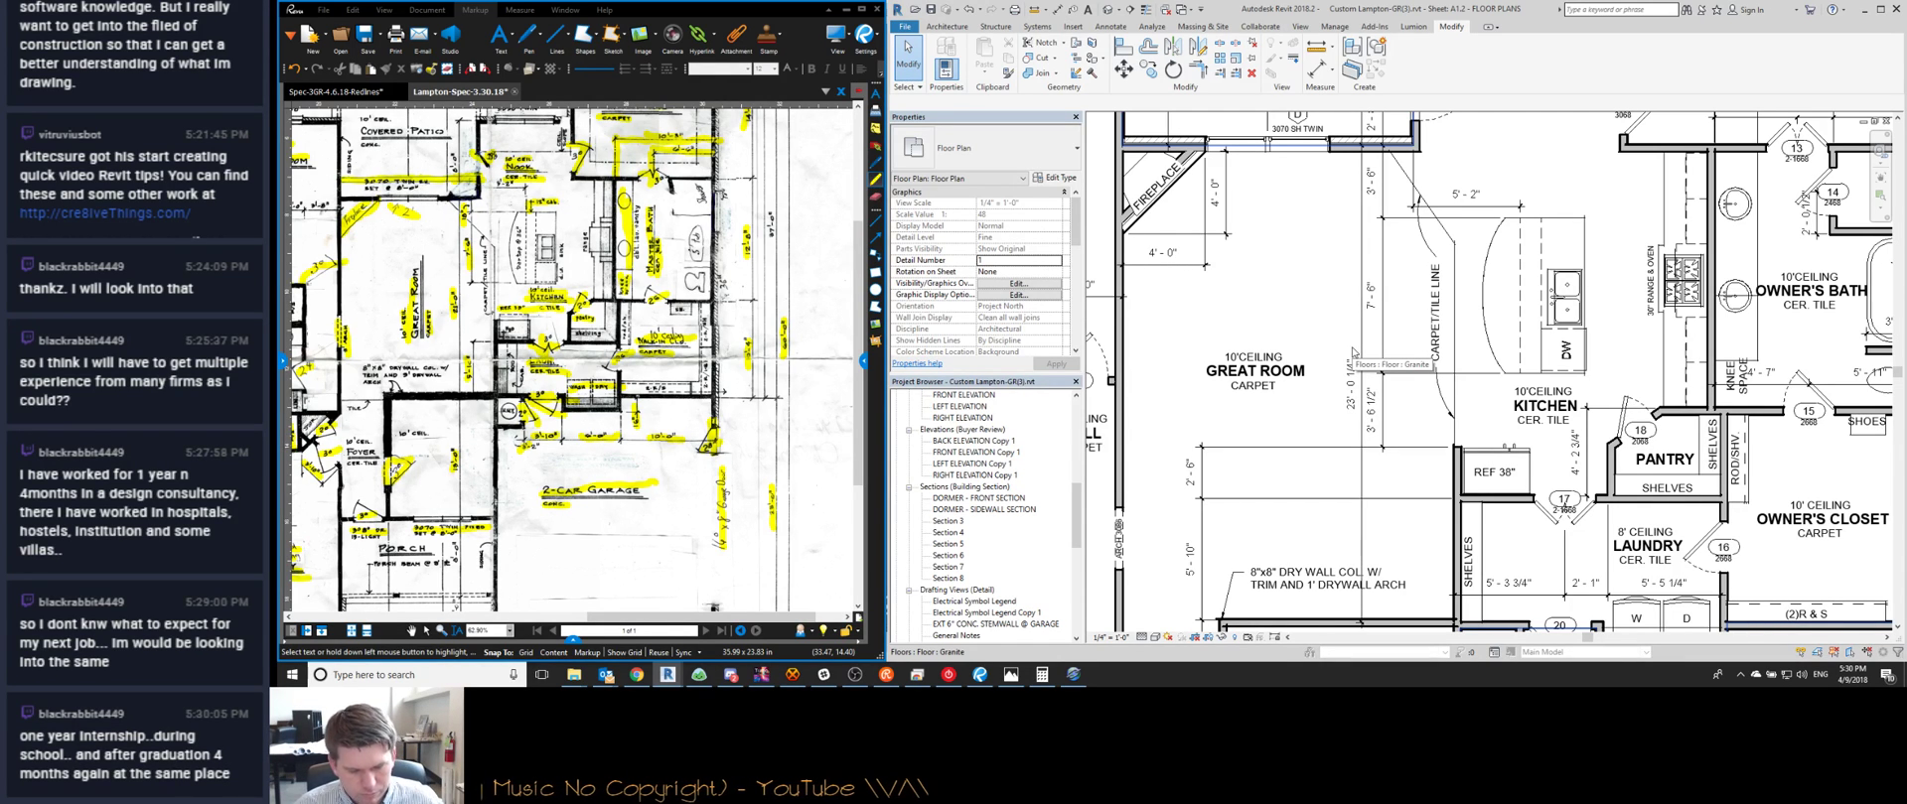
scroll(1353, 351, down, 2)
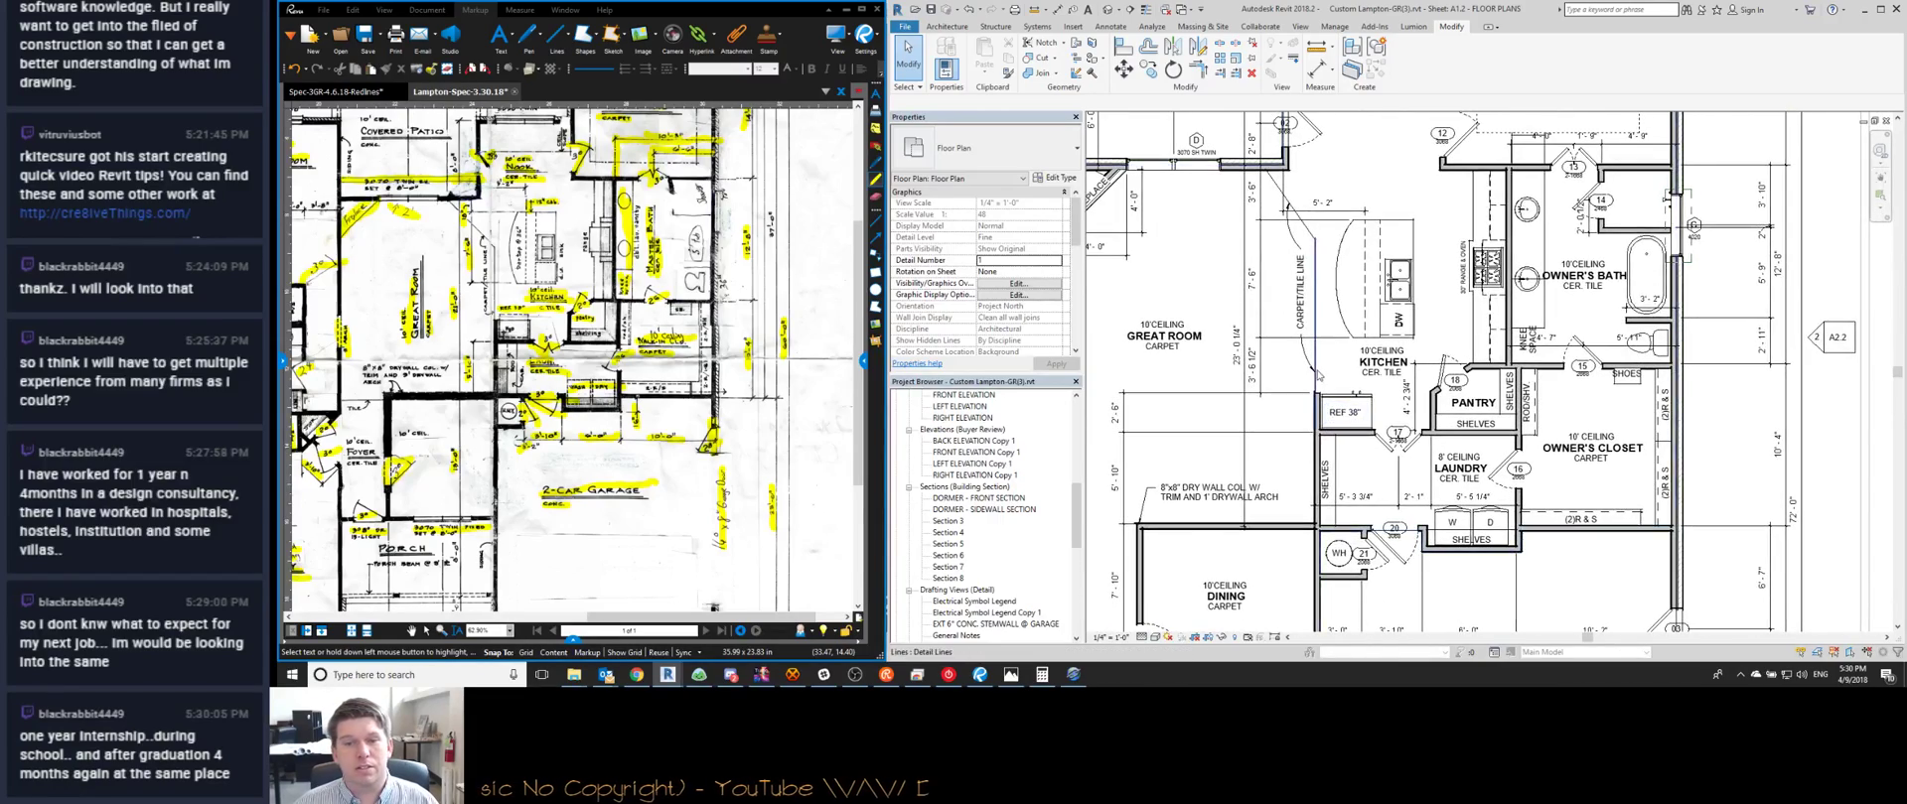
scroll(1317, 374, down, 3)
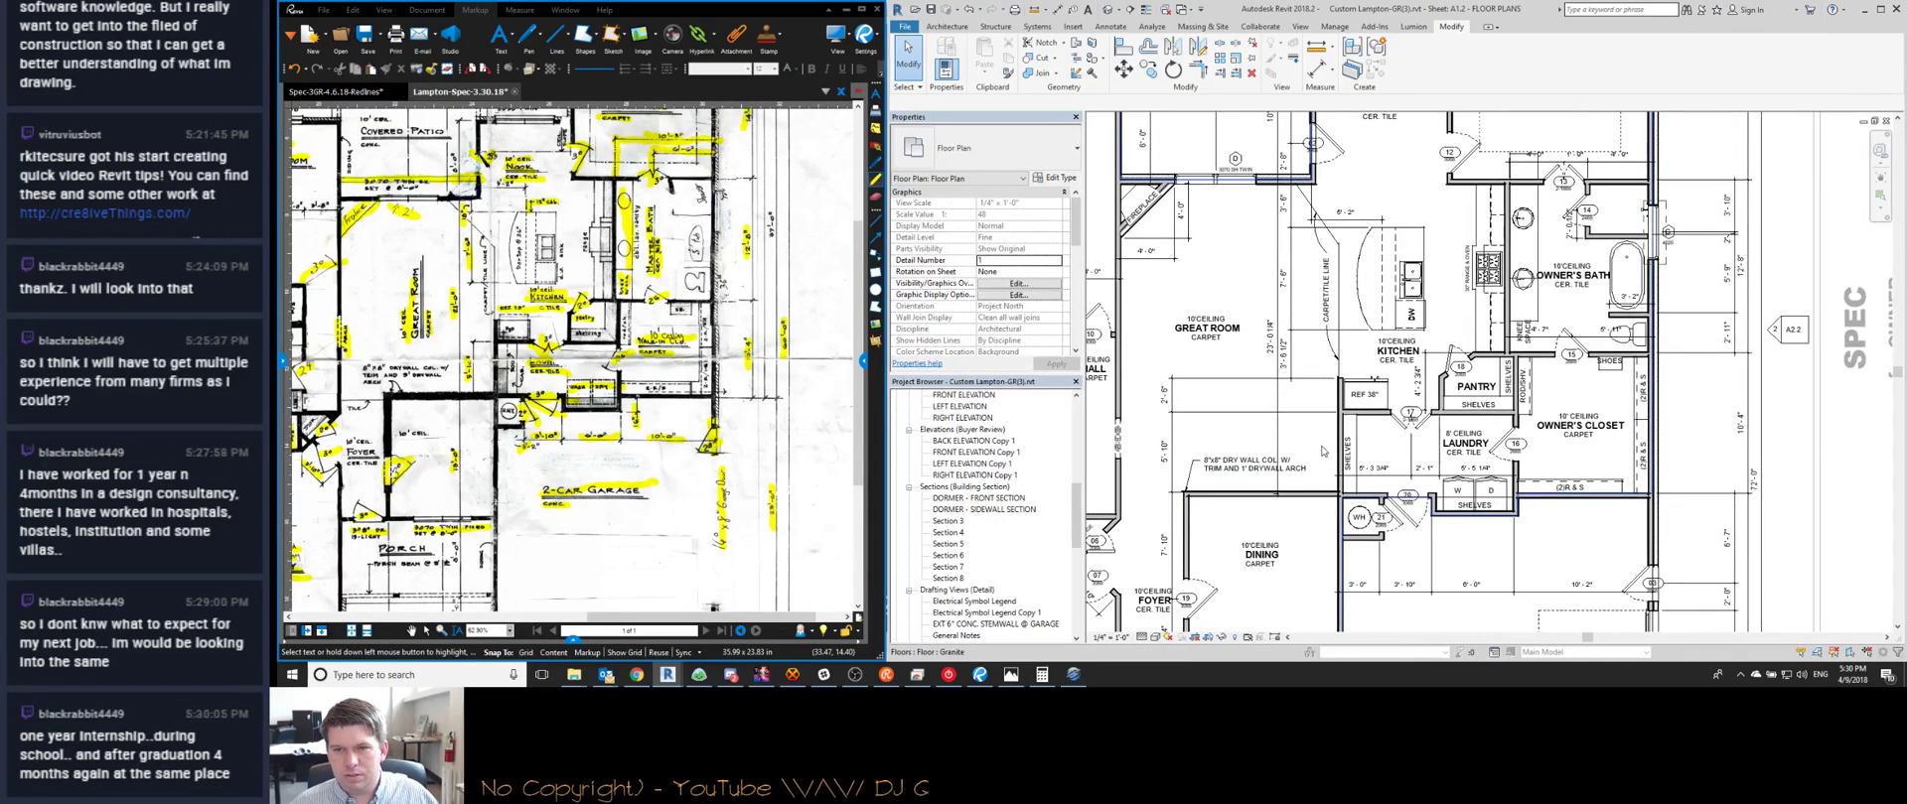
scroll(1430, 382, up, 3)
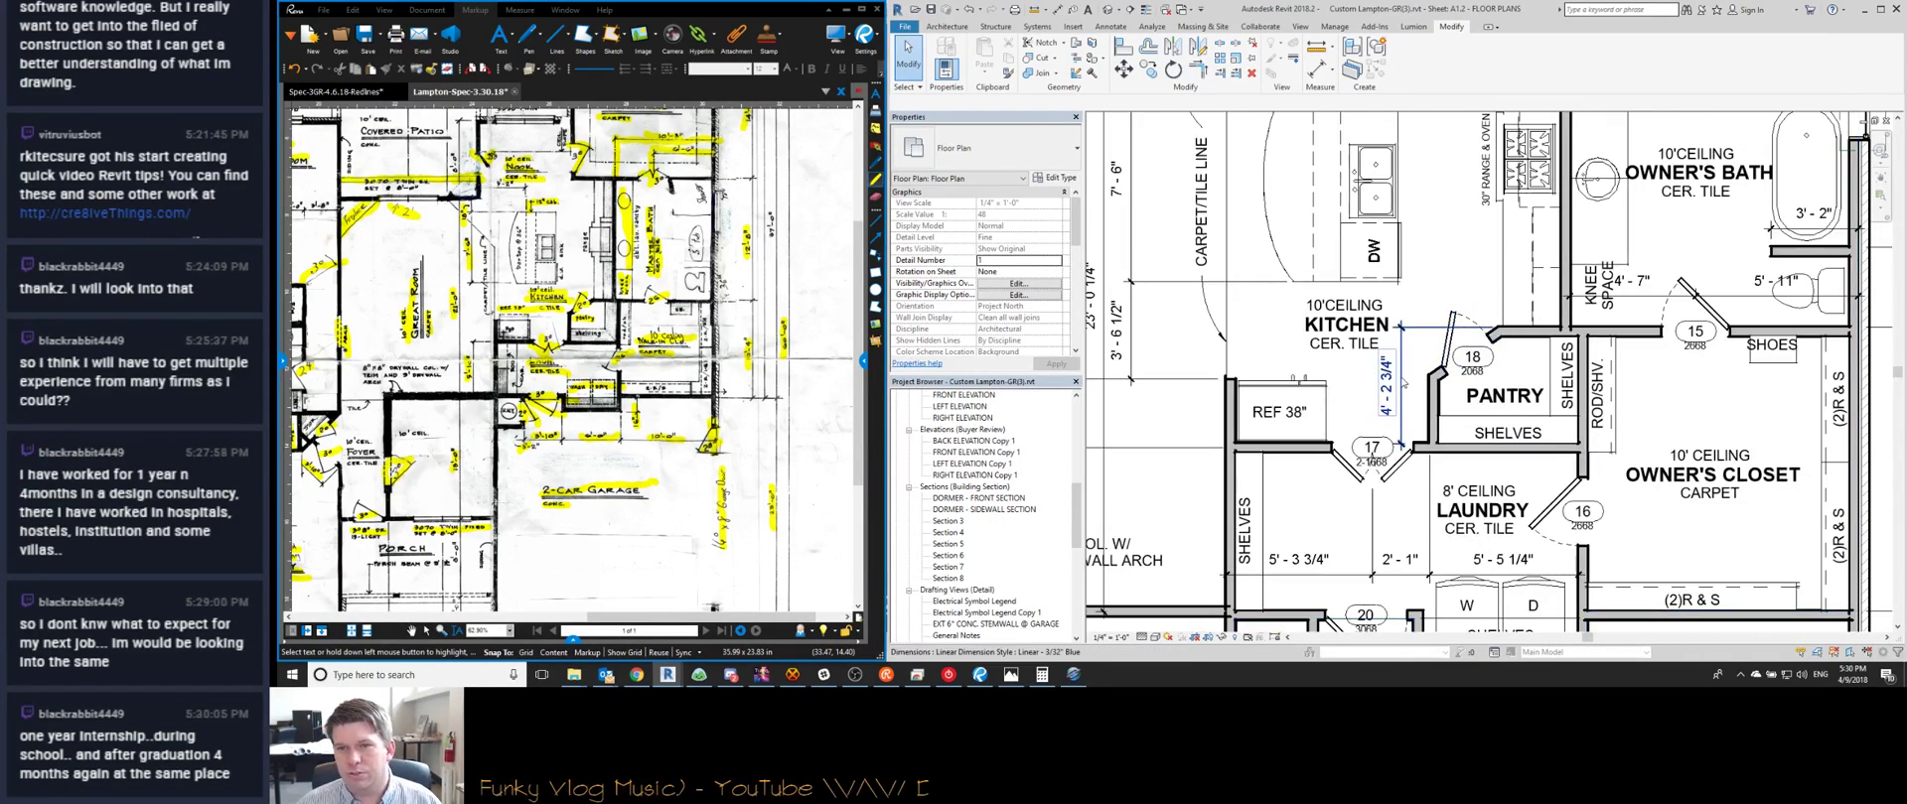
click(1401, 383)
key(Delete)
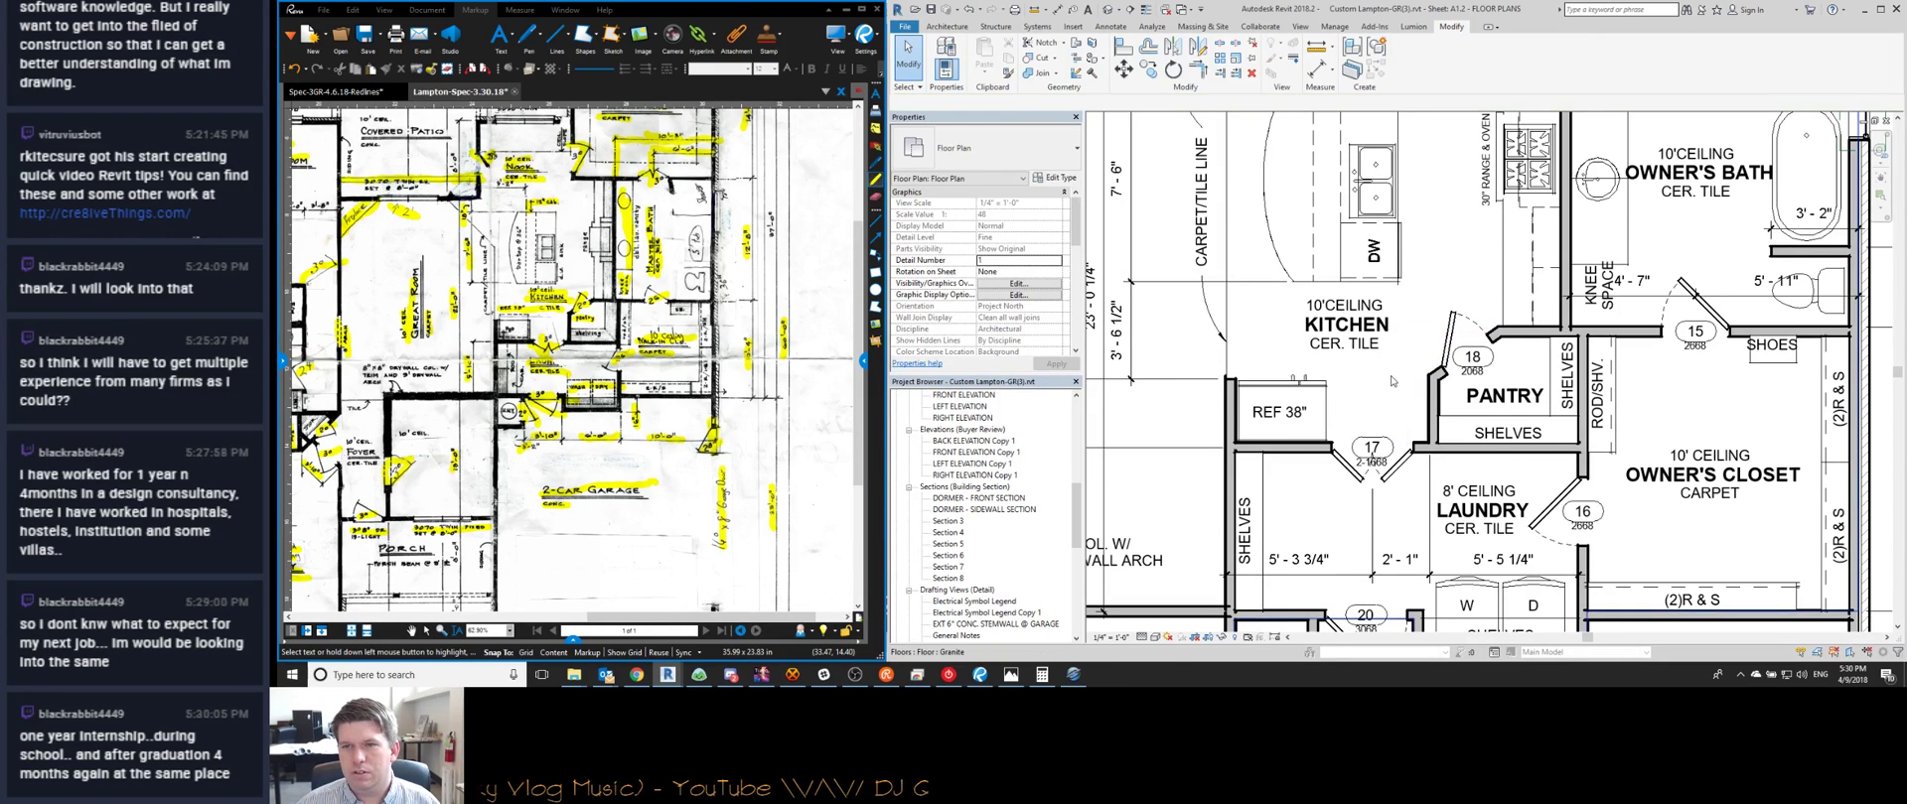
scroll(1391, 380, down, 1)
middle_drag(1454, 450, 1356, 411)
scroll(1352, 370, up, 1)
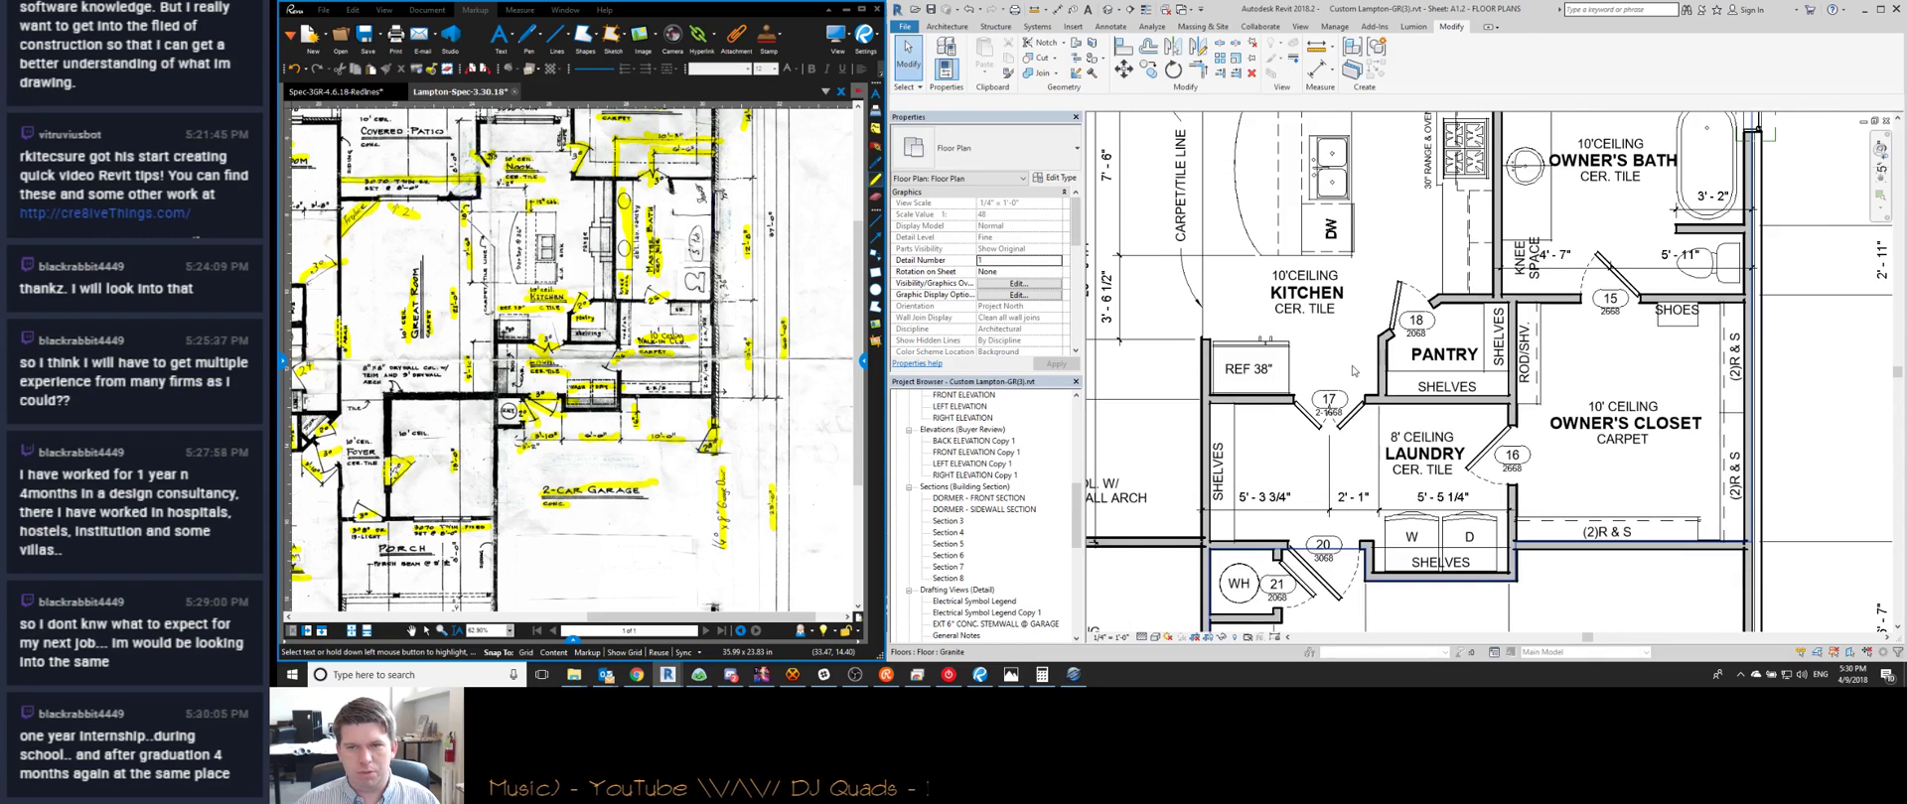
scroll(1353, 371, up, 1)
Start an aligned dimension between the pantry walls, then cancel it
key(d)
key(i)
scroll(1378, 407, up, 1)
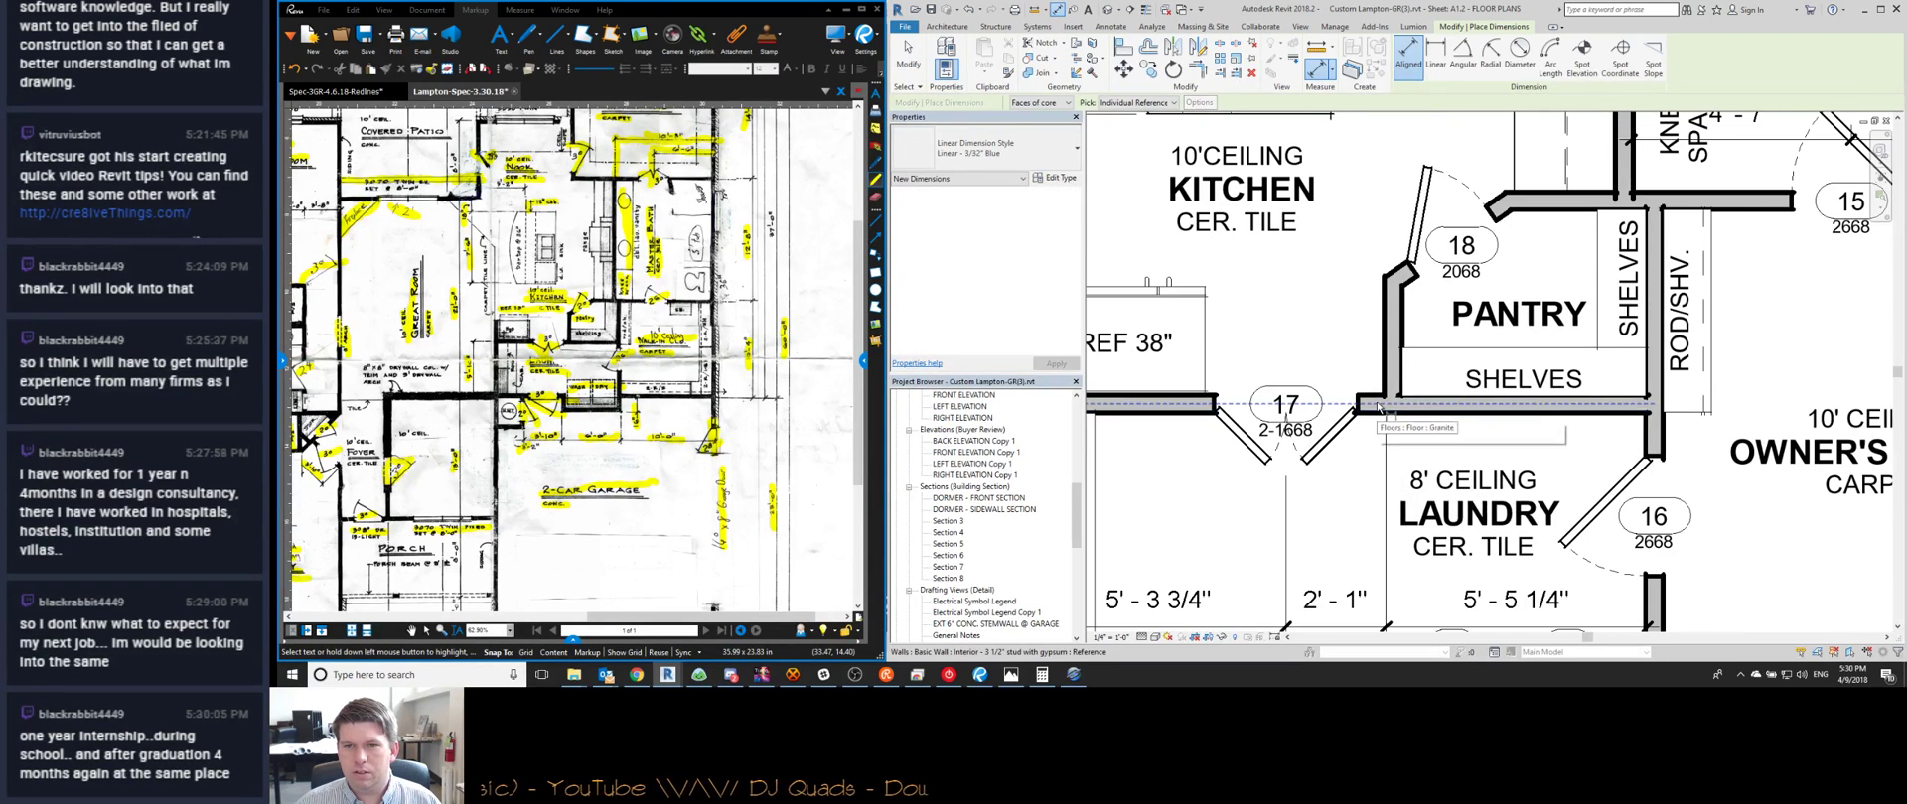
click(1380, 405)
click(1536, 199)
scroll(1354, 301, down, 4)
scroll(1356, 301, down, 2)
scroll(1320, 372, up, 6)
key(Escape)
key(Escape)
Restart aligned dimensioning around the laundry, then exit the tool and zoom out
key(d)
key(i)
scroll(1319, 378, down, 5)
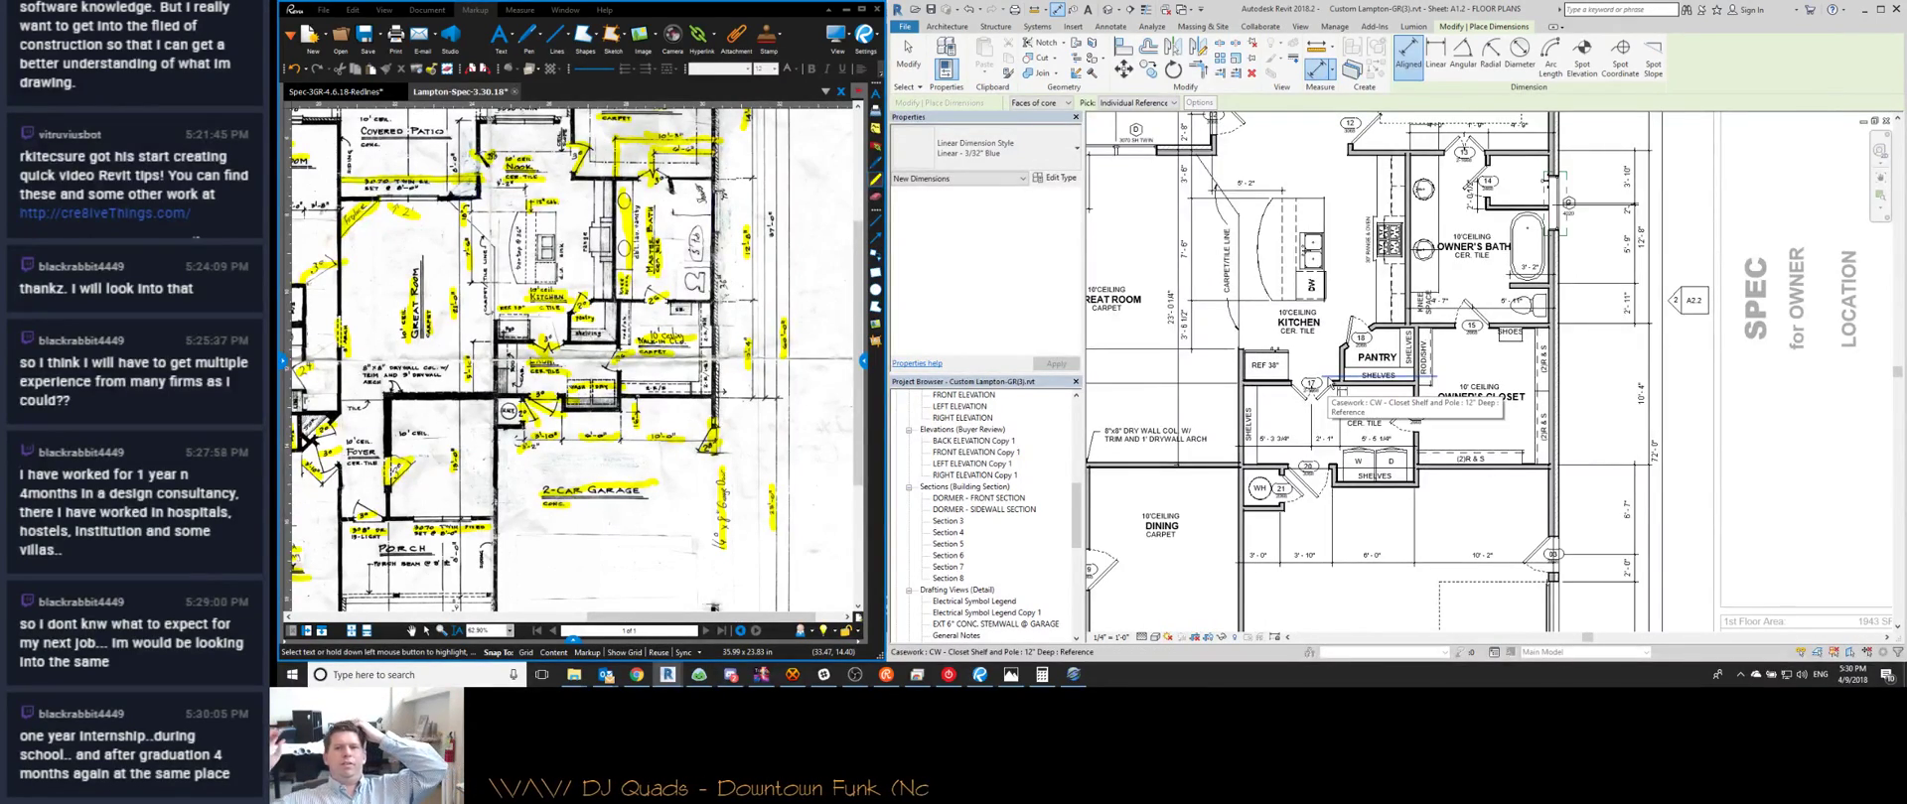
middle_drag(1107, 509, 1268, 482)
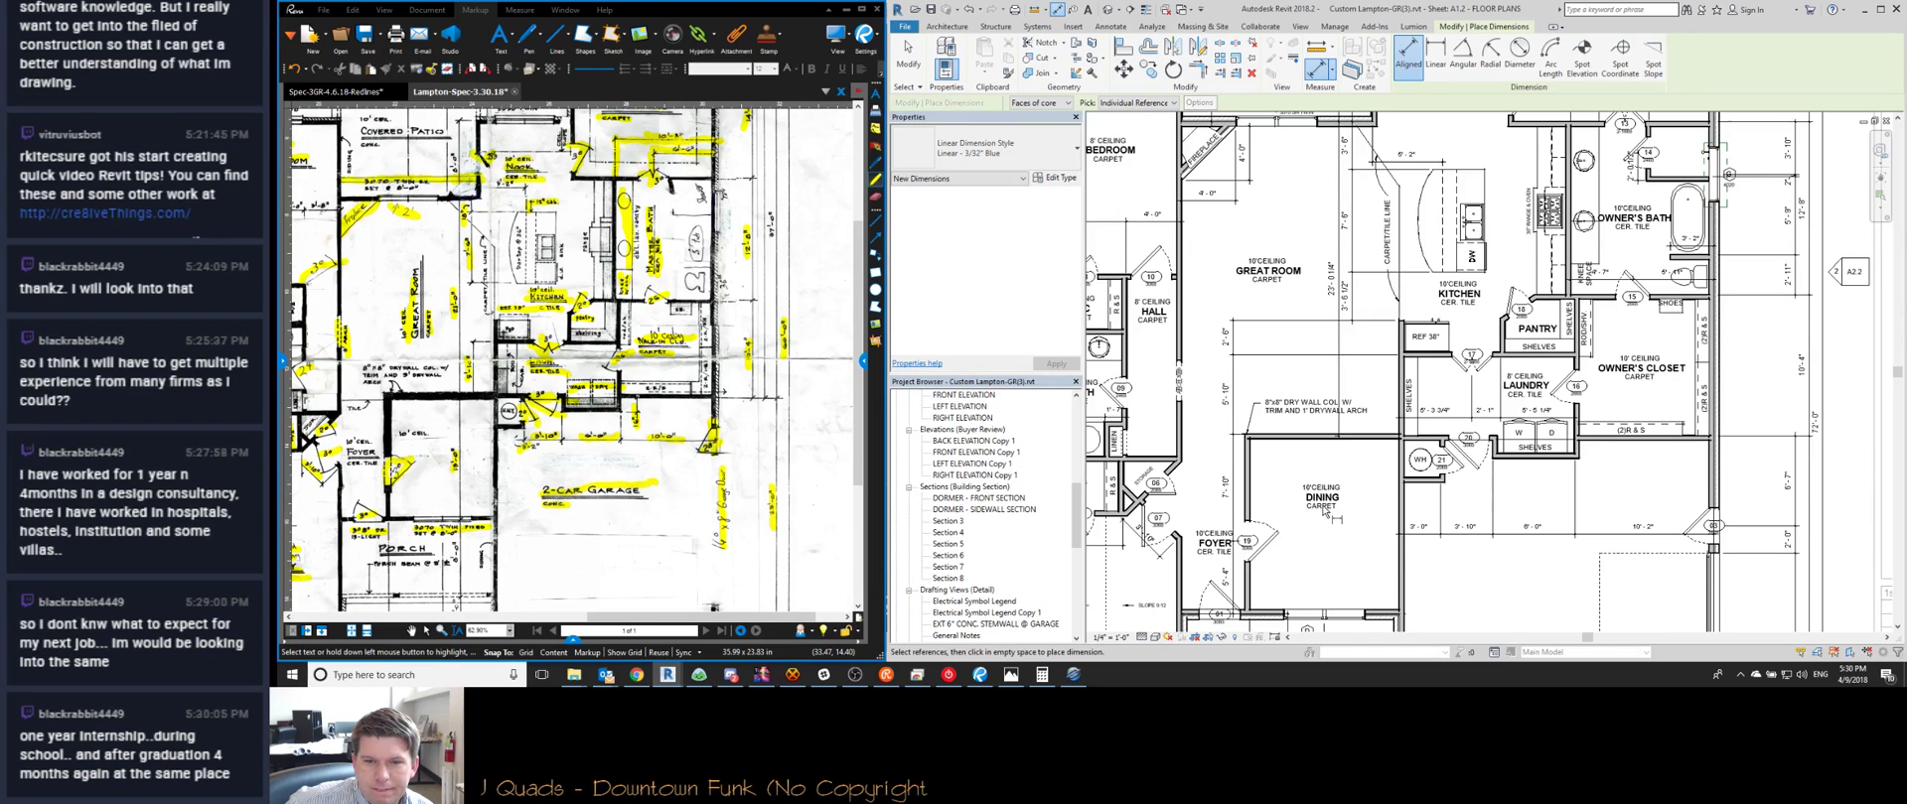
scroll(1323, 511, up, 4)
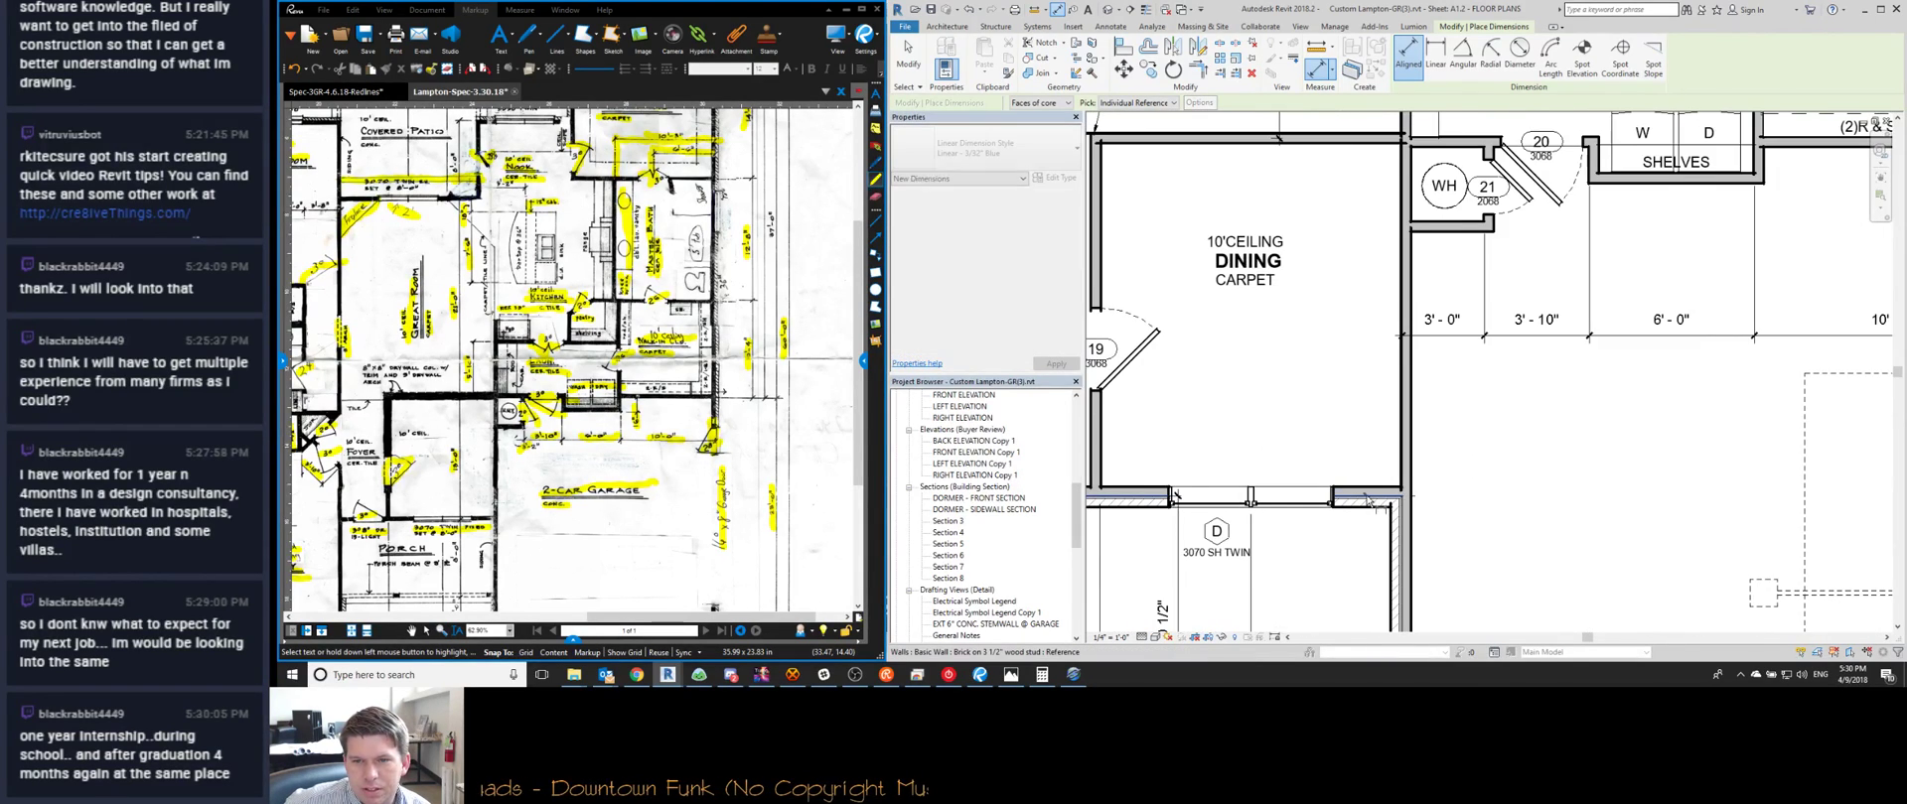
scroll(1367, 500, down, 3)
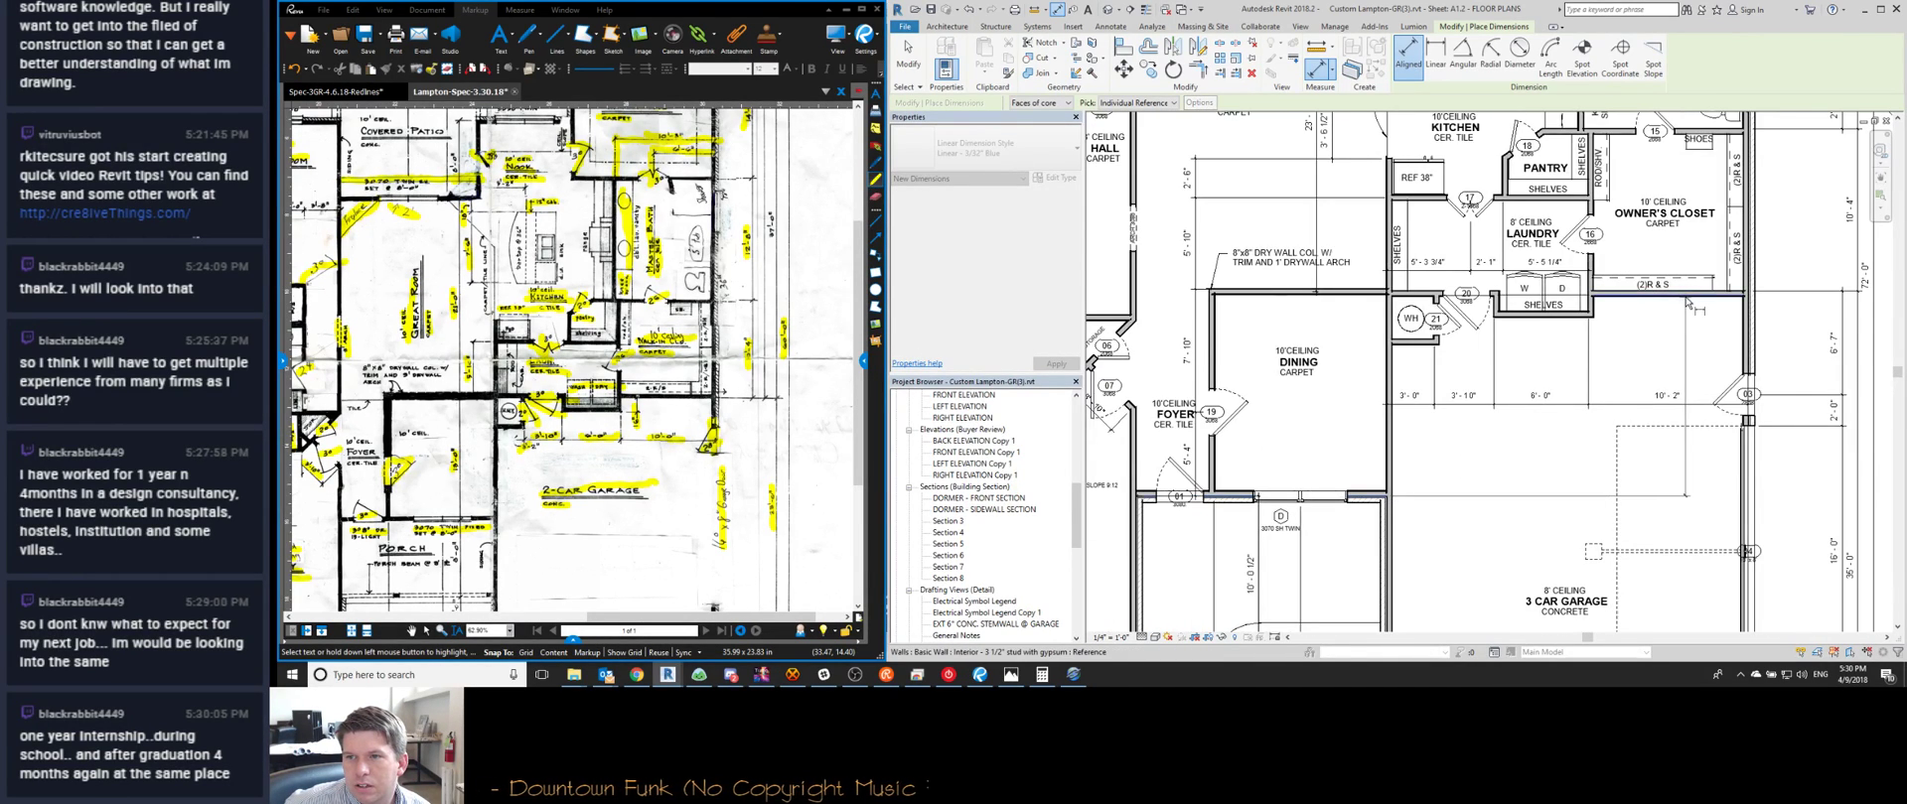
scroll(1685, 300, up, 2)
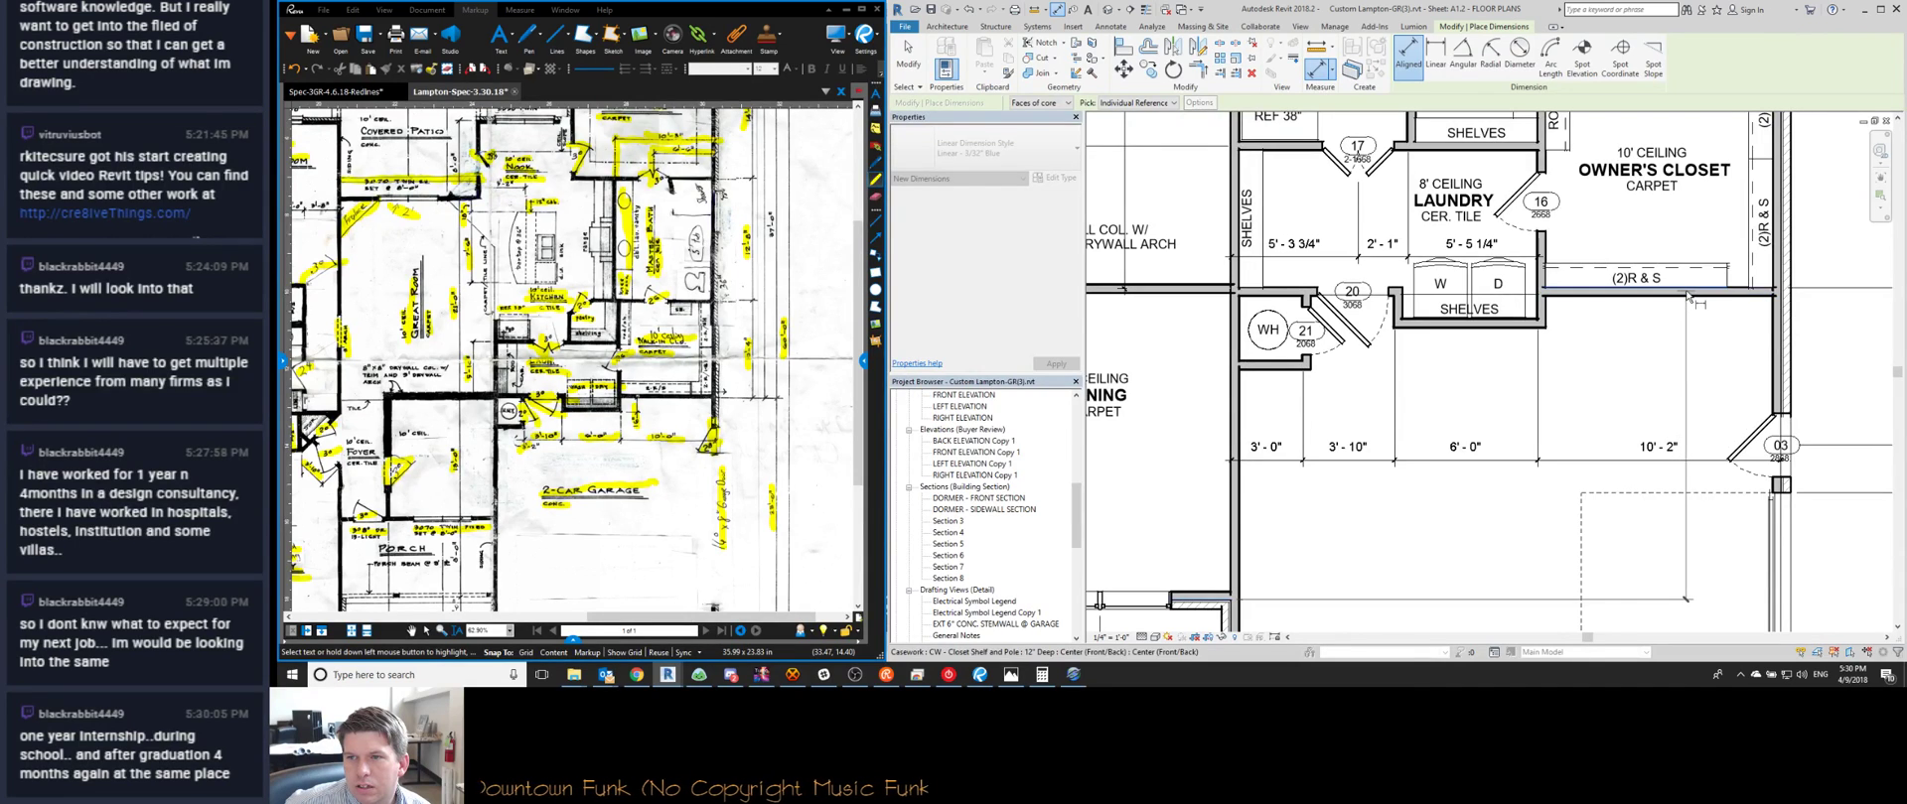
scroll(1685, 300, up, 2)
scroll(1687, 293, down, 2)
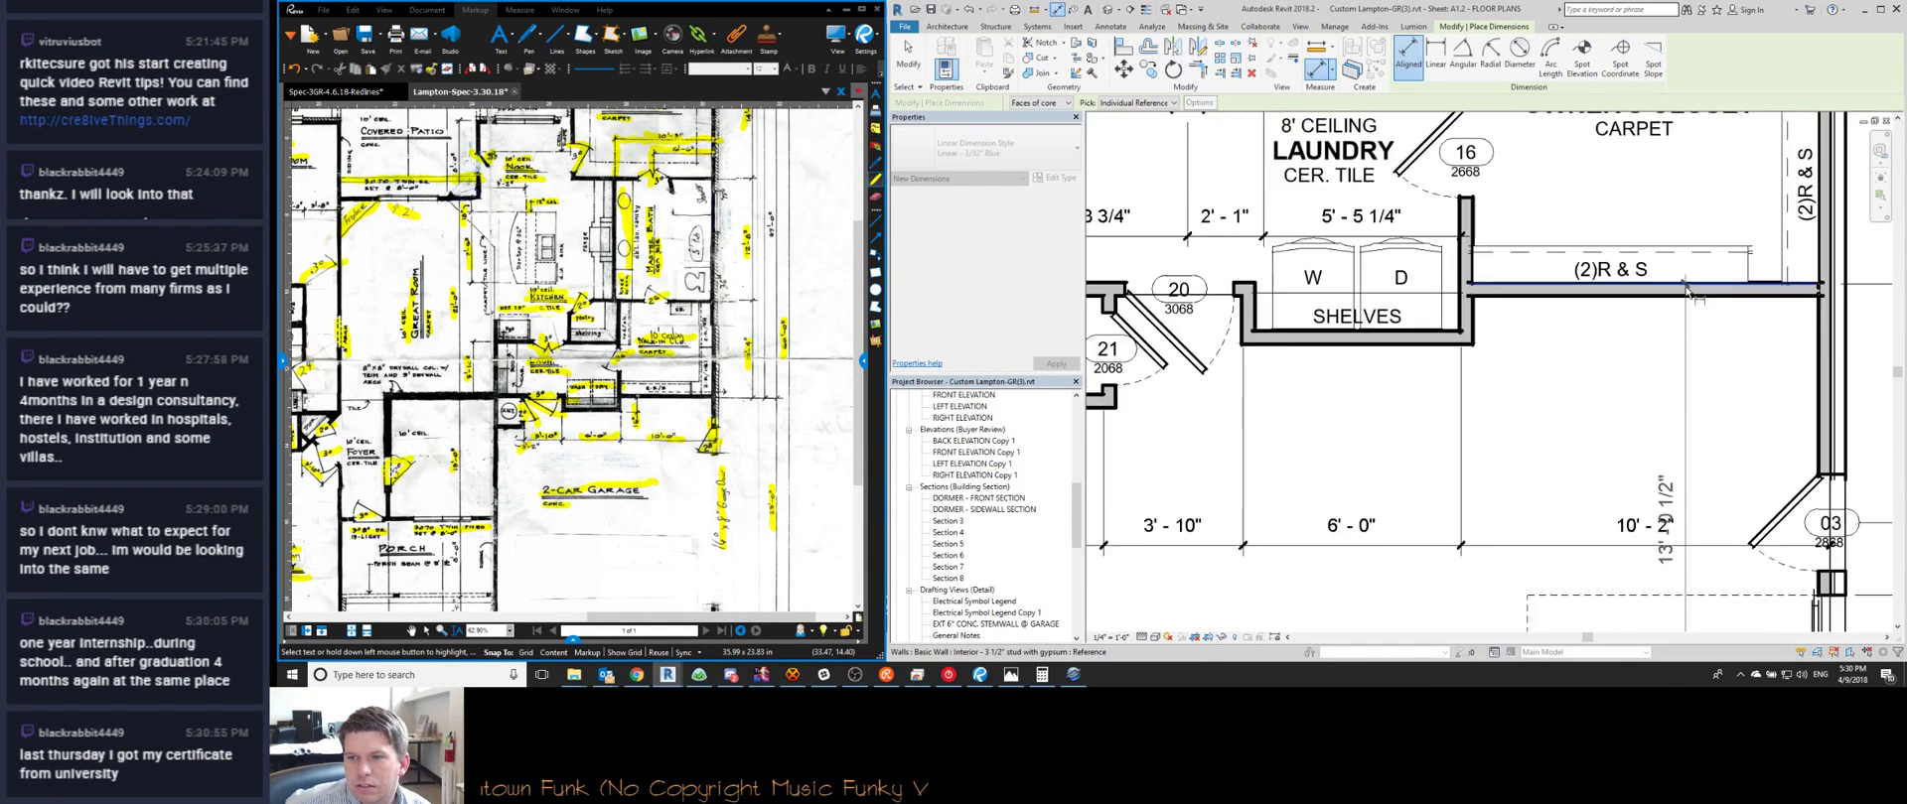
scroll(1525, 398, down, 2)
key(Escape)
key(Escape)
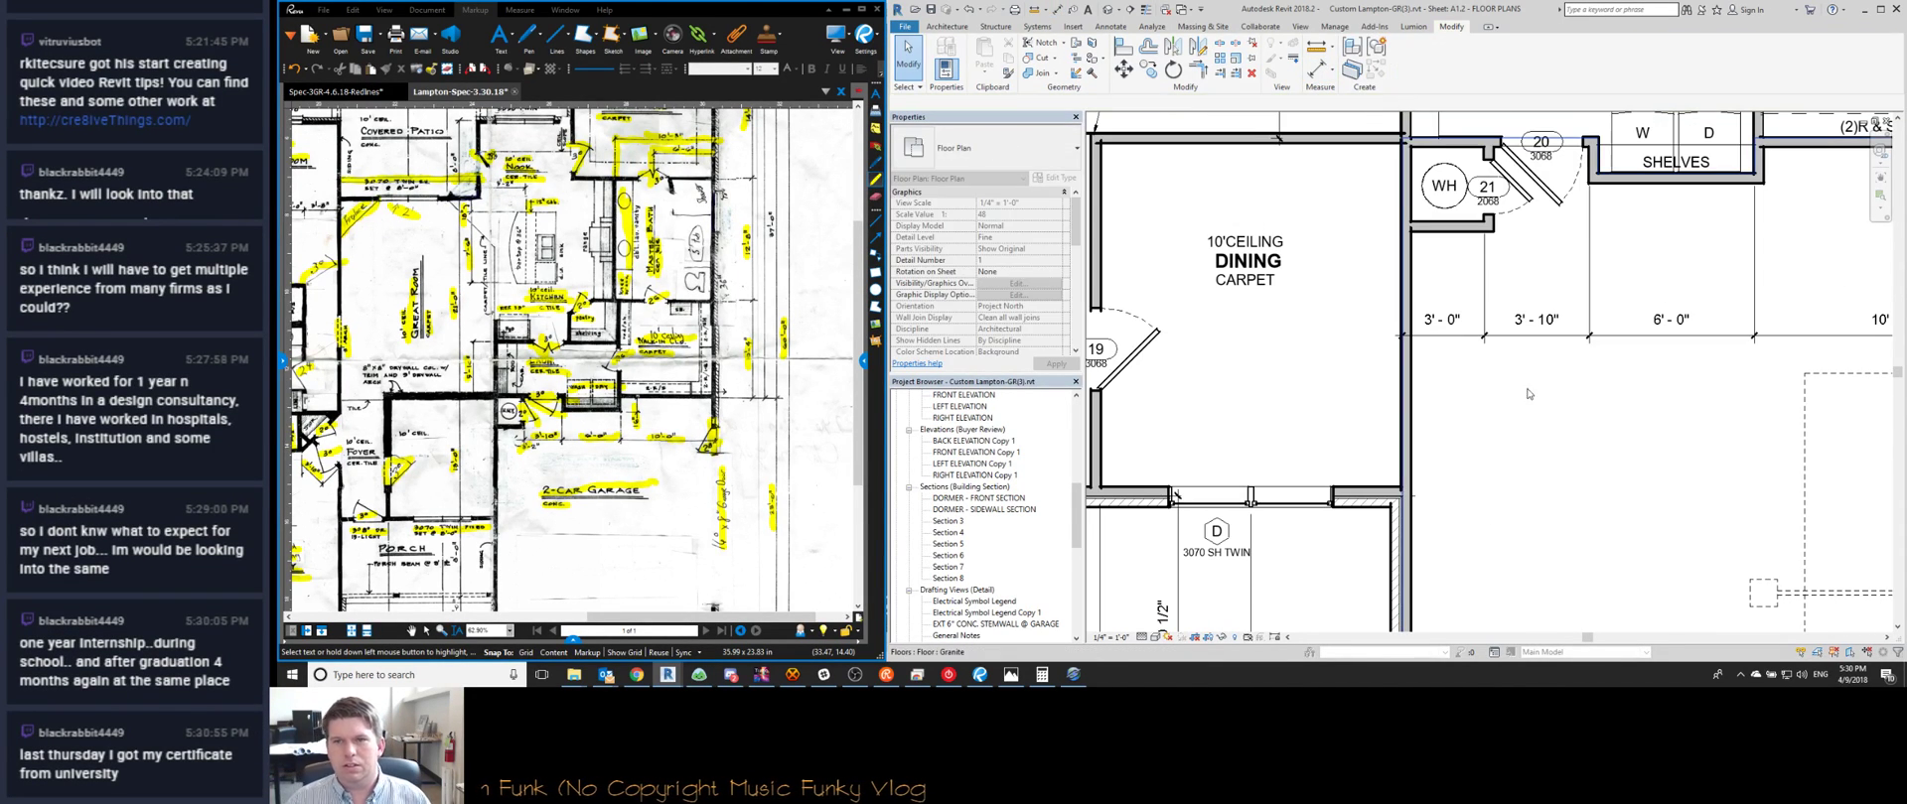
scroll(1524, 398, down, 3)
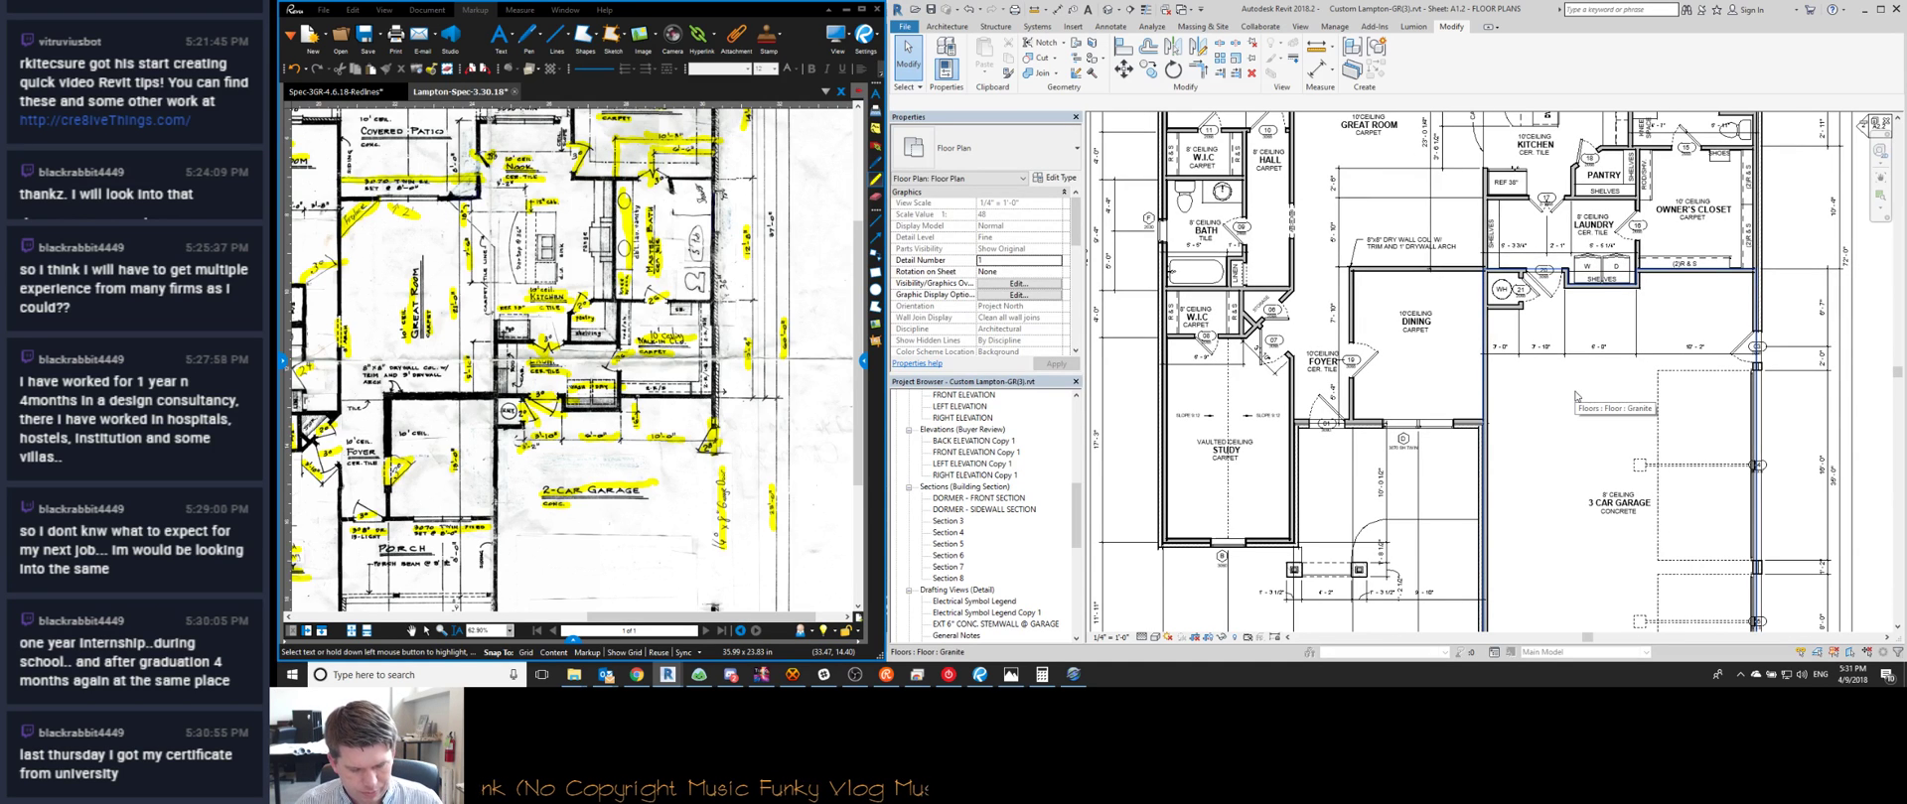
Move the Foyer room tag slightly up and left
scroll(1574, 400, up, 2)
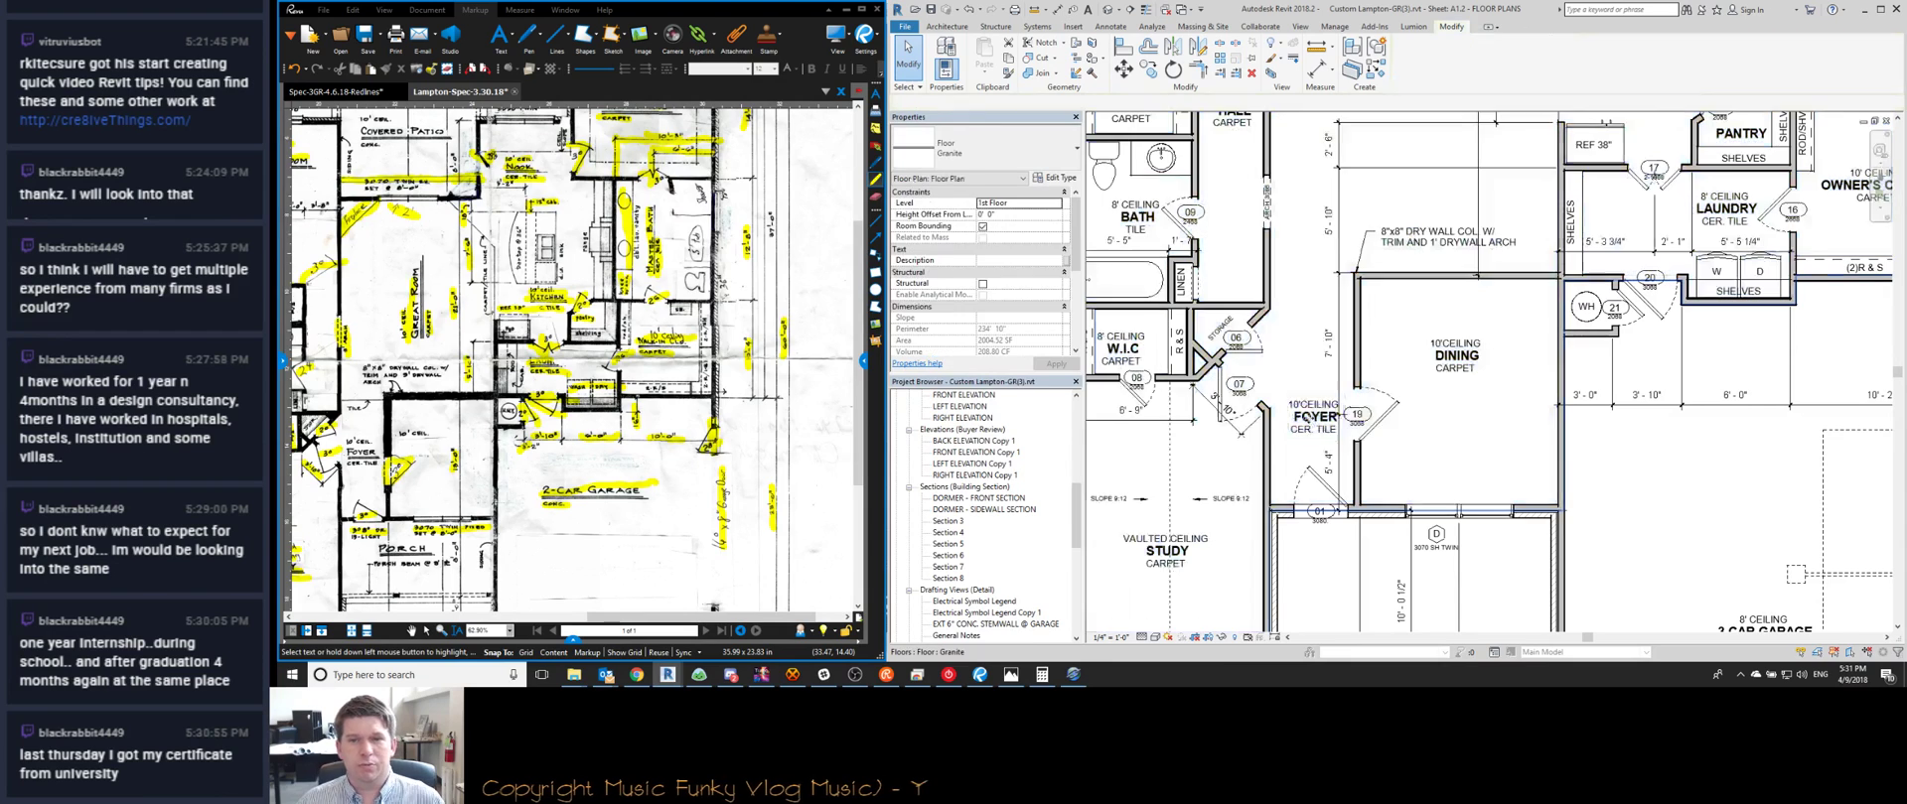
click(1310, 425)
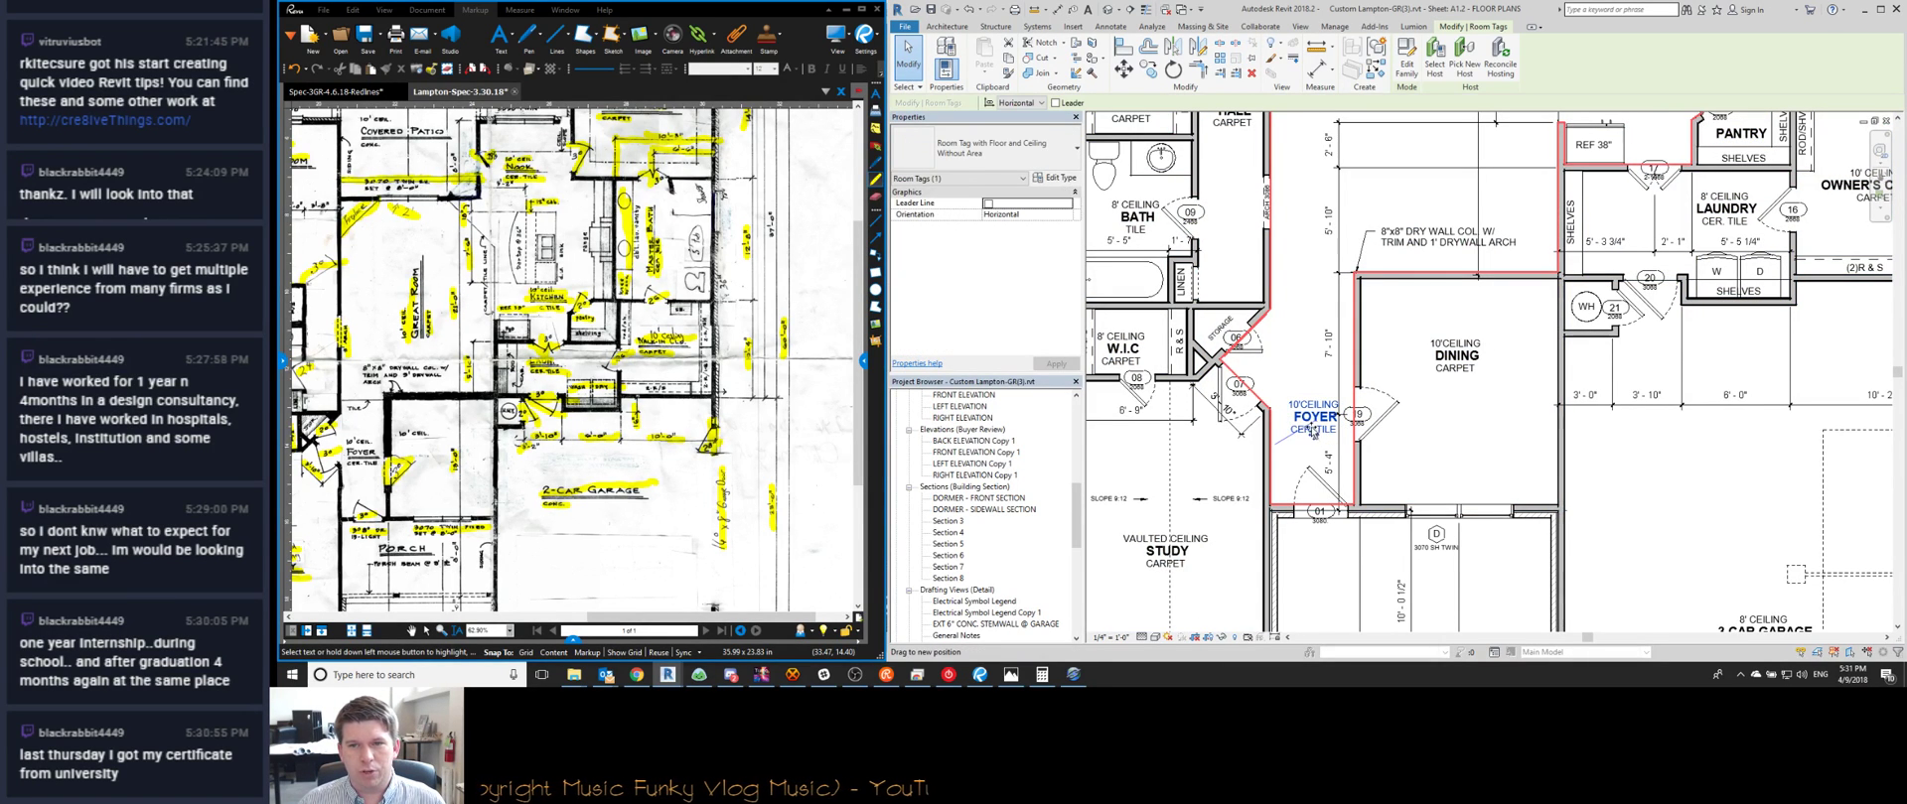
drag(1313, 433, 1304, 418)
click(1431, 411)
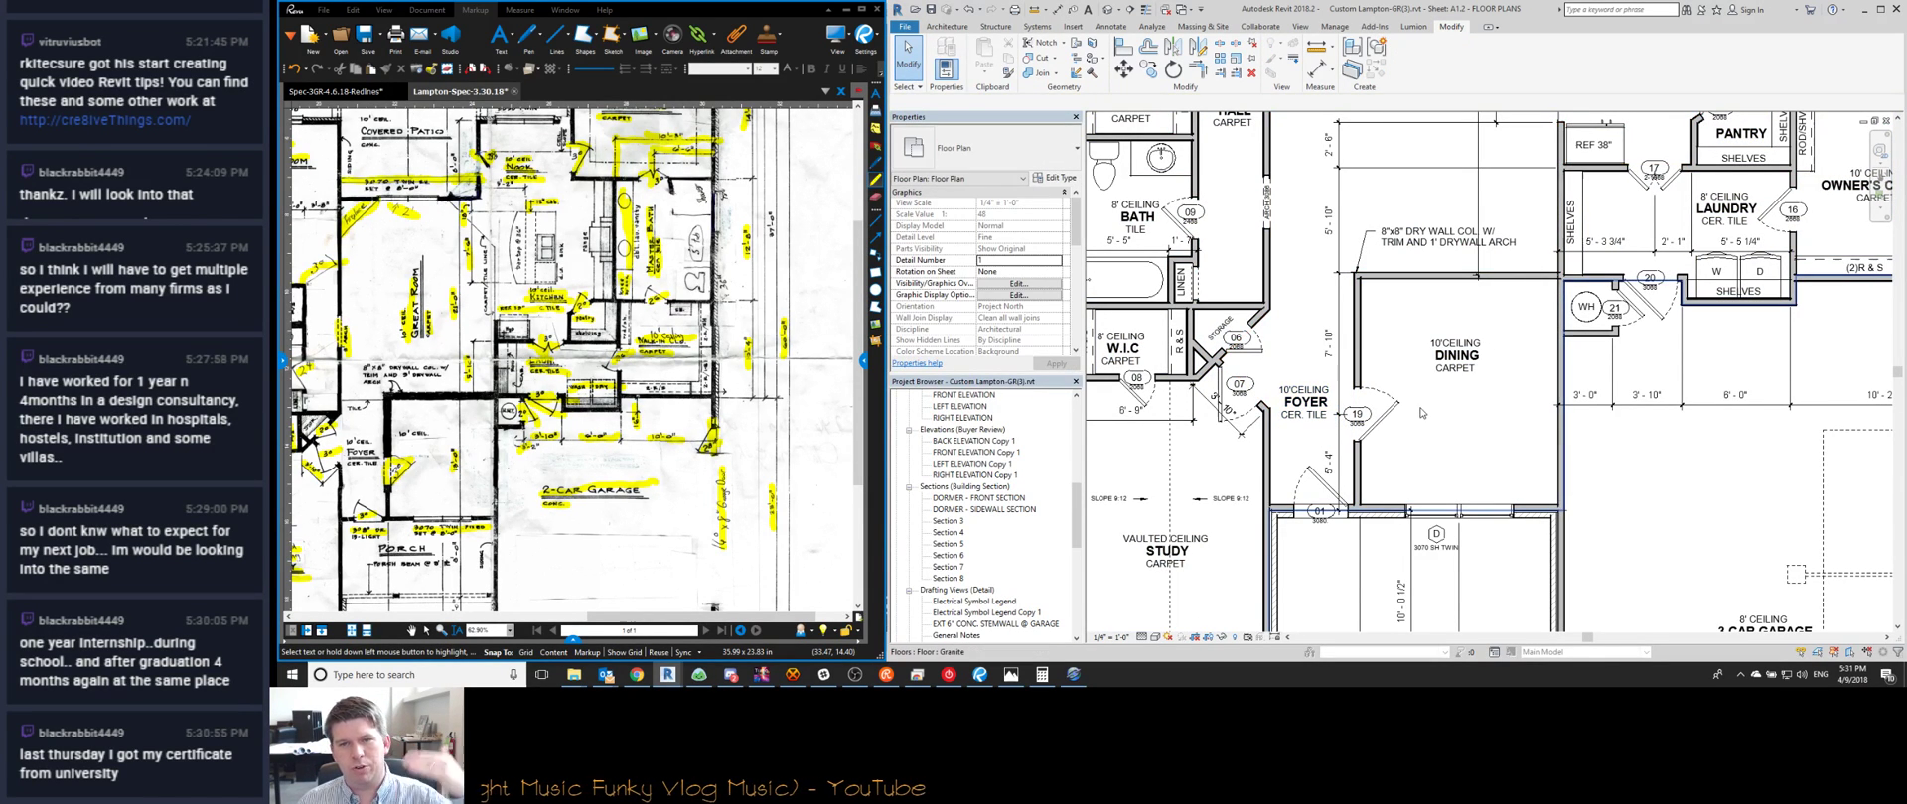
Check the wall by the angled storage wall, then bring the kitchen area into view
scroll(1296, 293, up, 2)
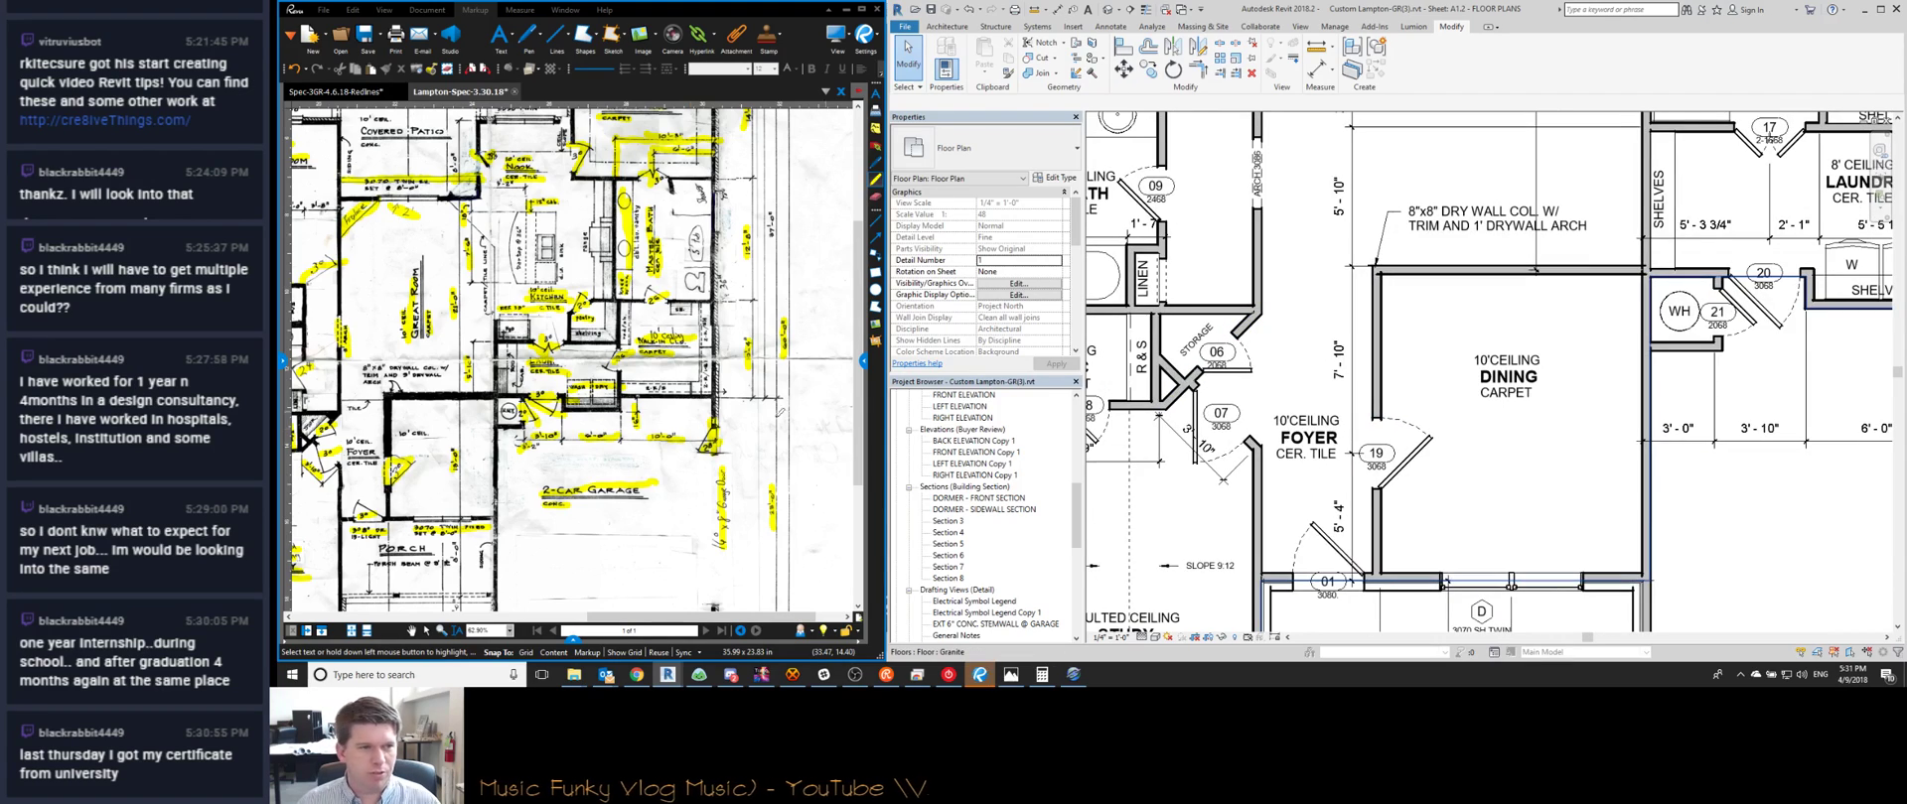
scroll(528, 418, up, 3)
scroll(527, 419, up, 3)
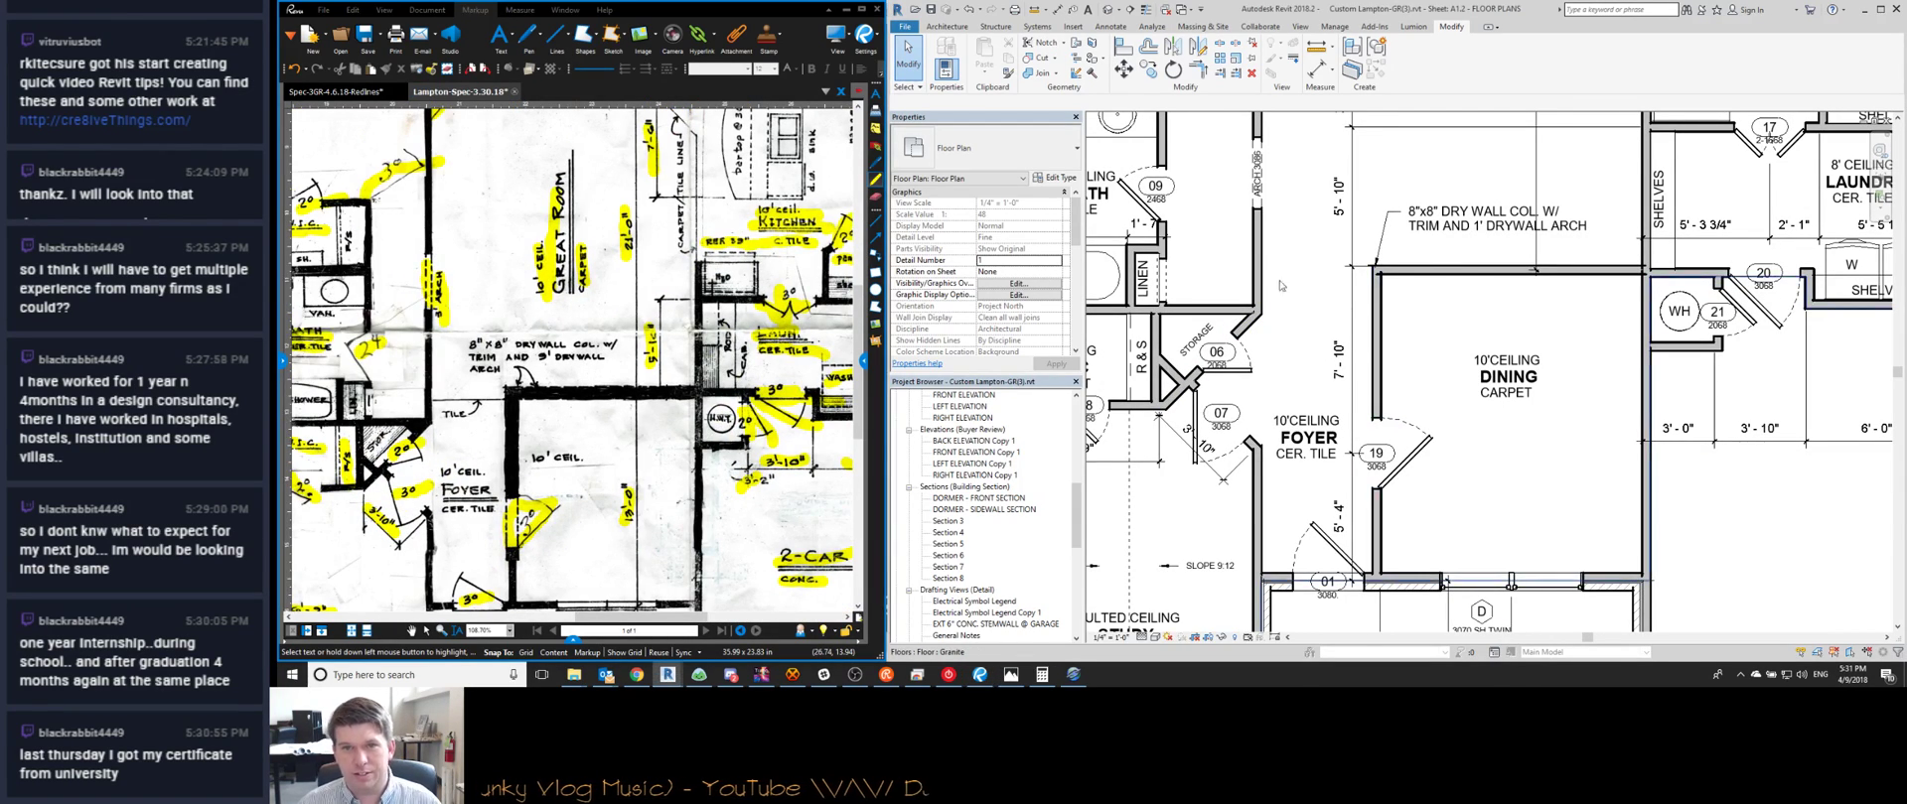
scroll(1250, 329, up, 5)
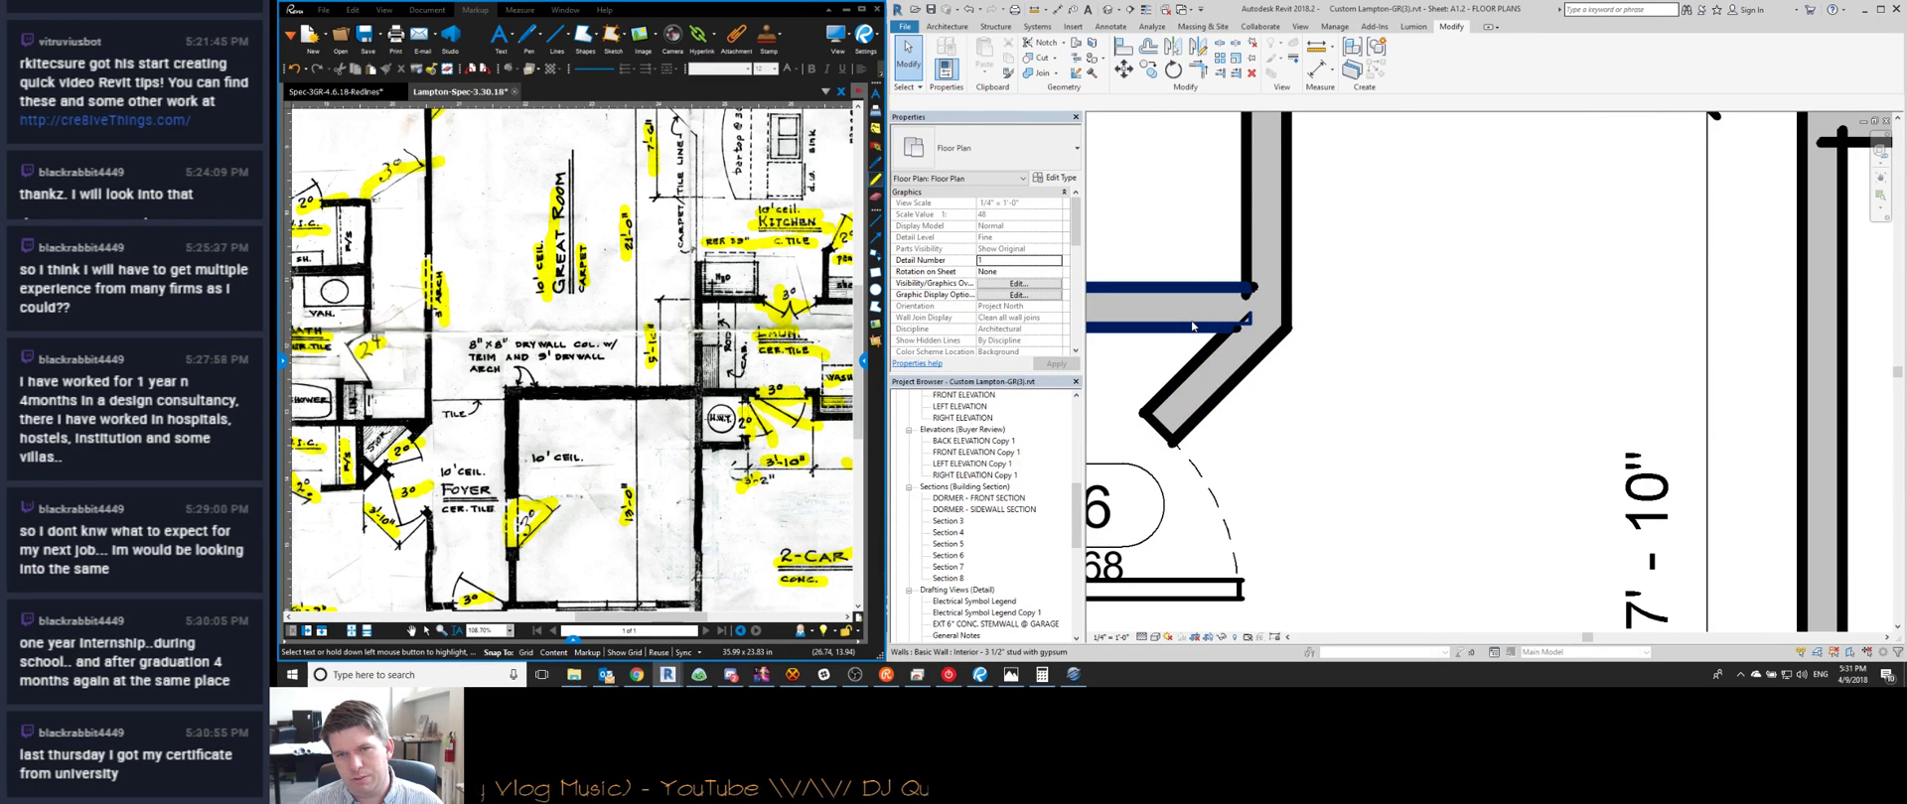
click(1252, 310)
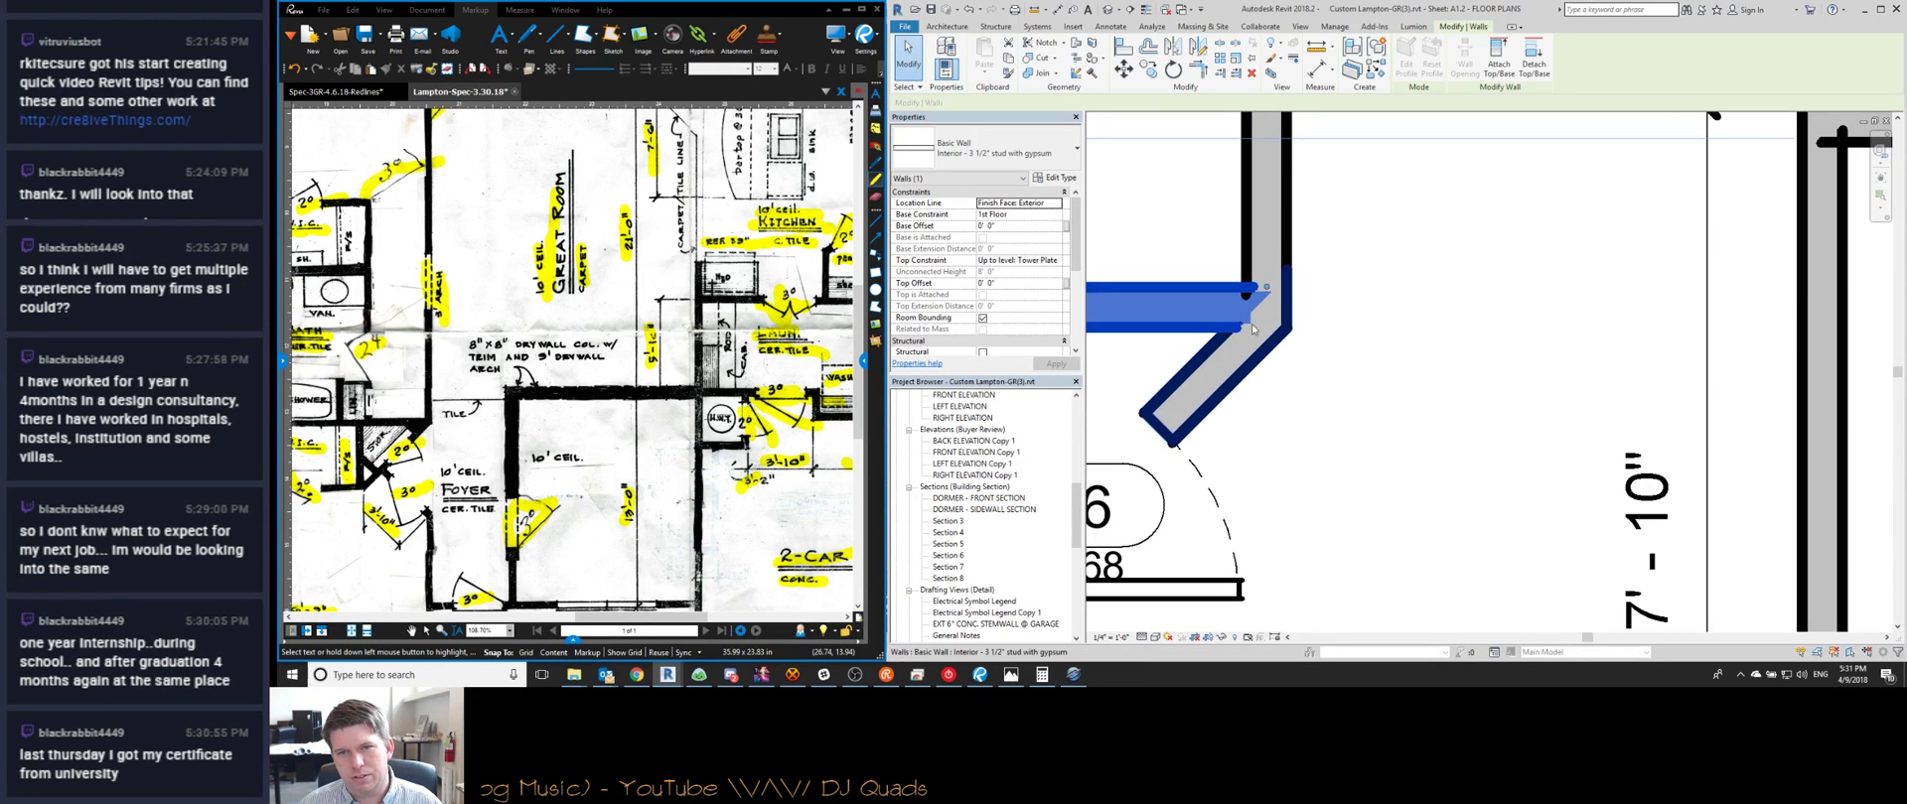
key(Escape)
scroll(1261, 298, down, 5)
scroll(1571, 417, down, 4)
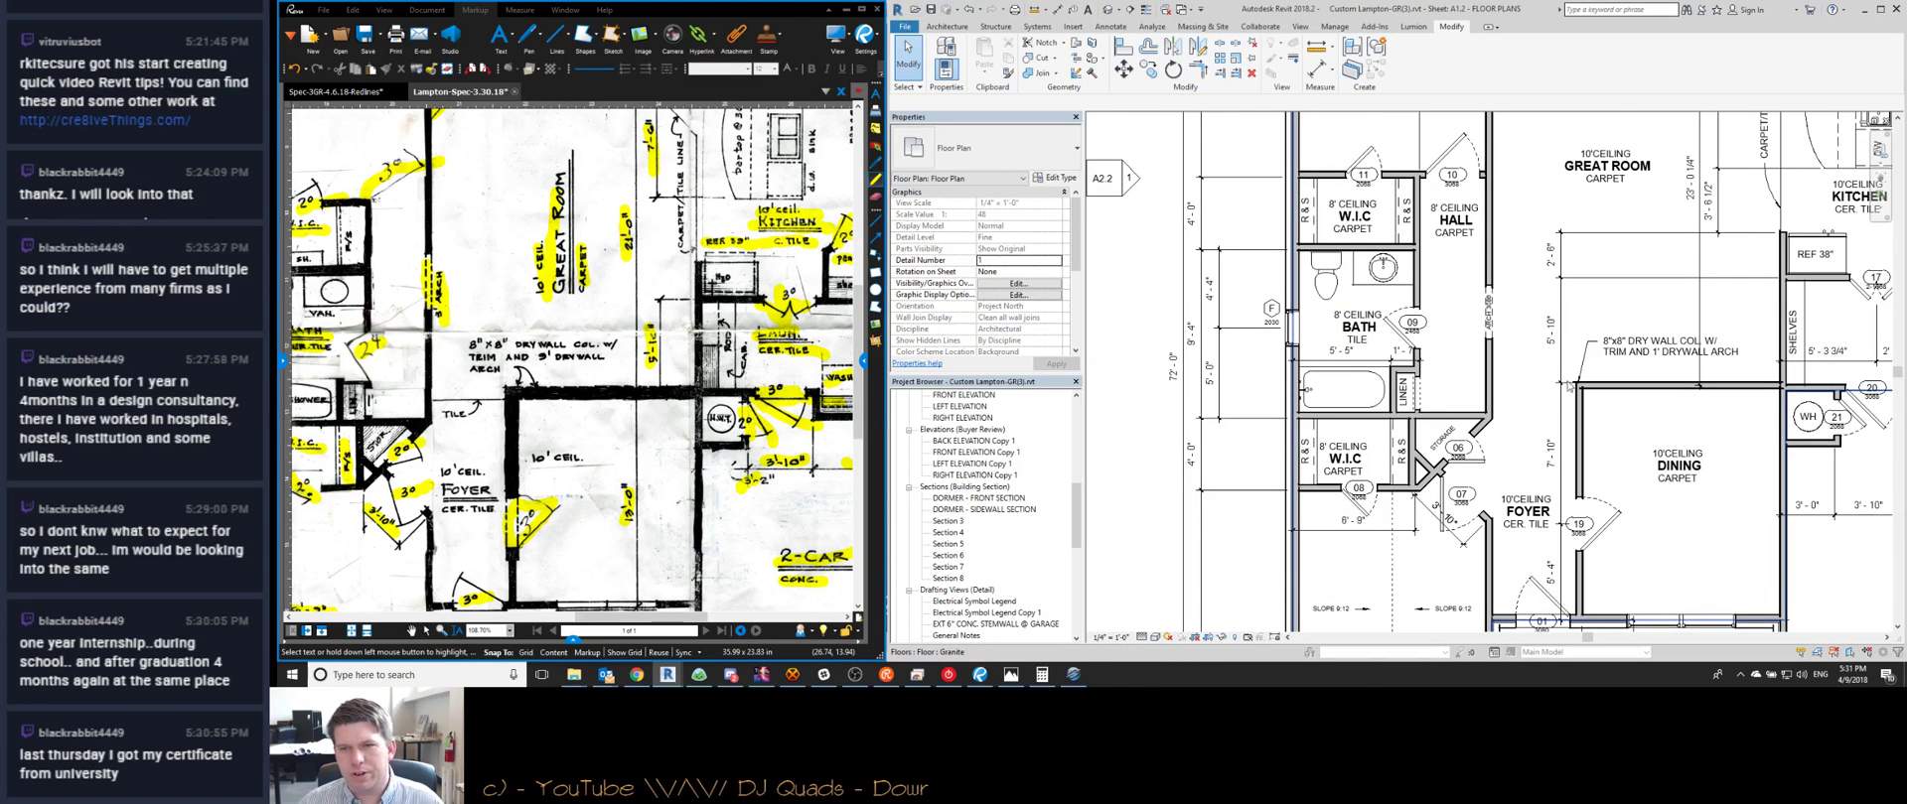
middle_drag(1867, 297, 1490, 437)
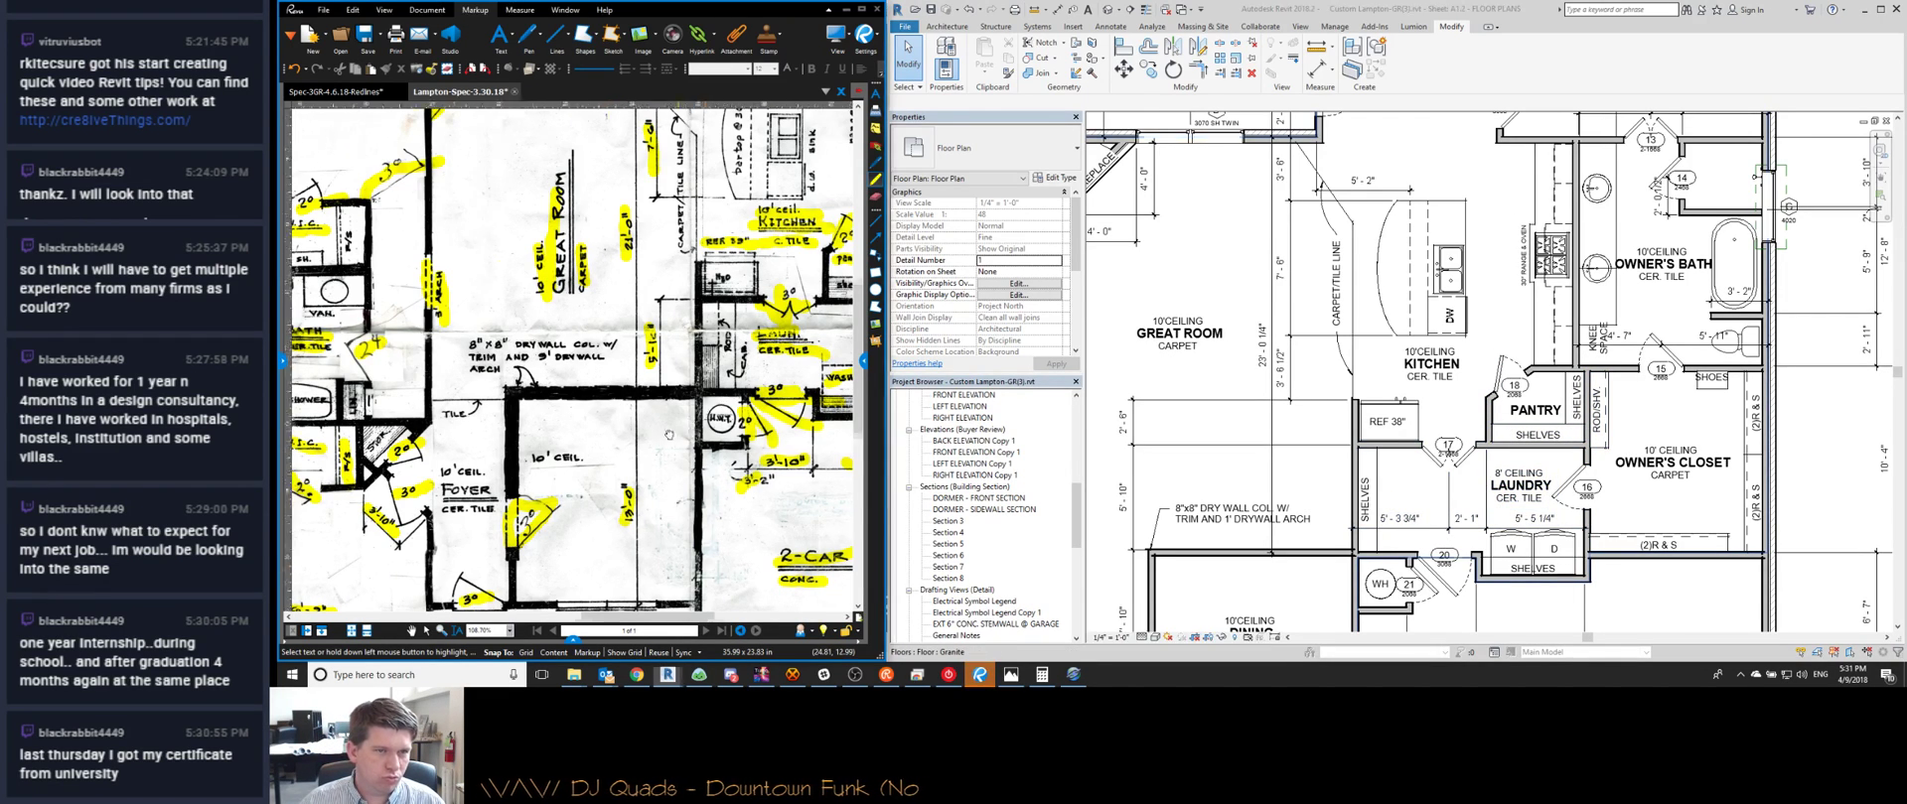
middle_drag(743, 387, 583, 512)
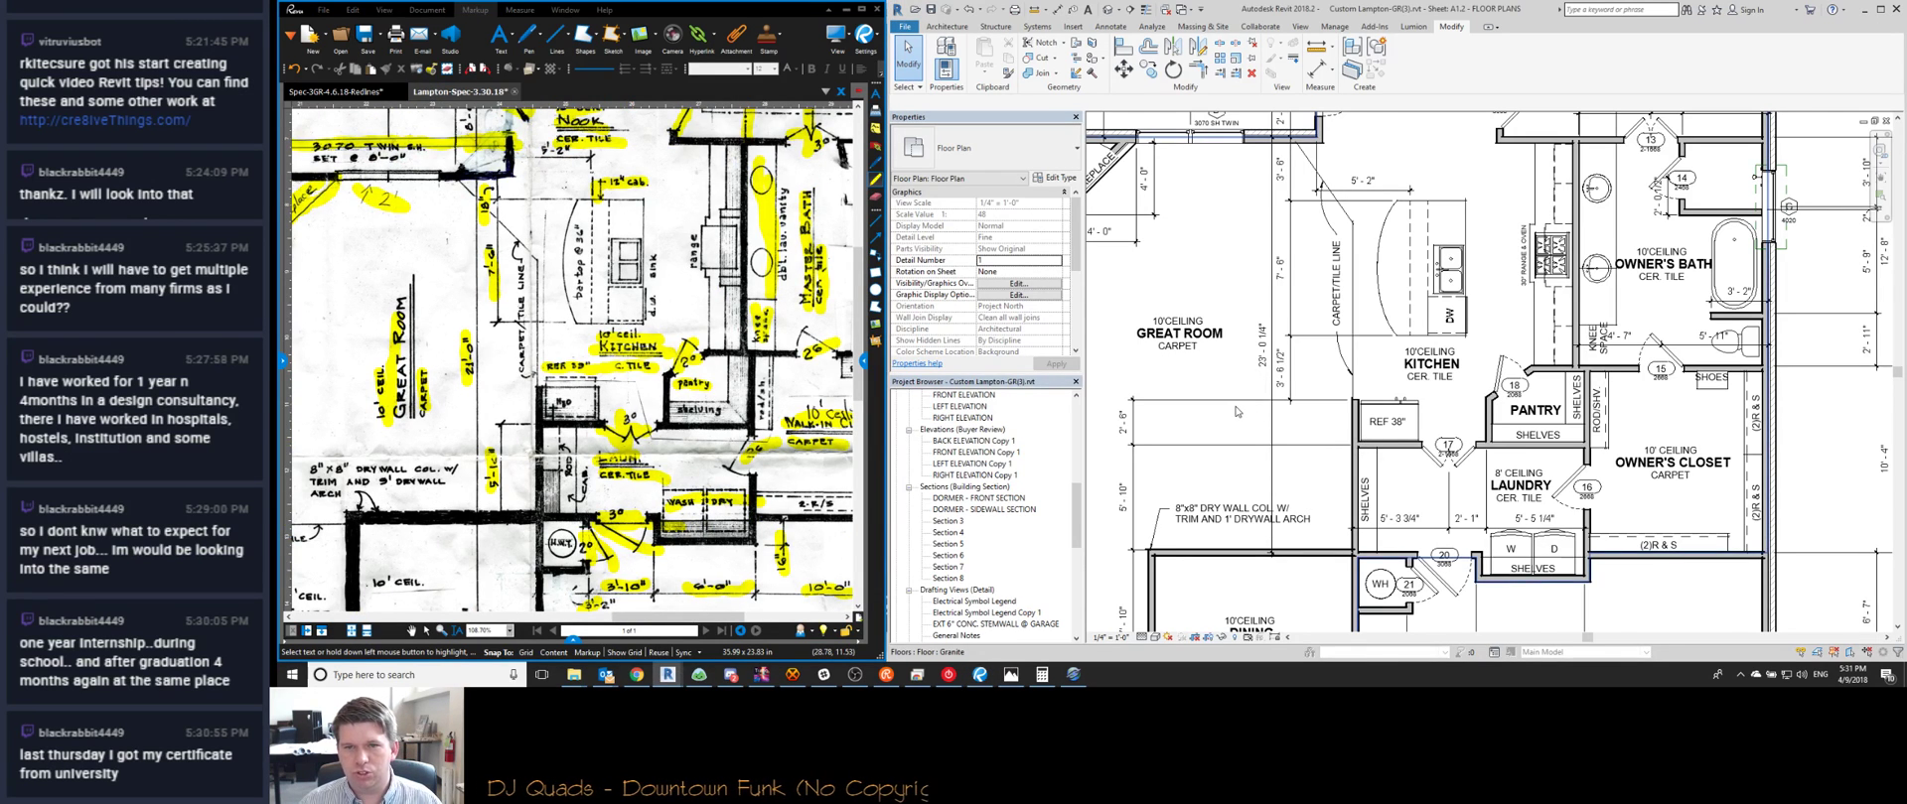
scroll(1249, 407, down, 2)
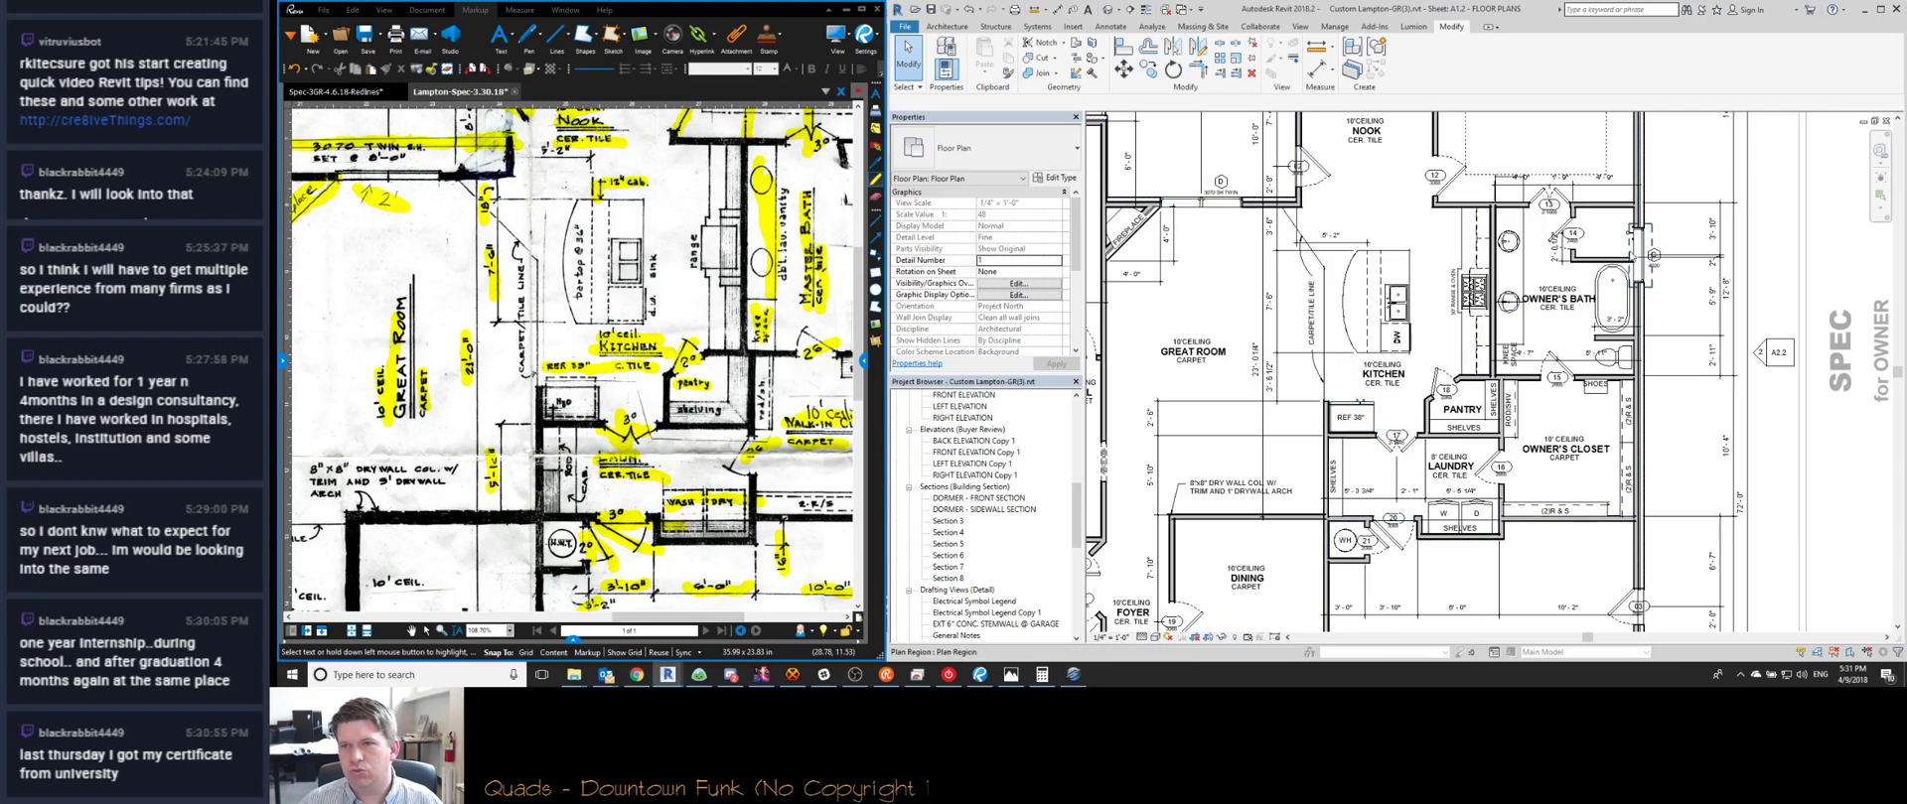
scroll(1631, 222, up, 4)
Compare the owner's bath shower and tub area against the redline
click(1607, 259)
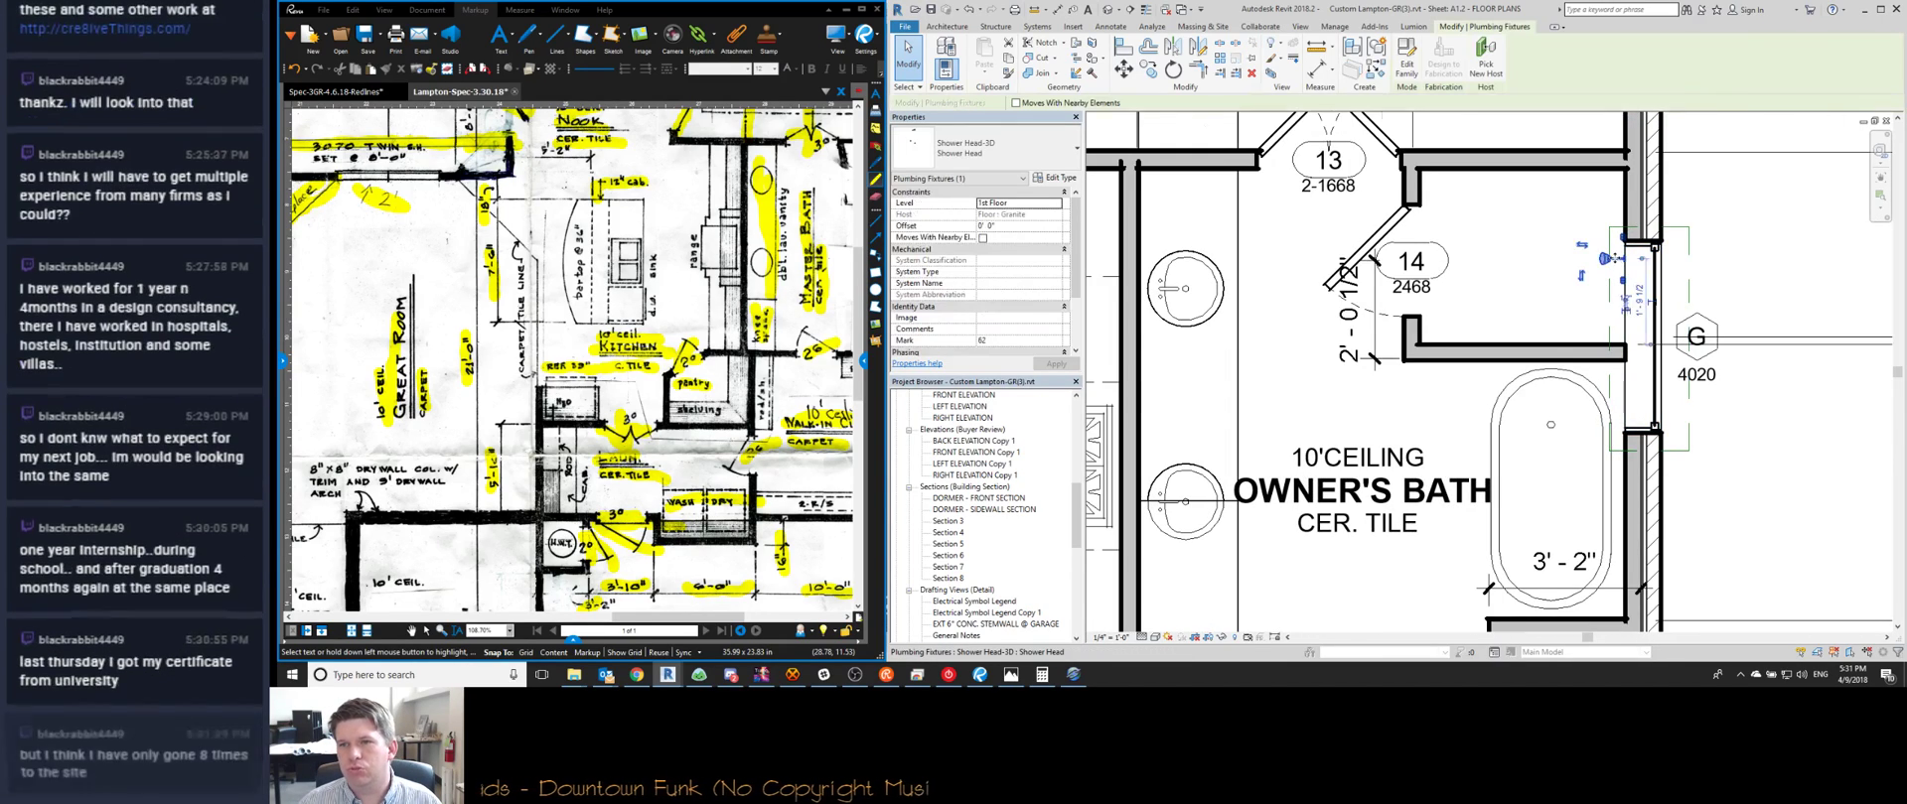
scroll(1613, 257, up, 3)
click(348, 442)
scroll(348, 442, down, 3)
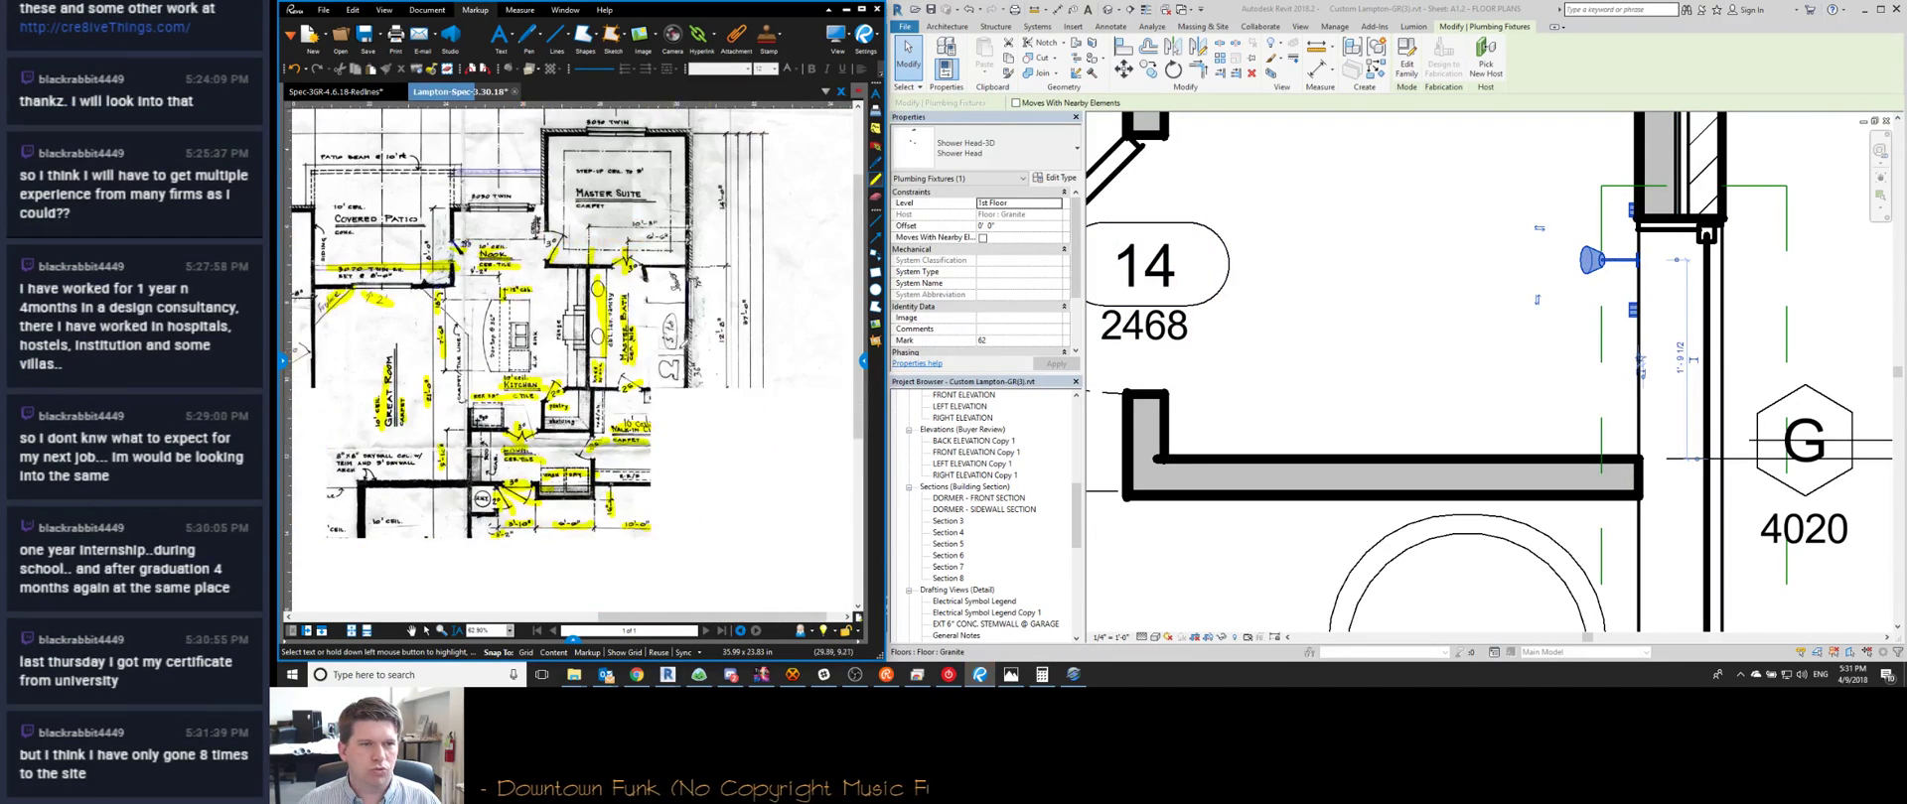
scroll(716, 284, up, 3)
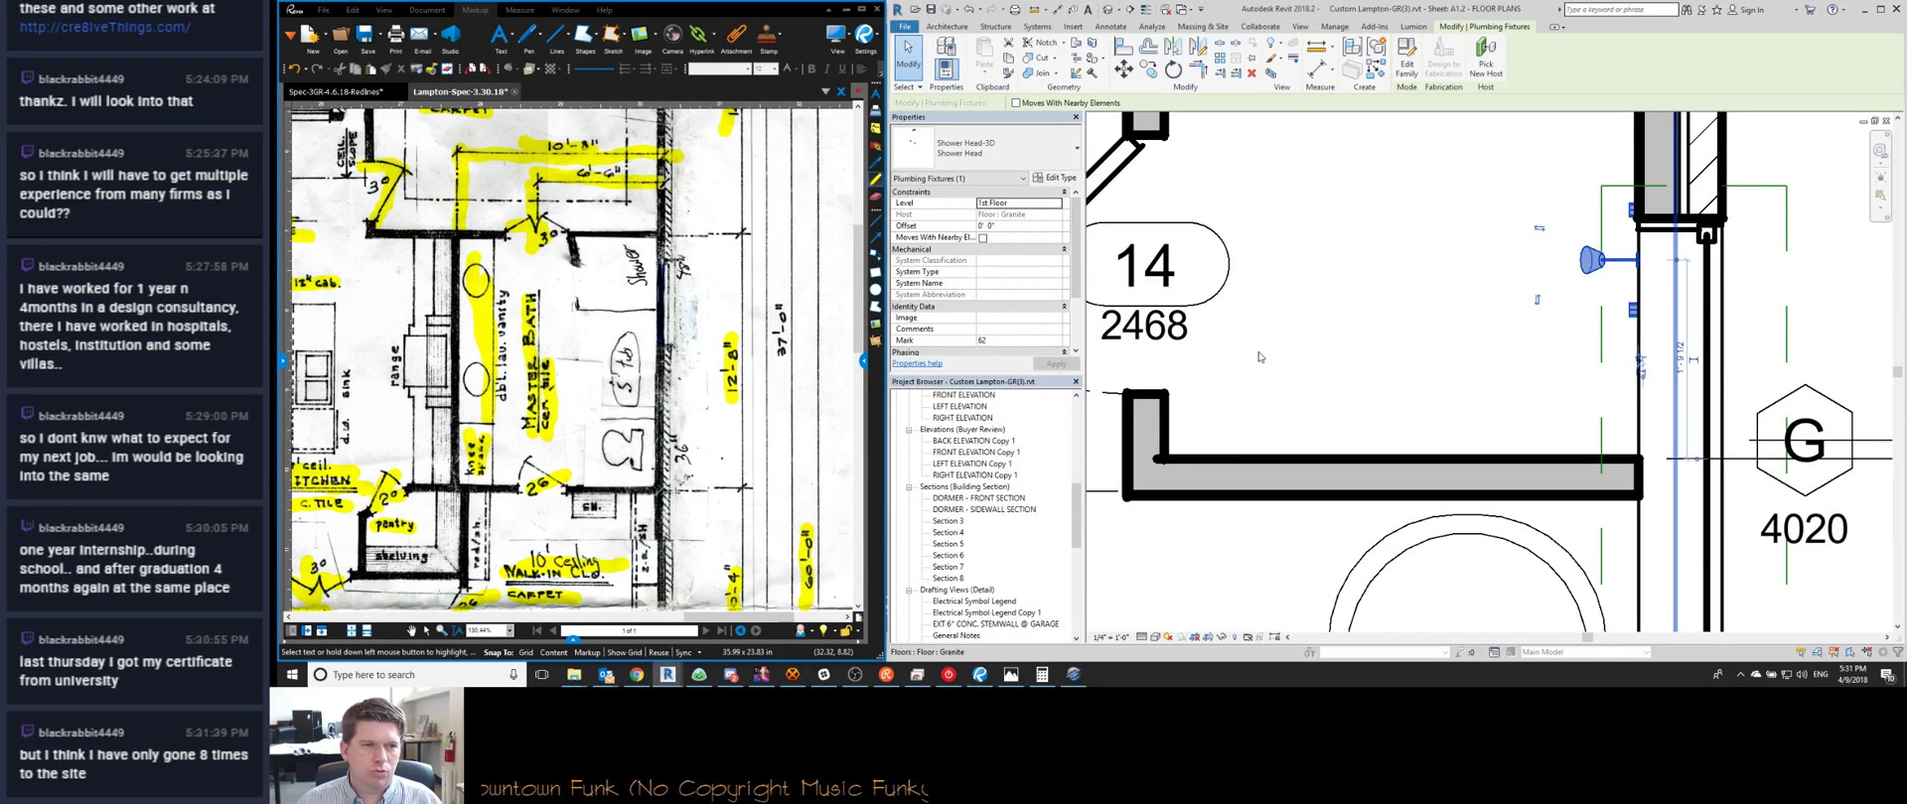
scroll(1258, 356, down, 2)
scroll(1451, 340, down, 4)
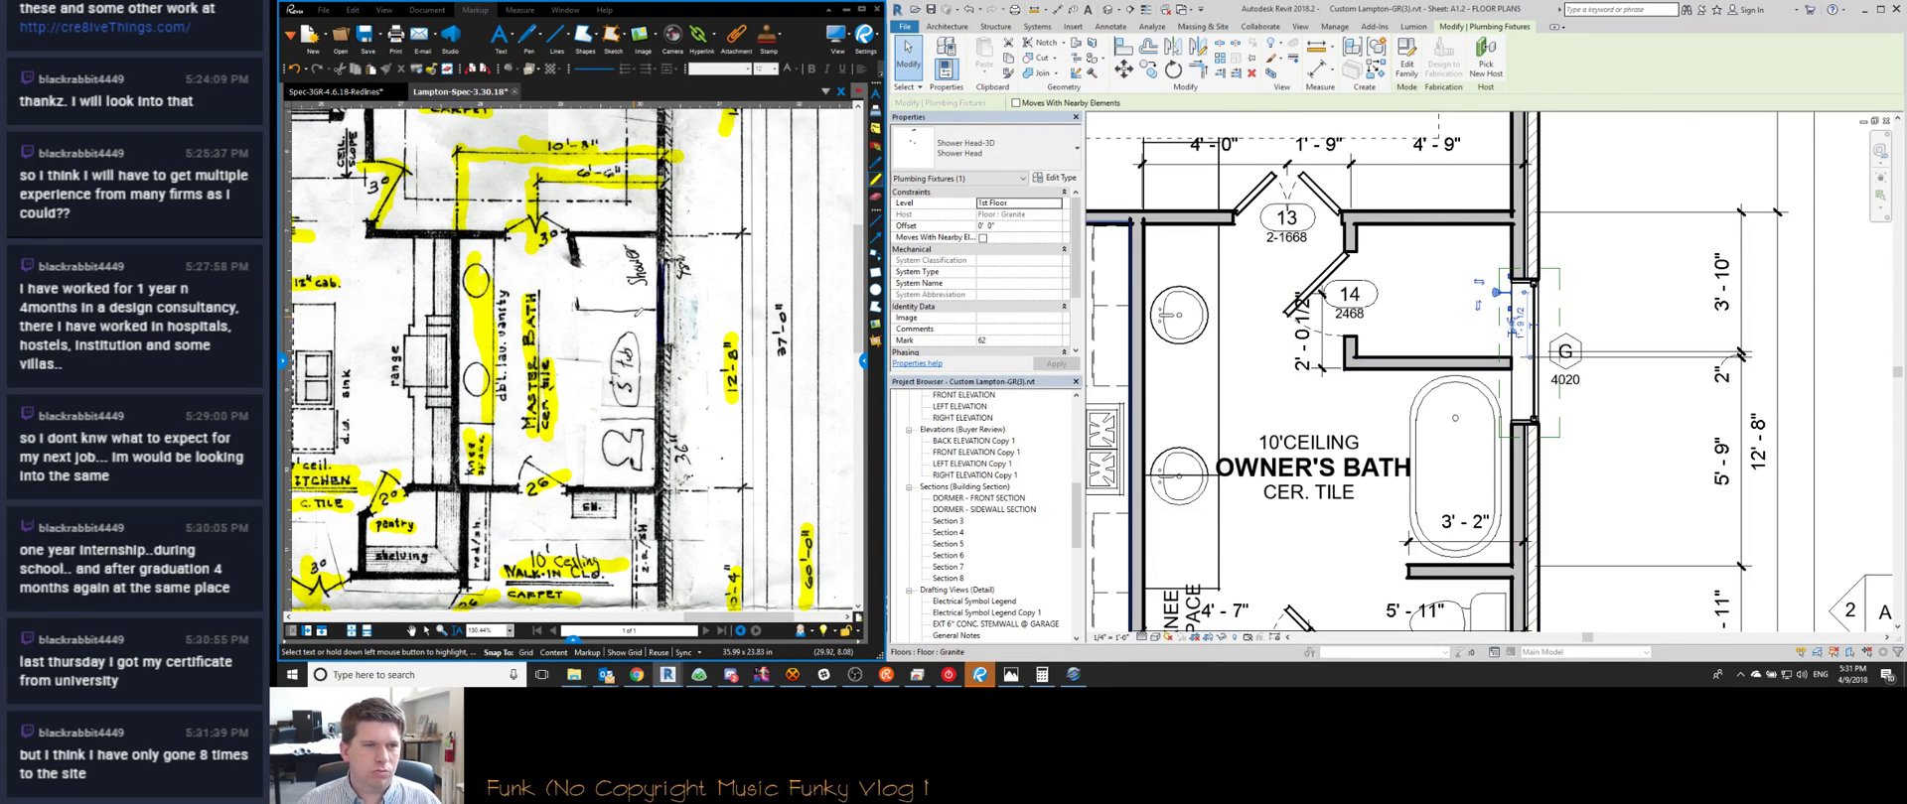
scroll(1507, 579, down, 2)
middle_drag(1508, 576, 1359, 430)
scroll(1357, 430, up, 3)
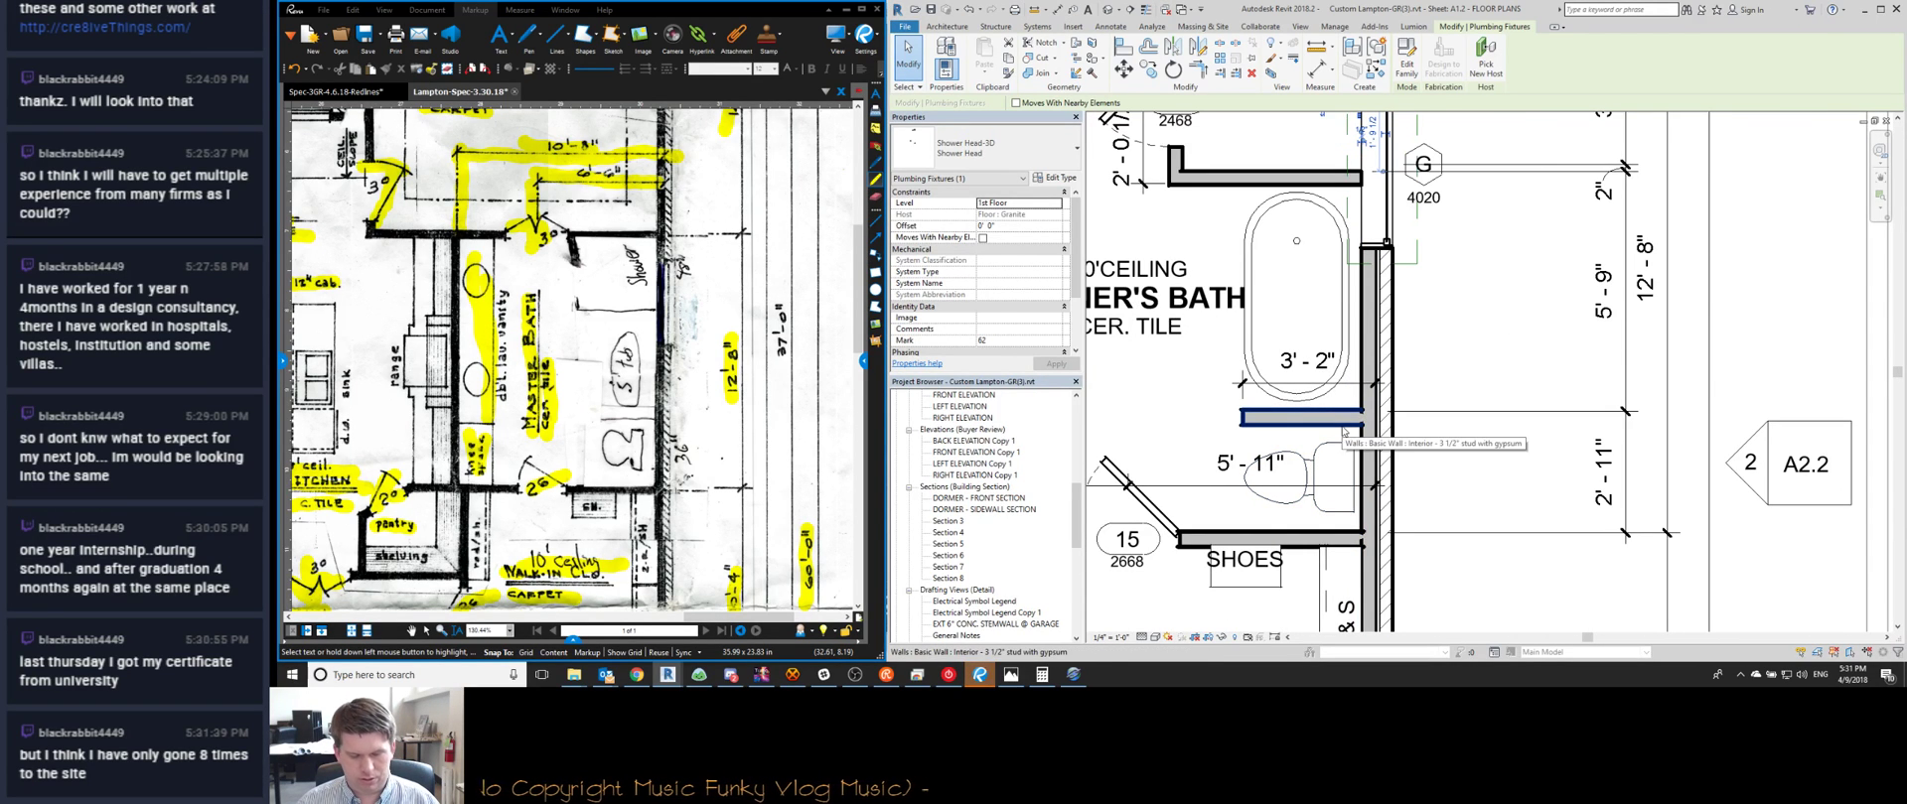
Delete the 2" witness line from the grid G dimension, leaving 4'-0" and 5'-8"
click(1309, 416)
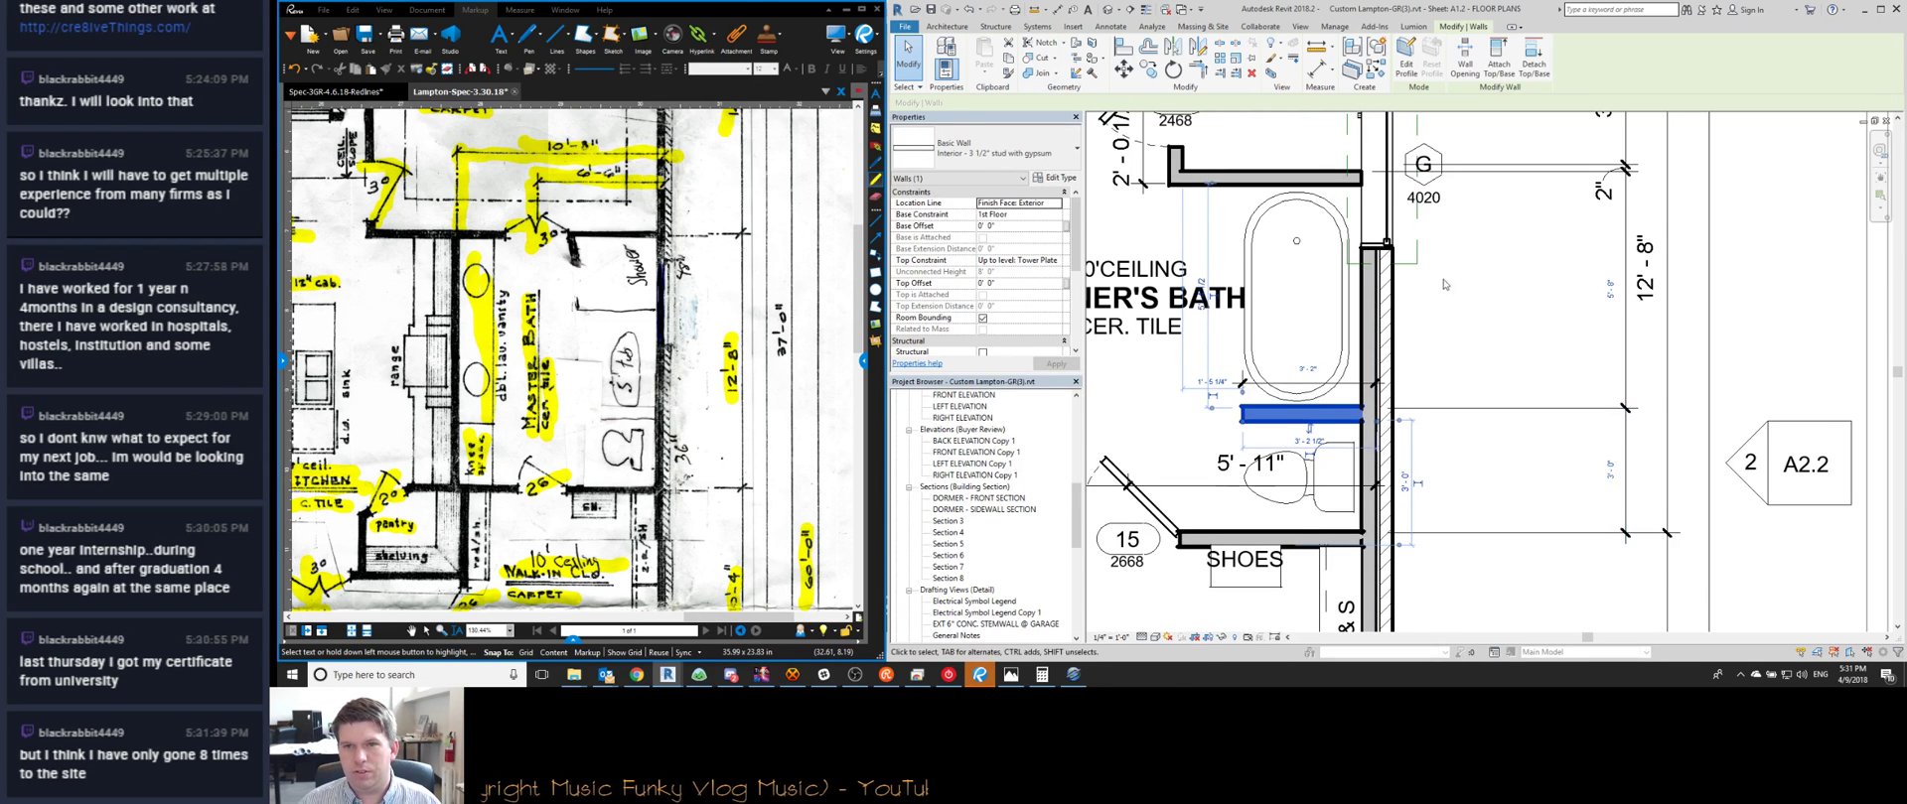
middle_drag(1269, 186, 1294, 333)
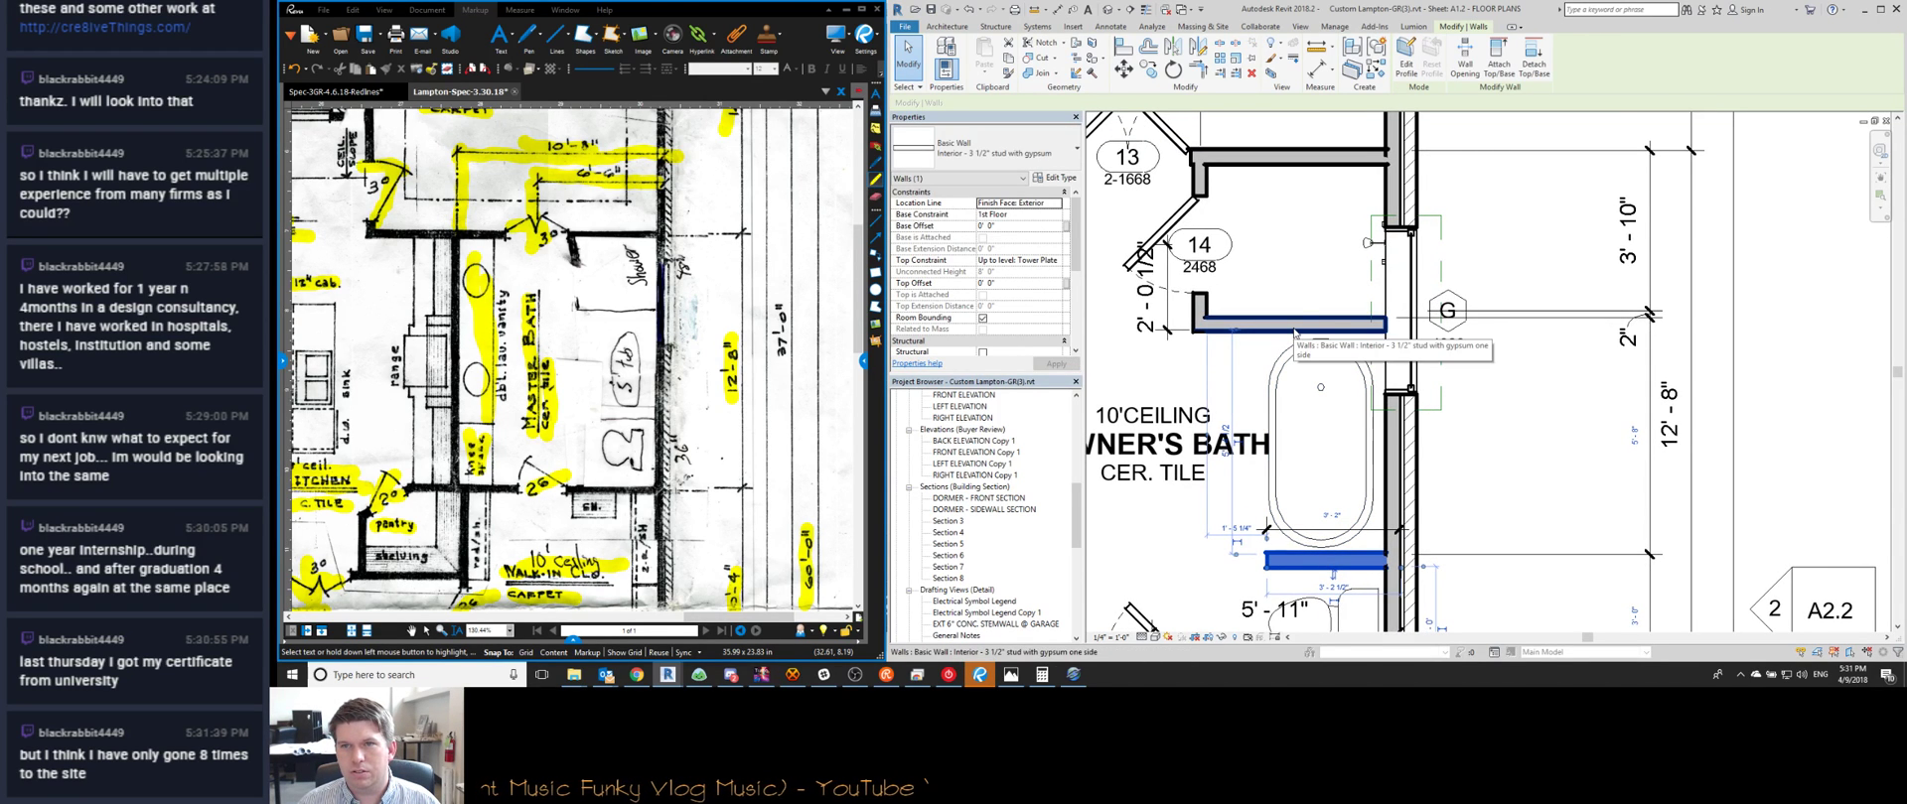
click(1294, 327)
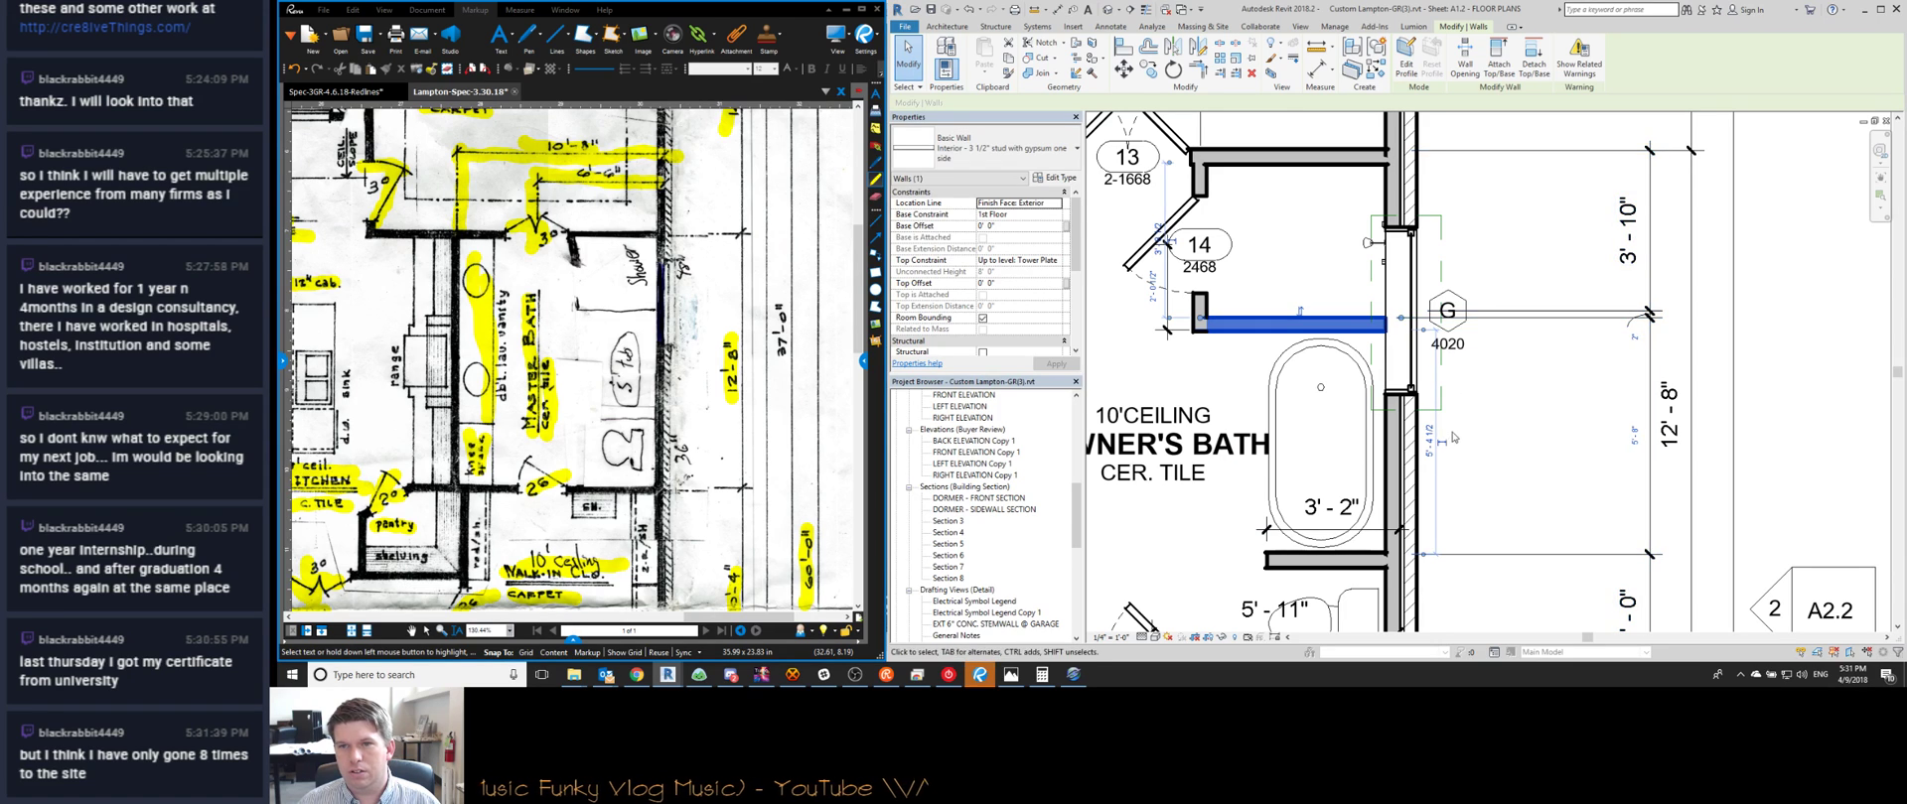
click(1532, 317)
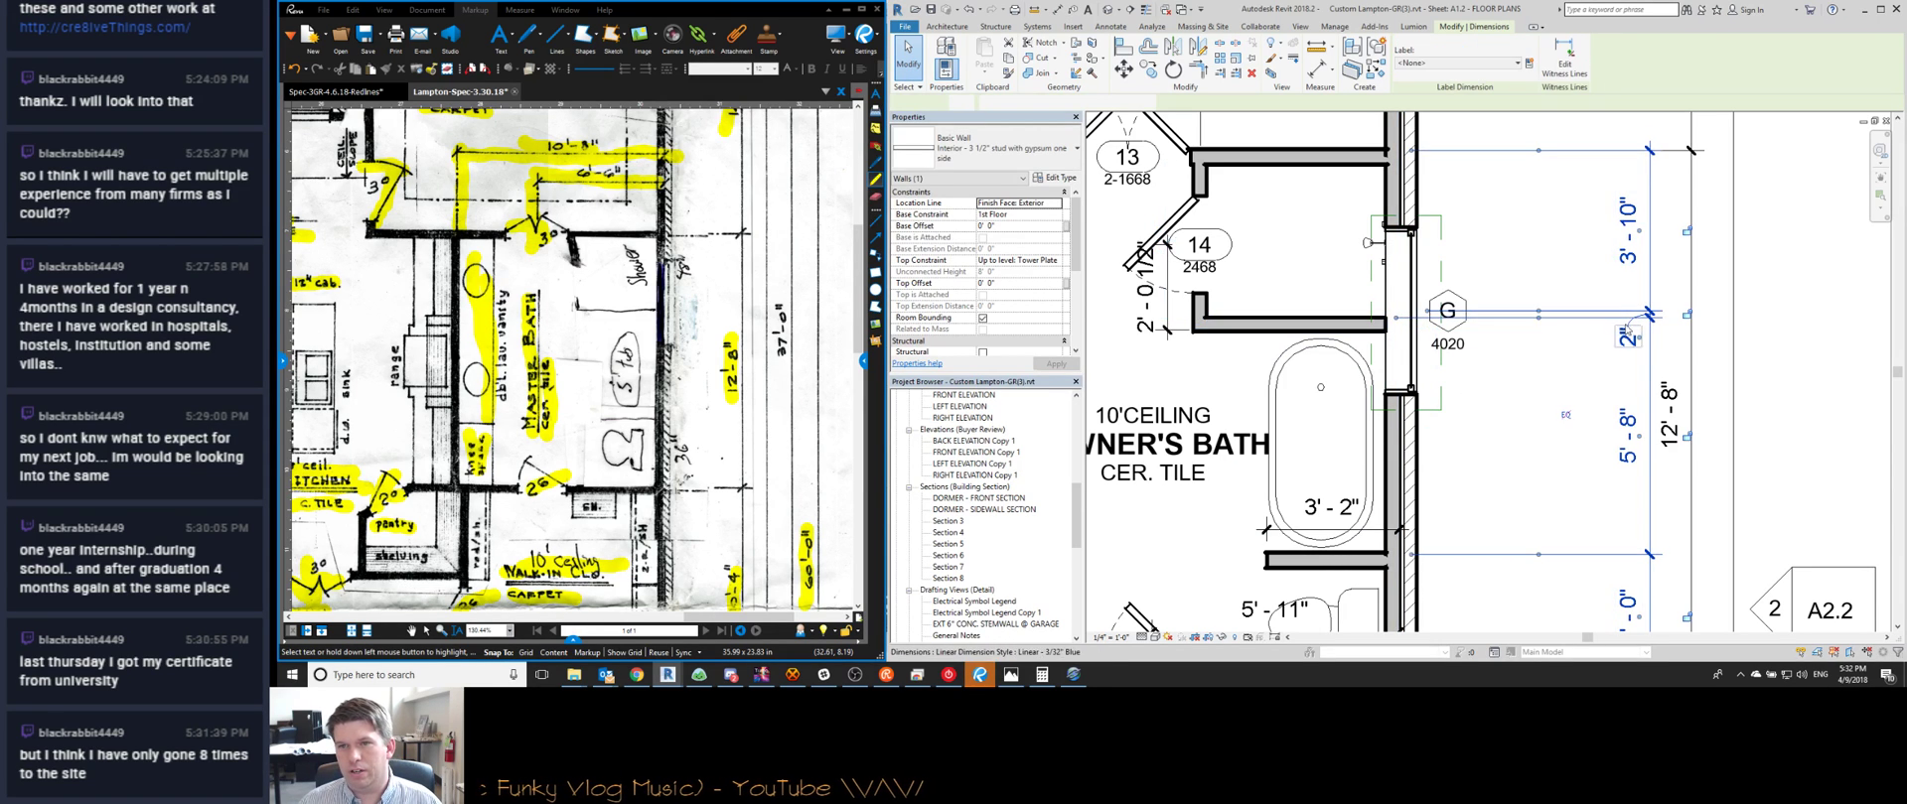
right_click(1538, 319)
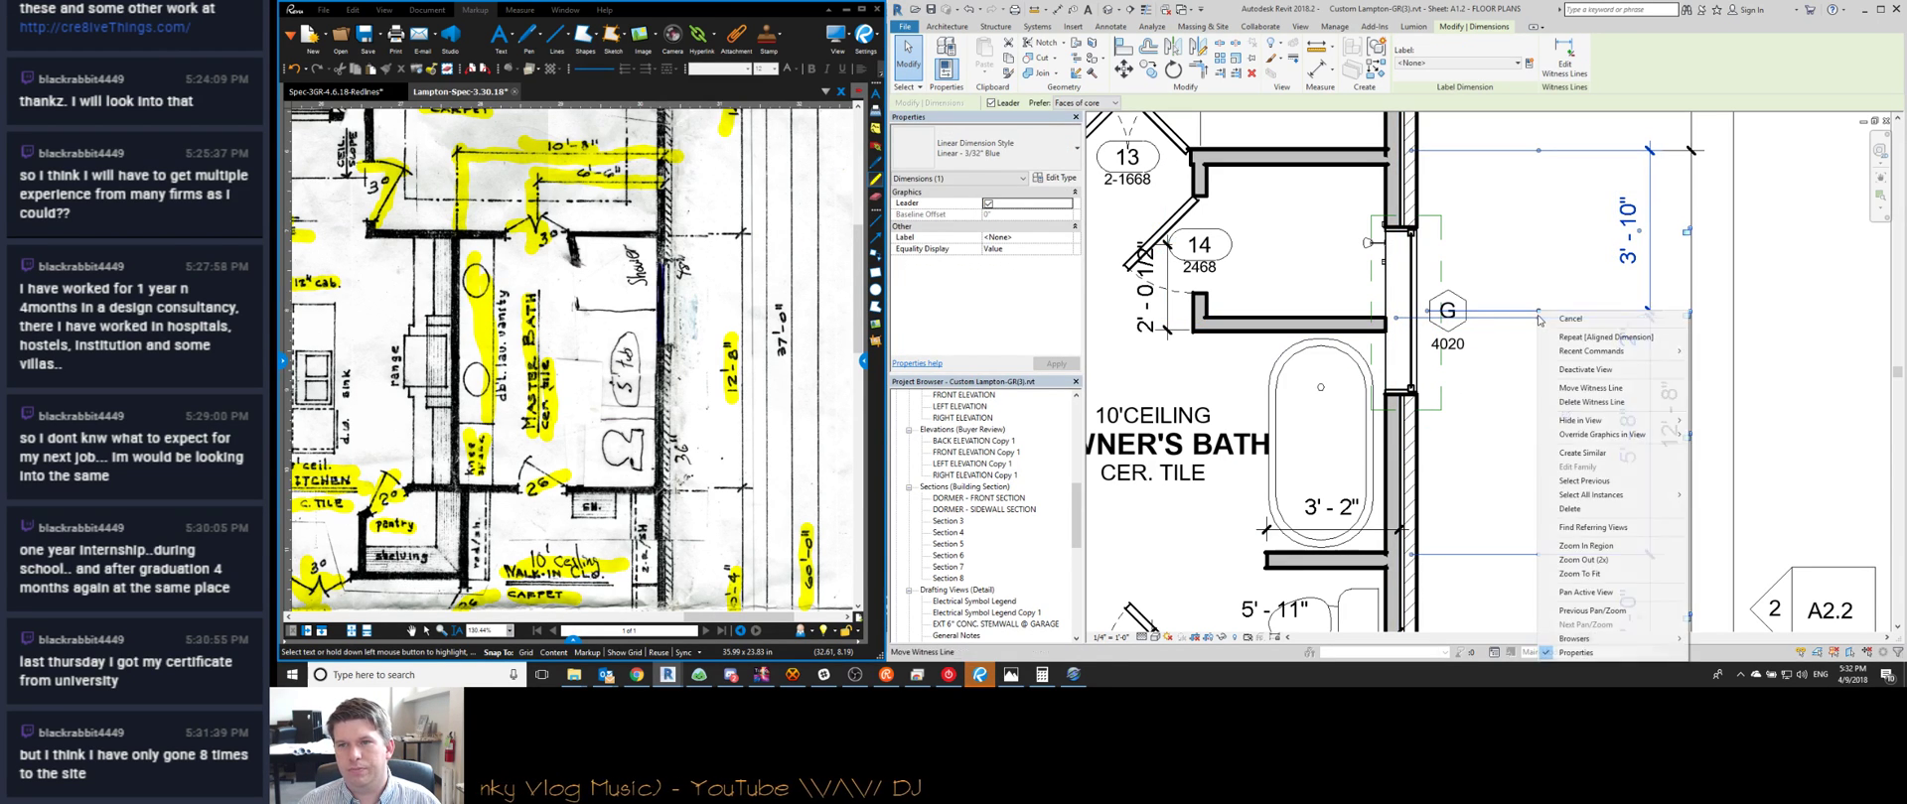
click(1588, 402)
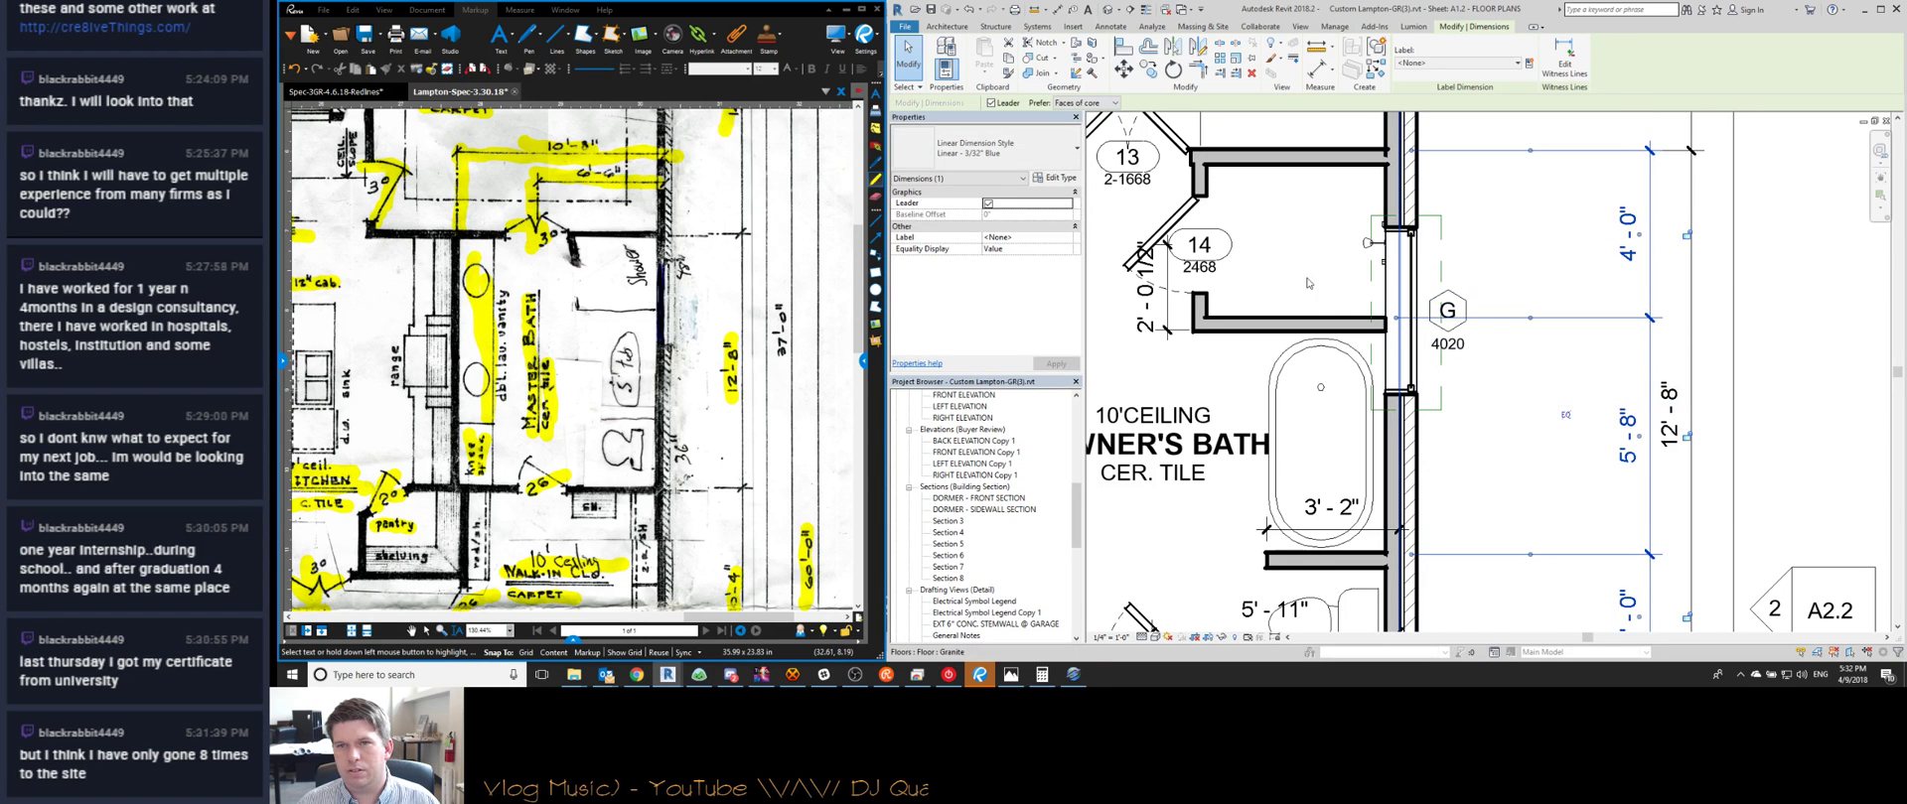
key(Escape)
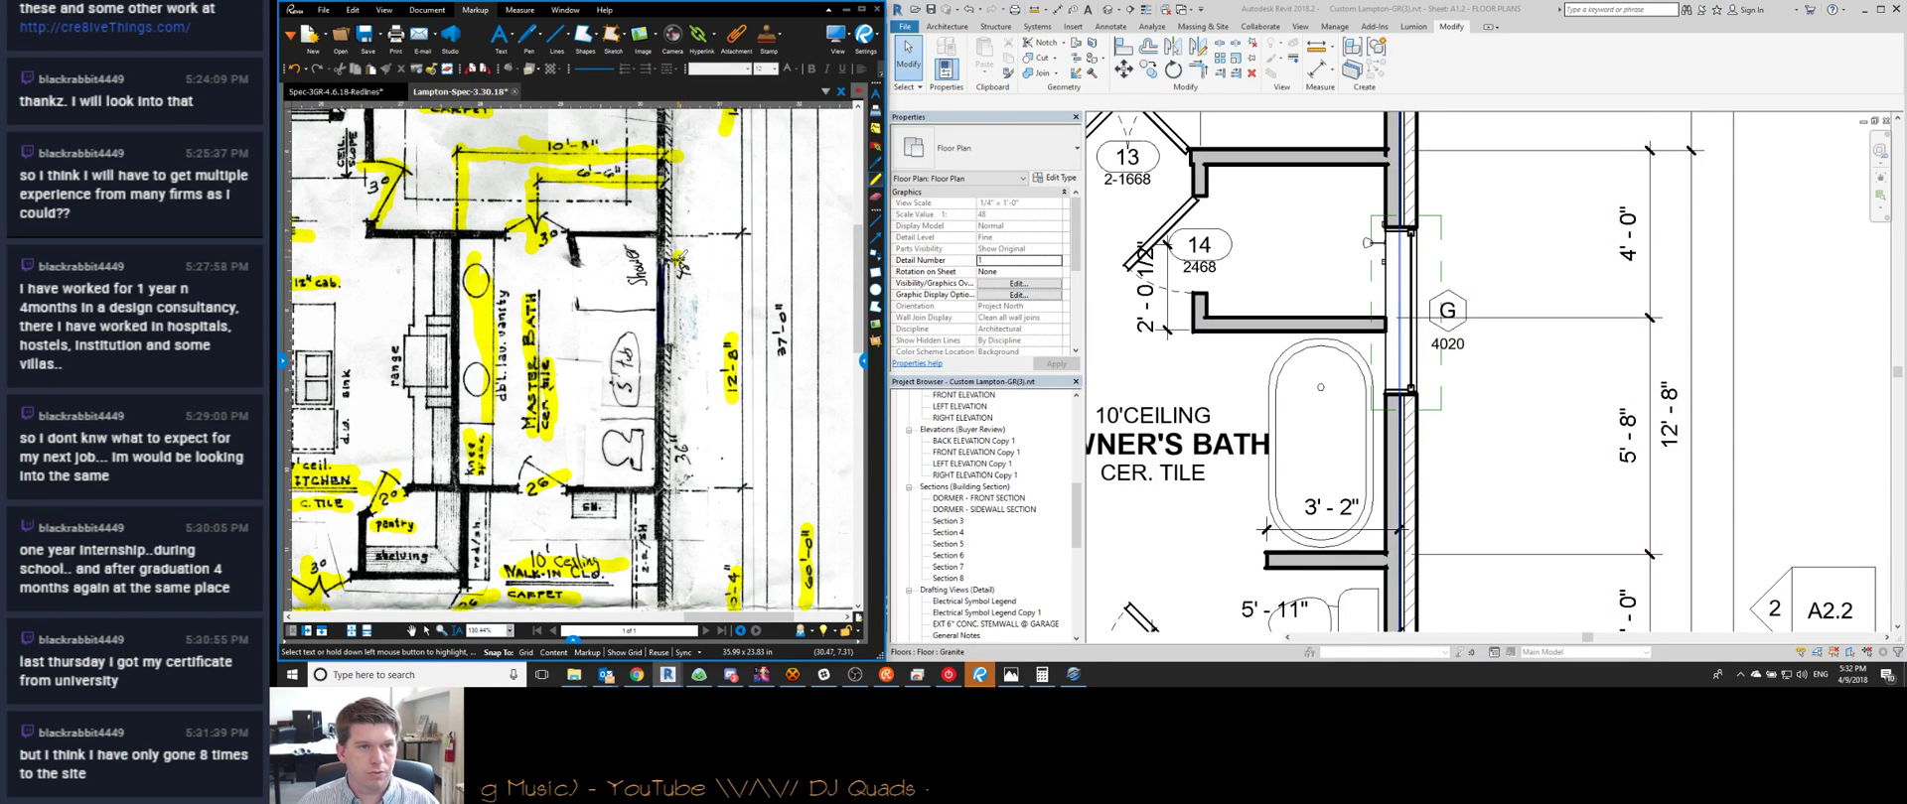
Select the owner's bath tub and start Create Similar, then cancel it
scroll(1436, 357, down, 2)
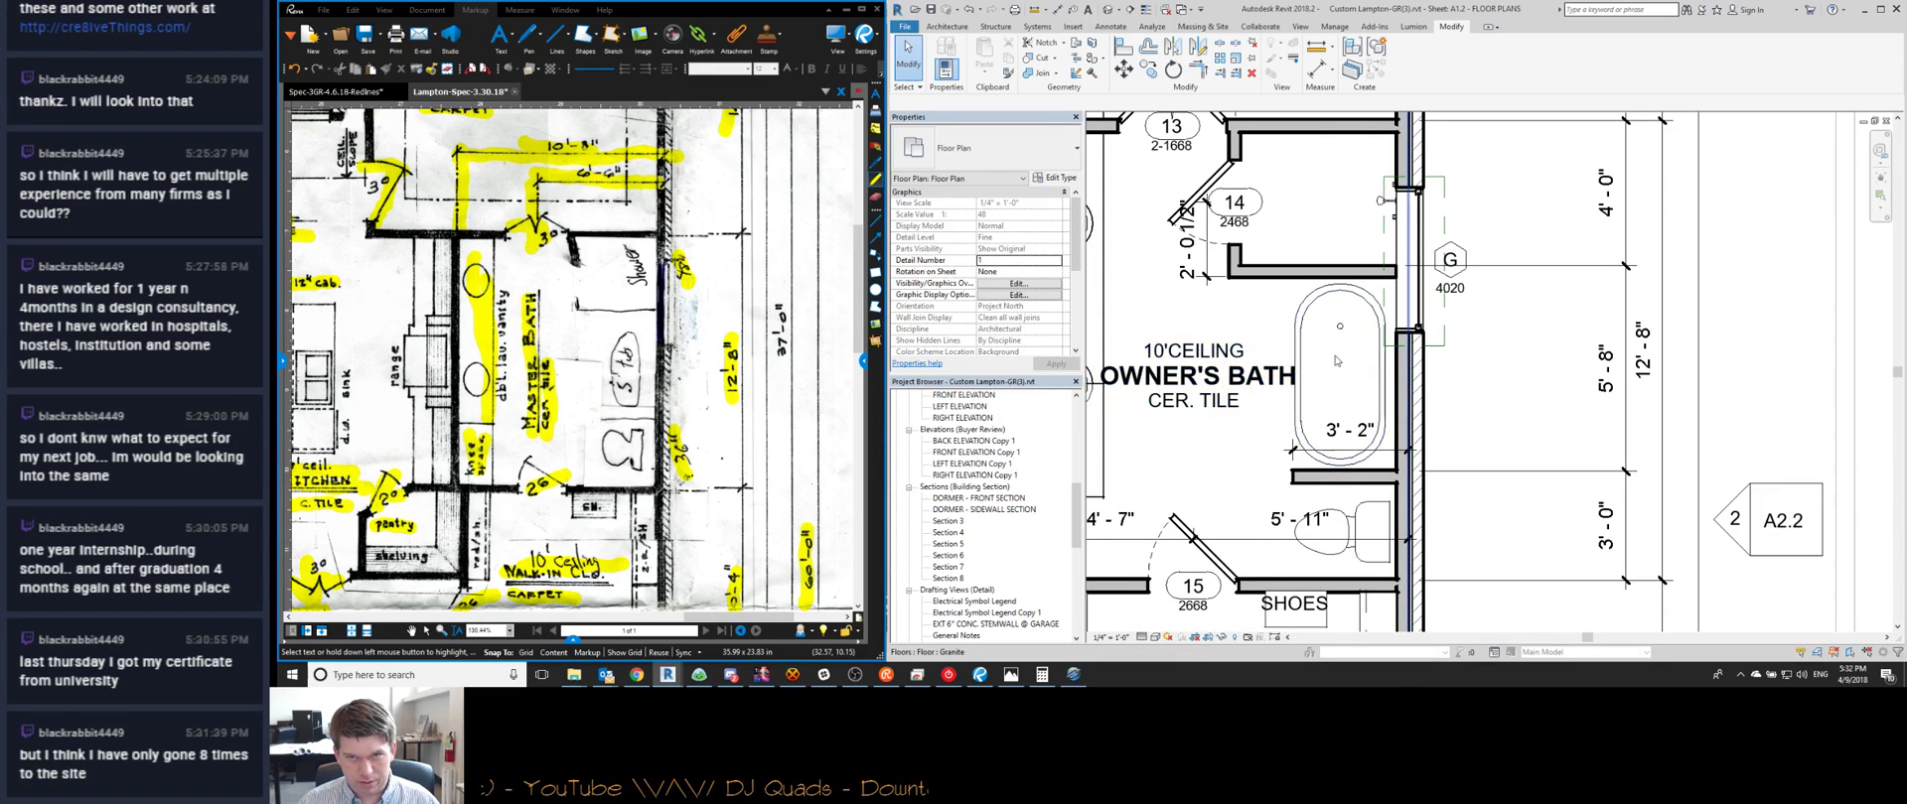
scroll(1309, 400, down, 5)
scroll(1364, 352, down, 4)
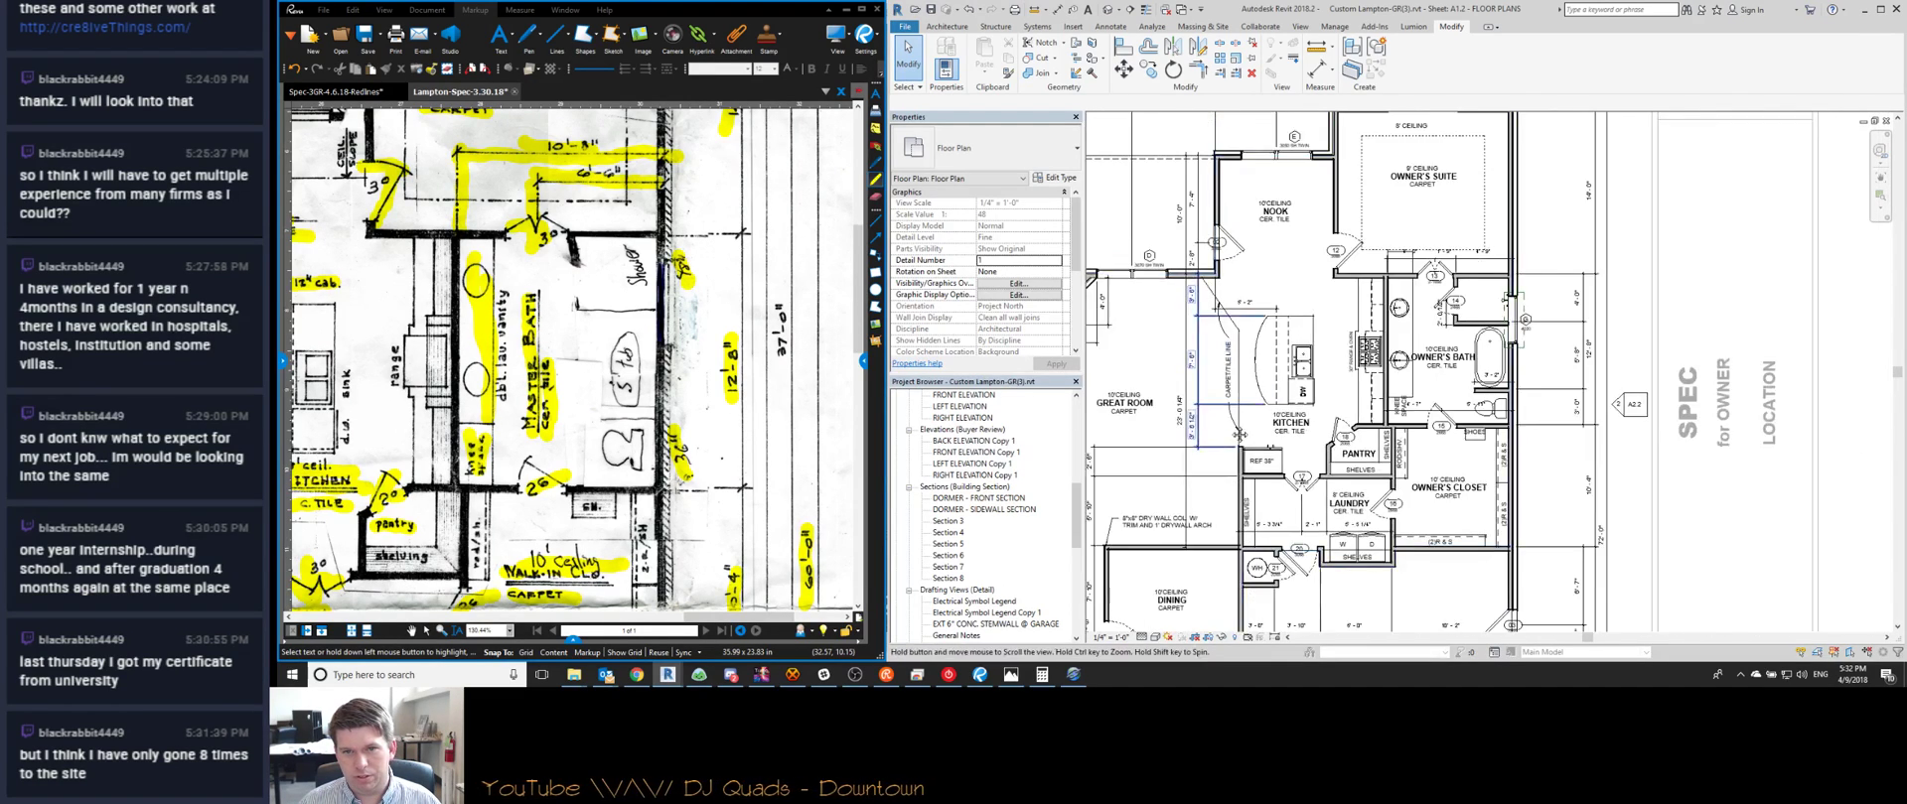
click(1169, 542)
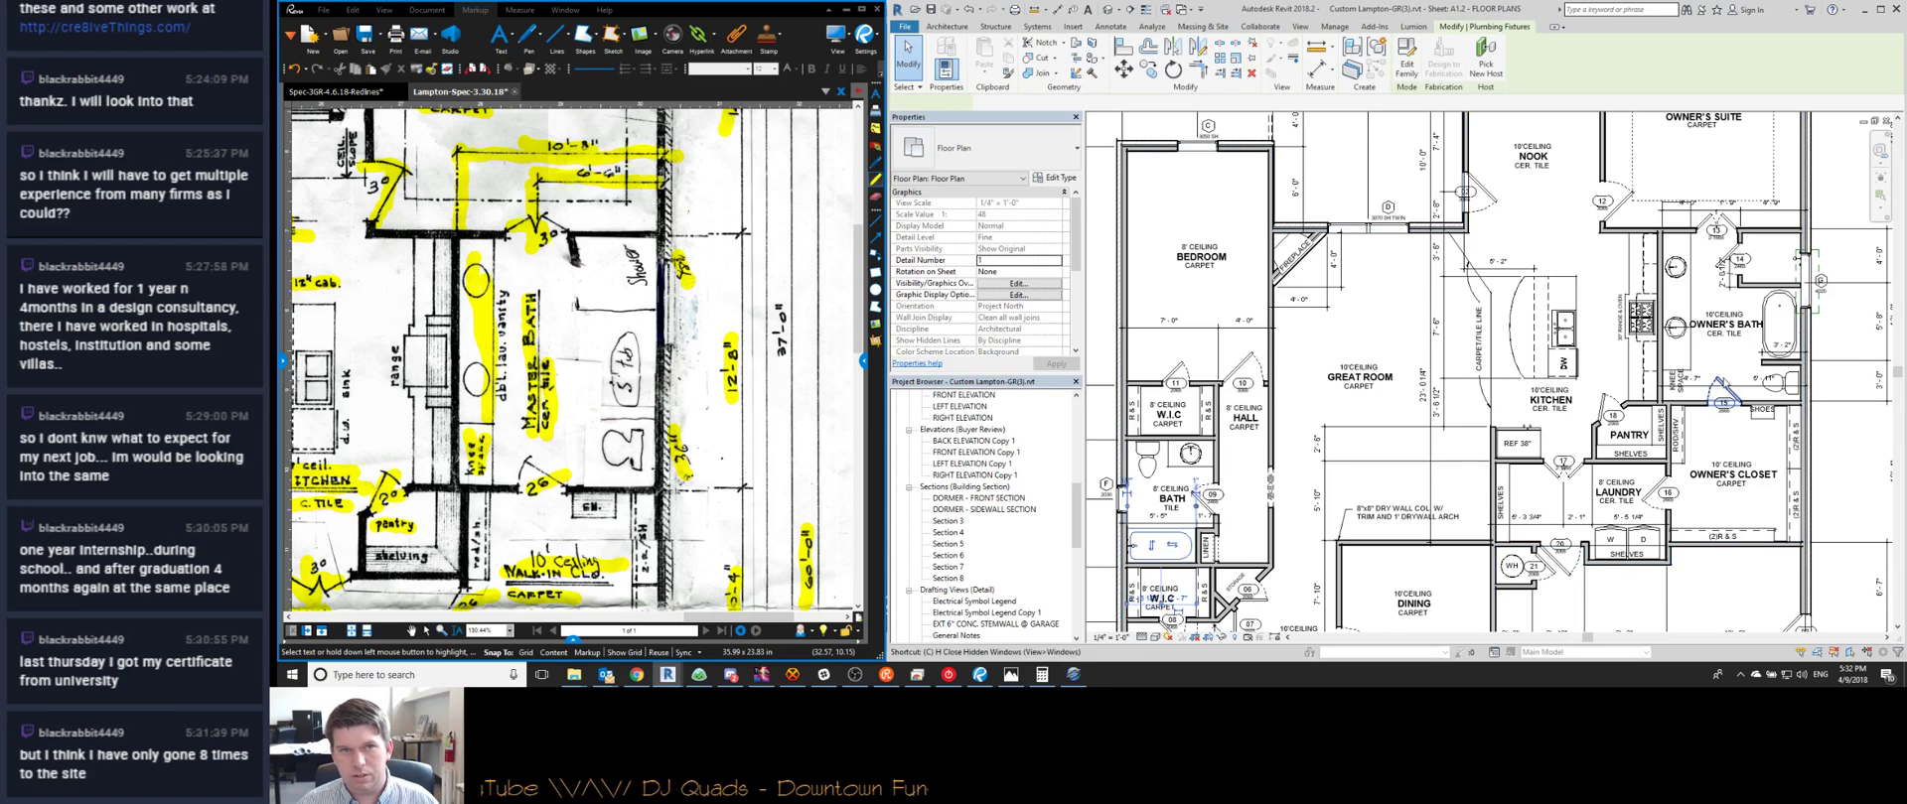
key(c)
key(s)
scroll(1821, 300, up, 4)
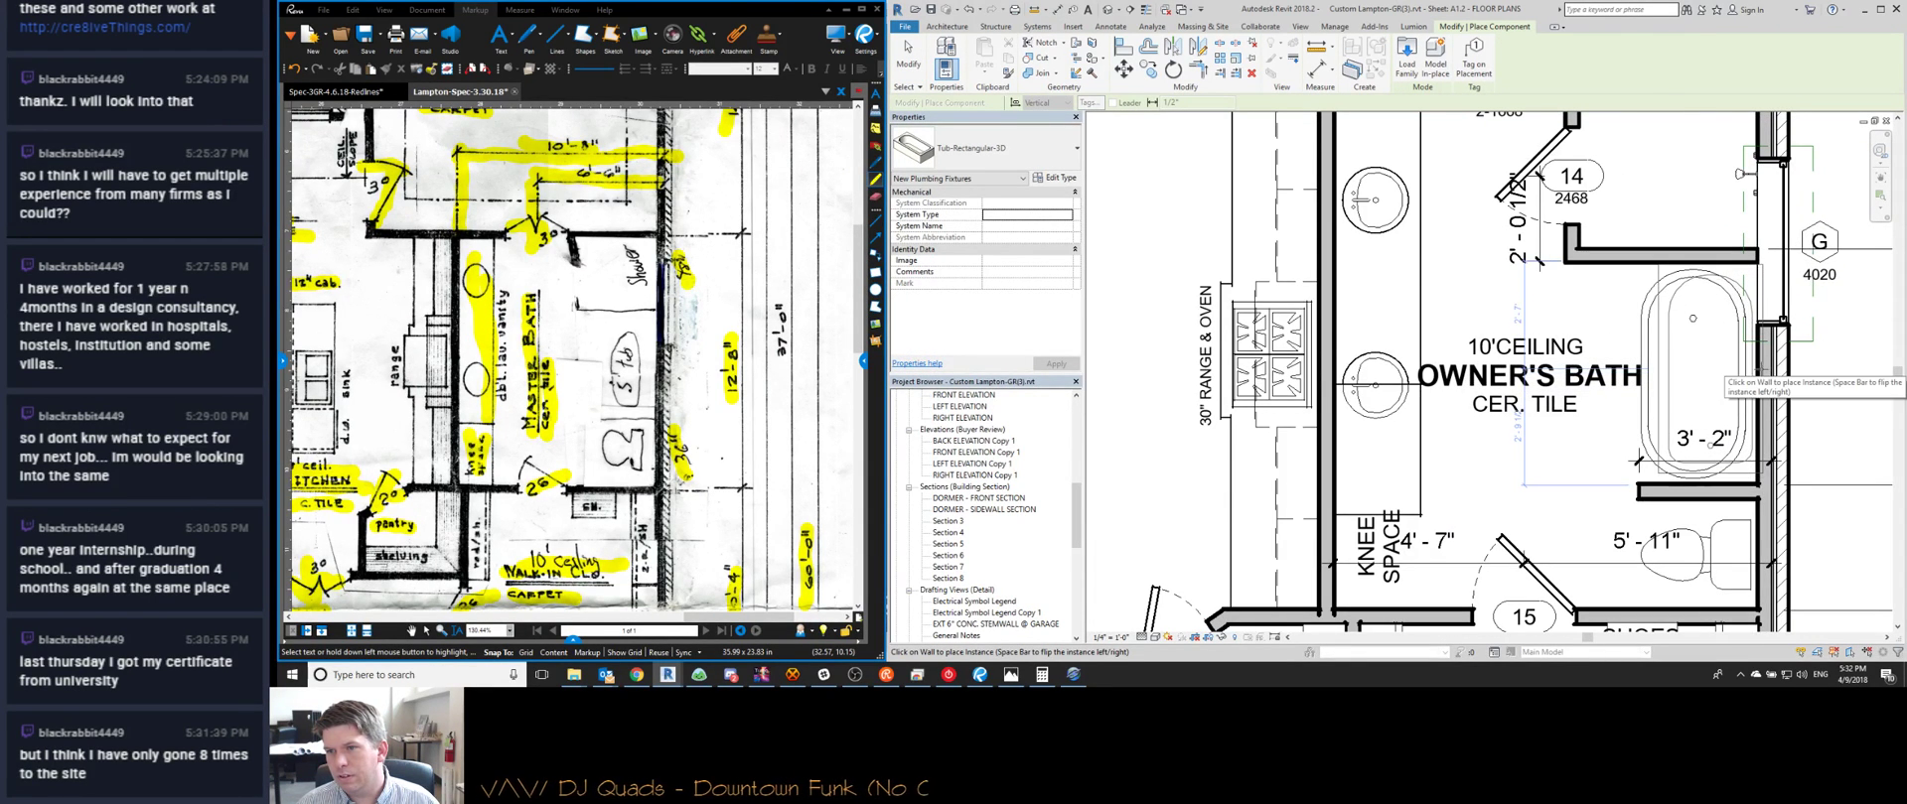
key(Escape)
Delete the 2'-0 1/2" dimension at door 14
scroll(1325, 312, down, 2)
scroll(1324, 312, down, 2)
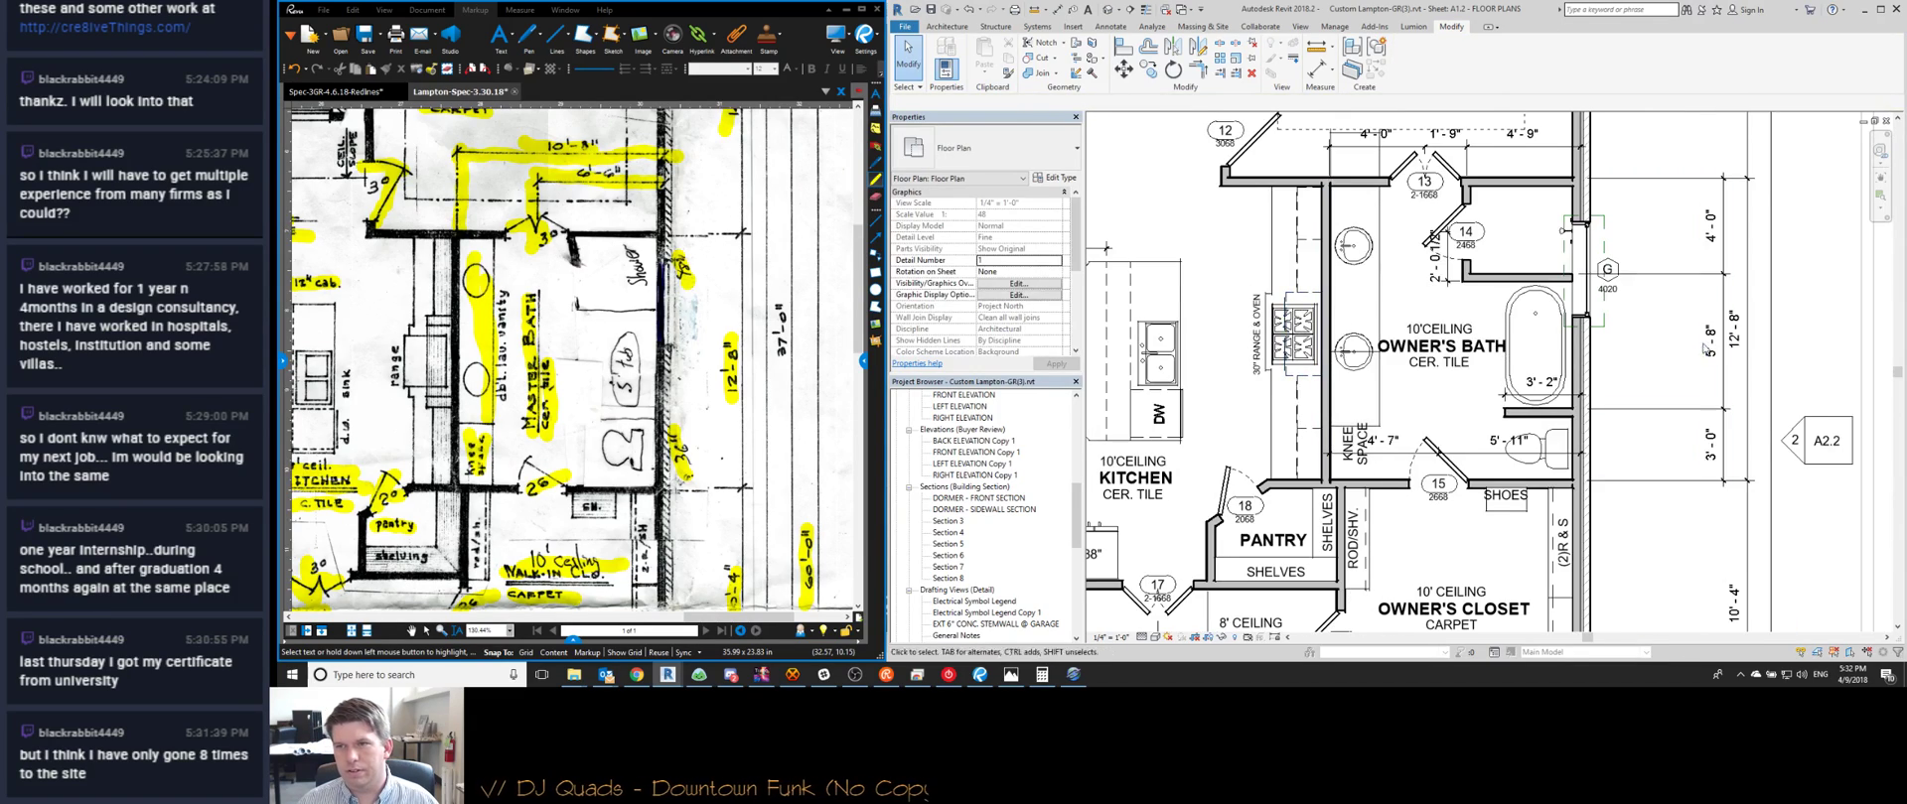
scroll(1739, 266, down, 1)
scroll(1596, 256, up, 1)
middle_drag(1596, 256, 1453, 308)
scroll(1489, 298, down, 4)
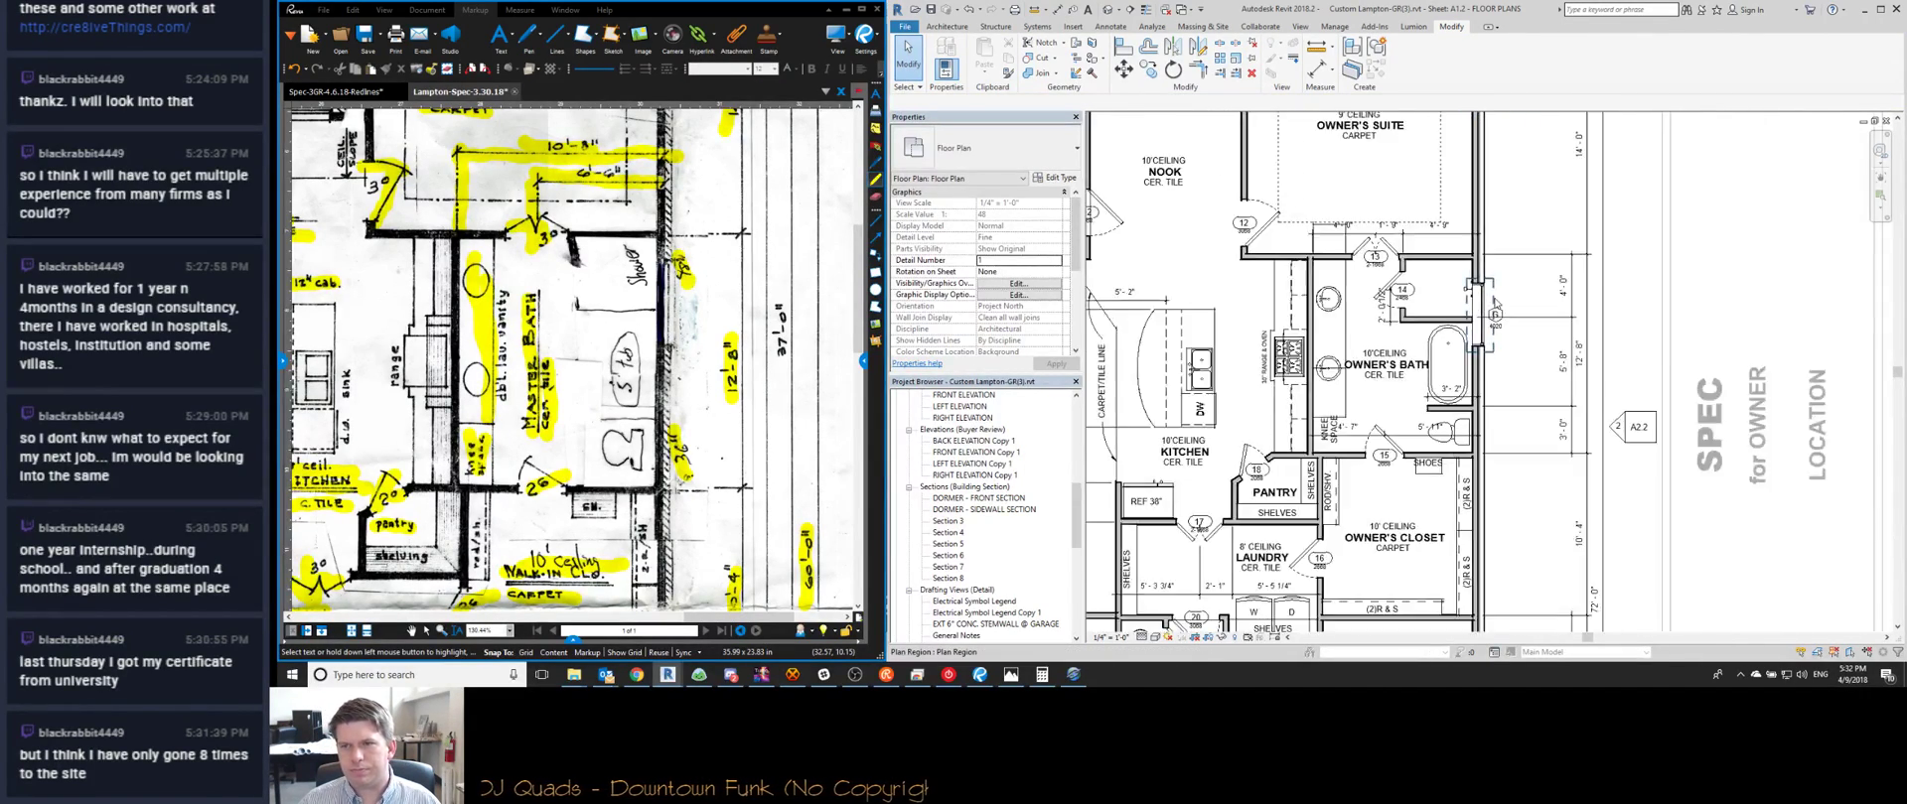
middle_drag(1527, 353, 1438, 400)
scroll(1403, 330, up, 3)
scroll(1403, 330, down, 3)
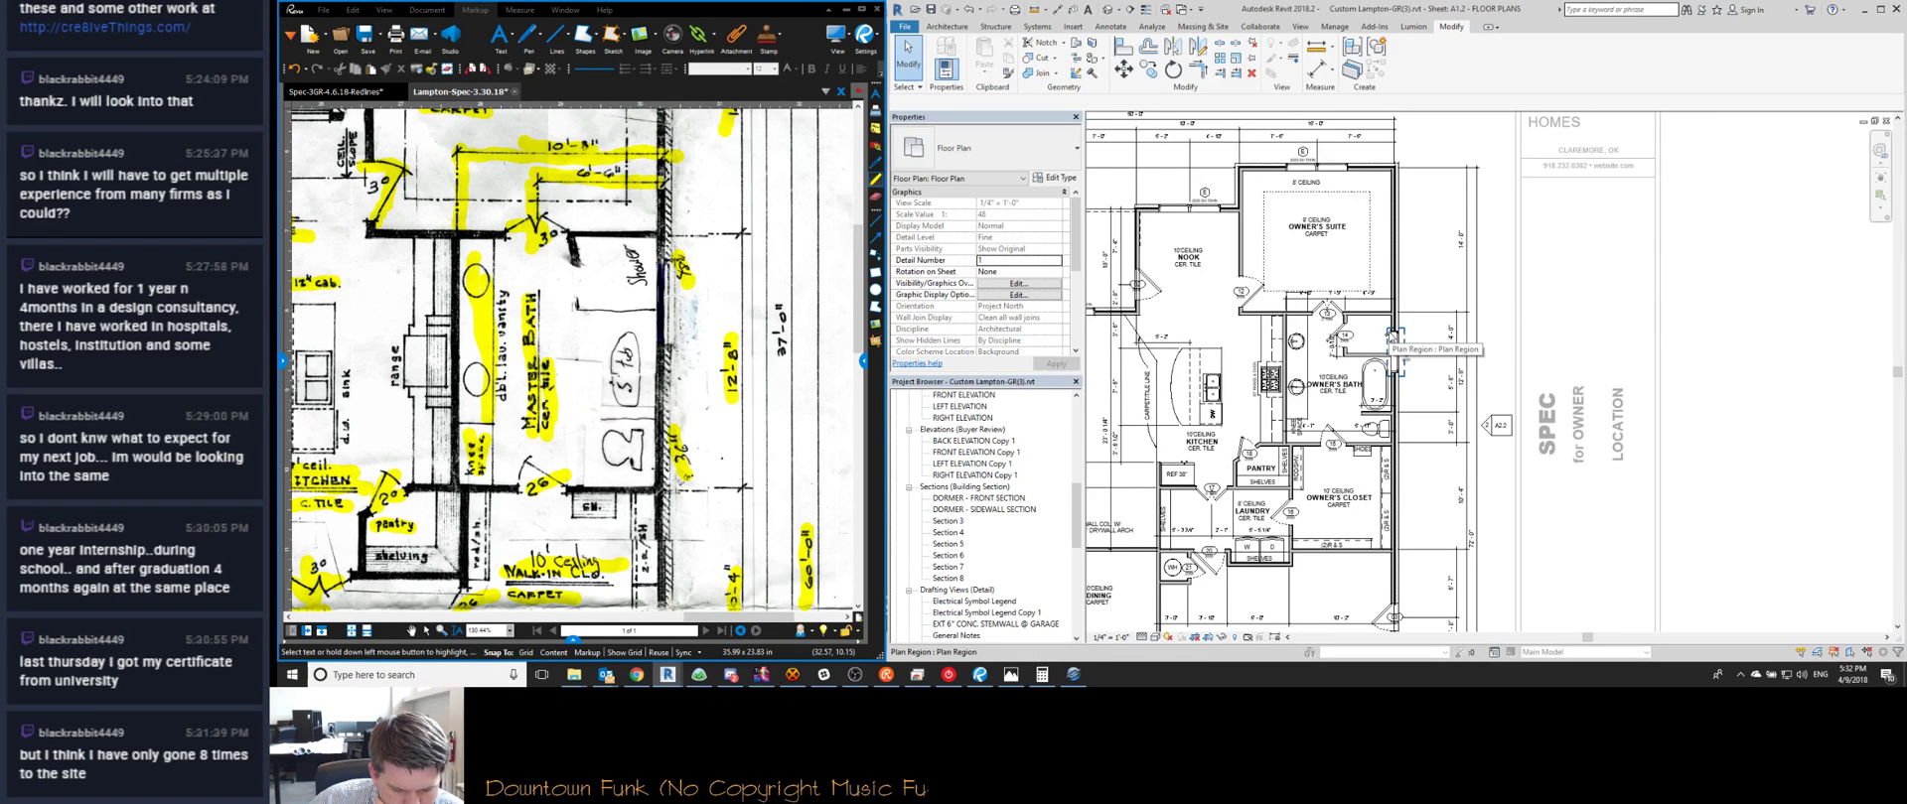
scroll(1348, 349, up, 3)
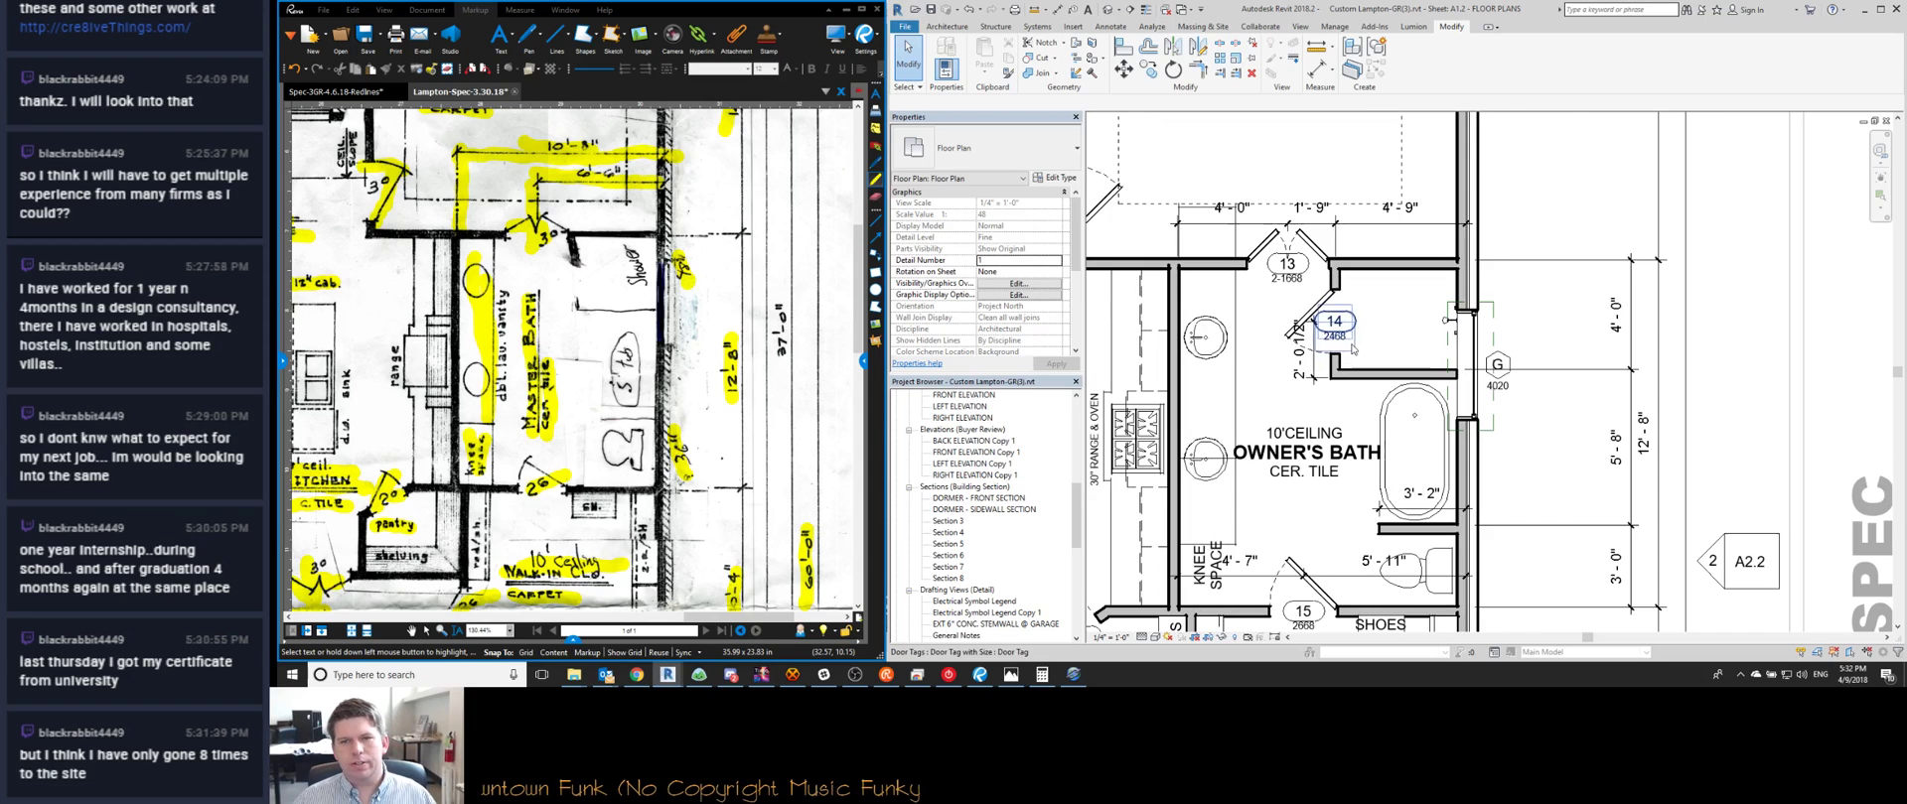
click(1313, 375)
key(Delete)
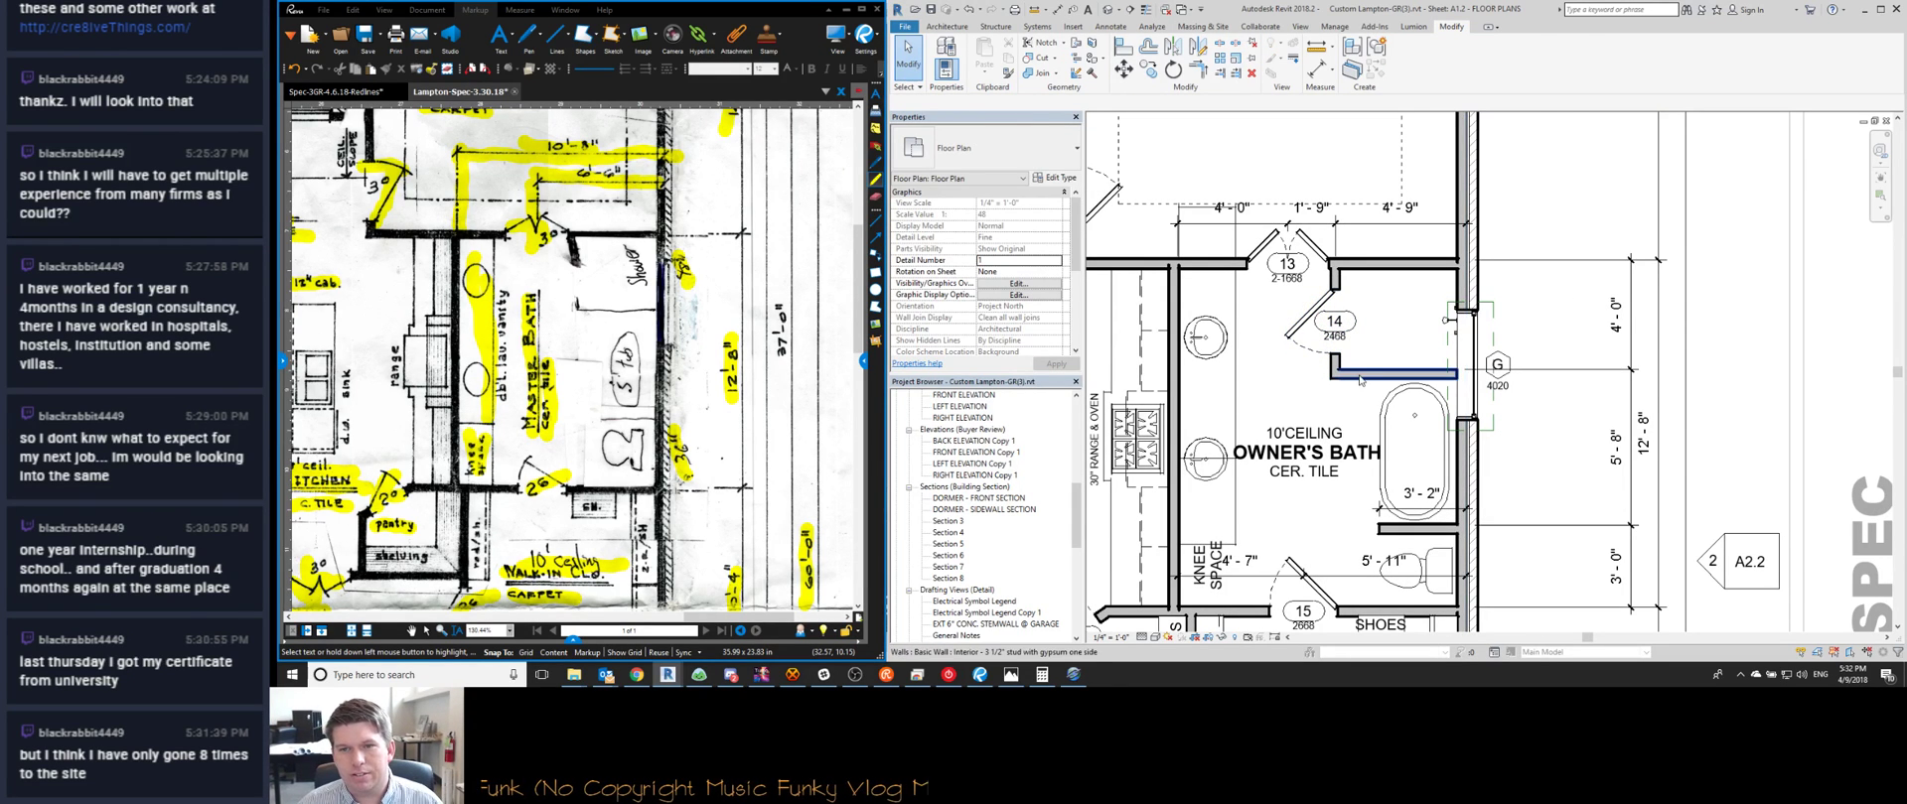
Select the horizontal wall below door 14 and the vertical shower wall
click(1361, 380)
ctrl+click(1313, 314)
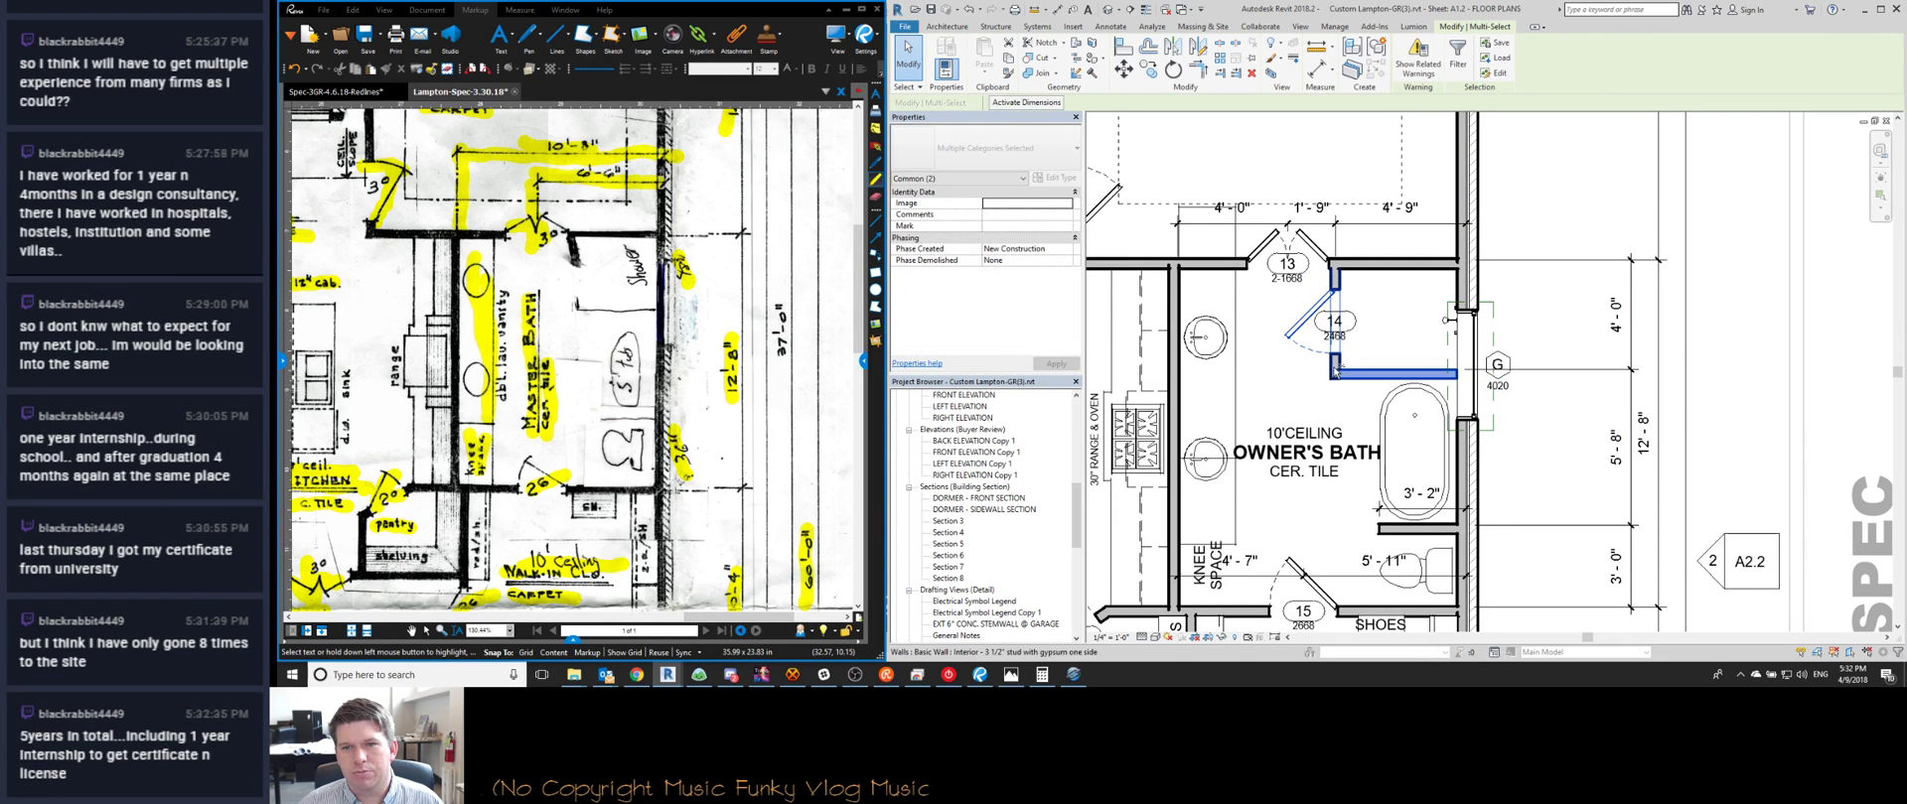
click(1334, 371)
ctrl+click(1334, 372)
middle_drag(1282, 352, 1418, 367)
scroll(1418, 366, down, 1)
scroll(1418, 367, up, 2)
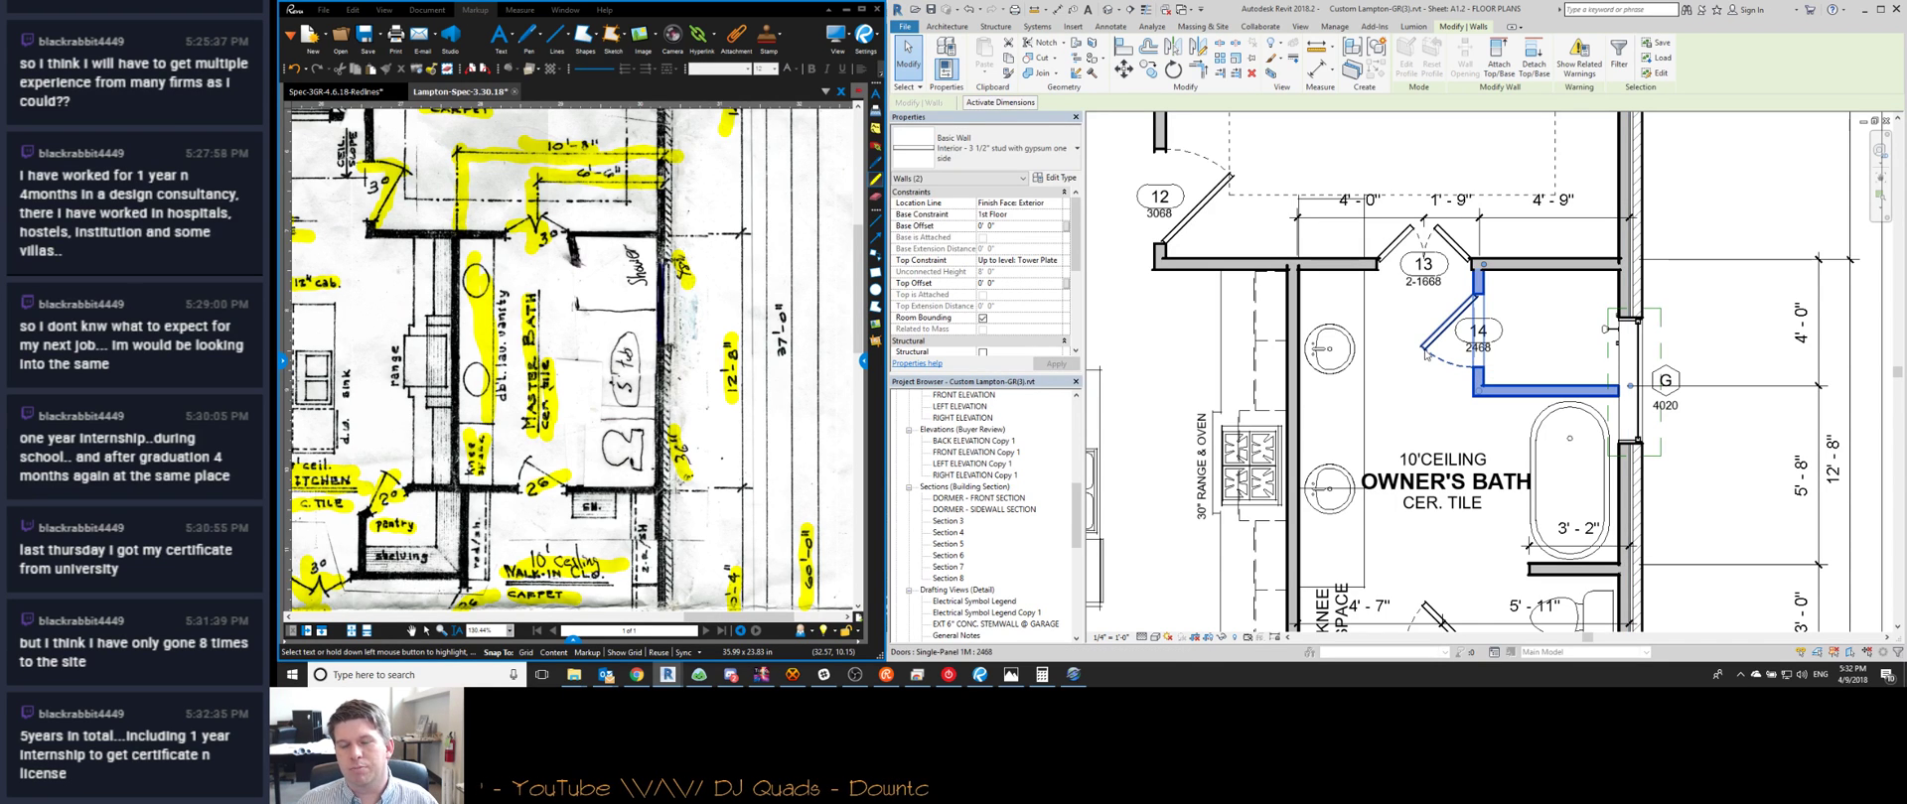
middle_drag(1389, 253, 1305, 285)
Select the short wall by door 13 and the wall below door 14, and list the wall types
click(1398, 313)
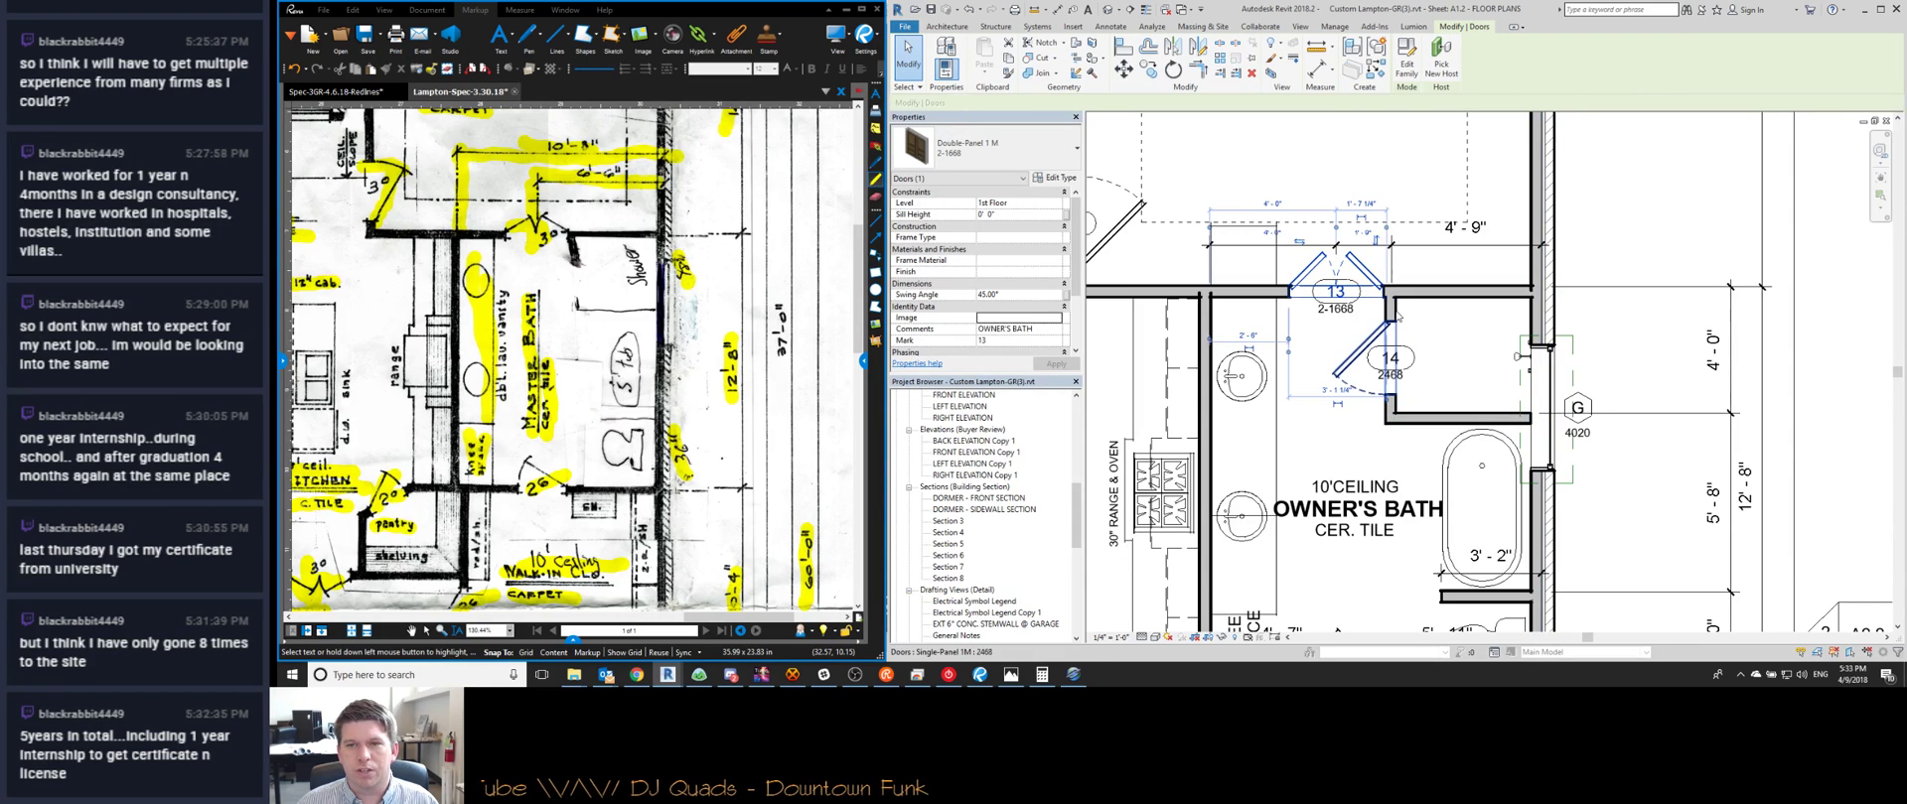
click(1391, 312)
ctrl+click(1452, 418)
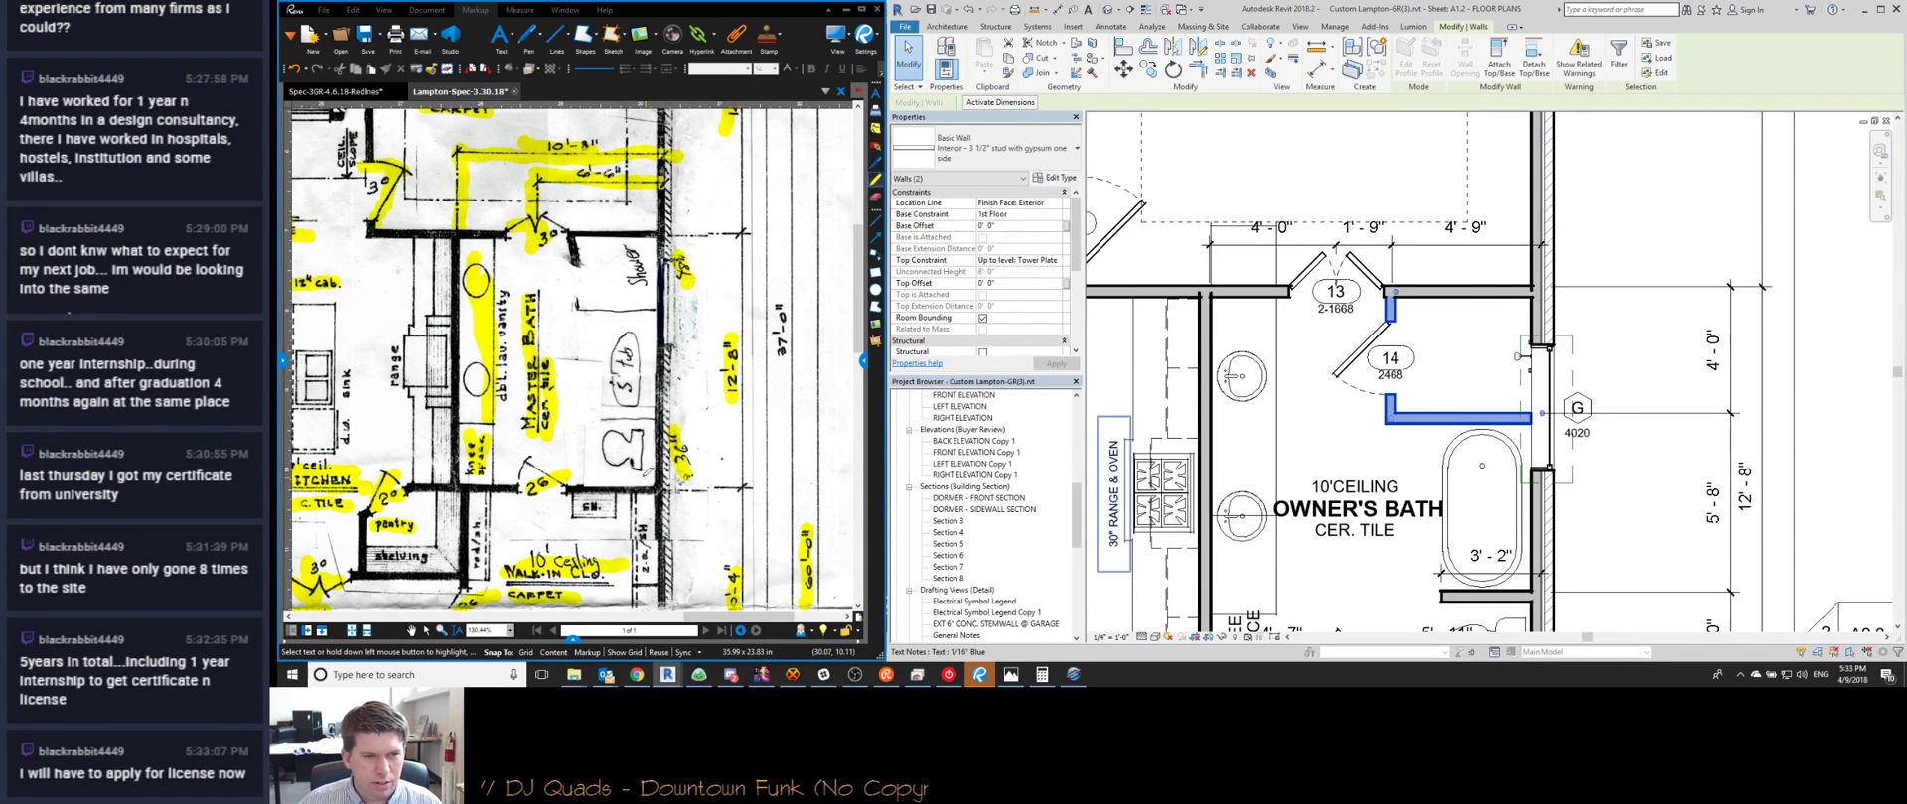
scroll(648, 473, down, 4)
scroll(634, 358, up, 4)
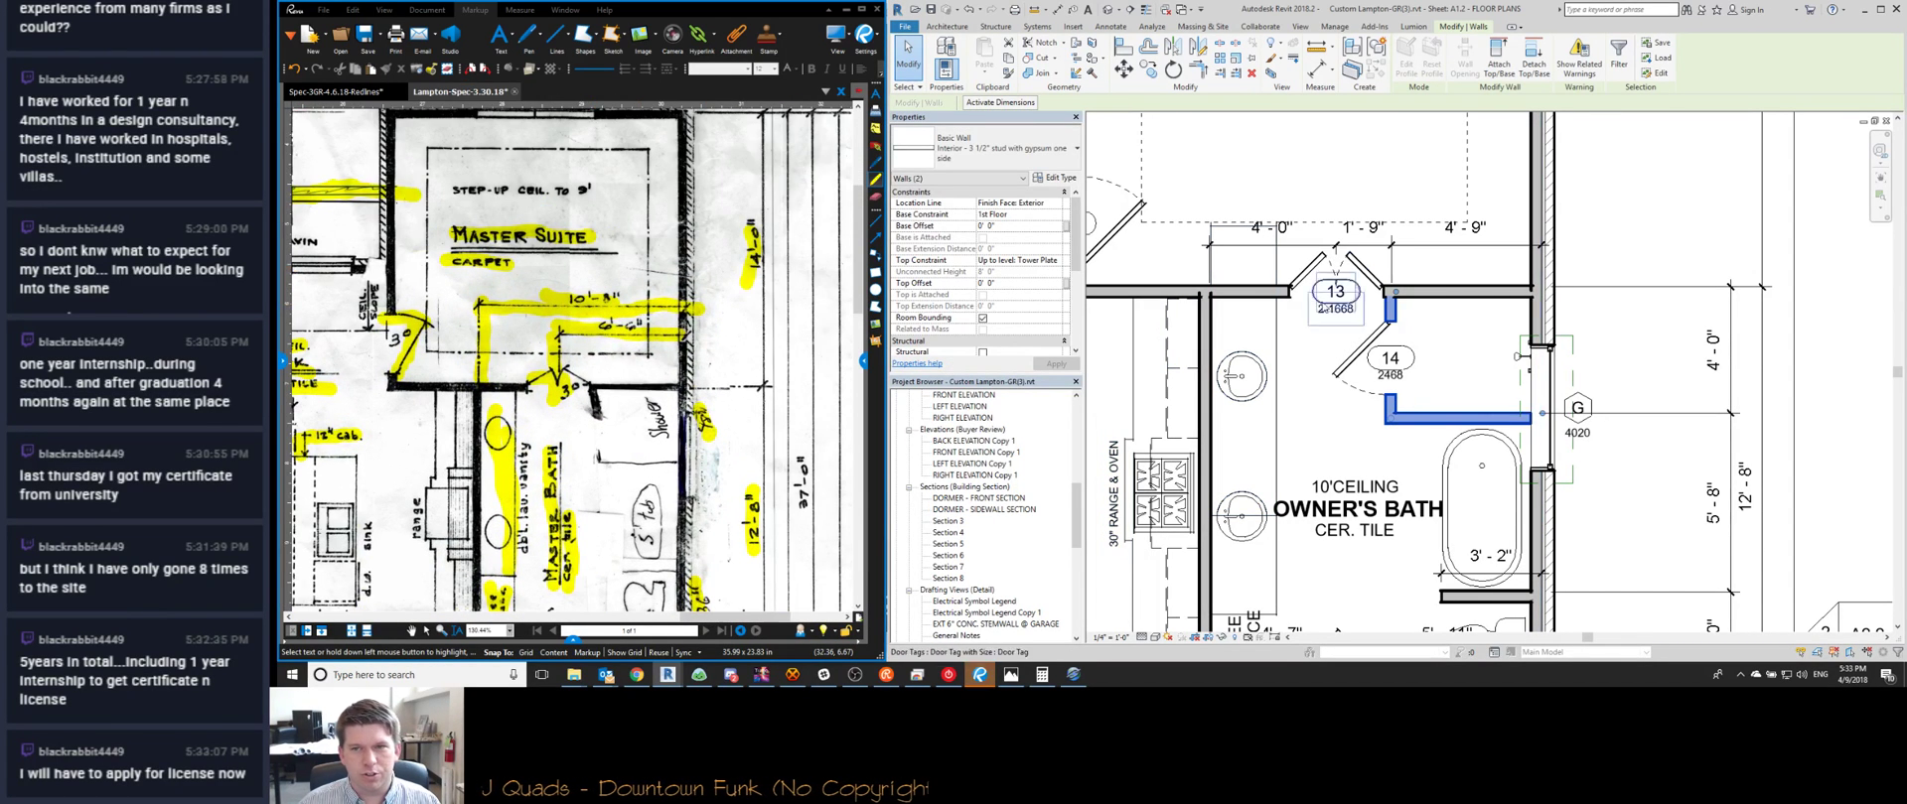
key(Escape)
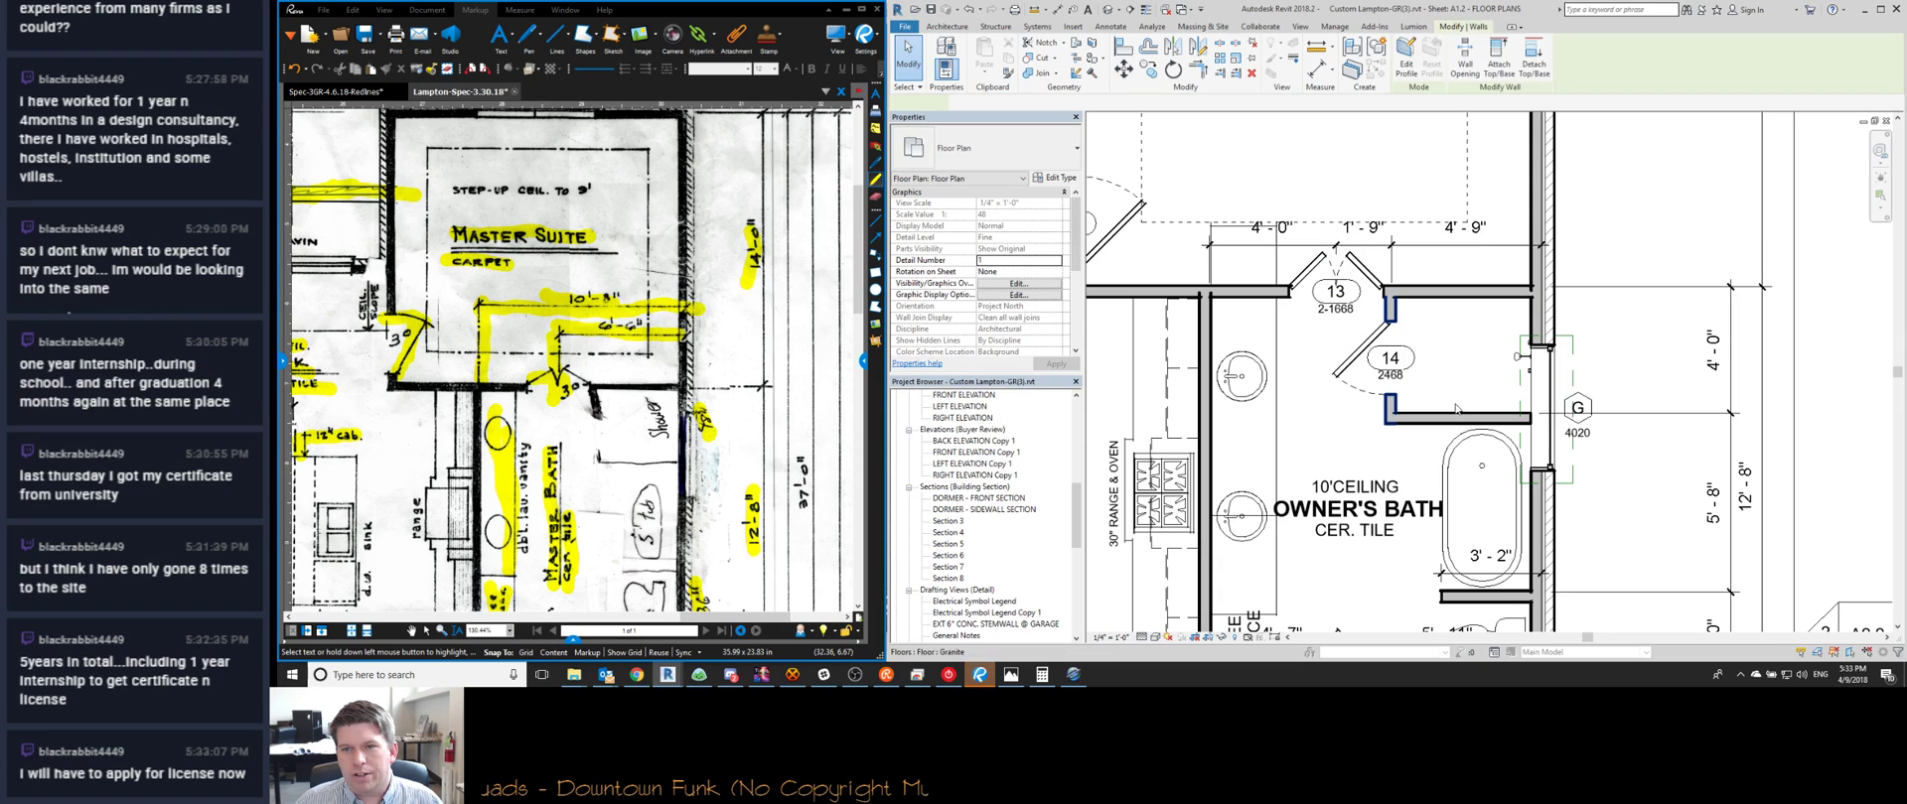
click(1456, 407)
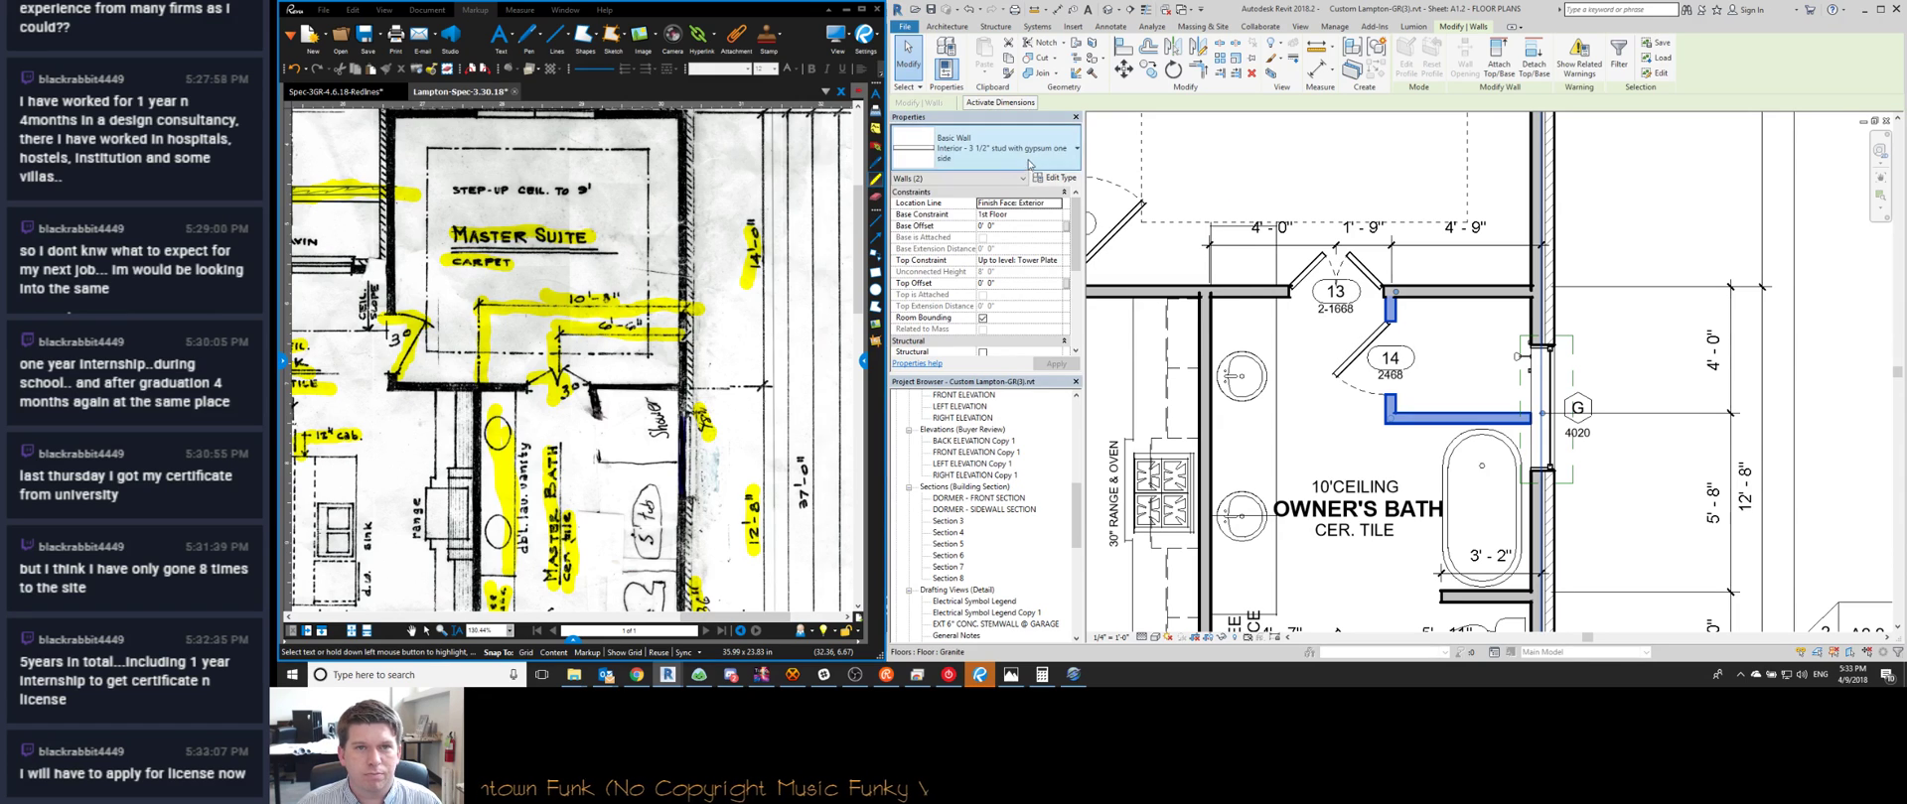
click(983, 147)
scroll(961, 288, up, 3)
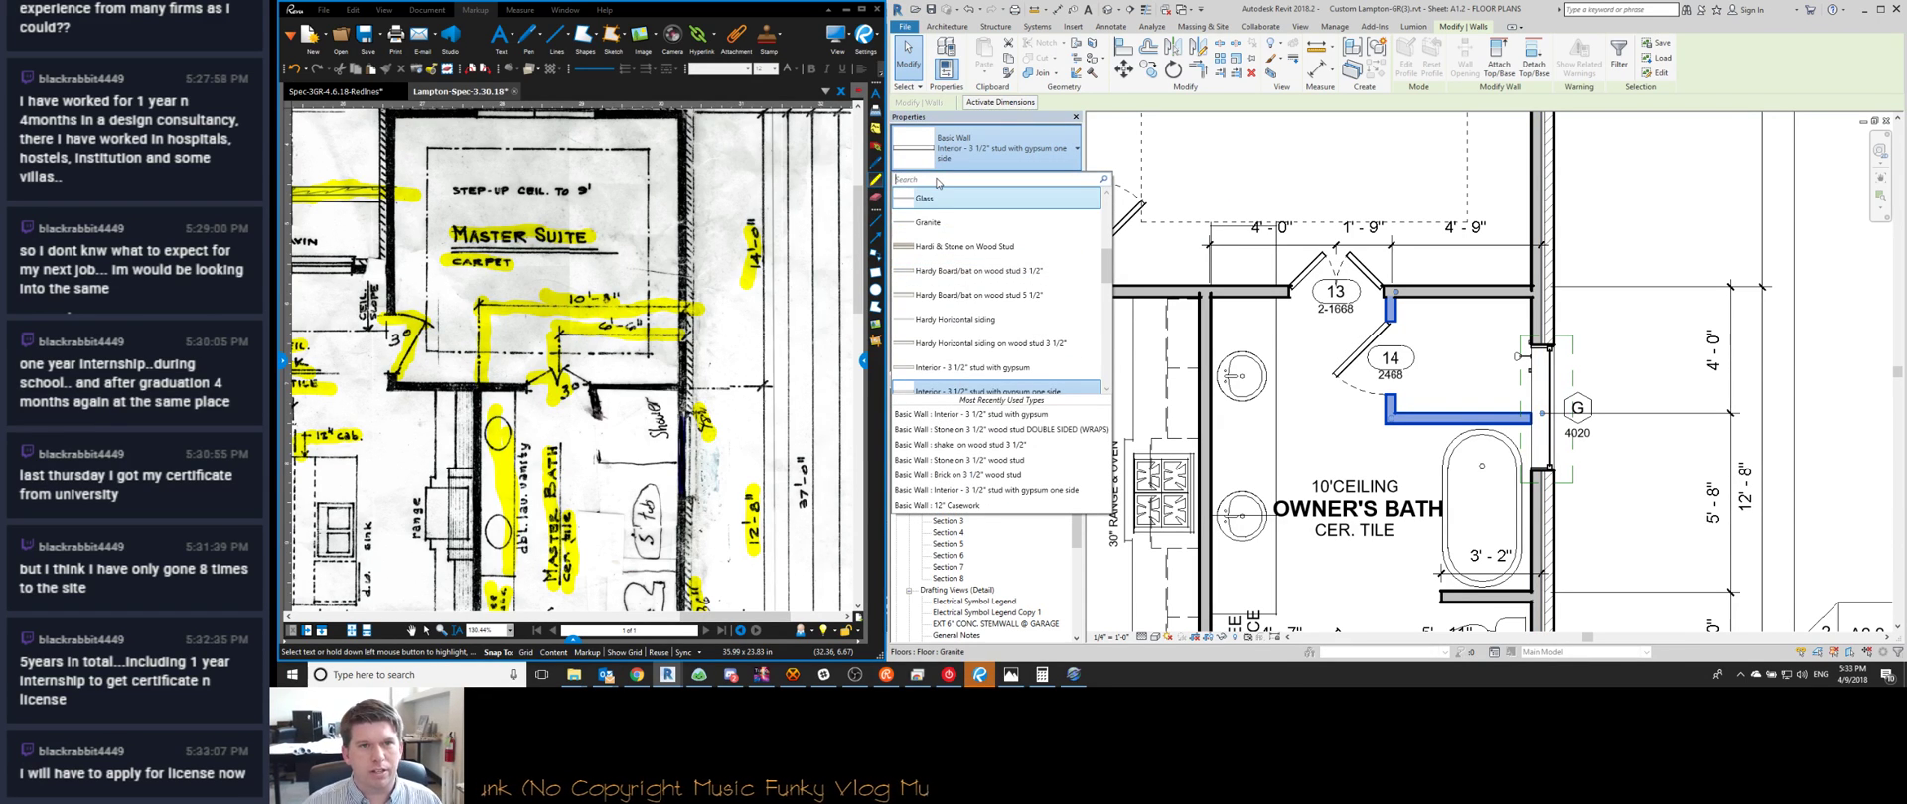
Make both shower walls Basic Wall Glass and delete the extra witness line, leaving 4'-0" and 6'-6"
click(937, 203)
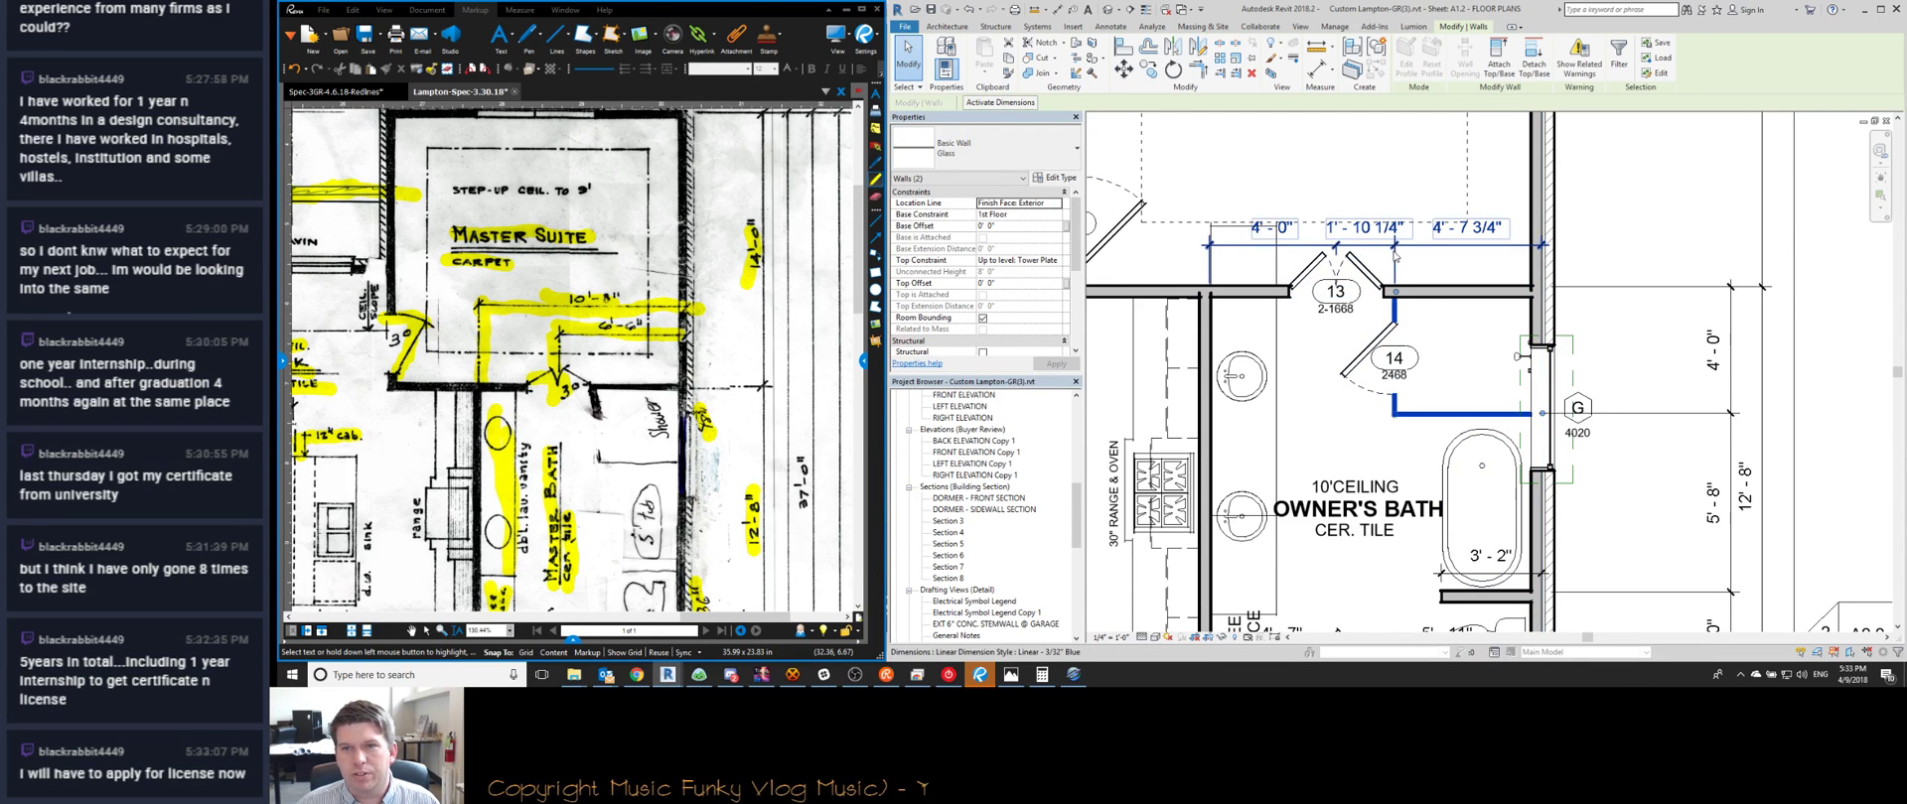
click(1394, 261)
right_click(1395, 263)
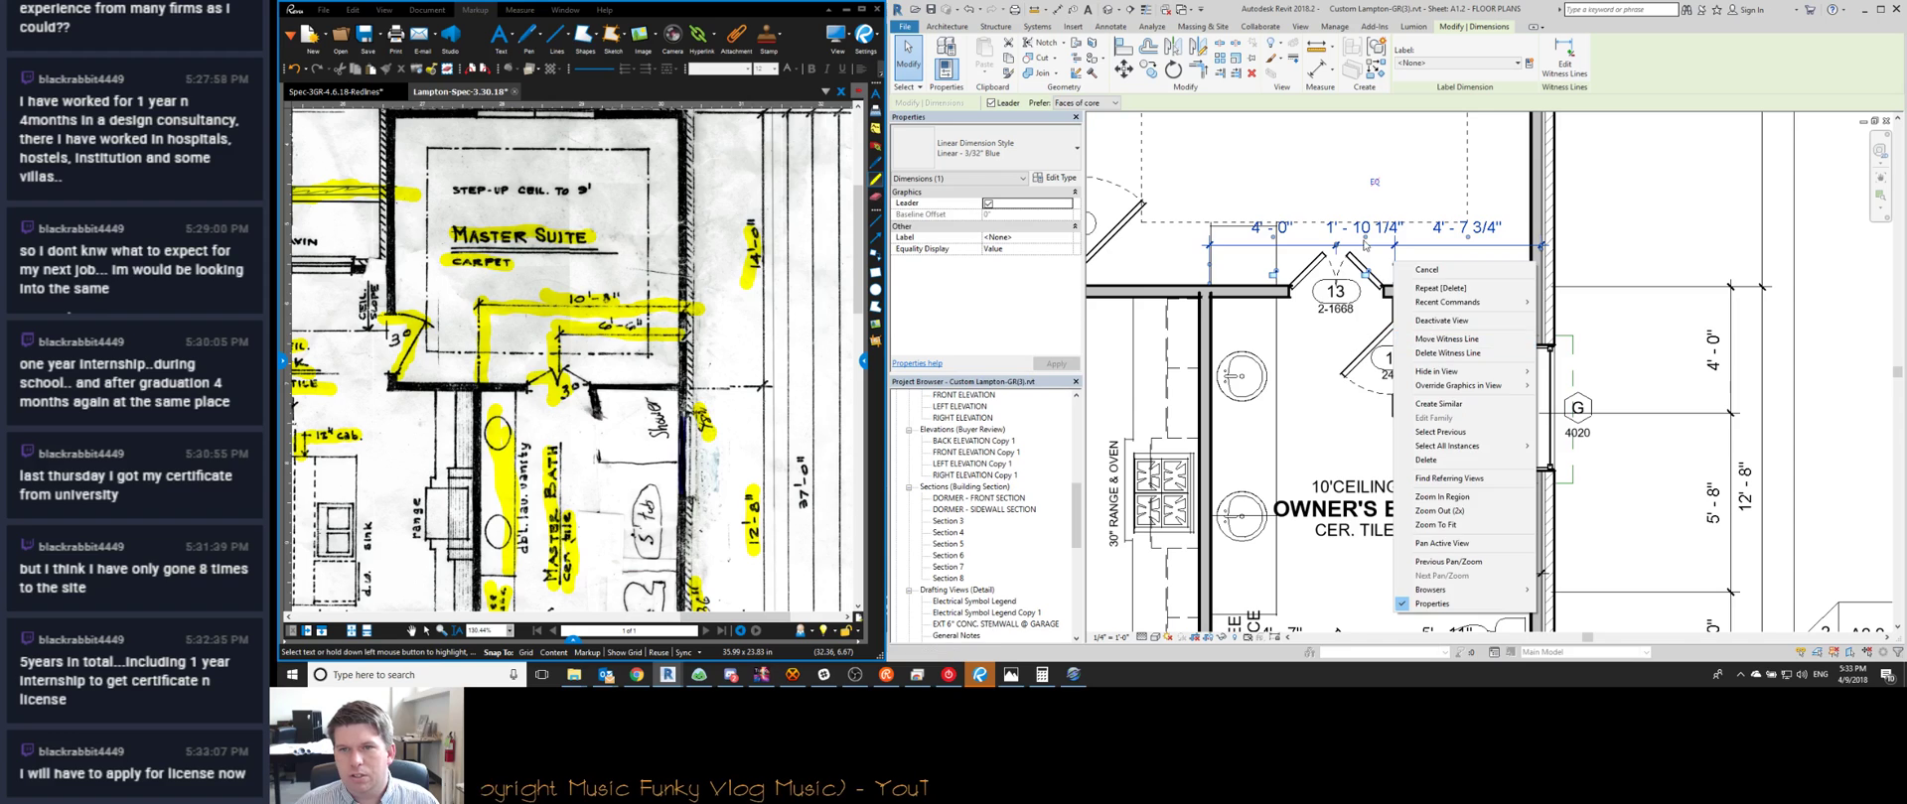
click(1380, 286)
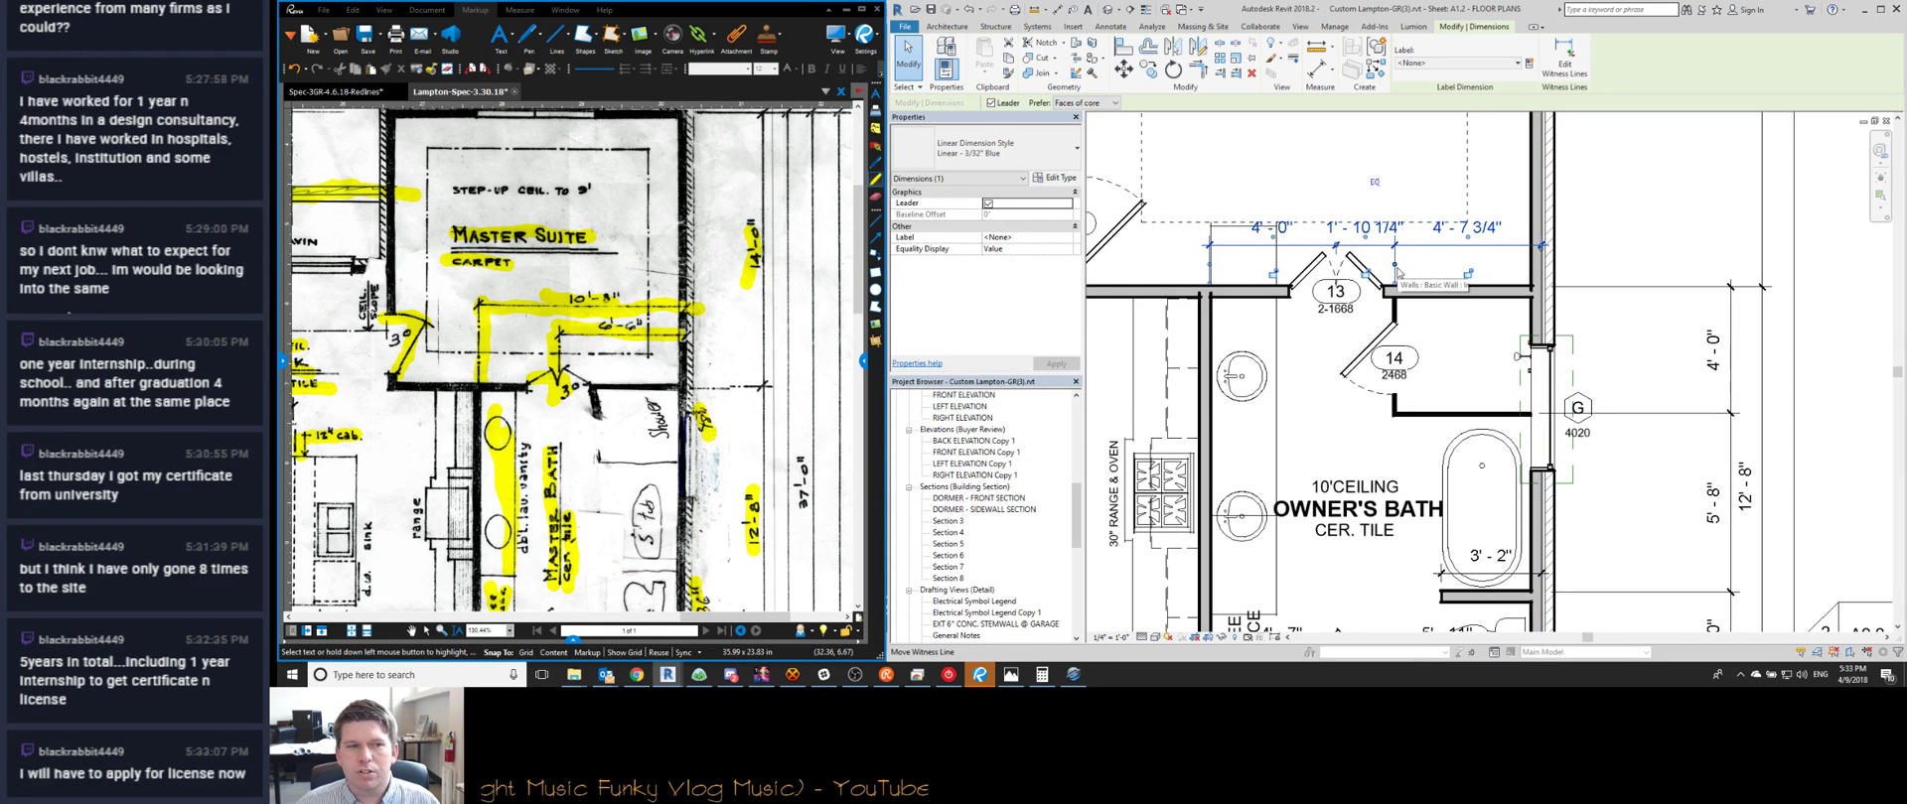
right_click(1394, 265)
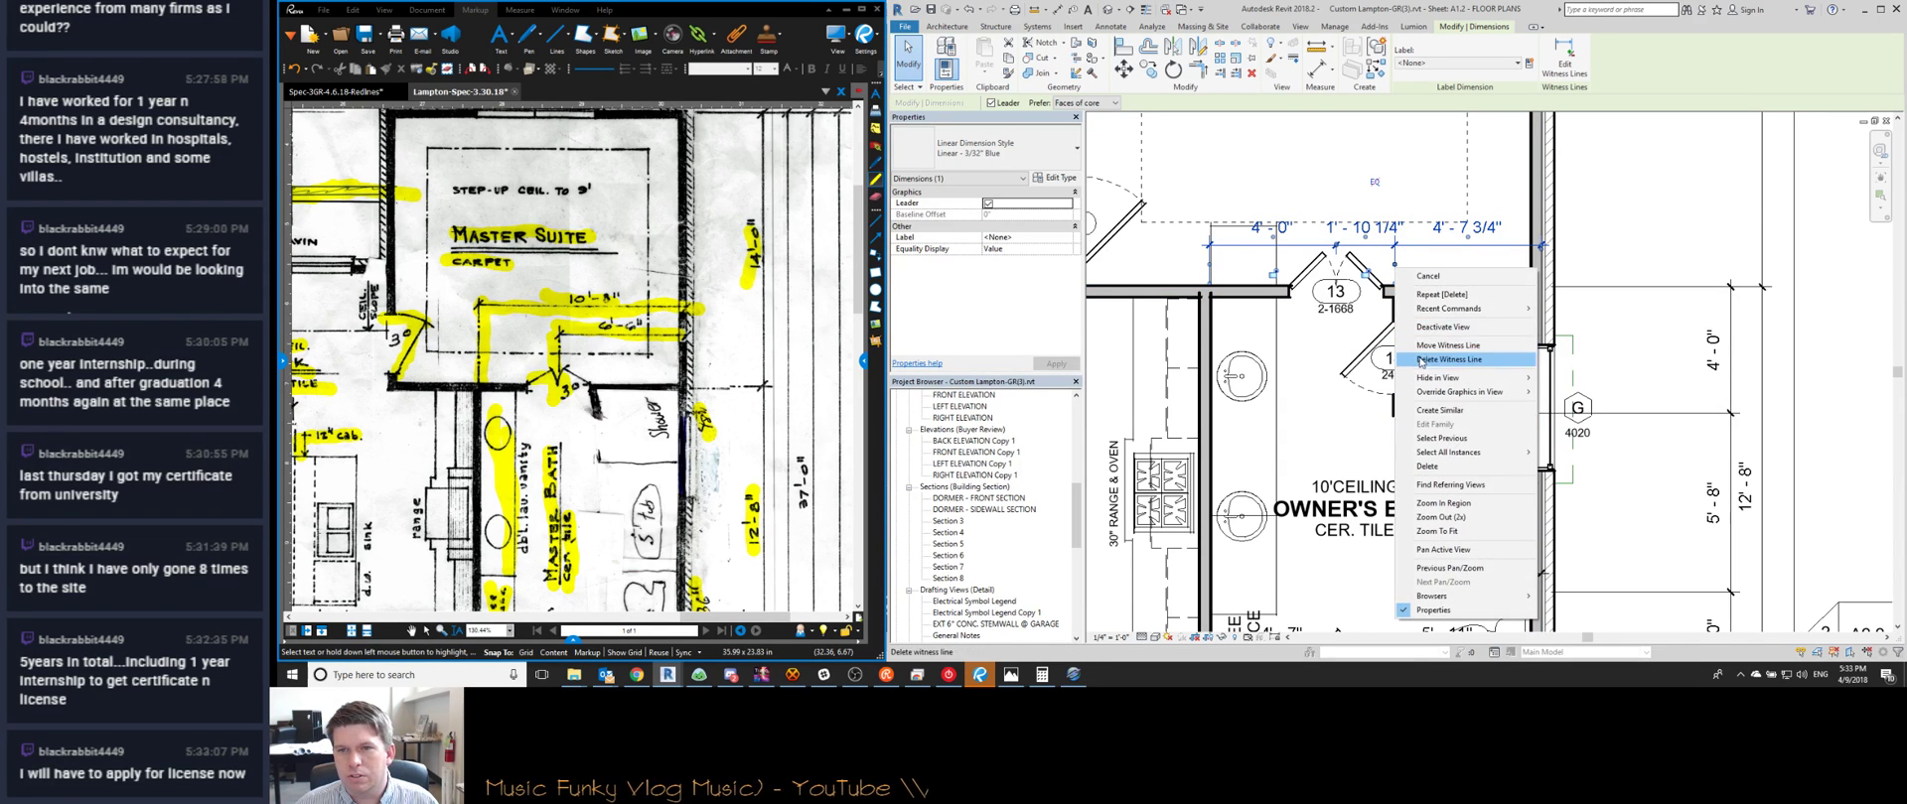
click(1440, 349)
click(1262, 255)
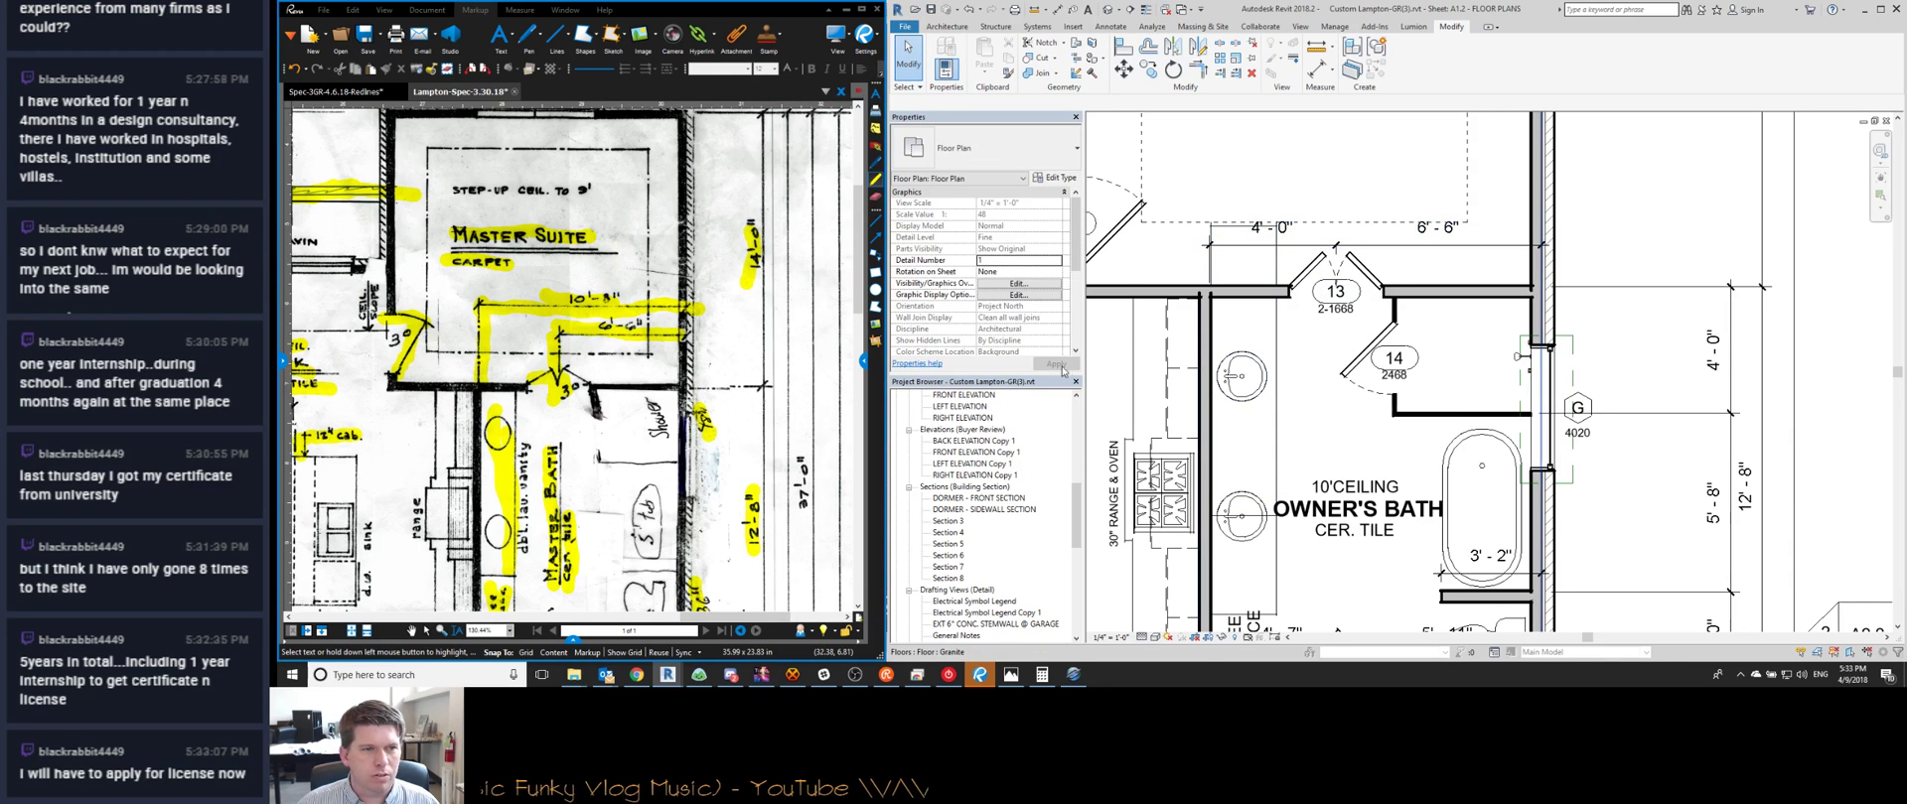
scroll(1376, 243, down, 1)
middle_drag(1375, 243, 1493, 248)
scroll(1493, 249, down, 1)
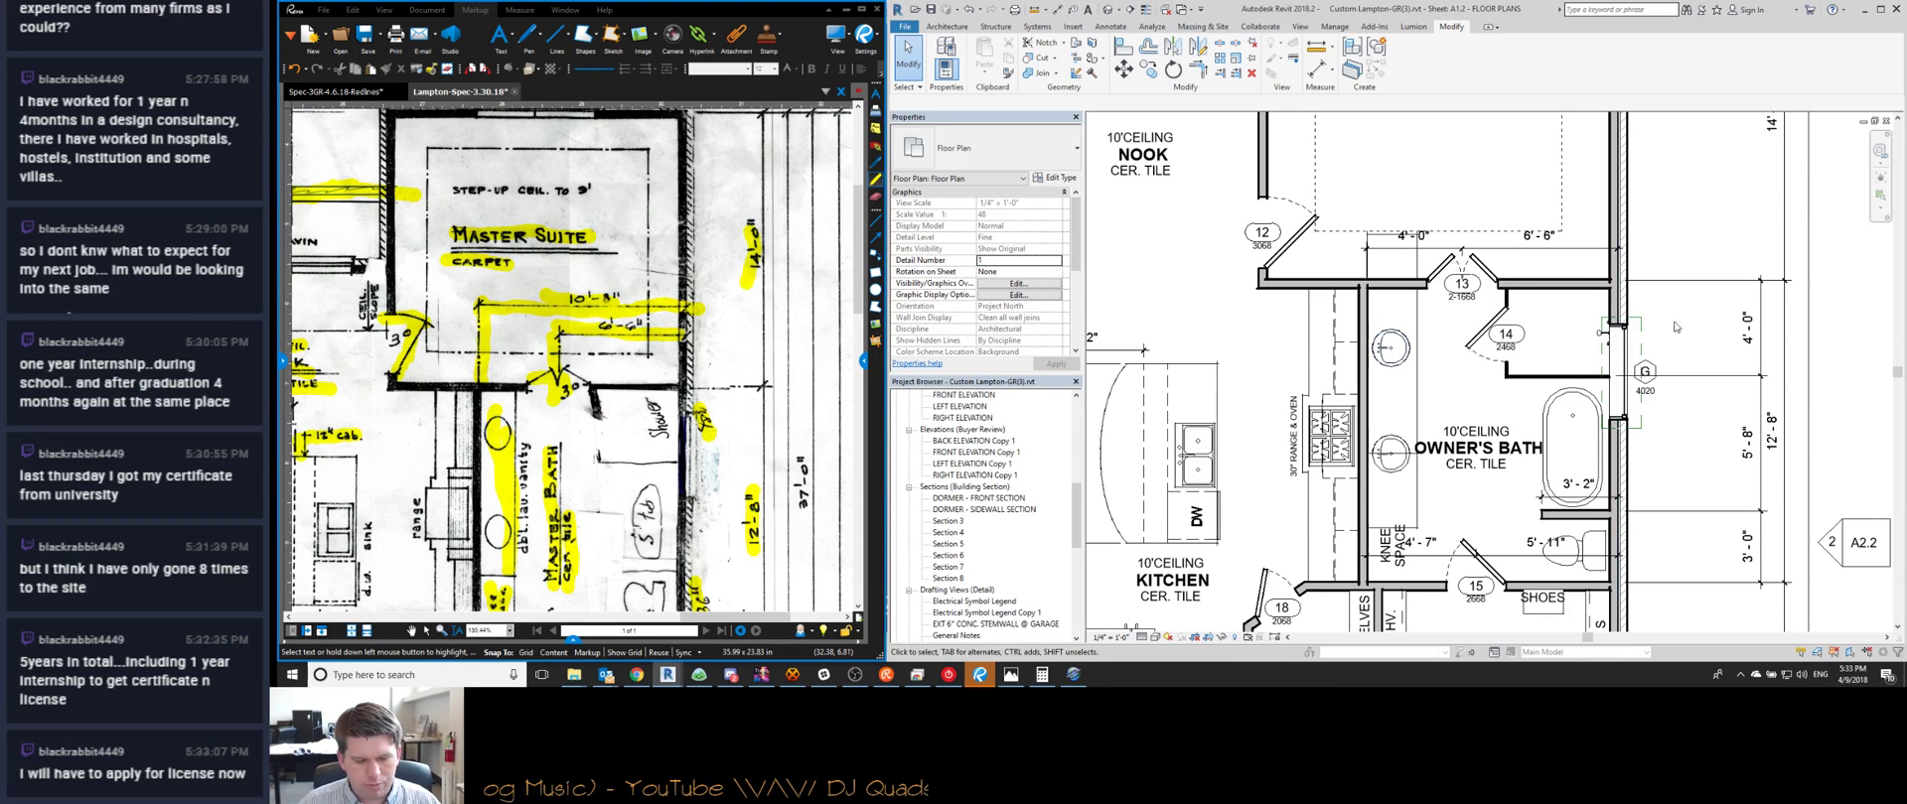
Bring Chrome forward and switch to the Watch Me Work streams tab
click(637, 674)
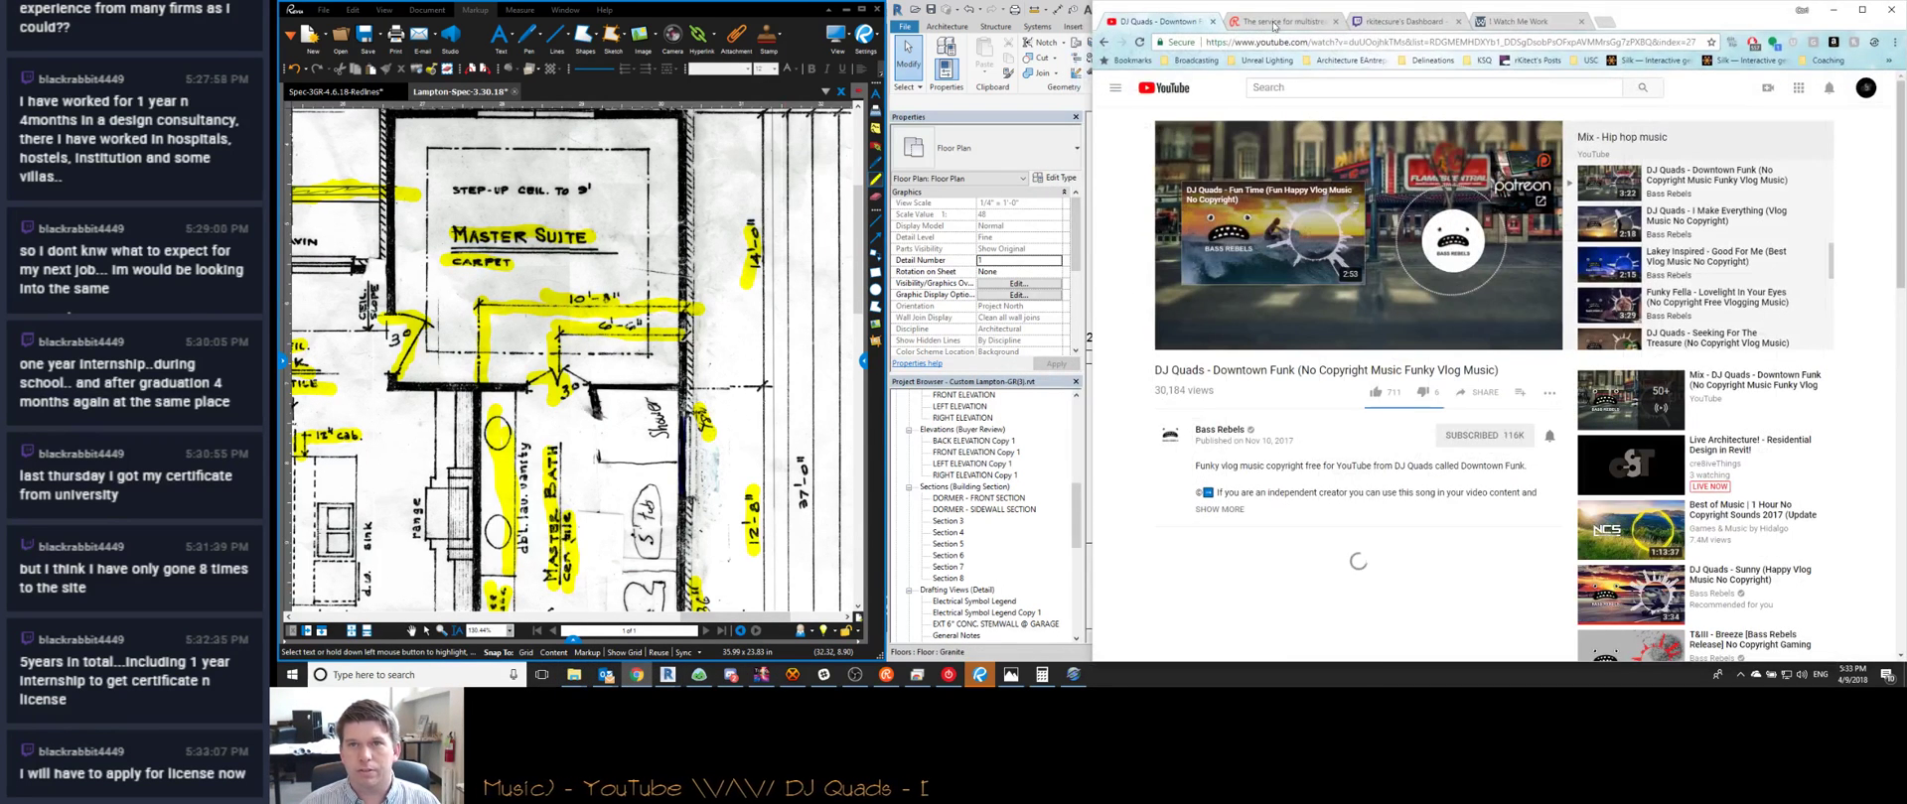
click(1535, 26)
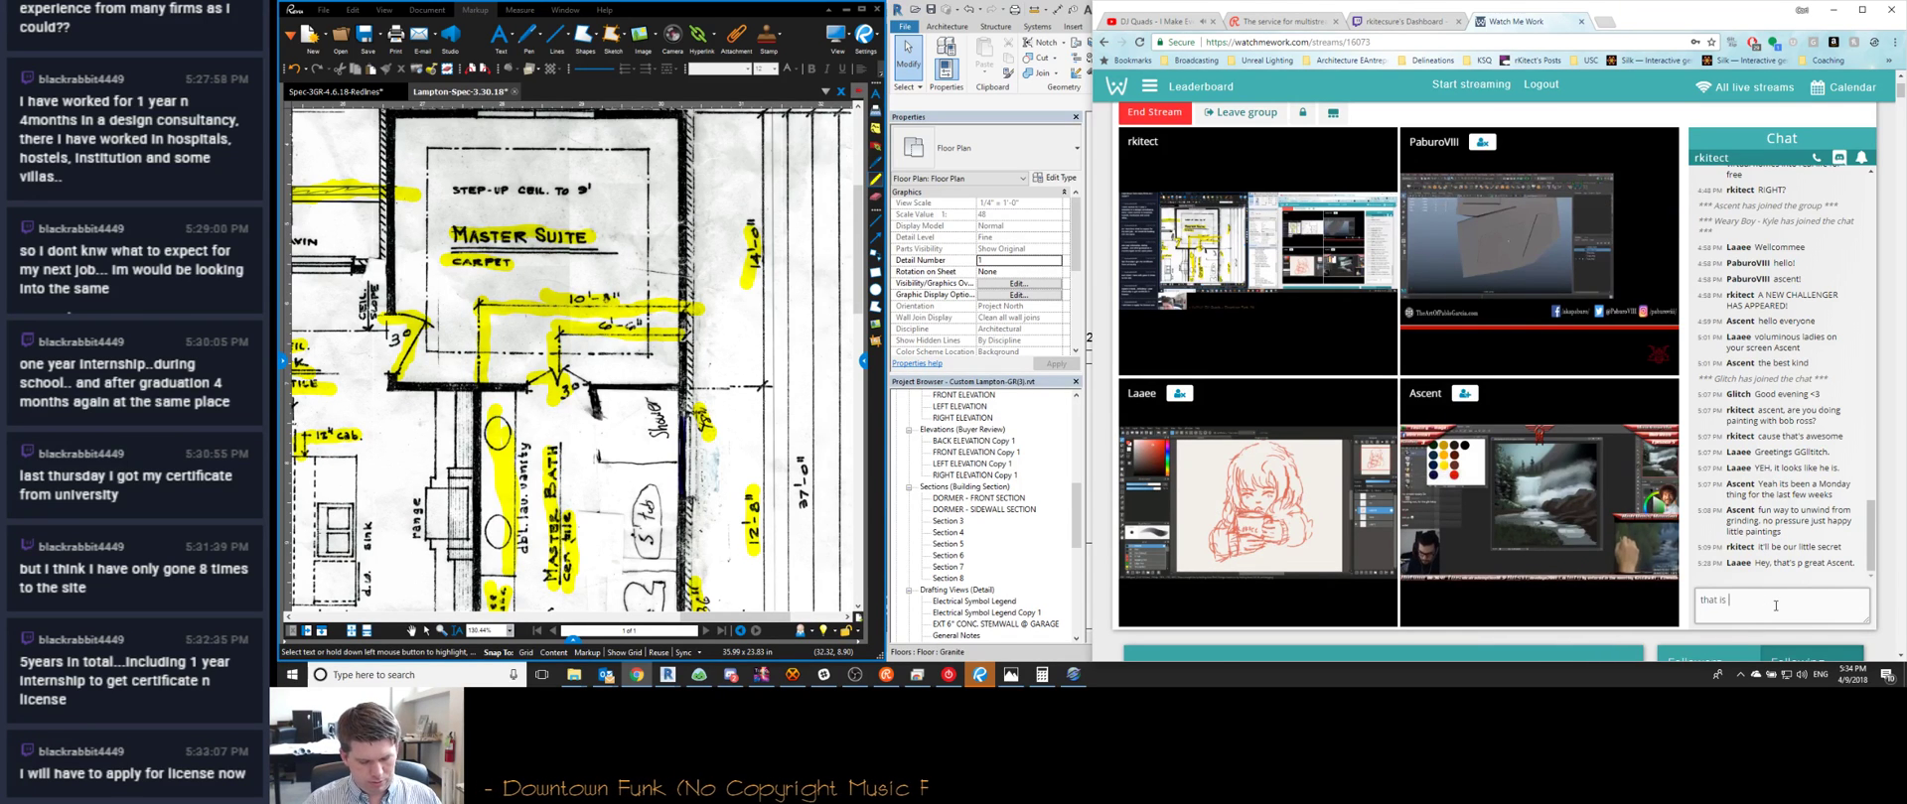
Send the chat reply 'such a fantastic idea.. I'm going to have to try that some time' and minimize Chrome
text(such a fantas)
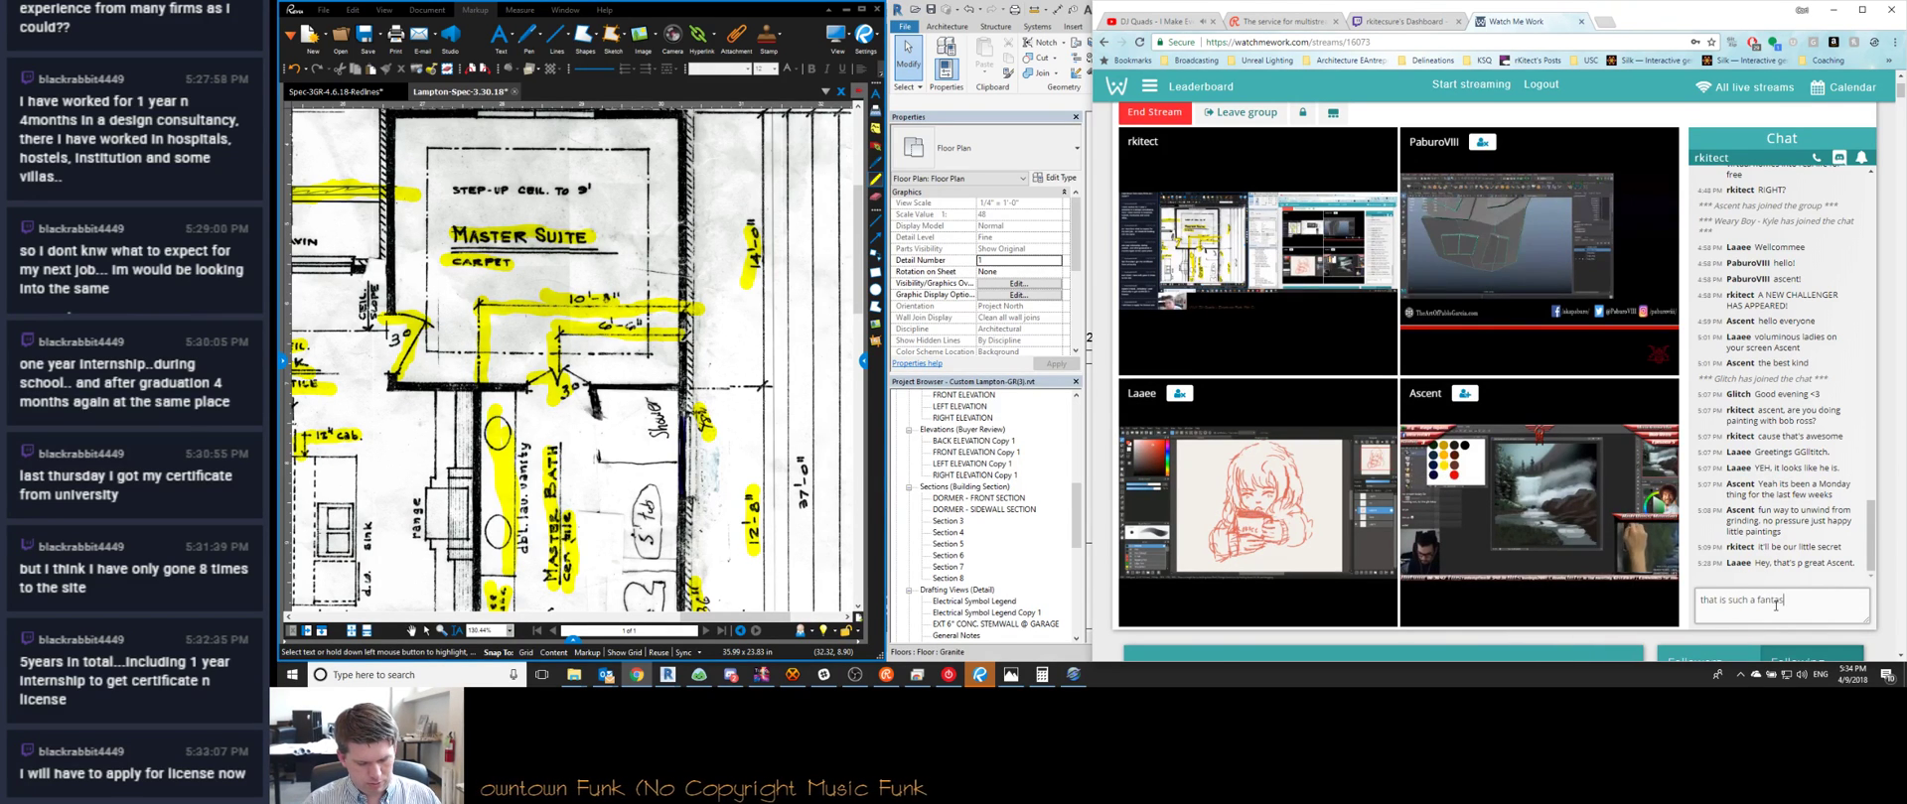
text(tic idea.. I'm going to have to try that)
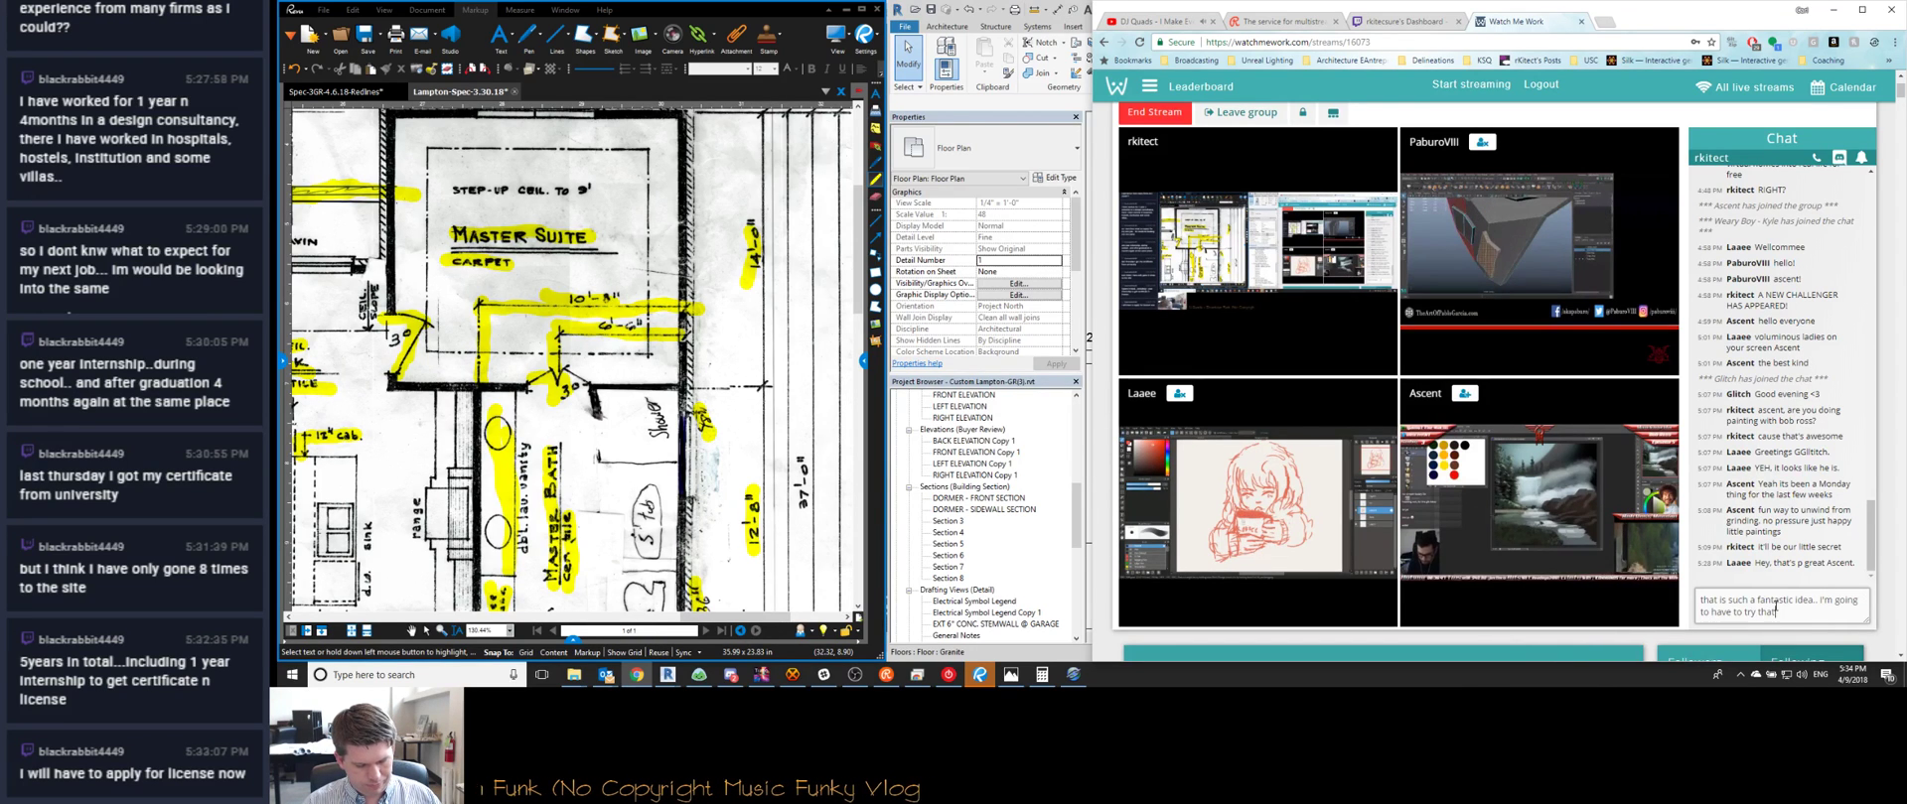
text( some time)
key(Return)
text(m)
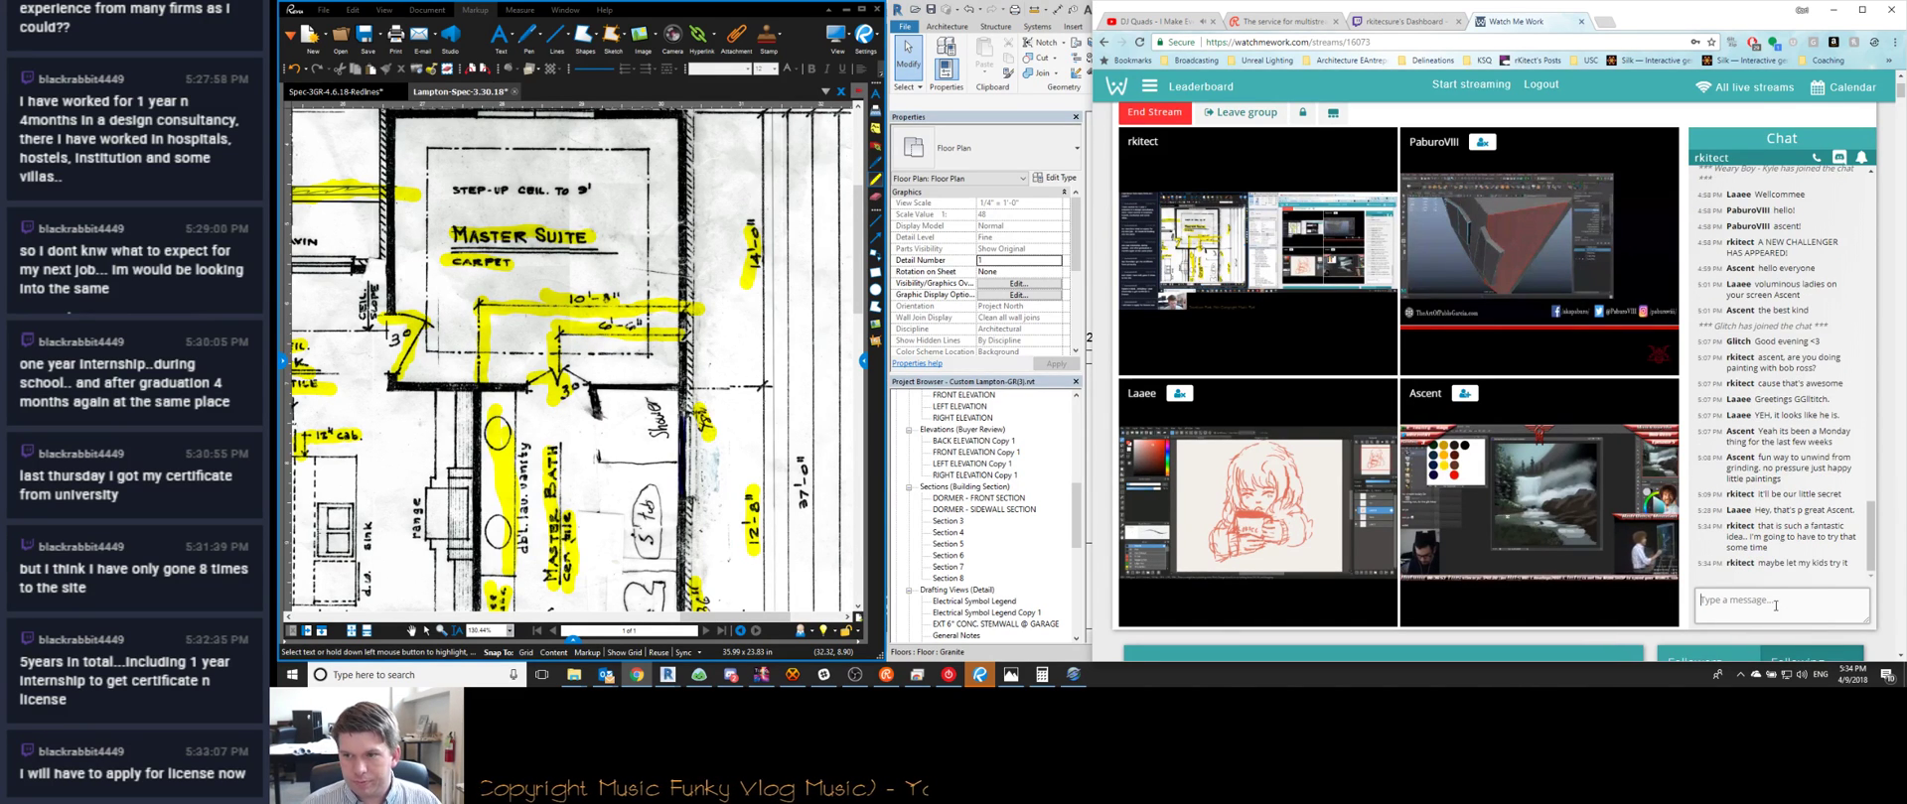
click(1833, 10)
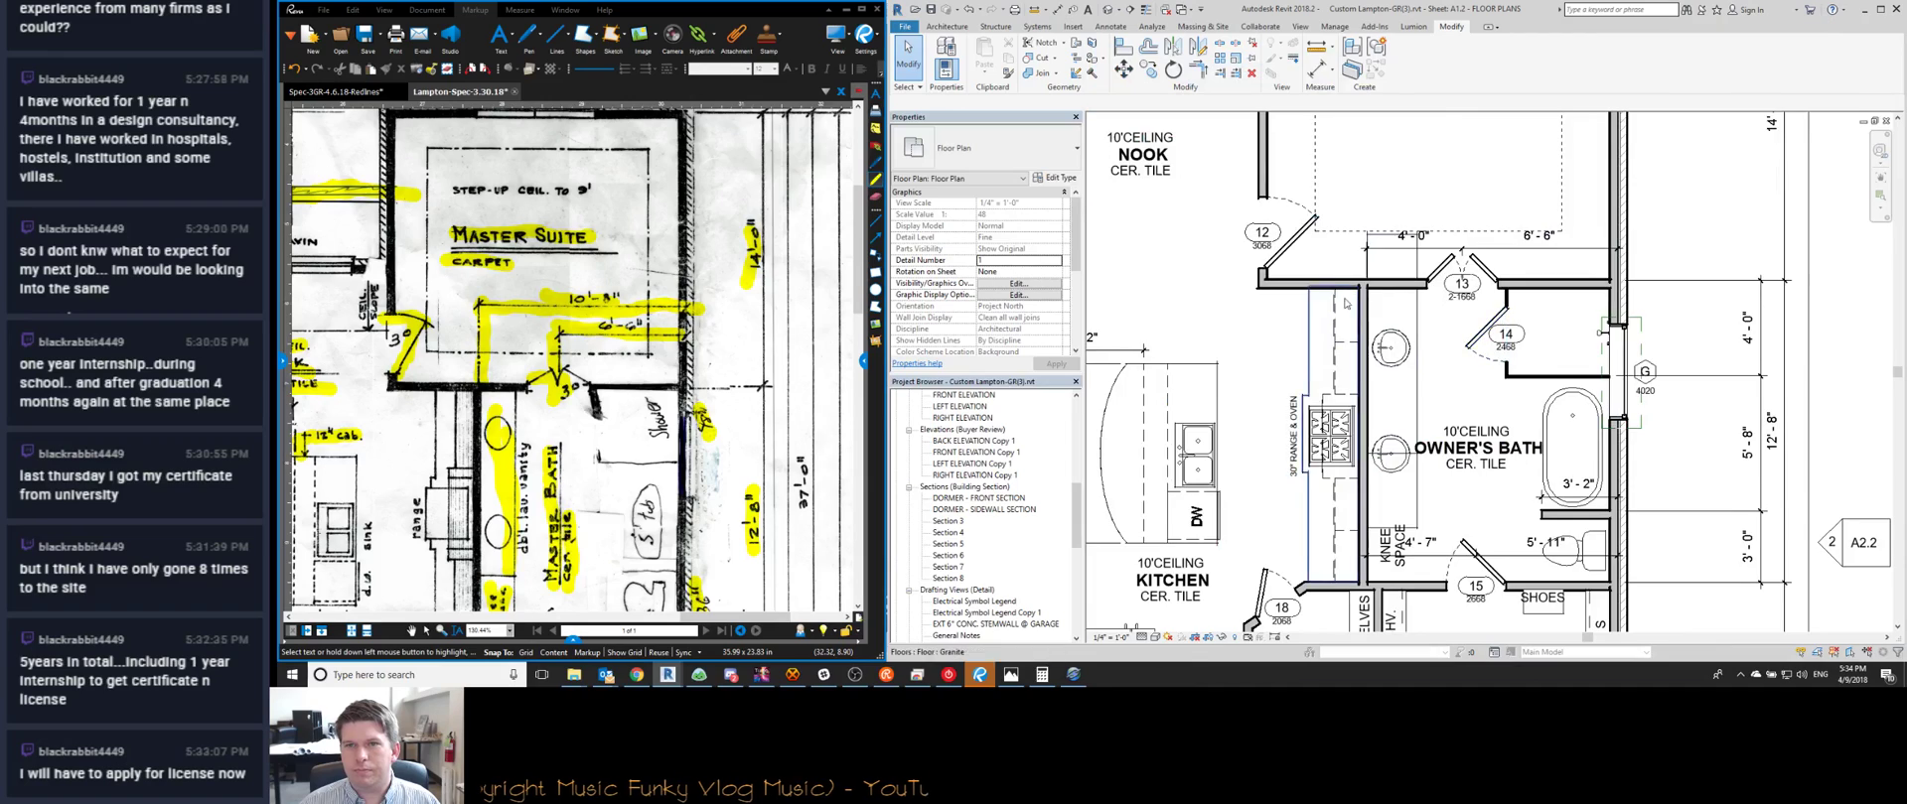
Select door 14 in the owner's bath and review its door types without changing them
scroll(1382, 413, down, 4)
scroll(1388, 204, up, 2)
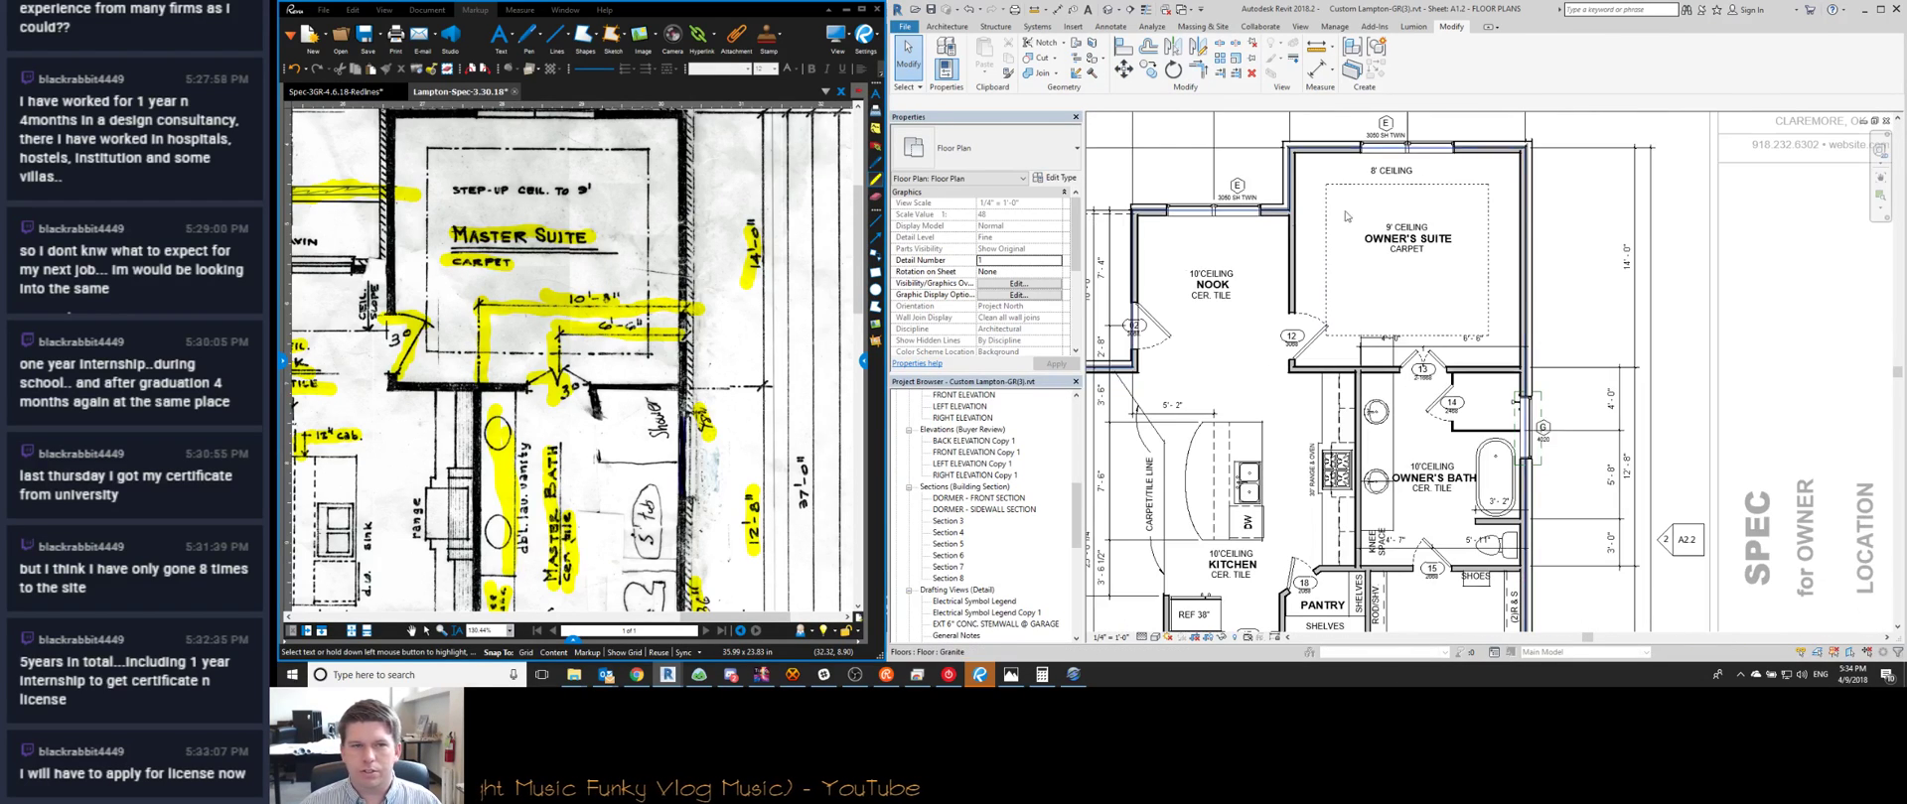
scroll(793, 171, down, 2)
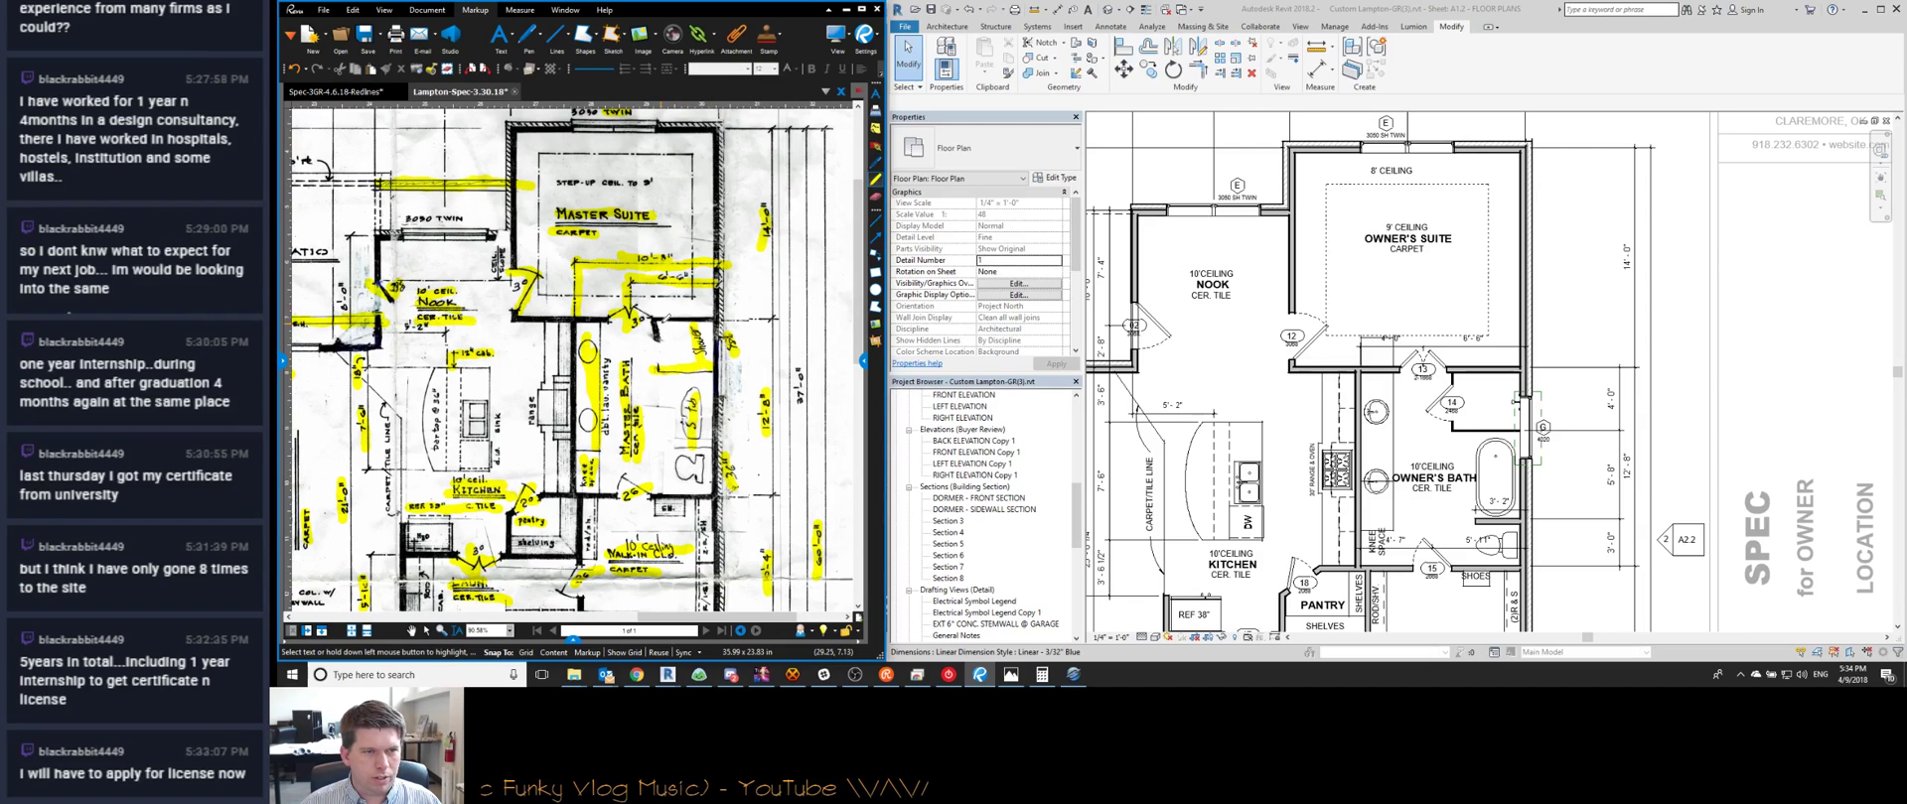
scroll(1441, 406, up, 2)
click(1434, 399)
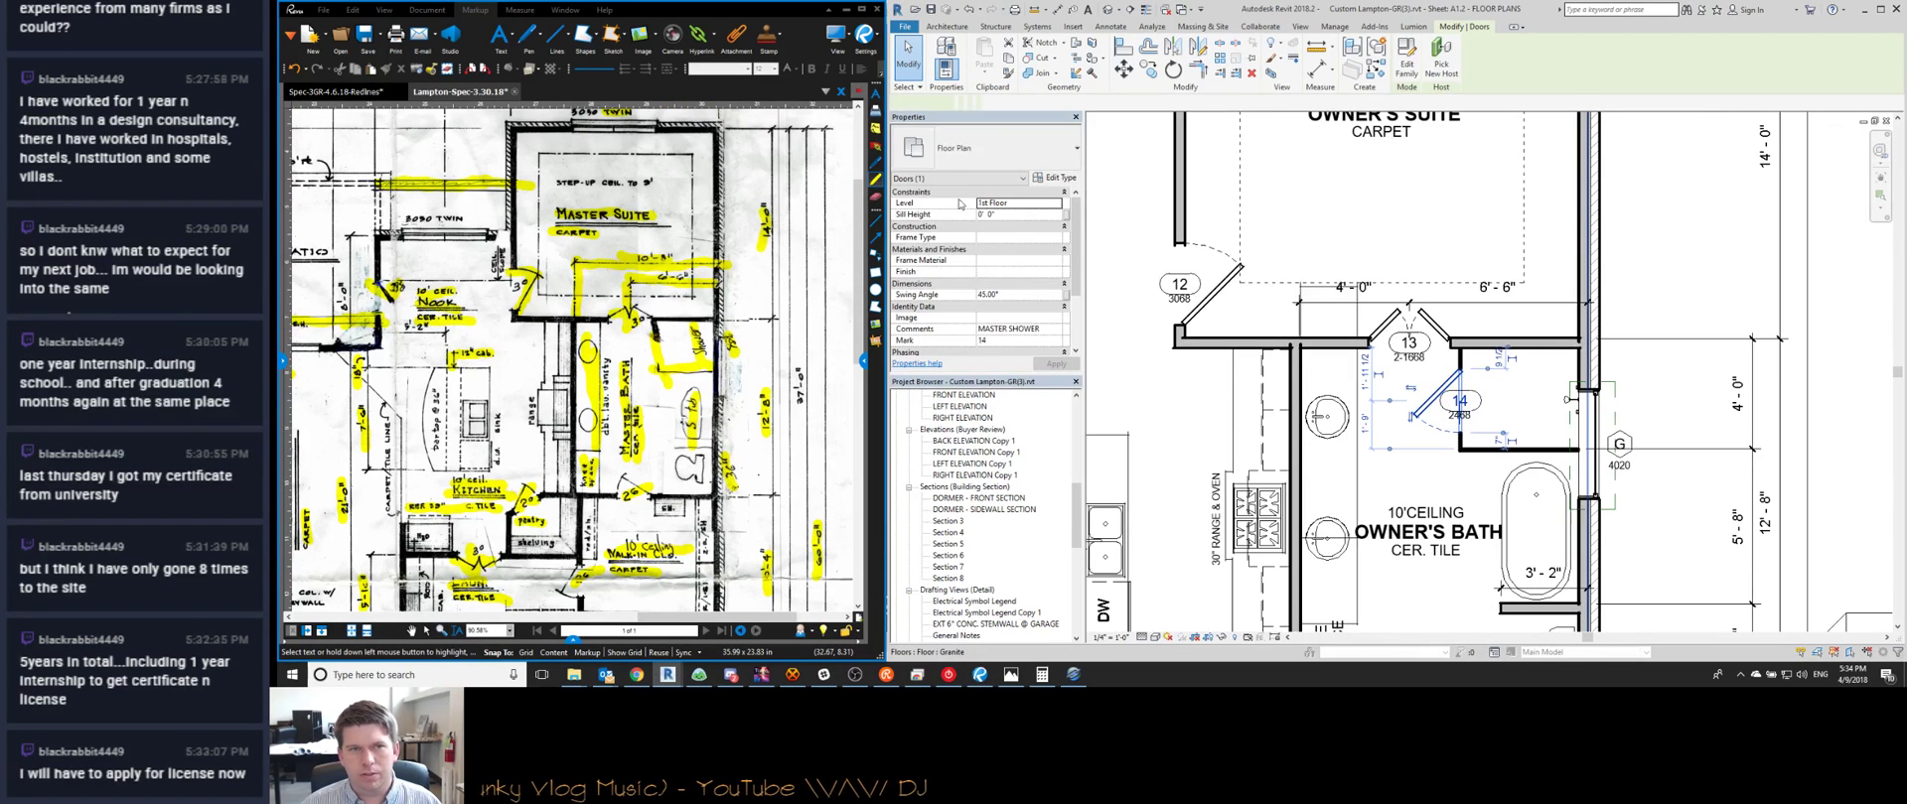
click(986, 146)
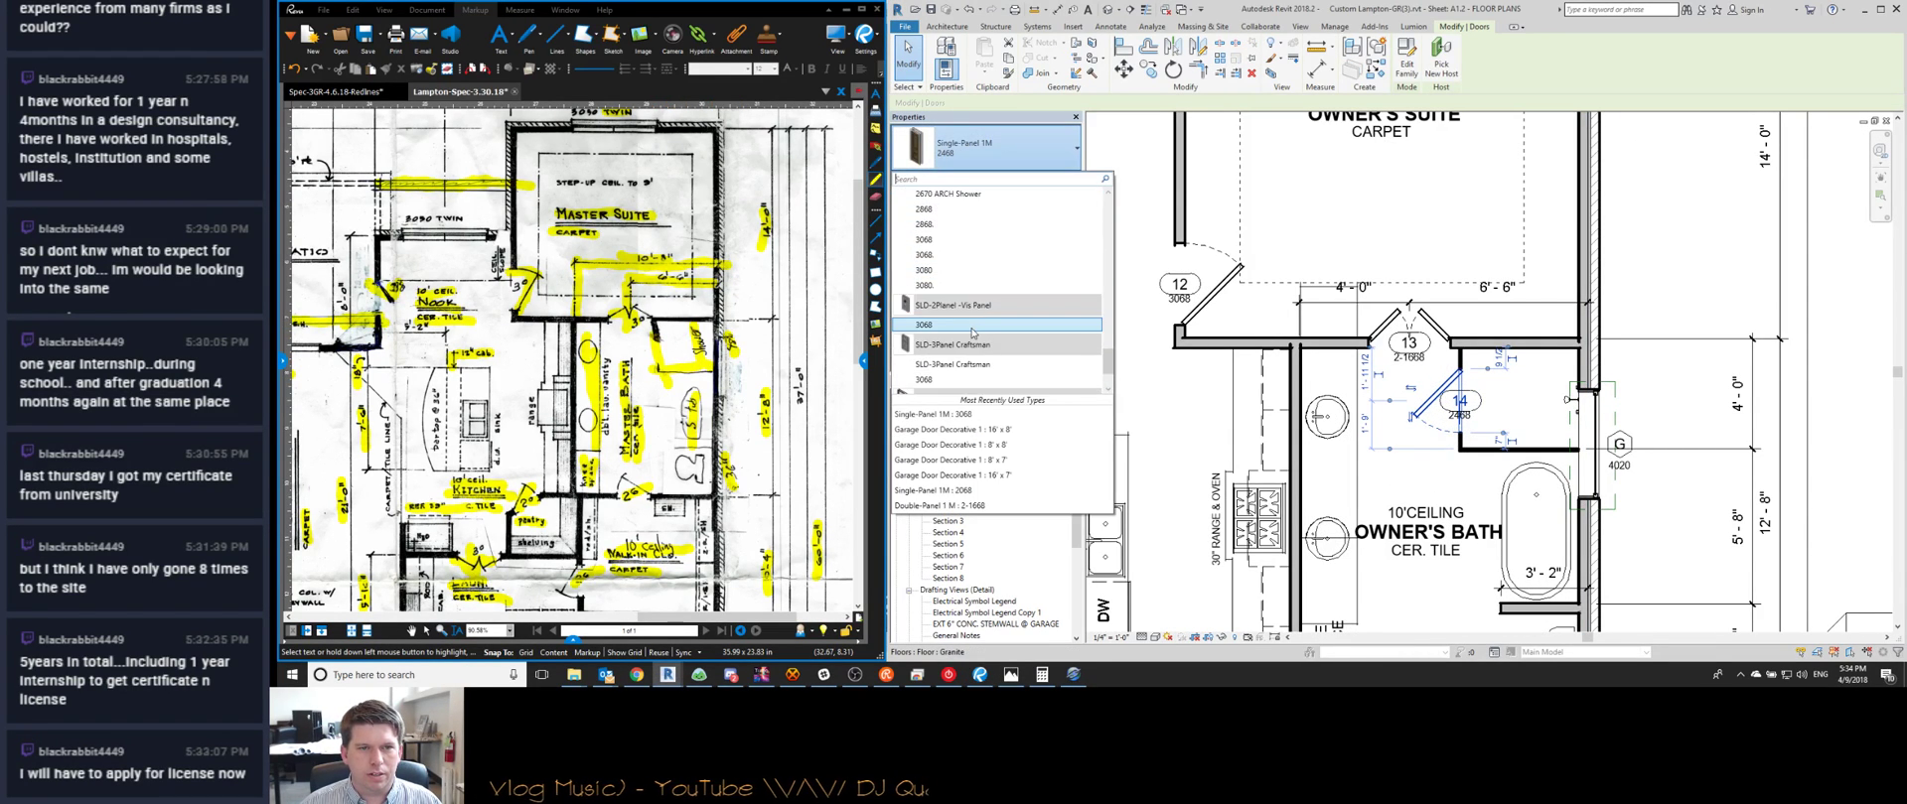
scroll(972, 332, up, 2)
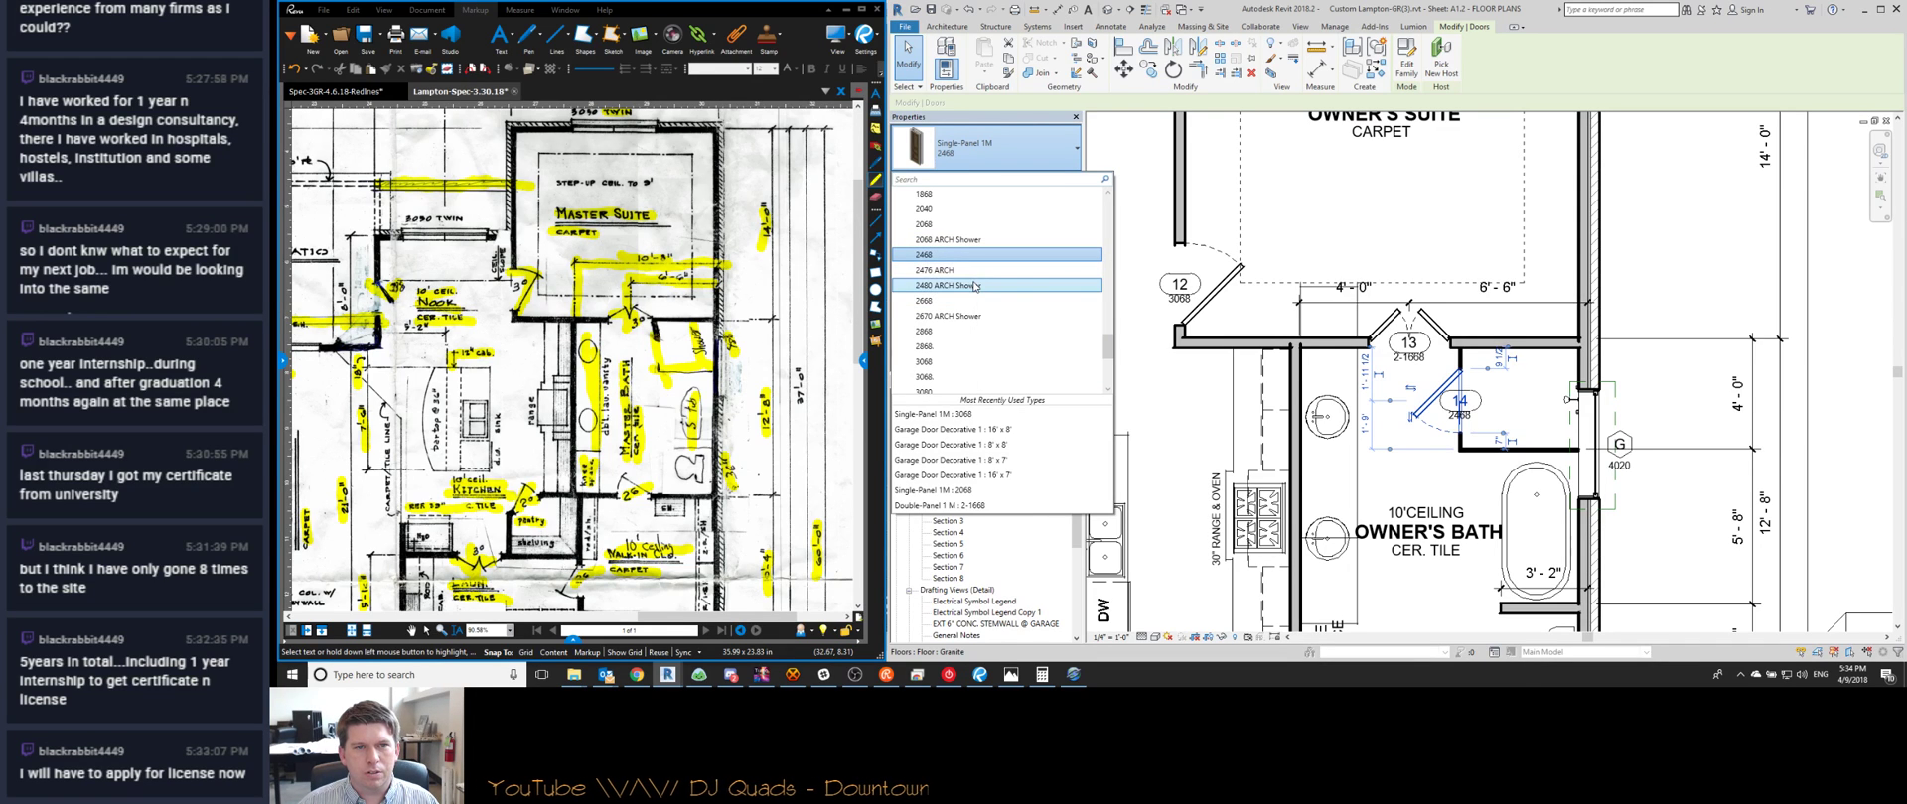
click(1347, 370)
click(1348, 369)
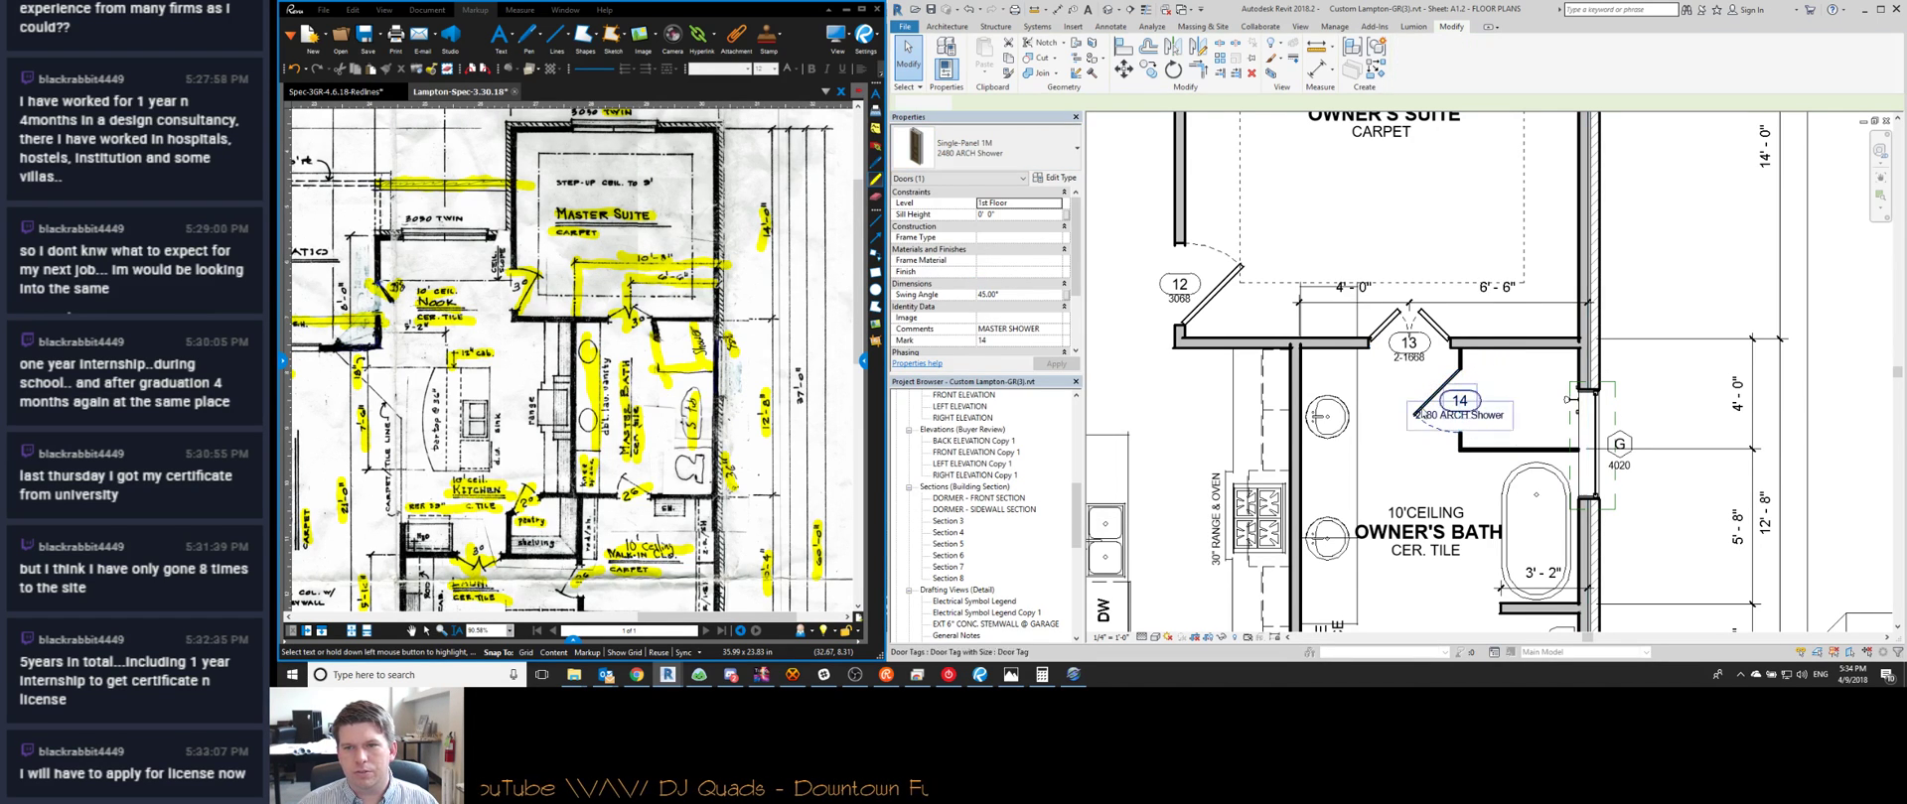
Delete the door 14 tag and pan the redline and plan to the owner's bath vanity
click(1484, 421)
key(Delete)
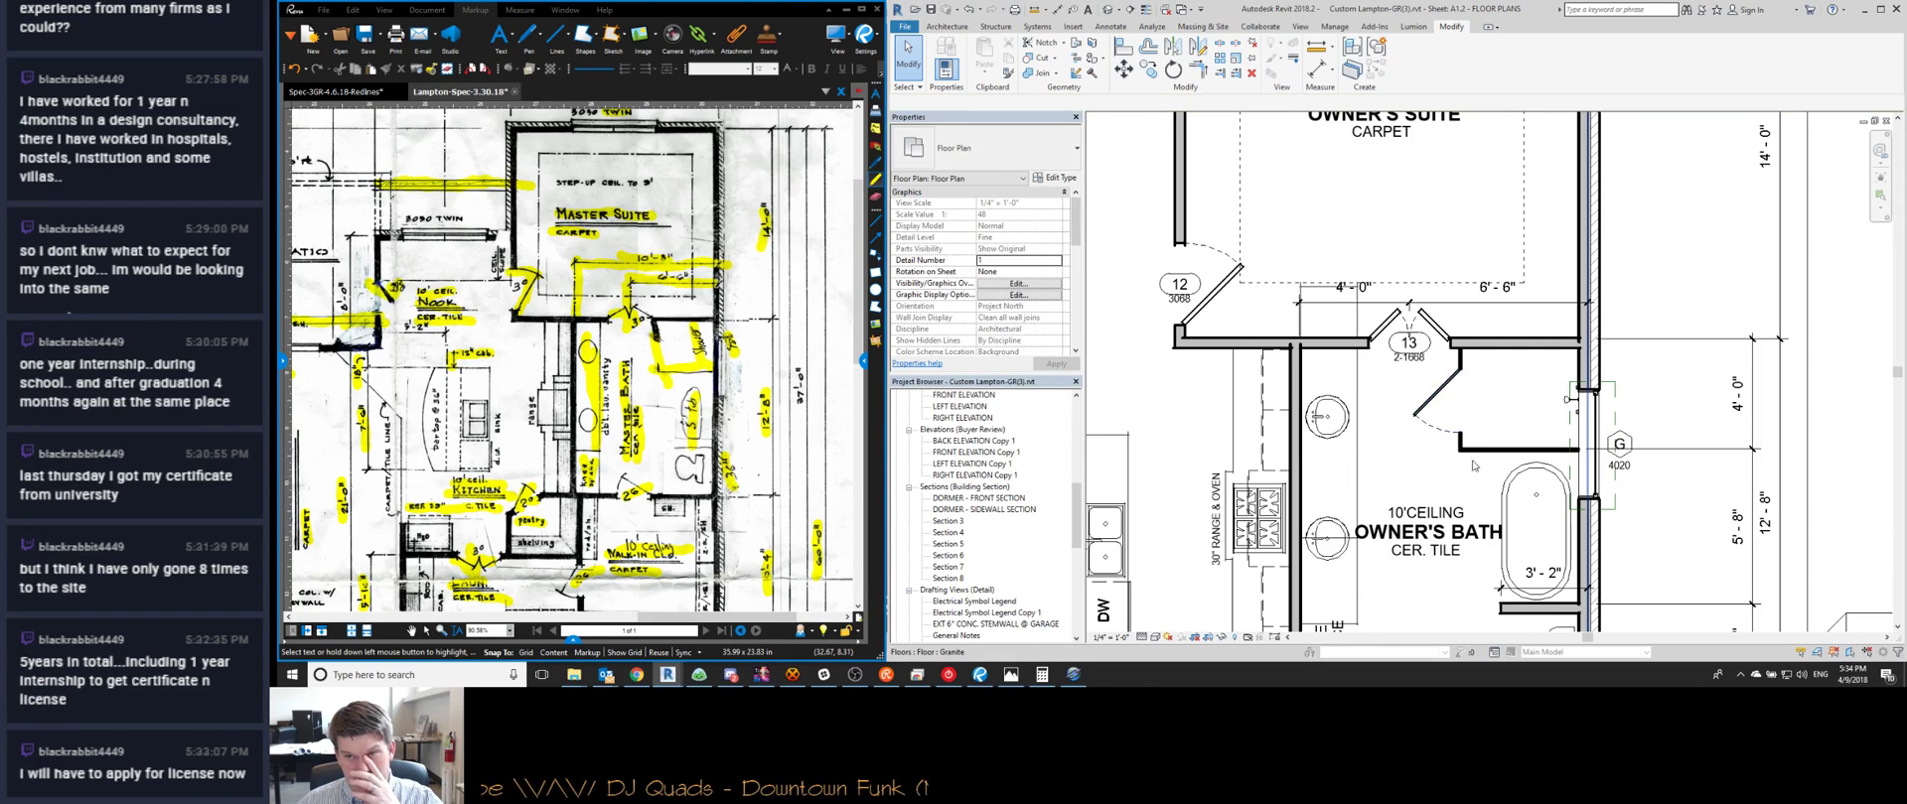
scroll(1474, 465, up, 1)
scroll(1450, 496, down, 1)
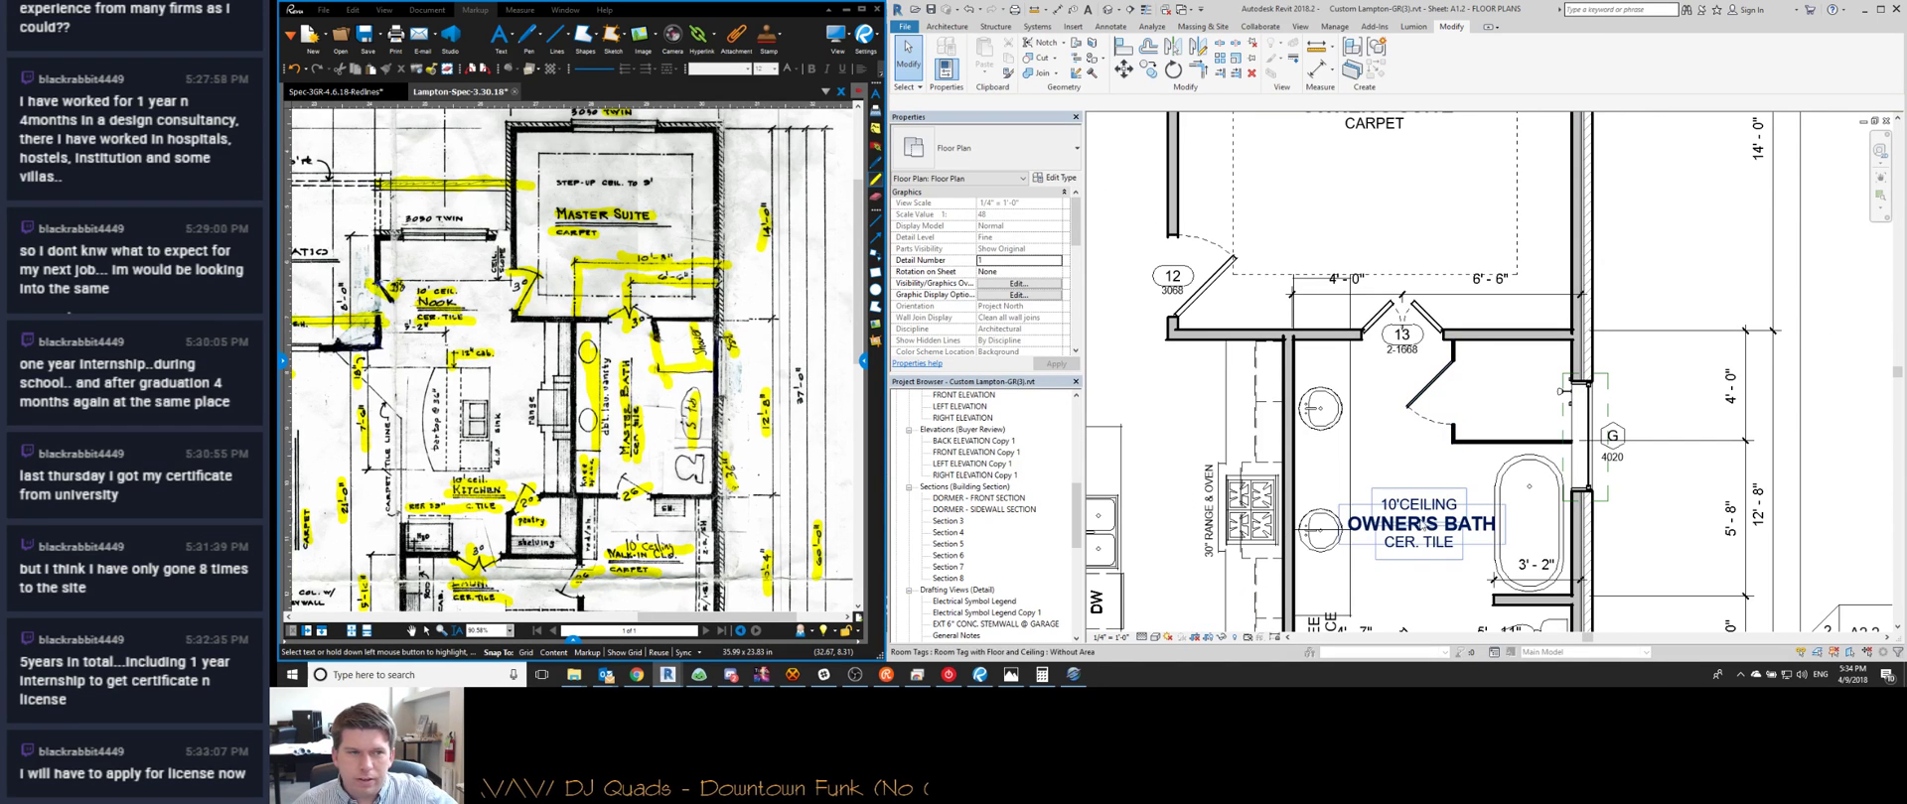
middle_drag(637, 399, 673, 337)
scroll(1361, 508, down, 1)
middle_drag(1360, 509, 1345, 447)
scroll(1338, 425, up, 1)
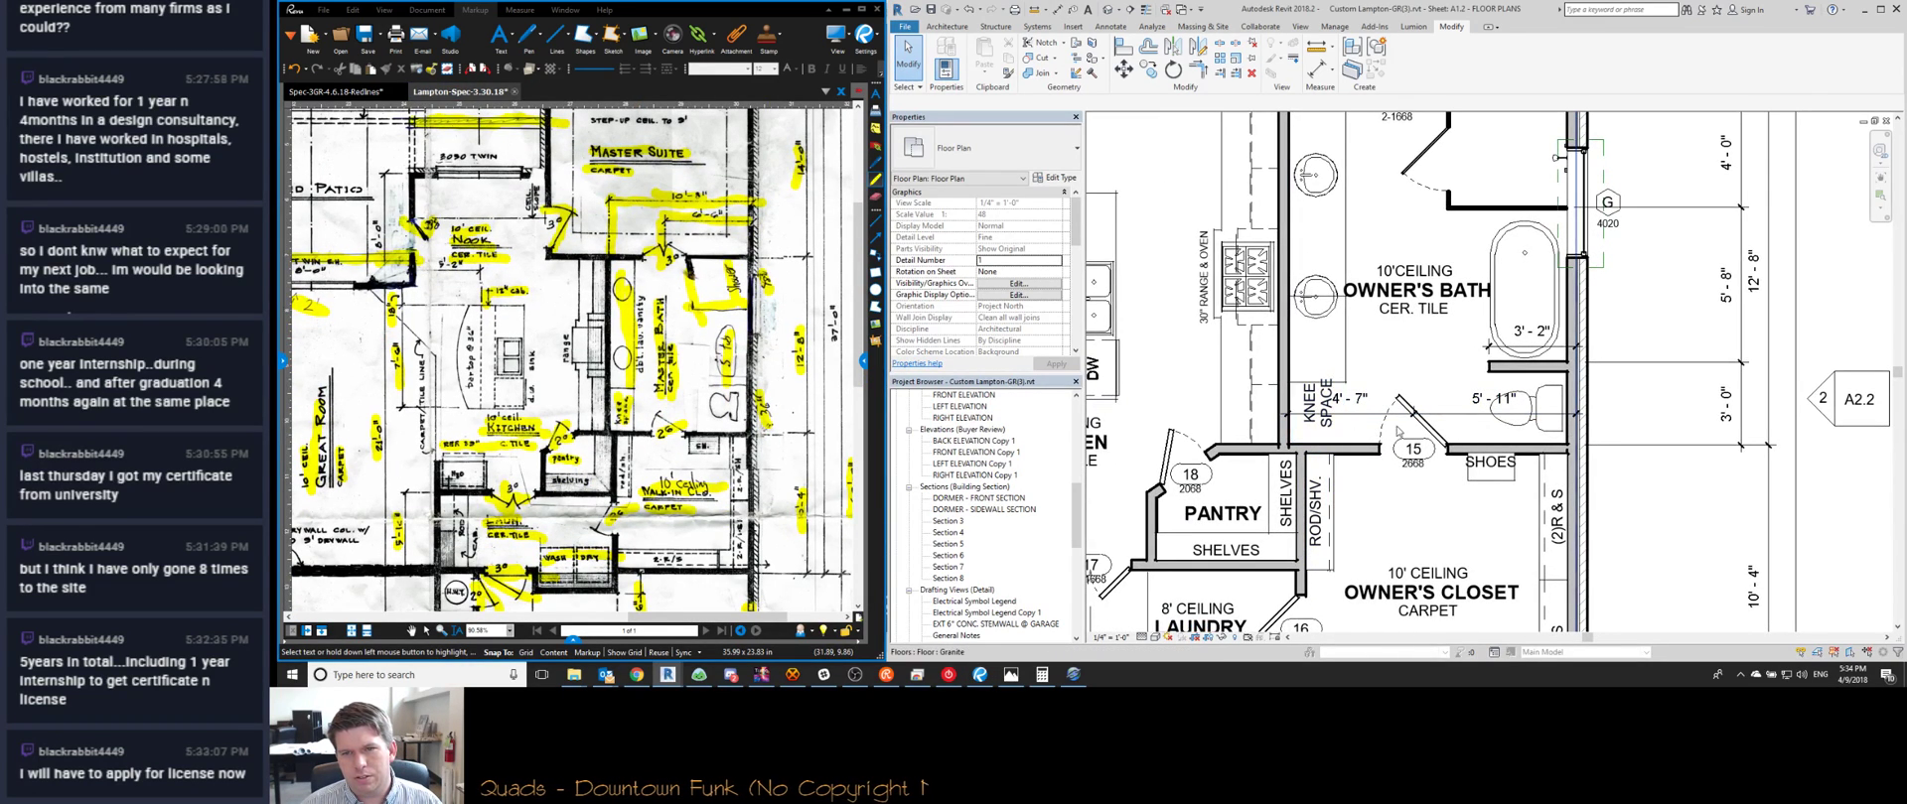
middle_drag(1345, 345, 1336, 431)
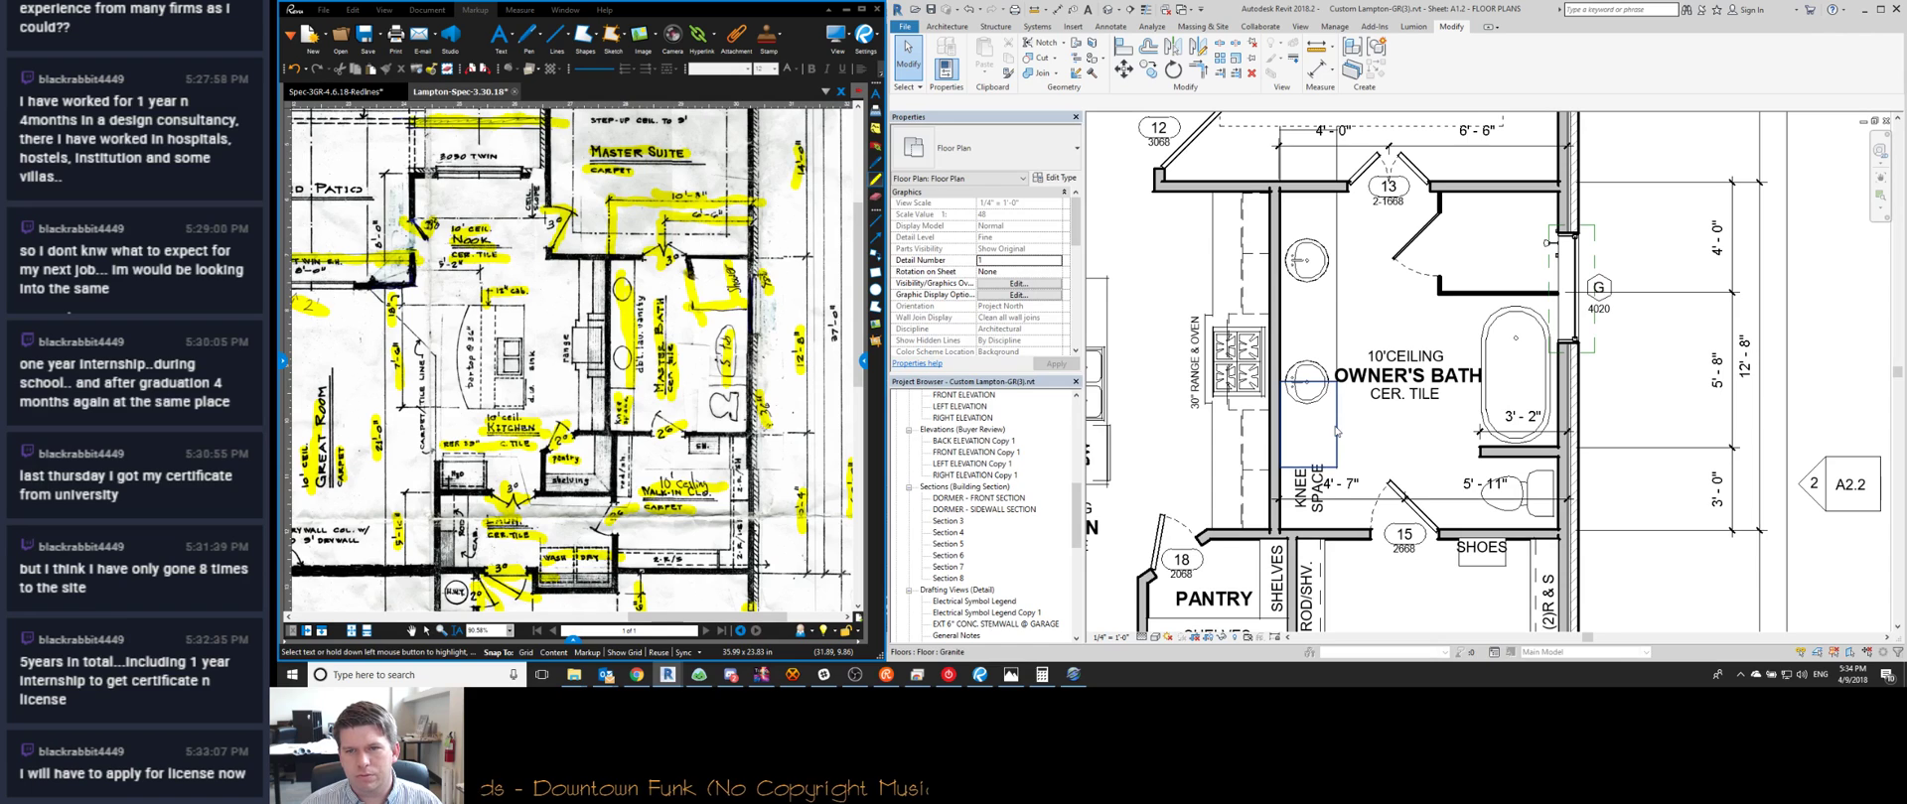
Select the floor strips by the vanity, cancel the MV move, and pan toward the kitchen
click(1321, 274)
ctrl+click(1324, 274)
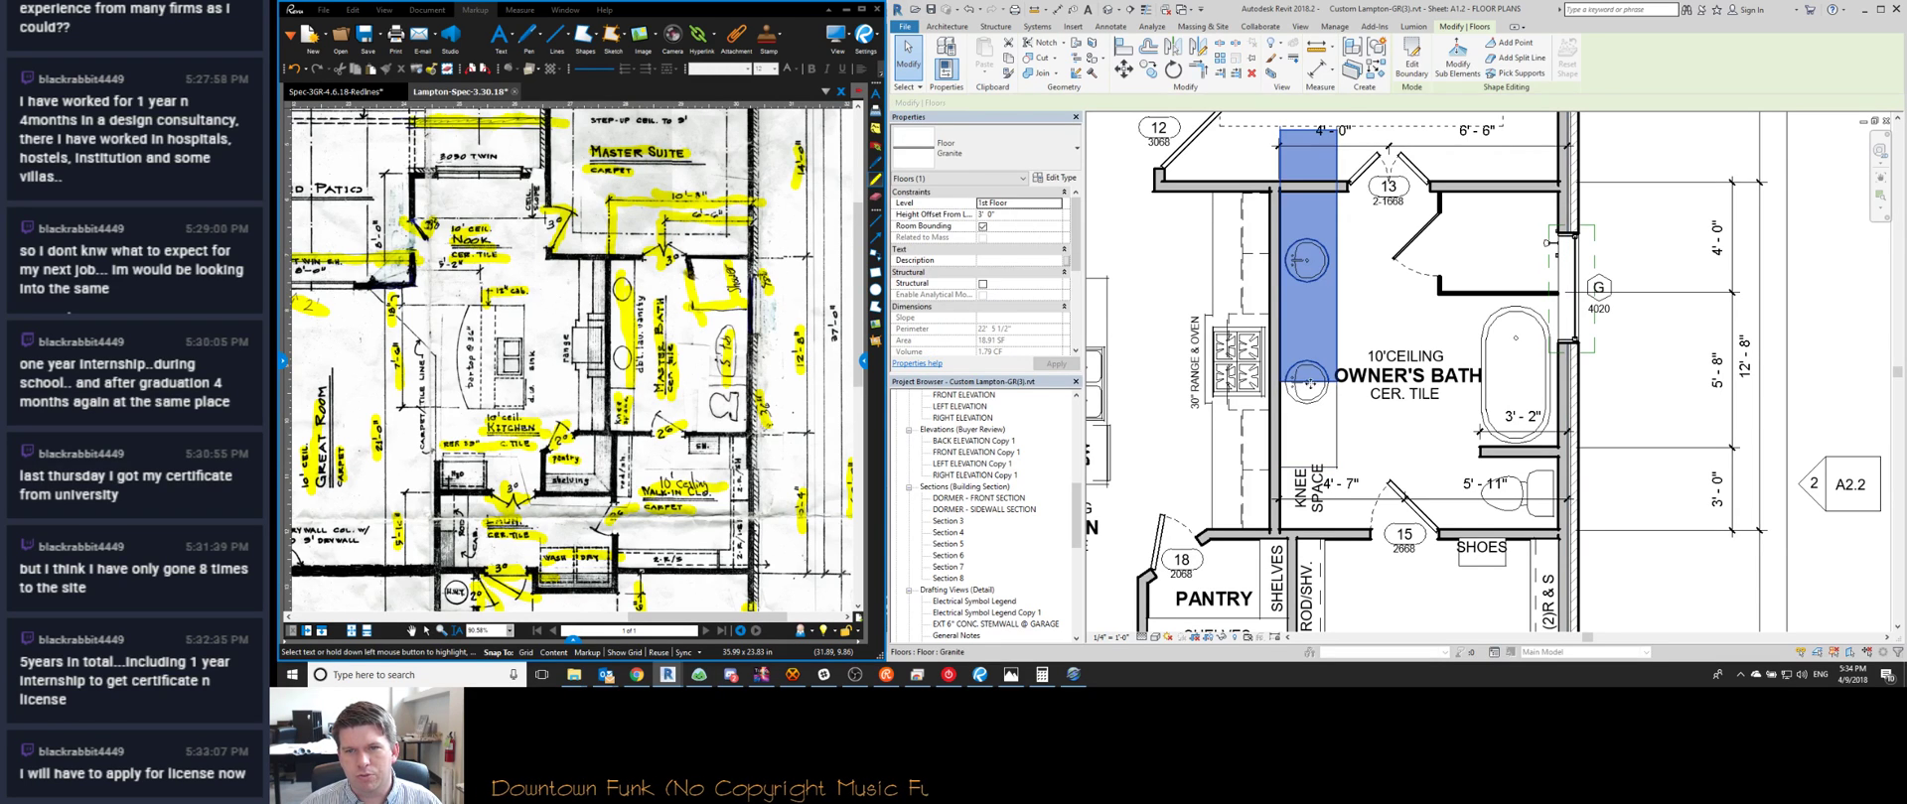
key(m)
key(v)
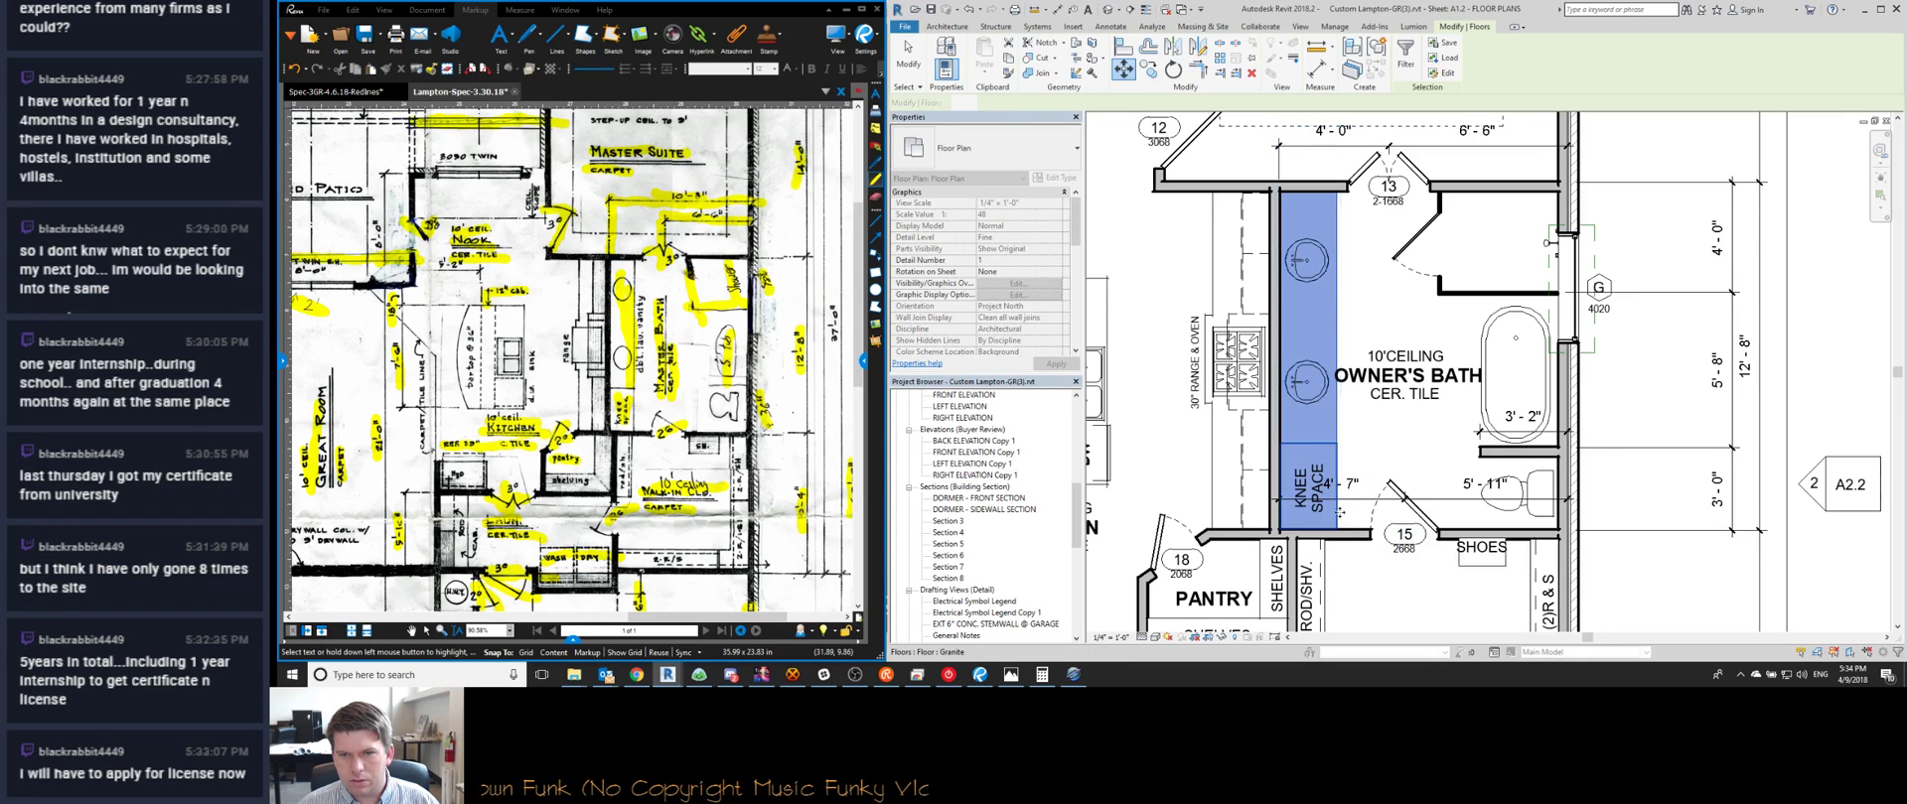
key(Escape)
key(Escape)
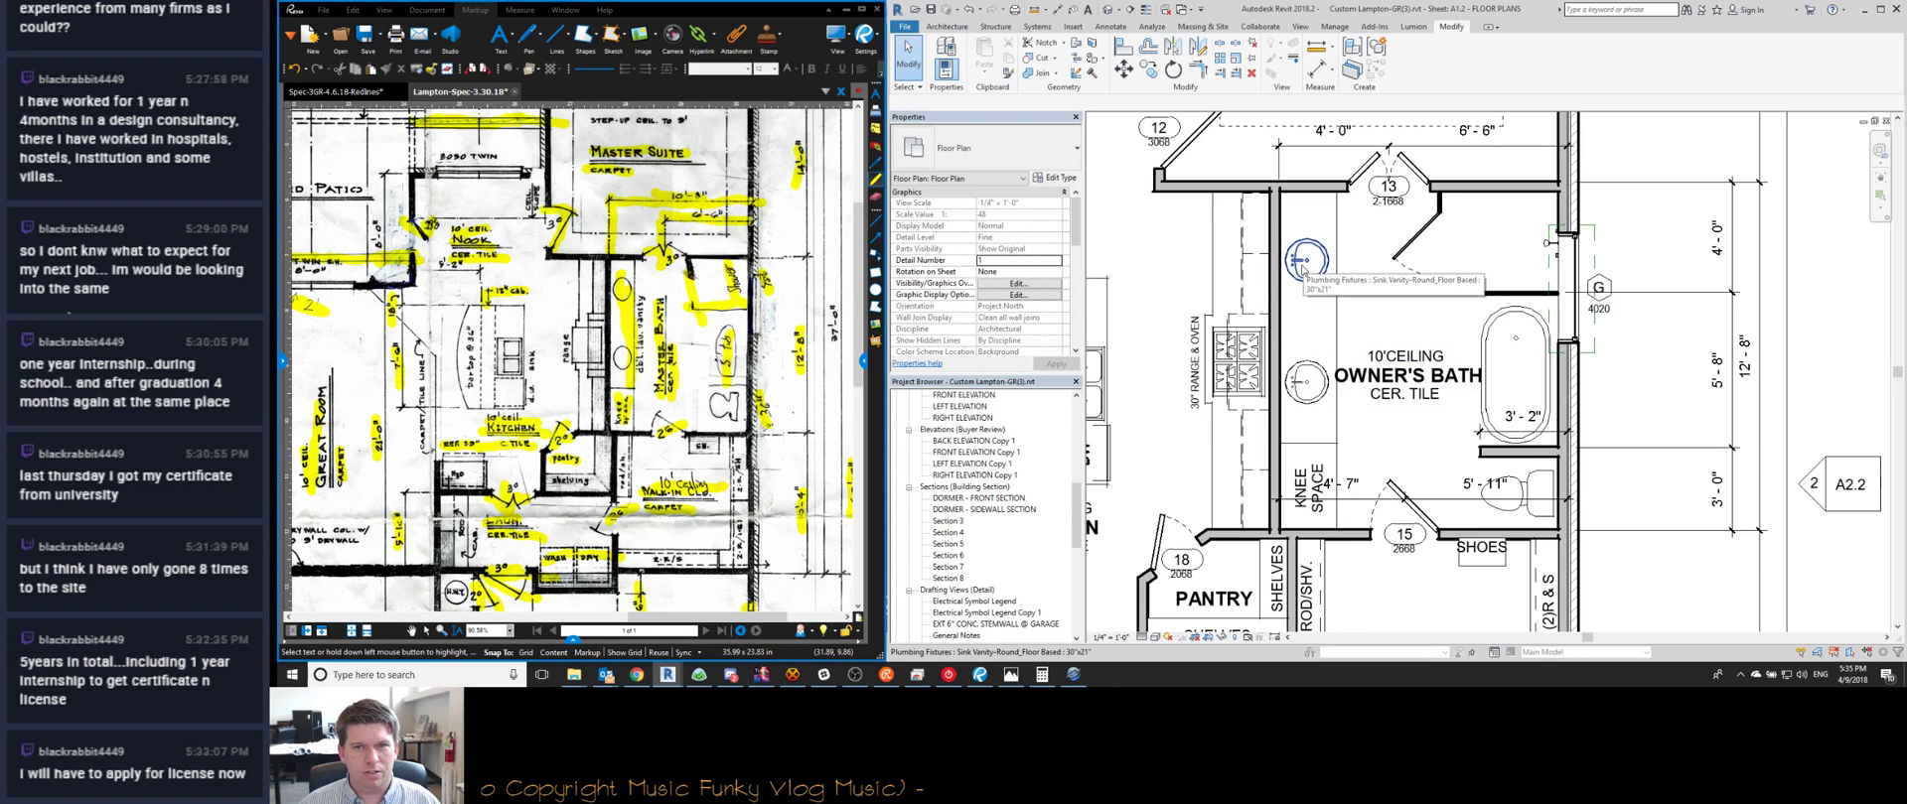
scroll(1304, 265, down, 1)
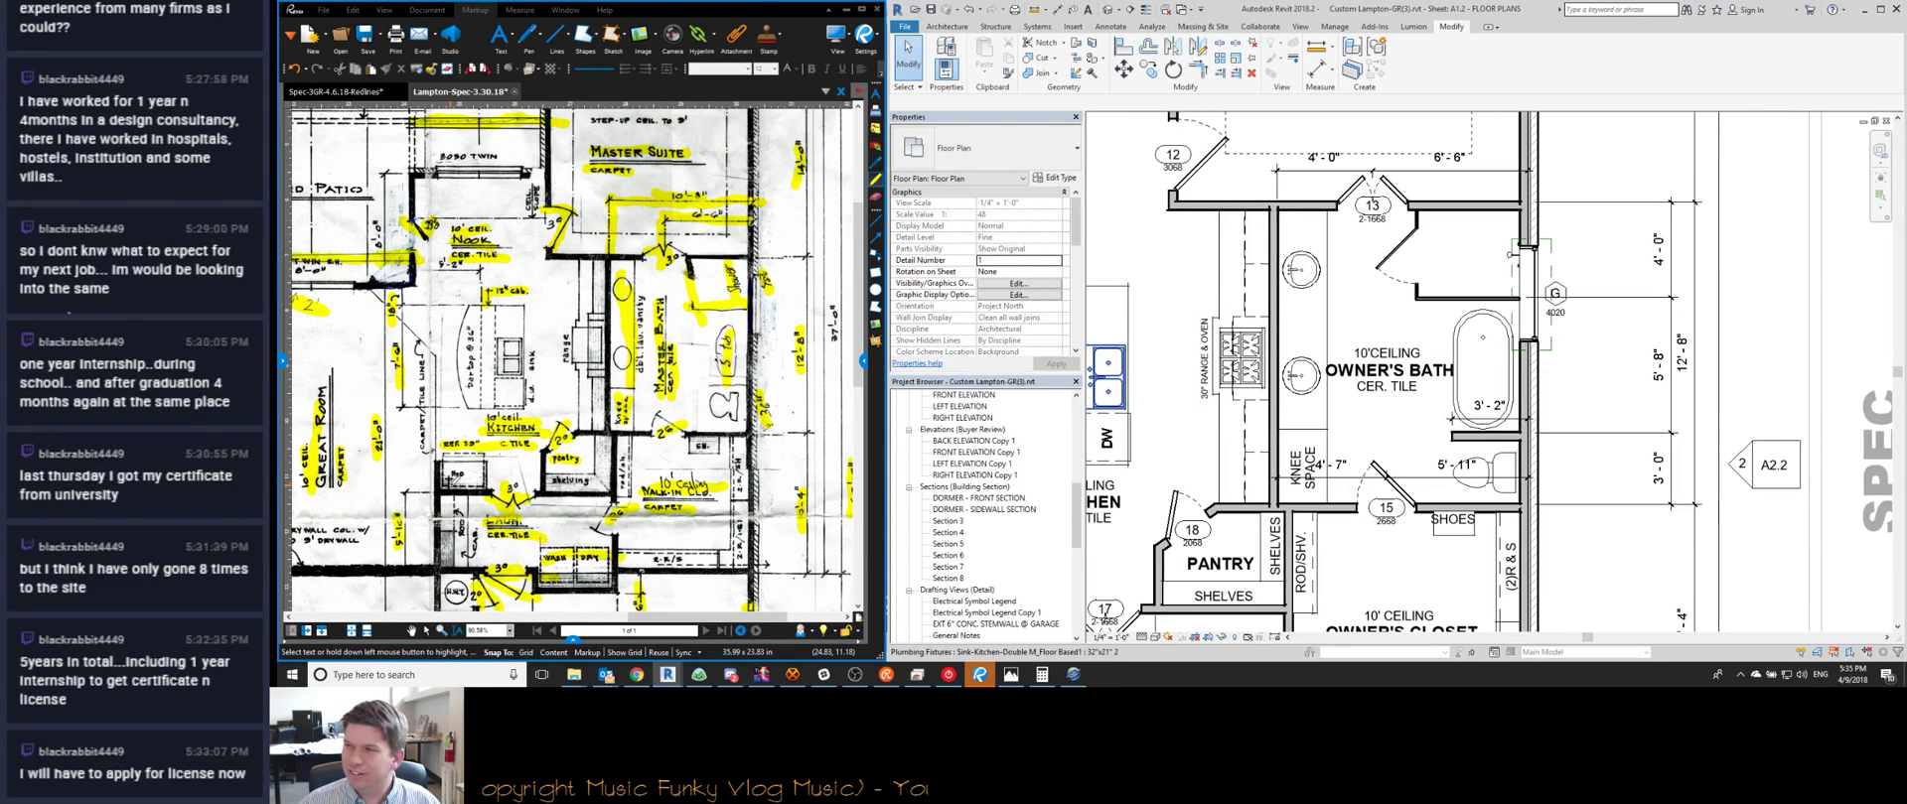
middle_drag(1256, 432, 1300, 348)
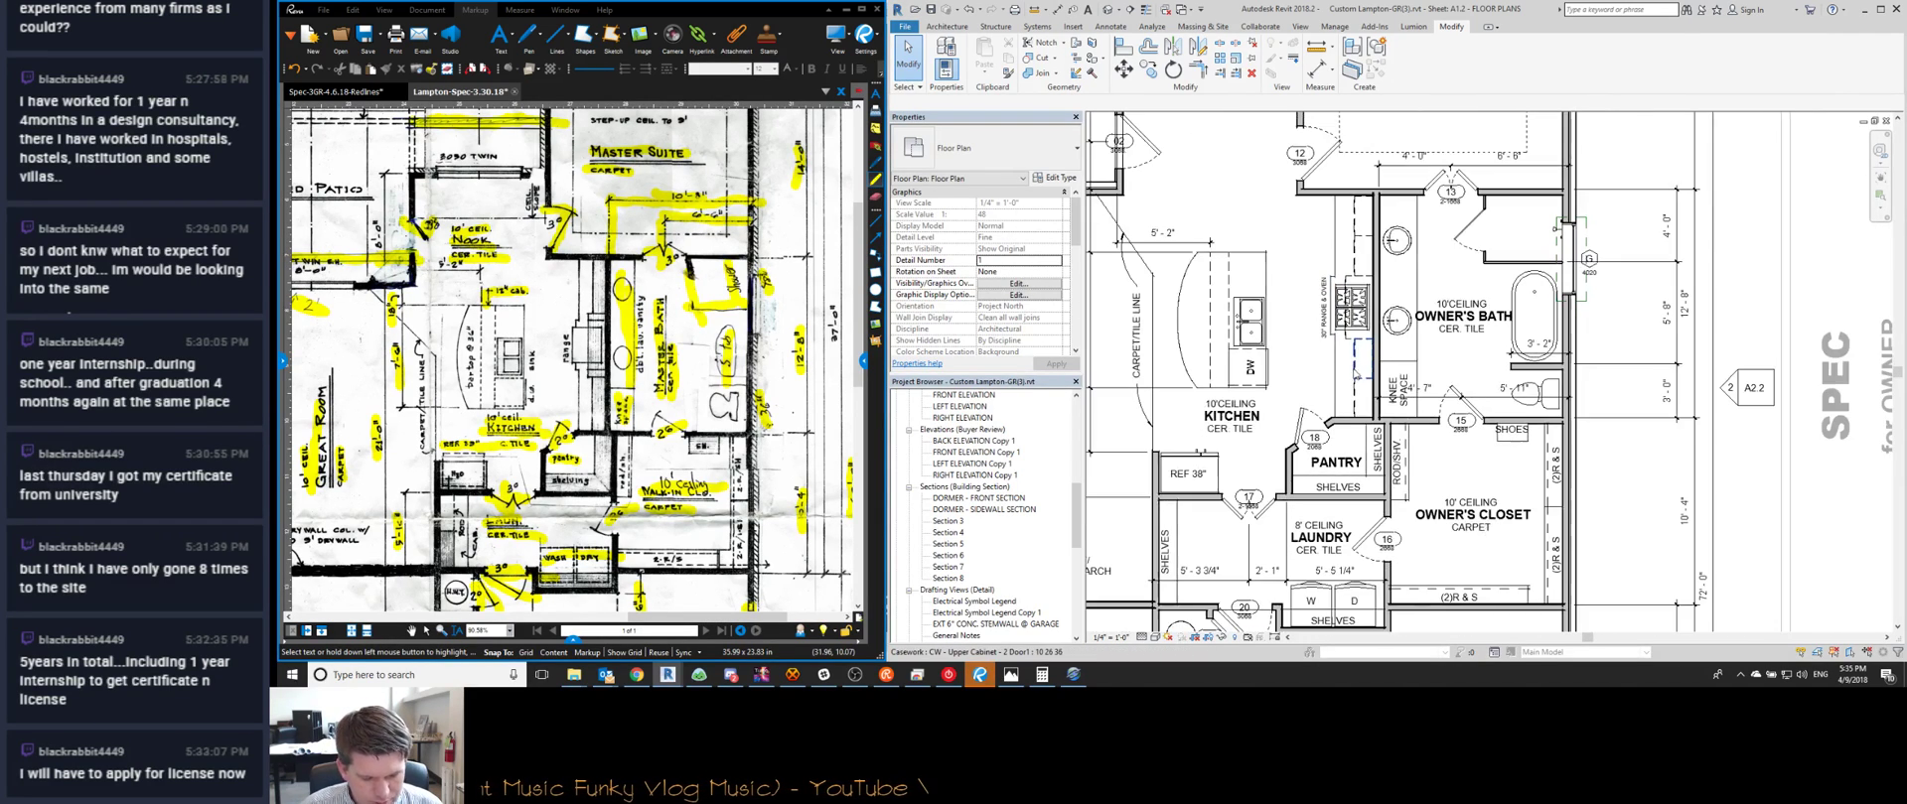
Center the pantry and laundry in the plan and zoom into the matching redline area
scroll(1368, 435, up, 2)
scroll(1368, 435, down, 2)
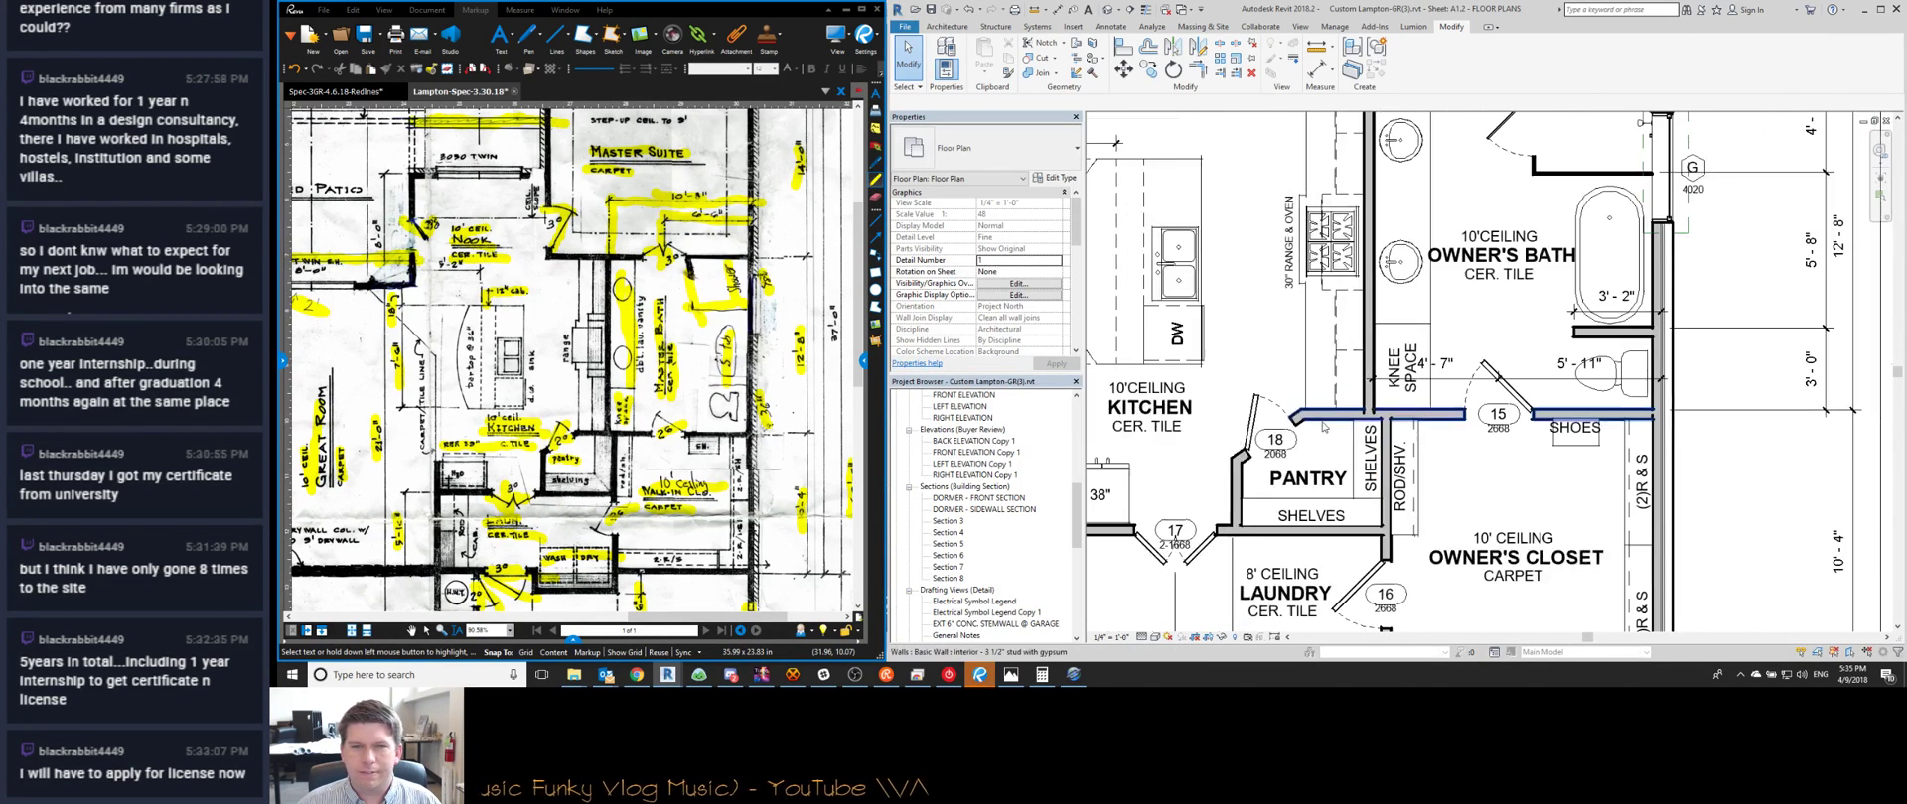
scroll(534, 441, up, 3)
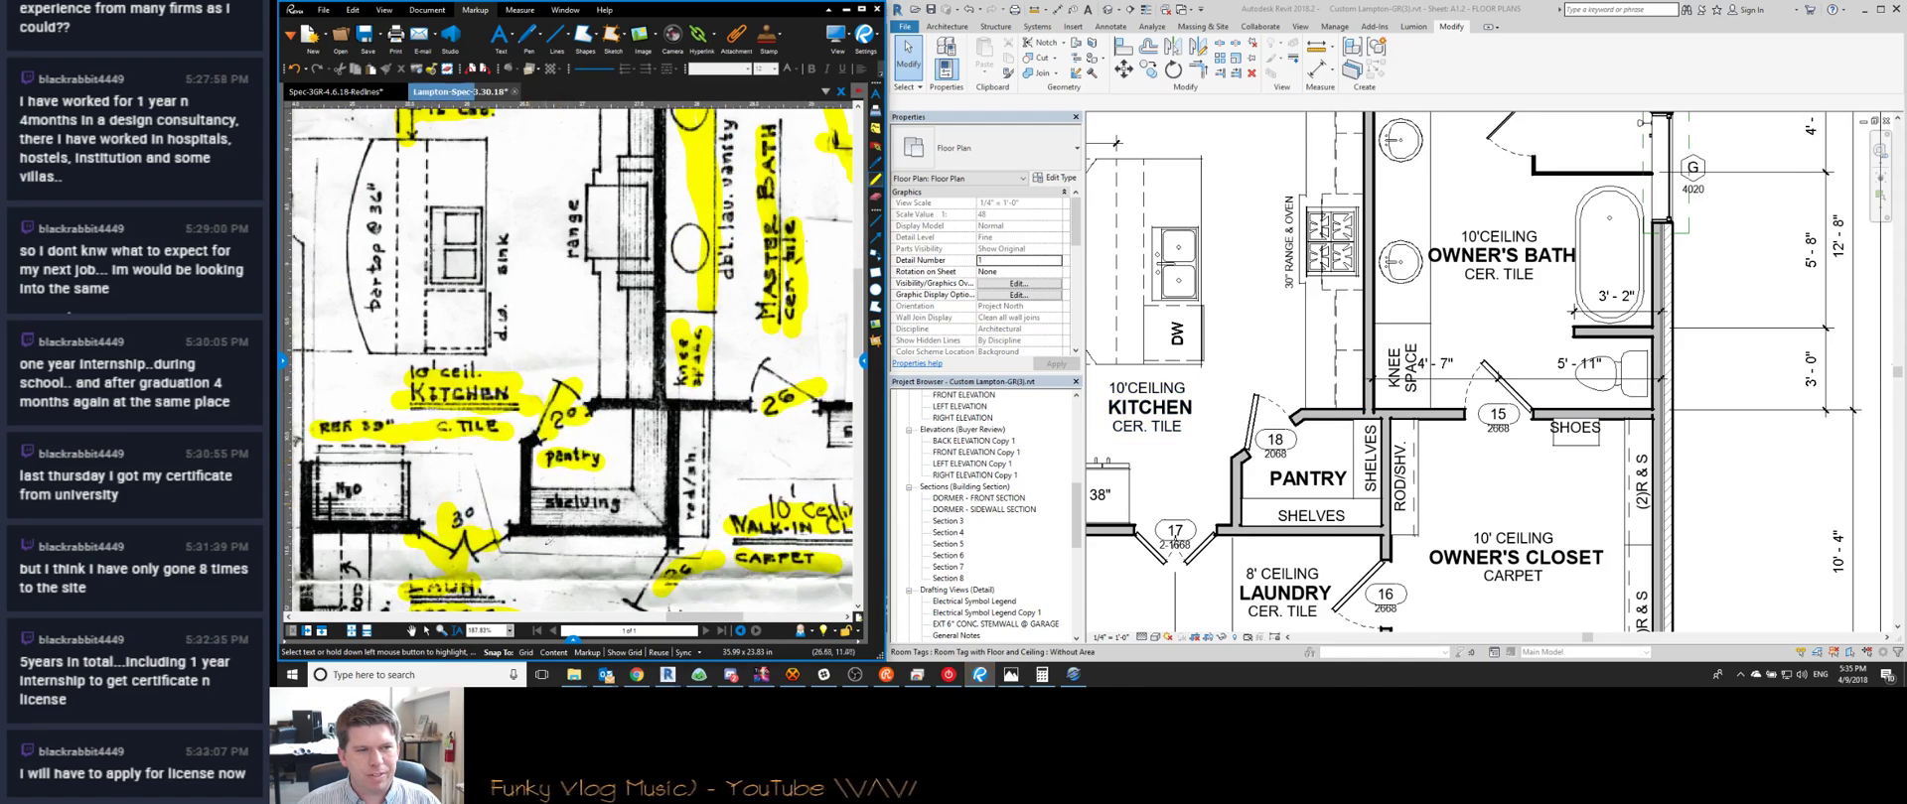
middle_drag(1307, 481, 1309, 435)
middle_drag(1309, 384, 1311, 347)
scroll(1311, 346, down, 1)
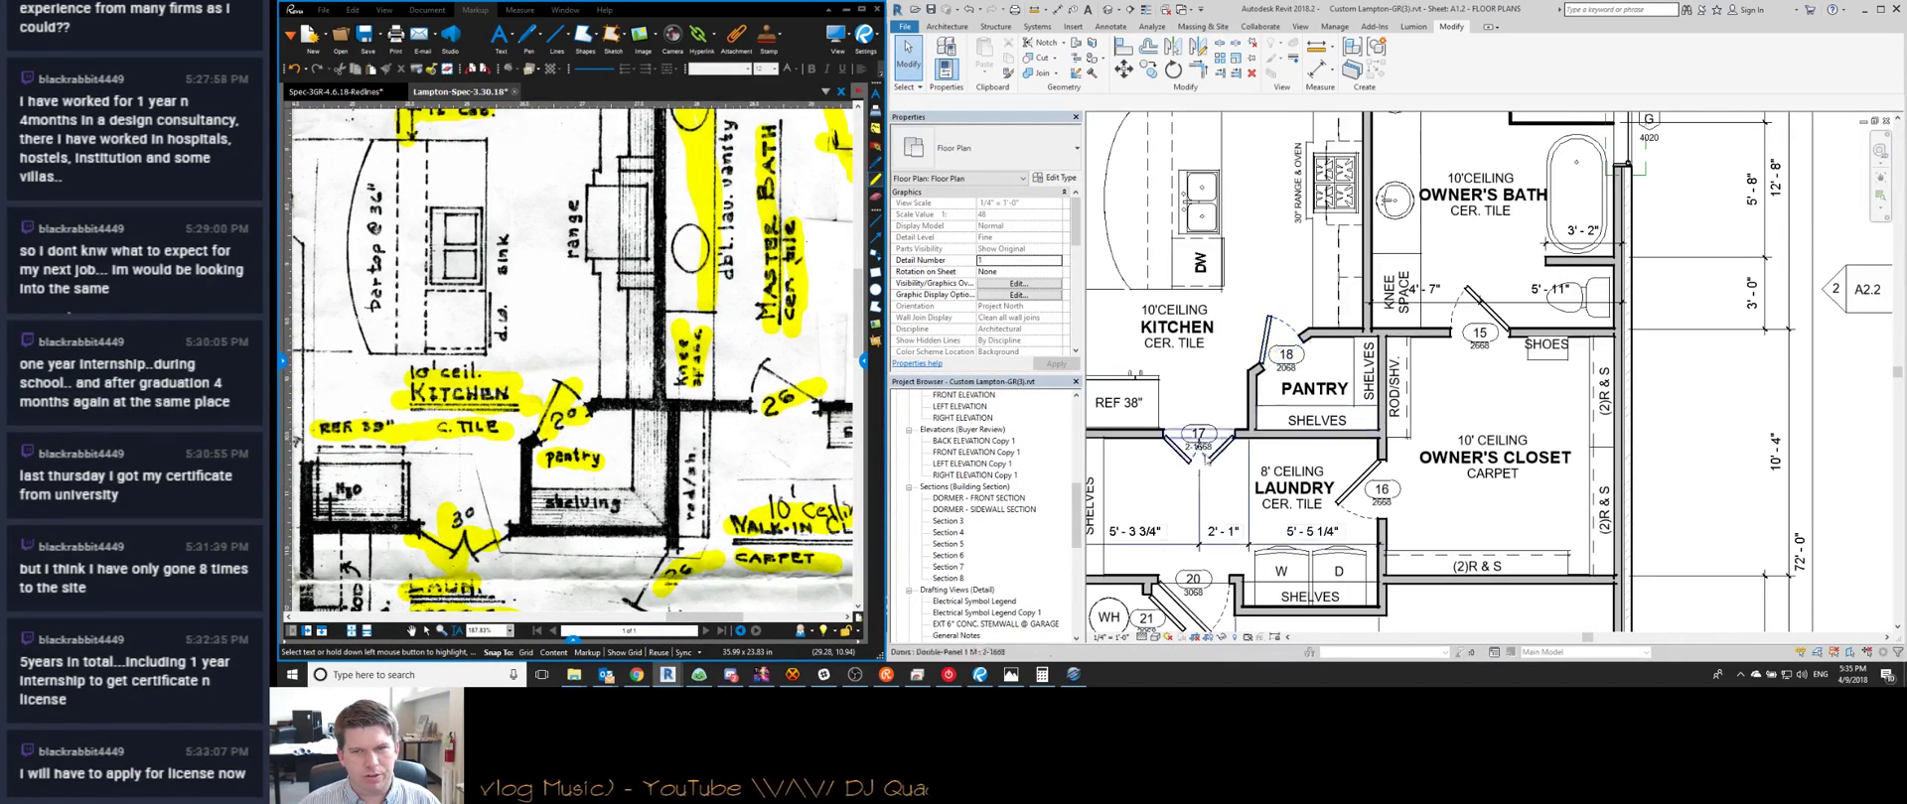
click(981, 675)
scroll(747, 467, down, 2)
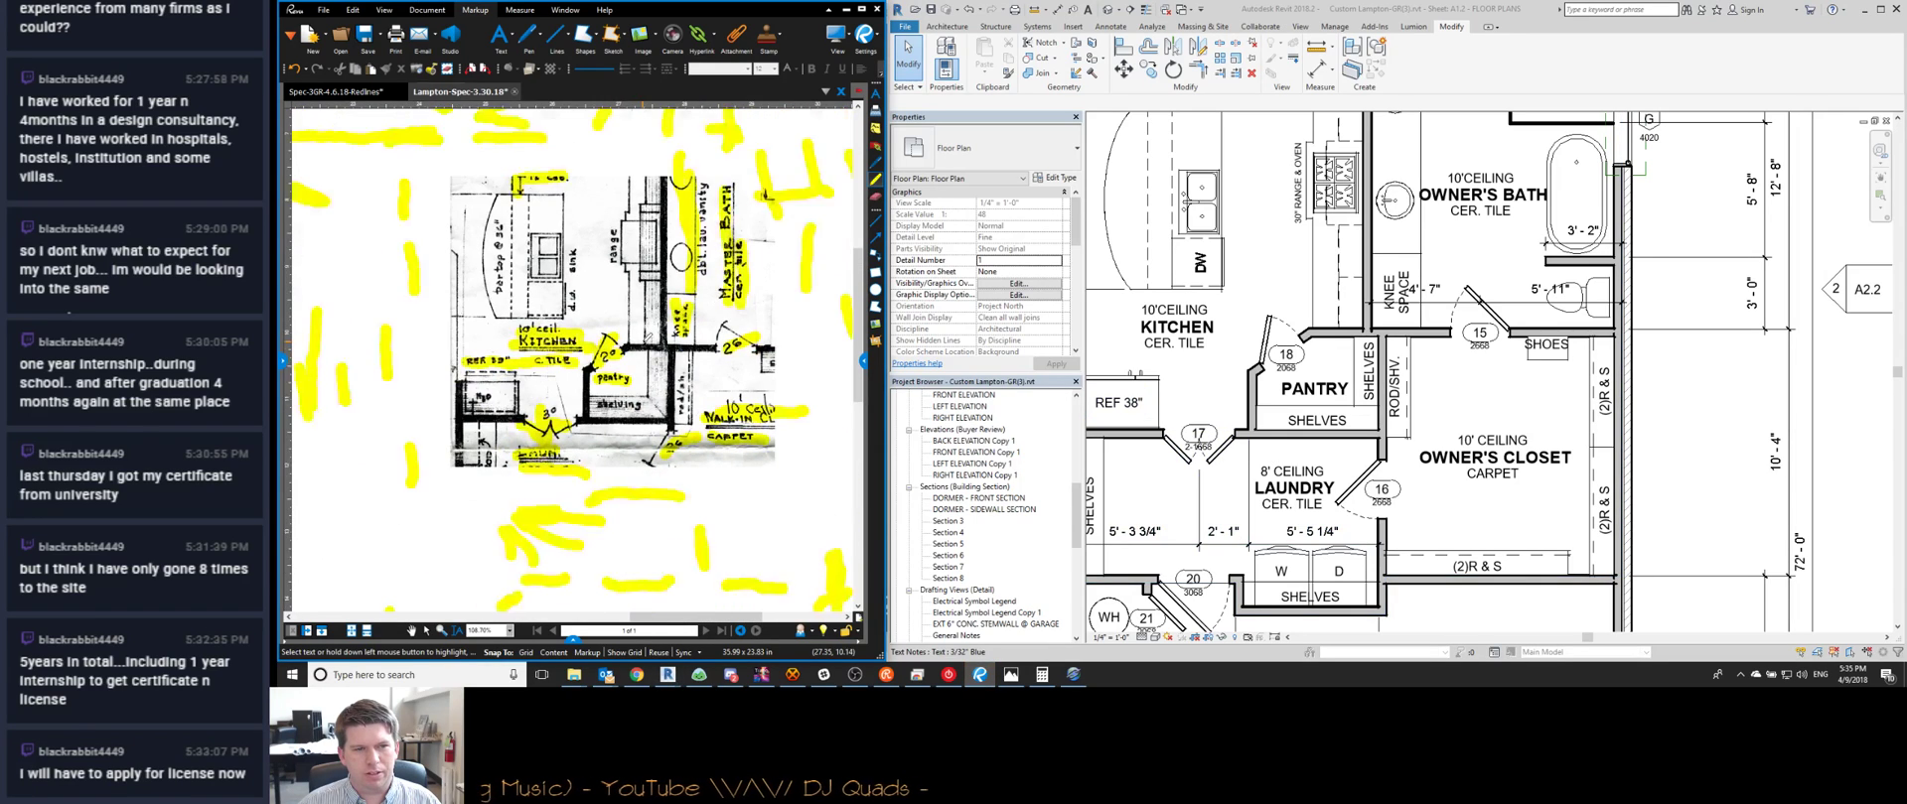
click(1424, 438)
scroll(1424, 438, down, 2)
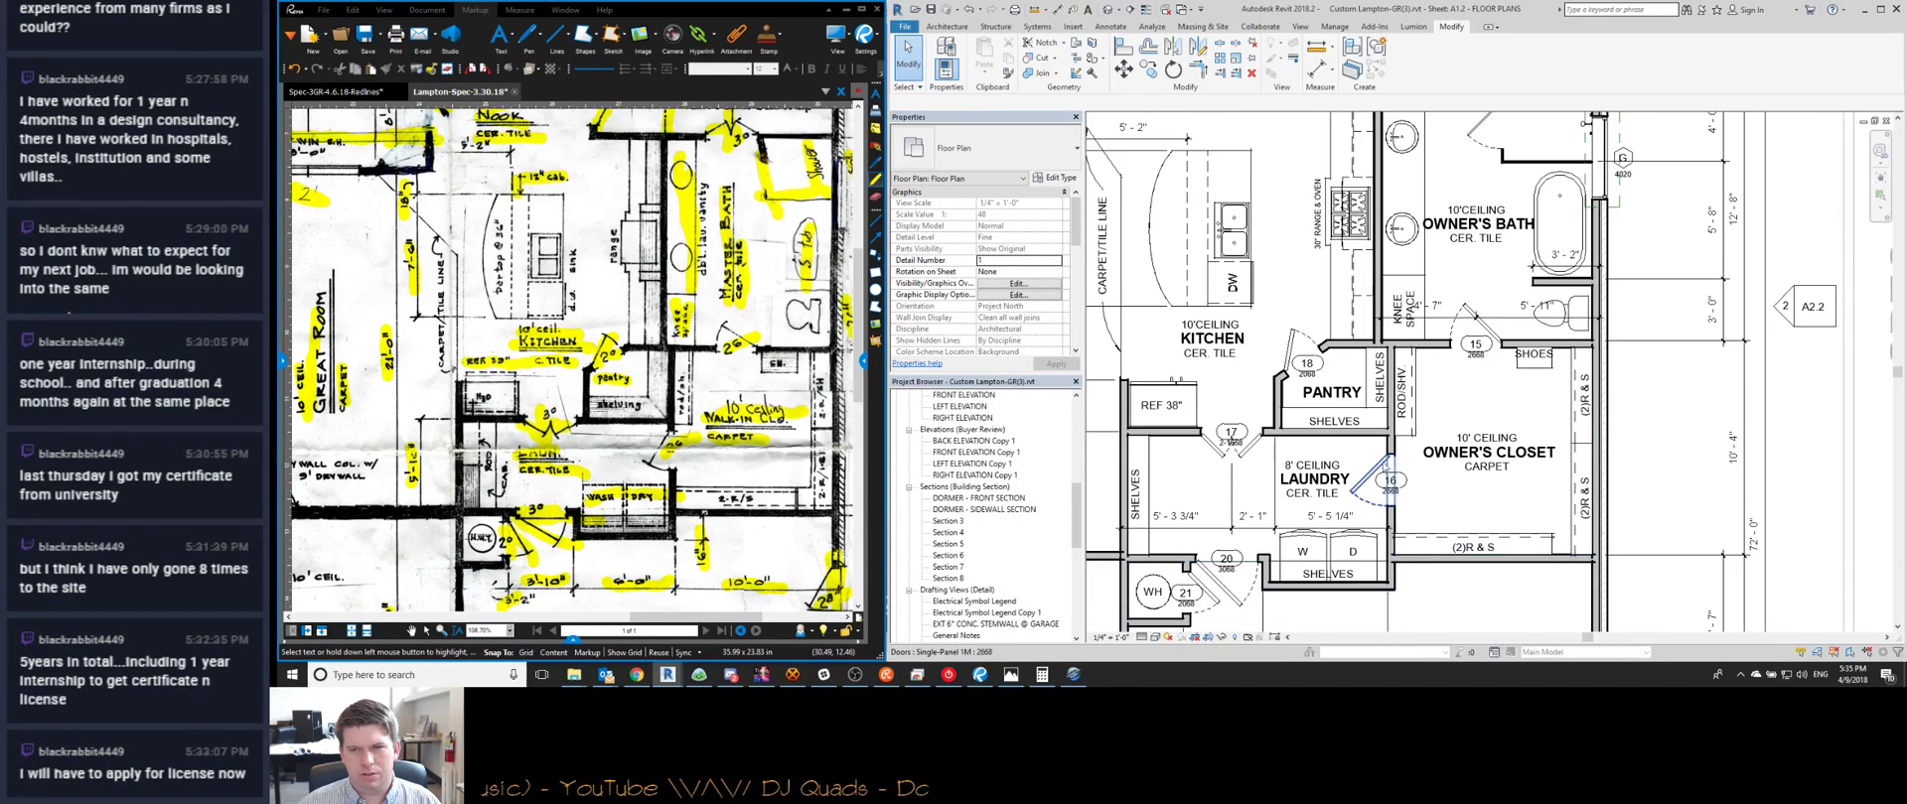
Offset laundry door 16 so it sits 6 inches from the adjacent wall
click(1380, 428)
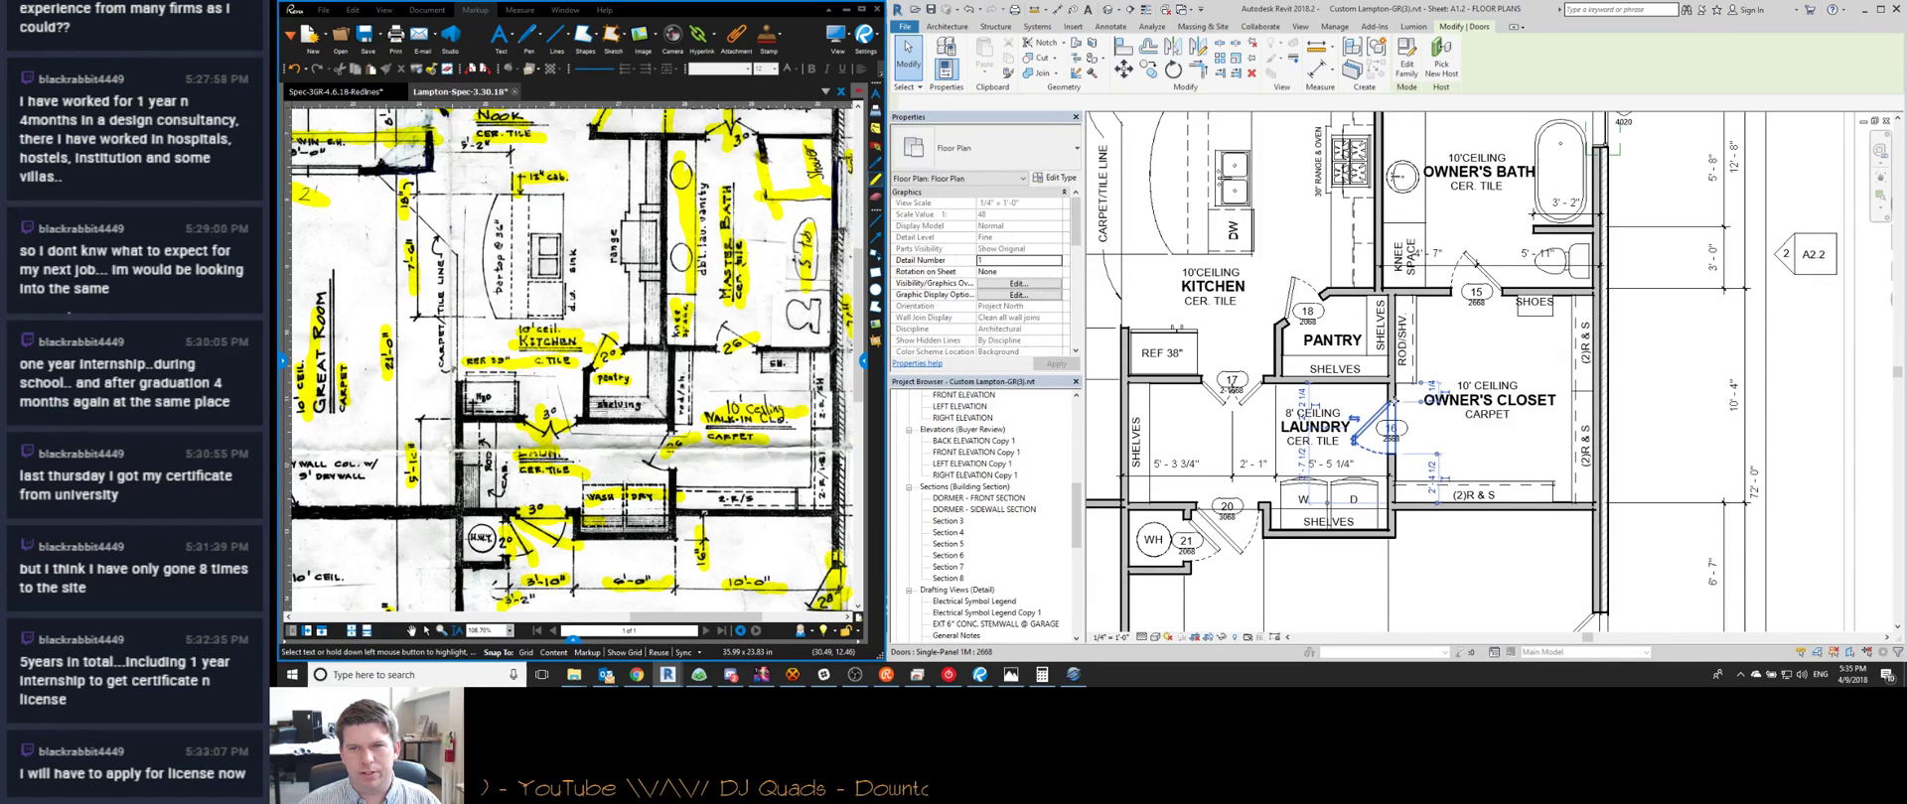
scroll(1430, 406, up, 1)
key(ctrl+c)
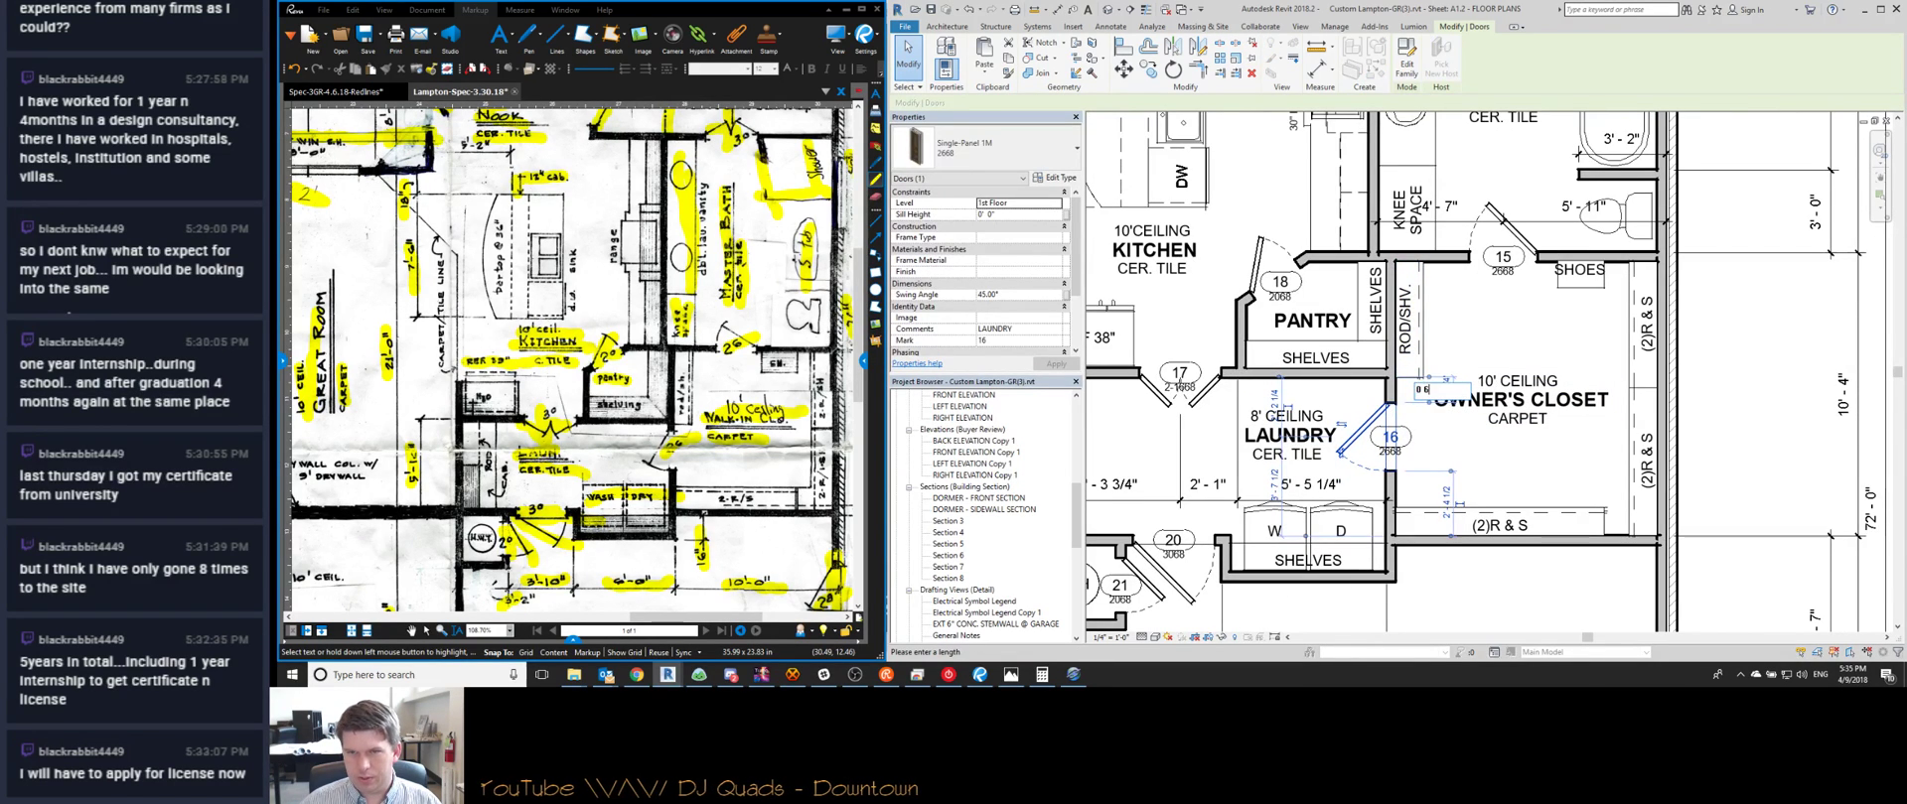
key(Return)
key(Escape)
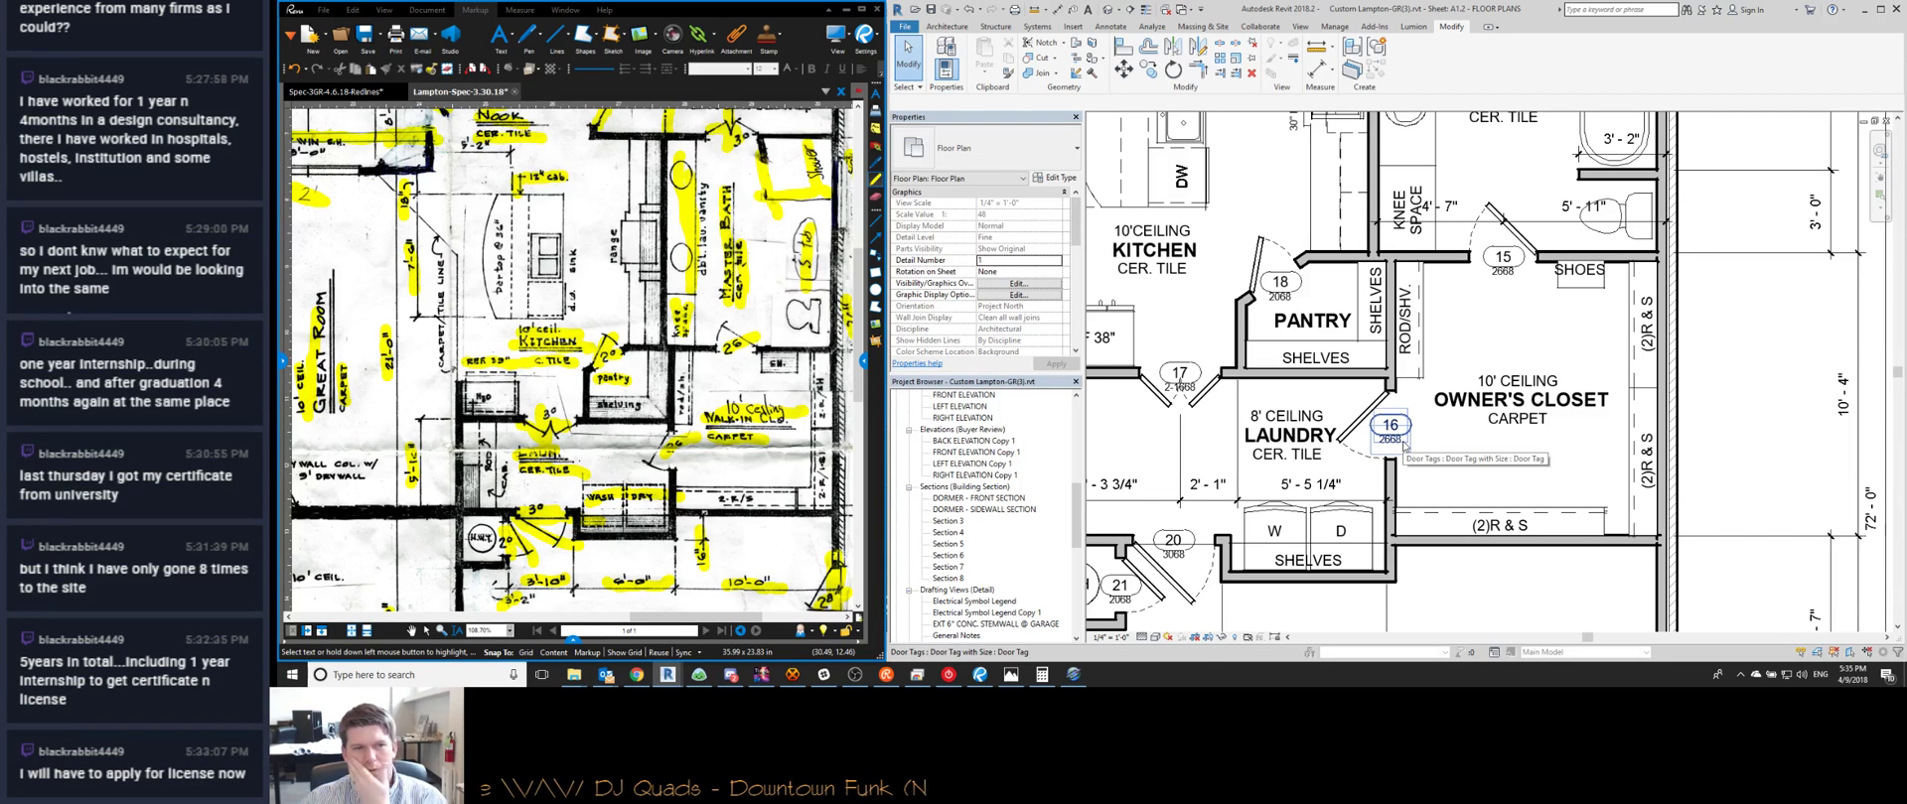
middle_drag(1133, 404, 1190, 410)
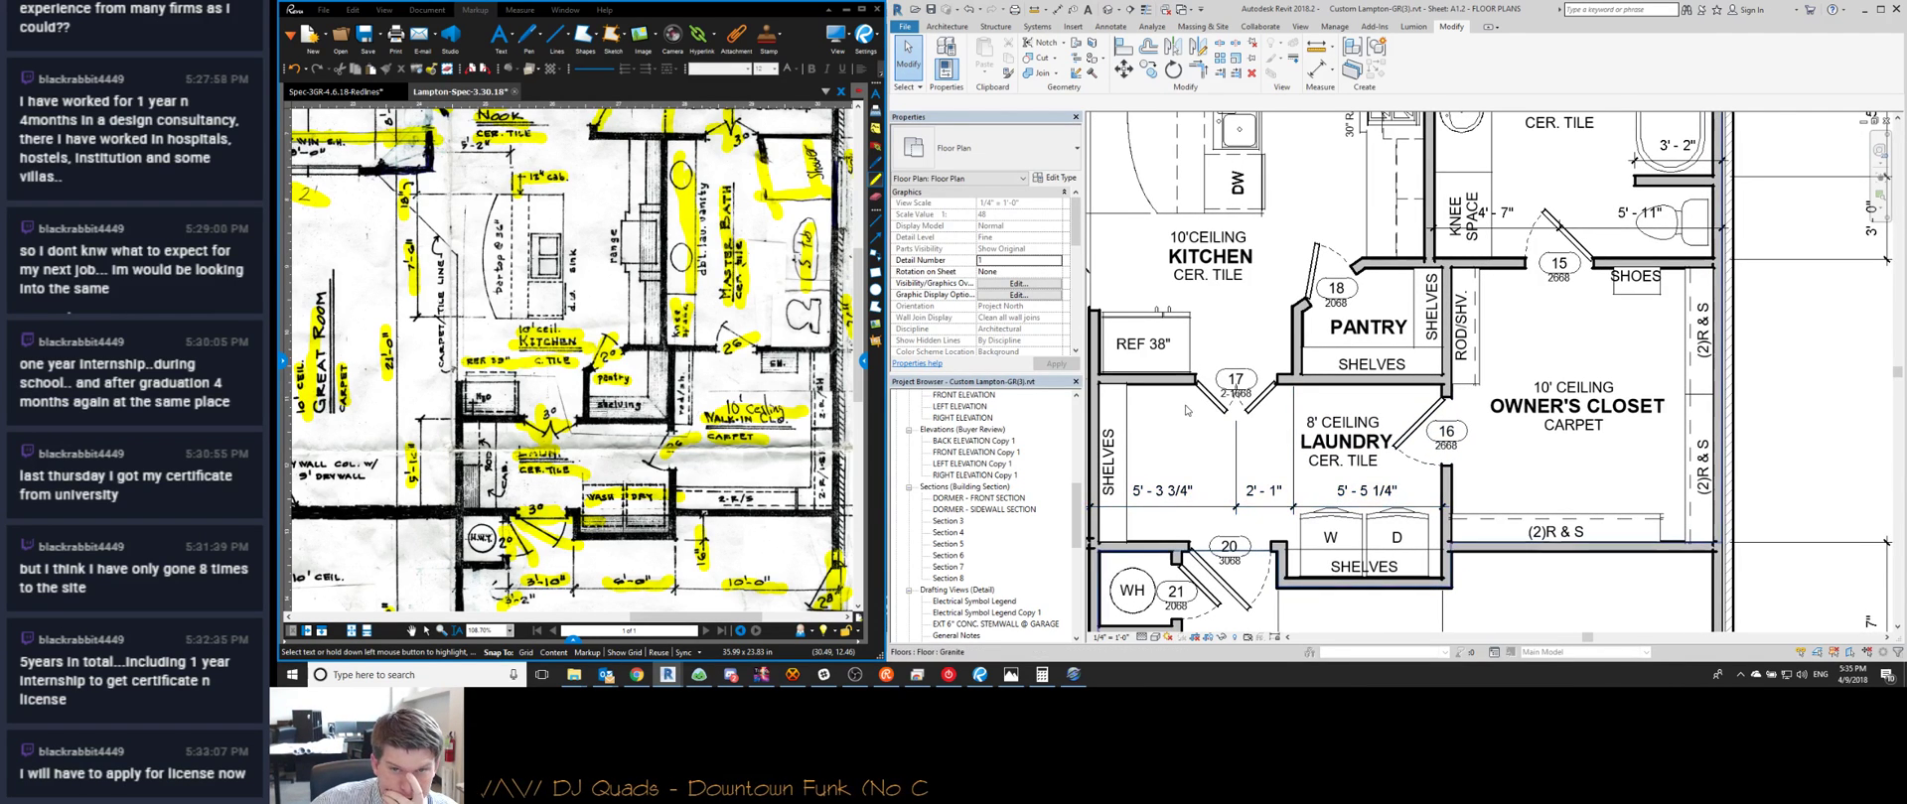
click(1209, 402)
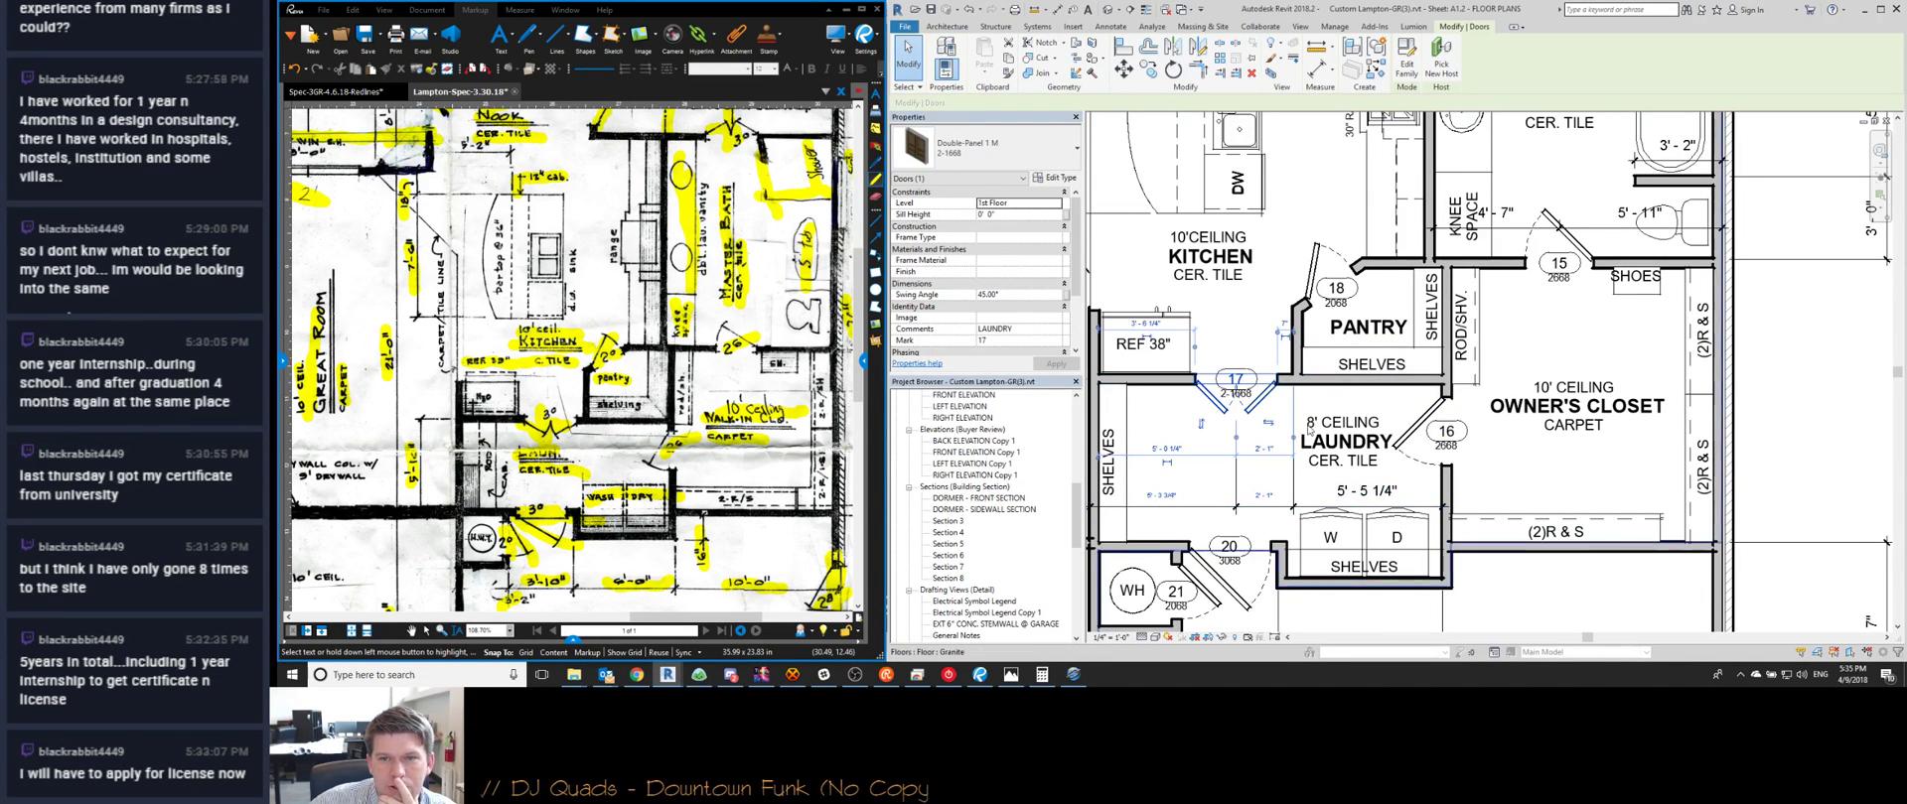
scroll(1160, 489, up, 3)
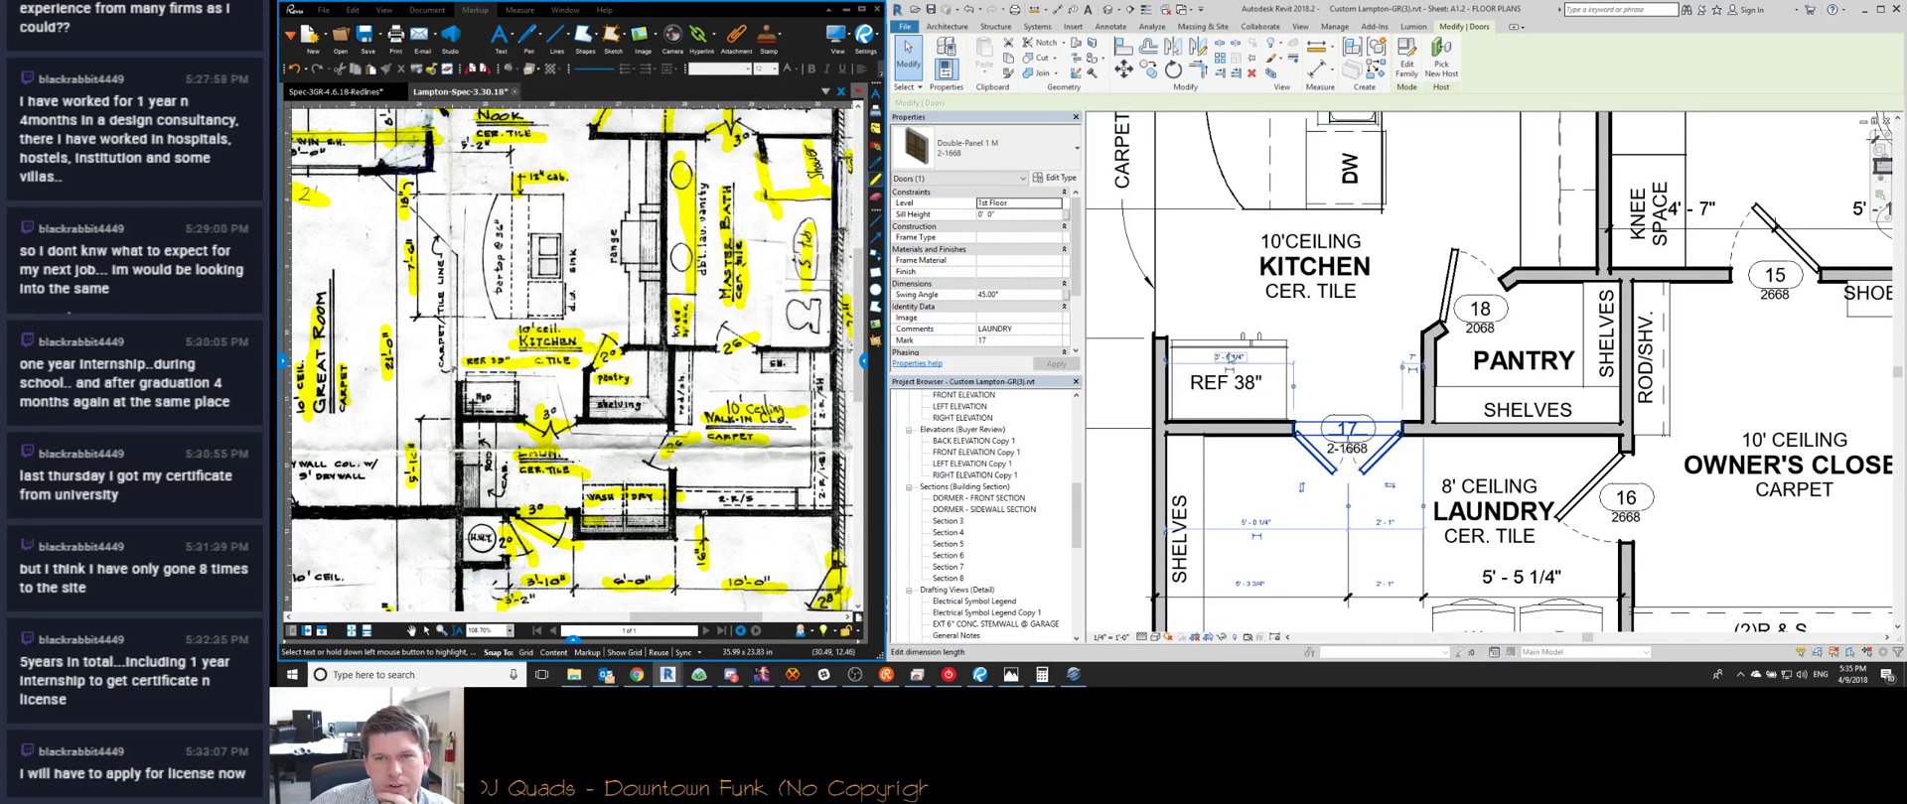
scroll(1472, 281, down, 1)
Place a Refrigerator Cabinet - Parametric 39" at the kitchen wall and move it above the REF 38" space
key(c)
key(m)
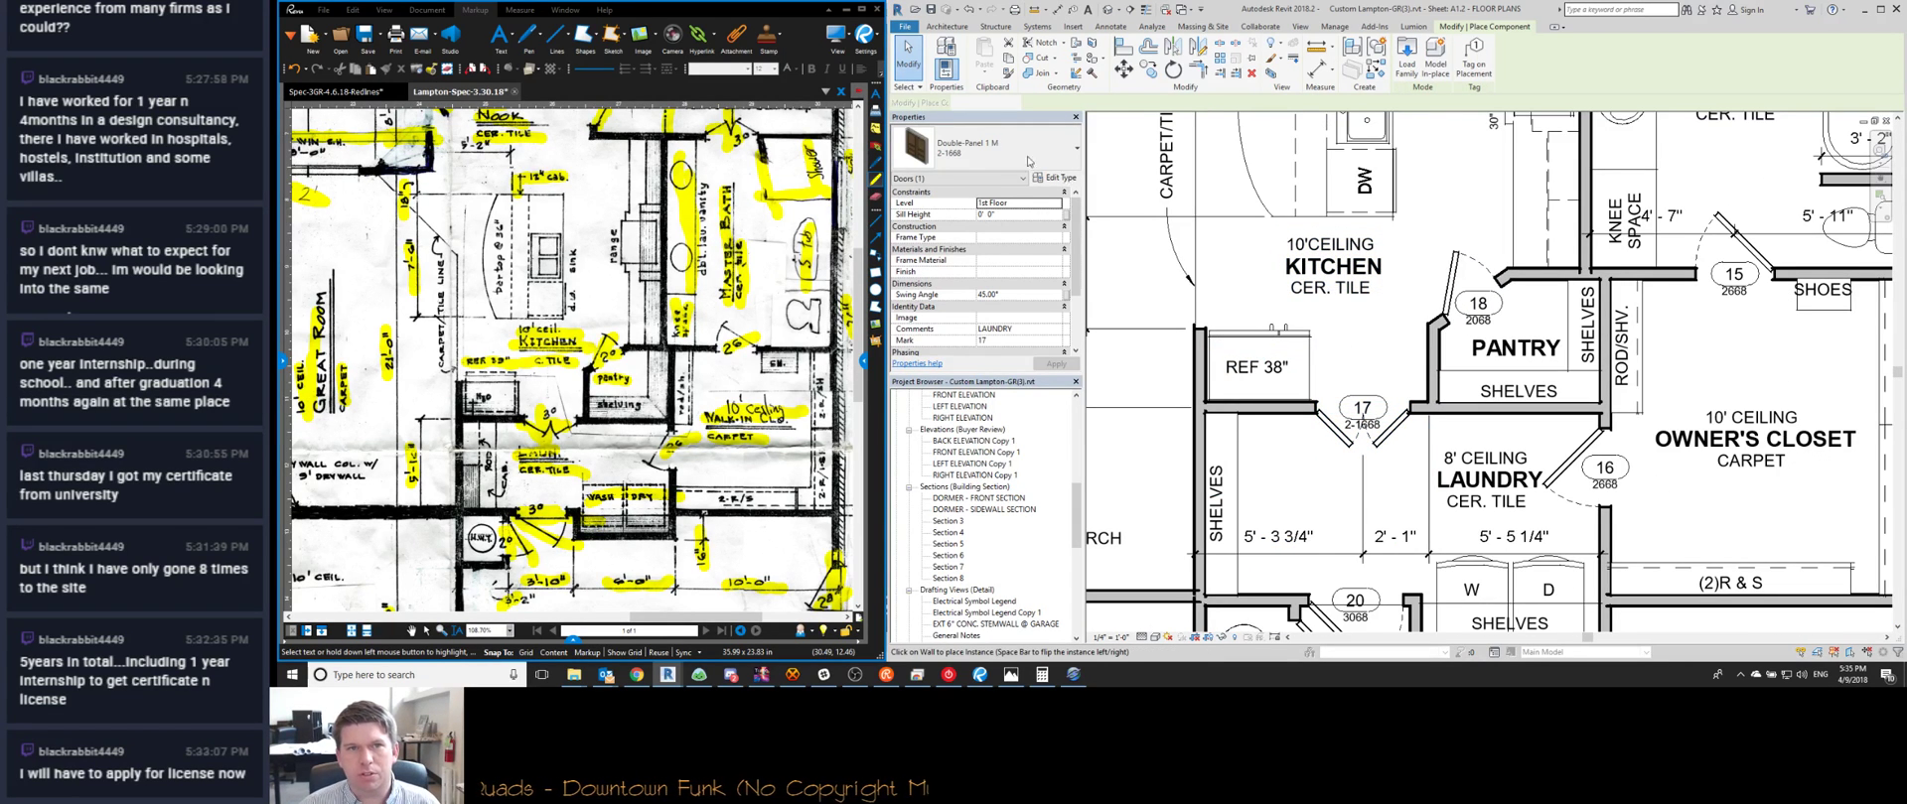
click(976, 149)
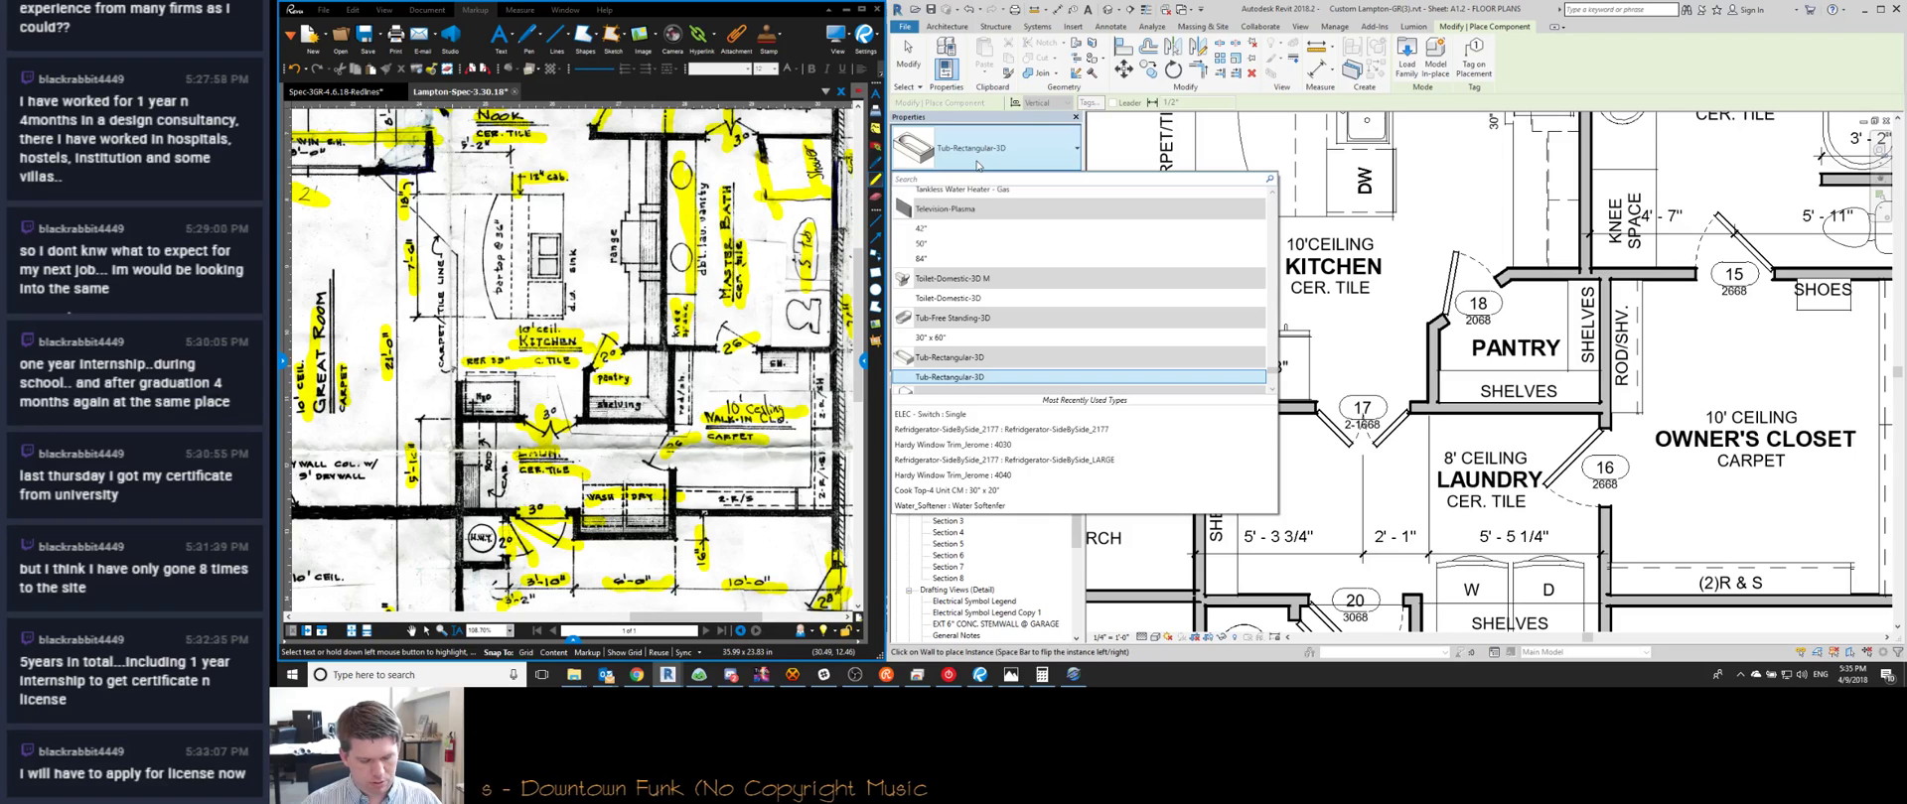
text(re)
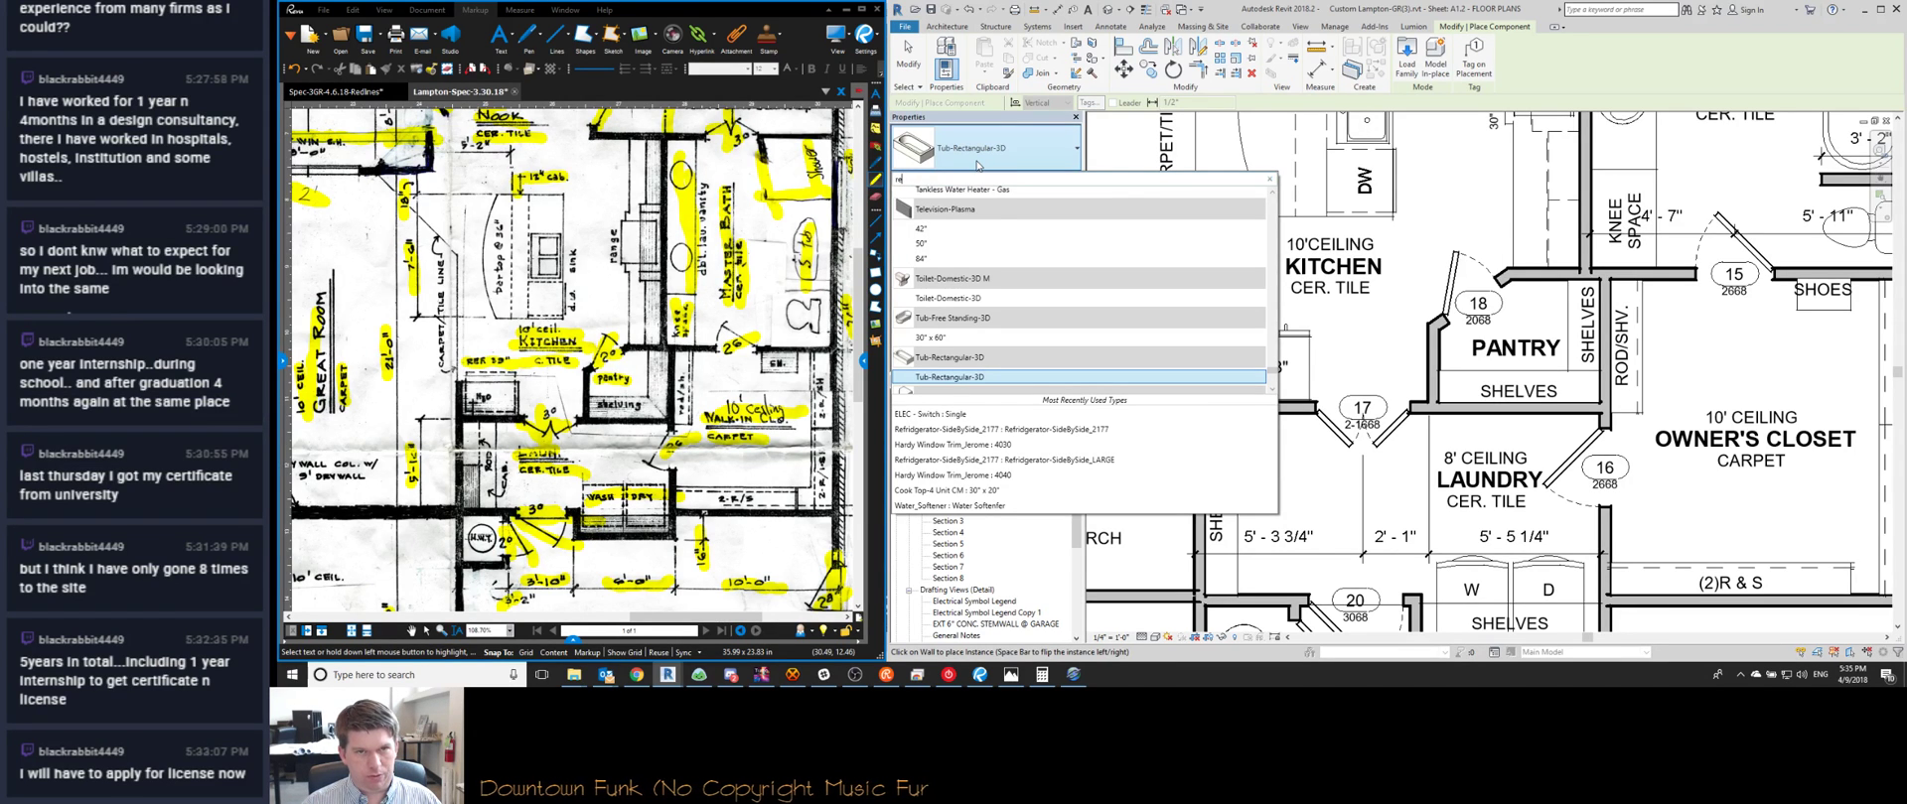
text(f)
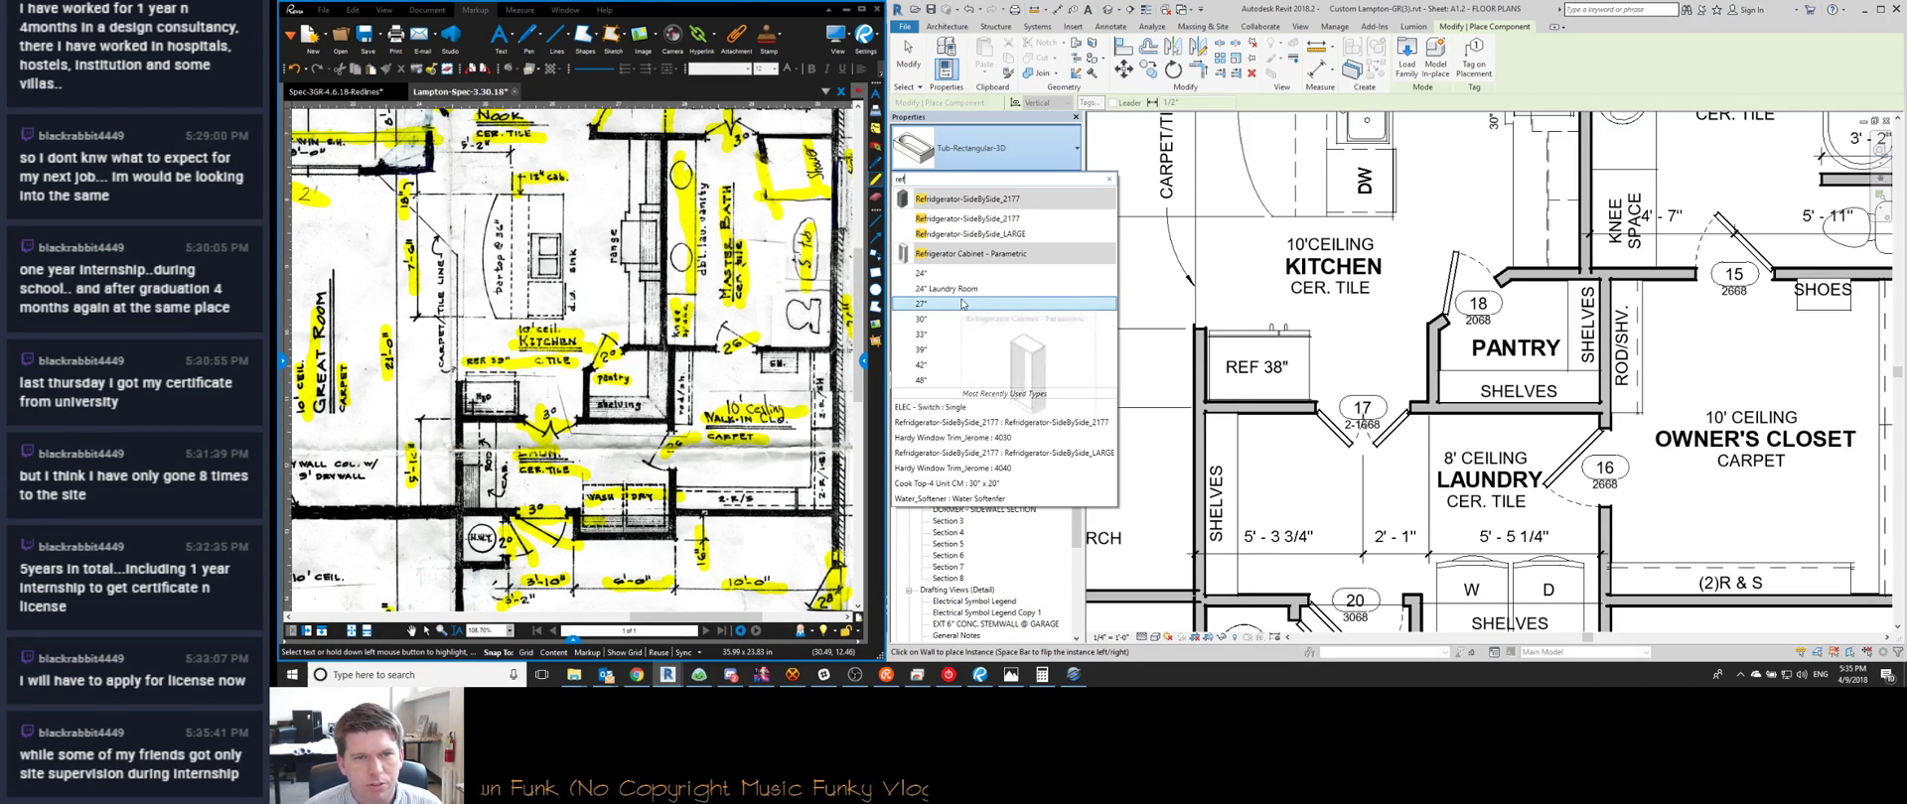
click(951, 350)
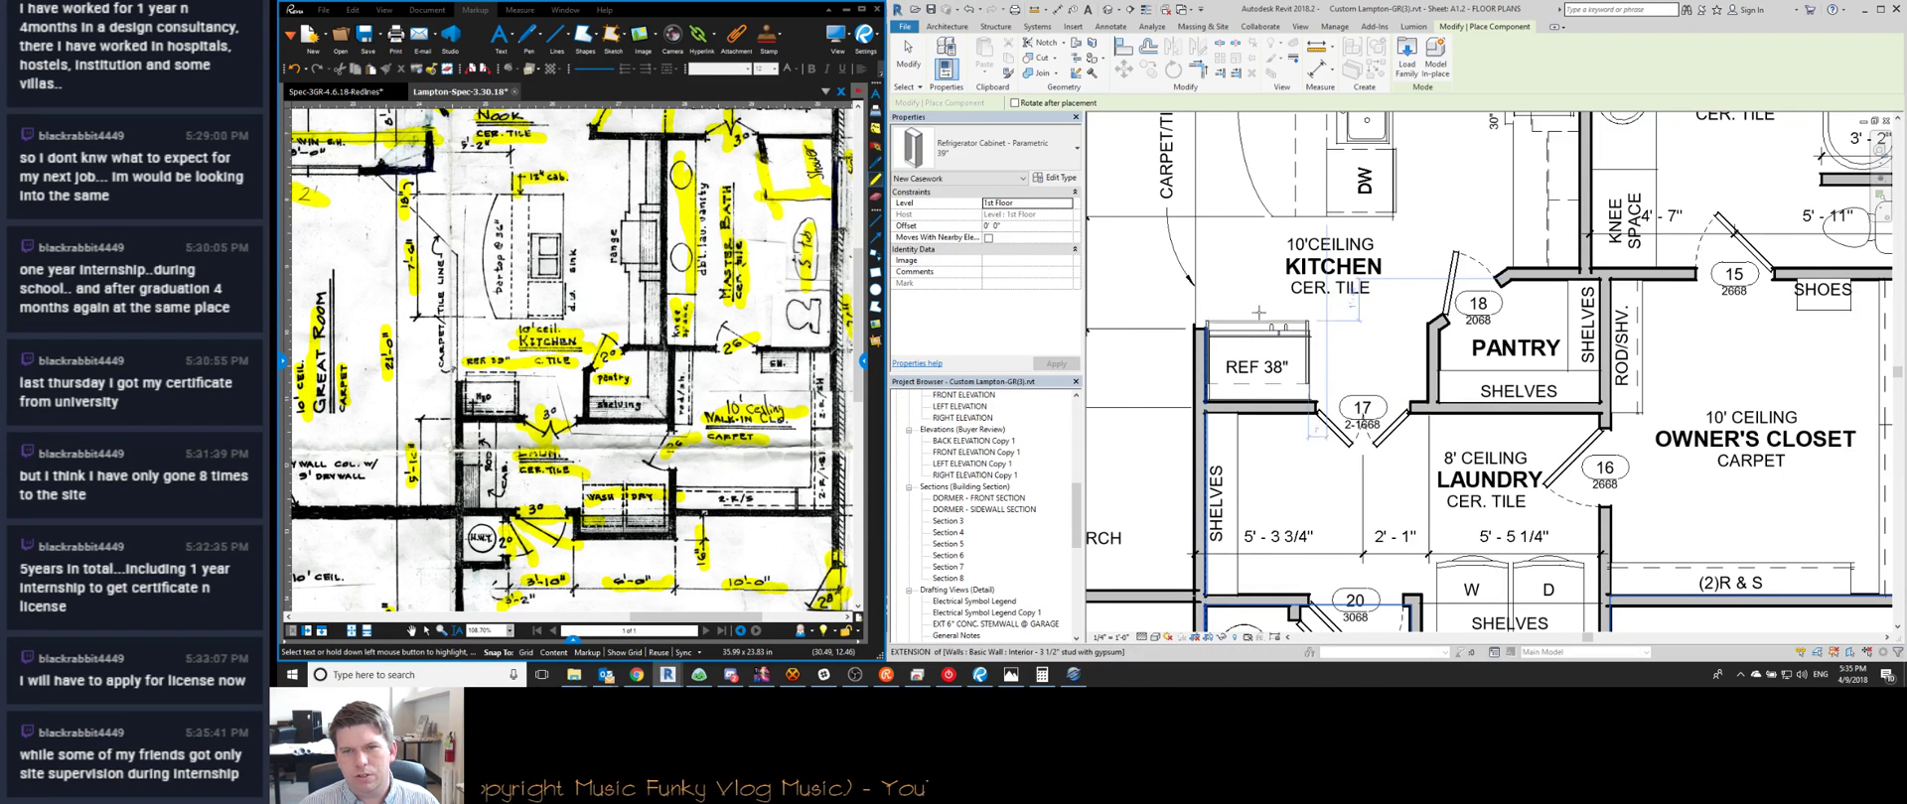
click(1257, 334)
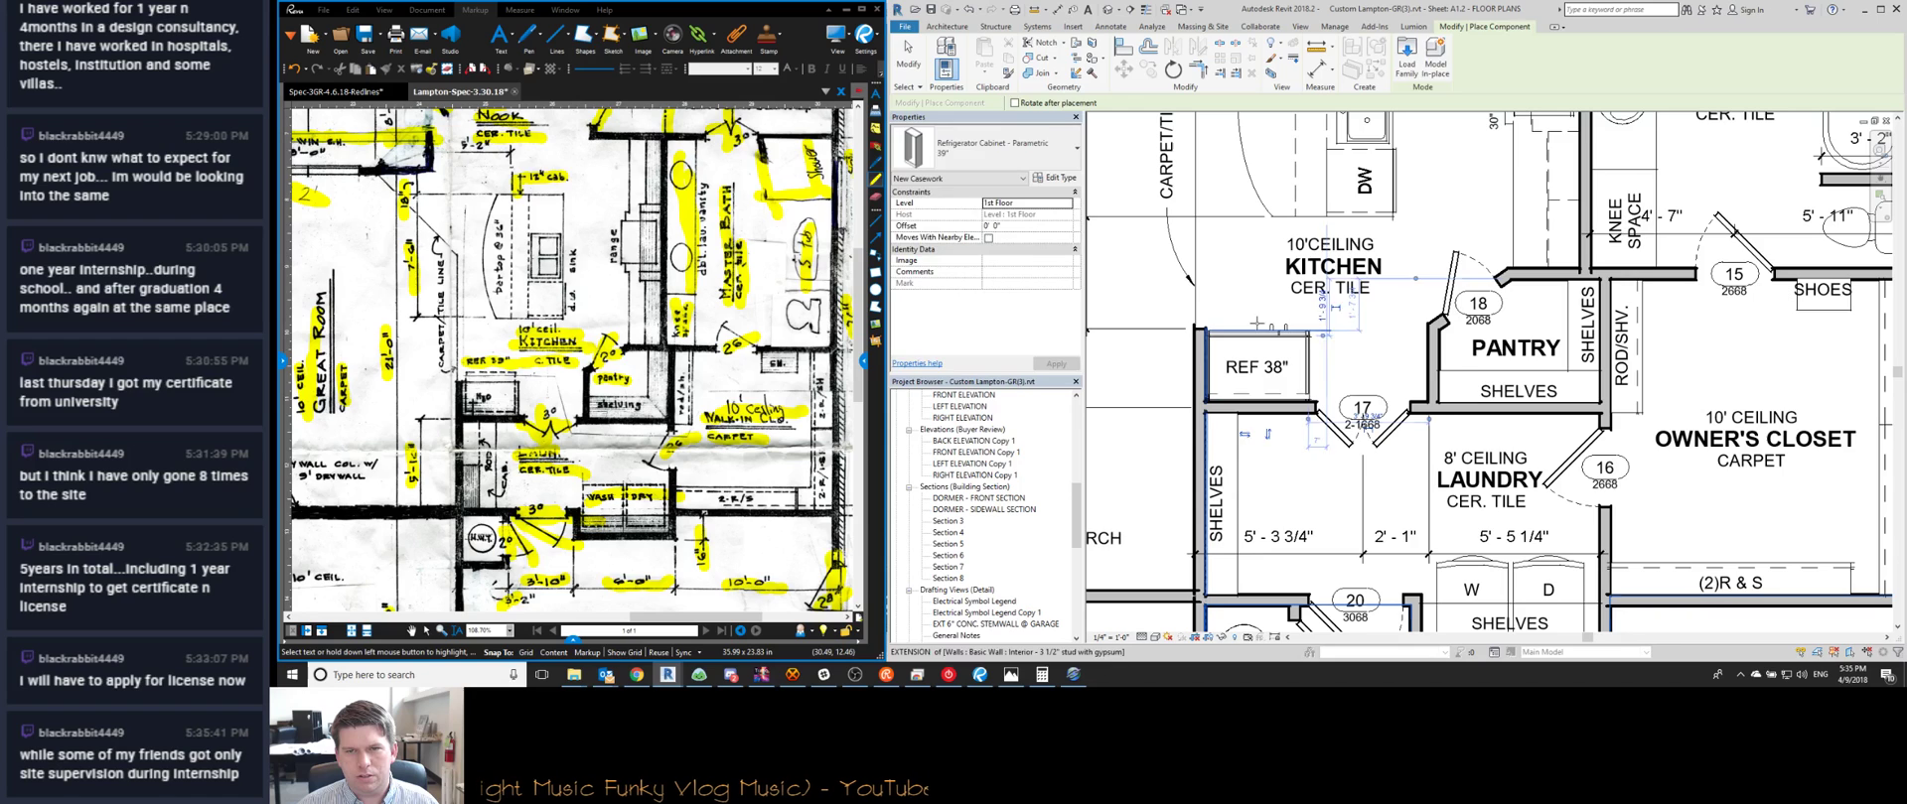
key(Escape)
click(1308, 351)
drag(1308, 351, 1370, 310)
key(d)
key(i)
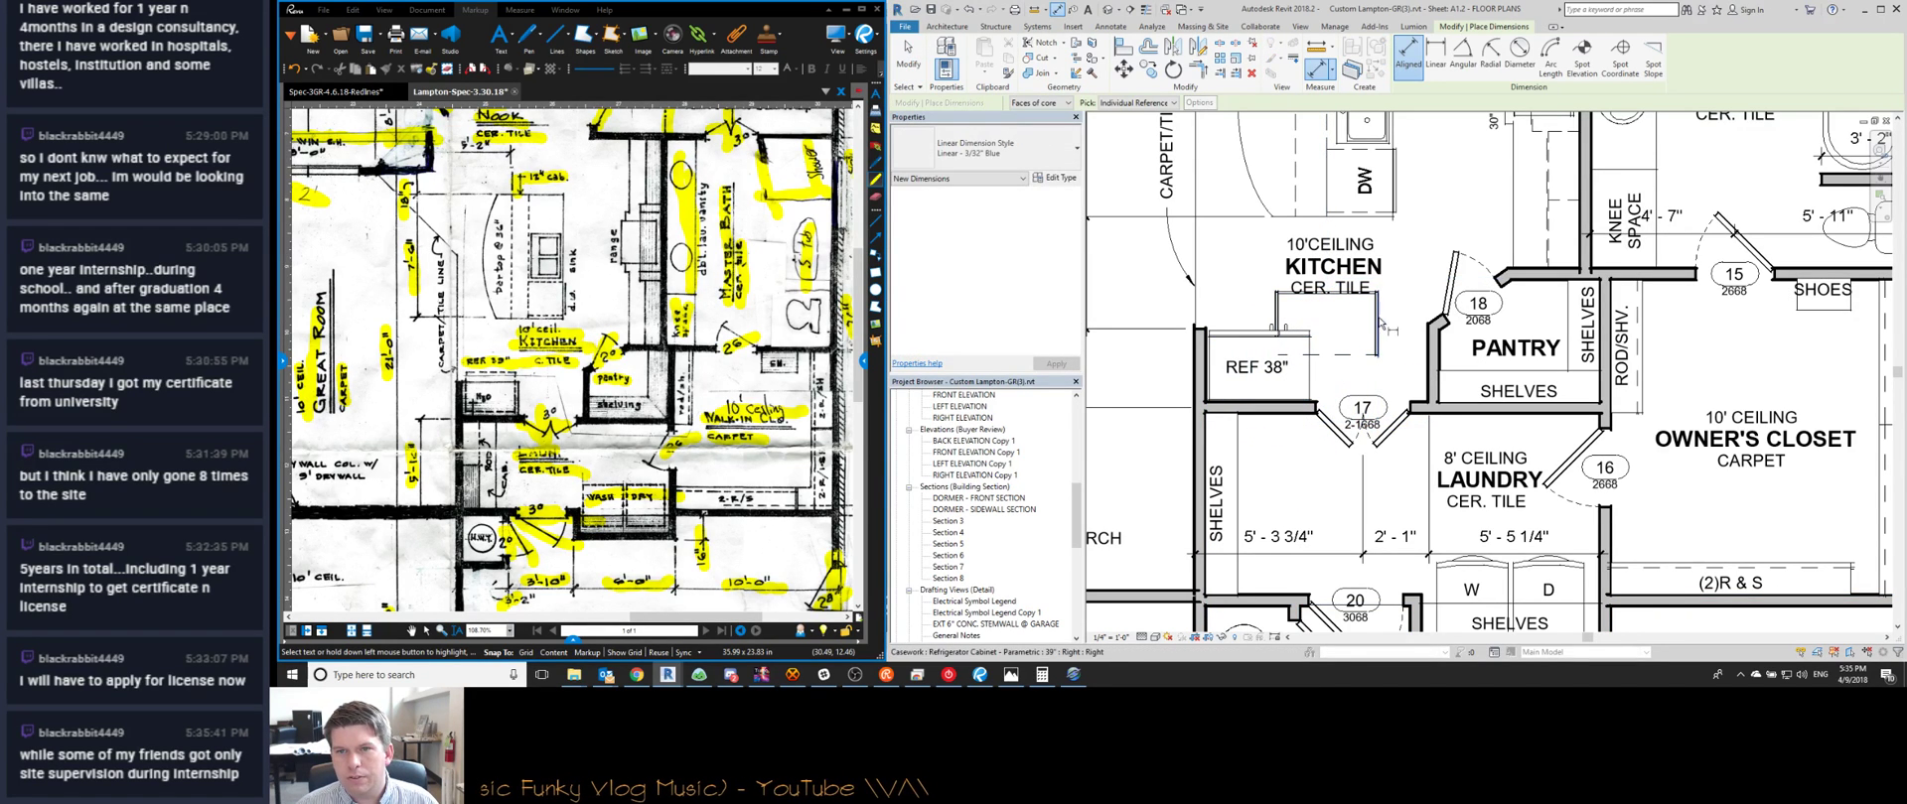
Make the refrigerator cabinet 42" wide and move it over the REF 38" refrigerator
key(Escape)
click(1276, 323)
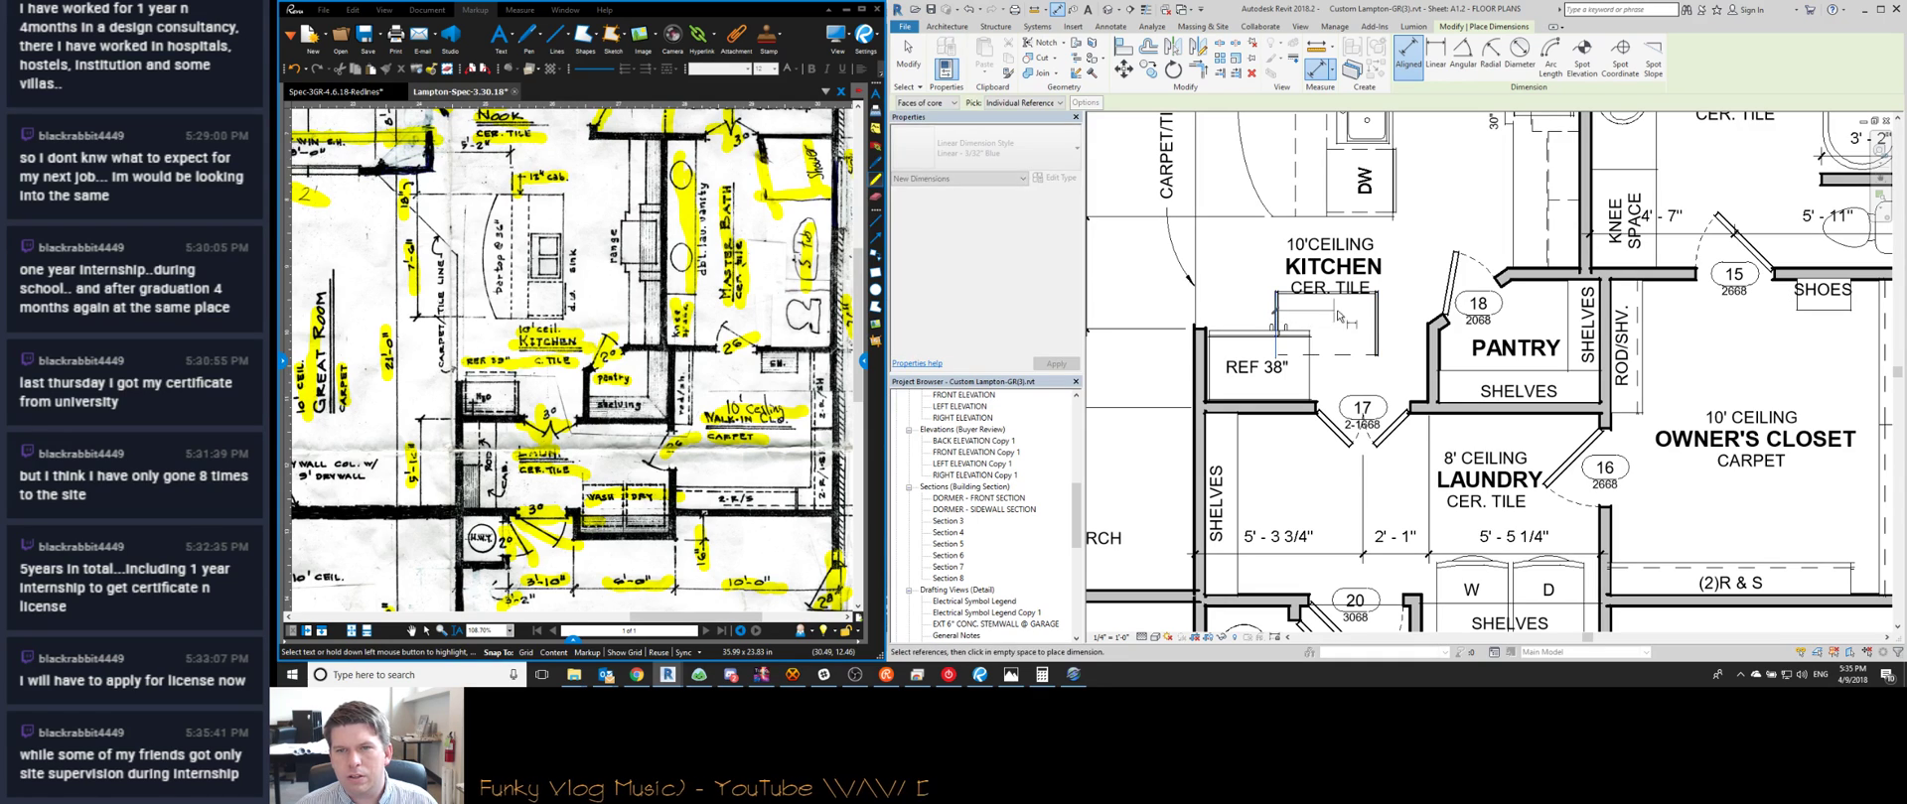
key(Escape)
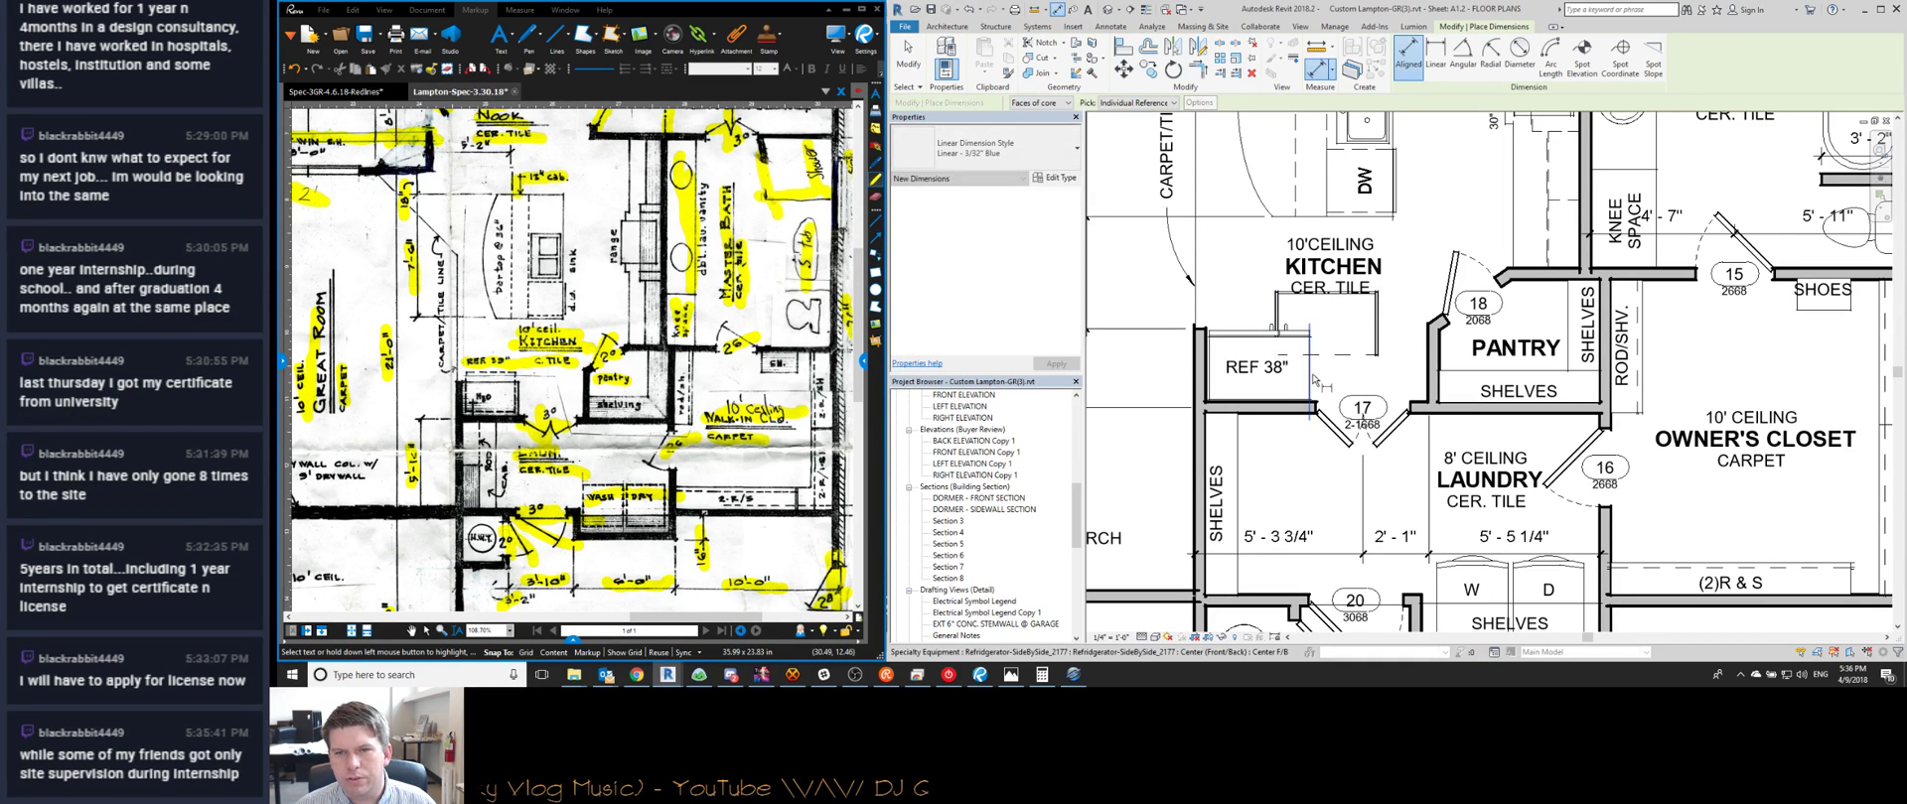
click(1212, 380)
key(Escape)
key(Escape)
click(1300, 296)
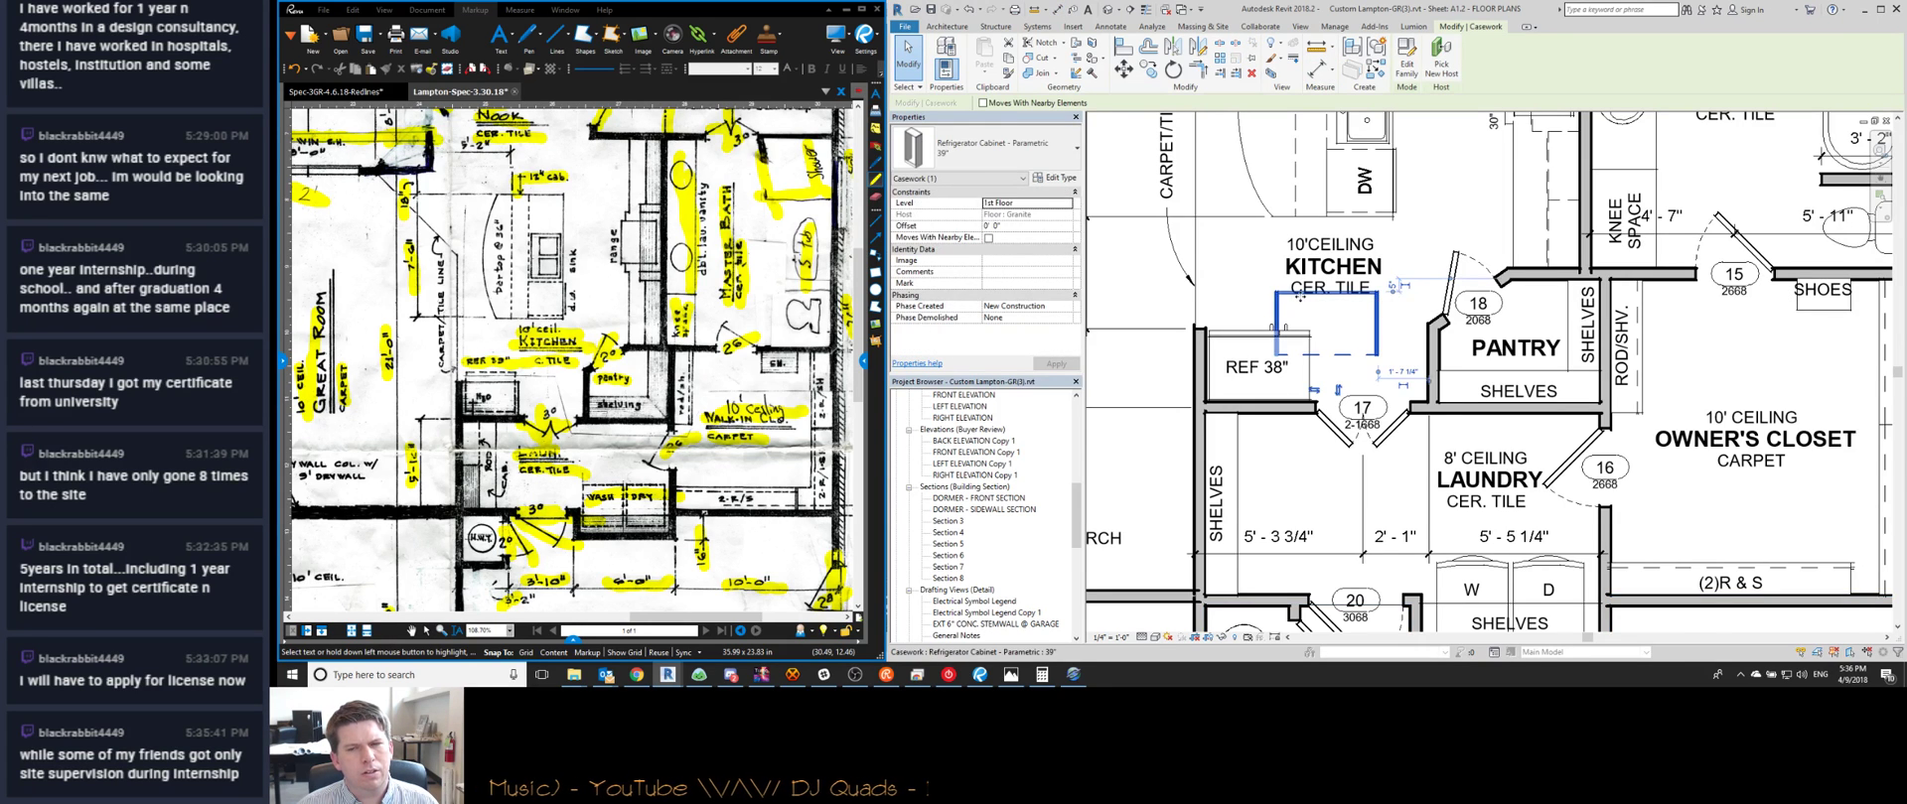
scroll(1300, 296, up, 2)
click(1009, 149)
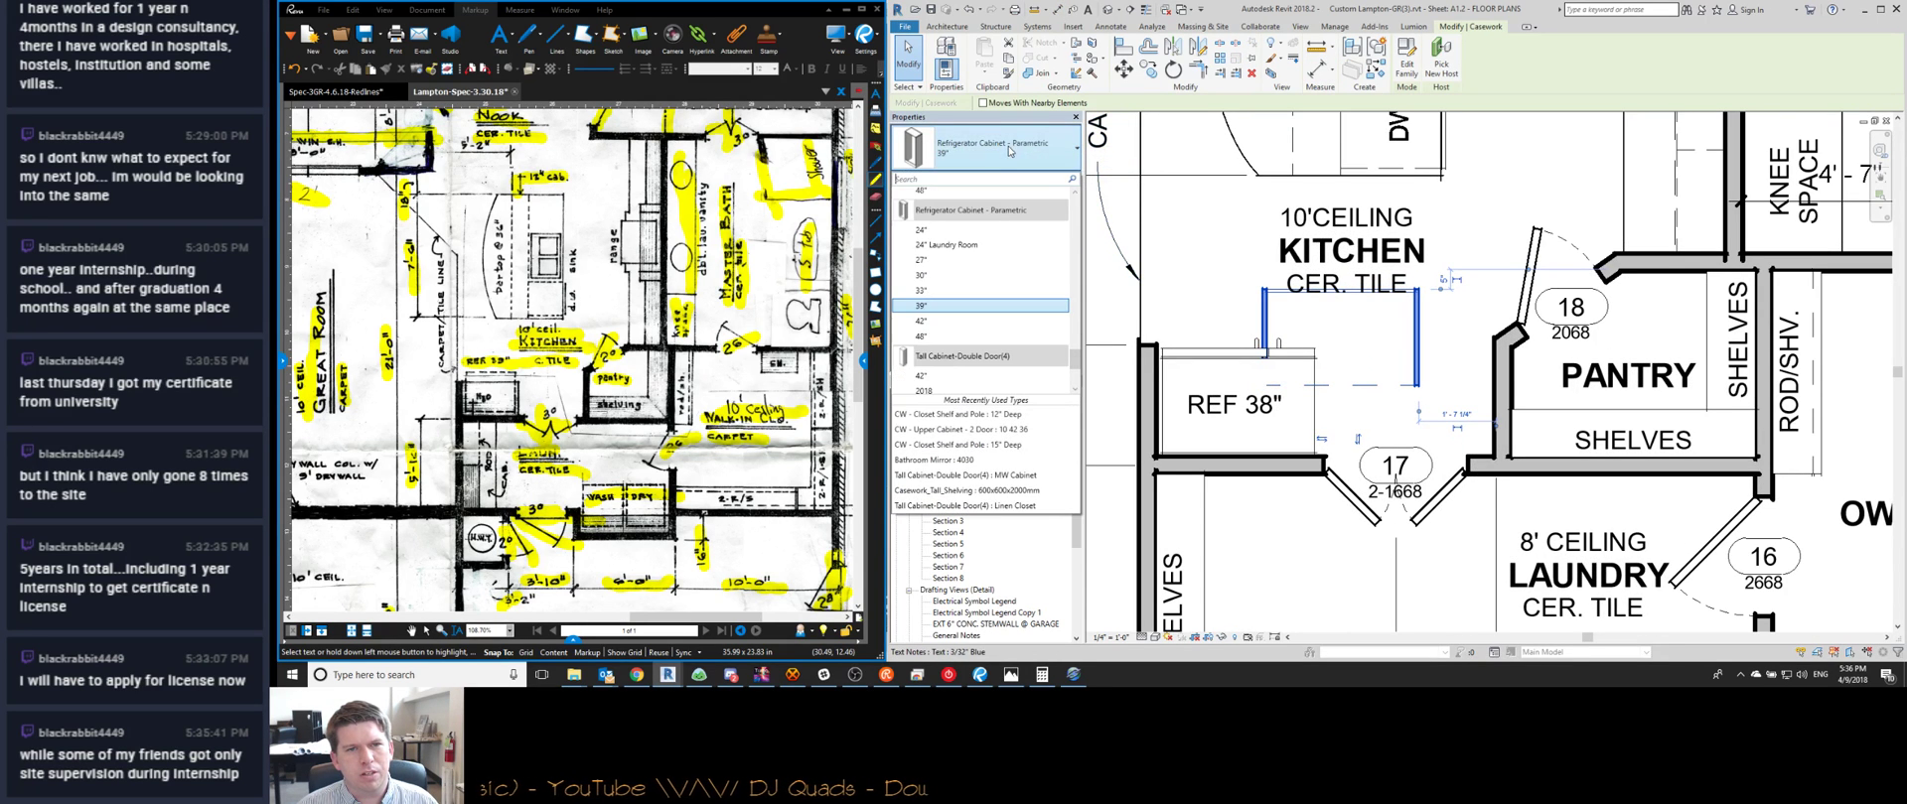
click(957, 321)
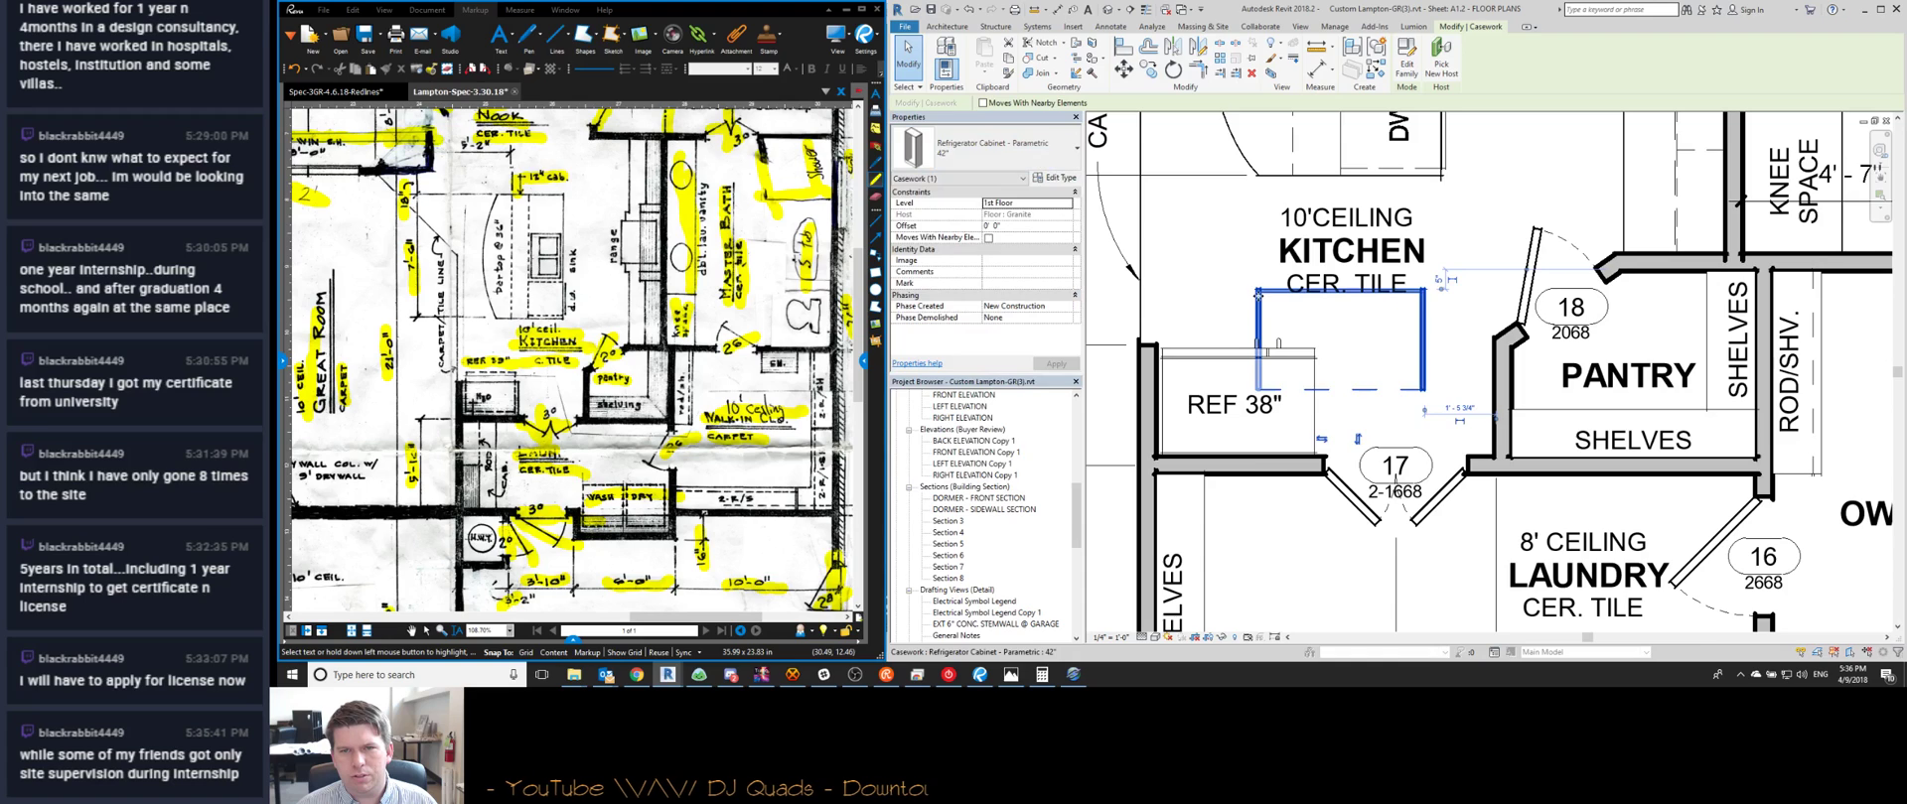
drag(1258, 294, 1160, 369)
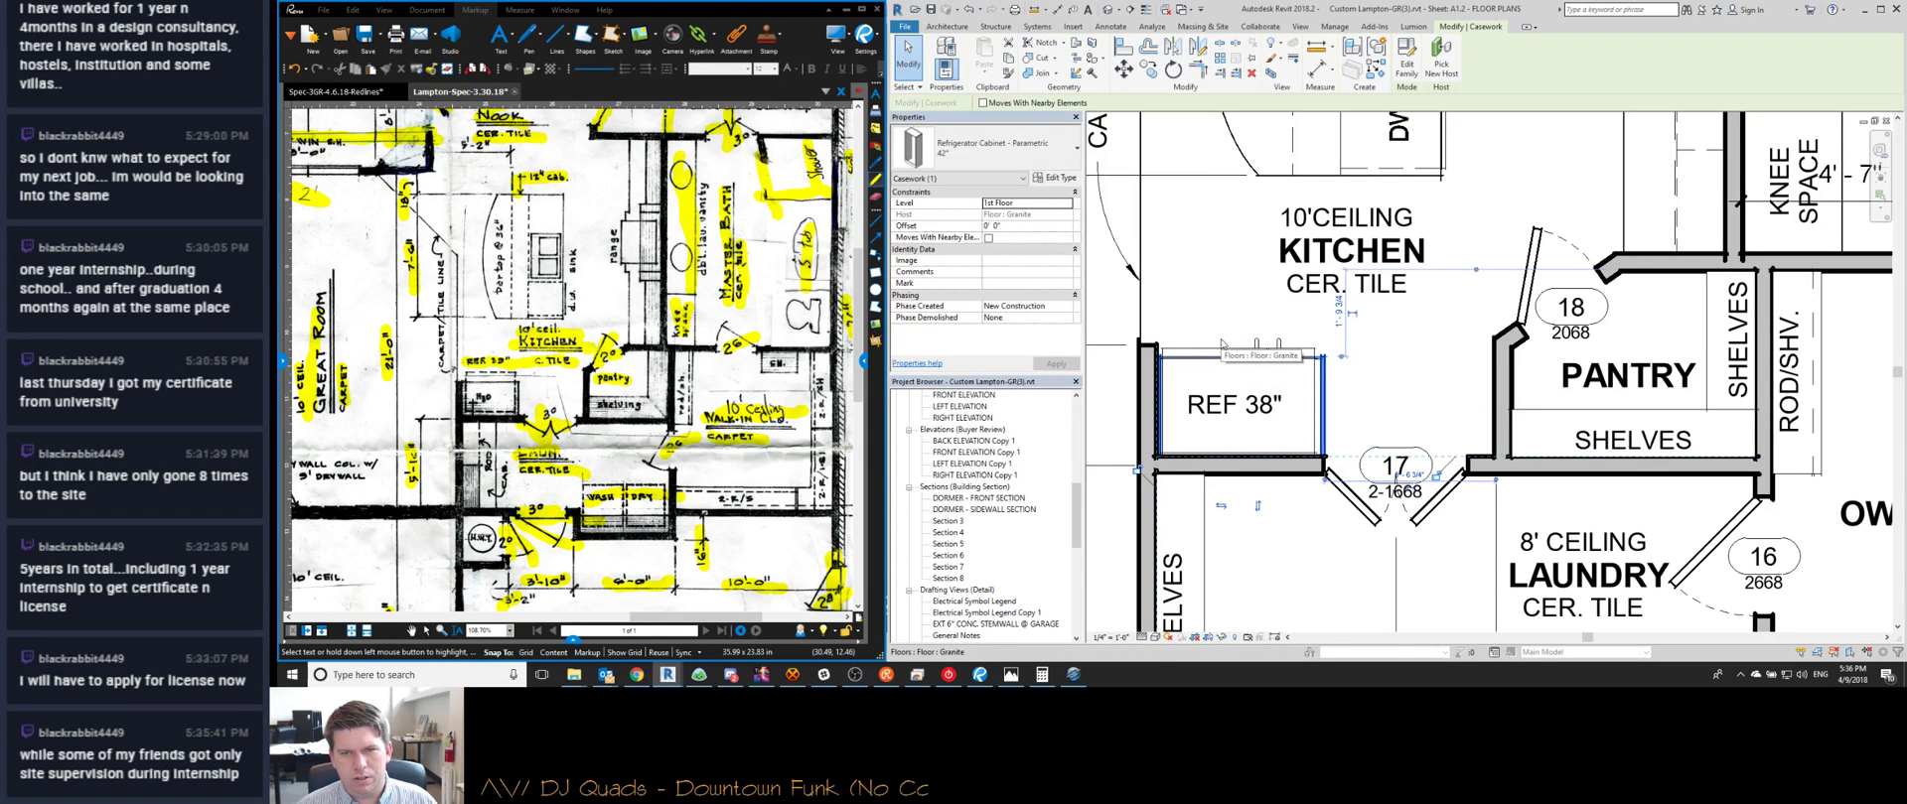
Select double door 17 in the laundry wall and pan to show more of the refrigerator area
click(1222, 345)
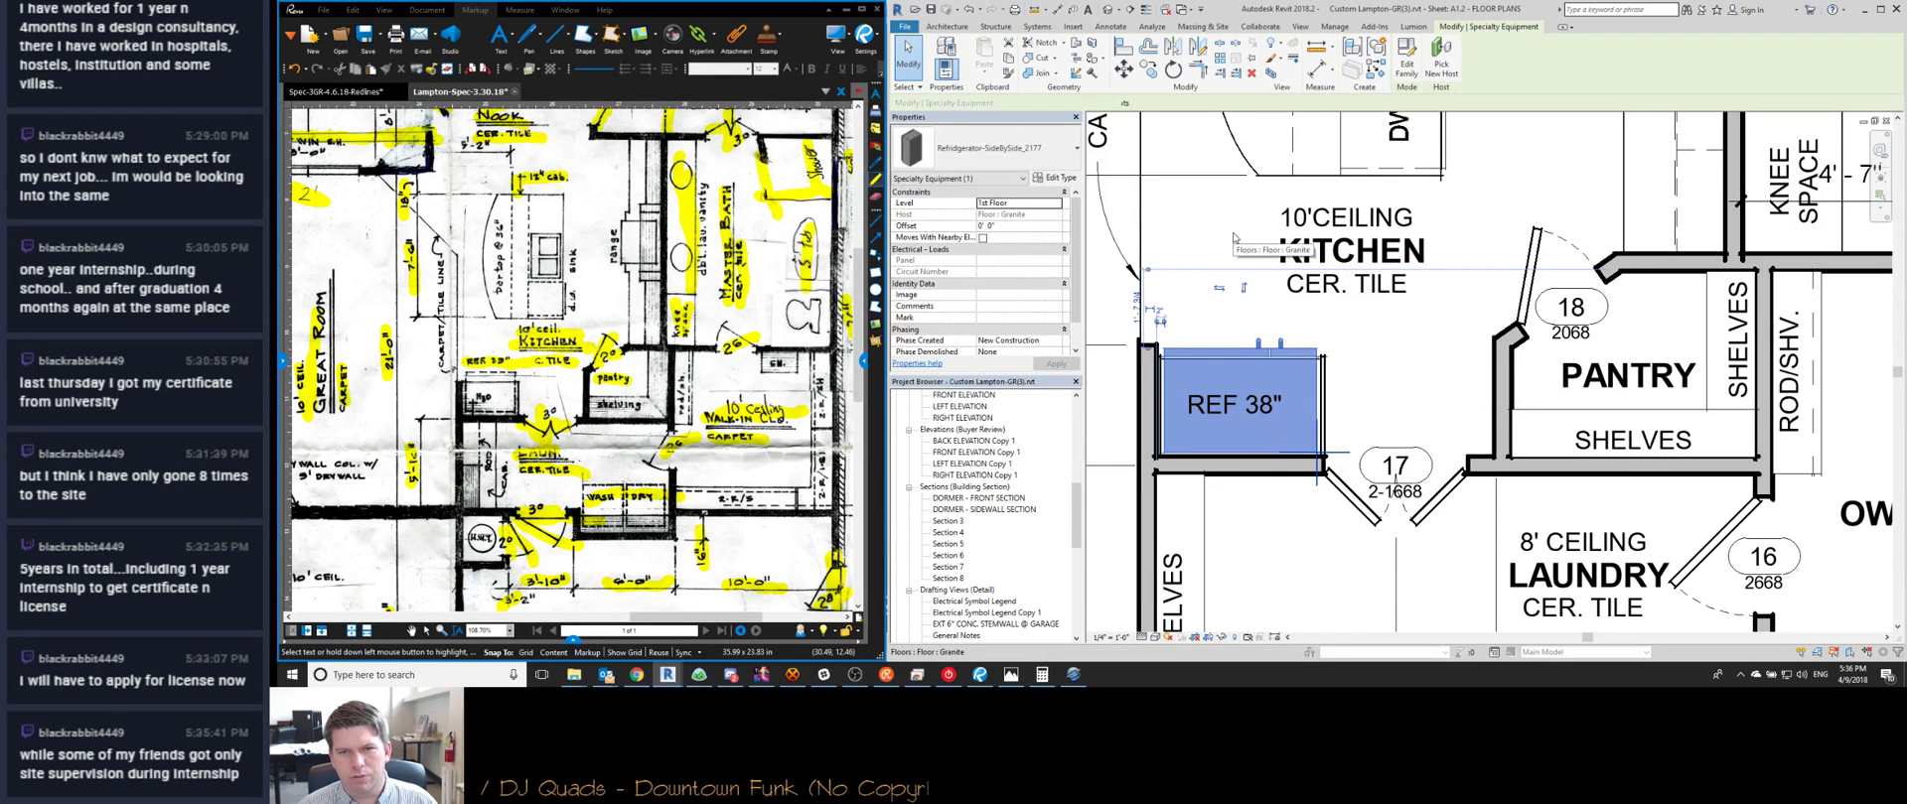
key(Escape)
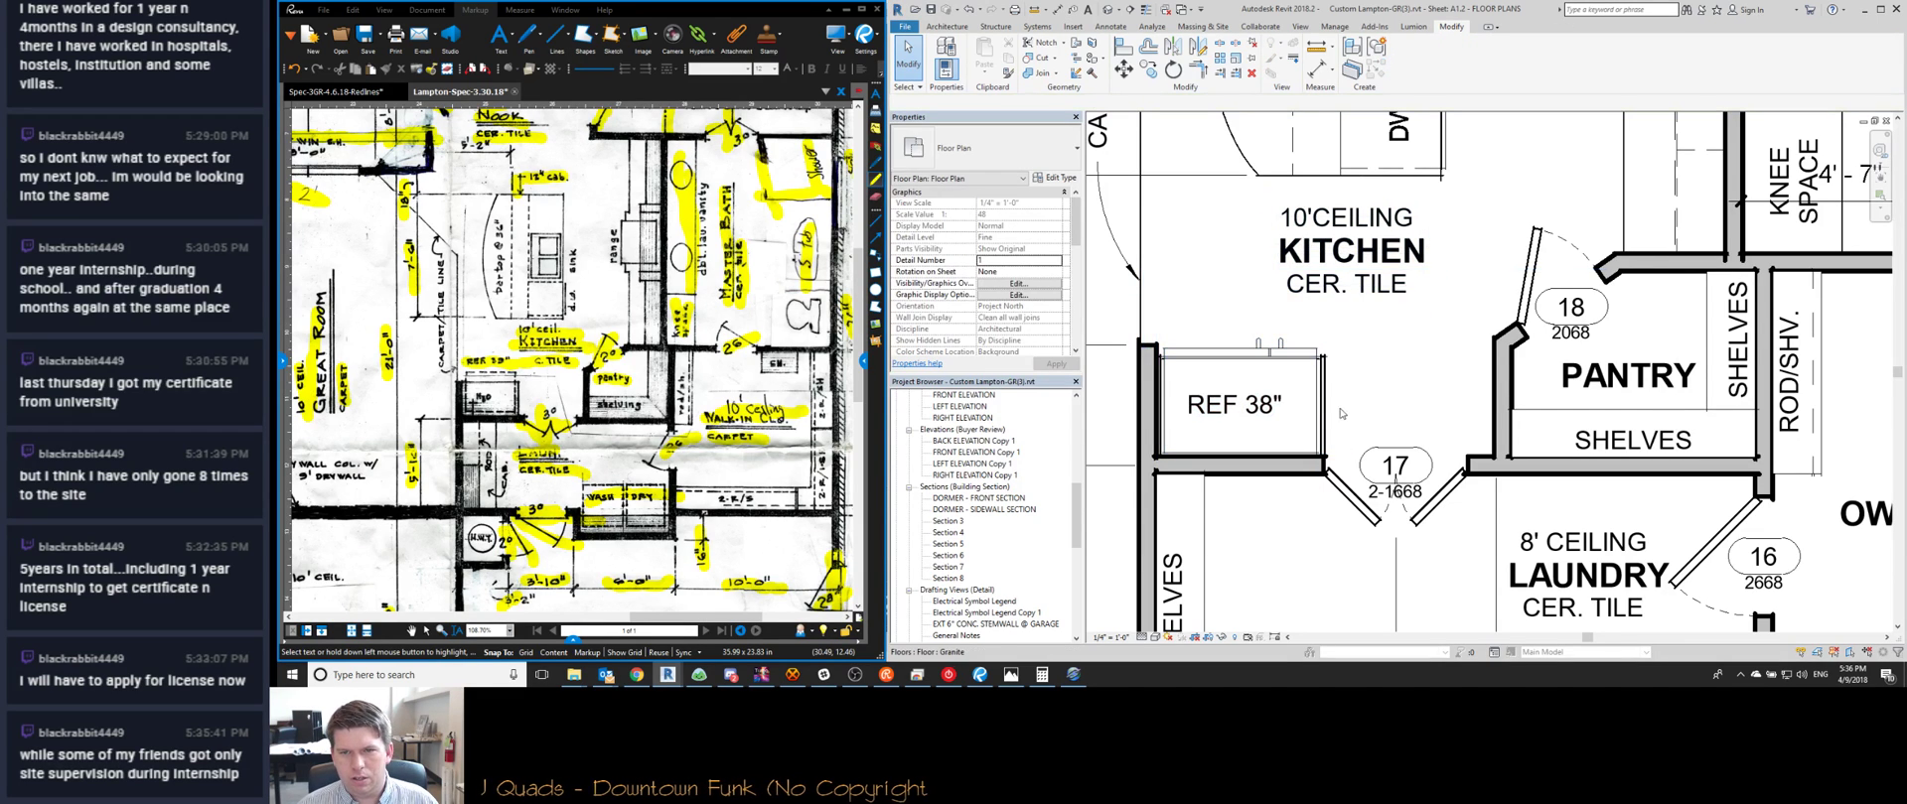
click(1328, 482)
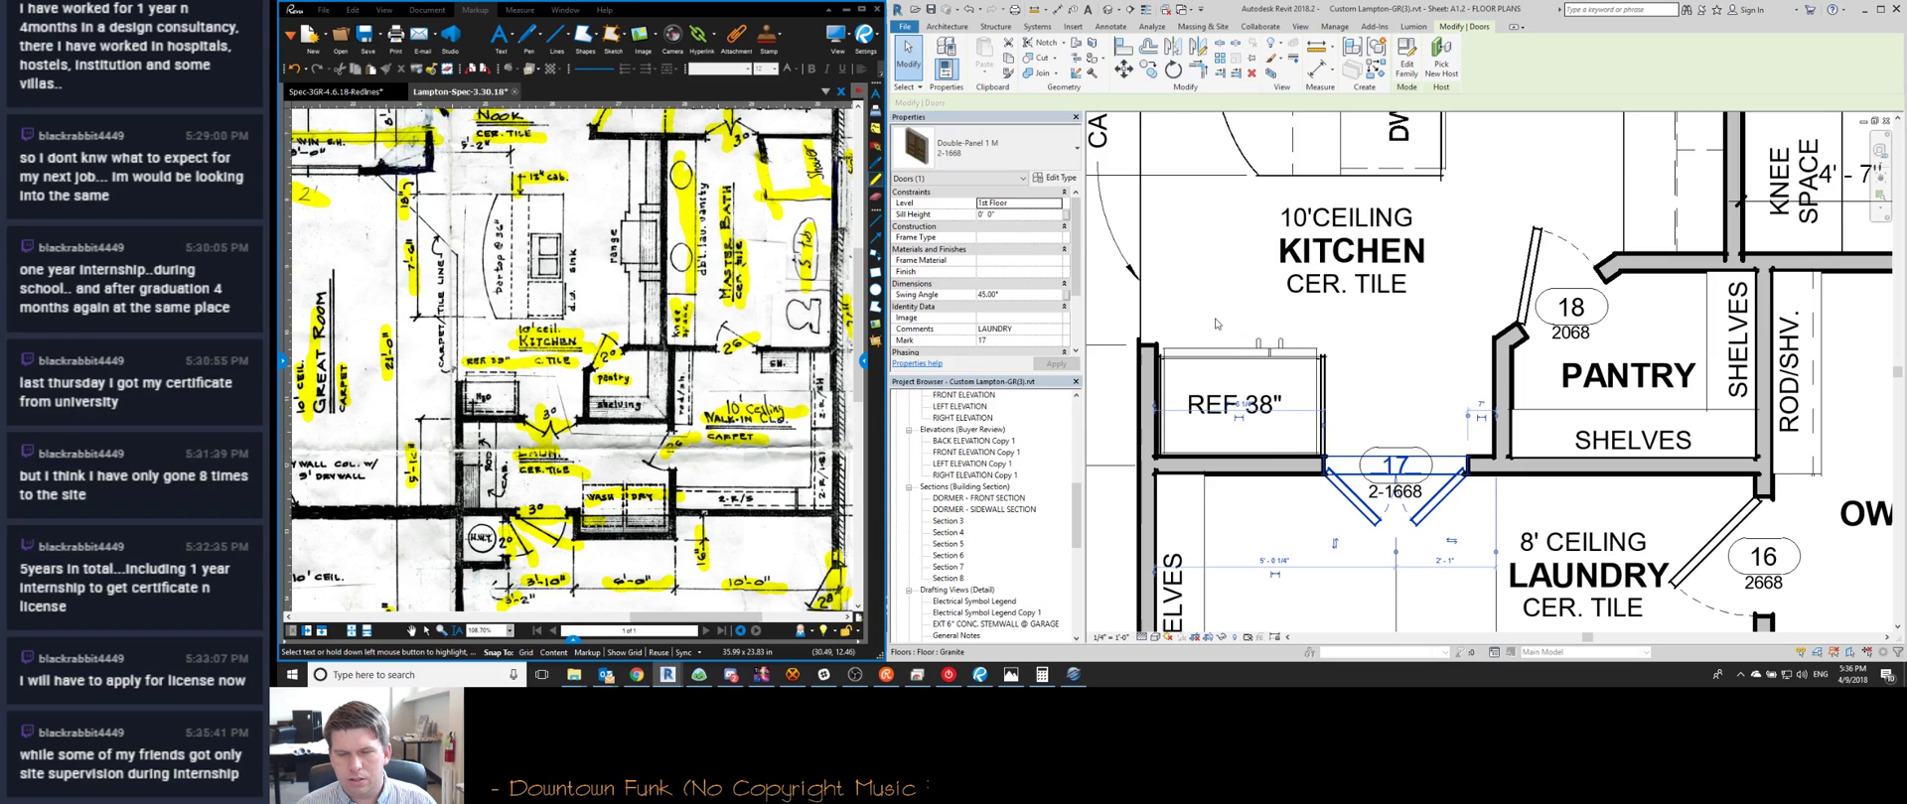
middle_drag(1104, 375, 1499, 383)
Move the wall end beside the refrigerator into line with the refrigerator
scroll(1598, 402, down, 4)
scroll(1559, 394, up, 2)
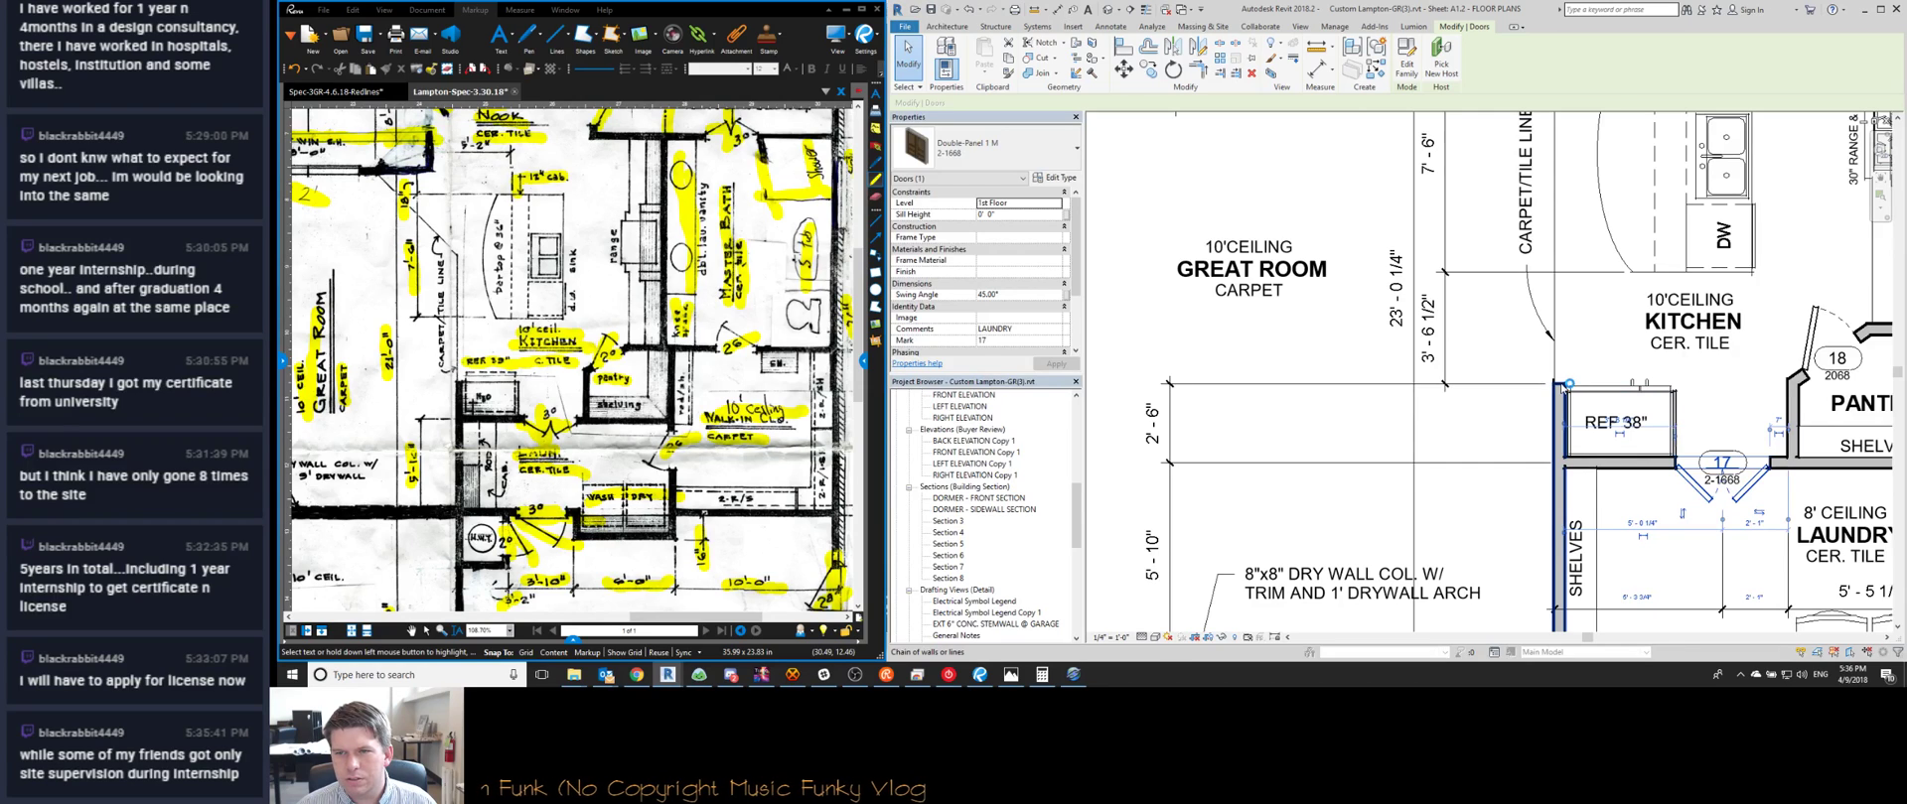
key(Escape)
key(Tab)
key(Tab)
key(Tab)
key(Tab)
key(Tab)
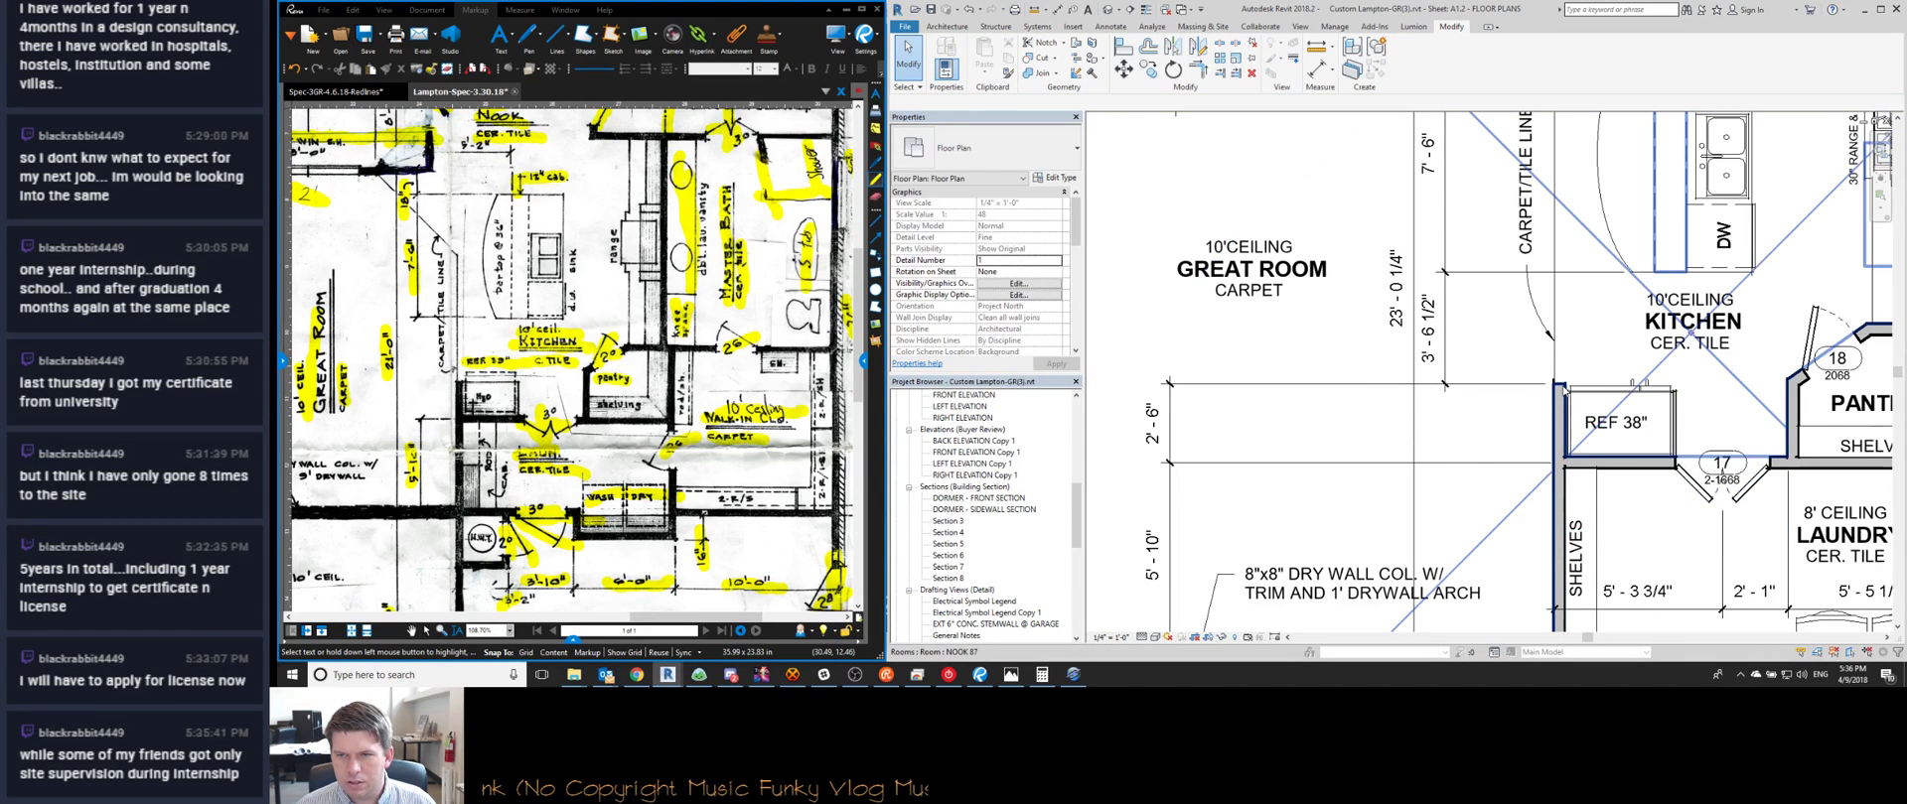
click(1564, 389)
scroll(1566, 388, up, 4)
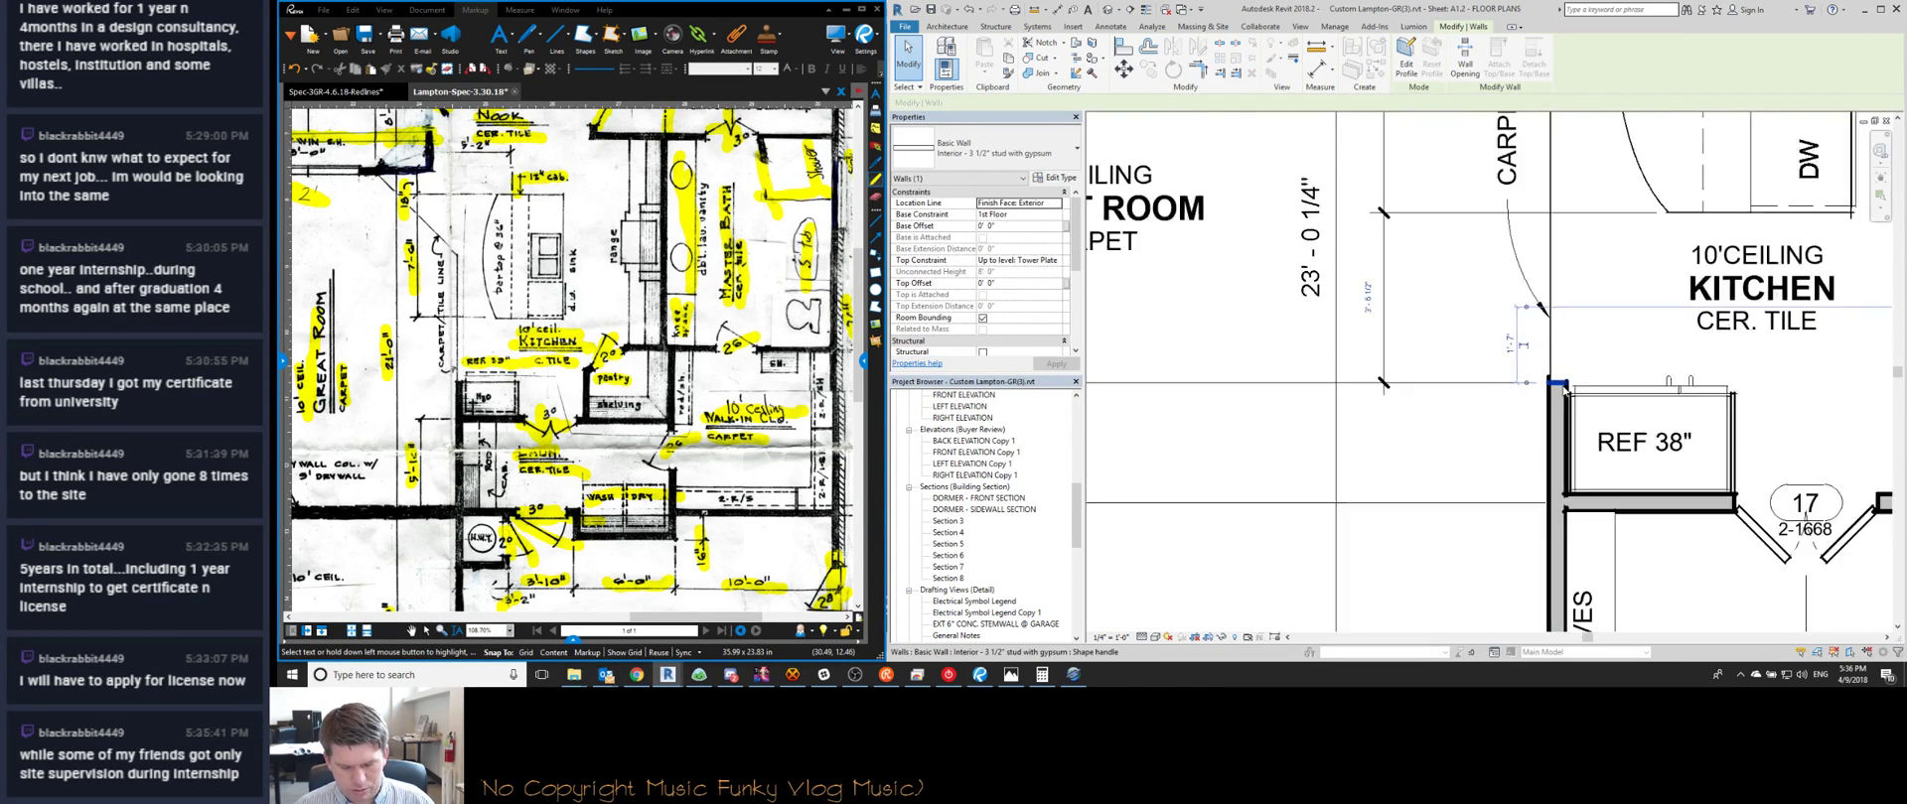
click(1570, 382)
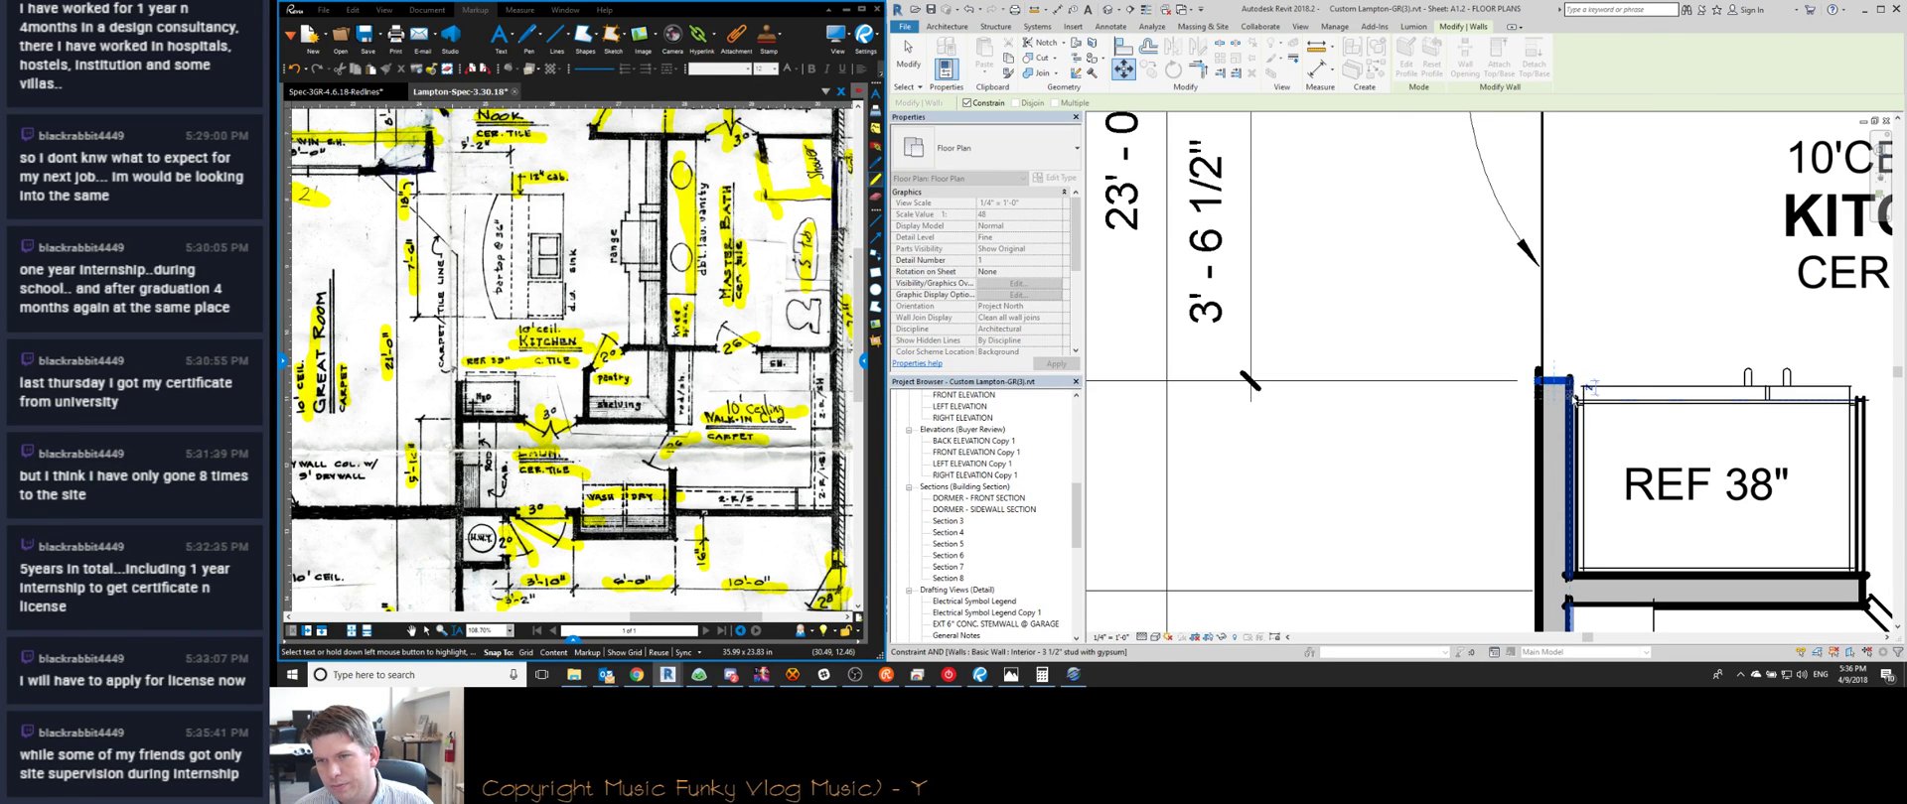
click(1572, 401)
scroll(1569, 363, down, 3)
Set that wall's length to 2'-3" through its temporary dimension
key(Escape)
scroll(1567, 366, down, 3)
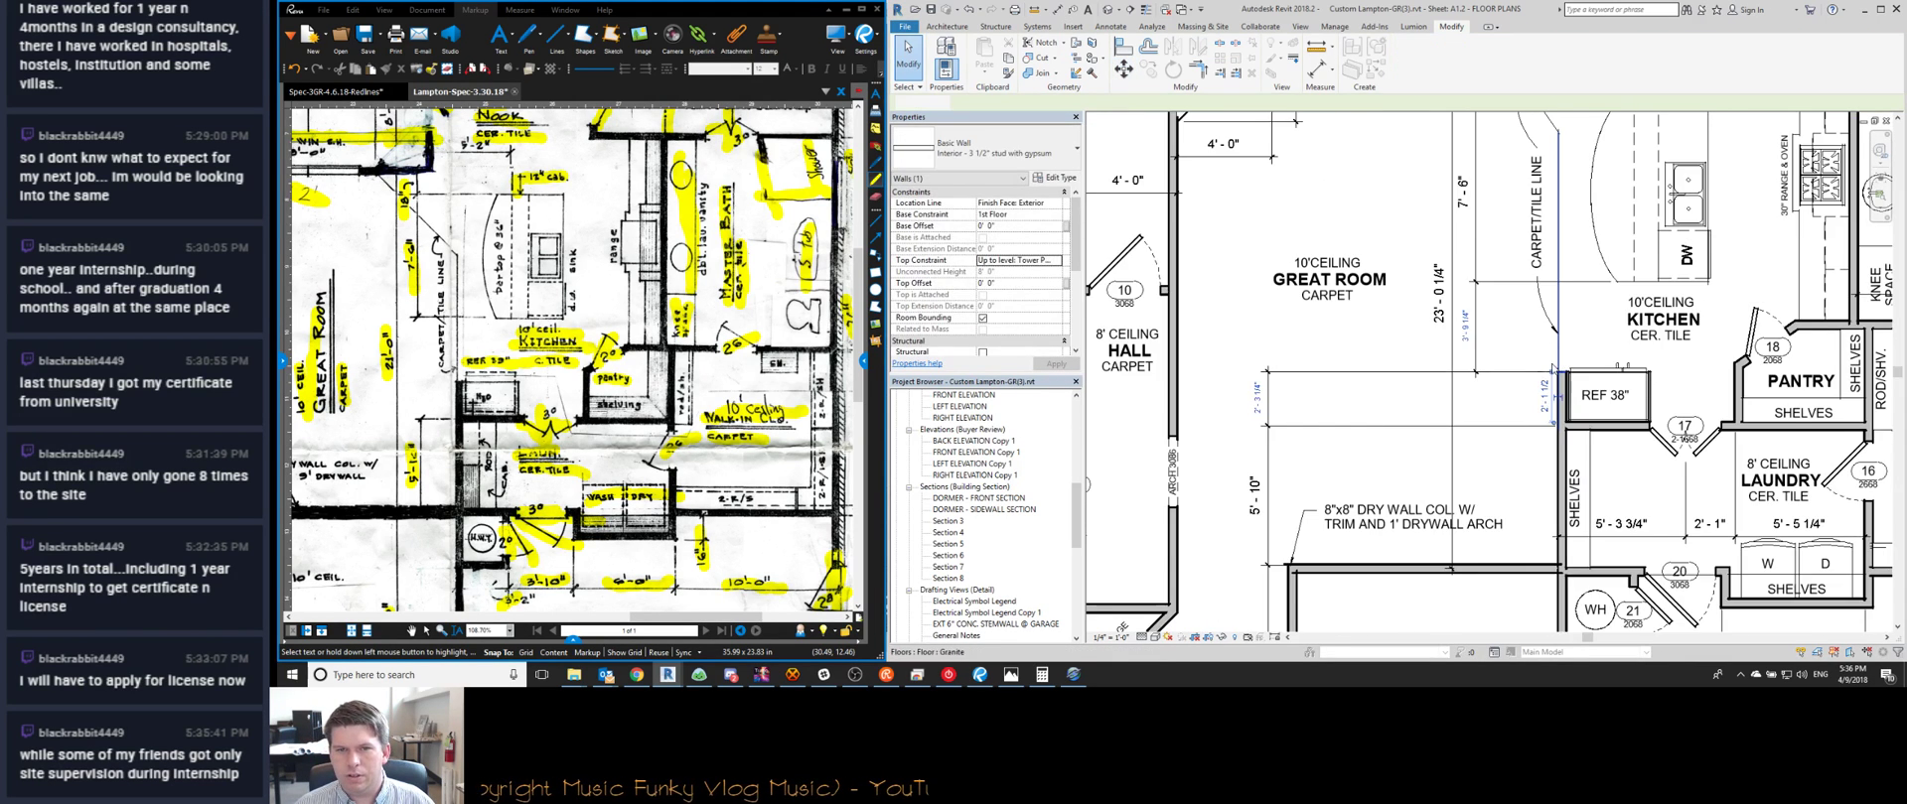
scroll(1569, 372, up, 3)
key(Tab)
key(Tab)
key(Tab)
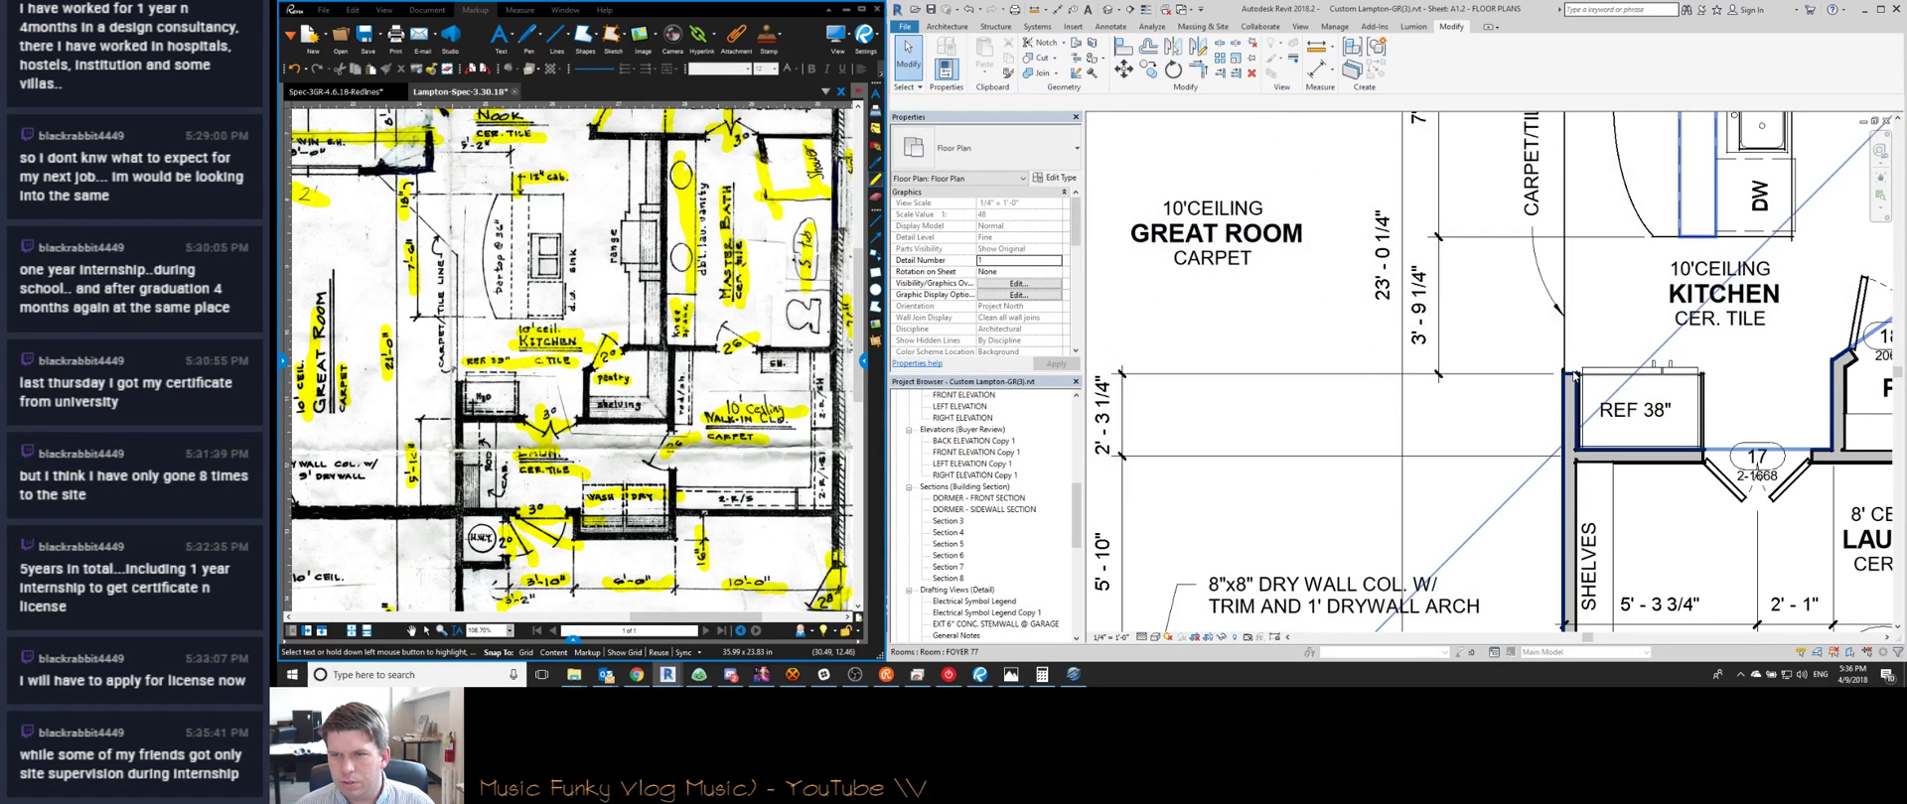
click(1570, 374)
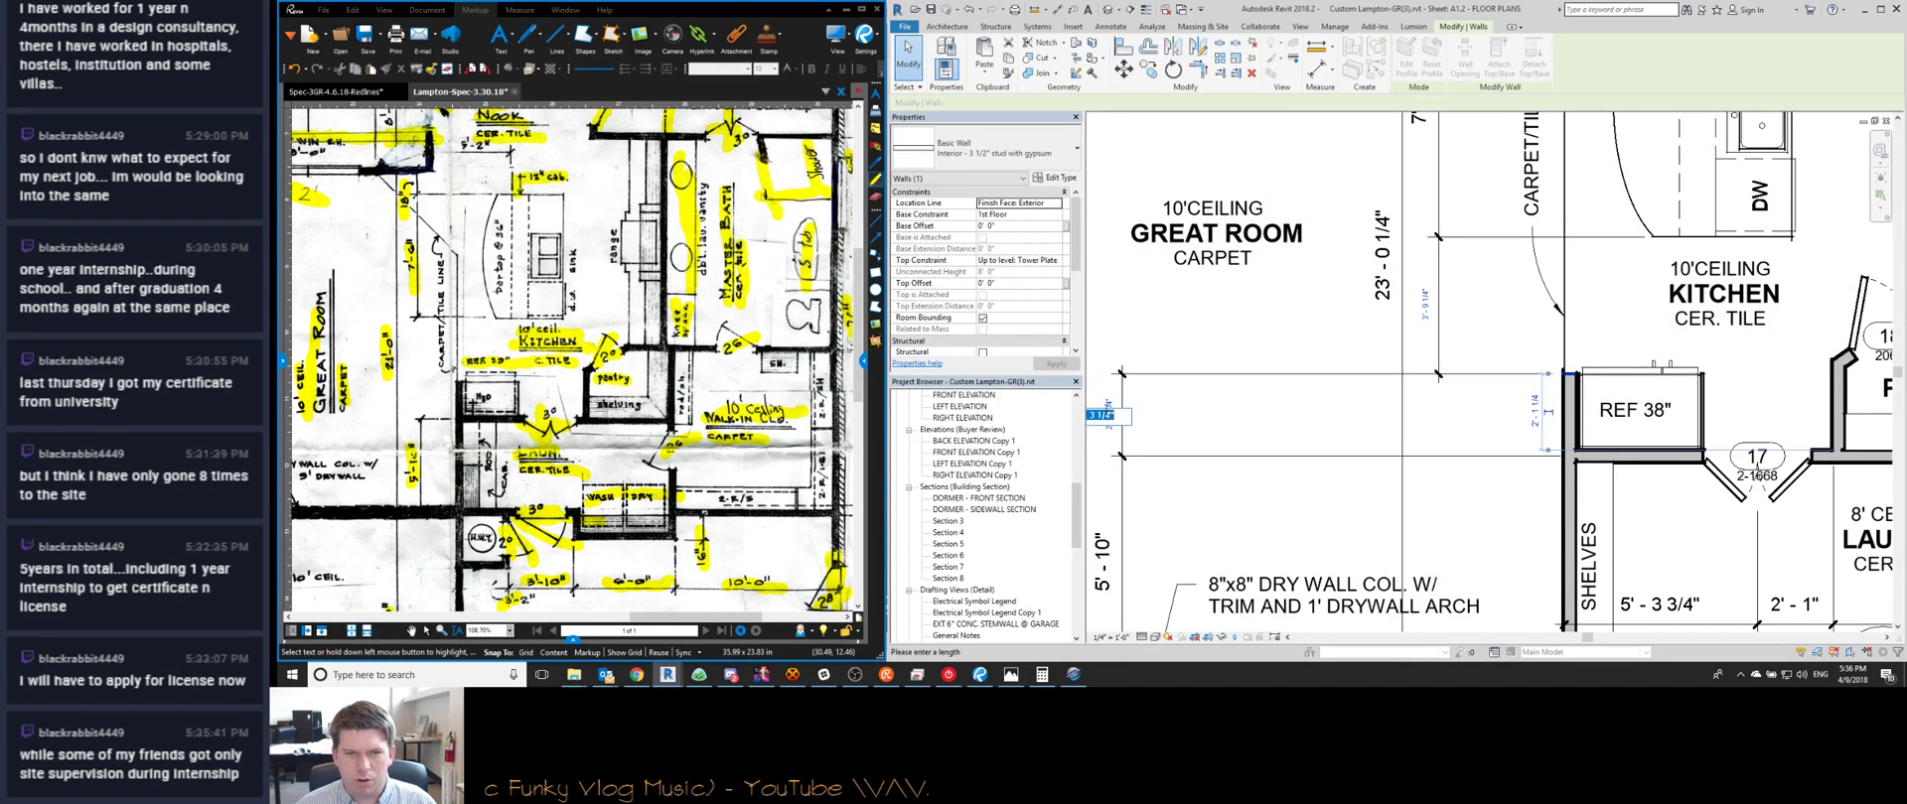
key(Return)
middle_drag(1749, 437, 1505, 407)
scroll(1616, 431, down, 1)
scroll(1506, 407, down, 2)
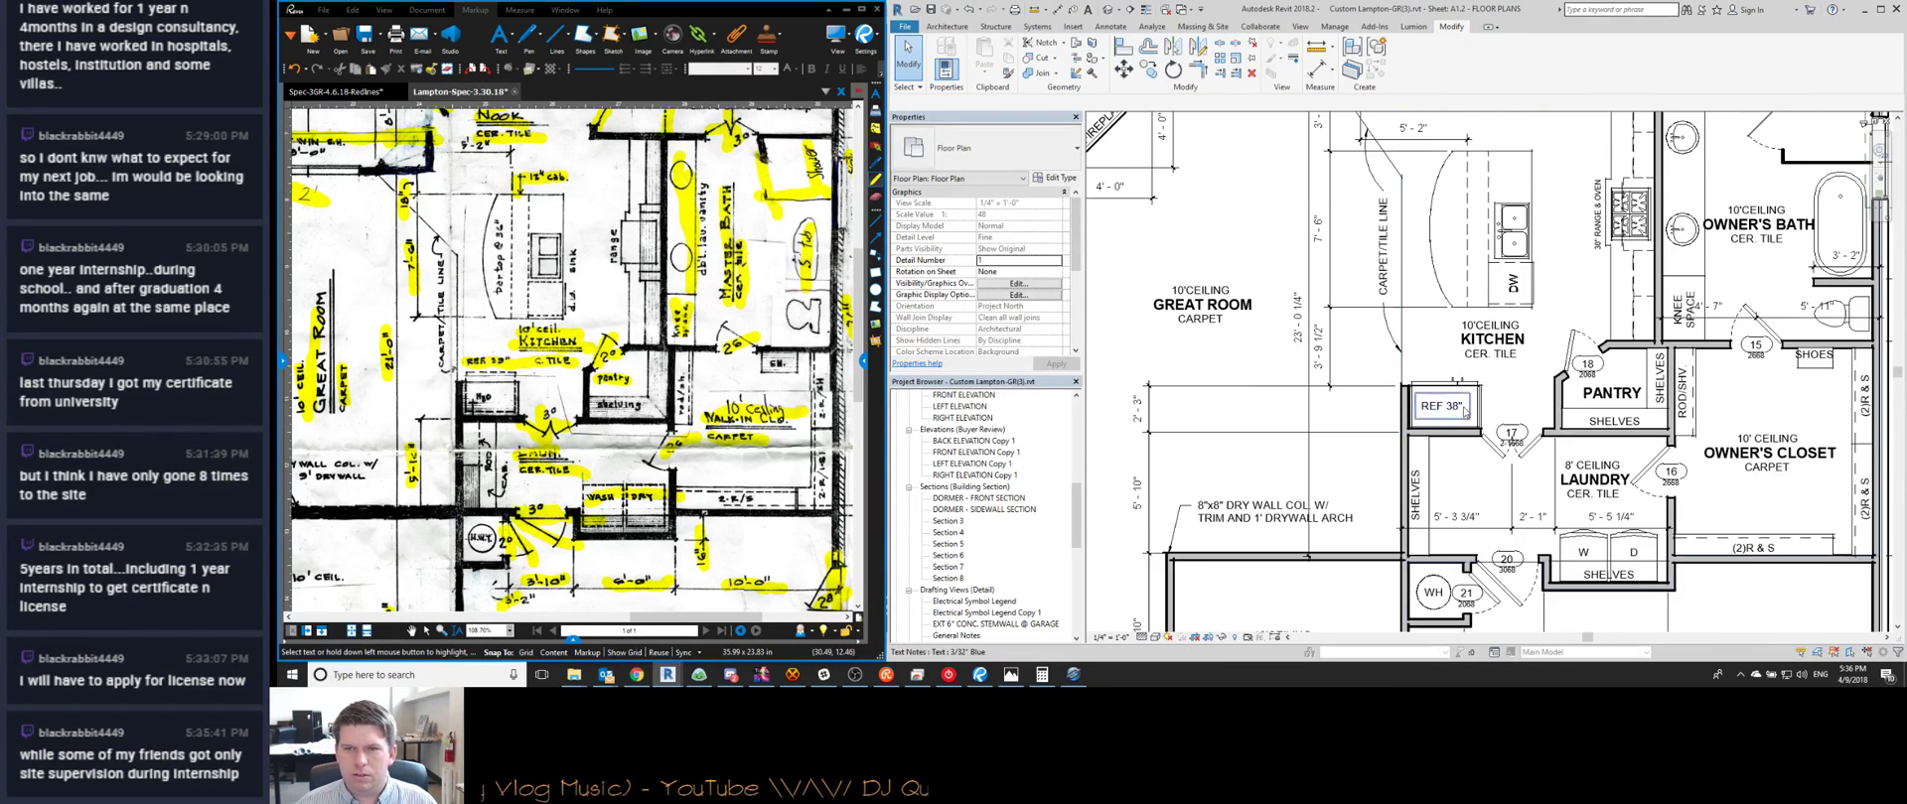
scroll(1505, 408, up, 3)
Position door 17 4" from the refrigerator's edge, adjusting from an initial 6"
click(1489, 417)
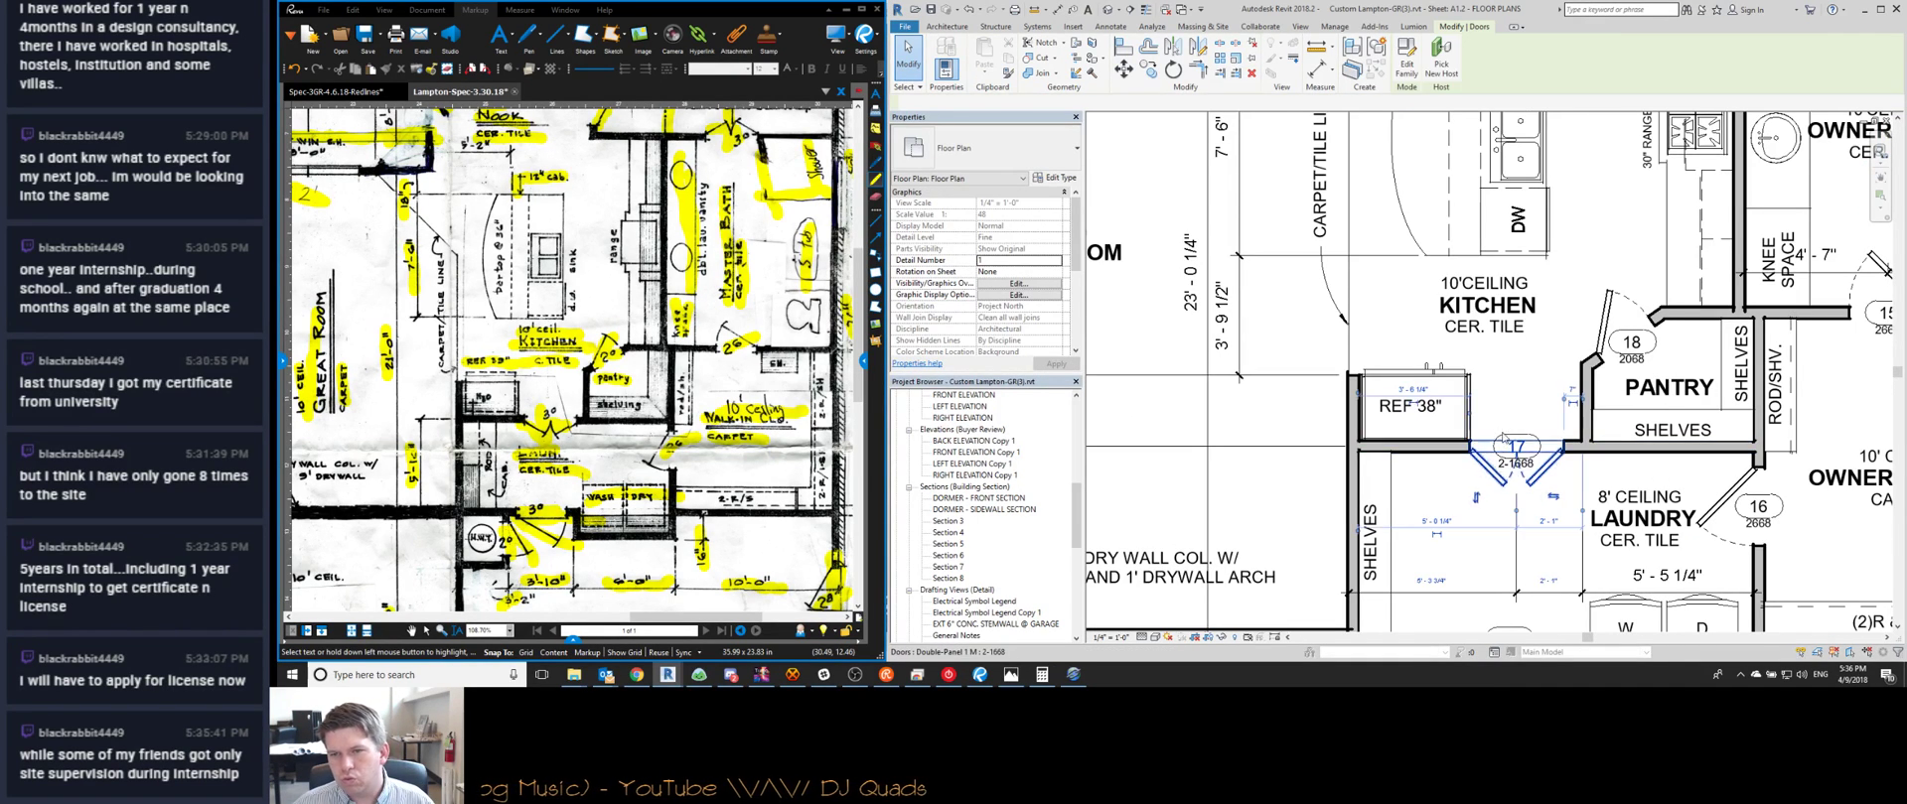
scroll(1488, 421, up, 2)
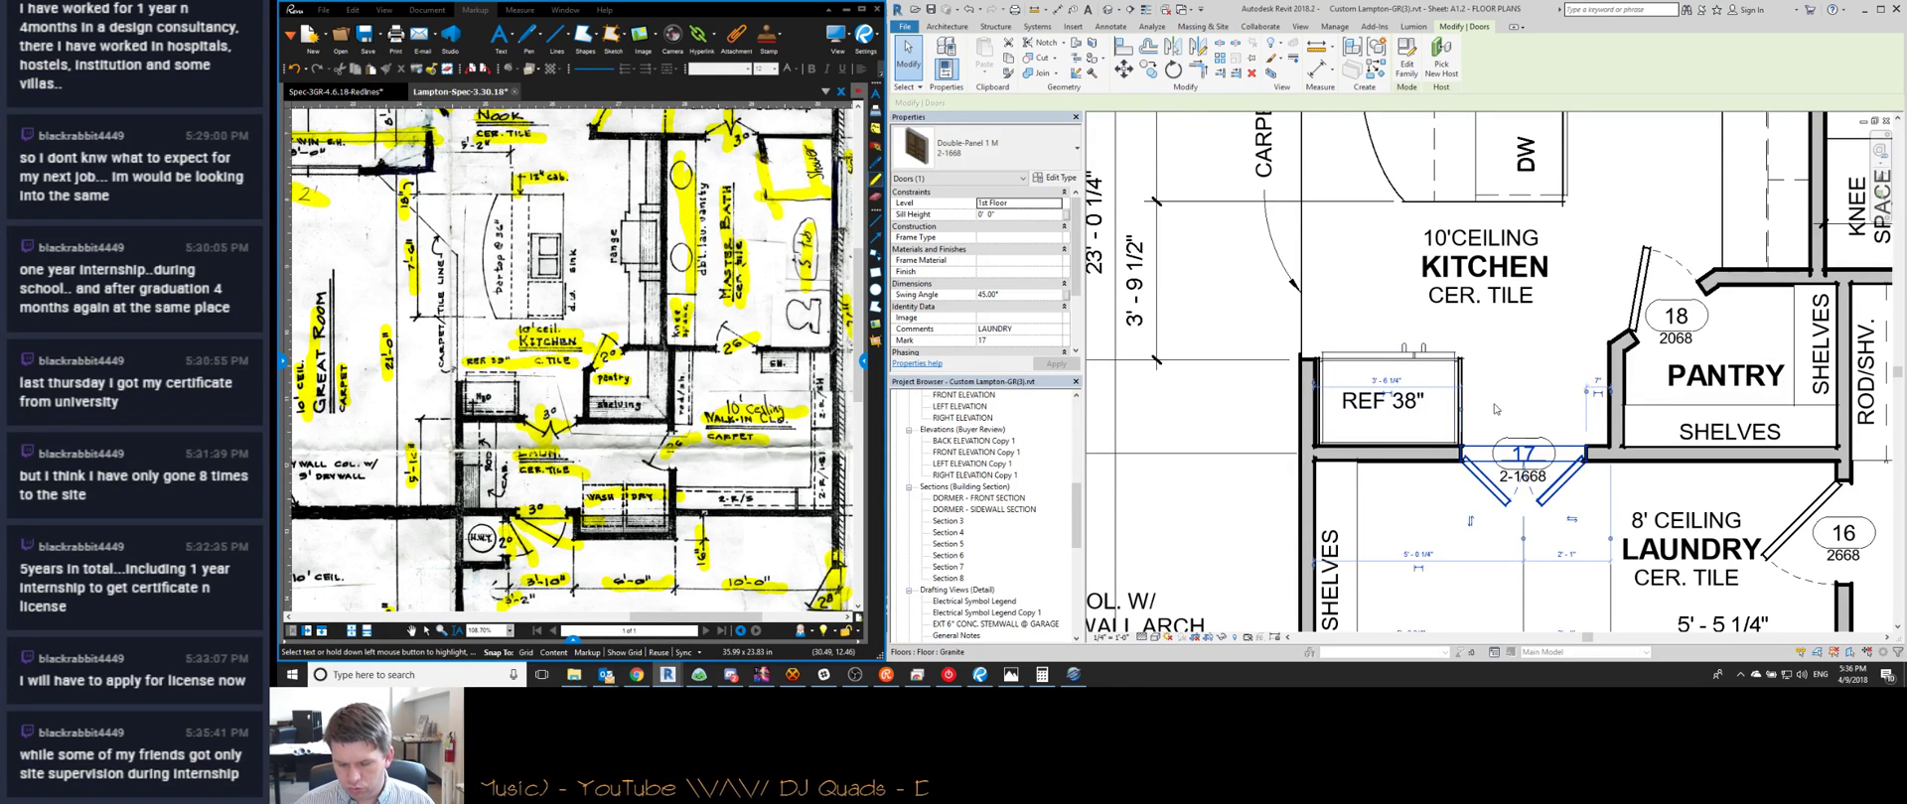
key(Right)
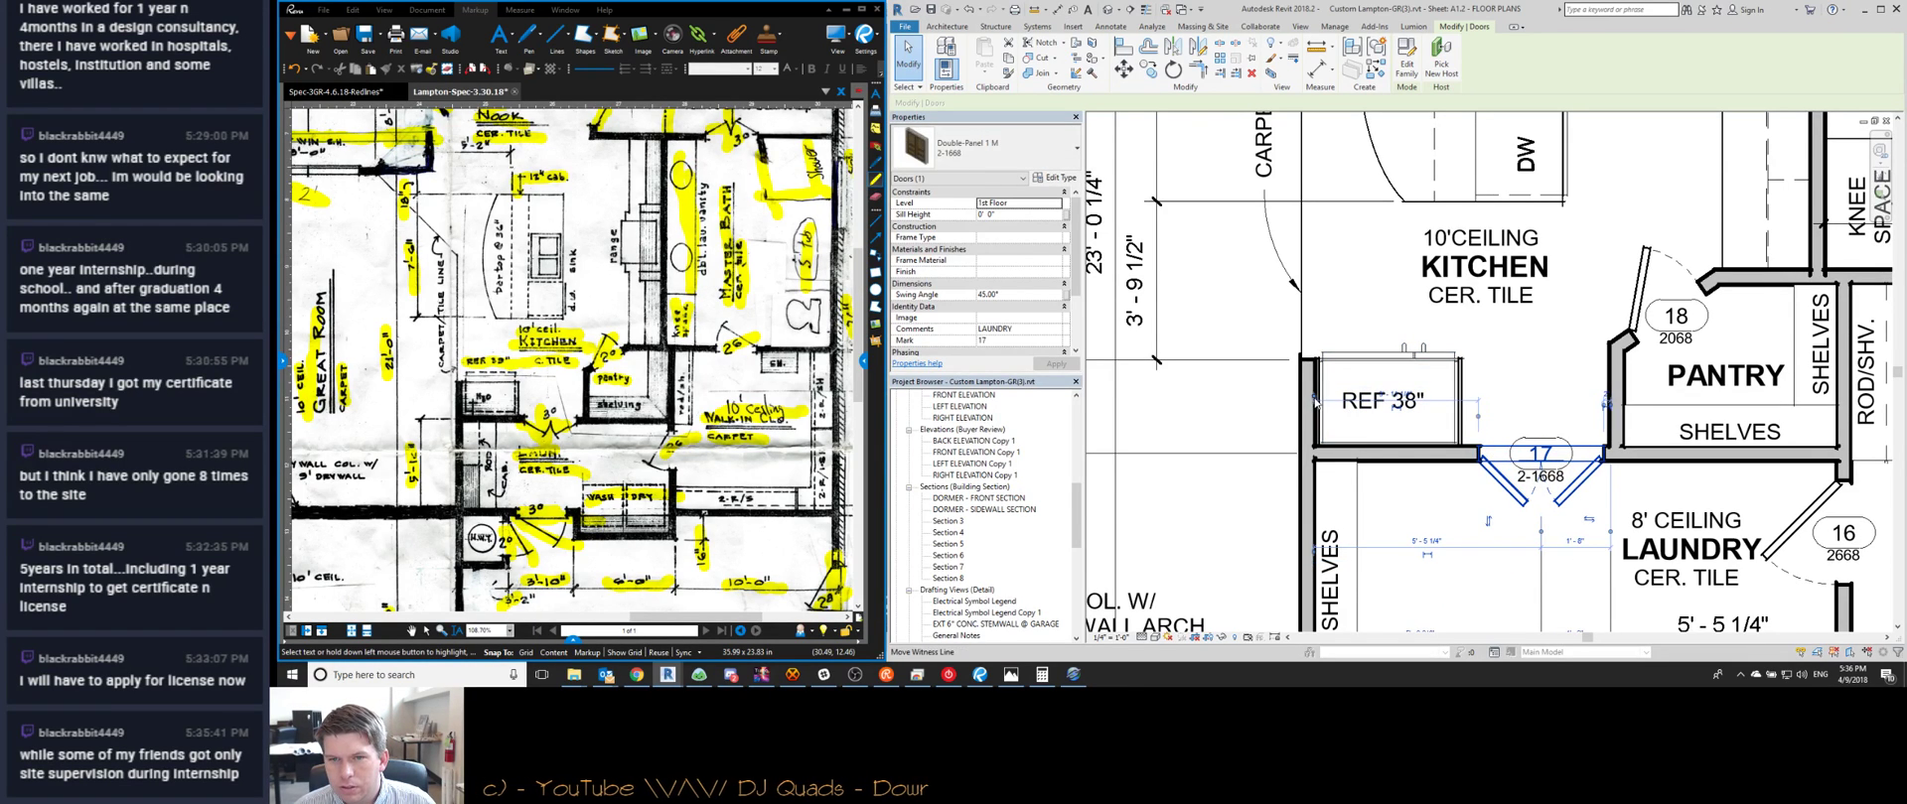
drag(1463, 433, 1462, 432)
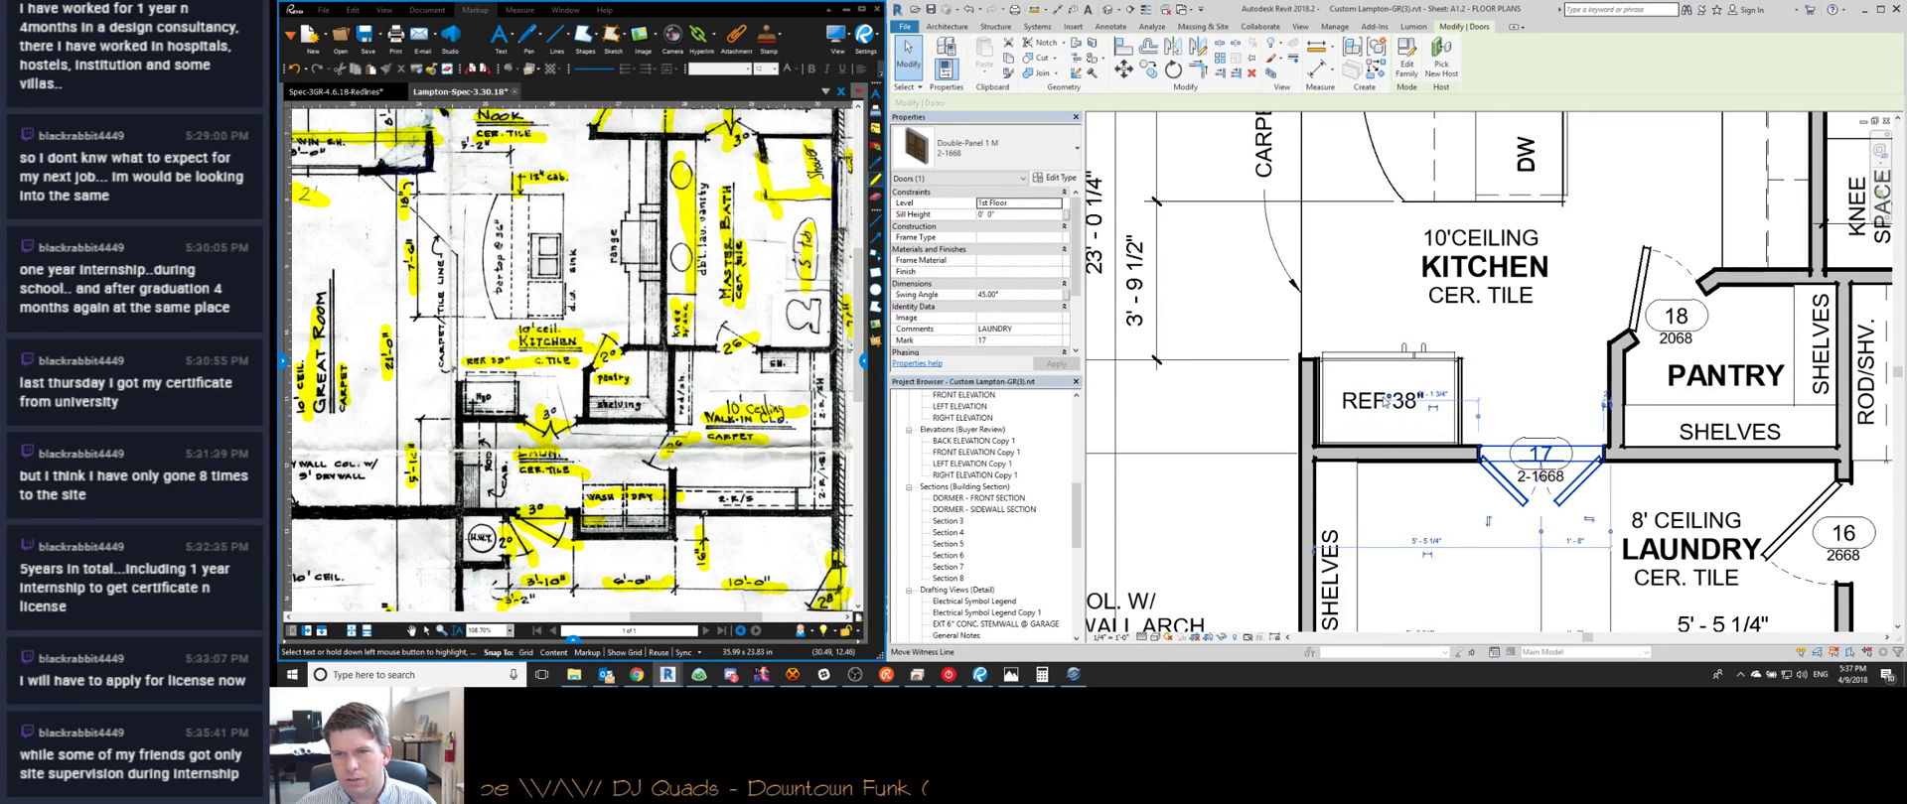
click(1473, 395)
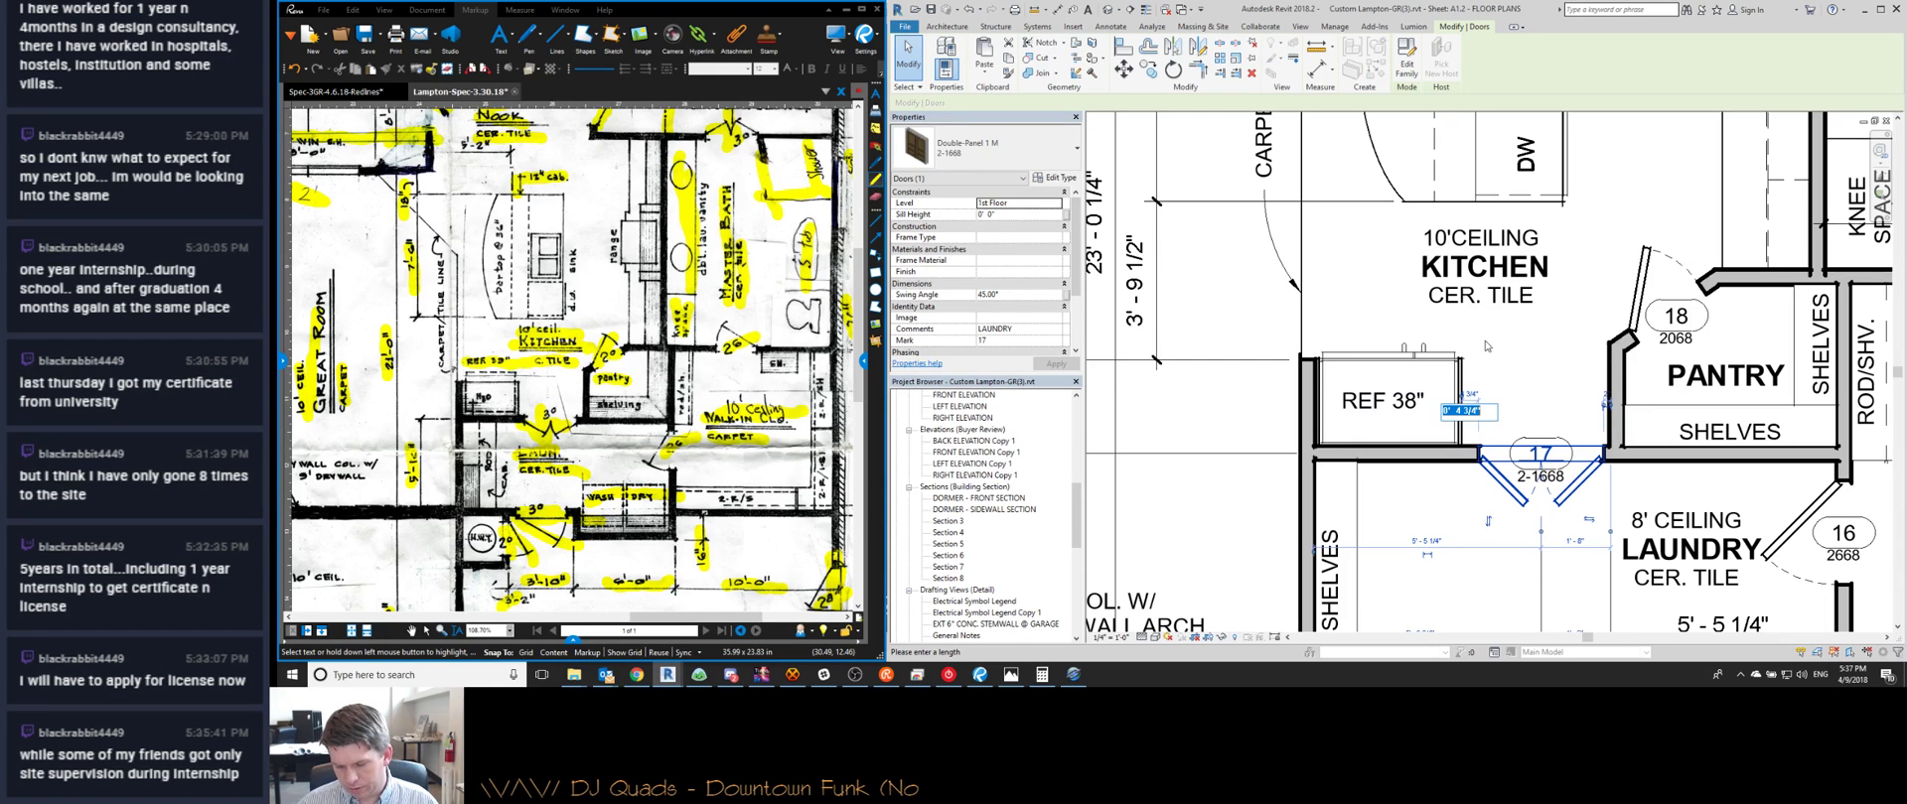
text(0 6)
key(Return)
click(1473, 395)
text(0 4)
key(Return)
click(1616, 329)
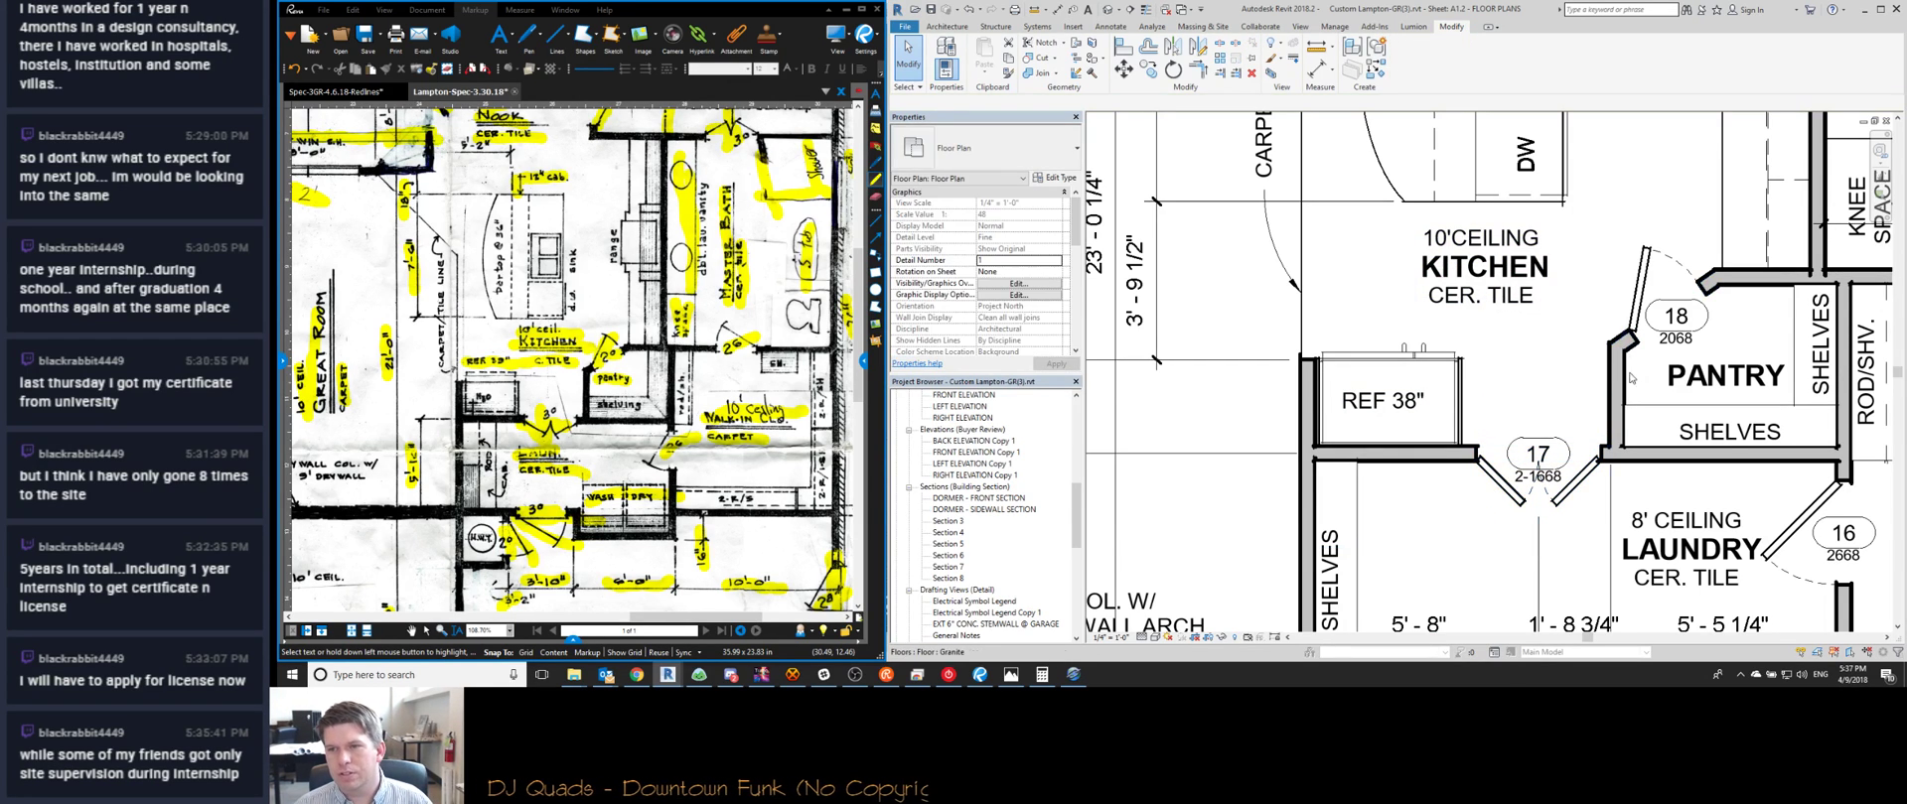
End the pantry's left wall 4" from door 17
click(1616, 397)
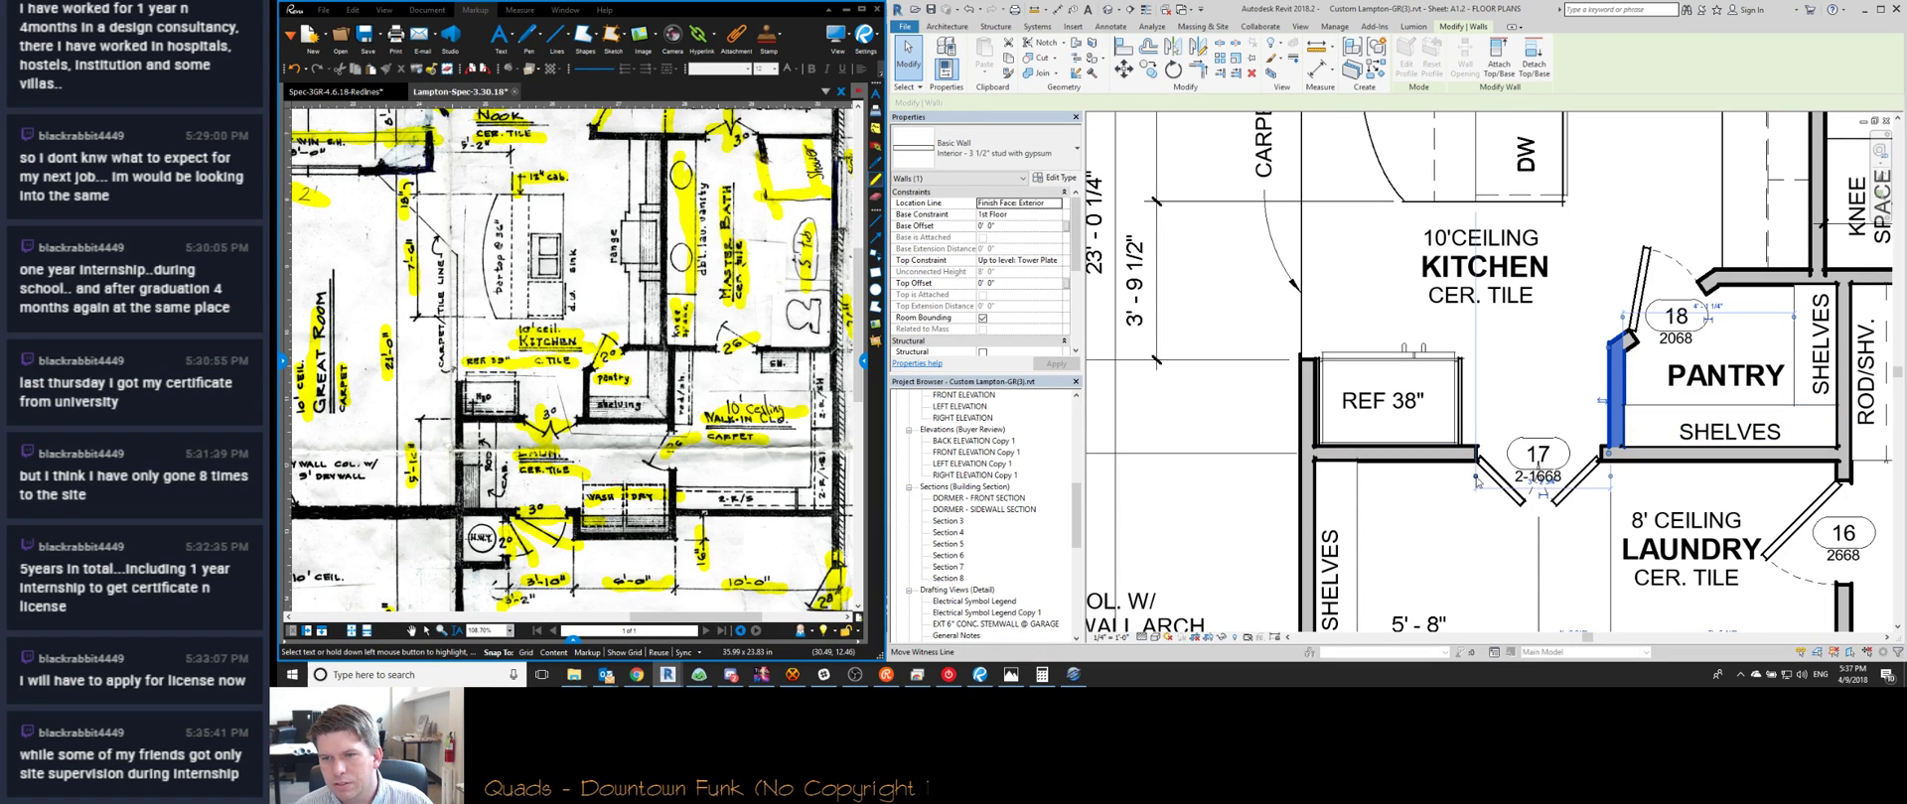
drag(1601, 462, 1598, 489)
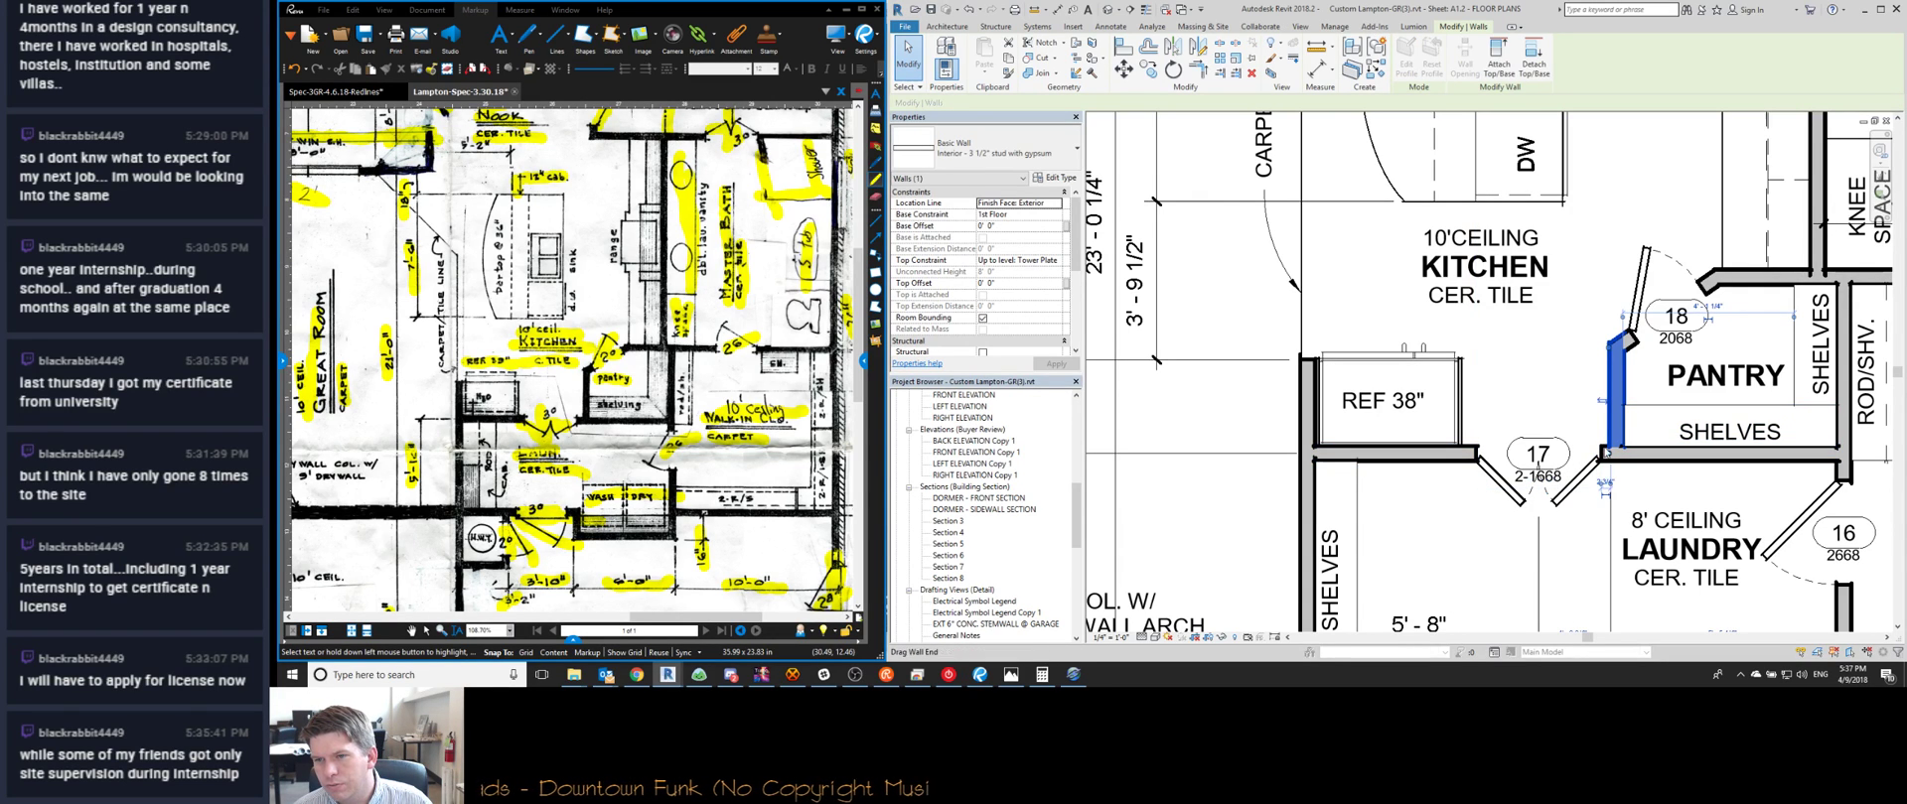
click(1602, 484)
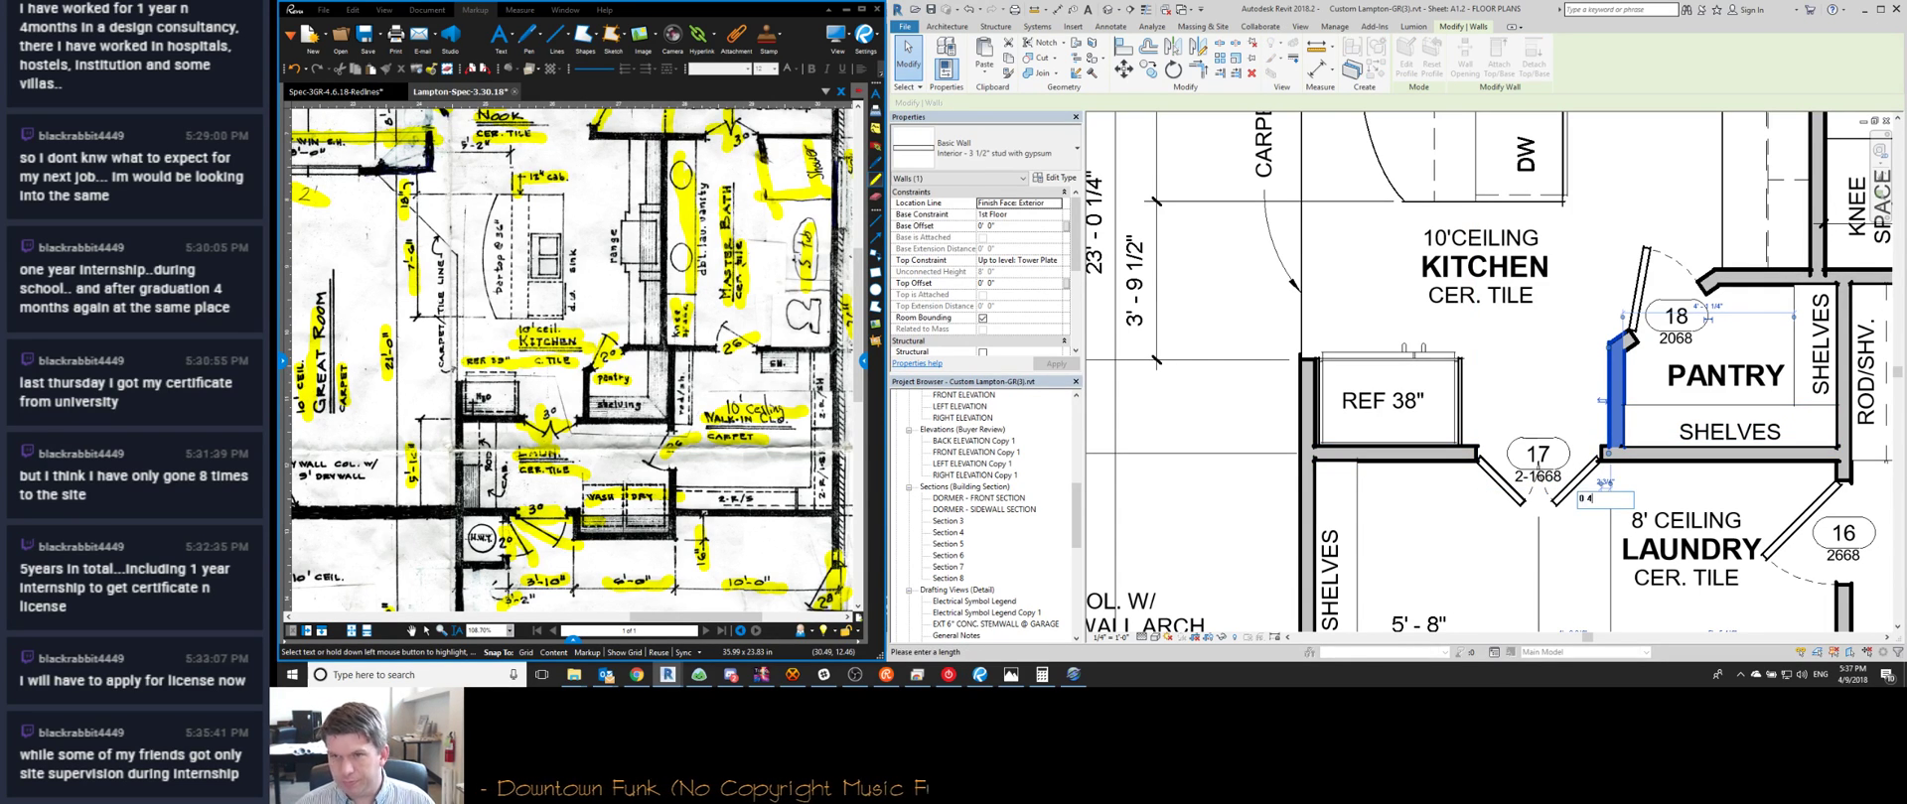
text(0 4)
key(Return)
Slide pantry door 18 a little along the pantry wall
click(1640, 264)
drag(1640, 250, 1645, 261)
key(Escape)
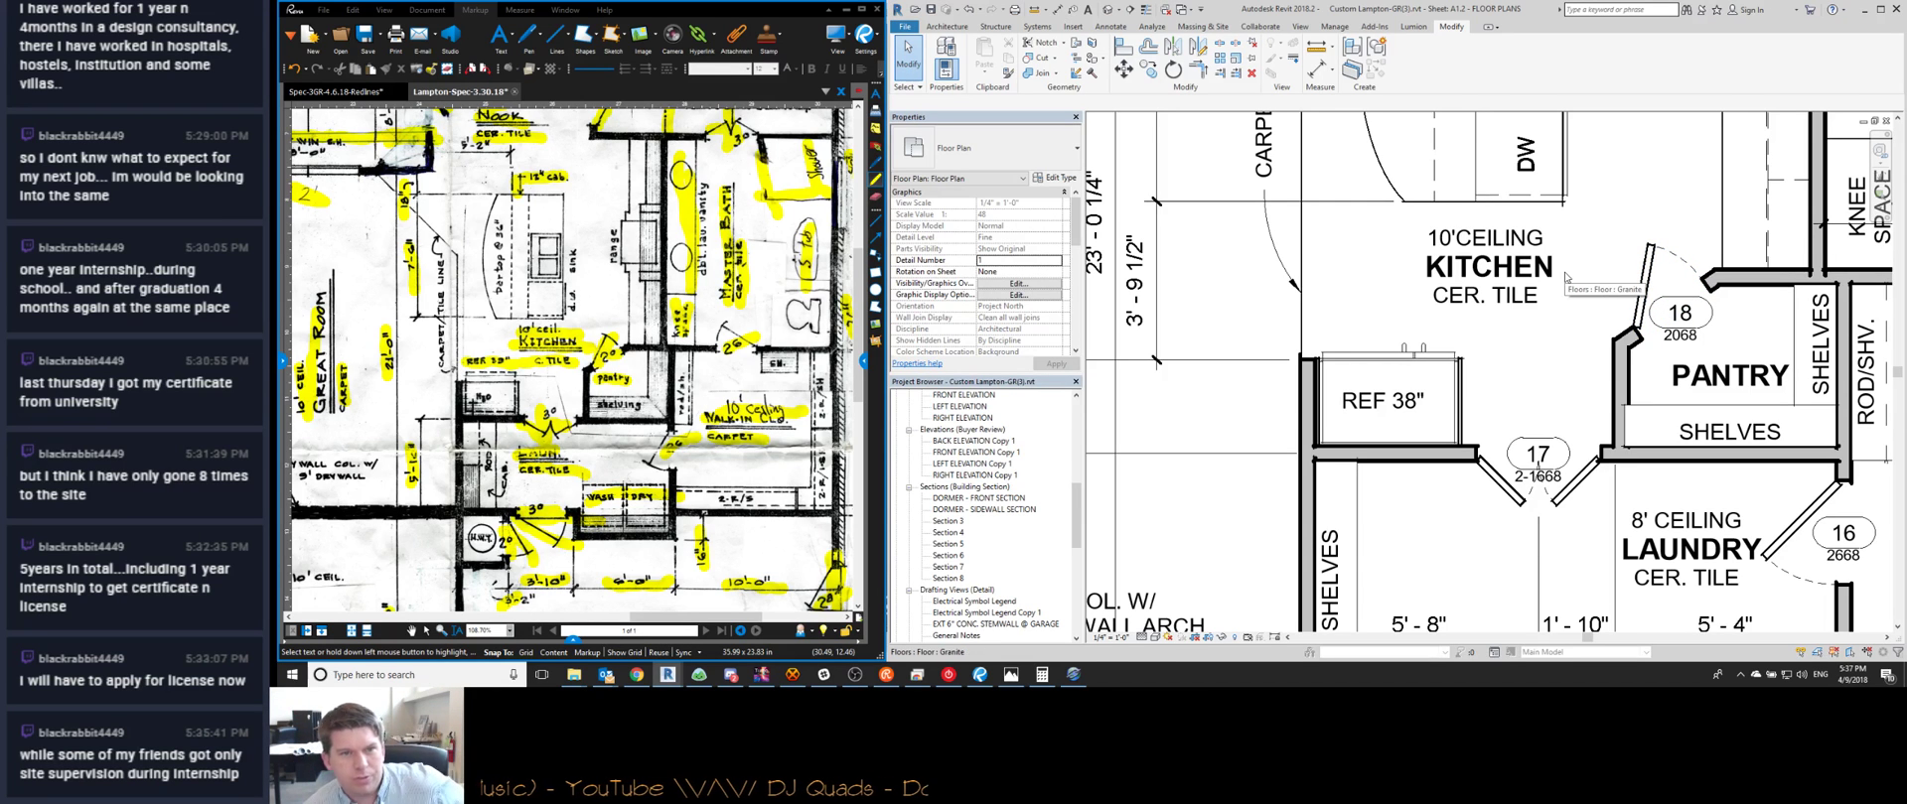
middle_drag(1678, 417, 1420, 385)
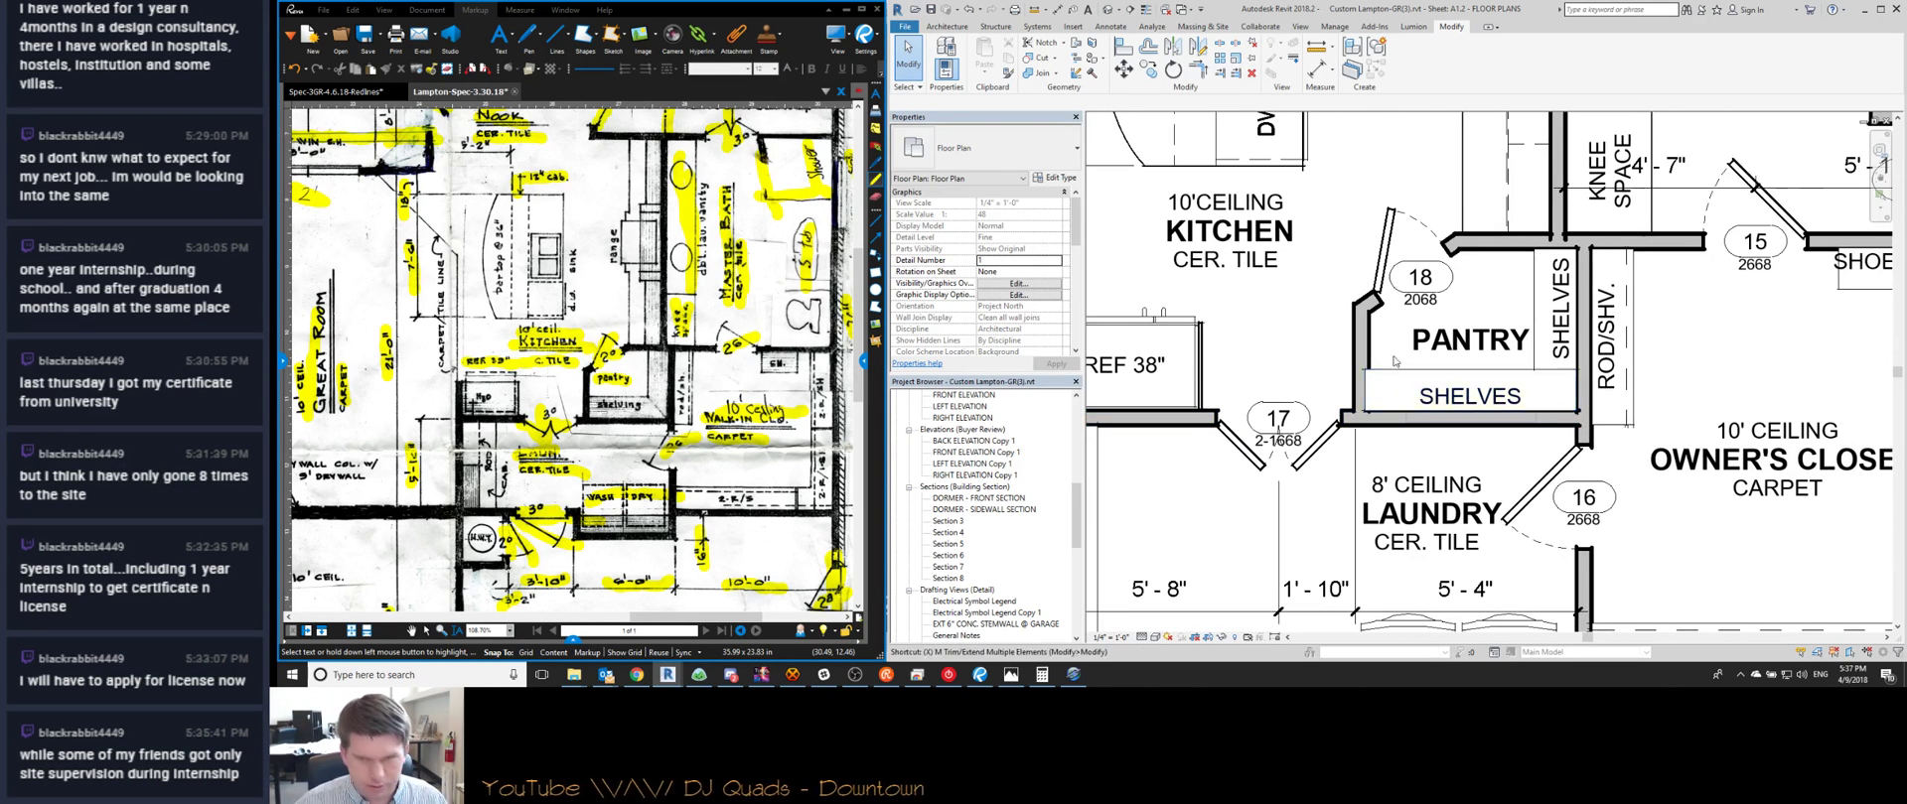
Start an aligned dimension (DI) at the pantry wall, then cancel it
scroll(1433, 380, down, 3)
scroll(1378, 427, up, 2)
middle_drag(1378, 427, 1384, 312)
scroll(1382, 316, down, 1)
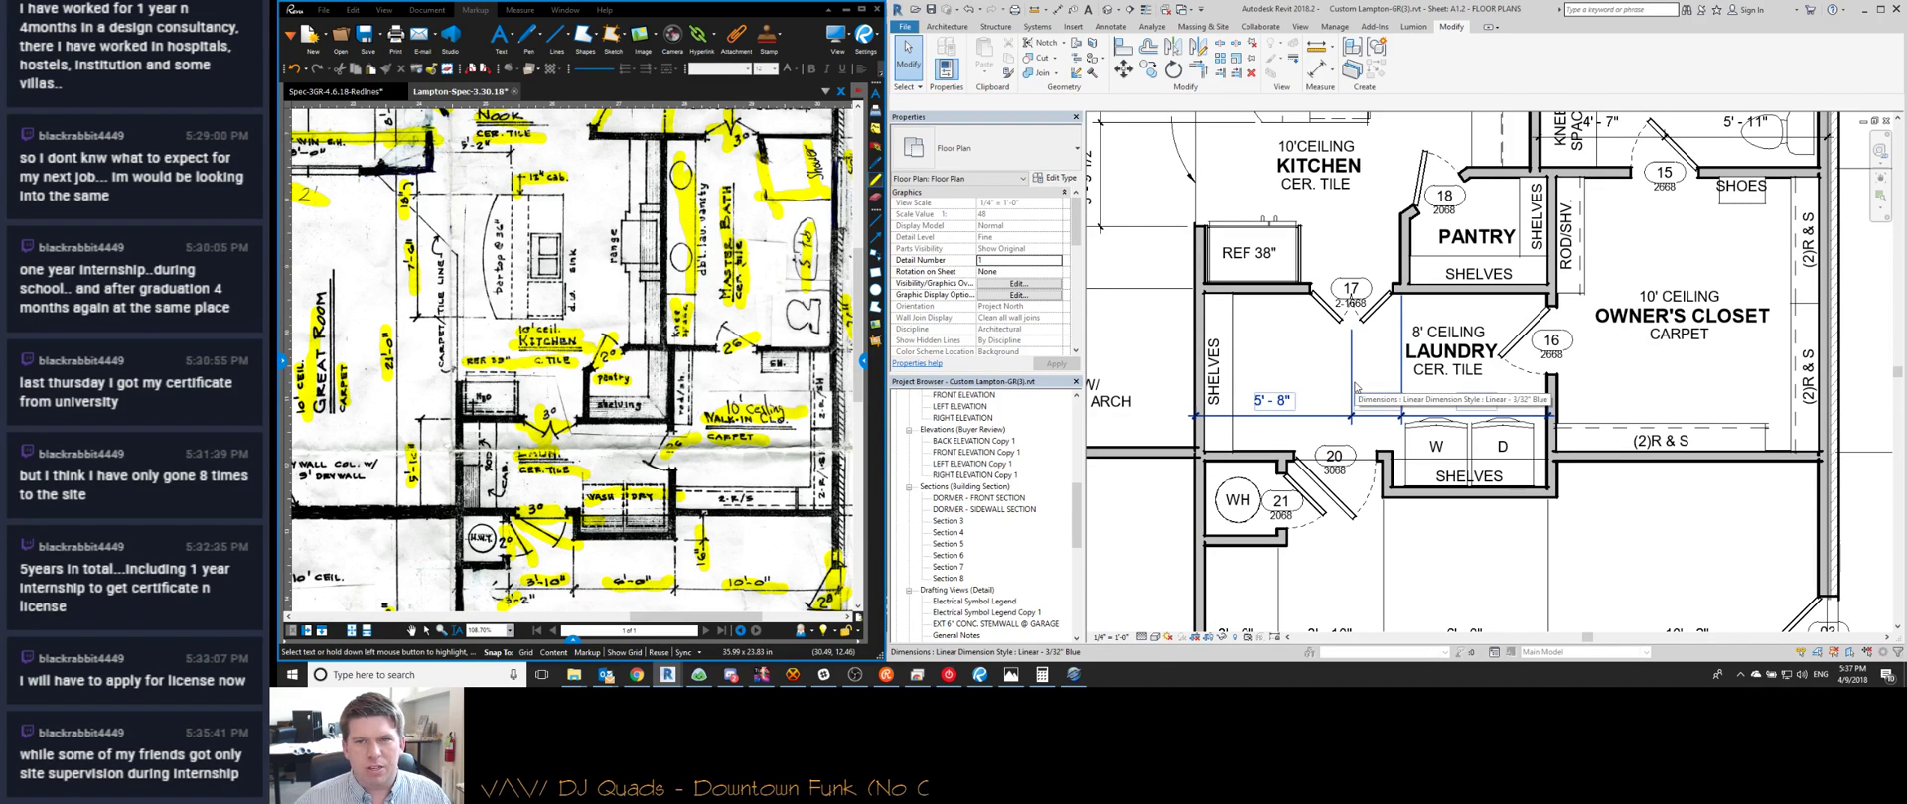
middle_drag(1402, 162, 1326, 309)
key(d)
key(i)
click(1417, 288)
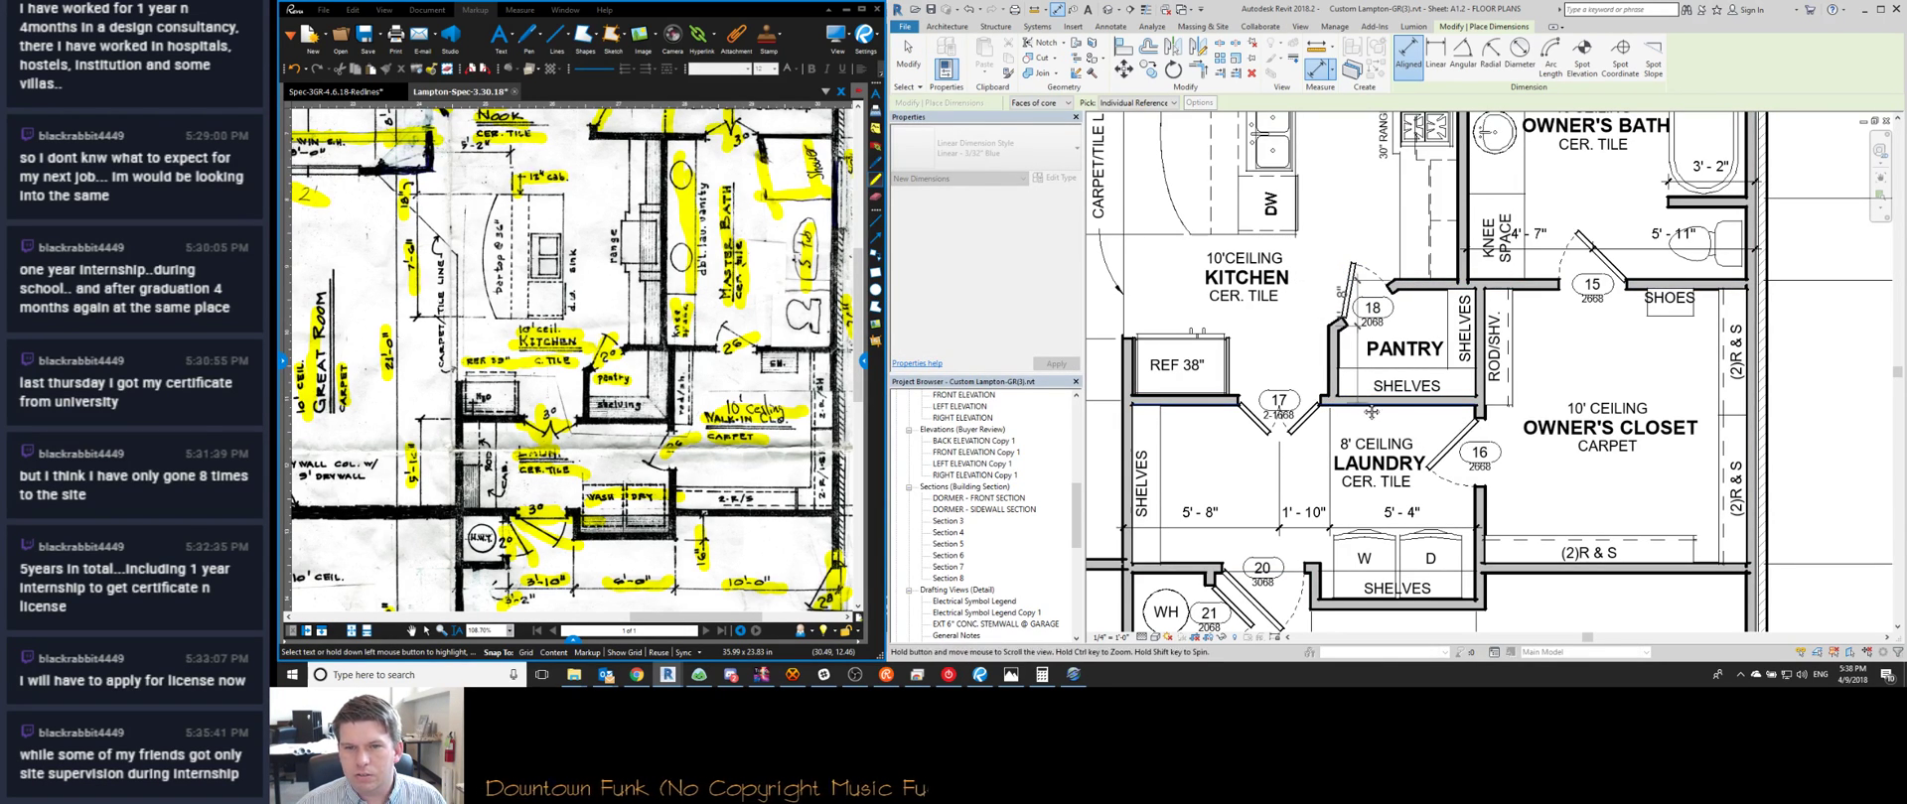
middle_drag(1357, 408, 1504, 407)
scroll(1503, 408, down, 3)
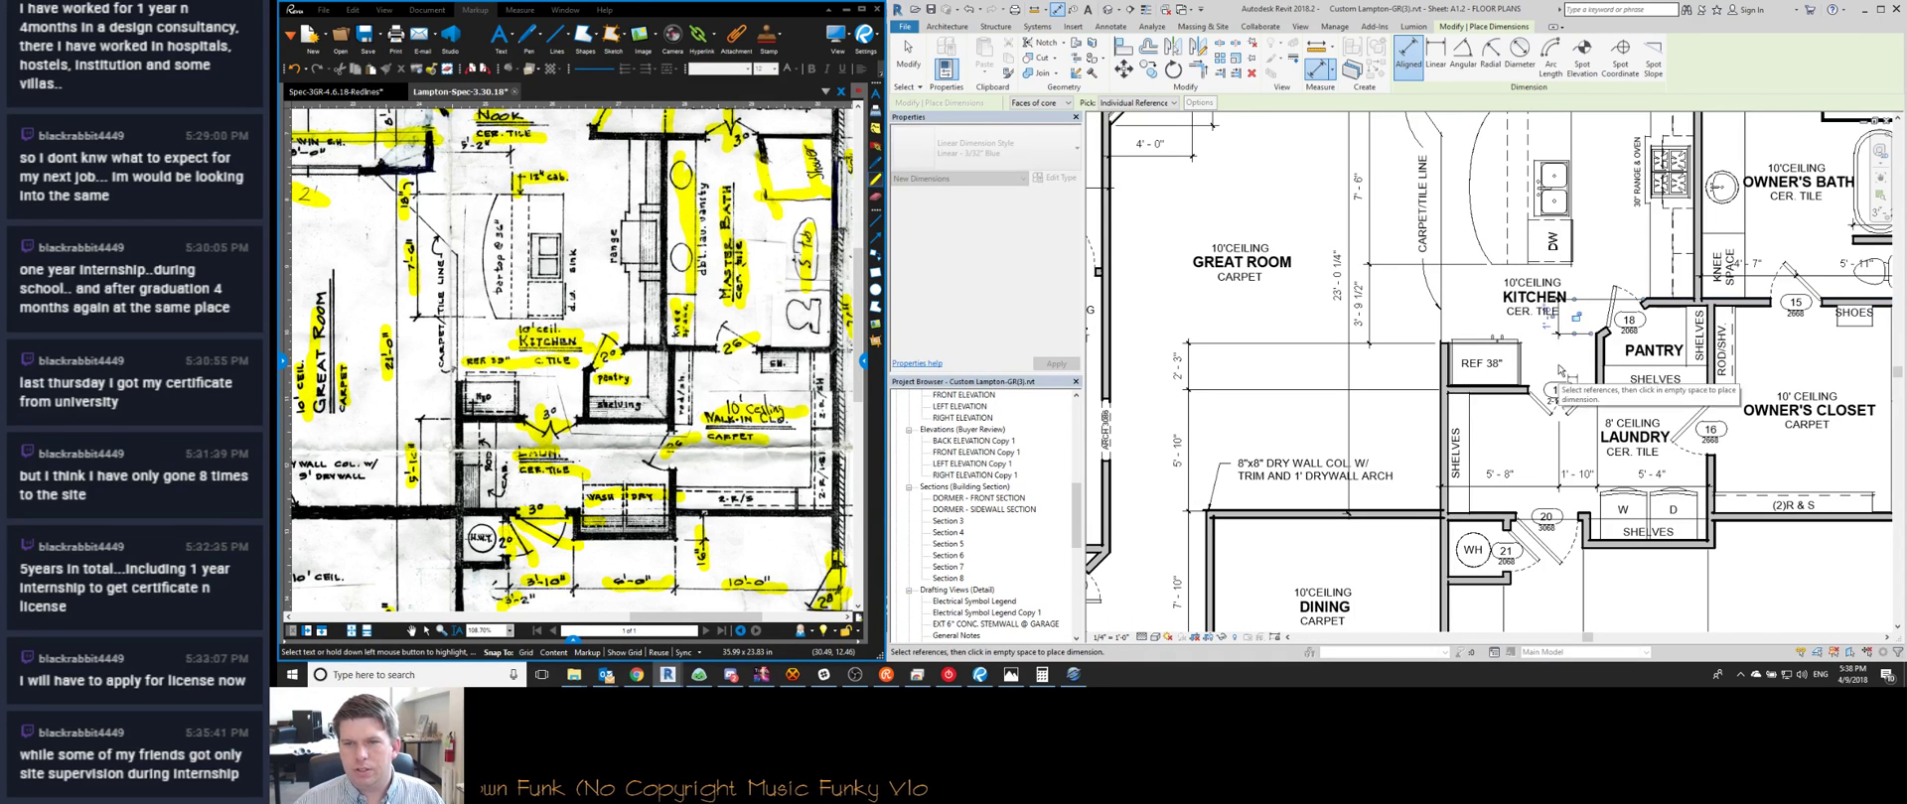
key(Escape)
key(Escape)
Move the left dimension's witness line to the refrigerator wall and set that wall to 5' 11"
click(1204, 389)
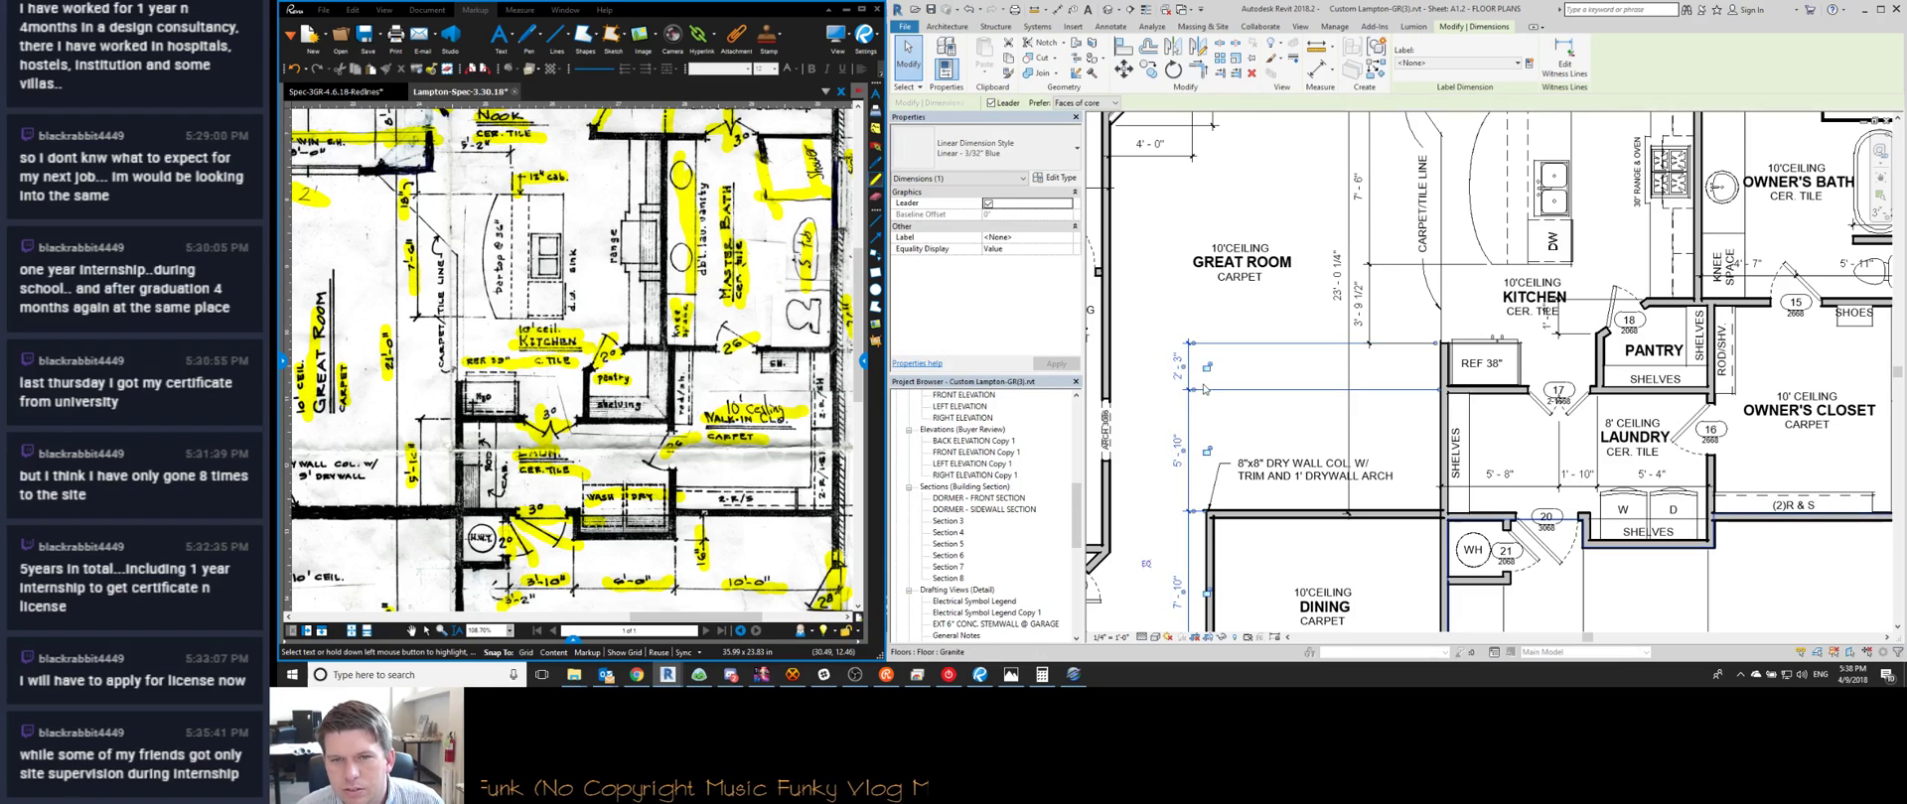
drag(1199, 394, 1199, 386)
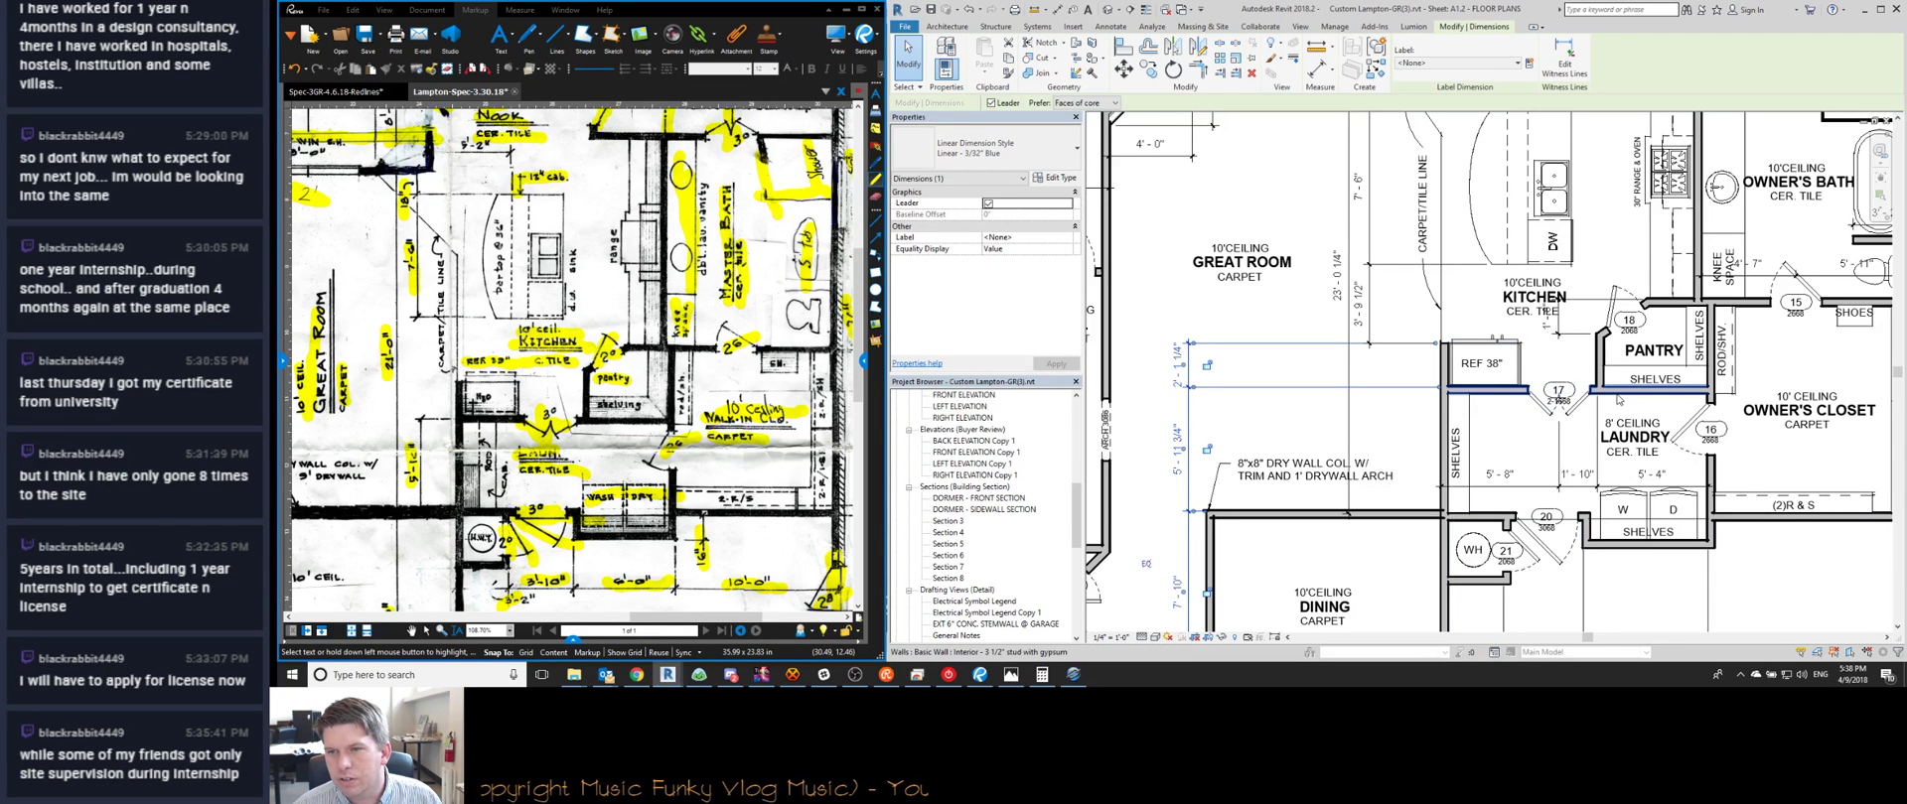
click(1504, 391)
click(1182, 452)
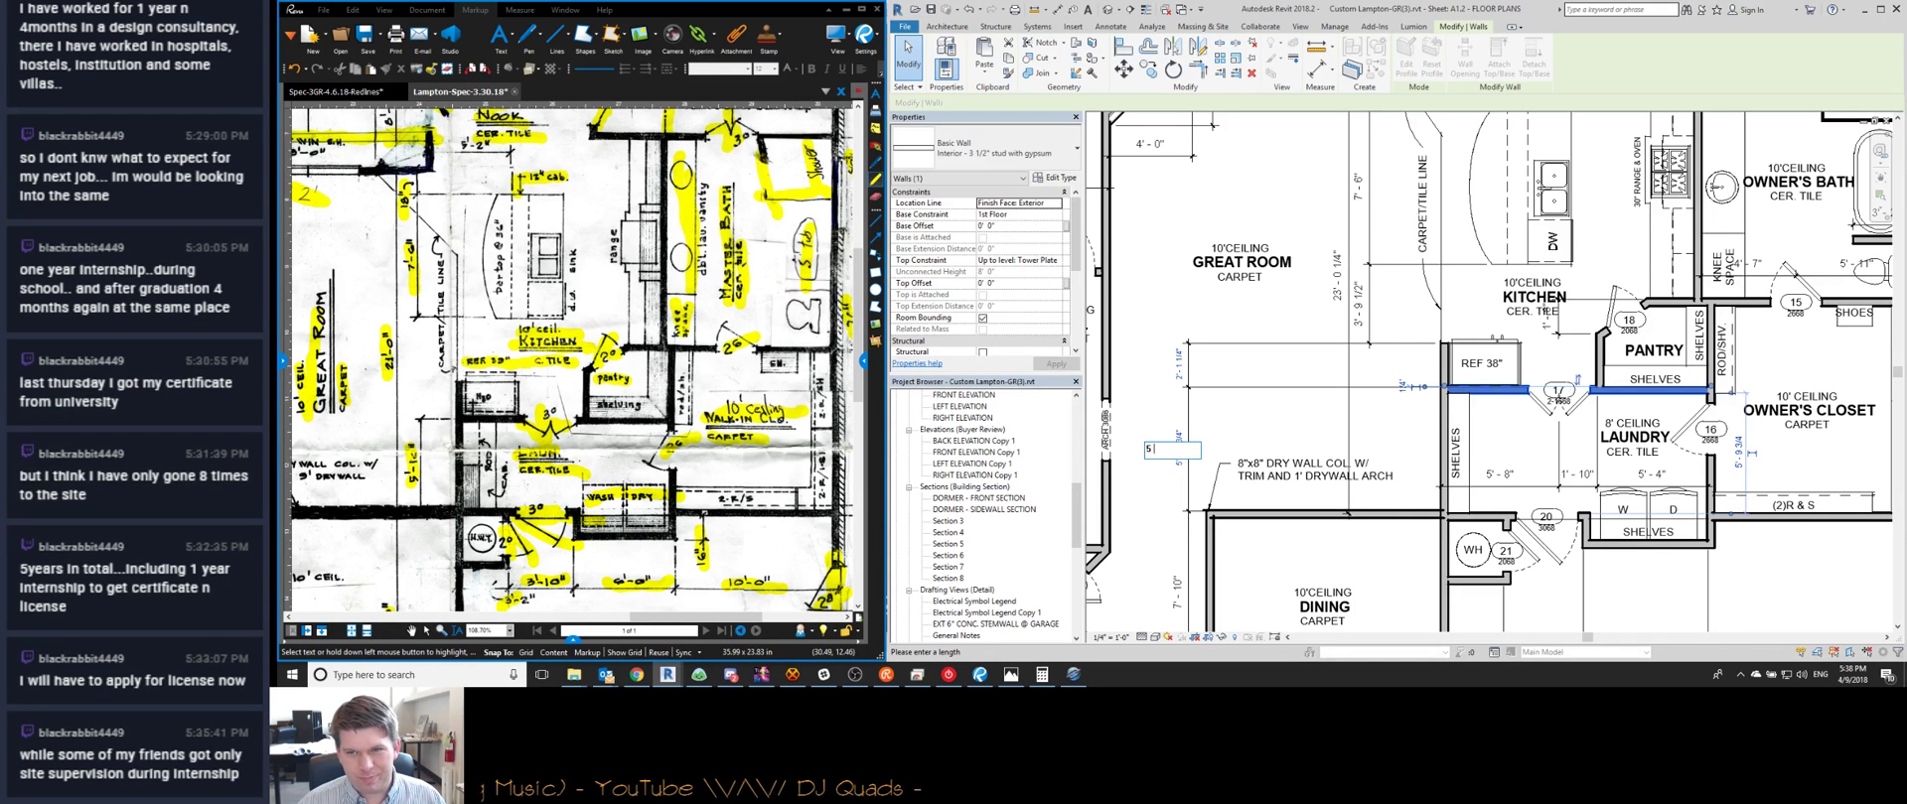
key(Return)
key(Escape)
Move the 23' - 0 1/4" vertical dimension's witness line onto the wall beside the dining area
scroll(1626, 379, up, 1)
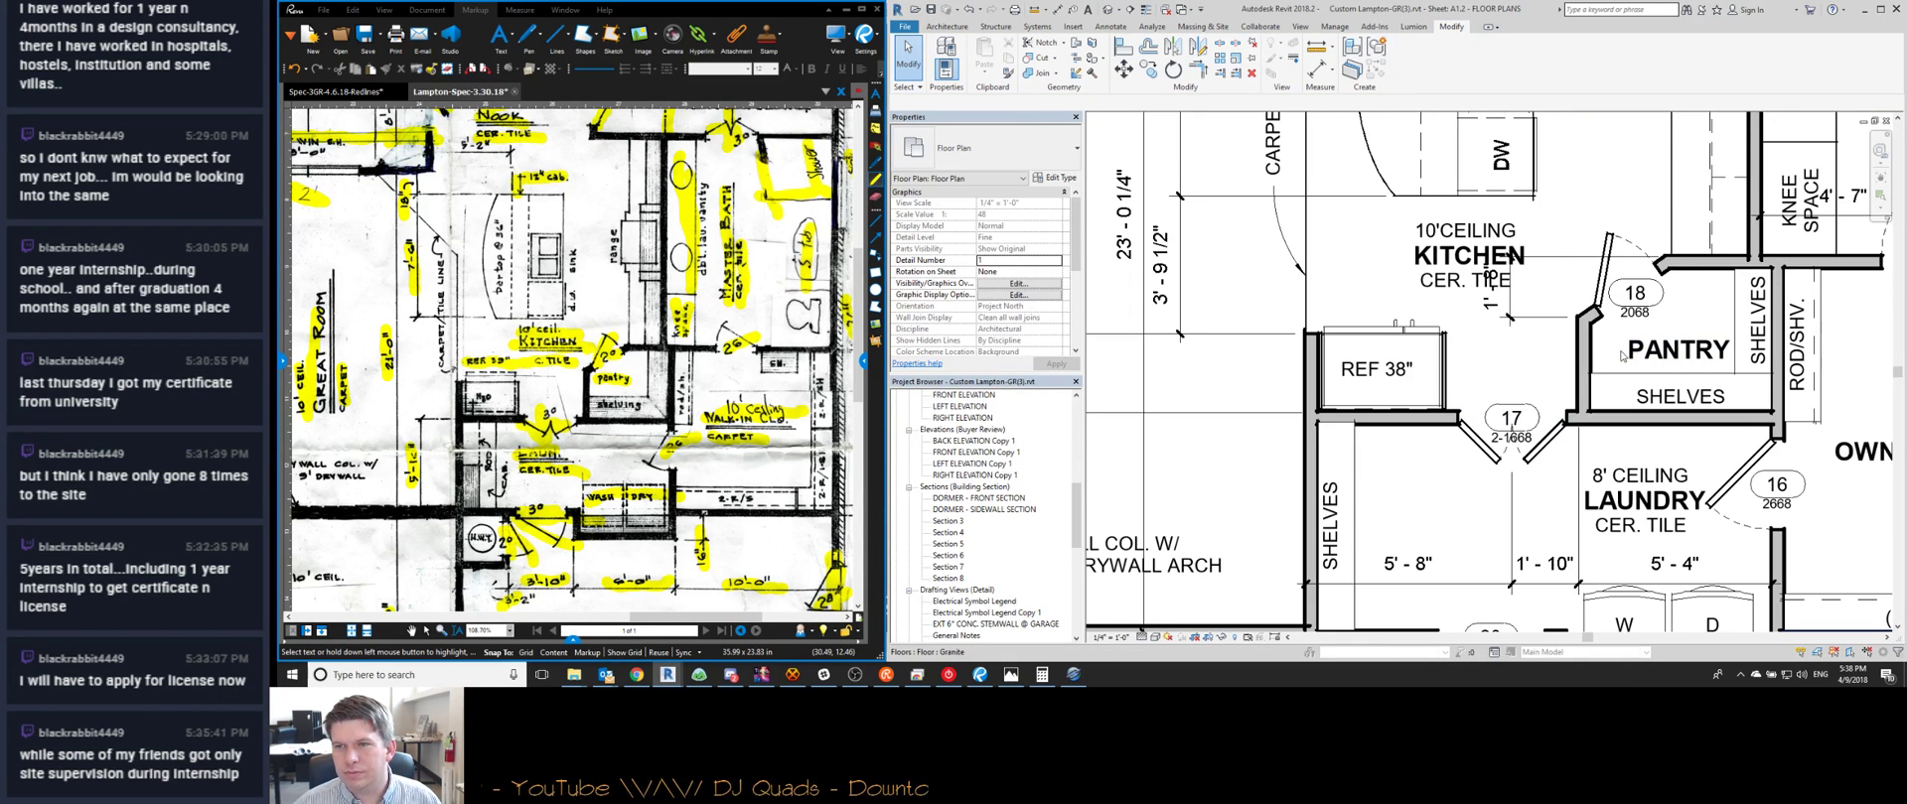
scroll(1383, 387, up, 1)
scroll(1384, 387, down, 1)
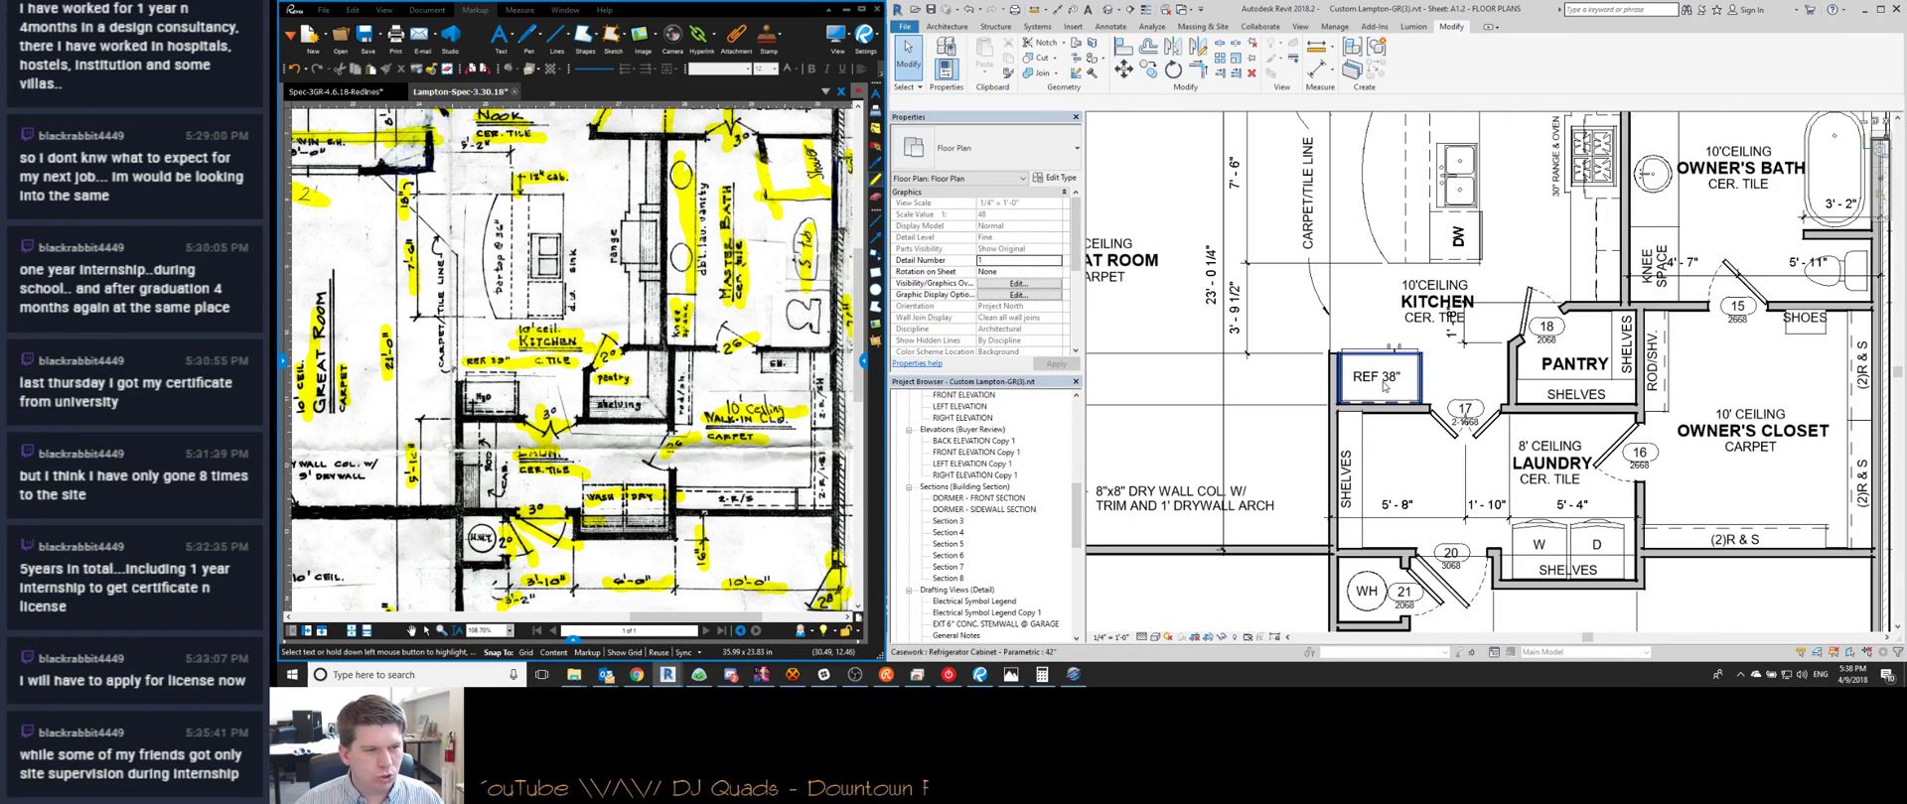
middle_drag(1152, 475, 1347, 457)
middle_drag(1502, 430, 1356, 403)
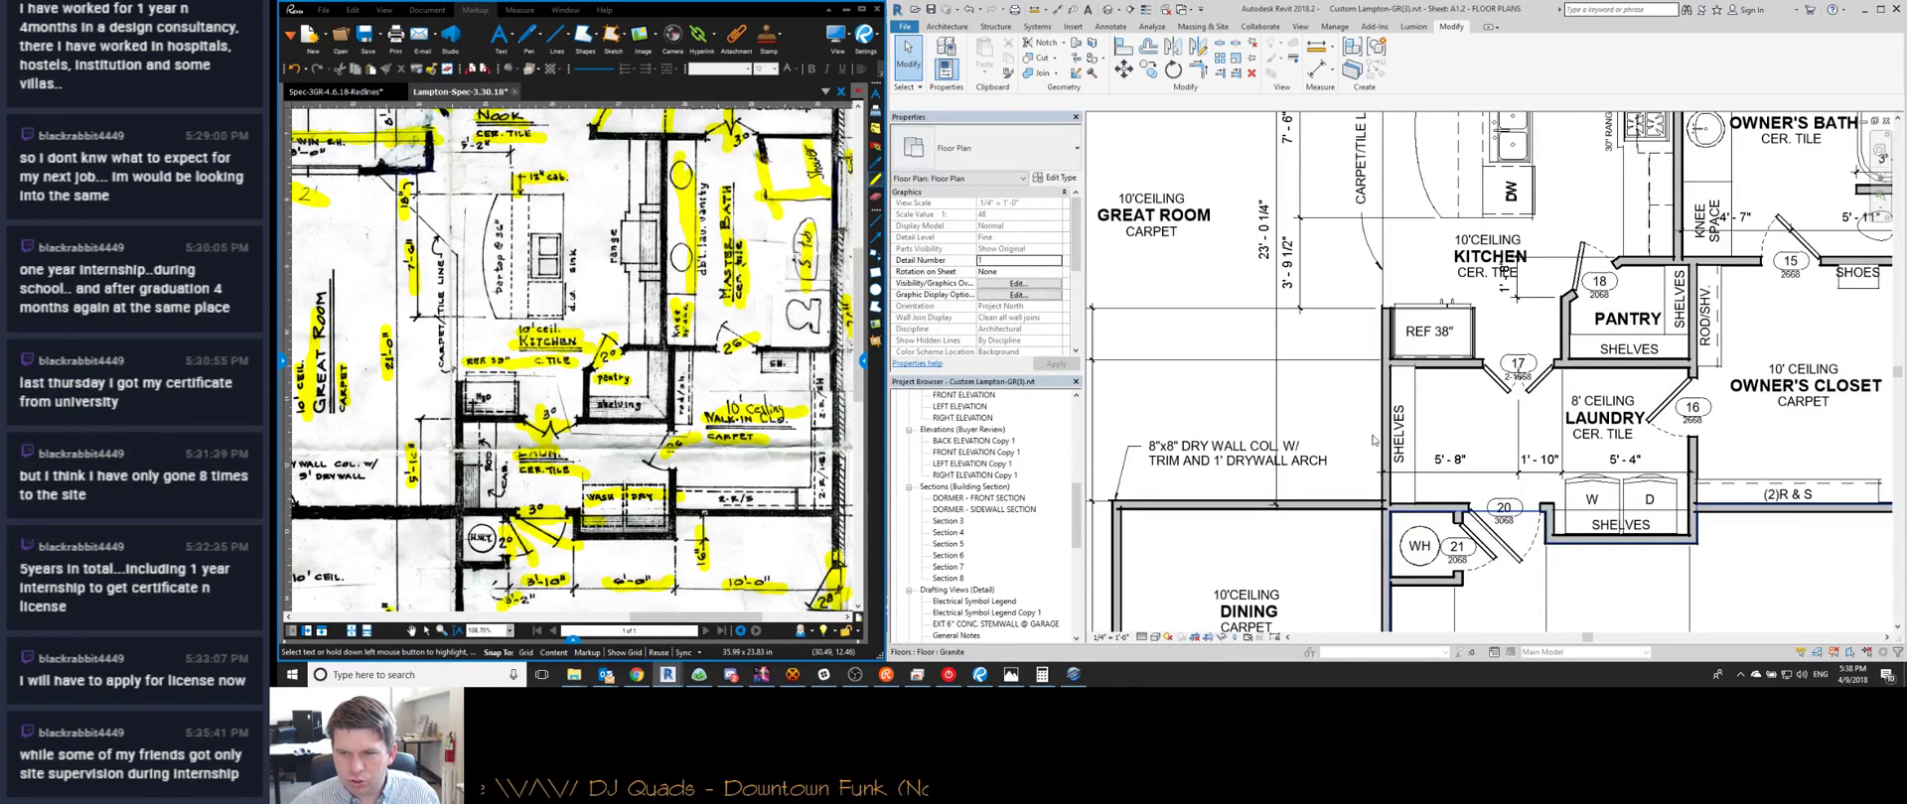
scroll(1624, 592, down, 2)
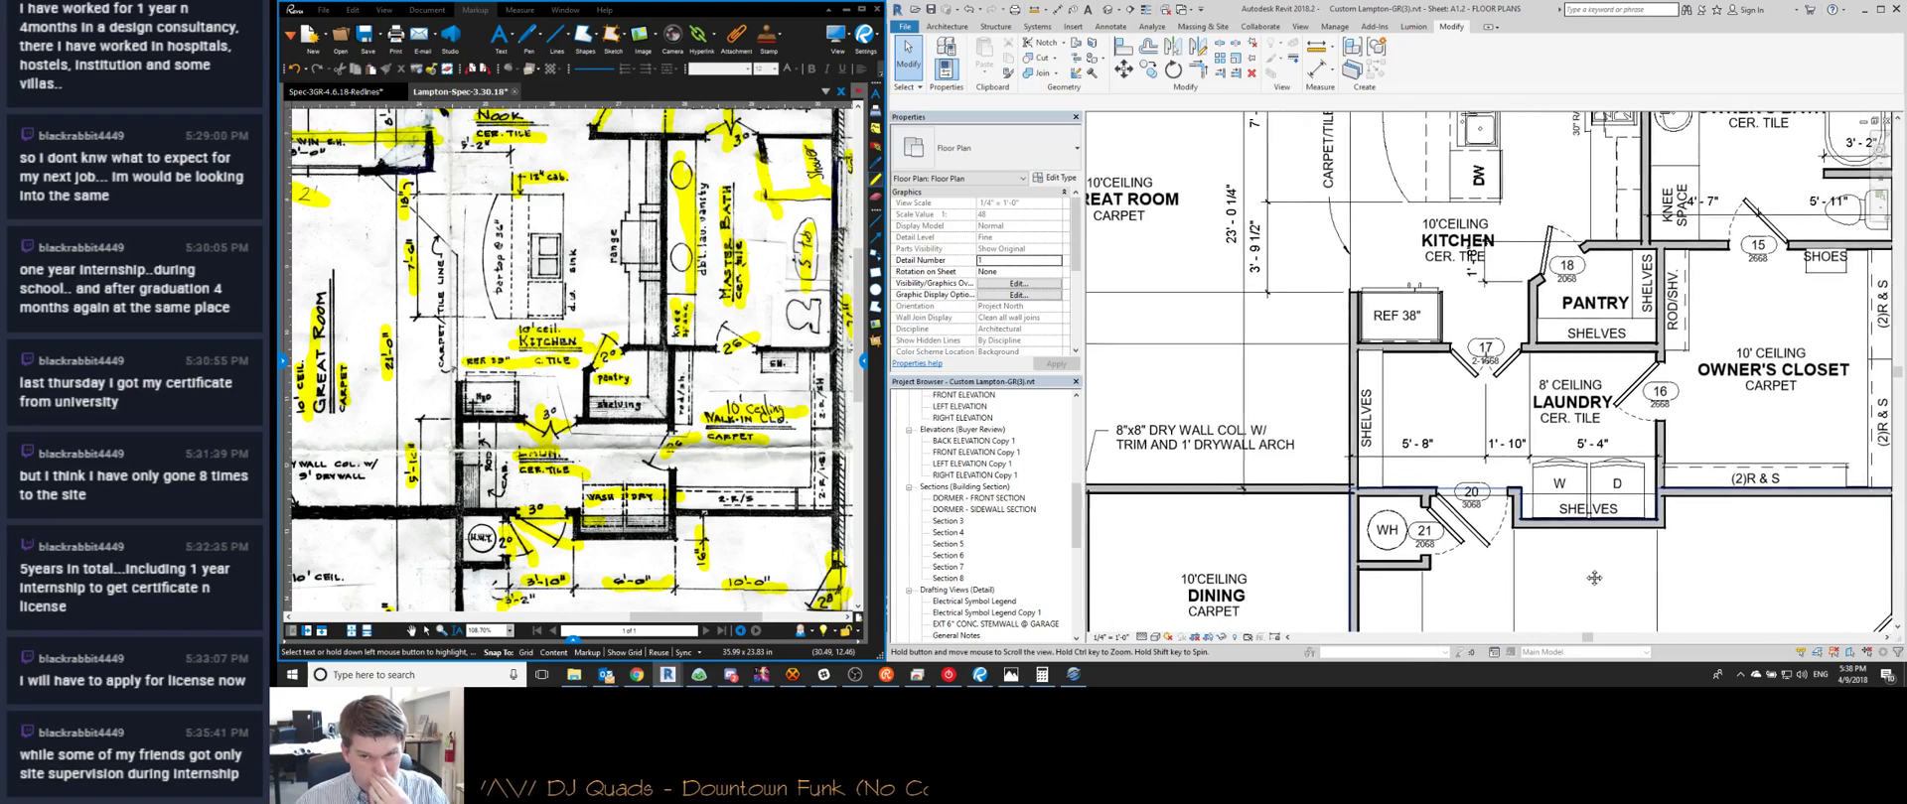
middle_drag(1543, 542, 1548, 526)
scroll(1545, 524, down, 1)
middle_drag(1328, 478, 1350, 458)
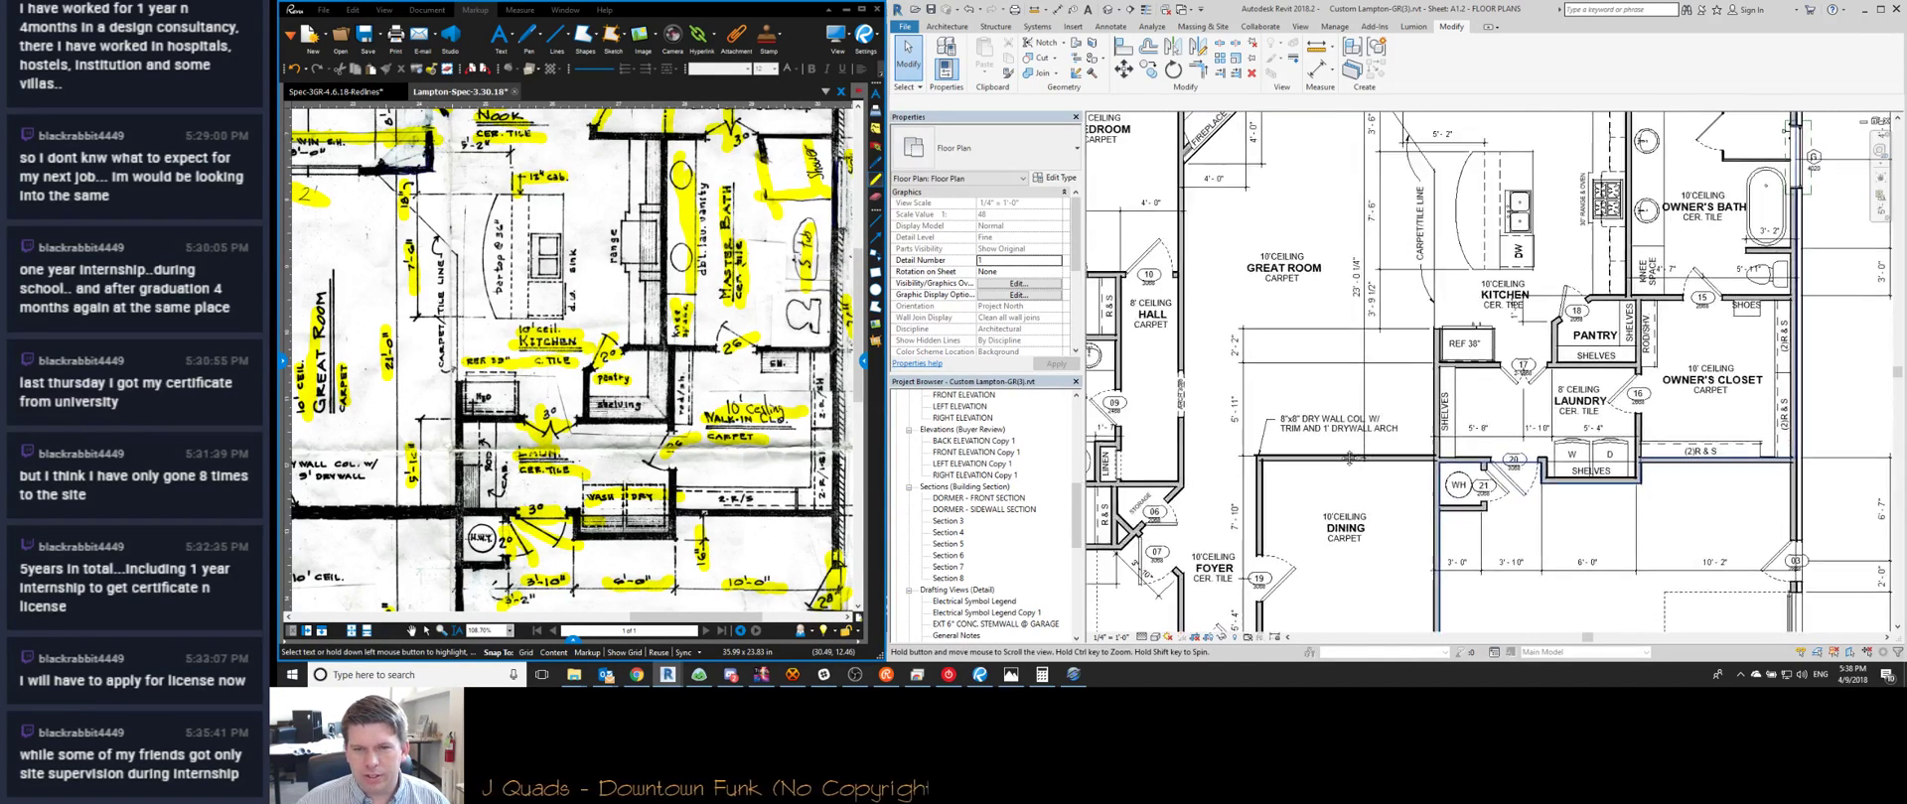
scroll(1301, 363, up, 3)
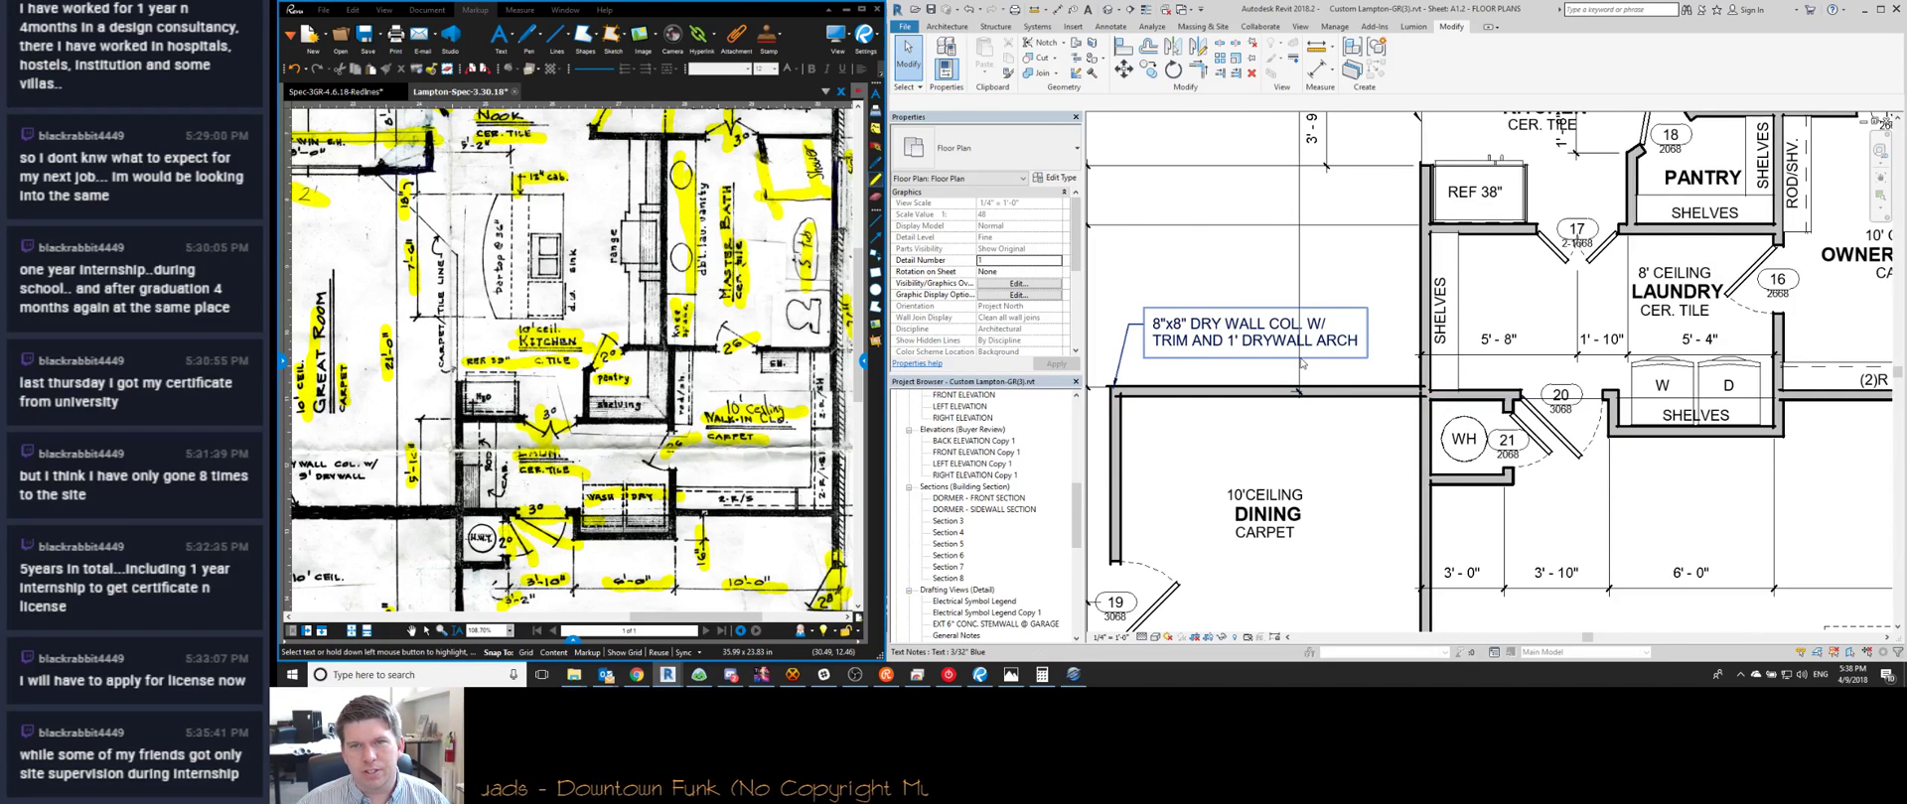
click(1298, 397)
click(1298, 394)
scroll(1331, 378, down, 3)
key(Escape)
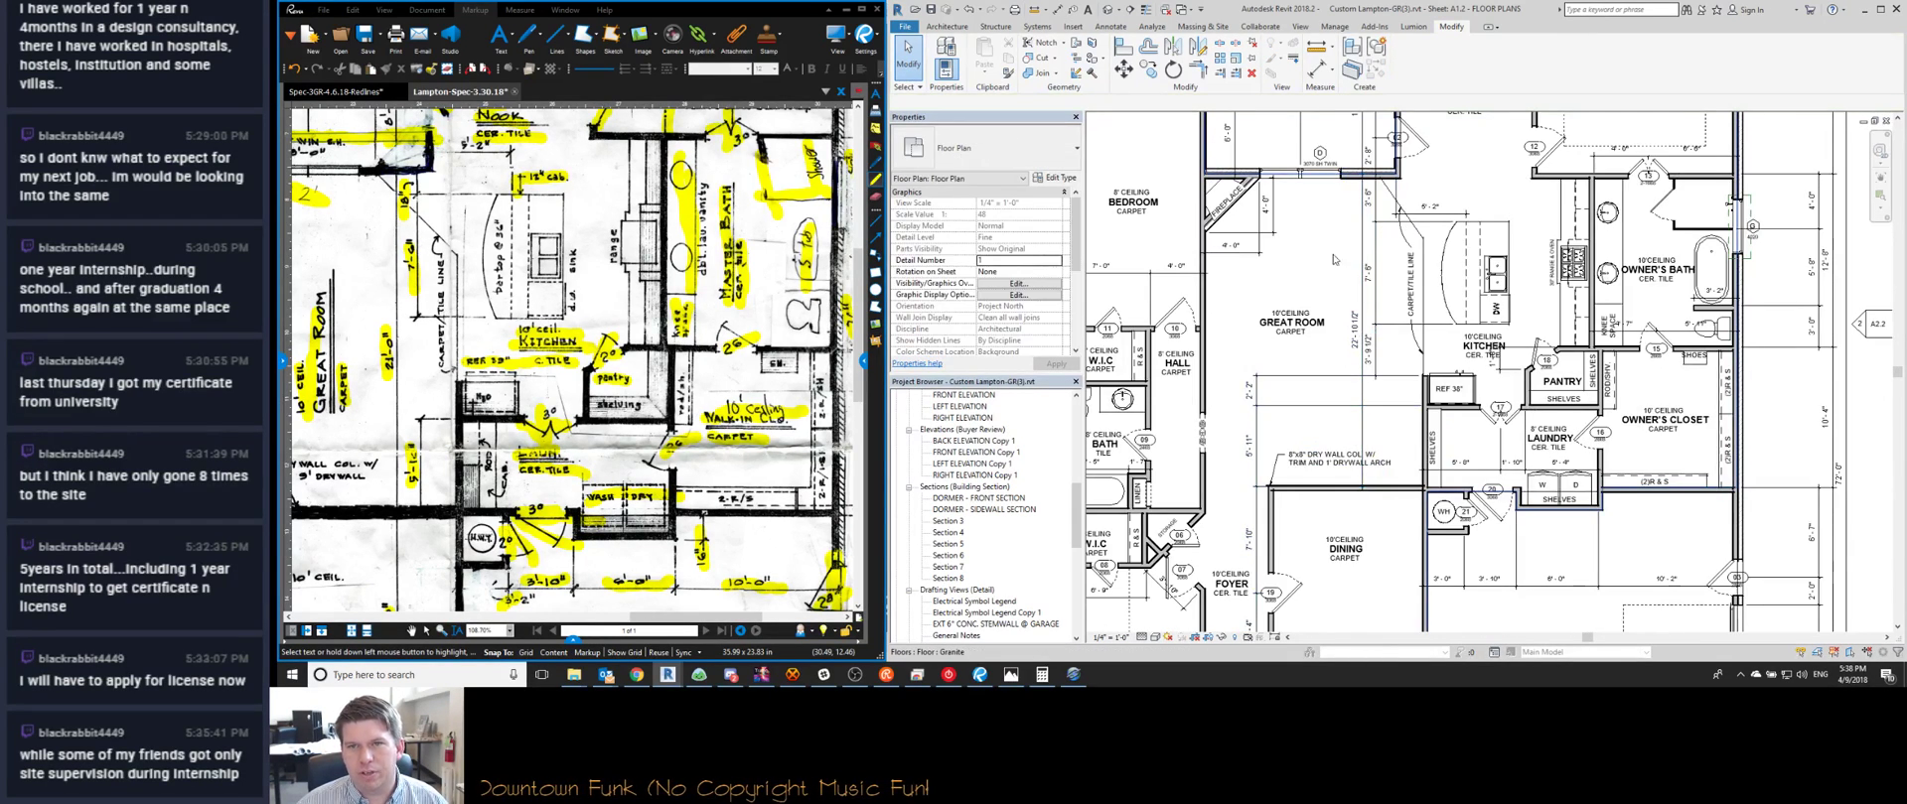
Frame the laundry and dining area and start the Align tool (AL)
scroll(1411, 366, up, 3)
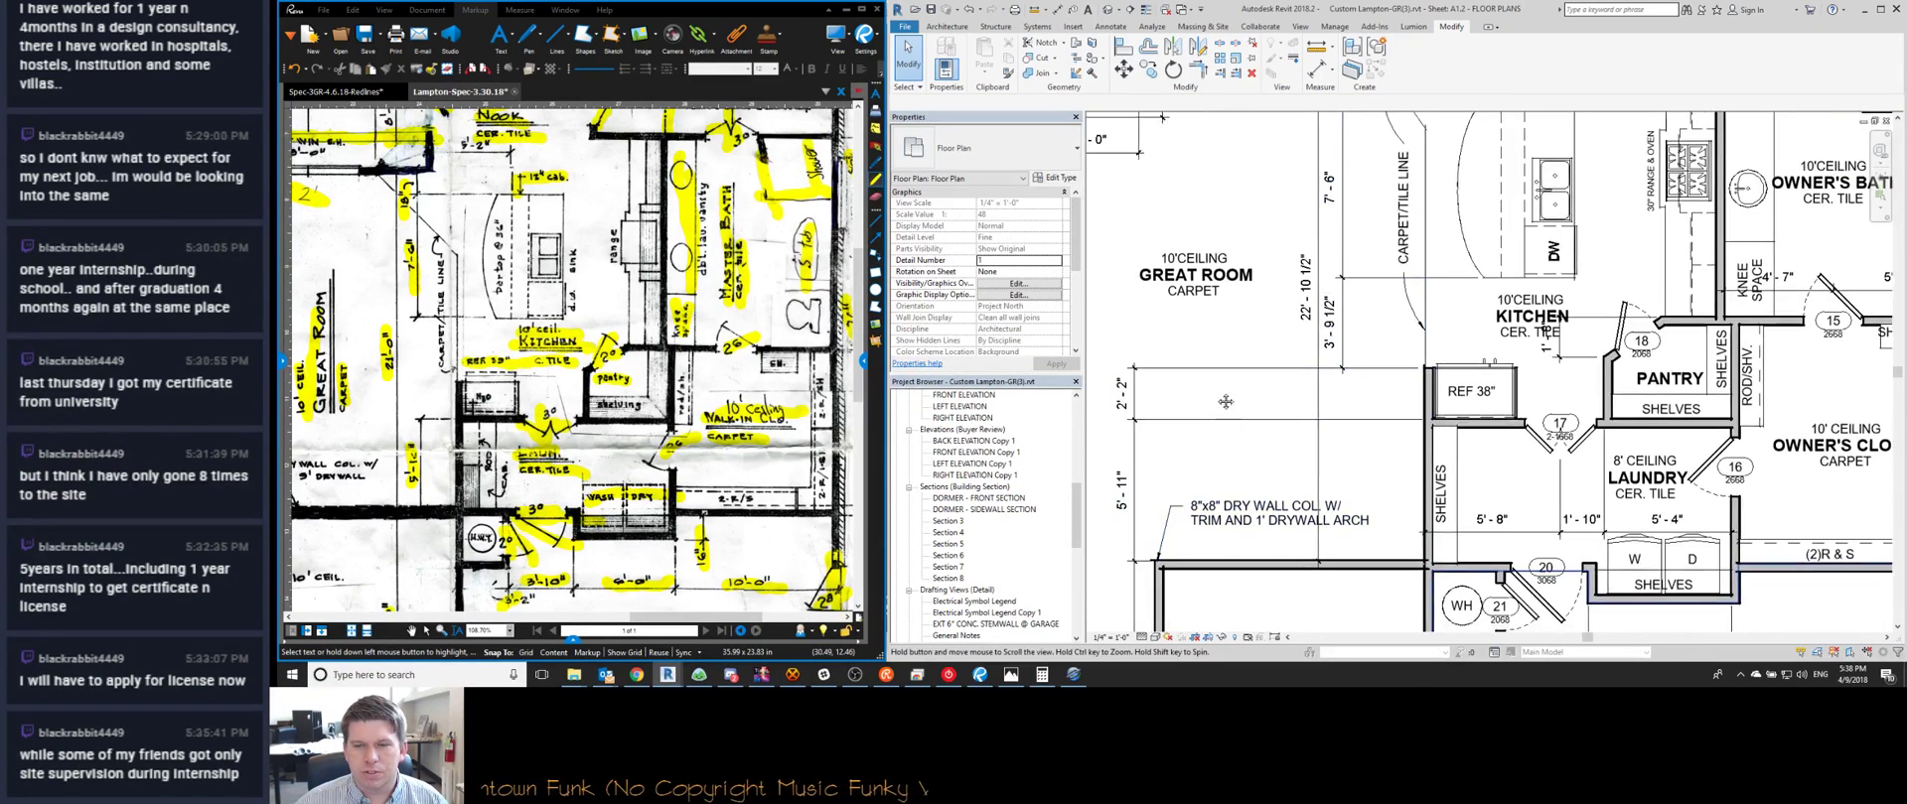
scroll(1507, 288, down, 1)
middle_drag(1370, 489, 1395, 480)
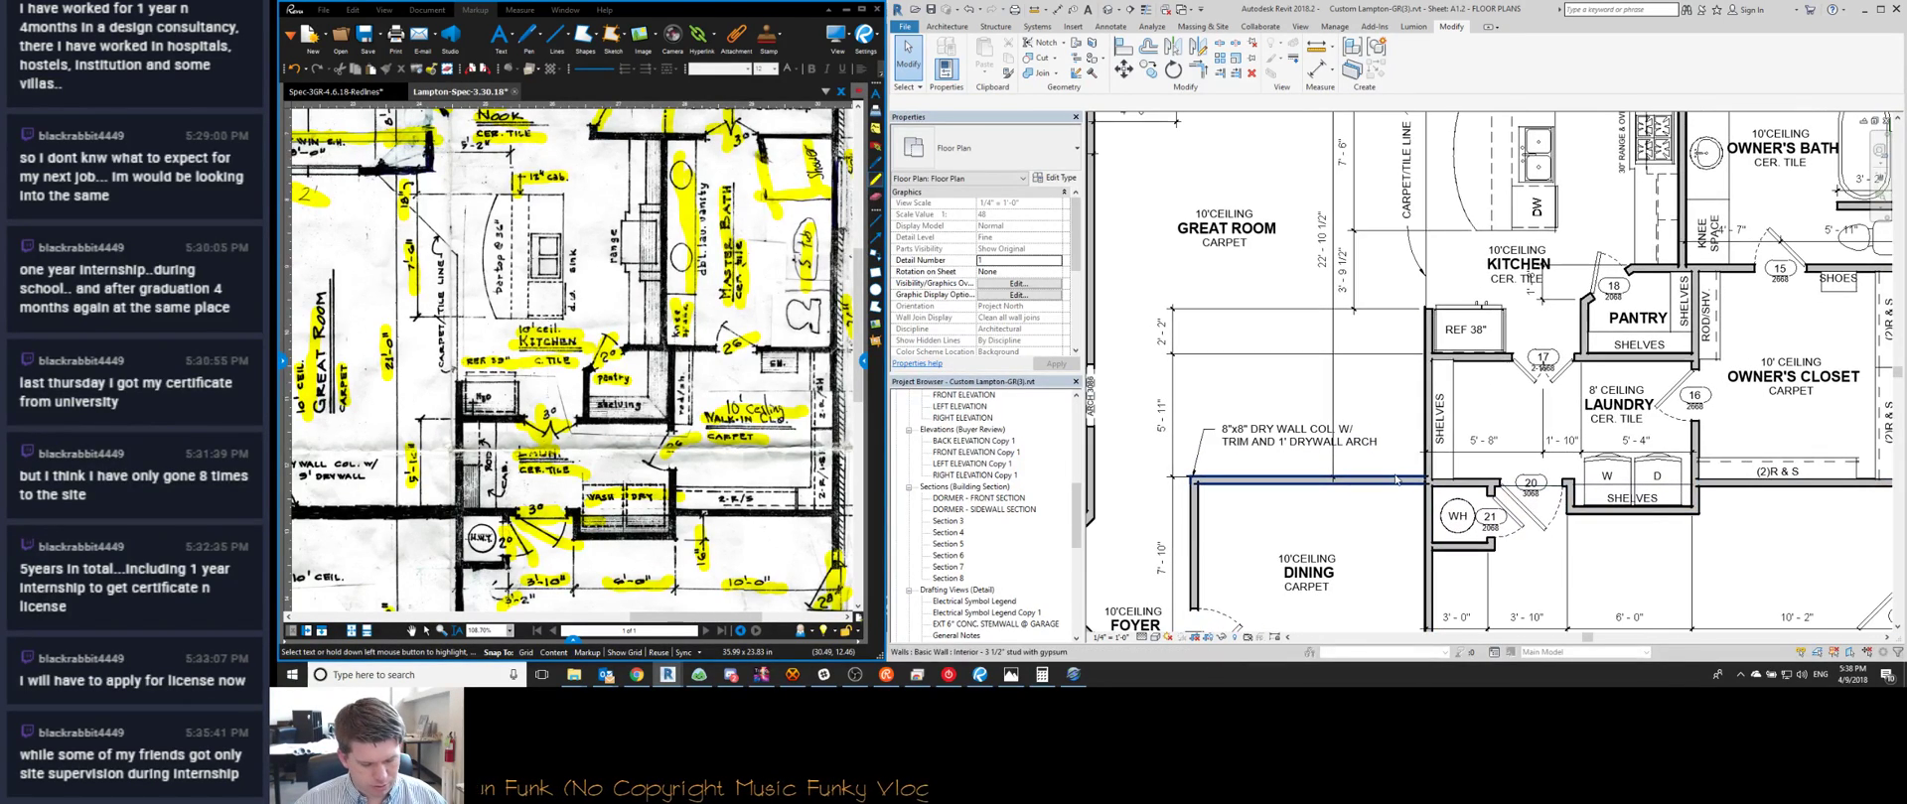
scroll(1395, 479, down, 1)
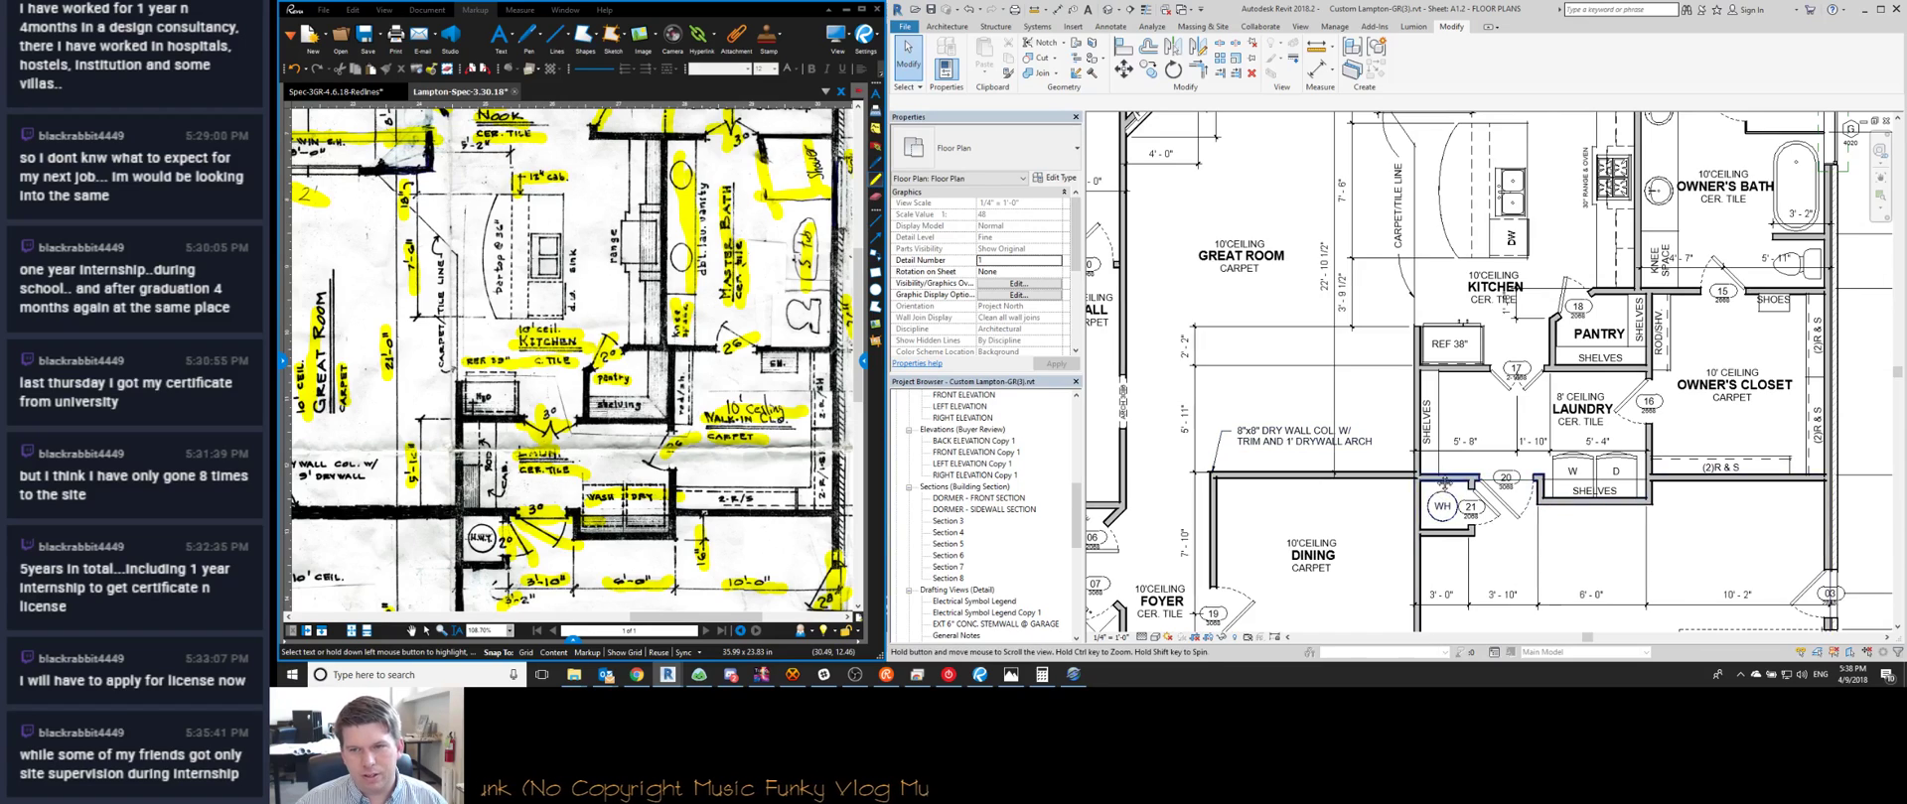
middle_drag(1419, 483, 1427, 414)
scroll(1427, 414, down, 1)
scroll(1343, 427, up, 1)
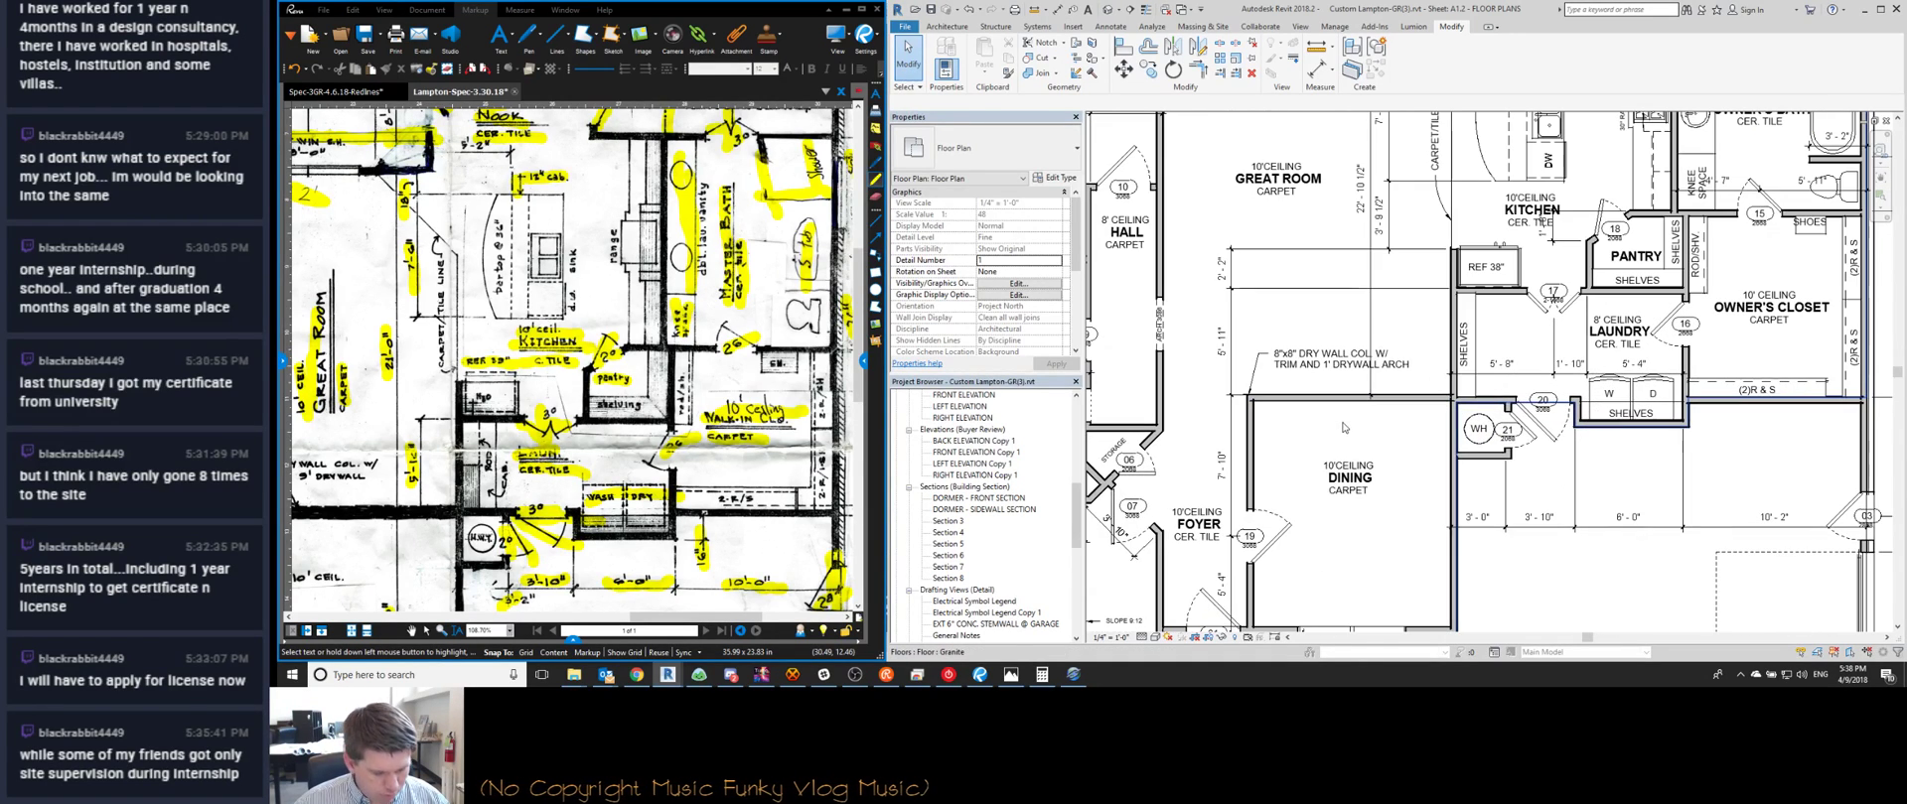
key(l)
scroll(666, 422, down, 2)
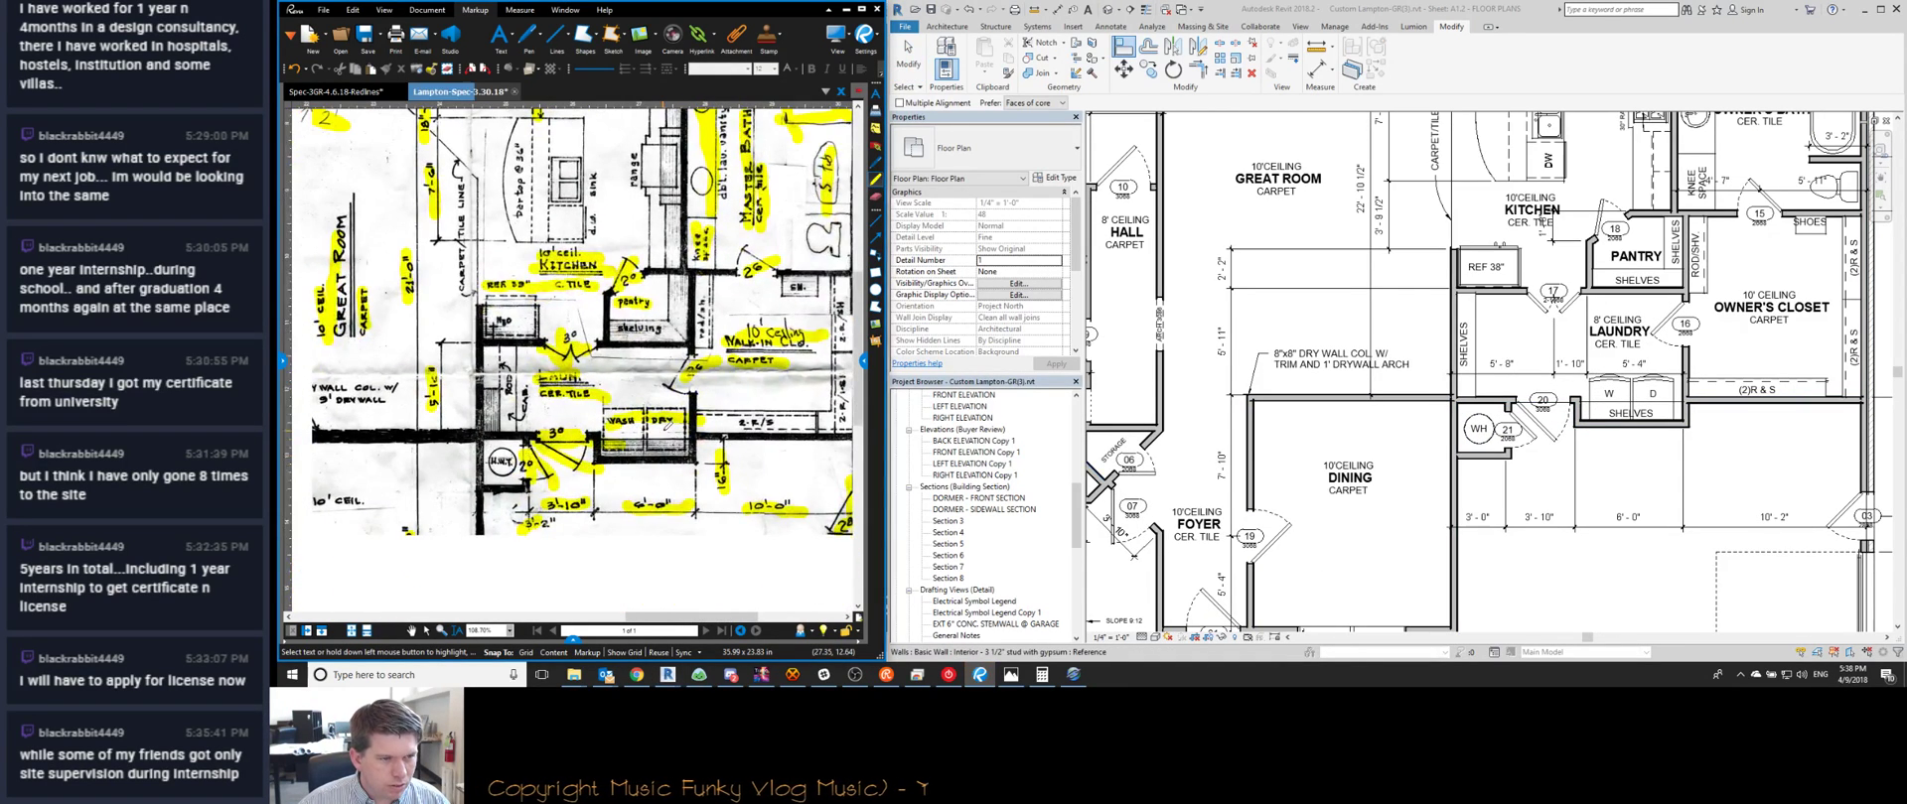
Cancel Align and locate the 23'-0" dimension near the dining room
scroll(1311, 417, down, 2)
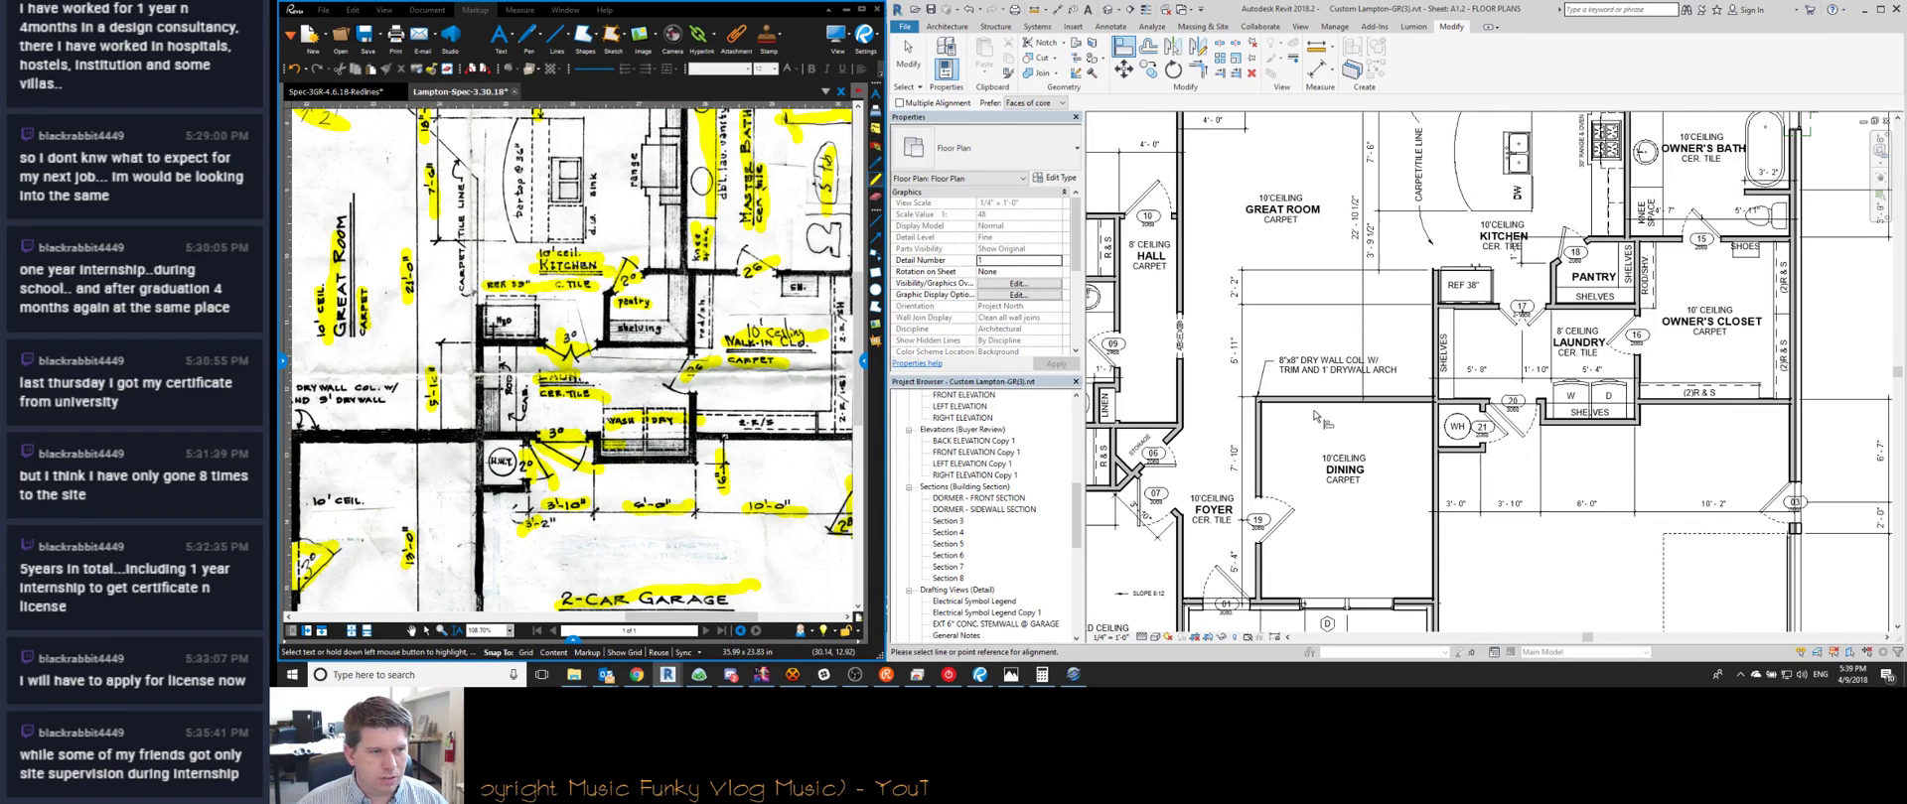
scroll(1440, 409, up, 3)
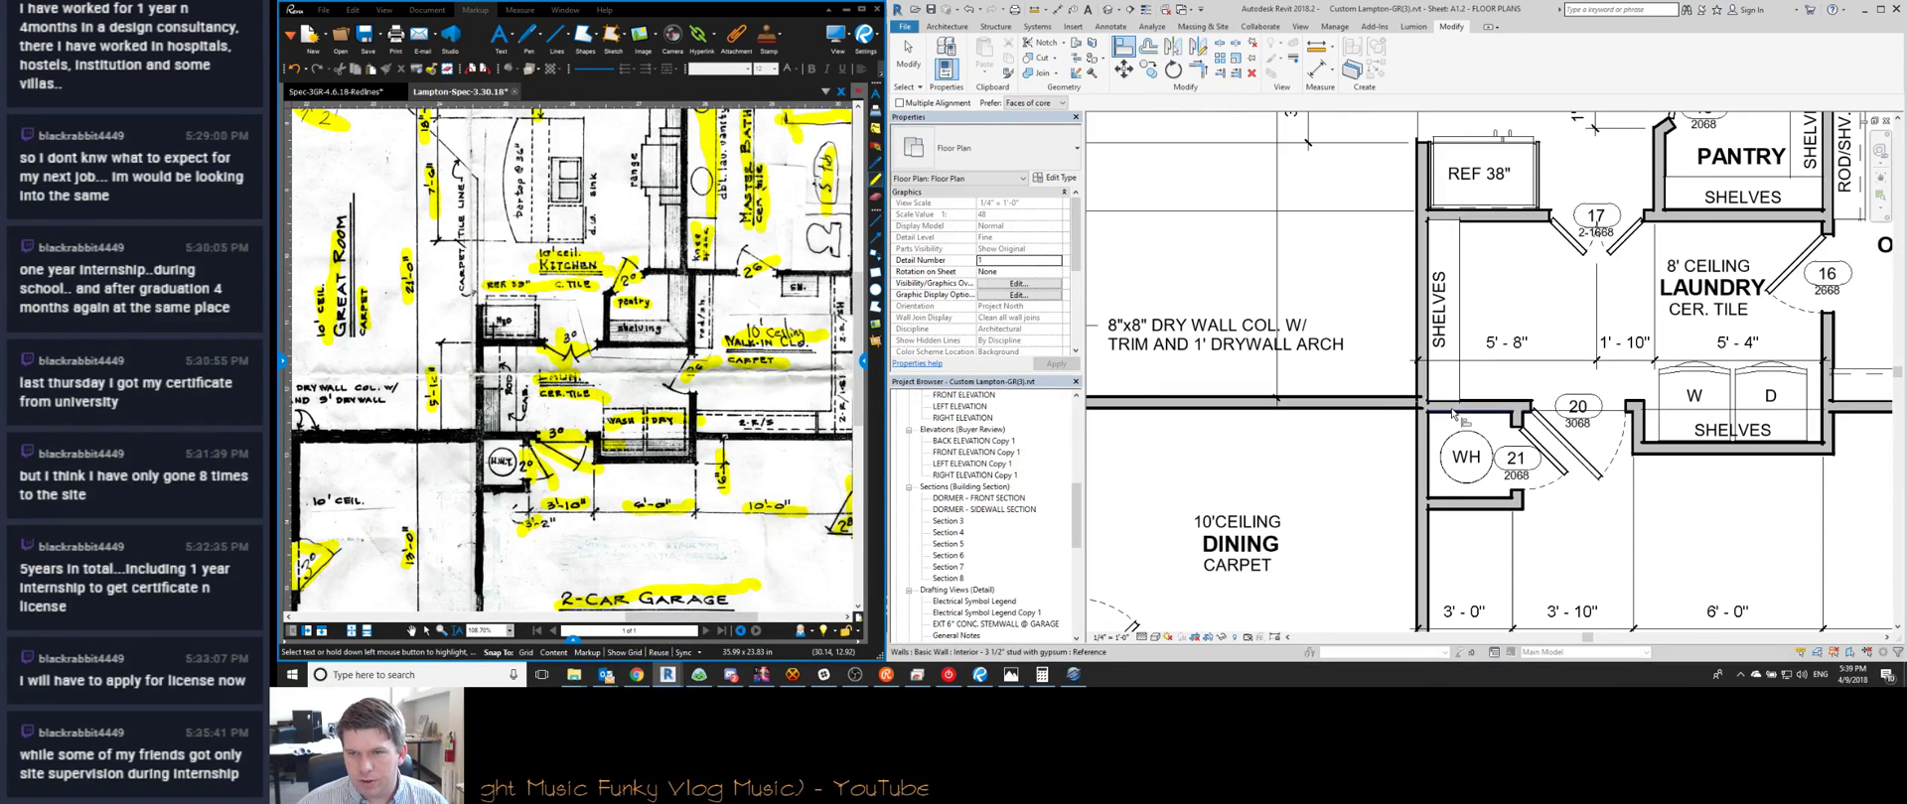
scroll(1376, 409, down, 3)
key(Escape)
key(Escape)
middle_drag(1256, 443, 1286, 398)
scroll(1259, 289, up, 1)
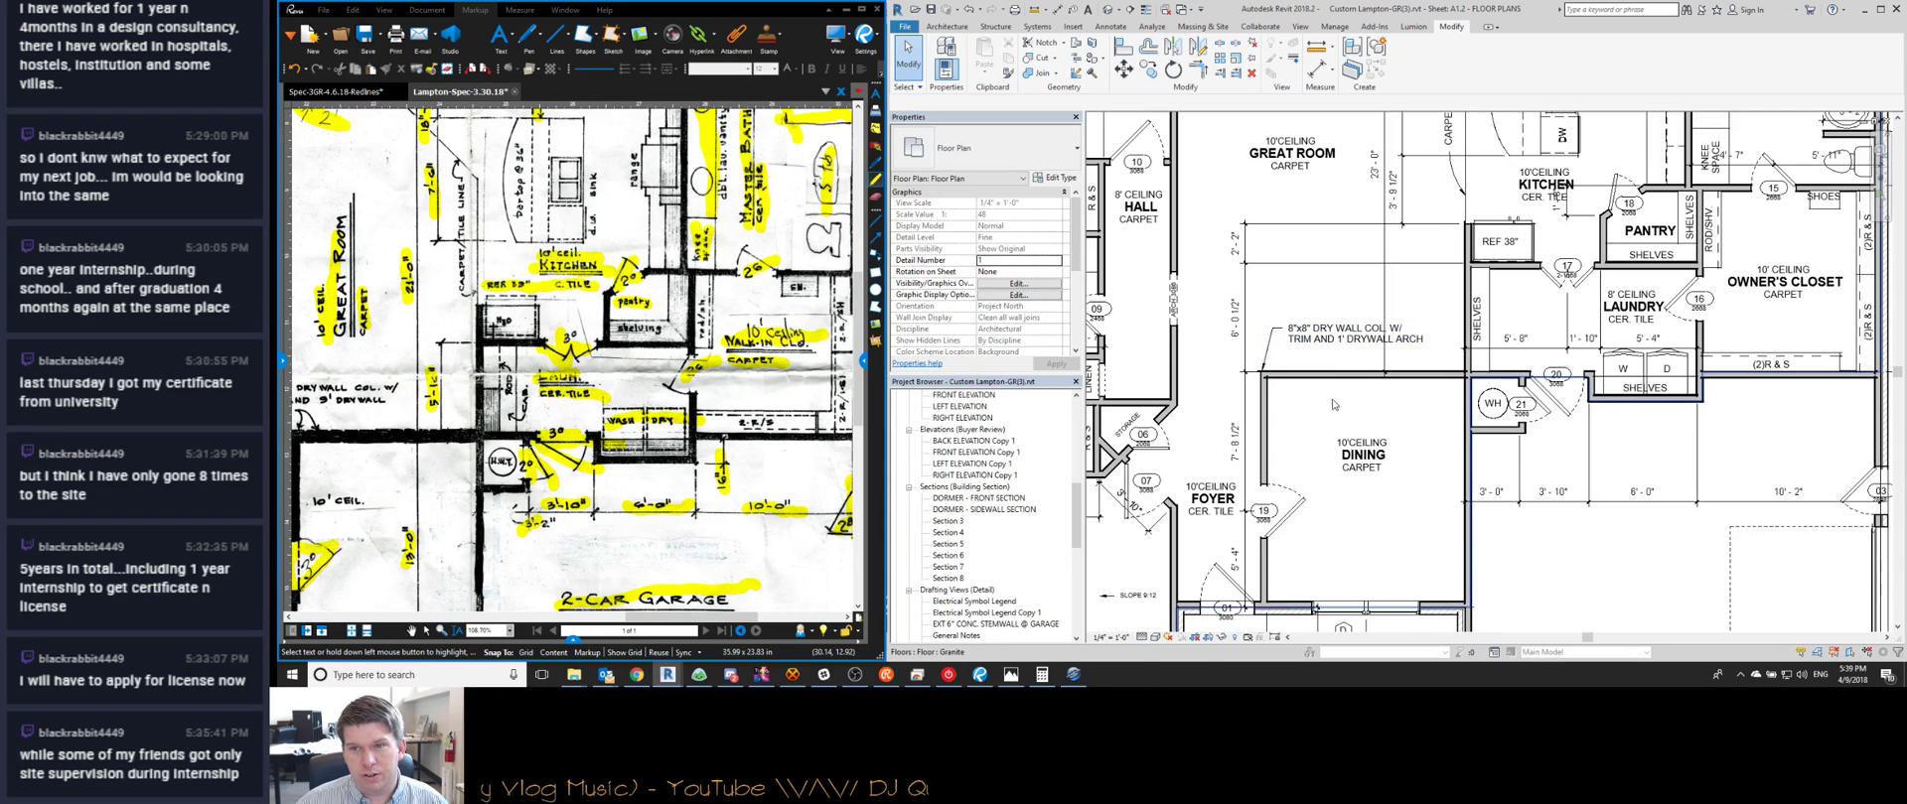
middle_drag(1334, 400, 1337, 369)
click(1419, 576)
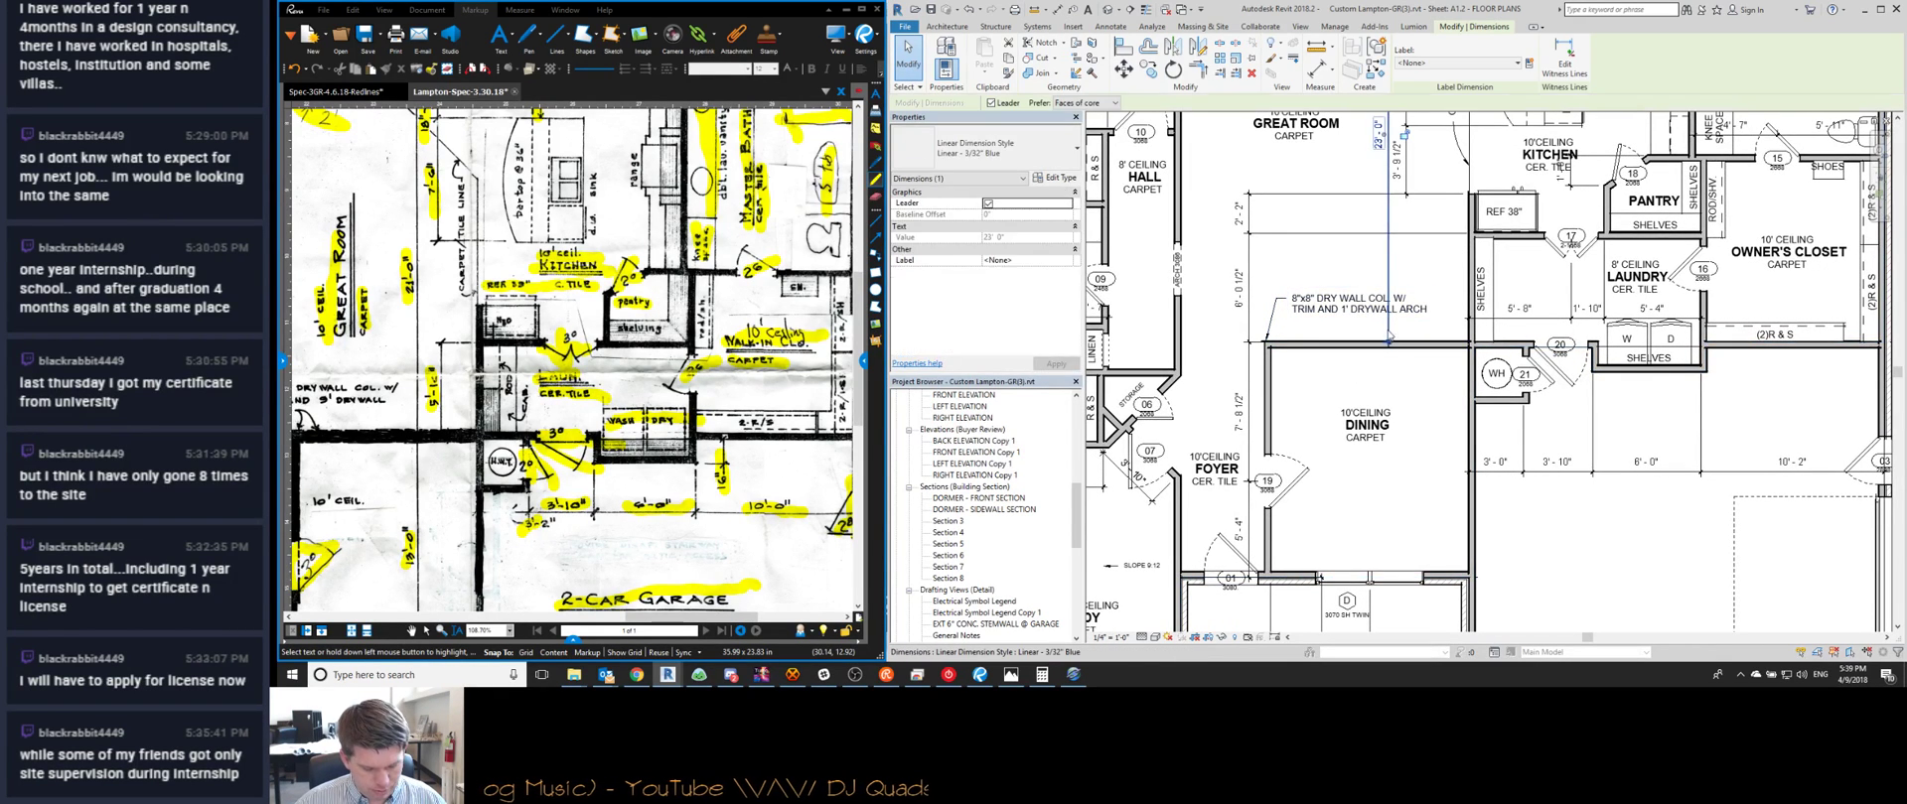
scroll(1433, 576, up, 3)
key(Escape)
Edit the 23'-0" dimension's witness lines (EW) to add the dining room's bottom wall
scroll(1398, 474, down, 3)
scroll(1370, 424, down, 1)
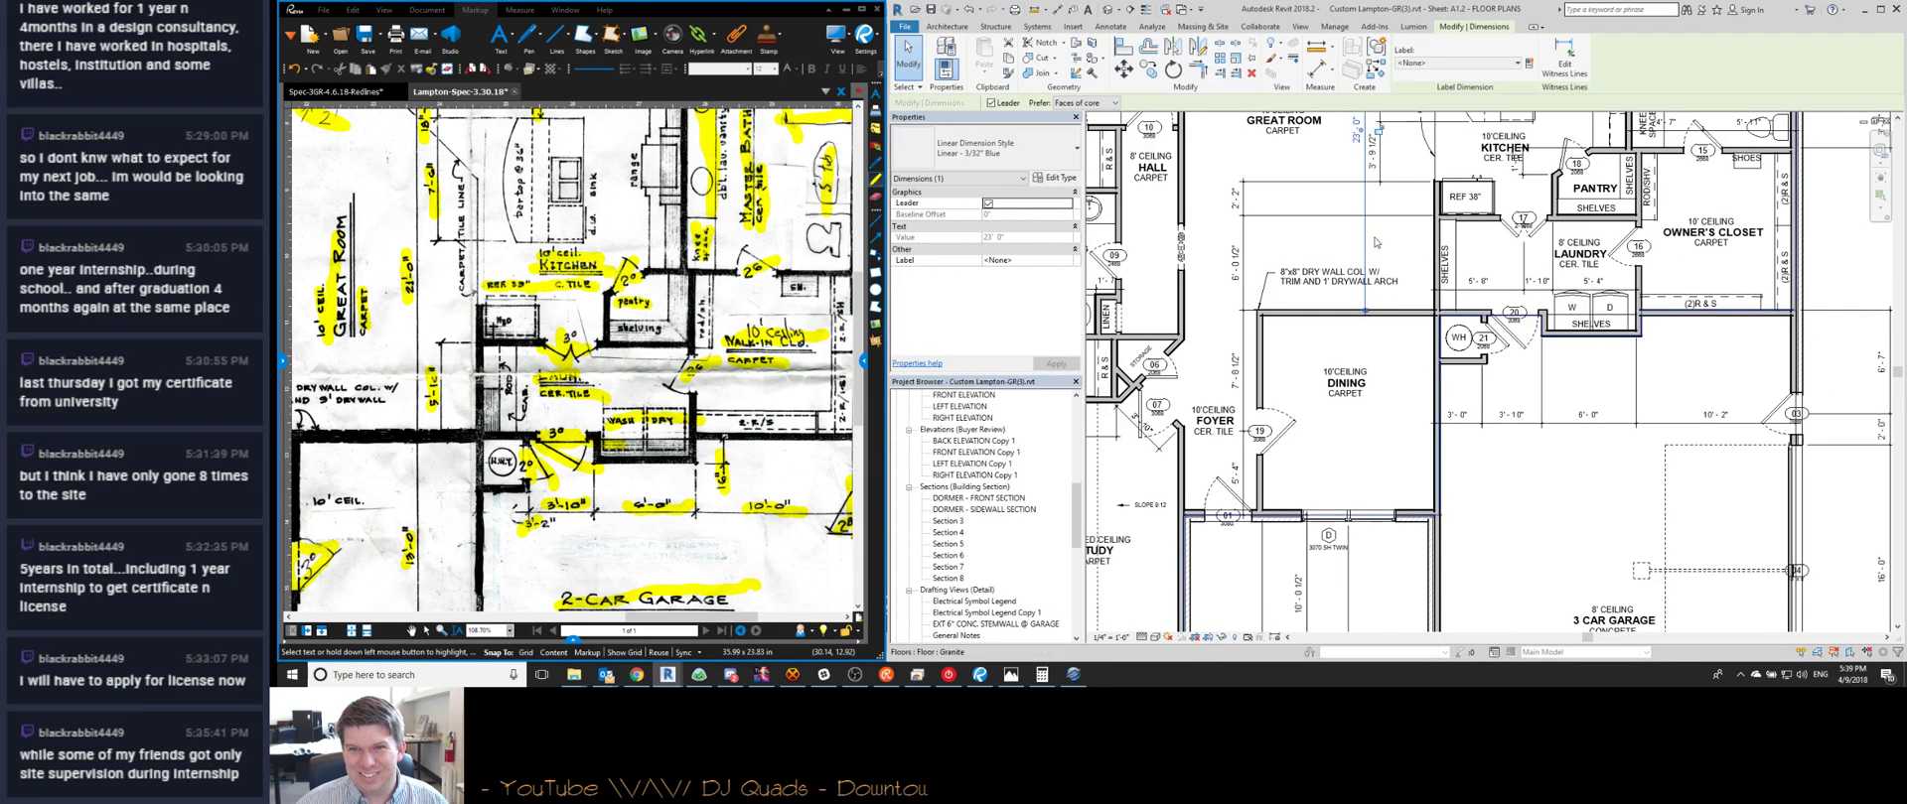
middle_drag(1363, 242, 1351, 316)
scroll(1351, 316, down, 1)
click(1352, 316)
key(e)
key(w)
scroll(1360, 458, up, 2)
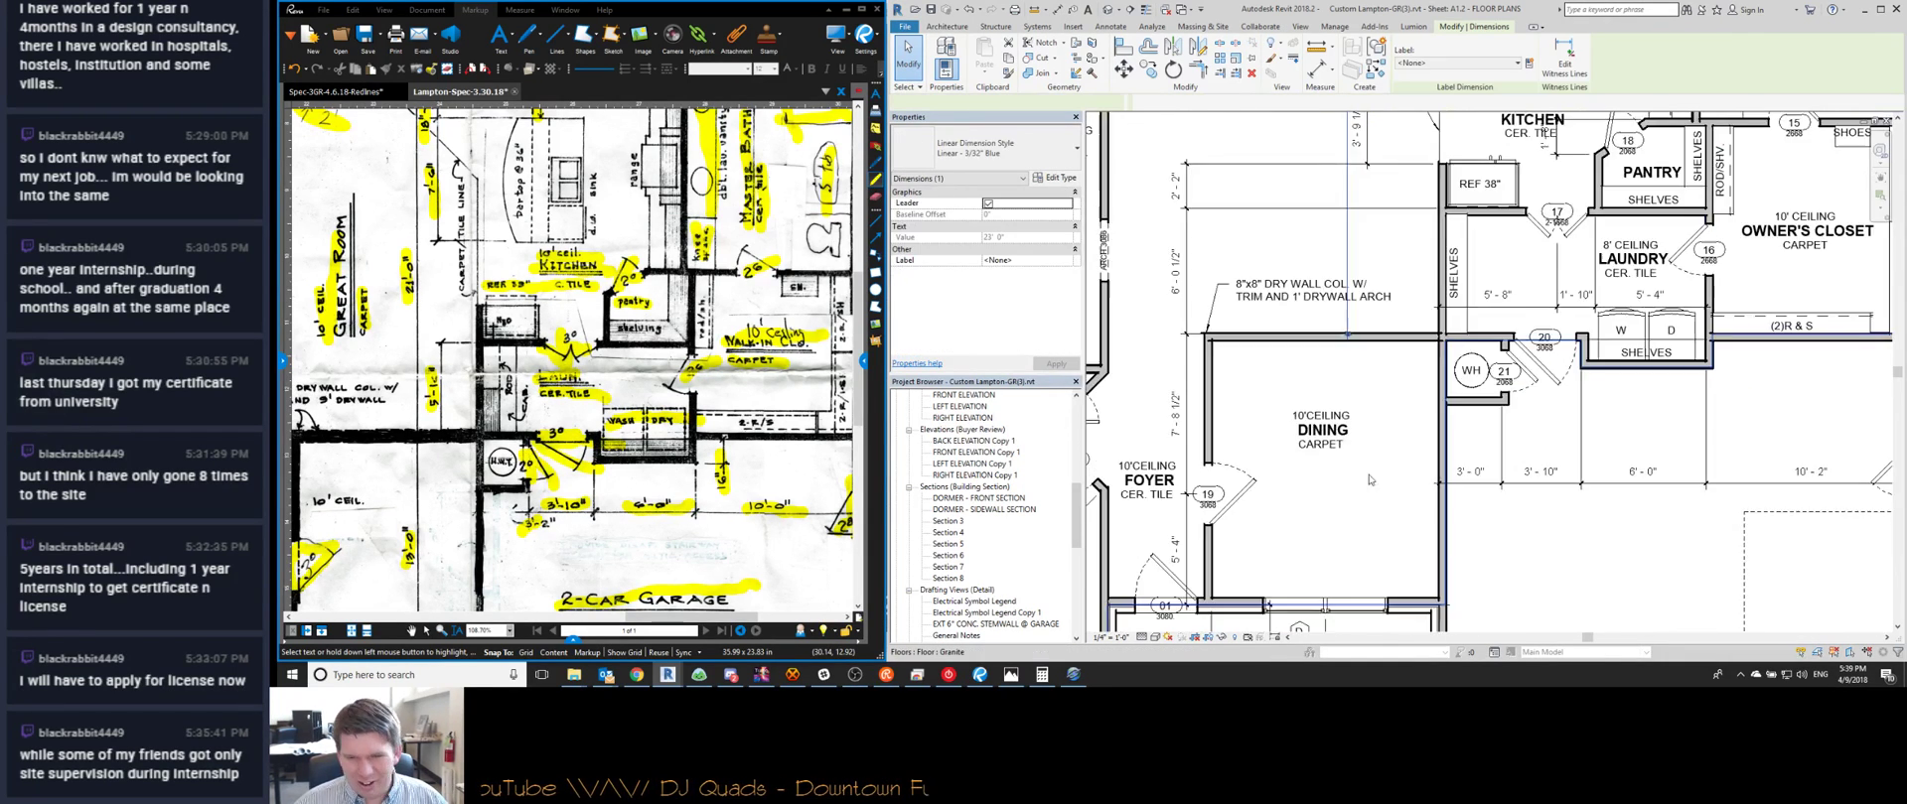
click(1413, 603)
Finish the witness-line edit and move the DINING tag down and left in the room
click(1396, 523)
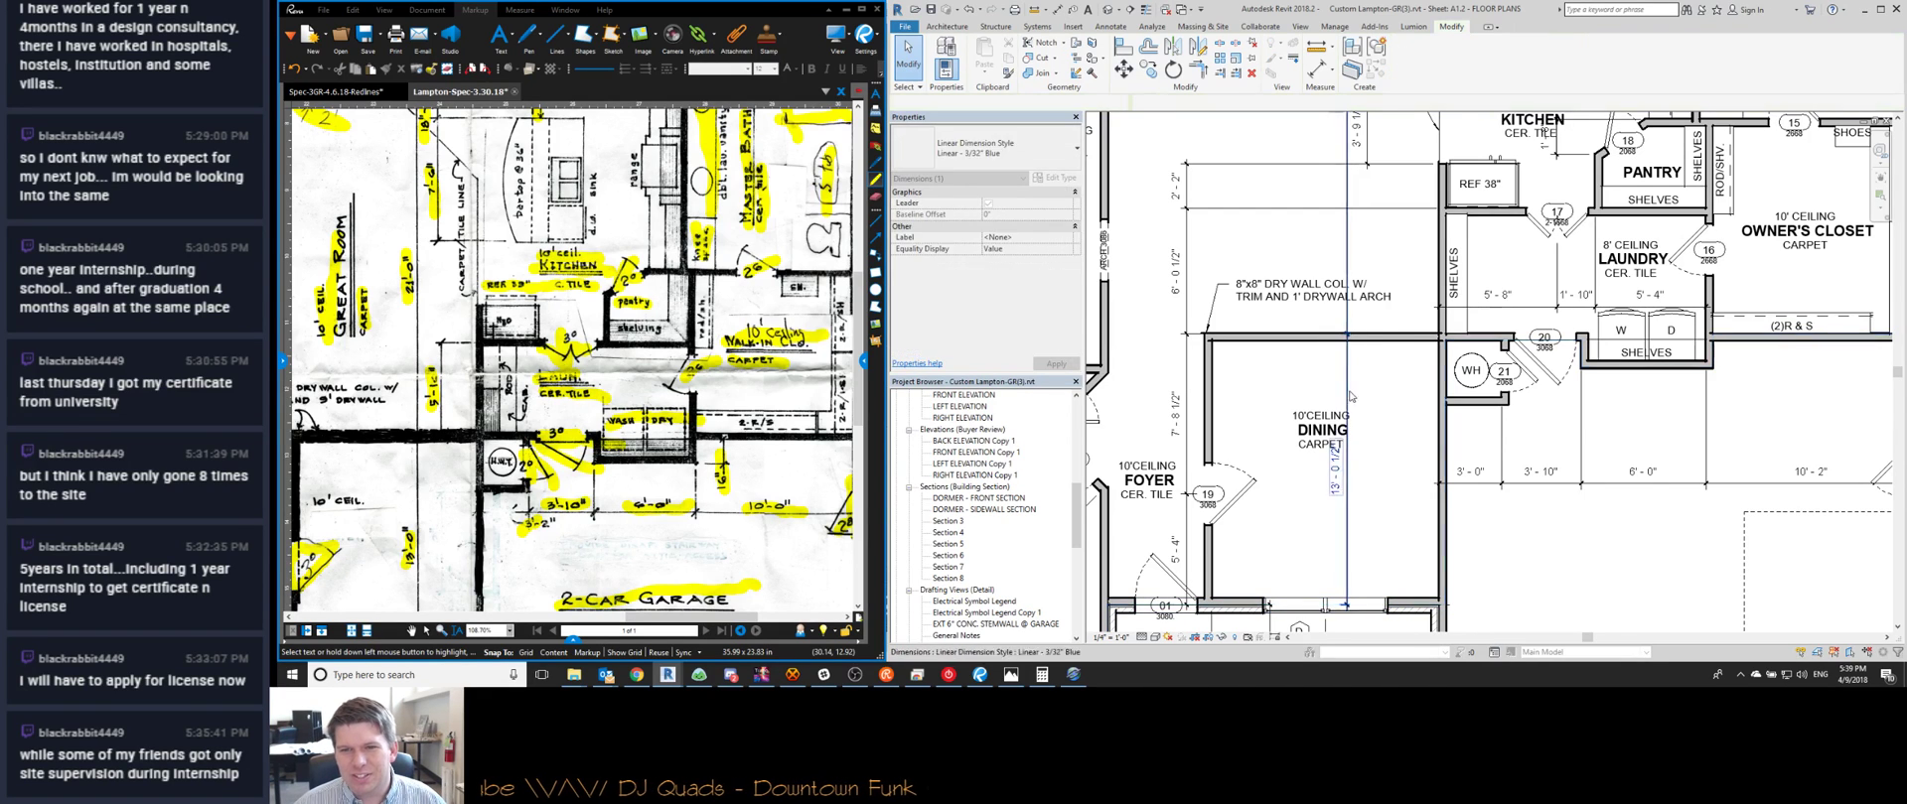
click(1316, 434)
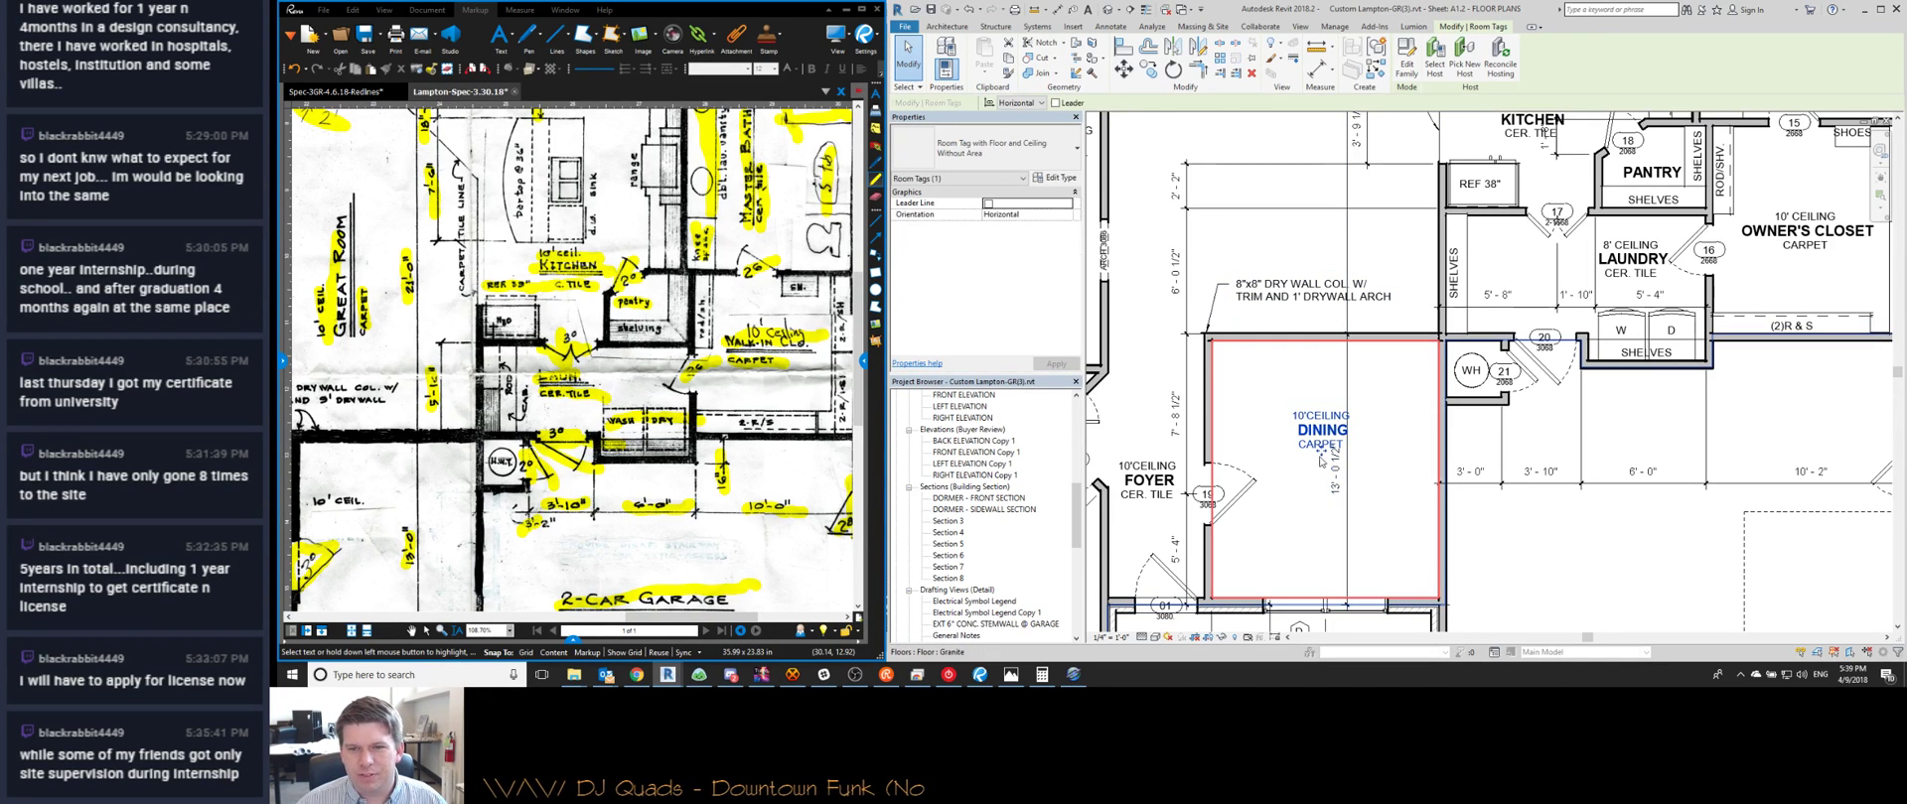
drag(1323, 465, 1297, 490)
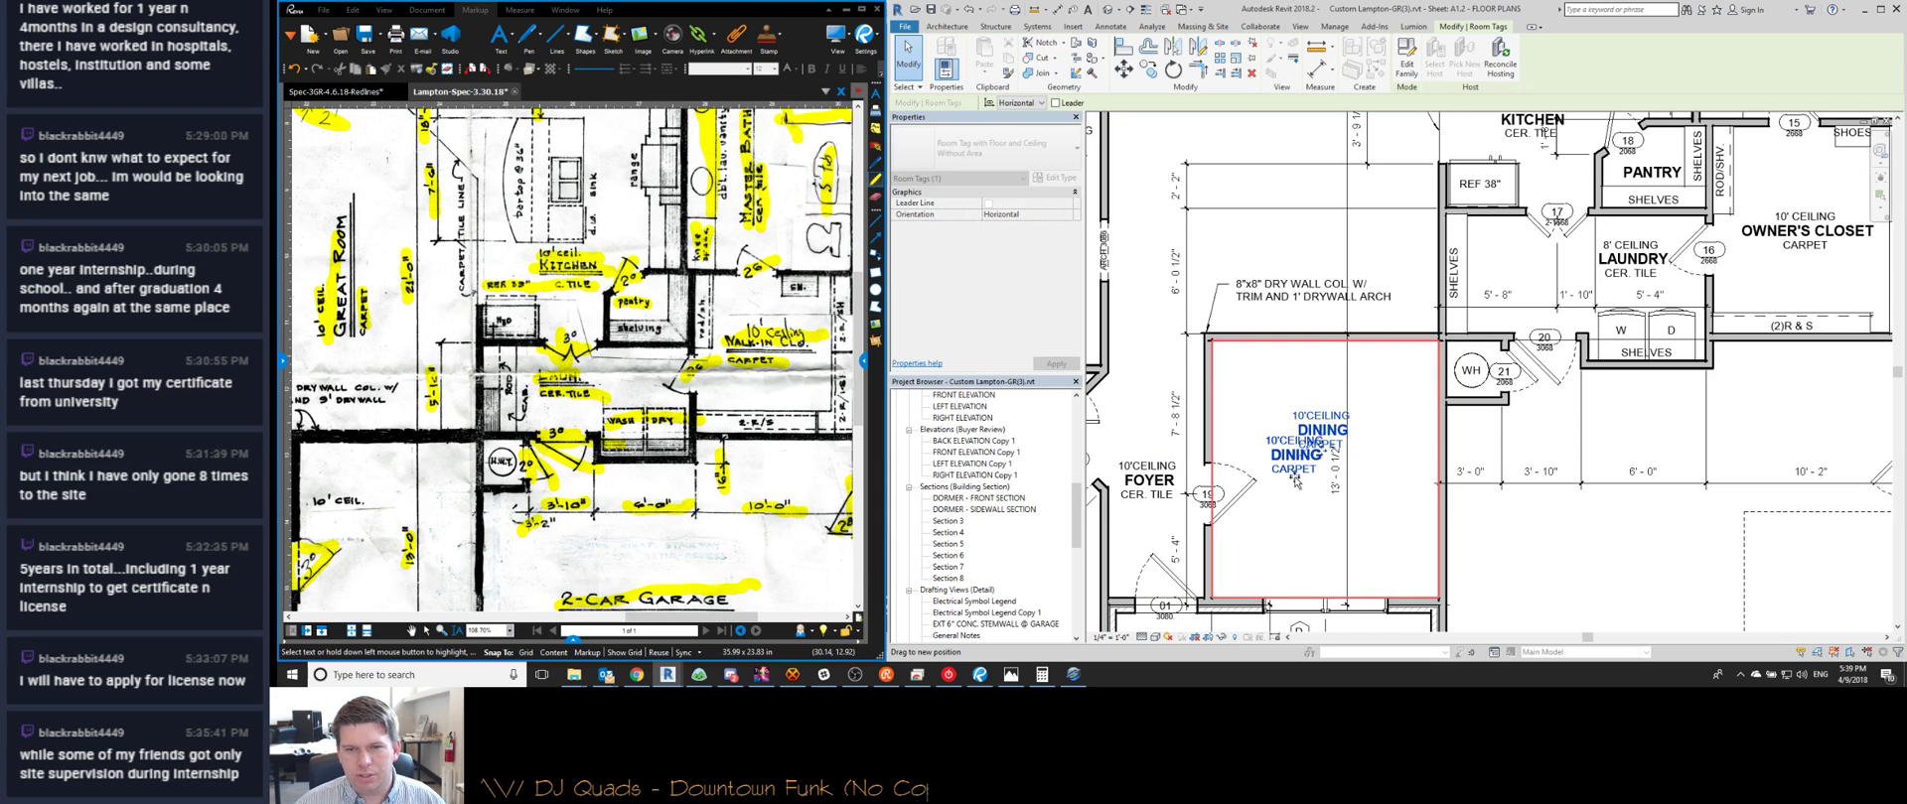
click(1271, 403)
middle_drag(1244, 362, 1318, 325)
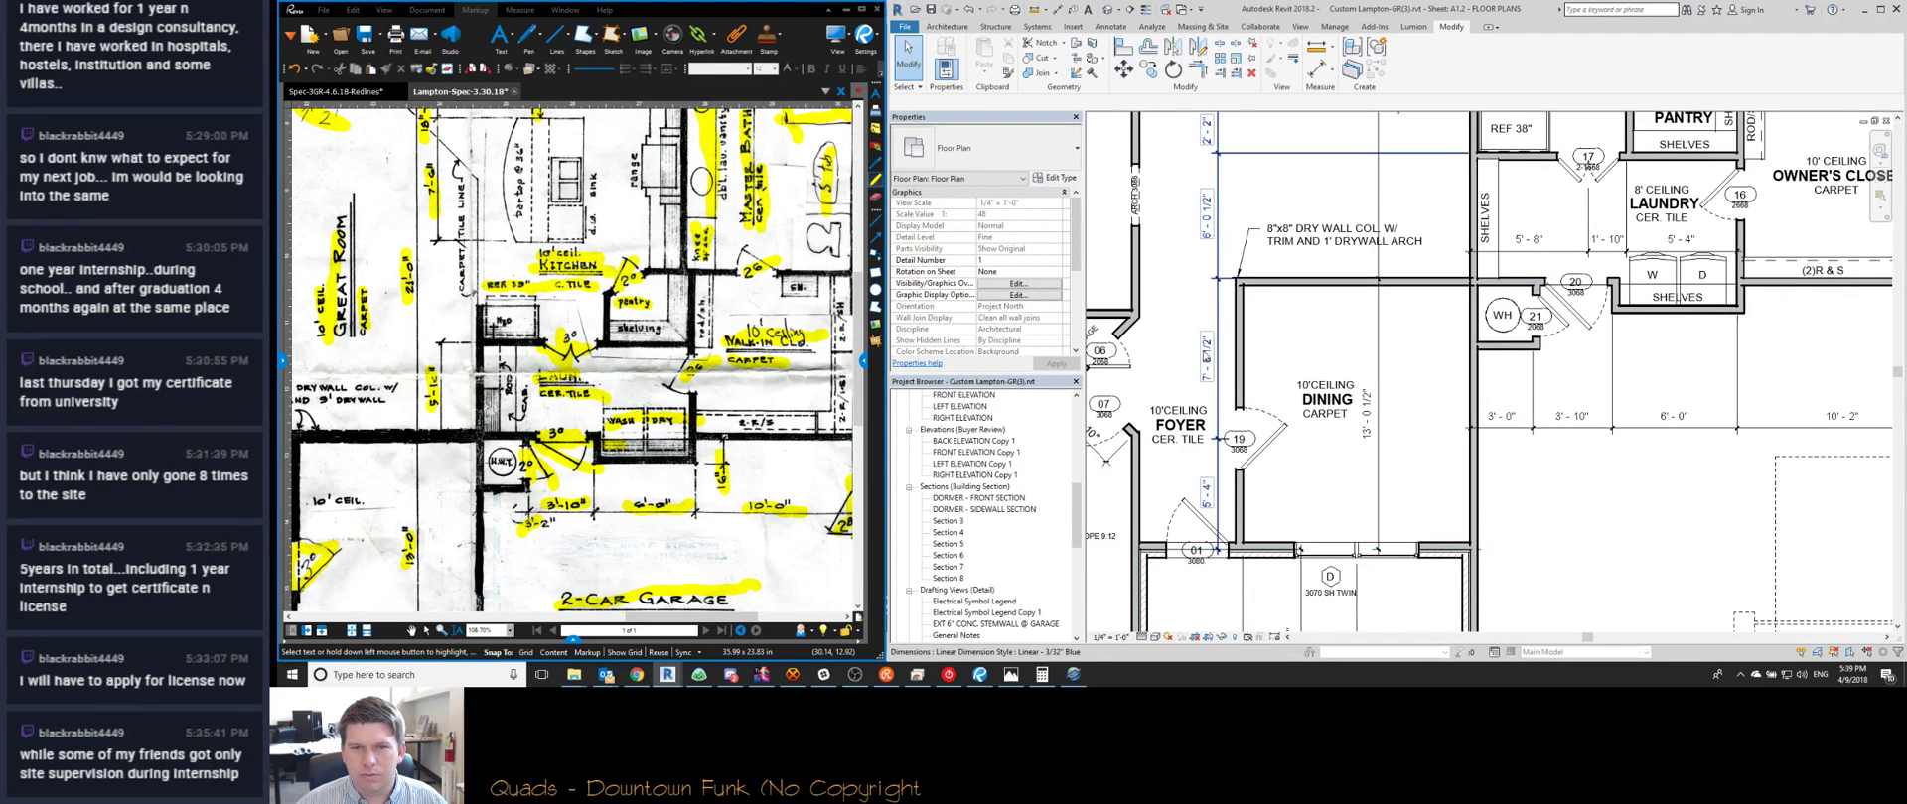
middle_drag(1281, 308, 1285, 348)
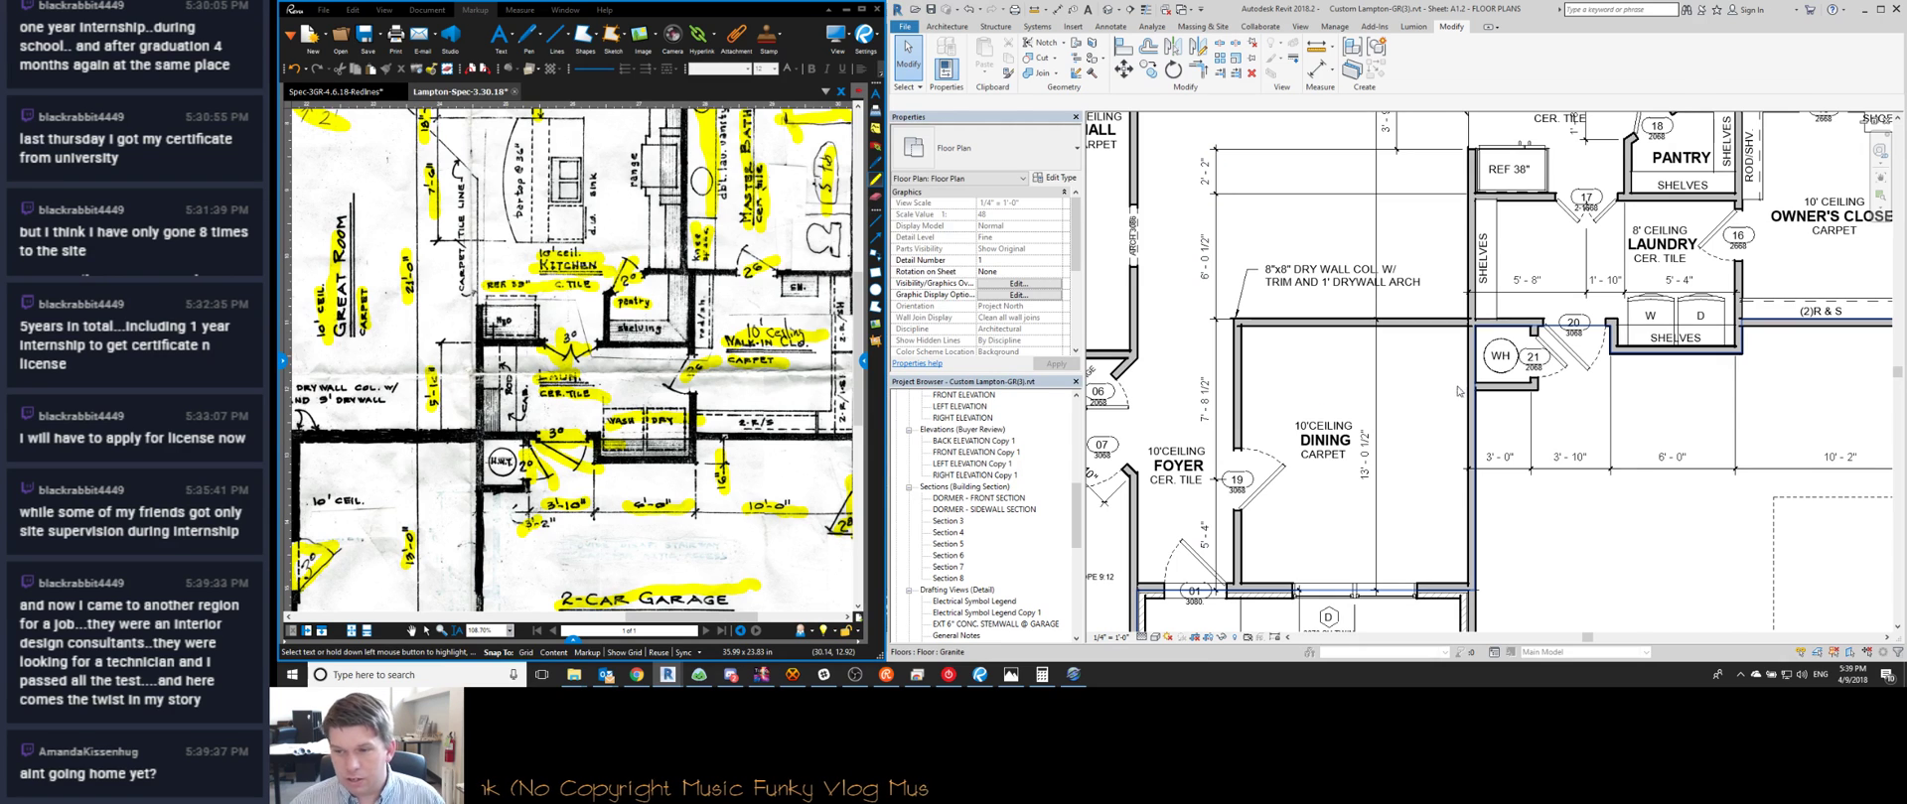
Set the kitchen–laundry wall's distance from 6'-0 1/2" to 5'-10"
scroll(1456, 390, down, 2)
scroll(1529, 261, up, 3)
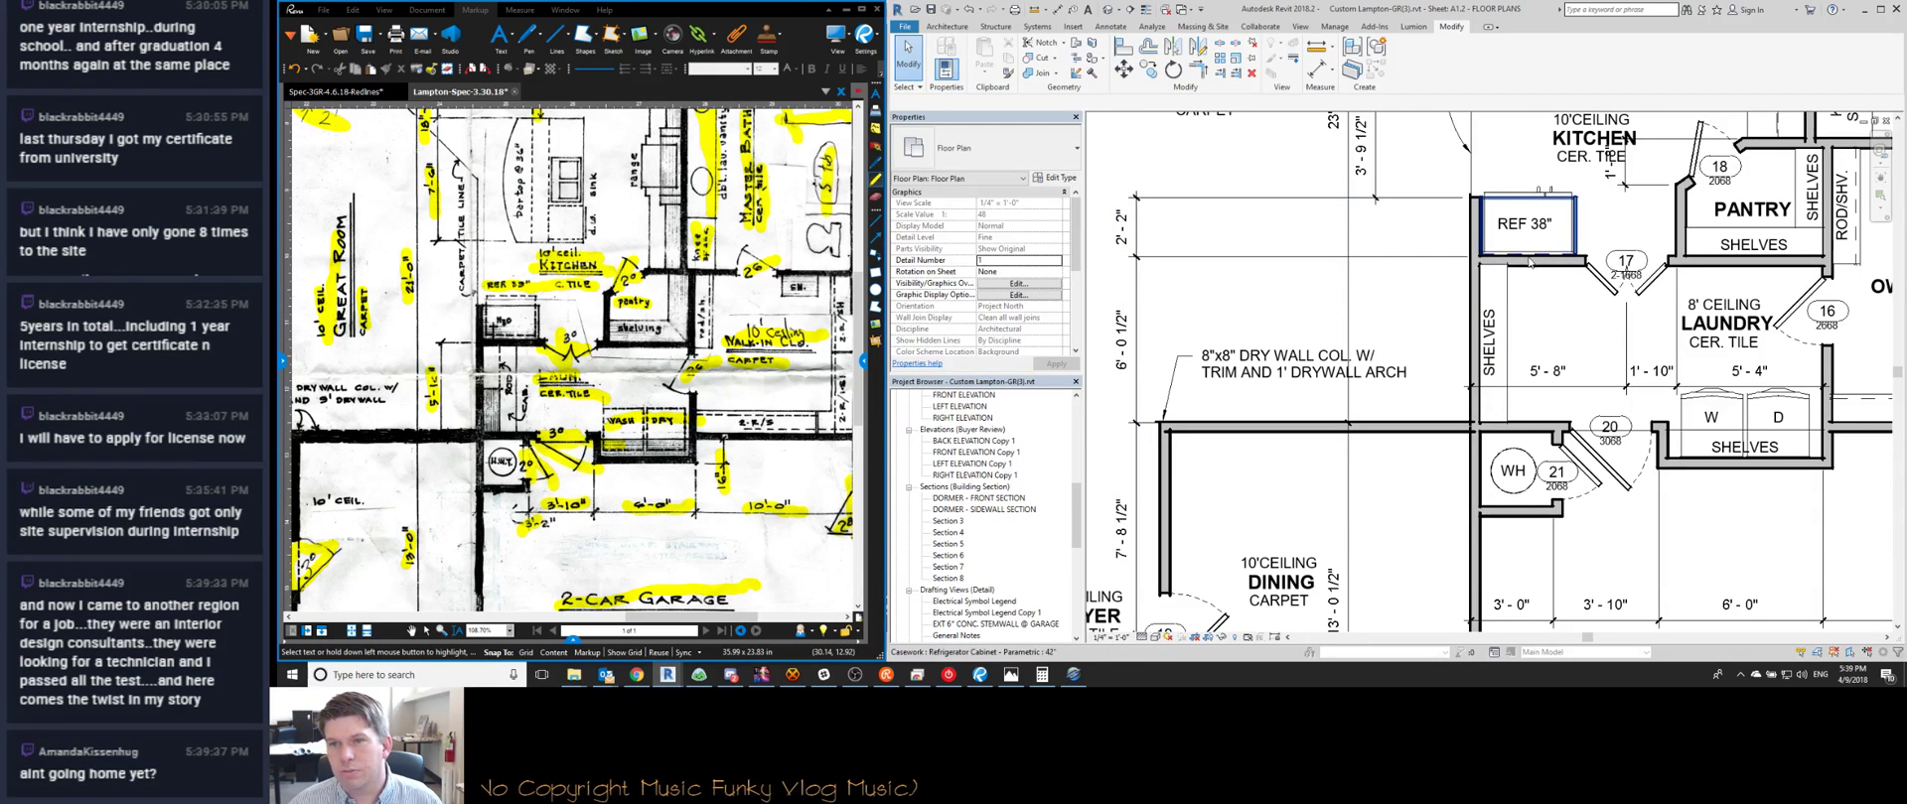
click(1736, 265)
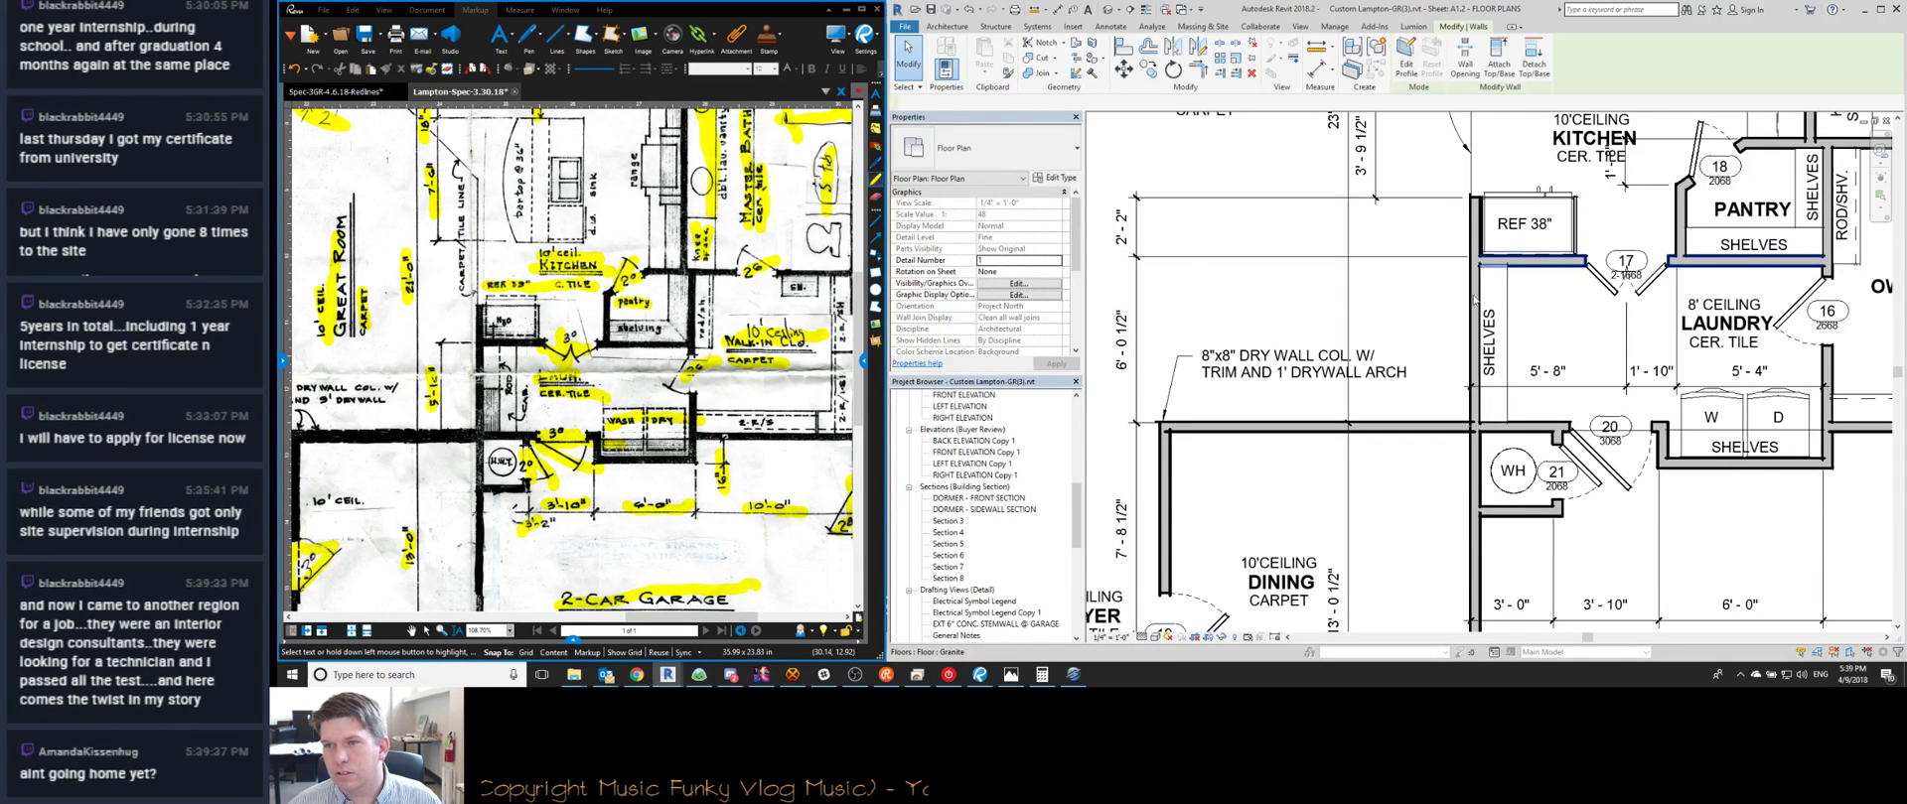
click(1124, 339)
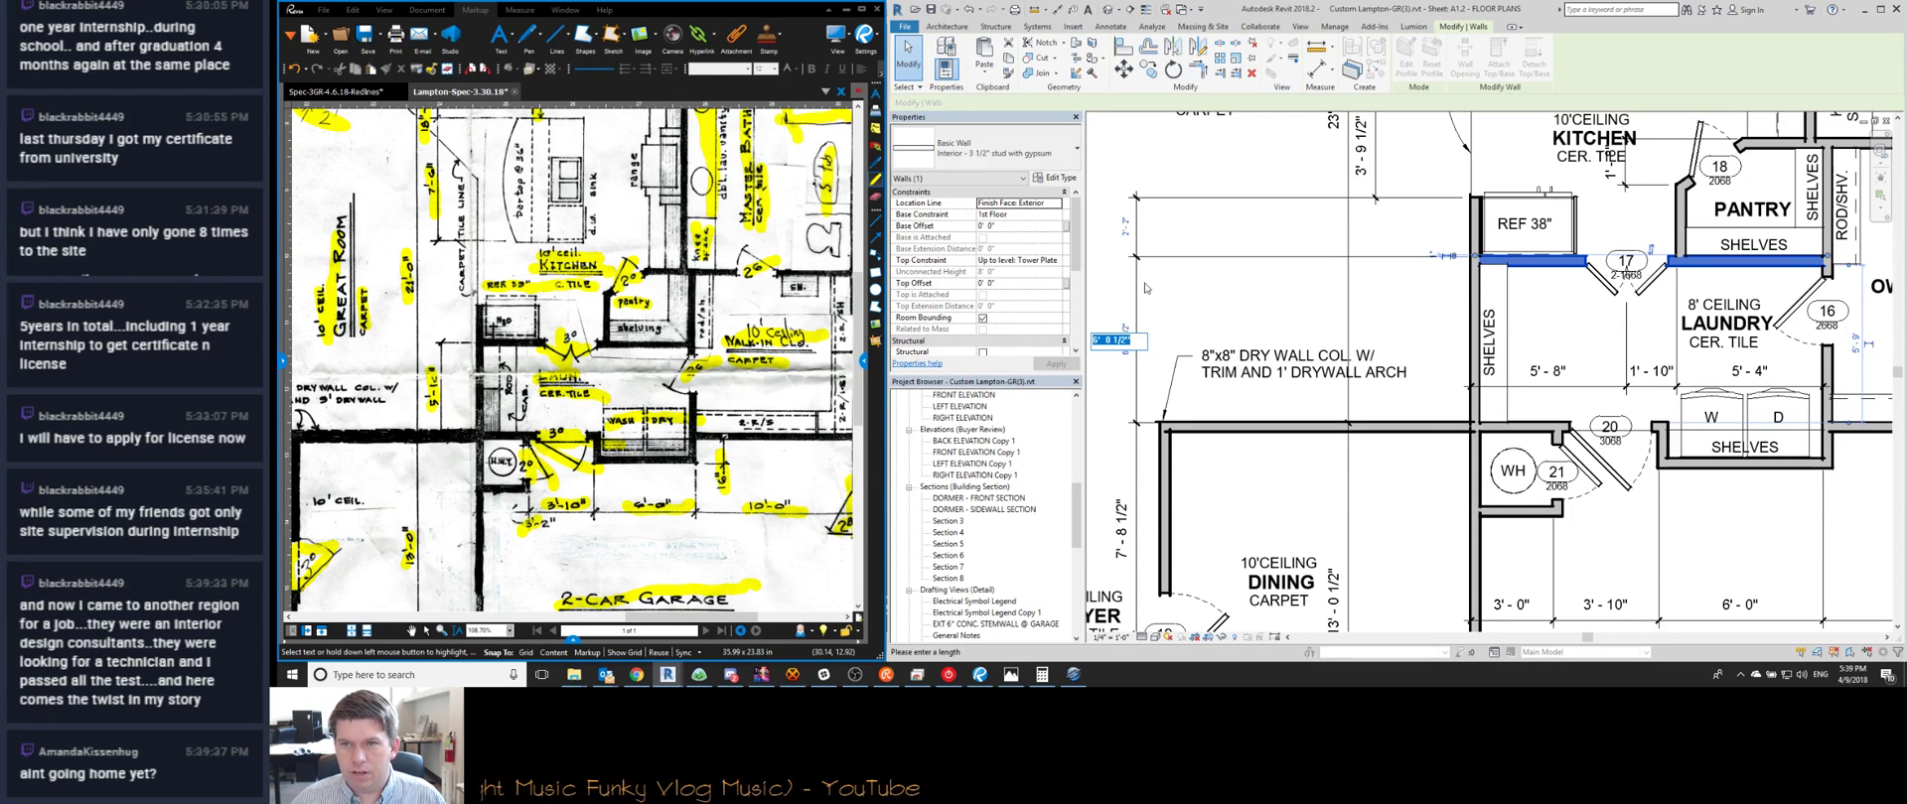
text(6)
key(Return)
click(1125, 338)
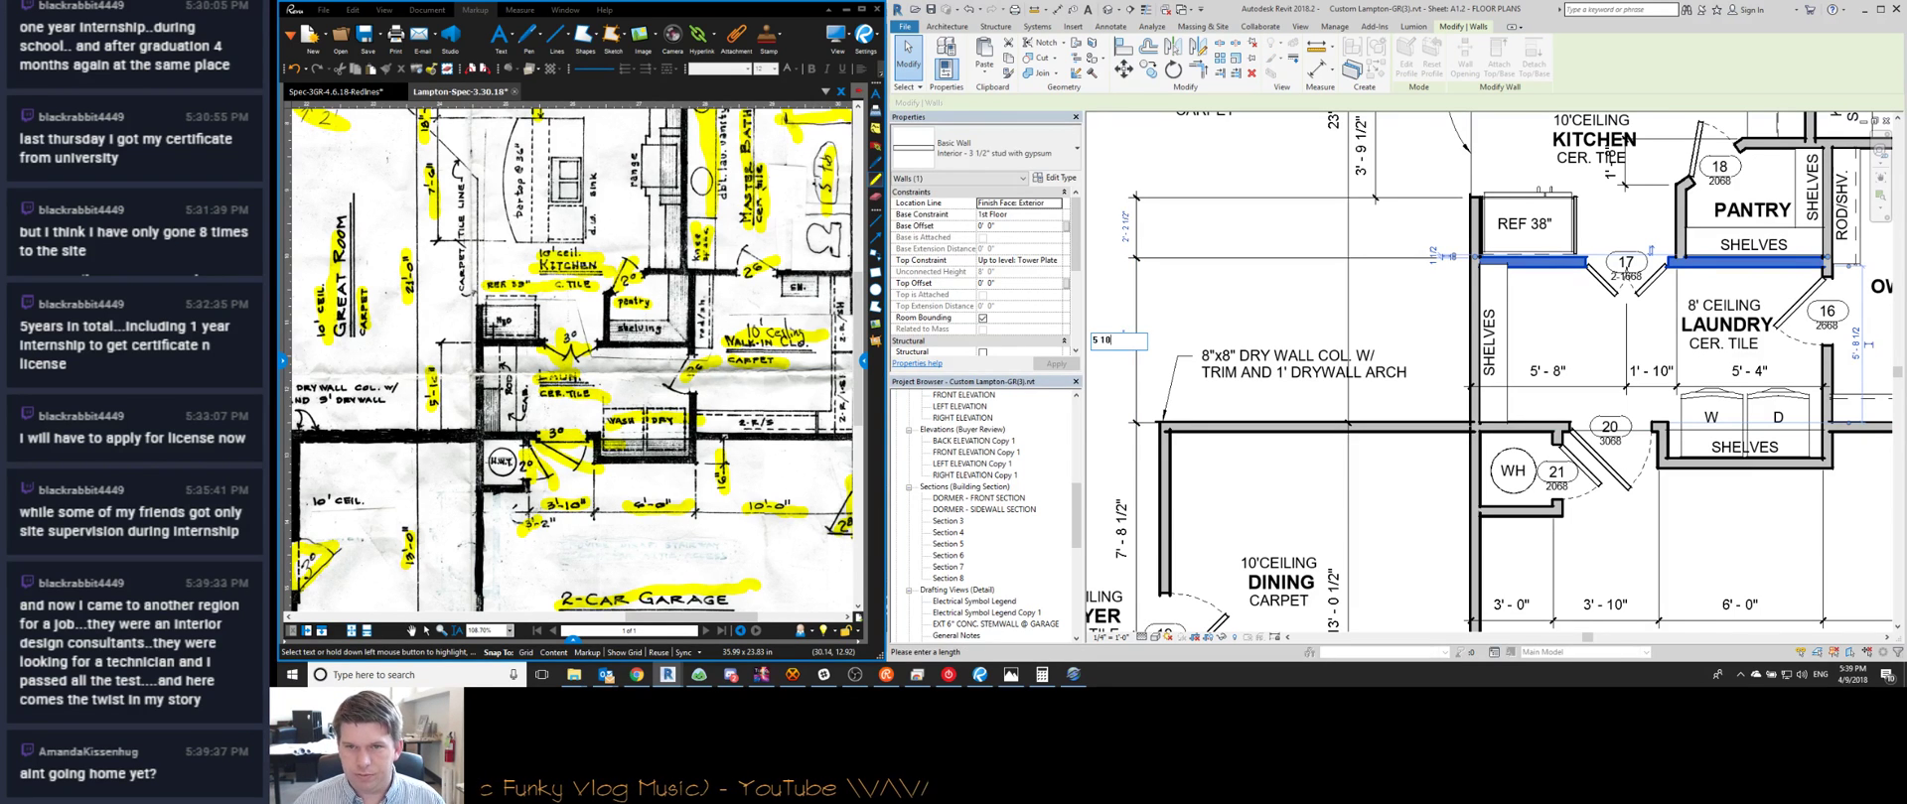
text(5 10)
key(Return)
key(Escape)
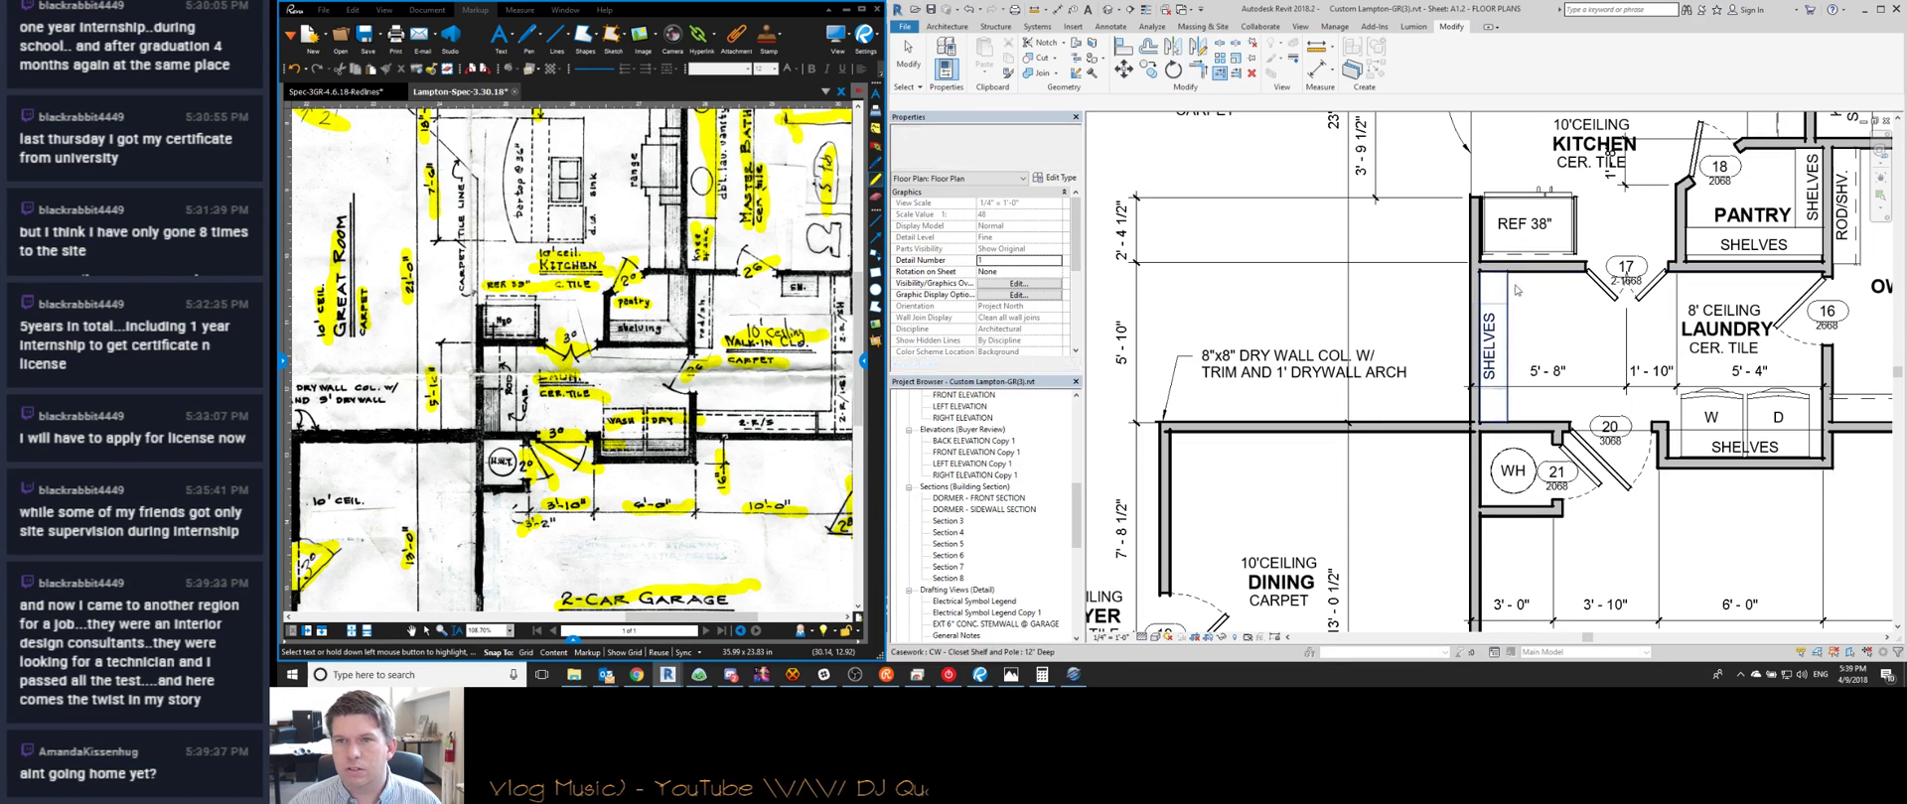
Change the short interior wall's 2'-4 1/2" distance to 2'-3"
middle_drag(1511, 226, 1515, 231)
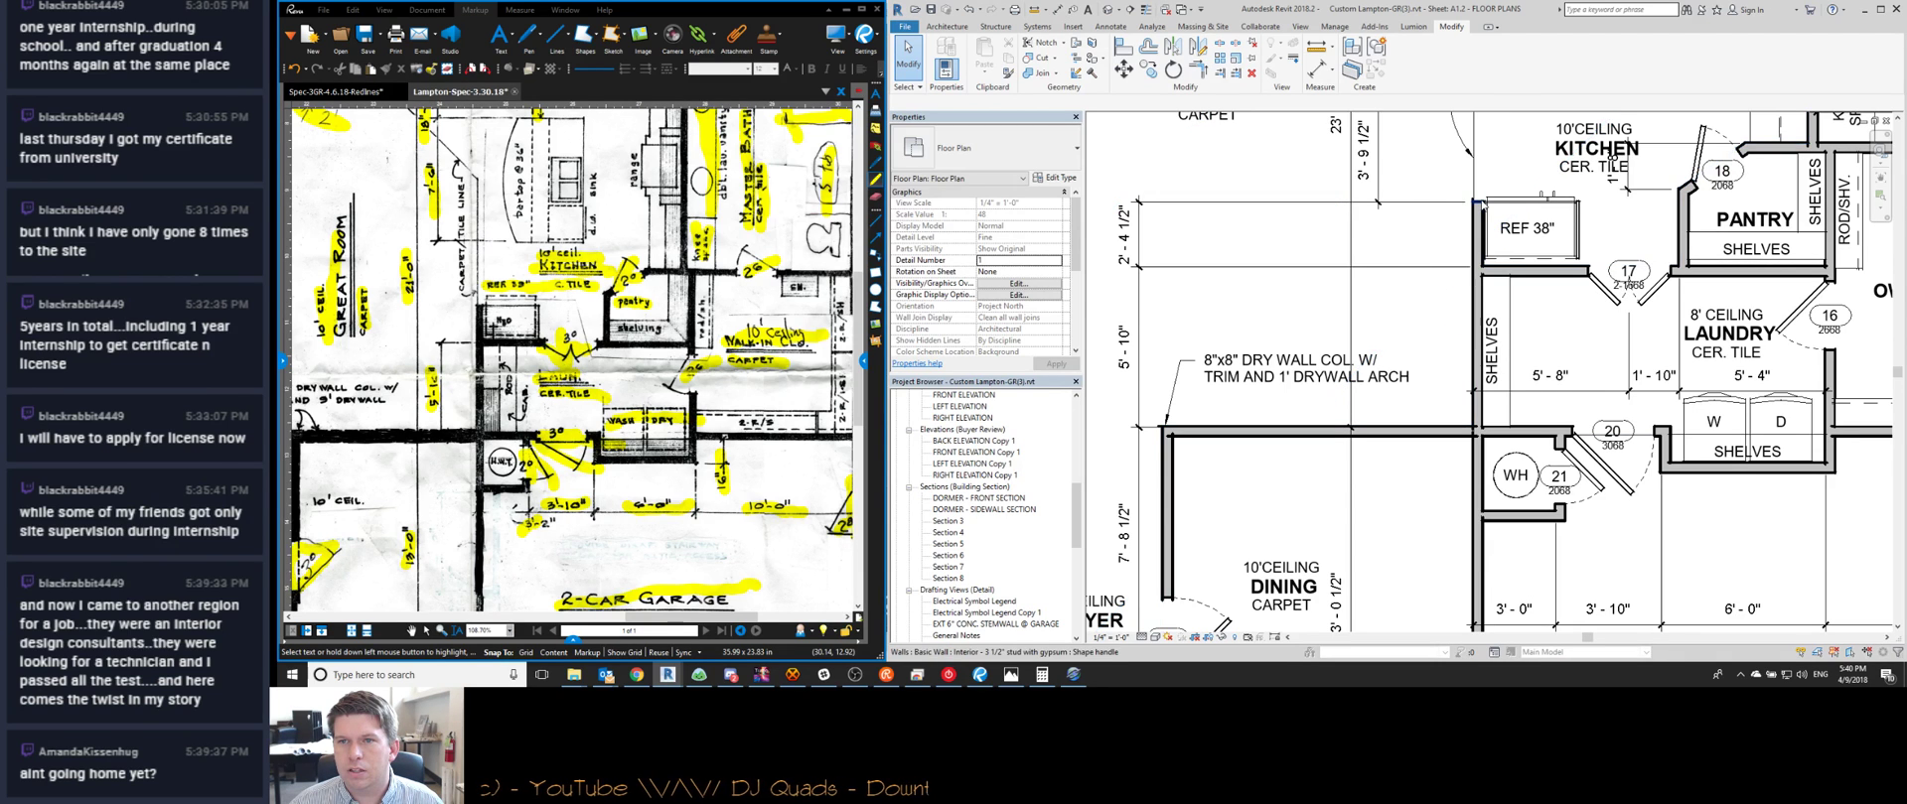
click(1479, 203)
middle_drag(1450, 210, 1471, 291)
click(1154, 314)
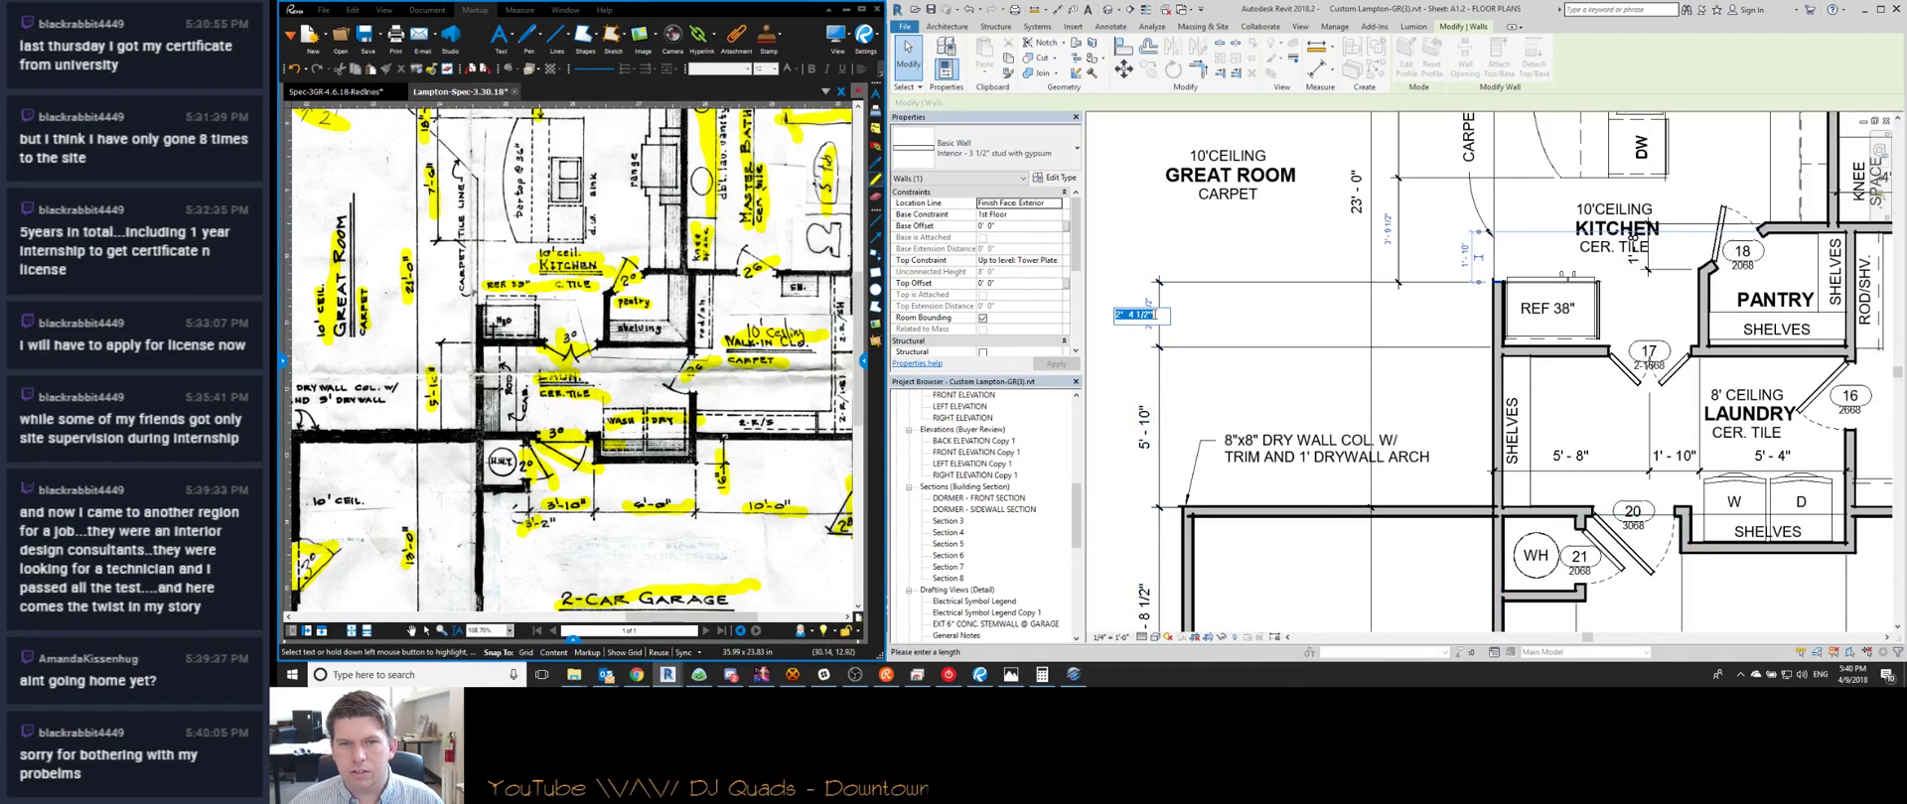
key(Return)
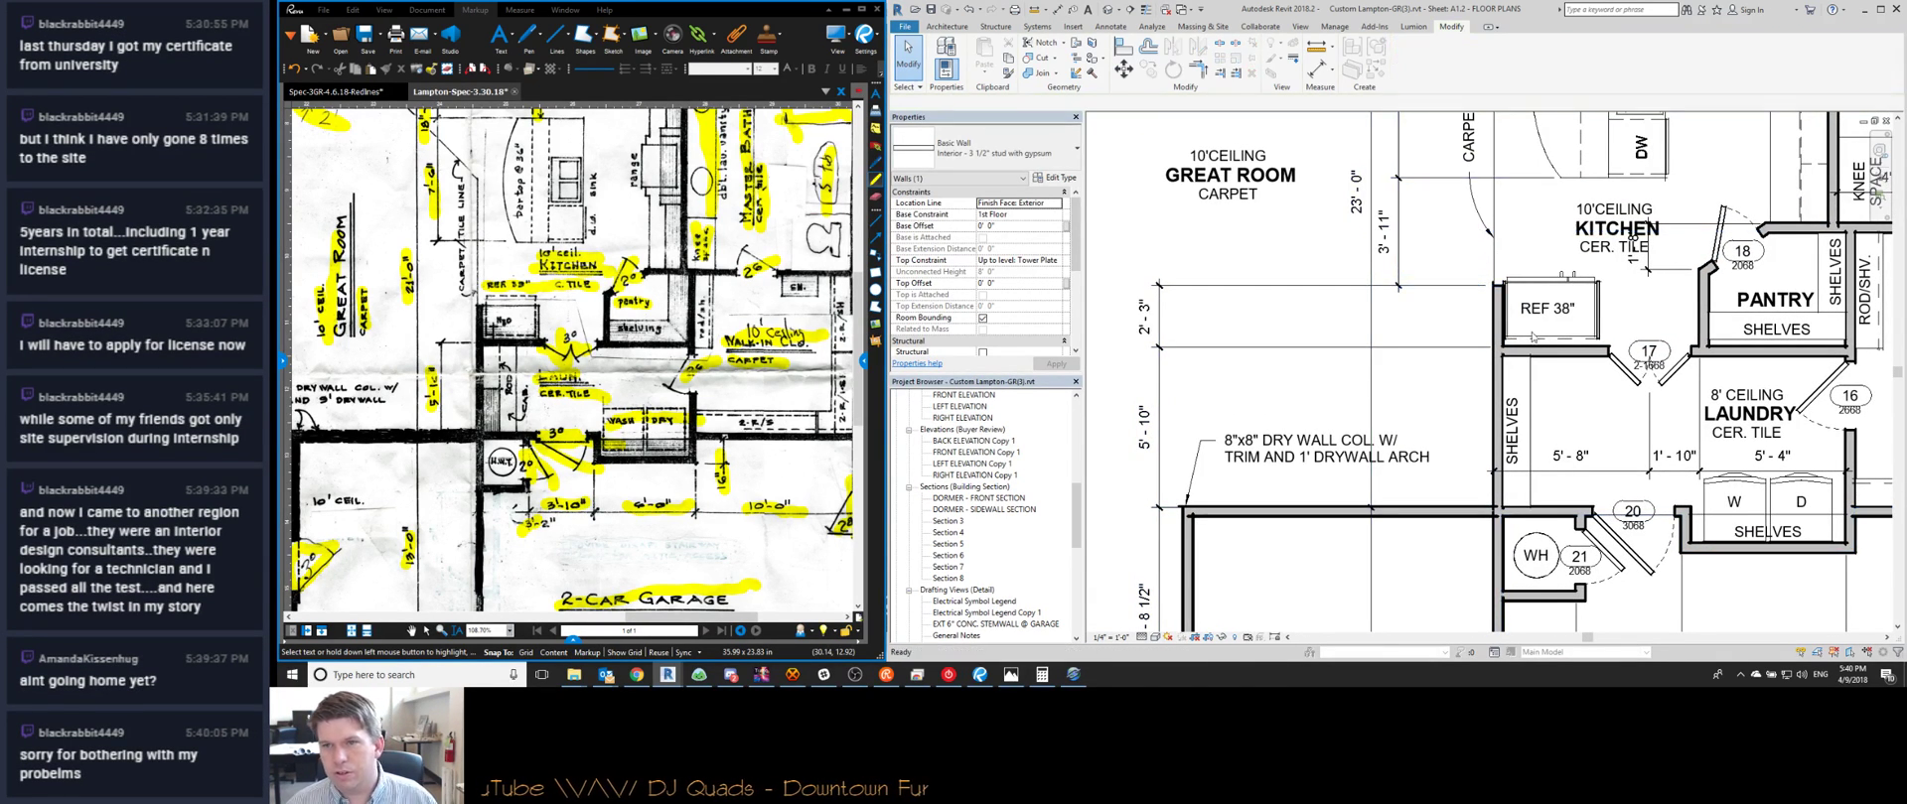
key(Escape)
Abandon a move of the refrigerator and cabinet, then align the pantry shelves to the wall face (AL)
scroll(1597, 331, up, 3)
click(1597, 331)
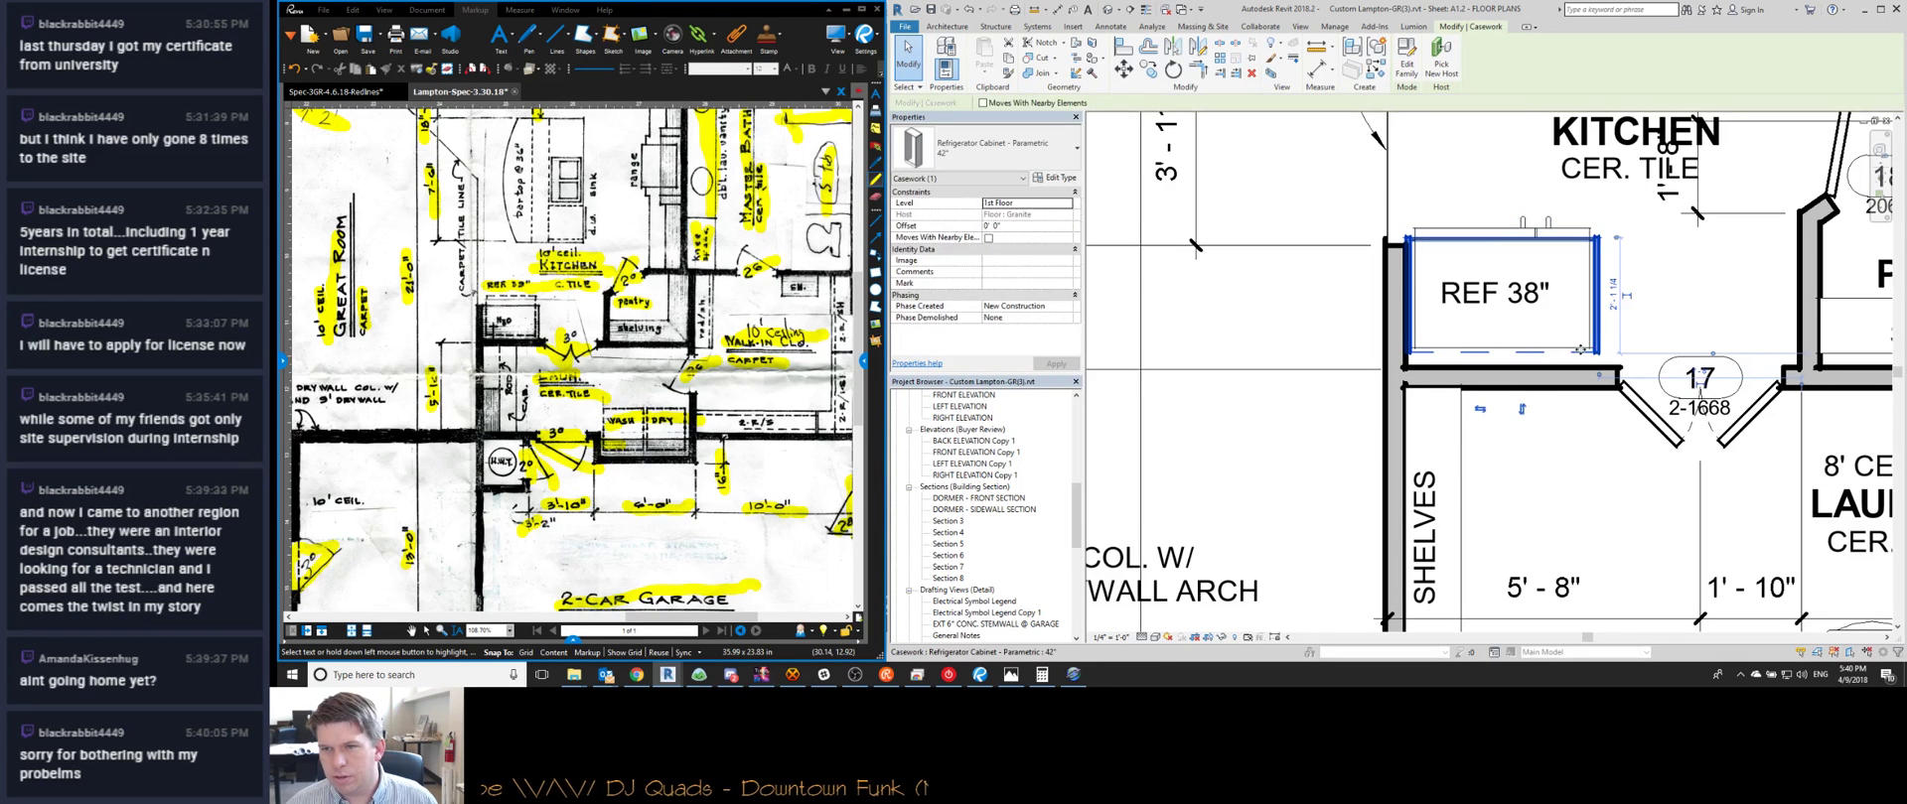
ctrl+click(1576, 349)
key(m)
key(v)
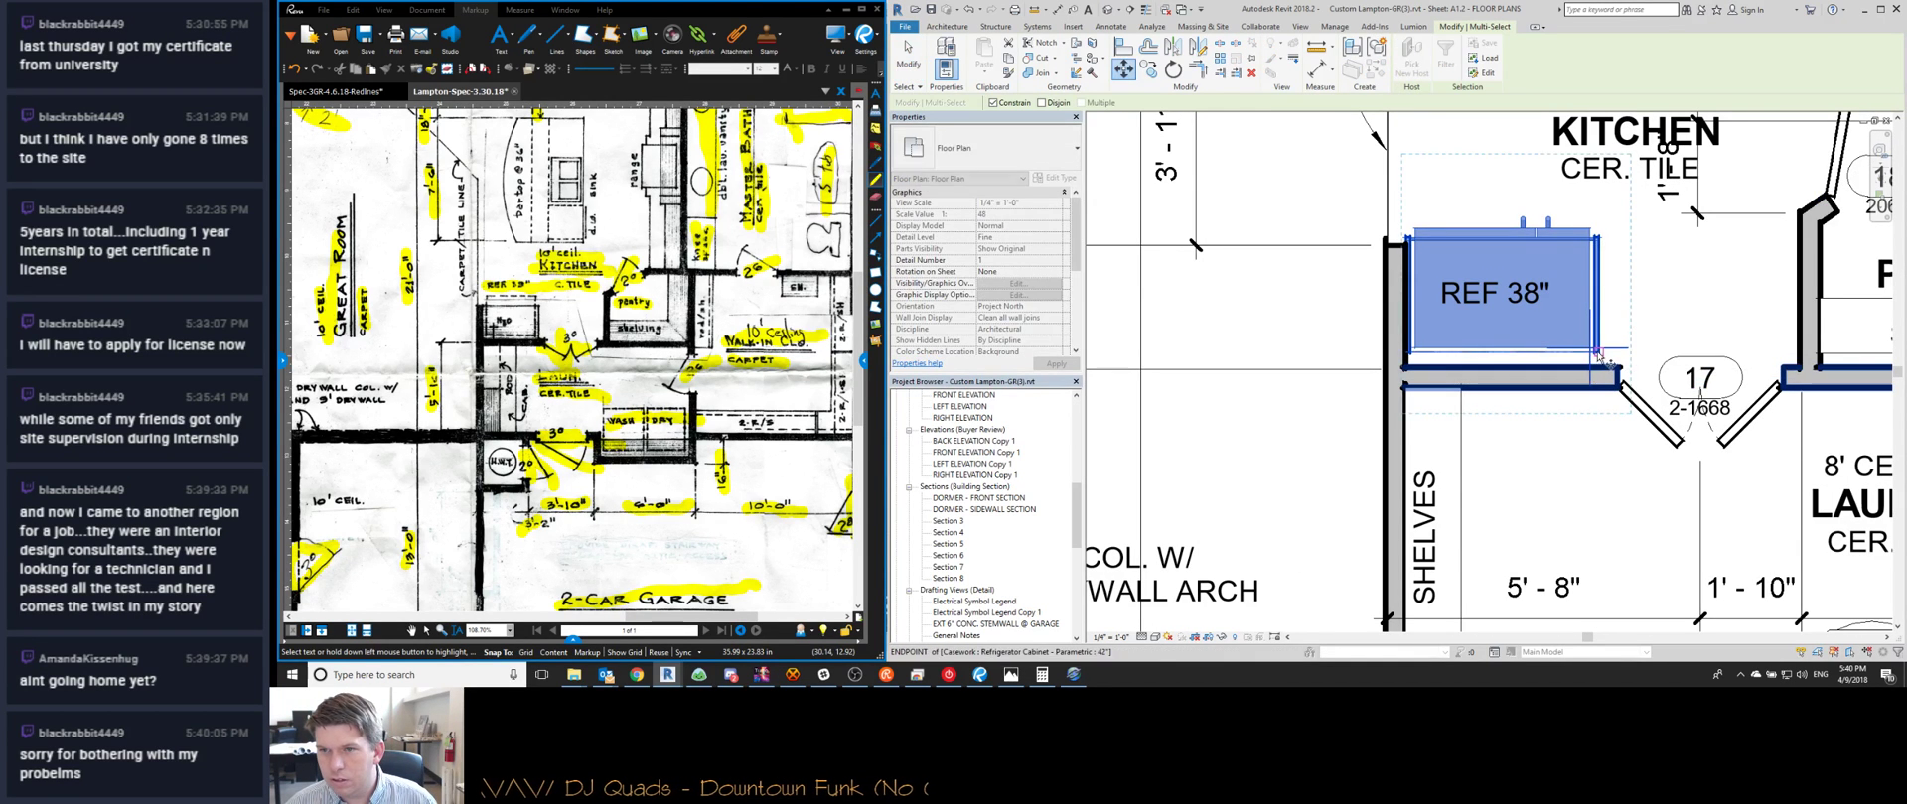
scroll(1592, 364, down, 2)
key(Escape)
key(Escape)
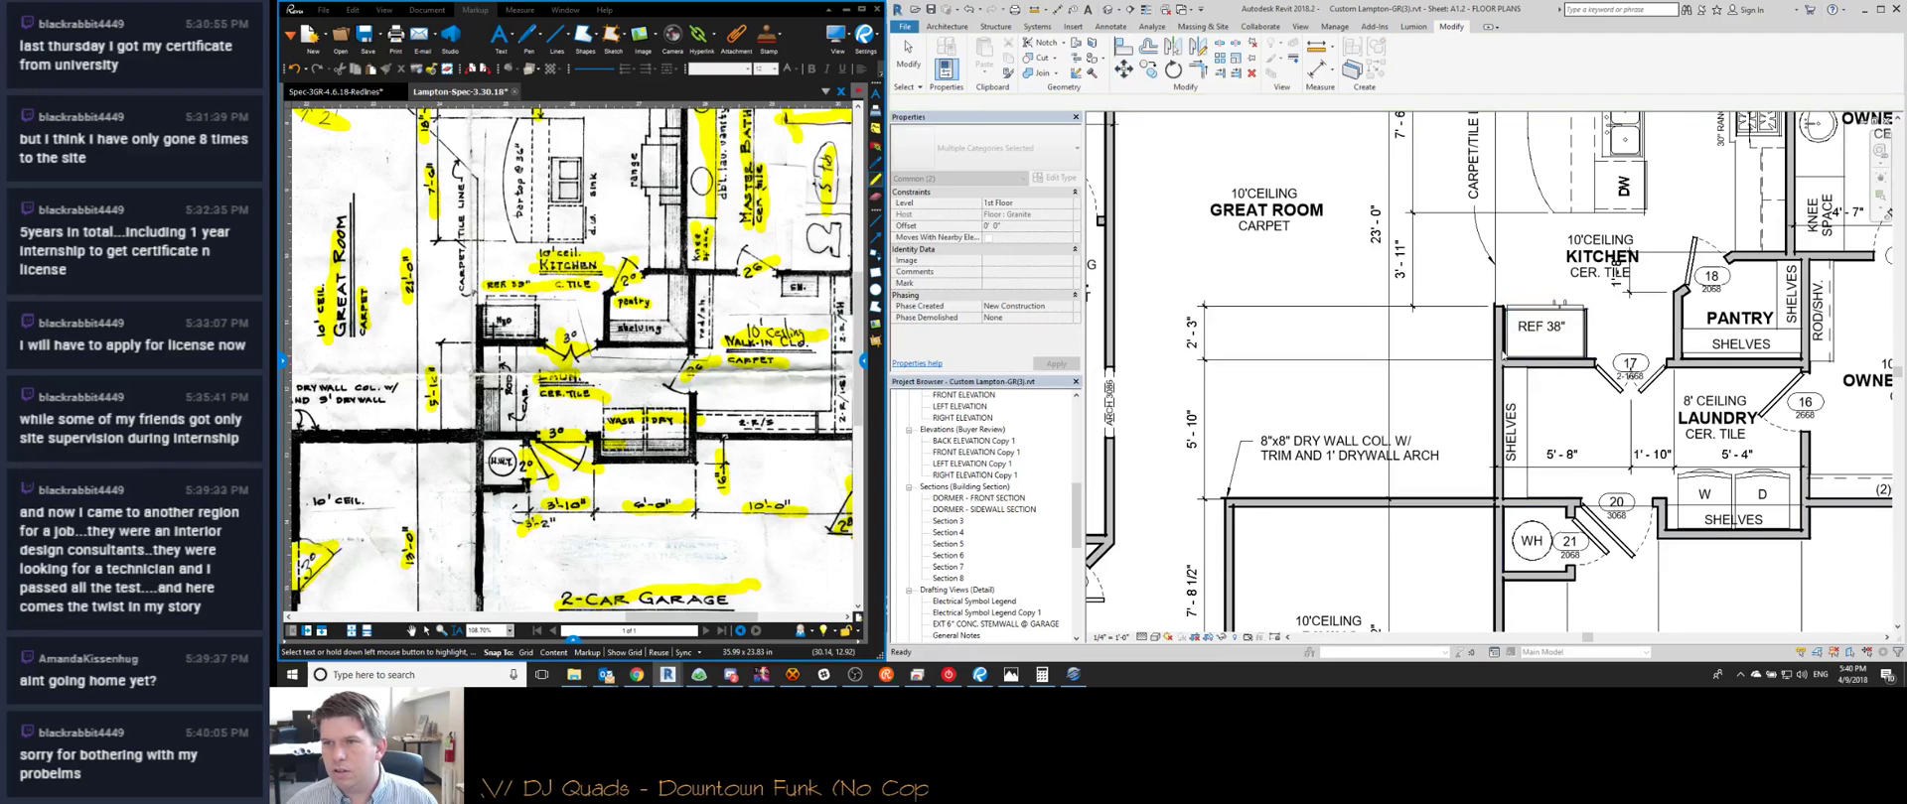
scroll(1564, 367, up, 3)
middle_drag(1564, 368, 1504, 365)
key(a)
key(l)
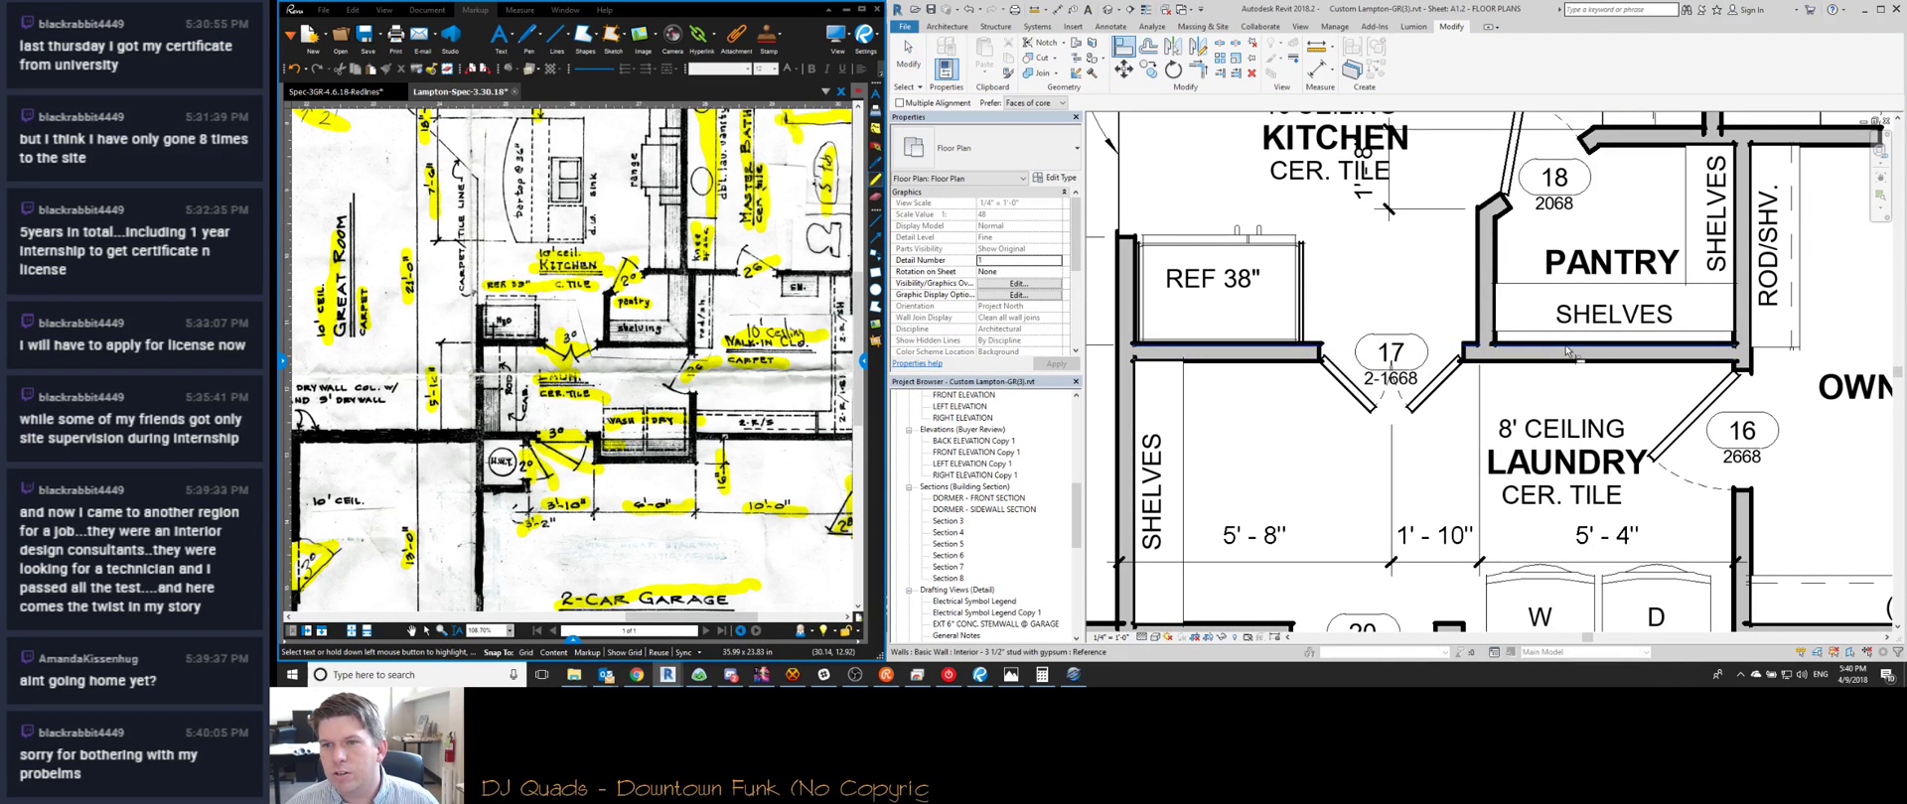
click(1566, 338)
key(Escape)
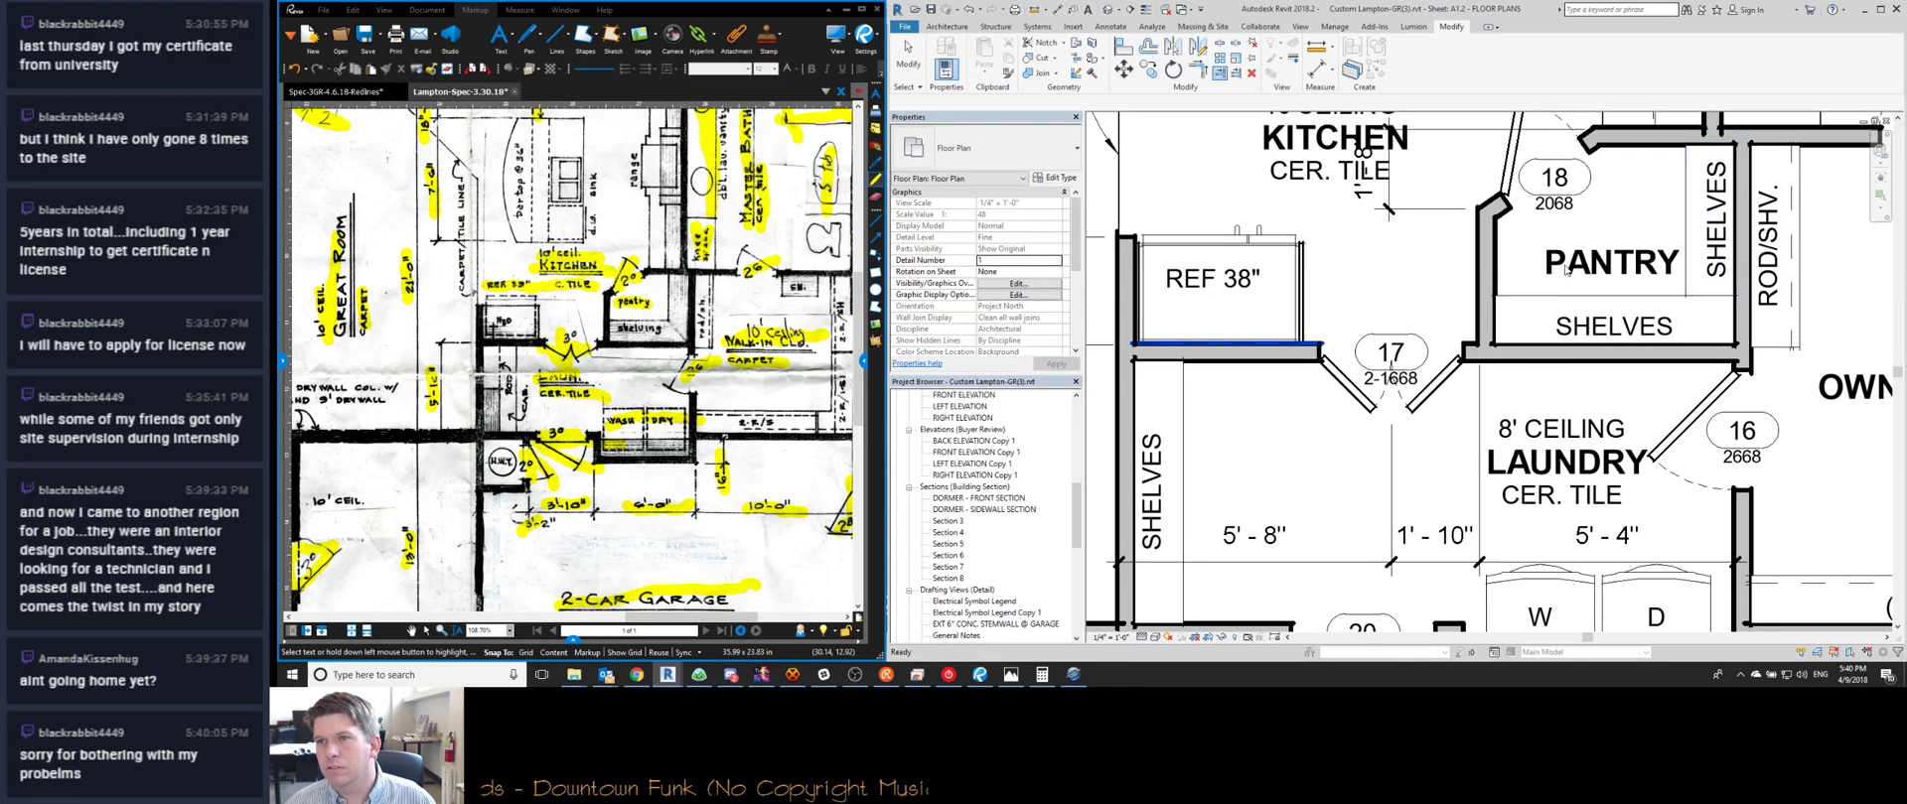
scroll(1703, 418, down, 3)
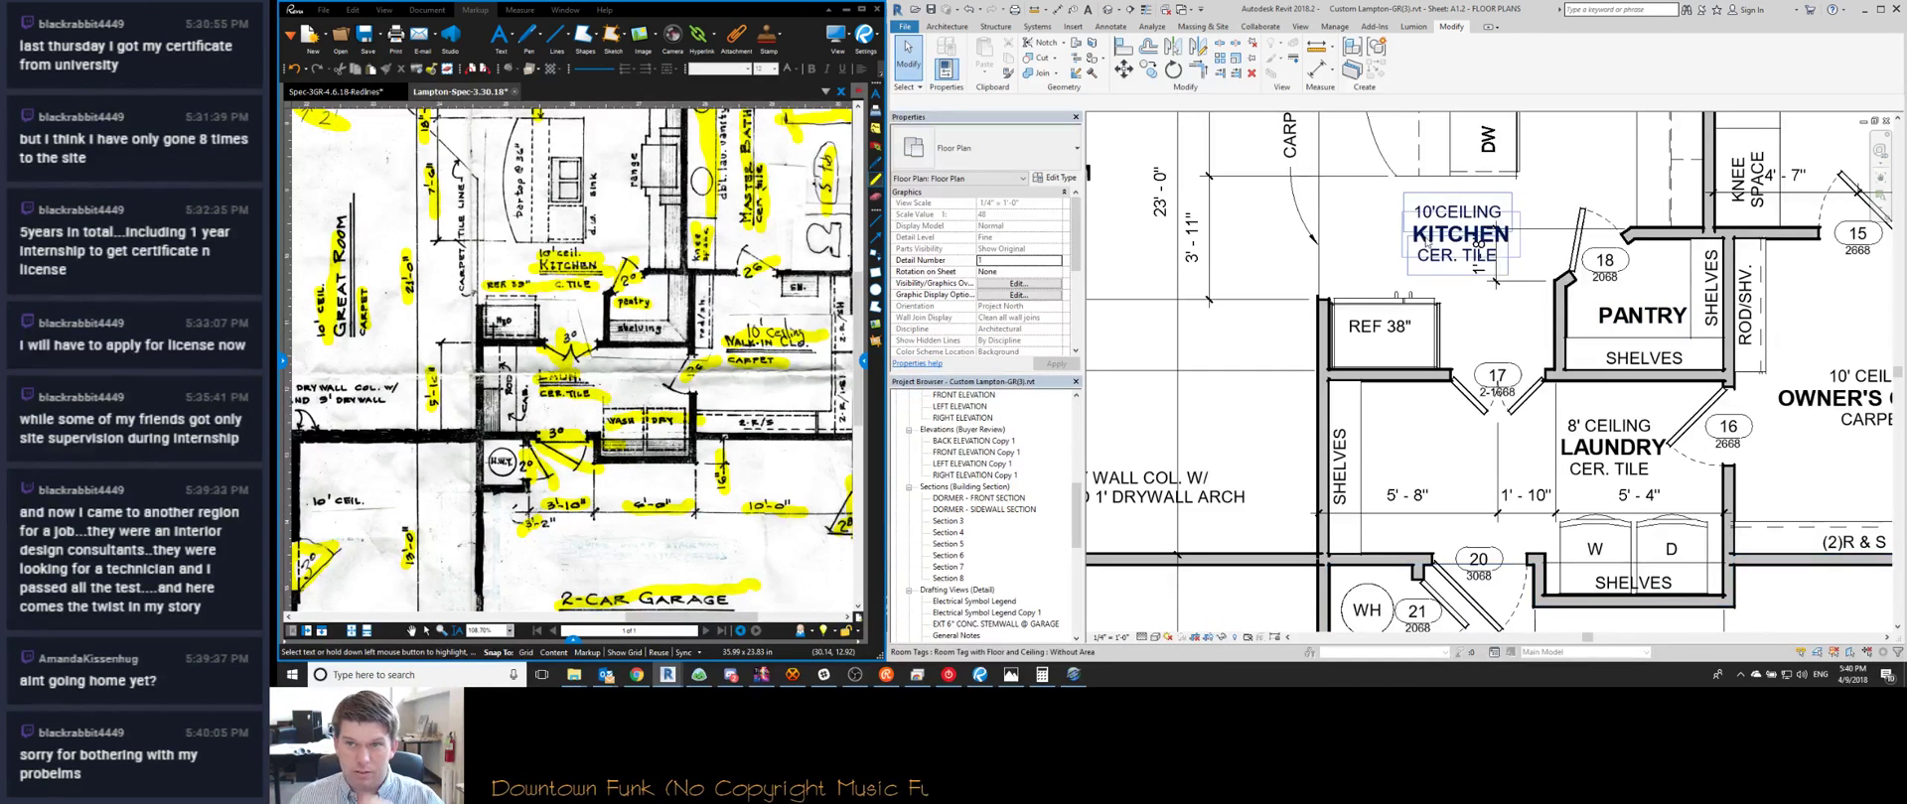
Shift the KITCHEN tag left and extend the 1'-8" dimension with a 2'-9 1/2" segment
click(1460, 260)
drag(1462, 270, 1419, 271)
click(1495, 260)
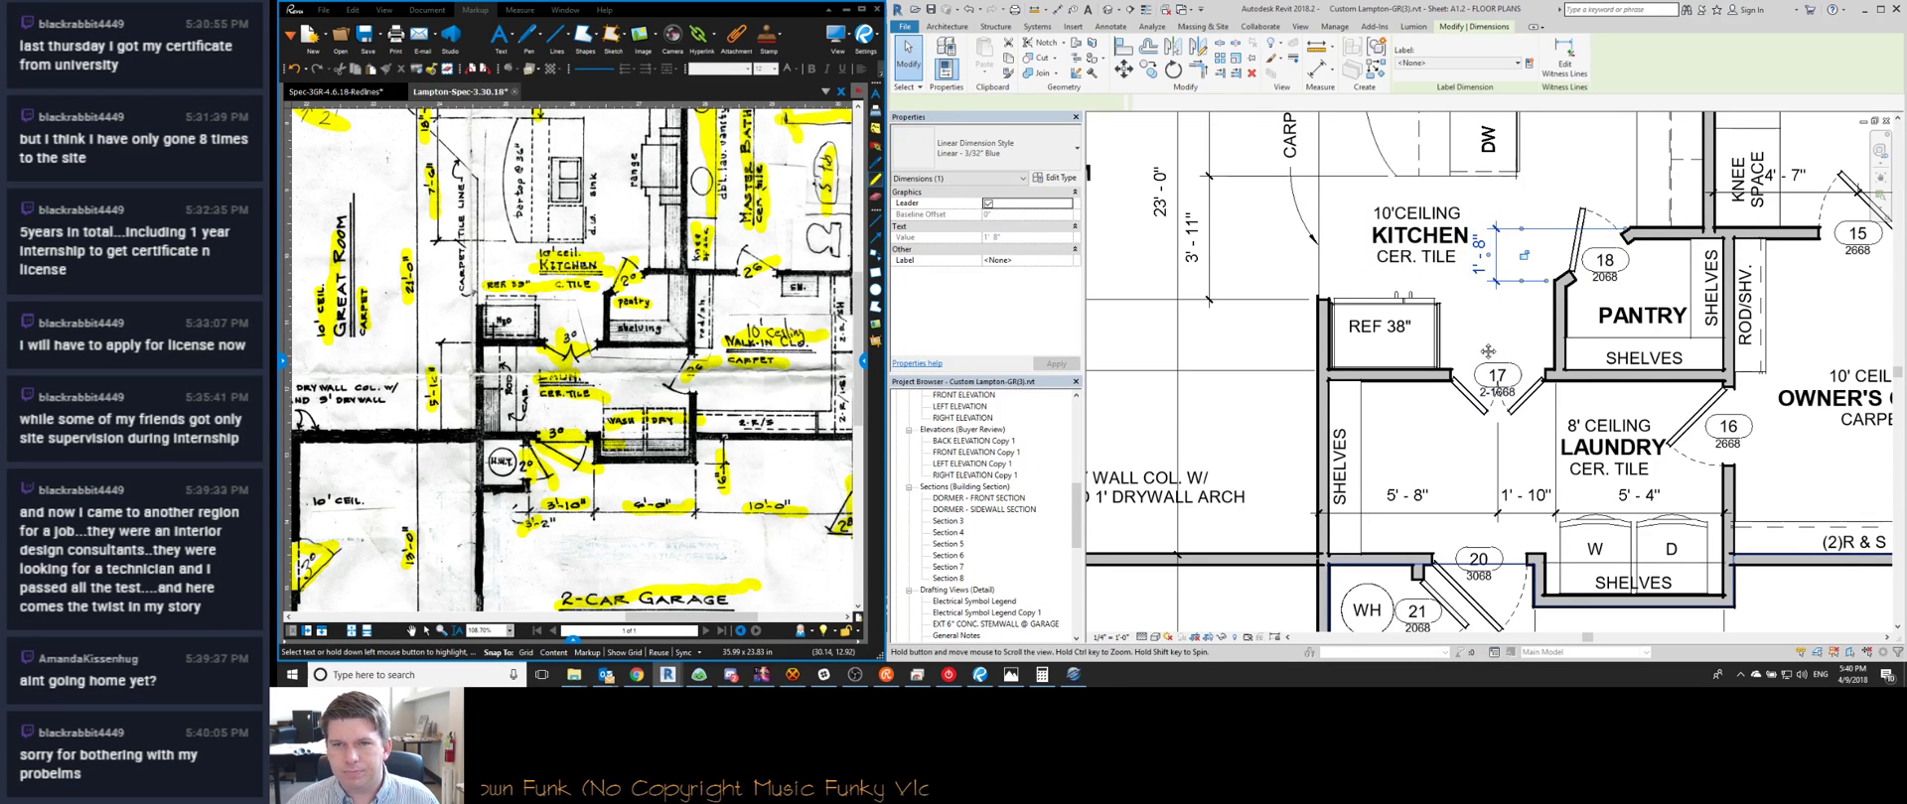
scroll(1507, 354, down, 1)
key(Escape)
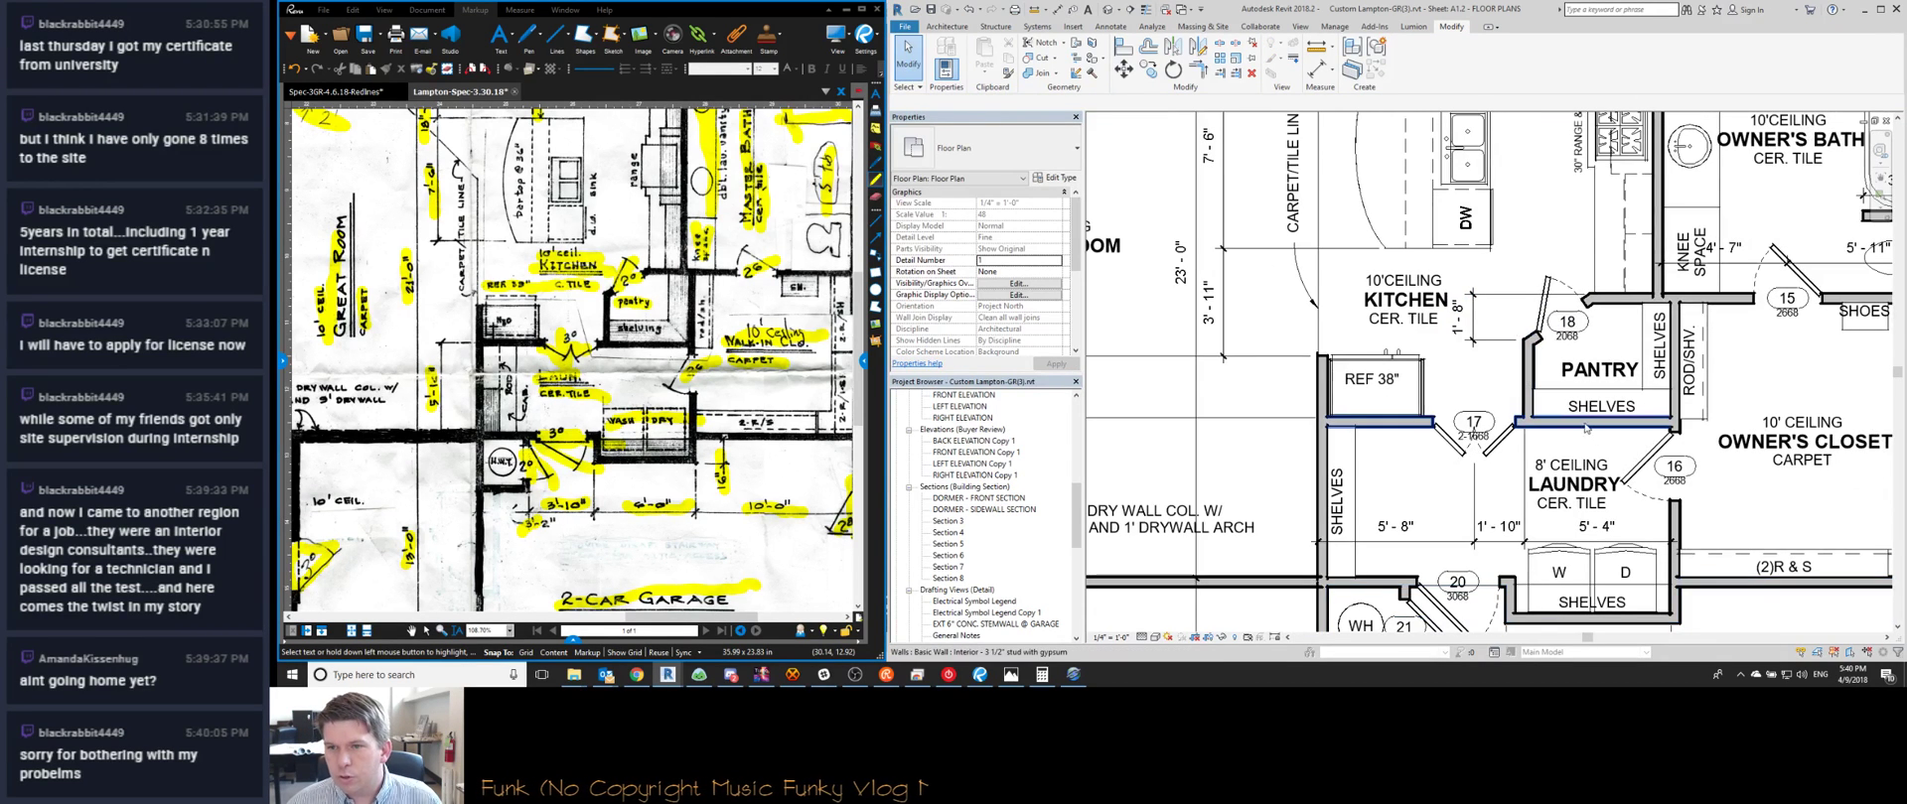
click(1489, 343)
drag(1489, 346, 1492, 389)
click(1491, 389)
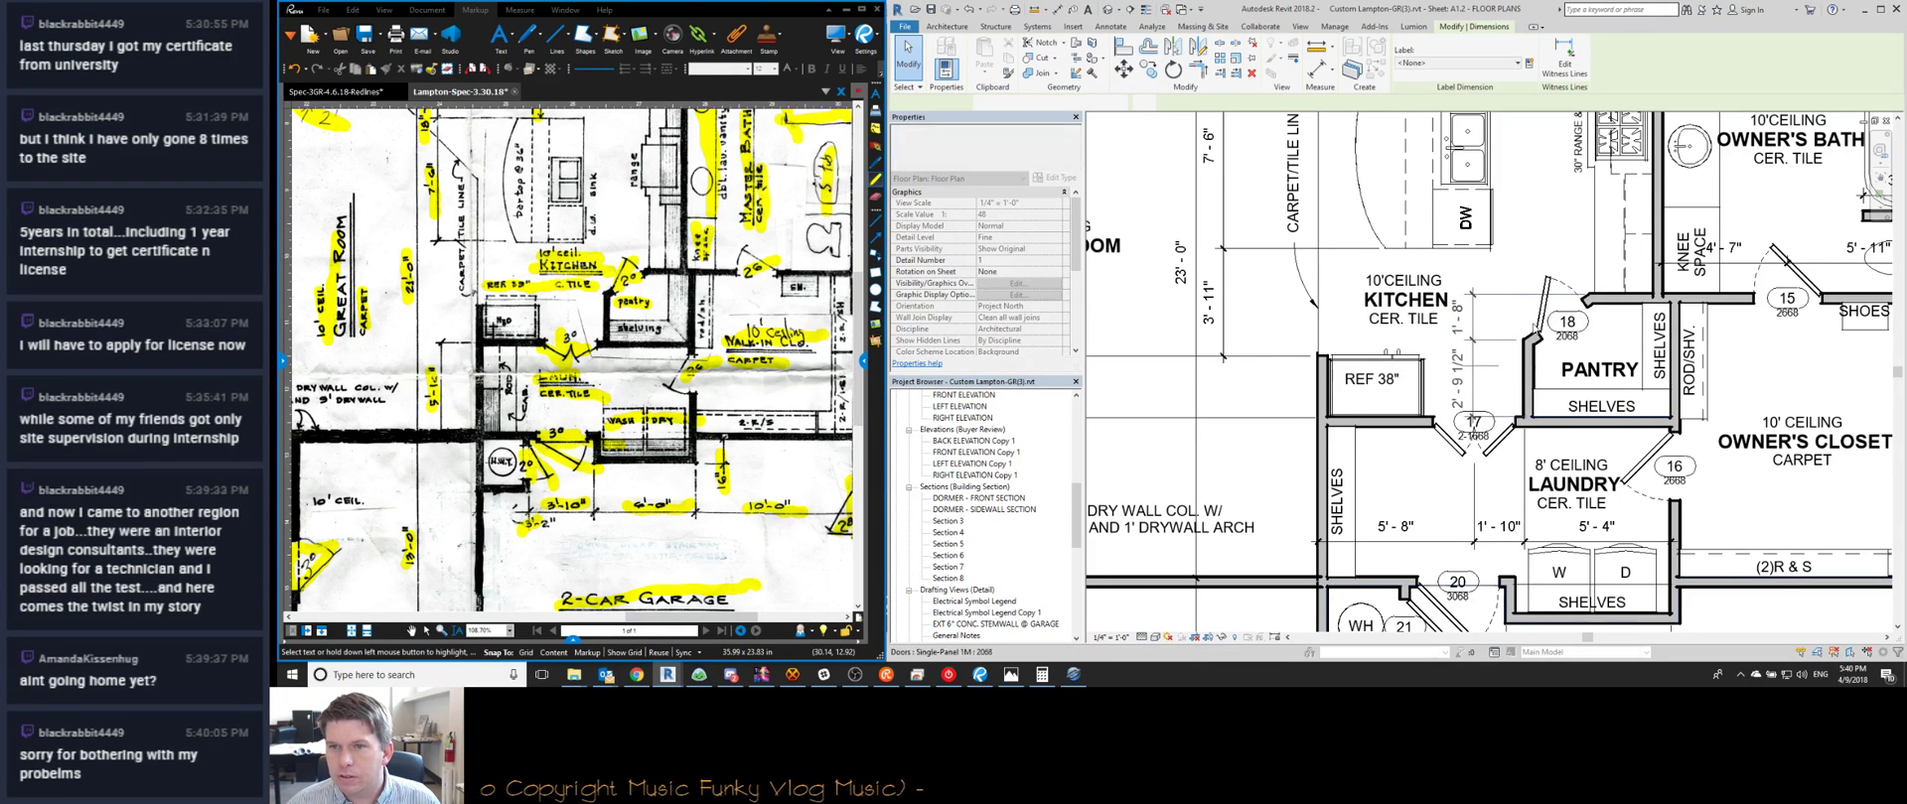
Place an aligned dimension above the kitchen and pantry from the wall end to the pantry's left wall
key(d)
key(i)
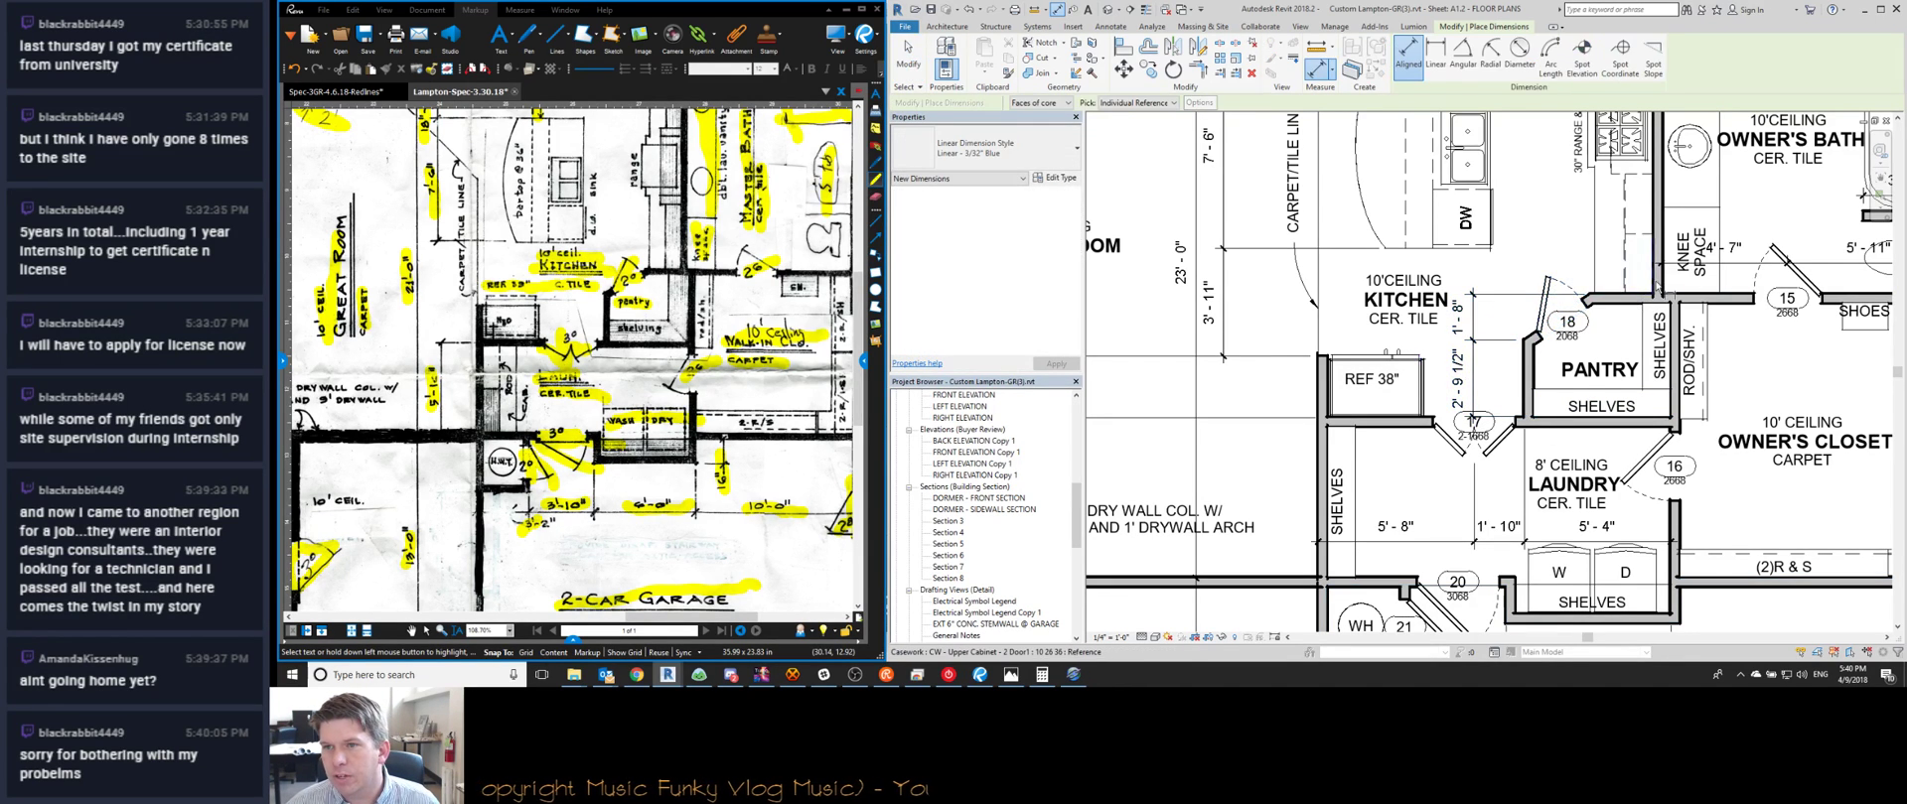
scroll(1657, 288, up, 3)
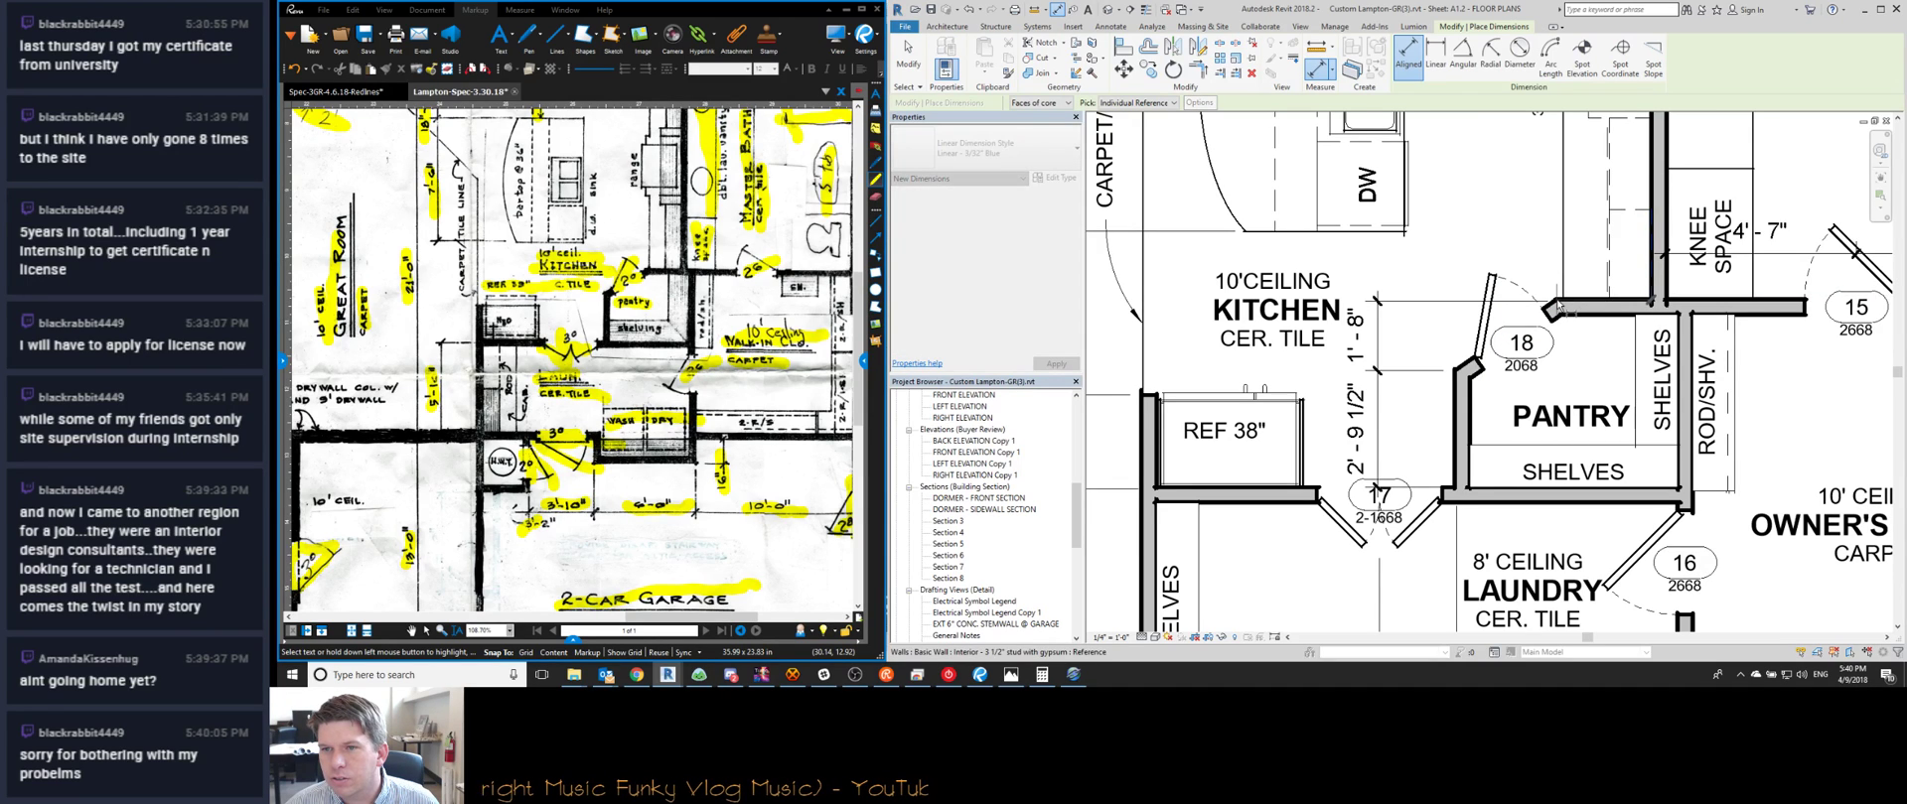
click(1555, 309)
click(1458, 412)
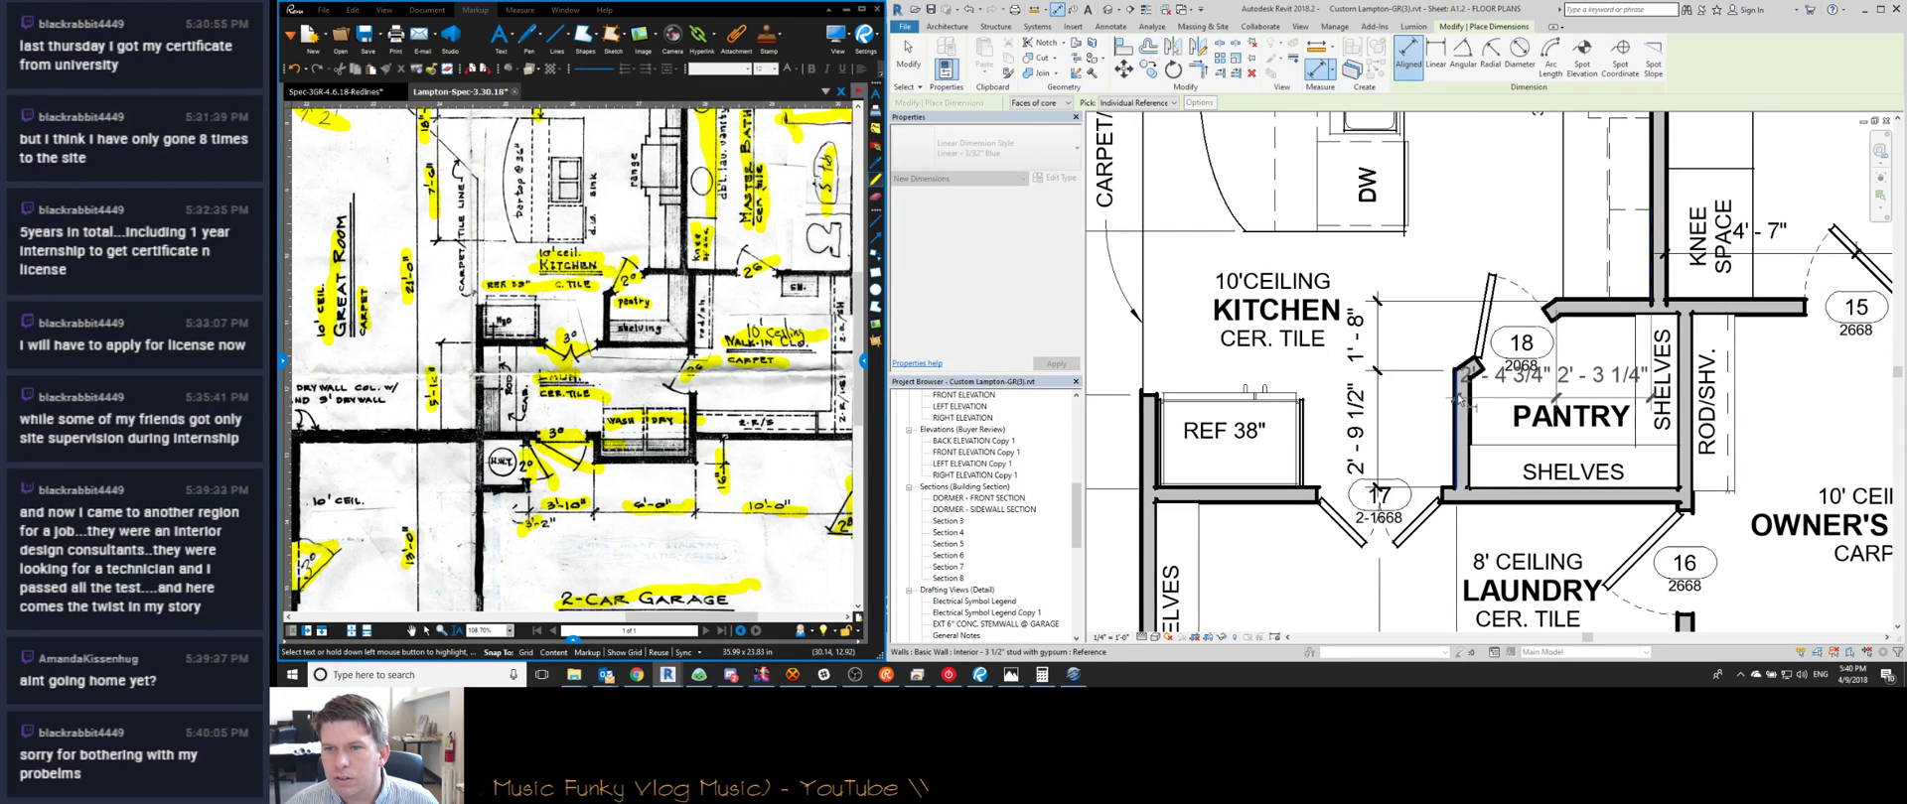
click(1469, 250)
key(Escape)
key(Escape)
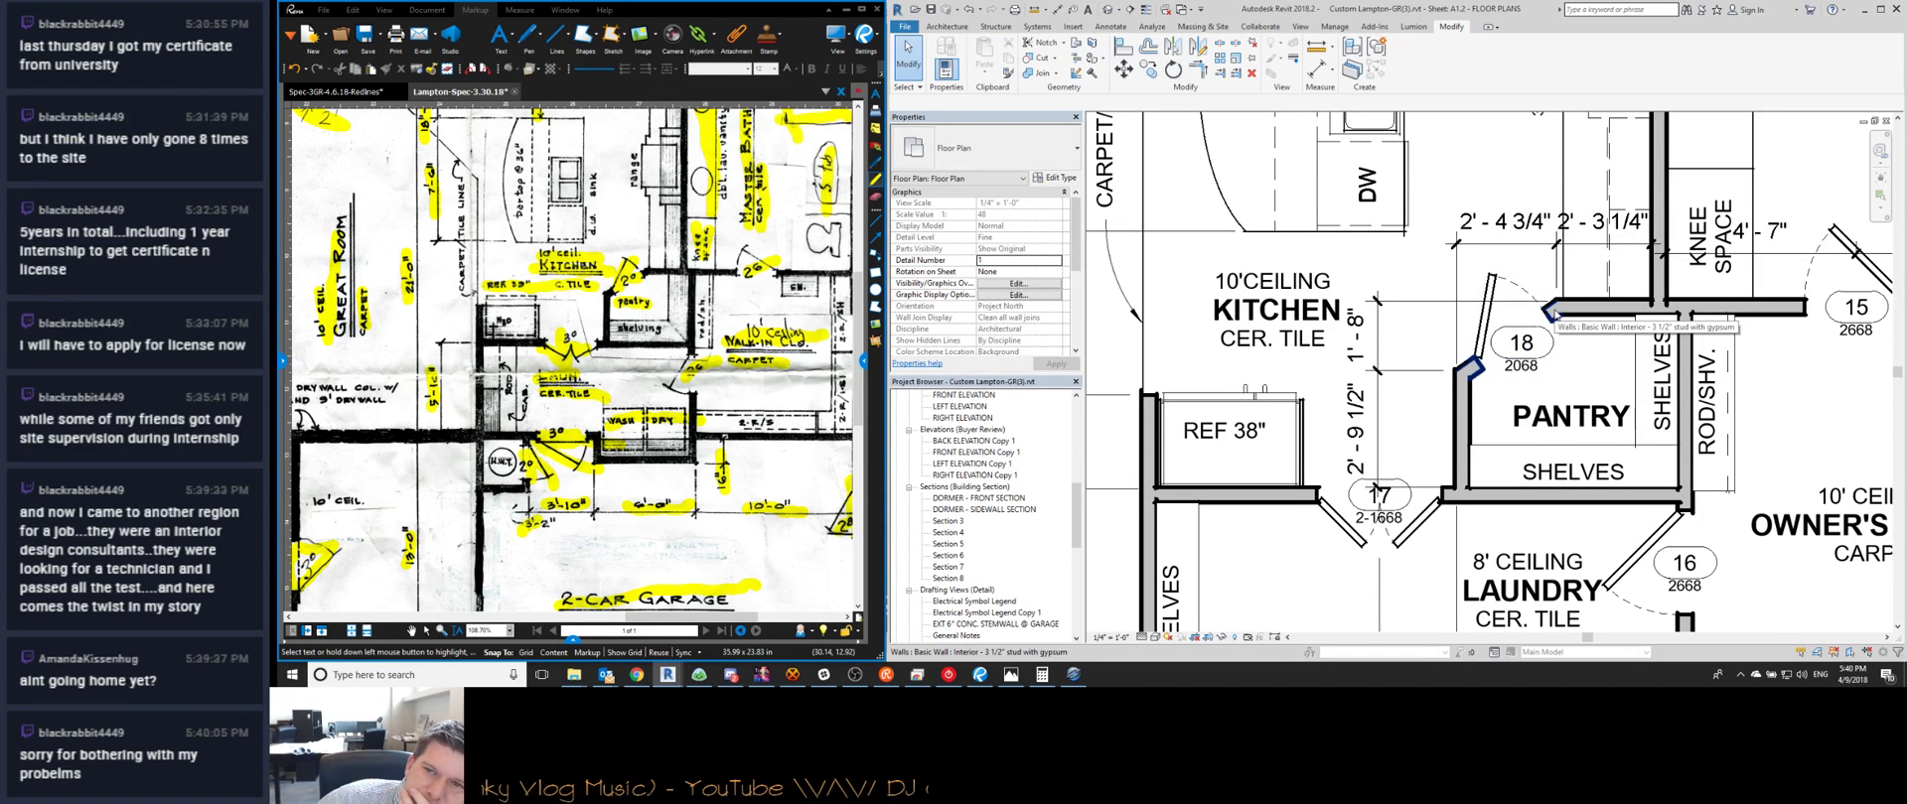
Move the angled pantry wall at door 18 by 0 25 so spacing reads 2'-5" and 2'-3"
middle_drag(1530, 272, 1530, 367)
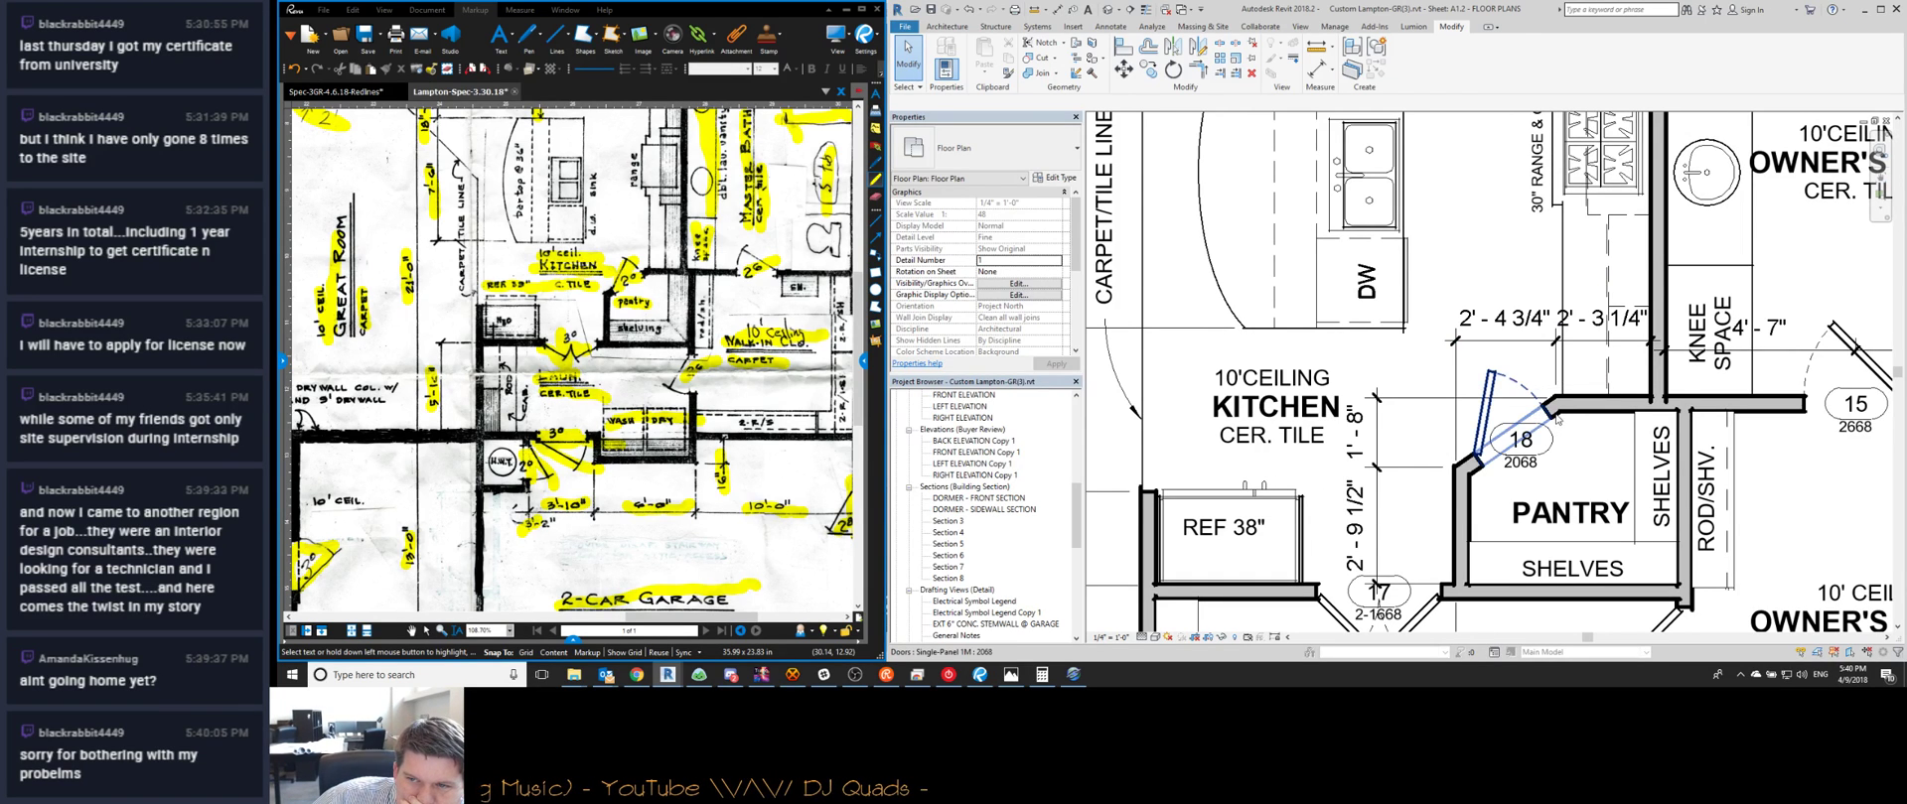
click(1532, 385)
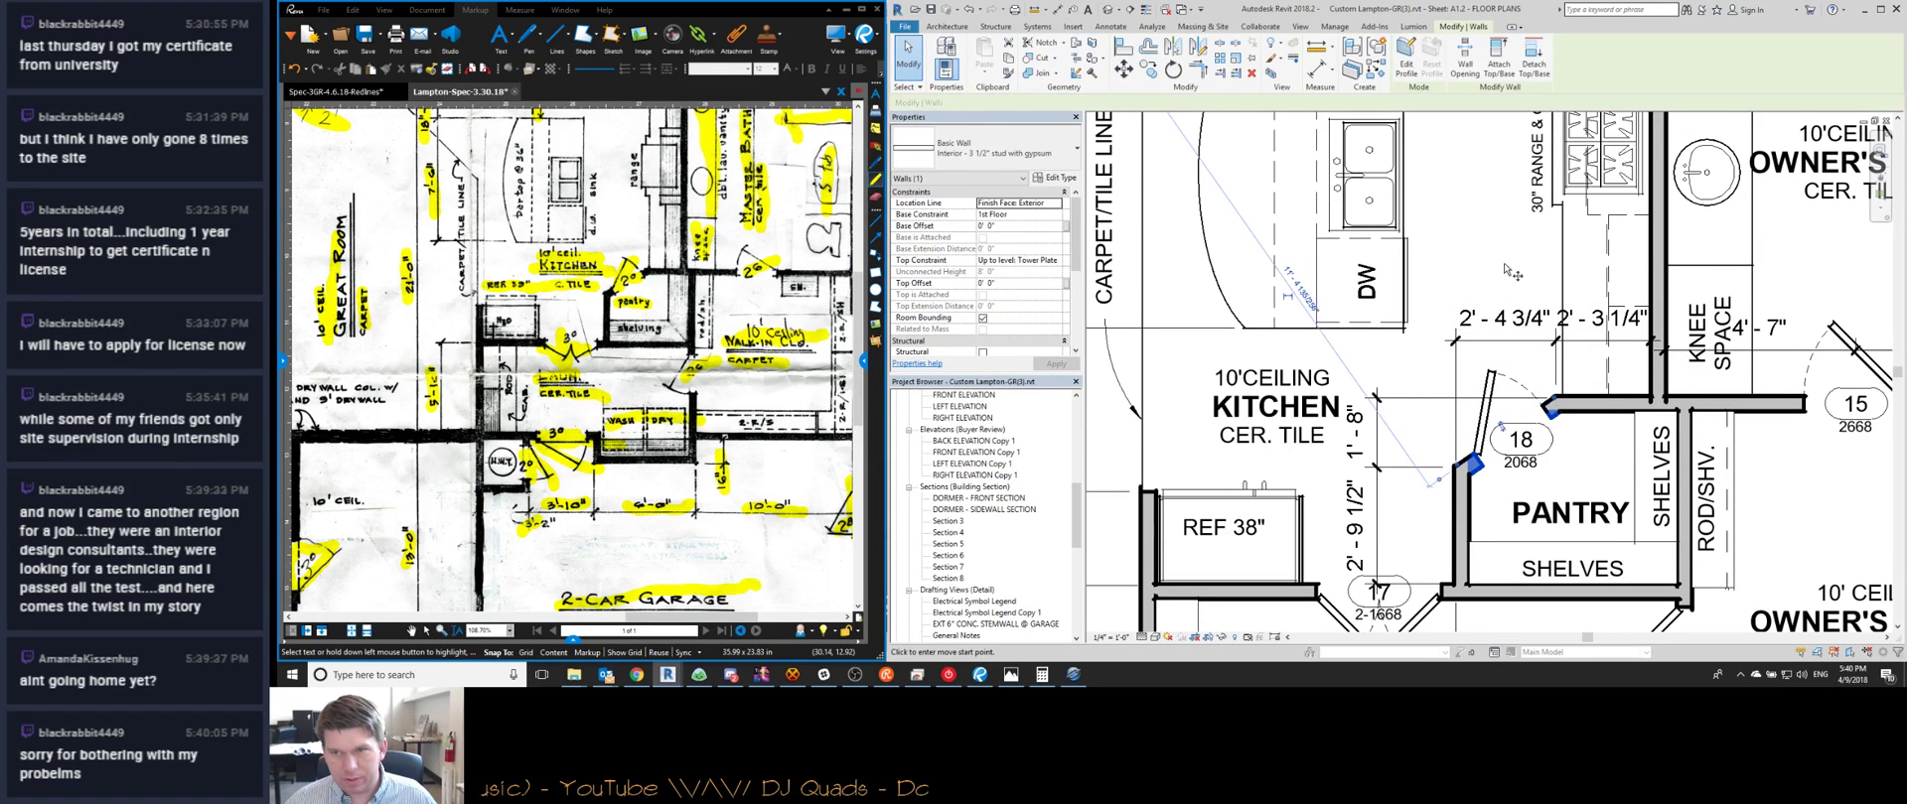
text(0 2)
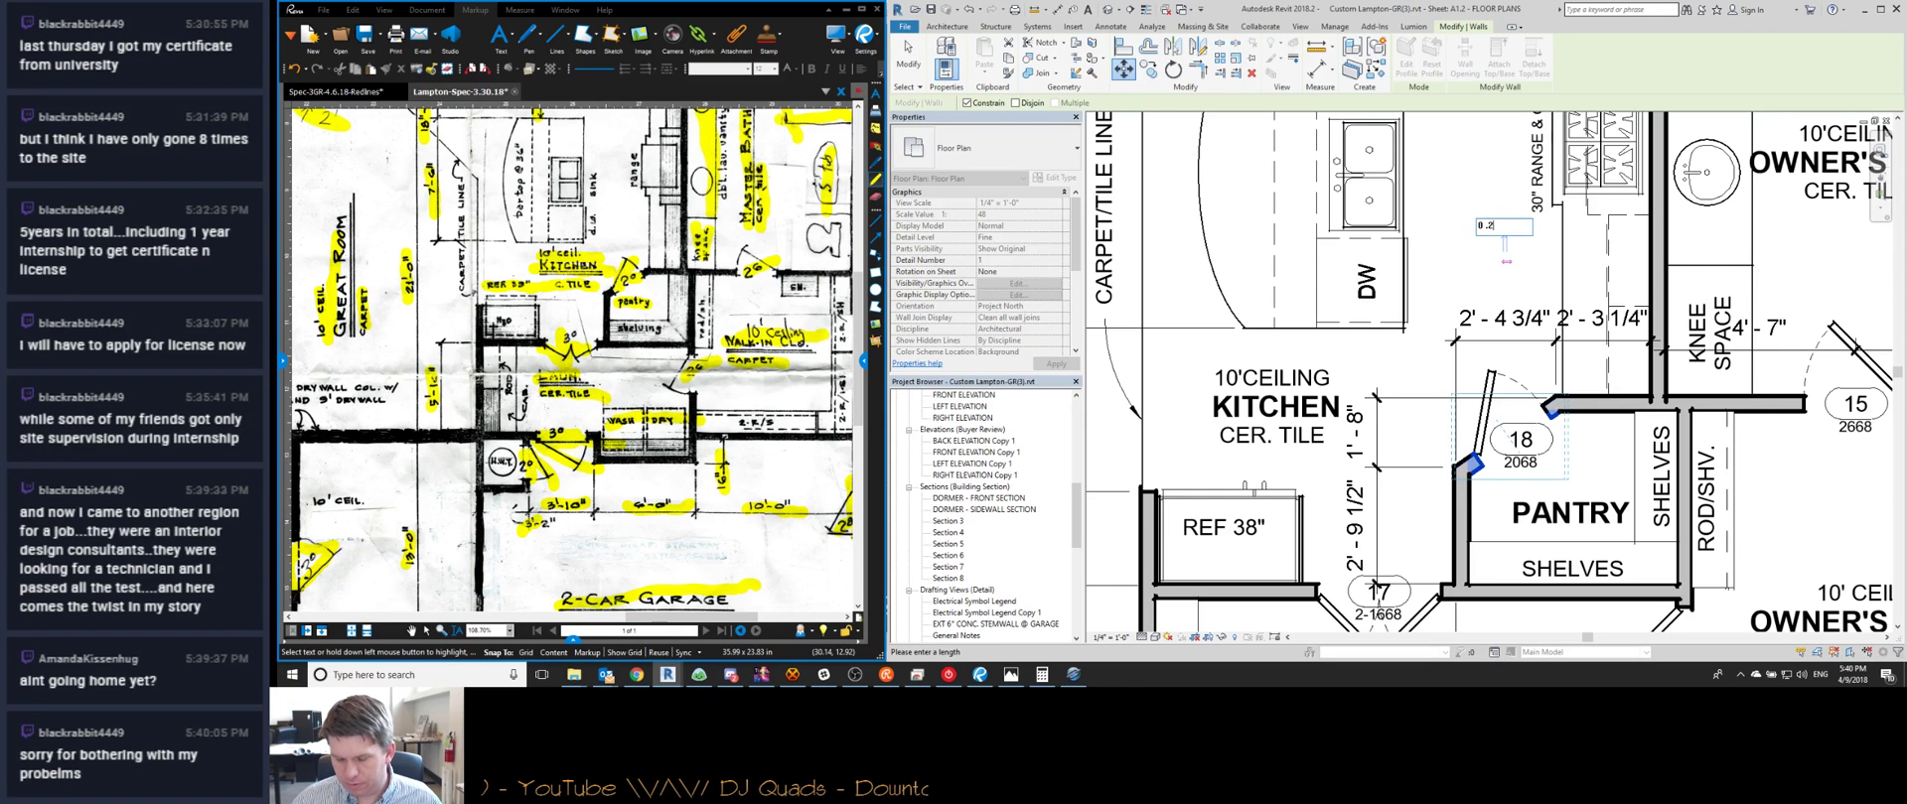
text(5)
key(Return)
key(Escape)
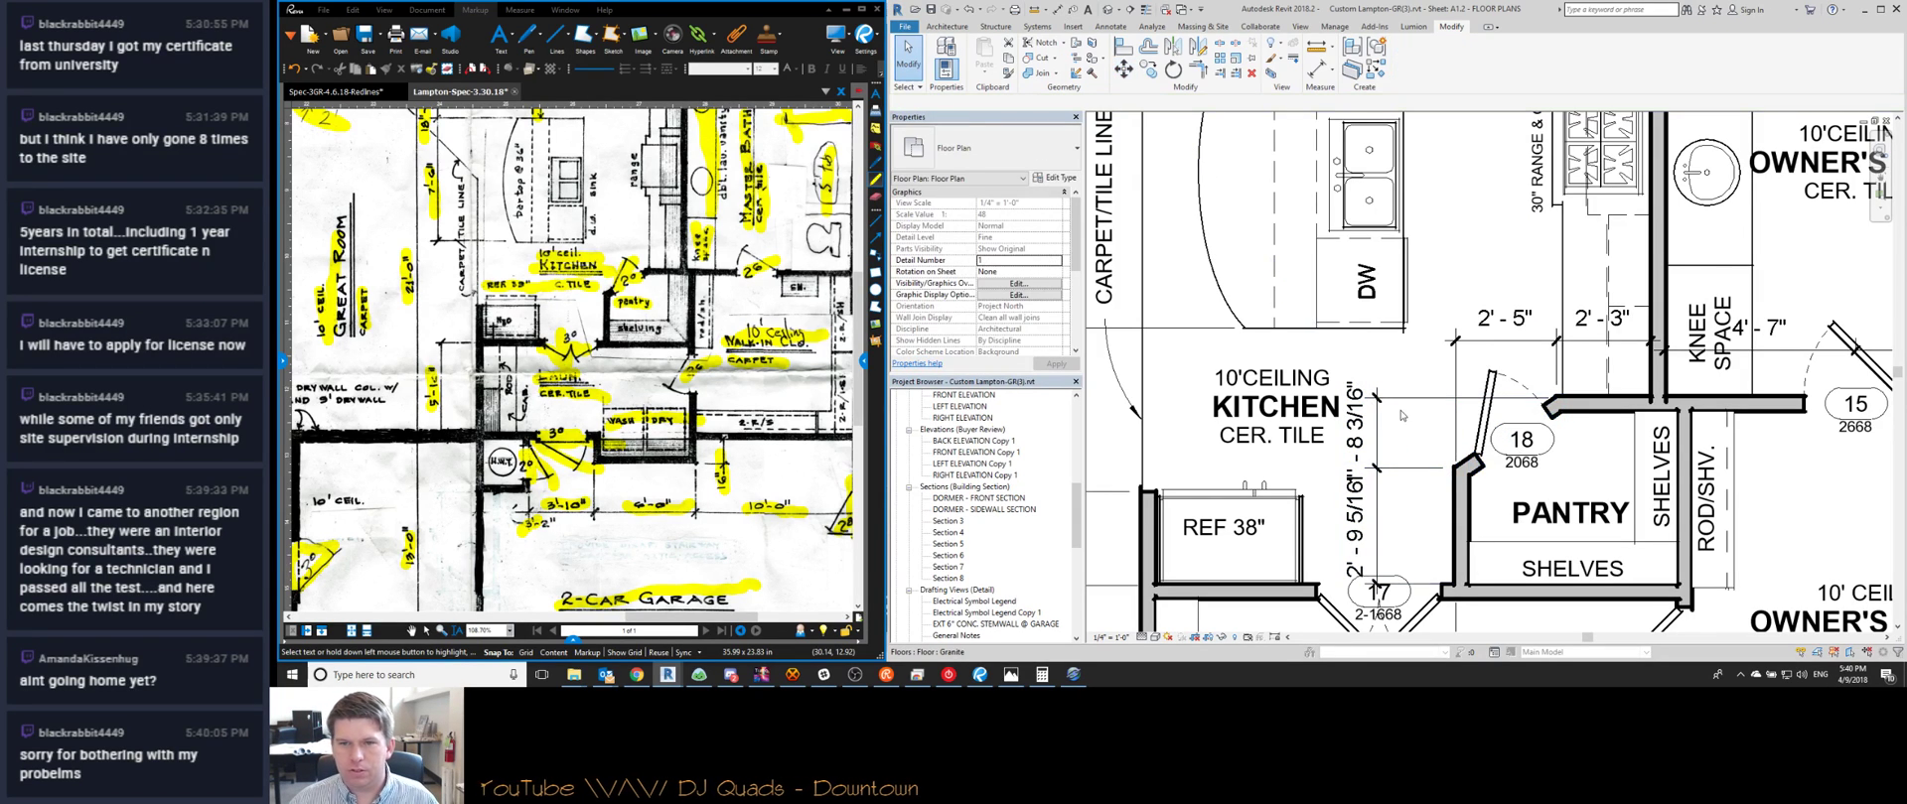
middle_drag(1394, 433, 1409, 392)
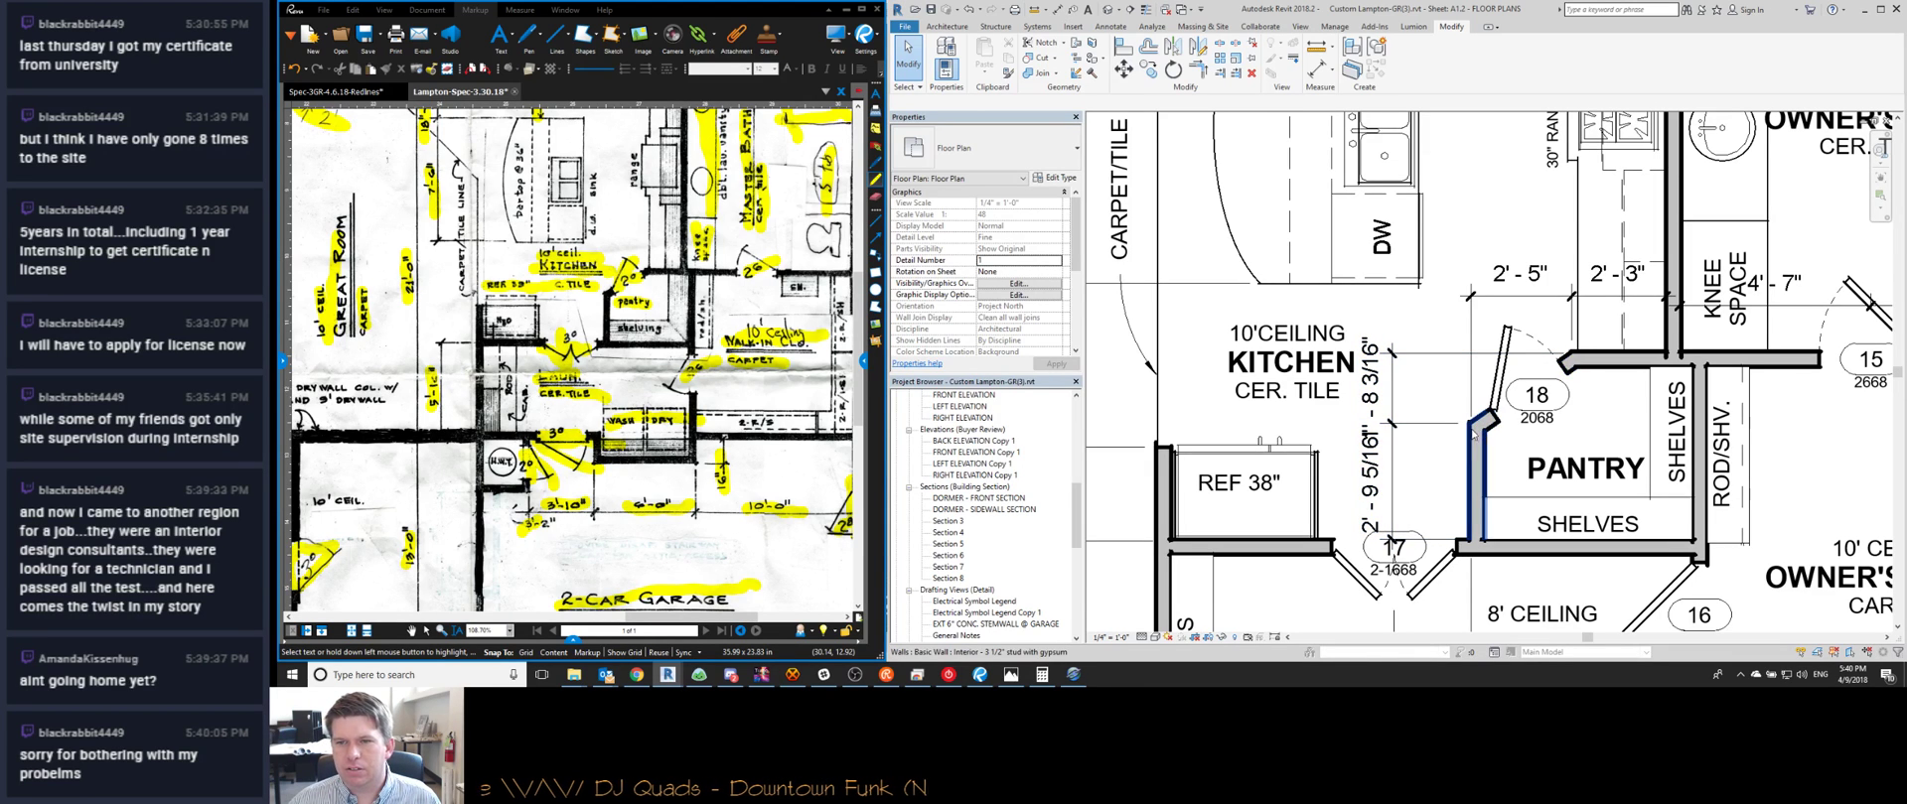
scroll(1474, 434, up, 2)
click(1316, 70)
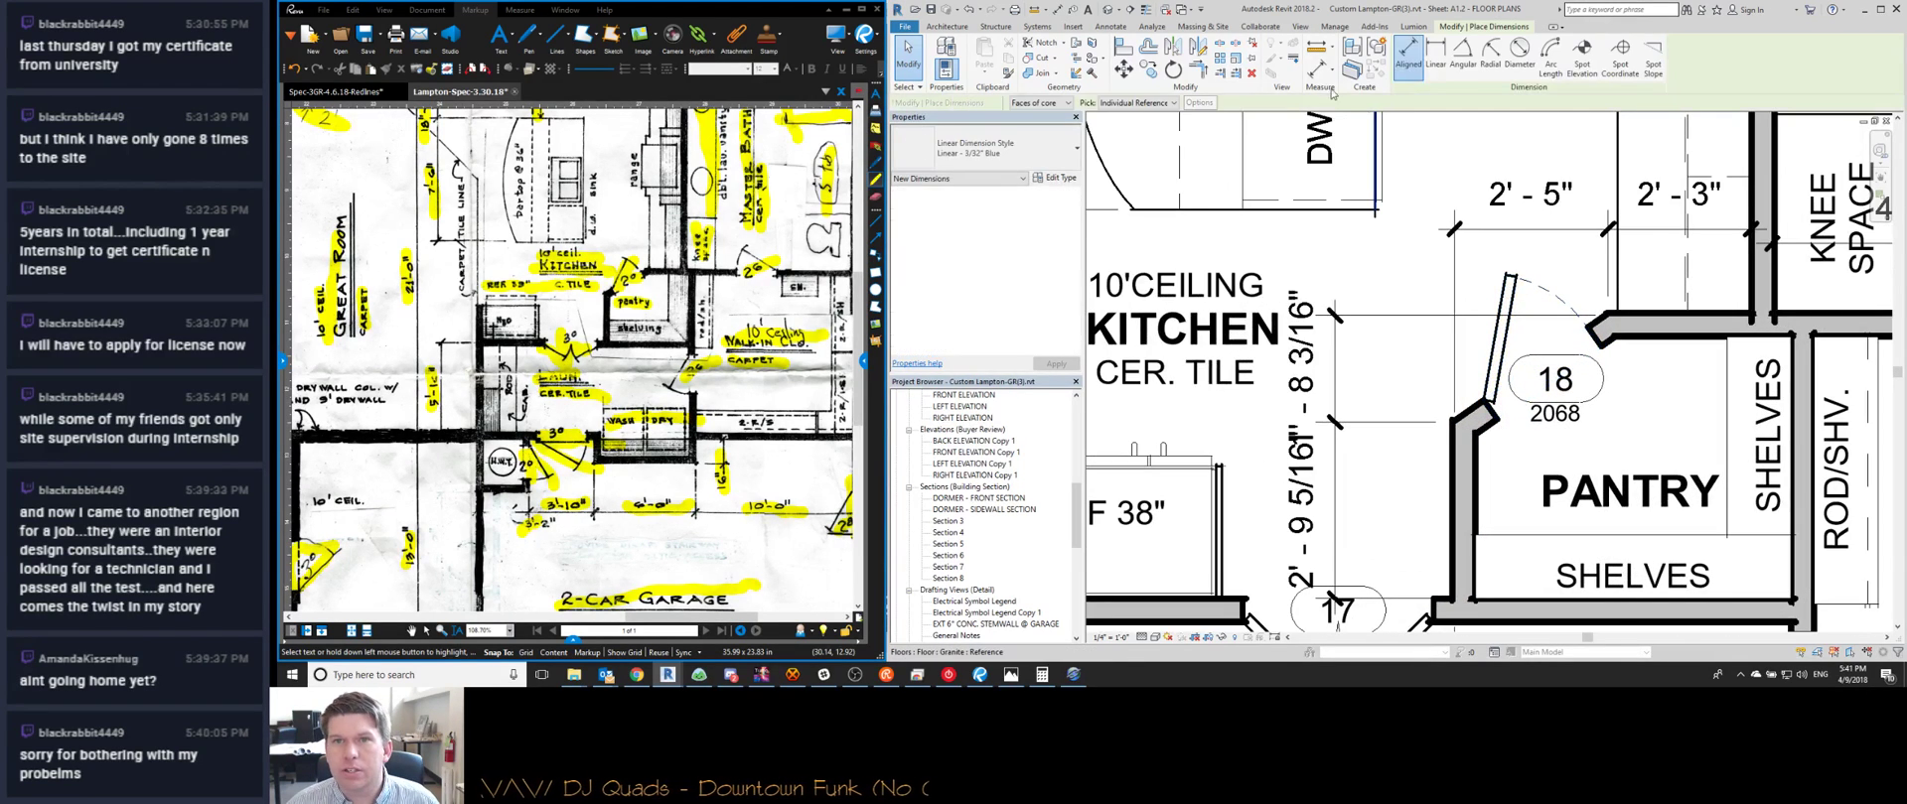
Place a trial 145.00° angular dimension between the diagonal pantry wall and horizontal wall, then delete it
click(1462, 60)
click(1587, 354)
click(1652, 341)
click(1651, 410)
key(Escape)
key(Escape)
click(1652, 410)
key(Delete)
Inspect the vertical kitchen dimension and the 2'-3" dimension in the lower kitchen
scroll(1466, 303, down, 2)
click(1372, 417)
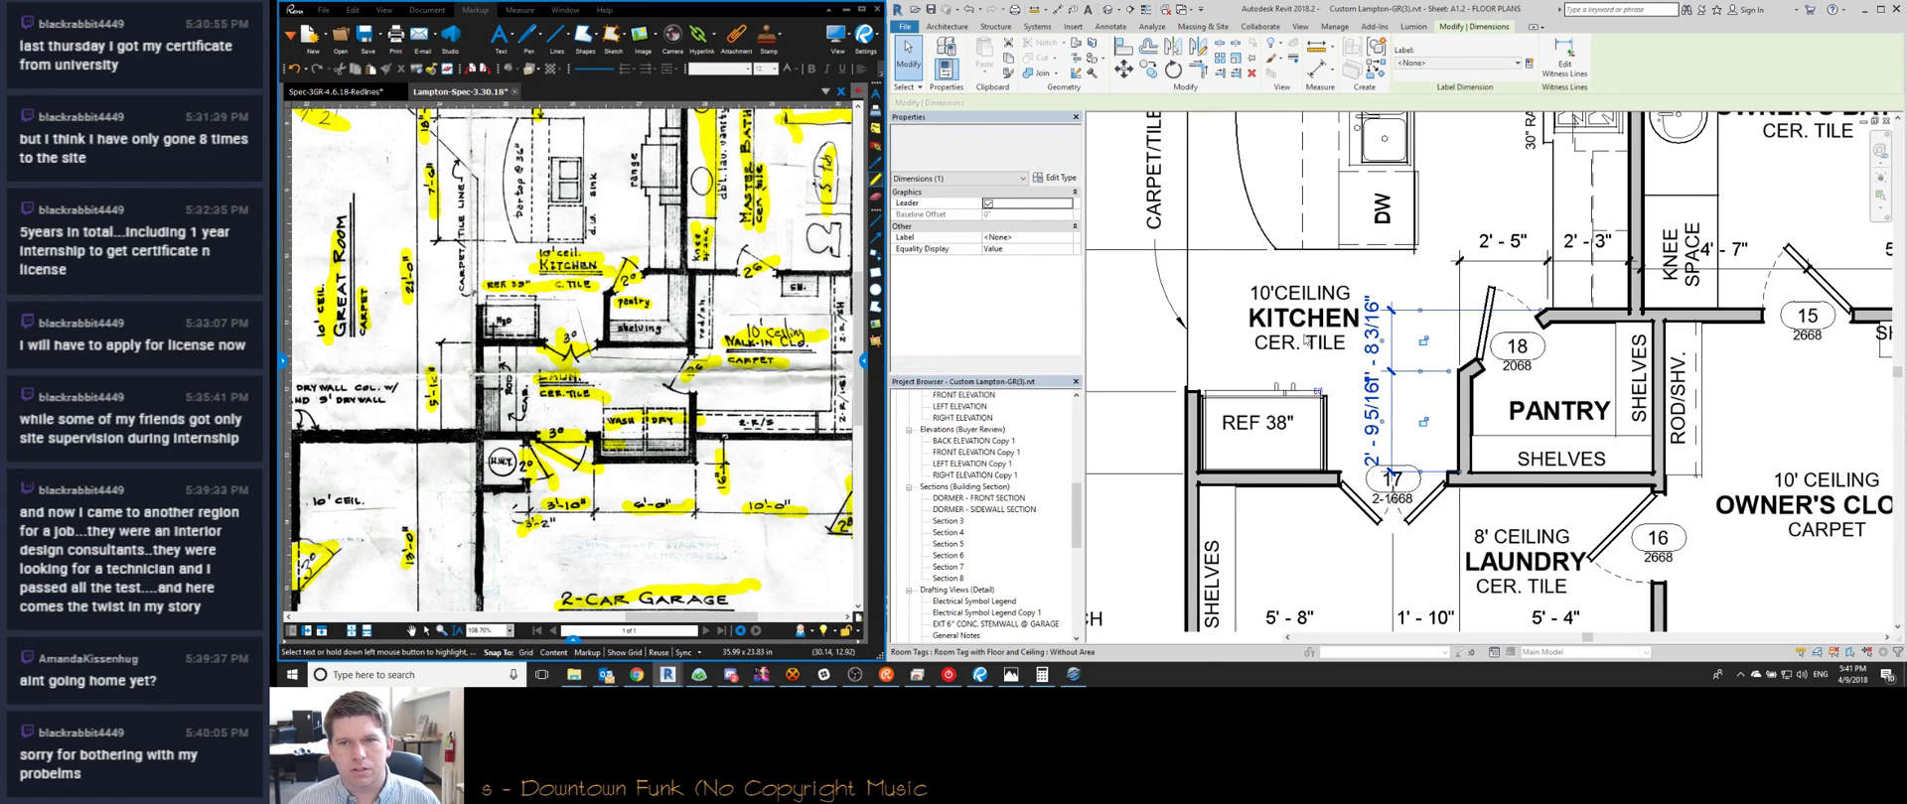
key(Escape)
scroll(1383, 453, down, 2)
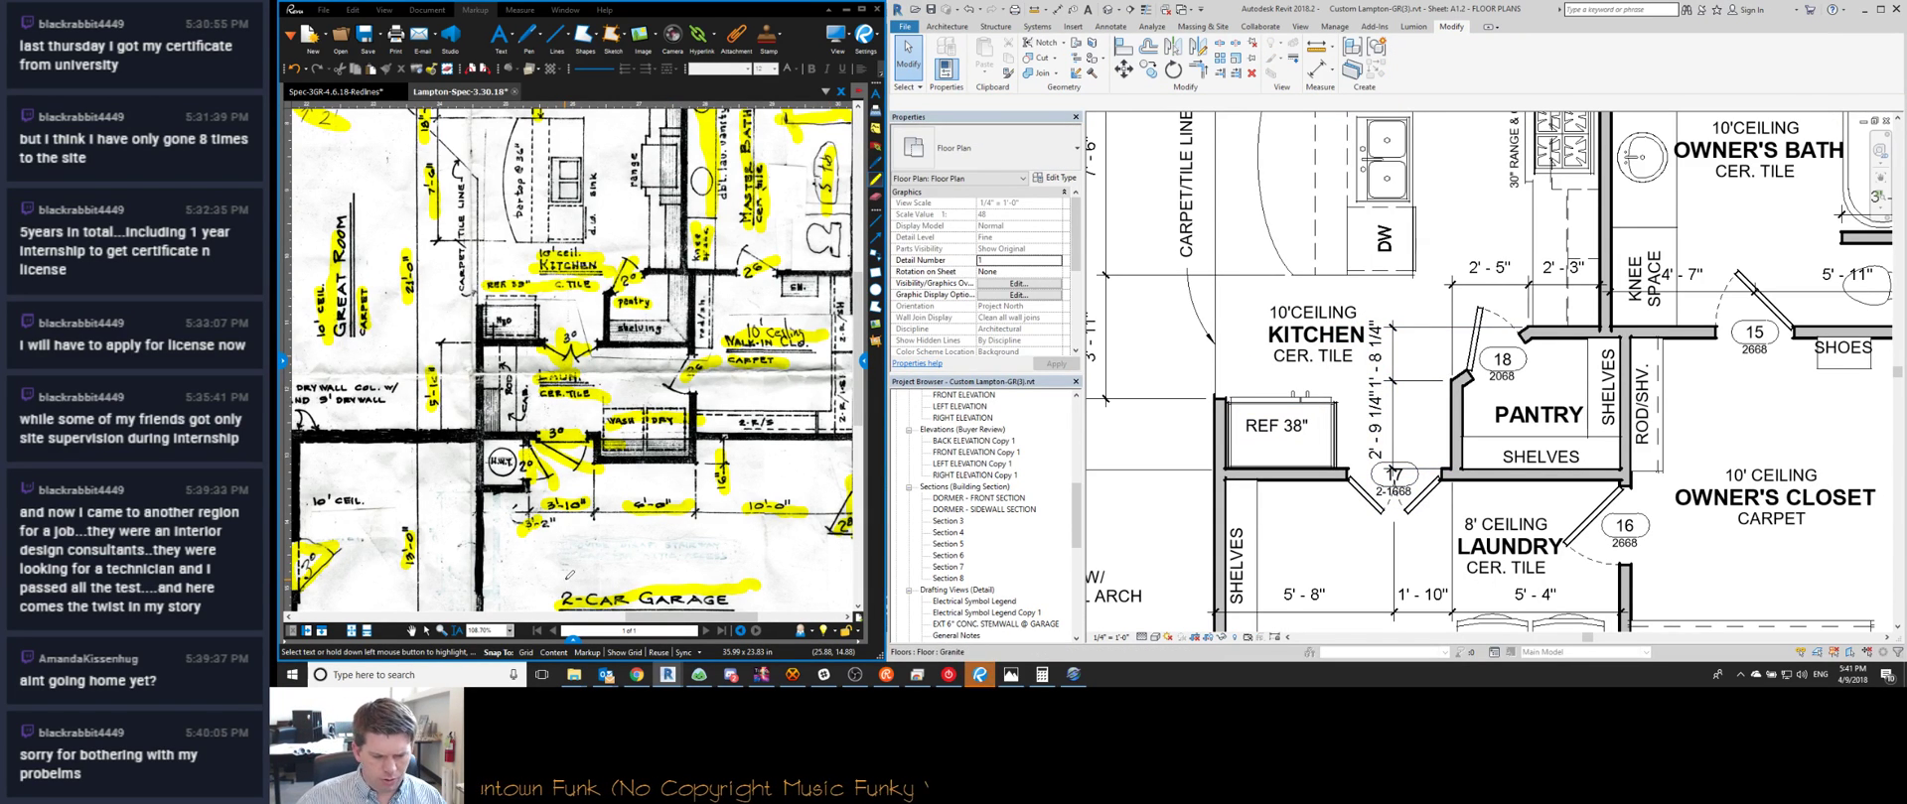
middle_drag(1393, 436, 1364, 364)
click(1394, 310)
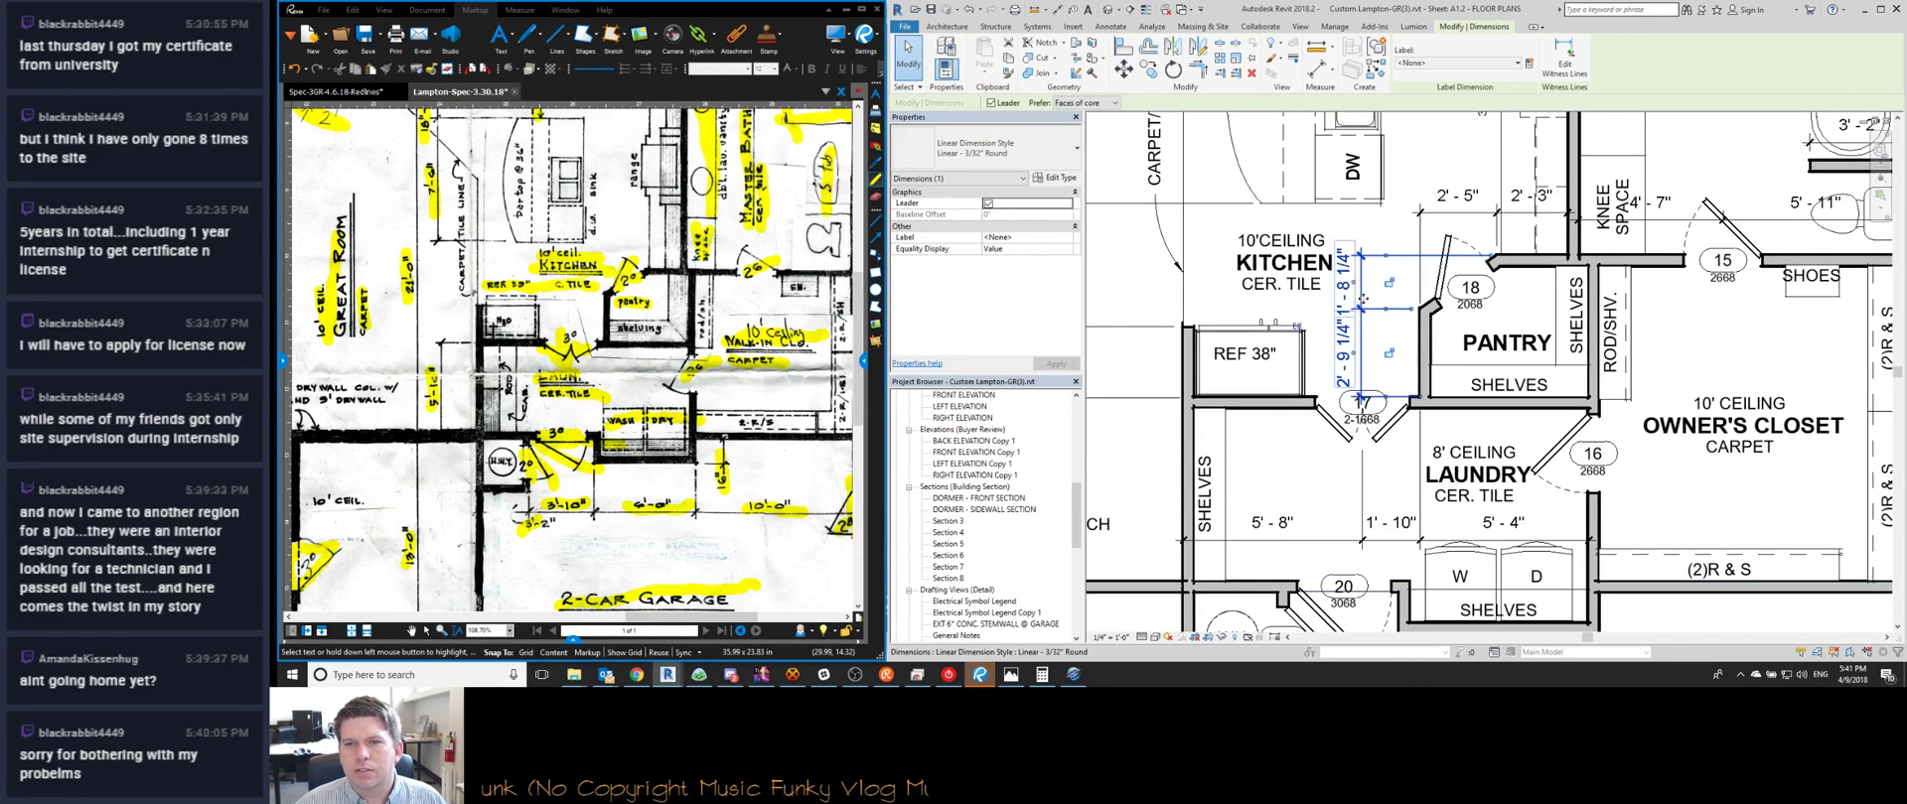
key(Escape)
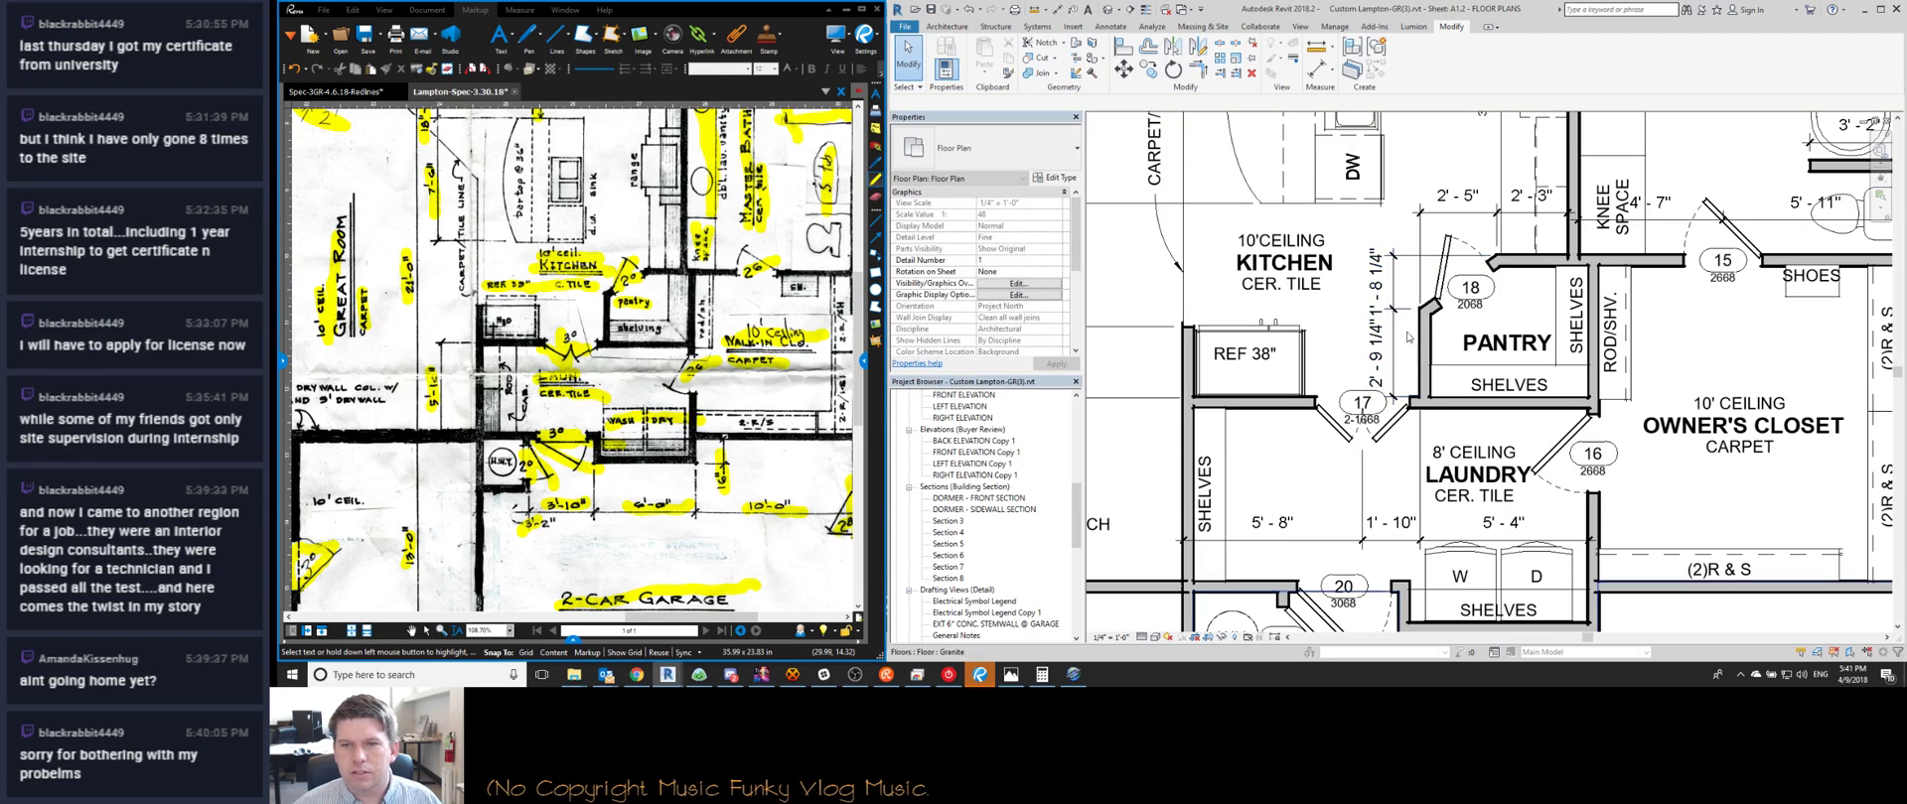
scroll(1393, 393, down, 3)
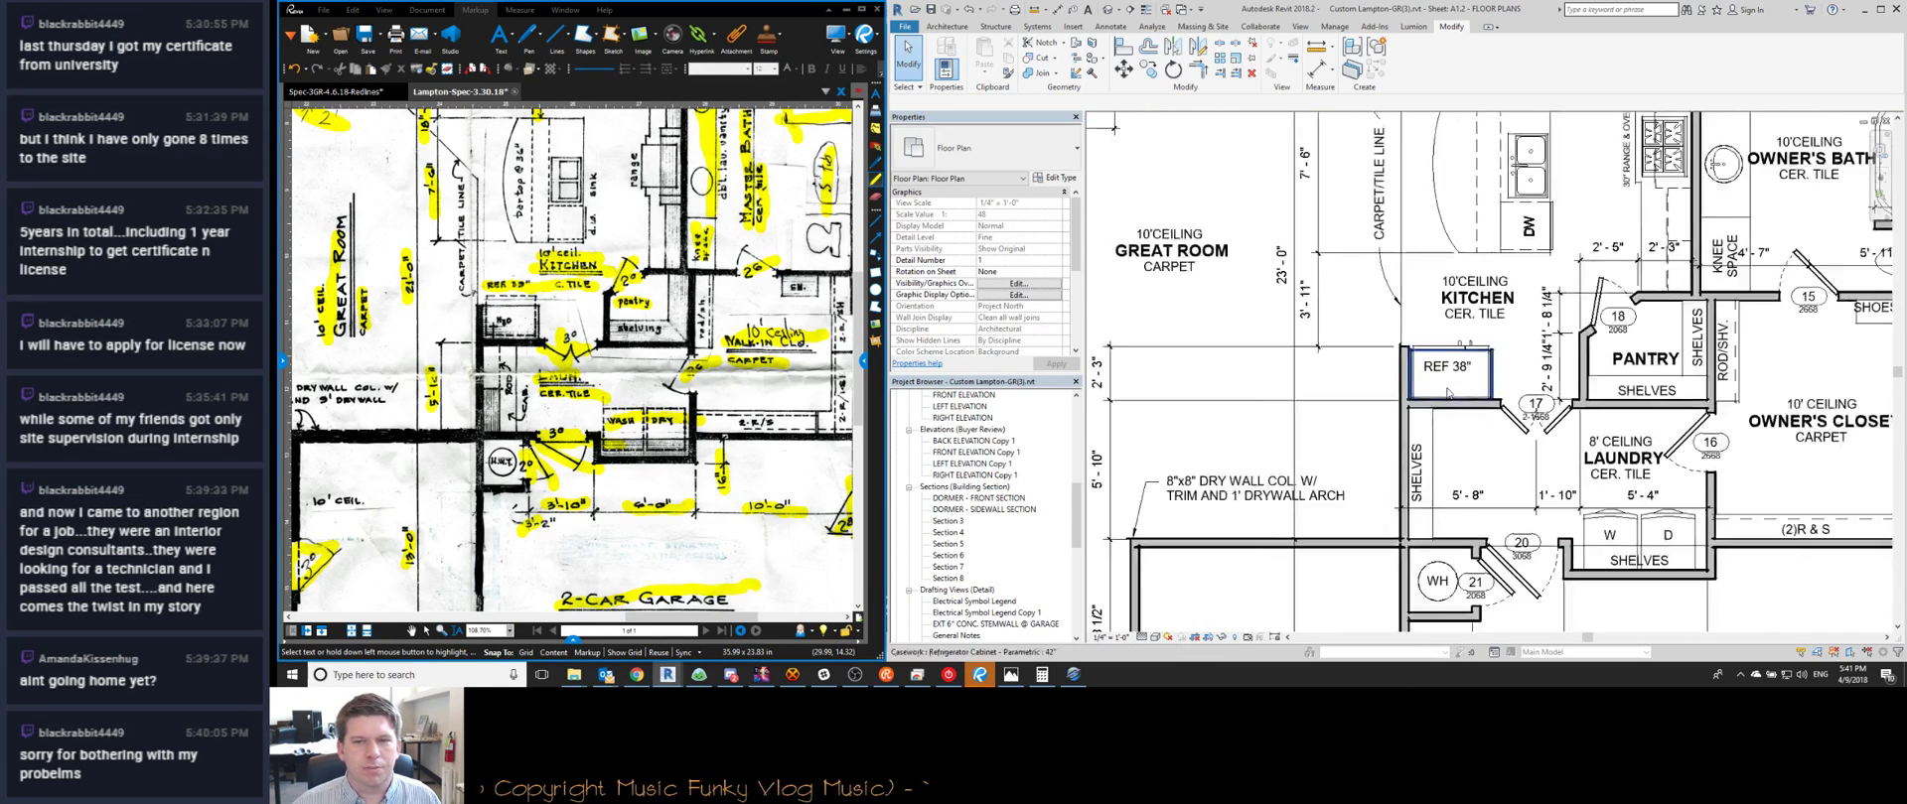
mouse_move(1248, 383)
middle_down()
mouse_move(1240, 411)
mouse_move(1215, 393)
middle_up()
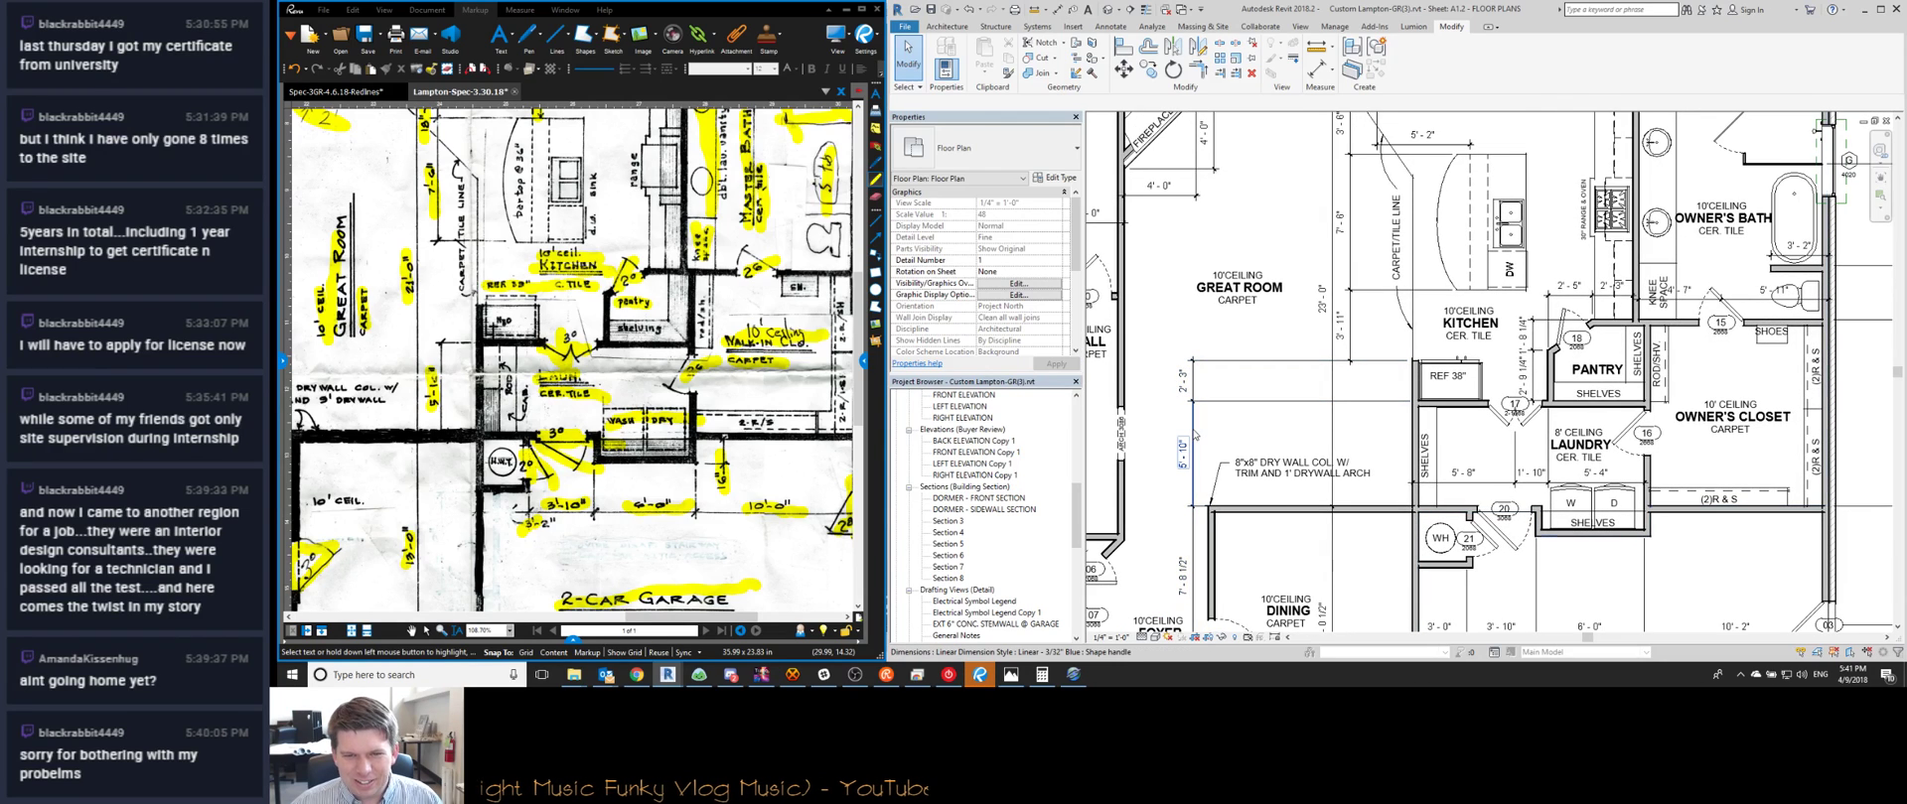
click(1194, 434)
click(1239, 399)
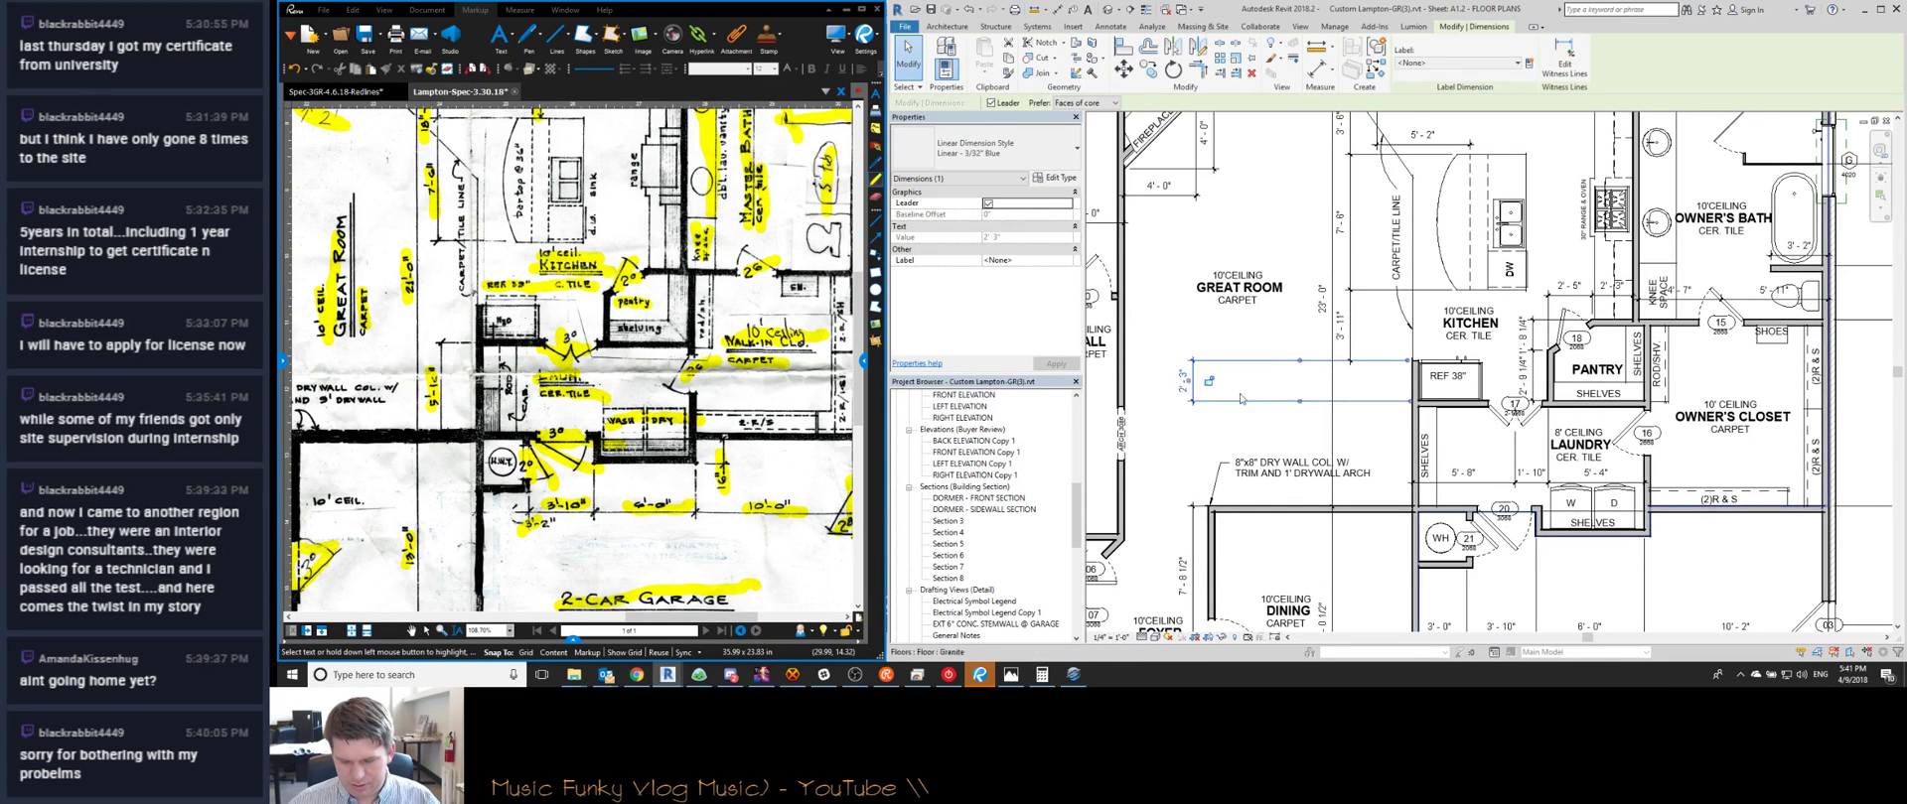
Add an aligned dimension from the REF 38" cabinet edge, placed beside the refrigerator
key(d)
key(i)
middle_drag(1435, 425, 1426, 375)
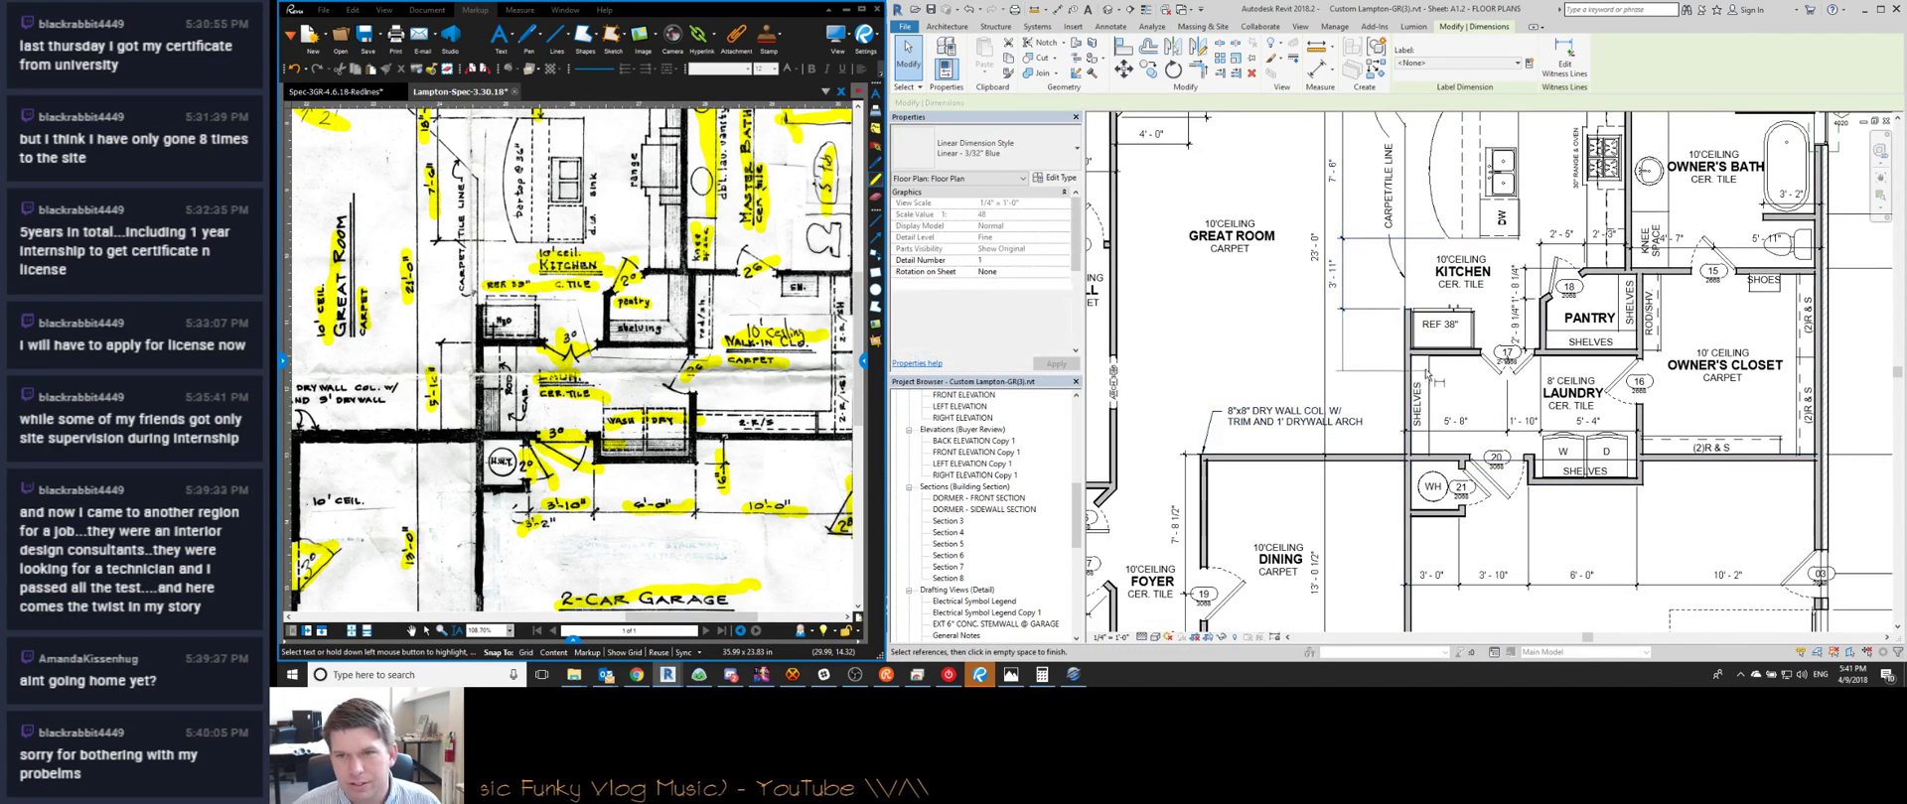
key(Escape)
click(1437, 353)
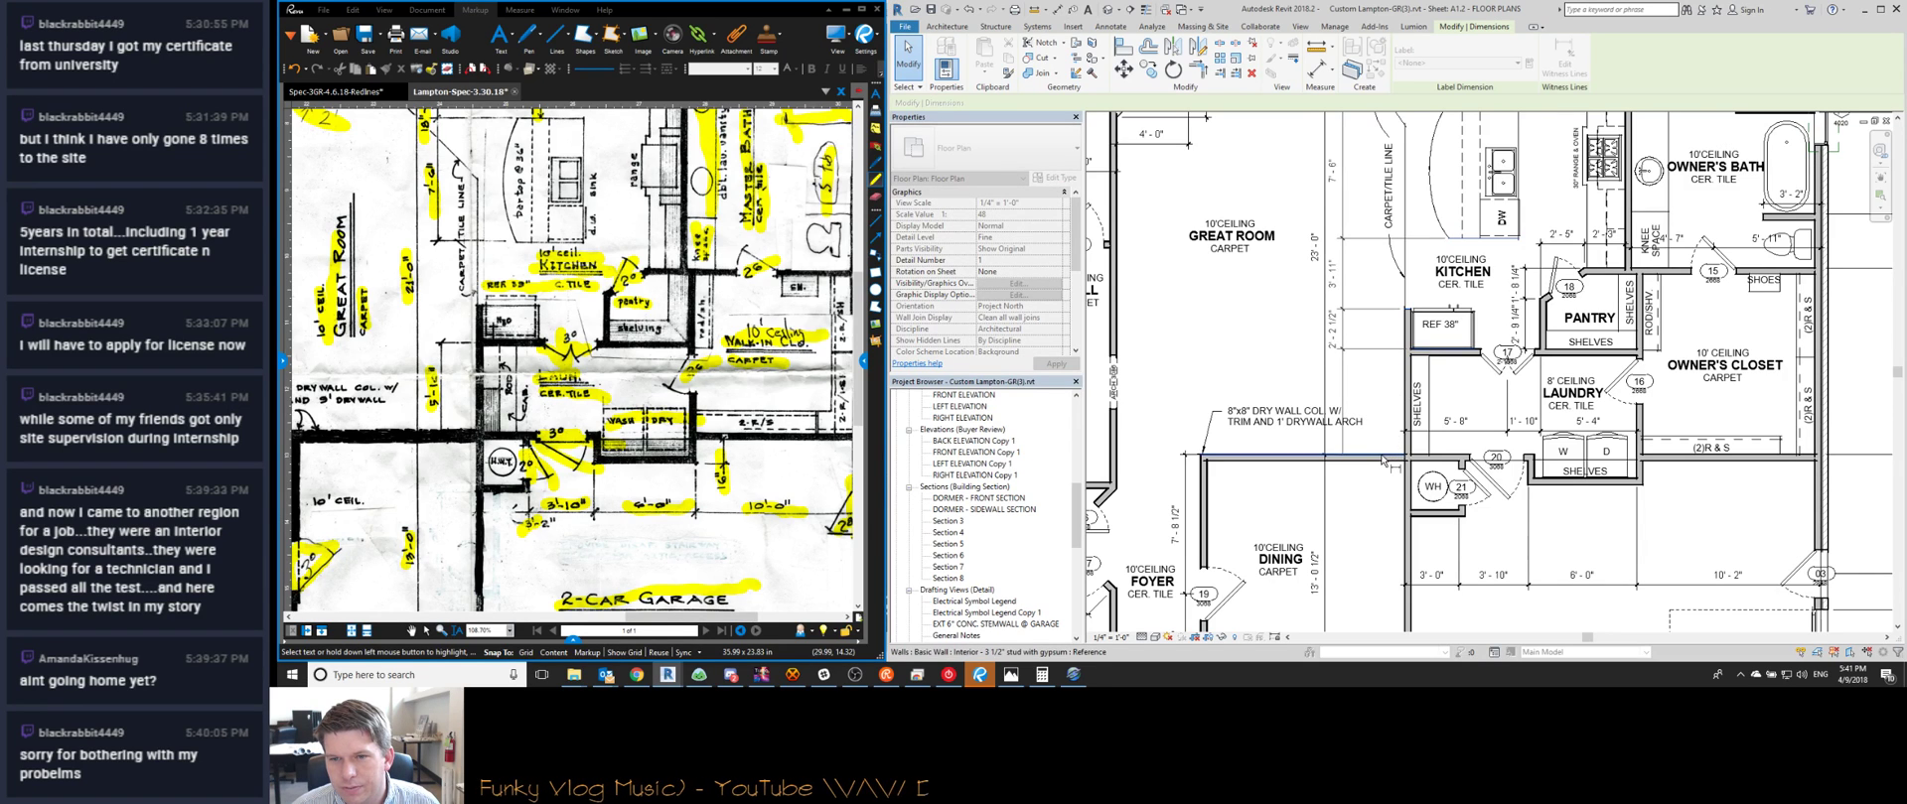
click(1383, 384)
key(Escape)
key(Escape)
scroll(1390, 352, up, 3)
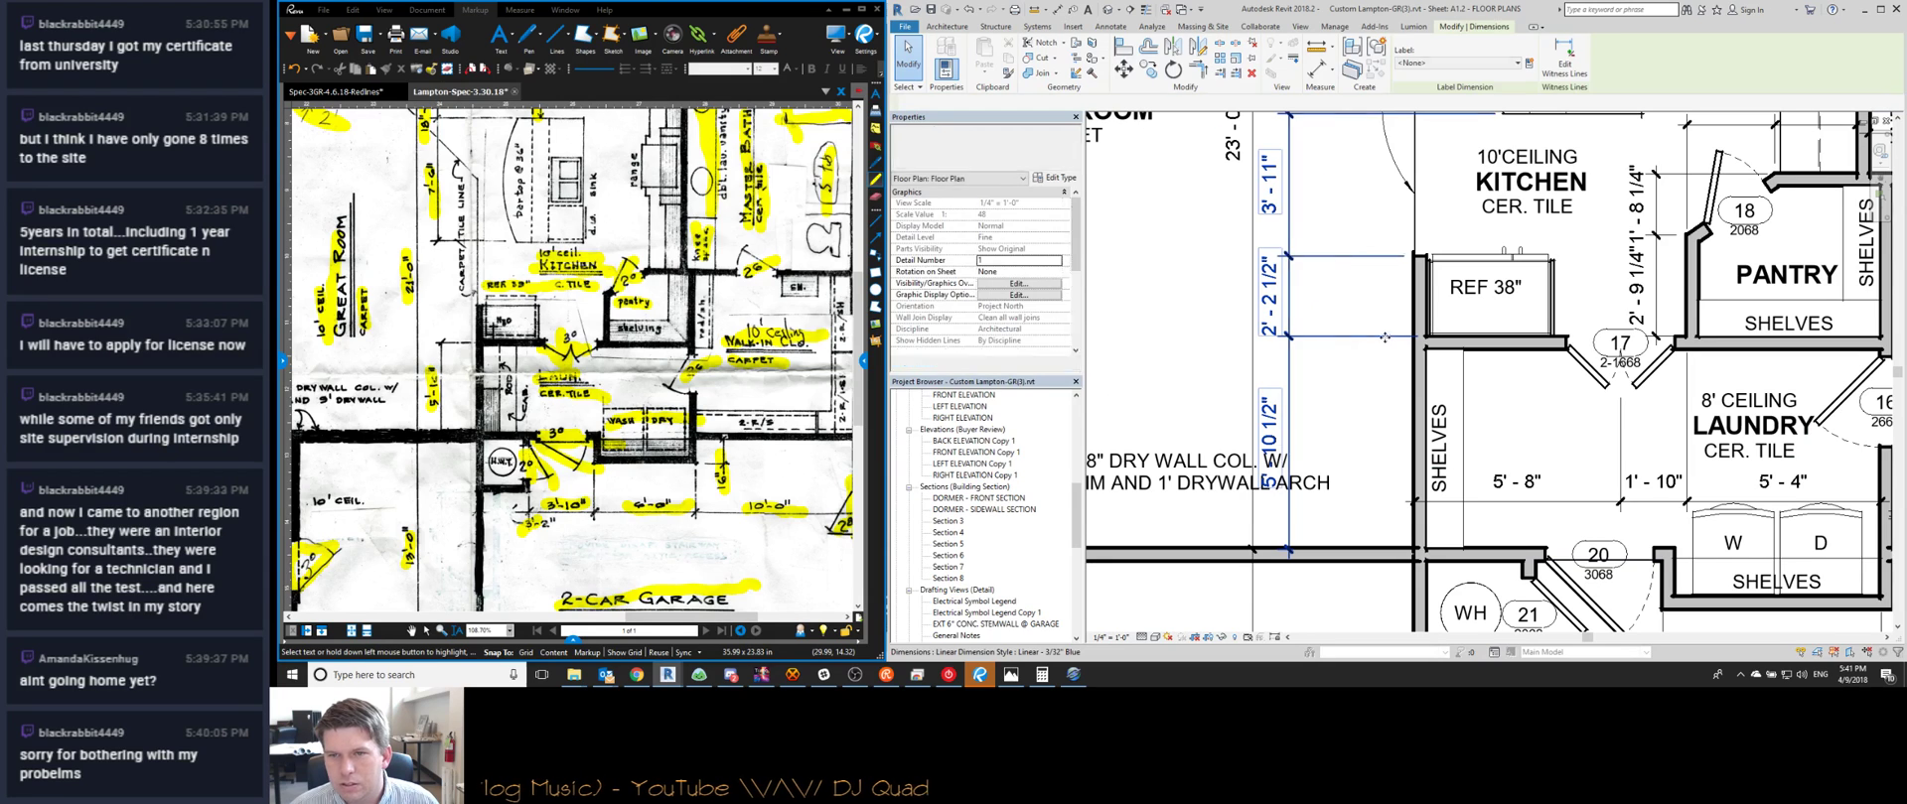
click(1384, 339)
scroll(1361, 261, up, 2)
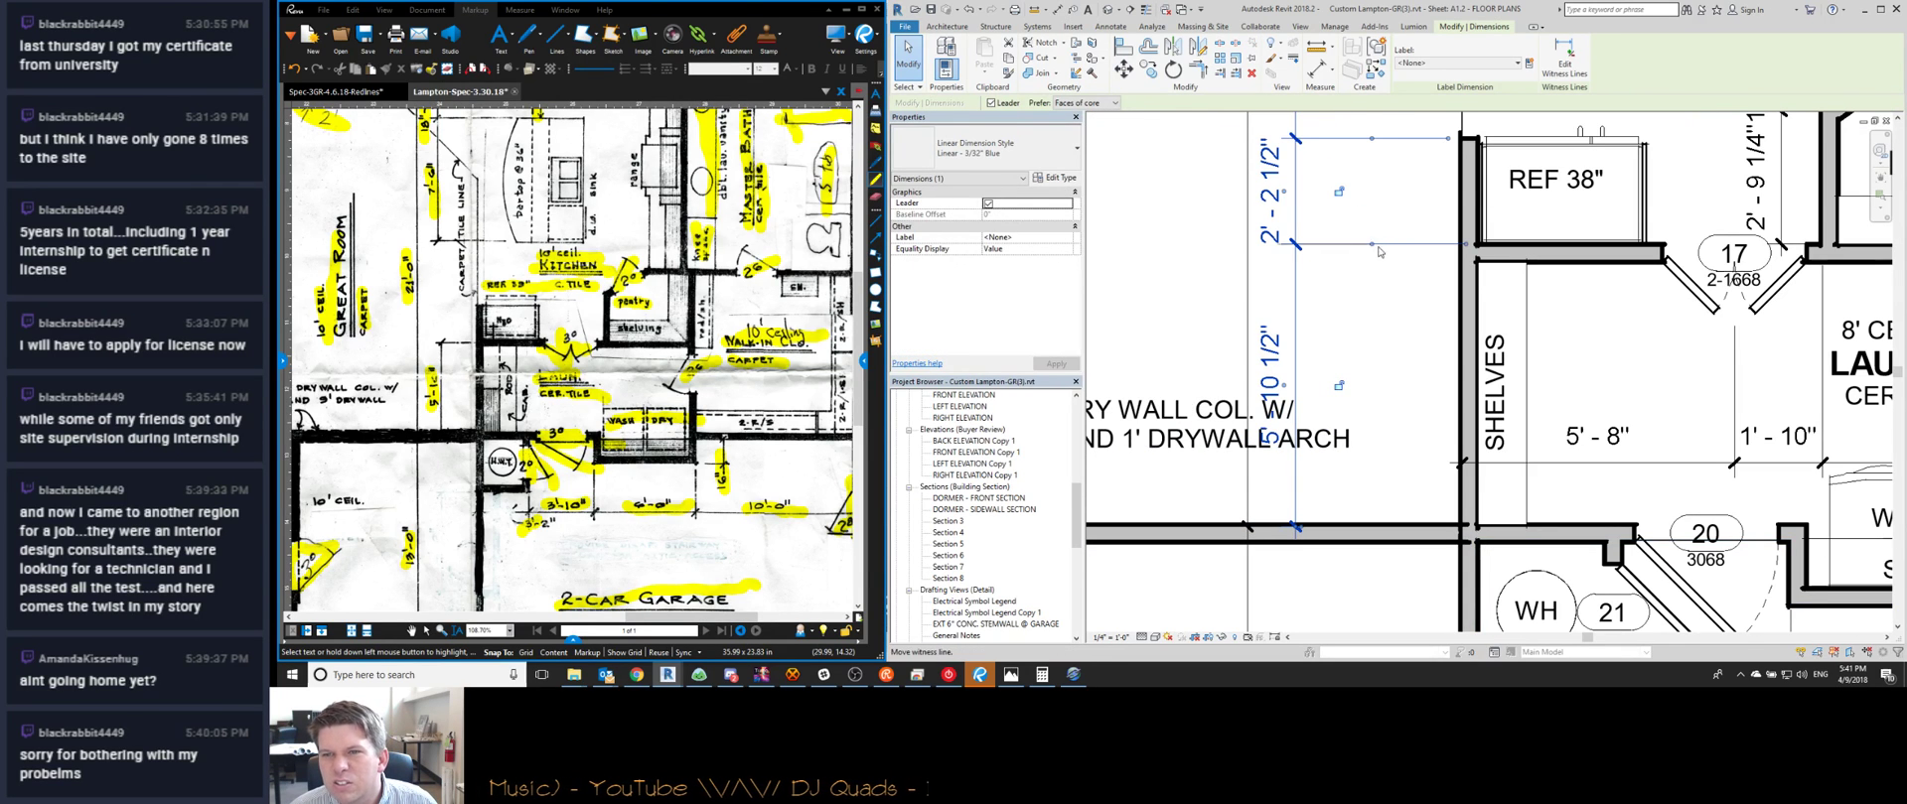
key(Escape)
Delete the 8"x8" drywall column note from the kitchen plan
scroll(1291, 437, down, 3)
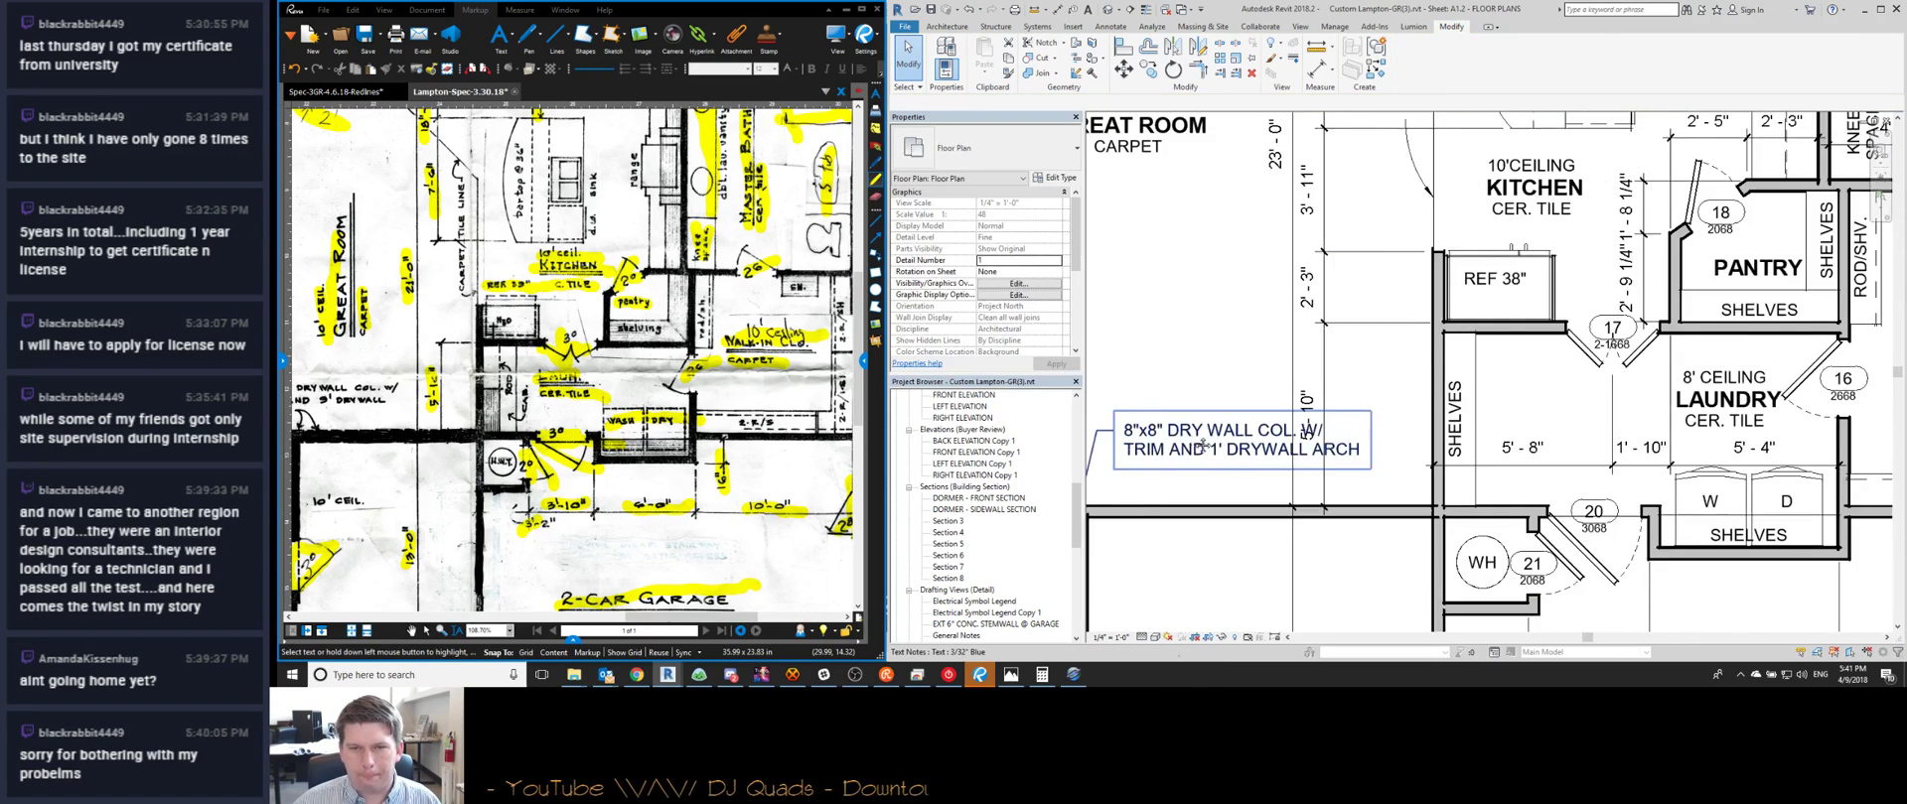
middle_drag(1192, 437, 1301, 449)
click(1301, 449)
key(Delete)
scroll(1362, 435, down, 1)
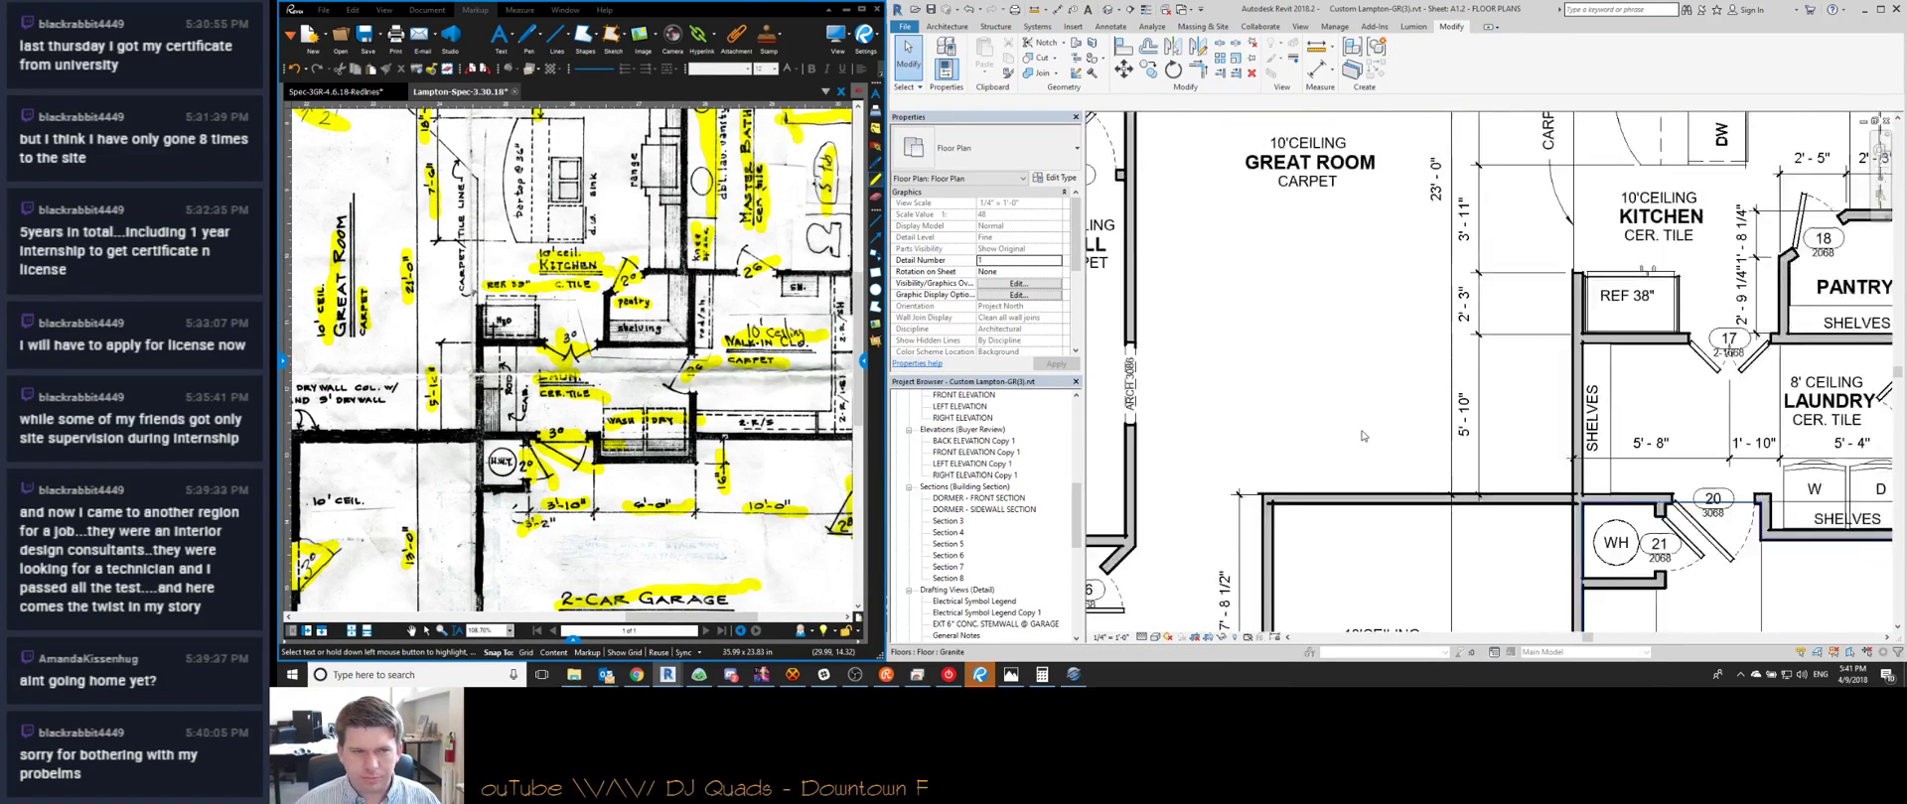
scroll(1362, 435, down, 1)
scroll(482, 389, down, 1)
scroll(482, 389, up, 1)
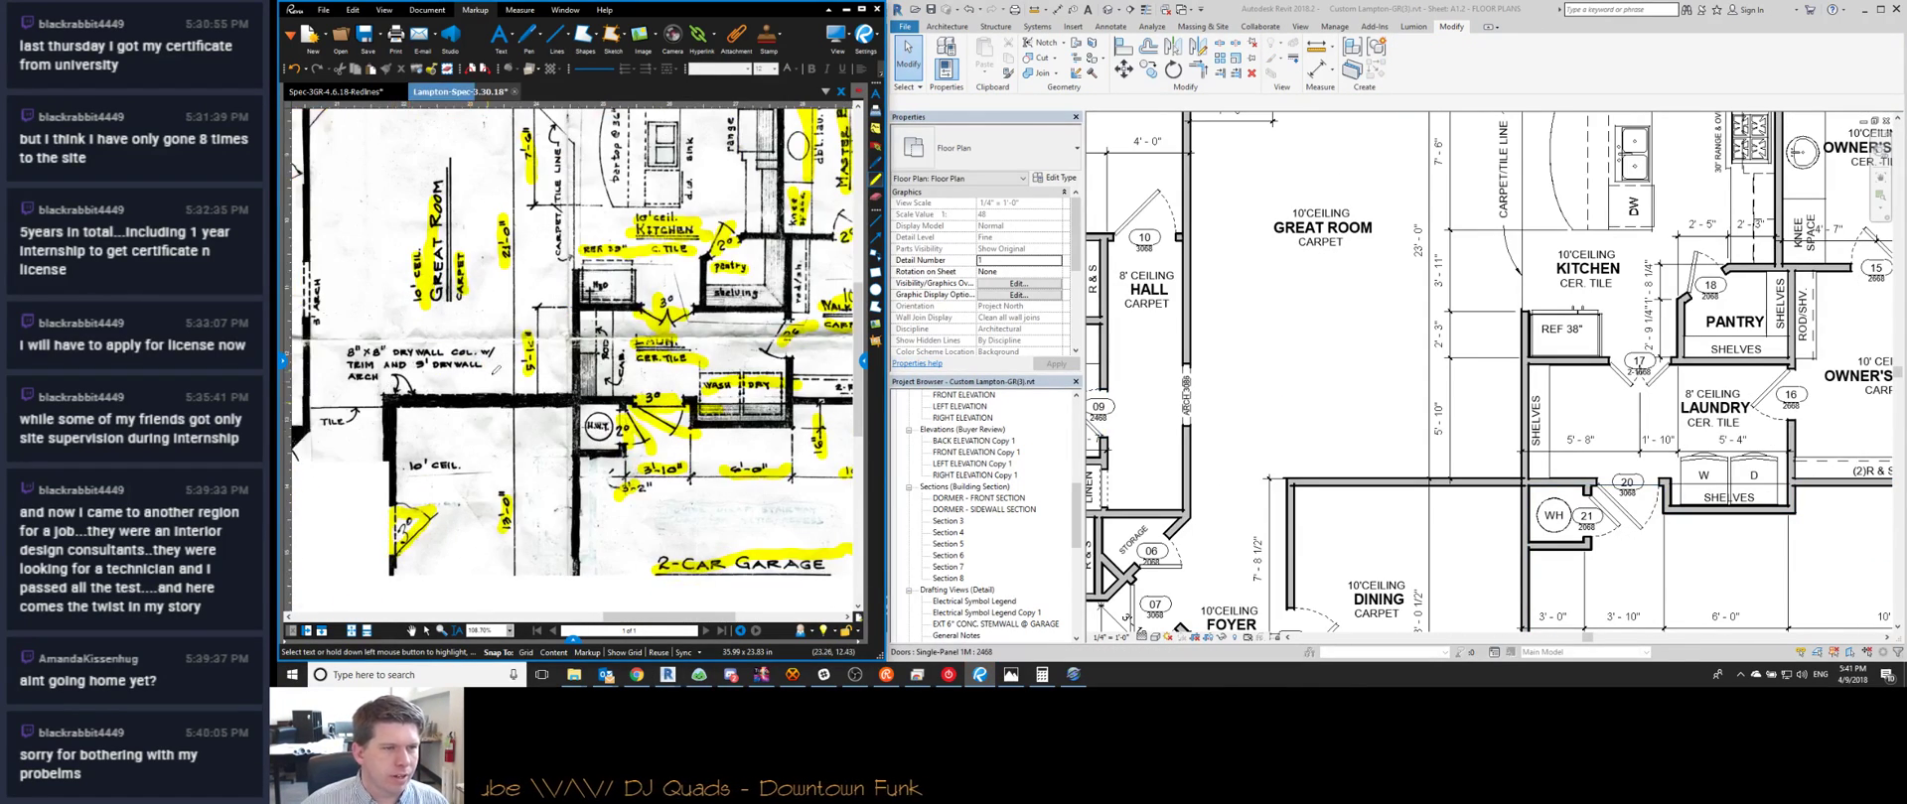
middle_drag(651, 183, 531, 348)
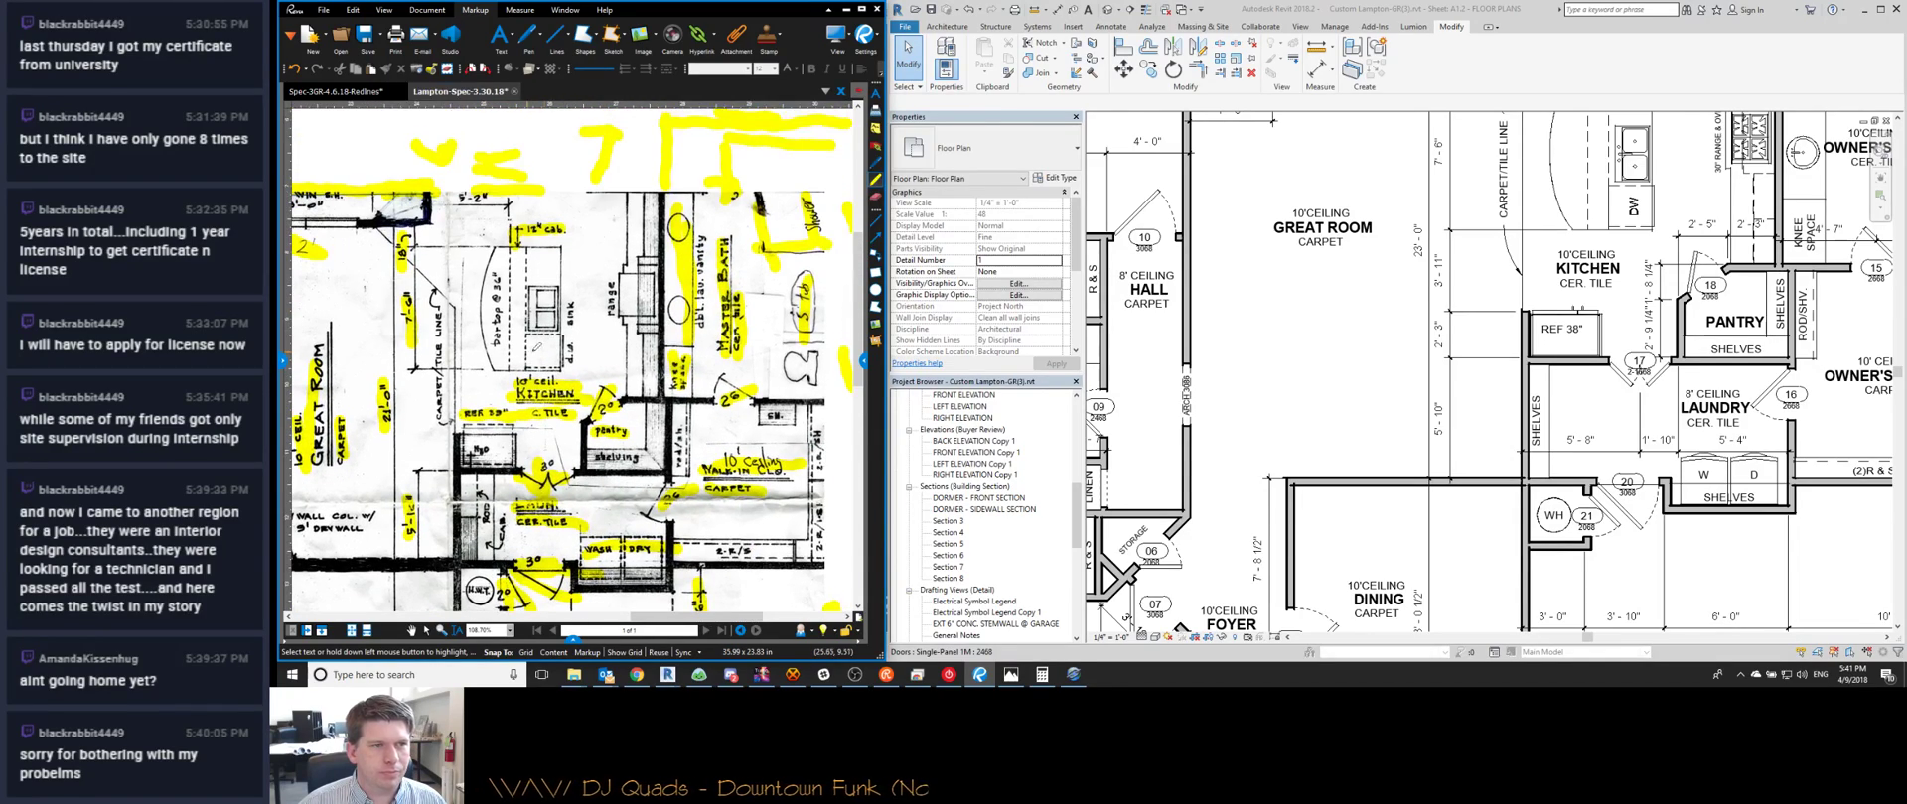
scroll(1401, 386, up, 5)
key(t)
key(x)
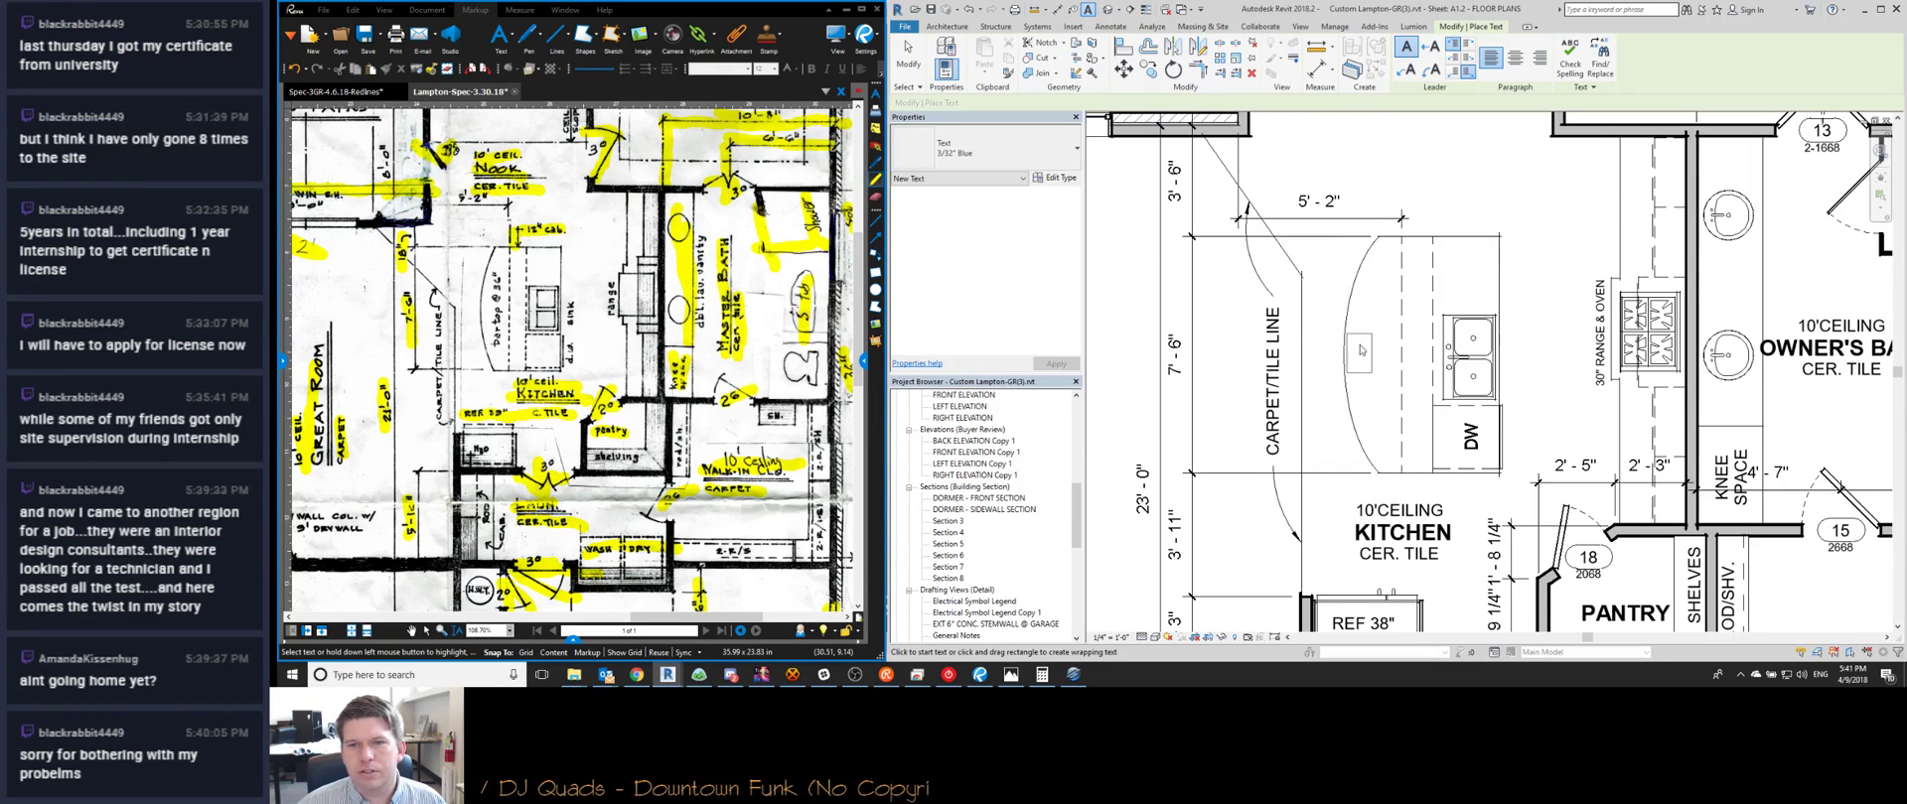
Place a BAR TOP @ 36" text note by the kitchen bar and rotate it vertical
click(1356, 343)
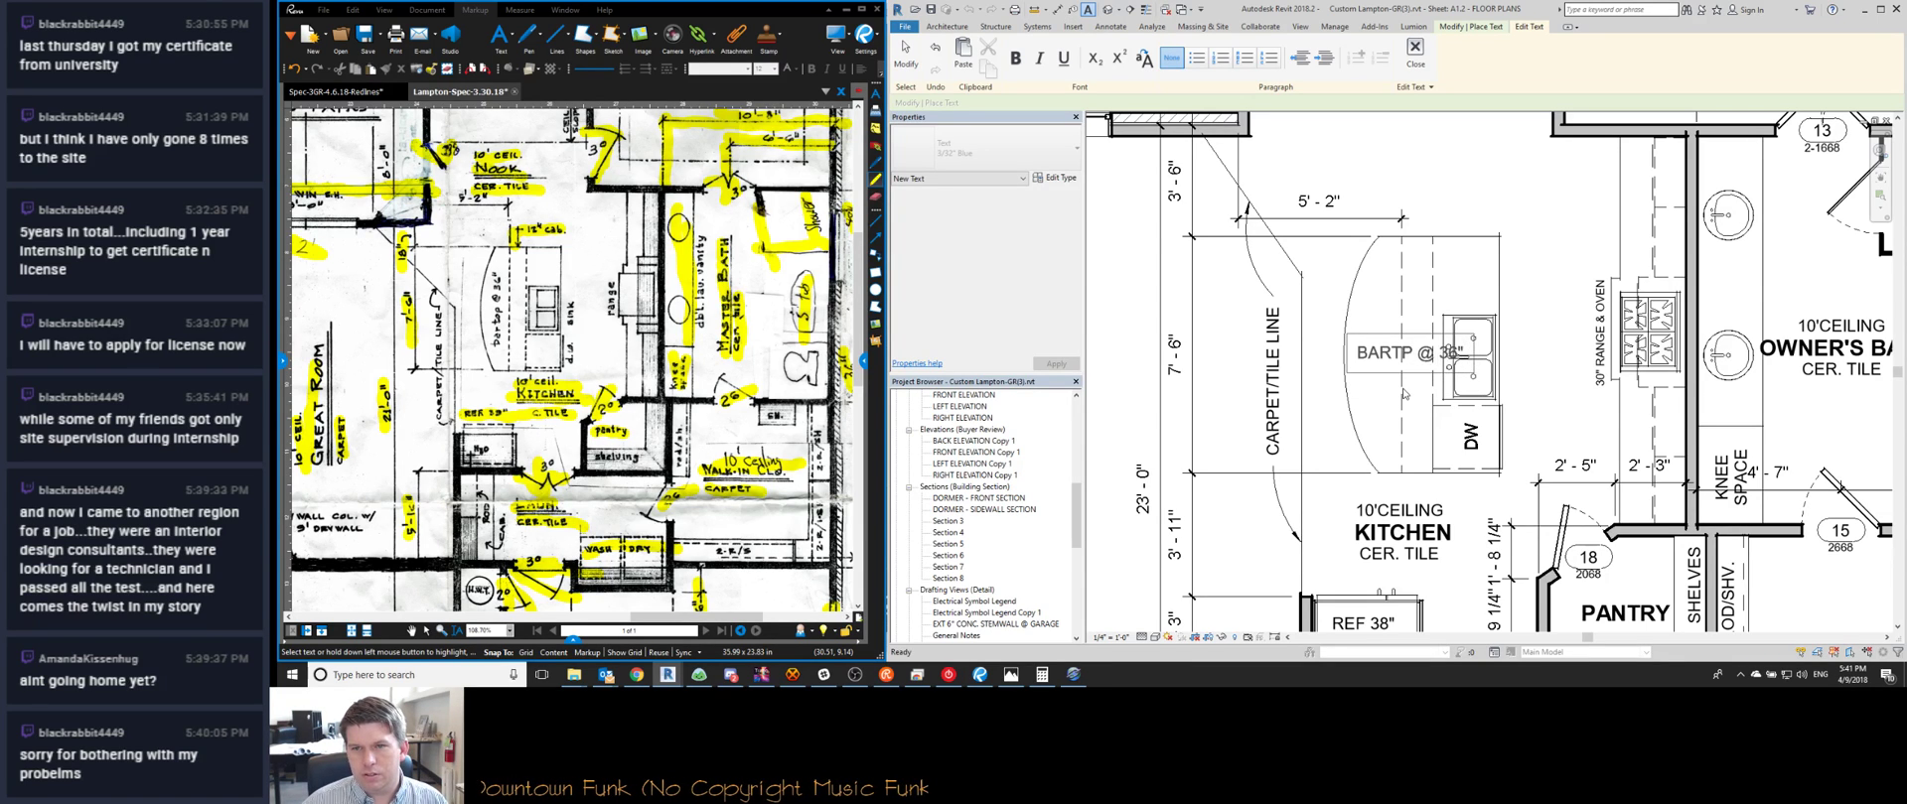
click(1399, 293)
drag(1346, 334, 1357, 428)
key(Escape)
scroll(1412, 349, down, 2)
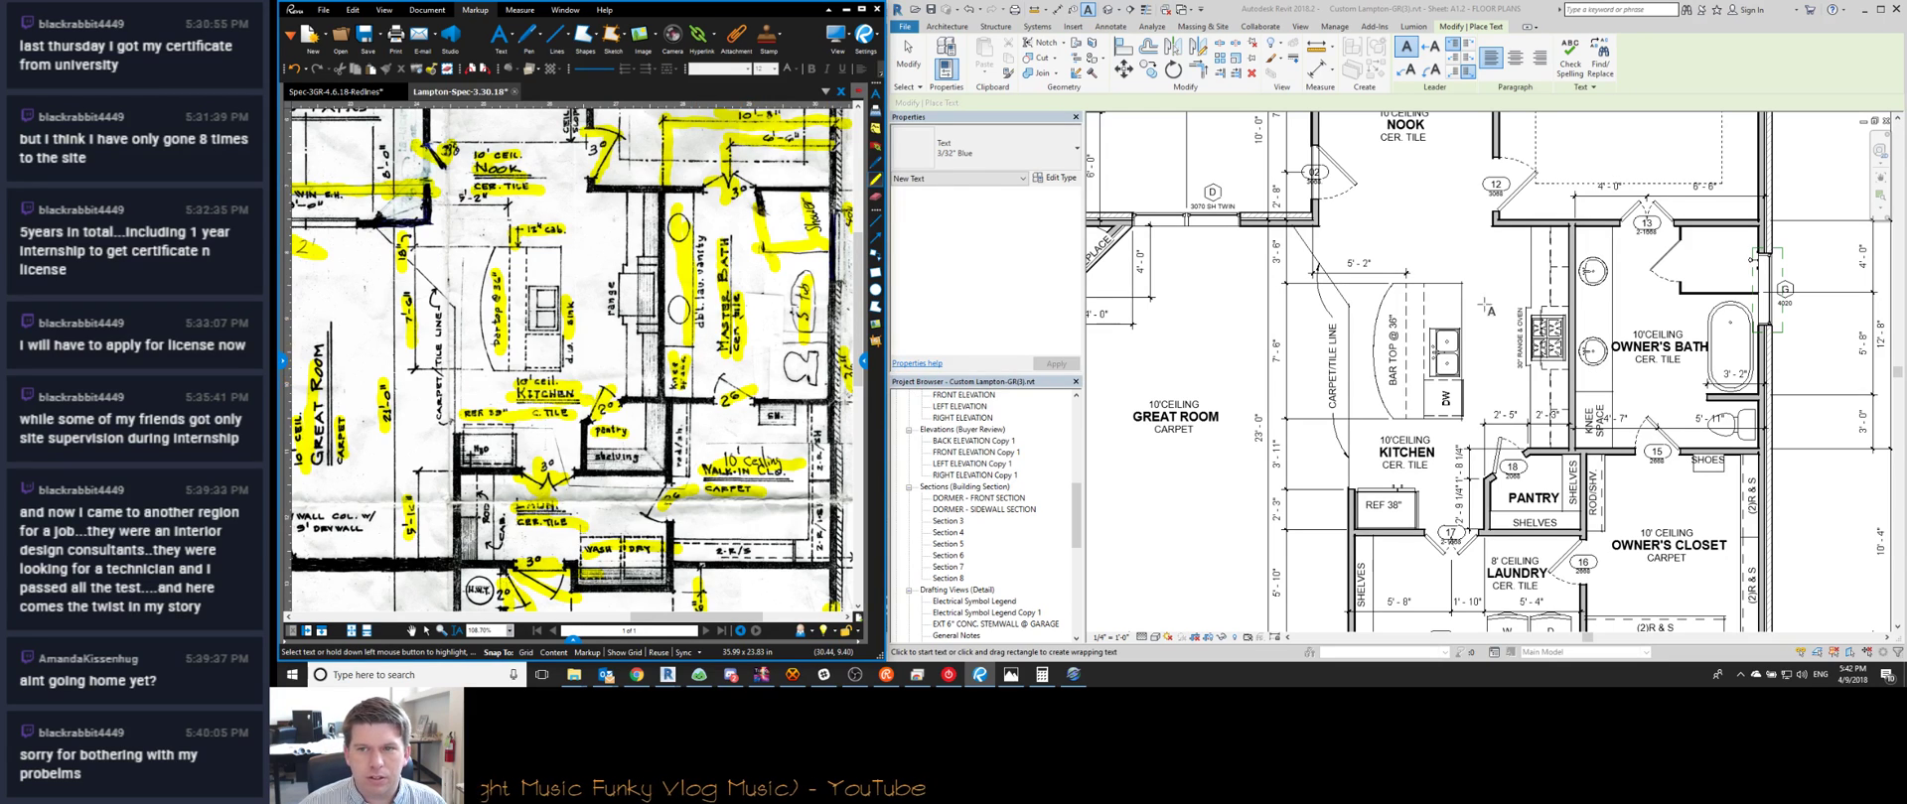
key(Escape)
Edit the text of the 30" RANGE & OVEN note
click(1519, 357)
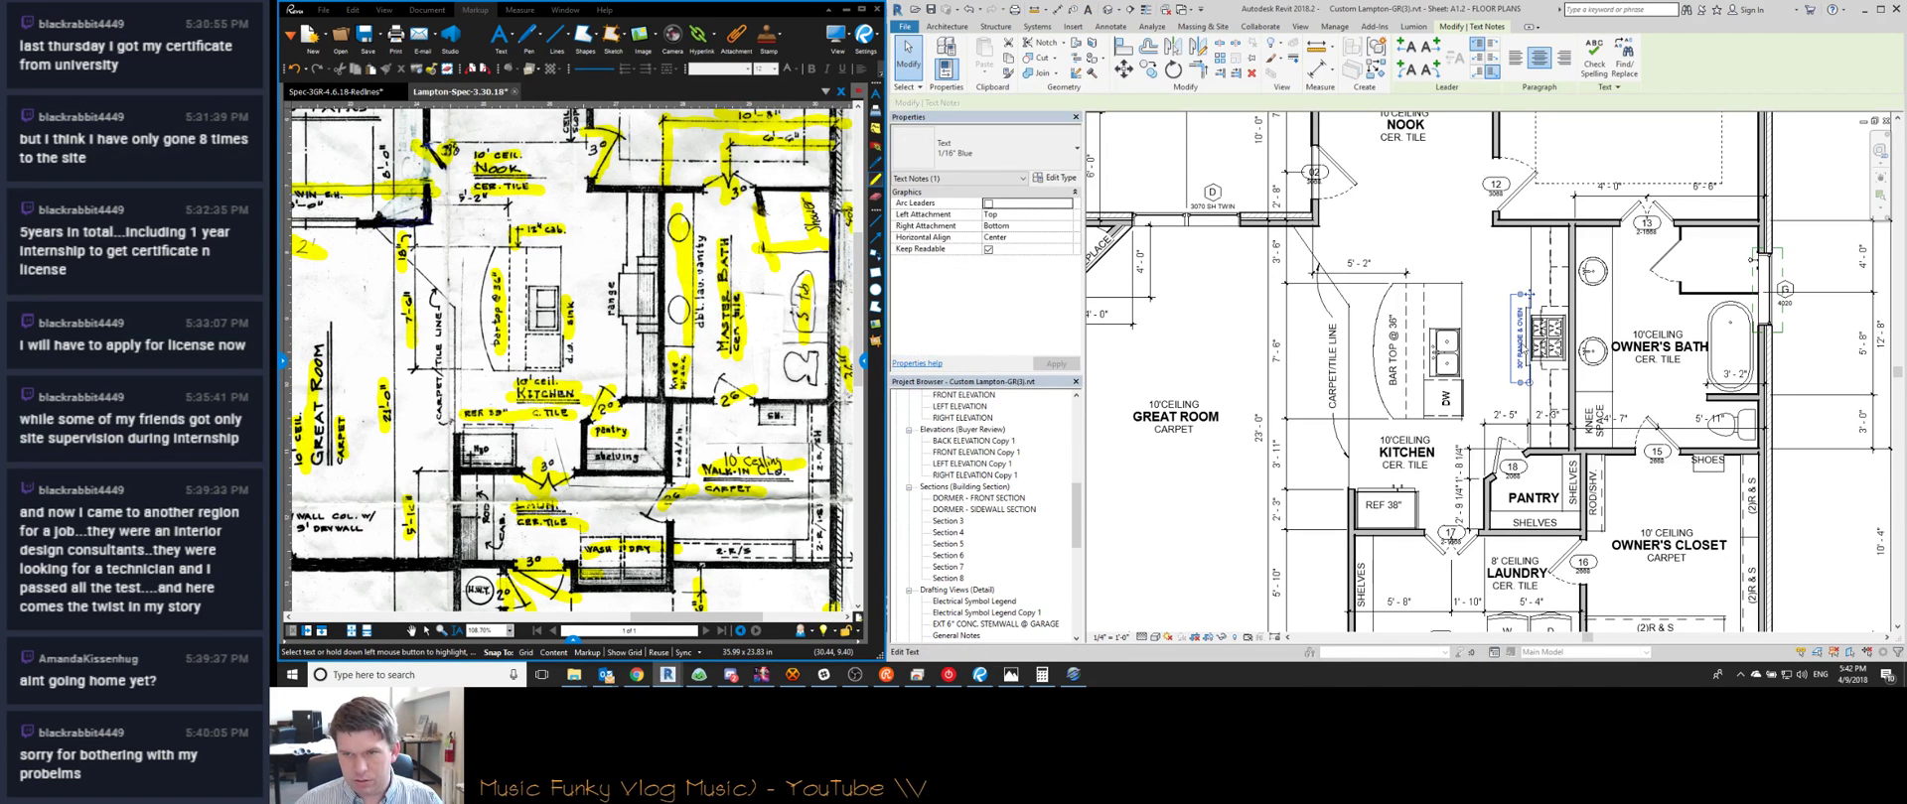
click(1520, 365)
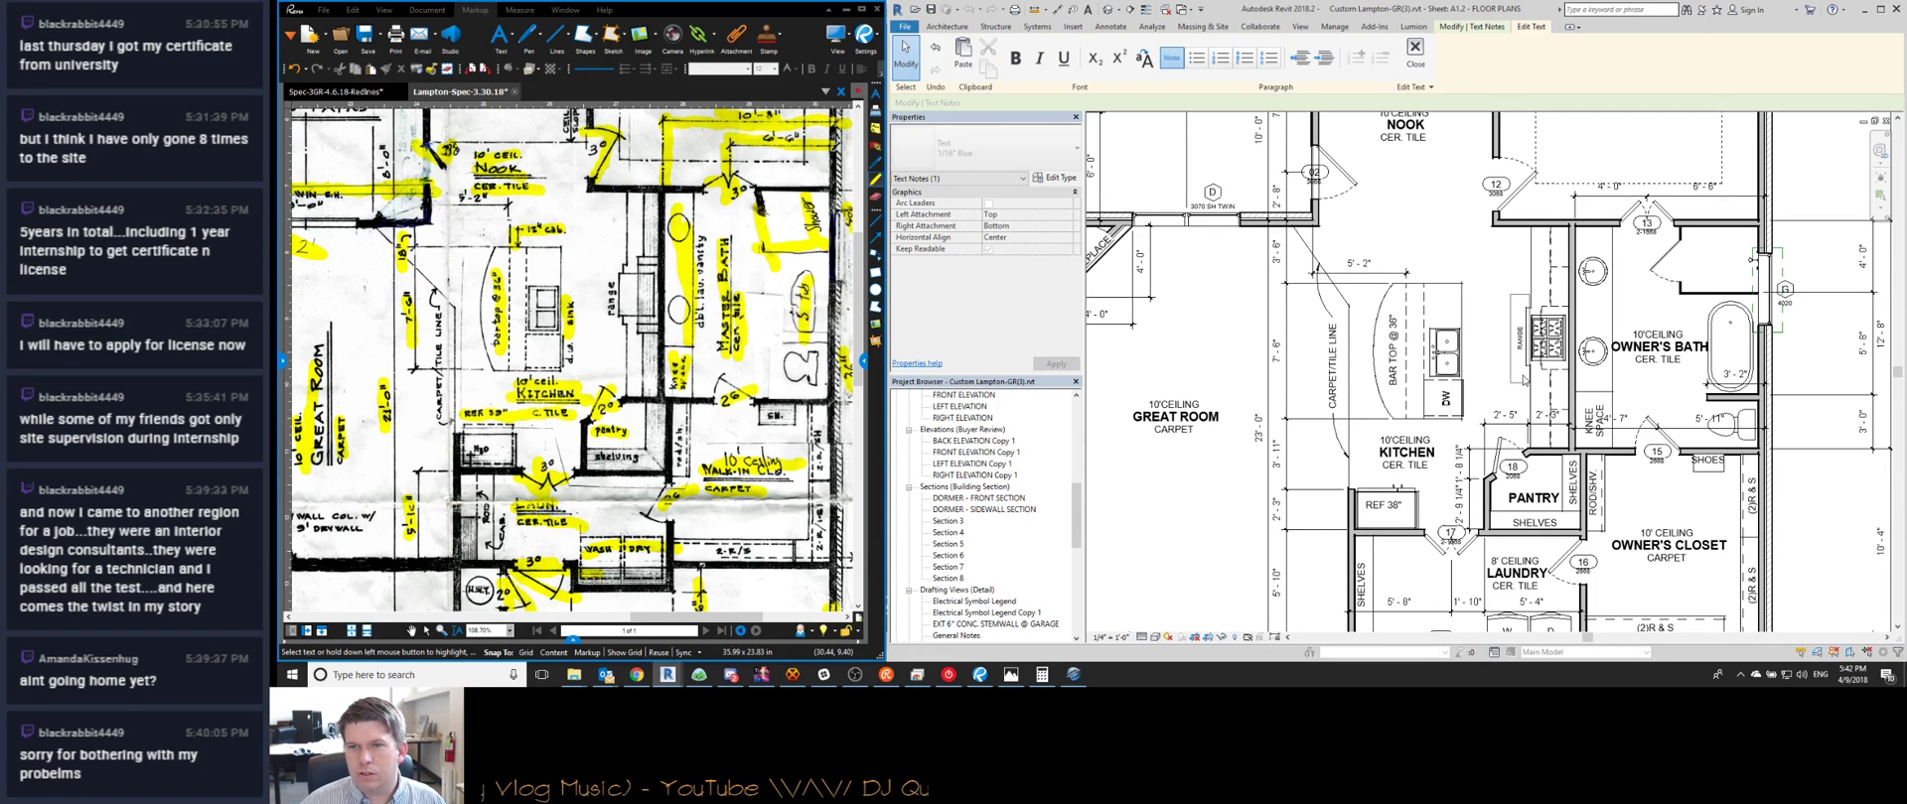
click(1507, 378)
click(1506, 378)
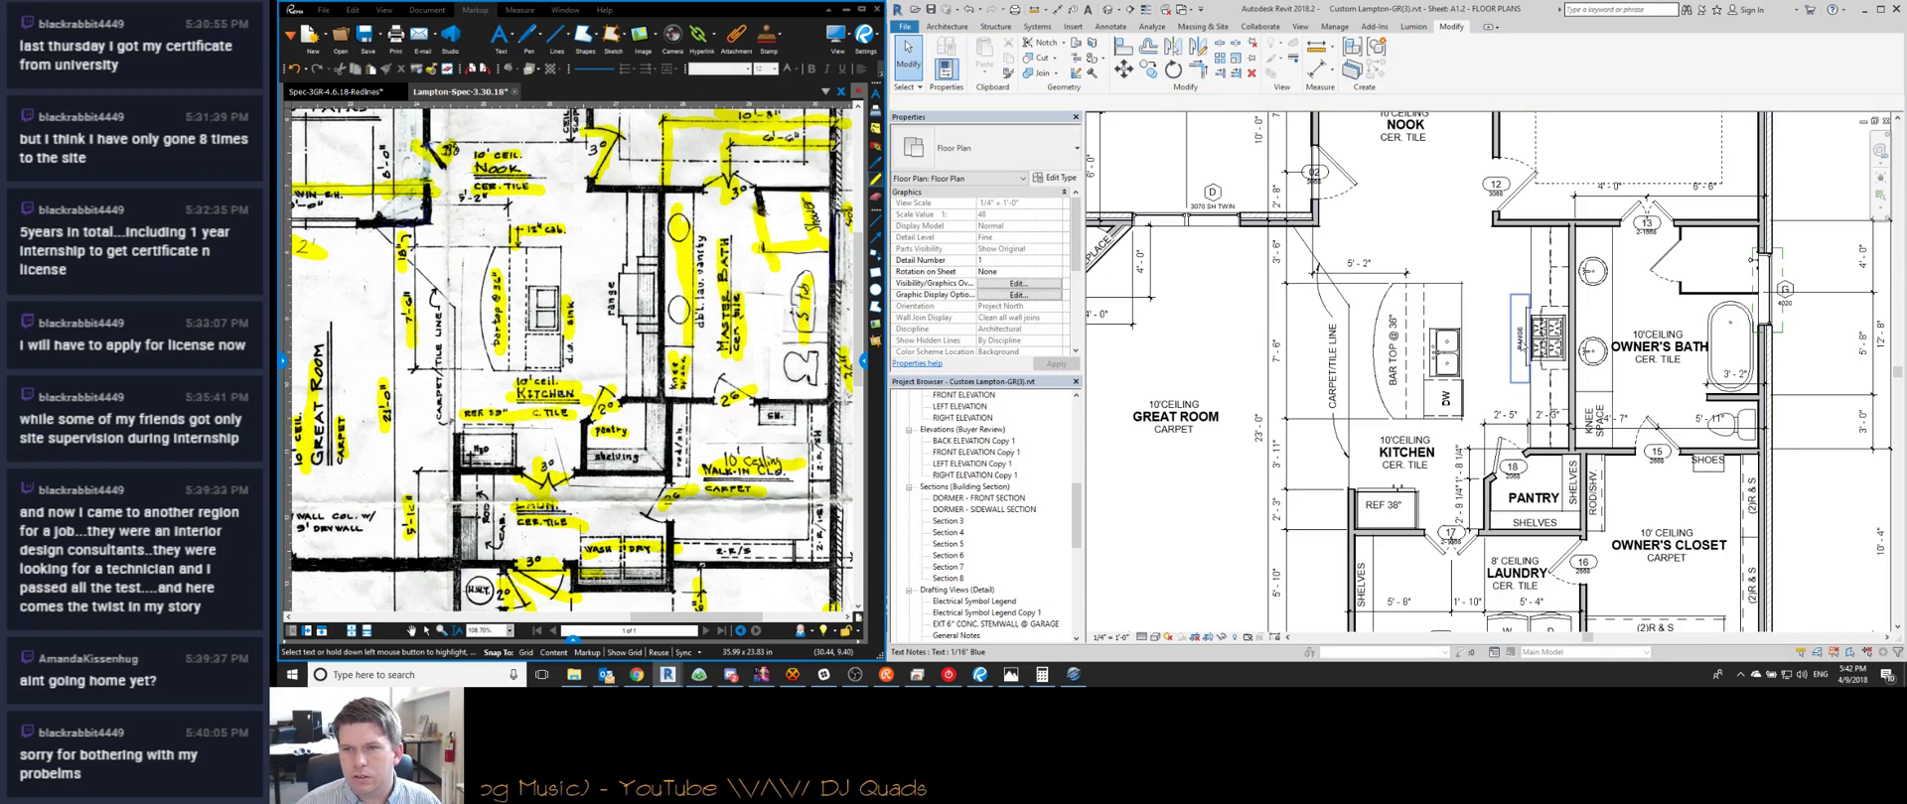
scroll(1521, 340, up, 3)
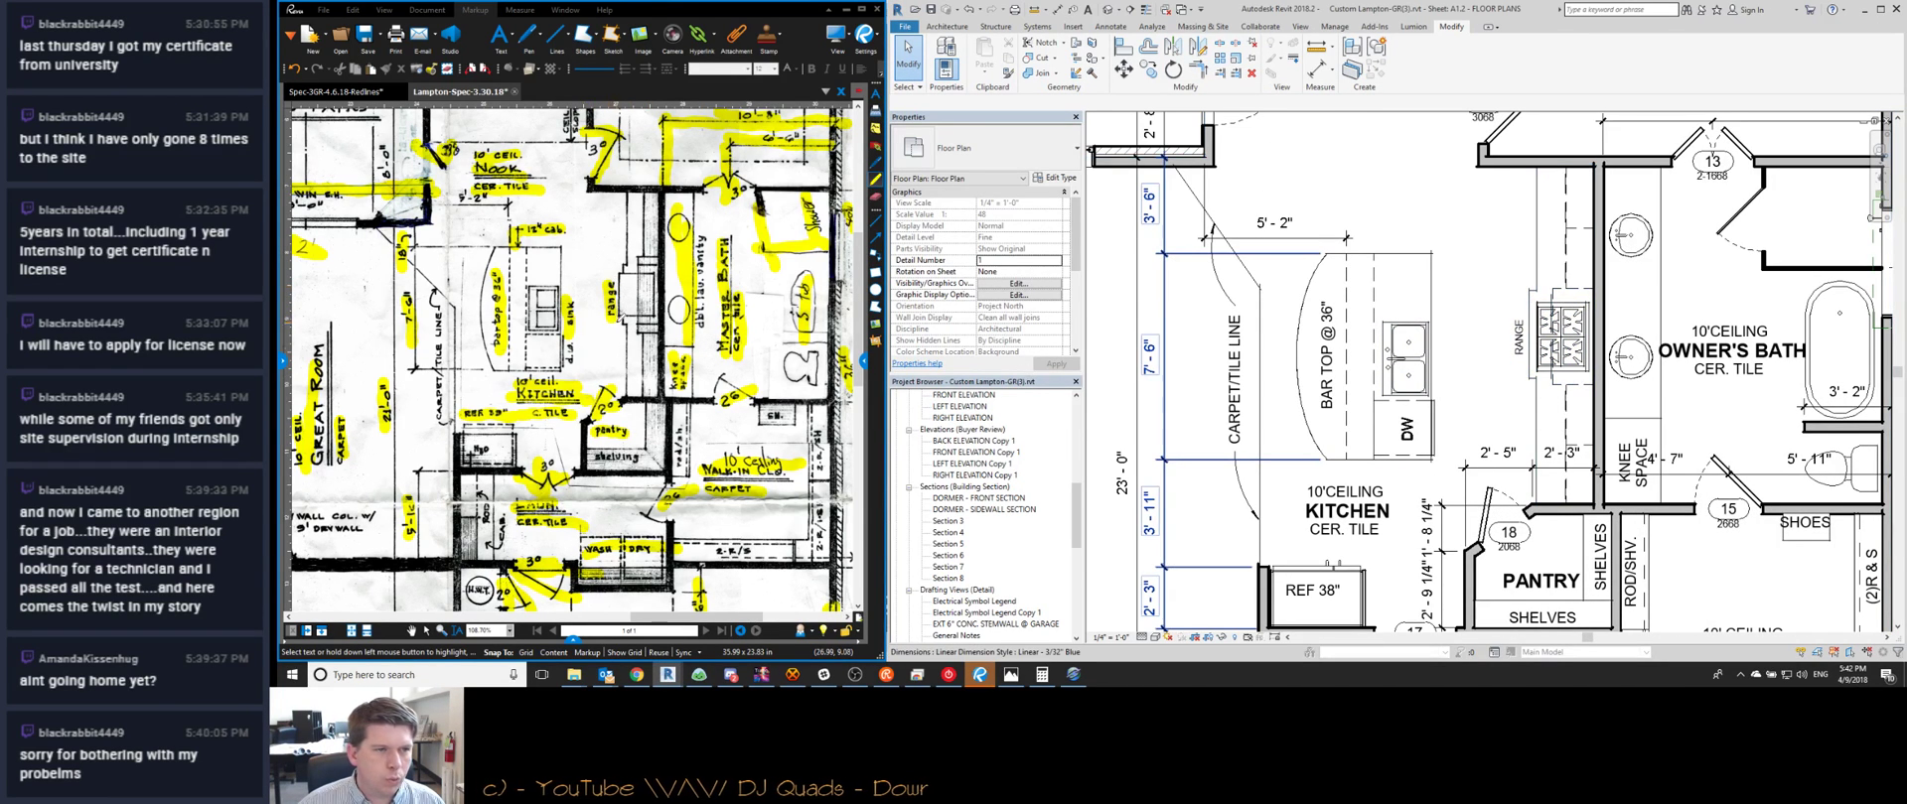
scroll(1460, 357, down, 3)
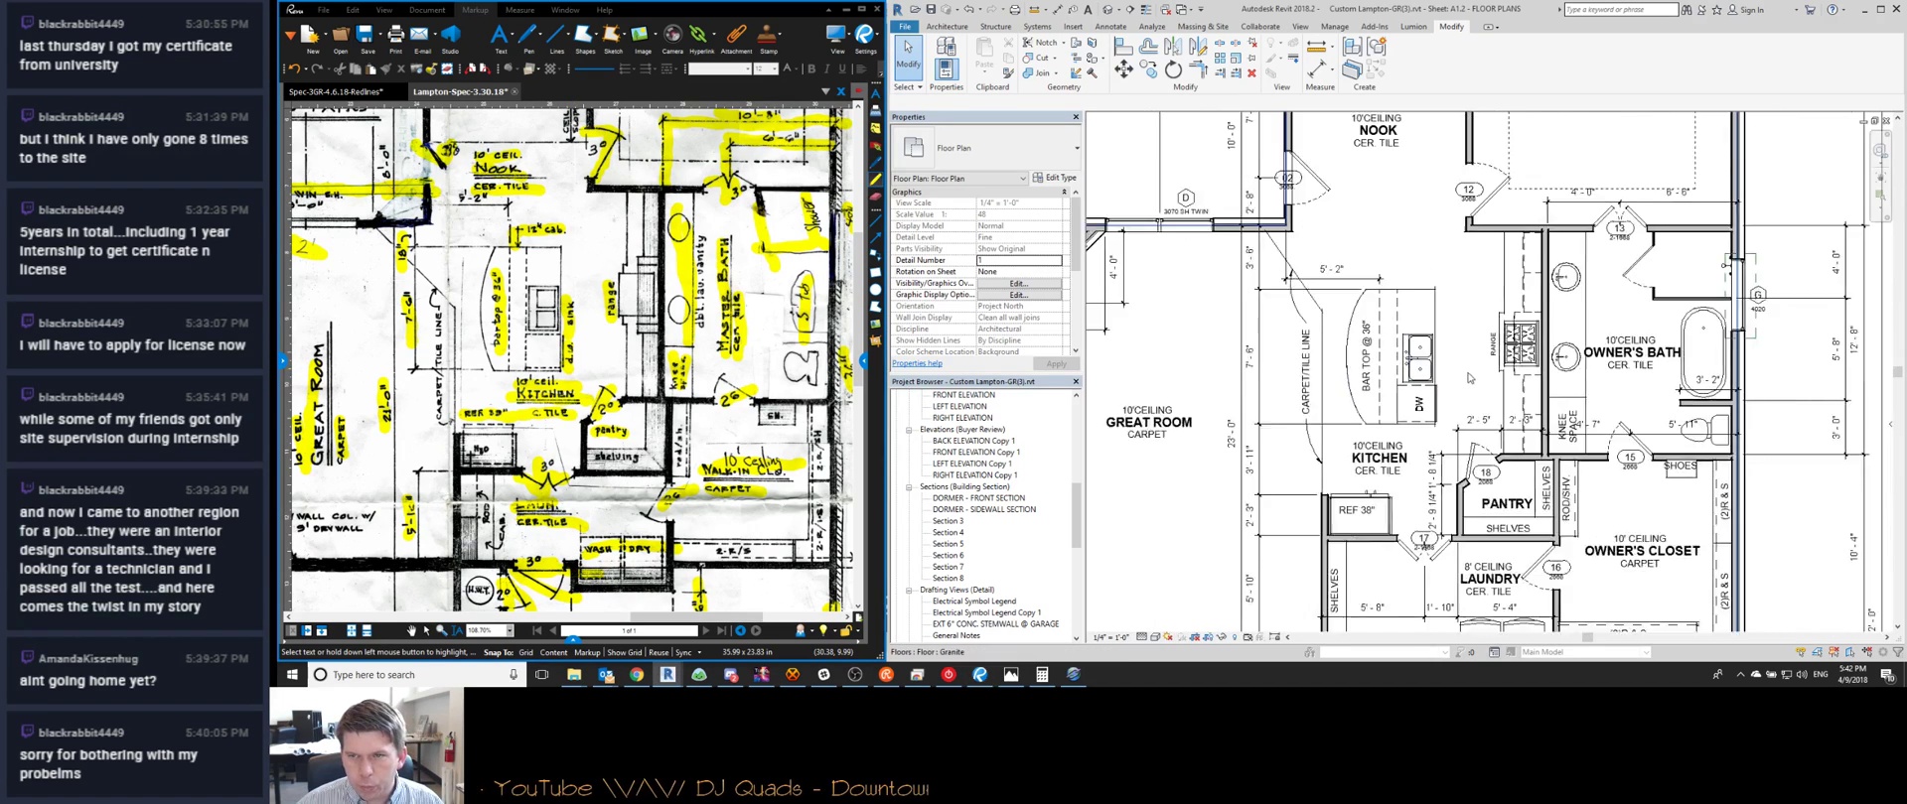
middle_drag(1495, 347, 1327, 347)
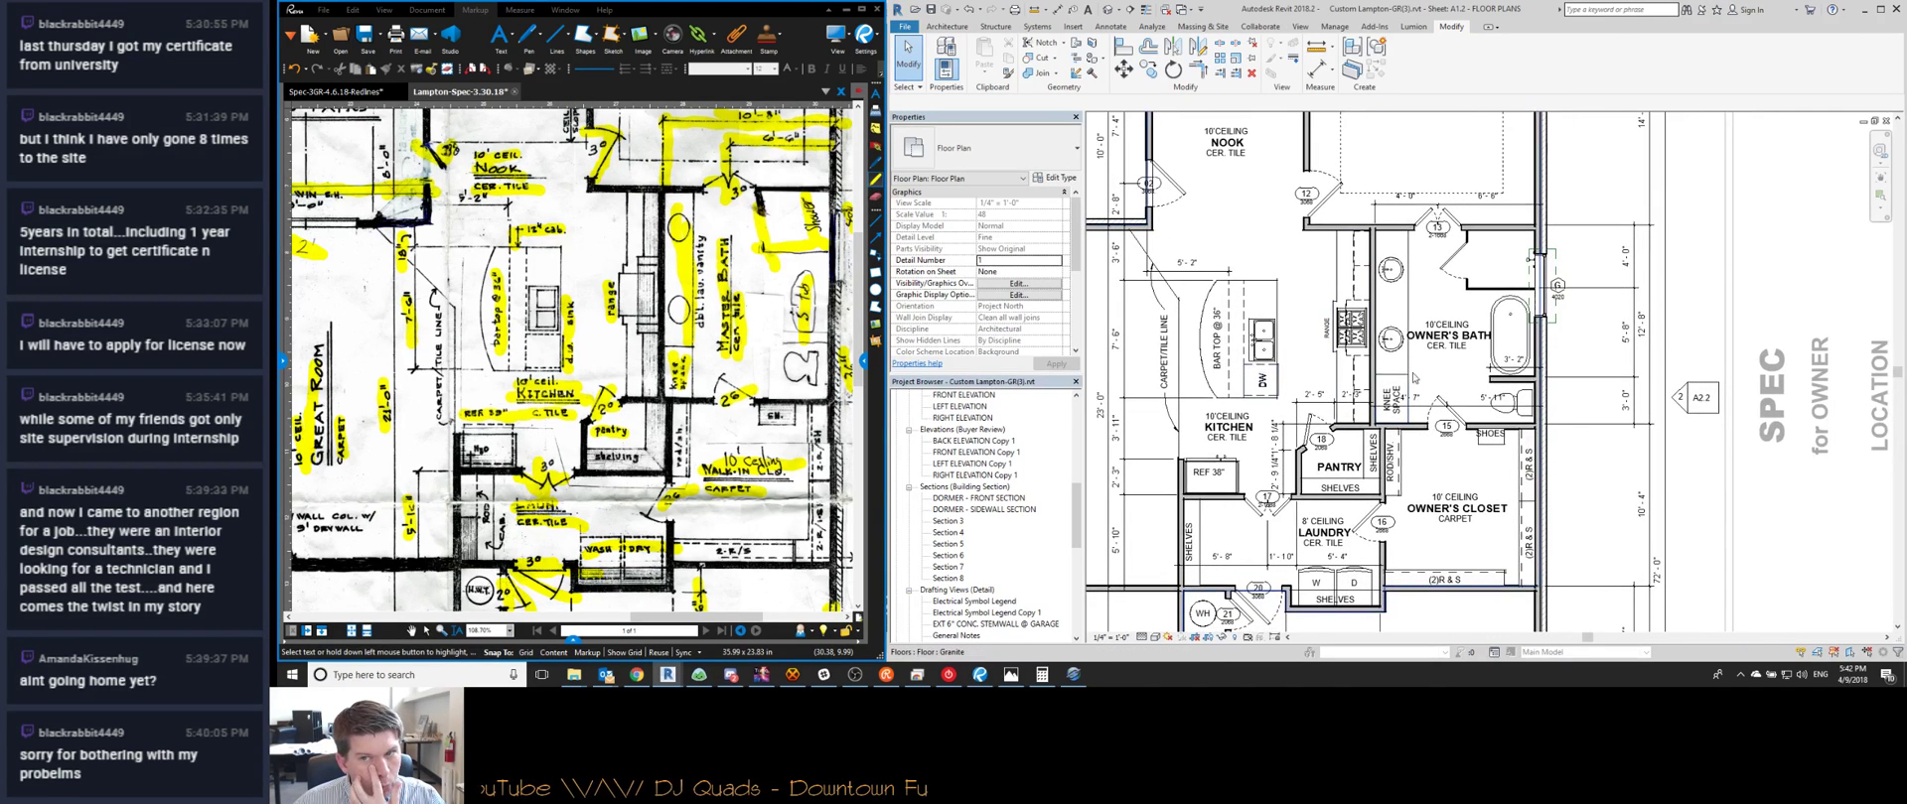
Copy the BAR TOP @ 36" note into the bathtub, retype it as 5' TUB, and position it
click(1327, 333)
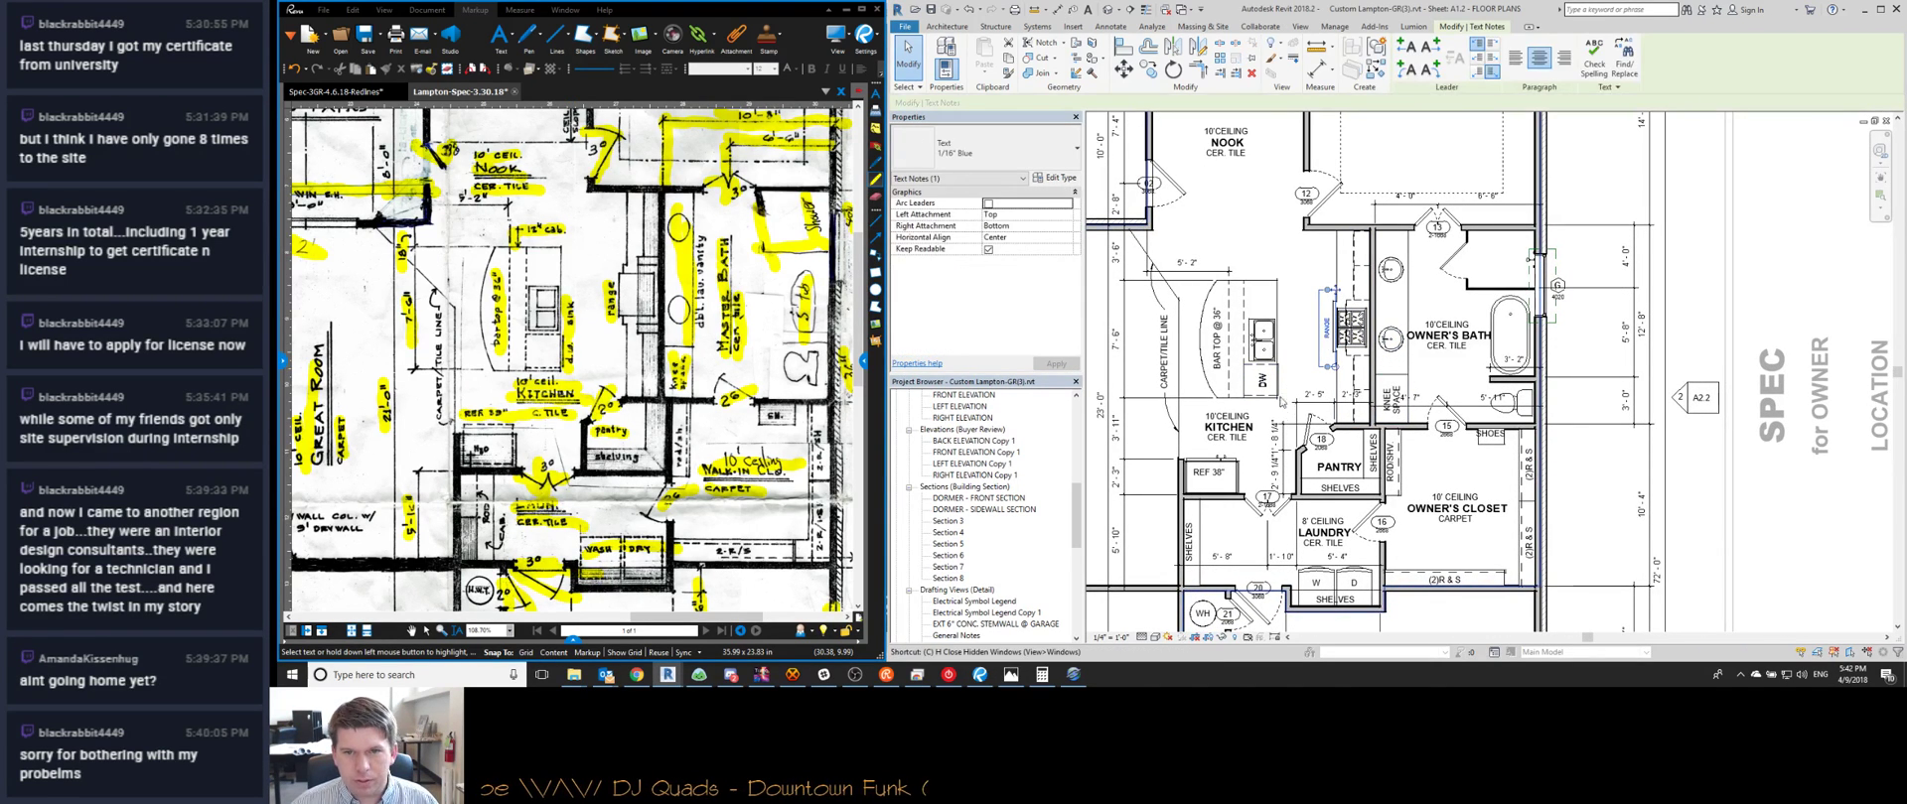
click(1217, 336)
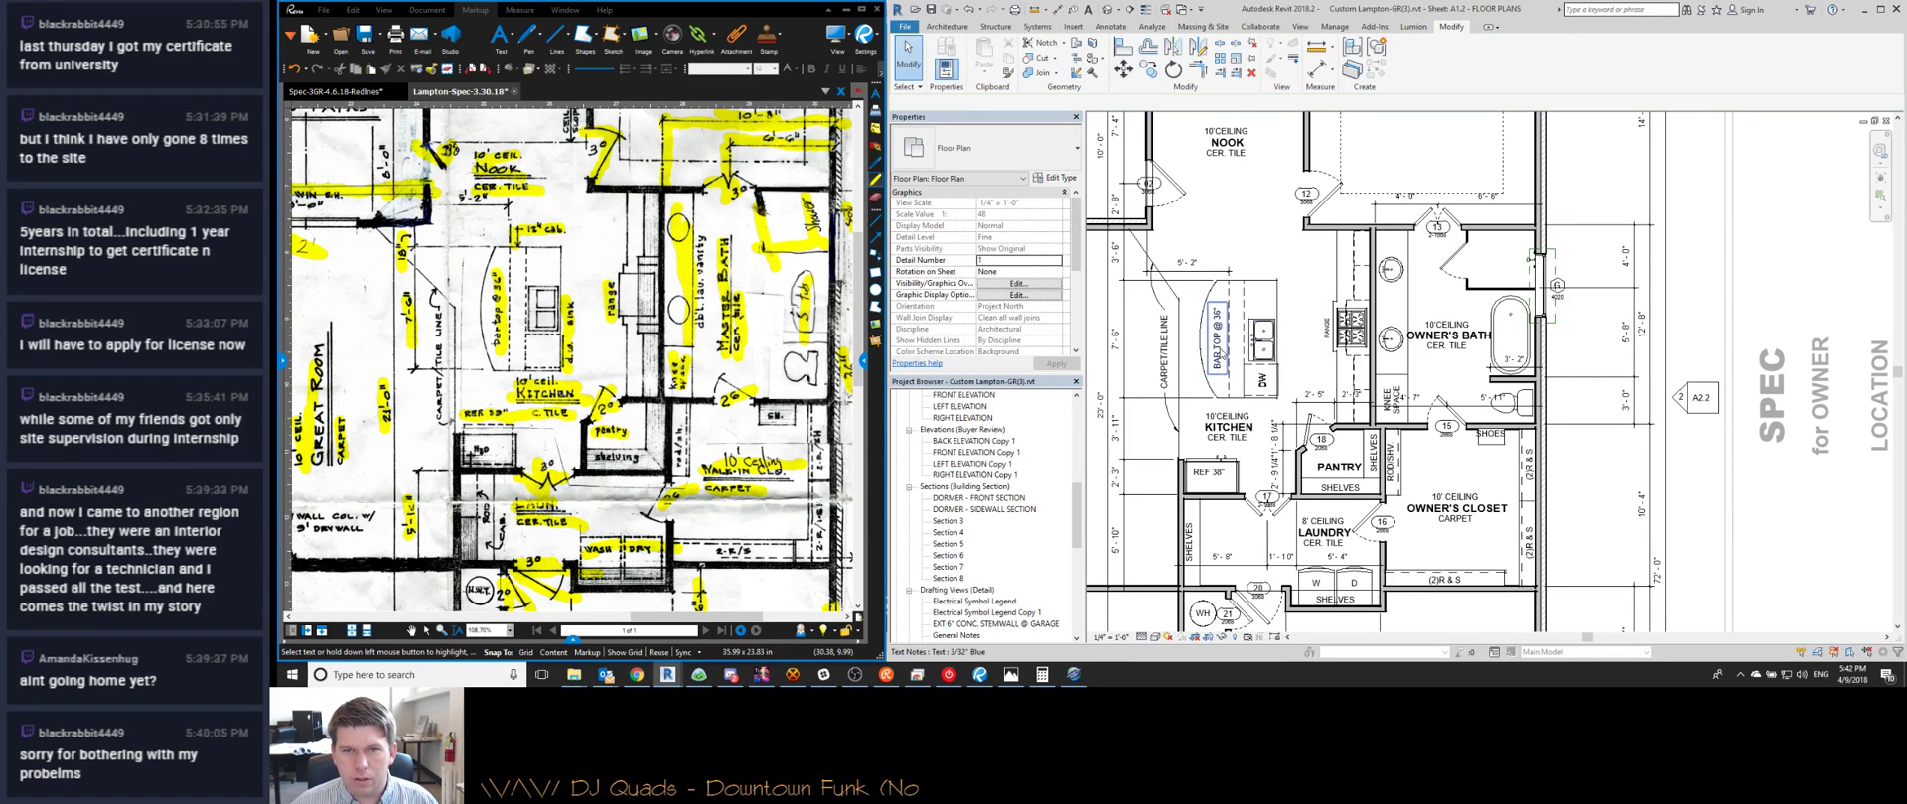
key(c)
key(o)
click(1217, 322)
click(1506, 355)
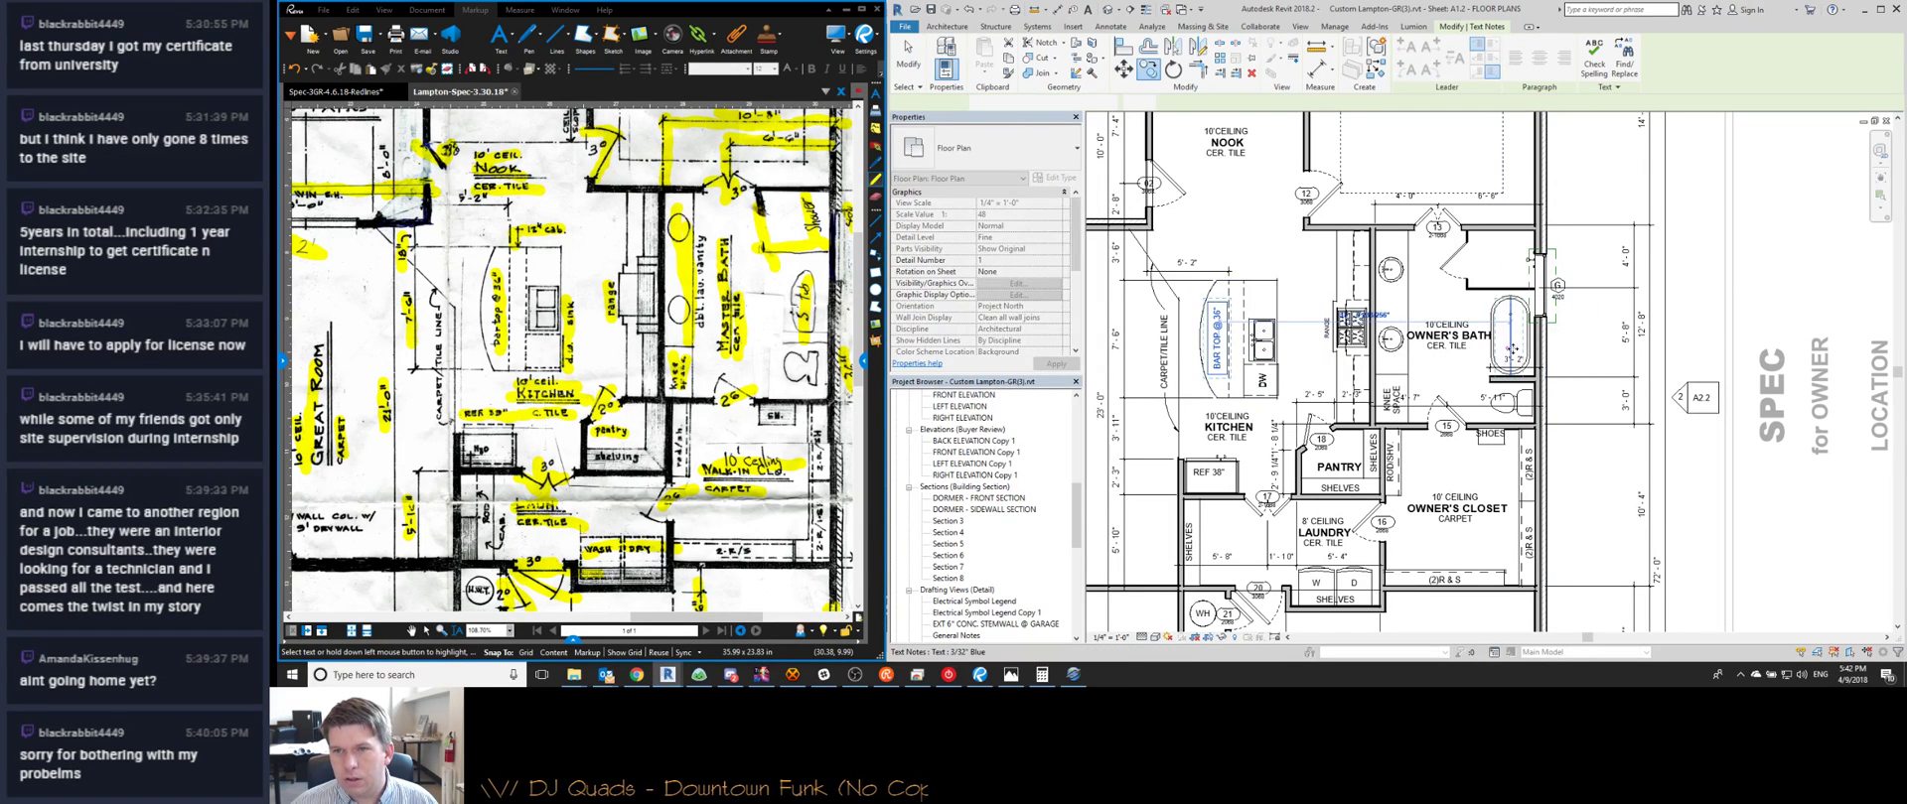
double_click(1513, 350)
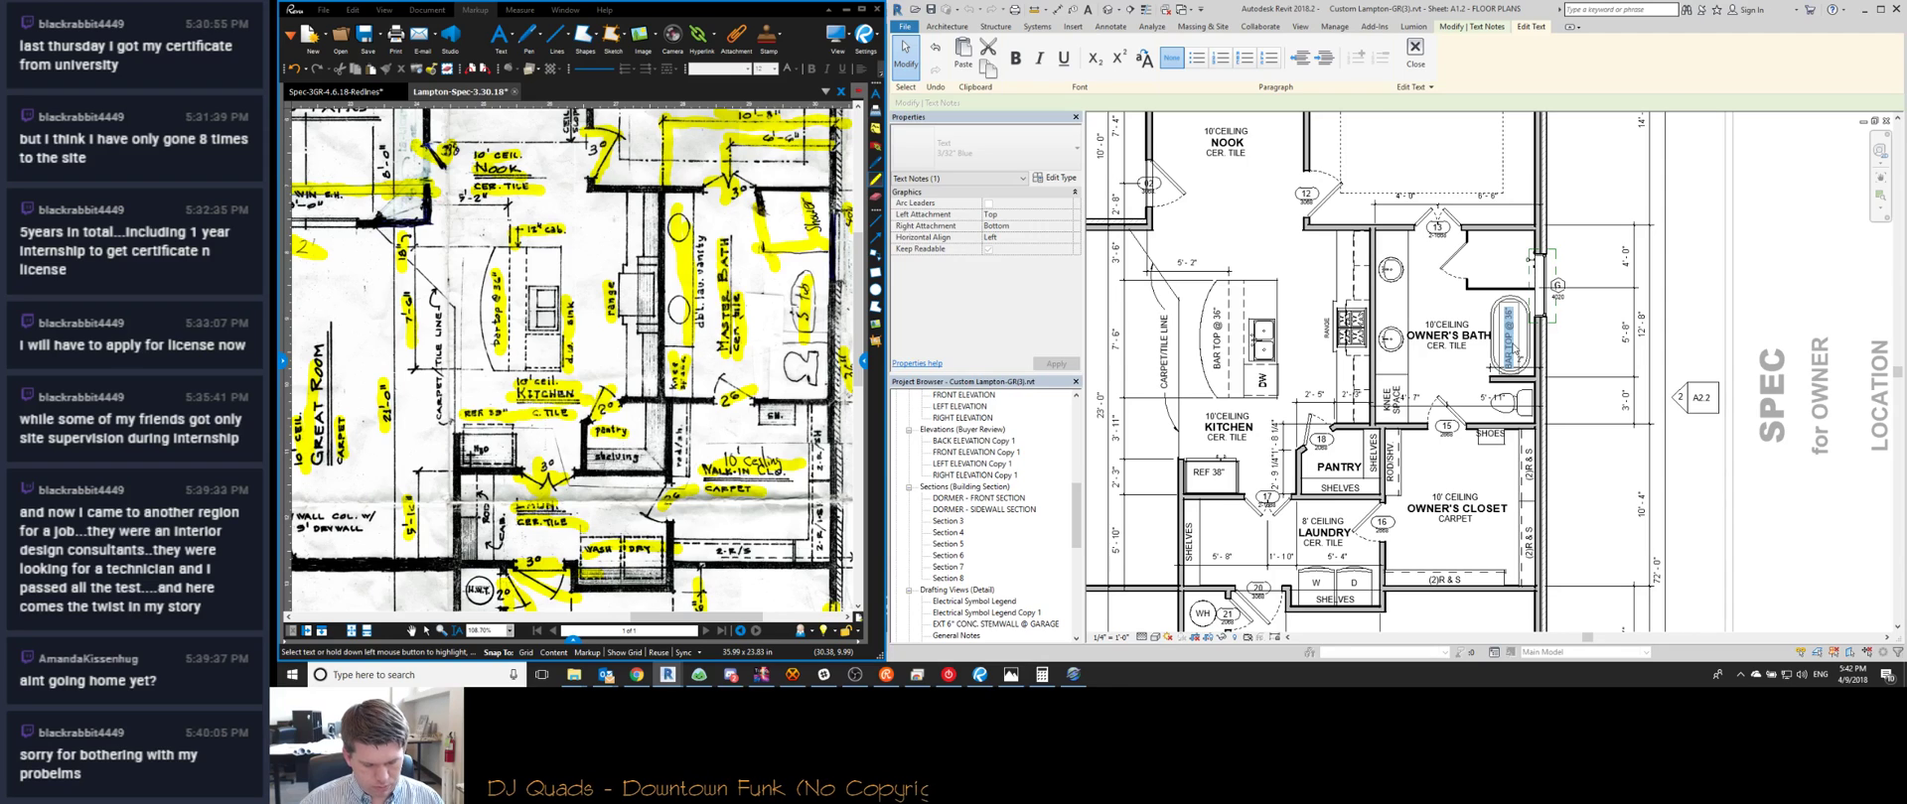
click(1599, 345)
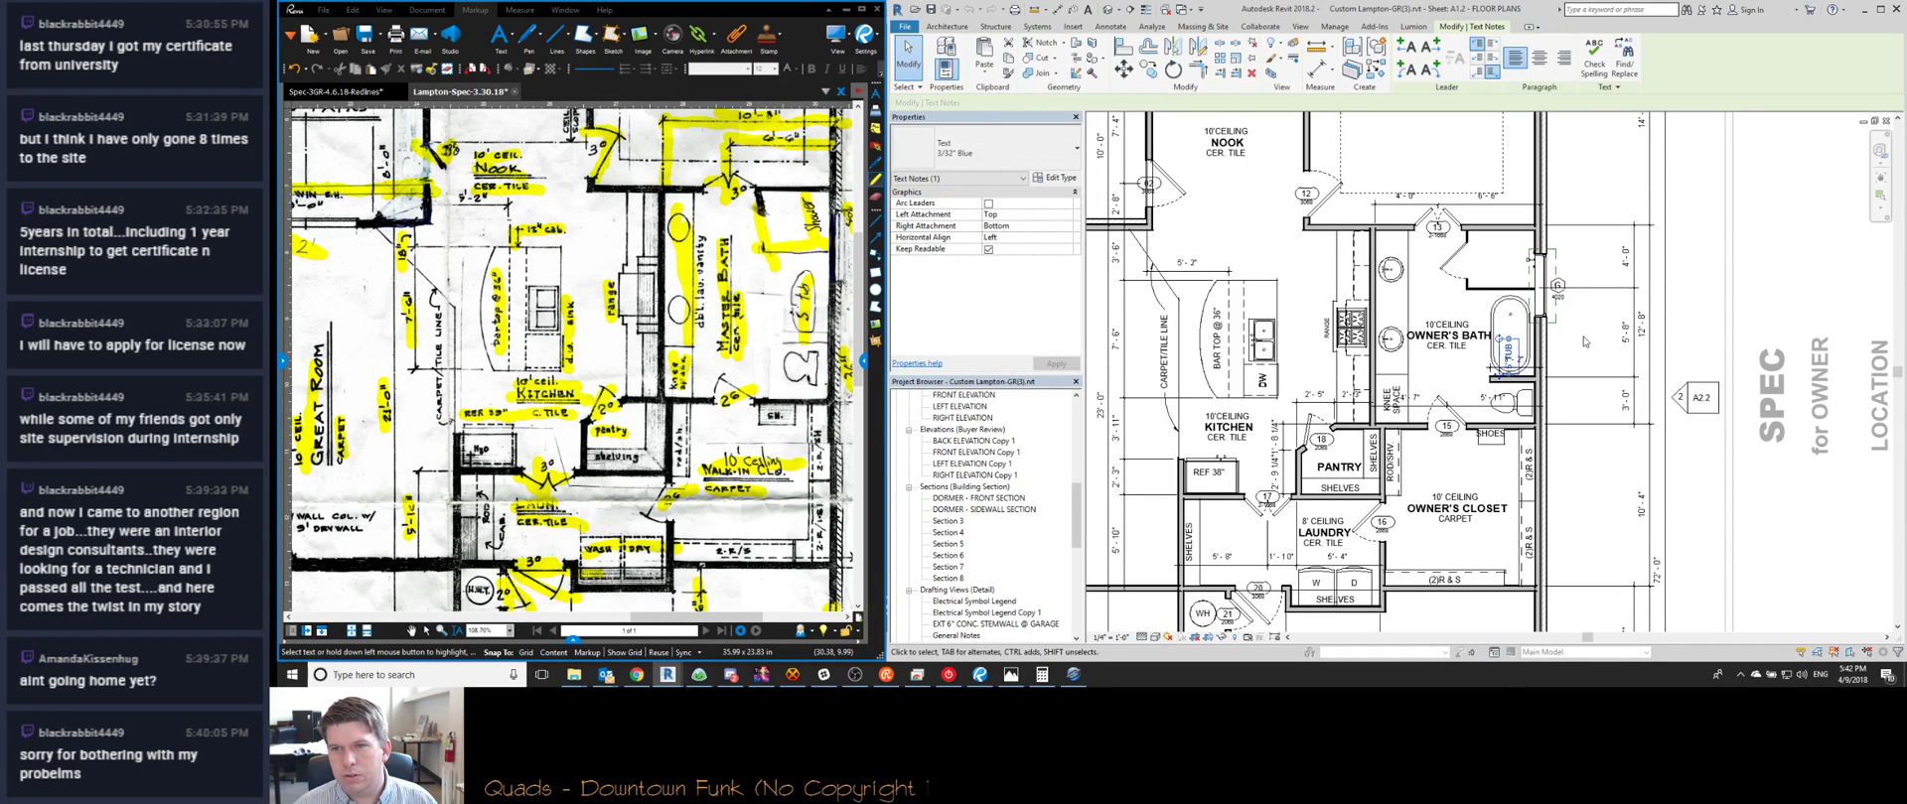
drag(1501, 375, 1504, 357)
middle_drag(794, 269, 770, 320)
Nudge bath window 4020 down beside the tub and shift the adjacent plan region down
scroll(1528, 249, up, 2)
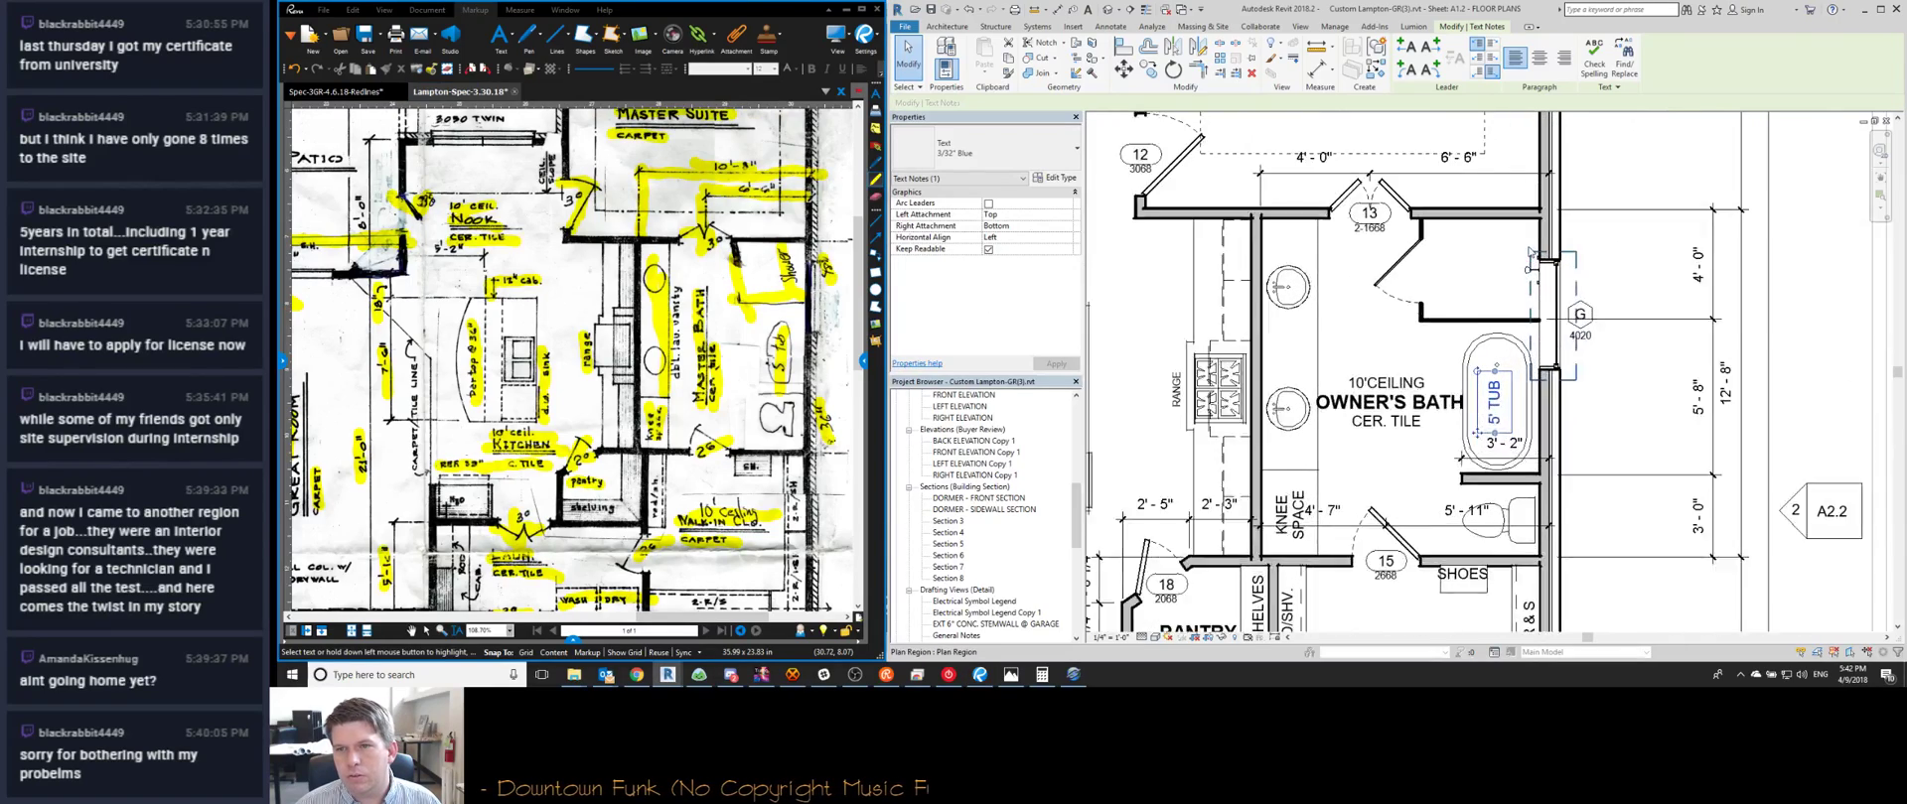
click(1527, 274)
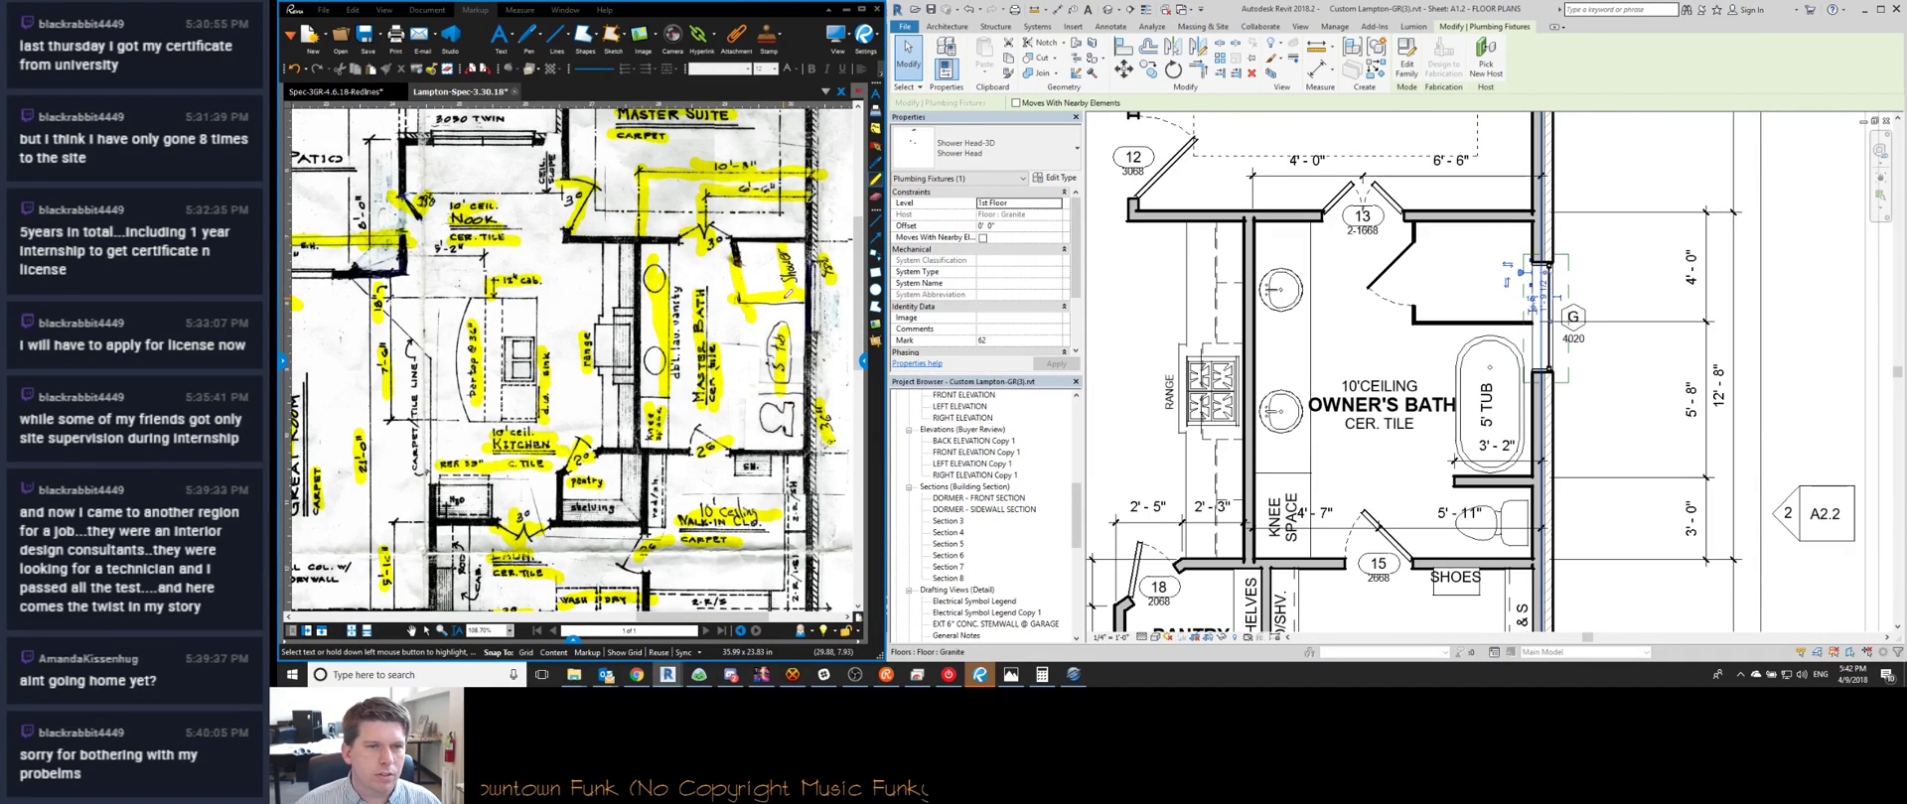
scroll(789, 293, up, 5)
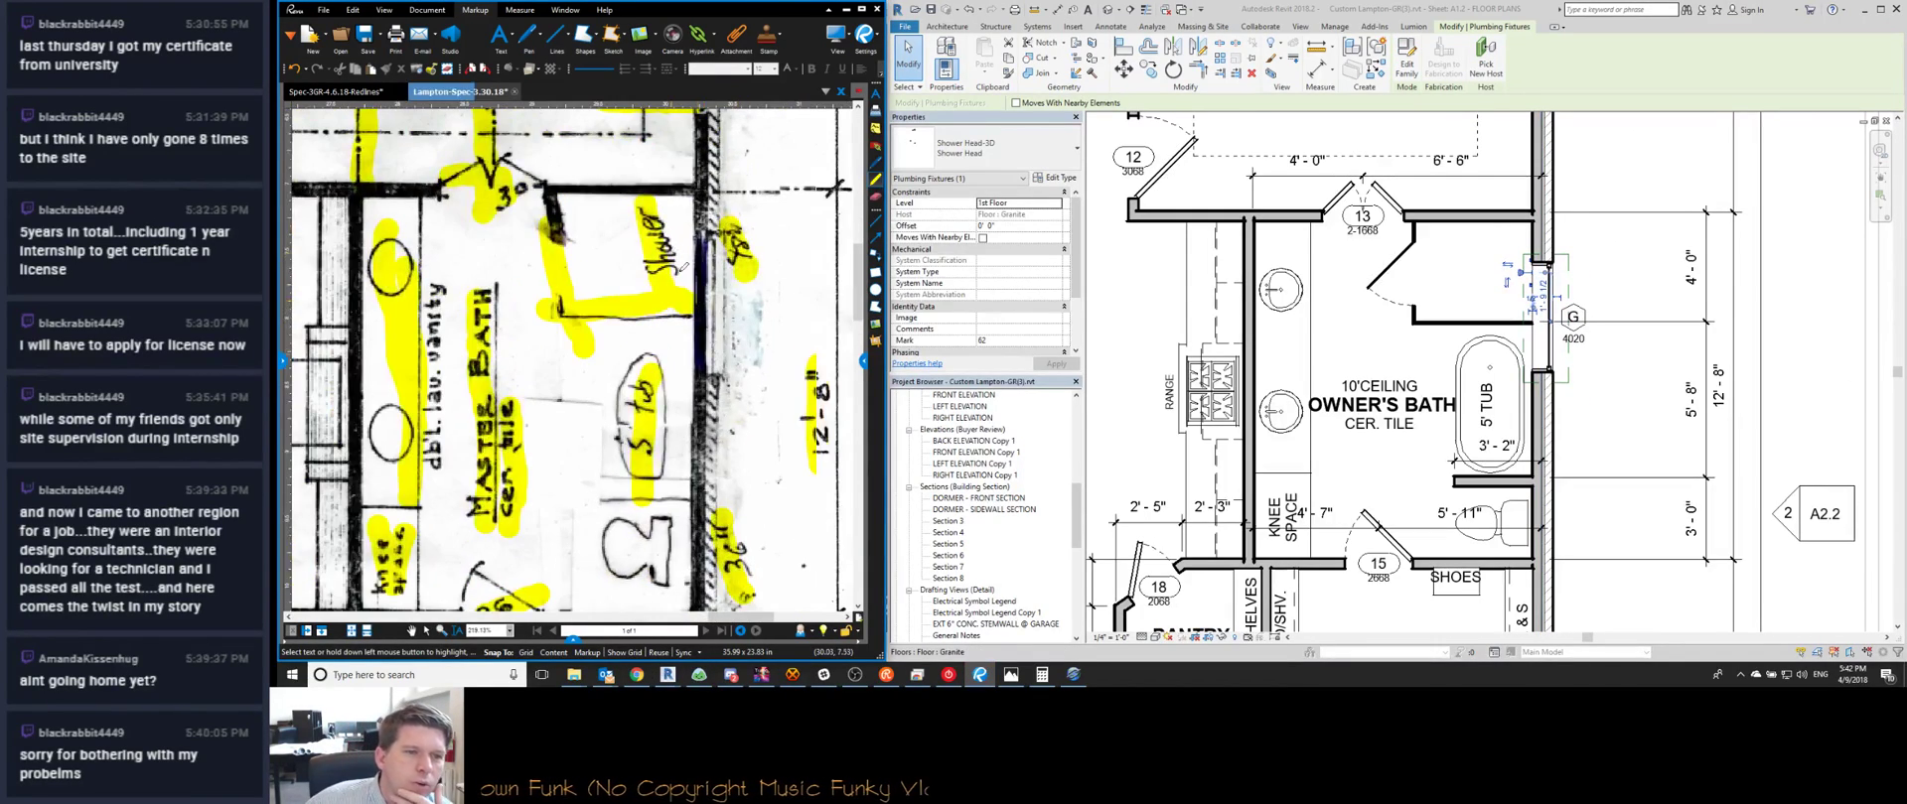
scroll(733, 341, down, 7)
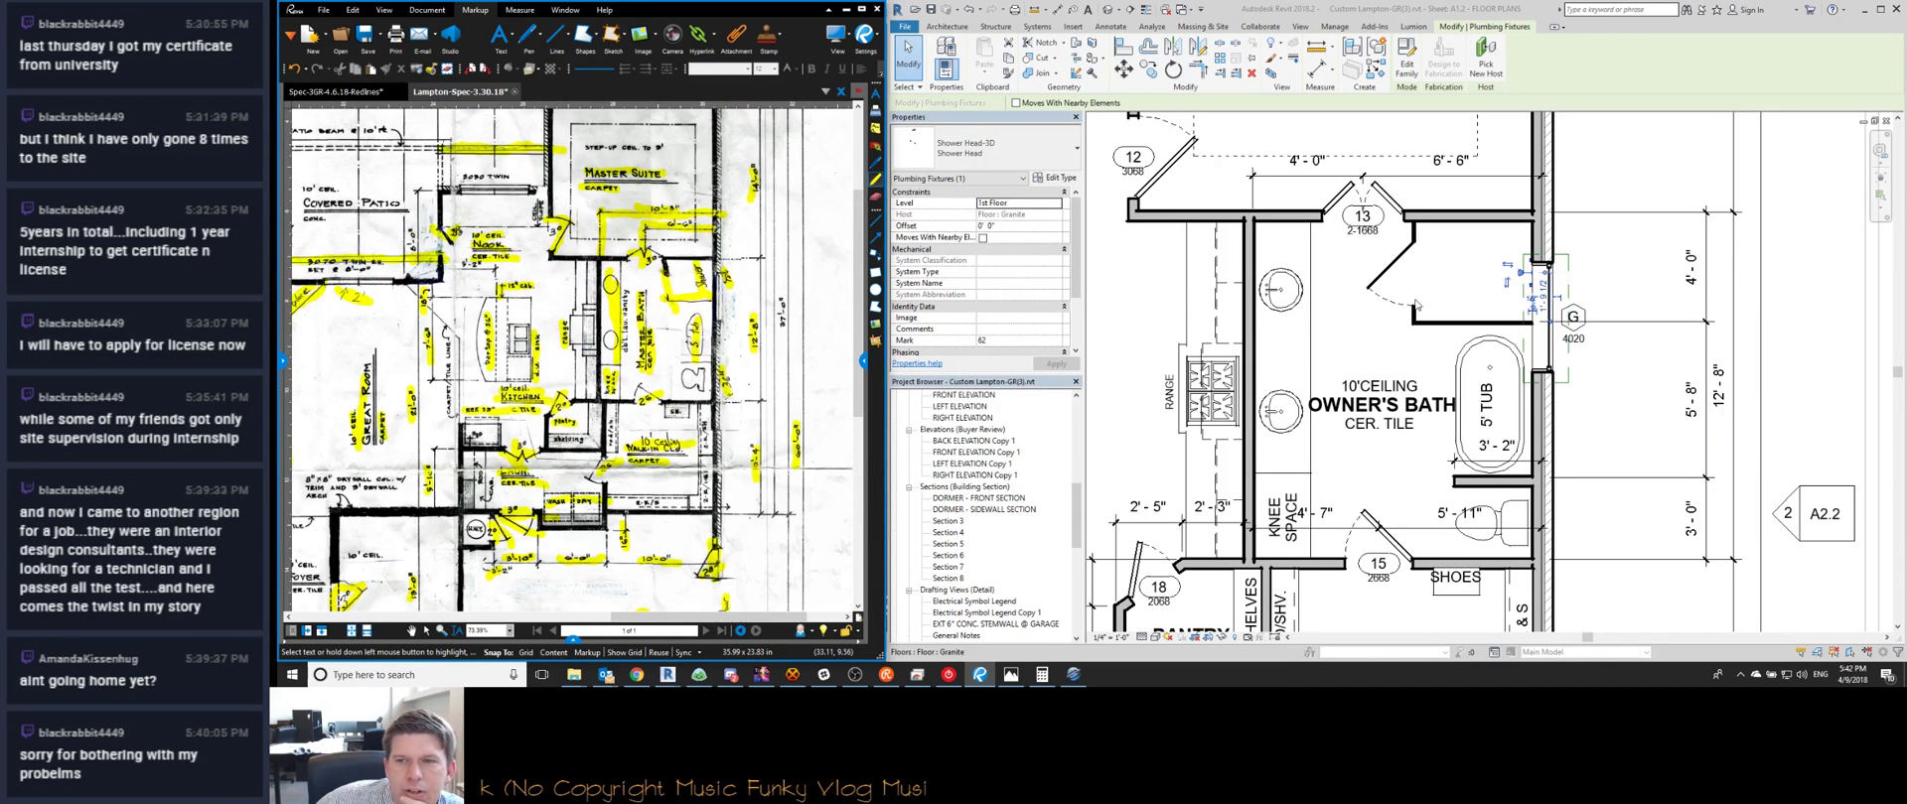
click(1548, 364)
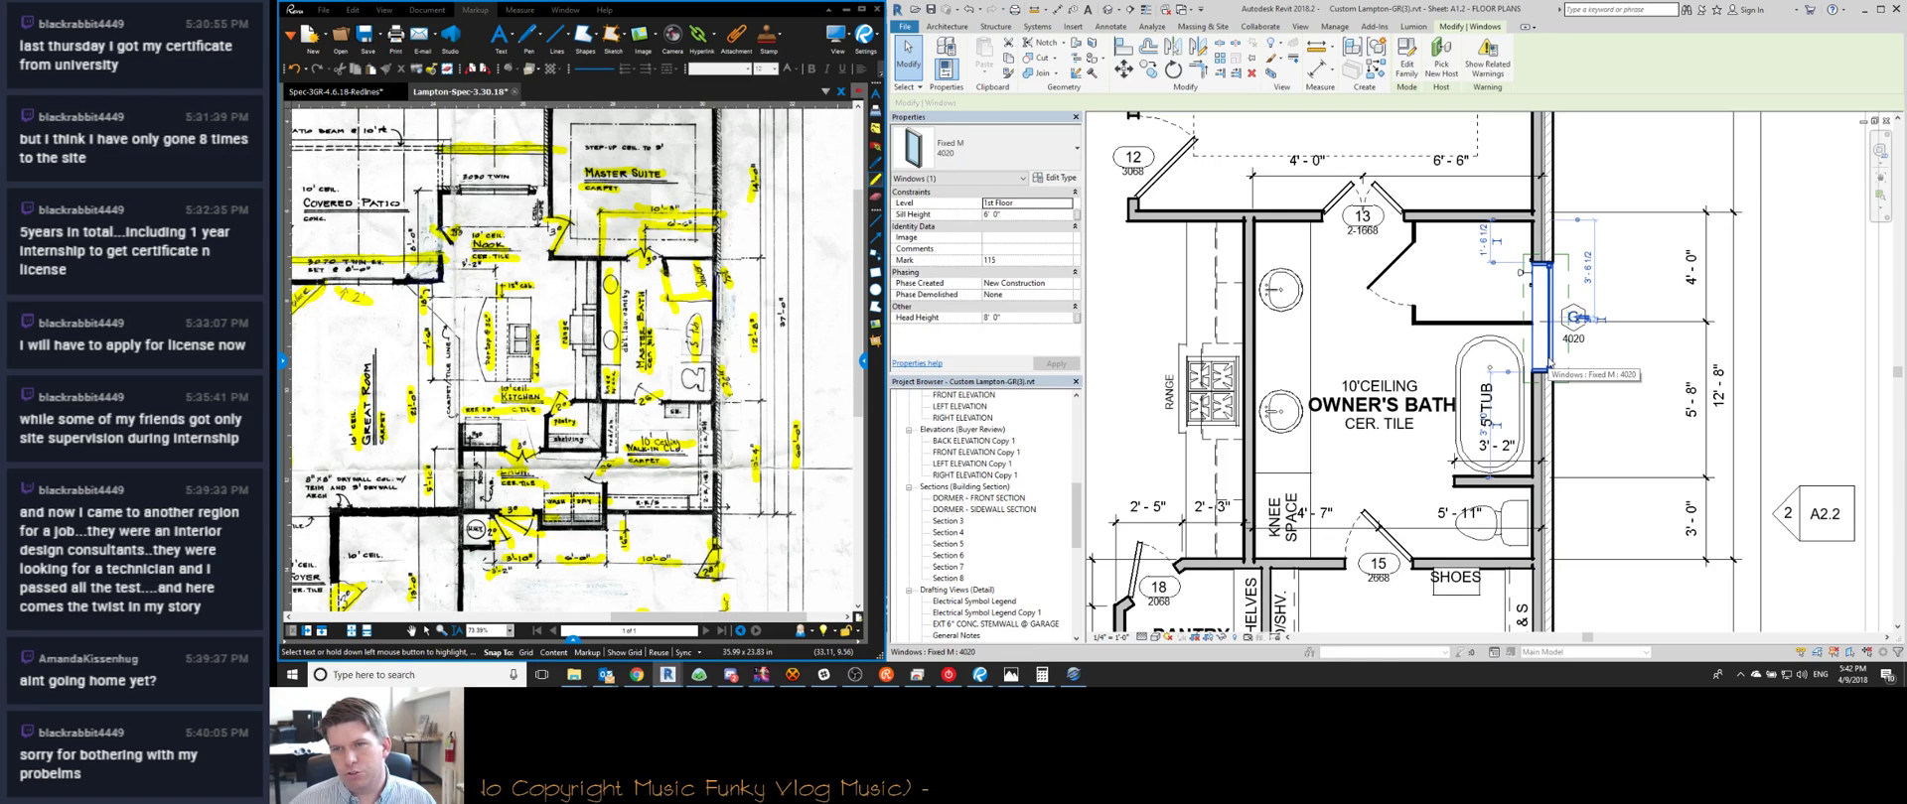
key(shift+Down)
key(shift+Down)
key(shift+Down)
key(shift+Down)
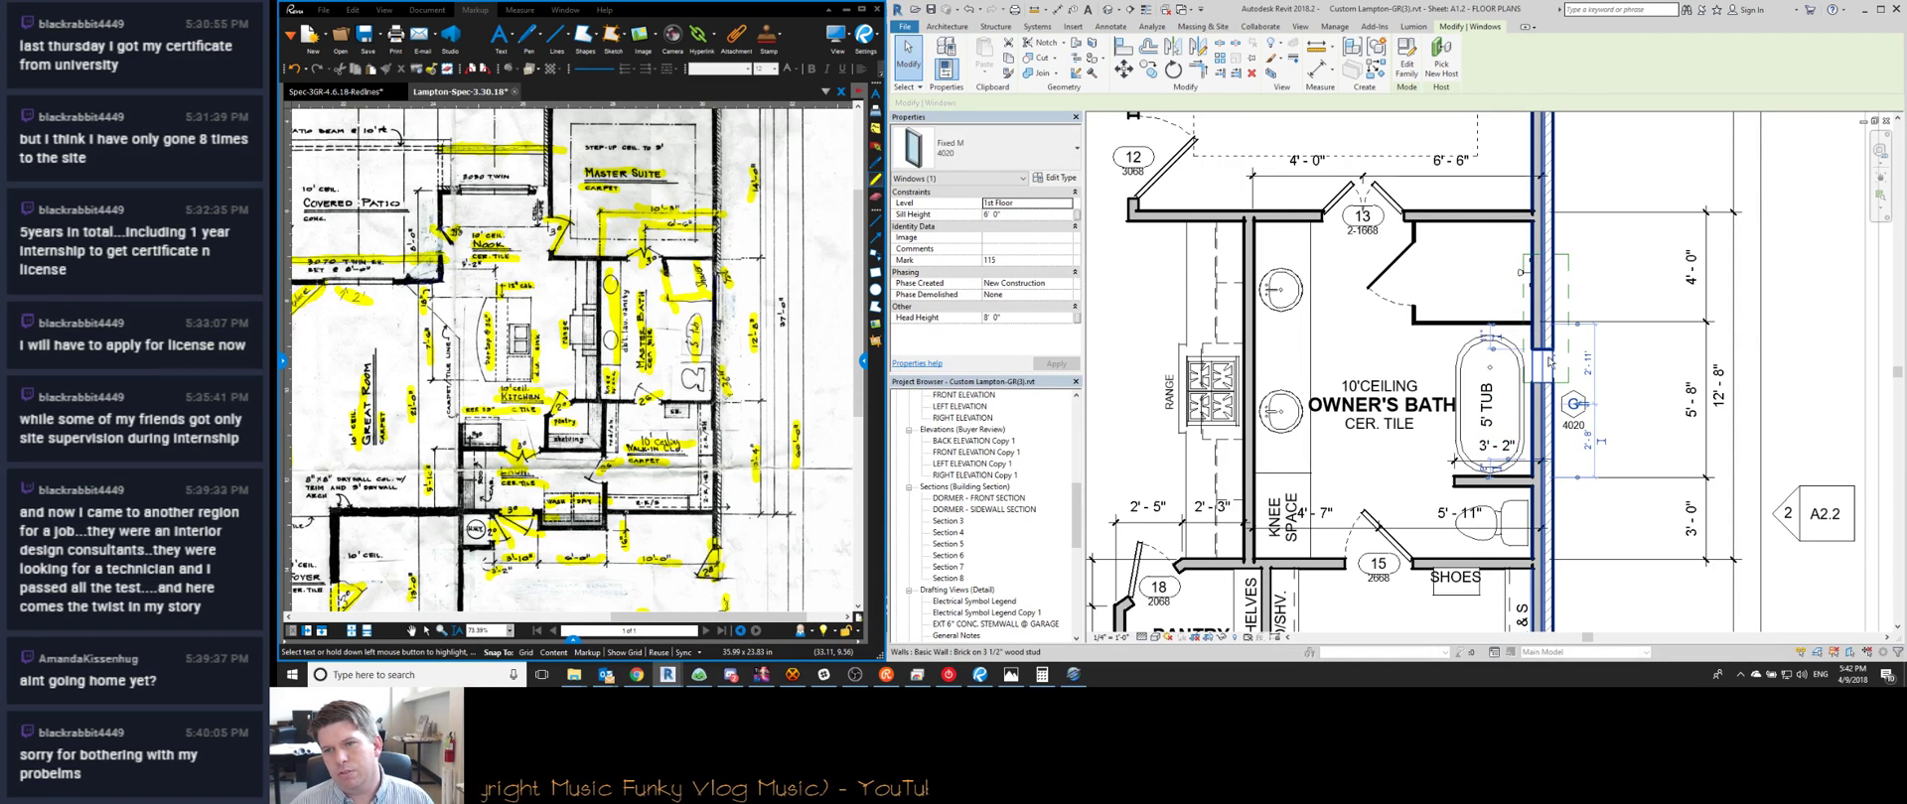
key(shift+Up)
key(Down)
key(Down)
key(Down)
key(Down)
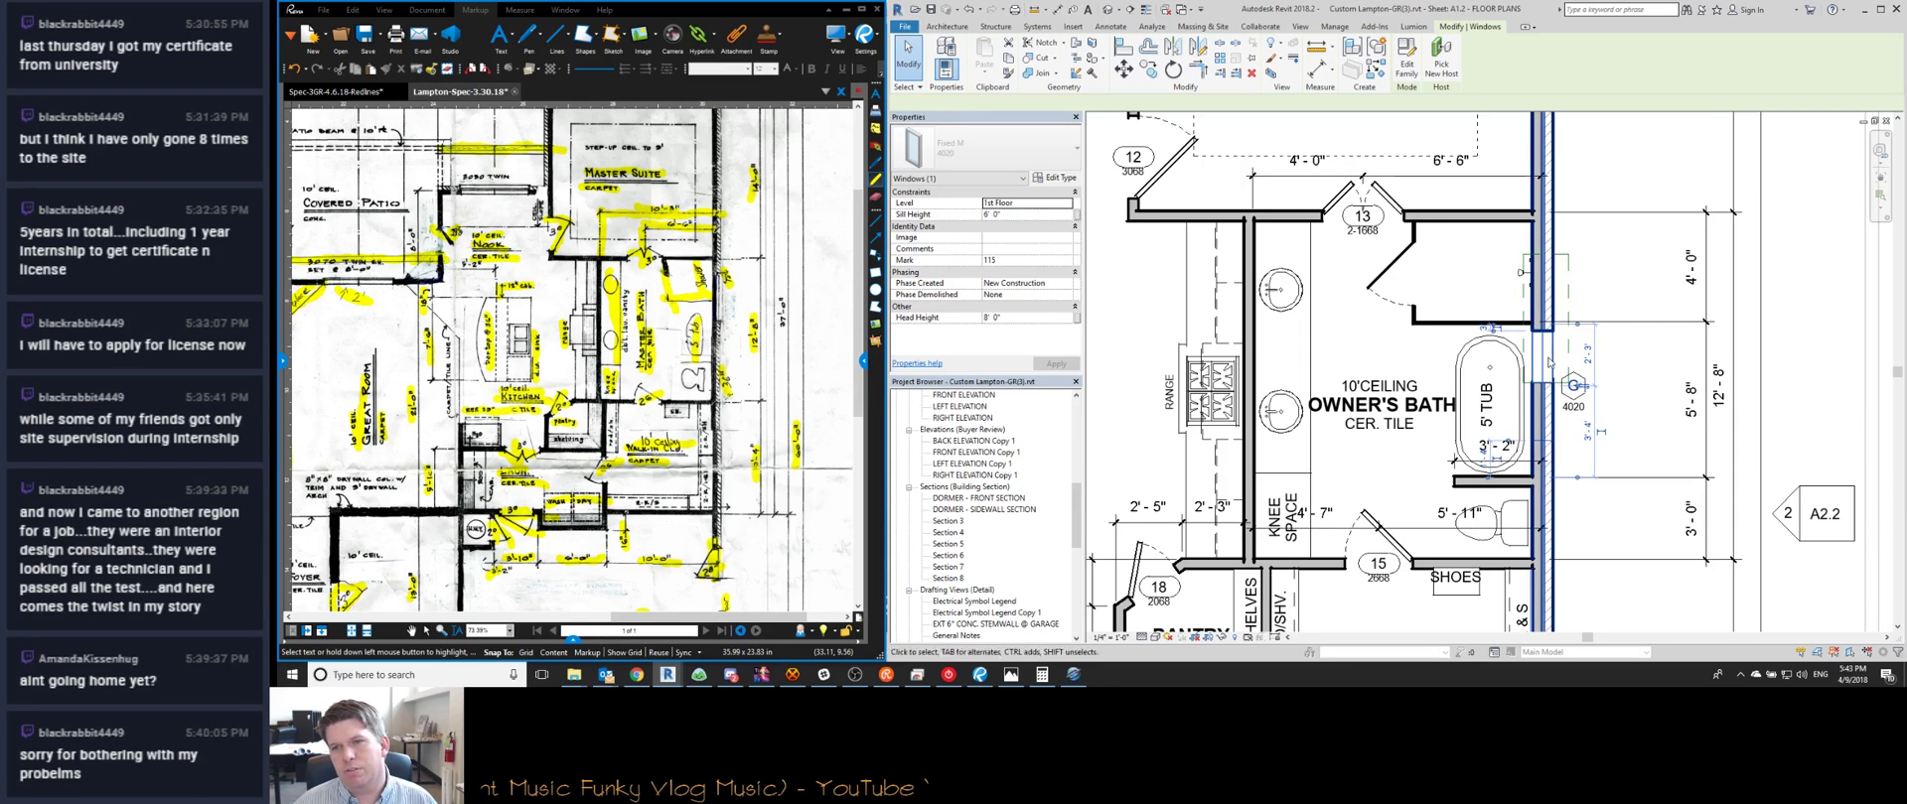
key(Escape)
click(1567, 365)
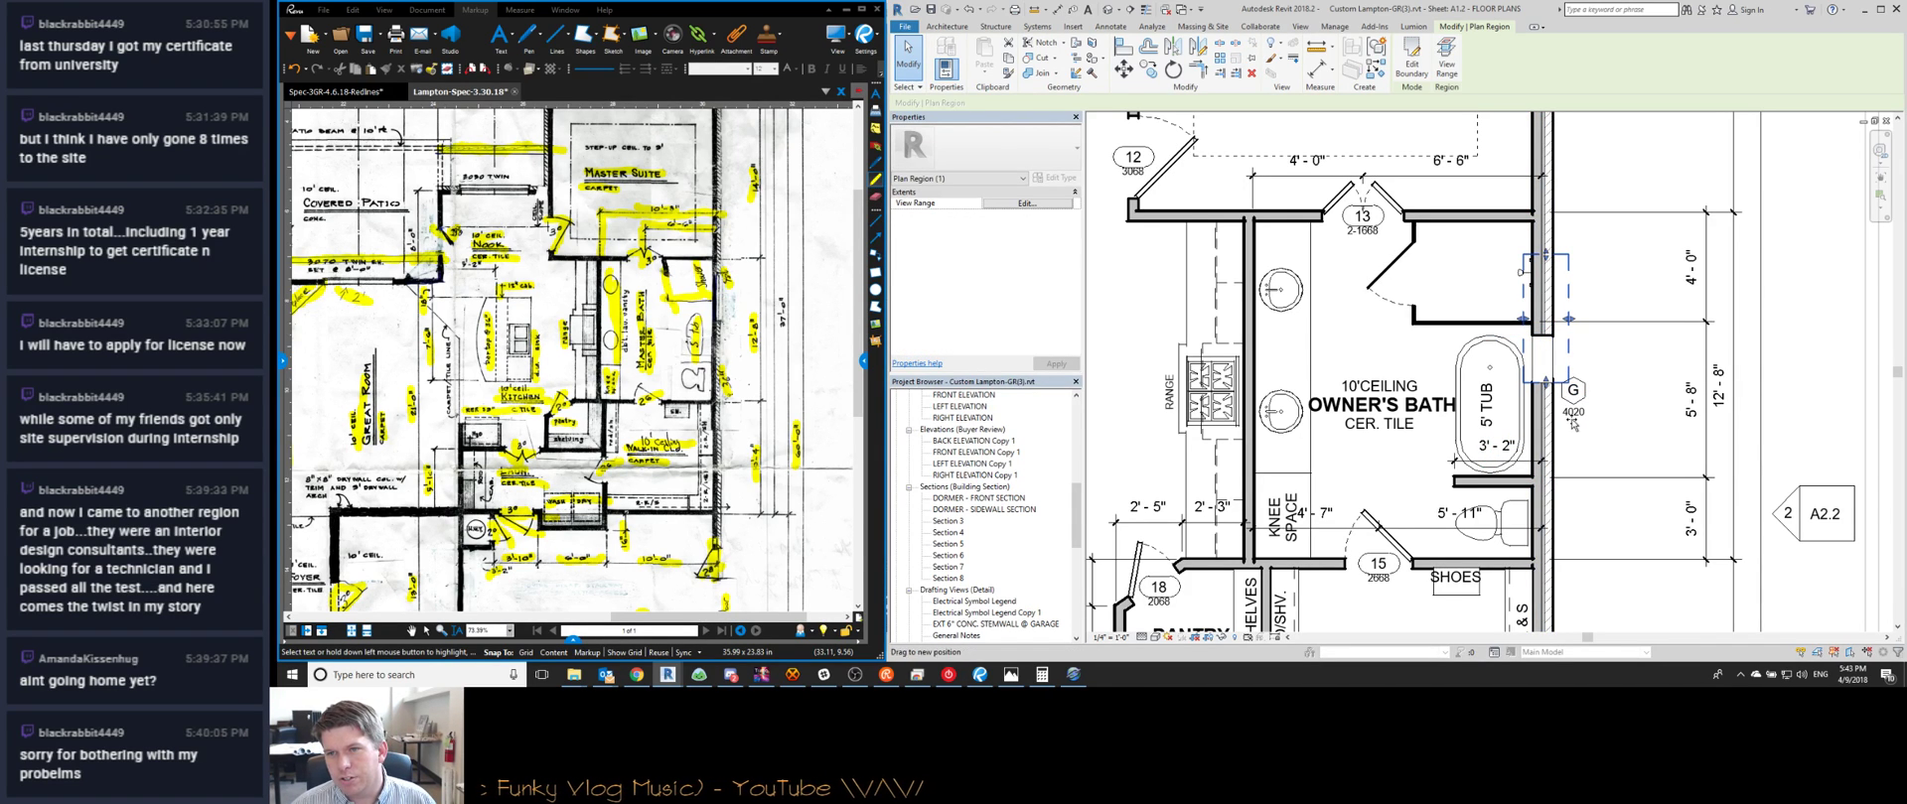
drag(1572, 422, 1571, 418)
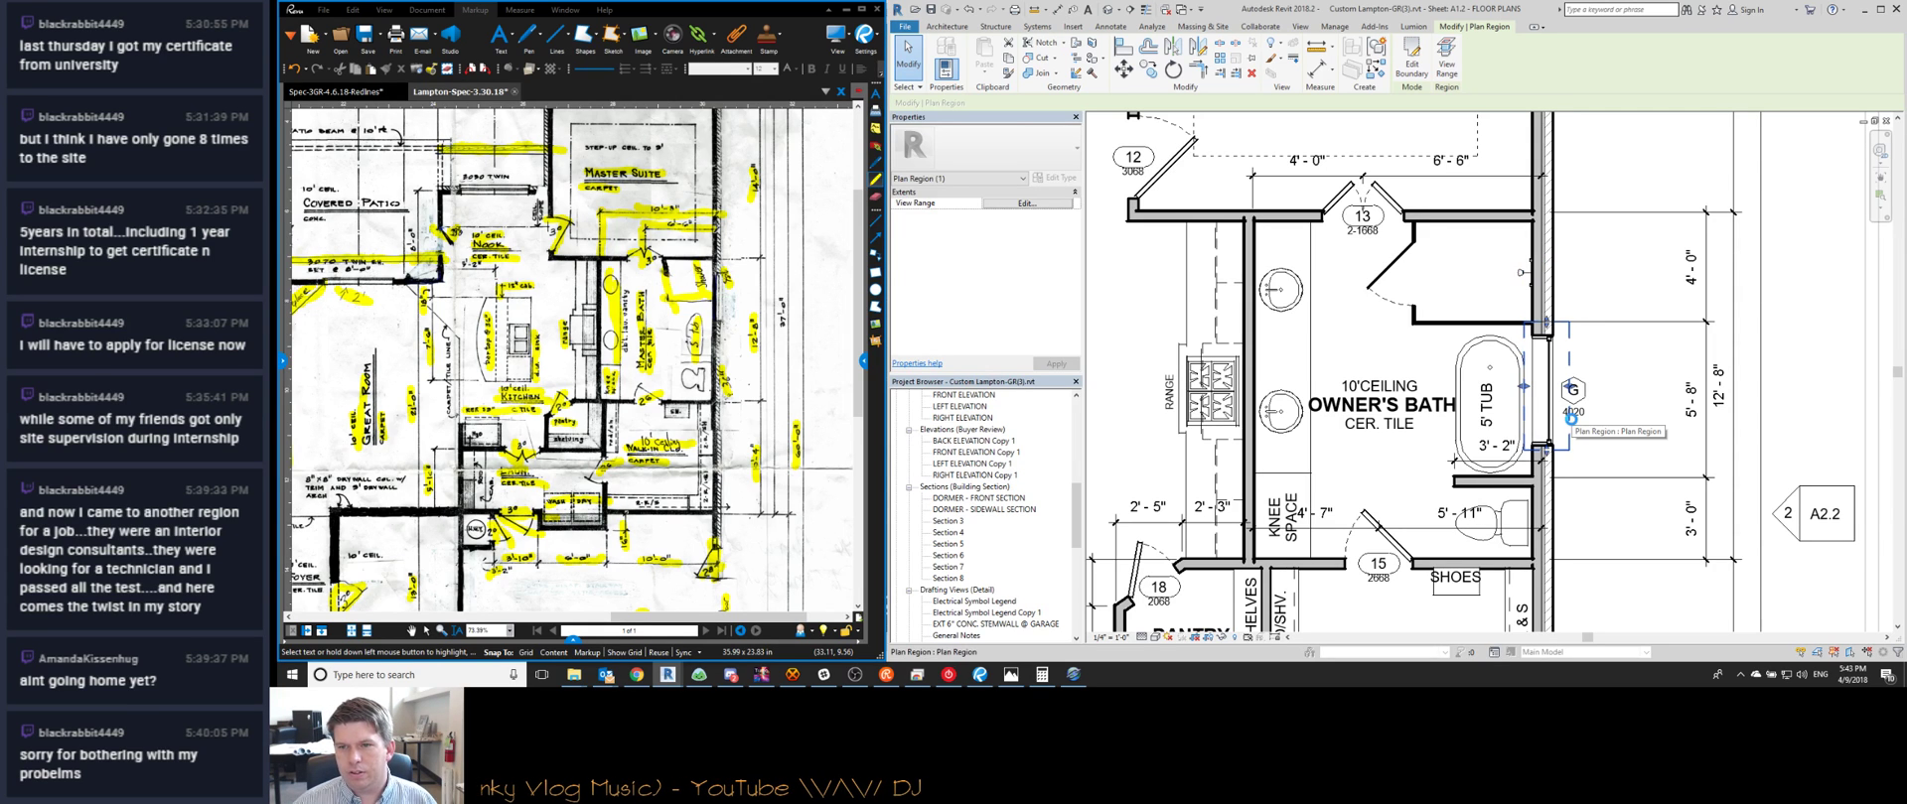
key(Escape)
Dimension window 4020 from the bath walls with a 2'-6"/3'-2" aligned dimension string
key(d)
key(i)
scroll(1507, 323, up, 1)
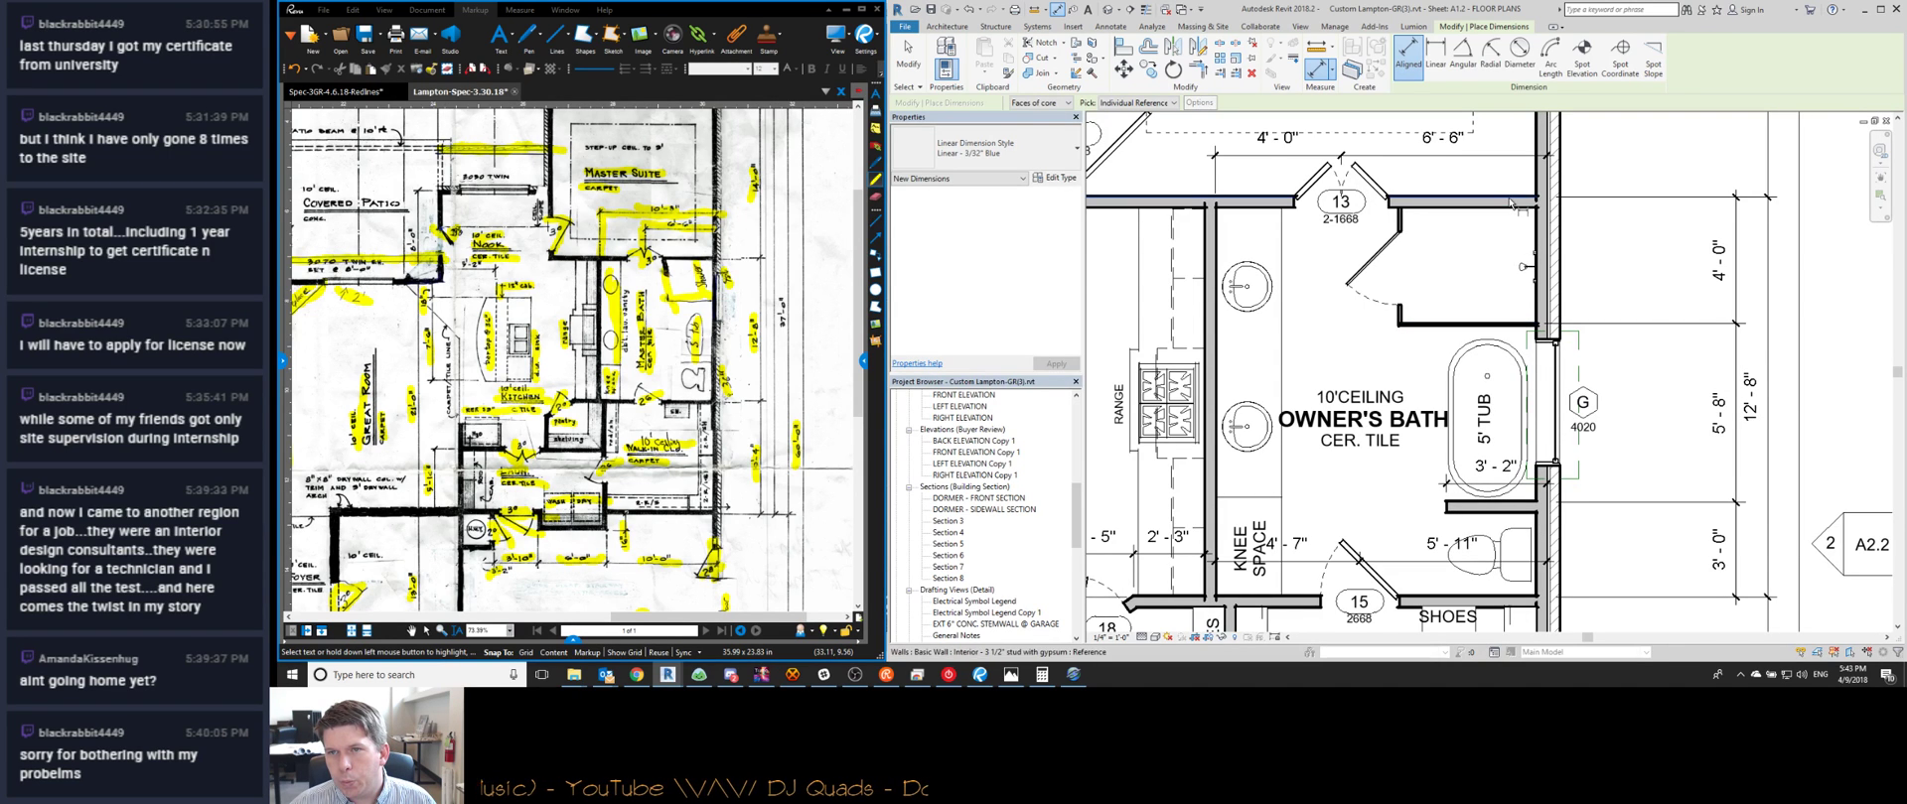
click(1494, 324)
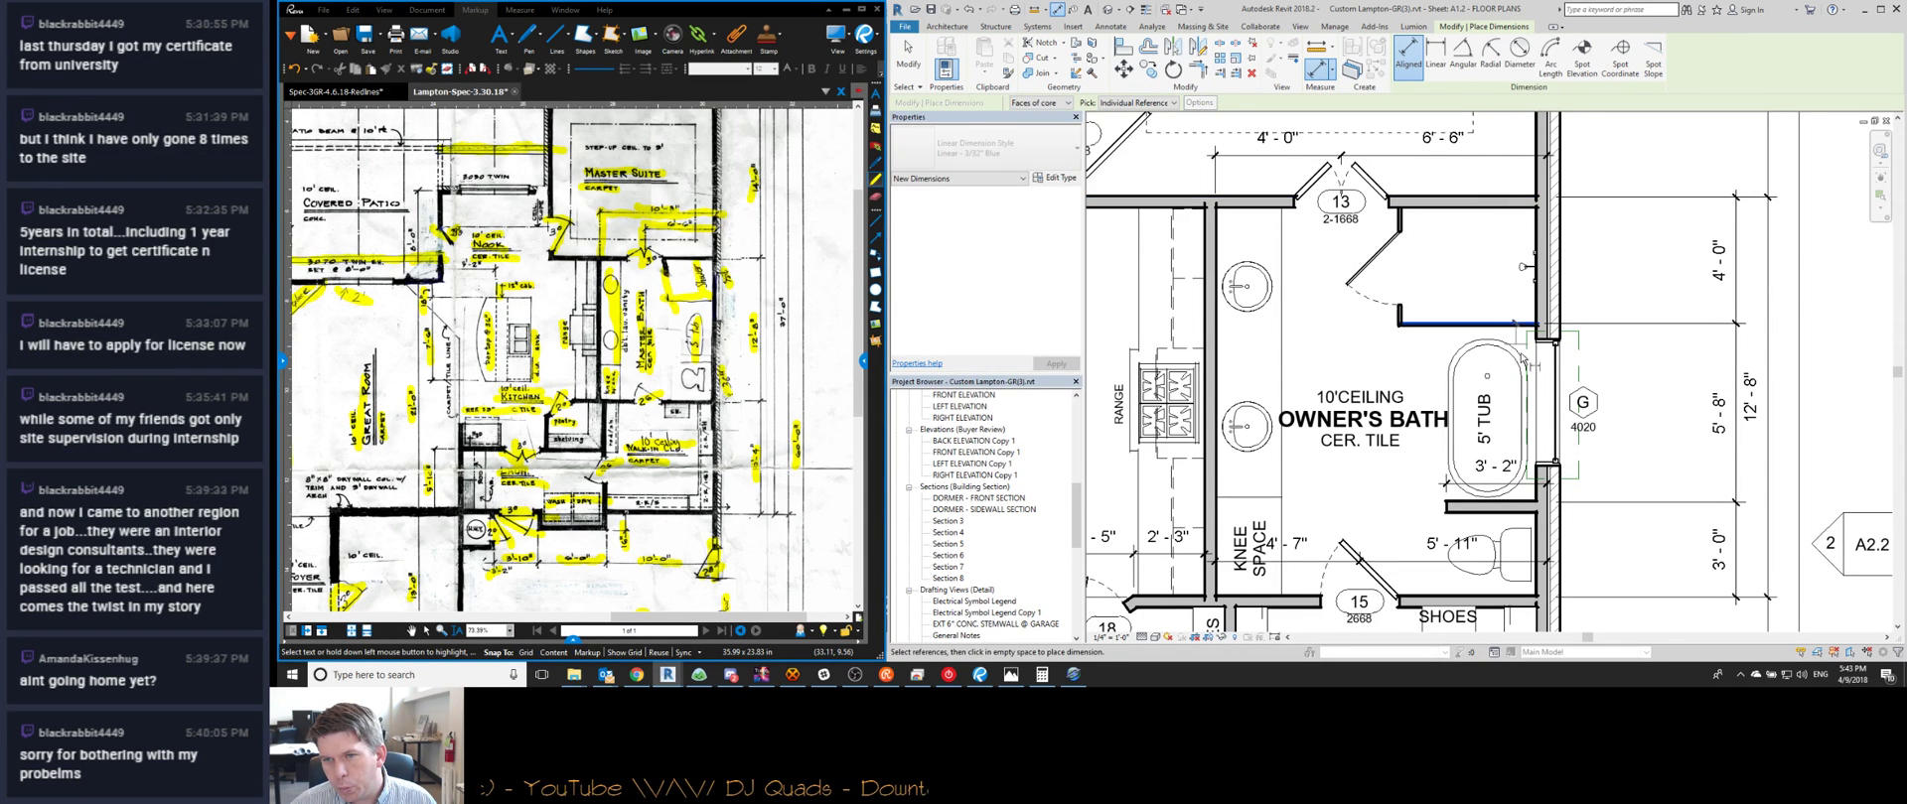
click(1550, 404)
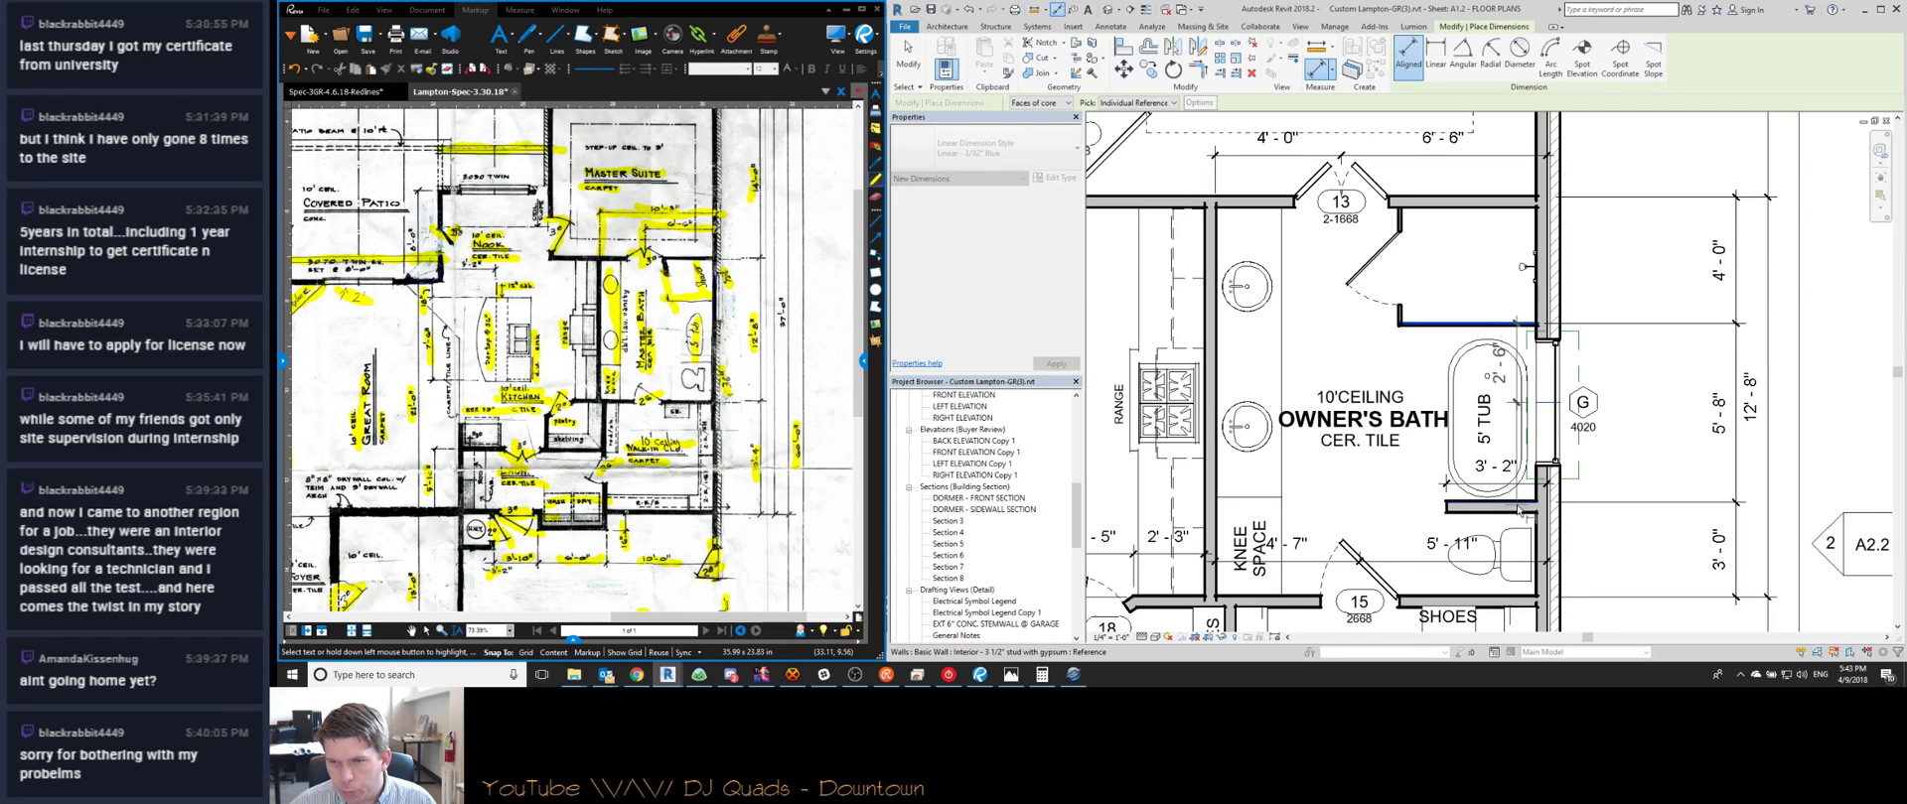
click(1514, 504)
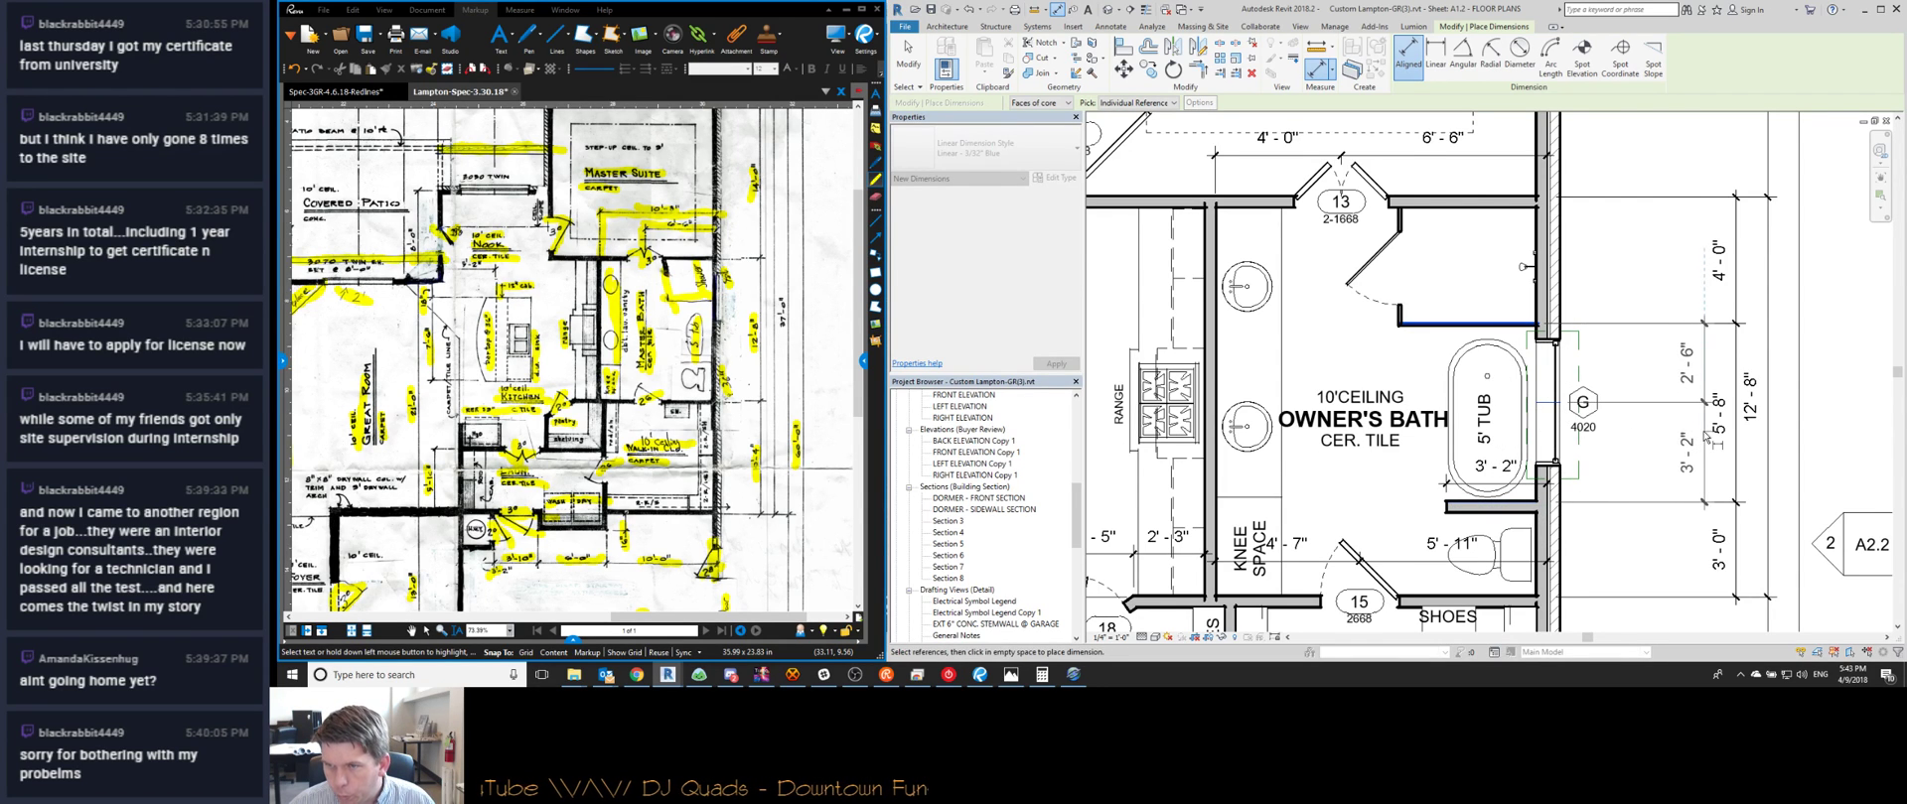
click(1706, 435)
key(Escape)
key(Escape)
scroll(1645, 434, down, 1)
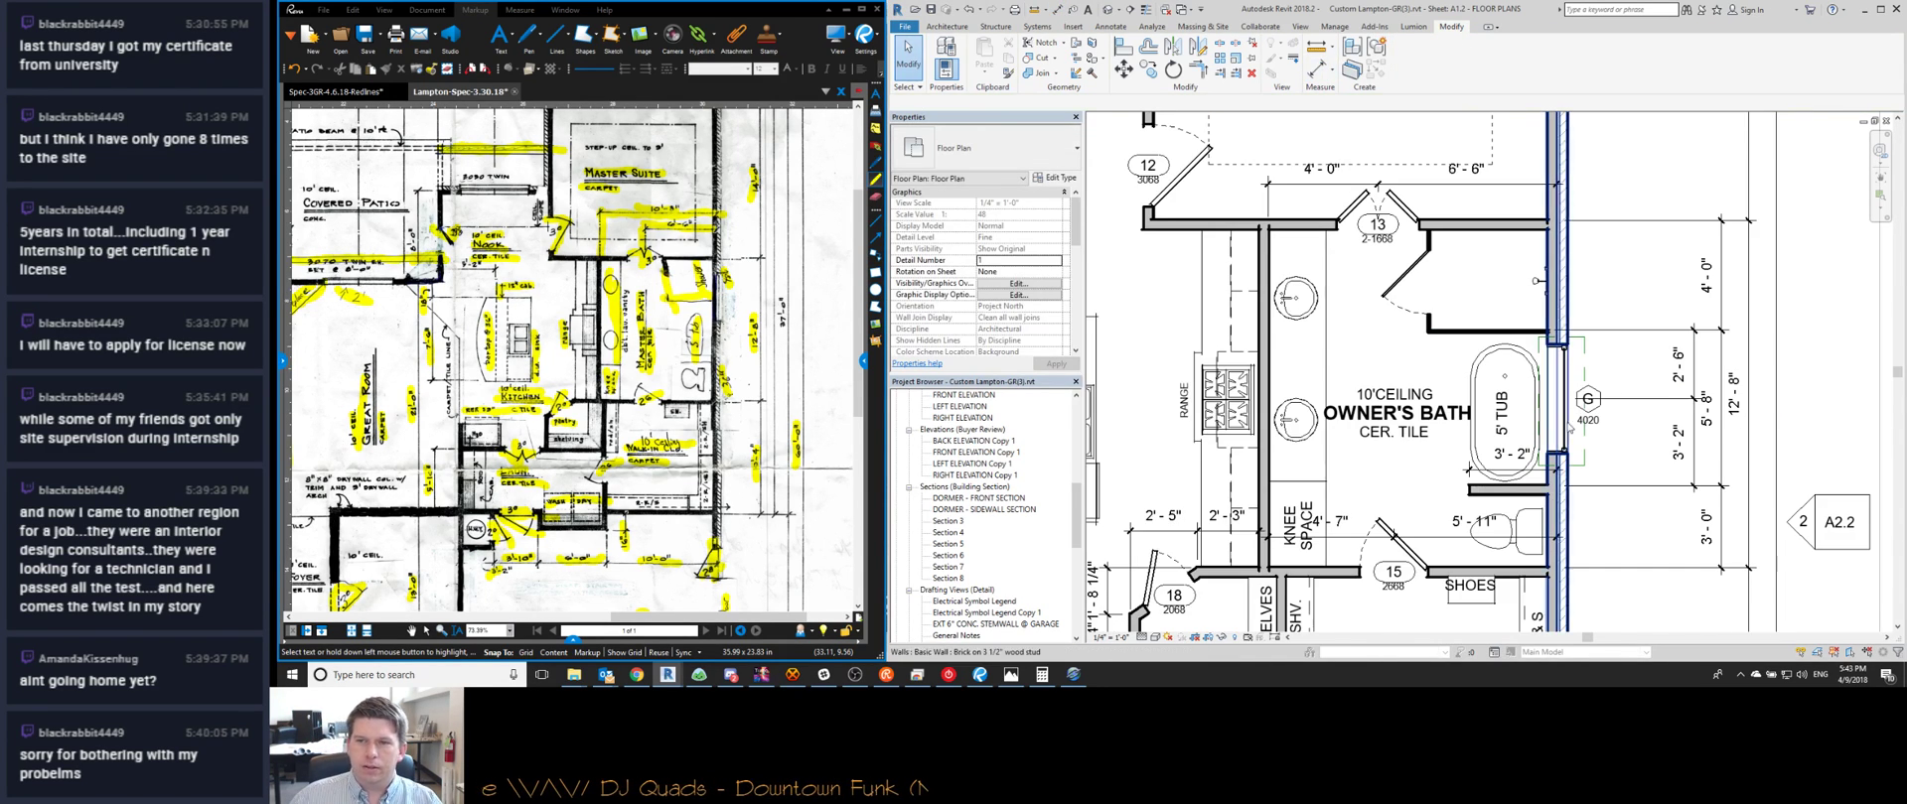
Move the G 4020 window tag down beside the relocated window
drag(1589, 432, 1589, 447)
click(1632, 430)
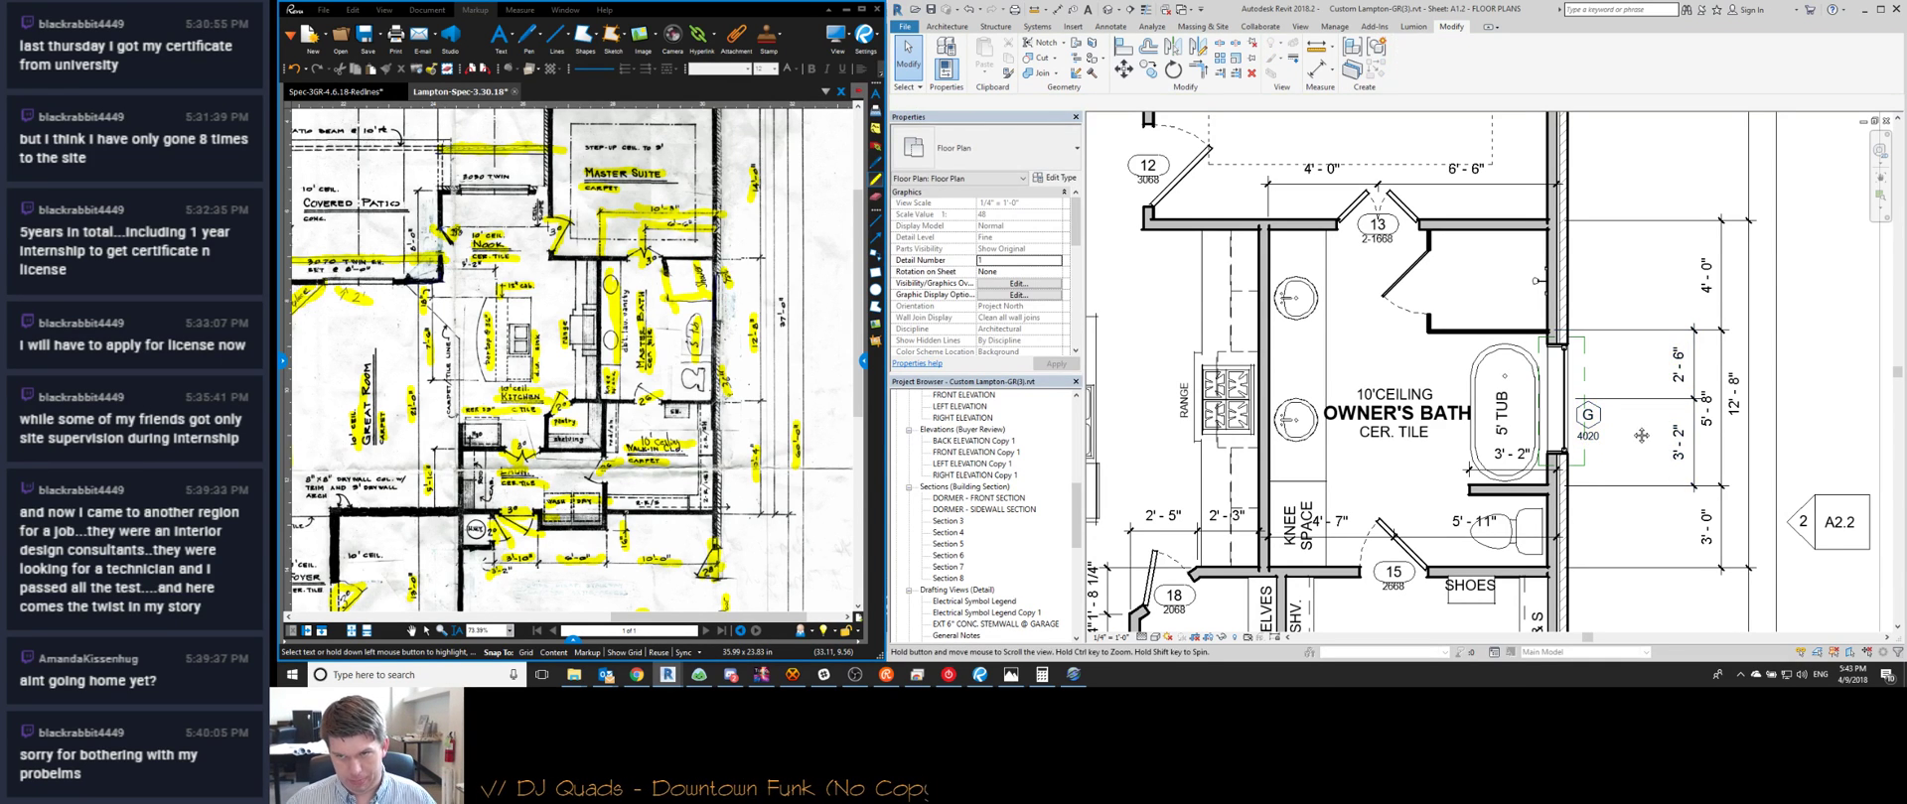
middle_drag(1631, 428, 1645, 431)
scroll(1645, 432, down, 1)
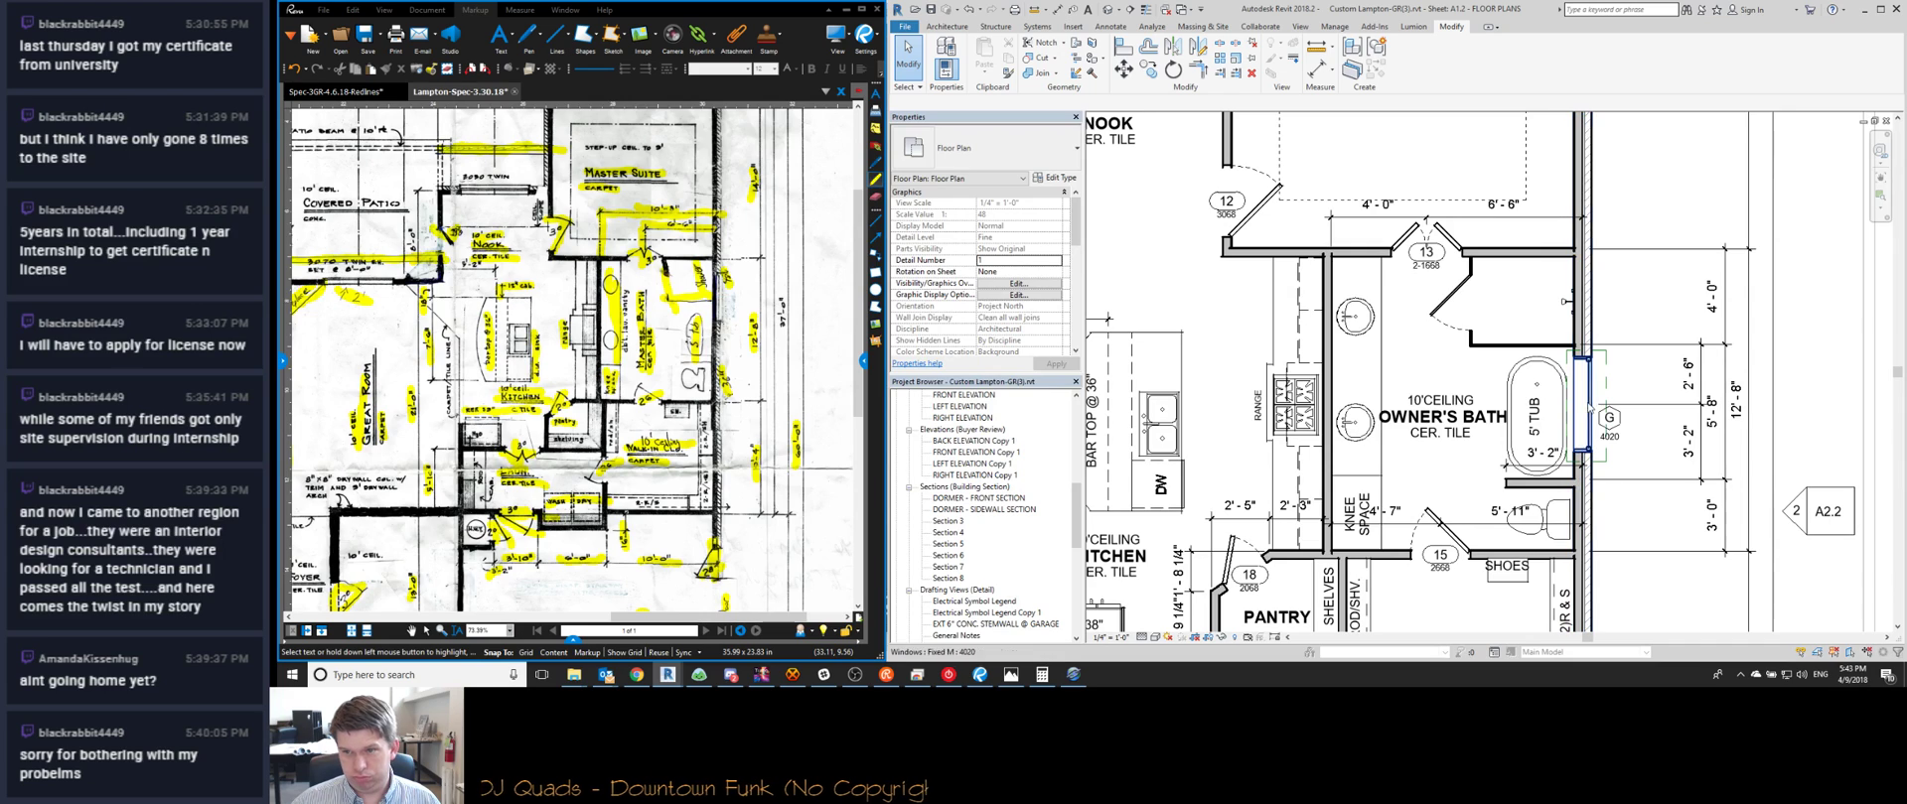
scroll(713, 297, up, 3)
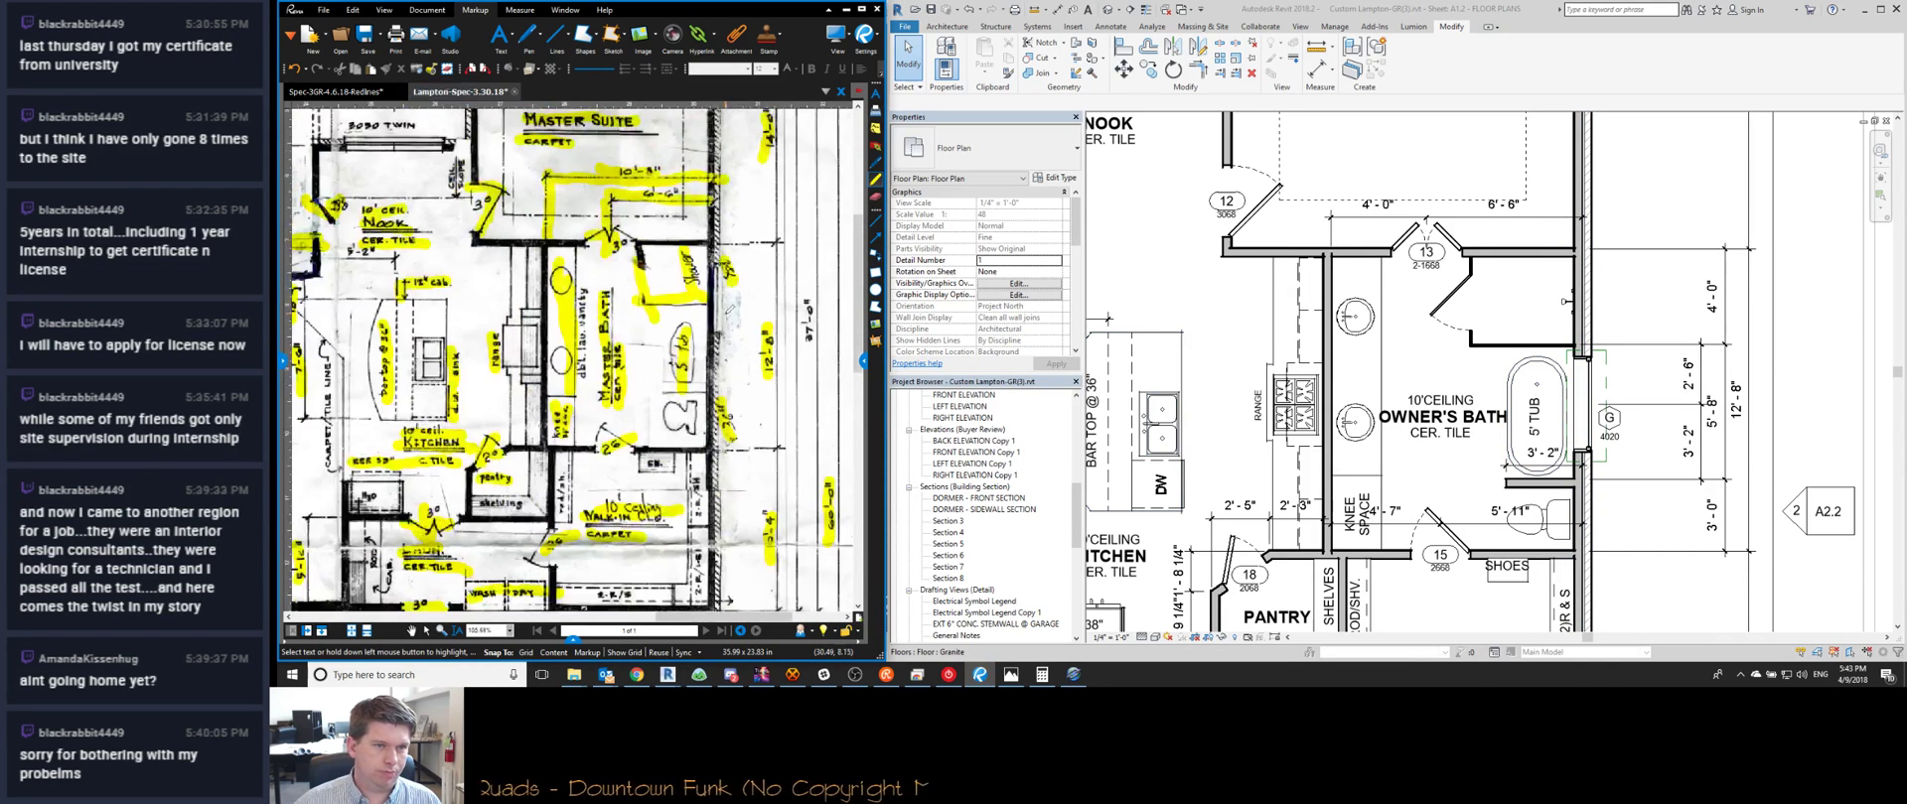
middle_drag(722, 329, 748, 320)
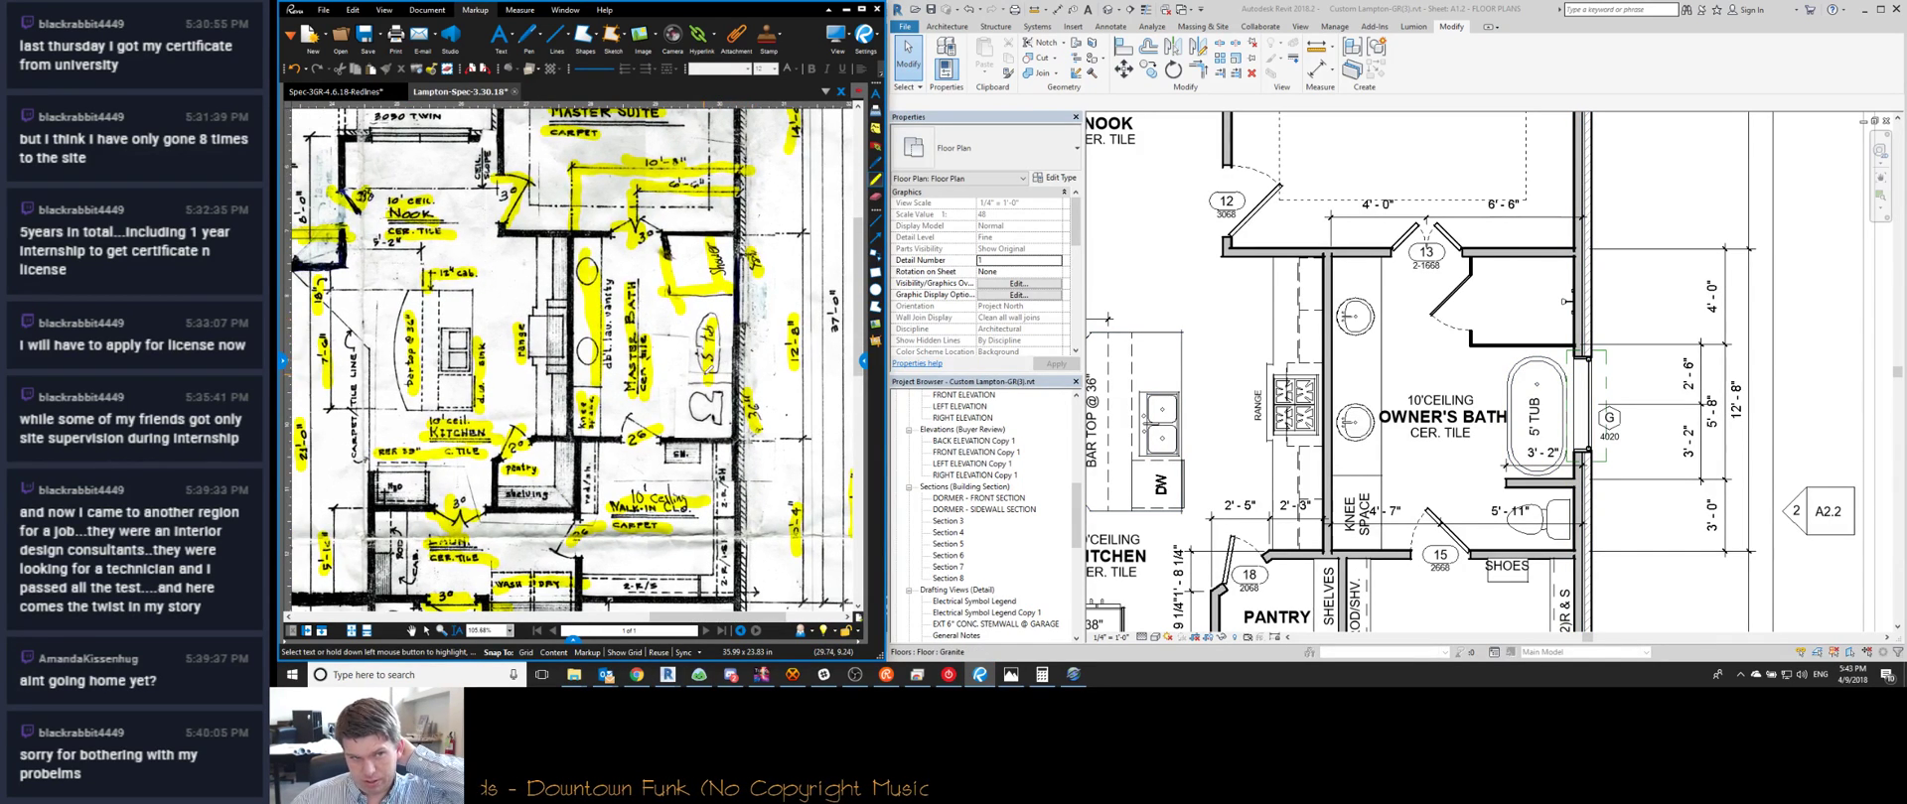
click(1623, 428)
scroll(1625, 429, down, 2)
Rotate the Owner's Bath room tag to run vertically beside the 5' TUB
middle_drag(1539, 445, 1479, 291)
scroll(1538, 361, up, 2)
click(1497, 355)
key(space)
key(Escape)
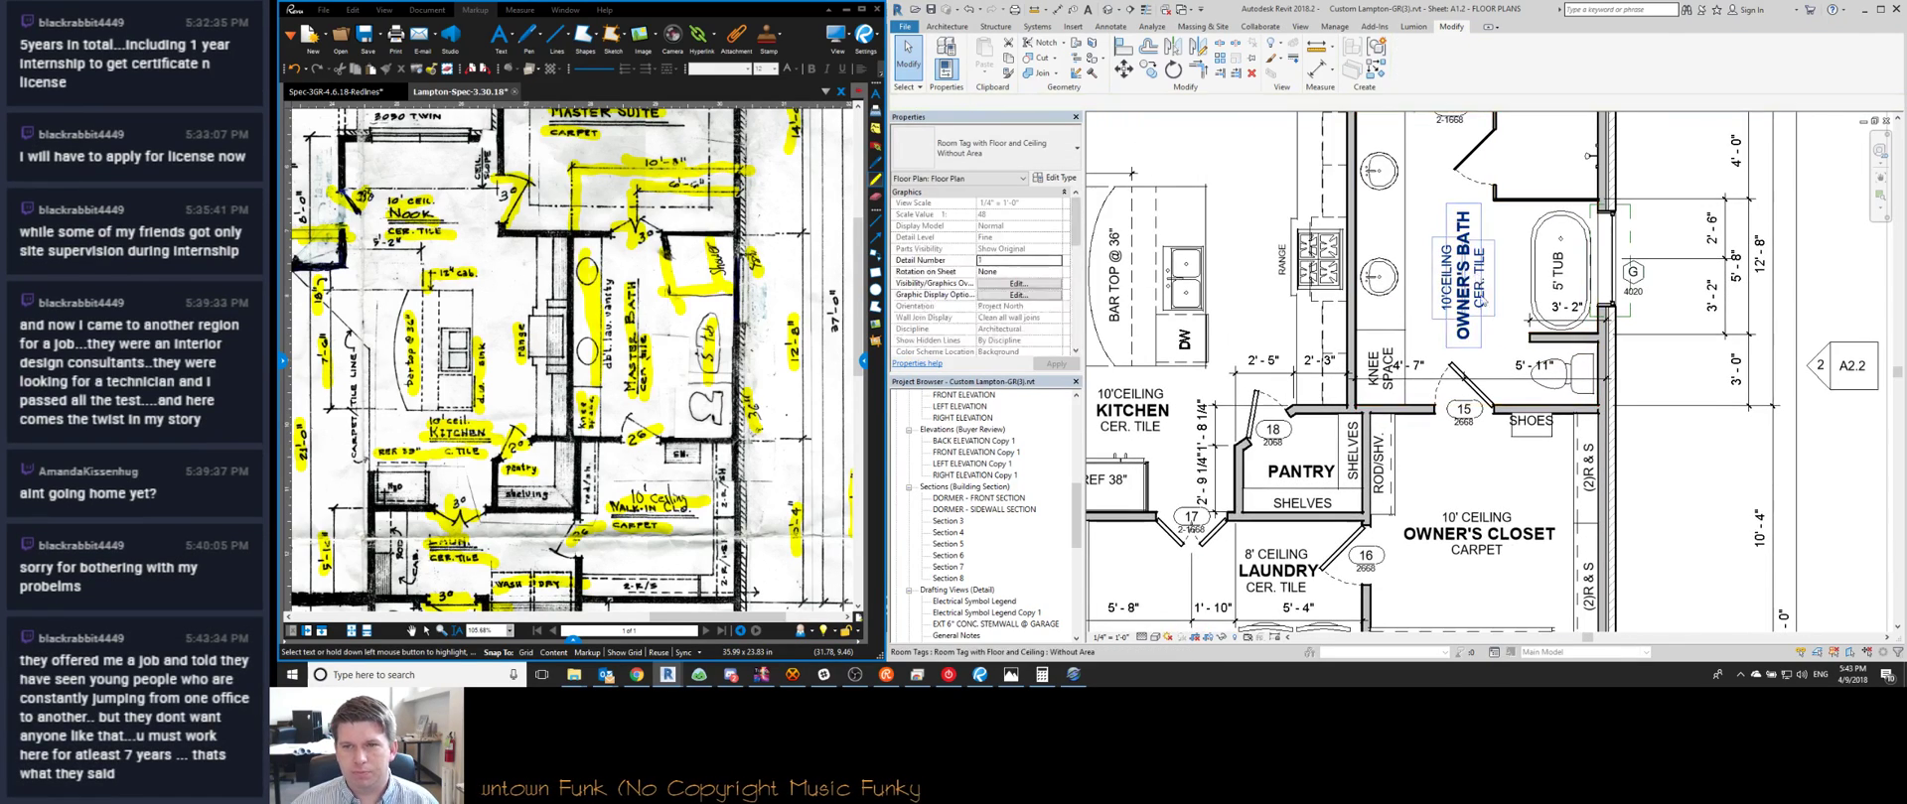
middle_drag(1503, 508, 1506, 405)
scroll(1500, 402, down, 1)
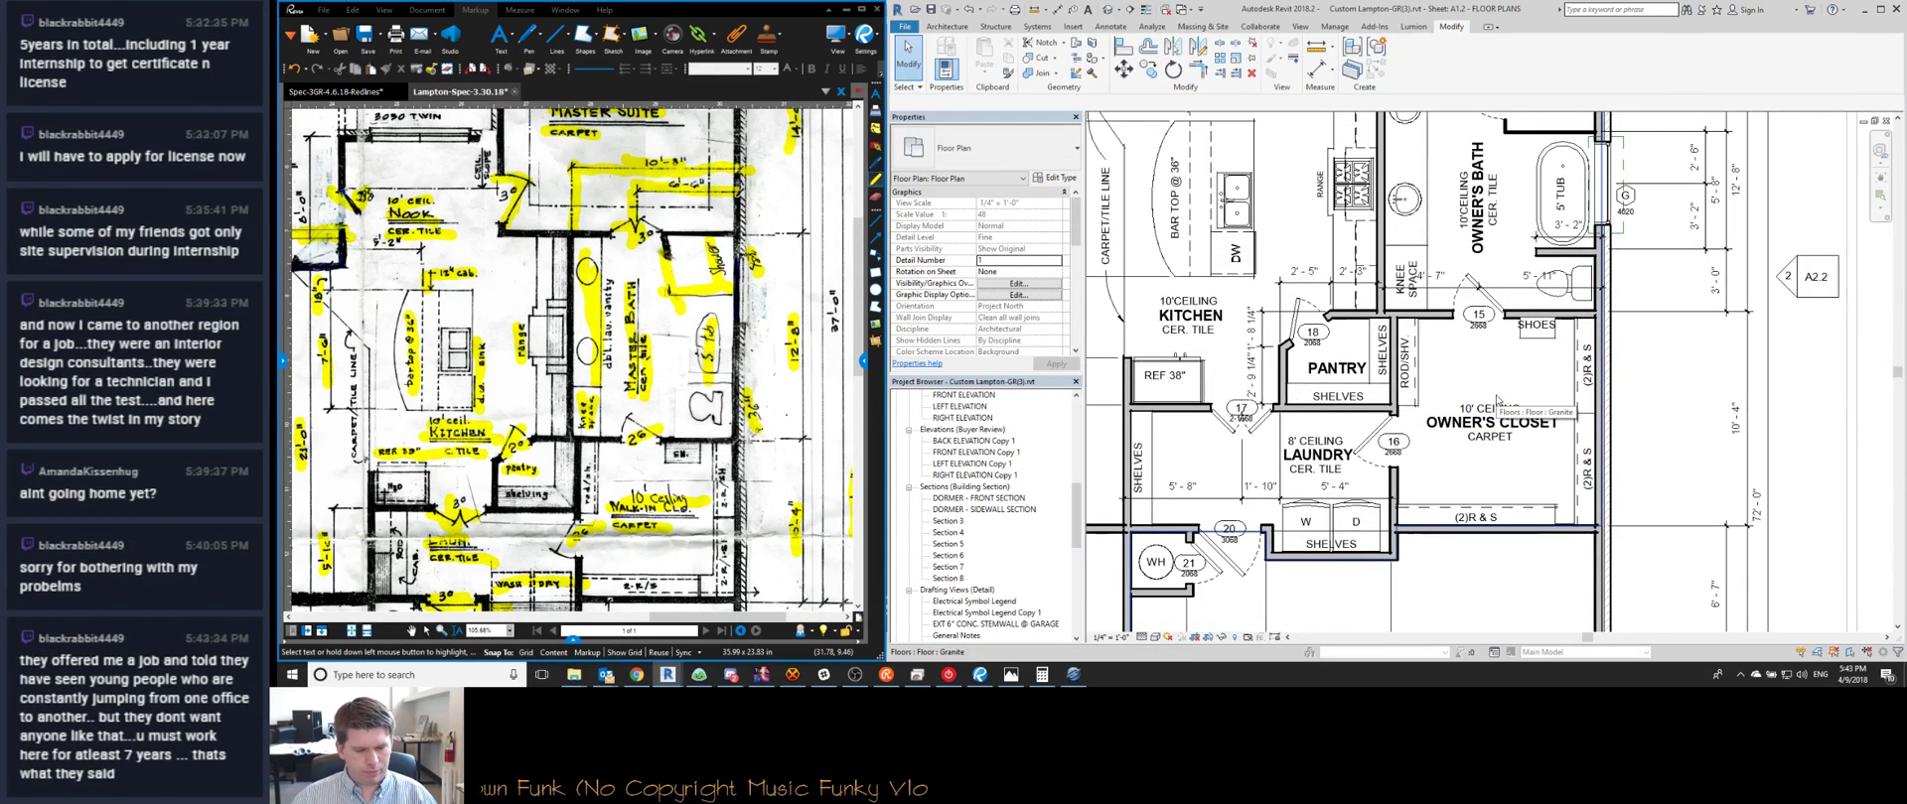
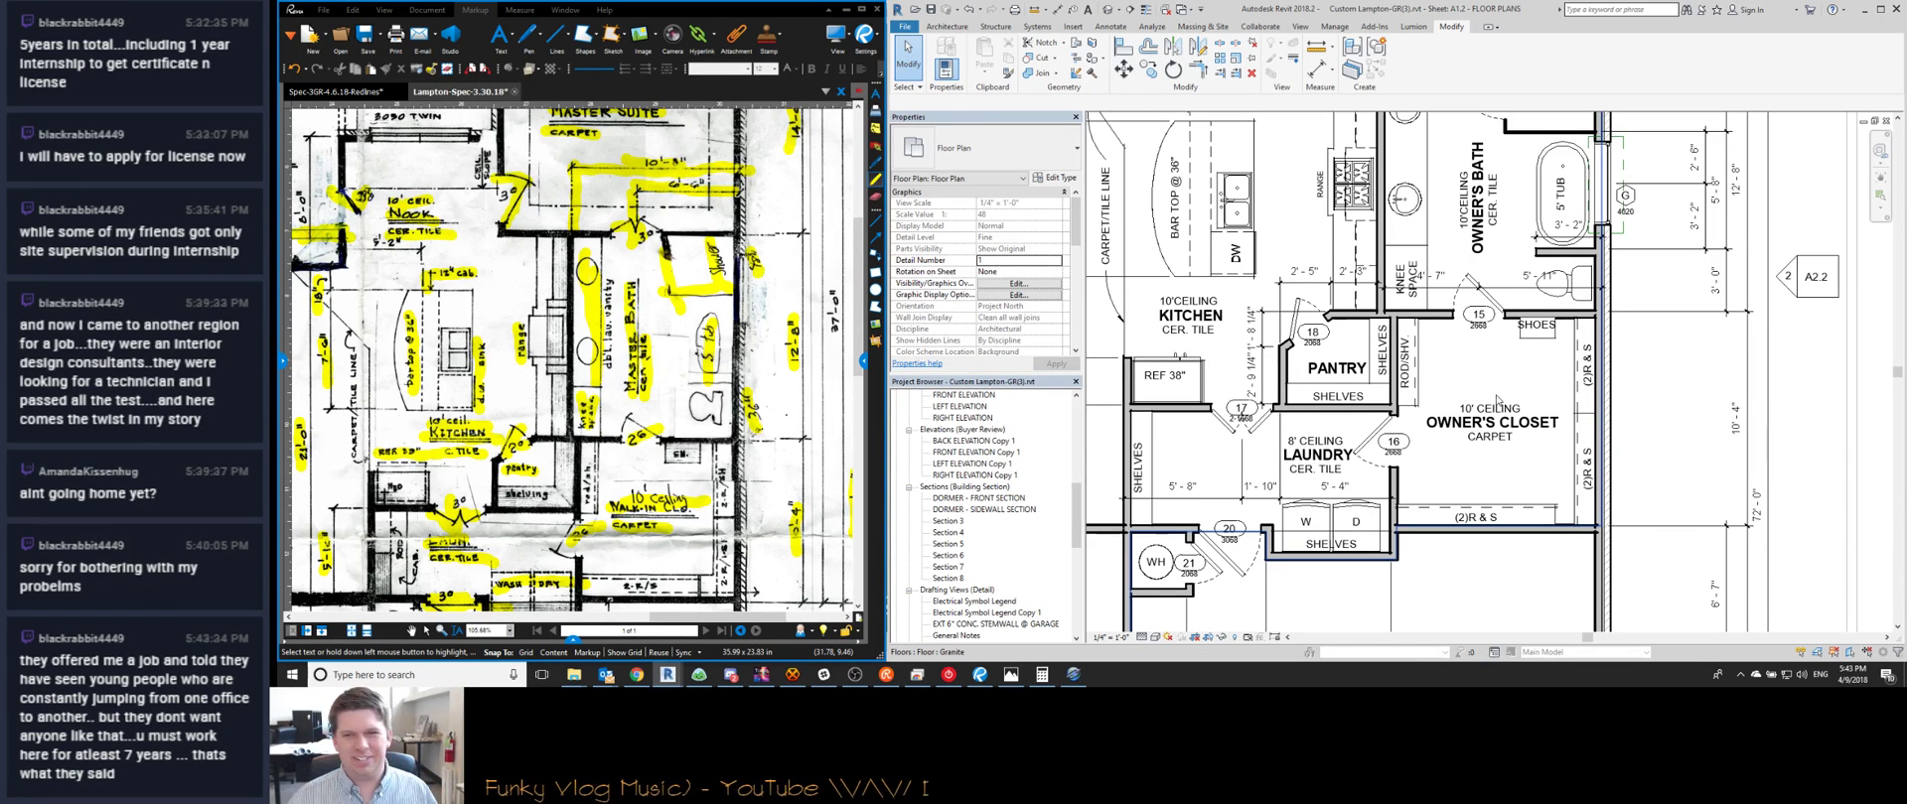
Drag door tag 17 up and to the left, clear of the laundry door swing
scroll(1229, 360, up, 2)
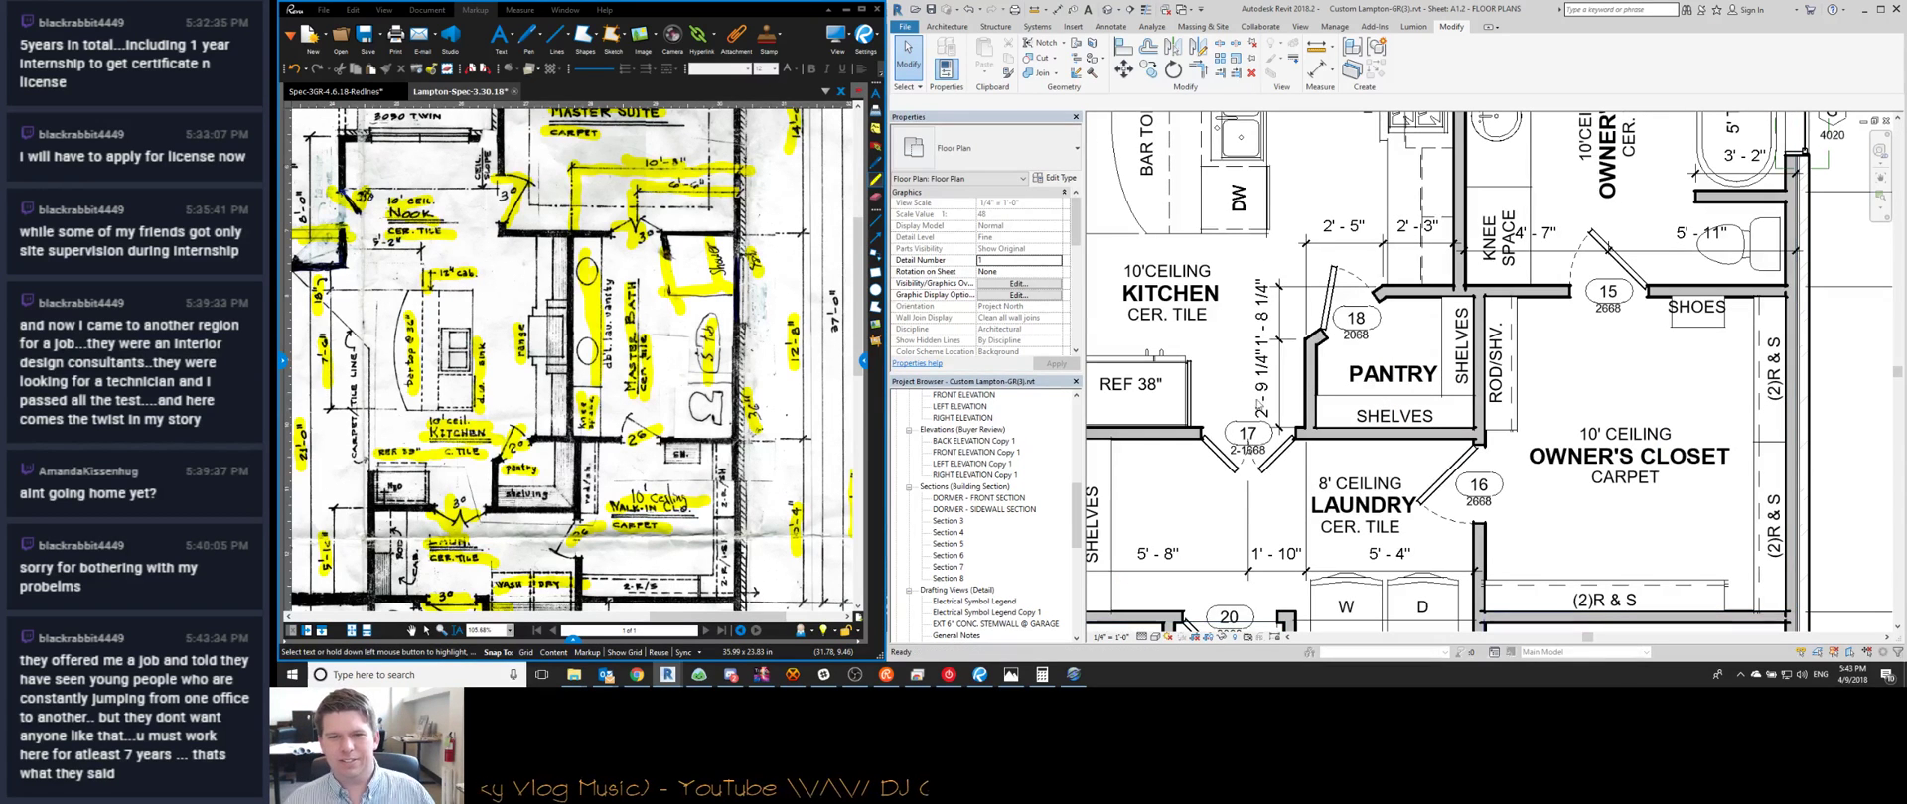
click(1247, 452)
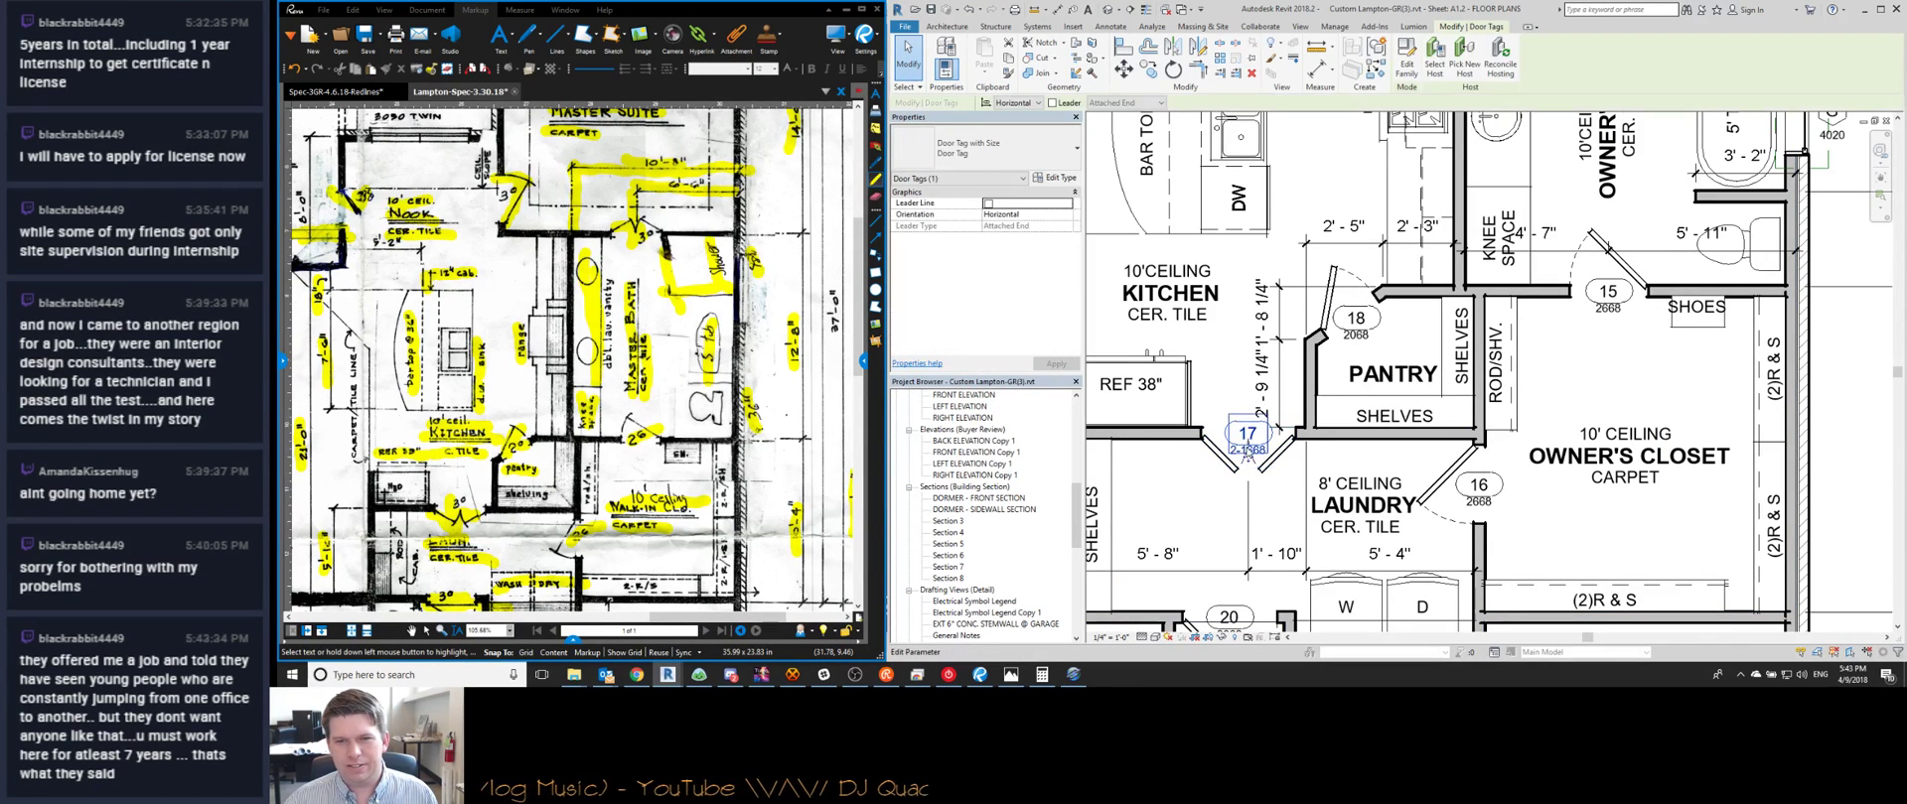
drag(1247, 459, 1230, 425)
key(Escape)
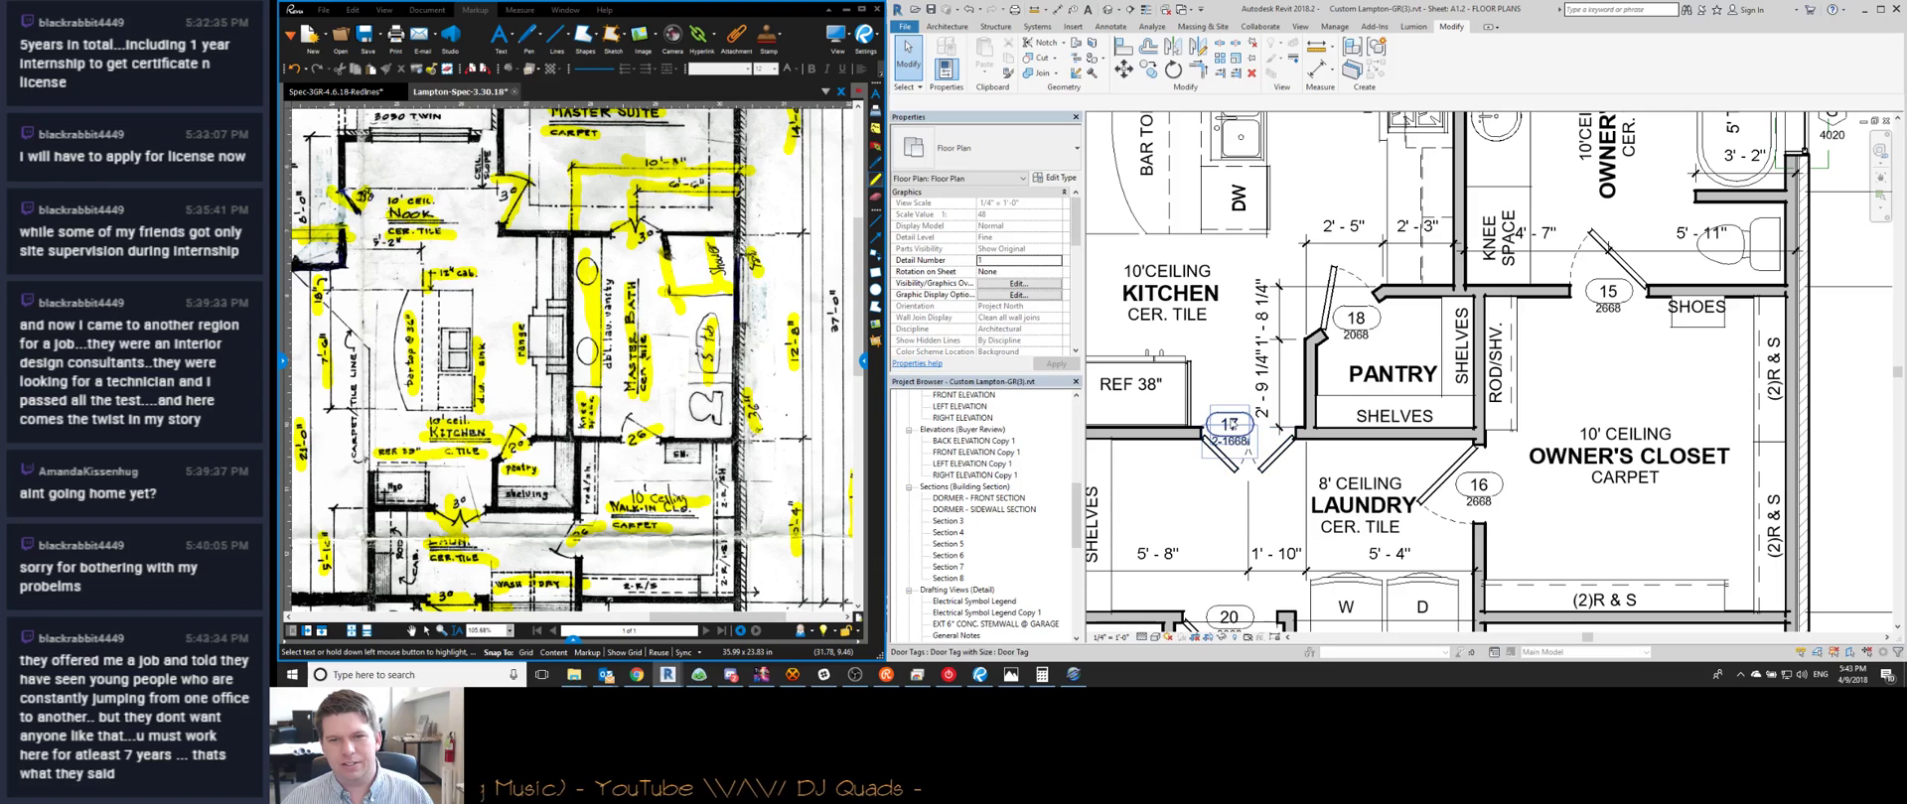
Bring the closet dimensions into view and select the 4'-7" dimension above the knee space
middle_drag(1266, 435, 1308, 456)
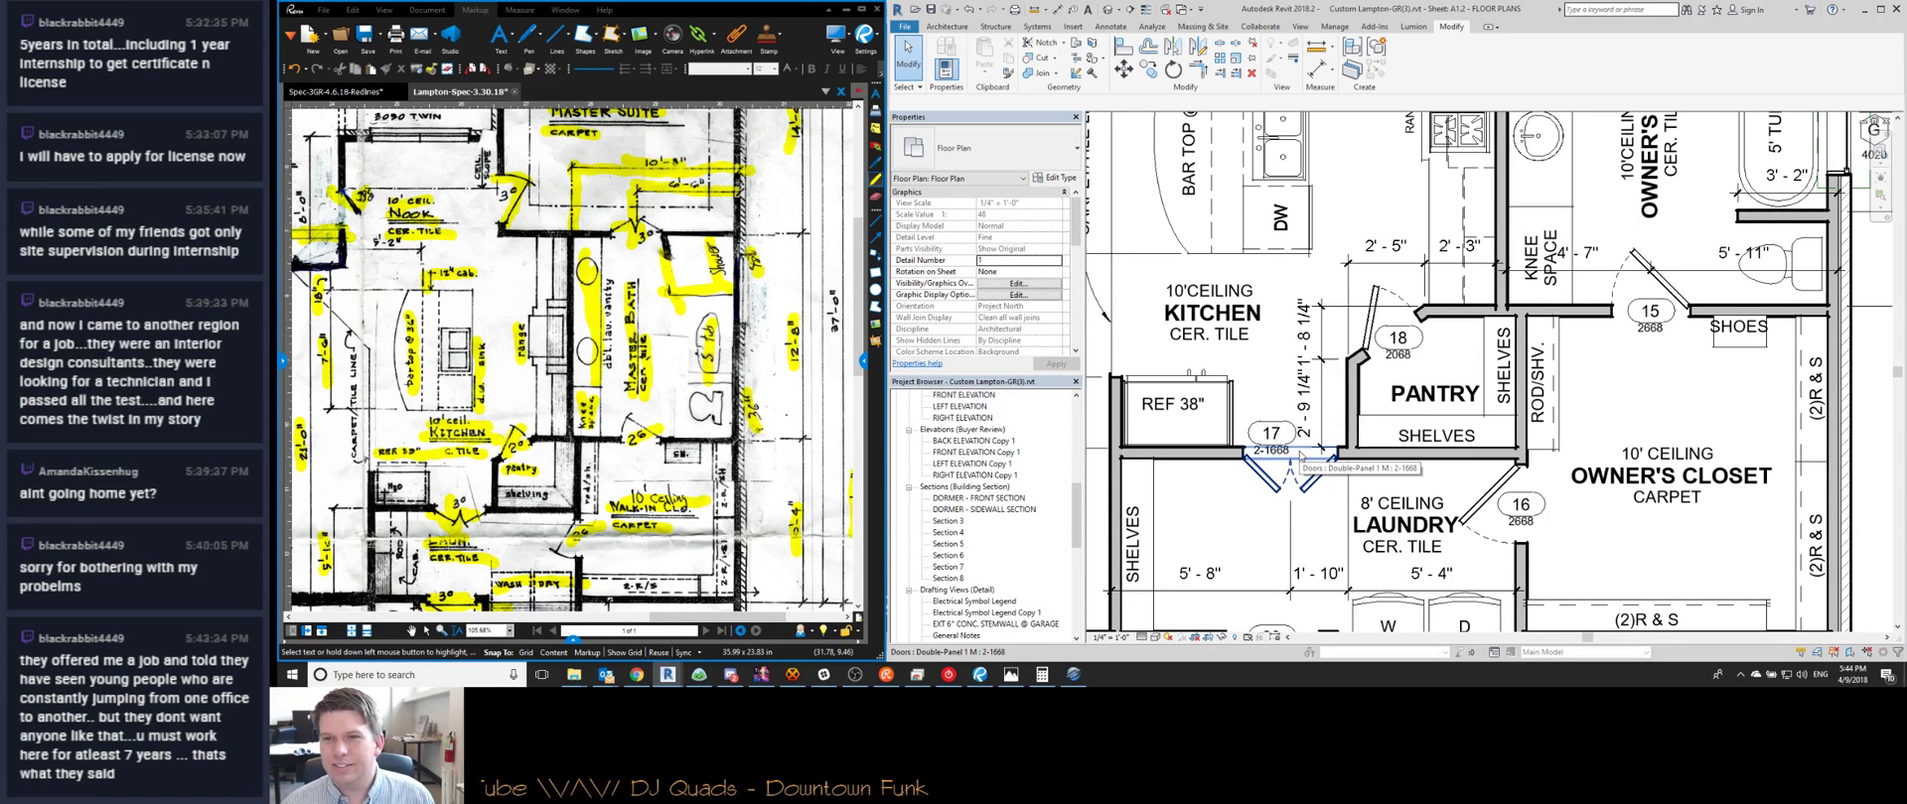
middle_drag(1605, 269, 1414, 294)
click(1402, 287)
scroll(1452, 300, down, 2)
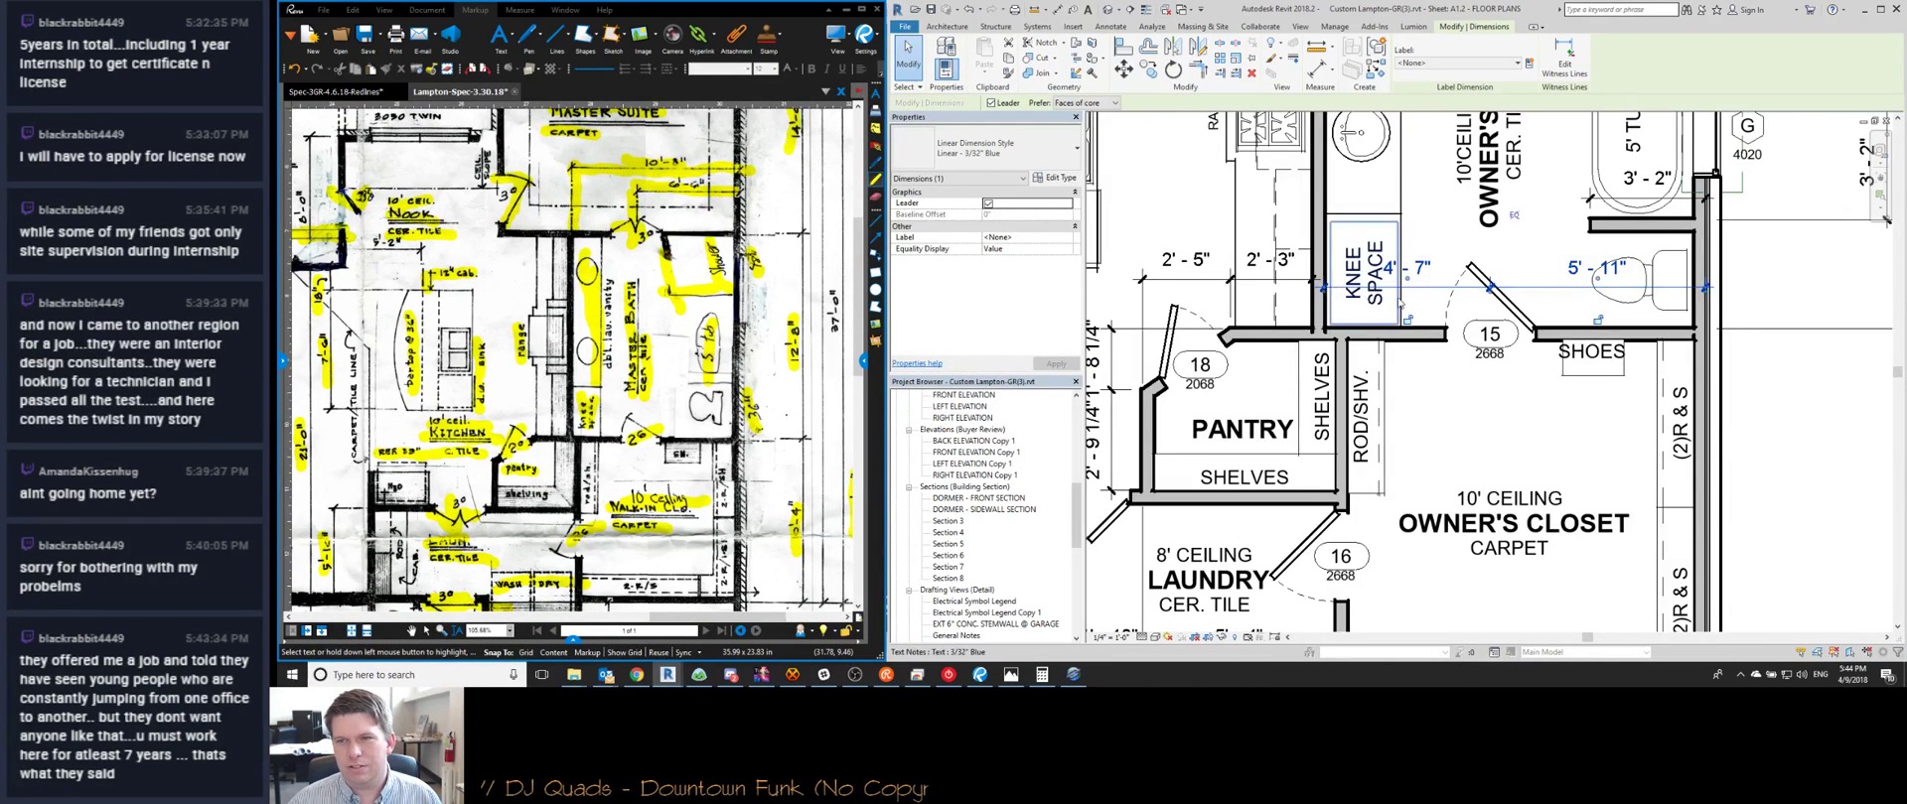
Add a right-wall witness line to the 2'-5"/2'-3" dimension string above the pantry
key(Escape)
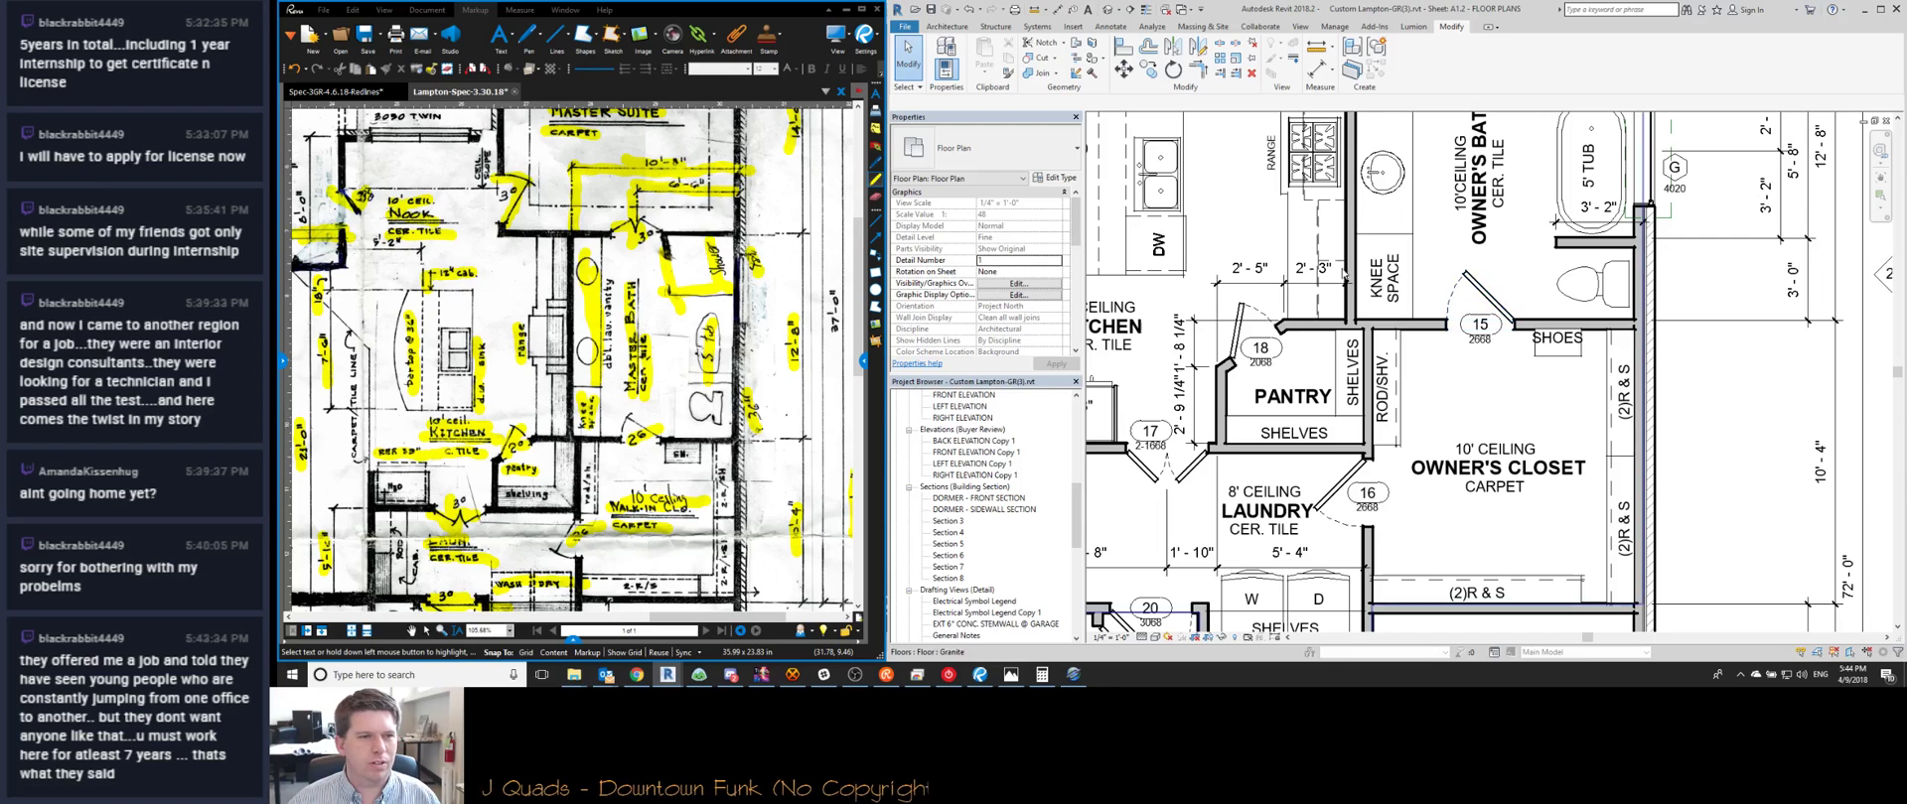
middle_drag(1337, 286, 1388, 302)
click(1388, 303)
scroll(1388, 303, up, 3)
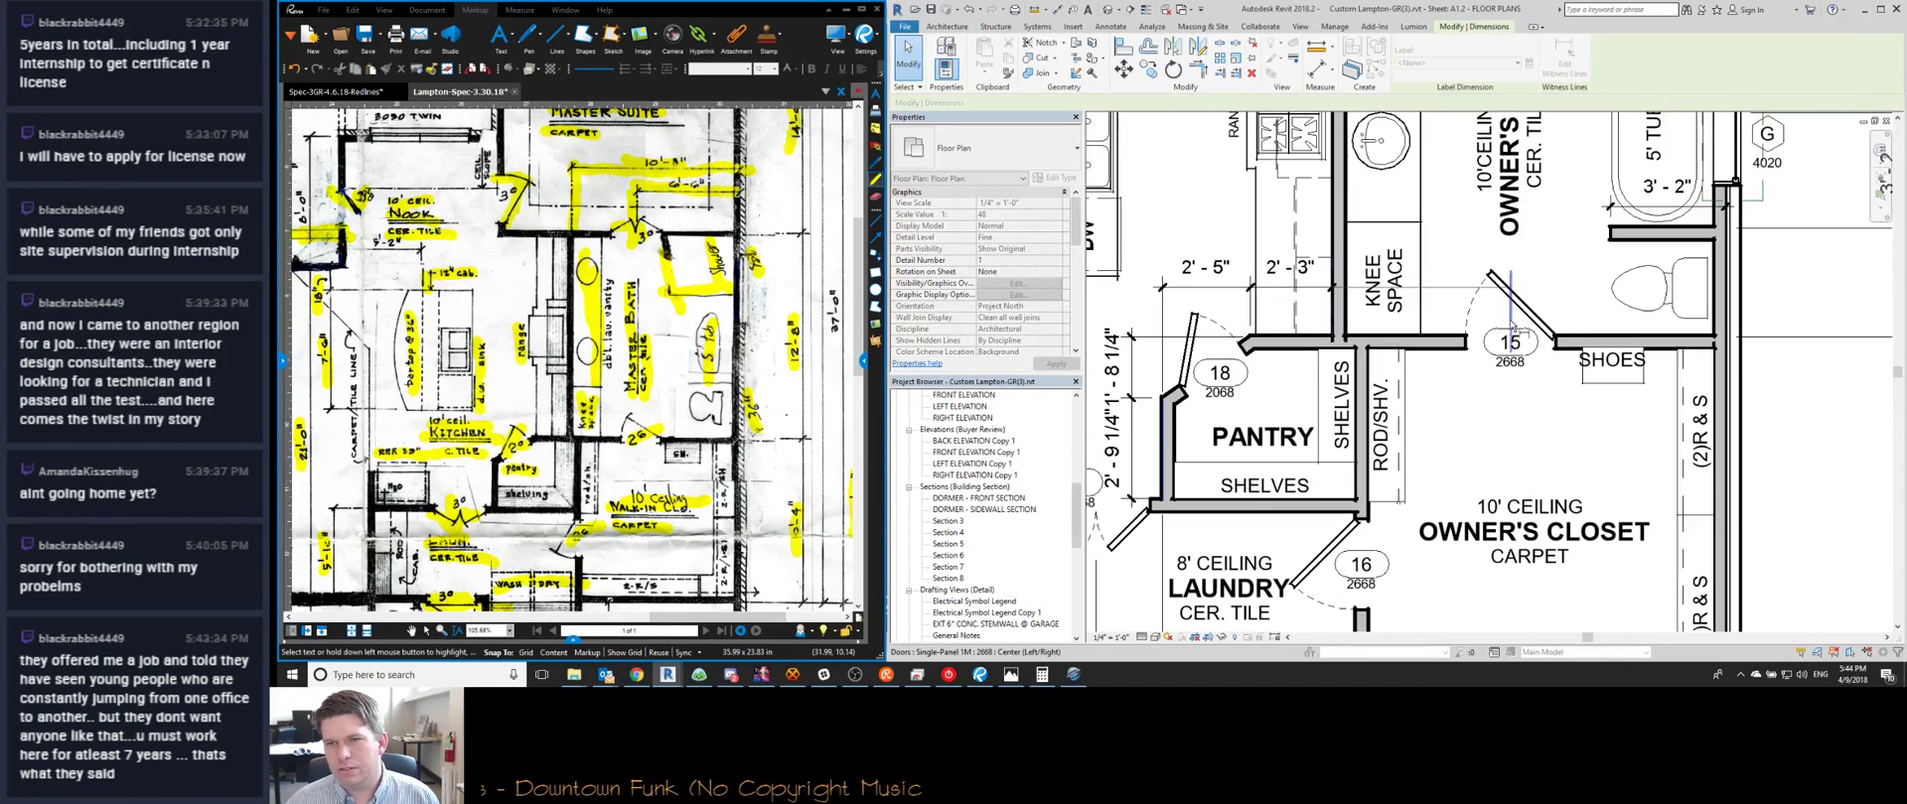
click(1728, 309)
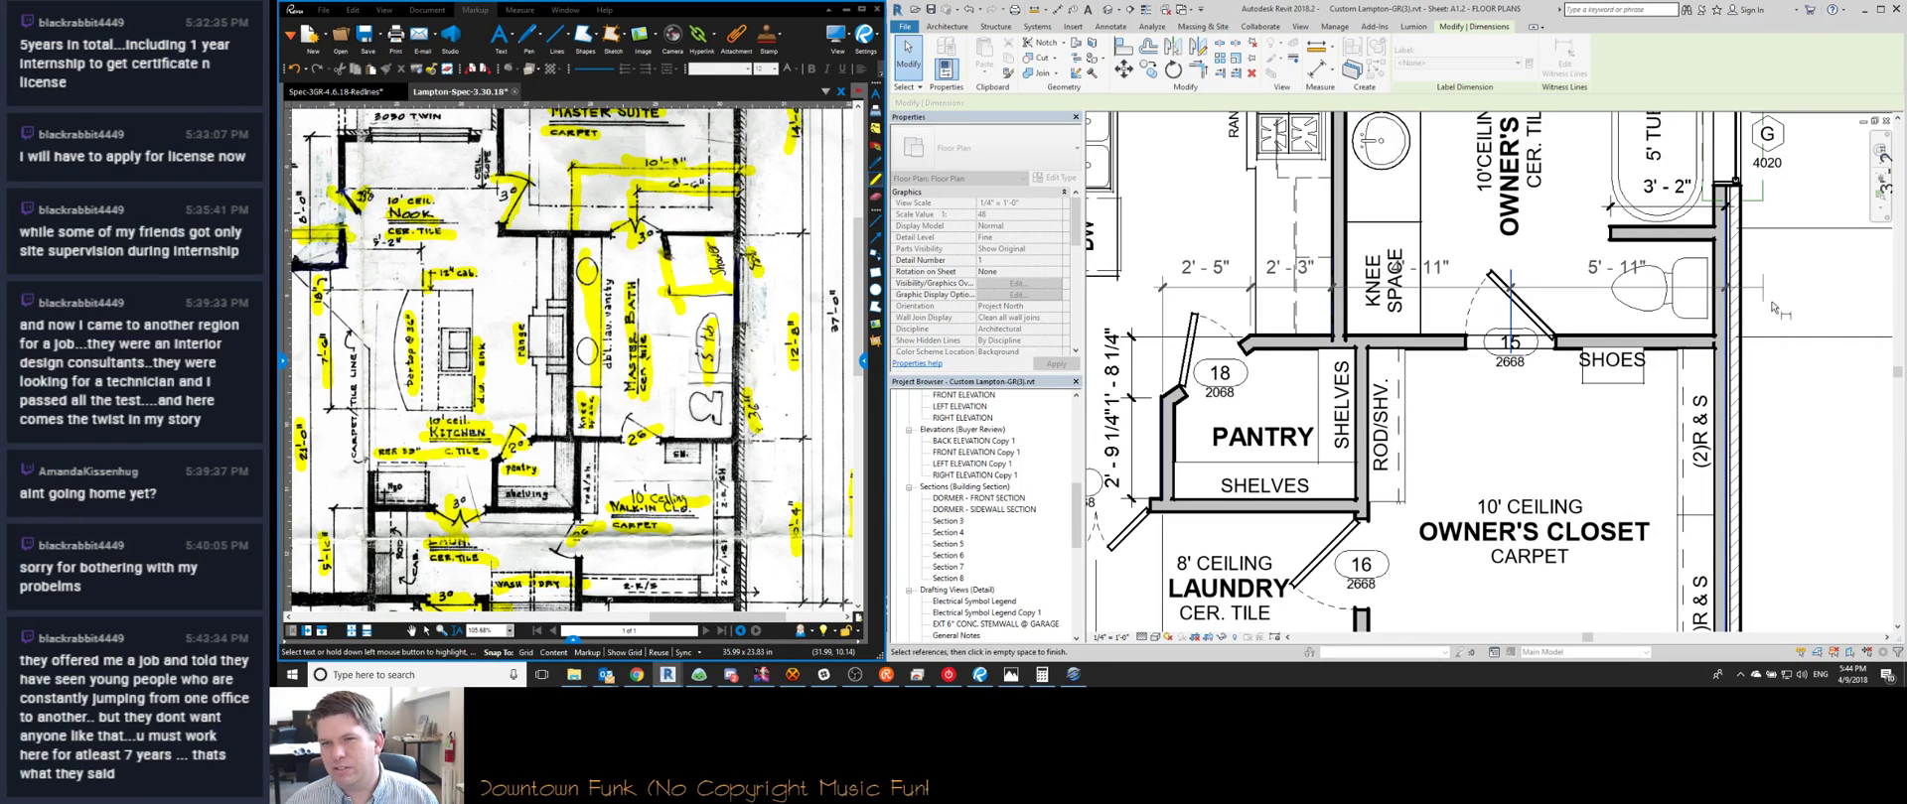
click(1779, 310)
key(Escape)
scroll(1453, 296, down, 2)
scroll(1357, 350, up, 6)
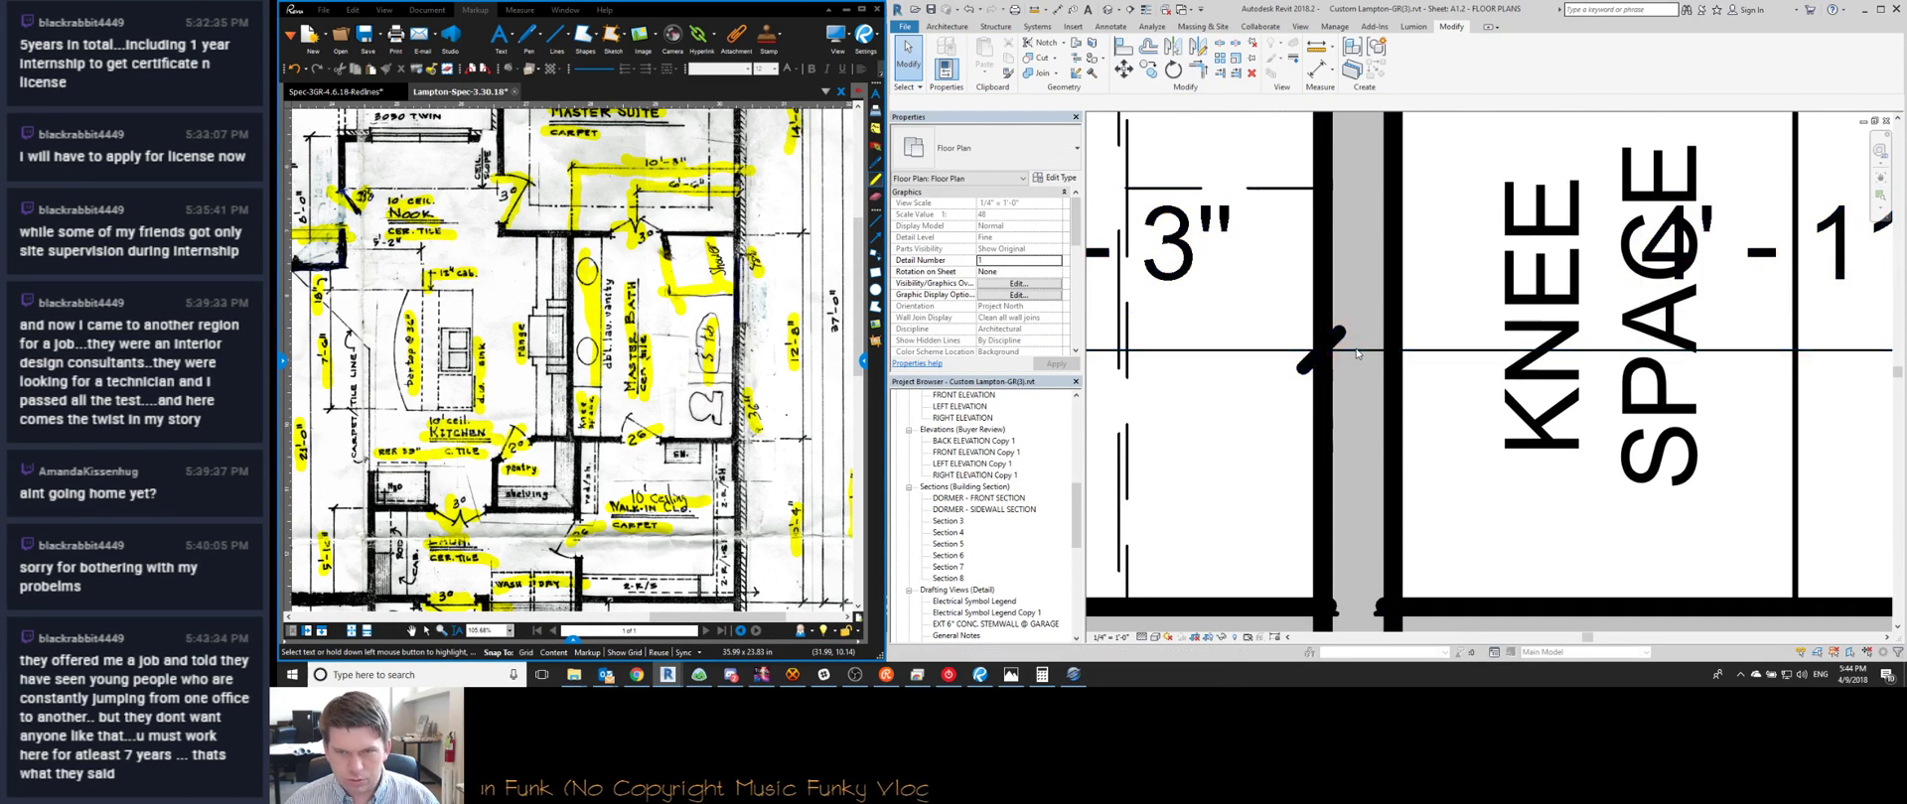
Turn on Thin Lines (TL) and inspect the dimension by the knee-space wall
key(t)
key(l)
click(1333, 351)
scroll(1332, 354, down, 5)
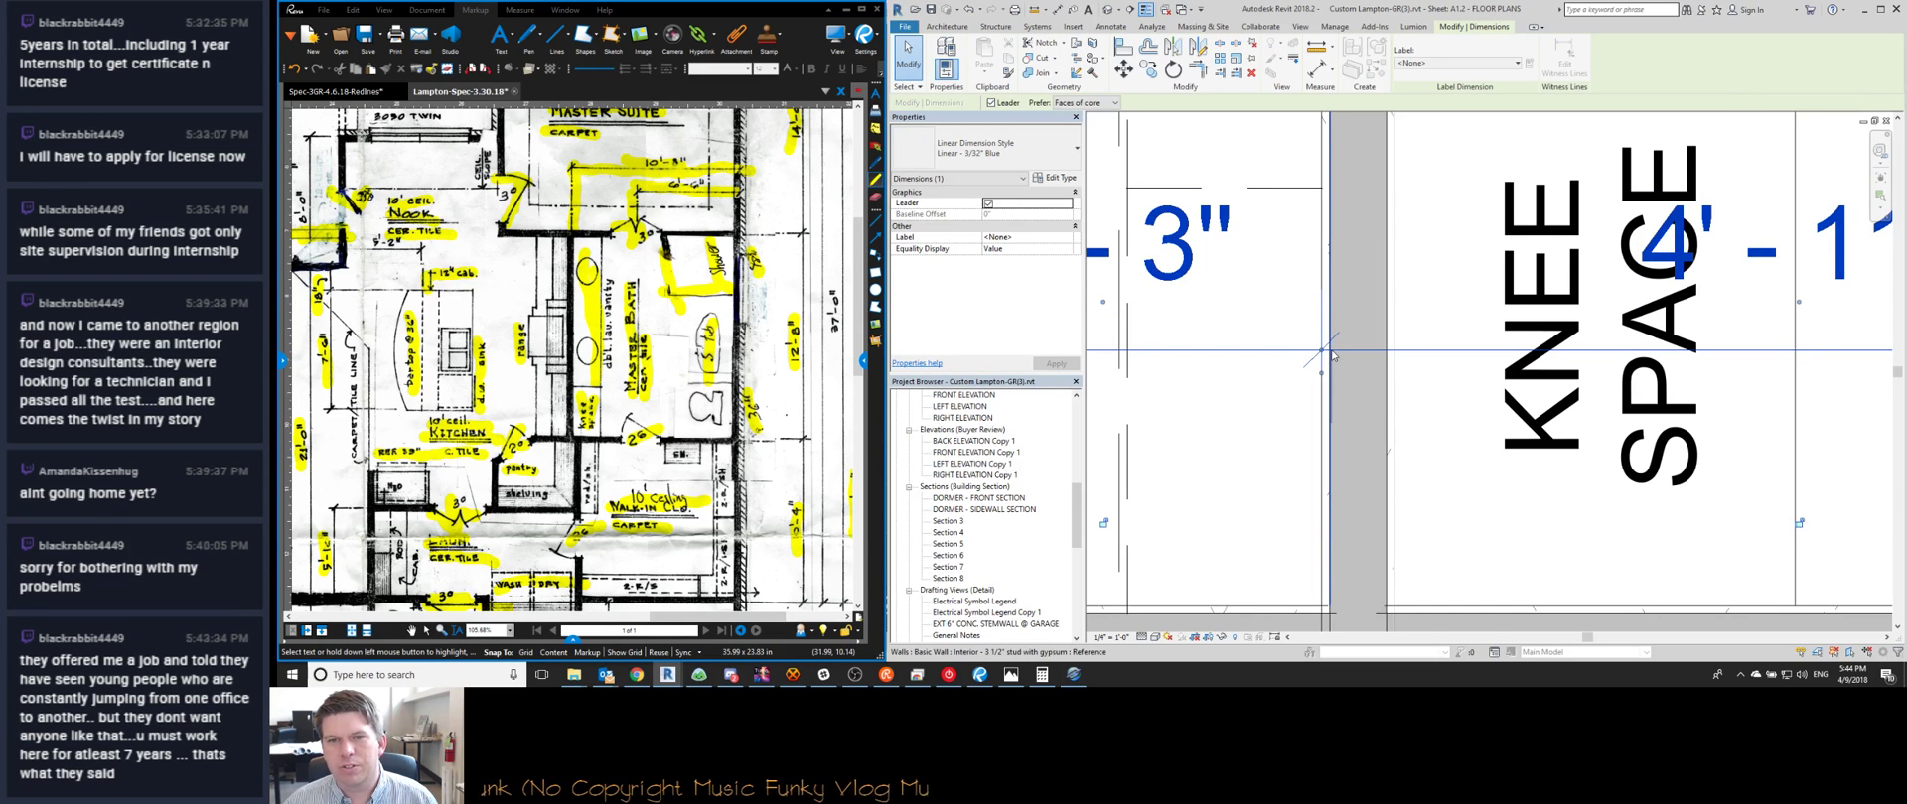
scroll(1332, 391, up, 5)
key(Escape)
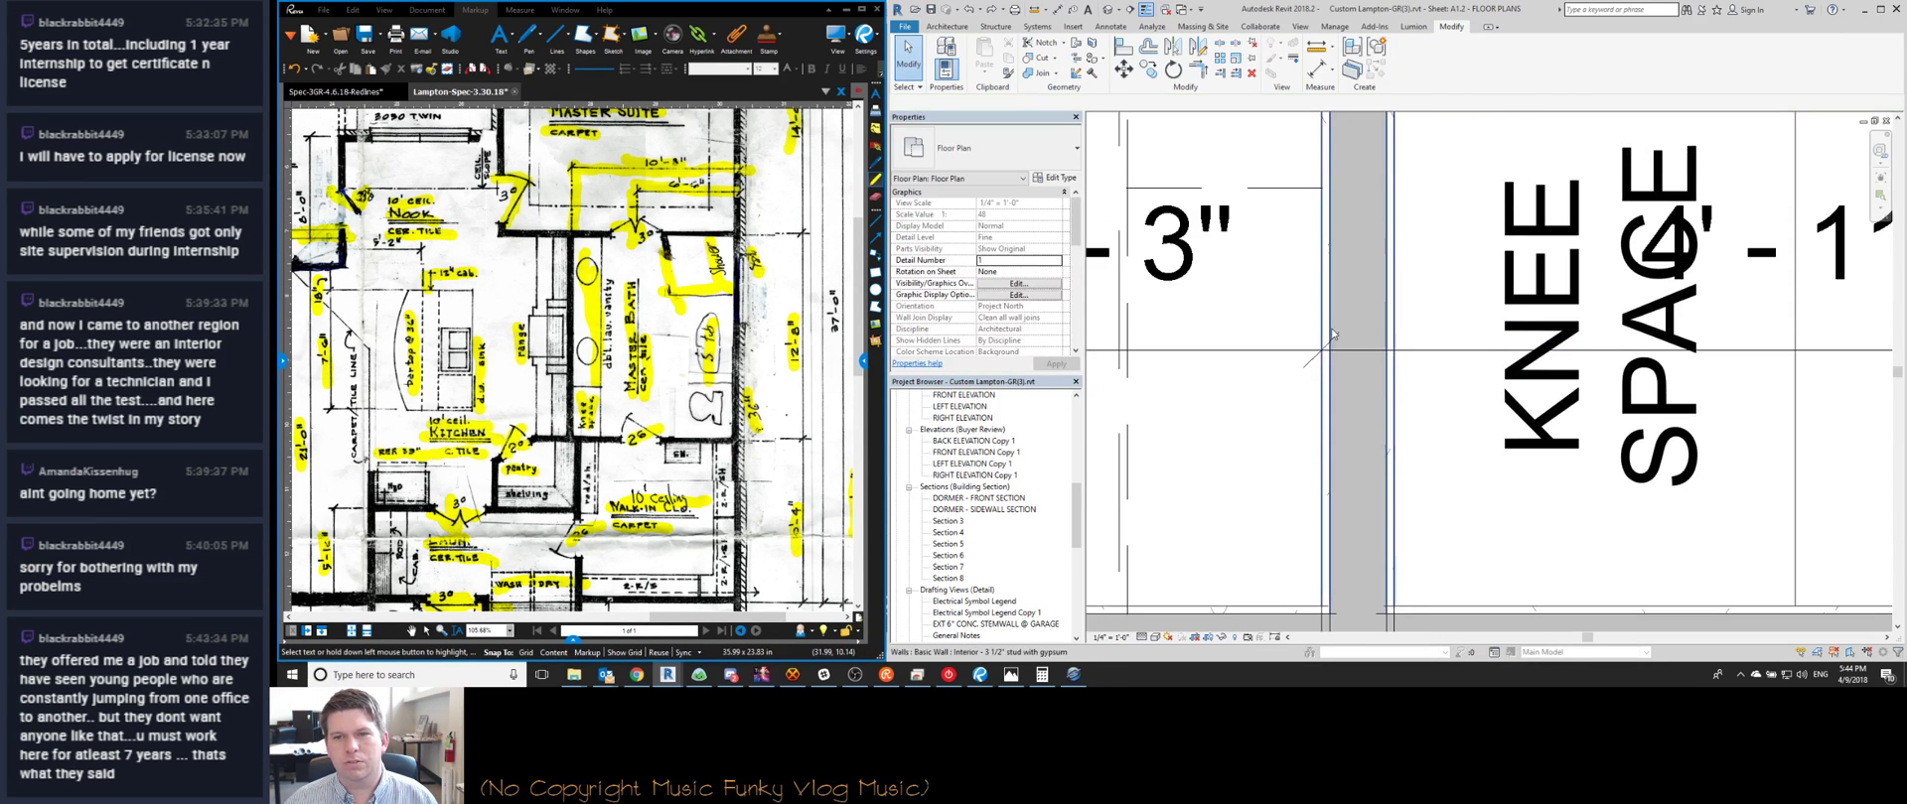
scroll(1330, 397, down, 5)
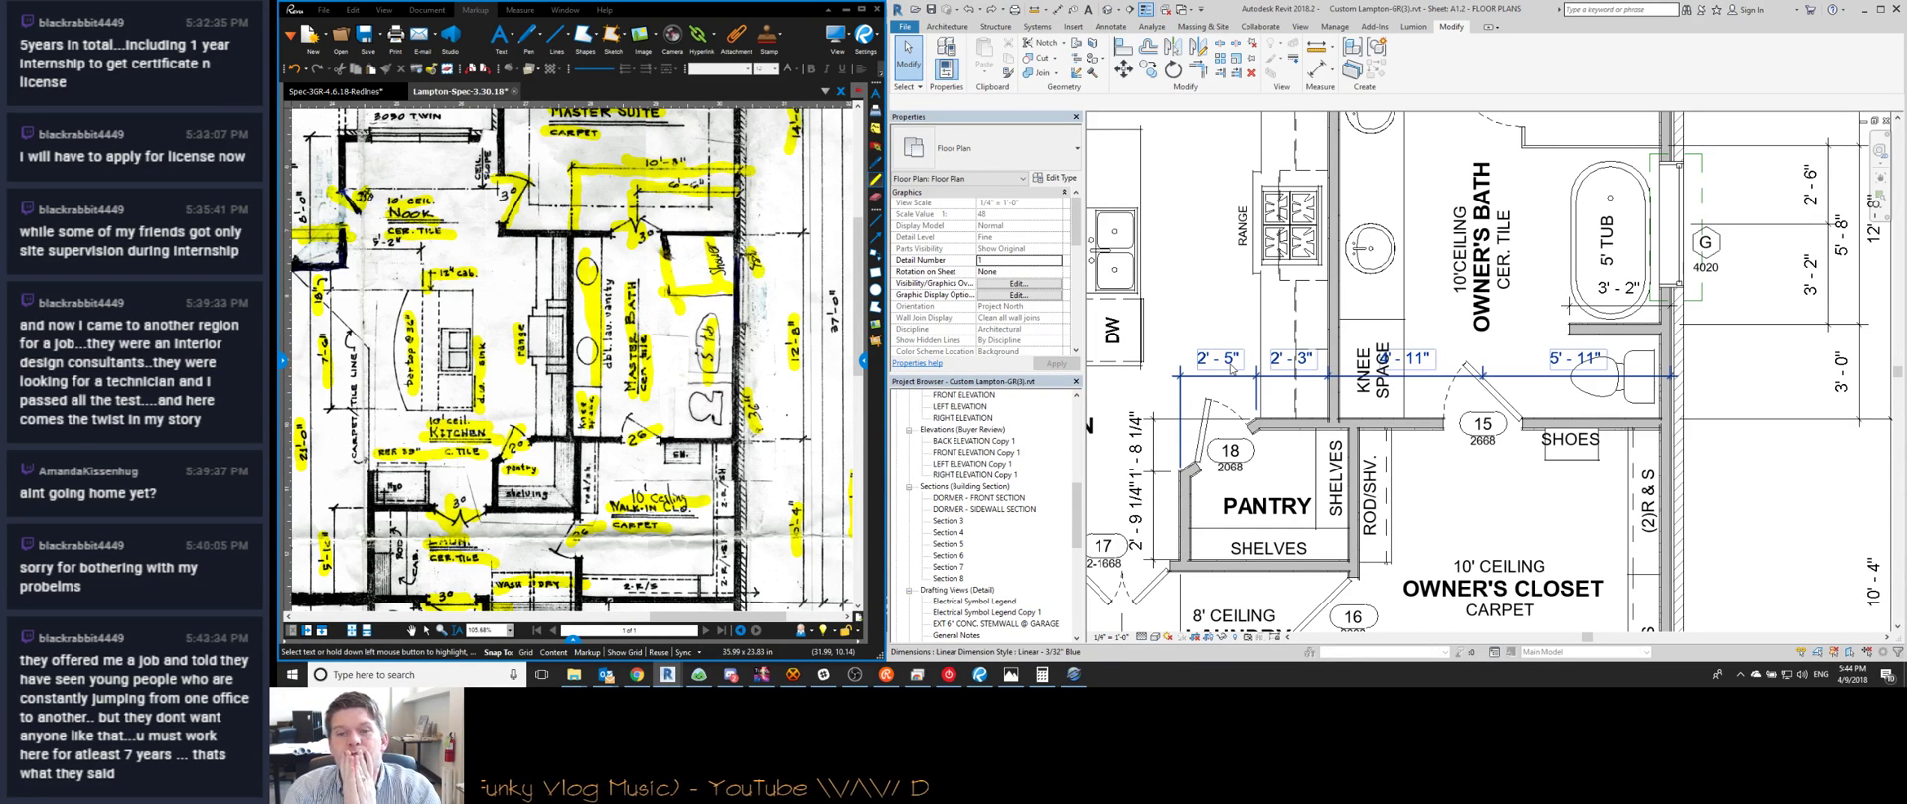
Drag a witness line to the wall face so 2'-3" becomes 2'-3 1/2"
scroll(1234, 362, up, 3)
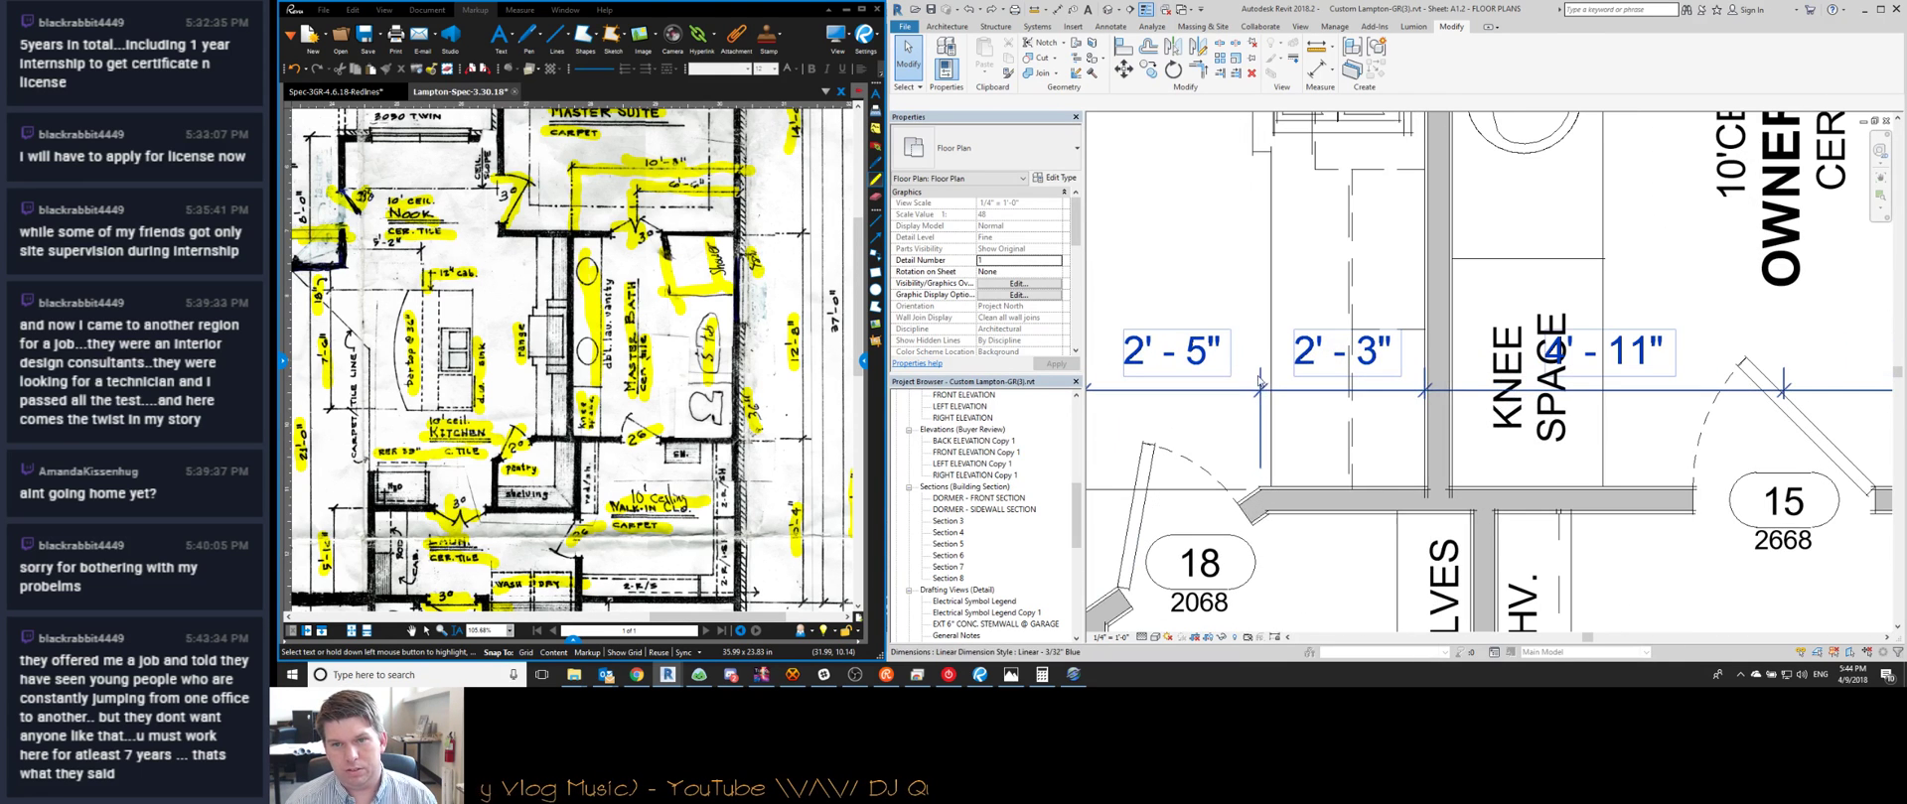
click(1259, 394)
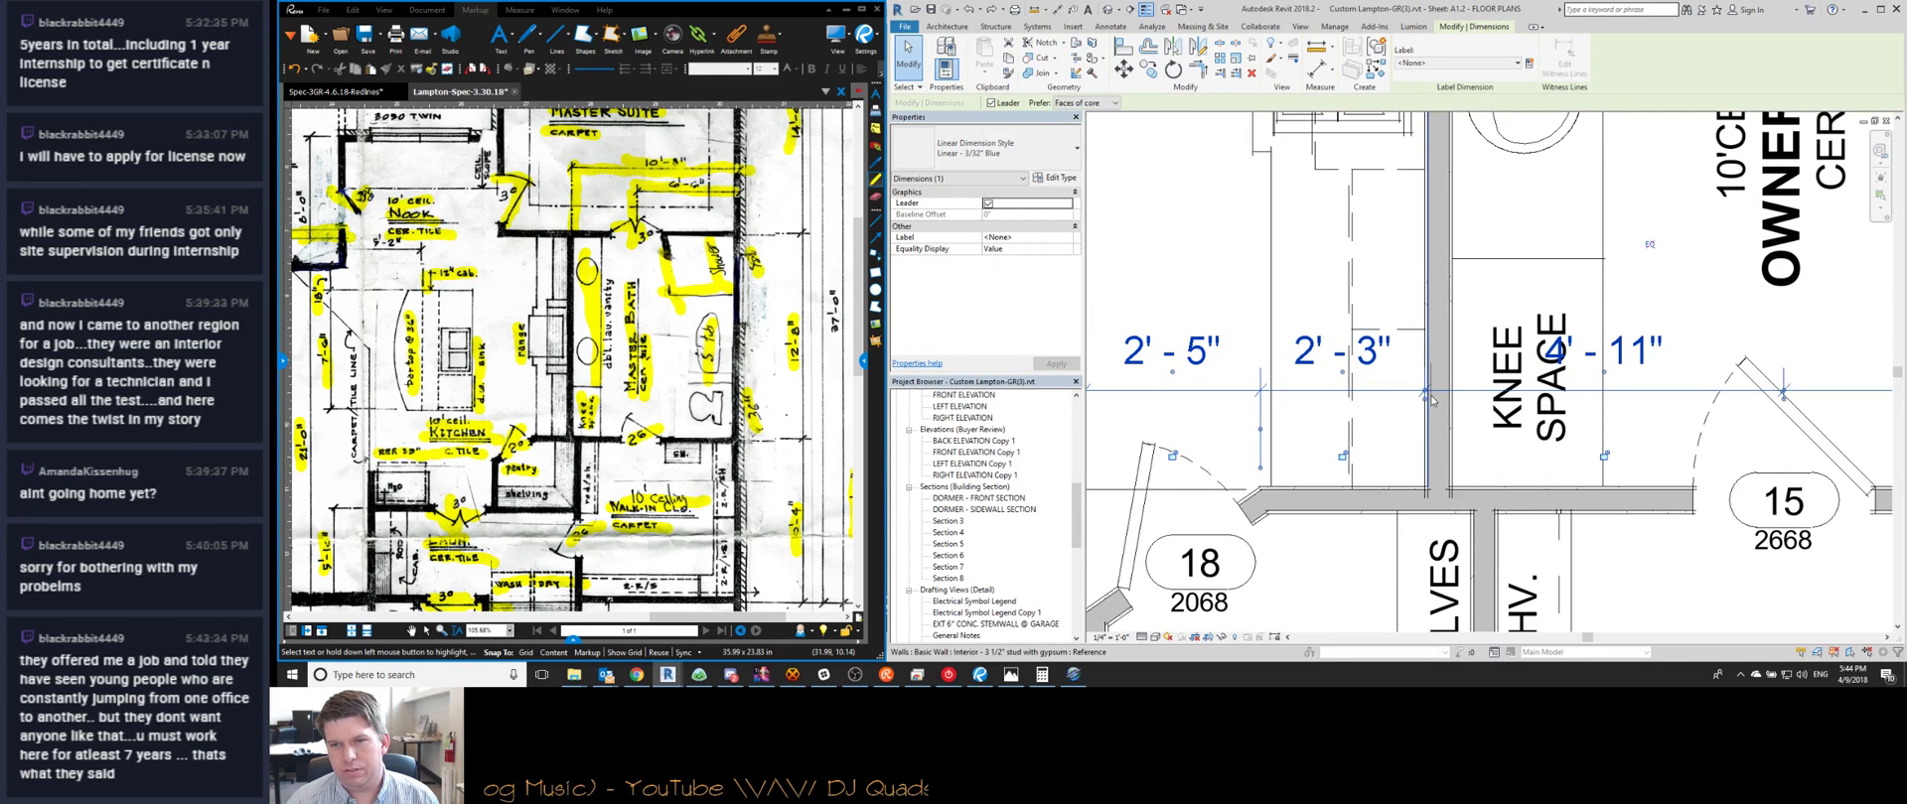
drag(1426, 391, 1431, 399)
scroll(1431, 399, down, 3)
key(Escape)
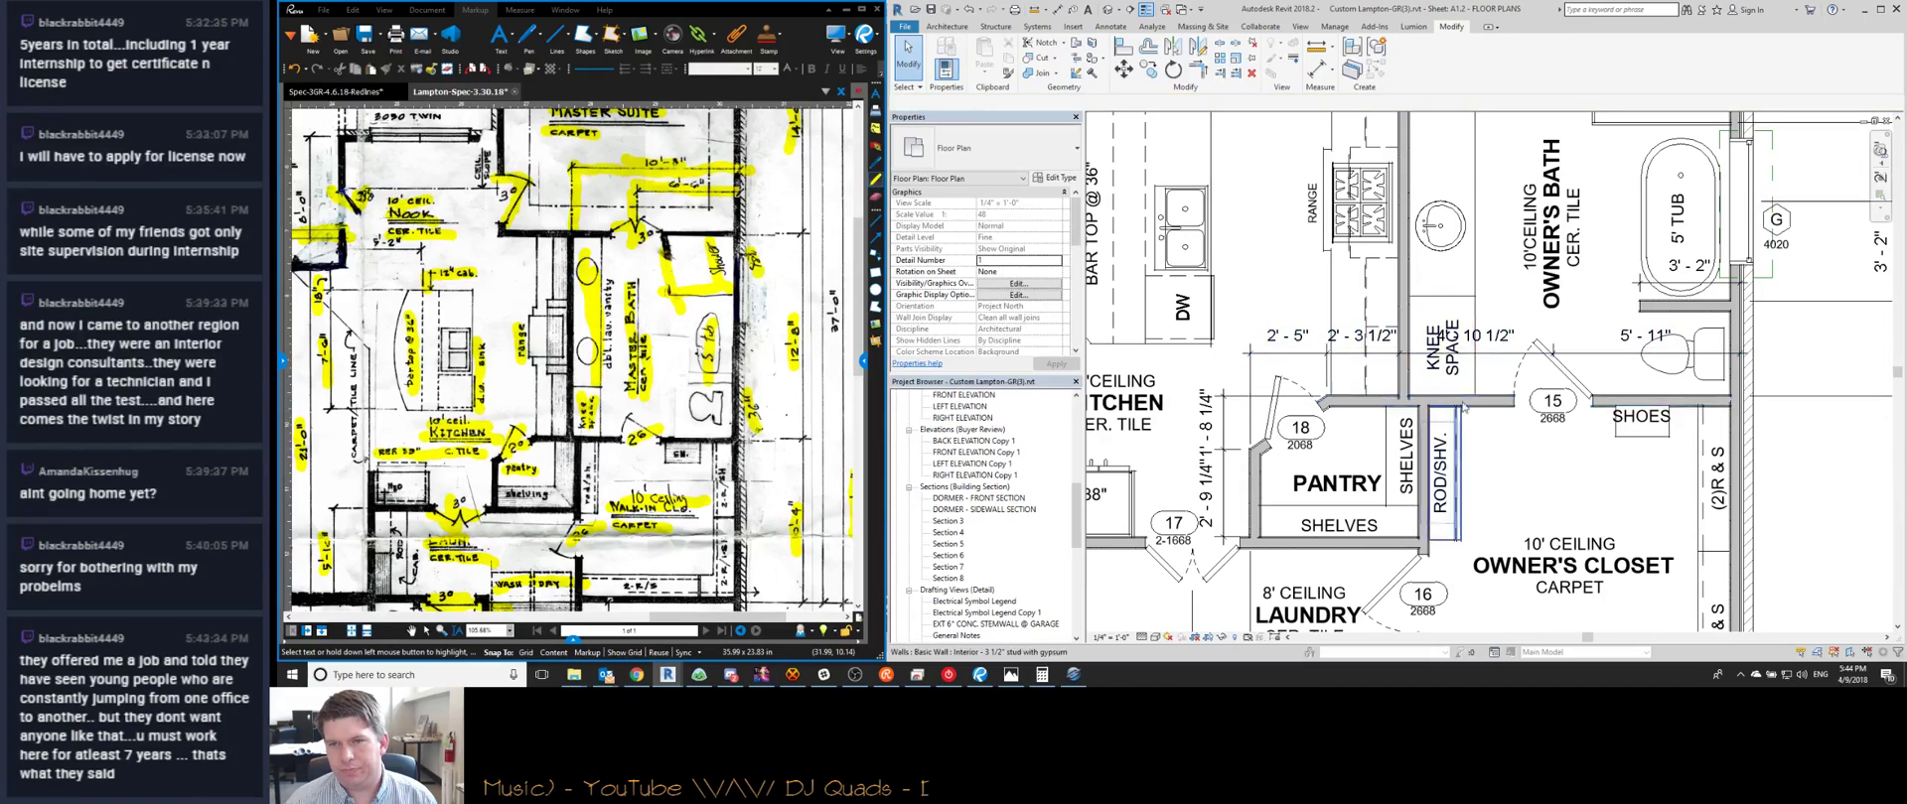
Zoom around the kitchen and select the 4'-0"/6'-6" dimension string
scroll(1407, 310, down, 3)
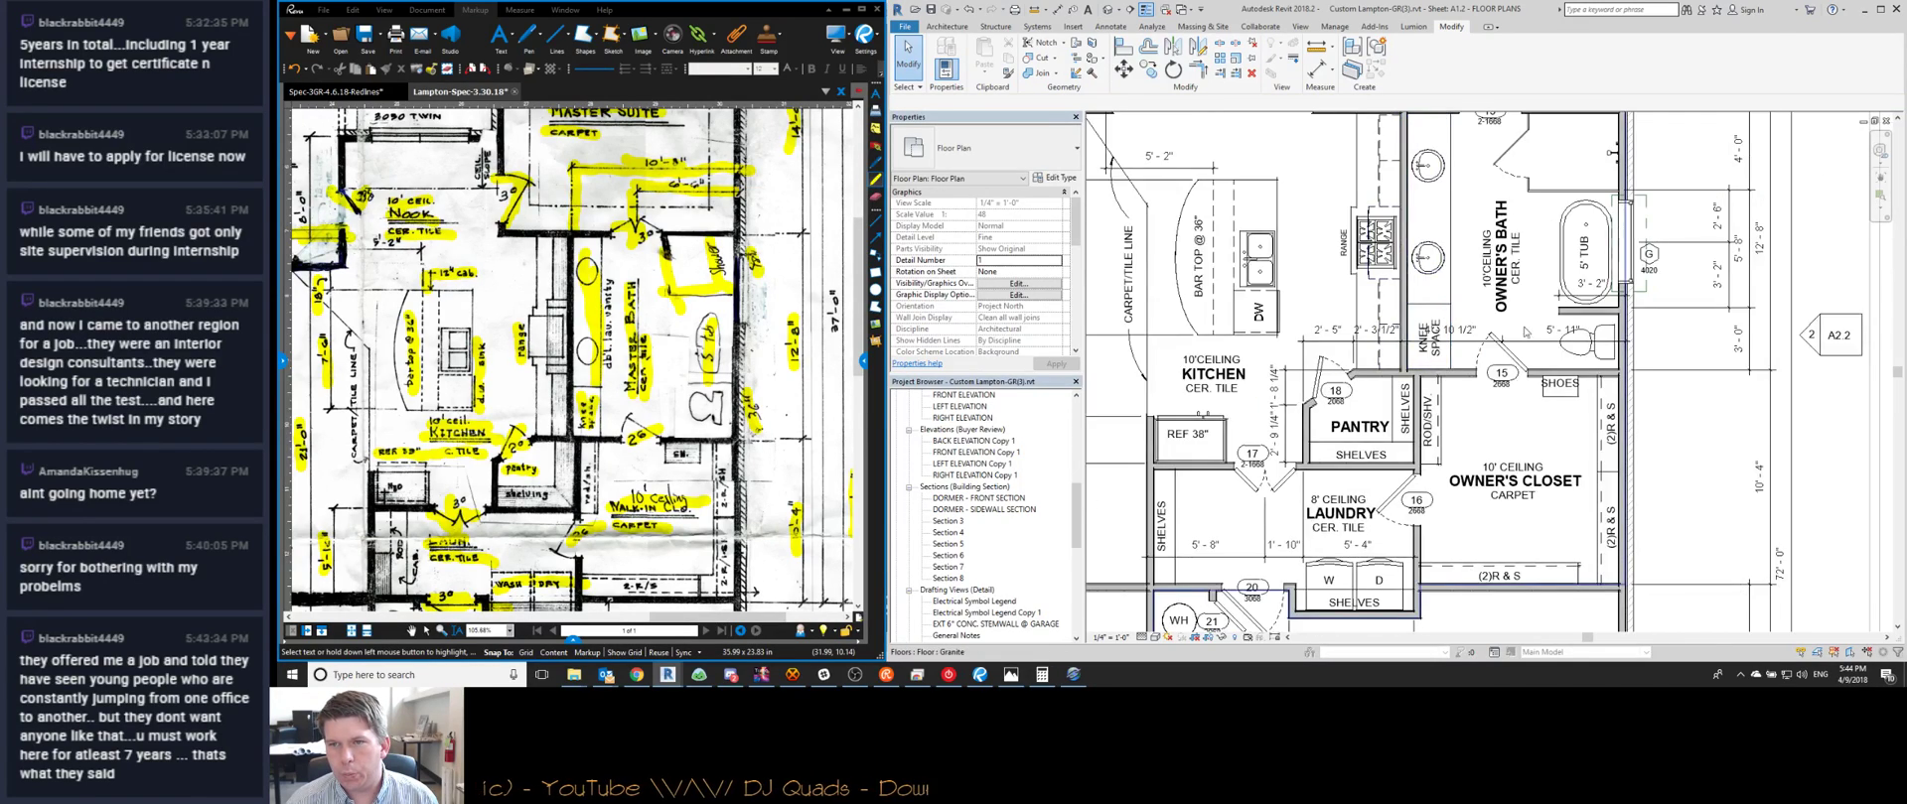
scroll(1414, 405, up, 3)
scroll(1414, 405, down, 3)
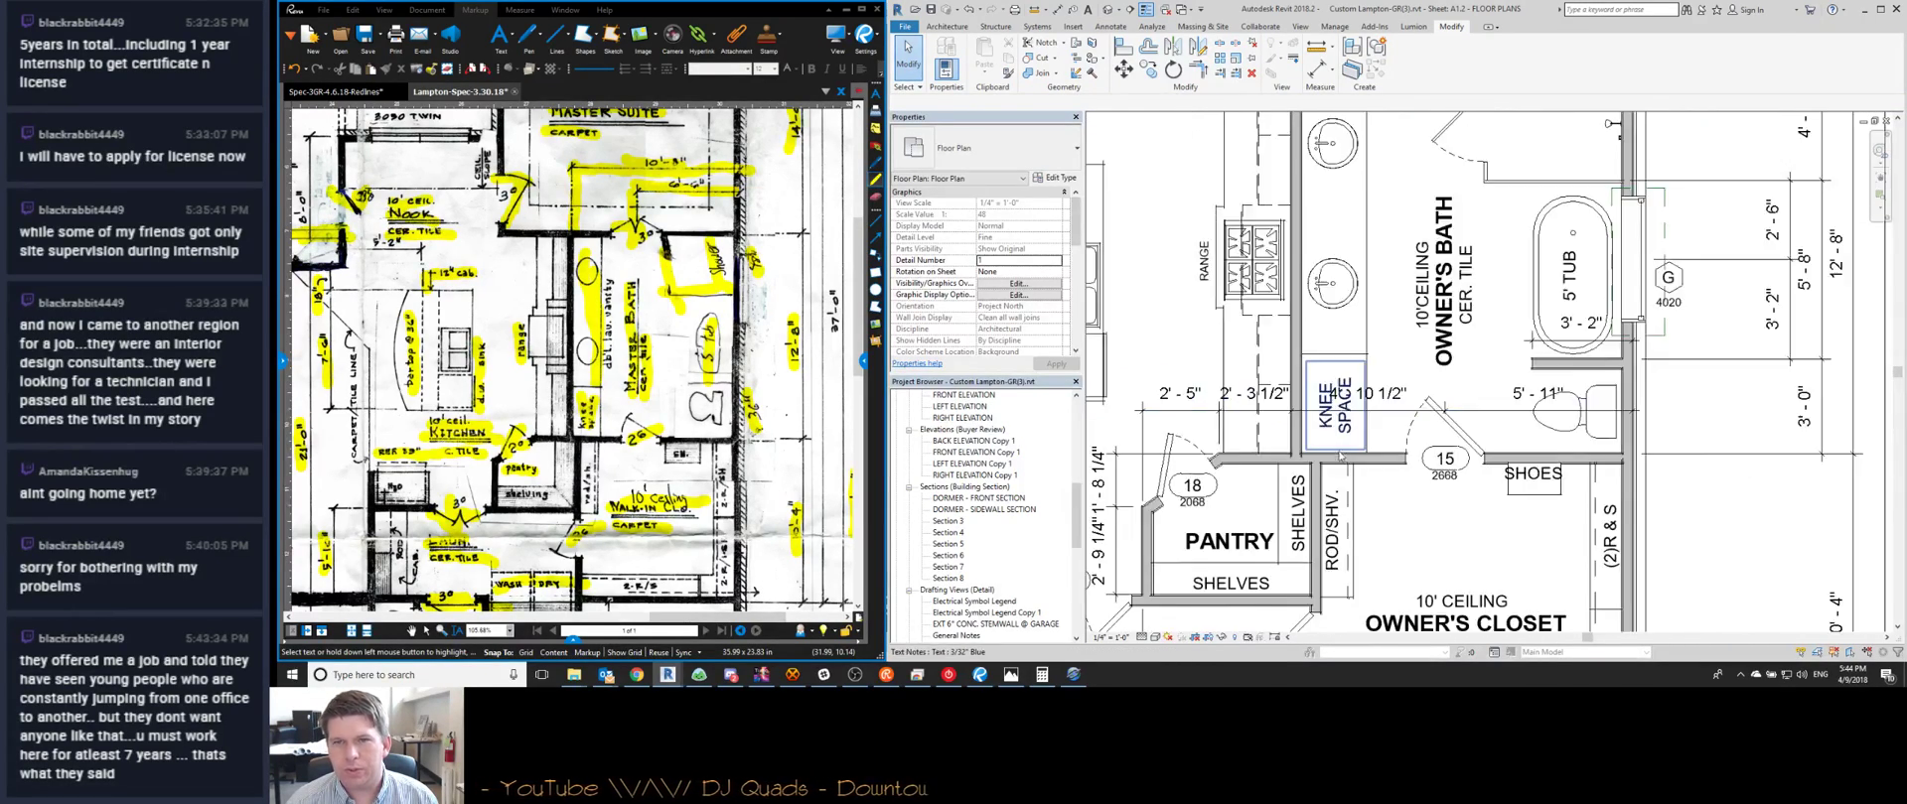
scroll(1340, 253, up, 5)
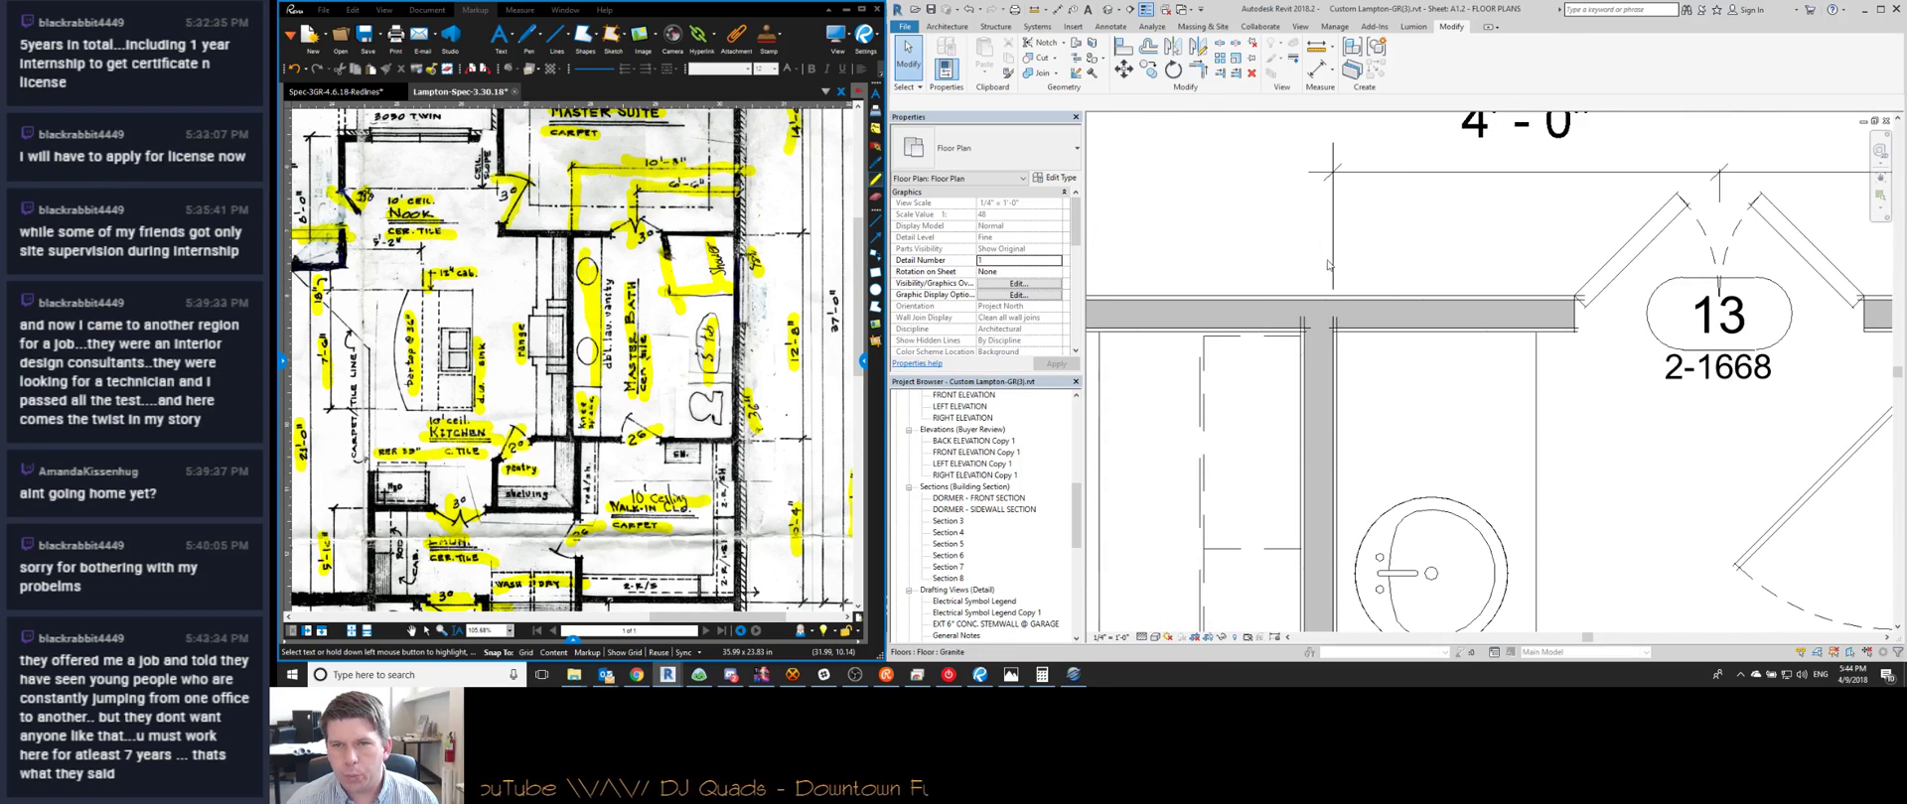
scroll(1370, 255, down, 2)
click(1333, 256)
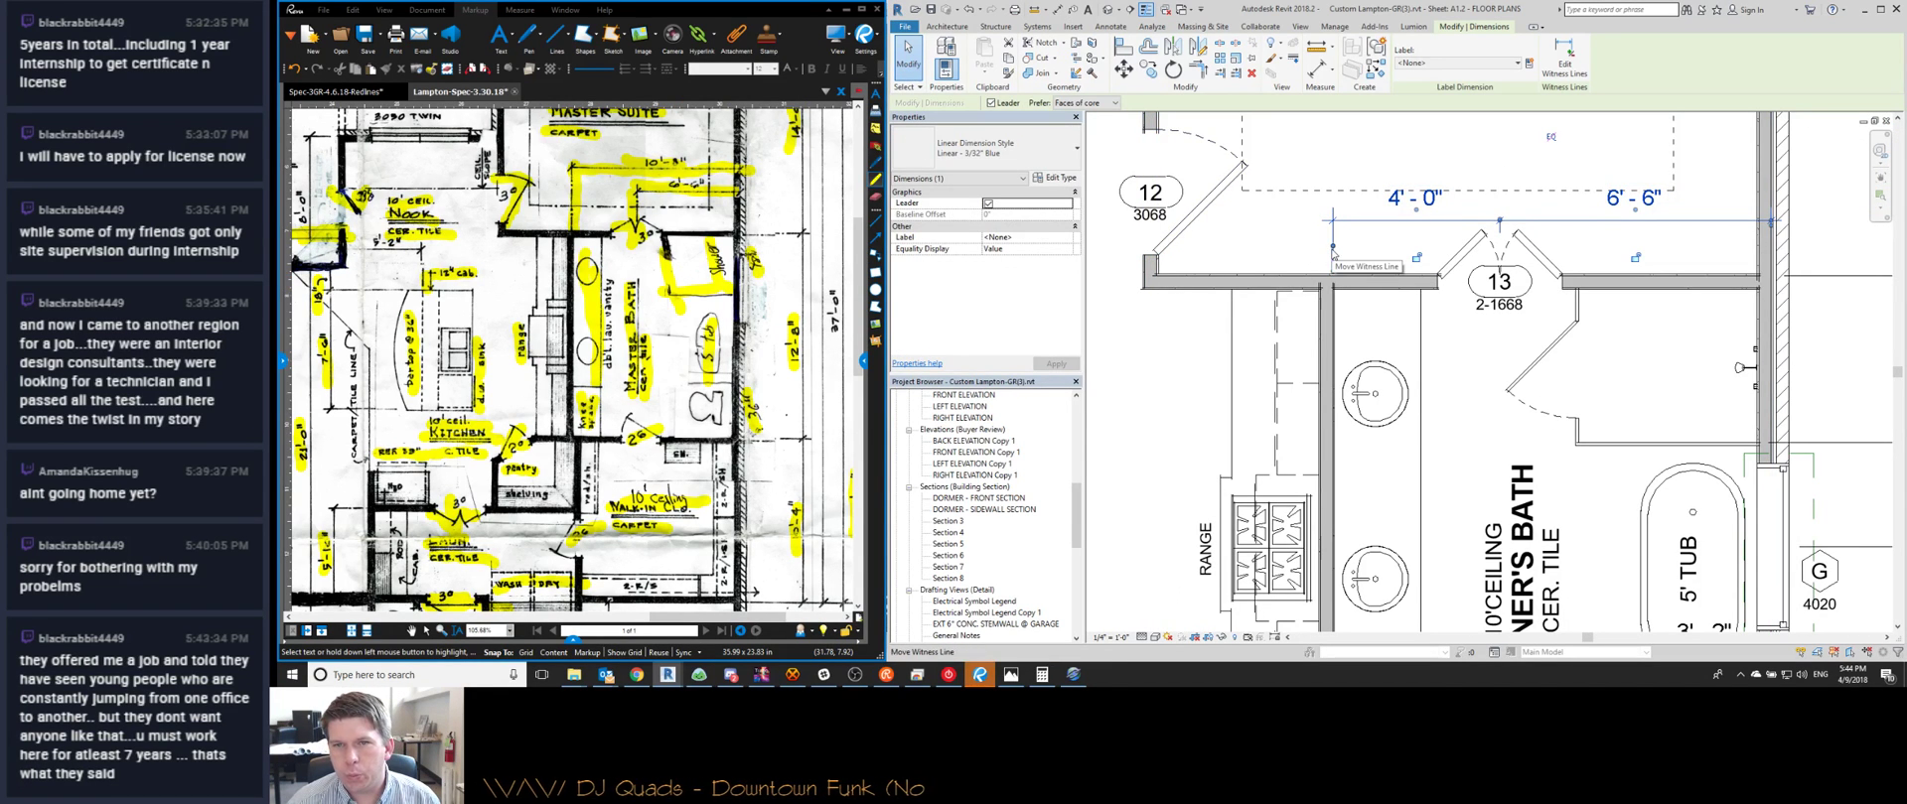
Place a 10'-7 3/4" aligned dimension (DI) between the left and right walls
key(d)
key(i)
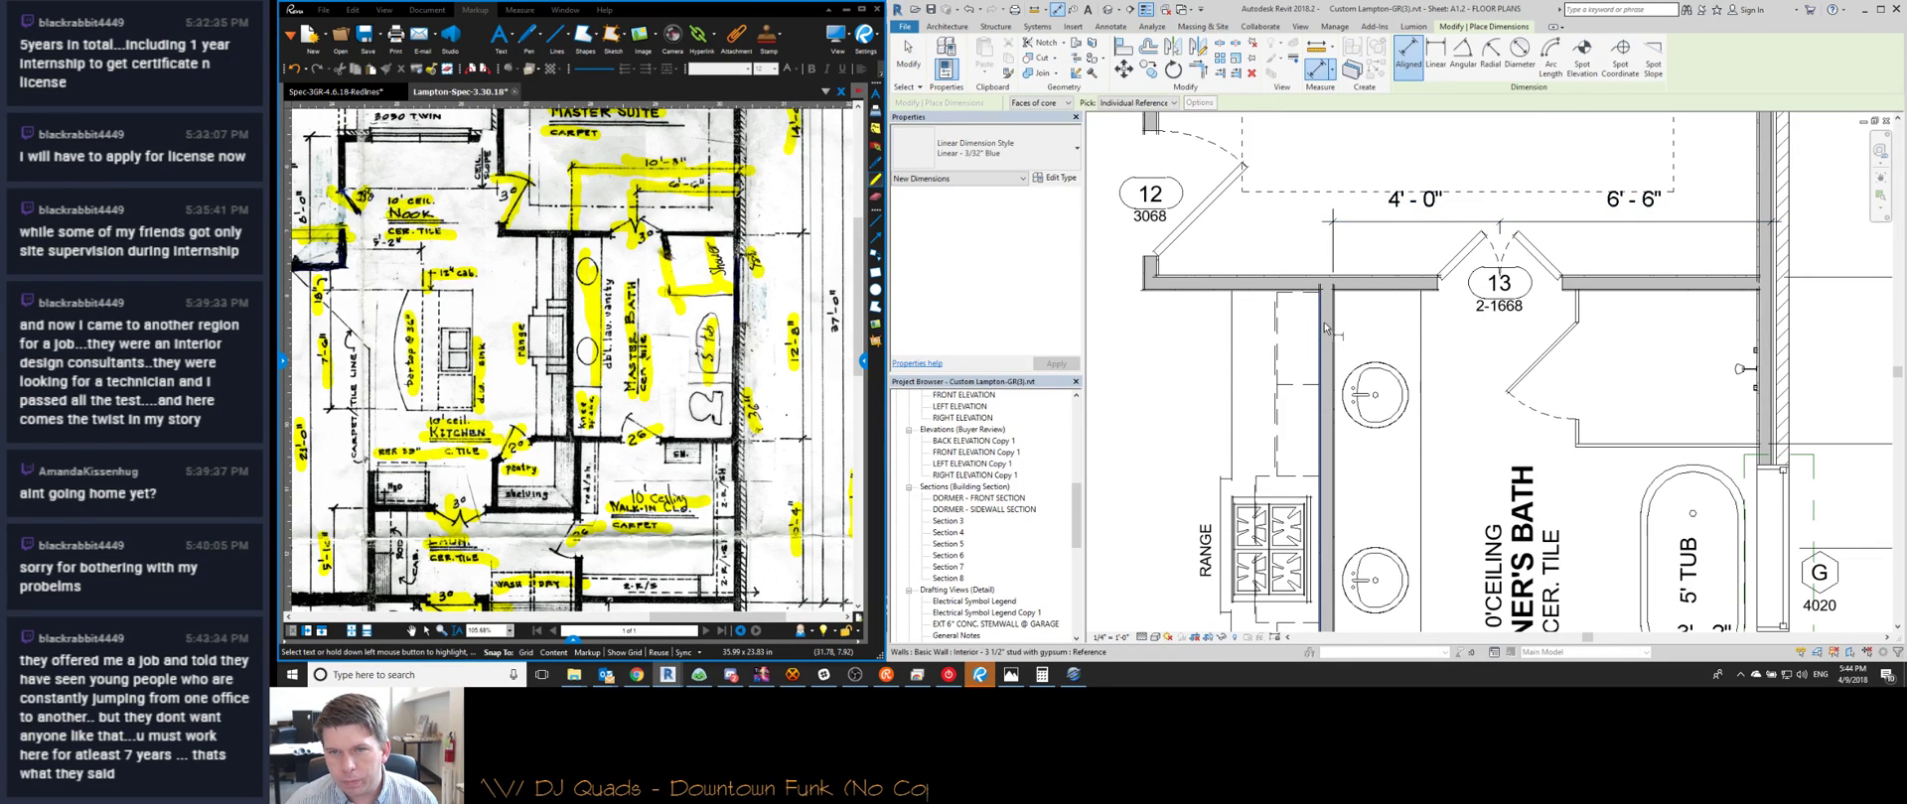
click(1330, 328)
click(1765, 248)
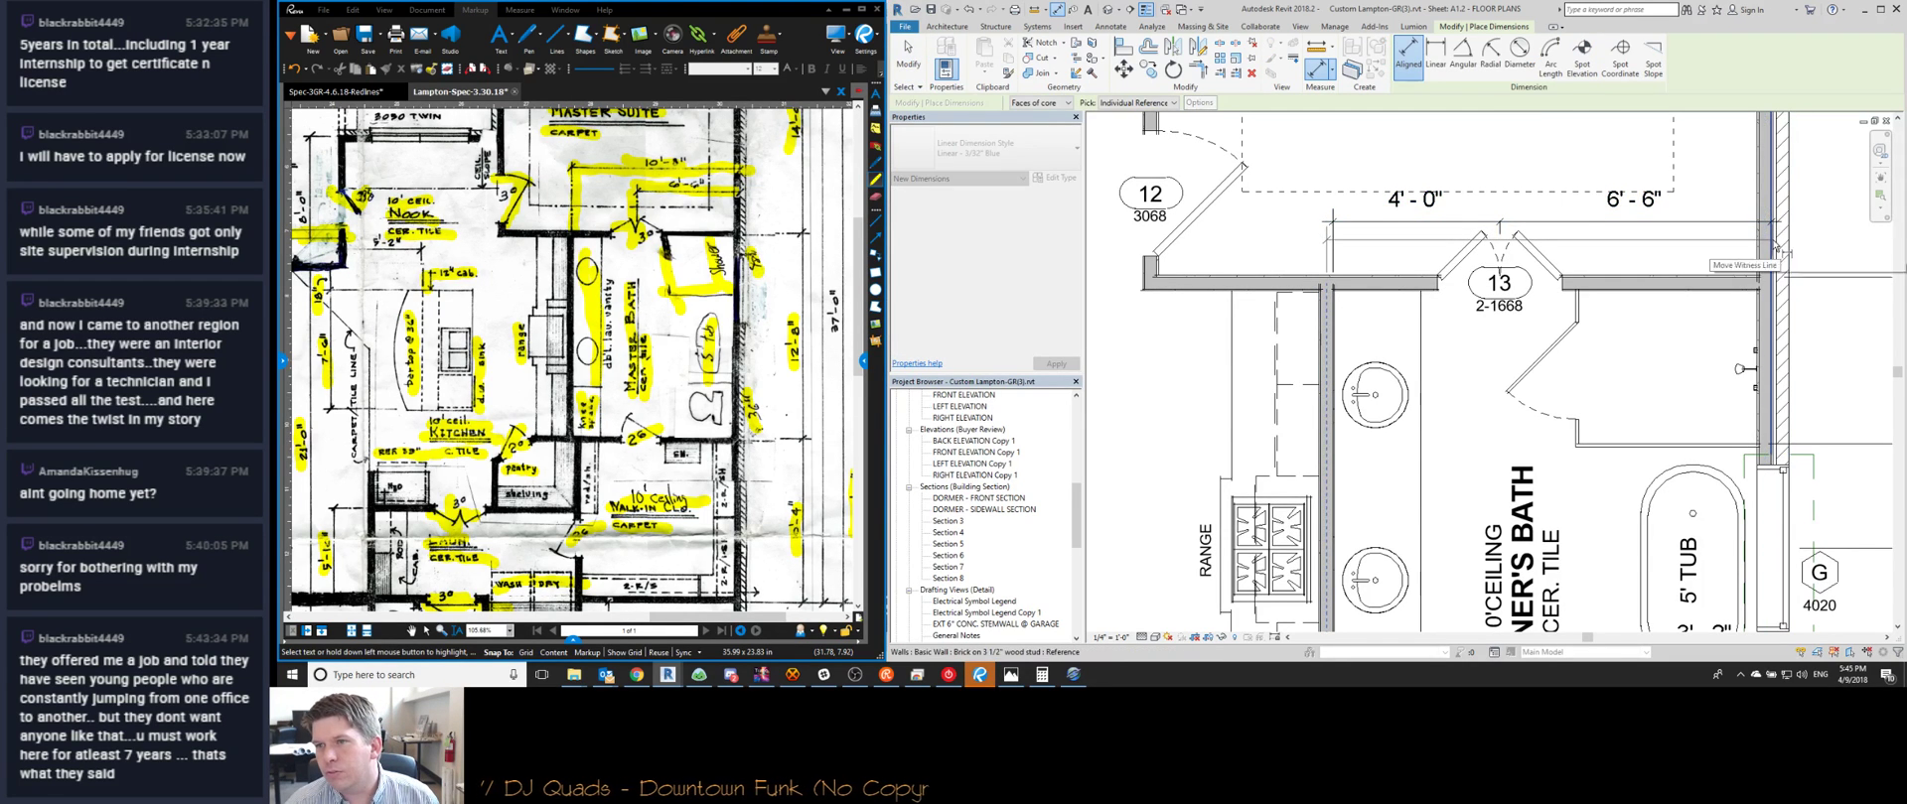
click(1564, 159)
key(Escape)
key(Escape)
Move the wall by setting that dimension to 10'-8", then delete the temporary dimension
click(1328, 310)
click(1534, 139)
text(10 8)
key(Return)
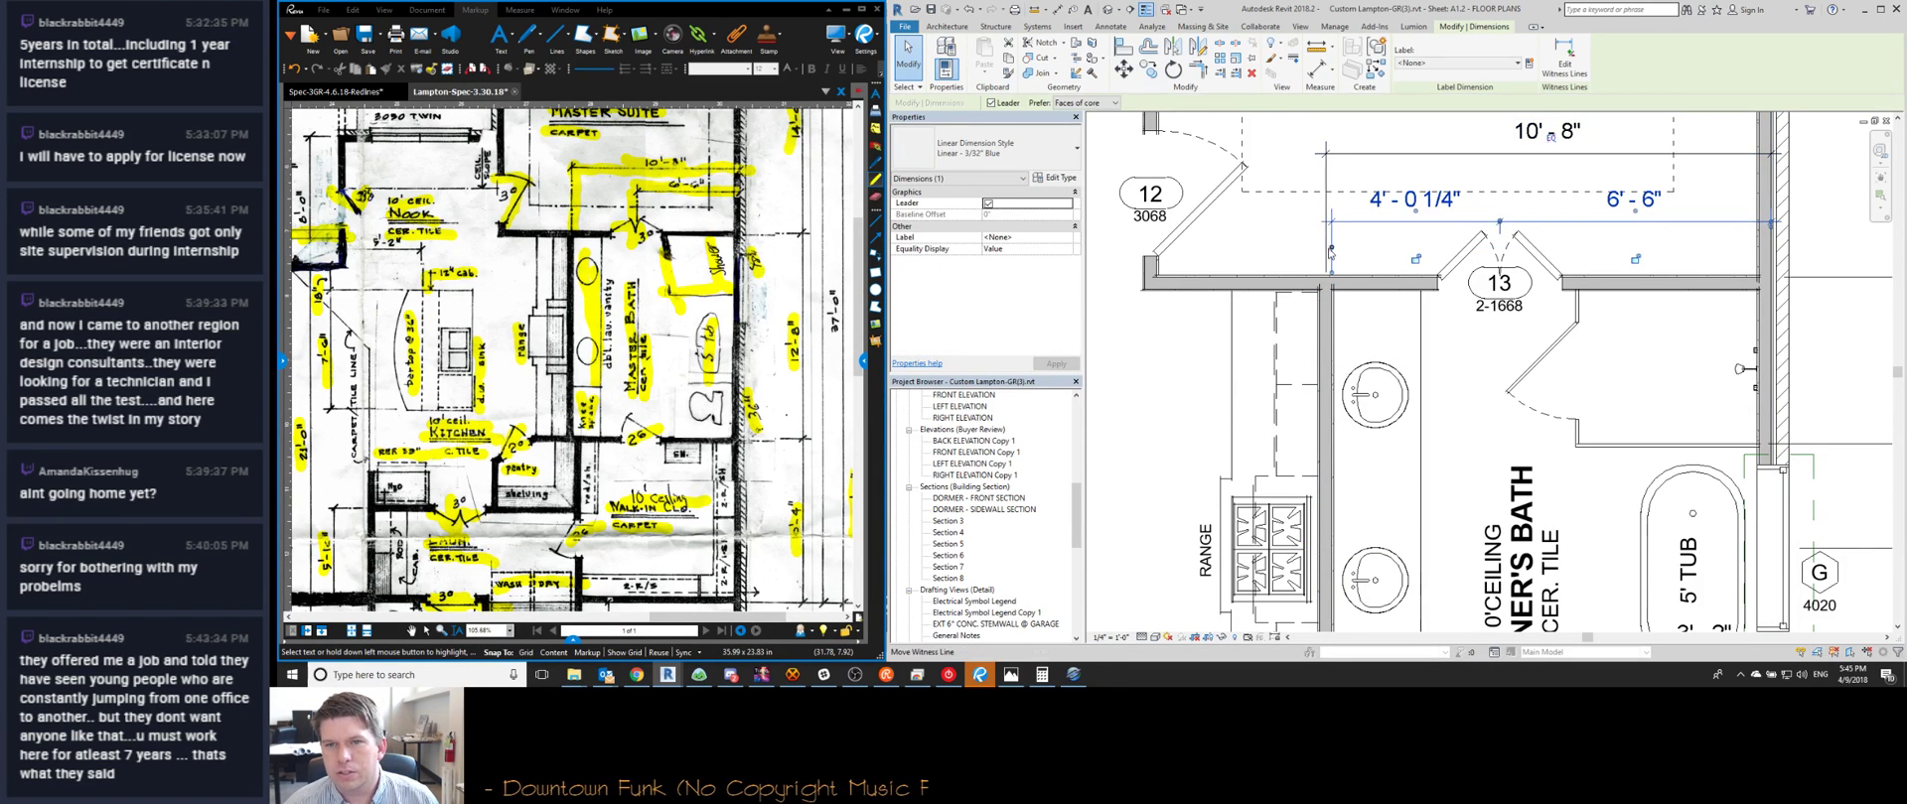
drag(1330, 250, 1319, 249)
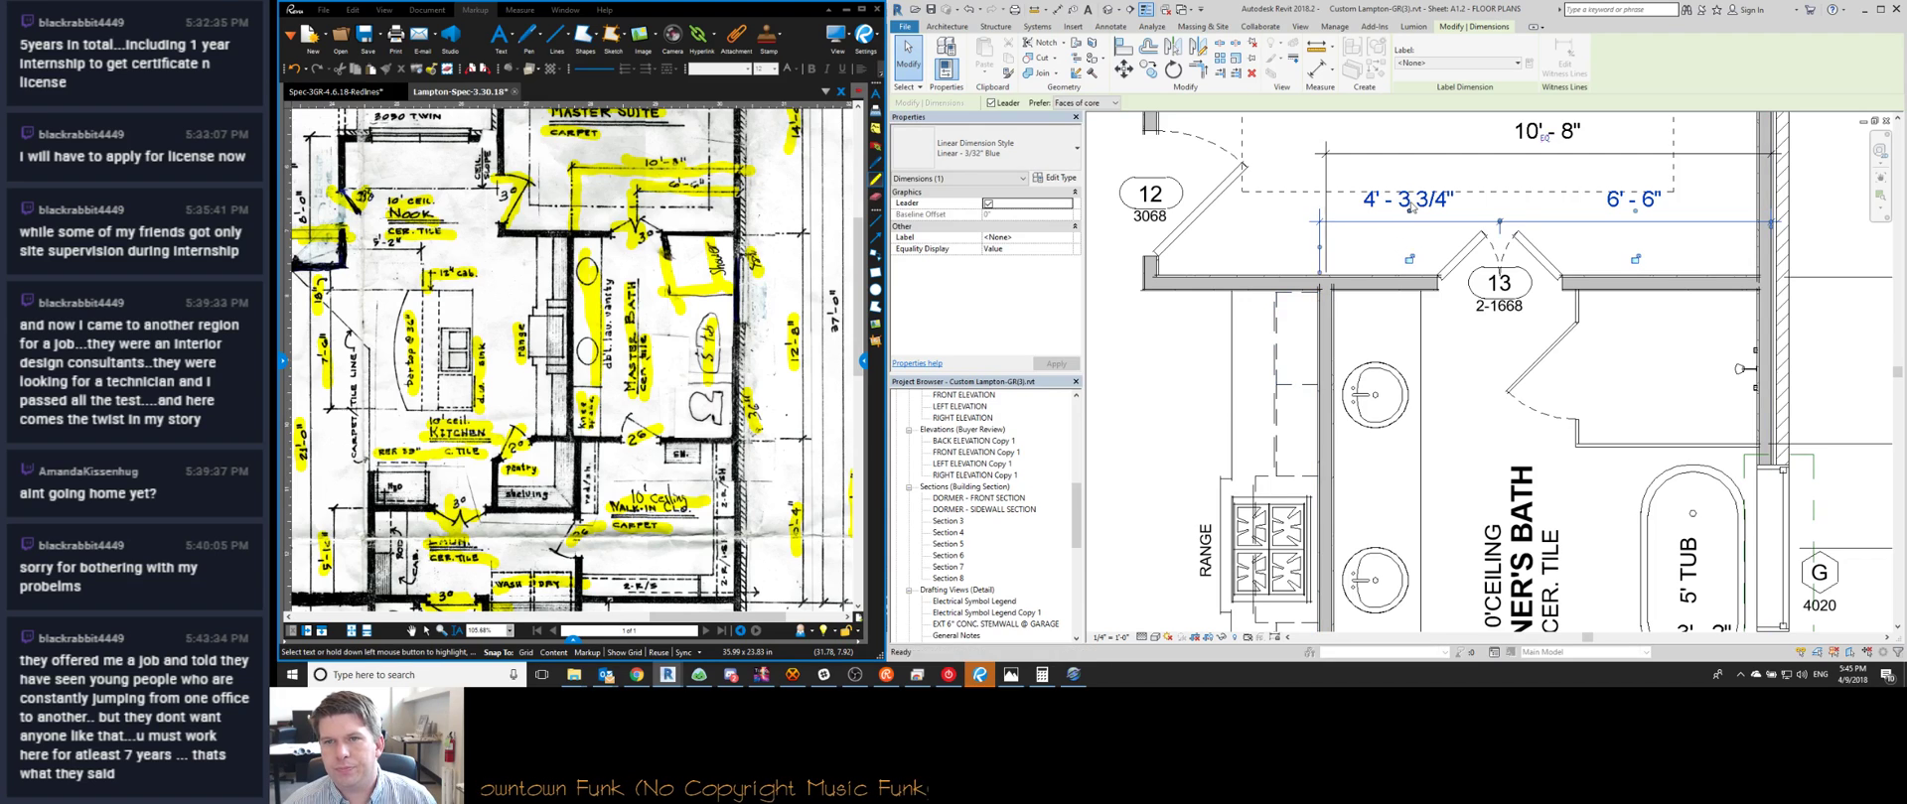
key(Escape)
click(1434, 157)
key(Delete)
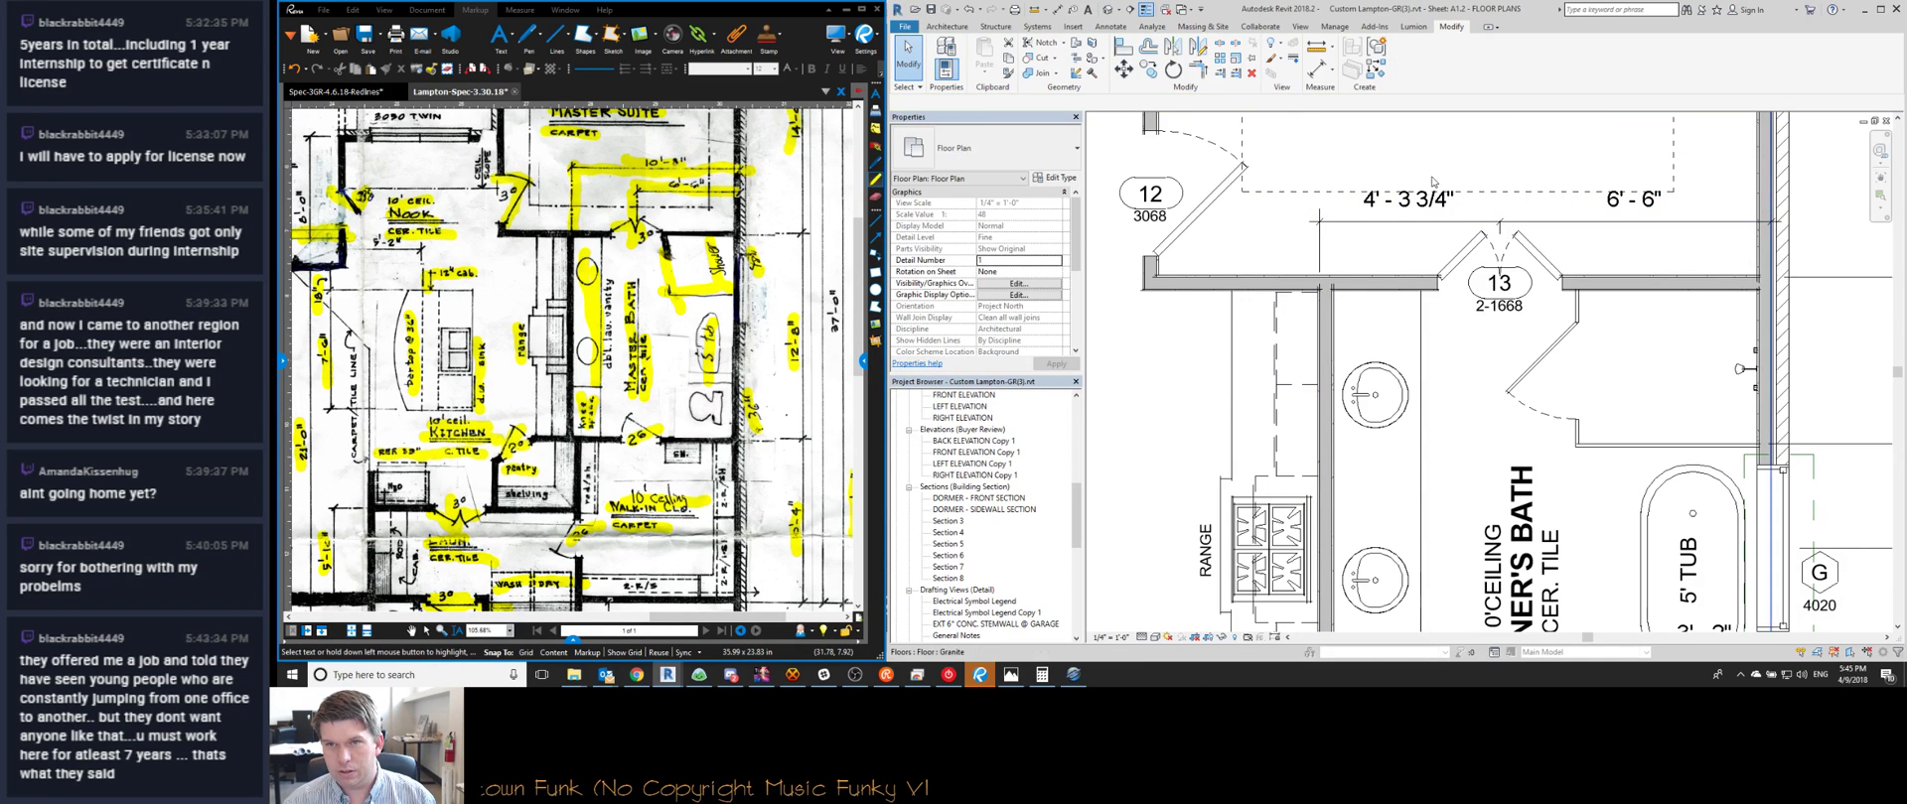
With the wall beside the range selected, change its 4'-3 3/4" dimension to 4'-4"
click(1331, 337)
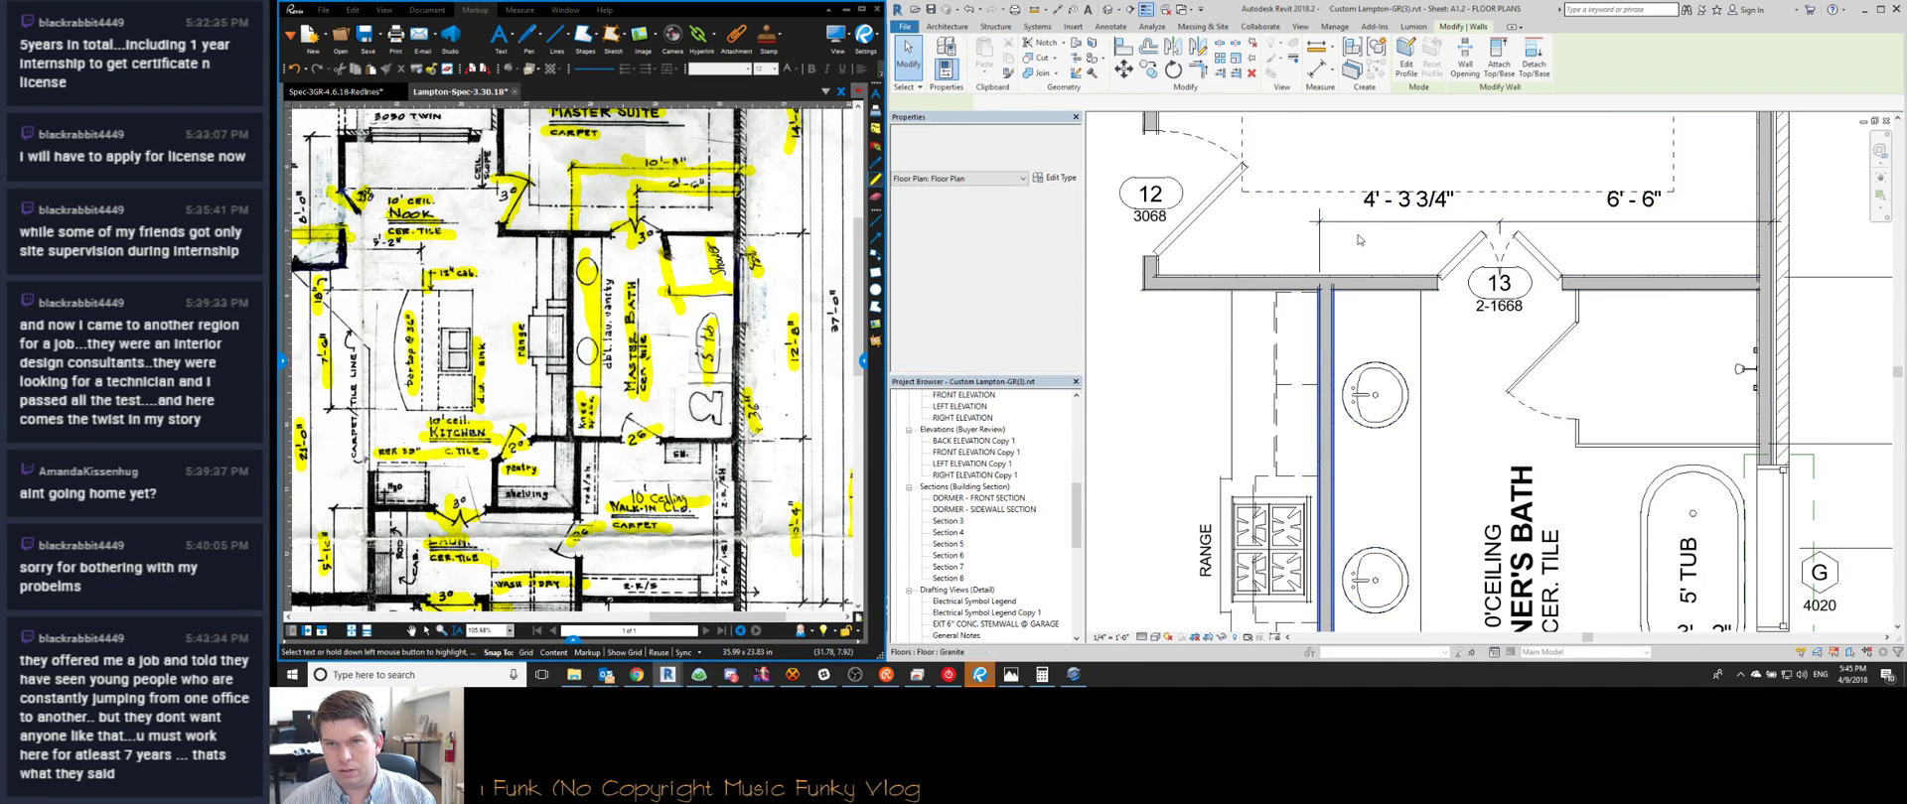
click(1403, 199)
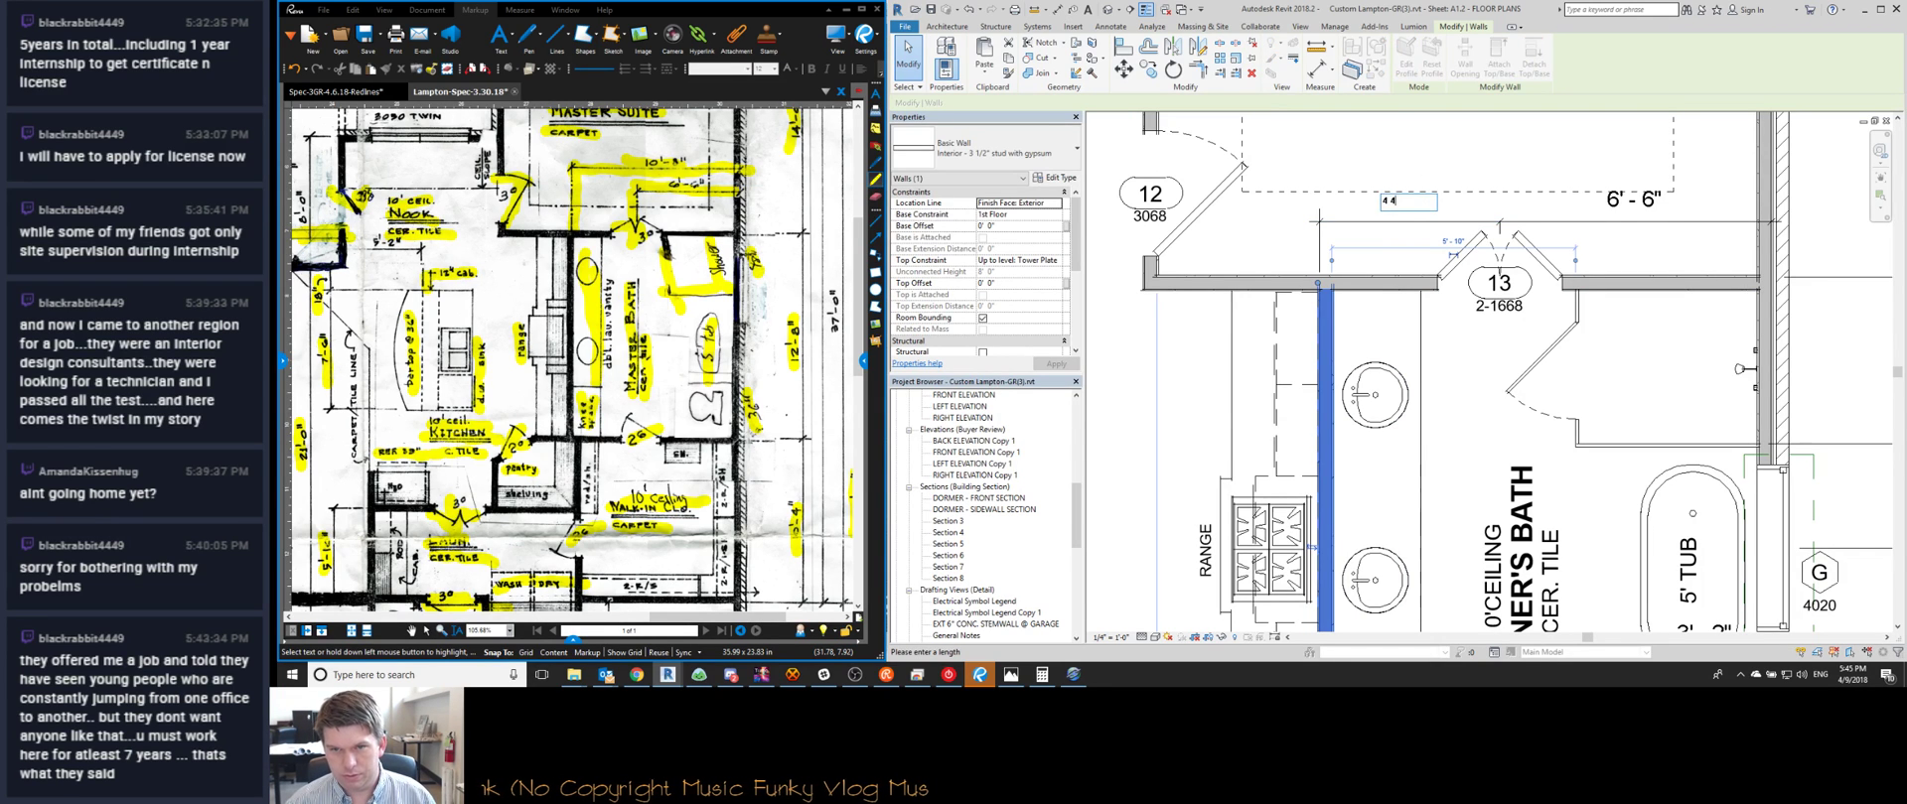
key(Return)
key(Escape)
middle_drag(1252, 331, 1342, 247)
Edit the floor's boundary sketch and align its top line to the wall face
click(1342, 246)
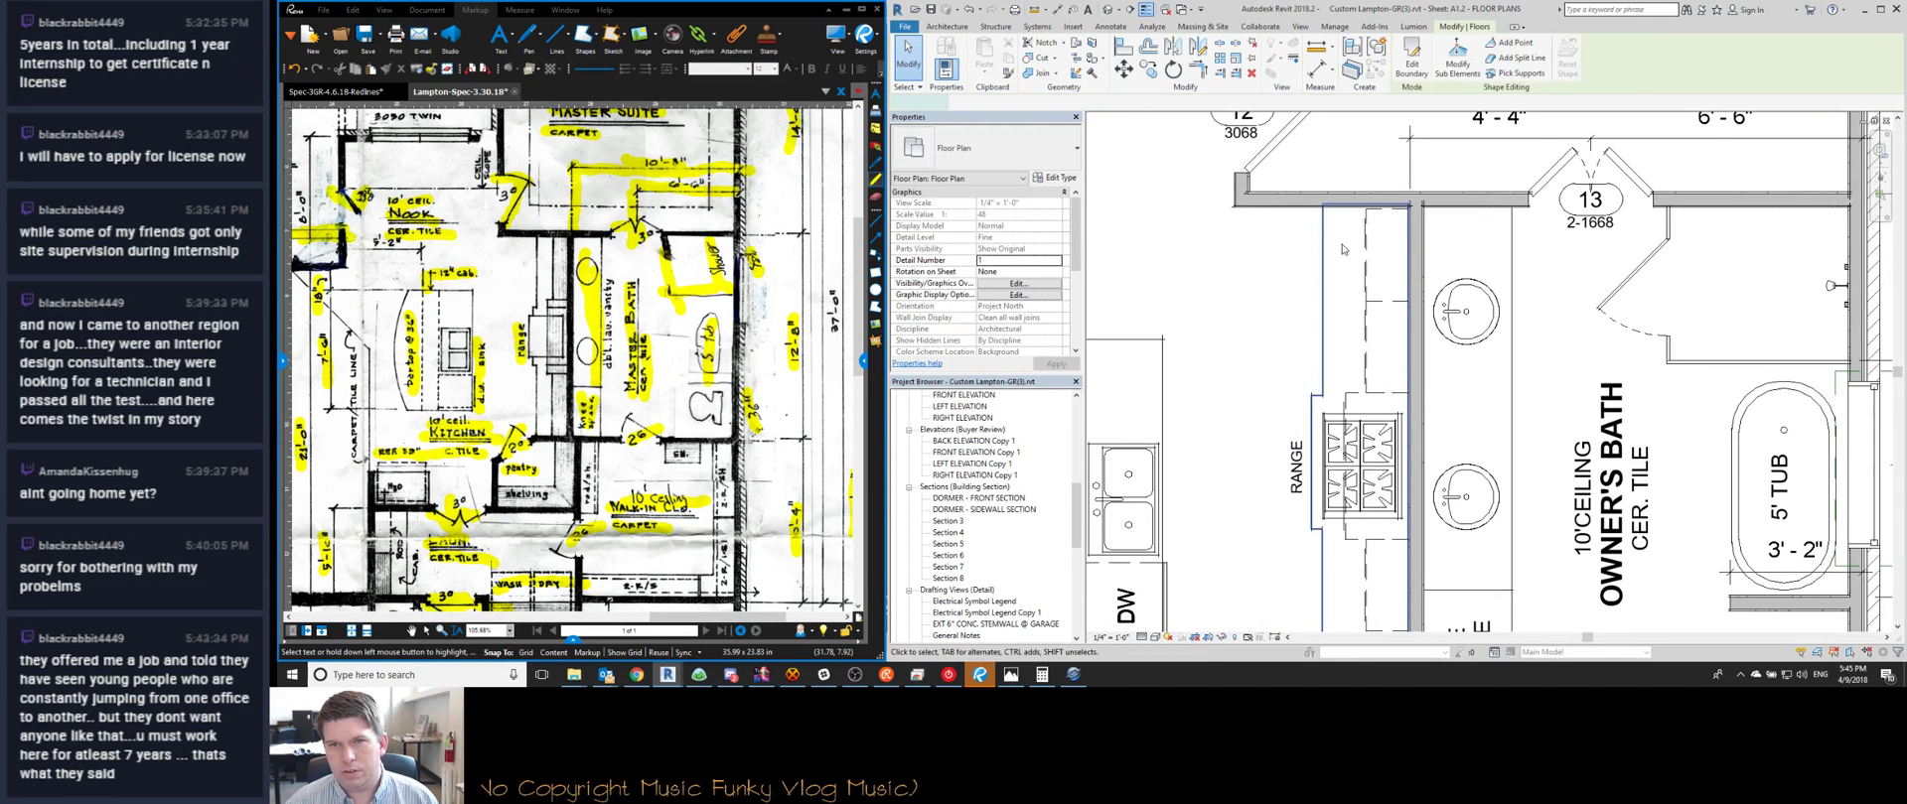
double_click(1343, 249)
scroll(1326, 213, up, 5)
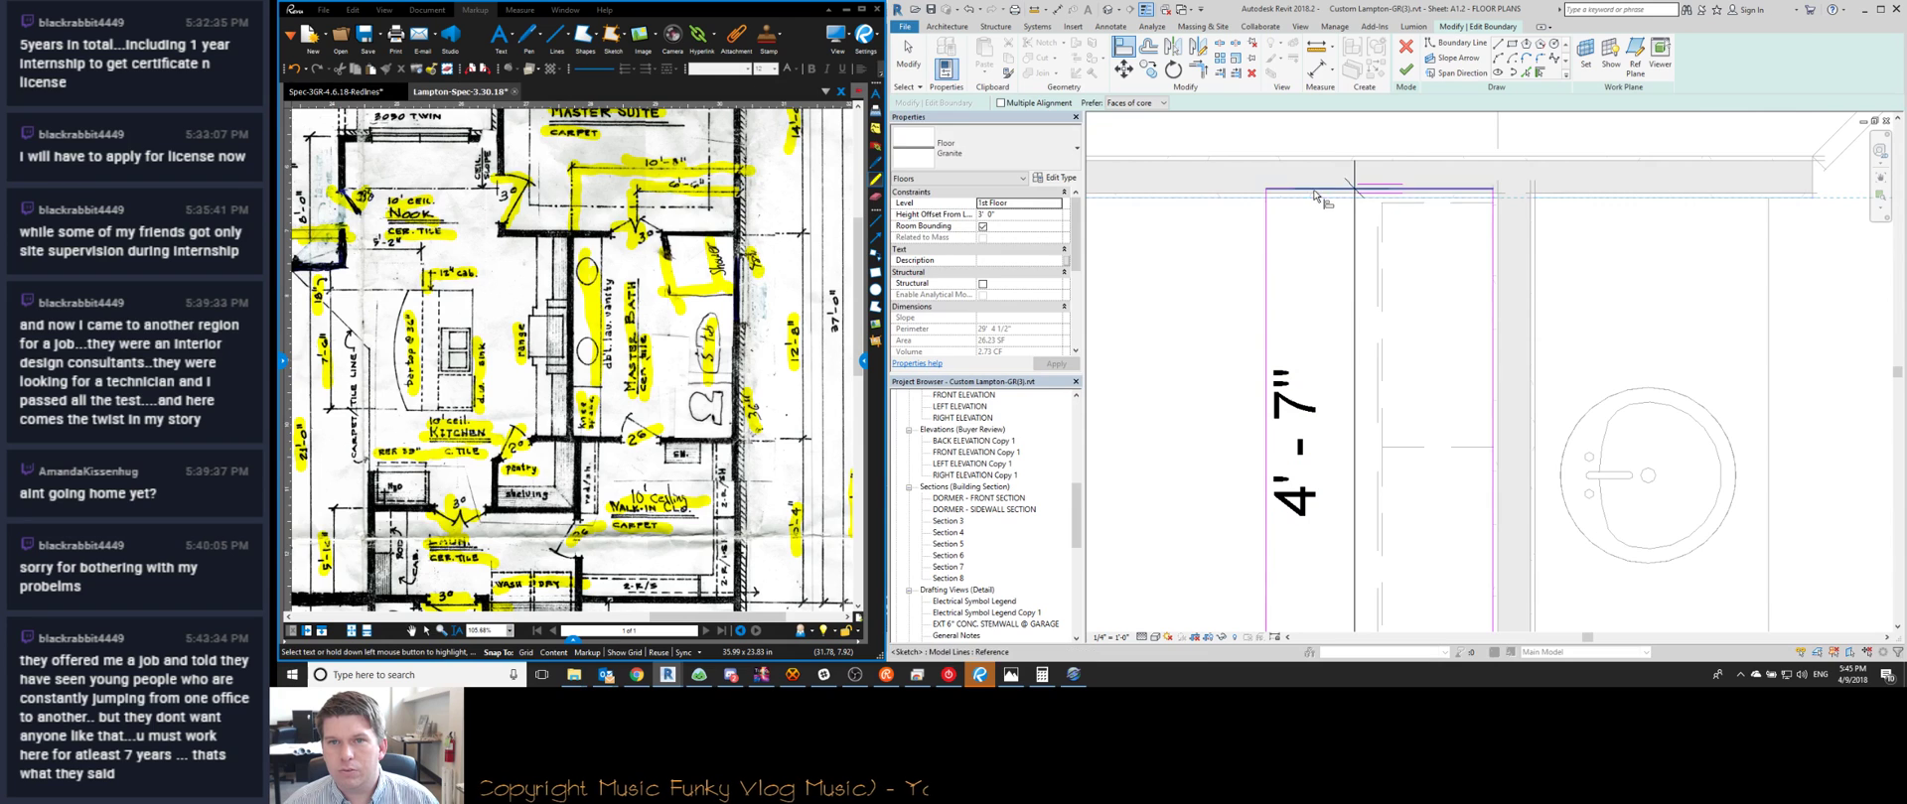
click(1314, 191)
middle_drag(1477, 248, 1465, 213)
scroll(1465, 214, down, 3)
key(Escape)
Set the floor's left boundary line to a 0 offset
click(1344, 261)
click(1411, 154)
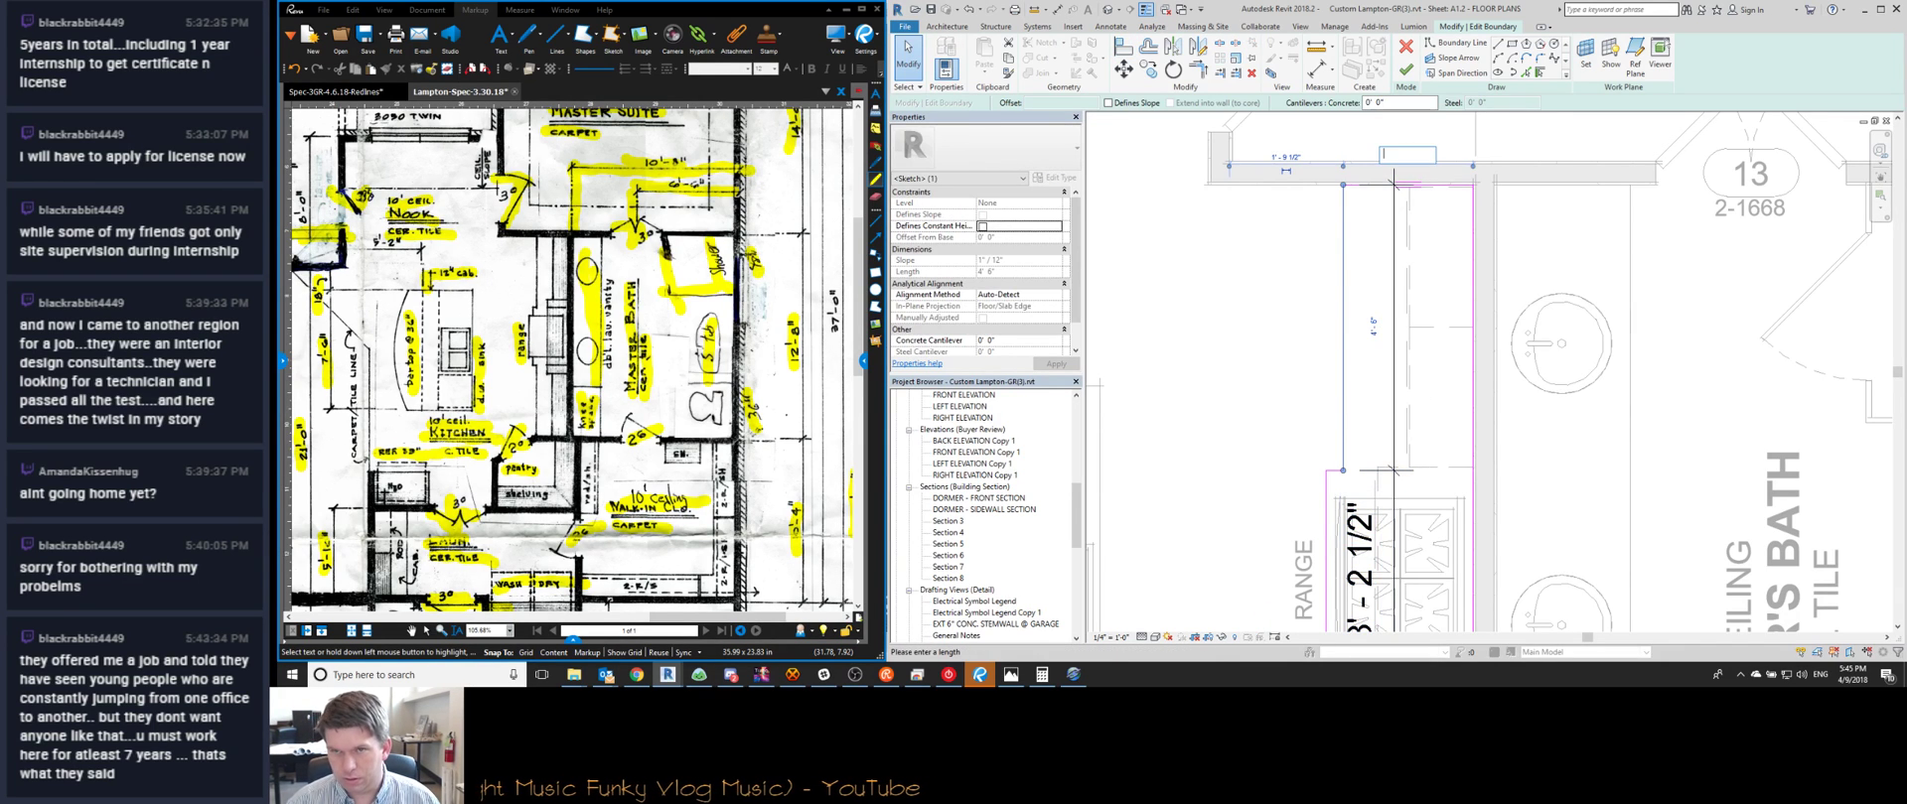
text(0)
click(1324, 478)
middle_drag(1324, 495, 1324, 478)
Place the boundary line by the range 3 inches from the neighbouring line
click(1327, 477)
scroll(1405, 276, up, 2)
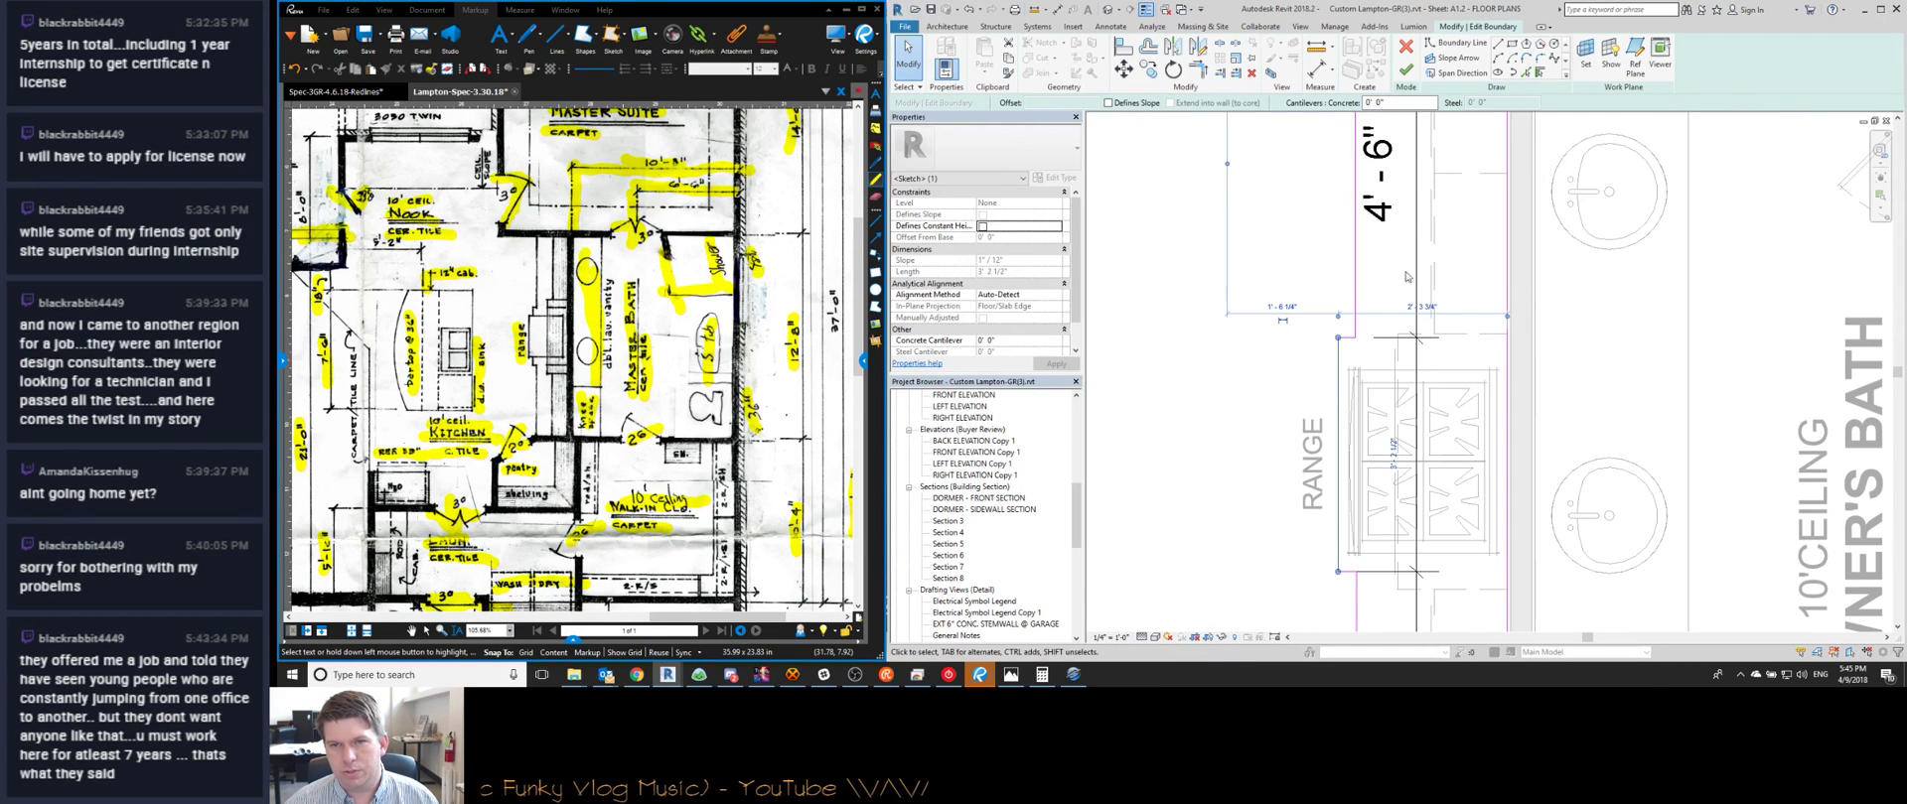
drag(1507, 318, 1356, 318)
click(1345, 304)
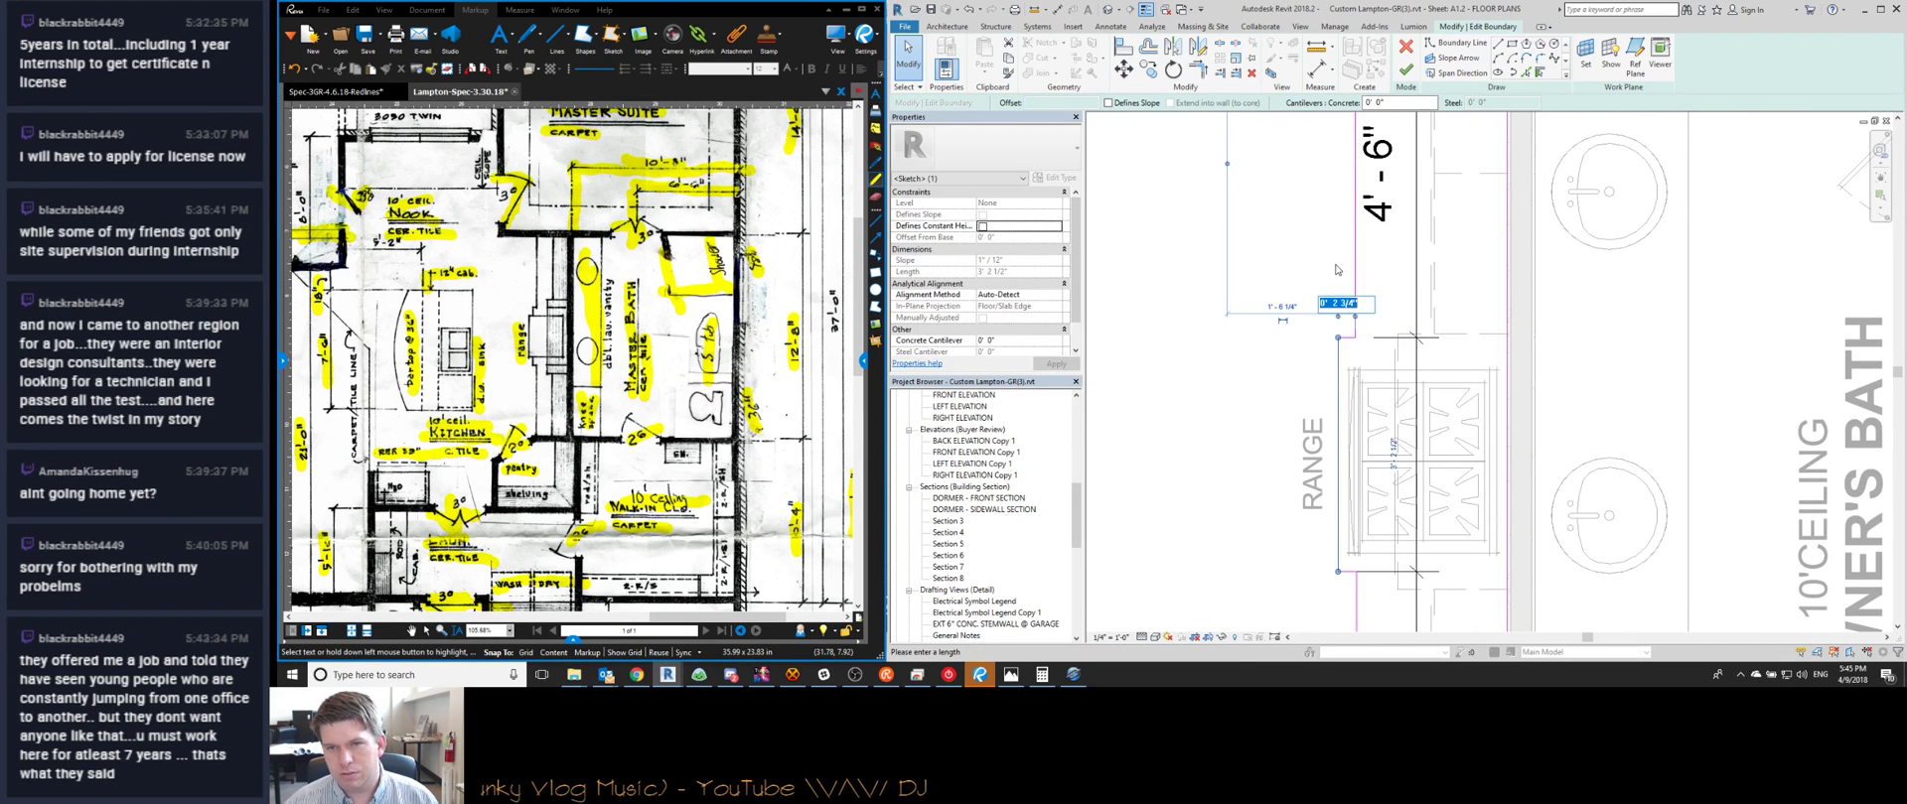
text(0 3)
key(Return)
click(1336, 269)
scroll(1333, 271, down, 3)
middle_drag(1336, 484, 1320, 421)
Review the floor's lower corner and finish the boundary sketch
key(a)
key(l)
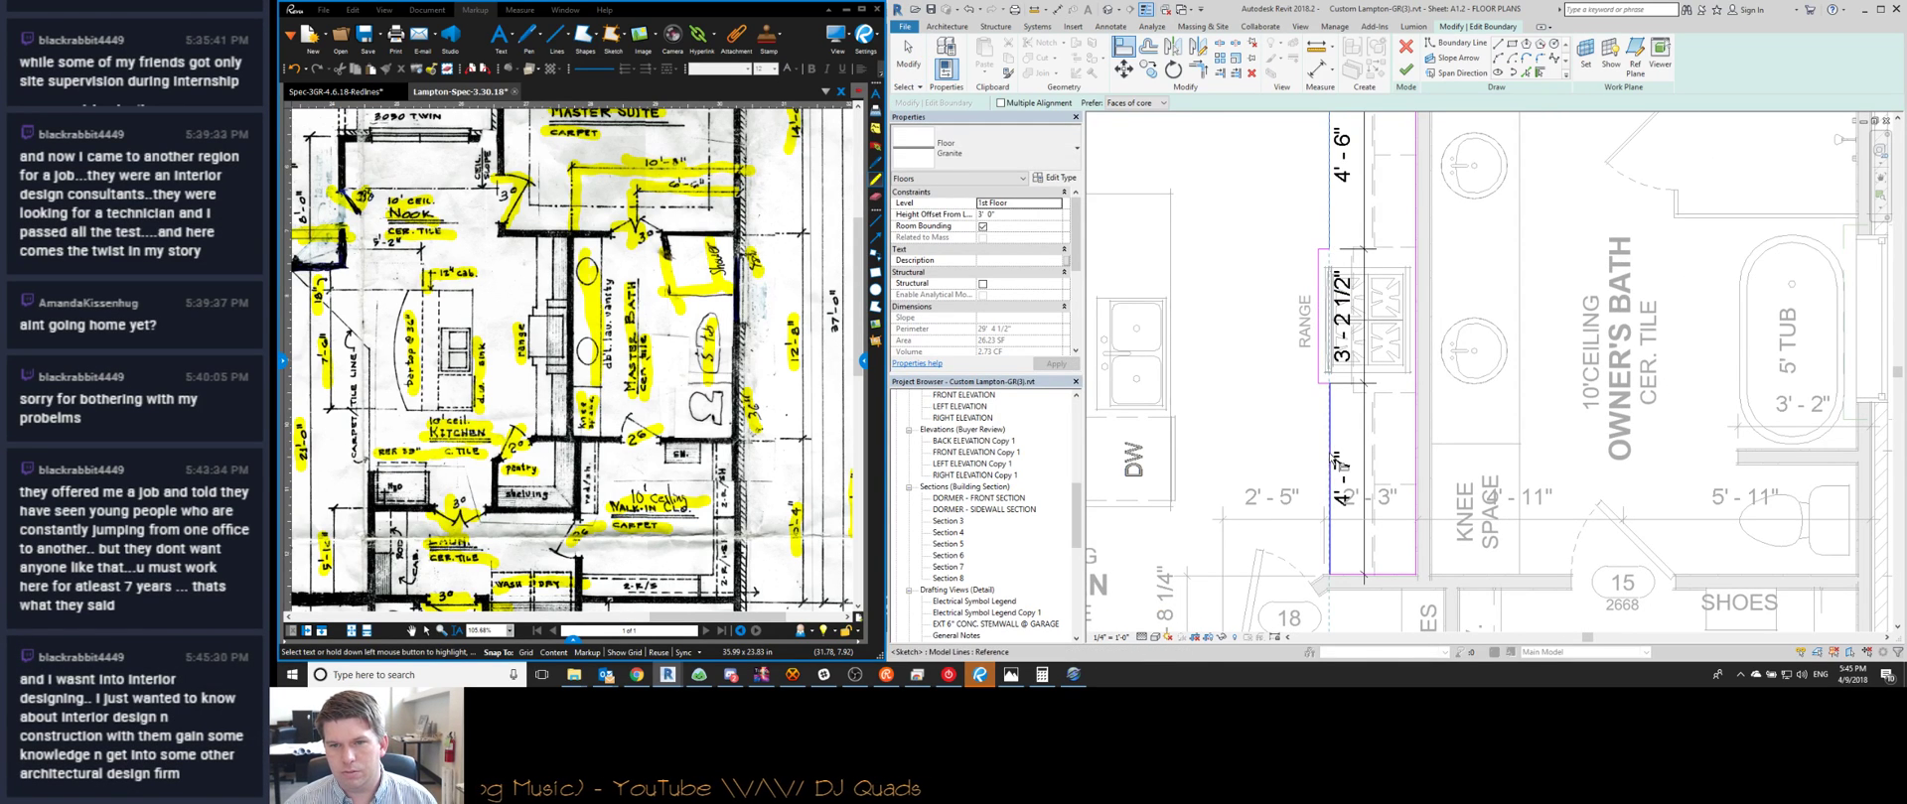
scroll(1416, 563, up, 3)
middle_drag(1416, 563, 1394, 472)
scroll(1390, 454, down, 6)
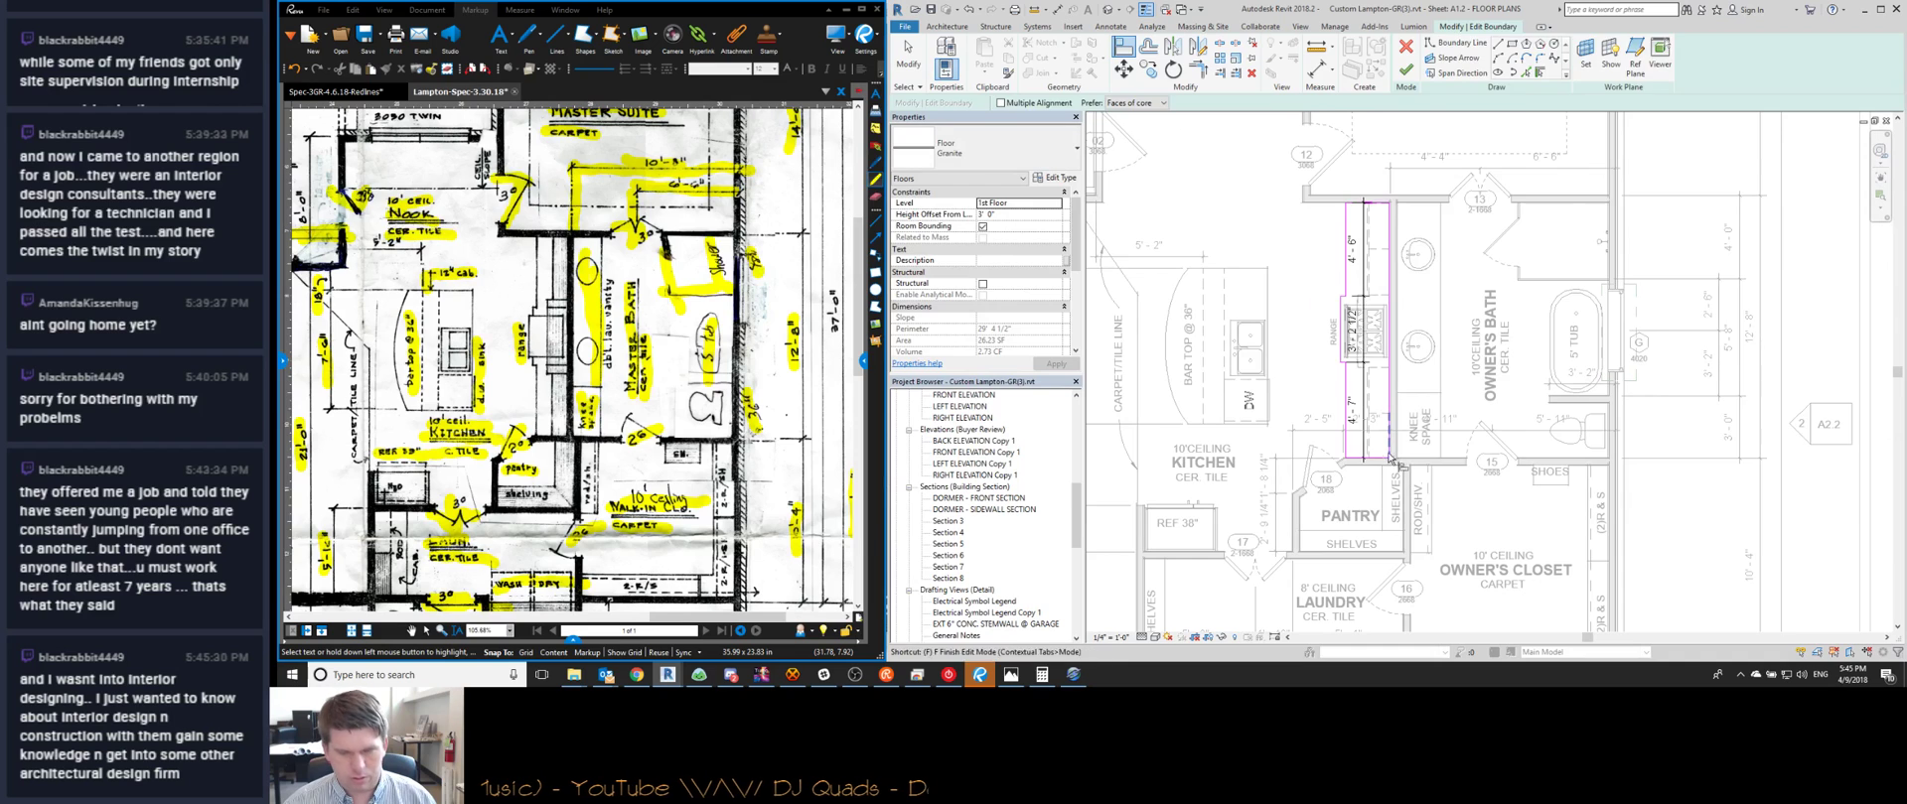
click(1405, 69)
key(Escape)
scroll(1365, 446, up, 2)
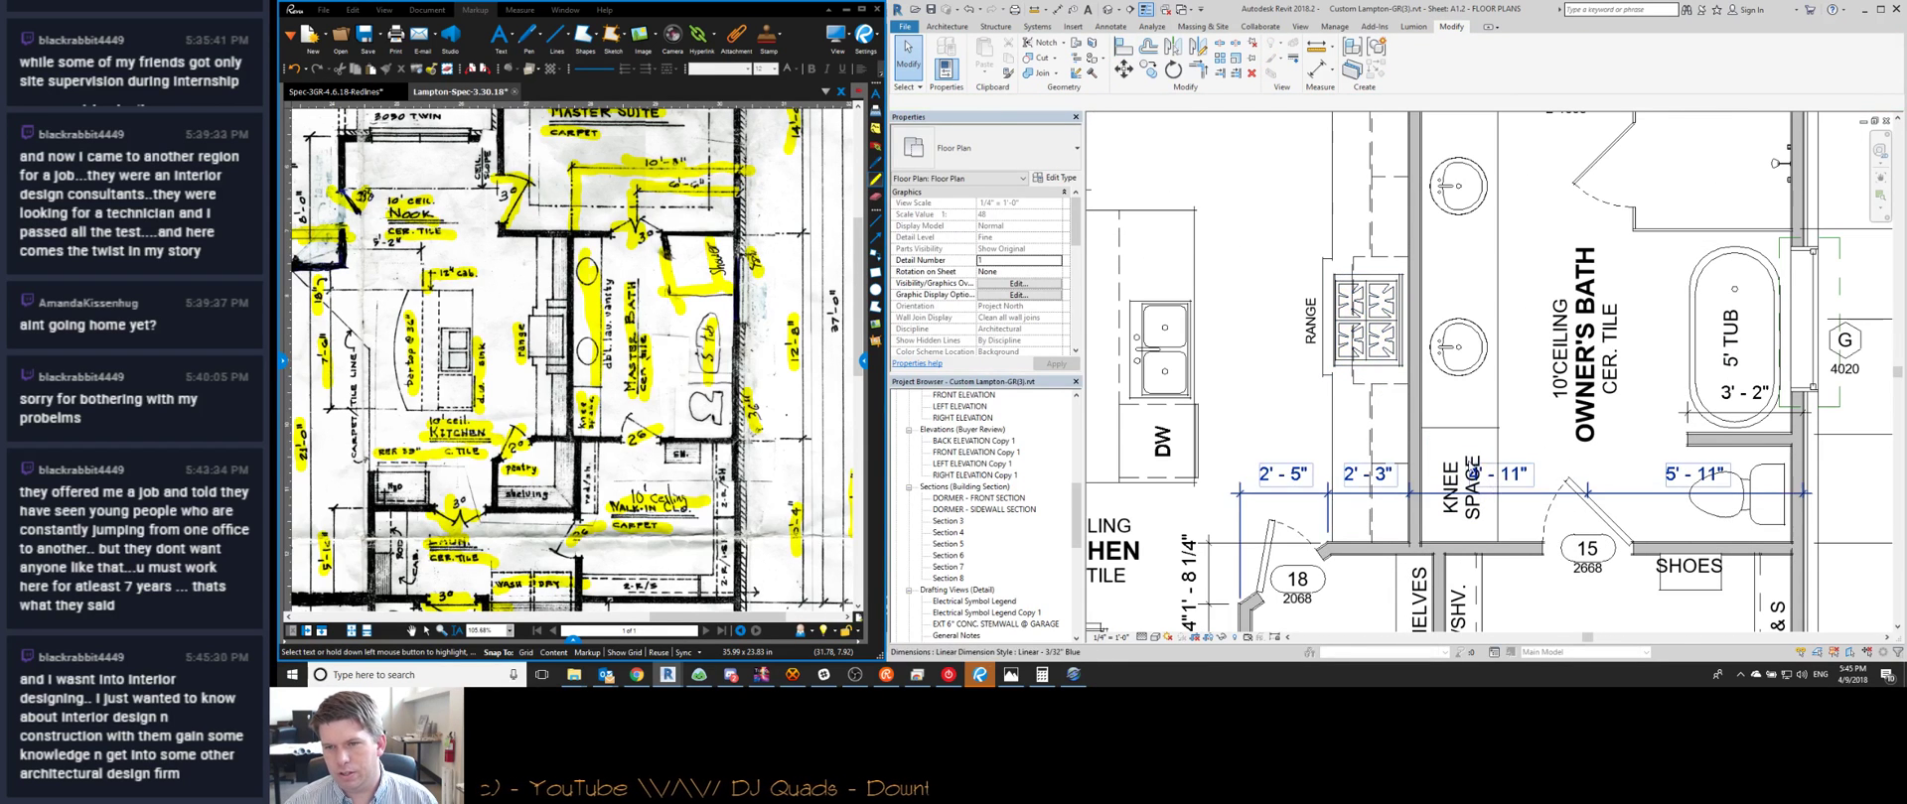
Drag the OWNER'S BATH room tag upward
click(1520, 486)
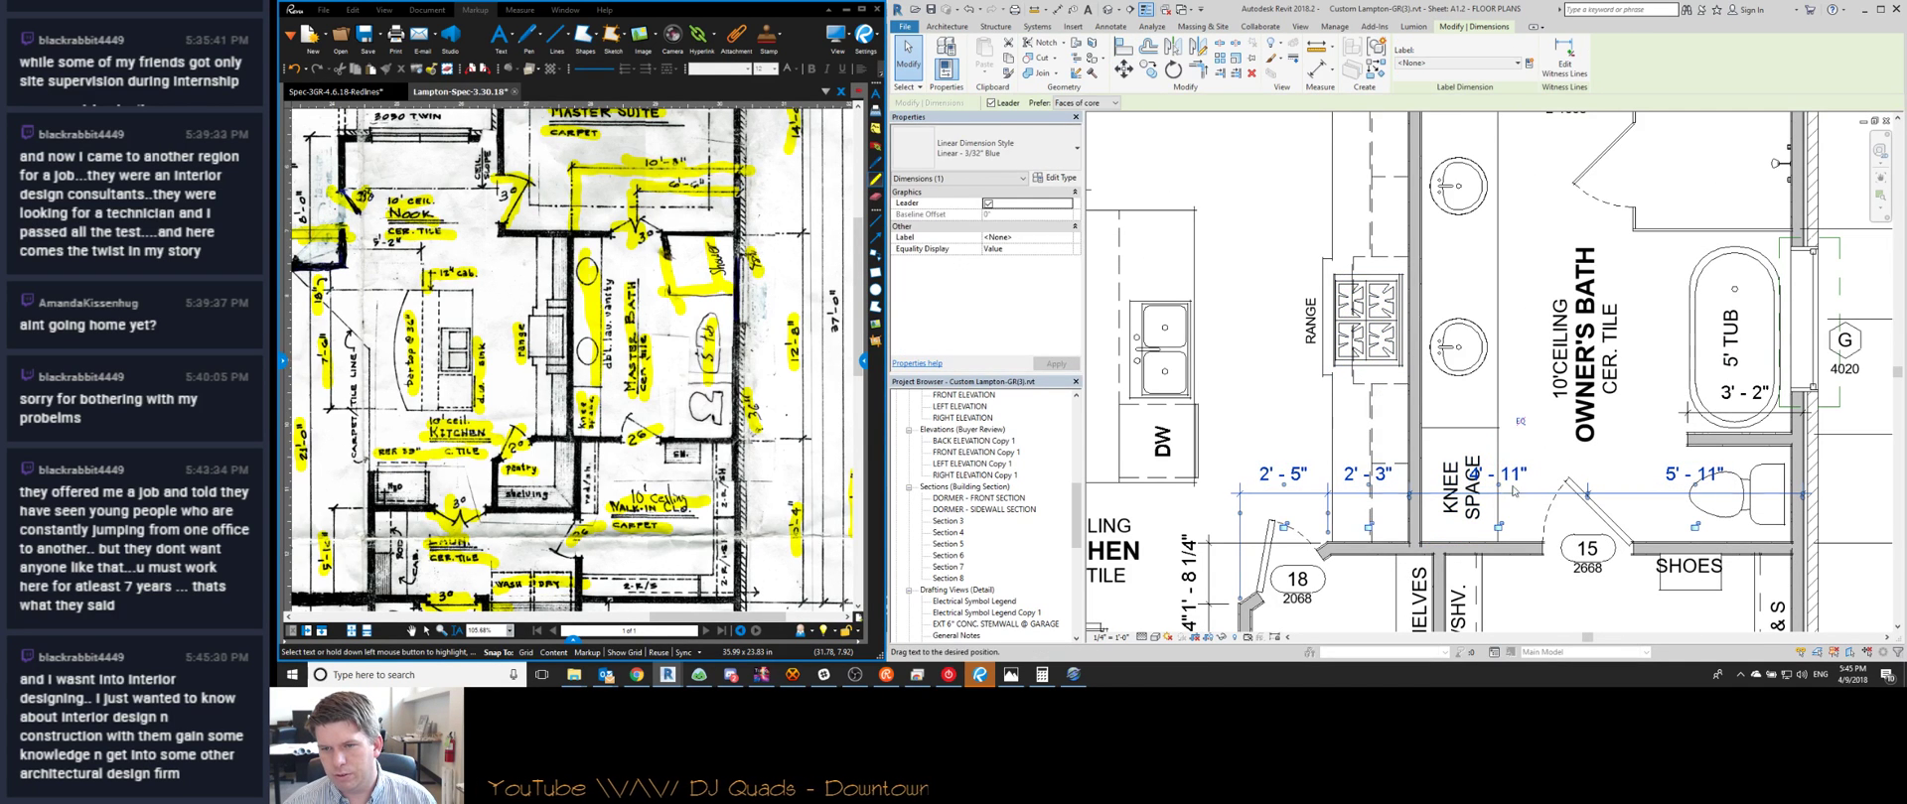
key(Escape)
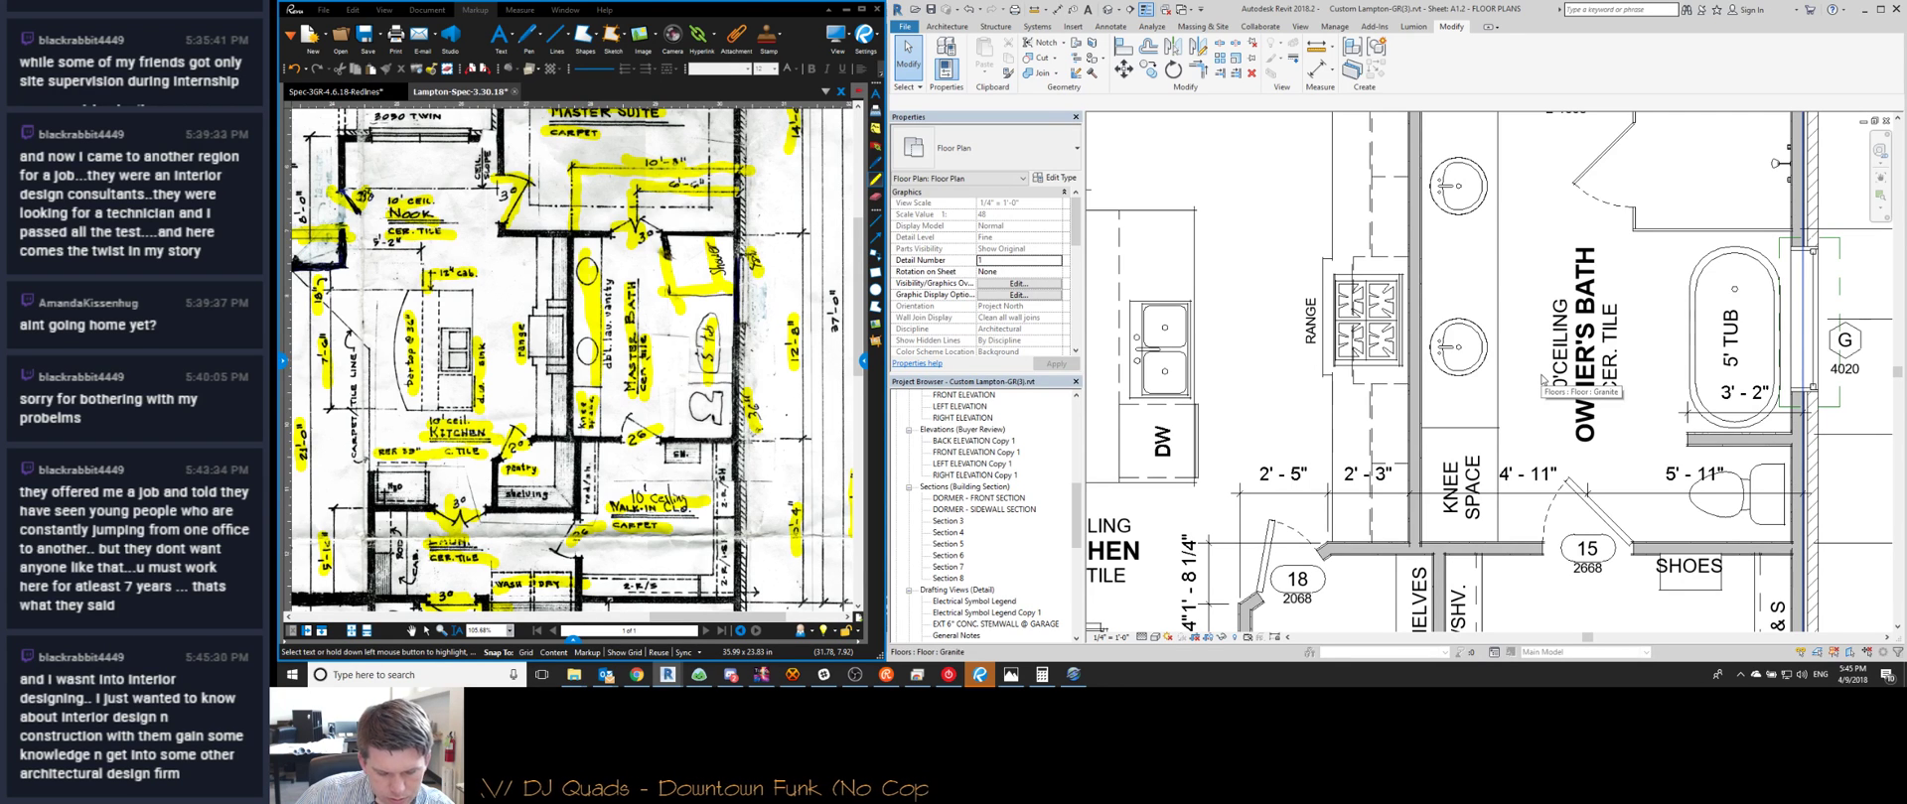
middle_drag(1542, 381, 1461, 368)
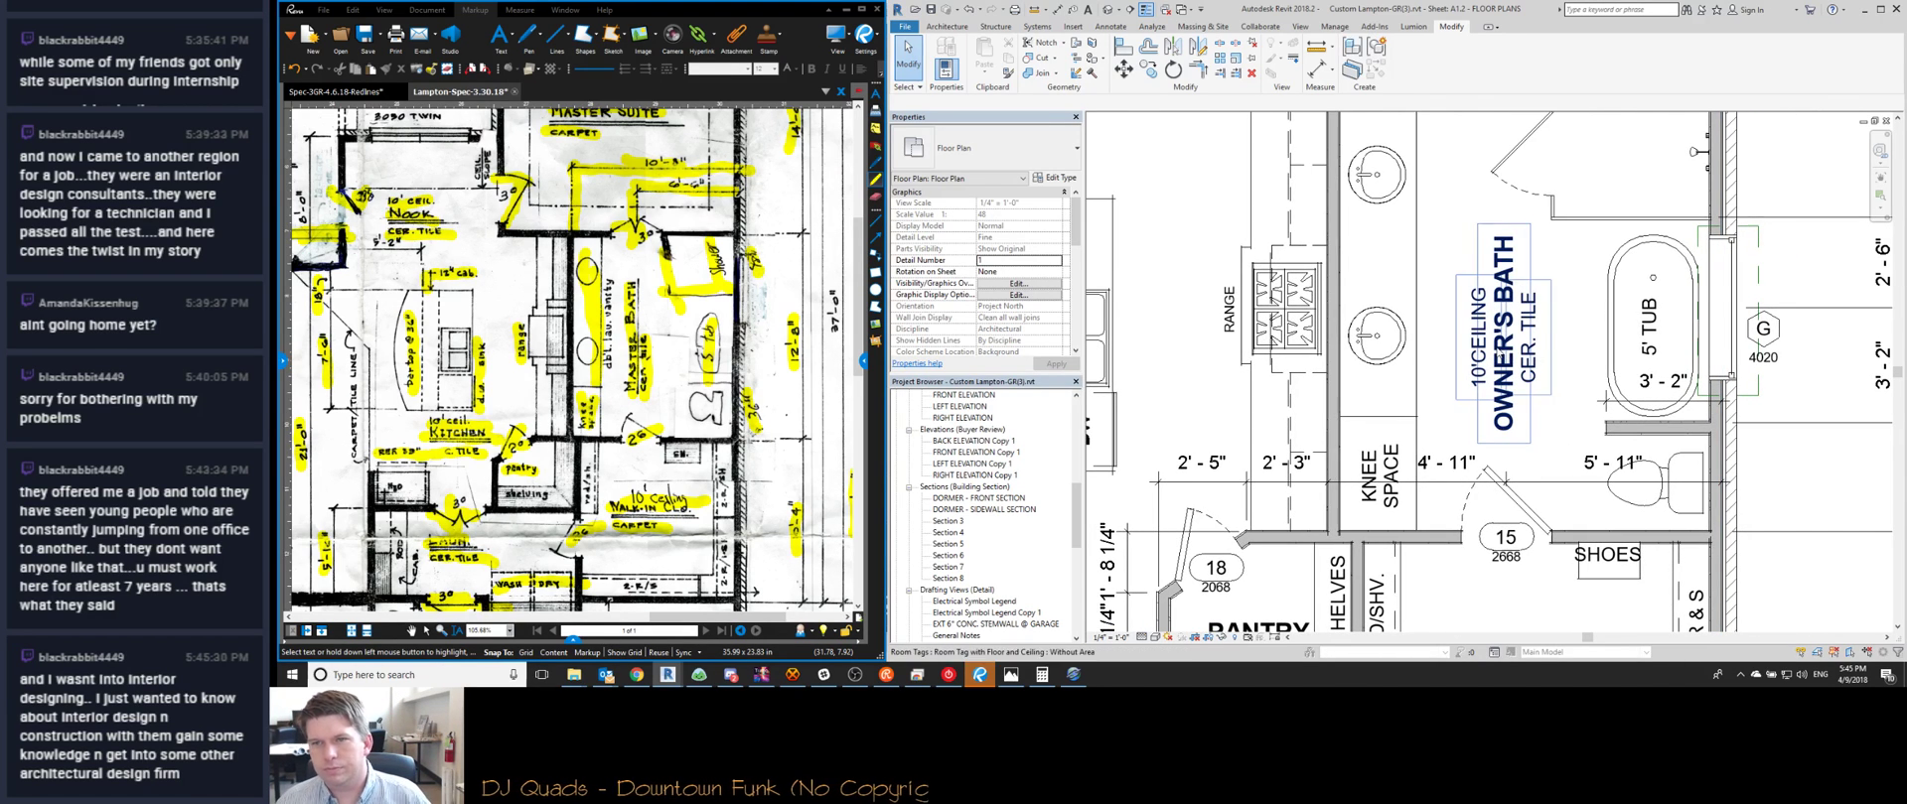
click(1537, 347)
drag(1536, 346, 1528, 312)
Check the 3'-2" distance of the wall beside the tub, leaving it unchanged
scroll(1524, 303, down, 2)
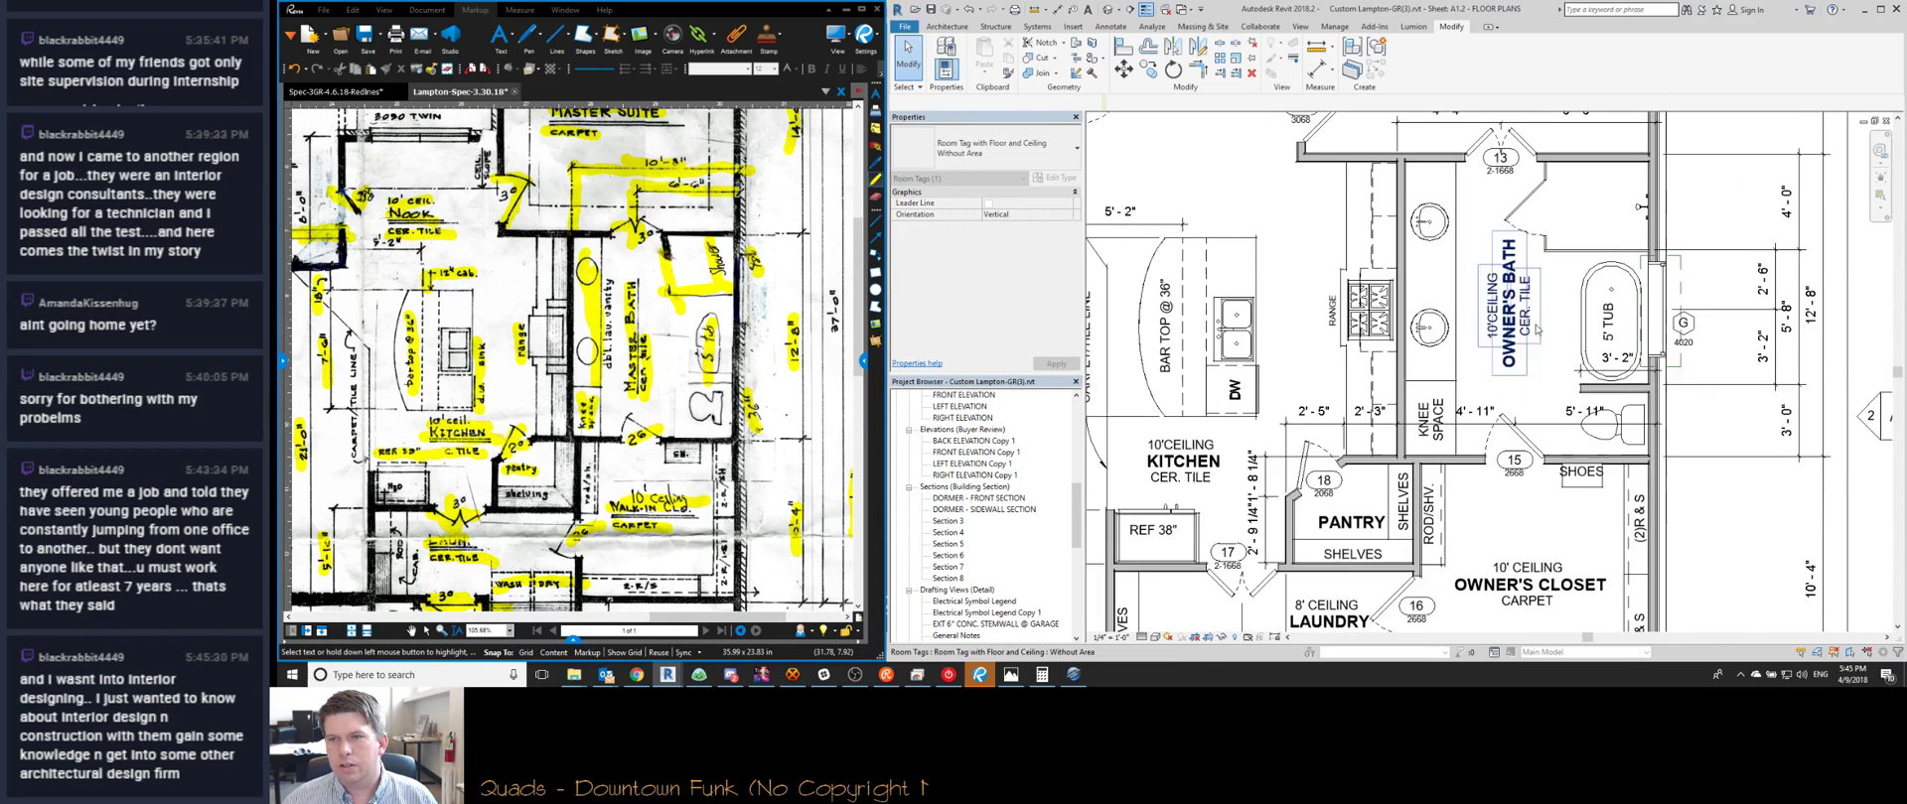
middle_drag(1446, 371, 1379, 408)
scroll(1378, 407, up, 2)
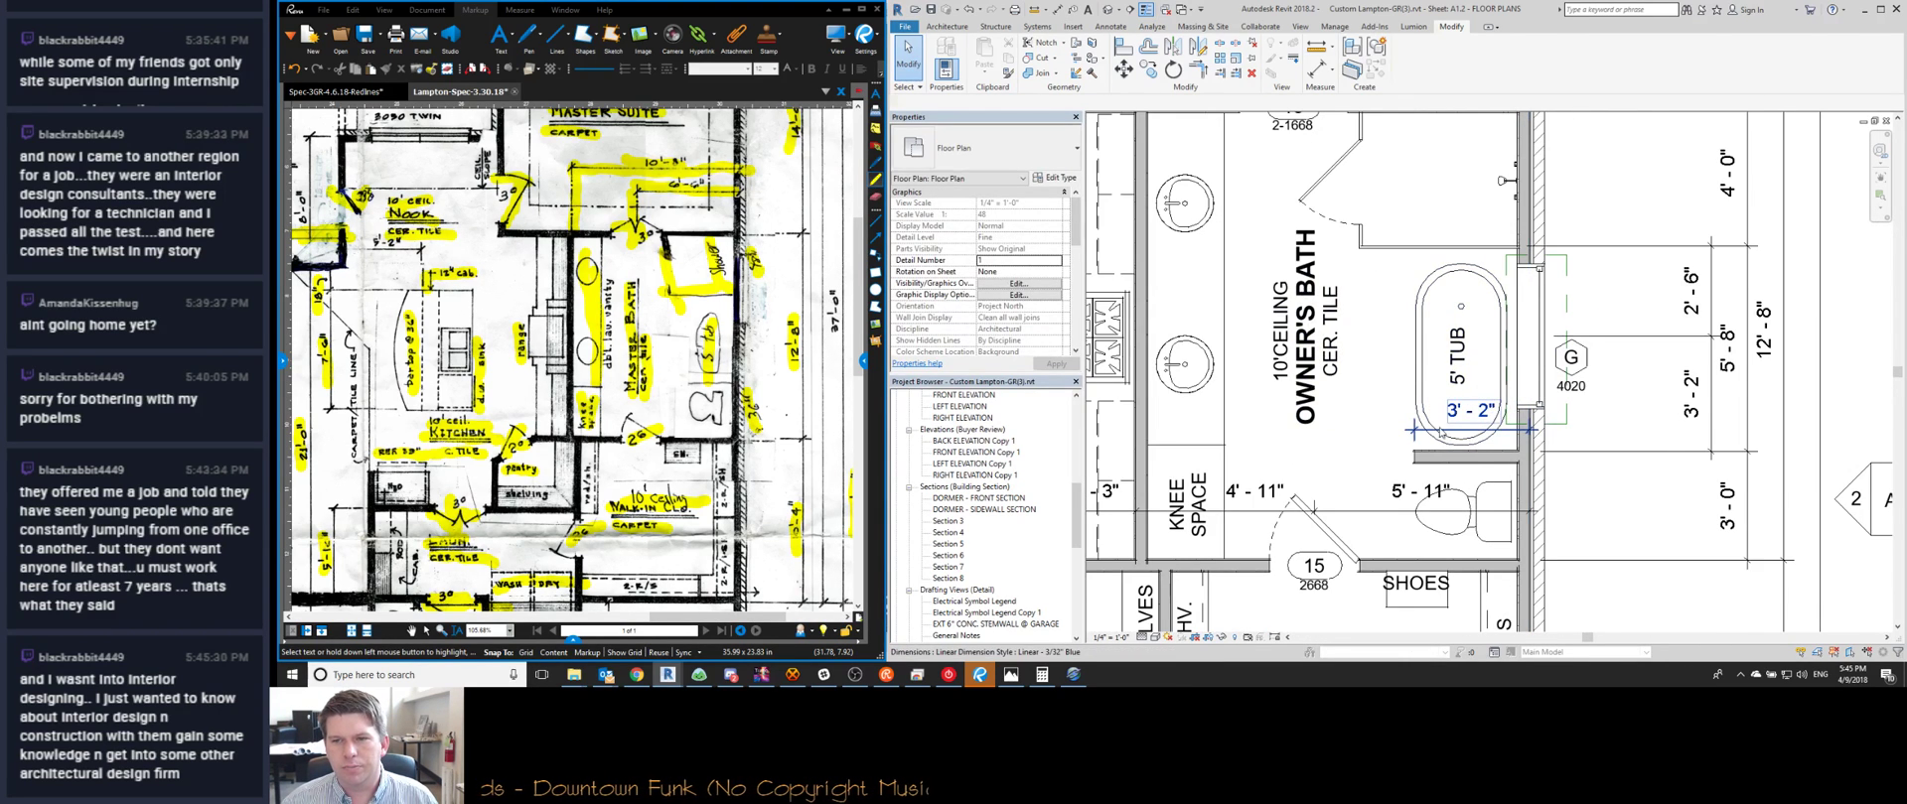
scroll(1368, 368, down, 2)
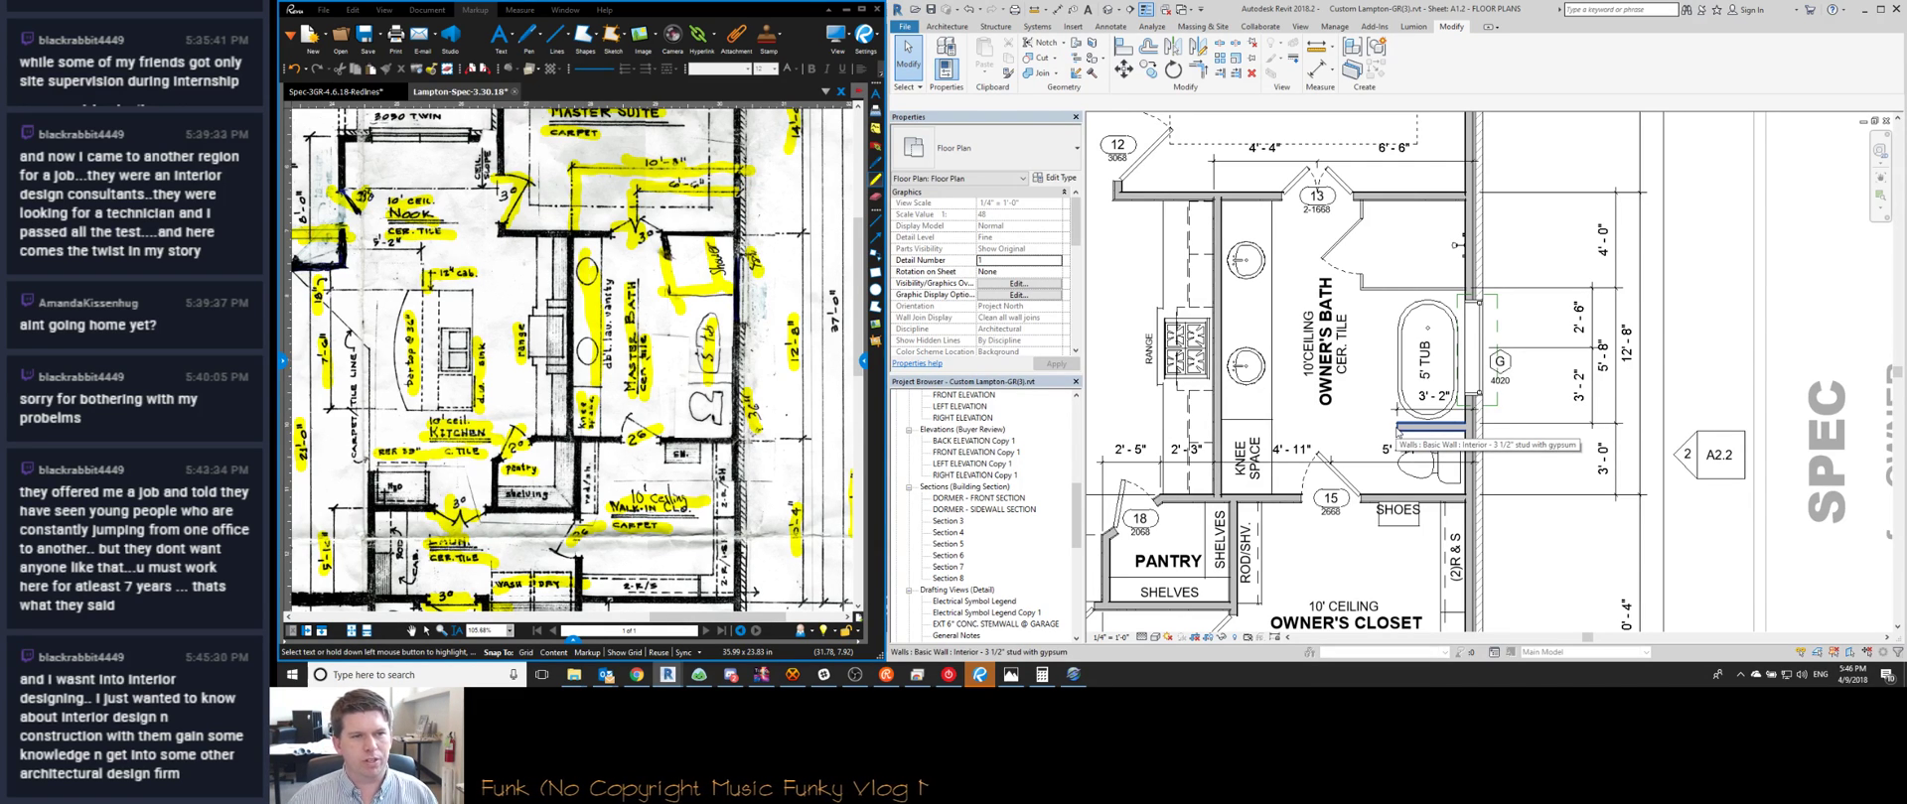
click(1397, 429)
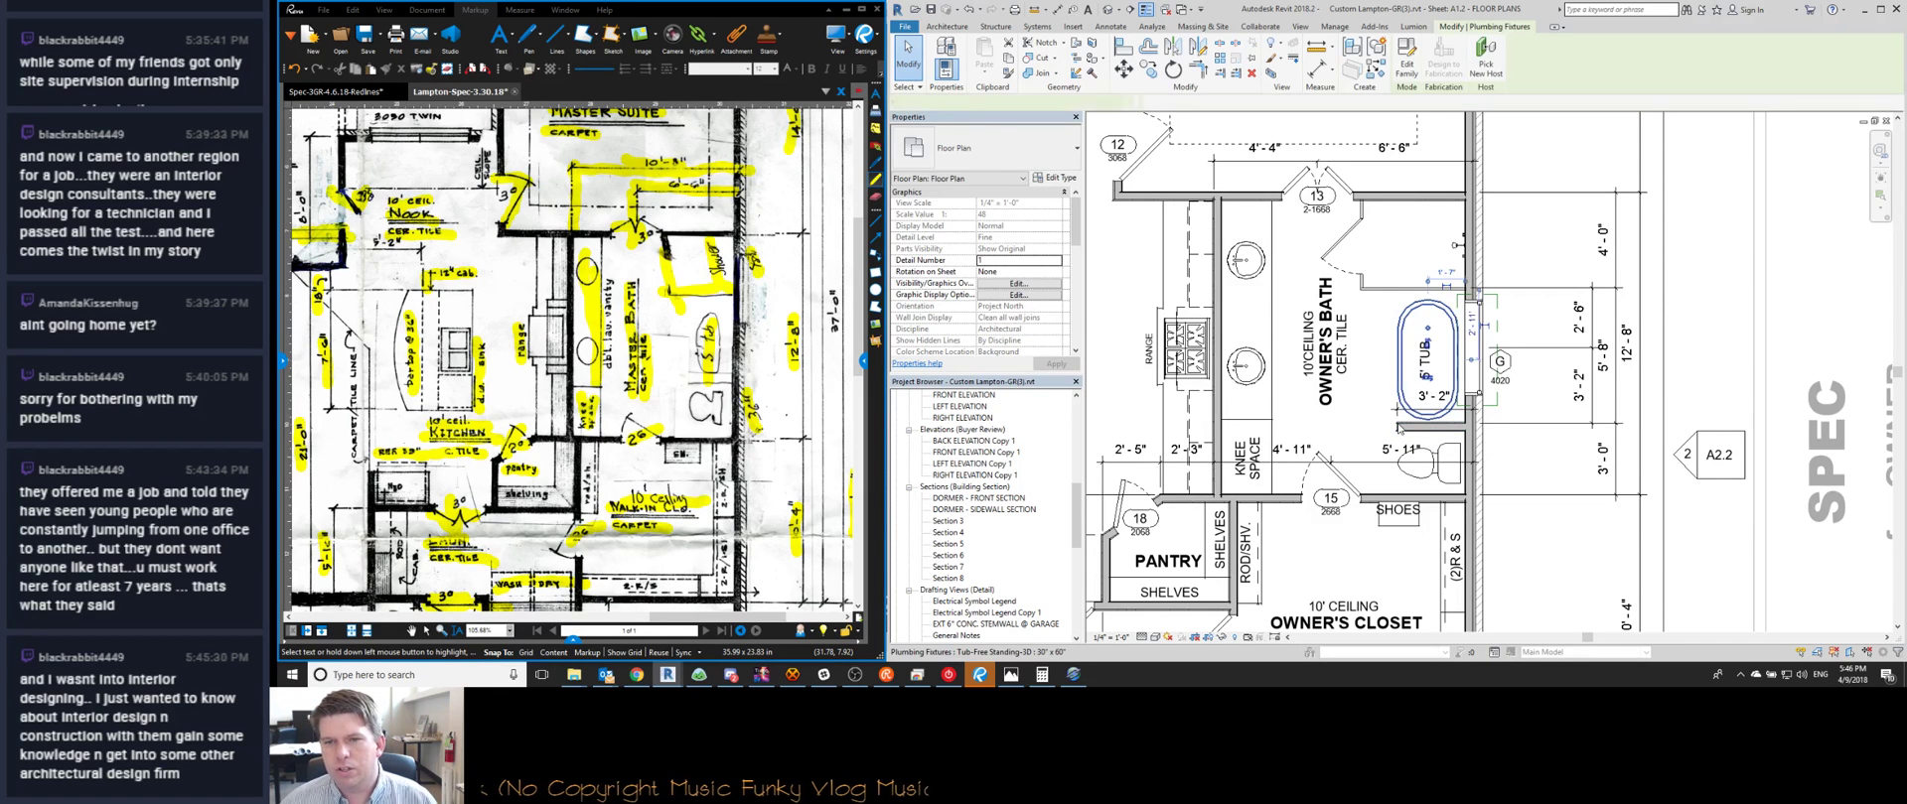
click(1428, 395)
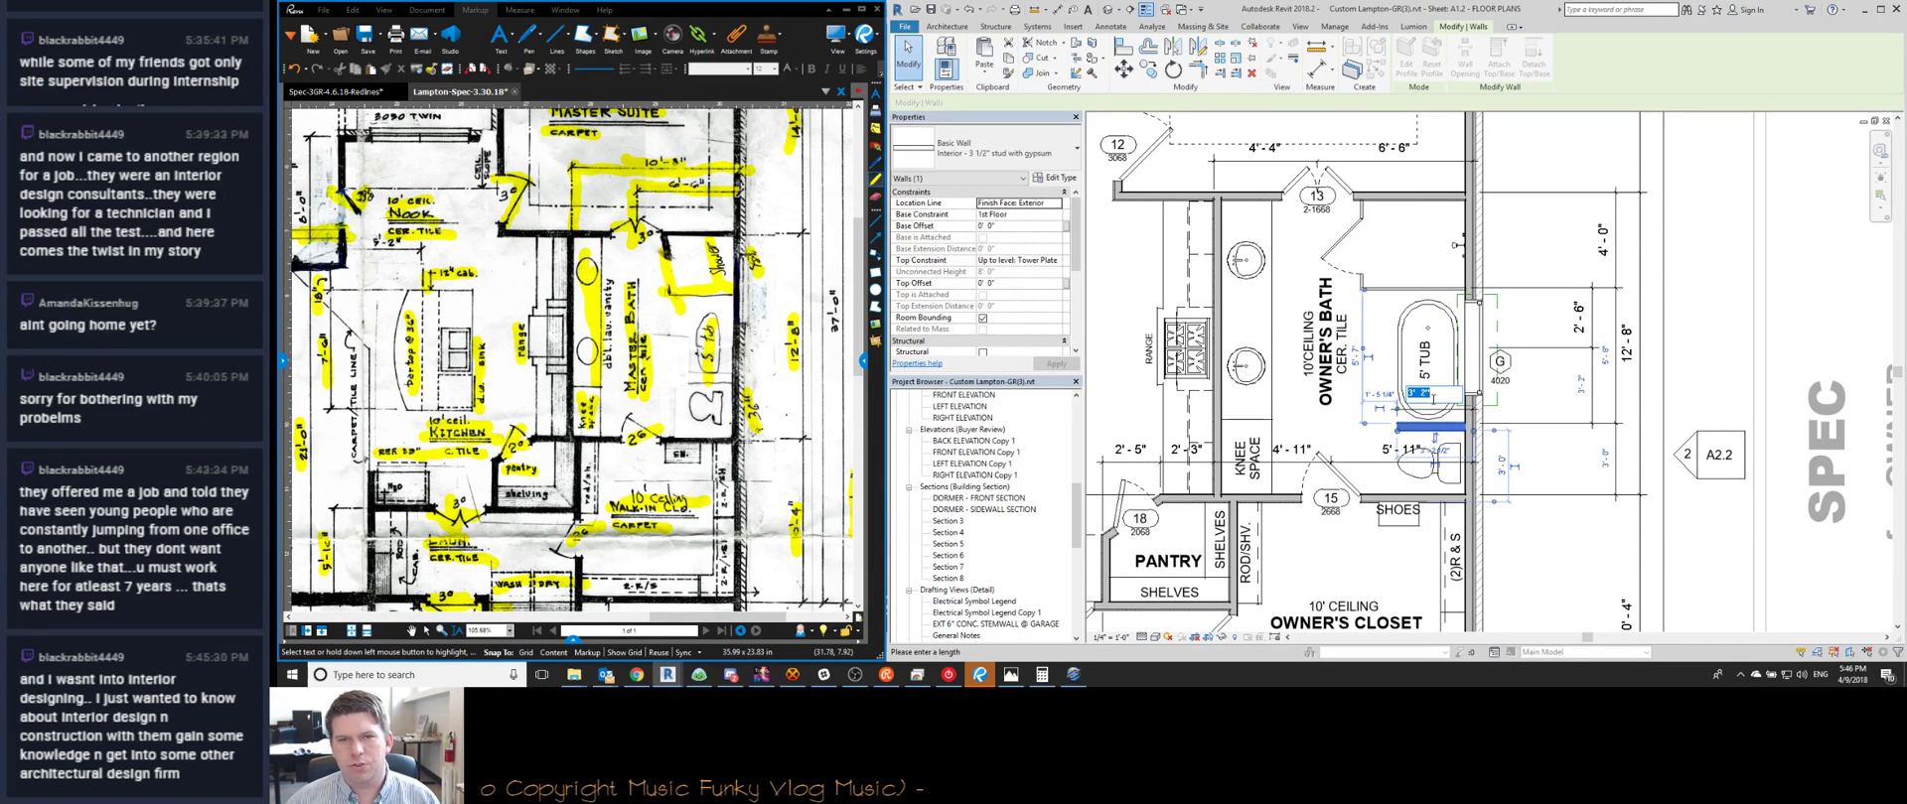
key(Escape)
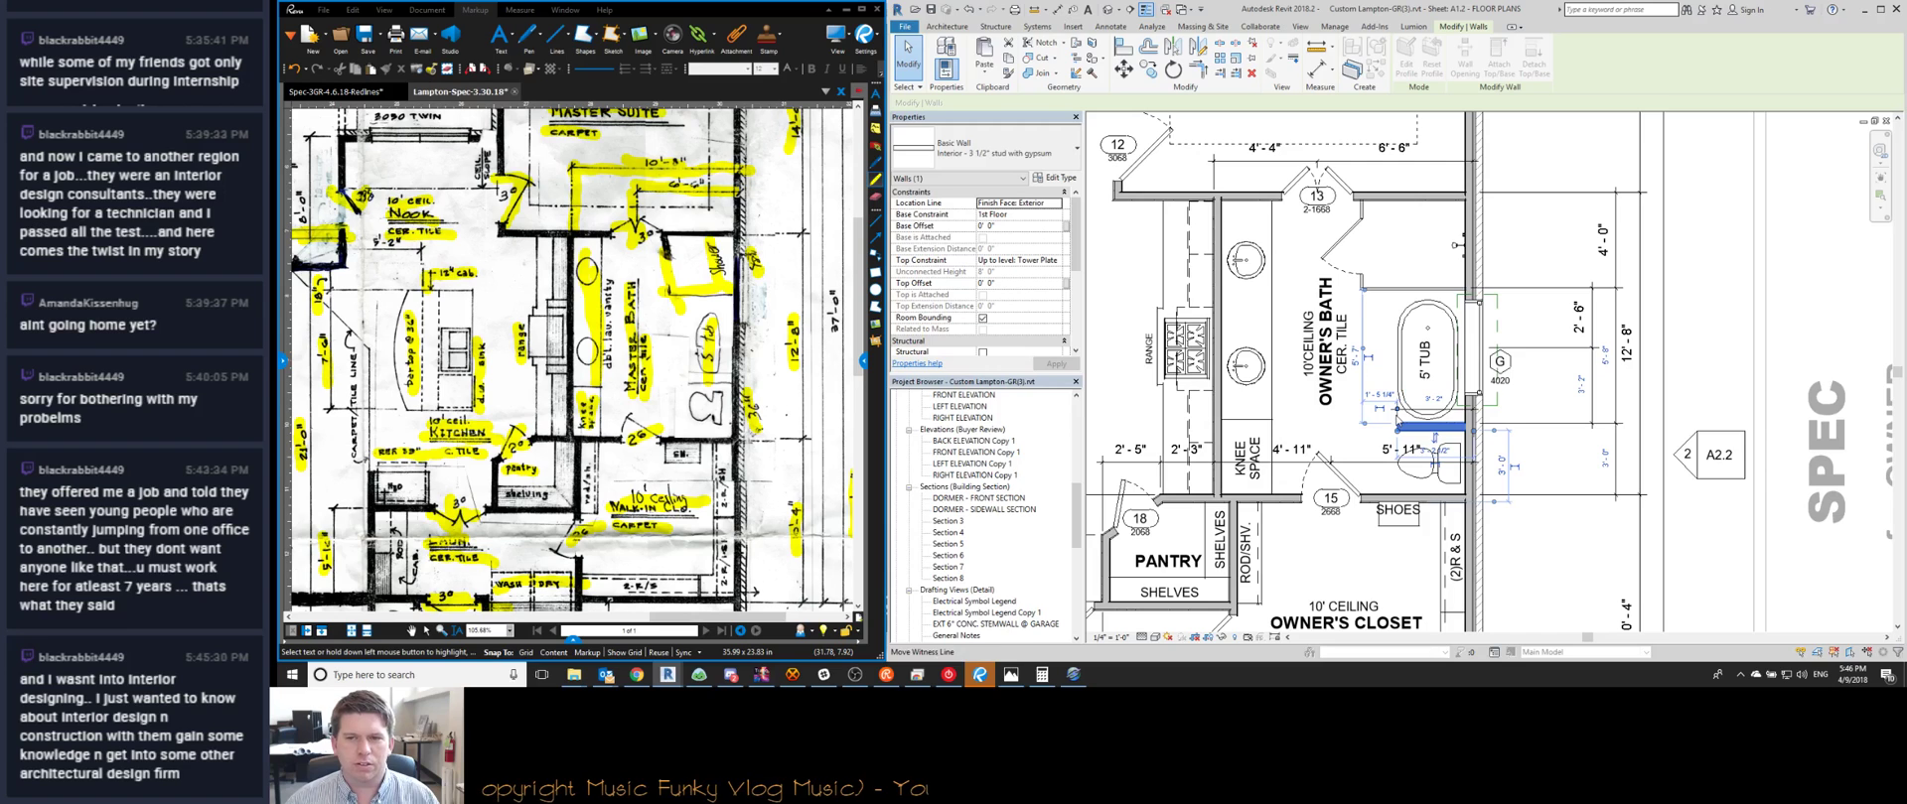
Nudge the 2'-5"/2'-3" dimension string up with the arrow key and recheck the wall below the tub
middle_drag(1327, 464, 1377, 476)
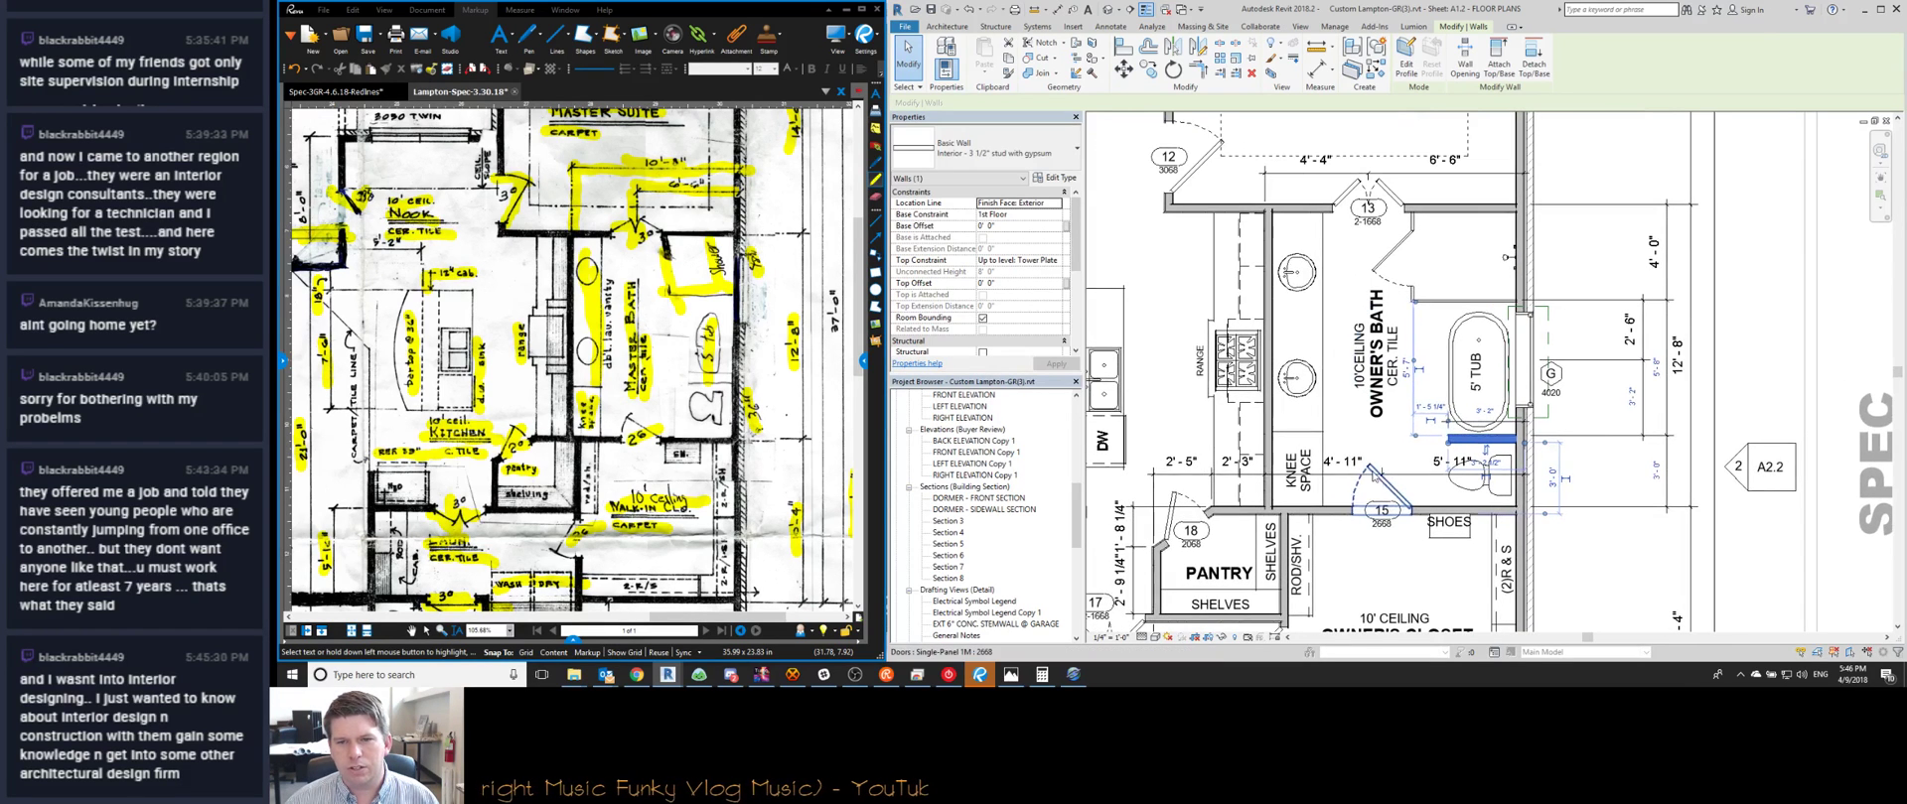
click(1336, 496)
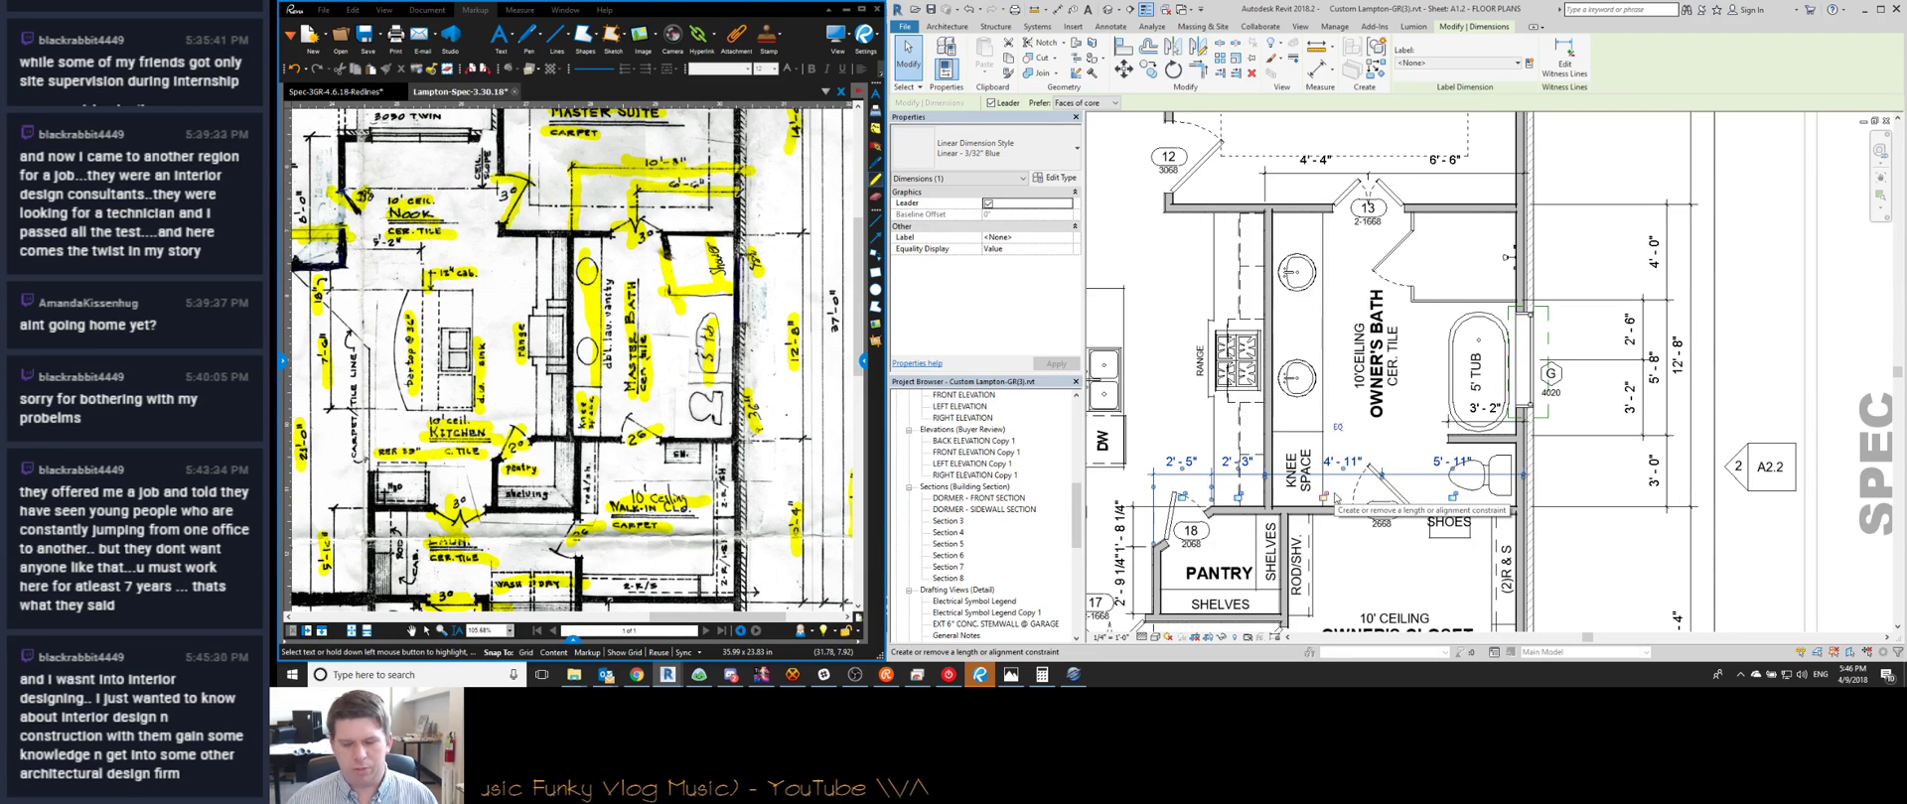
key(Up)
key(Up)
key(Up)
click(1335, 494)
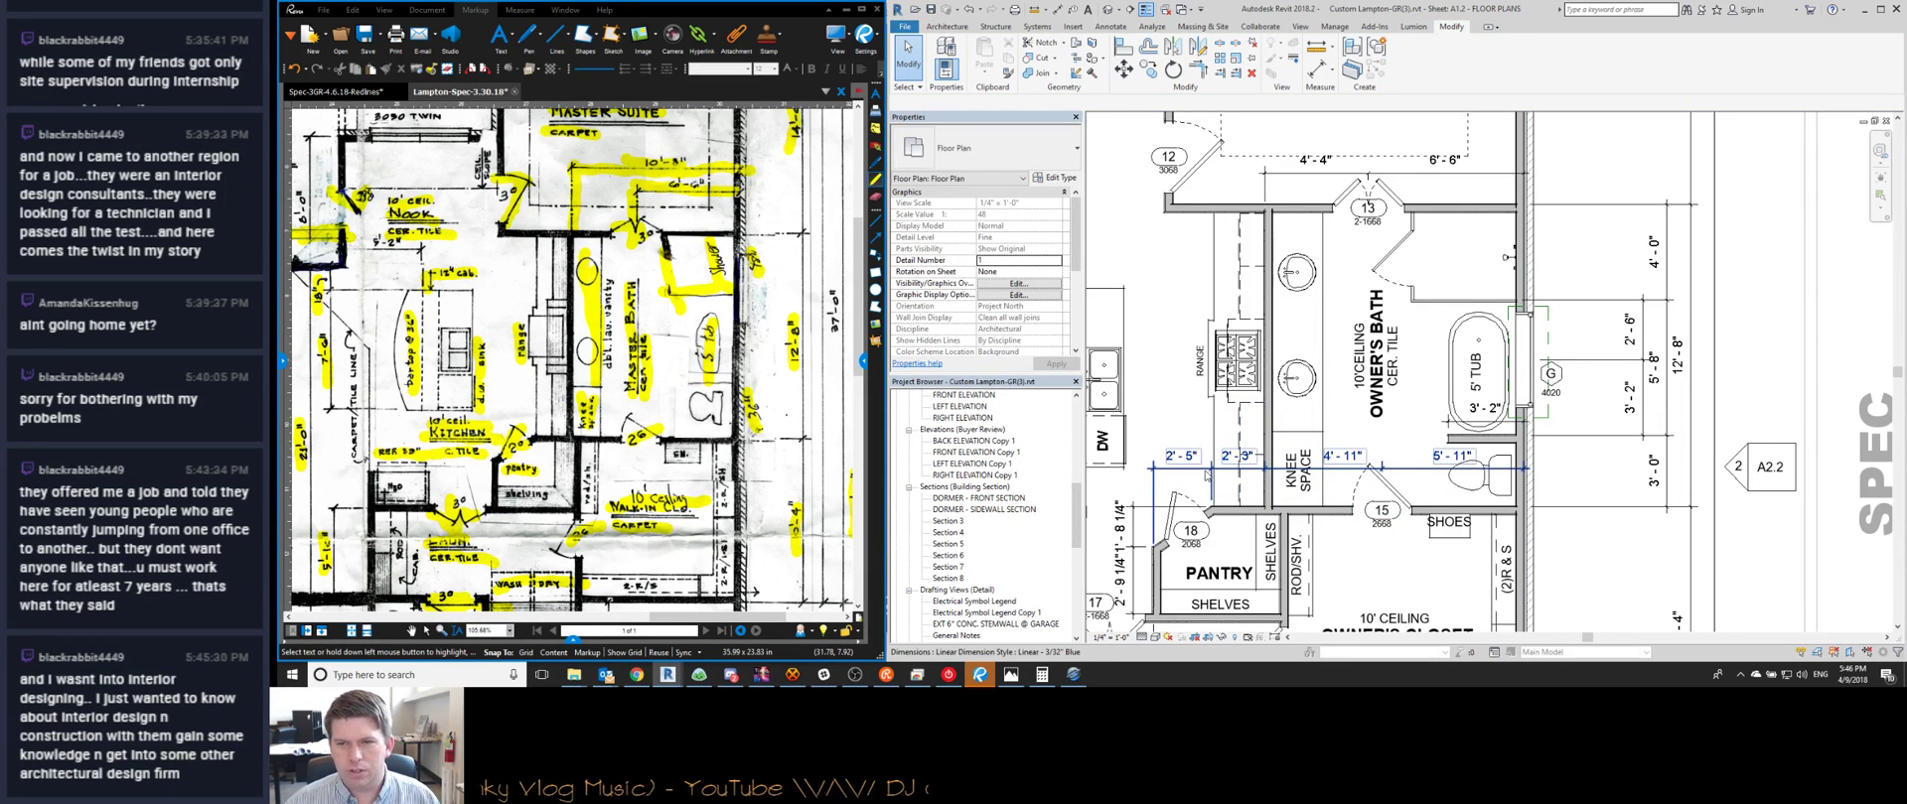
click(1480, 437)
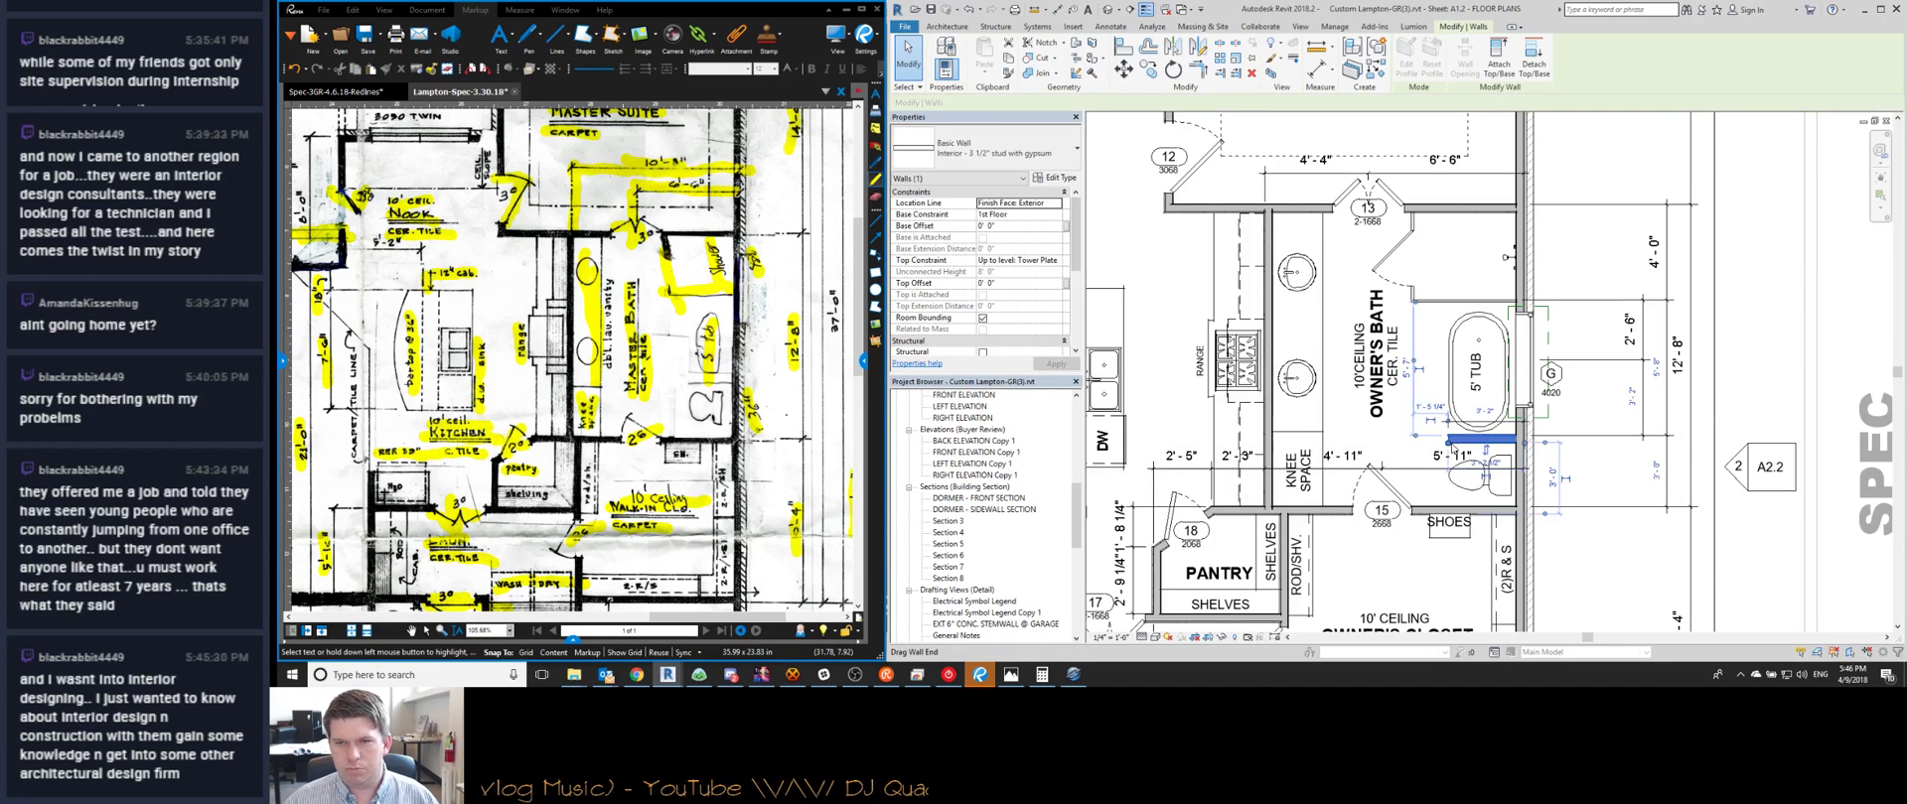
click(1483, 413)
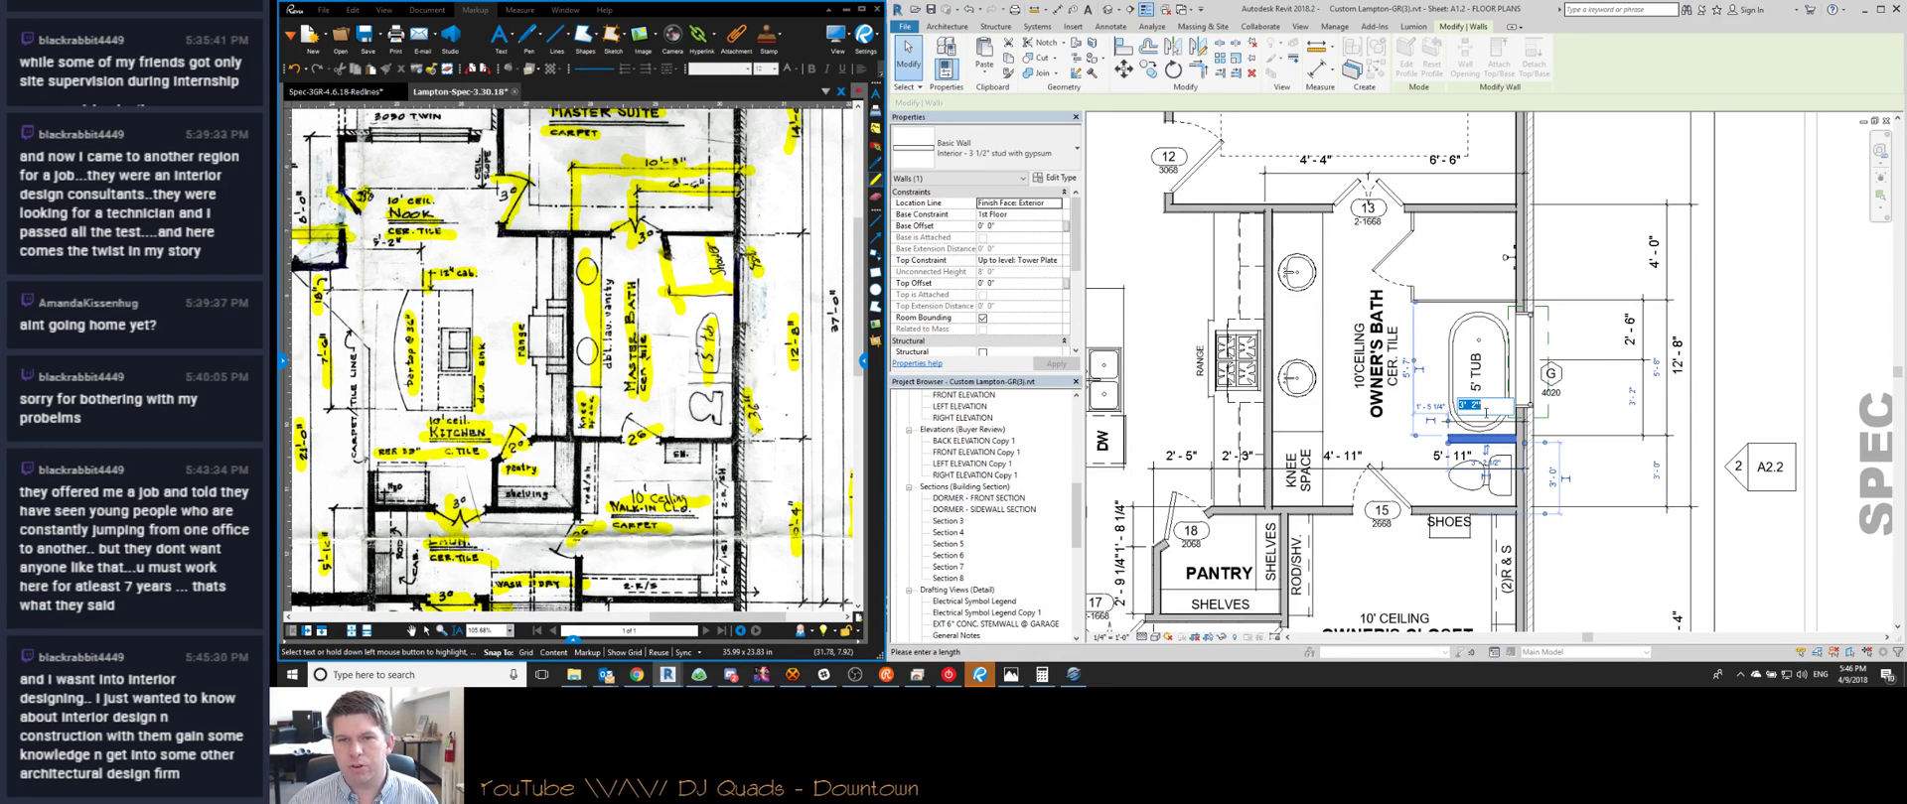
key(Escape)
scroll(1211, 337, up, 2)
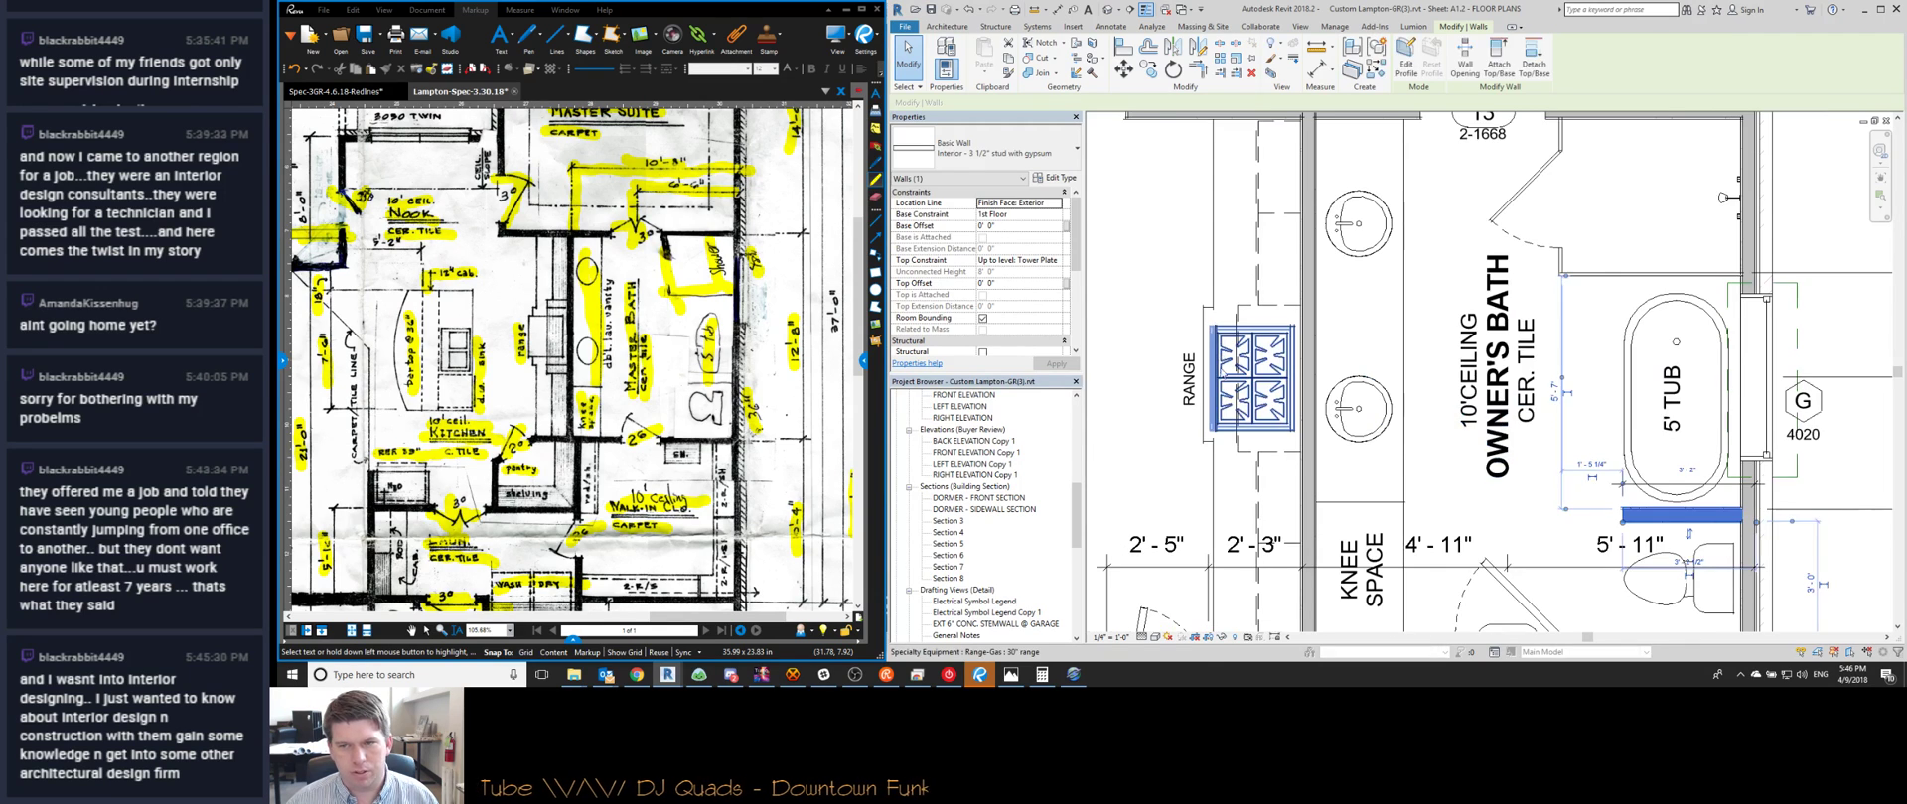
key(Escape)
key(a)
key(l)
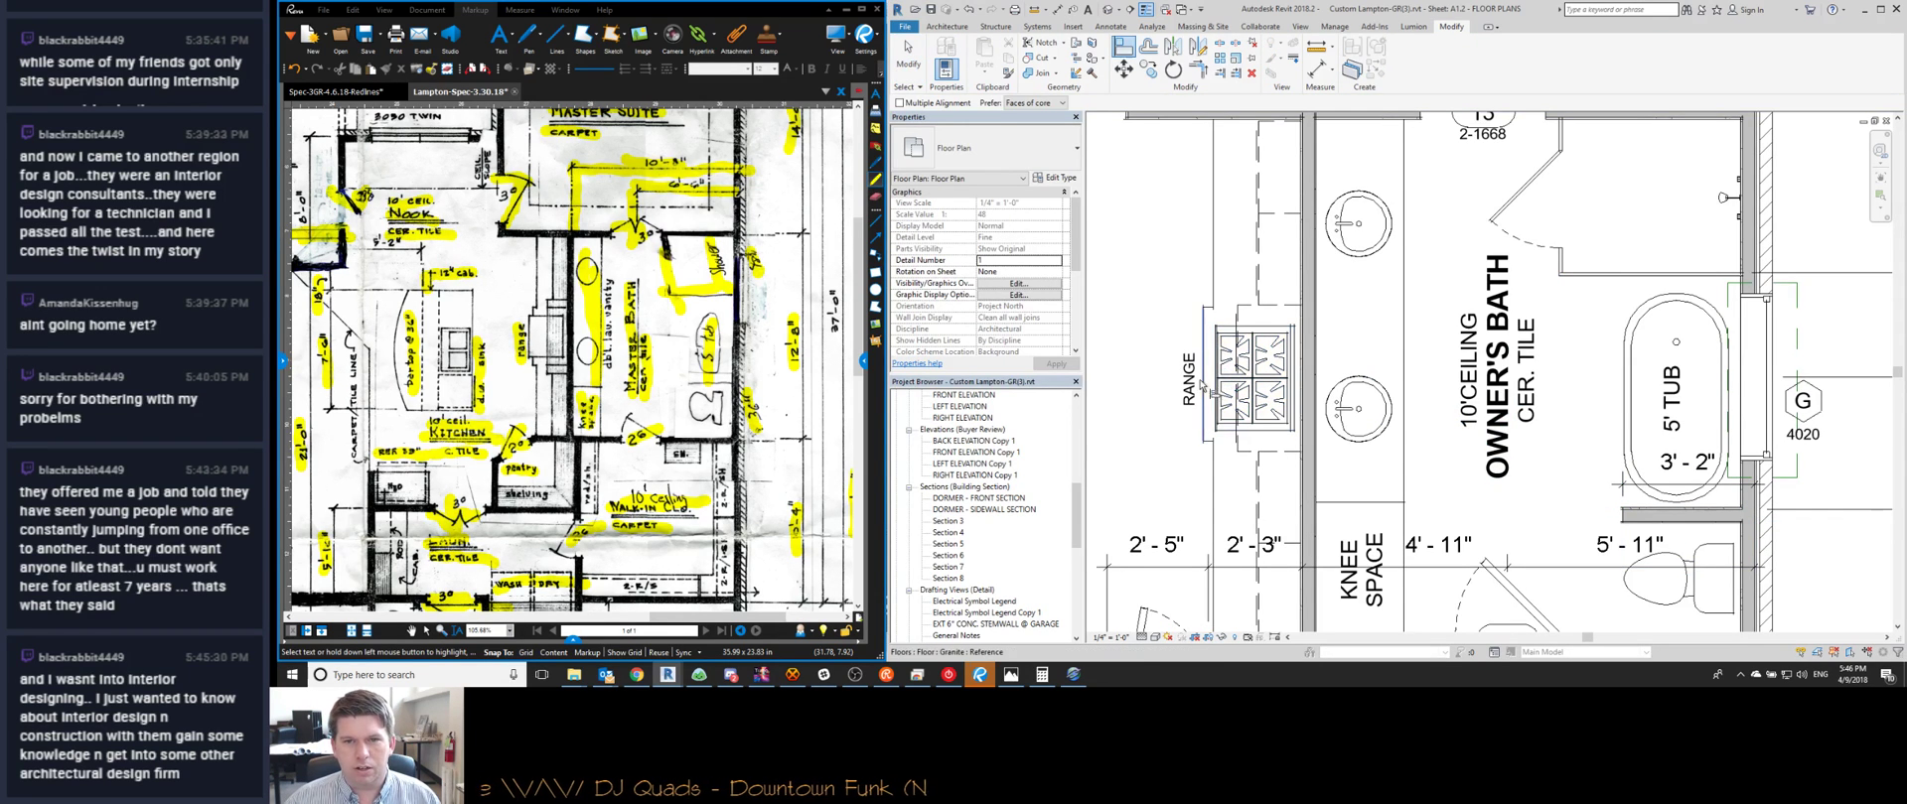
scroll(1231, 384, up, 2)
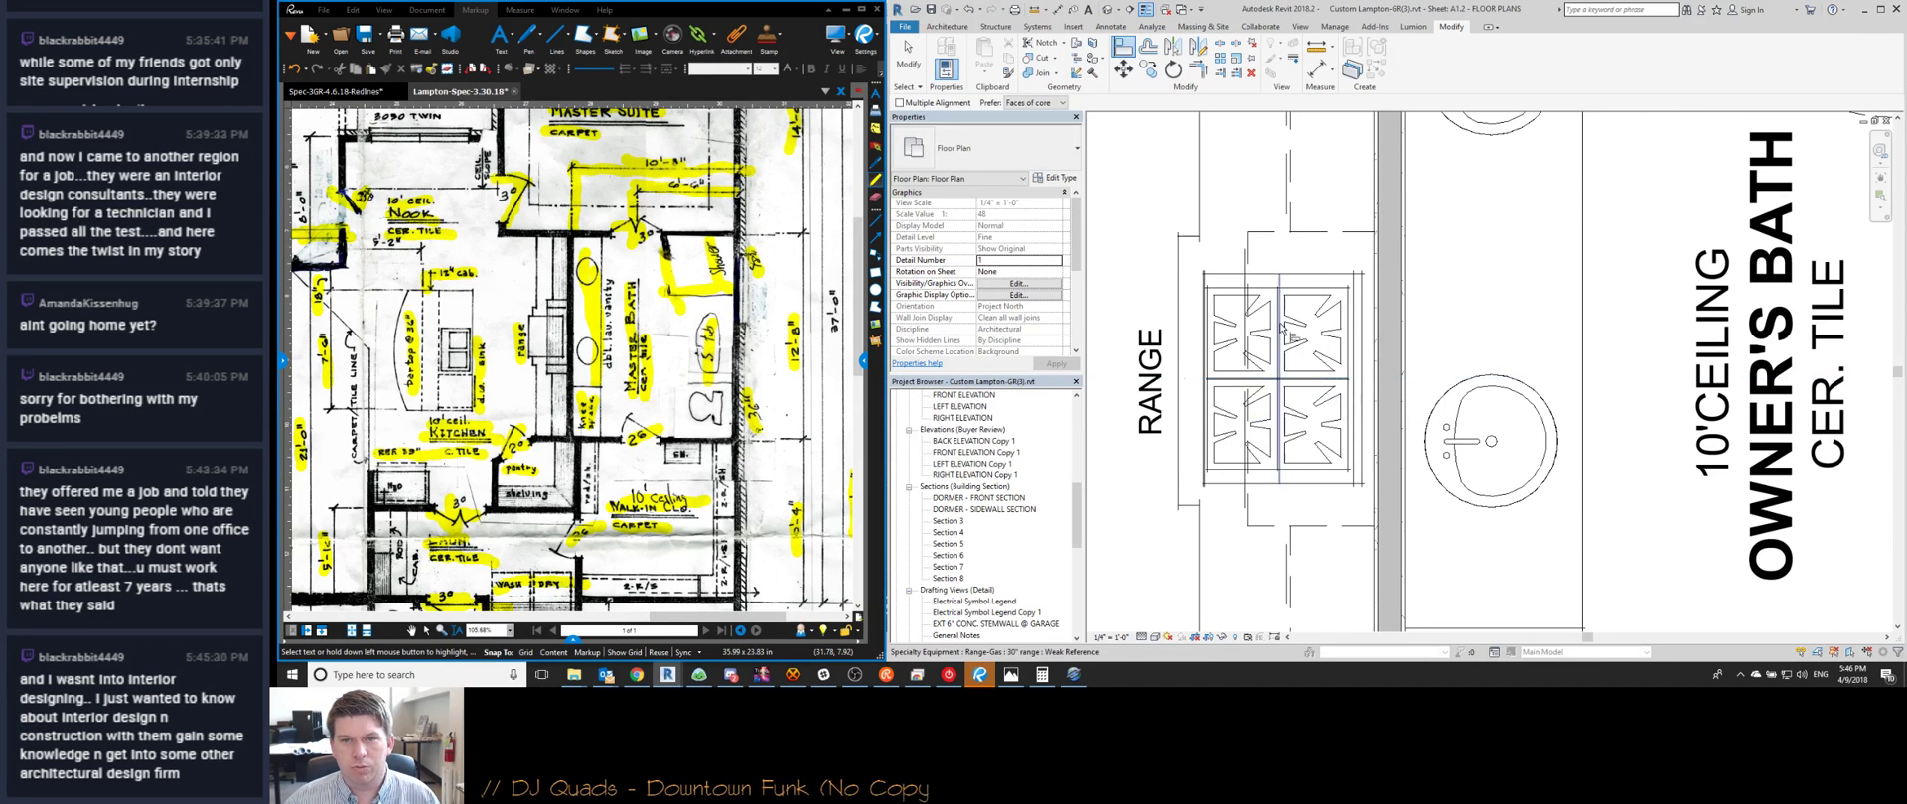
scroll(1283, 297, down, 3)
key(Escape)
scroll(1291, 293, up, 5)
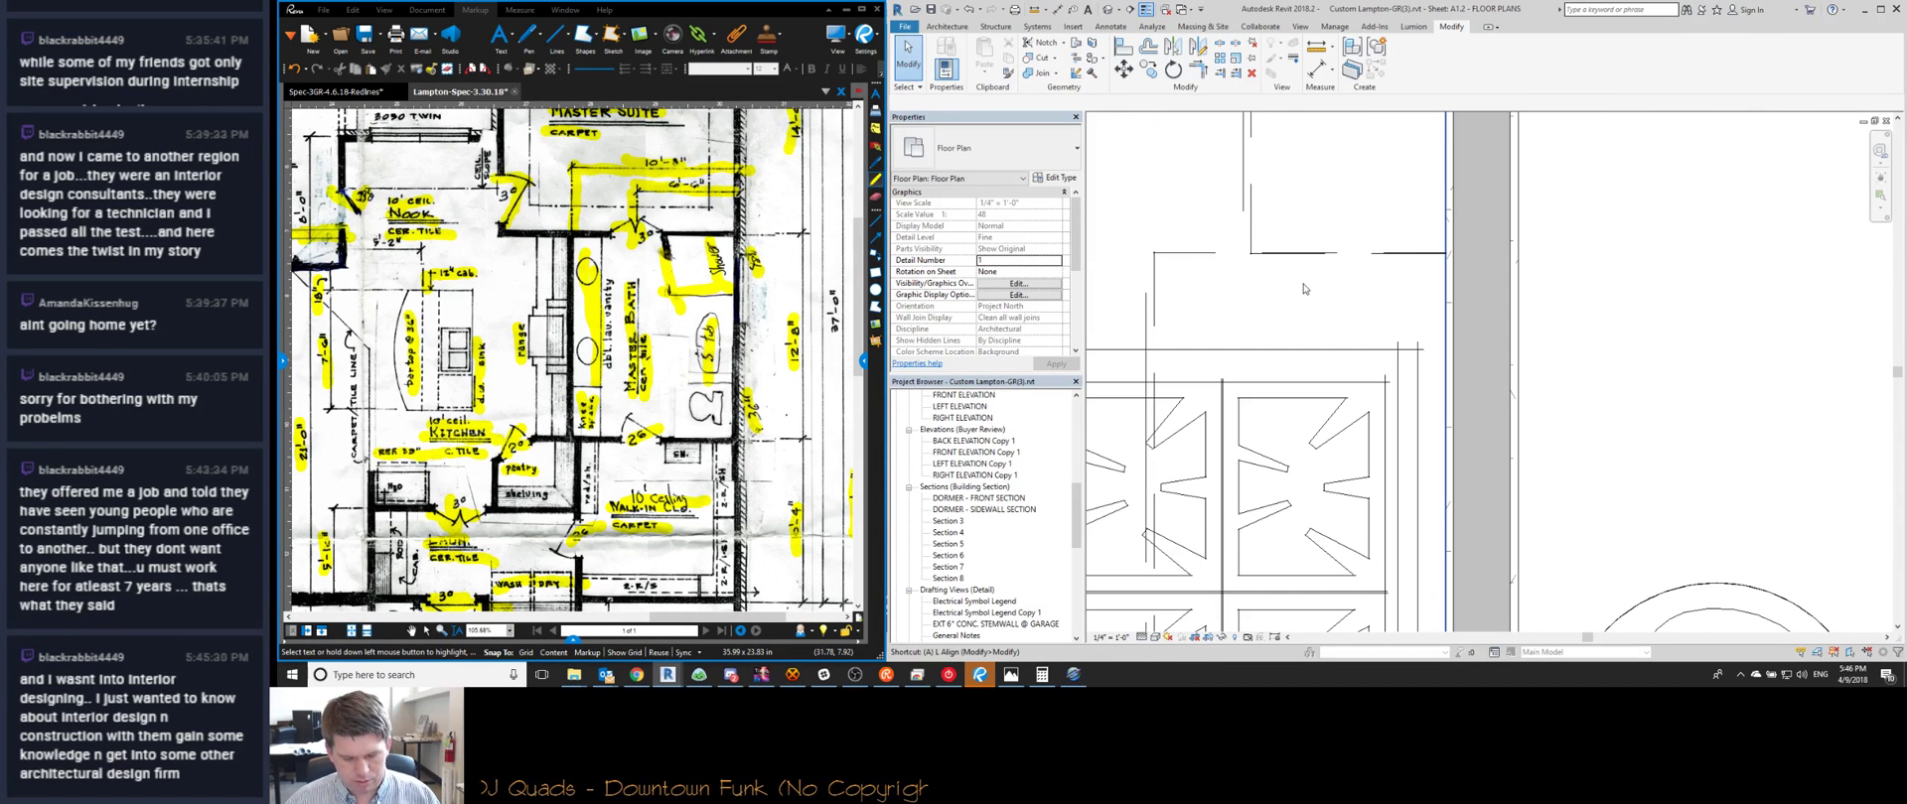
key(a)
key(l)
click(1274, 254)
click(1276, 259)
scroll(1276, 266, down, 6)
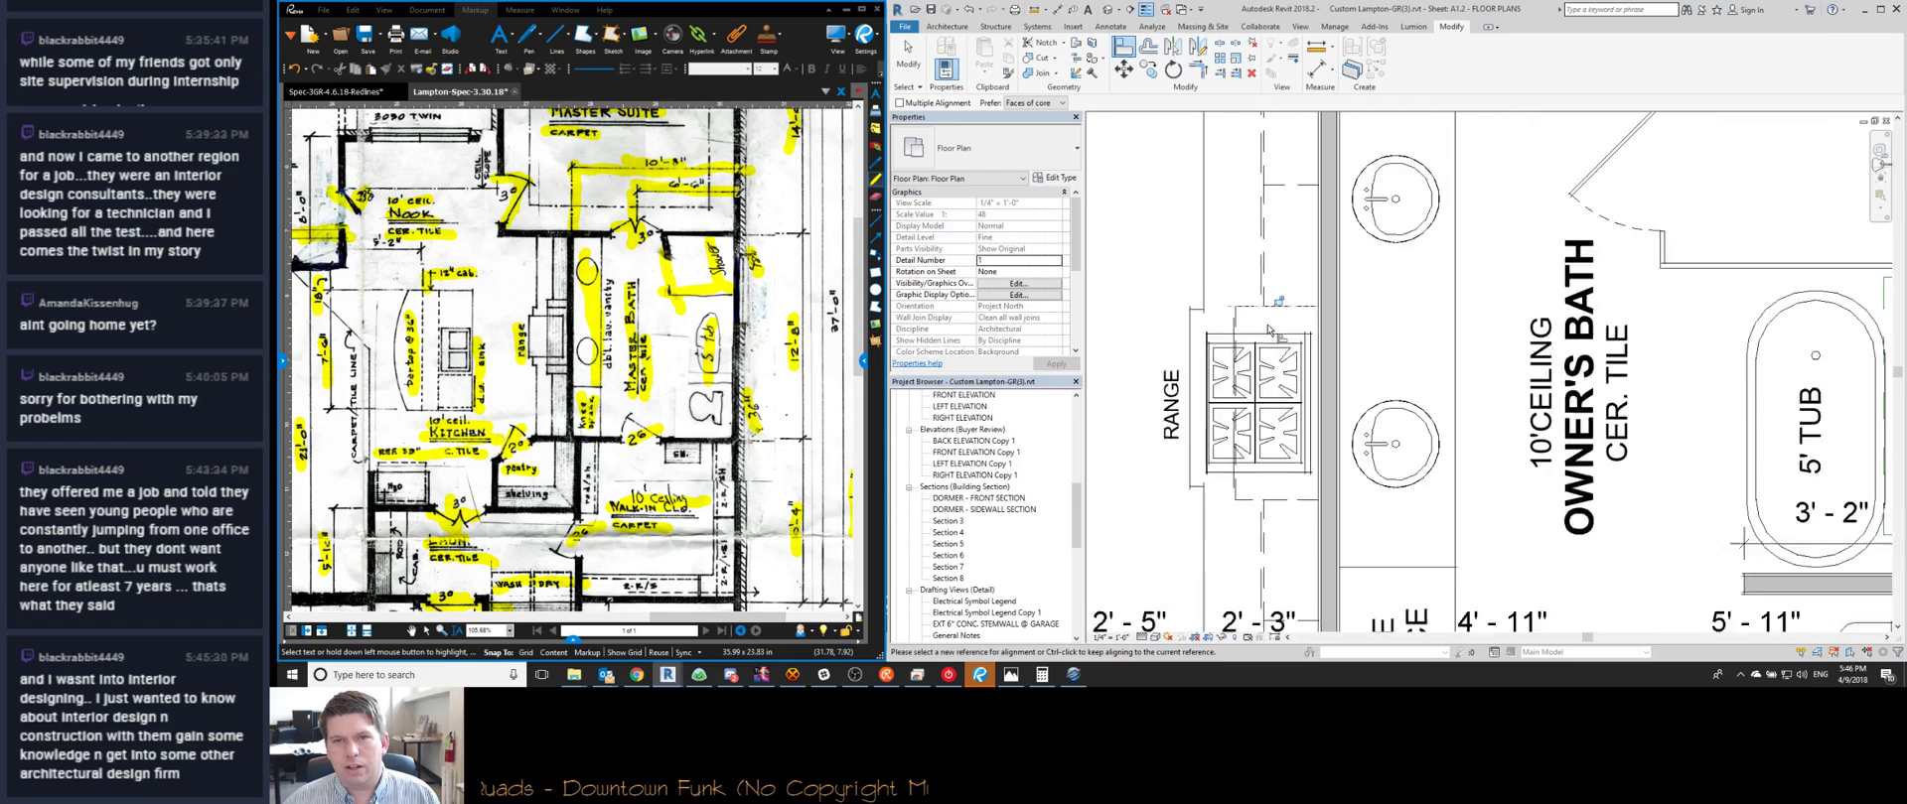
scroll(1248, 399, up, 4)
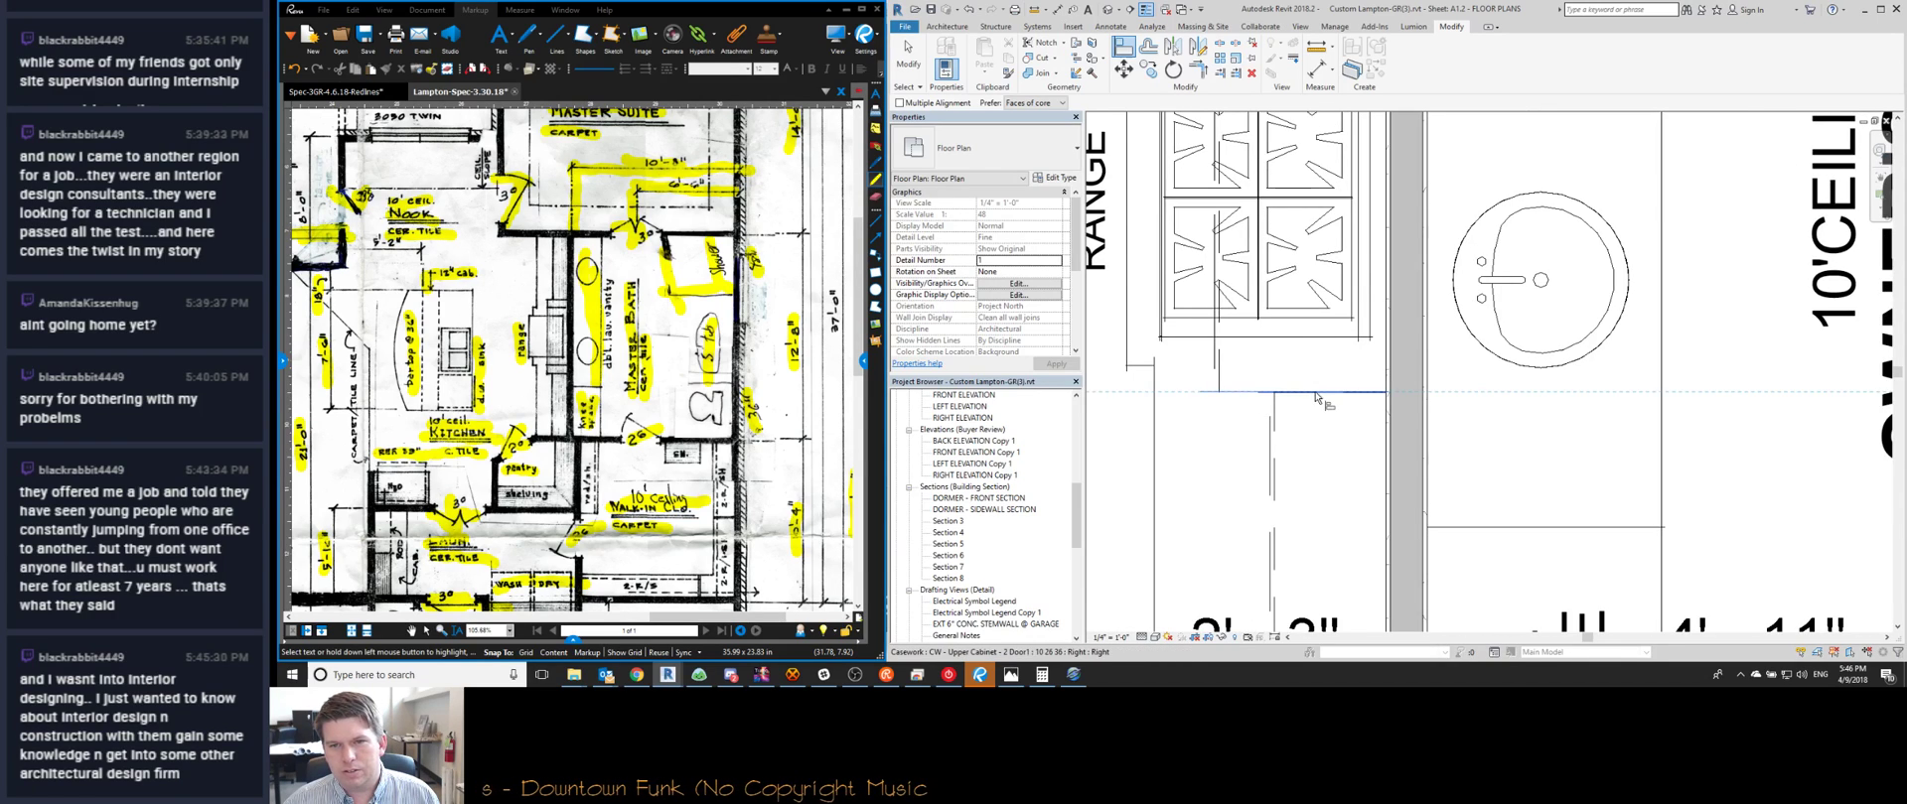
key(Escape)
scroll(1282, 459, down, 4)
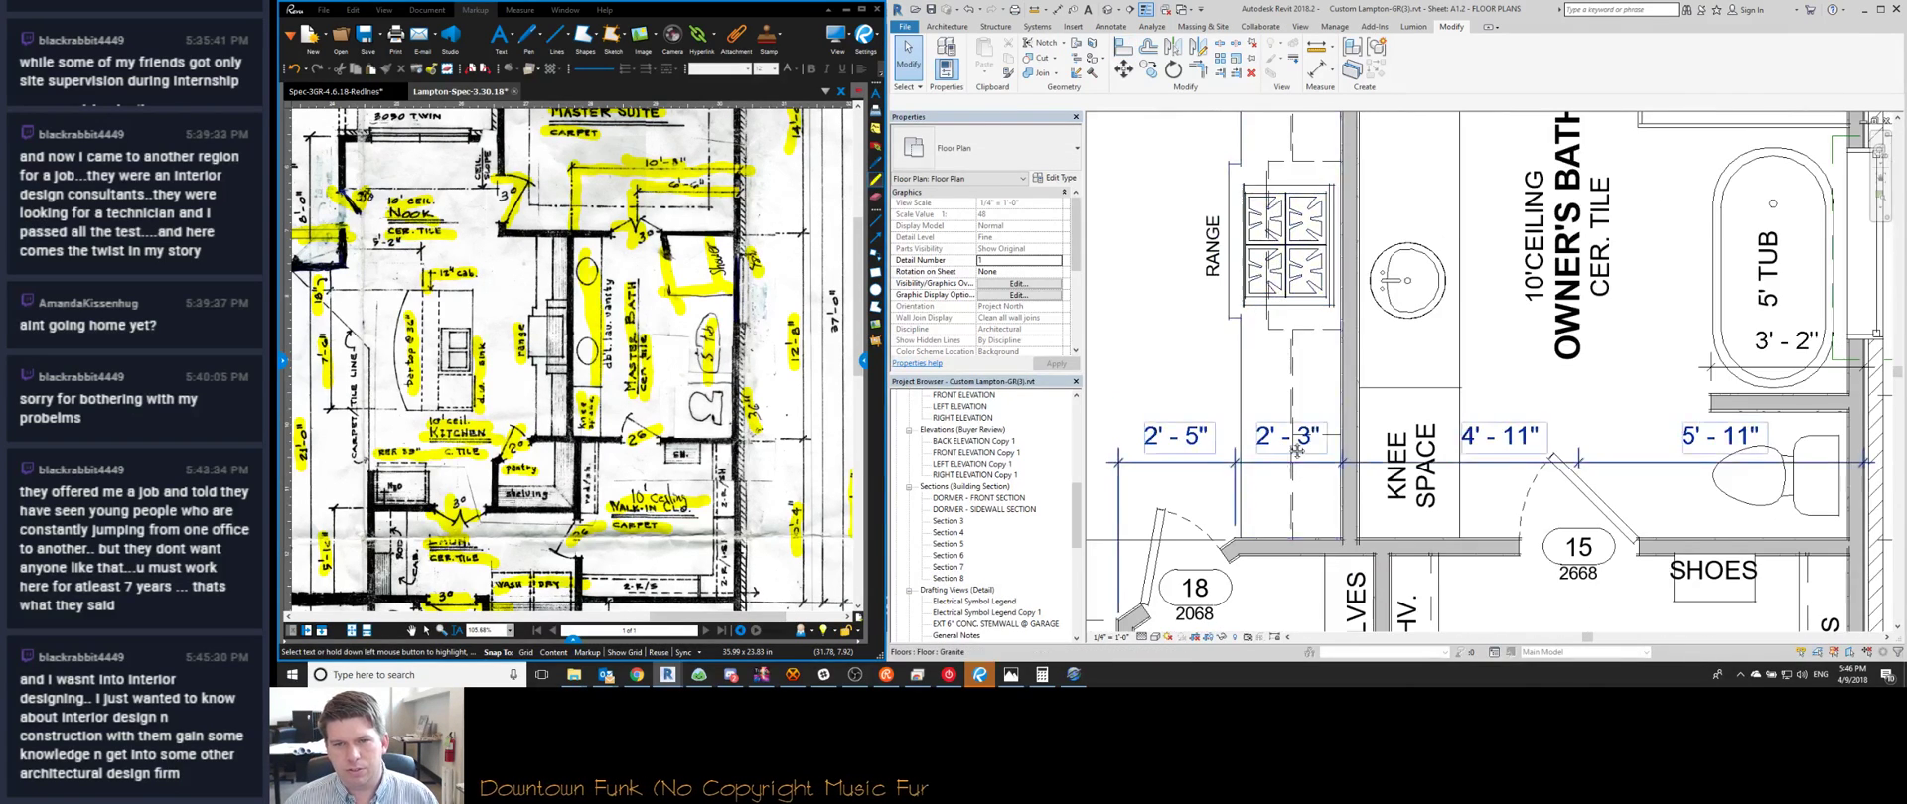
scroll(1282, 459, down, 3)
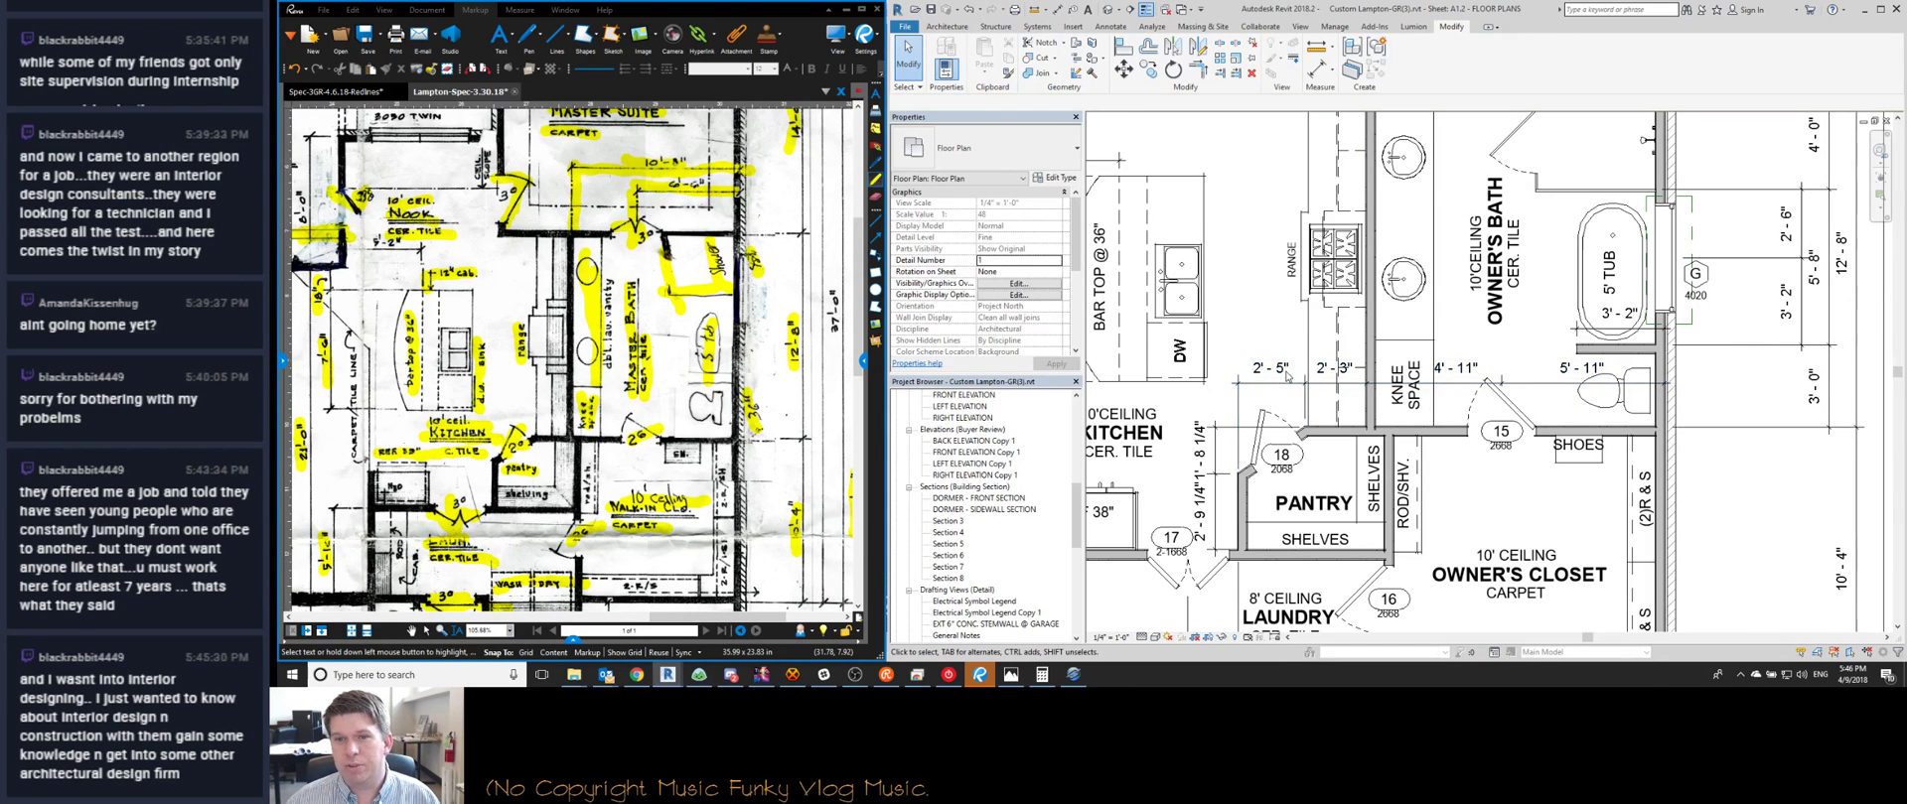
scroll(1287, 375, down, 2)
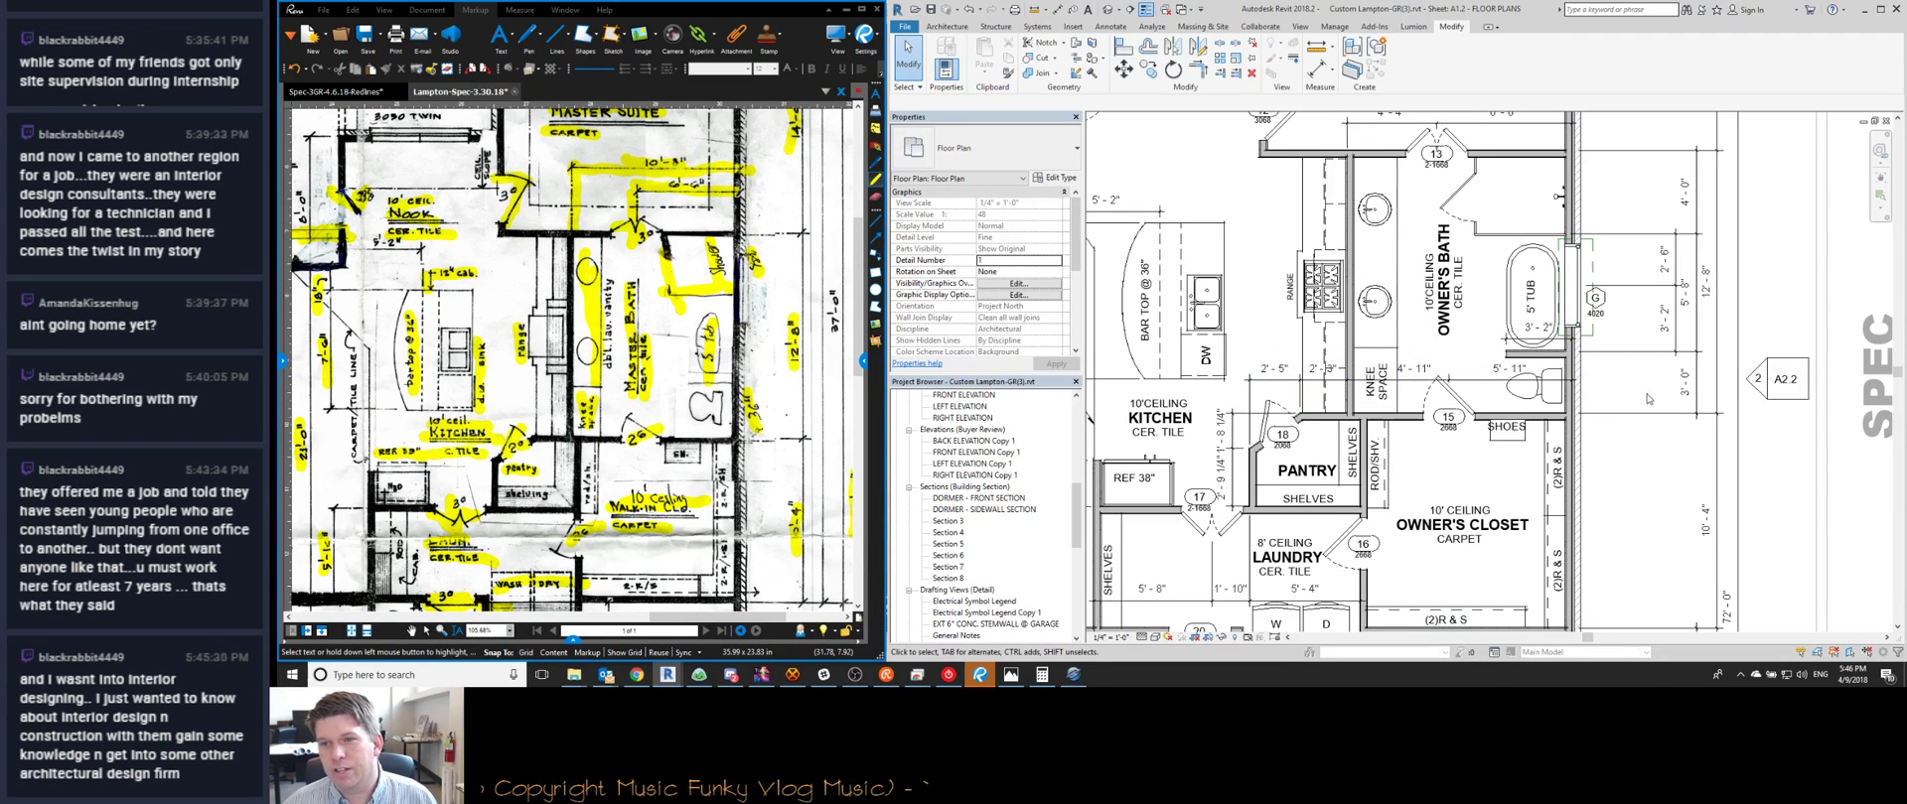
scroll(1586, 323, up, 1)
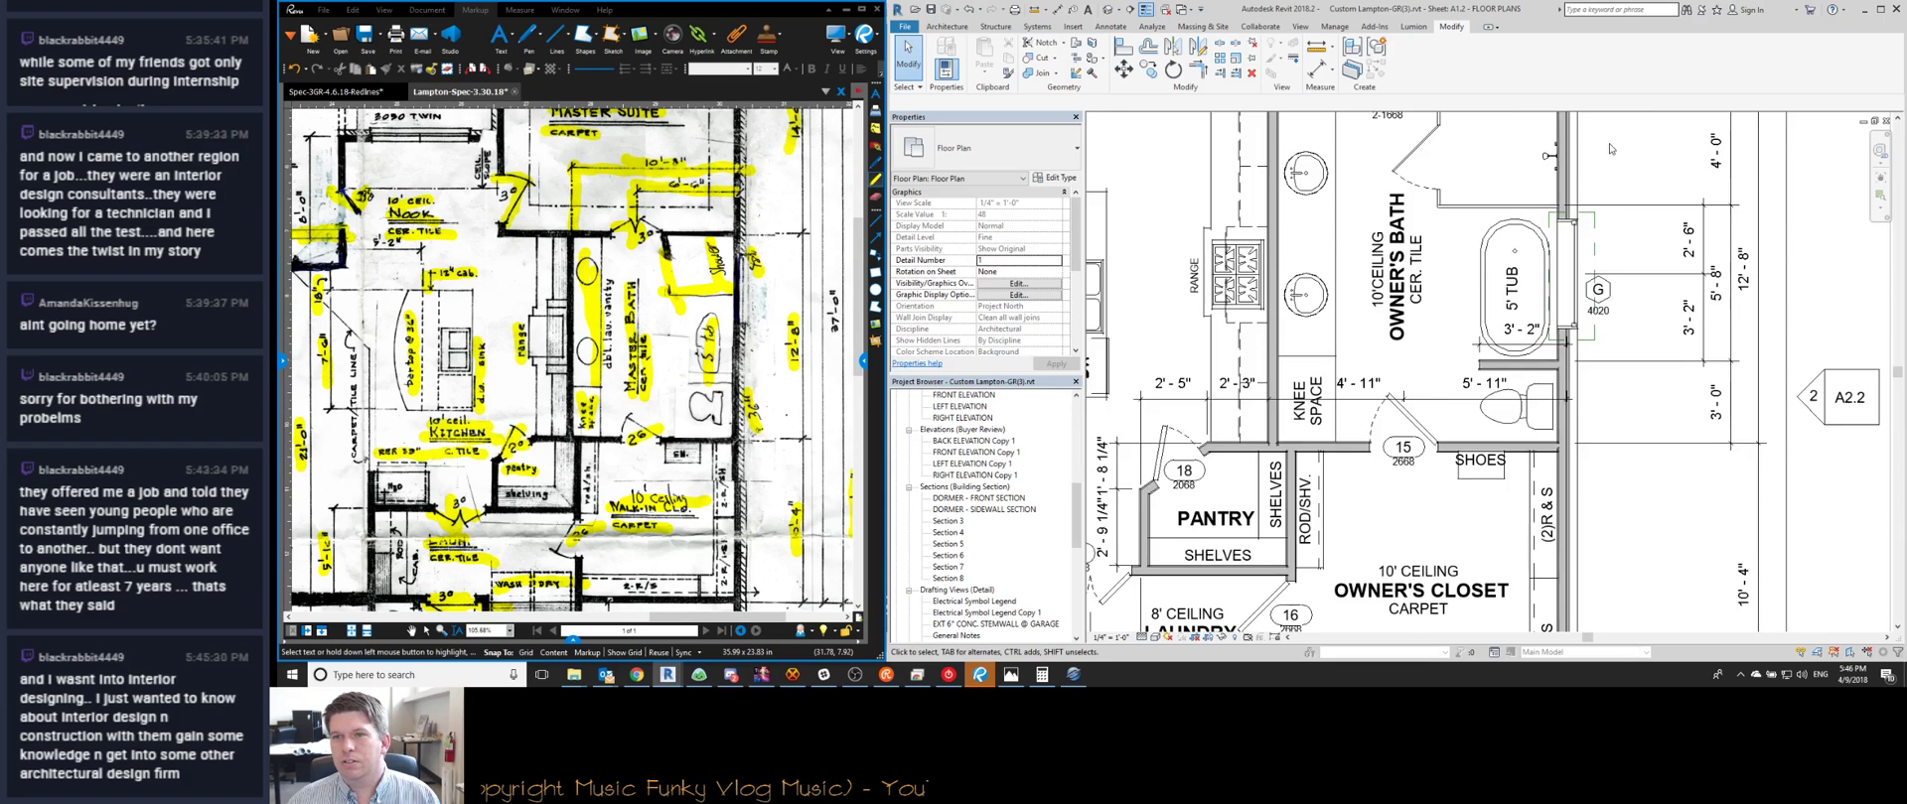
scroll(1601, 208, up, 2)
scroll(1587, 281, down, 2)
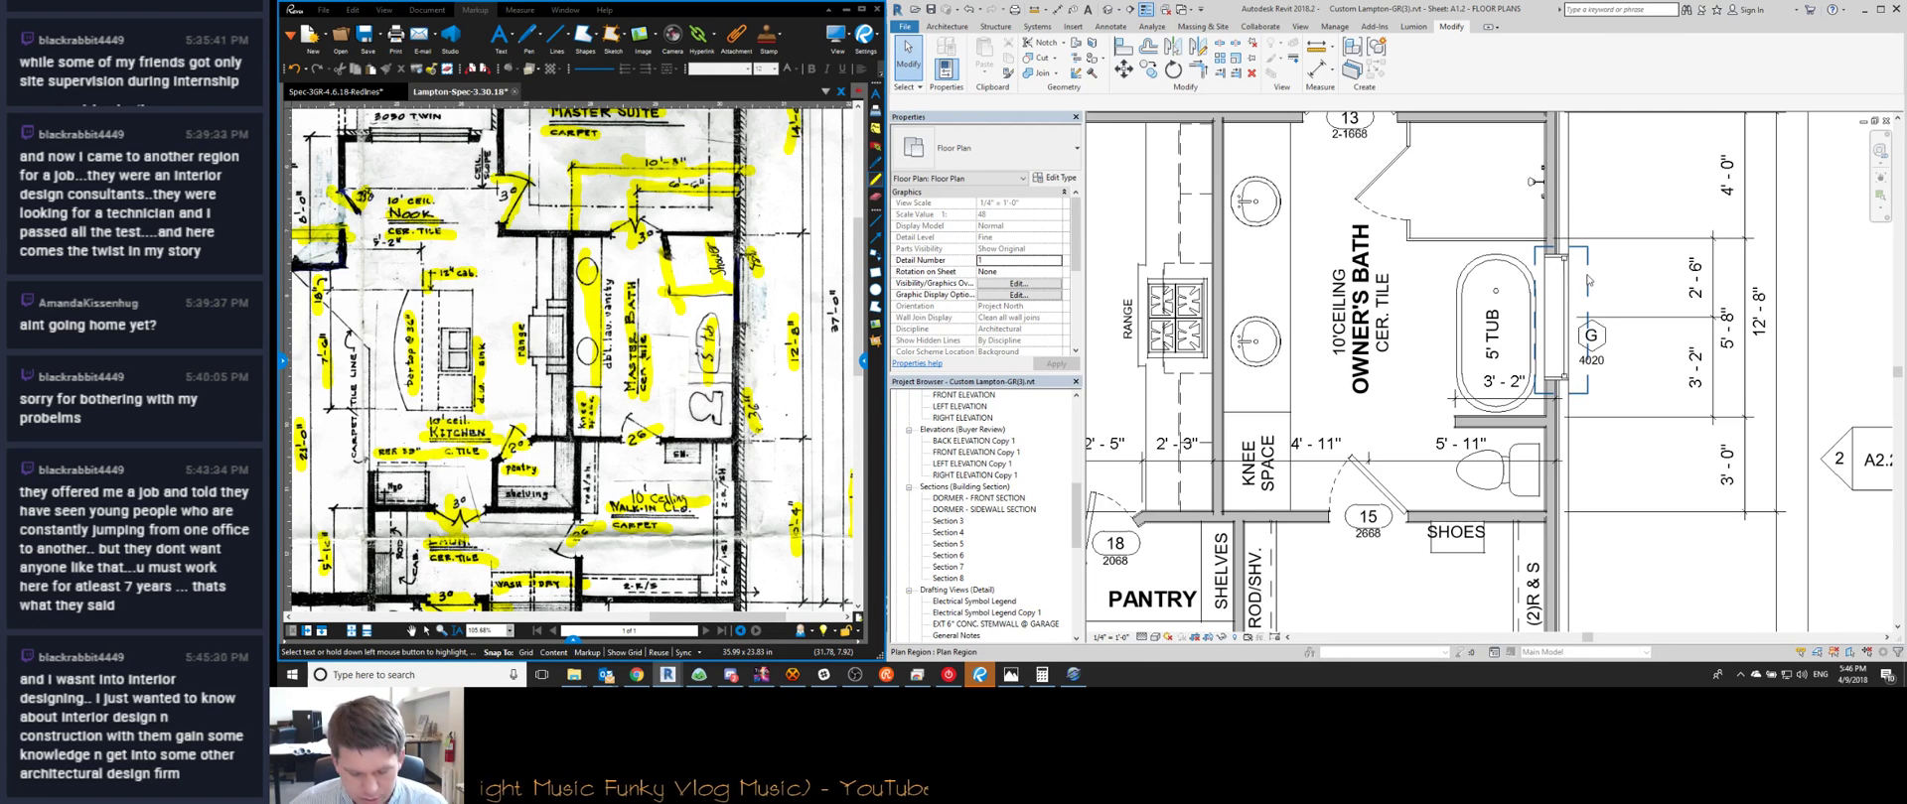
scroll(1469, 313, down, 2)
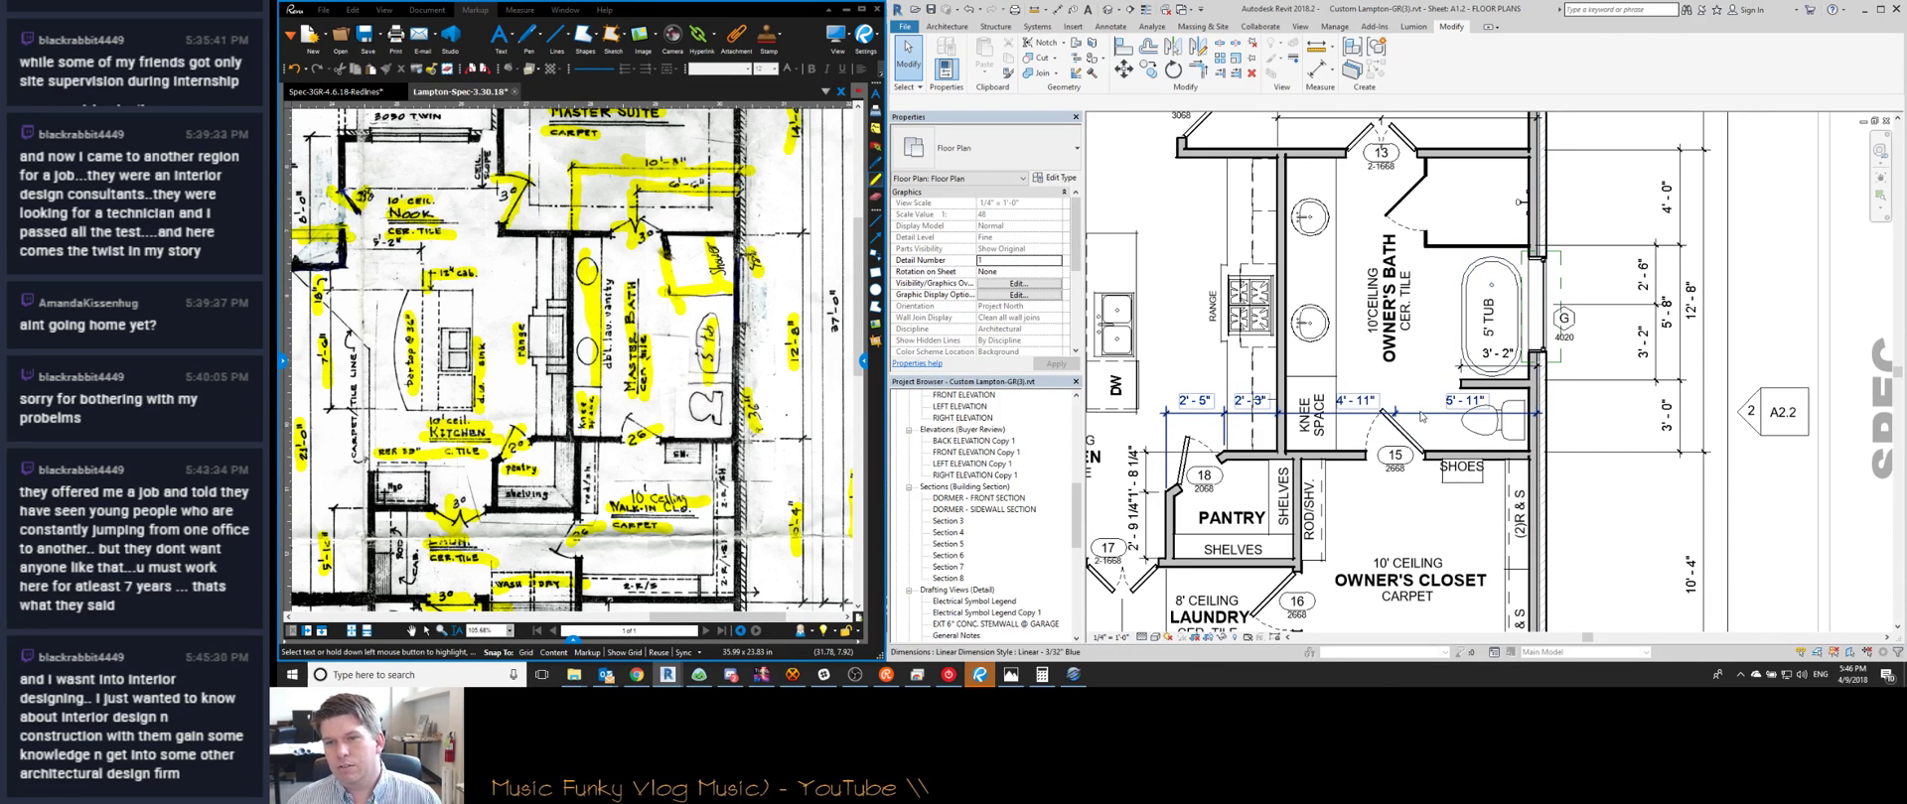
scroll(1353, 419, up, 3)
click(1360, 407)
key(Escape)
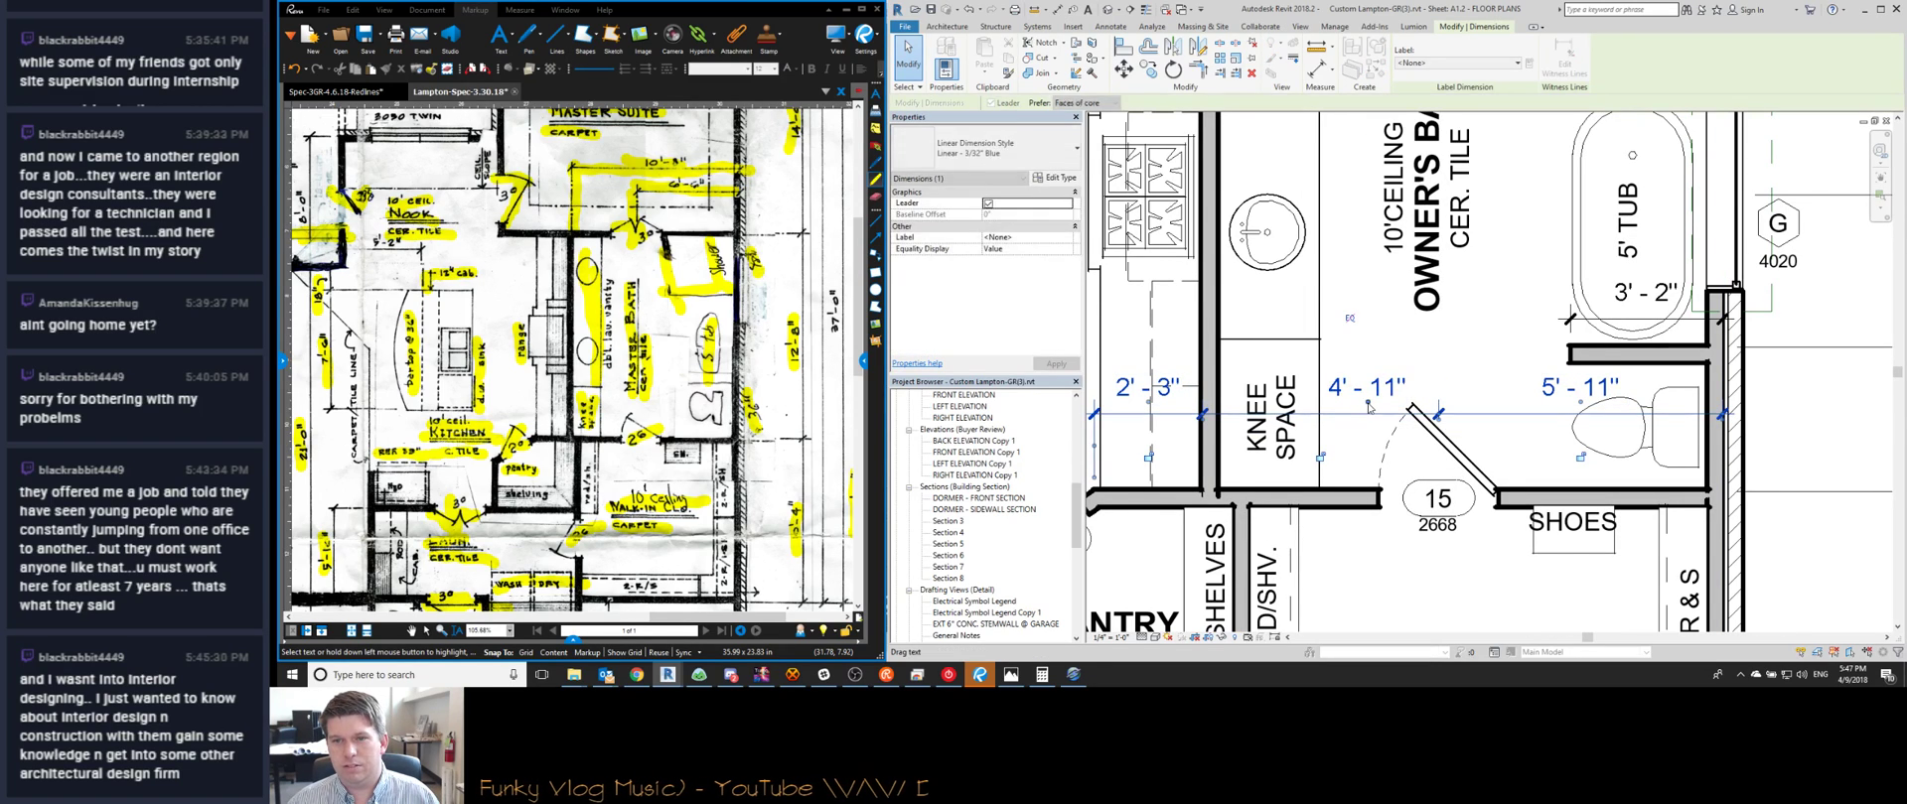
scroll(1369, 417, down, 3)
scroll(1401, 442, down, 3)
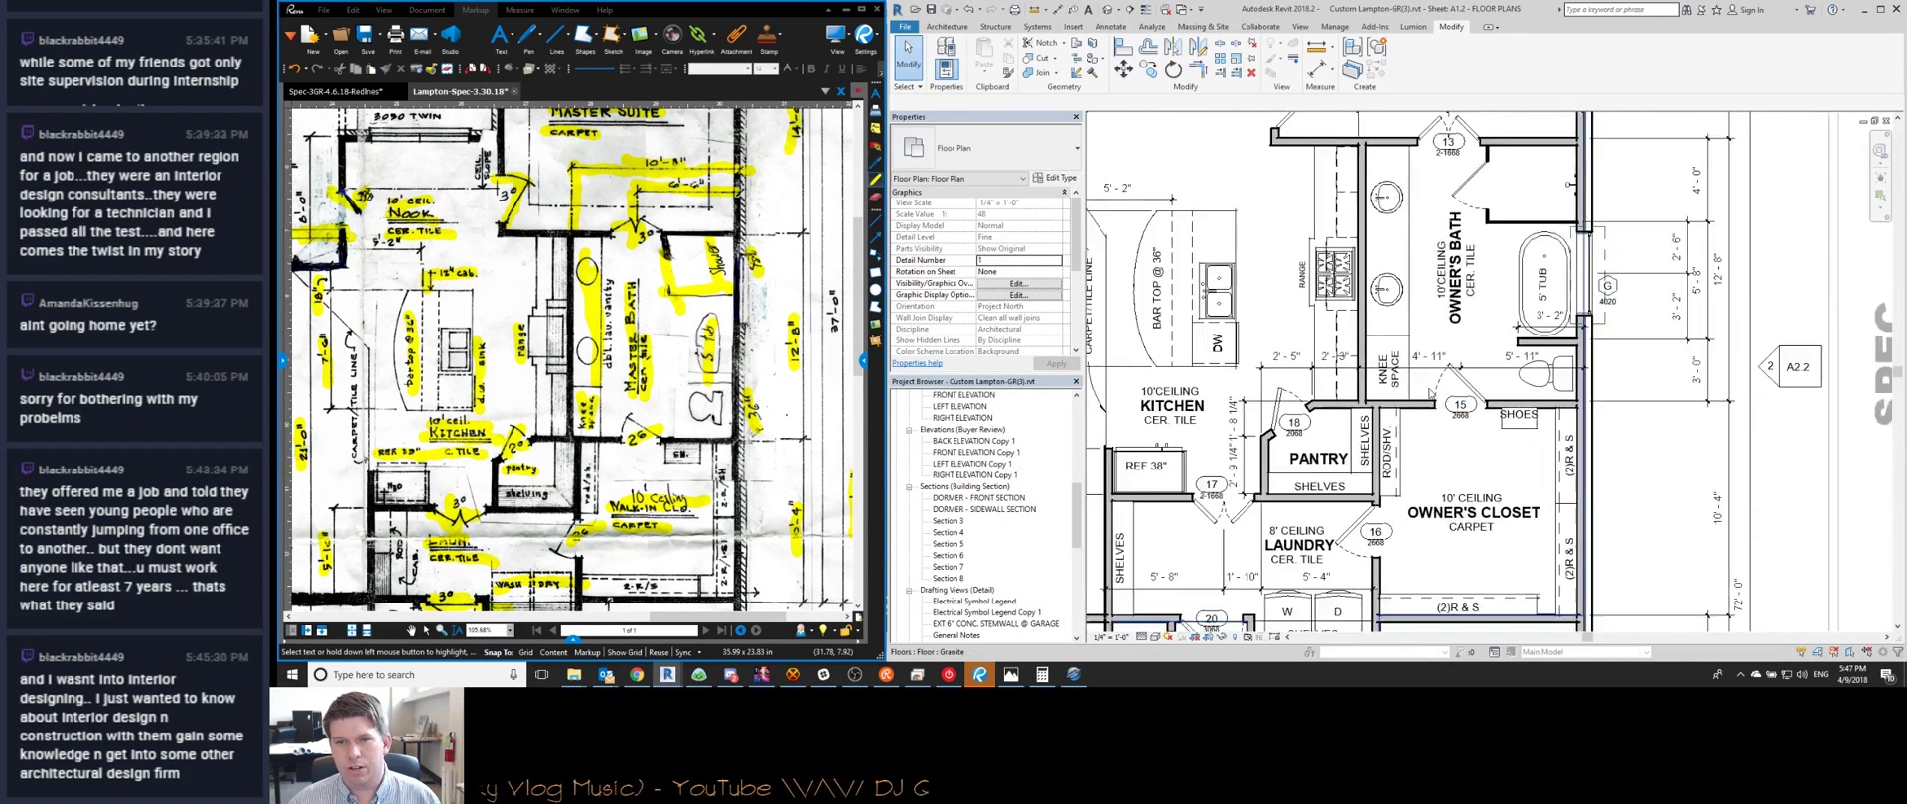
scroll(1389, 434, up, 2)
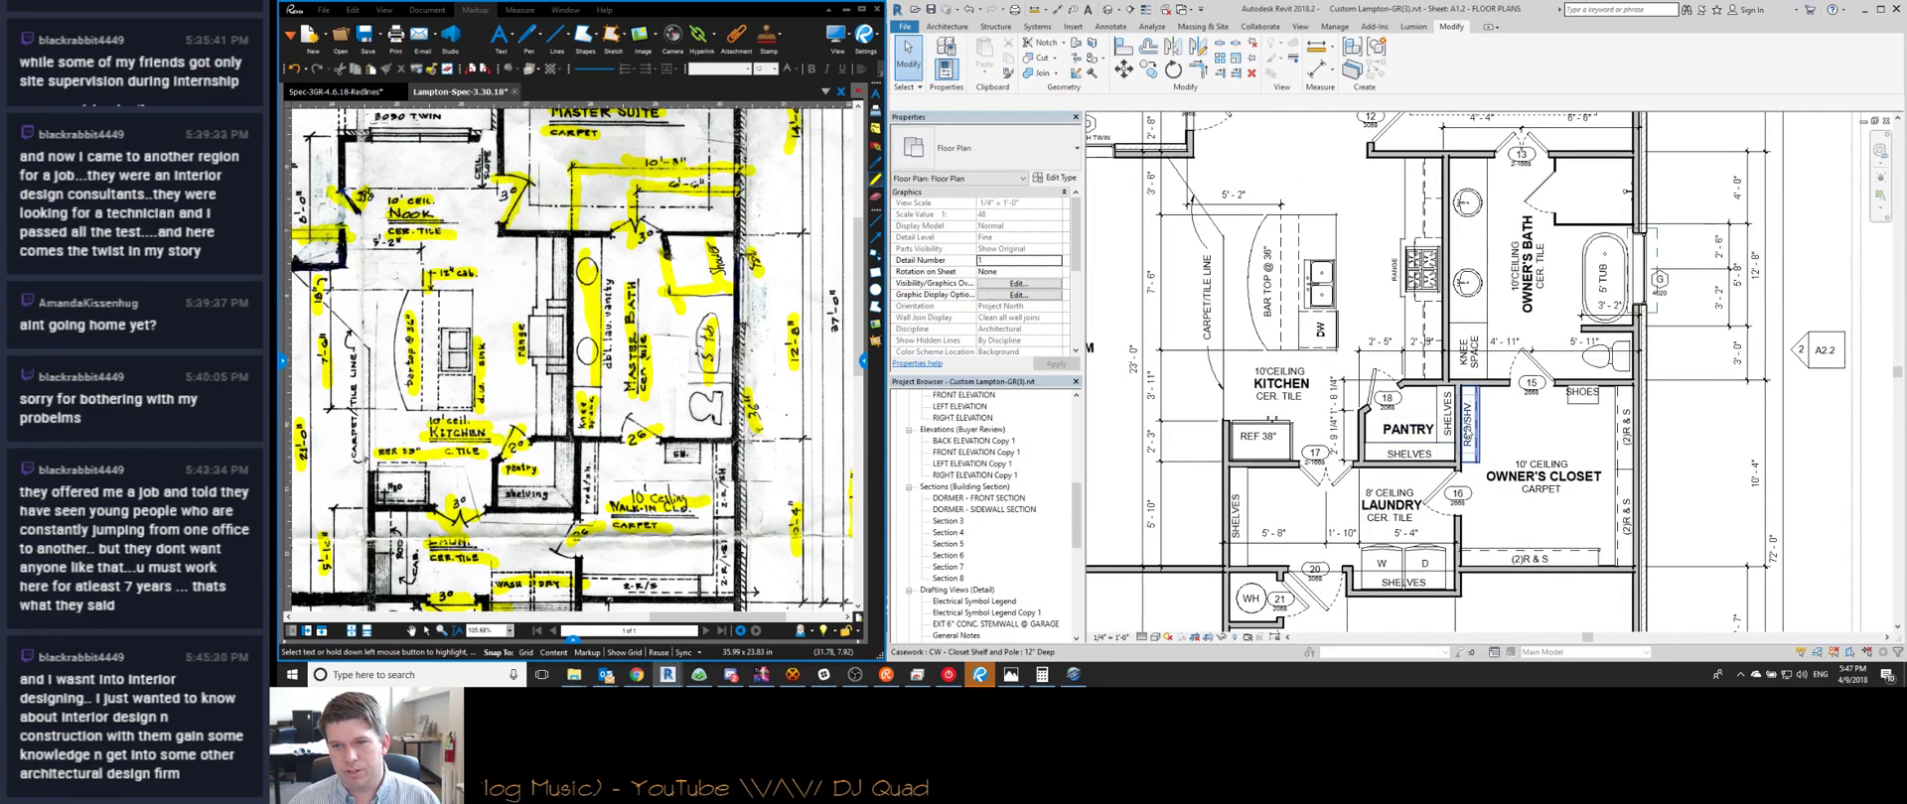
scroll(1466, 434, up, 3)
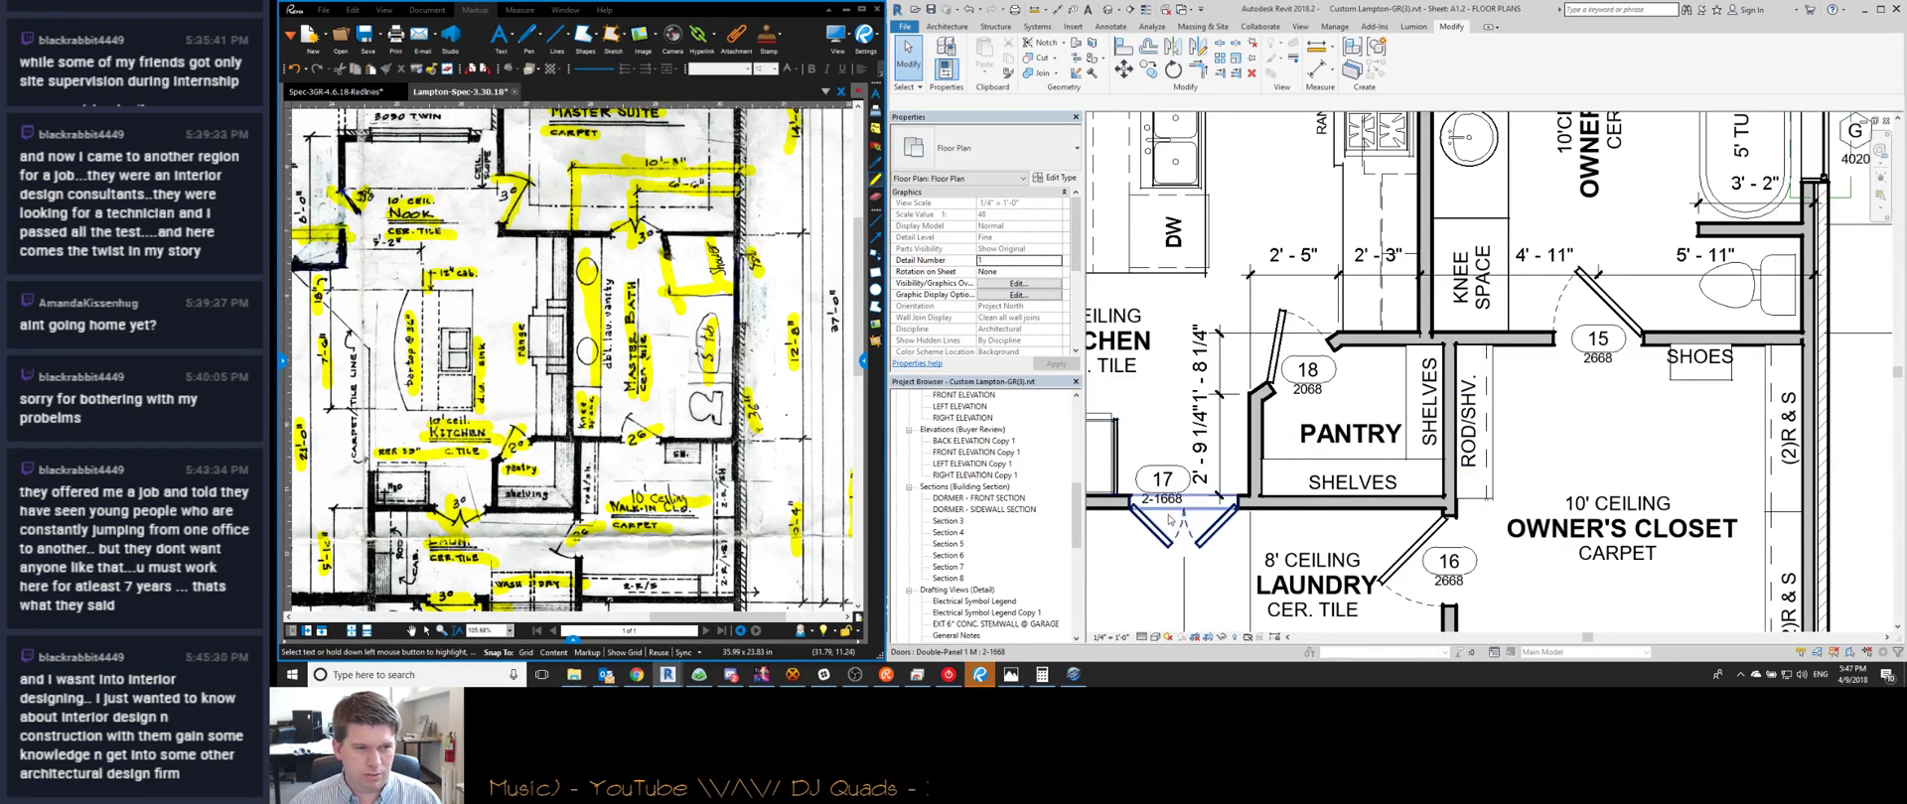
Change the pantry closet shelf's label from ROD/SHV. to R&S in Properties
click(1479, 446)
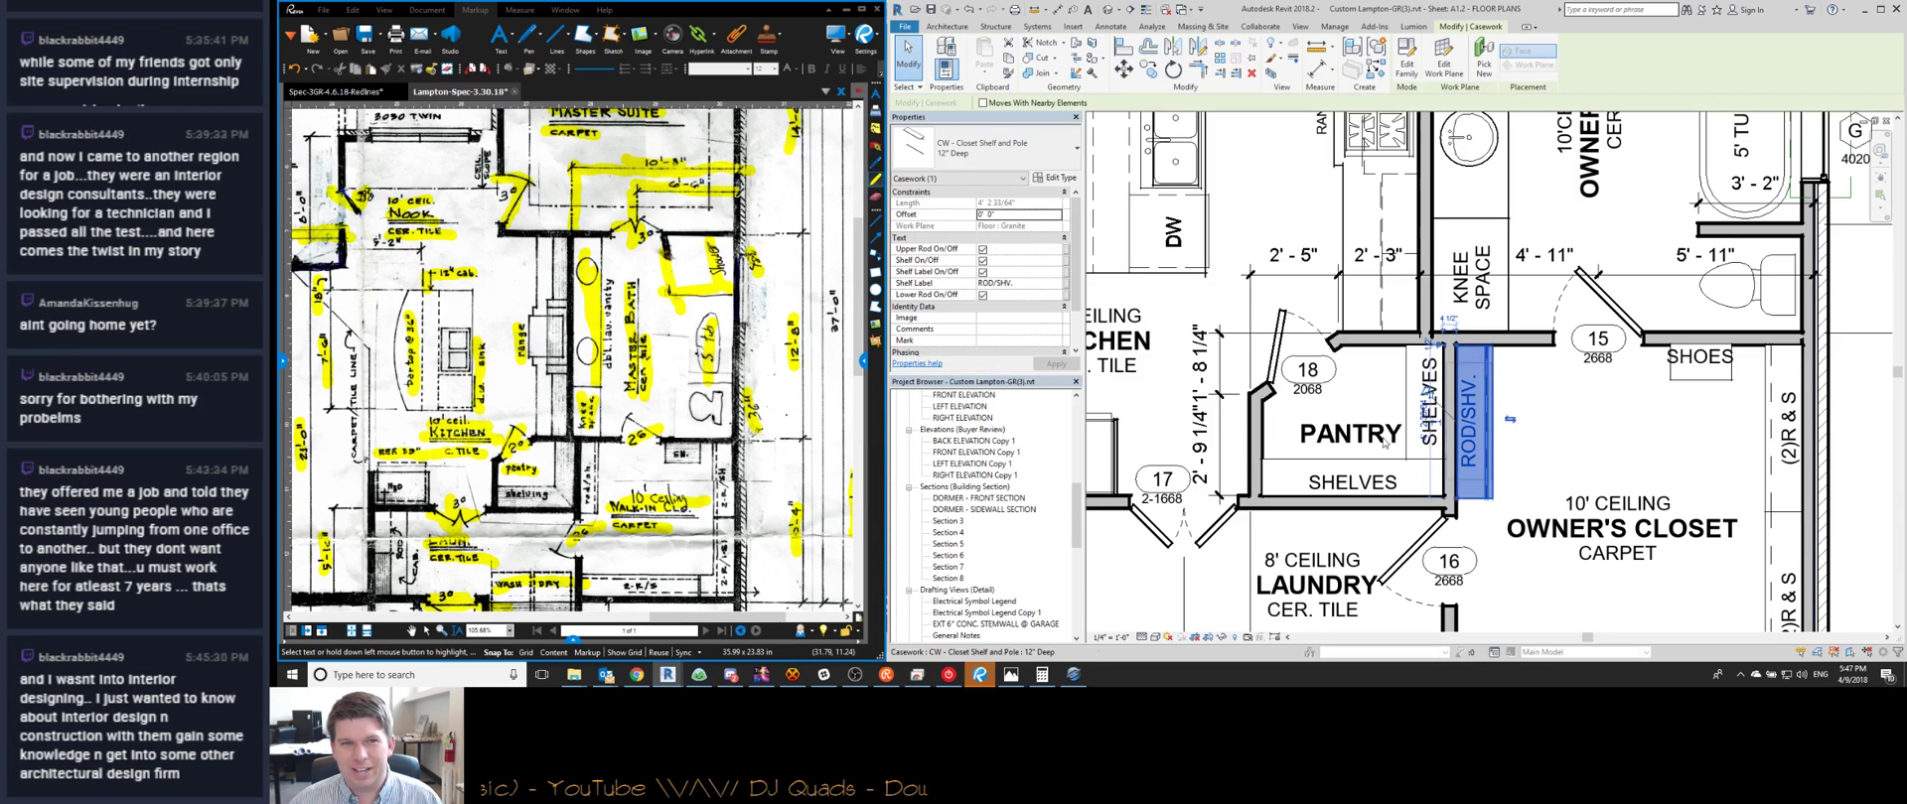
click(1031, 294)
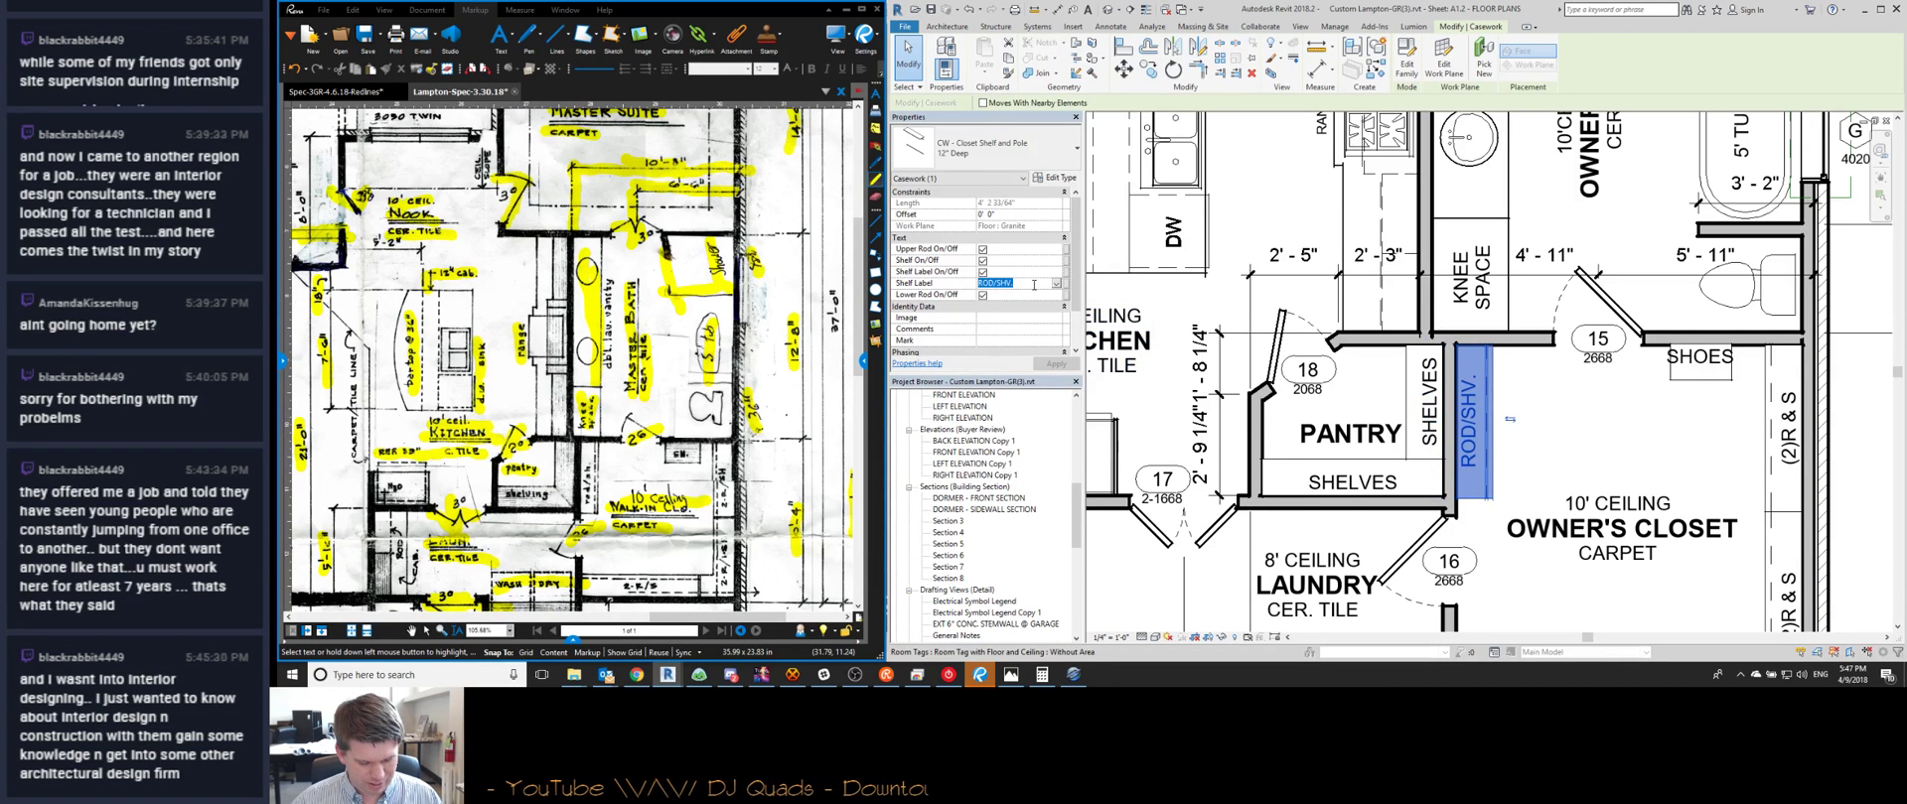
text(r)
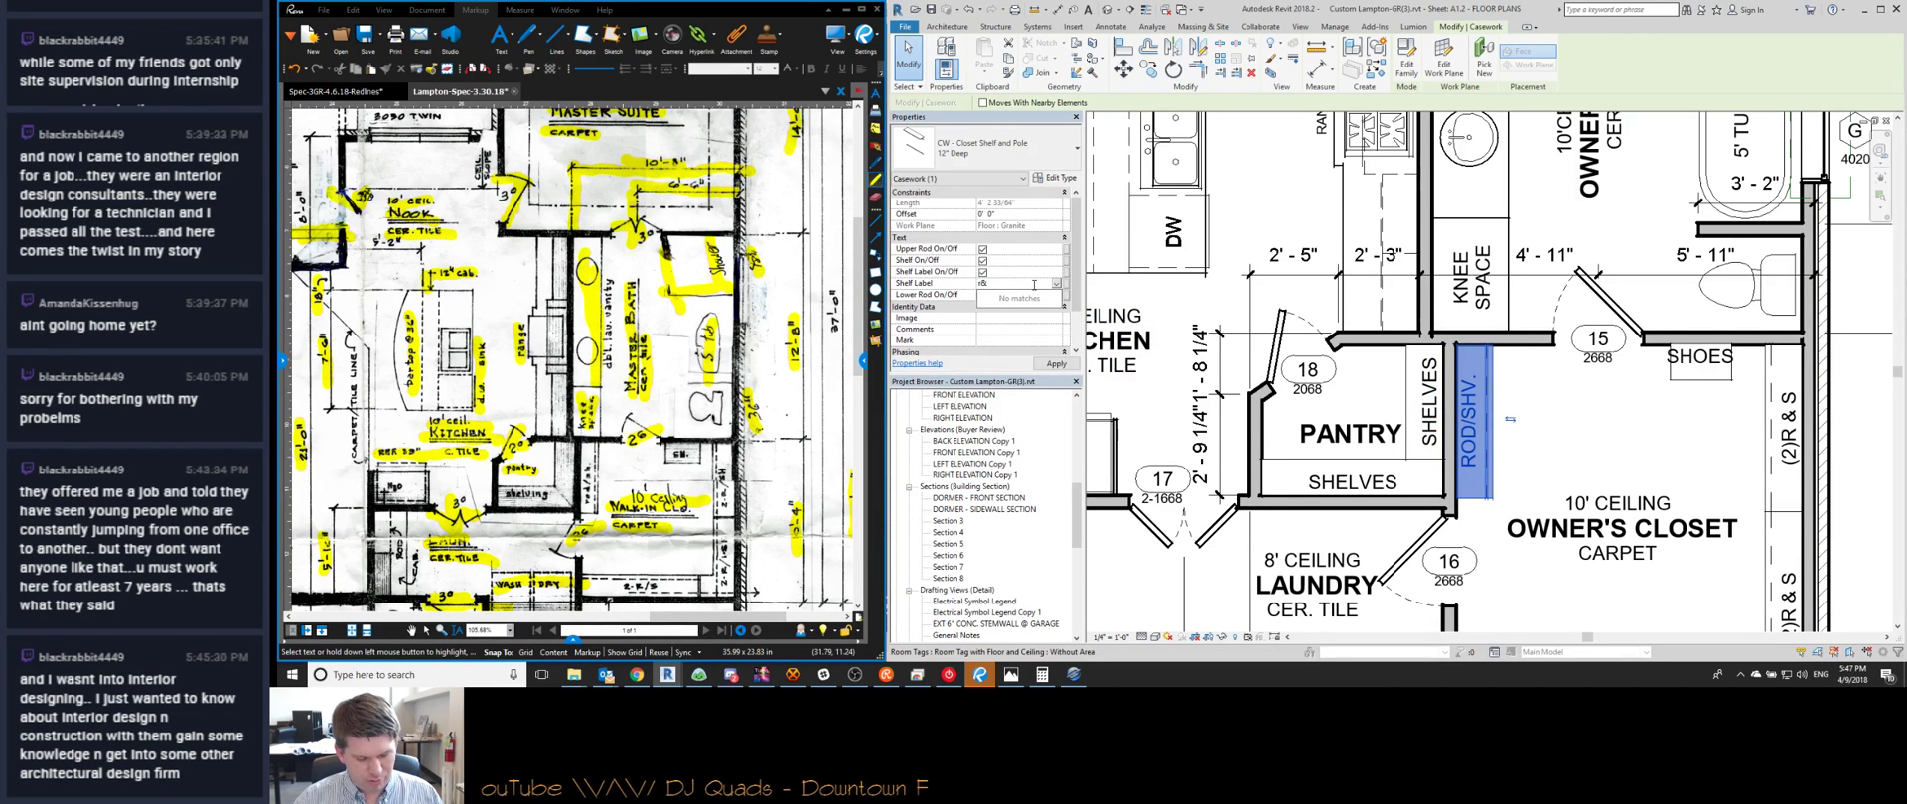
key(BackSpace)
text(R)
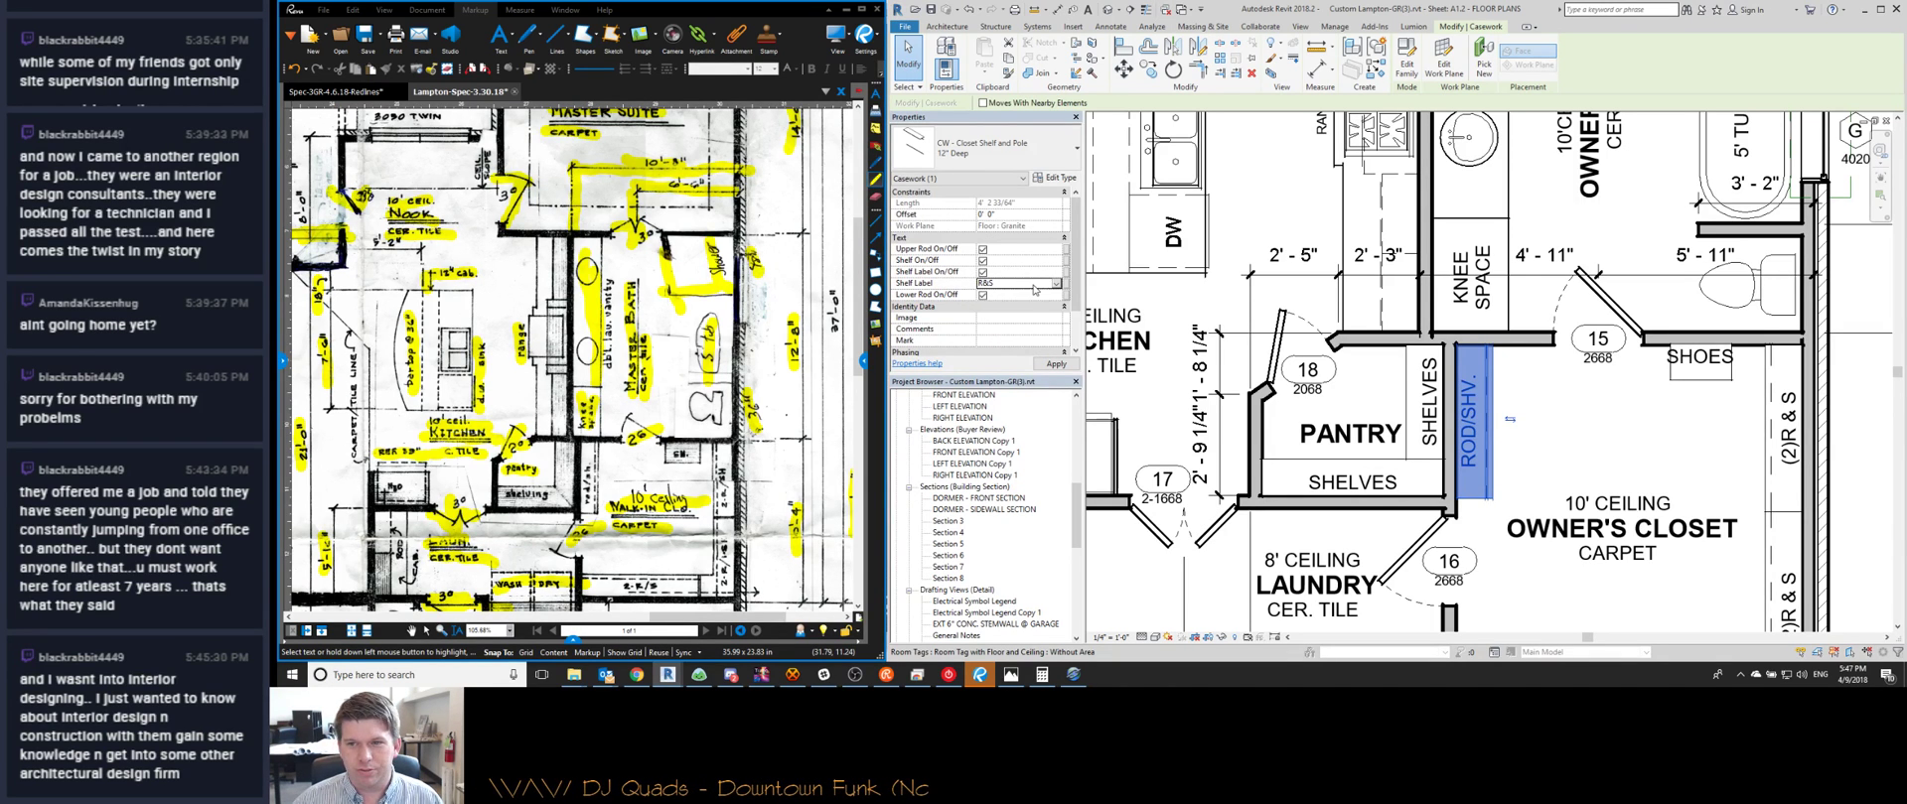
scroll(1593, 179, down, 2)
key(Escape)
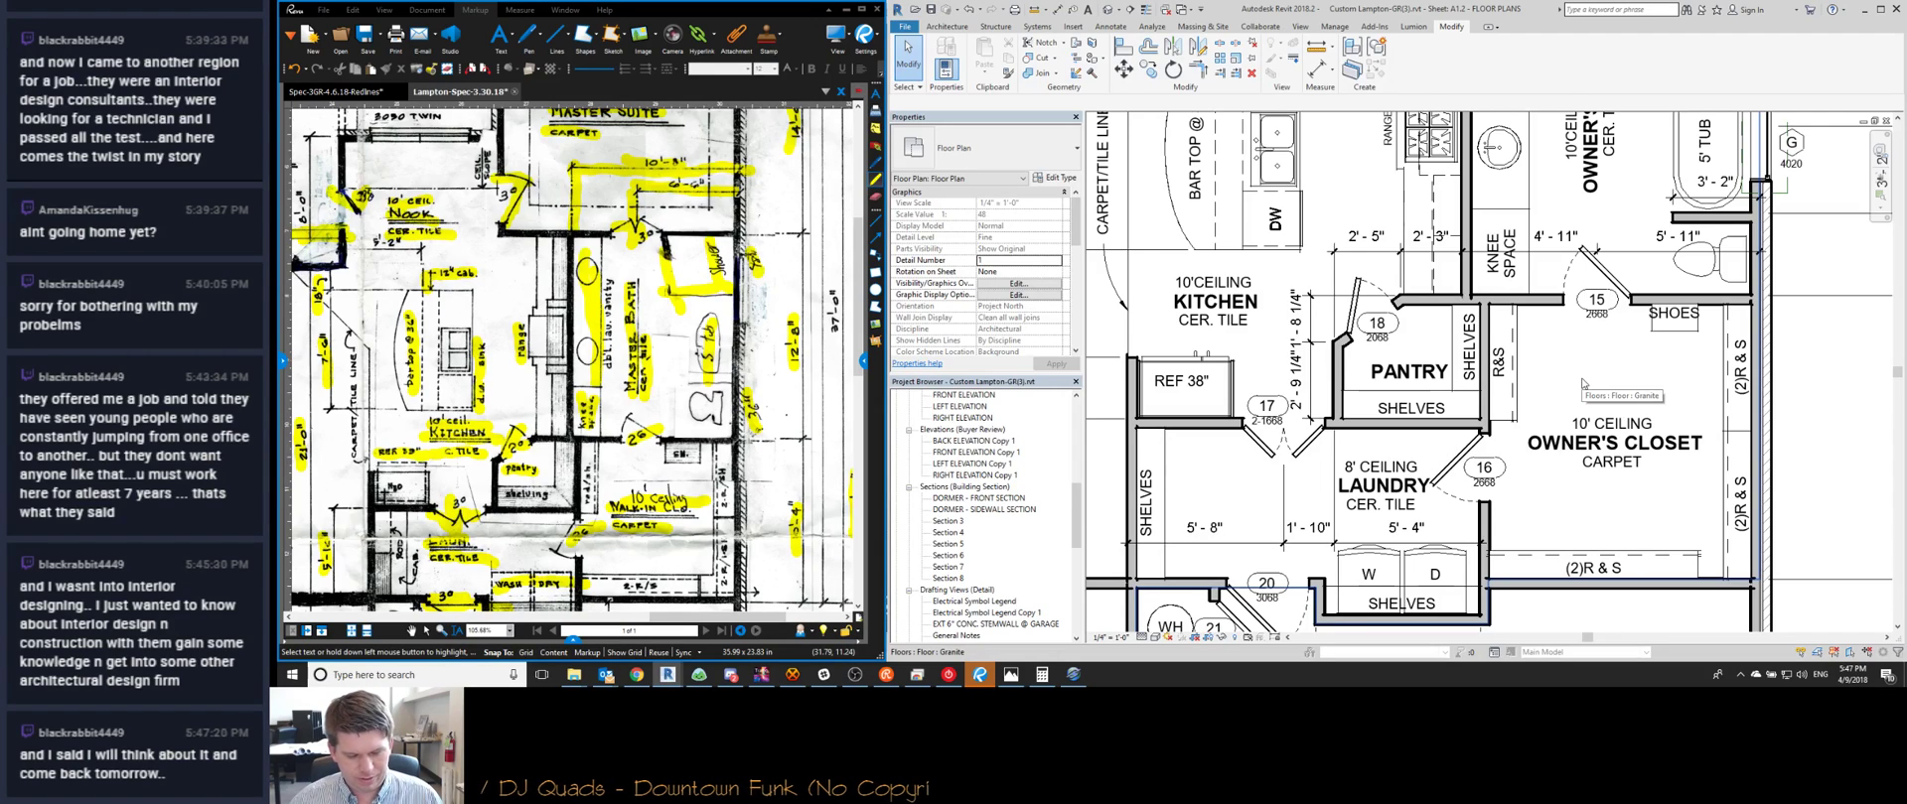
Drag the LAUNDRY room tag further left, clear of door 16's swing
scroll(1586, 378, down, 1)
scroll(1594, 417, up, 1)
scroll(1603, 476, down, 1)
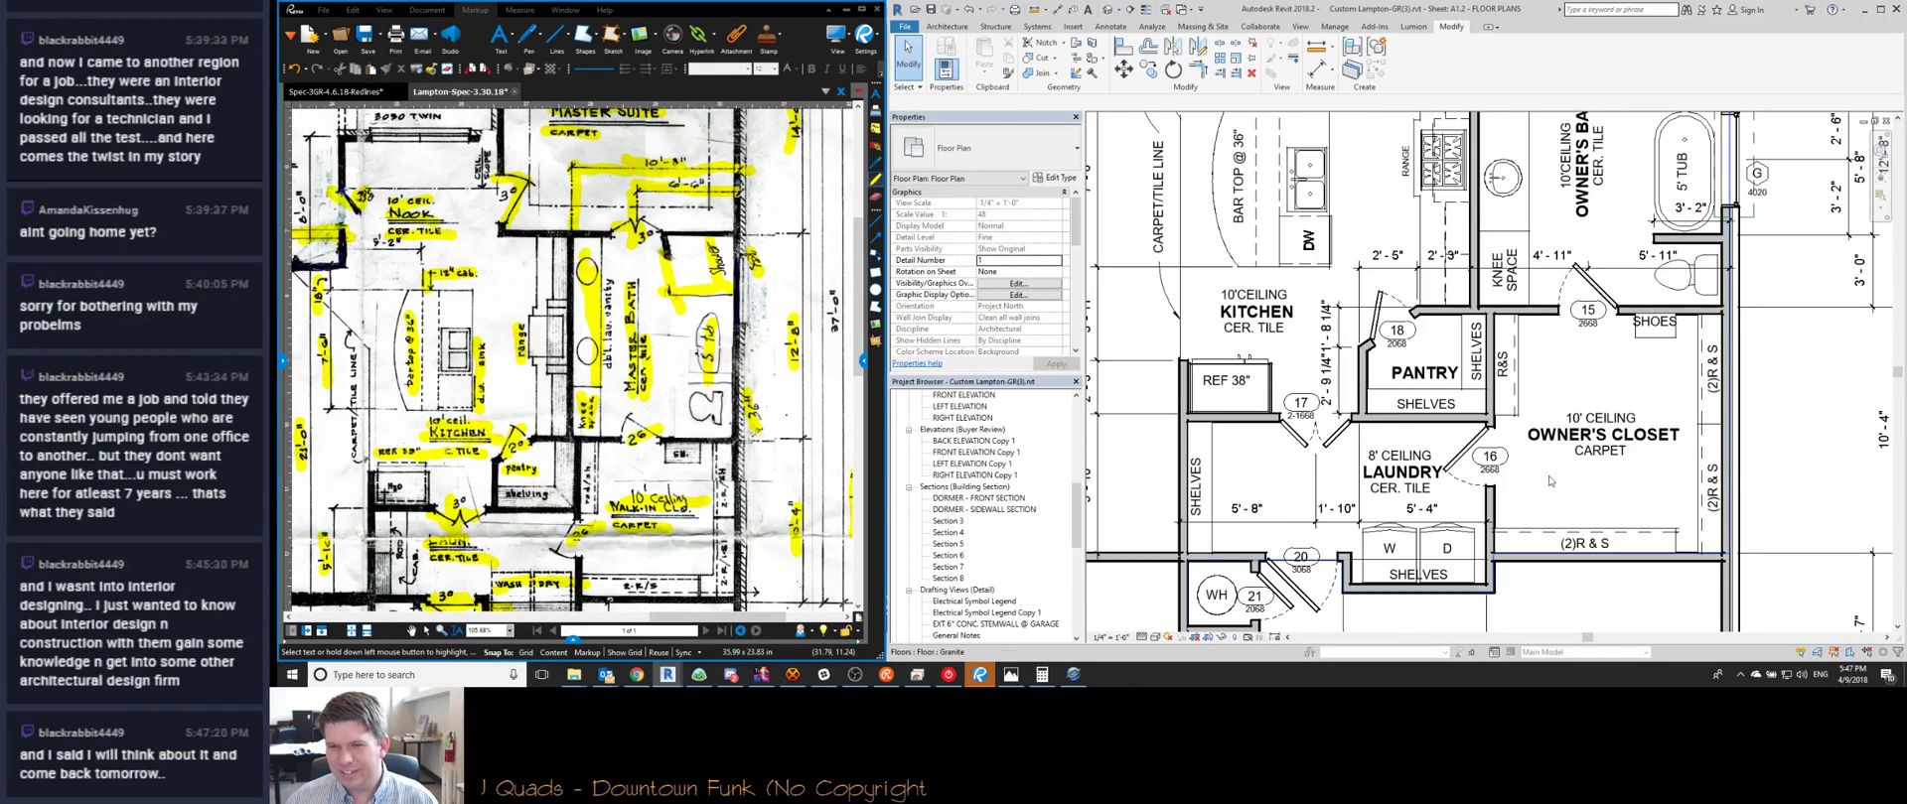
scroll(1609, 496, up, 2)
scroll(1579, 259, down, 2)
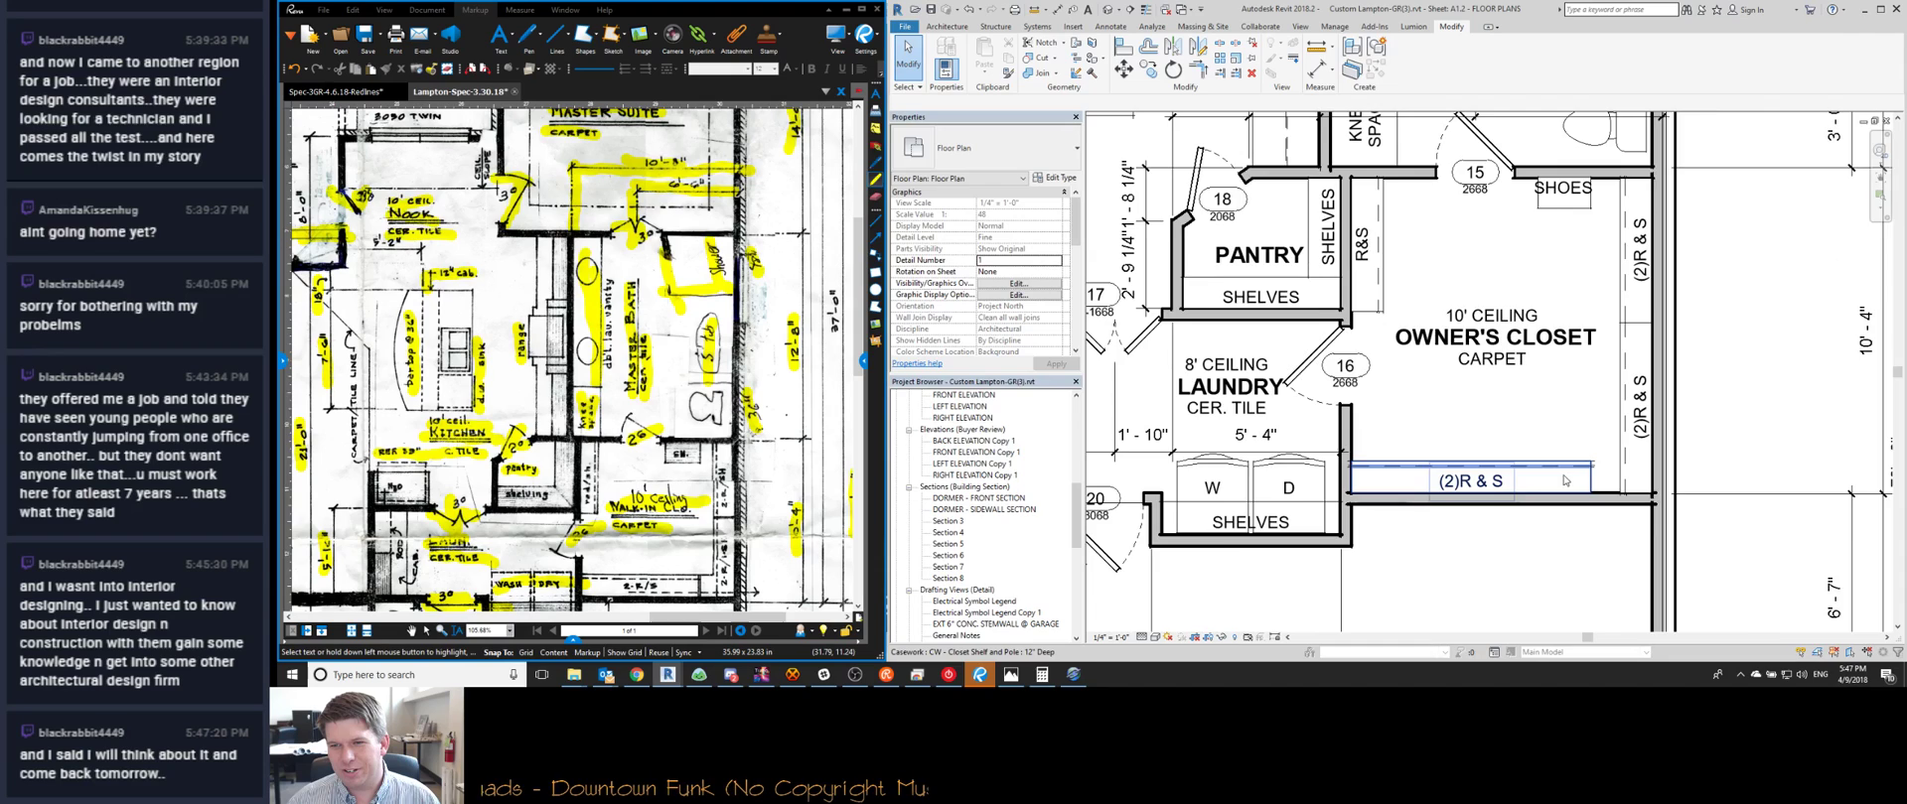
scroll(1549, 278, up, 2)
scroll(1470, 357, down, 1)
scroll(1410, 398, down, 1)
scroll(1368, 427, up, 1)
scroll(1369, 427, up, 1)
drag(1368, 427, 1354, 467)
key(Escape)
scroll(1355, 467, down, 2)
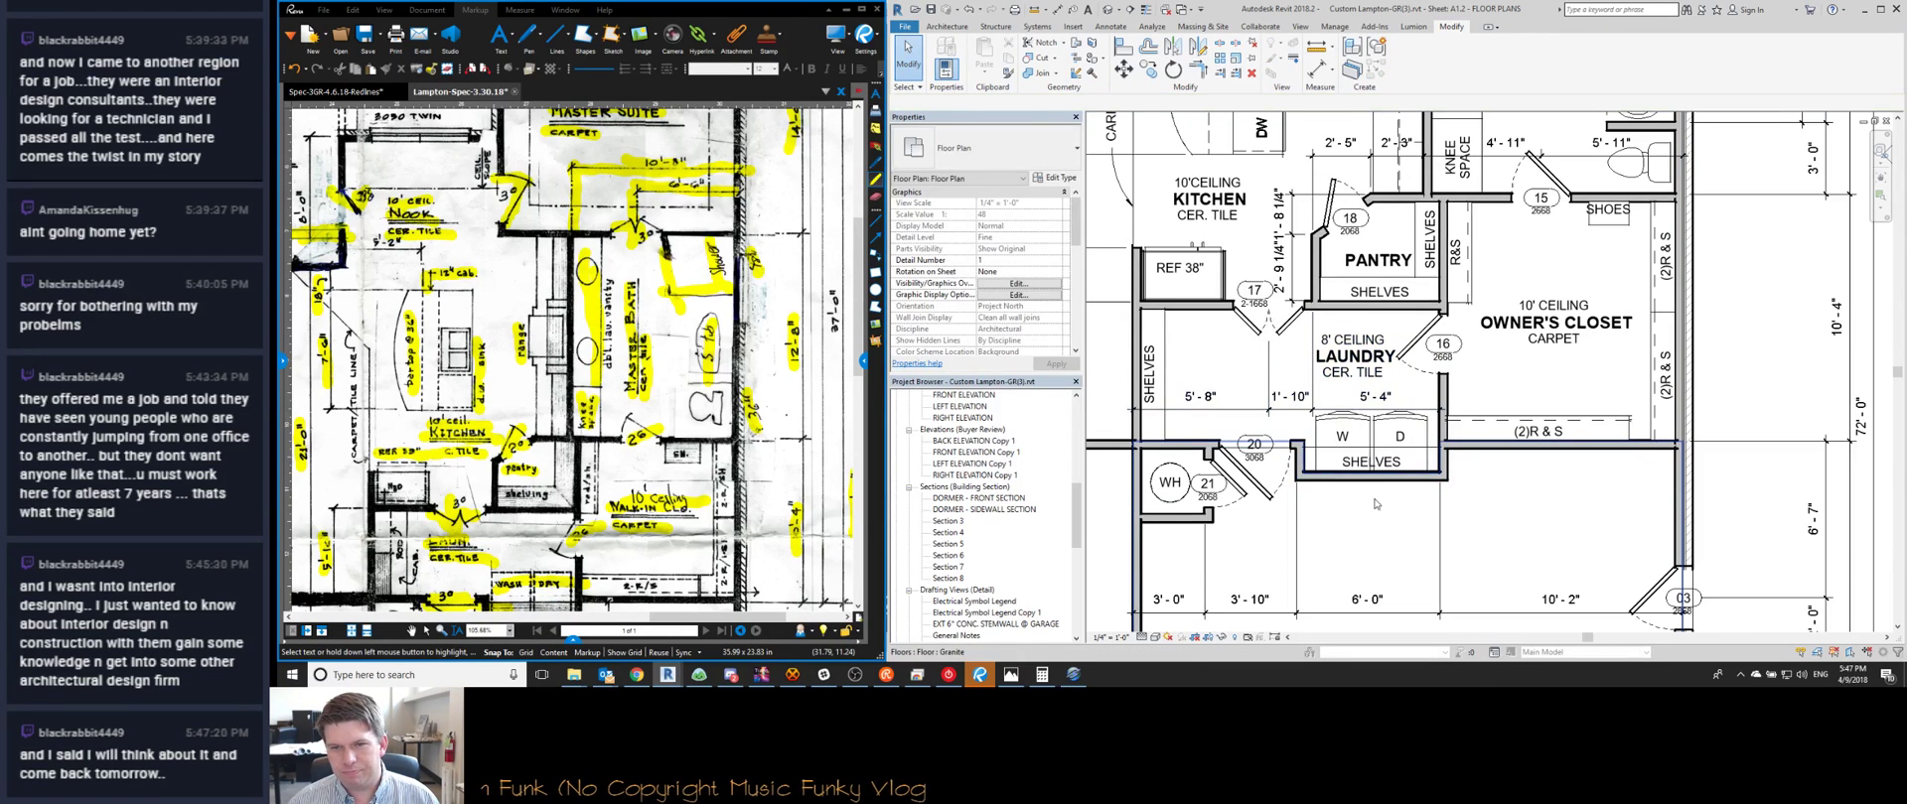
Apply a By Element graphics override to the laundry closet shelf
click(1323, 464)
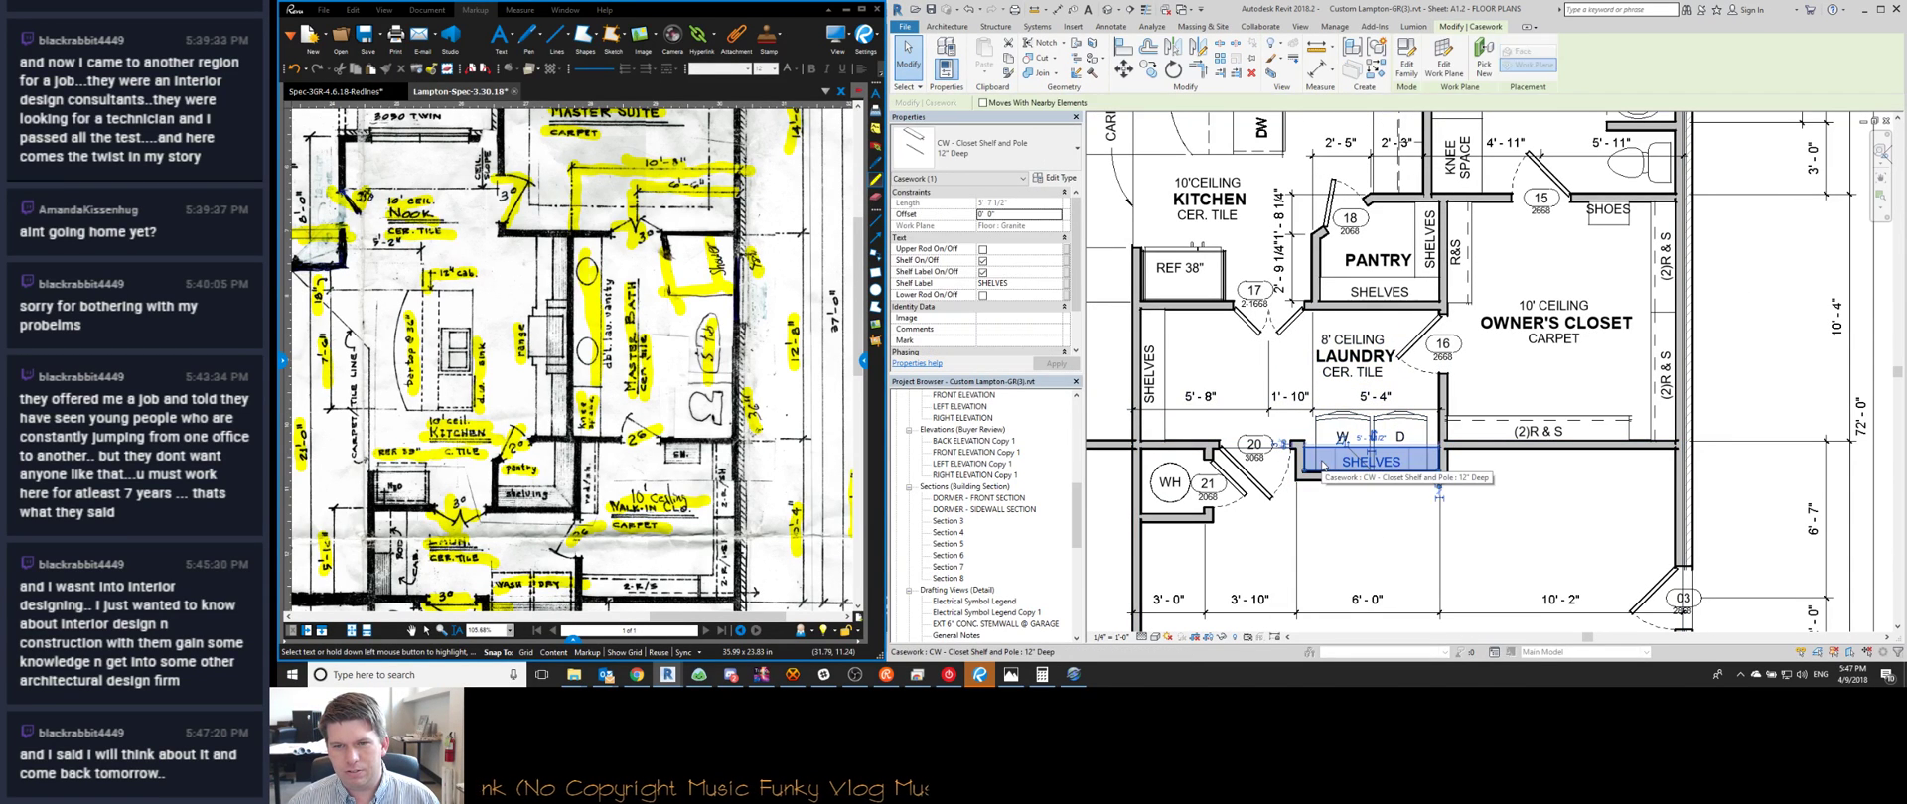
right_click(1323, 465)
mouse_move(1390, 241)
click(1504, 233)
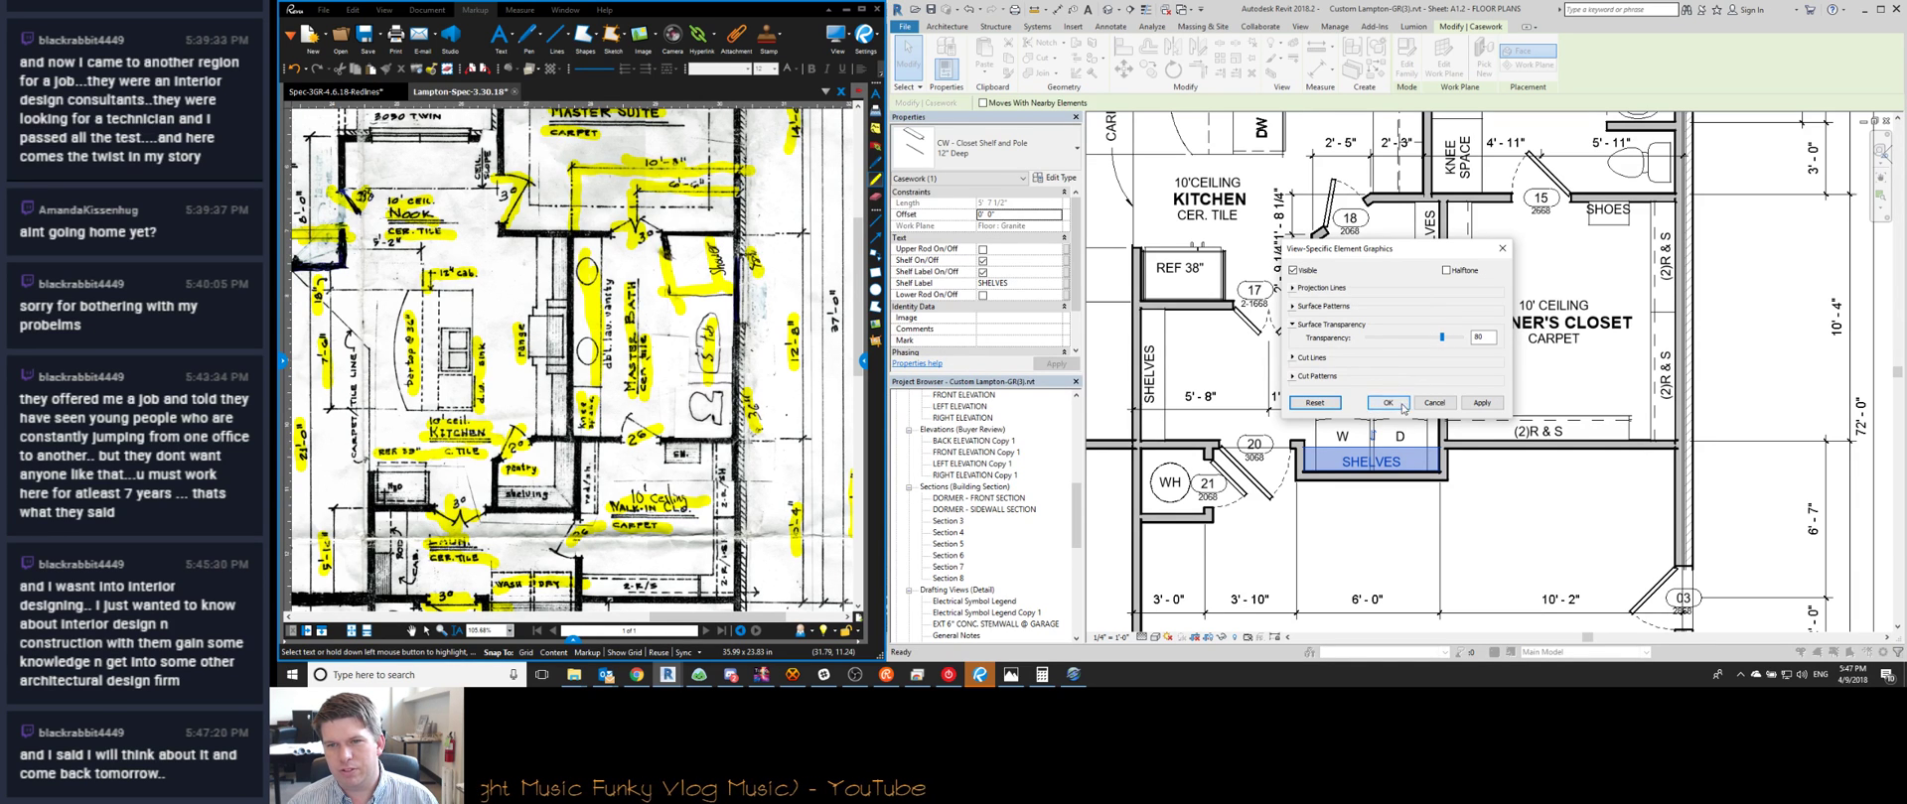
click(1387, 402)
key(Escape)
scroll(1311, 457, up, 5)
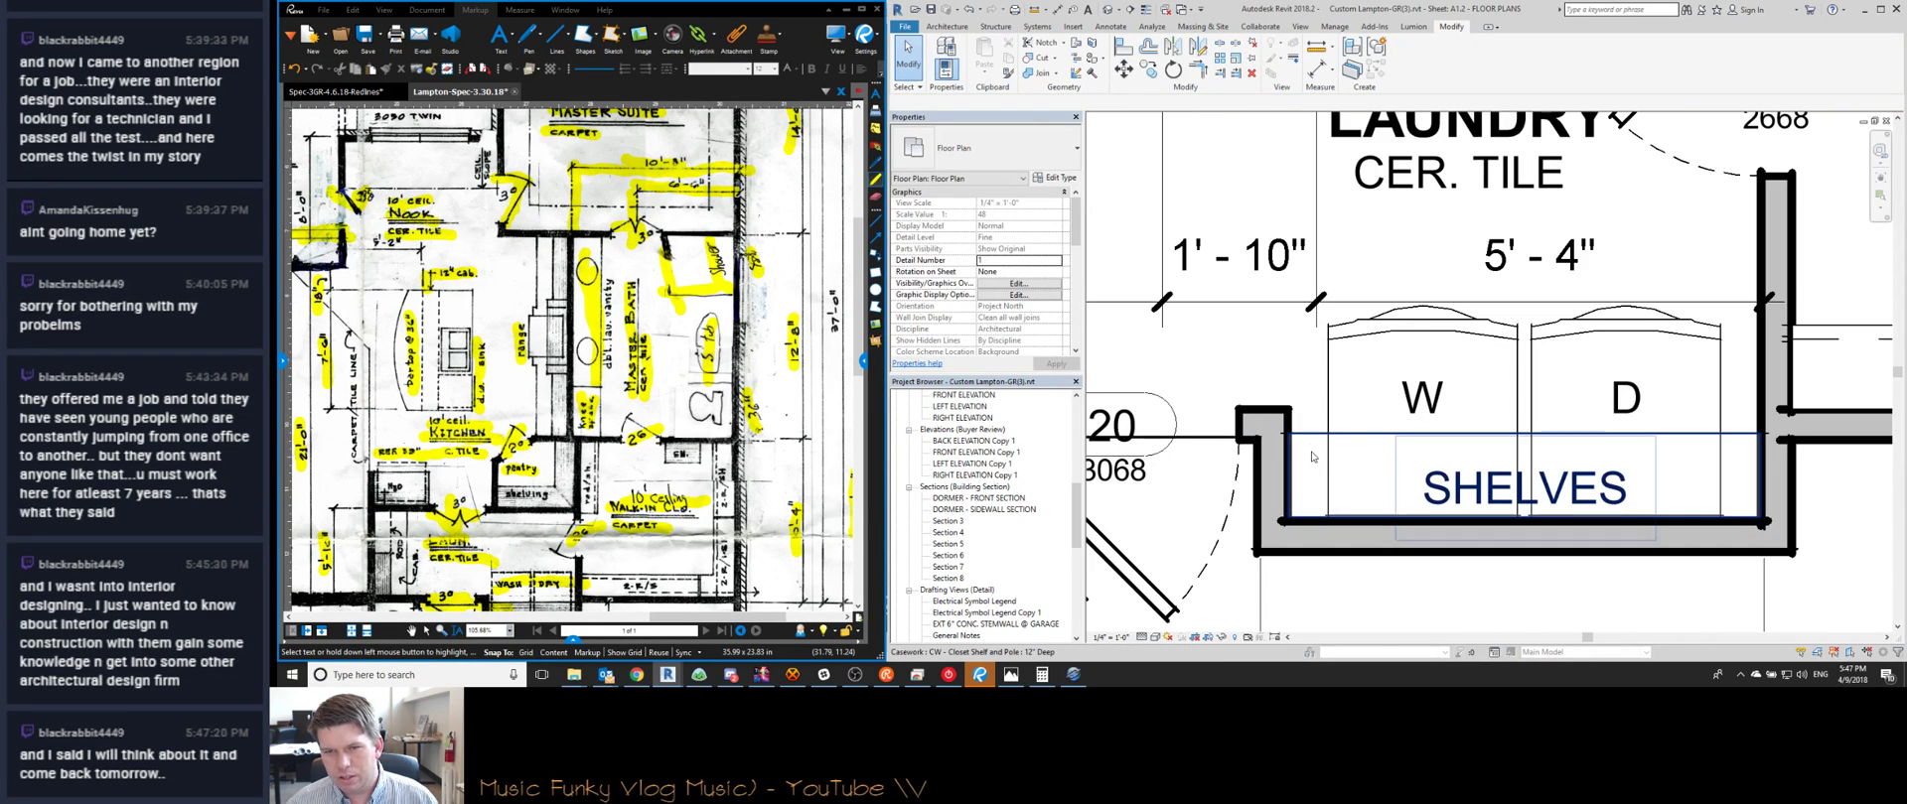
Adjust the laundry shelf's view-specific graphics override a second time
click(1313, 438)
right_click(1327, 457)
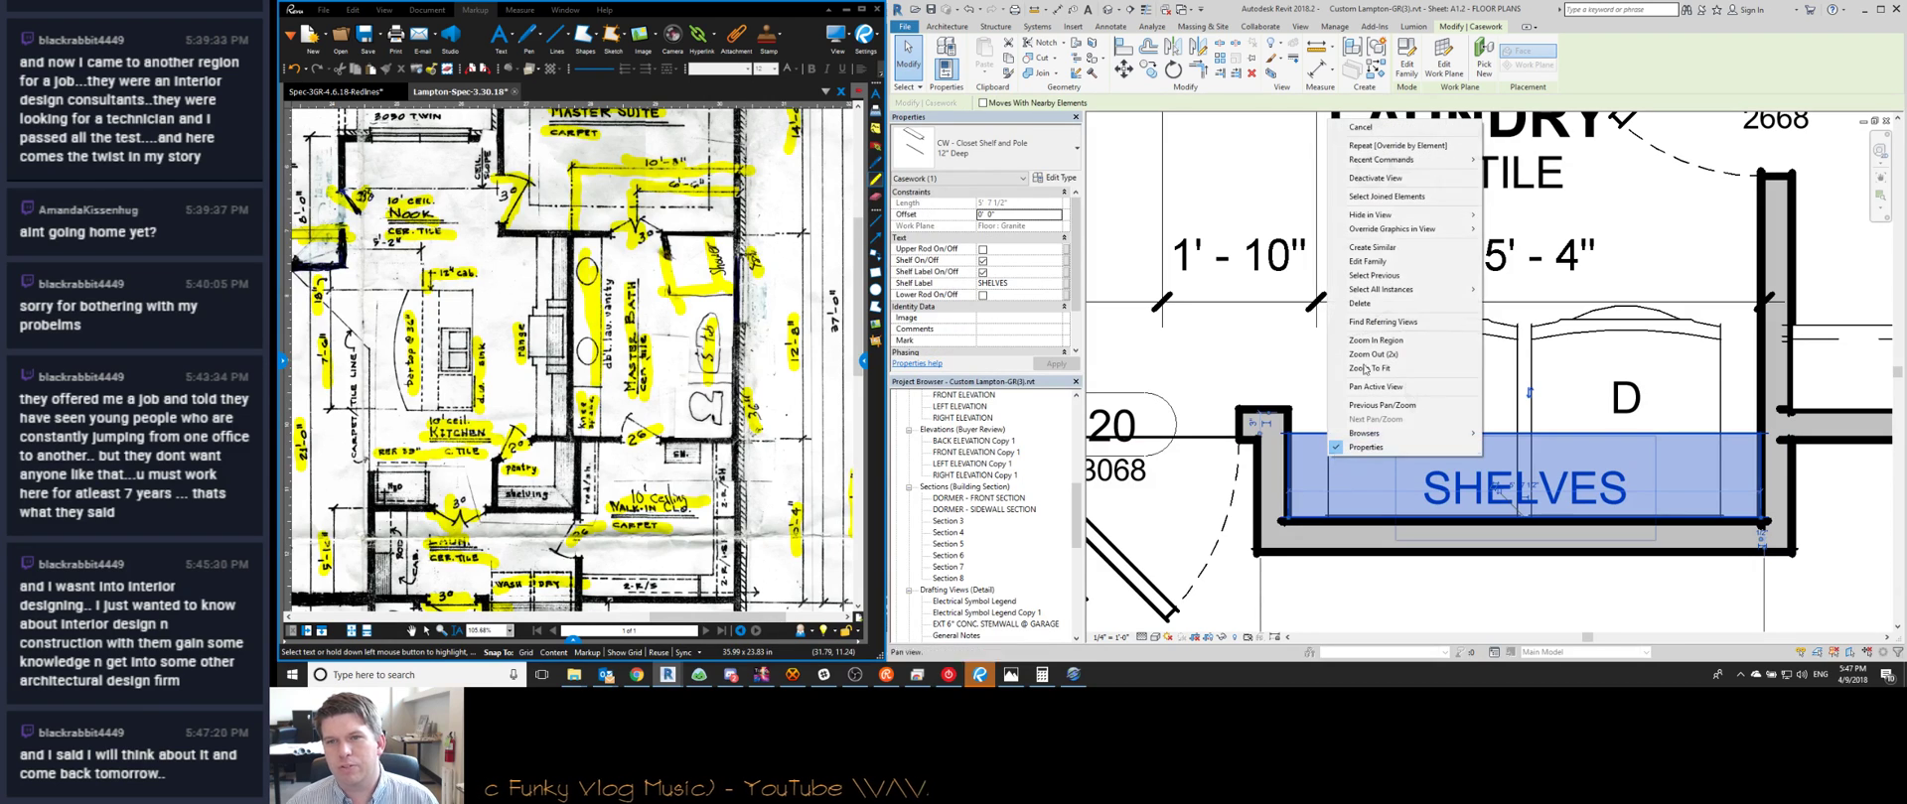
mouse_move(1394, 234)
click(1514, 230)
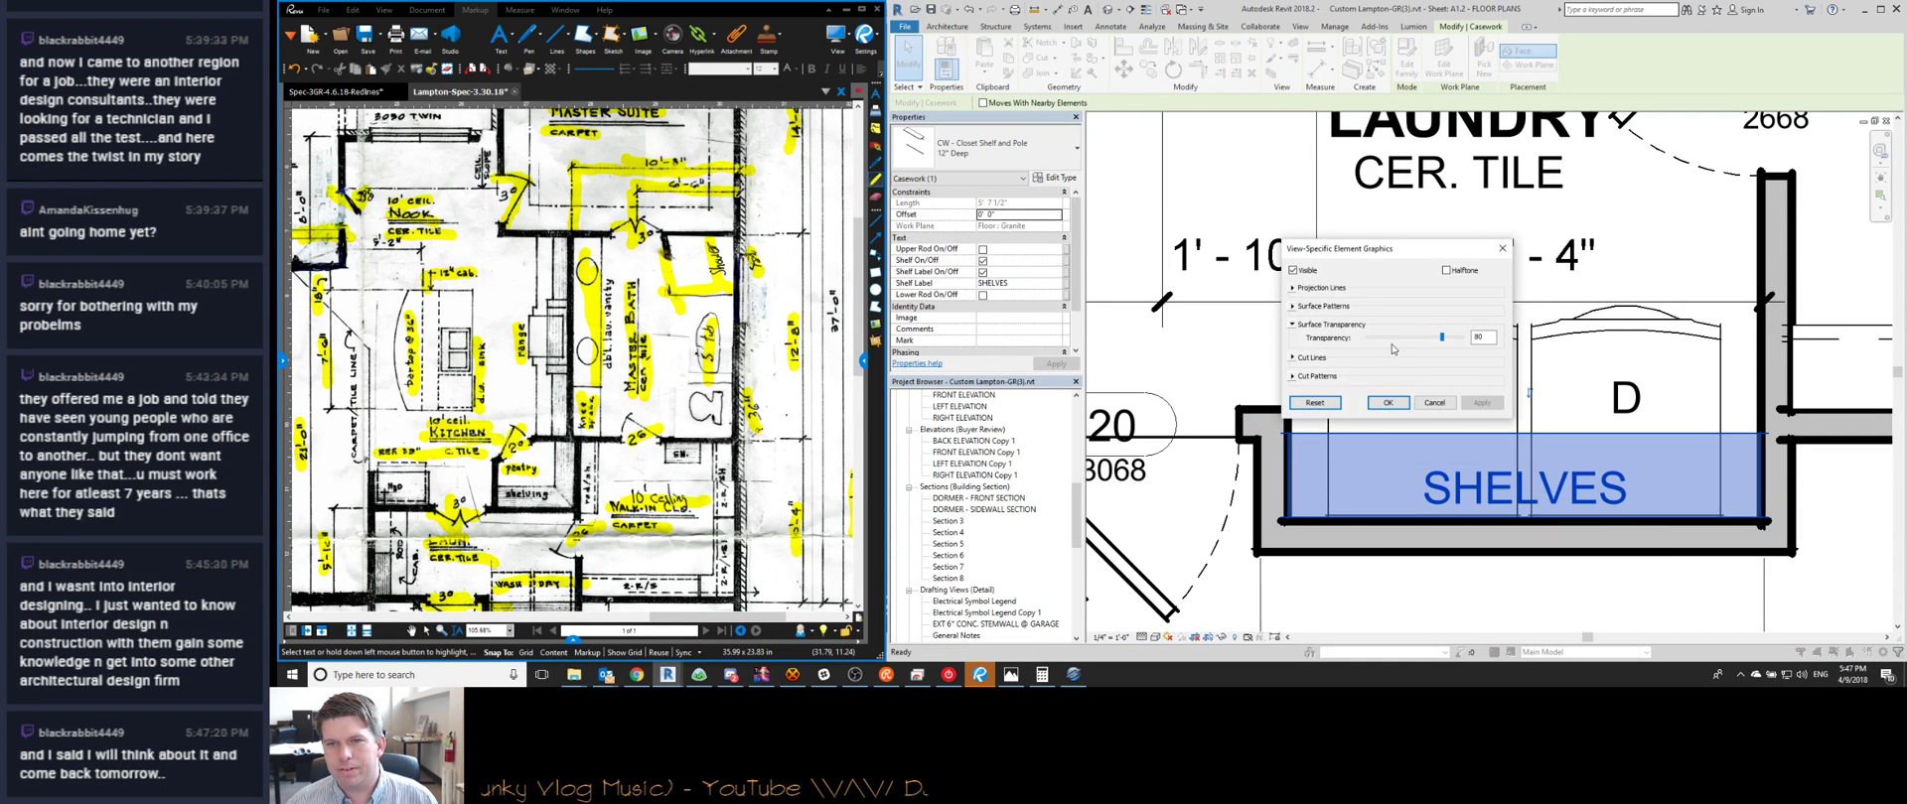
click(1387, 403)
key(Escape)
scroll(1299, 438, down, 3)
scroll(1299, 445, up, 3)
Open and close the shelf family unsaved, then set the shelf's surface transparency override
double_click(1313, 434)
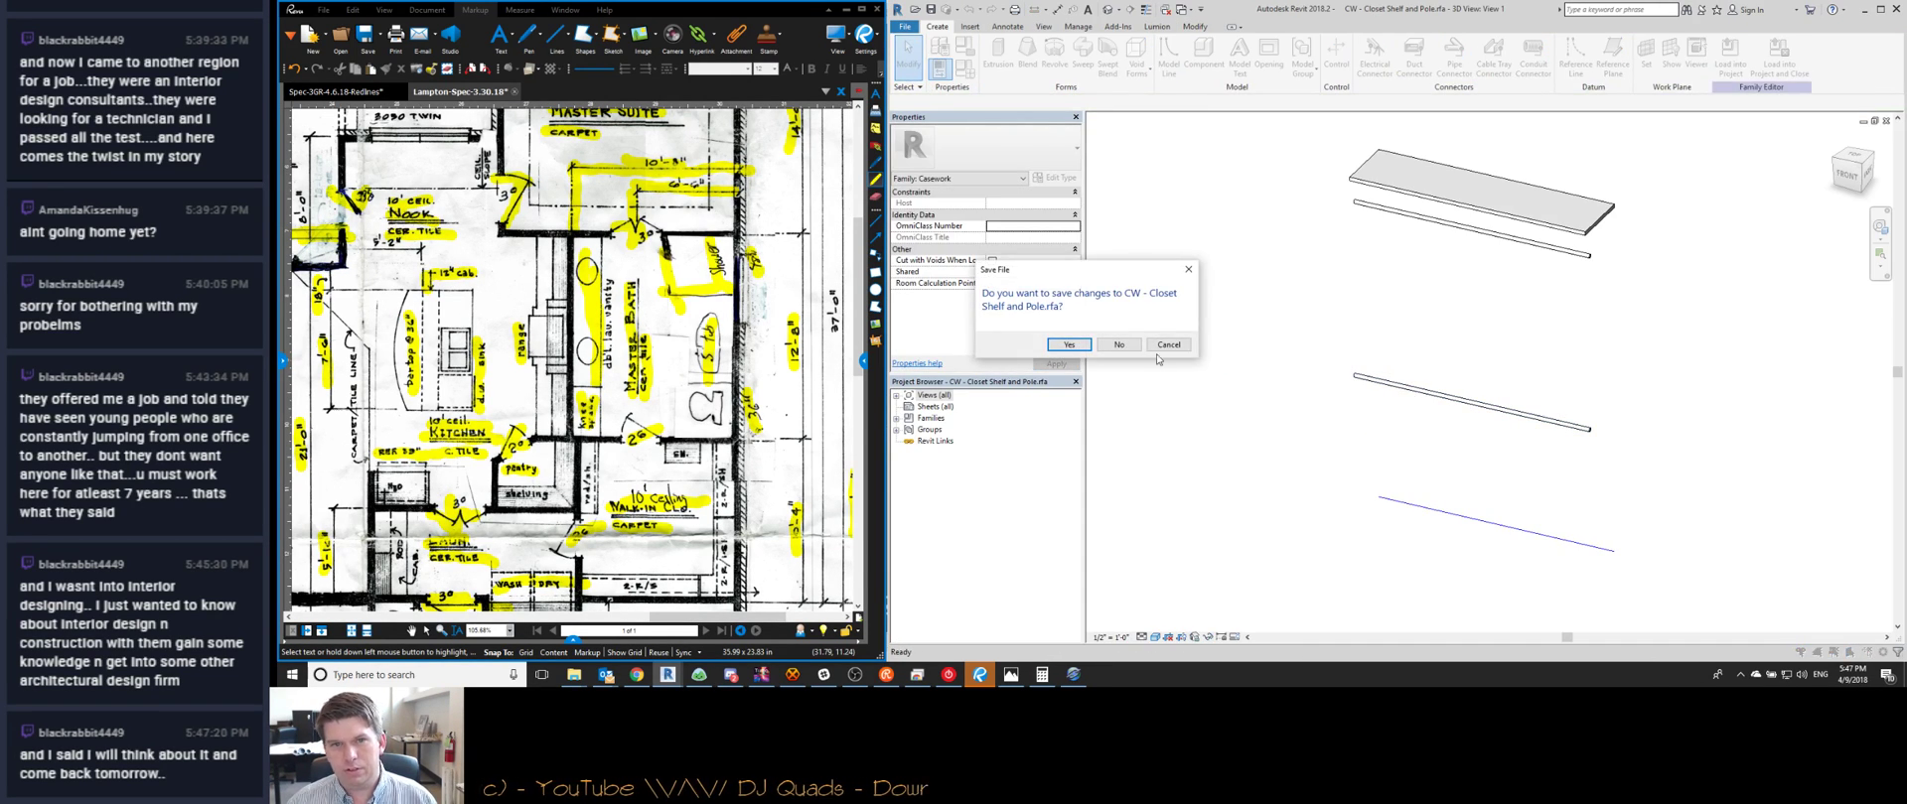
click(1122, 344)
right_click(1299, 441)
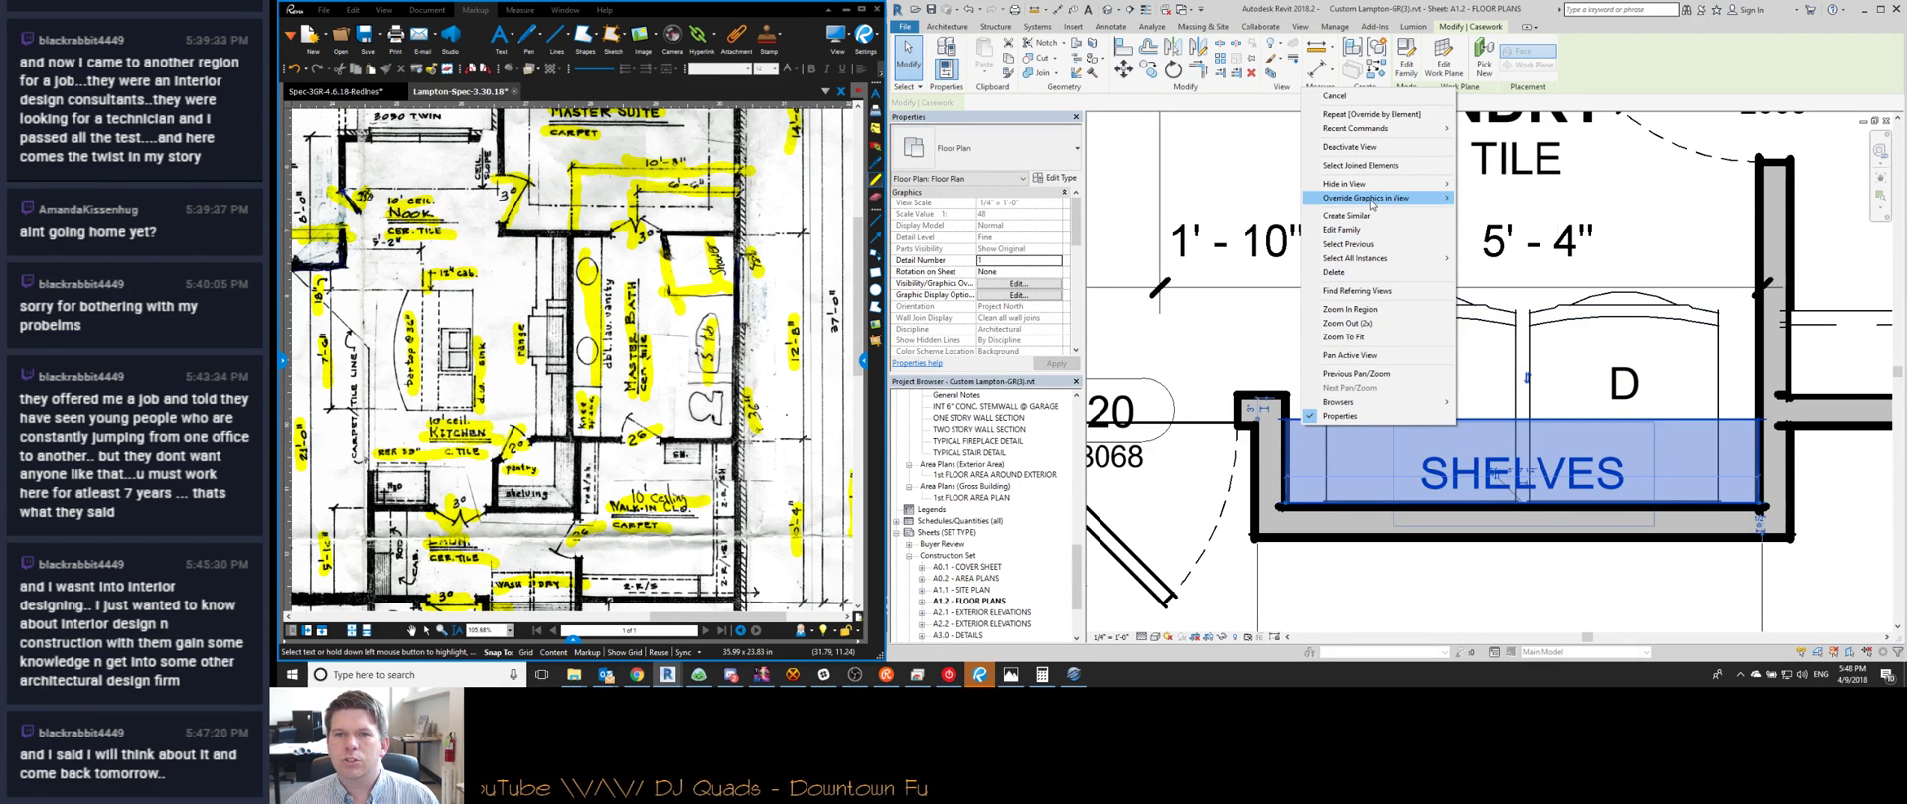
mouse_move(1374, 198)
click(1500, 198)
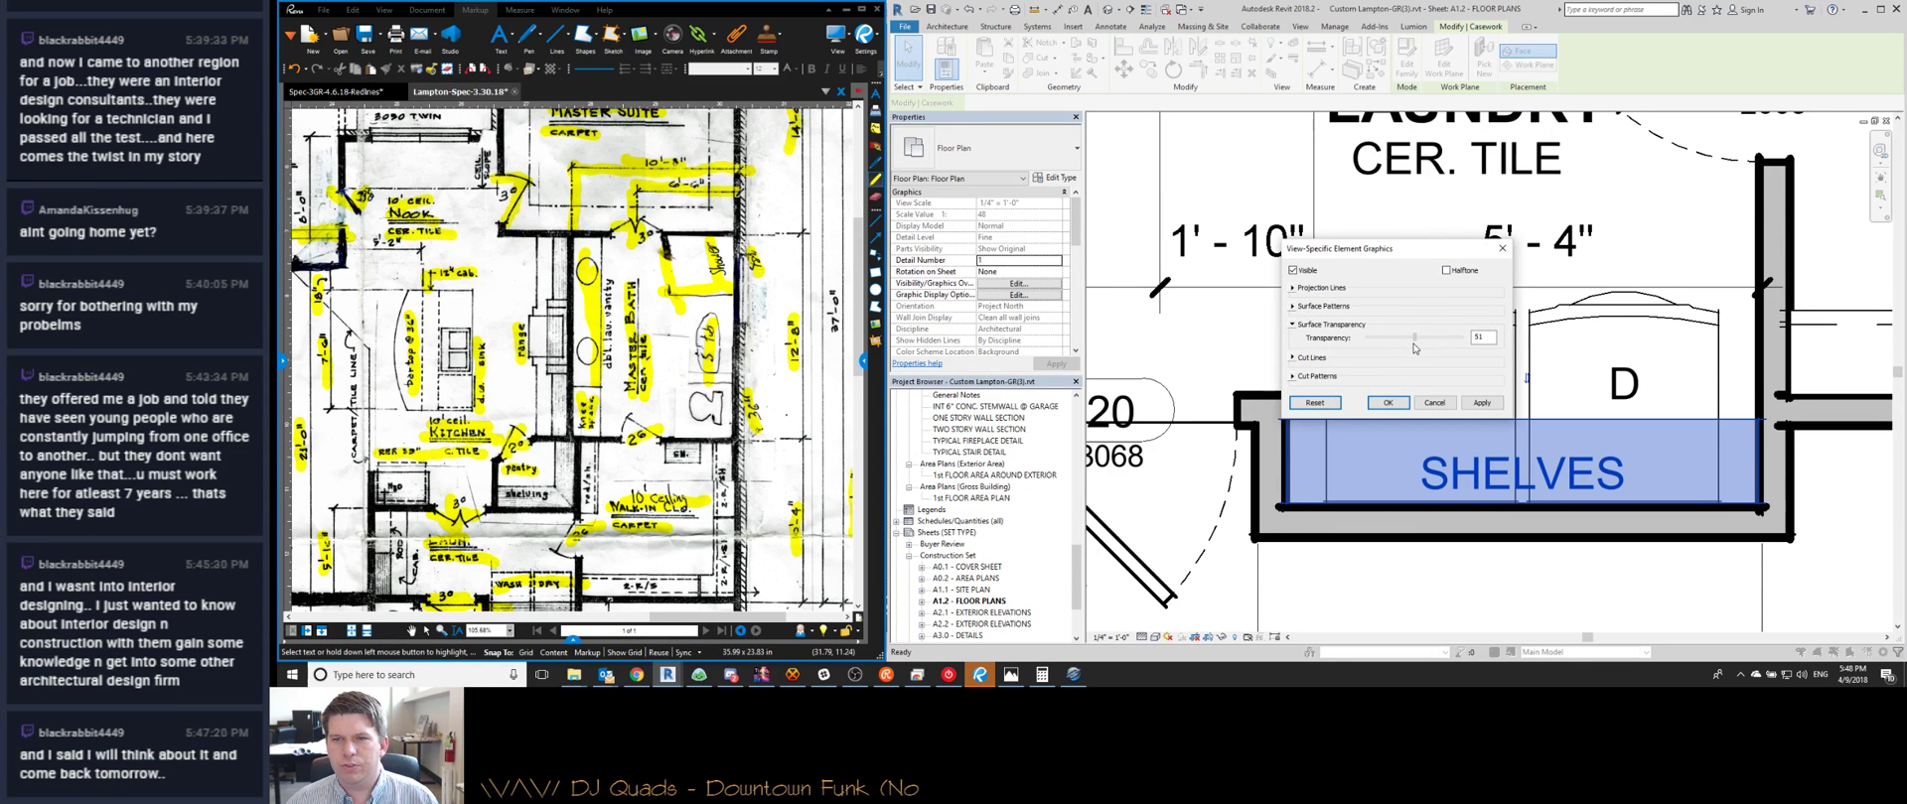
click(1388, 402)
key(Escape)
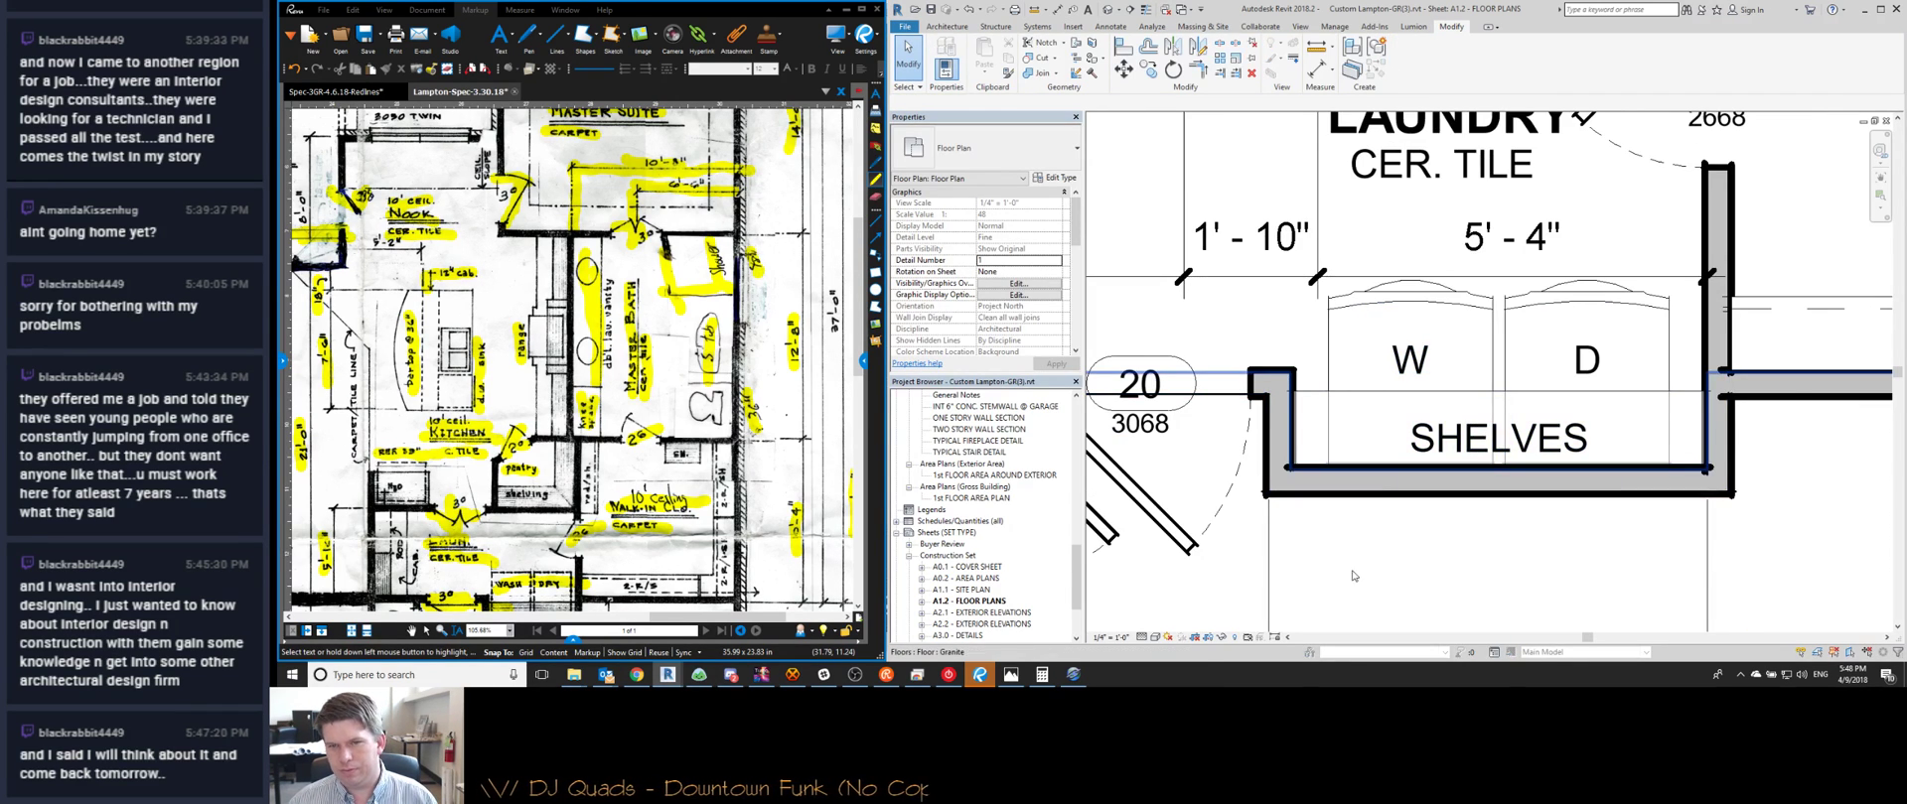
Move the dimension string below the laundry upward, closer to the laundry
scroll(1316, 468, up, 2)
scroll(1316, 468, up, 1)
scroll(1281, 449, down, 2)
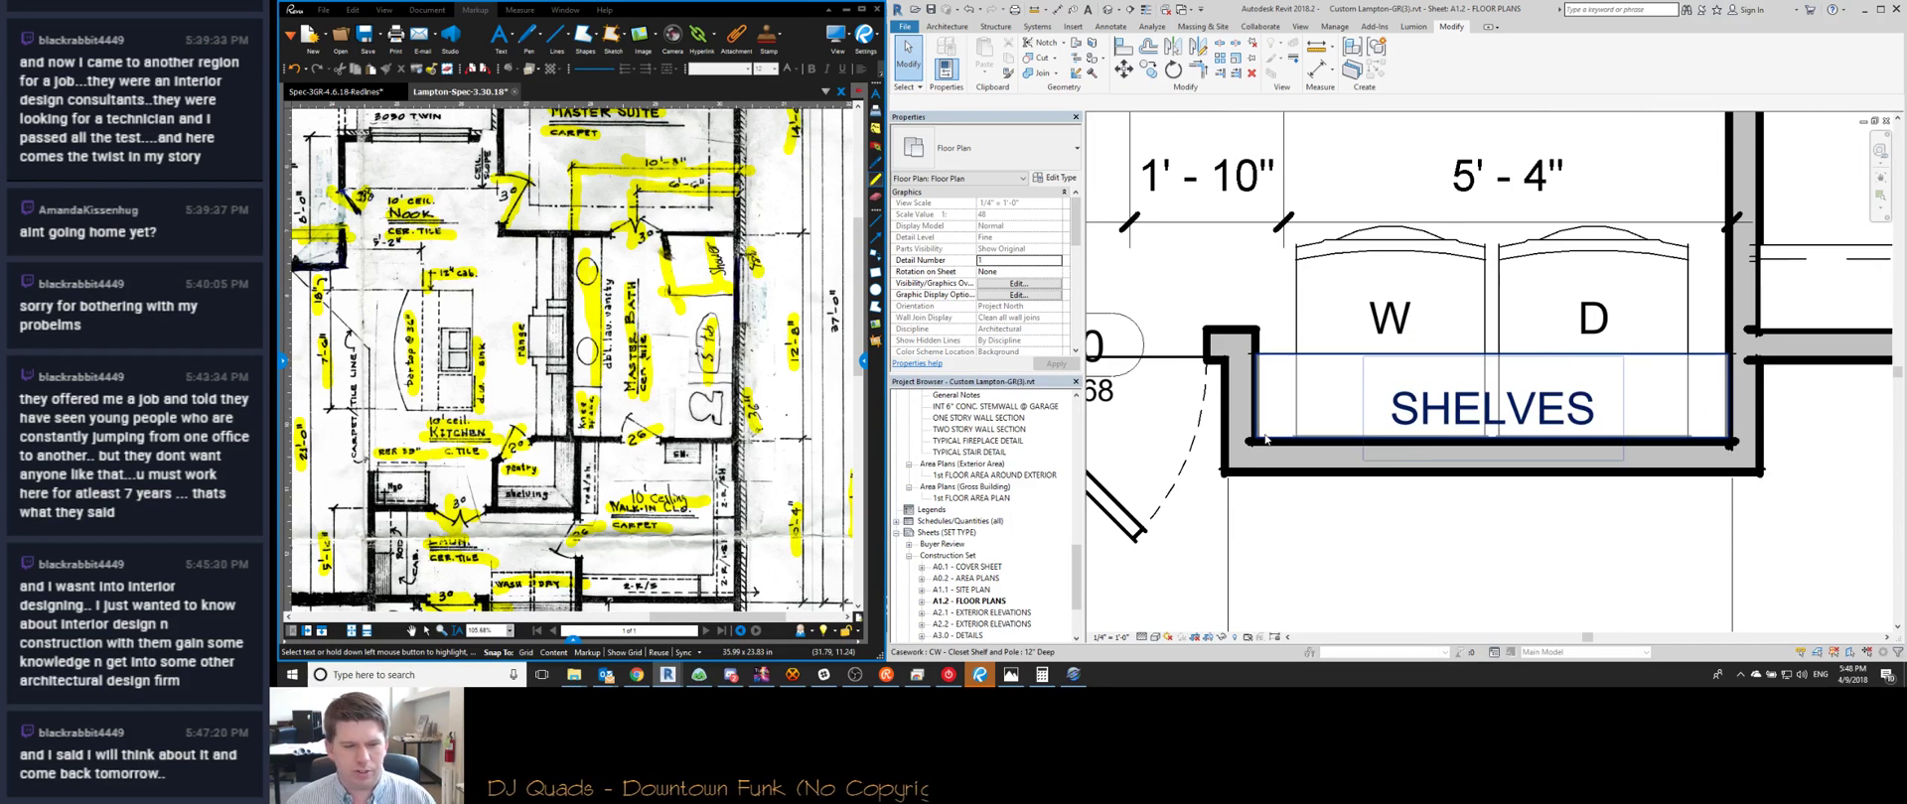
scroll(1271, 467, down, 2)
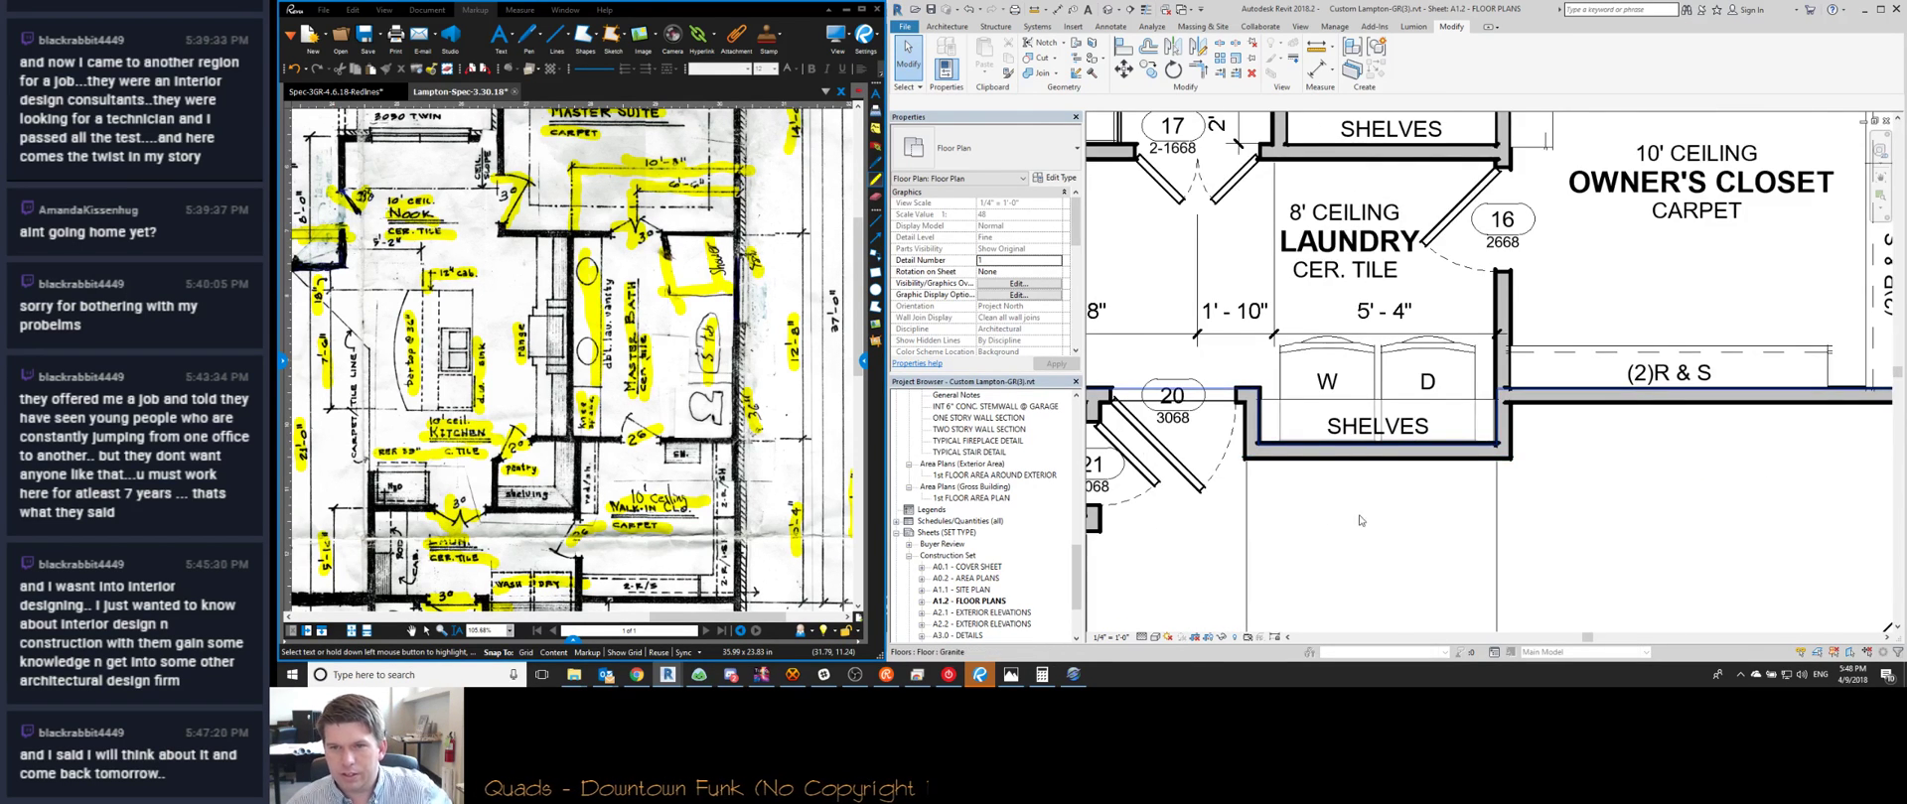
scroll(1359, 521, down, 4)
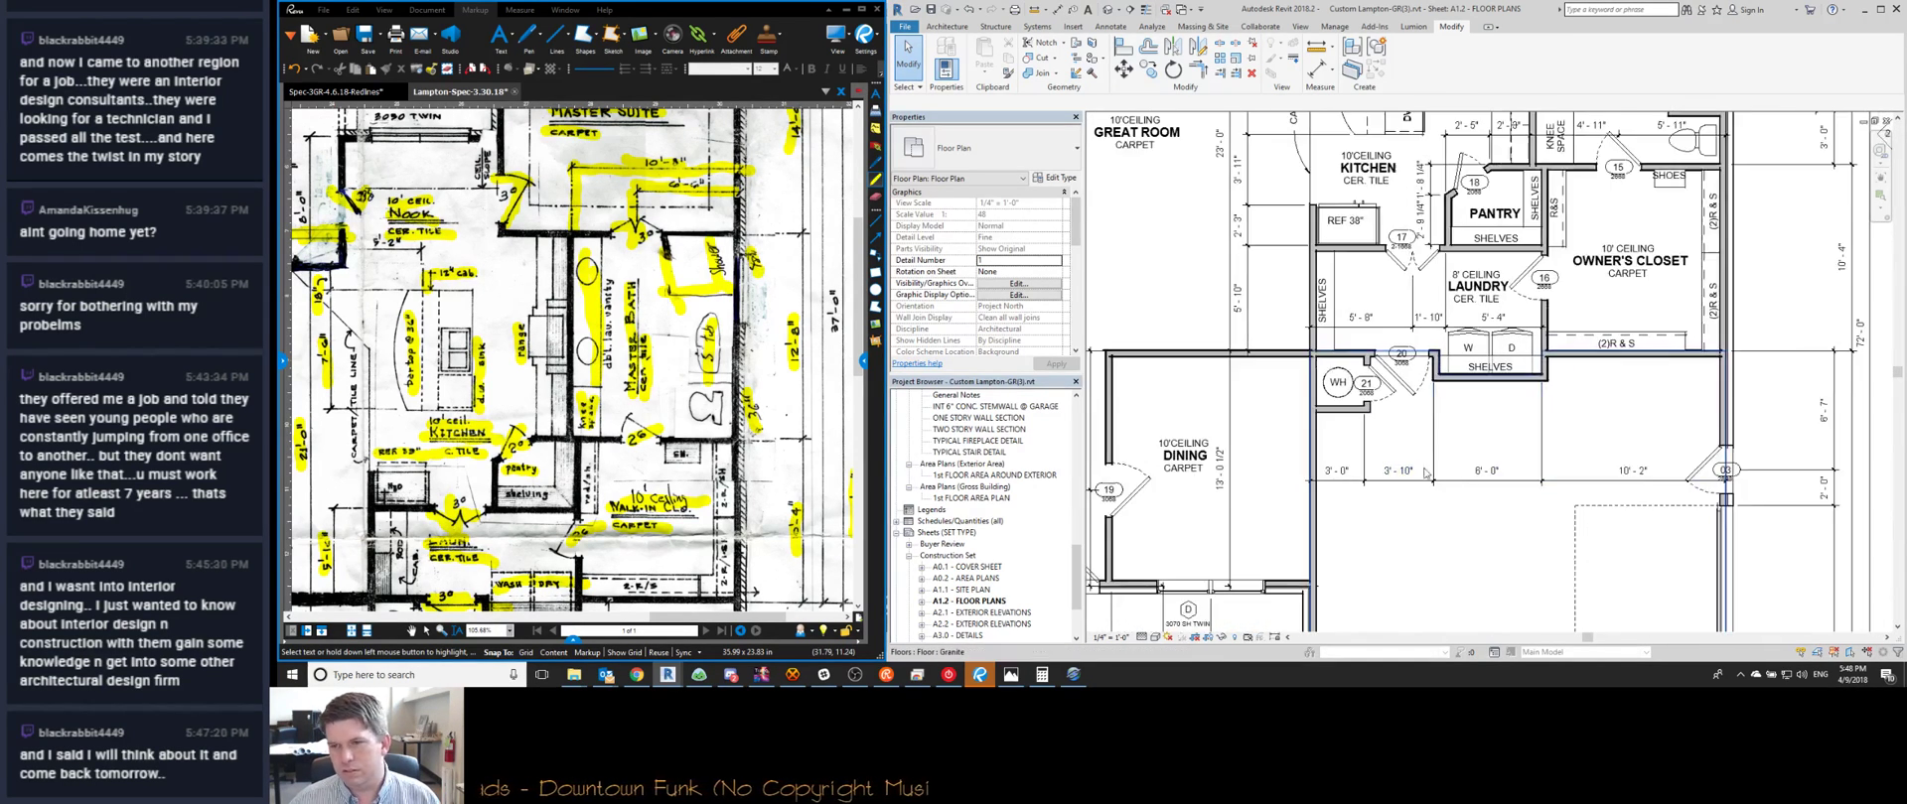
scroll(1426, 473, down, 1)
middle_drag(1426, 473, 1372, 333)
click(1460, 338)
drag(1460, 338, 1458, 289)
click(1437, 330)
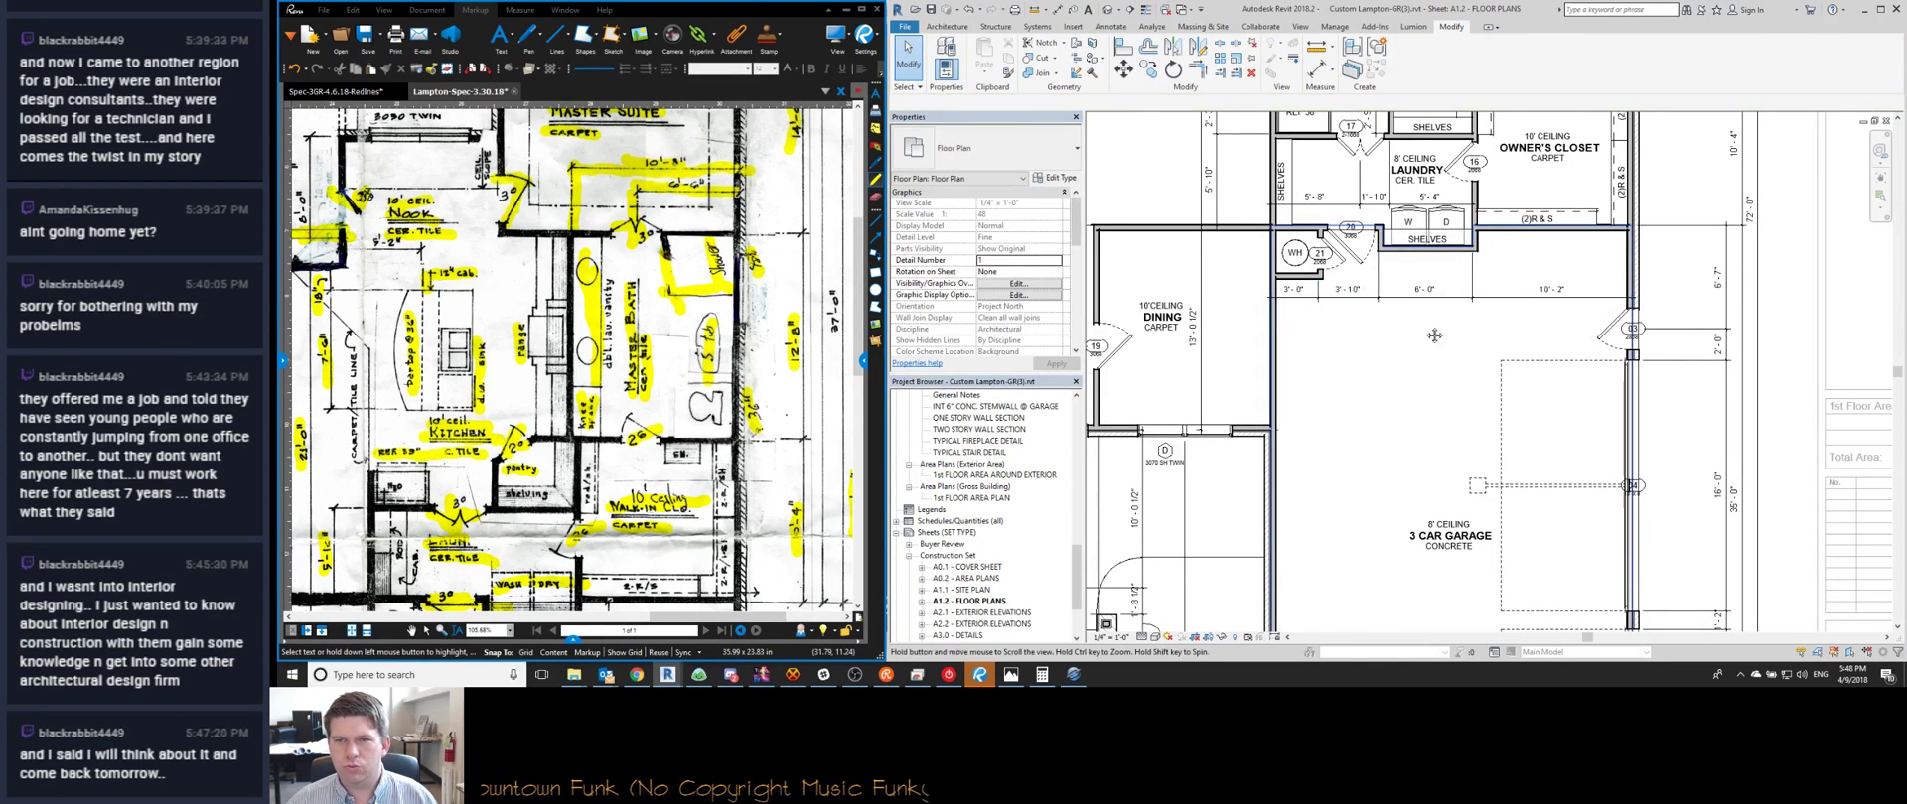
scroll(1439, 338, up, 3)
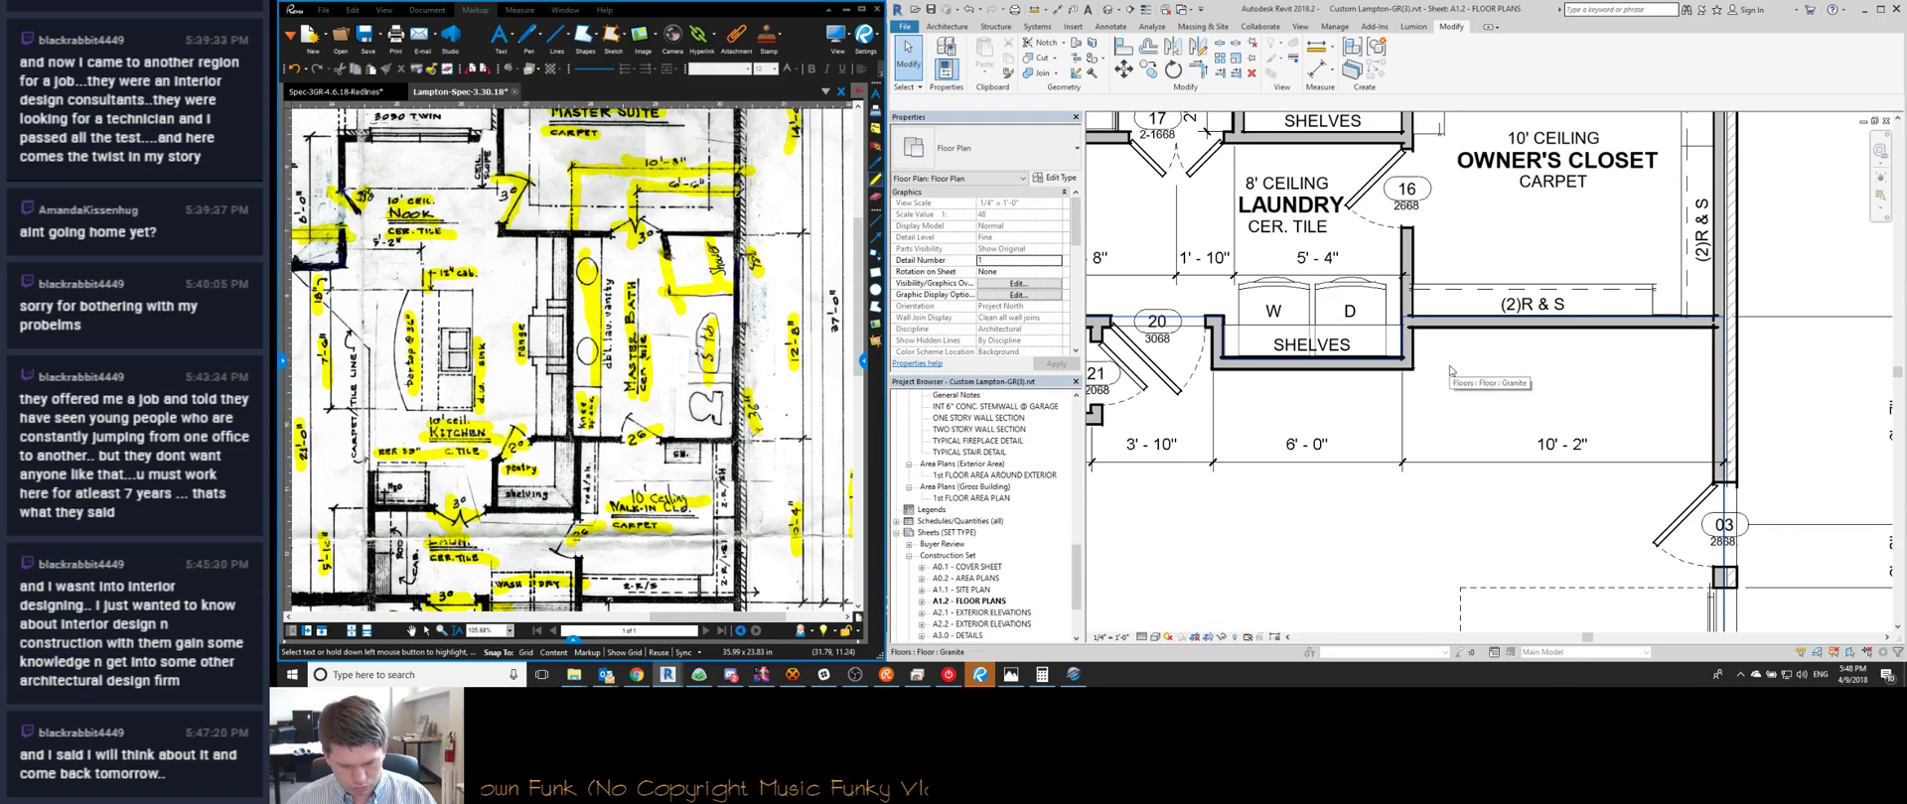
Start an aligned dimension (DI), pick one reference, then cancel it
key(d)
key(i)
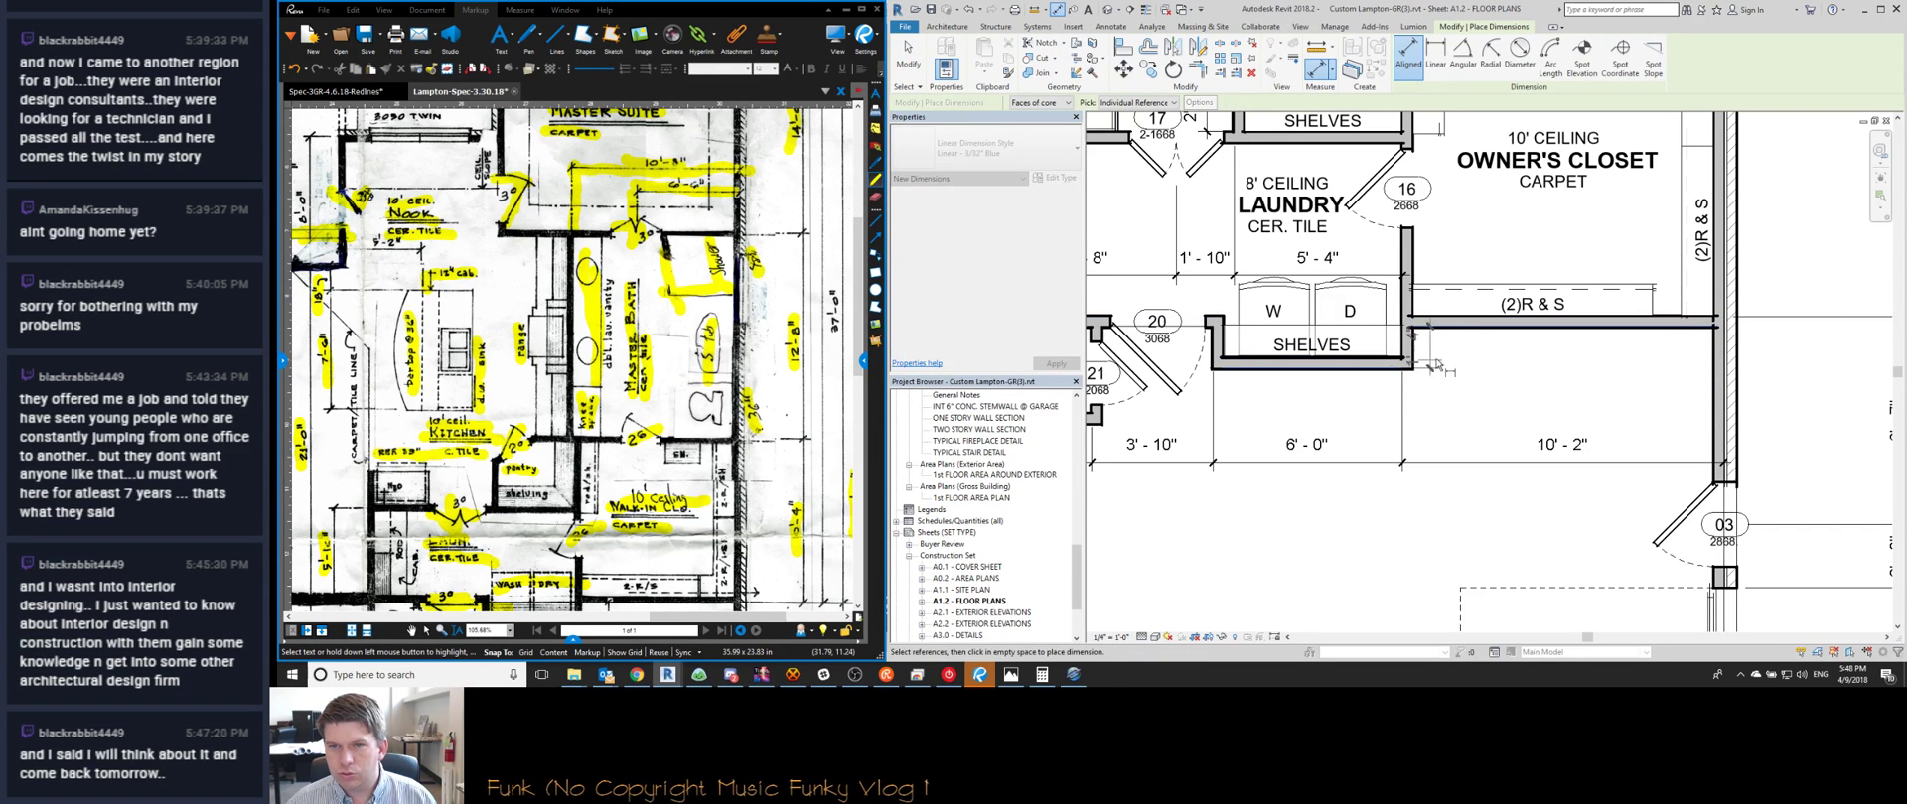
click(1448, 377)
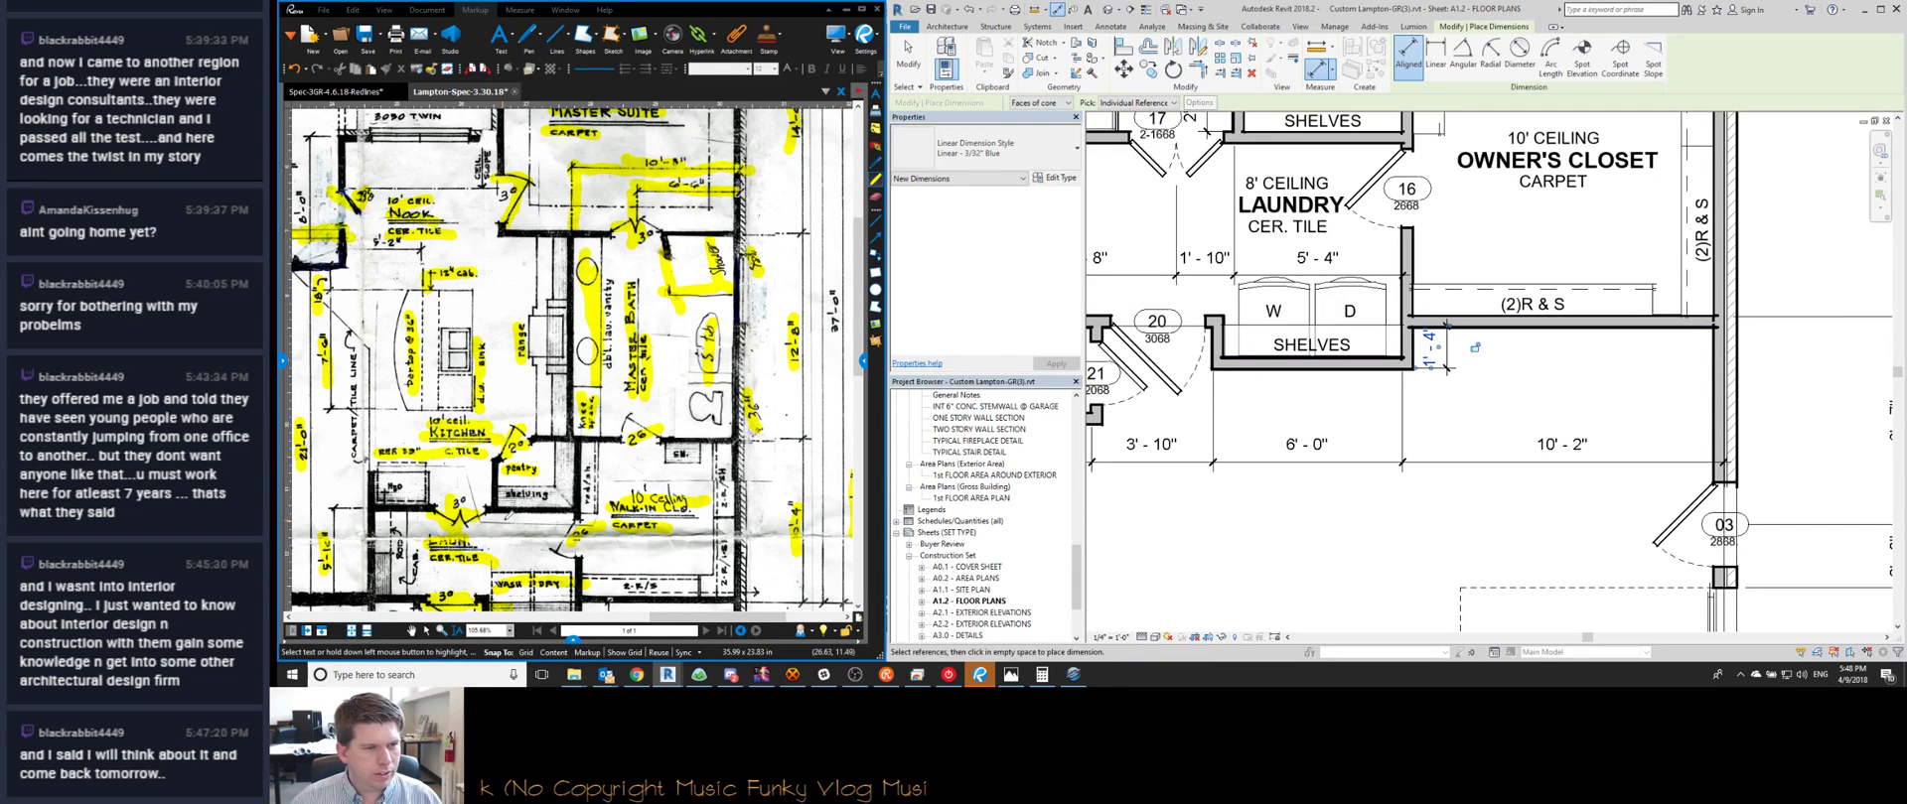
scroll(509, 515, up, 3)
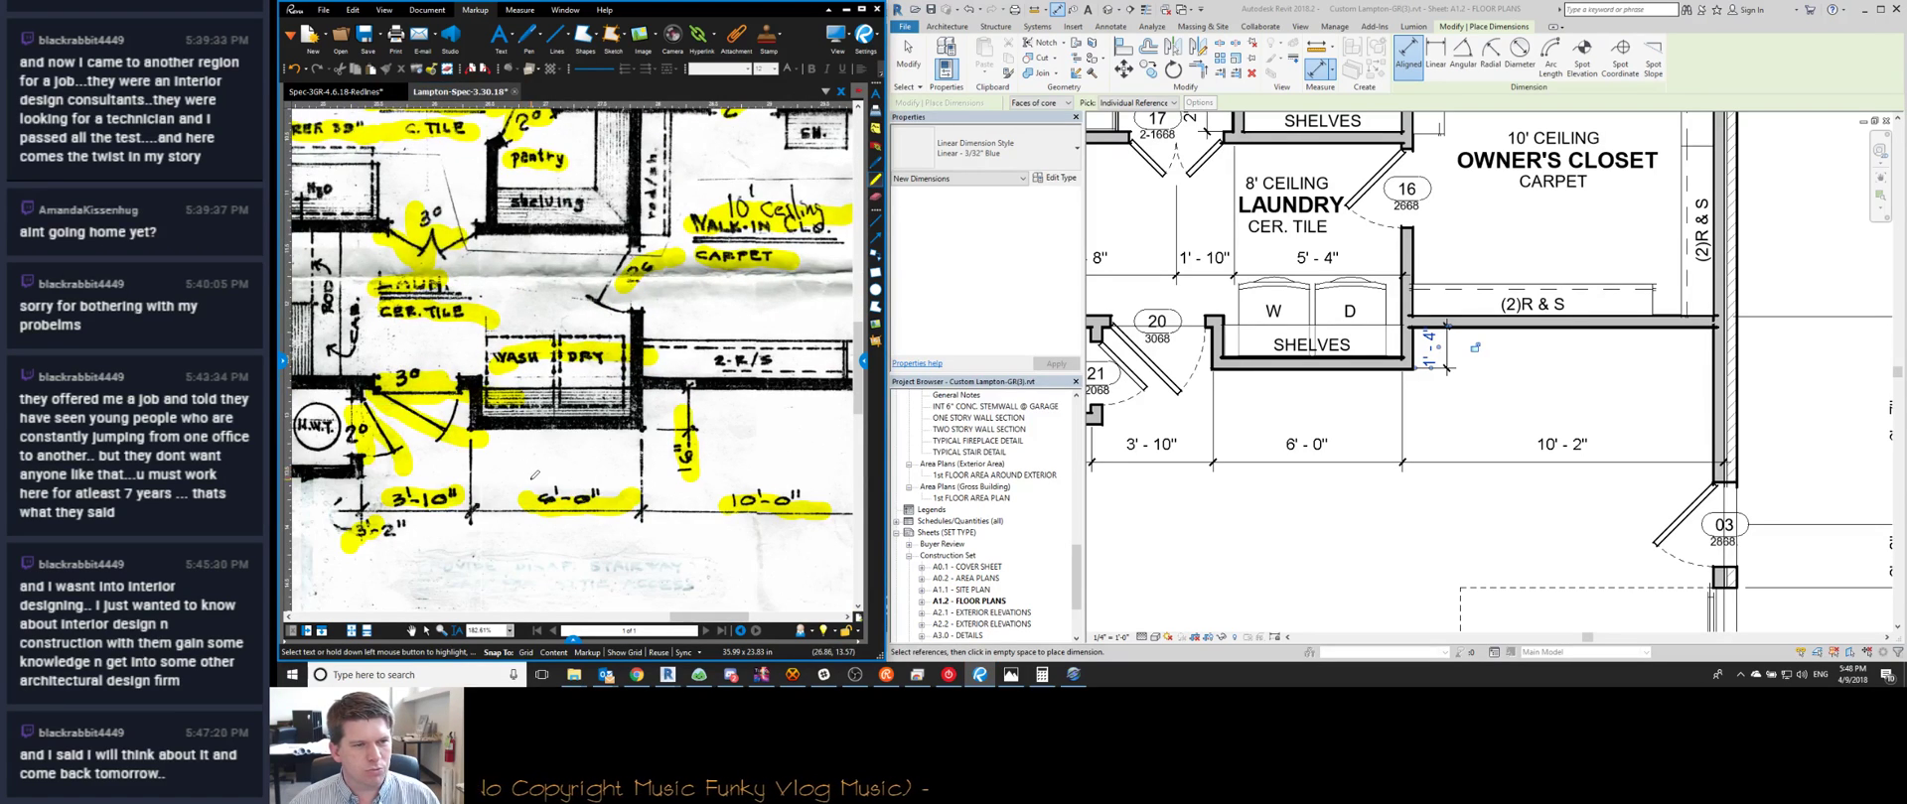
key(Escape)
key(Escape)
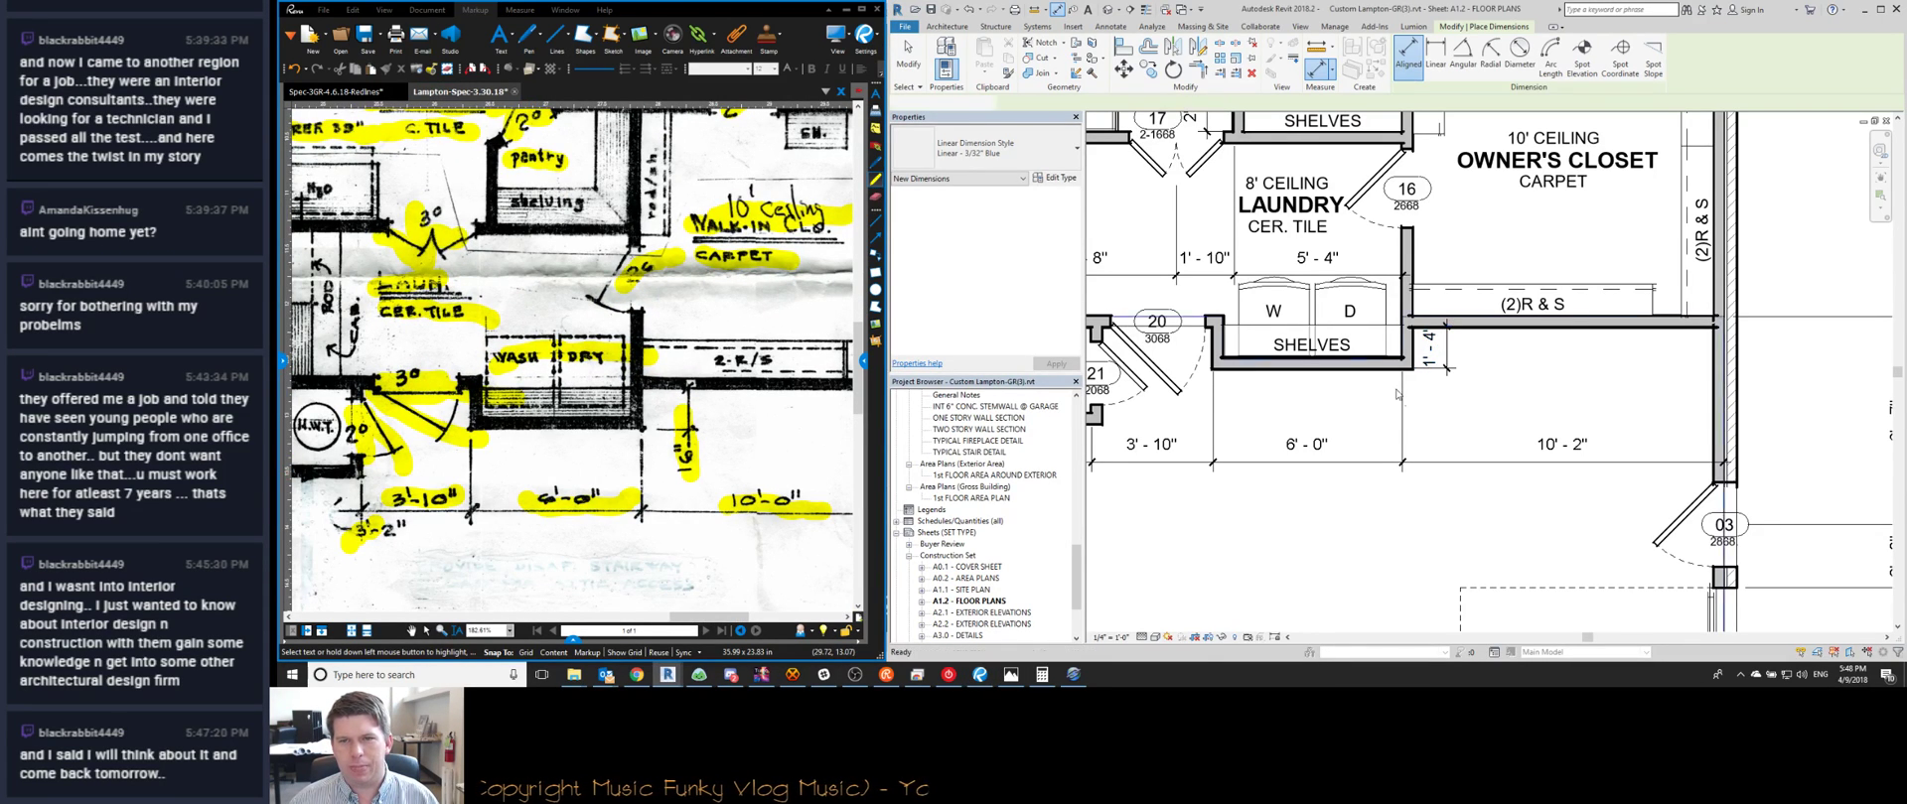
Select the dining room's vertical dimension, then deselect it
scroll(1350, 448, down, 3)
scroll(1351, 448, down, 3)
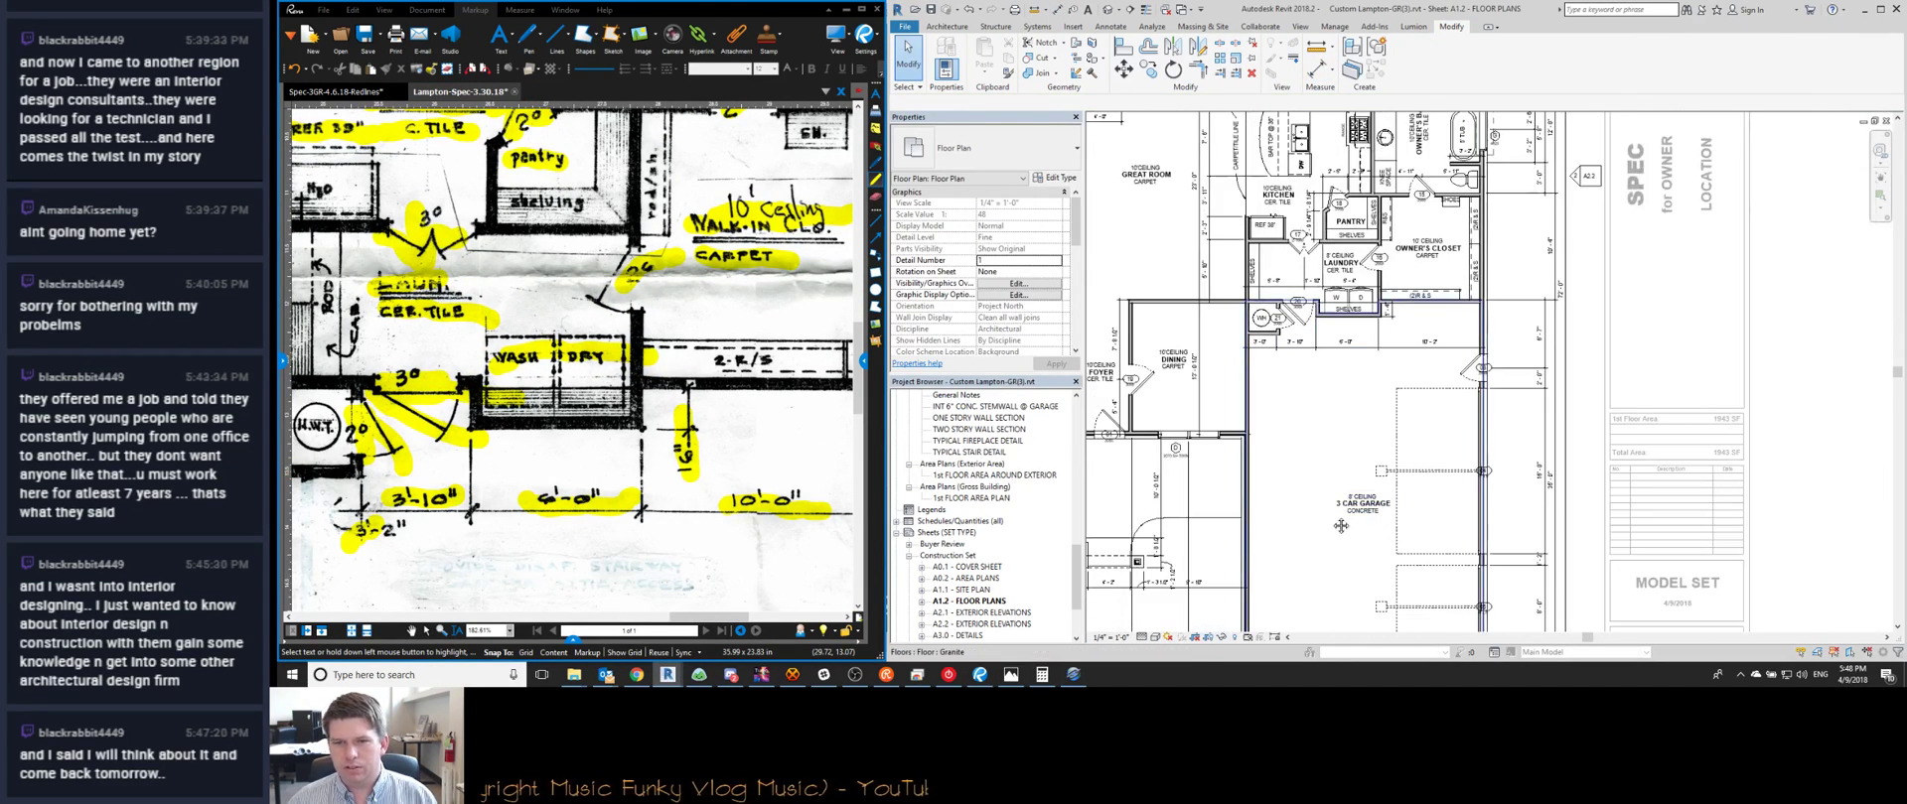
scroll(1360, 298, up, 3)
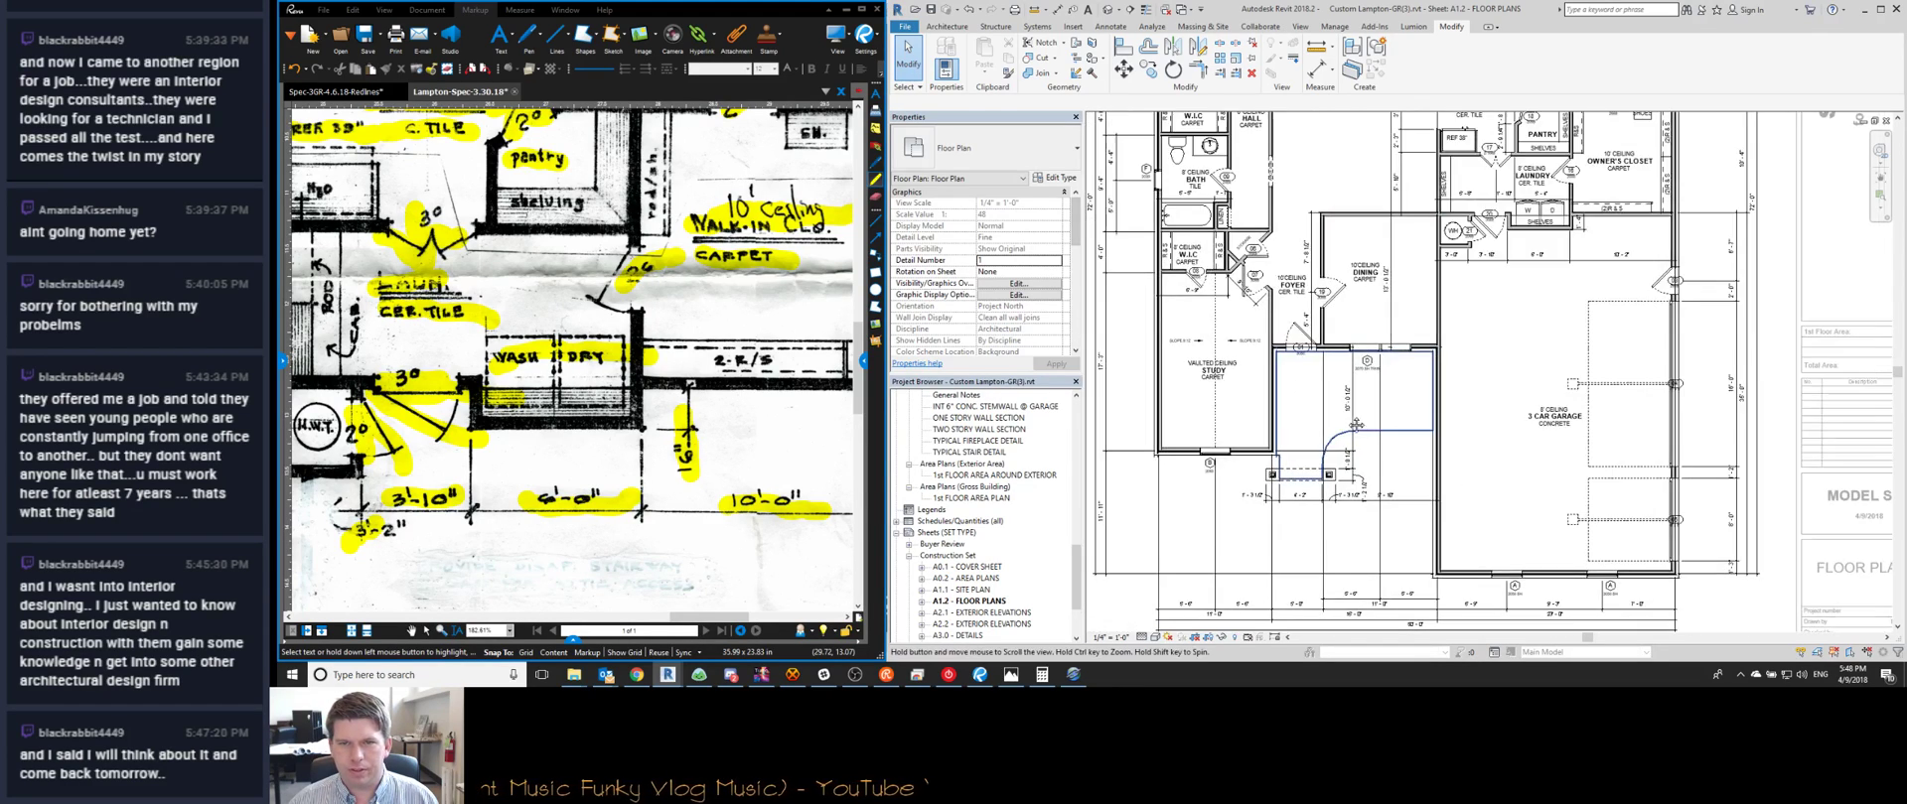
scroll(1419, 294, down, 3)
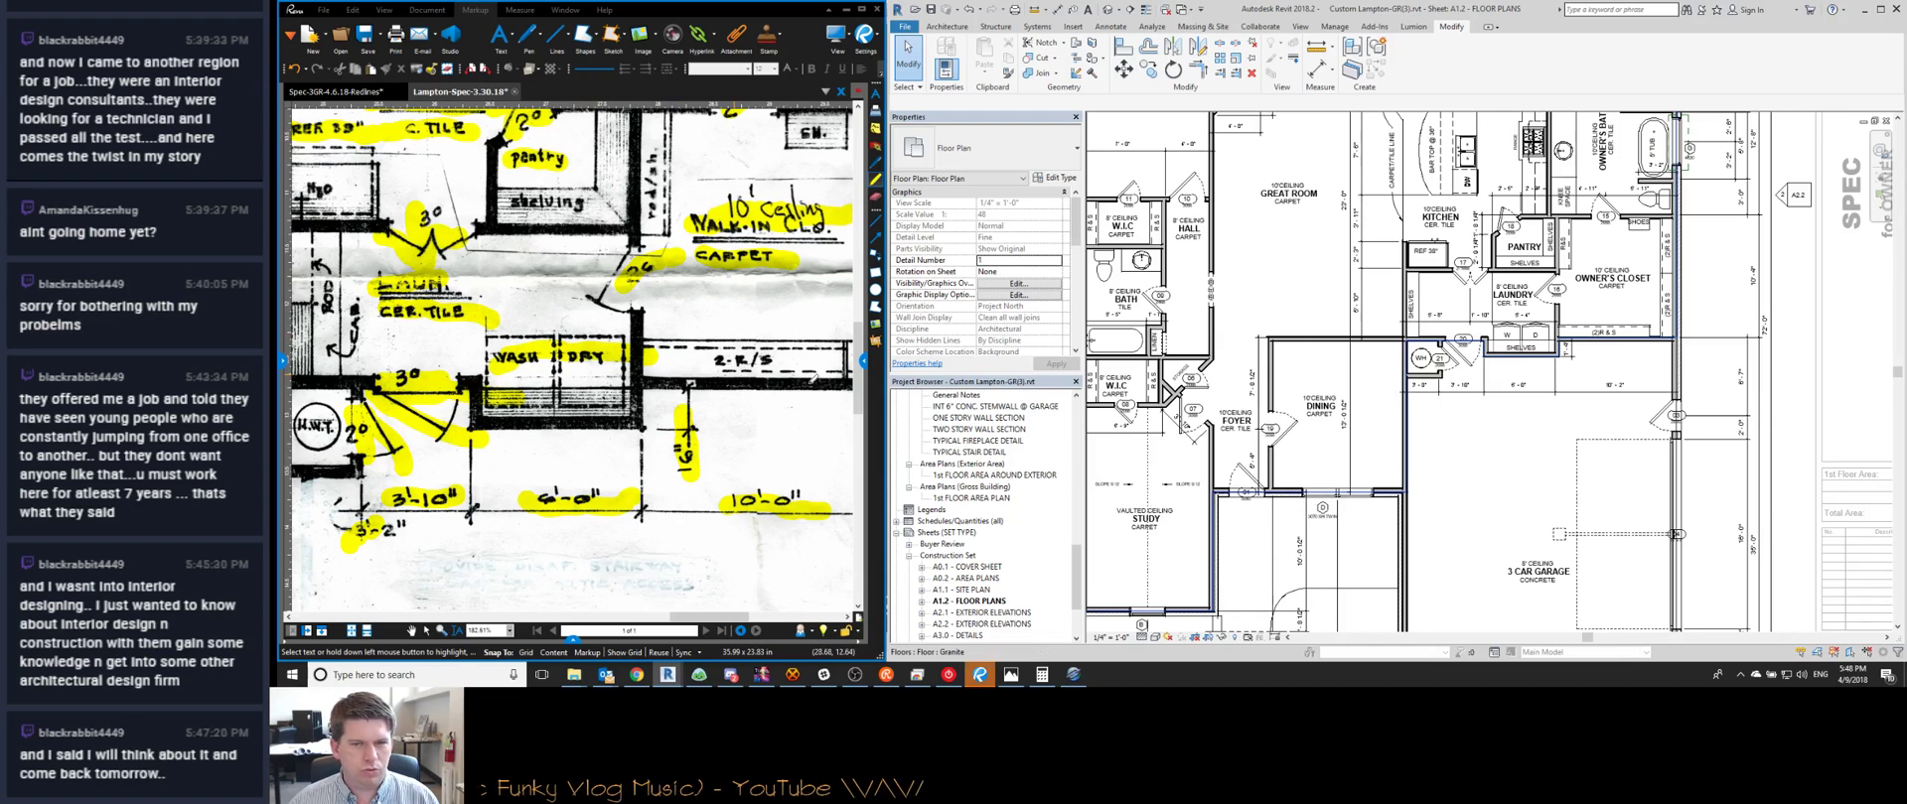
scroll(1356, 482, up, 2)
click(1346, 486)
scroll(1374, 519, up, 2)
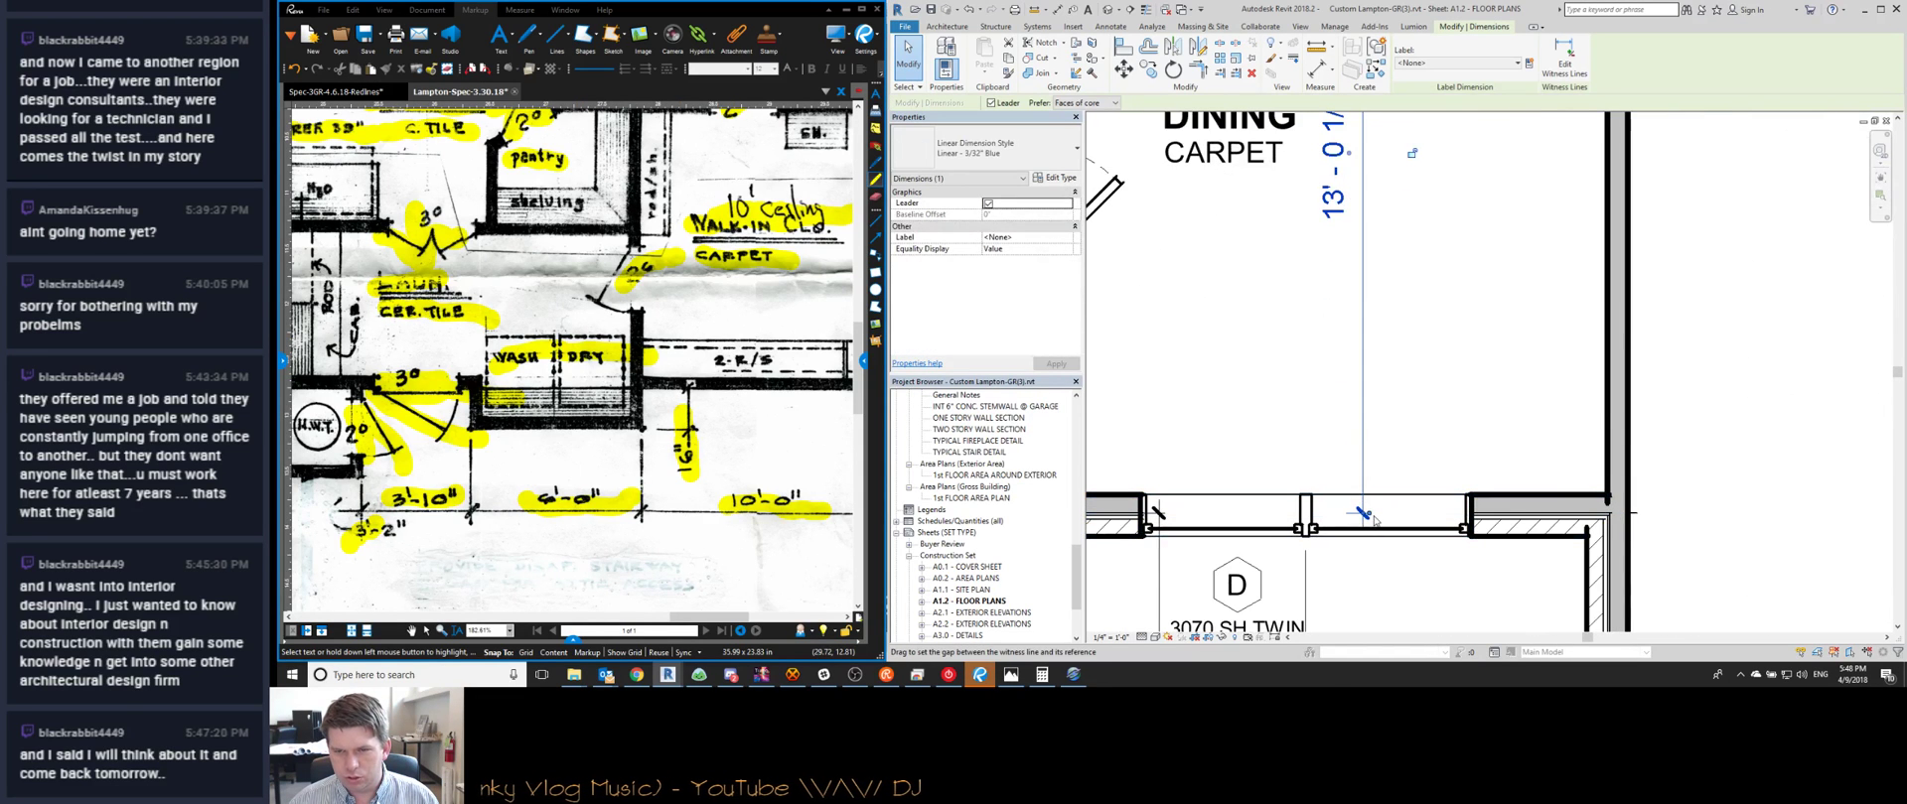
key(Escape)
Zoom to the garage front wall, showing study window tag B and garage window tags A
middle_drag(1386, 386, 1389, 373)
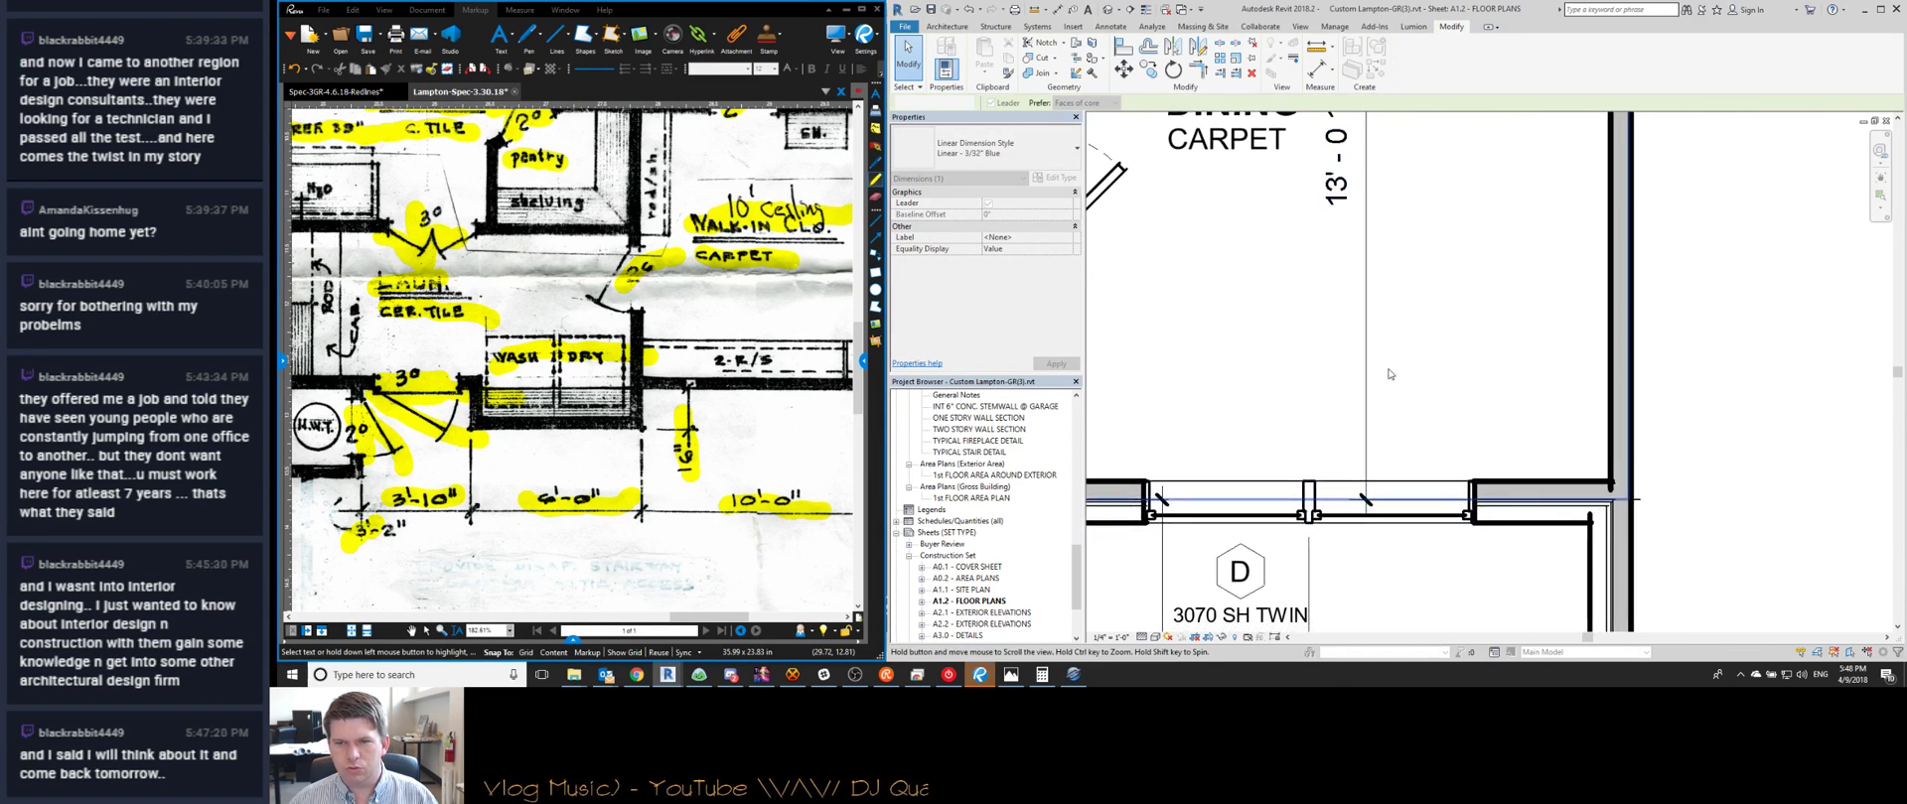
scroll(1388, 373, down, 3)
scroll(1321, 519, down, 2)
scroll(1321, 519, down, 4)
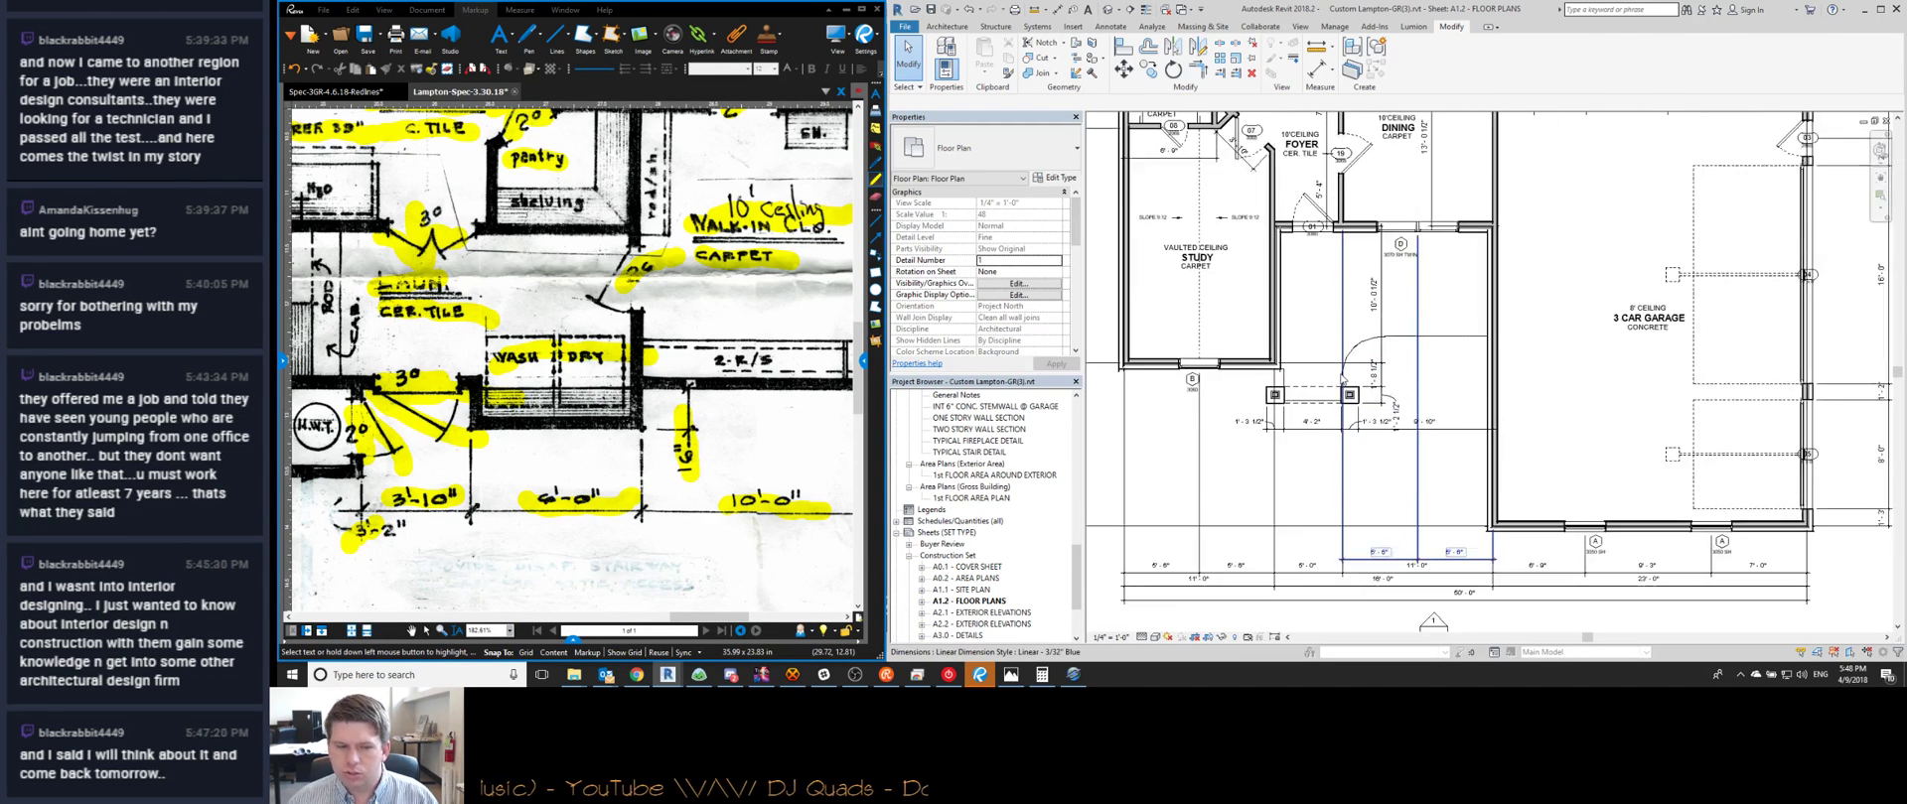
scroll(1342, 379, up, 1)
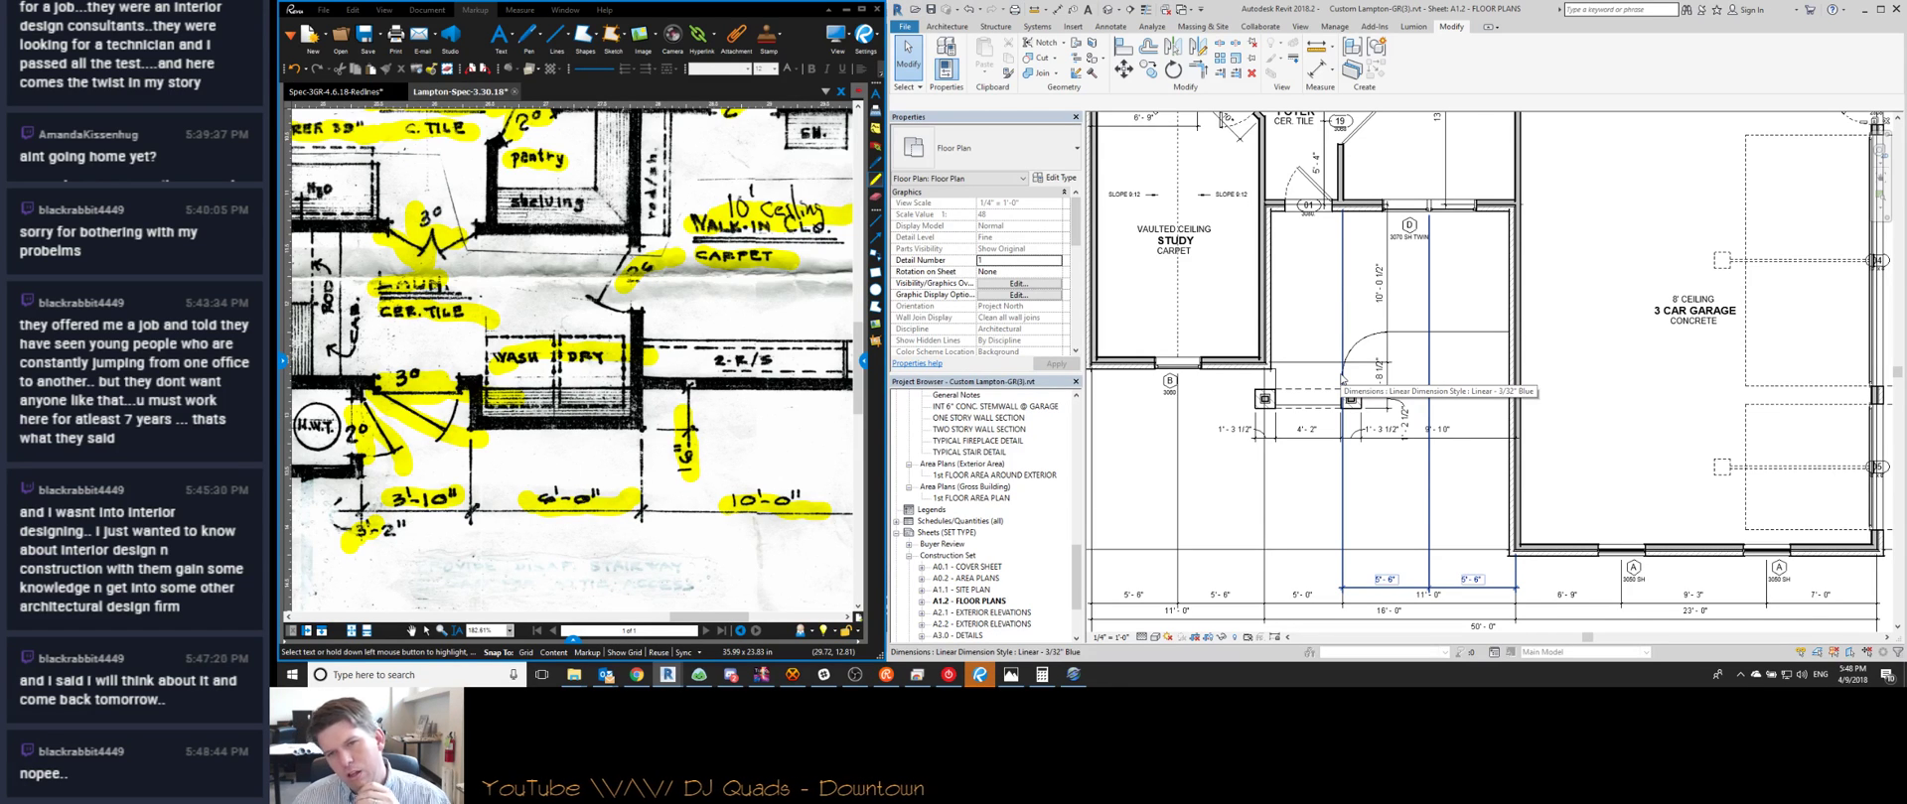
scroll(1342, 378, up, 3)
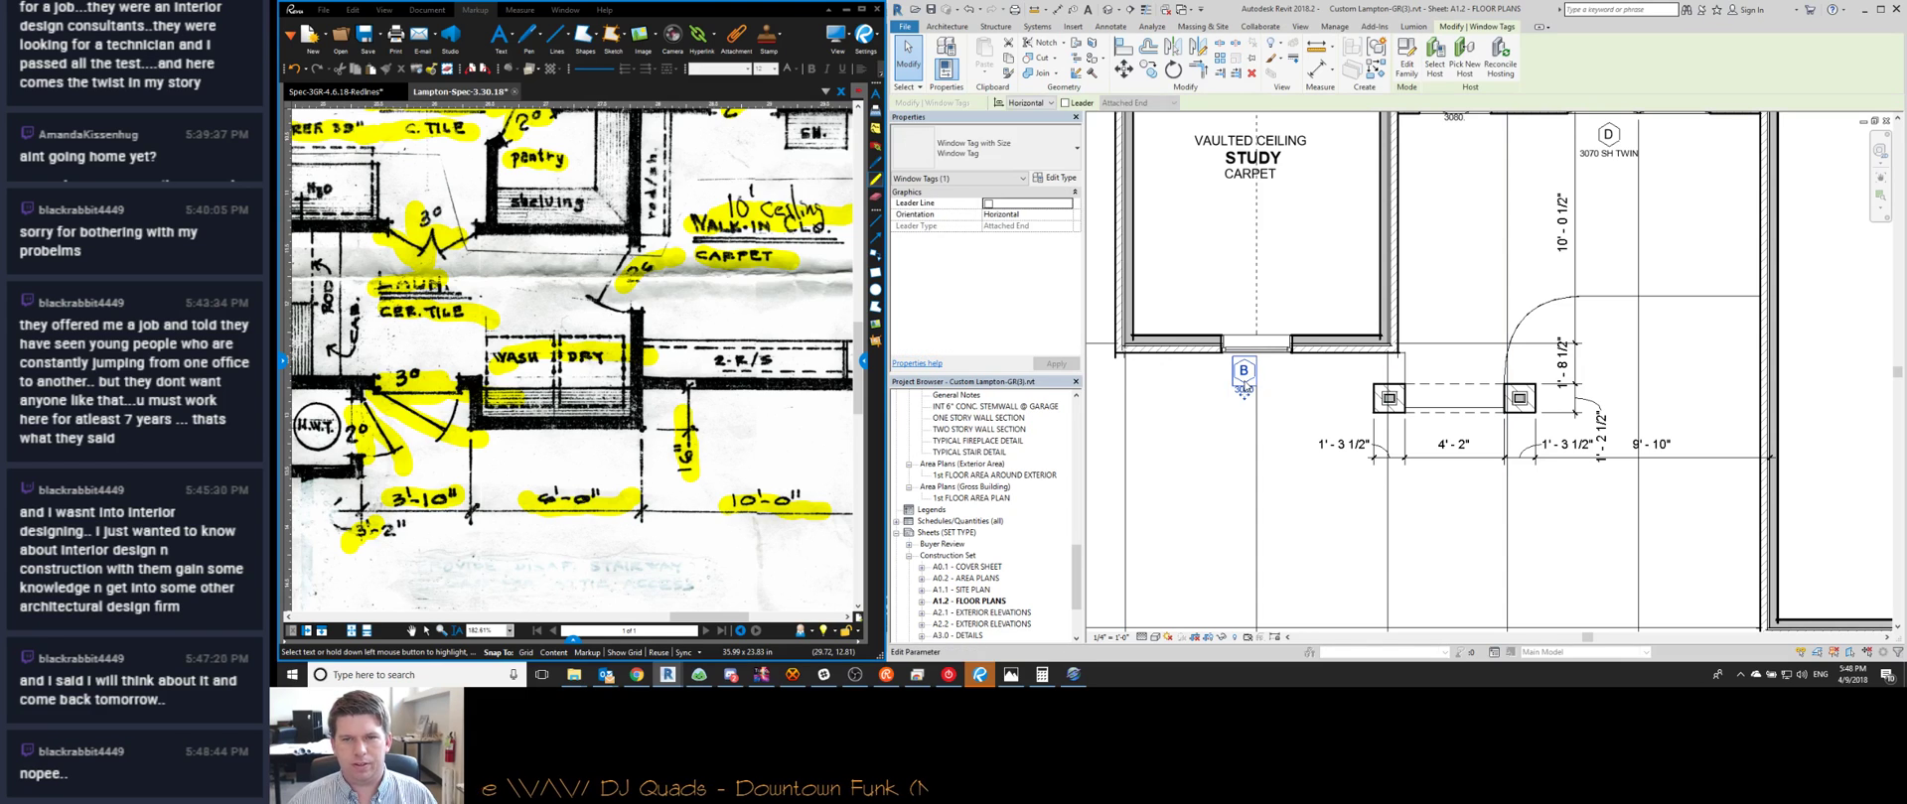
scroll(1245, 385, down, 4)
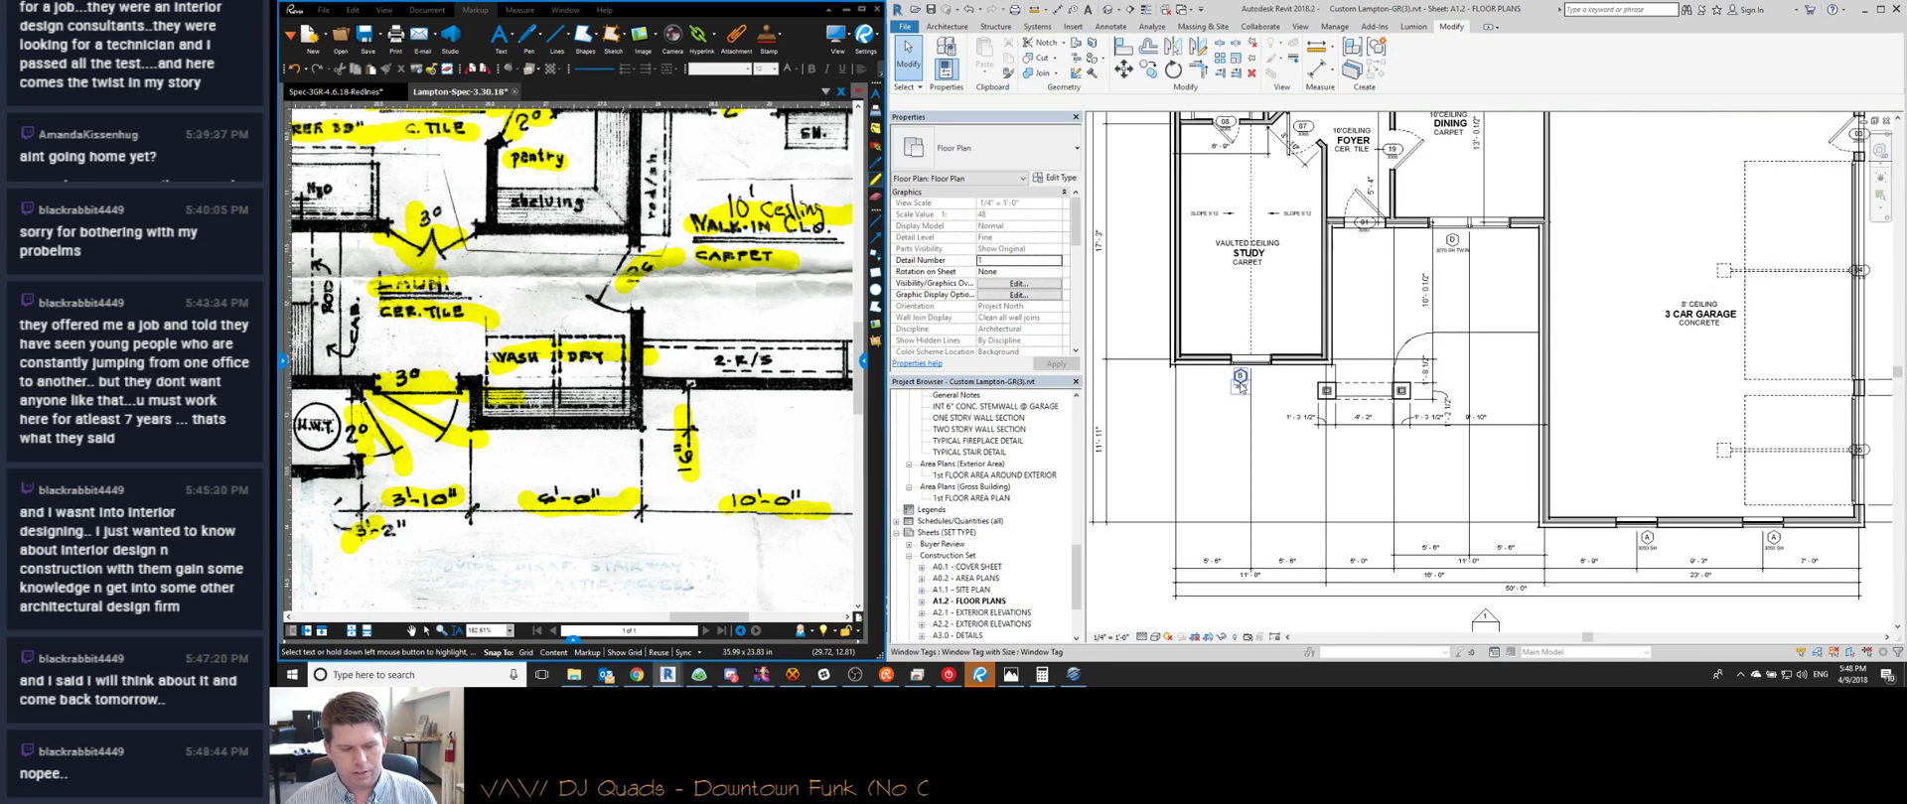
scroll(1282, 384, up, 1)
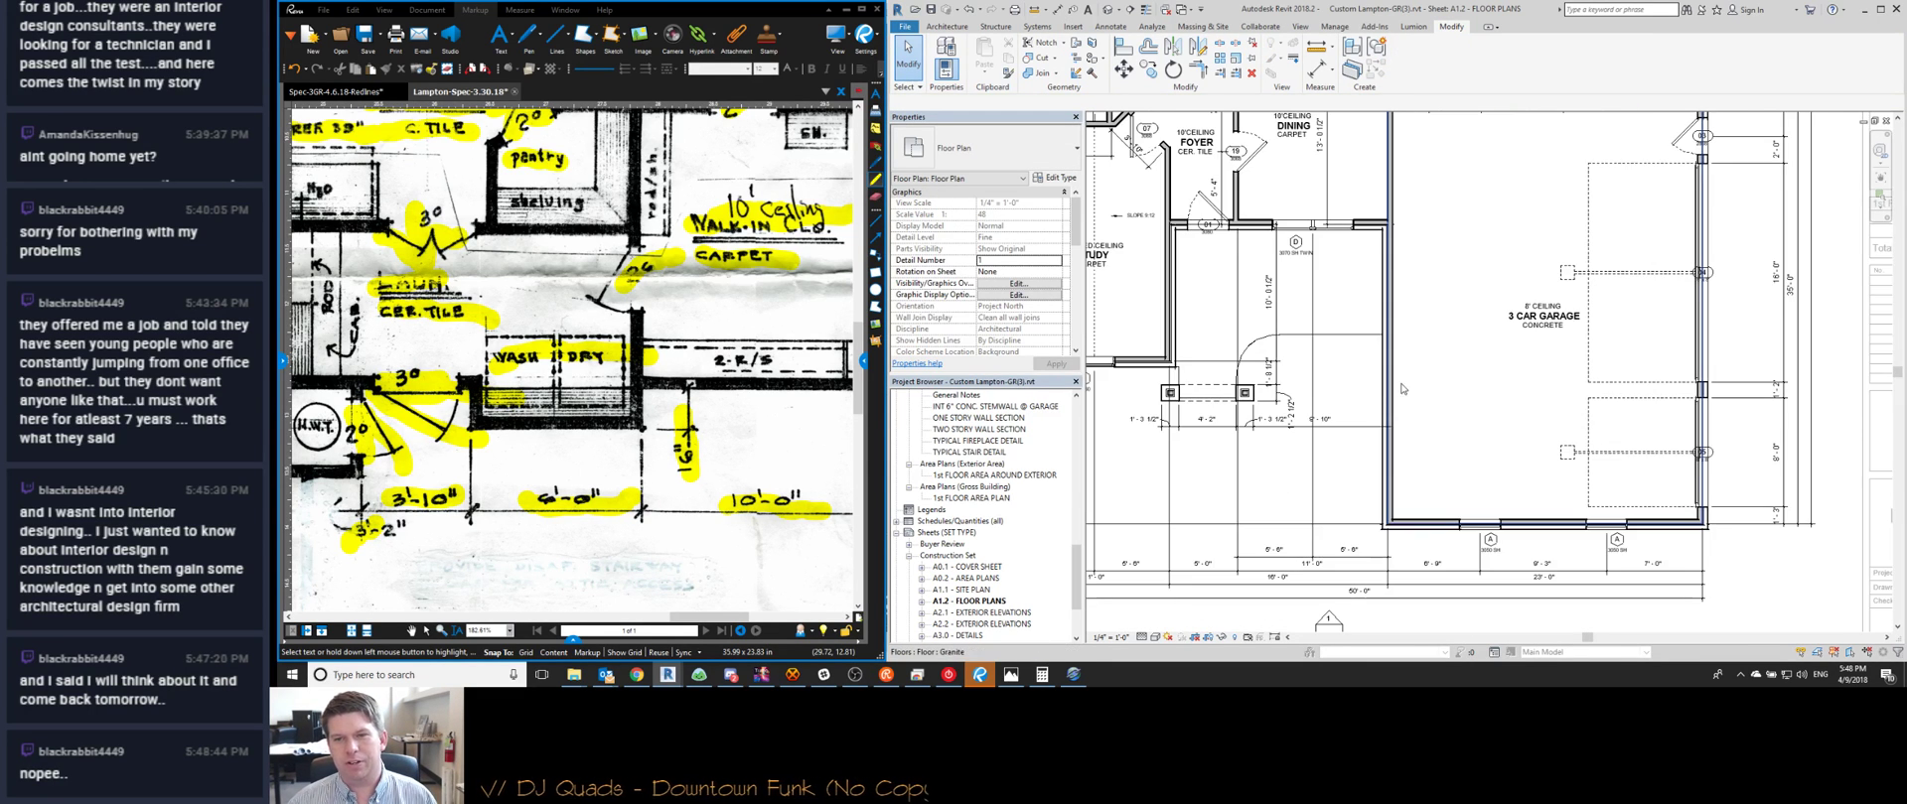
scroll(1295, 417, up, 1)
scroll(1310, 452, down, 2)
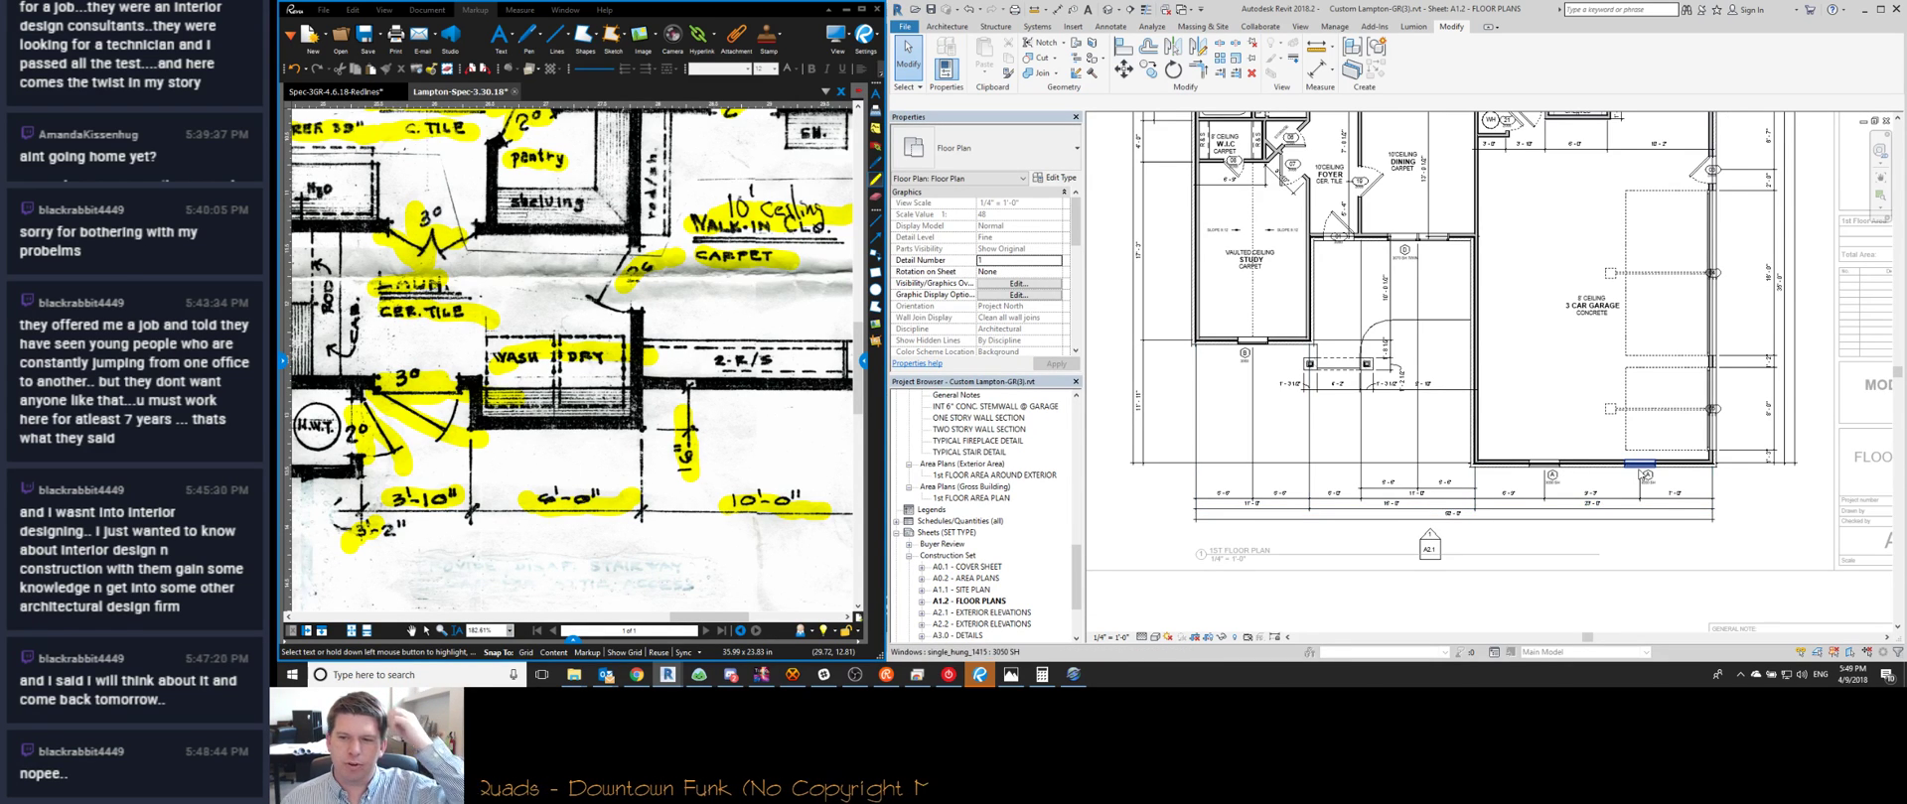
scroll(1658, 484, up, 2)
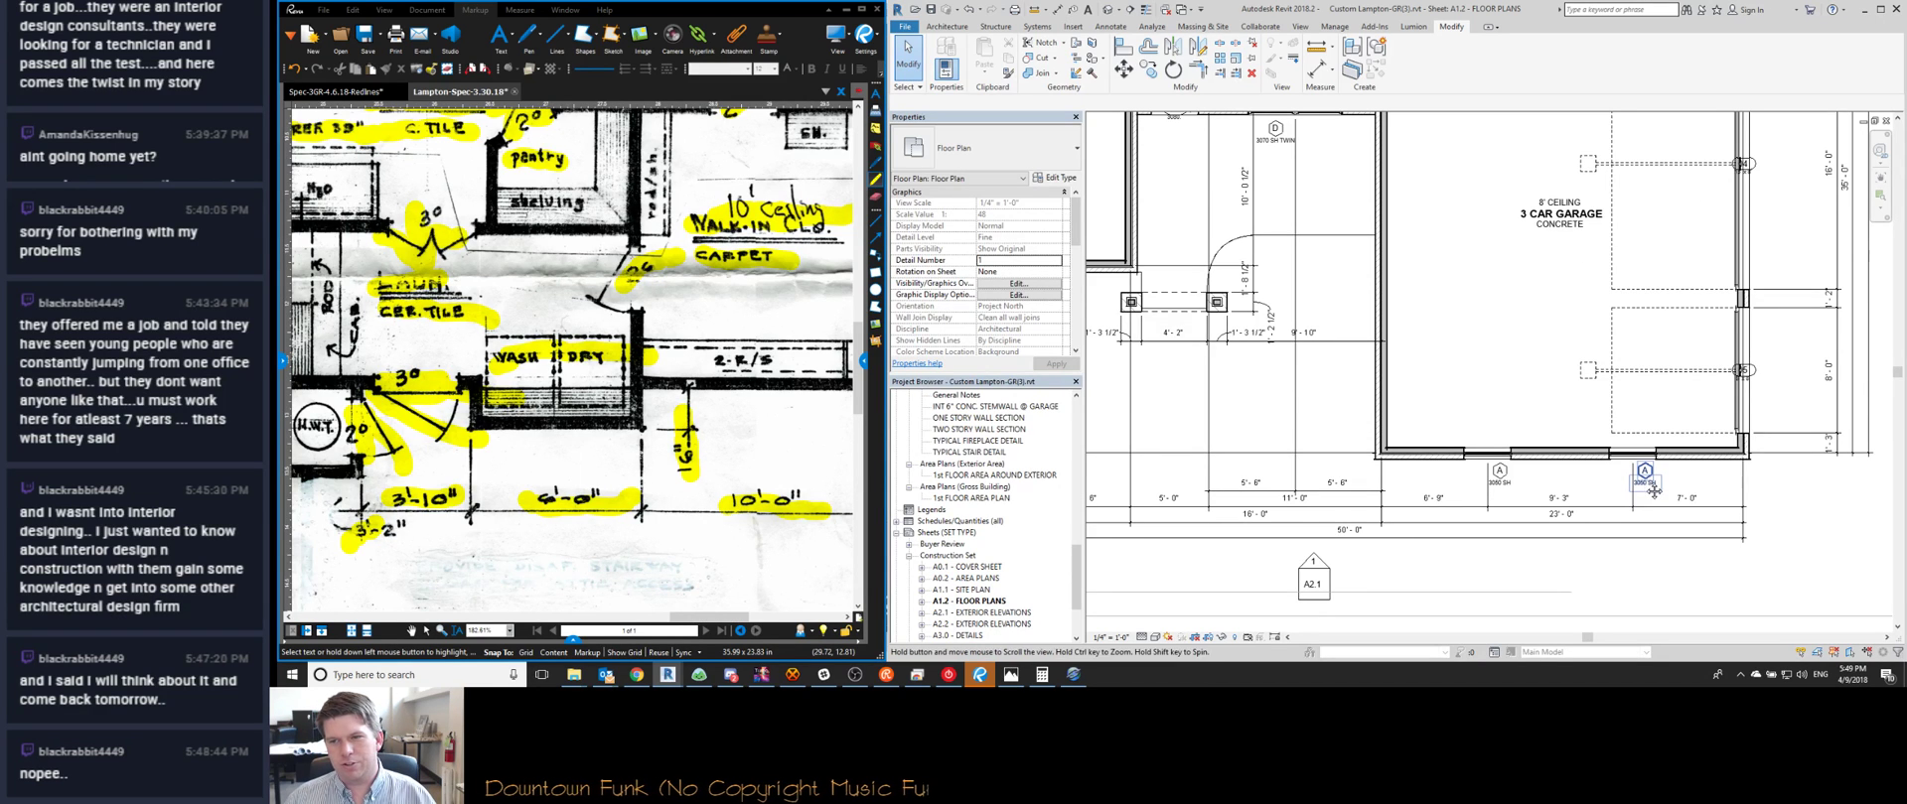
scroll(1645, 485, down, 2)
scroll(1712, 368, up, 2)
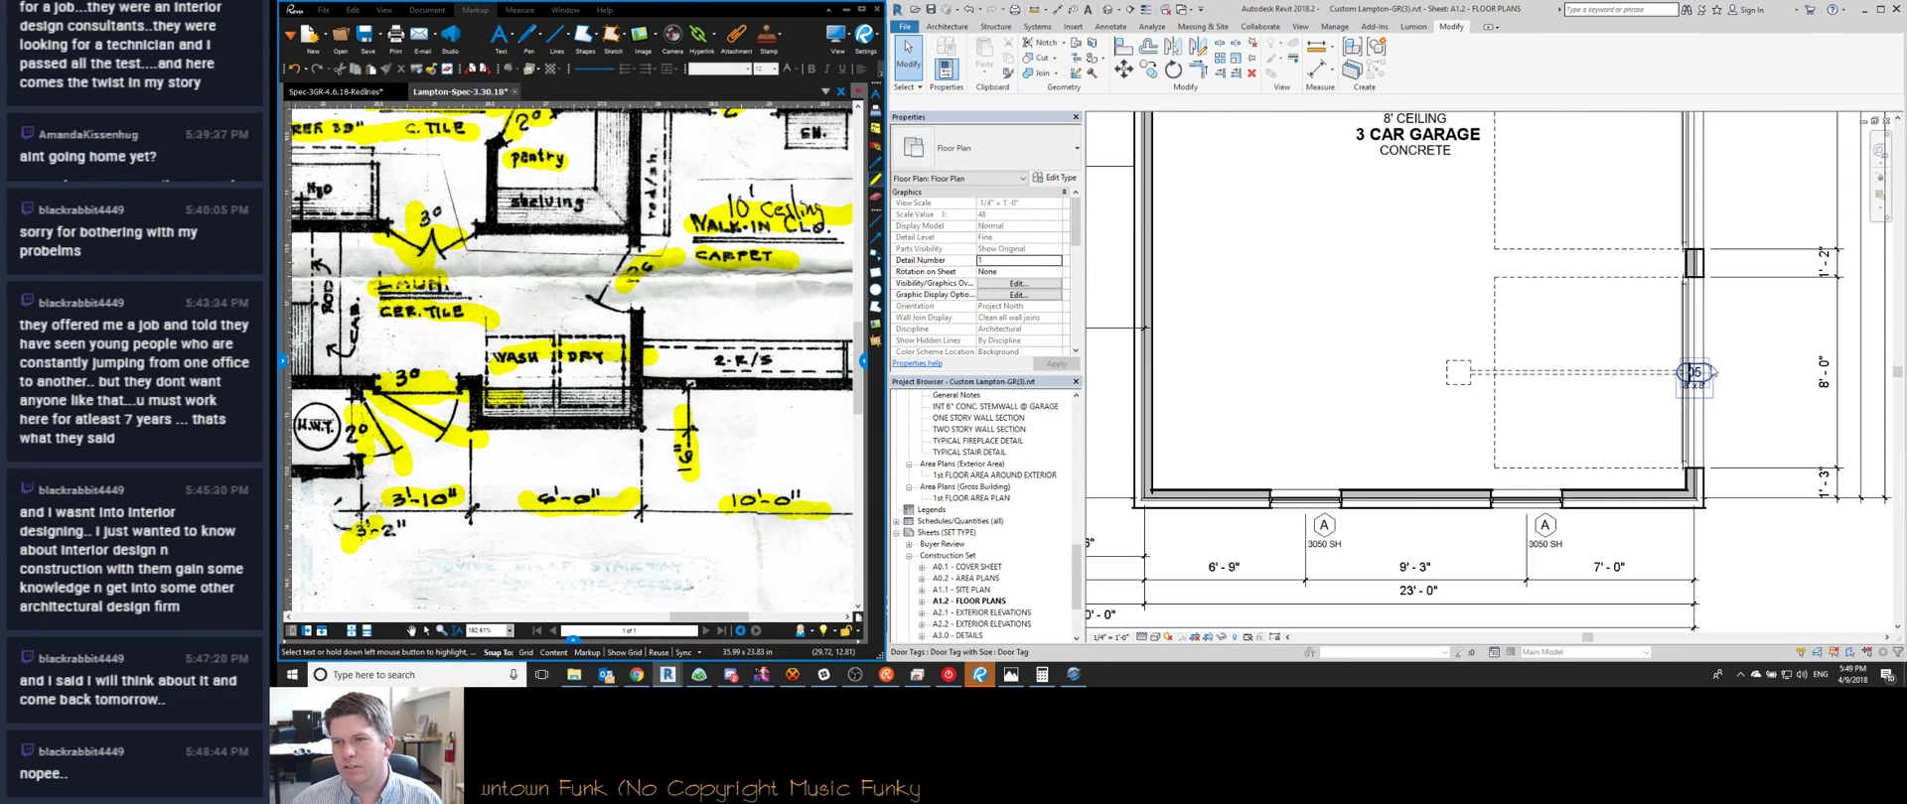
Move garage door tag 05 right off its door and tag 04 just right of the wall
click(1710, 379)
drag(1697, 392, 1725, 391)
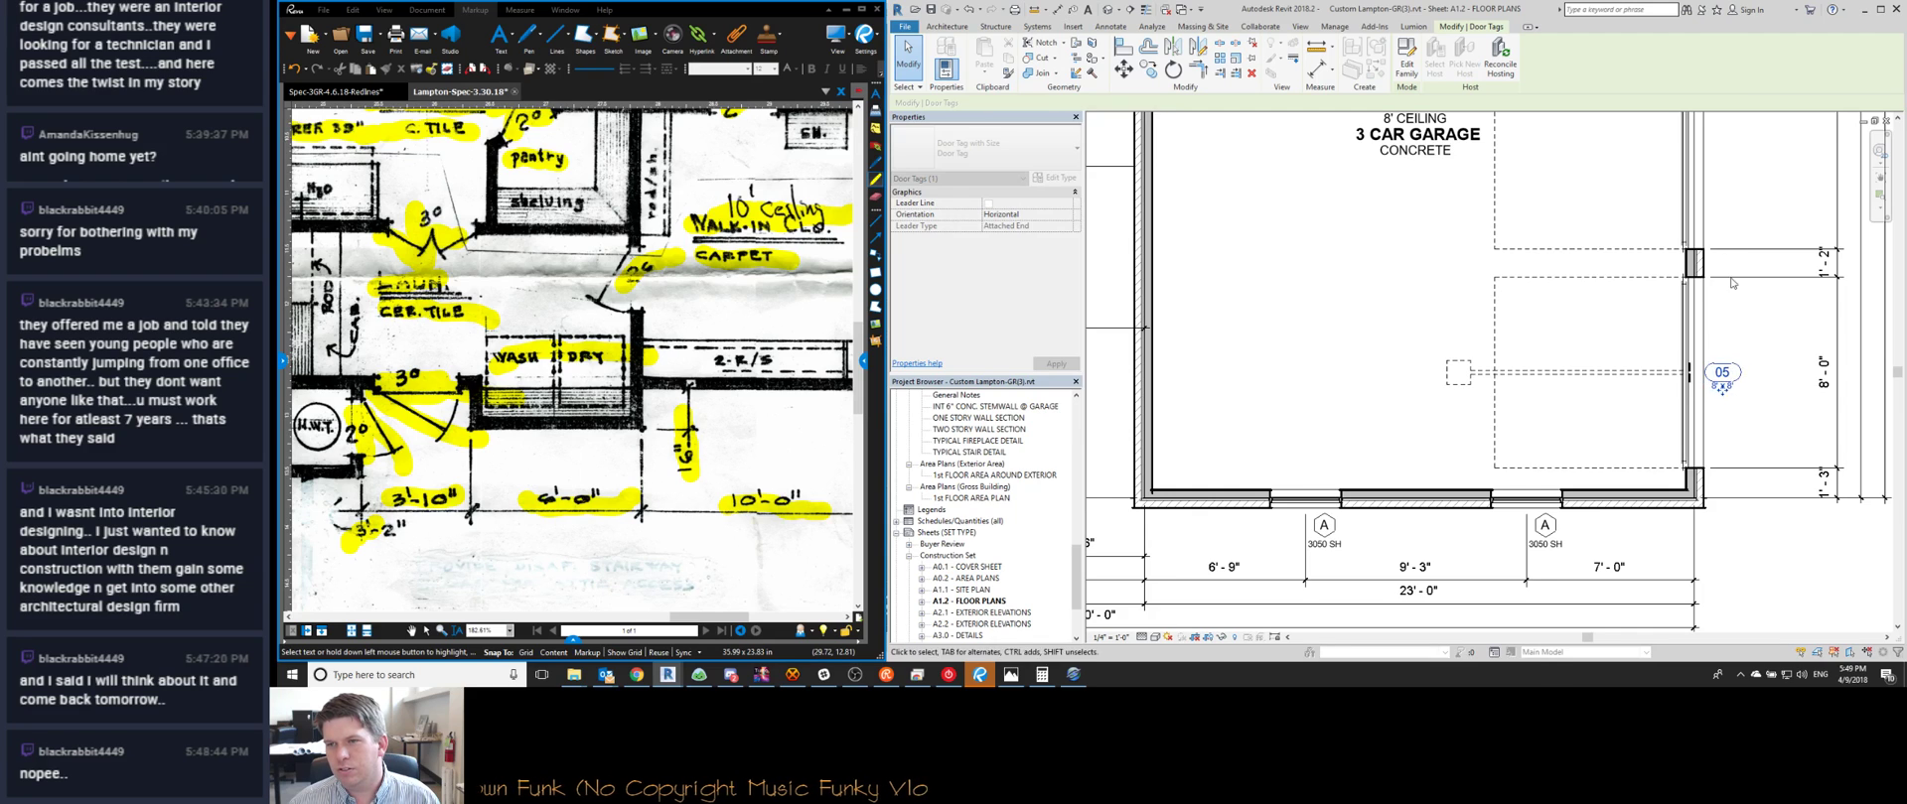
middle_drag(1725, 235, 1631, 419)
drag(1605, 260, 1631, 264)
key(Escape)
Shift door tag 03 left beside its door swing and reselect it
scroll(1549, 273, down, 4)
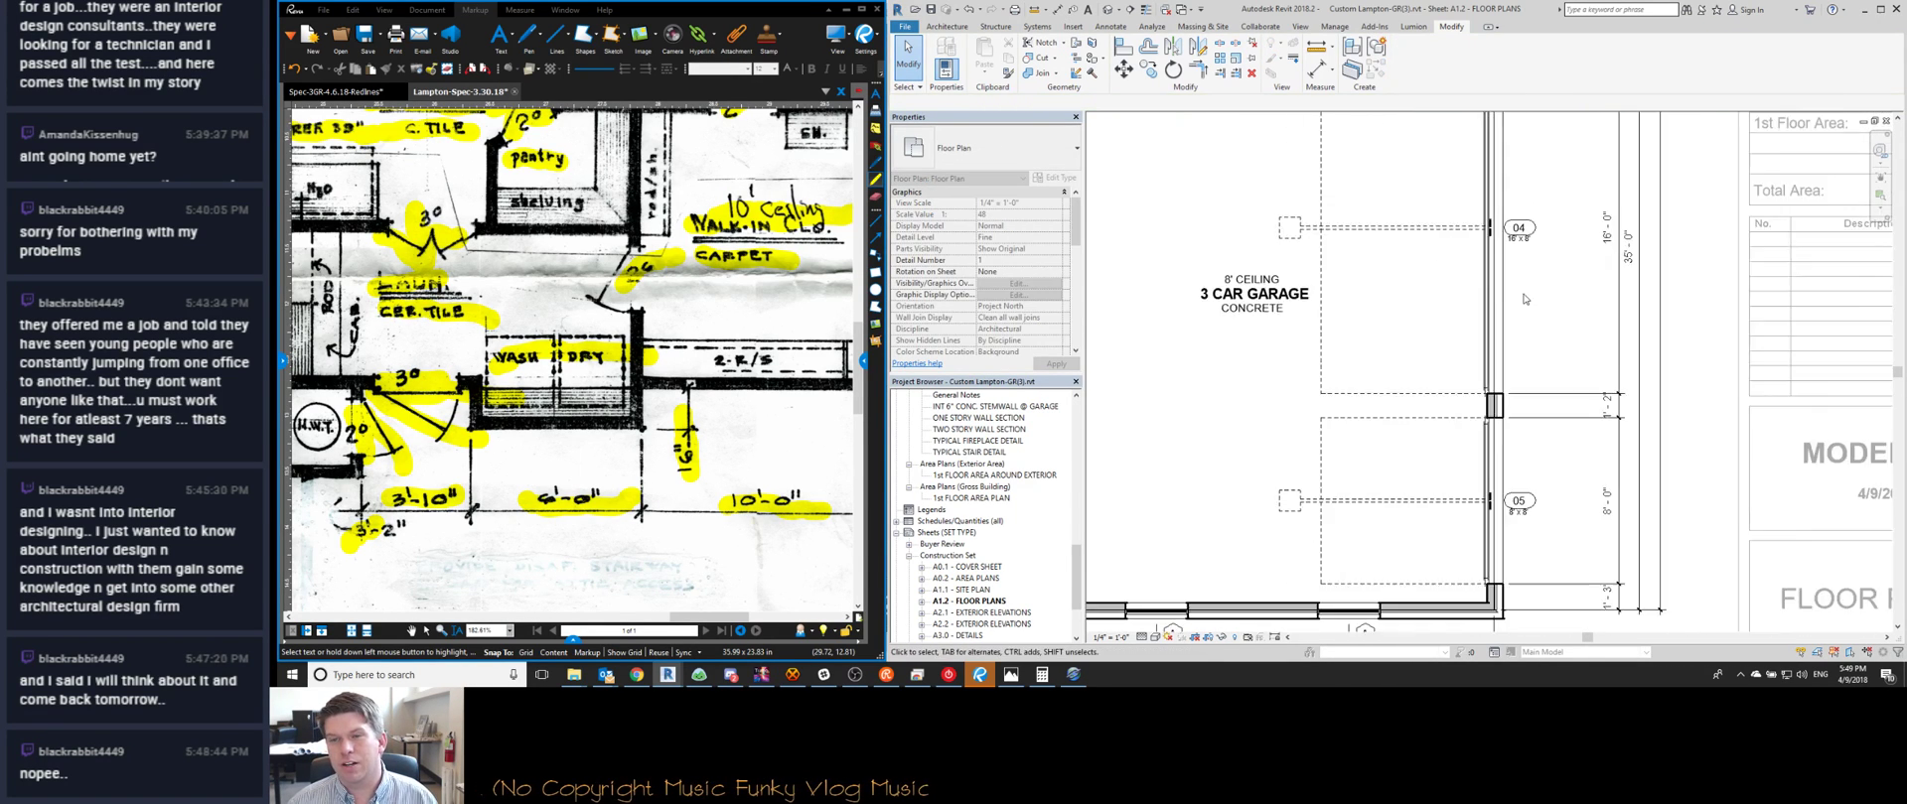
scroll(1478, 291, up, 5)
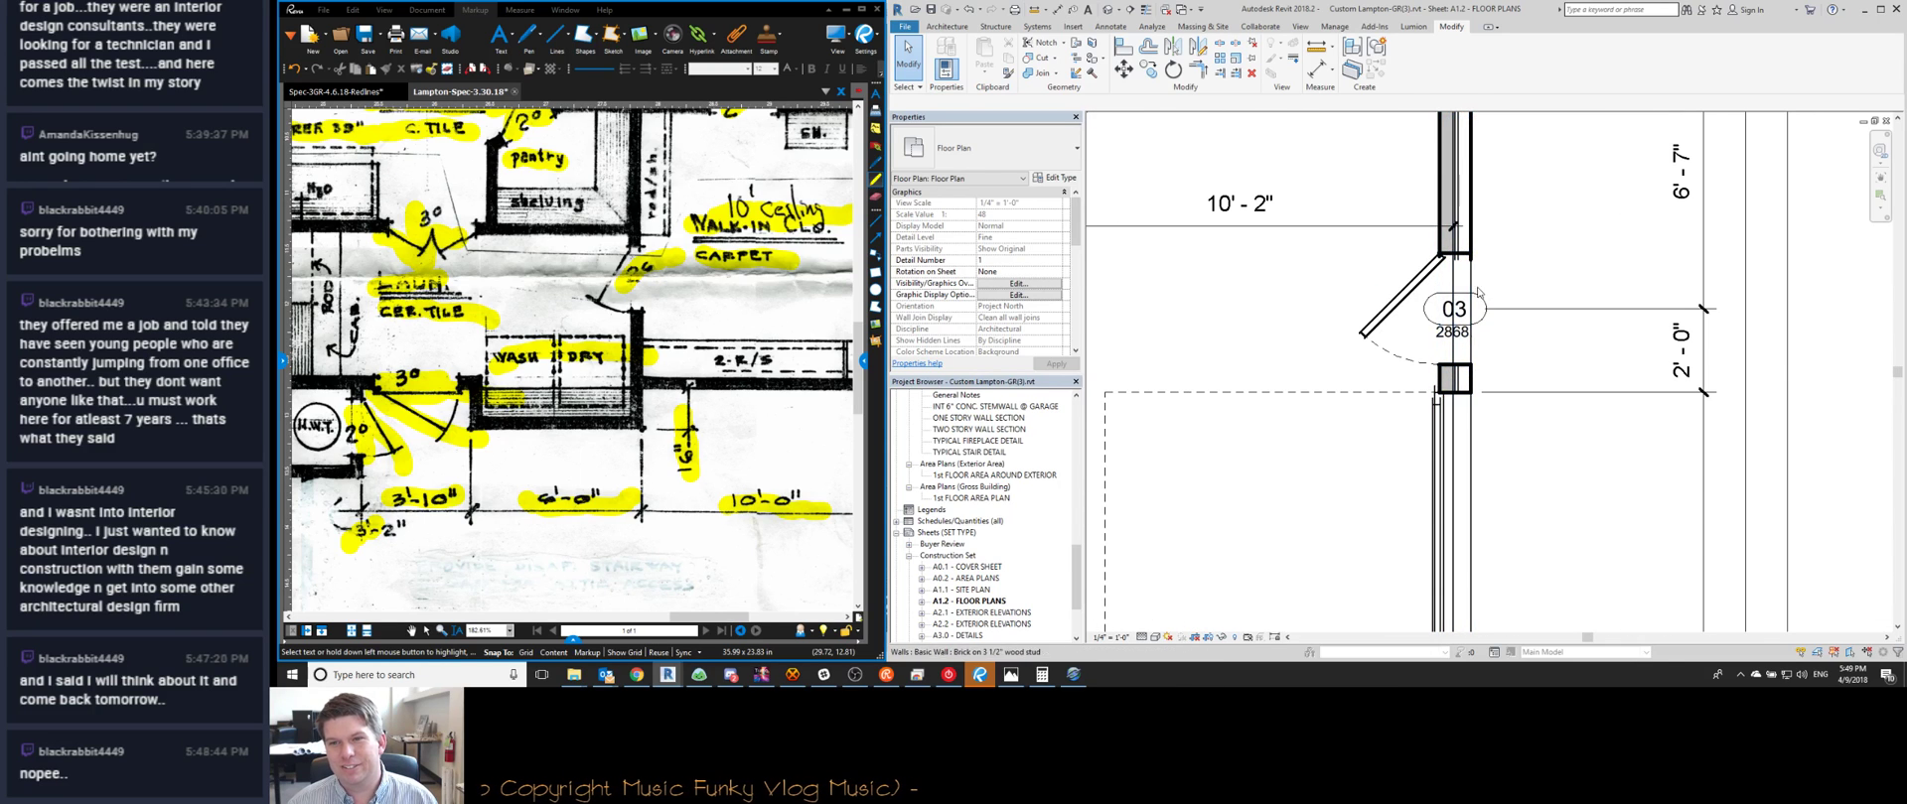
click(1460, 342)
drag(1501, 350, 1426, 354)
key(Escape)
click(1511, 304)
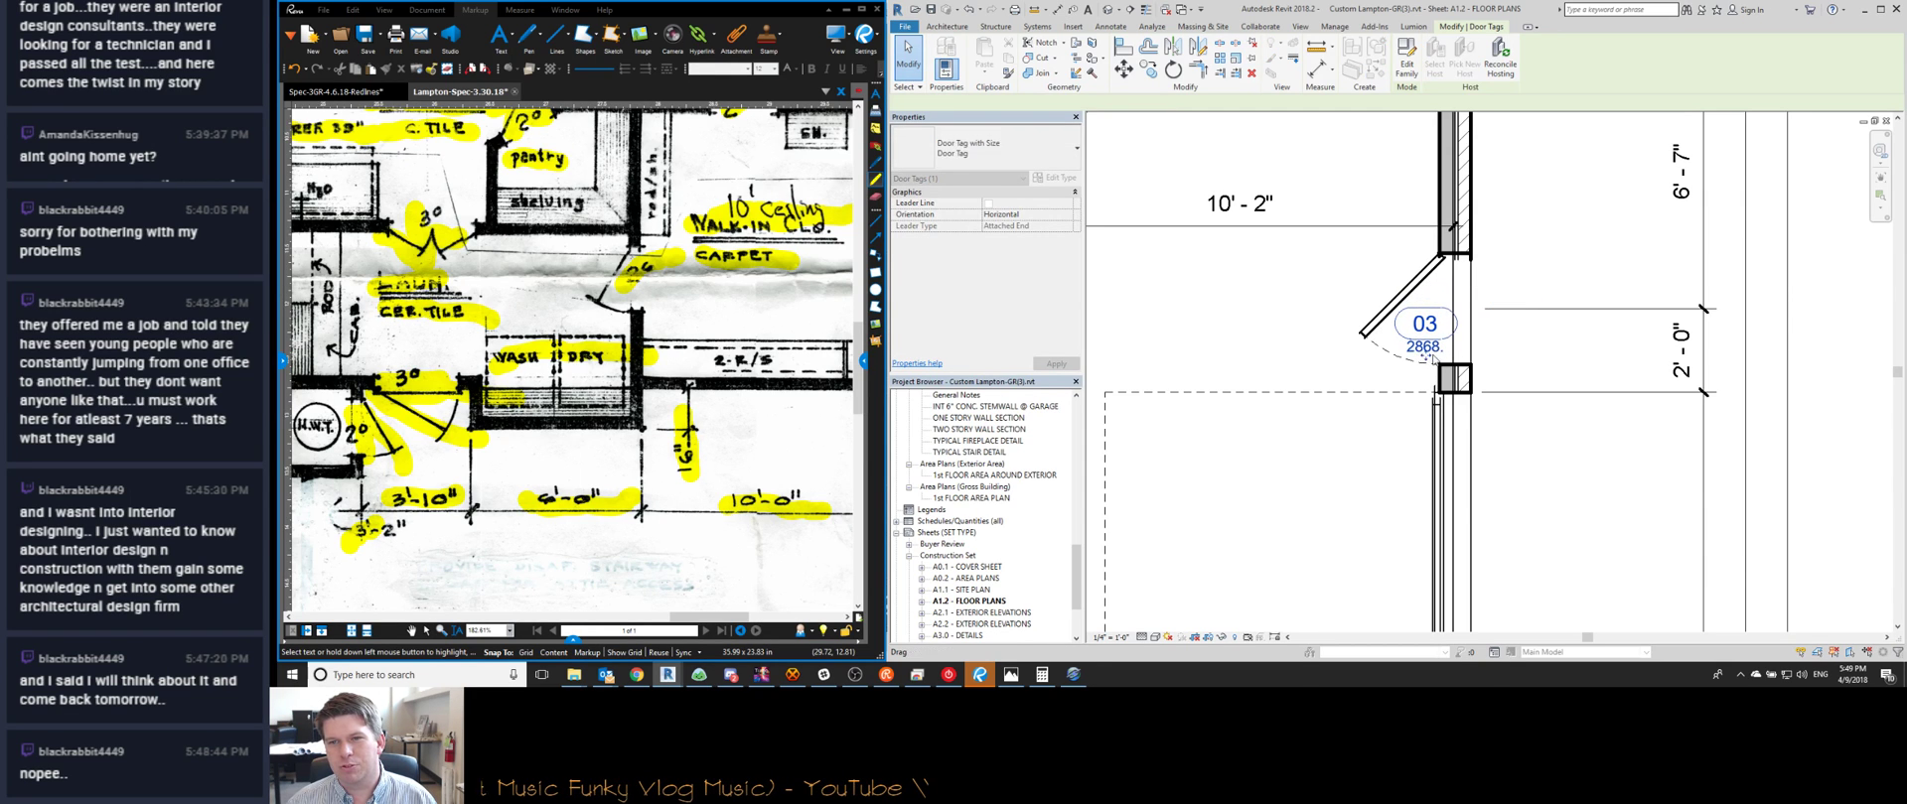
key(Escape)
click(1425, 332)
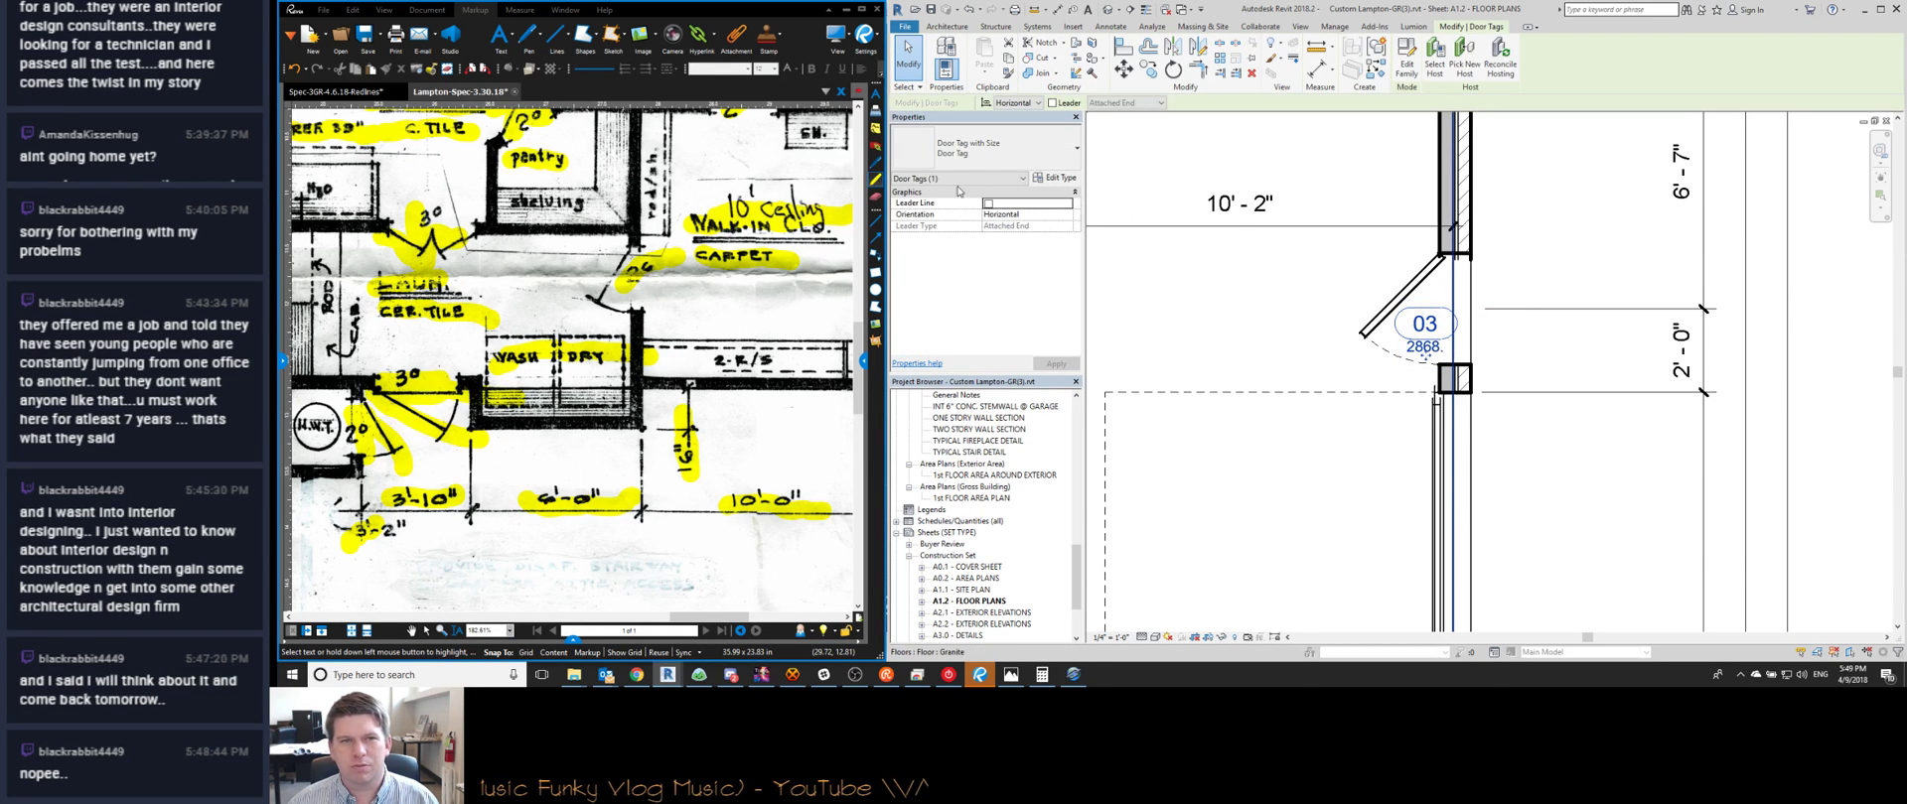
click(1058, 179)
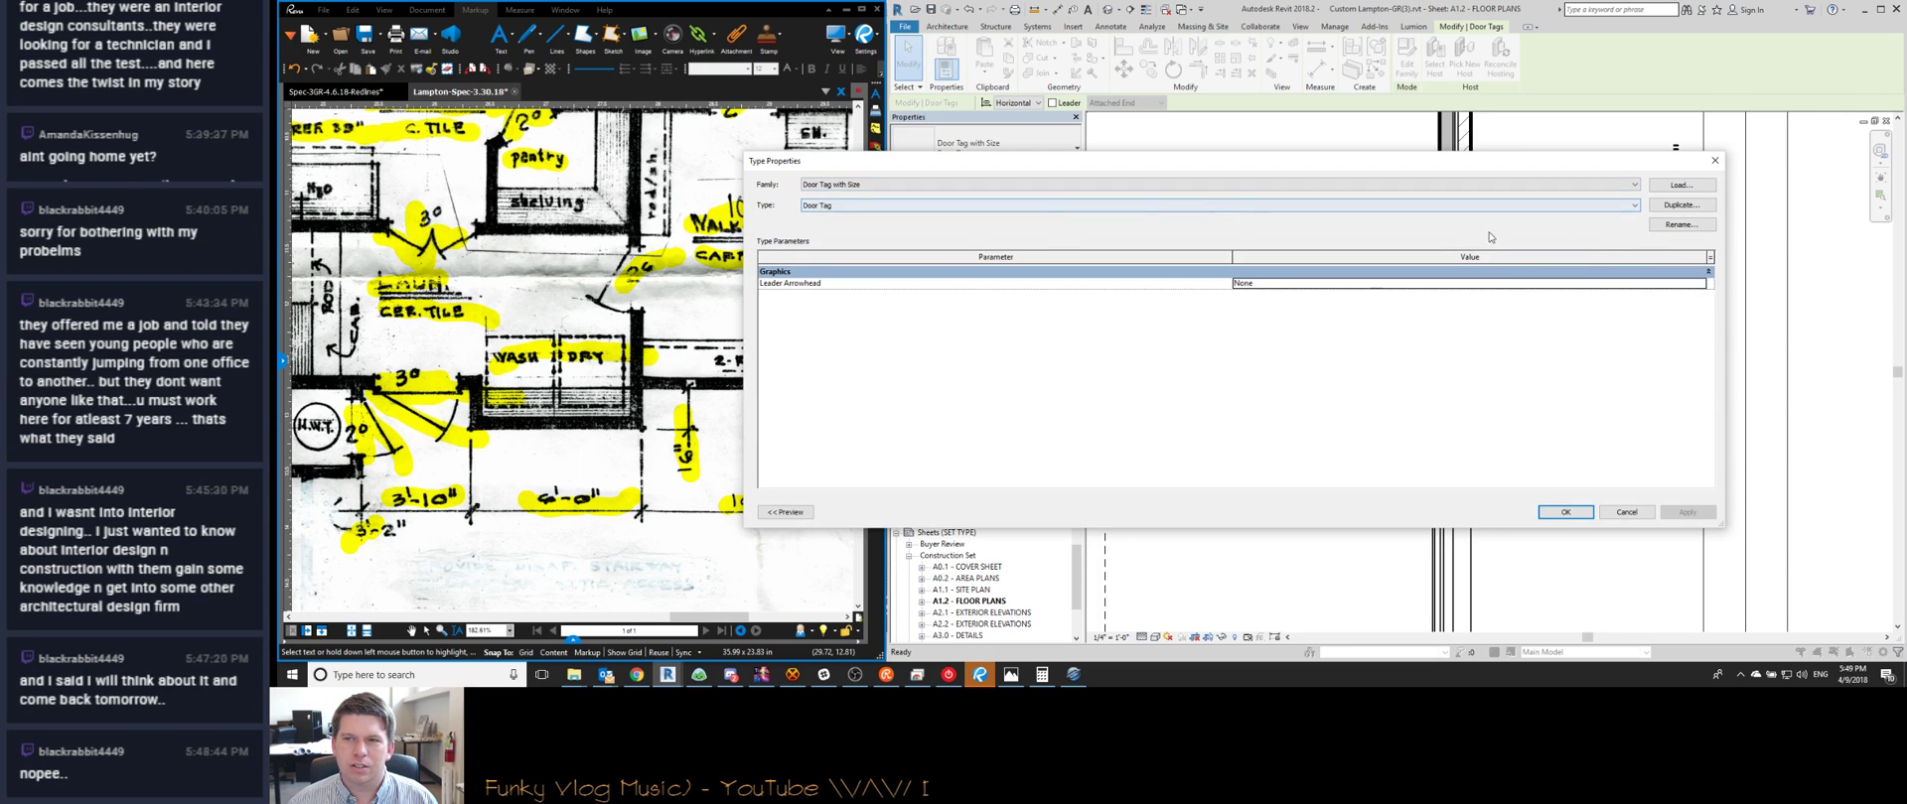
click(1612, 513)
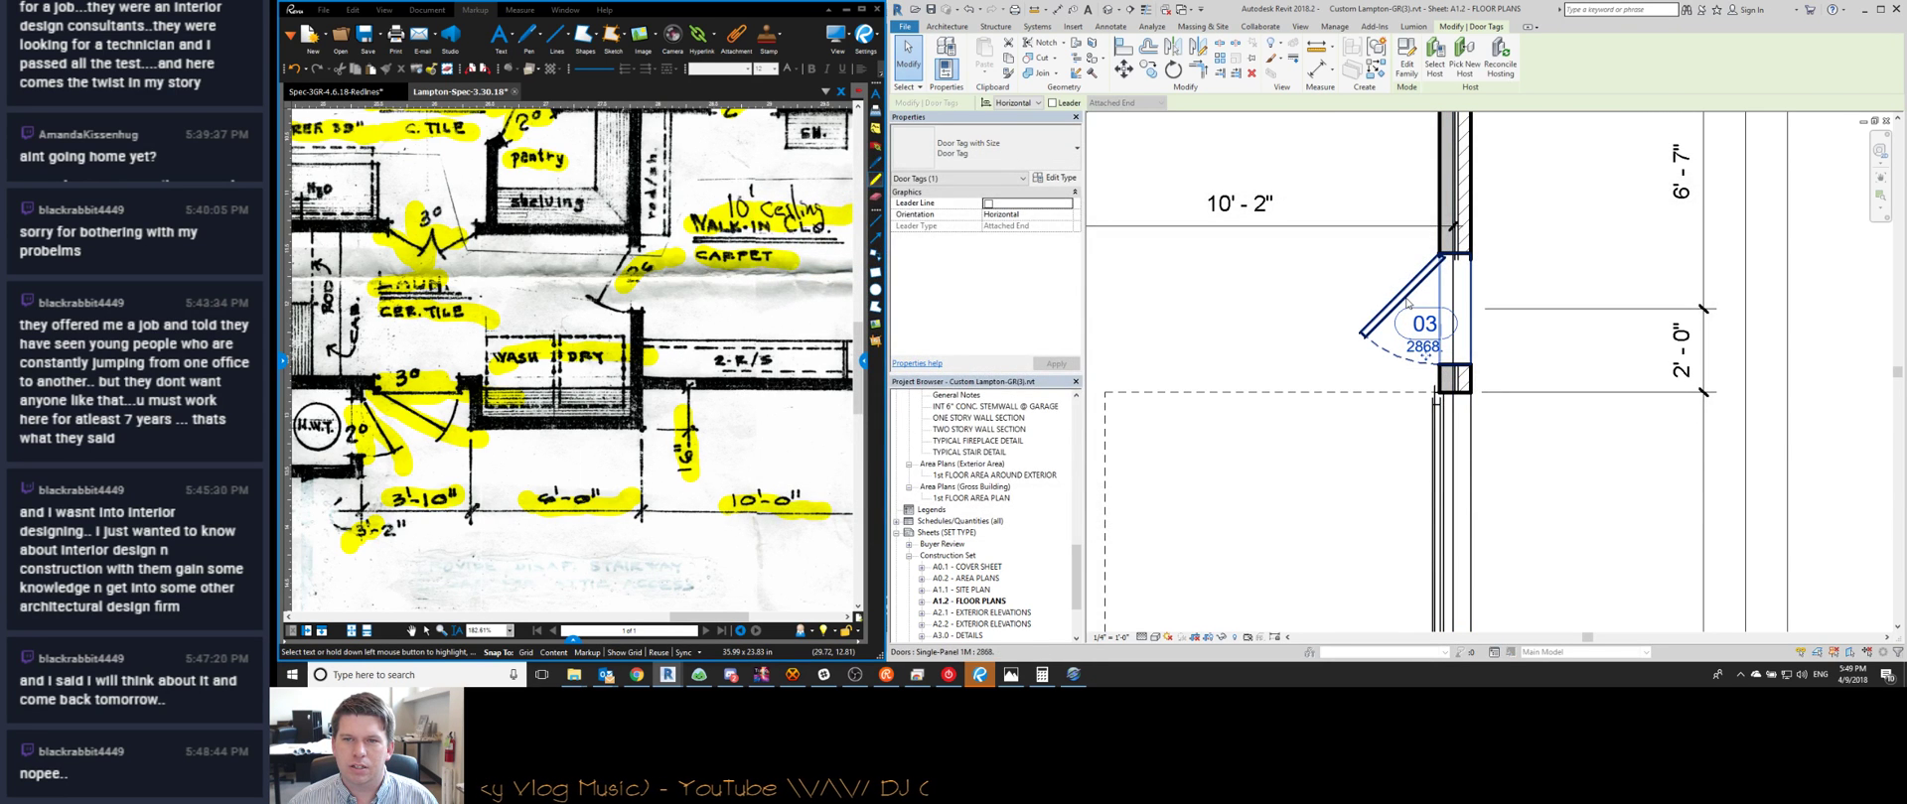
click(1400, 290)
click(1060, 176)
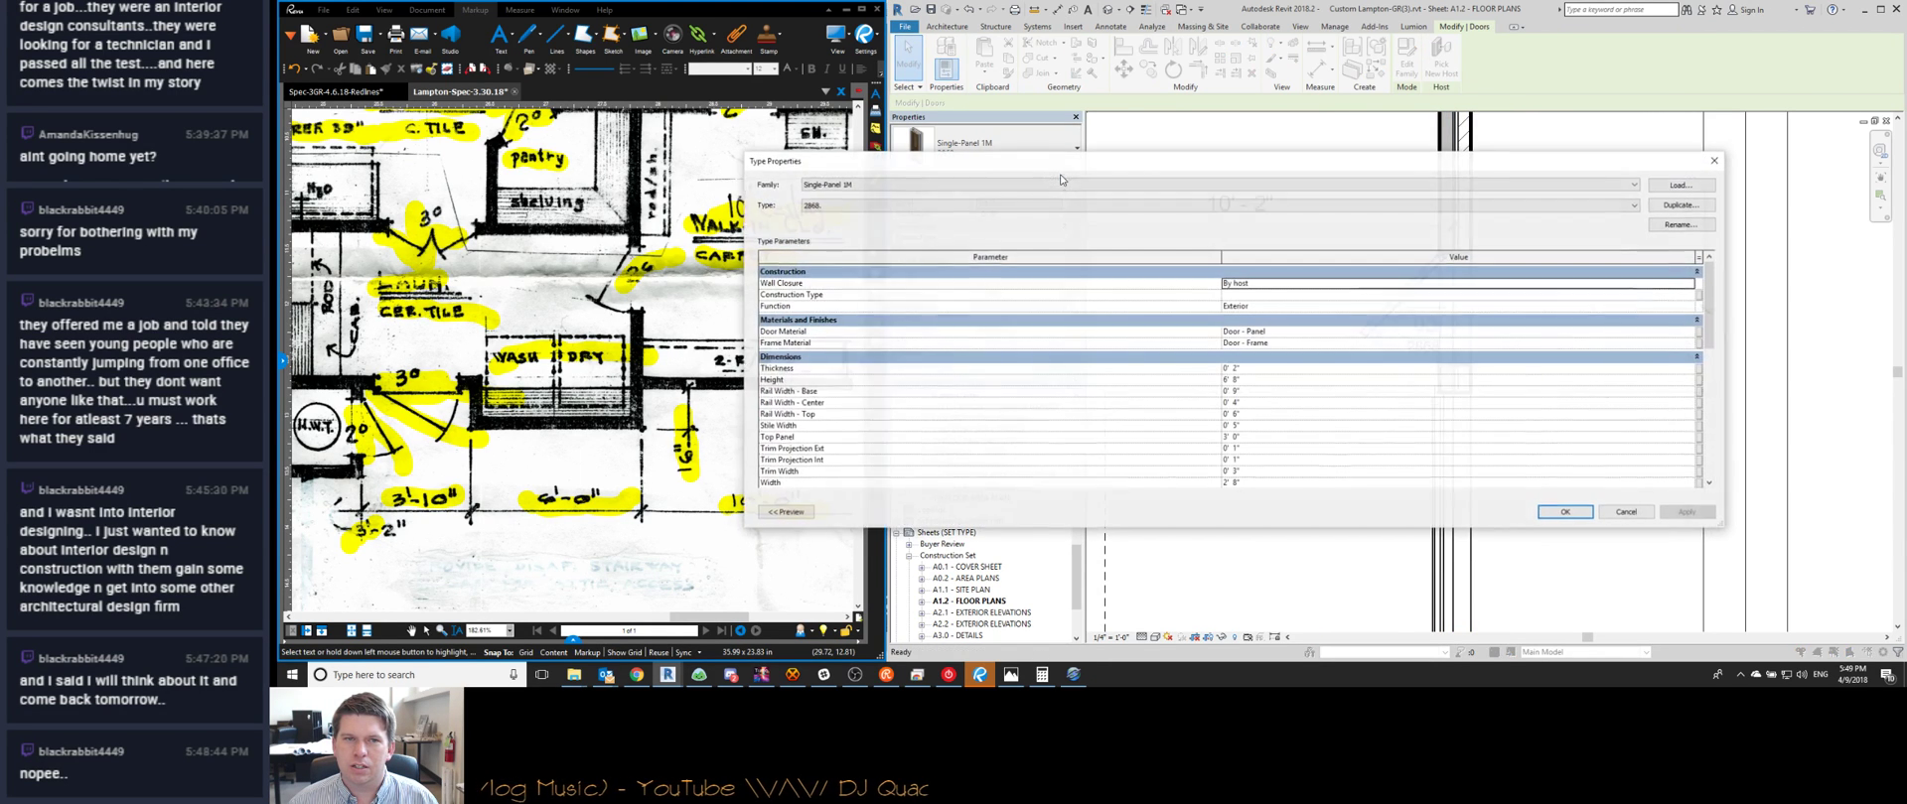
click(1043, 205)
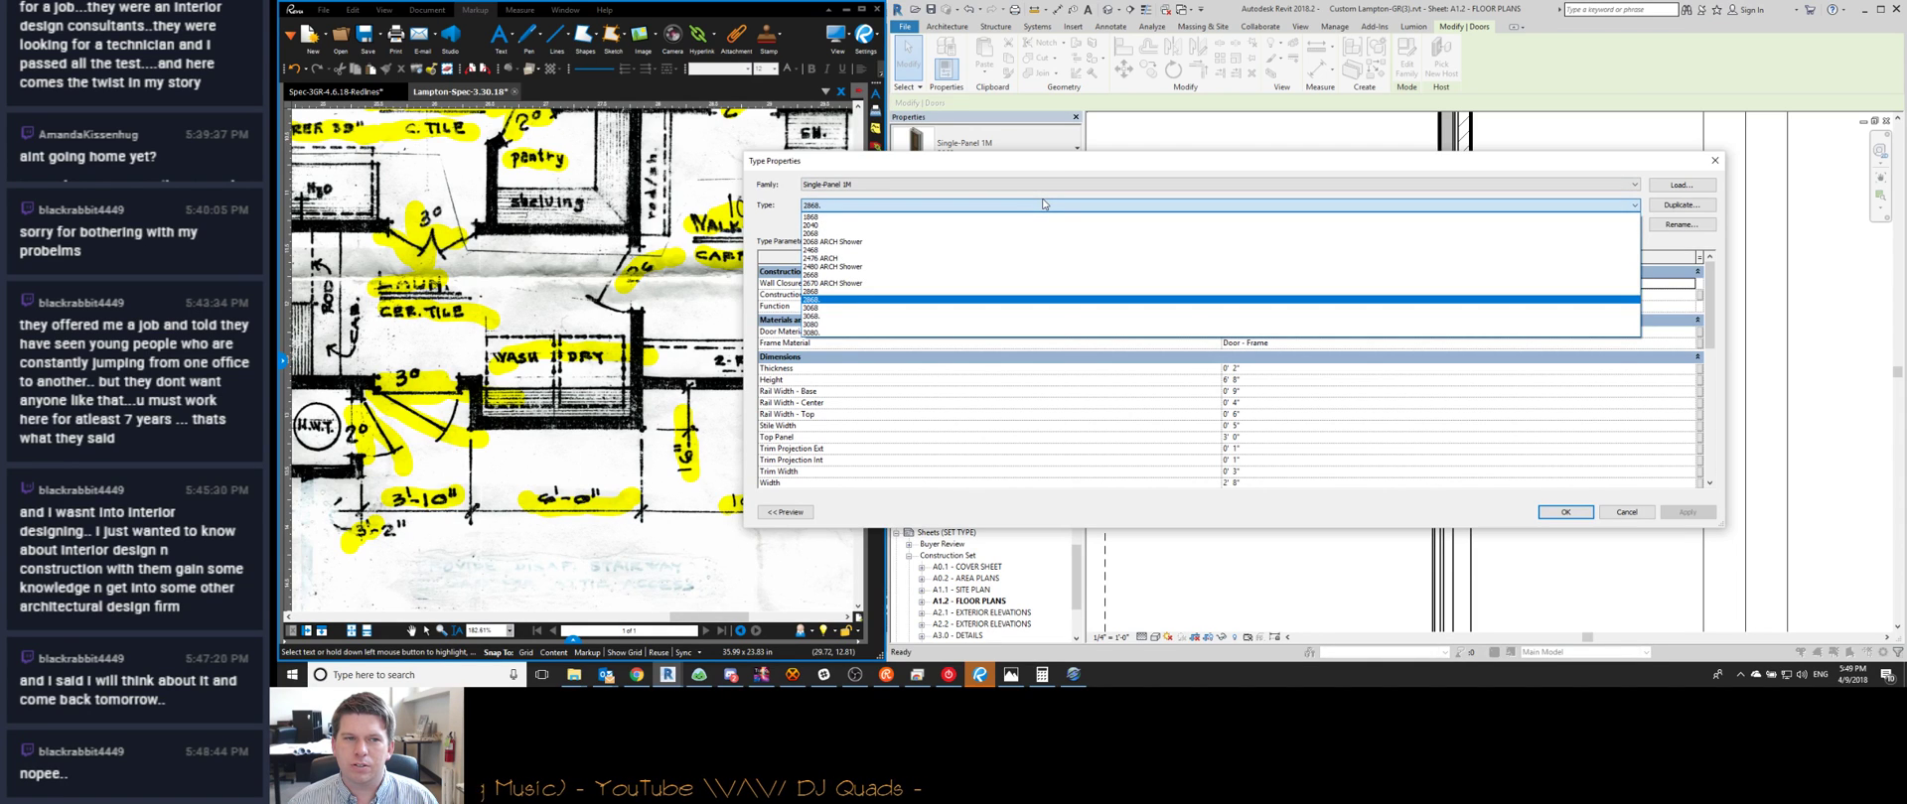
click(998, 307)
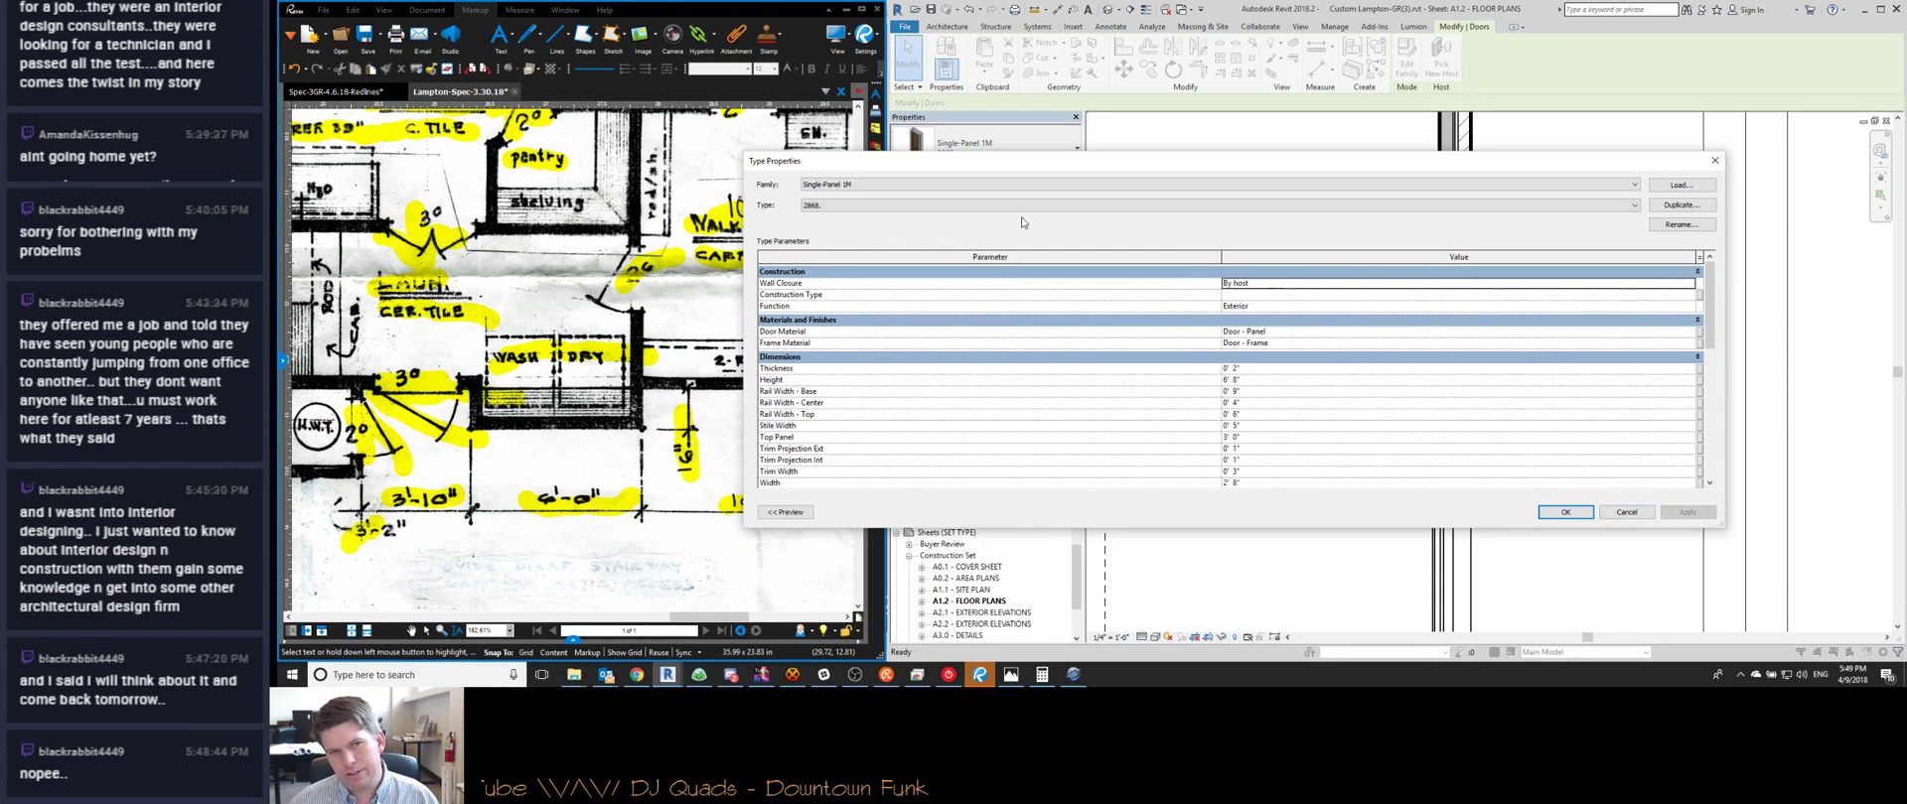
click(848, 186)
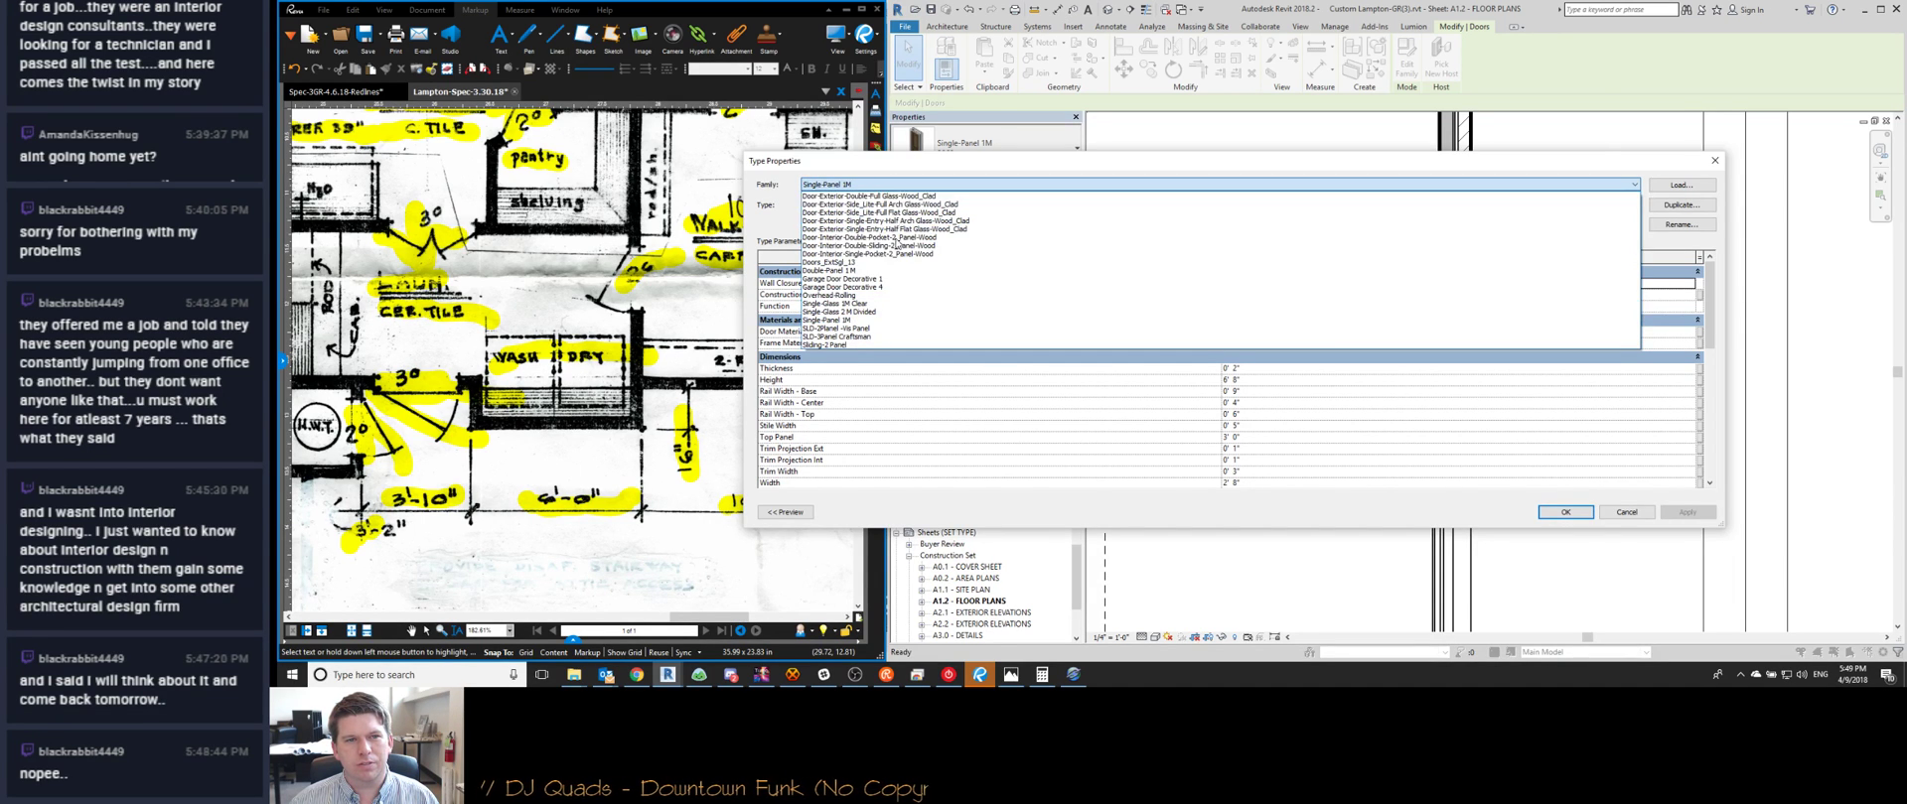
click(1565, 164)
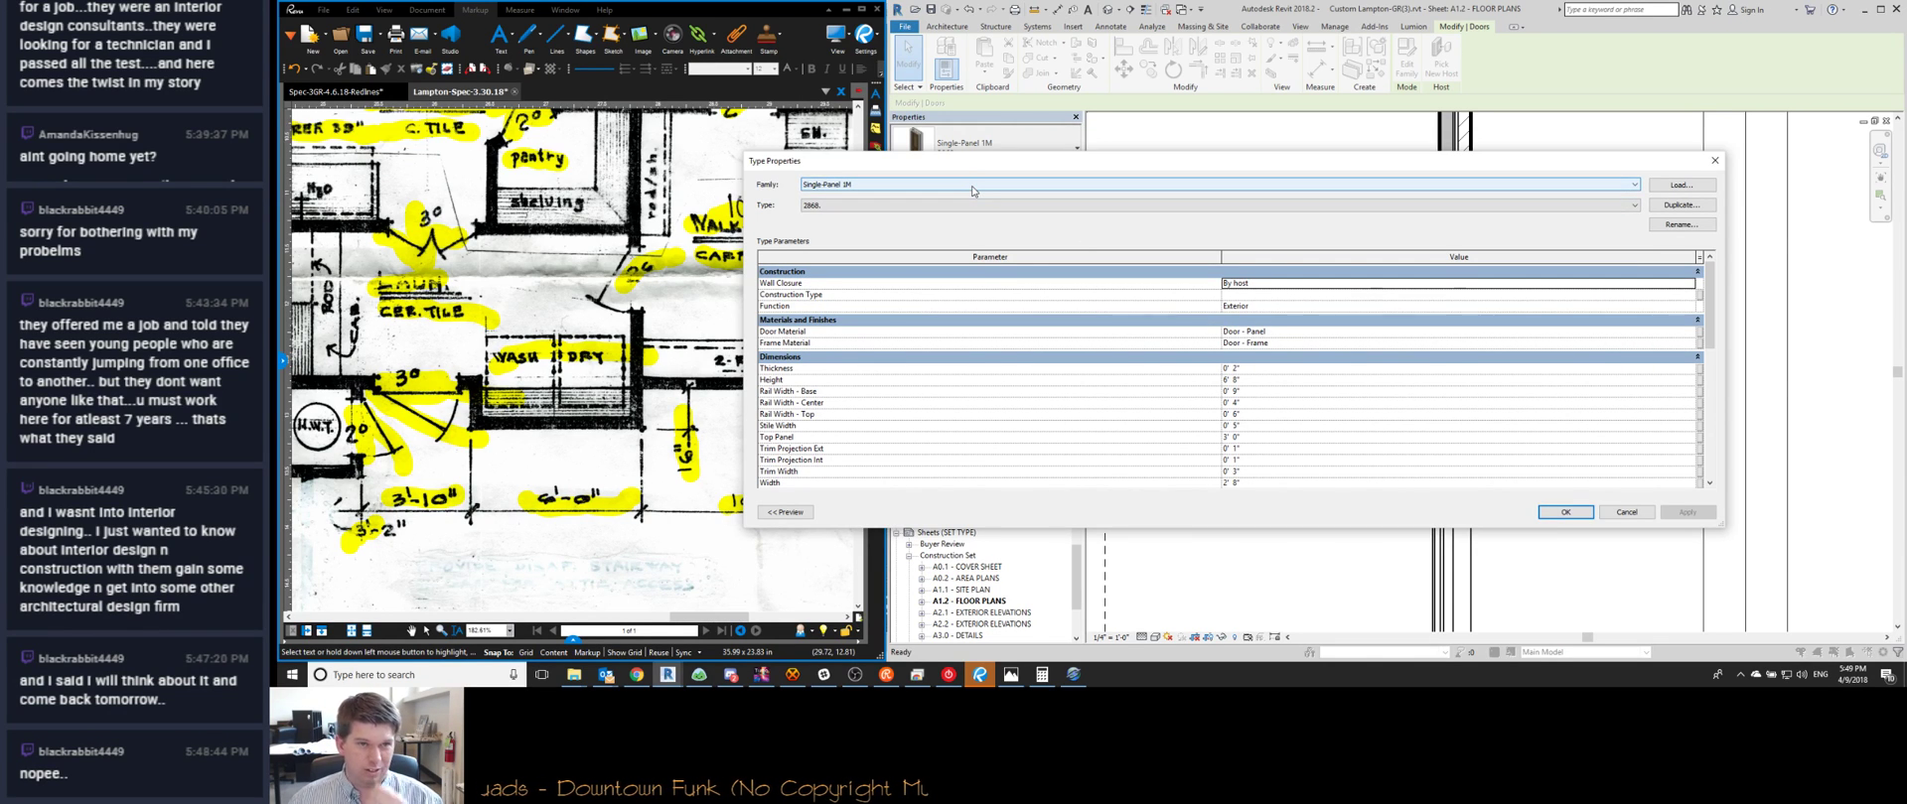
click(919, 186)
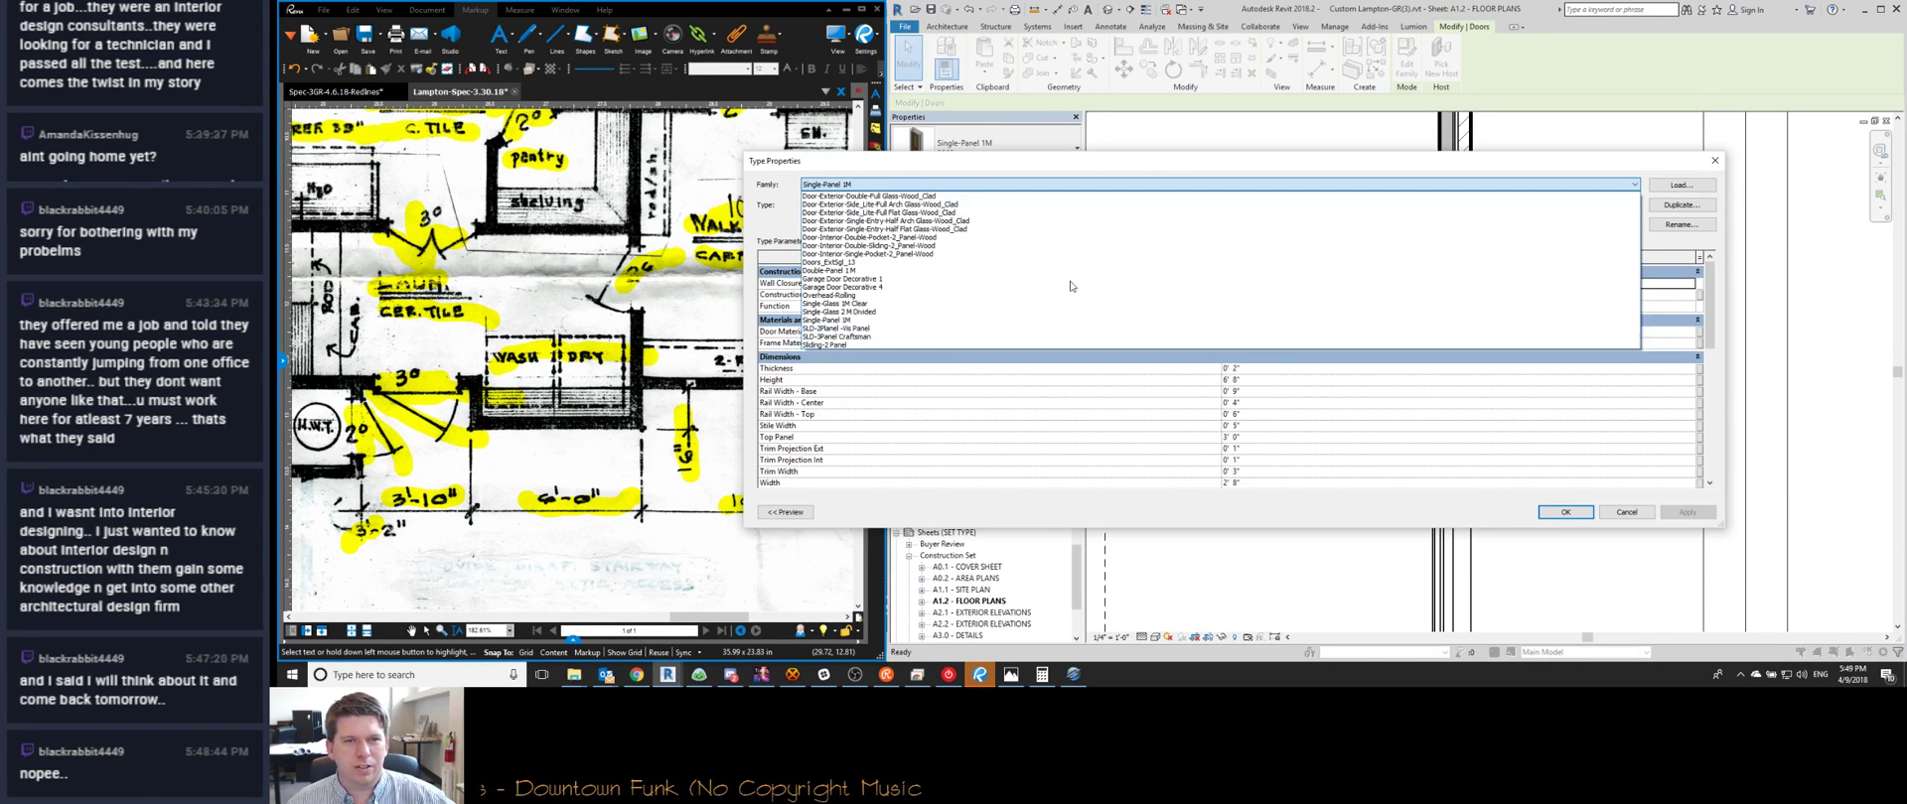
click(1175, 187)
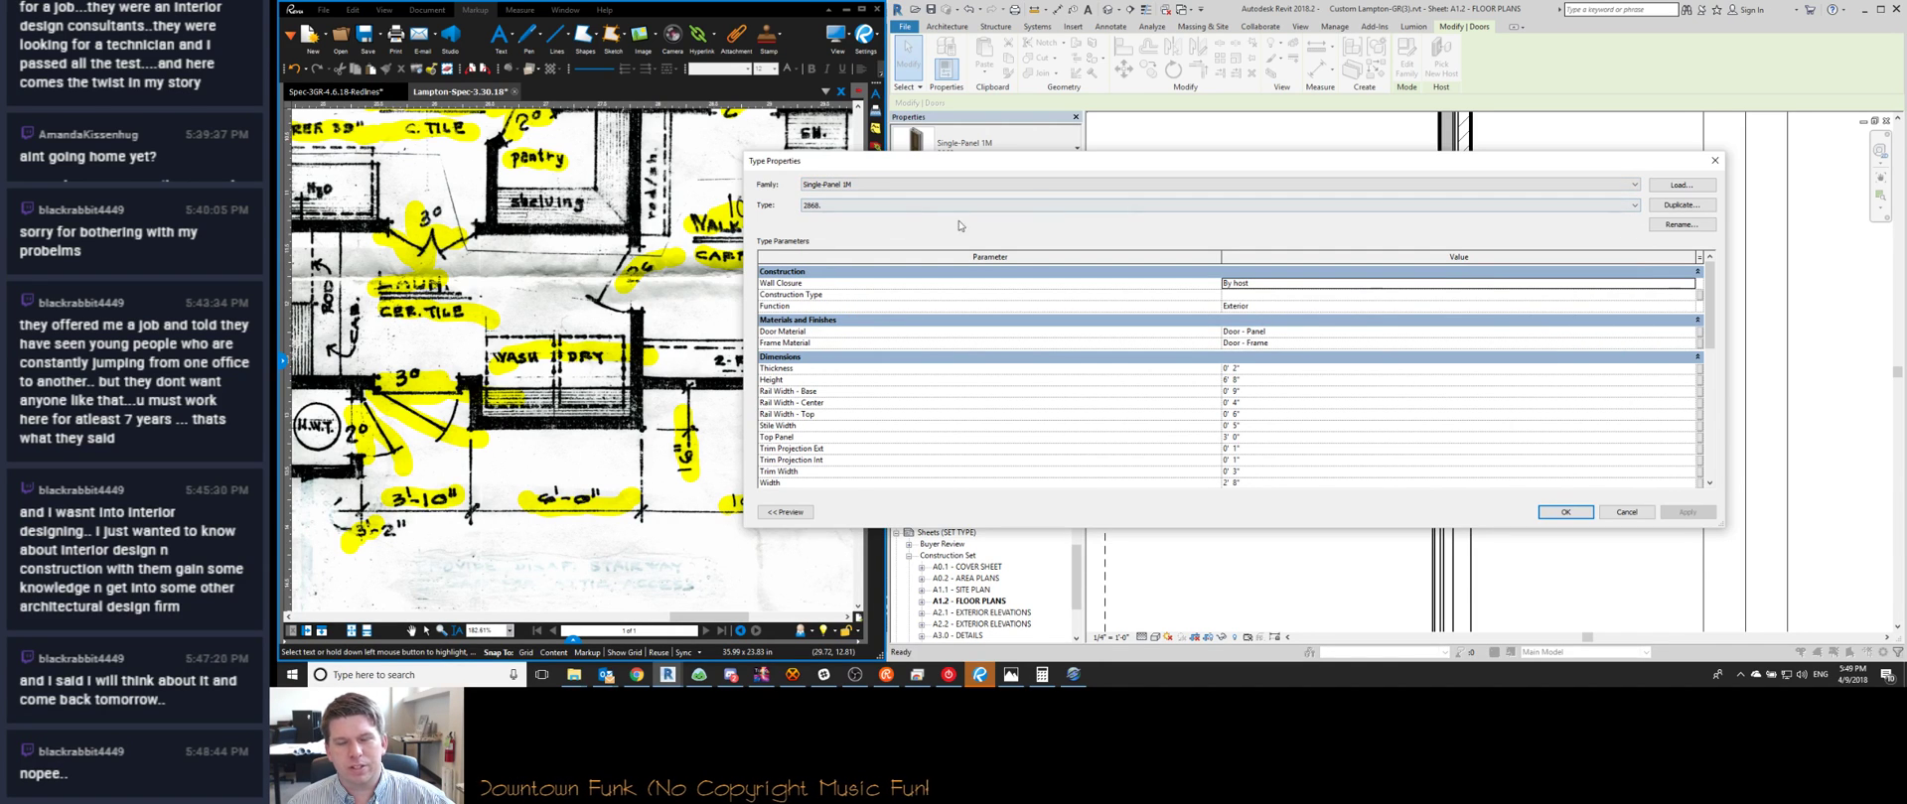
click(956, 184)
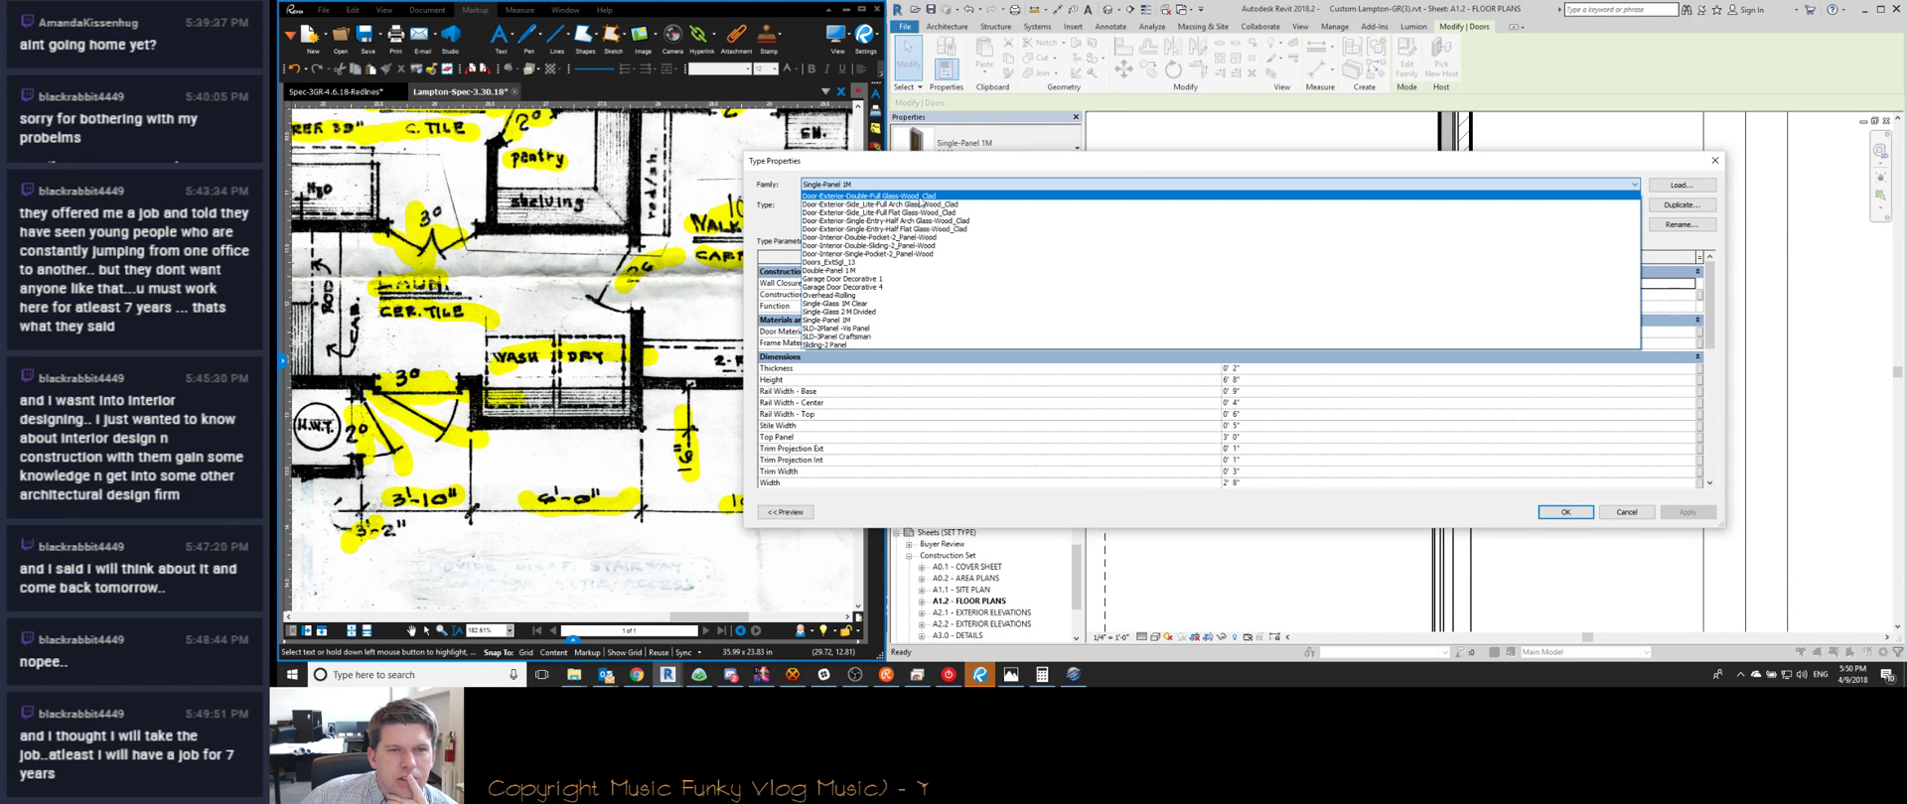
click(1093, 181)
Close the door type settings and bring the laundry and water heater closet into view
click(1626, 512)
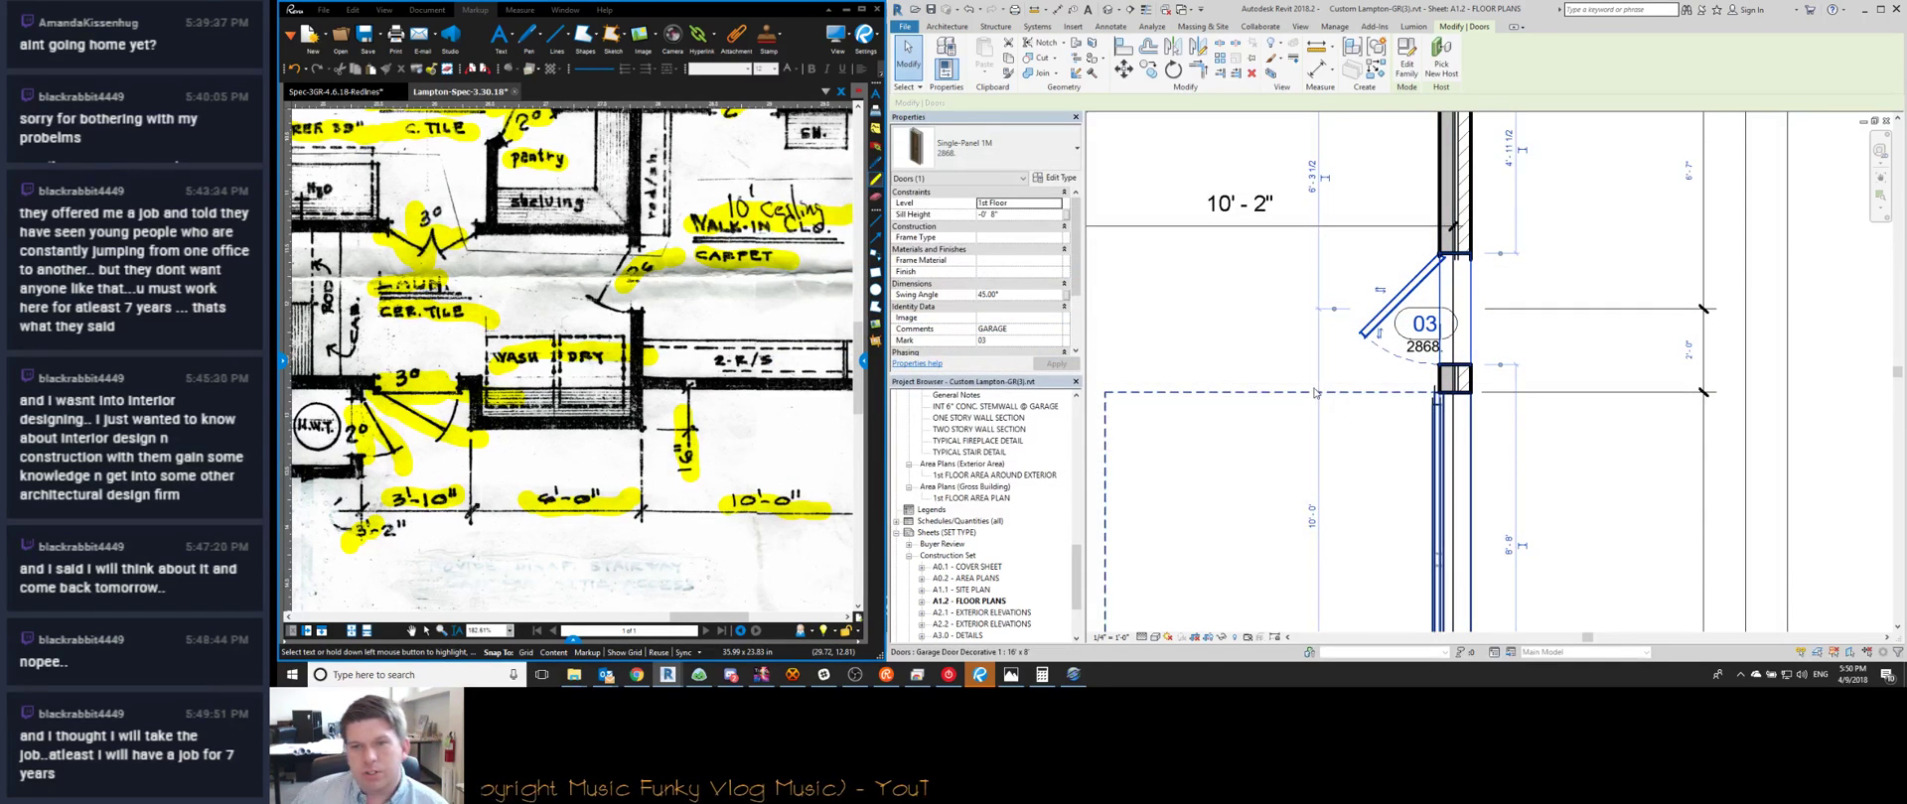
key(Escape)
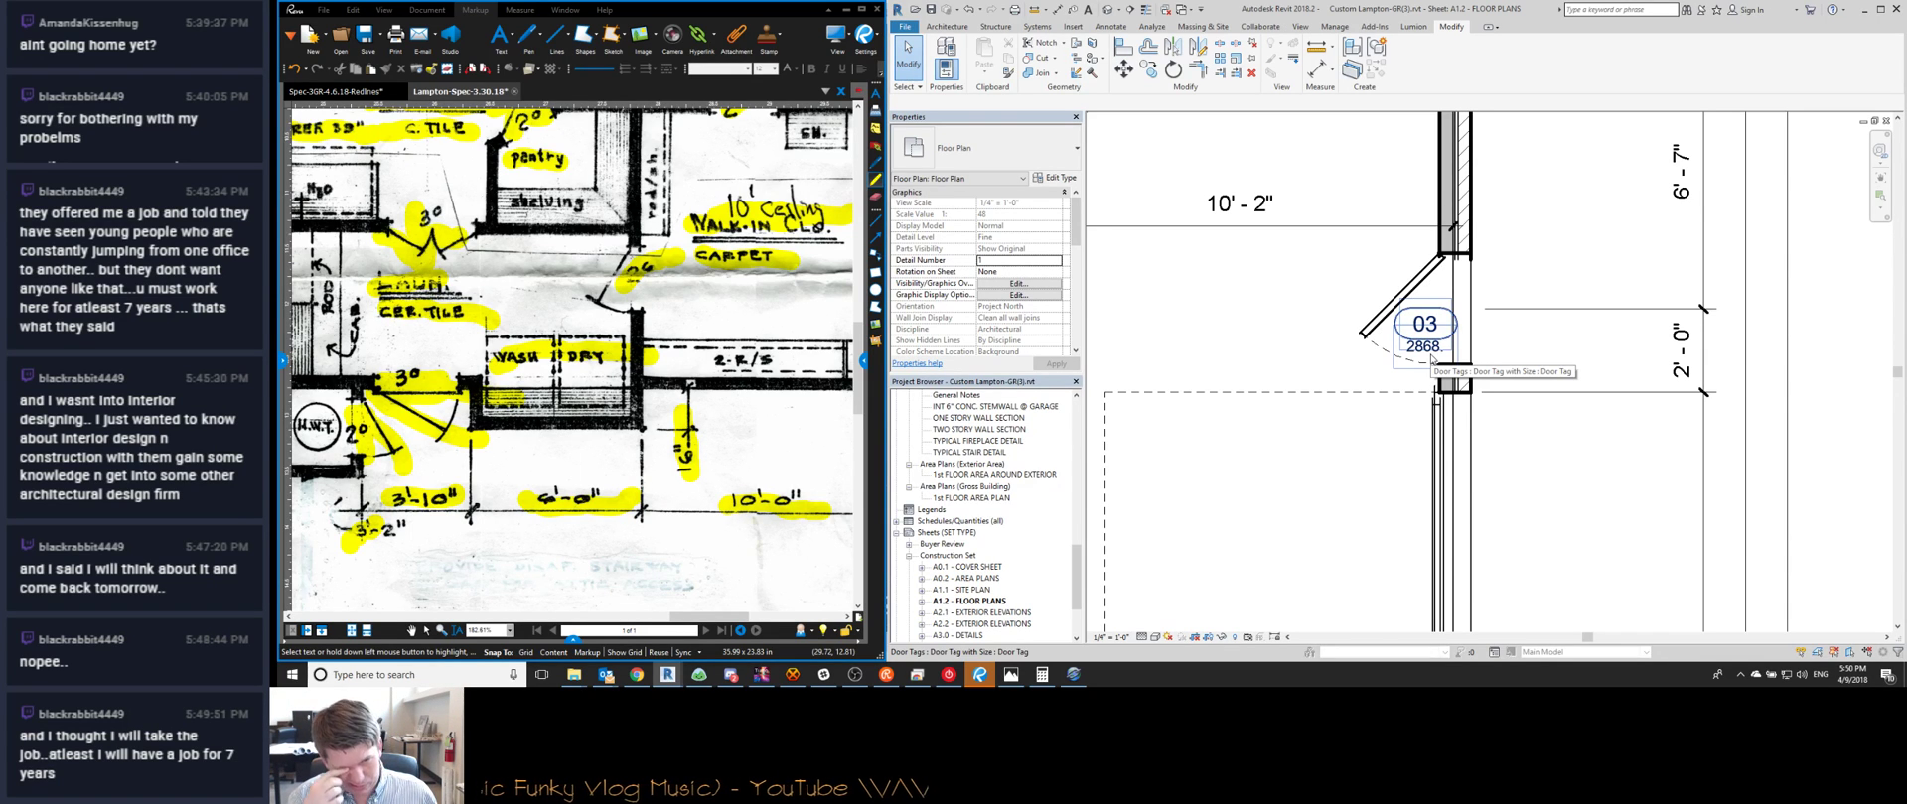
middle_drag(1386, 332, 1391, 276)
scroll(1391, 275, down, 2)
middle_drag(1352, 392, 1444, 315)
scroll(1443, 315, down, 2)
middle_drag(1279, 259, 1418, 434)
scroll(1335, 343, up, 4)
scroll(1286, 398, down, 2)
scroll(1349, 322, up, 3)
scroll(1359, 322, down, 3)
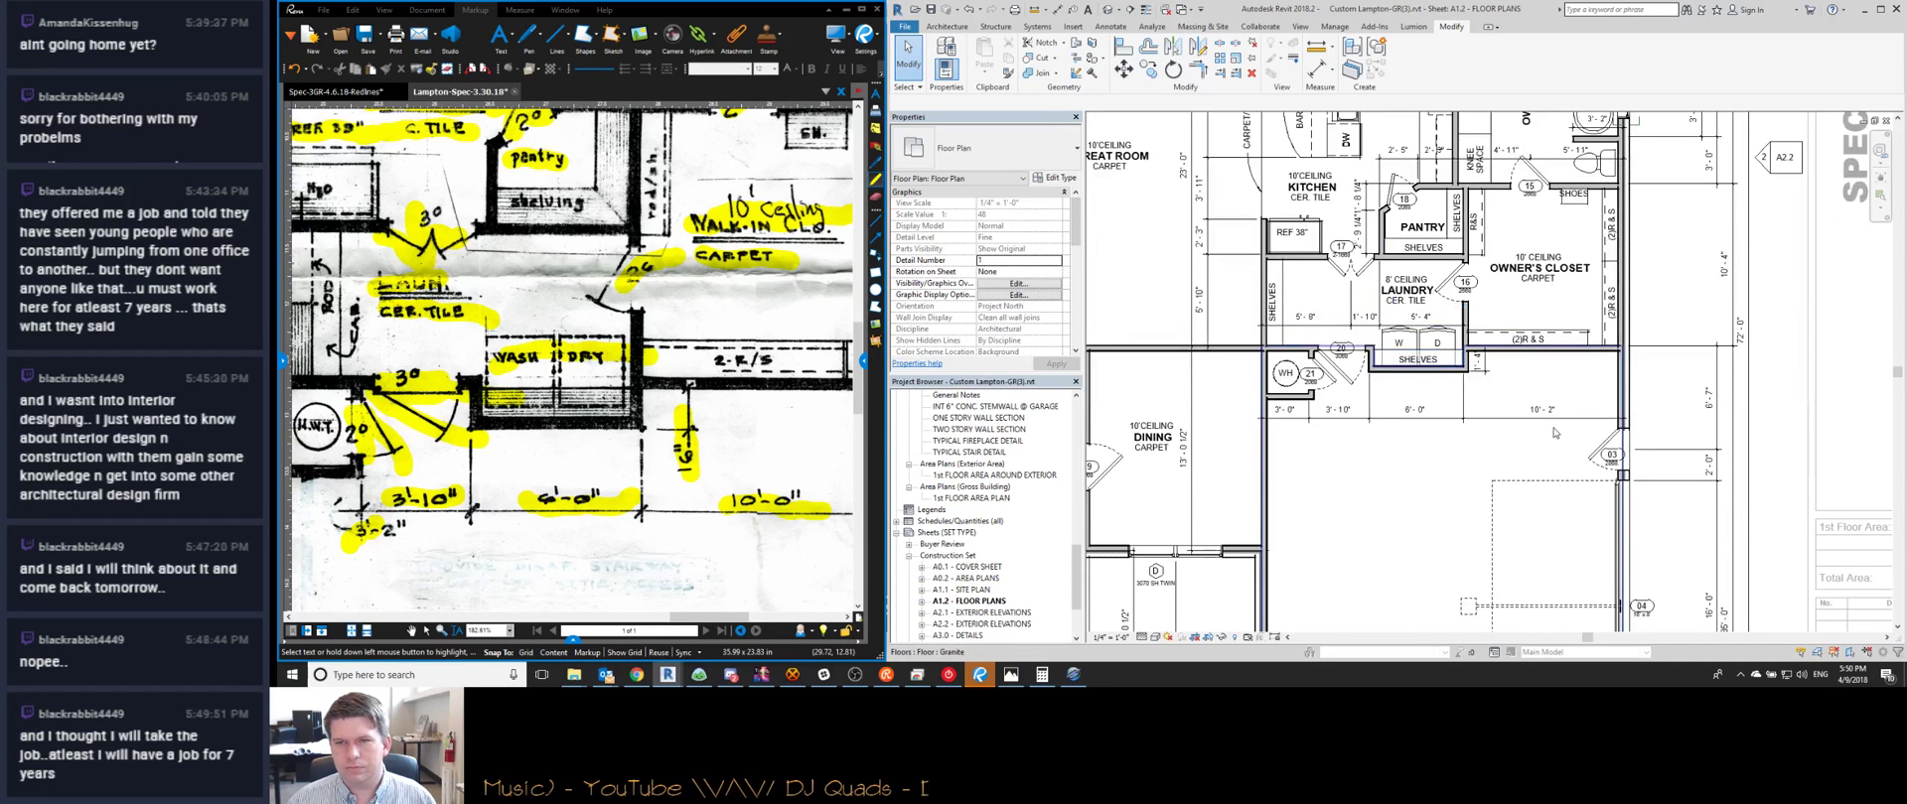
scroll(1553, 418, up, 3)
scroll(1467, 408, down, 1)
middle_drag(1467, 408, 1325, 393)
Start a text note (TX), then cancel it
key(t)
key(x)
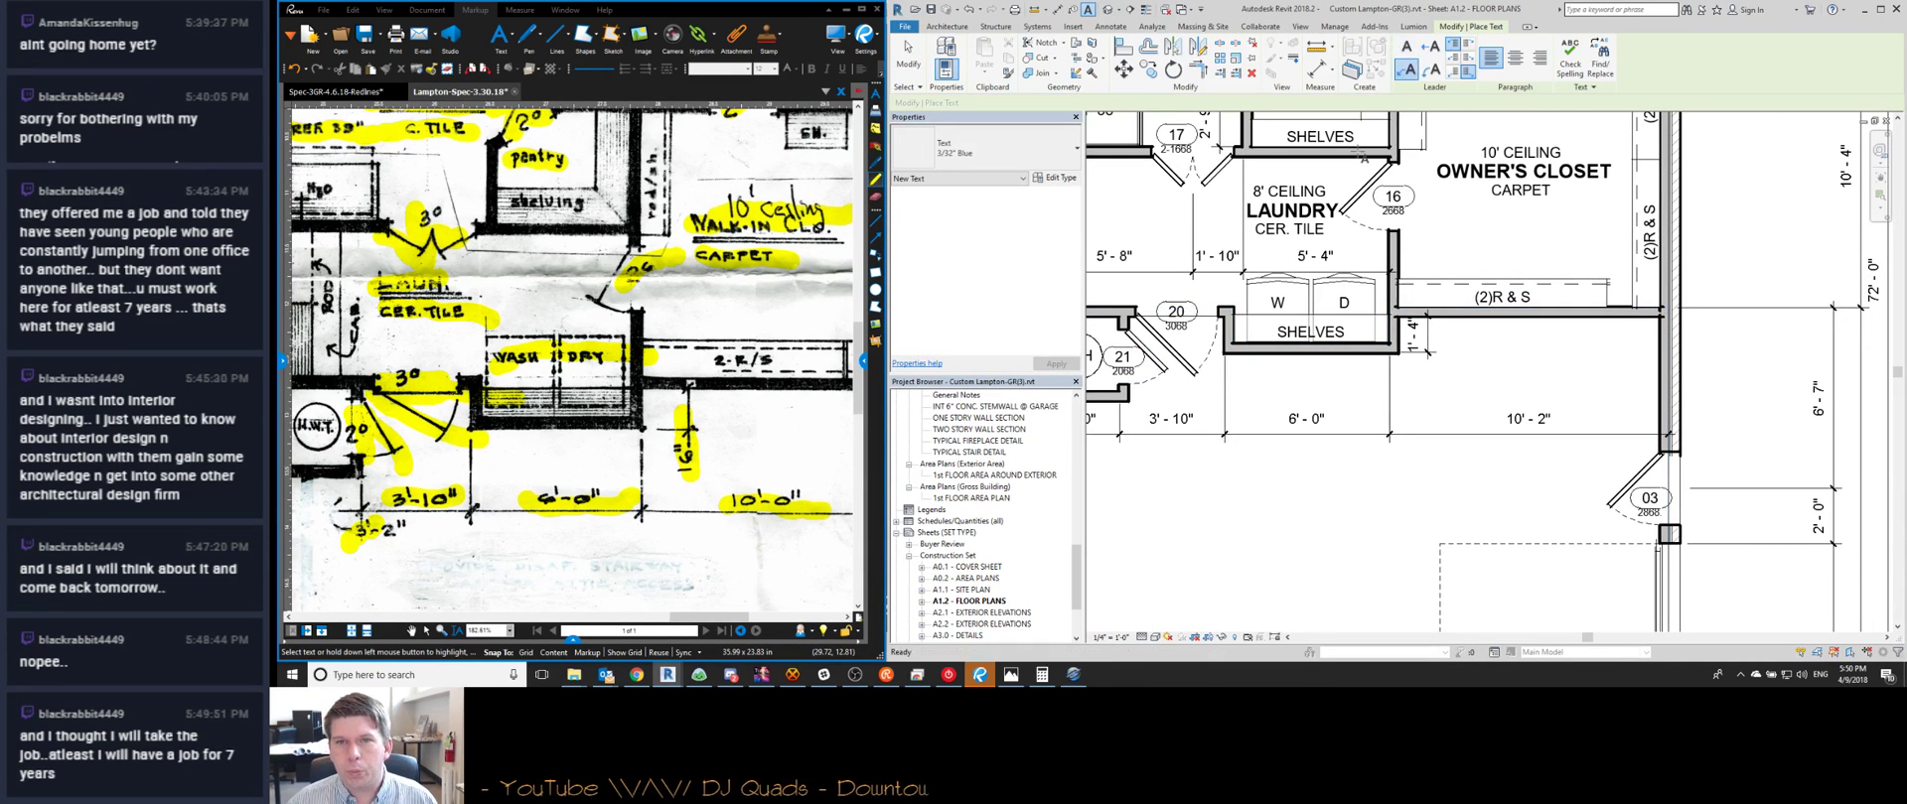
middle_drag(1213, 338, 1334, 344)
key(Escape)
key(Escape)
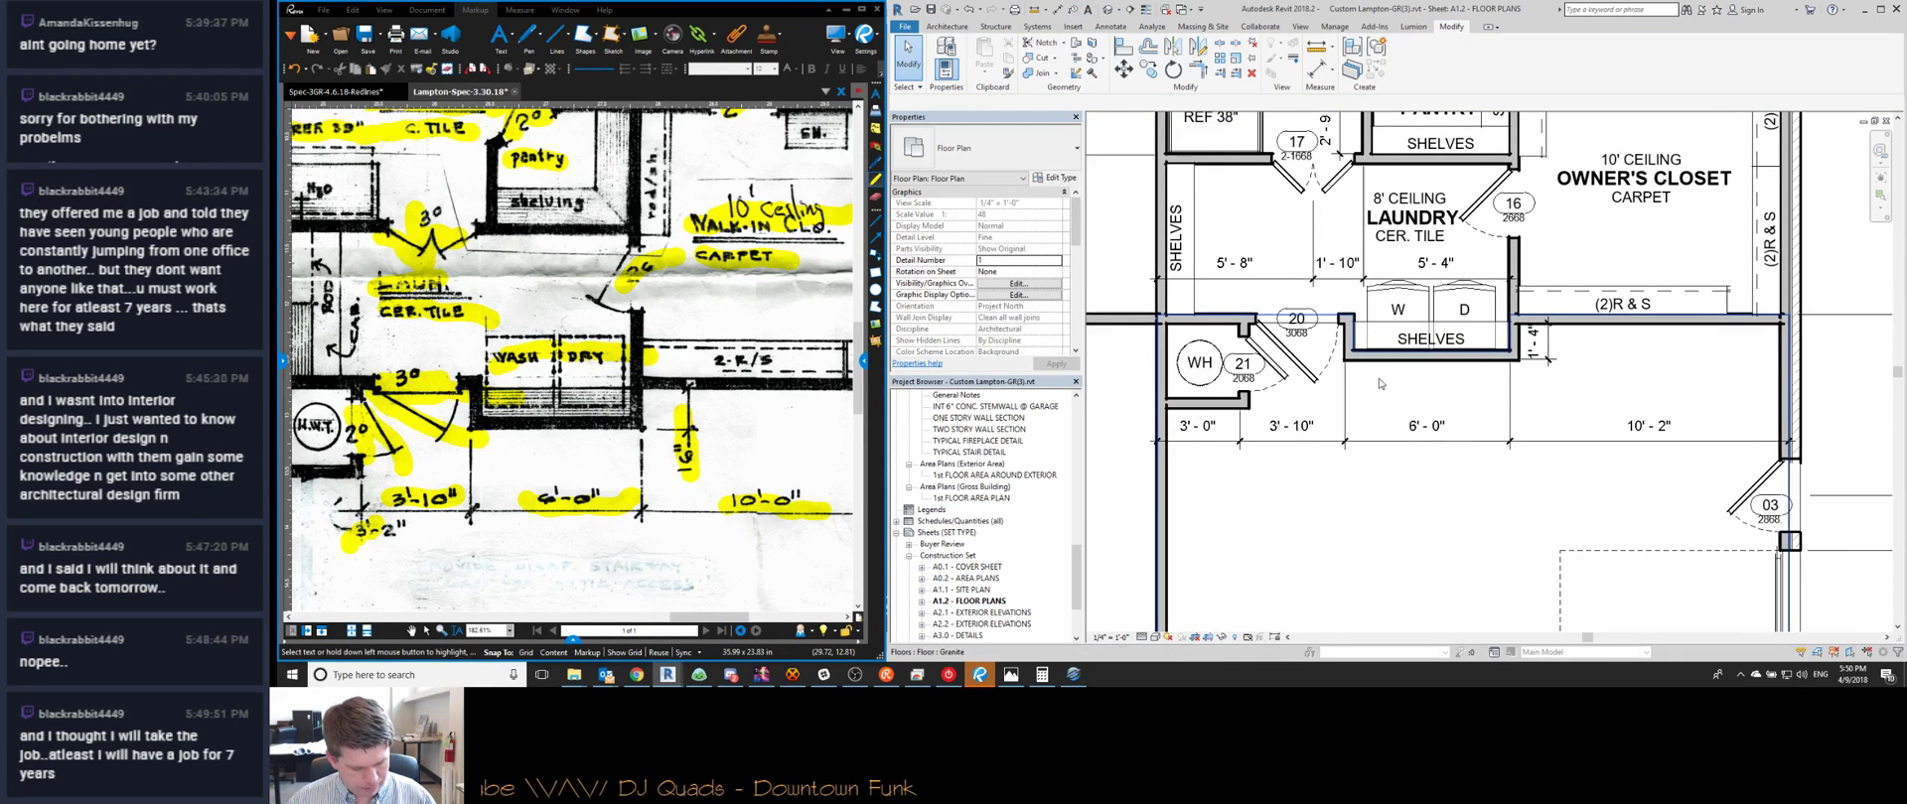
middle_drag(1378, 383, 1589, 387)
Place the 3'-1" aligned dimension beside the water heater closet
key(d)
key(i)
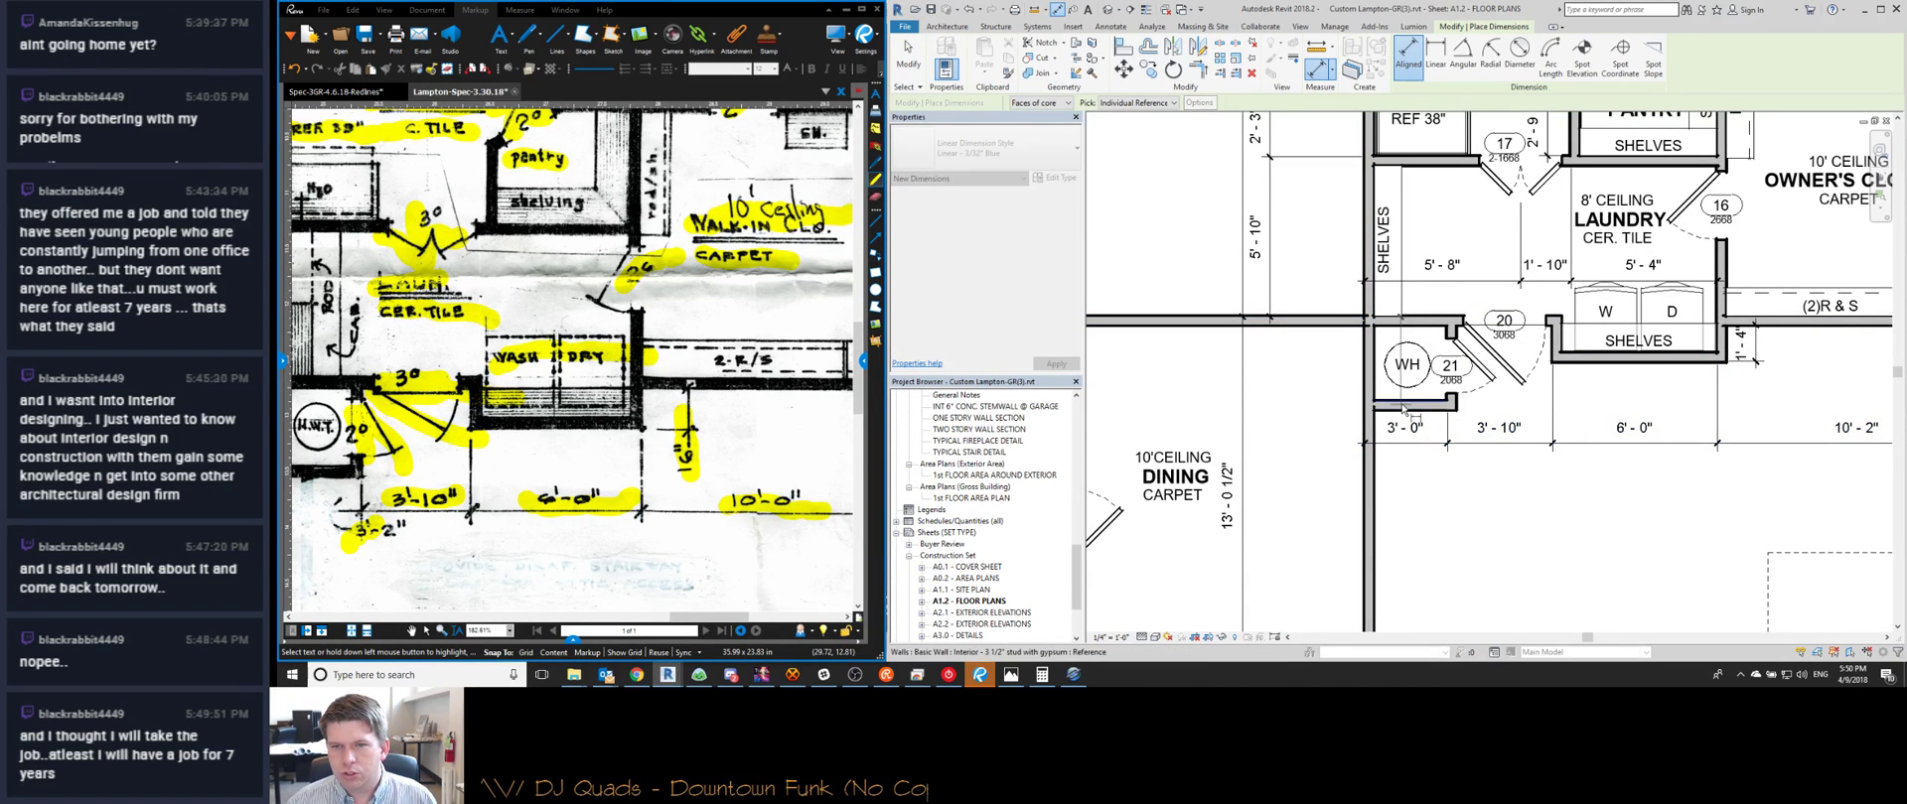
click(1333, 415)
scroll(556, 447, down, 1)
middle_drag(496, 462, 632, 451)
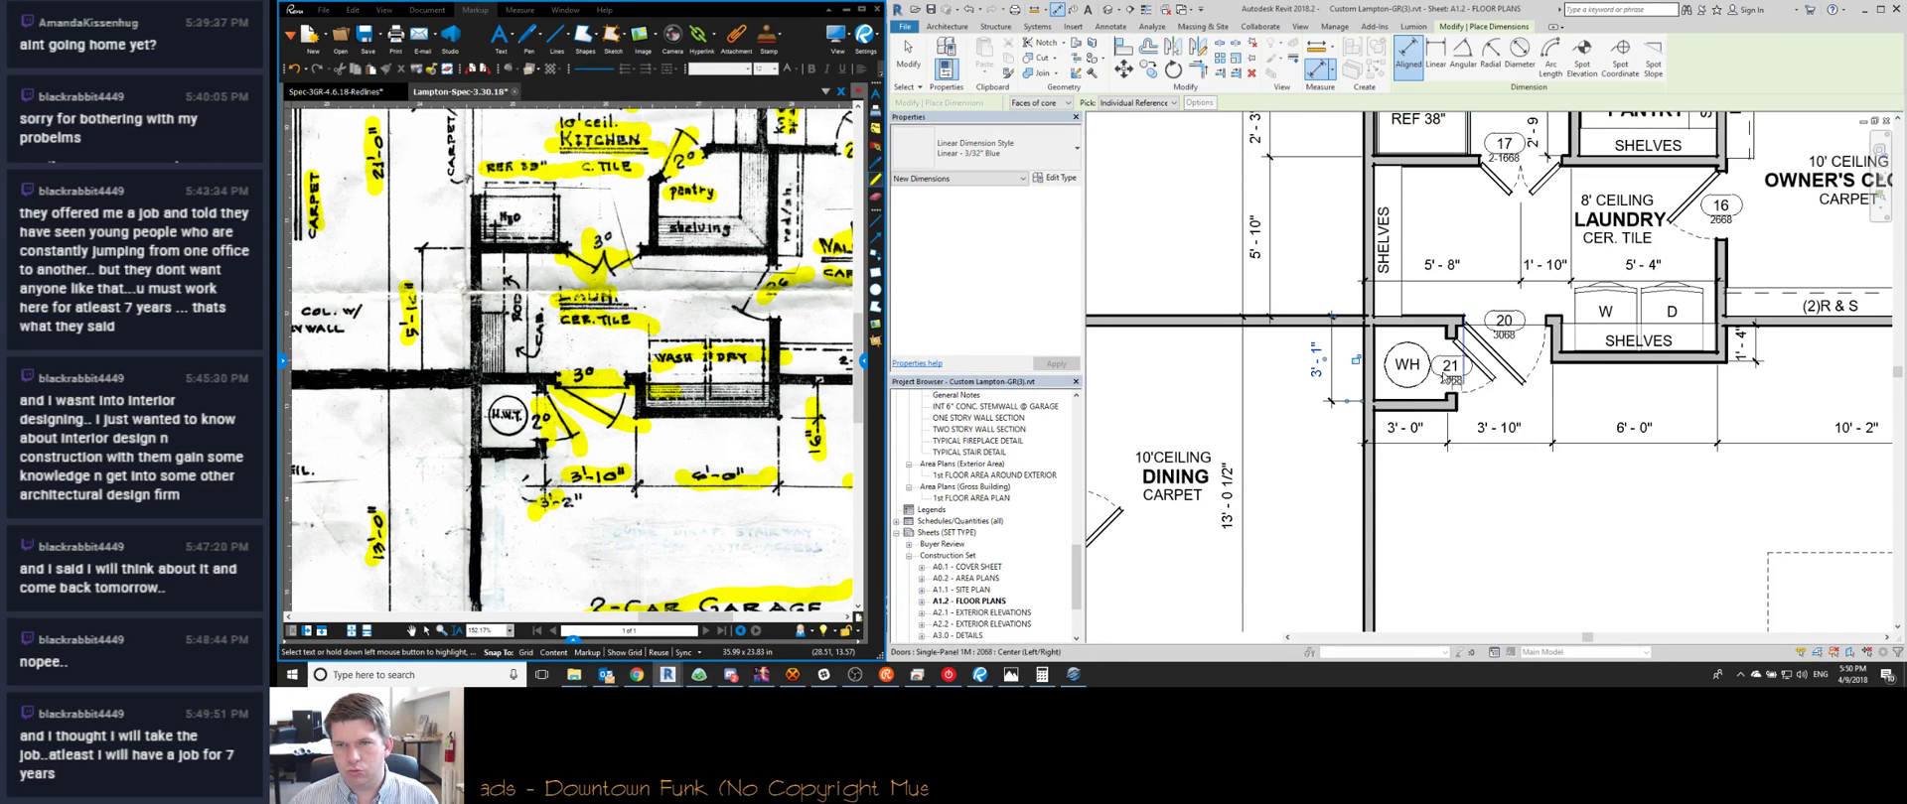
scroll(1566, 369, up, 3)
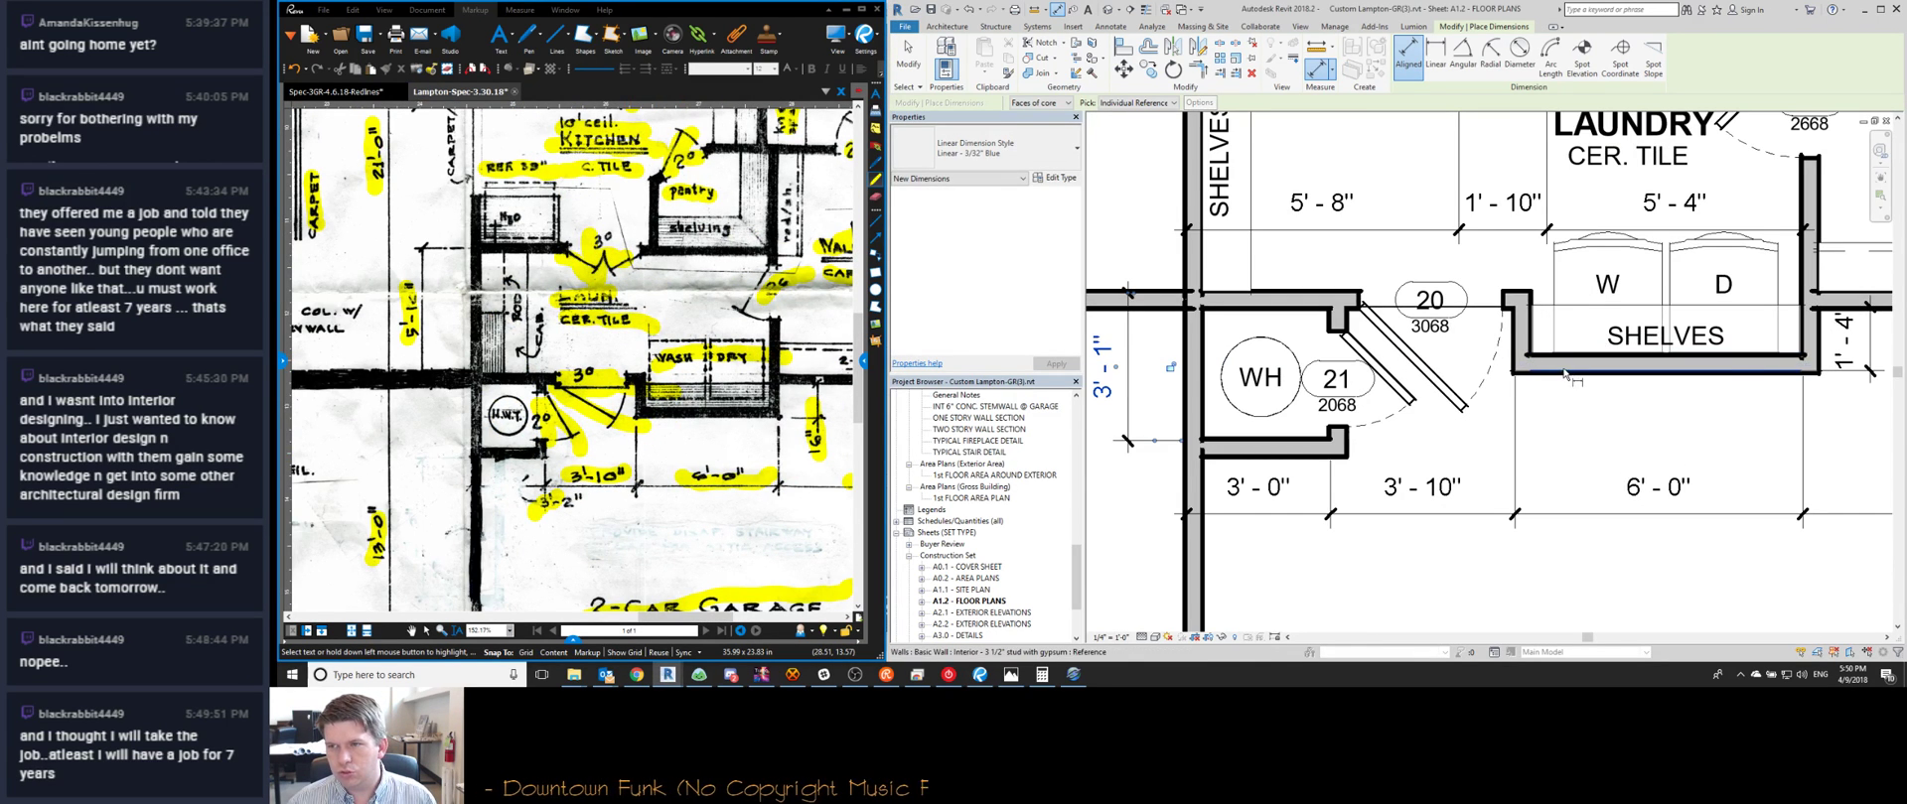
Place the 1'-4" dimension from the laundry shelf wall beside door 20
click(1561, 371)
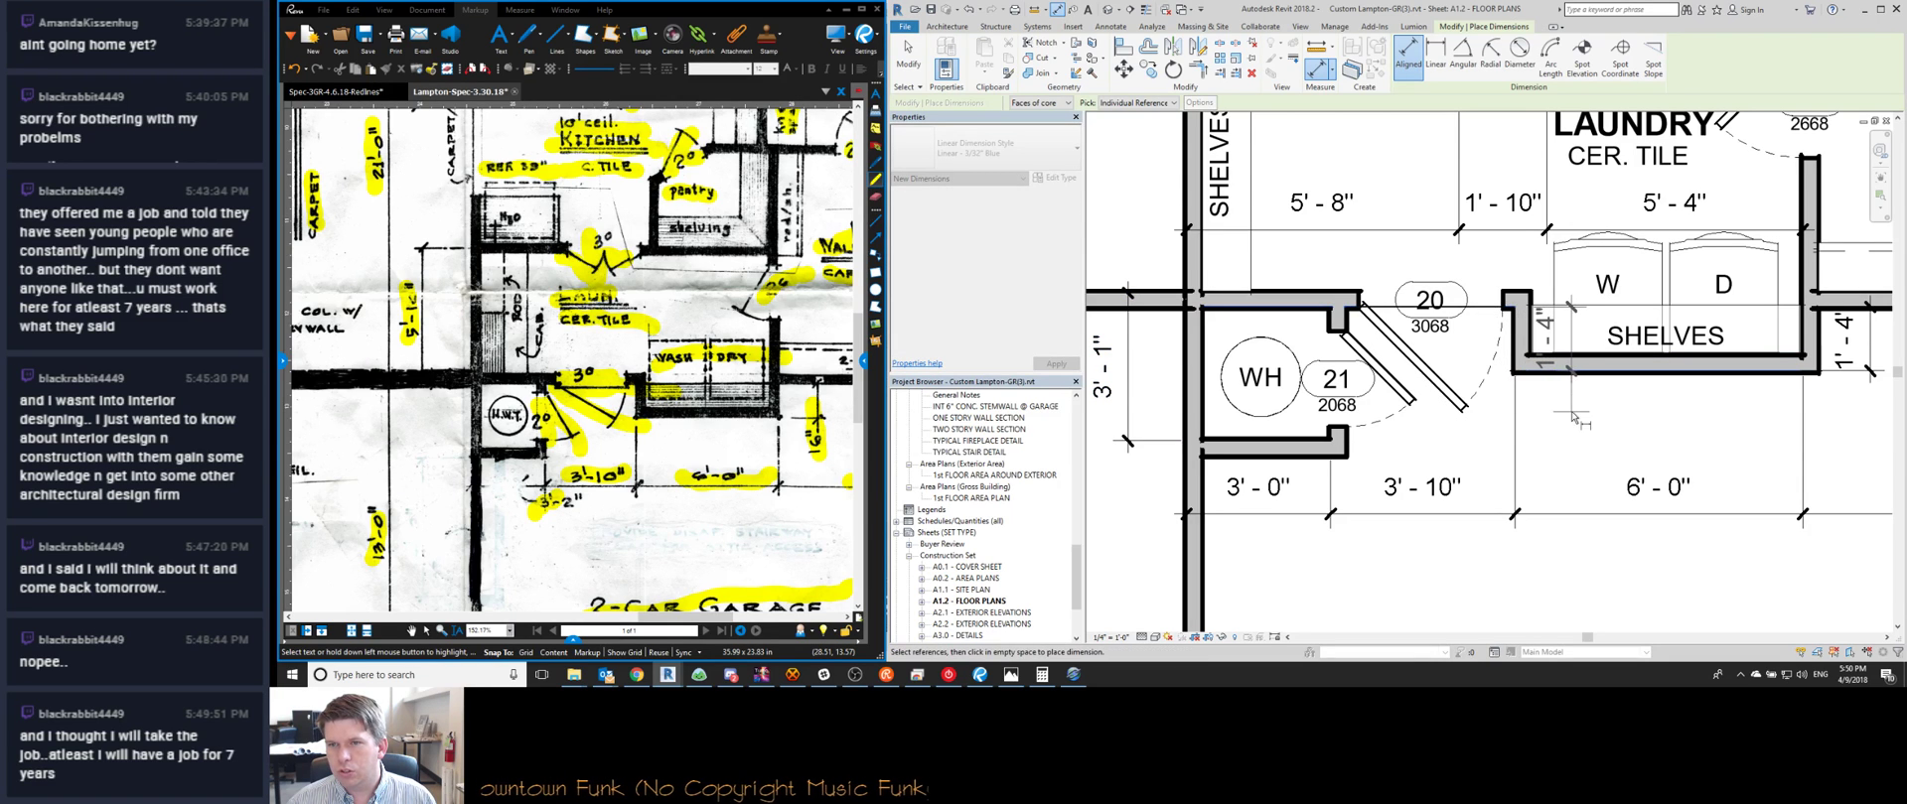
click(1493, 425)
key(Escape)
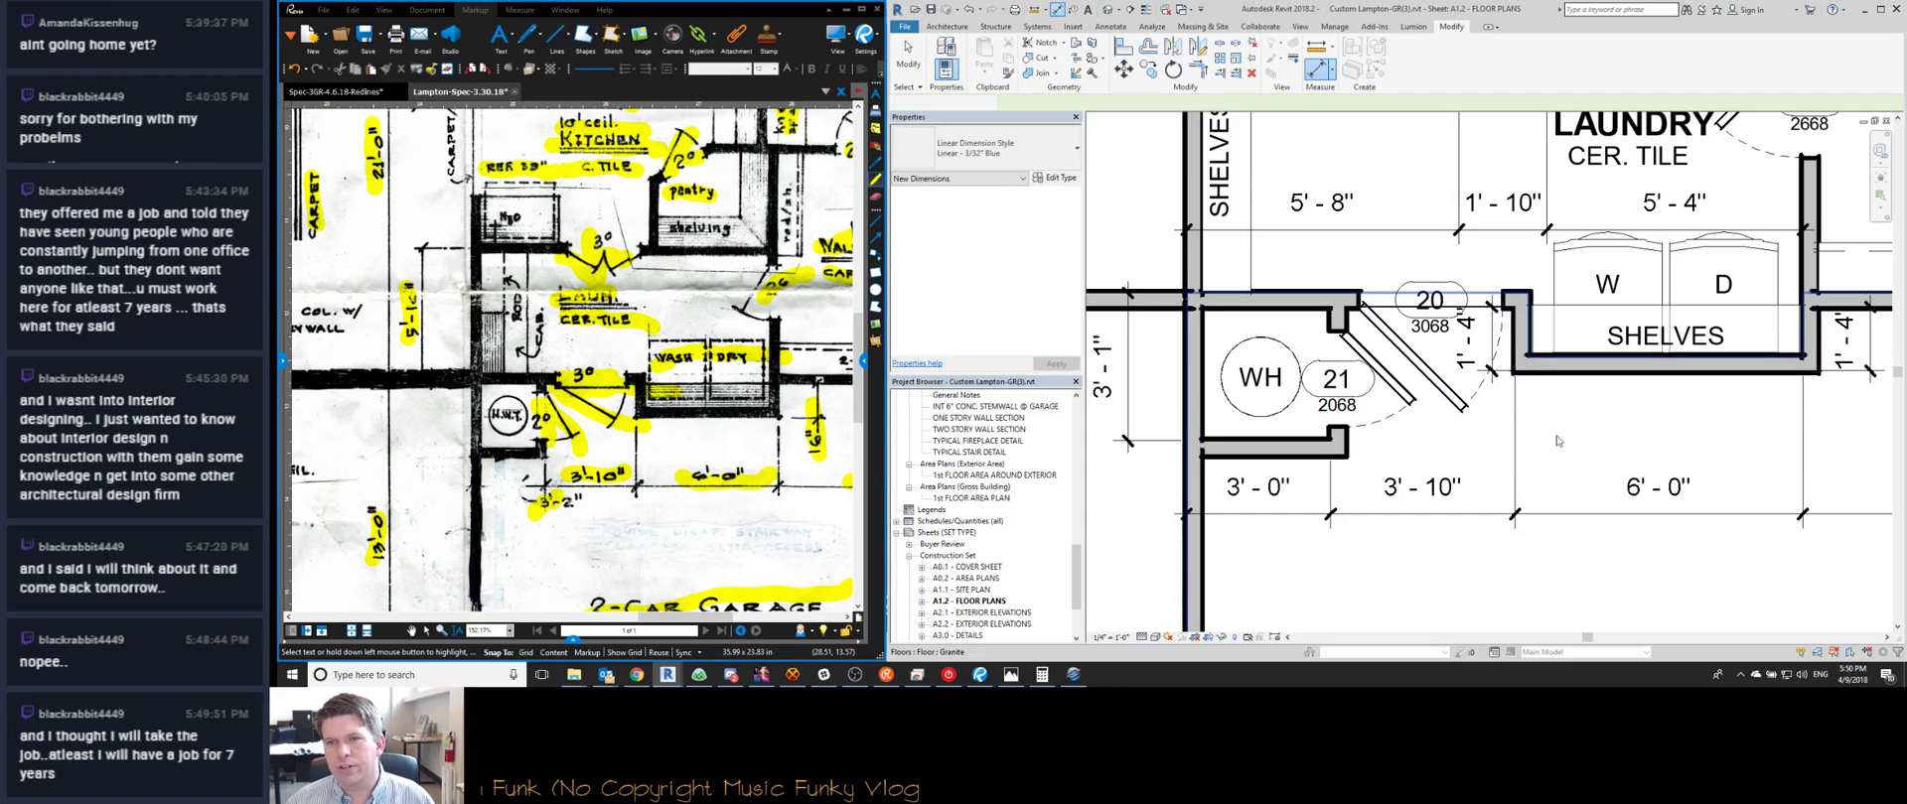
middle_drag(1511, 444, 1217, 444)
key(Escape)
scroll(1216, 444, down, 1)
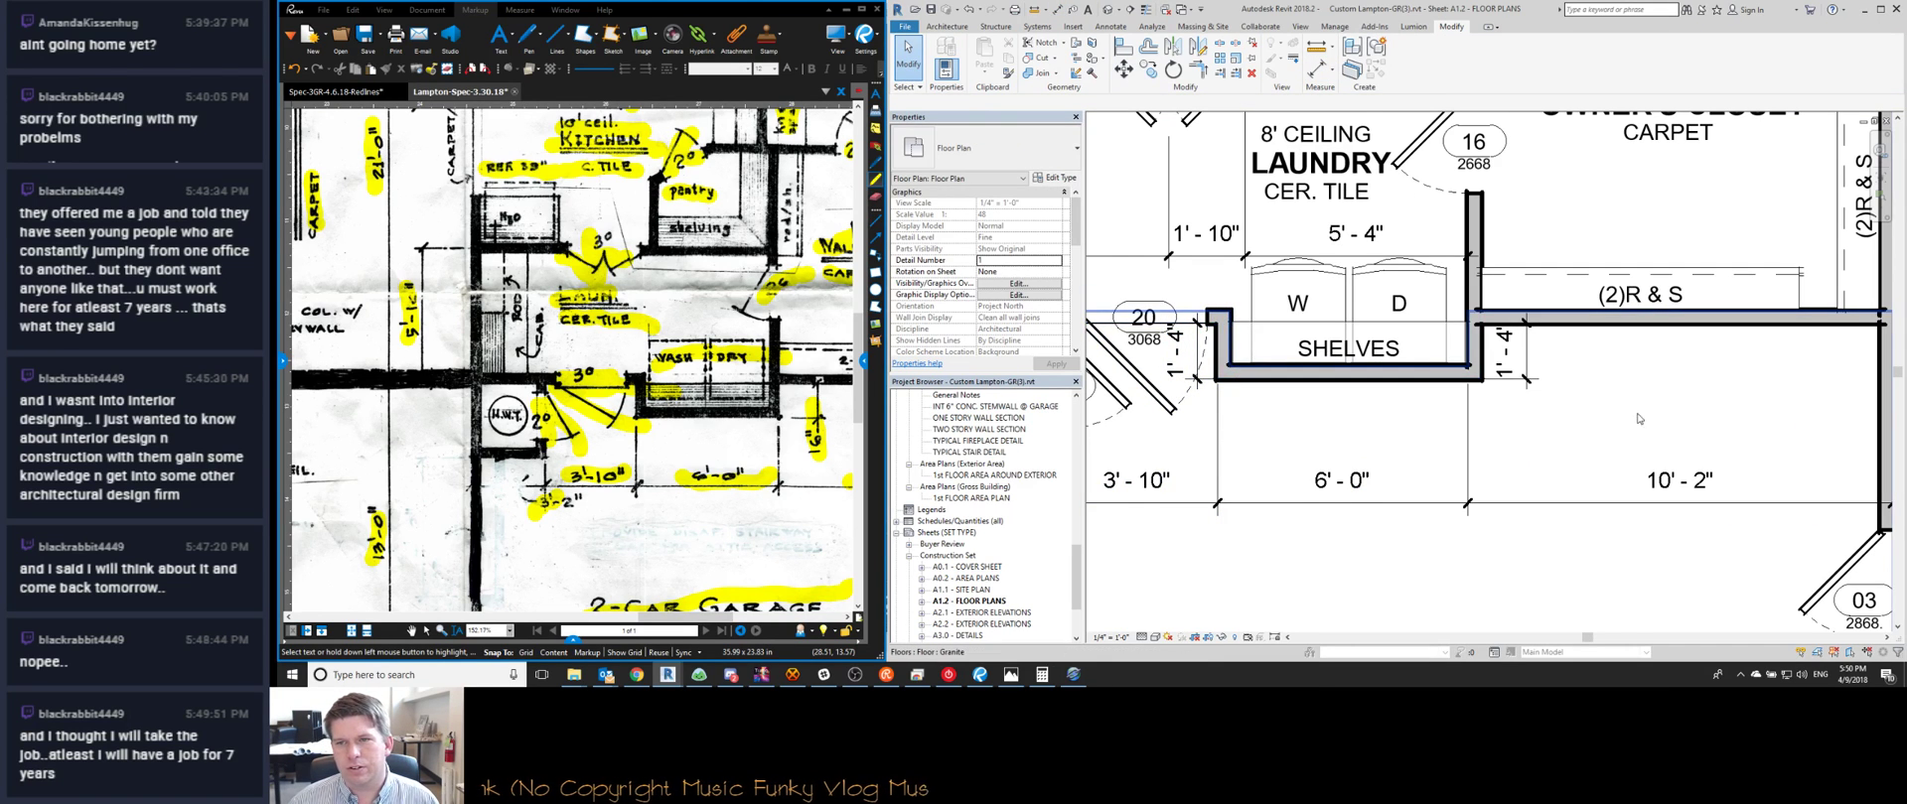
scroll(1639, 418, down, 3)
double_click(1344, 466)
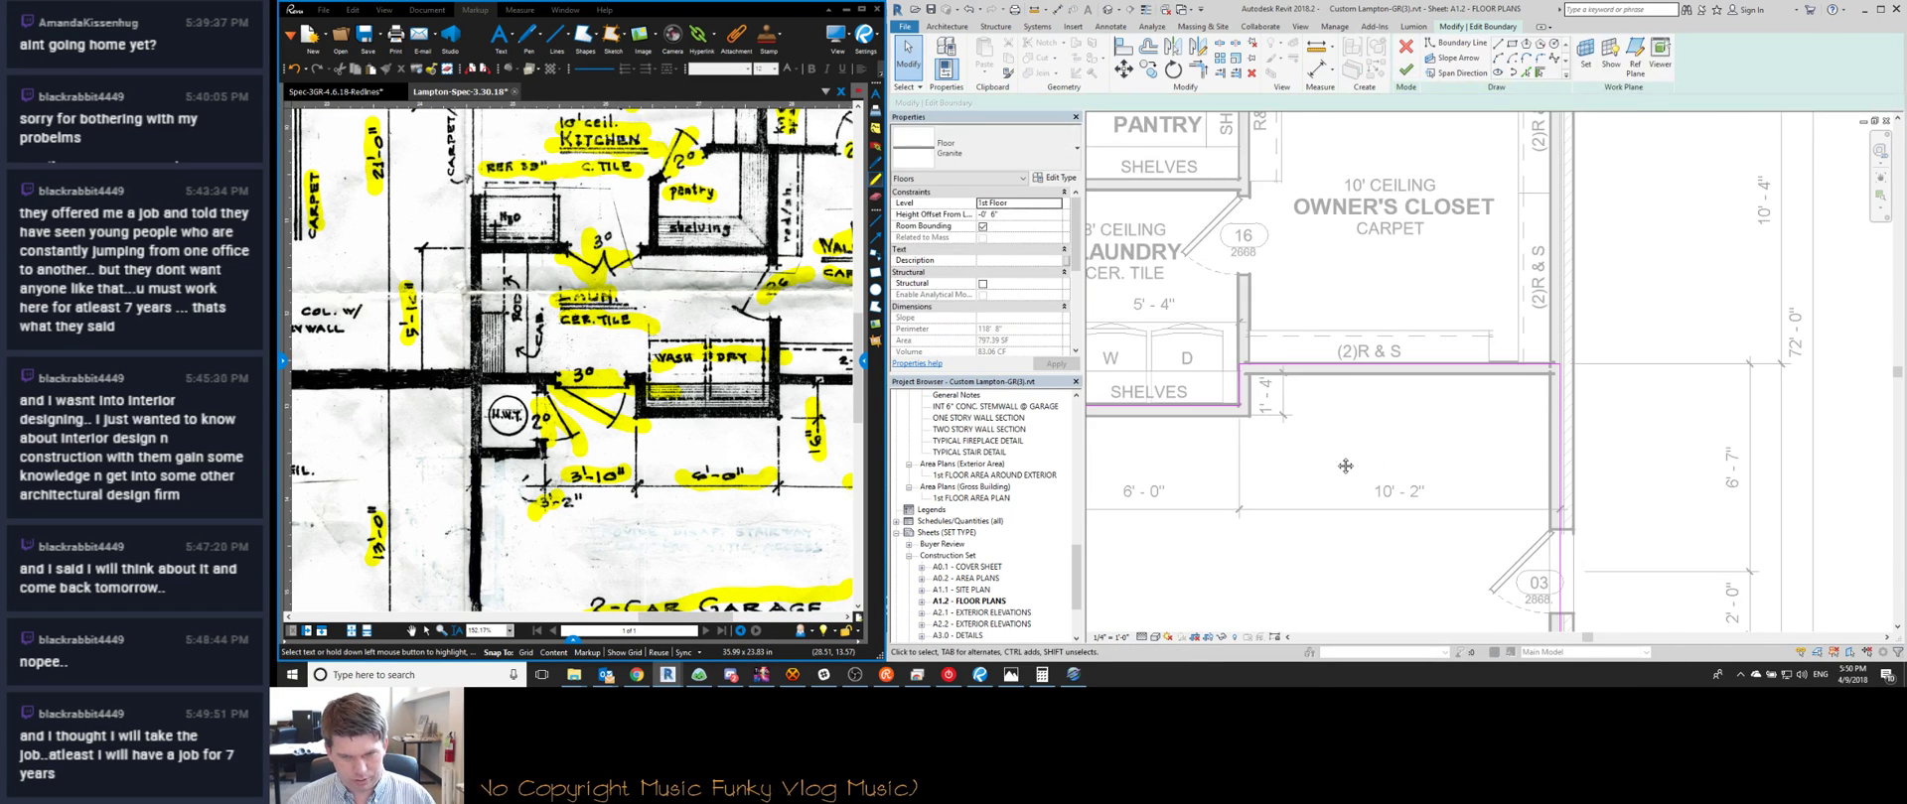
middle_drag(1344, 466, 1494, 451)
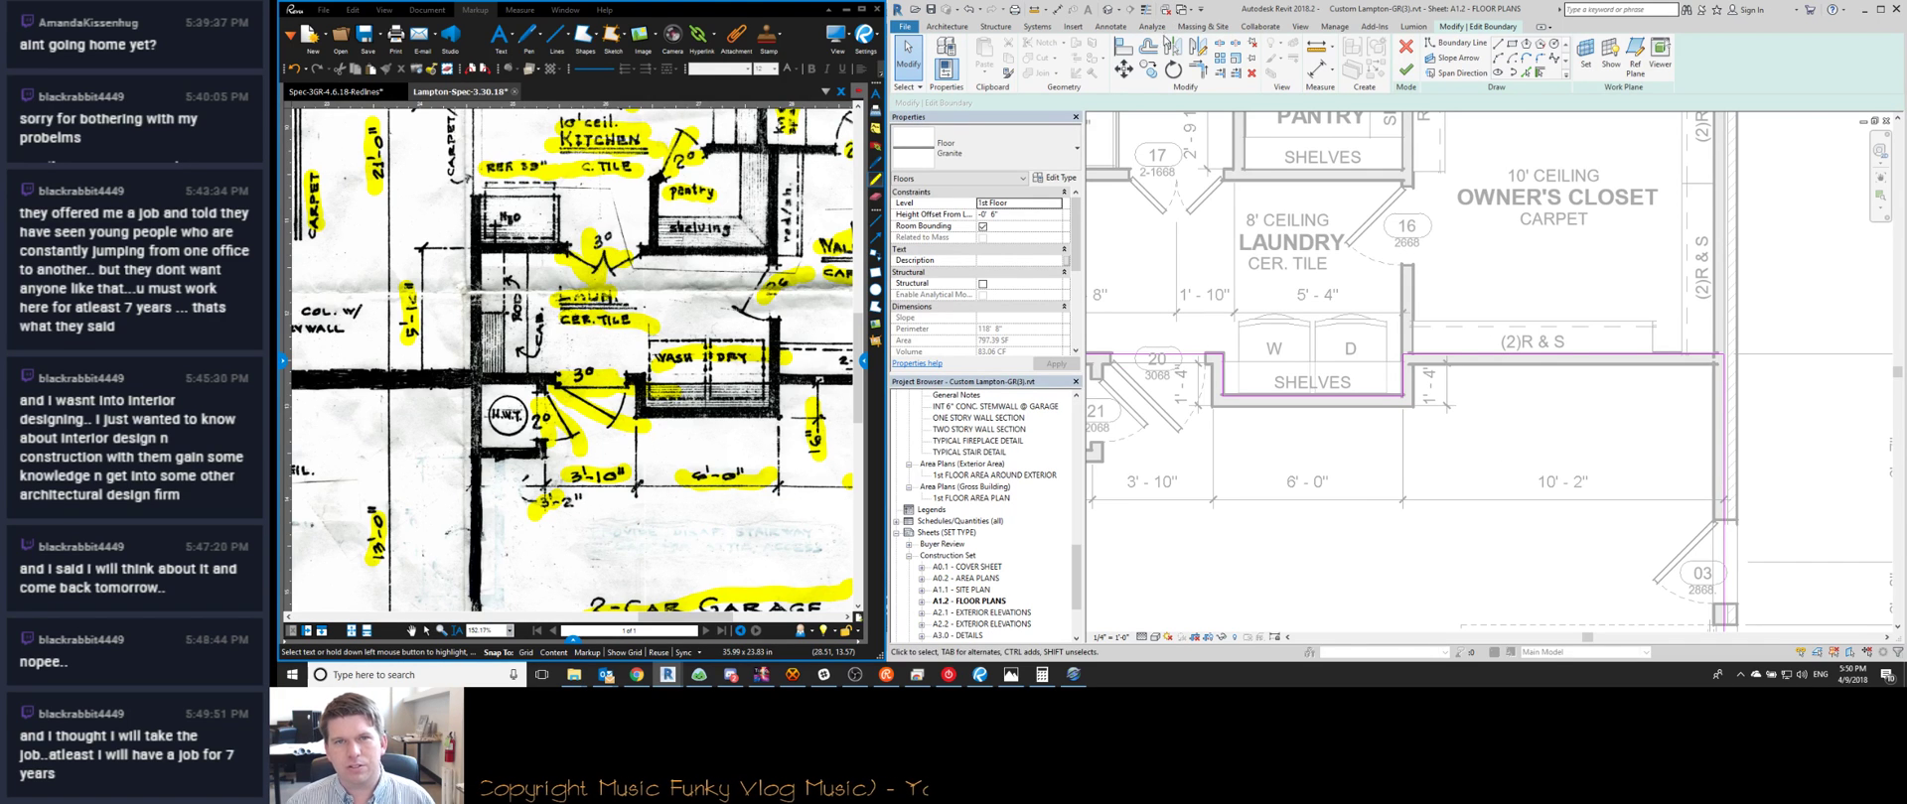
click(1404, 70)
middle_drag(1519, 424, 1356, 434)
key(Escape)
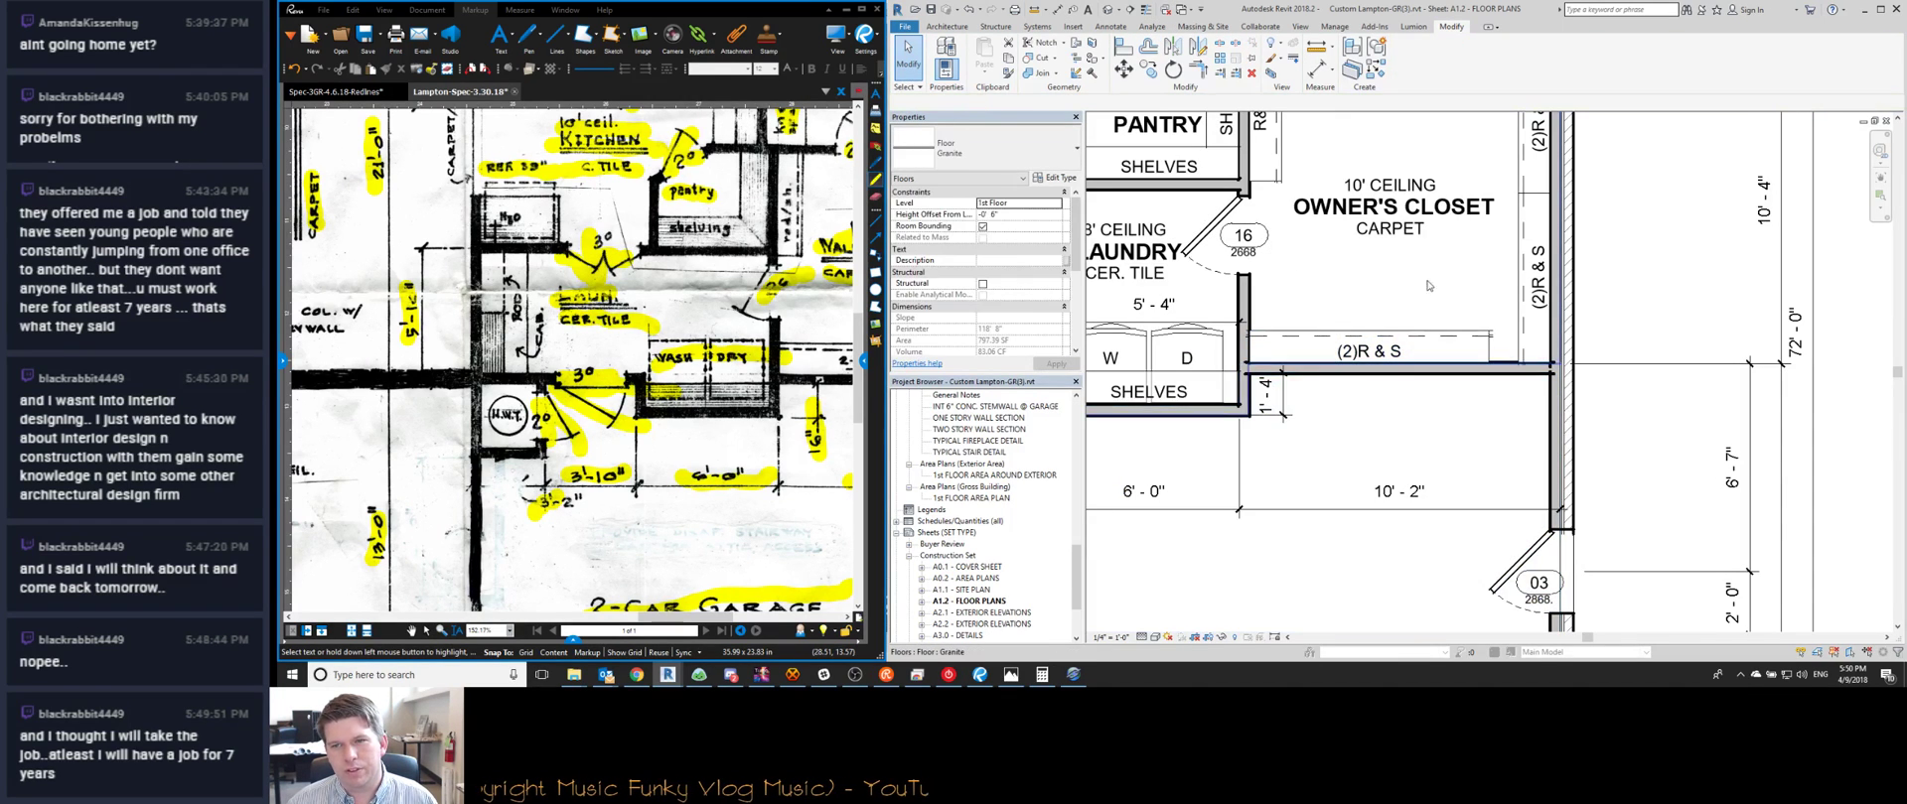
key(Escape)
scroll(1489, 298, down, 2)
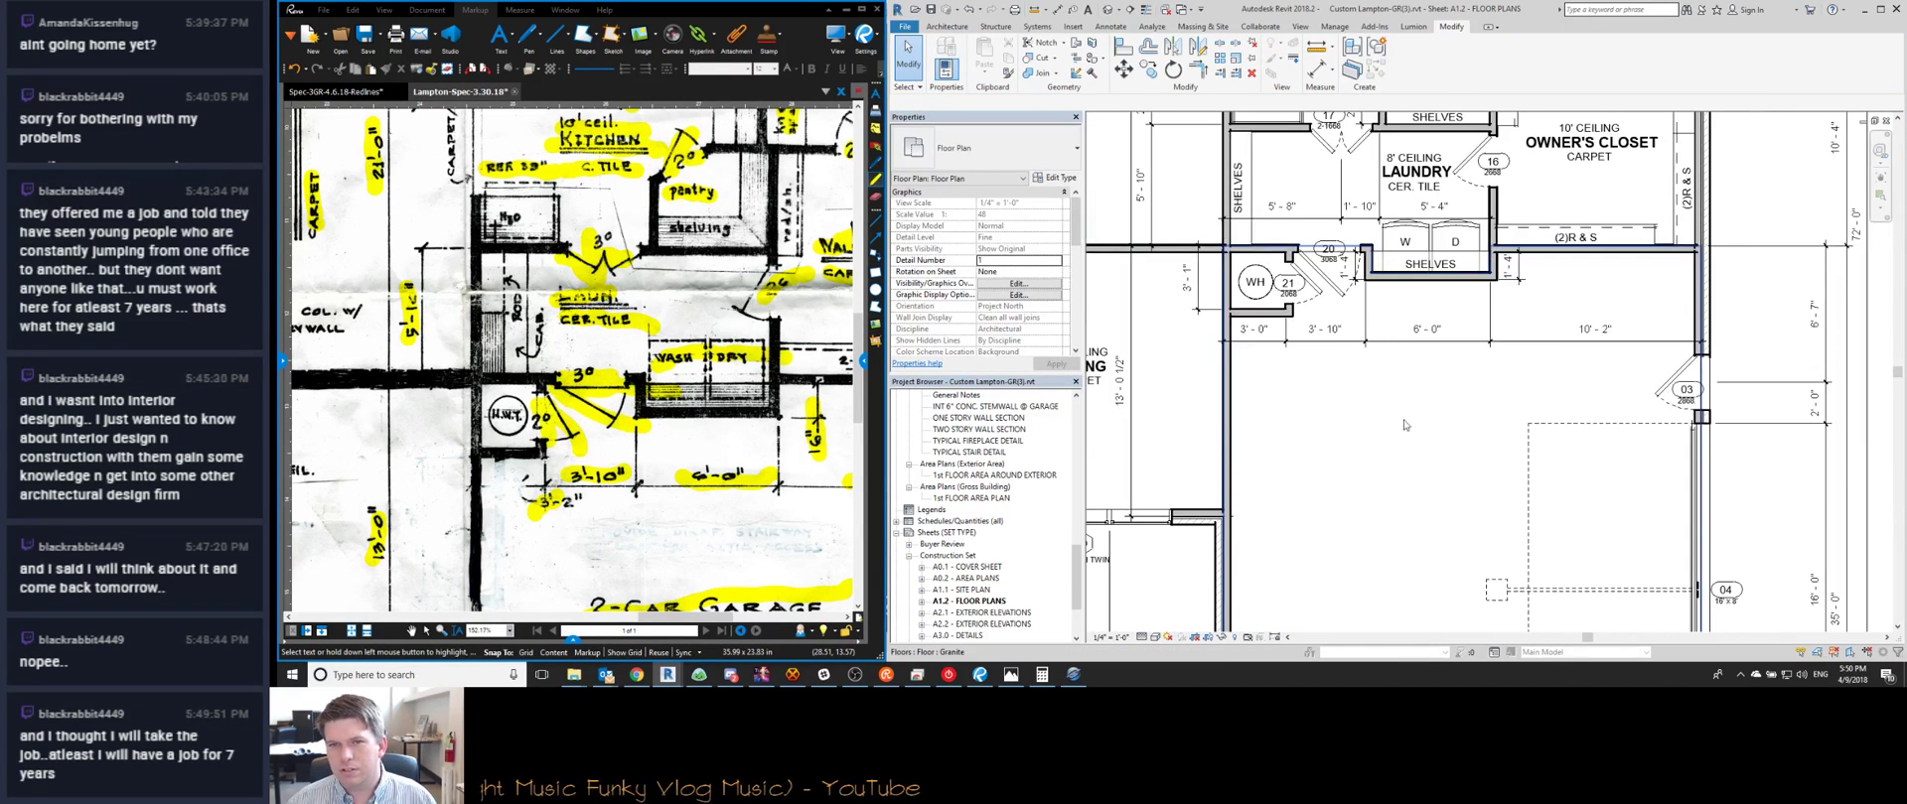
double_click(1555, 323)
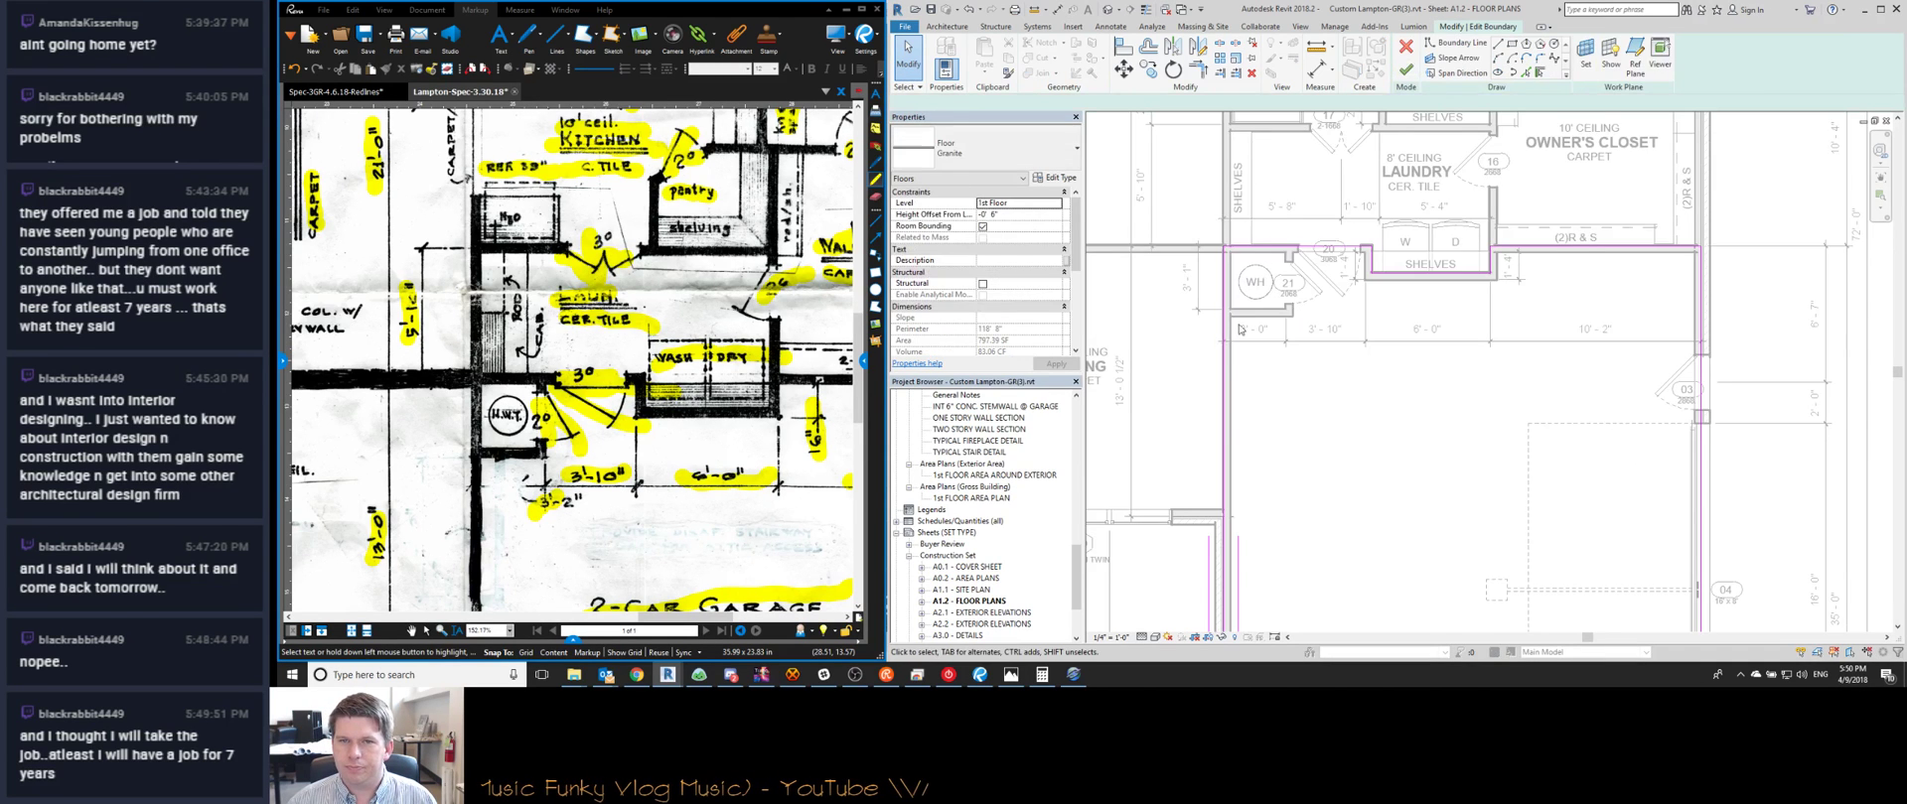
middle_drag(1237, 458, 1263, 244)
scroll(1263, 244, down, 2)
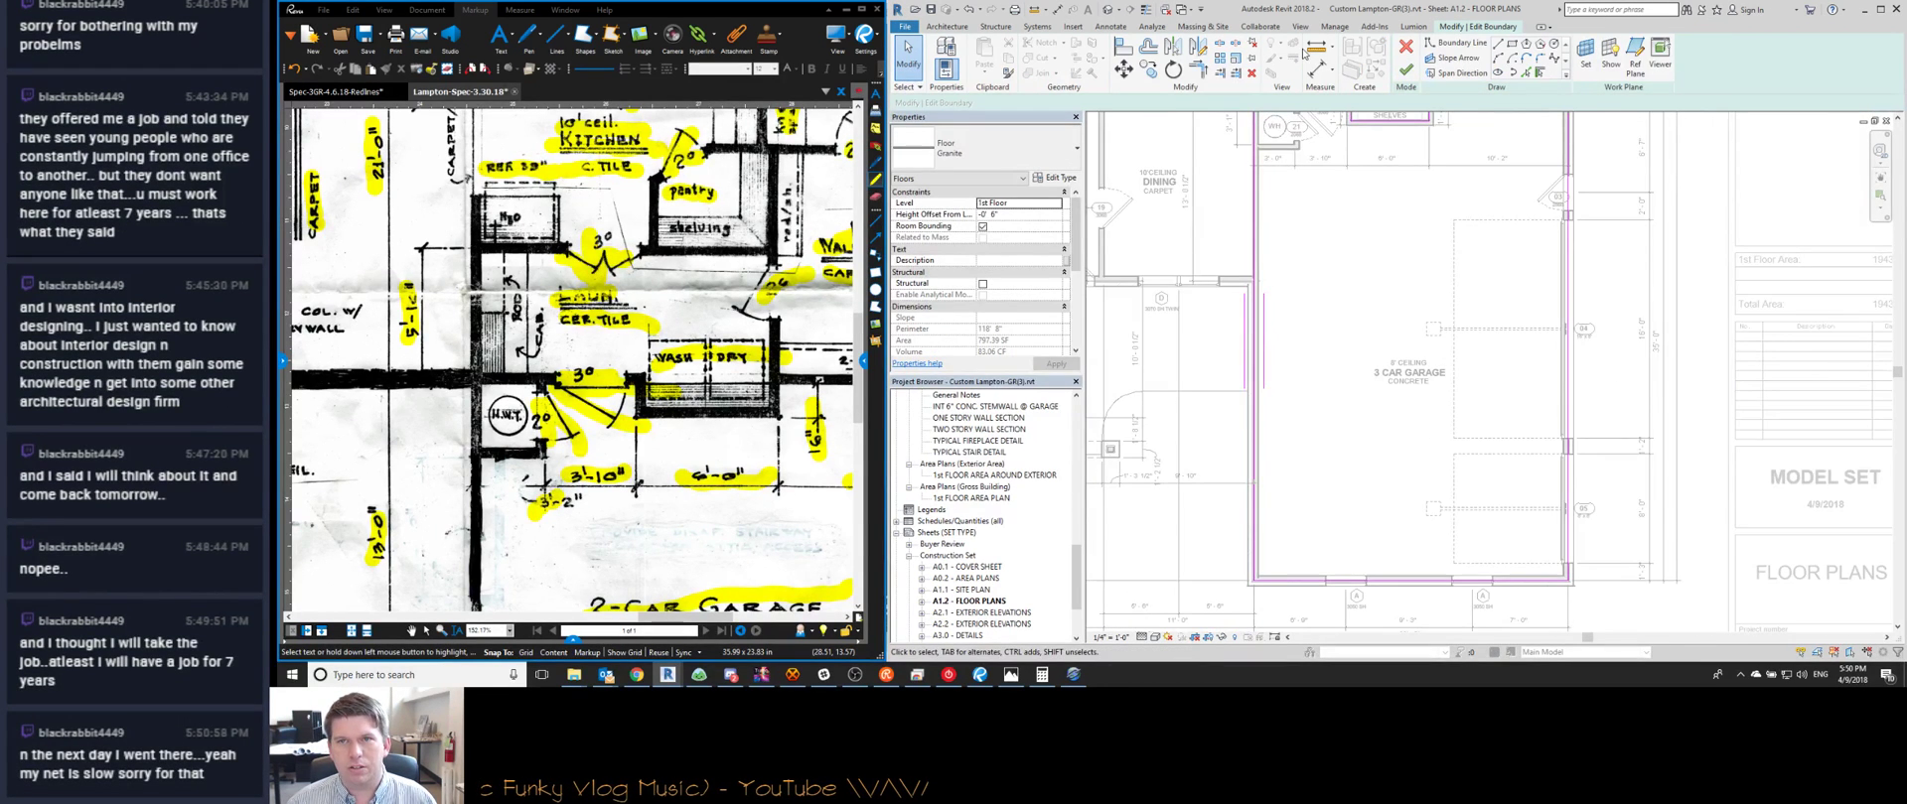
click(1405, 74)
scroll(1390, 298, up, 3)
key(Escape)
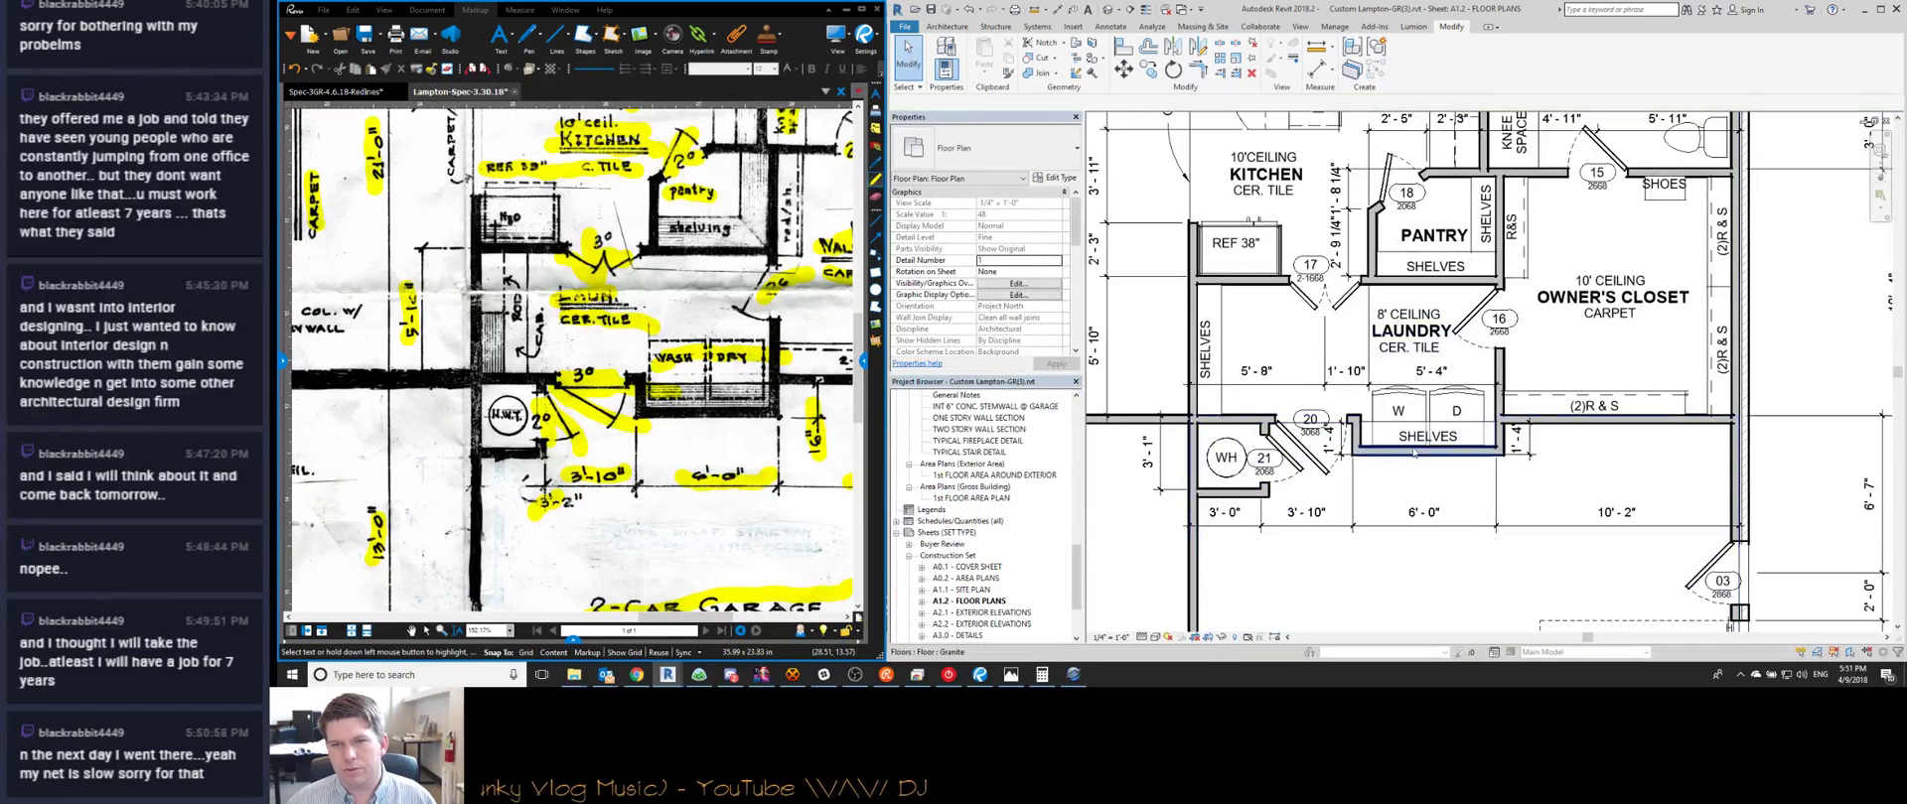
scroll(1377, 364, up, 3)
scroll(1377, 364, down, 1)
click(1373, 350)
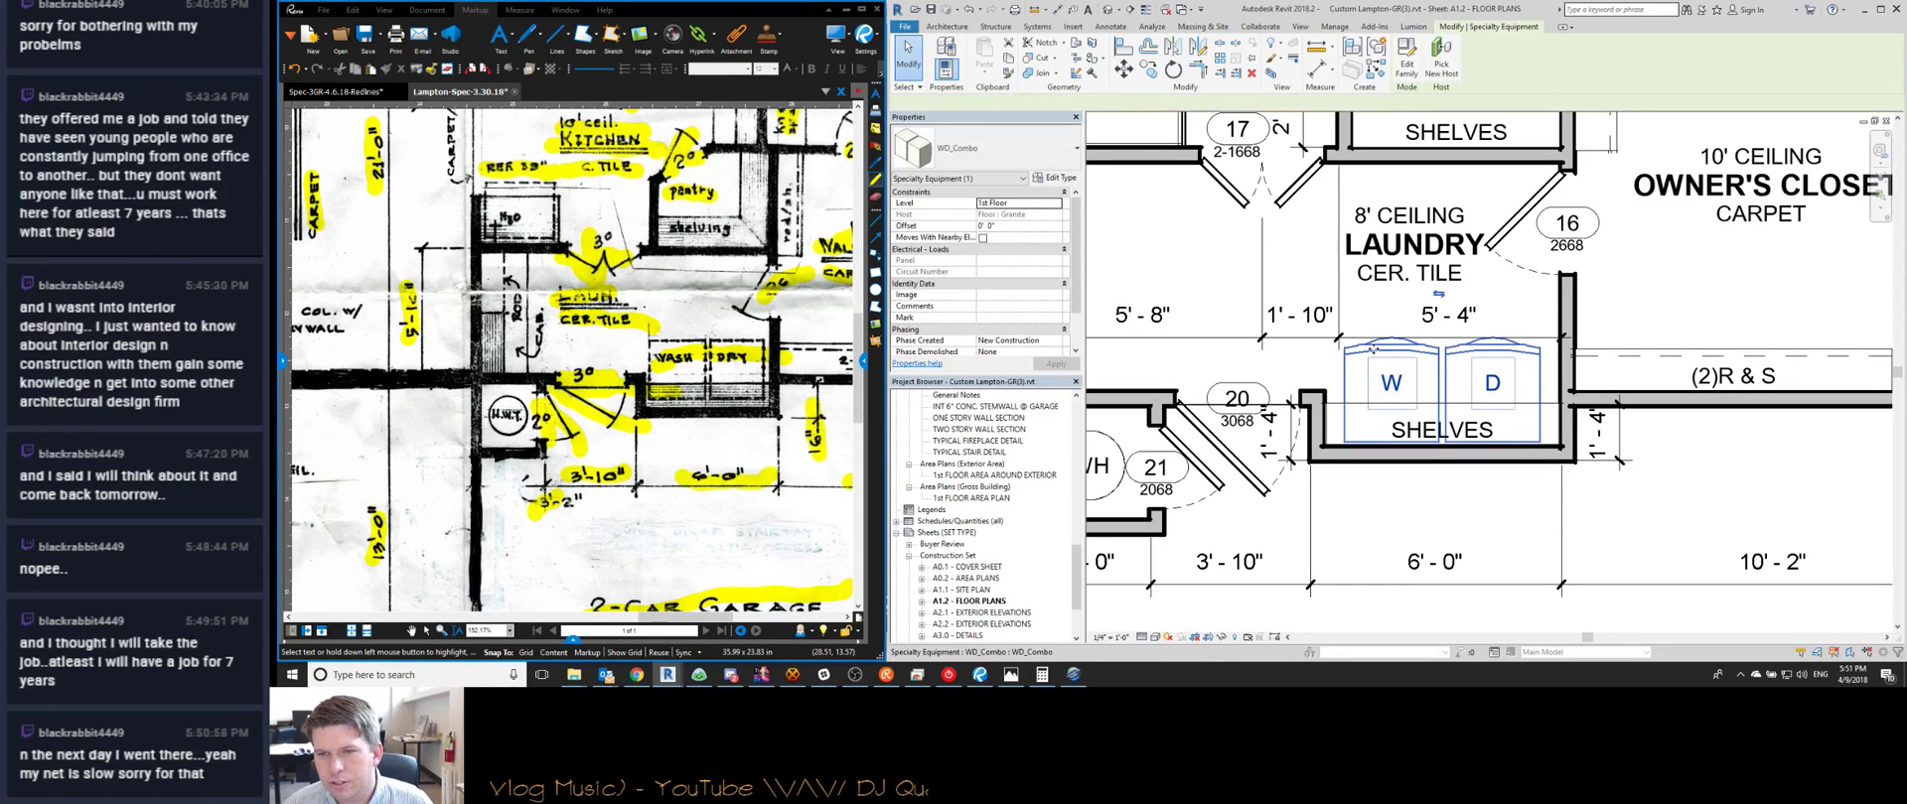
key(Escape)
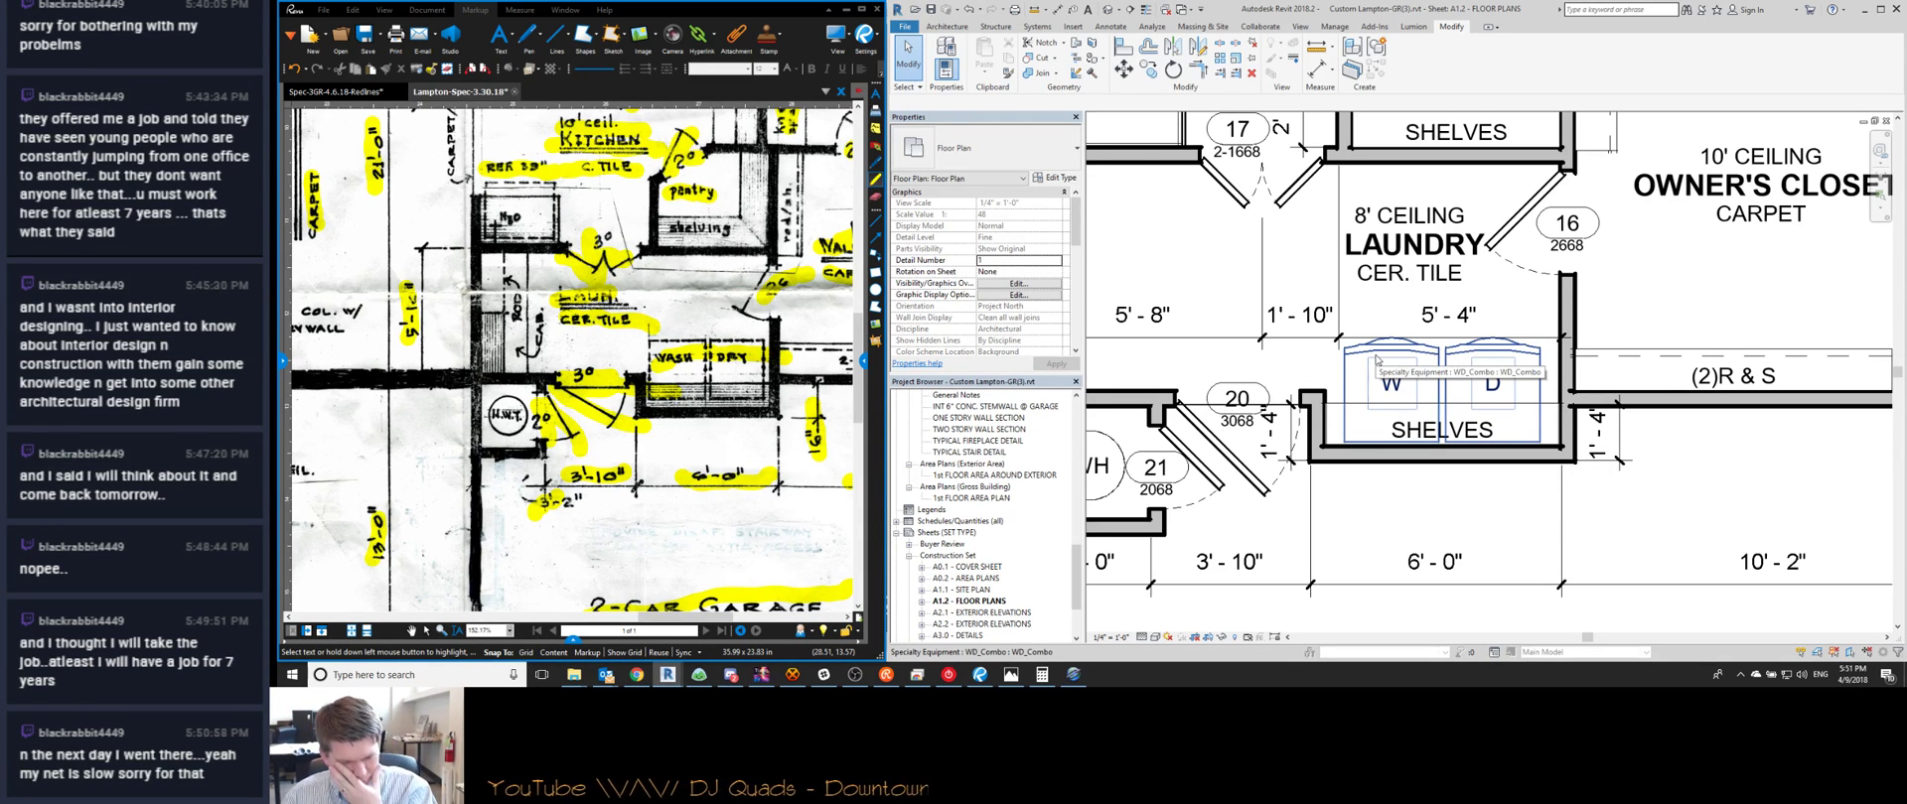
scroll(1410, 353, down, 3)
middle_drag(1467, 371, 1366, 306)
scroll(1458, 338, down, 1)
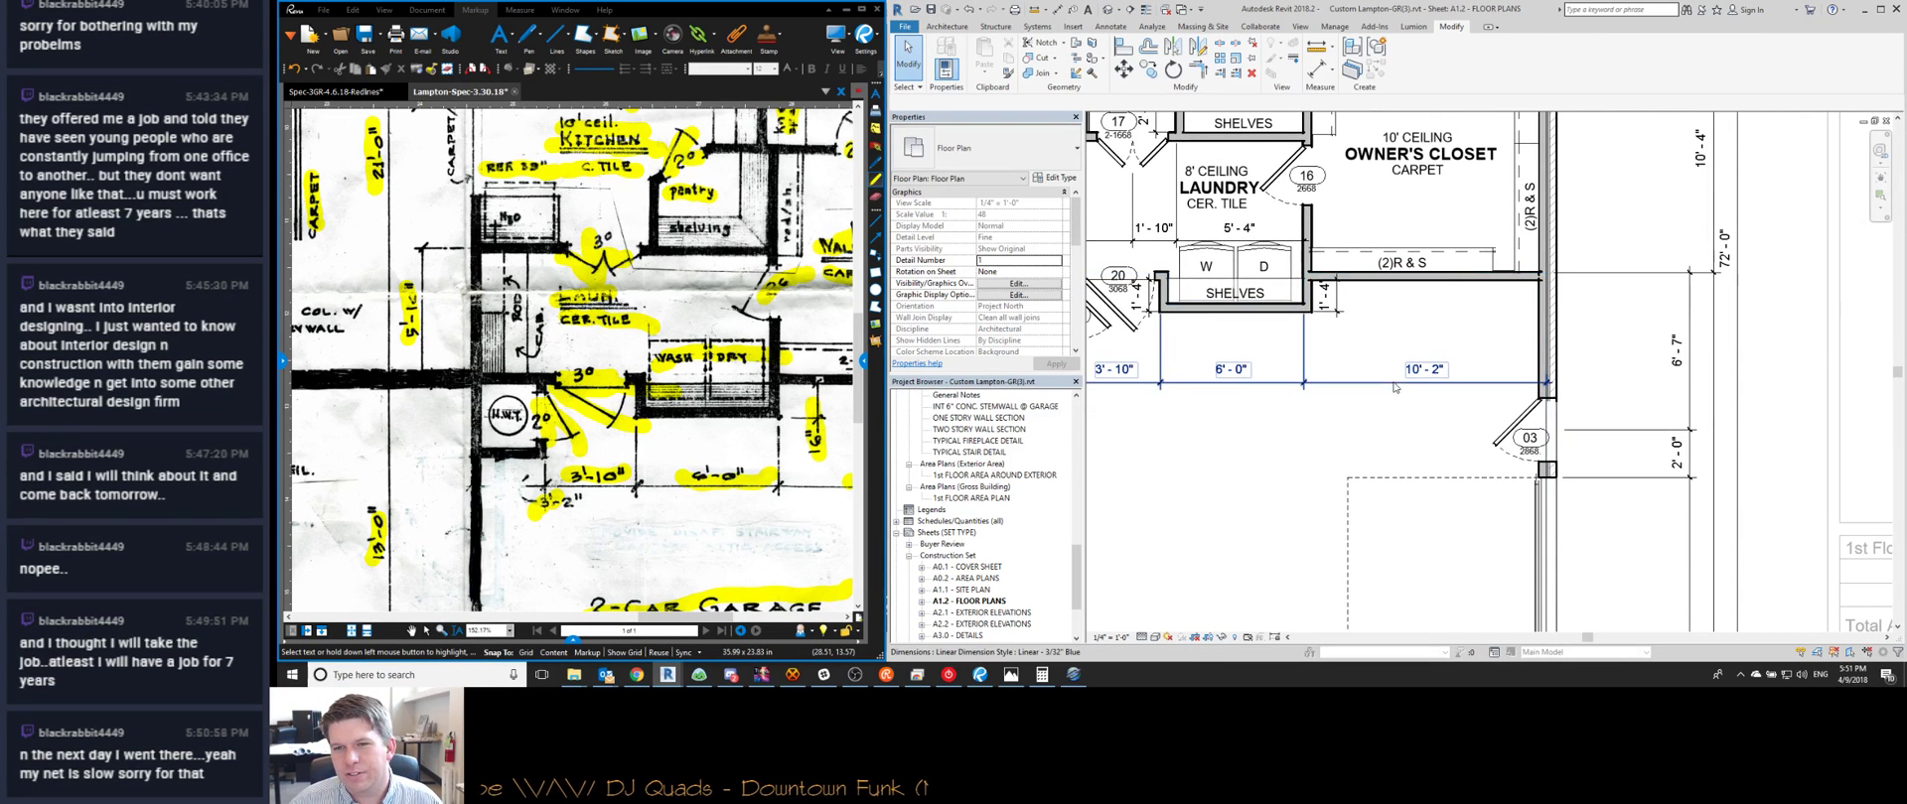
click(1532, 487)
middle_drag(1453, 415, 1400, 338)
scroll(1403, 338, down, 1)
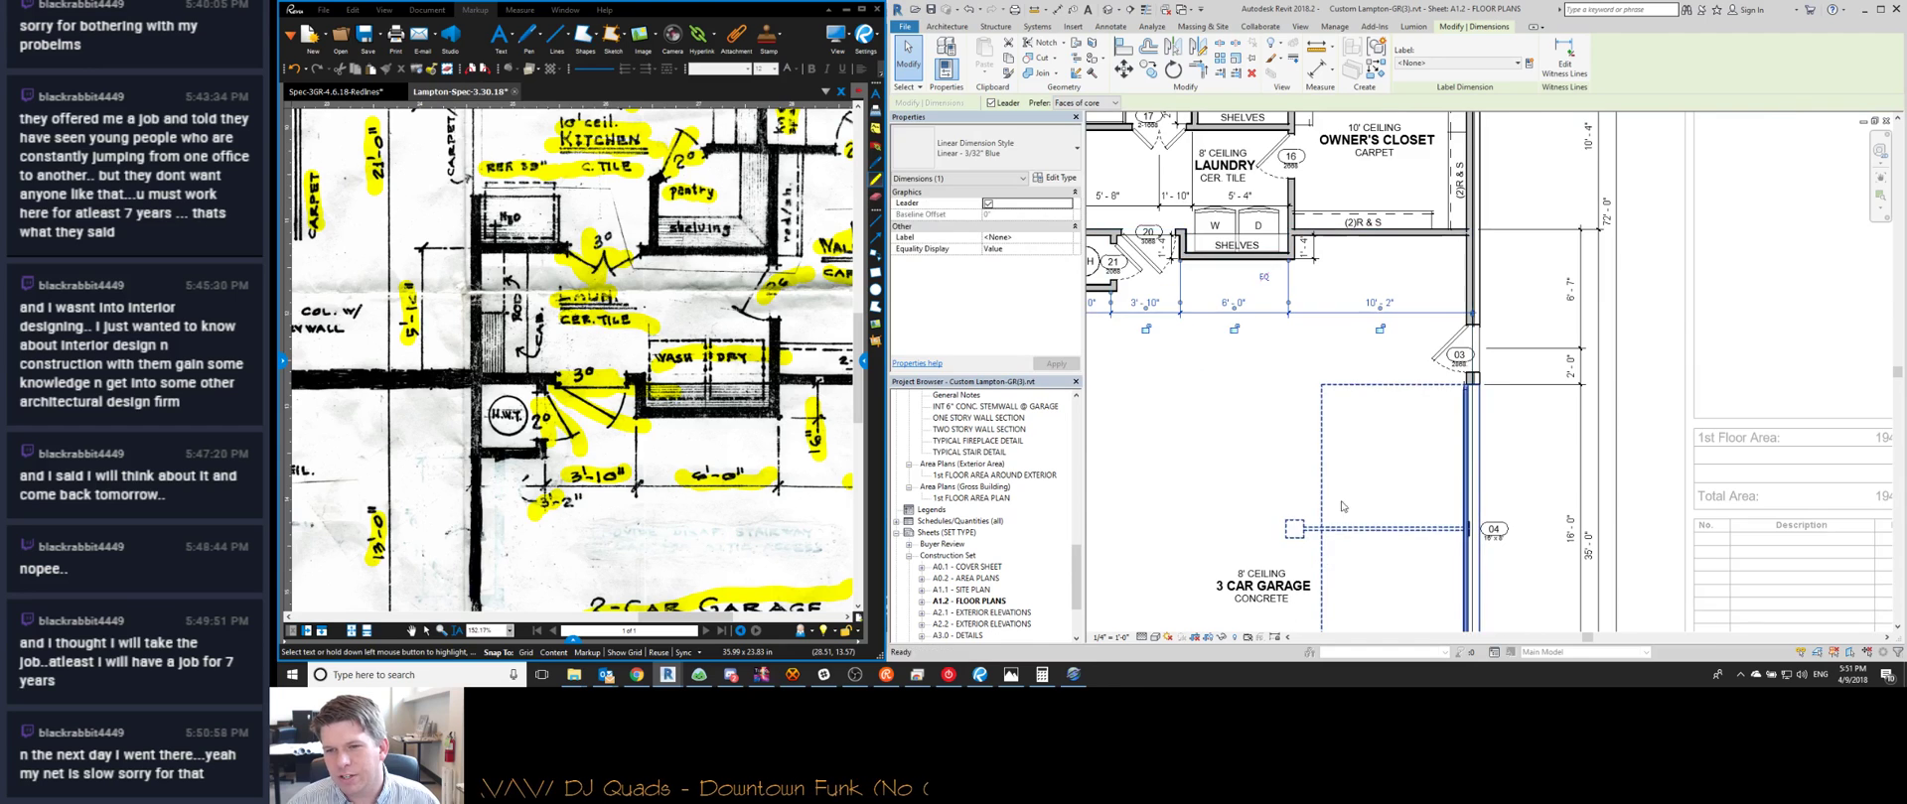
click(1503, 262)
click(1455, 304)
scroll(1459, 318, up, 5)
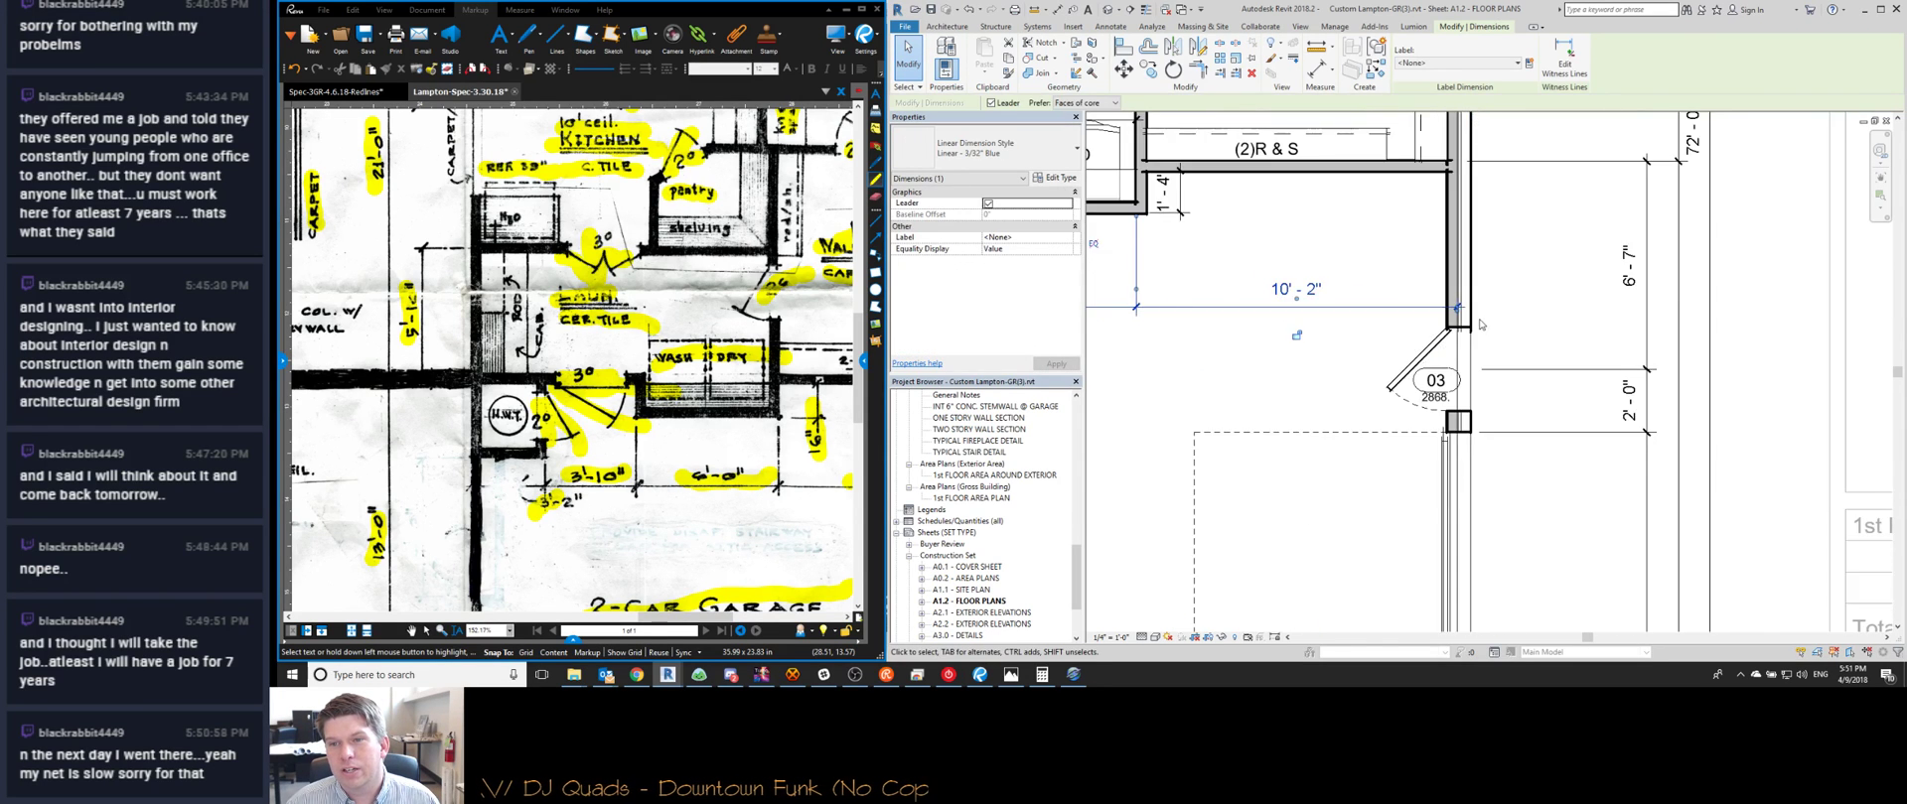
key(Escape)
scroll(1401, 386, down, 5)
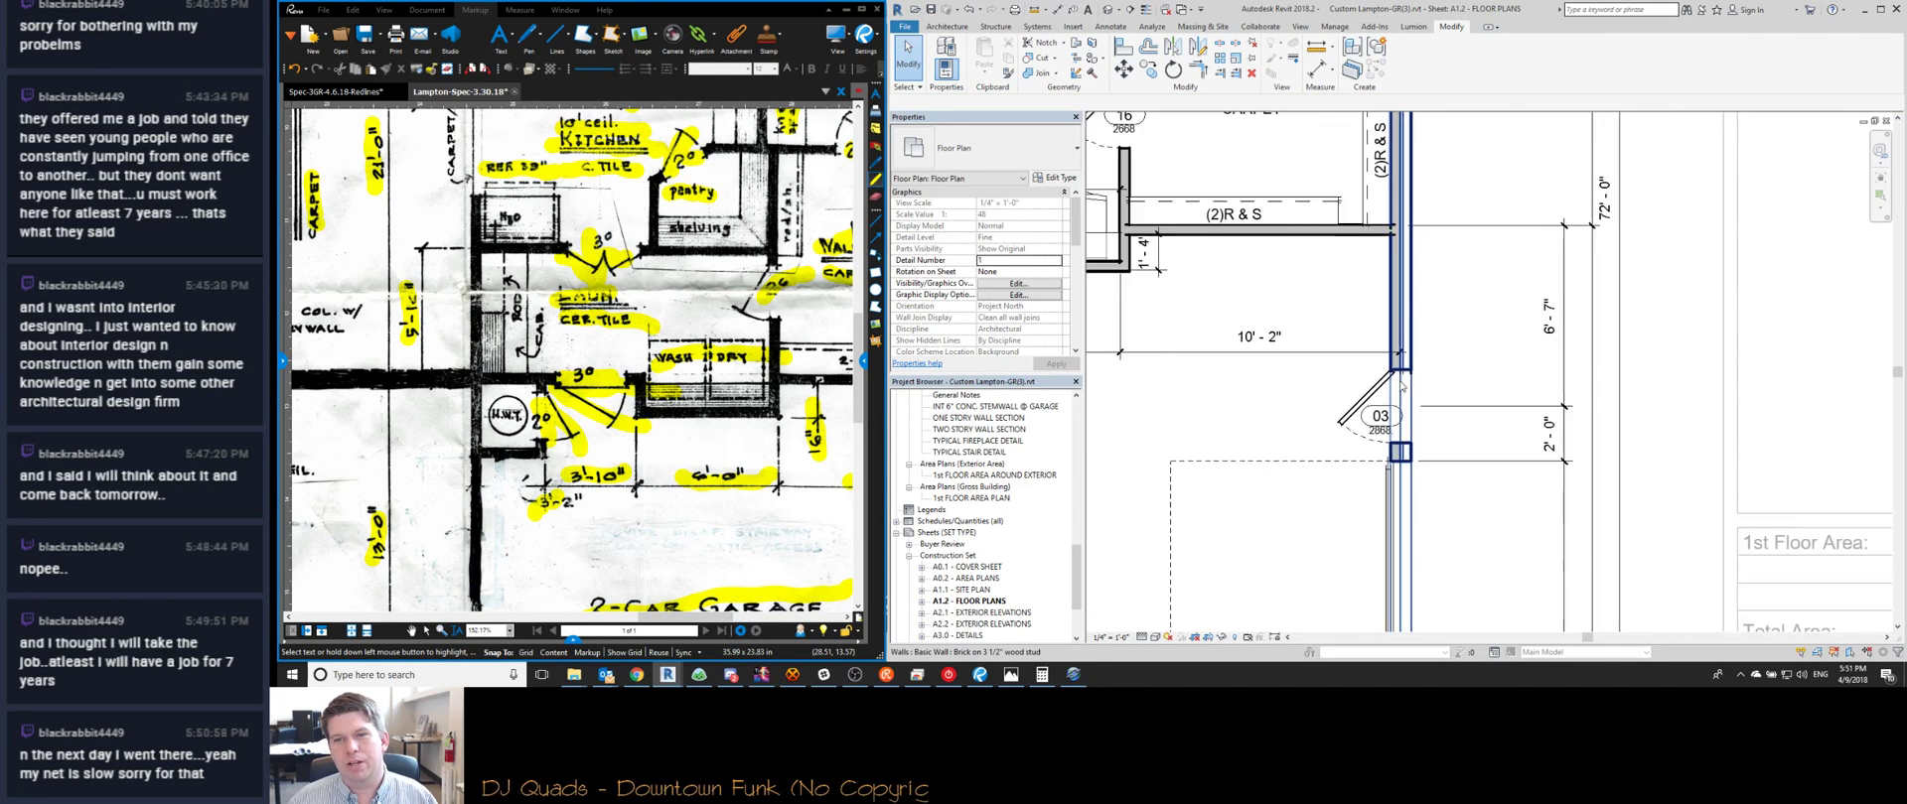
middle_drag(1354, 236, 1359, 316)
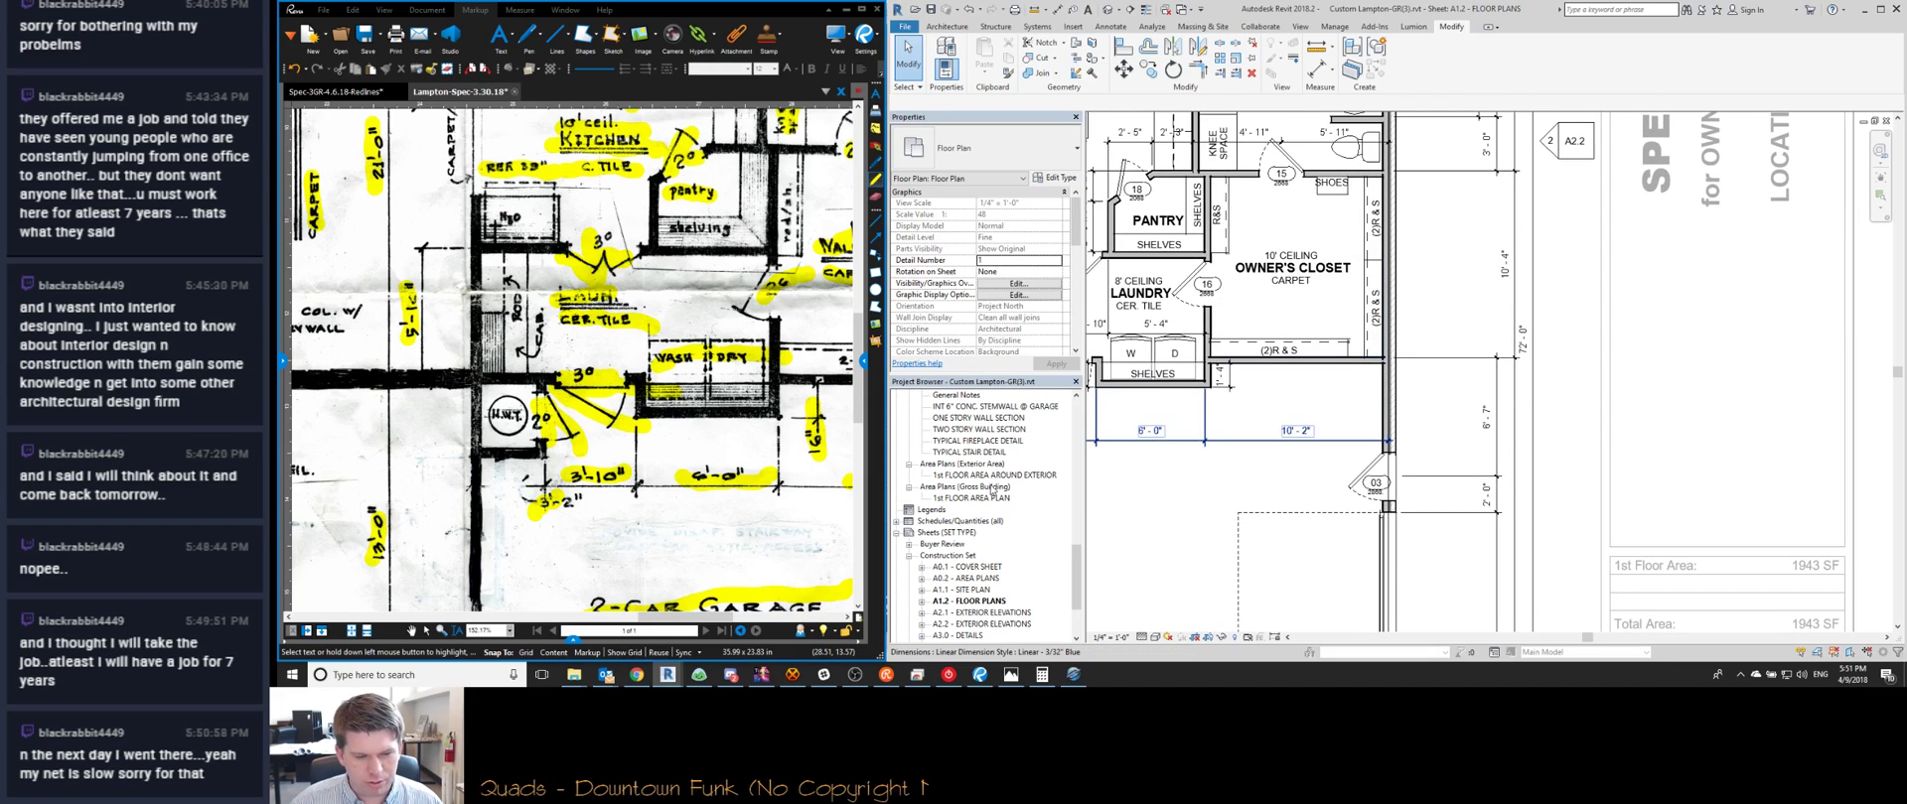
Activate the floor plan viewport on the A2.2 sheet for editing
scroll(713, 369, up, 3)
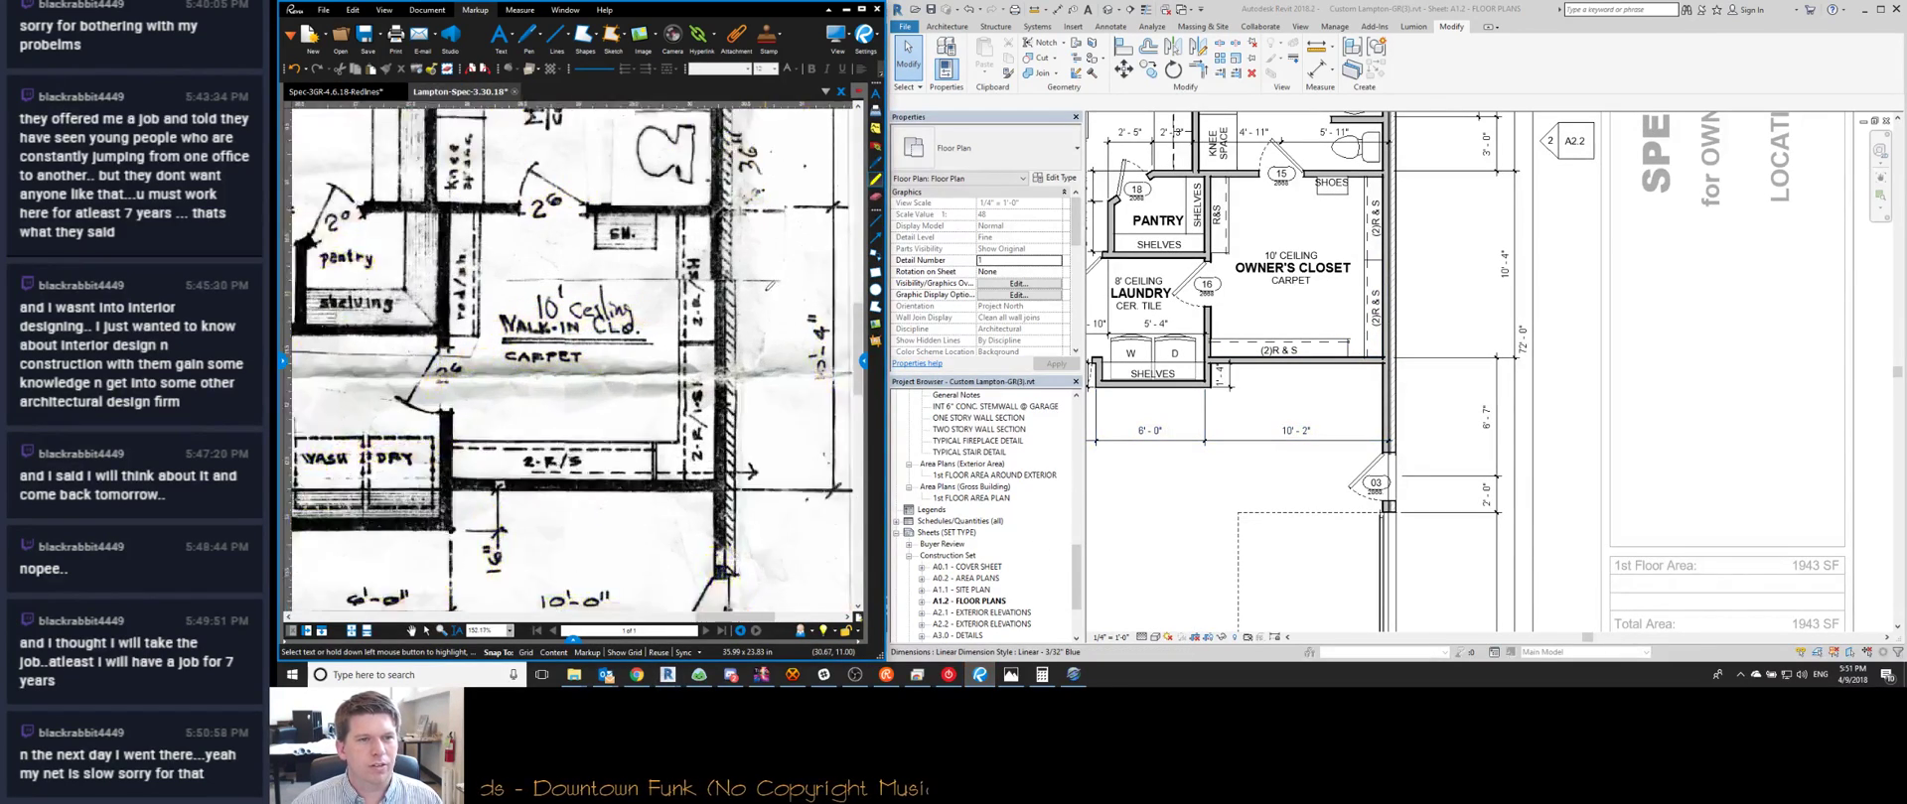
scroll(720, 377, down, 1)
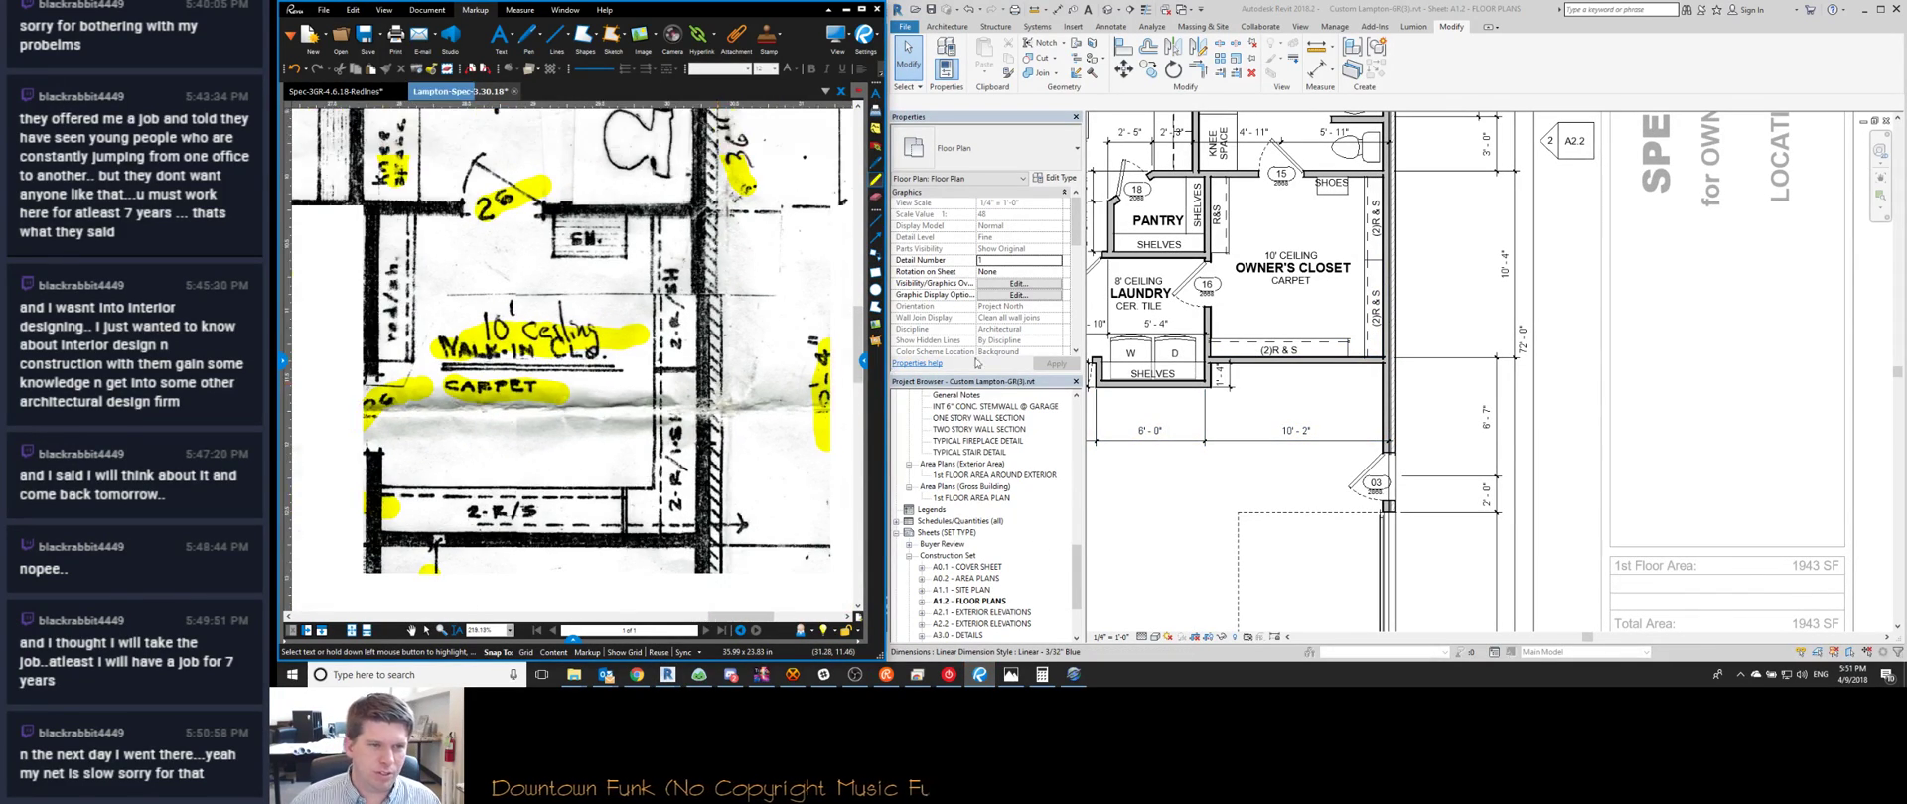
scroll(1313, 375, down, 4)
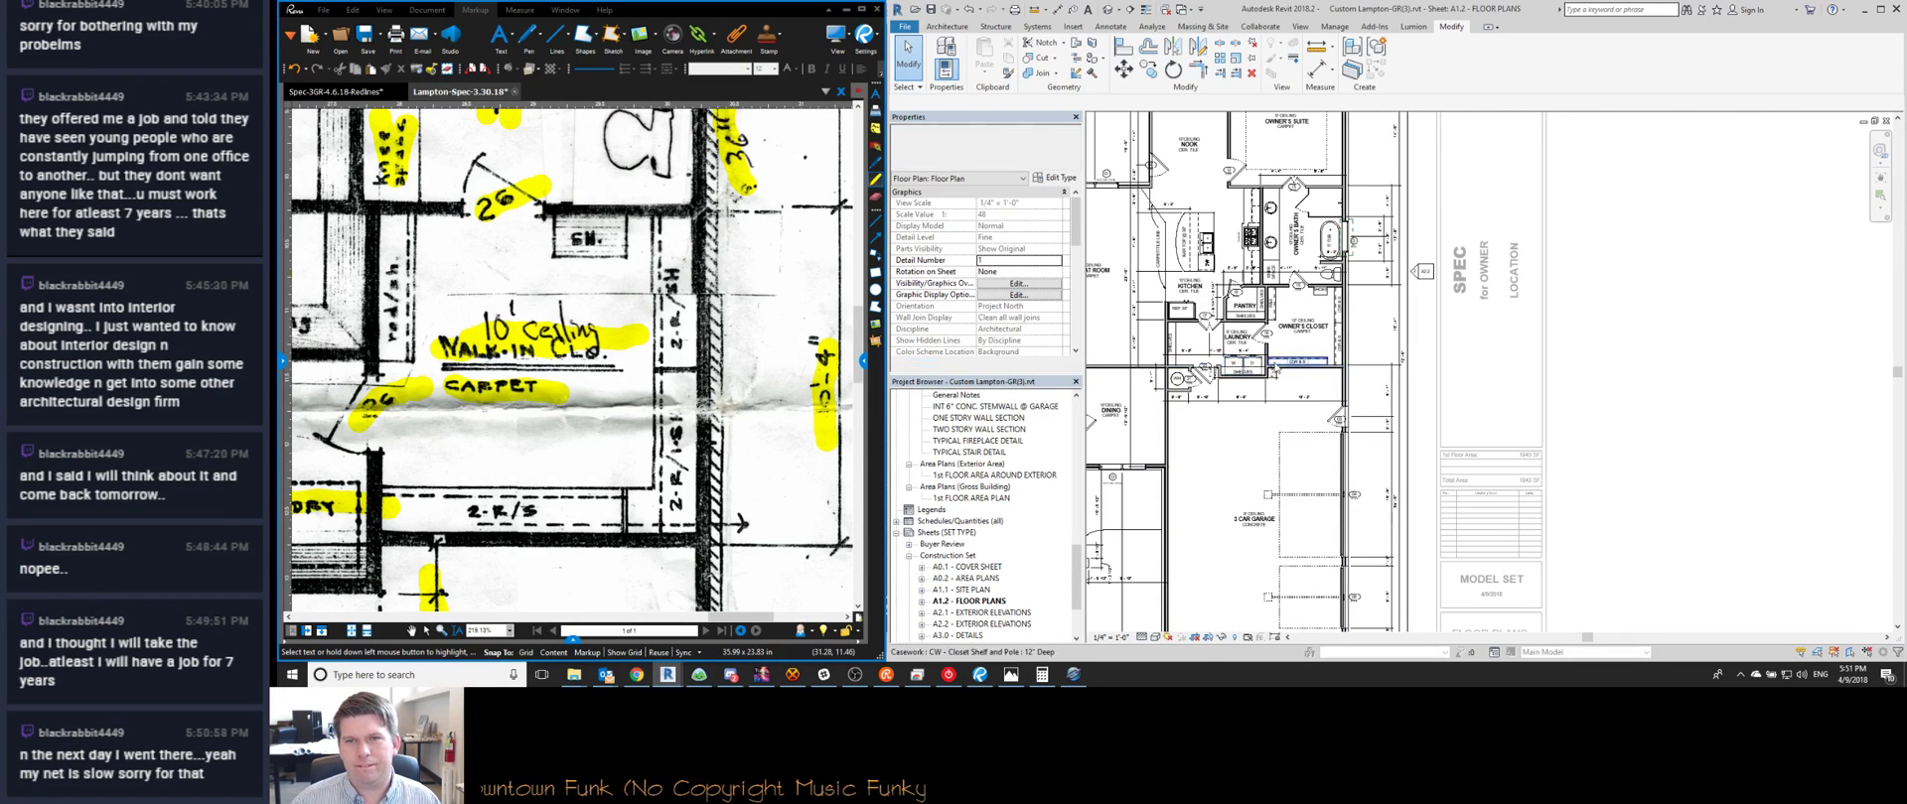
scroll(1276, 370, down, 3)
scroll(1418, 537, up, 3)
scroll(1370, 522, down, 2)
scroll(1327, 508, up, 1)
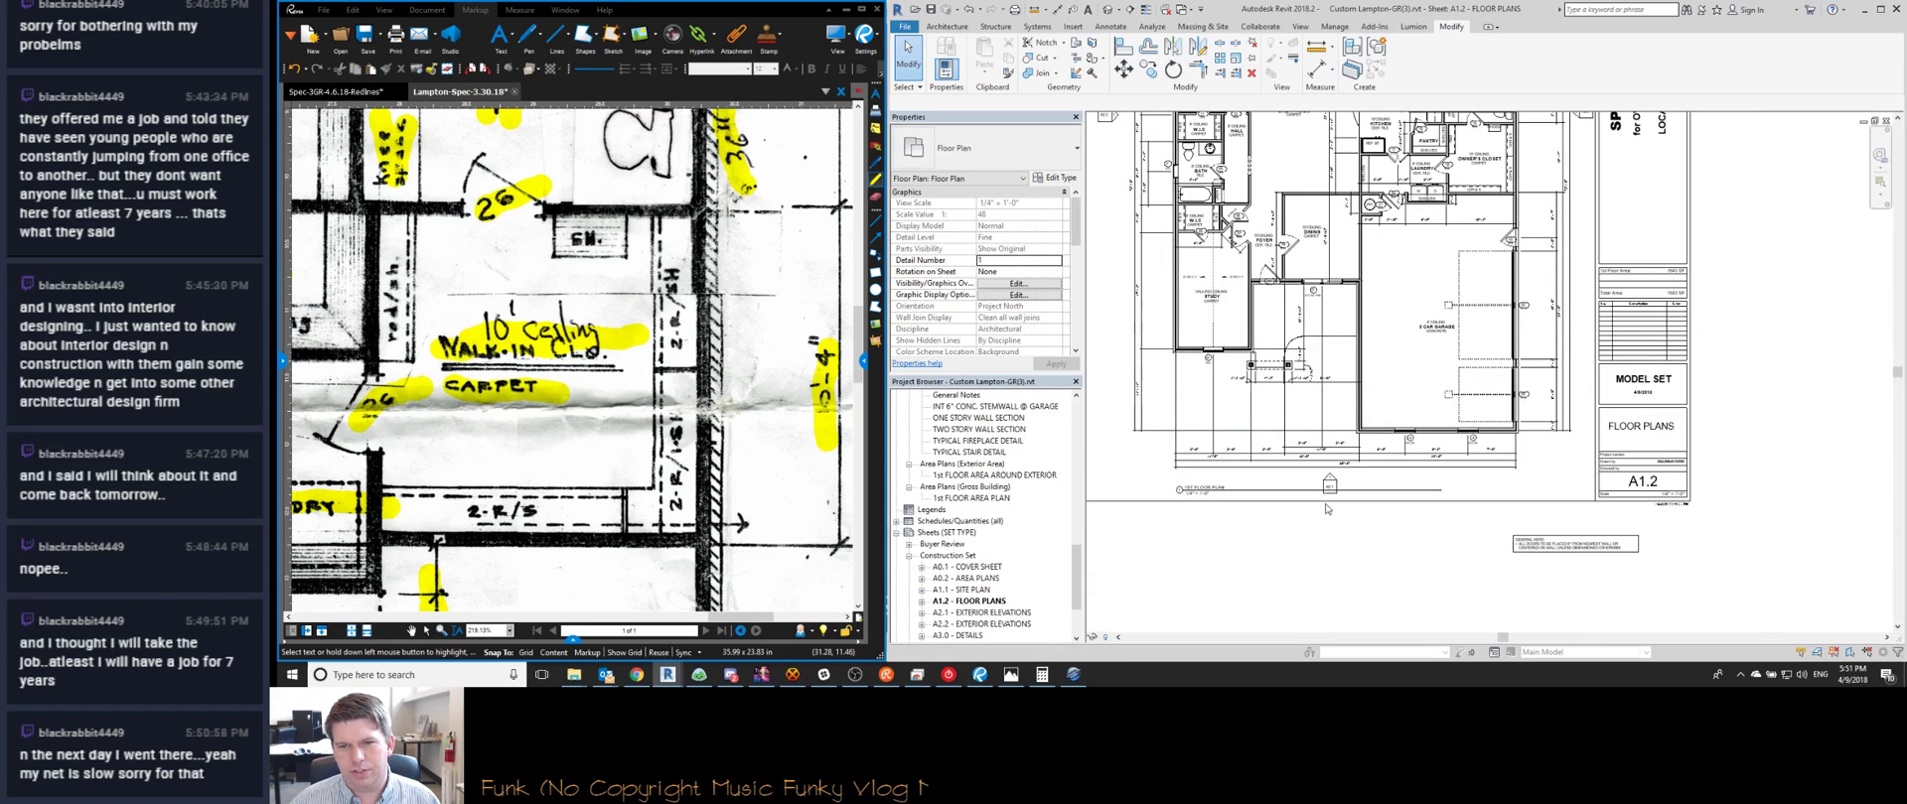
click(1326, 509)
scroll(1301, 457, up, 5)
click(1339, 445)
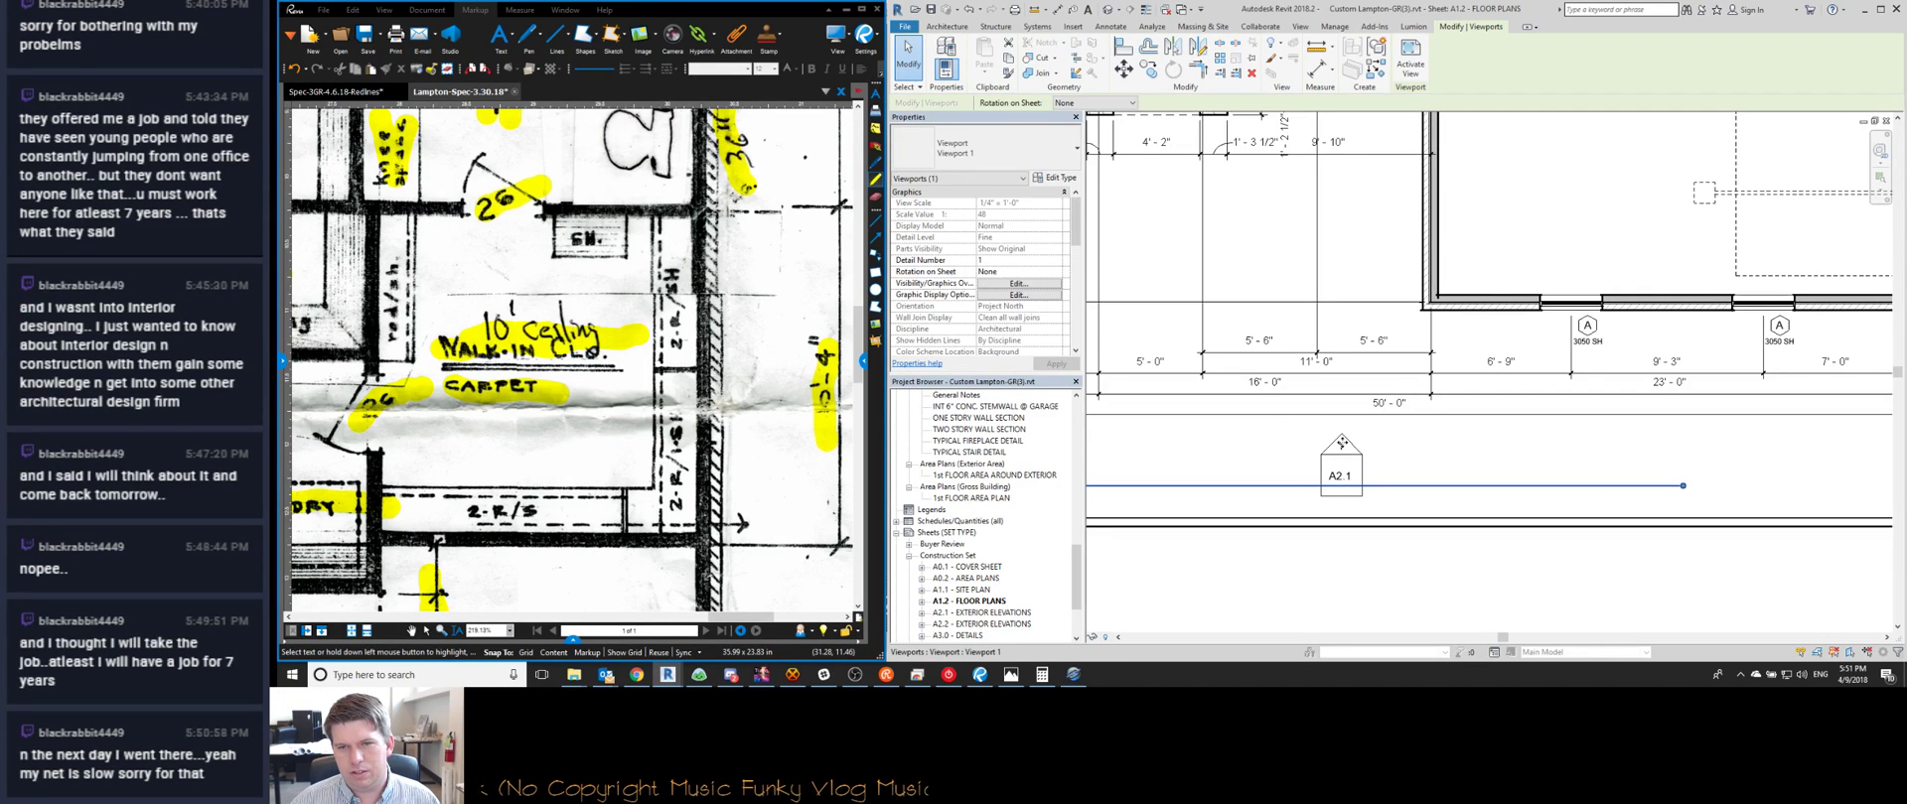
double_click(1341, 443)
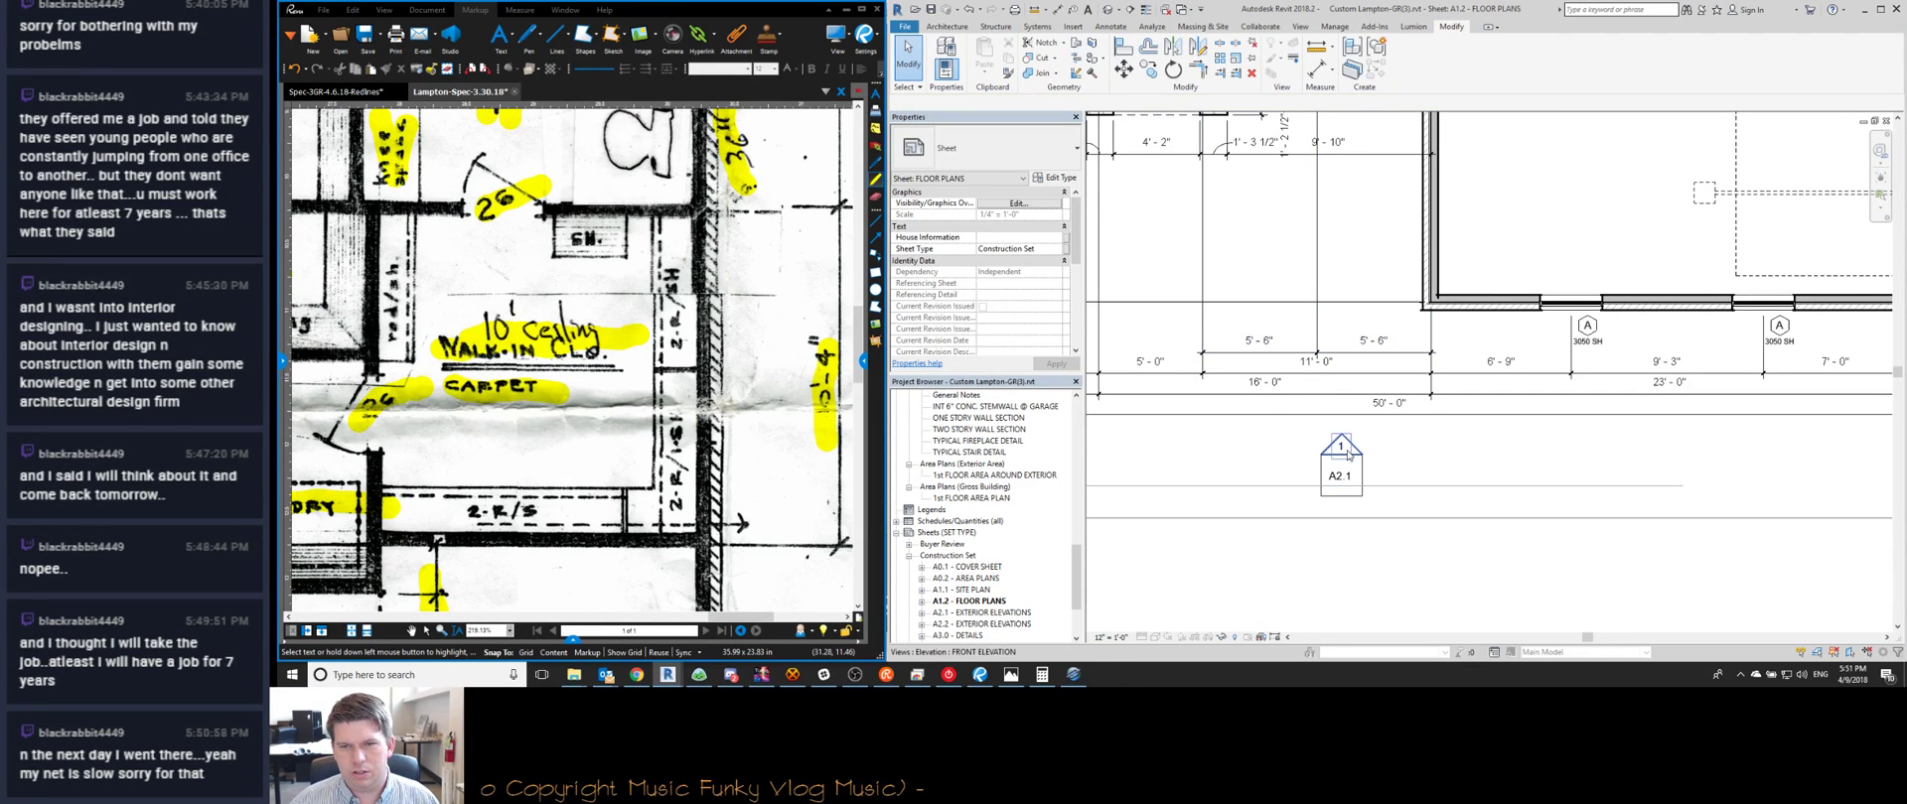
Nudge the A2.1 elevation marker below the garage slightly upward
scroll(1346, 453, down, 4)
click(1349, 462)
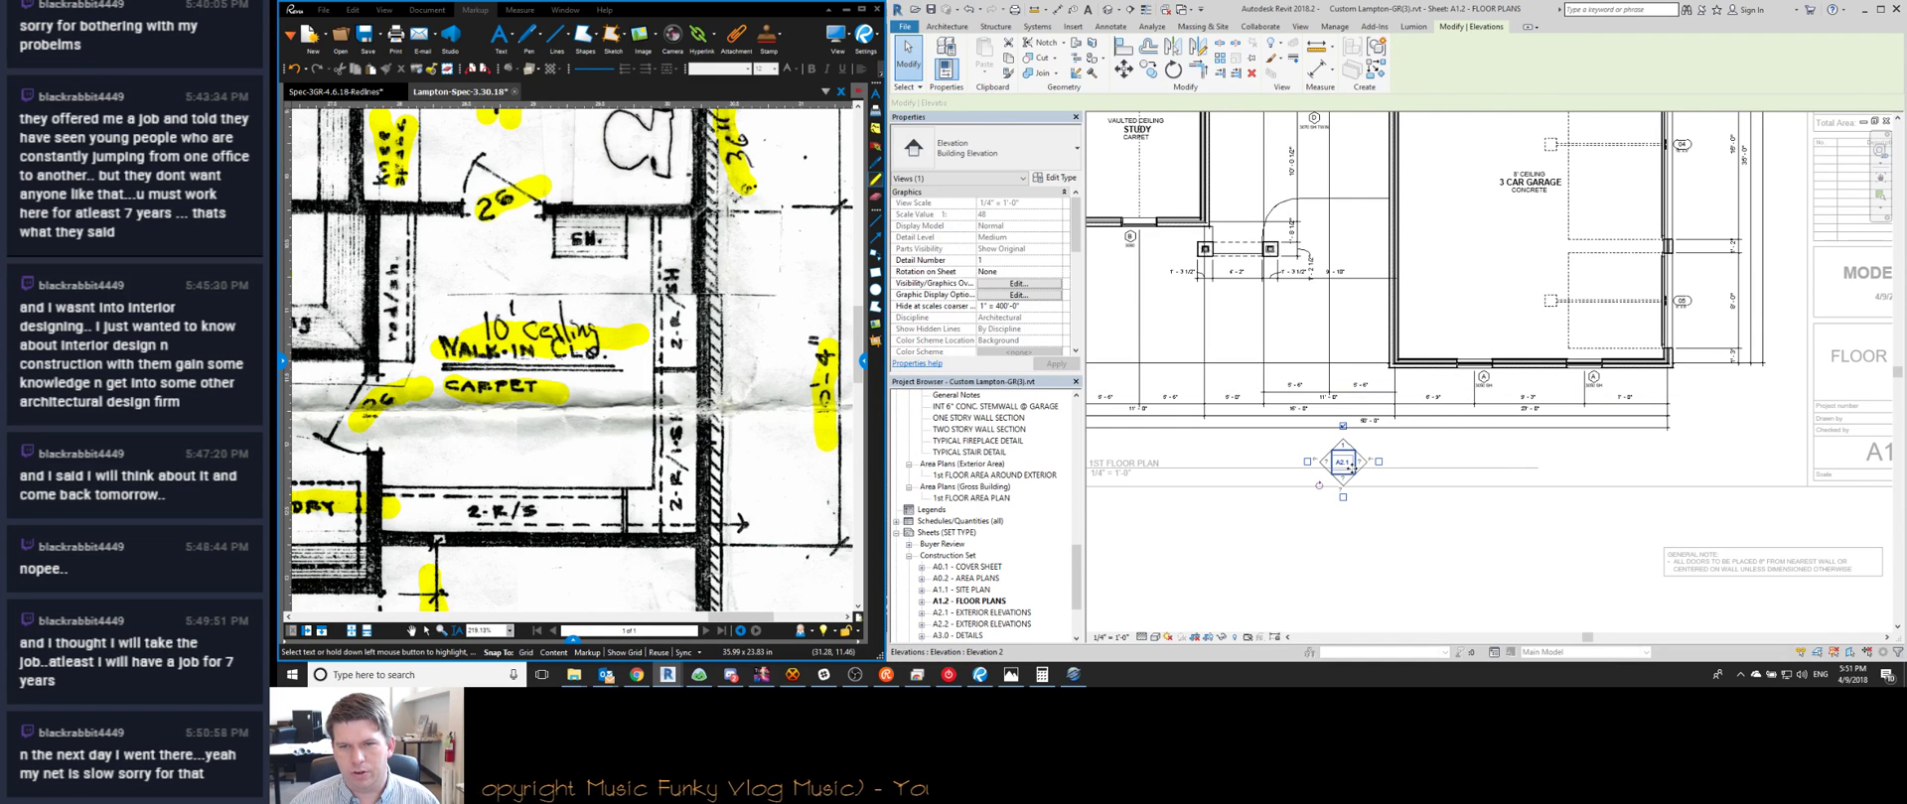
drag(1350, 467, 1349, 457)
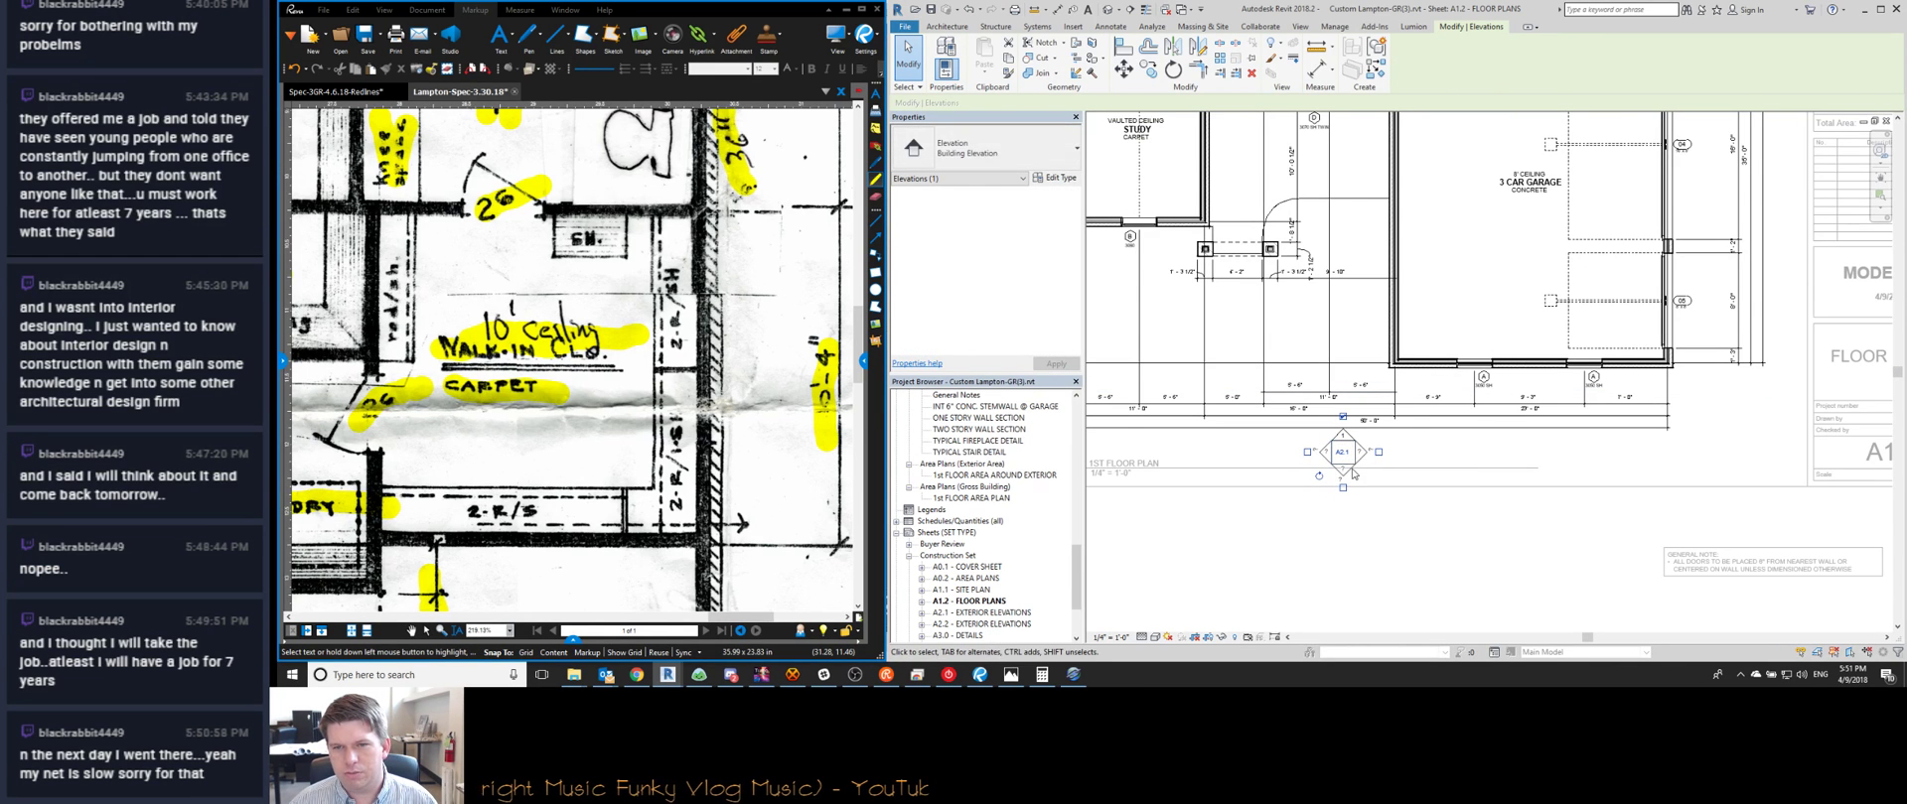
key(Escape)
scroll(1410, 447, down, 3)
Check the four right-side dimension strings and the A2.2 elevation marker, leaving them unchanged
middle_drag(1528, 418, 1520, 496)
scroll(1529, 365, up, 4)
drag(1529, 364, 1418, 429)
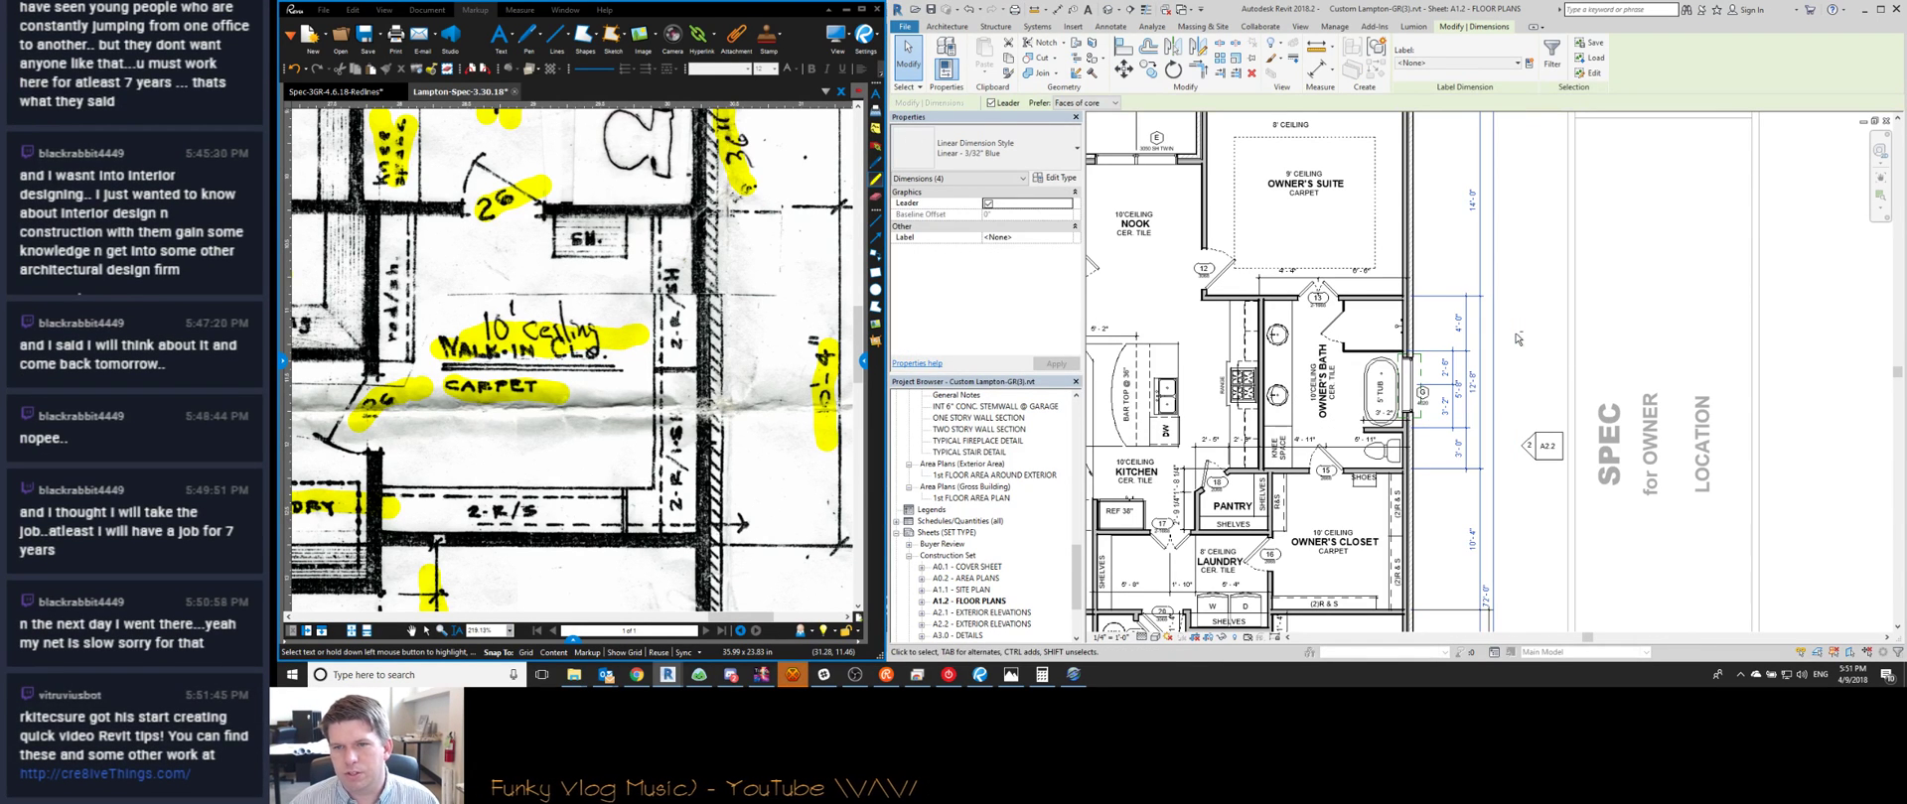
key(Escape)
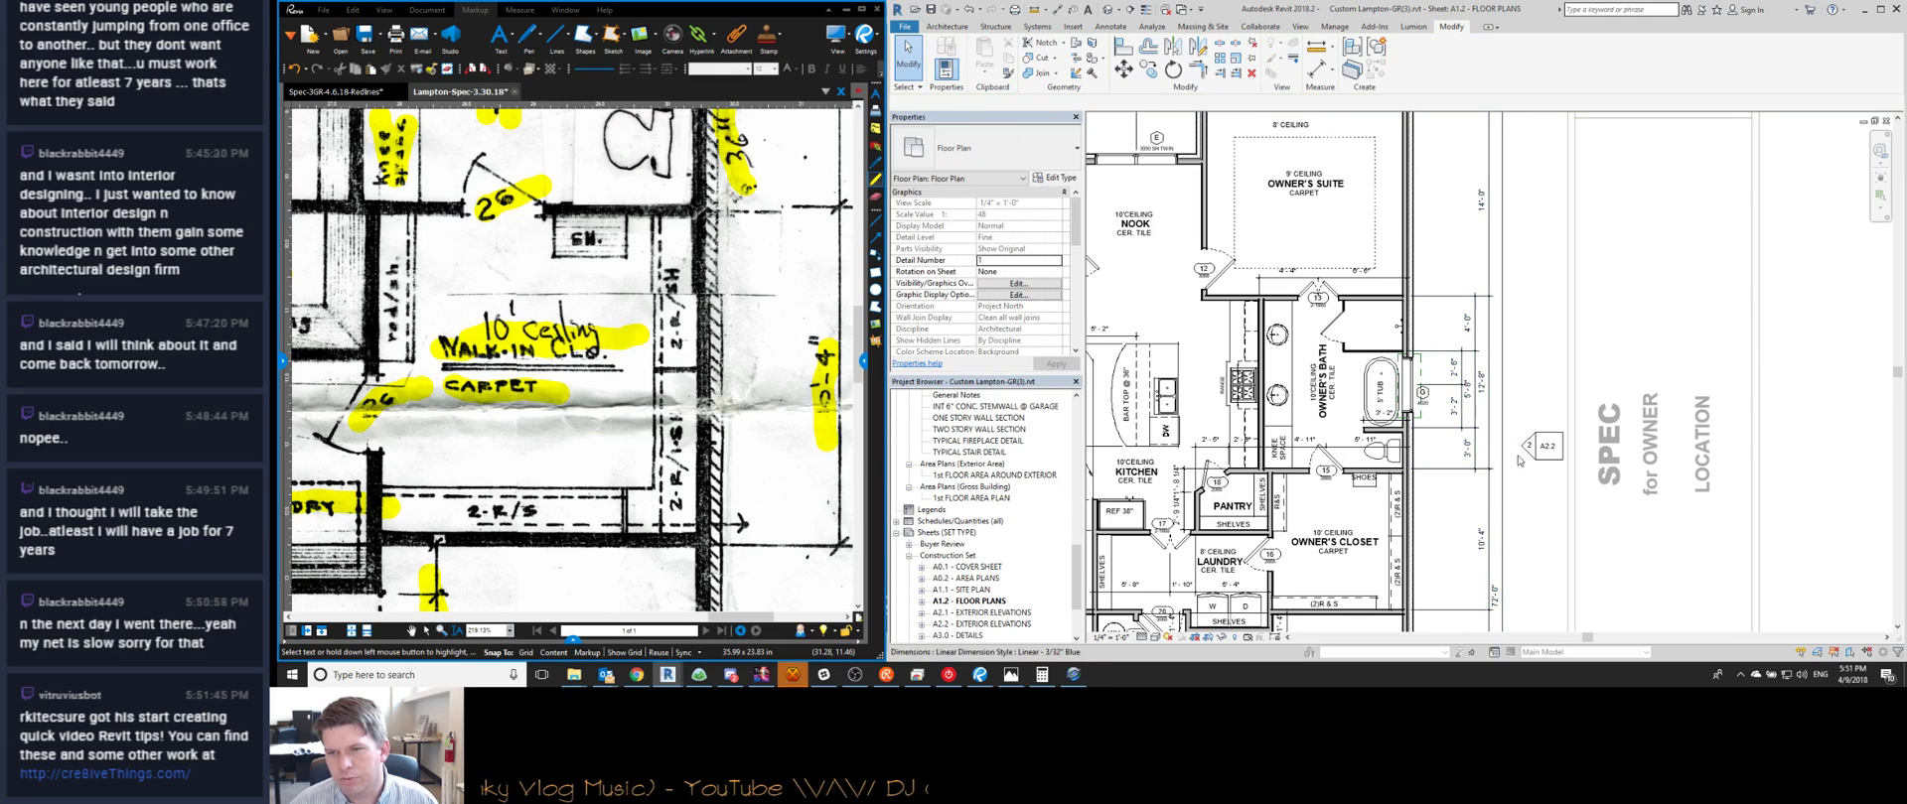
click(1529, 447)
scroll(1514, 448, down, 1)
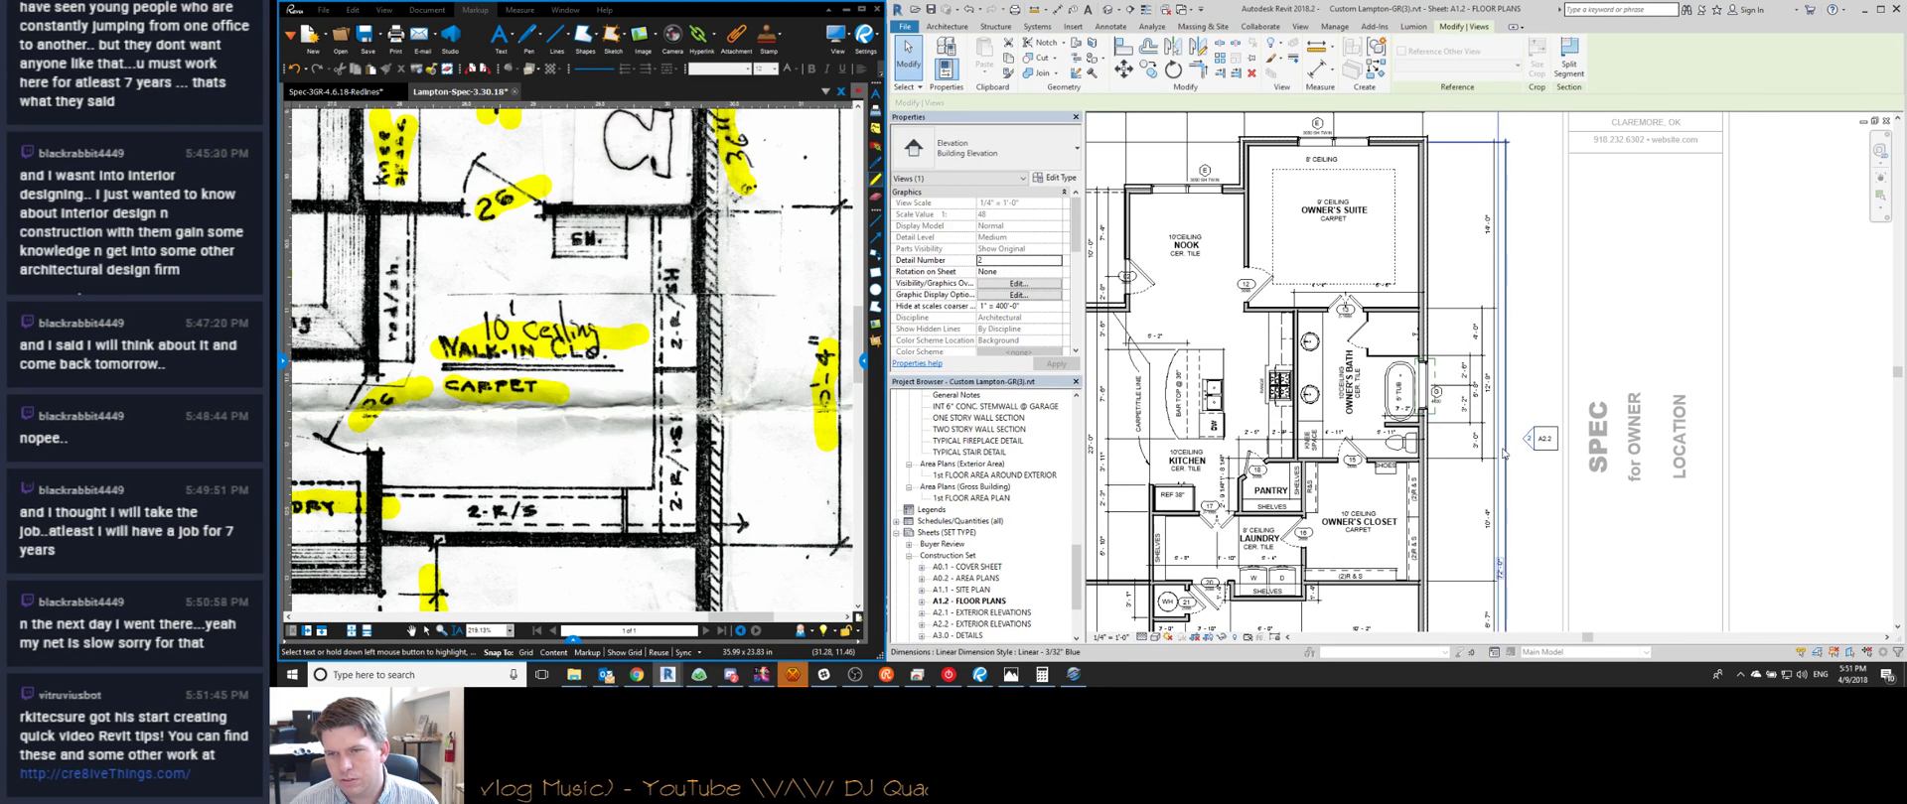
click(1545, 443)
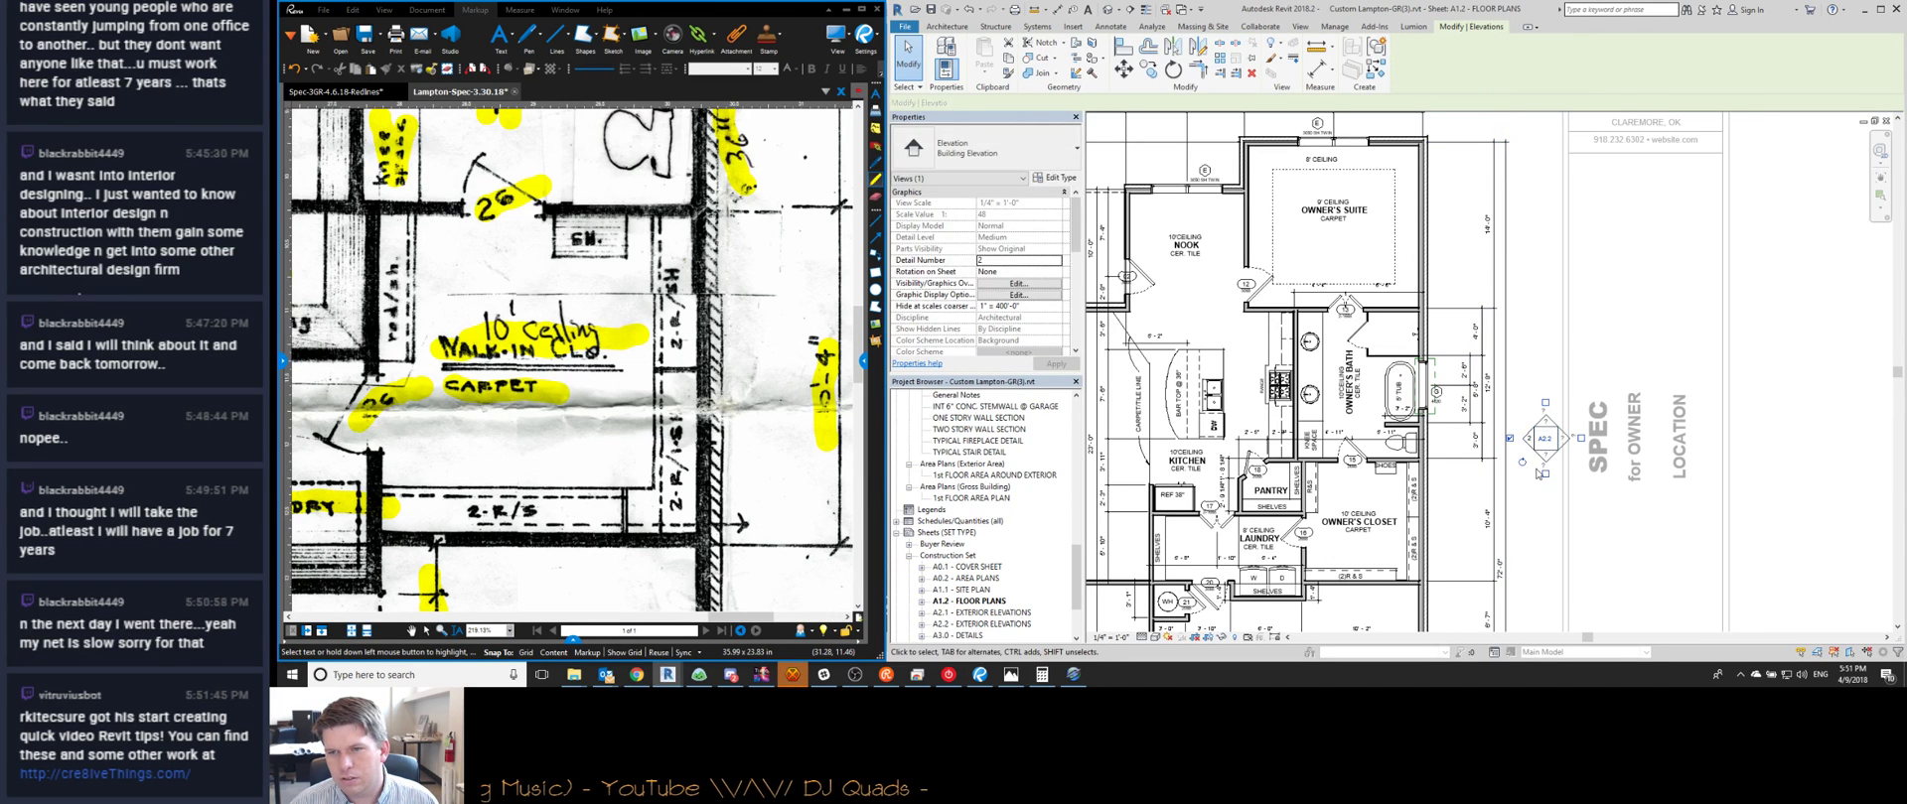
key(Escape)
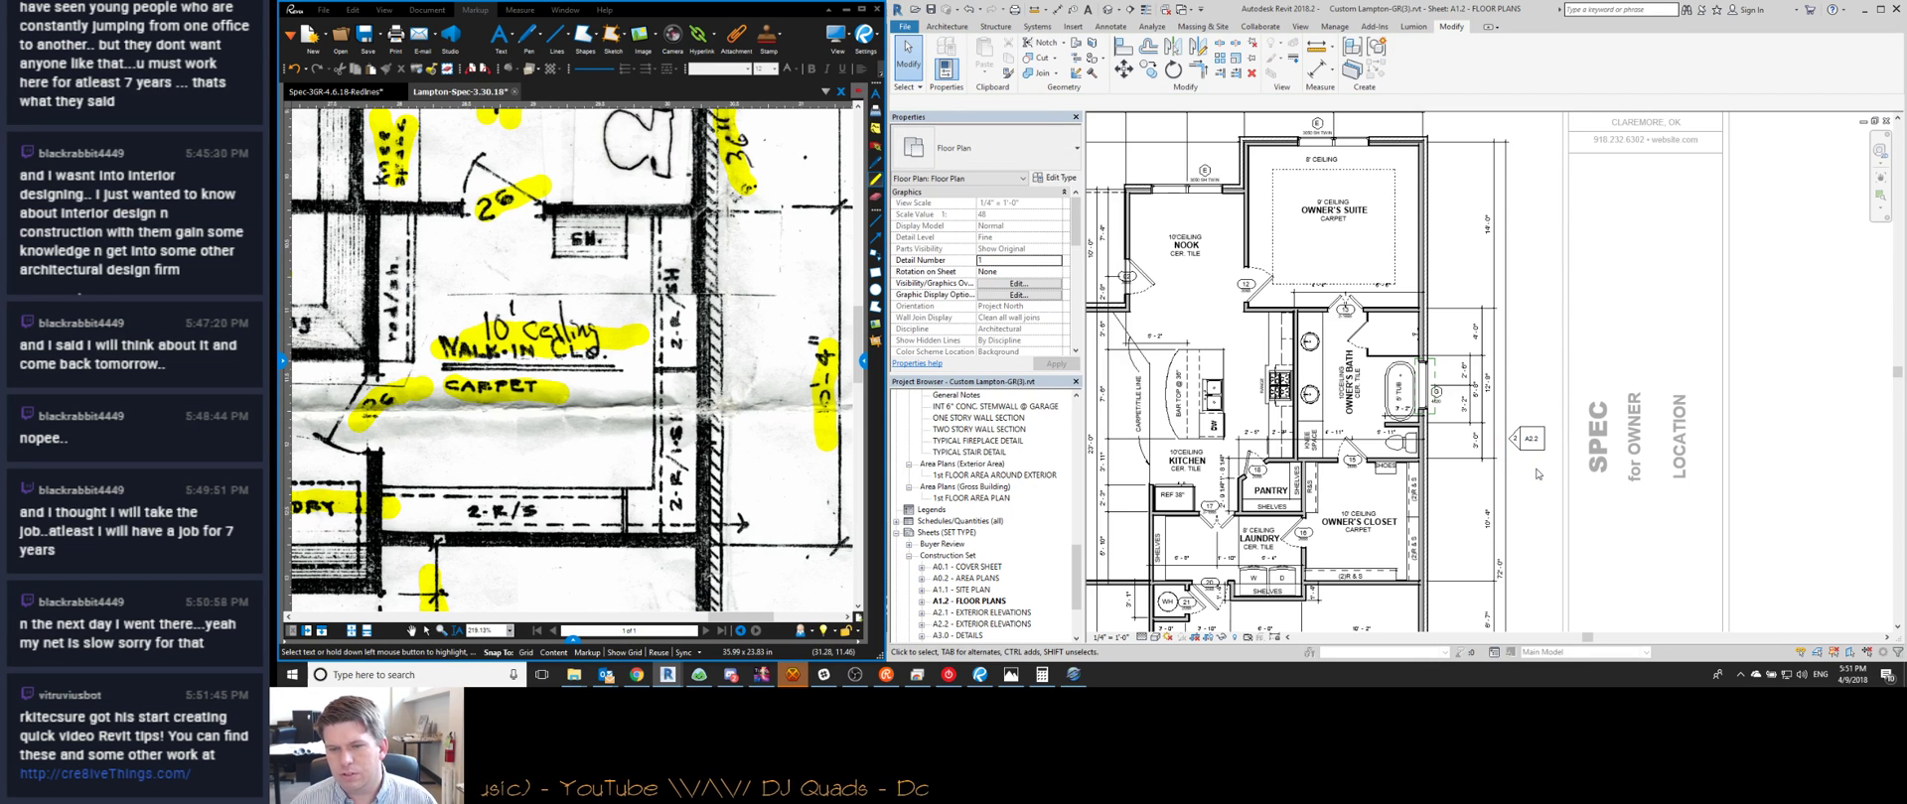
scroll(1536, 474, down, 5)
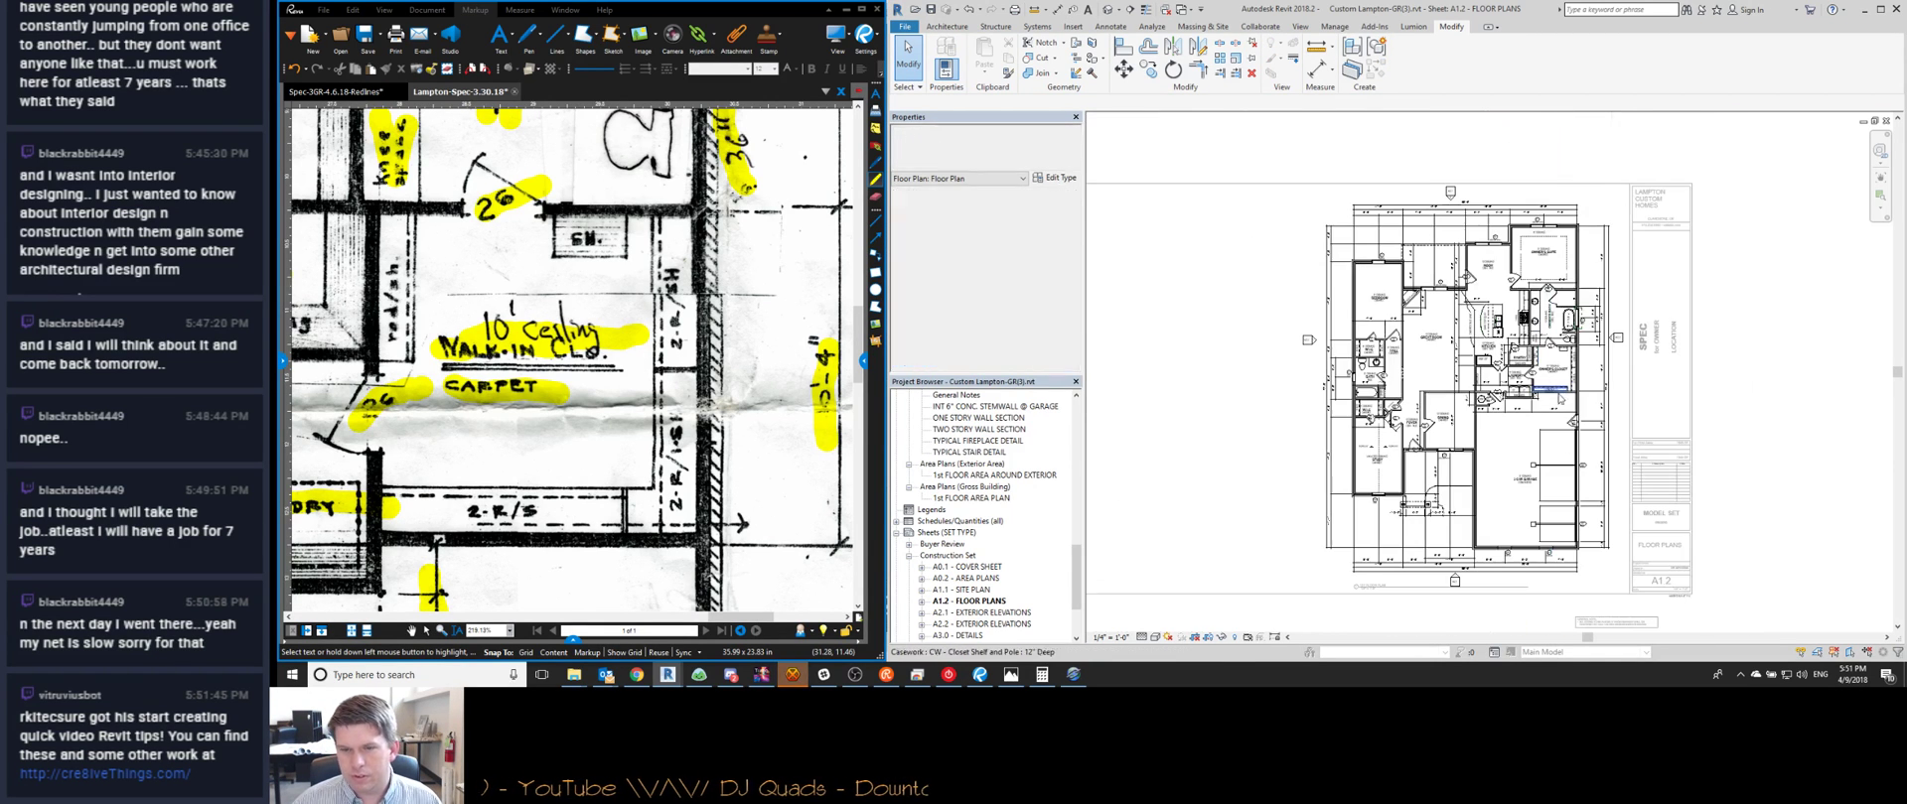
scroll(1394, 421, up, 5)
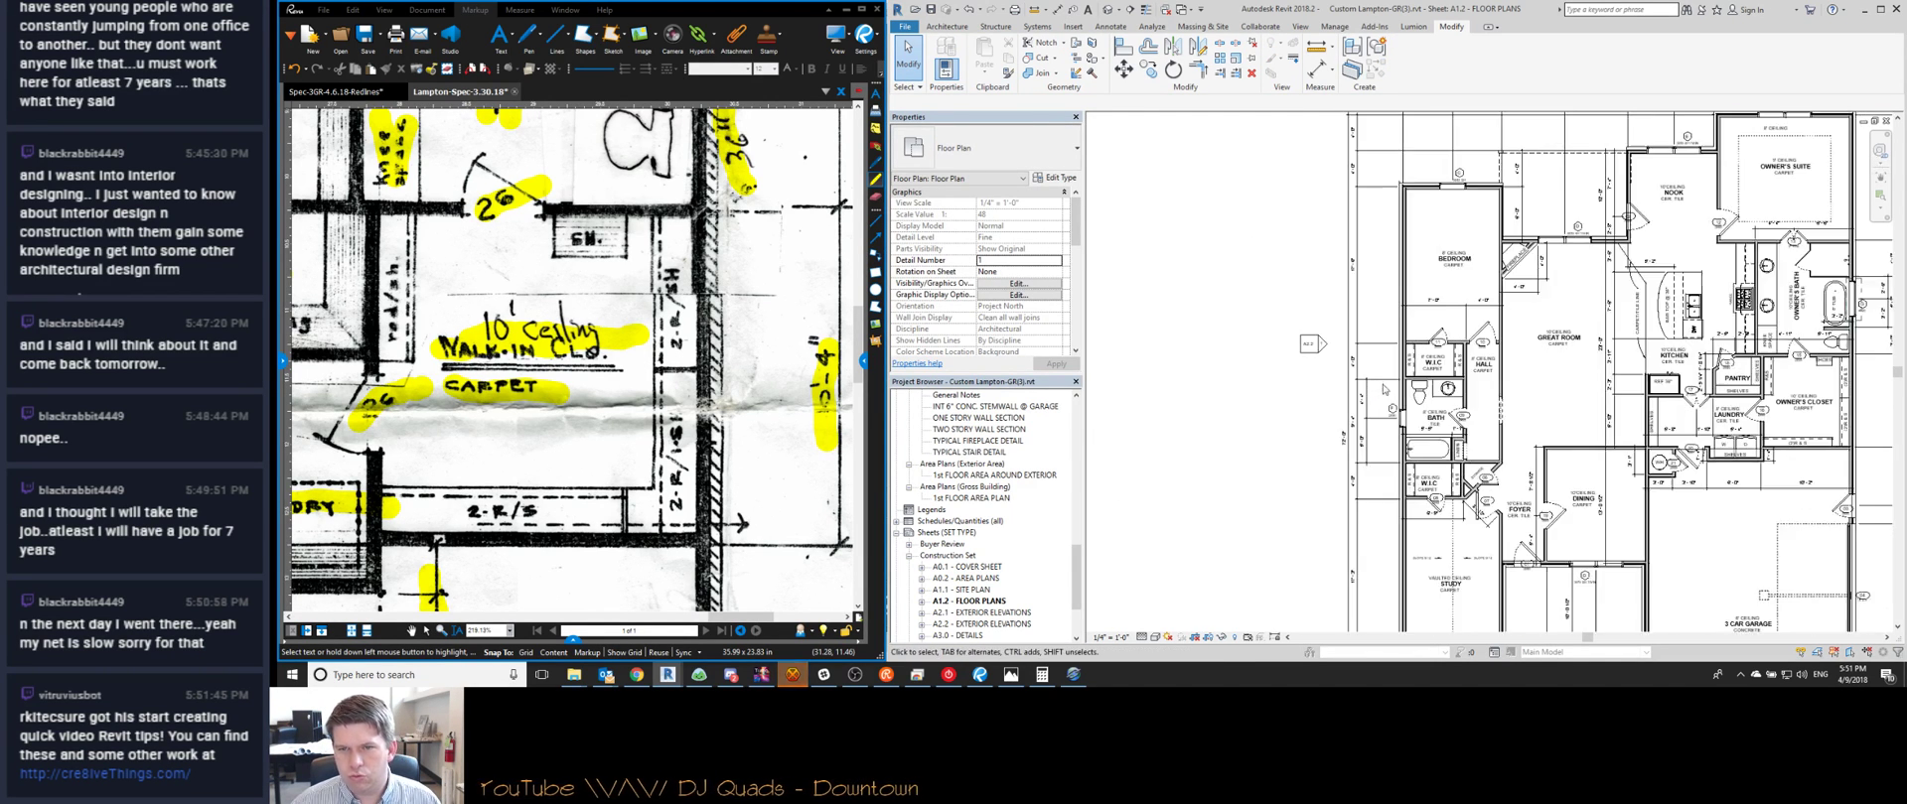
drag(1334, 387, 1331, 377)
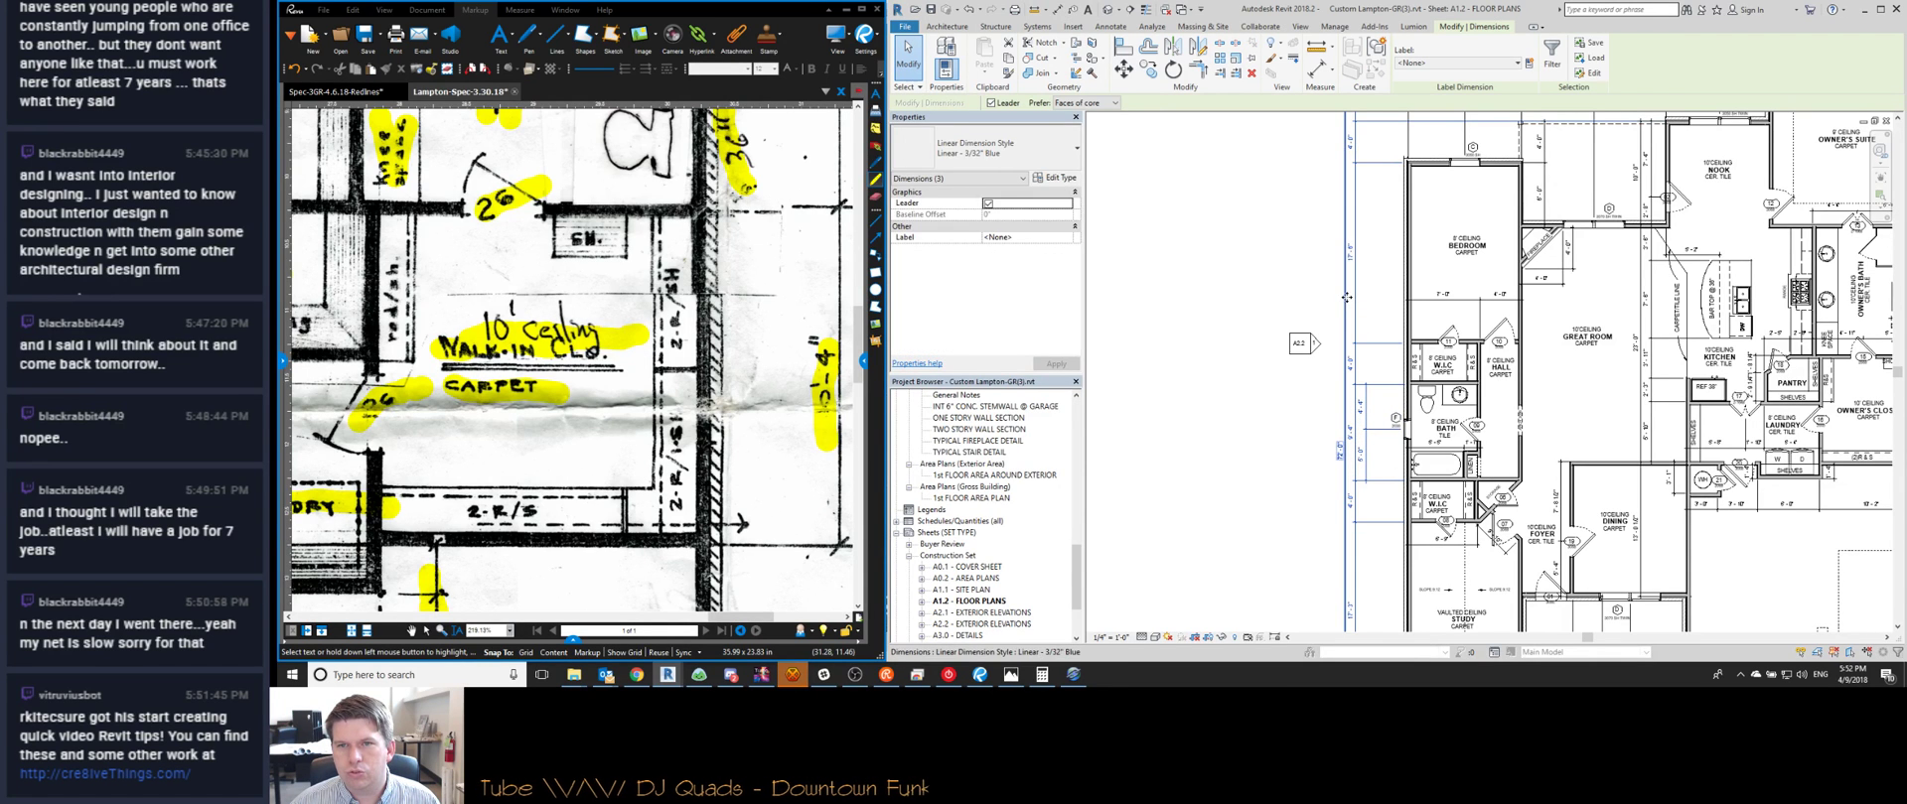
middle_drag(1697, 328, 1576, 350)
scroll(1576, 350, down, 2)
key(Escape)
scroll(1559, 377, up, 5)
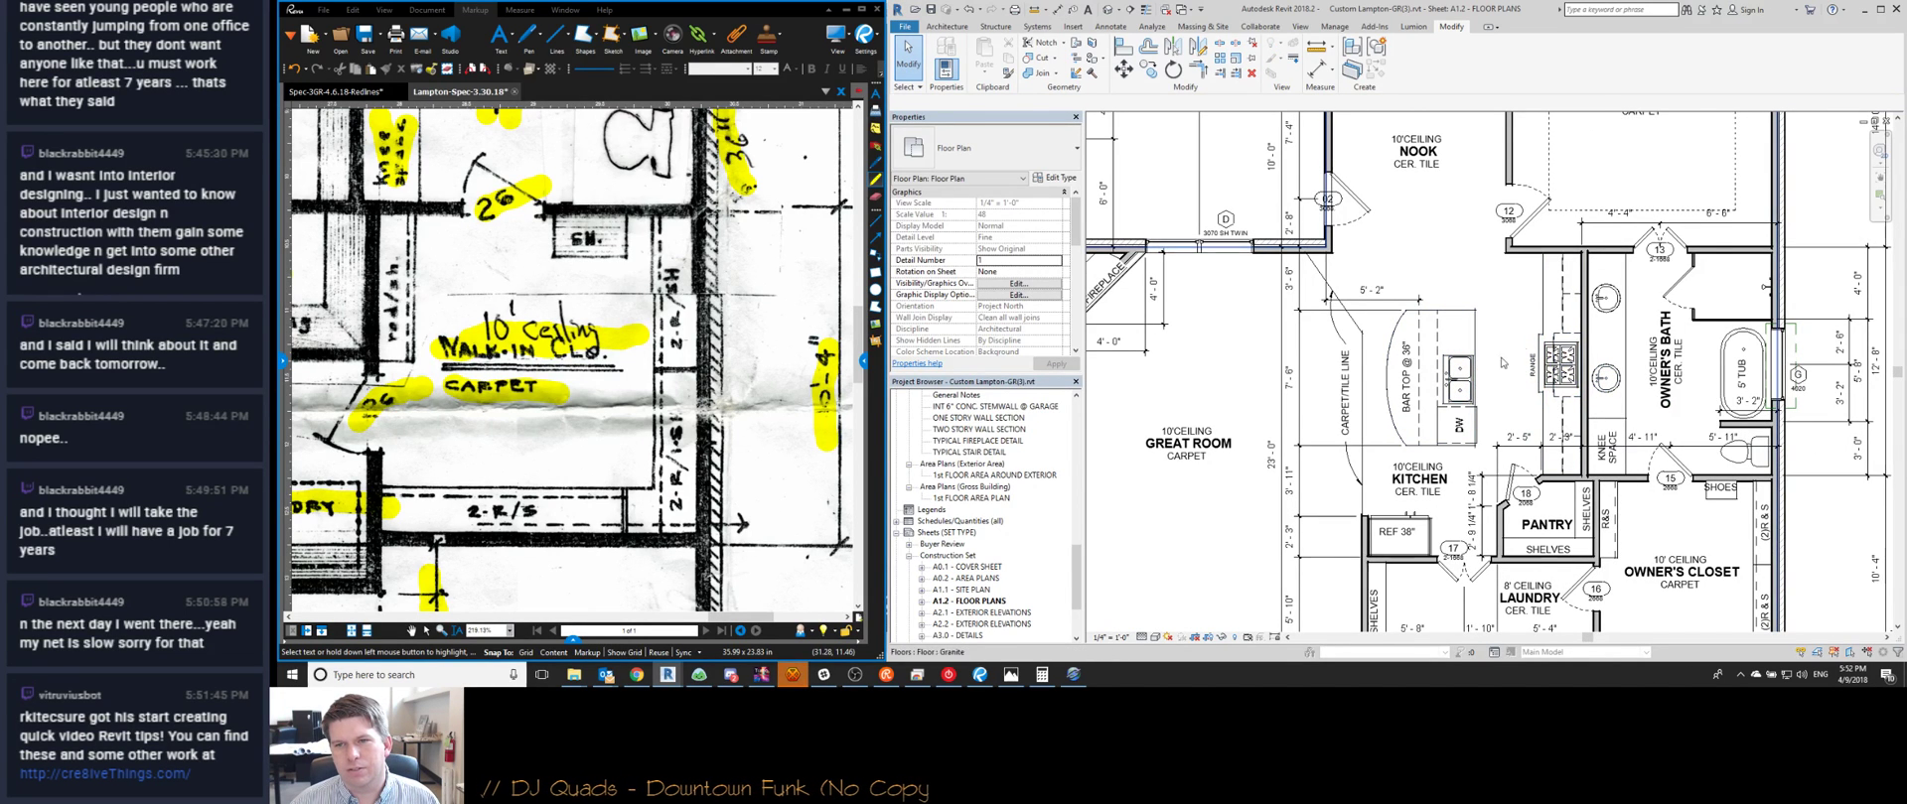
scroll(1519, 357, down, 2)
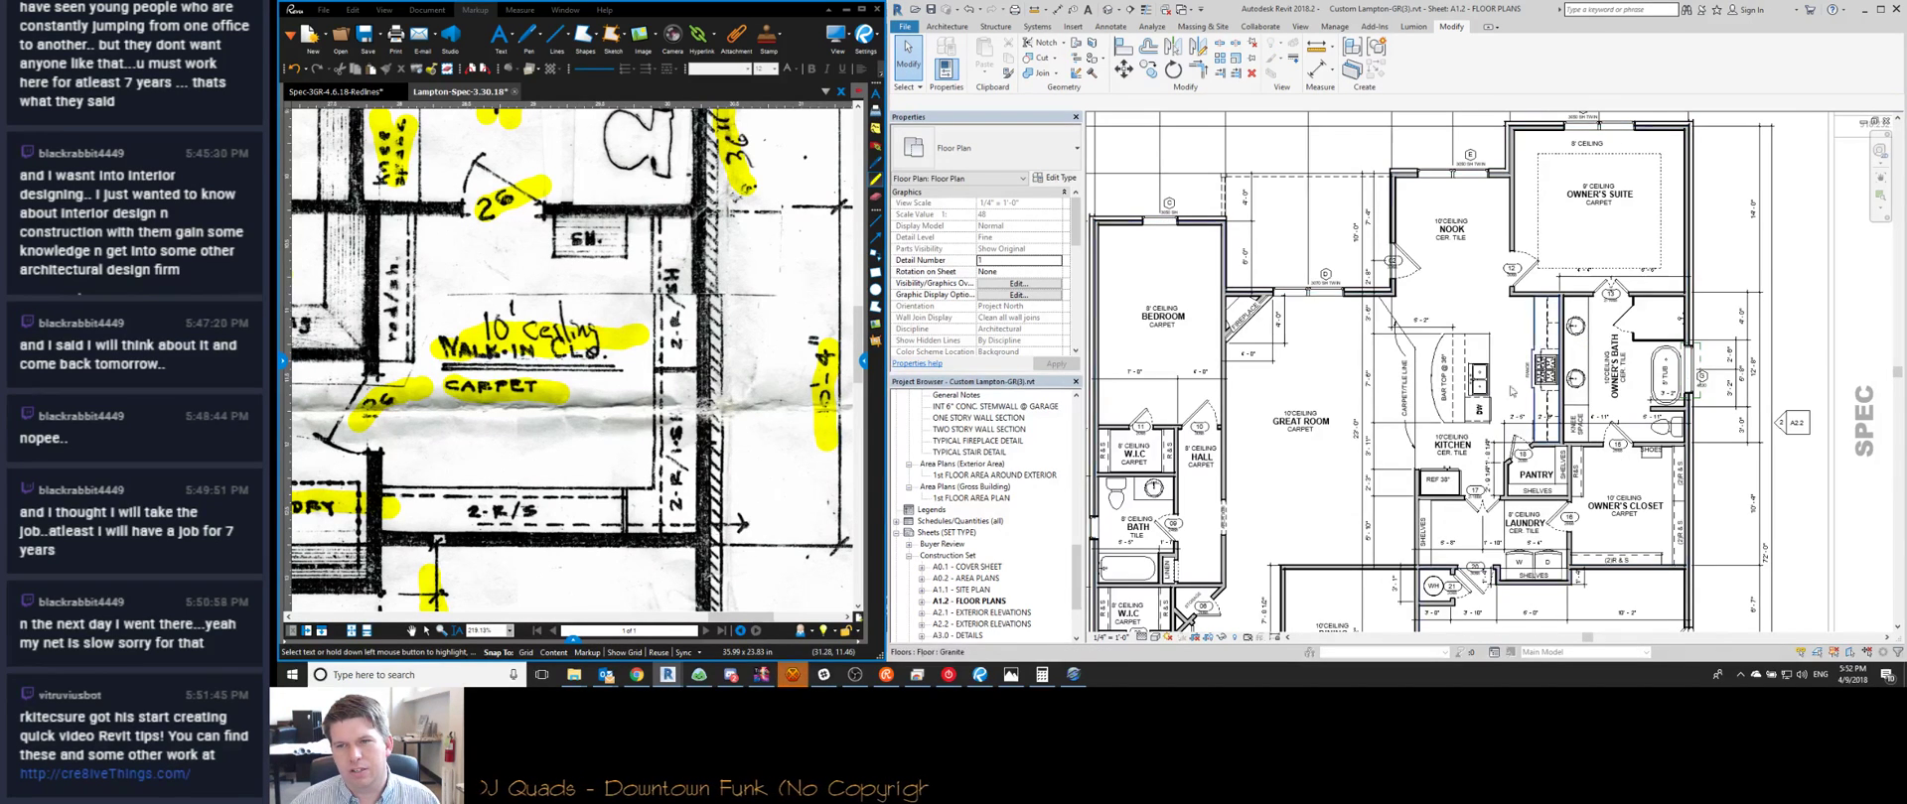
scroll(1363, 248, down, 2)
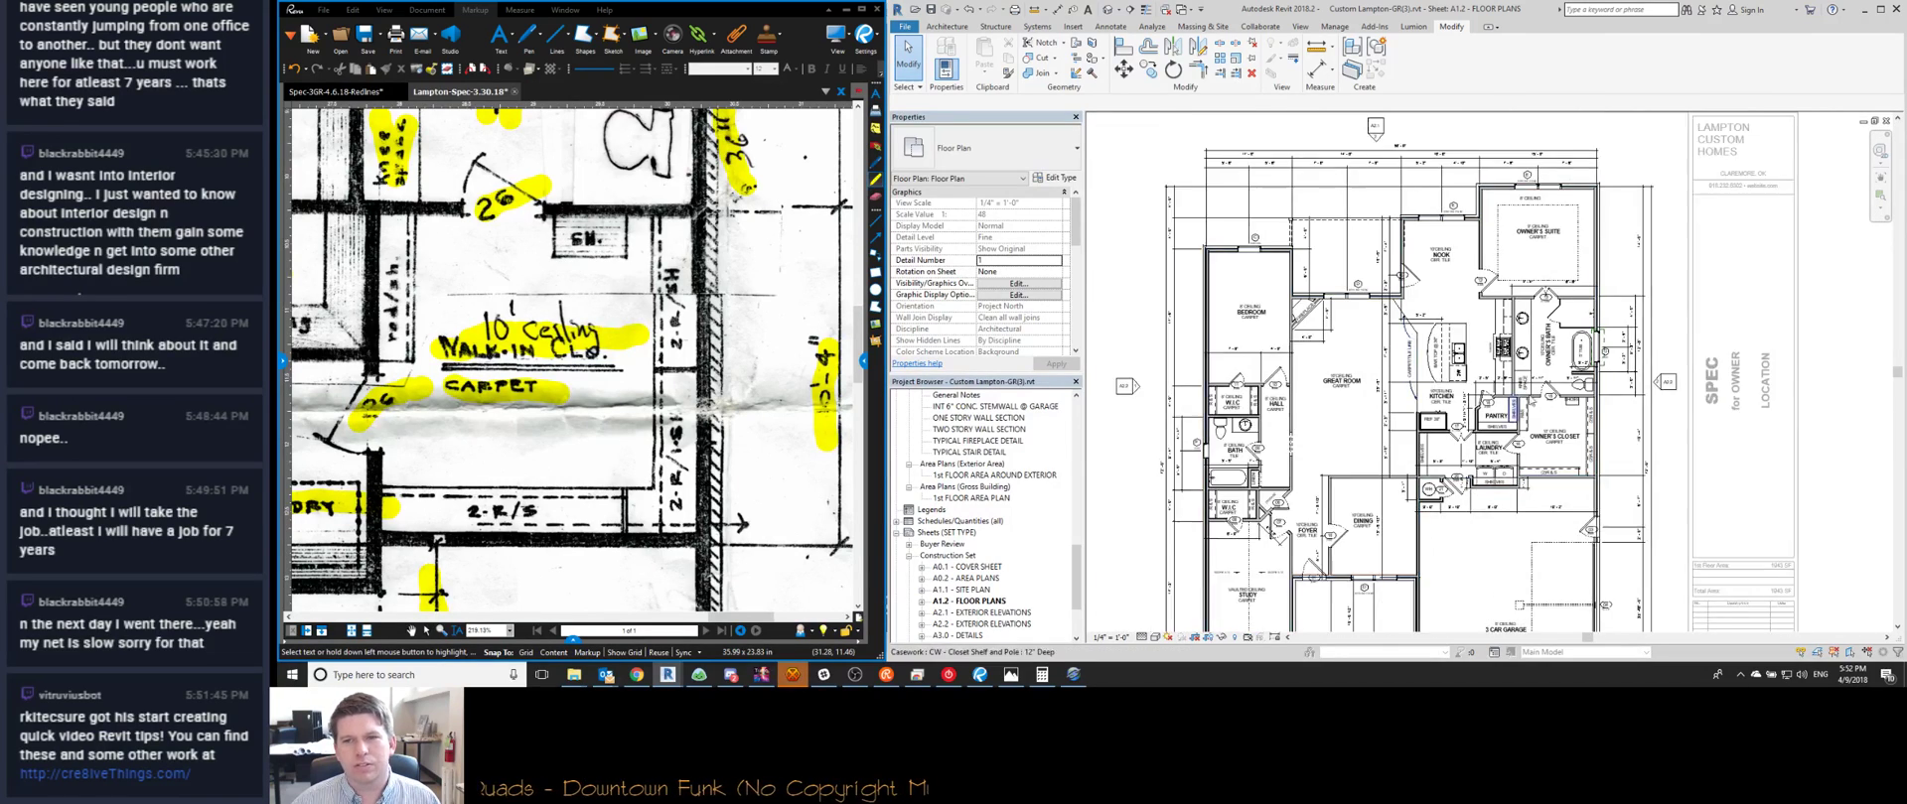
middle_drag(1223, 341, 1312, 336)
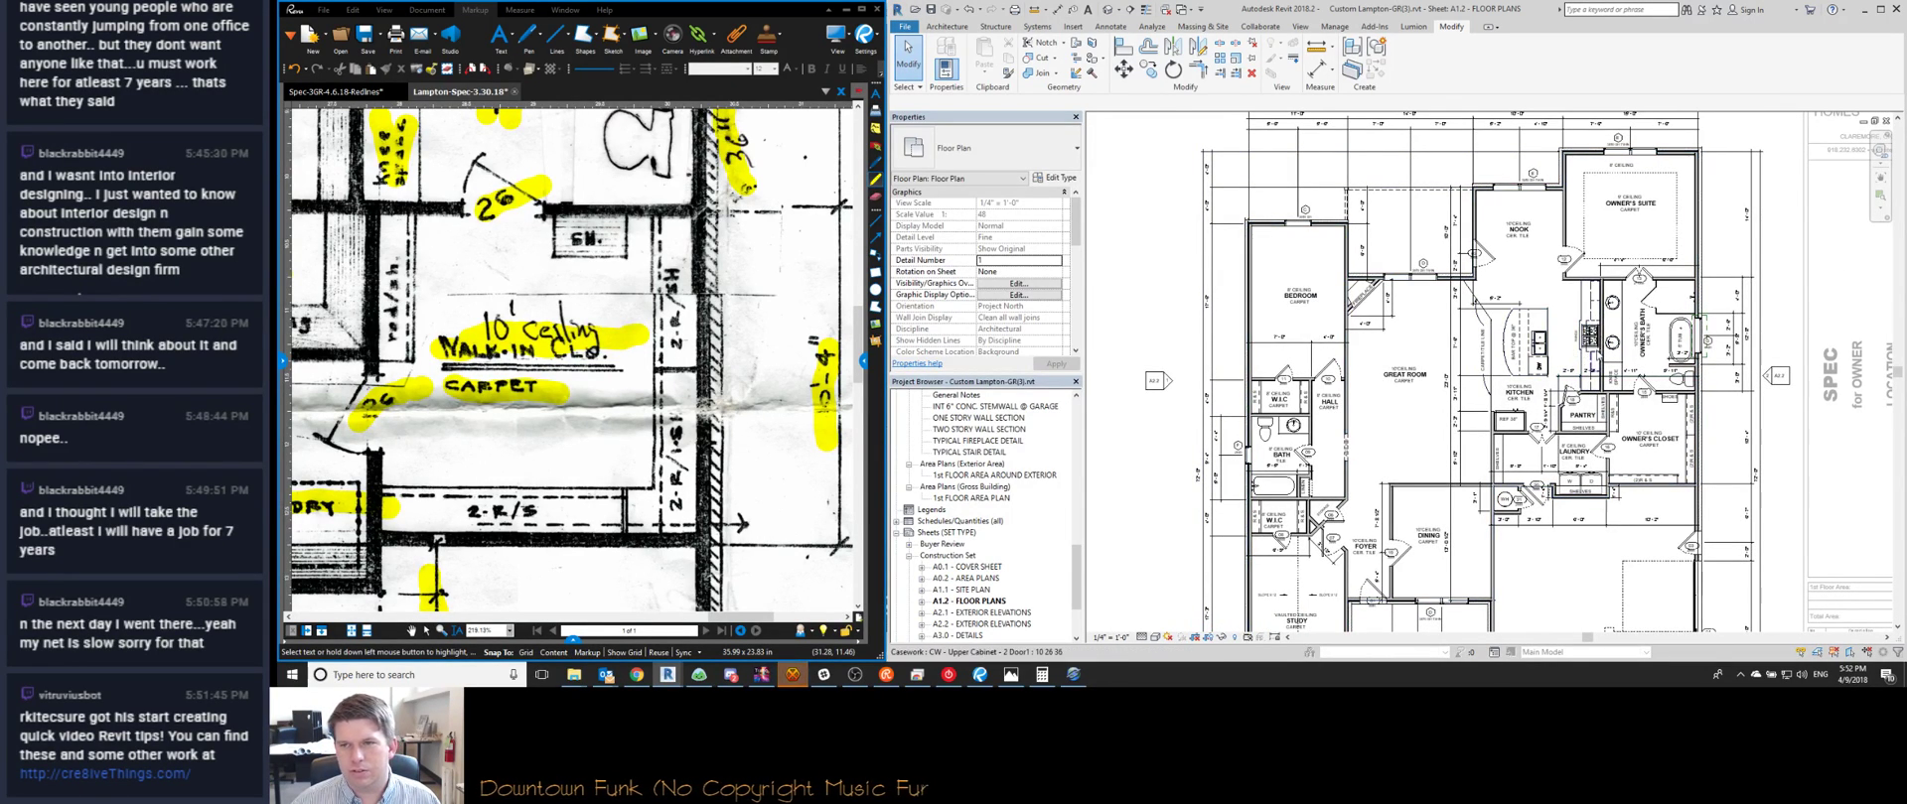
scroll(1589, 352, up, 4)
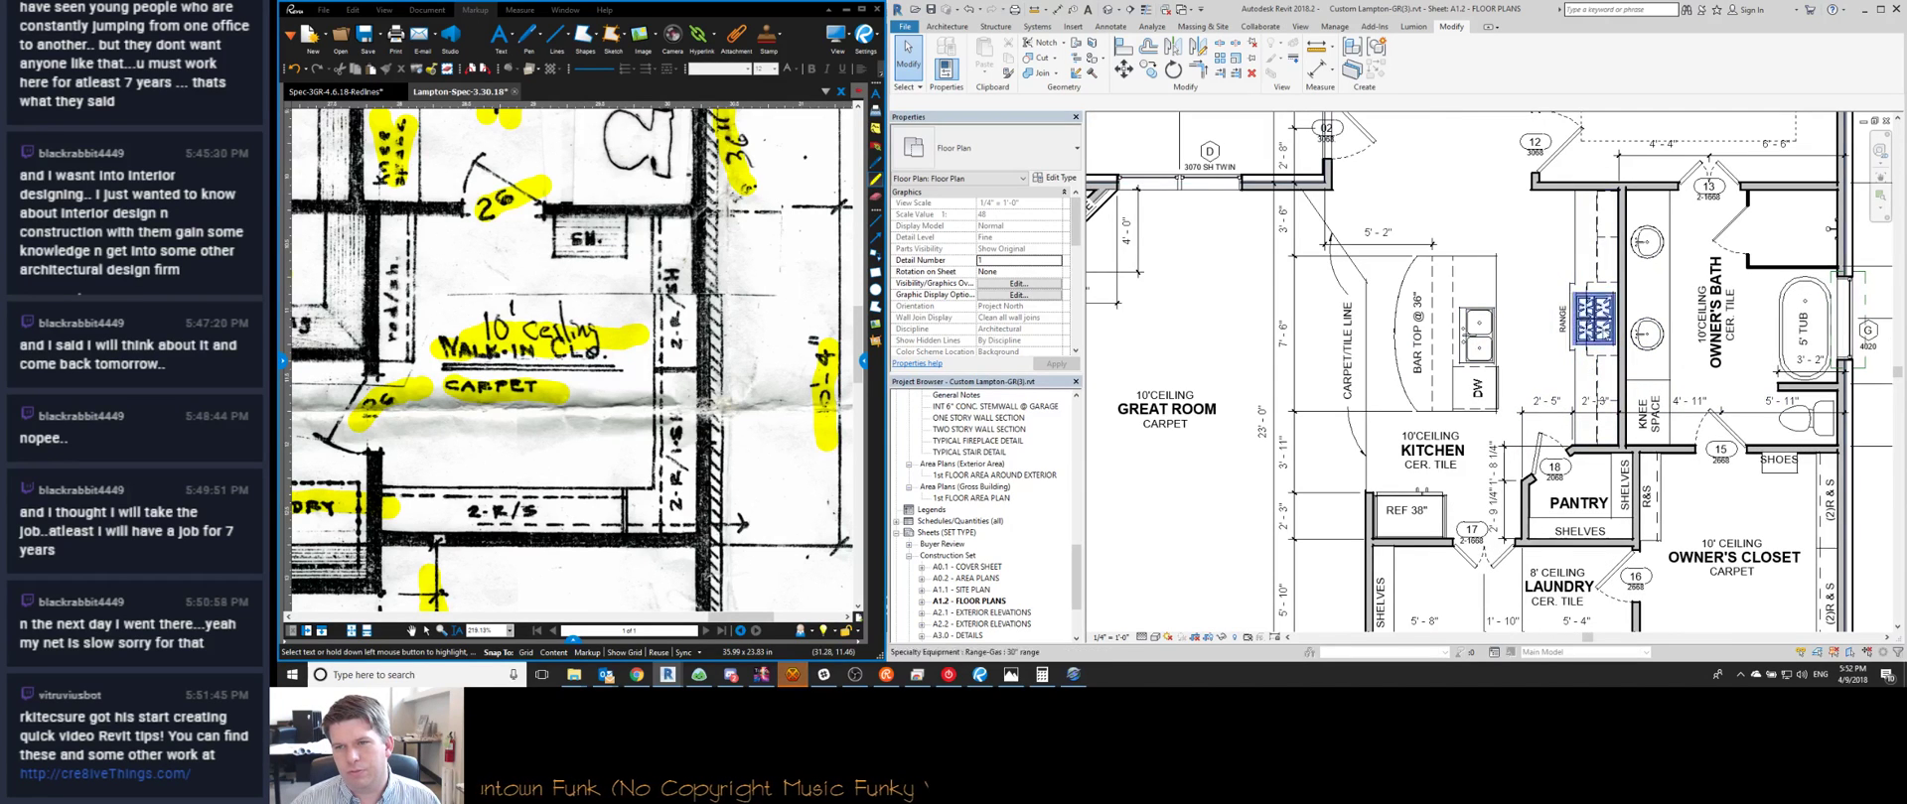
scroll(1614, 359, down, 3)
middle_drag(1229, 360, 1309, 324)
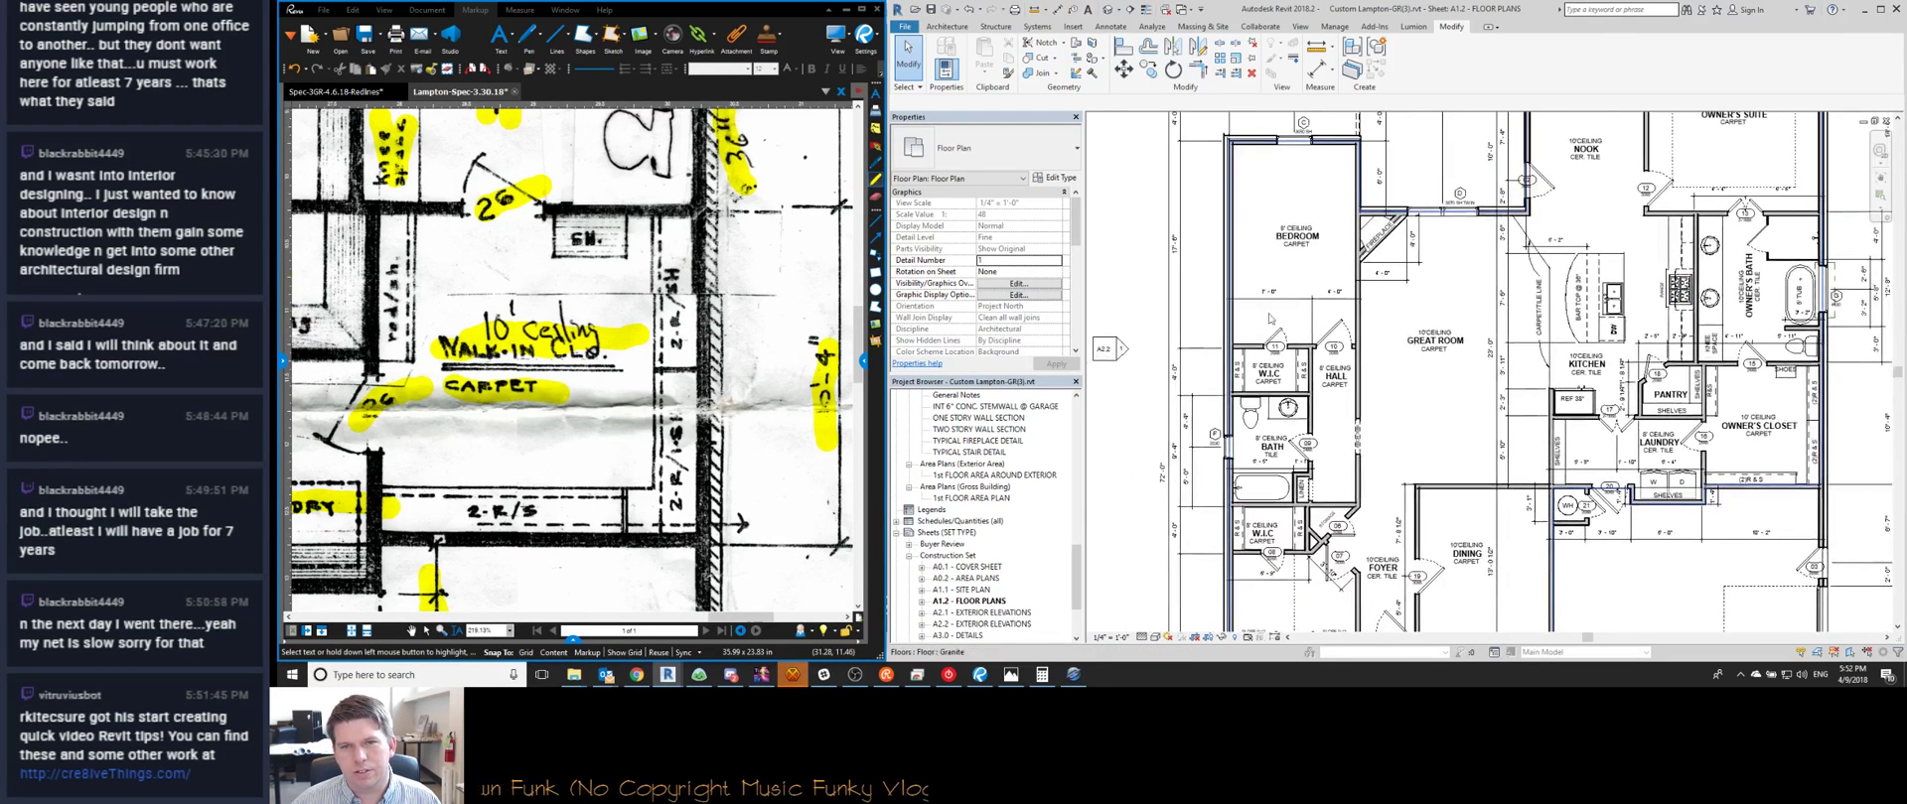
scroll(1202, 294, down, 3)
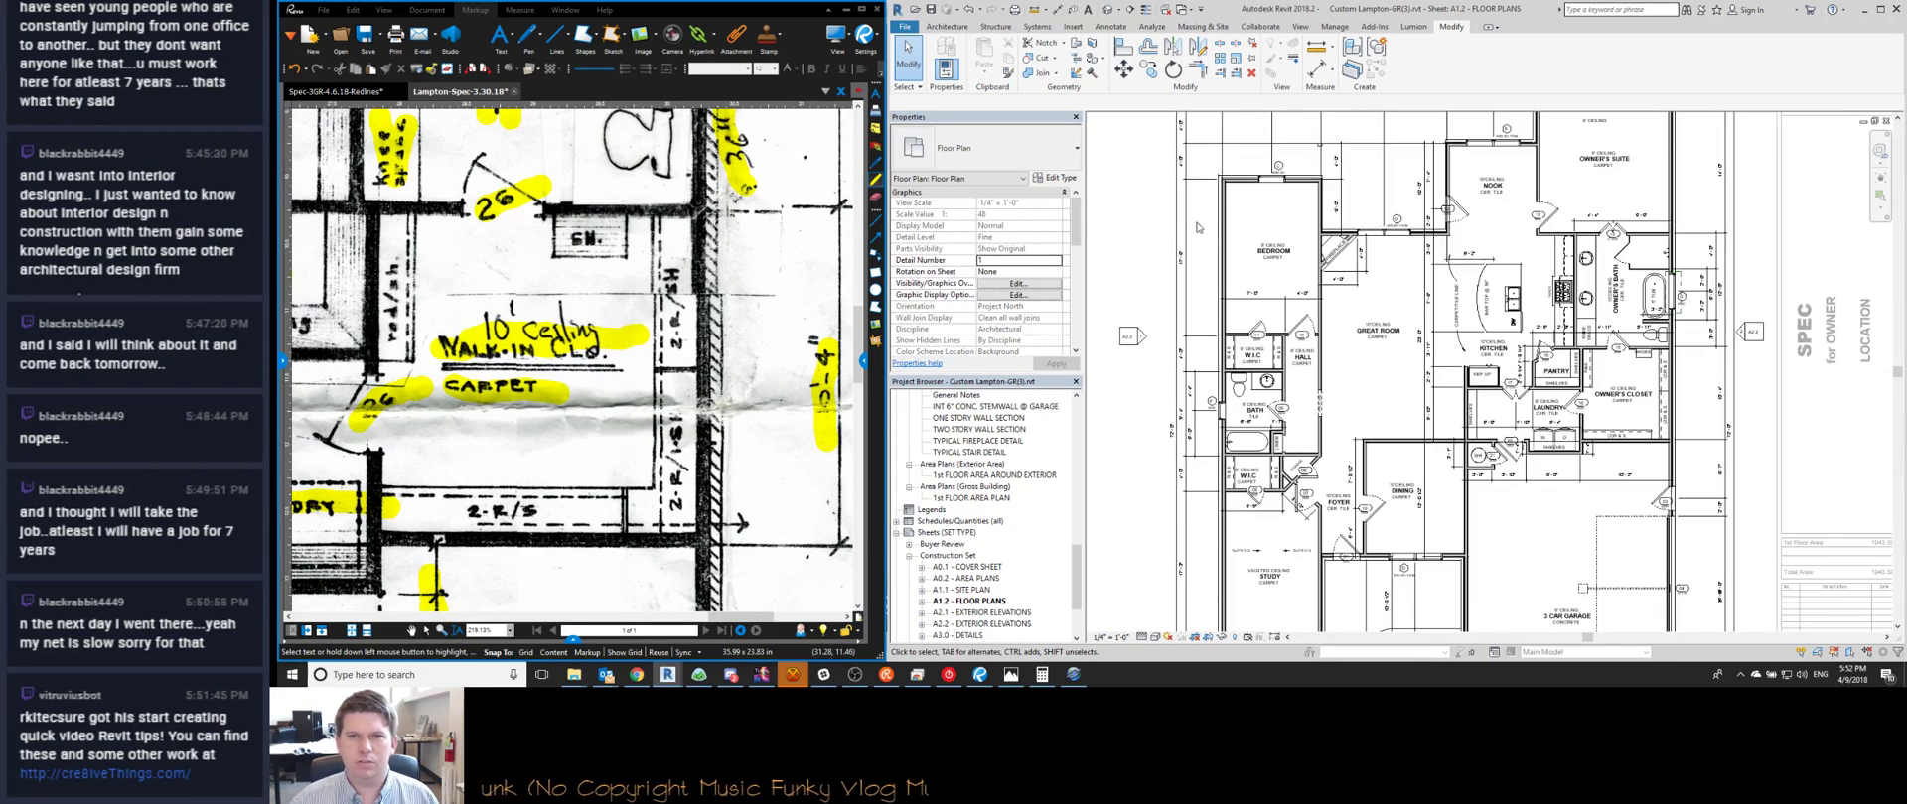
scroll(1199, 220, up, 3)
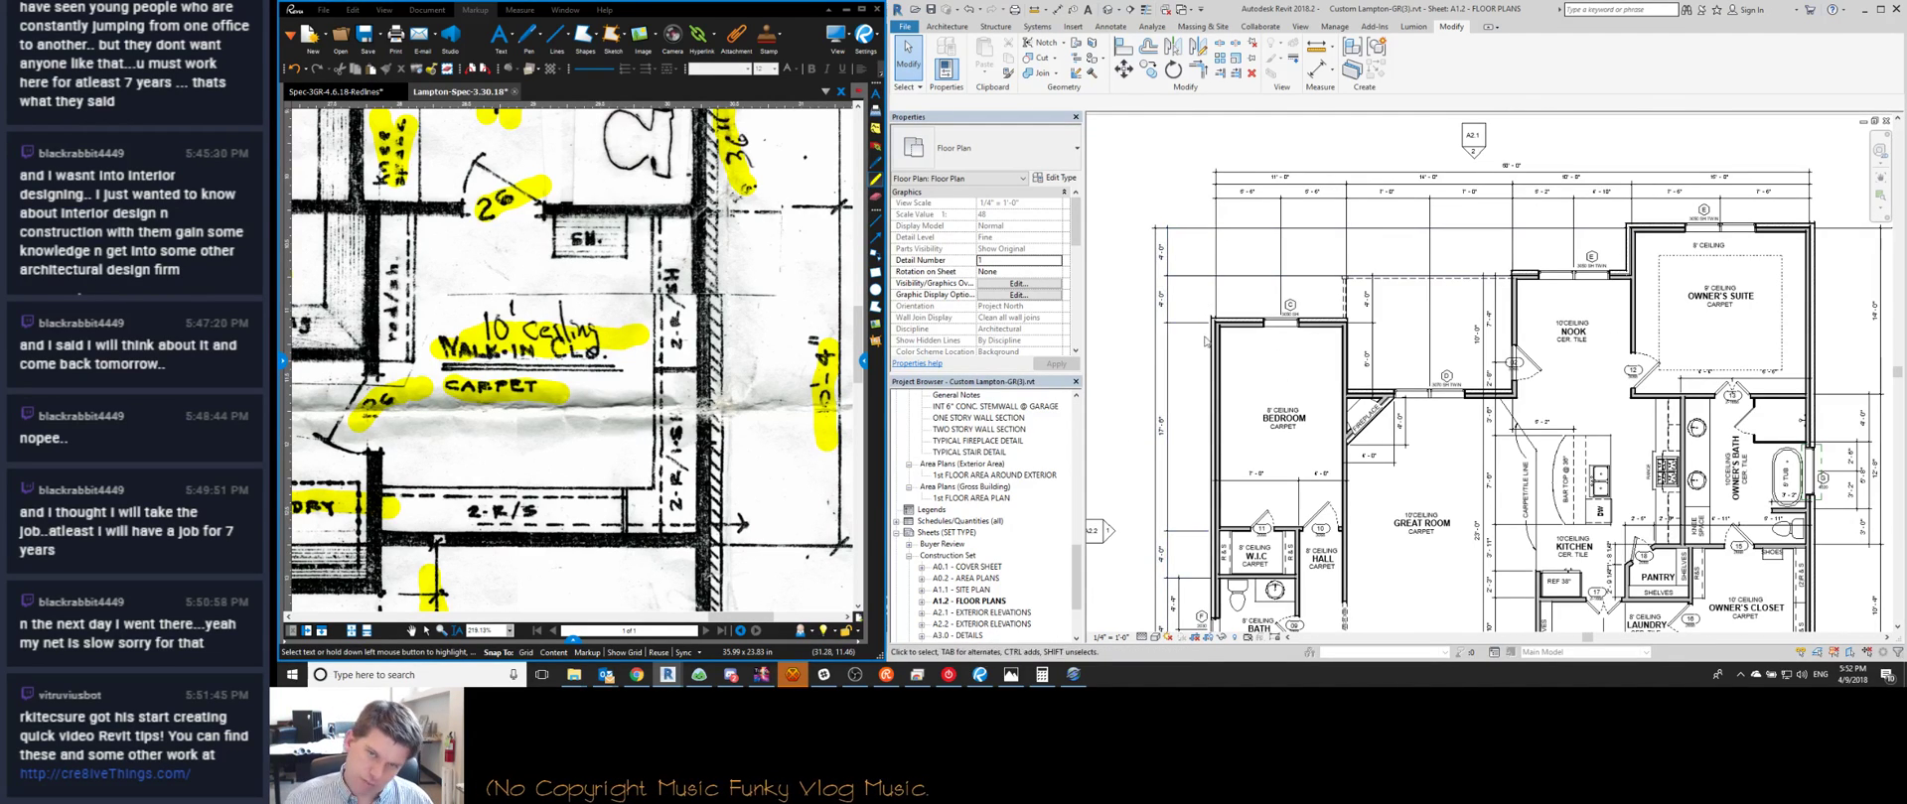
middle_drag(1202, 330, 1190, 253)
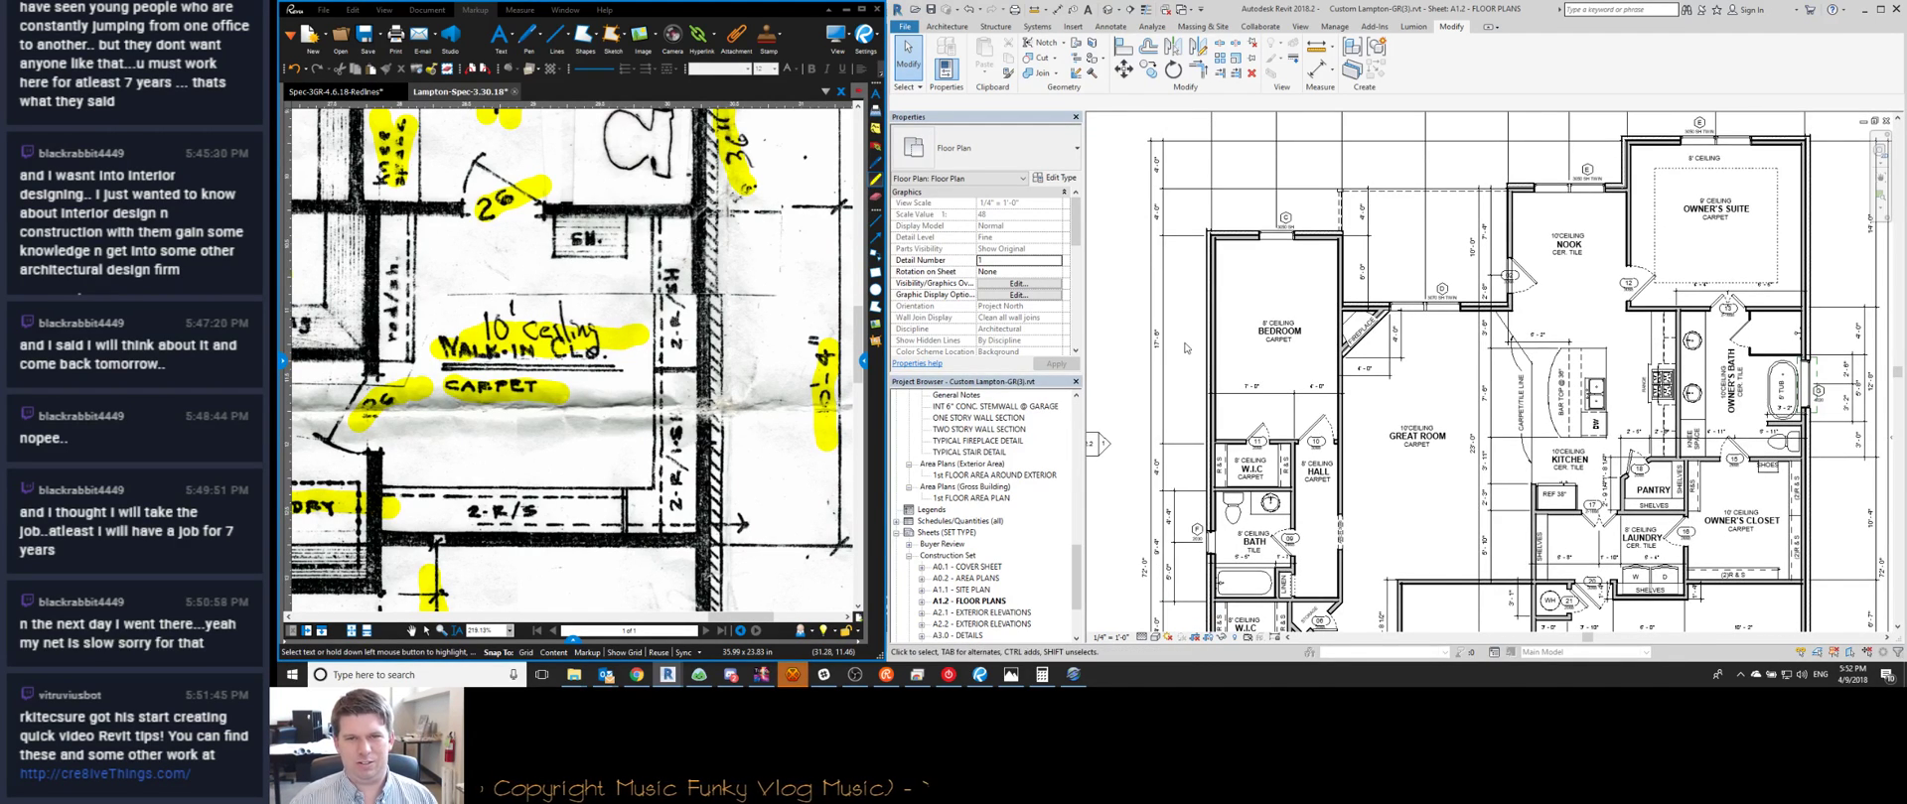
middle_drag(1188, 347, 1194, 281)
scroll(1192, 273, down, 2)
scroll(1191, 437, up, 1)
click(792, 676)
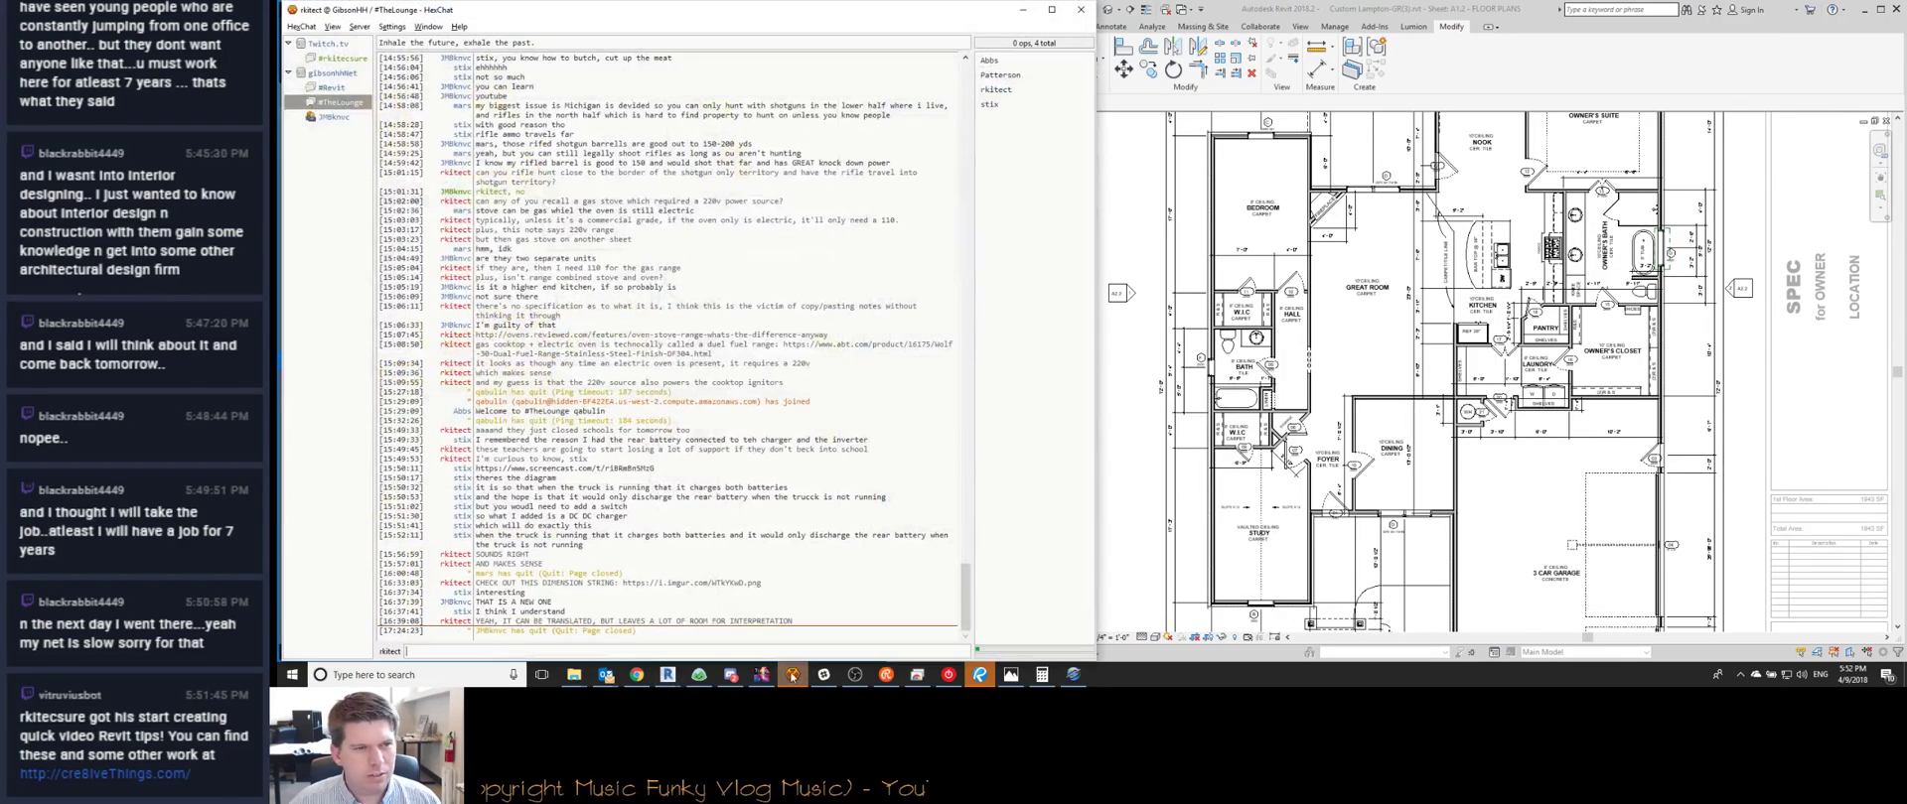
click(333, 117)
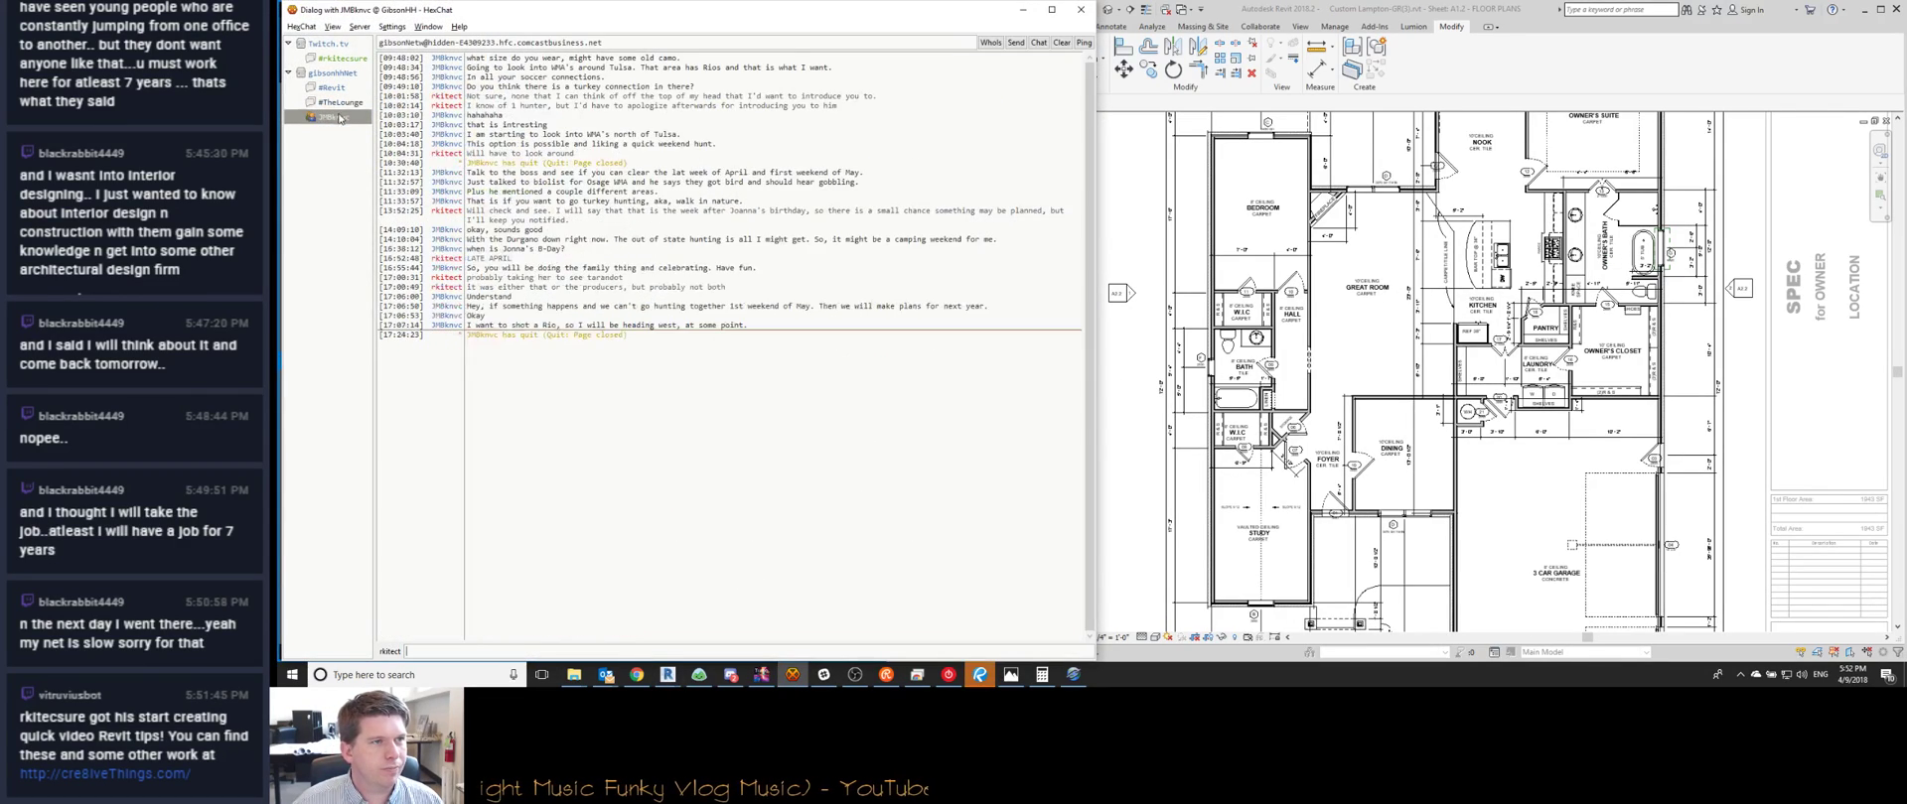
click(341, 102)
click(1023, 10)
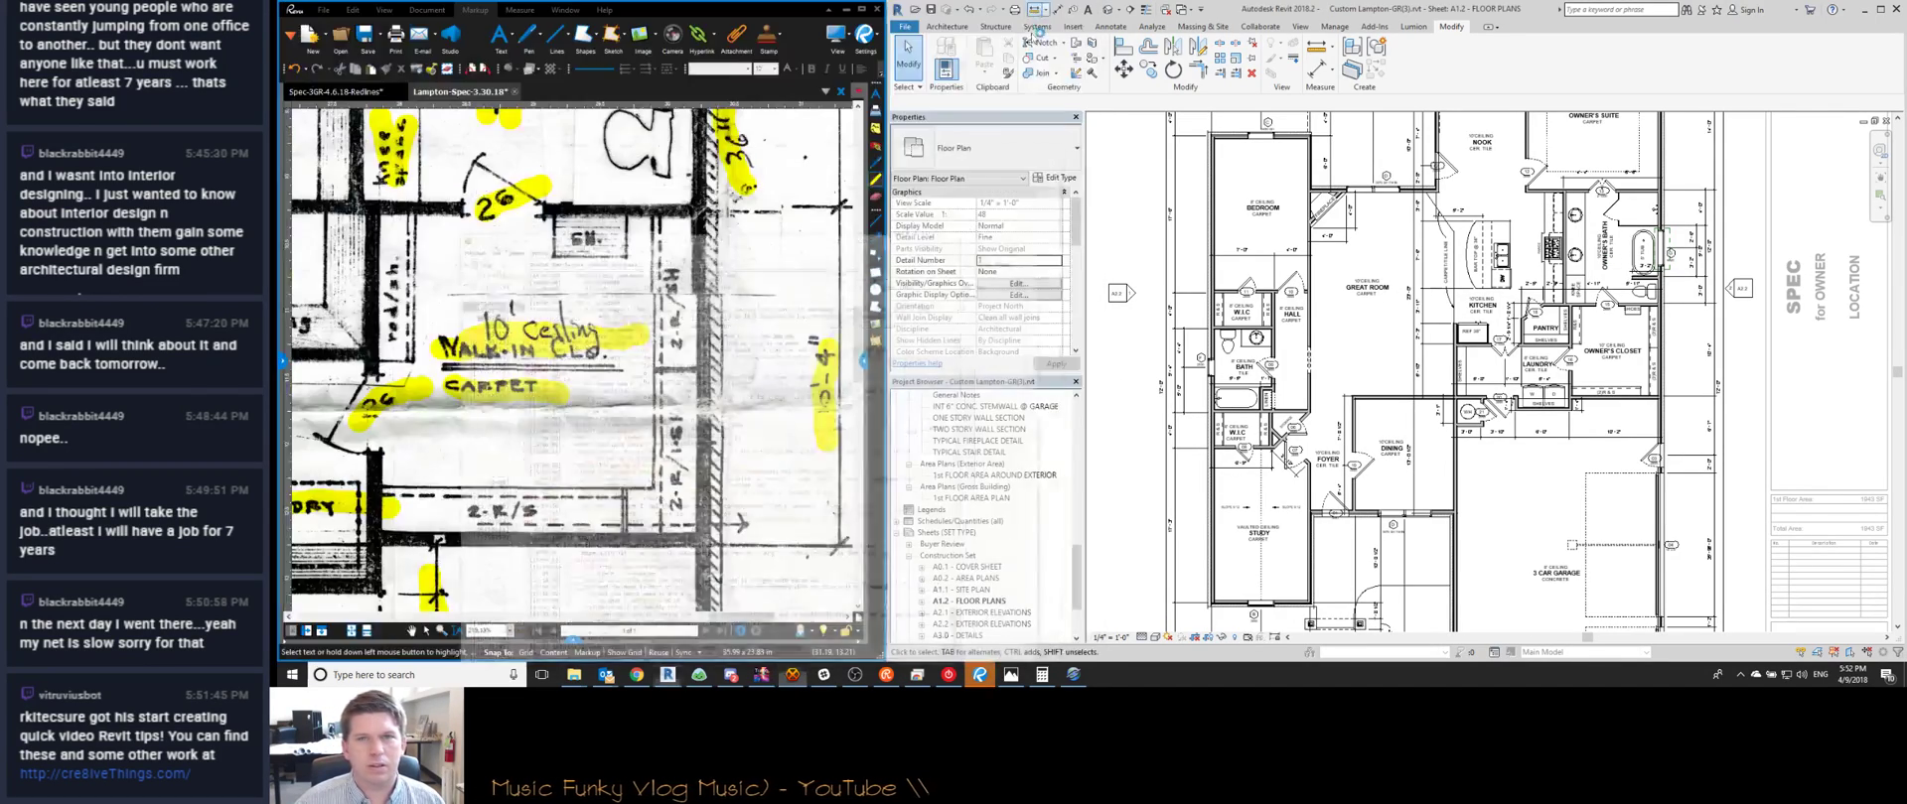
middle_drag(1291, 452, 1295, 367)
Nudge the walk-in closet door by the bedroom about 4 inches left
scroll(1272, 196, up, 3)
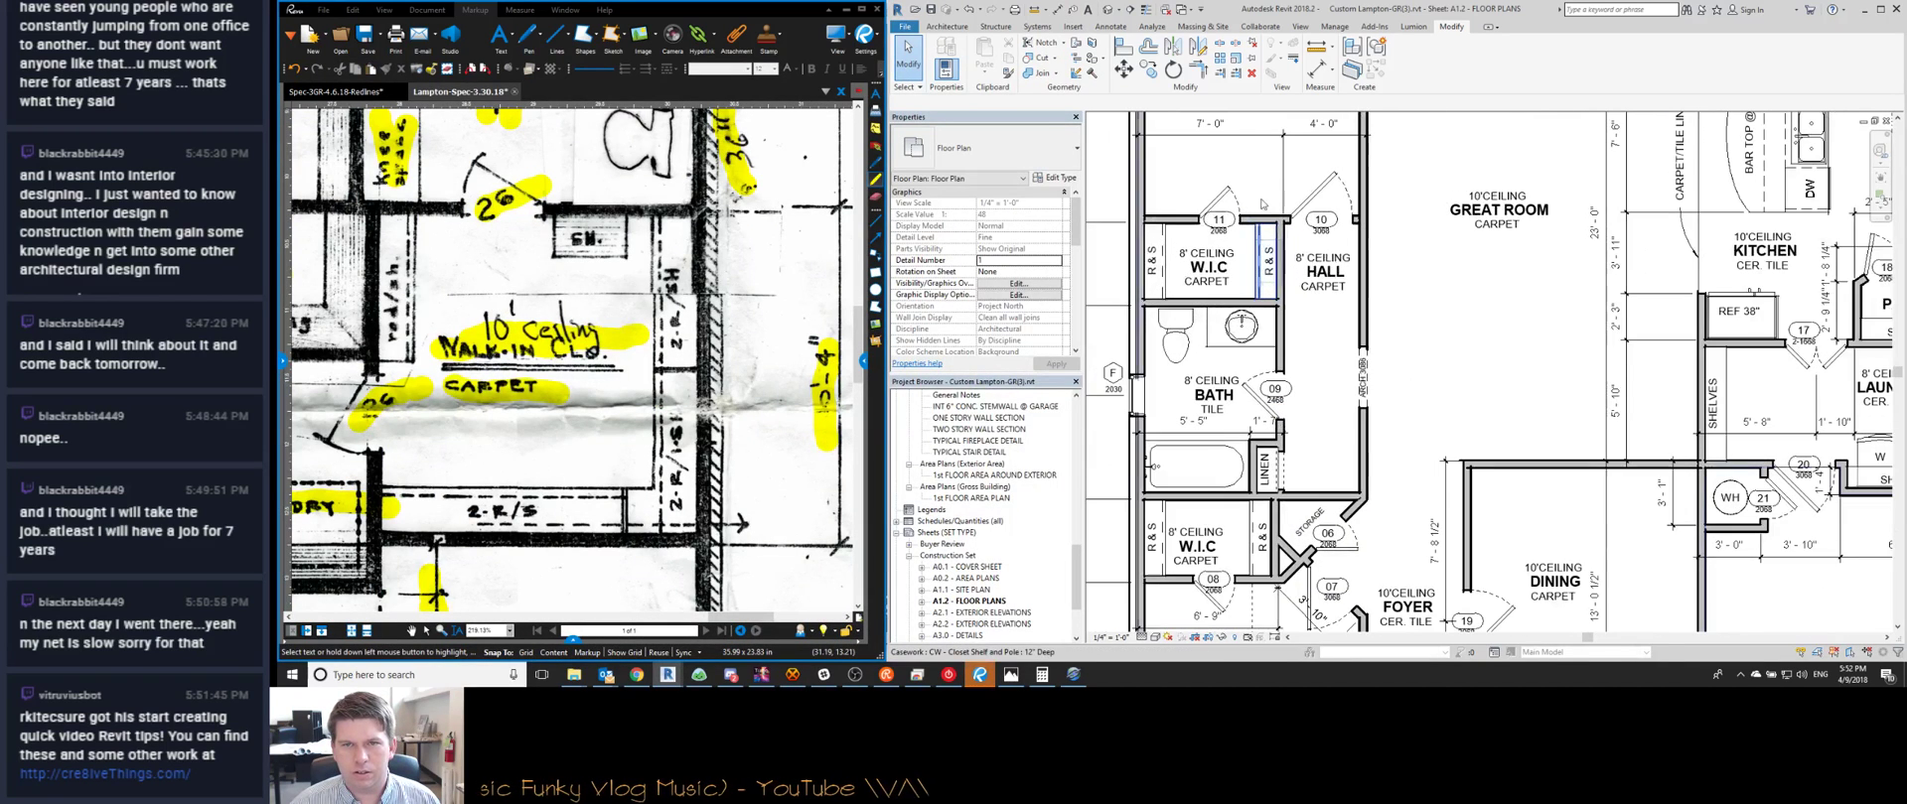
click(1219, 199)
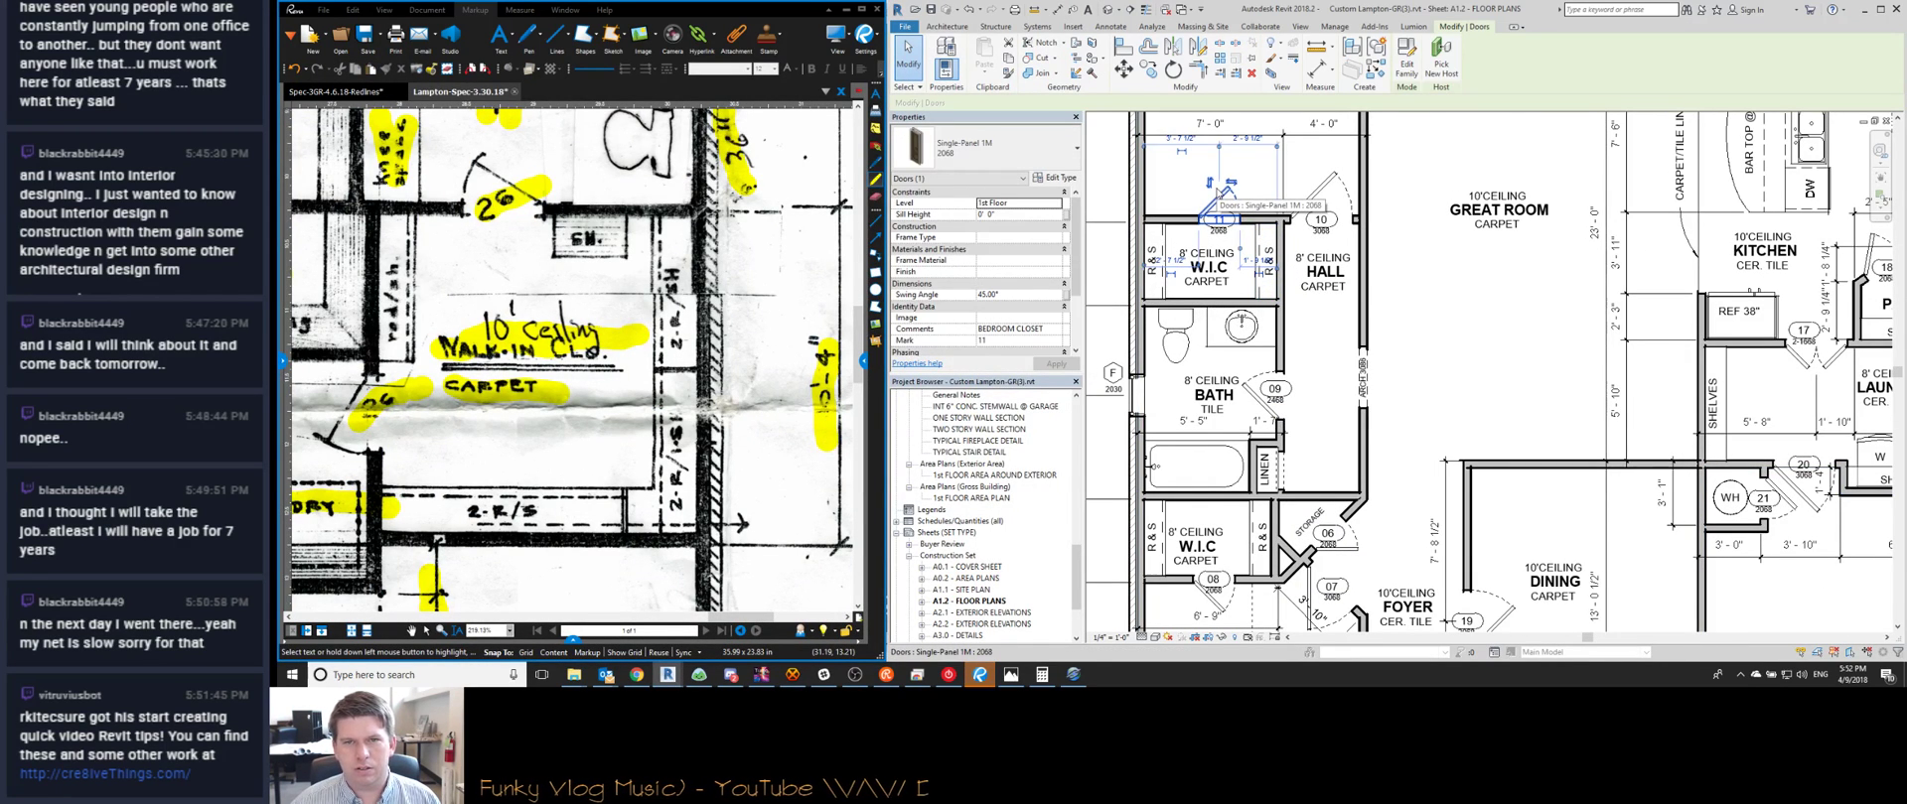
key(Left)
key(Left)
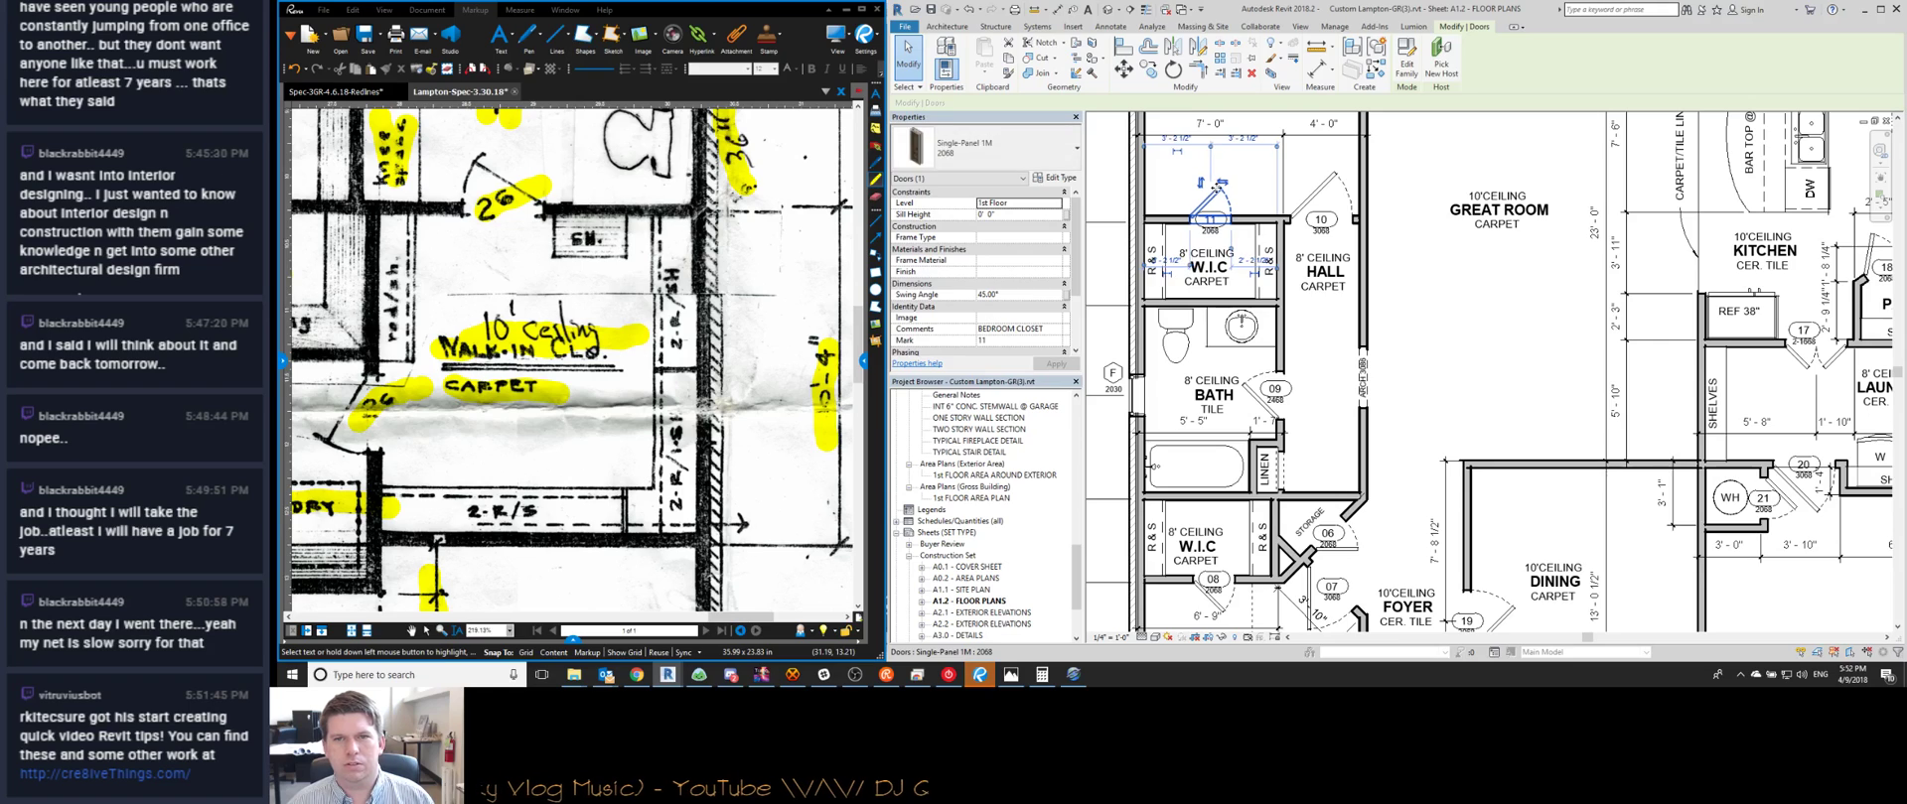
key(Escape)
Move the General Note up and to the left on sheet A1.2
scroll(1241, 447, down, 5)
middle_drag(1588, 581, 1550, 399)
scroll(1564, 522, up, 2)
scroll(1539, 479, down, 2)
double_click(1527, 508)
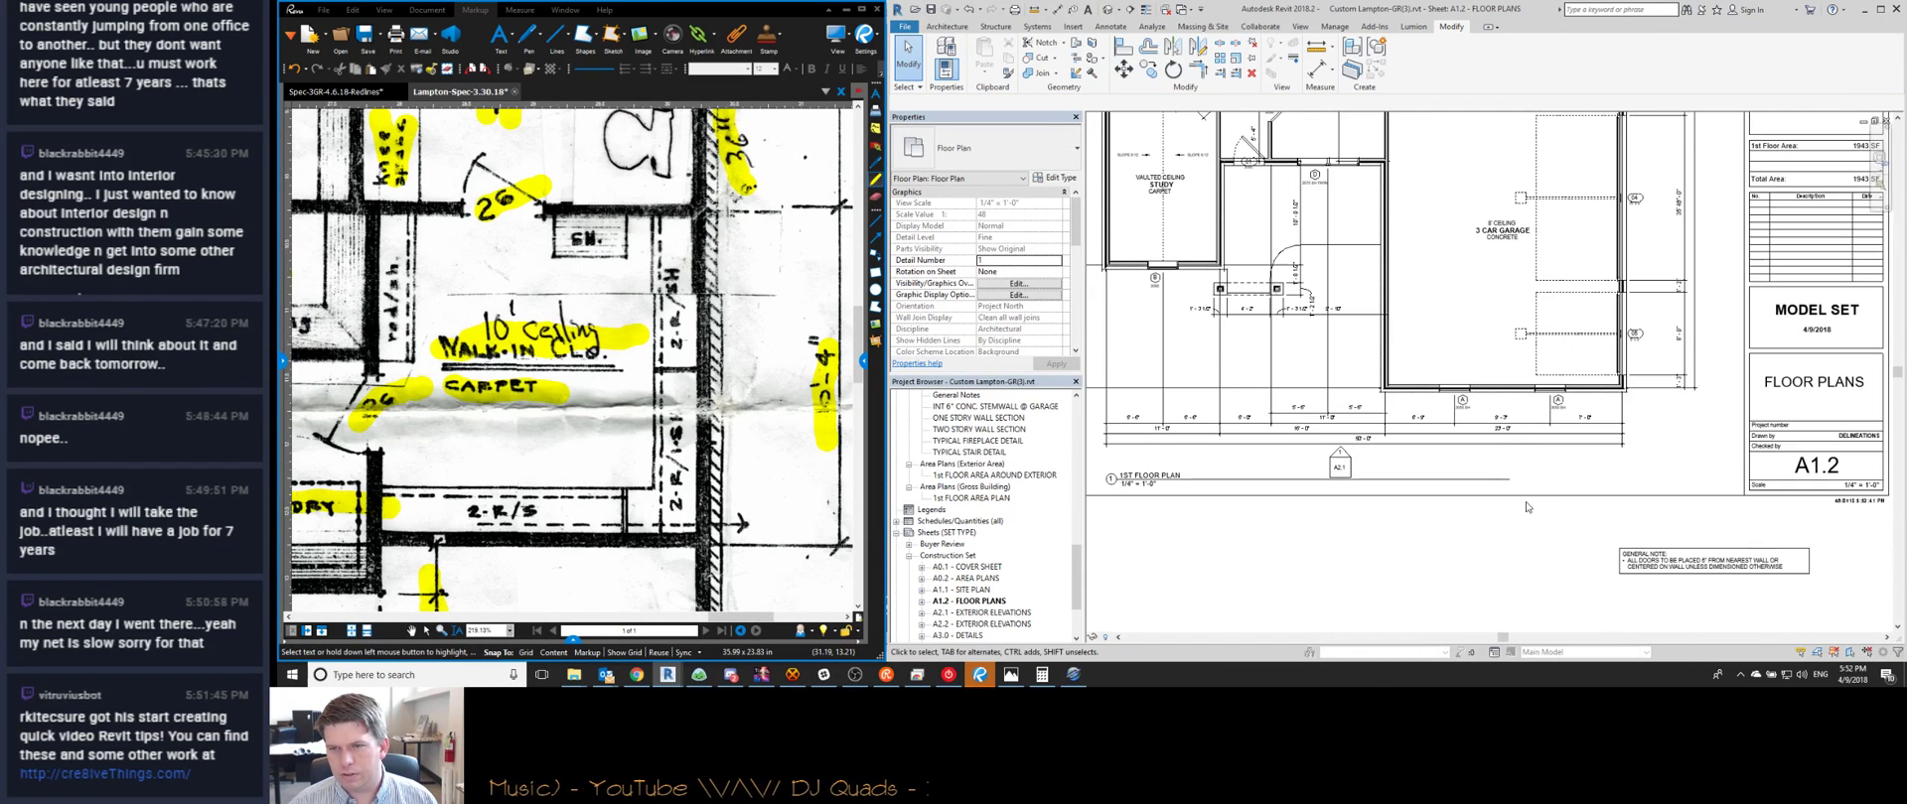
click(1643, 571)
drag(1619, 558, 1519, 460)
key(Escape)
Check the General Note against the plan viewport, then bring the plan's top into view
scroll(1567, 526, down, 3)
scroll(1376, 496, up, 3)
click(1629, 467)
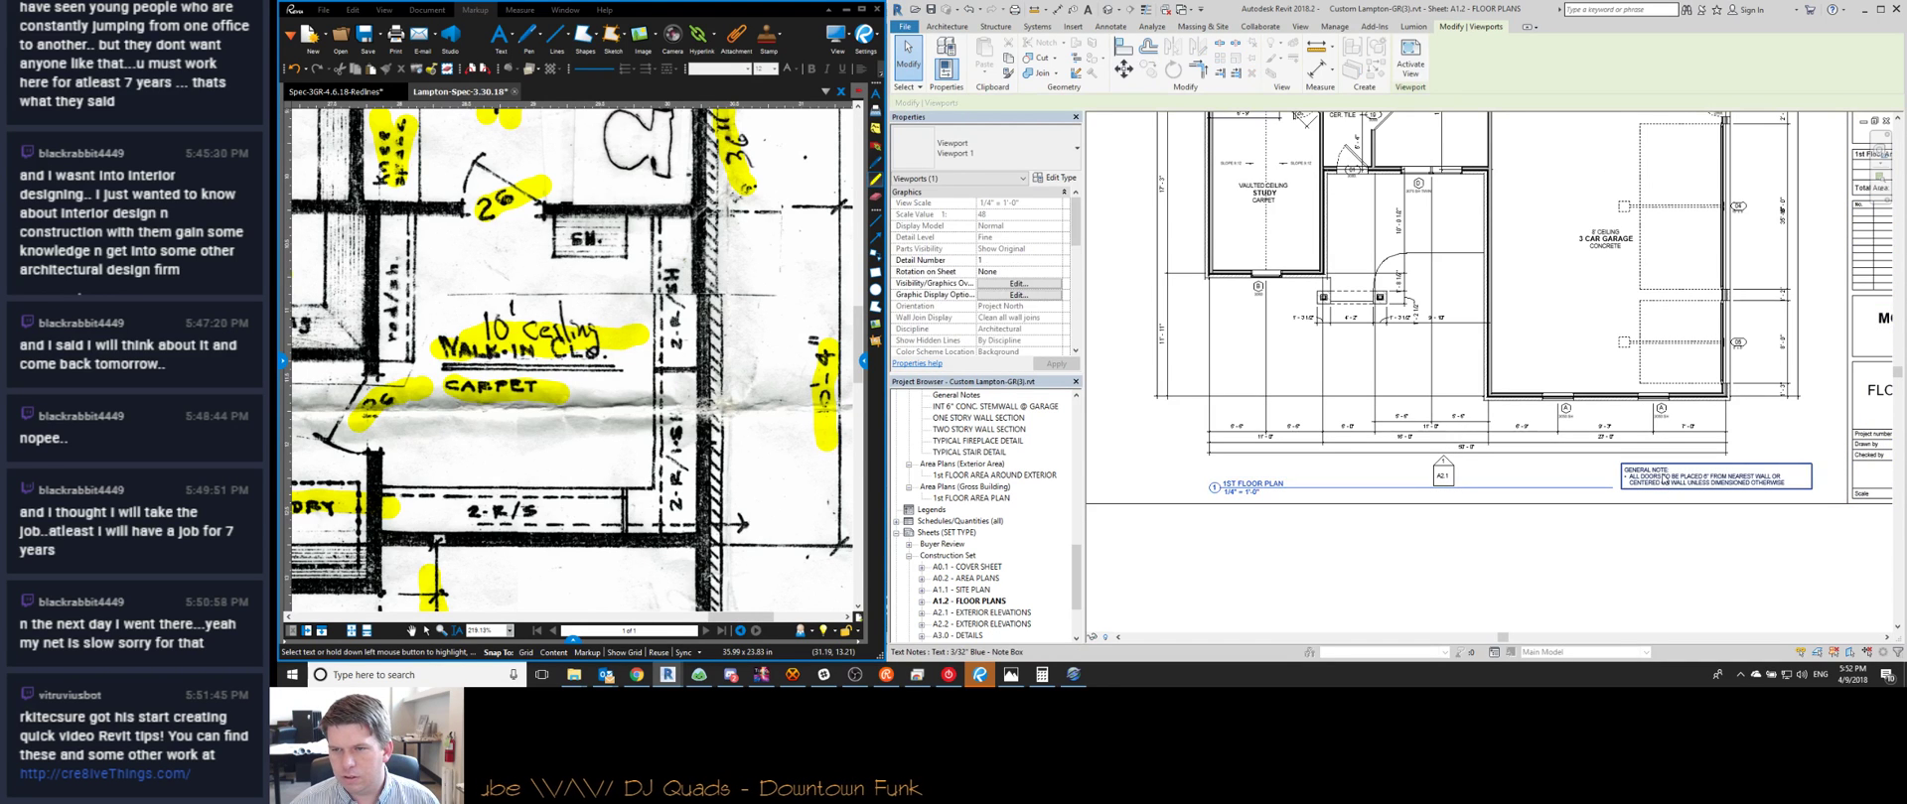
ctrl+click(1661, 476)
key(Escape)
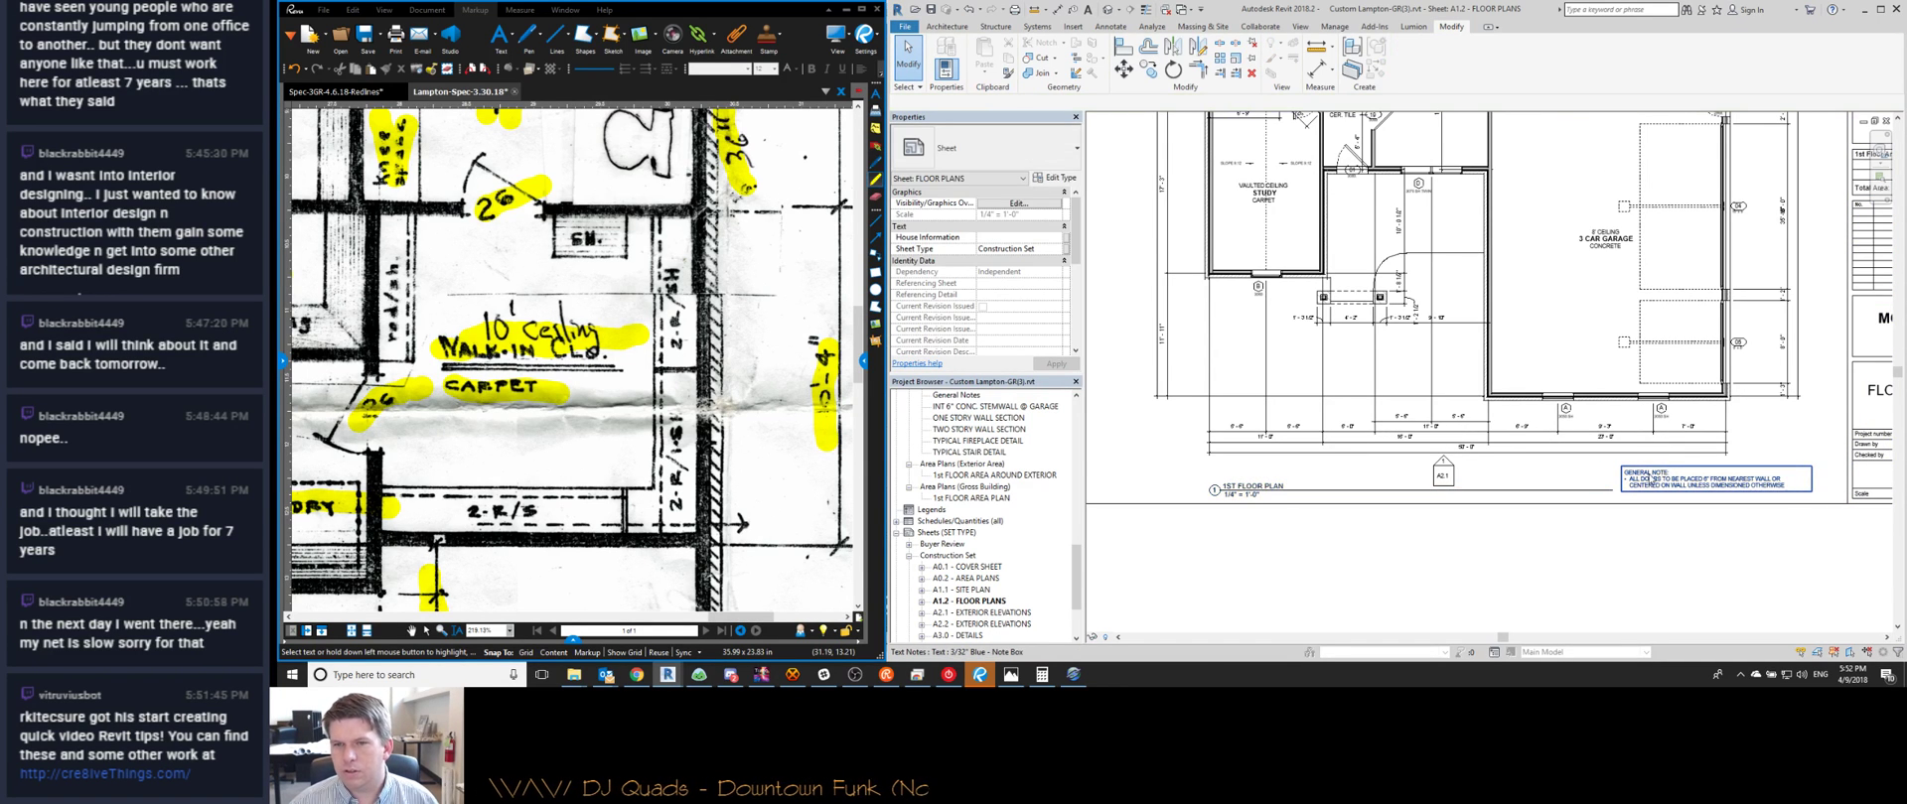
scroll(1653, 477, down, 1)
middle_drag(1422, 408, 1449, 549)
middle_drag(1452, 248, 1416, 497)
Shift the three top dimension strings, including the 50'-0" overall, slightly down
scroll(1534, 238, up, 2)
double_click(1534, 240)
scroll(1524, 236, up, 1)
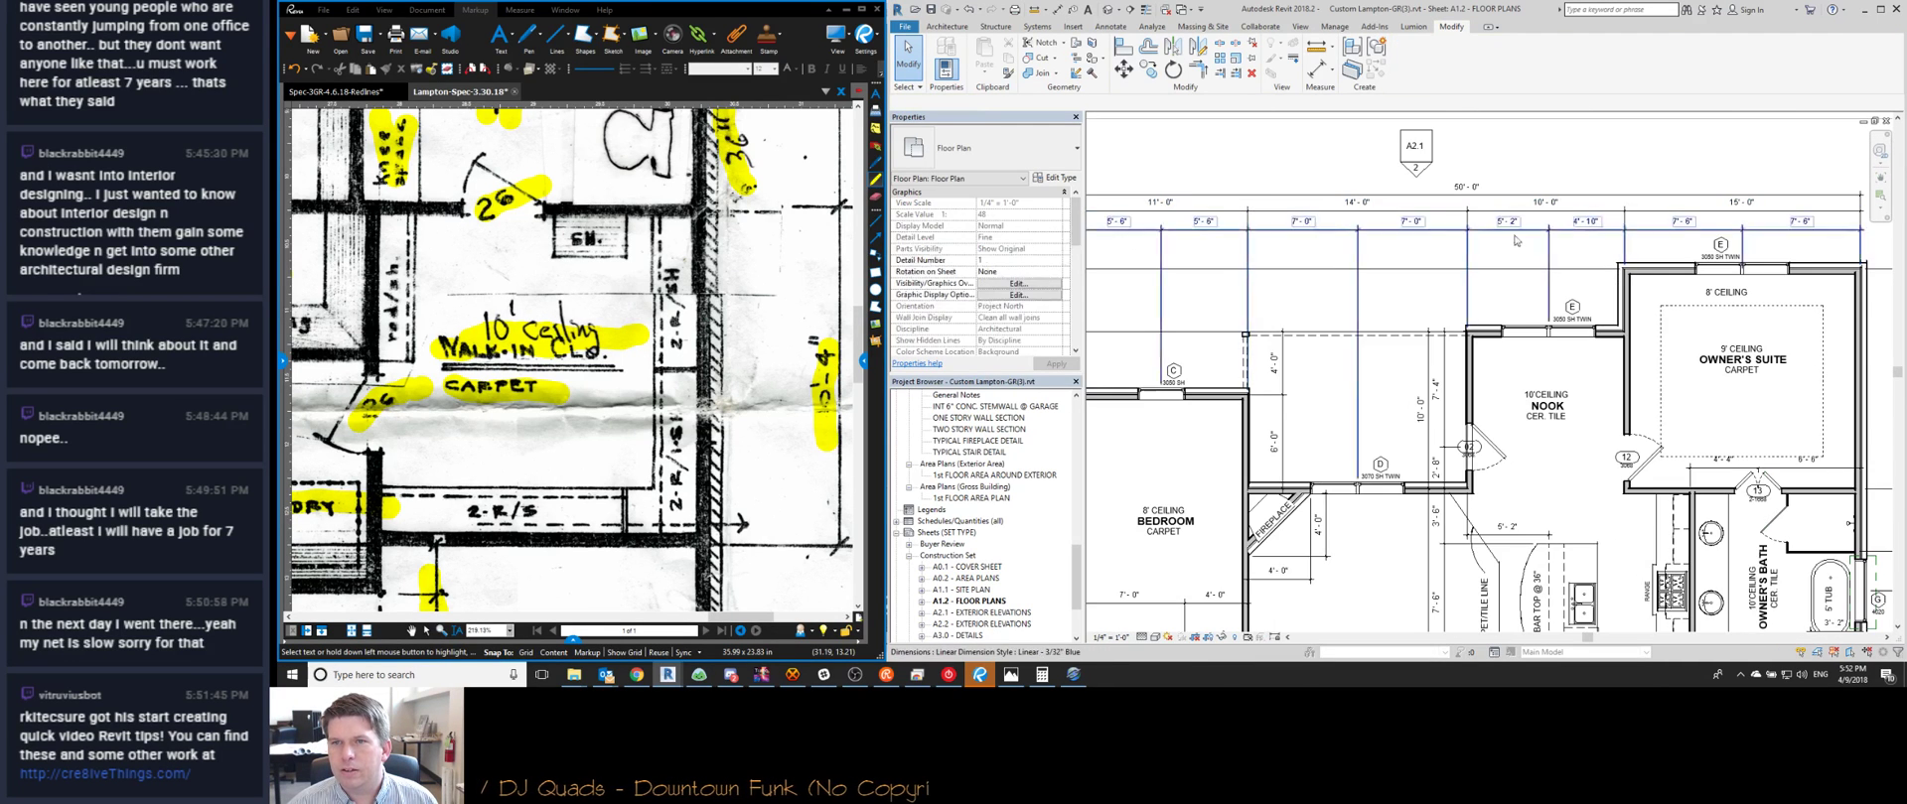
middle_drag(1526, 256, 1458, 316)
drag(1464, 308, 1440, 245)
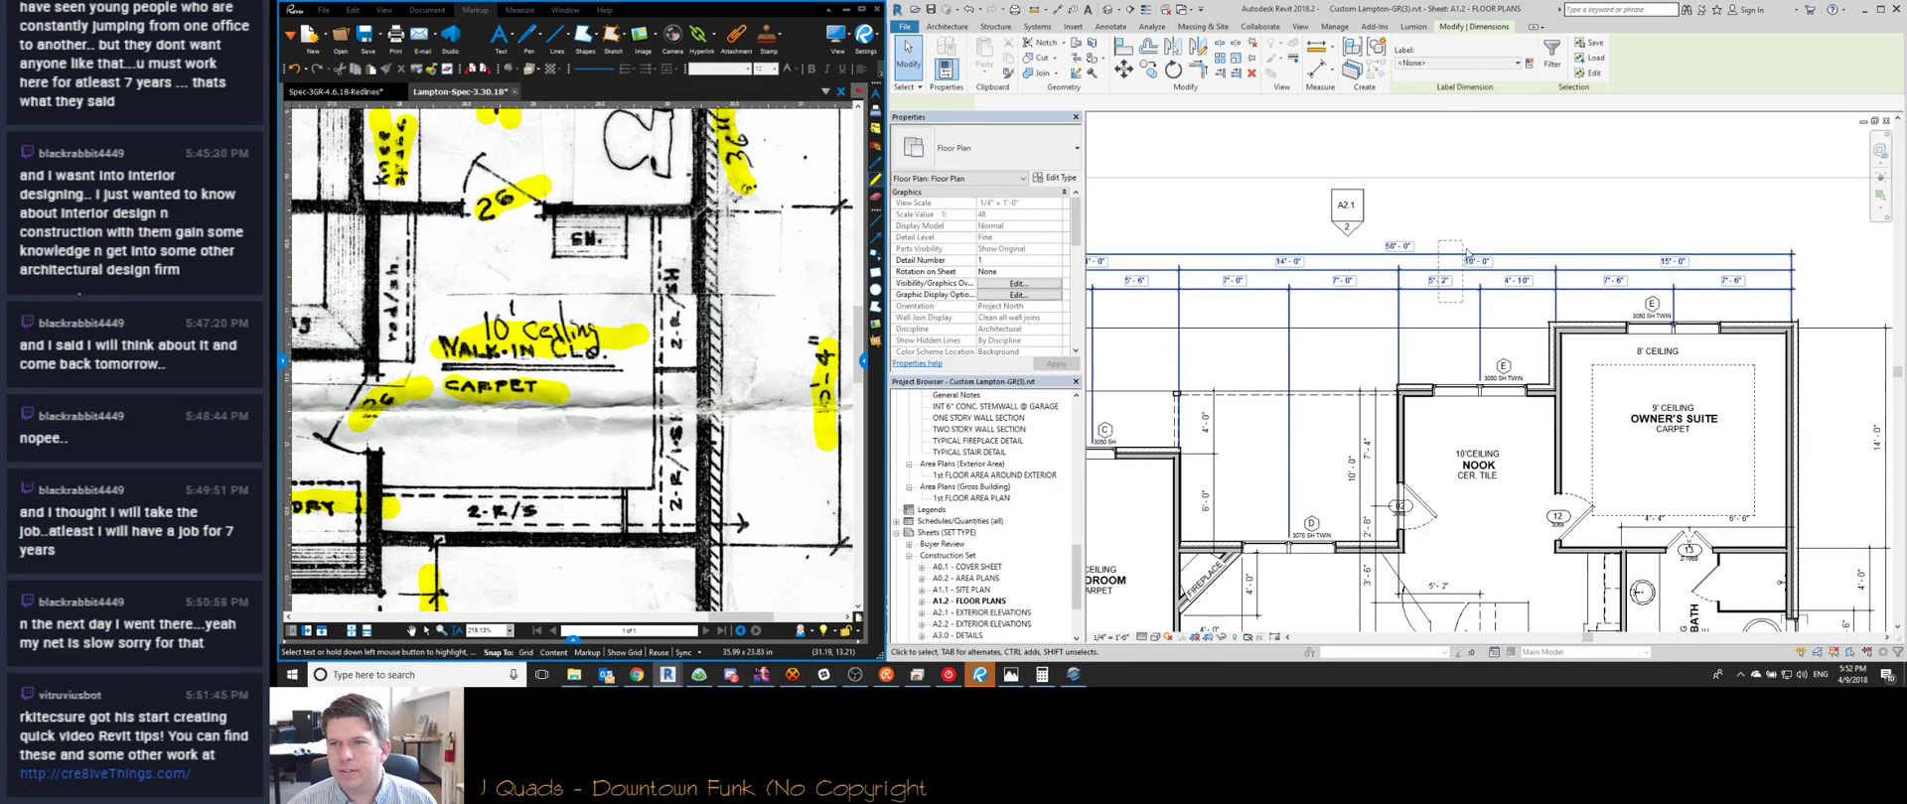
drag(1555, 269, 1555, 272)
key(Escape)
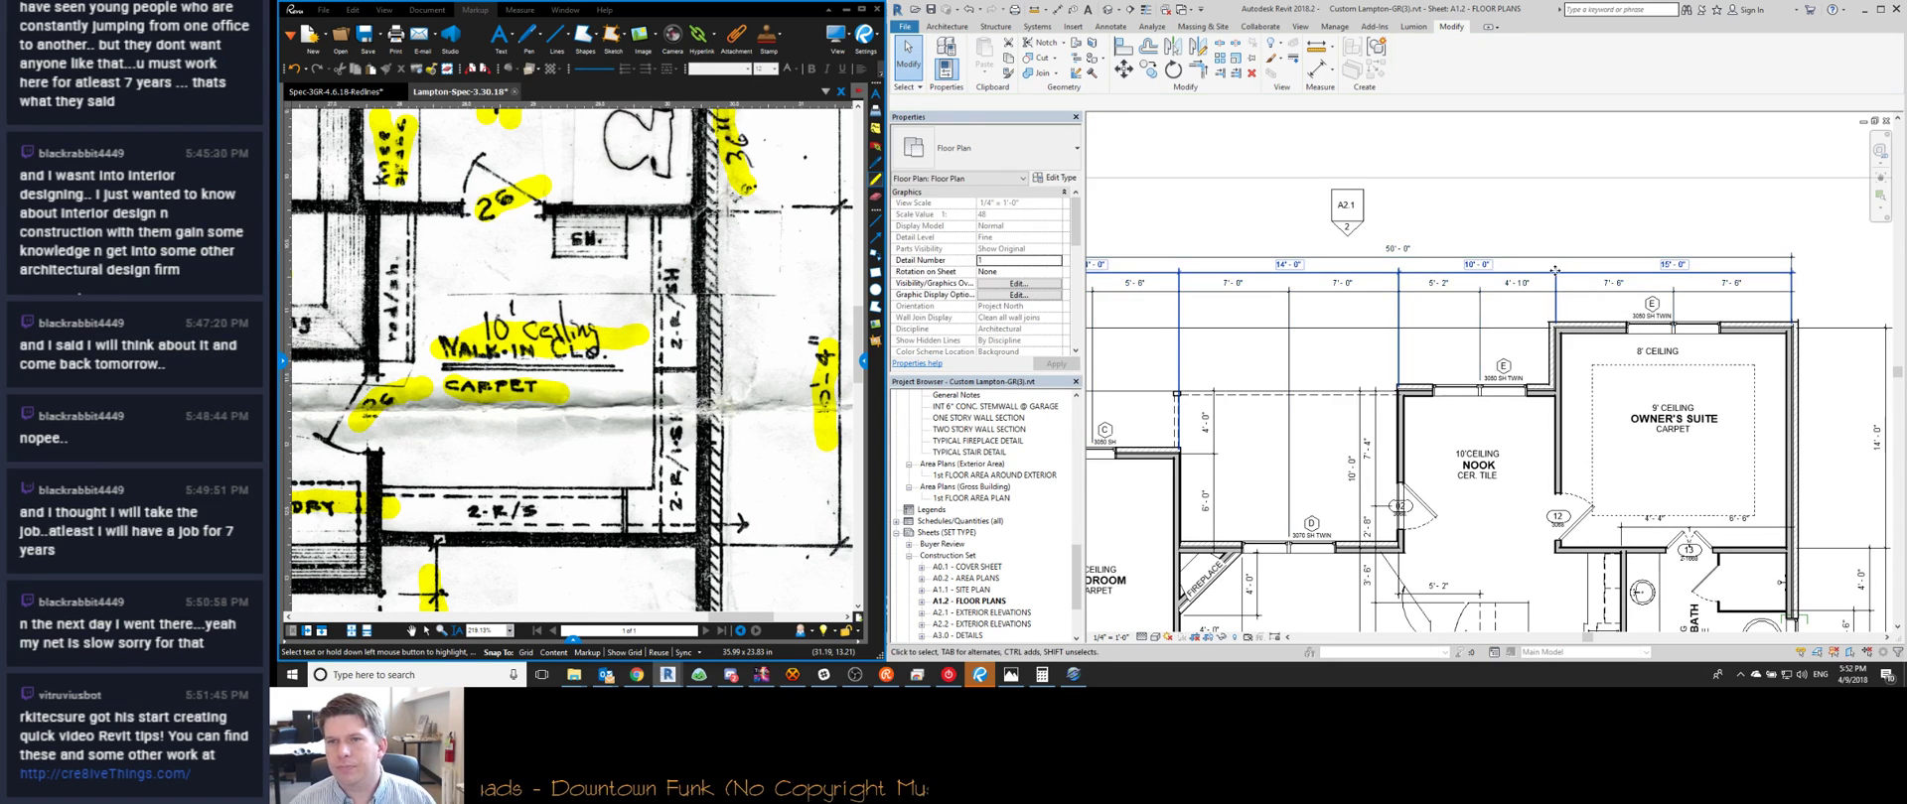
drag(1513, 272, 1508, 251)
key(Escape)
key(Escape)
click(1507, 234)
key(Escape)
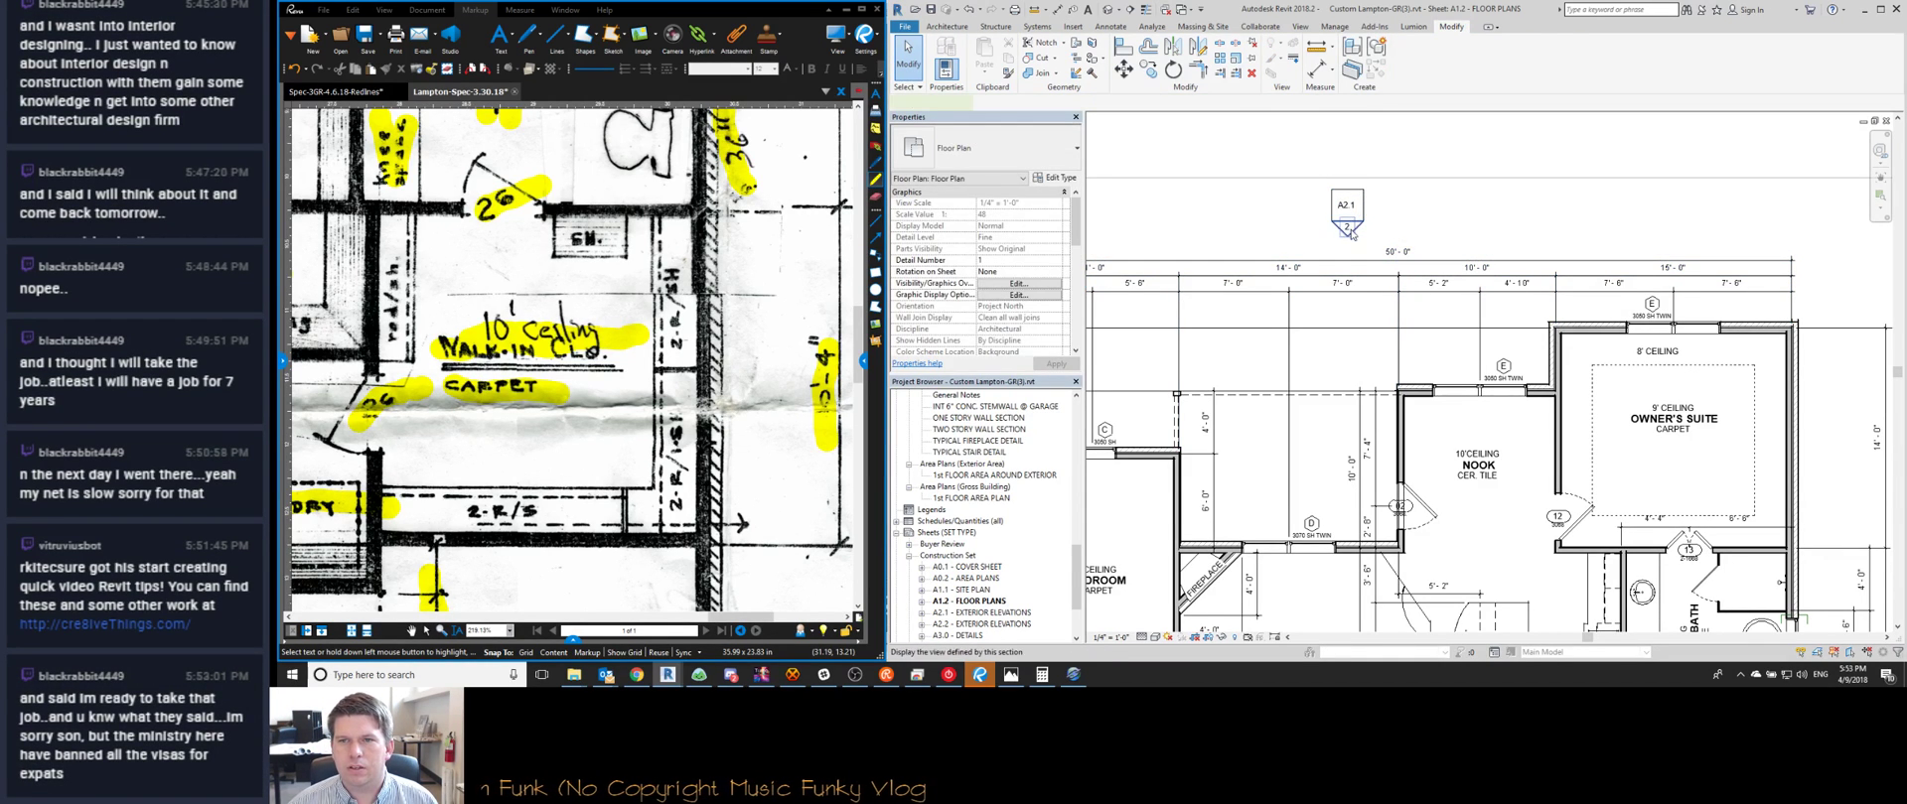
Nudge the A2.1 elevation marker down
click(1353, 203)
key(Down)
key(Down)
key(Down)
key(Down)
key(Down)
key(Down)
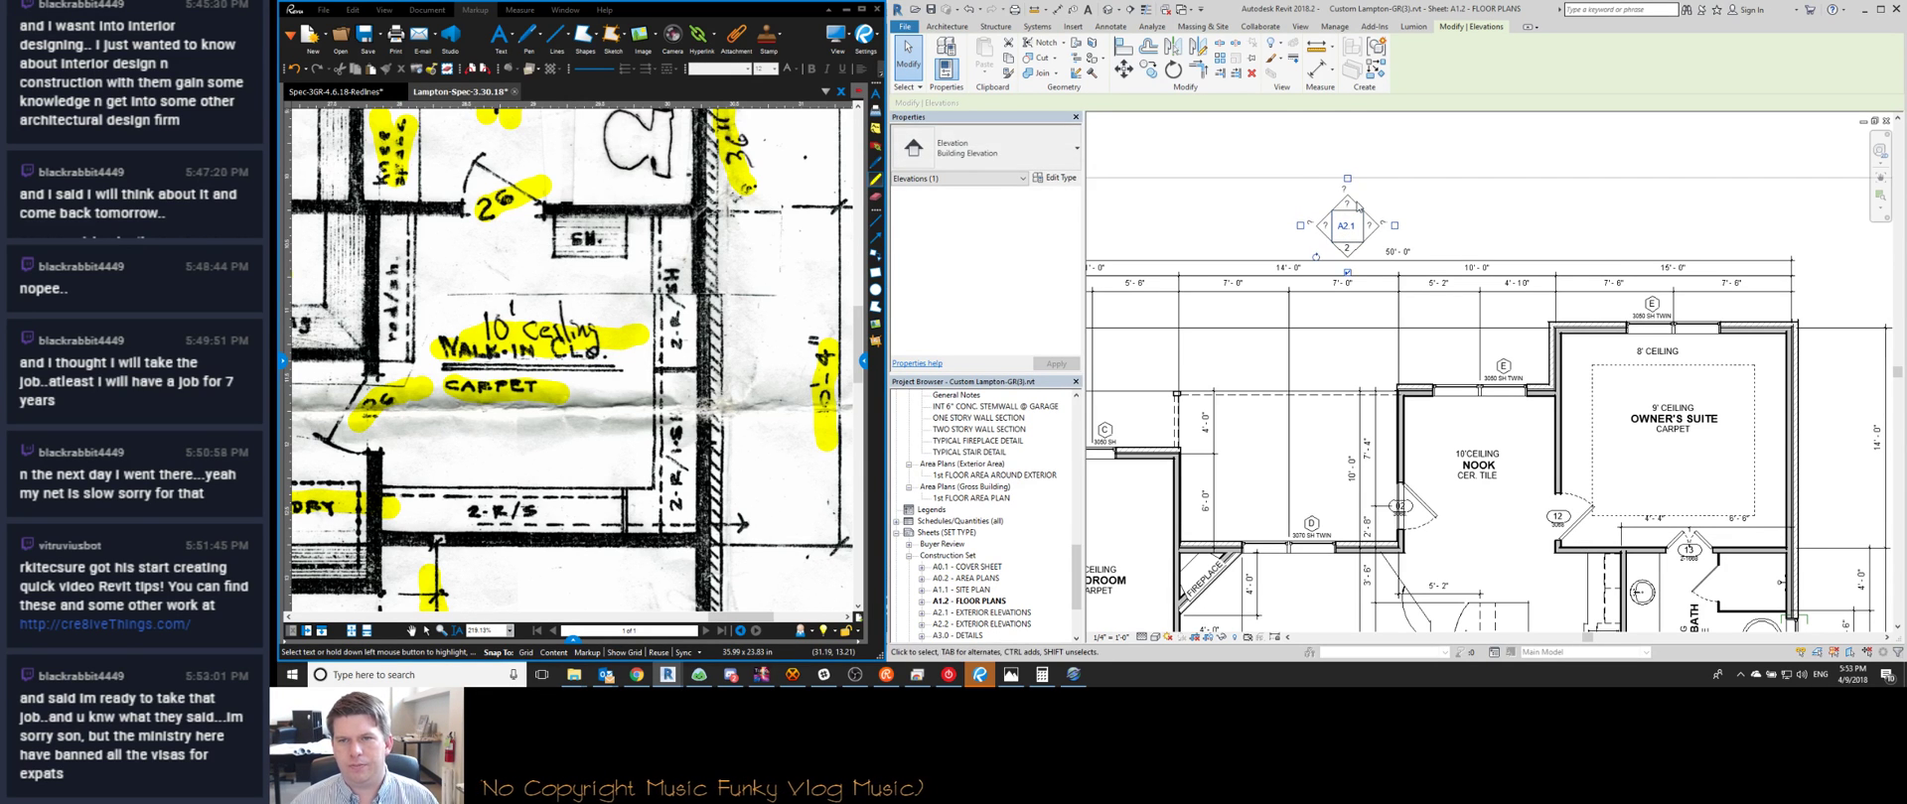
key(Escape)
Reposition the floor plan viewport on the sheet, nudging it up then slightly back down
scroll(1357, 207, down, 6)
double_click(1390, 147)
scroll(1390, 147, down, 1)
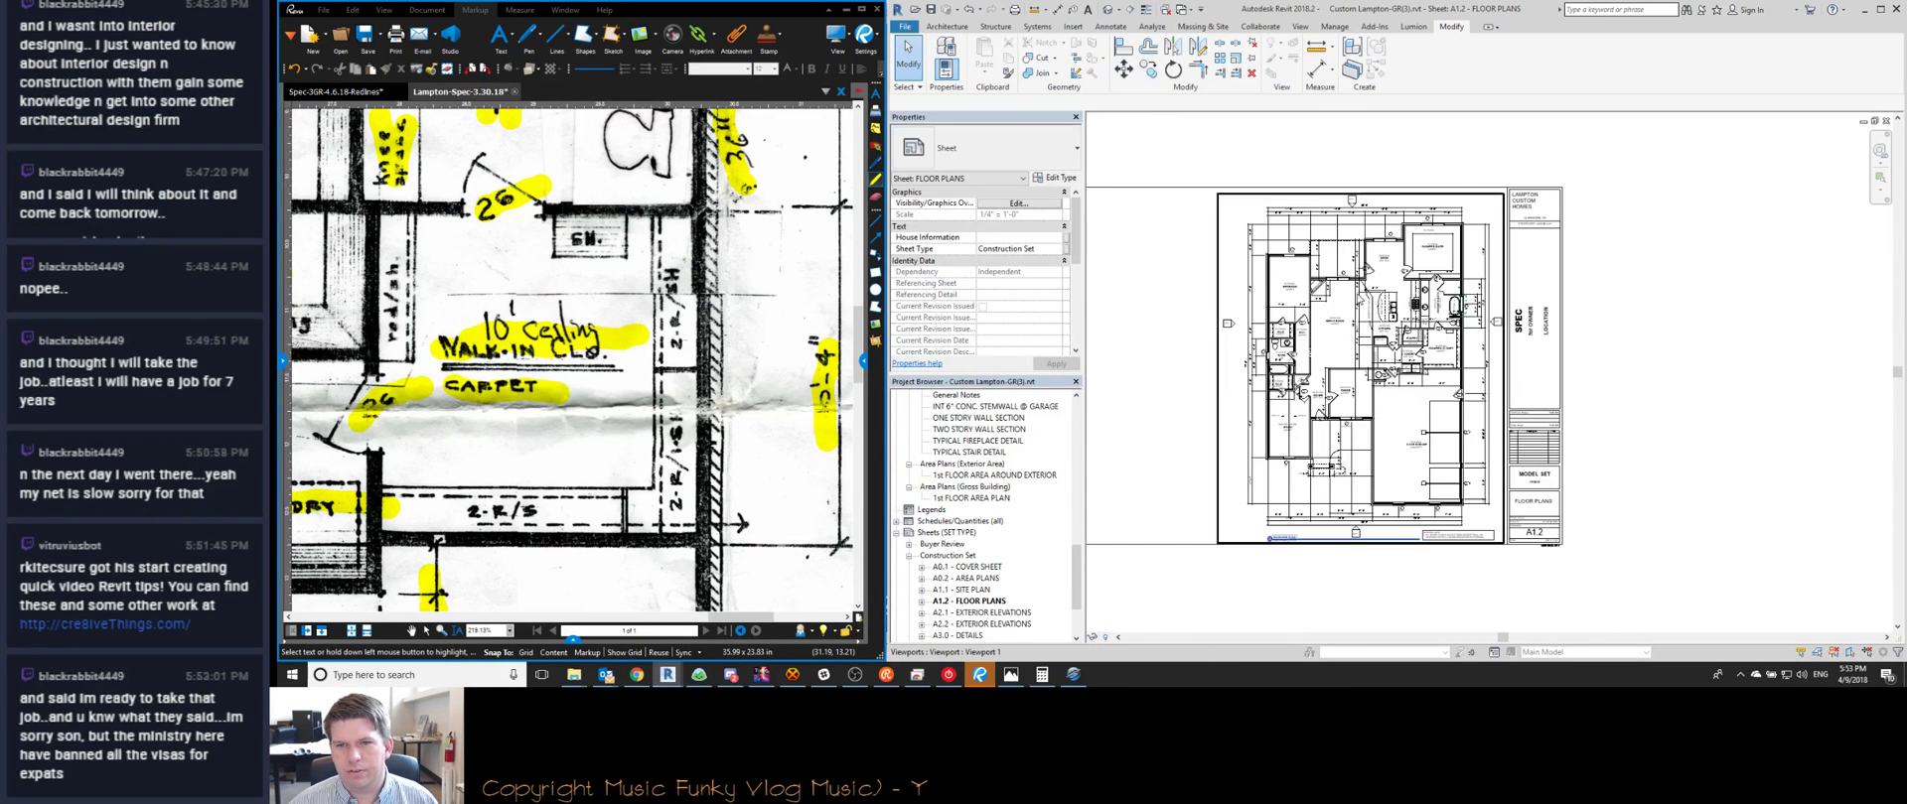
click(1383, 243)
key(Up)
key(Up)
key(Up)
key(Up)
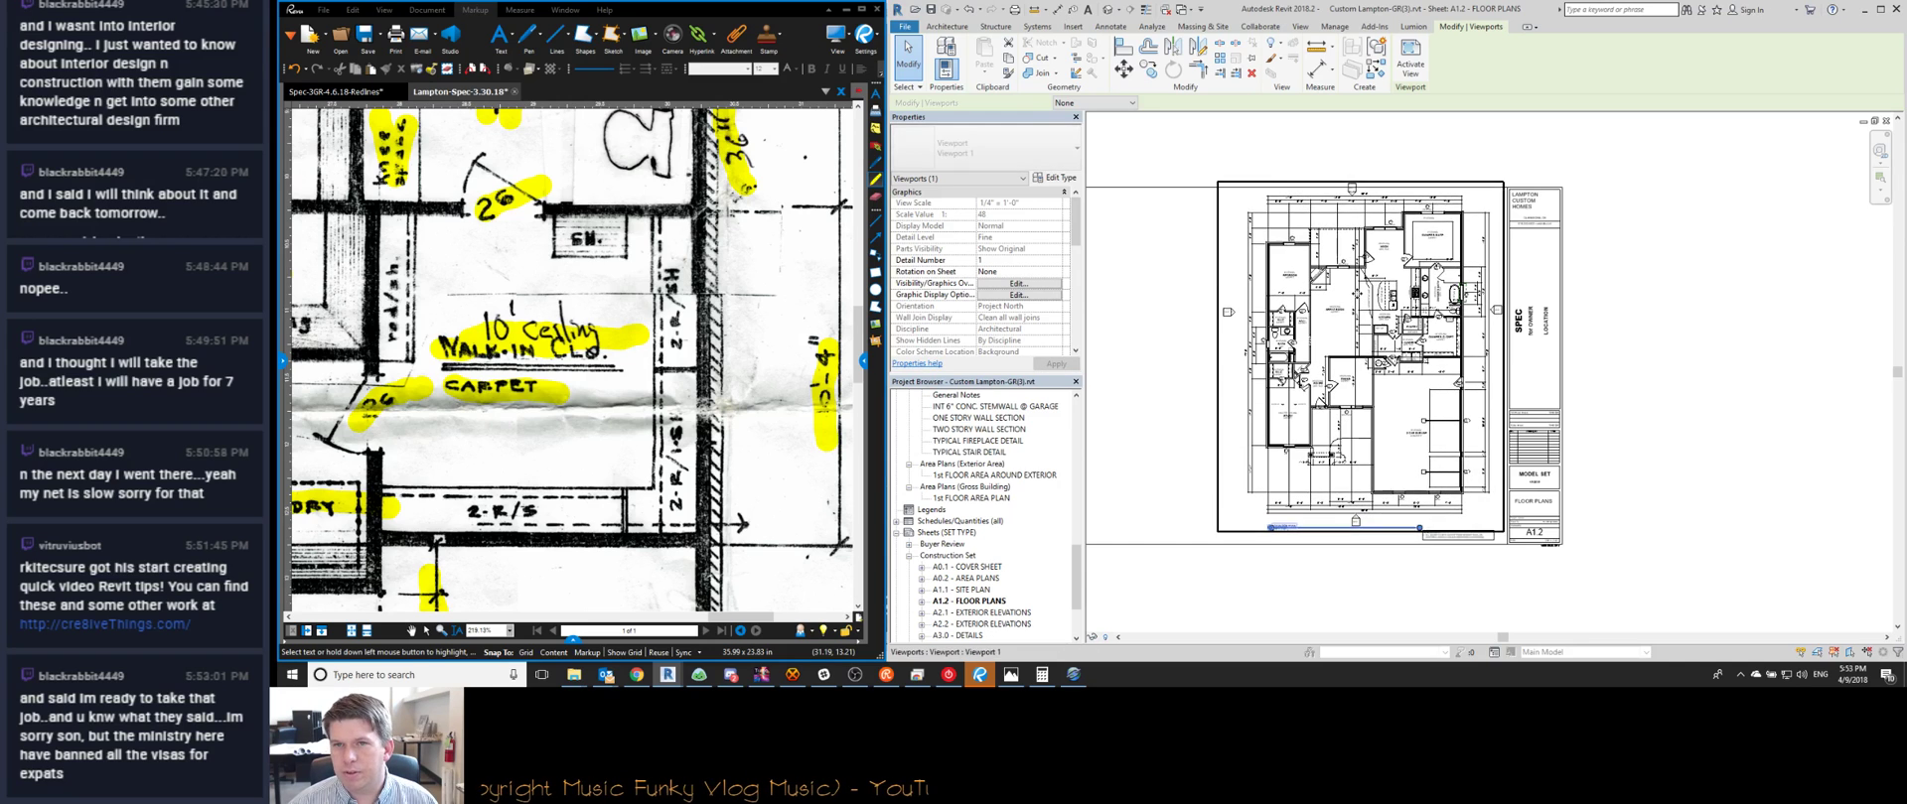
key(Down)
key(Down)
key(Down)
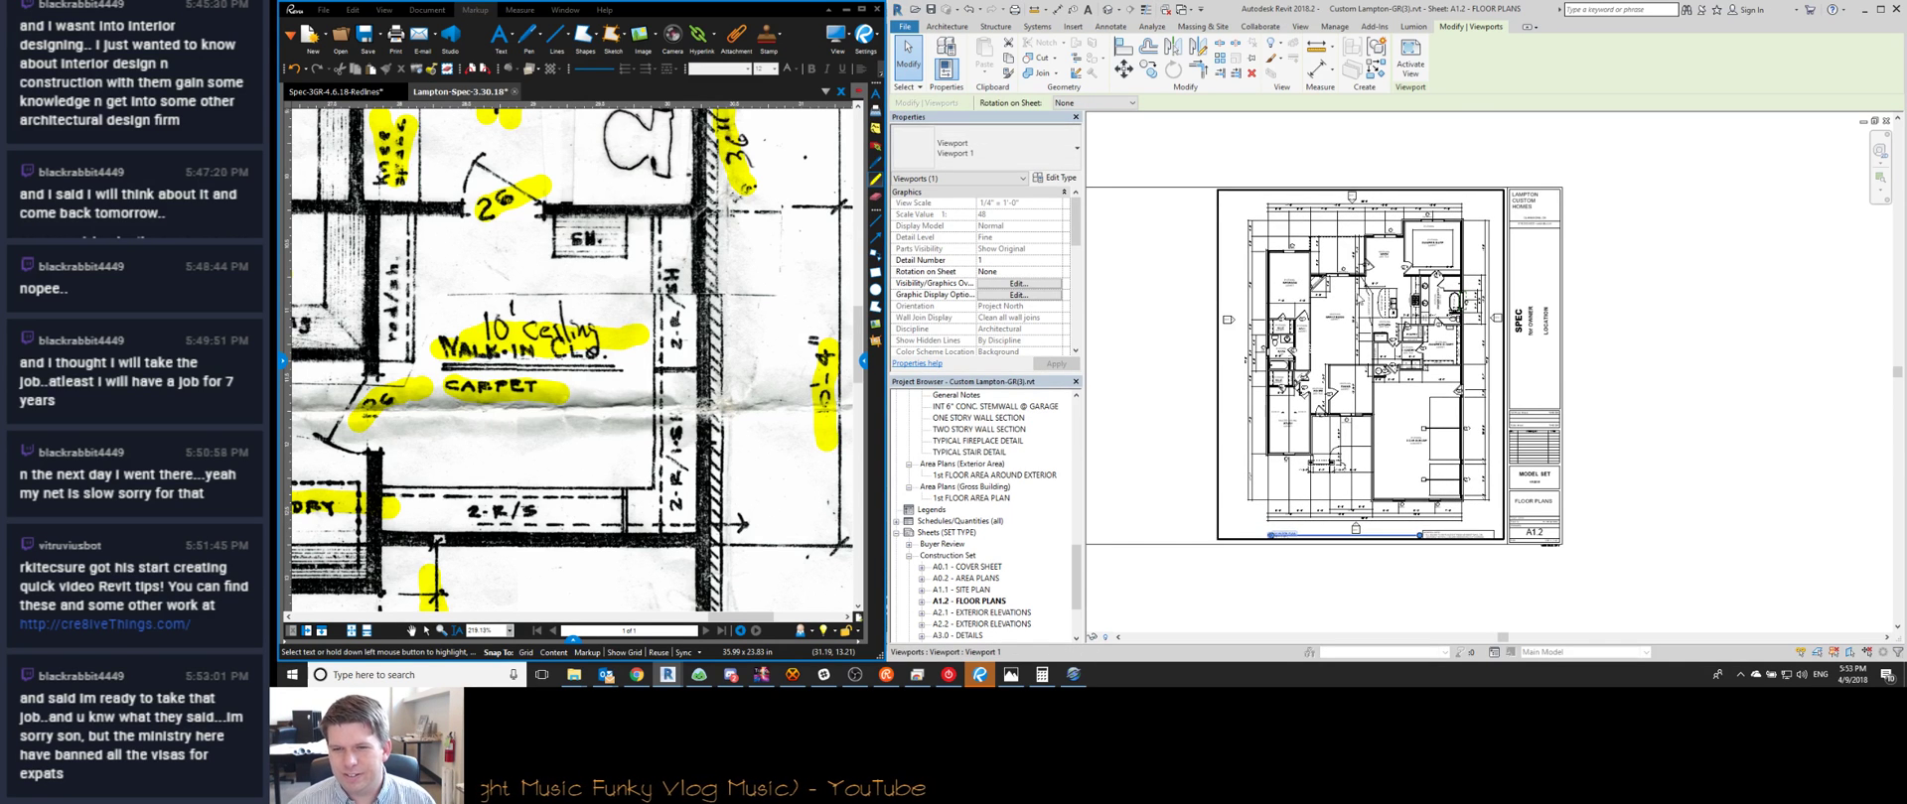
key(Escape)
Raise the GENERAL NOTE slightly and shorten the viewport title line to end before it
scroll(1416, 535, up, 6)
click(1416, 533)
drag(1420, 514, 1420, 508)
click(1297, 530)
middle_drag(1296, 530, 1507, 519)
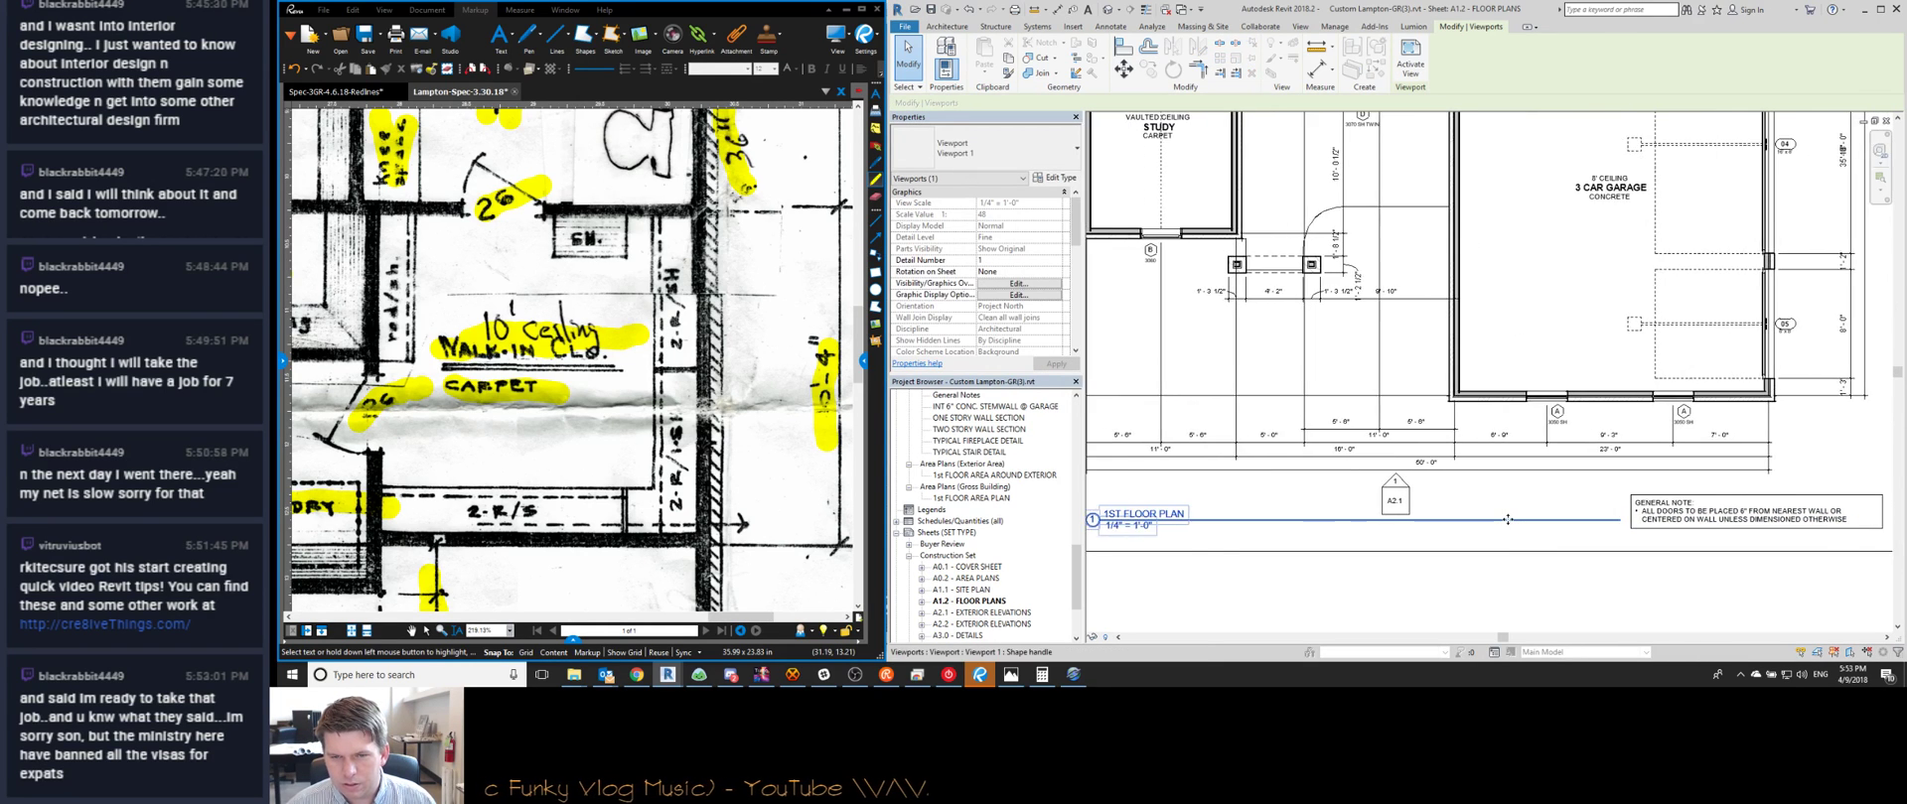
scroll(1508, 520, down, 2)
key(Escape)
Nudge the GENERAL NOTE down slightly on the sheet
scroll(1509, 522, up, 5)
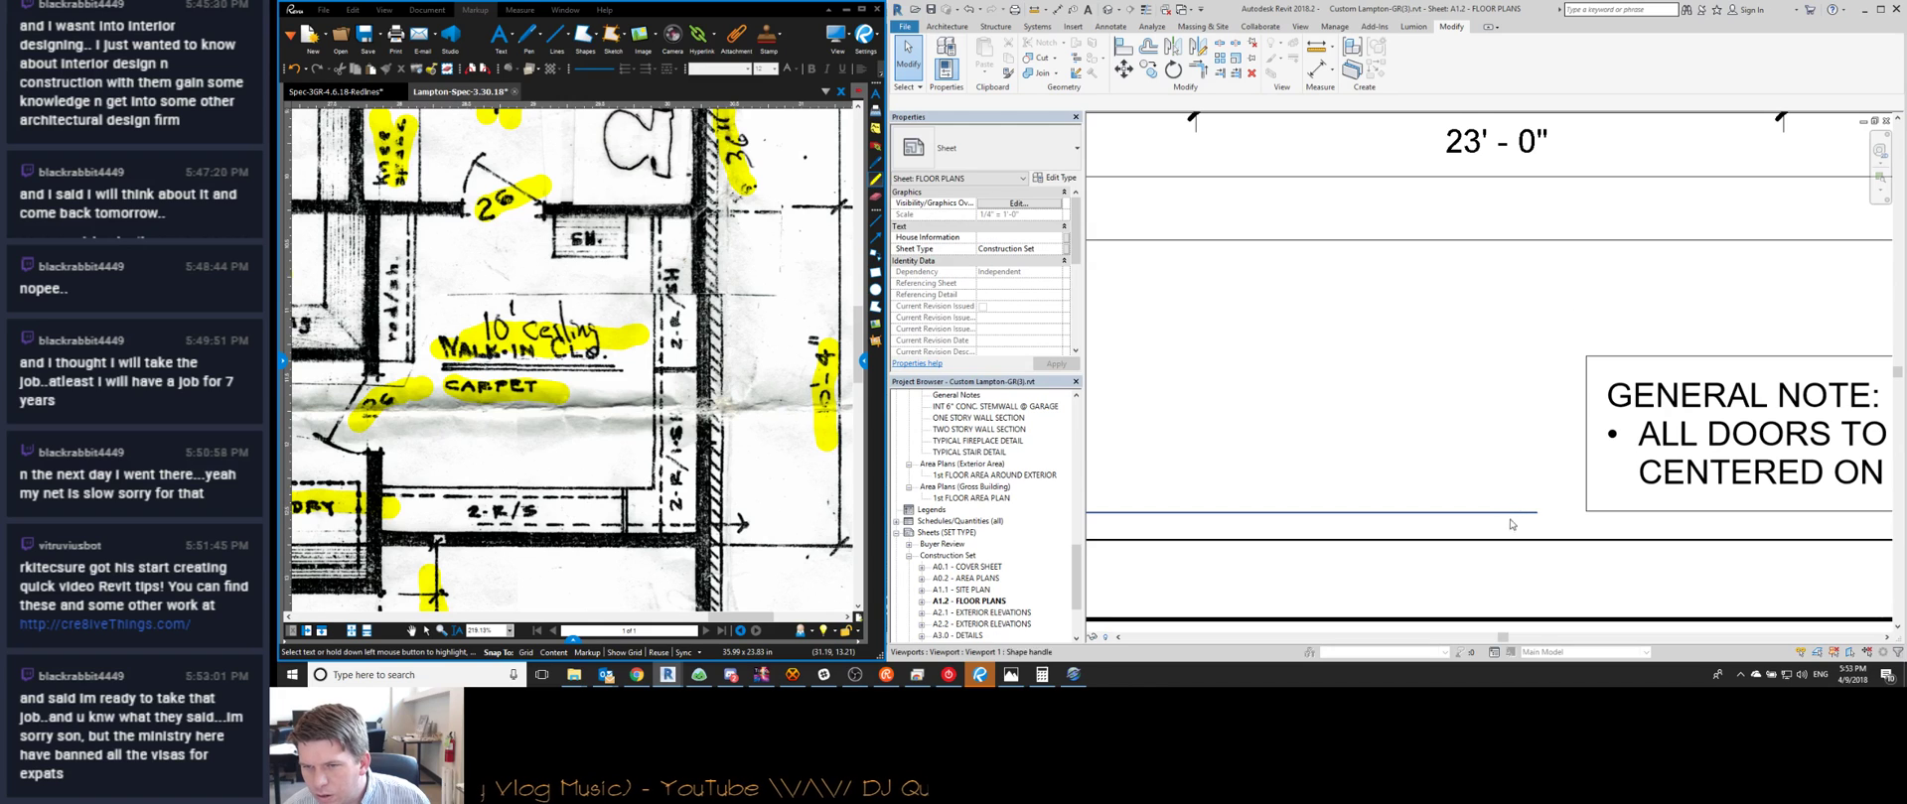
click(1608, 508)
key(Down)
key(Escape)
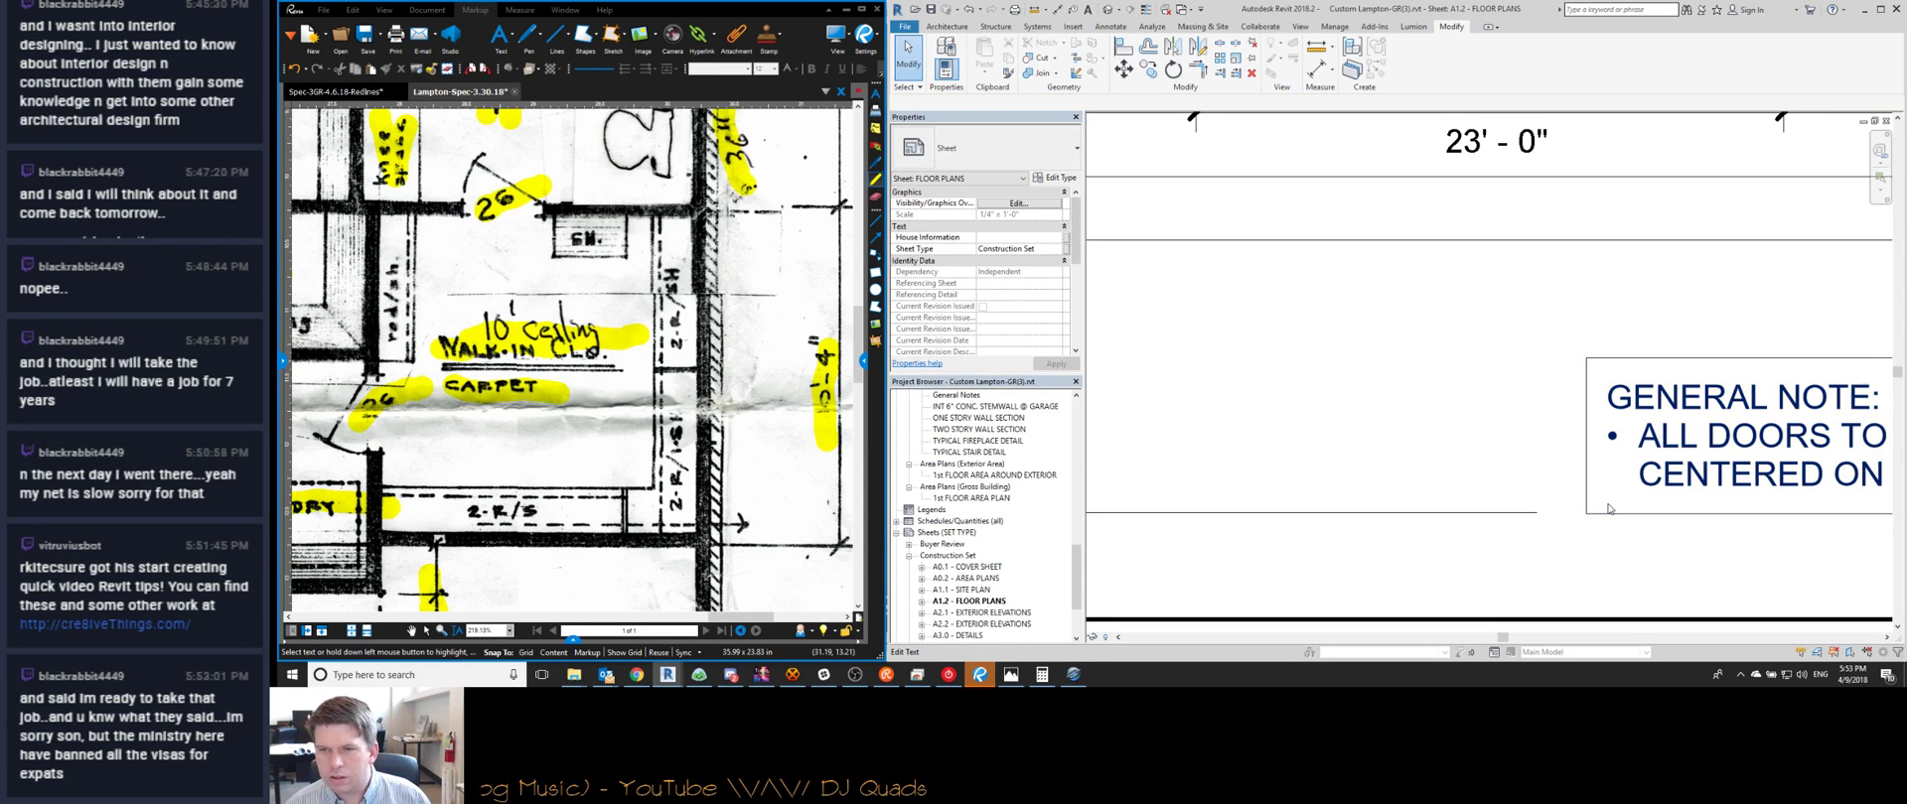
scroll(1593, 503, up, 3)
click(1581, 503)
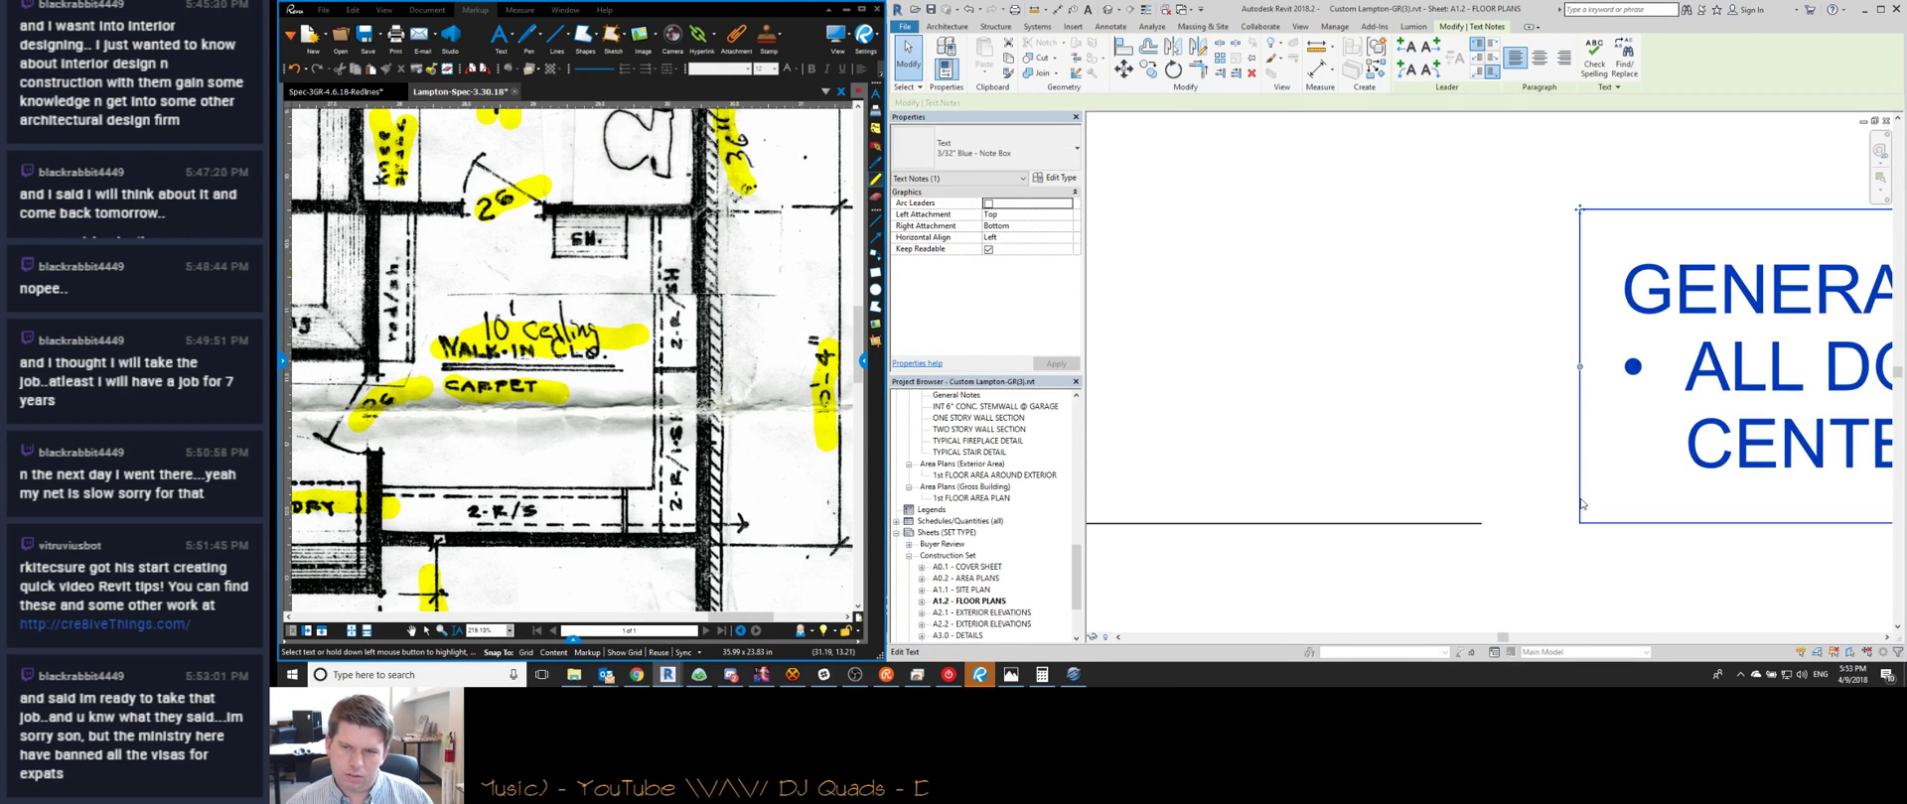
key(Escape)
scroll(1579, 504, down, 3)
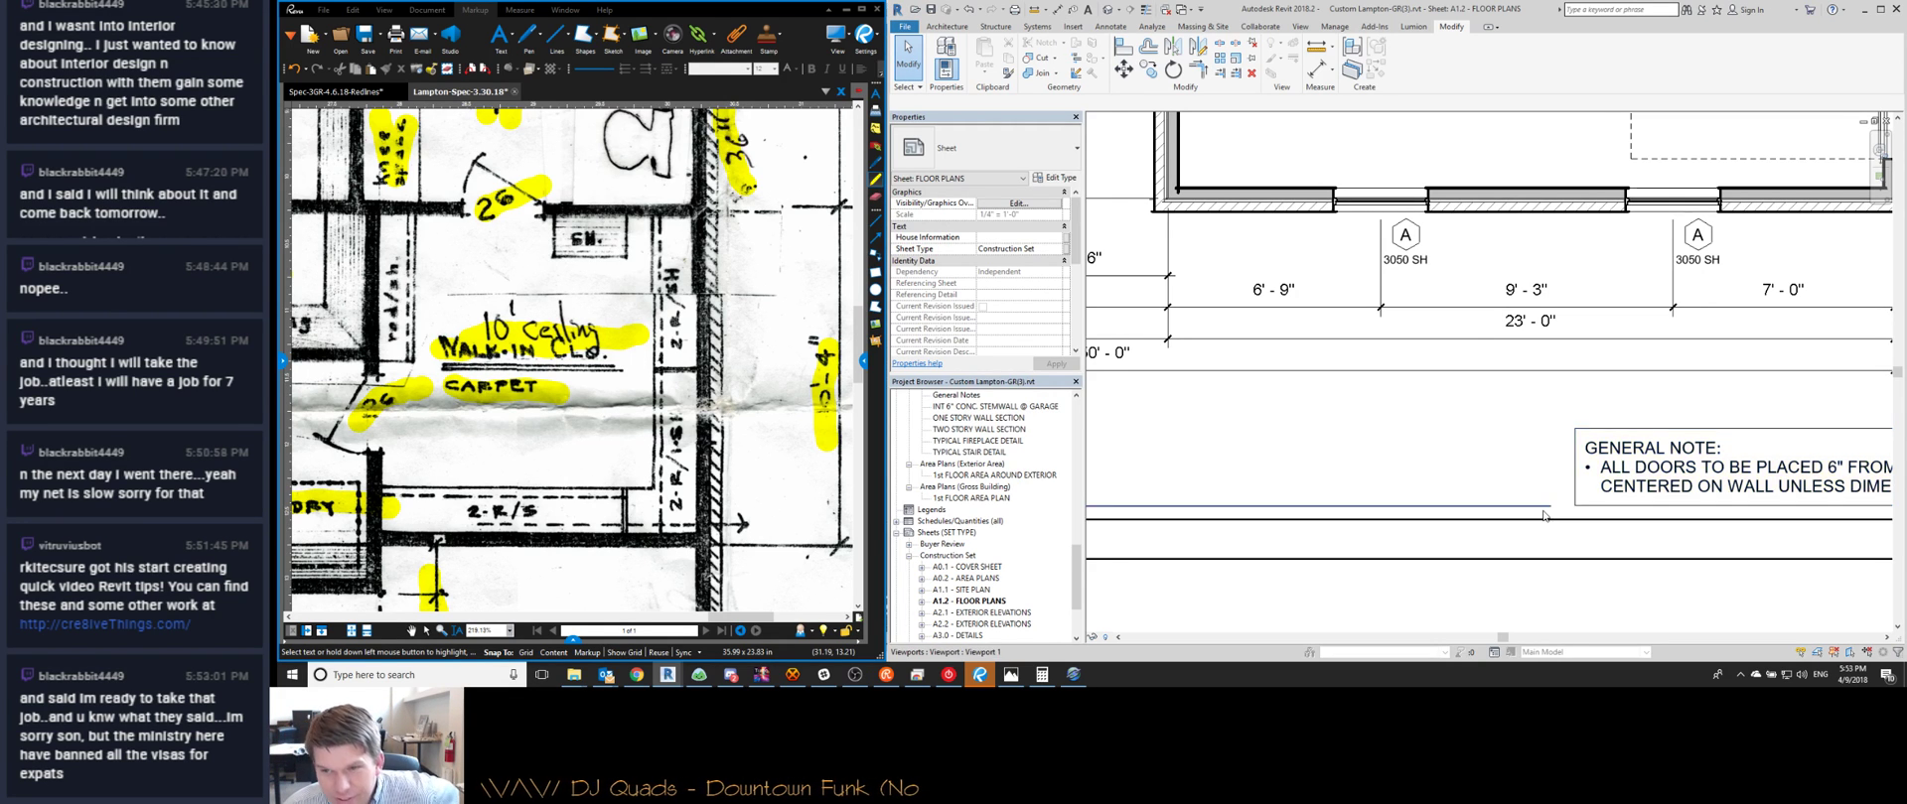
Nudge the A2.2 elevation marker to the right
scroll(1489, 516, down, 5)
scroll(1344, 515, down, 3)
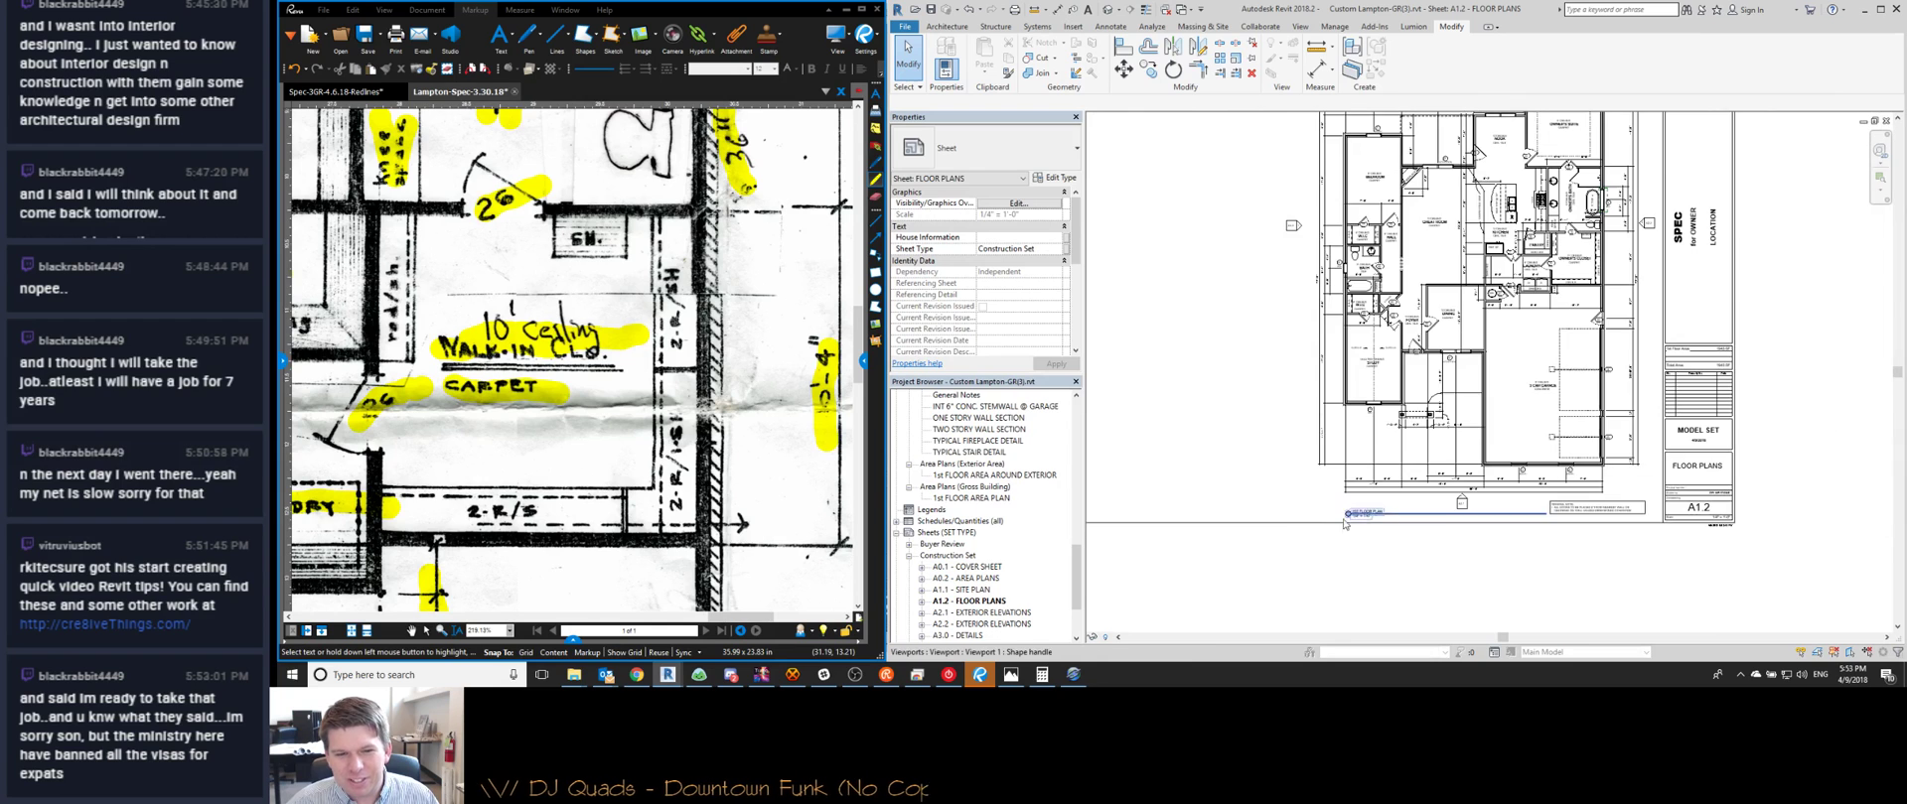
scroll(1274, 400, up, 3)
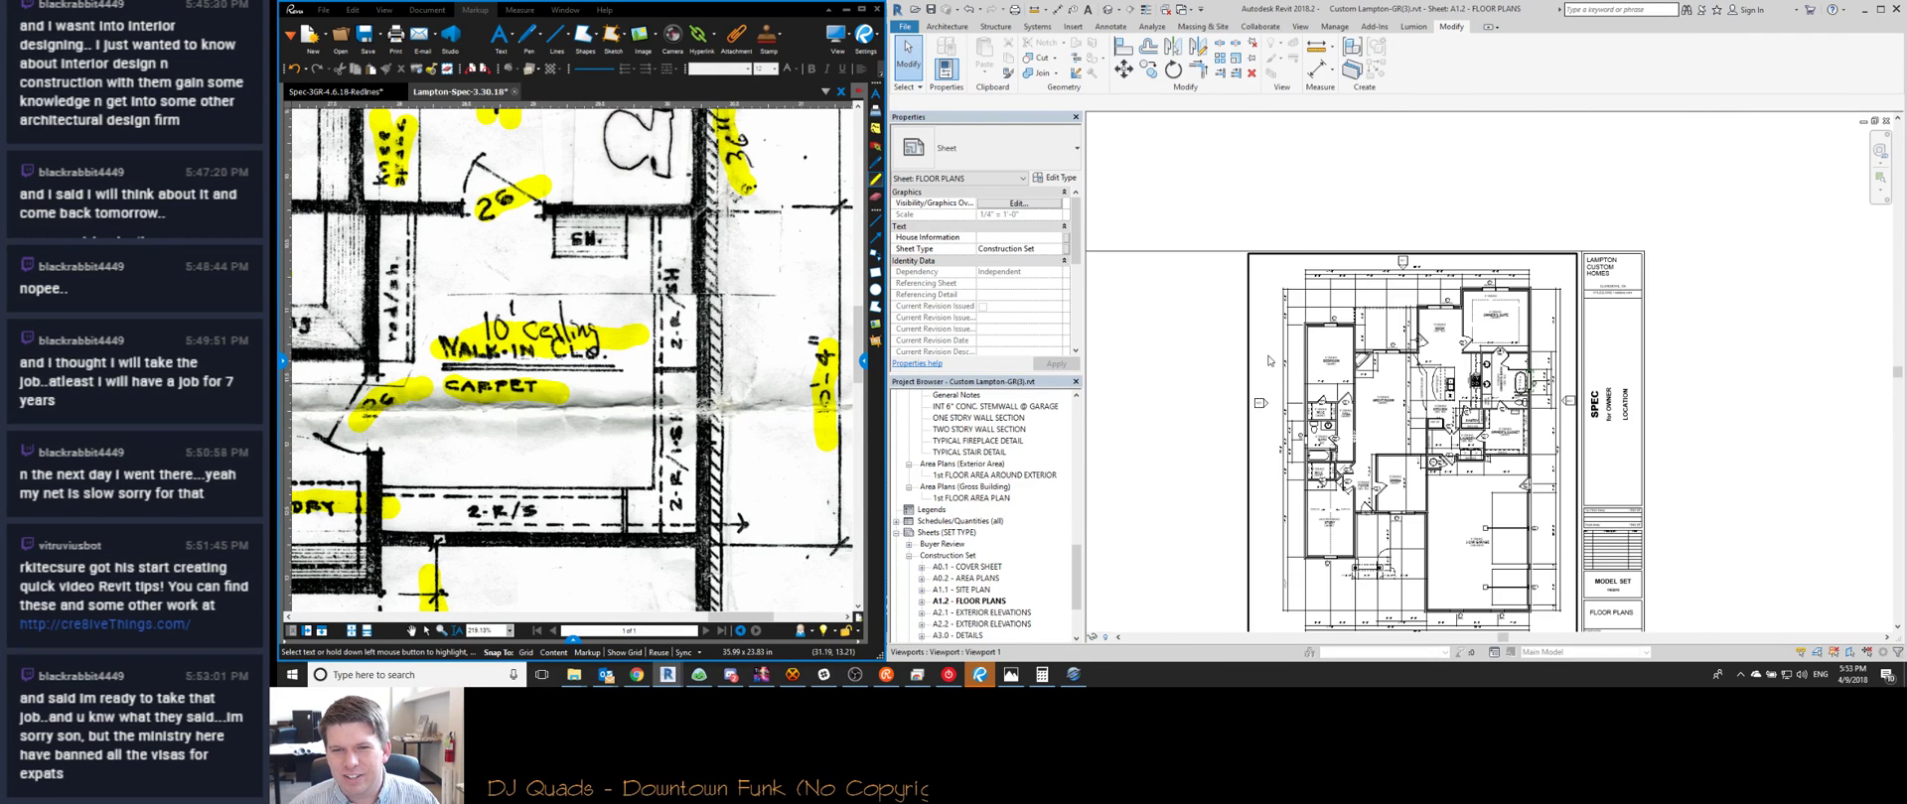
scroll(1256, 411, up, 2)
click(1256, 413)
key(Right)
key(Right)
key(Right)
key(Right)
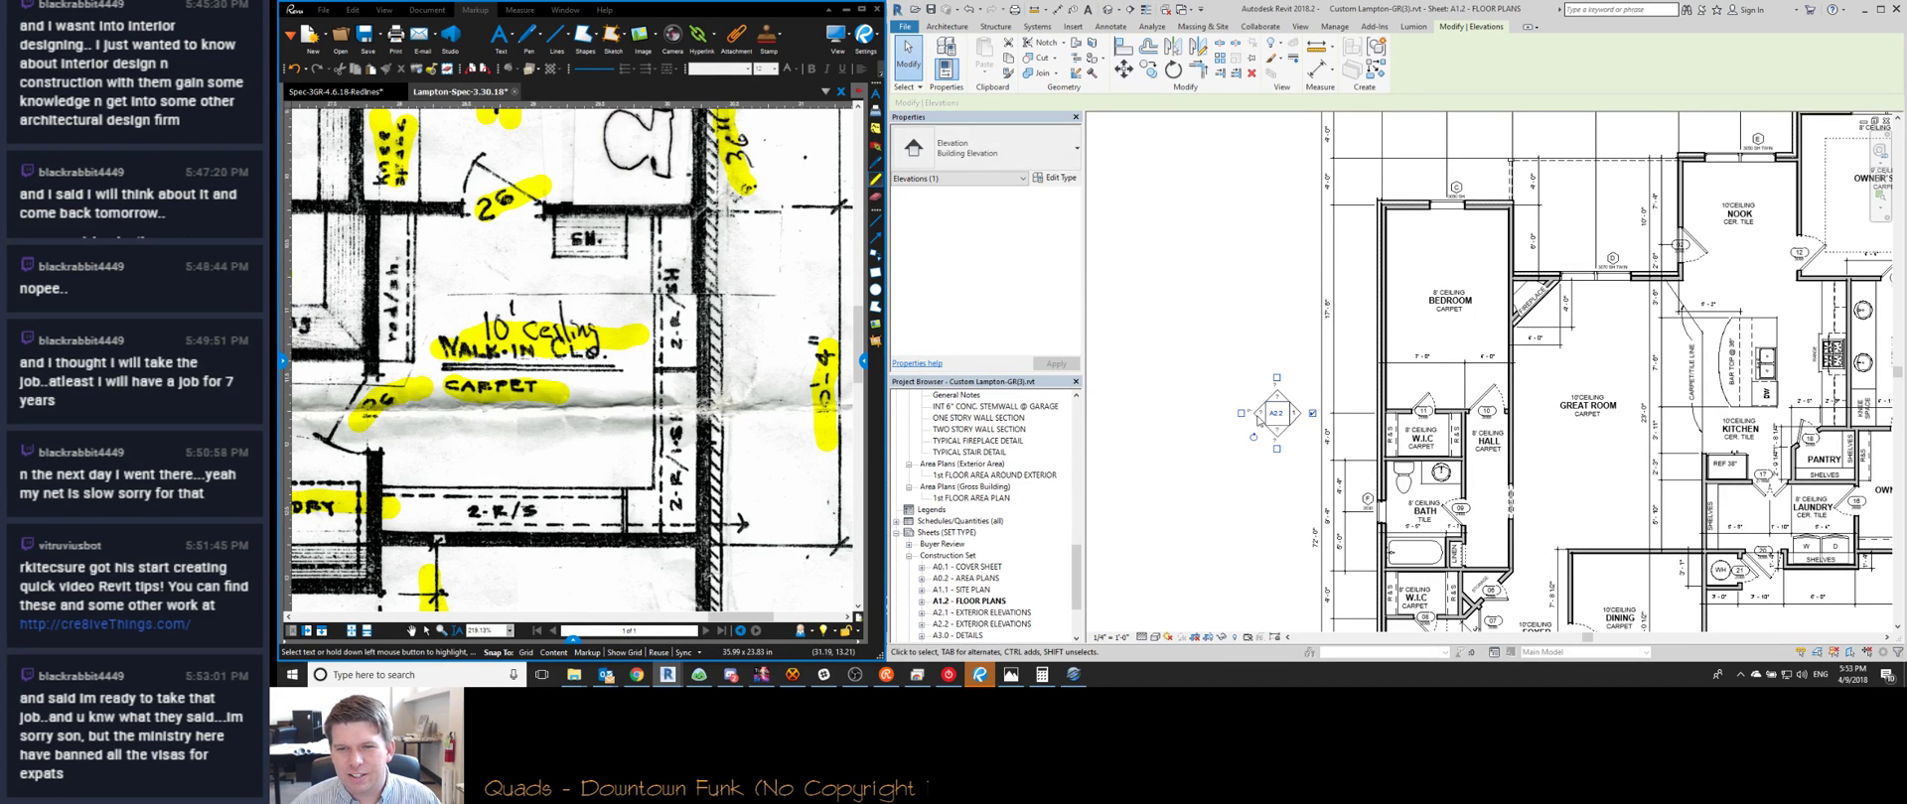
key(Escape)
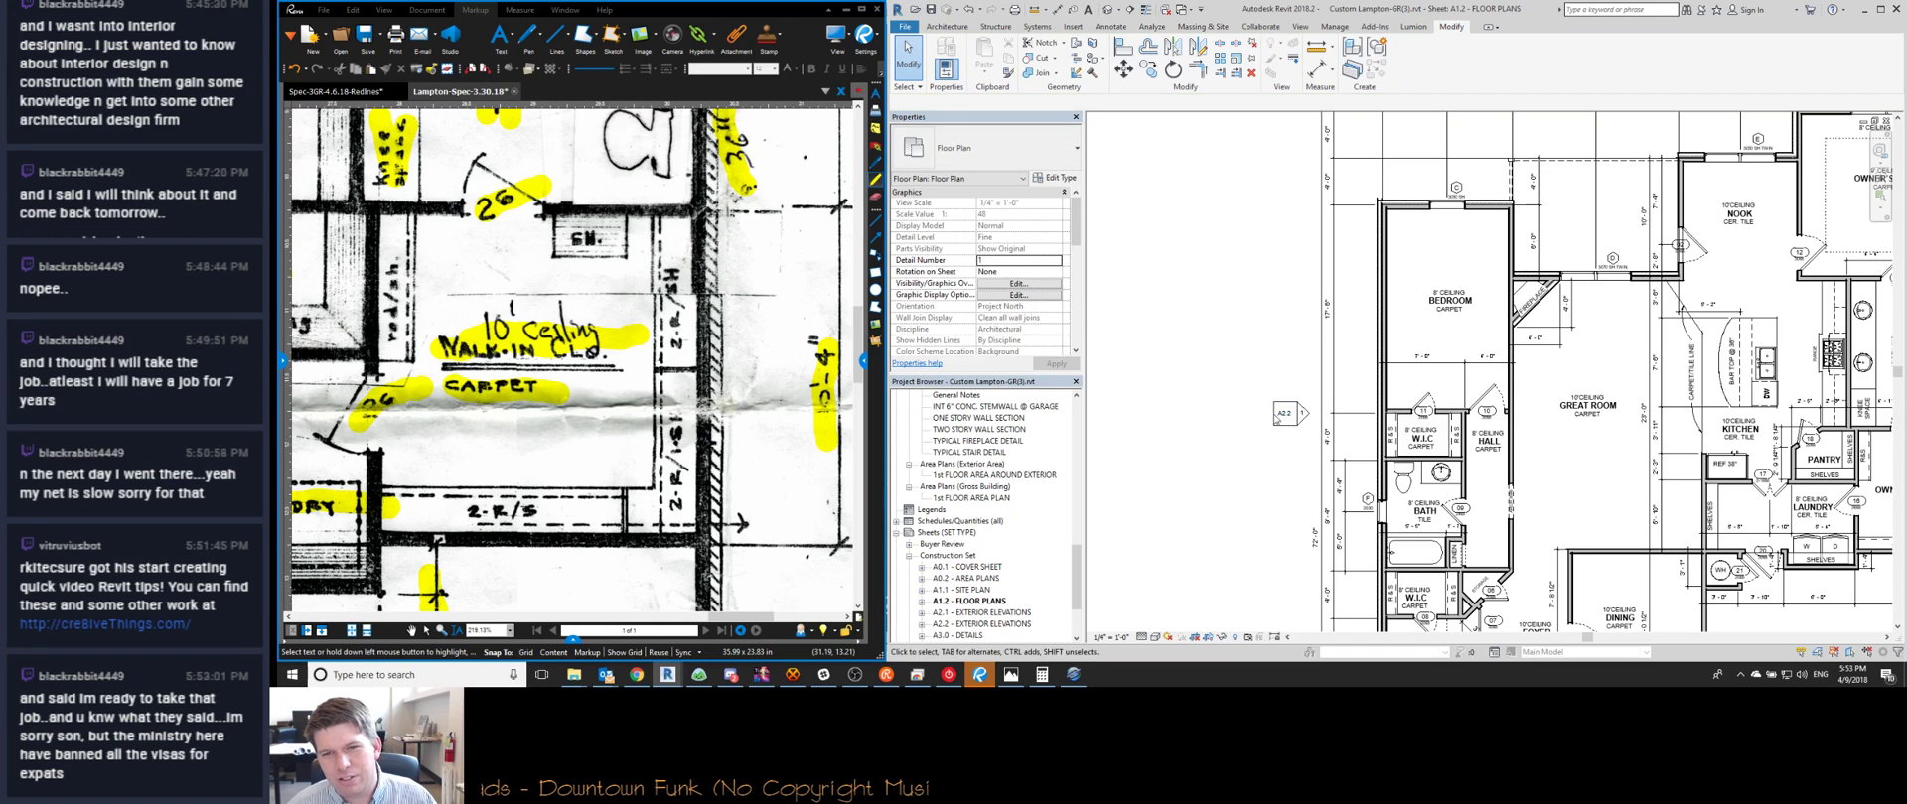
Drag the A2.2 marker down so it sits level with the bath
scroll(1281, 422, down, 4)
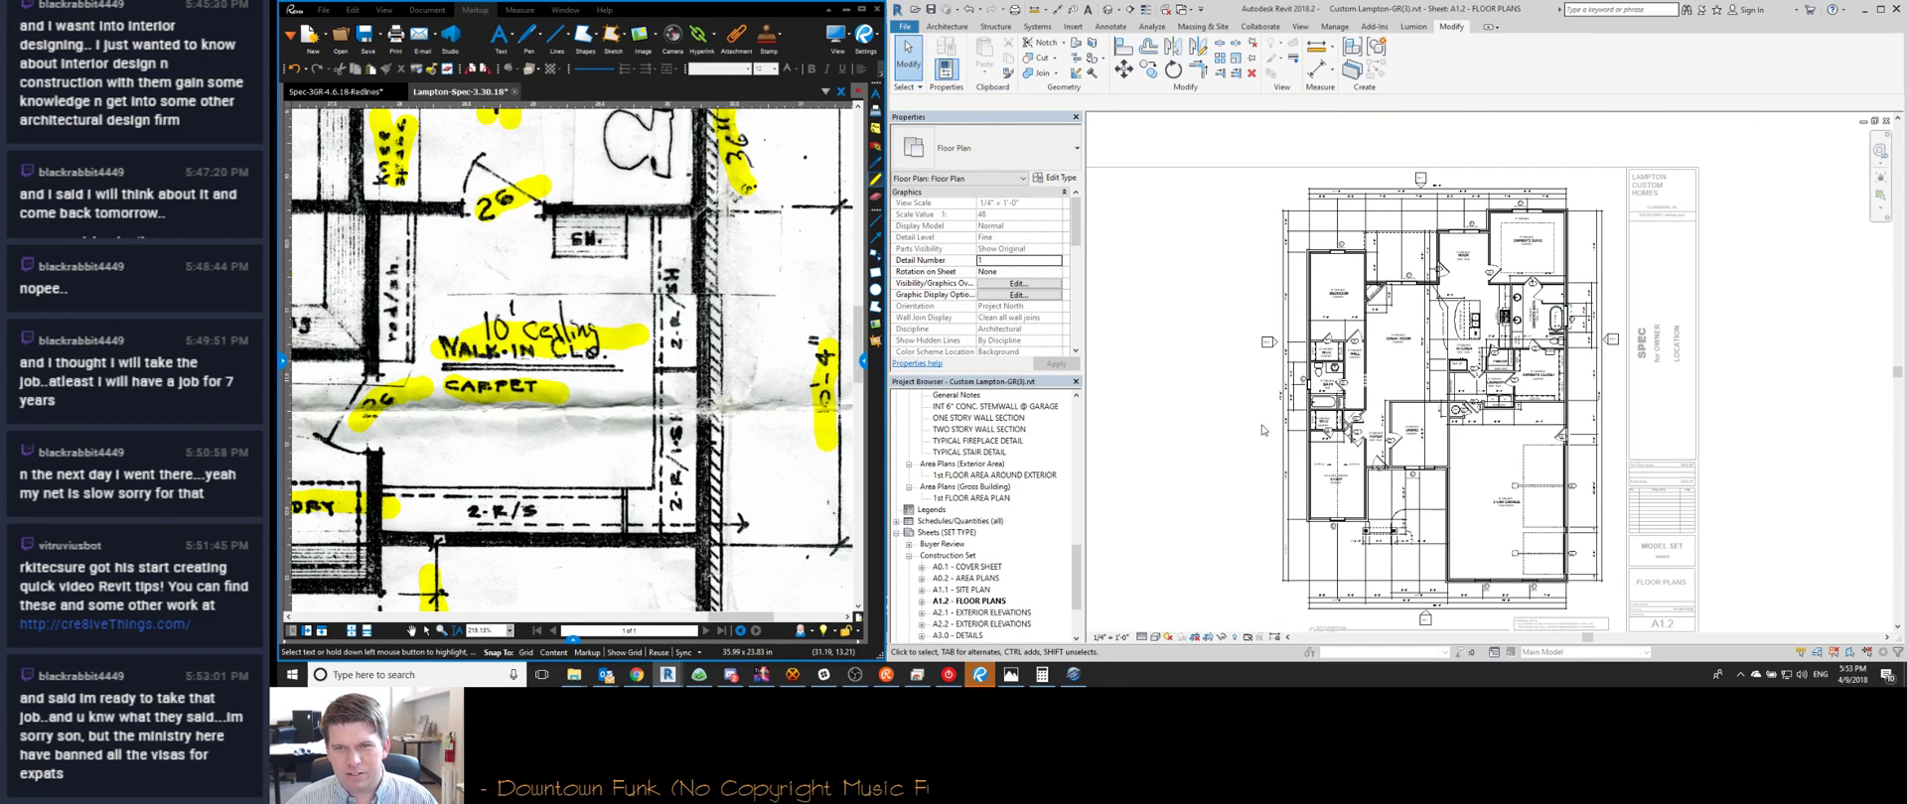
scroll(1261, 363, up, 4)
click(1262, 270)
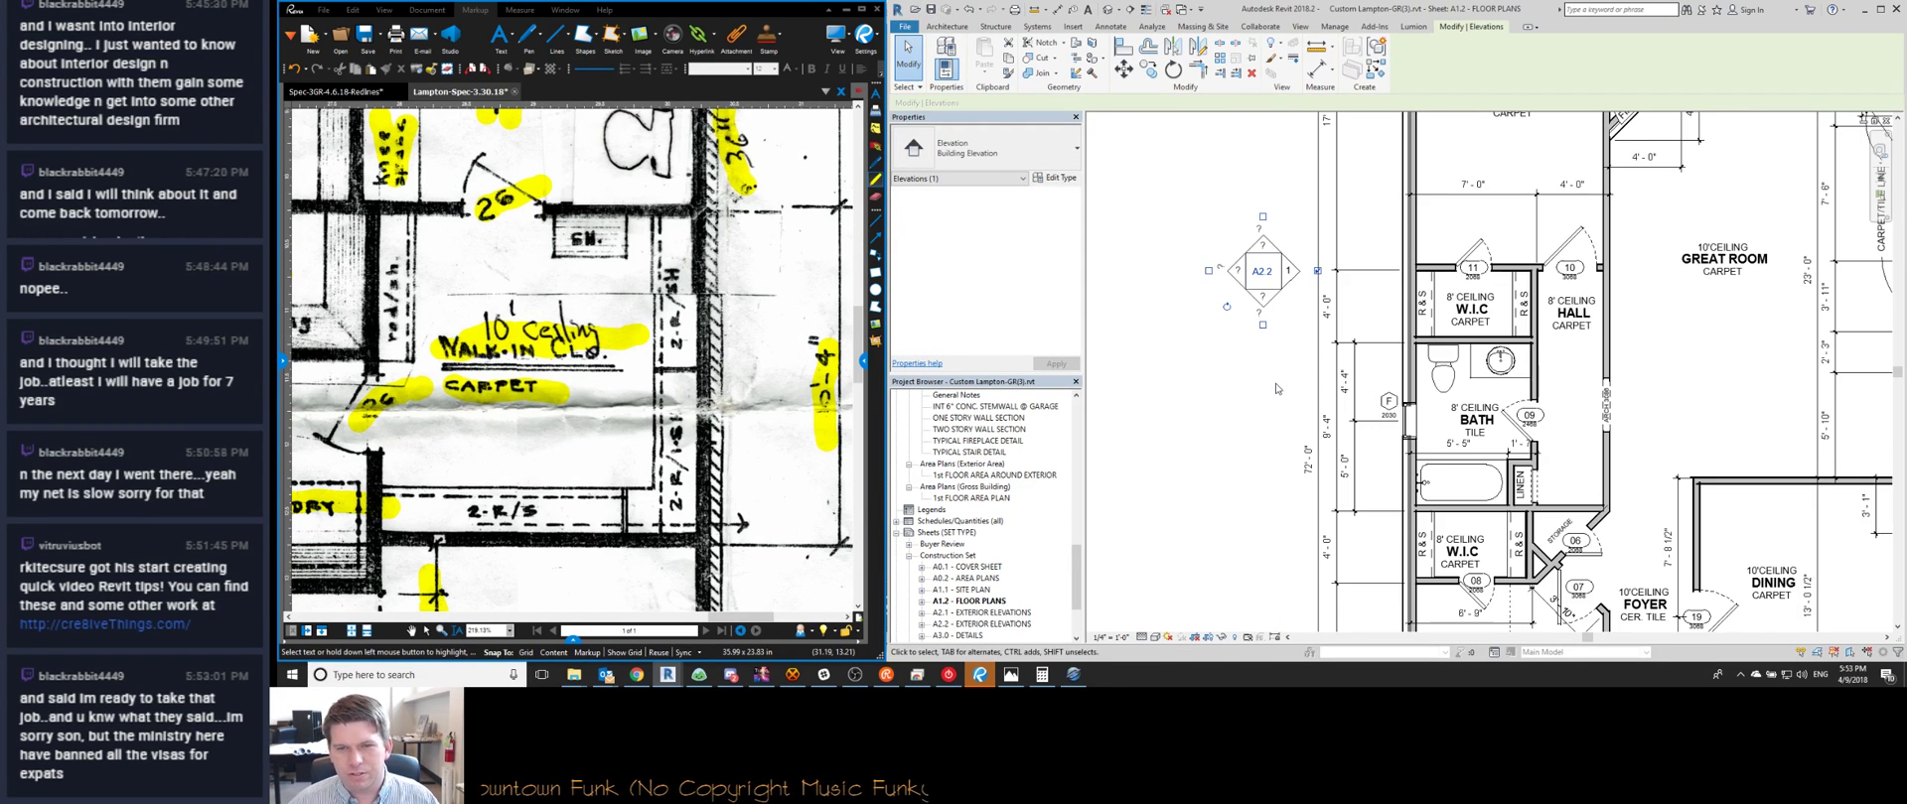
drag(1263, 270, 1275, 382)
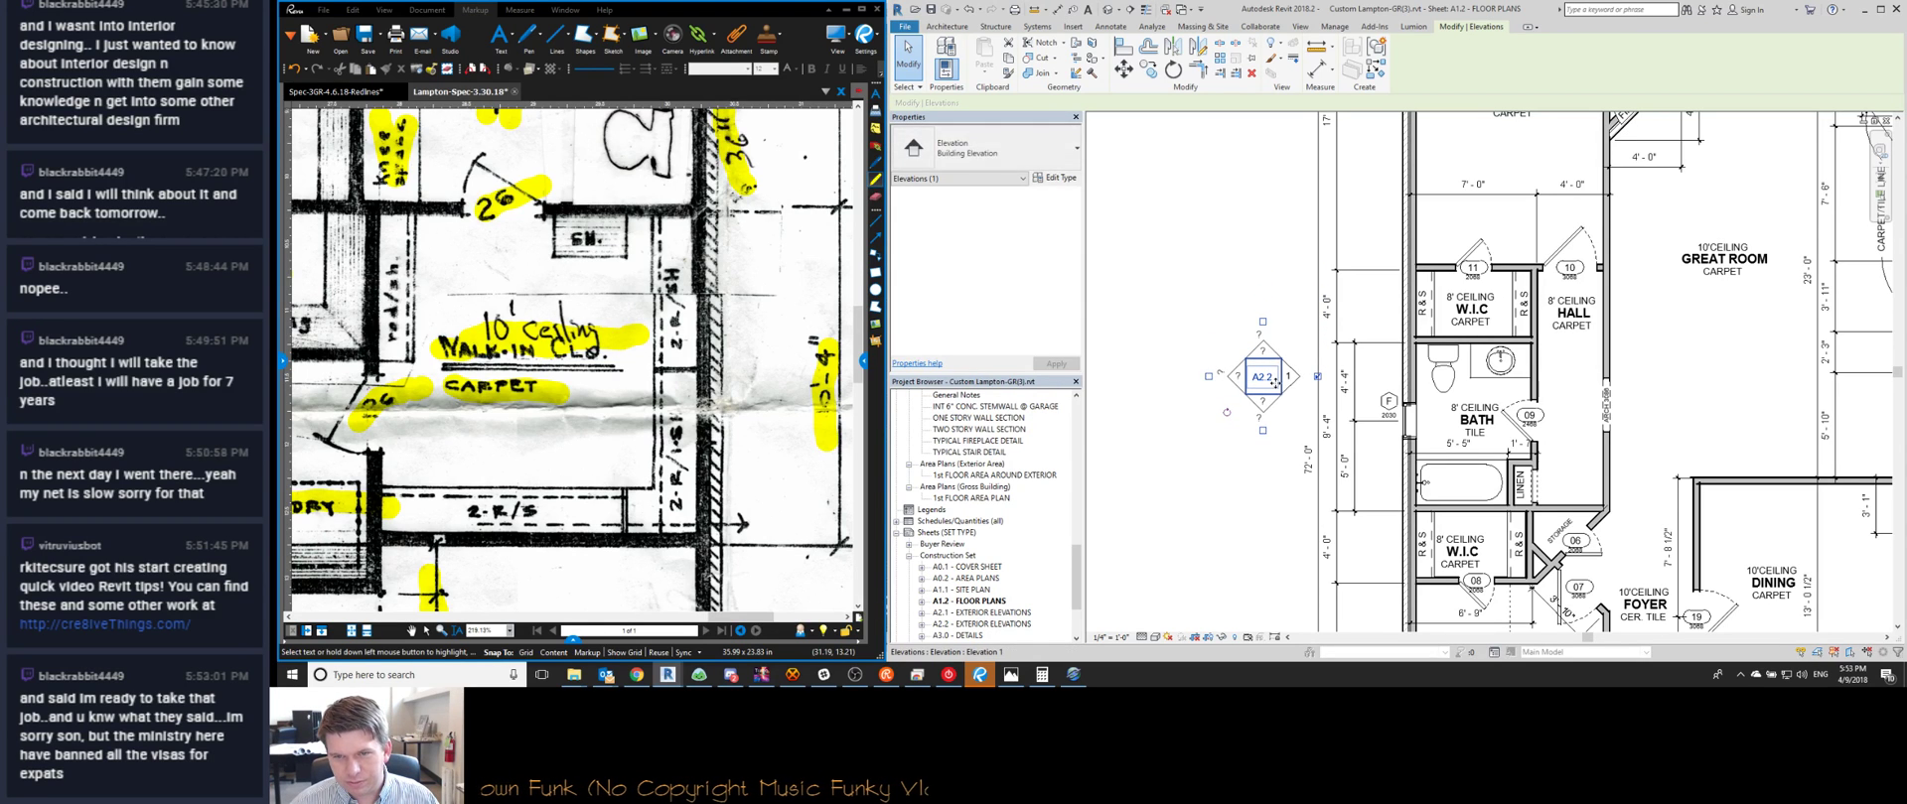
key(Escape)
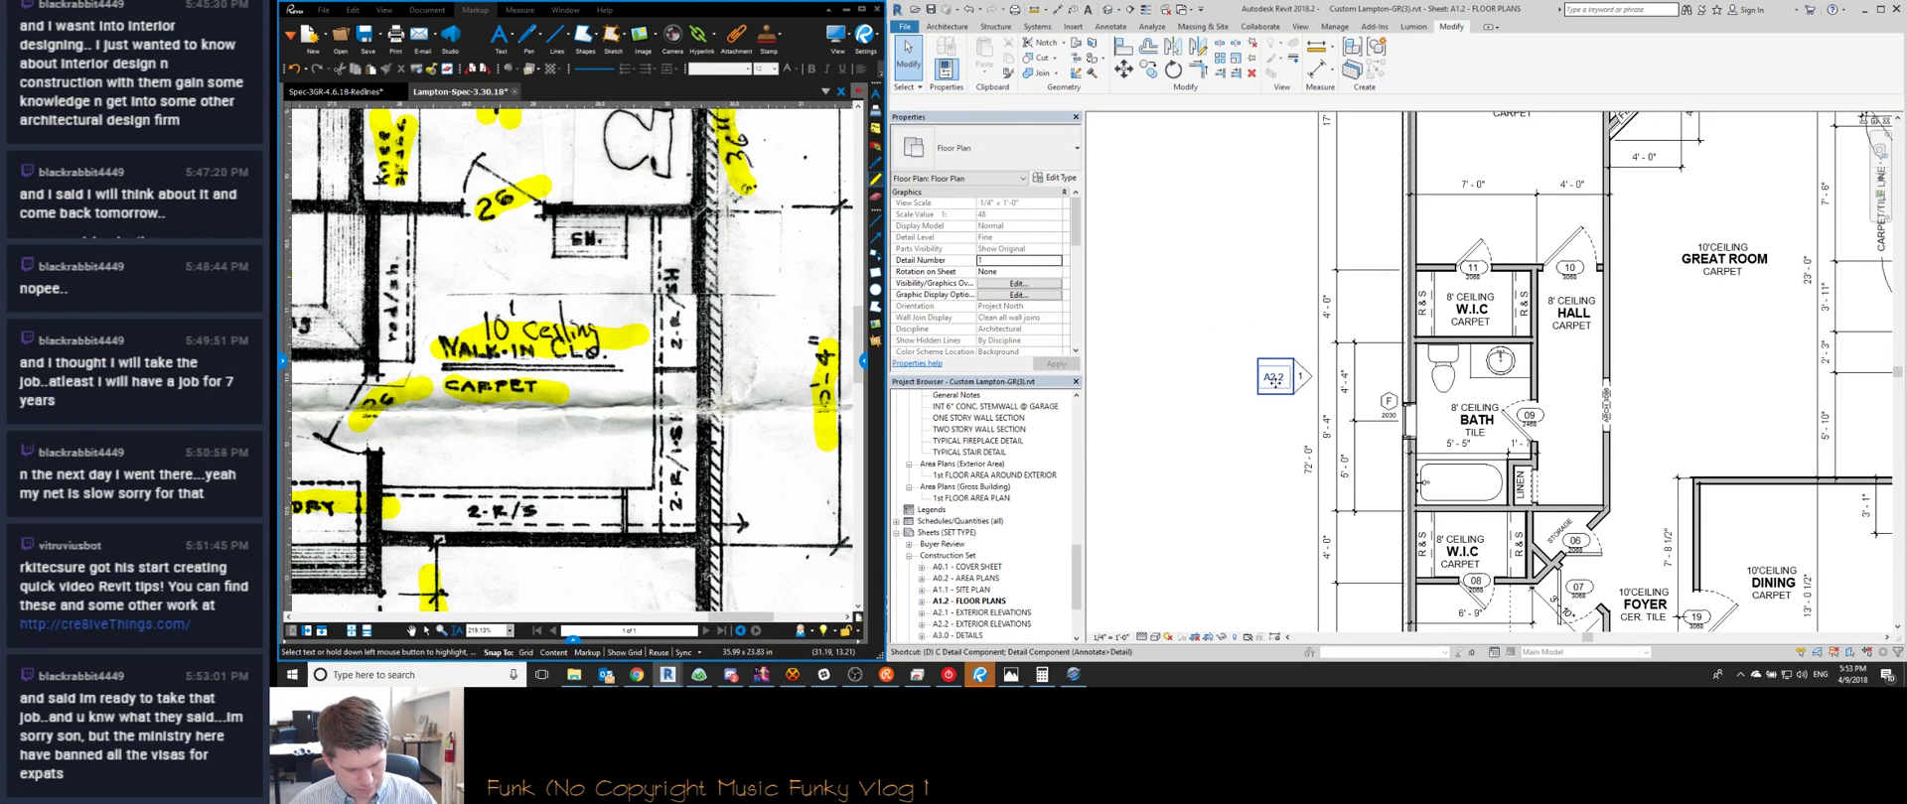
scroll(1279, 373, down, 2)
scroll(1279, 371, down, 3)
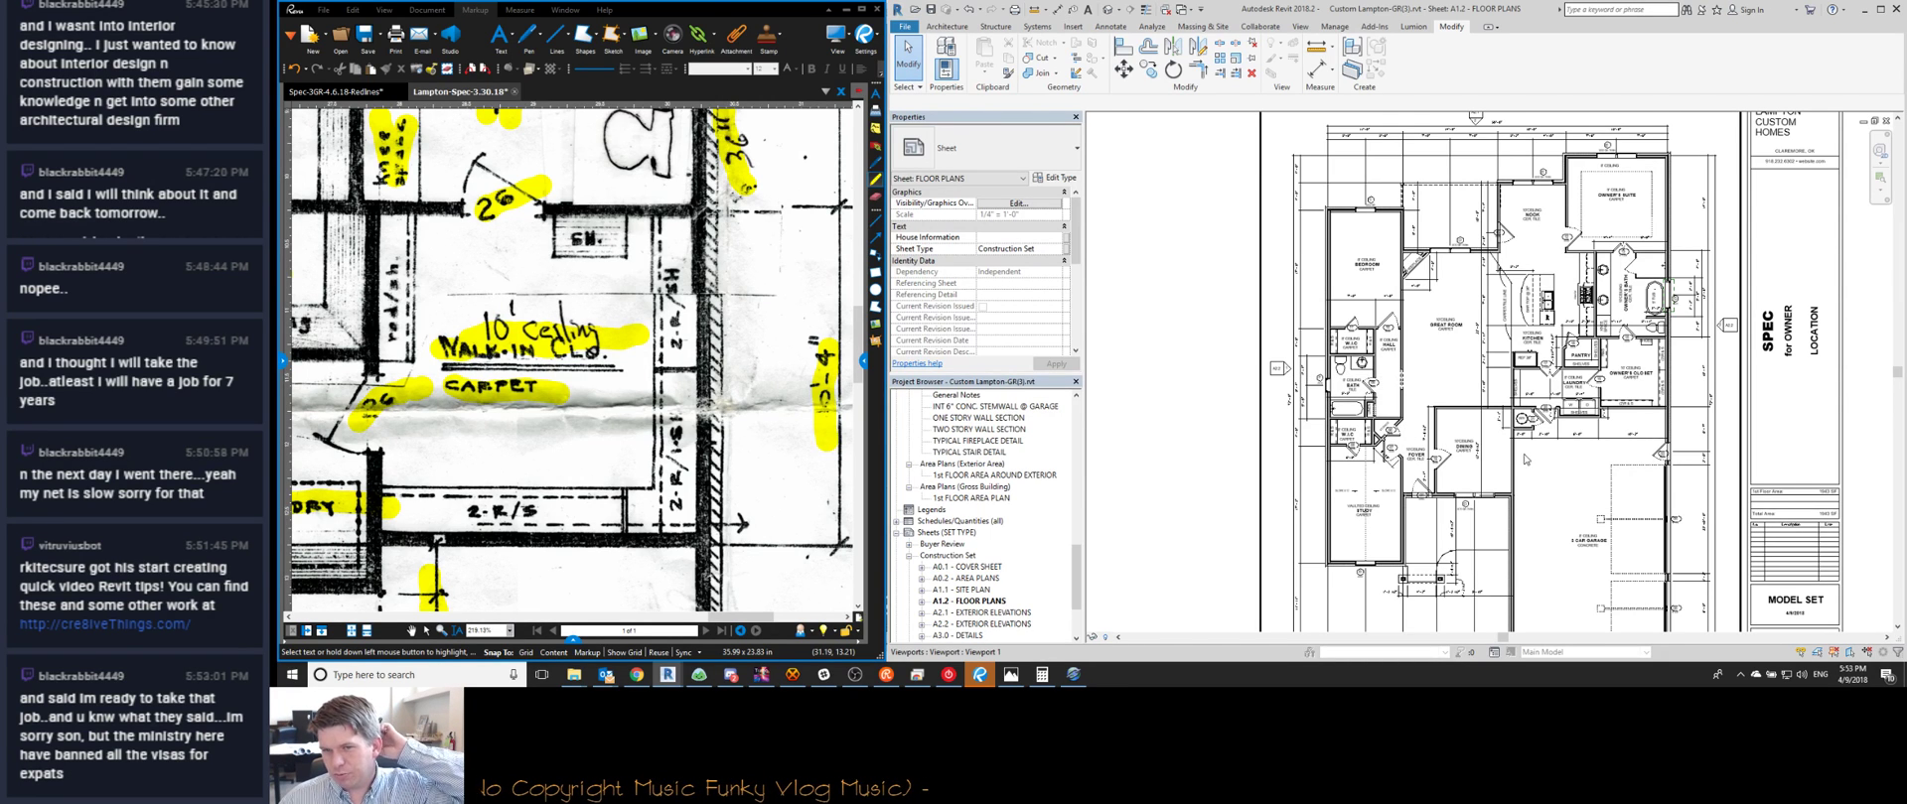
Inspect the linen closet wall opening and move the W.I.C room tag slightly down
scroll(1336, 437, up, 6)
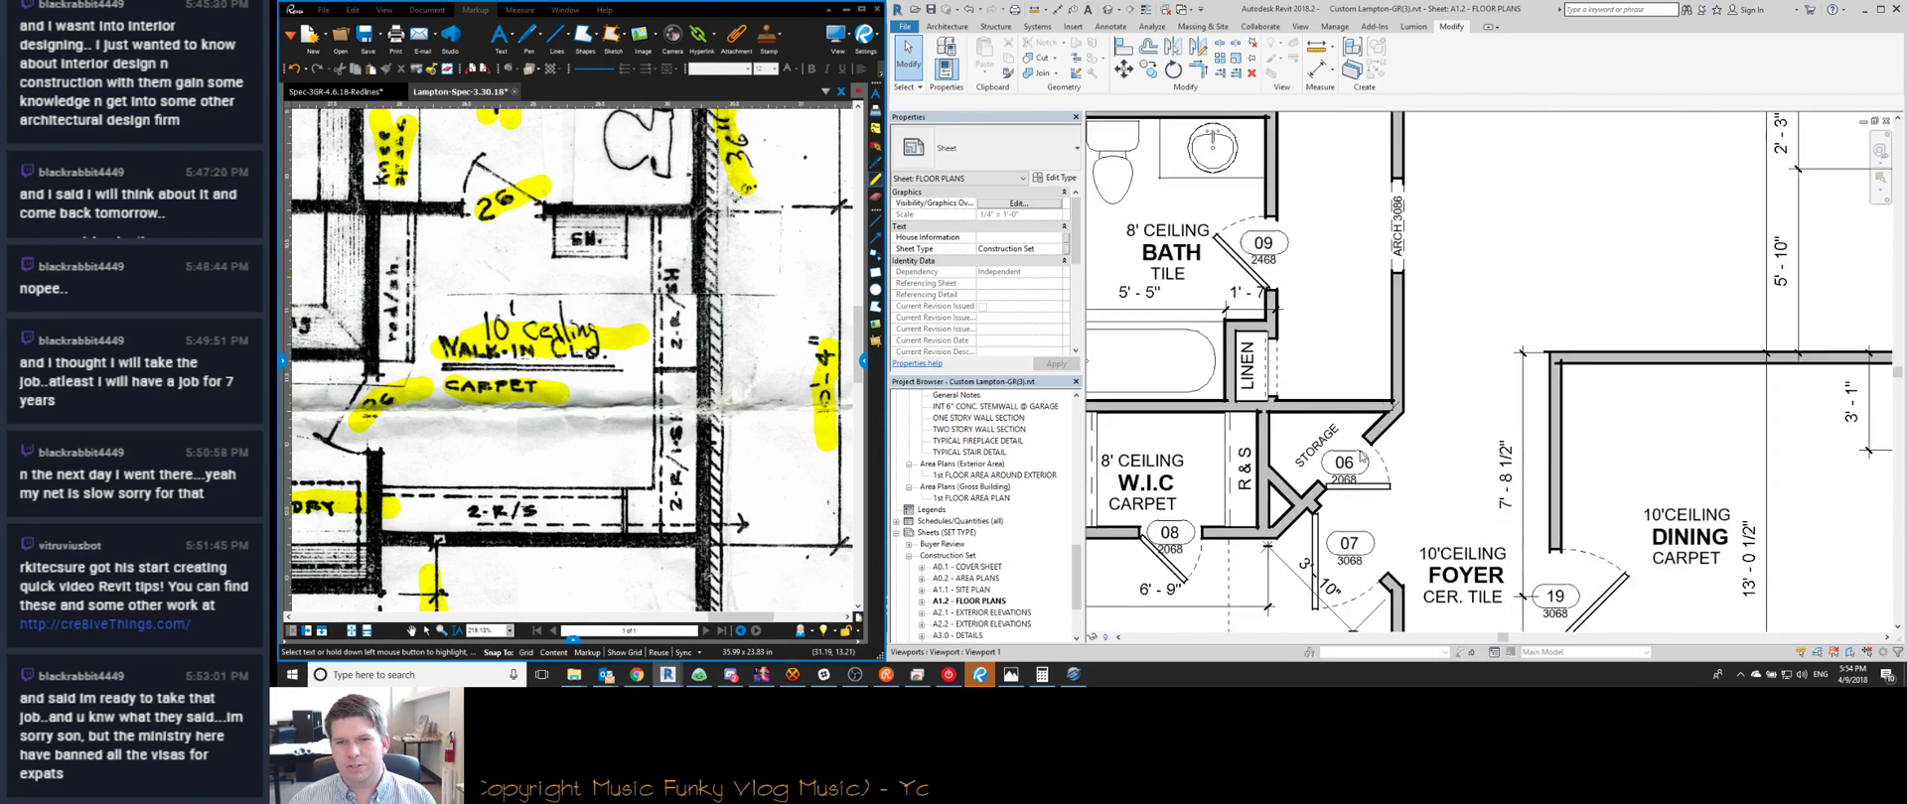
scroll(1265, 343, up, 2)
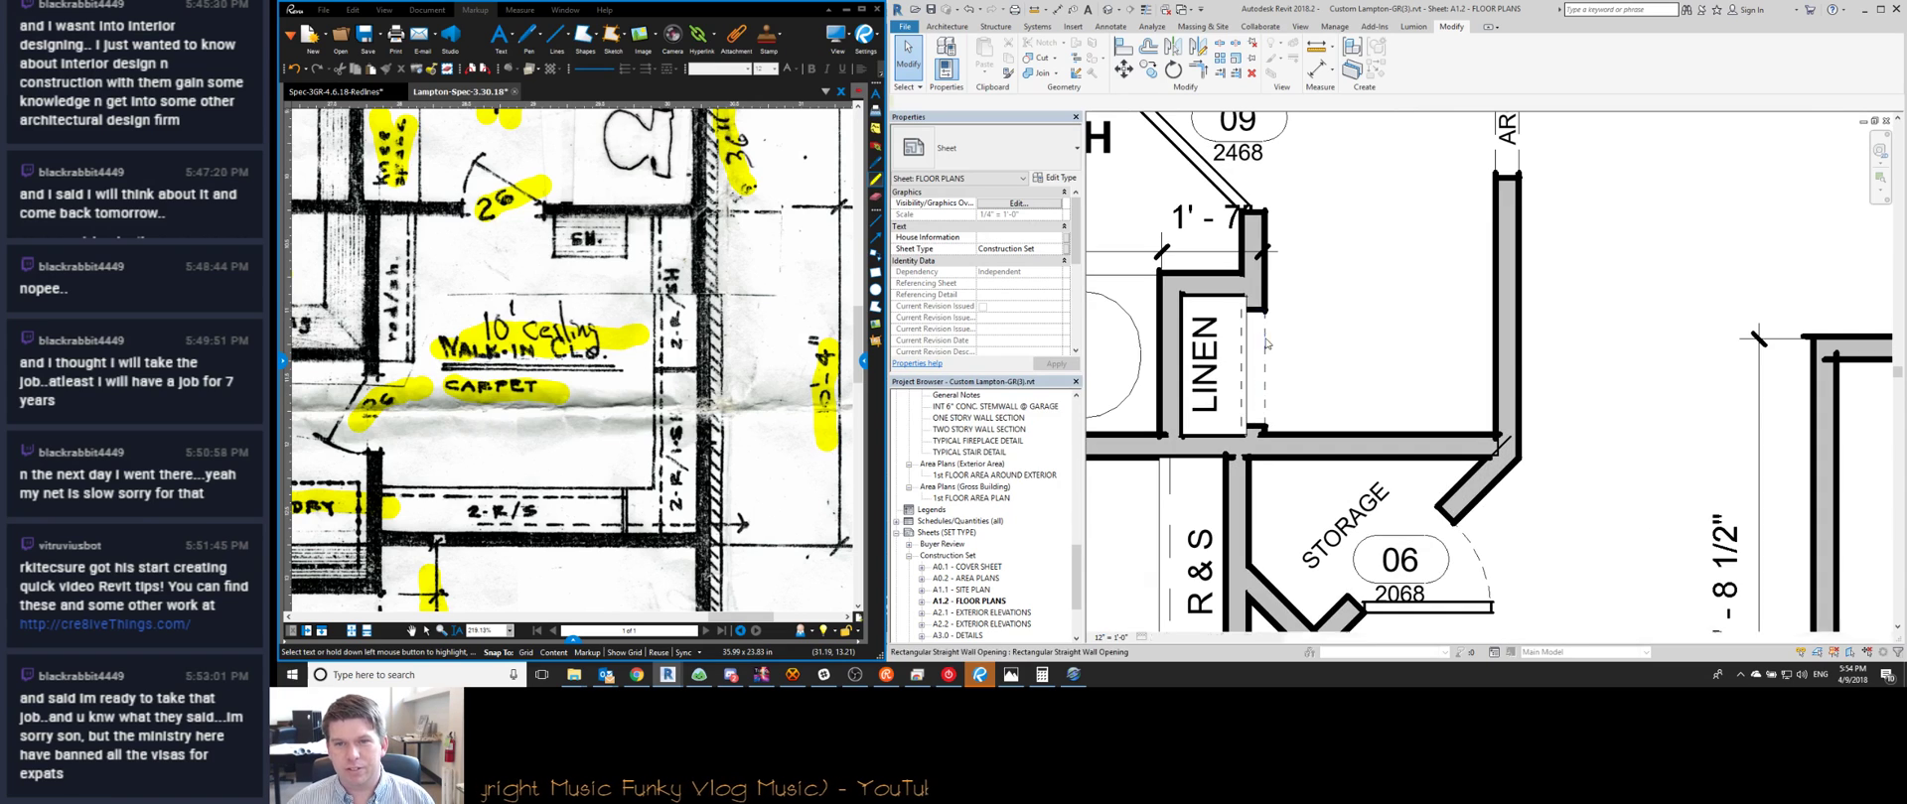
click(1265, 343)
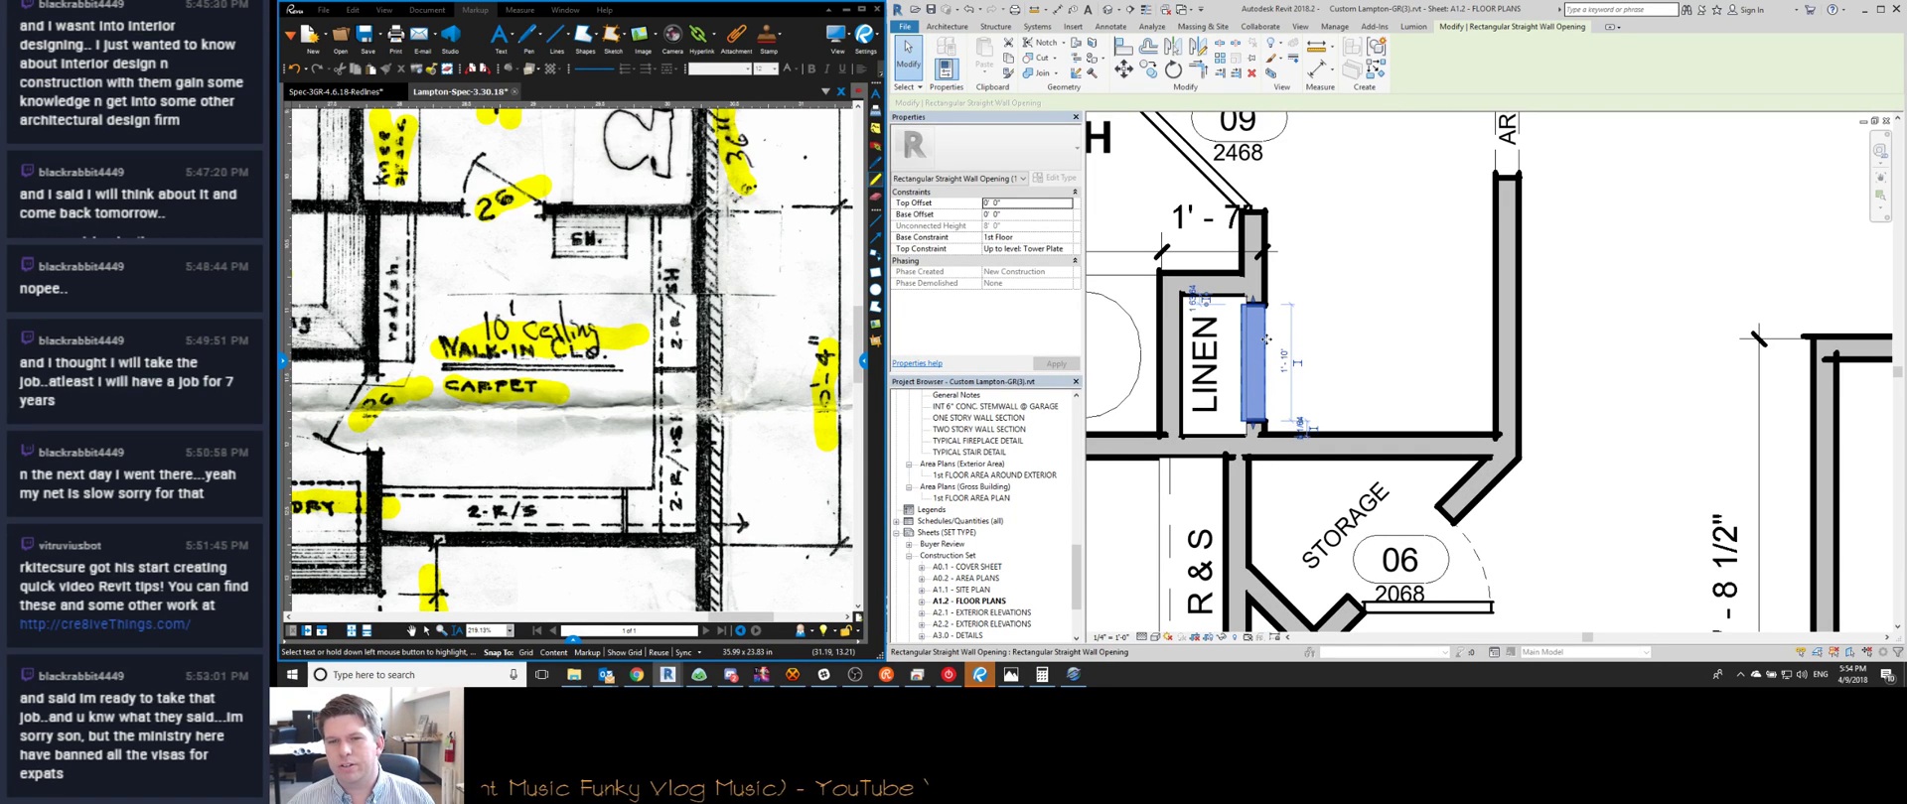
key(Escape)
scroll(1262, 332, down, 1)
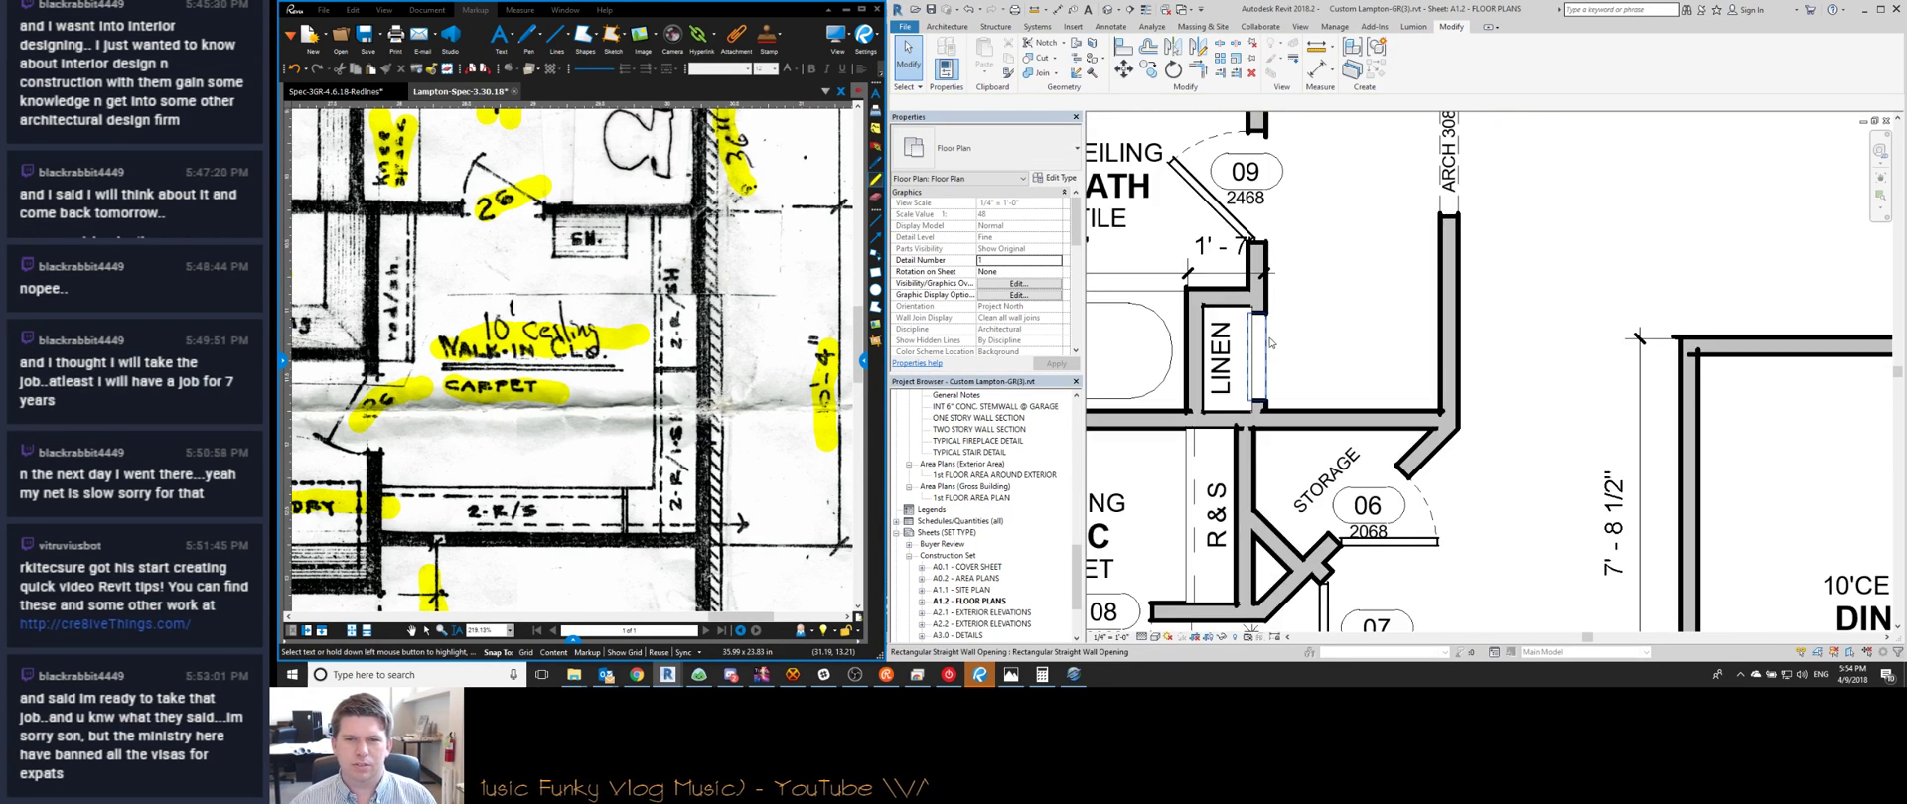
scroll(1398, 323, down, 2)
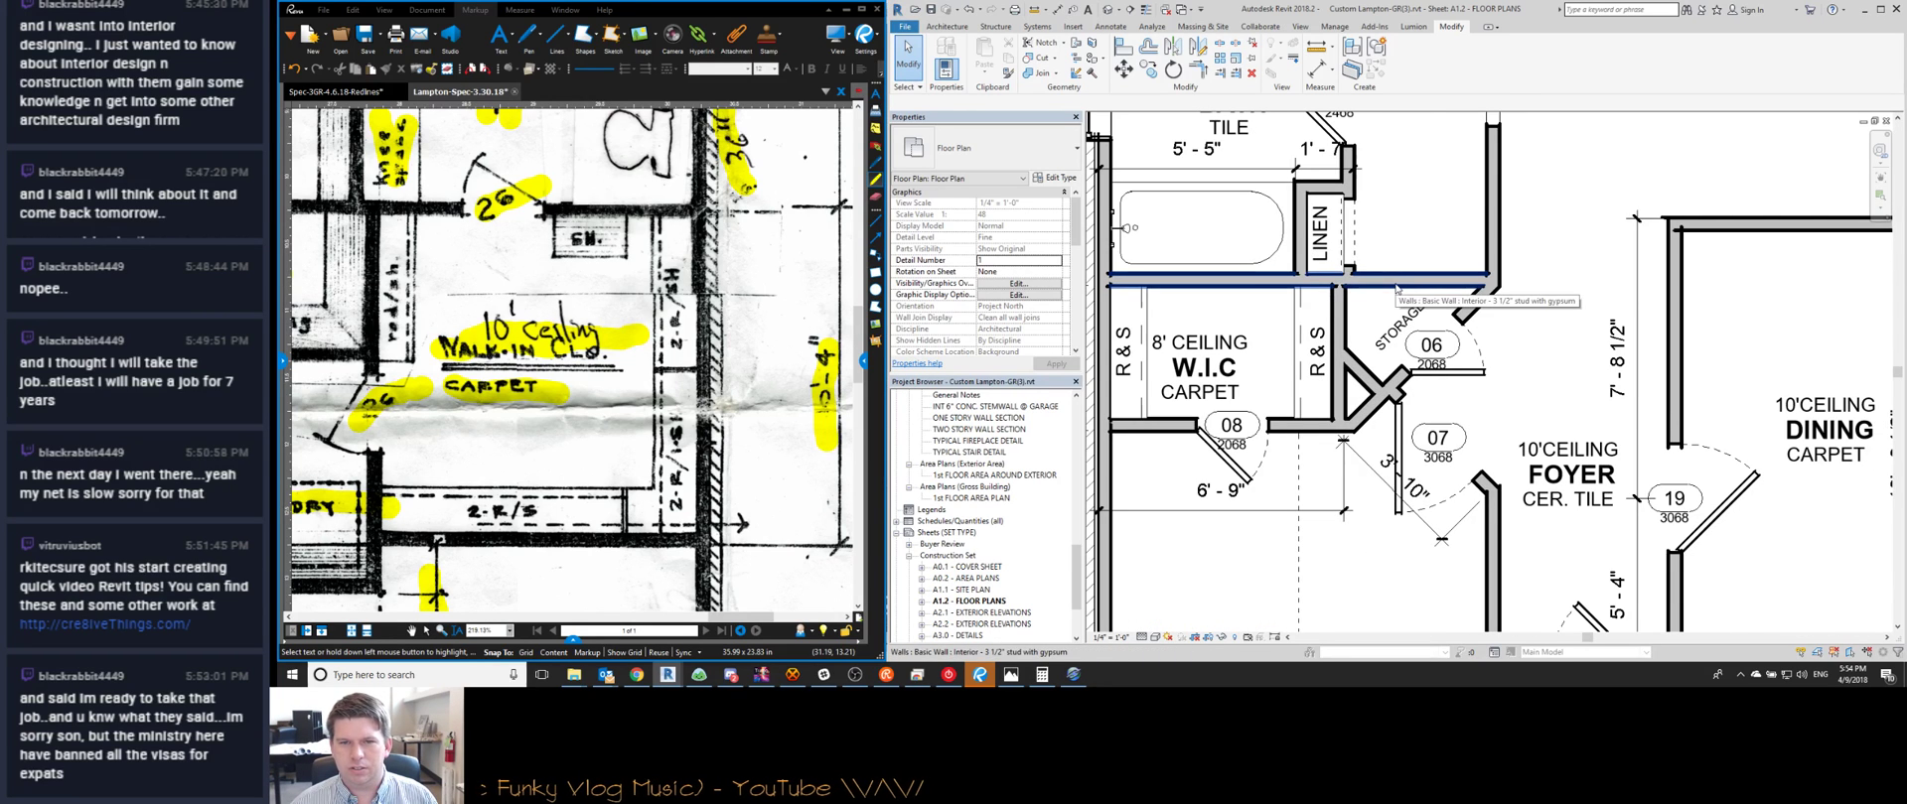
scroll(1398, 323, down, 1)
drag(1257, 365, 1254, 375)
key(Escape)
Pan and zoom the plan toward the hall, bath and great room area
middle_drag(1469, 397, 1388, 477)
scroll(1389, 477, up, 1)
scroll(1388, 476, down, 1)
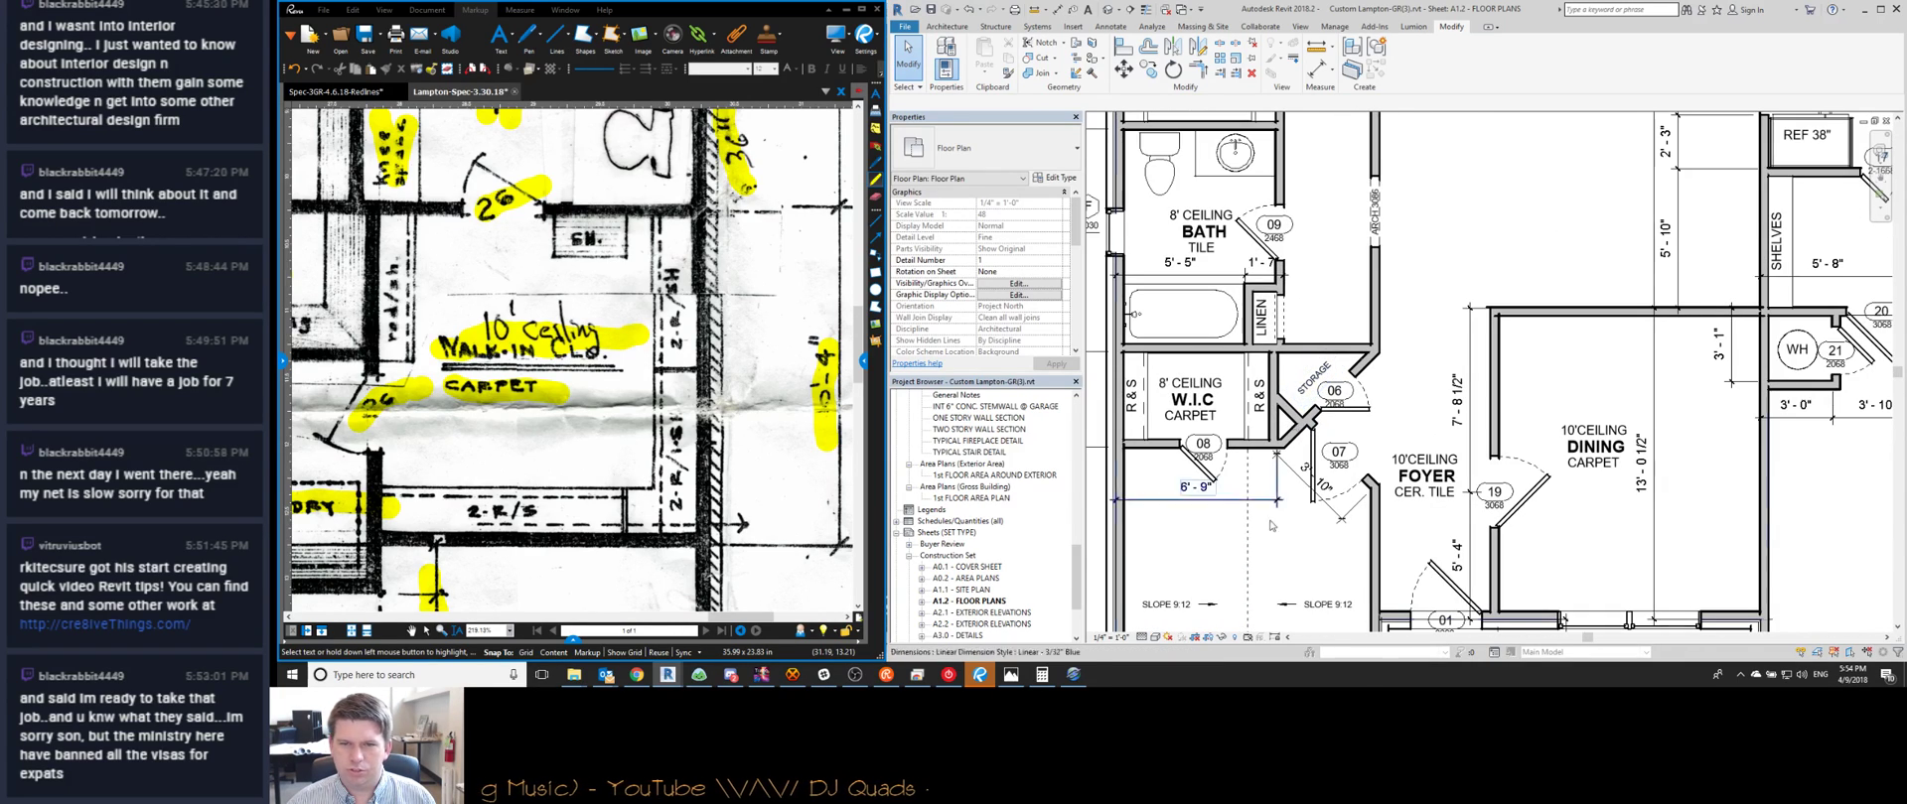
scroll(672, 603, down, 8)
scroll(672, 603, up, 3)
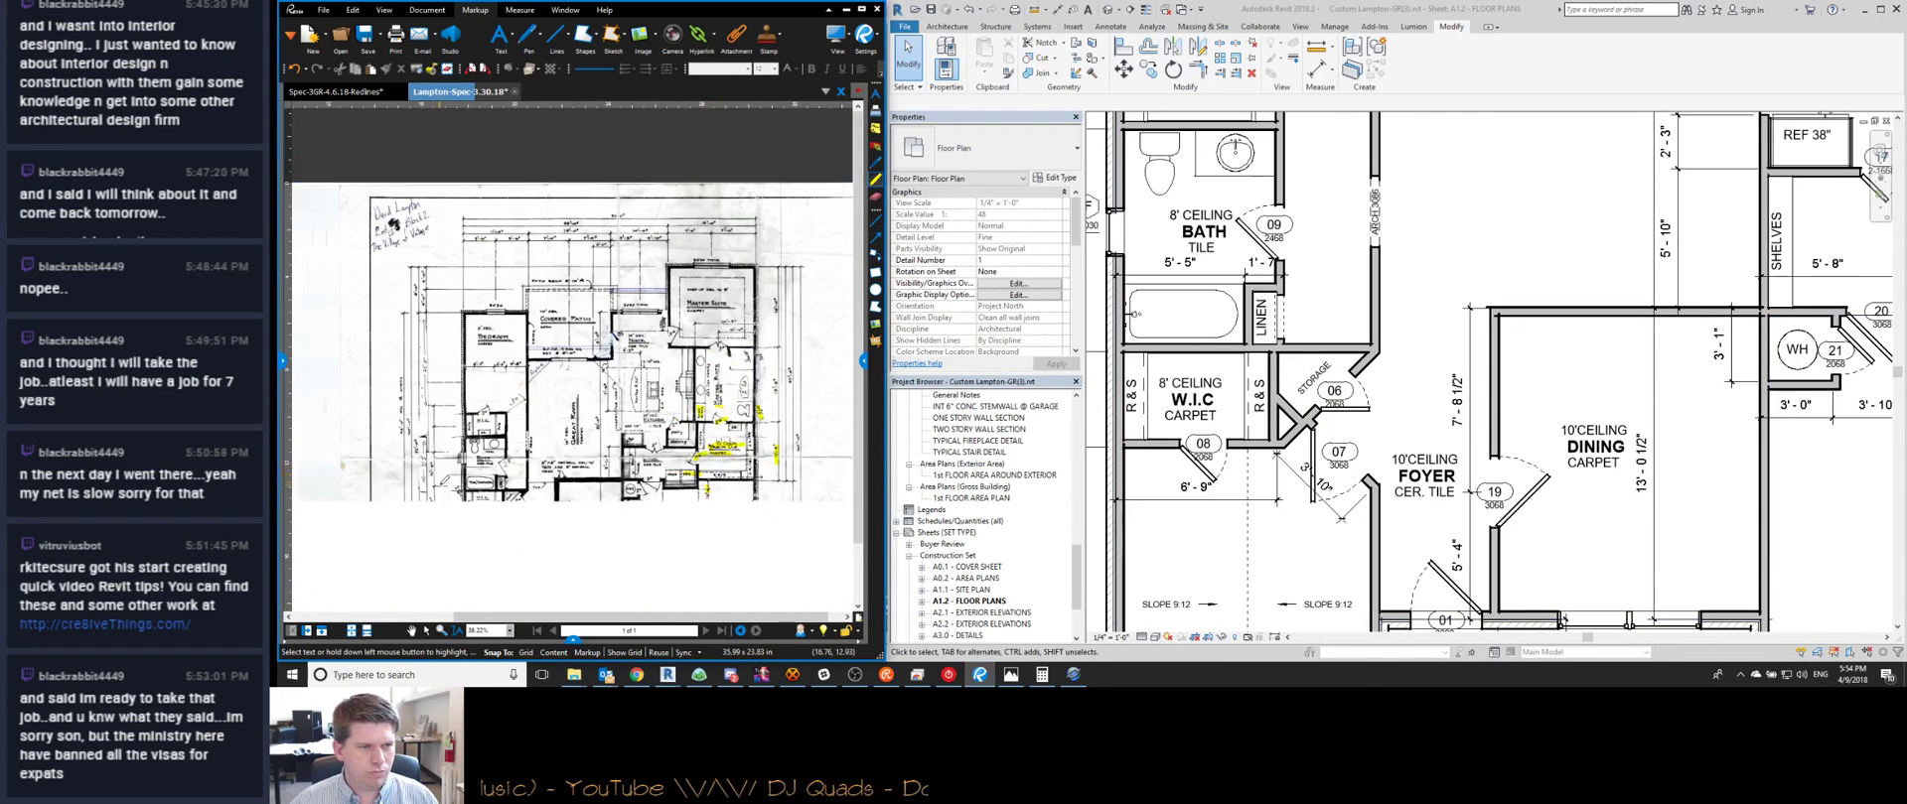
scroll(521, 491, up, 5)
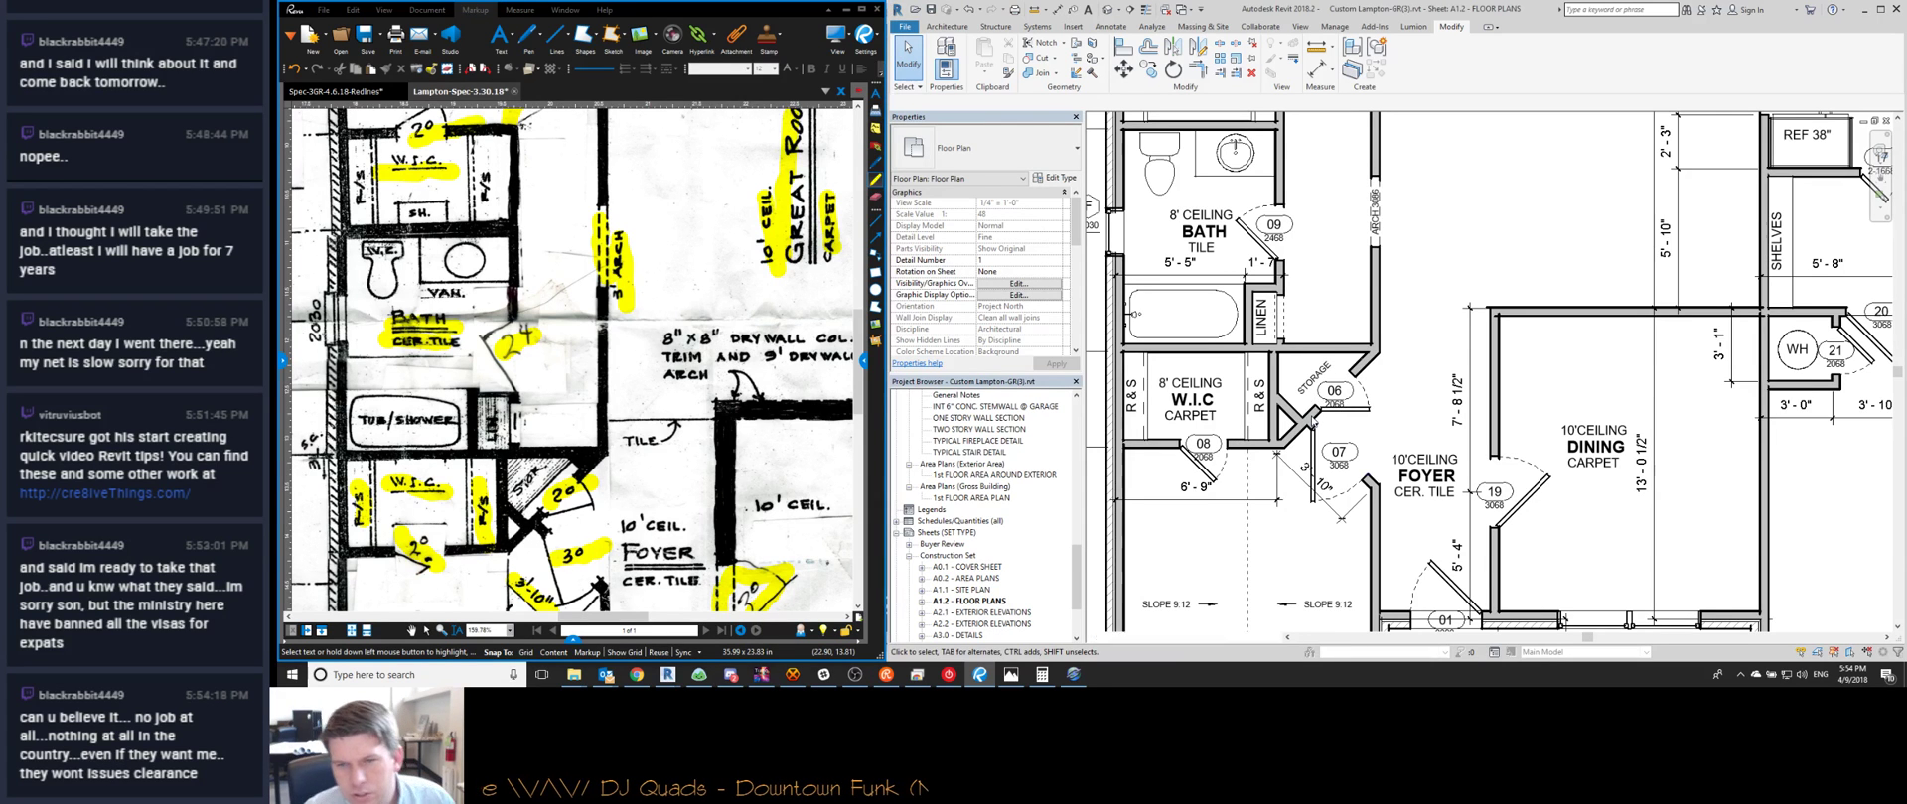
scroll(1350, 422, up, 2)
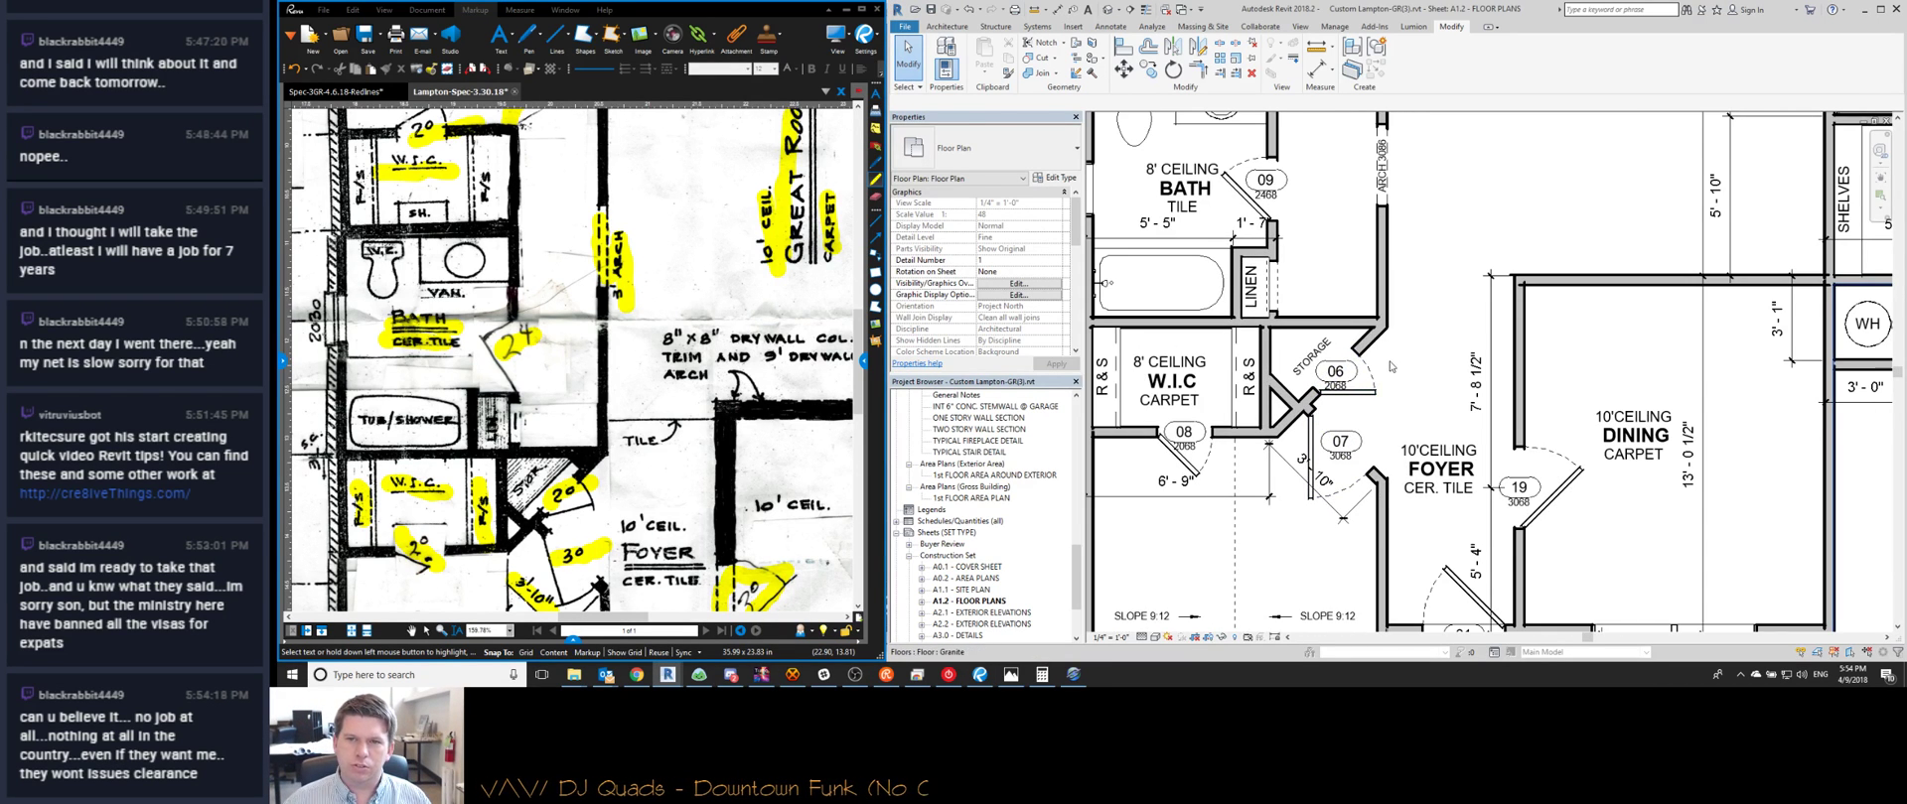
scroll(1390, 367, down, 5)
scroll(1417, 425, down, 4)
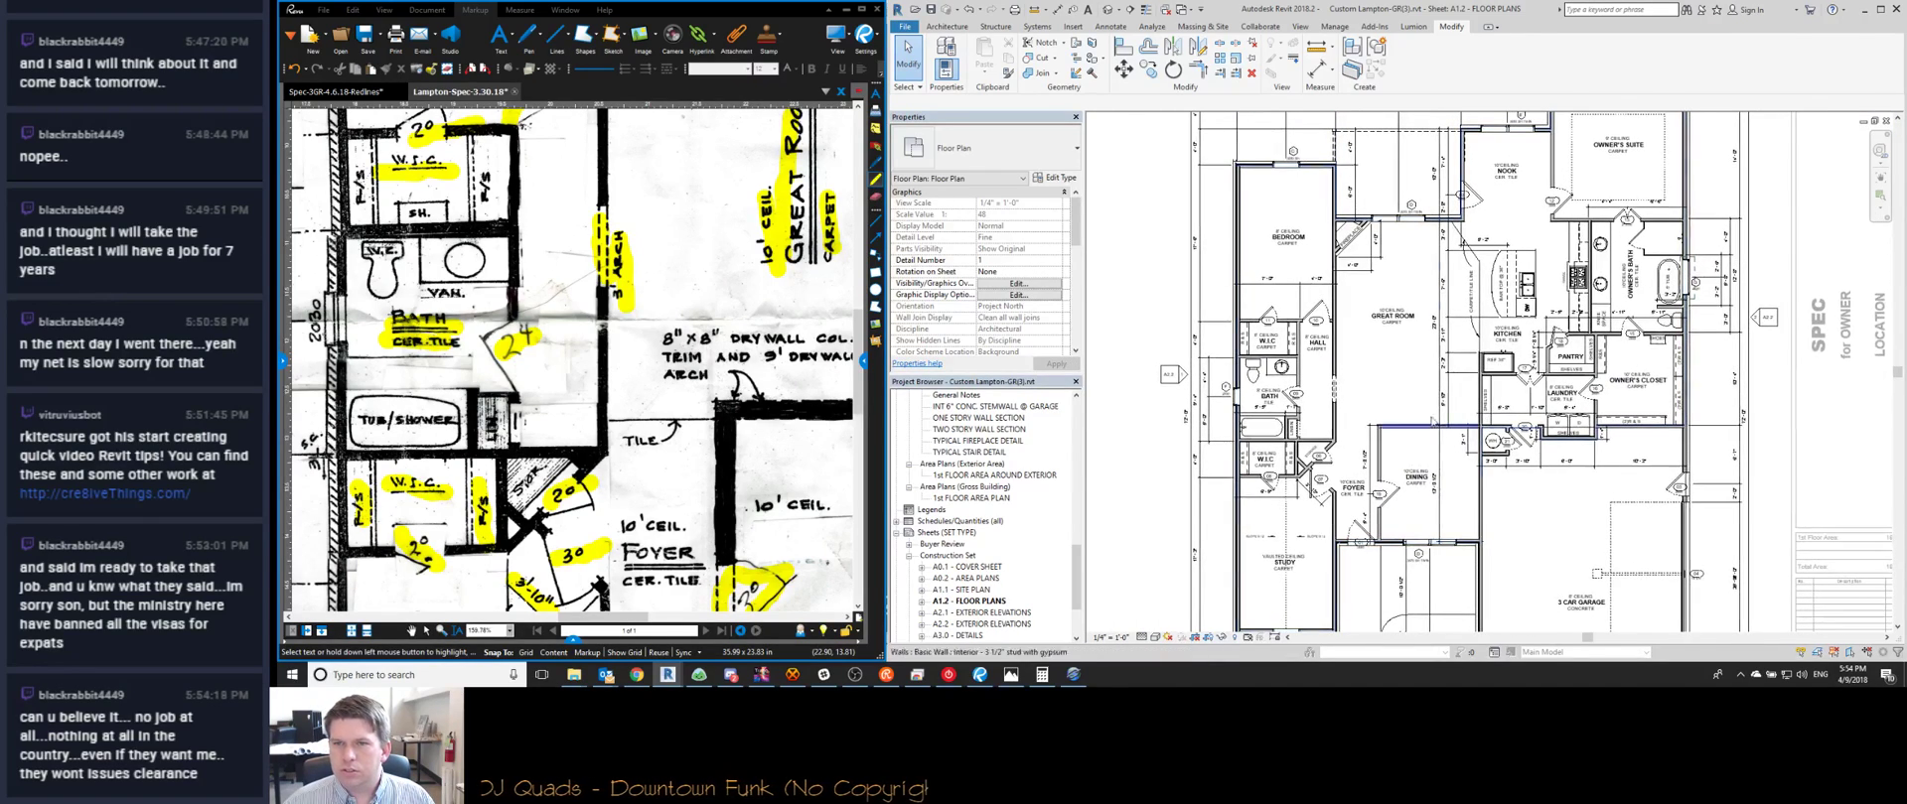
scroll(1505, 387, up, 3)
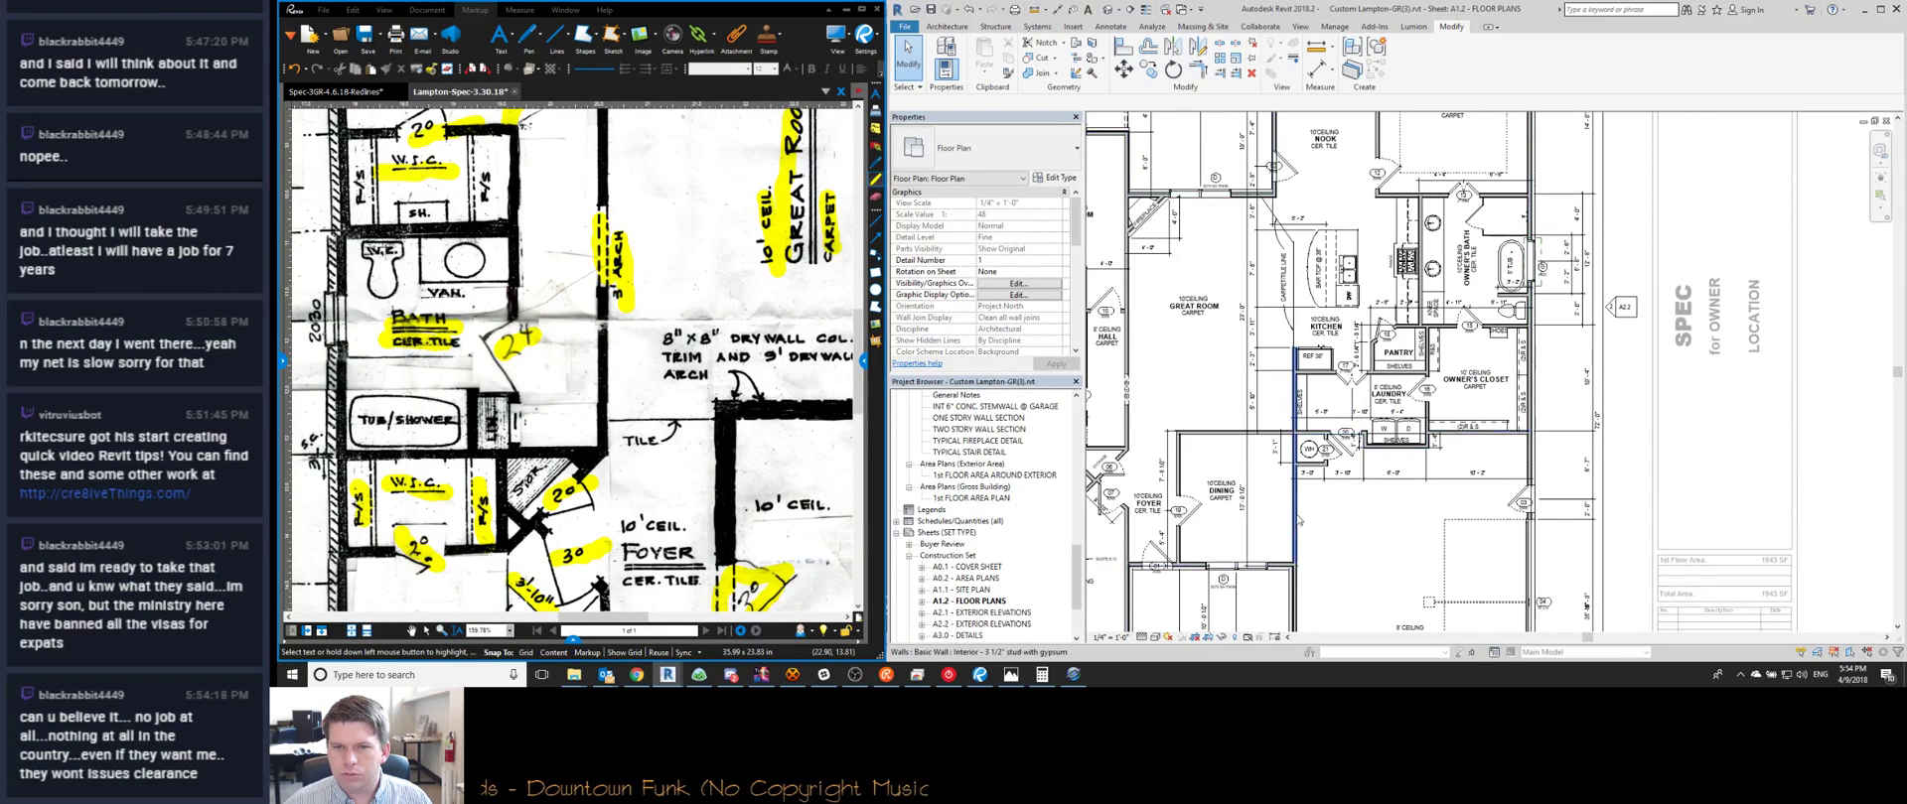
Centre the hall and bath, then start Align (AL) and pick a wall face
middle_drag(1315, 514, 1329, 496)
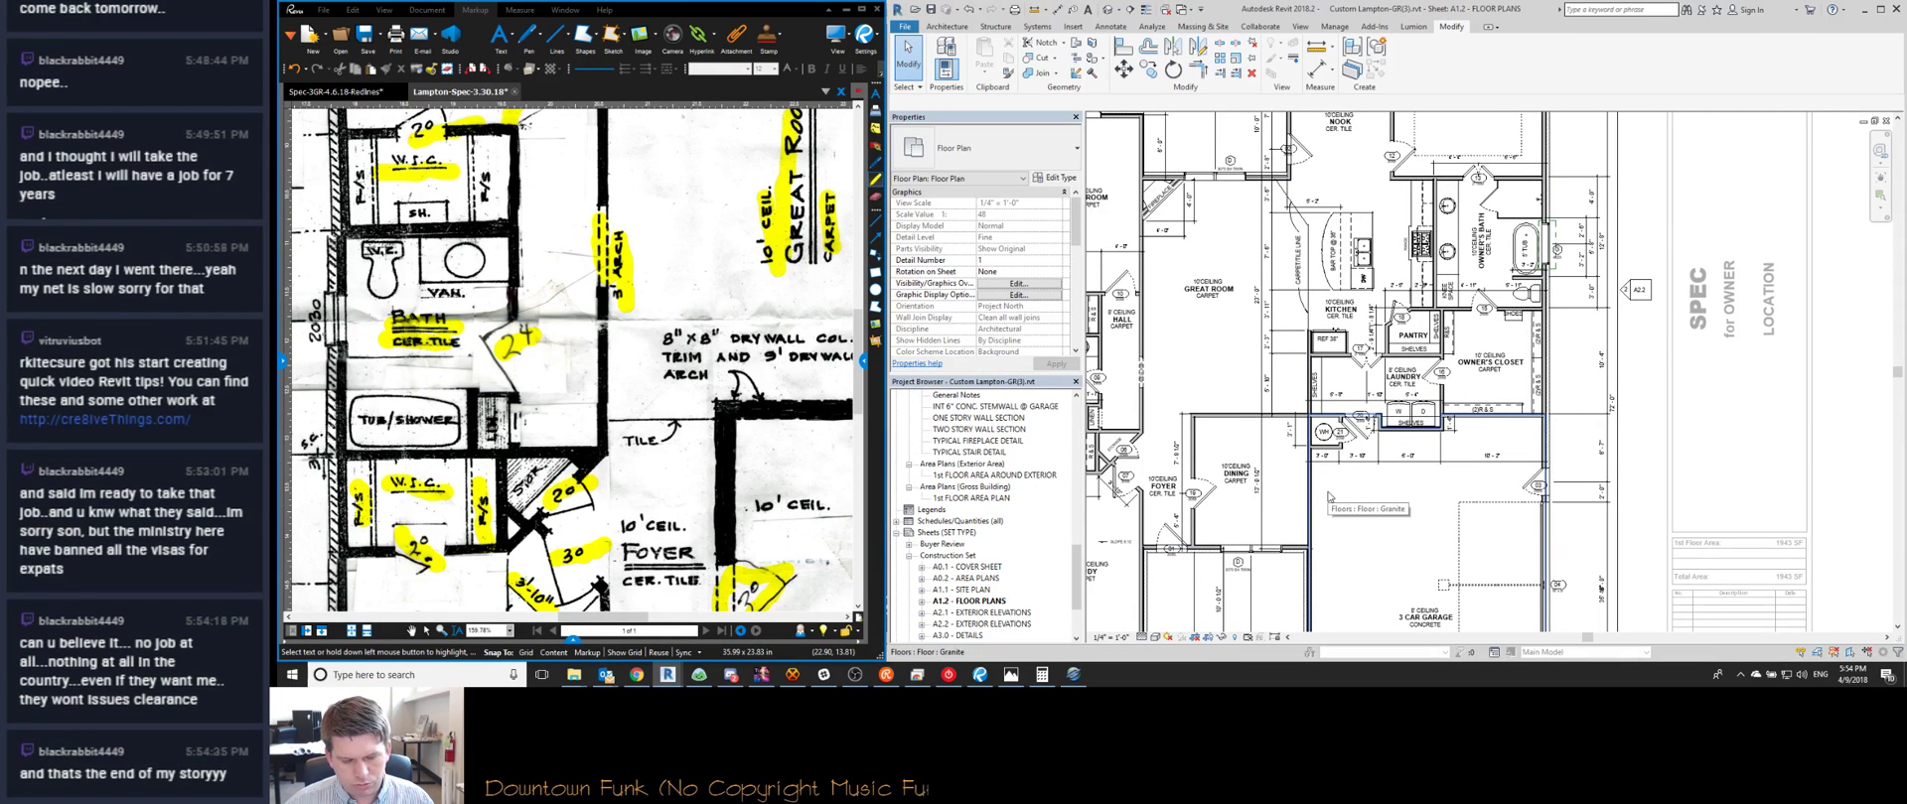
scroll(1291, 407, up, 4)
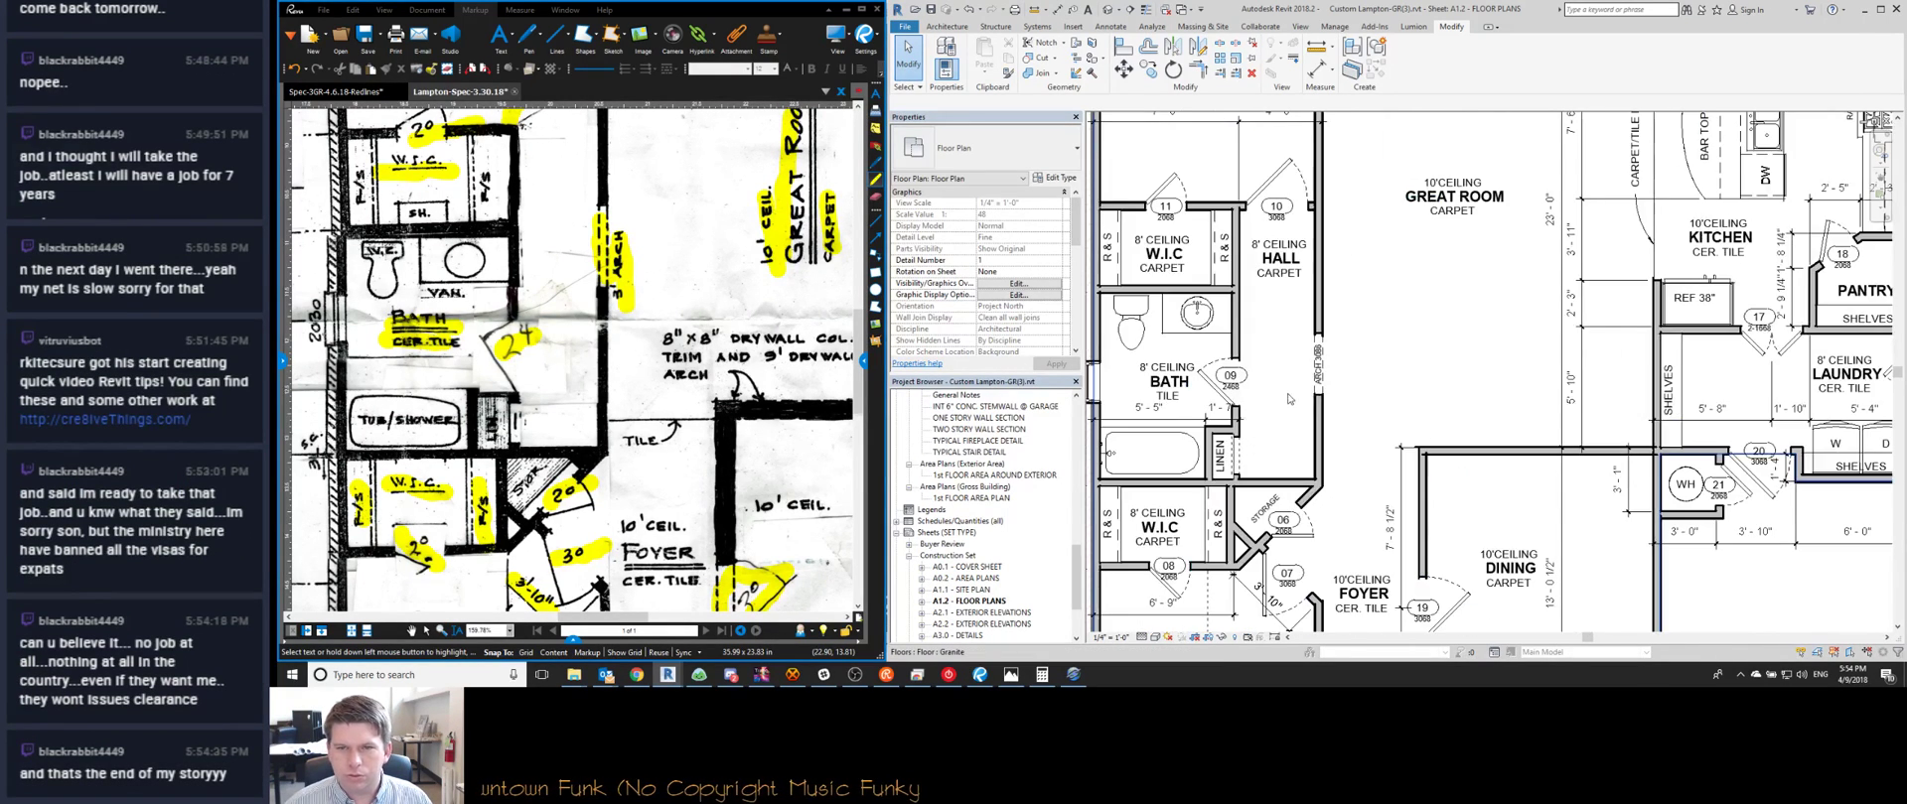
middle_drag(1285, 398, 1337, 396)
key(l)
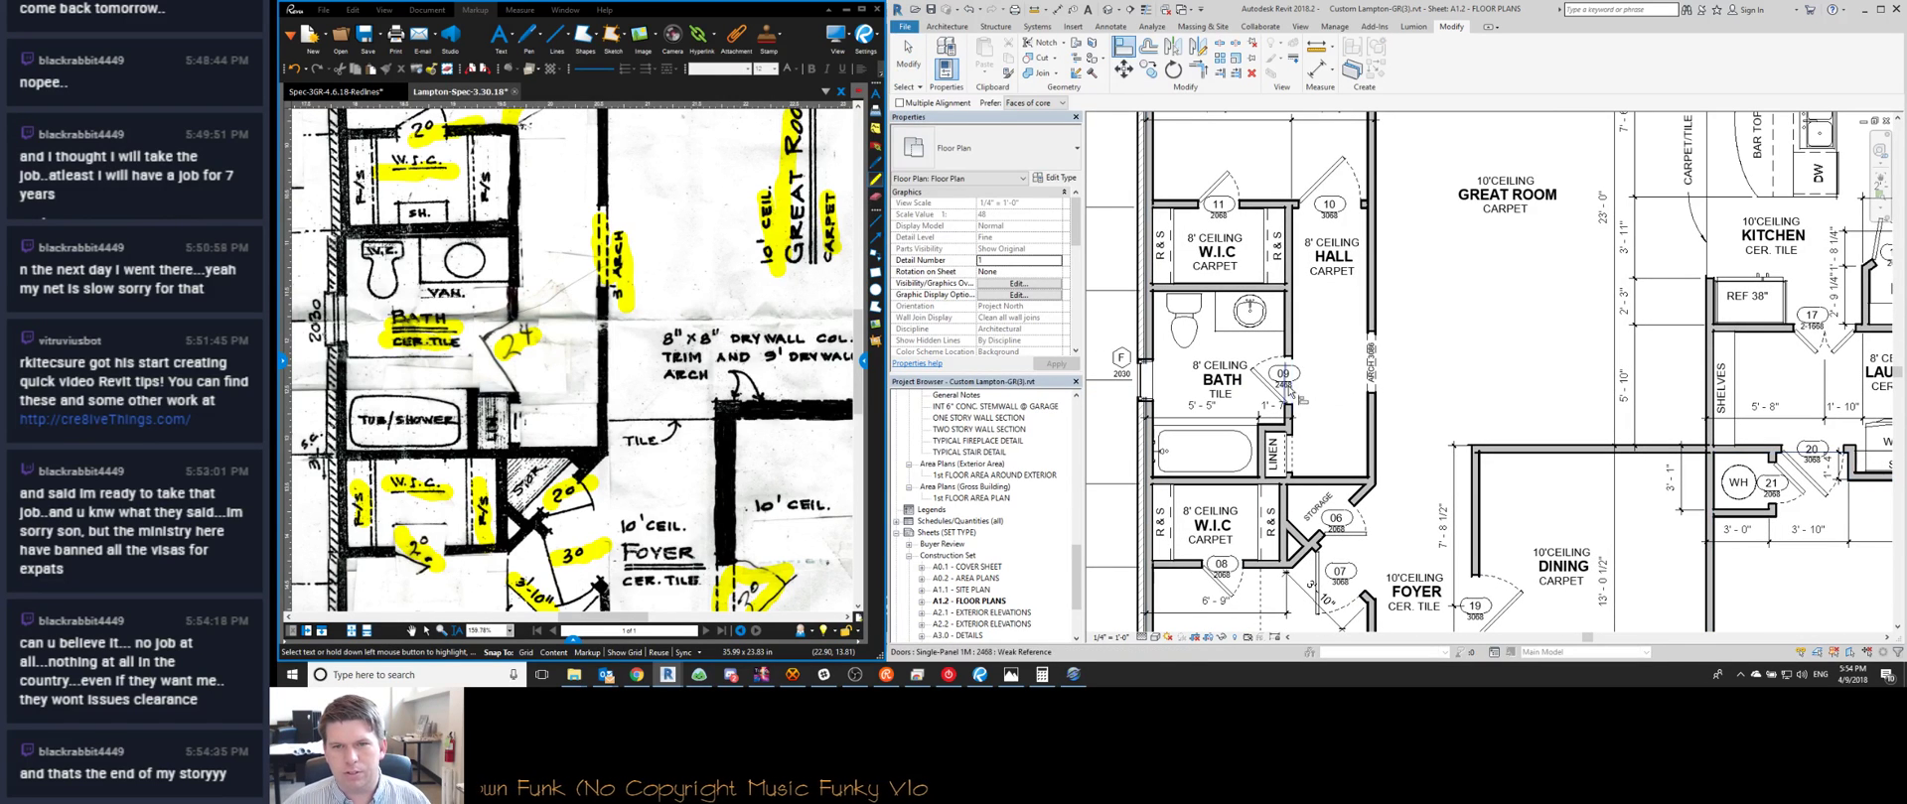
click(1377, 376)
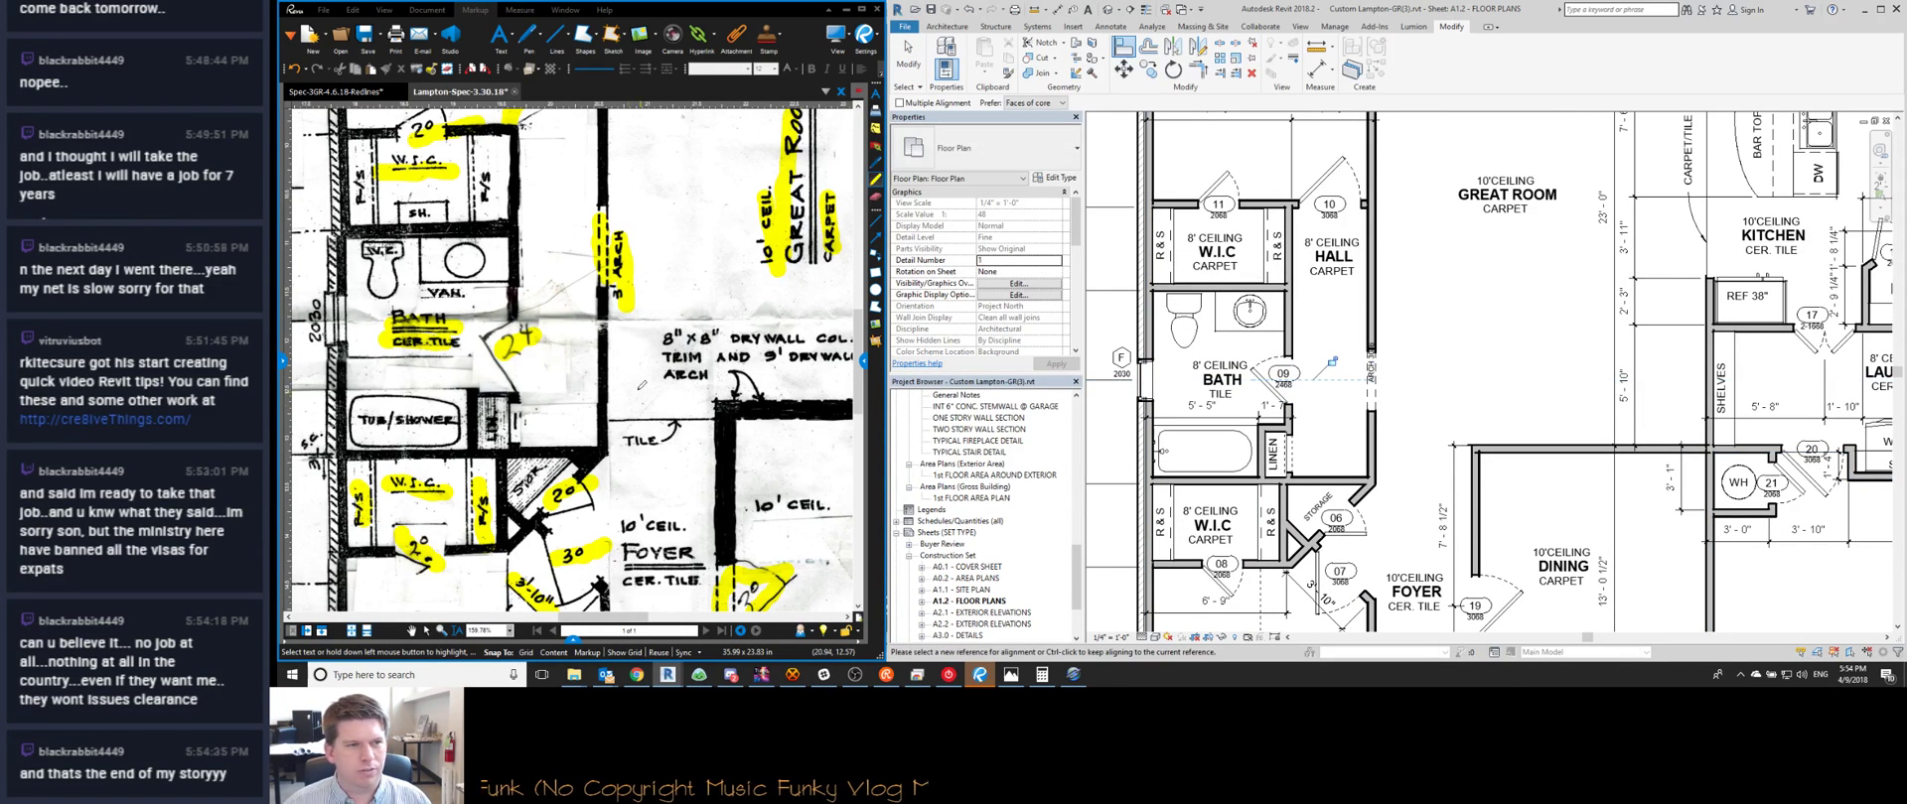
Window-select the arched opening with its ARCH label and nudge them upward
middle_drag(1188, 355, 1186, 360)
key(Escape)
key(Escape)
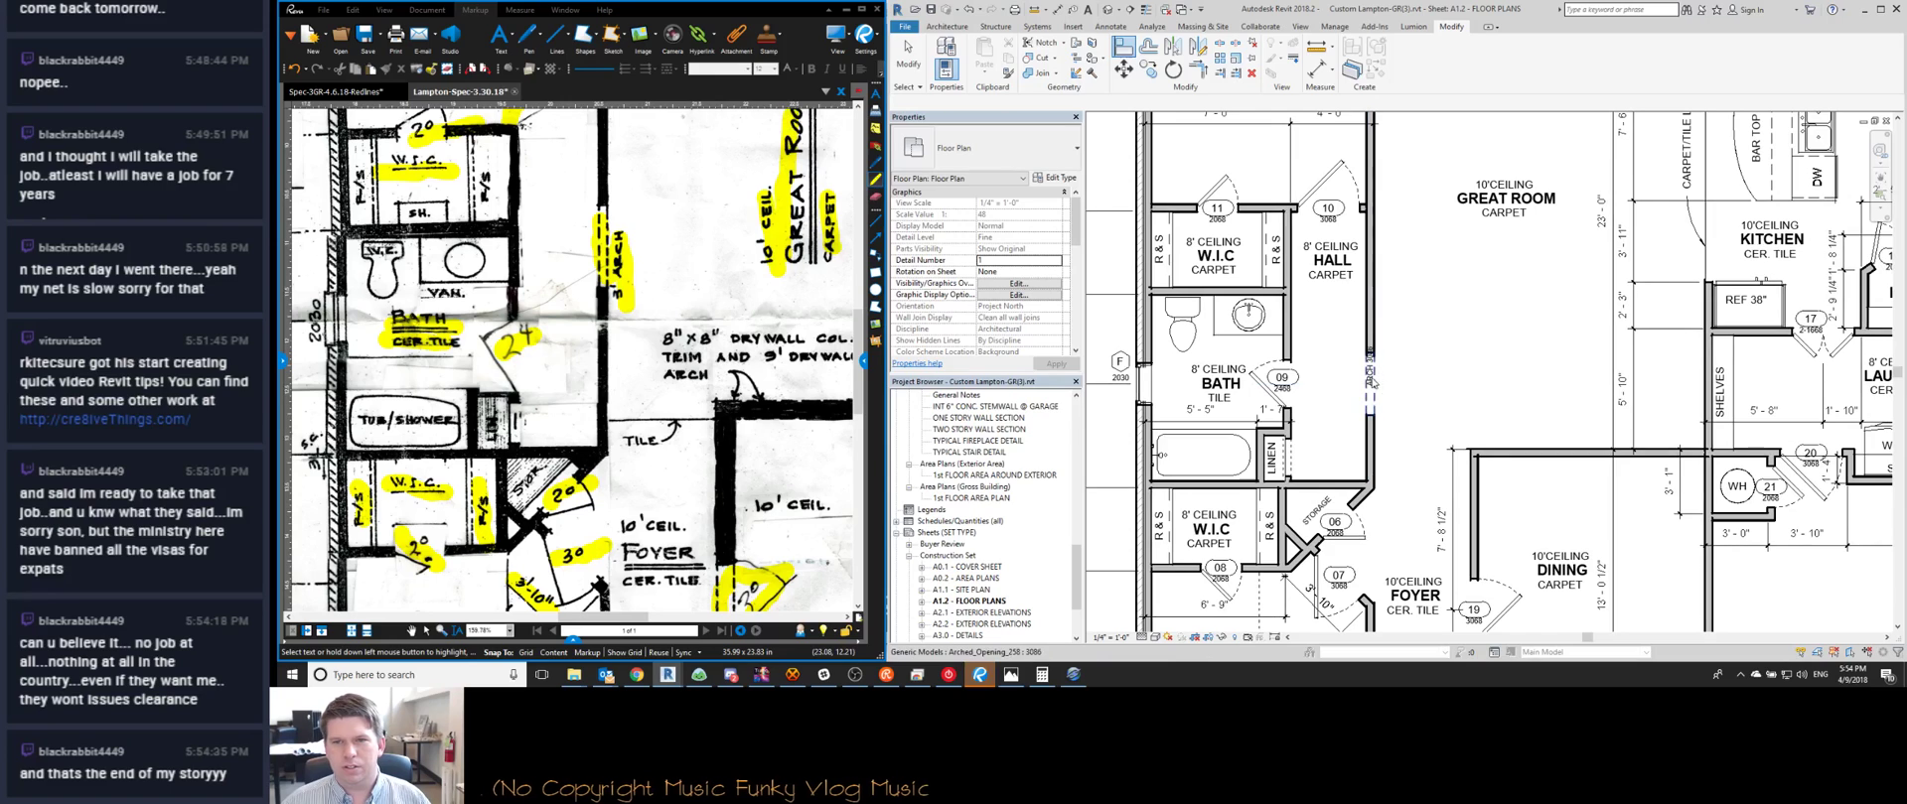
drag(1341, 325, 1390, 409)
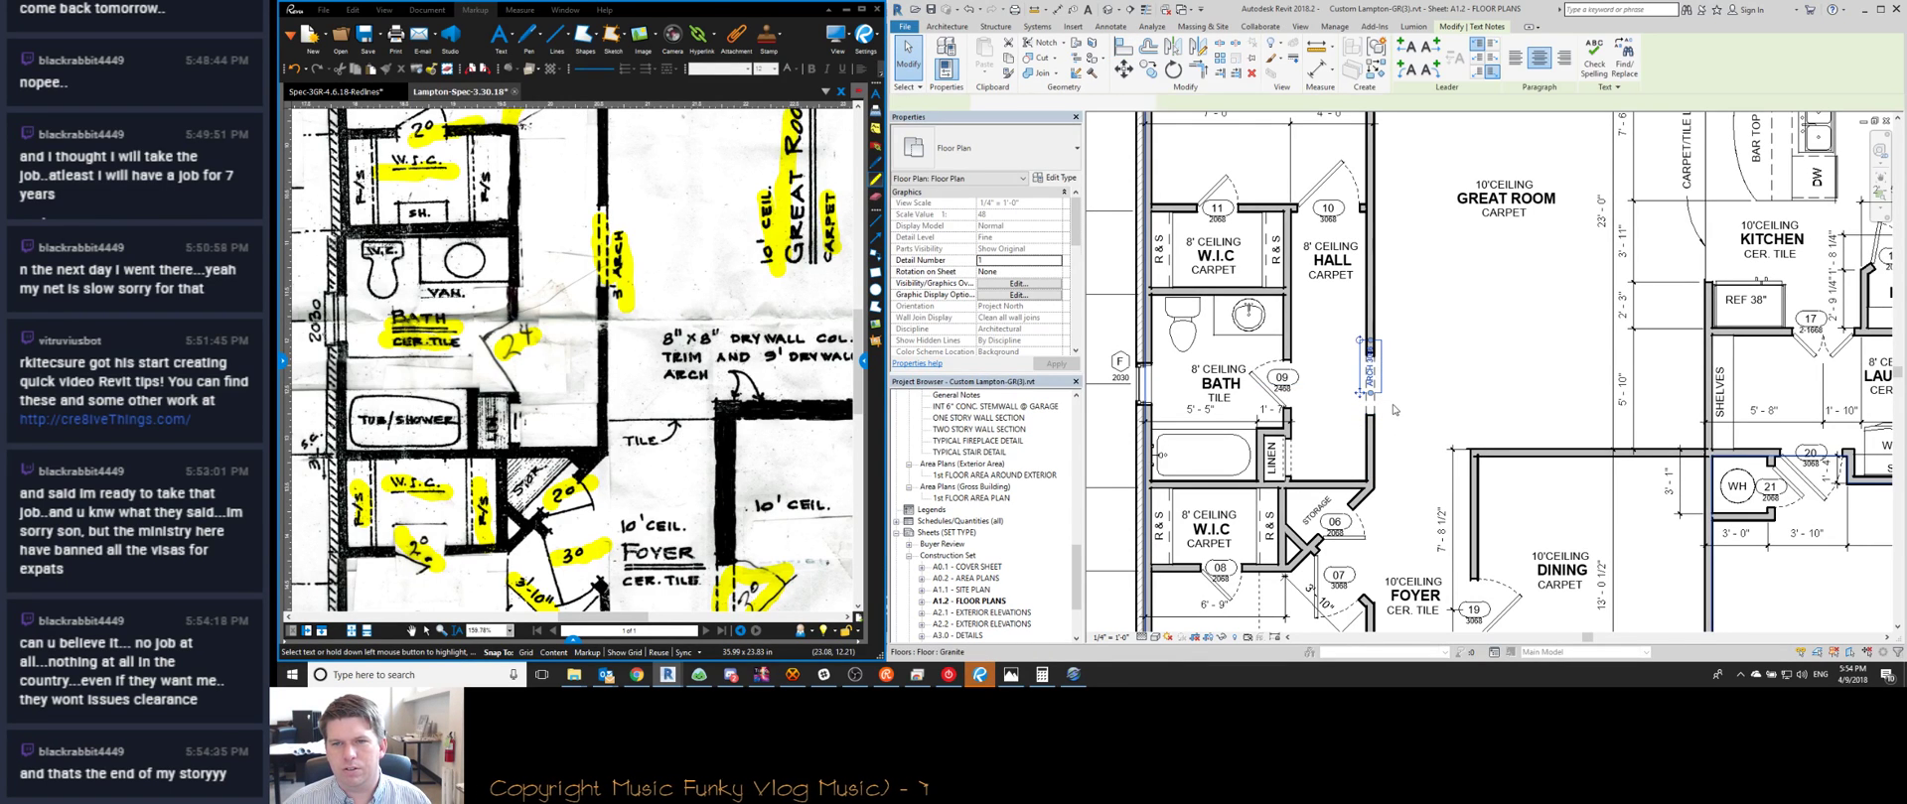
ctrl+click(1370, 402)
key(Up)
key(a)
key(l)
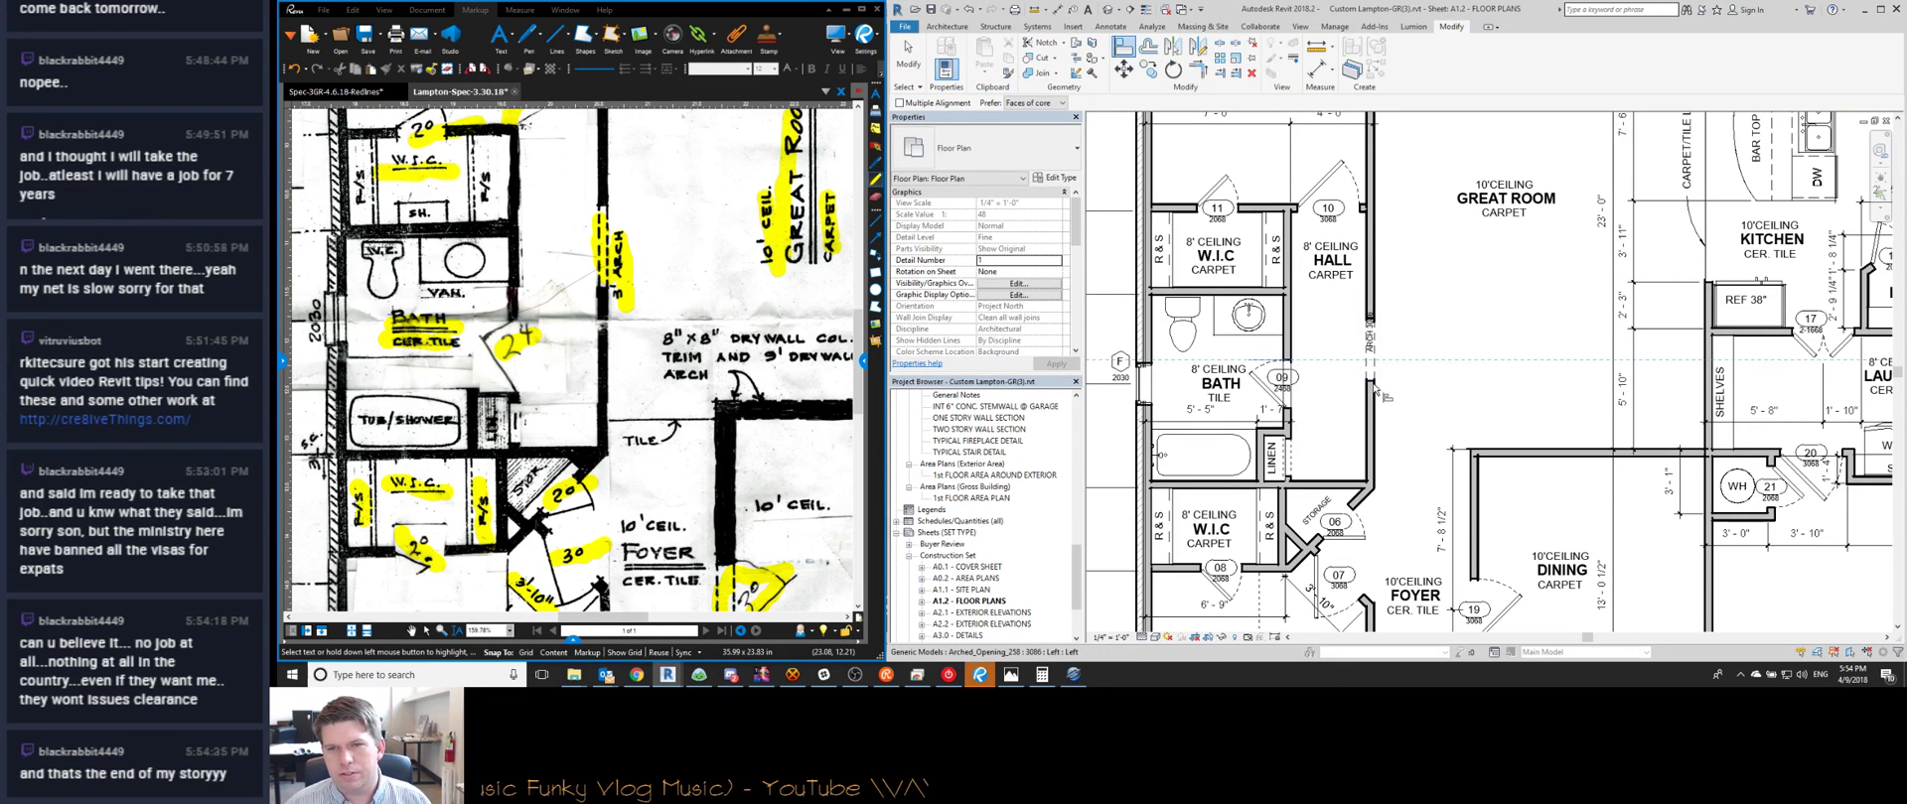
key(Escape)
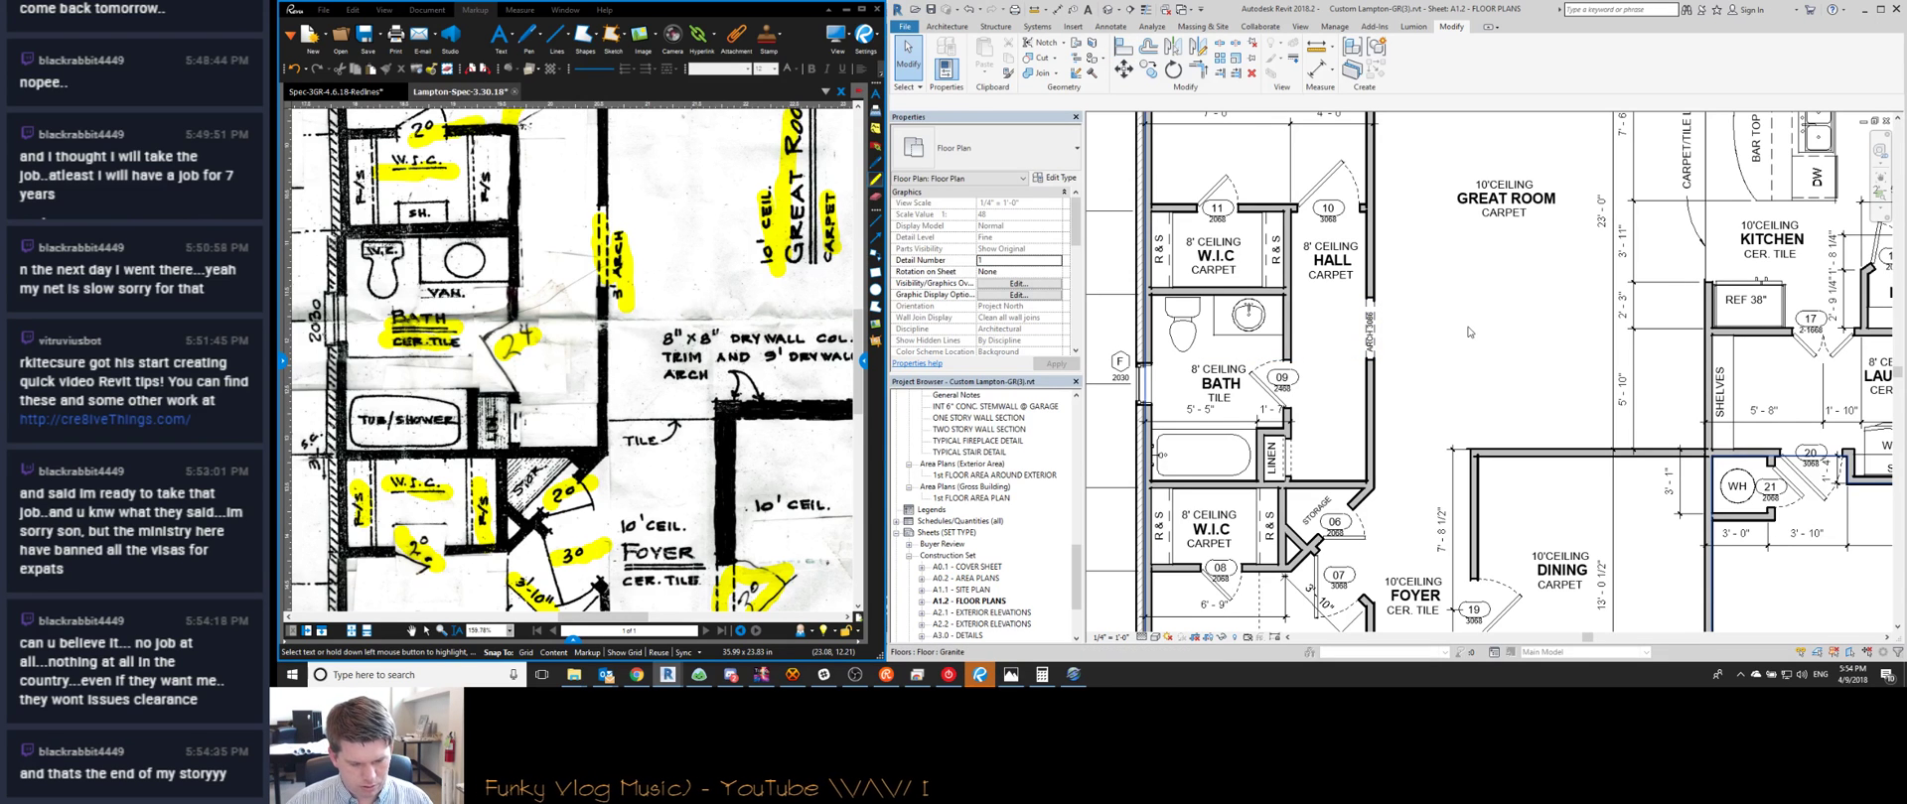
middle_drag(1425, 314, 1378, 311)
click(1337, 336)
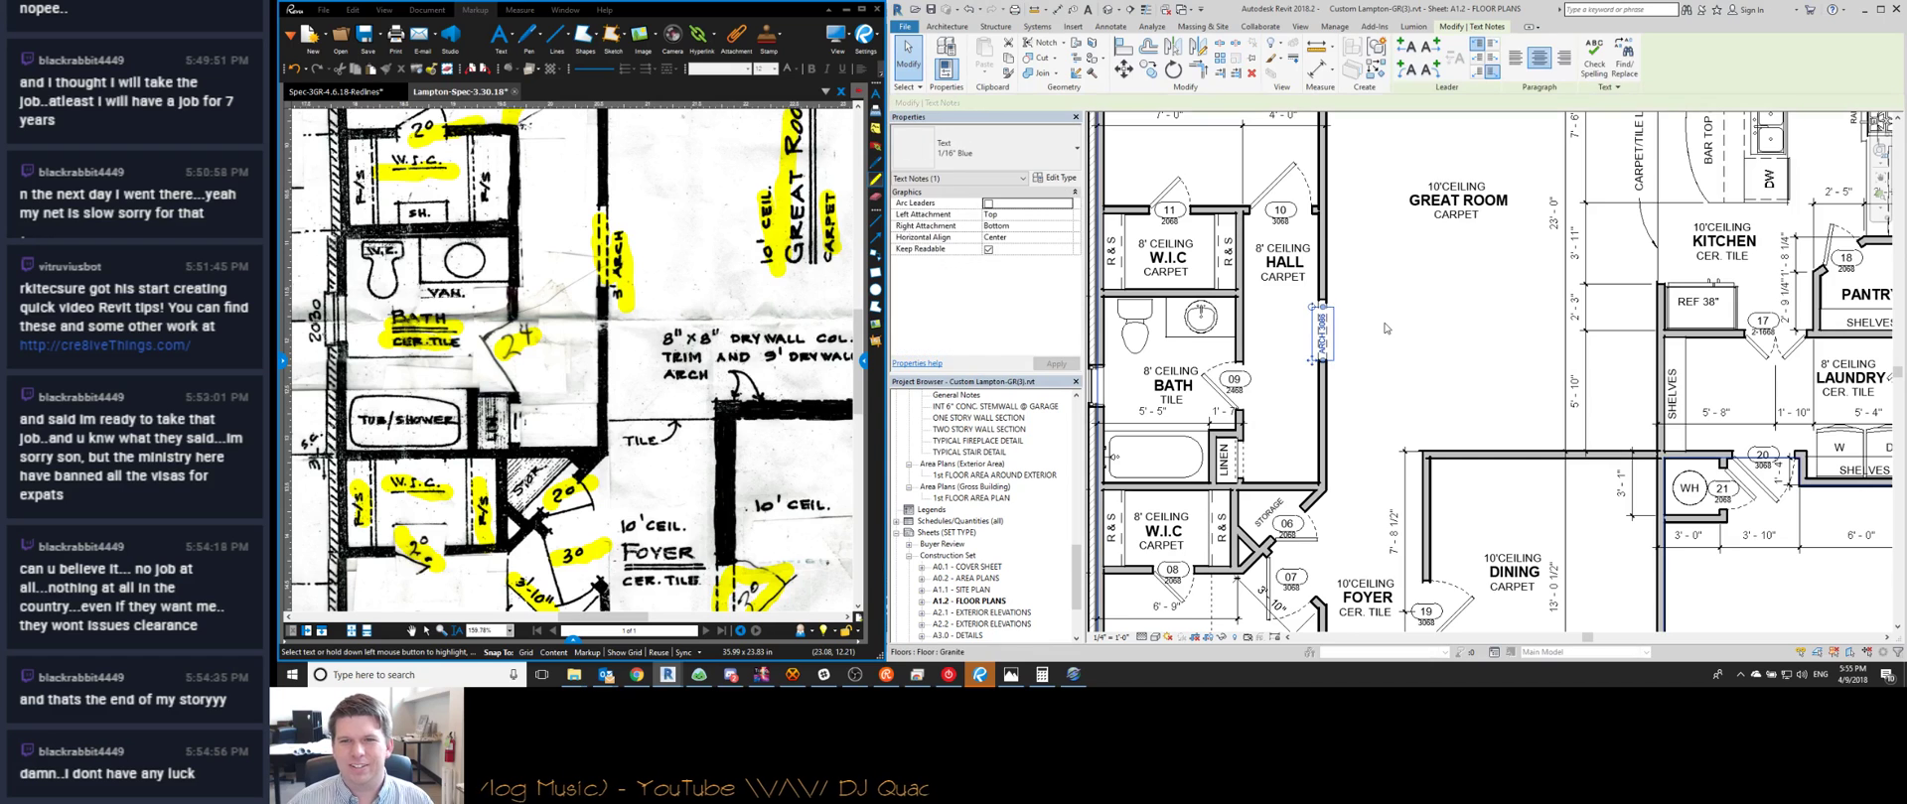
key(Escape)
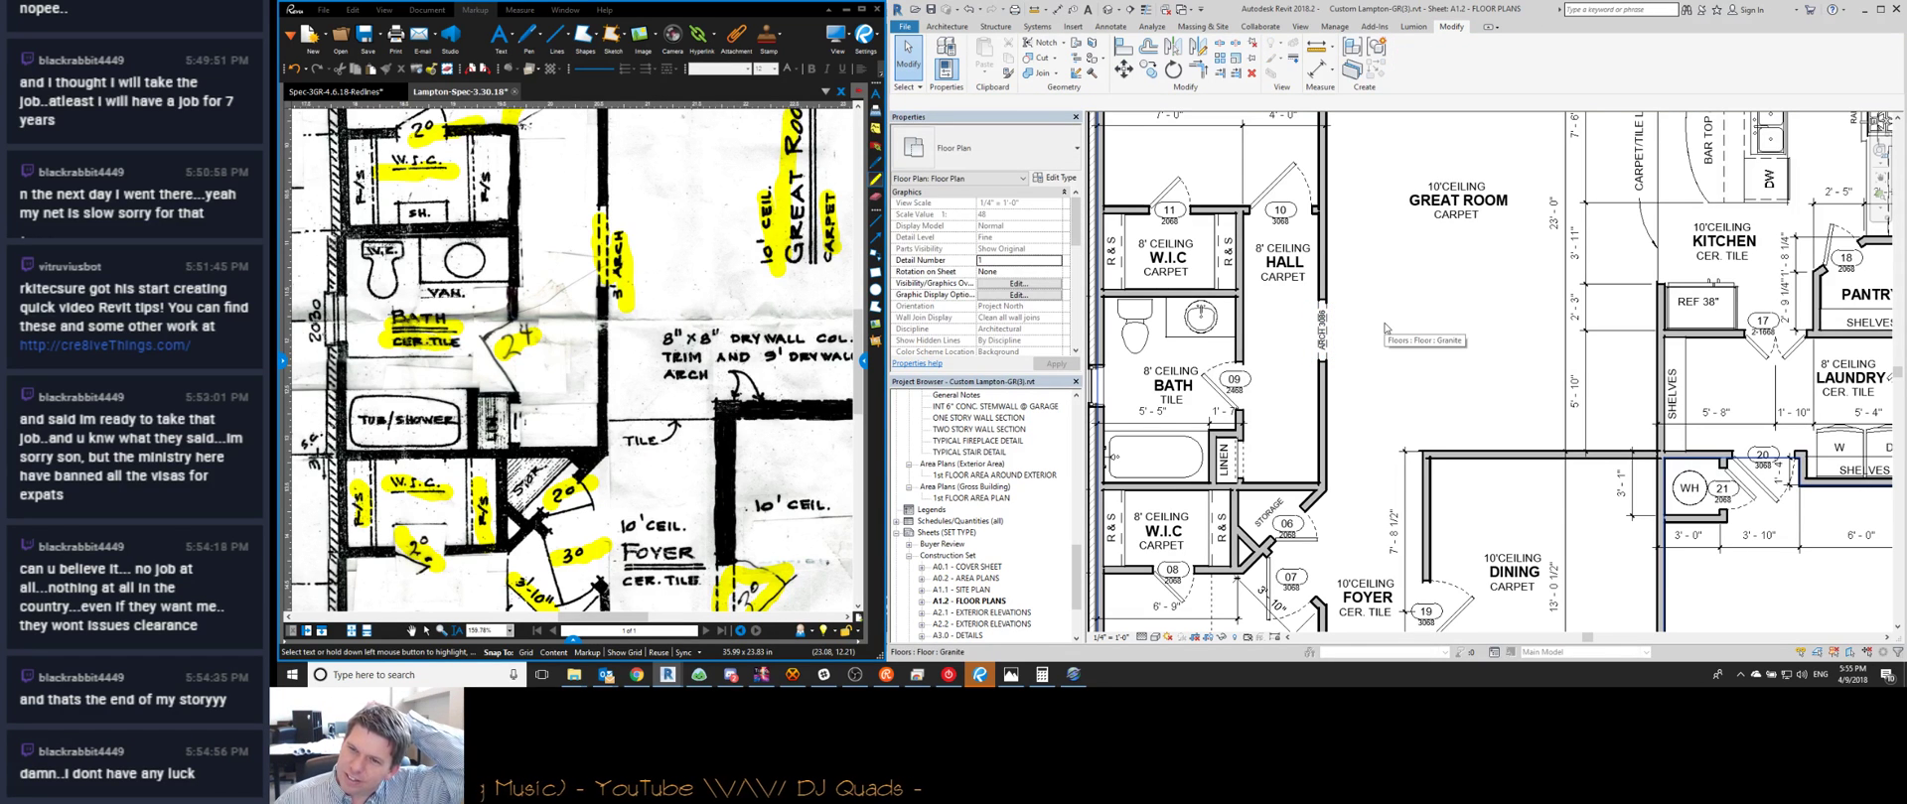
Check bath door 09, a Single-Panel 1M 2468 door, then deselect it
middle_drag(1380, 343, 1405, 309)
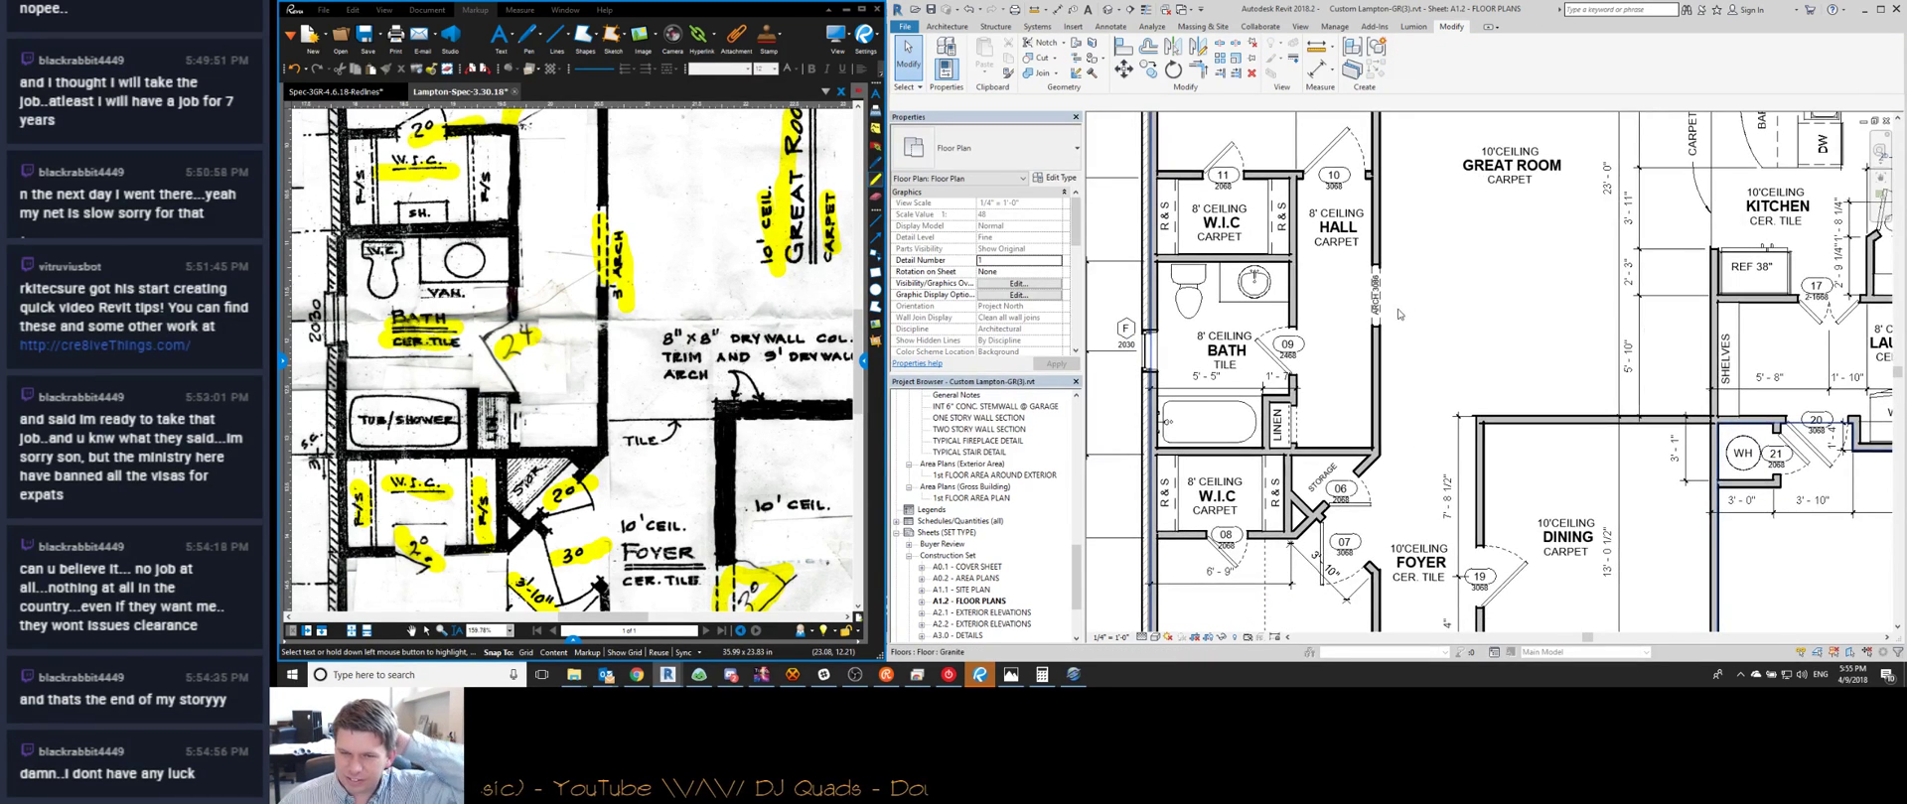
scroll(1291, 422, up, 3)
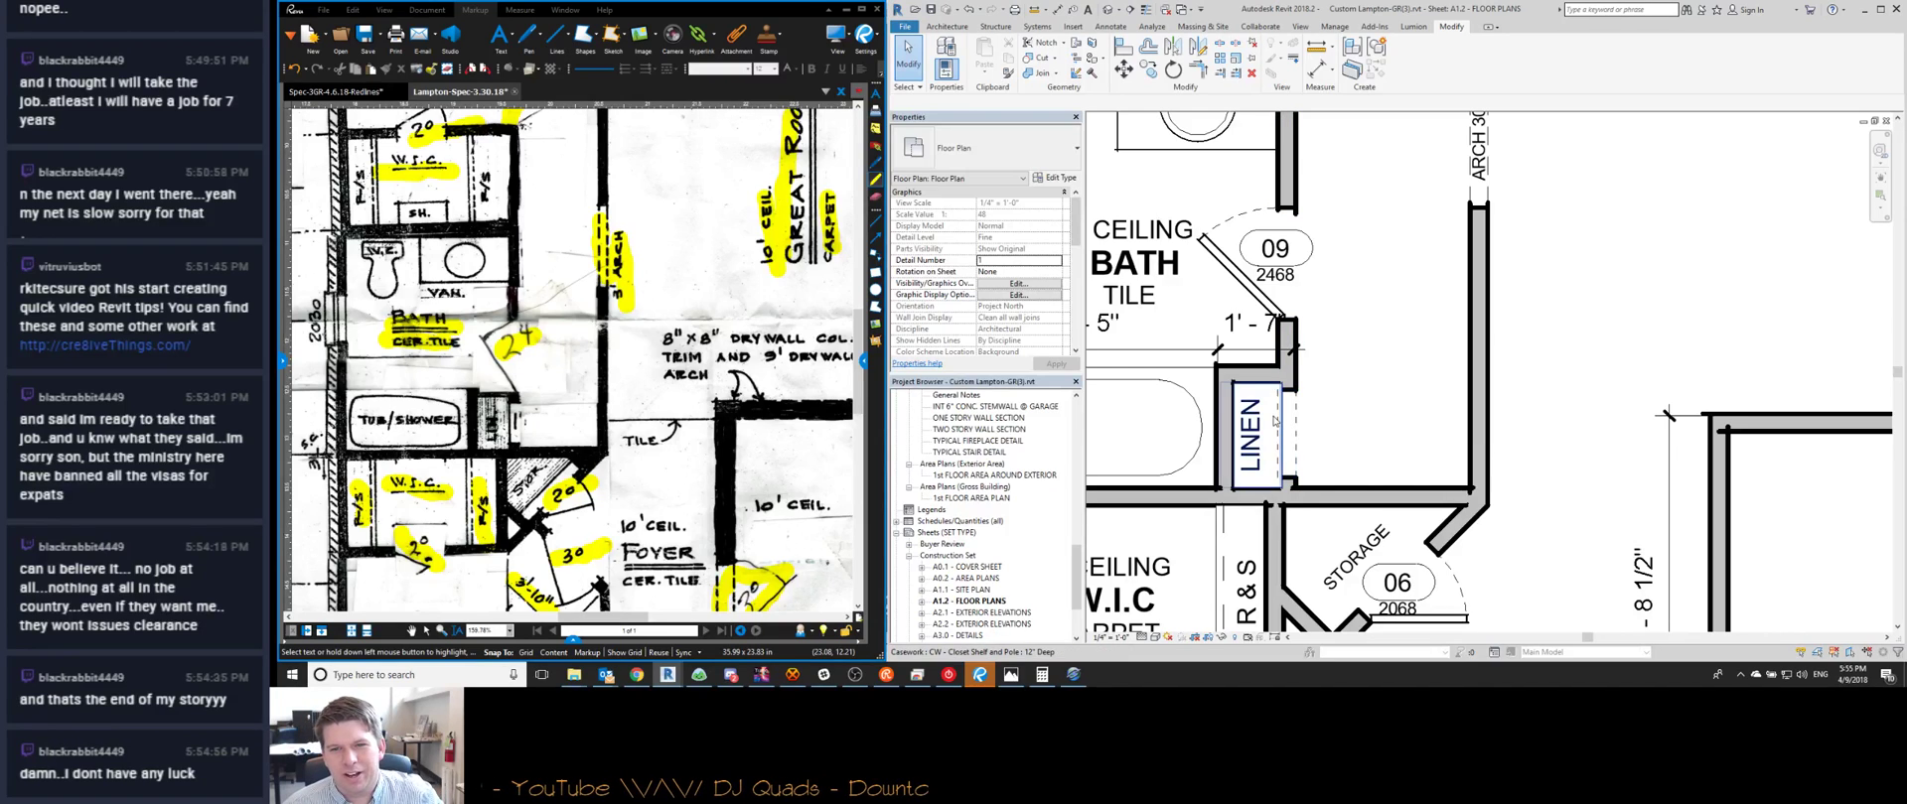
scroll(1311, 397, down, 2)
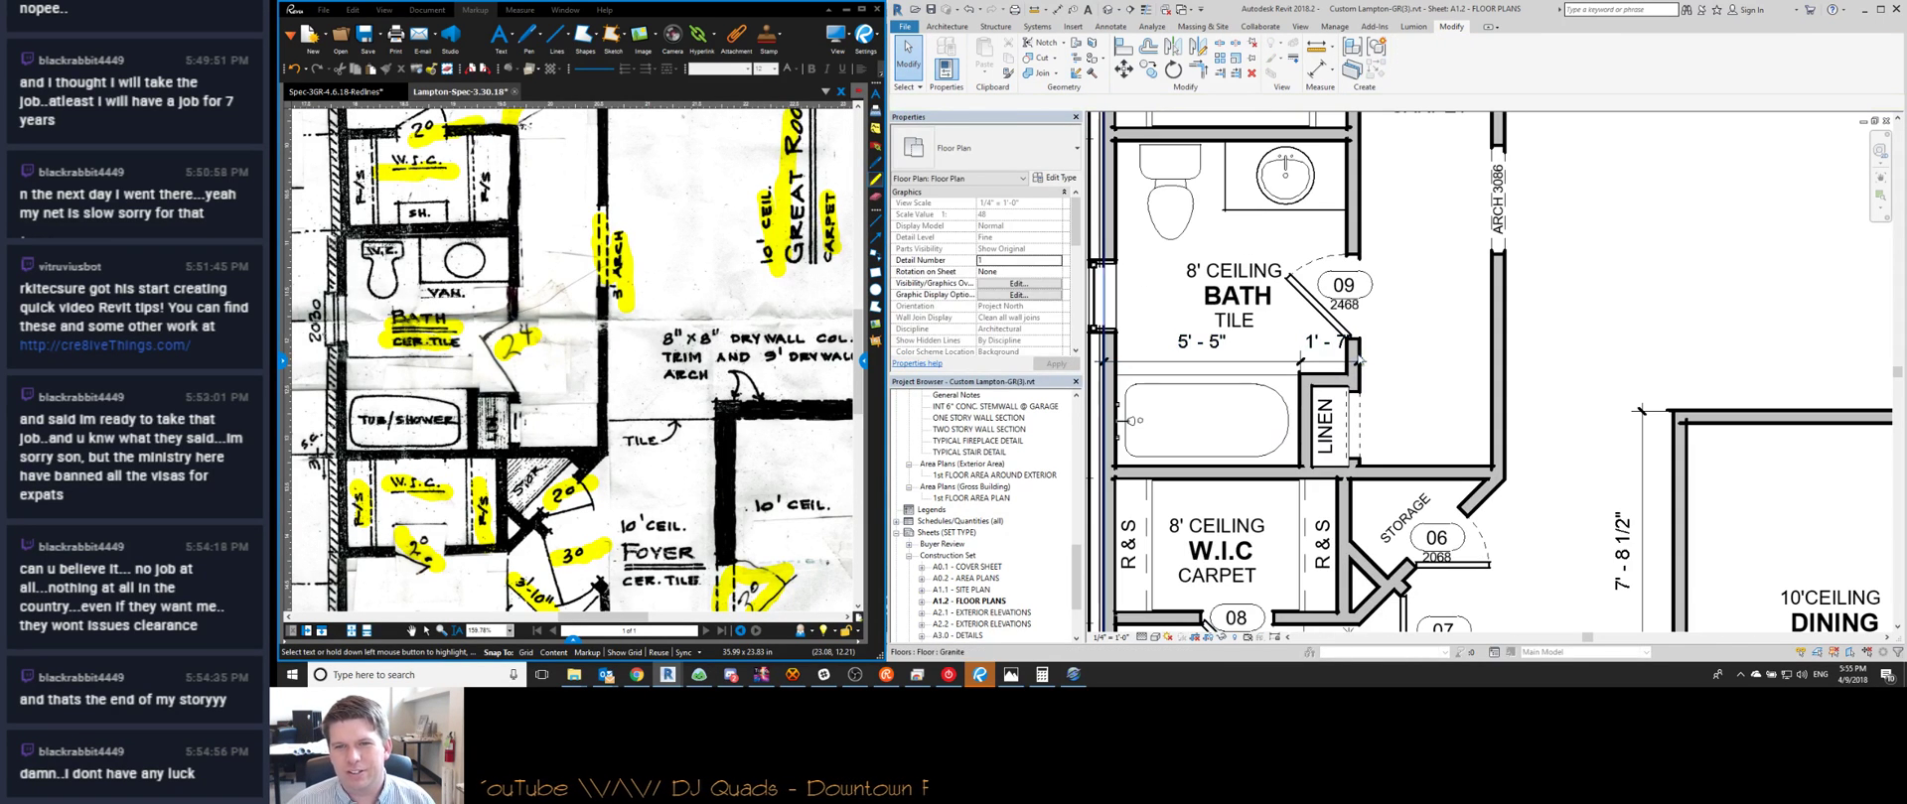
scroll(1272, 328, down, 1)
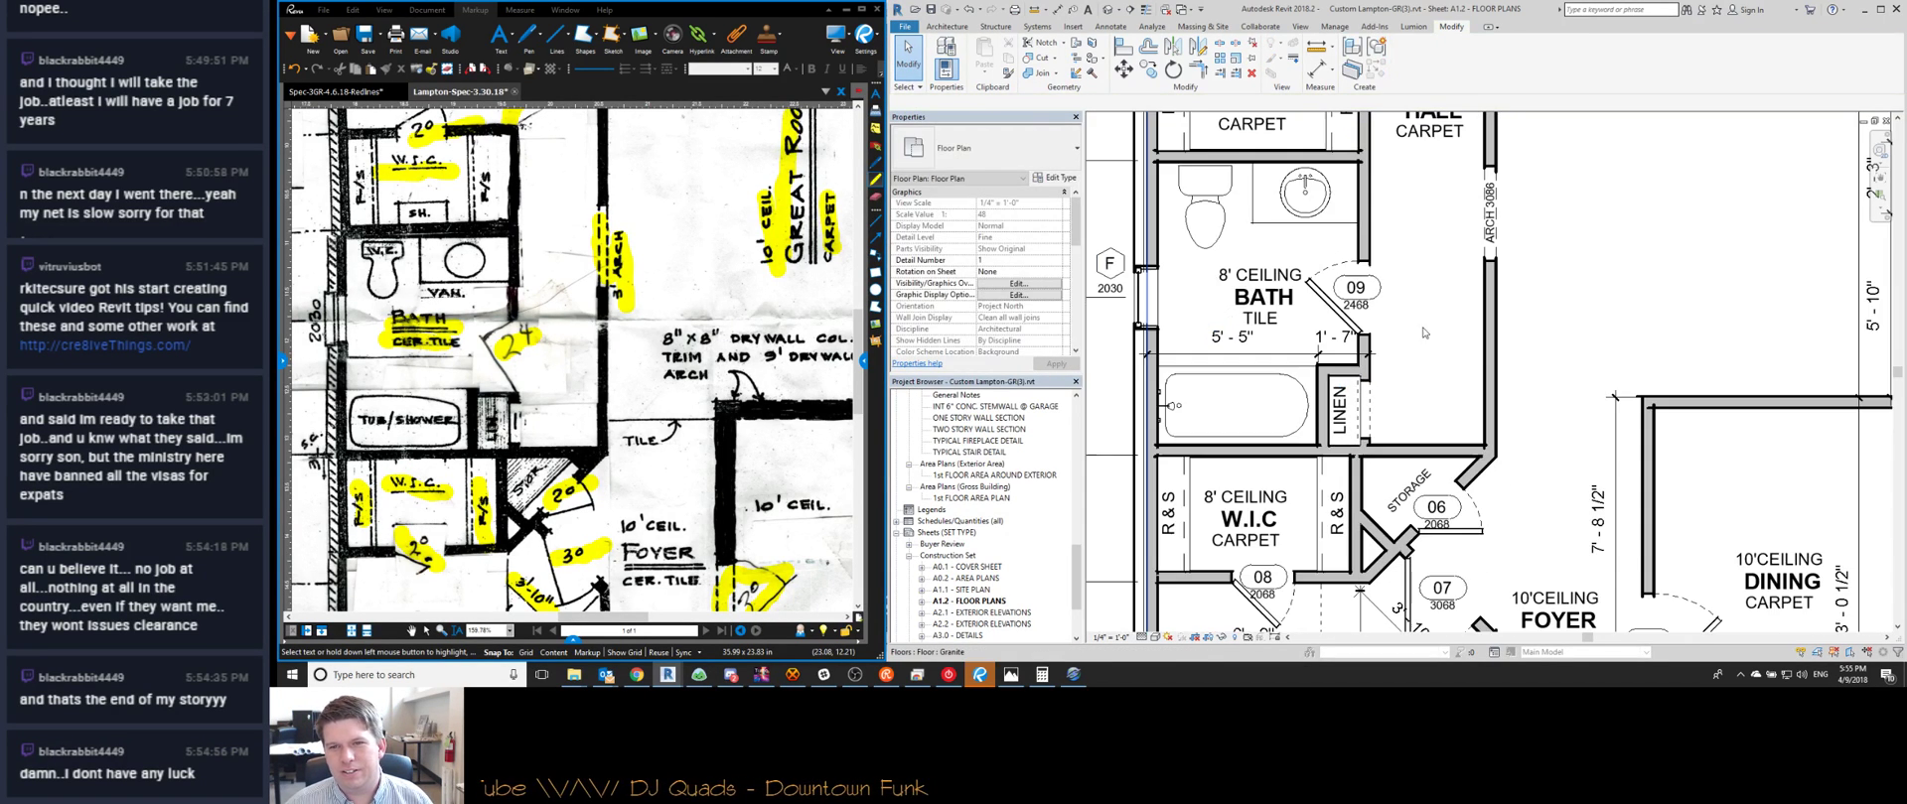
middle_drag(1272, 328, 1281, 387)
click(1335, 318)
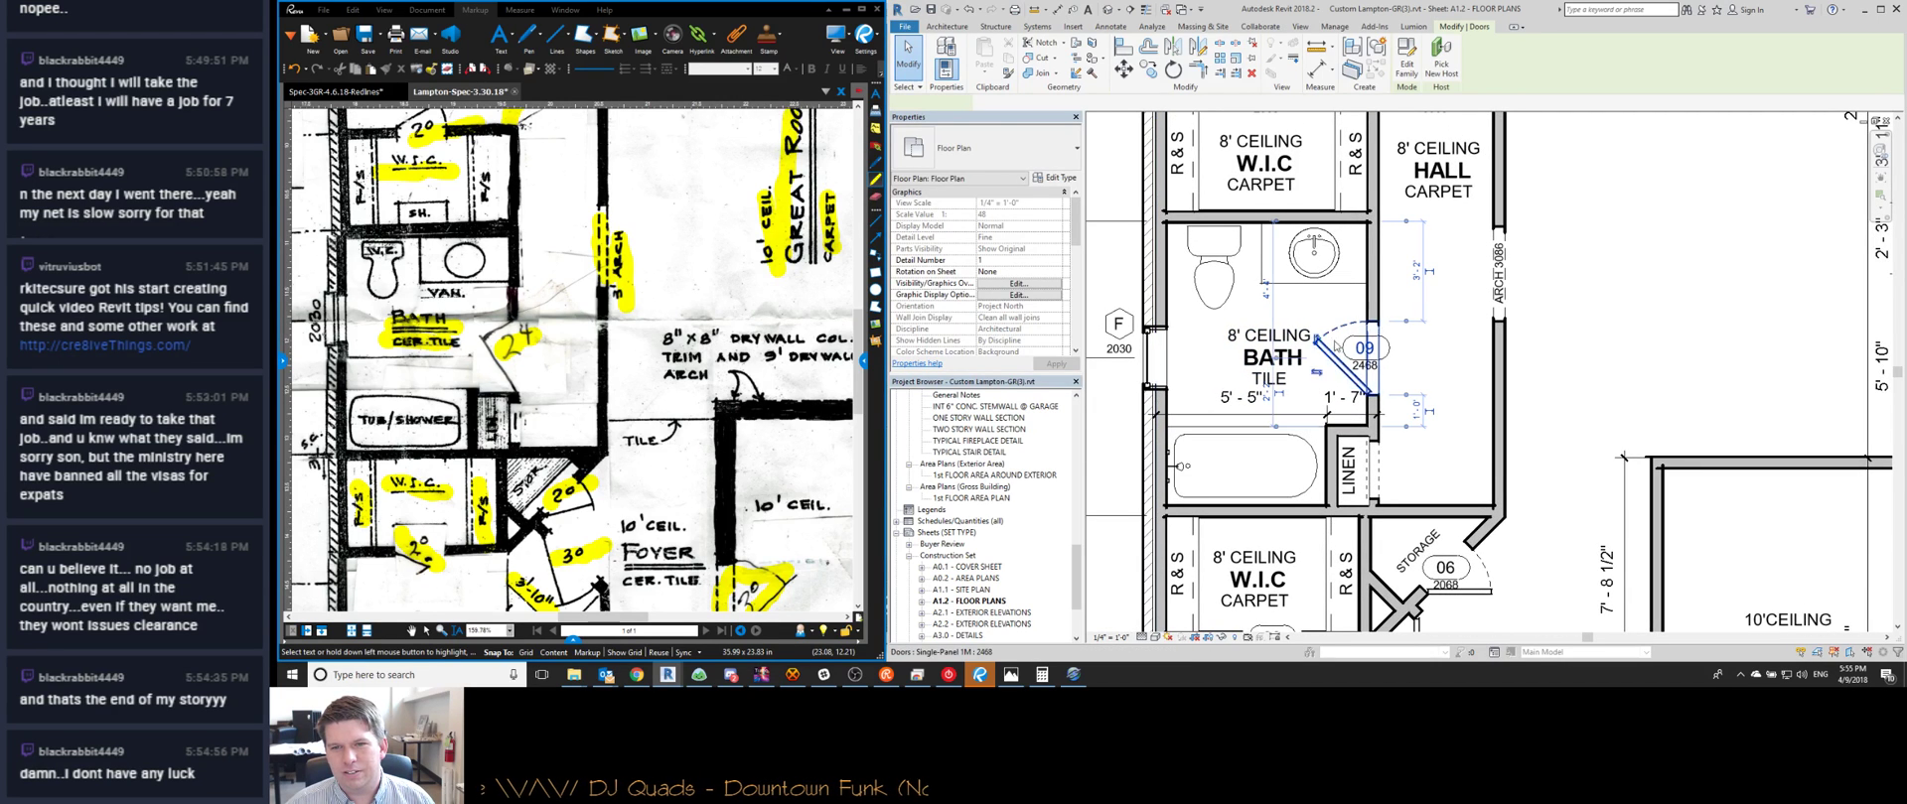
click(1428, 276)
Reselect the arched opening and ARCH label, clear it, and start Aligned Dimension (DI)
scroll(1430, 276, down, 1)
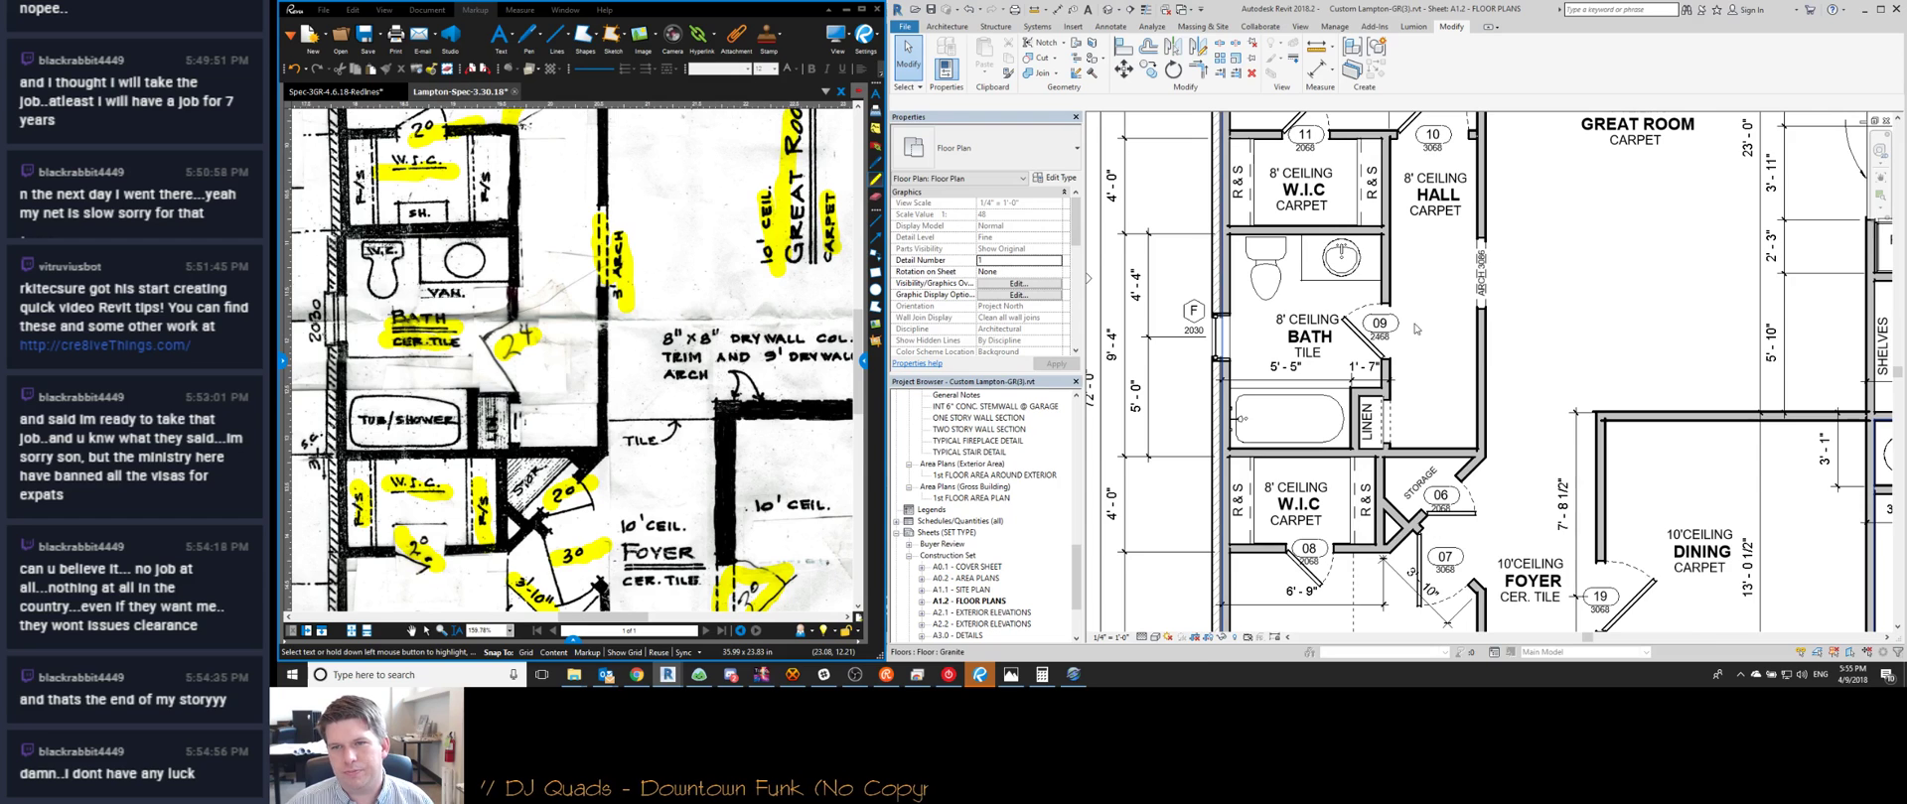
scroll(1406, 309, down, 1)
drag(1403, 299, 1499, 407)
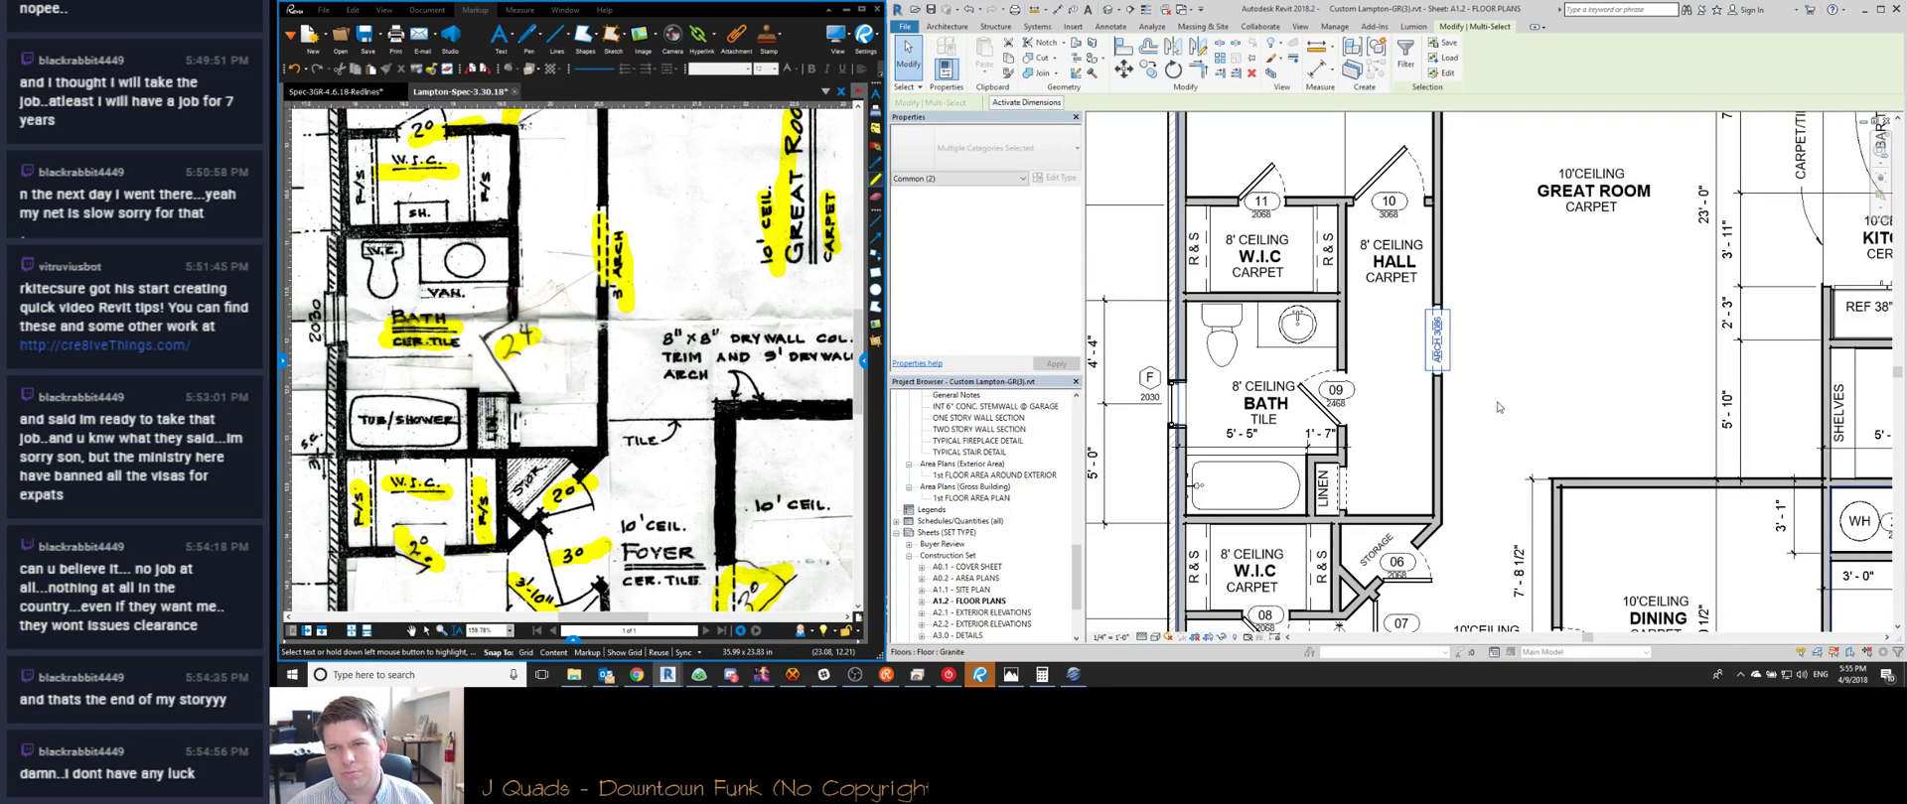
key(Escape)
key(d)
key(i)
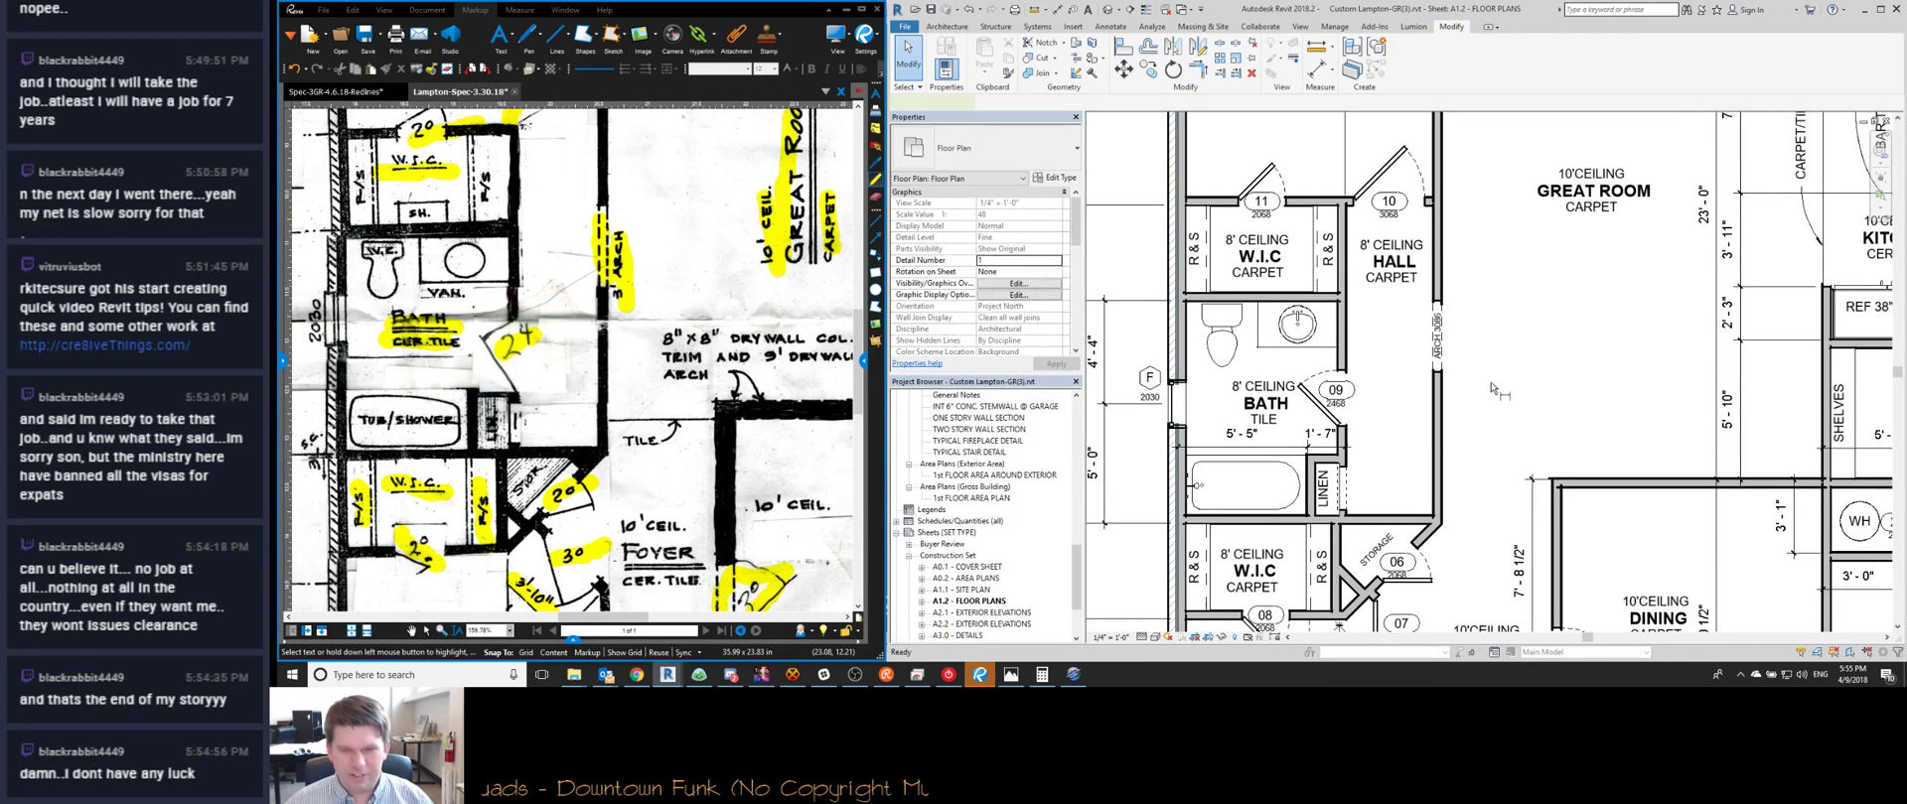
middle_drag(1425, 211, 1401, 325)
Place a vertical dimension along the hall's east wall reading 5'-6" and 7'-10 1/2"
scroll(1402, 325, down, 1)
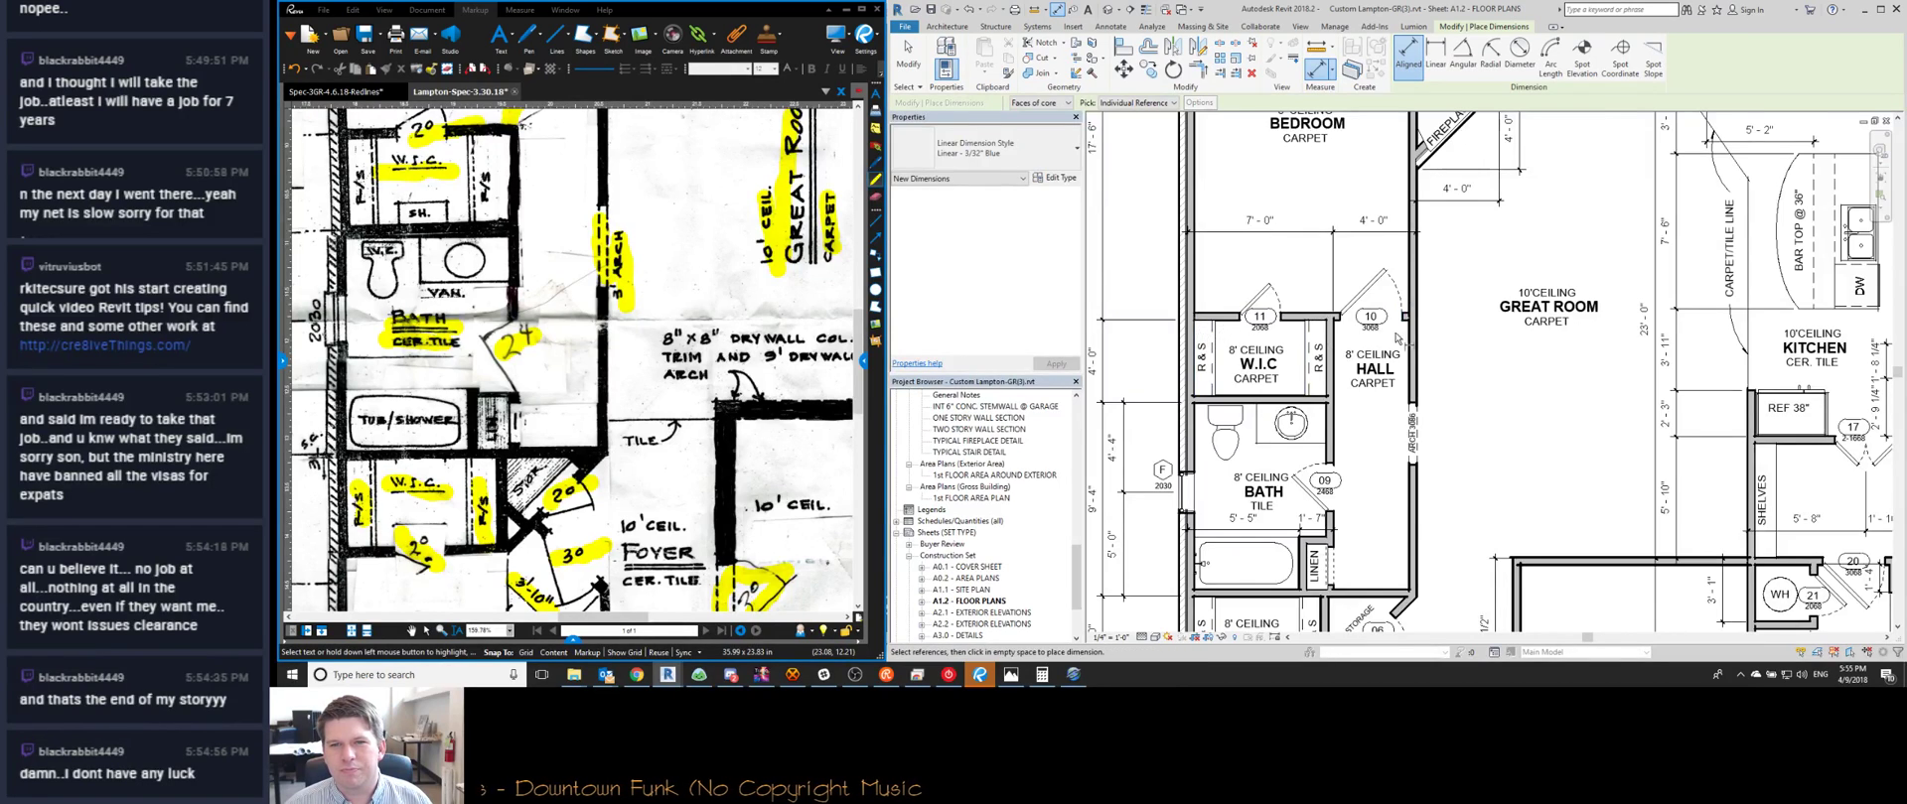
scroll(1360, 319, up, 2)
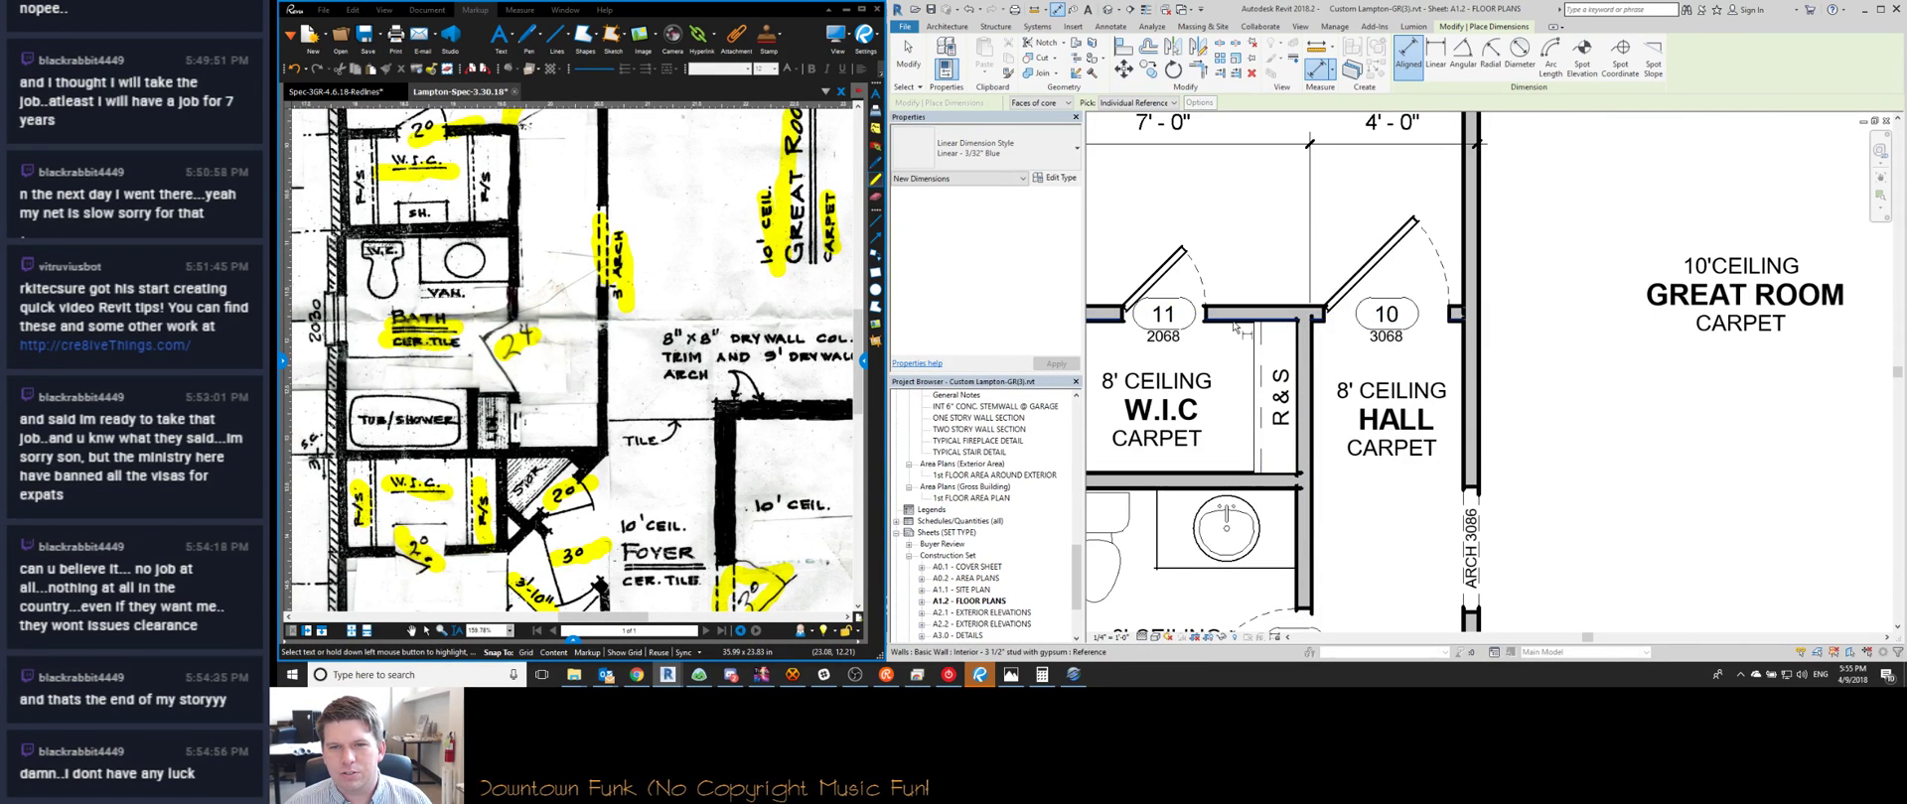
scroll(1459, 497, down, 1)
scroll(1460, 491, up, 2)
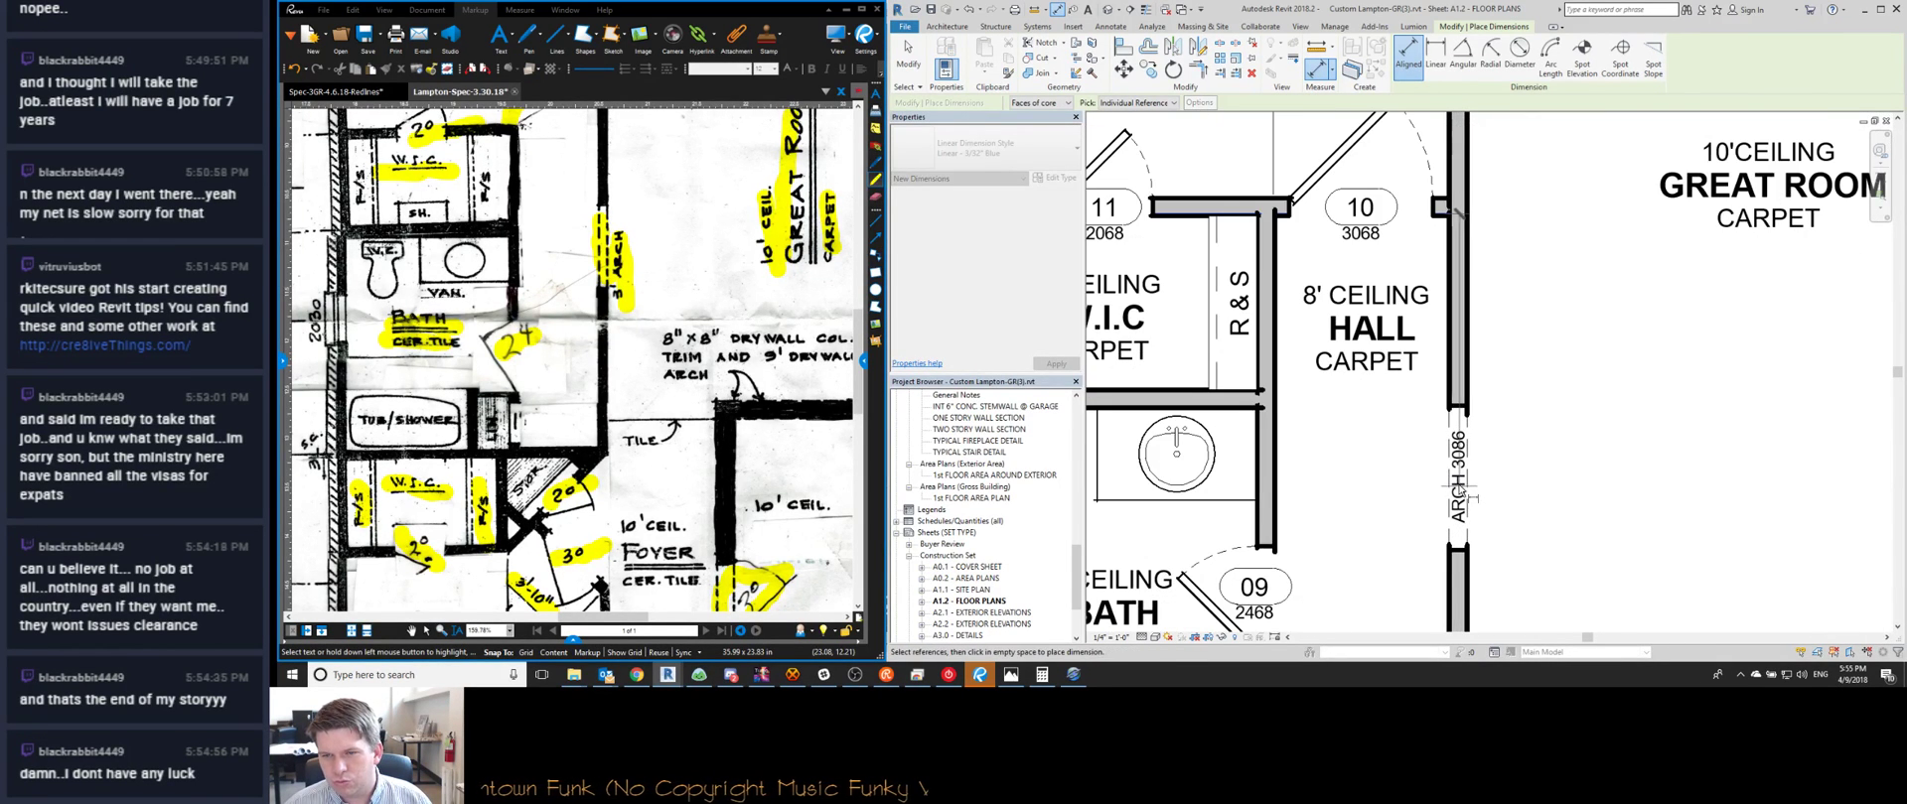
scroll(1458, 482, down, 1)
middle_drag(1458, 481, 1314, 159)
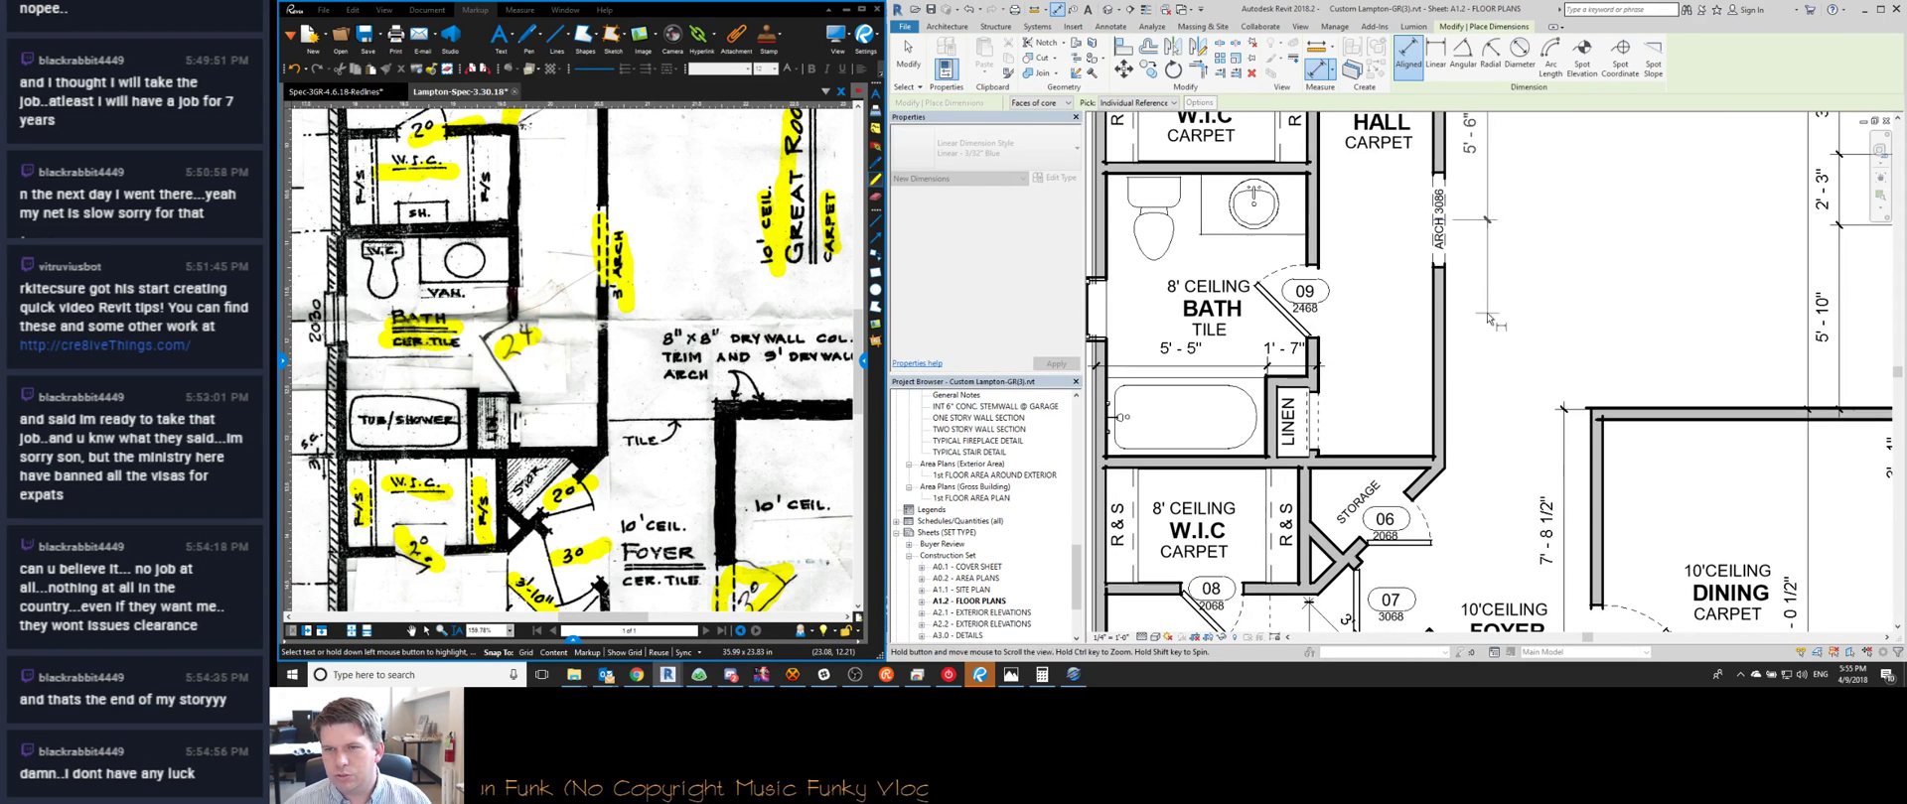
scroll(1430, 467, down, 1)
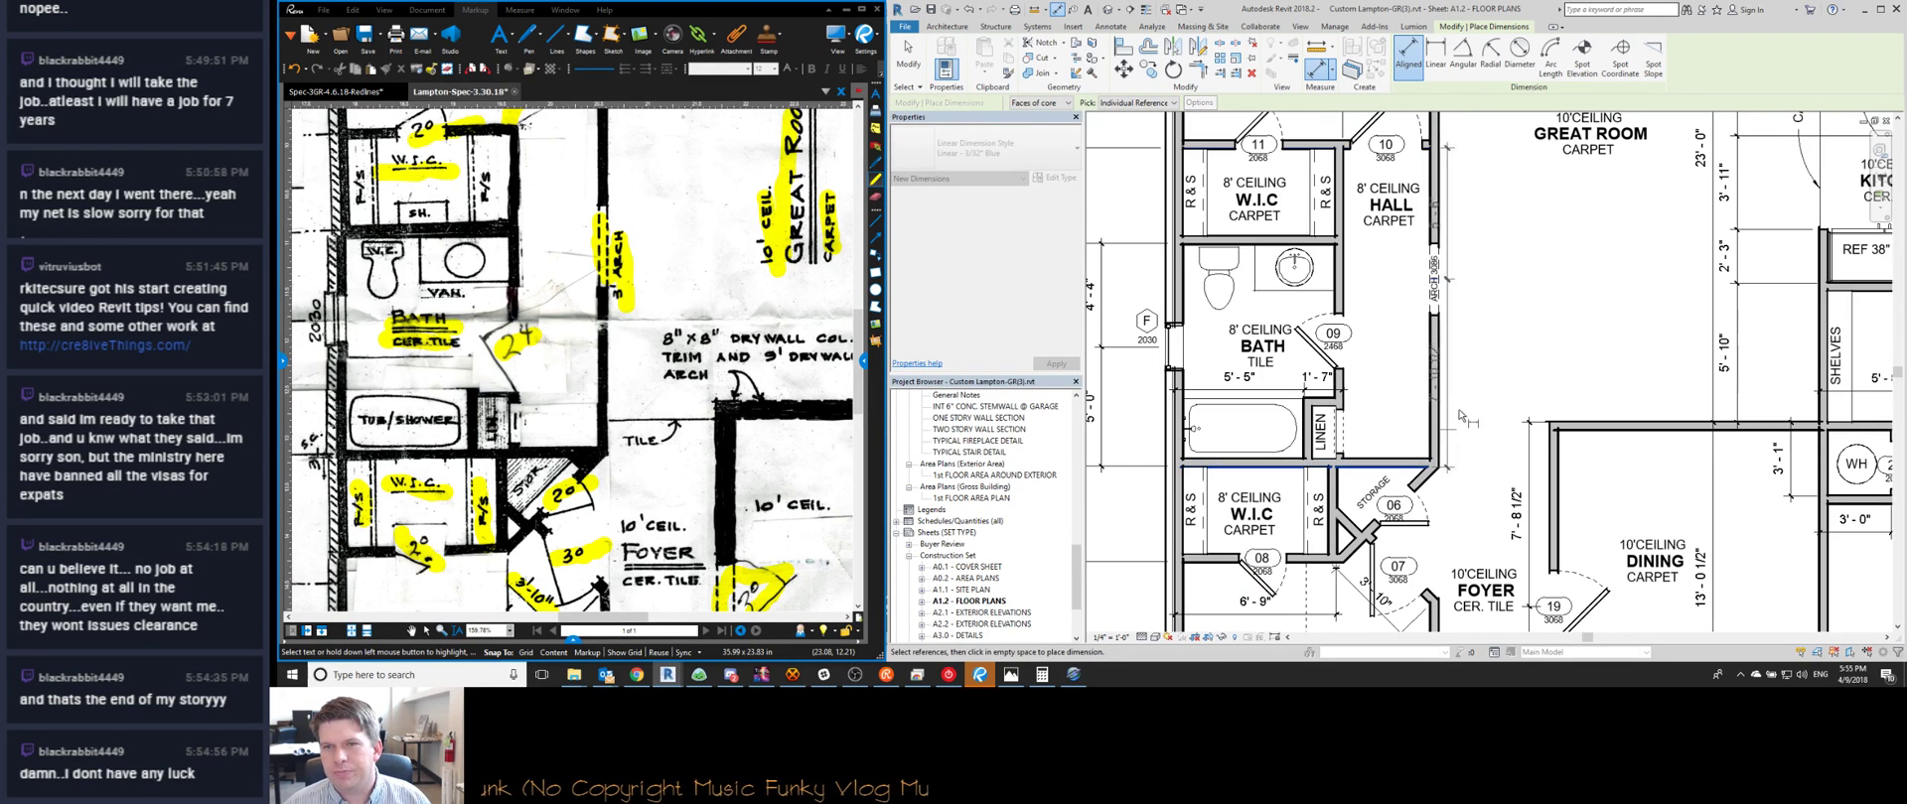
middle_drag(1477, 358, 1563, 397)
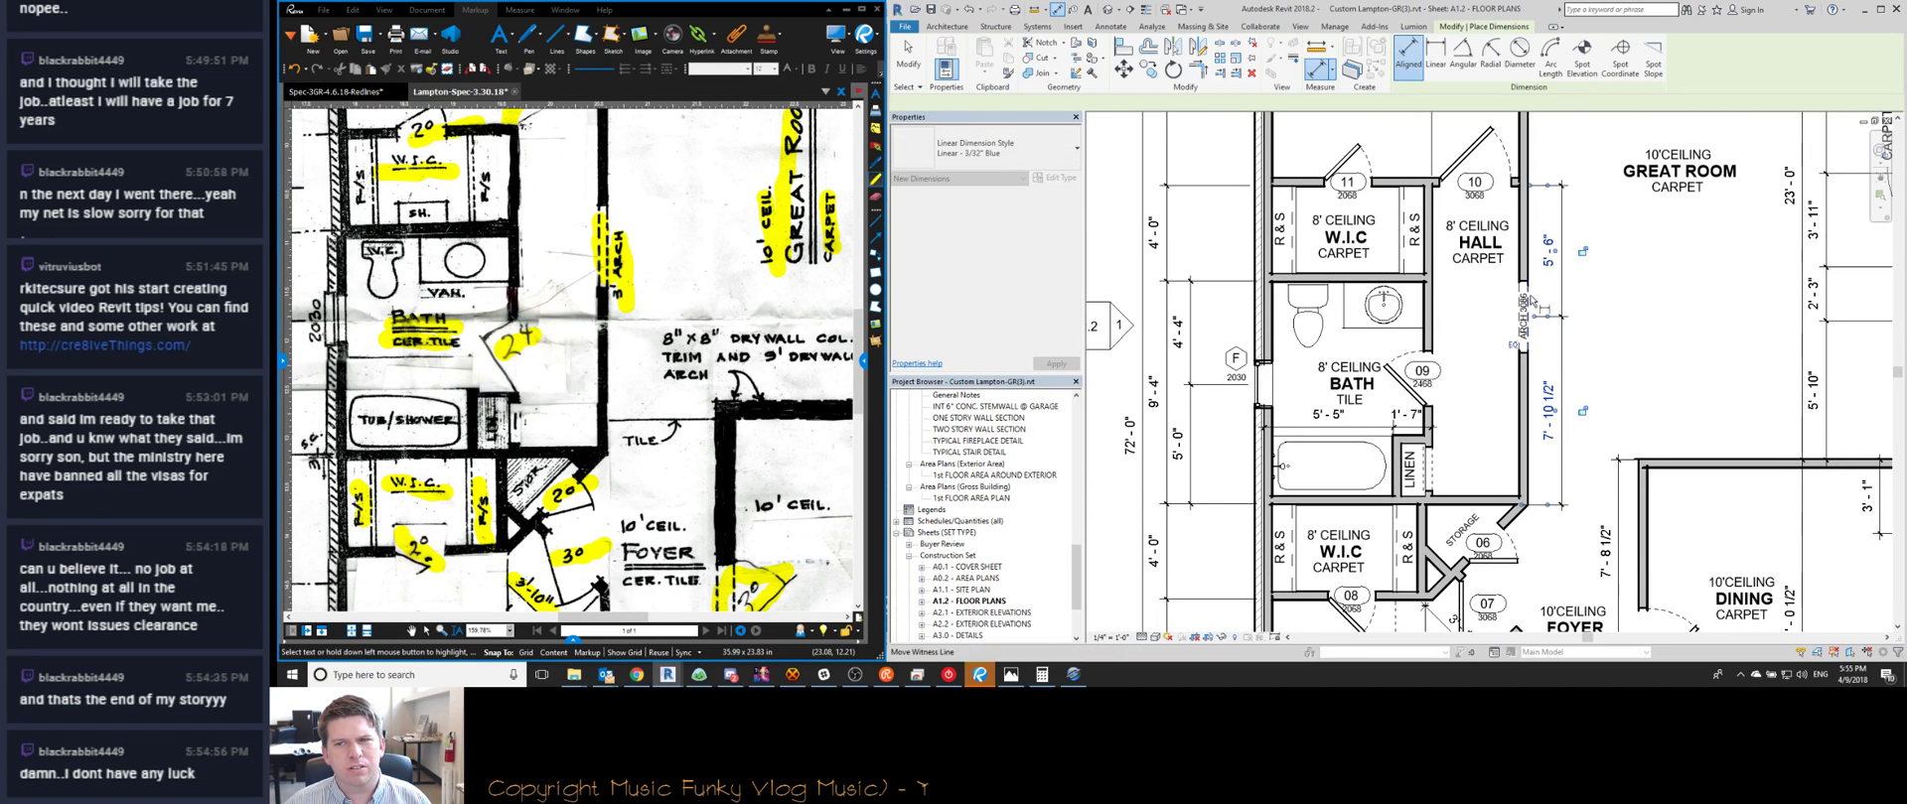
key(Escape)
key(Escape)
Check the arched opening's temporary dimensions, then select the 7'-10 1/2" dimension
drag(1530, 374, 1542, 382)
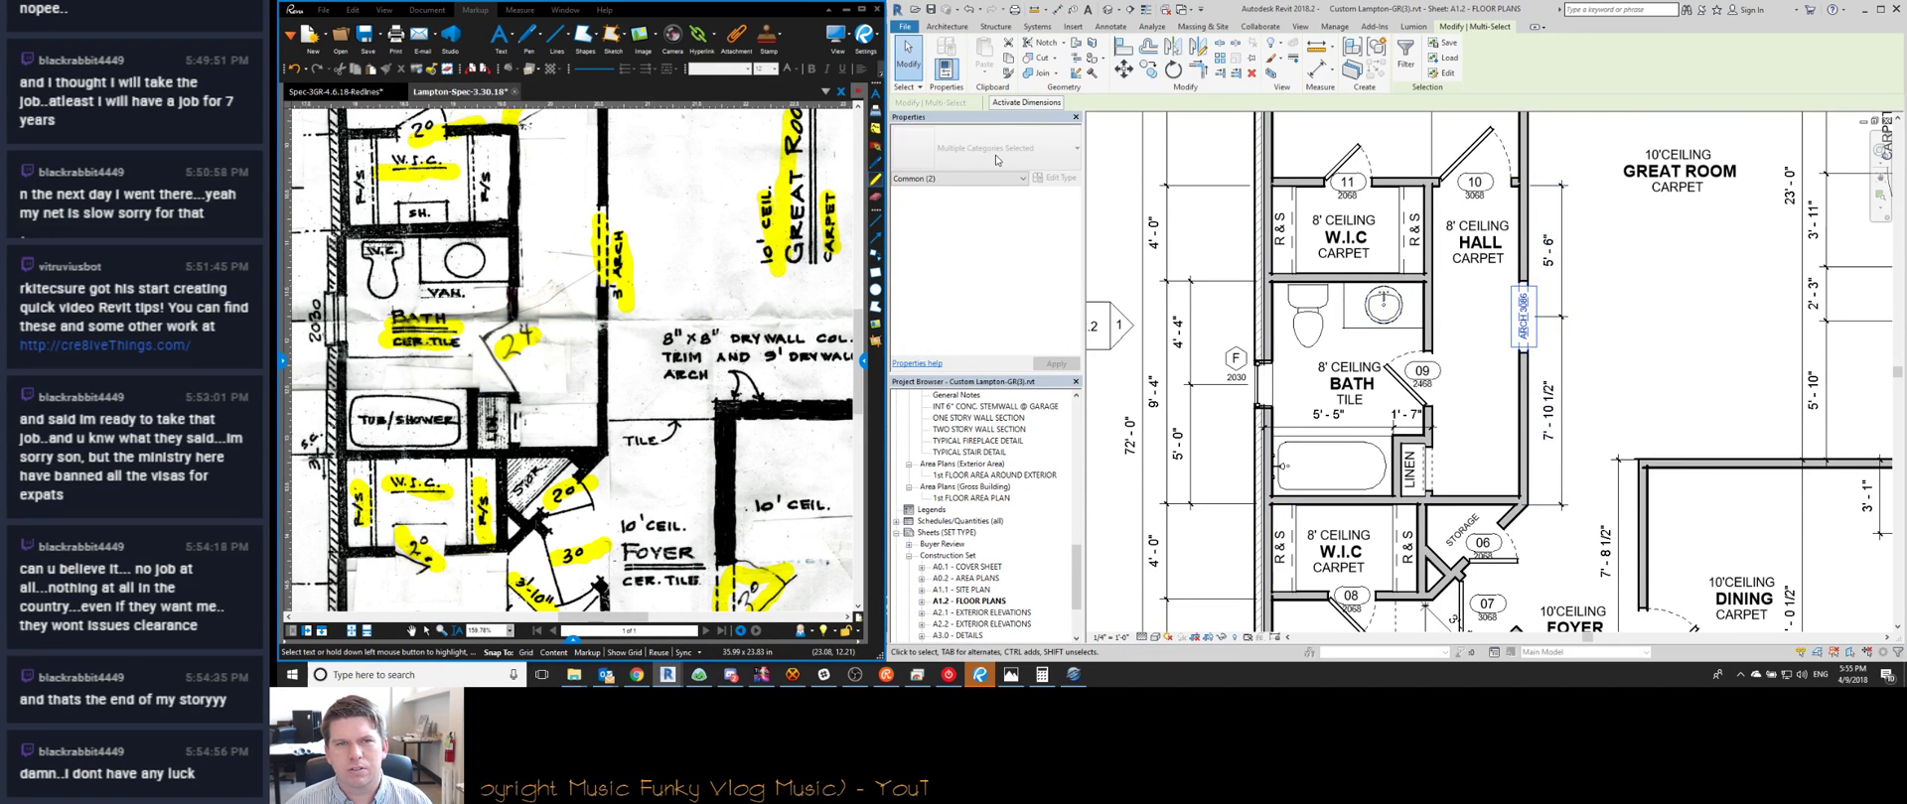
click(1015, 107)
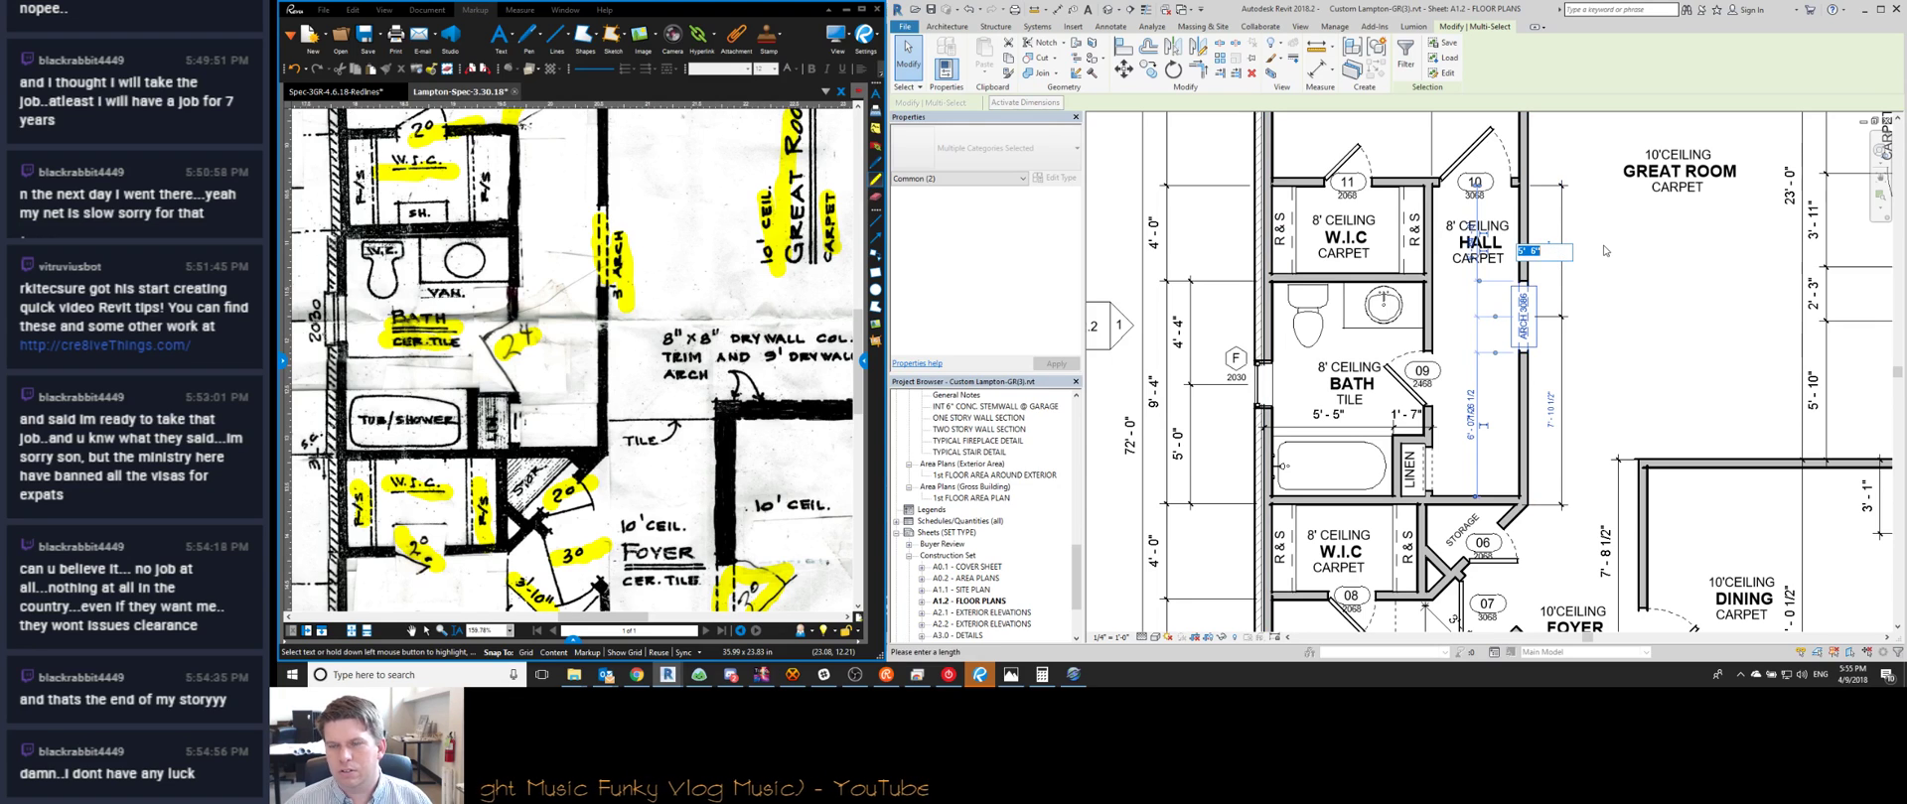
key(Escape)
key(Escape)
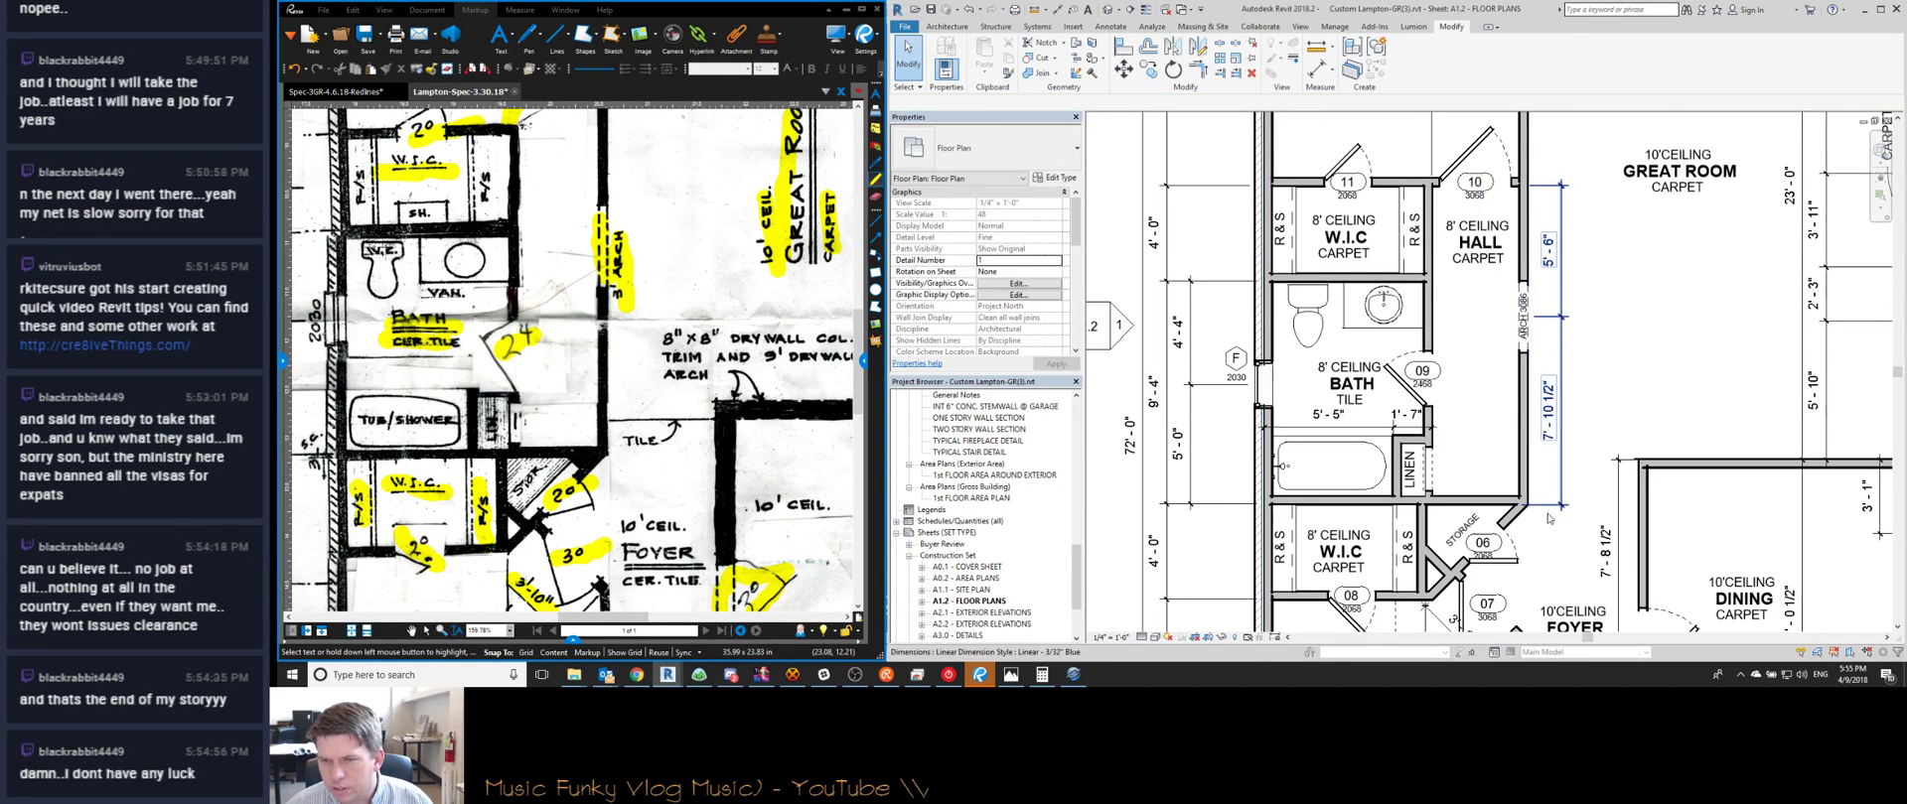
scroll(1561, 507, up, 3)
click(1561, 506)
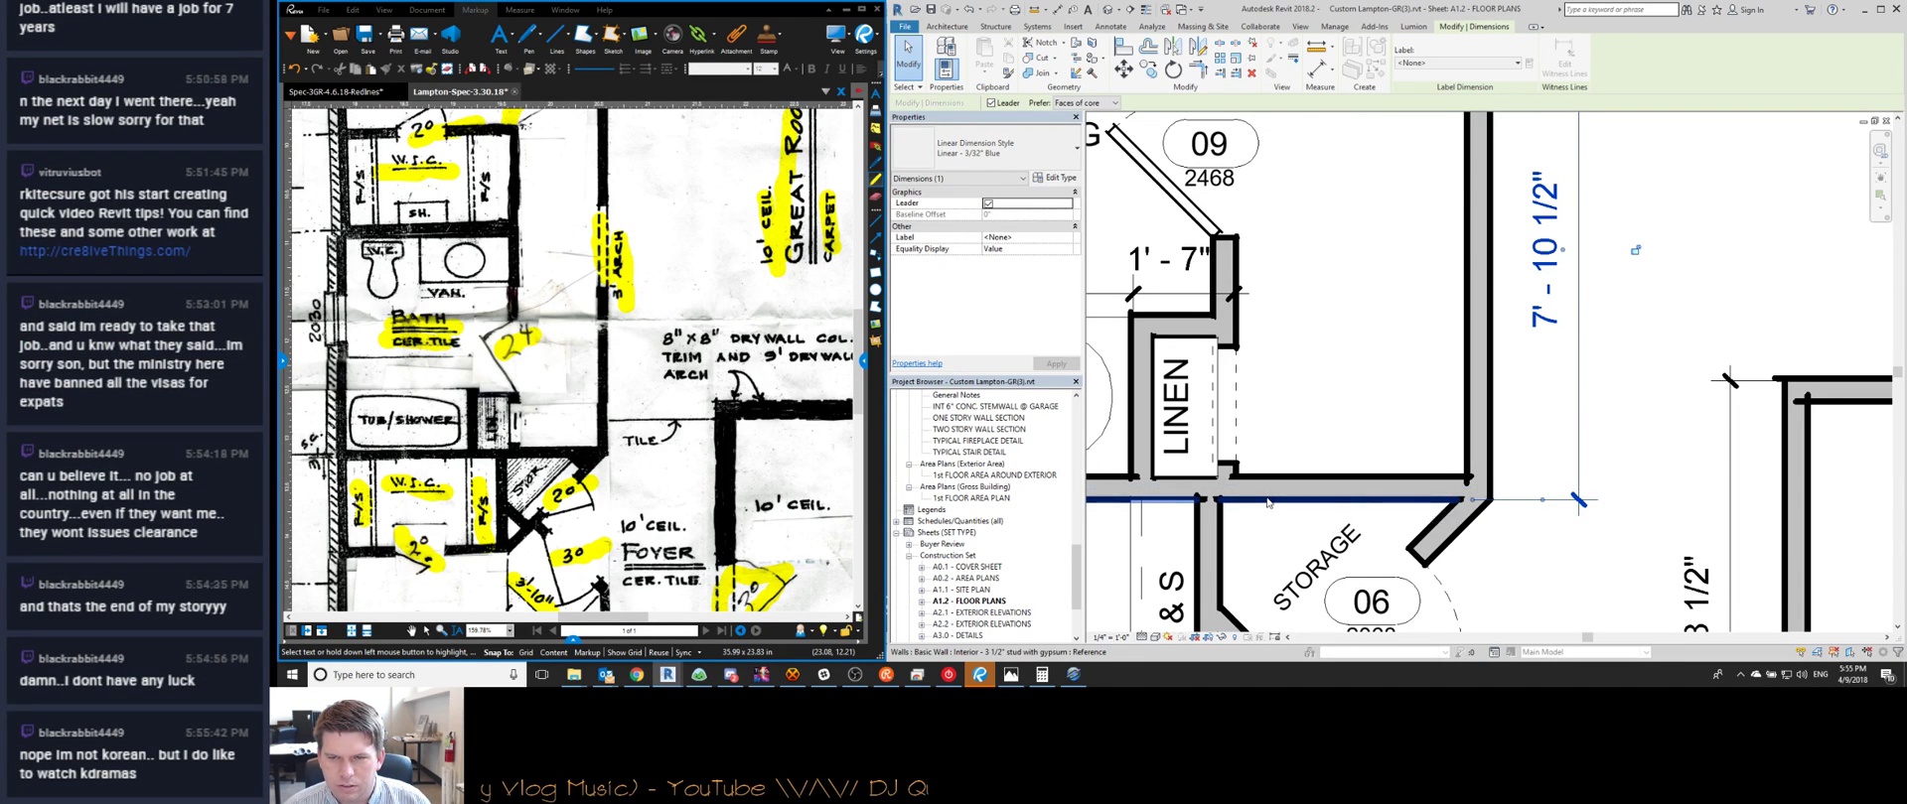
Snap the 7'-10 1/2" dimension's witness line onto the wall face beside the bath
scroll(1267, 502, up, 3)
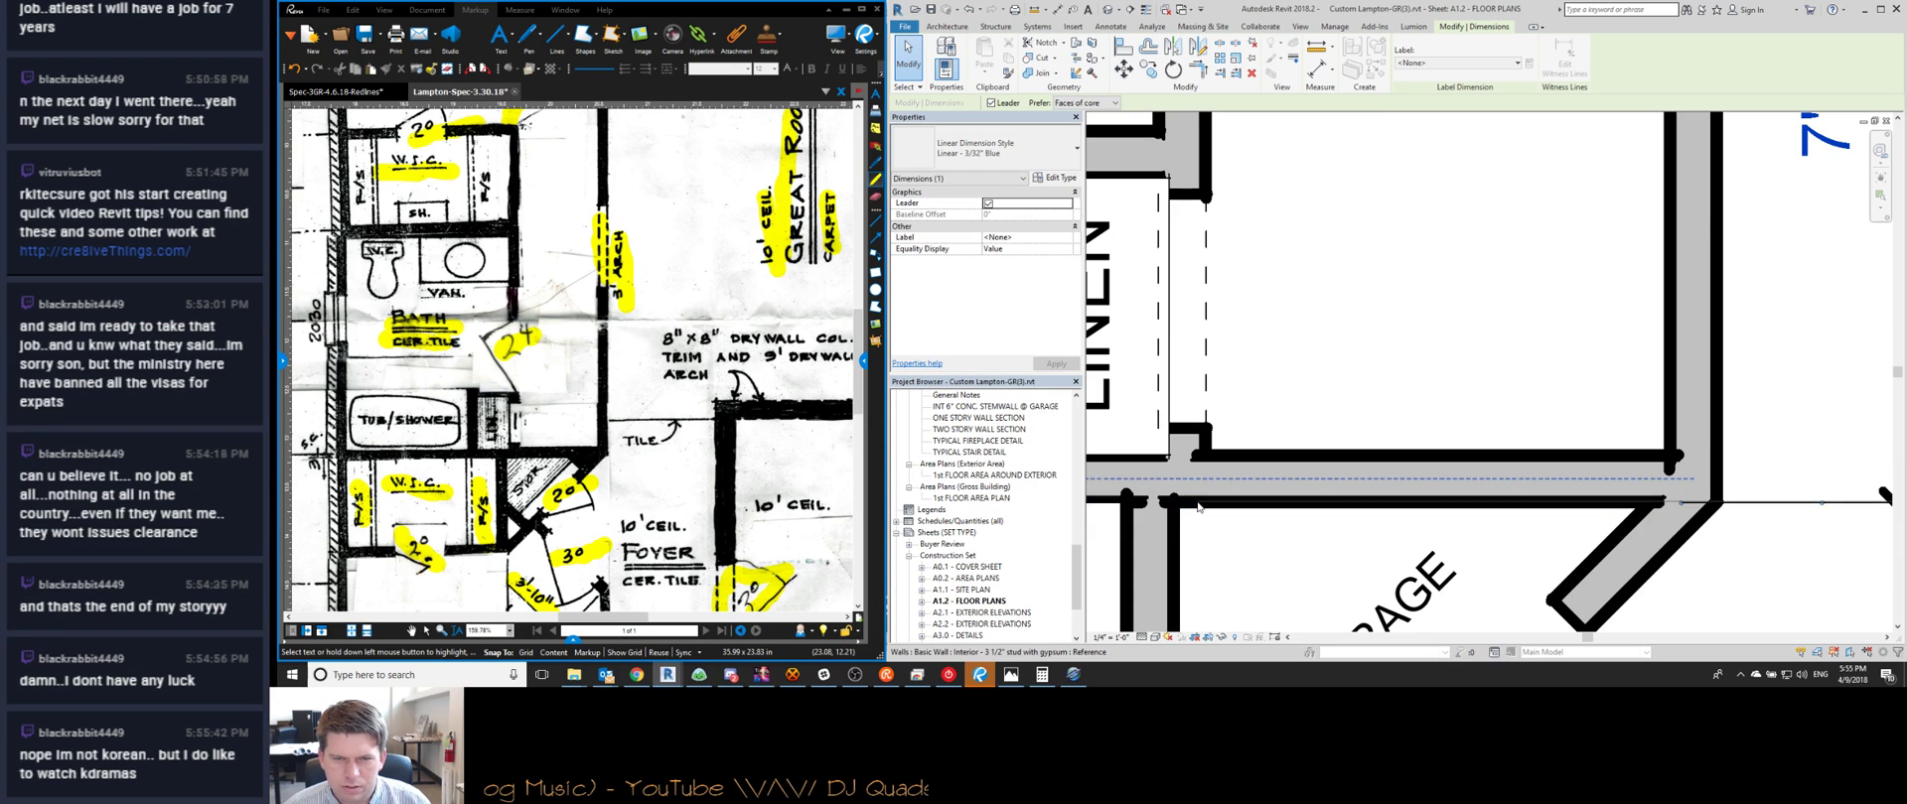
key(Escape)
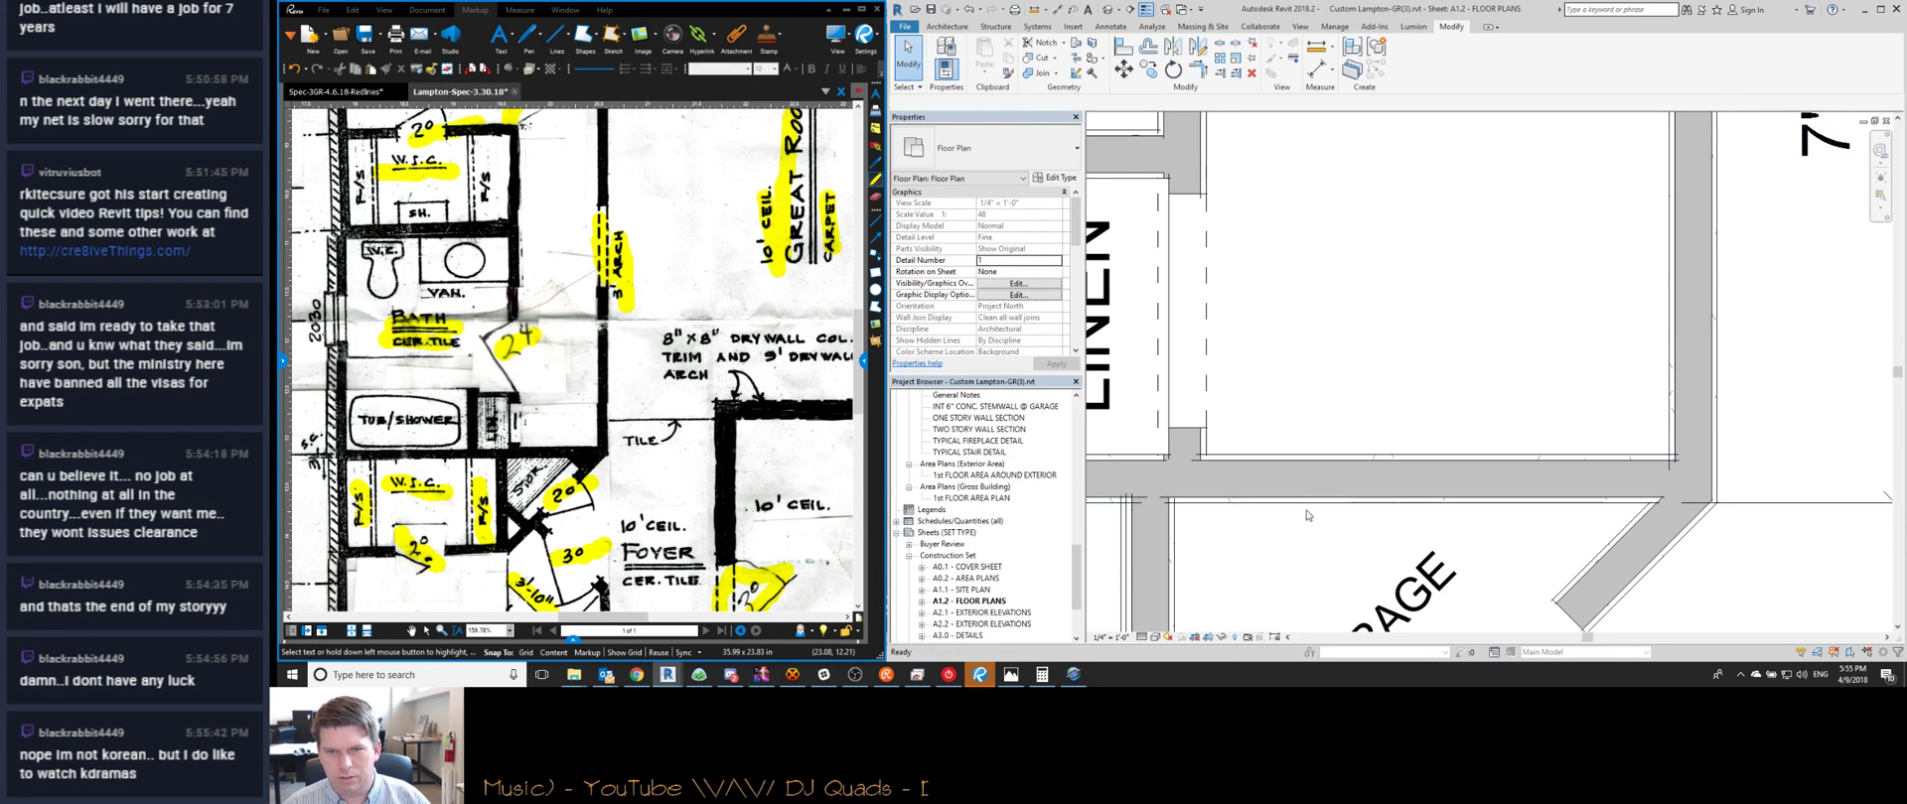
scroll(1198, 507, down, 3)
click(1630, 499)
mouse_move(1629, 499)
mouse_down()
mouse_move(1421, 501)
mouse_move(1677, 508)
mouse_move(1630, 517)
mouse_move(1639, 504)
mouse_up()
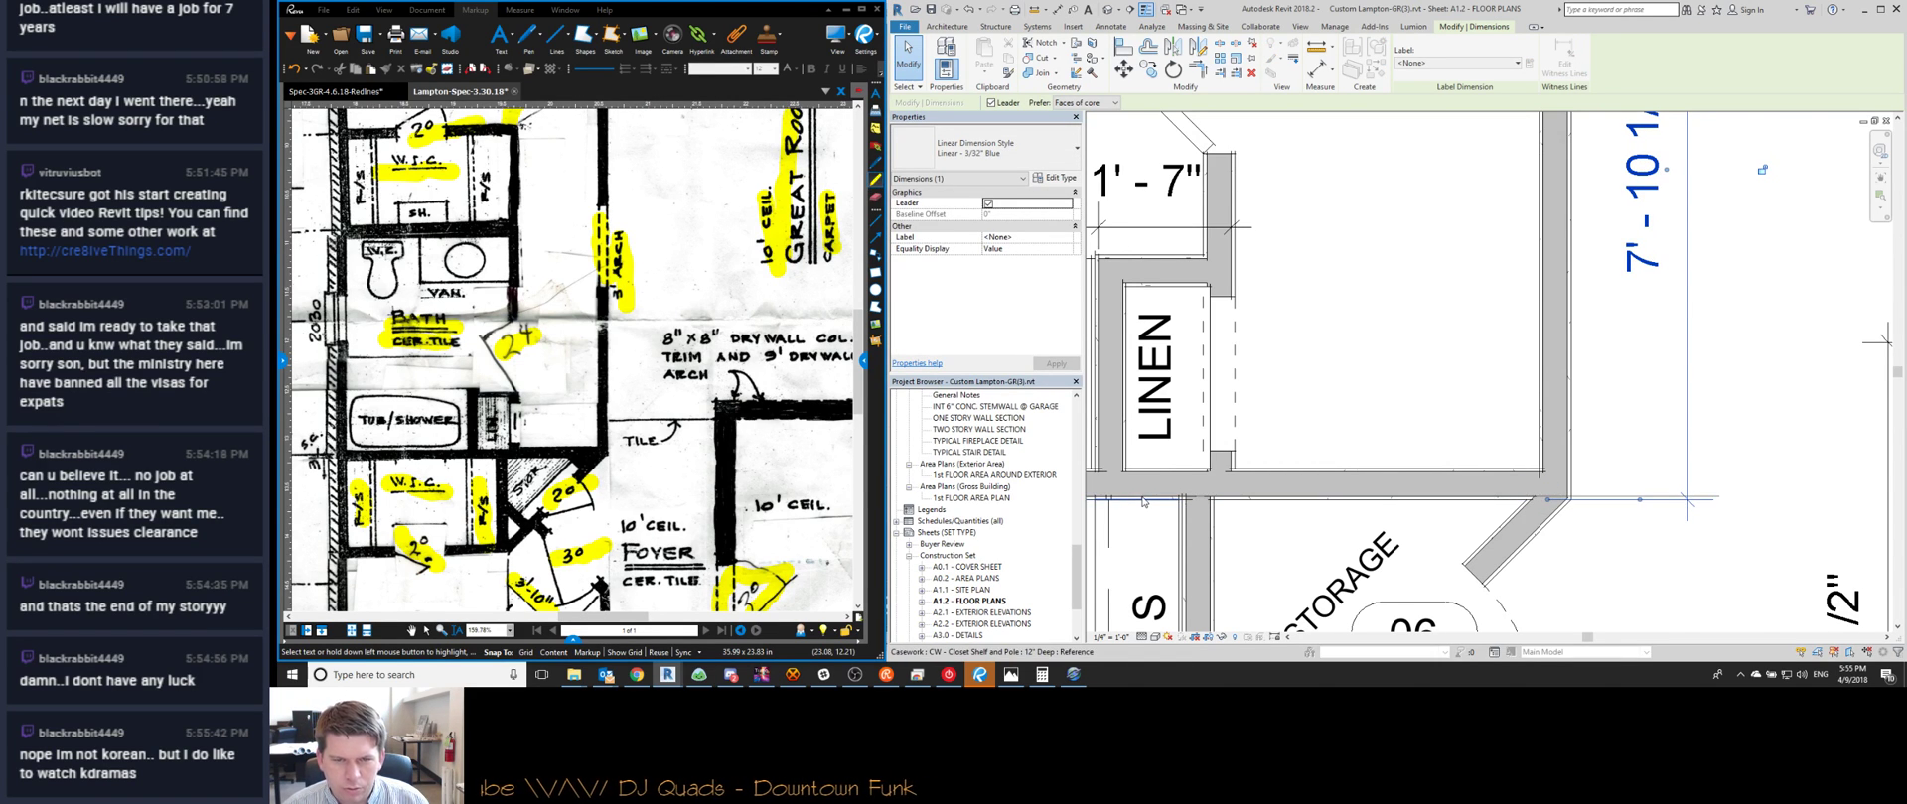
scroll(1143, 502, up, 3)
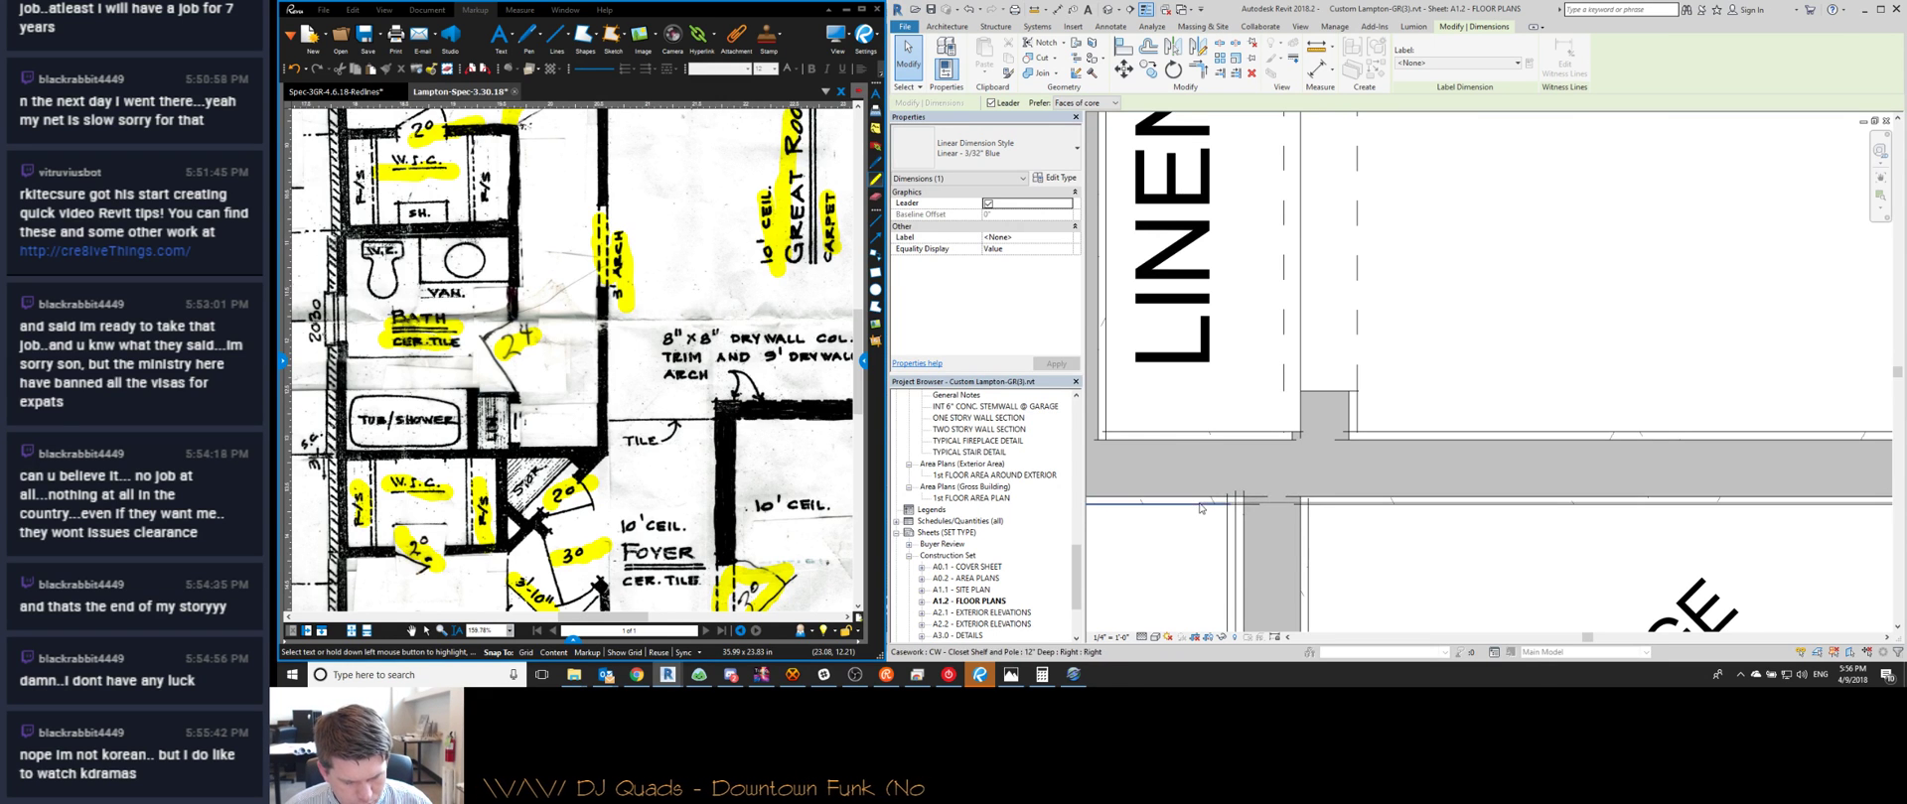
scroll(1391, 521, down, 4)
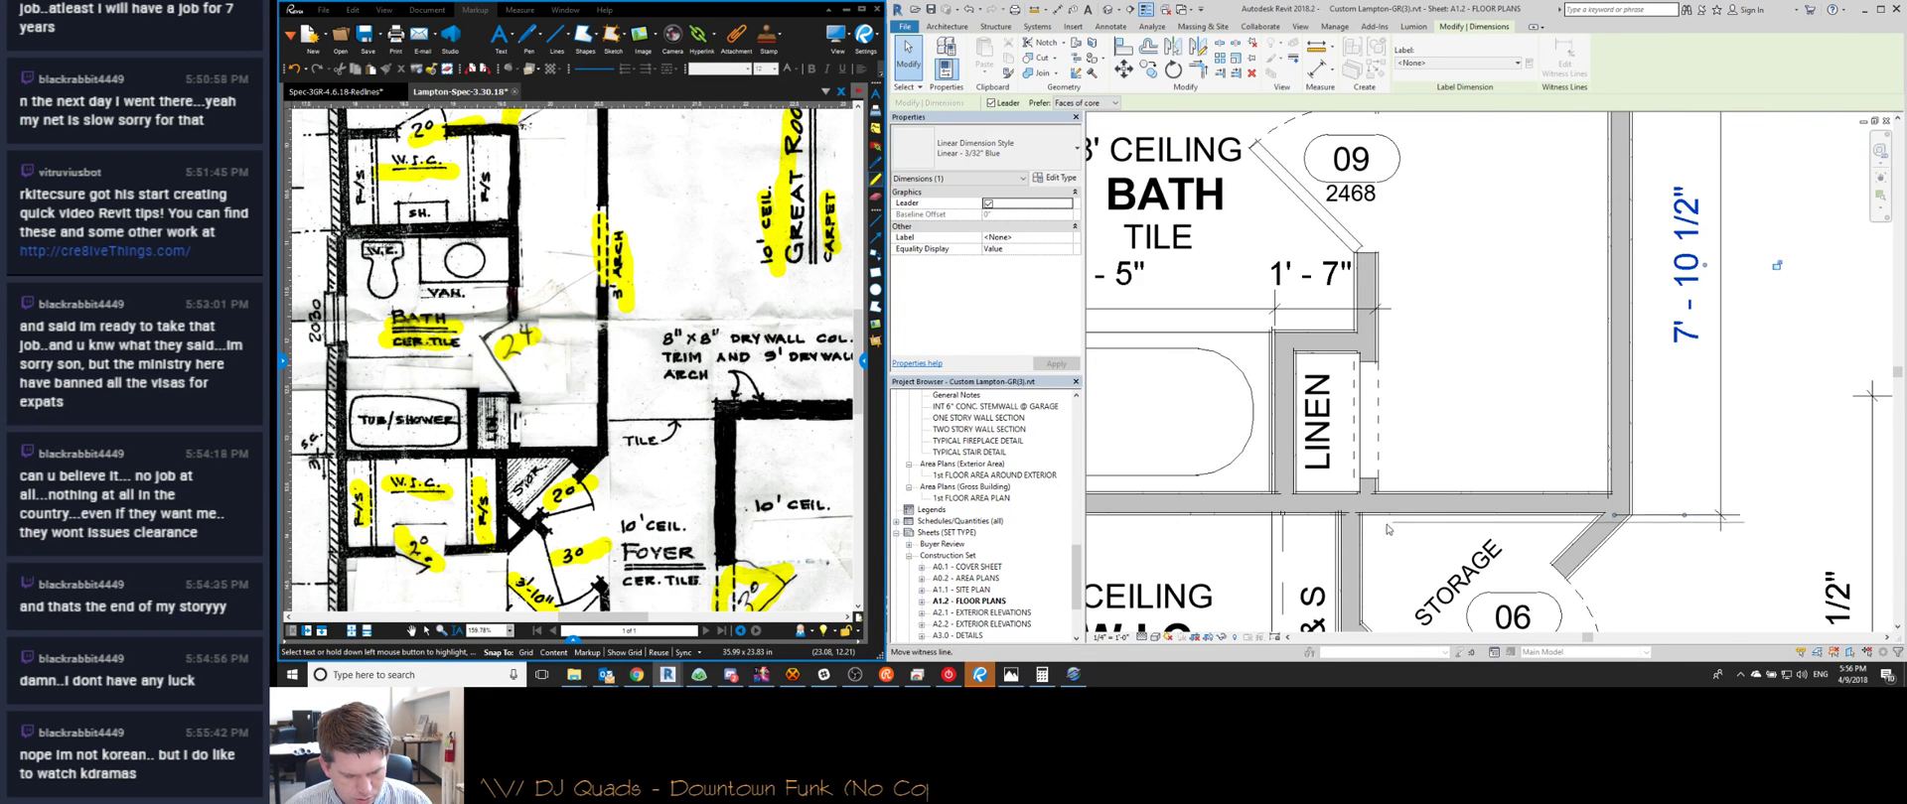
scroll(1536, 526, down, 2)
scroll(1405, 523, up, 3)
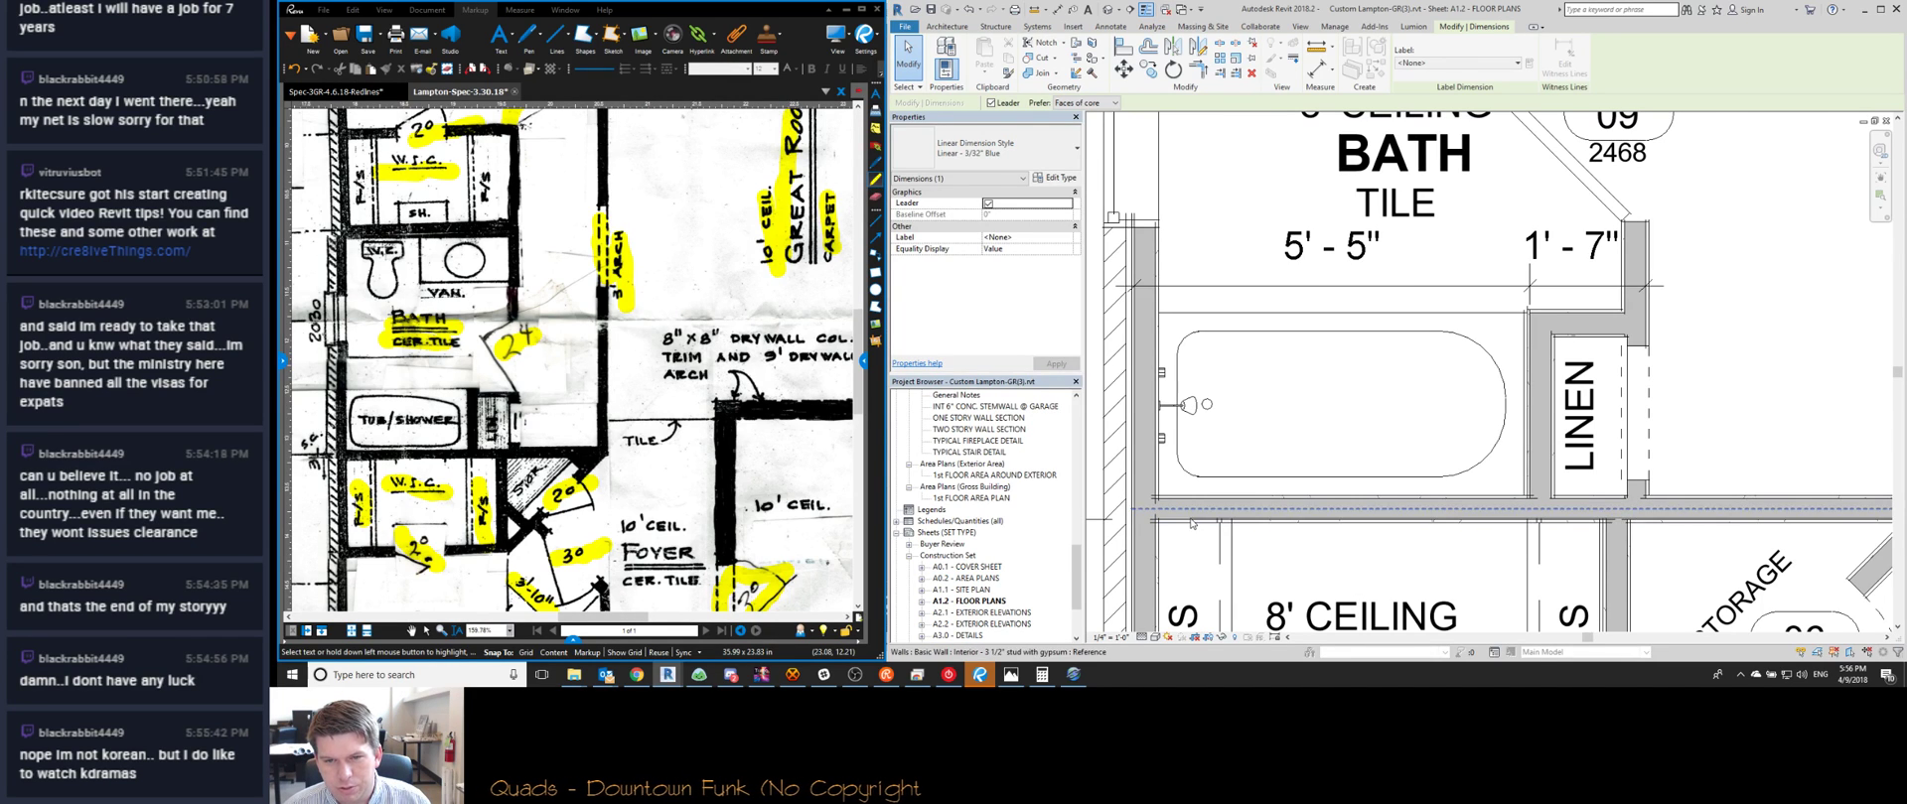
click(1656, 523)
scroll(1688, 521, down, 2)
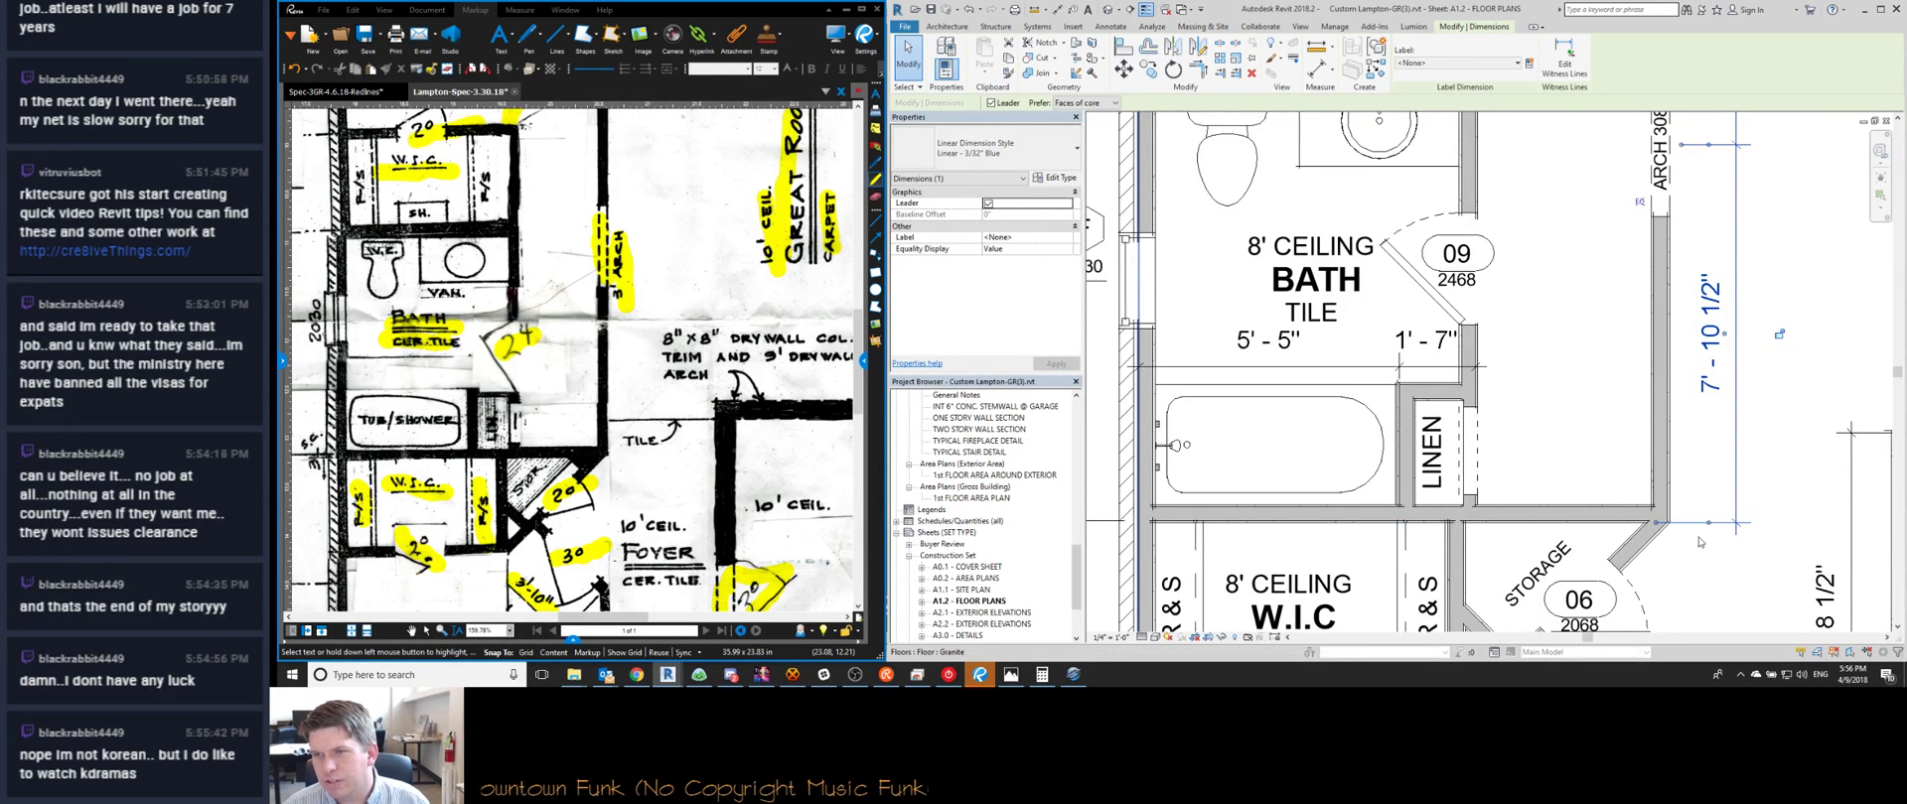
scroll(1694, 584, down, 1)
scroll(1698, 452, up, 1)
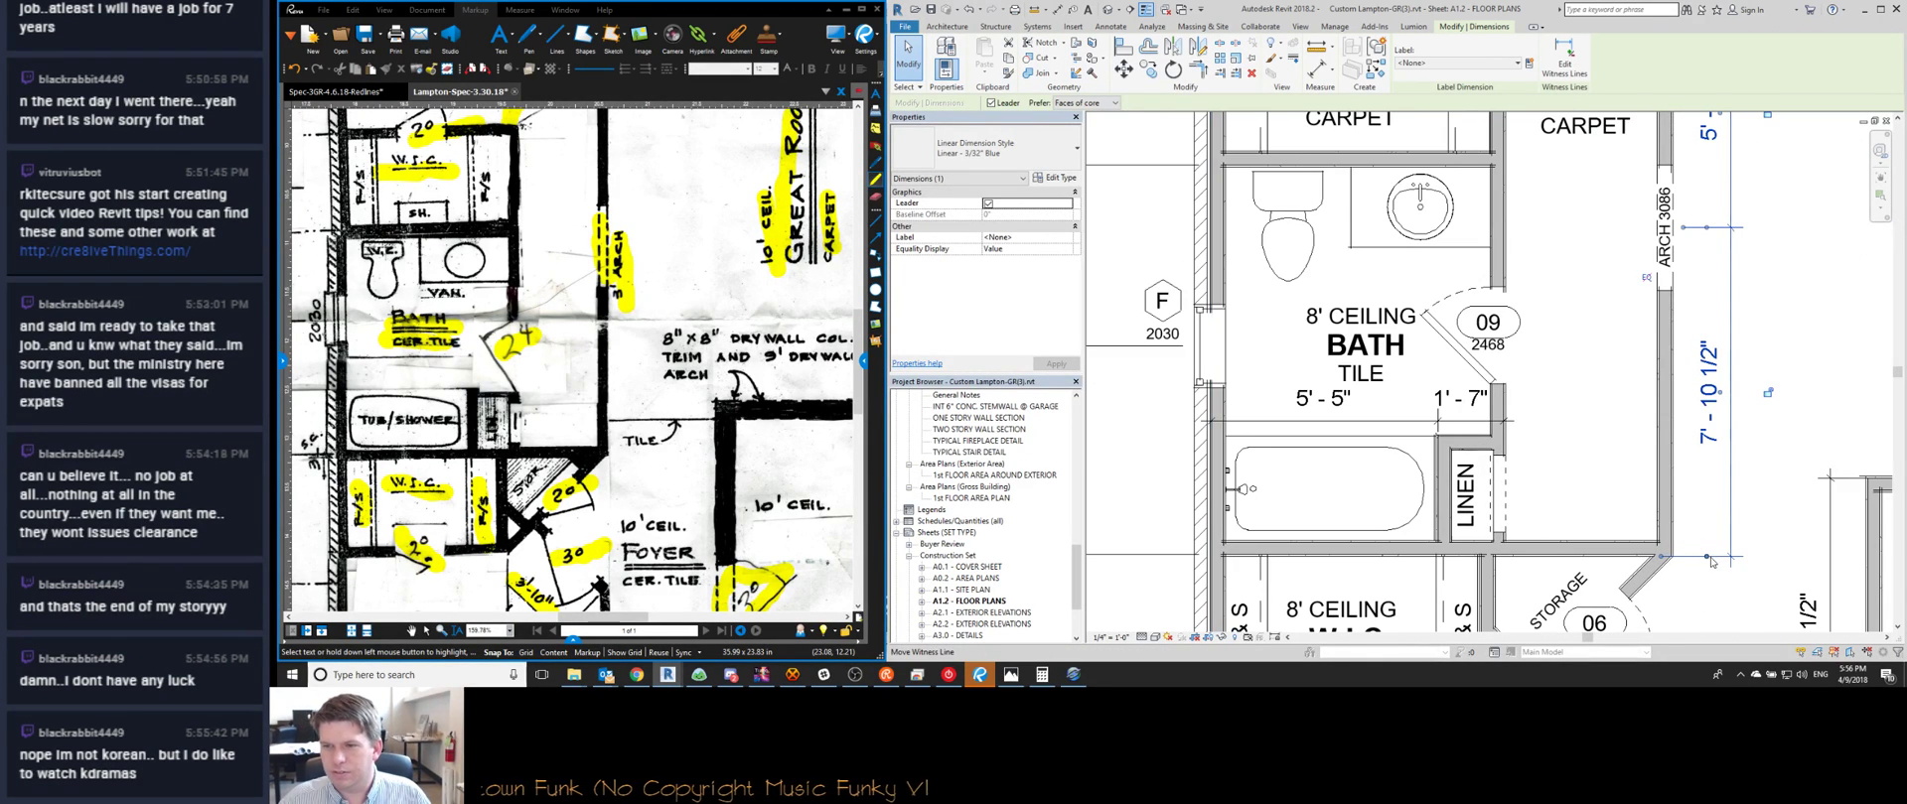
scroll(1710, 561, up, 2)
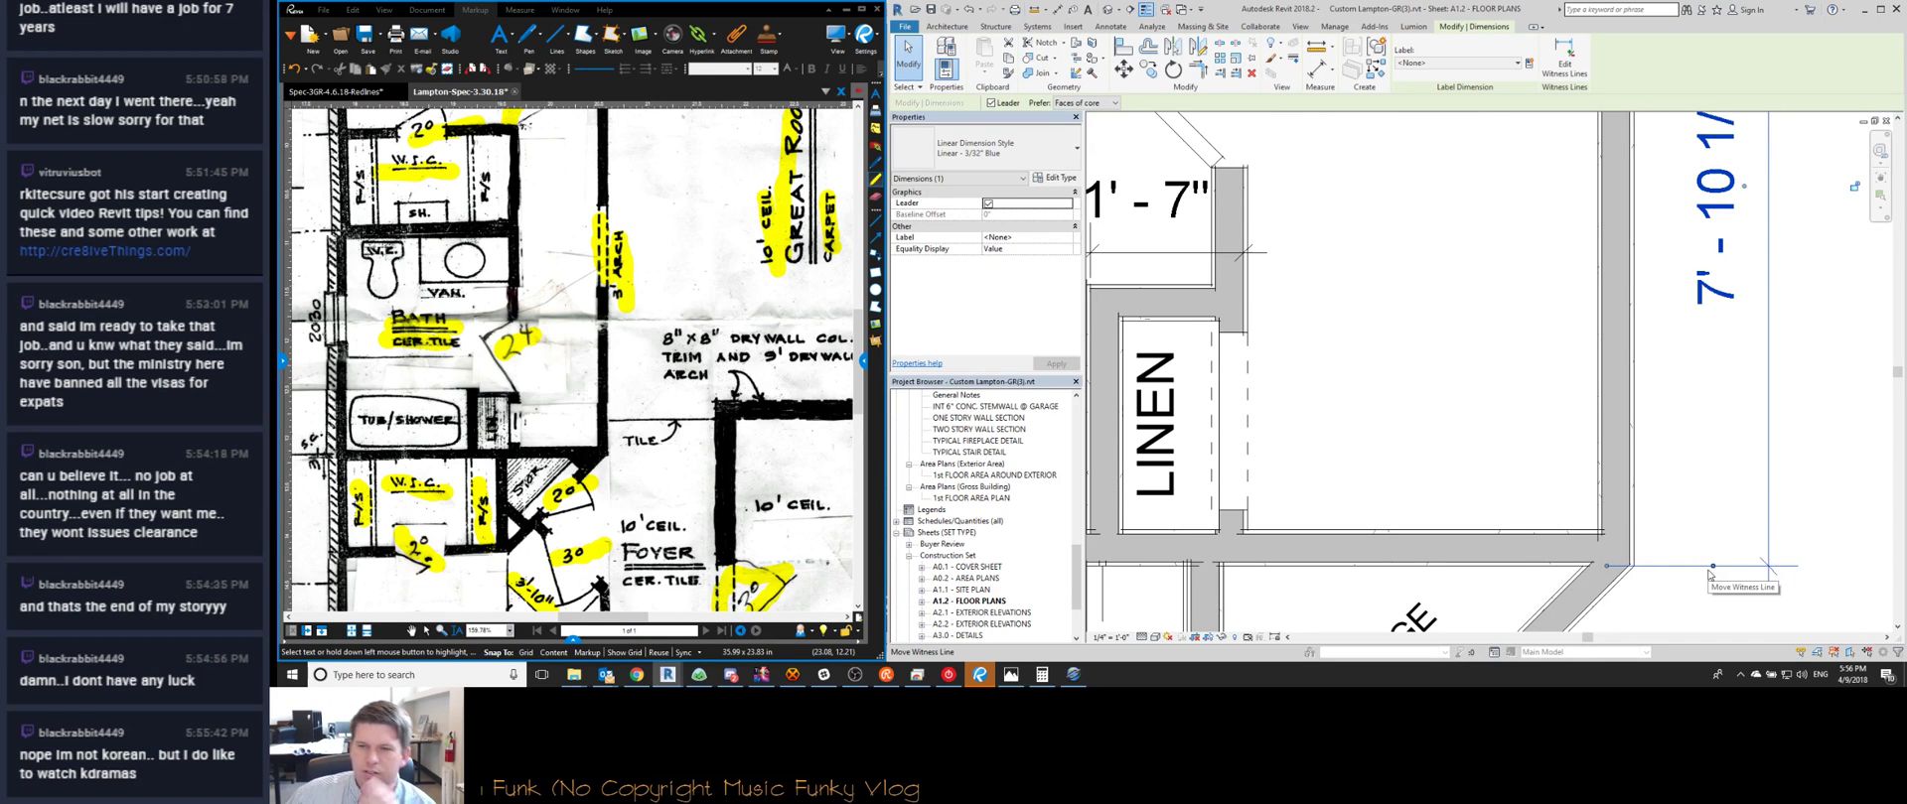
Move the dimension's lower witness line so it reads 7'-10"
click(1633, 558)
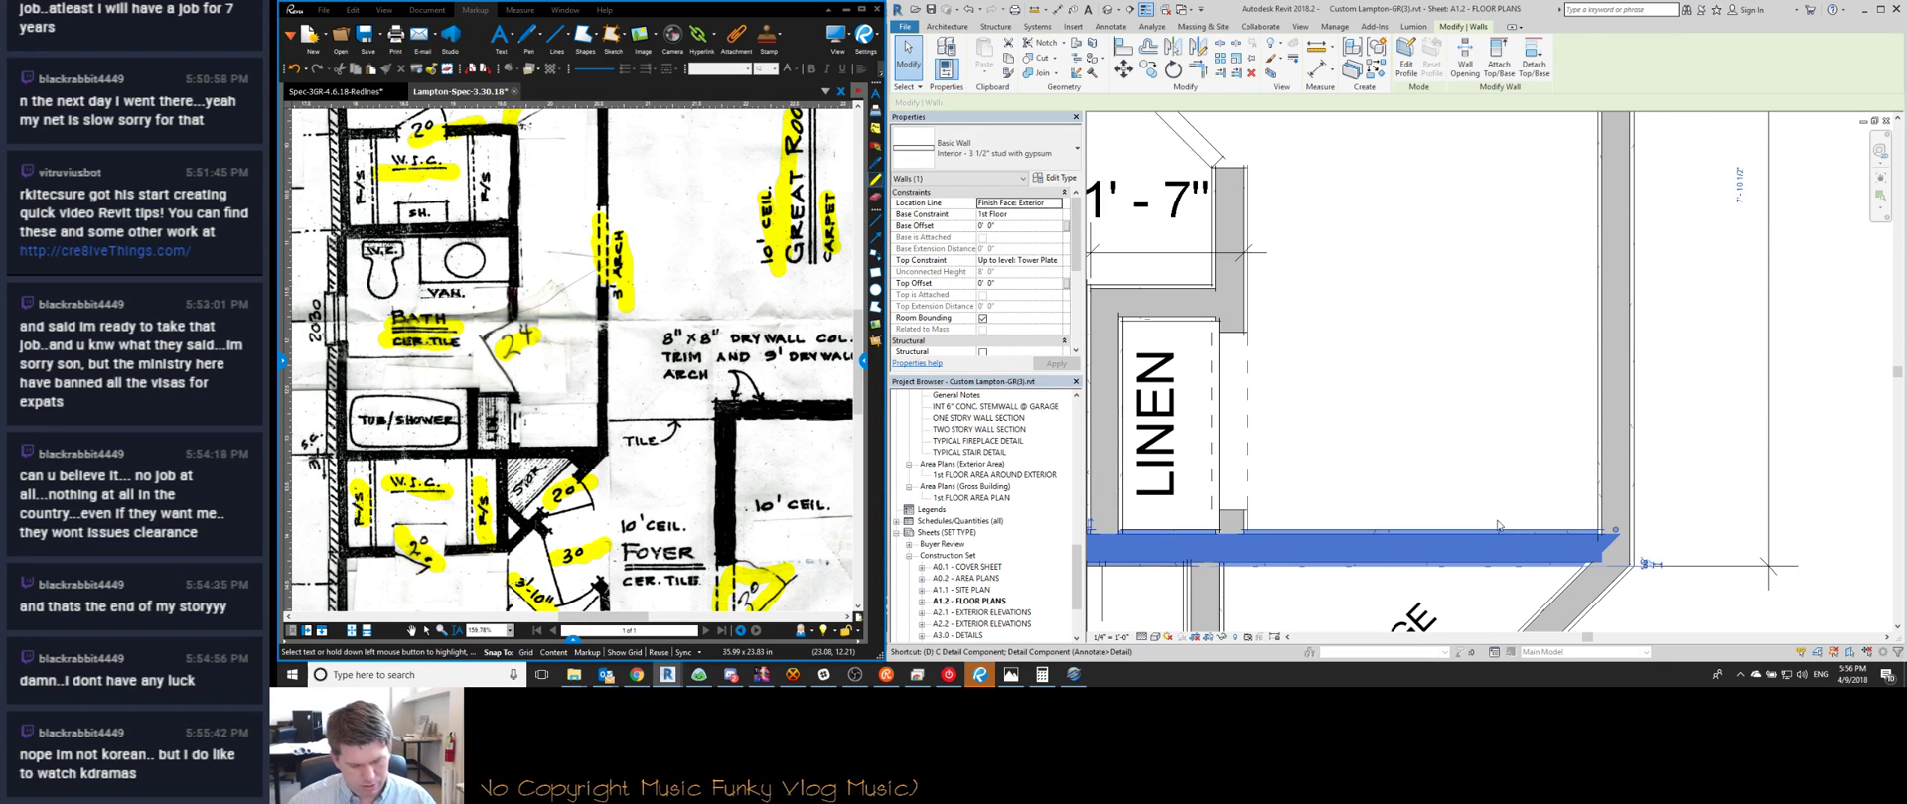
key(d)
key(i)
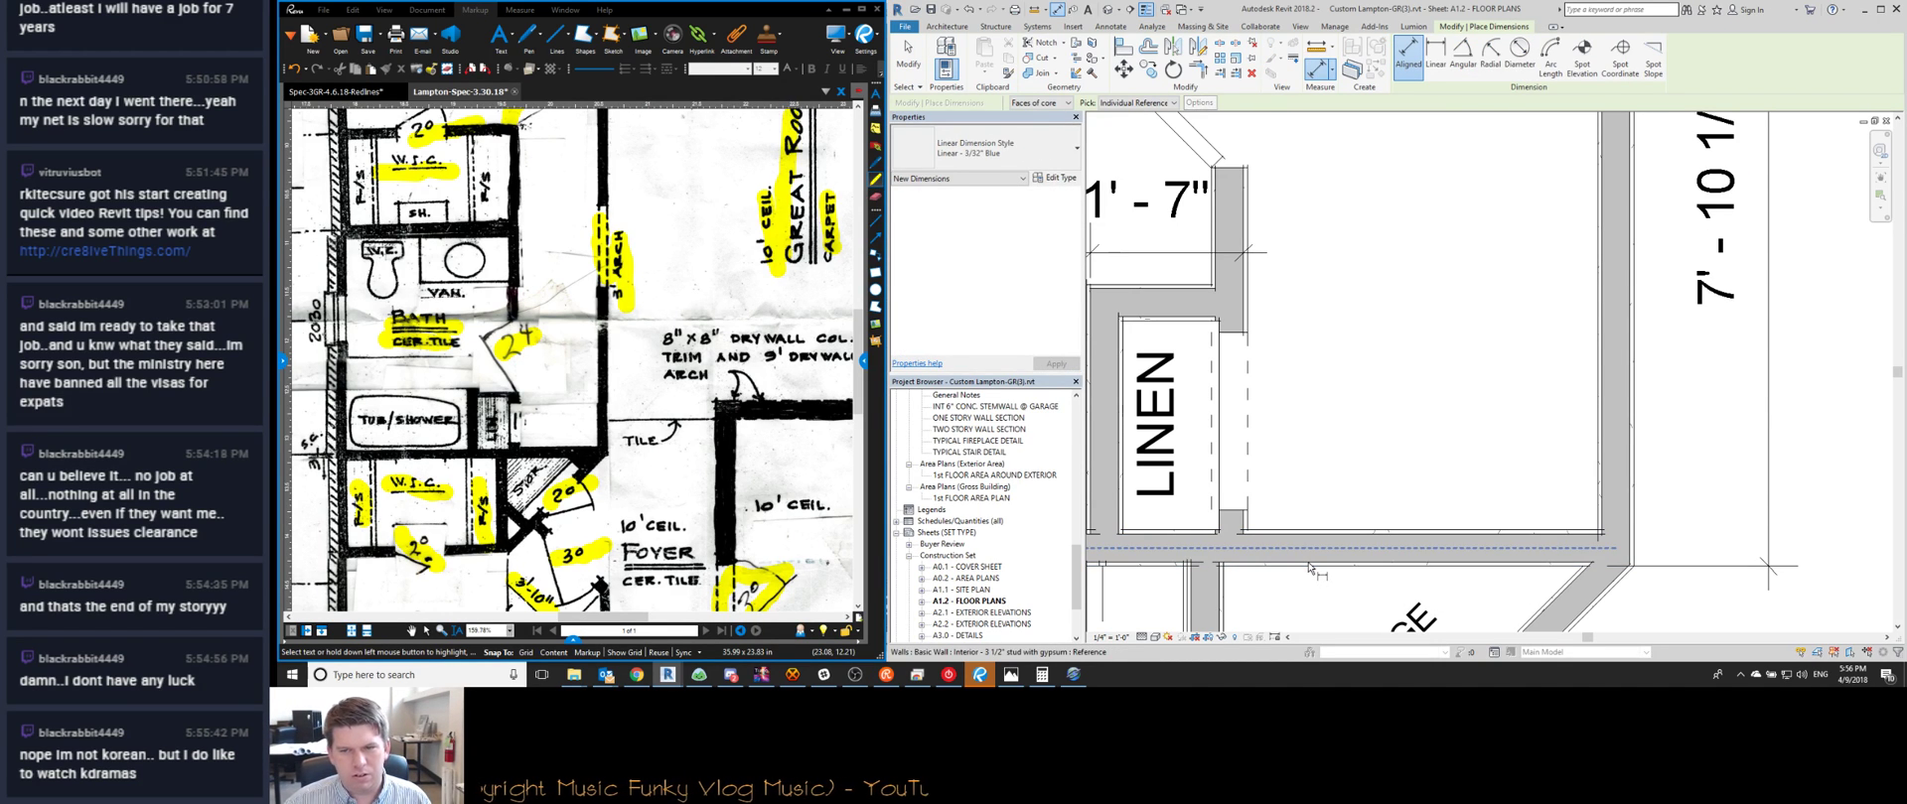
key(Escape)
key(Escape)
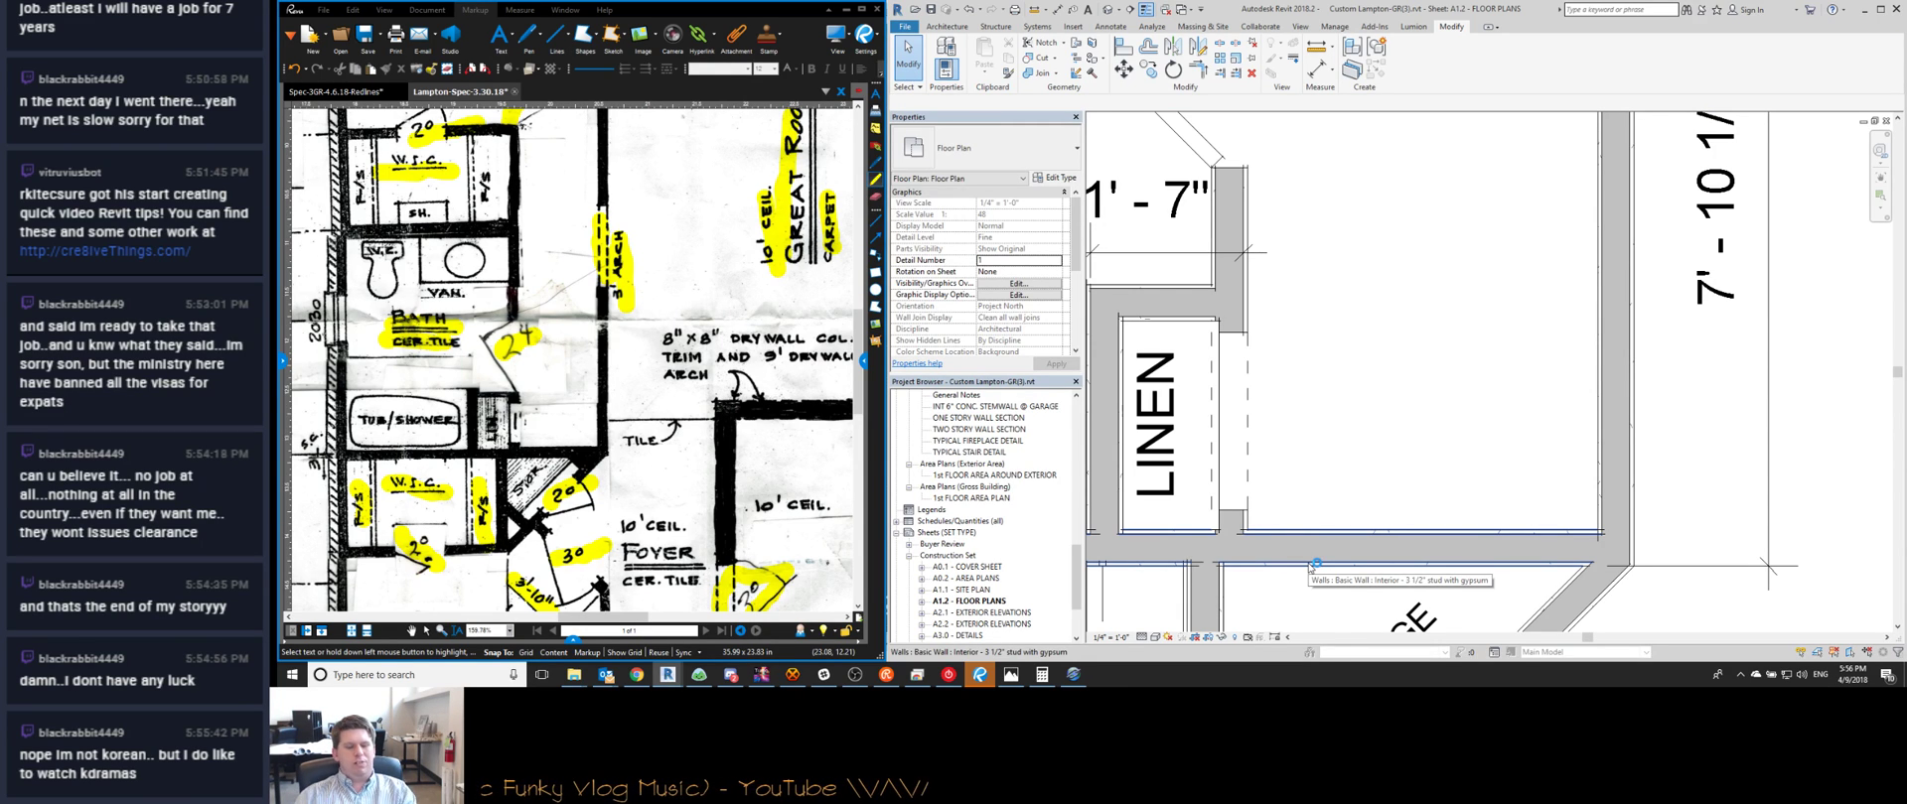
key(d)
key(i)
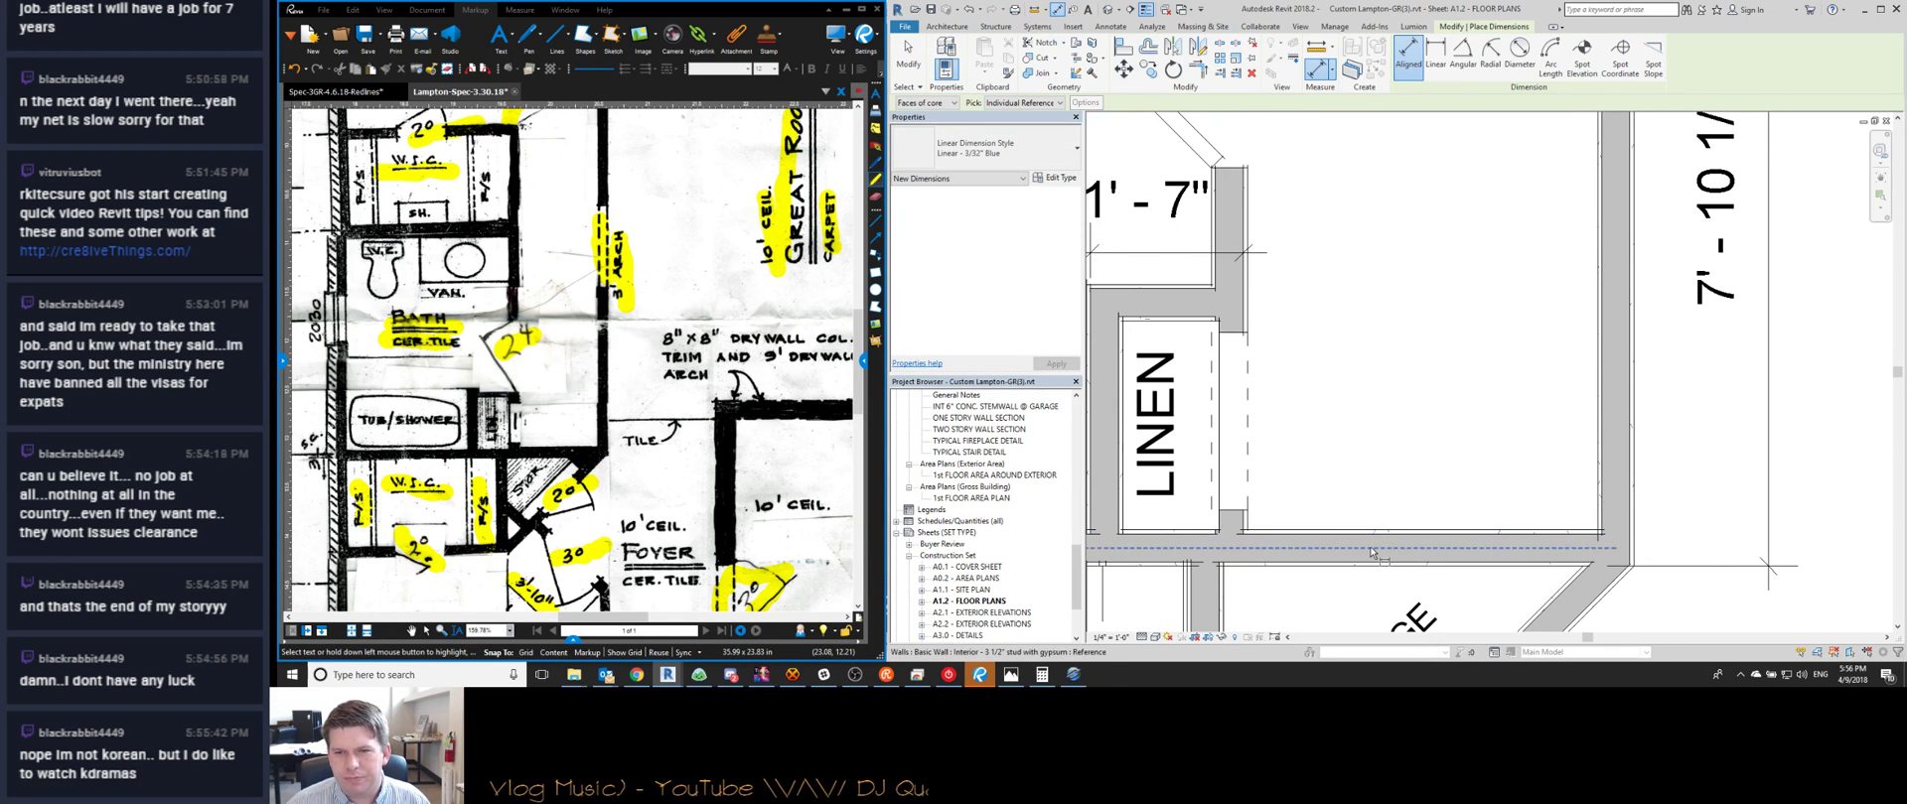
scroll(1370, 553, down, 1)
key(Escape)
click(1670, 556)
drag(1629, 561, 1465, 539)
drag(1633, 542, 1633, 554)
key(Escape)
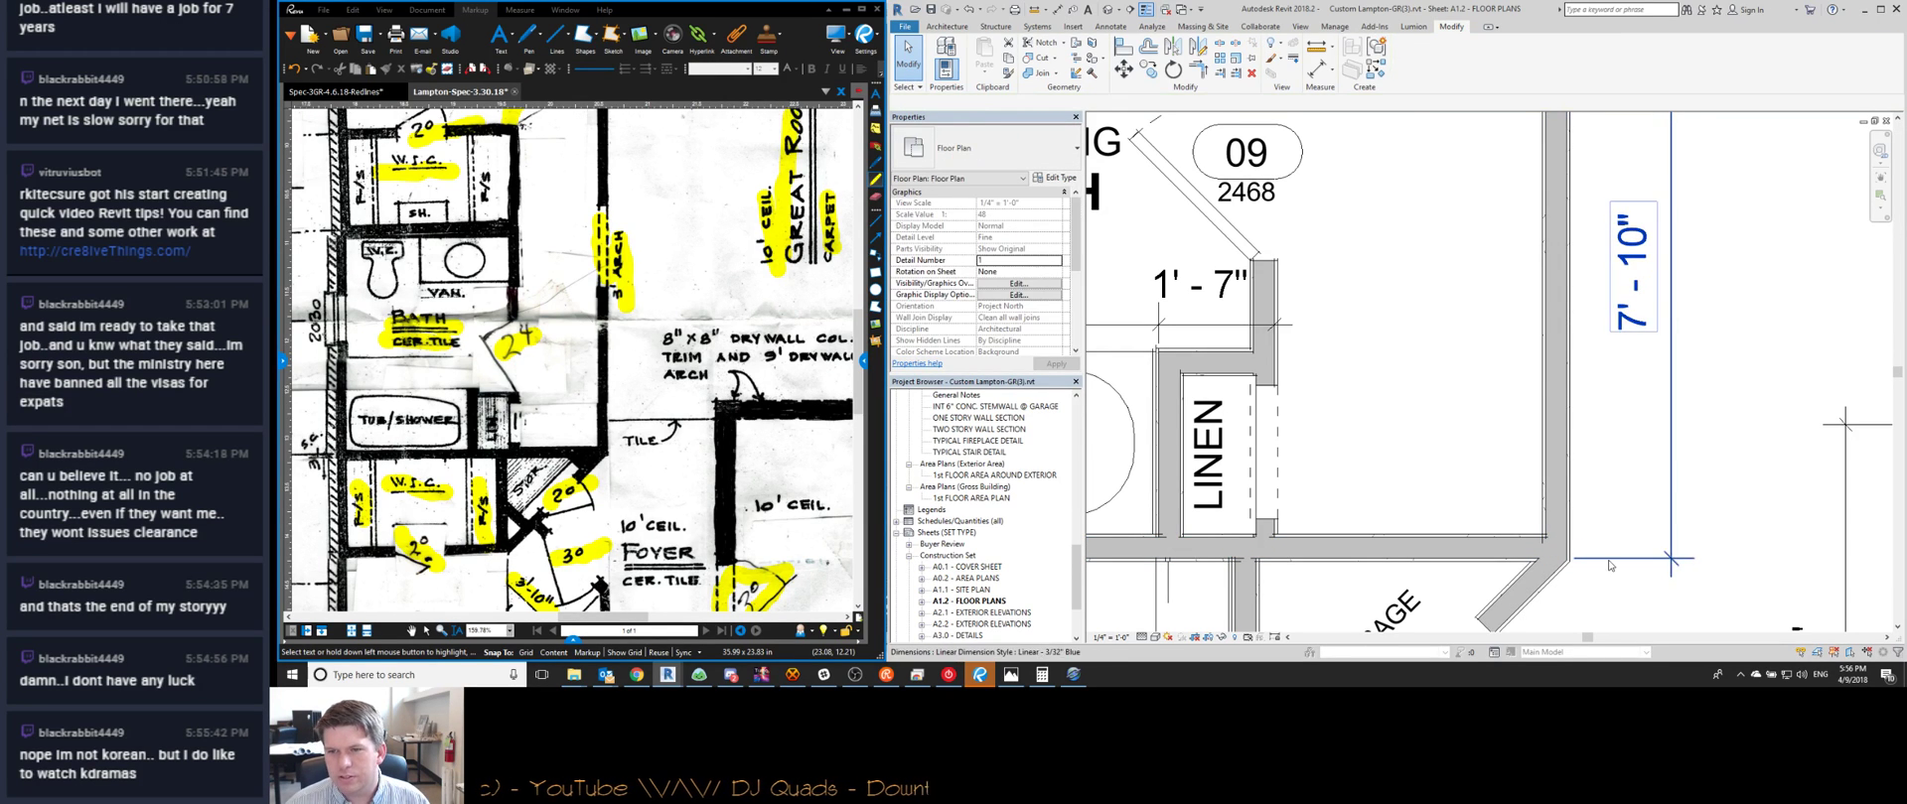
scroll(1589, 448, down, 3)
Add an aligned dimension string on the bath's east wall: 4'-1", 2'-8 1/2", 2'-6 1/2"
double_click(1591, 447)
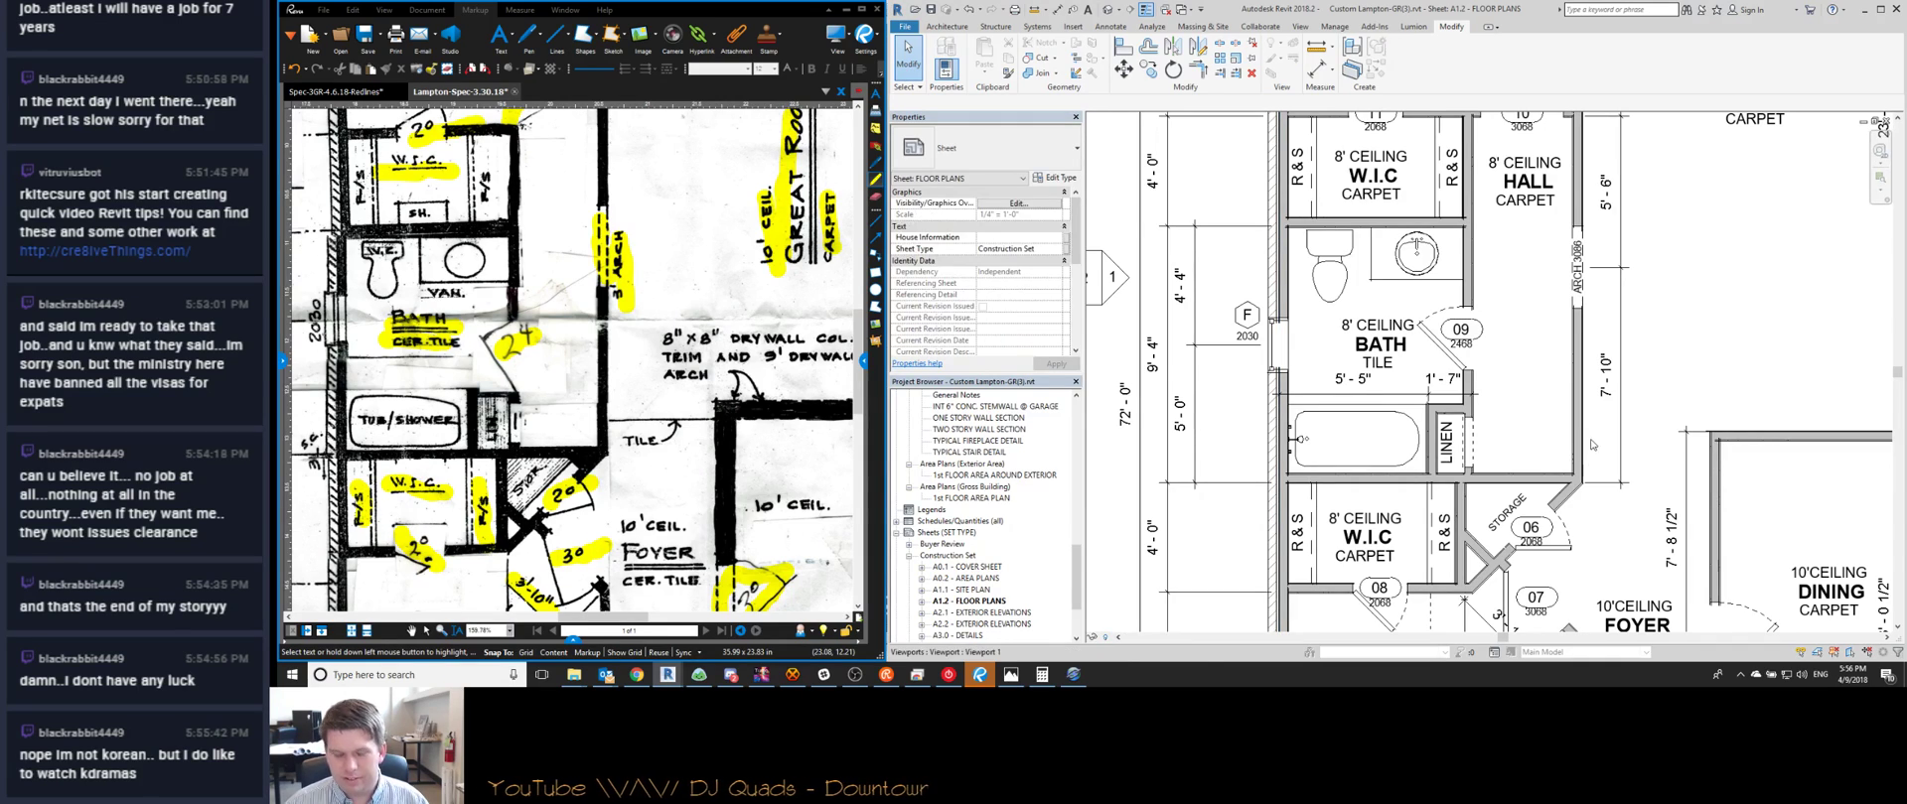
double_click(1599, 417)
scroll(1586, 409, up, 4)
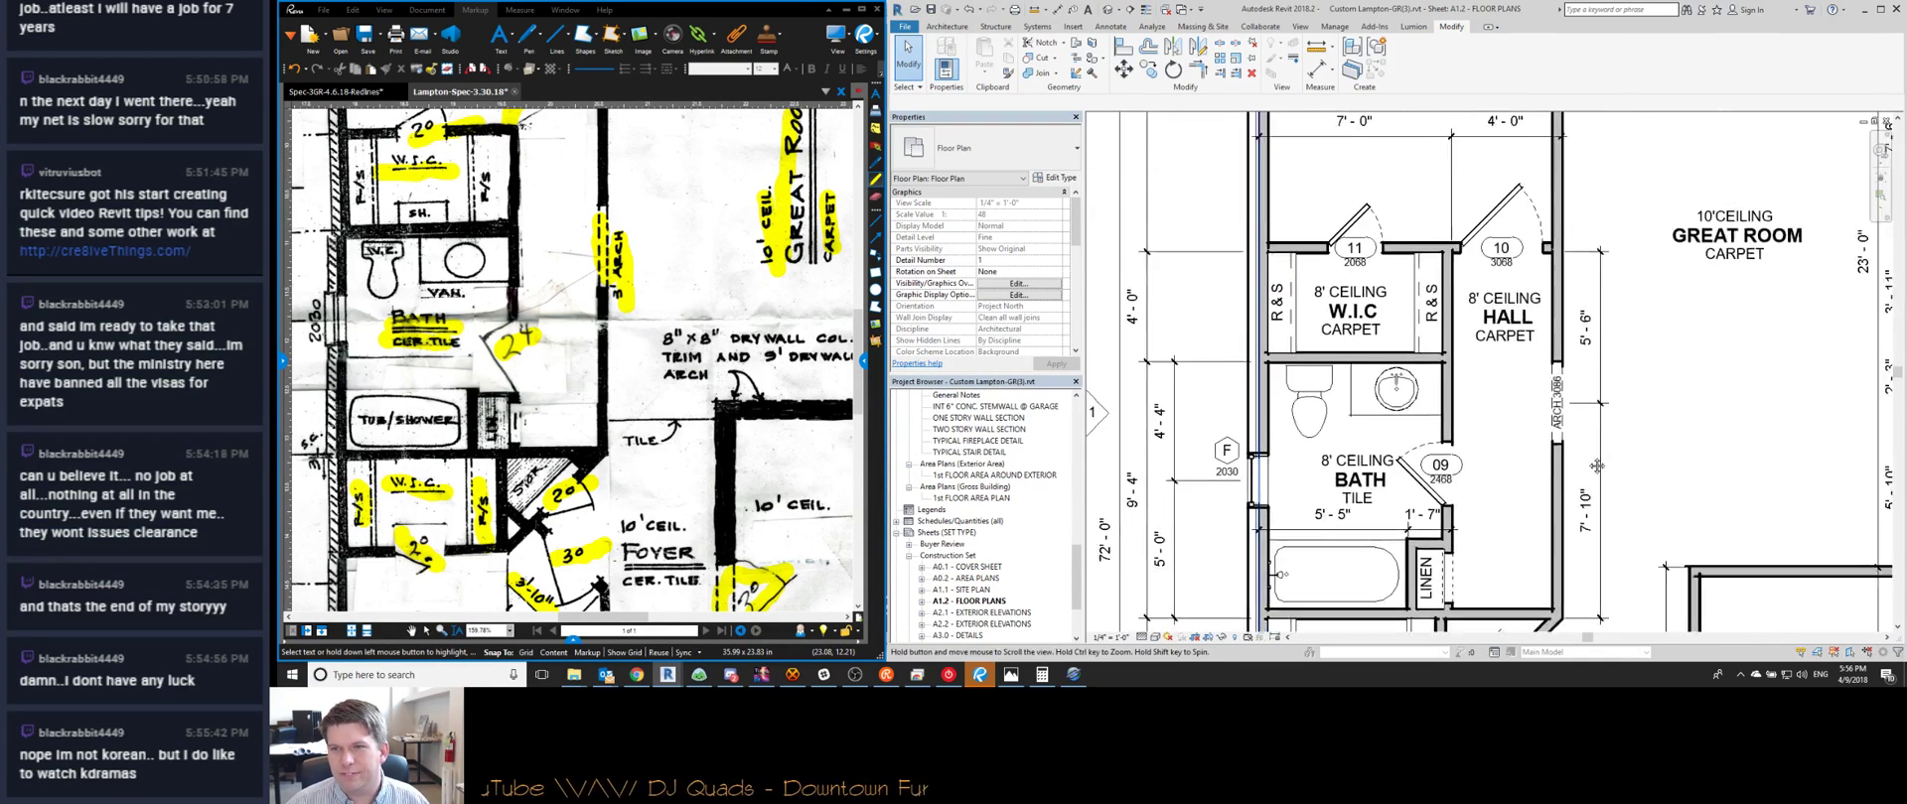
scroll(1586, 408, down, 5)
middle_drag(1585, 408, 1565, 295)
scroll(1490, 398, up, 4)
scroll(1506, 410, down, 3)
middle_drag(1508, 412, 1501, 451)
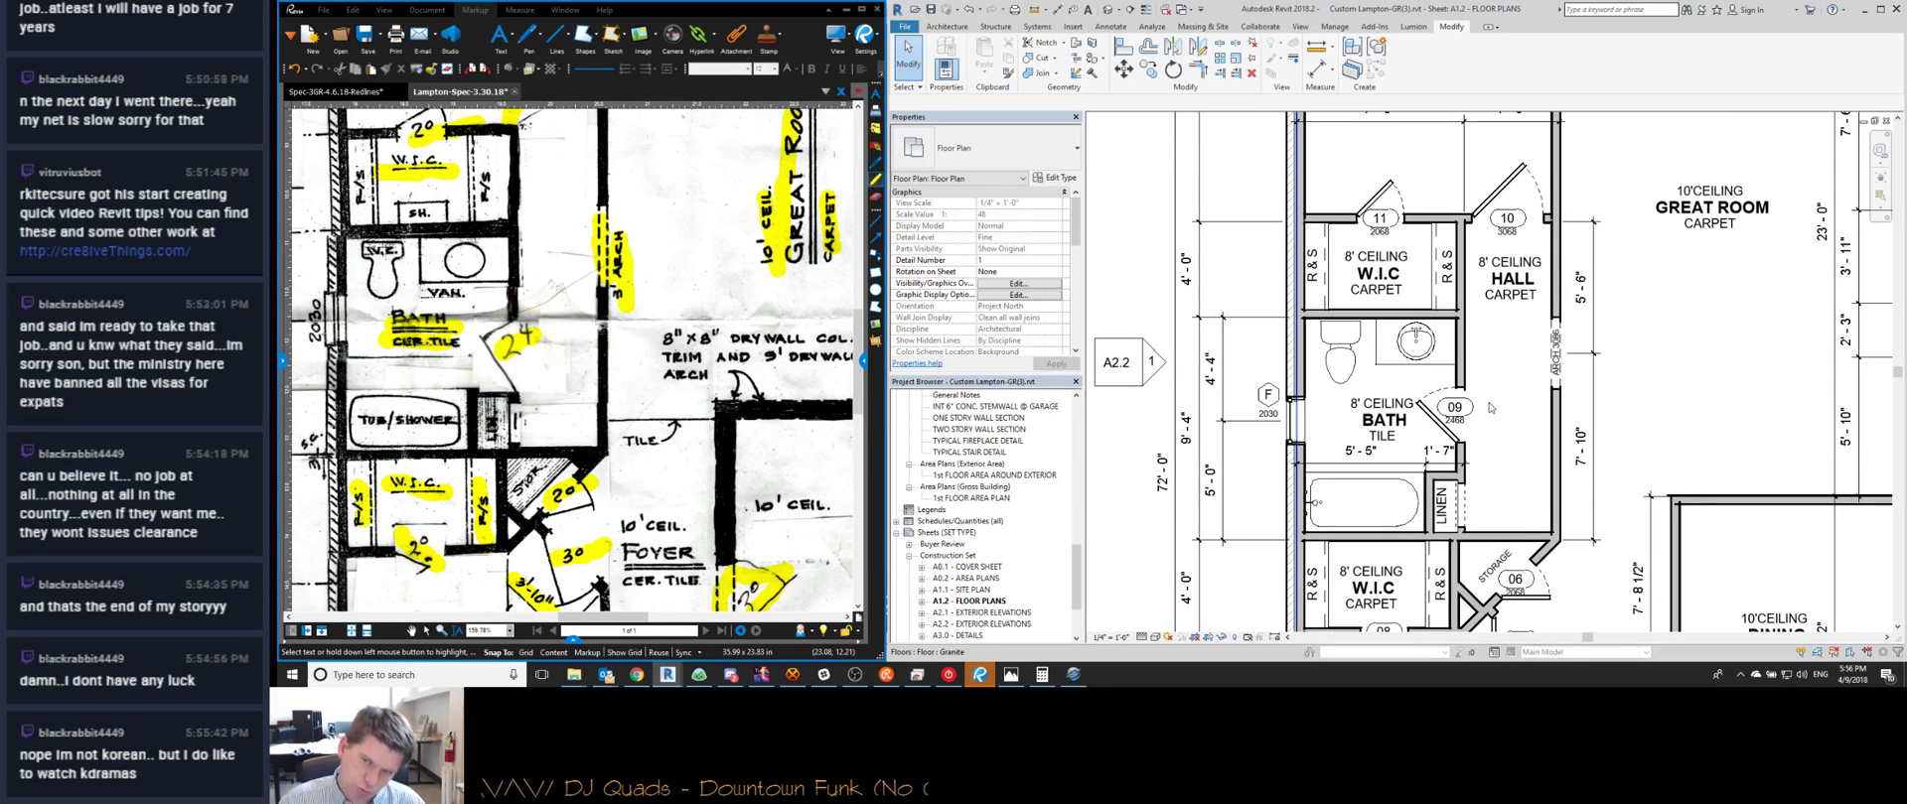
scroll(1479, 352, up, 1)
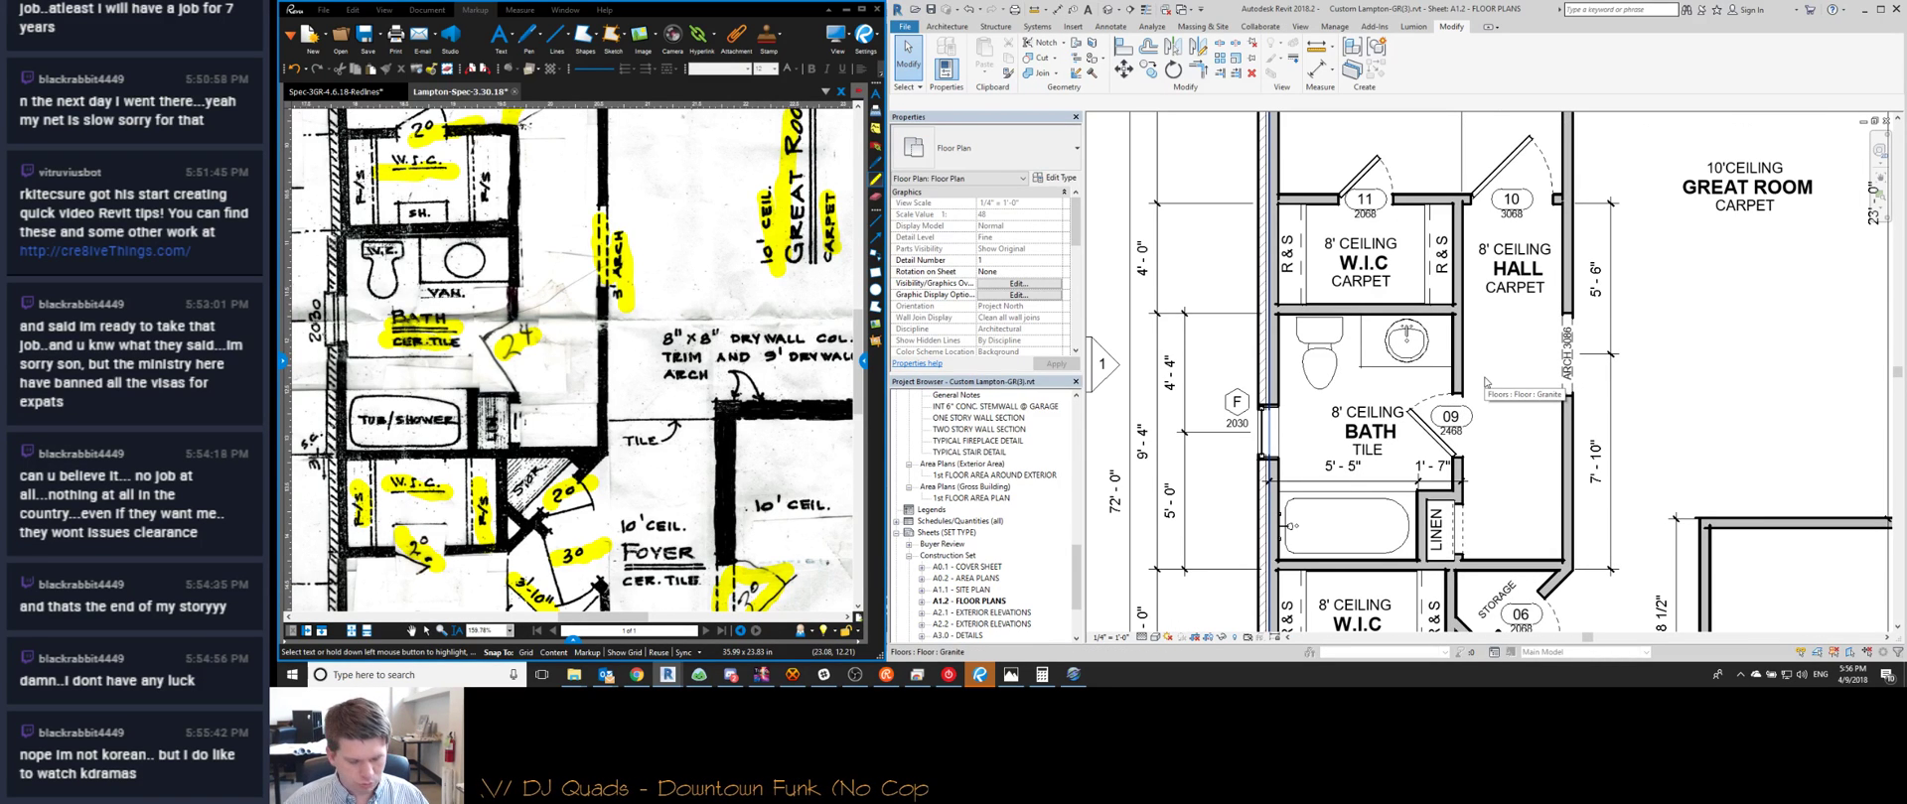
key(d)
key(i)
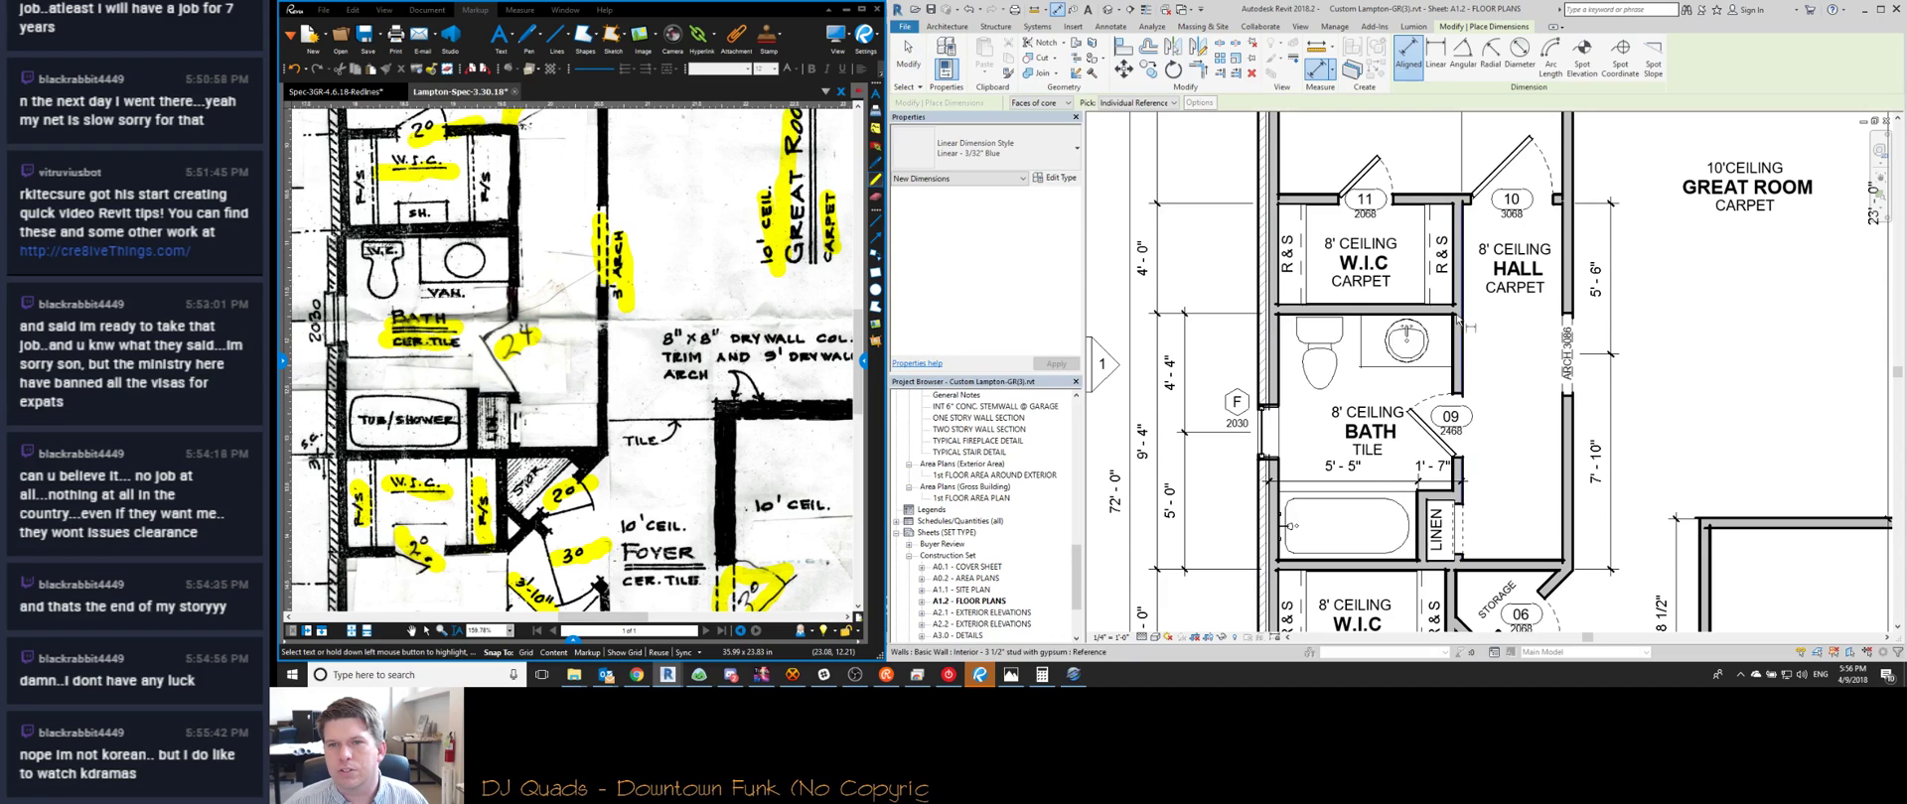
click(1416, 315)
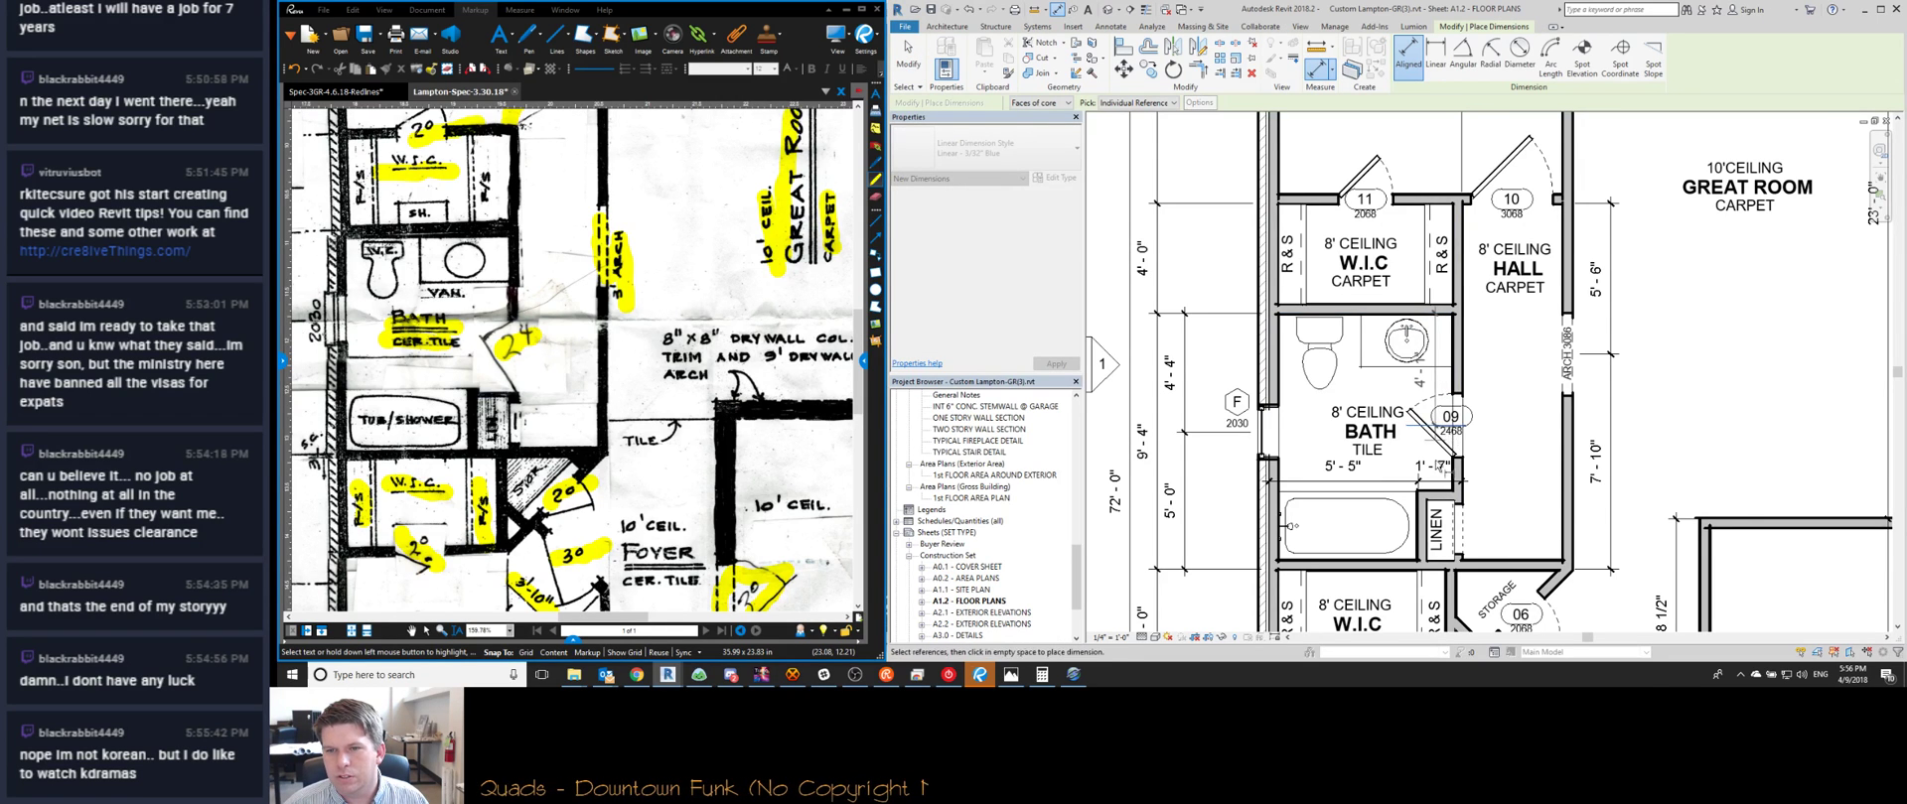
scroll(1455, 510, up, 1)
scroll(1457, 511, up, 5)
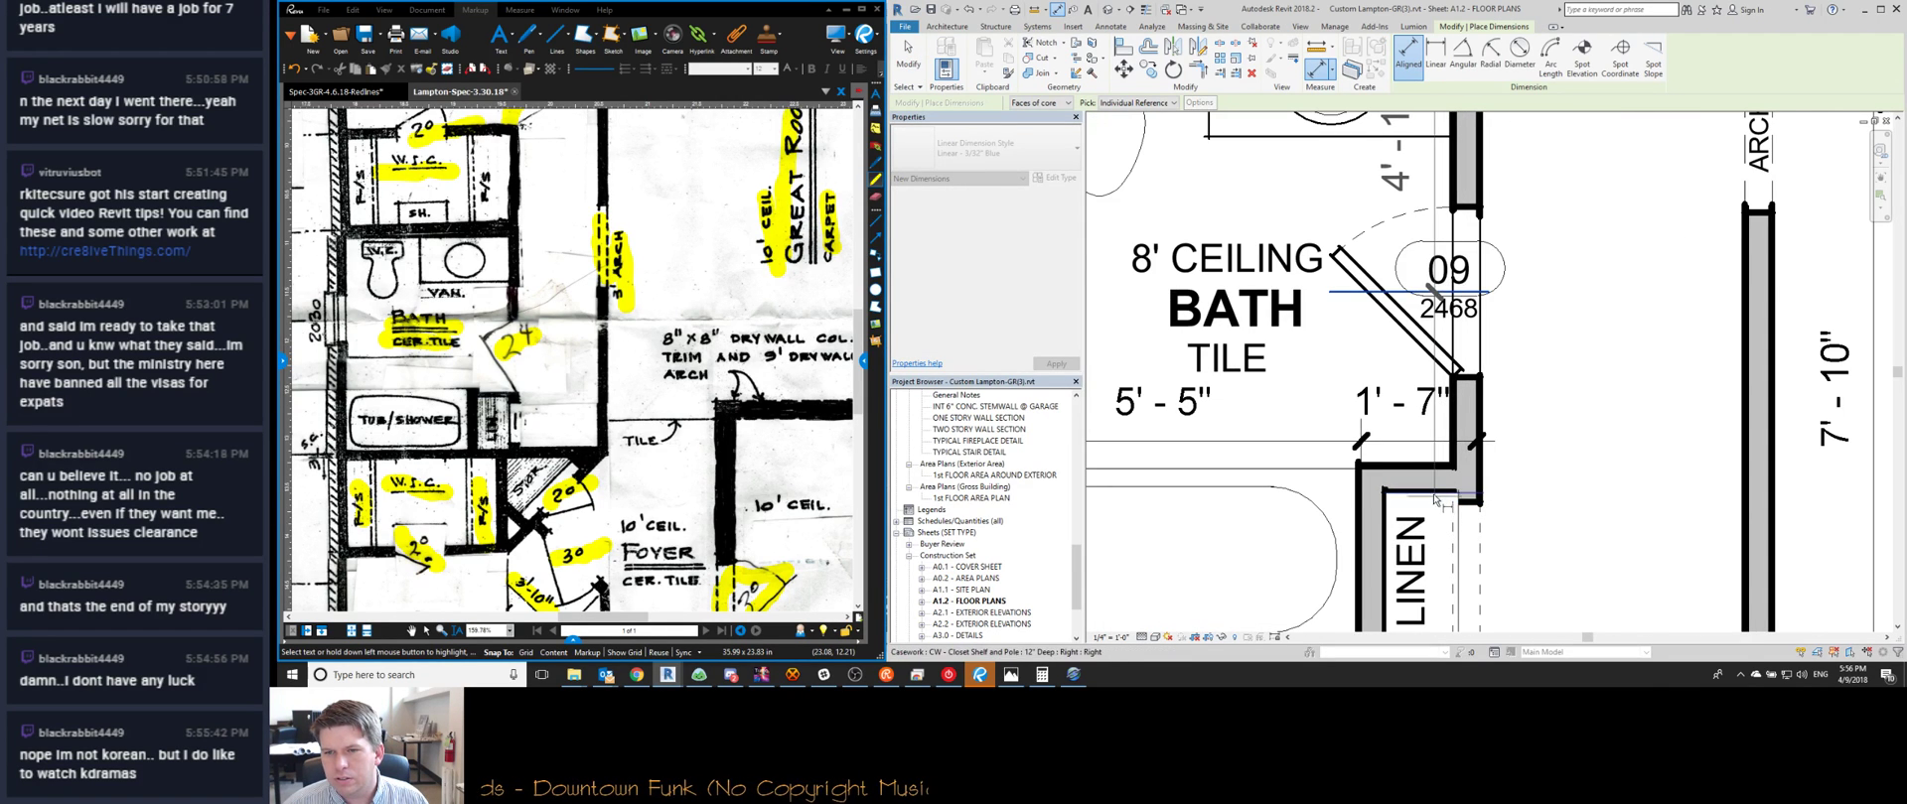
scroll(1457, 502, up, 5)
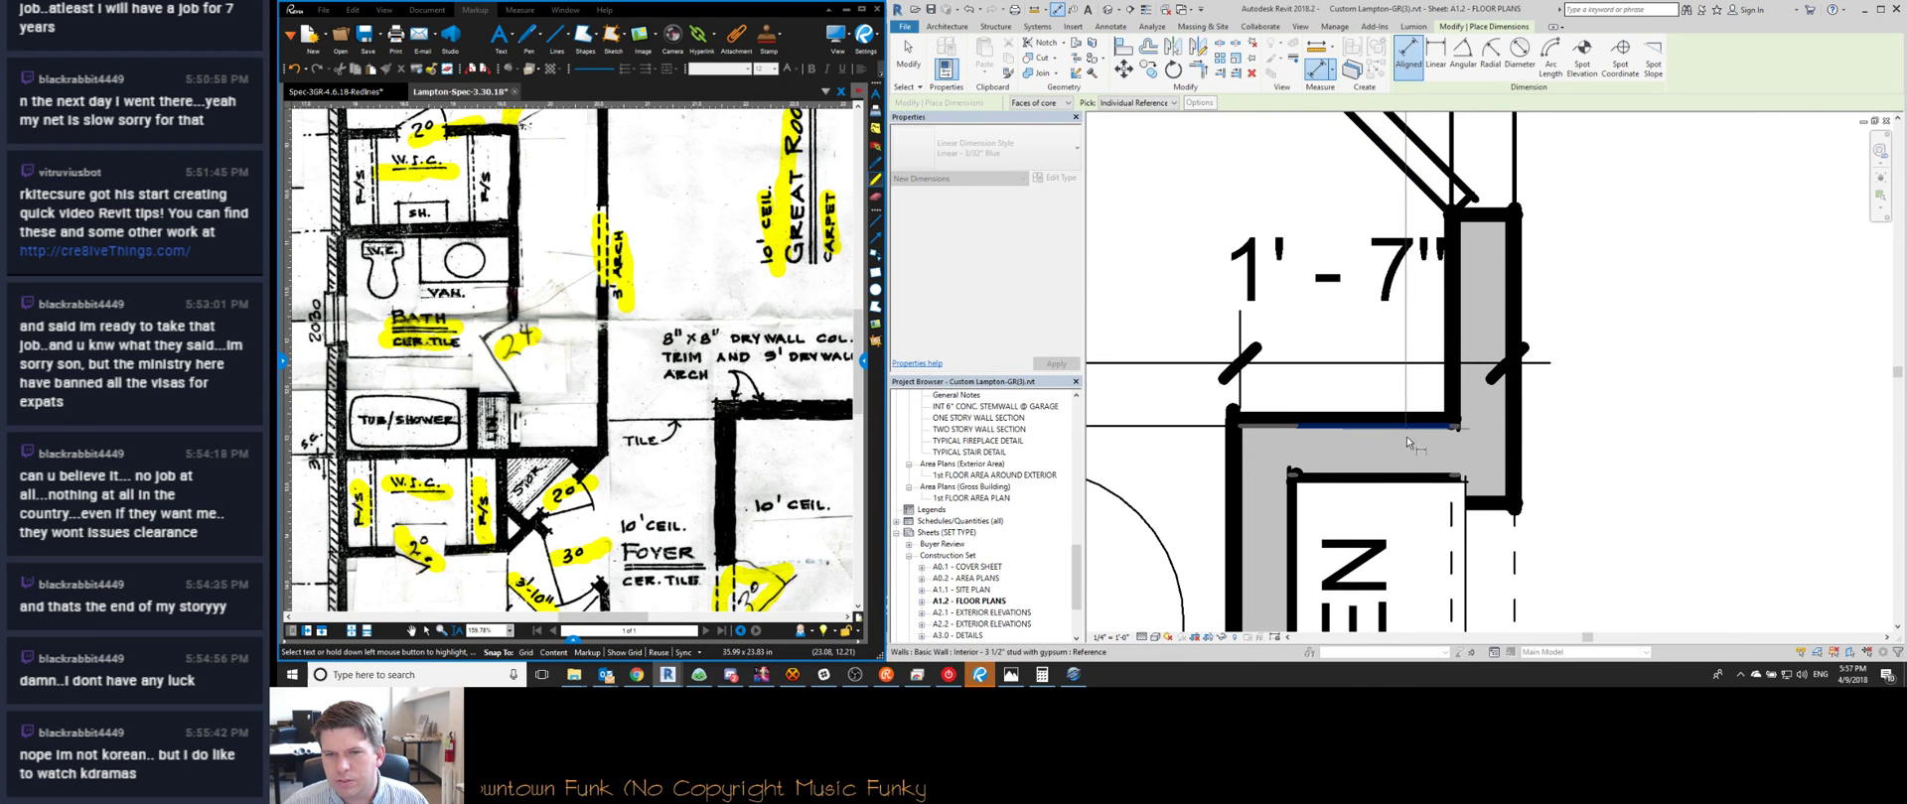
scroll(1402, 432, down, 2)
scroll(1399, 429, down, 1)
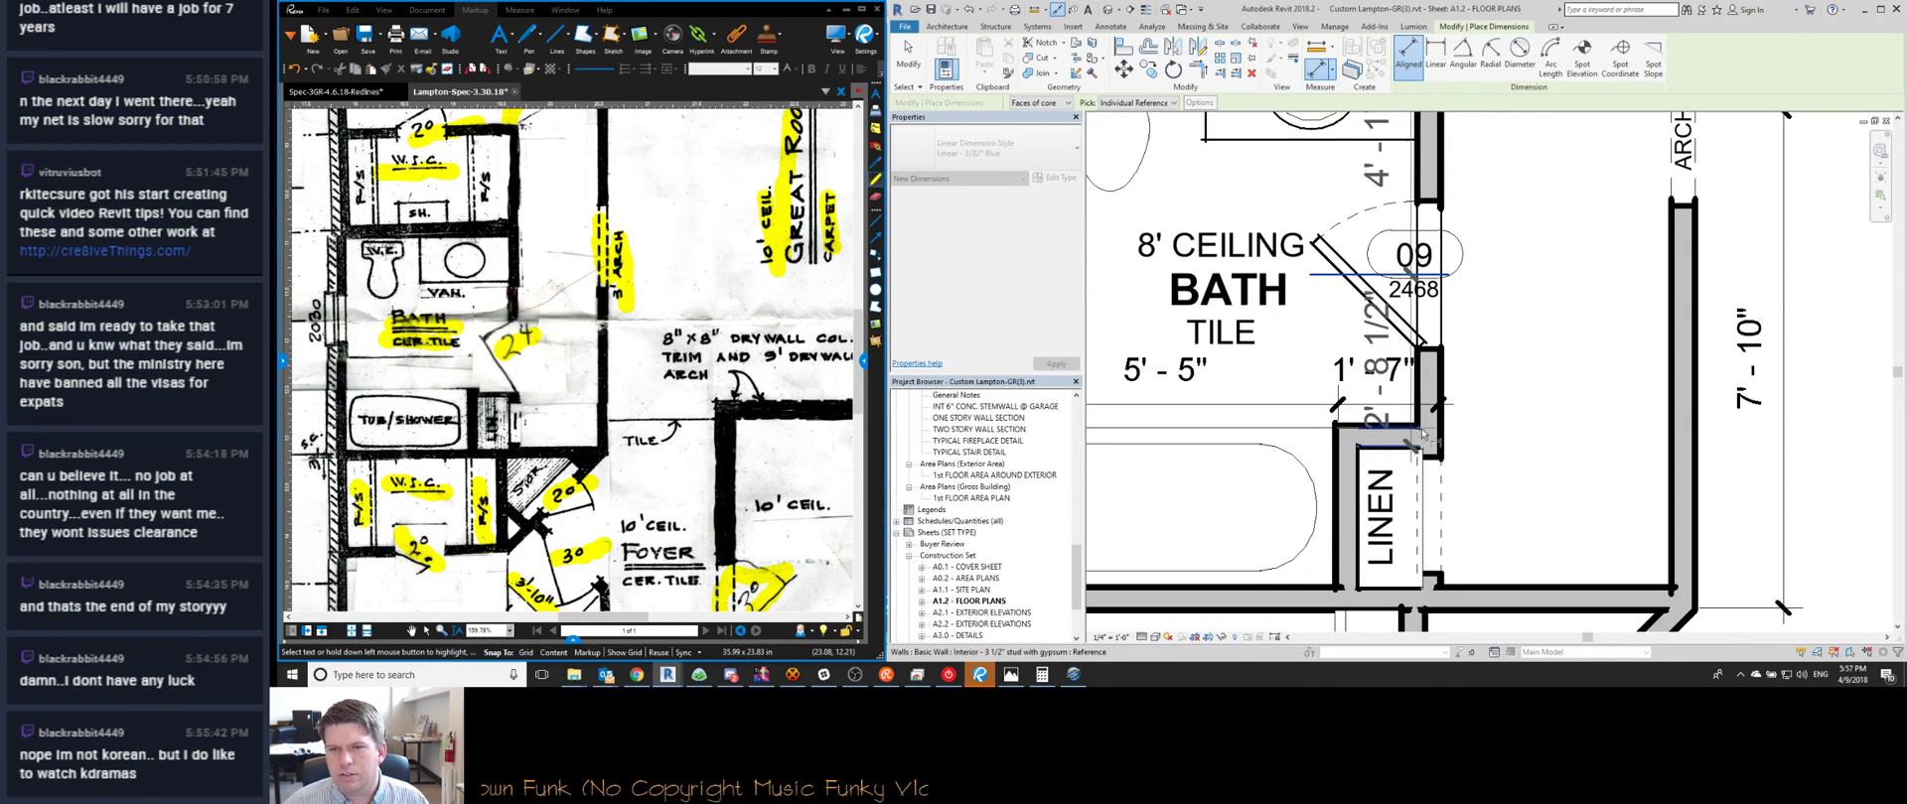
scroll(1558, 581, down, 2)
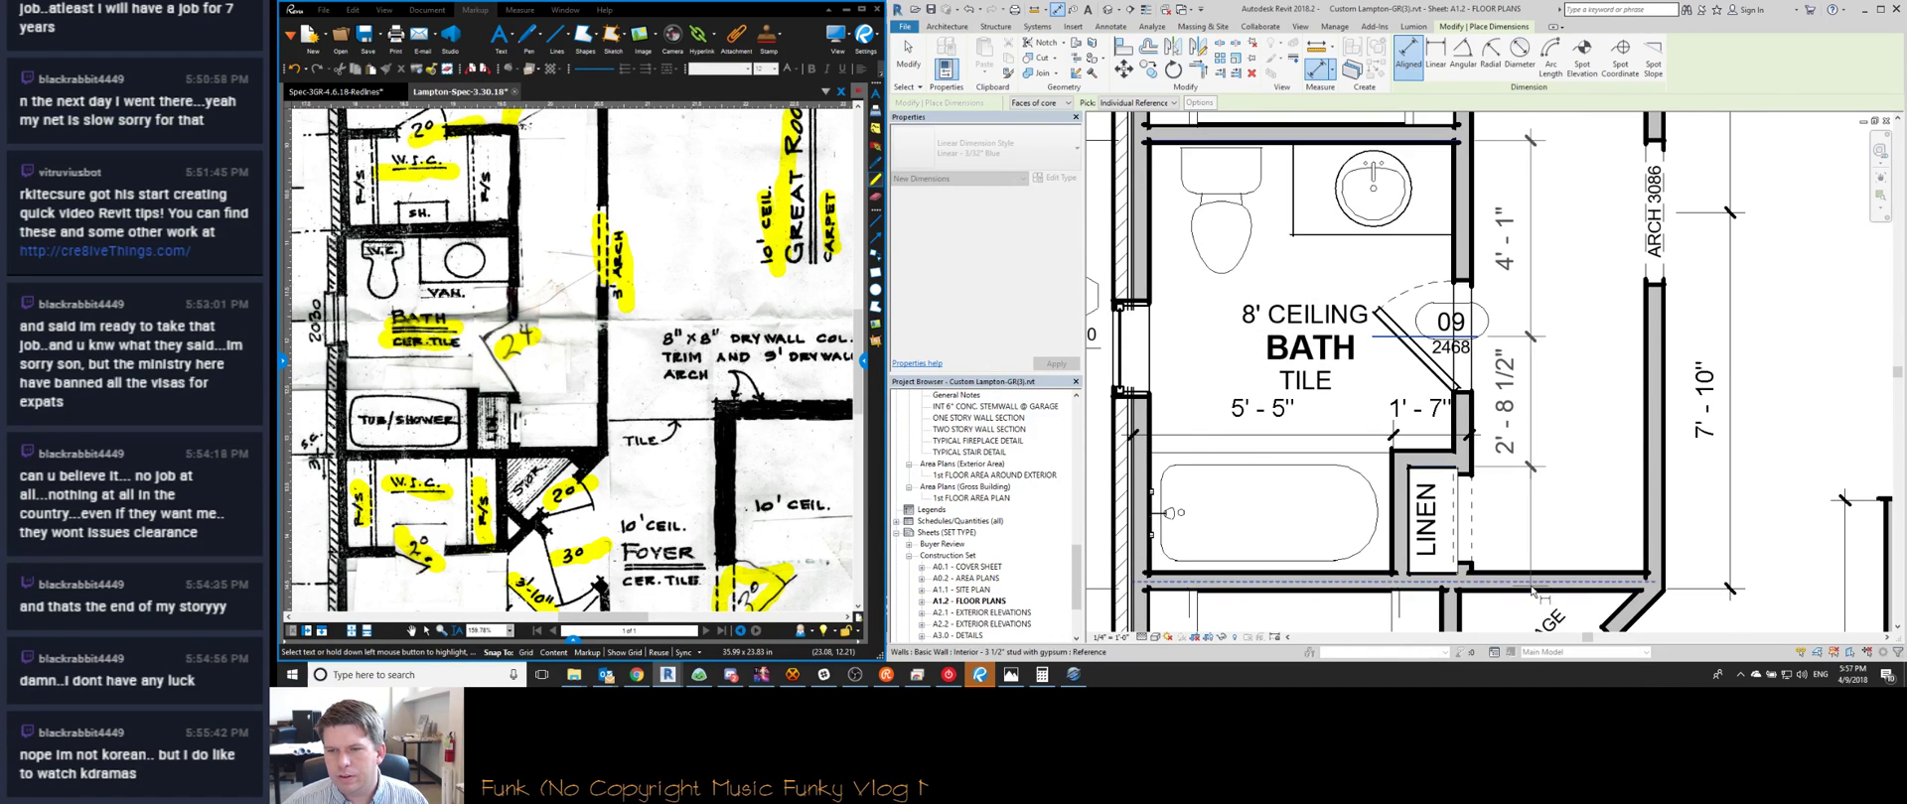
scroll(1489, 572, up, 2)
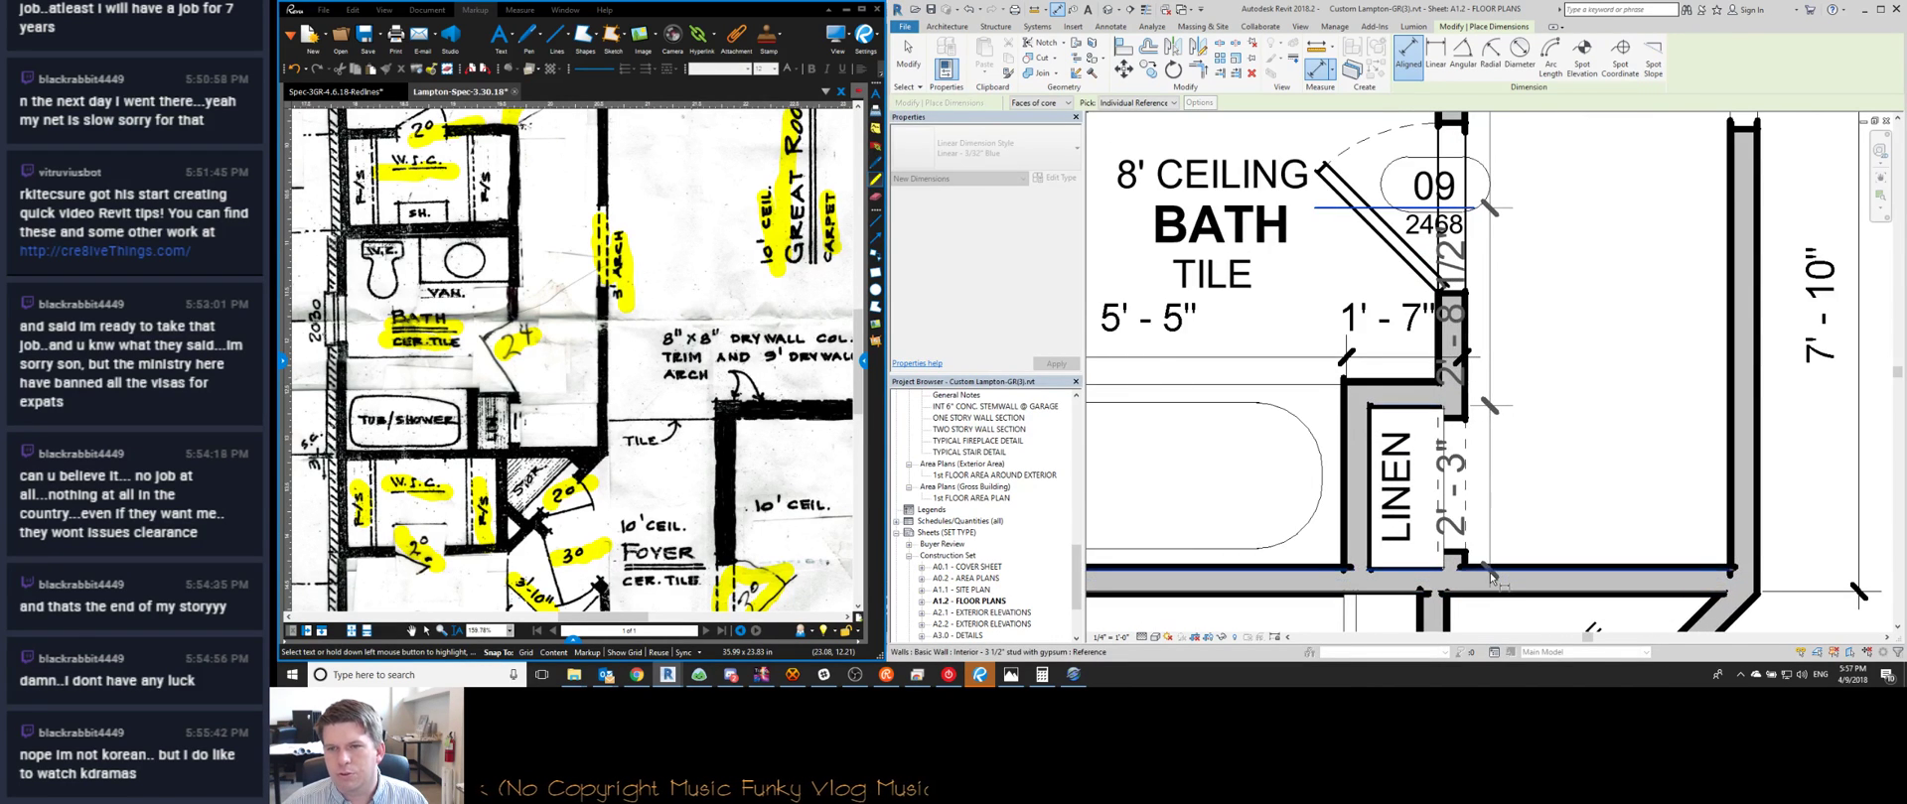
scroll(1489, 576, down, 3)
click(1530, 488)
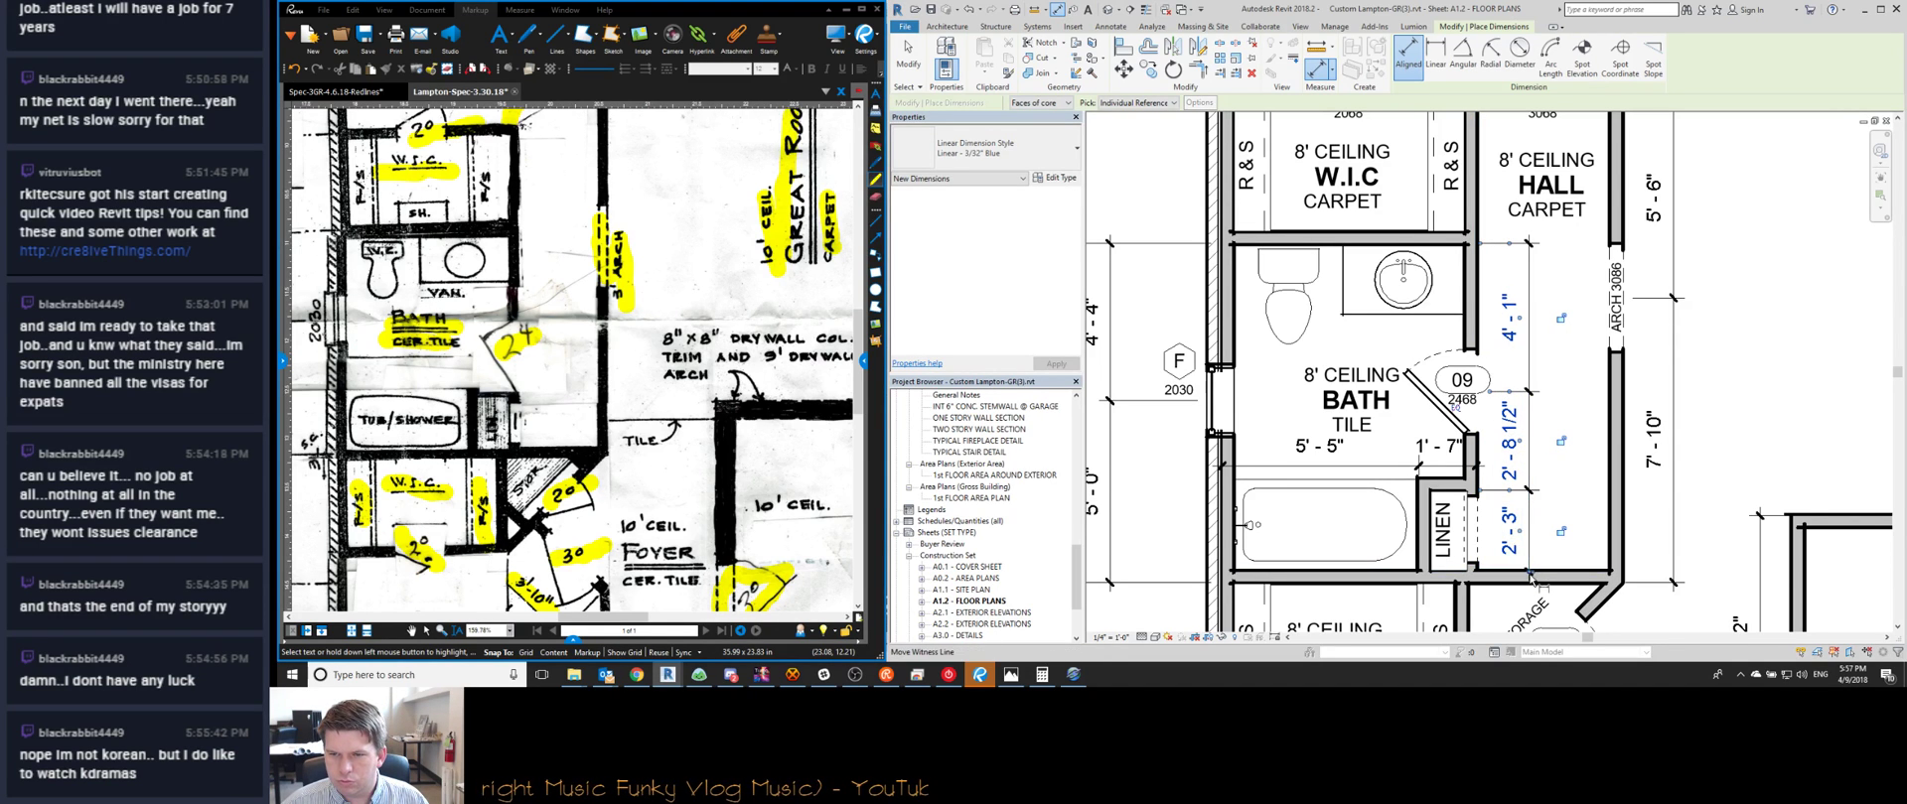
key(Escape)
key(Escape)
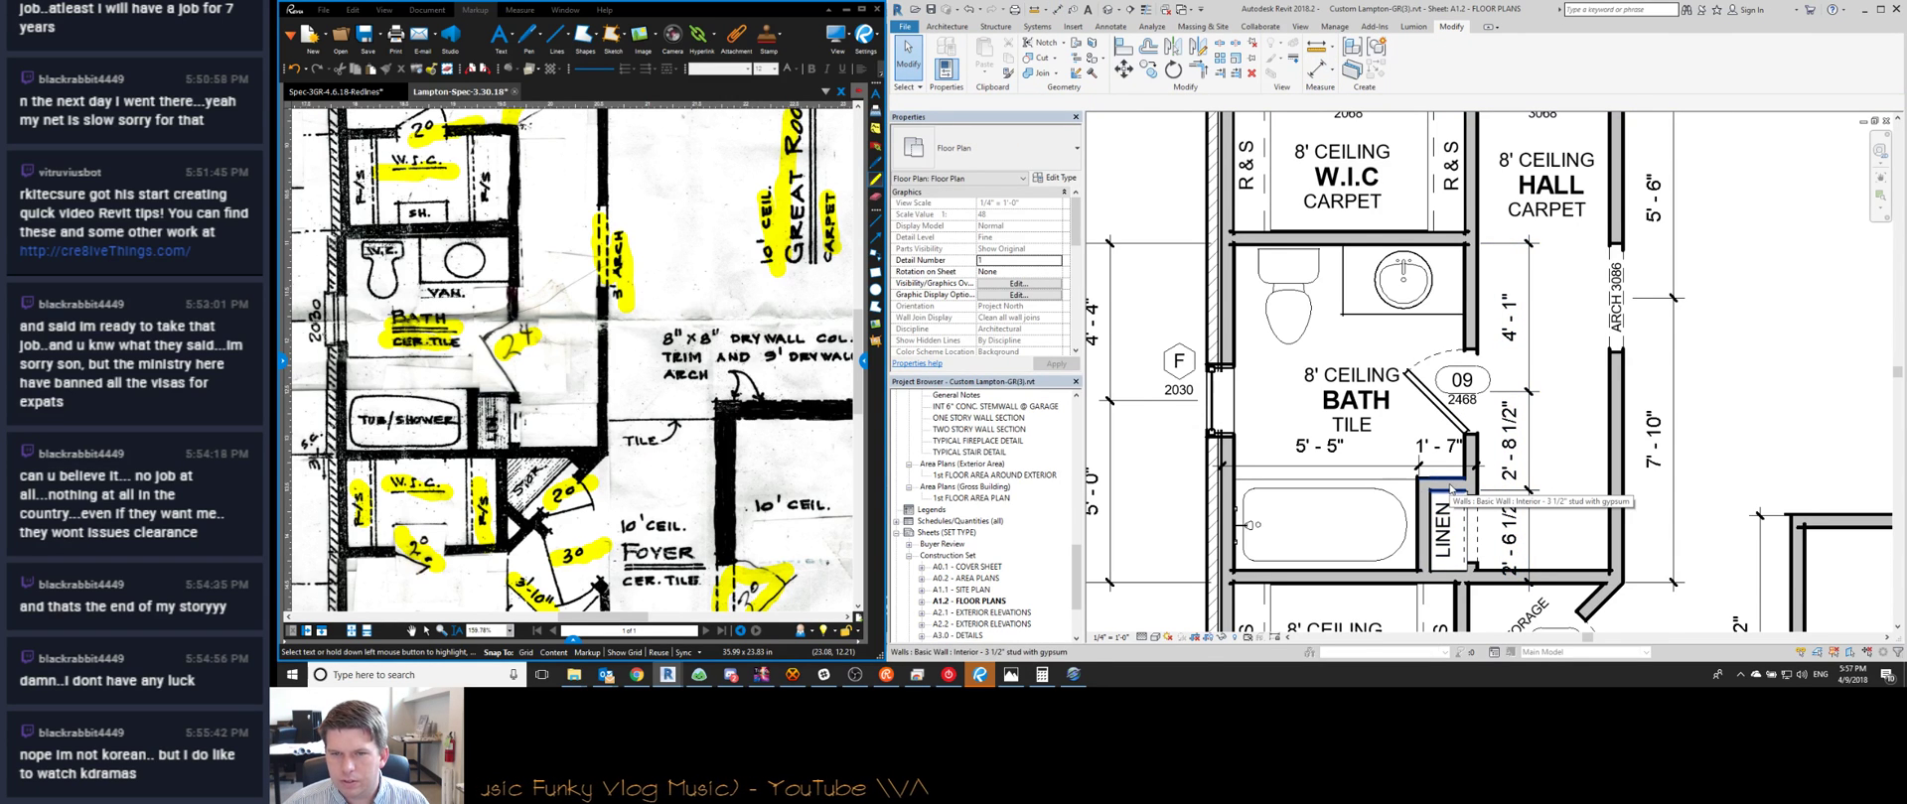
Move the linen closet wall so its dimension reads 2'-7"
middle_drag(1451, 487, 1515, 458)
click(1513, 455)
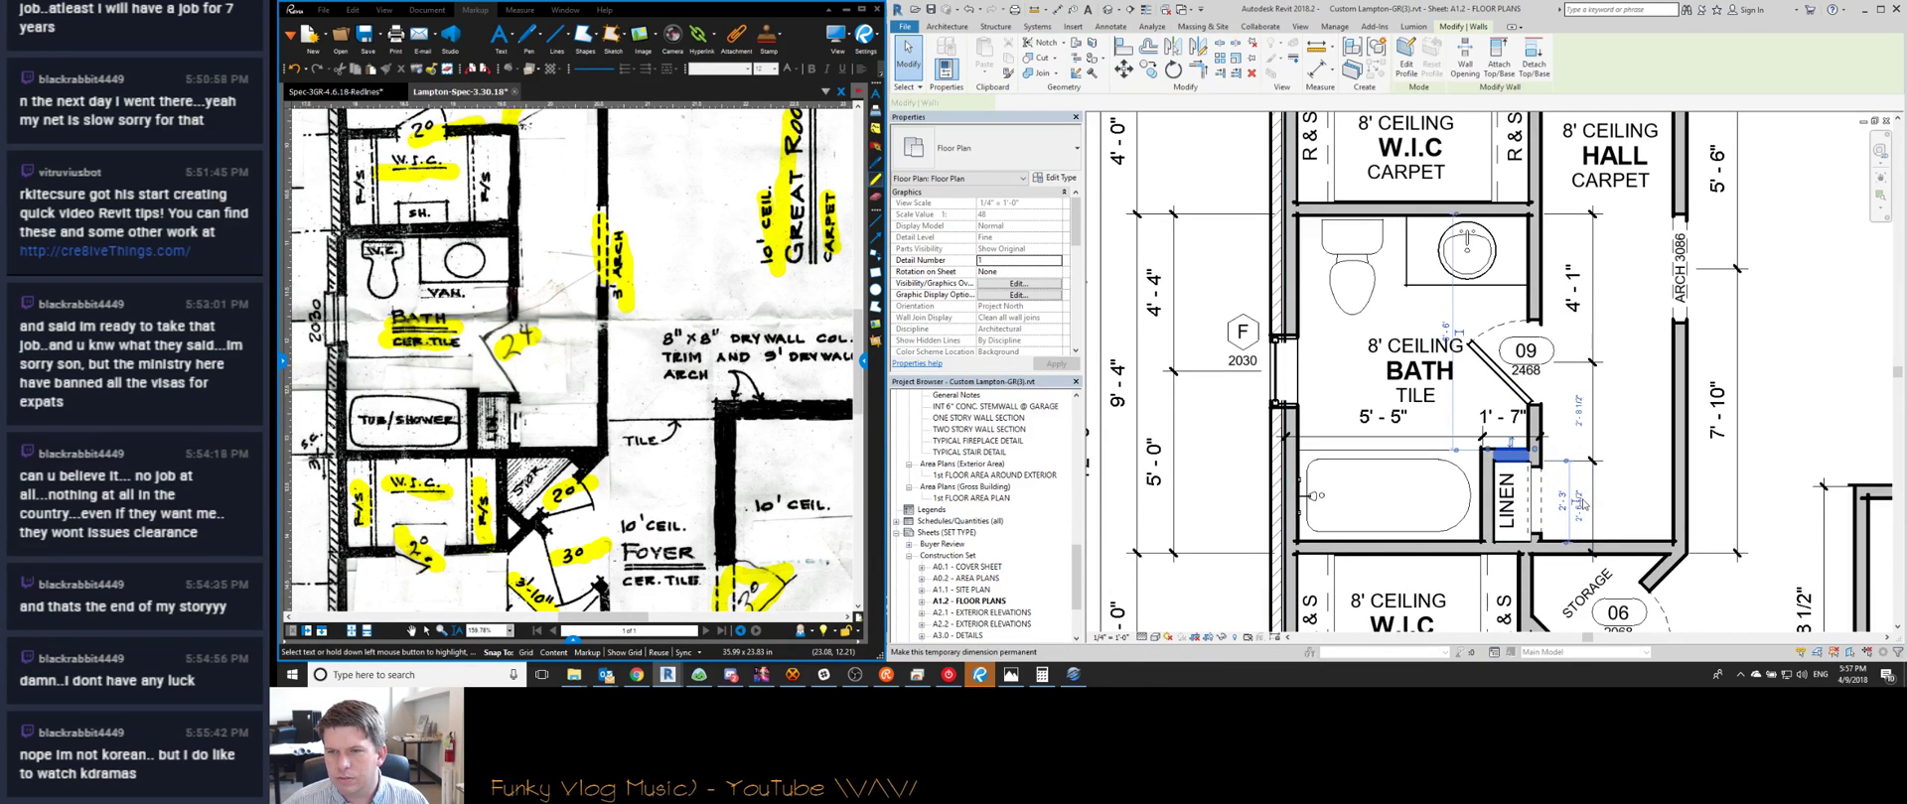
click(1579, 502)
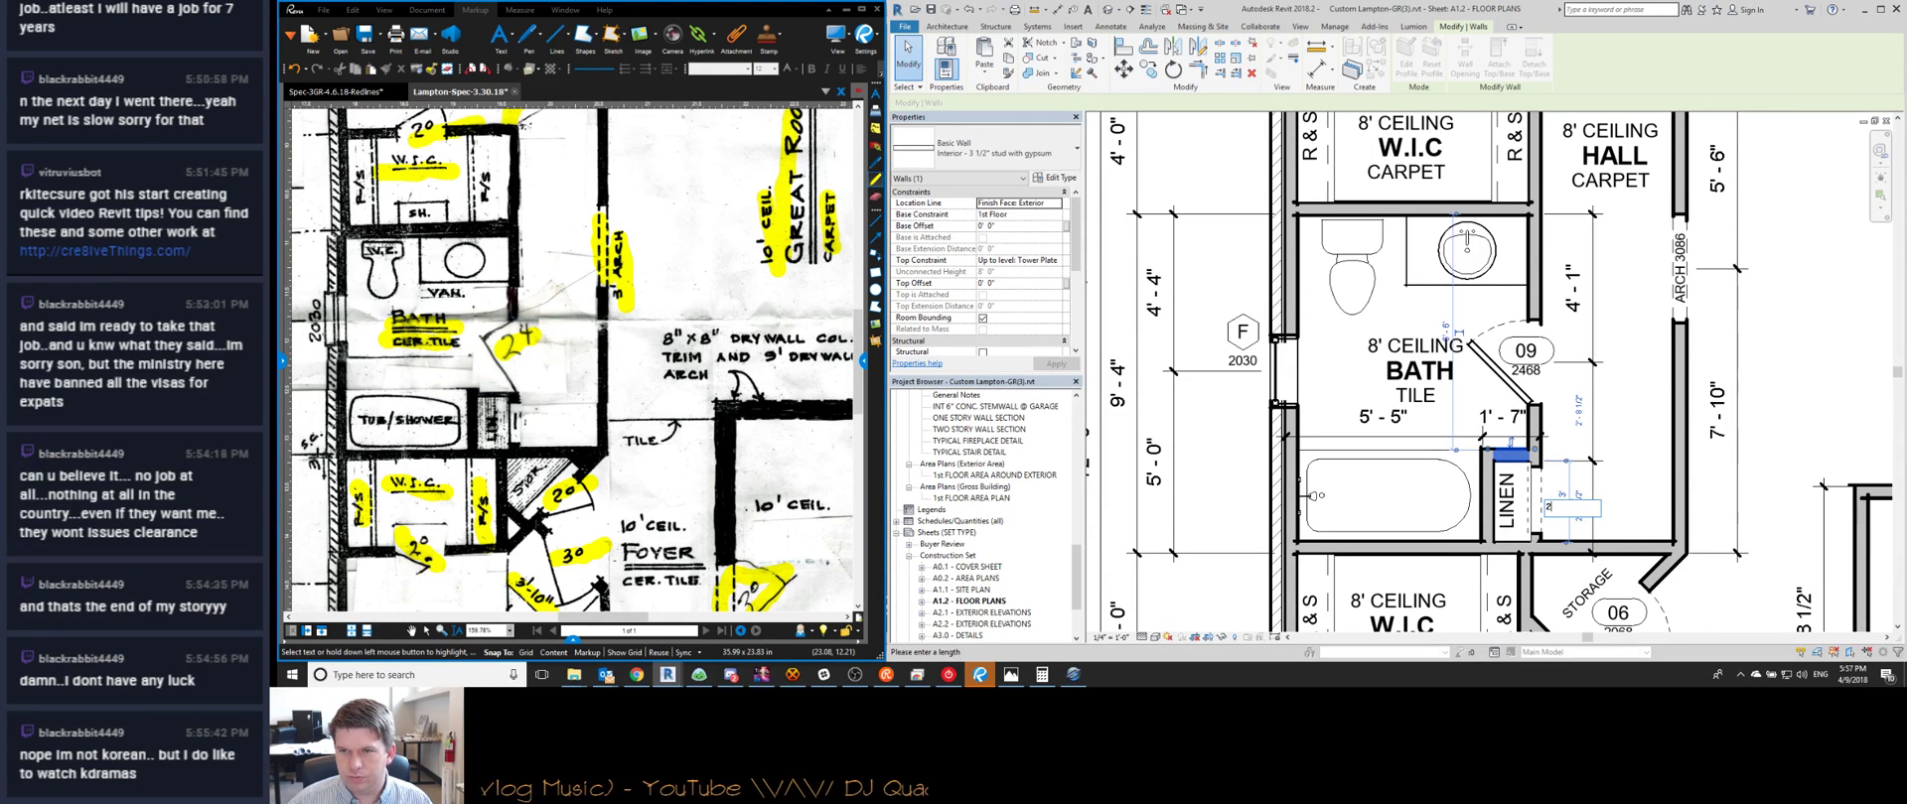
text(2 7)
key(Return)
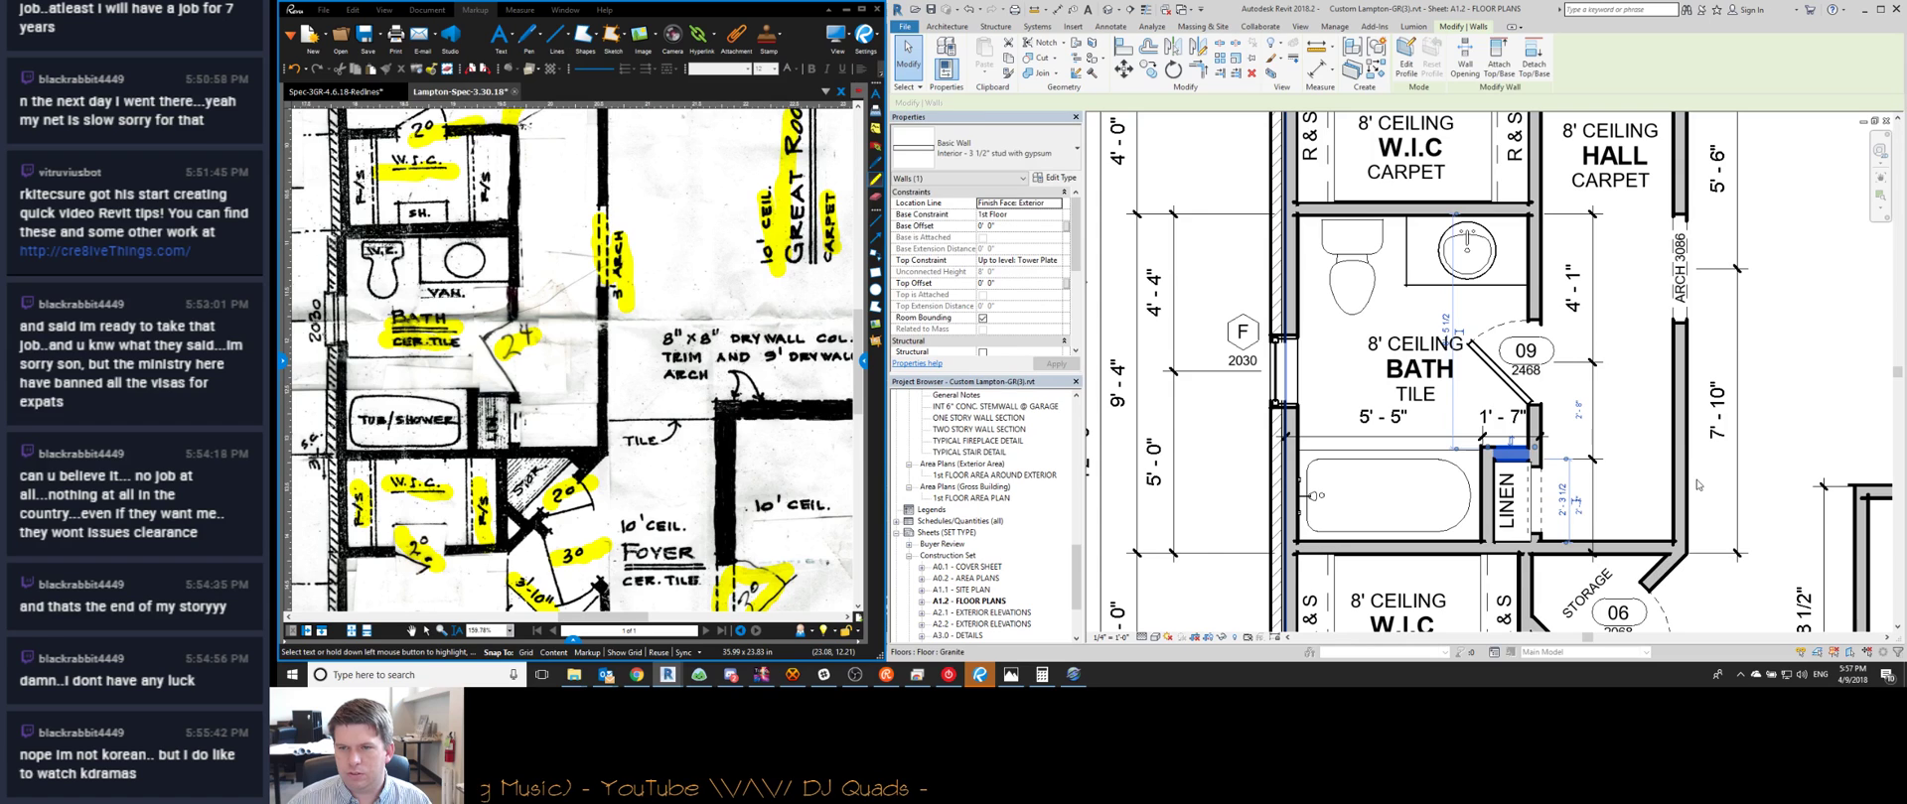
click(1696, 466)
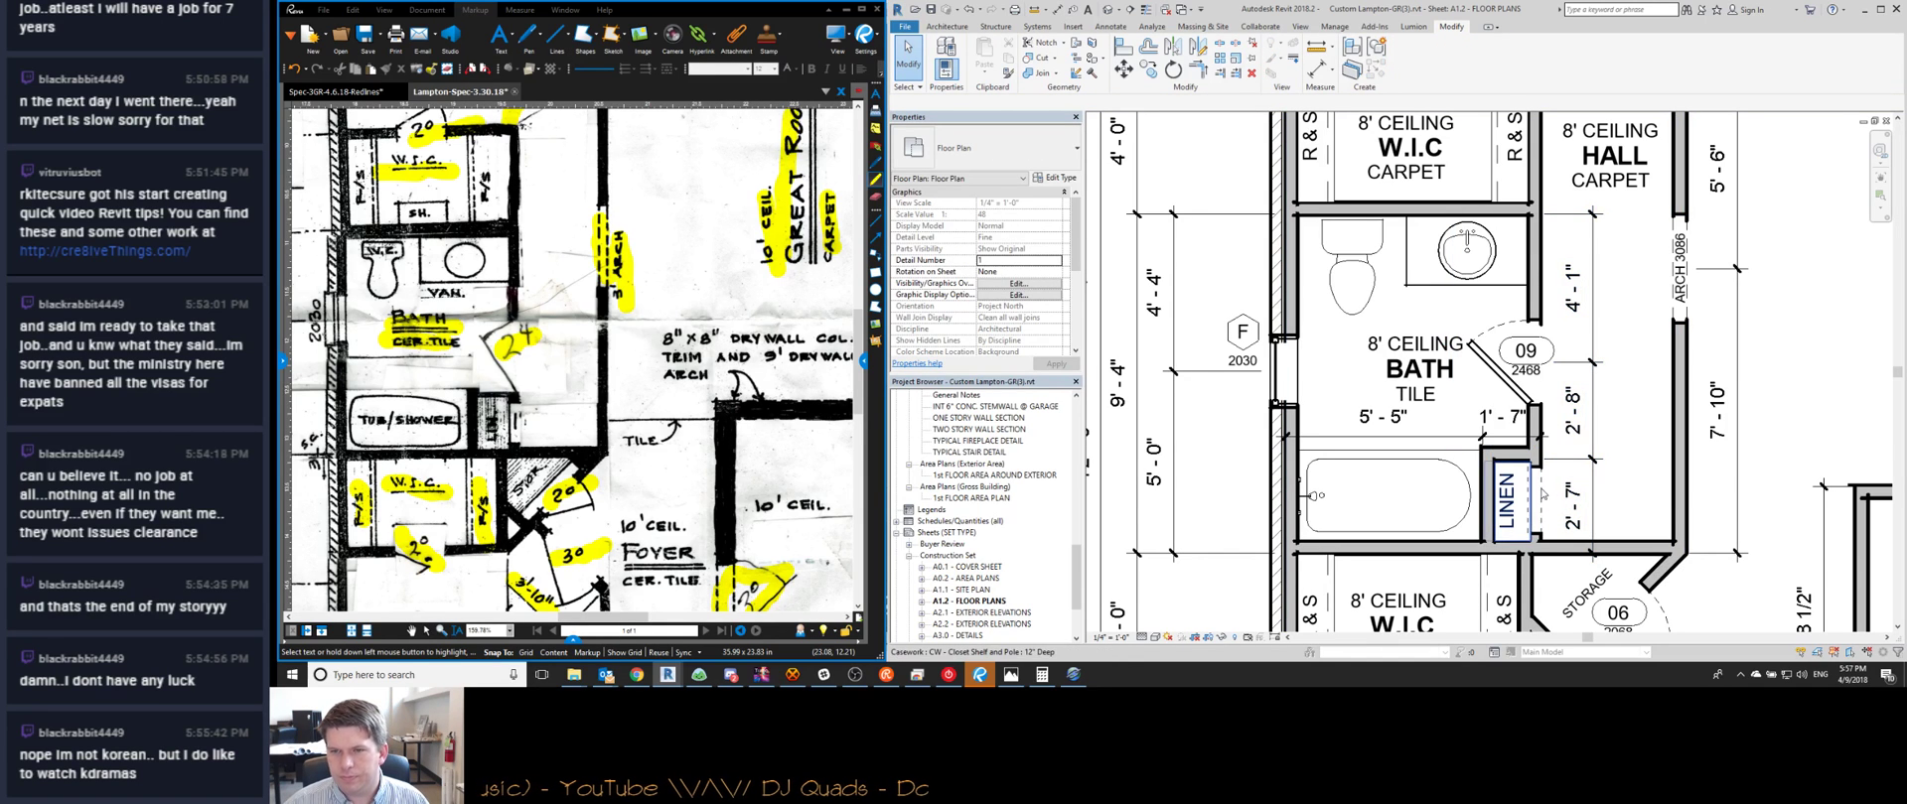
Select the rectangular opening beside the linen closet and leave it in place
click(1543, 490)
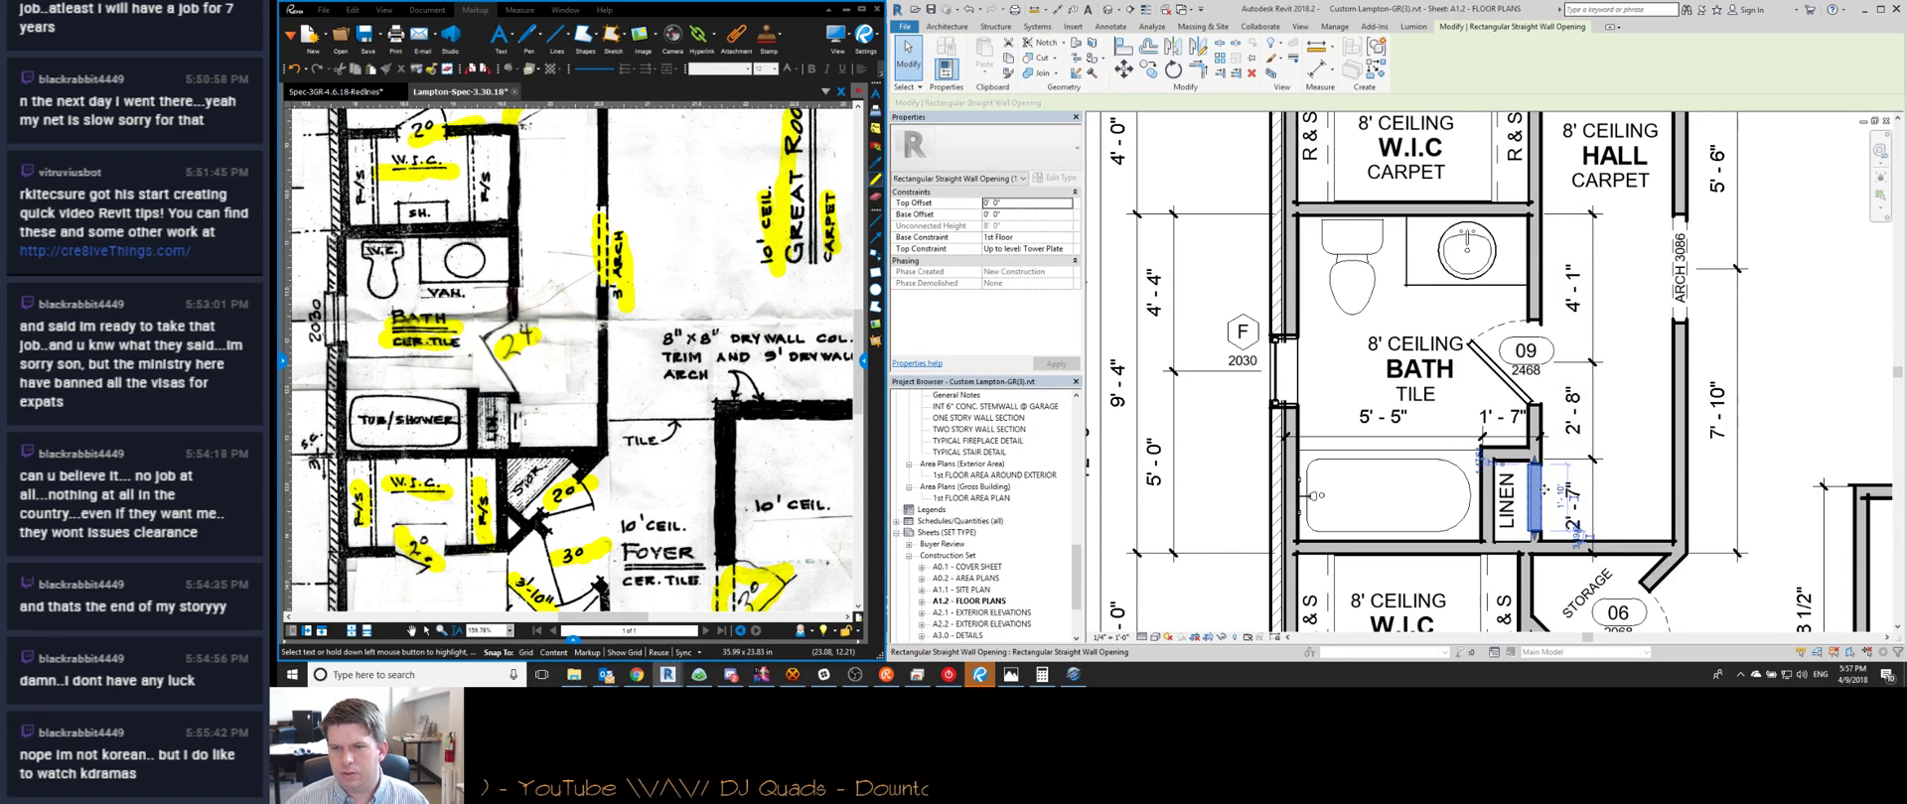
key(Escape)
scroll(1534, 477, up, 3)
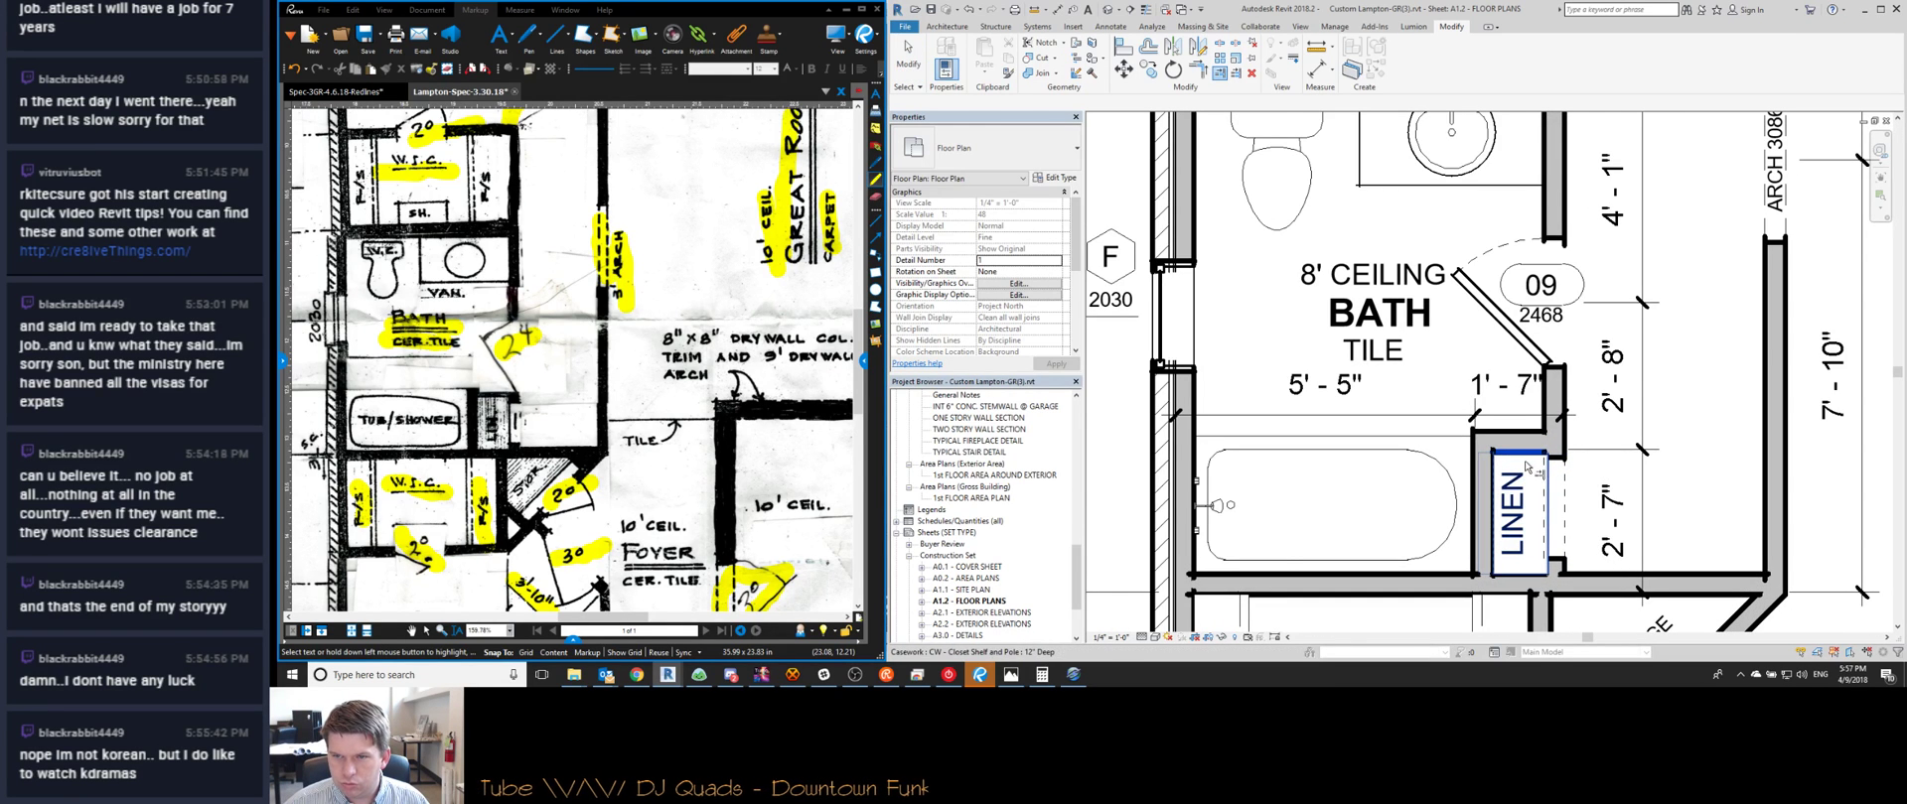
Shift the 7'-0" and 4'-0" dimension string above the W.I.C and hall slightly lower
scroll(1564, 485, down, 4)
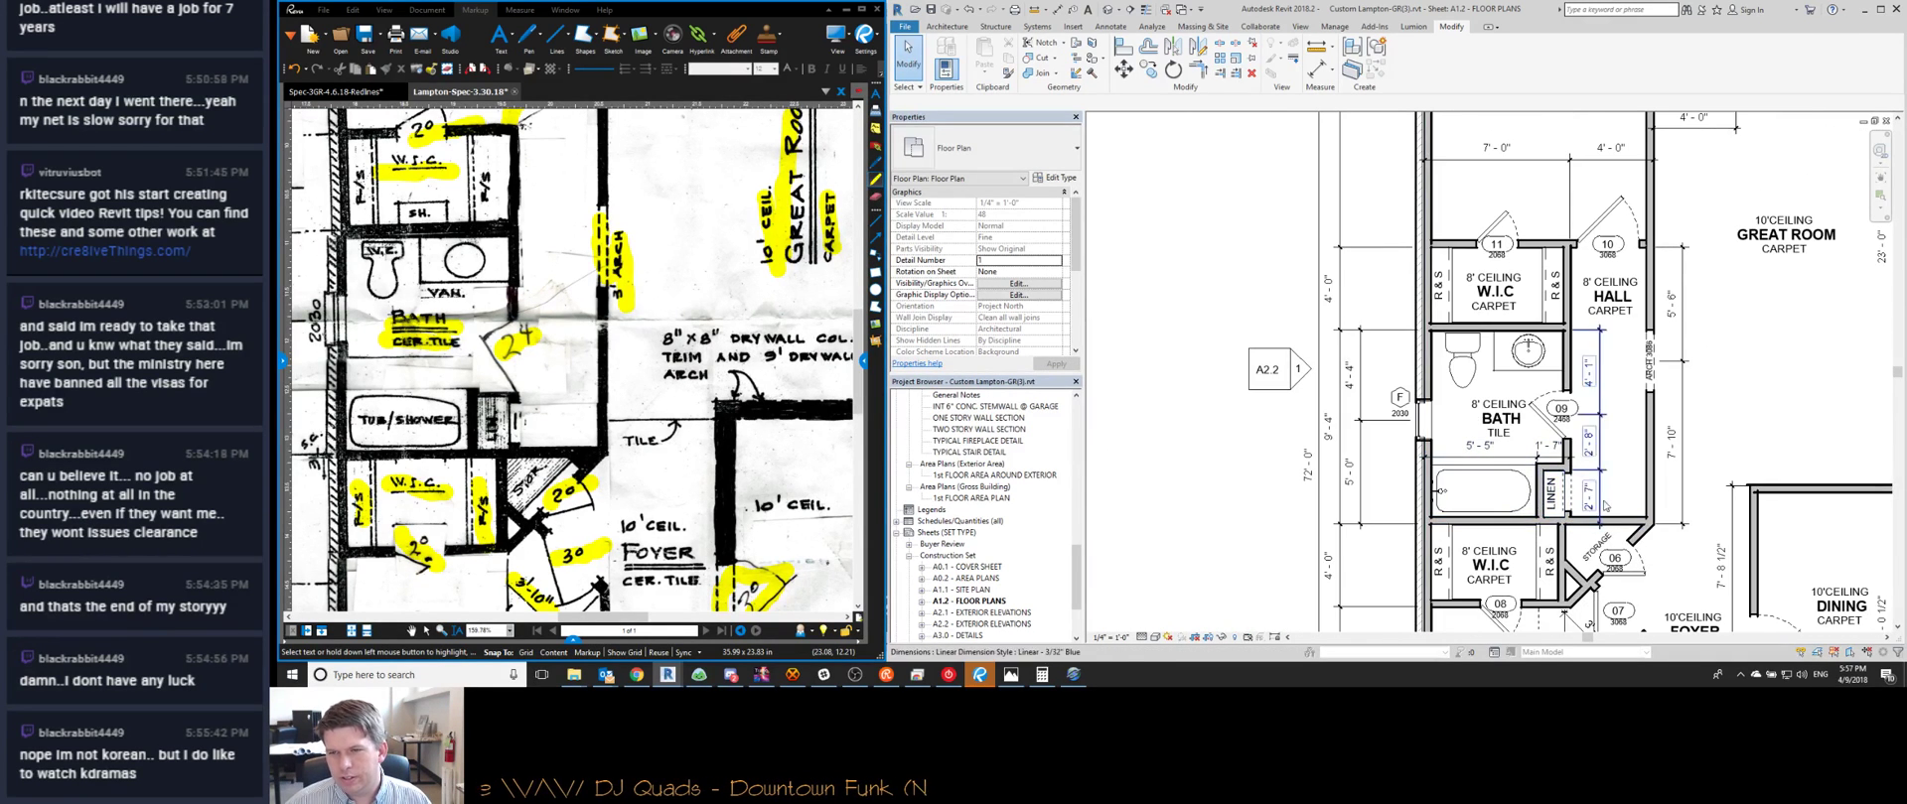
scroll(1559, 497, up, 3)
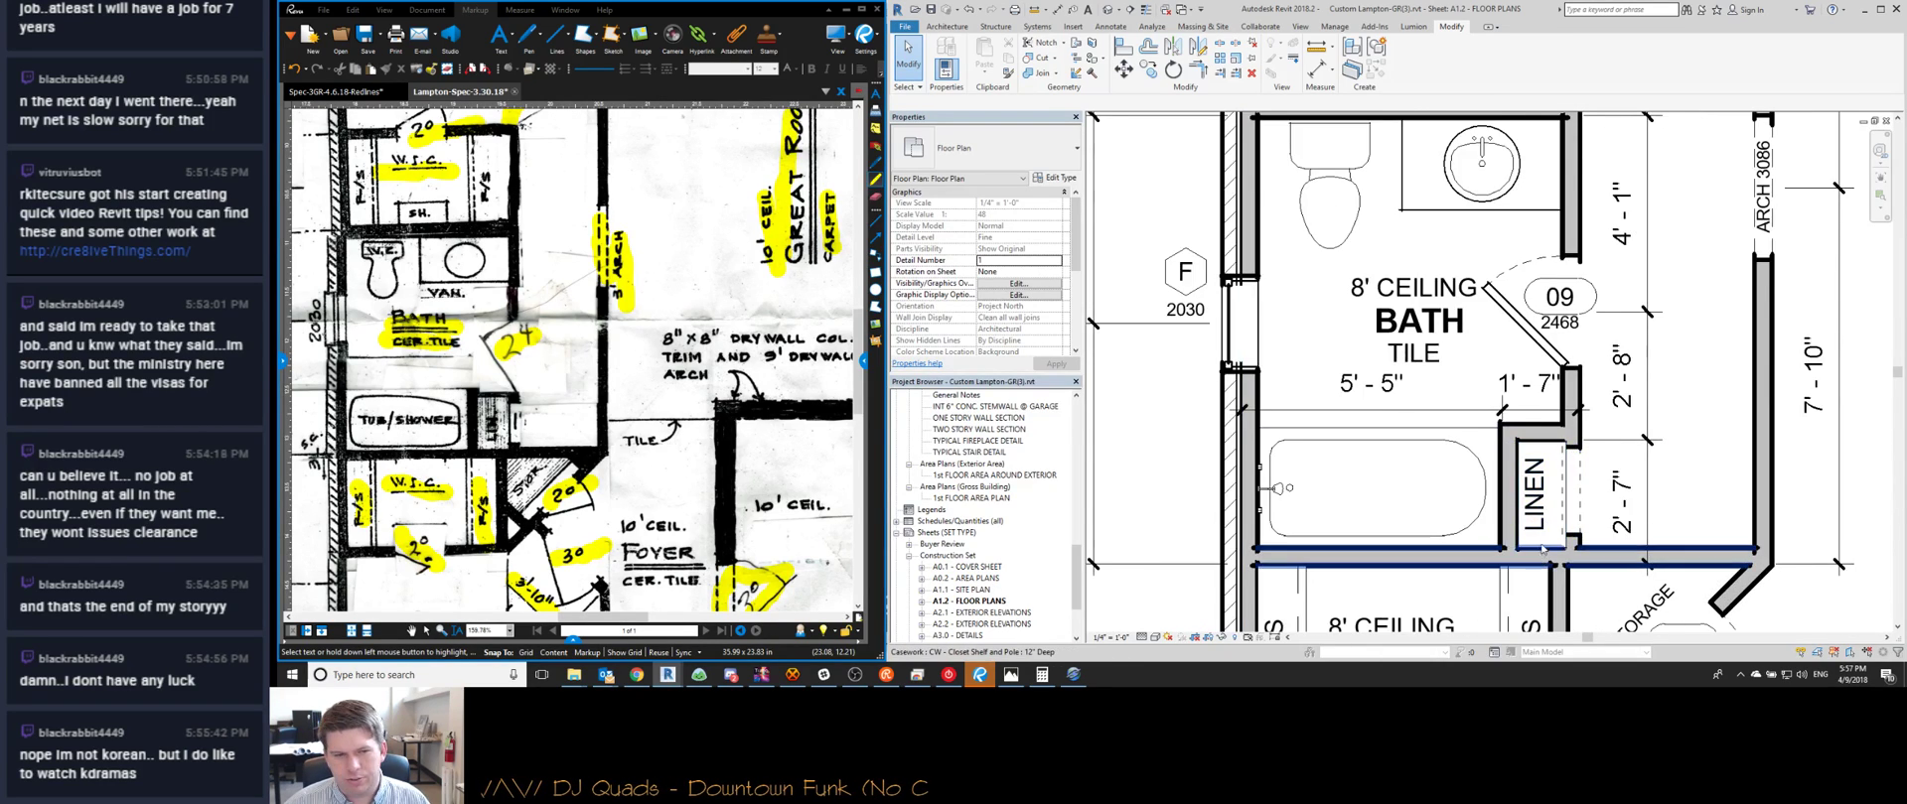
scroll(1542, 547, down, 2)
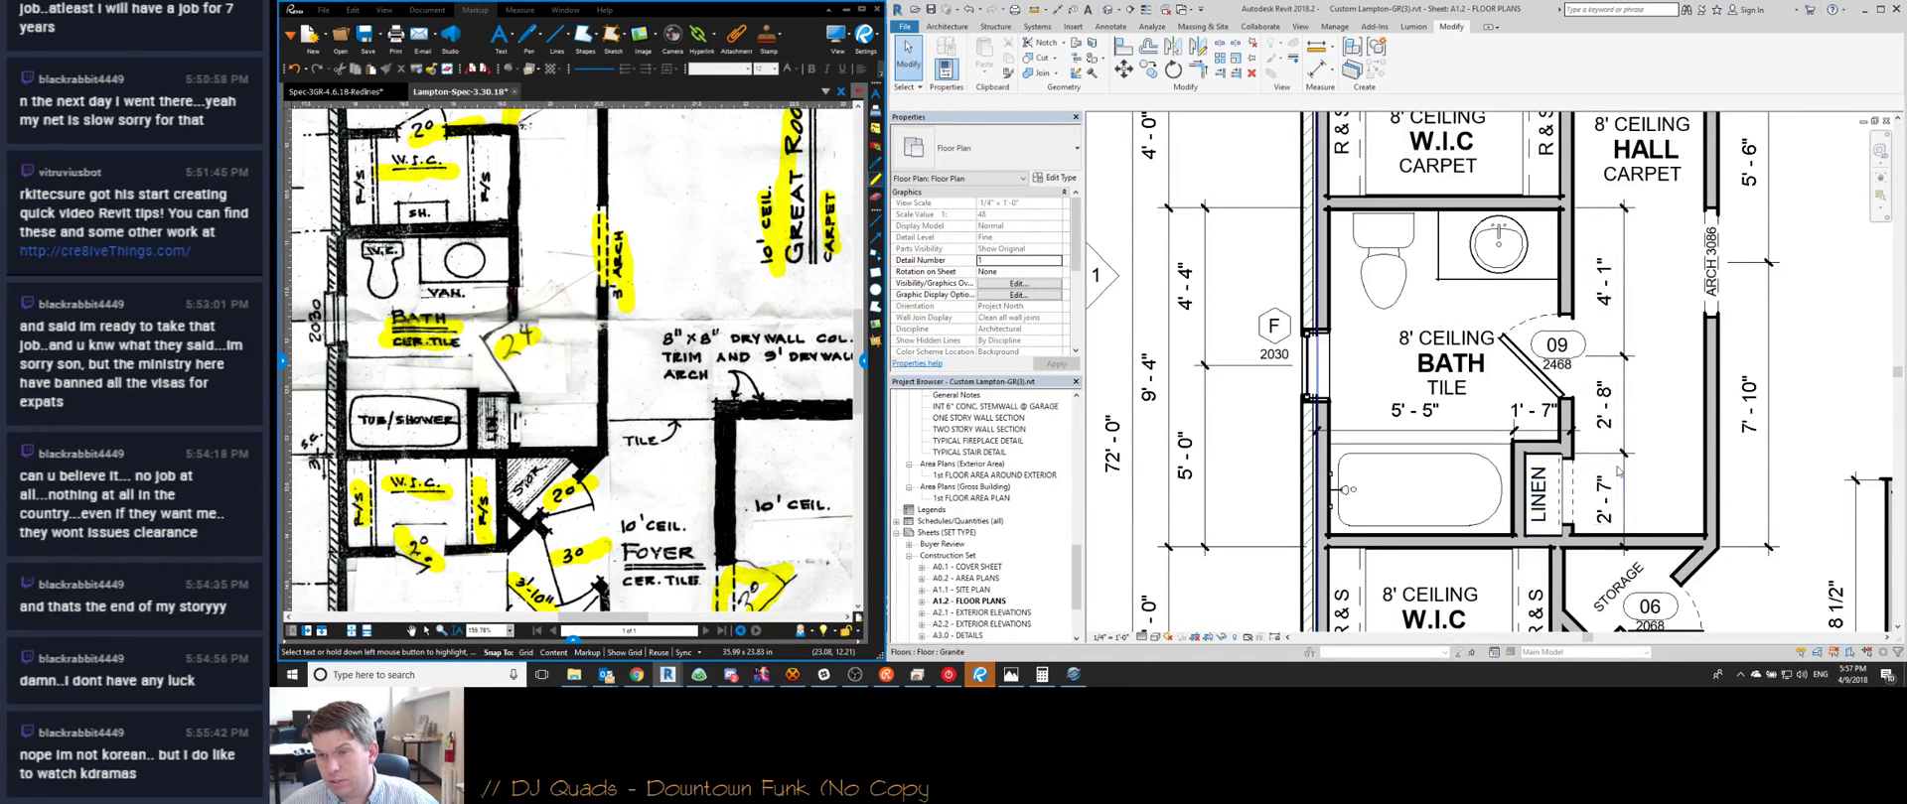
scroll(1619, 471, down, 3)
scroll(1396, 363, up, 2)
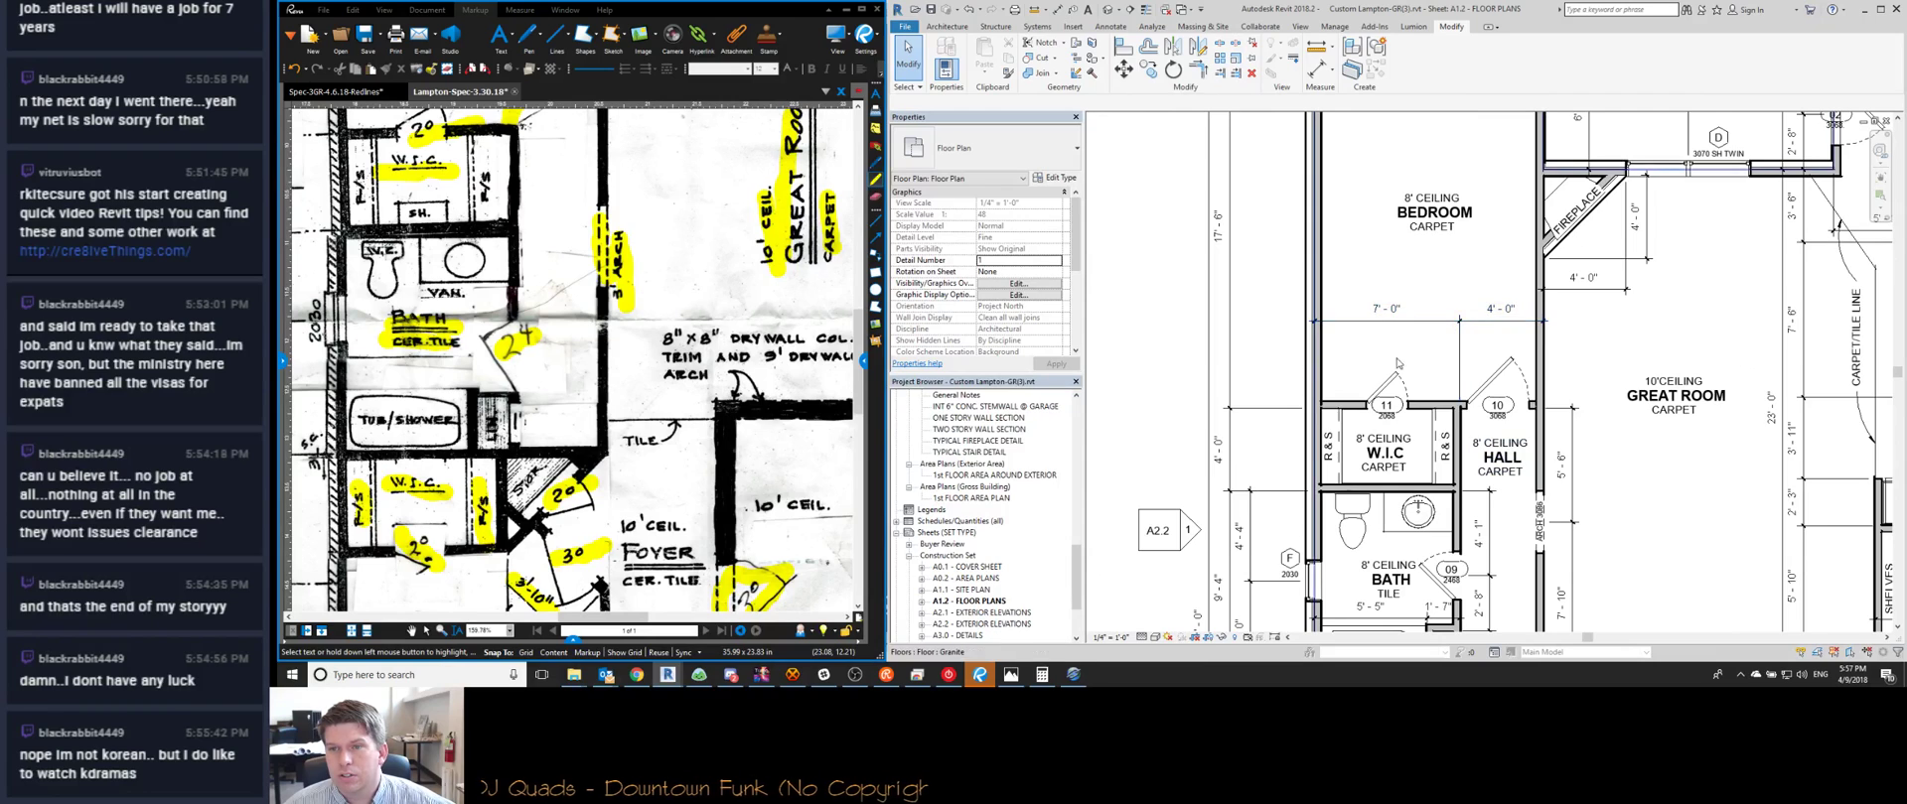
scroll(1396, 364, up, 2)
drag(1418, 338, 1419, 393)
key(Escape)
scroll(1483, 375, down, 1)
scroll(1484, 375, up, 1)
scroll(1485, 408, down, 1)
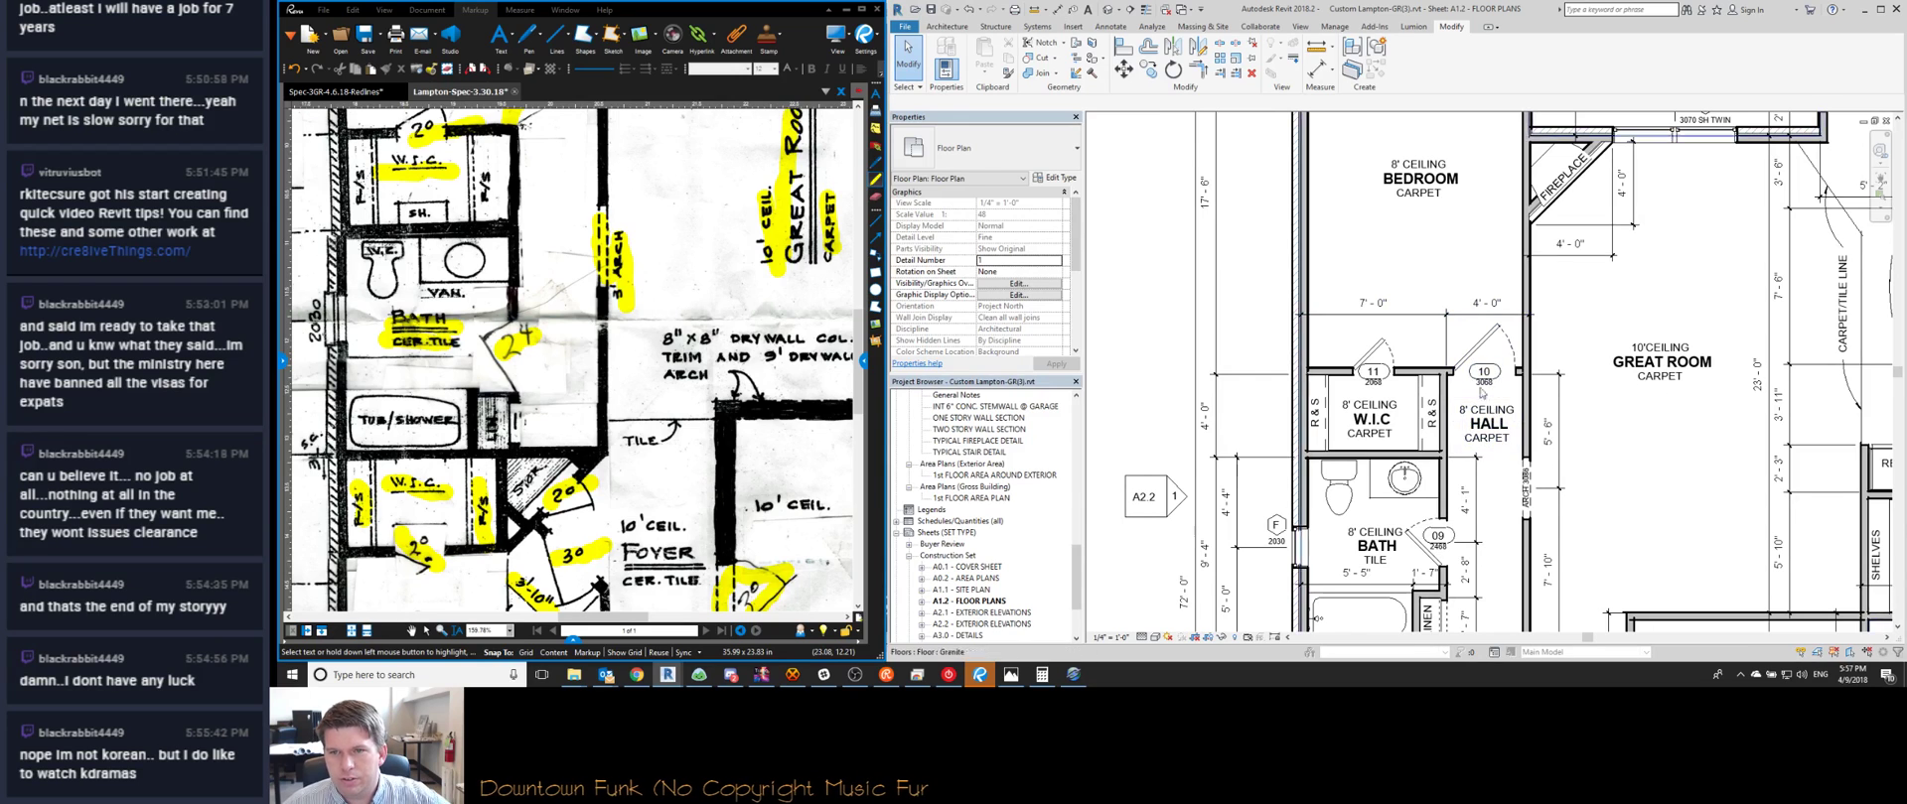
scroll(1486, 407, up, 2)
scroll(1439, 449, down, 1)
scroll(1439, 450, down, 1)
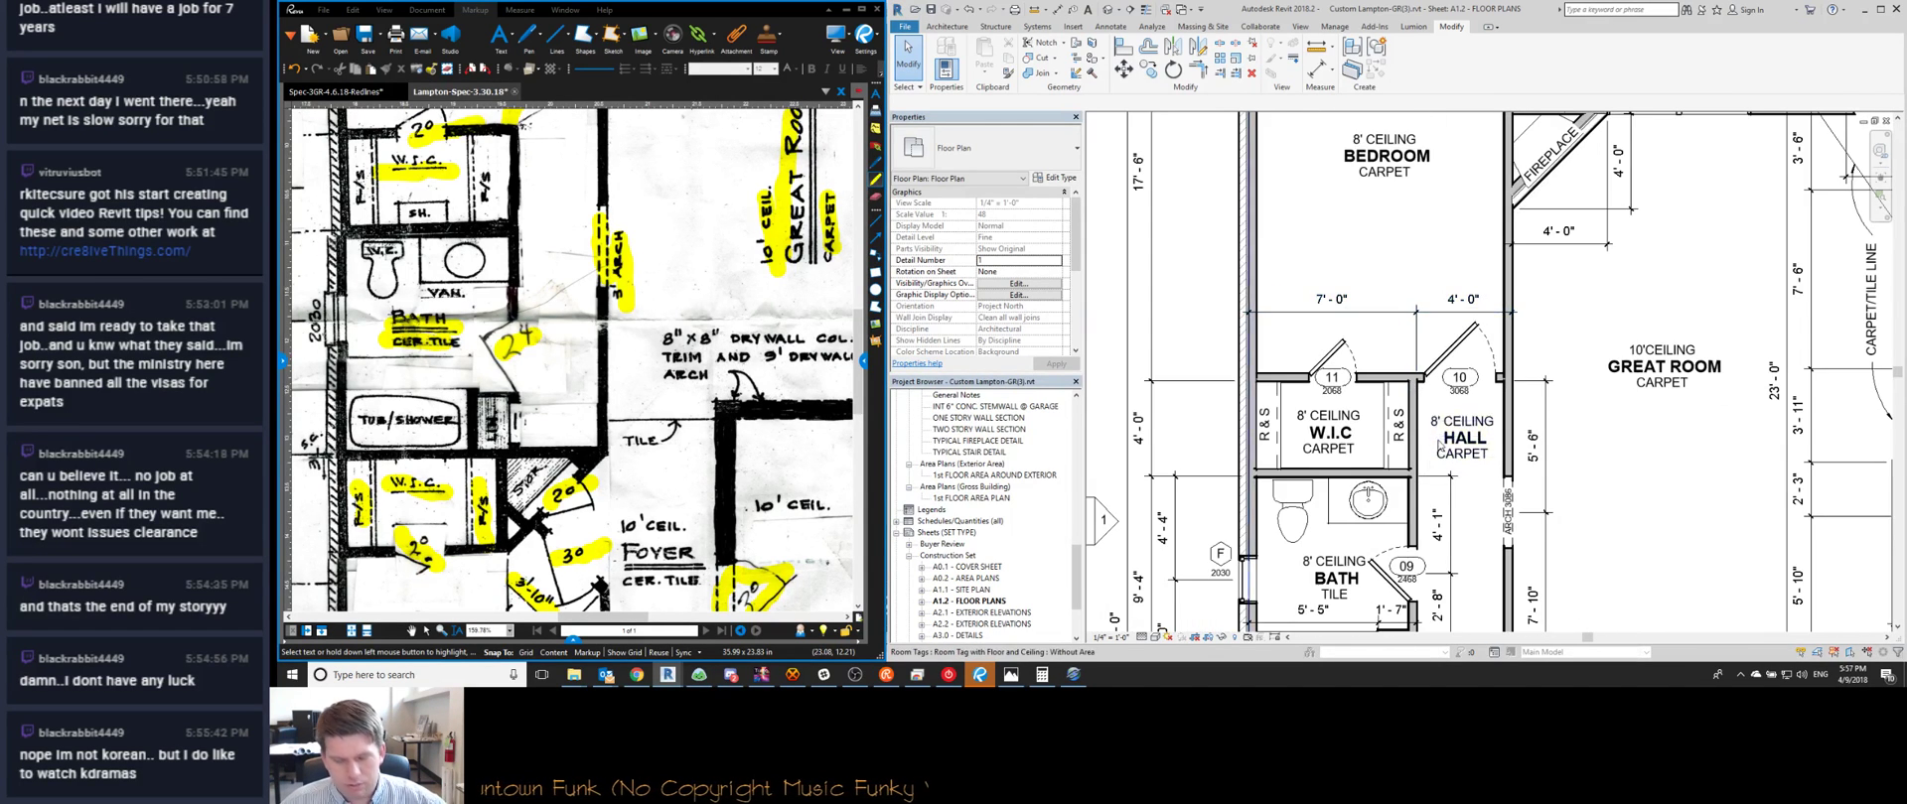
scroll(1439, 450, up, 2)
Start an aligned dimension near the tub and cancel it without placing anything
key(d)
key(i)
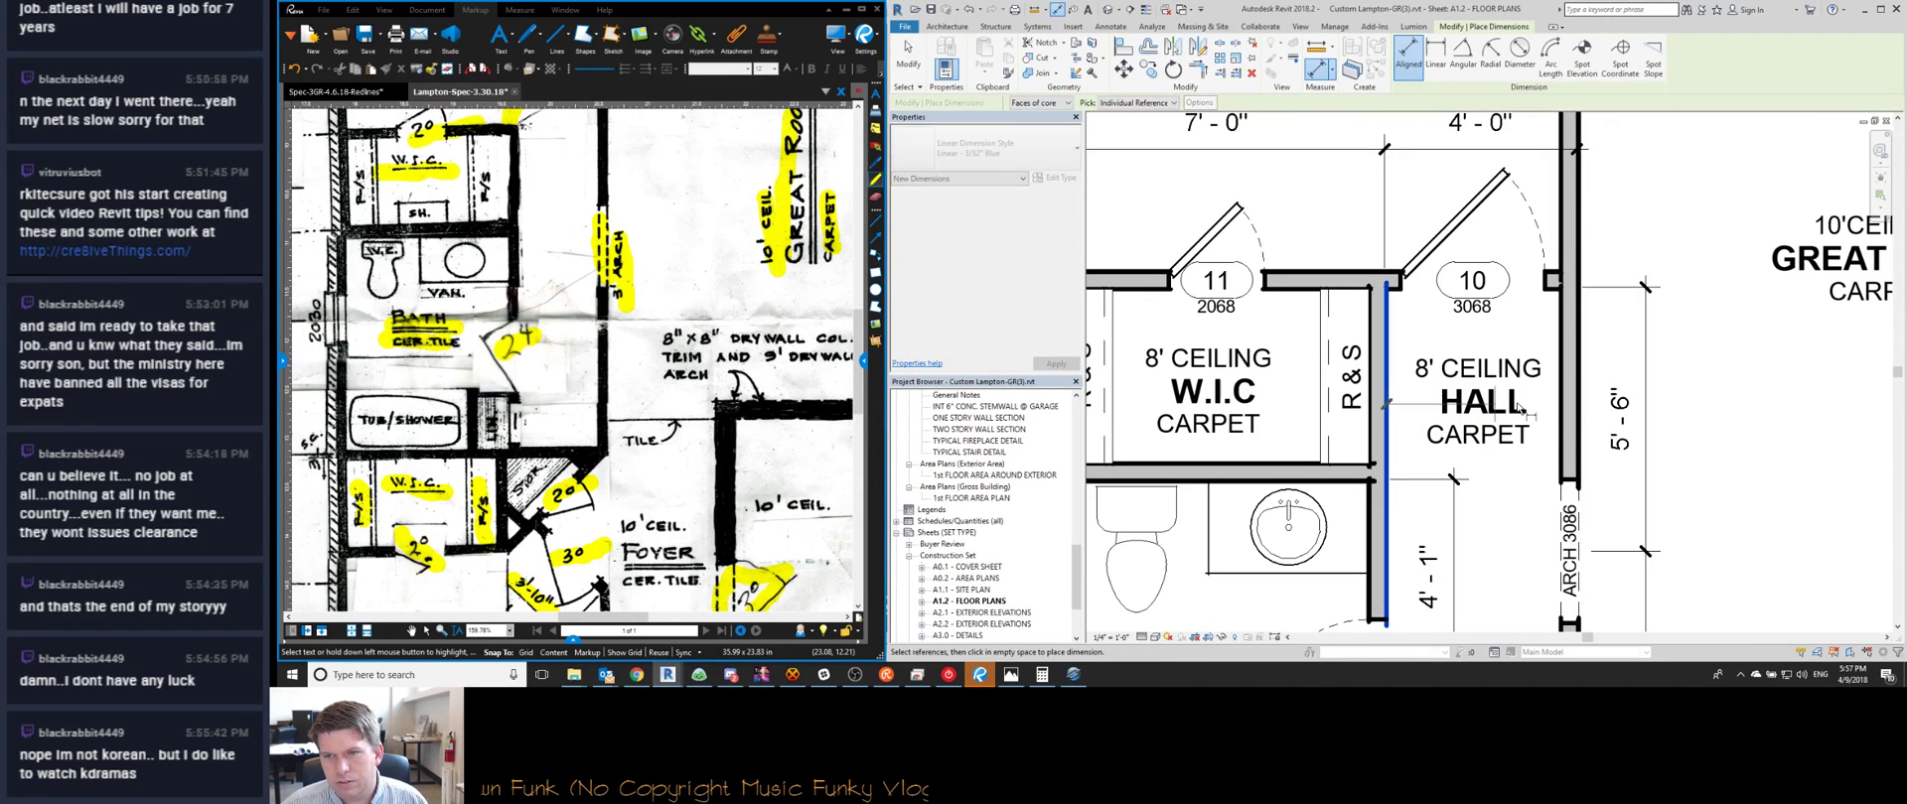
key(Escape)
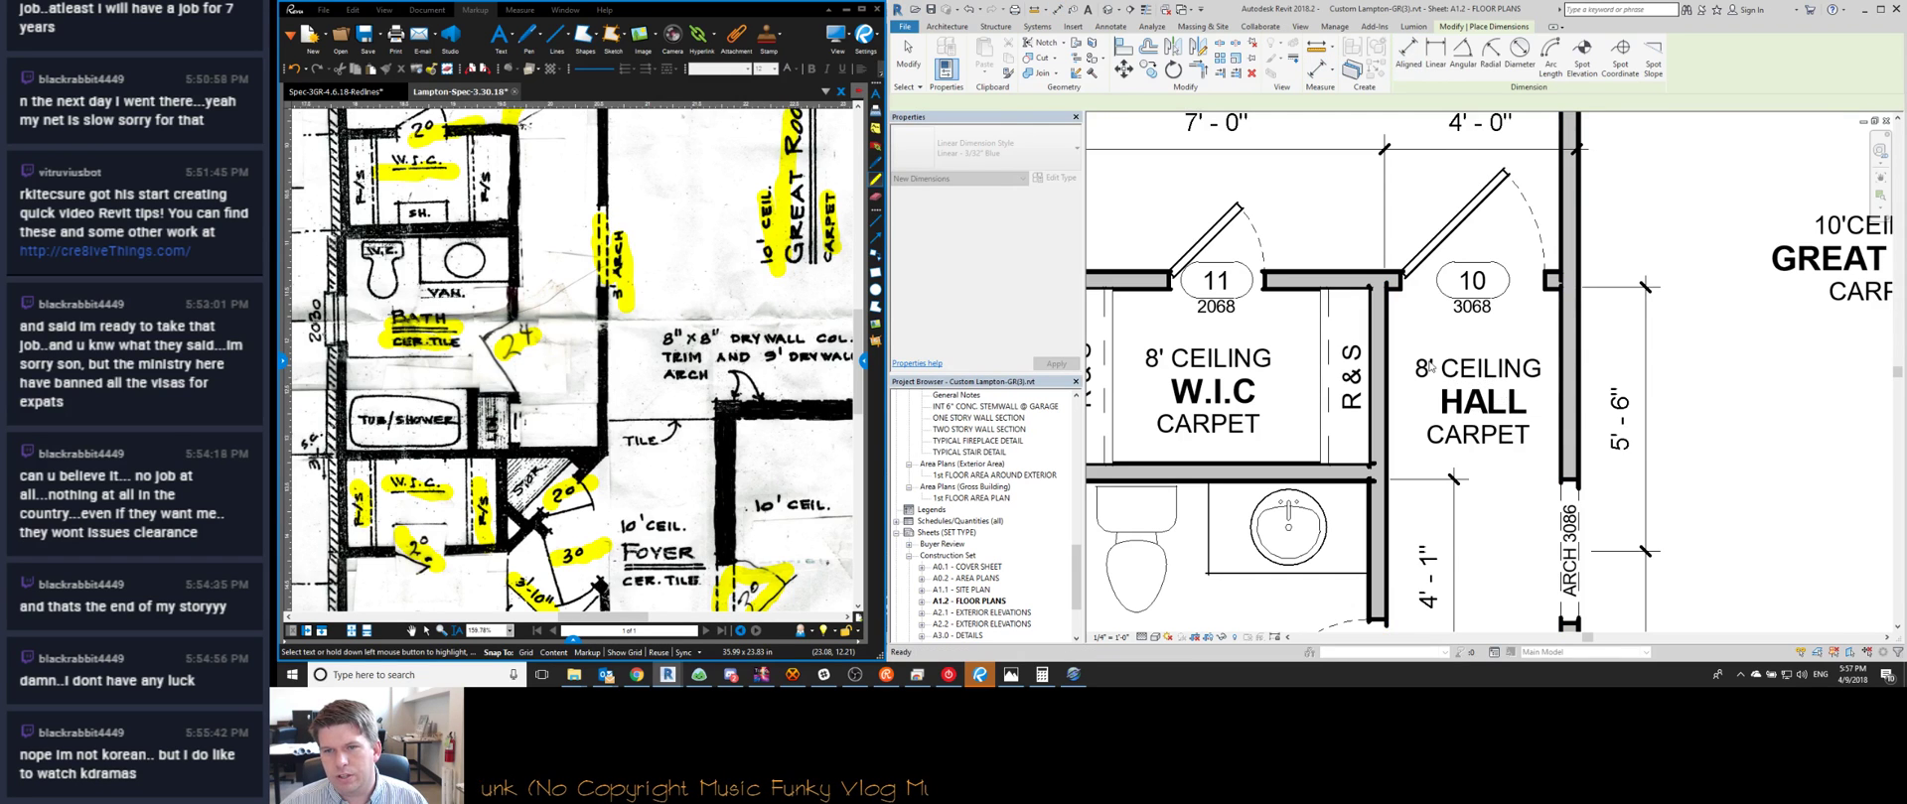
key(Escape)
scroll(1430, 368, down, 3)
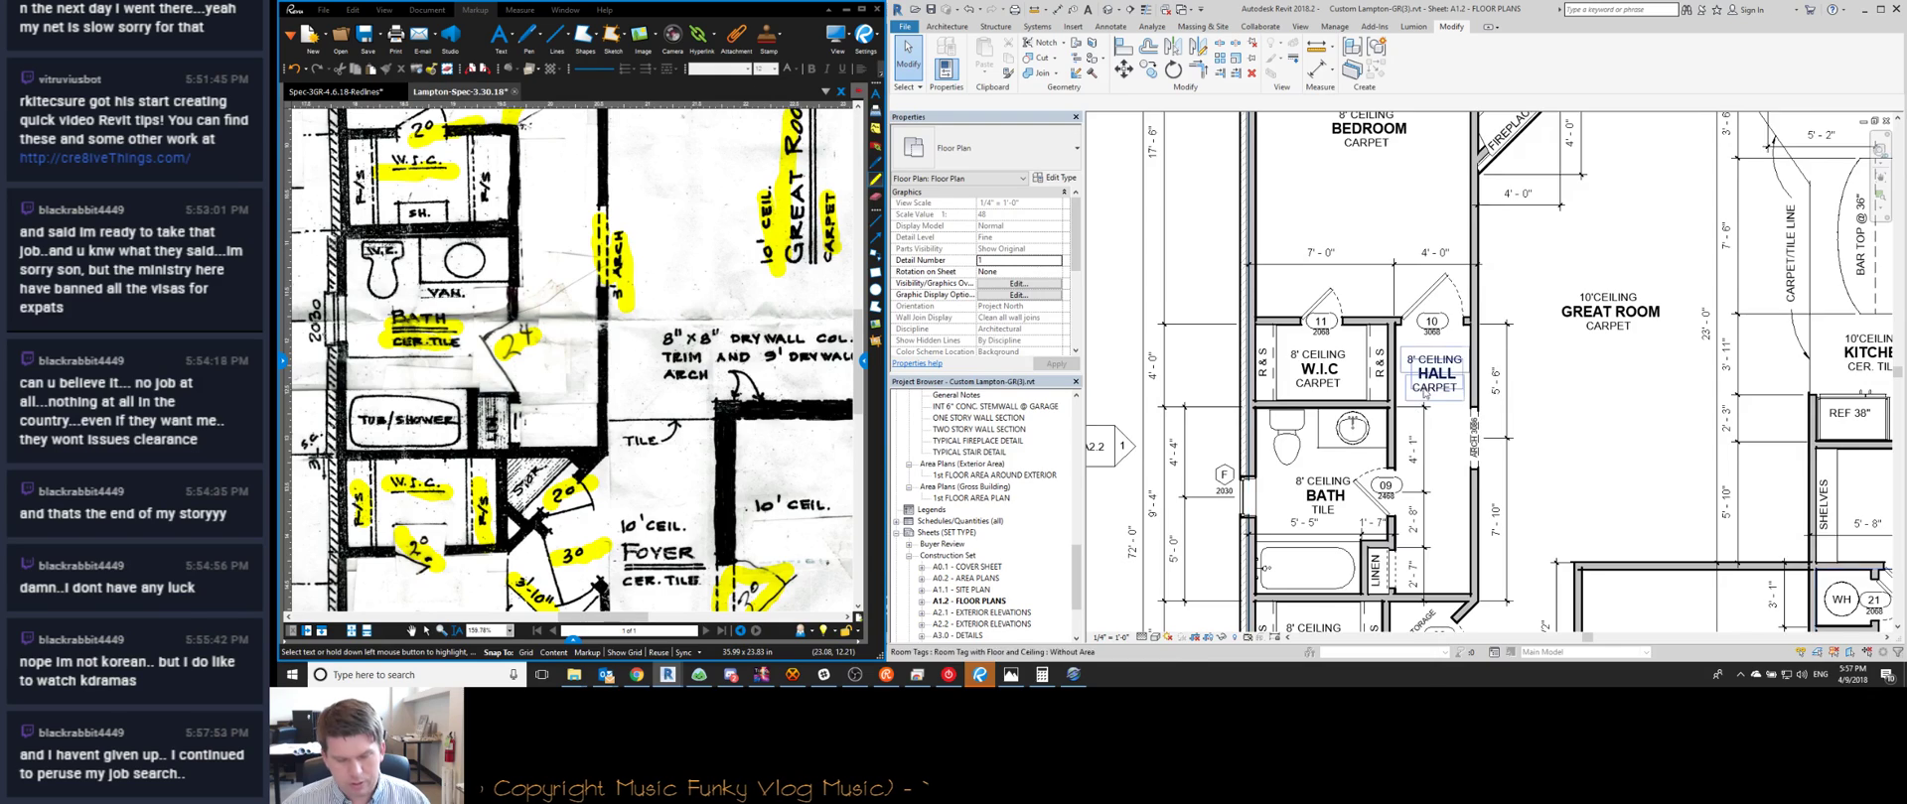
scroll(1390, 407, up, 4)
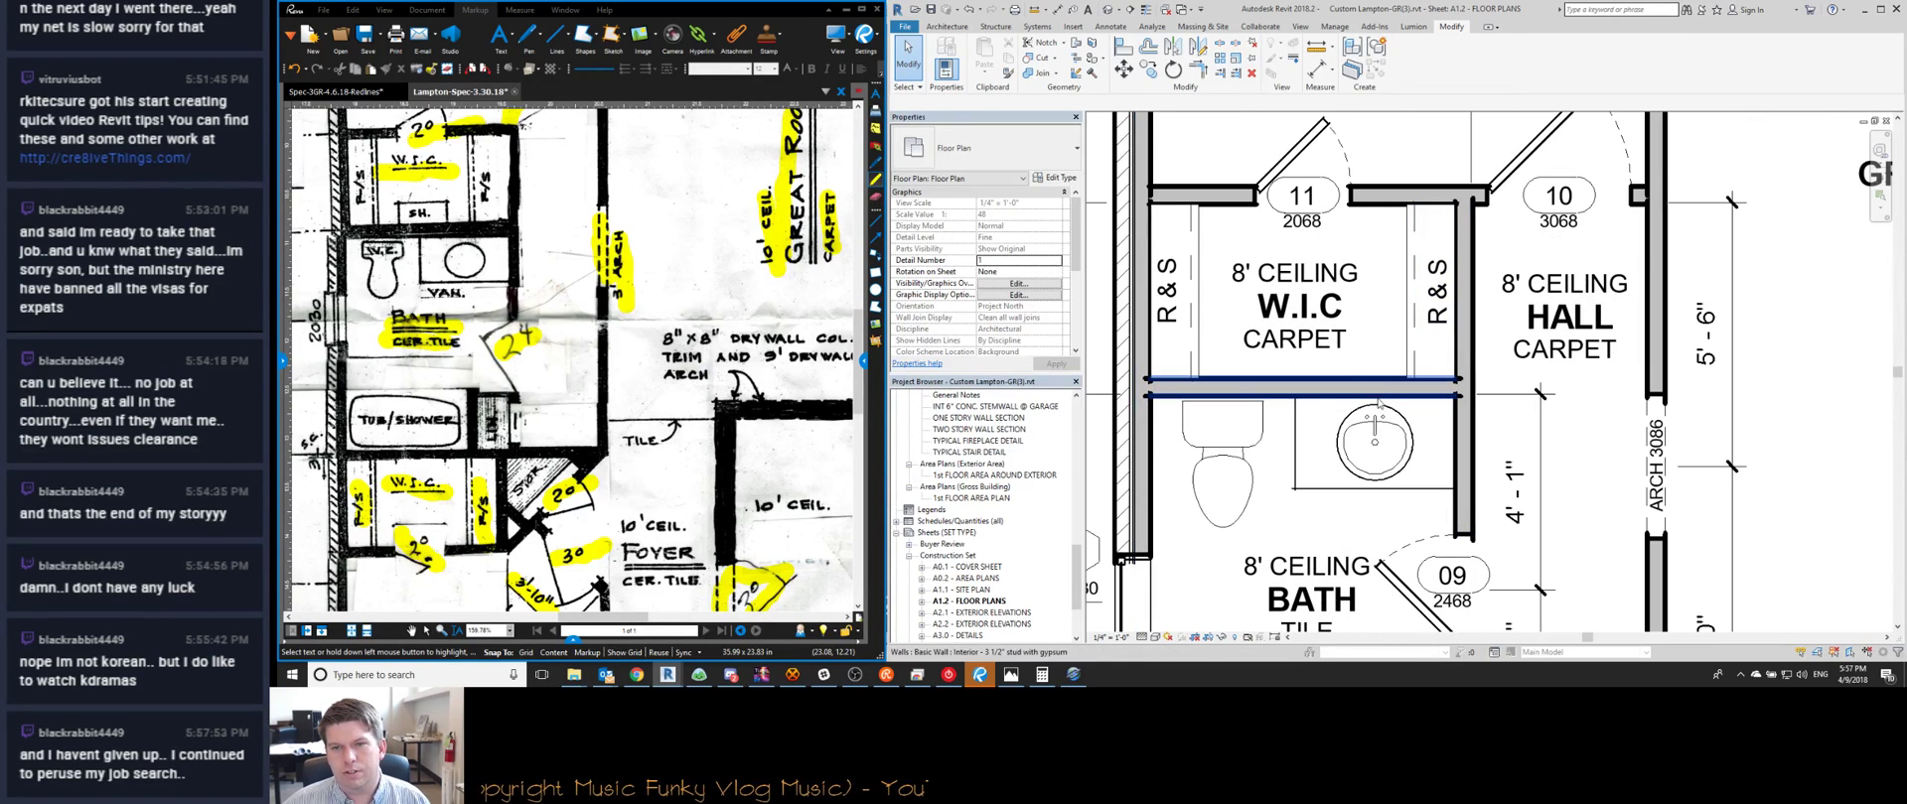
scroll(1340, 199, down, 3)
scroll(1320, 417, down, 1)
scroll(1375, 415, up, 4)
scroll(1375, 415, down, 3)
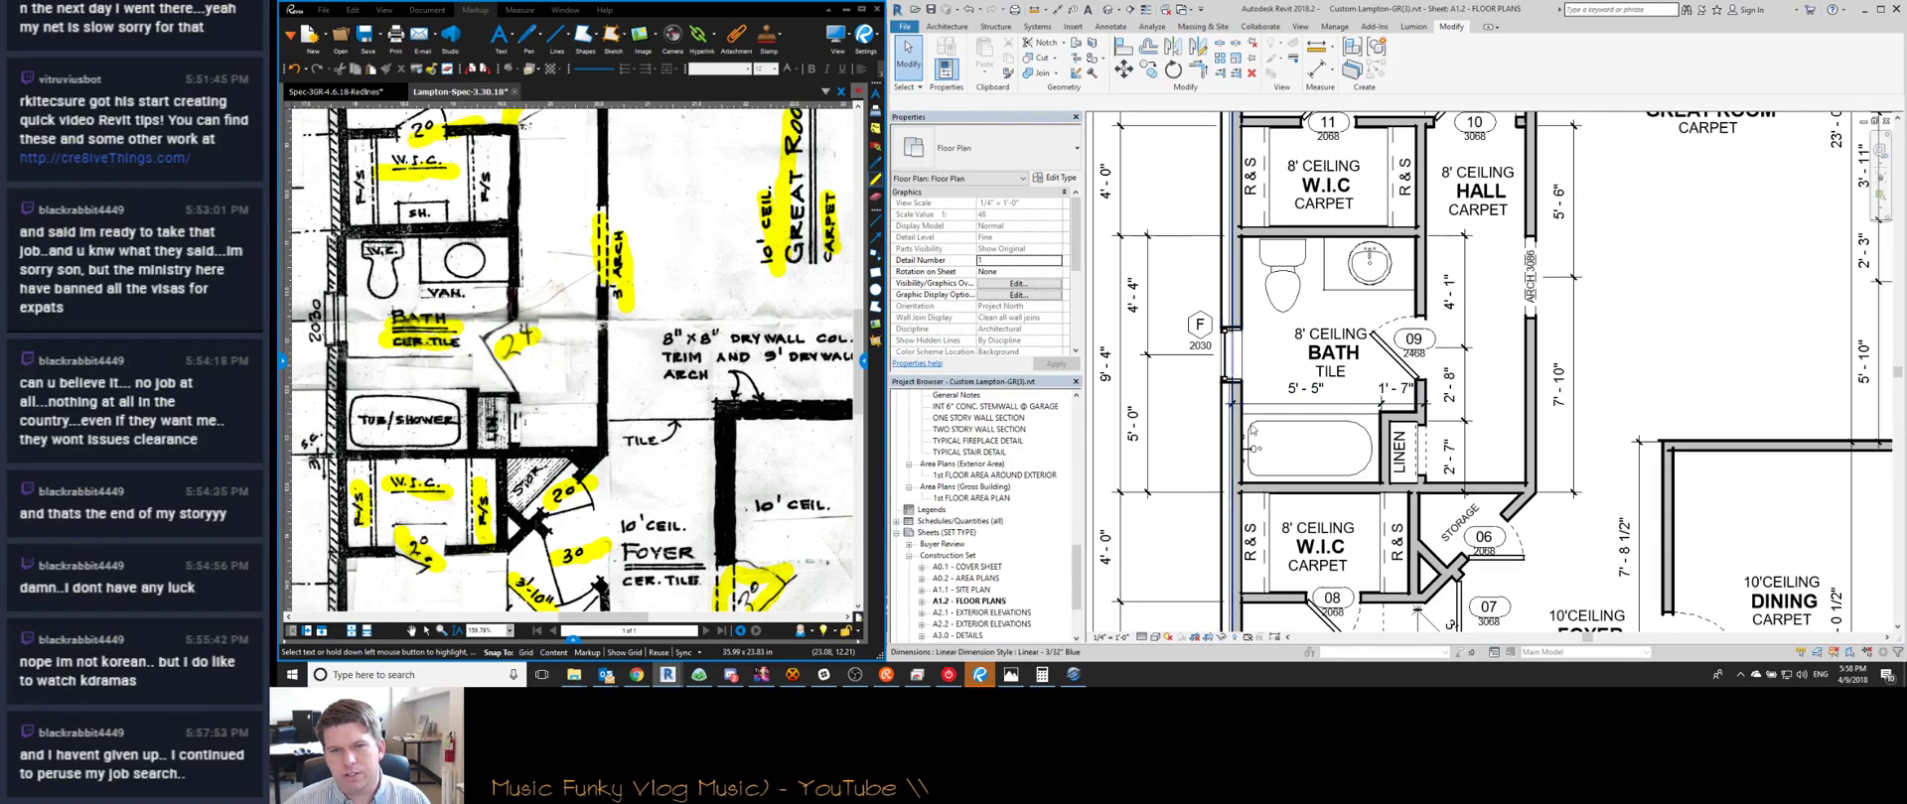
scroll(1281, 451, up, 3)
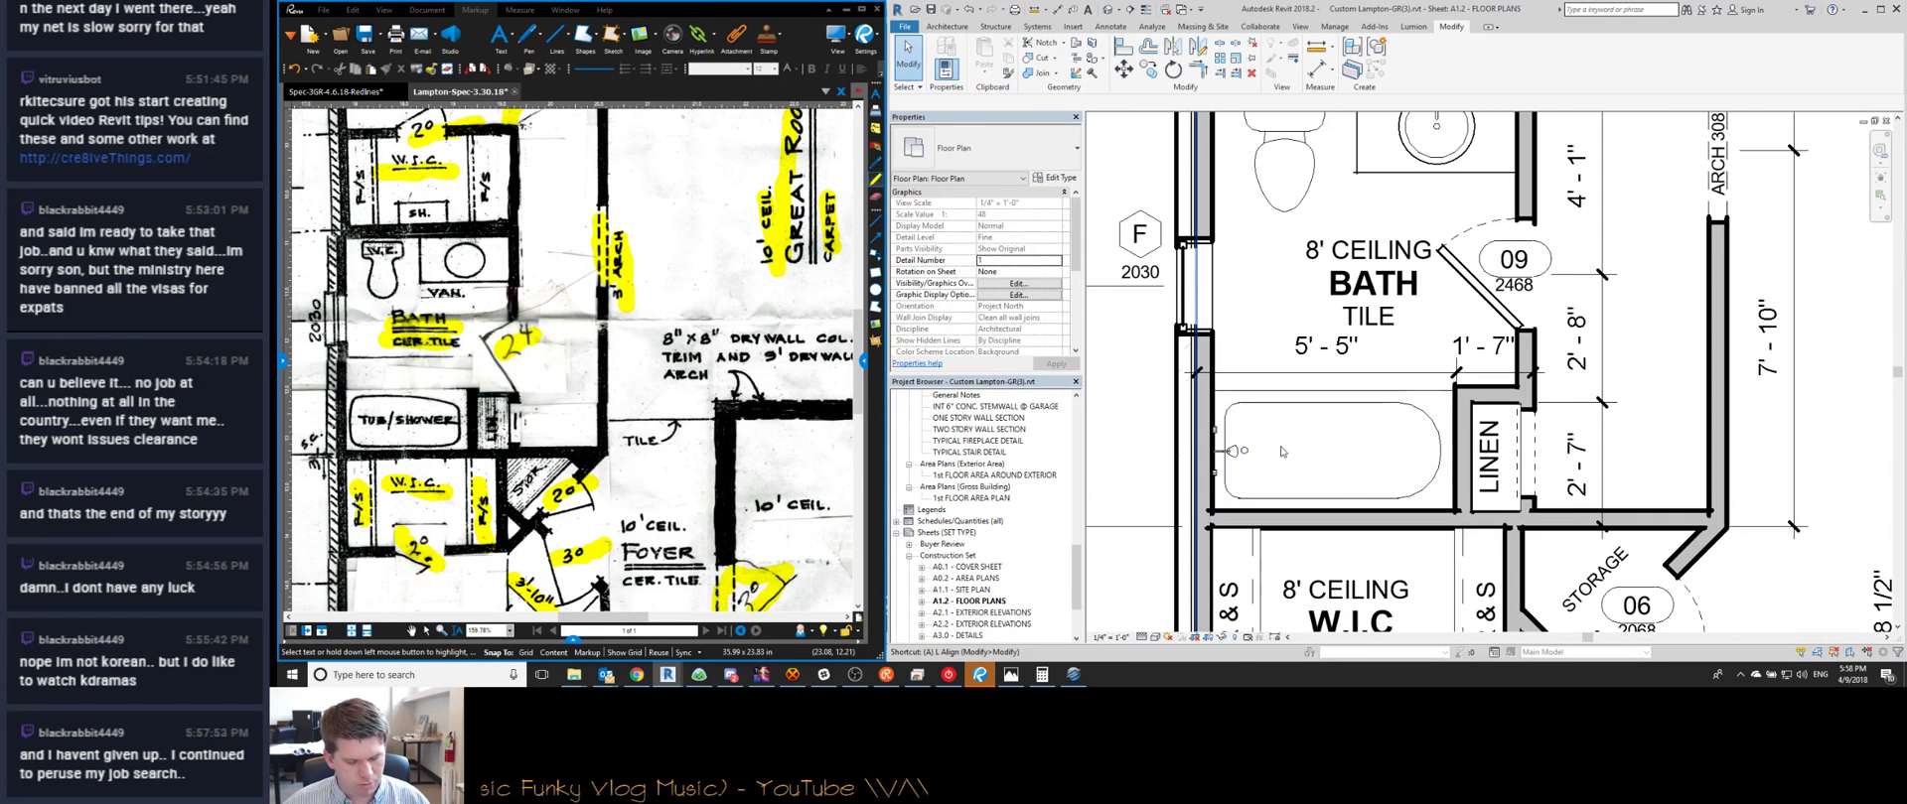
Try aligning the bathtub to its centre line, then exit Align without changes
key(a)
key(l)
key(Escape)
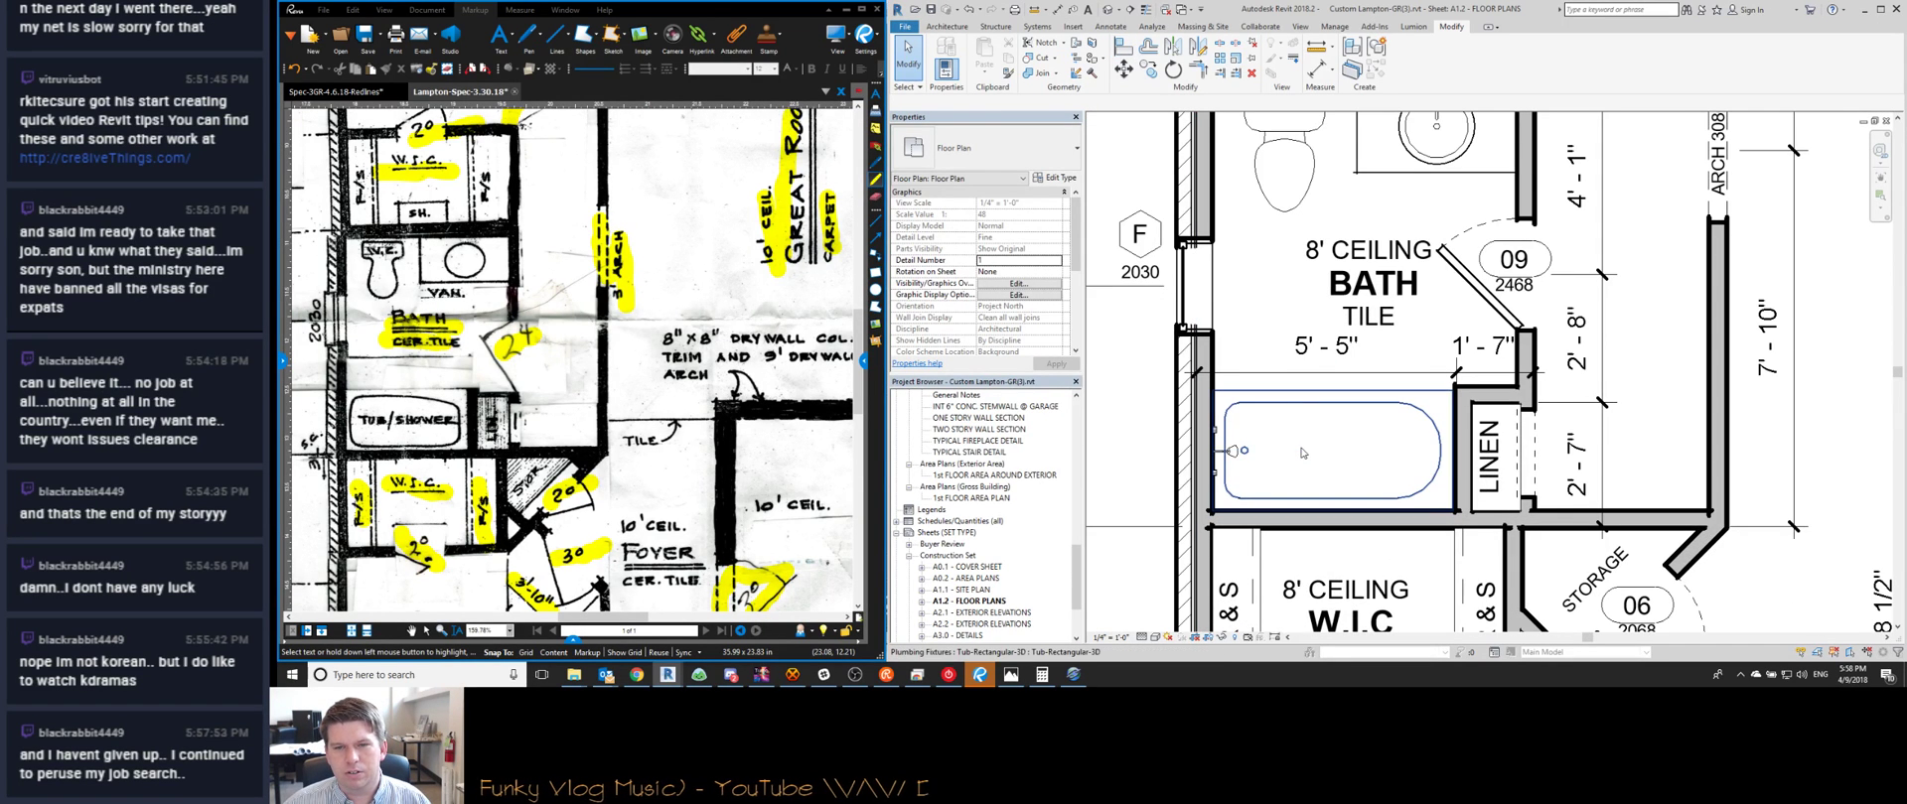
key(a)
key(l)
click(1256, 449)
key(Escape)
scroll(1256, 471, down, 5)
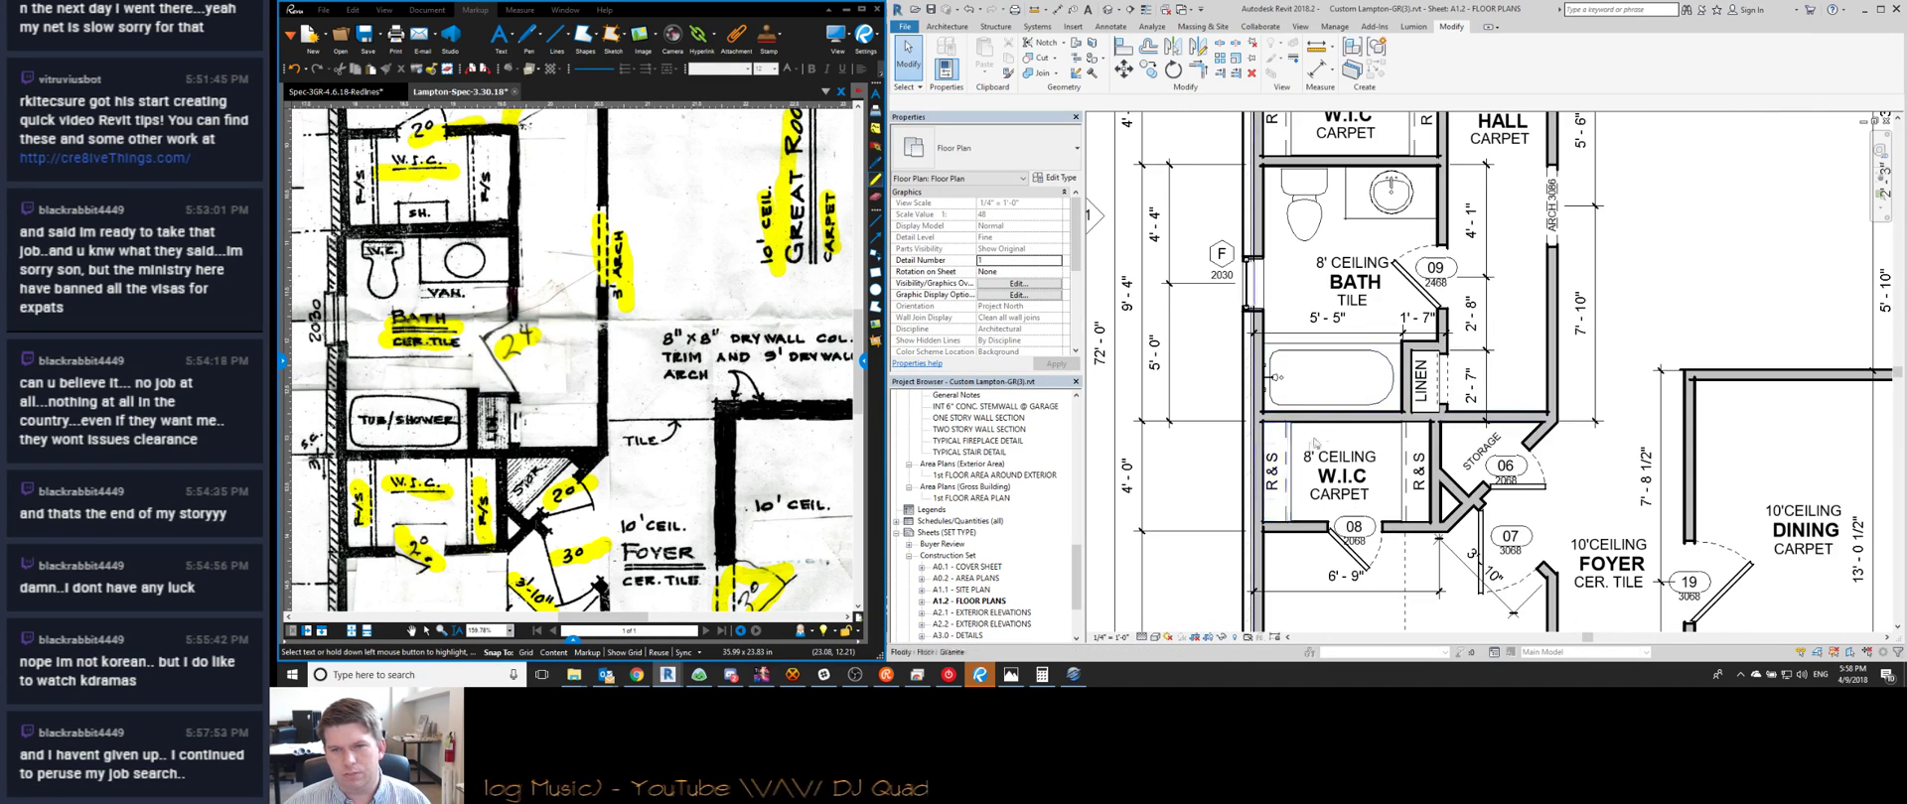
scroll(1427, 448, up, 2)
scroll(1427, 449, down, 1)
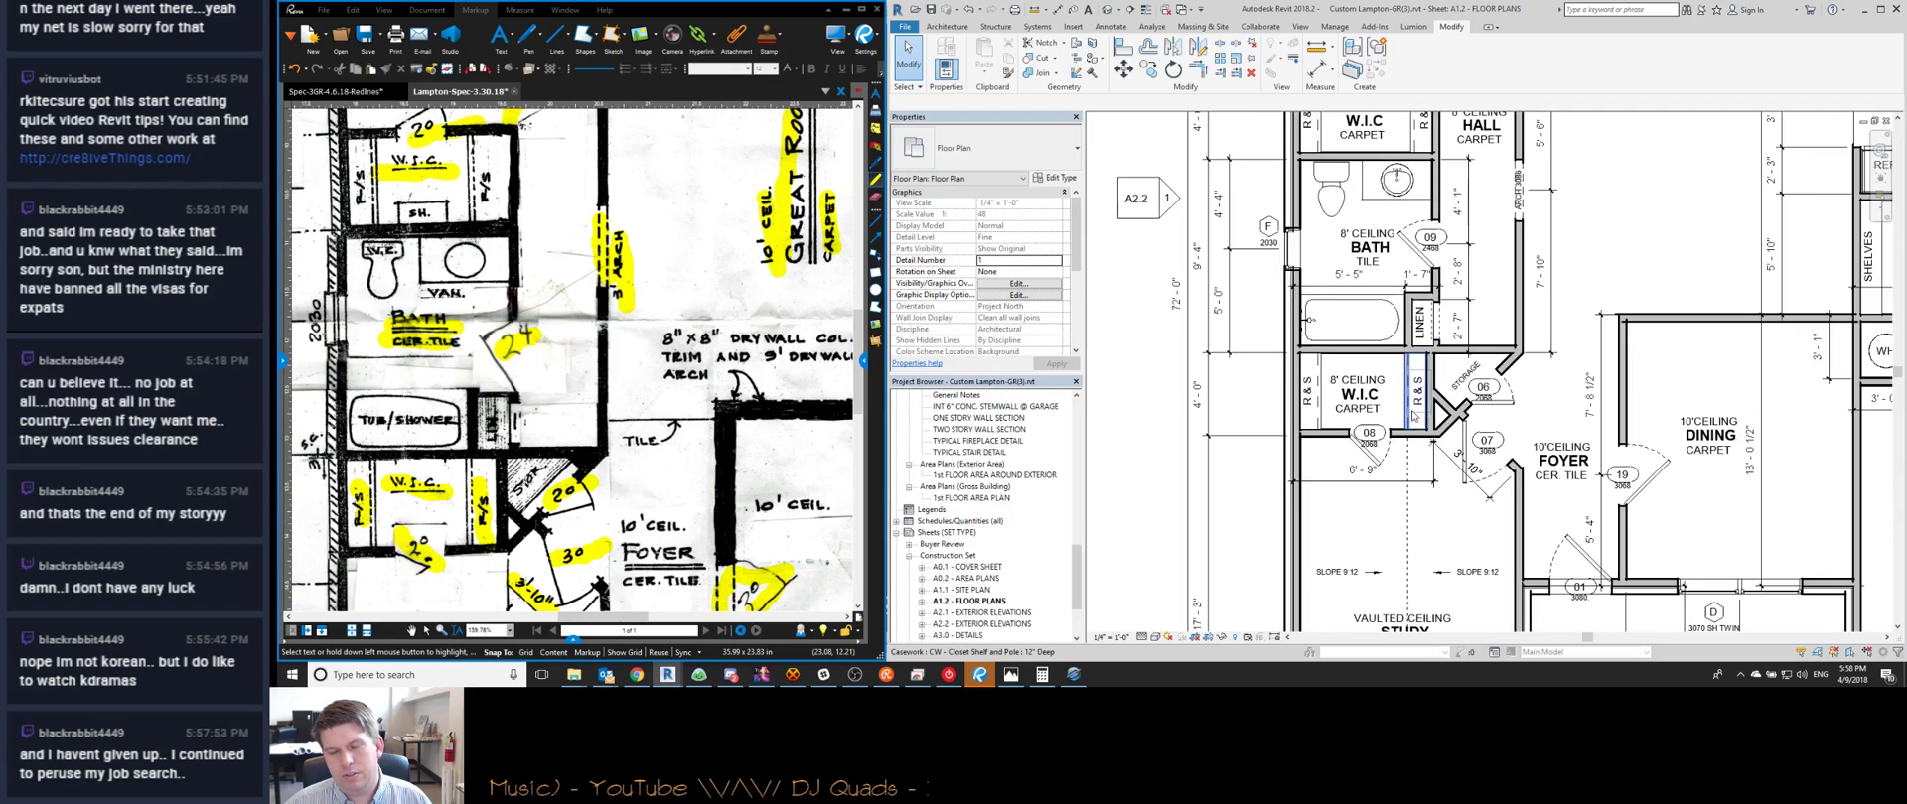
middle_drag(1467, 428, 1365, 452)
scroll(1365, 452, up, 3)
scroll(1365, 452, down, 1)
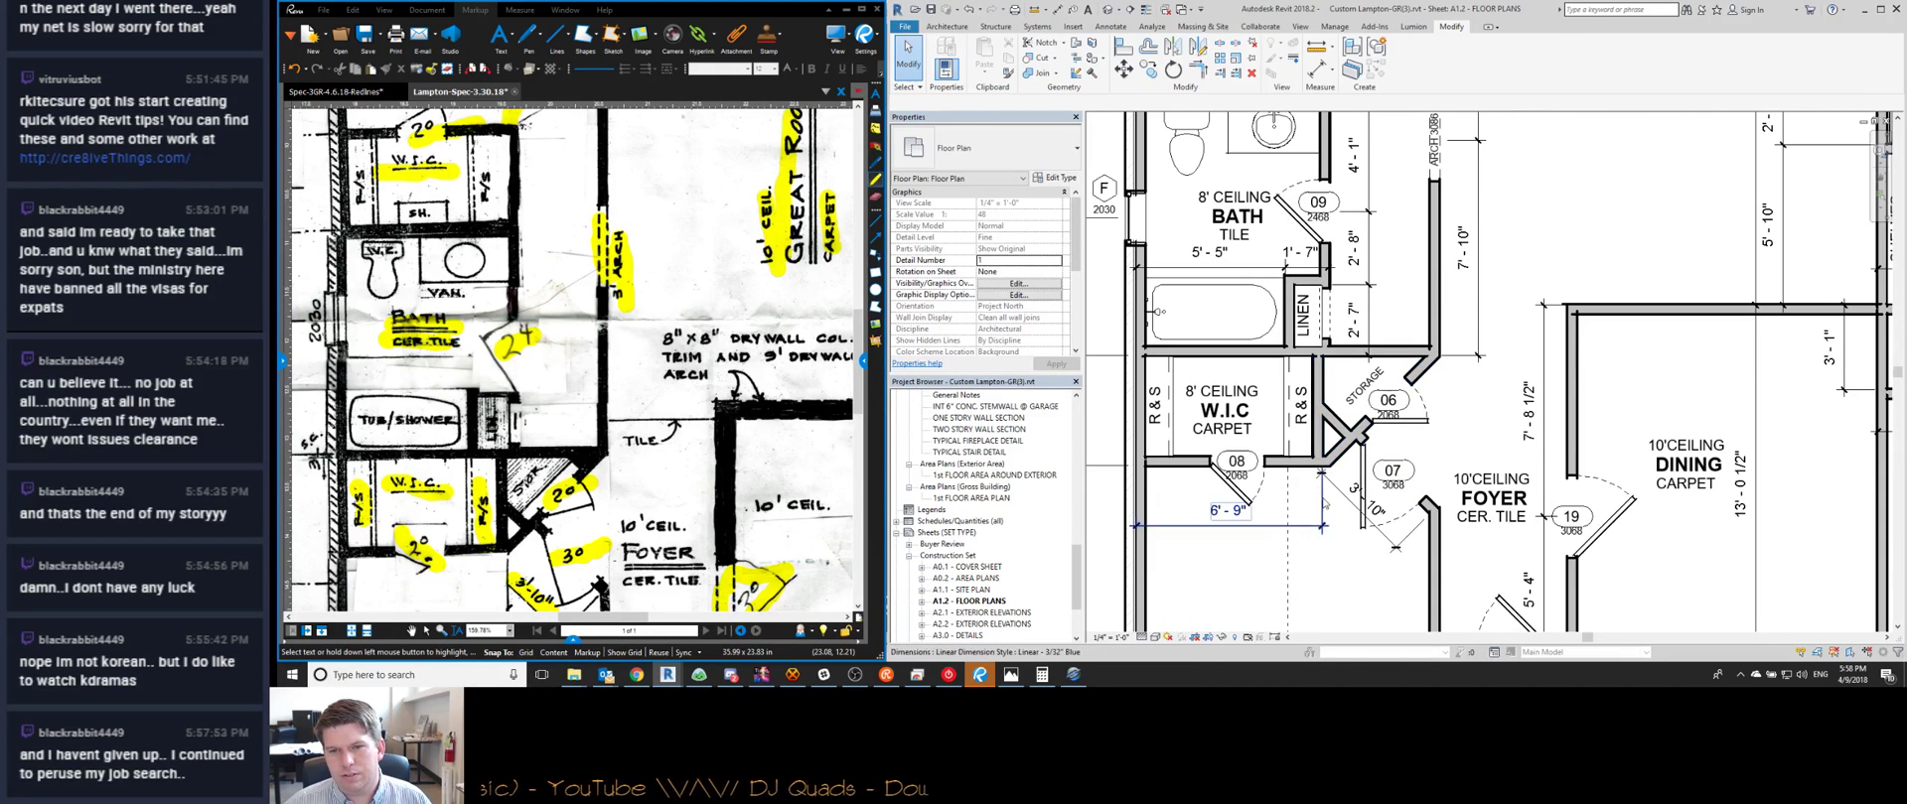
Check the 3'-10" dimension near door 07 and deselect it
click(1336, 492)
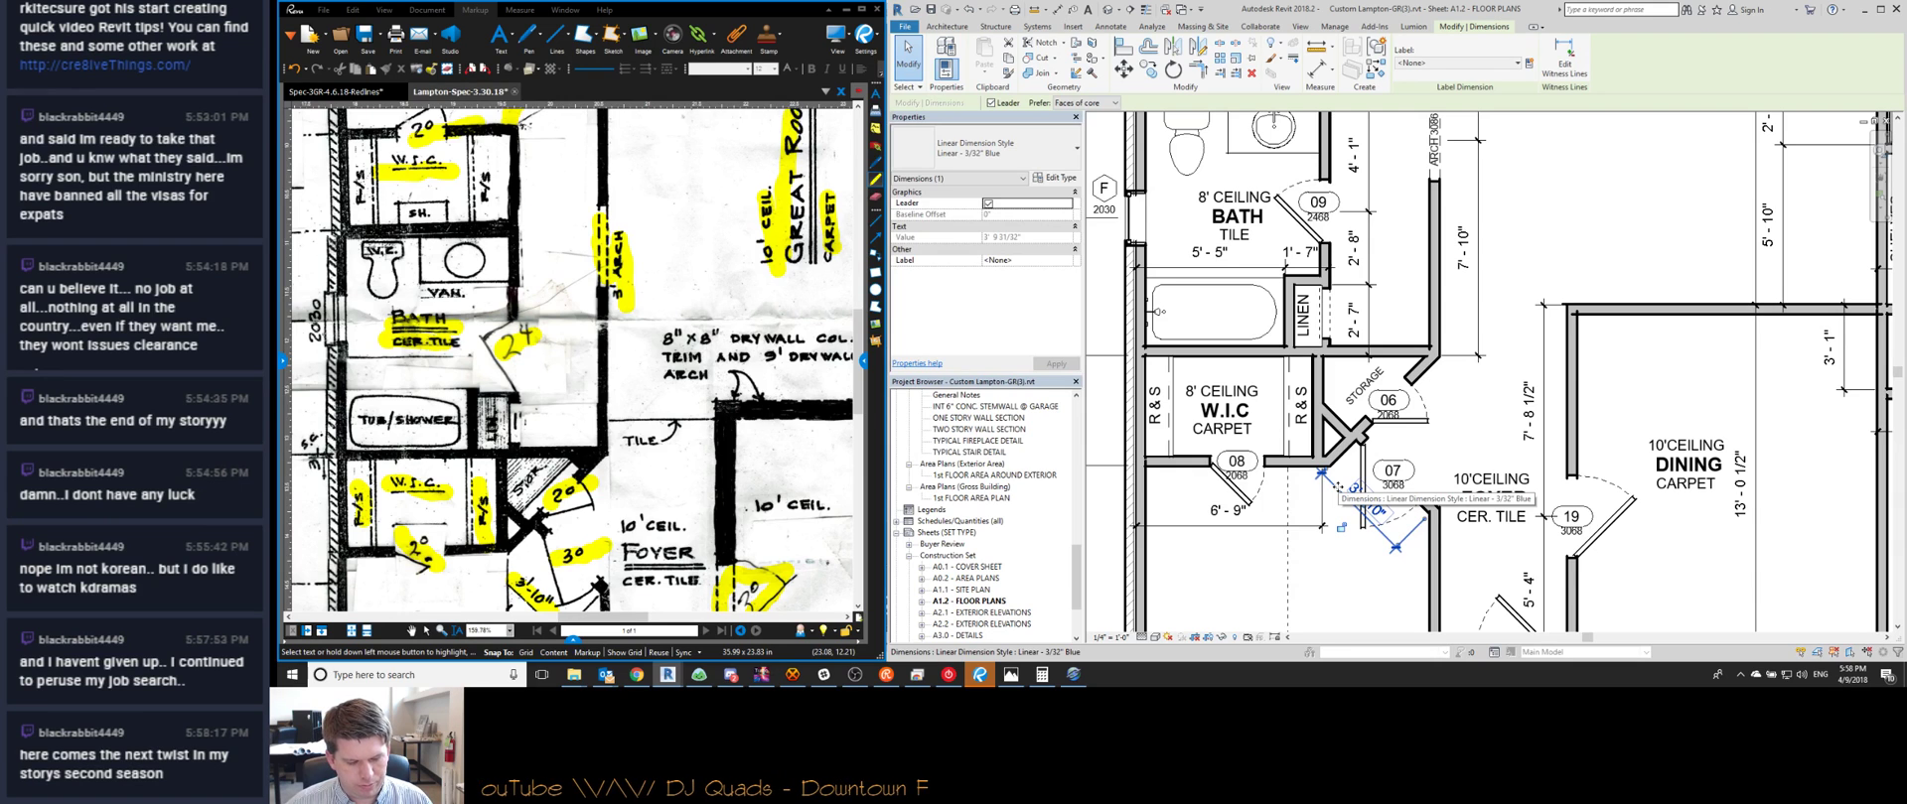
scroll(1337, 487, up, 2)
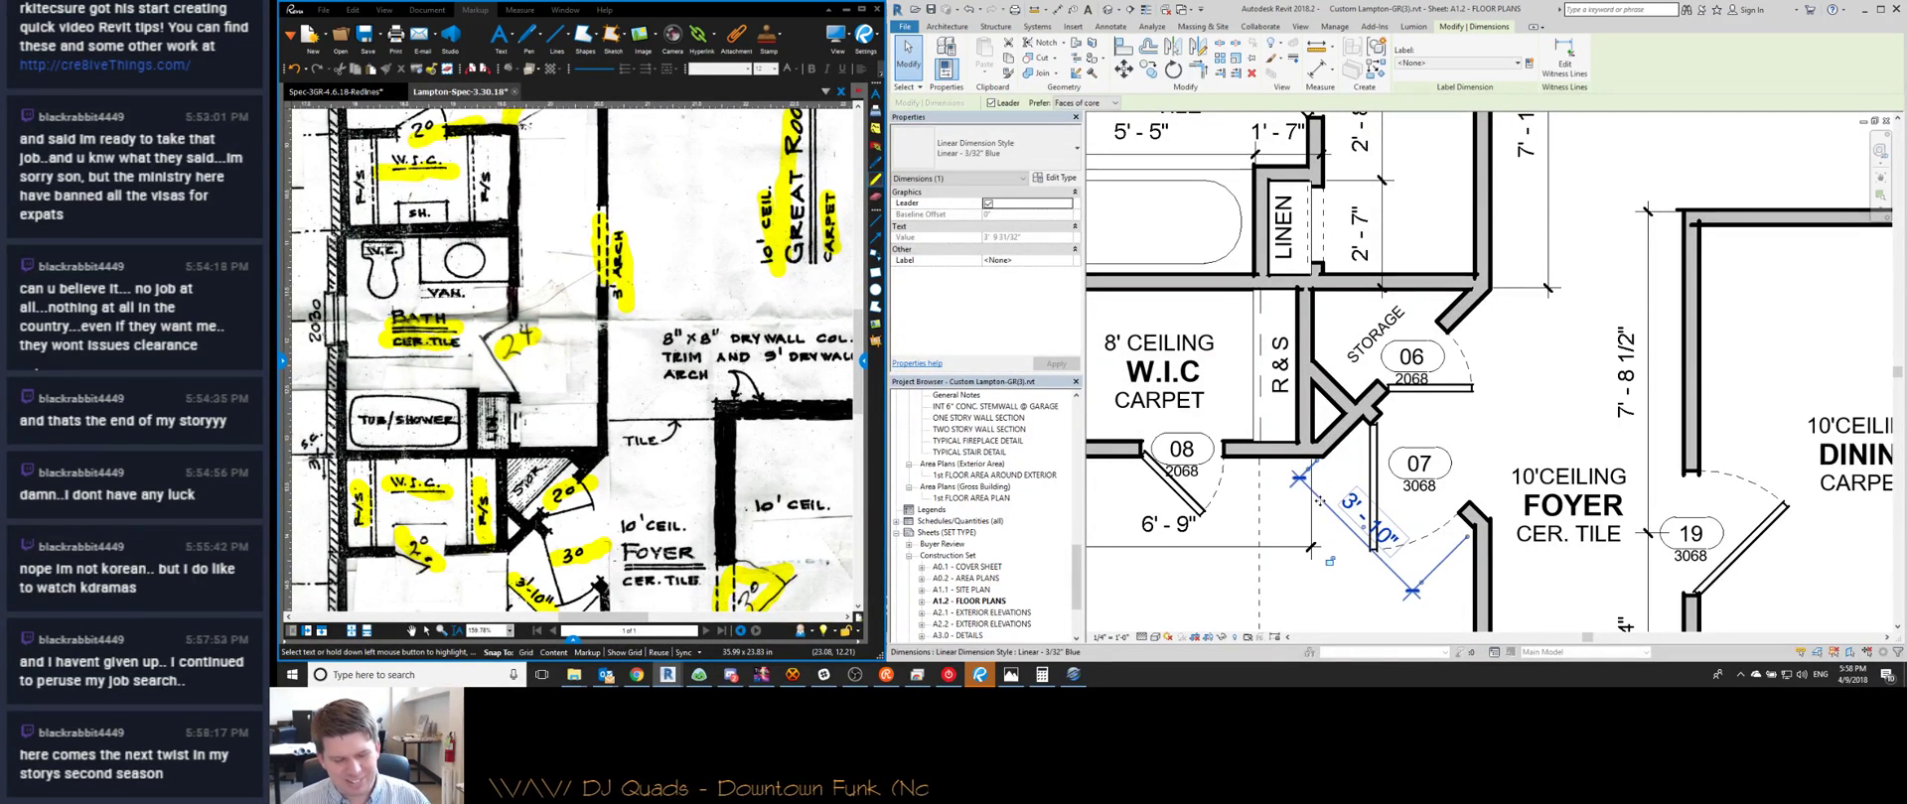
key(Escape)
scroll(1350, 352, up, 1)
scroll(1351, 352, down, 1)
middle_drag(1392, 389, 1267, 416)
scroll(1267, 416, down, 1)
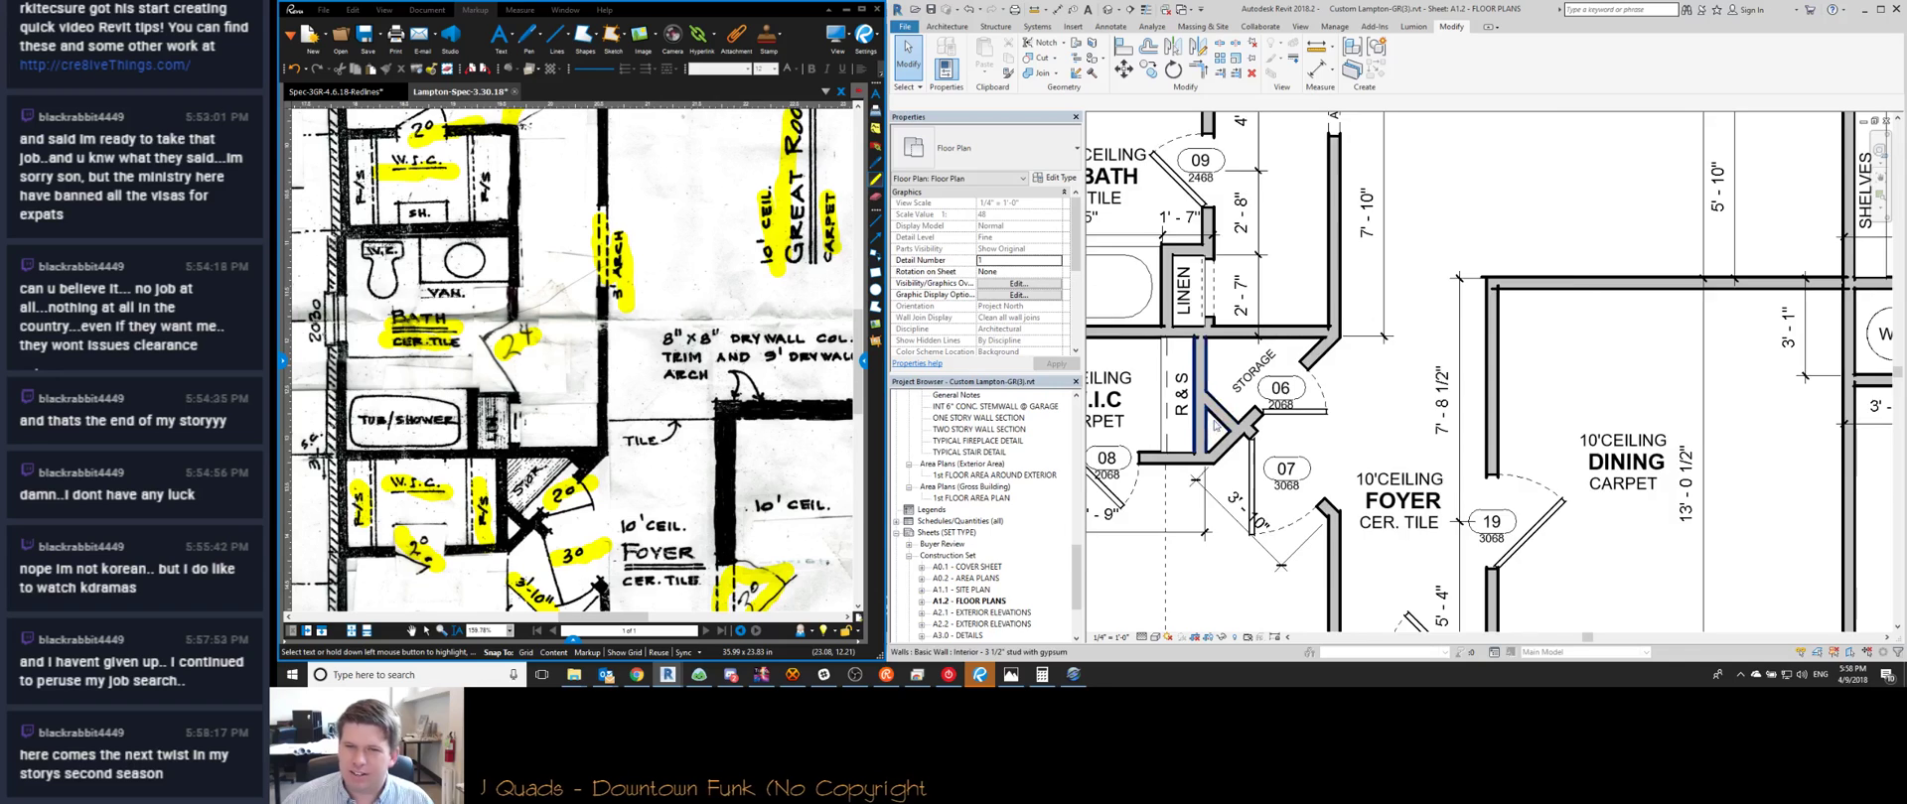
scroll(1226, 410, up, 1)
Inspect the storage closet's diagonal wall, door 06 and STORAGE note, then switch to Chrome
click(1217, 410)
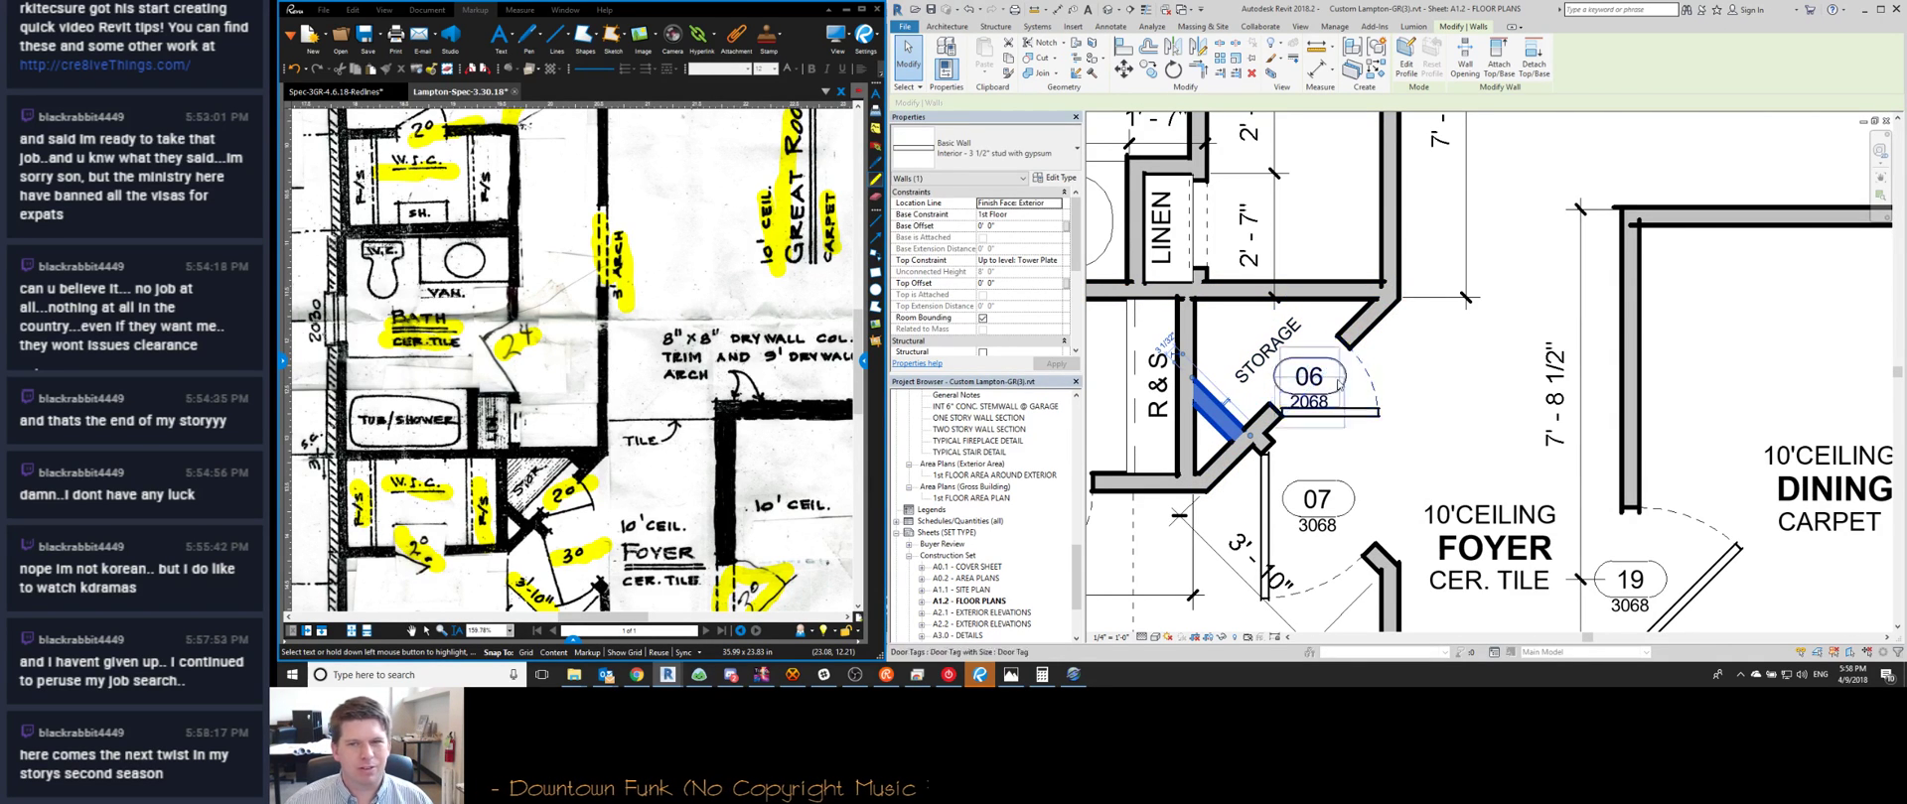
click(1355, 420)
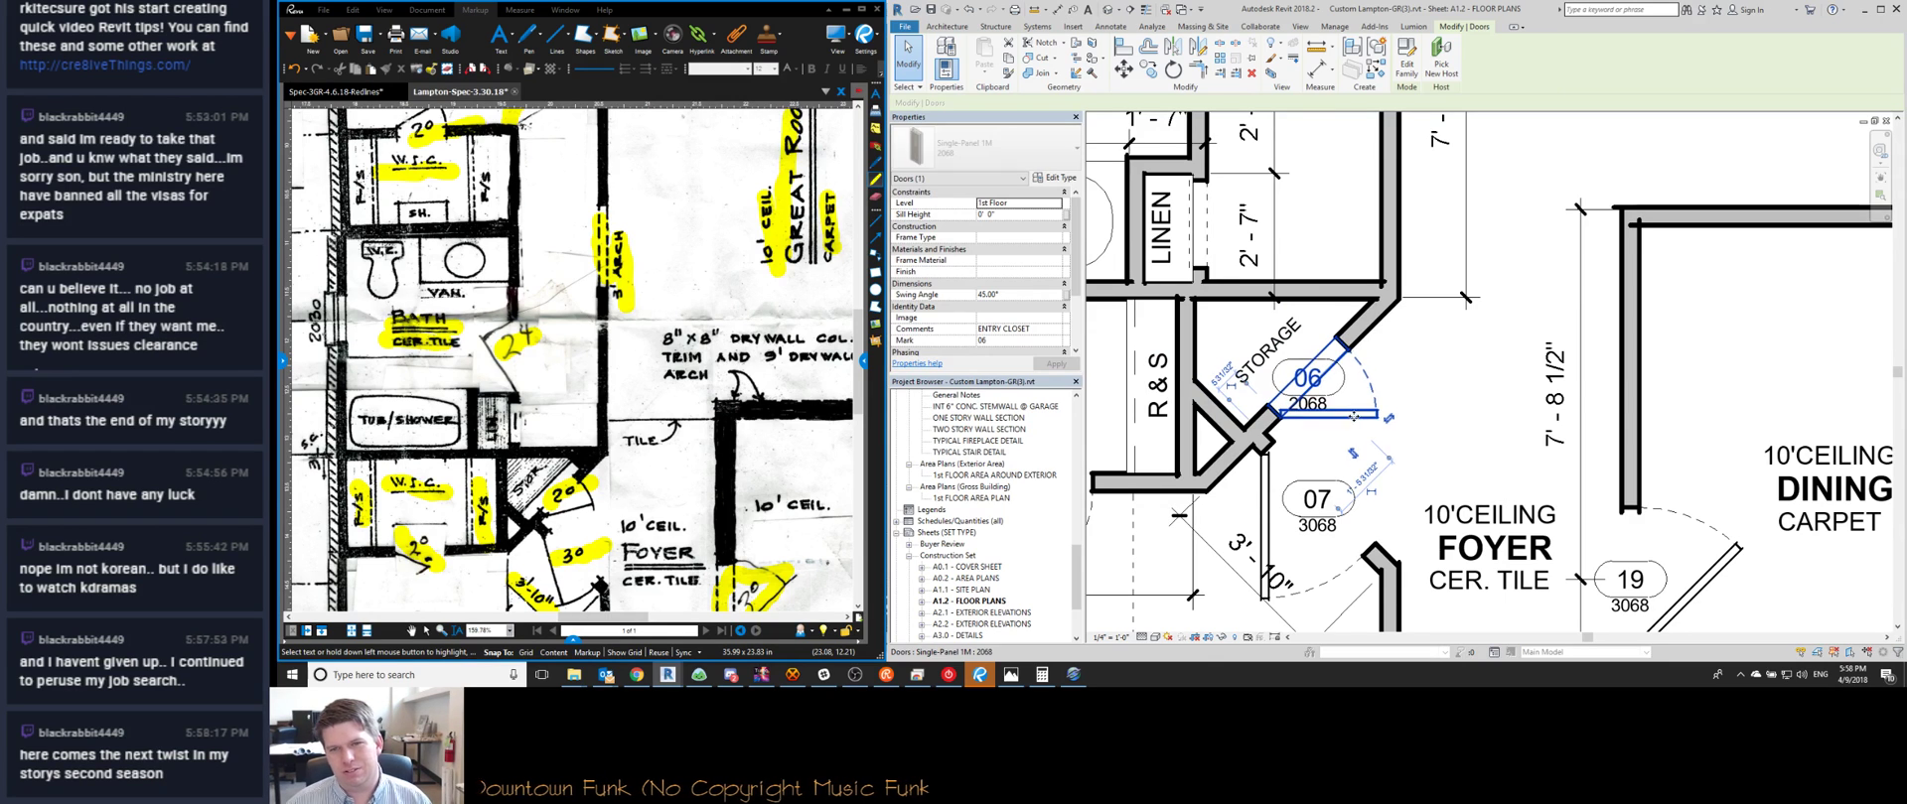
click(1397, 387)
scroll(1206, 317, down, 3)
click(1216, 340)
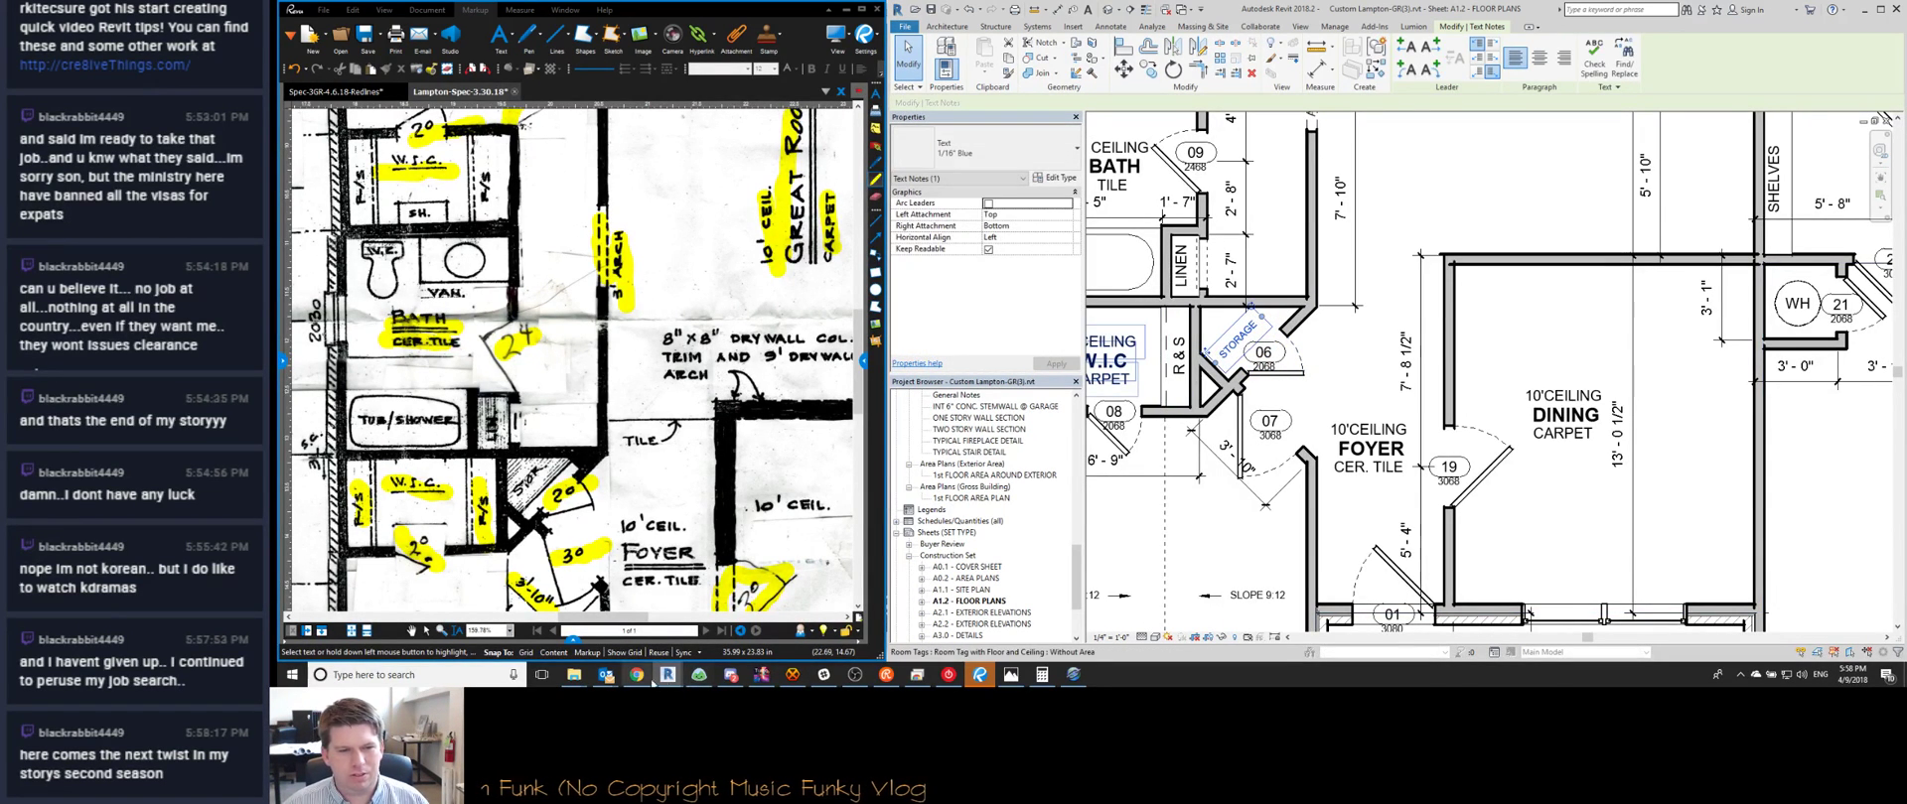
click(634, 677)
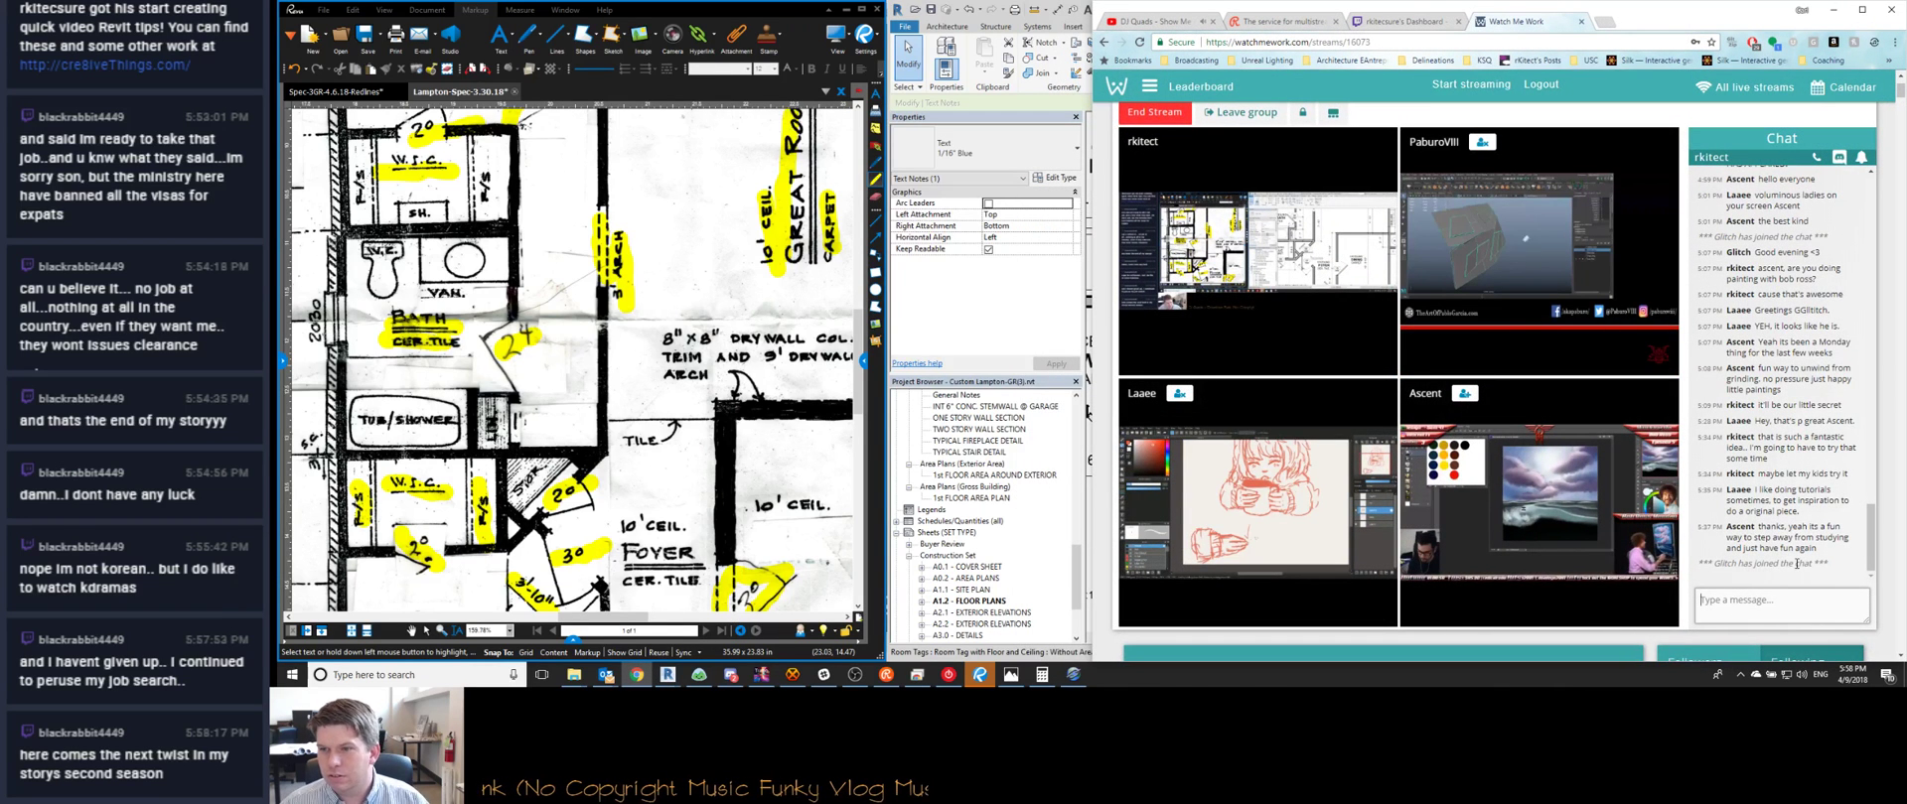
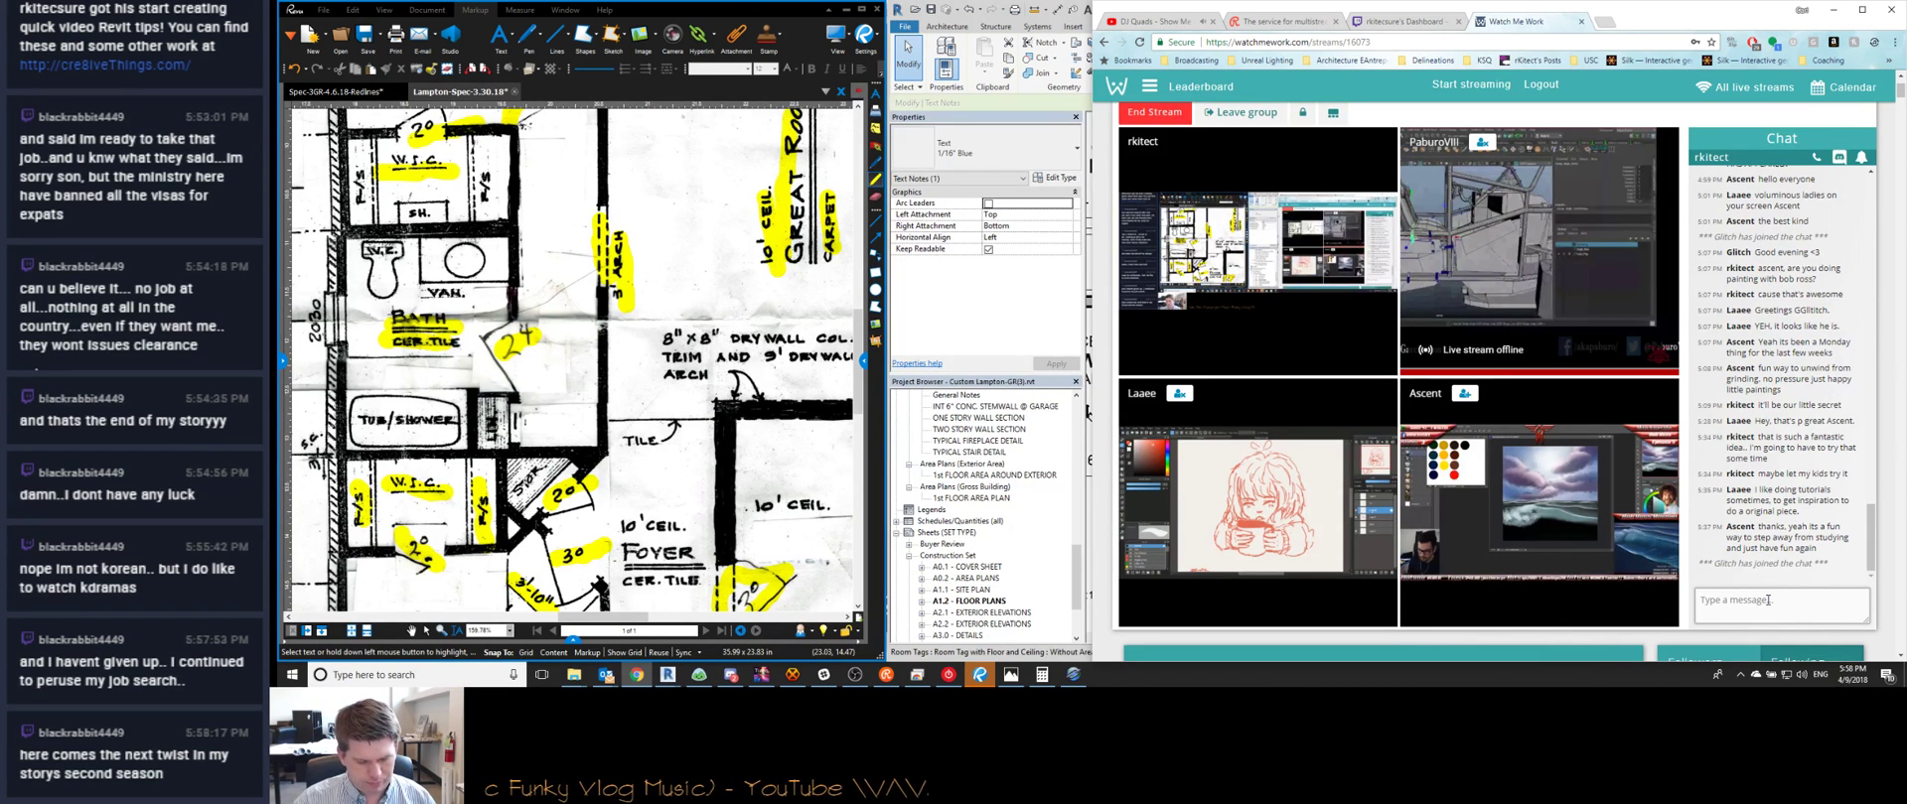
Zoom and pan the A1.2 sheet to centre the fireplace and Nook beside the covered patio
click(1836, 9)
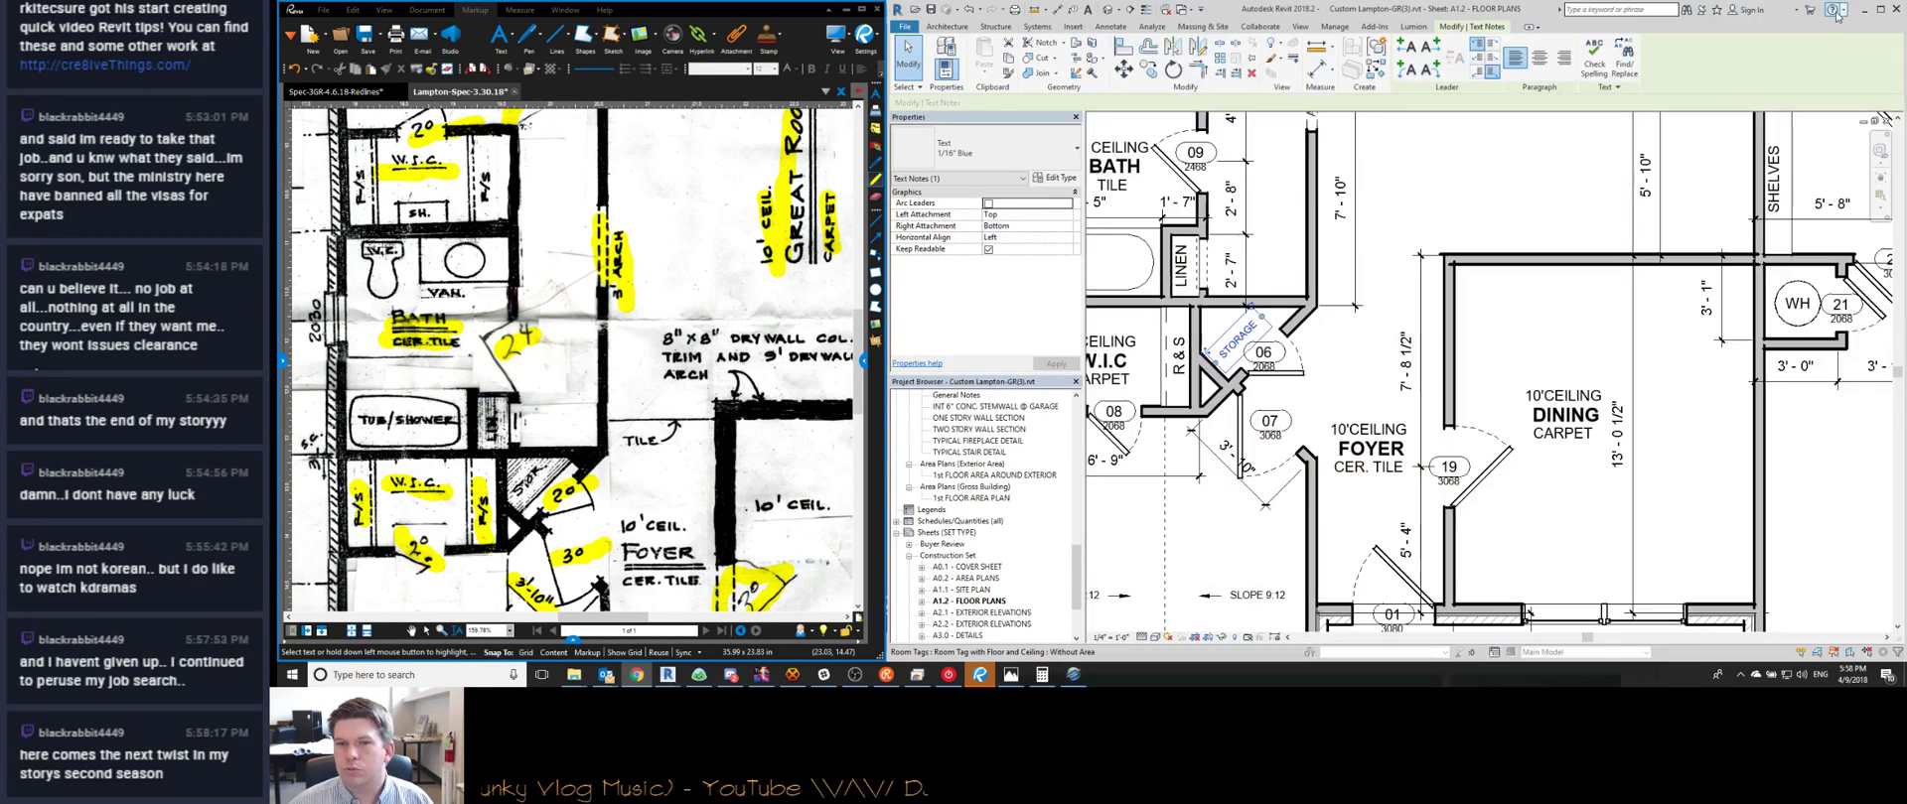
scroll(1474, 386, down, 2)
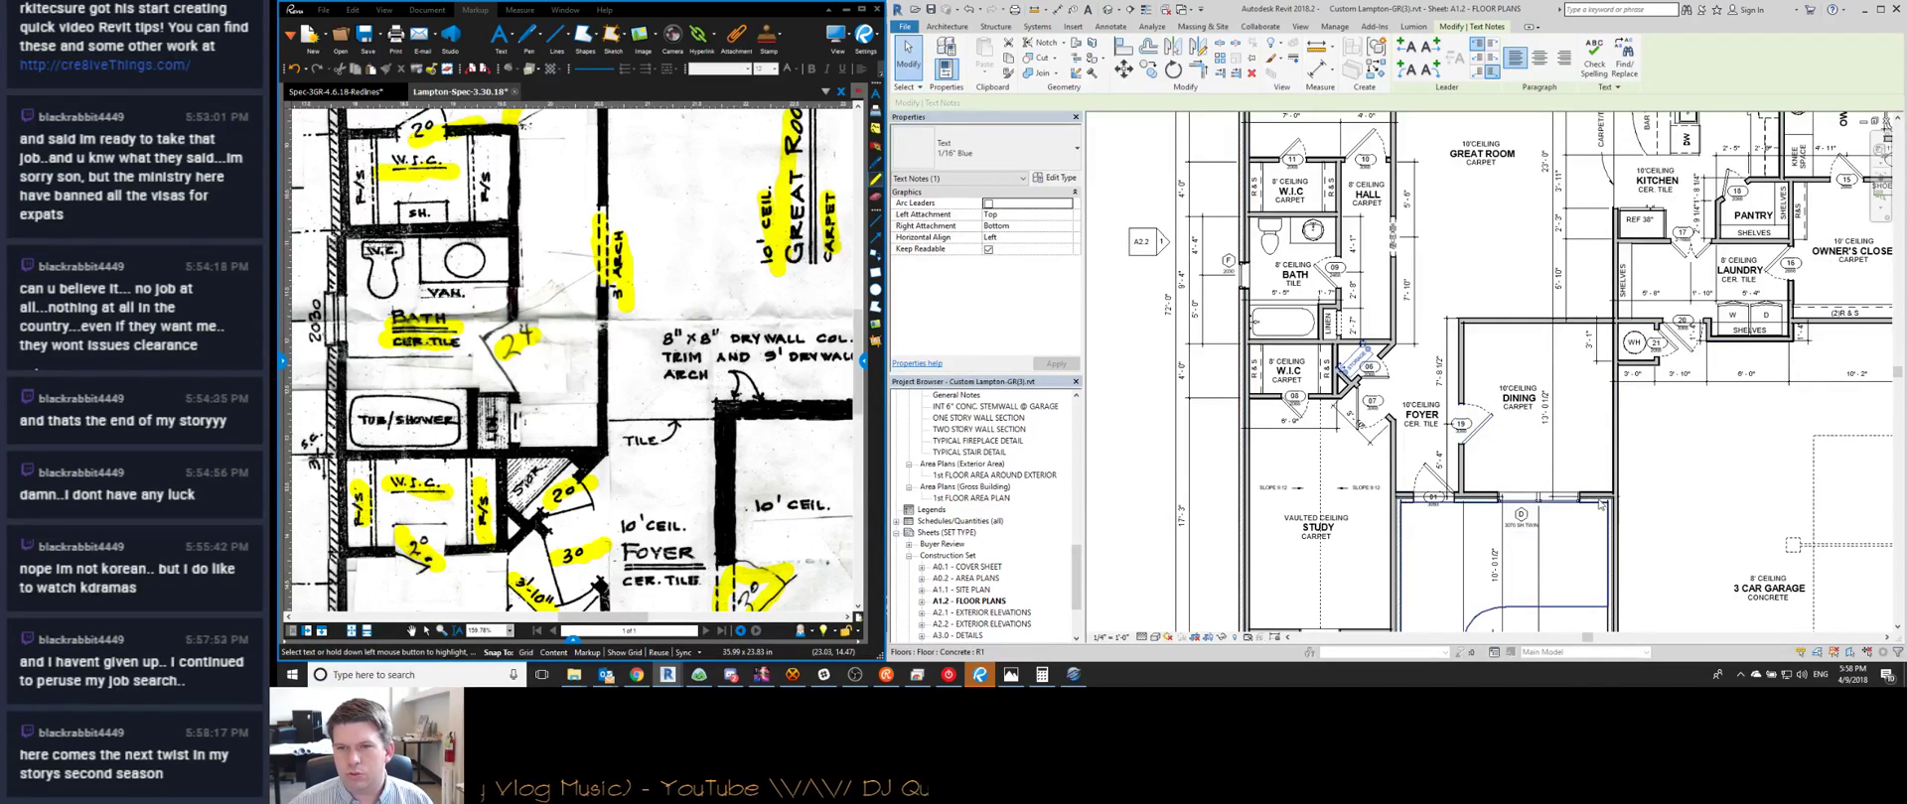
scroll(1410, 455, up, 3)
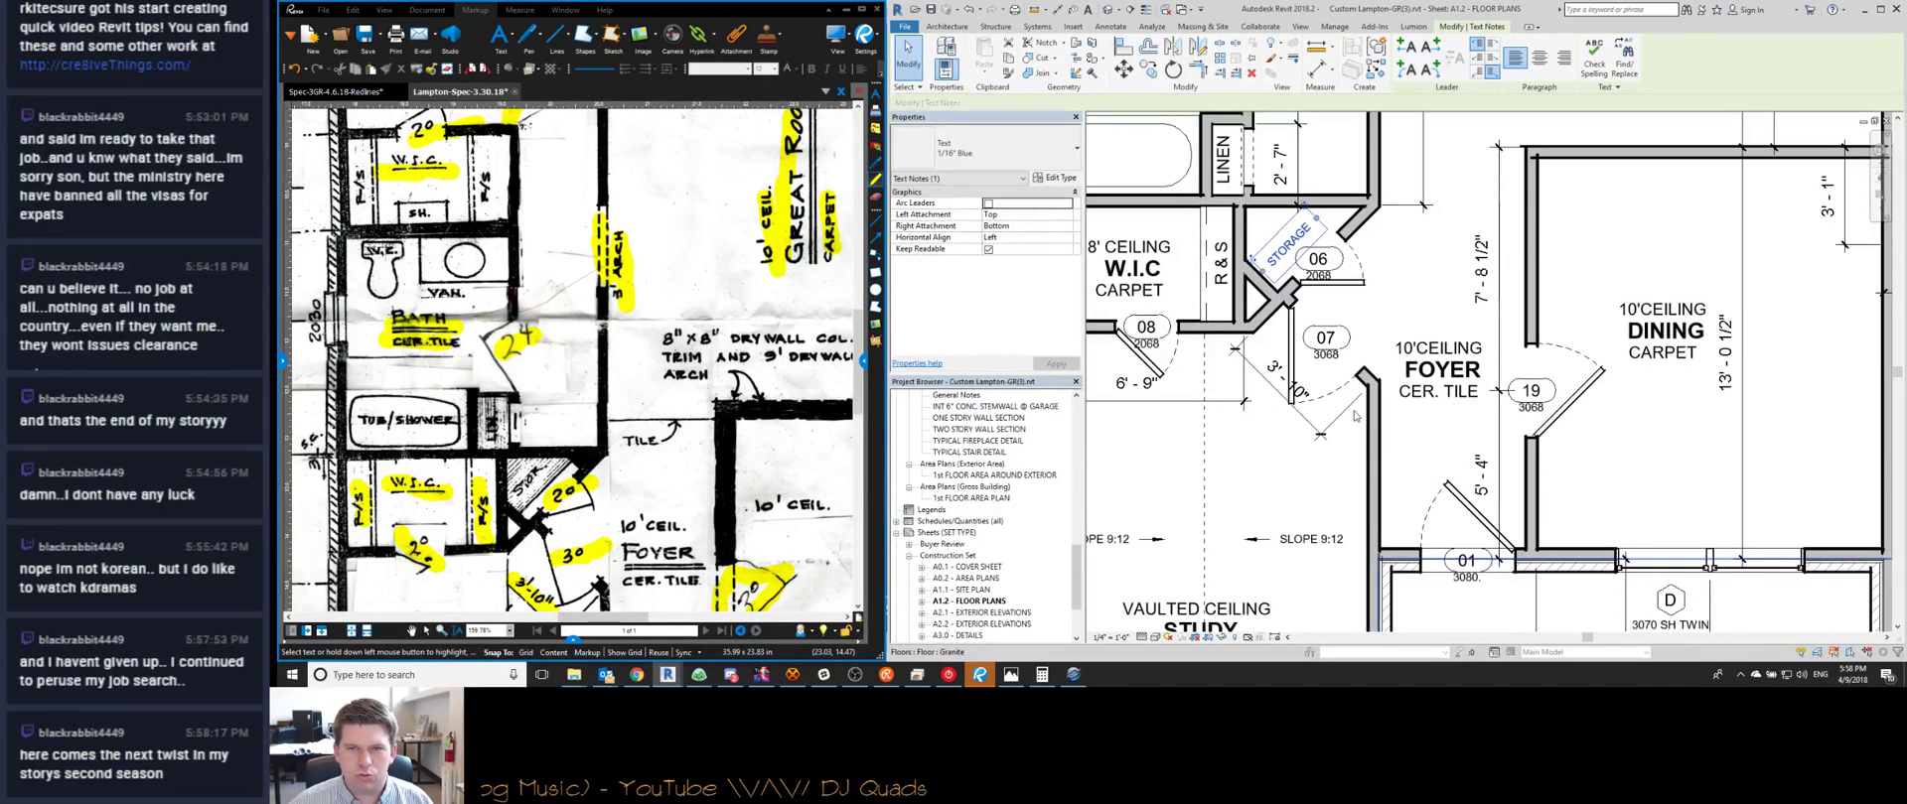
scroll(1349, 423, down, 2)
middle_drag(1387, 342, 1397, 365)
scroll(579, 421, down, 5)
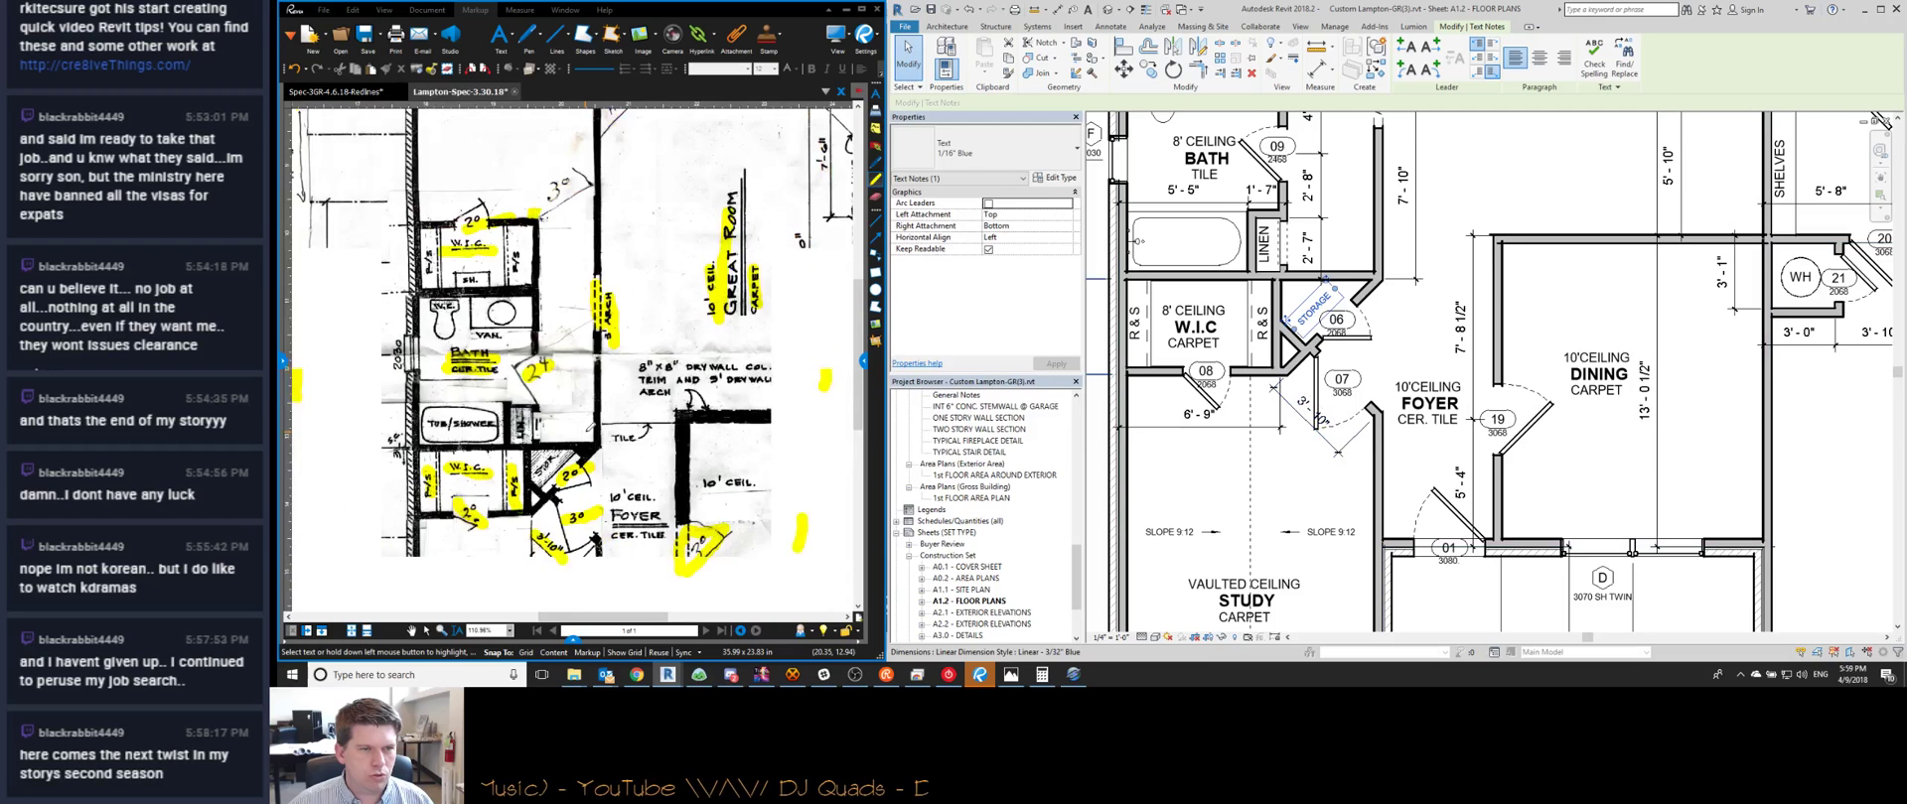
scroll(564, 411, up, 5)
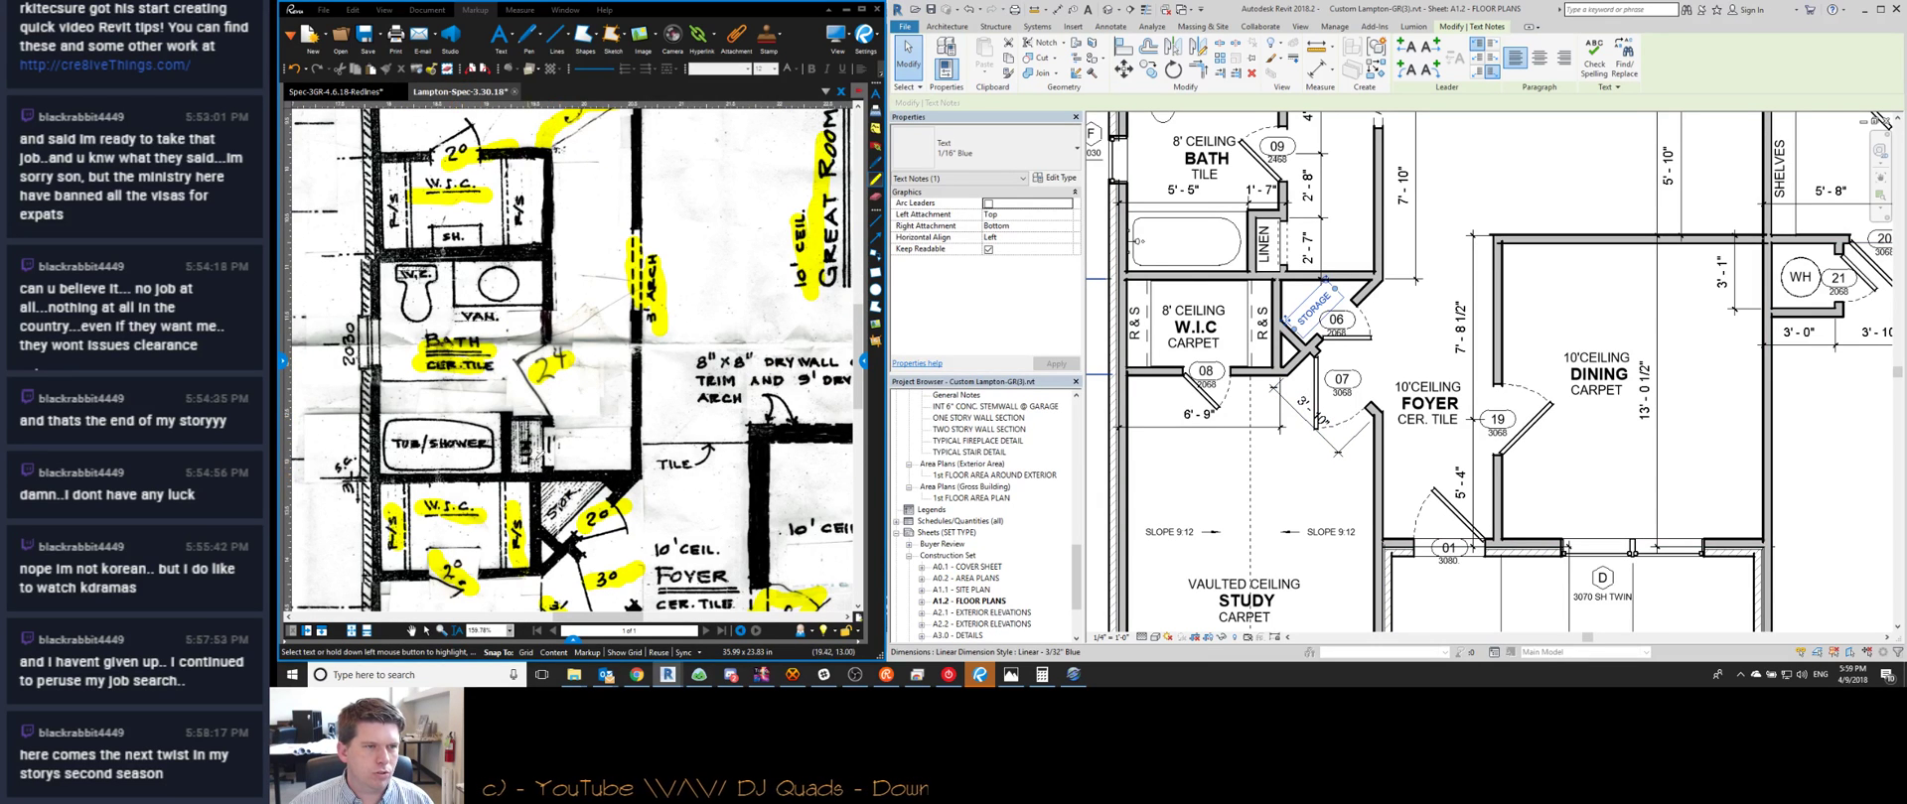
scroll(501, 464, down, 5)
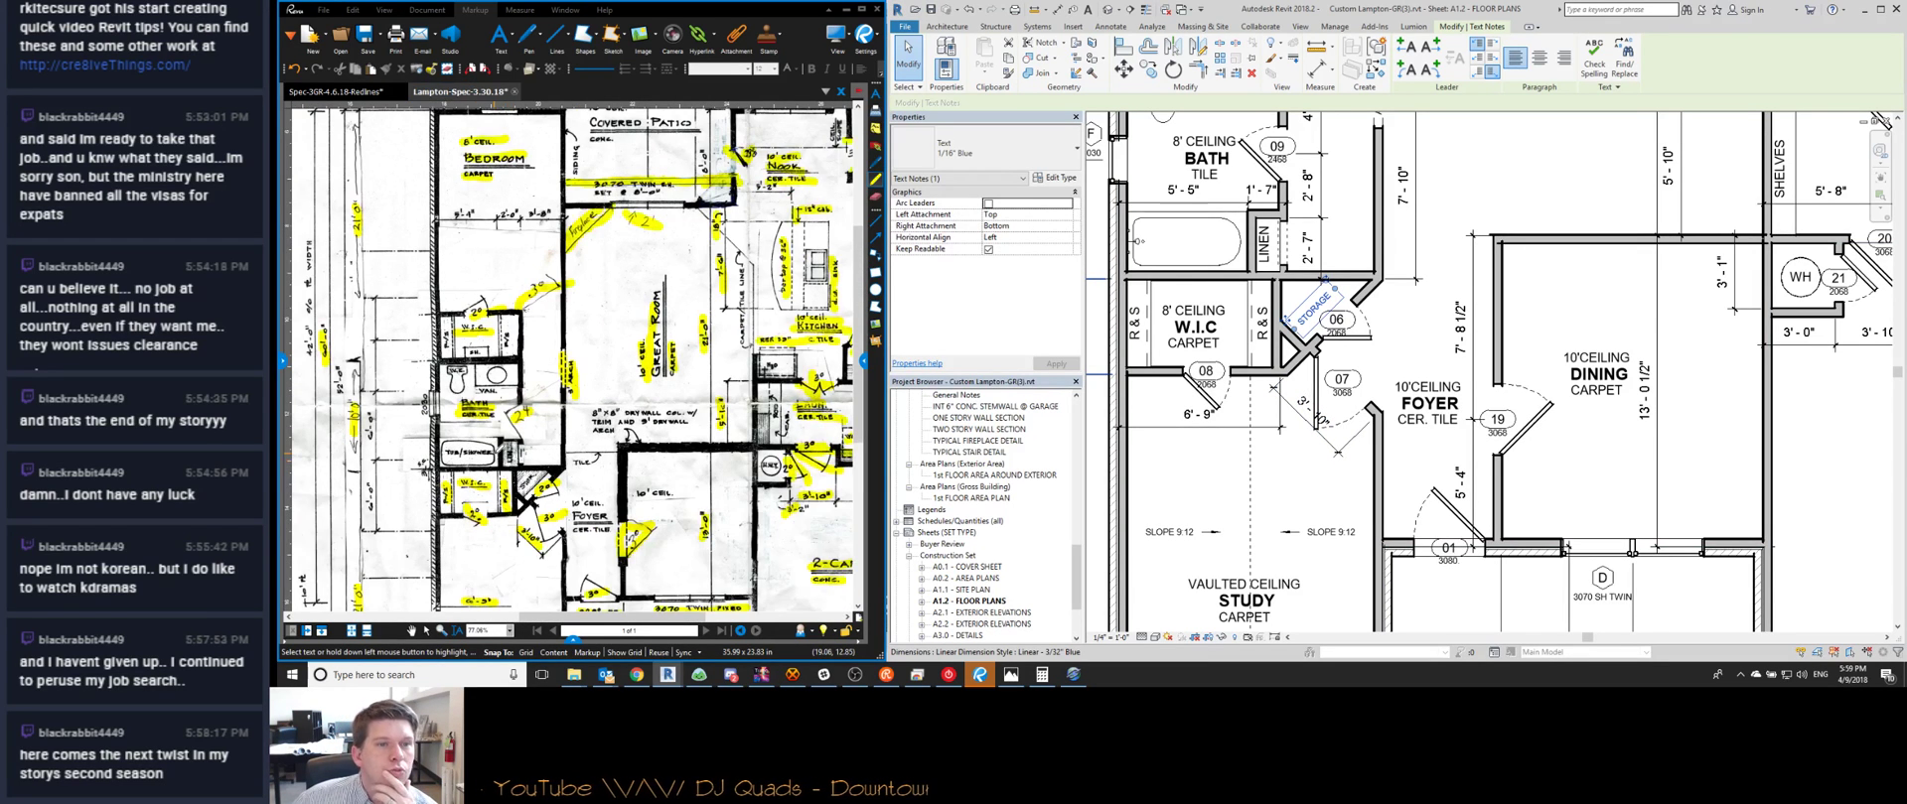
scroll(506, 449, down, 2)
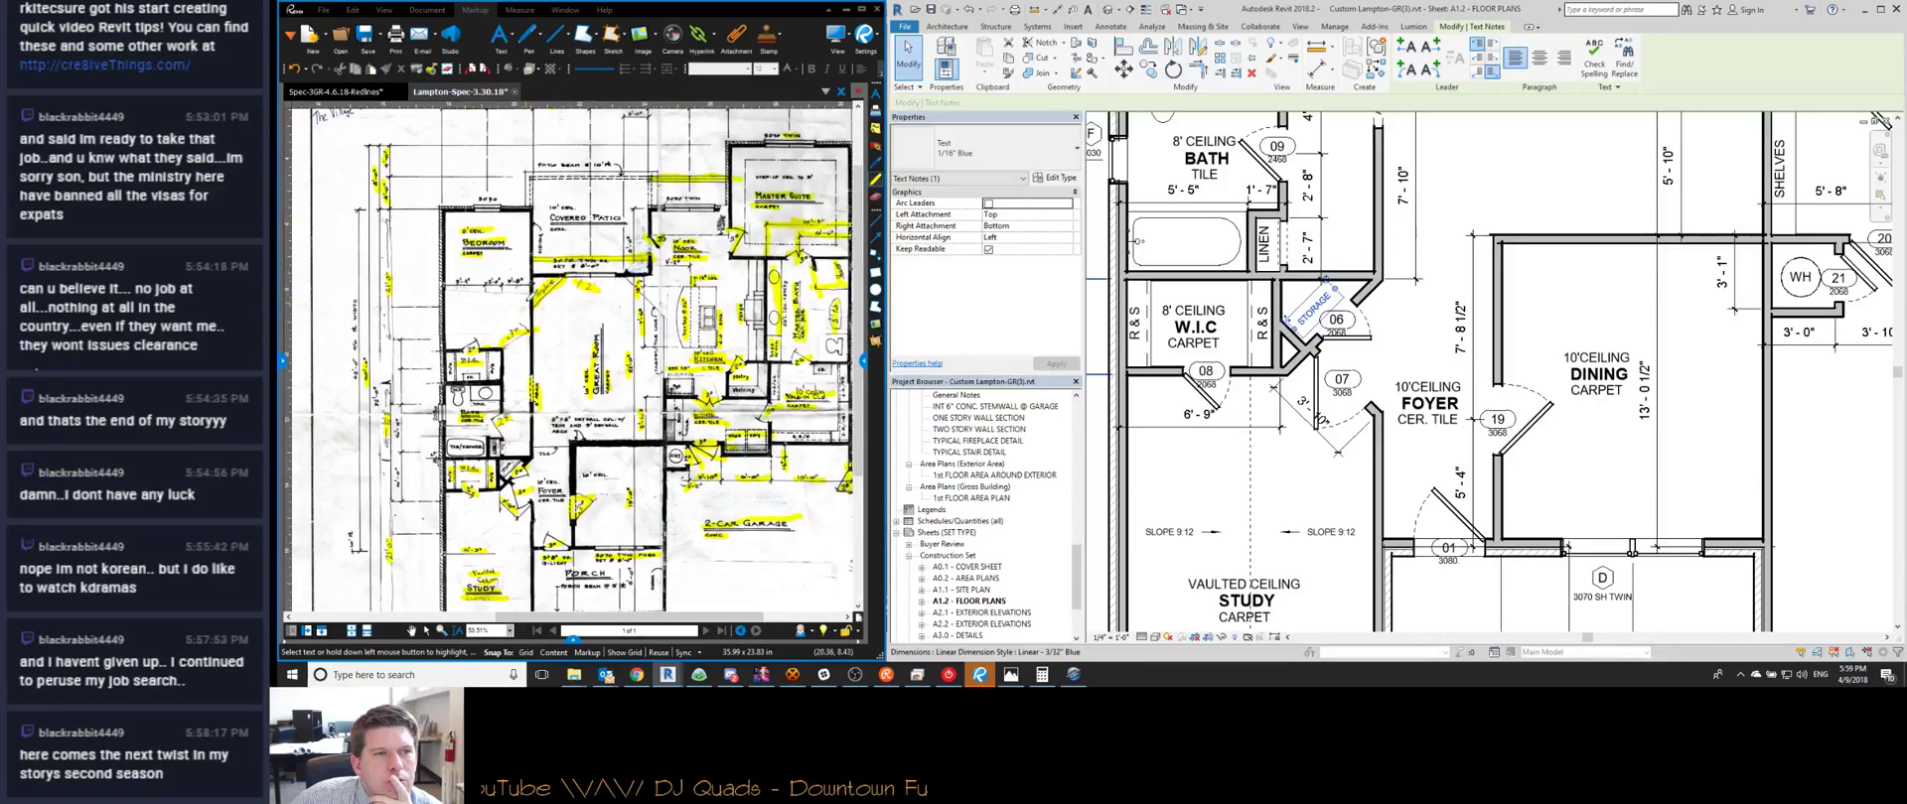
scroll(549, 210, up, 3)
middle_drag(1474, 297, 1450, 411)
scroll(1450, 397, down, 3)
middle_drag(1465, 218, 1368, 296)
scroll(1342, 268, up, 3)
Place a no-leader SIDING text note, rotated vertical, alongside the fireplace-side exterior wall
click(1087, 9)
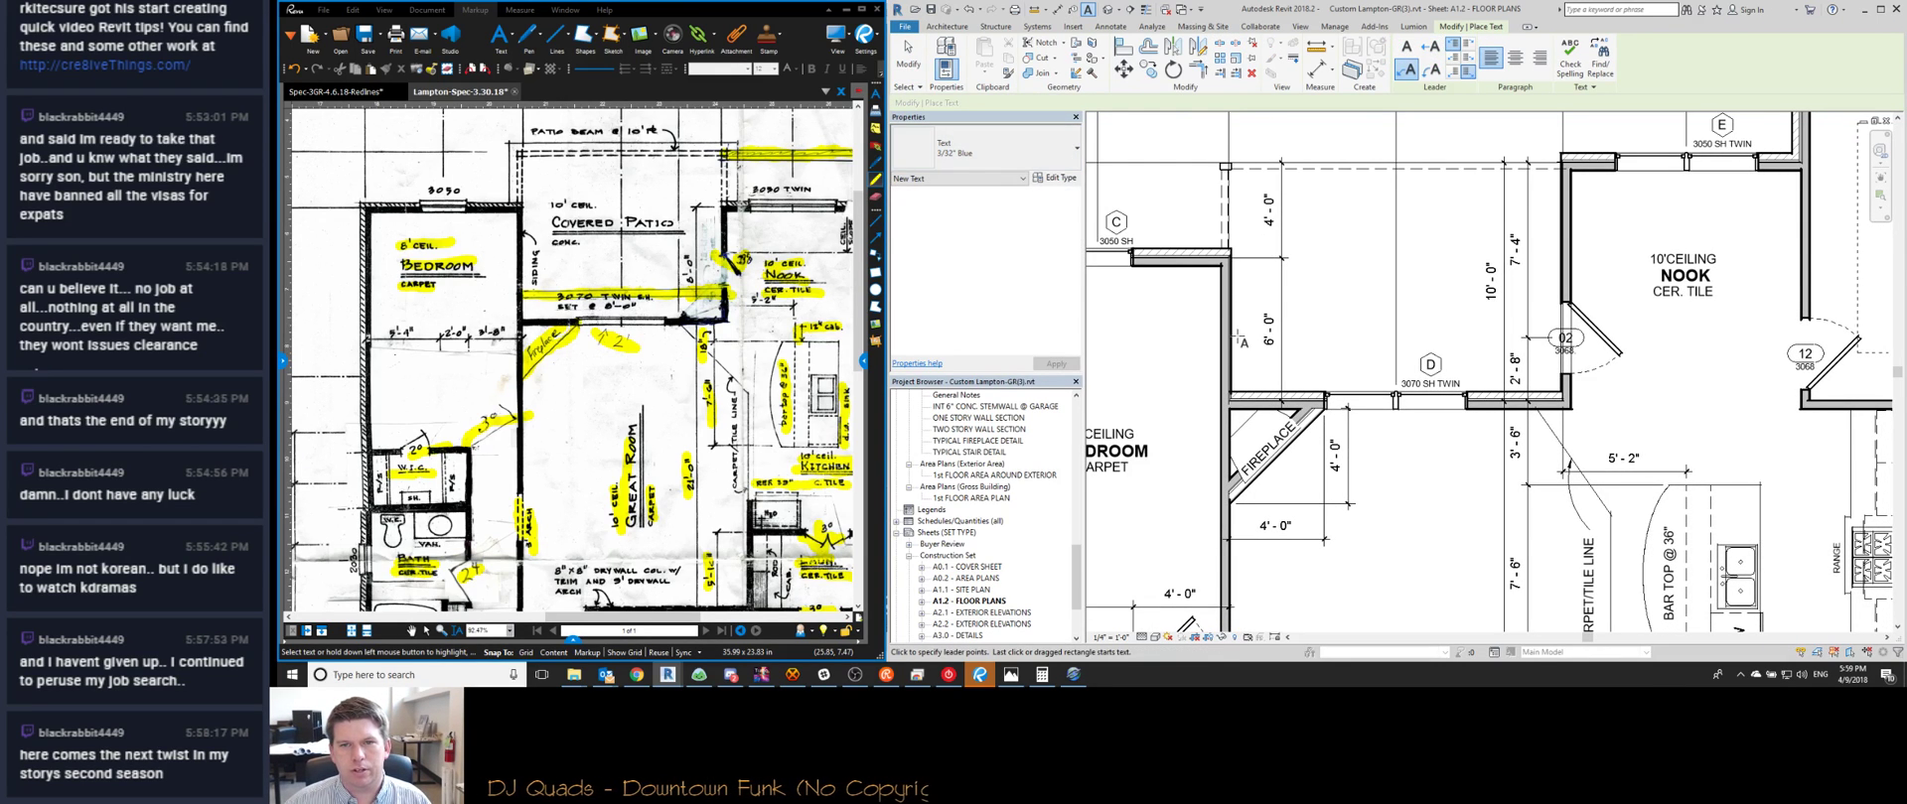
click(1406, 48)
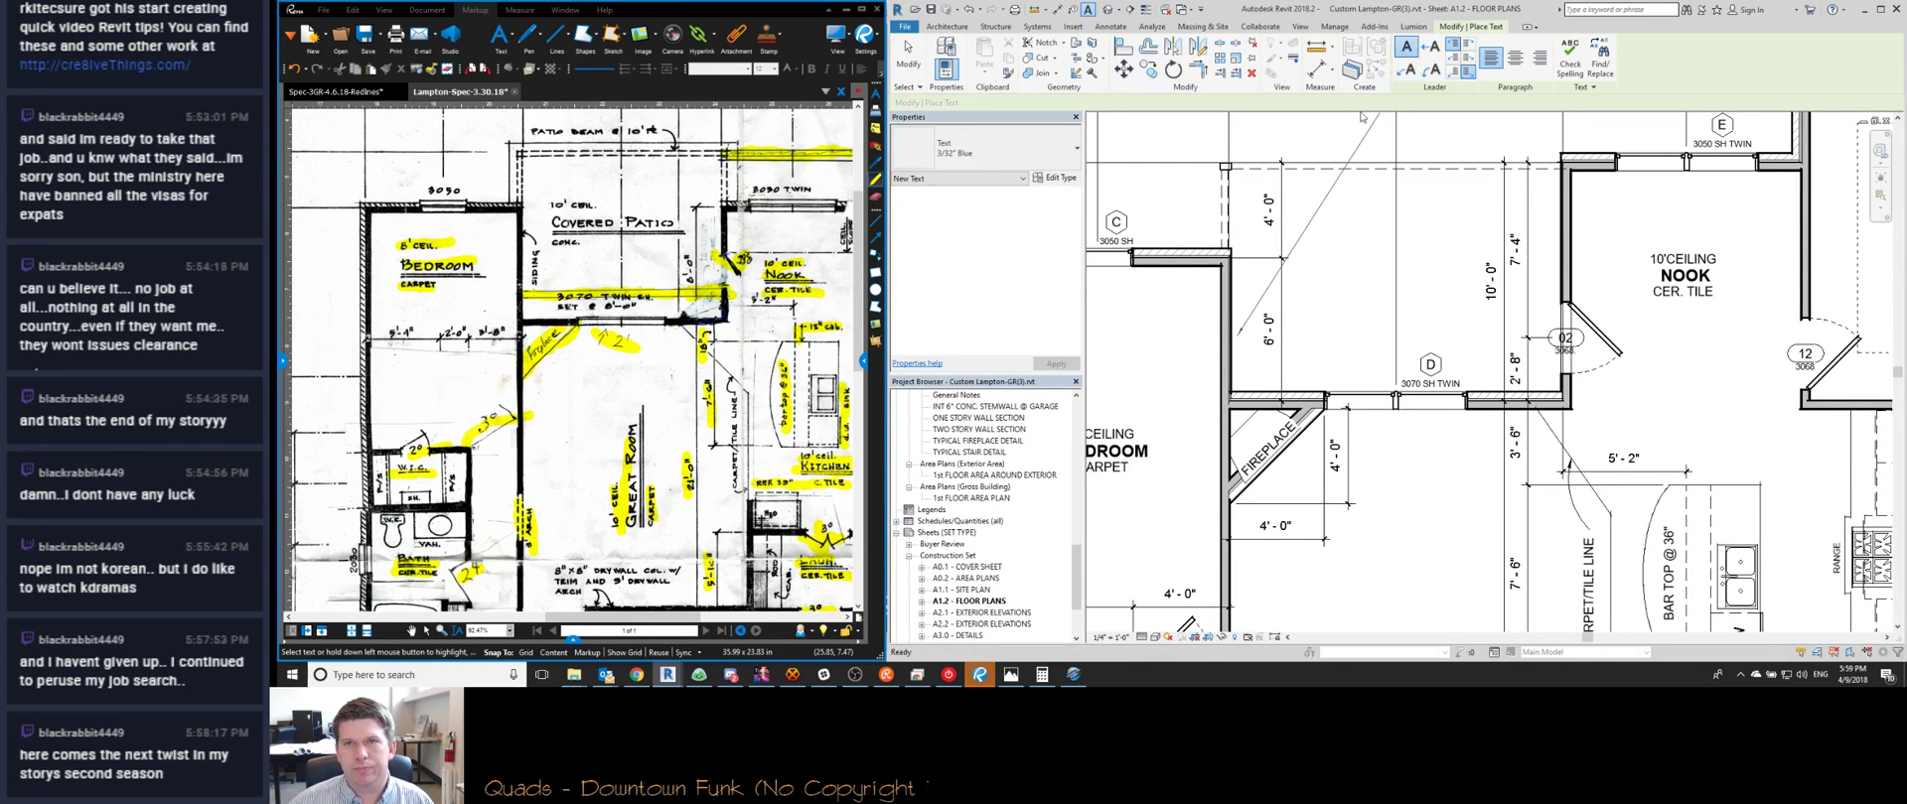
click(1239, 332)
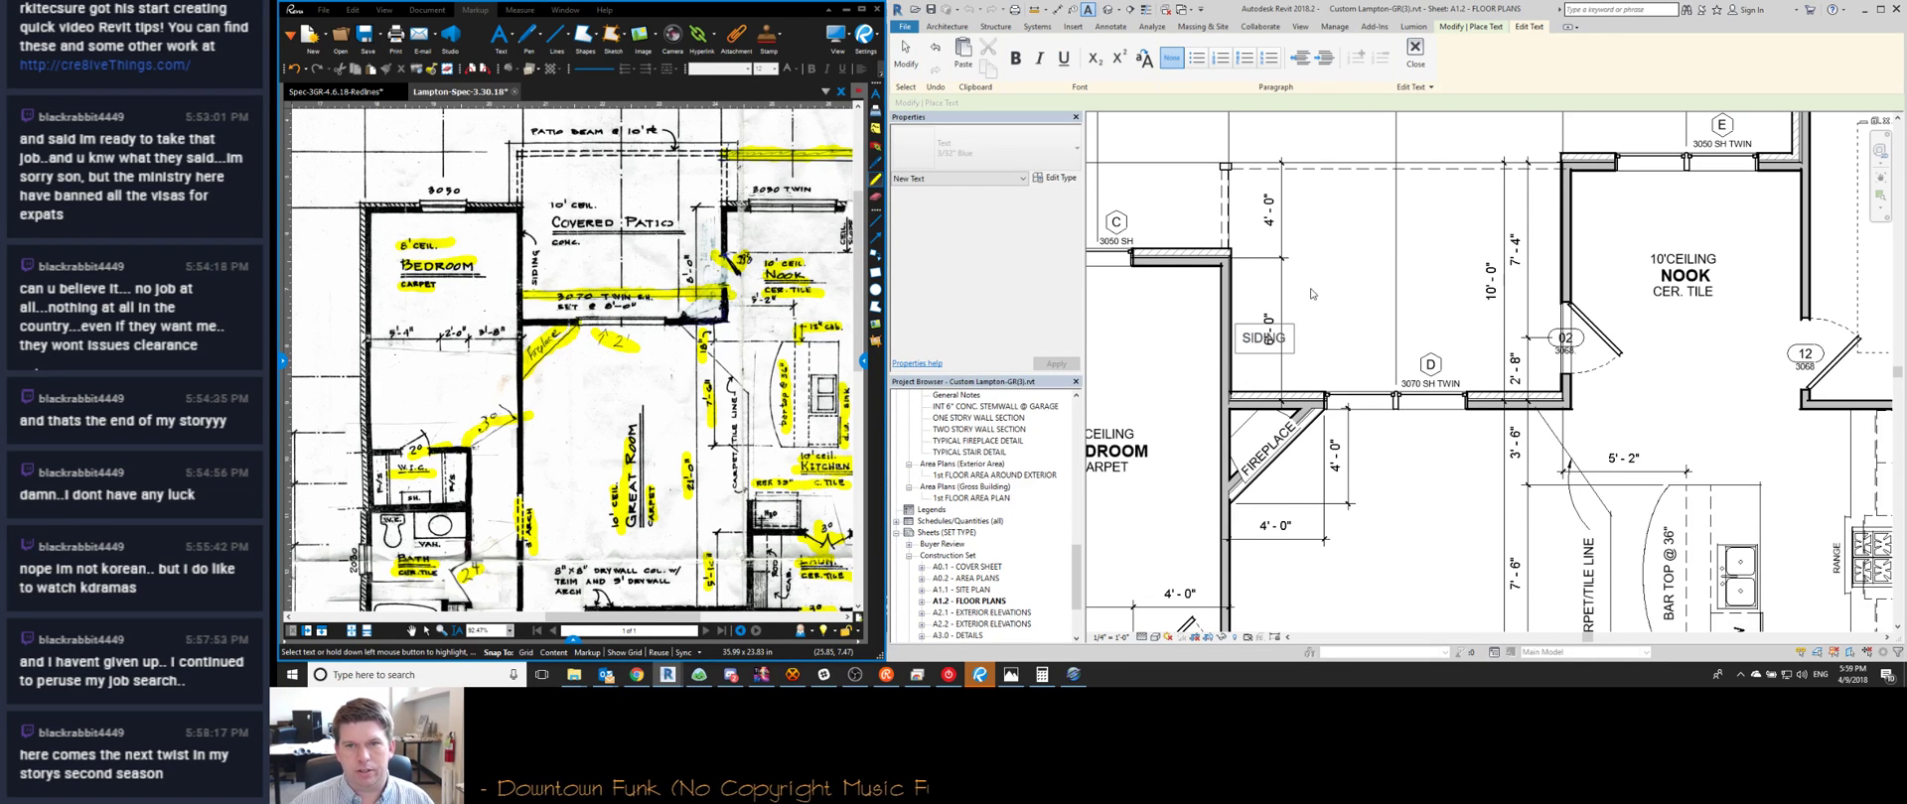
click(1311, 294)
drag(1293, 324, 1251, 301)
drag(1253, 369, 1224, 365)
key(Escape)
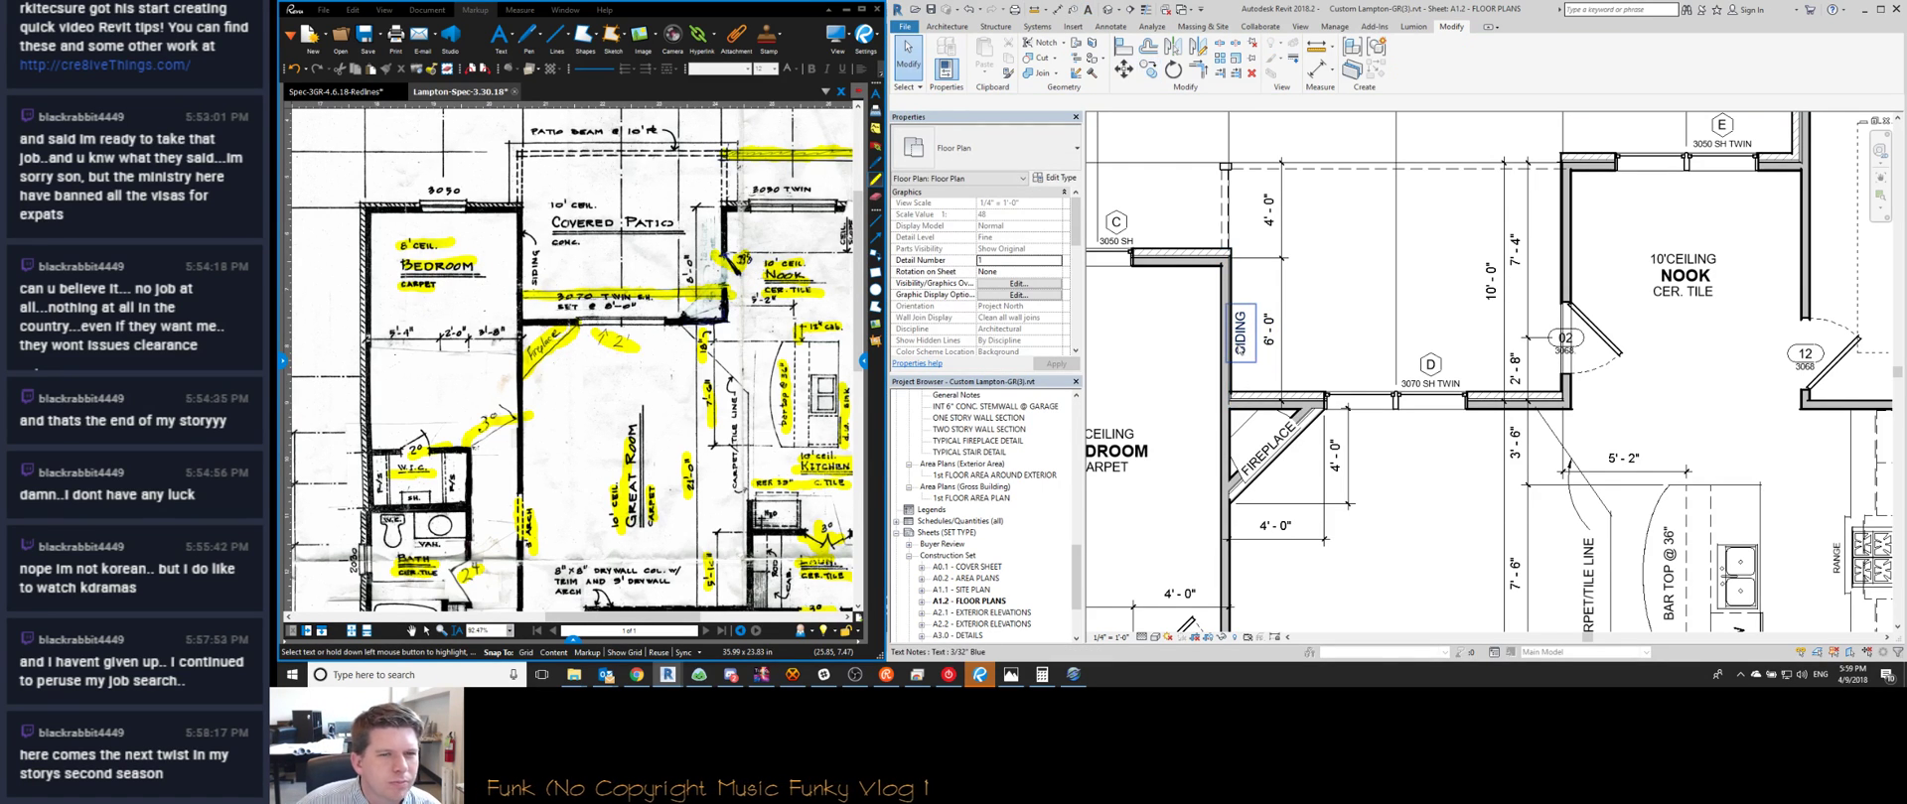
Copy the SIDING note to the Nook wall
click(1240, 349)
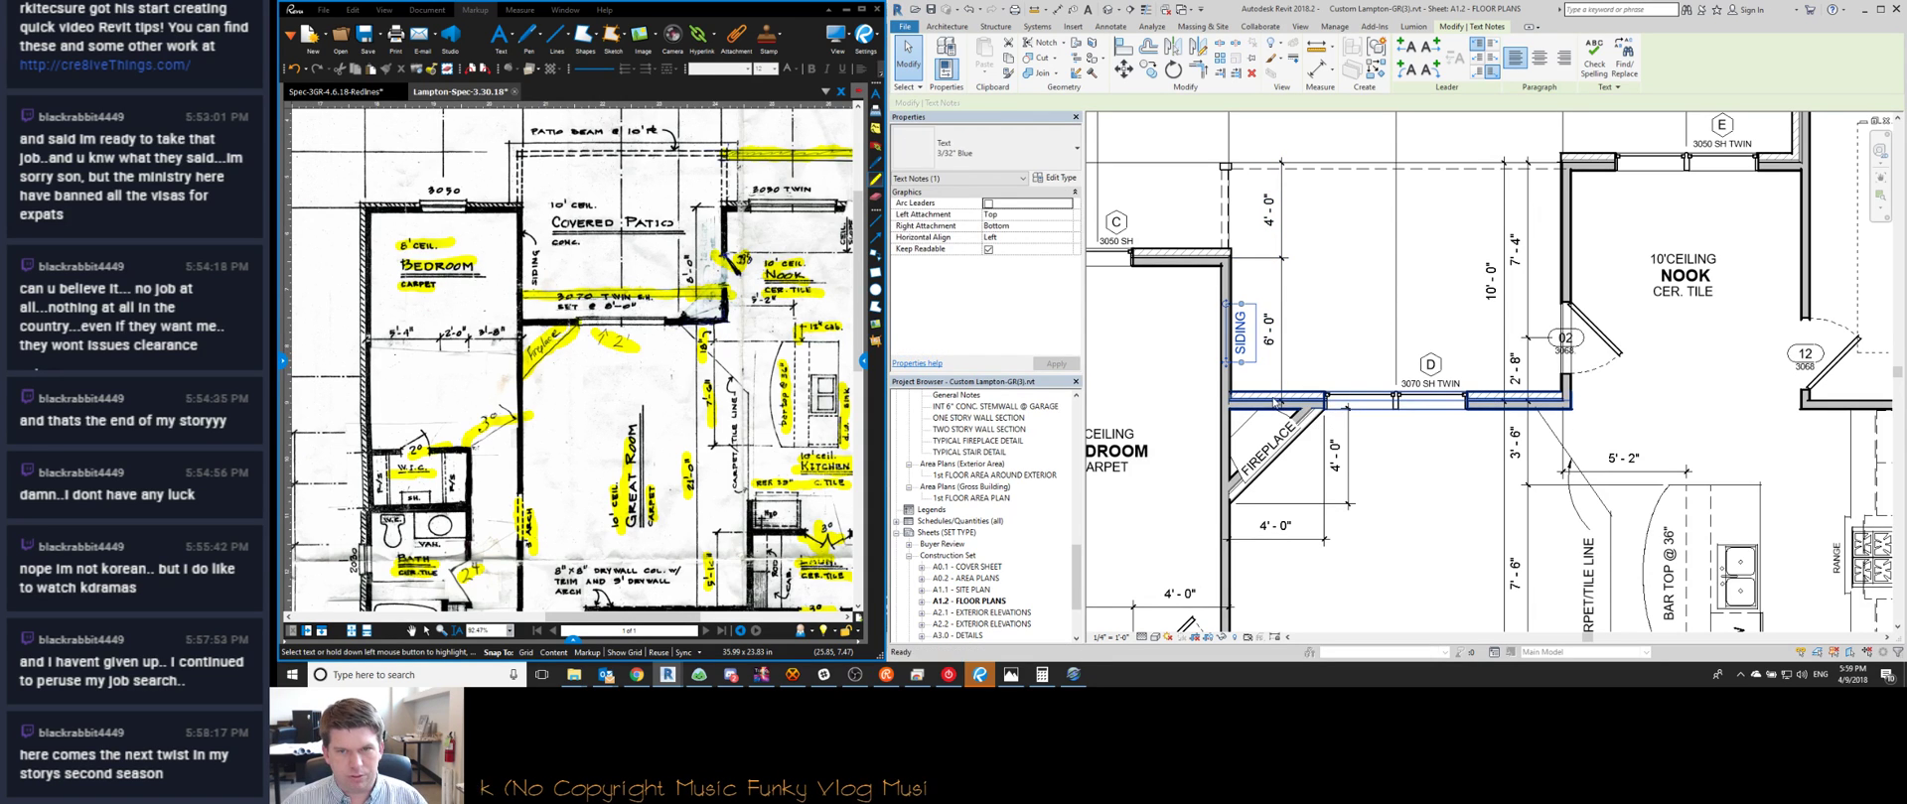
key(o)
click(1243, 327)
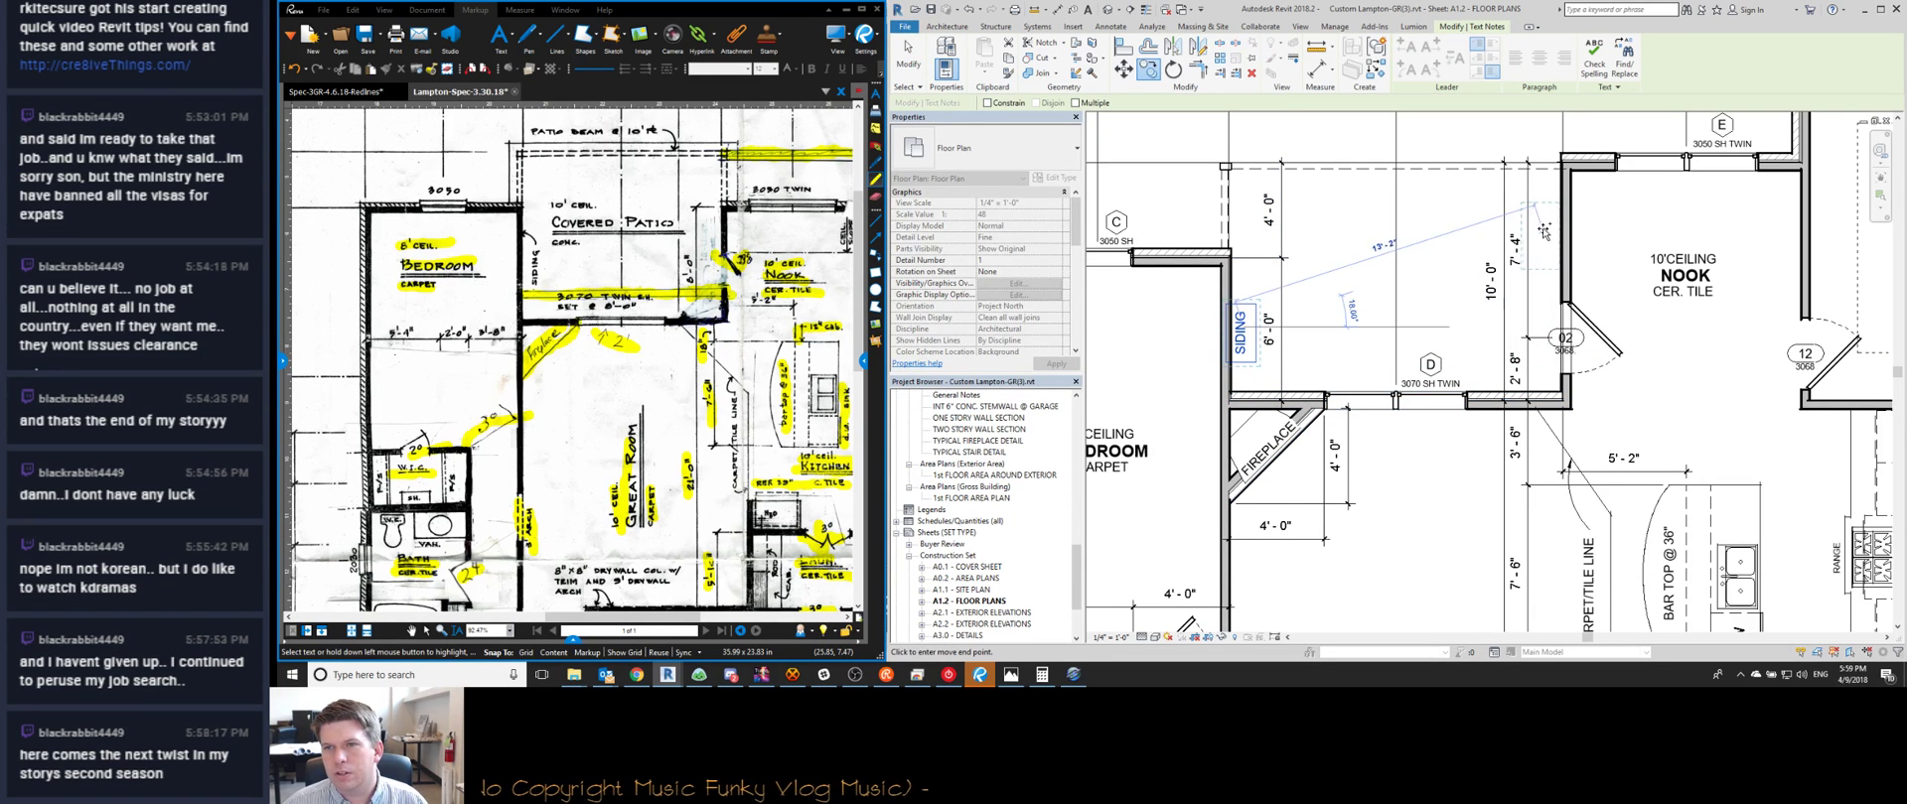
click(1546, 240)
click(1547, 248)
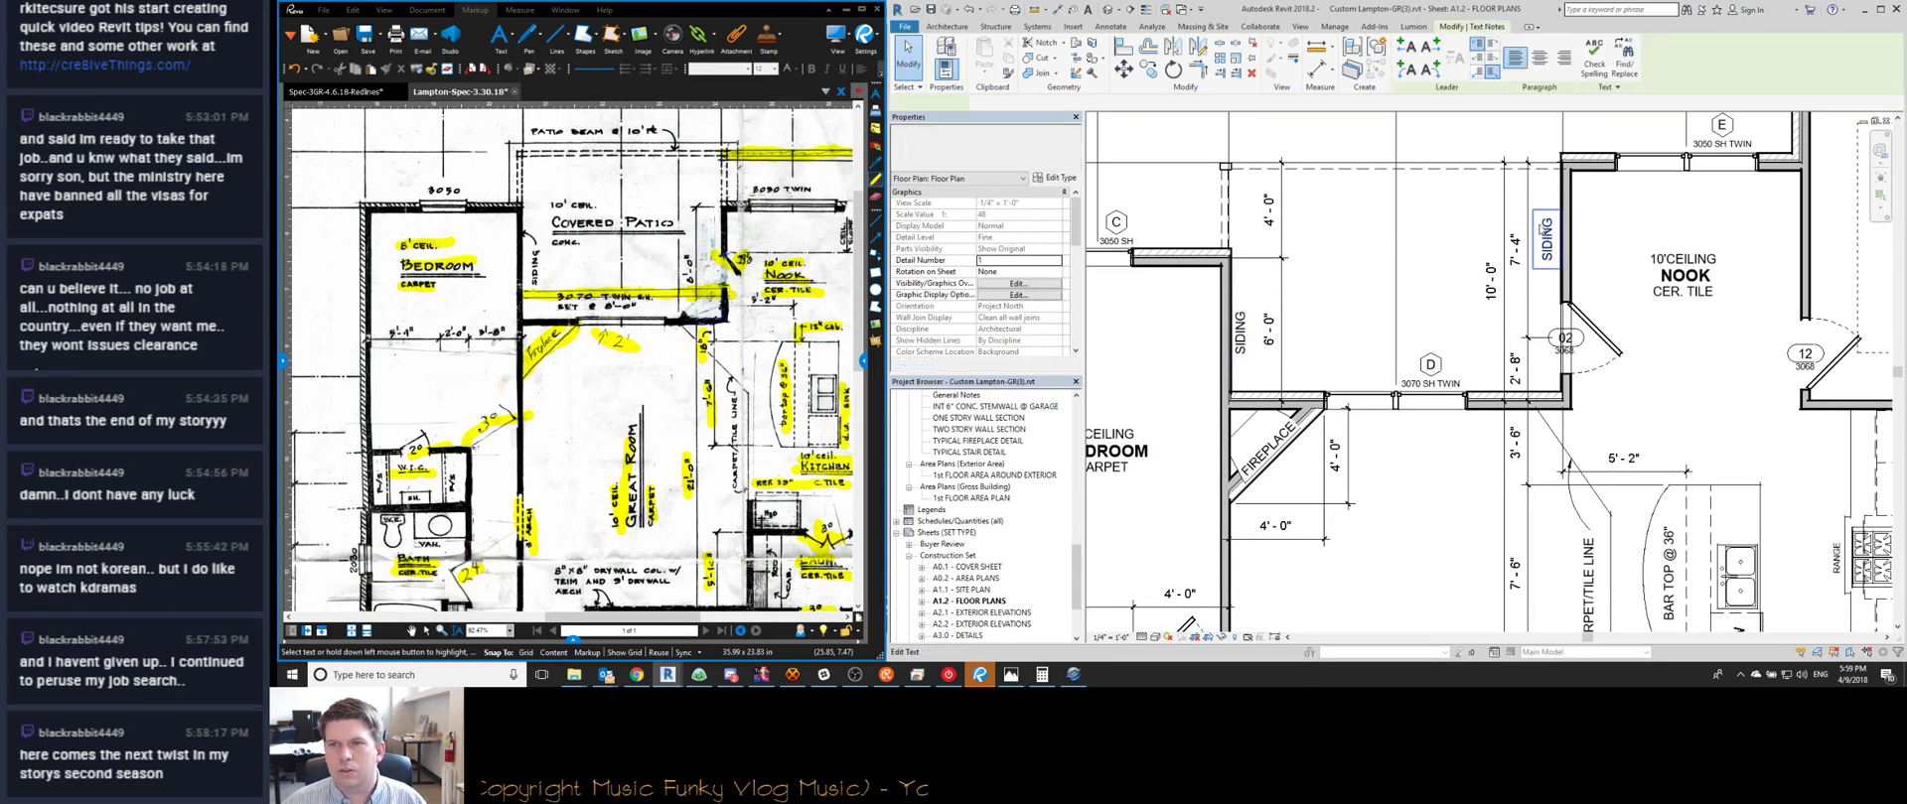
Nudge the copied SIDING note closer to the Nook wall and select the twin-door brick wall
drag(1536, 277, 1533, 276)
click(1491, 404)
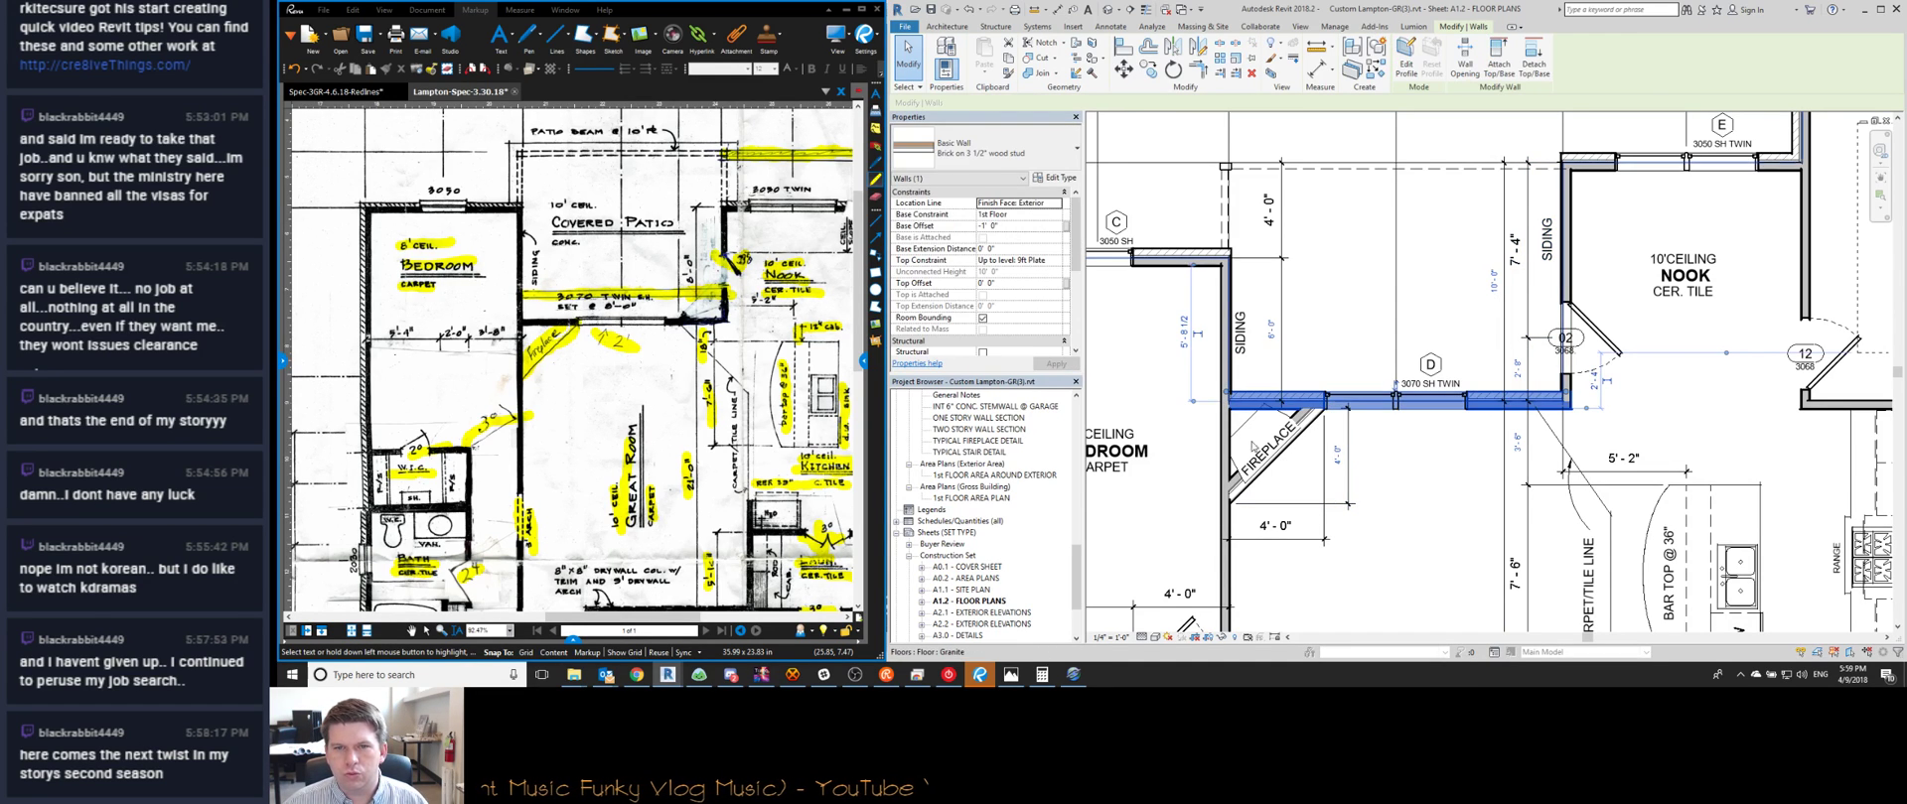
scroll(1560, 407, up, 5)
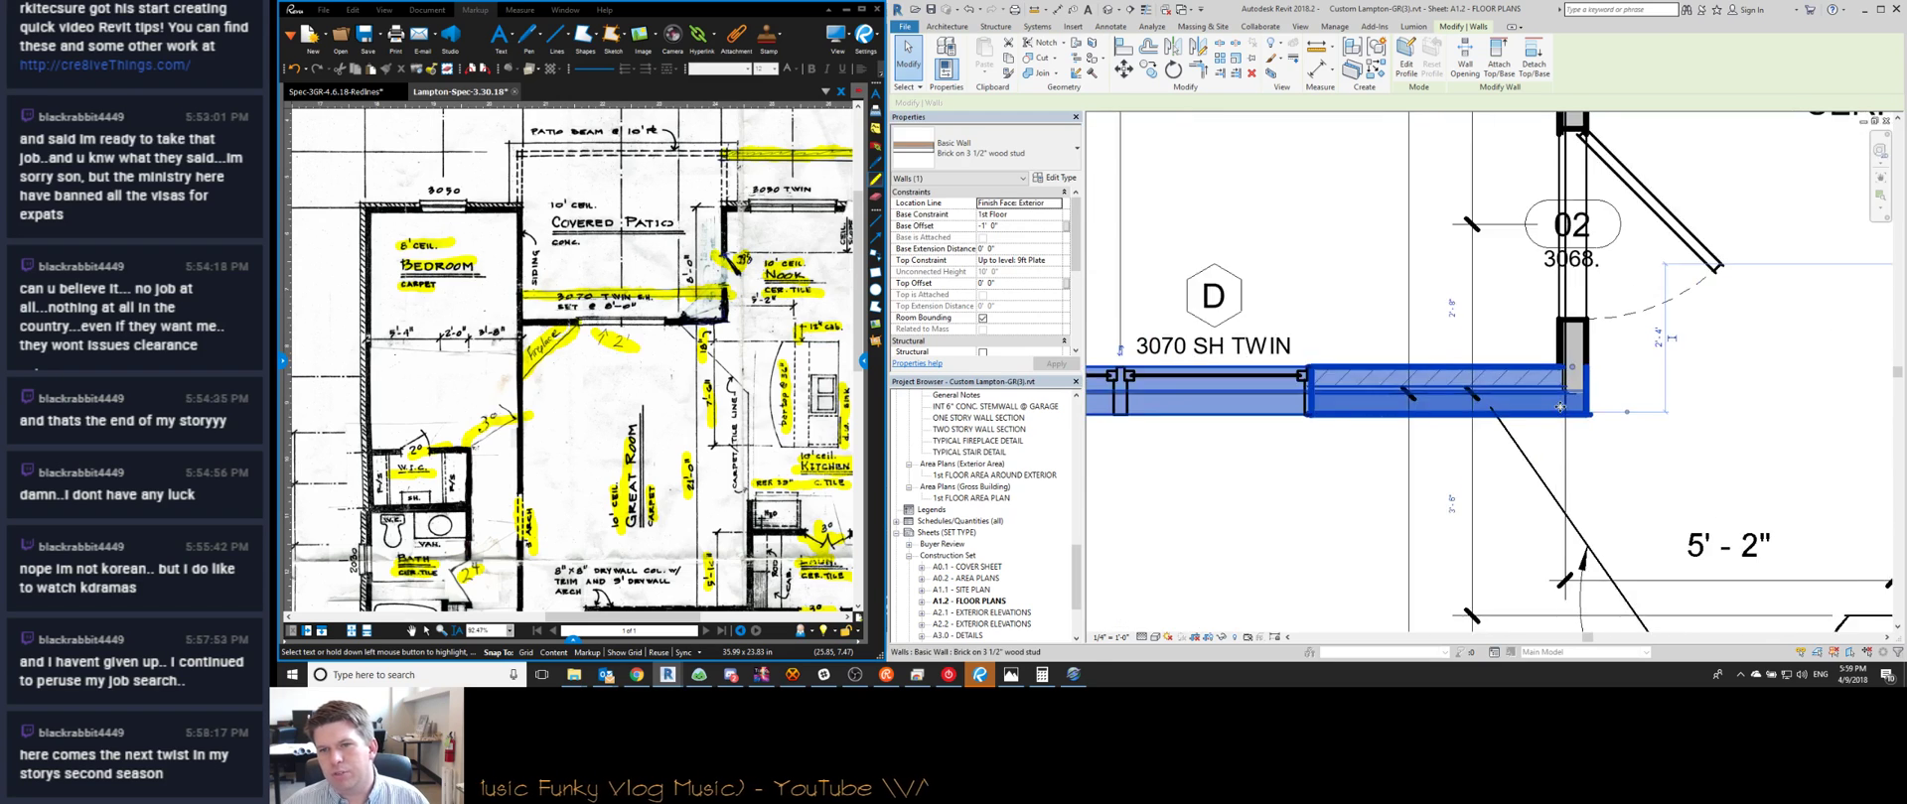
scroll(1560, 407, down, 4)
key(Escape)
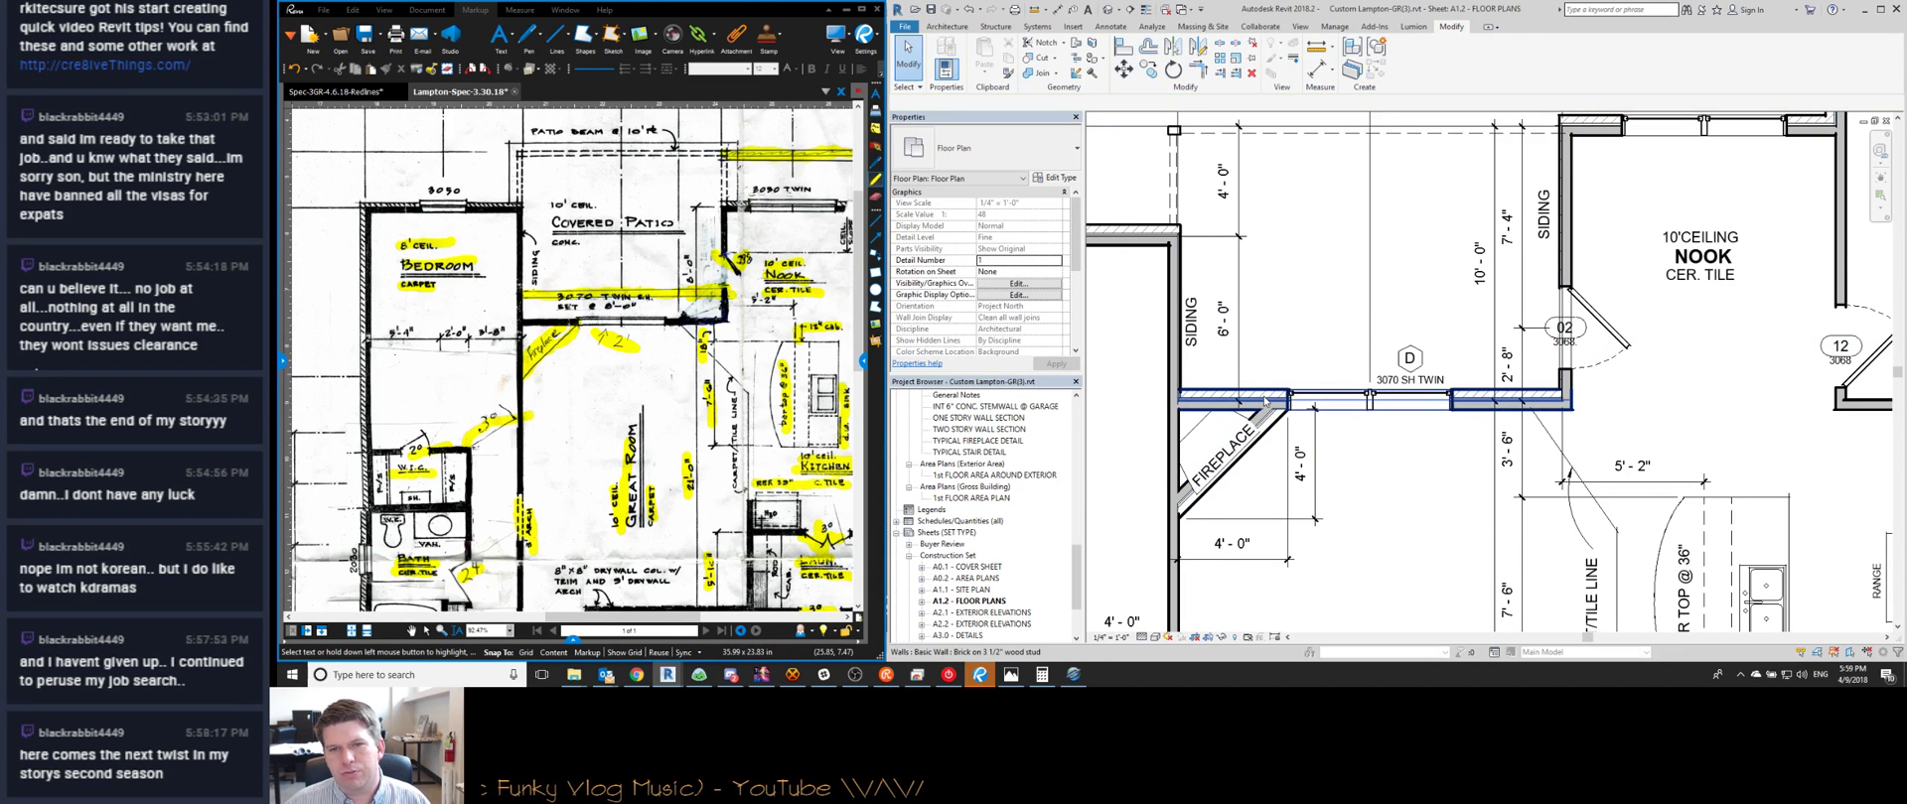
Change the twin-door brick wall's location line to Core Face: Exterior
click(1264, 400)
click(1003, 162)
click(1005, 164)
click(1055, 203)
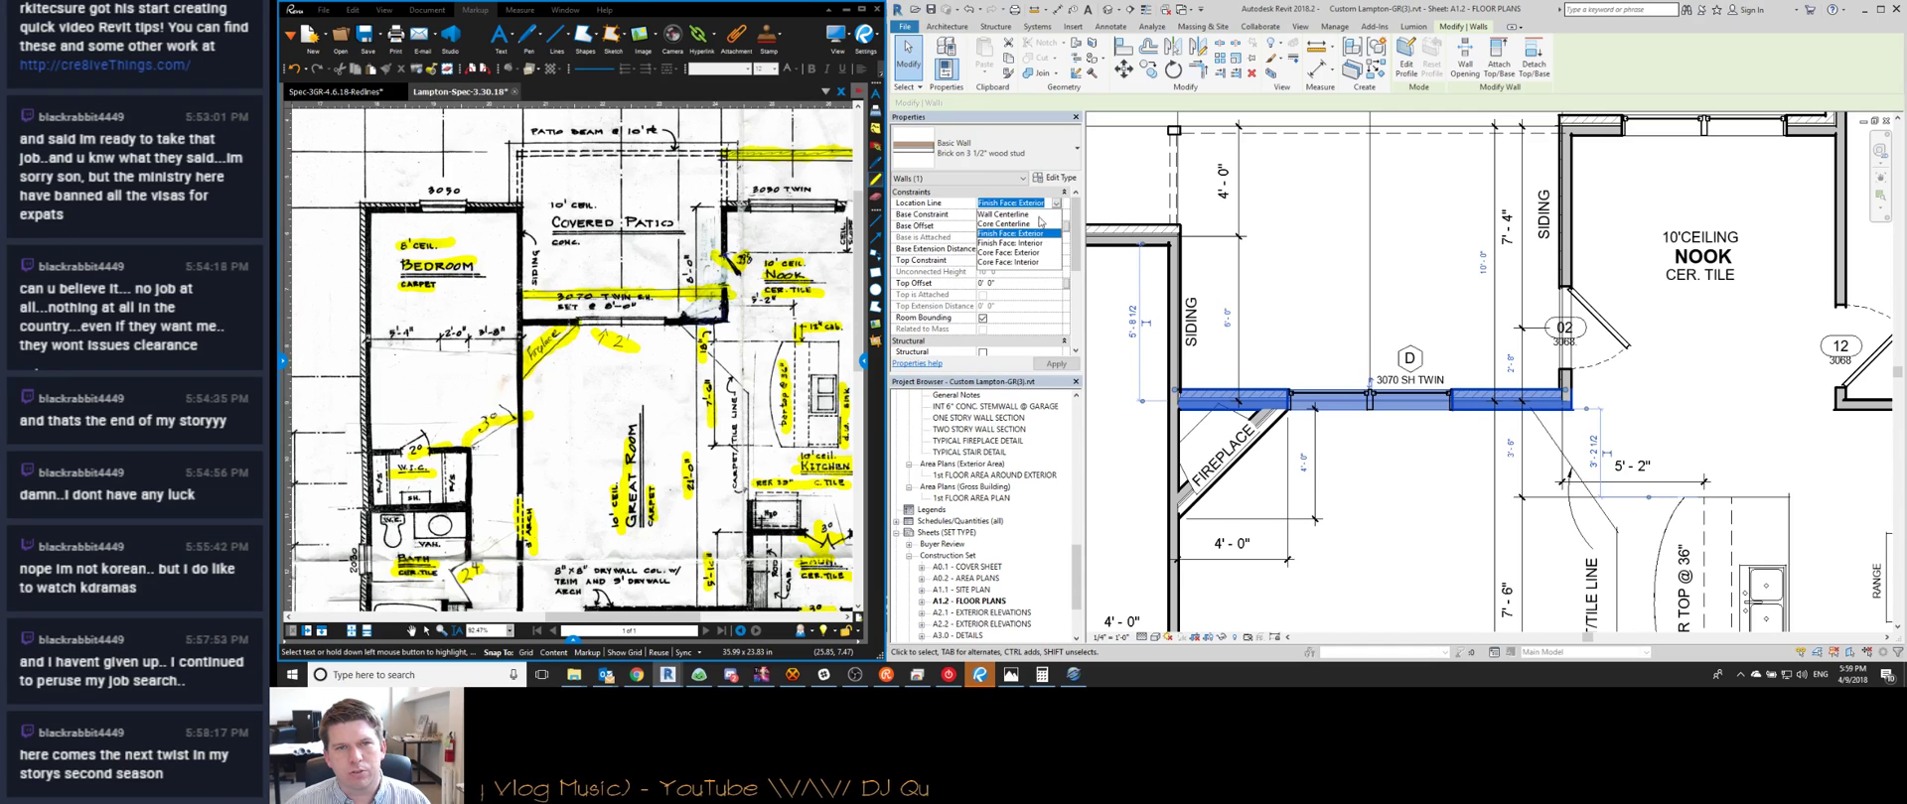
click(1015, 254)
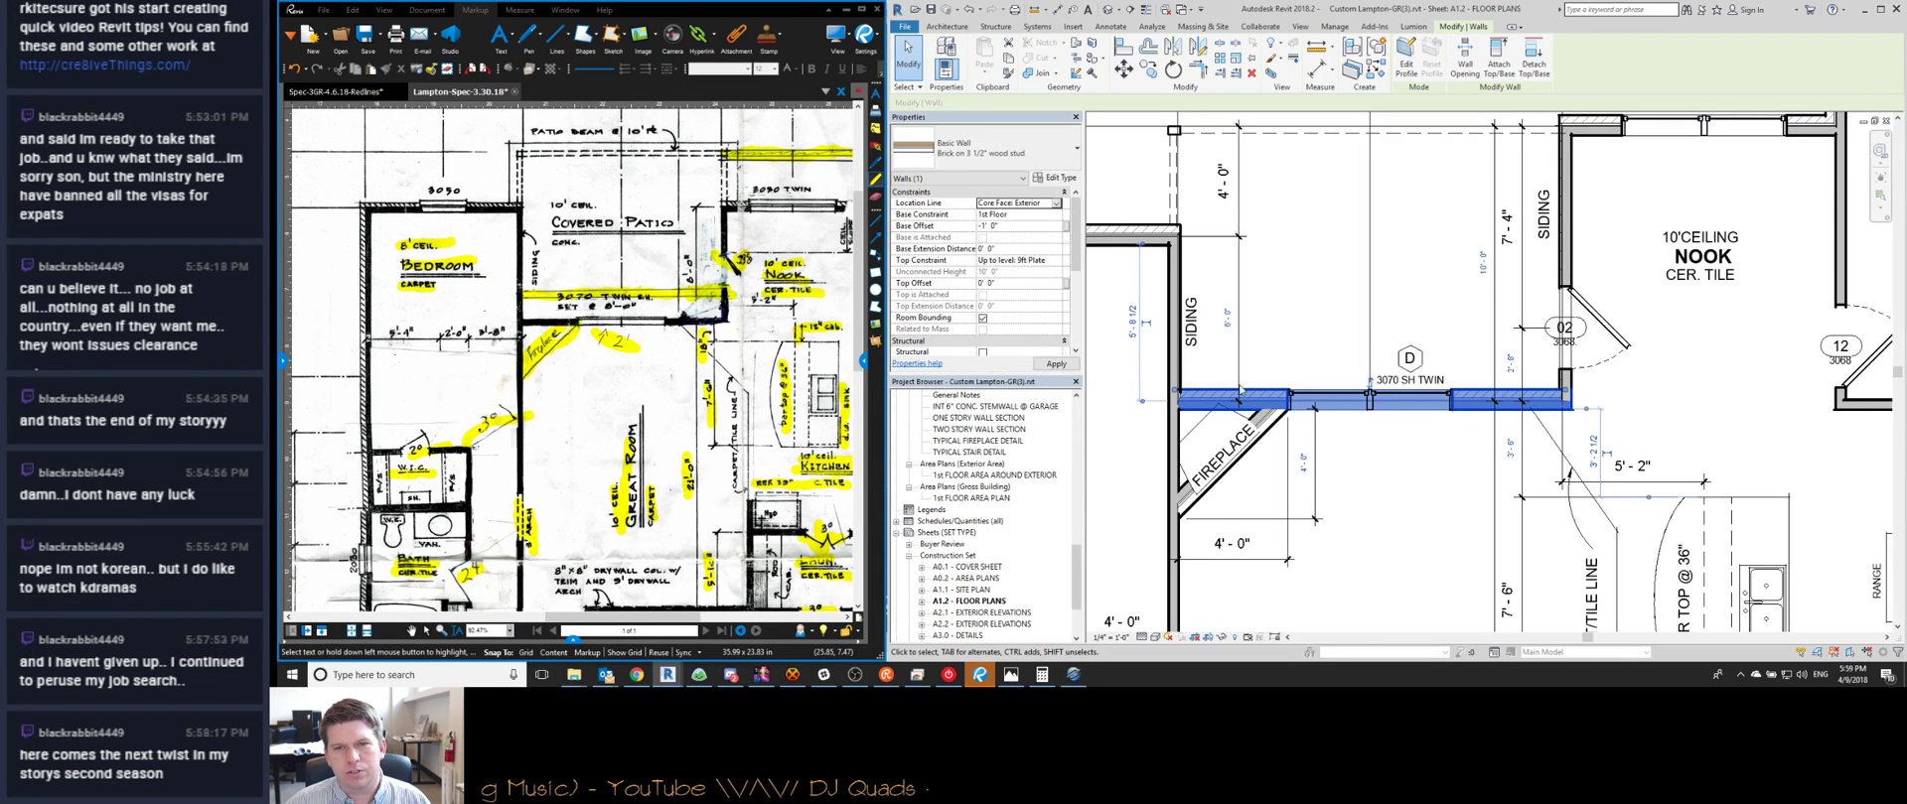
click(1188, 380)
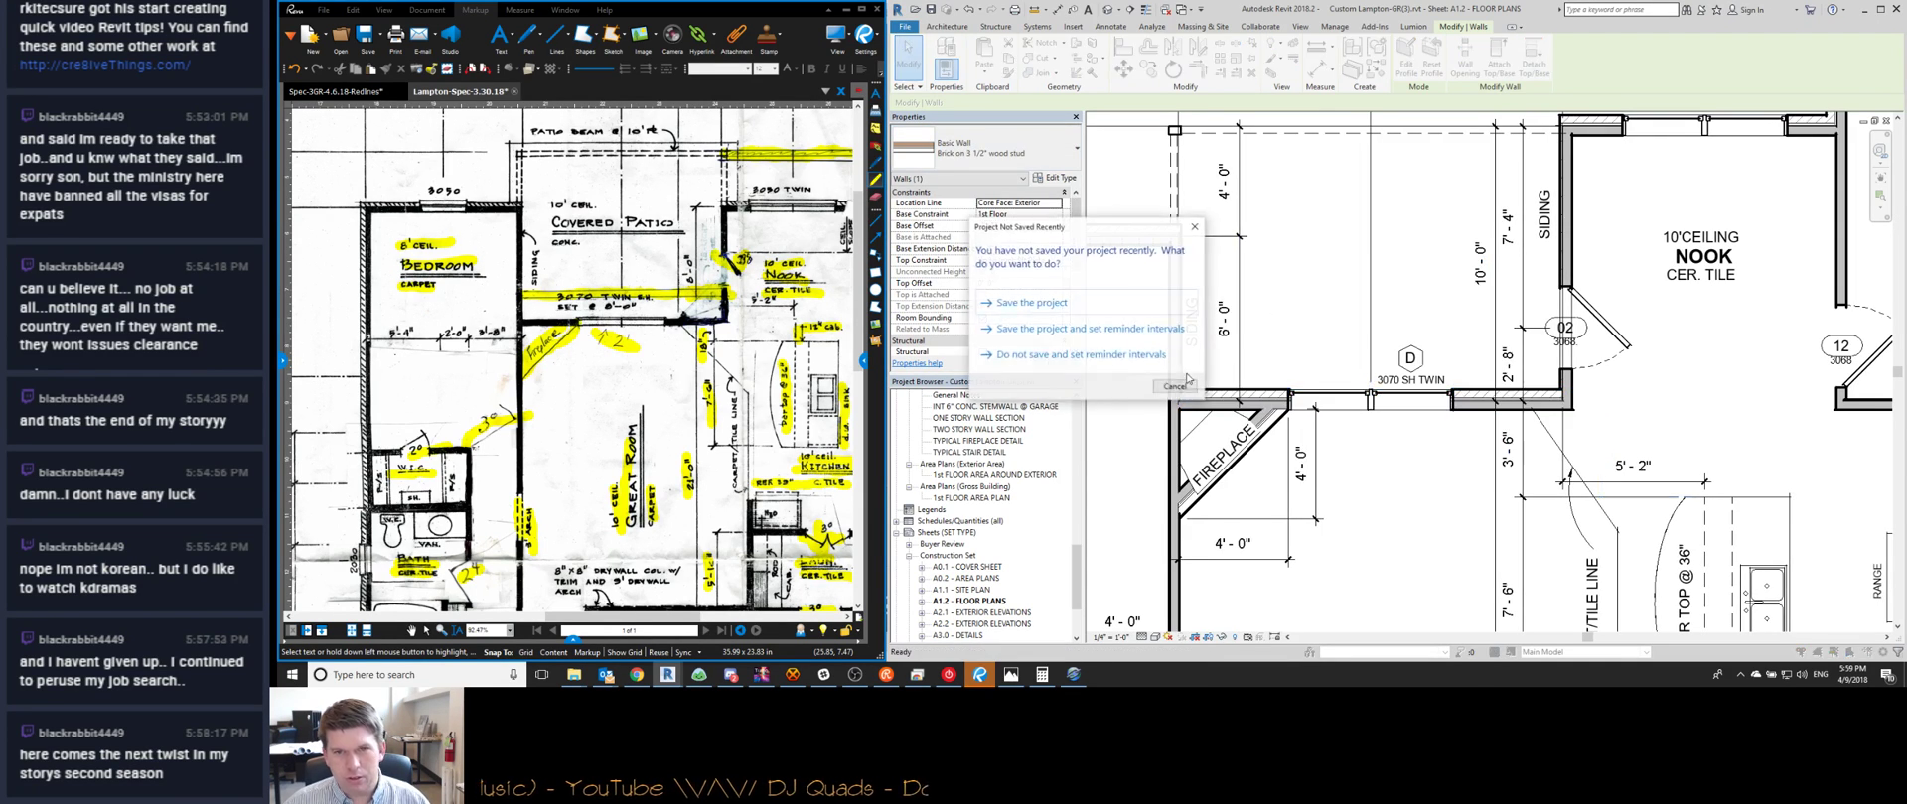
Close the Project Not Saved Recently reminder
click(1180, 385)
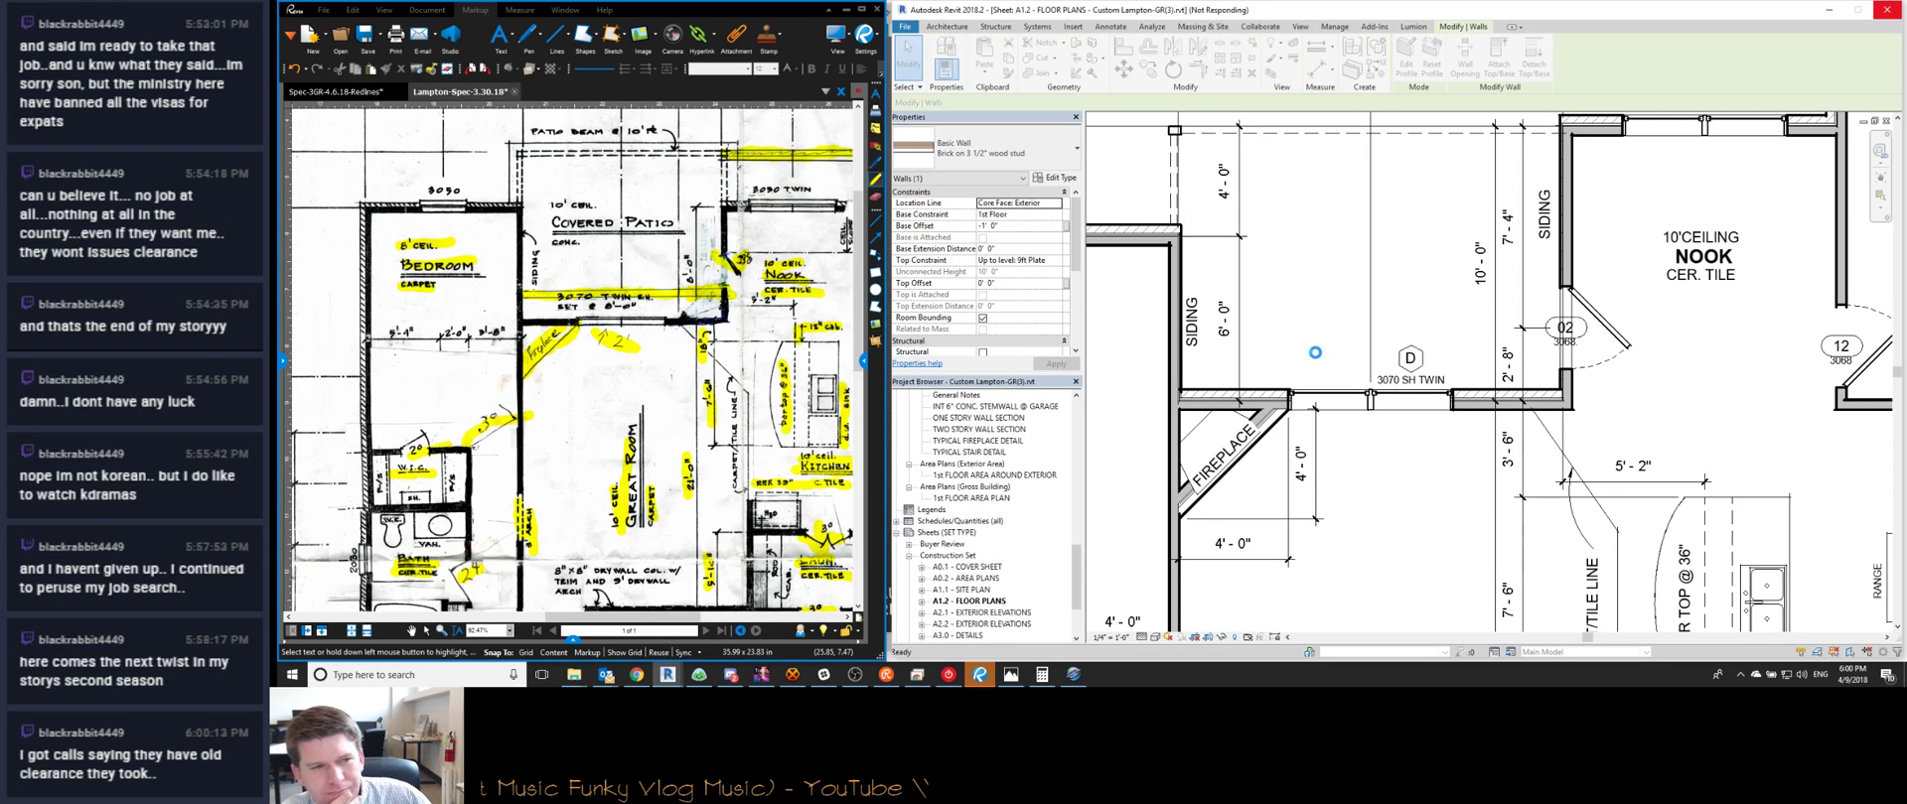
Zoom the Bluebeam markup out to about 92% to show the bath, foyer and Great Room notes
click(726, 383)
scroll(726, 382, down, 1)
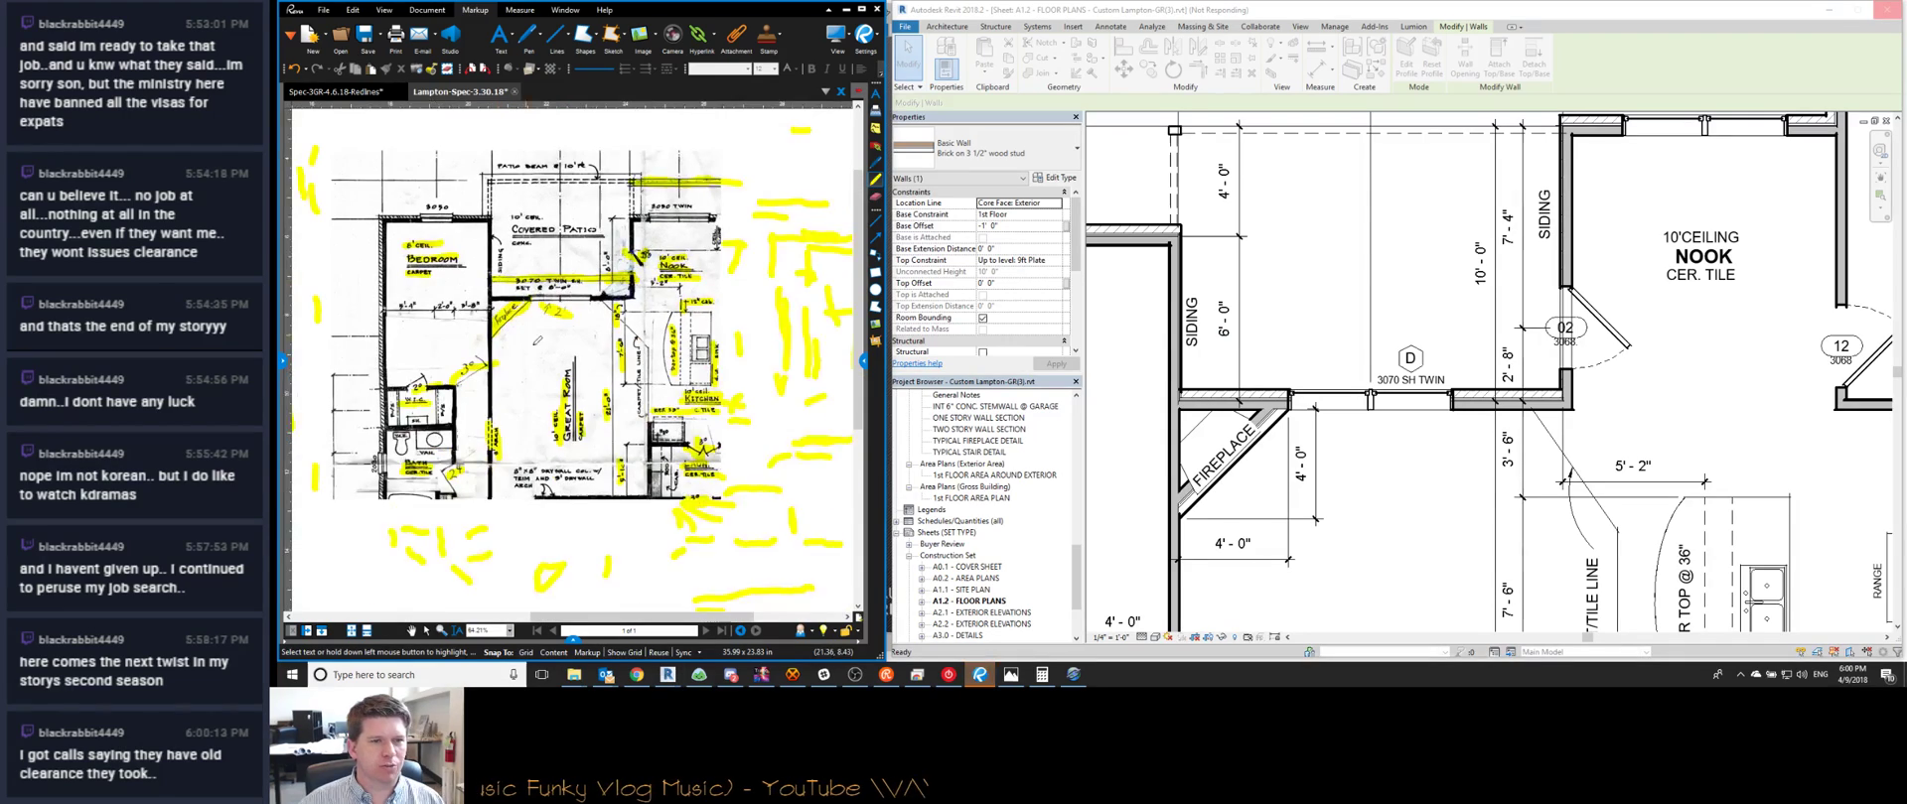
scroll(726, 382, up, 1)
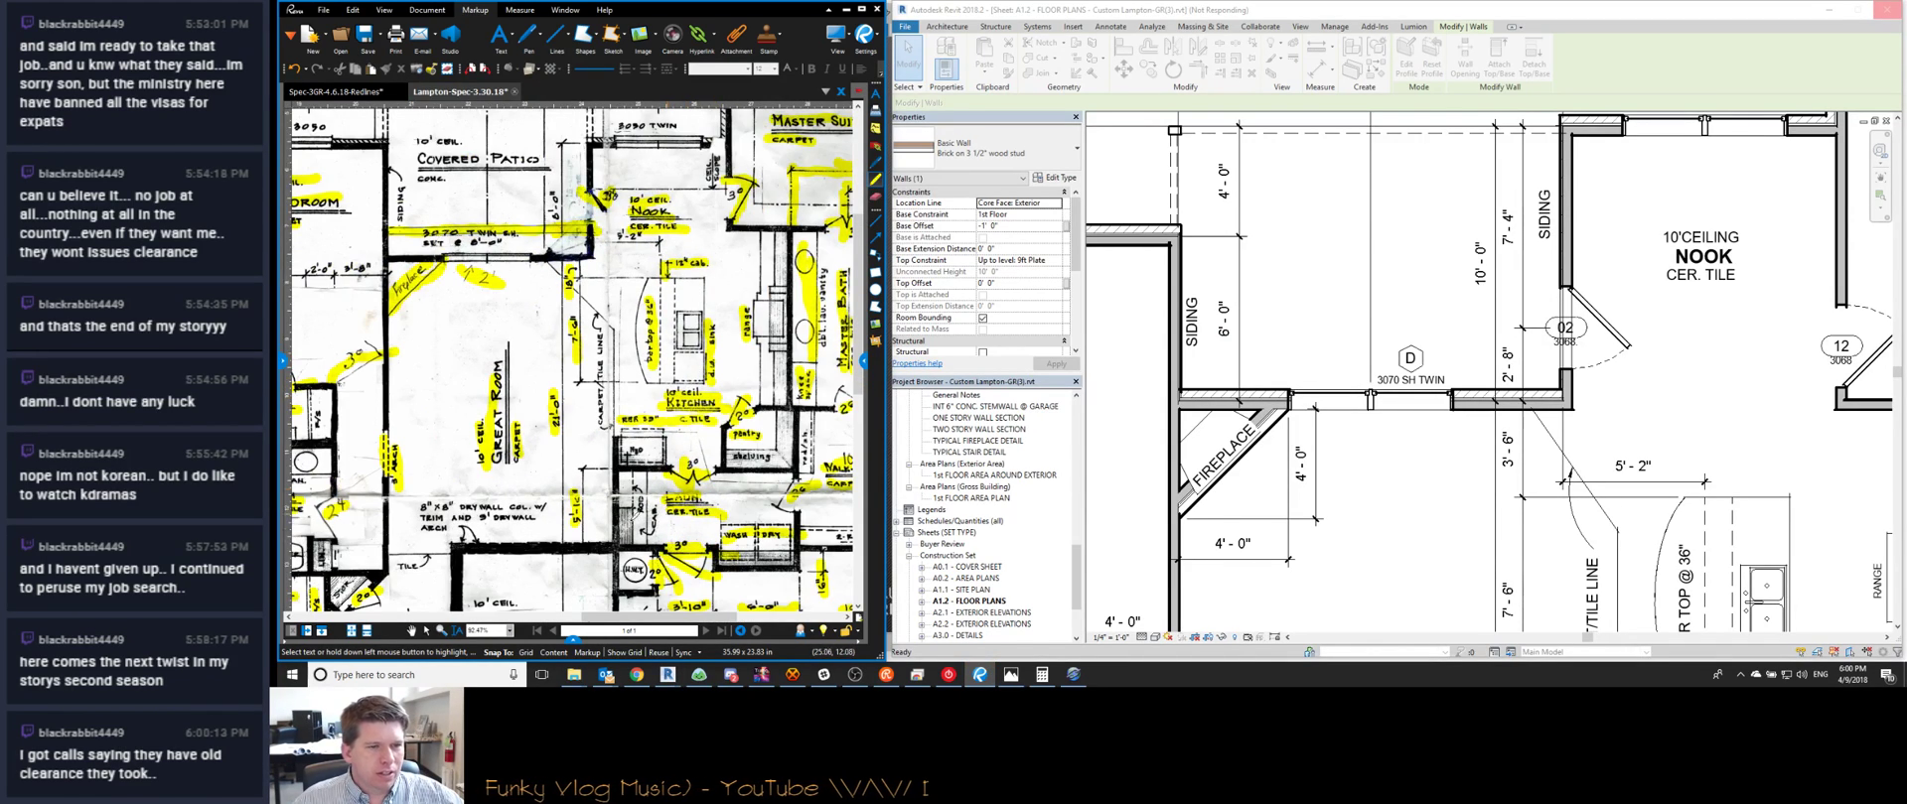
middle_drag(653, 518, 694, 437)
middle_drag(496, 482, 594, 422)
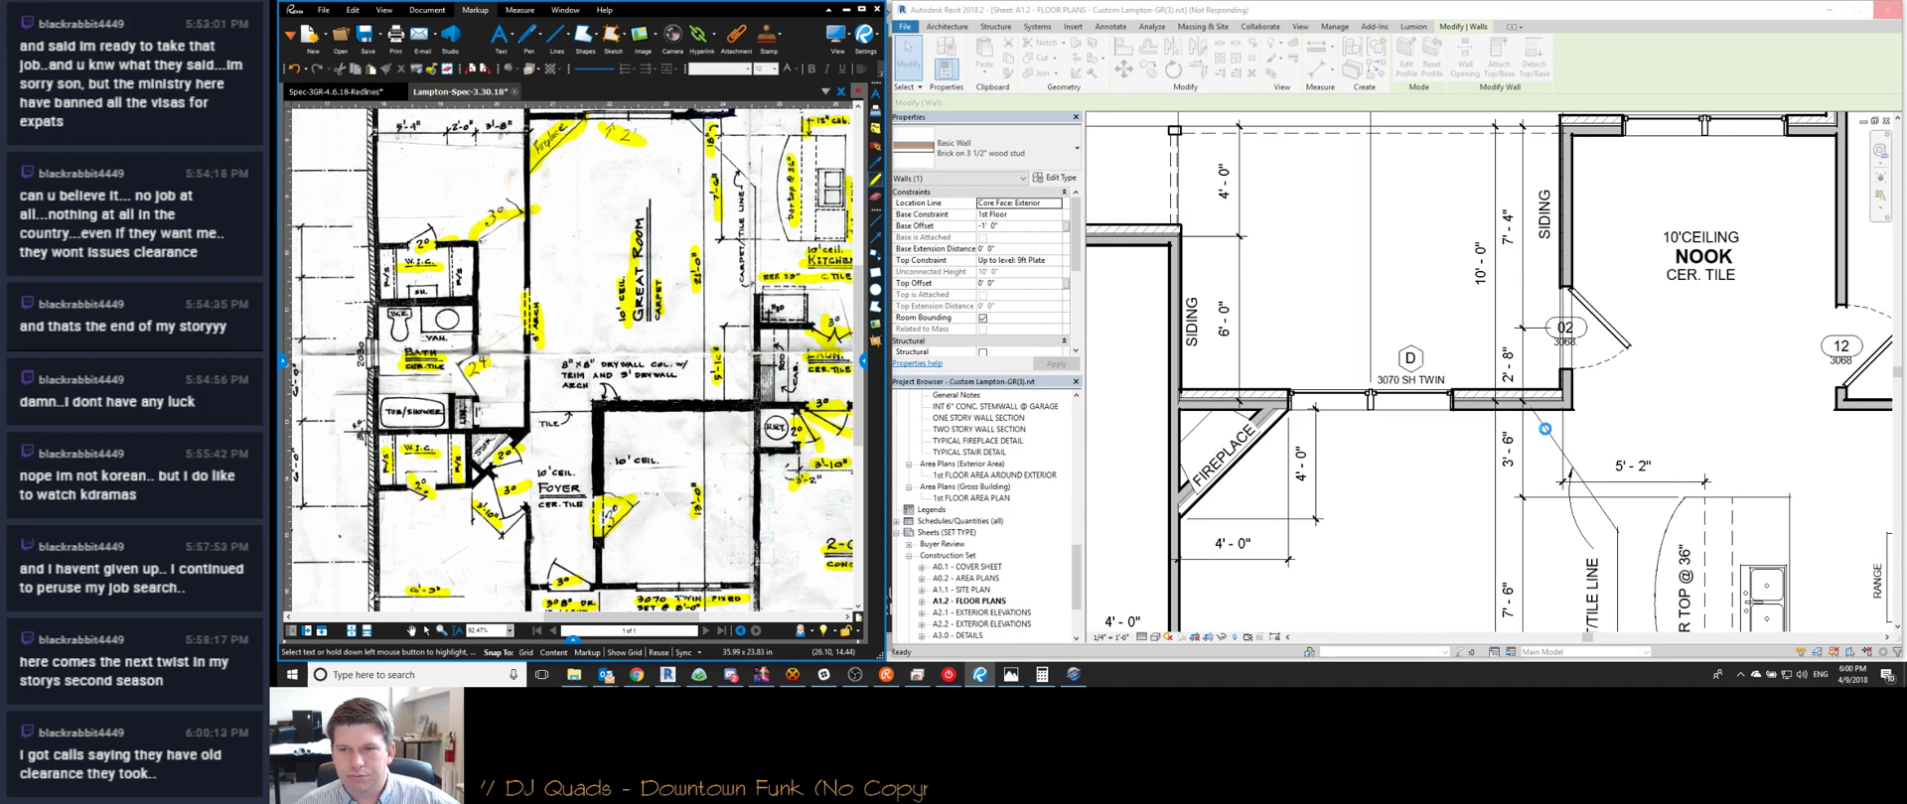
middle_drag(661, 353, 472, 493)
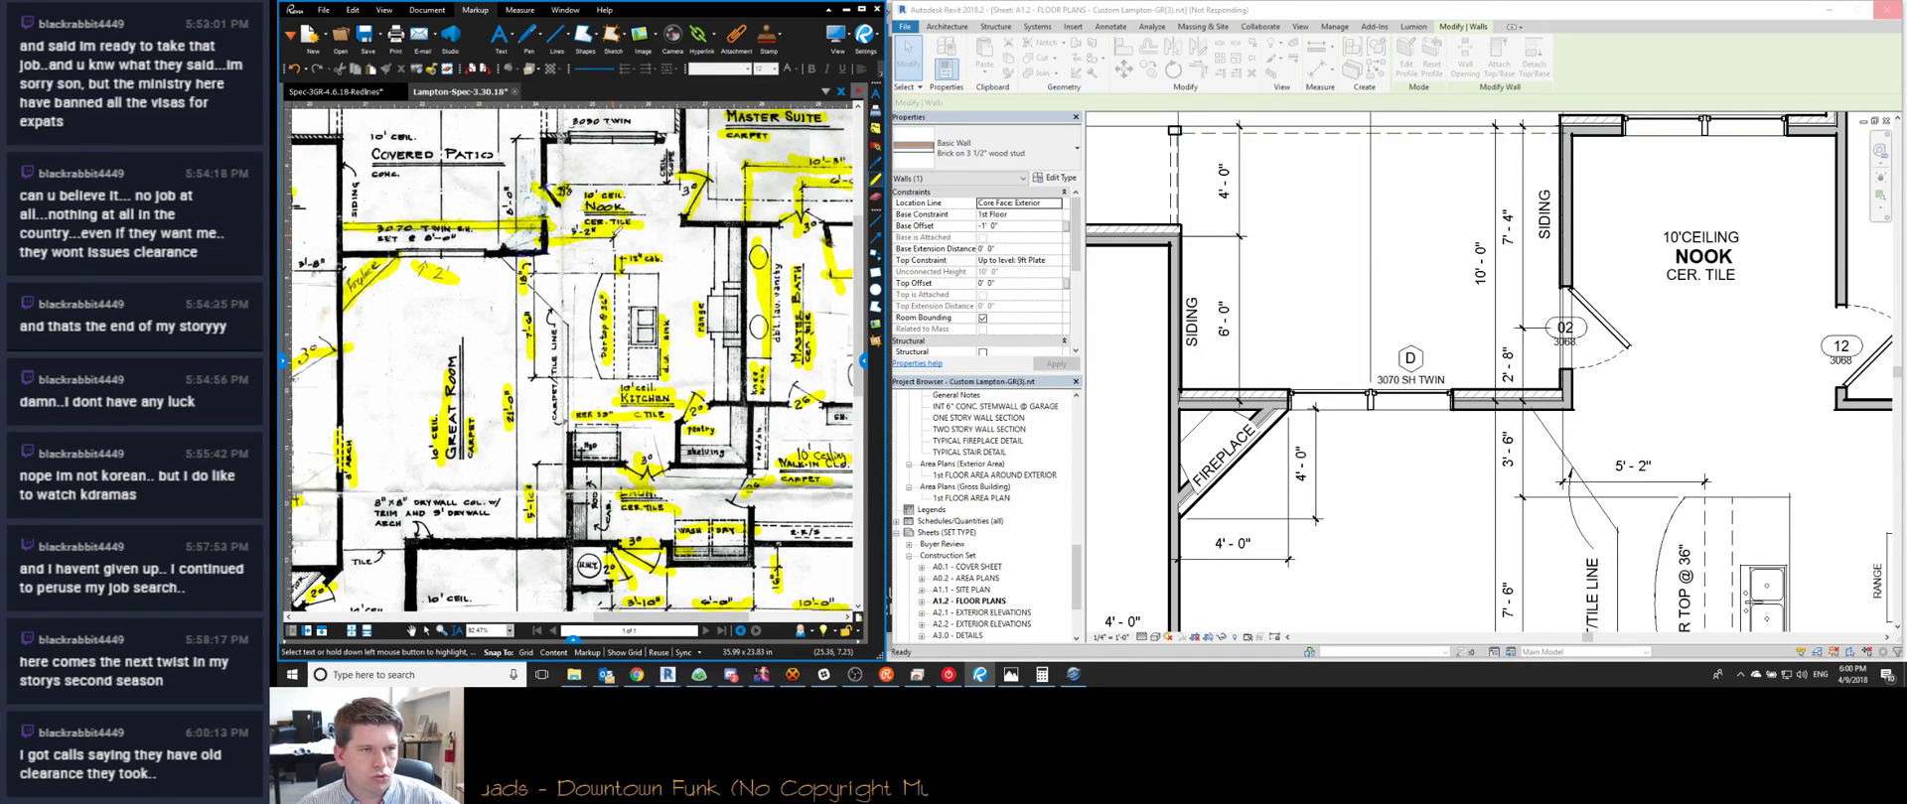
scroll(612, 278, down, 1)
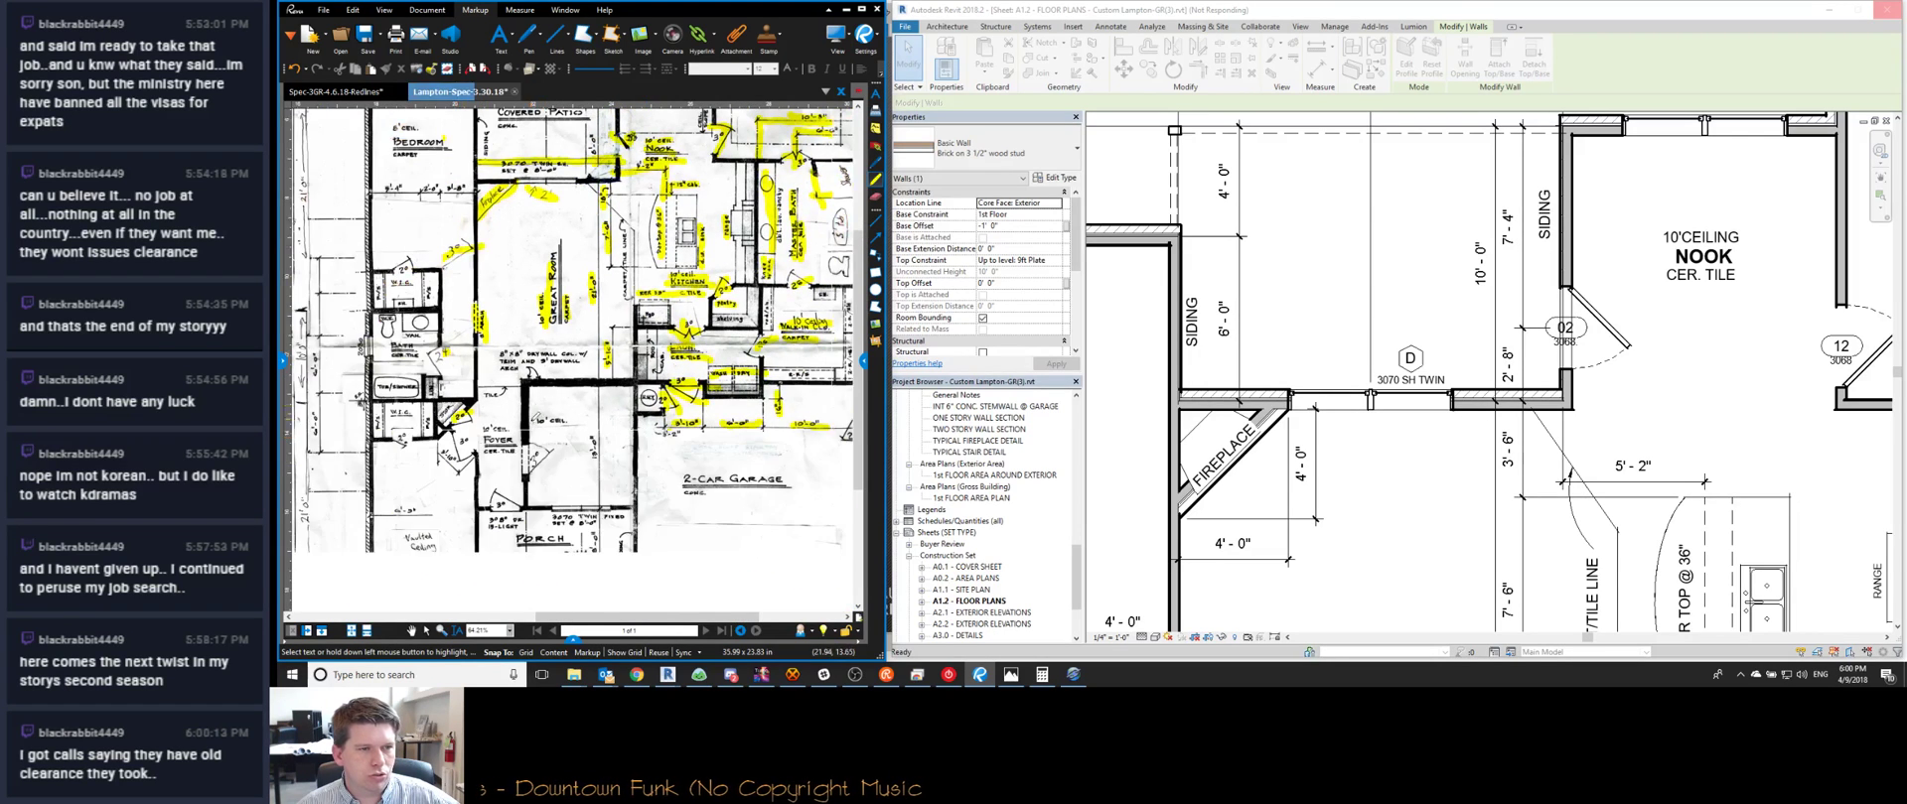
scroll(608, 410, up, 1)
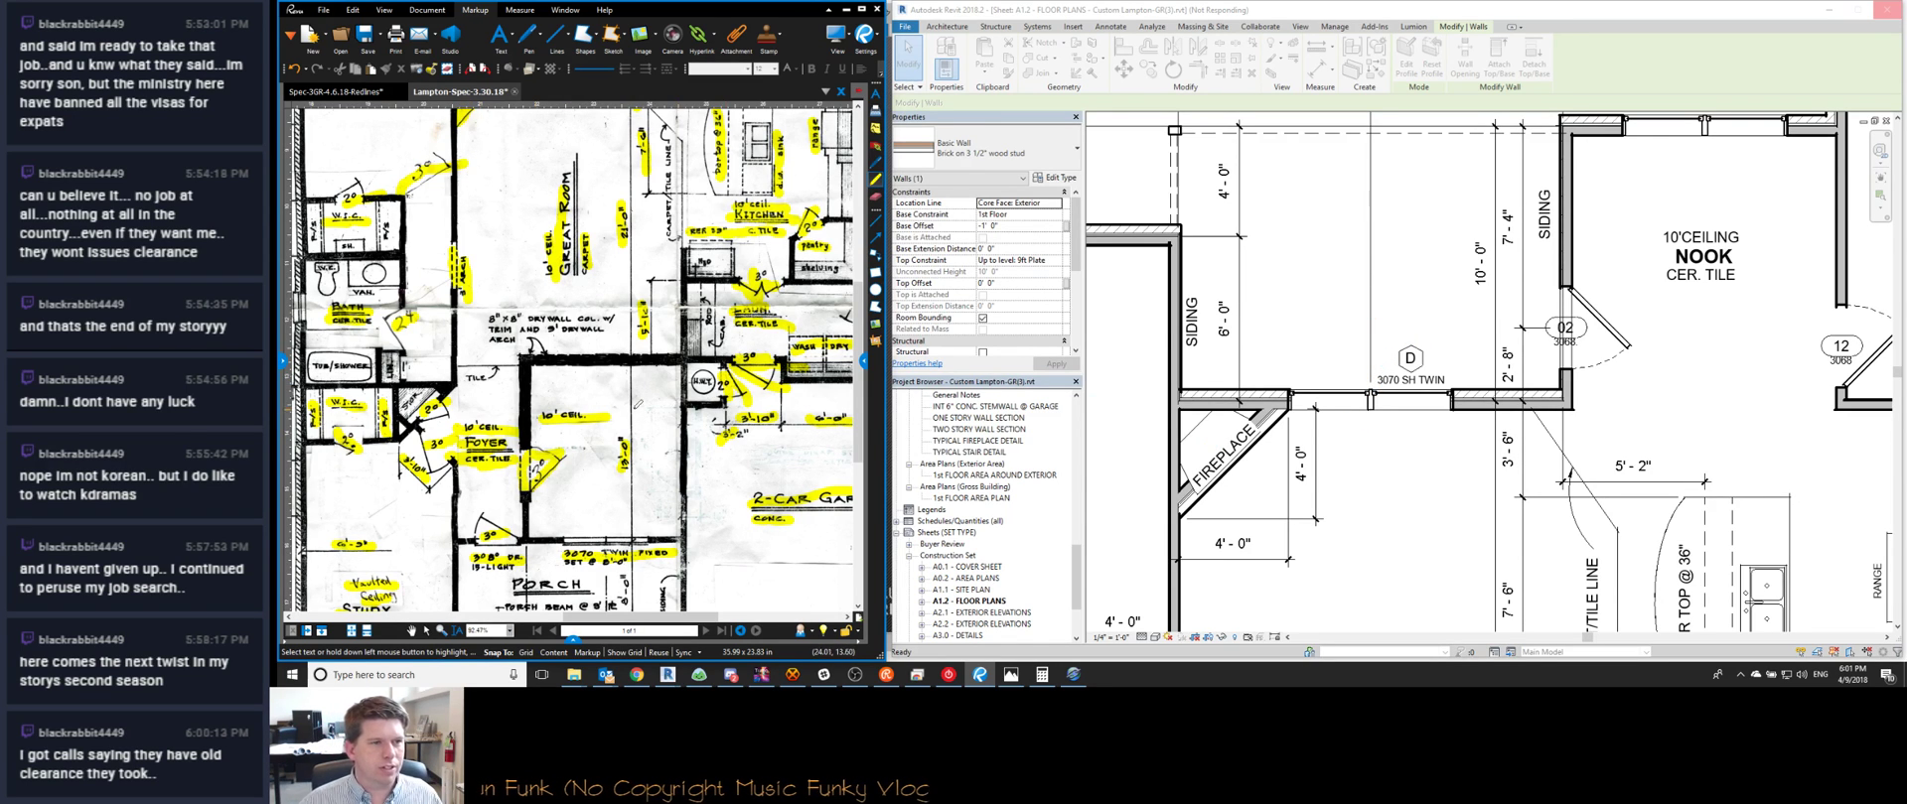
scroll(565, 385, down, 2)
scroll(400, 376, up, 4)
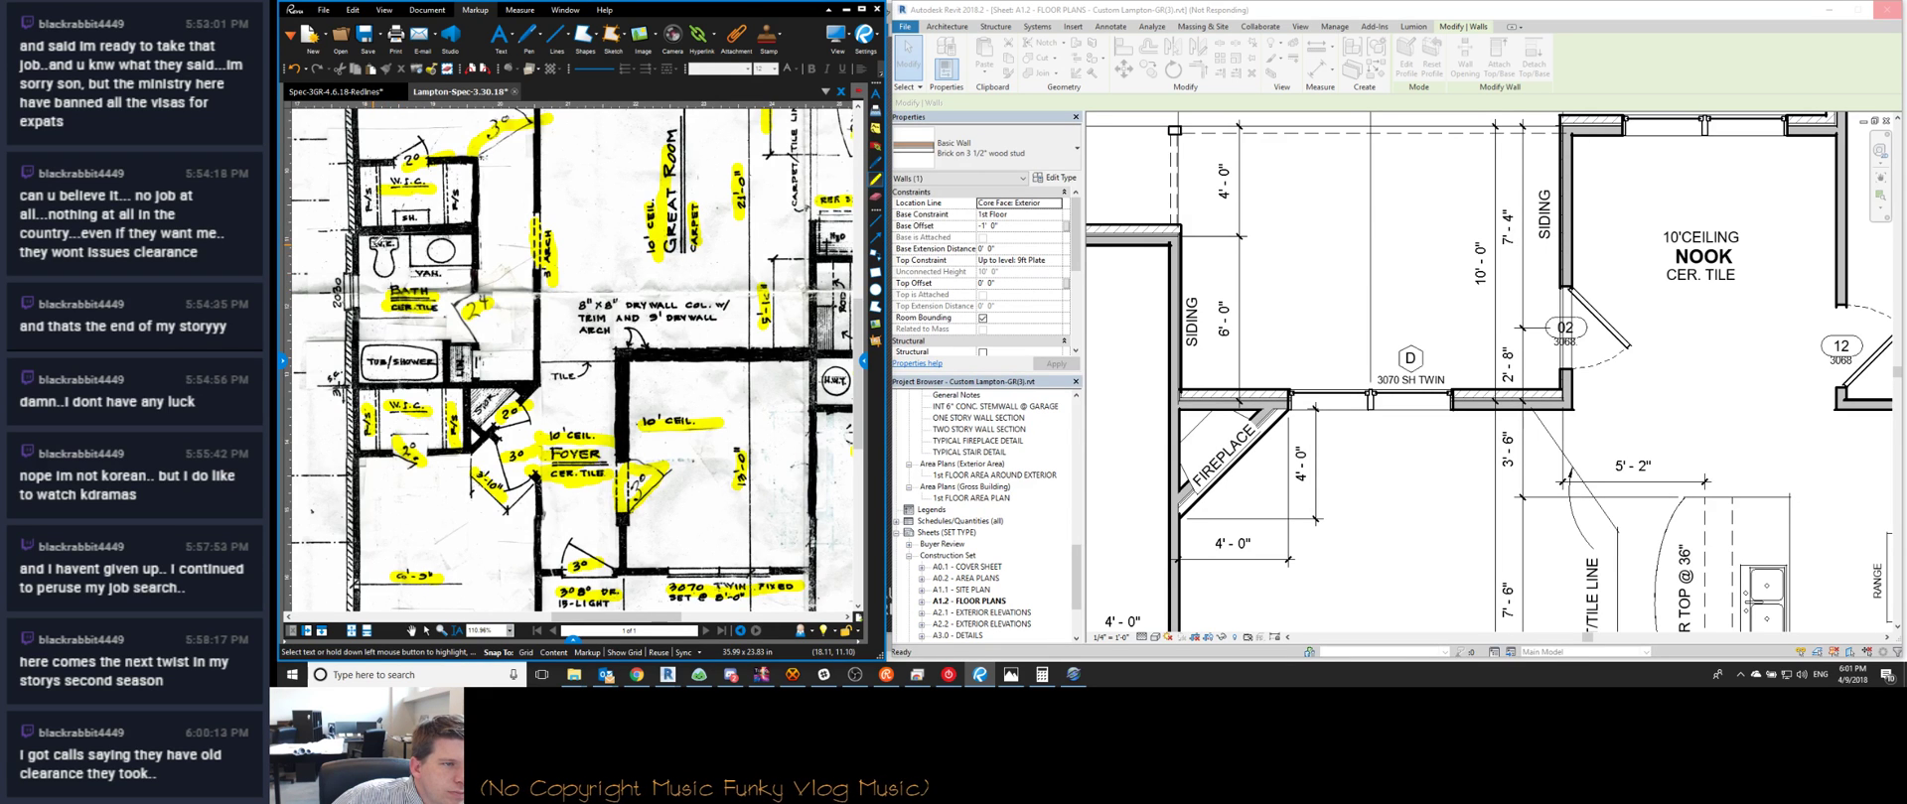
scroll(382, 241, up, 2)
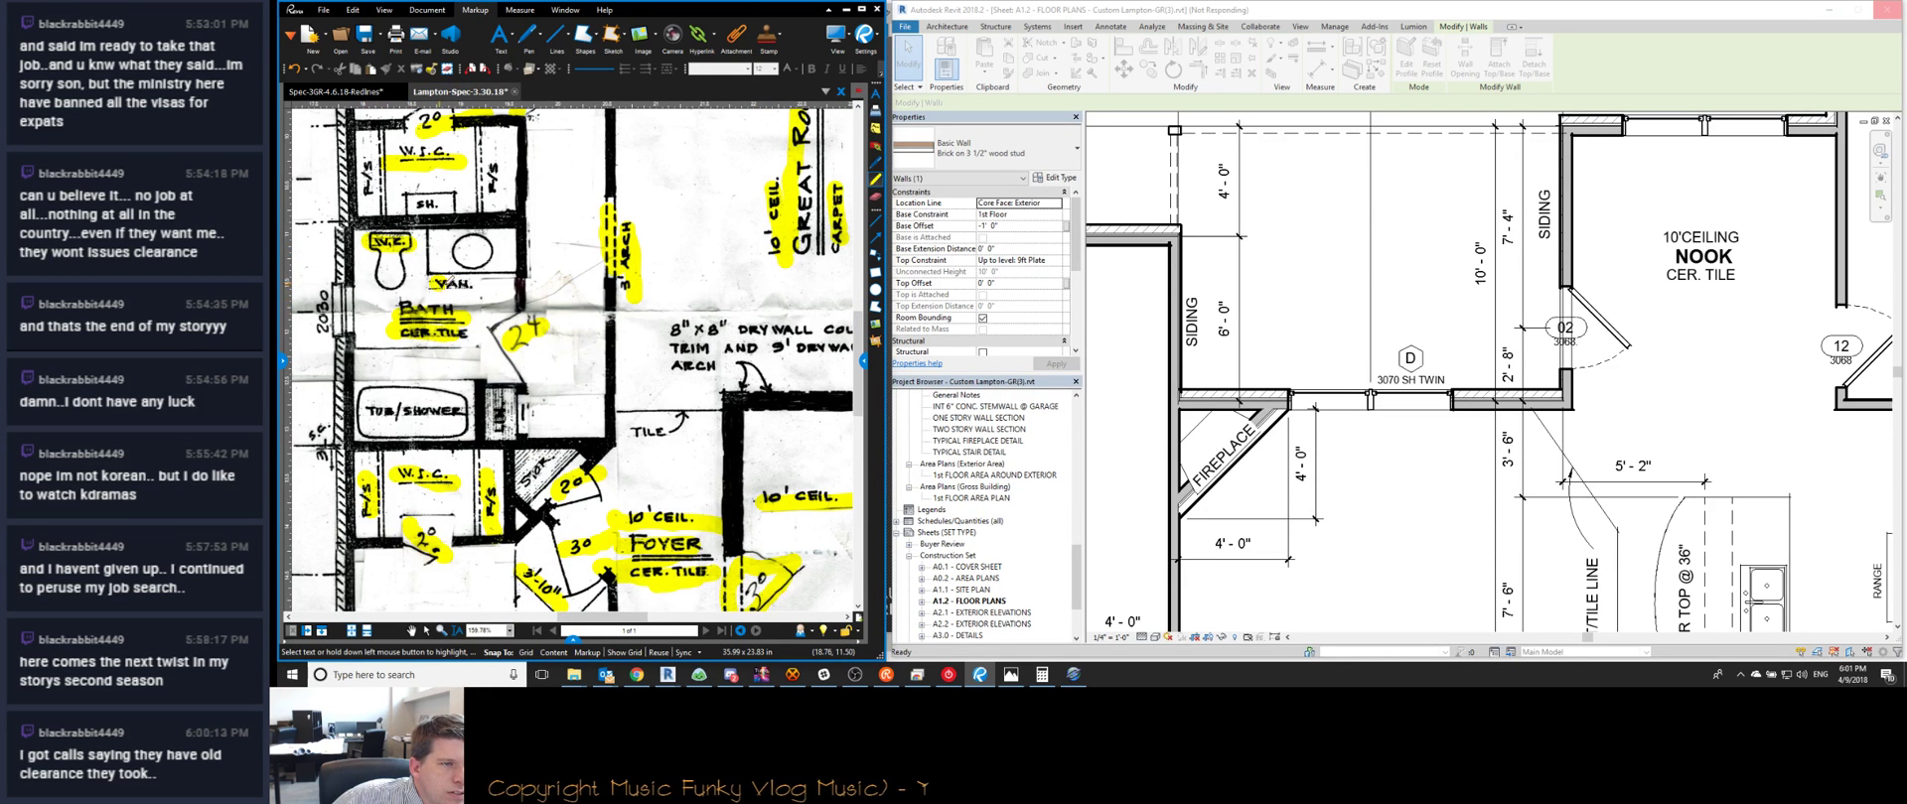
scroll(424, 311, down, 3)
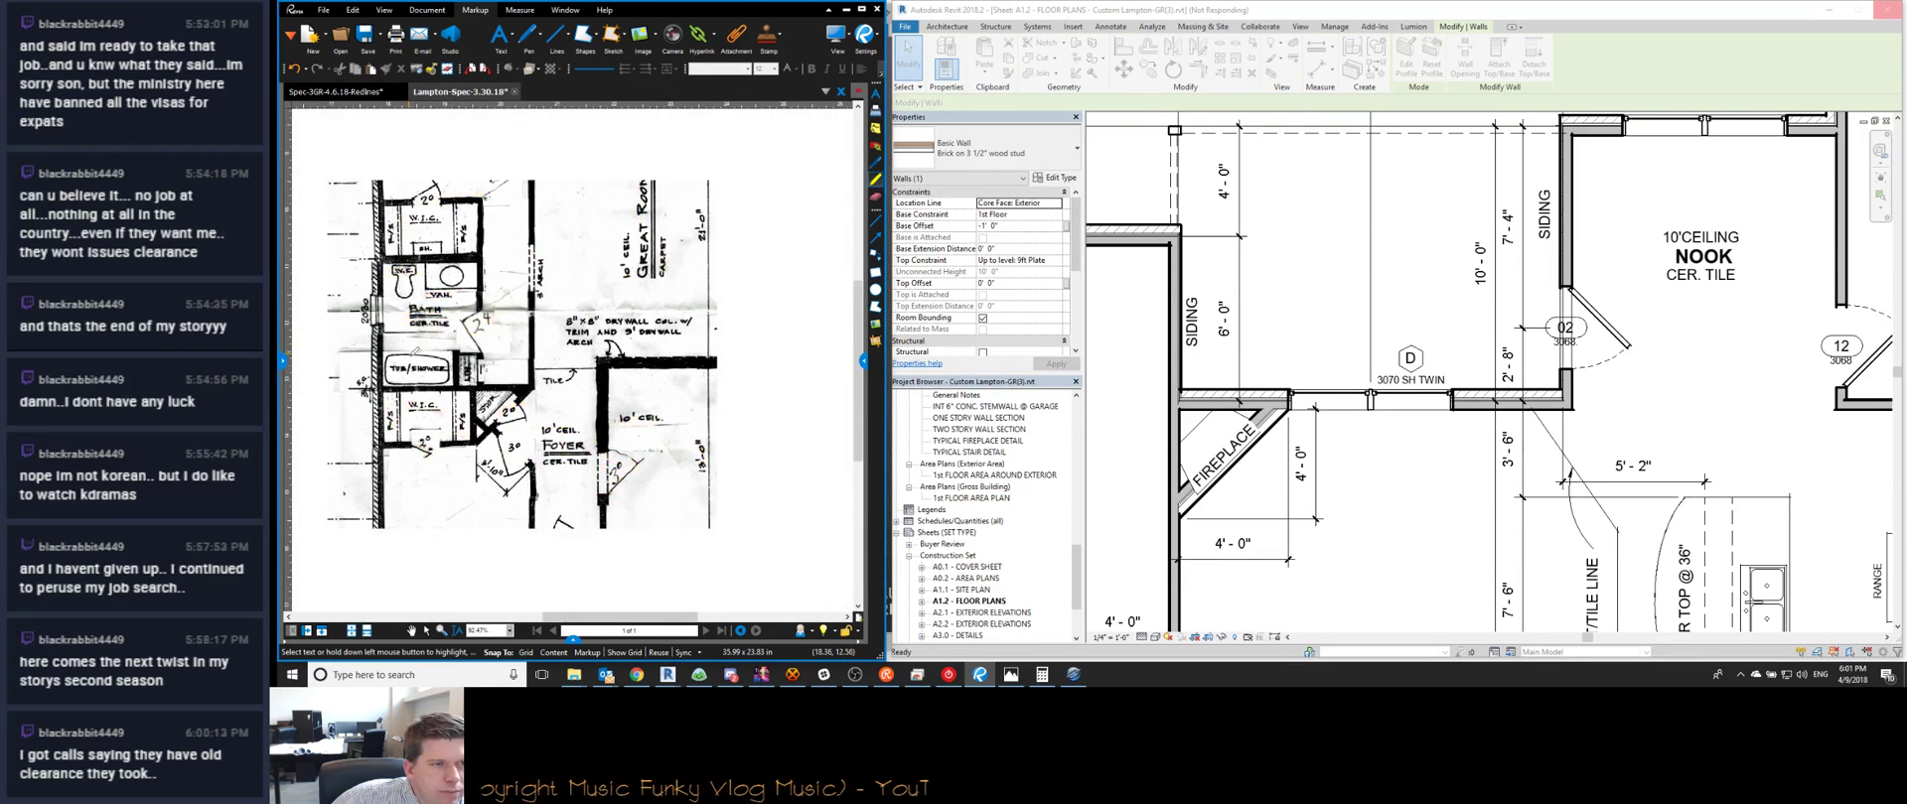
scroll(431, 218, up, 2)
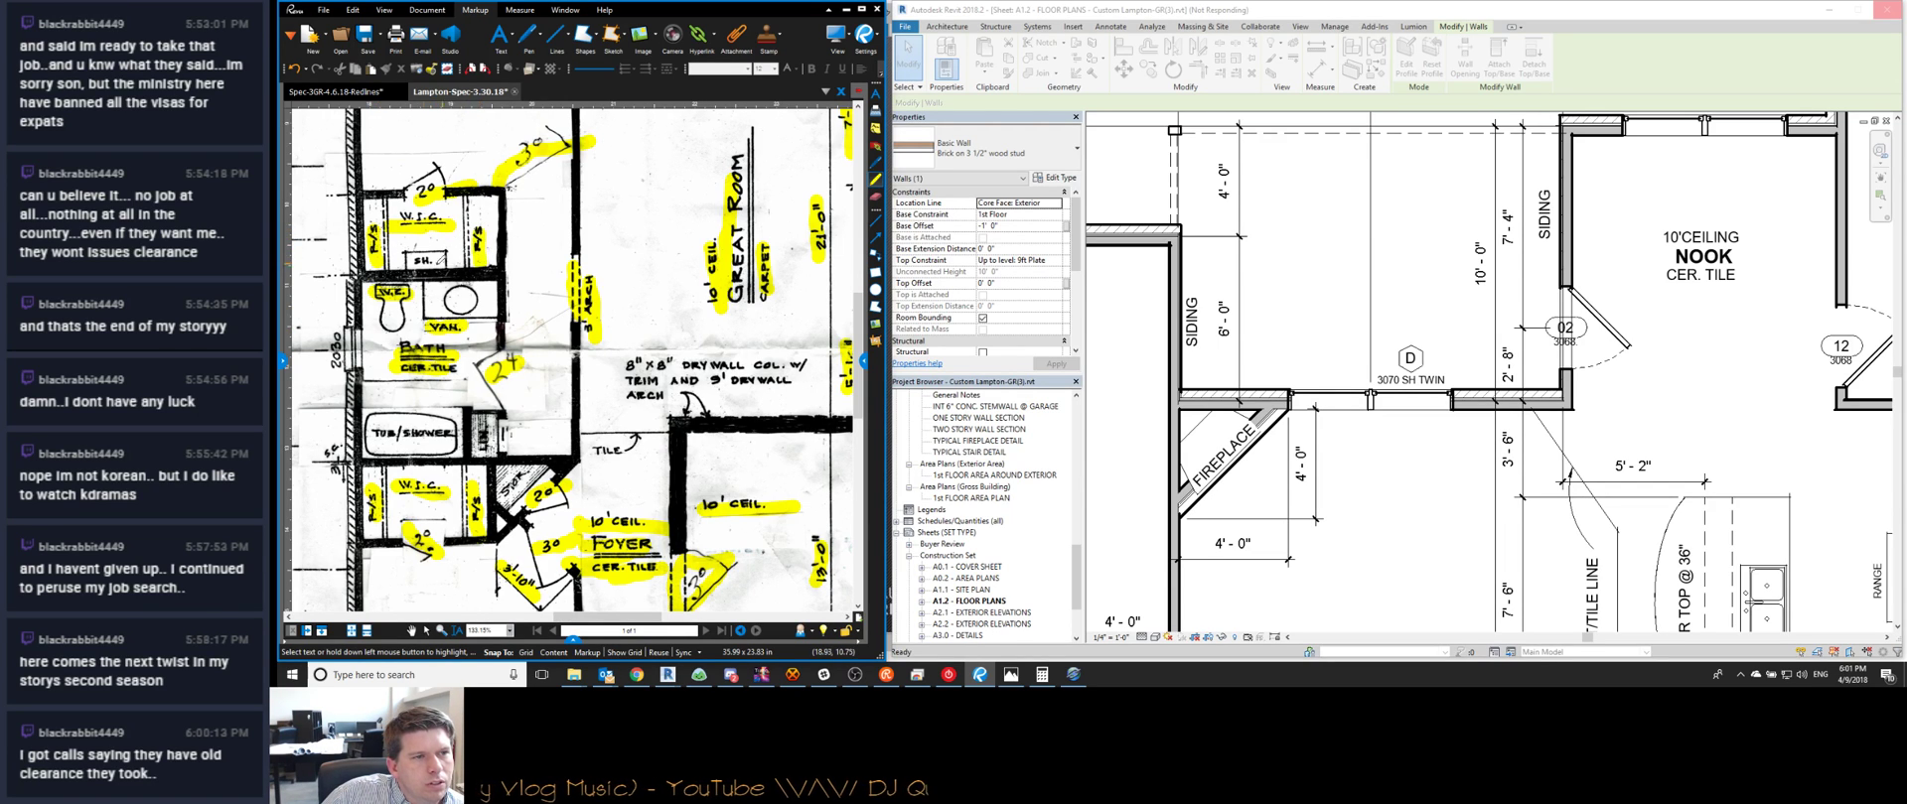
scroll(433, 266, down, 2)
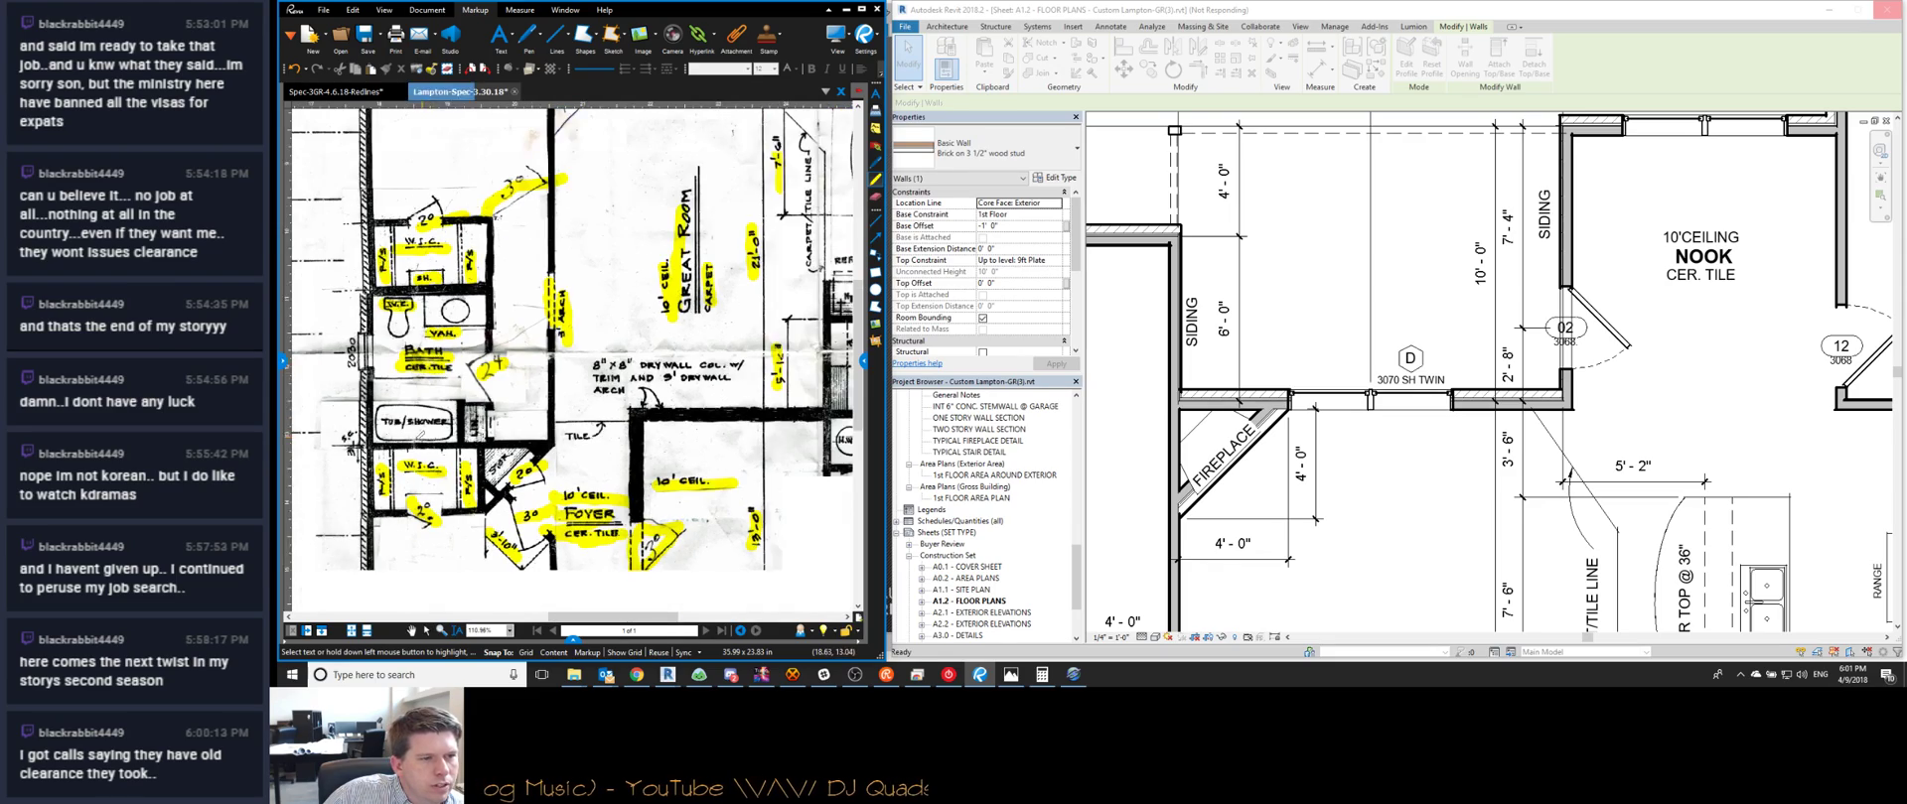
Add a TUB/SHOWER text note at the bathtub
scroll(1331, 354, down, 5)
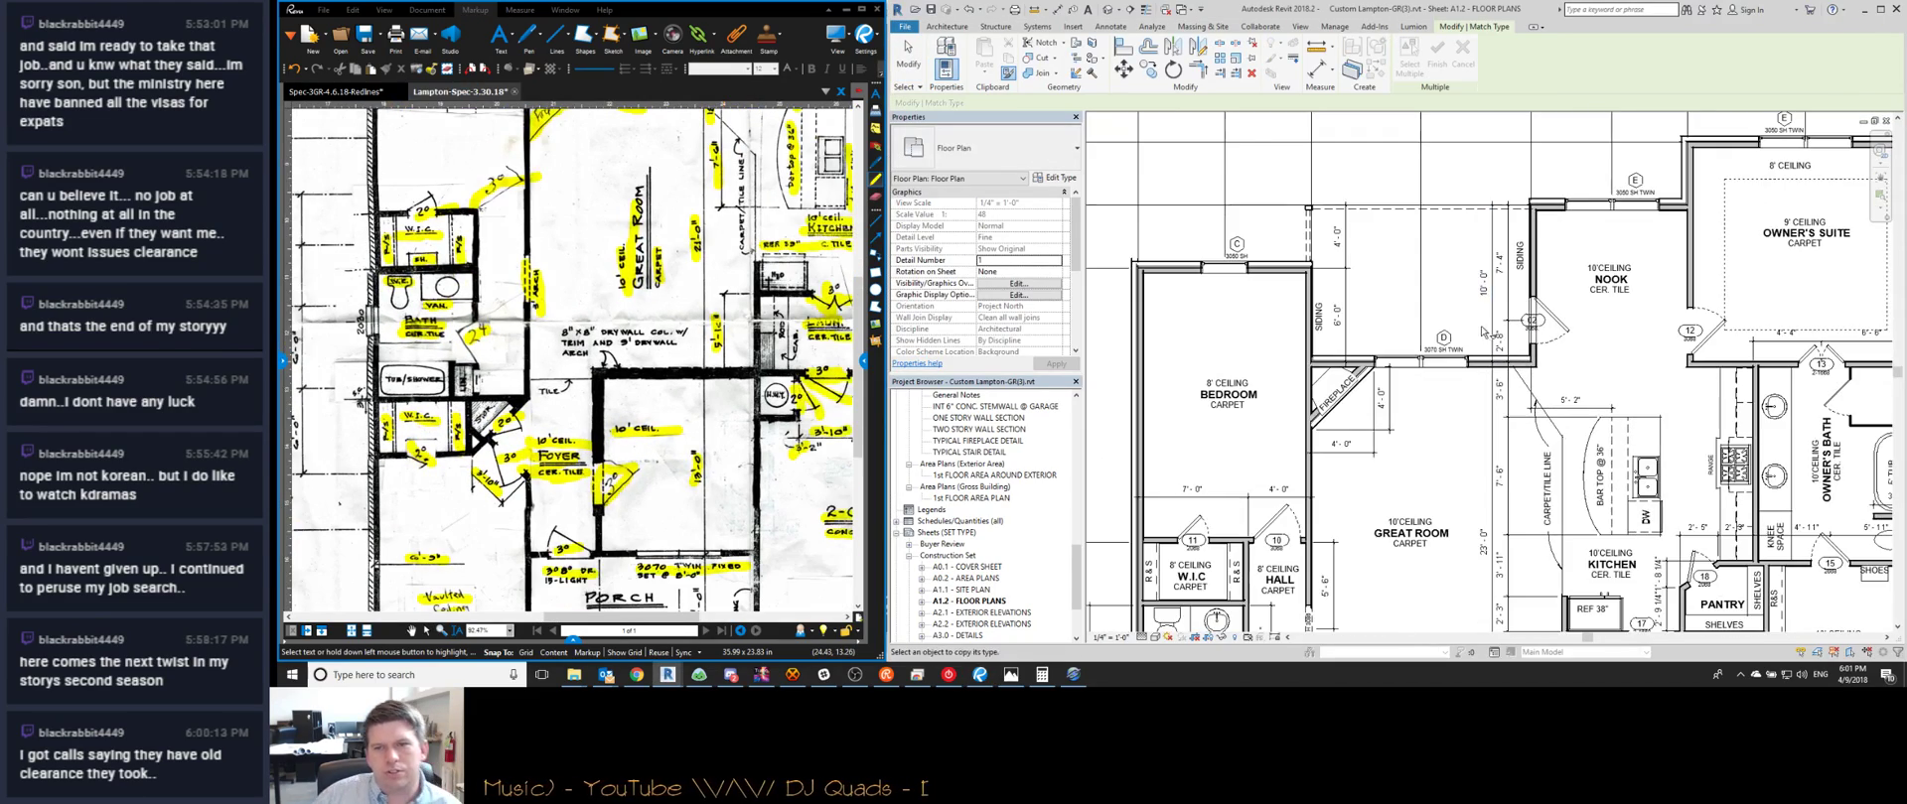
scroll(1228, 456, up, 3)
scroll(1228, 455, up, 2)
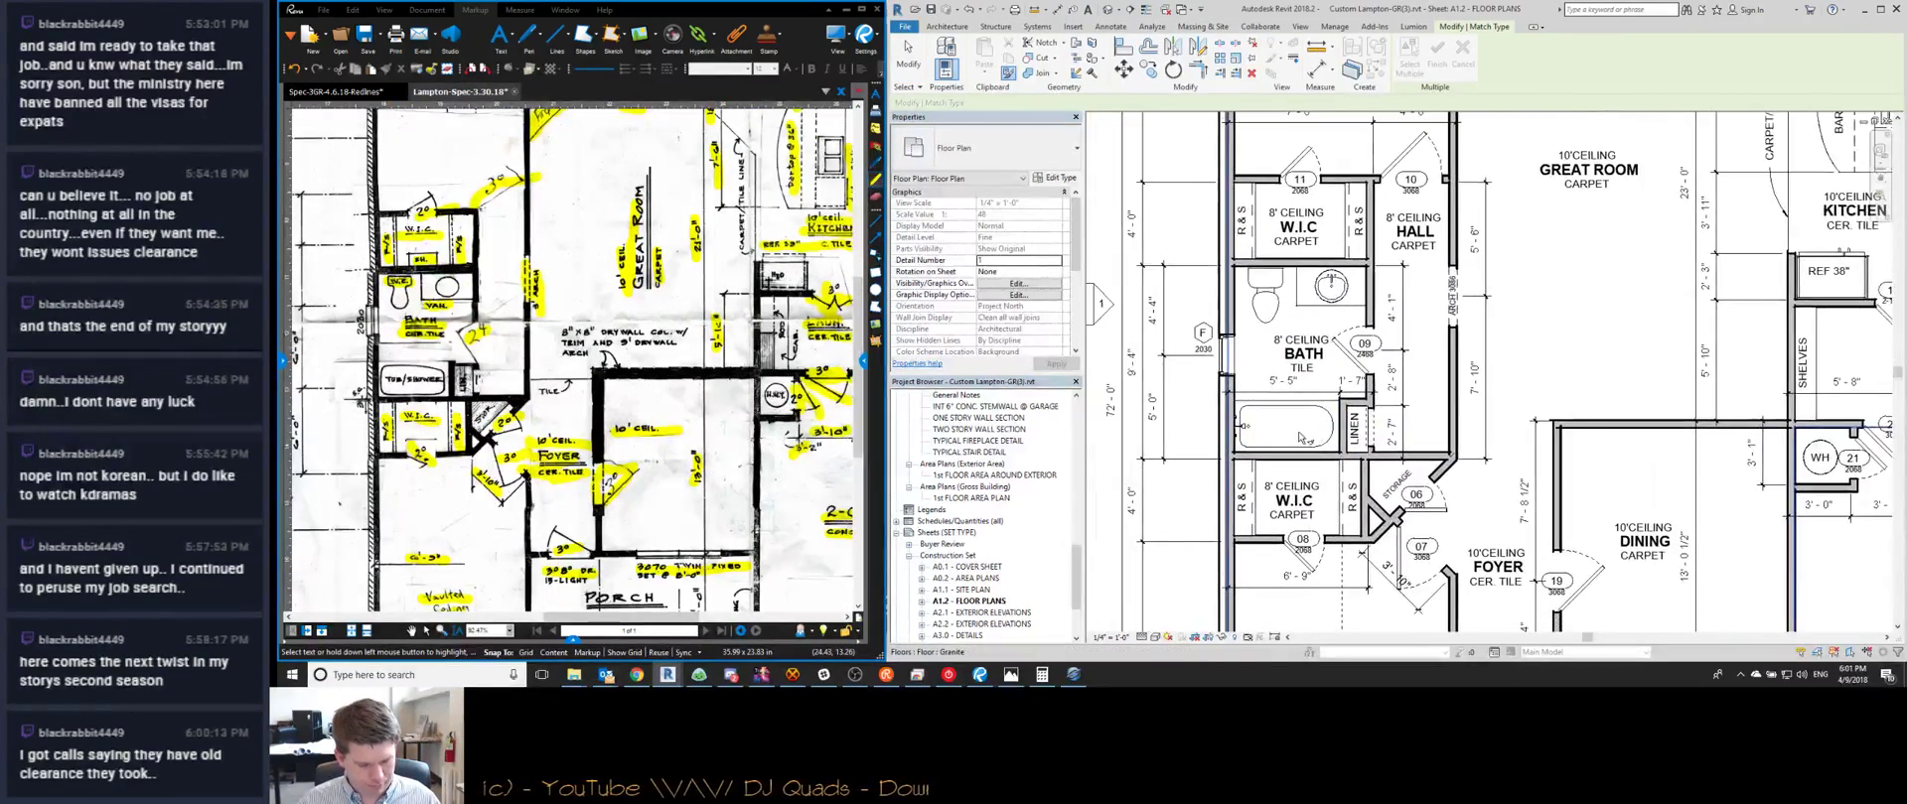
key(t)
key(x)
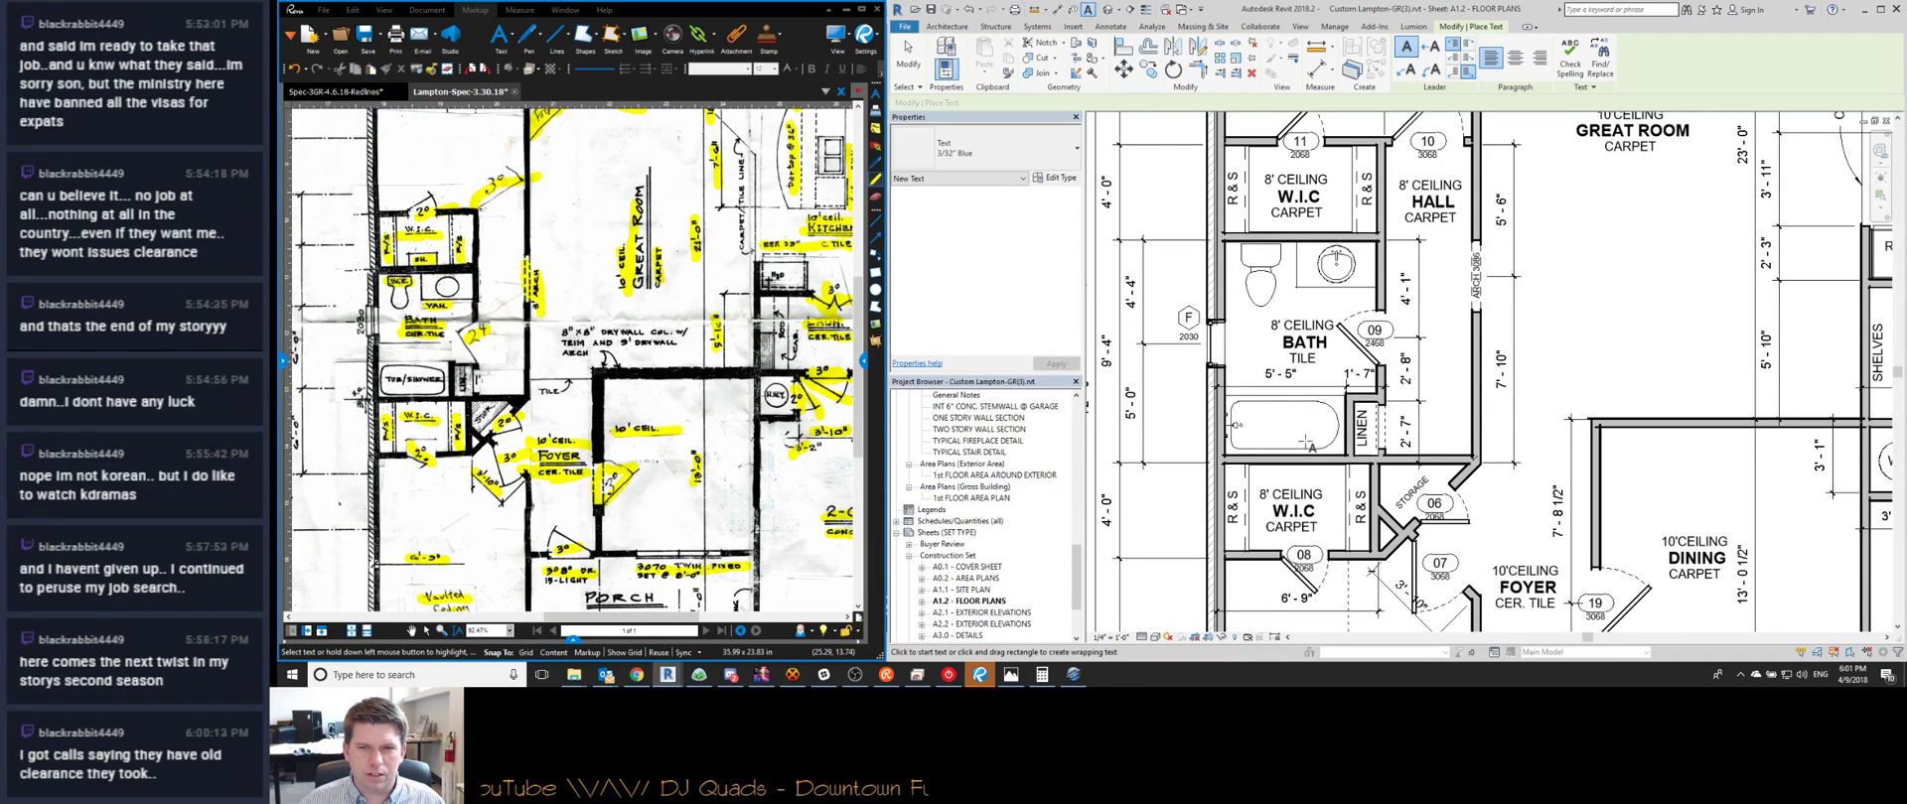
click(1237, 425)
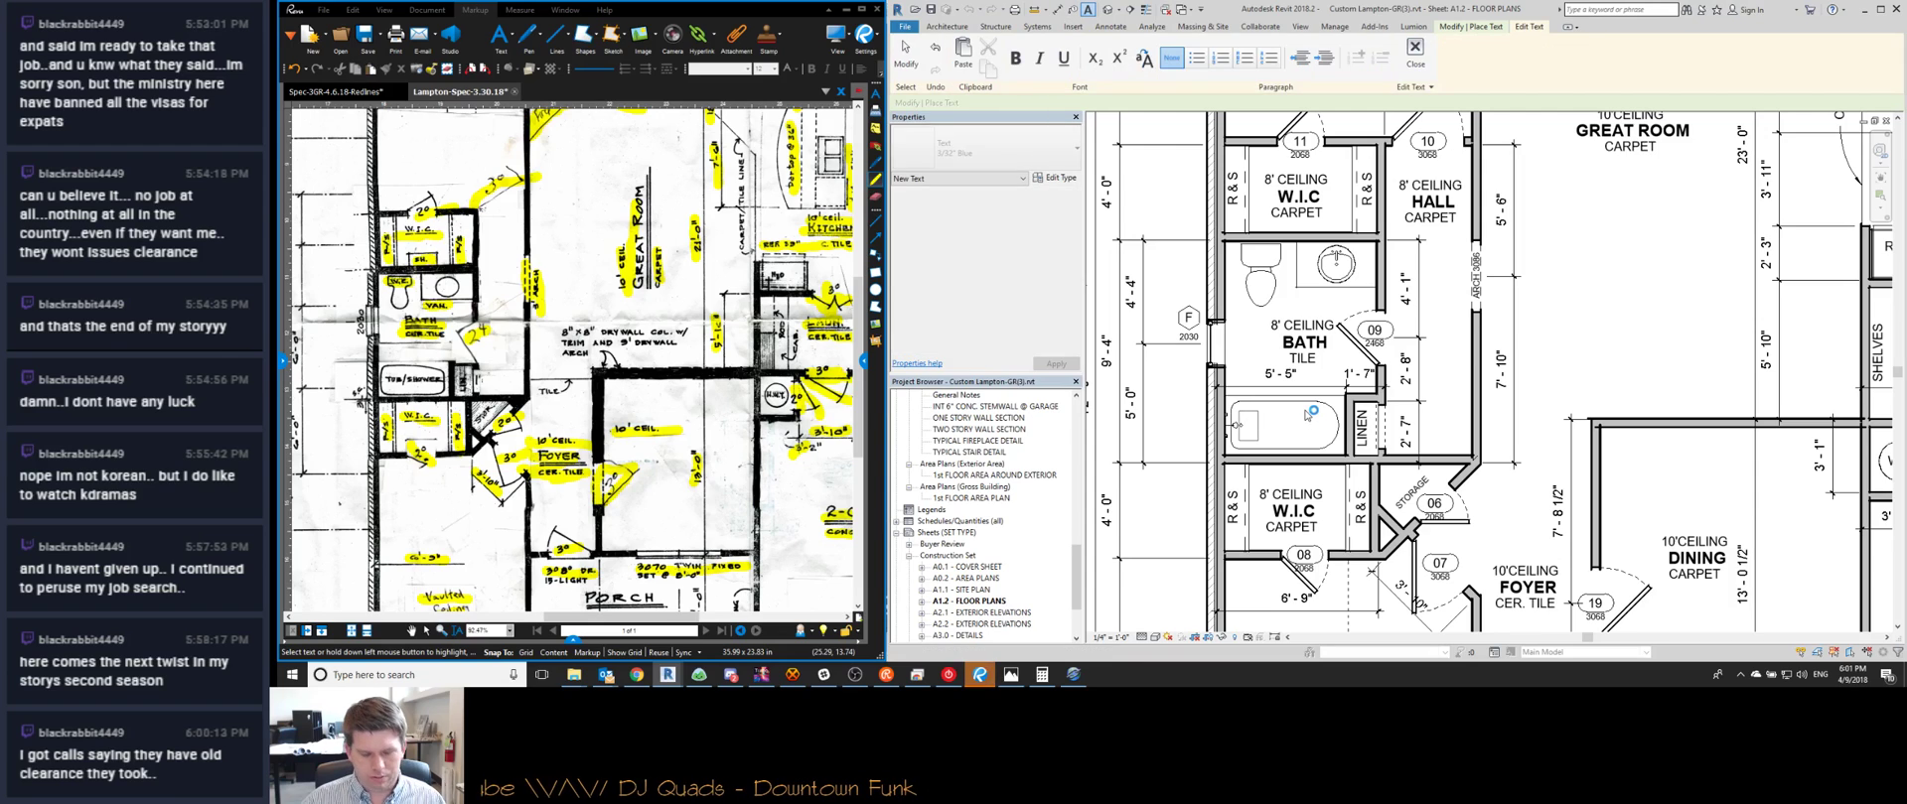
text(TUB/SHOWER)
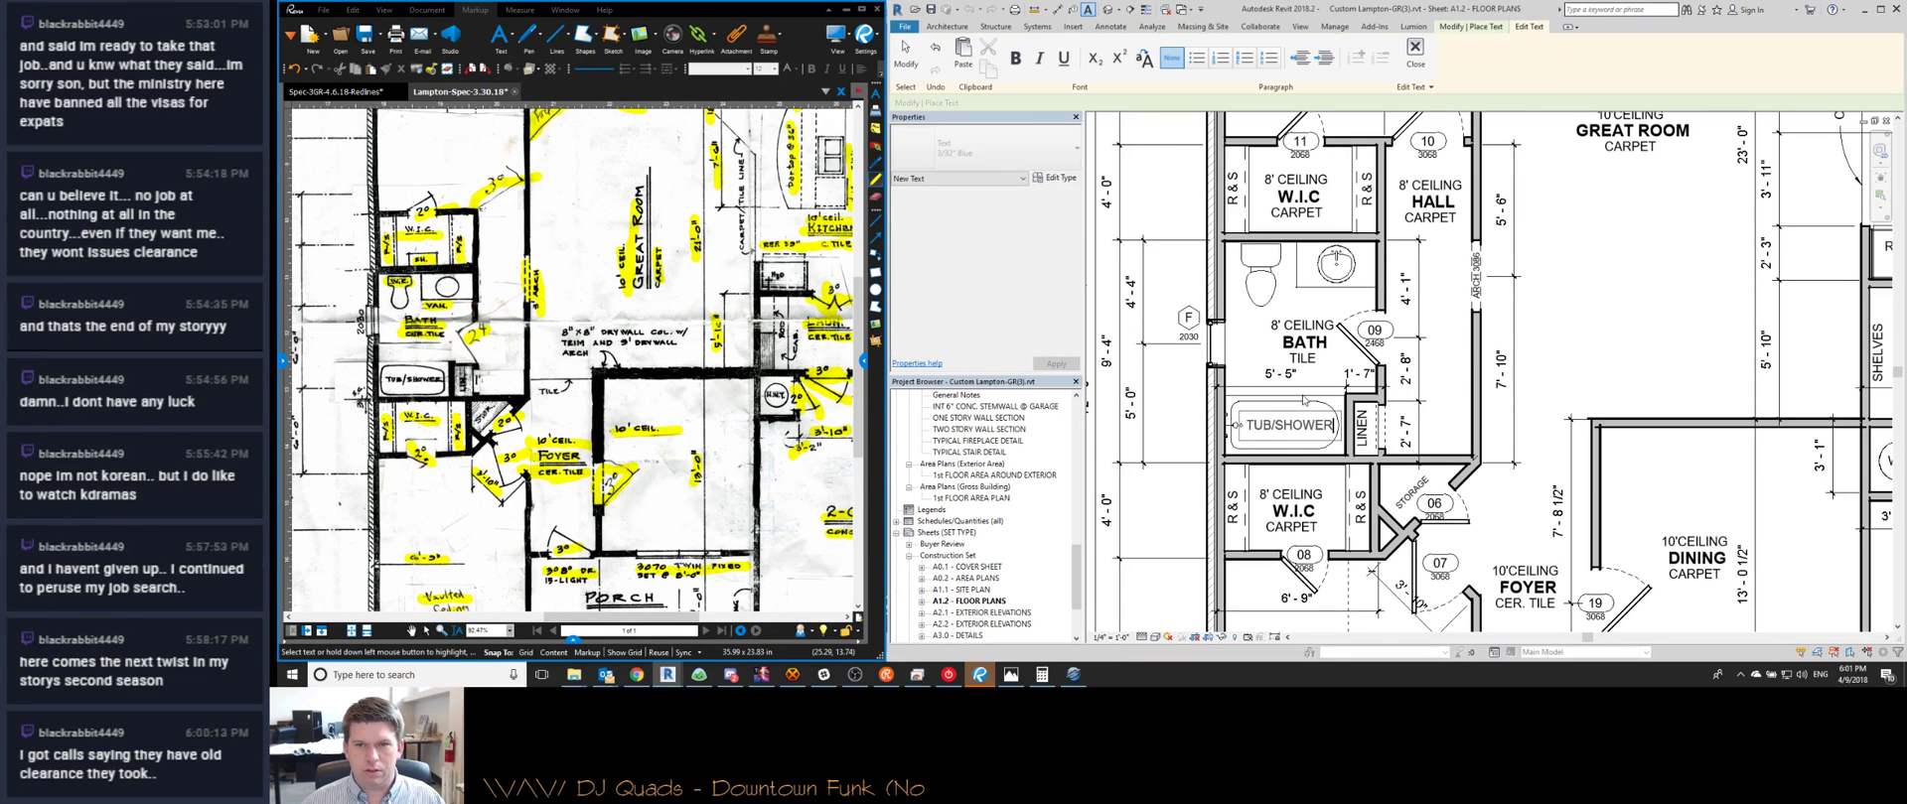
key(Escape)
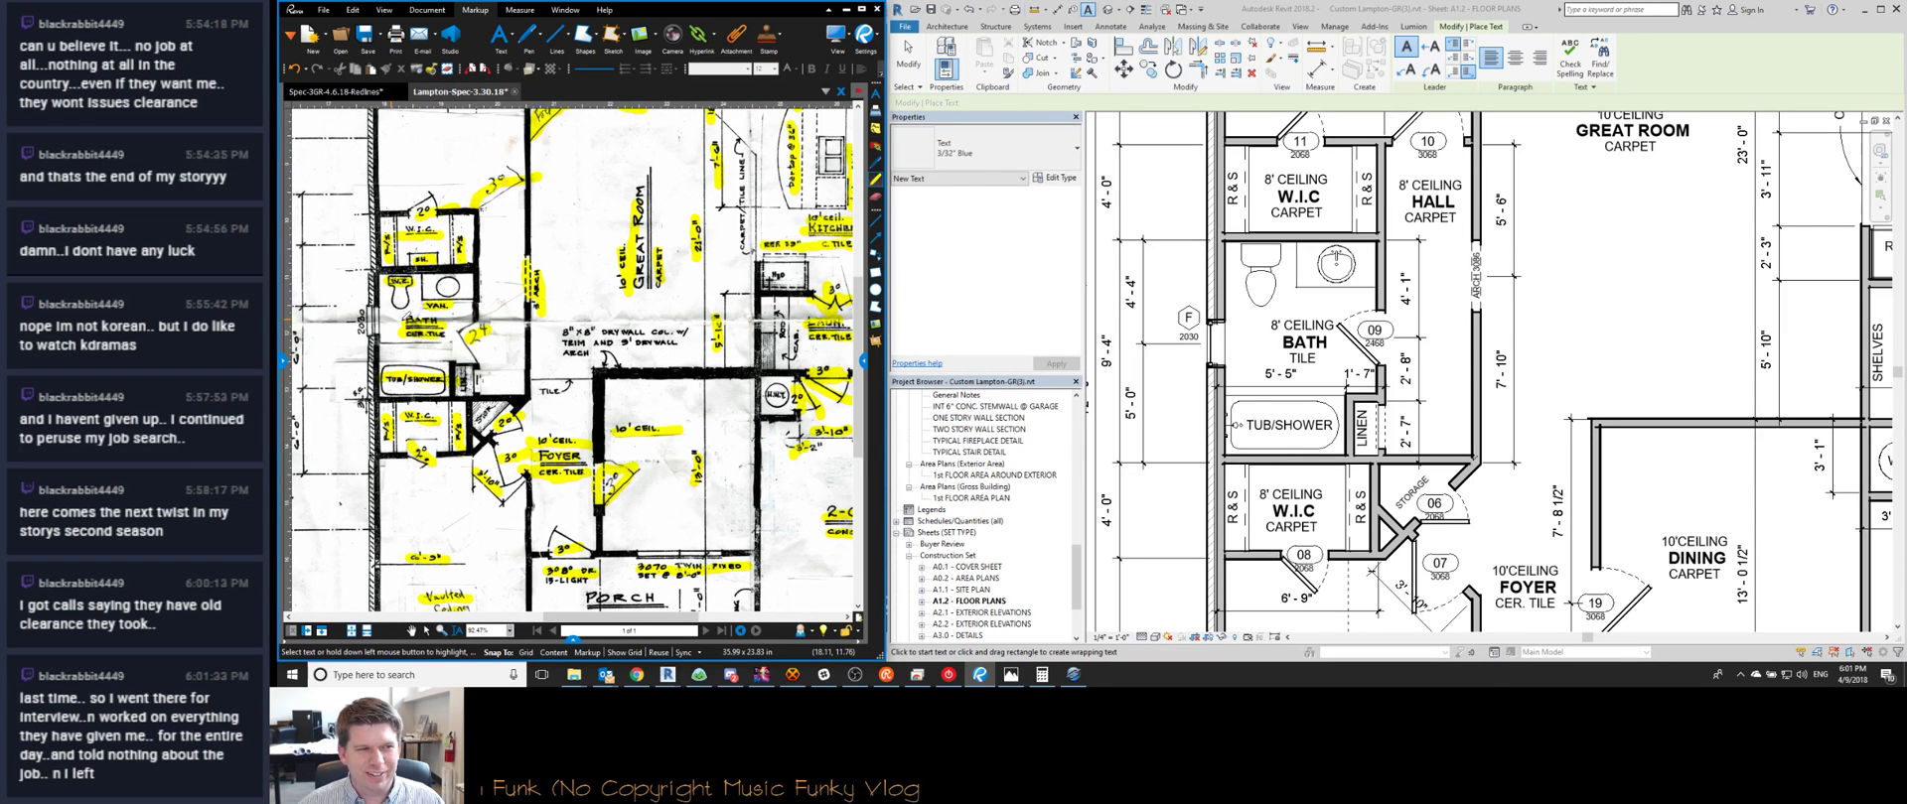
Pan the plan over to the hall and the A2.2 section tag
middle_drag(1303, 374, 1410, 379)
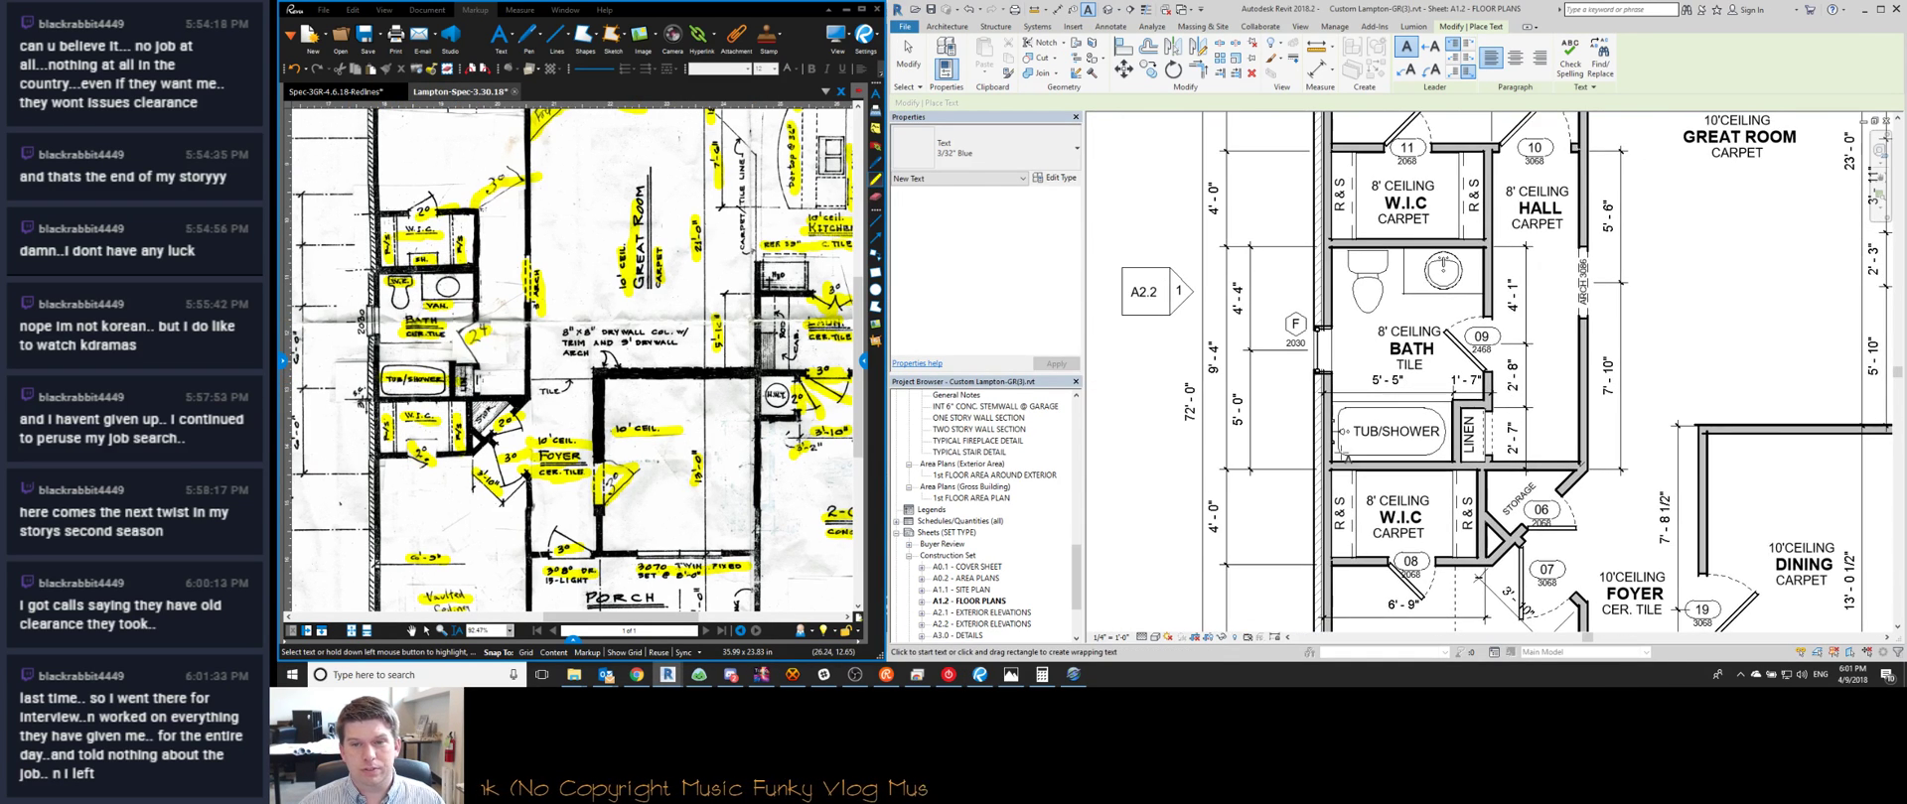
scroll(1324, 444, up, 1)
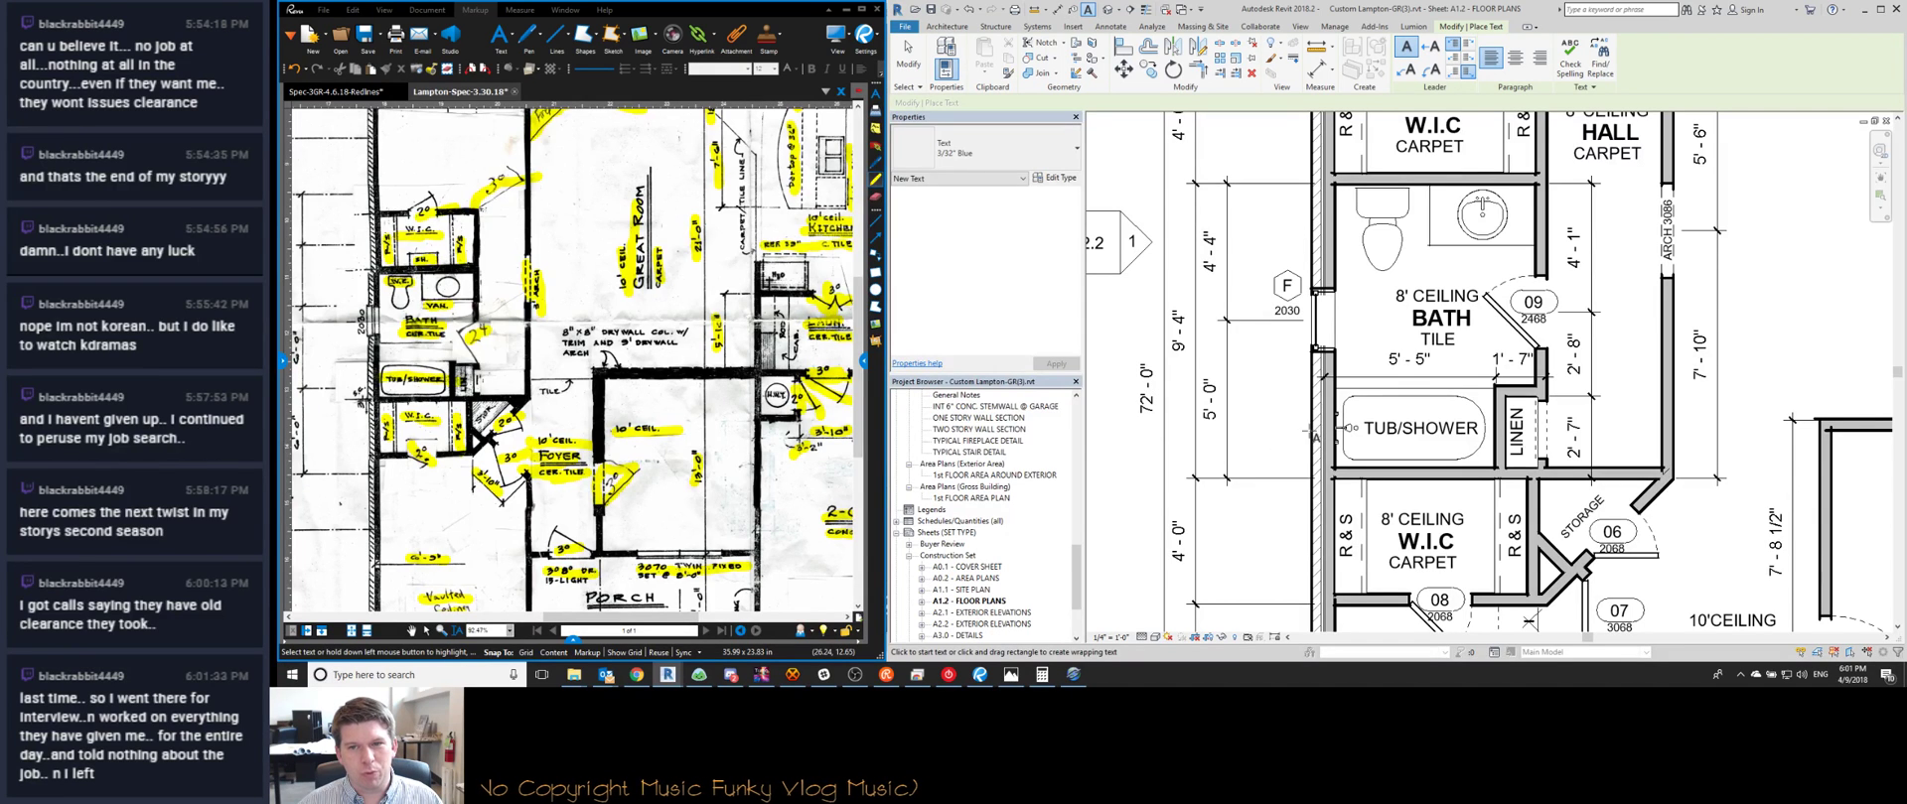
scroll(1390, 393, down, 2)
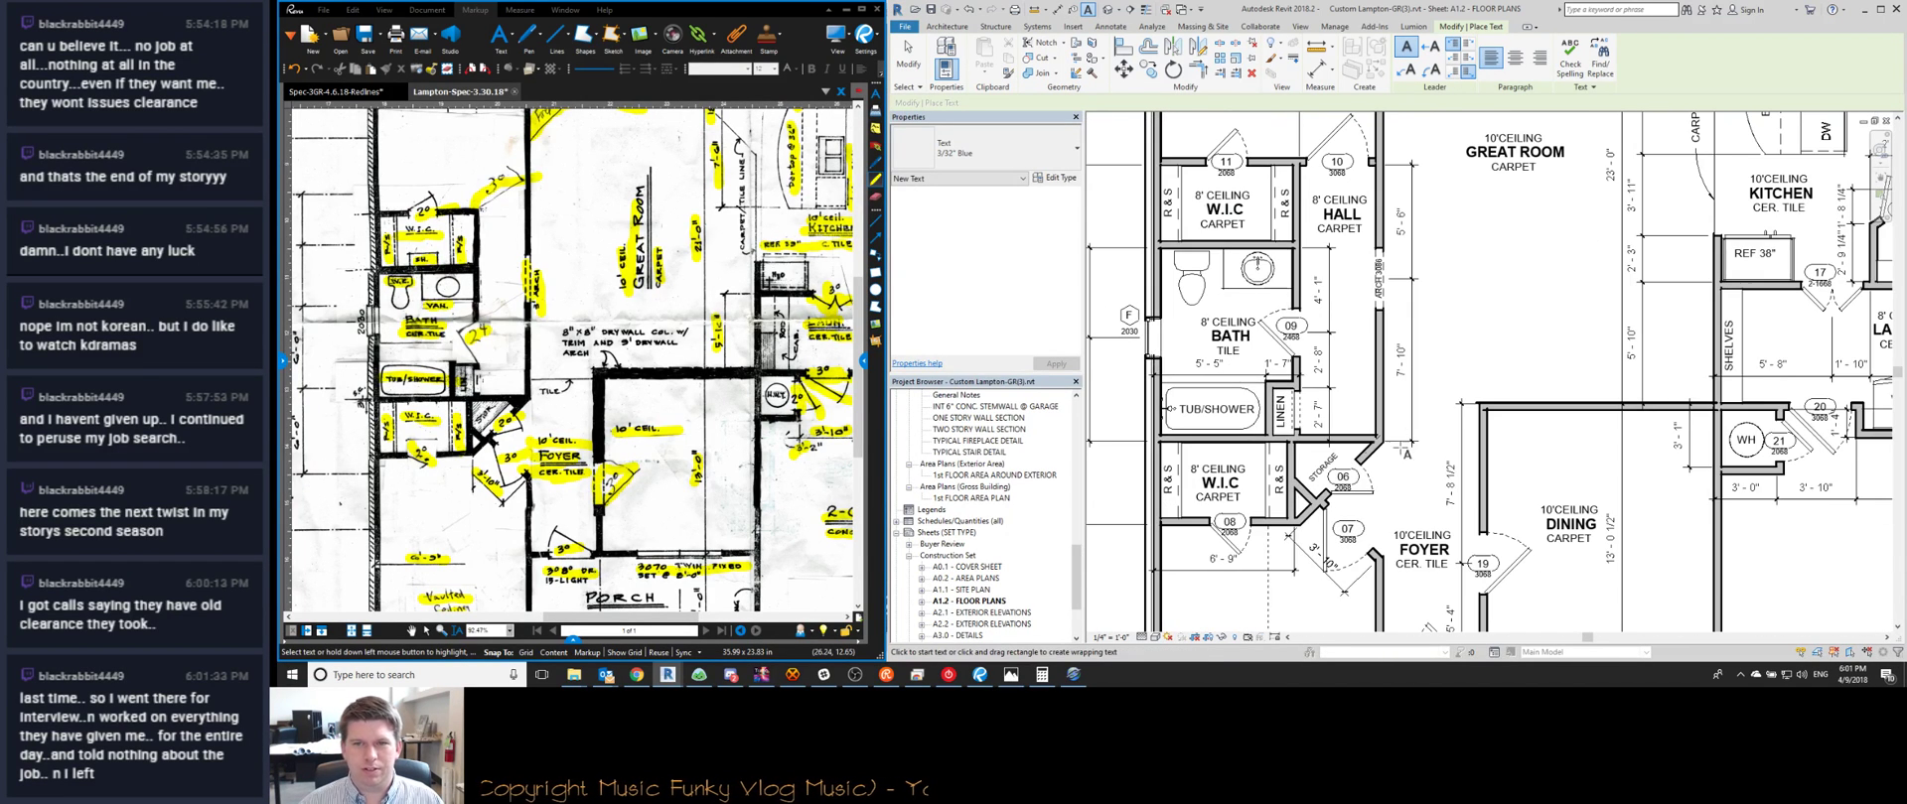
middle_drag(1366, 324, 1403, 360)
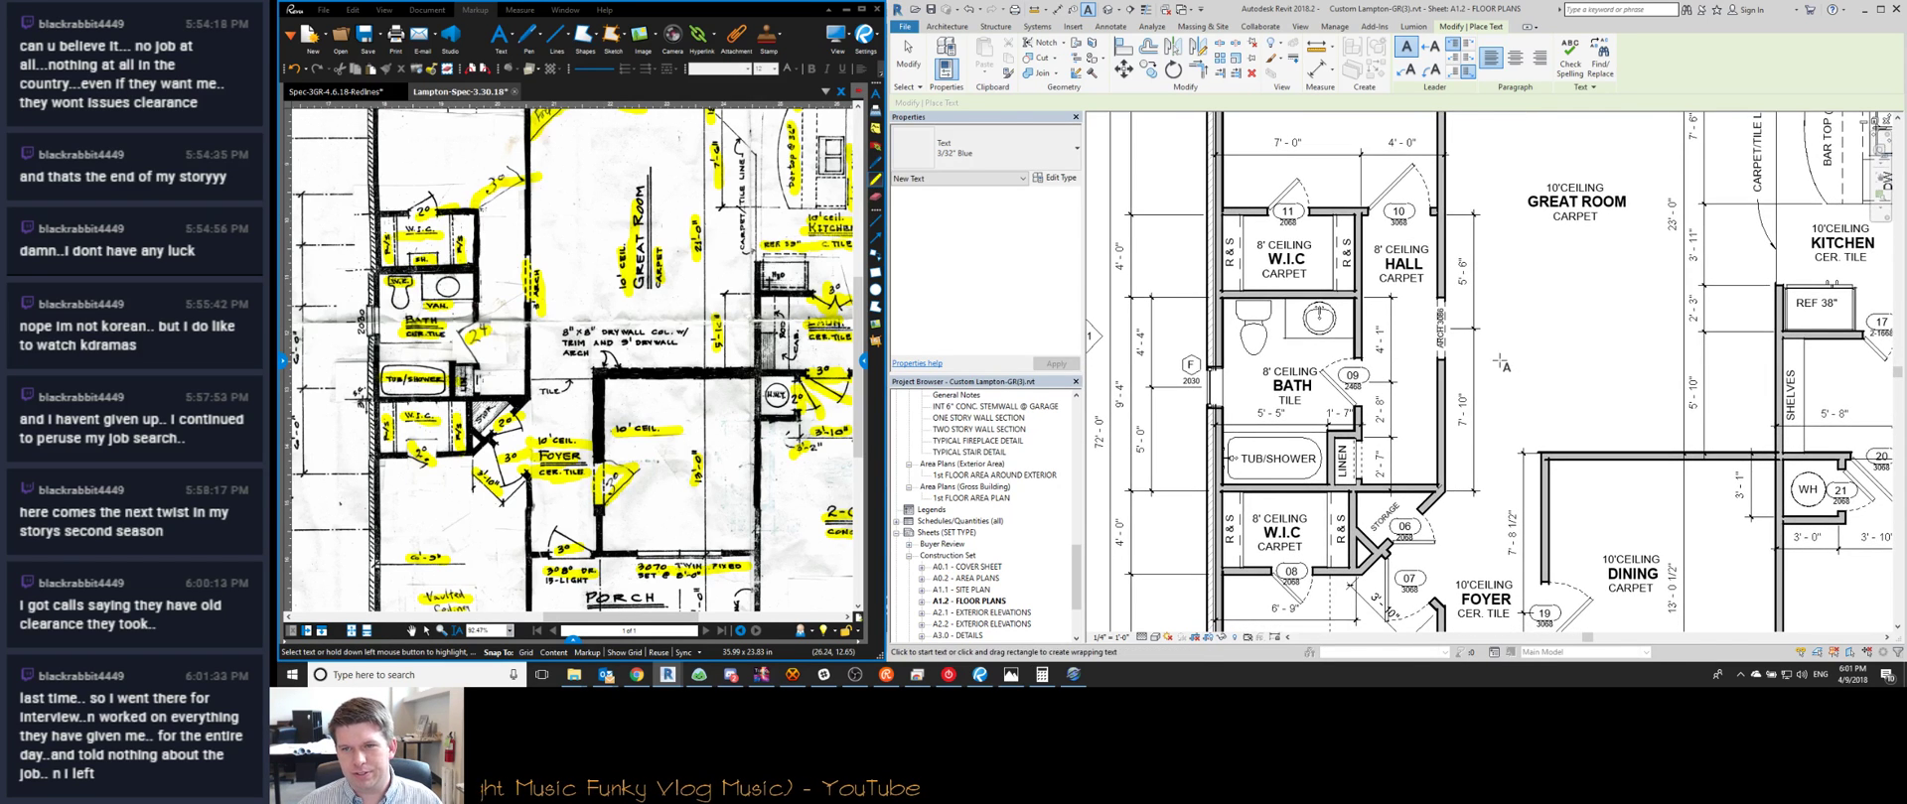
middle_drag(1299, 409, 1256, 372)
middle_drag(1526, 351, 1463, 378)
Try moving the arched opening to a 6'-0" spacing, then undo it
key(Escape)
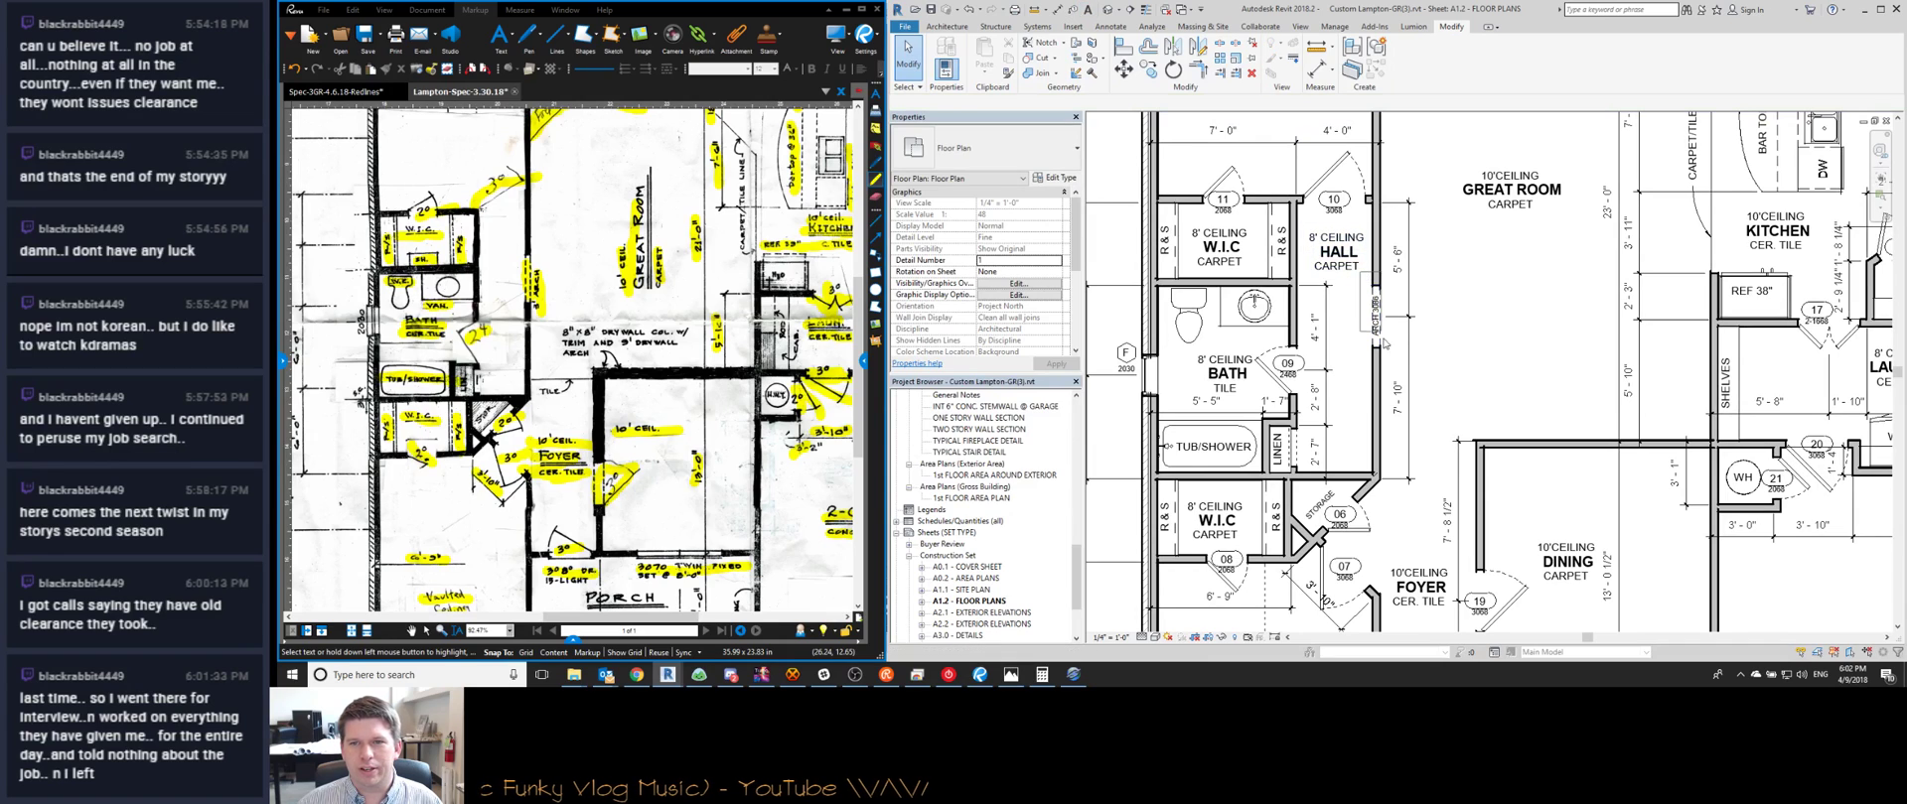
click(1375, 316)
click(1393, 259)
text(6)
key(Return)
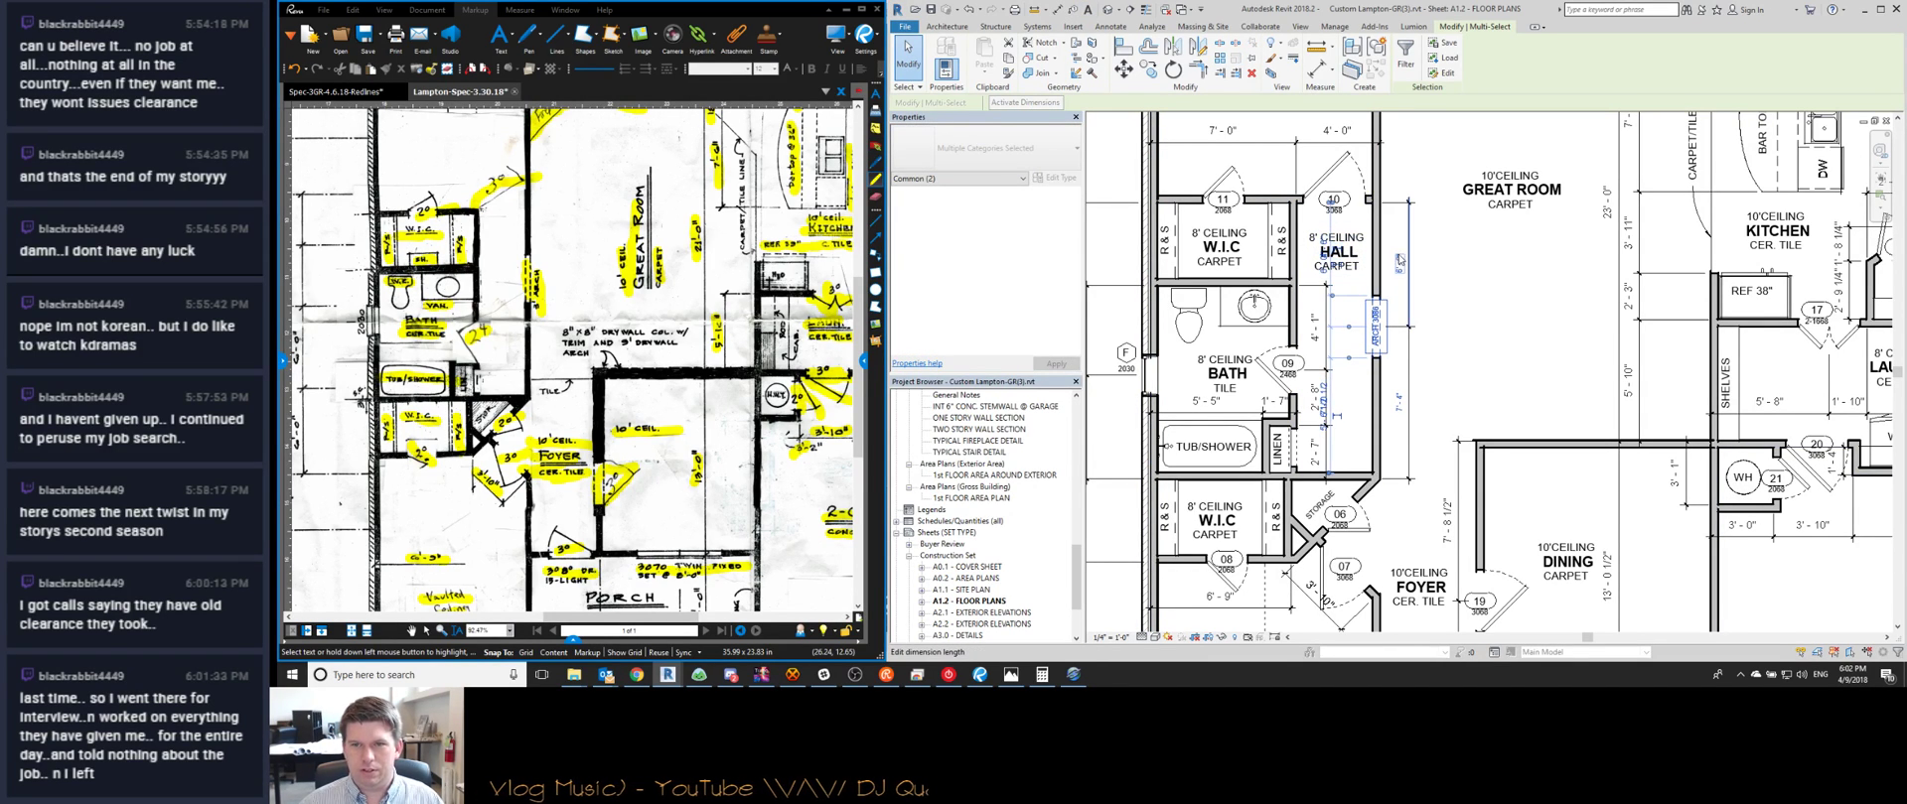
key(Escape)
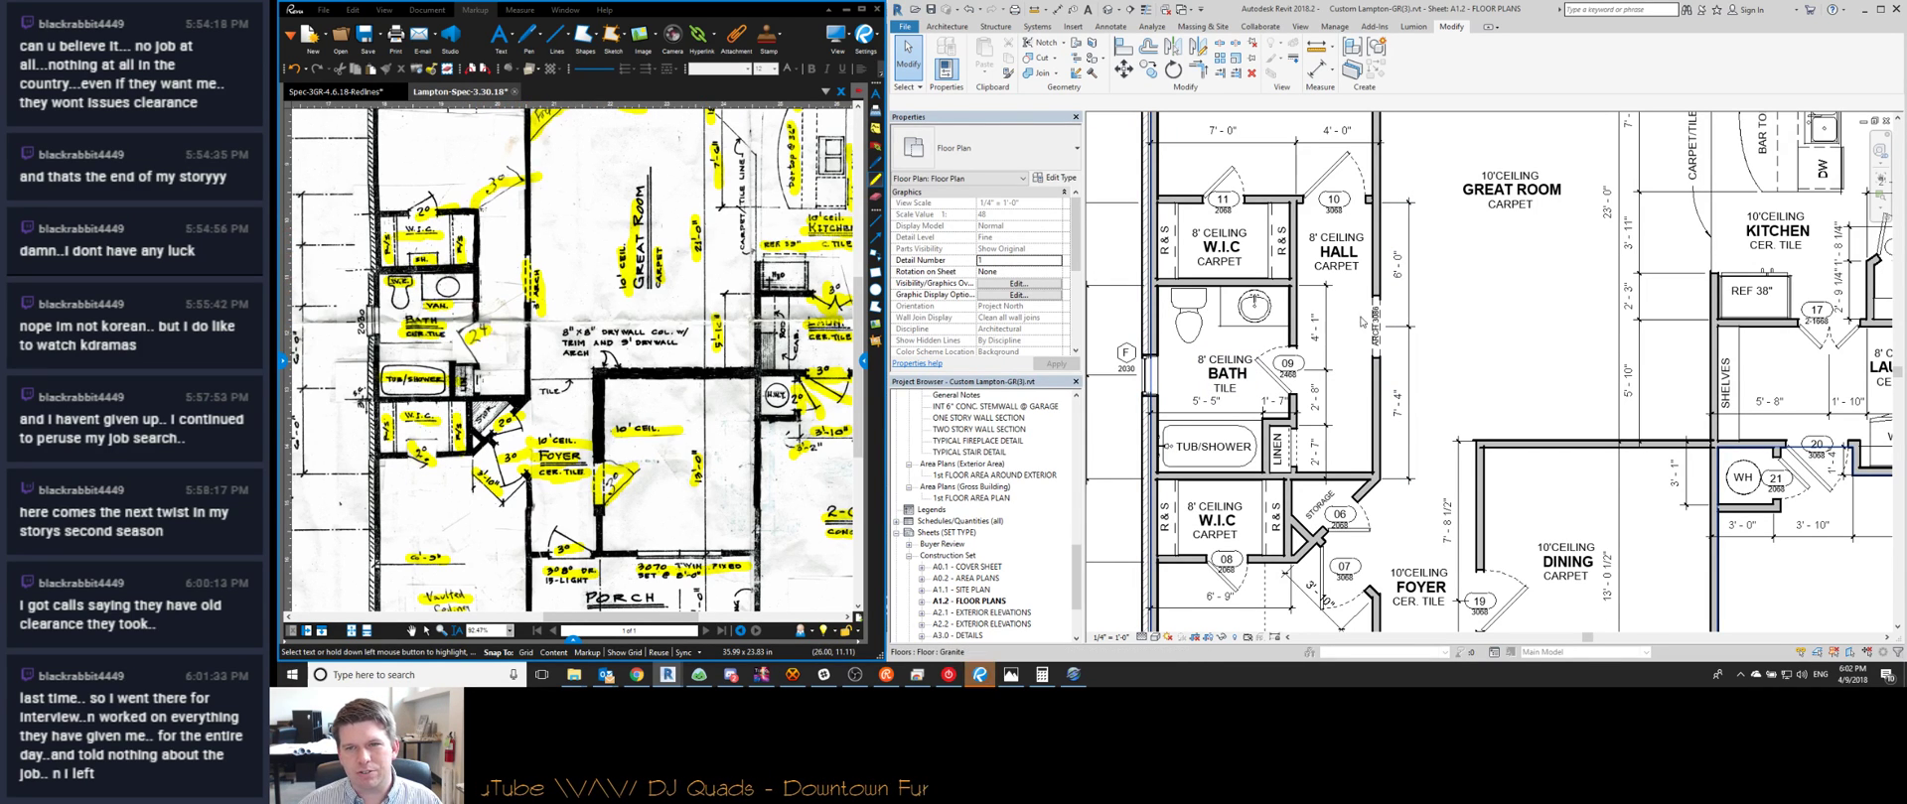
key(ctrl+z)
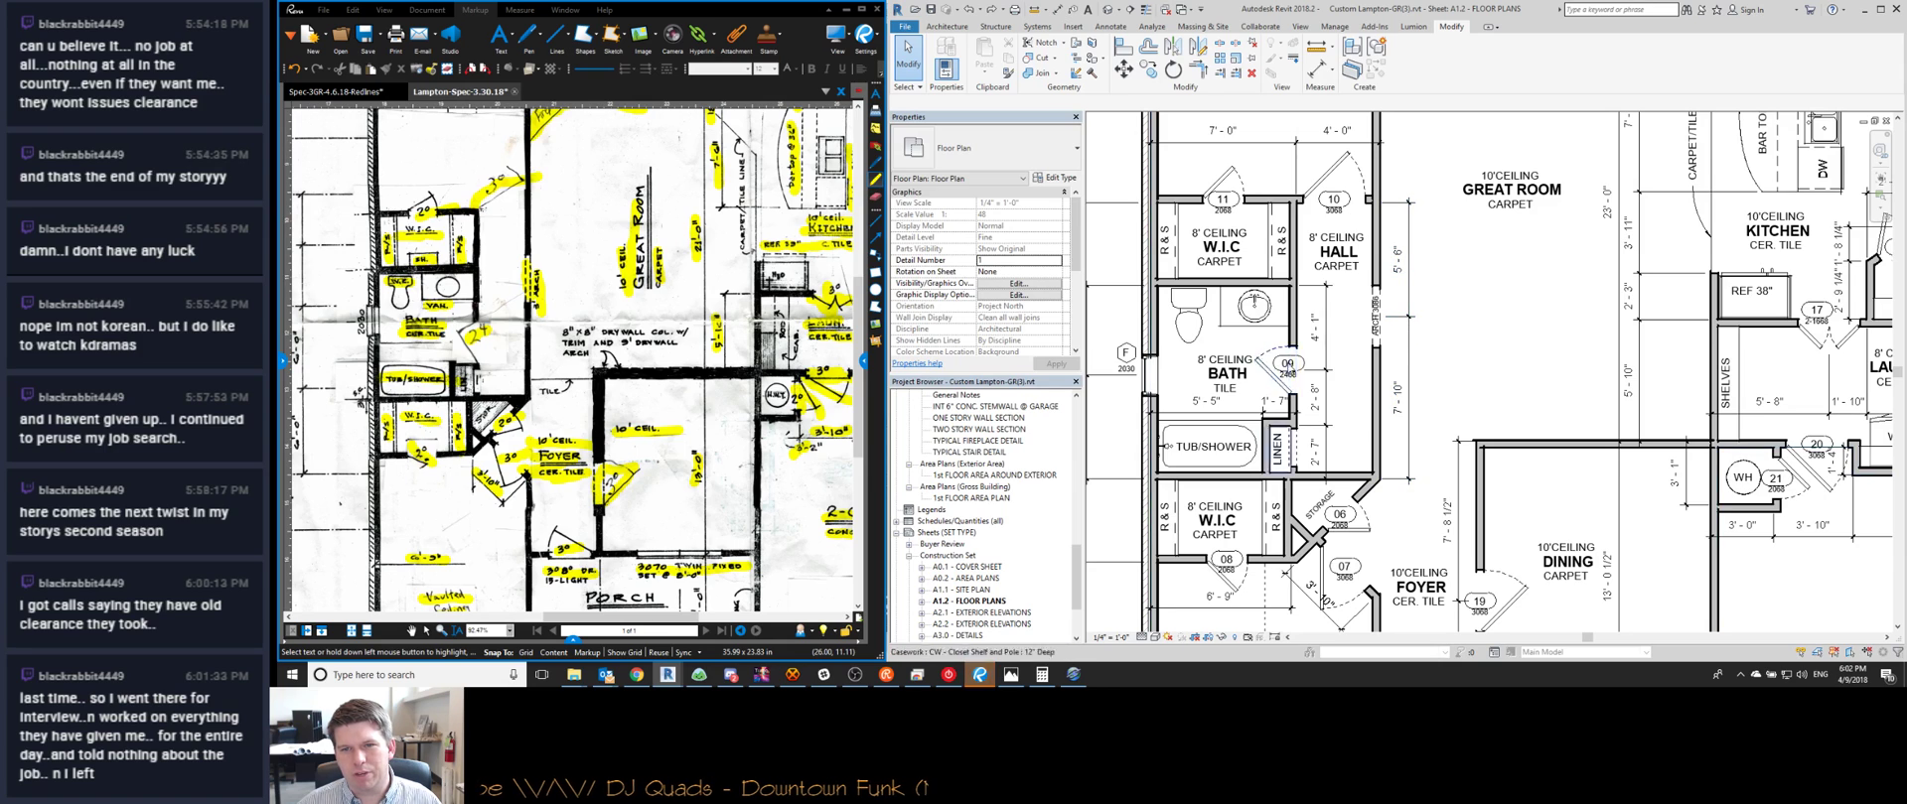
Change the Arch 3086 opening's 5'-6" spacing dimension to 5'-0"
drag(1343, 278, 1411, 380)
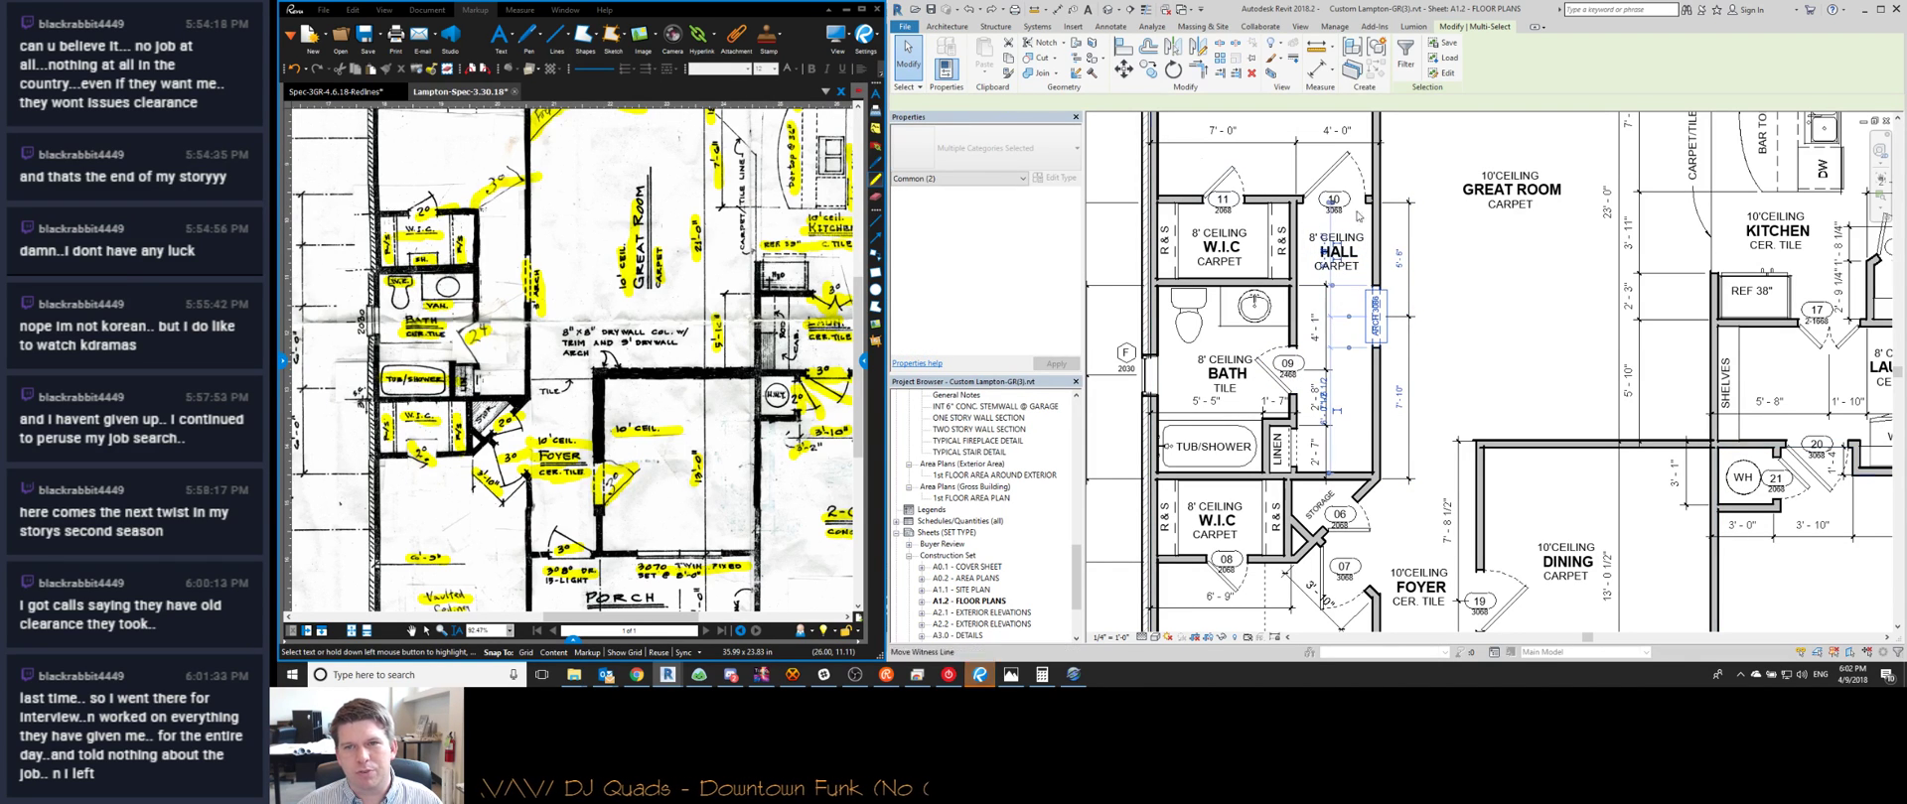
click(1401, 258)
text(5)
key(Return)
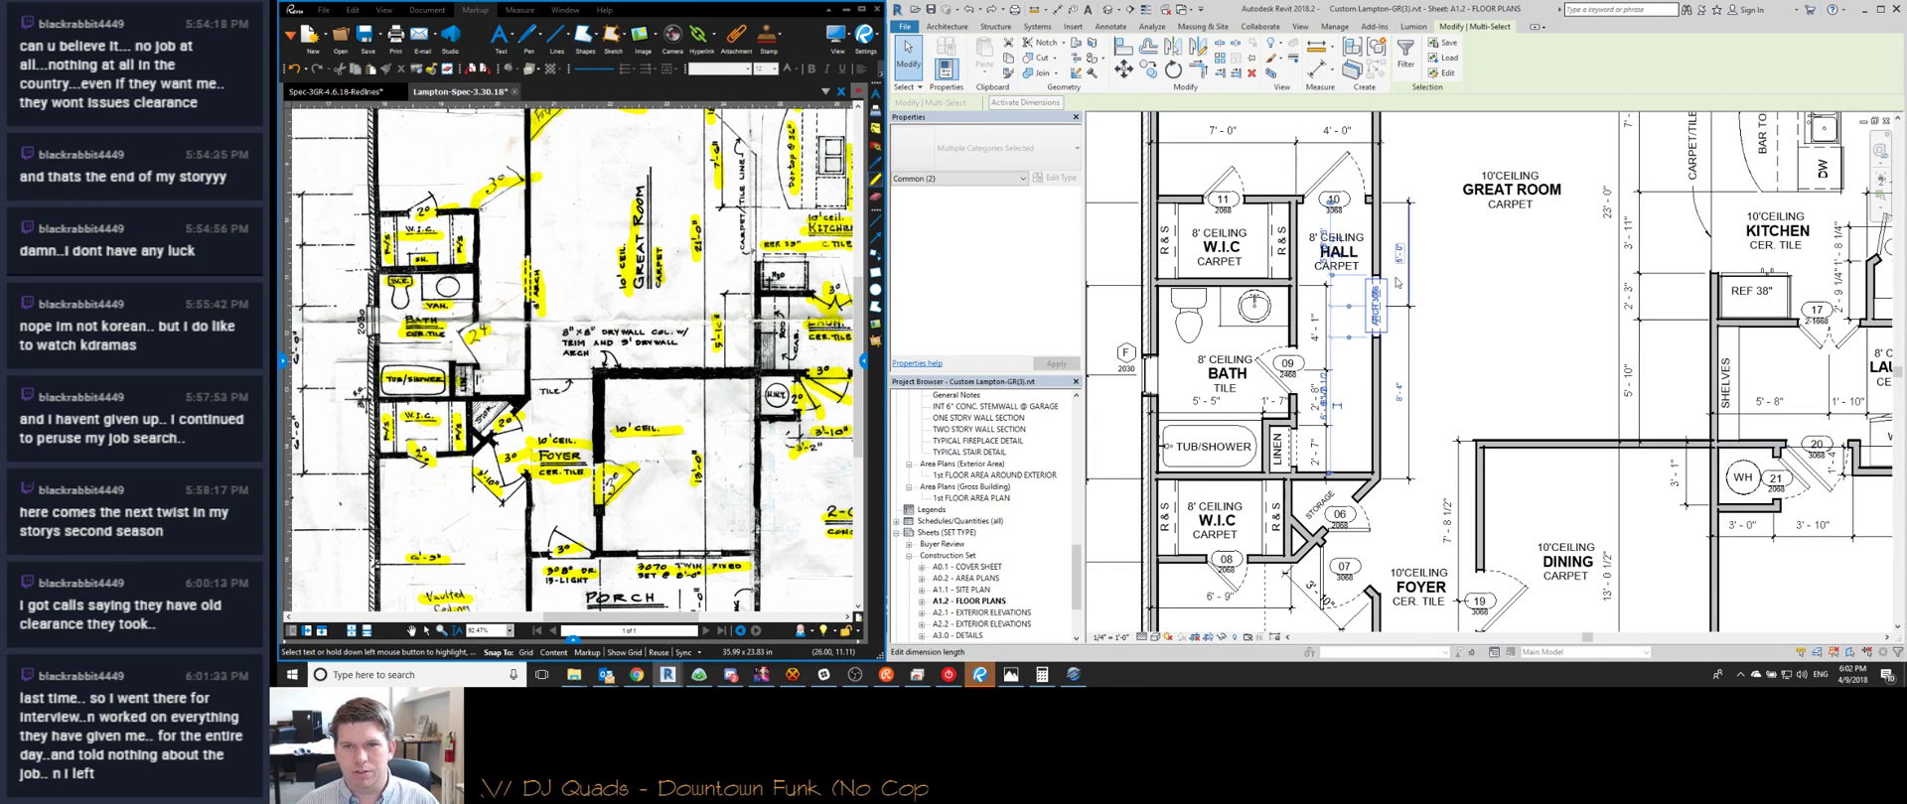
key(Escape)
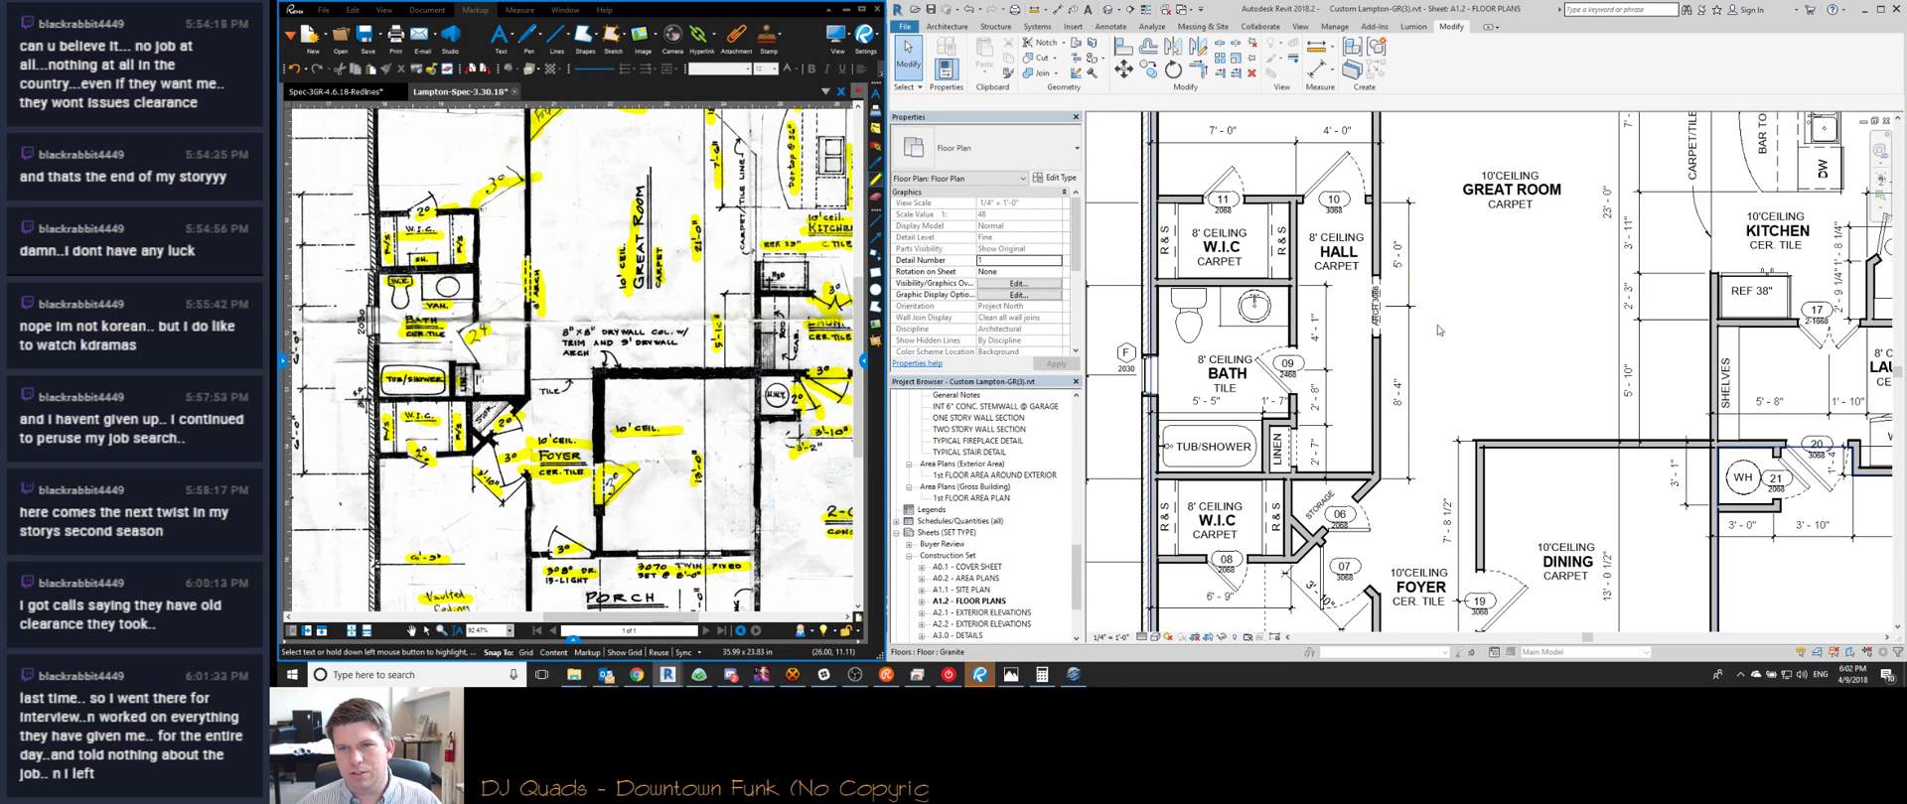
middle_drag(1493, 332, 1339, 334)
scroll(1338, 335, up, 1)
middle_drag(1407, 383, 1477, 466)
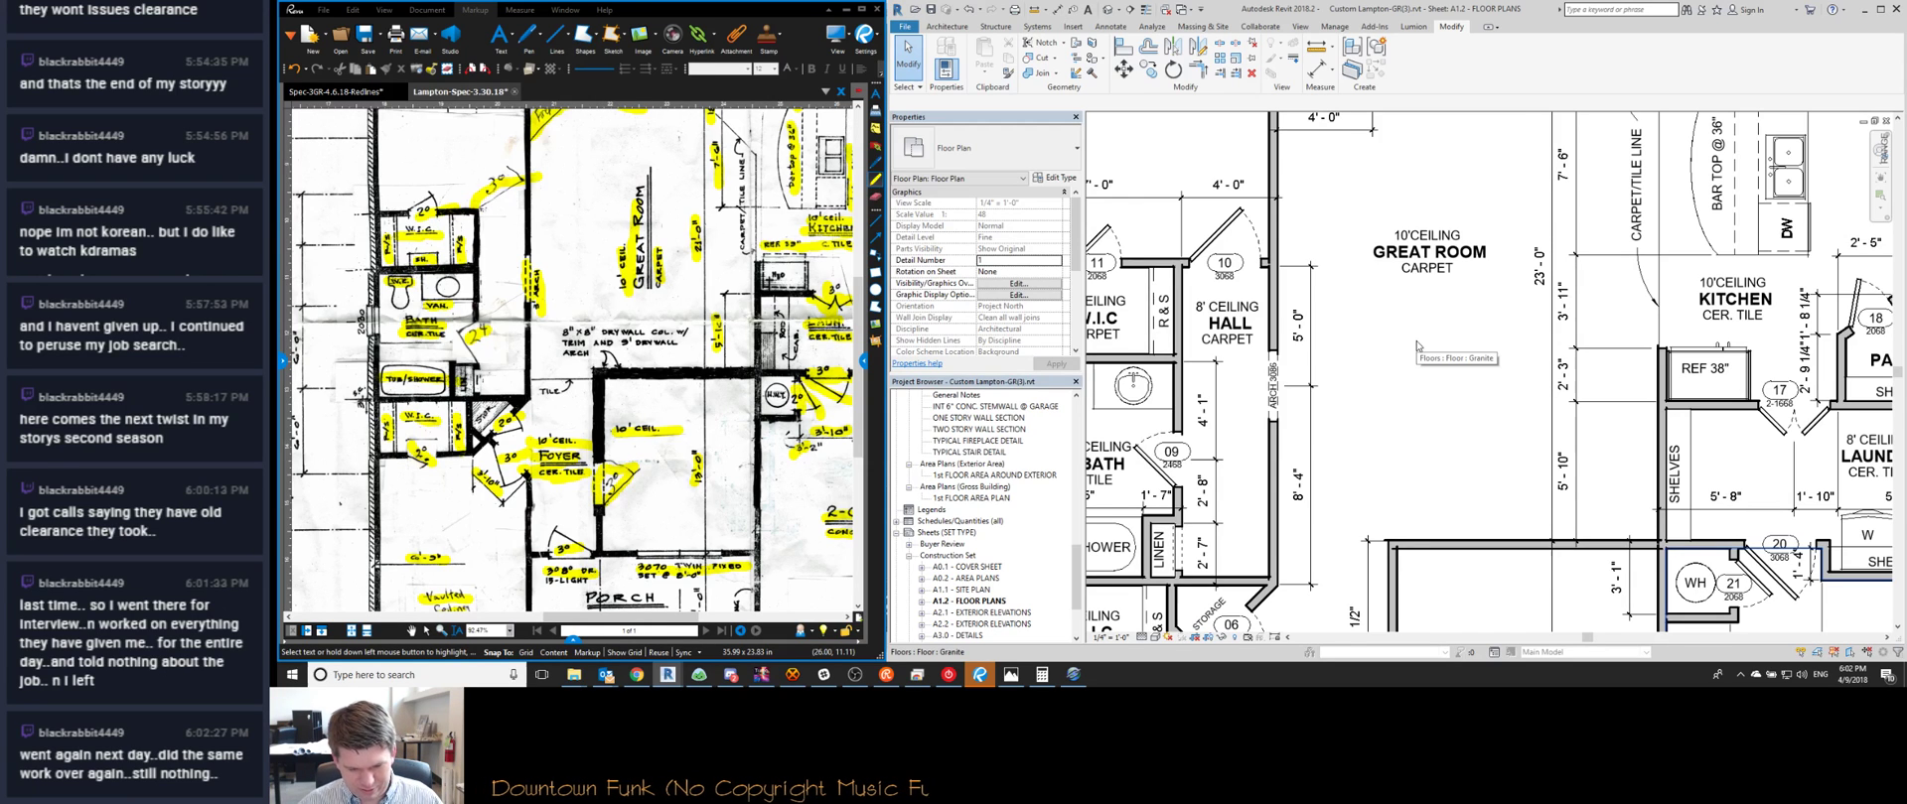
Zoom and pan the plan to the porch, Study twin window and 3-car garage
scroll(1416, 345, down, 3)
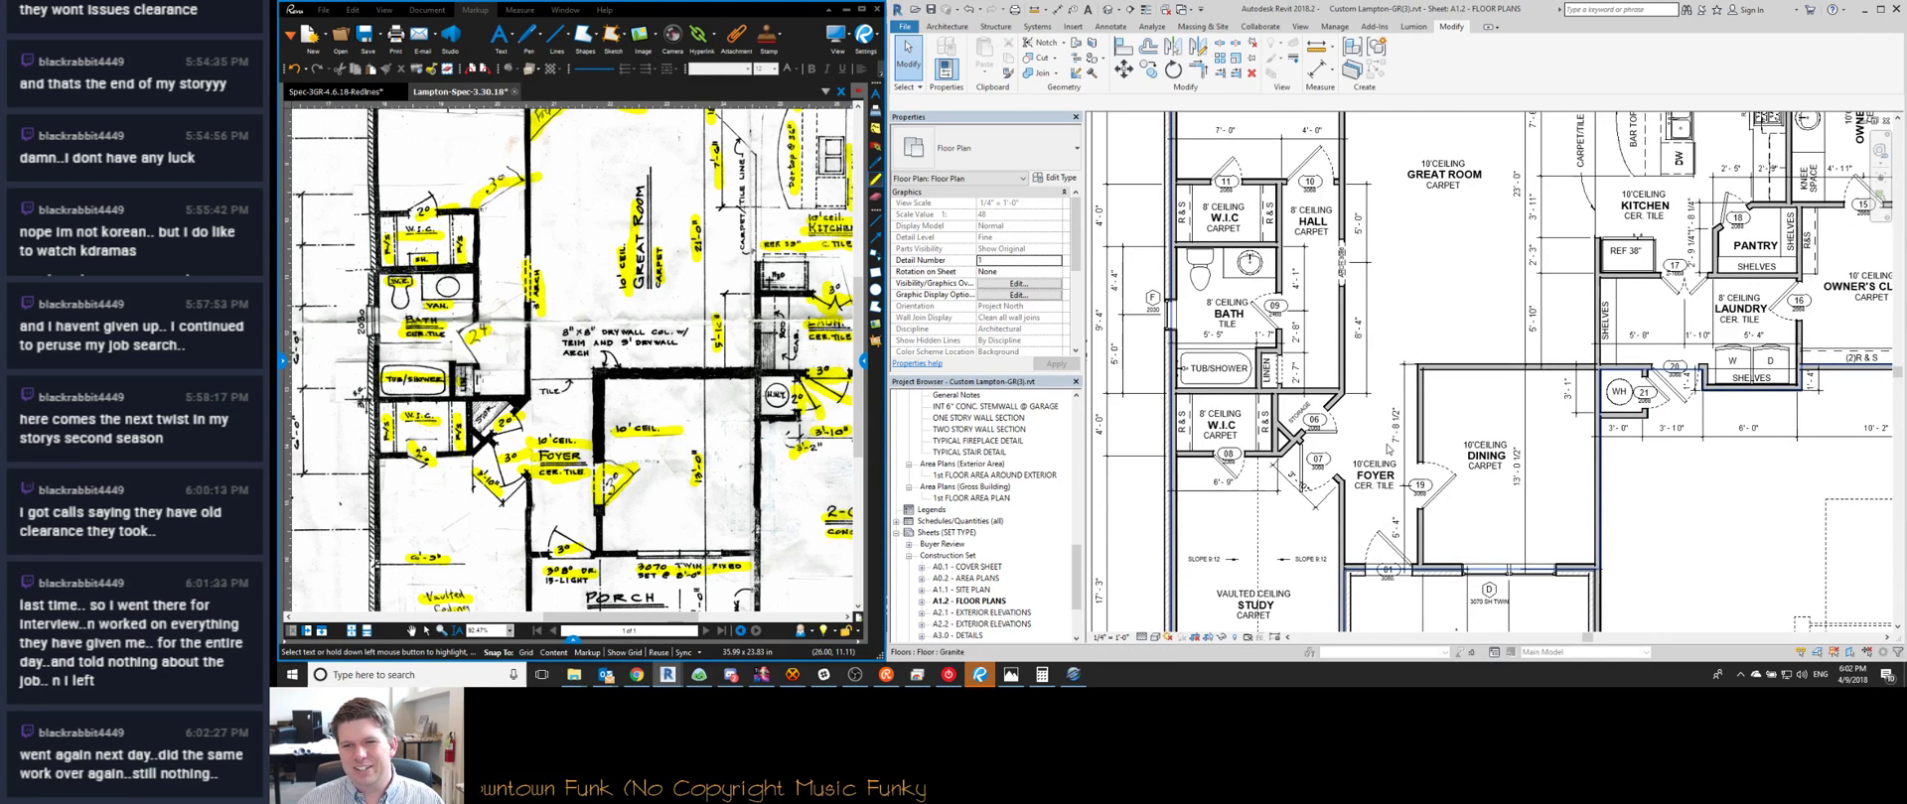
scroll(1388, 449, up, 3)
scroll(1320, 309, up, 2)
scroll(1320, 309, down, 3)
scroll(1331, 328, up, 2)
scroll(1378, 367, down, 2)
scroll(1378, 368, down, 3)
scroll(1376, 408, up, 3)
scroll(1374, 449, down, 2)
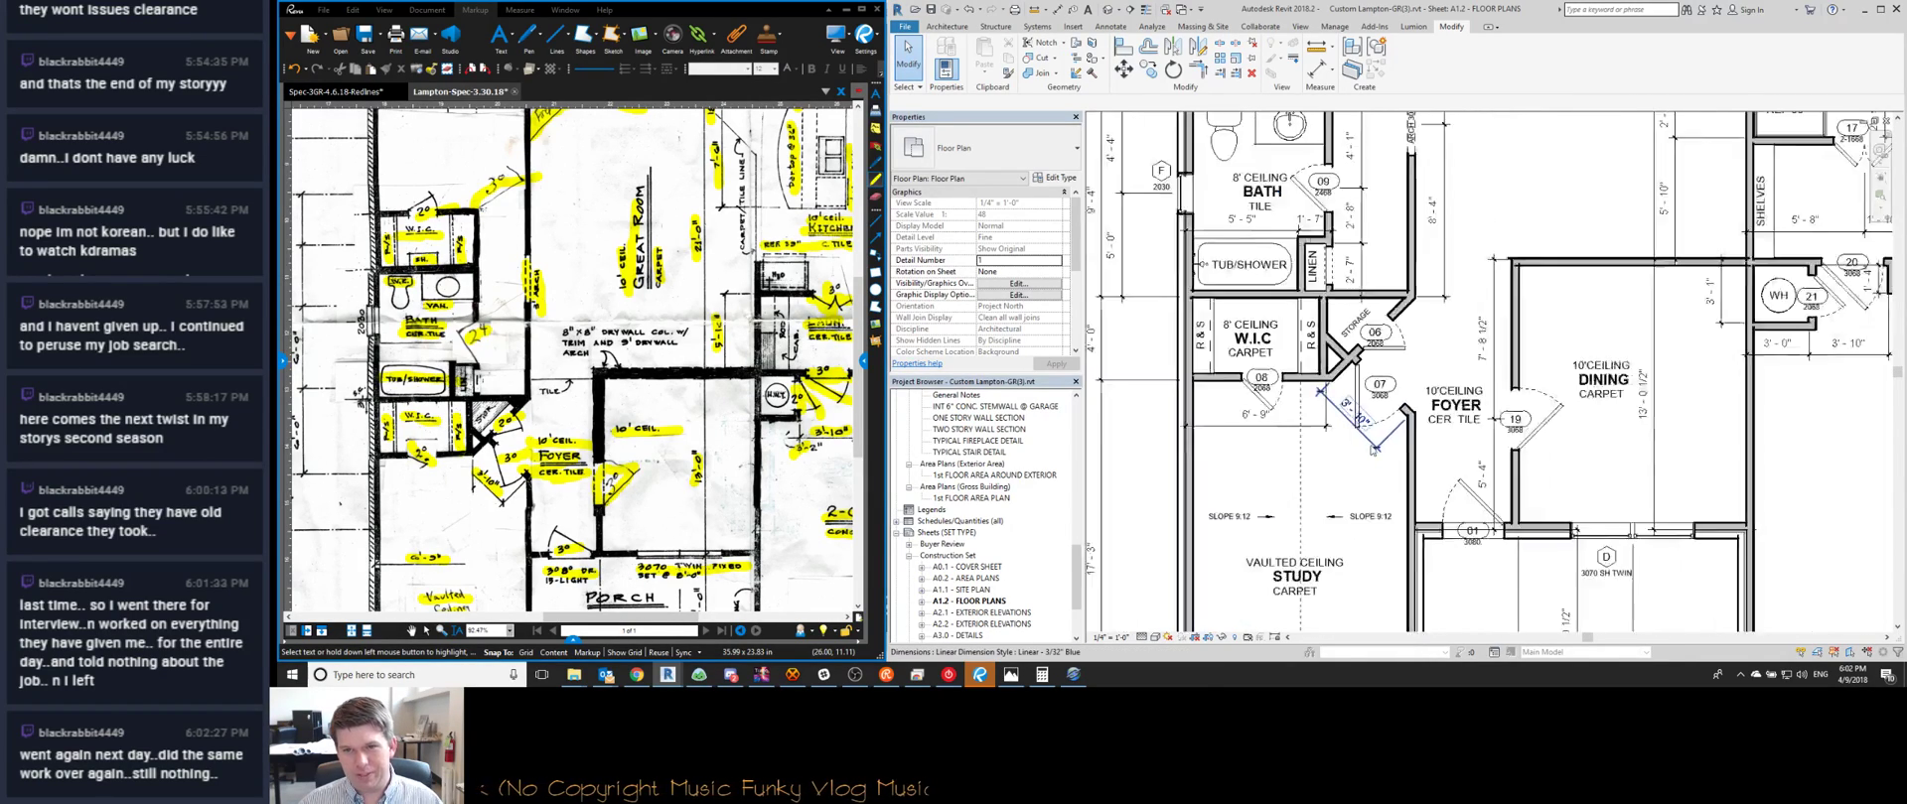
scroll(1368, 455, down, 1)
middle_drag(1349, 478, 1346, 460)
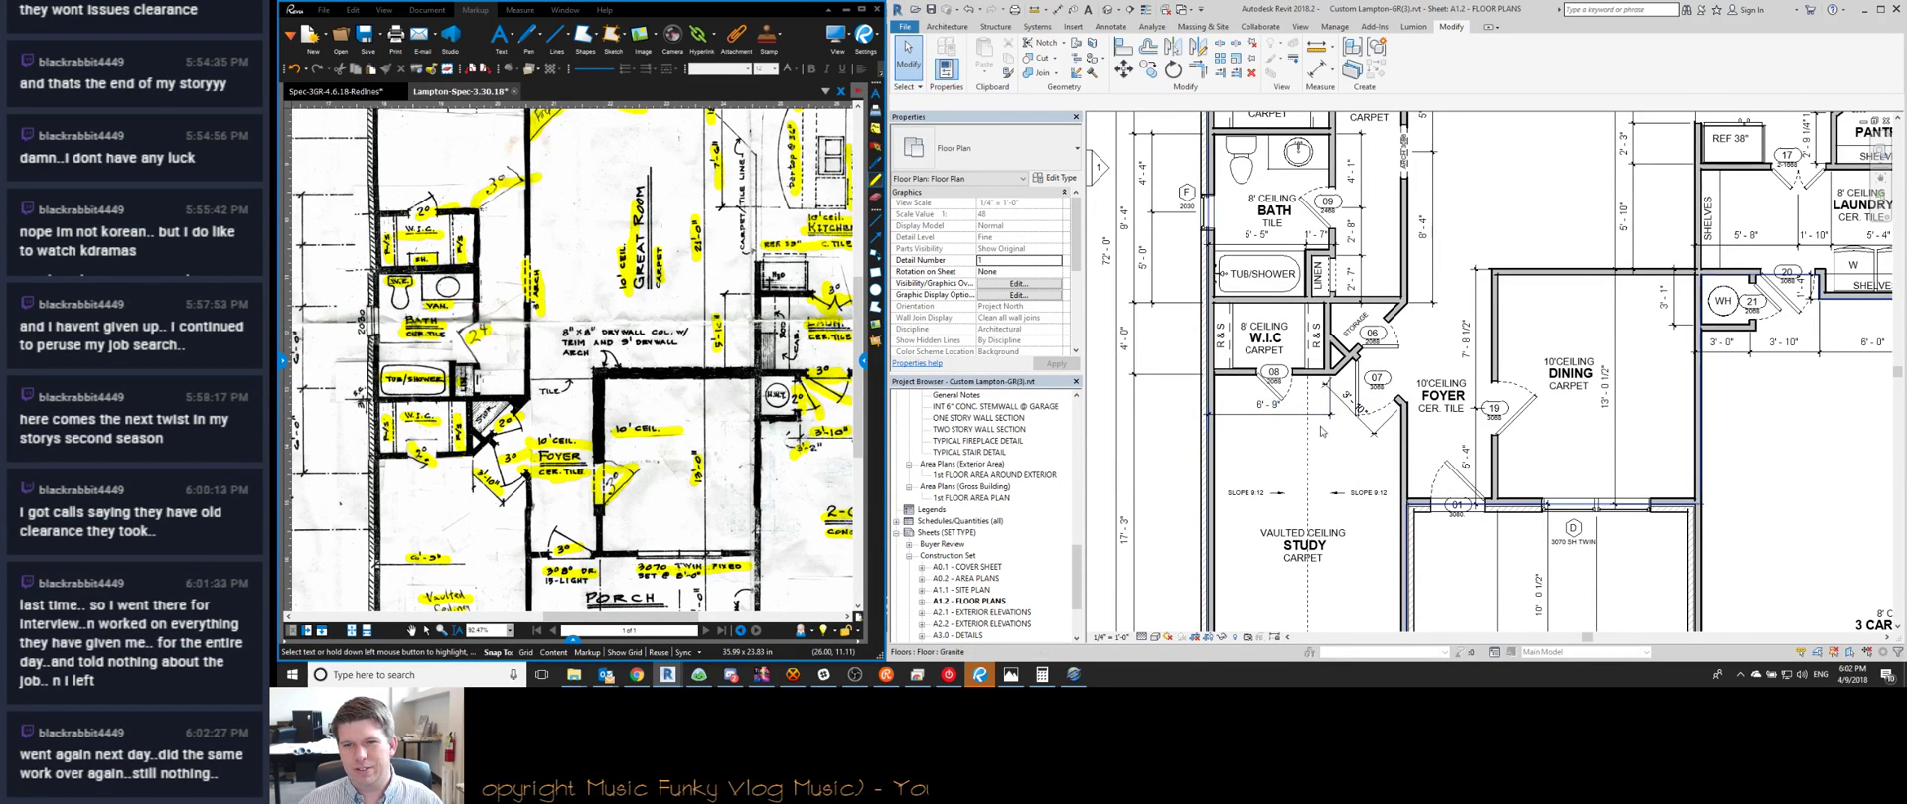
scroll(1412, 374, up, 2)
scroll(1406, 376, down, 2)
middle_drag(1336, 481, 1335, 482)
scroll(1335, 482, down, 4)
scroll(1420, 303, up, 6)
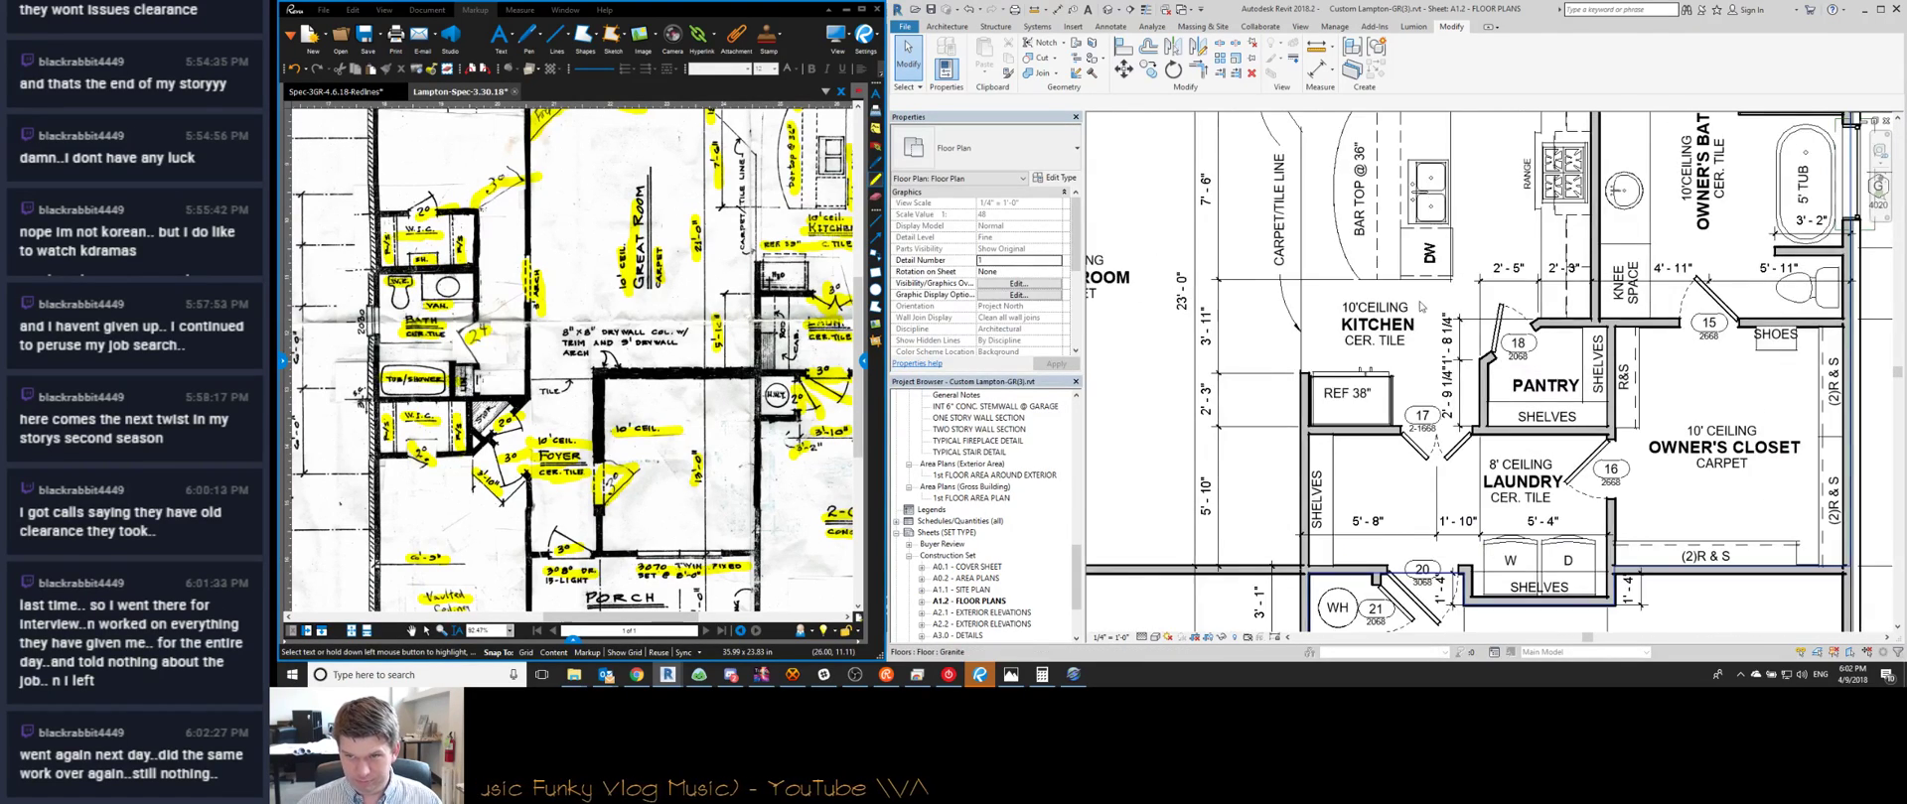
scroll(1420, 303, down, 3)
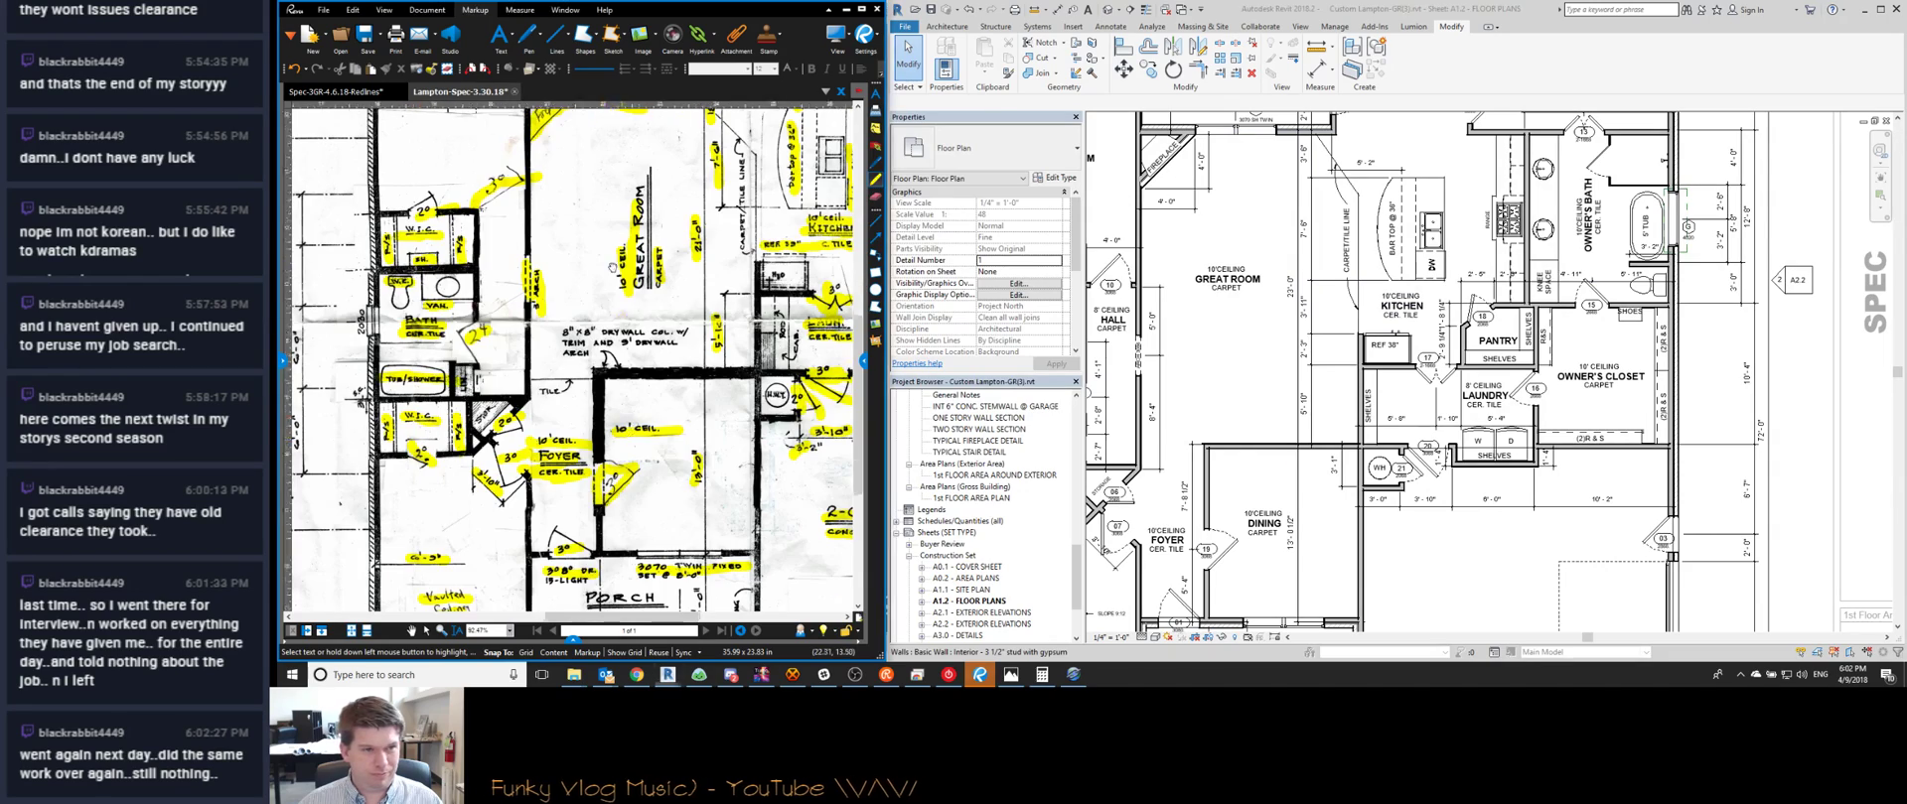
scroll(621, 314, down, 4)
scroll(542, 414, up, 4)
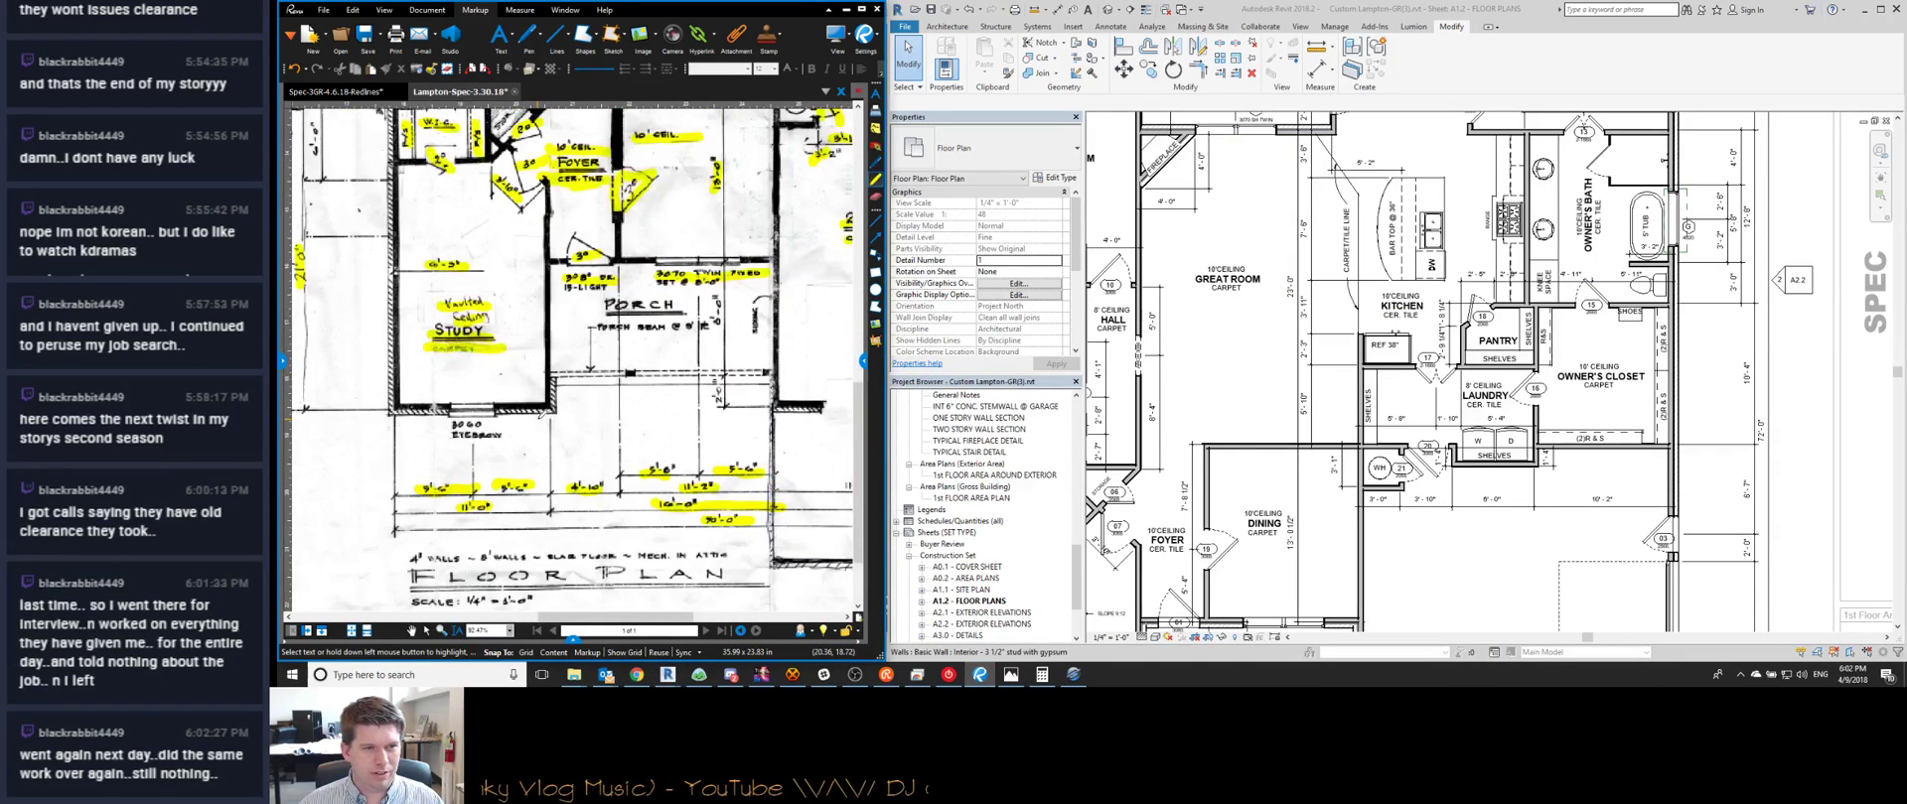
scroll(1321, 536, down, 1)
middle_drag(1321, 537, 1310, 323)
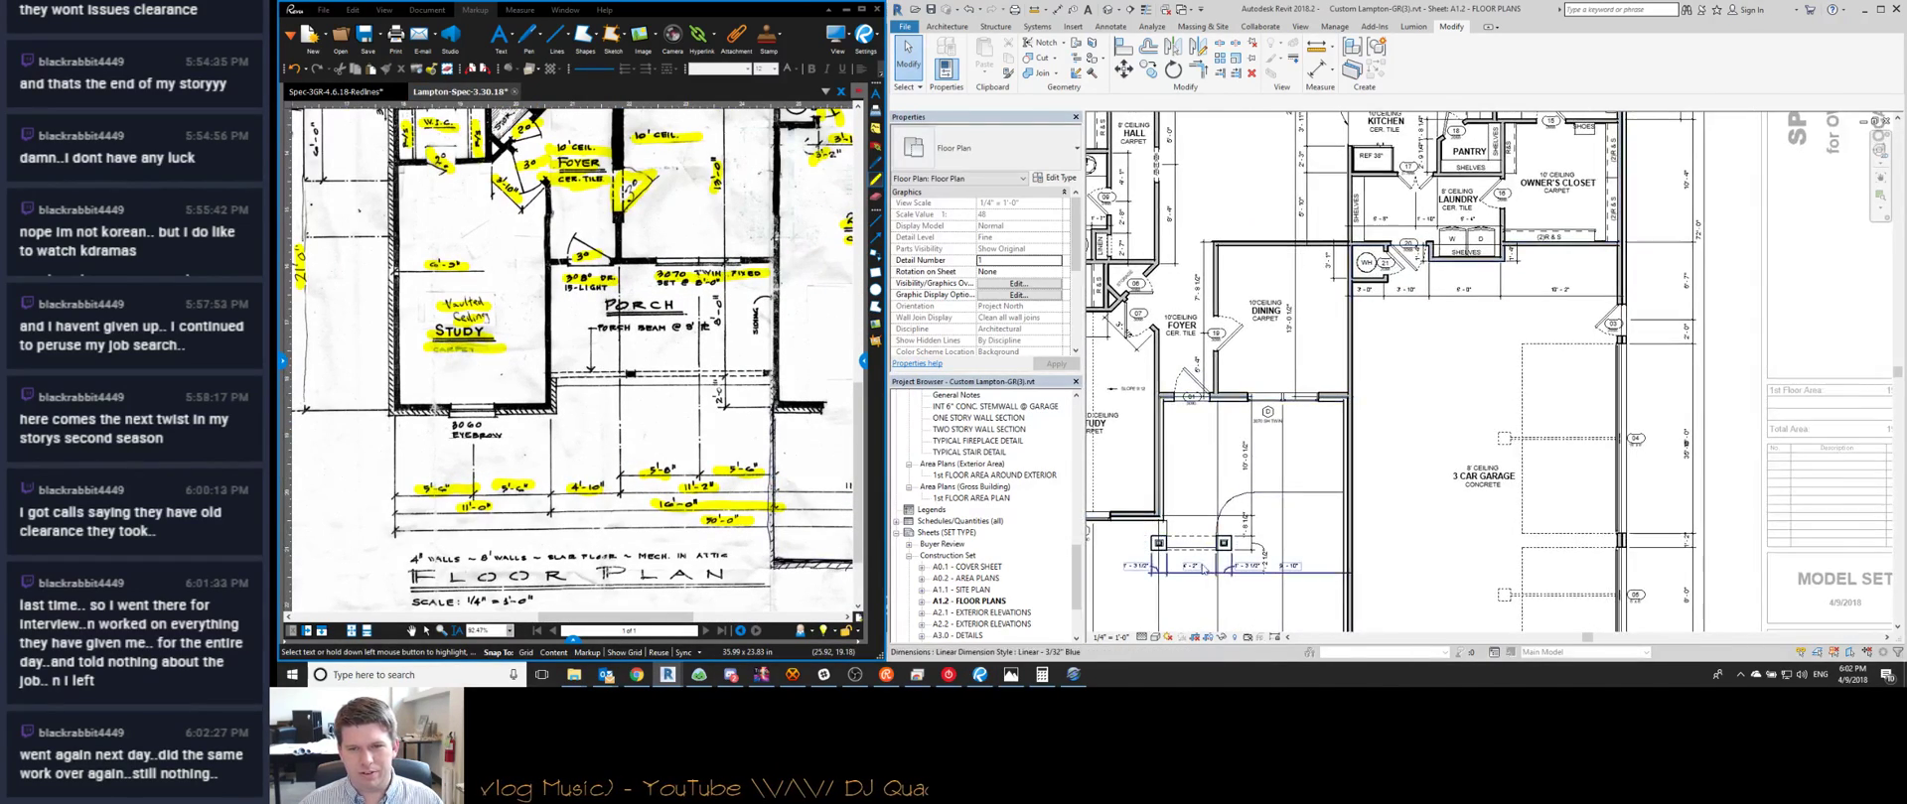
scroll(1197, 561, up, 2)
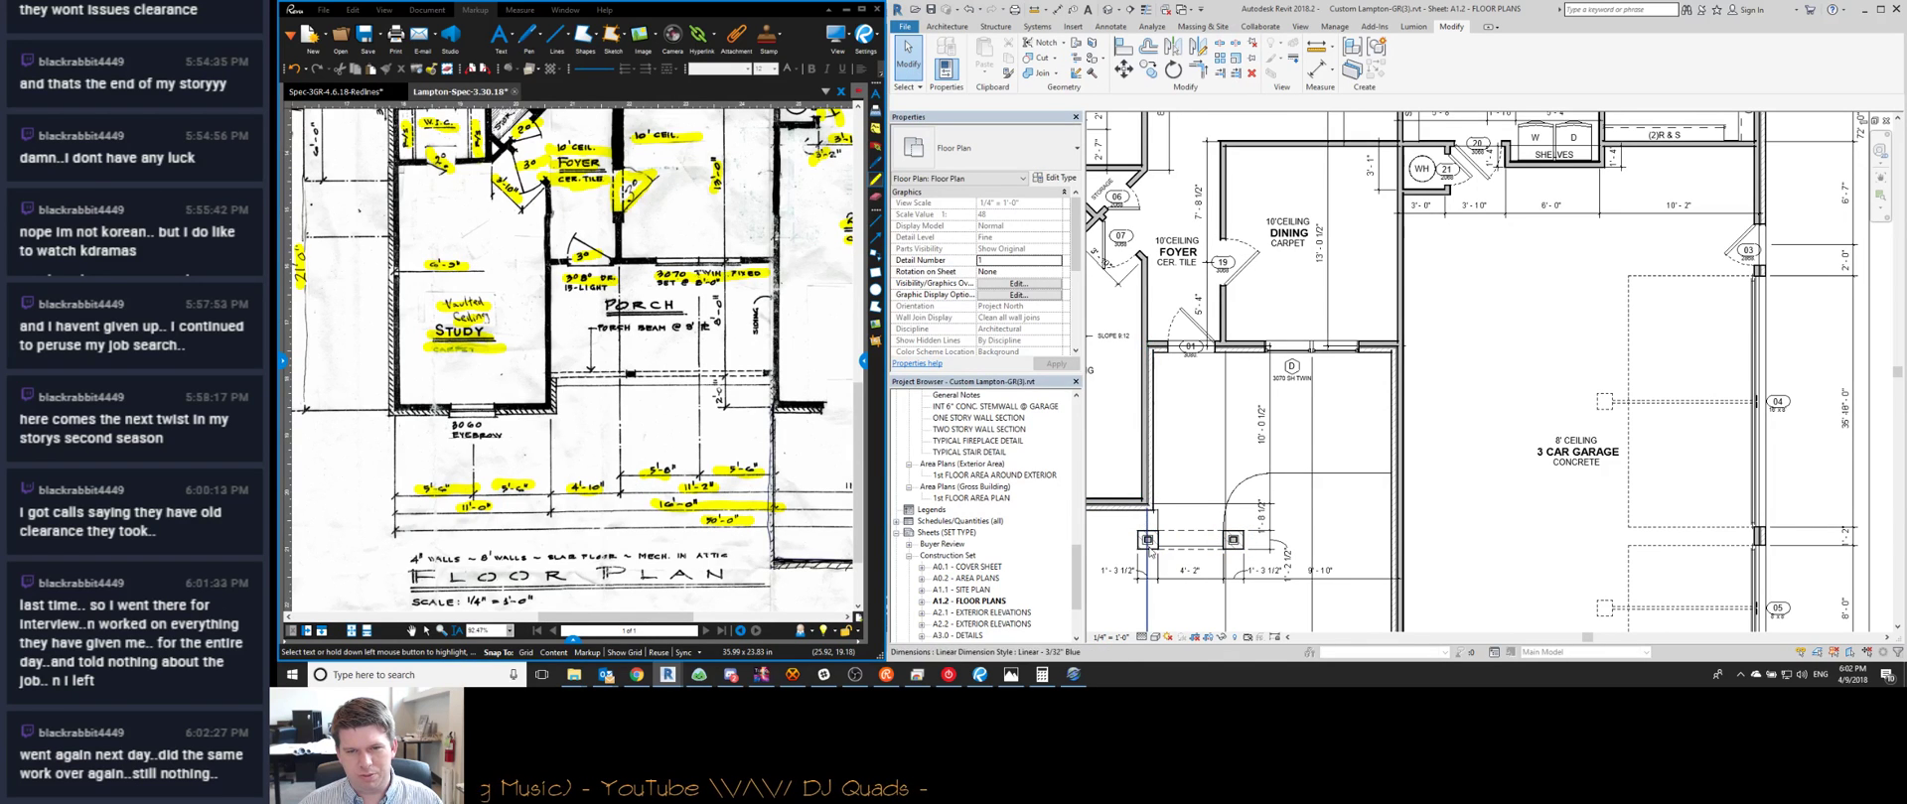
scroll(1141, 544, up, 3)
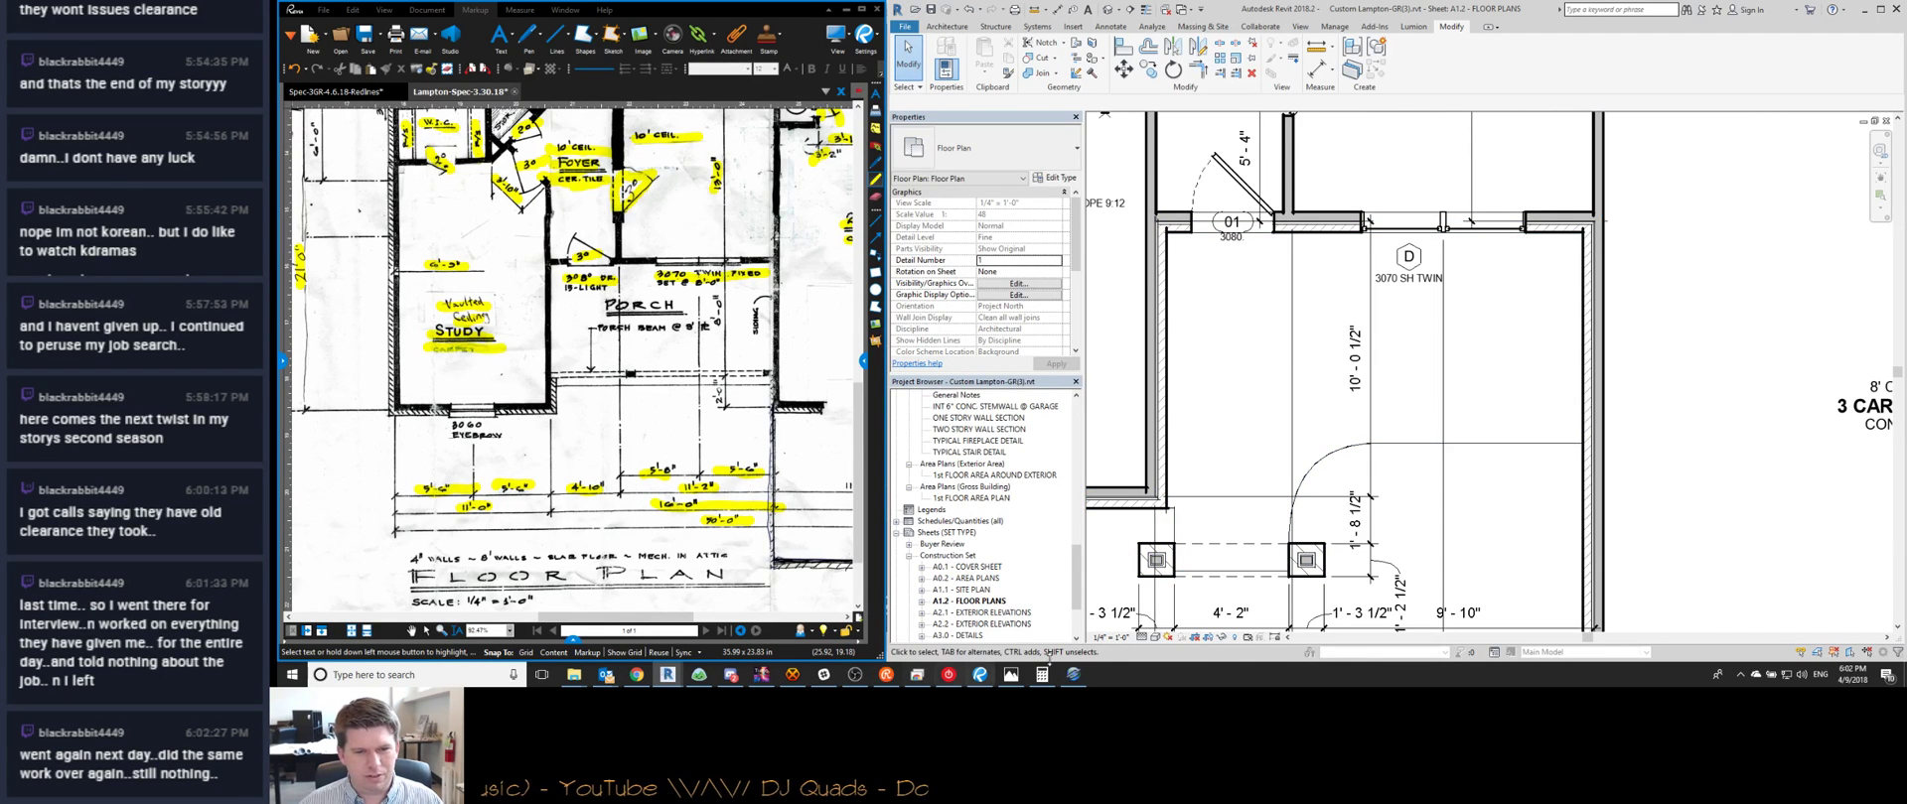
View the 'Stone - Front Elevation 2' photo of the brick-and-stone arched entry
click(1011, 674)
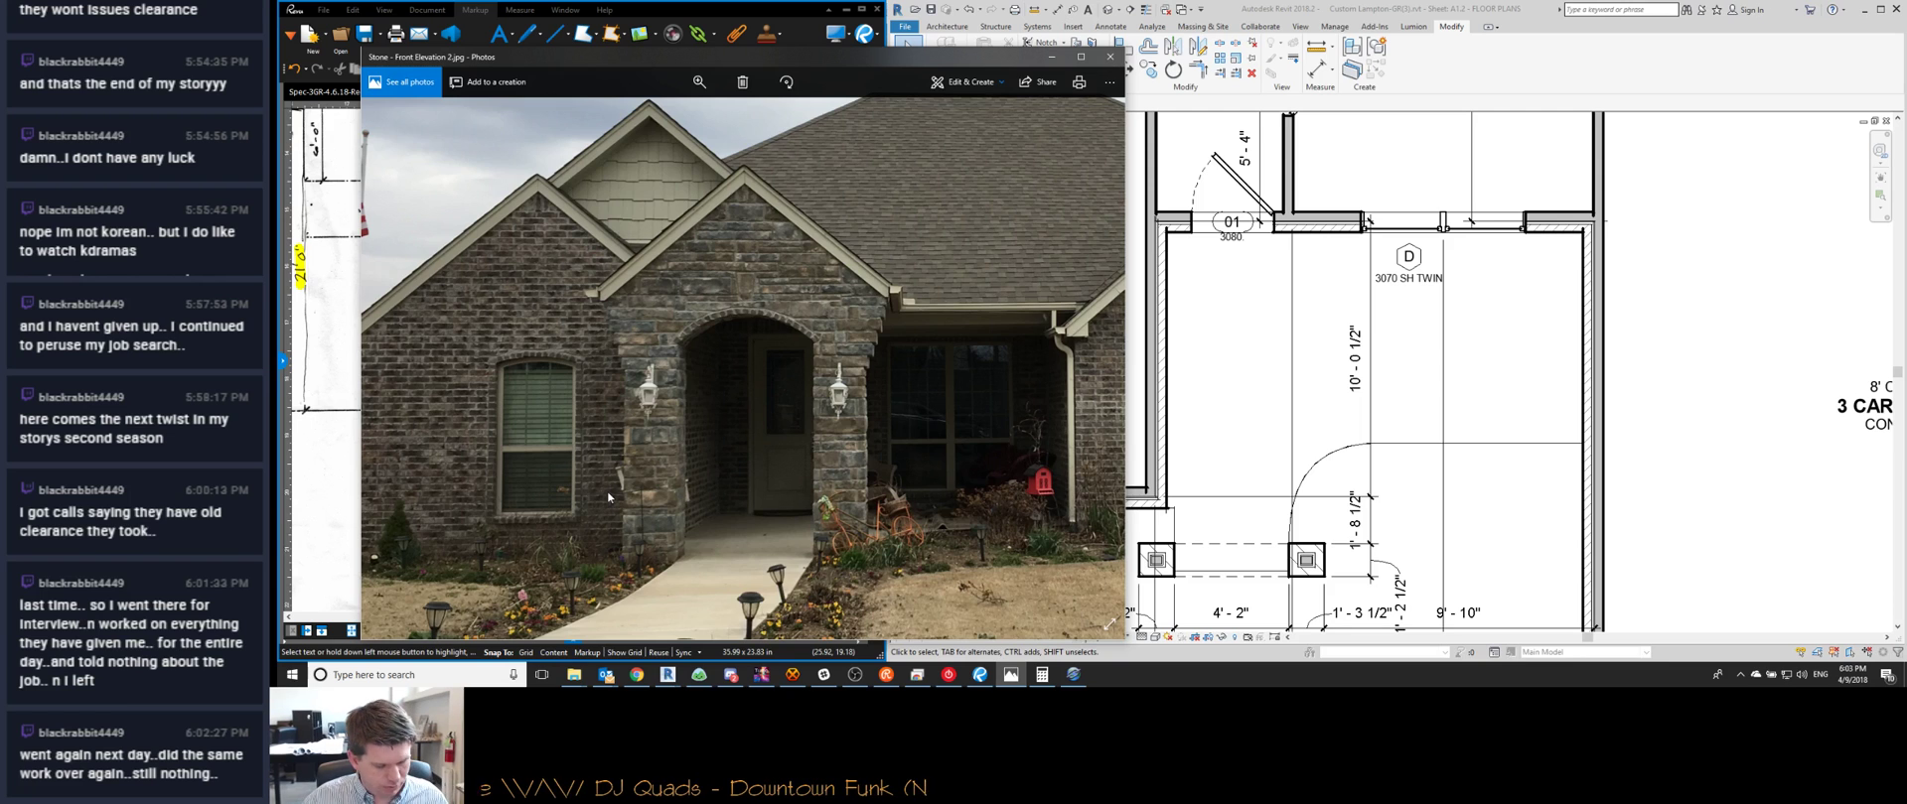
scroll(608, 496, up, 3)
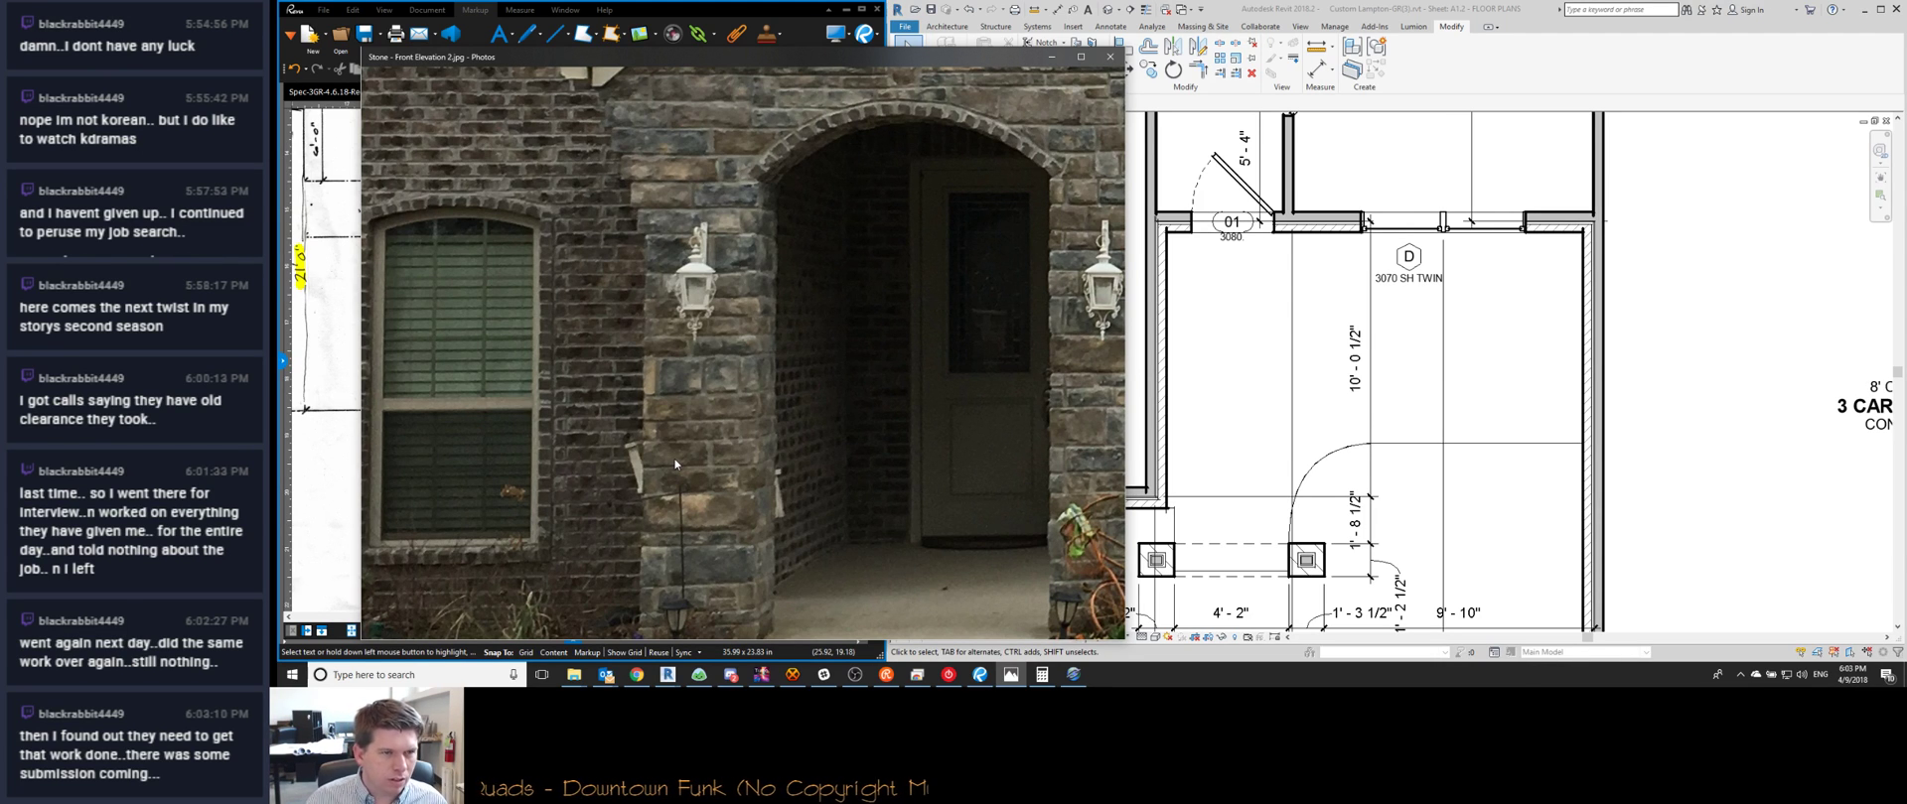
scroll(771, 432, down, 2)
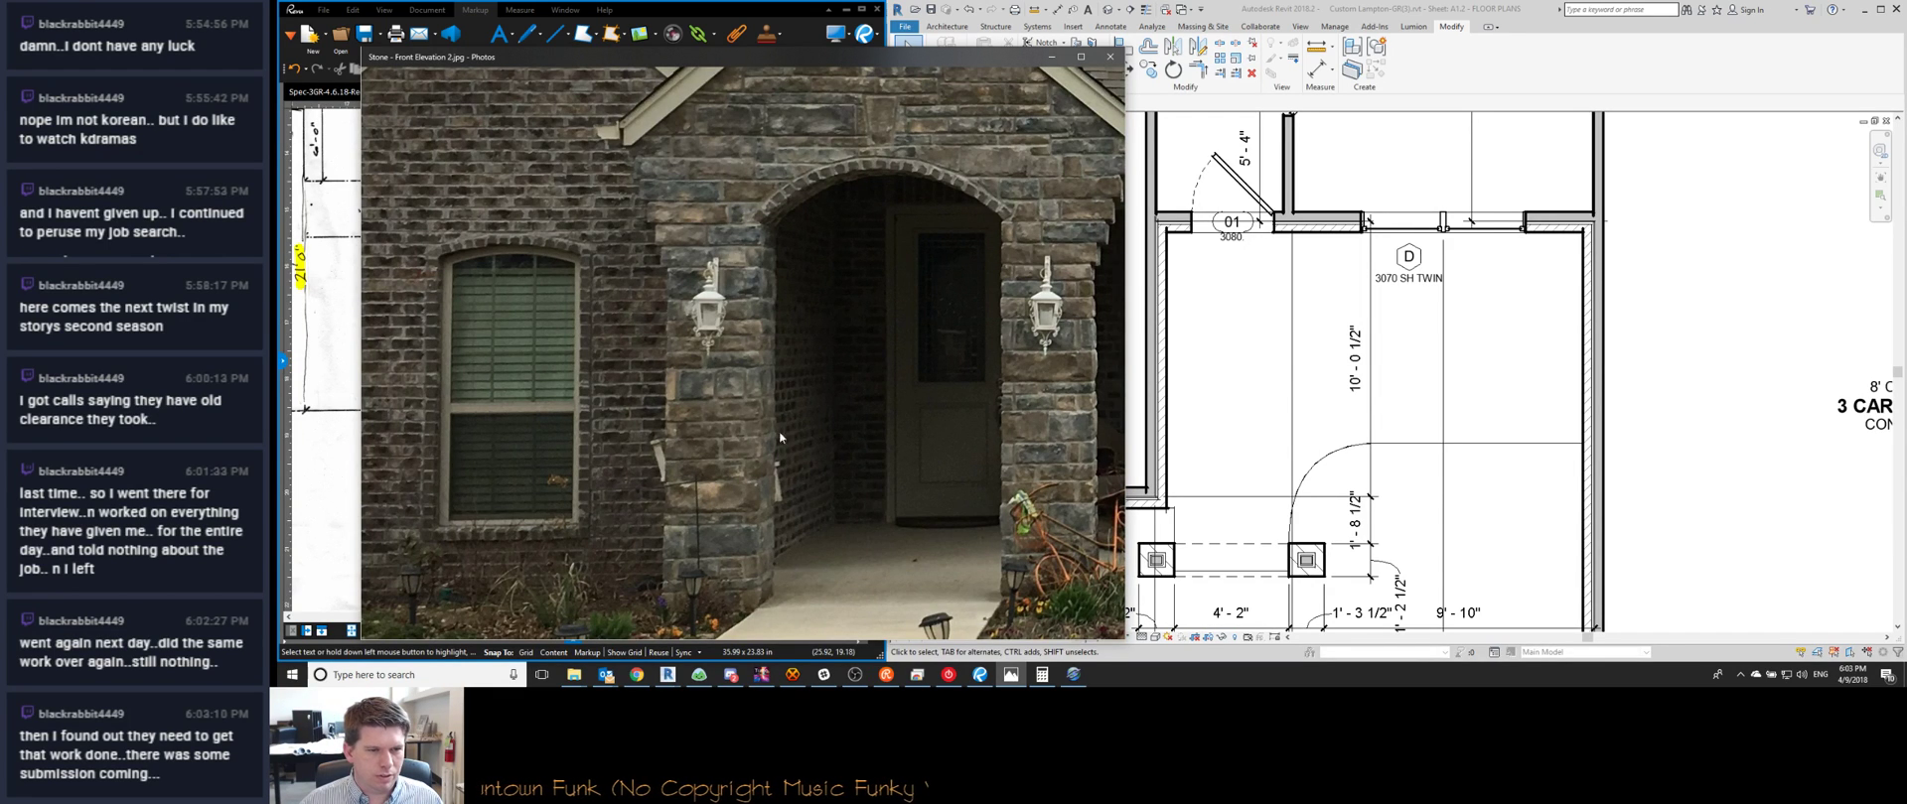
scroll(1601, 329, down, 1)
Pan and zoom the A1.2 plan around the porch columns, garage and foyer
click(1594, 323)
scroll(1549, 298, down, 2)
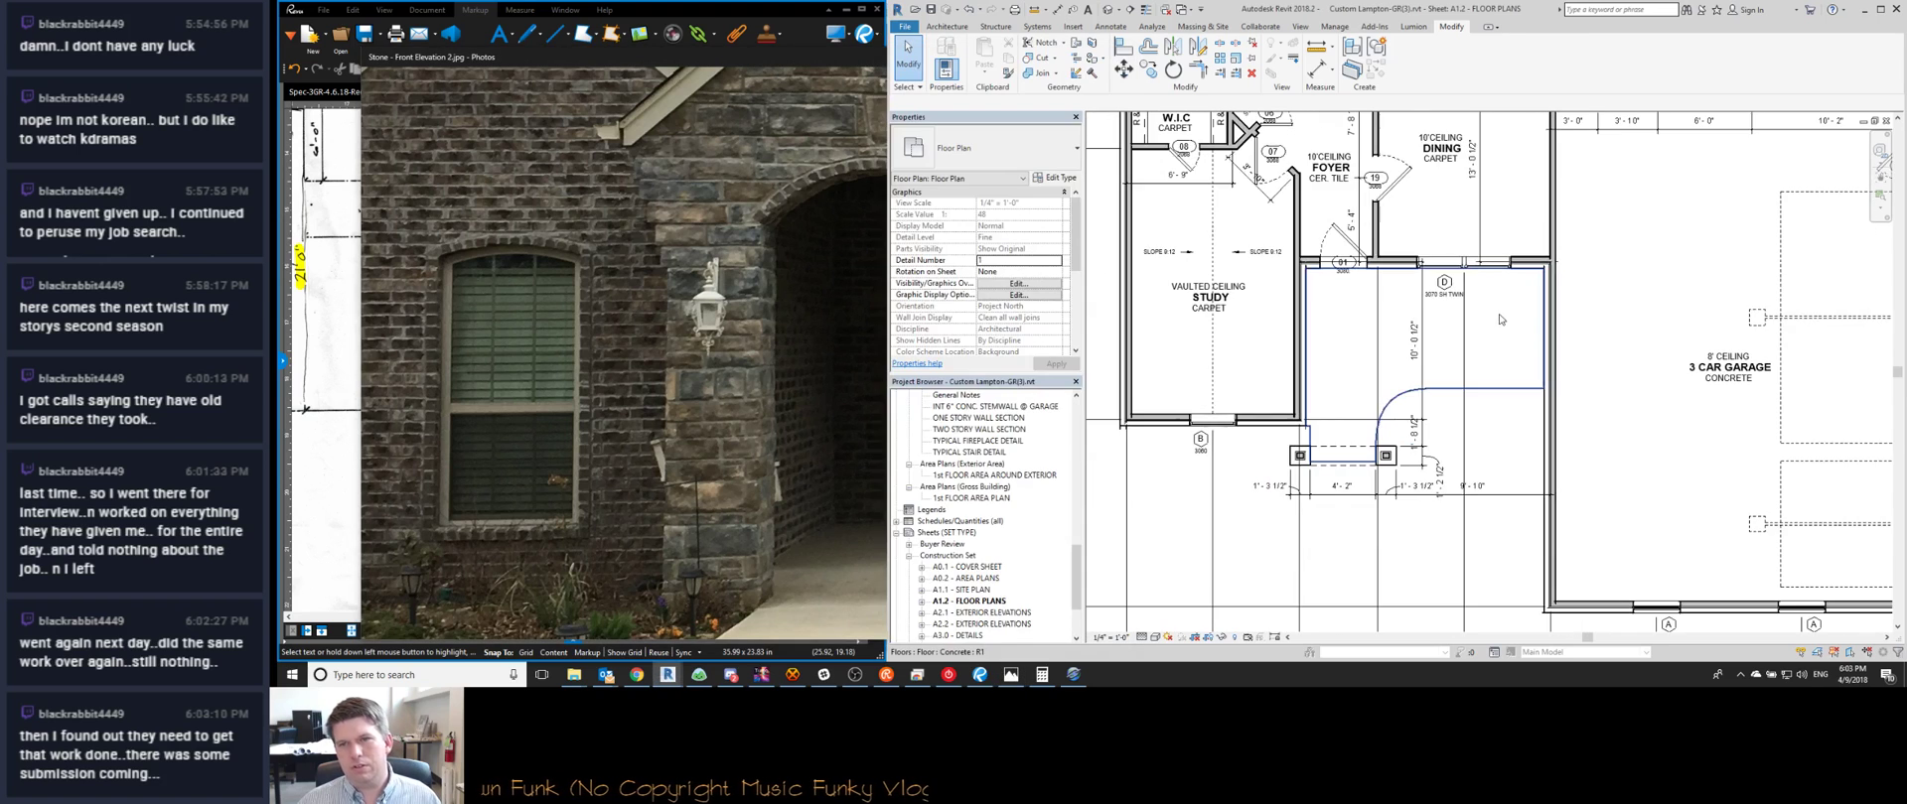
scroll(1308, 430, up, 3)
scroll(1308, 430, up, 1)
middle_drag(1405, 448, 1300, 396)
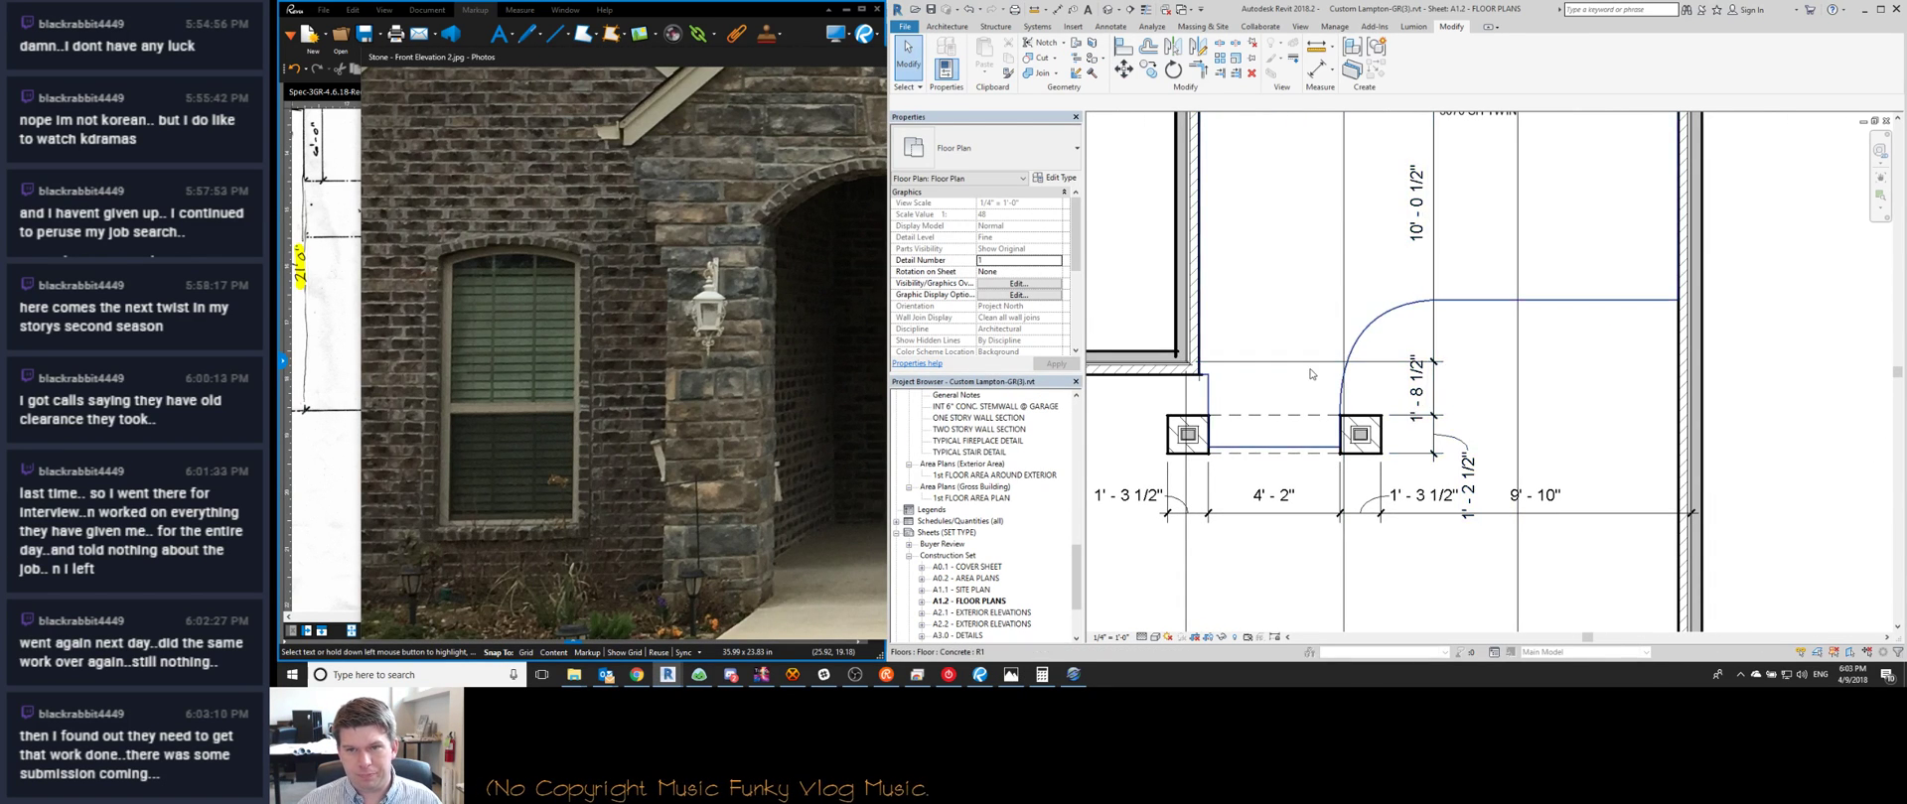
scroll(1311, 373, down, 2)
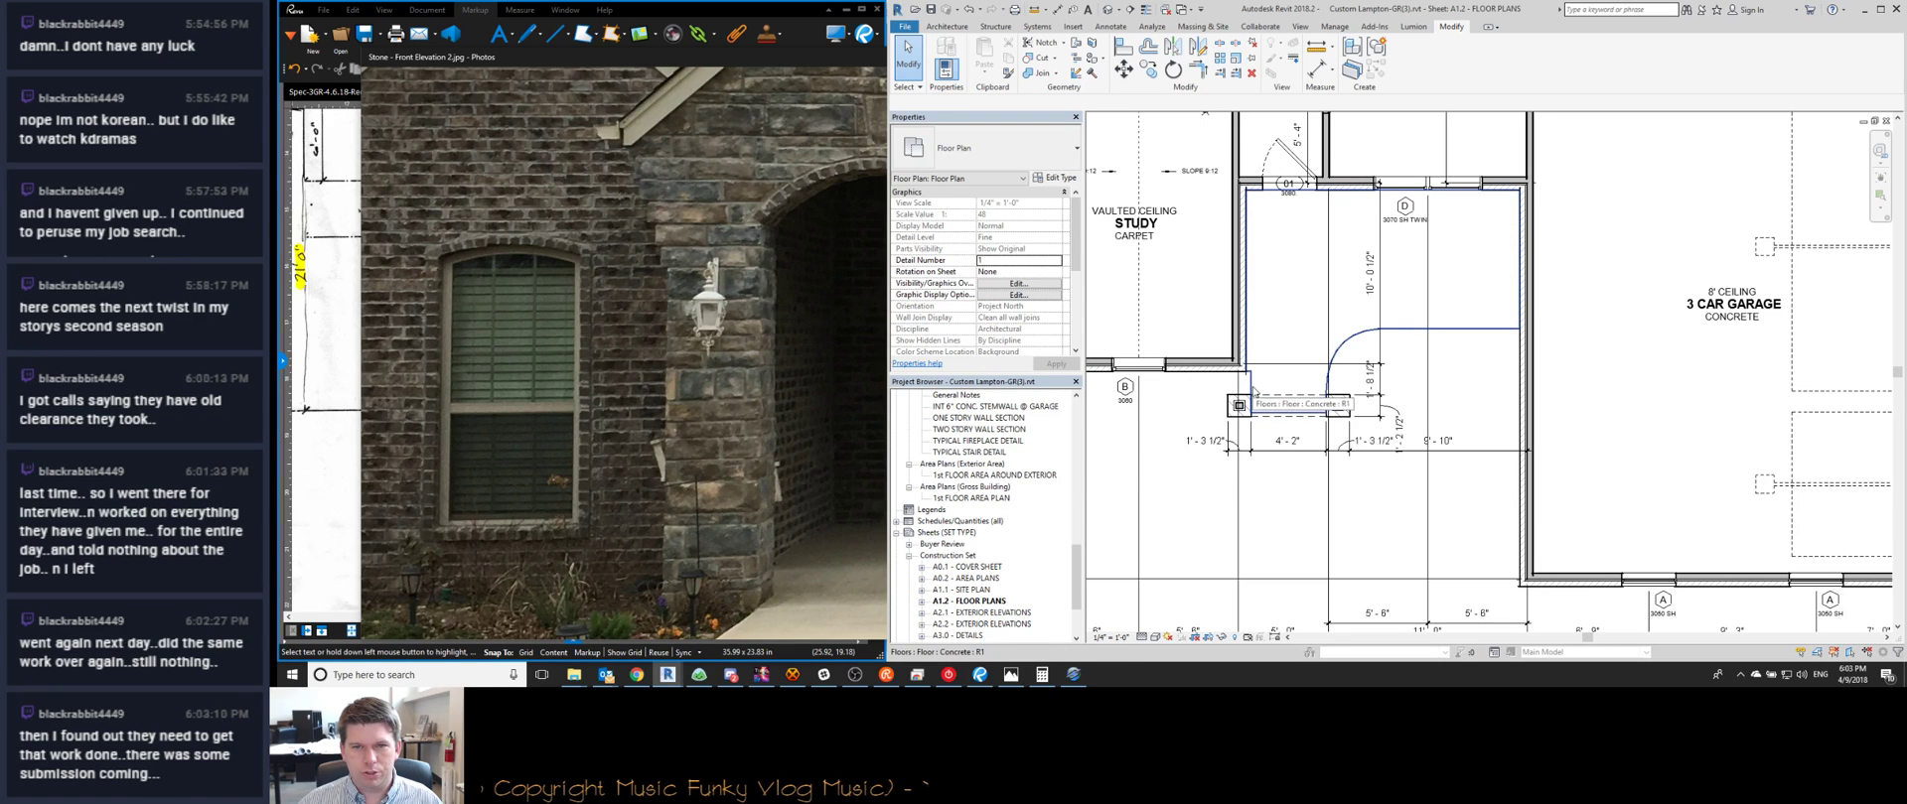
scroll(1356, 390, up, 2)
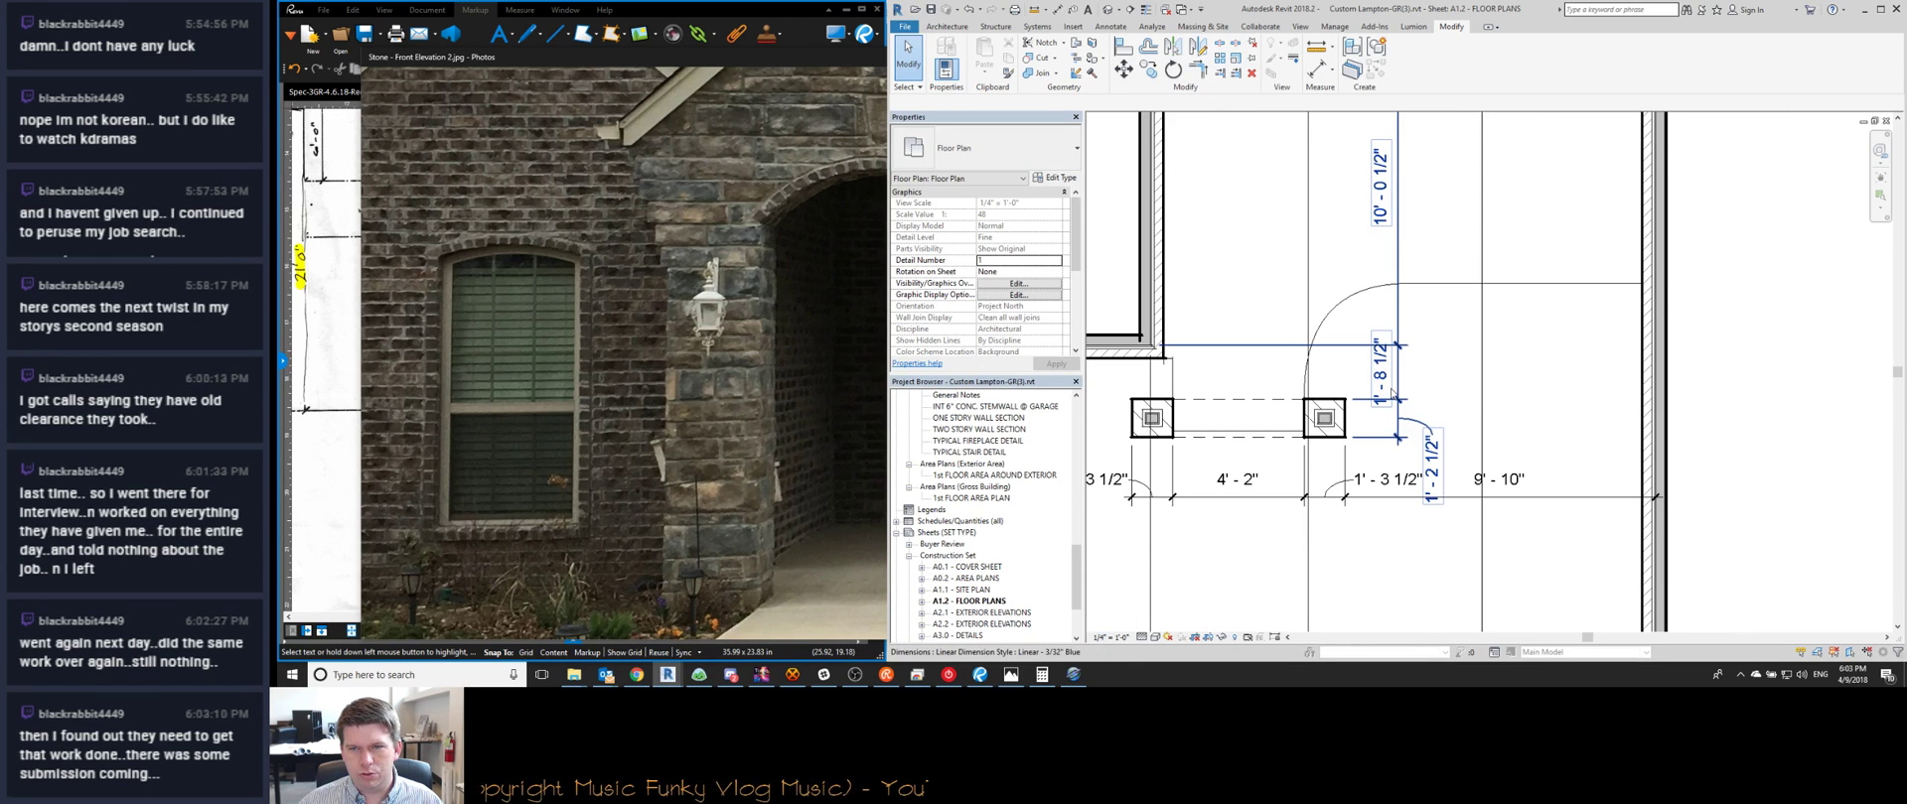
scroll(1344, 428, down, 5)
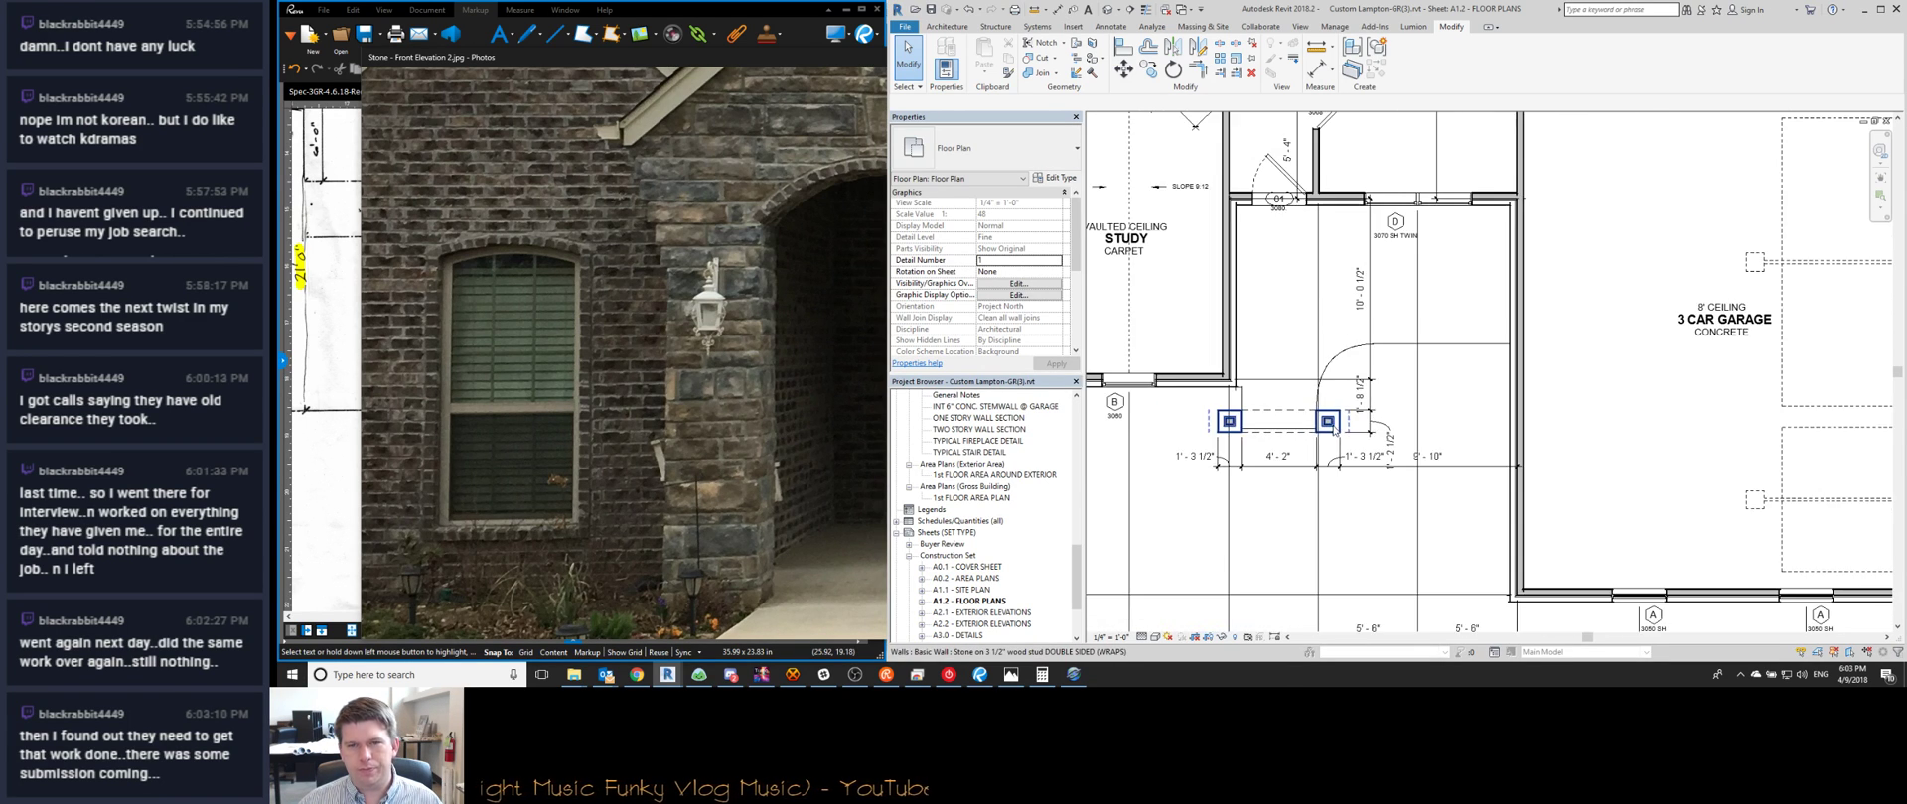
middle_drag(1344, 428, 1295, 500)
scroll(1295, 501, down, 6)
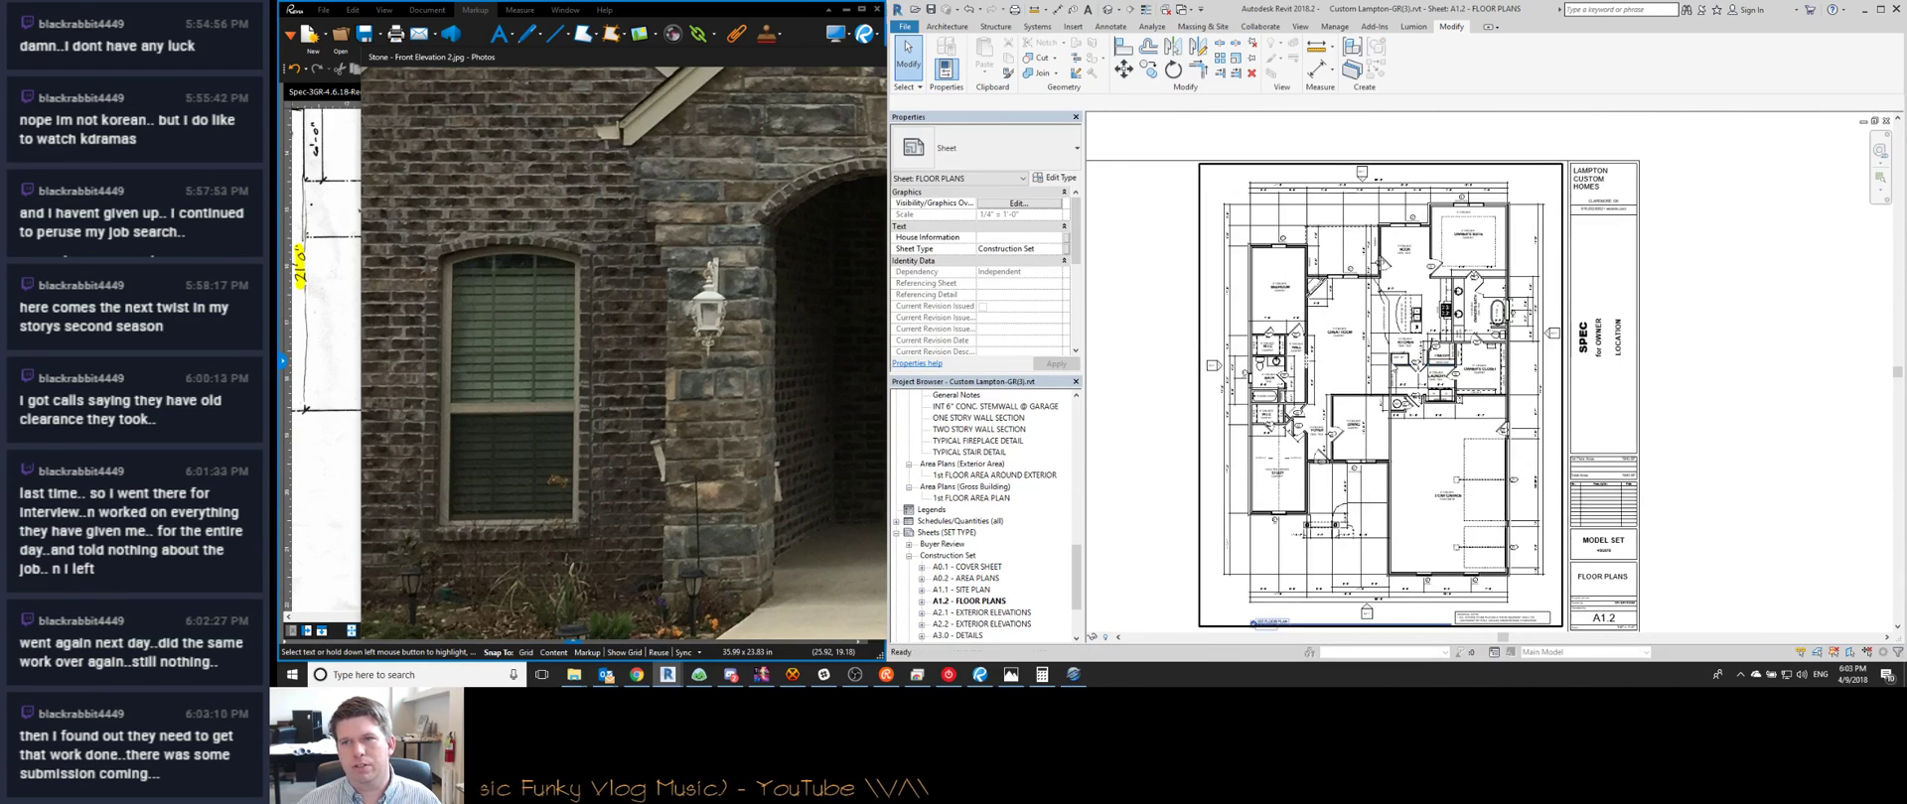
scroll(1387, 373, down, 1)
scroll(1518, 258, up, 4)
scroll(1519, 255, down, 2)
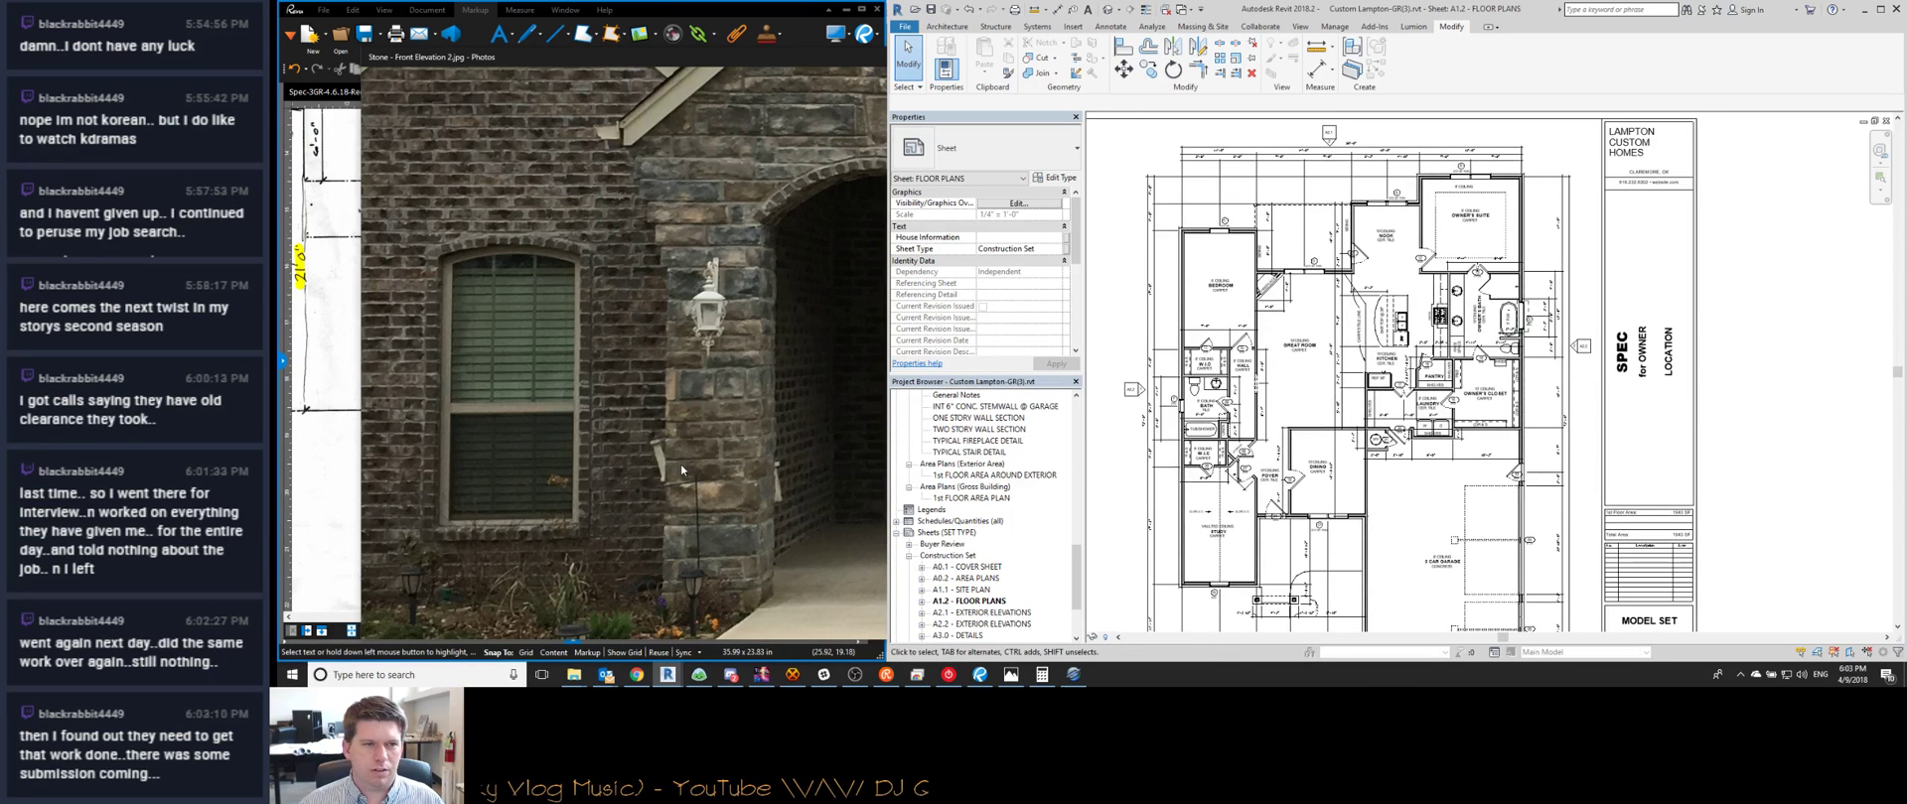
Compare against the stone entry photo and Bluebeam markup, then switch to the 3D view
click(695, 417)
click(328, 327)
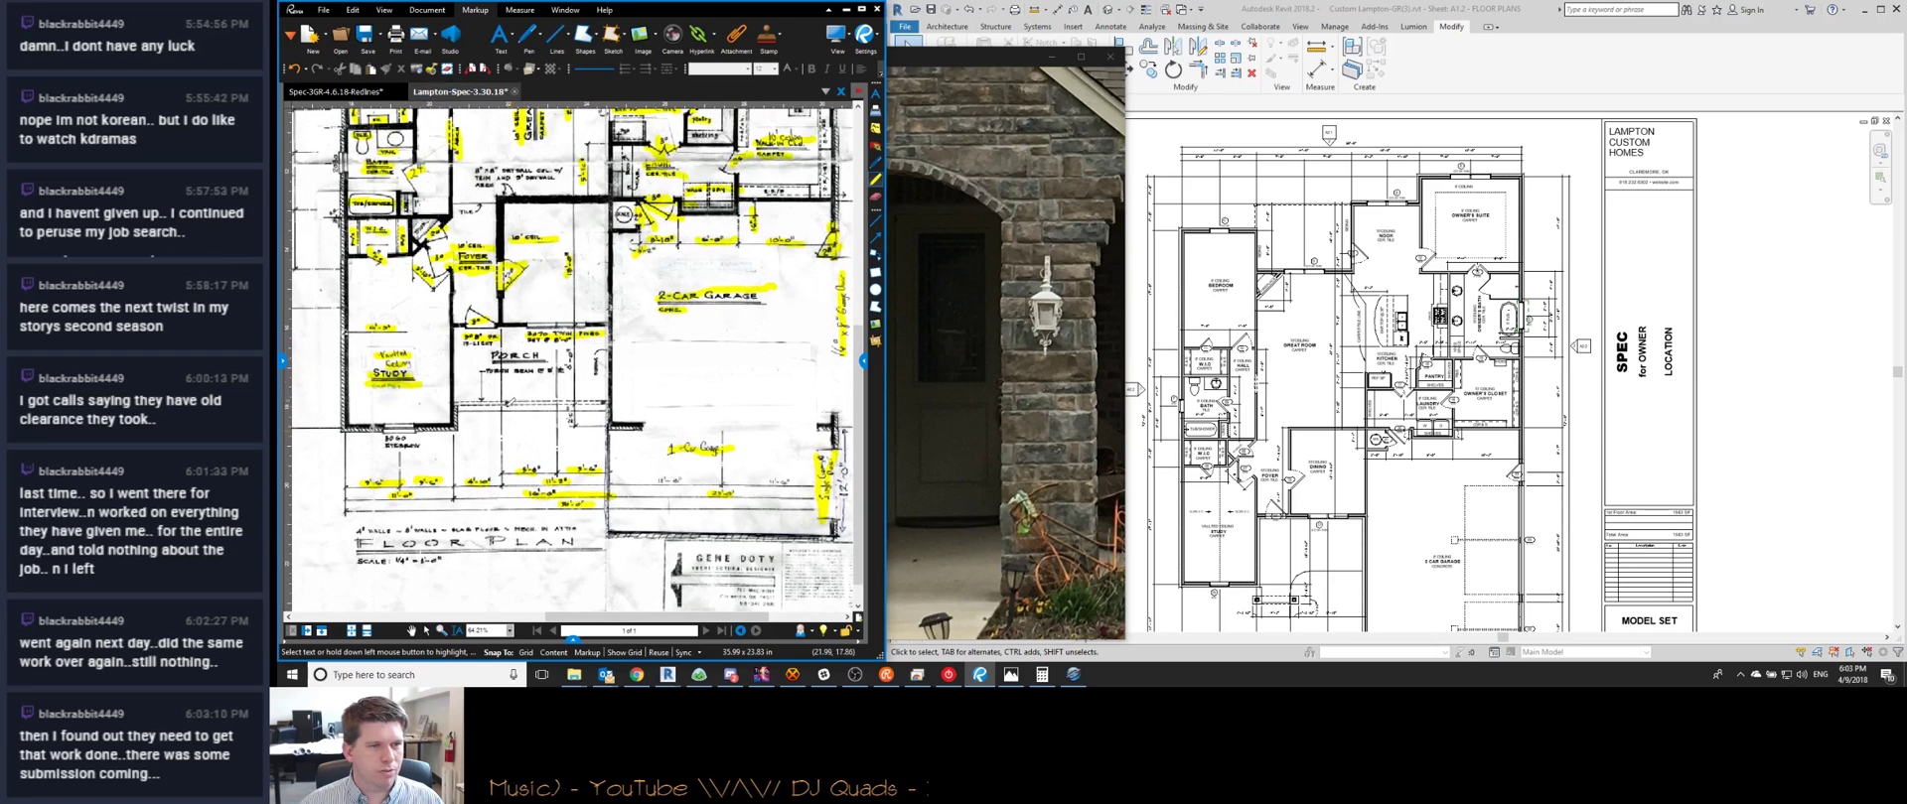
click(1318, 362)
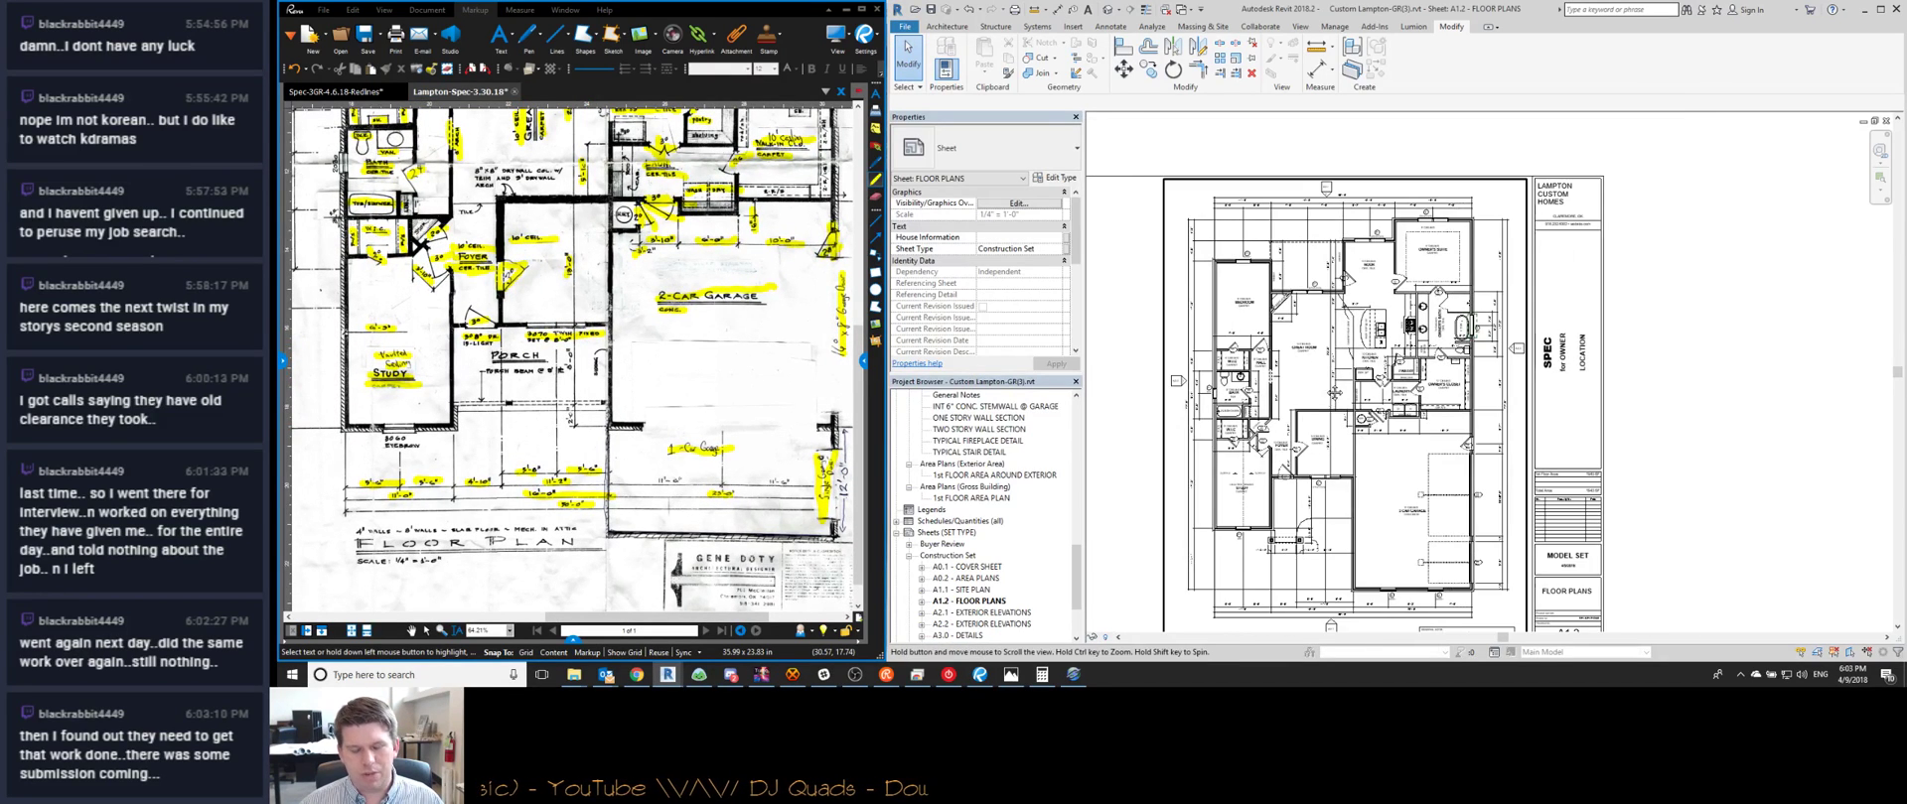
key(ctrl+Tab)
key(ctrl+Tab)
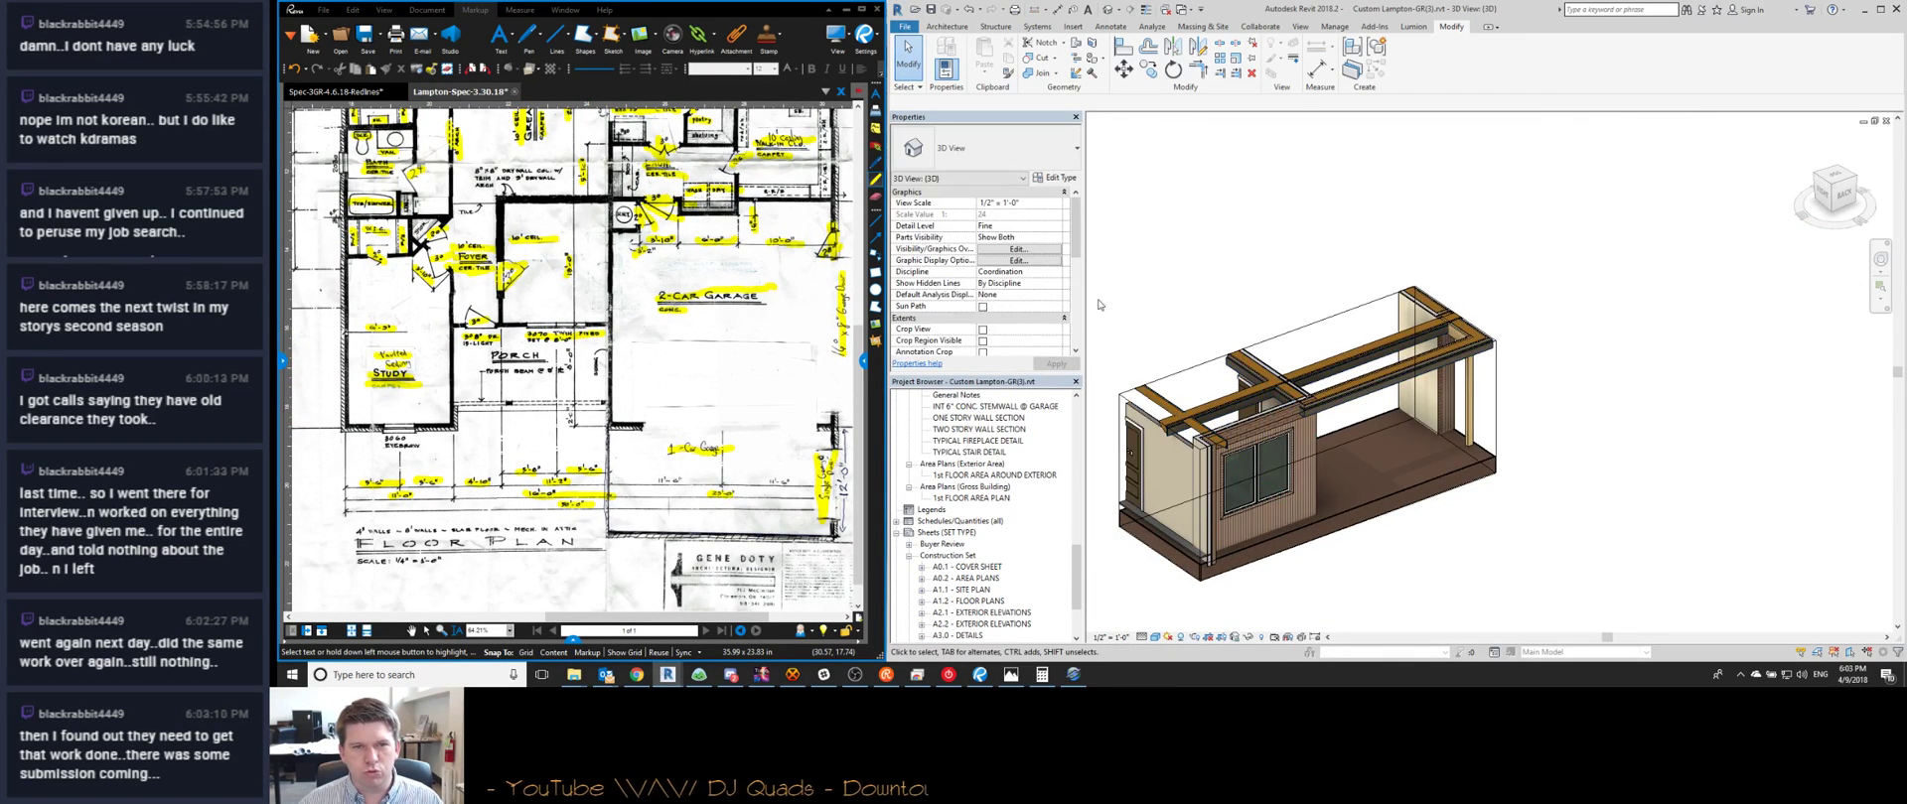
Turn off the section box so the whole house shows in the 3D view
scroll(974, 241, down, 5)
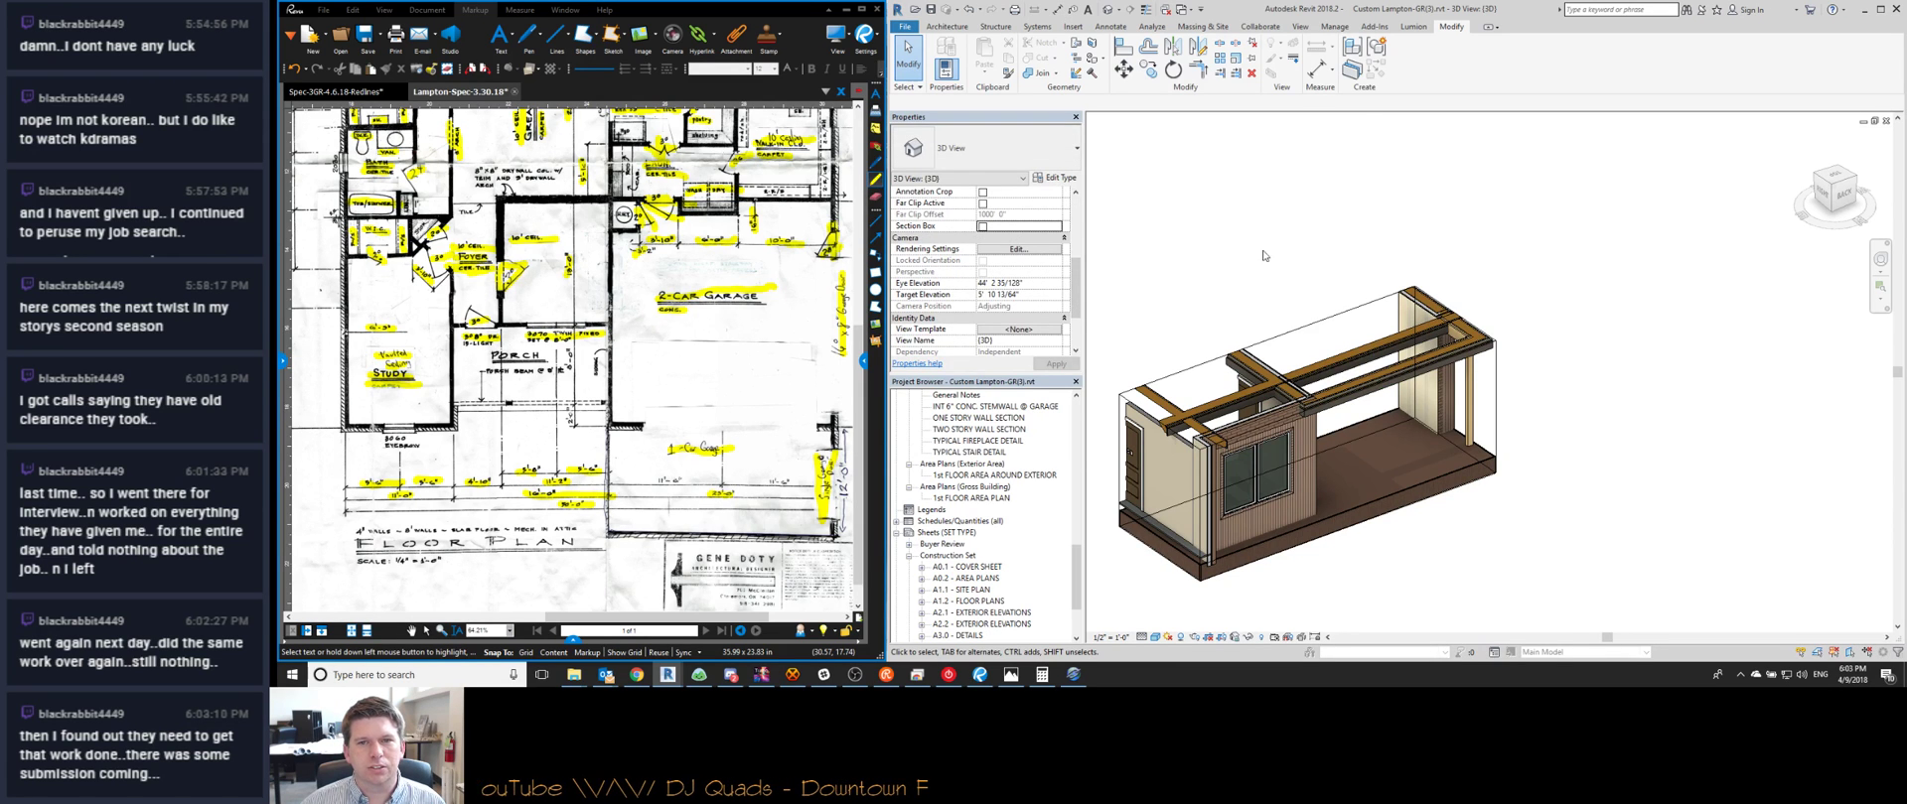
click(1374, 280)
scroll(1500, 288, down, 3)
Orbit round to the front porch and open the porch gable roof's footprint for editing
middle_drag(1322, 501, 1236, 238)
scroll(1325, 443, up, 3)
scroll(1231, 439, up, 2)
scroll(1231, 235, up, 3)
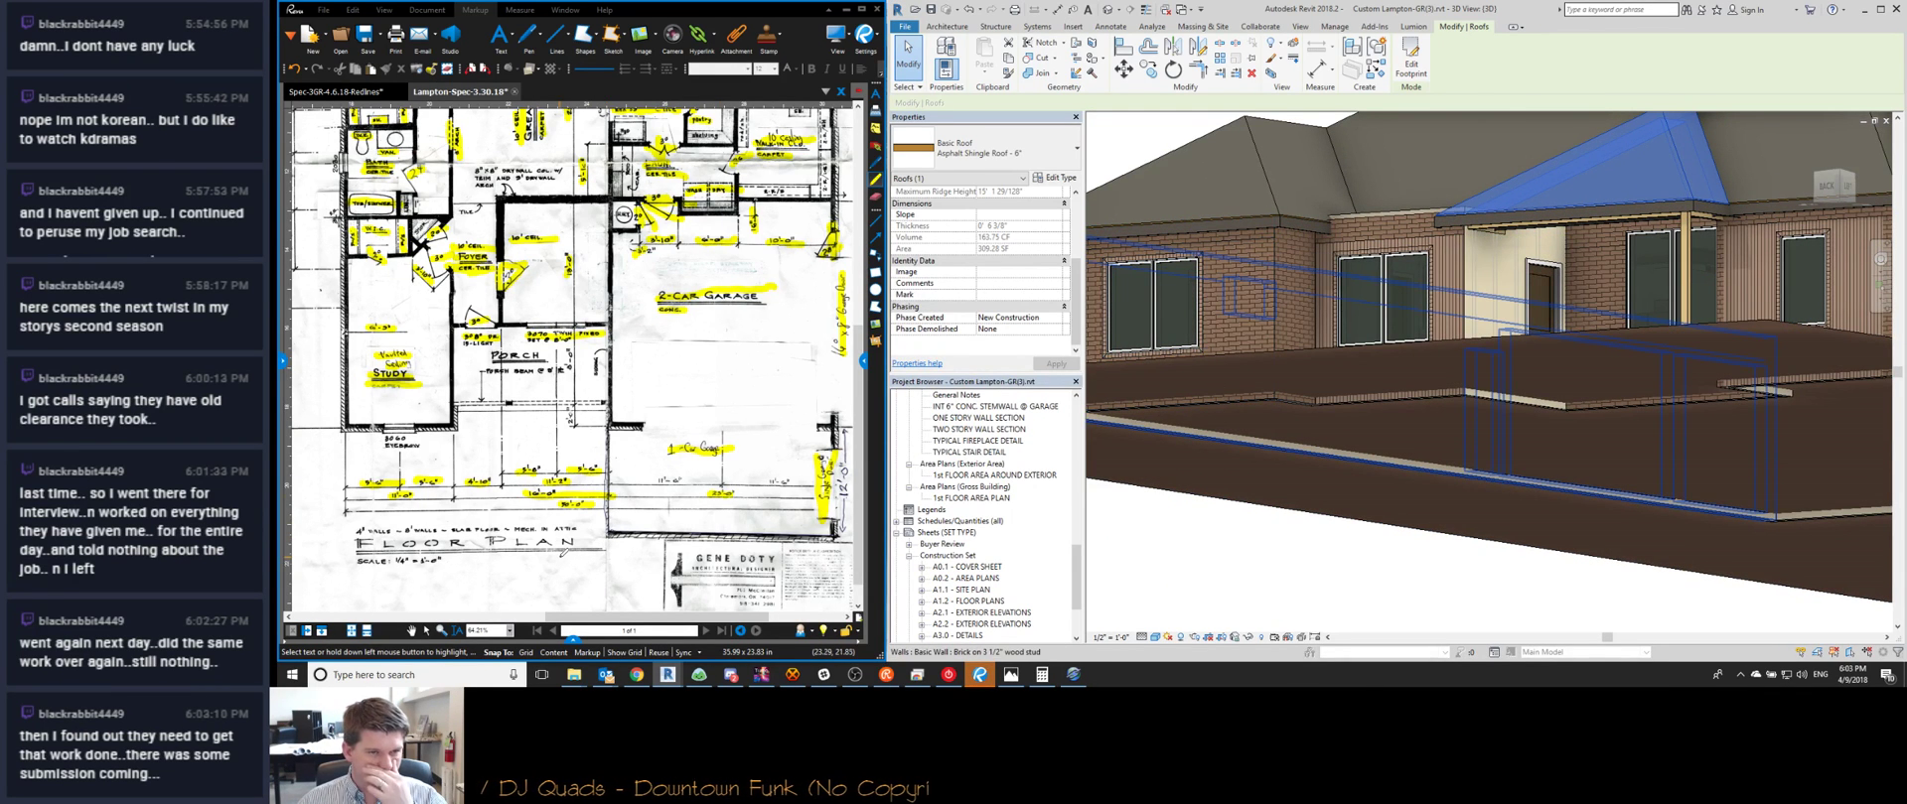
shift+middle_drag(1390, 387, 1313, 317)
shift+middle_drag(1468, 288, 1490, 415)
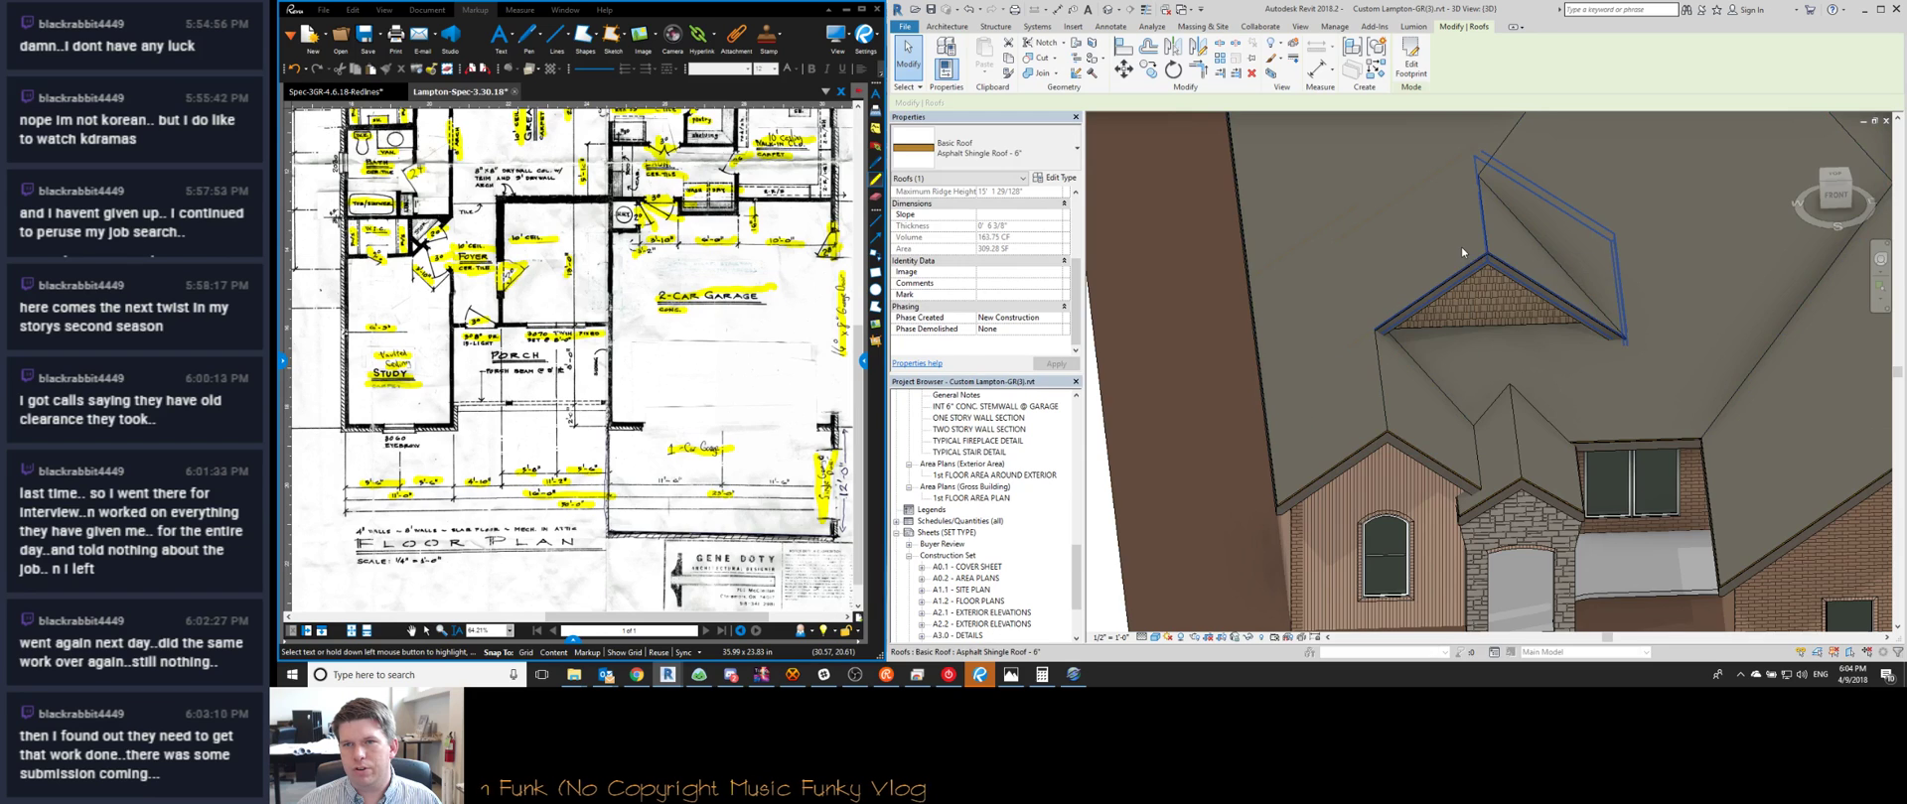
double_click(1462, 246)
From a top view, move the roof footprint sketch to the left
click(1835, 178)
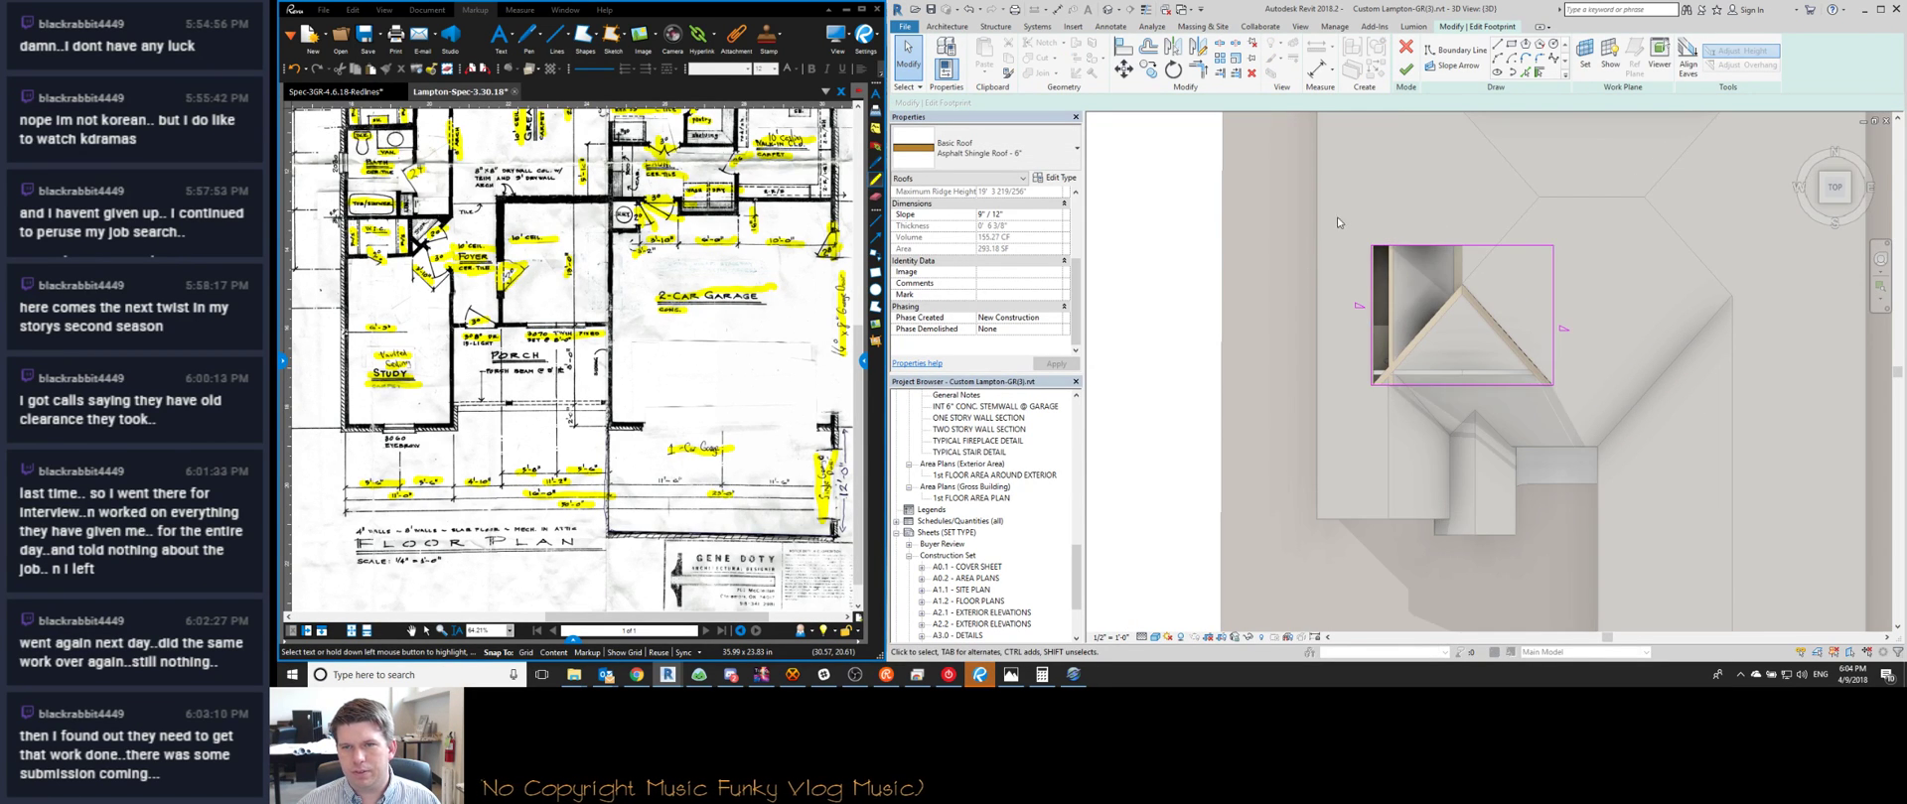
scroll(1443, 383, up, 4)
key(m)
key(v)
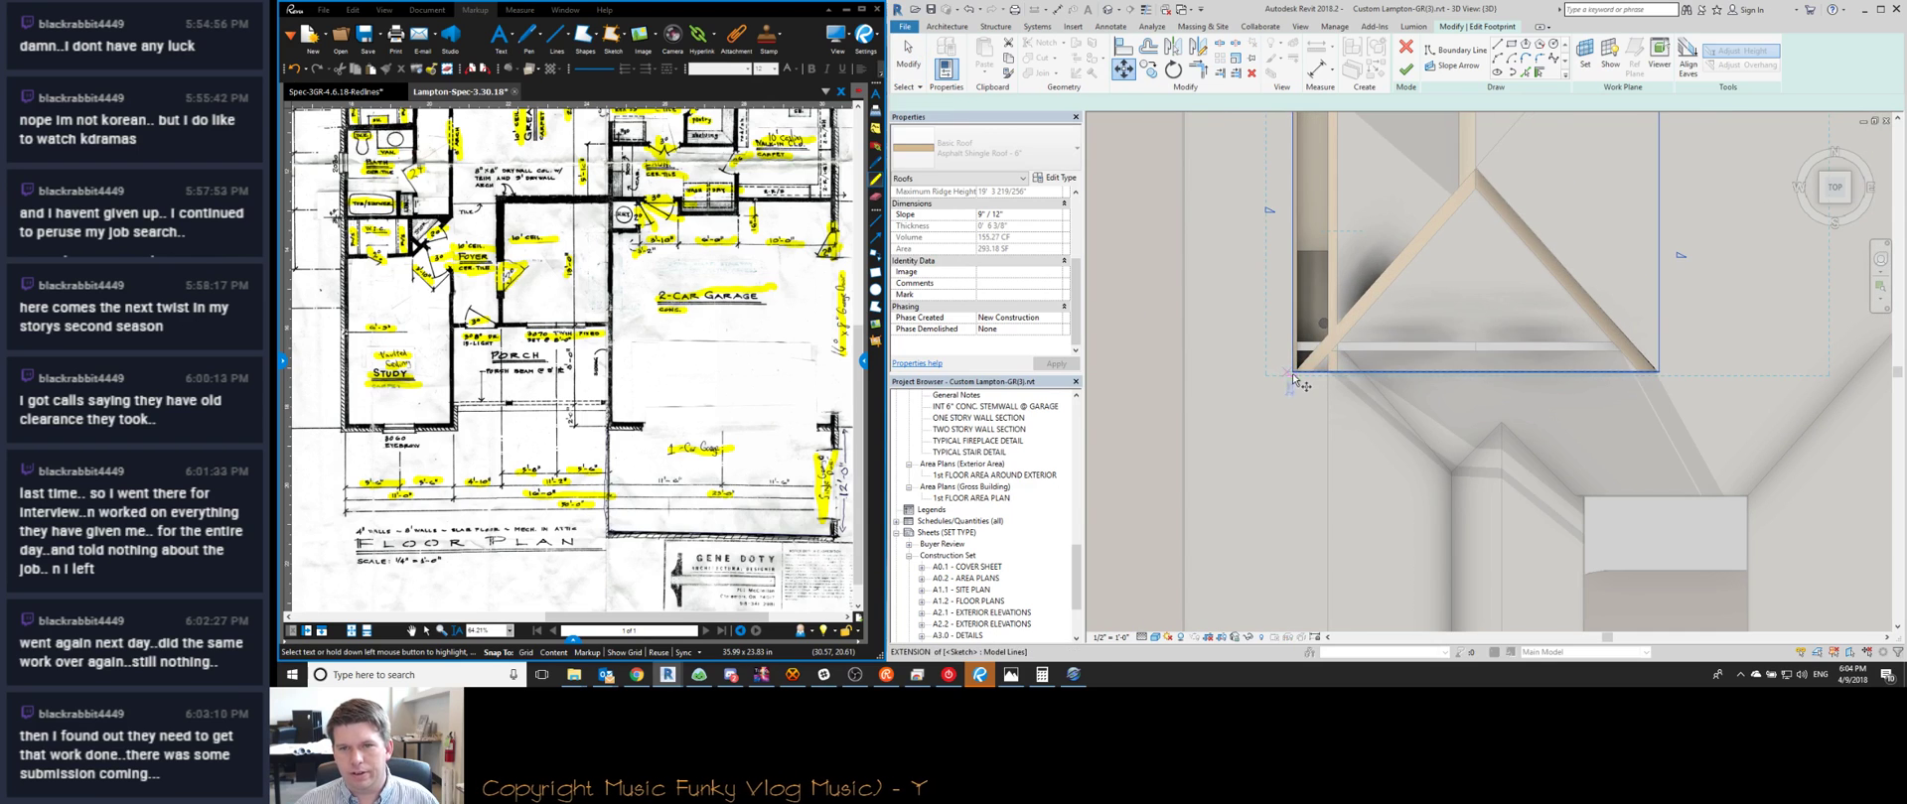
click(1294, 372)
click(1183, 372)
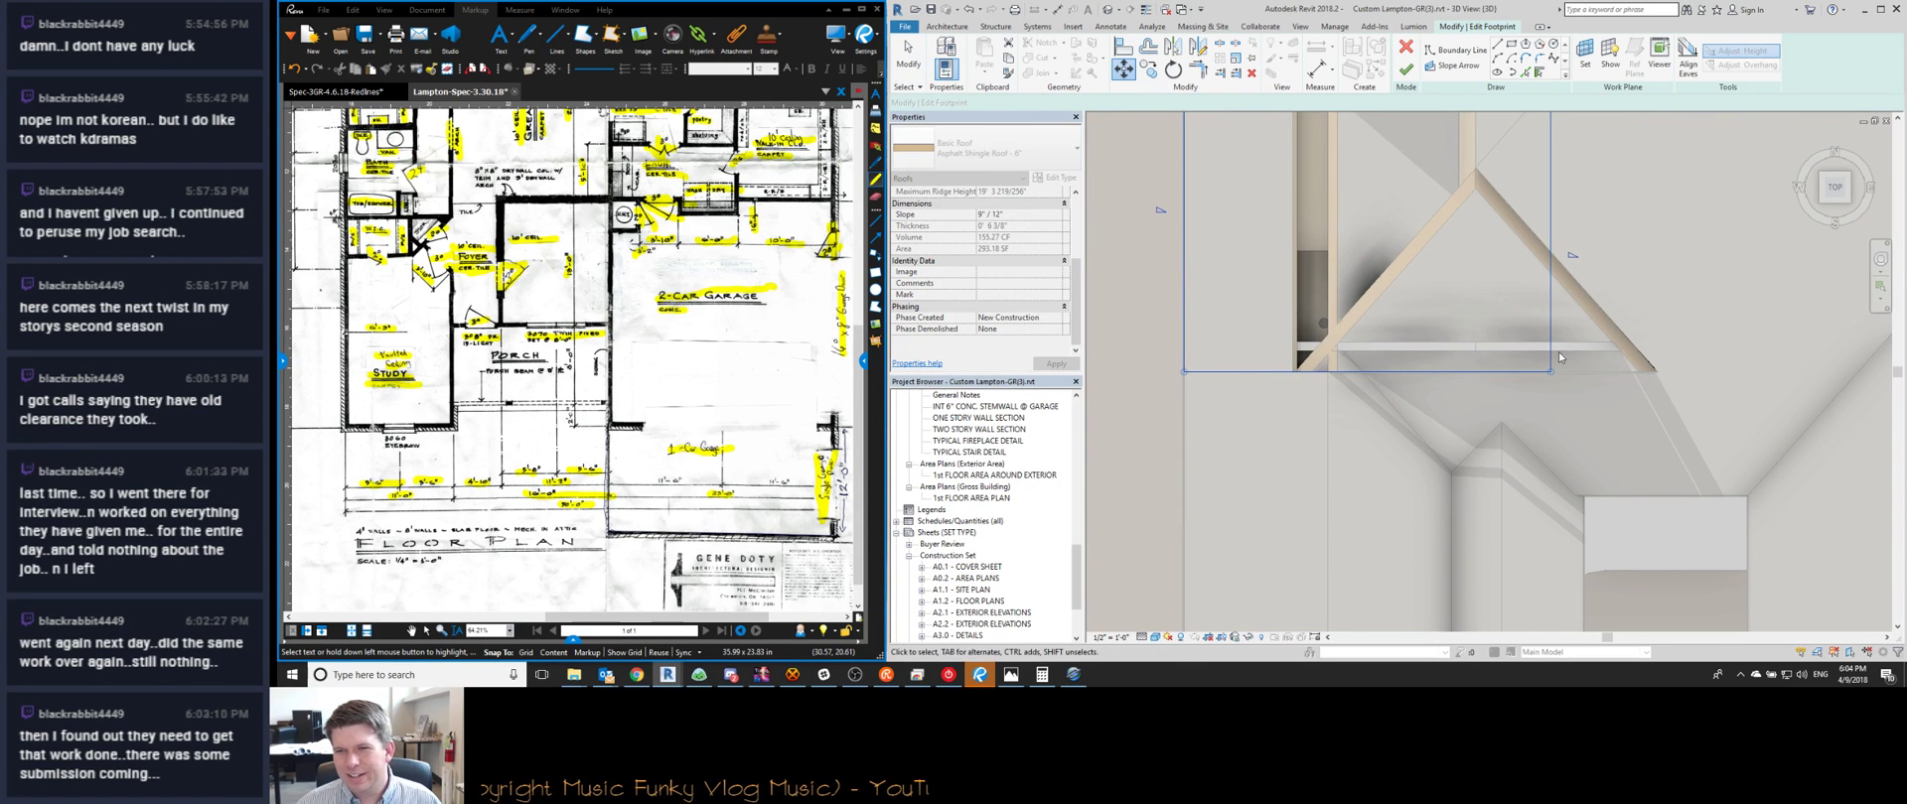
Drag the footprint's bottom edge lower, finish the roof, and delete the invalid dimensions
key(a)
key(l)
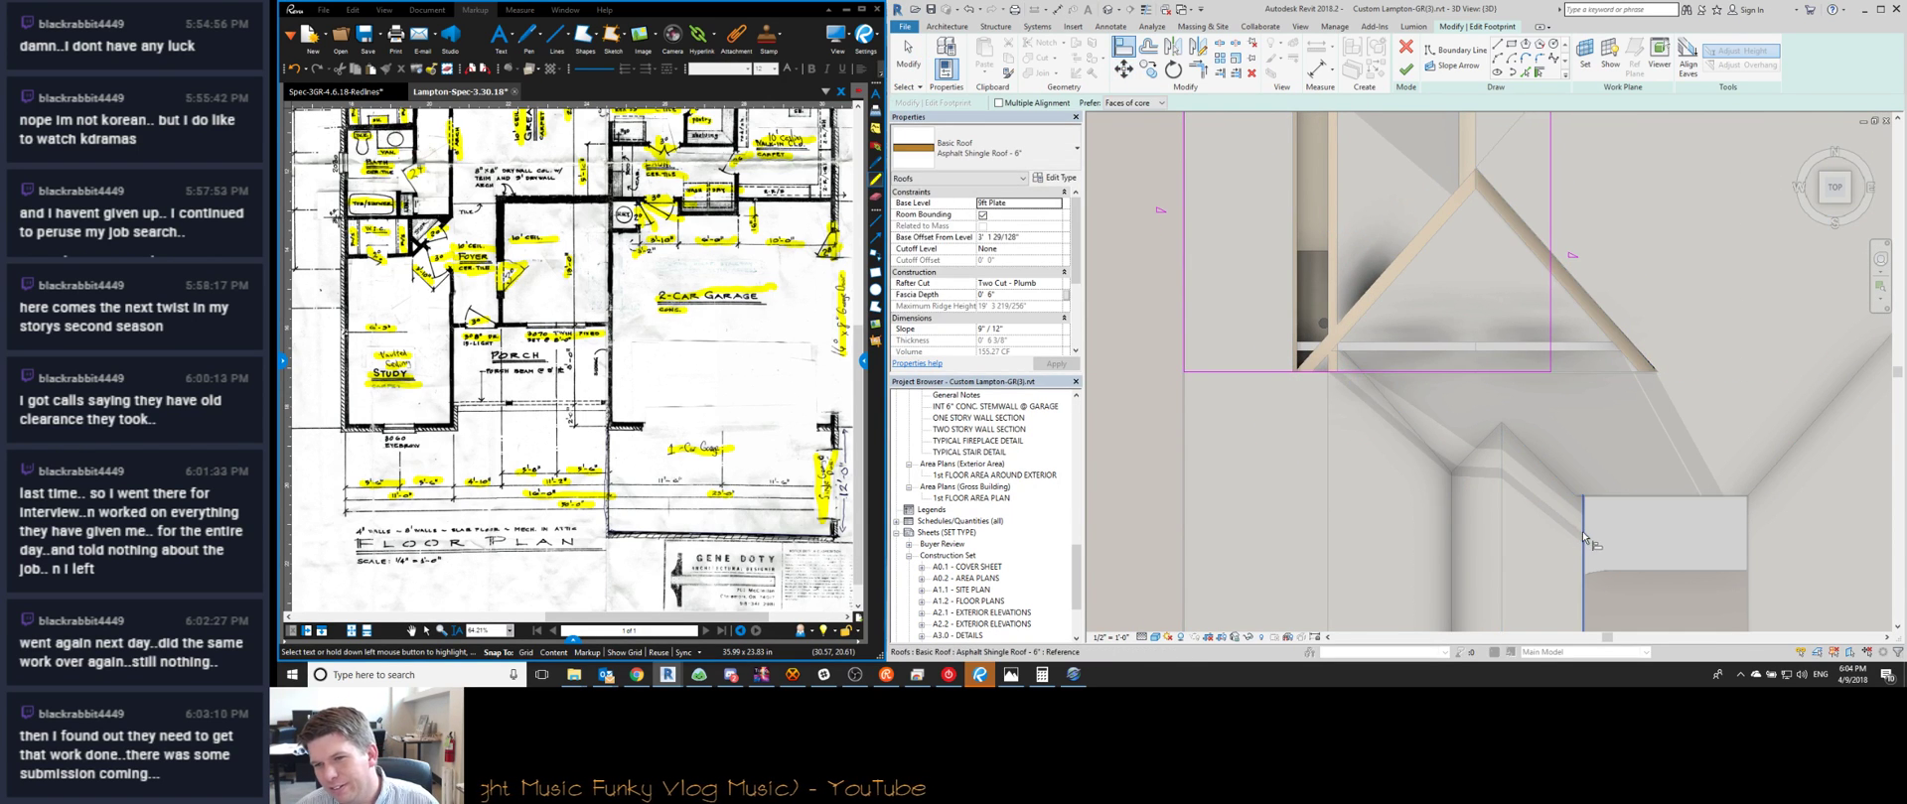
scroll(1422, 385, down, 3)
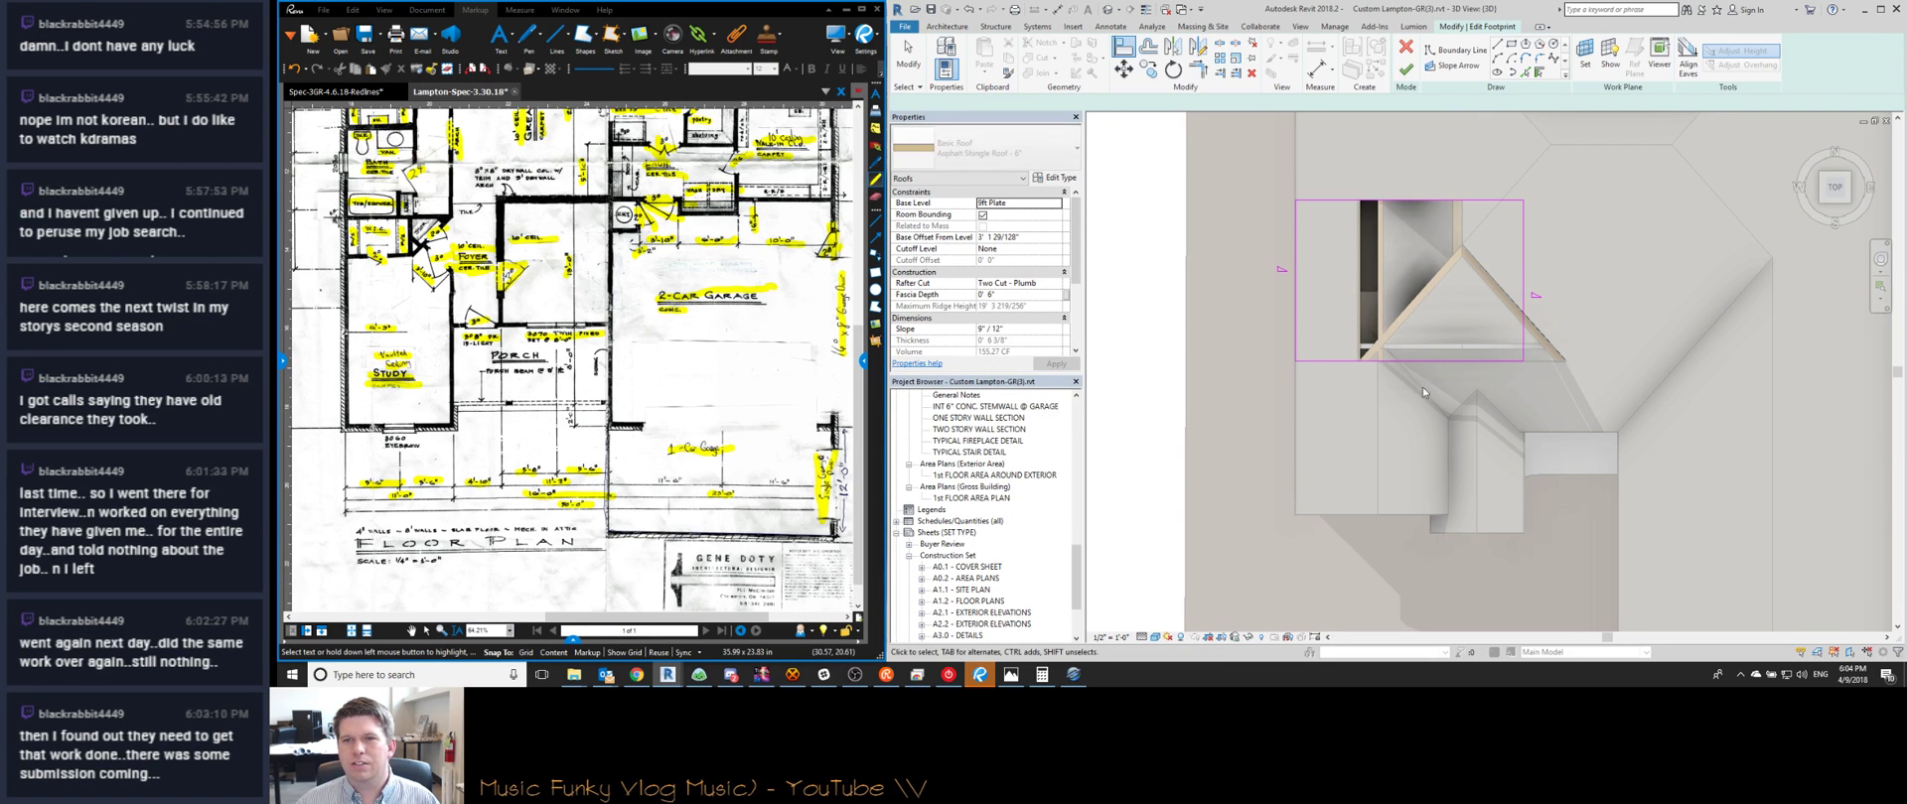
key(Escape)
click(1430, 383)
drag(1431, 361, 1422, 415)
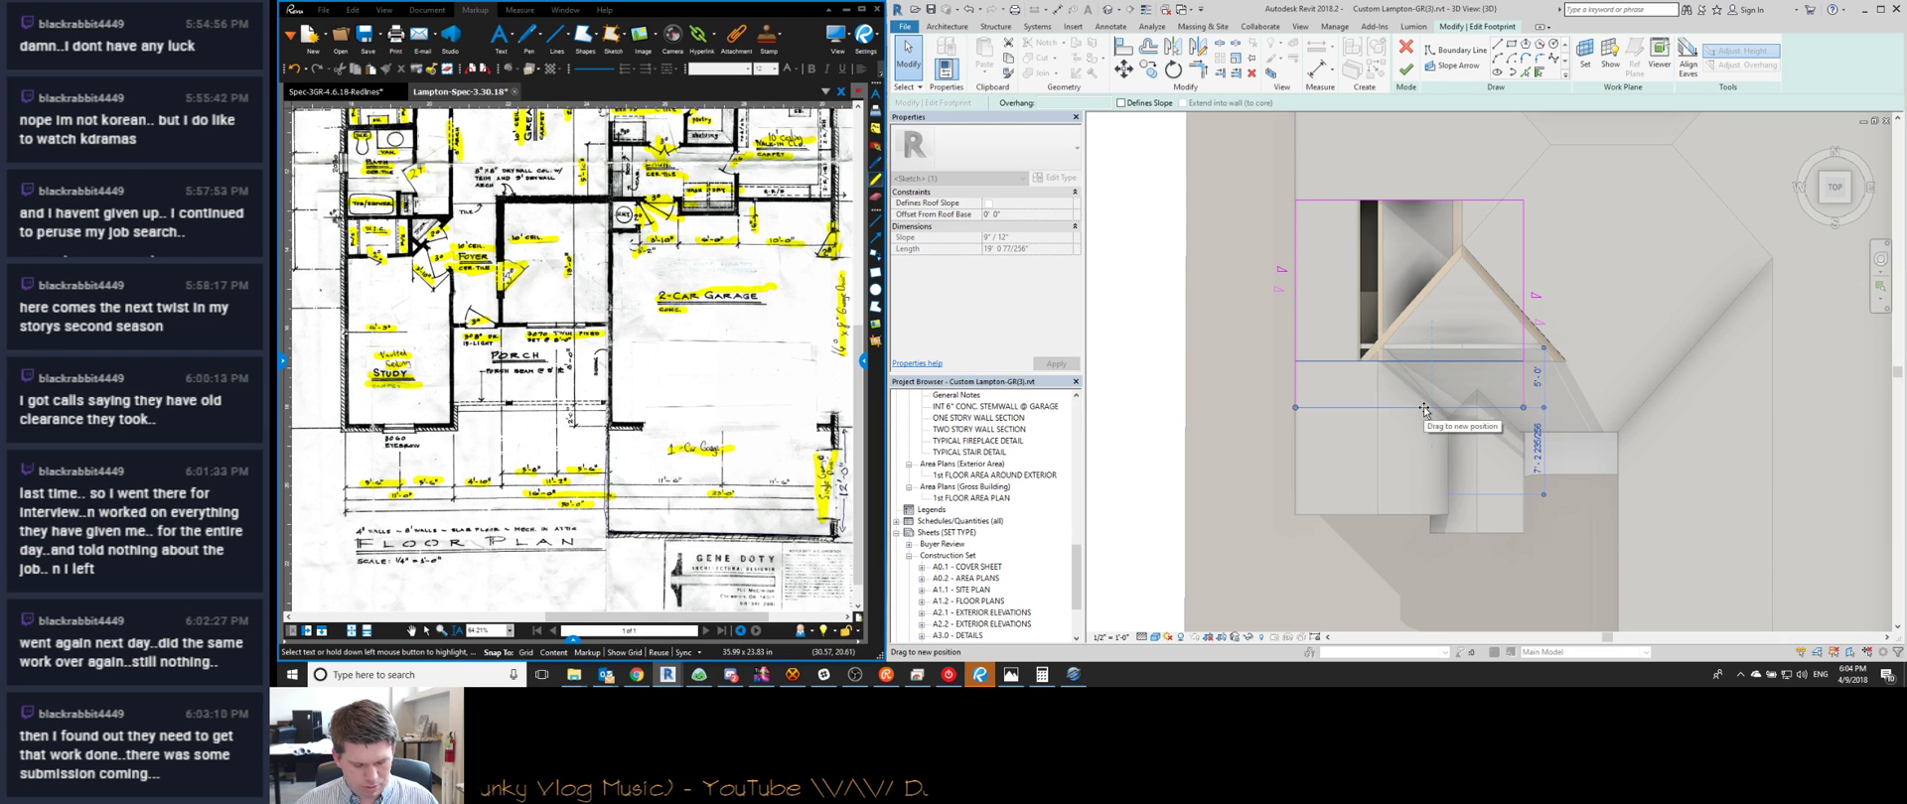
drag(1427, 412, 1427, 409)
key(f)
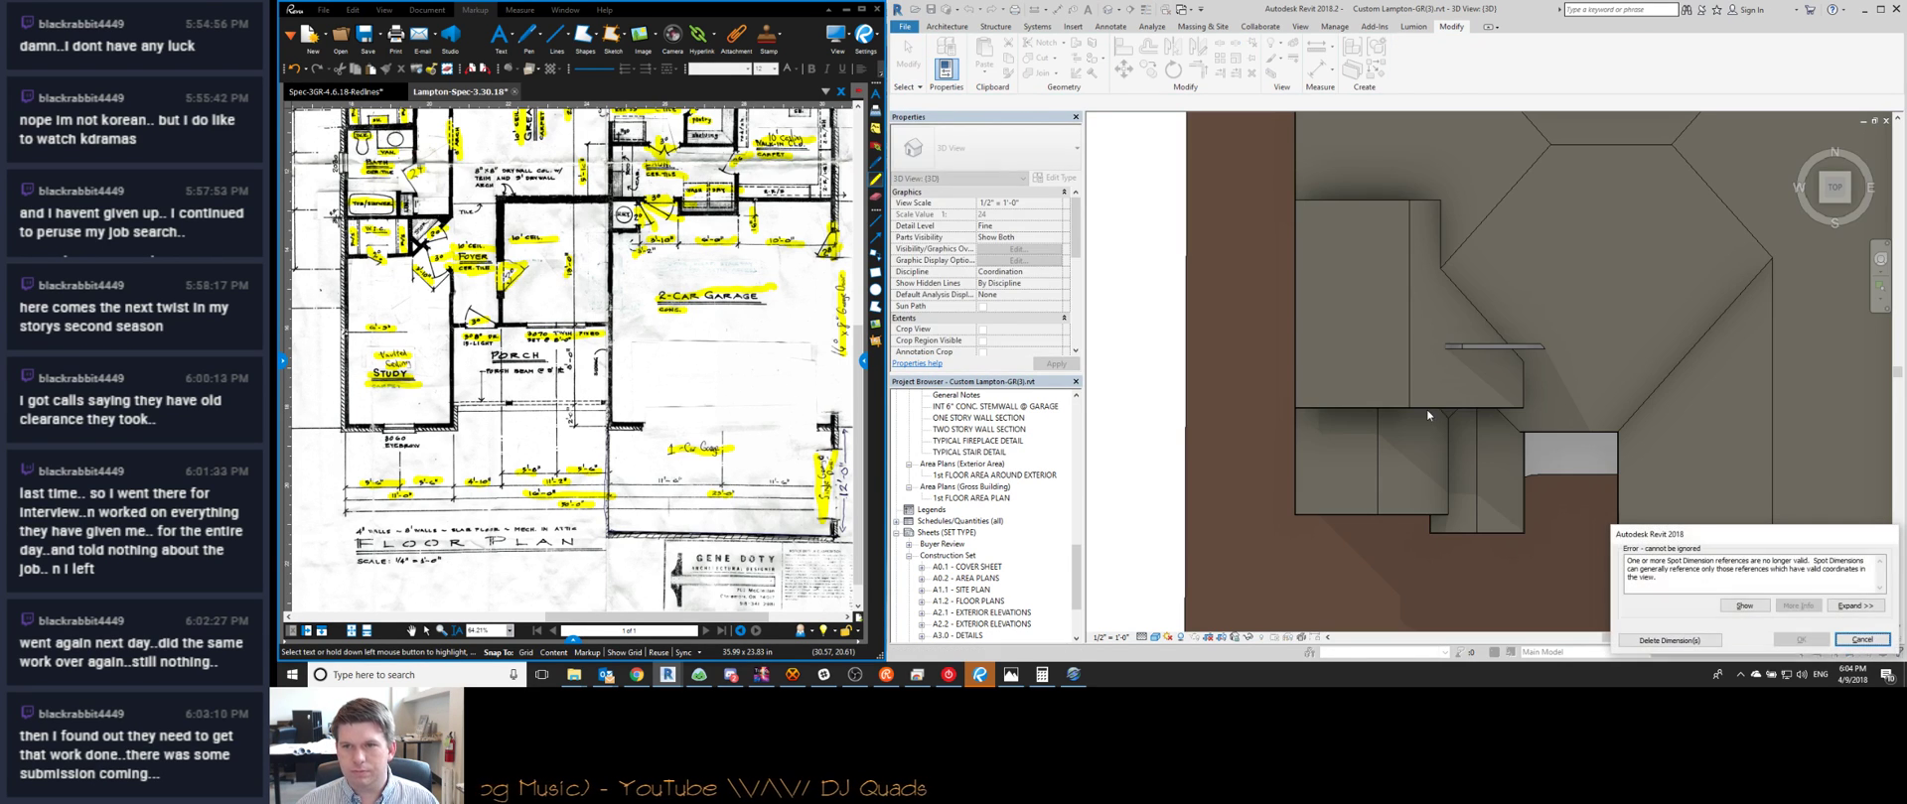
click(1670, 641)
Move the porch gable roof into its new position as seen from the front
shift+middle_drag(1382, 336, 1415, 417)
click(1360, 318)
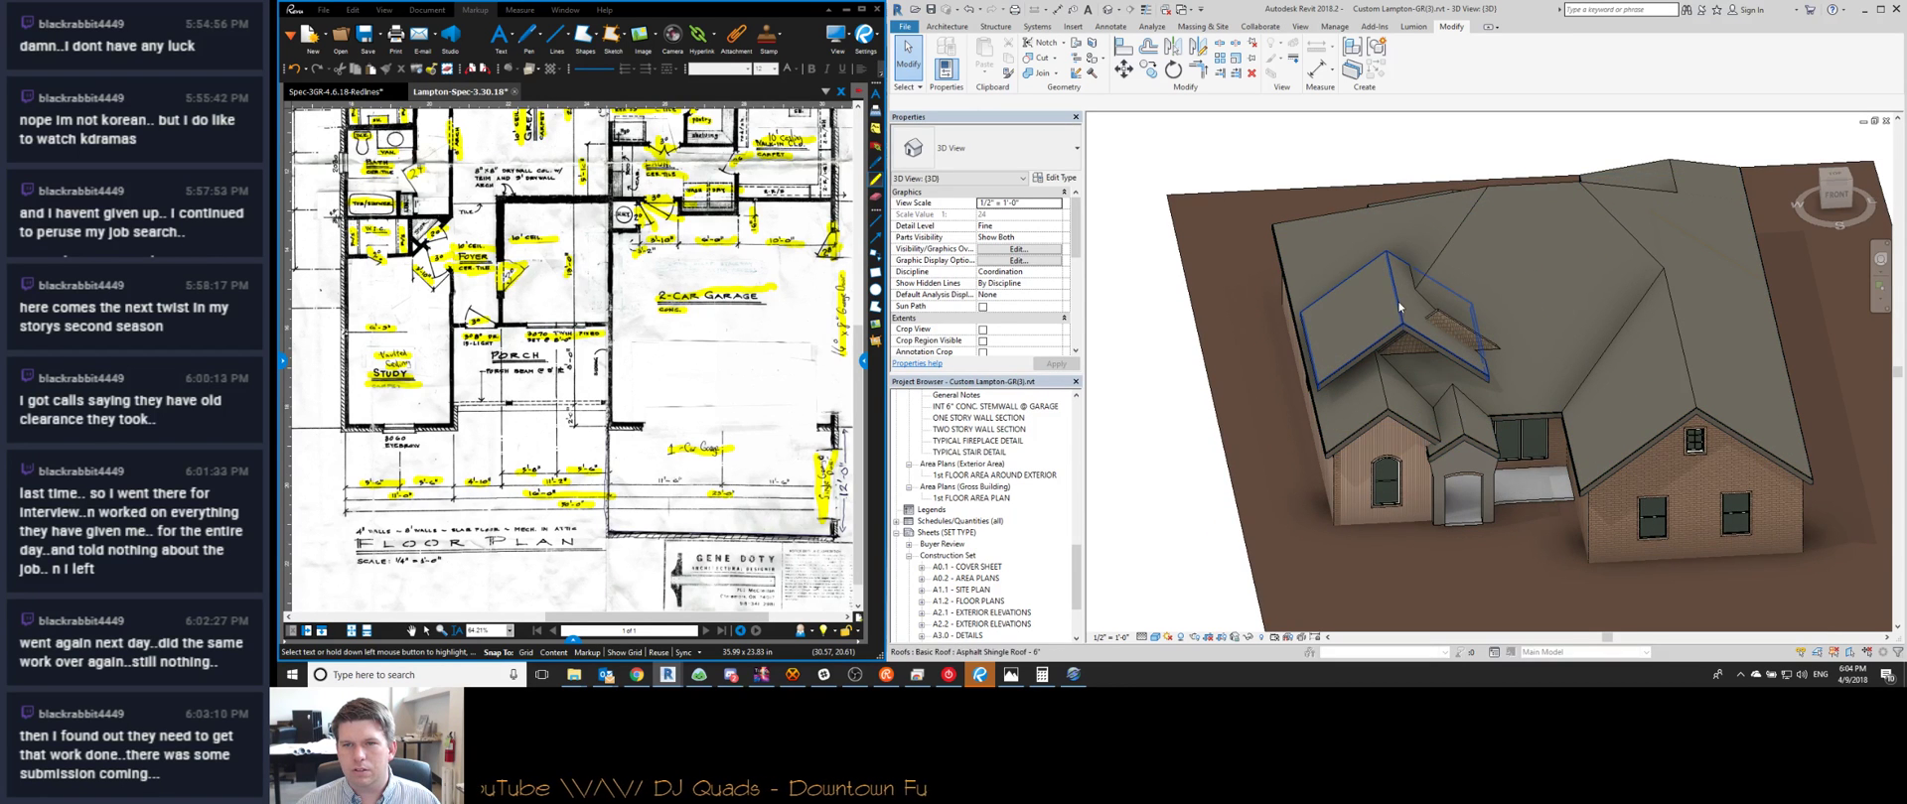
click(1833, 198)
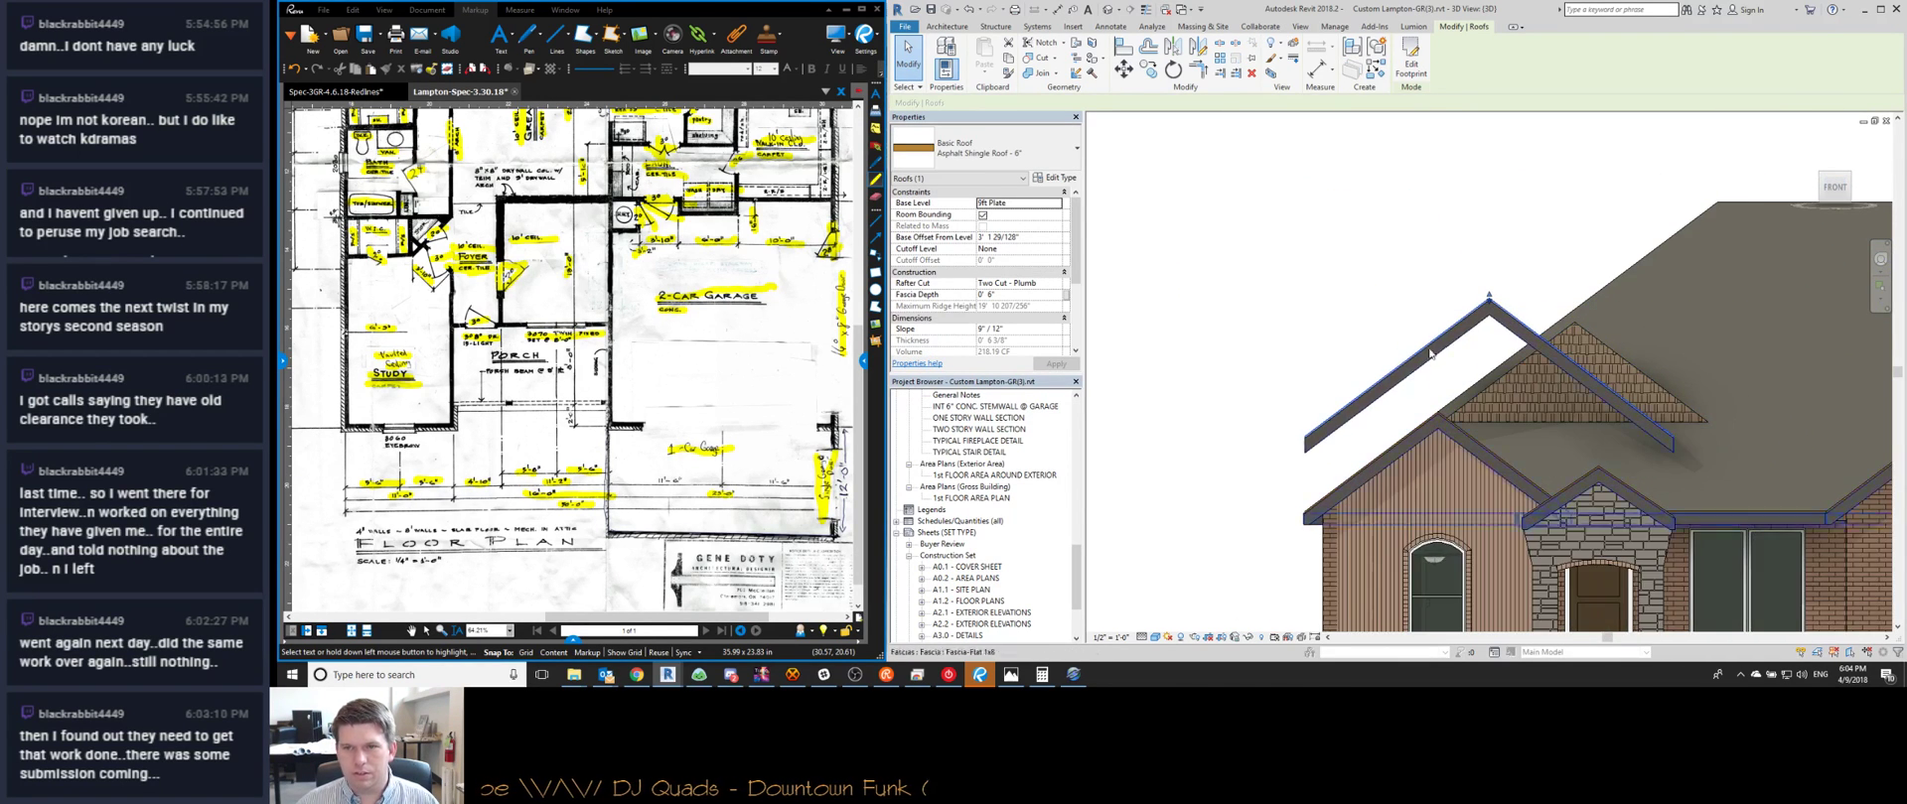
key(m)
key(v)
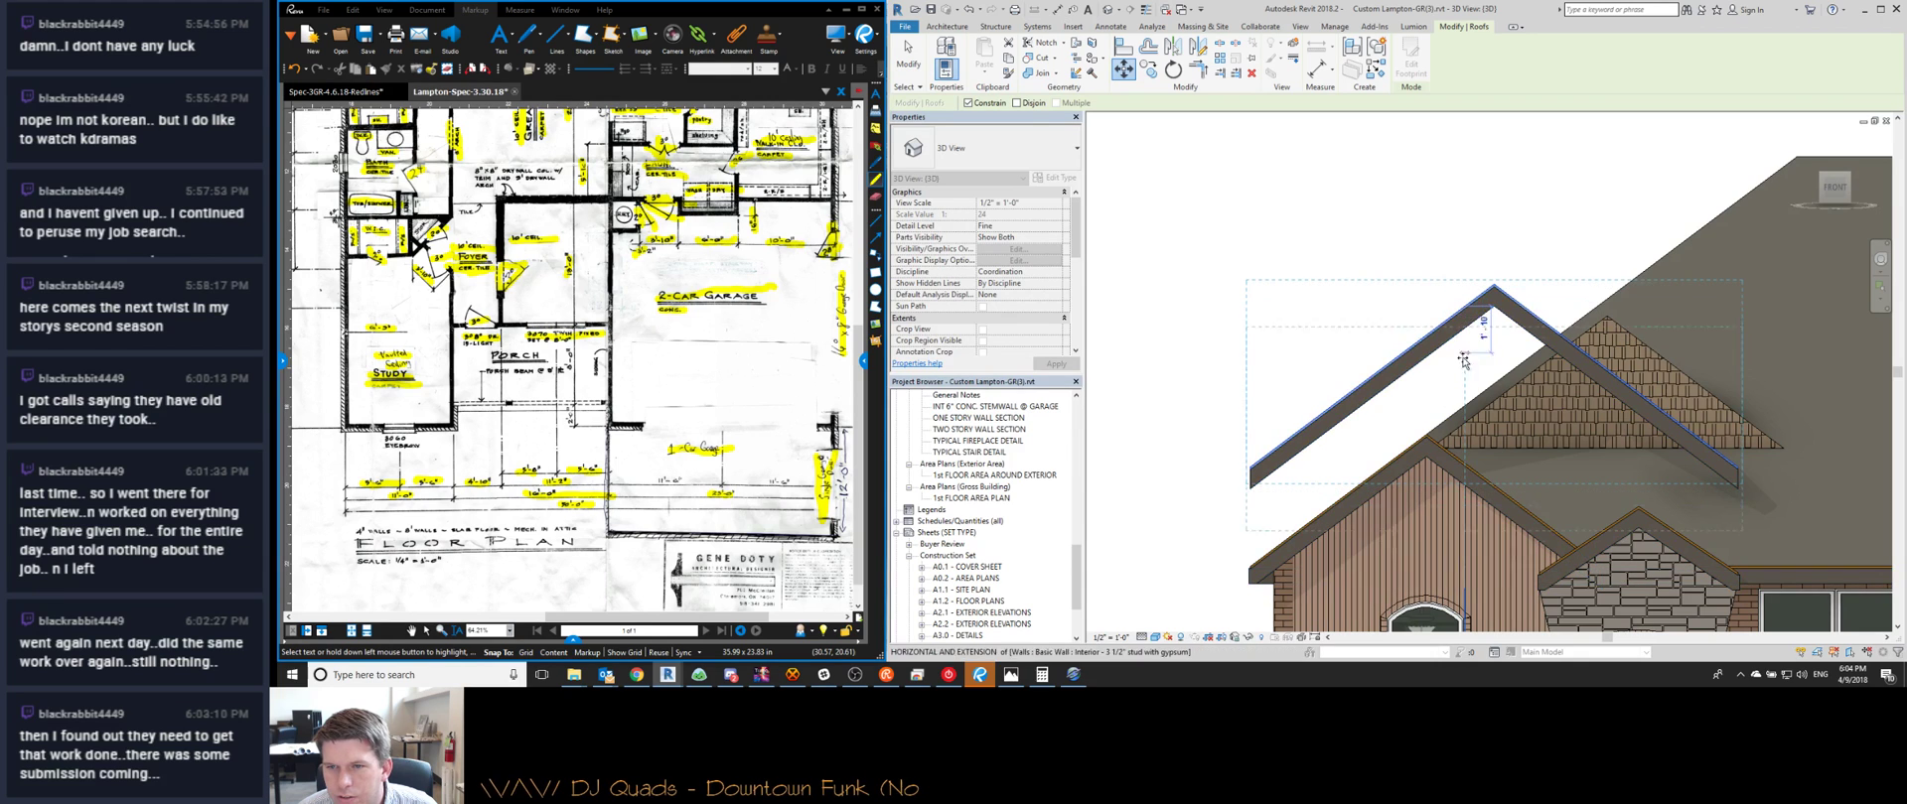
click(1510, 389)
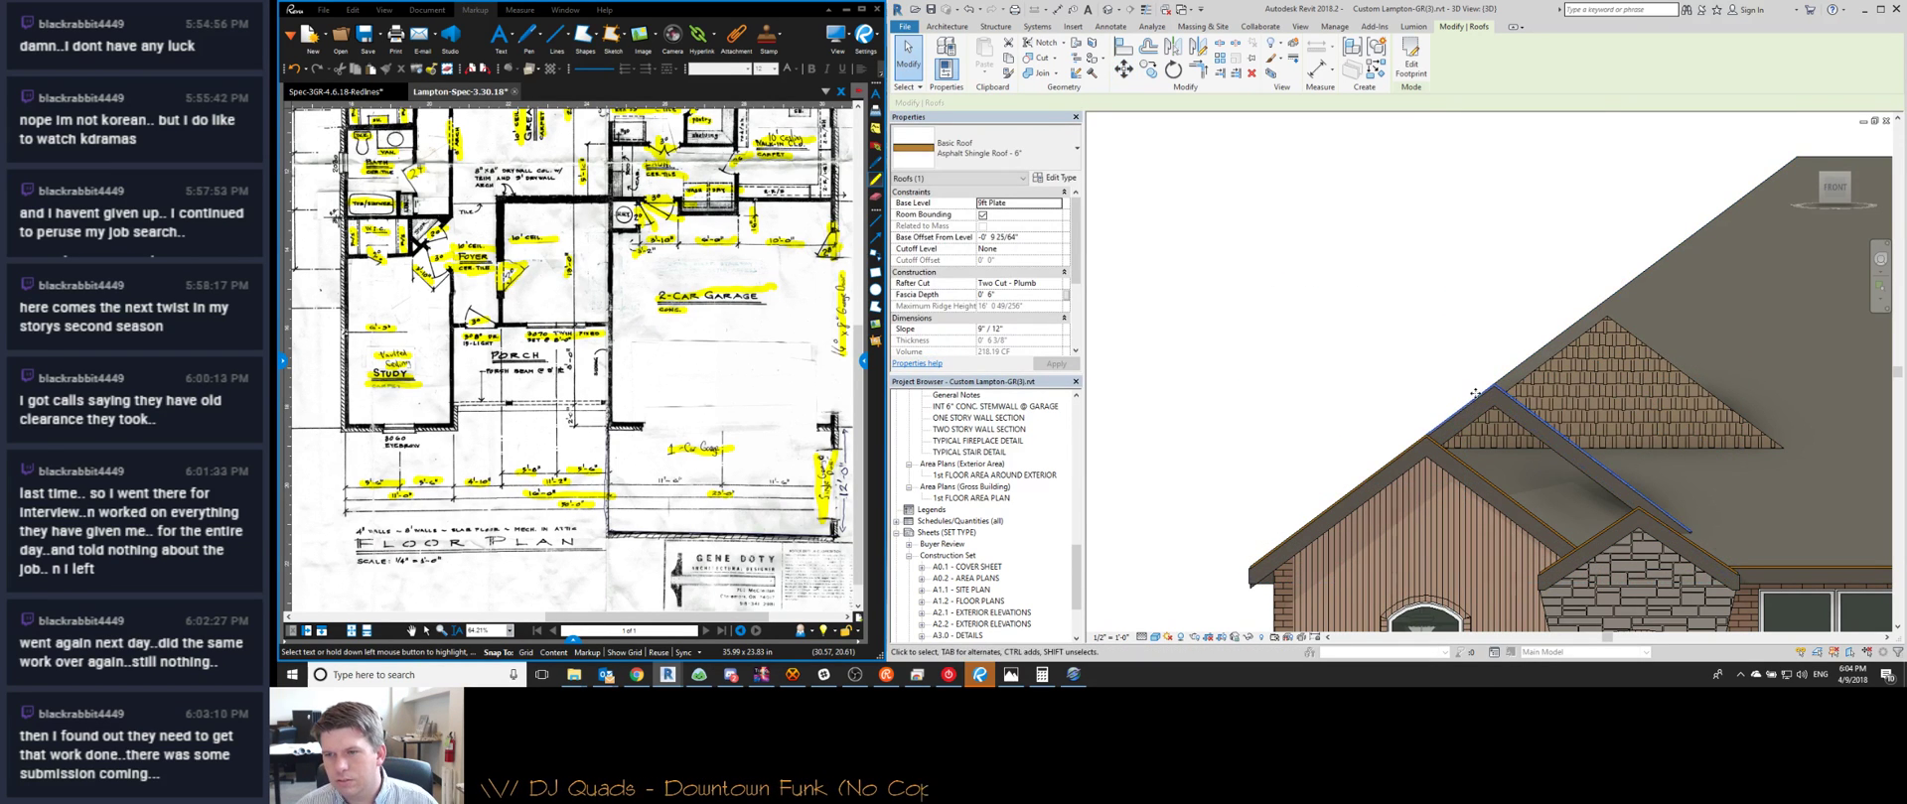
key(Escape)
Look down on the roofs and inspect the small dormer roof beside the porch gable
scroll(1511, 389, down, 3)
shift+middle_drag(1511, 388, 1449, 305)
click(1421, 298)
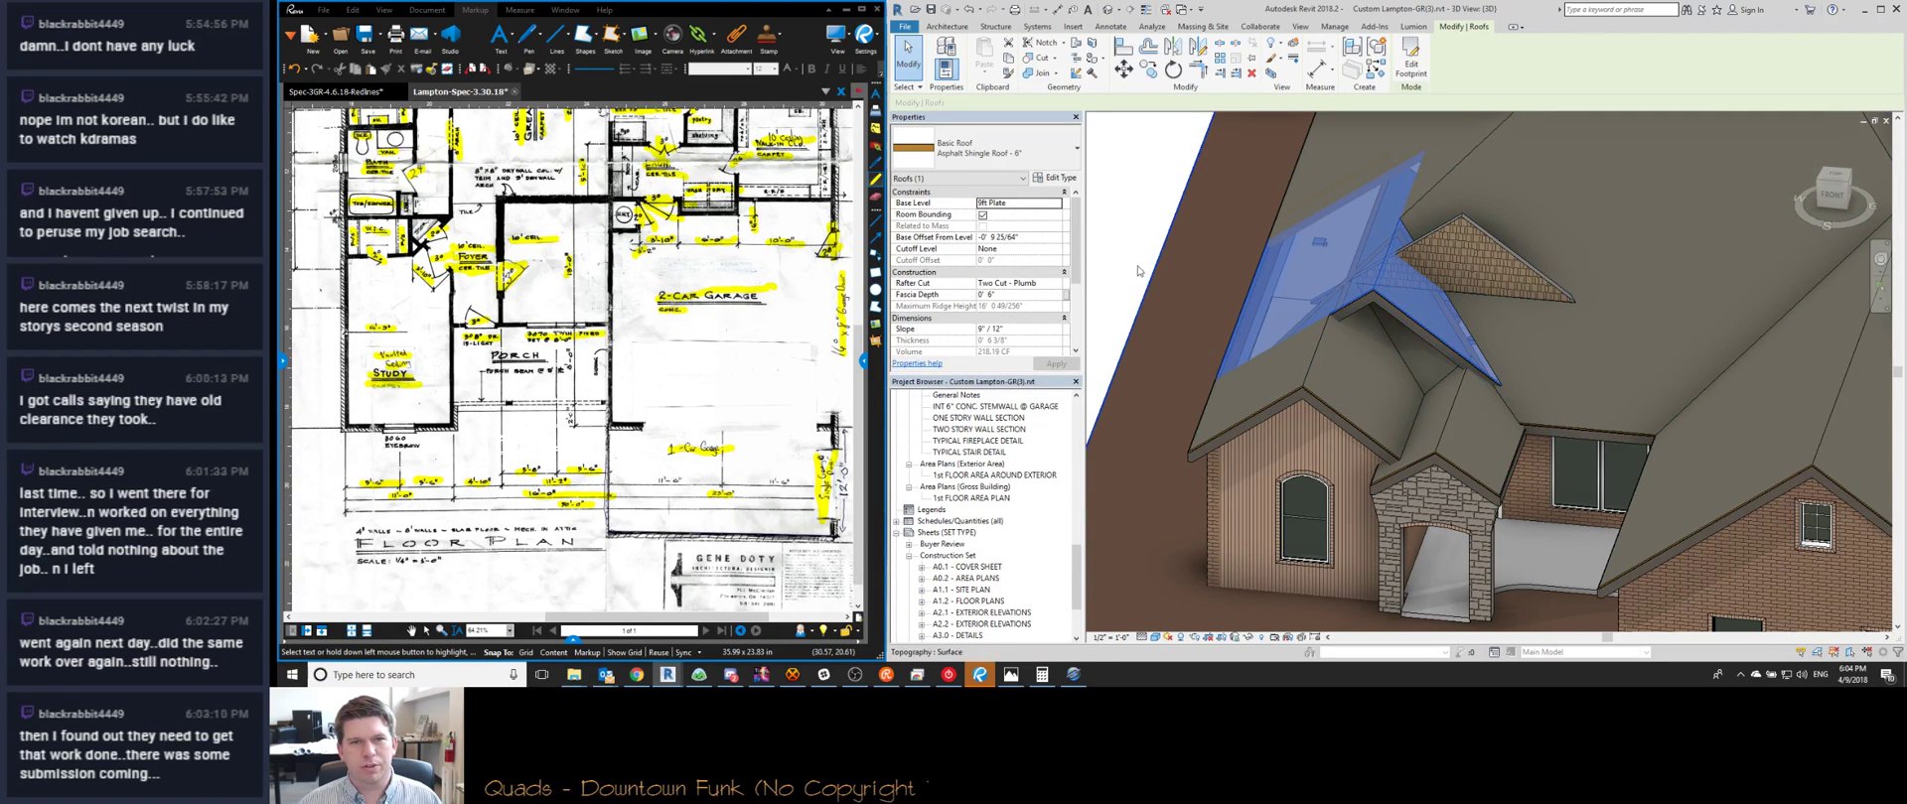
click(1449, 417)
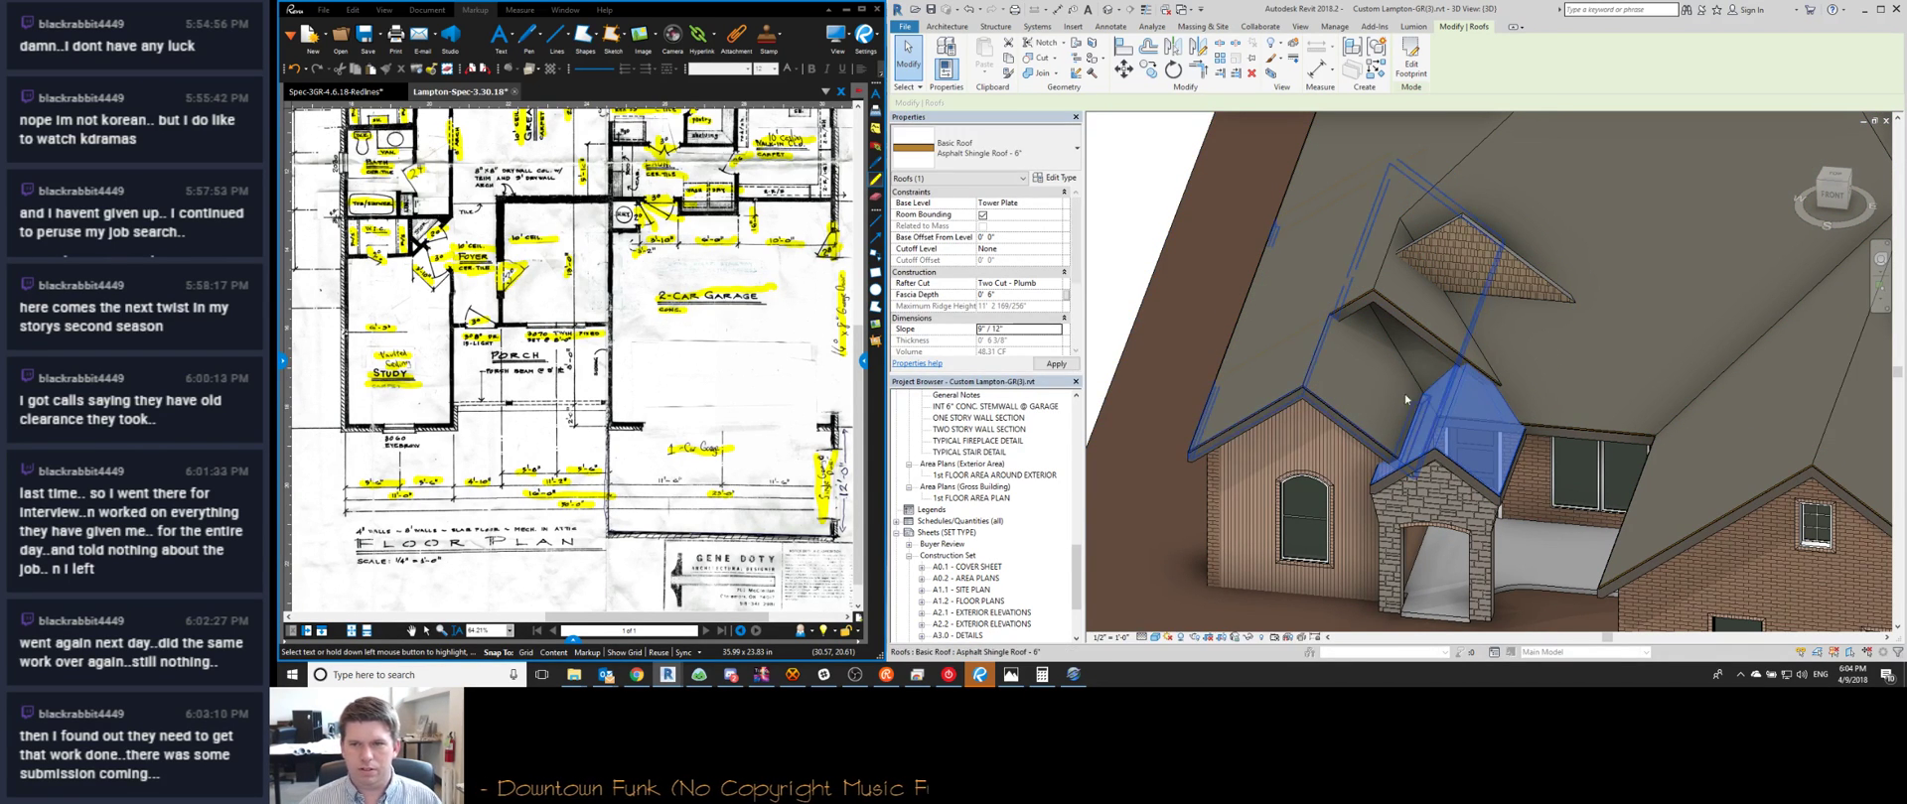
key(Escape)
From a top view, edit the dormer roof's footprint sketch and finish it
shift+middle_drag(1438, 407, 1786, 187)
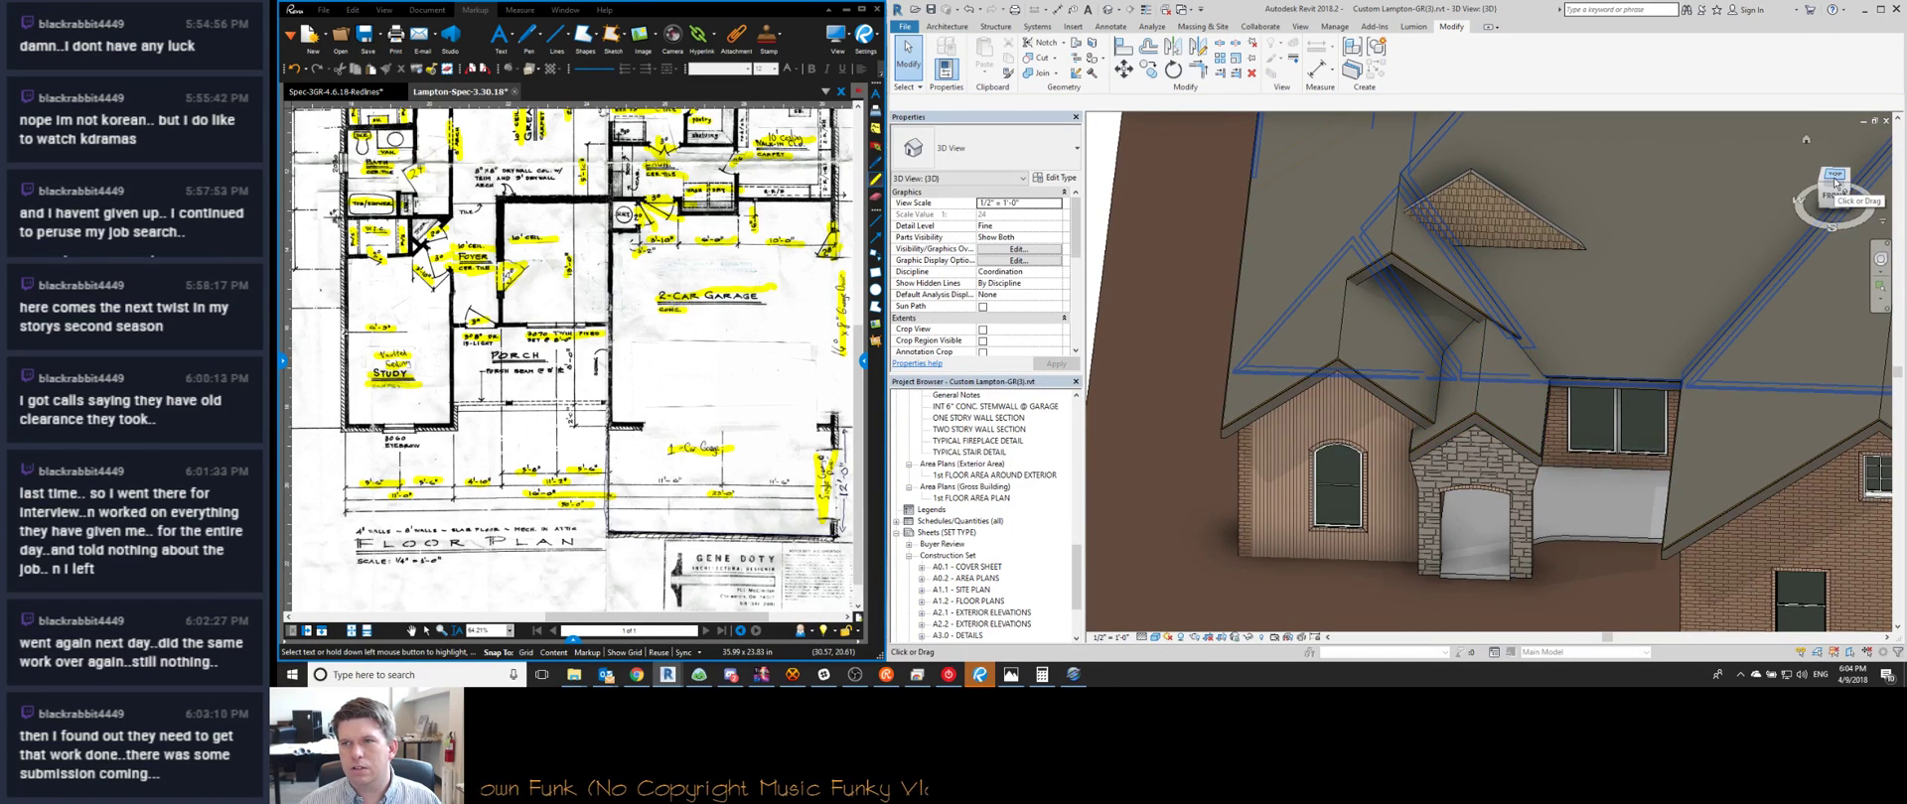
click(1834, 181)
scroll(1426, 389, up, 5)
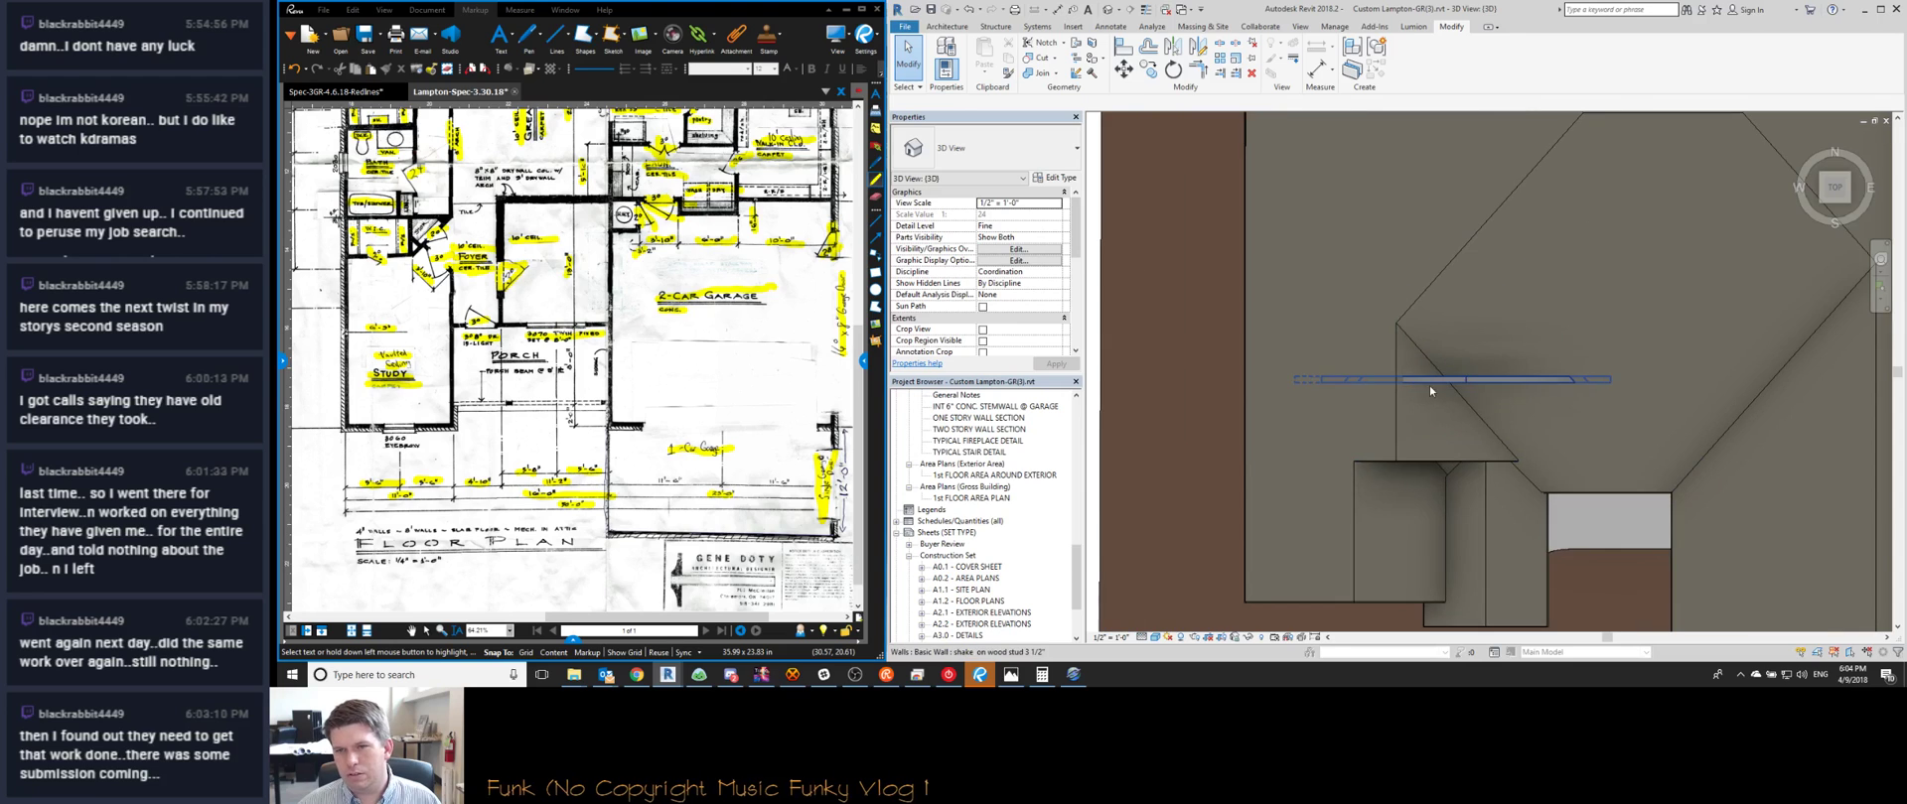
double_click(1426, 390)
scroll(1504, 391, up, 3)
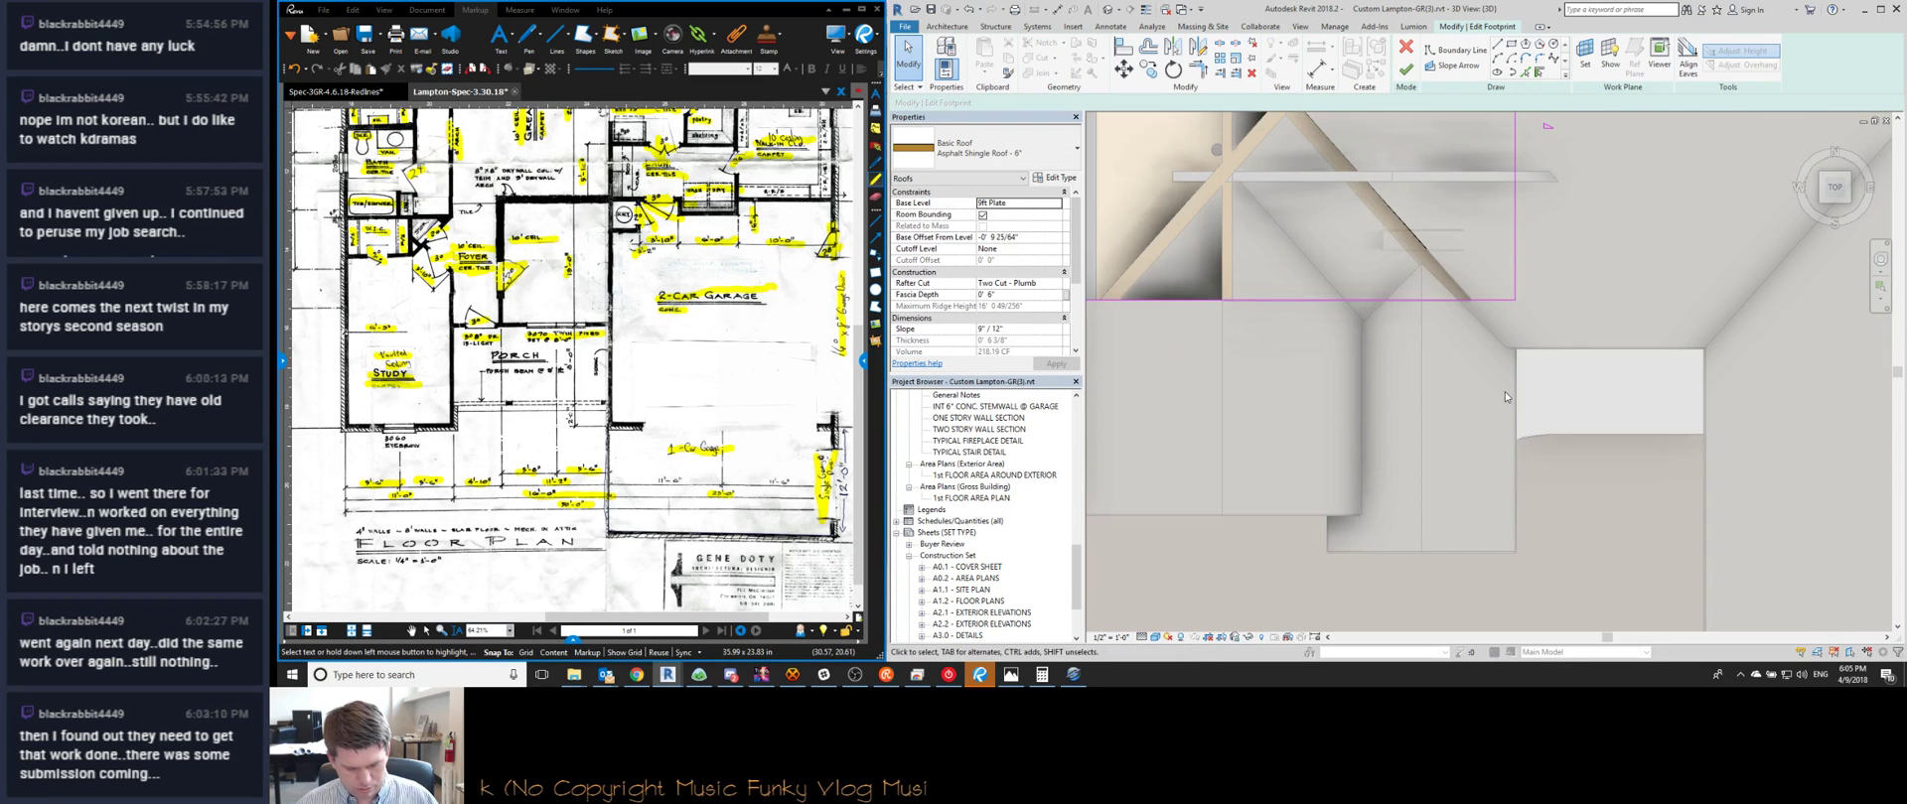
key(a)
key(l)
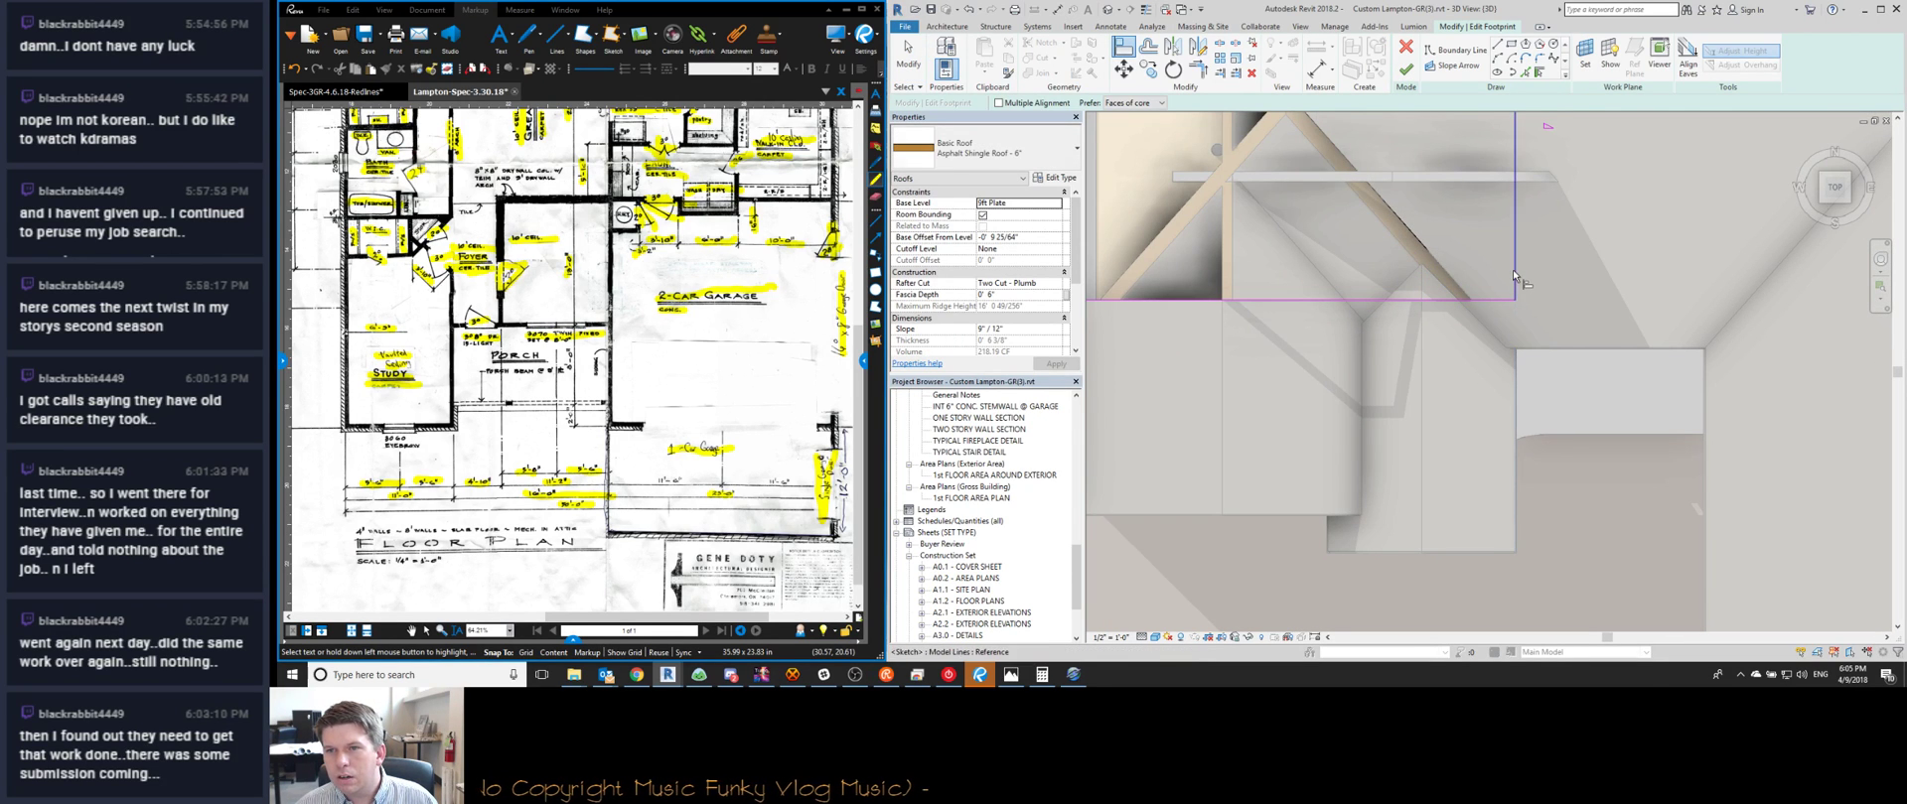
middle_drag(1498, 438, 1505, 449)
click(1406, 70)
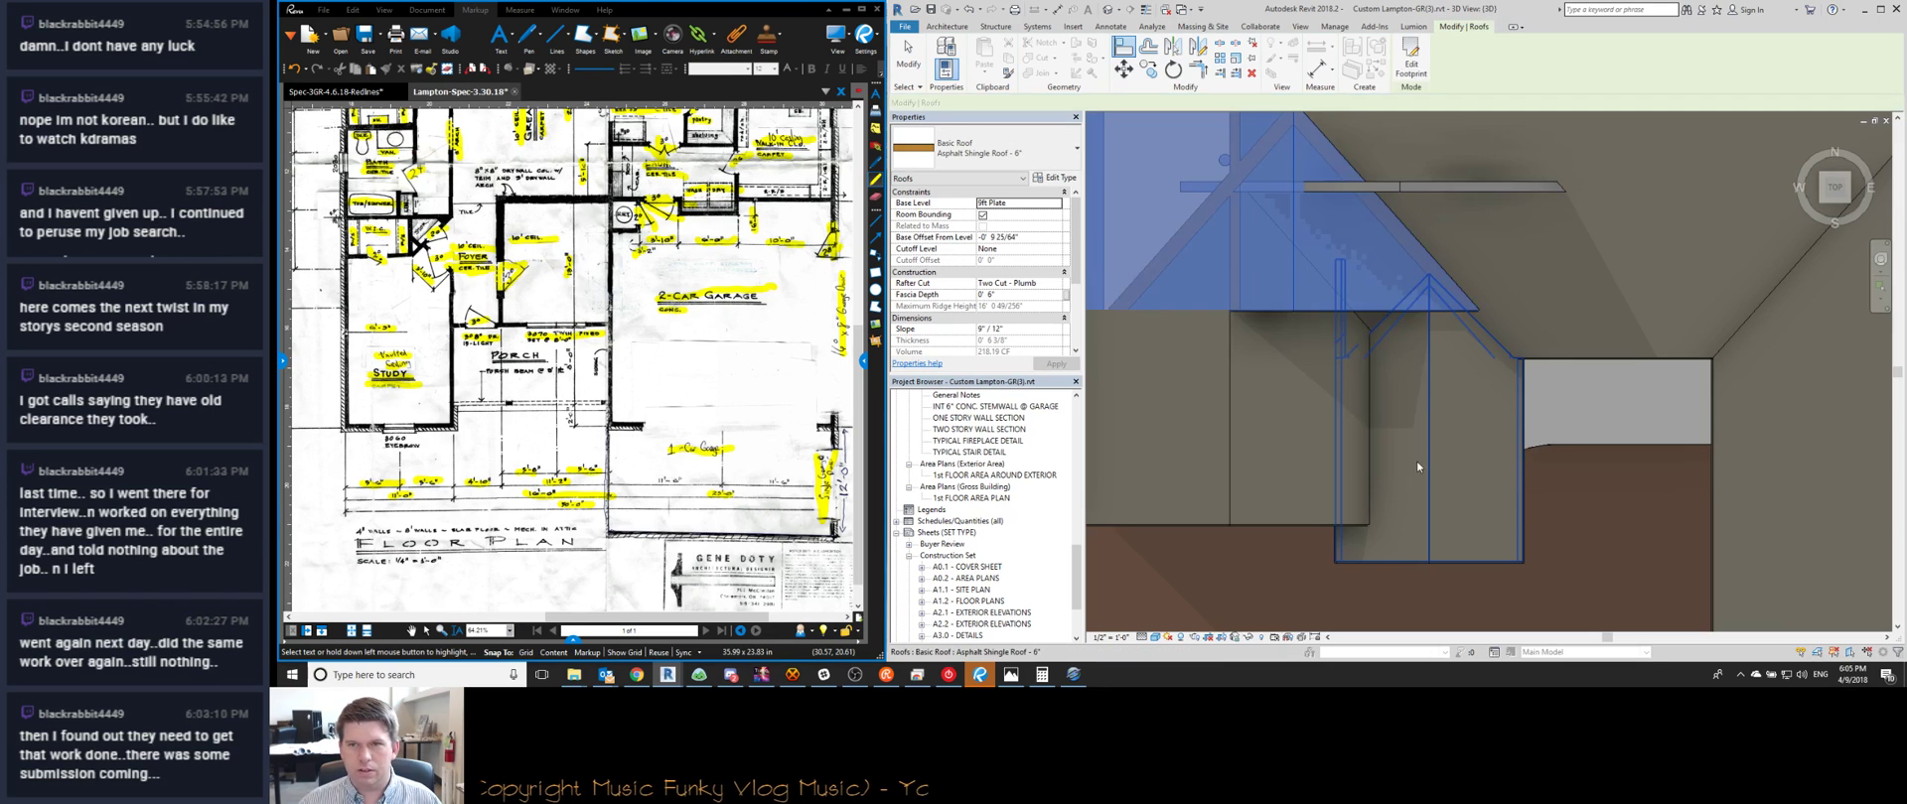
key(Escape)
shift+middle_drag(1414, 403, 1397, 325)
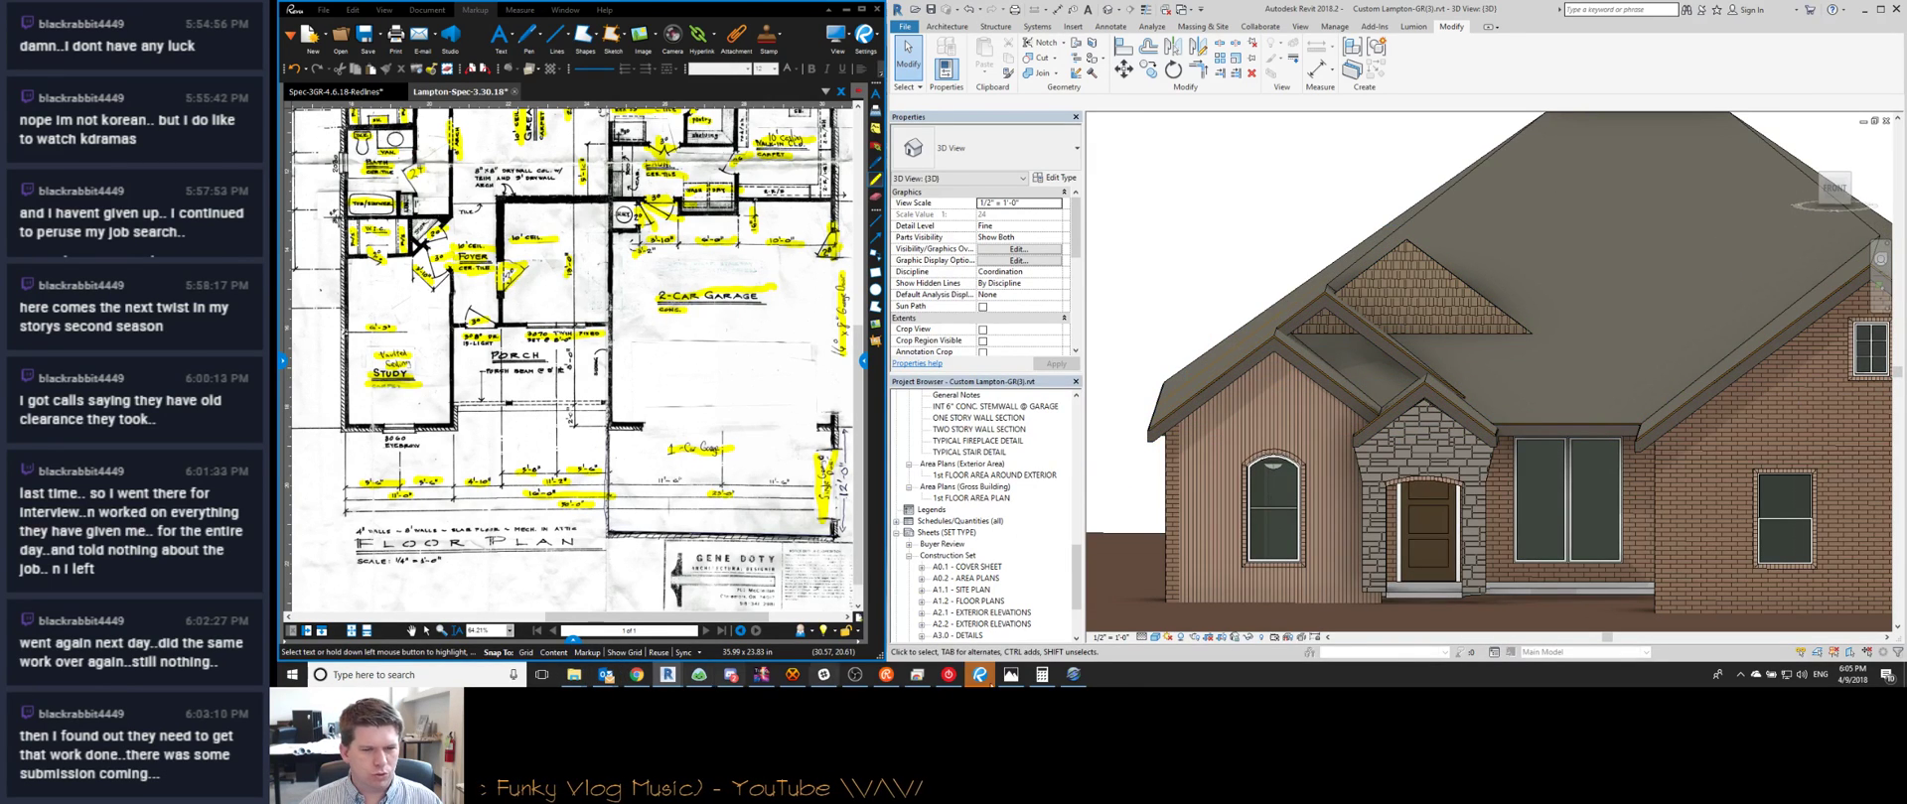
Open Stone - Front Elevation 2.jpg and pan to the gables above the porch
click(1011, 674)
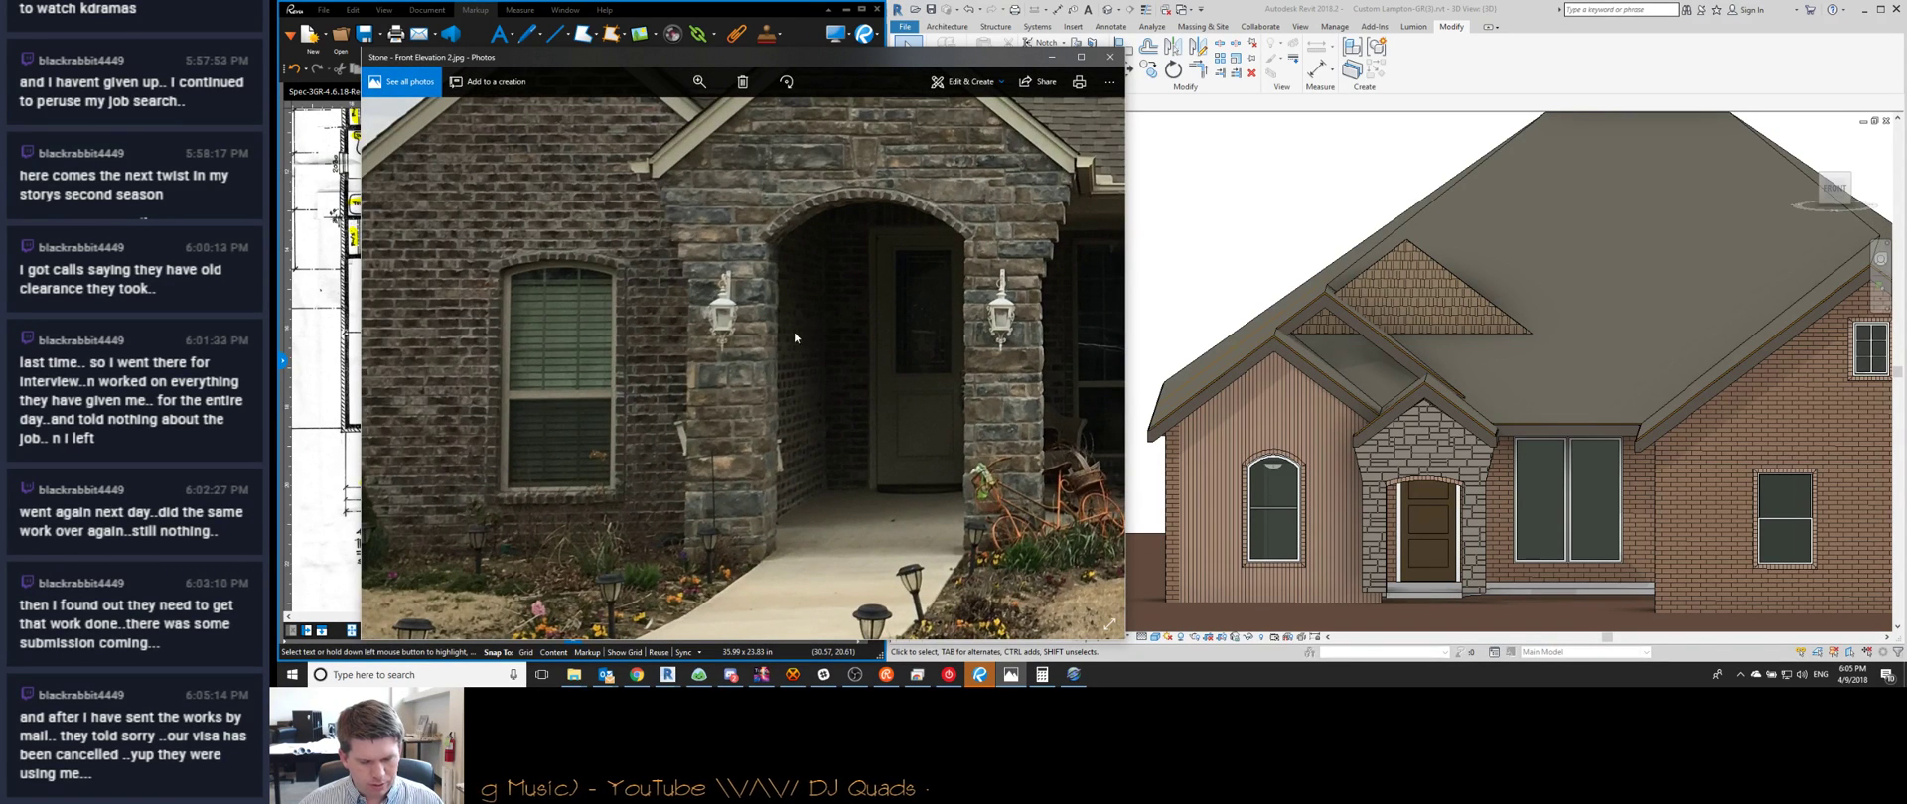
drag(800, 179, 765, 446)
click(1311, 419)
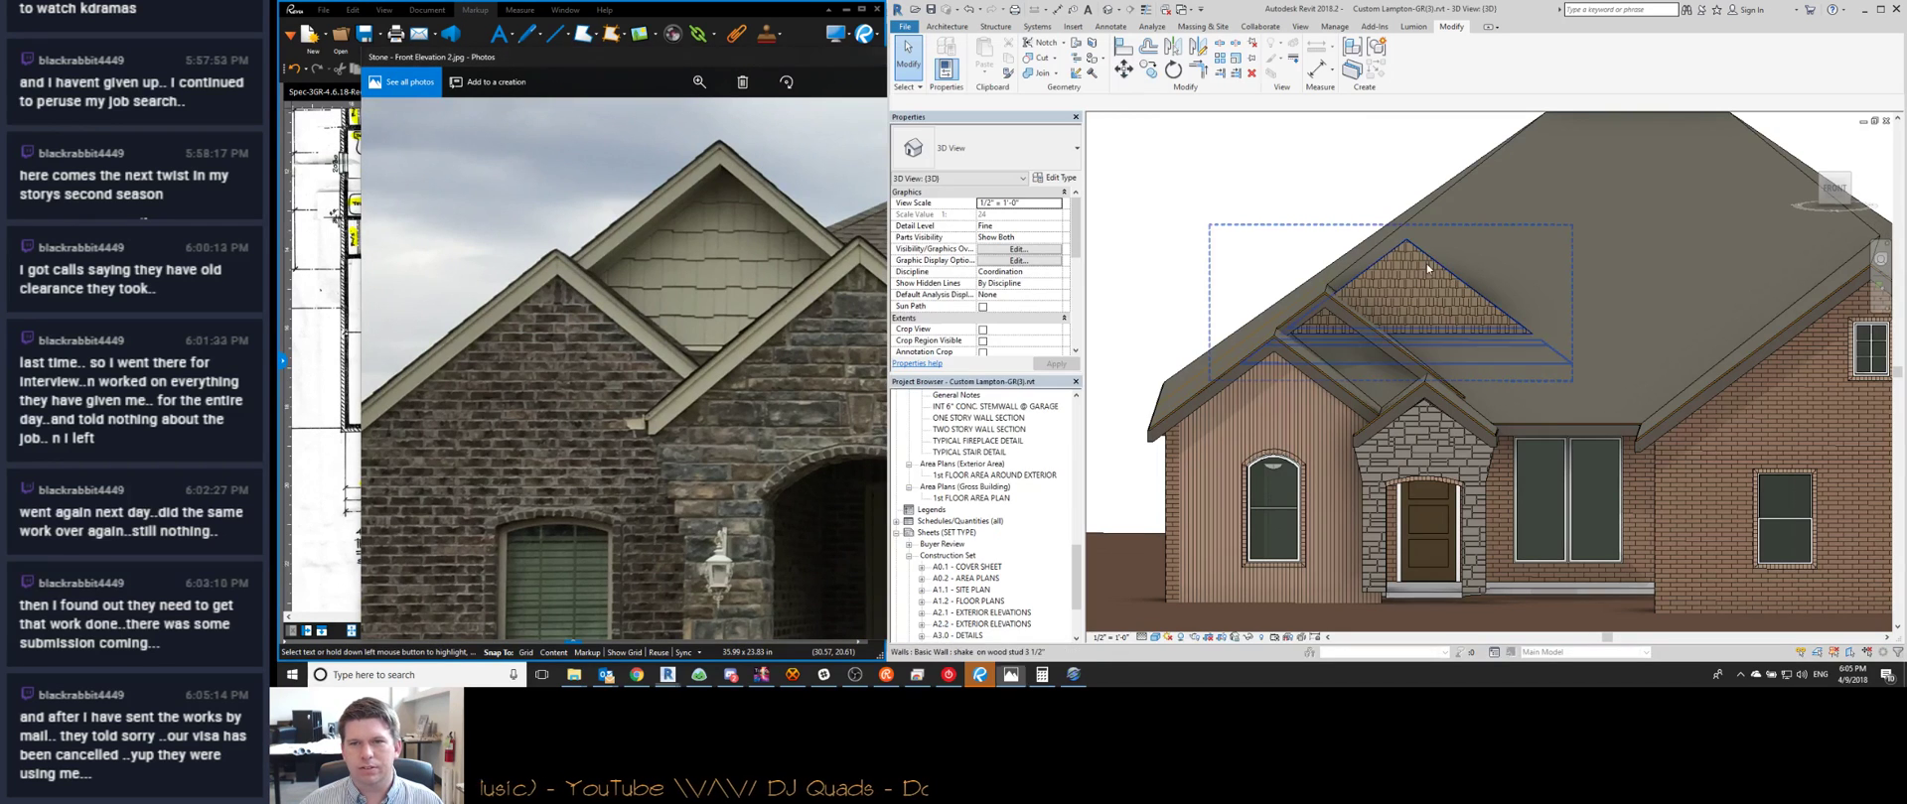
click(652, 397)
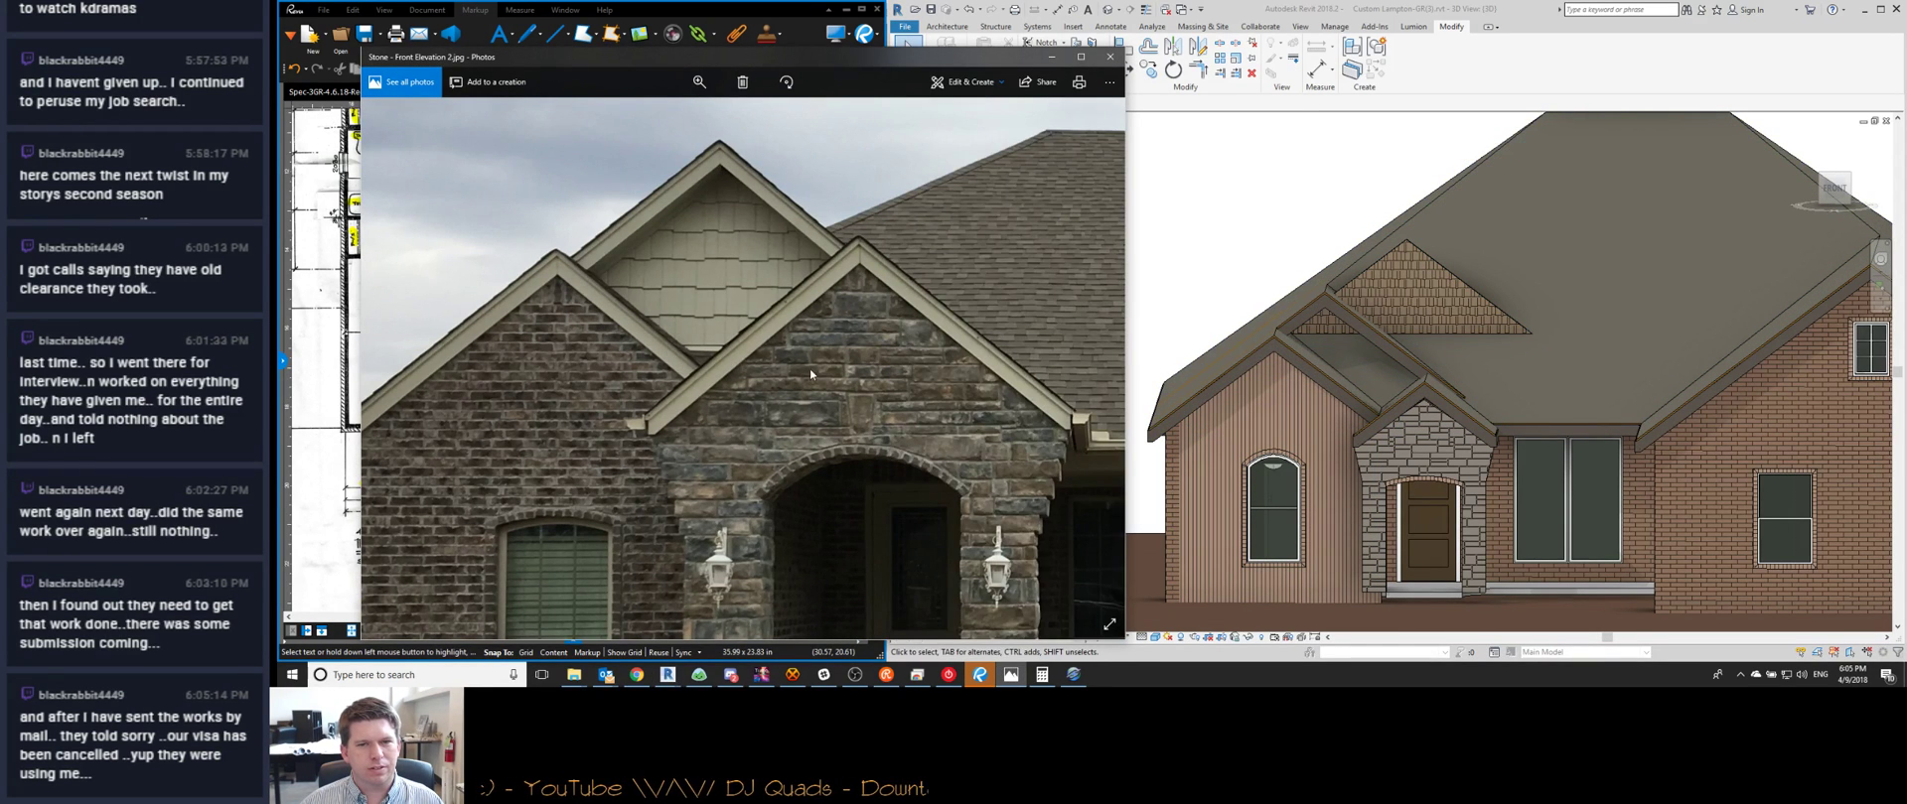
ctrl+scroll(810, 375, down, 3)
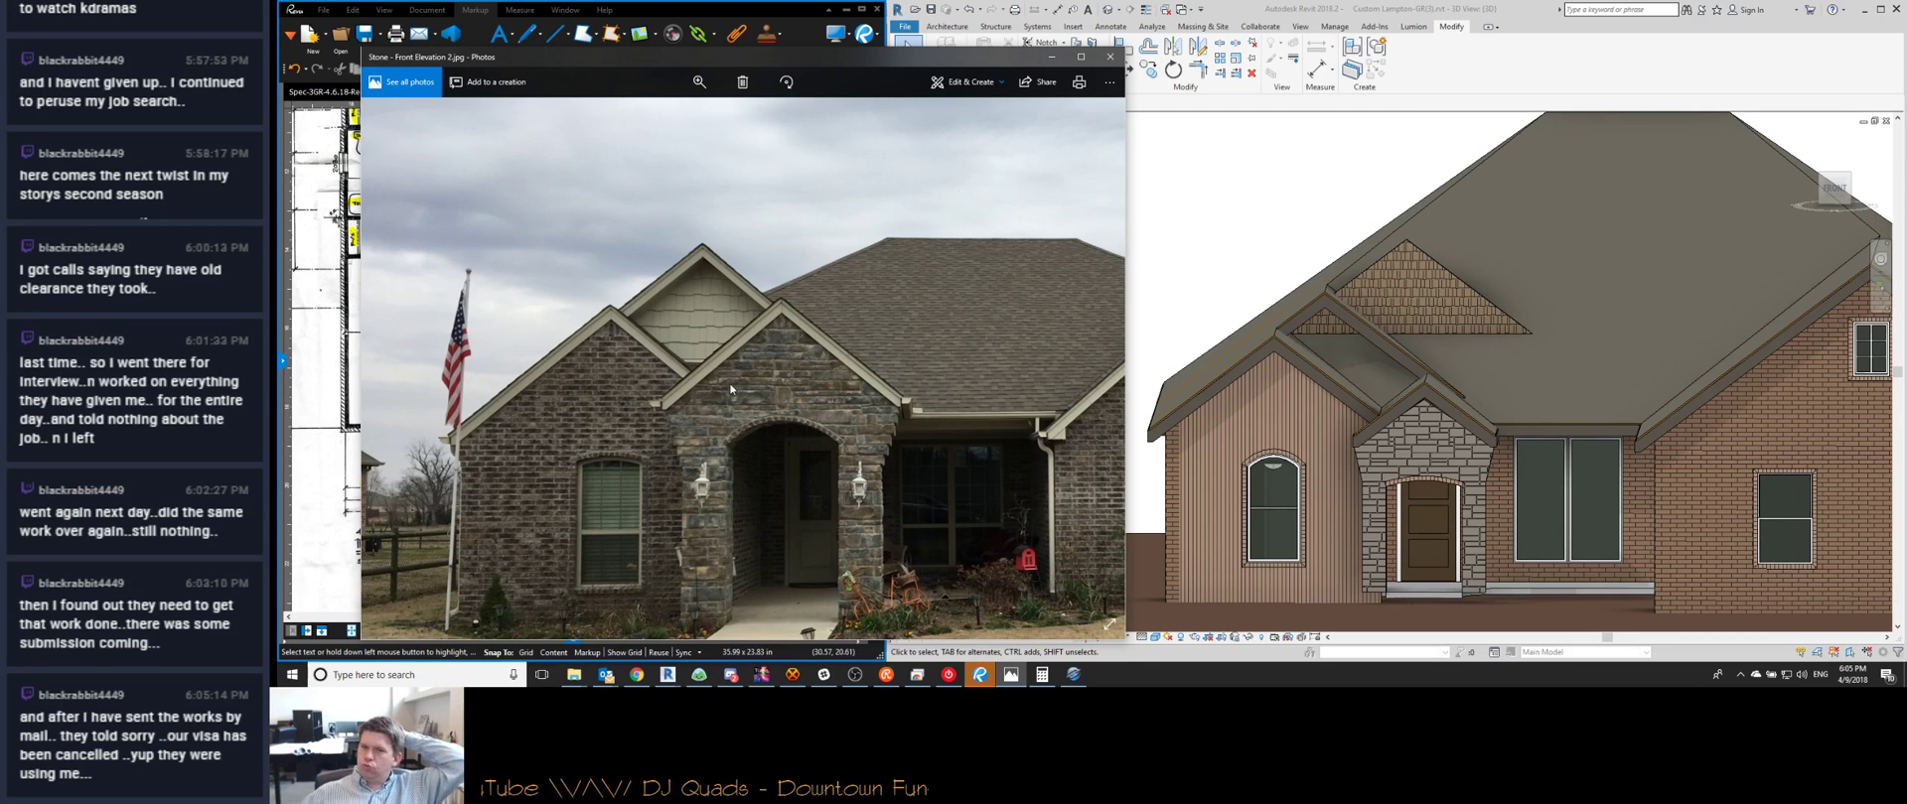
Compare the photo against the Revit model and the A1.2 floor plans sheet
click(1427, 451)
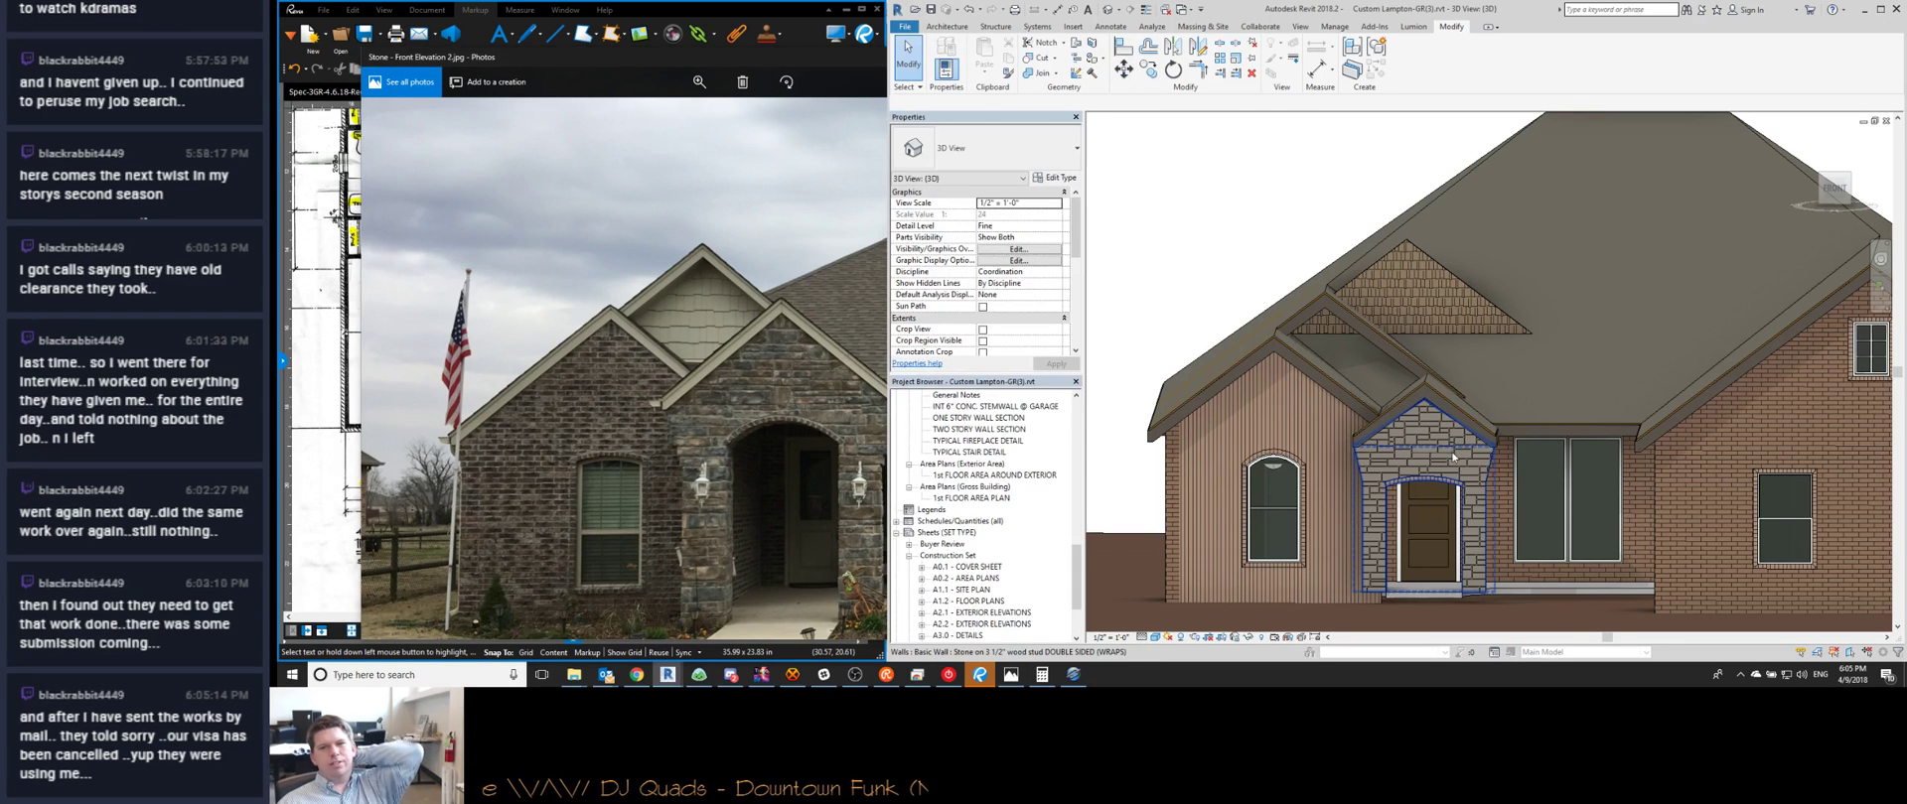
key(ctrl+Tab)
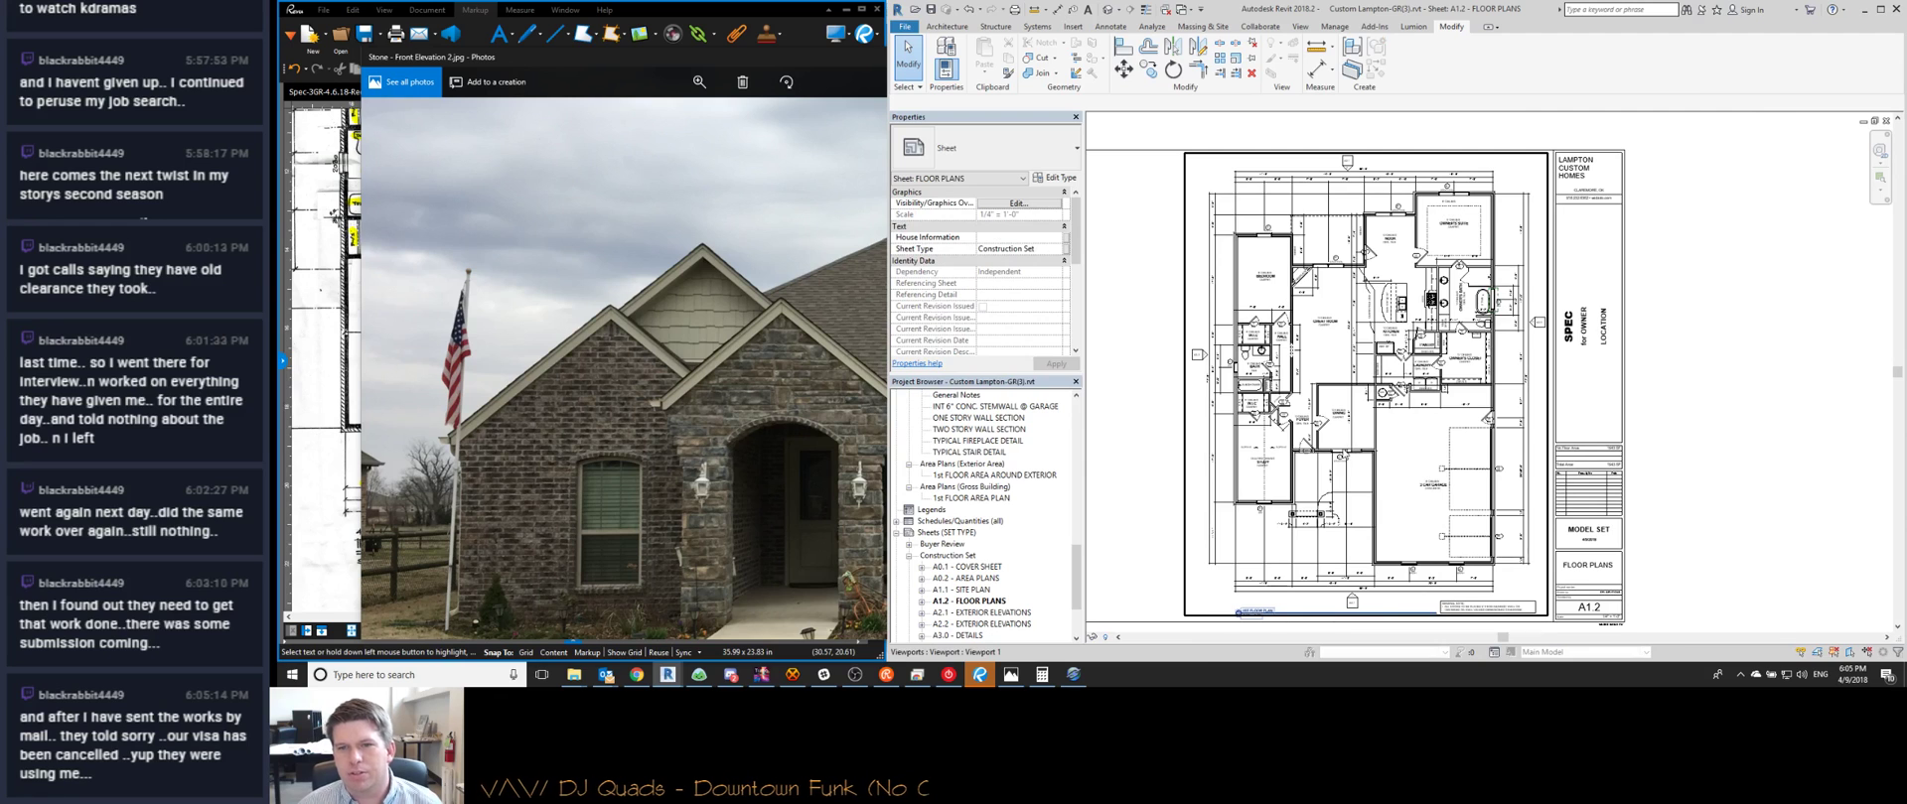
scroll(1325, 478, up, 5)
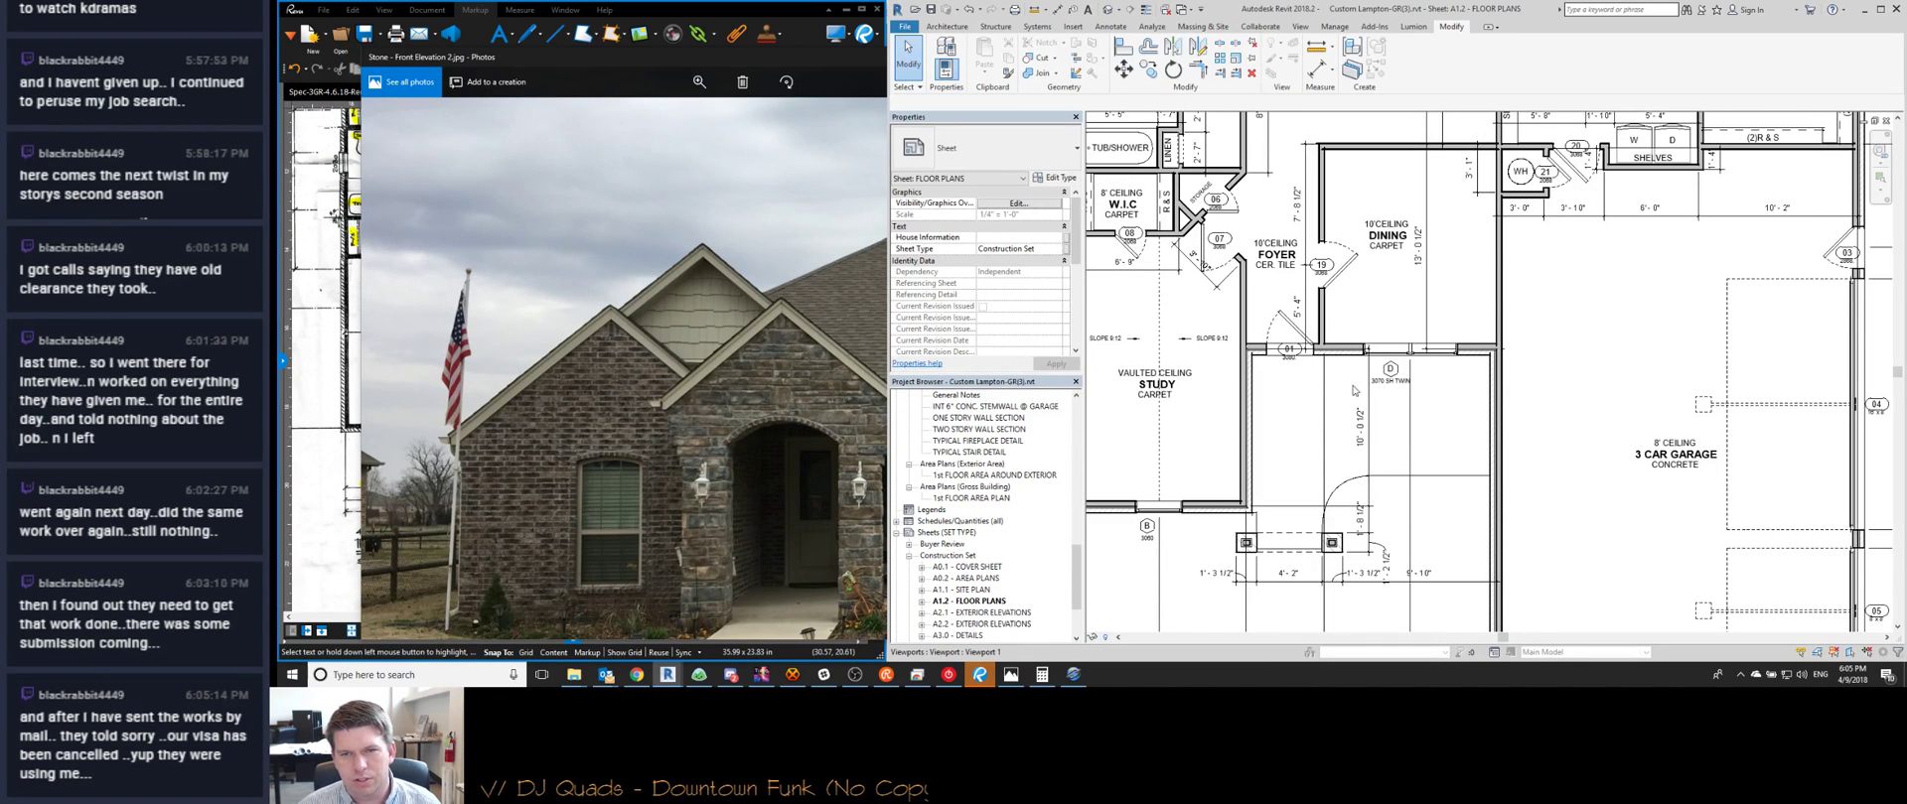
click(661, 432)
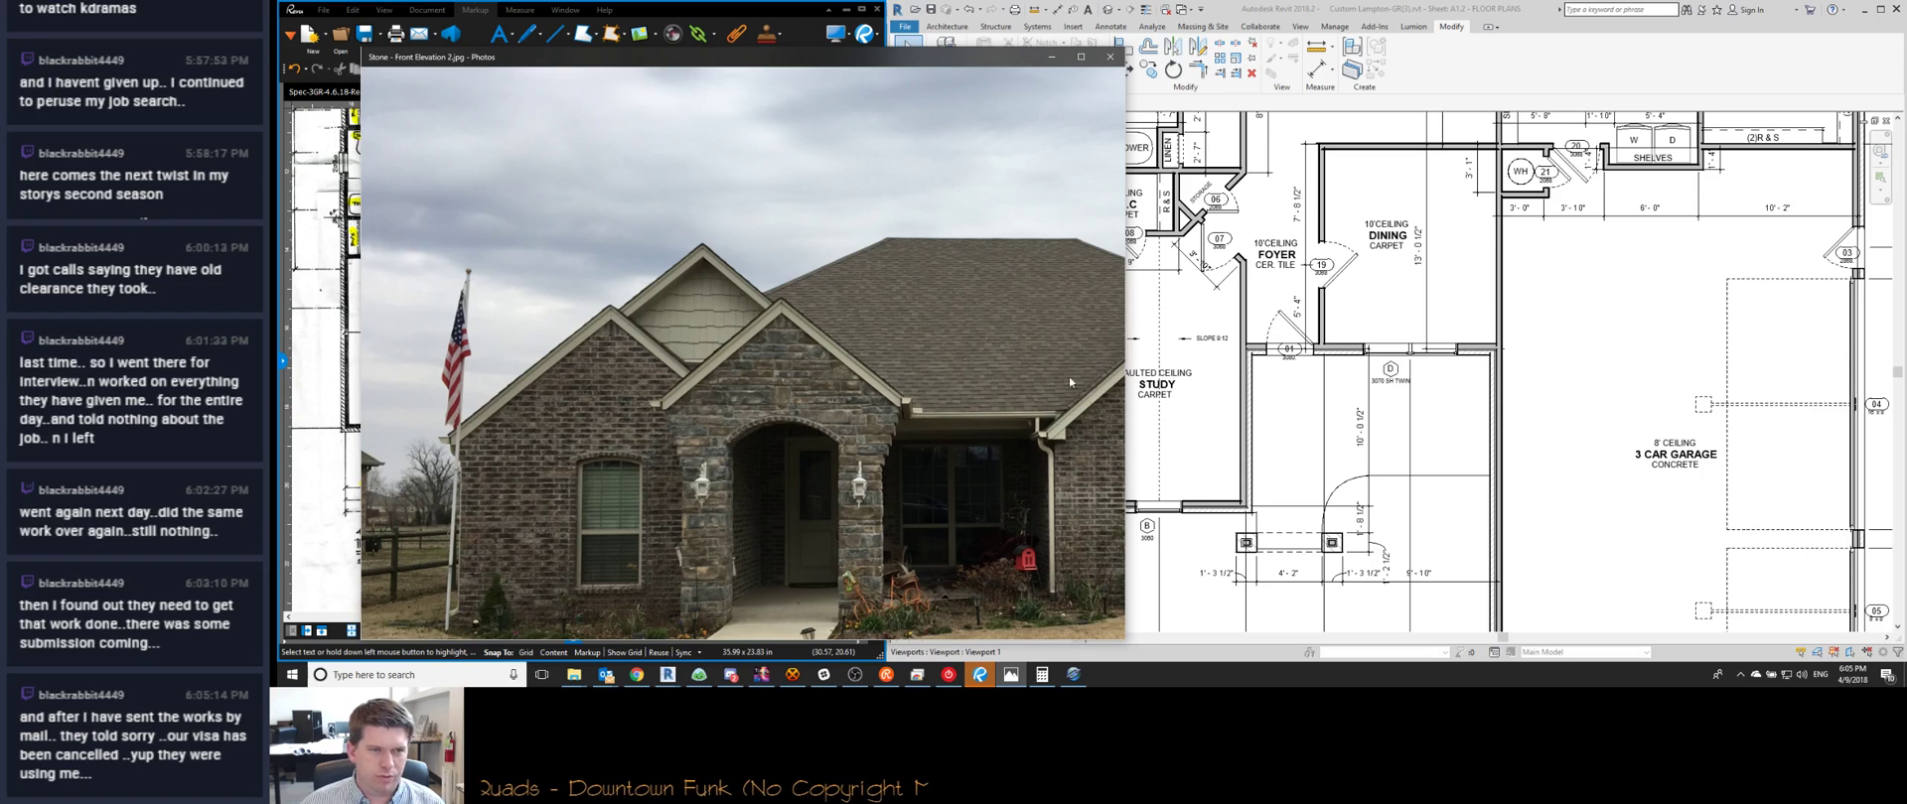
click(1325, 416)
Return to the 3D view and open the front roof's footprint sketch
key(ctrl+Tab)
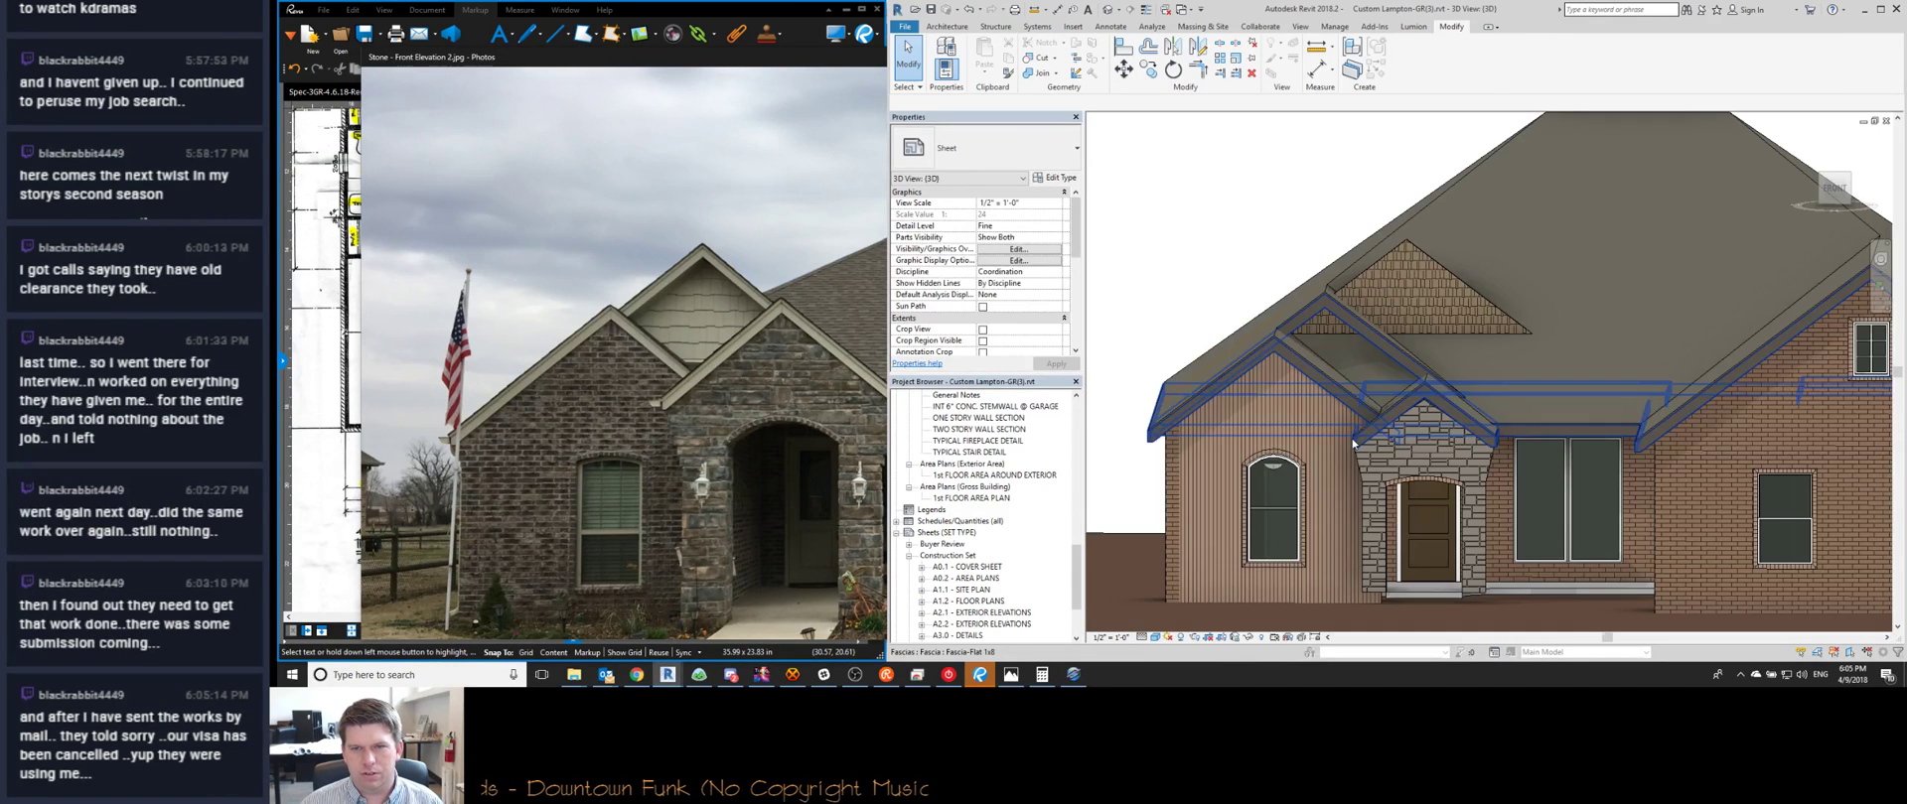
scroll(1345, 410, down, 3)
shift+middle_drag(1345, 410, 1386, 494)
scroll(1374, 311, up, 3)
shift+middle_drag(1362, 314, 1400, 393)
click(1398, 303)
double_click(1397, 302)
Set the right boundary line's dimension to 20' - 0" and finish the footprint
scroll(1399, 301, down, 3)
click(1493, 288)
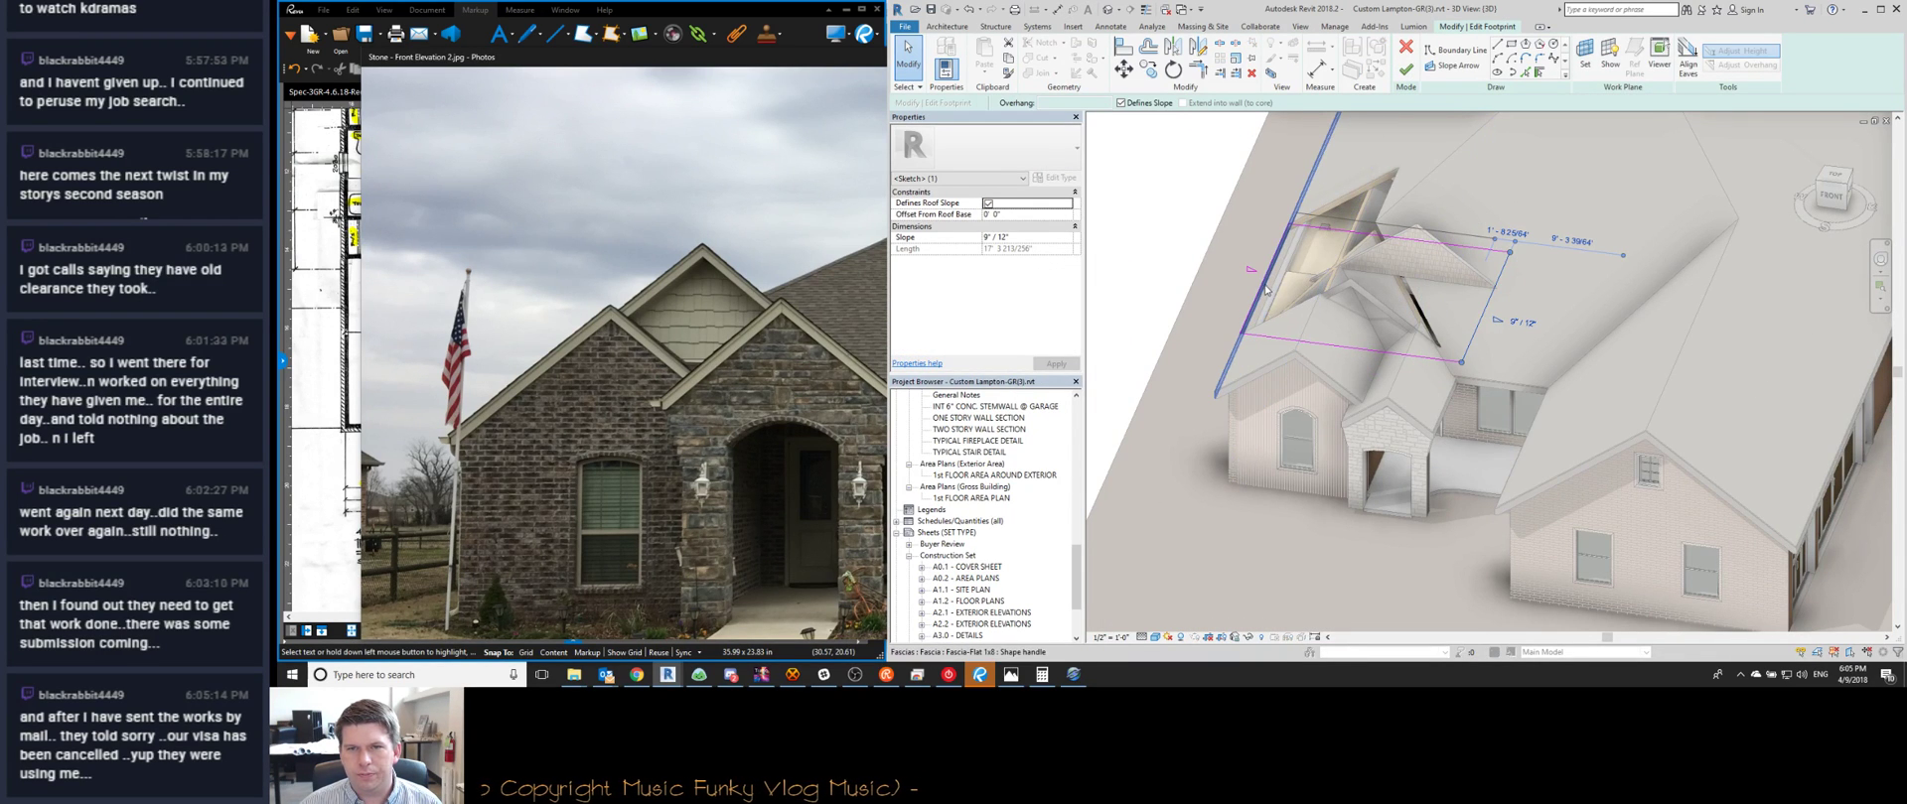
scroll(1265, 288, up, 4)
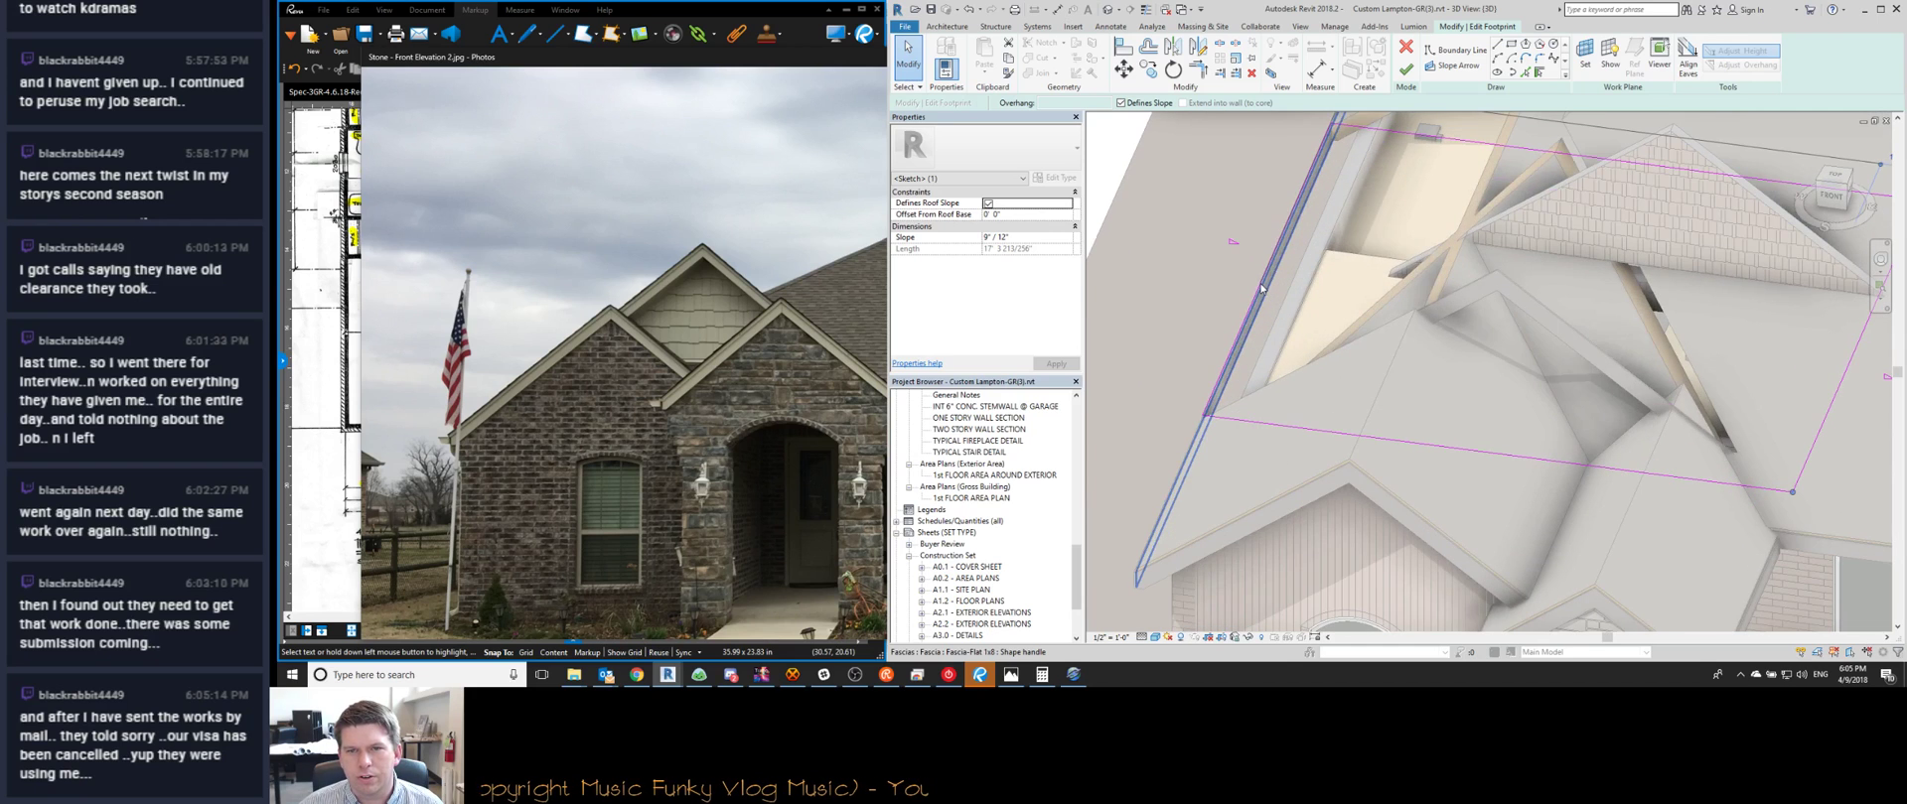
scroll(1219, 379, up, 3)
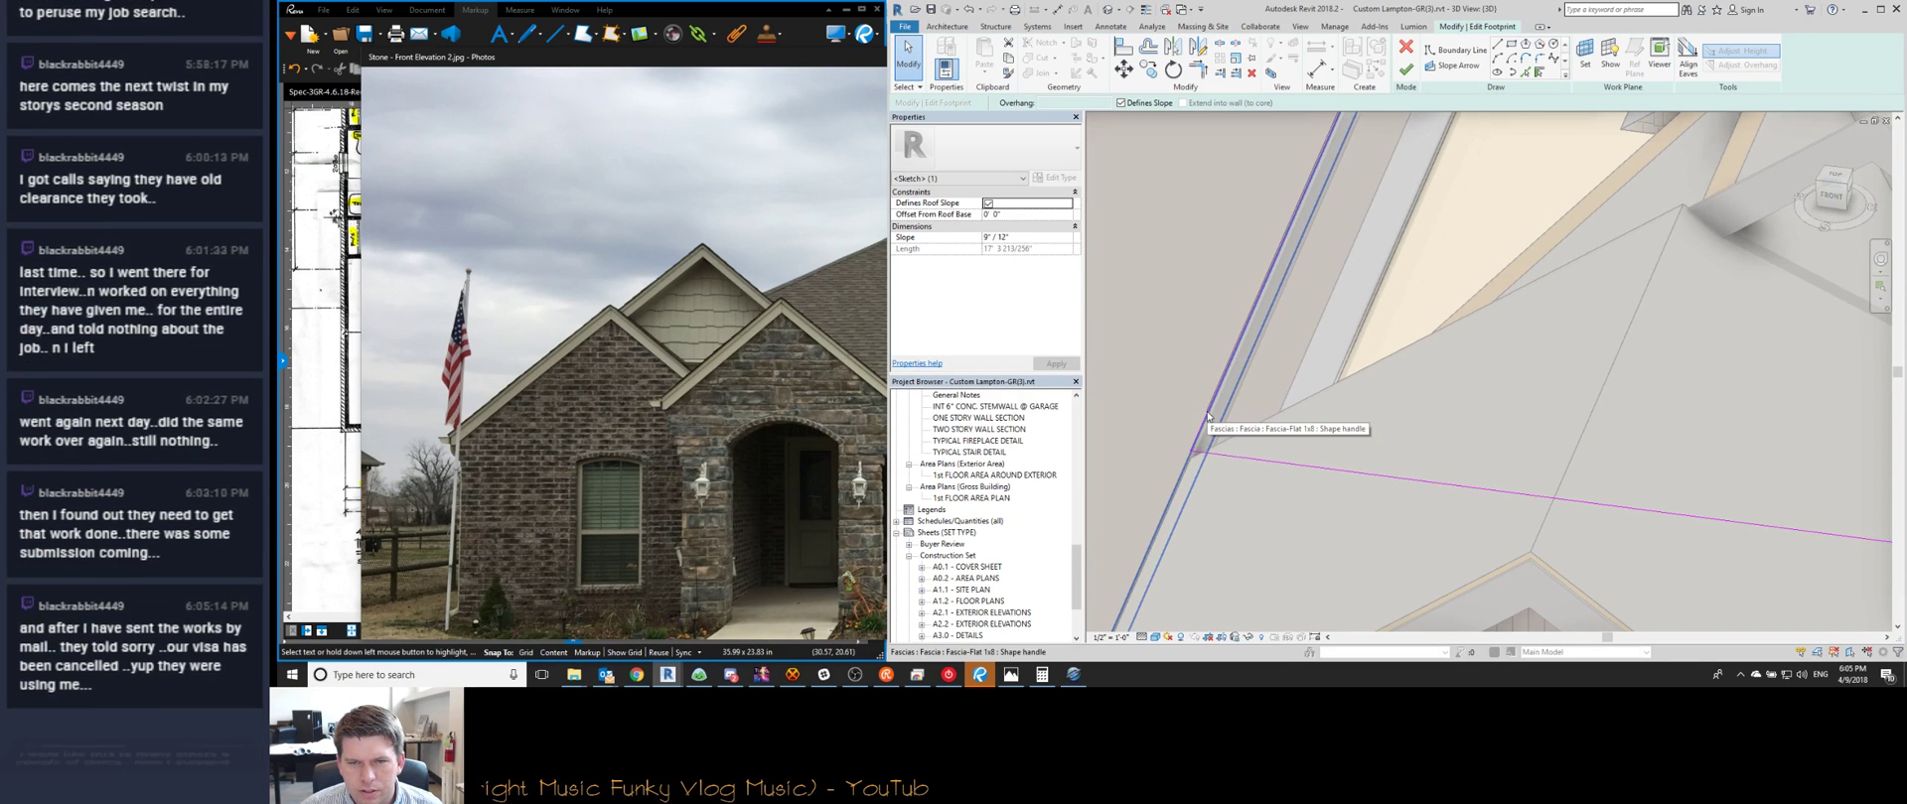
mouse_move(1207, 417)
shift+middle_down()
mouse_move(1270, 445)
mouse_move(1182, 325)
shift+middle_up()
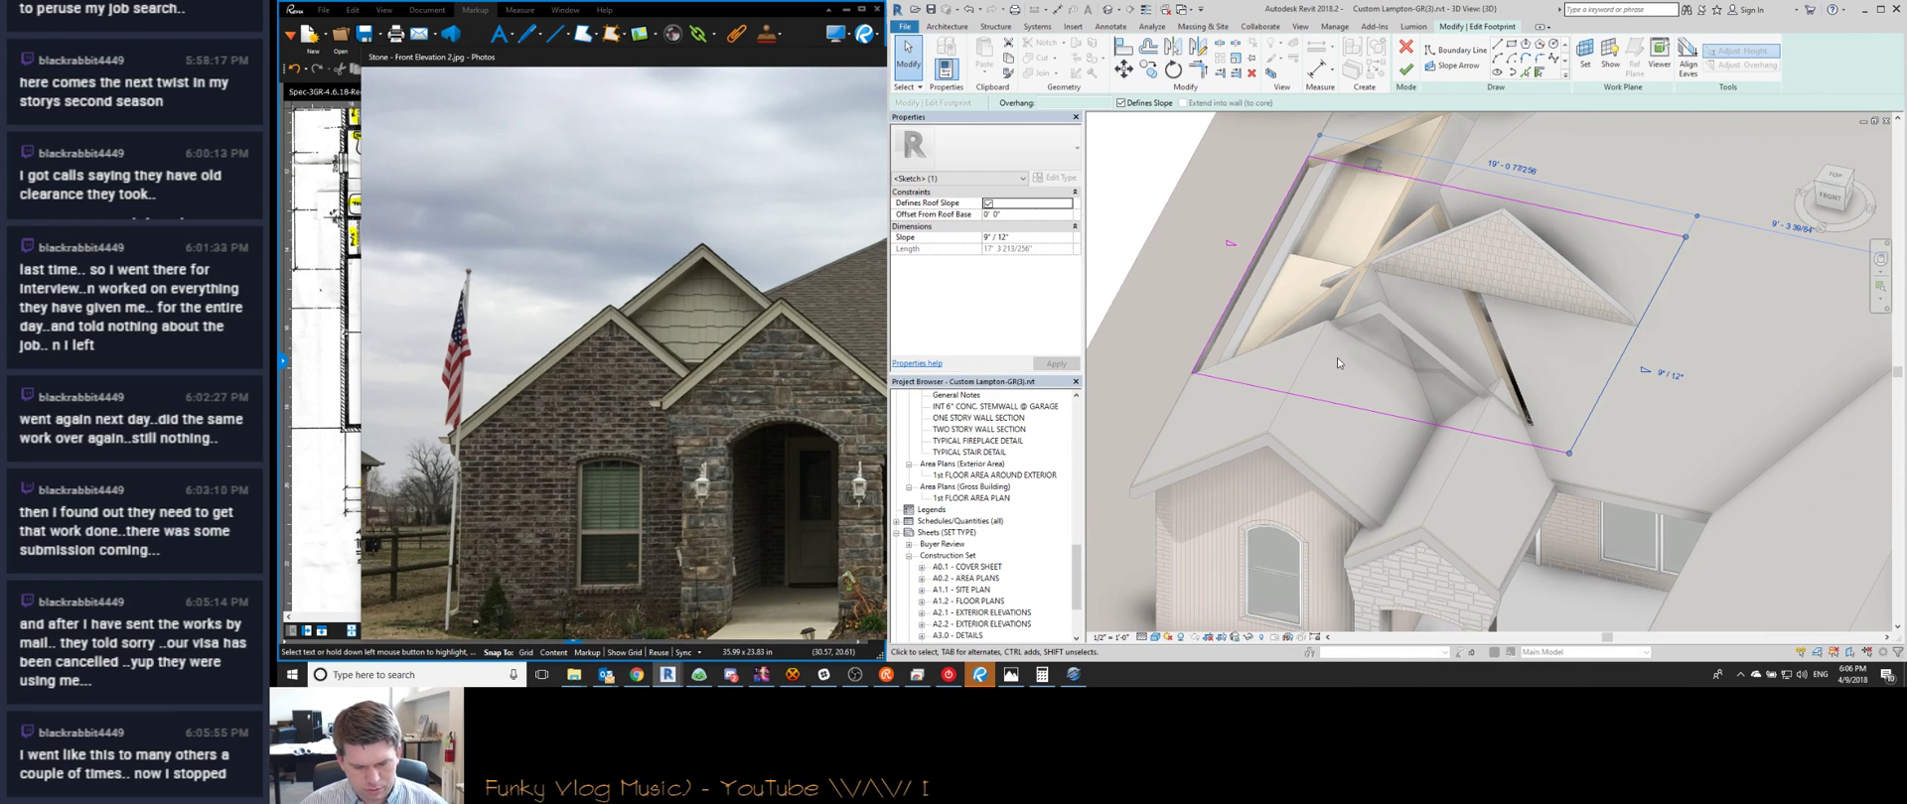
scroll(1336, 362, down, 4)
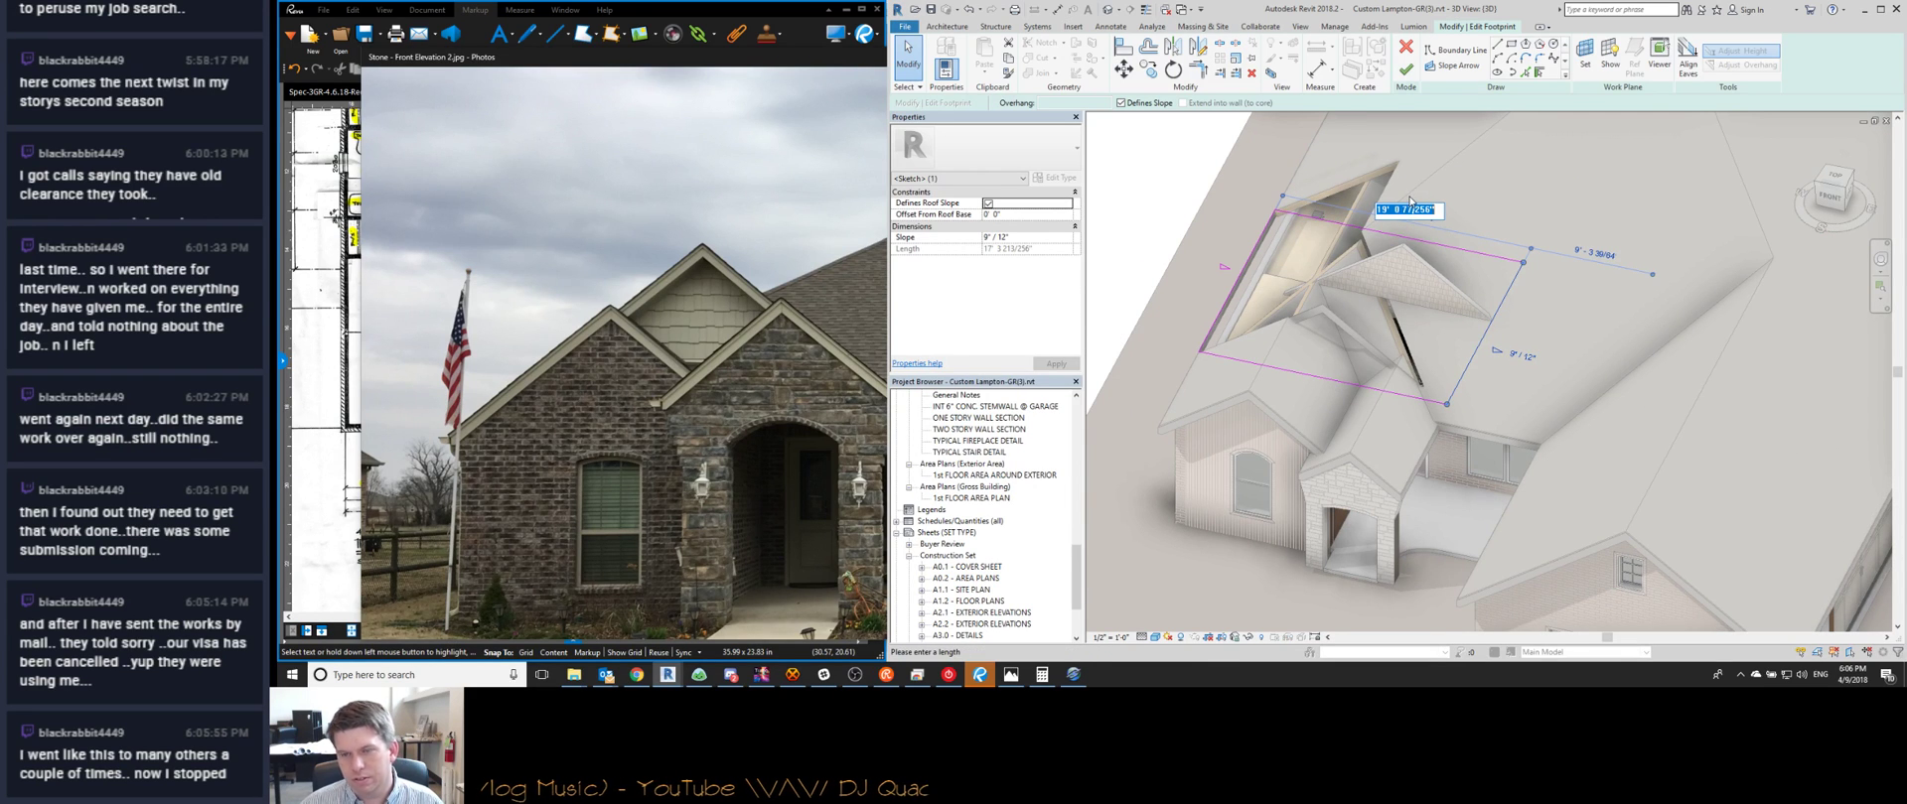
text(20)
key(Return)
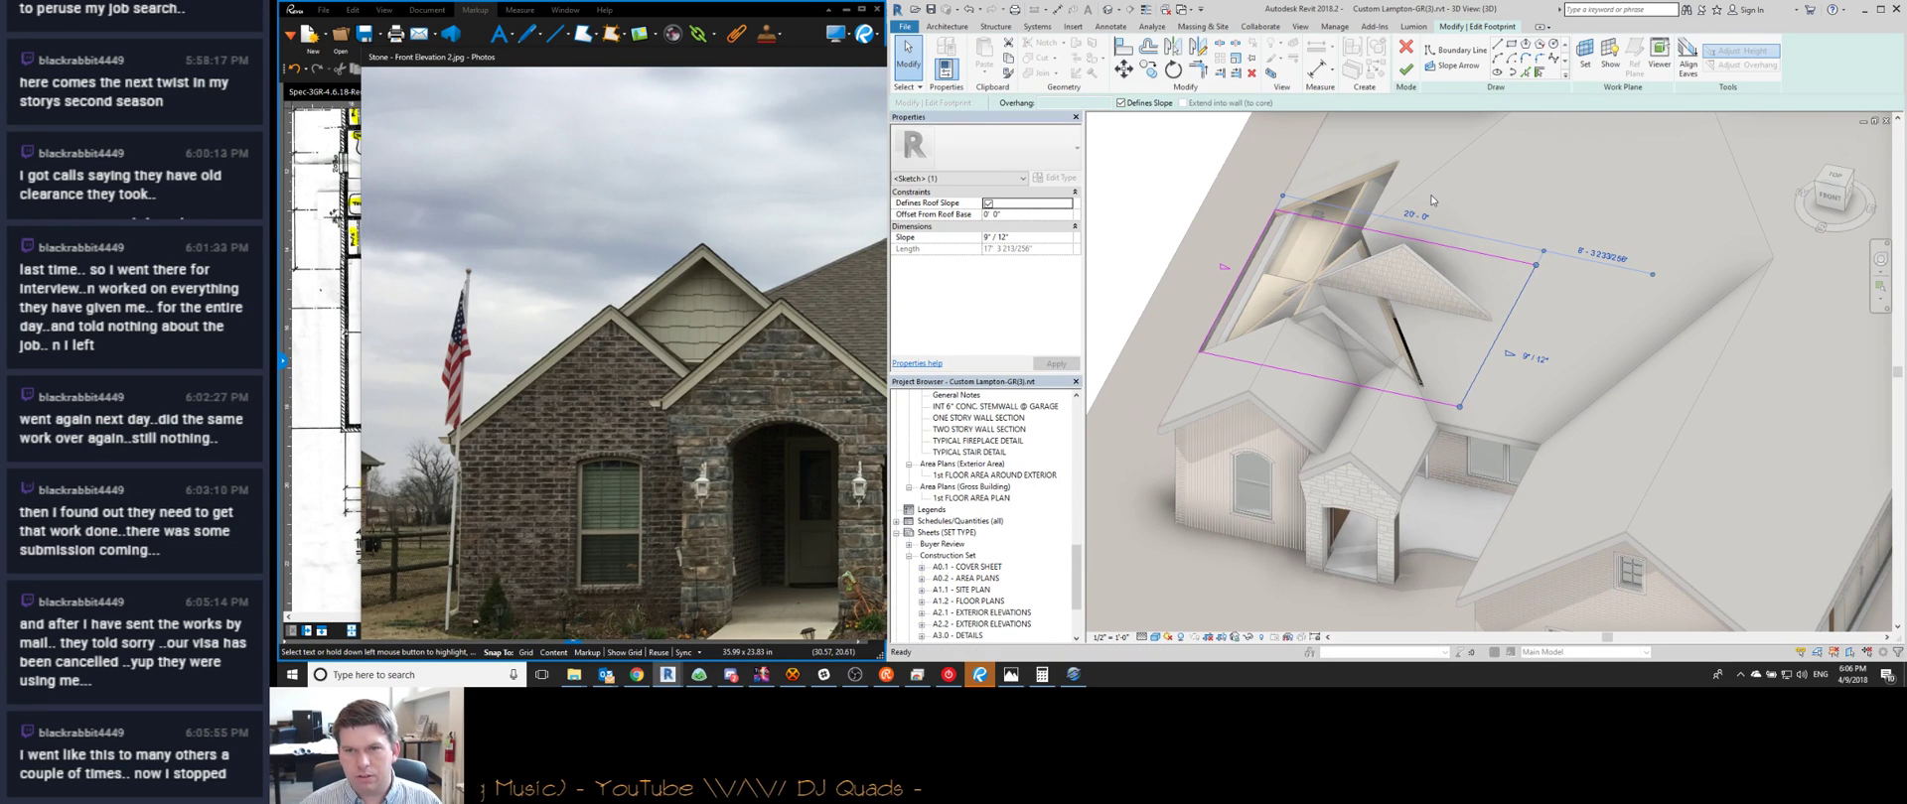
click(1405, 70)
mouse_move(1412, 389)
shift+middle_down()
mouse_move(1456, 273)
mouse_move(1490, 370)
mouse_move(1455, 276)
mouse_move(1444, 458)
shift+middle_up()
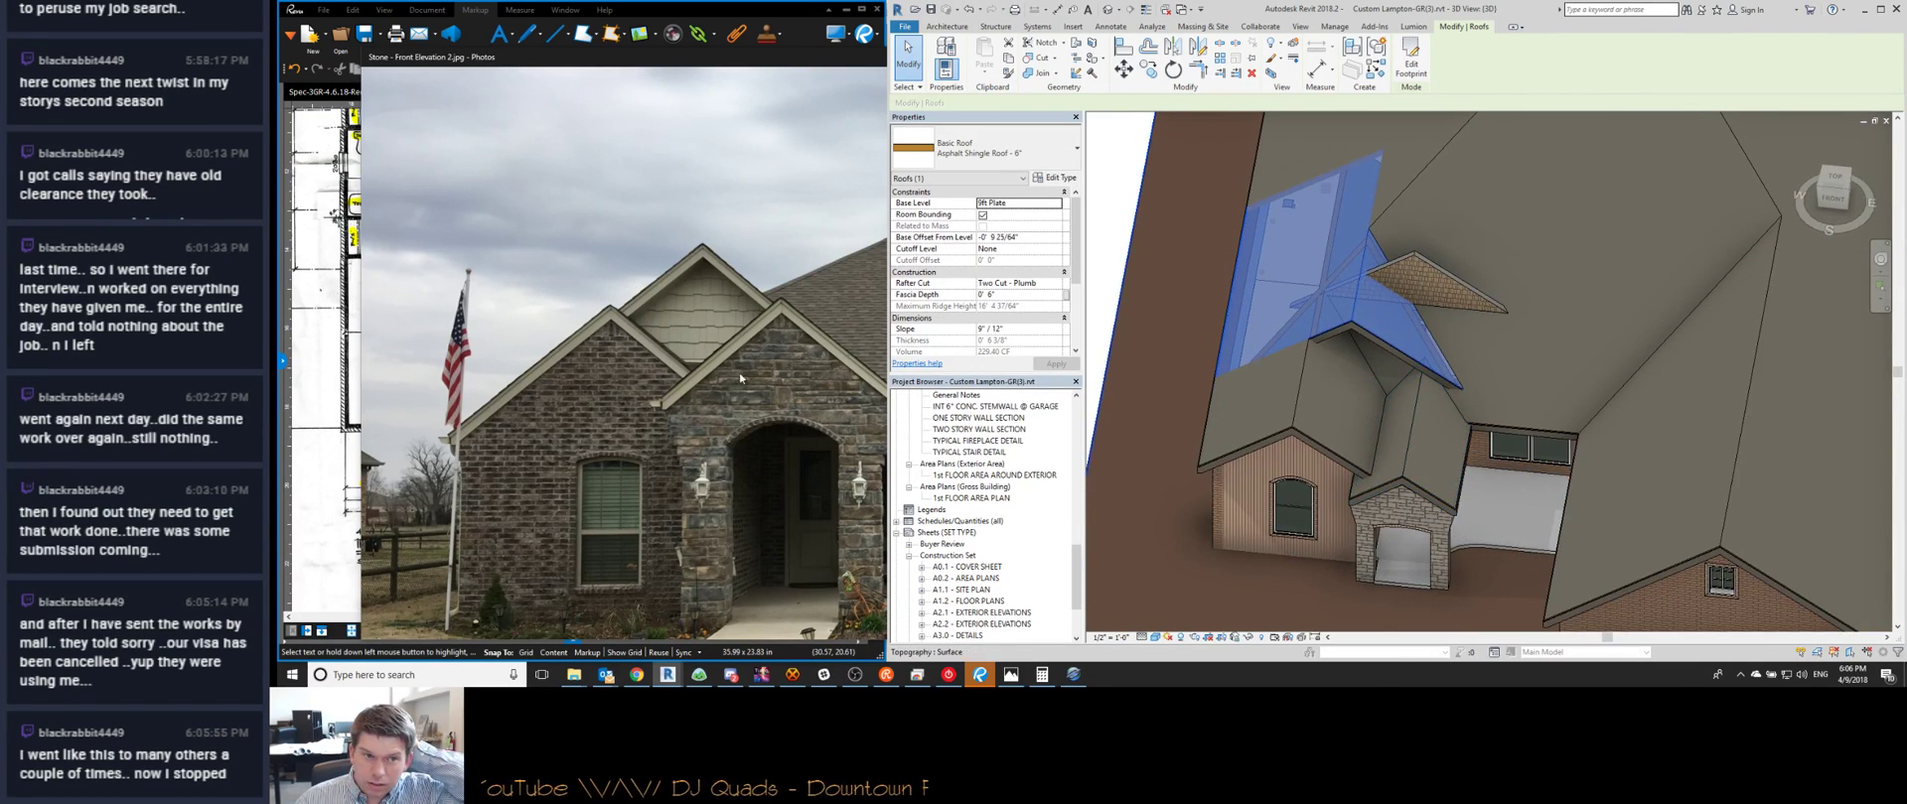
Compare with the house photo and view the model straight from the front
click(766, 425)
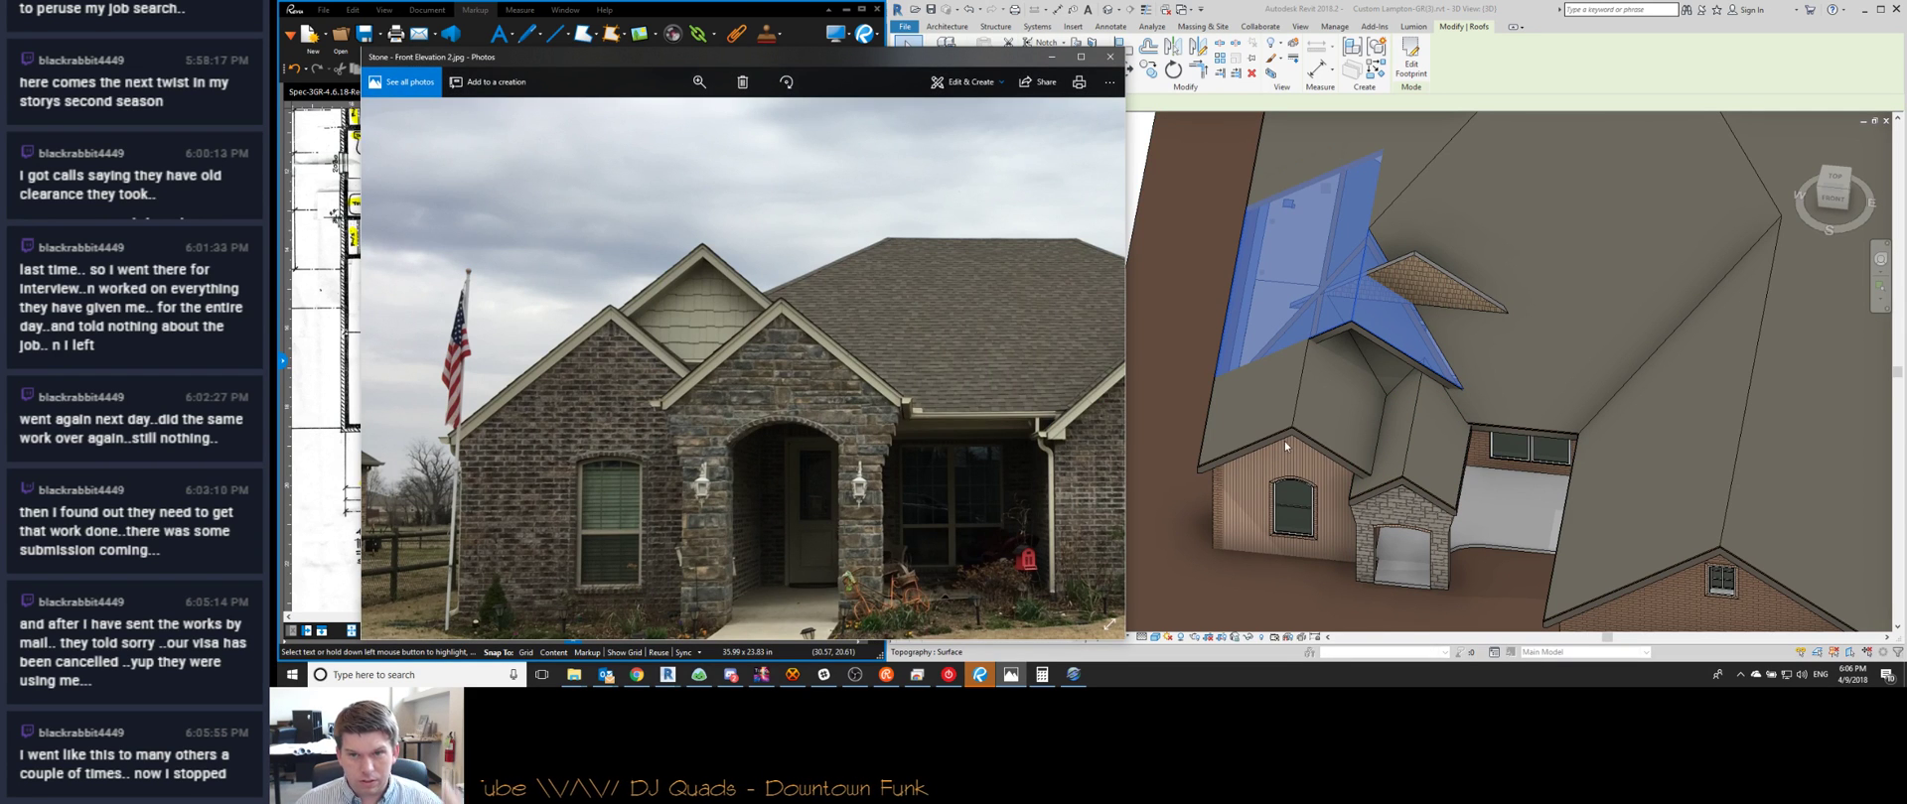
click(1326, 405)
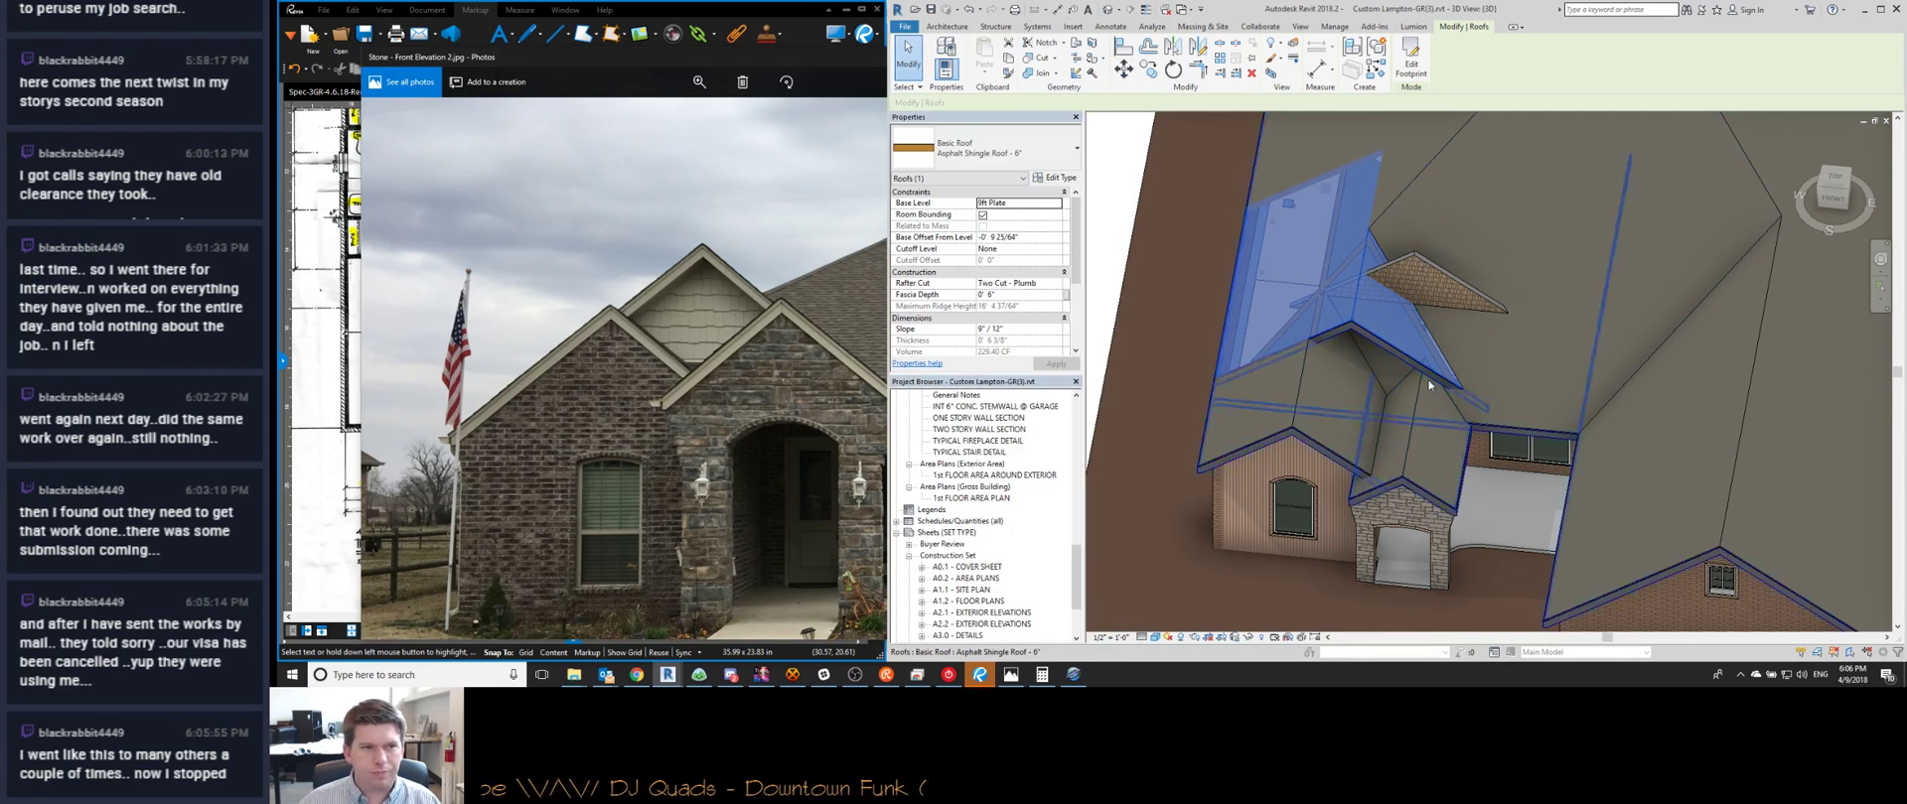
click(1833, 199)
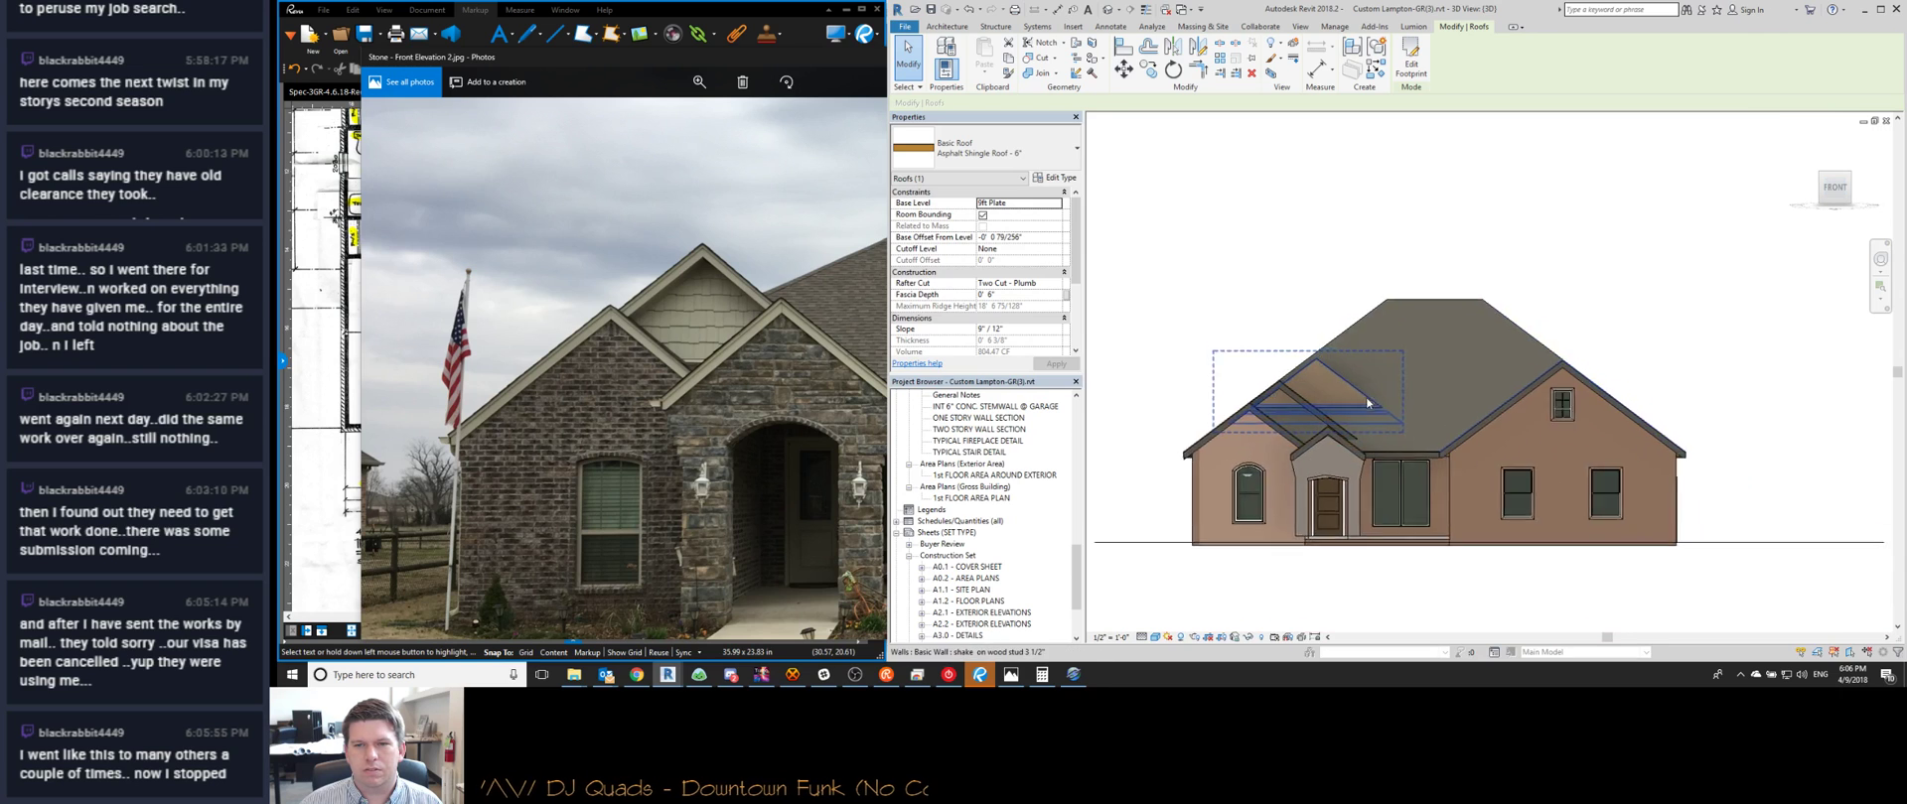
key(Escape)
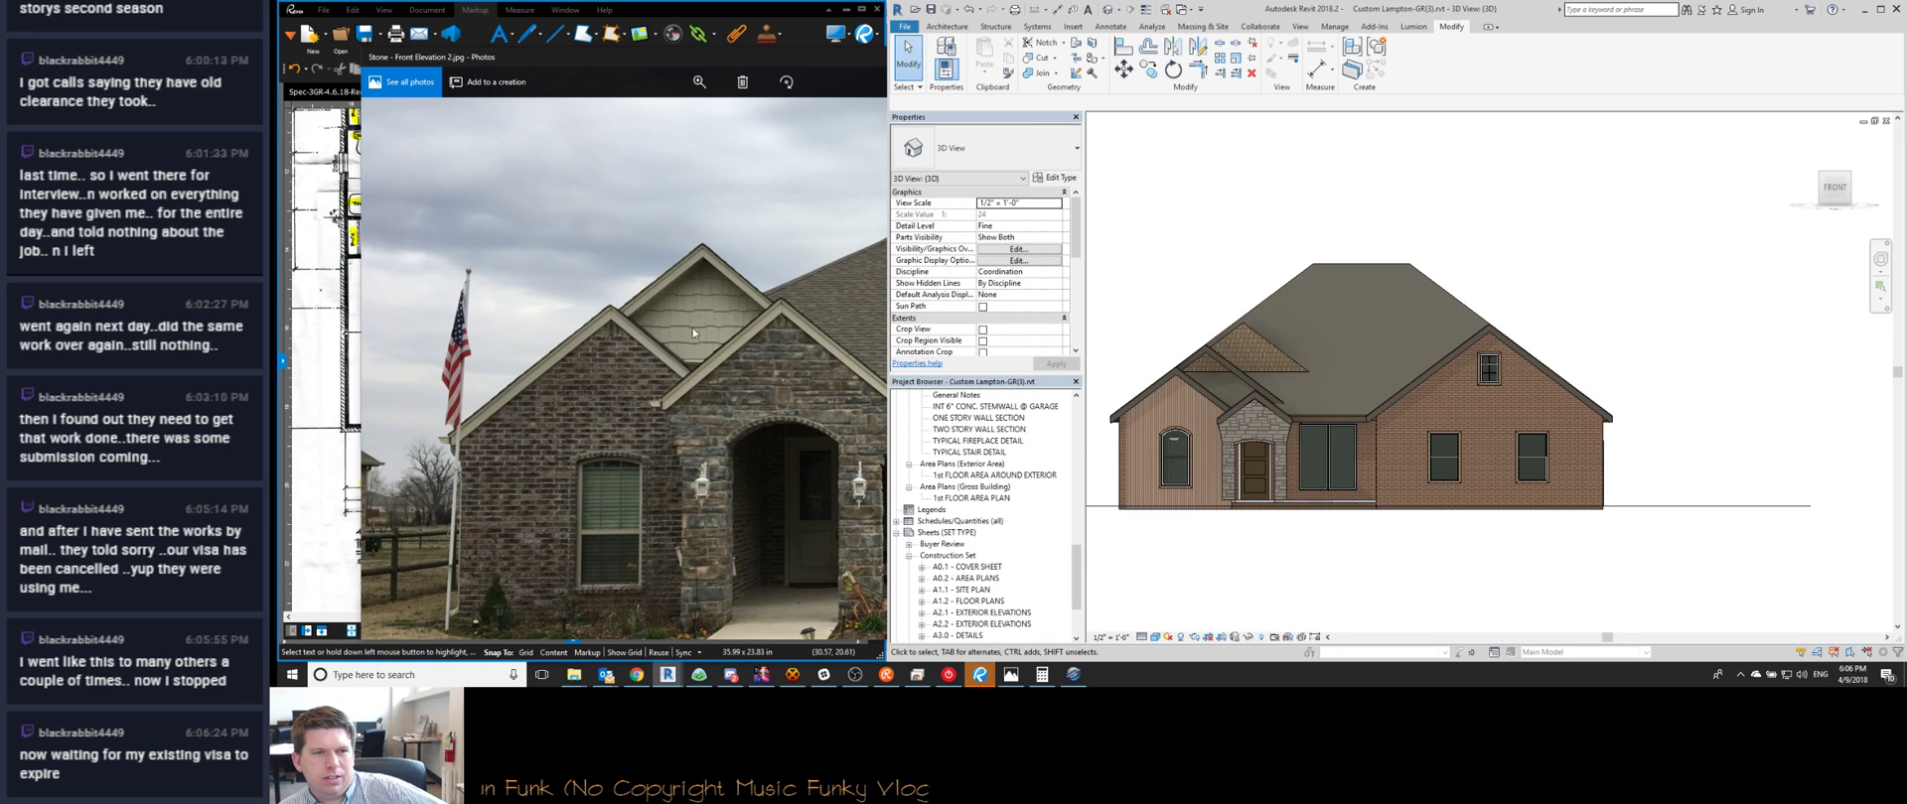
Remove the painted siding finish from the front gable wall face
shift+middle_drag(1410, 432, 1453, 489)
scroll(1386, 469, up, 5)
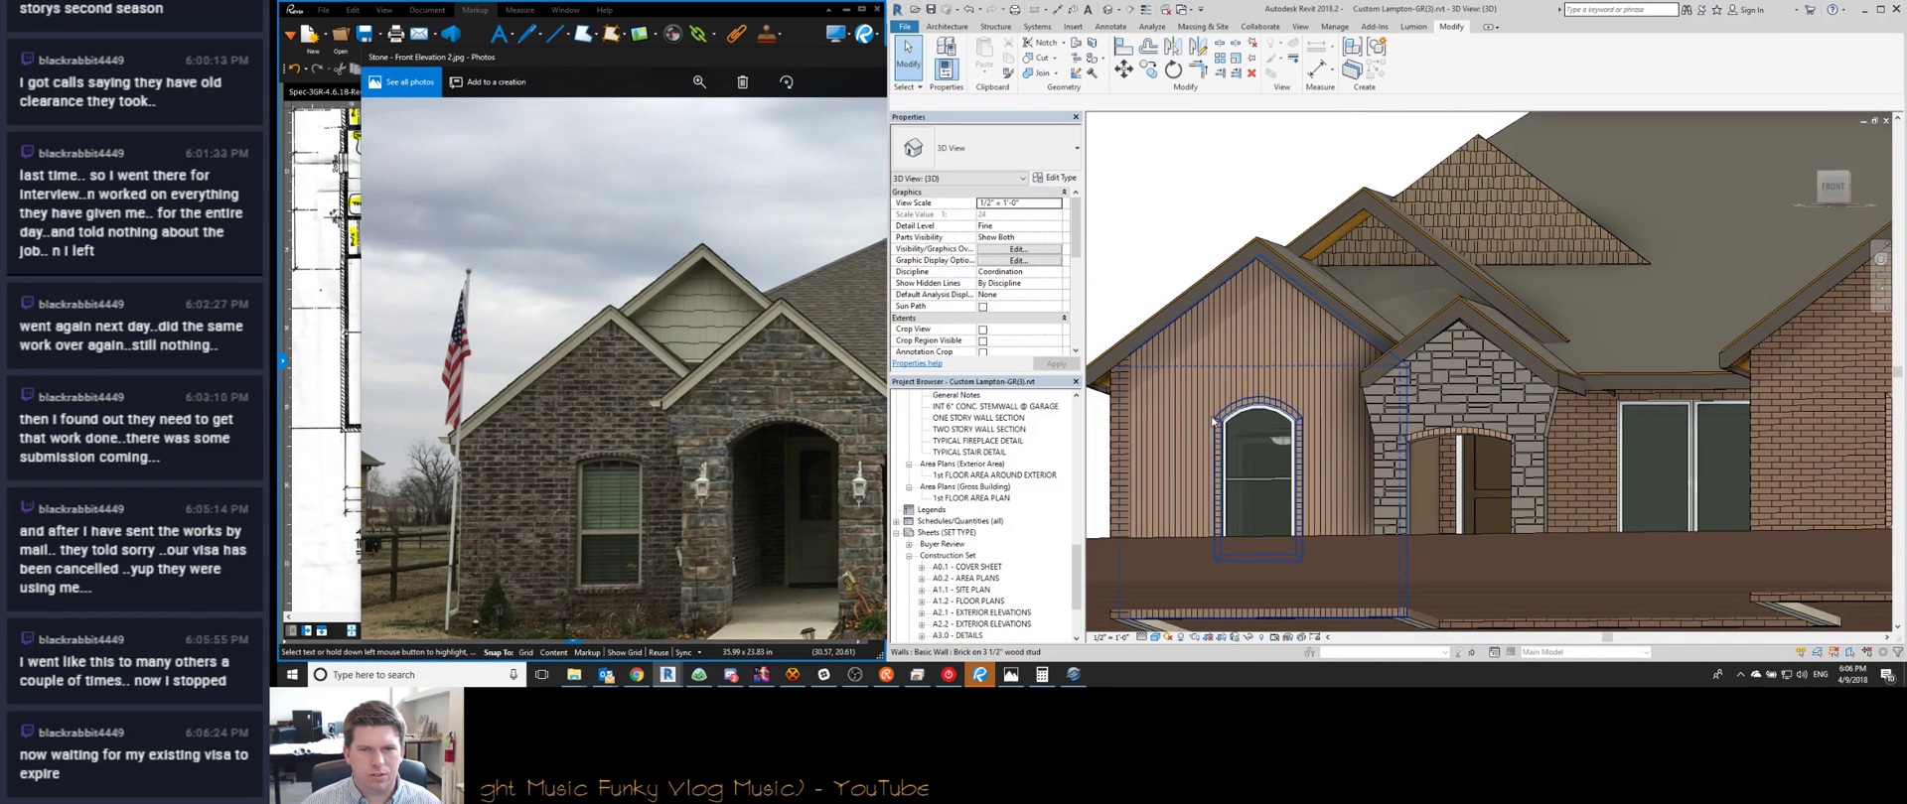
key(c)
click(1208, 411)
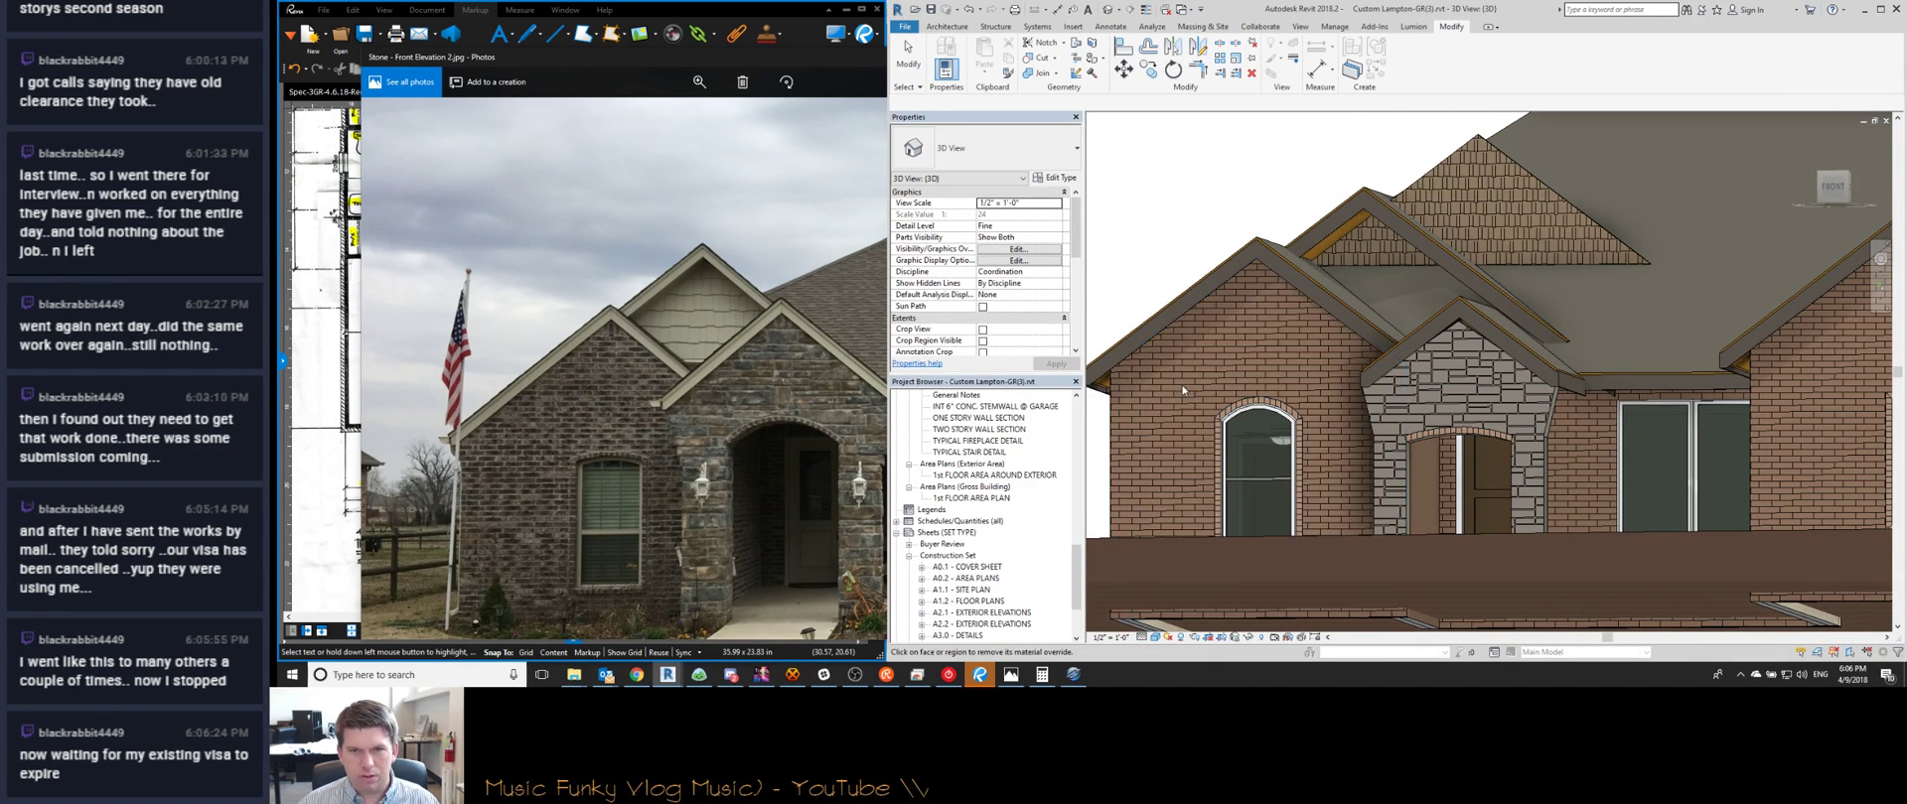
key(Escape)
middle_drag(1208, 412, 1200, 382)
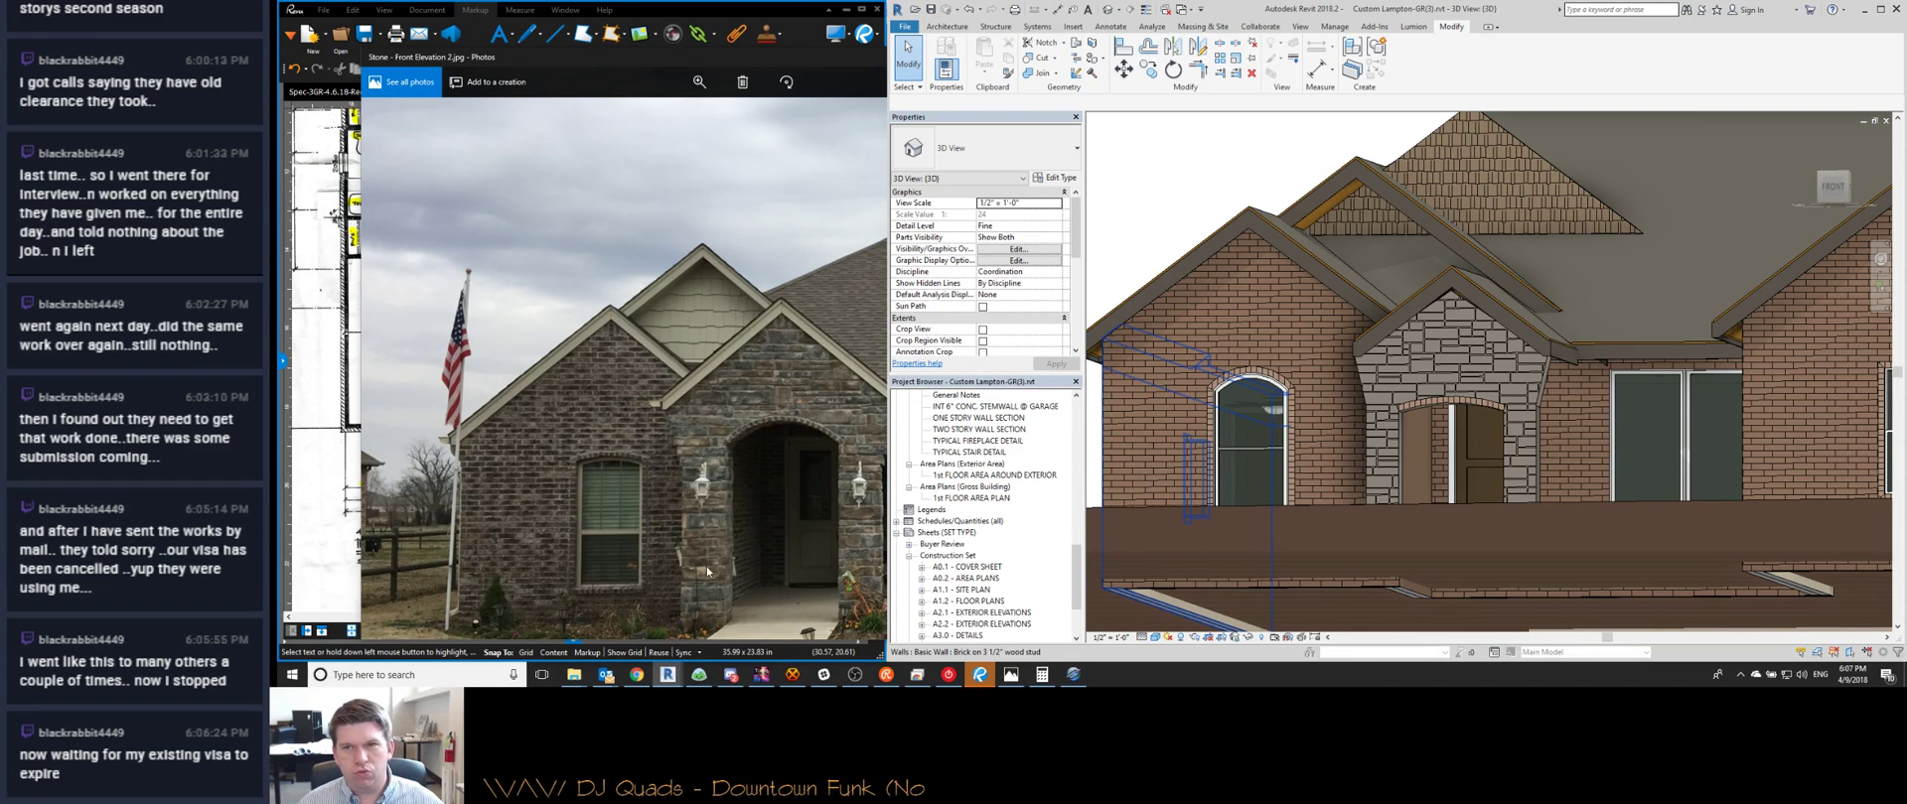
Delete the roof slope covering the shake gable wall
click(1457, 175)
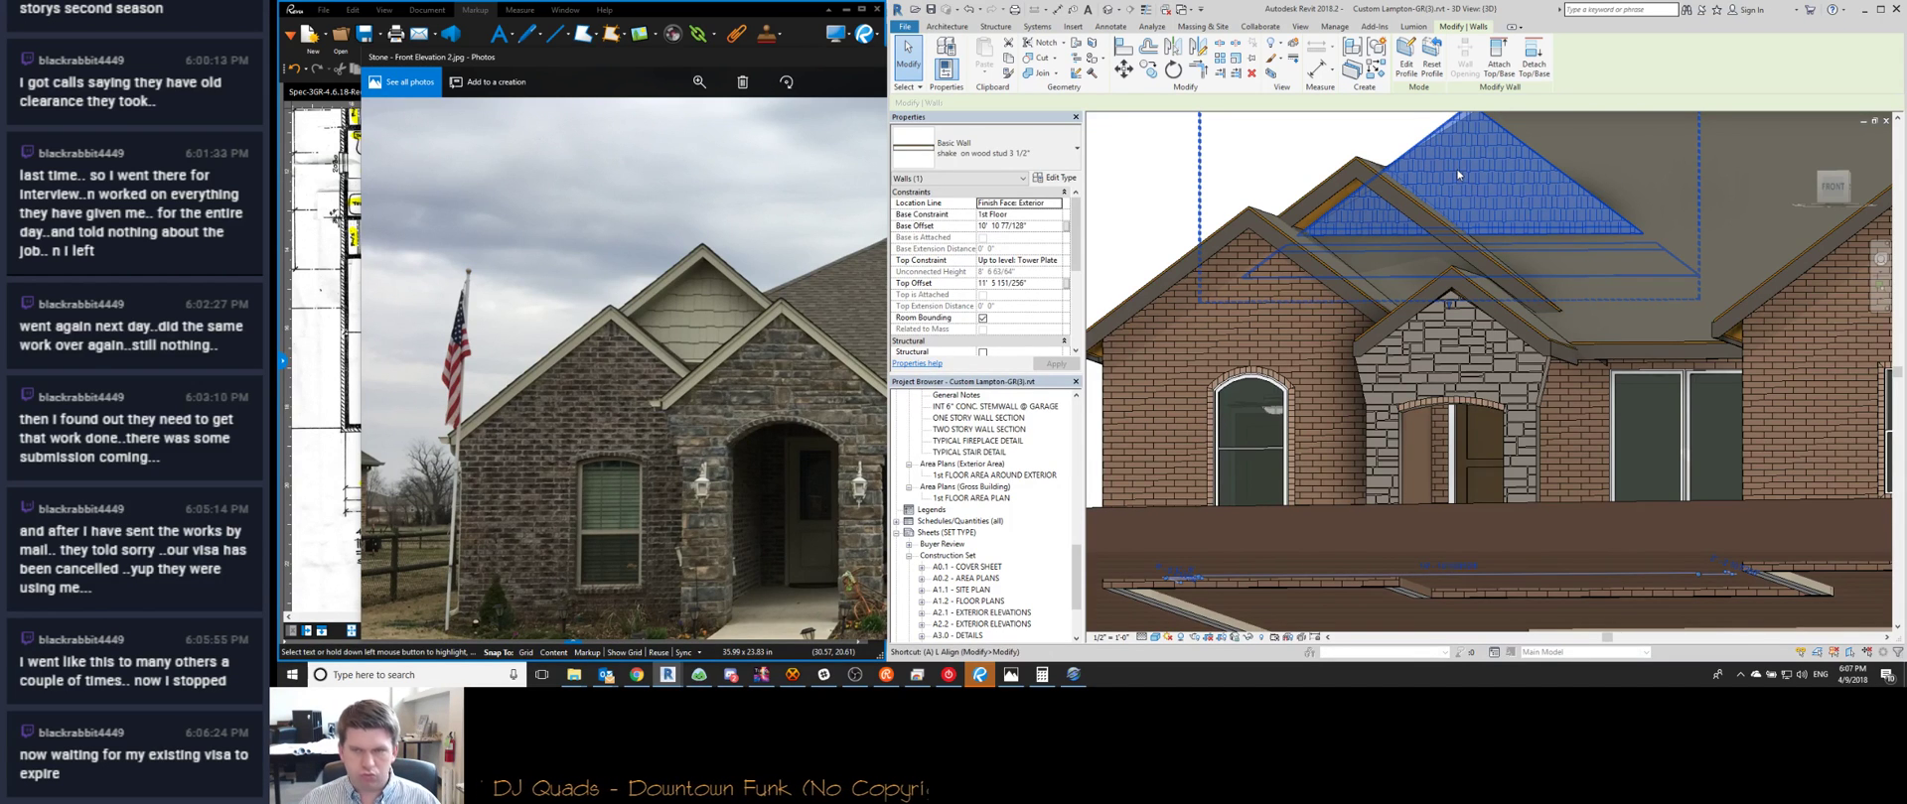
key(Escape)
scroll(1348, 194, up, 3)
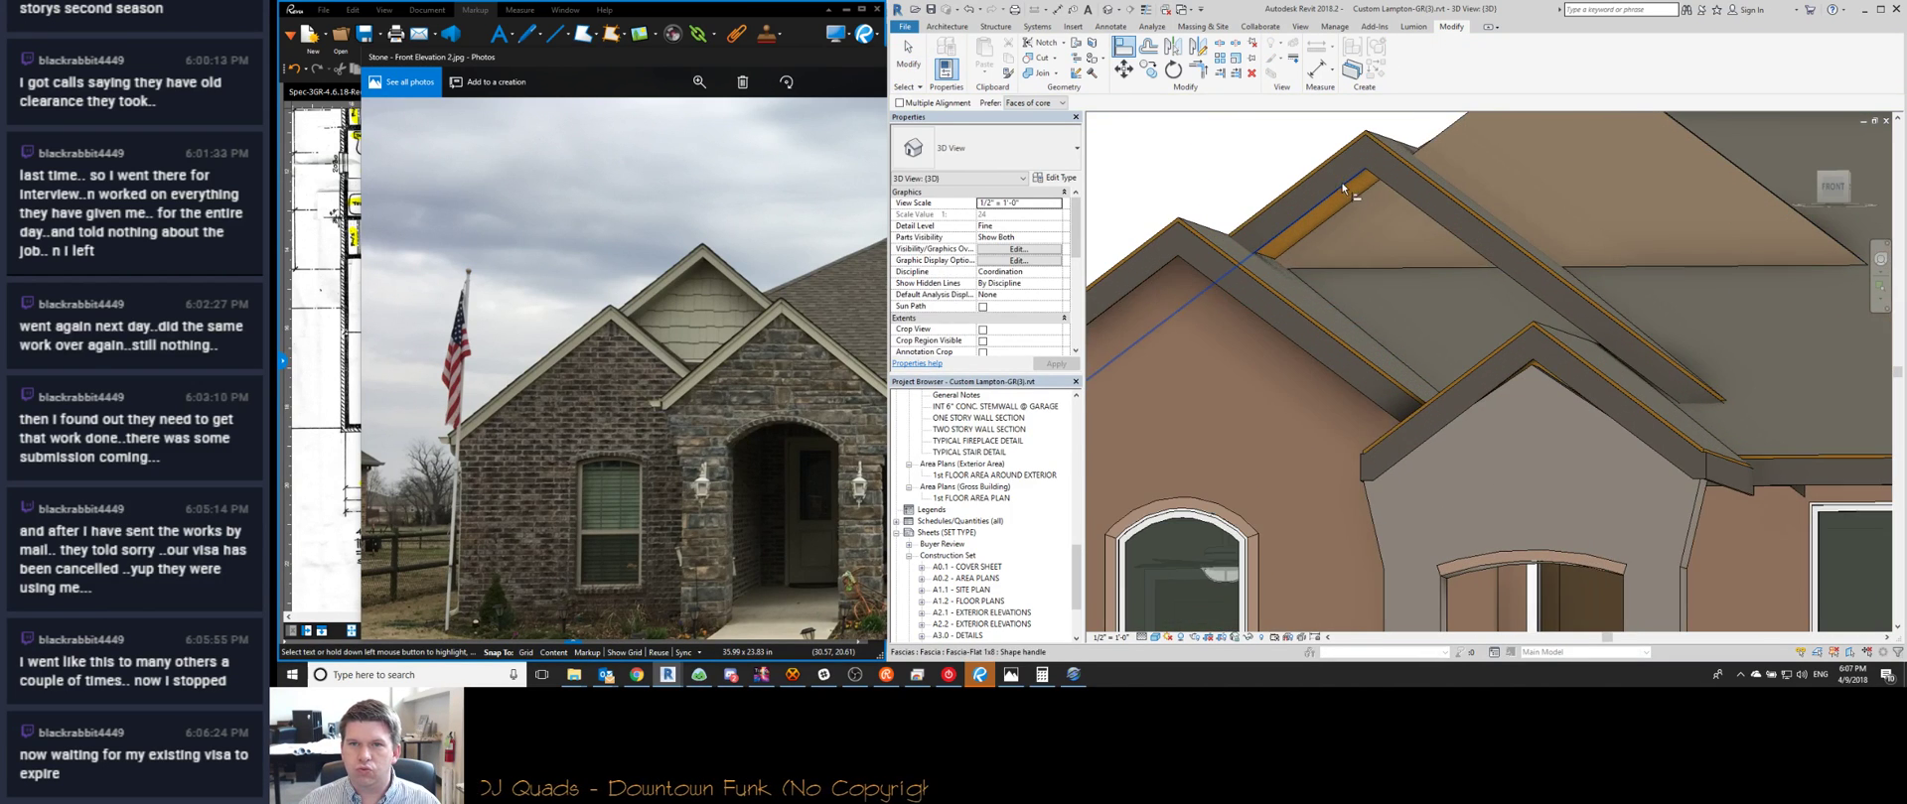
click(1505, 181)
key(Delete)
scroll(1499, 176, down, 1)
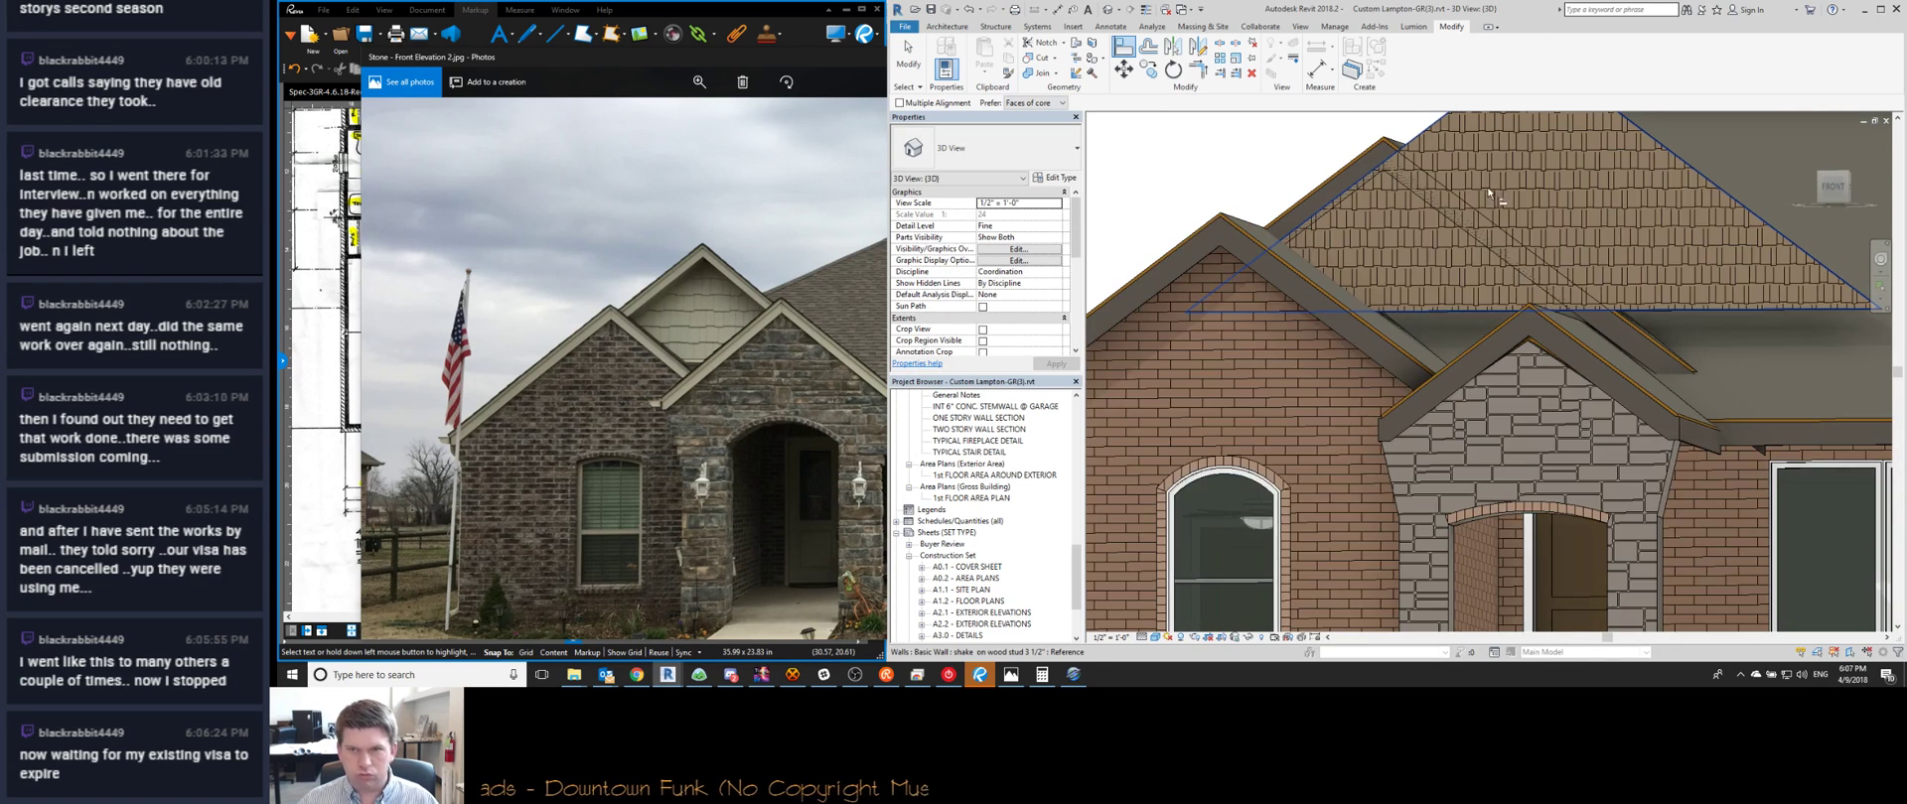
Select the shake gable wall and try moving it, cancelling the move
click(1486, 185)
scroll(1486, 185, down, 4)
shift+middle_drag(1487, 249, 1460, 467)
key(m)
key(v)
click(1207, 288)
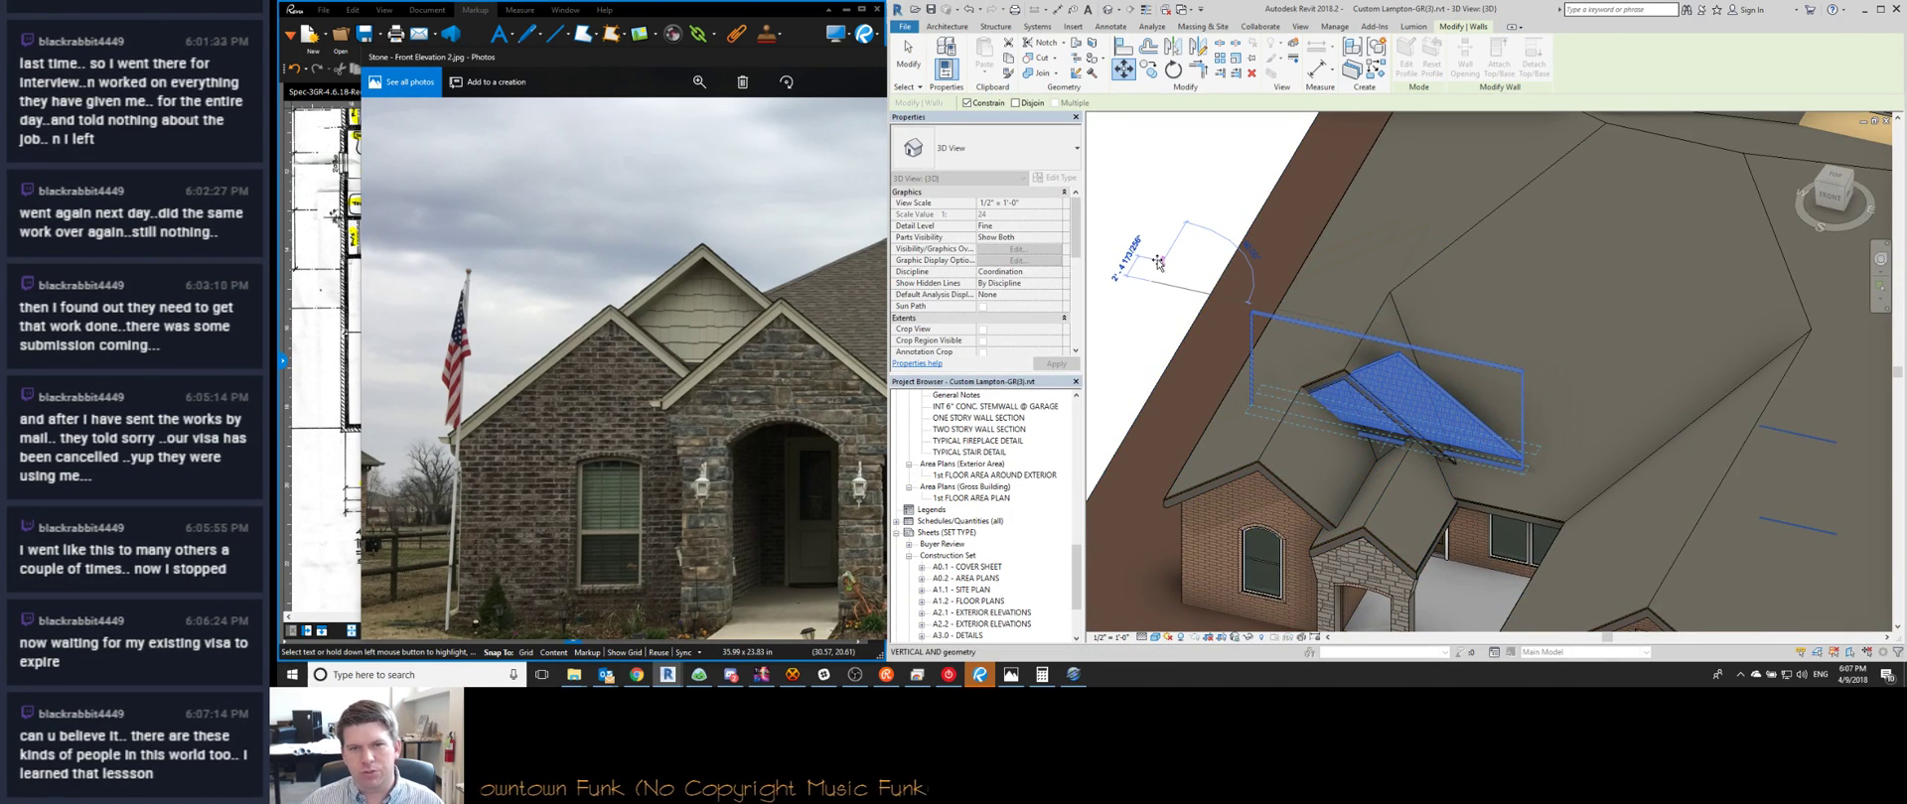
key(Escape)
key(Escape)
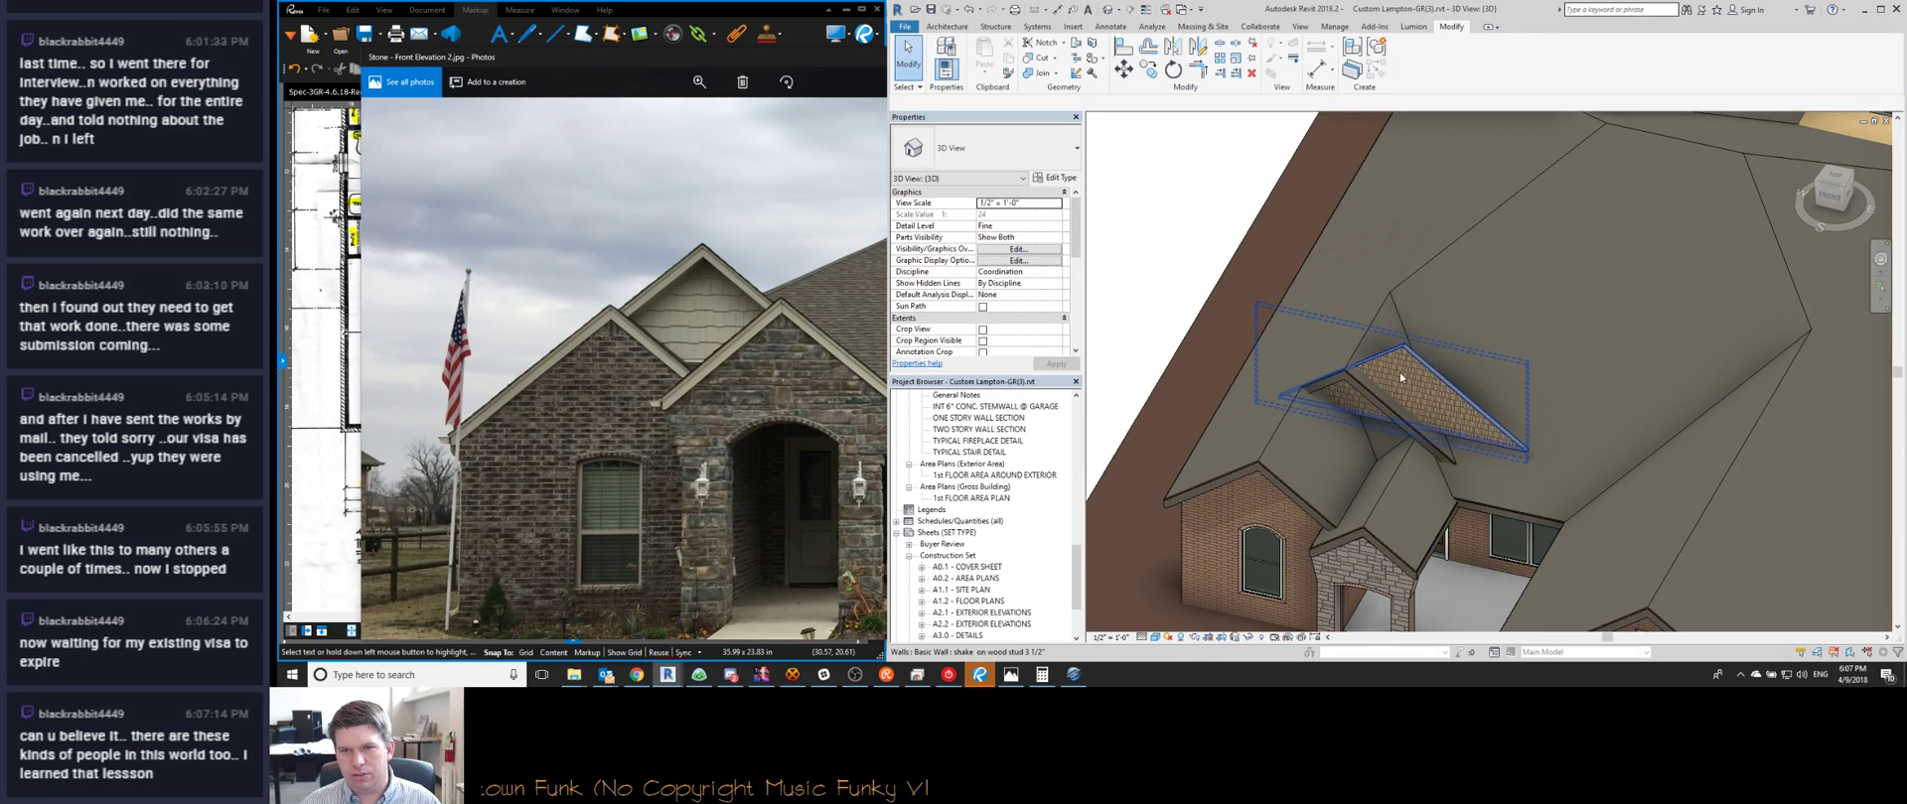
In the gable wall's profile, drag the bottom edge lower and longer, then finish
double_click(1398, 372)
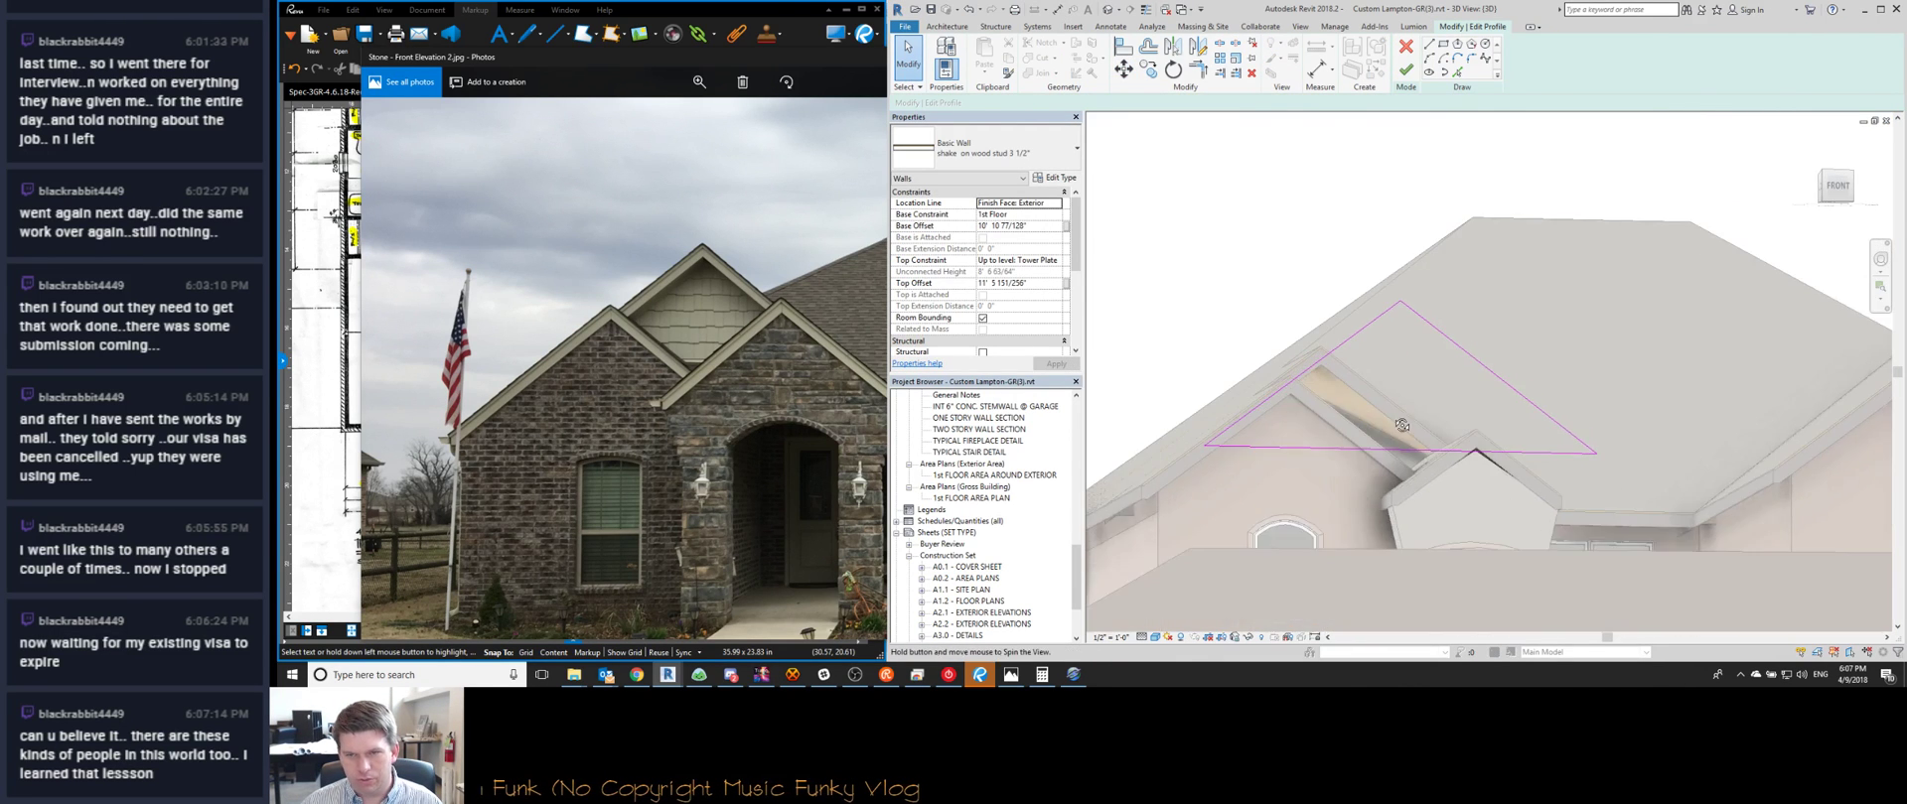
key(a)
key(l)
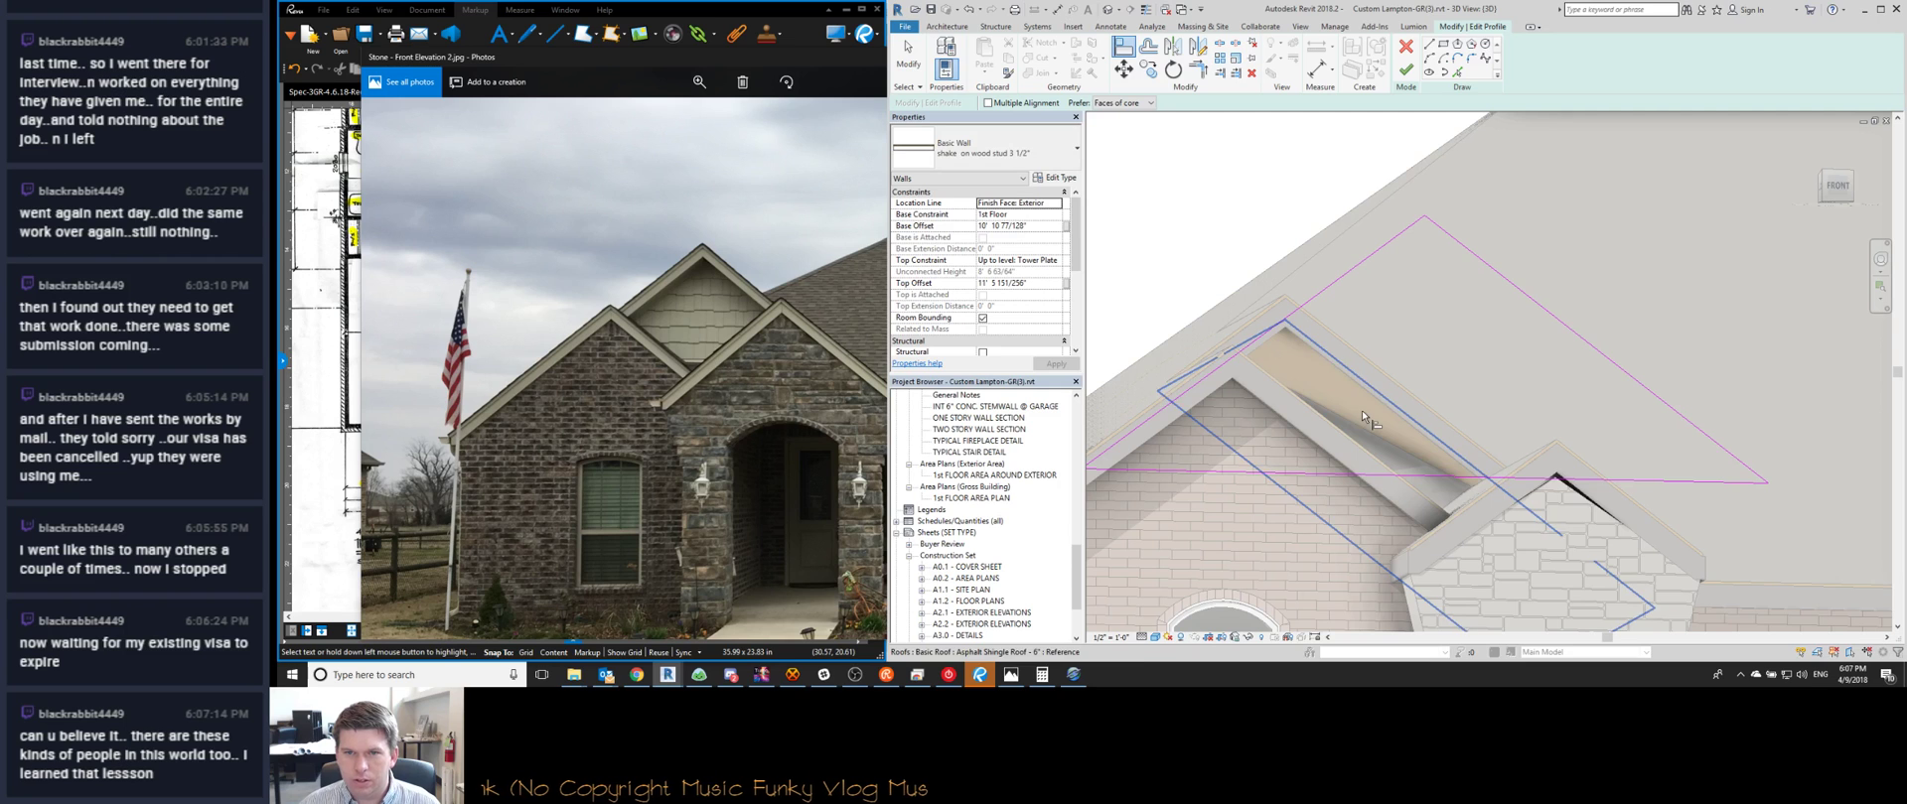
key(Escape)
scroll(1414, 364, down, 5)
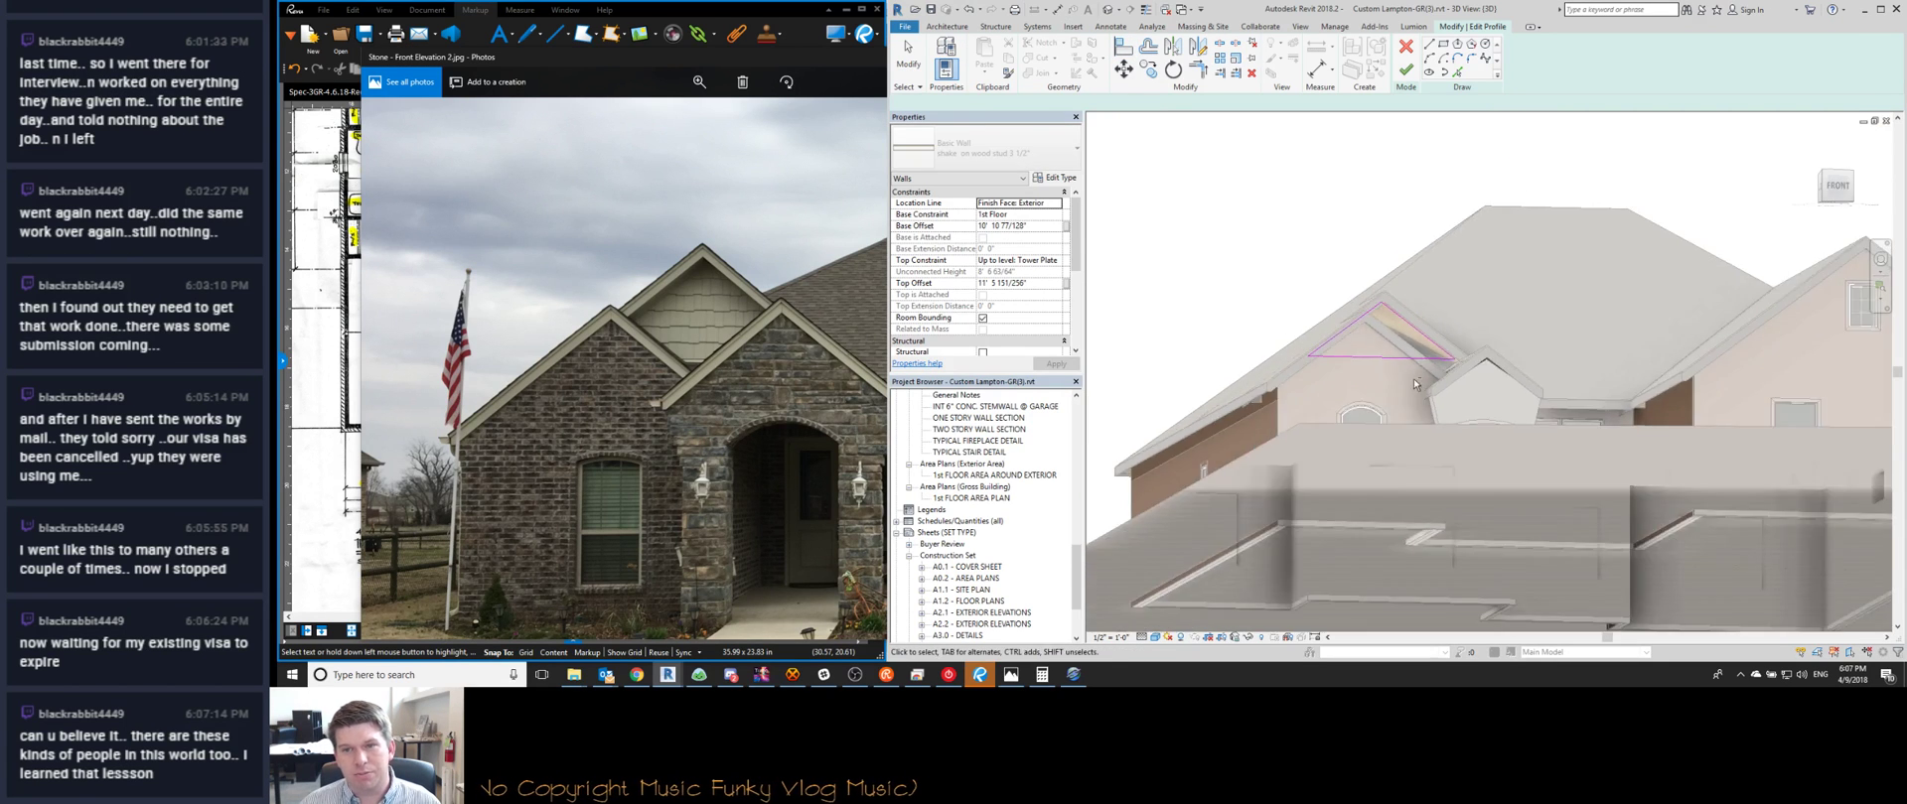
shift+middle_drag(1414, 363, 1384, 464)
click(1381, 332)
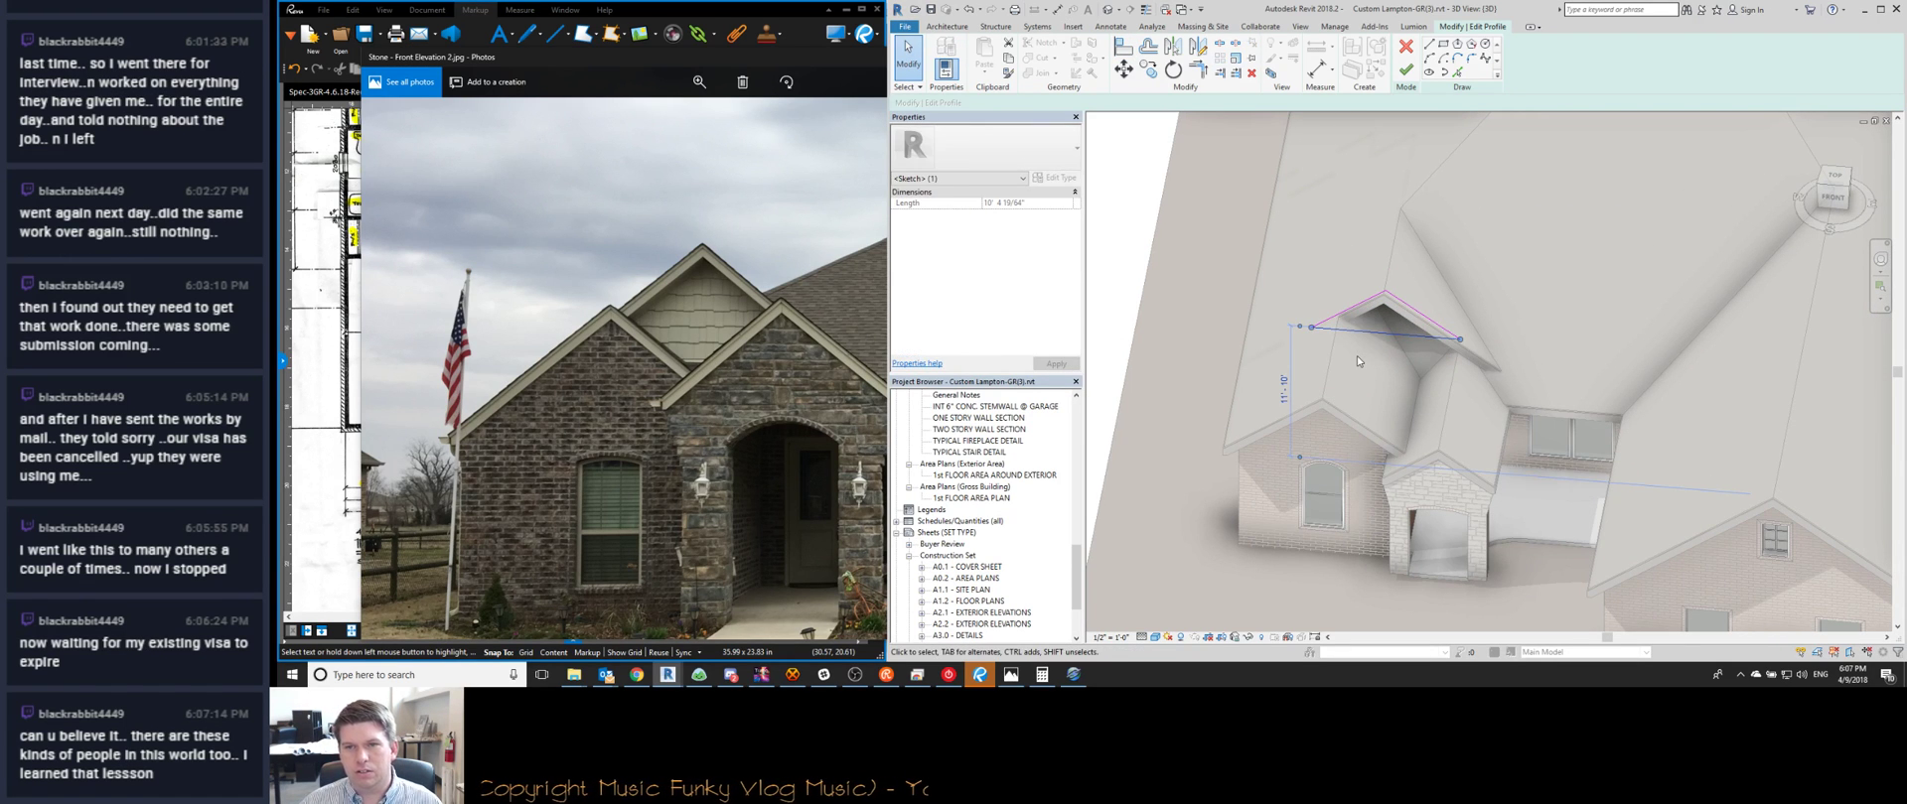
drag(1356, 355, 1358, 360)
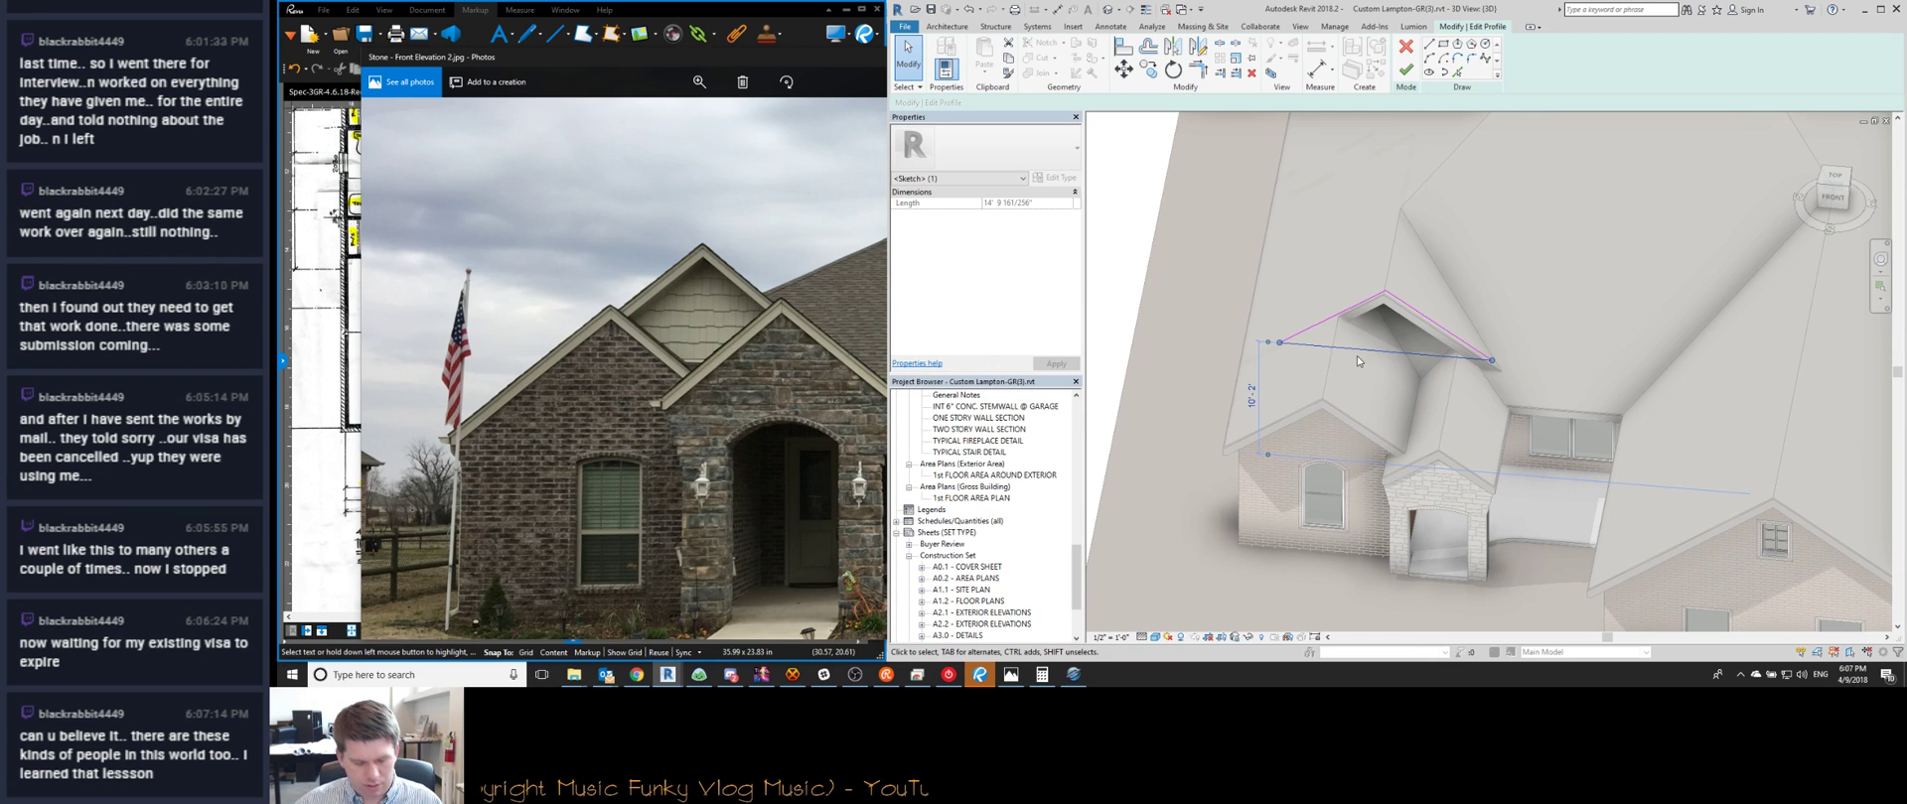
click(1405, 69)
shift+middle_drag(1368, 366, 1322, 297)
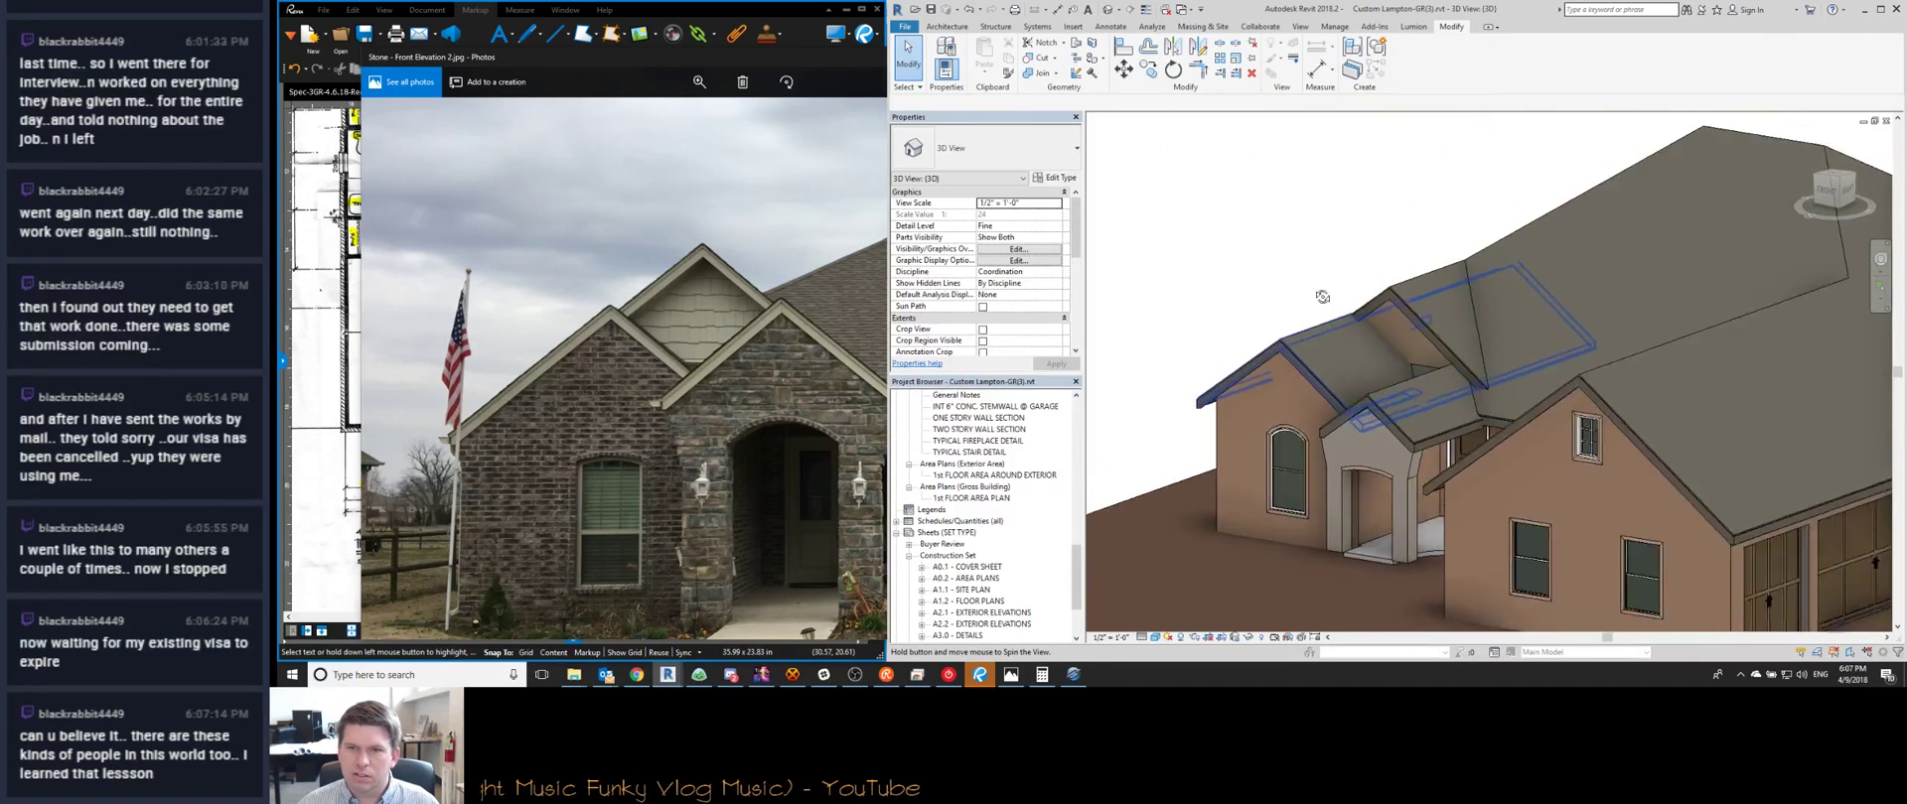
scroll(1403, 331, up, 10)
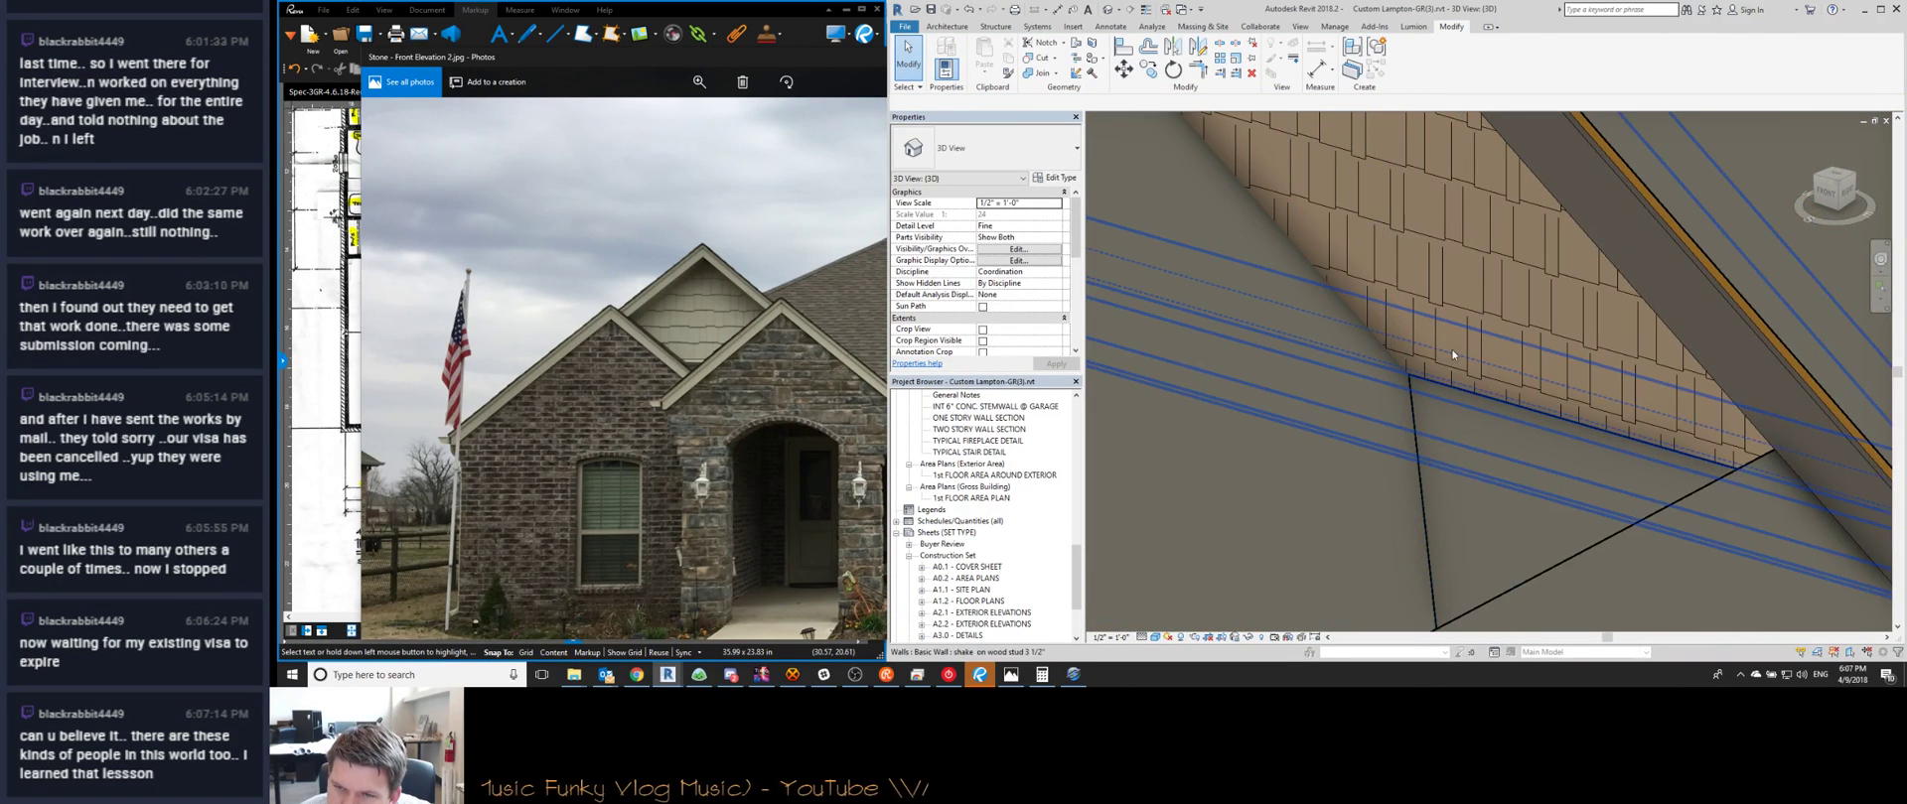
Recheck the wall profile's bottom edge, then spin the model back to a front view
double_click(1452, 354)
click(1446, 460)
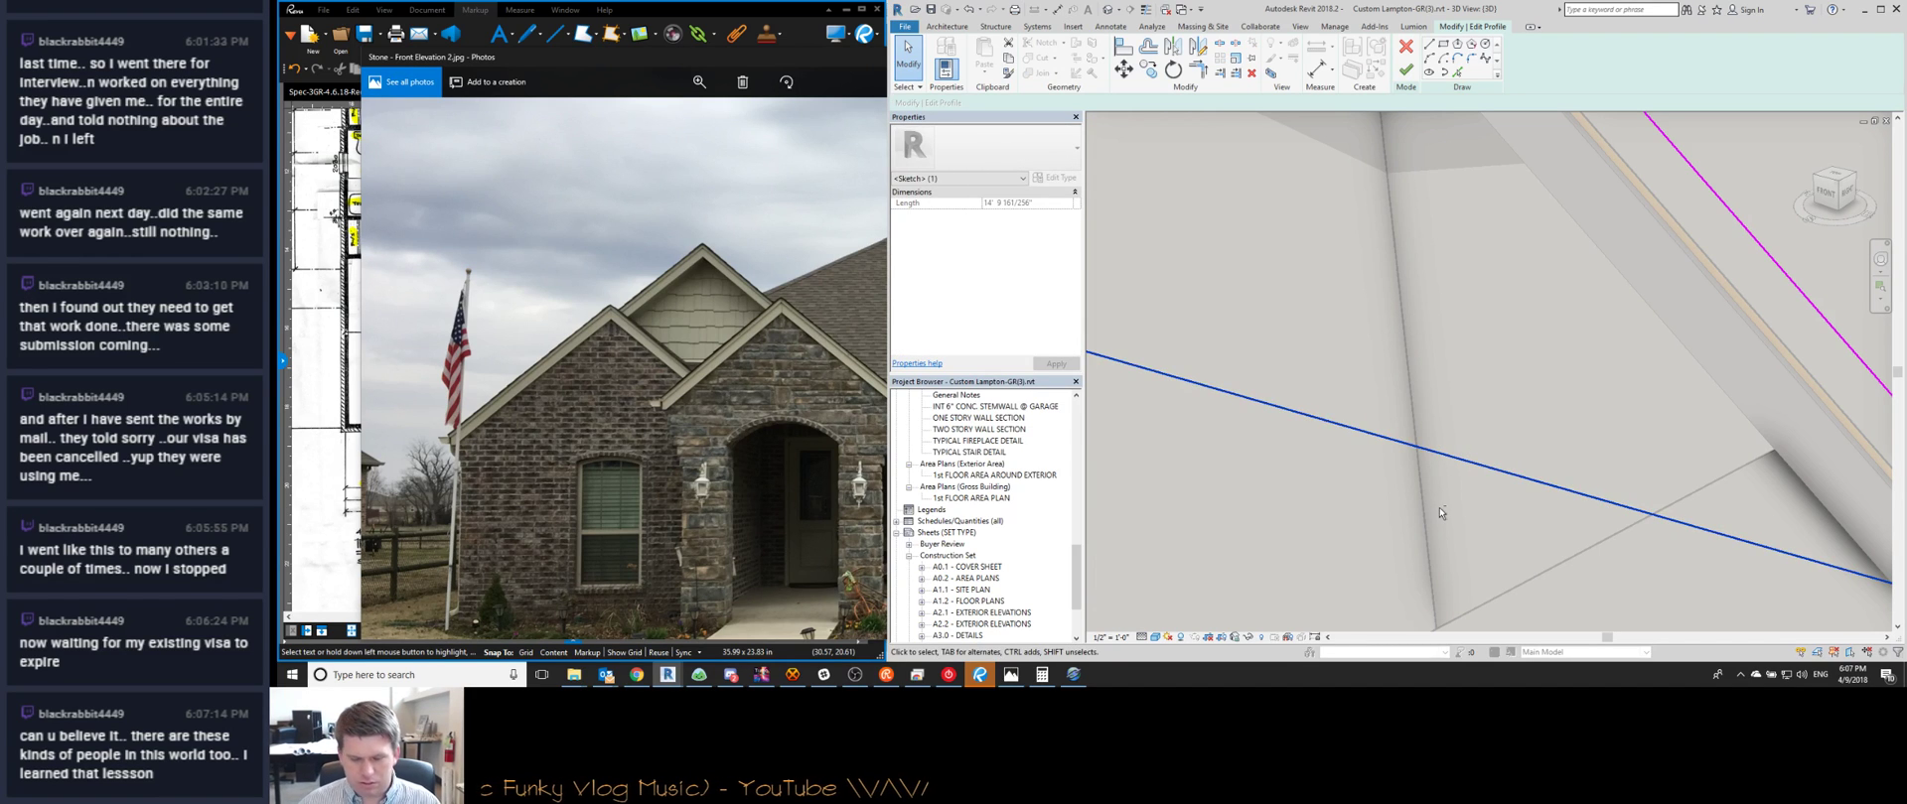
key(Escape)
scroll(1439, 509, down, 6)
key(Escape)
shift+middle_drag(1436, 423, 1582, 379)
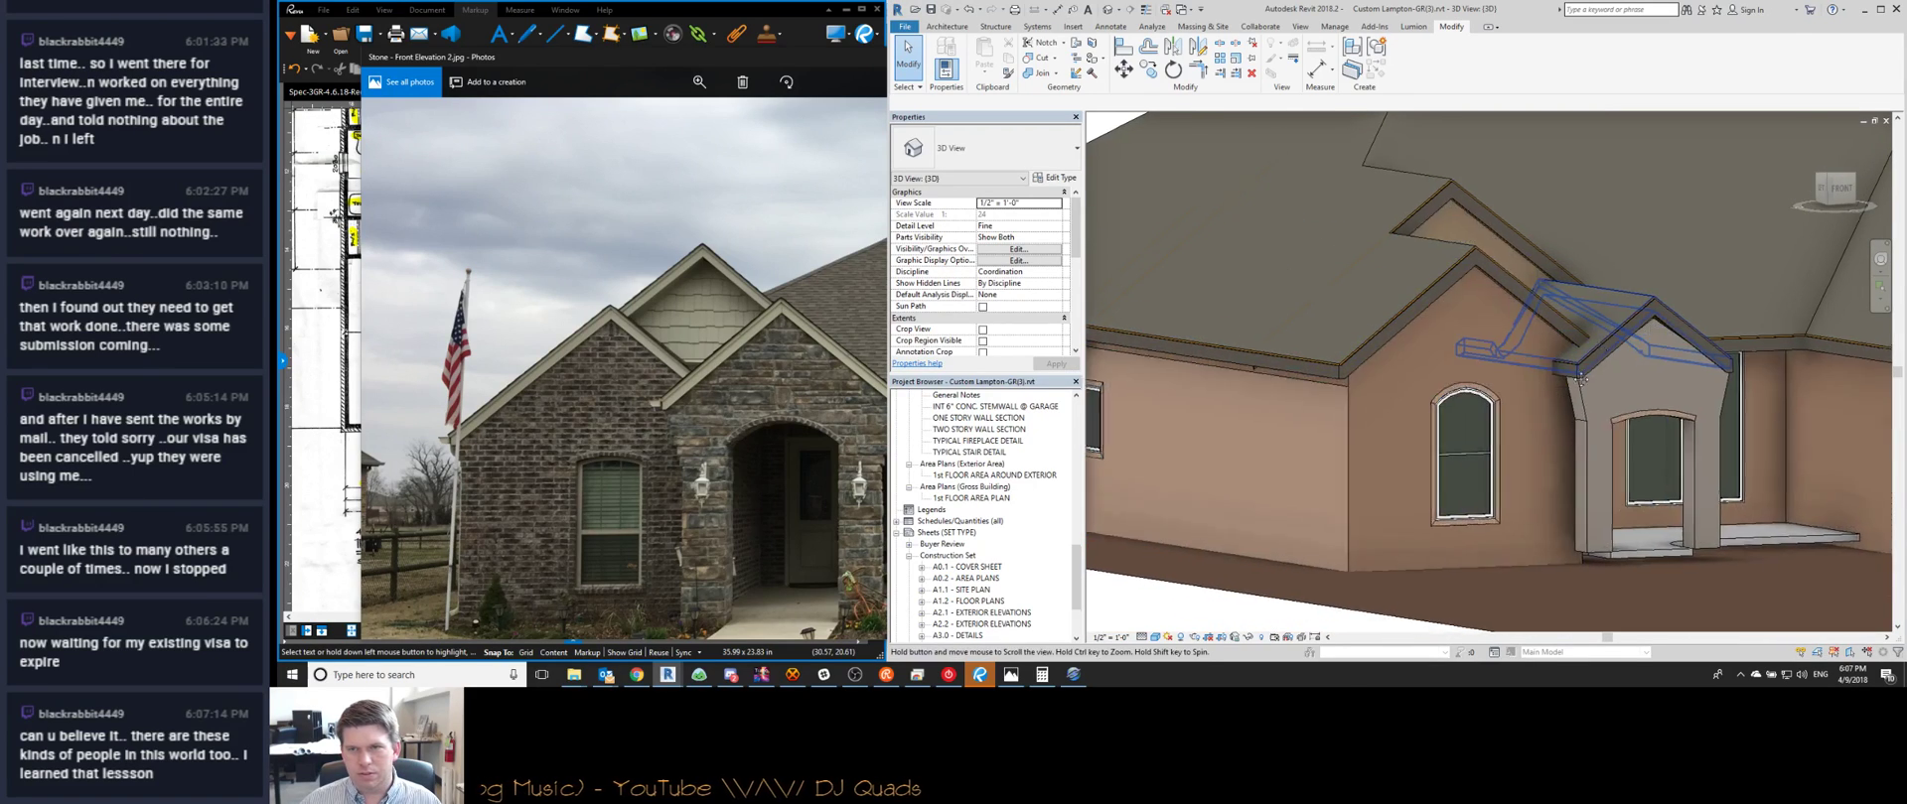
scroll(1482, 346, up, 8)
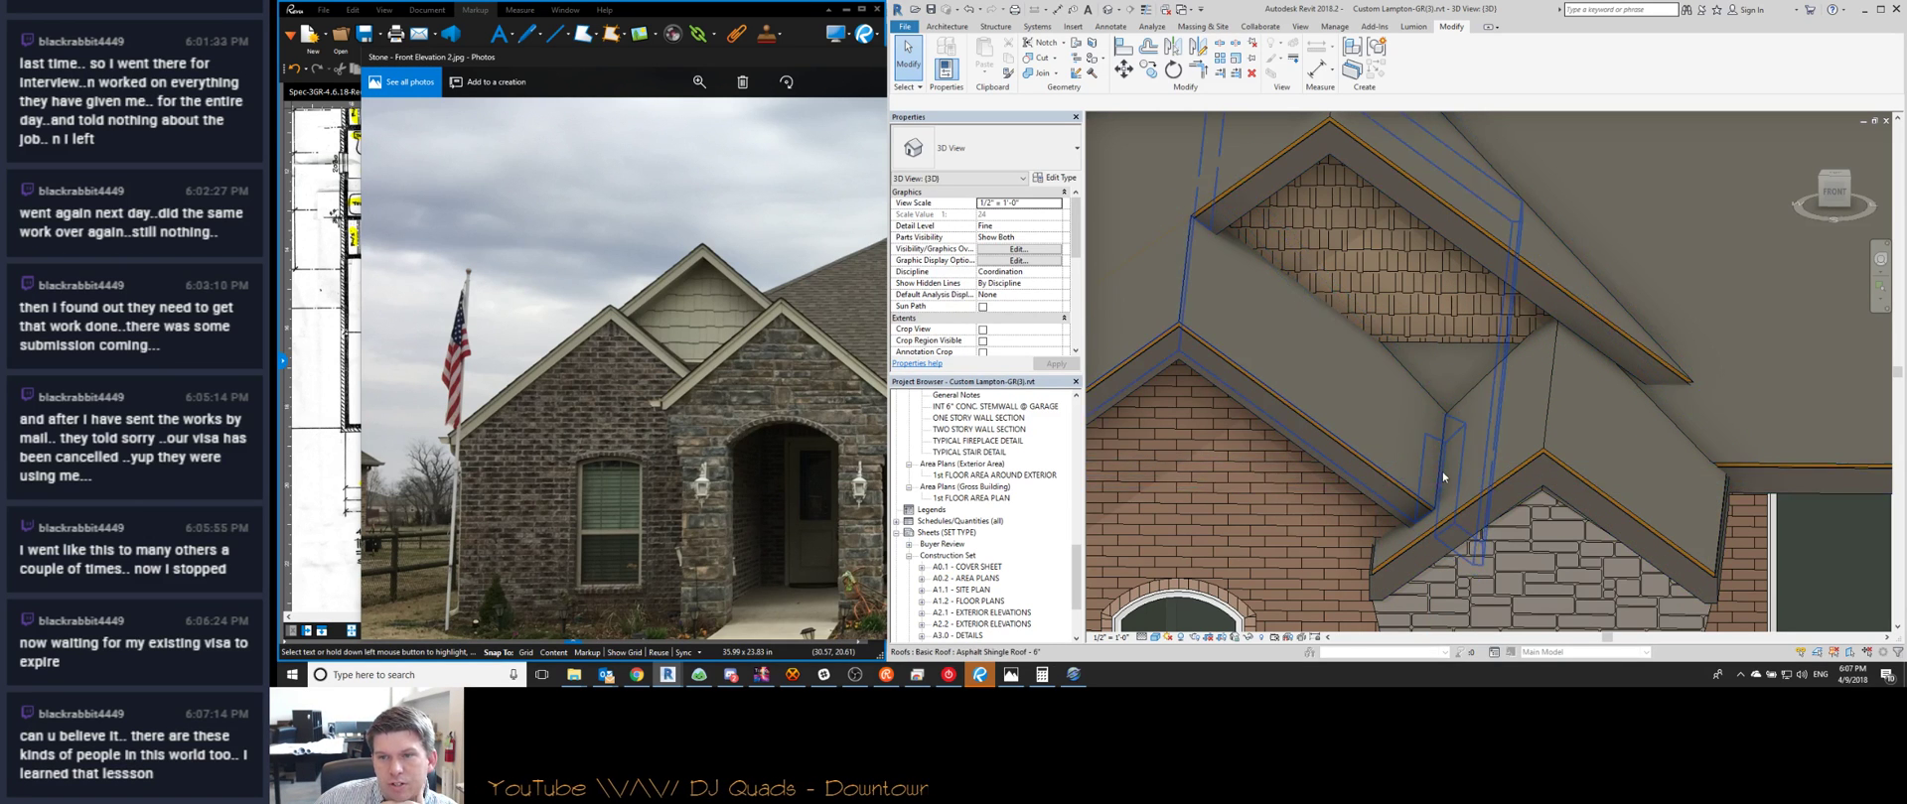
scroll(1442, 475, down, 8)
Revise the porch roof footprint with a new 20' boundary line and finish it
shift+middle_drag(1624, 455, 1579, 360)
double_click(1579, 360)
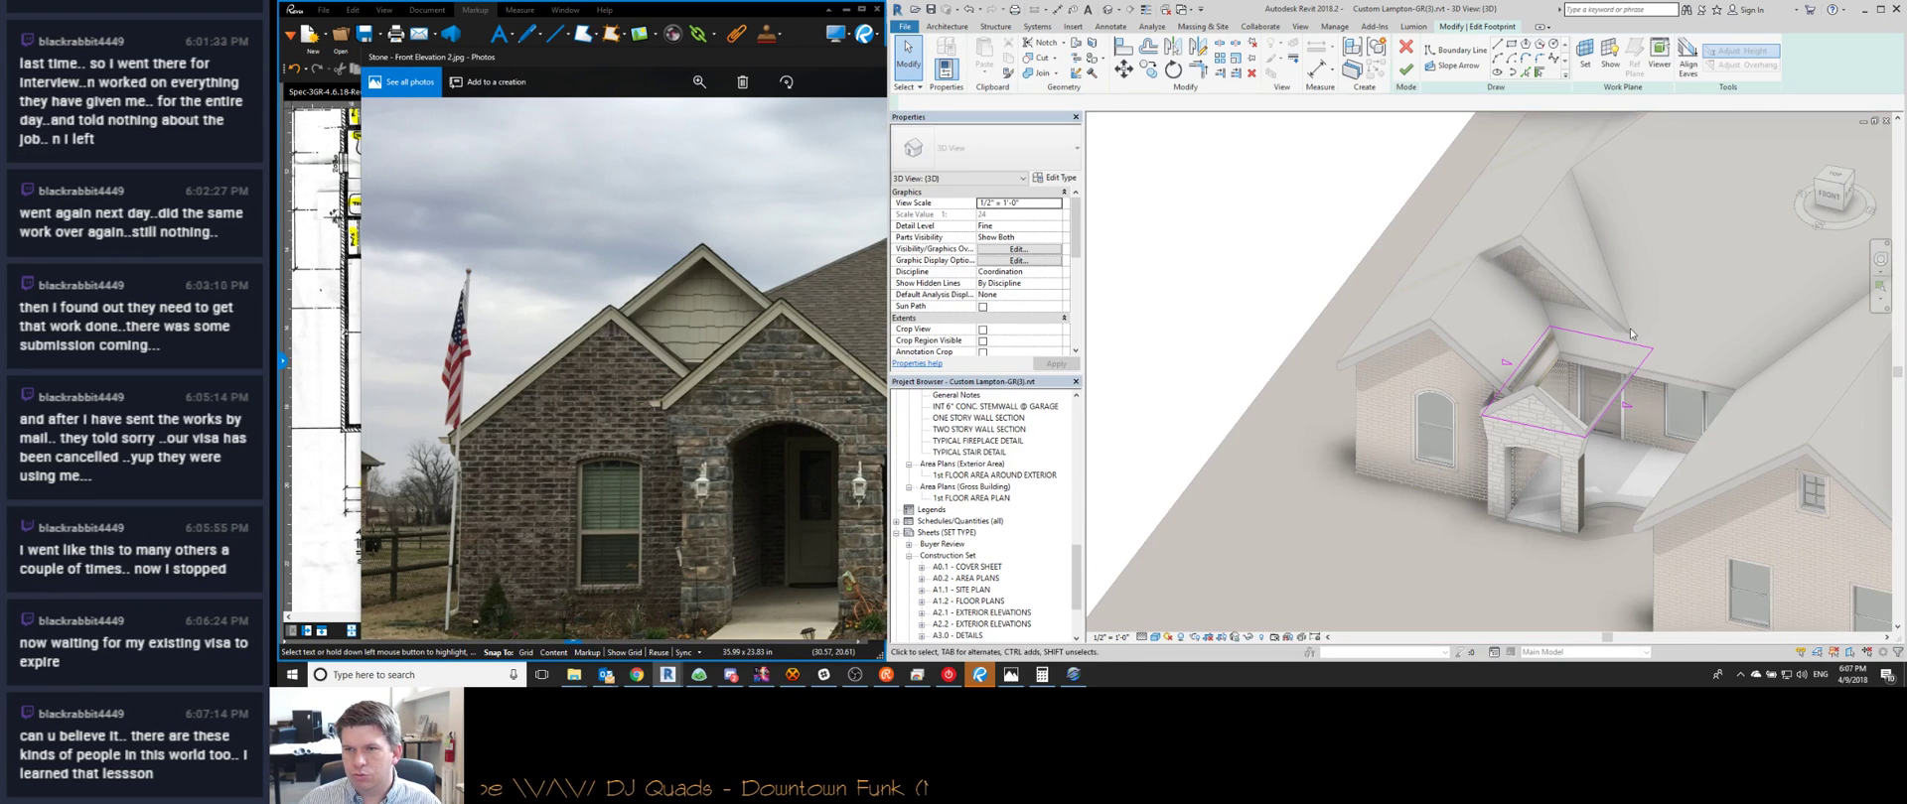
click(1556, 329)
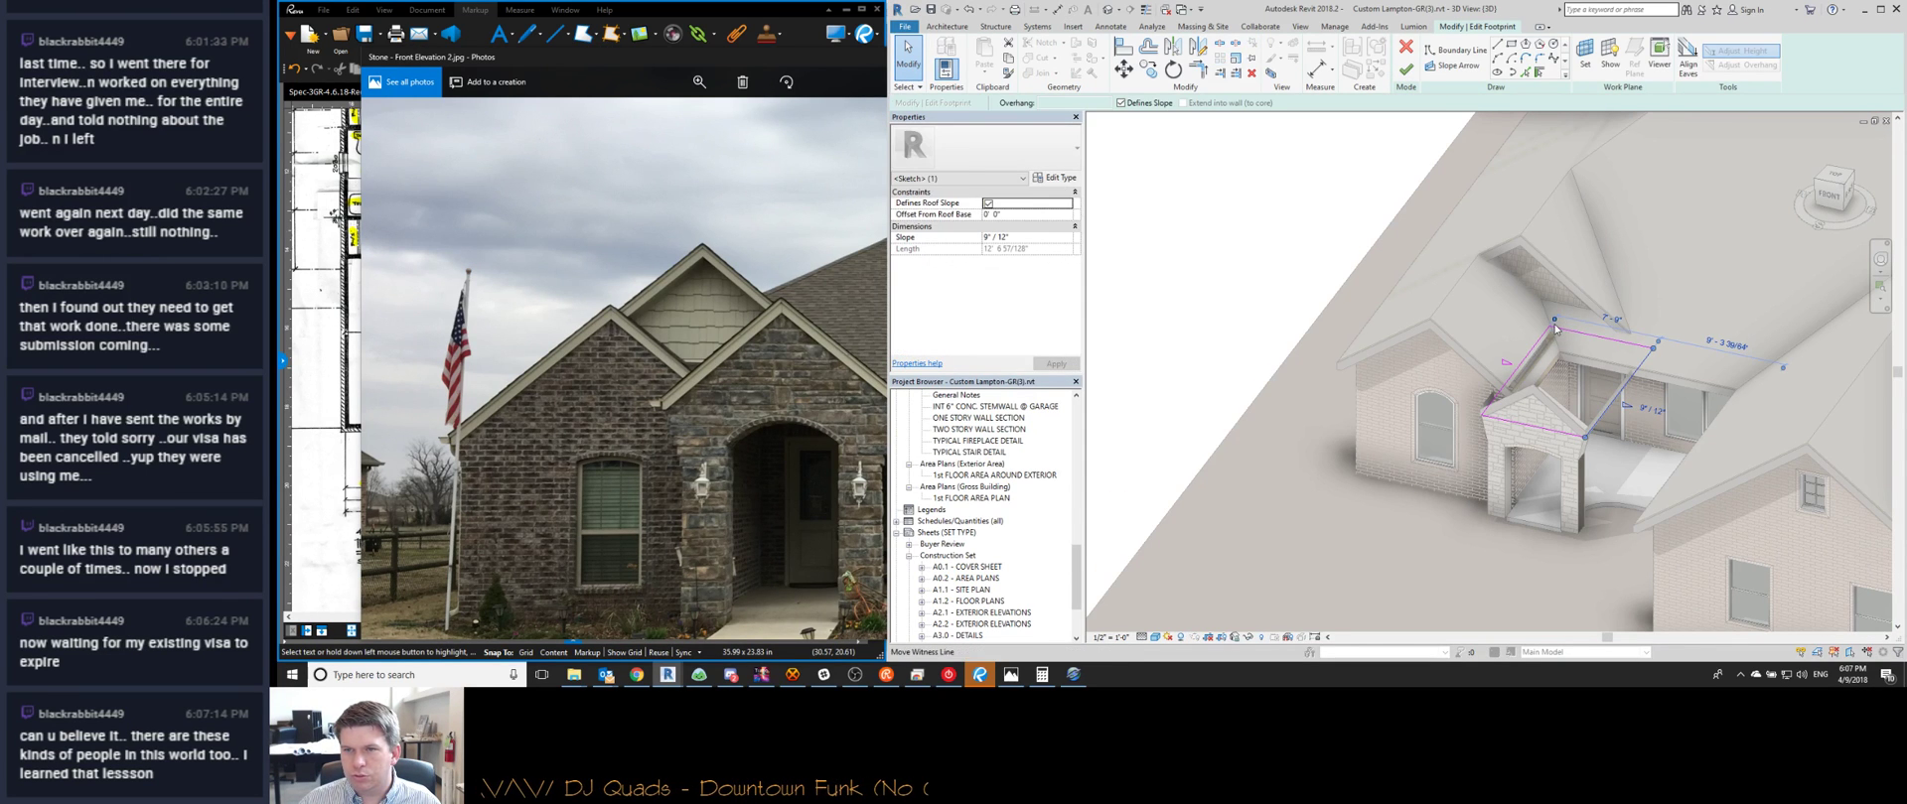
scroll(1387, 296, up, 5)
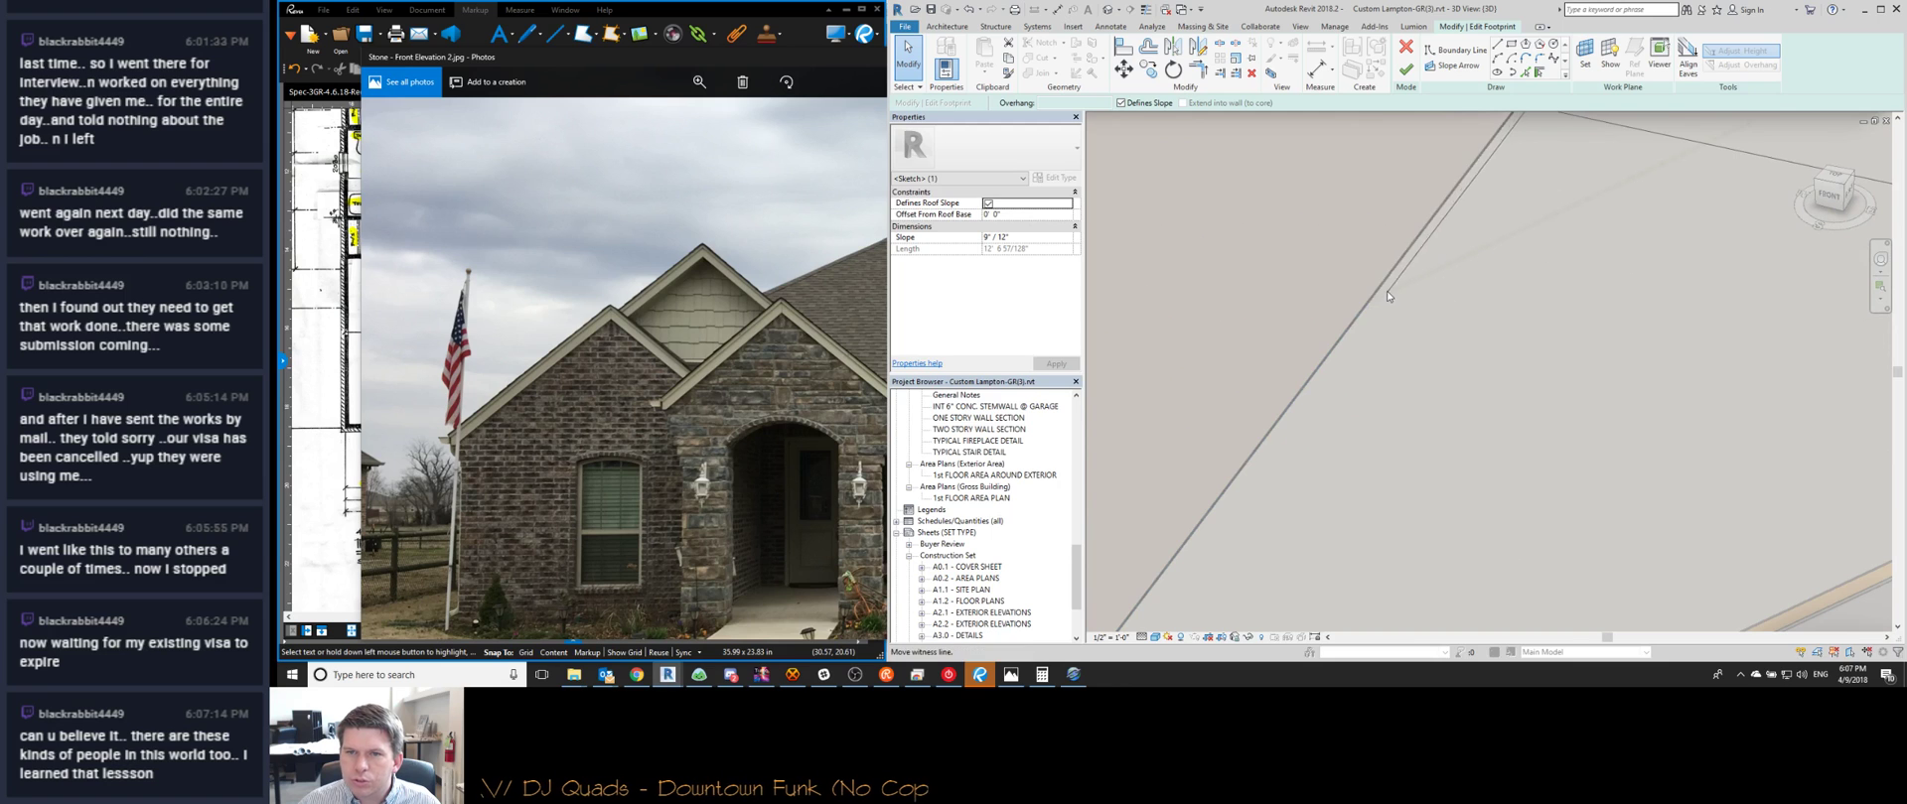
scroll(1387, 296, down, 5)
click(1424, 257)
text(20)
key(Return)
scroll(1259, 270, down, 2)
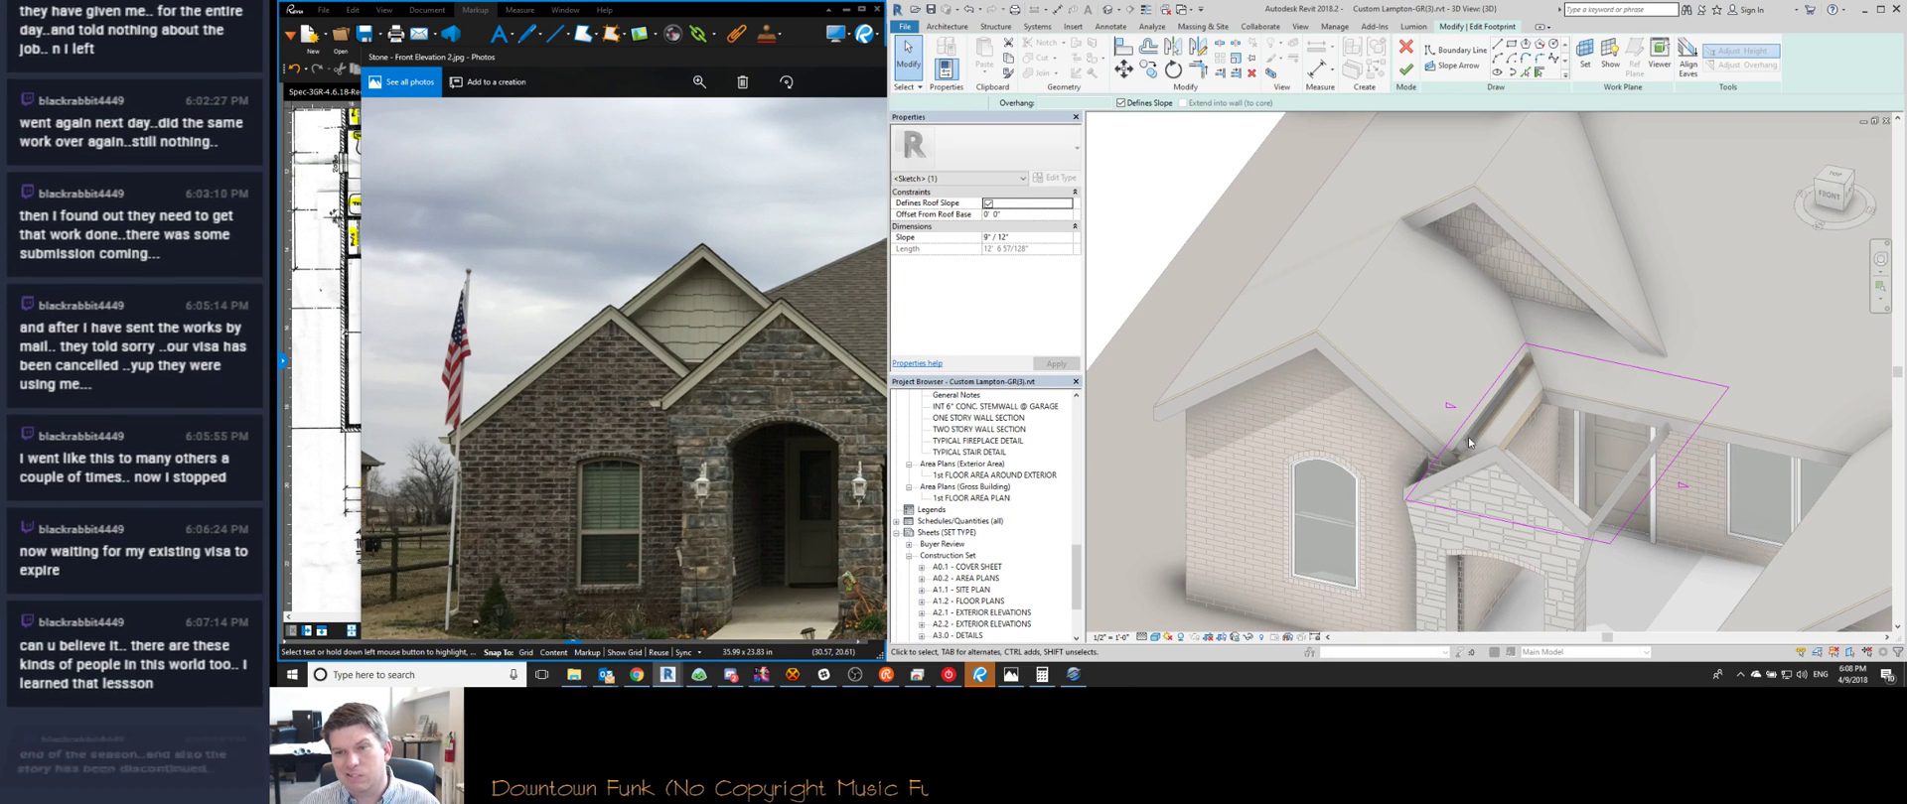
click(1412, 497)
shift+middle_drag(1405, 517, 1549, 513)
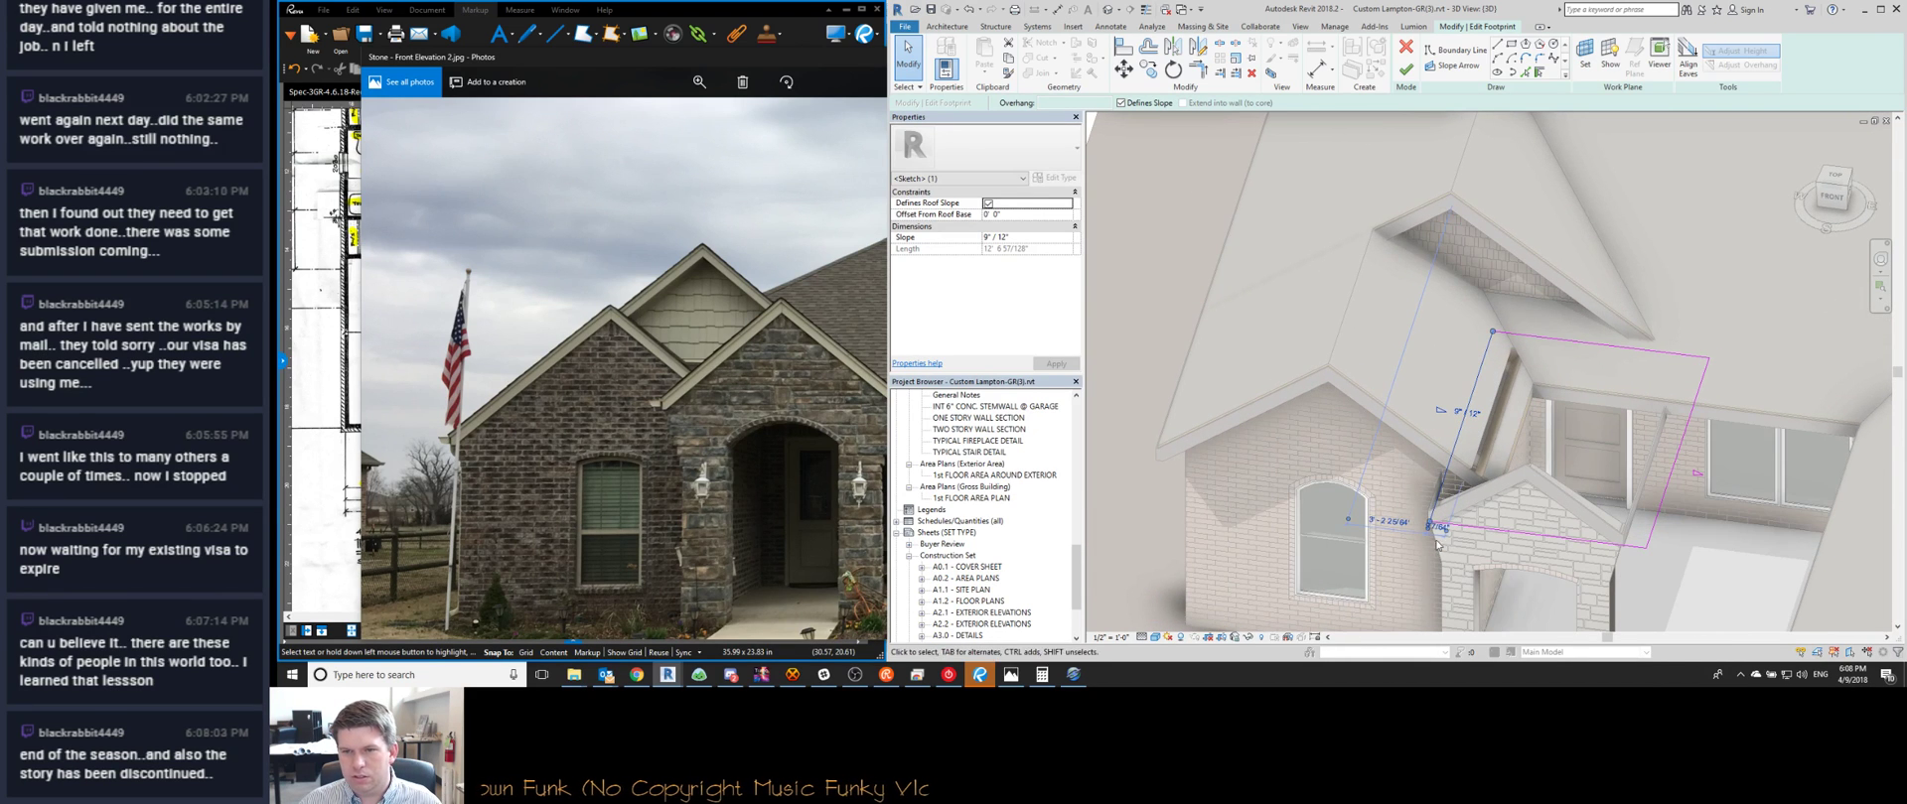
key(Return)
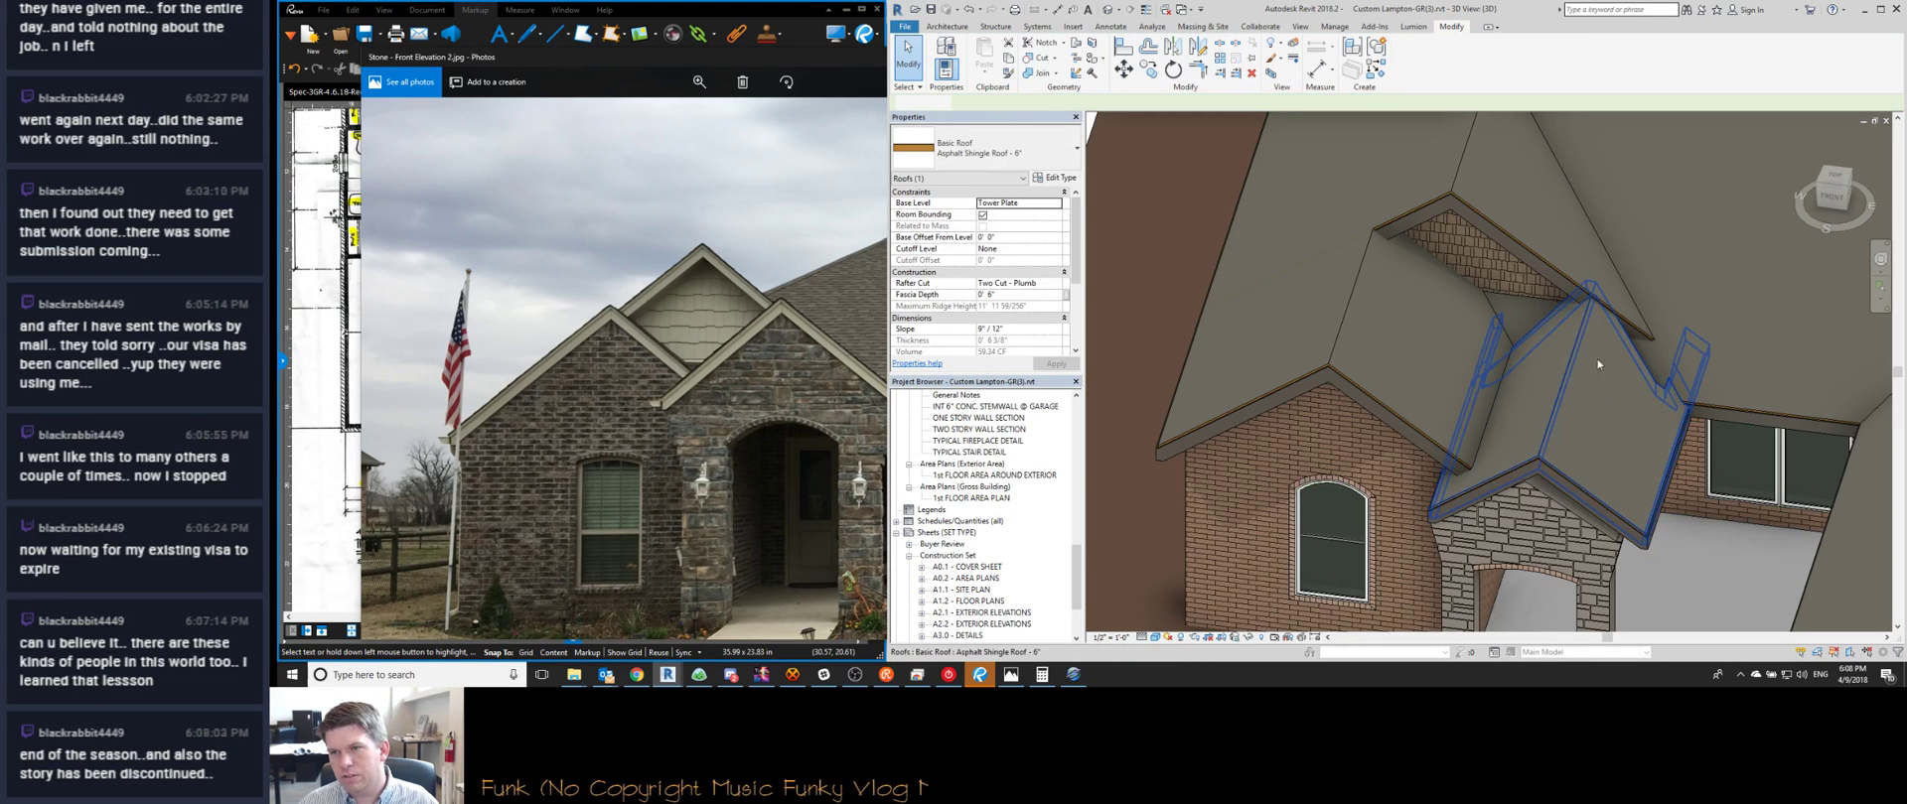
View the house straight from the front, starting a porch roof move then cancelling it
shift+middle_drag(1567, 484, 1635, 212)
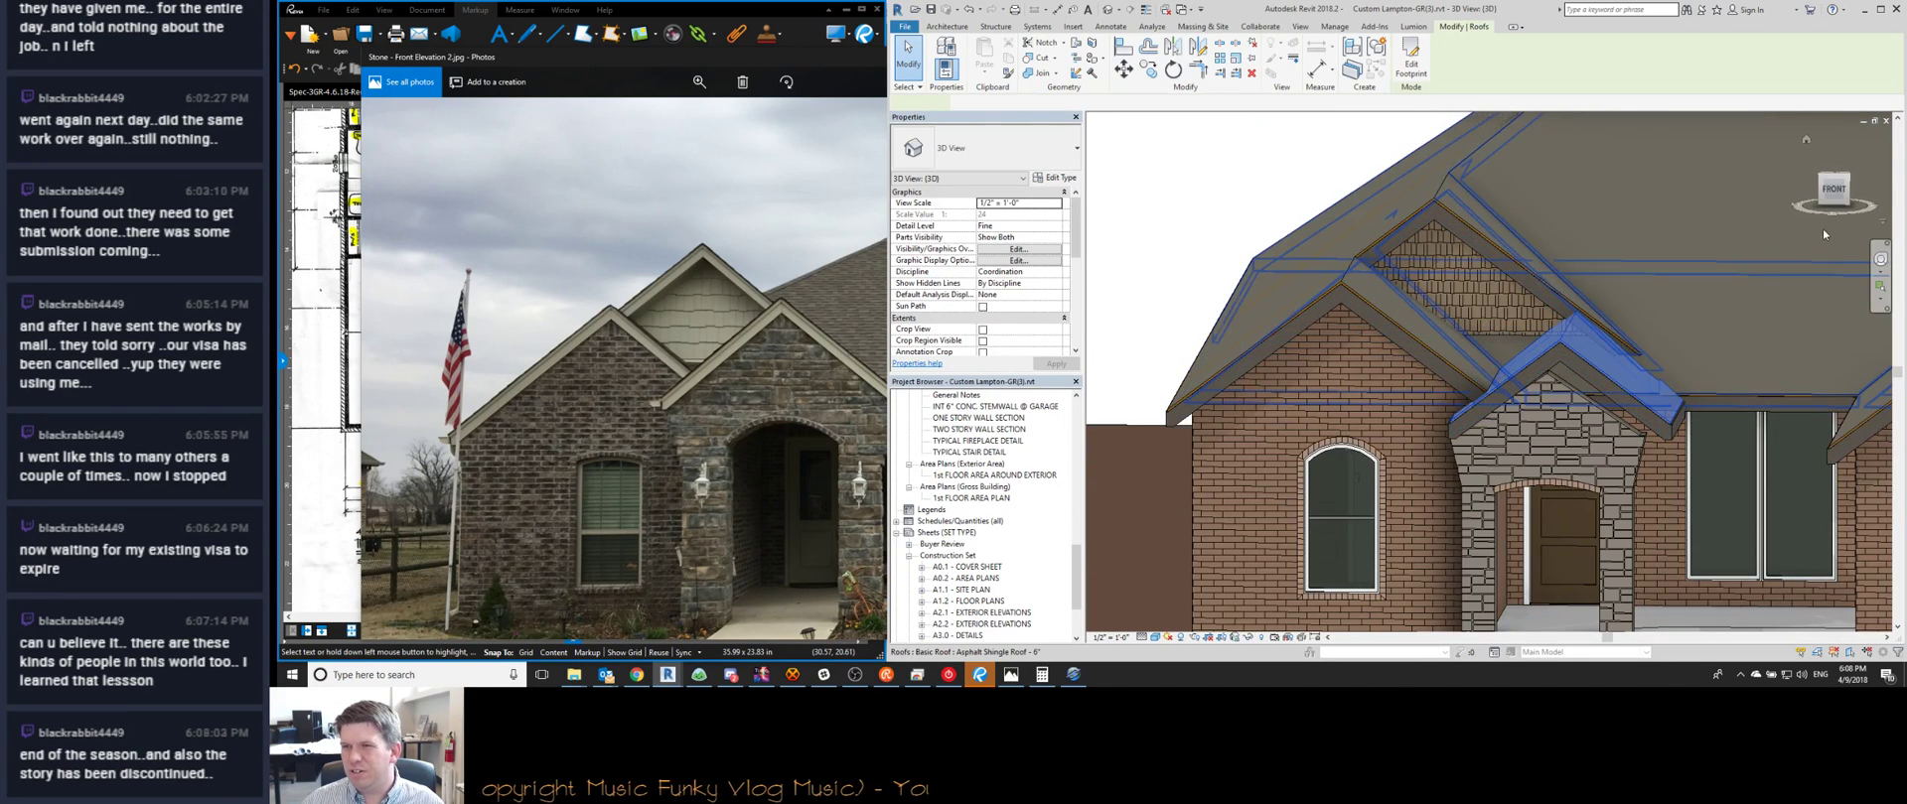
click(1834, 190)
scroll(1637, 437, up, 6)
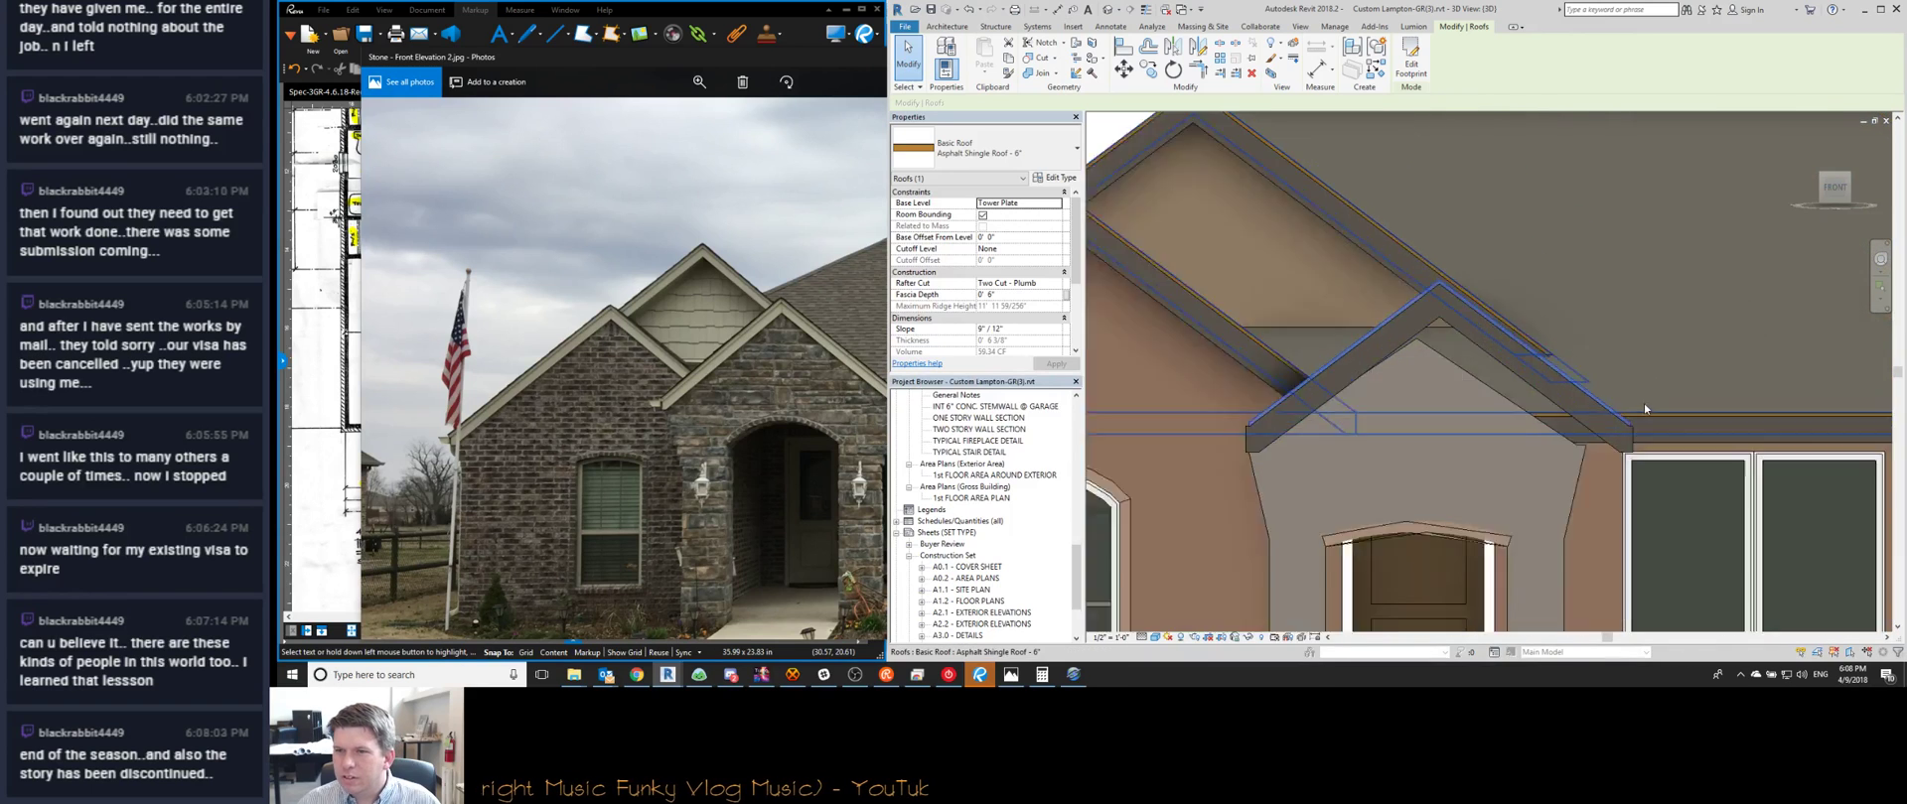
key(m)
key(v)
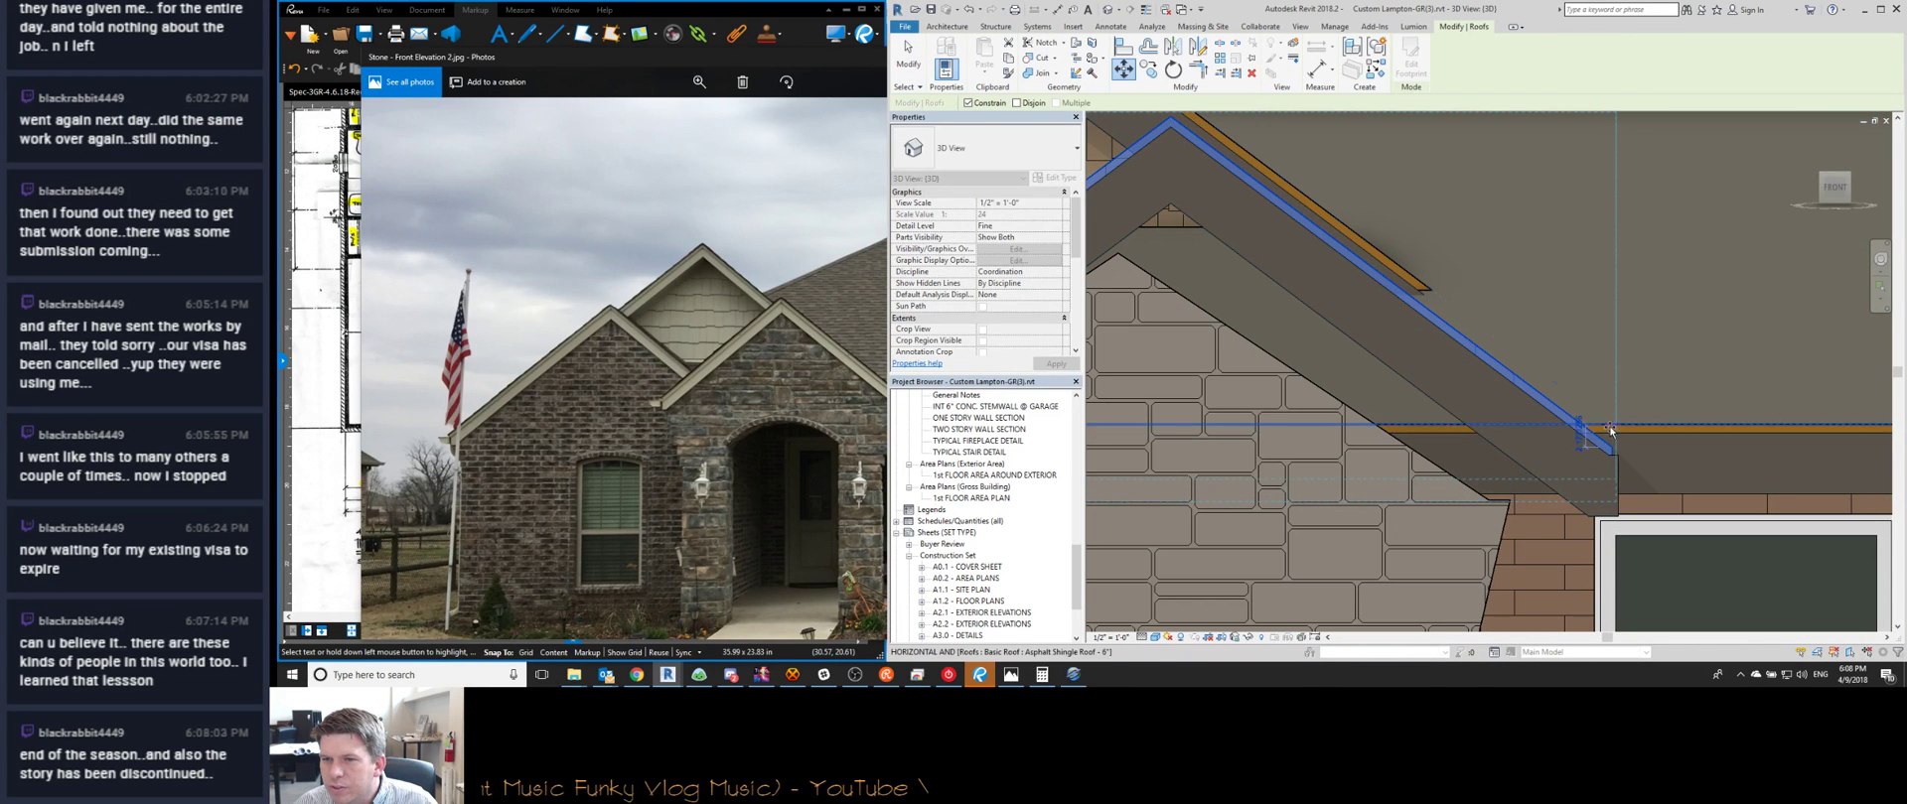
scroll(1609, 425, down, 5)
key(Escape)
key(Escape)
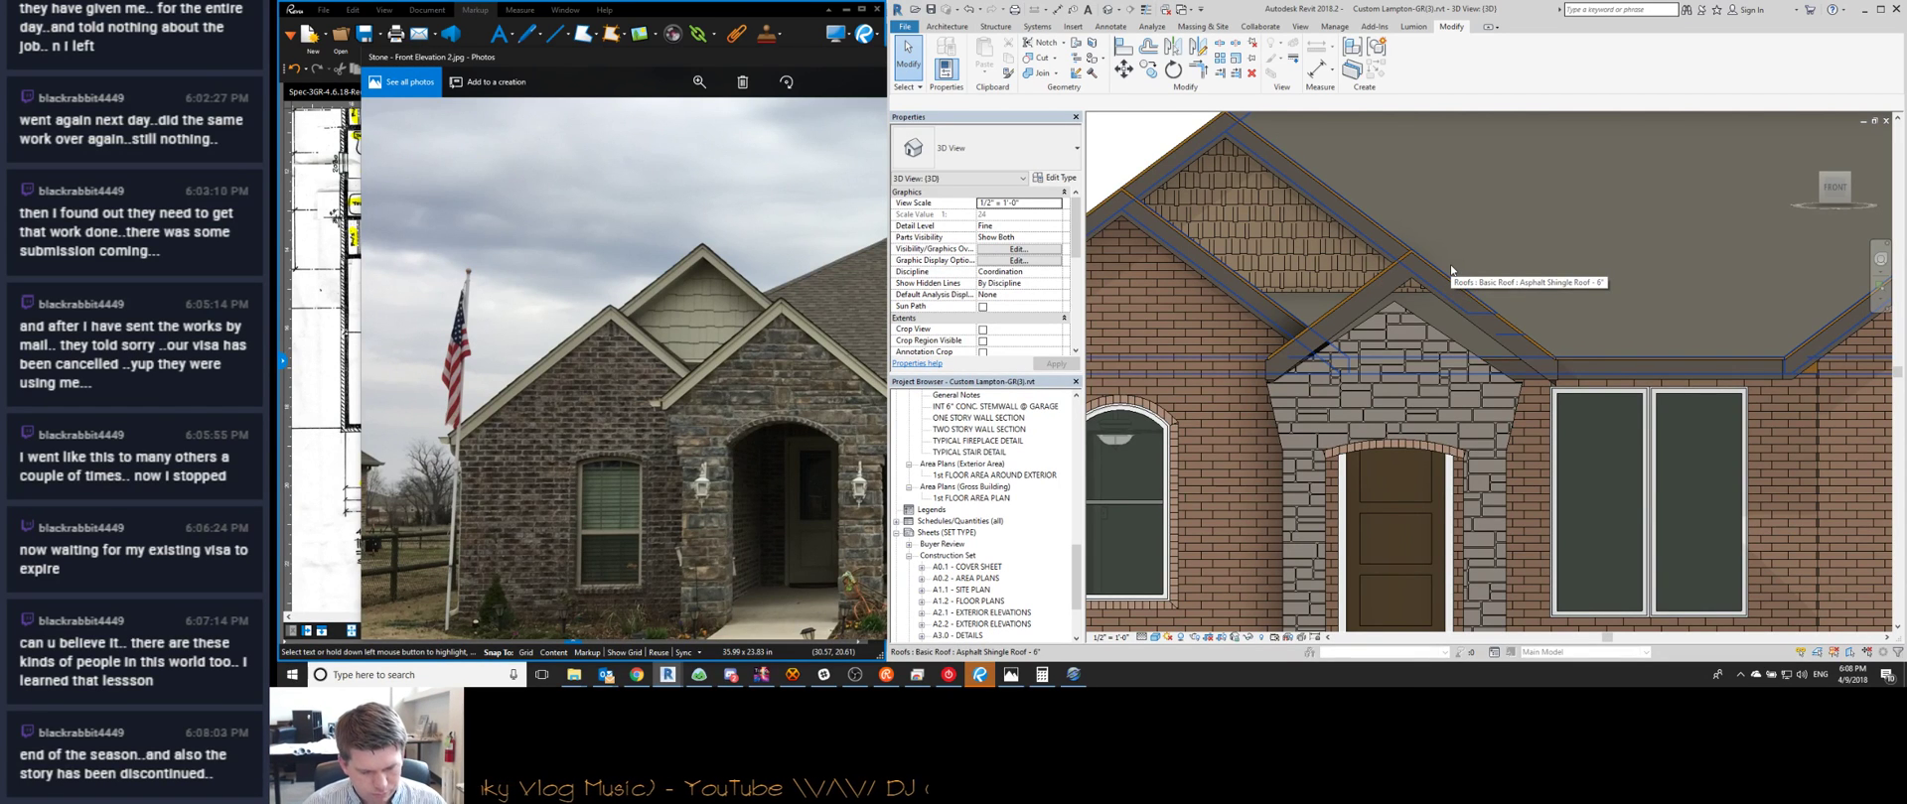
scroll(1480, 280, down, 1)
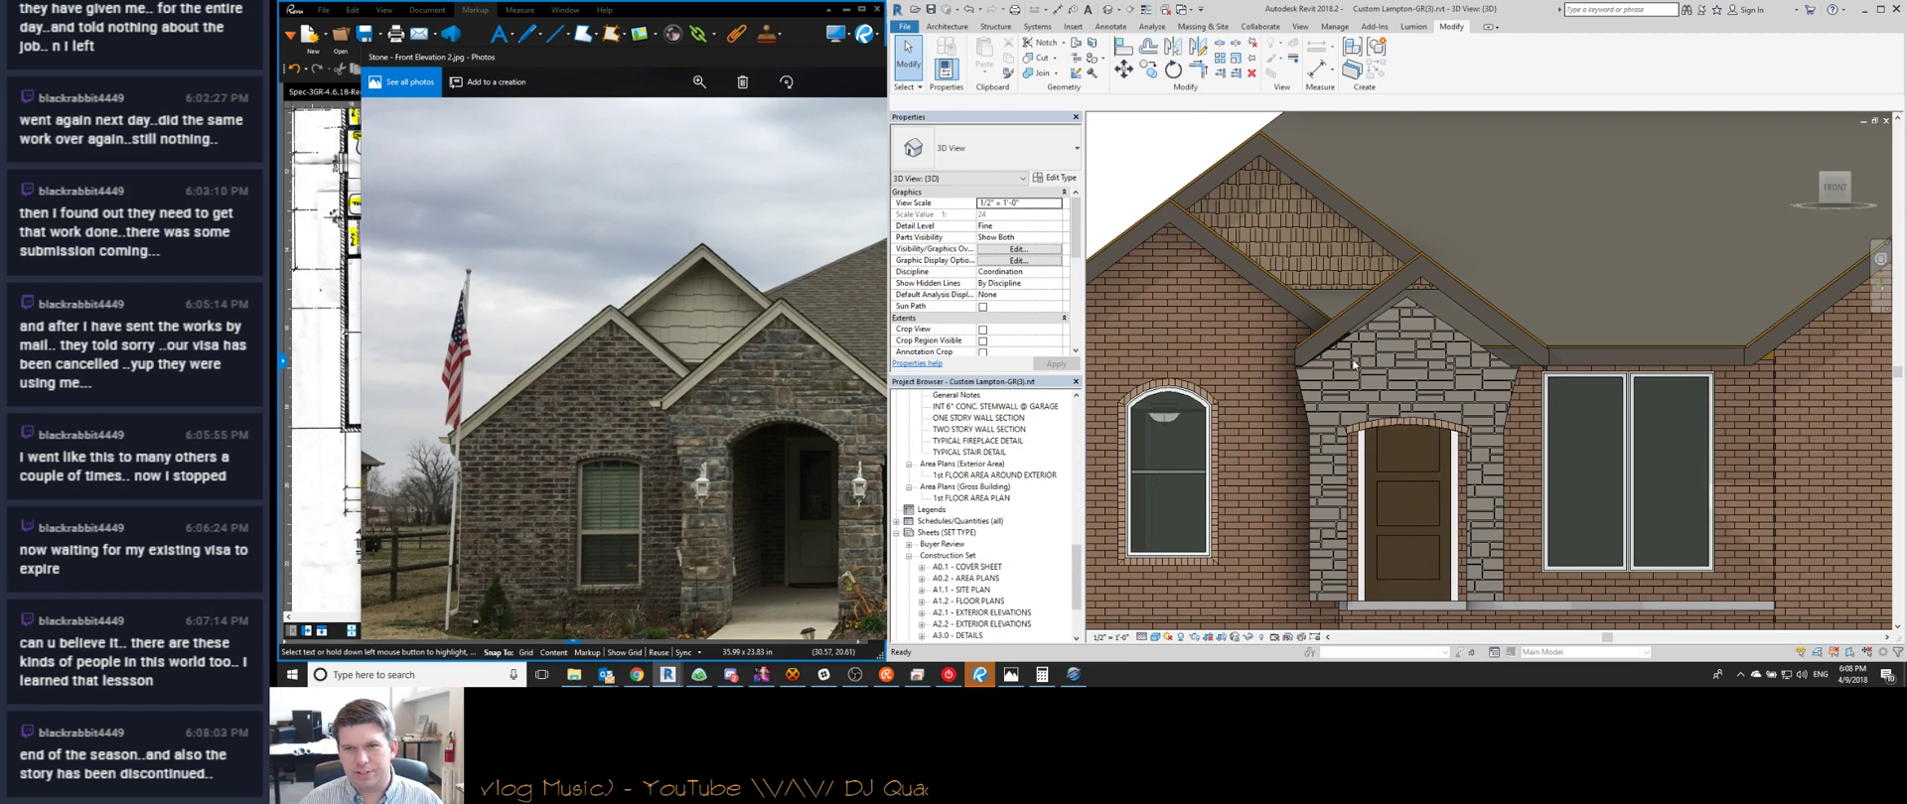
Reset the stone entry wall's profile so its gable-shaped top becomes a plain rectangle
double_click(1400, 358)
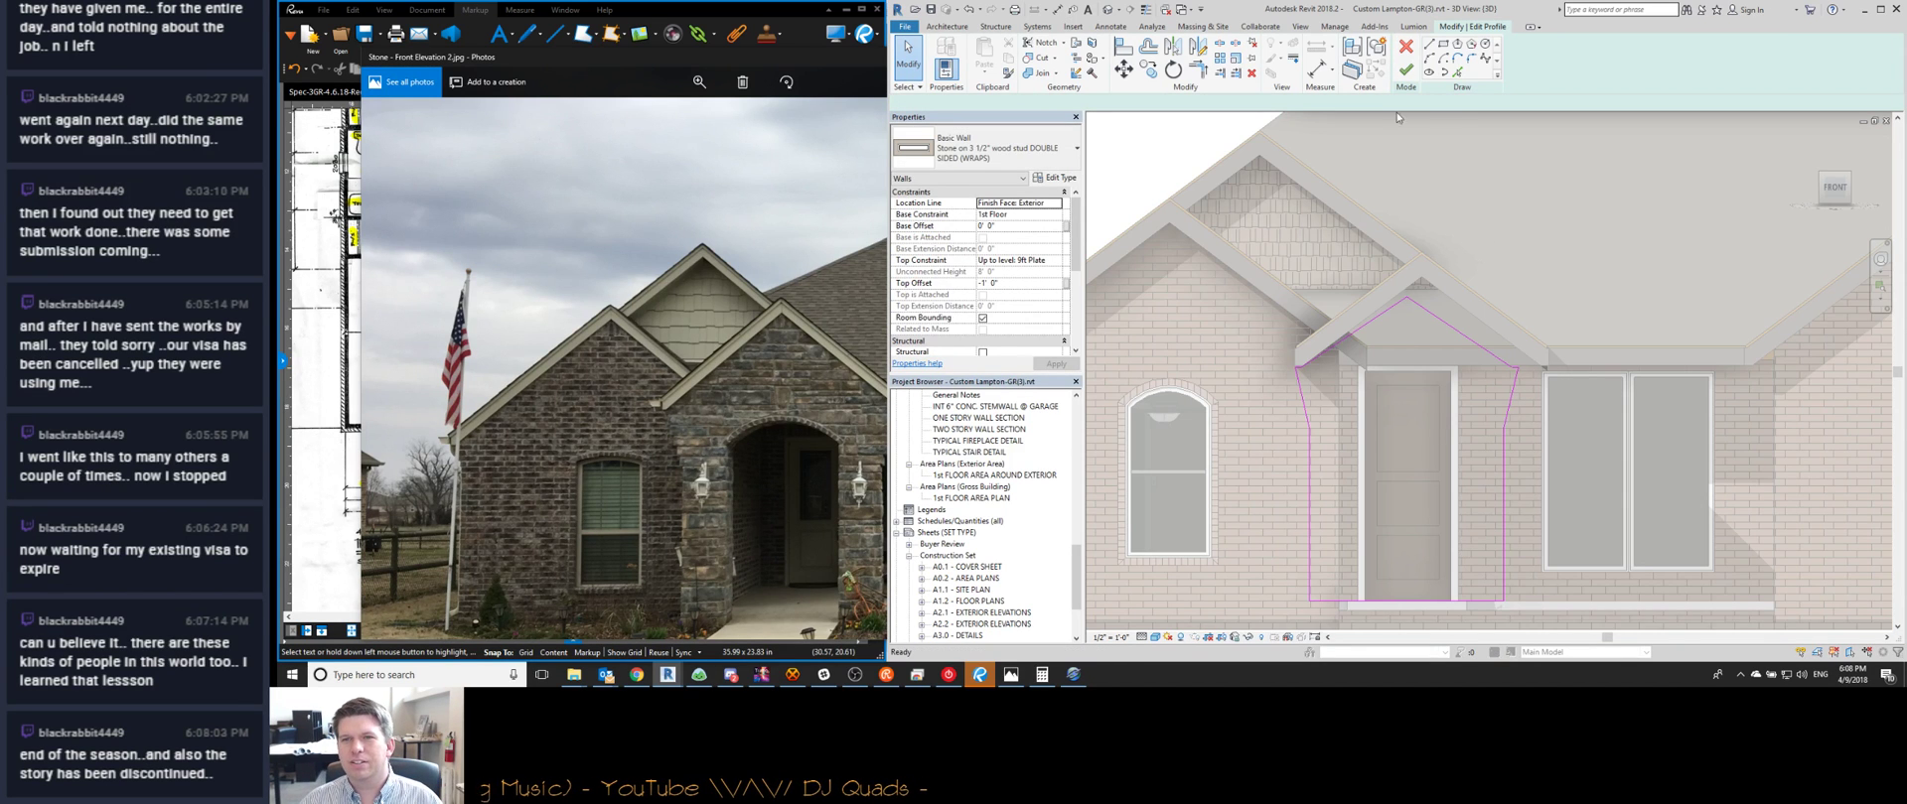
scroll(1504, 249, down, 1)
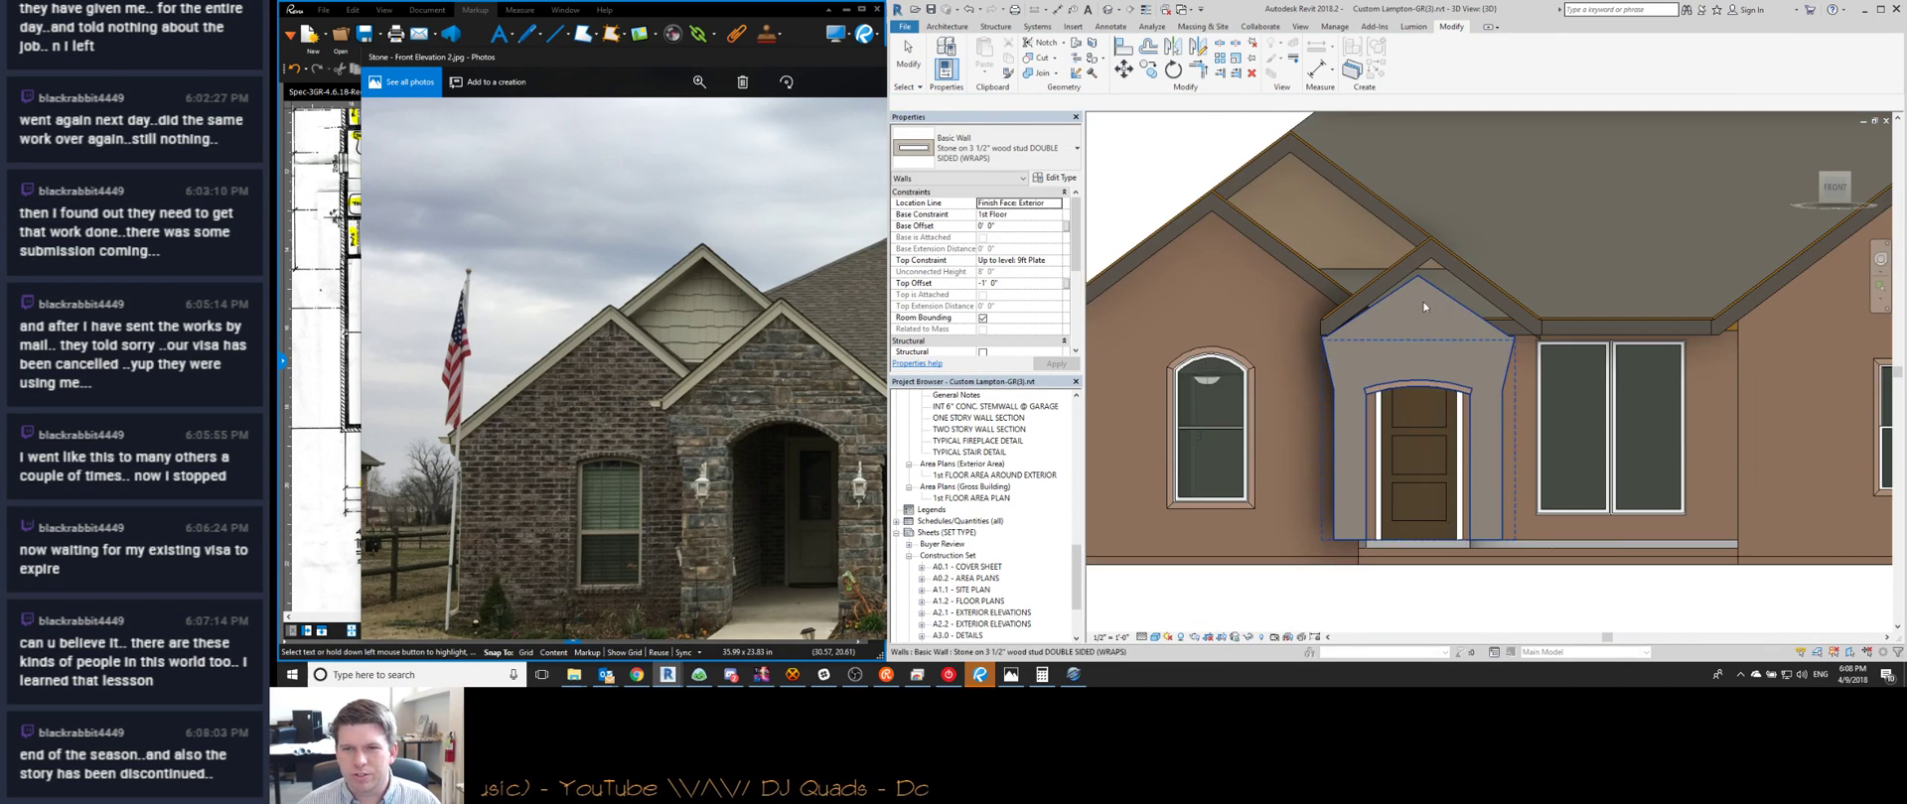
scroll(1420, 387, up, 2)
scroll(1445, 327, down, 1)
double_click(1440, 290)
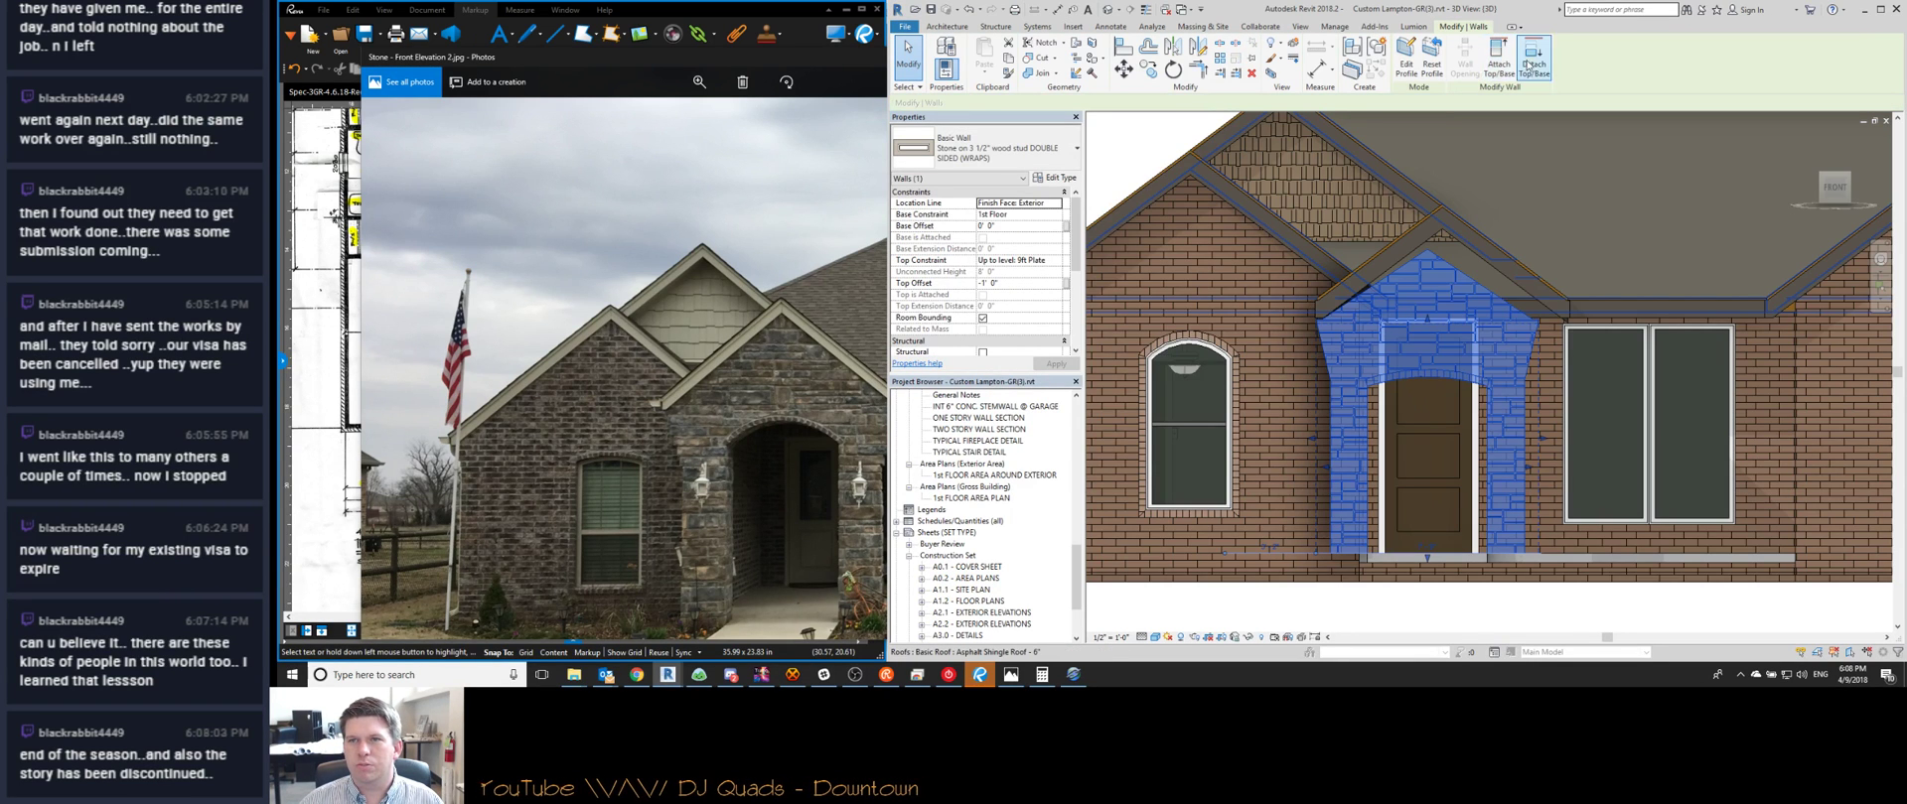
click(1431, 65)
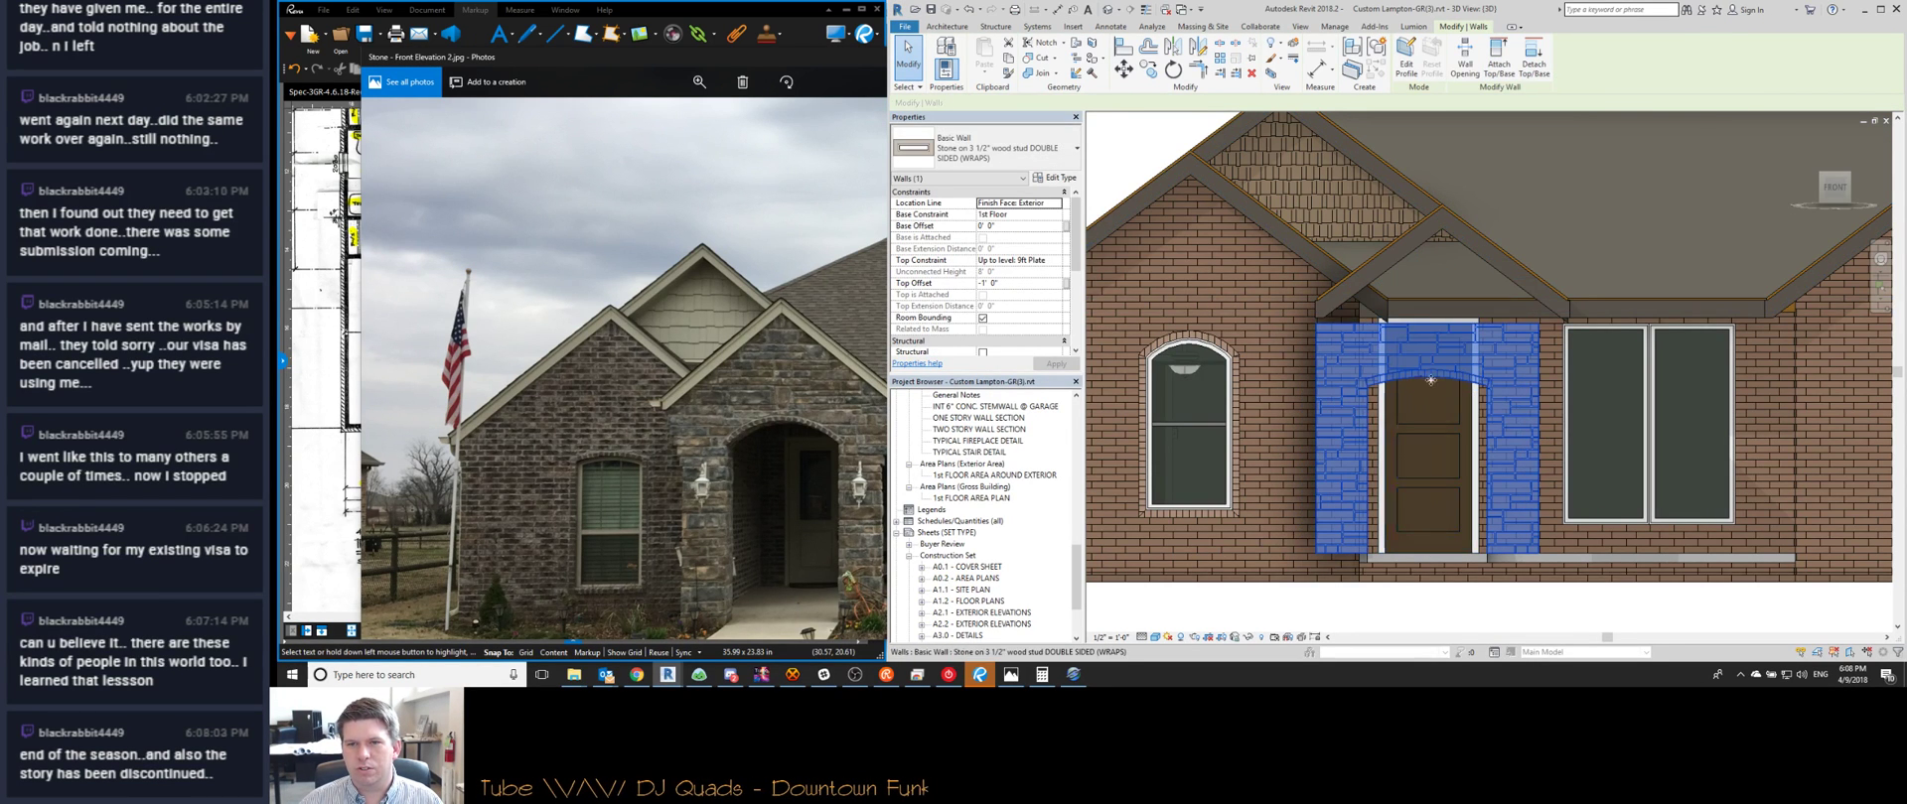
key(ctrl+Tab)
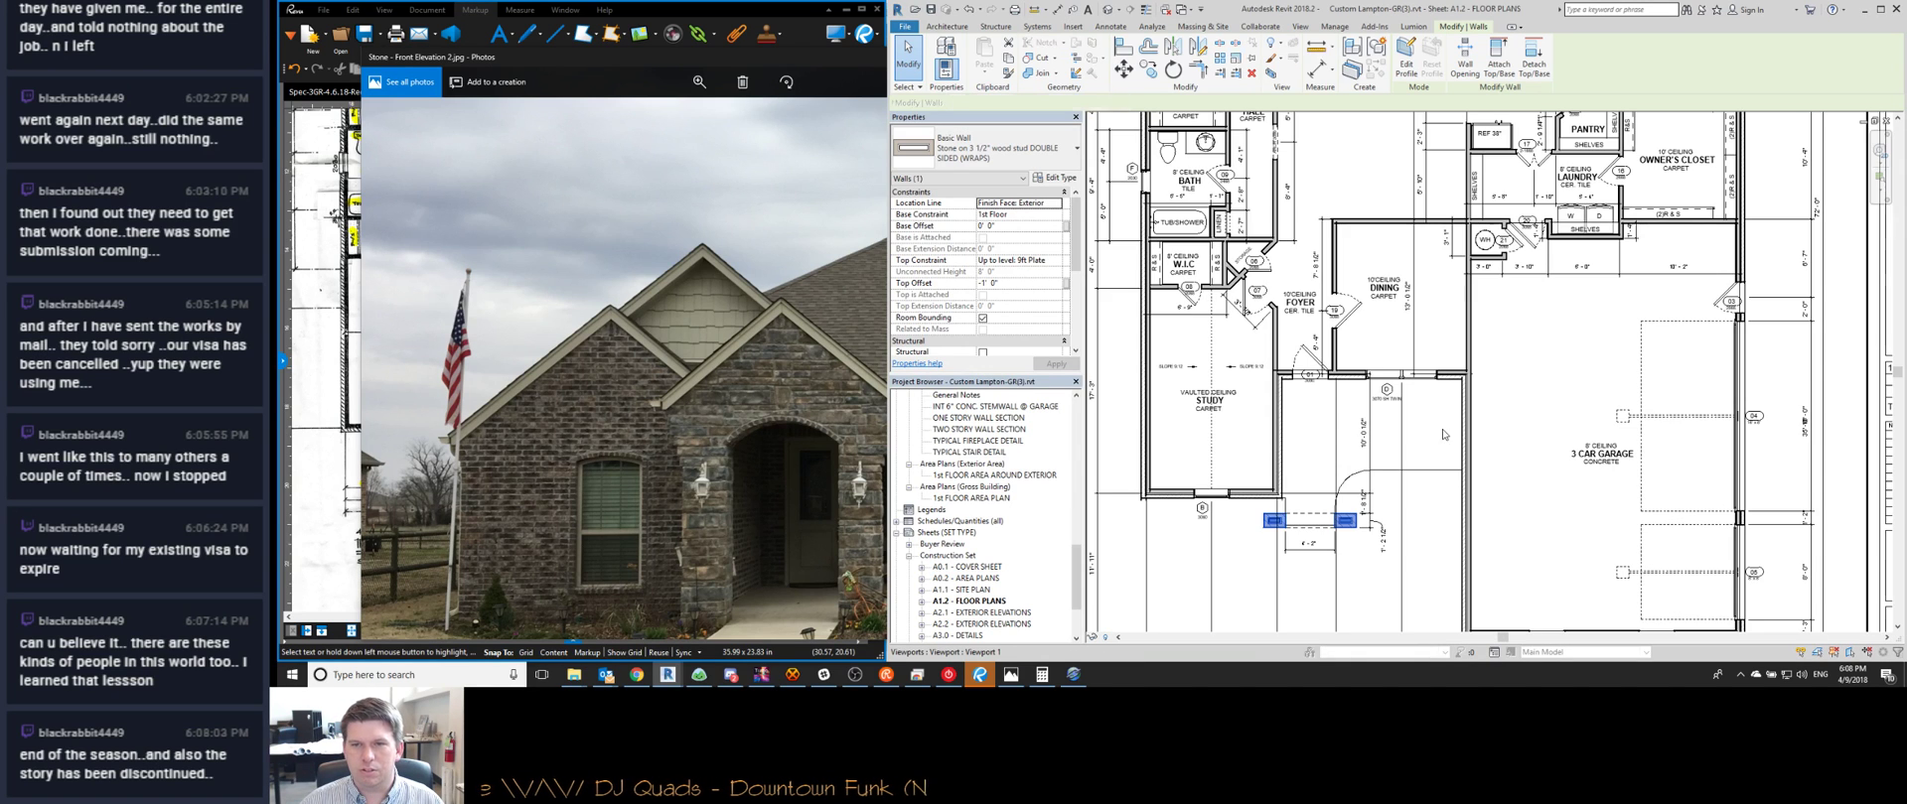
scroll(1265, 513, up, 6)
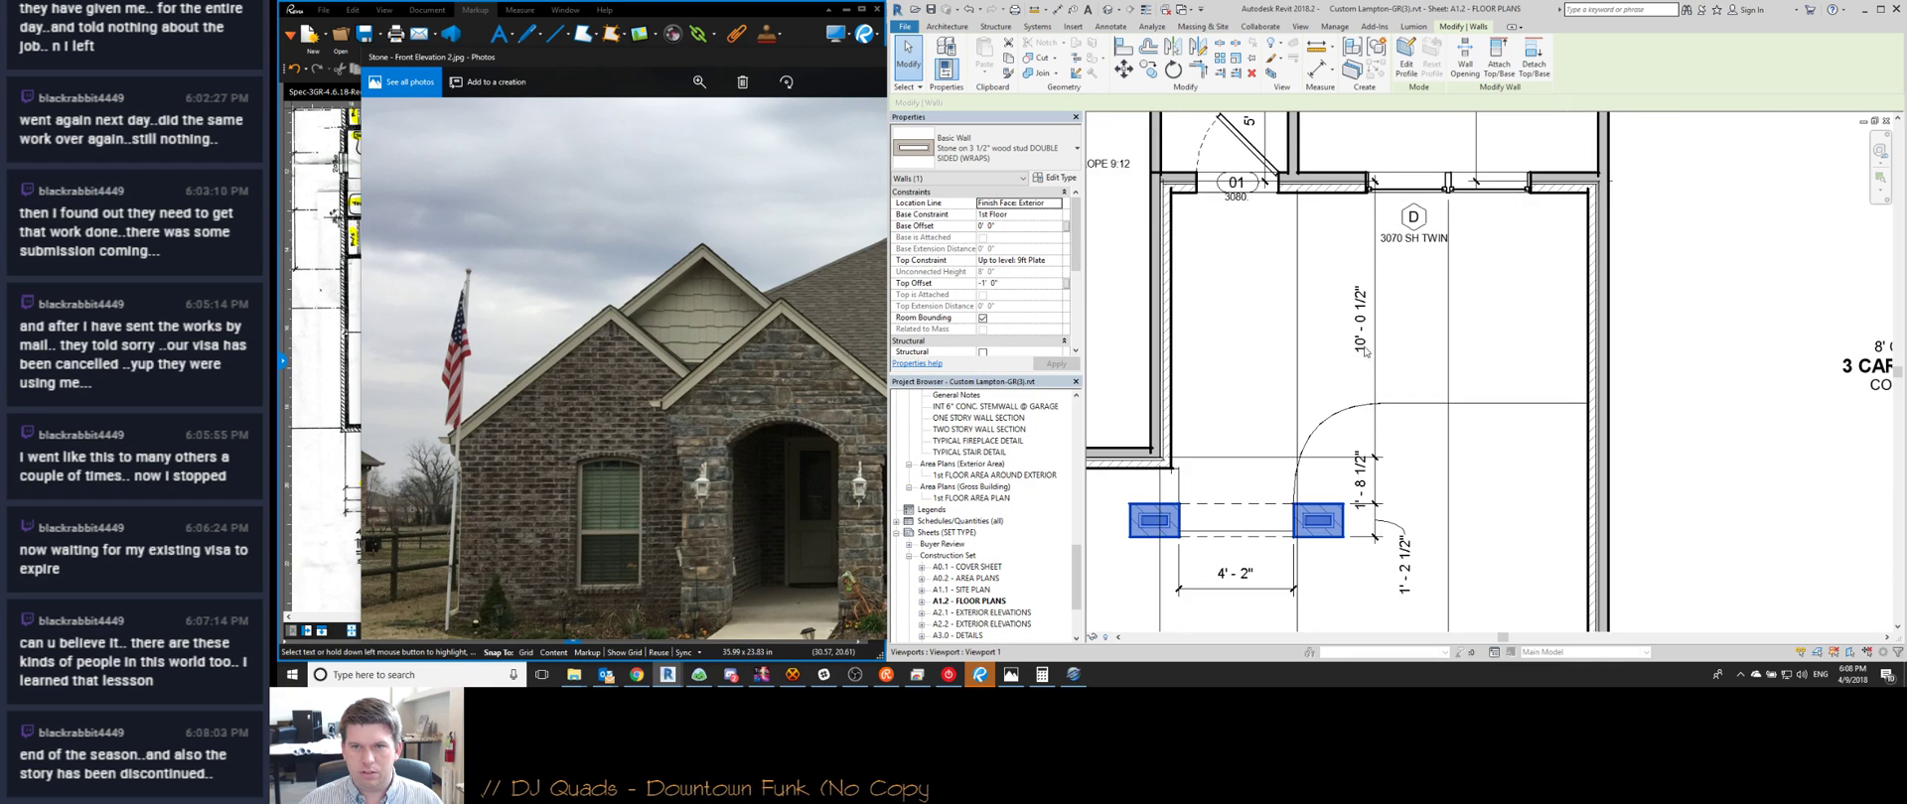
scroll(1361, 346, down, 1)
scroll(1371, 212, up, 2)
key(e)
key(x)
key(Escape)
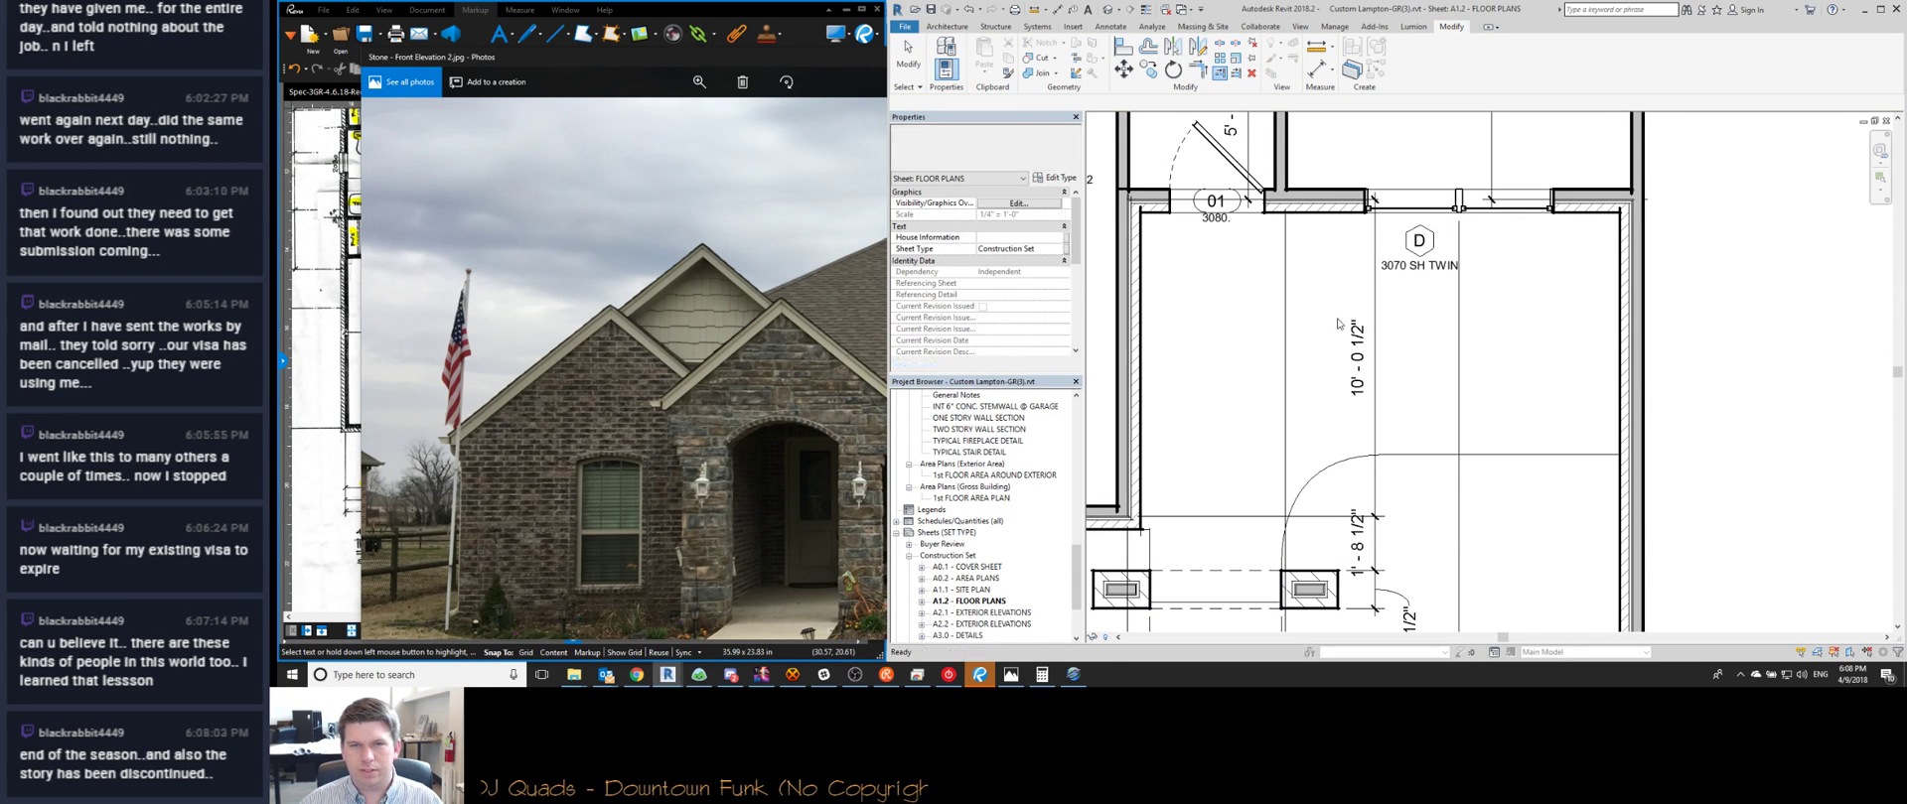
scroll(1333, 337, down, 2)
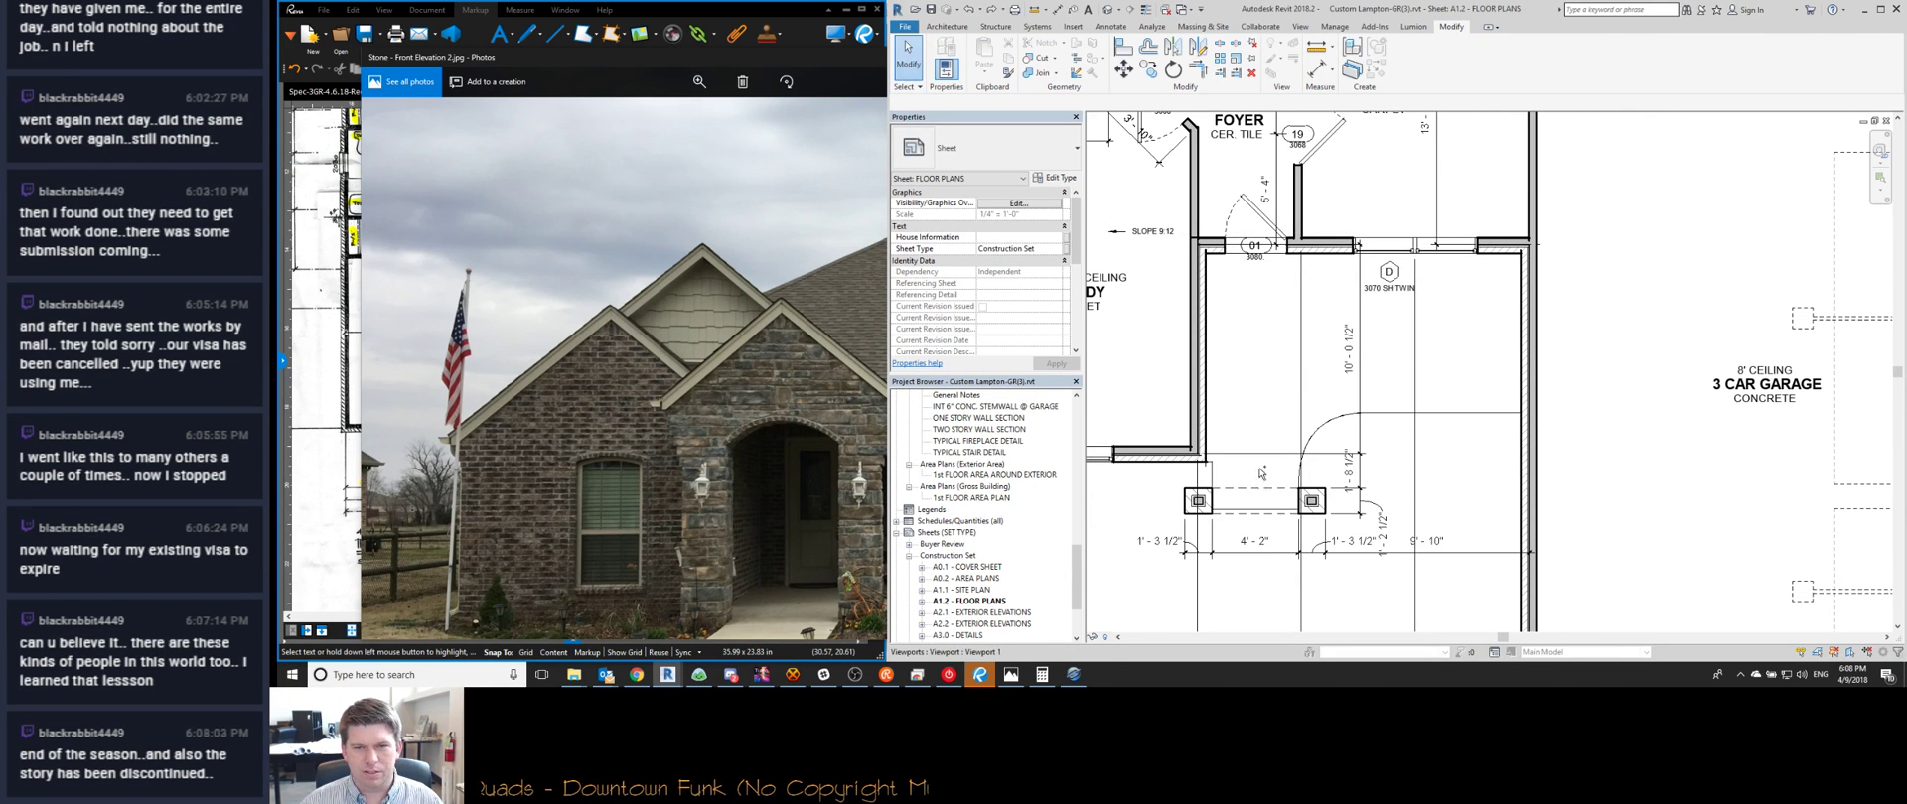
key(ctrl+Tab)
key(ctrl+Tab)
key(ctrl+Tab)
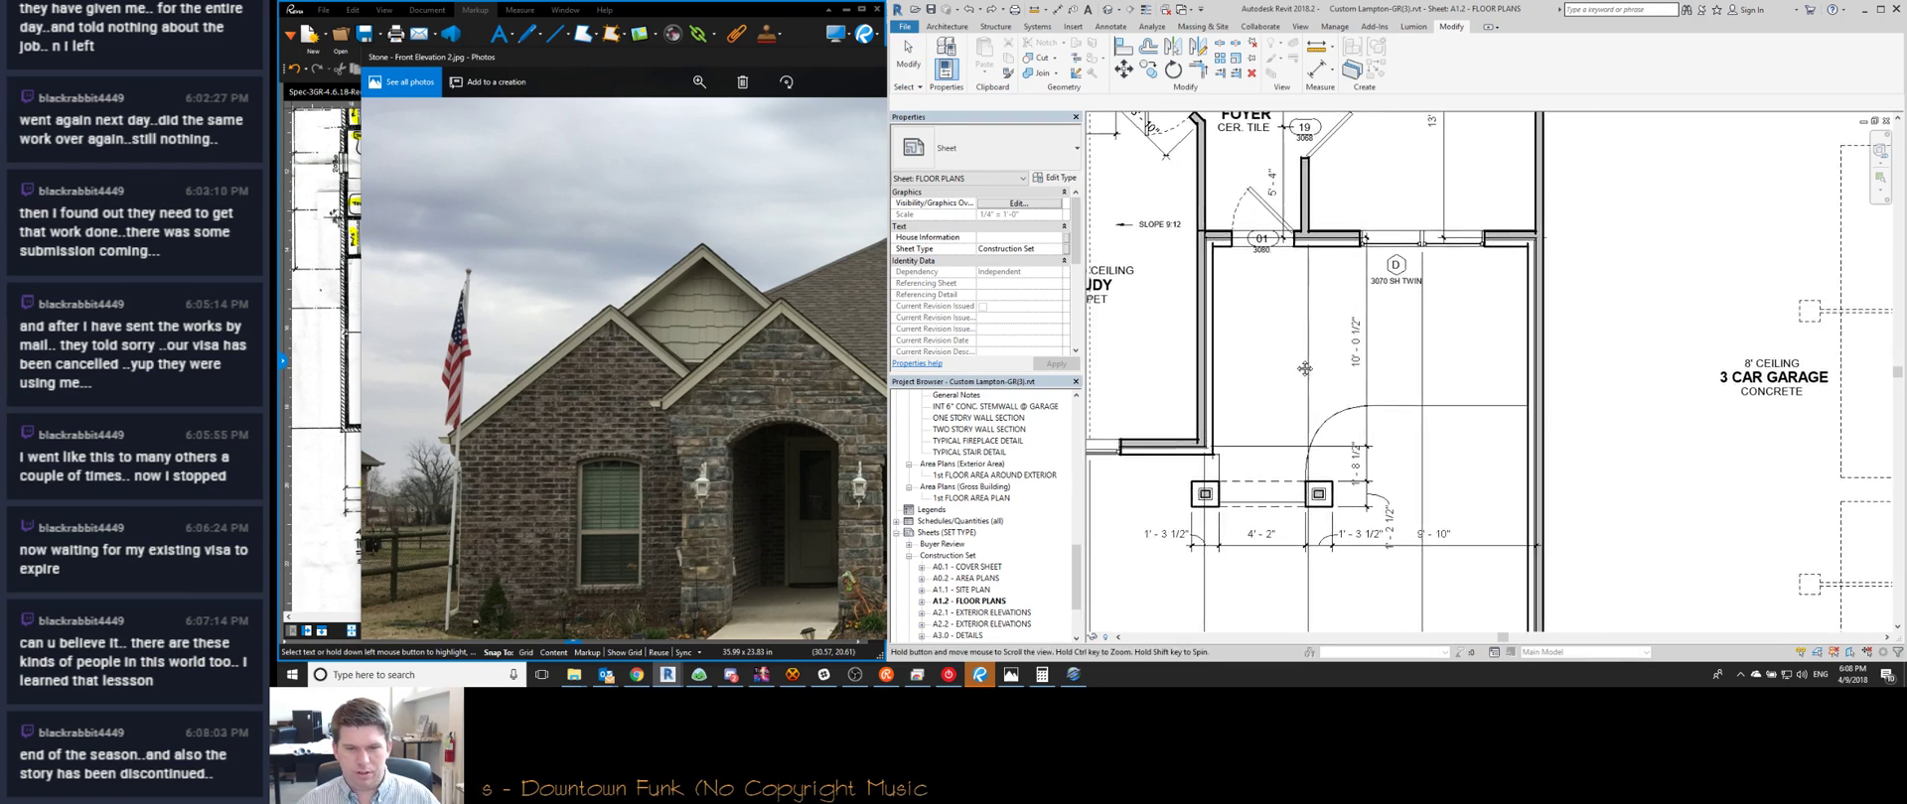
scroll(1346, 387, down, 2)
scroll(1346, 385, down, 5)
scroll(1361, 423, up, 6)
Delete the opening cut where the roofs meet, then try picking the upper gable roof and cancel
shift+middle_drag(1360, 423, 1322, 449)
click(1424, 386)
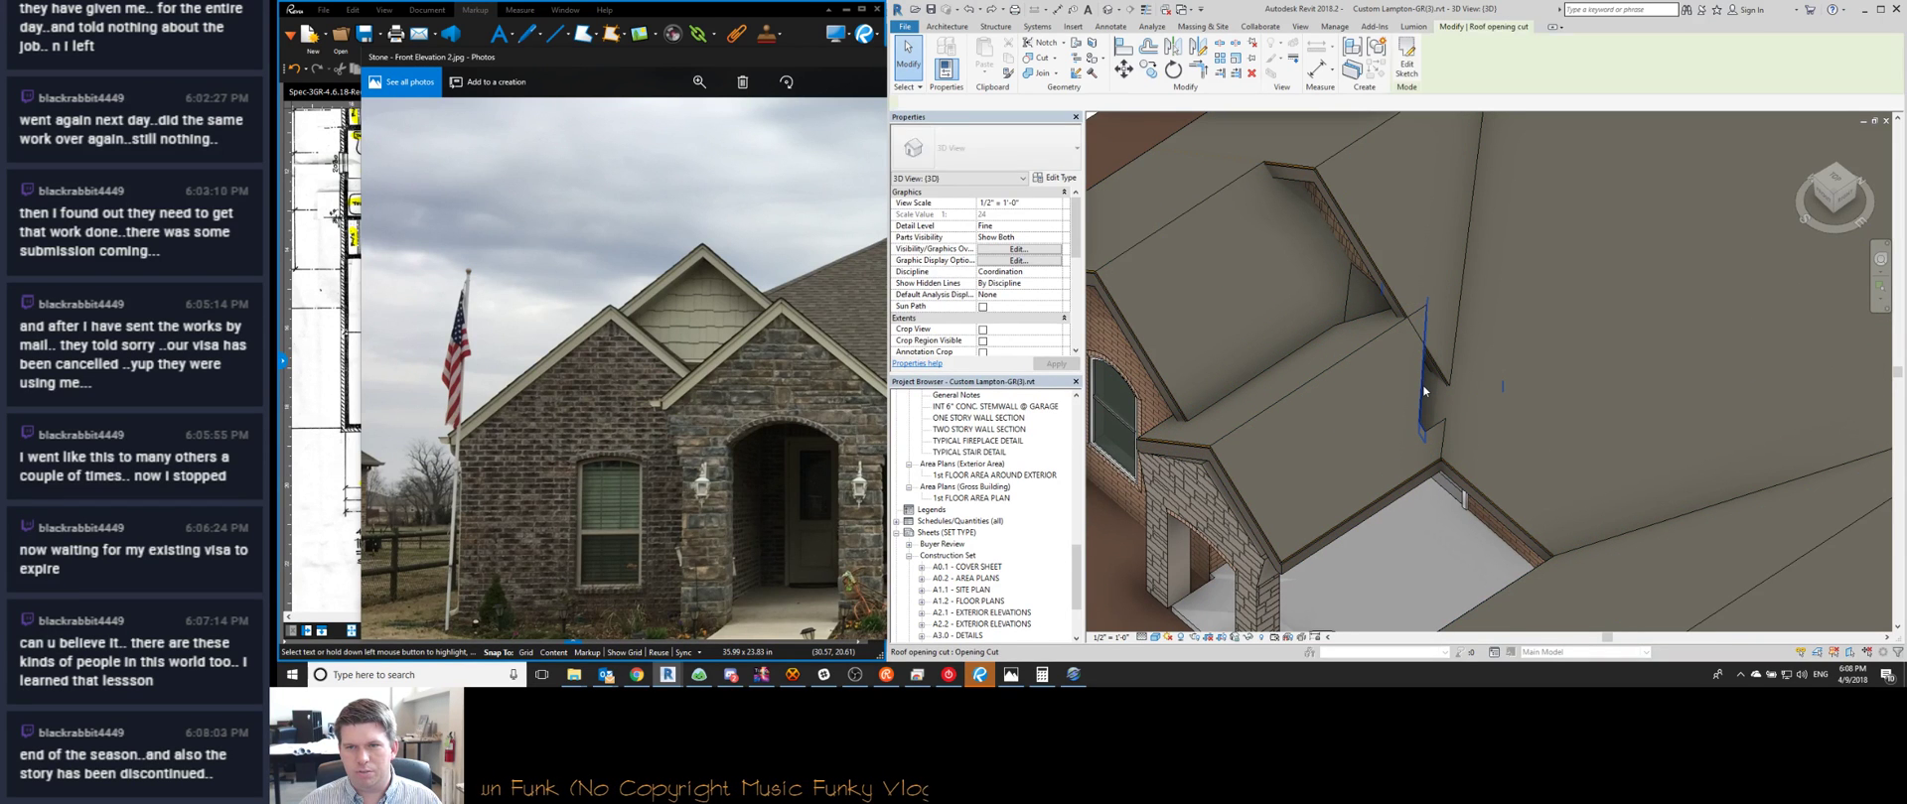
key(Delete)
scroll(1371, 388, down, 5)
scroll(1390, 380, up, 6)
scroll(1391, 385, up, 1)
key(j)
key(g)
click(1459, 268)
click(1424, 388)
key(Escape)
Pan along the dormer roof, then zoom out to a low front view of the house
scroll(1475, 373, up, 2)
scroll(1425, 312, down, 7)
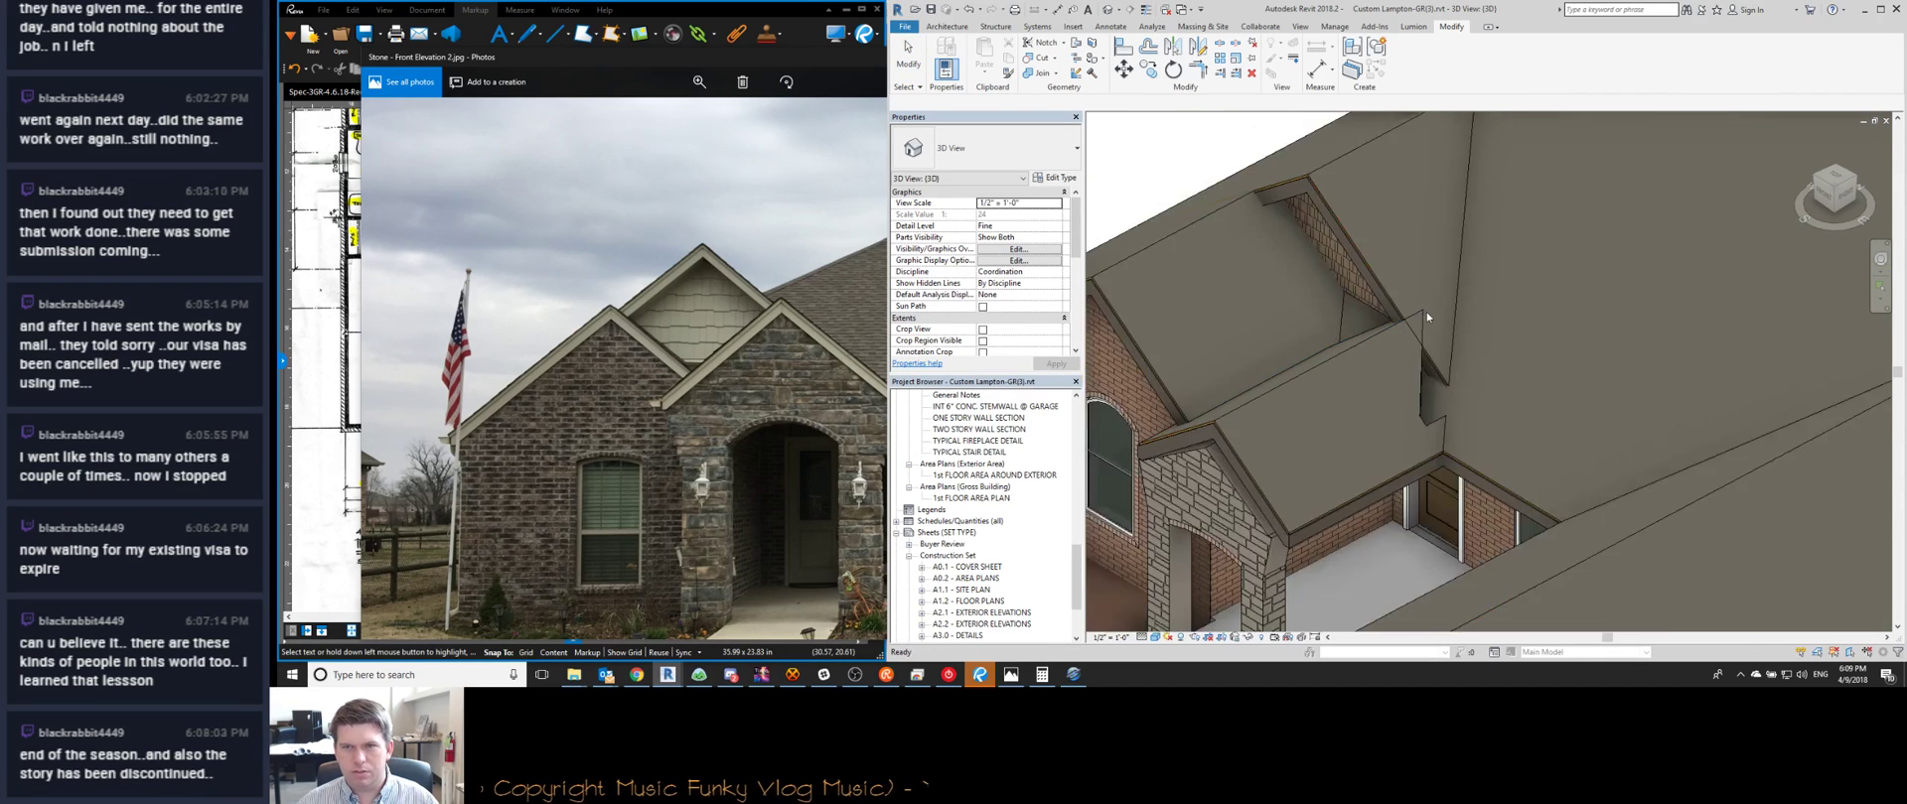
scroll(1389, 362, up, 6)
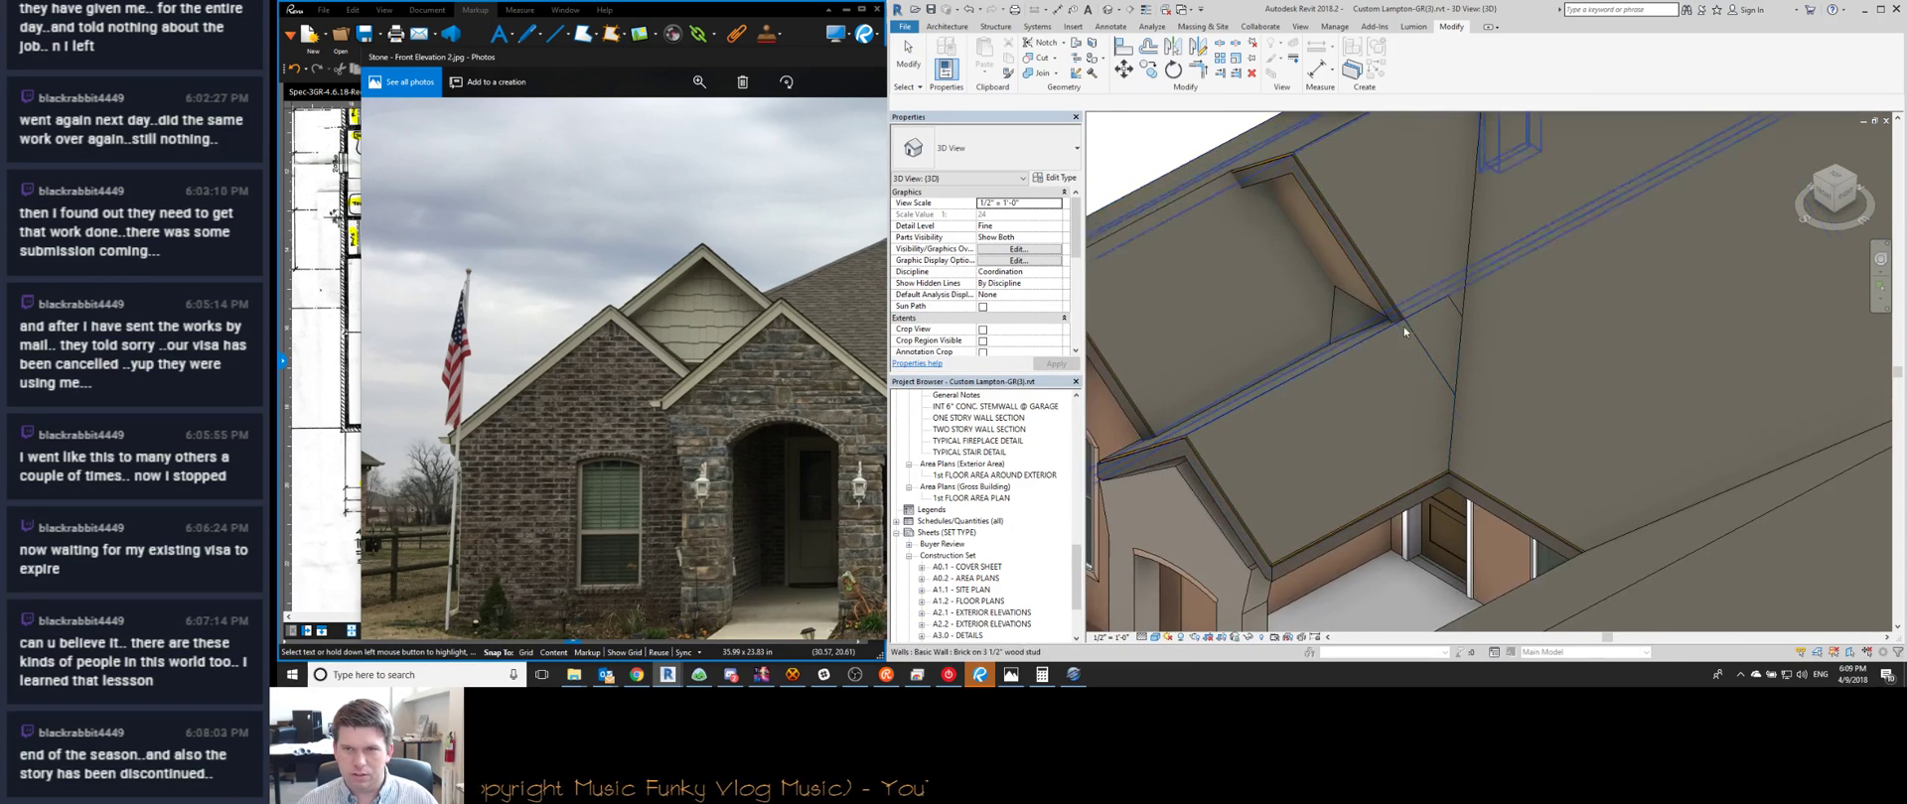
middle_drag(1272, 372, 1376, 366)
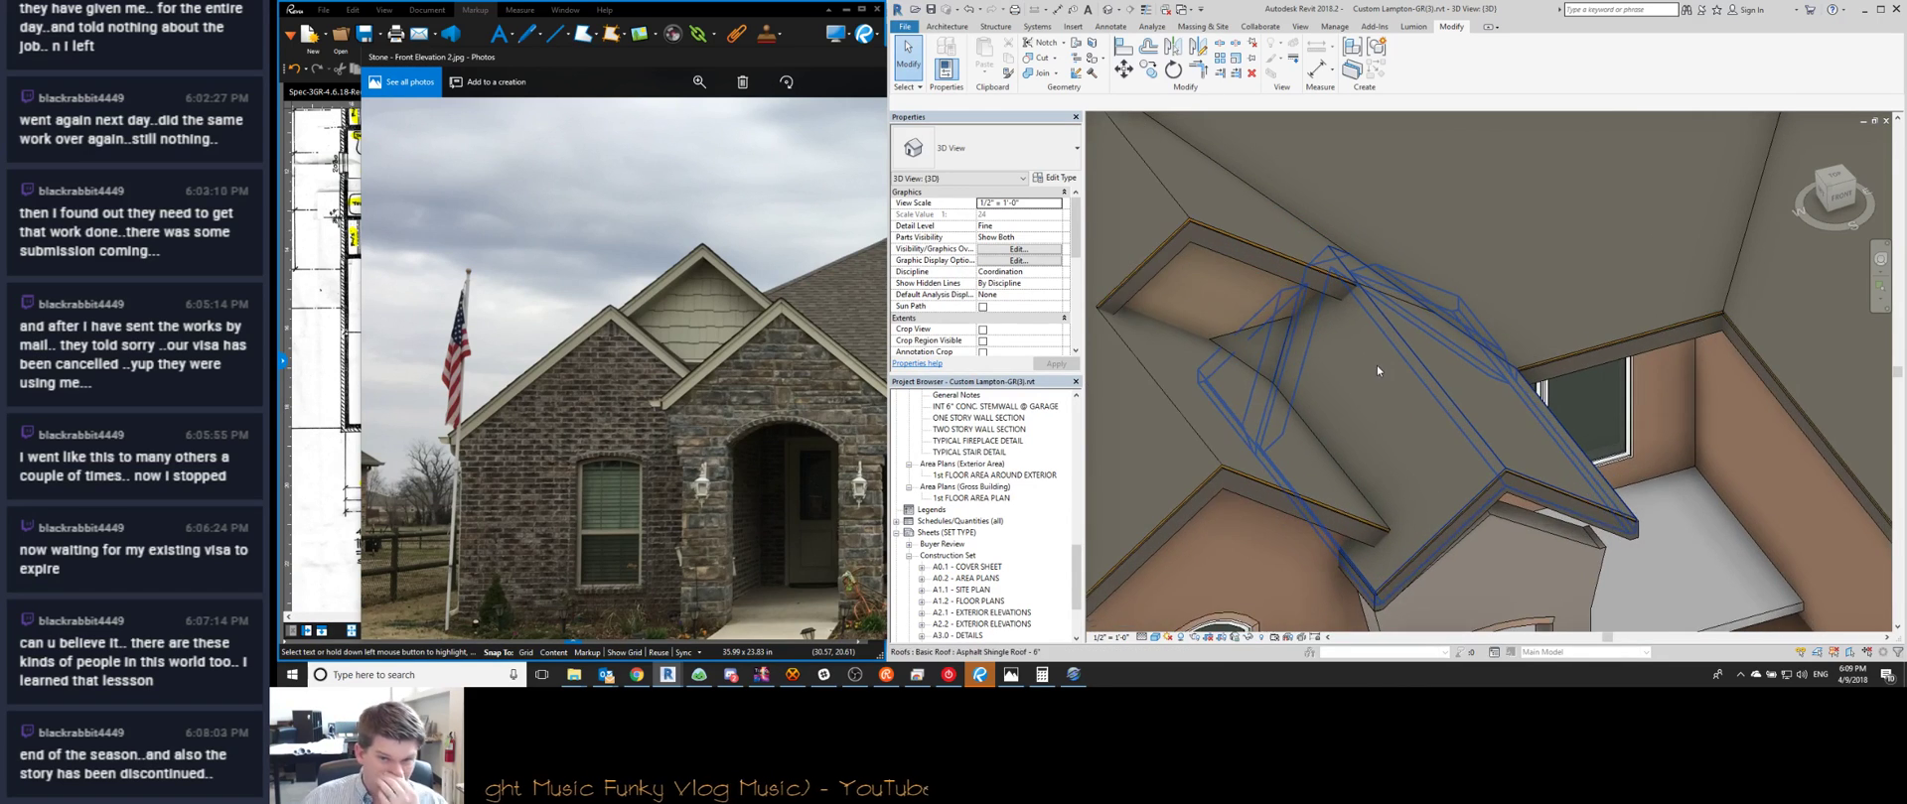
scroll(1426, 391, down, 3)
scroll(1427, 410, down, 3)
shift+middle_drag(1466, 488, 1359, 417)
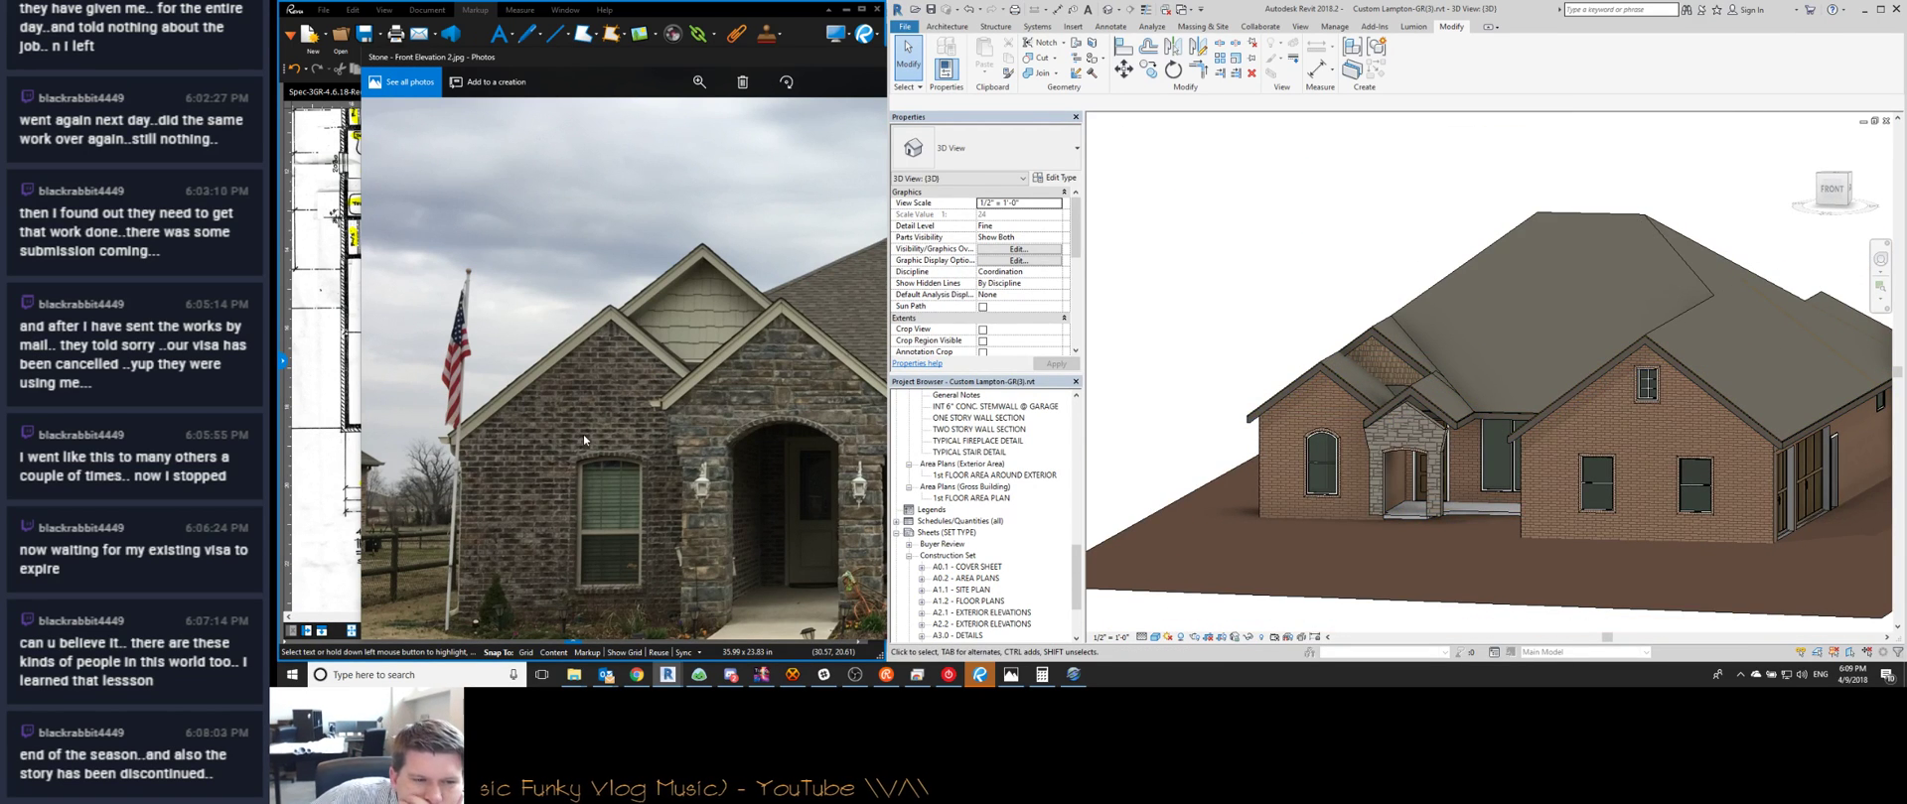
Bring the Stone - Front Elevation 2 photo forward and zoom into it
click(752, 593)
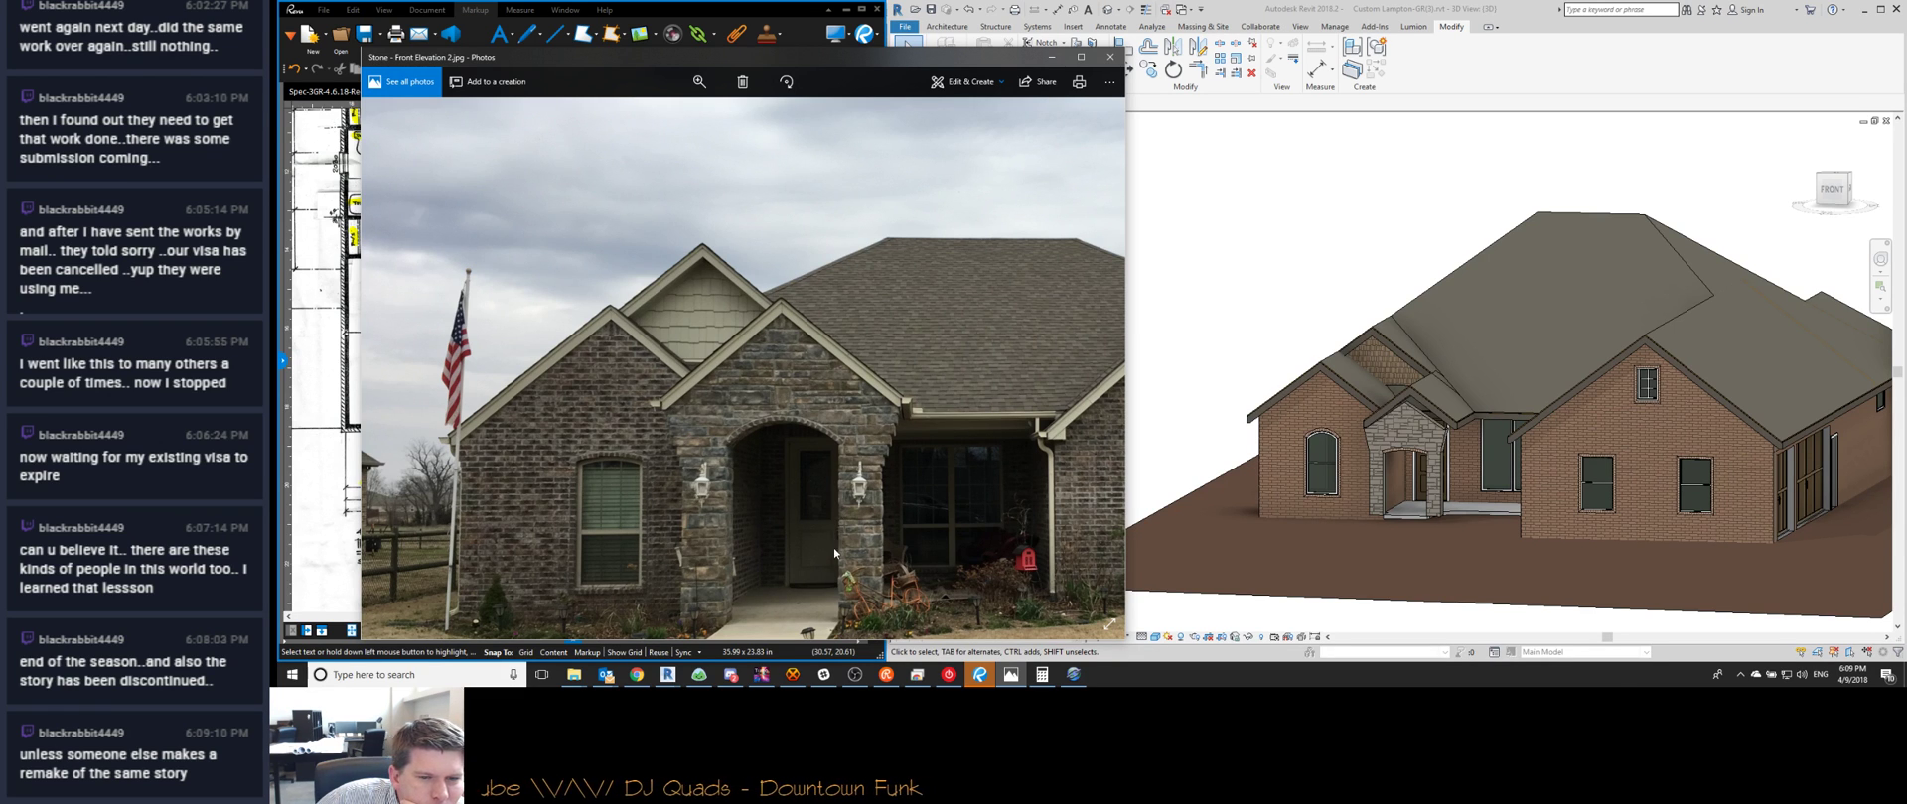
scroll(761, 381, down, 5)
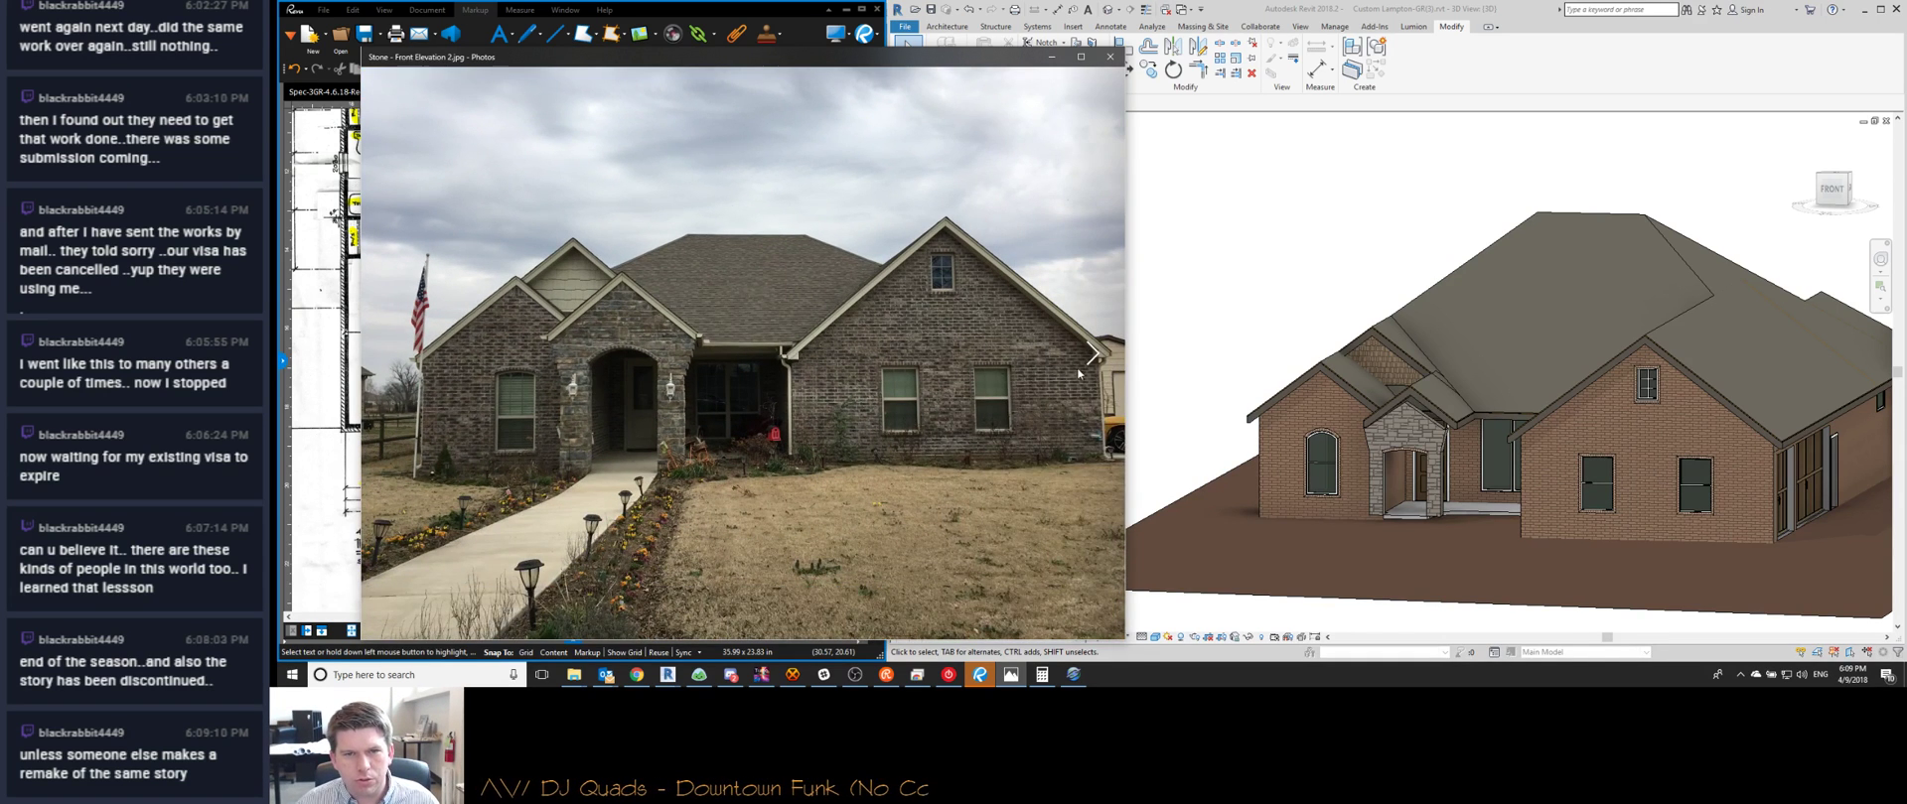
scroll(923, 393, up, 2)
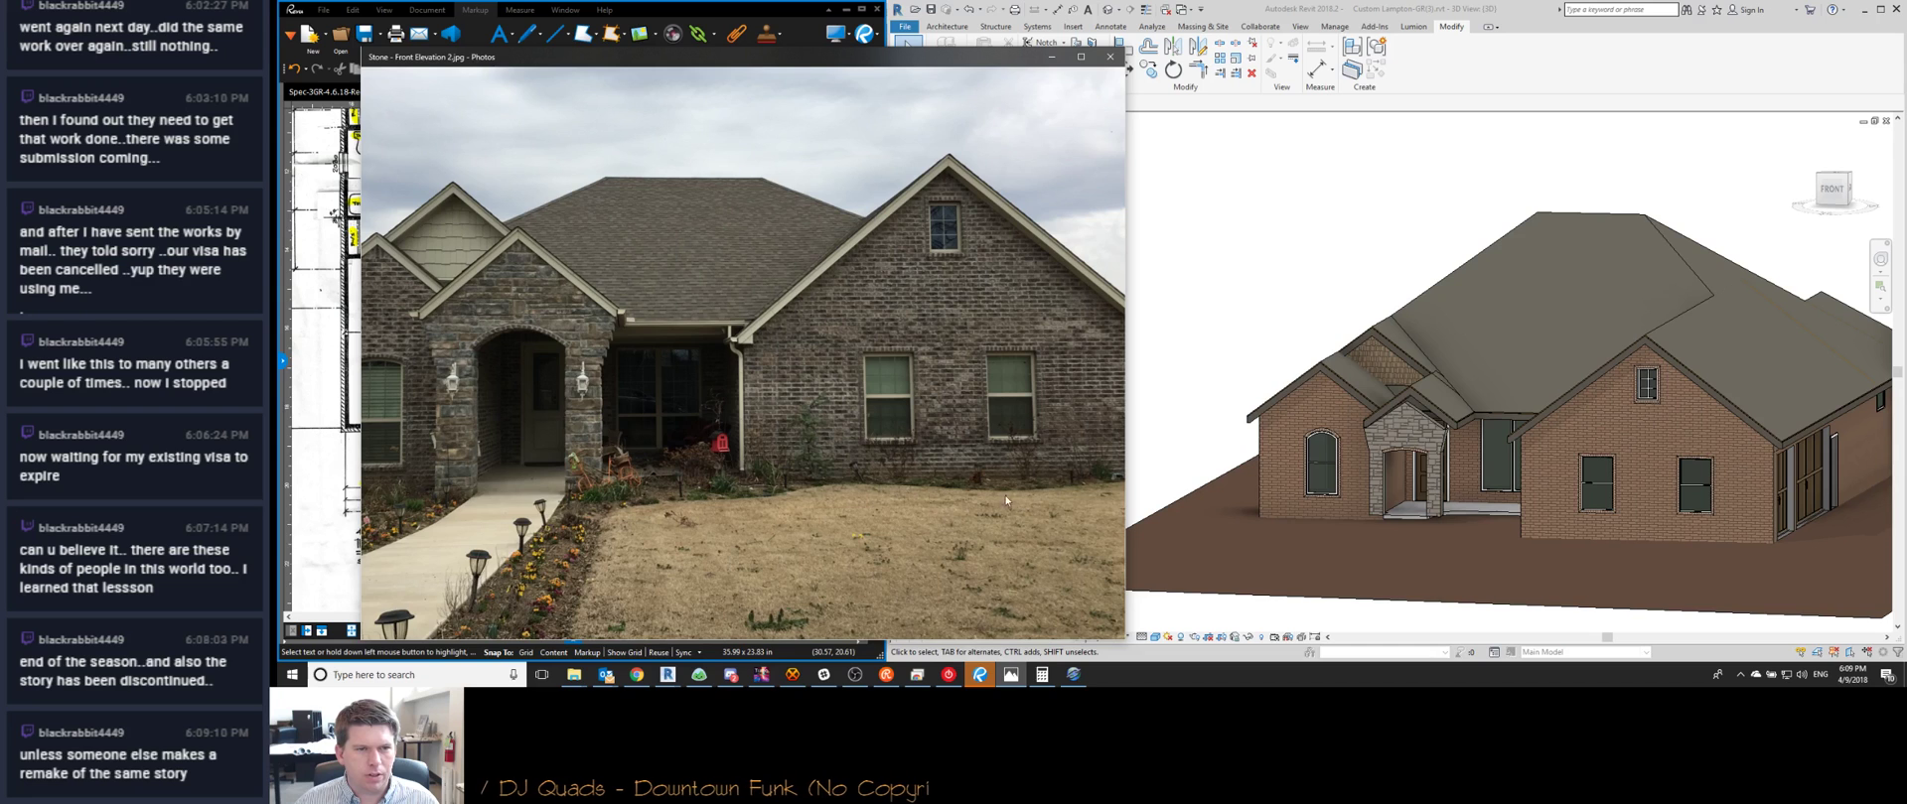
scroll(917, 495, down, 2)
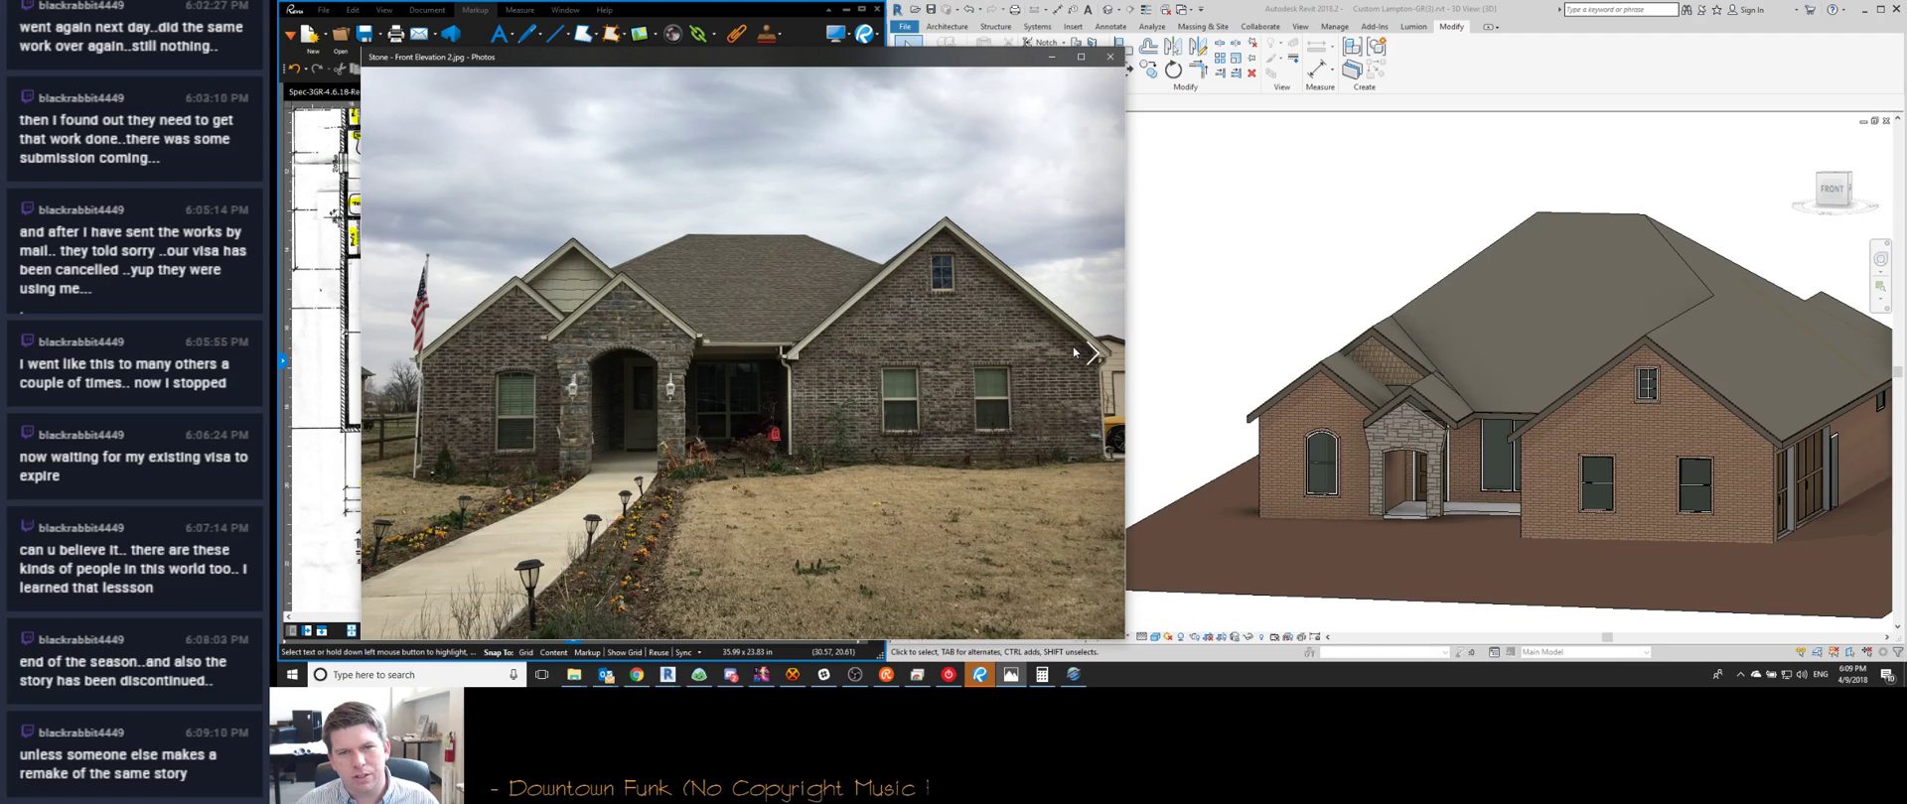
ctrl+scroll(1063, 345, up, 4)
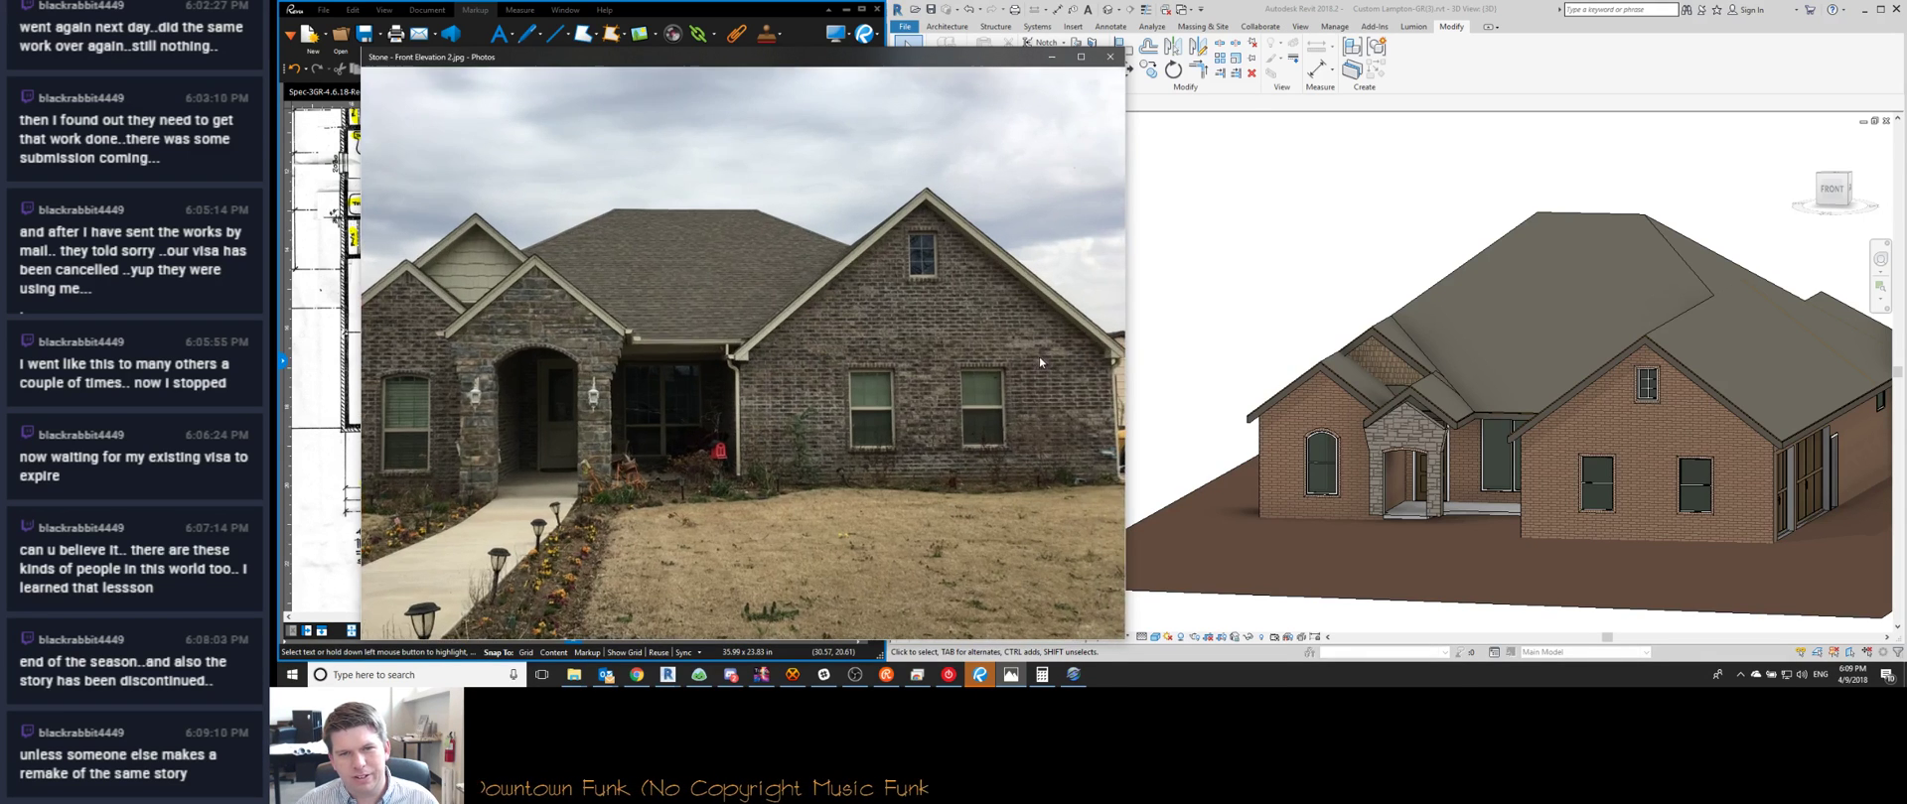
ctrl+scroll(1116, 365, up, 4)
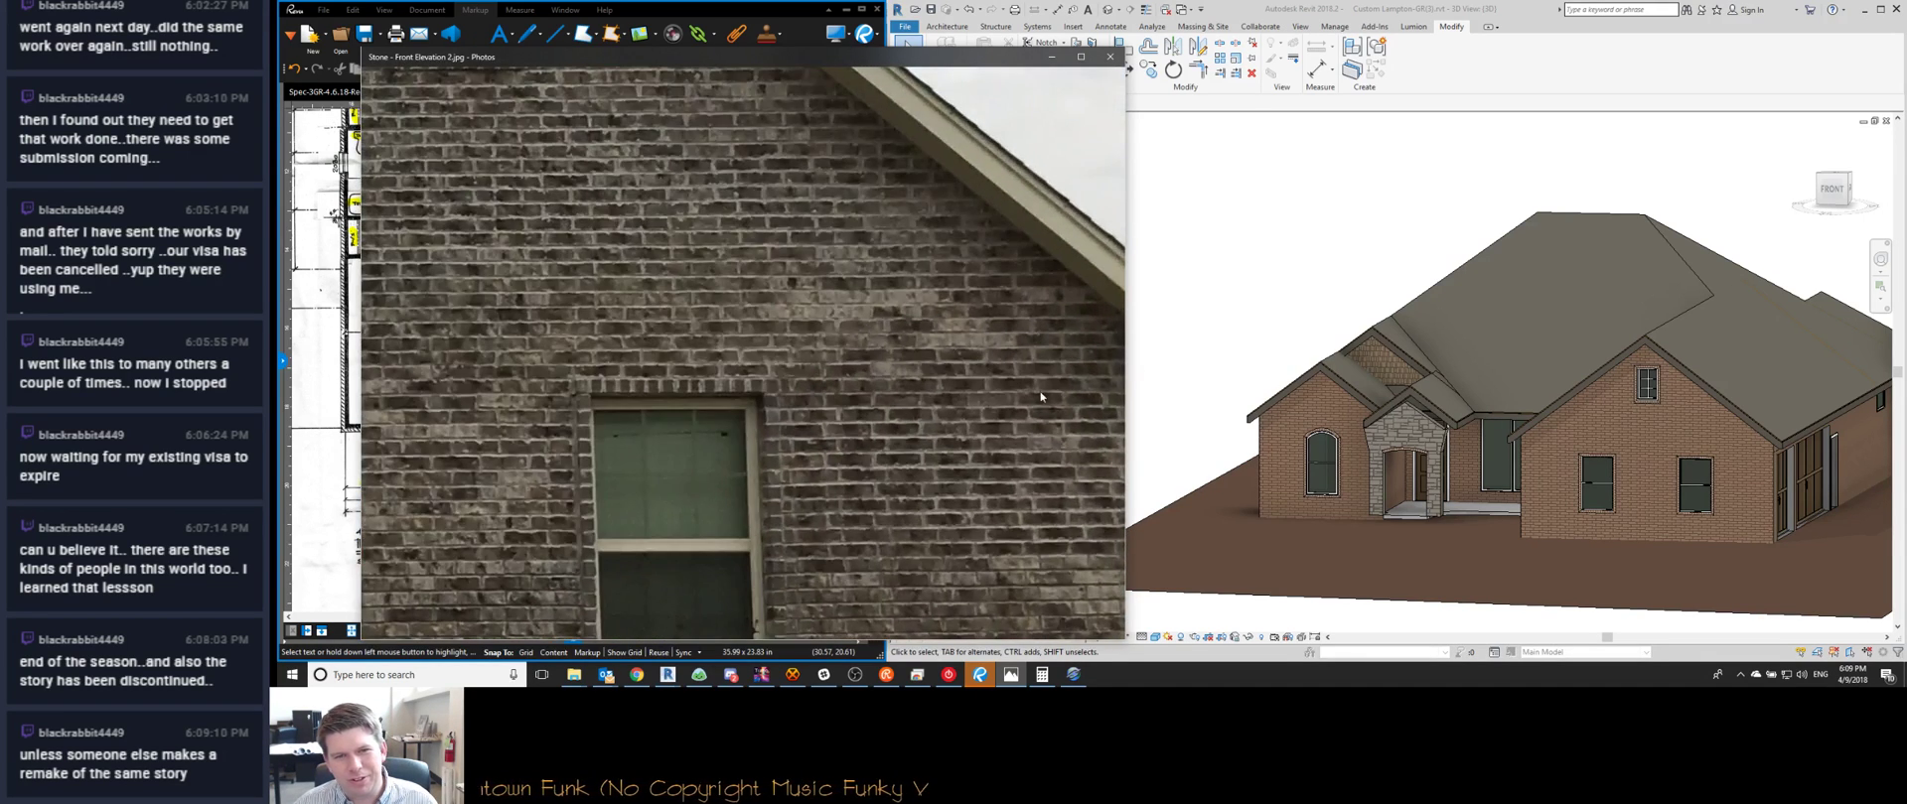
Pan from the photo's right gable end across the stone porch to the left gable and flag, then zoom out
drag(874, 425, 617, 346)
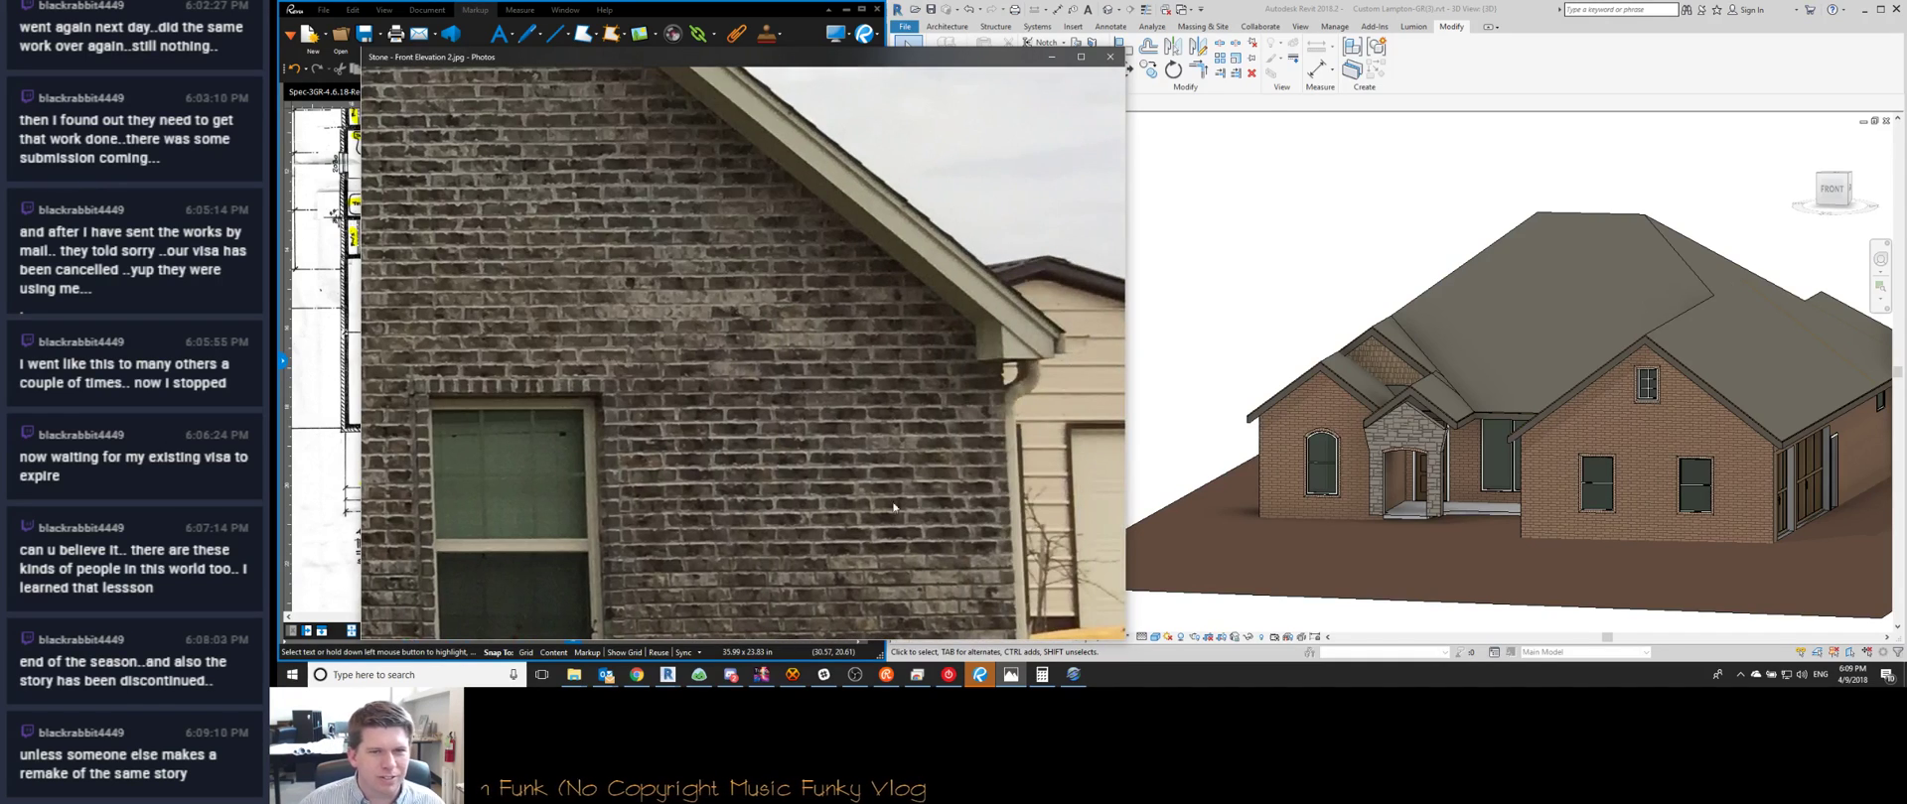
drag(836, 399, 1064, 402)
drag(695, 347, 1003, 351)
drag(517, 342, 973, 346)
drag(579, 344, 975, 370)
drag(550, 369, 1083, 349)
drag(536, 369, 1072, 369)
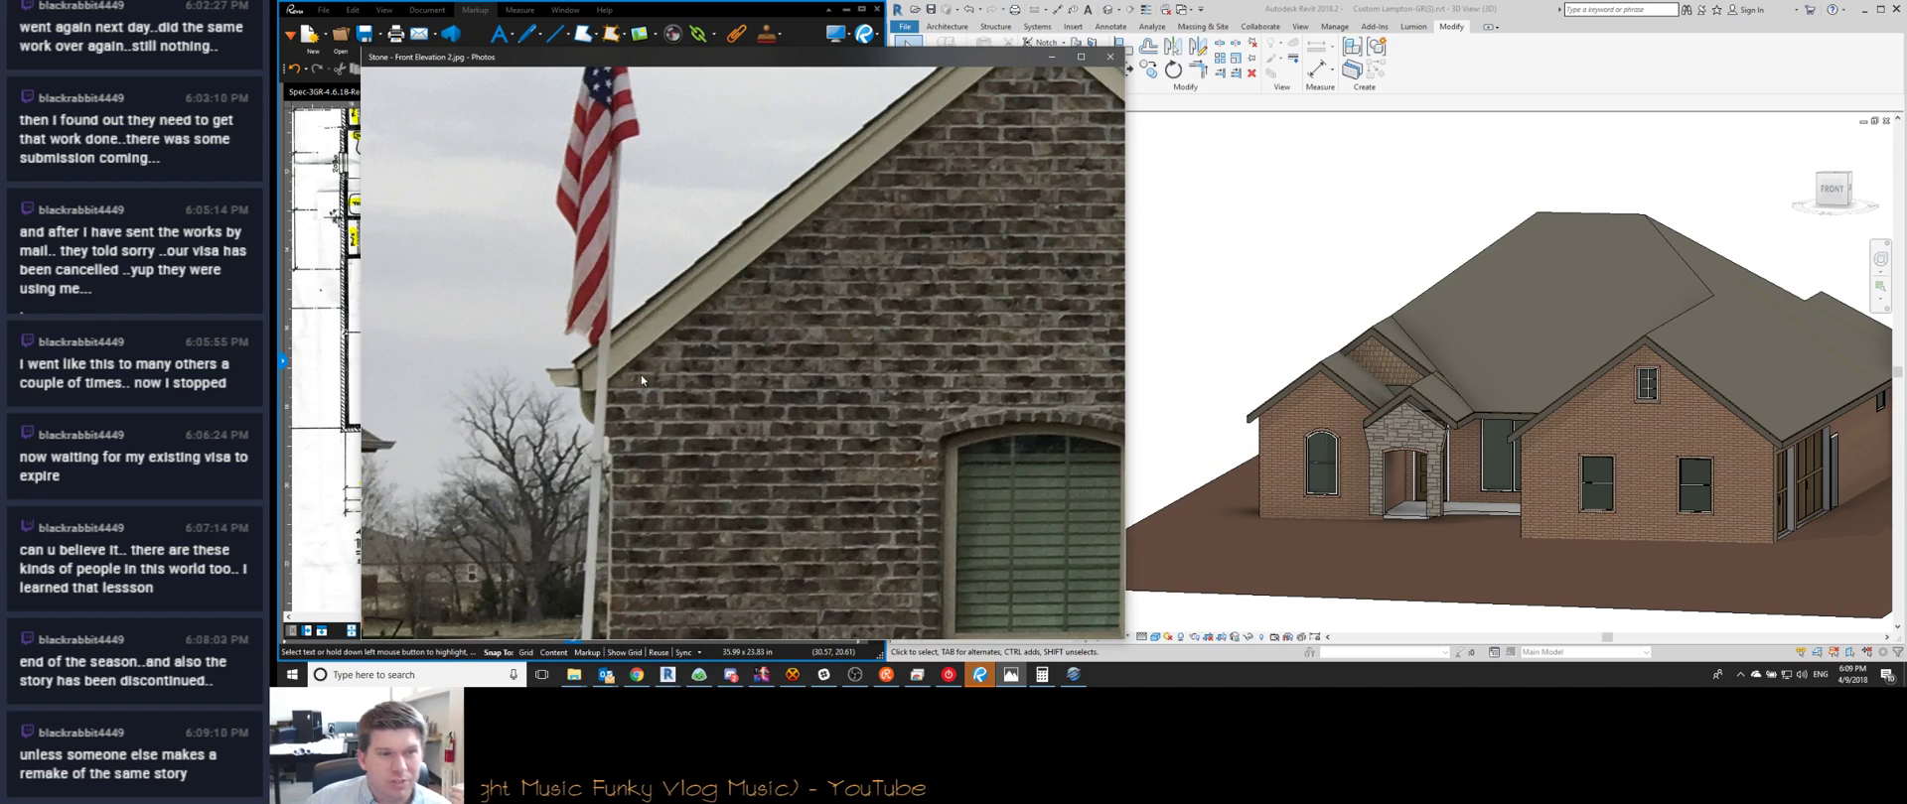
scroll(642, 379, down, 5)
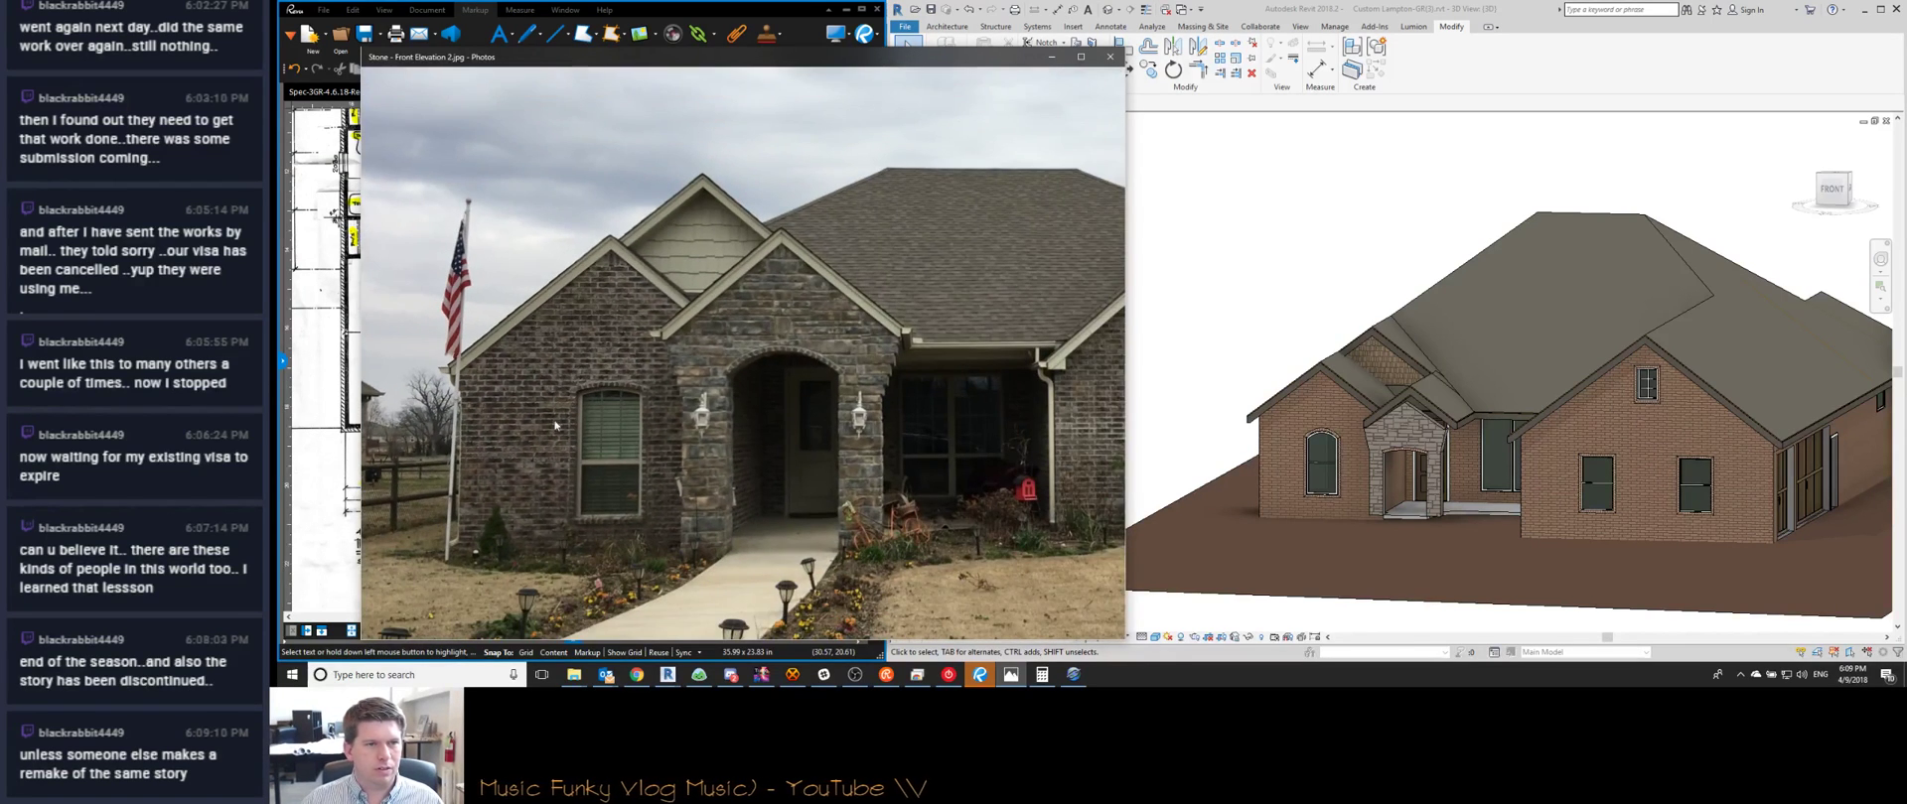
scroll(552, 373, down, 2)
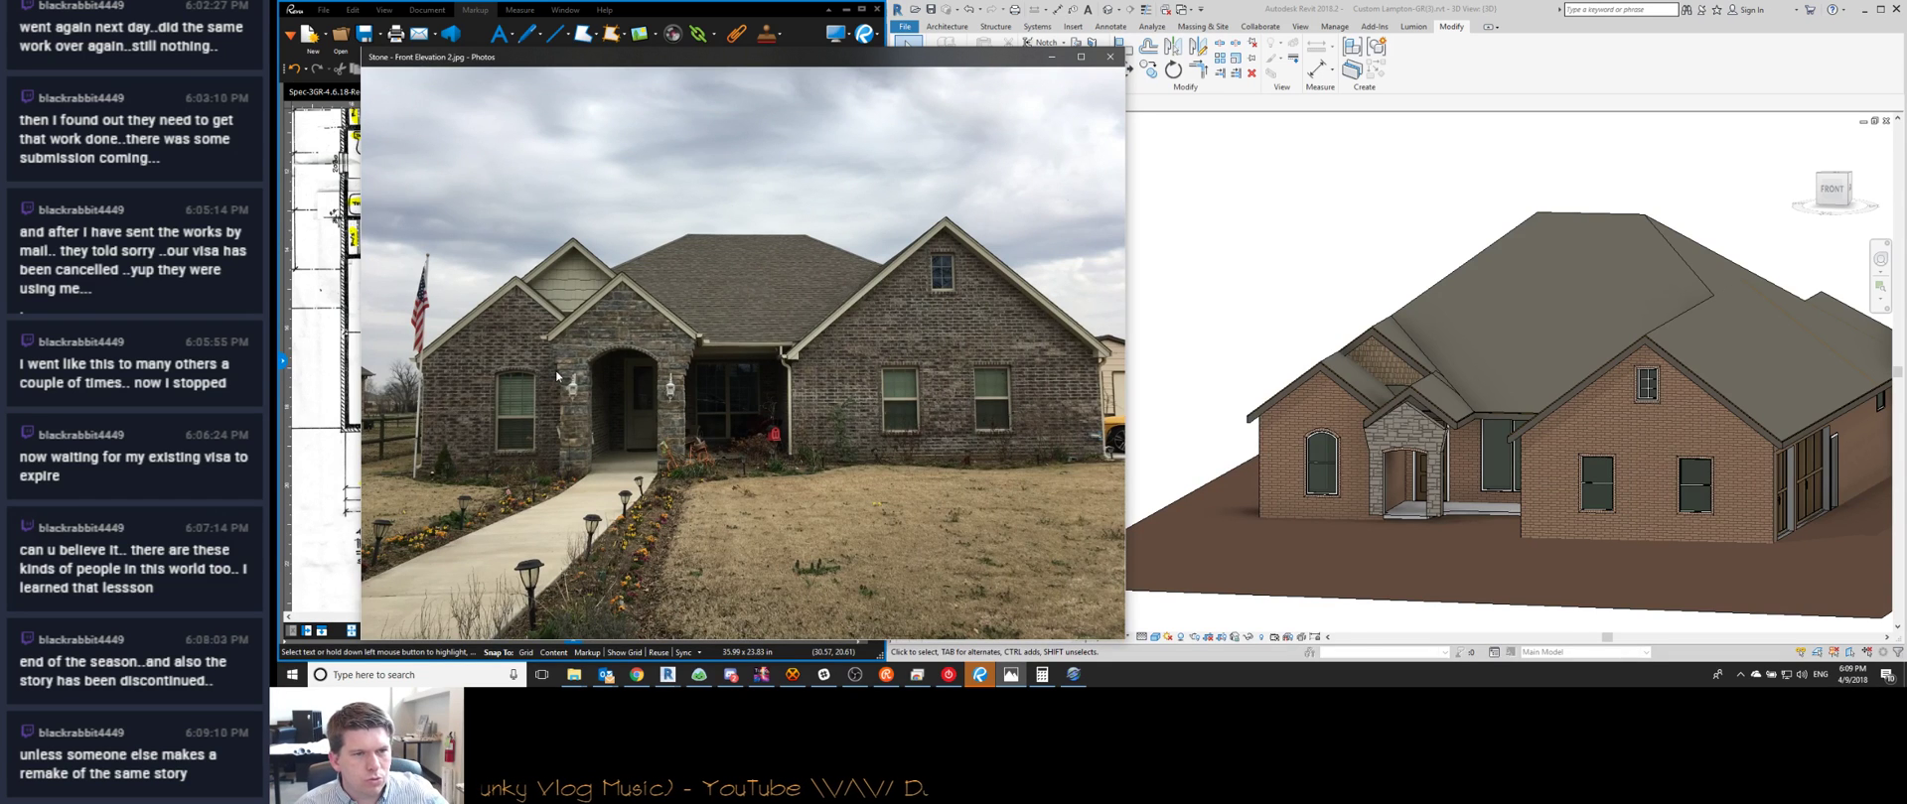
Check the next photo, return to Stone - Front Elevation 2, and orbit the model low
click(1478, 415)
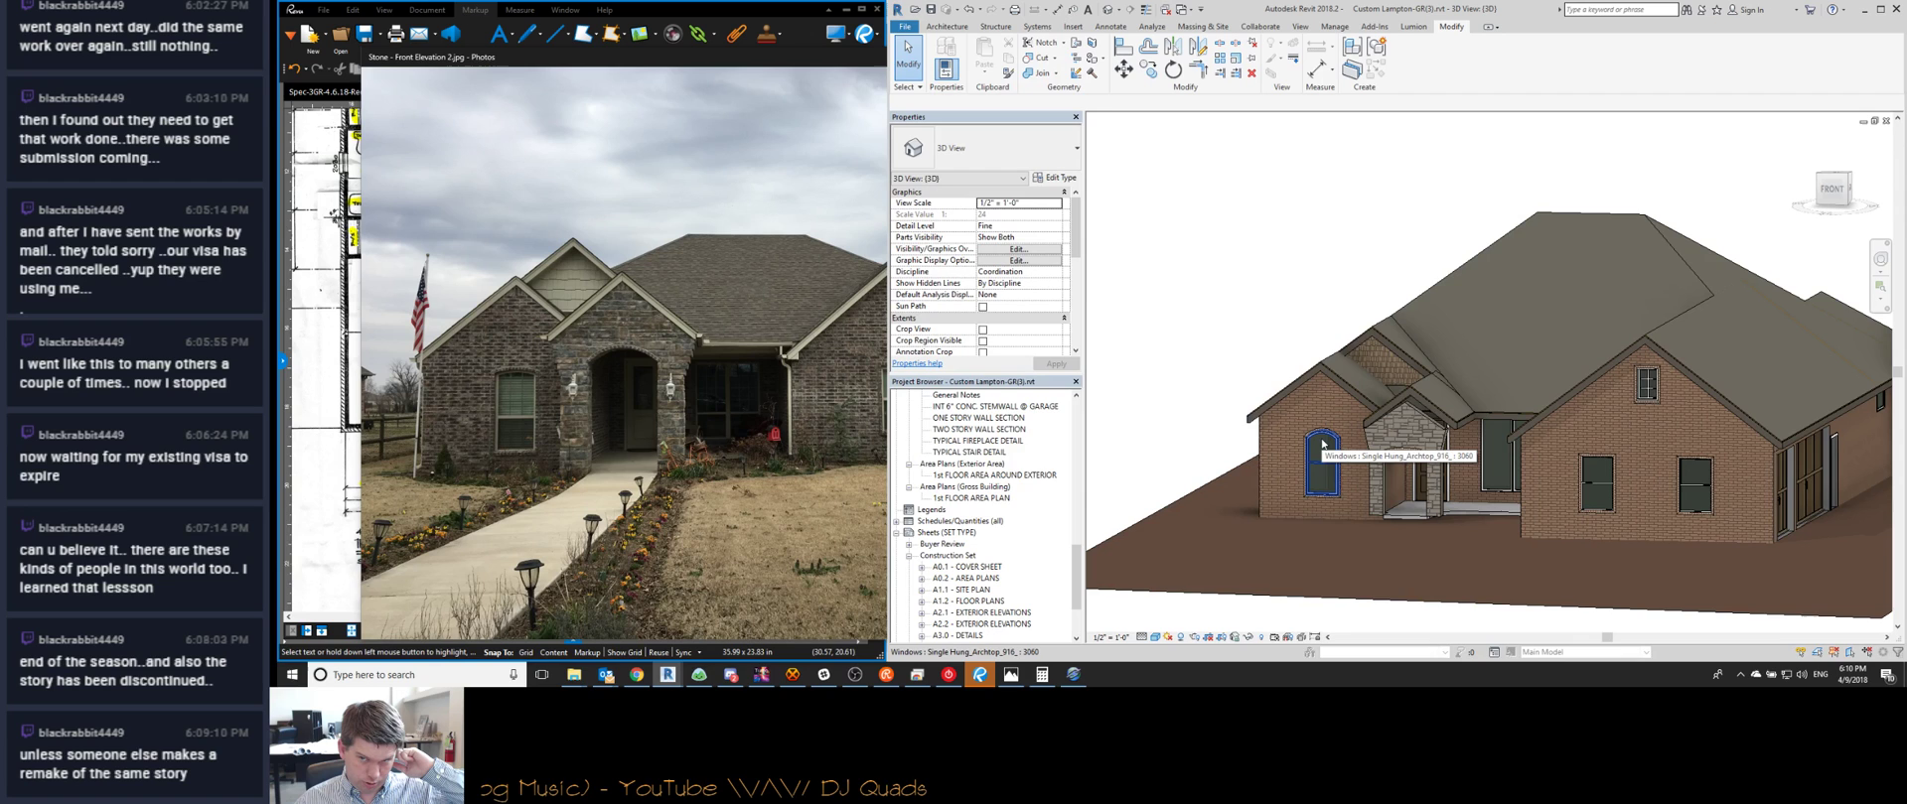
click(722, 401)
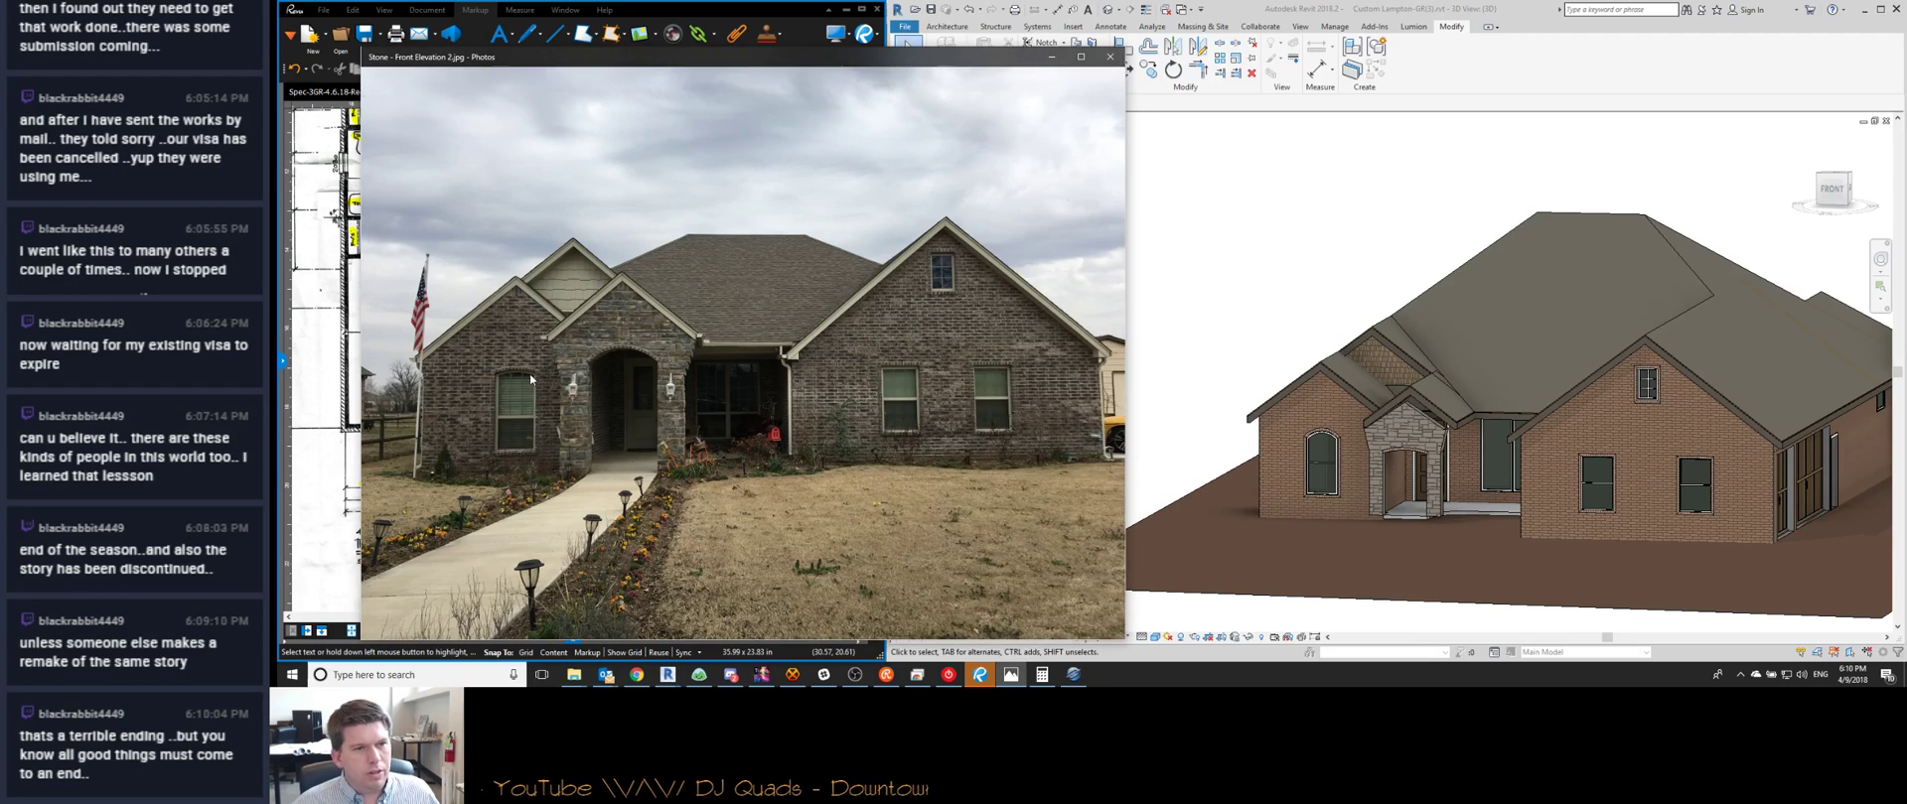
key(Right)
key(Left)
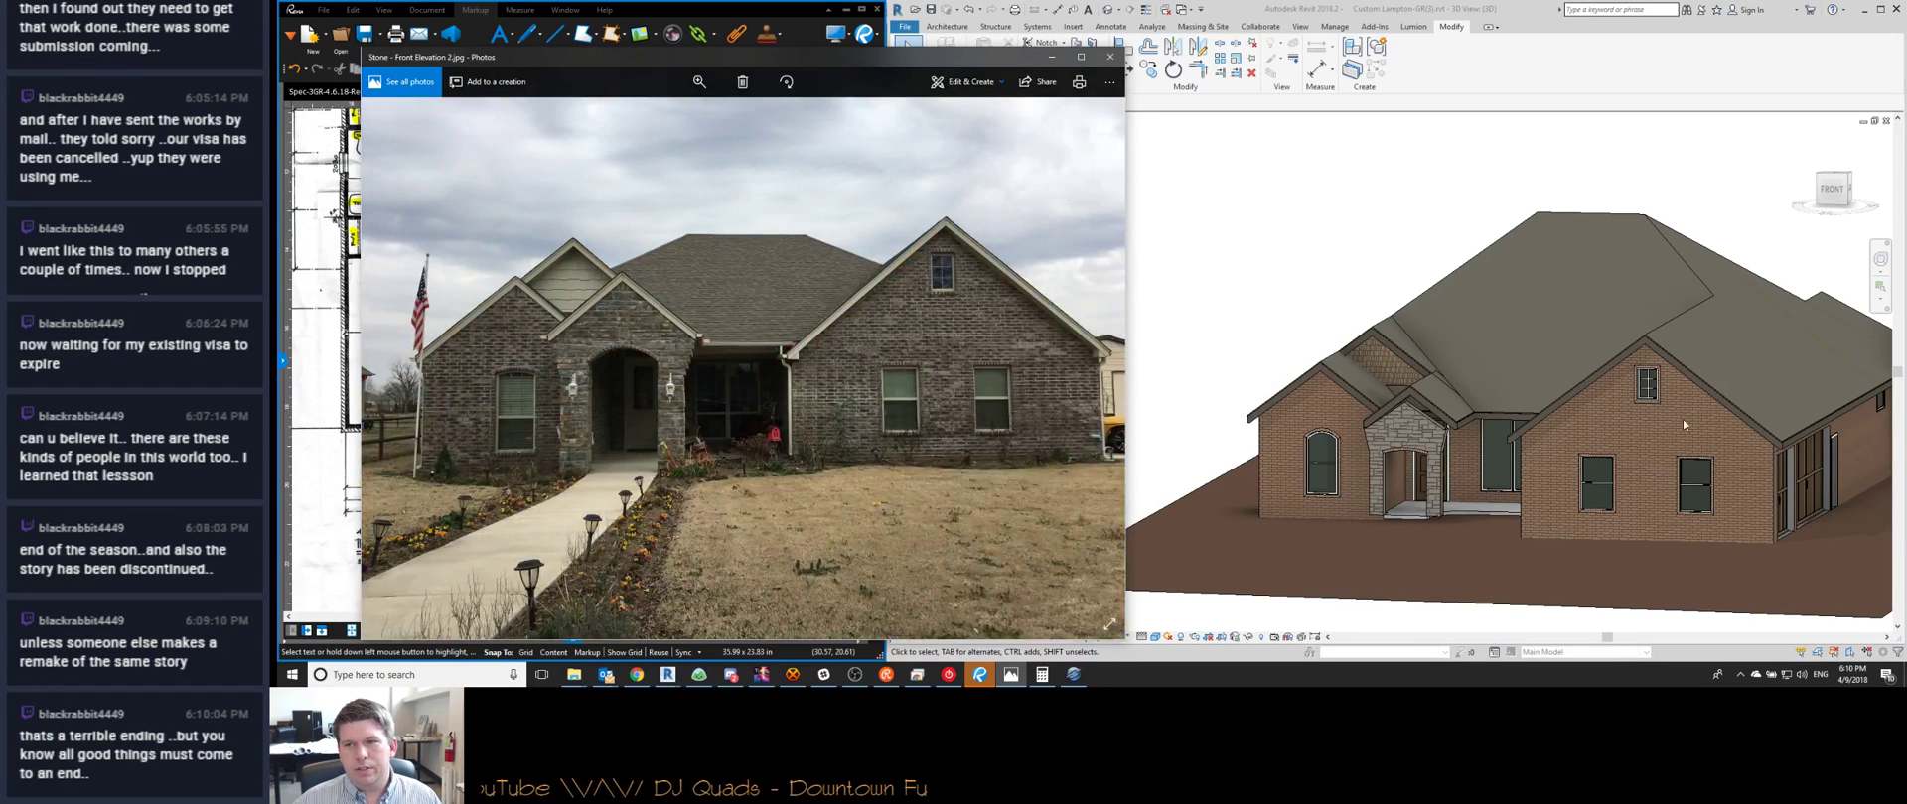
click(1704, 429)
scroll(1649, 392, up, 5)
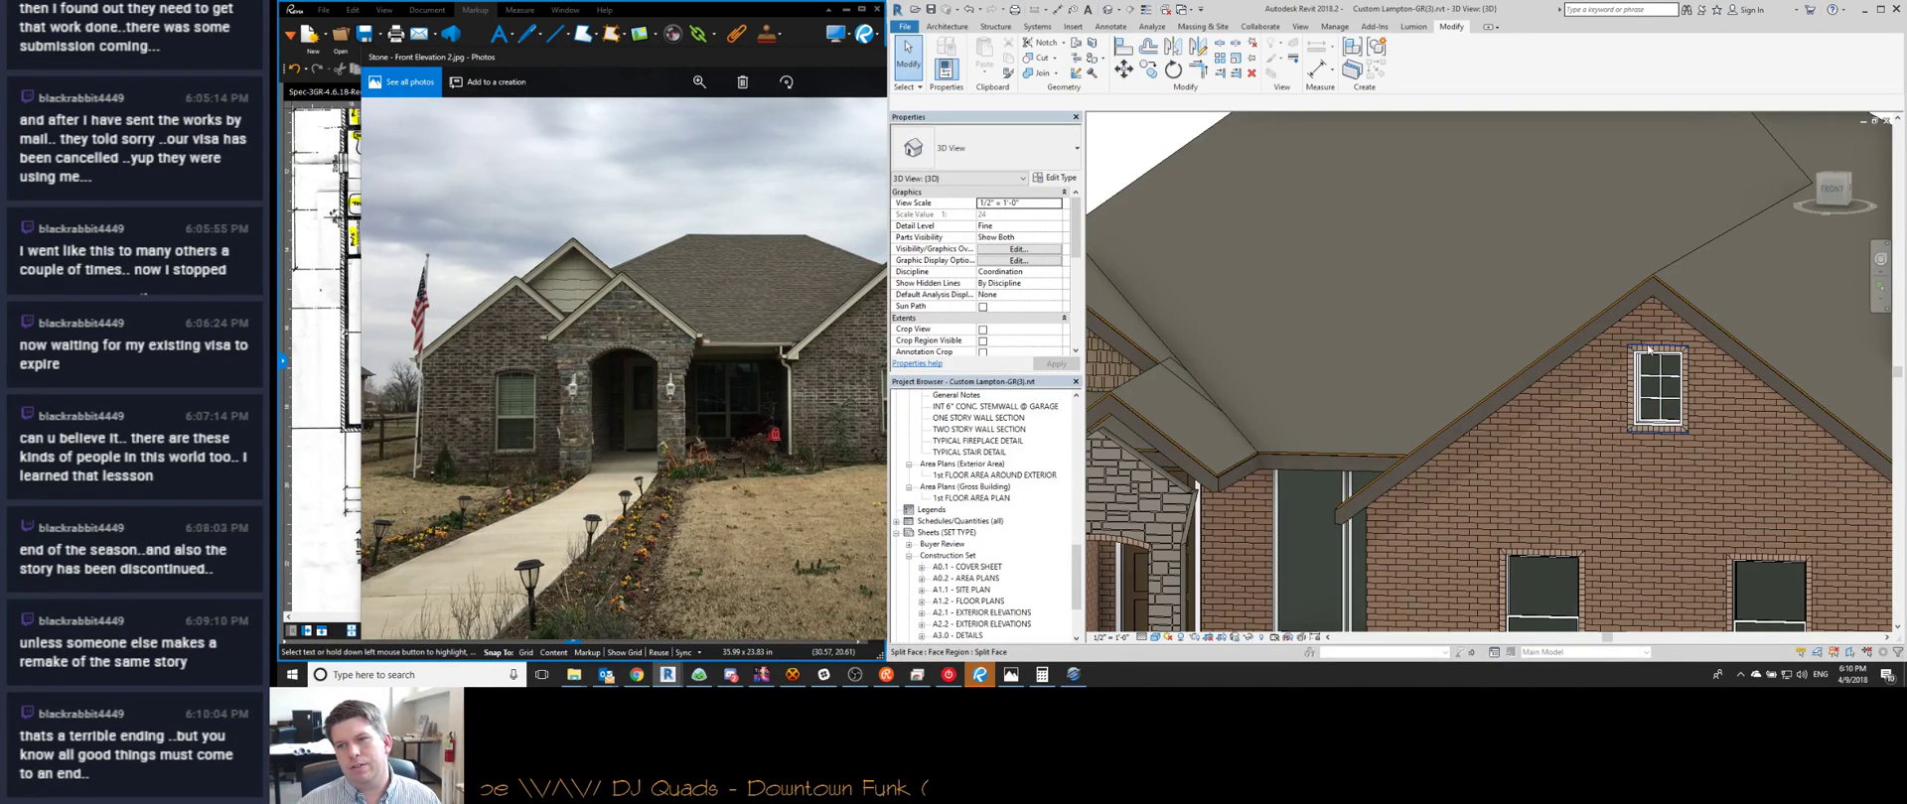
scroll(1650, 349, down, 5)
shift+middle_drag(1469, 377, 1218, 480)
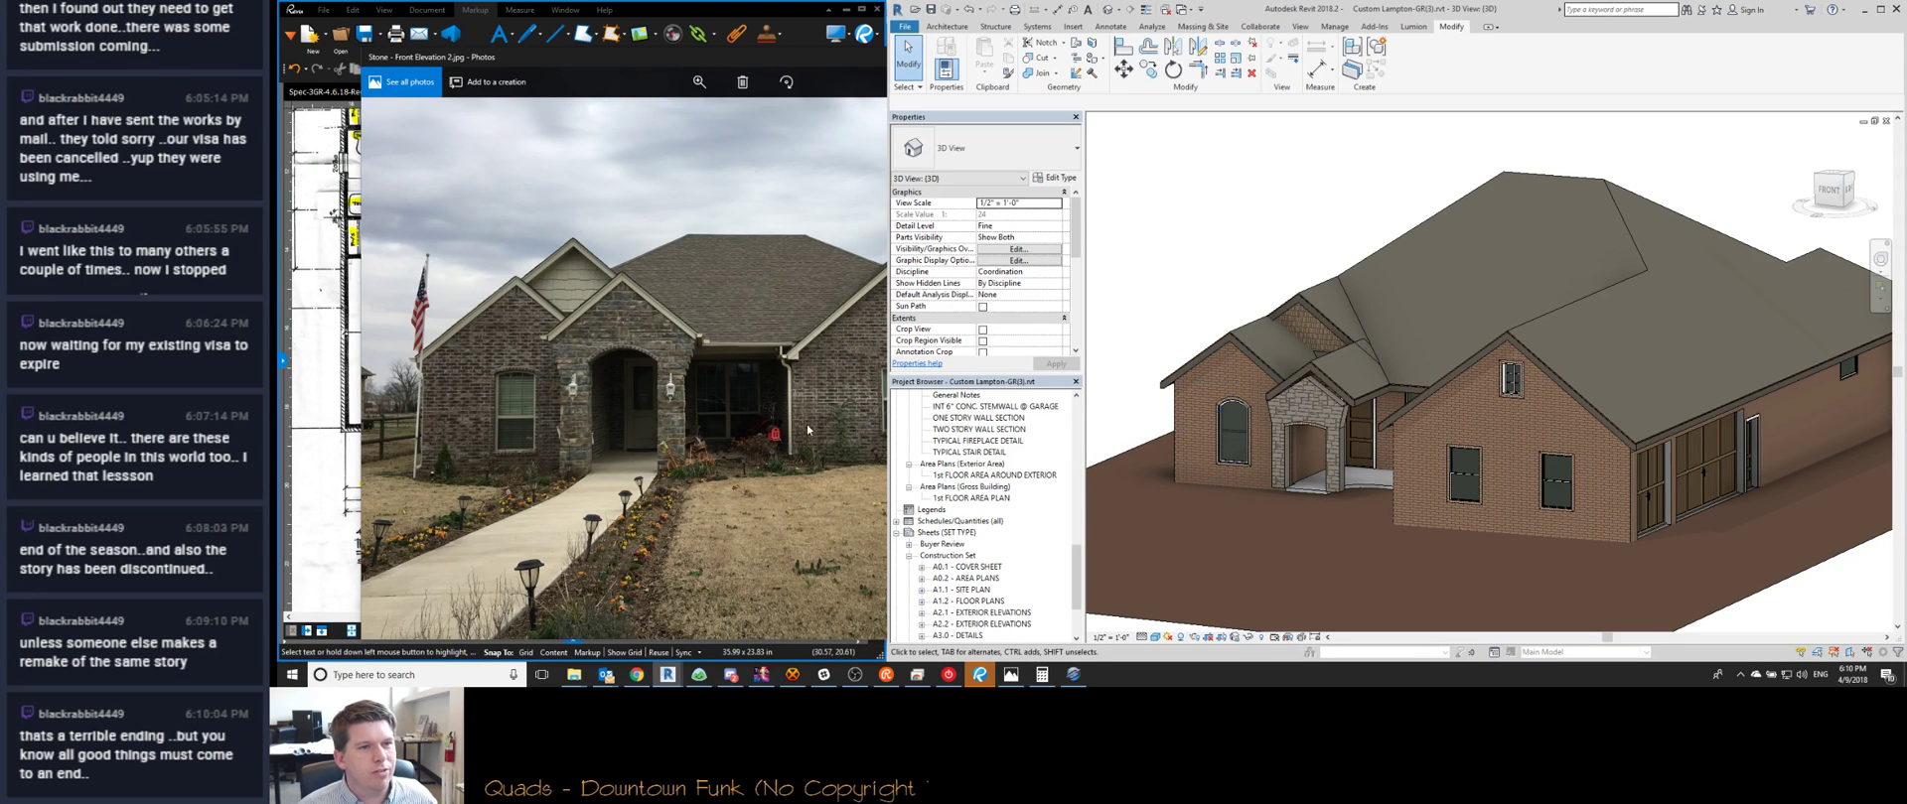
Select the porch roof and stone porch wall, orbiting around the porch to compare with the photo
click(542, 347)
scroll(542, 348, down, 1)
scroll(542, 348, up, 1)
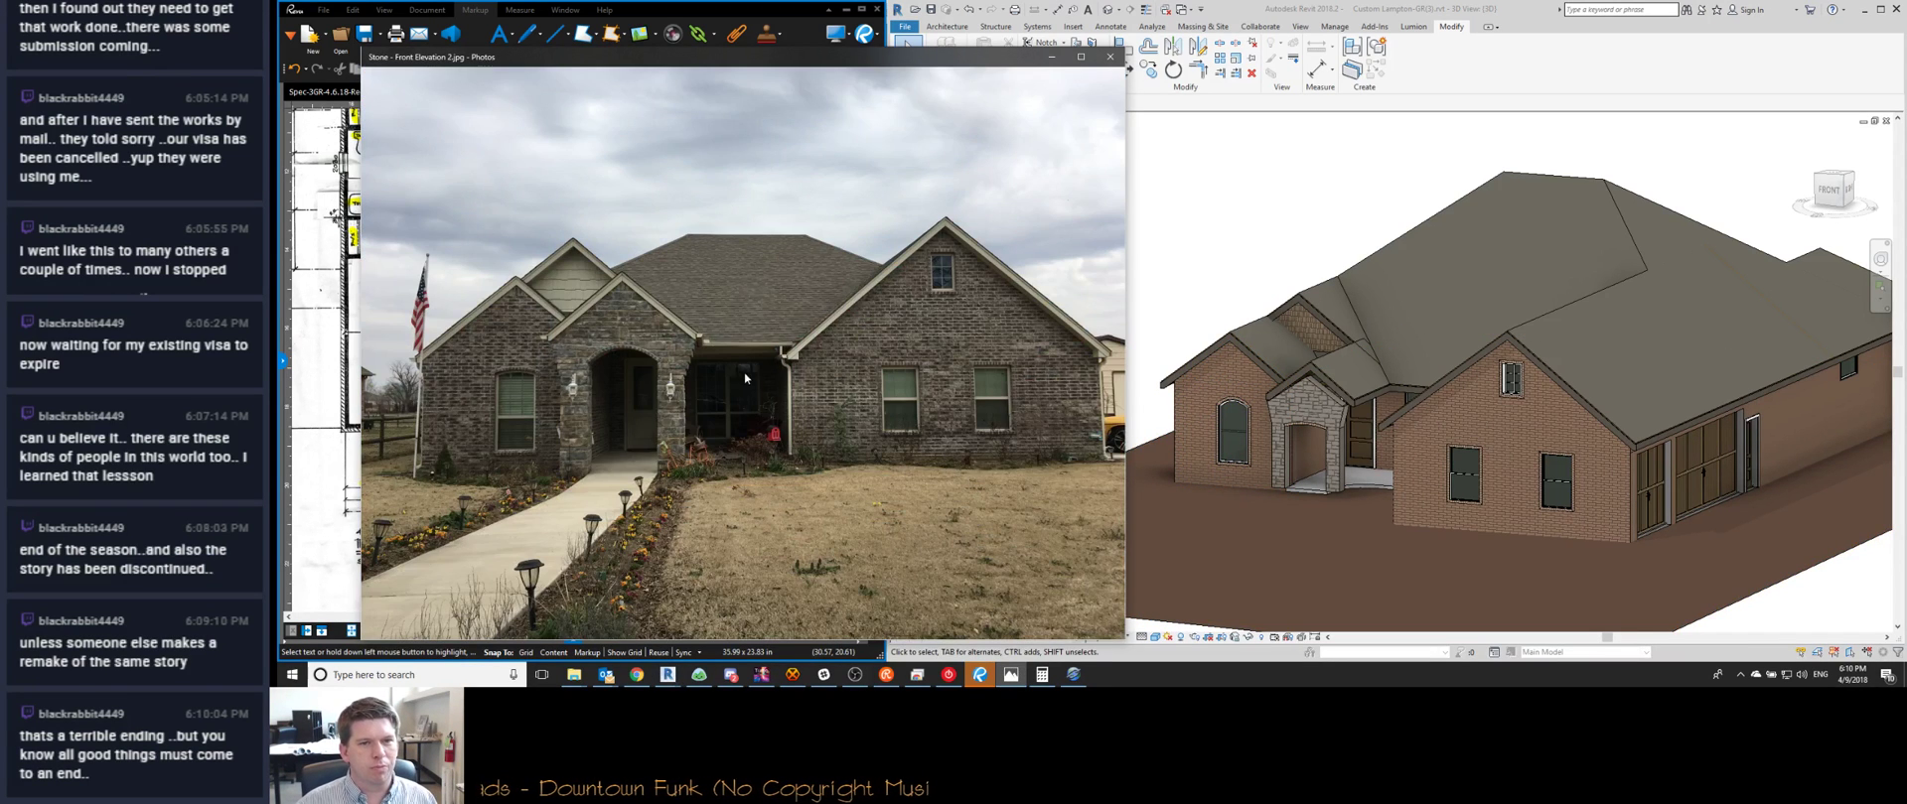
click(1384, 381)
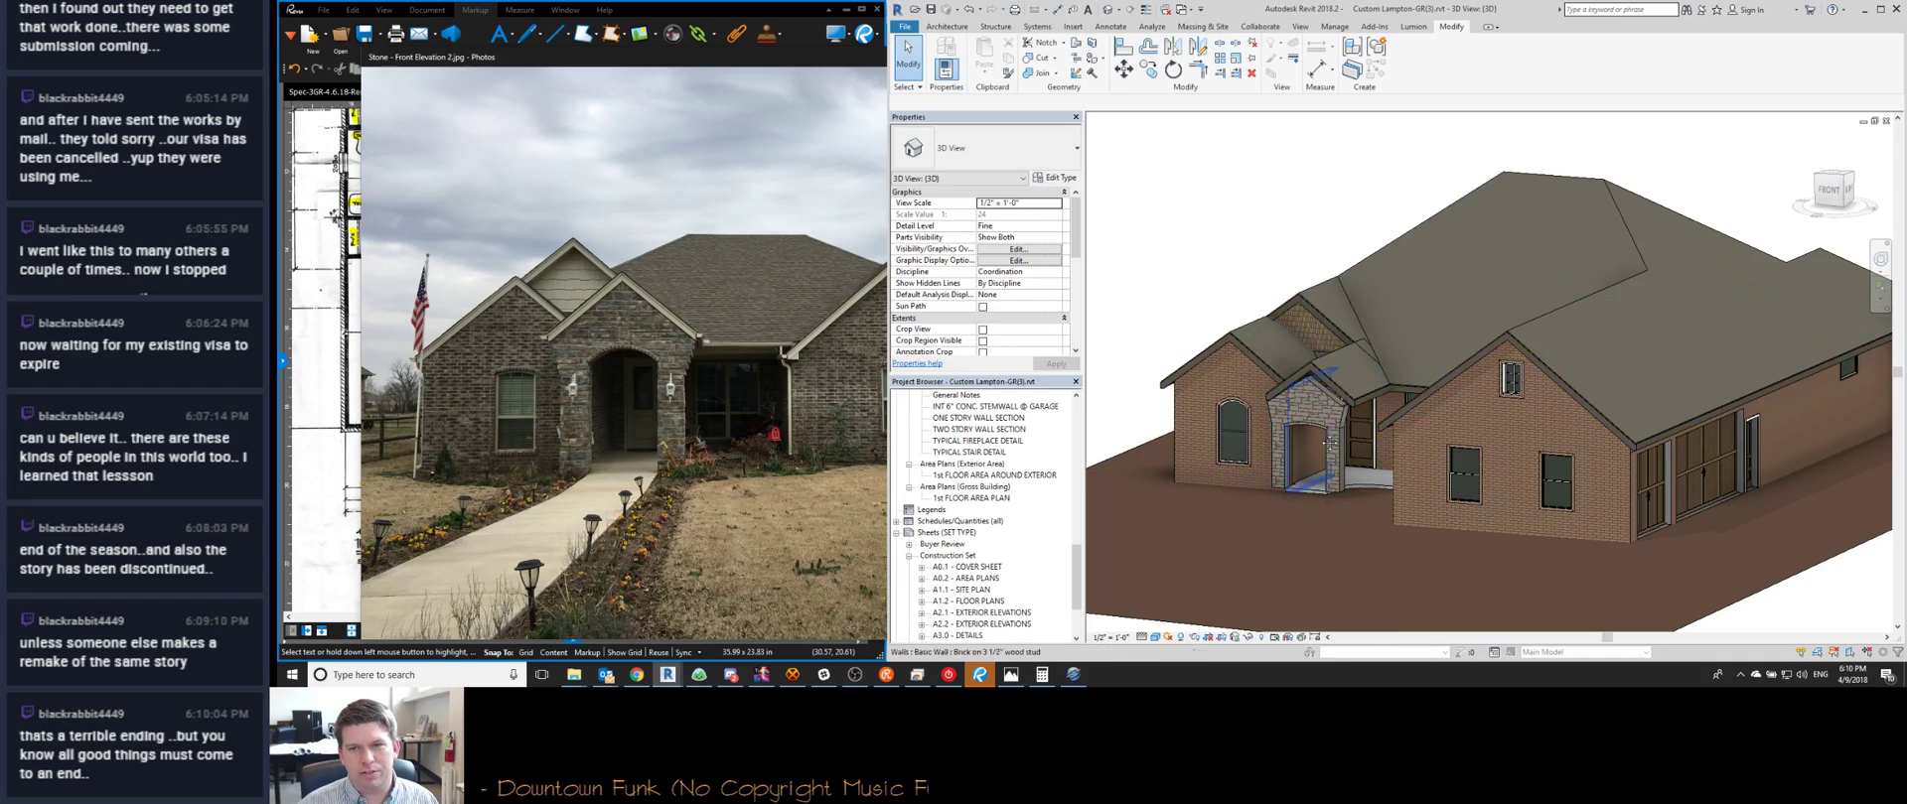
scroll(1384, 383, up, 4)
scroll(1382, 385, up, 2)
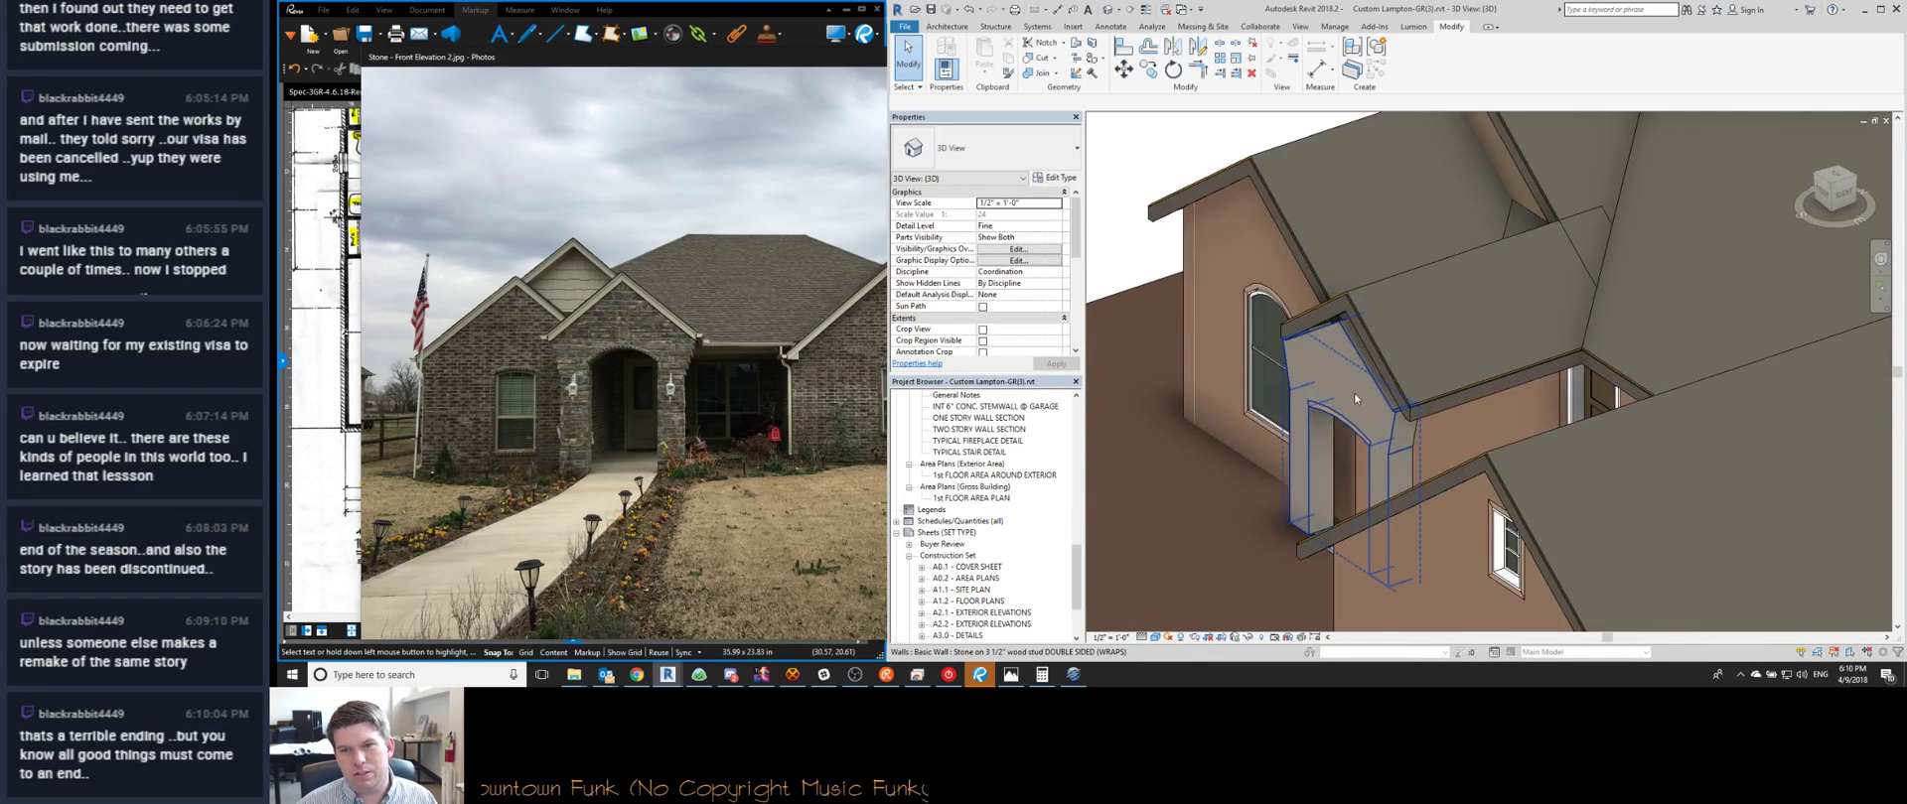
click(1350, 417)
shift+middle_drag(1152, 500, 1200, 546)
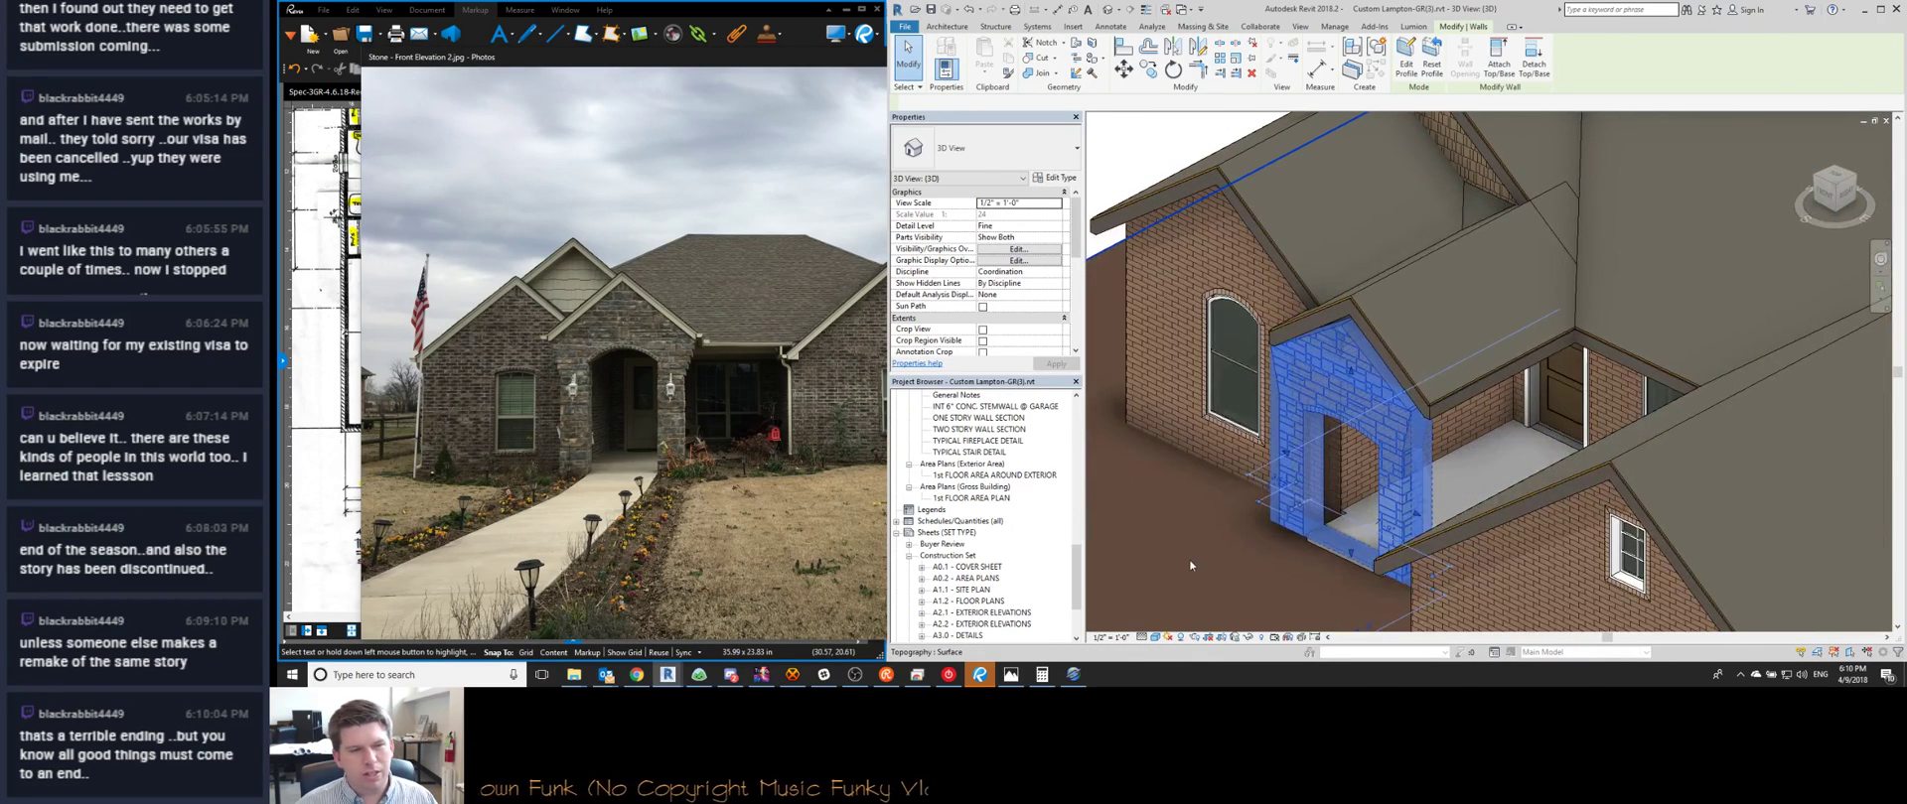
middle_drag(1288, 443, 1284, 550)
key(Escape)
Compare the front and top views against the photo, then orbit to a low view of the garage side
scroll(1323, 474, down, 5)
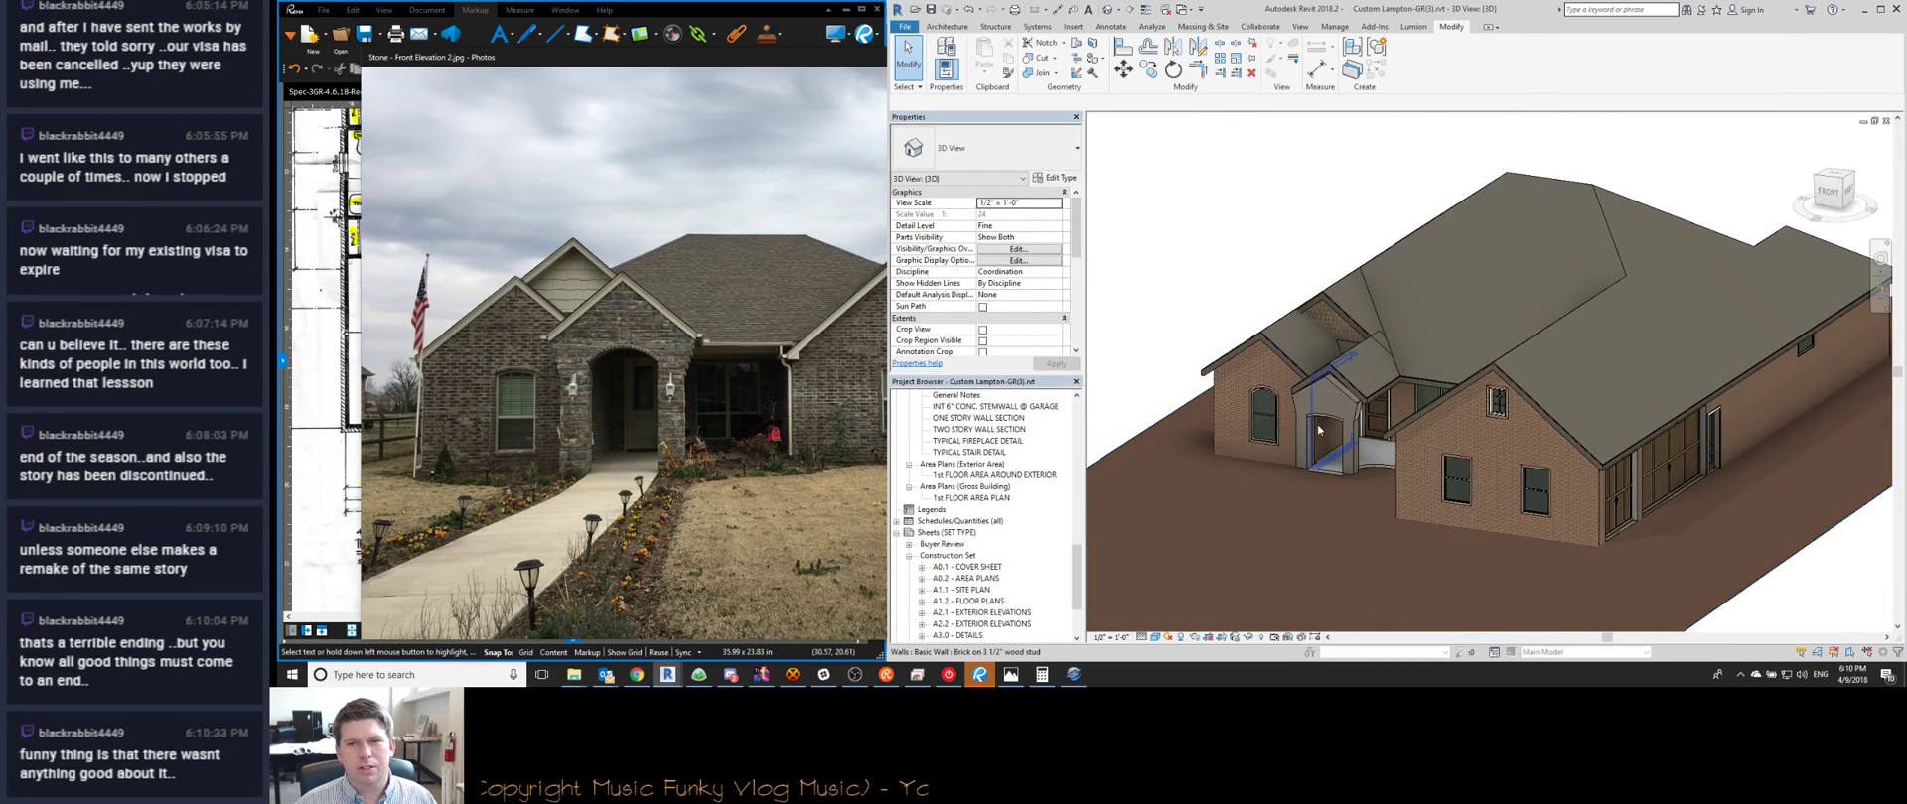
scroll(1311, 457, up, 4)
click(1322, 480)
key(Escape)
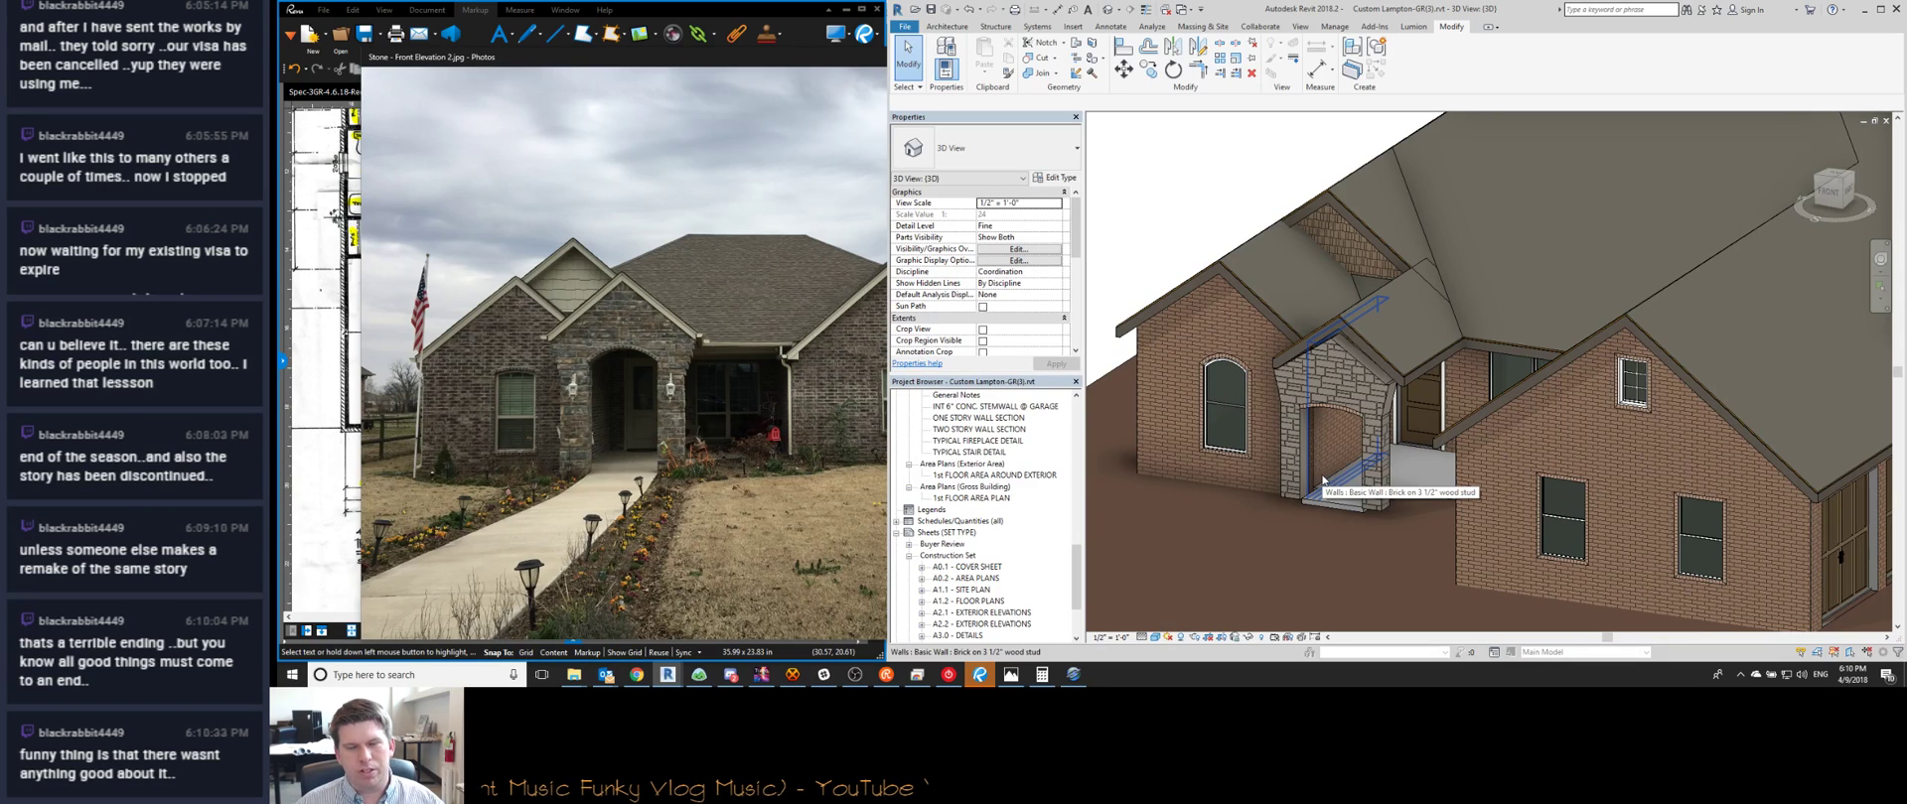
shift+middle_drag(1321, 481, 1435, 429)
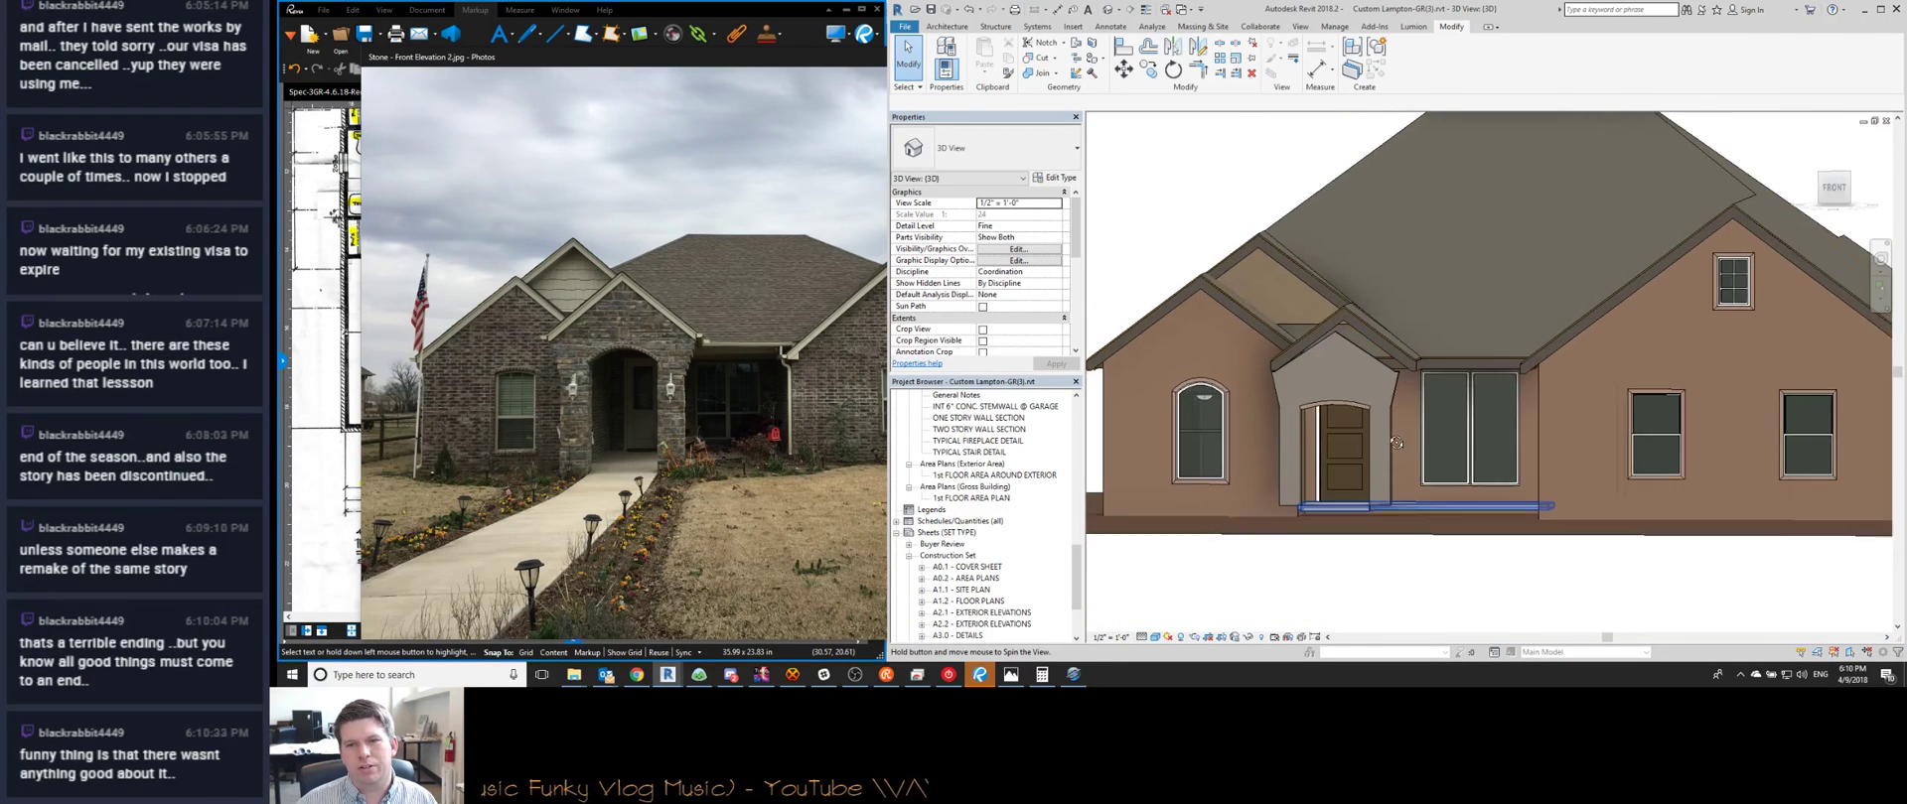
click(586, 406)
click(1321, 395)
shift+middle_drag(1303, 488, 1286, 522)
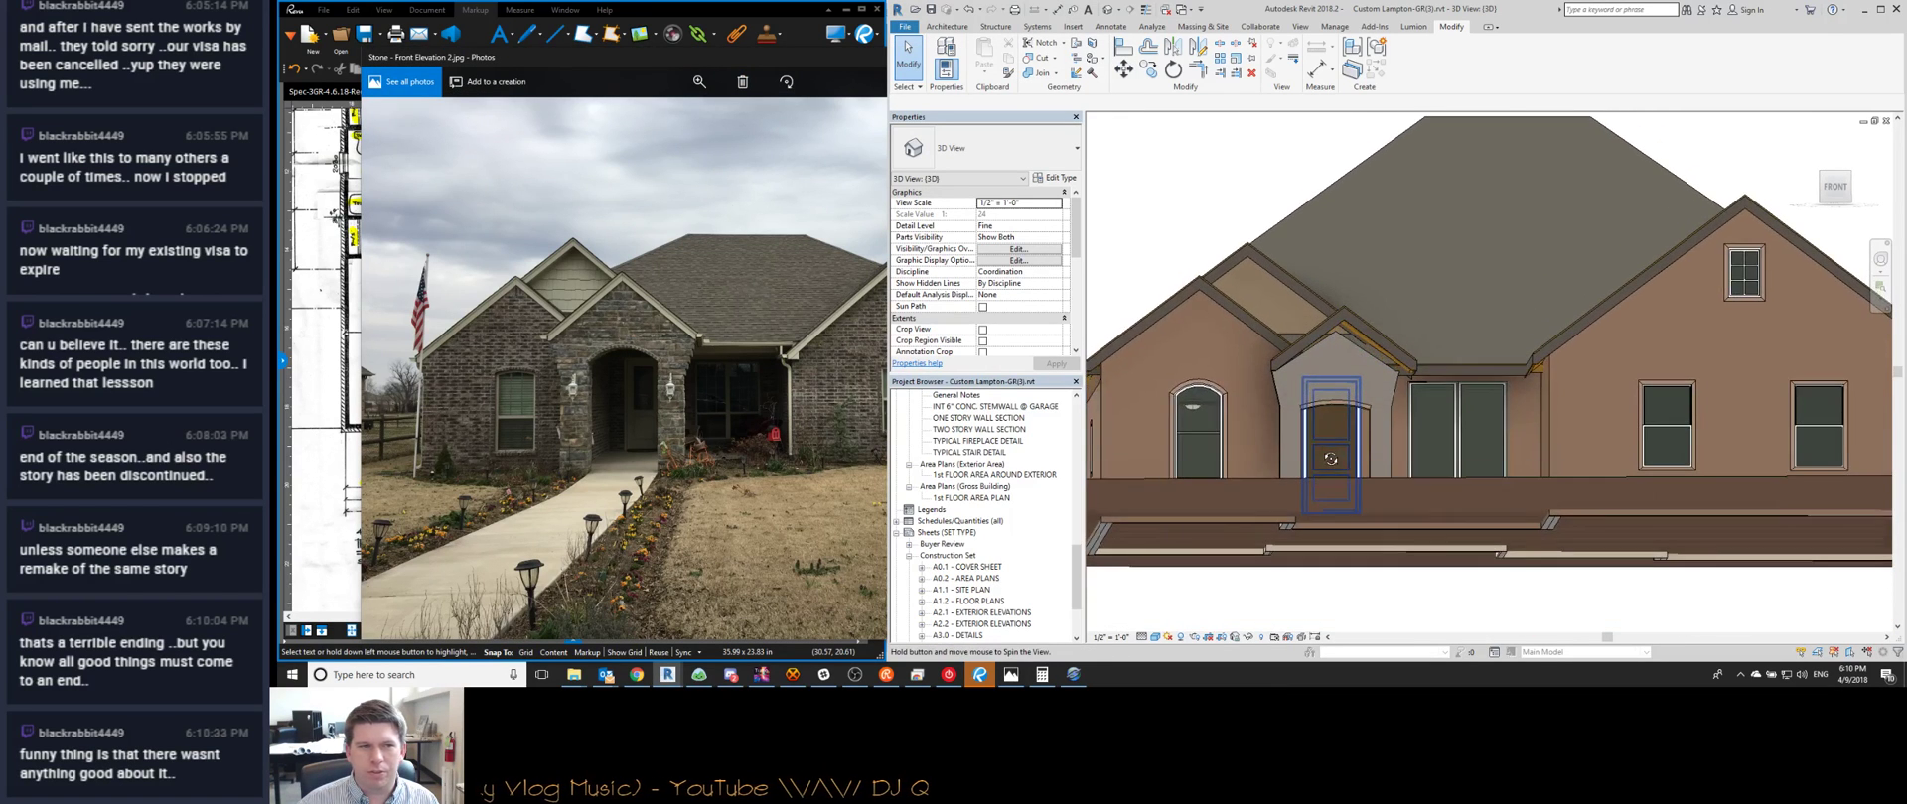
click(599, 447)
key(alt+Tab)
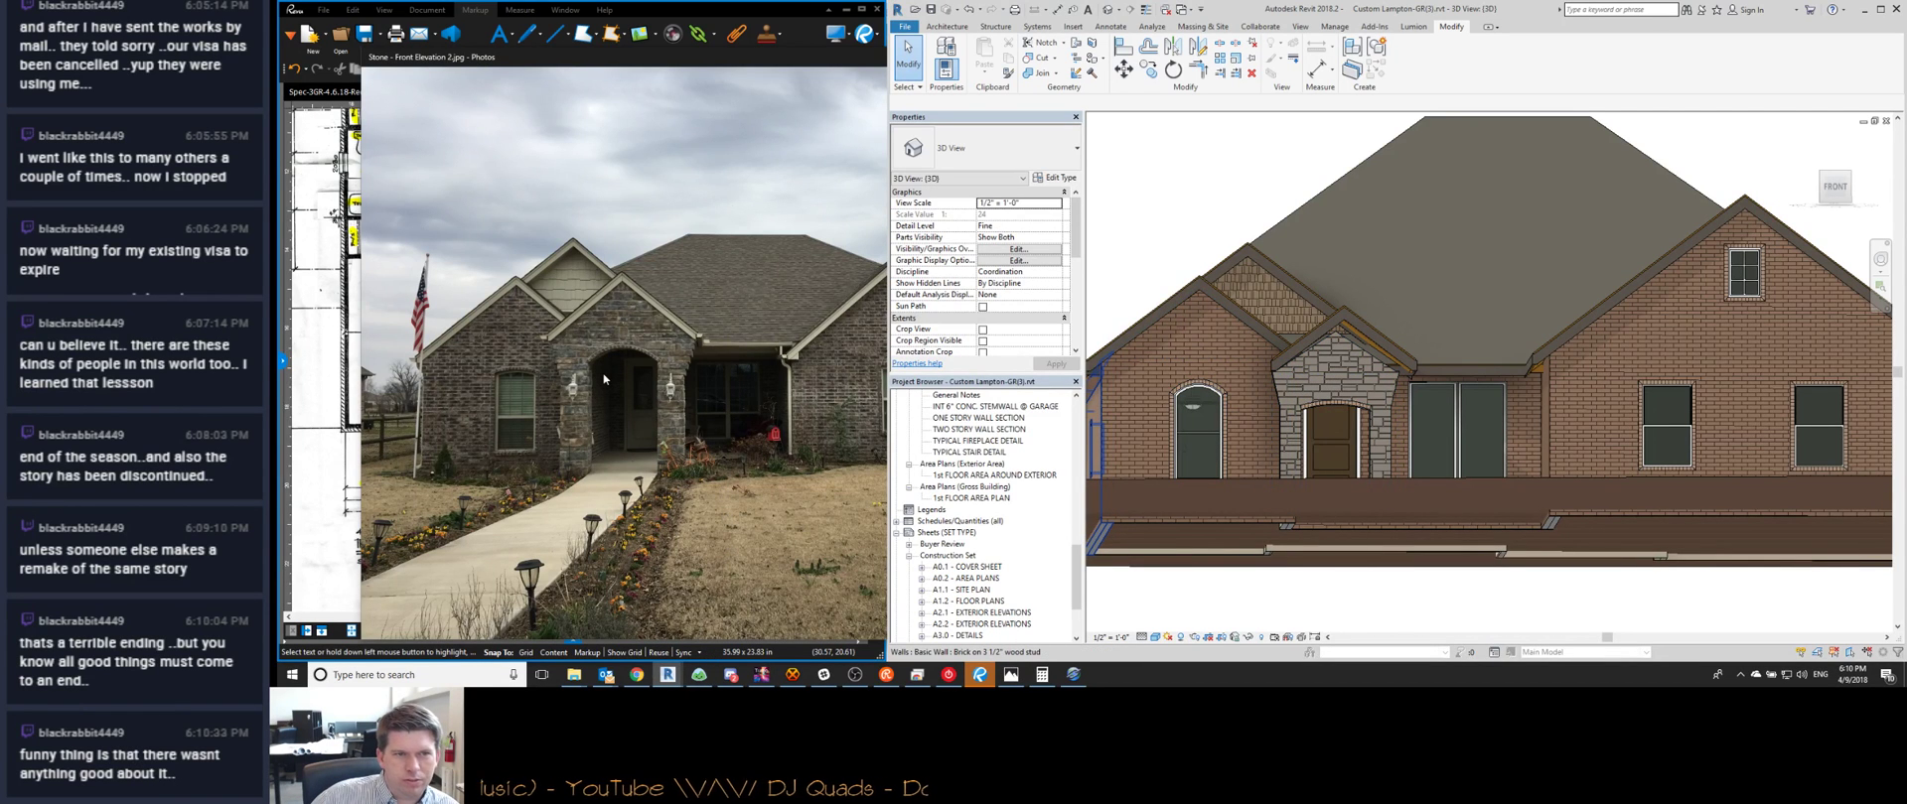
shift+middle_drag(1307, 458, 1516, 361)
shift+middle_drag(1626, 427, 1301, 425)
Inspect the garage wall's wide and left garage doors and the small service door
scroll(1518, 466, up, 6)
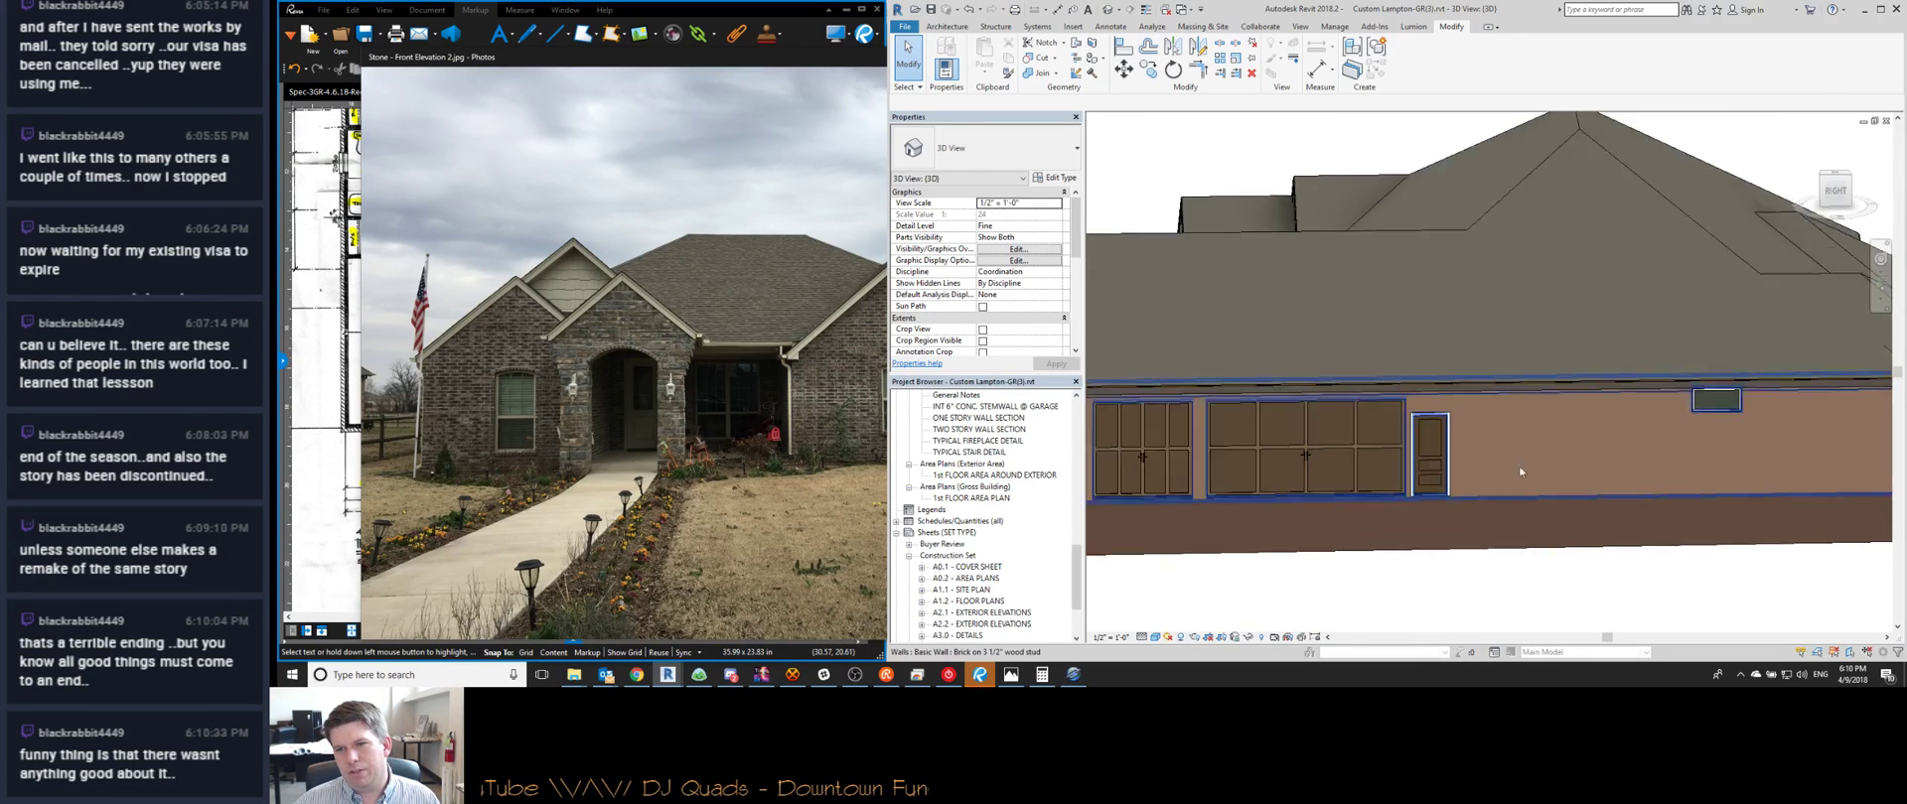
shift+middle_drag(1273, 511, 1451, 431)
click(1451, 431)
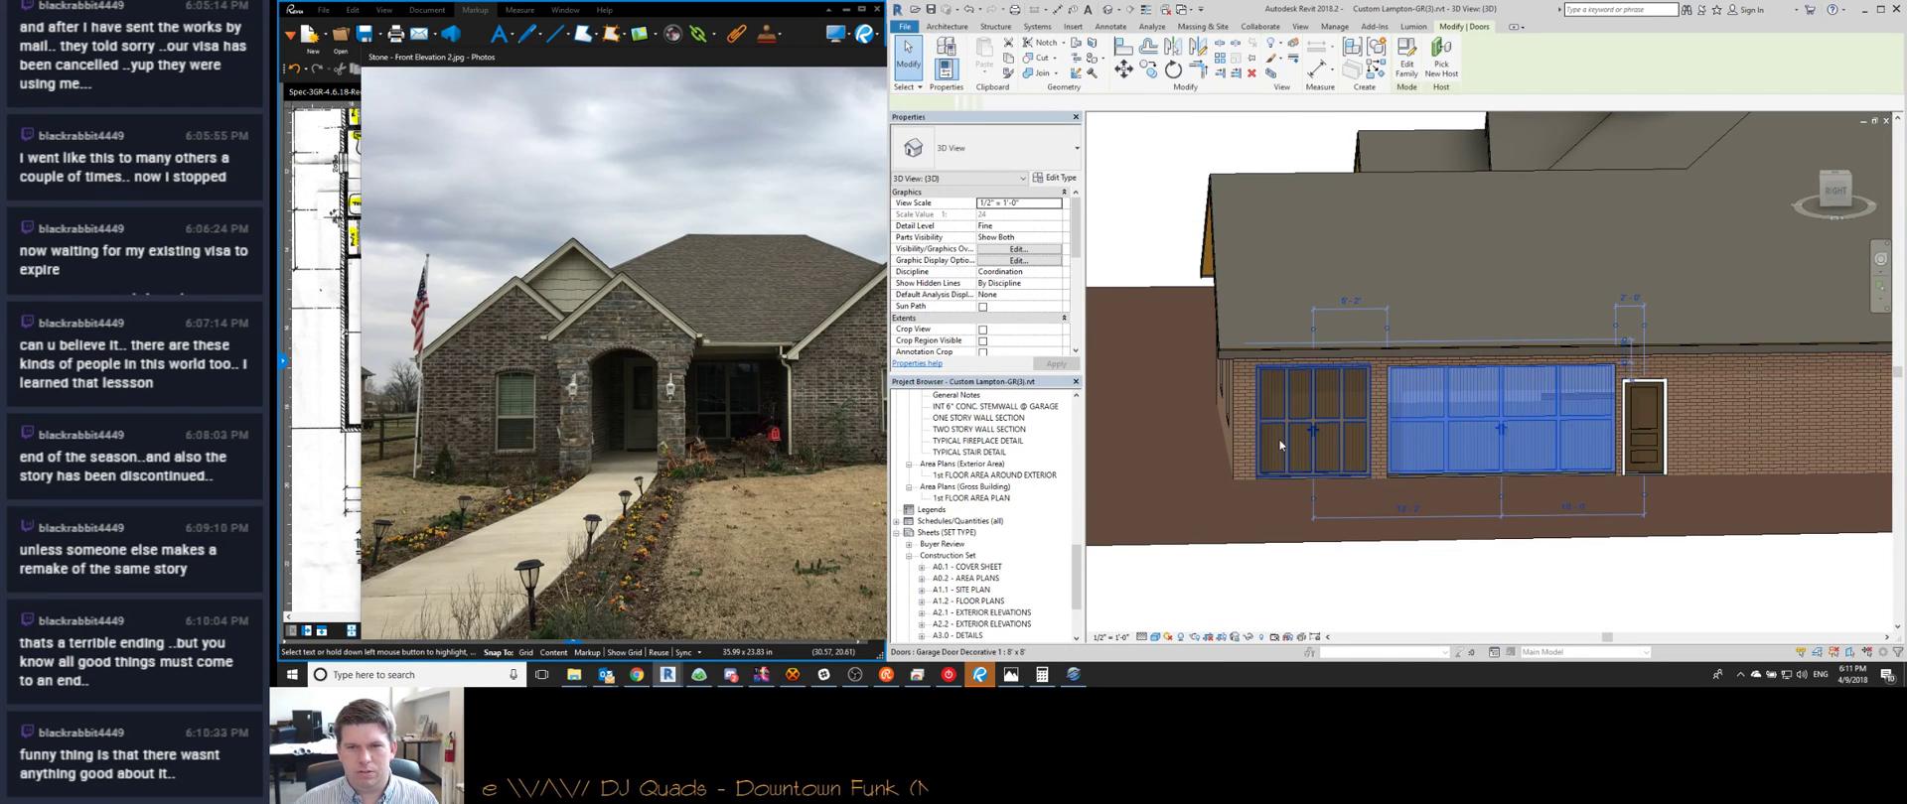
click(1312, 422)
click(1645, 439)
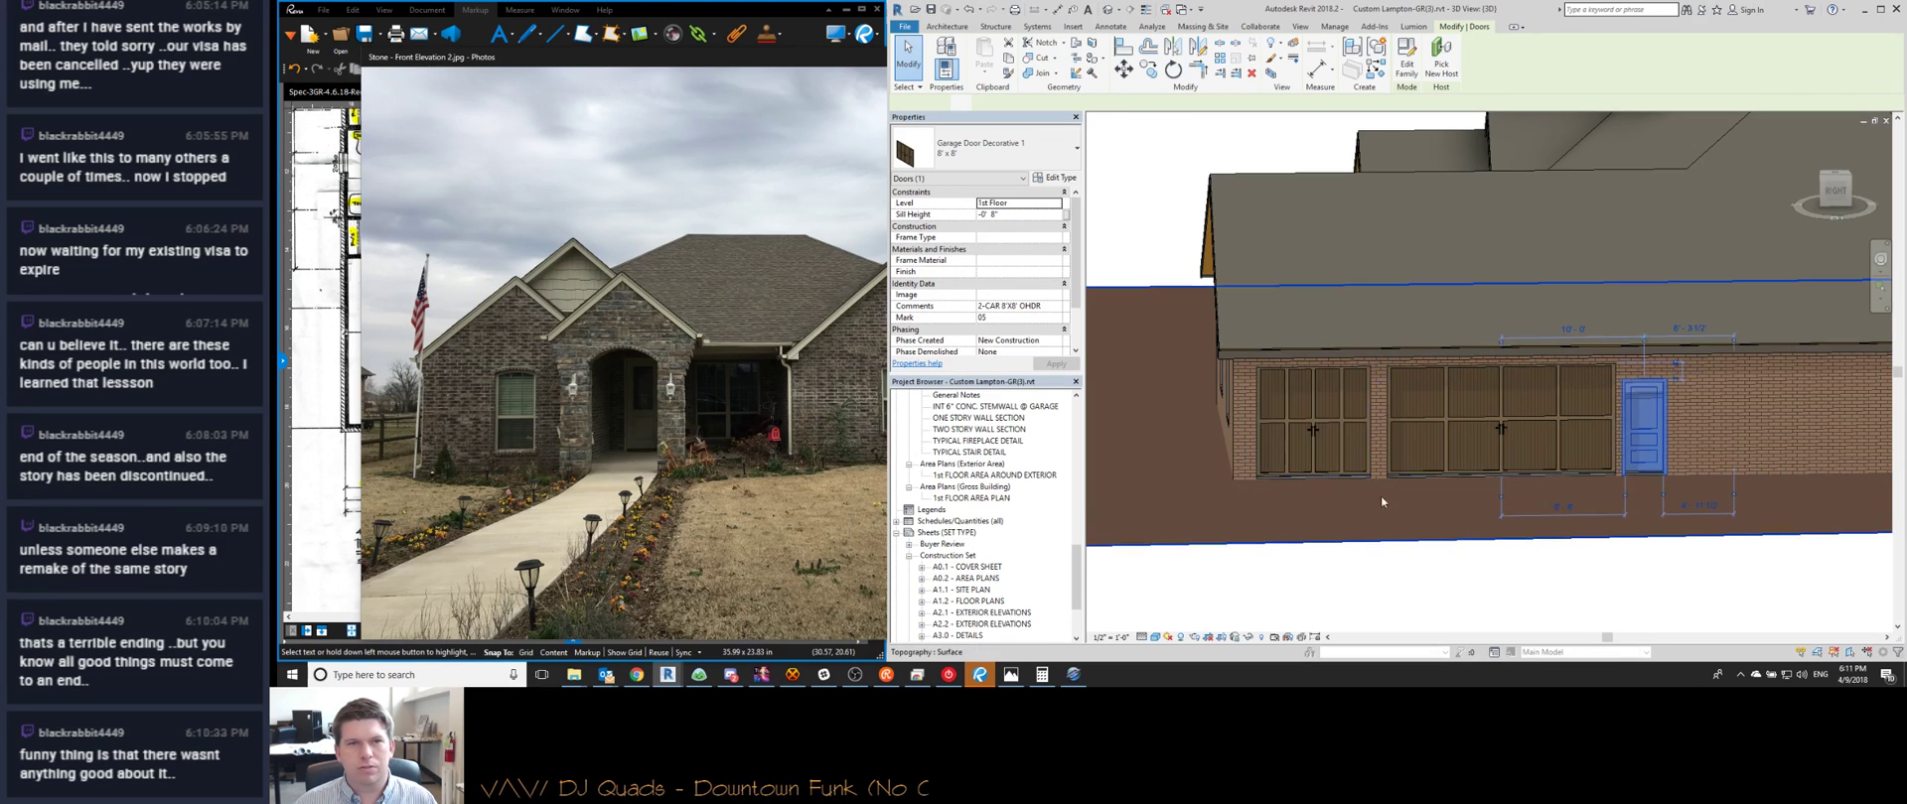
shift+middle_drag(1380, 497, 1713, 436)
shift+middle_drag(1475, 414, 1241, 437)
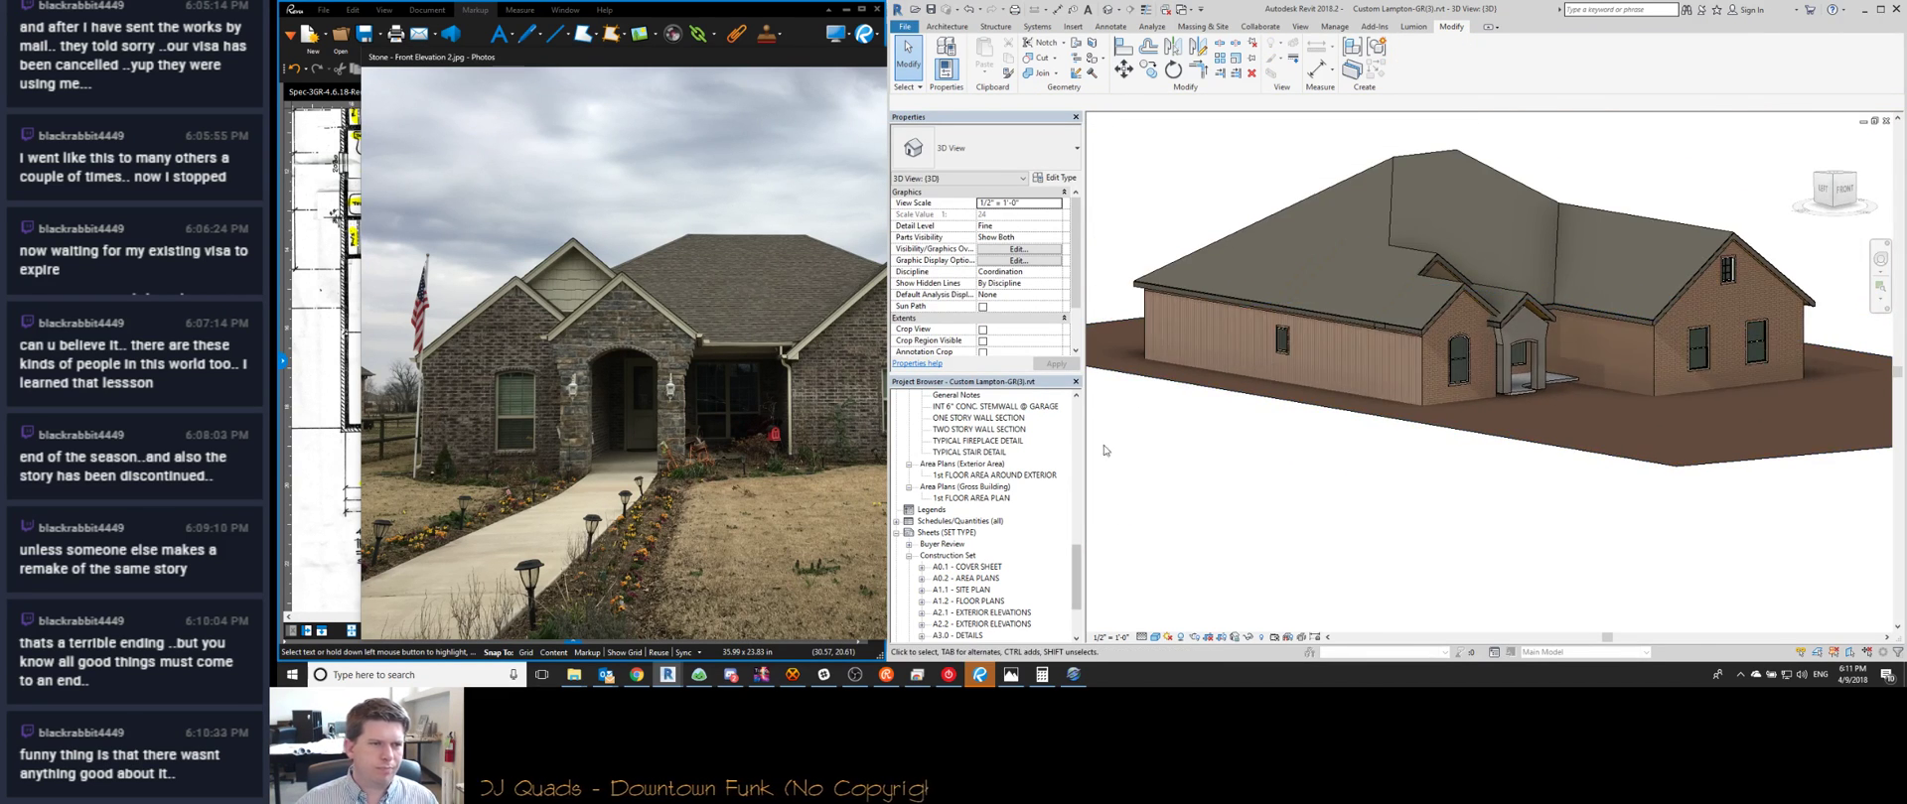
Delete the split line on the front wall so it returns to brick, cancelling Remove Paint
scroll(1375, 373, up, 5)
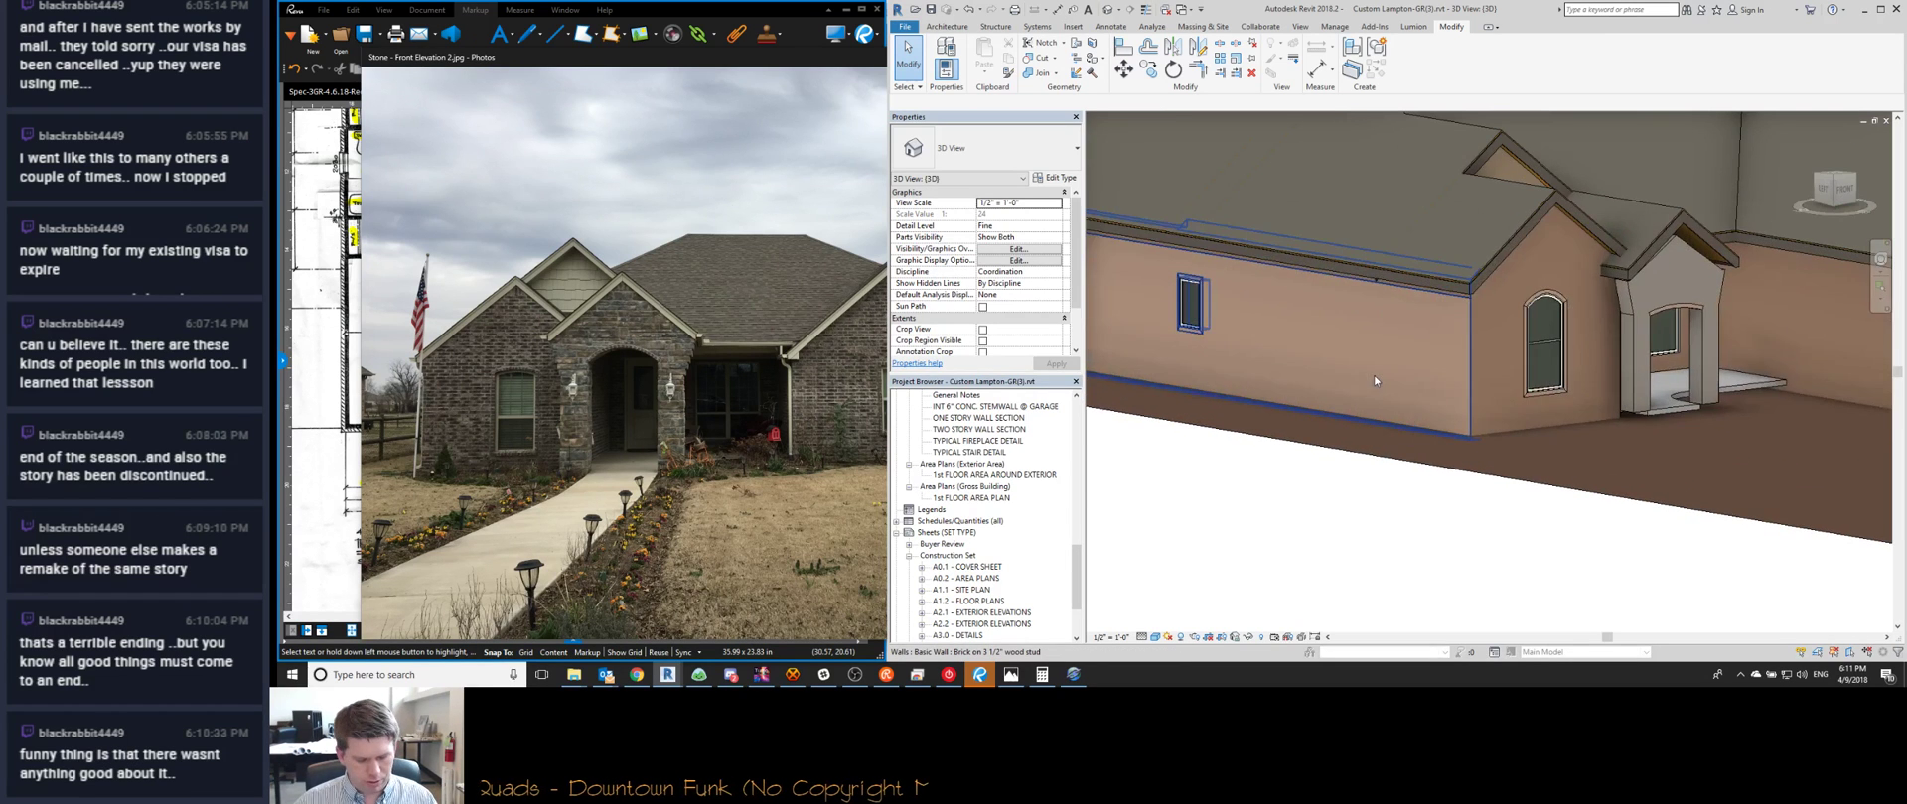
click(1401, 292)
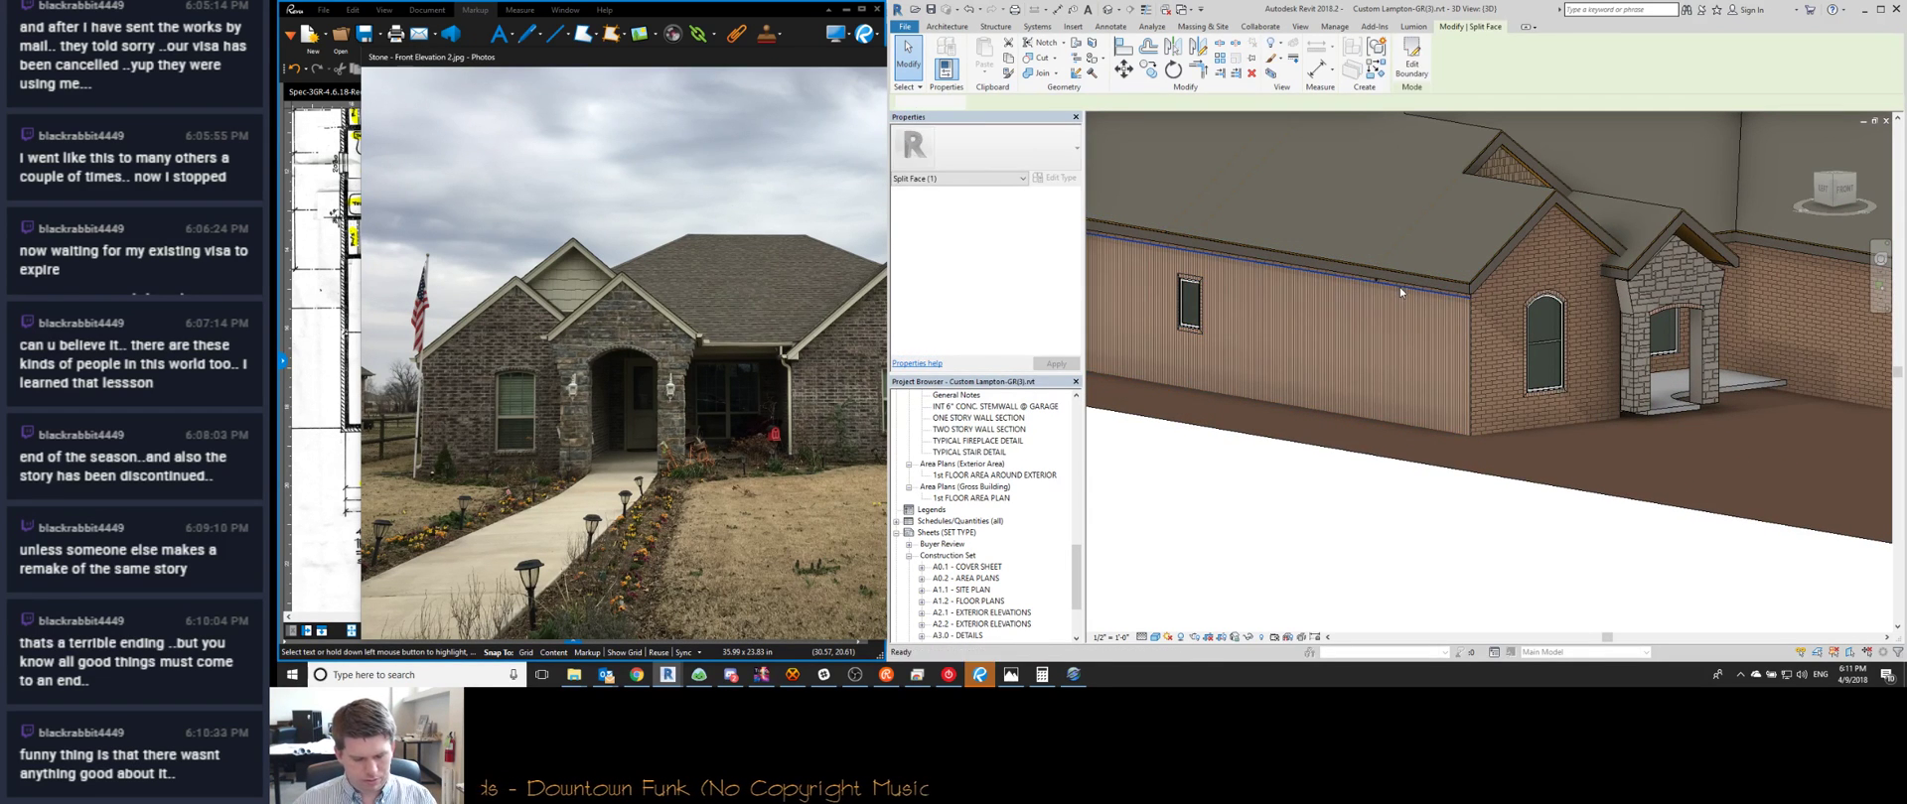
key(Delete)
key(r)
key(c)
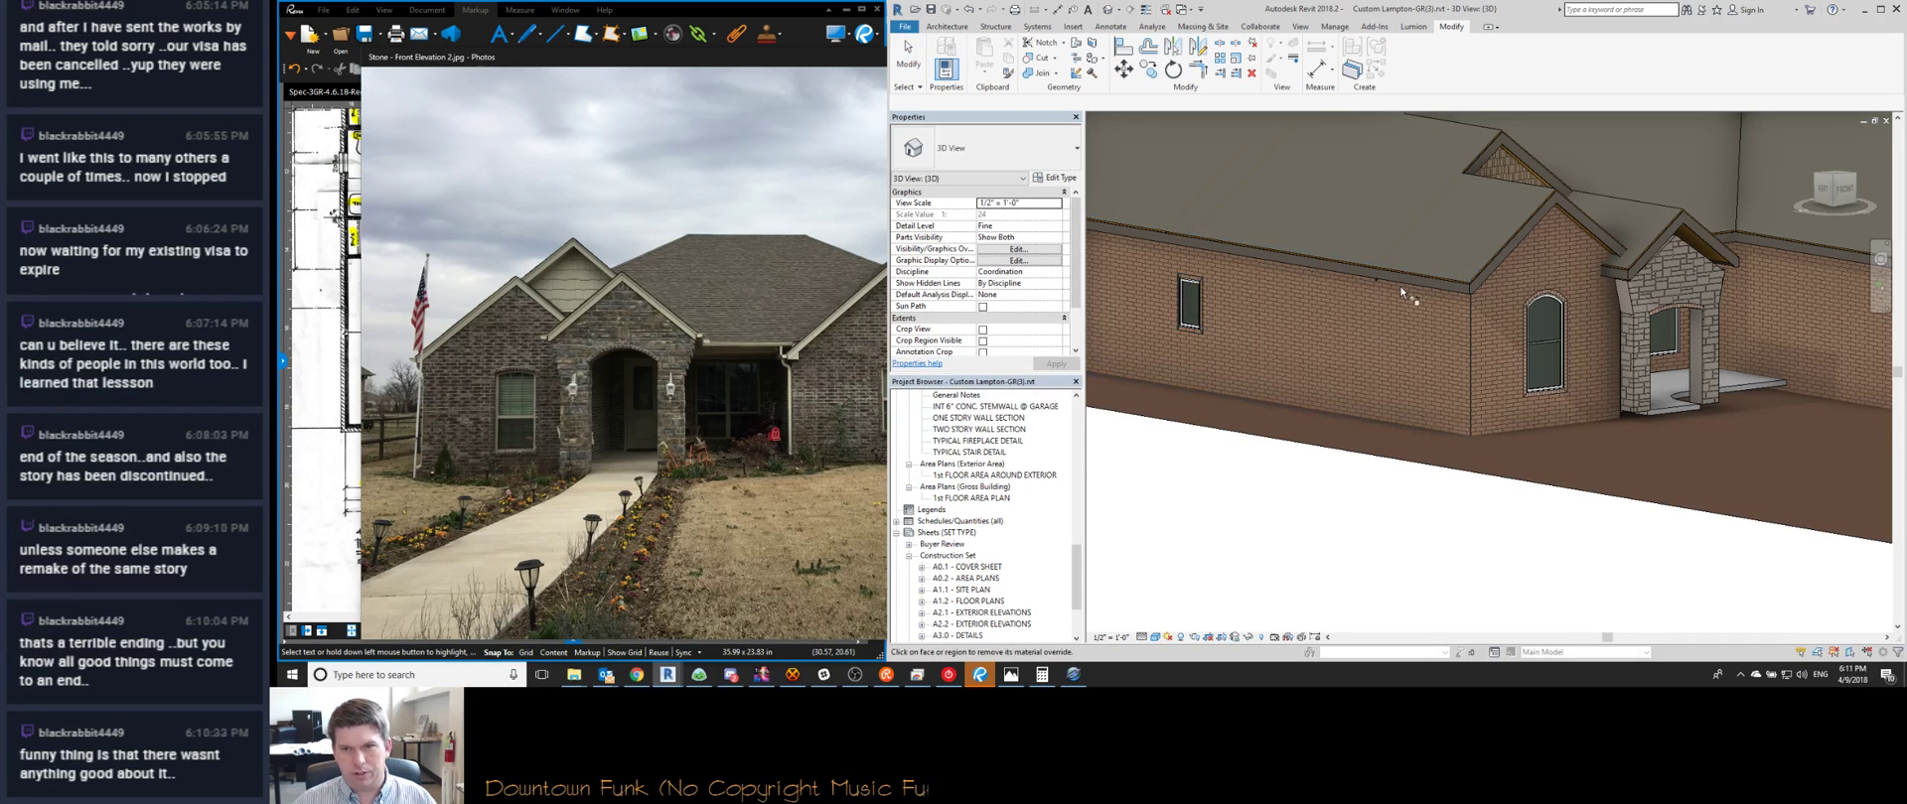
key(Escape)
Orbit to the rear and cancel an attempted Split Face on the rear wall
mouse_move(1368, 302)
shift+middle_down()
mouse_move(1374, 339)
mouse_move(1546, 498)
mouse_move(1611, 504)
shift+middle_up()
shift+middle_drag(1301, 481, 1393, 499)
scroll(1472, 474, up, 3)
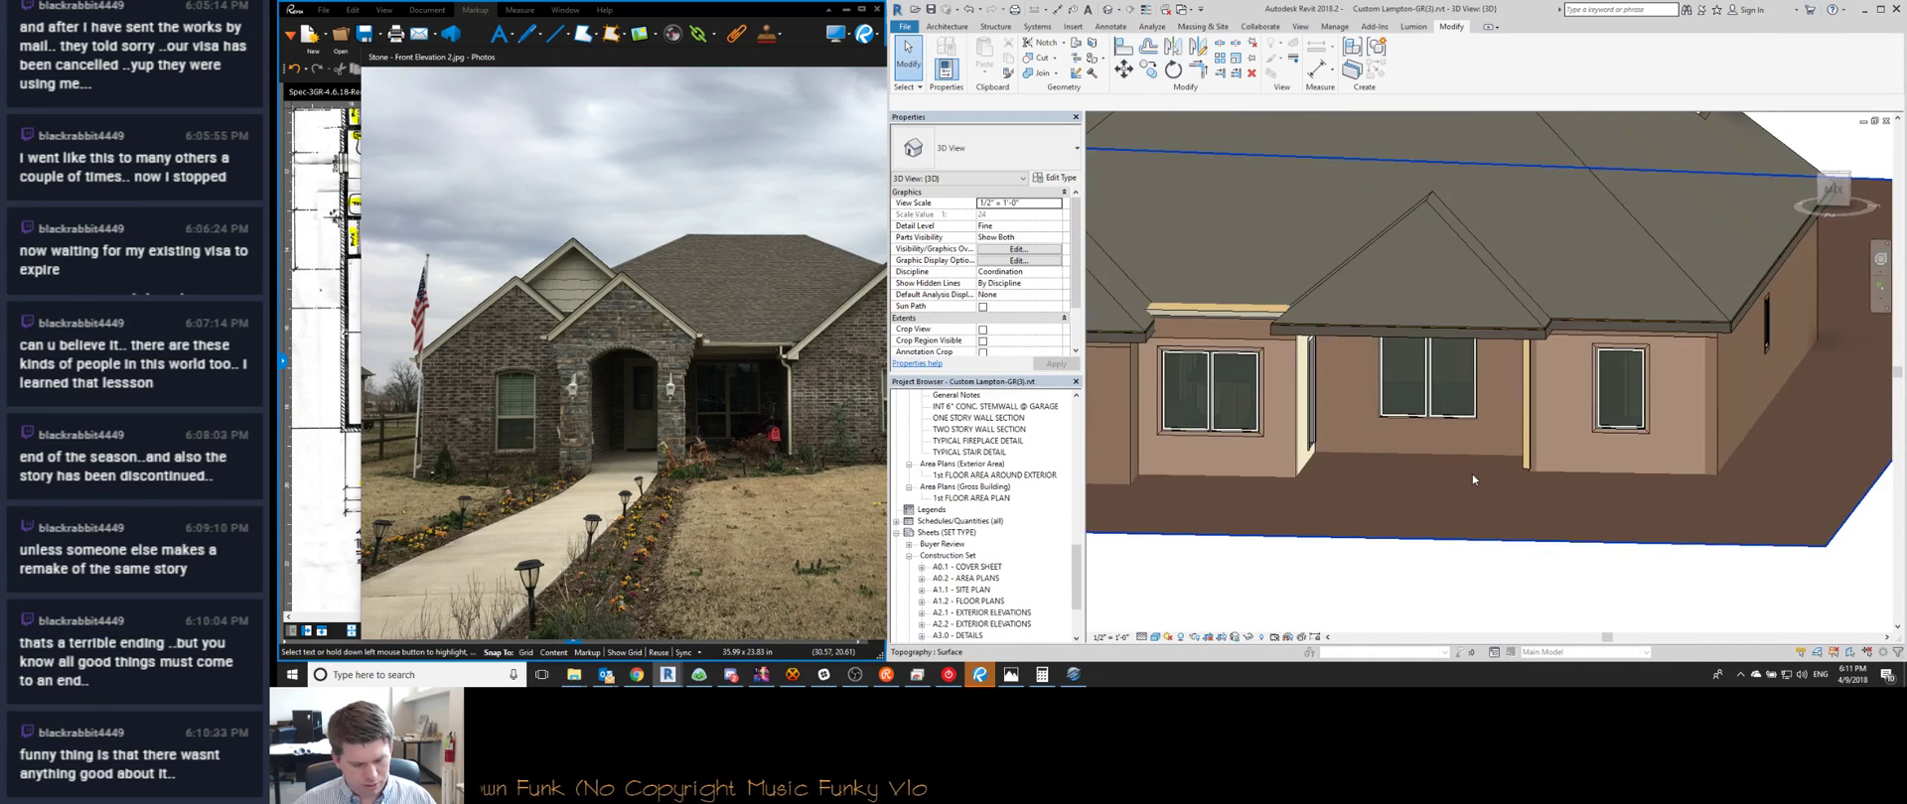
key(s)
key(f)
click(1576, 344)
key(Escape)
Keep the accidentally deleted side brick wall, then select and clear its existing split
middle_drag(1278, 401, 1677, 226)
scroll(1558, 394, down, 3)
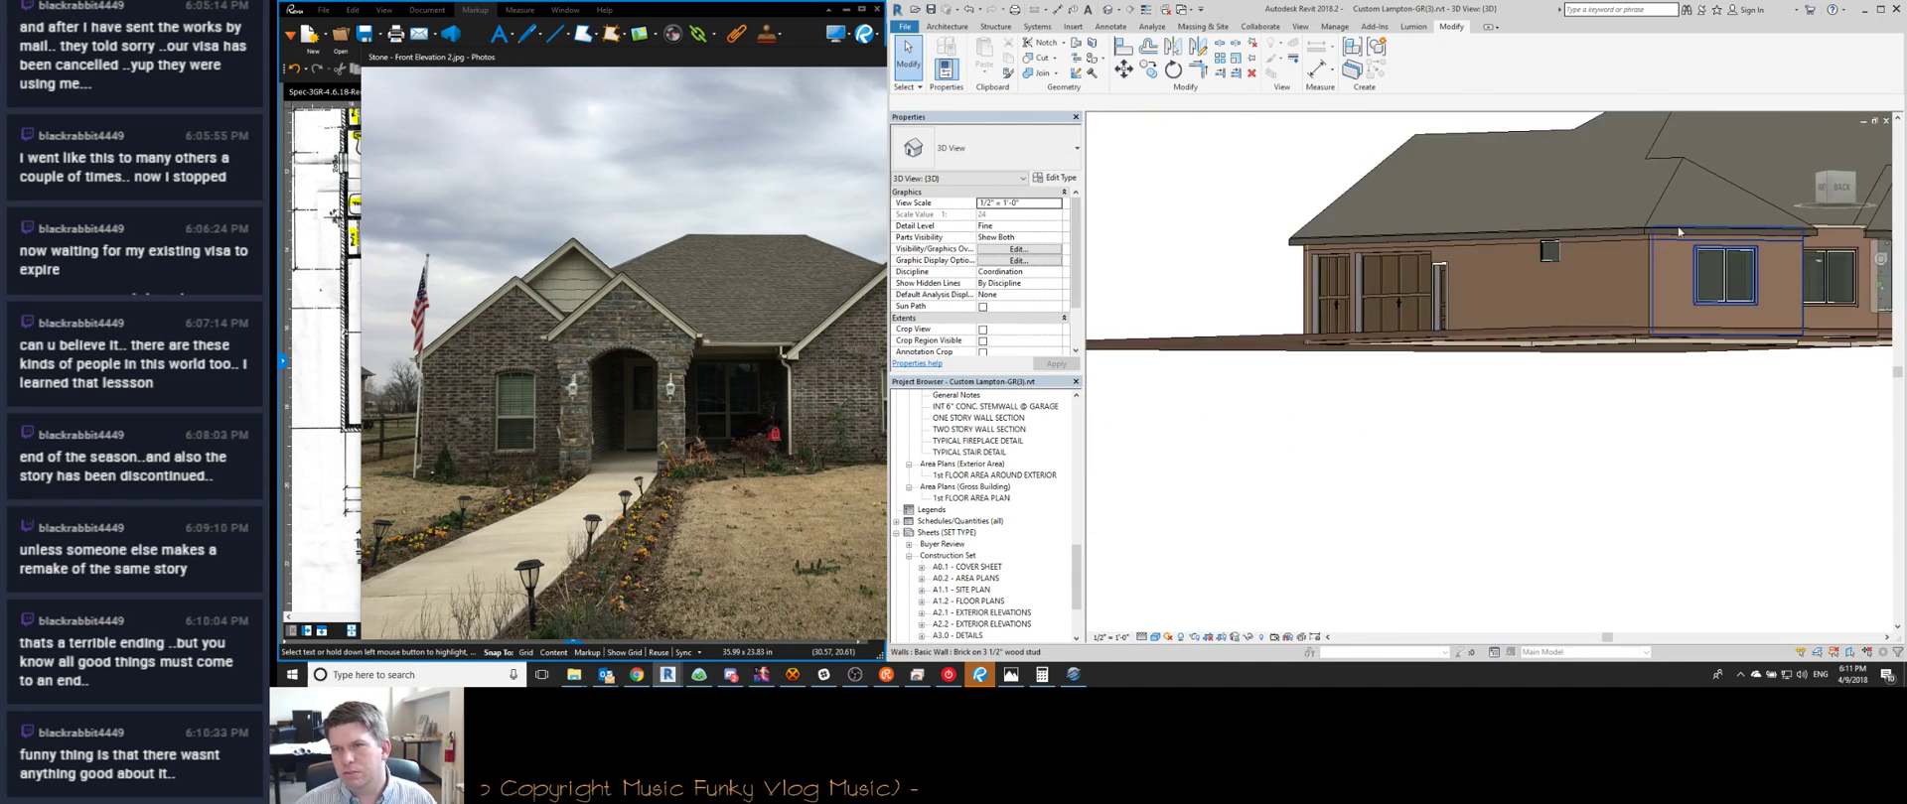
scroll(1677, 227, up, 4)
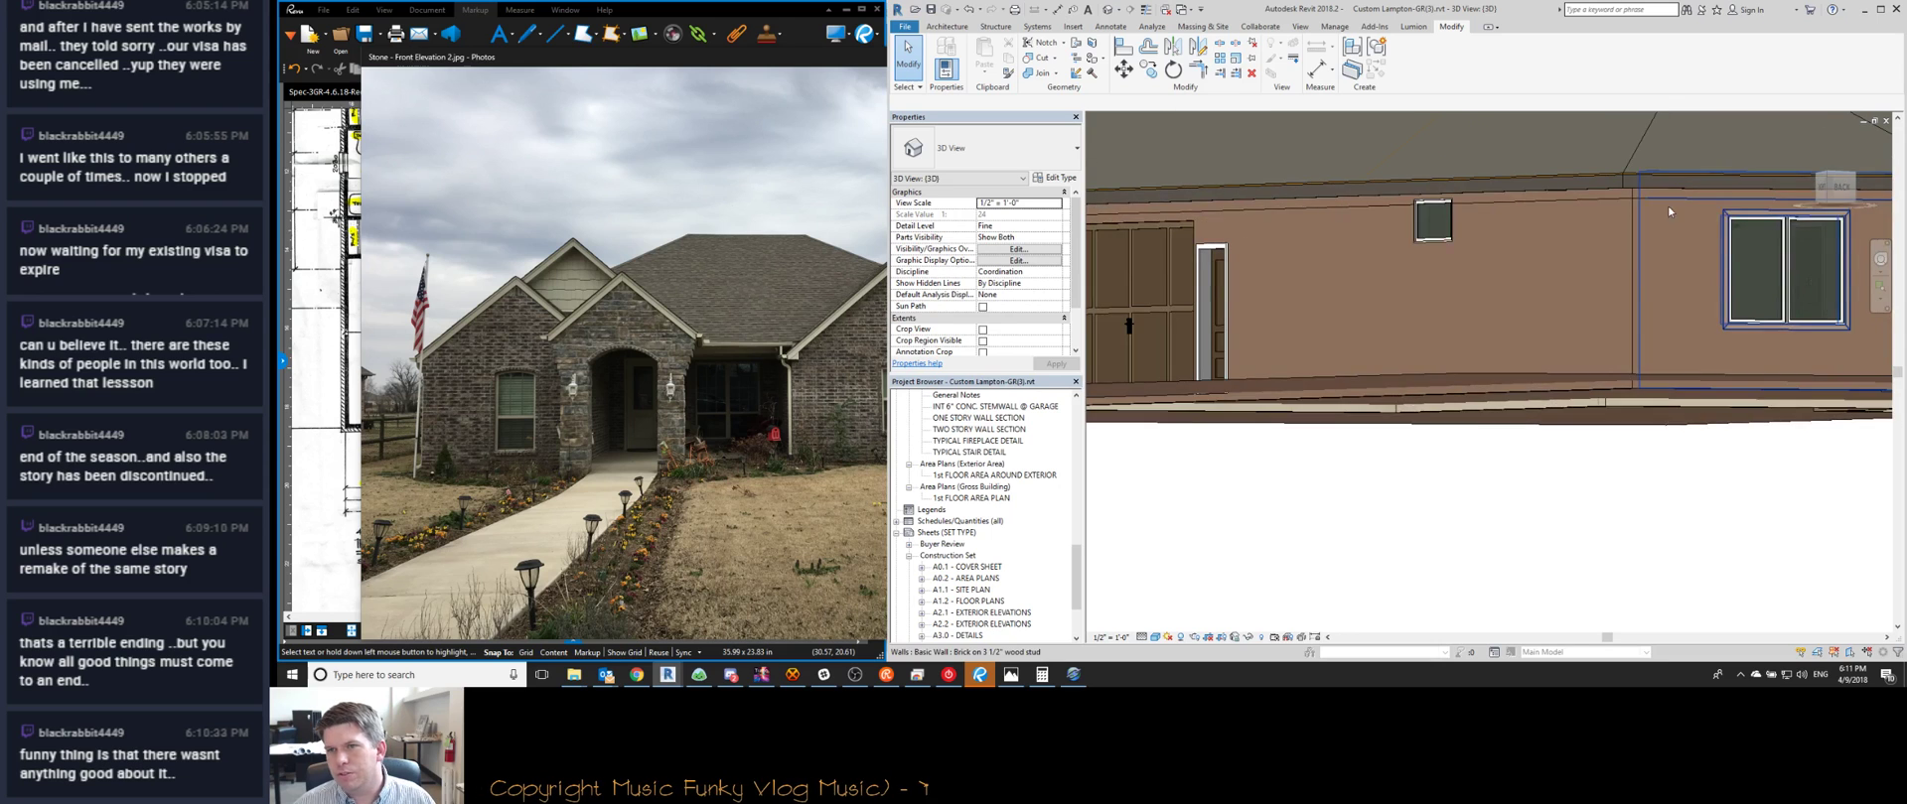
click(1605, 207)
key(Delete)
key(super)
key(super)
key(Escape)
click(1564, 198)
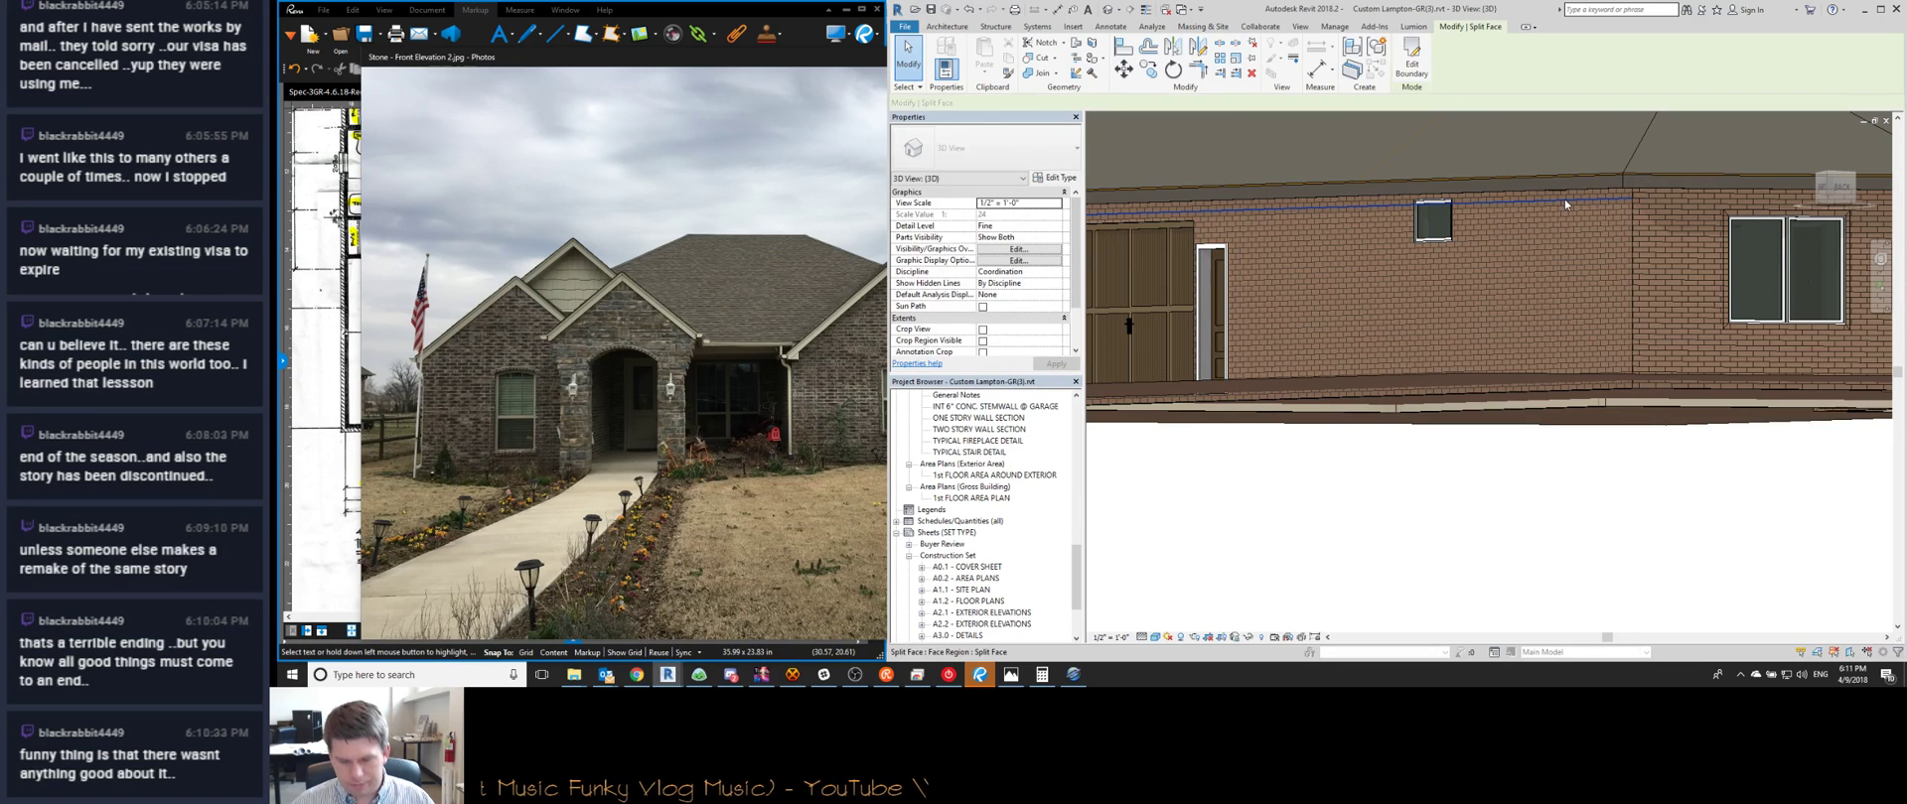
scroll(1572, 248, down, 4)
click(1304, 417)
Orbit from the front-right side round the front to the left front corner, reviewing brick walls
shift+middle_drag(1304, 417, 1619, 458)
scroll(1589, 328, up, 10)
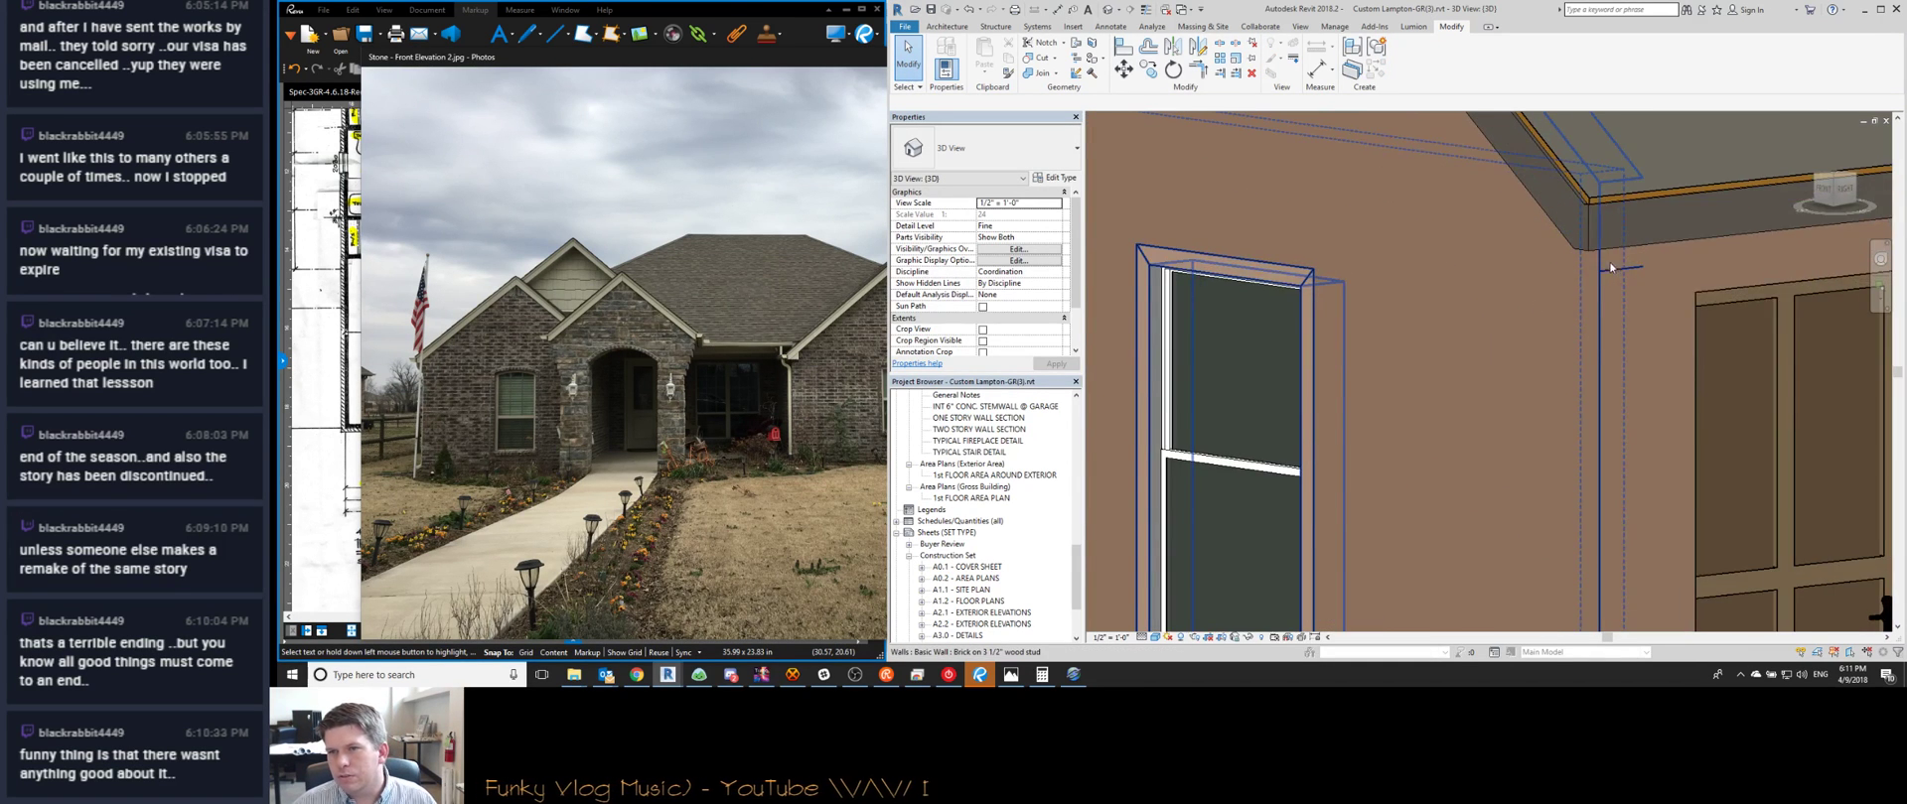
scroll(1549, 274, down, 8)
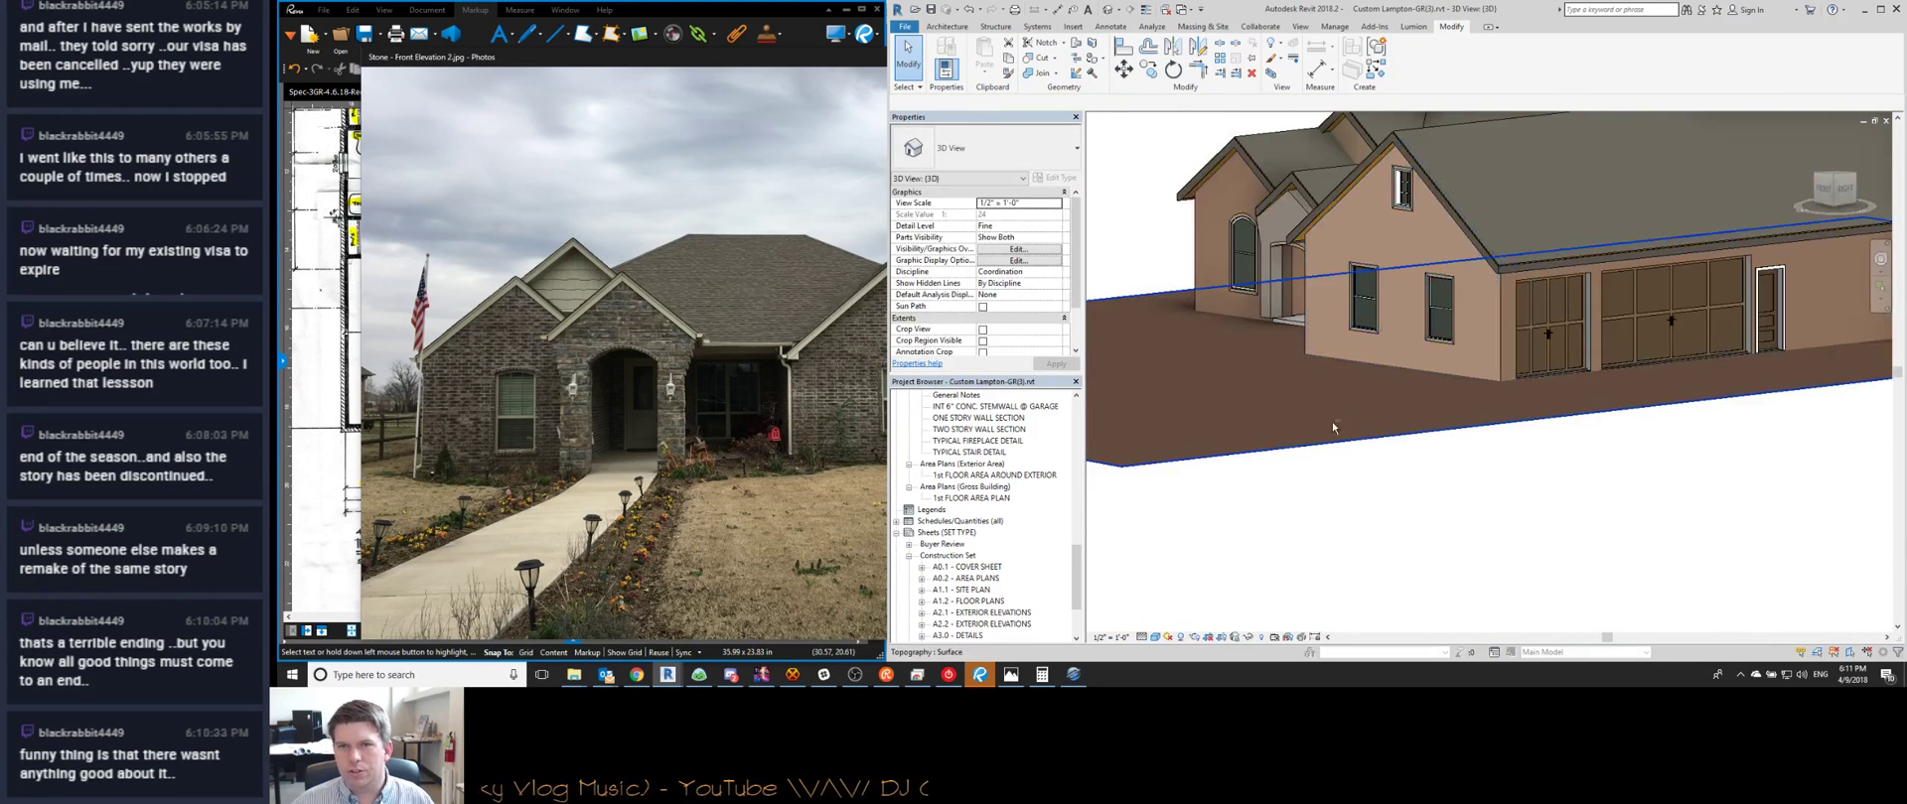
shift+middle_drag(1331, 421, 1535, 388)
scroll(1535, 387, up, 5)
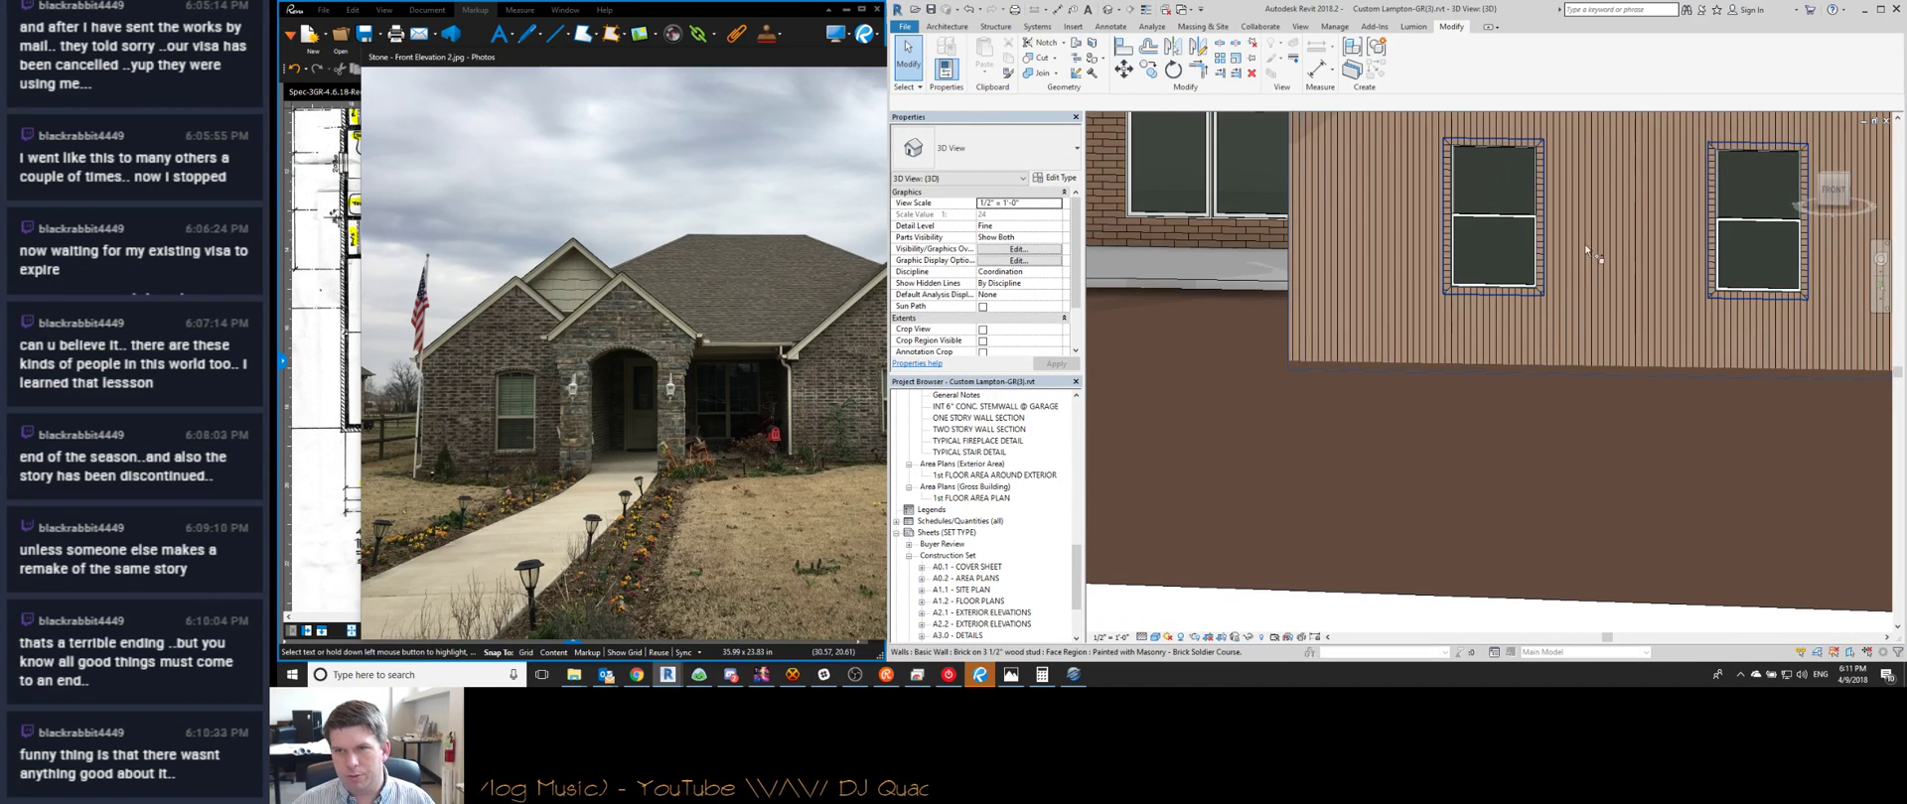
scroll(1453, 351, down, 5)
shift+middle_drag(1305, 437, 1434, 430)
scroll(1409, 205, up, 5)
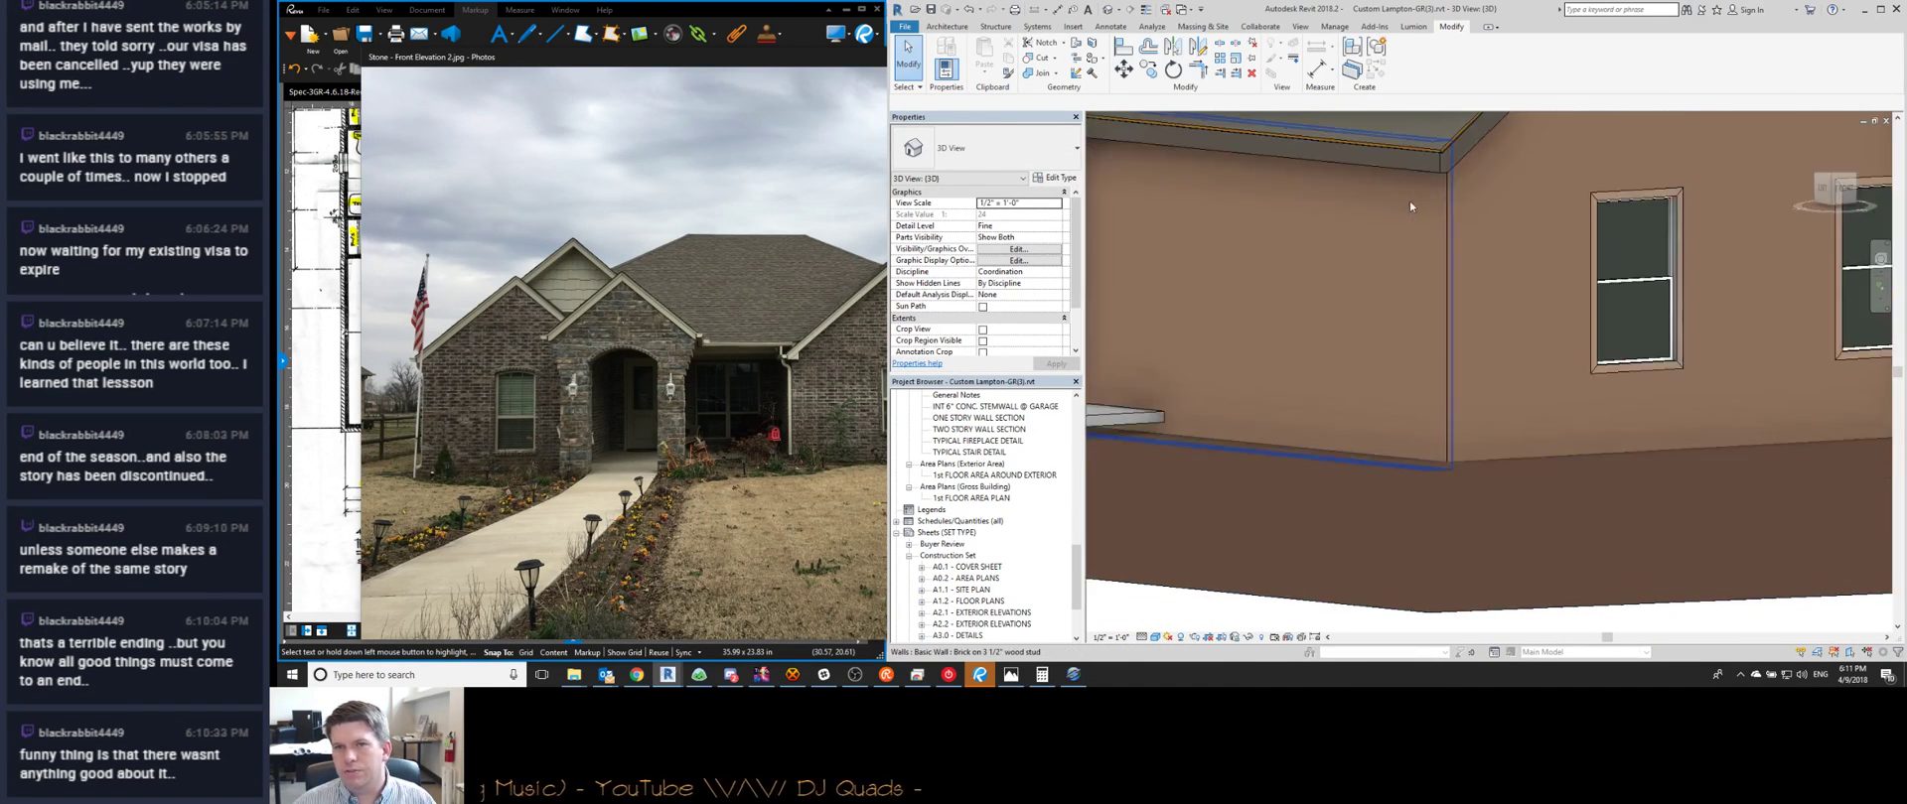
scroll(1408, 288, down, 5)
Orbit over the slab outlines, round the back, and up to the front-left roof
shift+middle_drag(1333, 480, 1141, 413)
shift+middle_drag(1619, 395, 1286, 427)
scroll(1290, 418, up, 6)
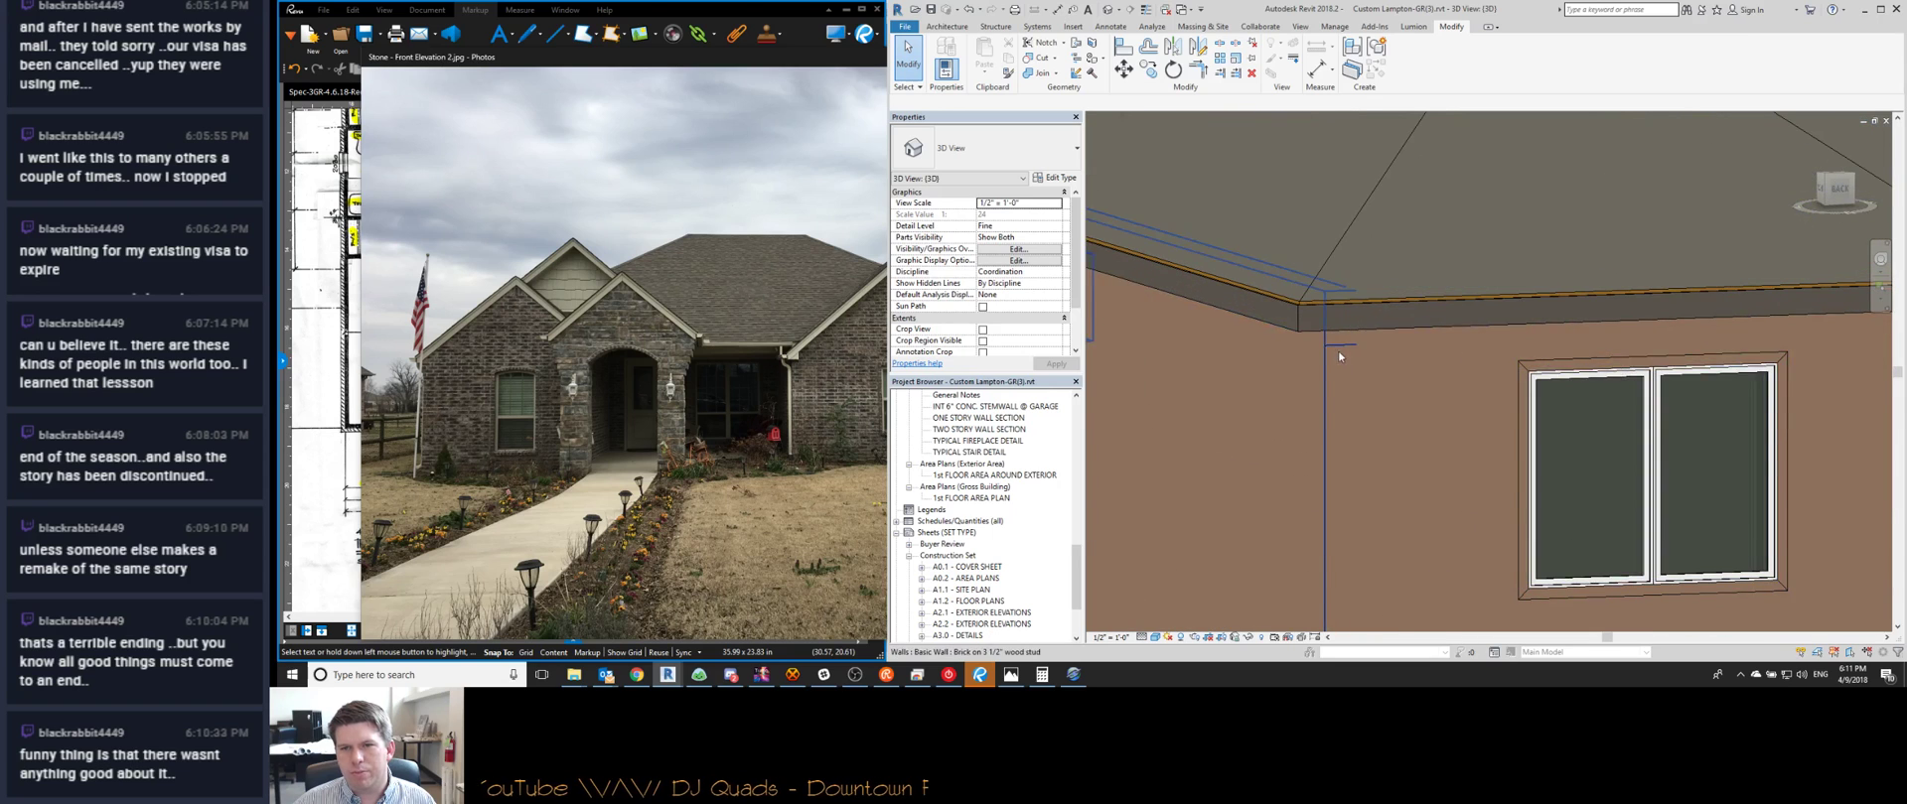
scroll(1341, 346, down, 8)
shift+middle_drag(1301, 387, 1351, 367)
scroll(1351, 367, up, 5)
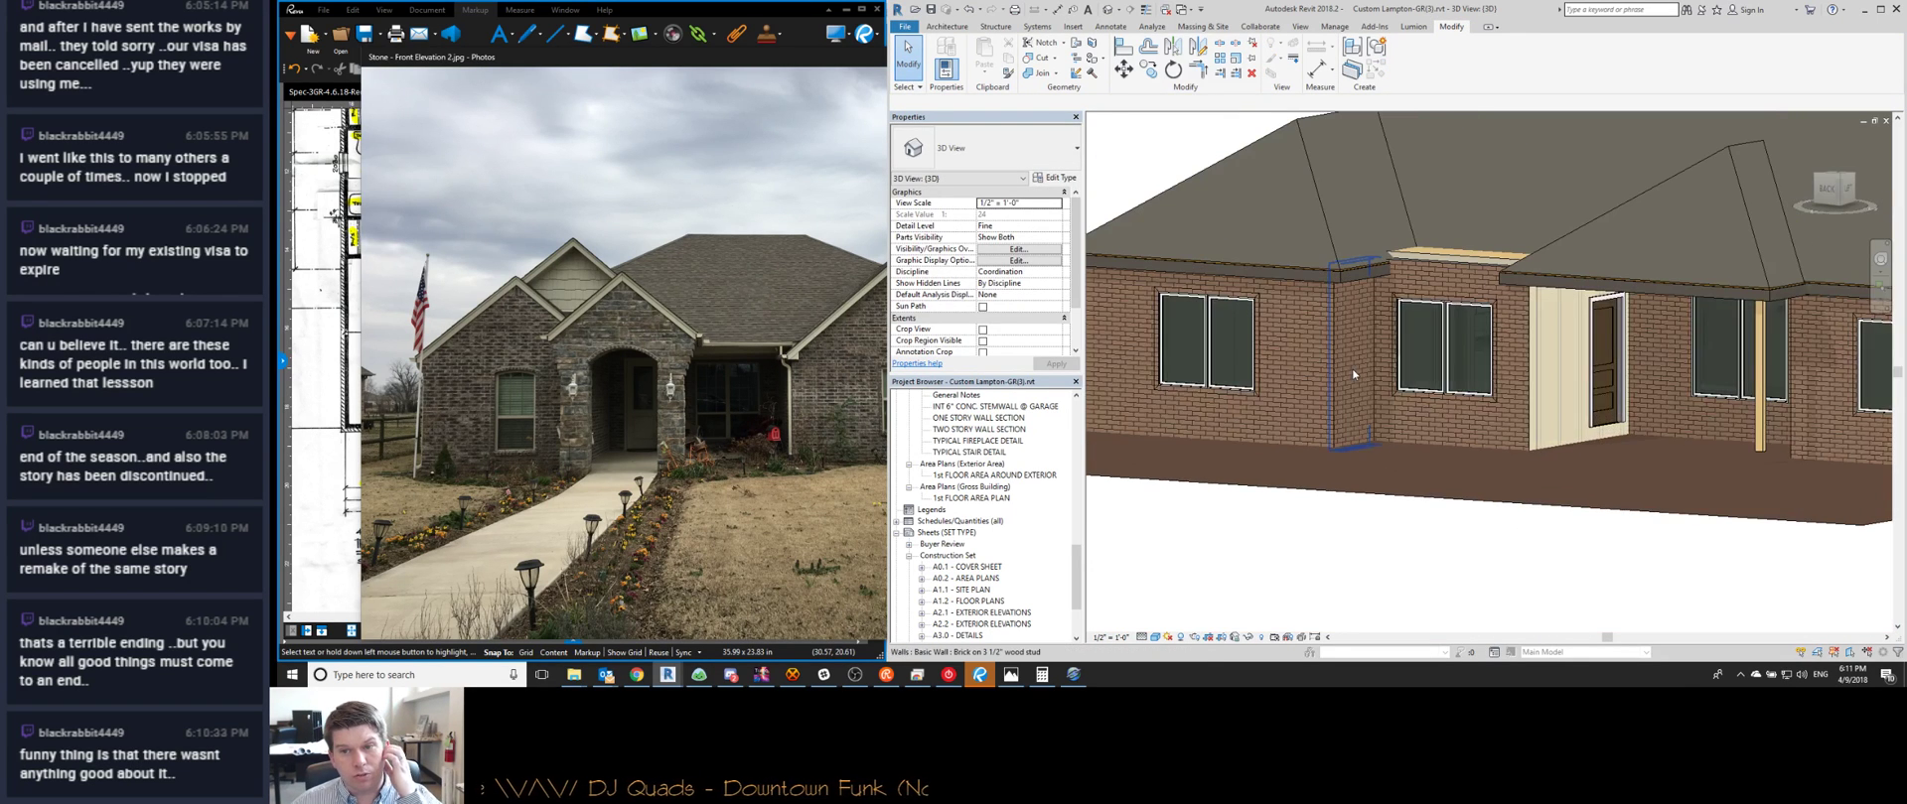
scroll(1386, 437, down, 6)
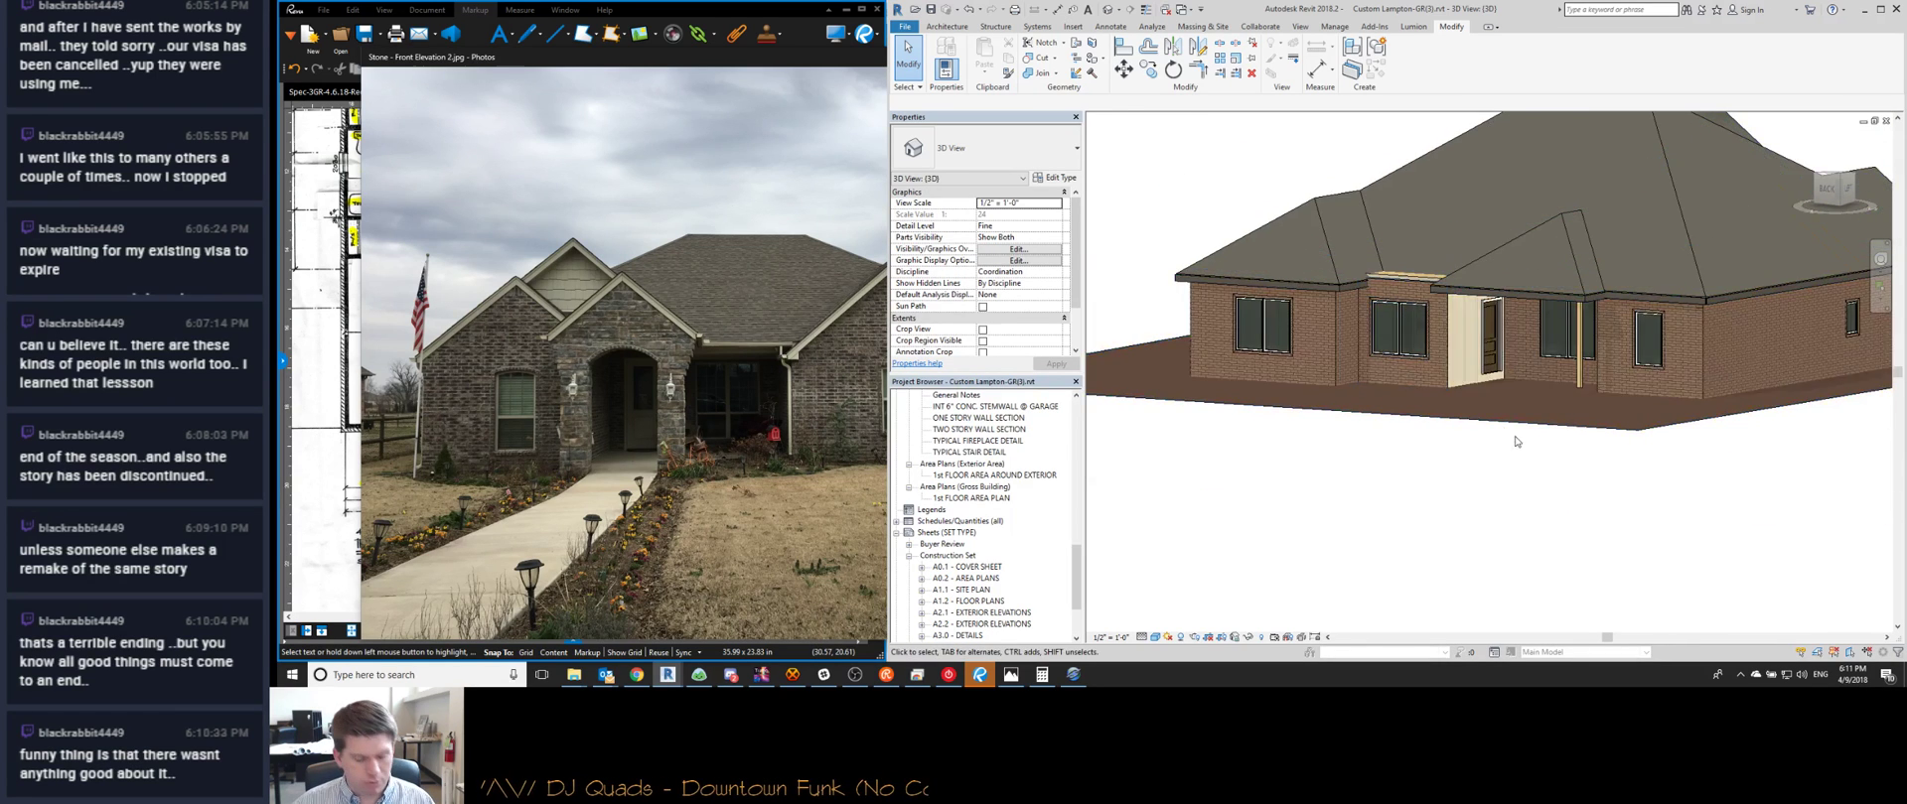
shift+middle_drag(1566, 457, 1541, 552)
scroll(1410, 373, up, 5)
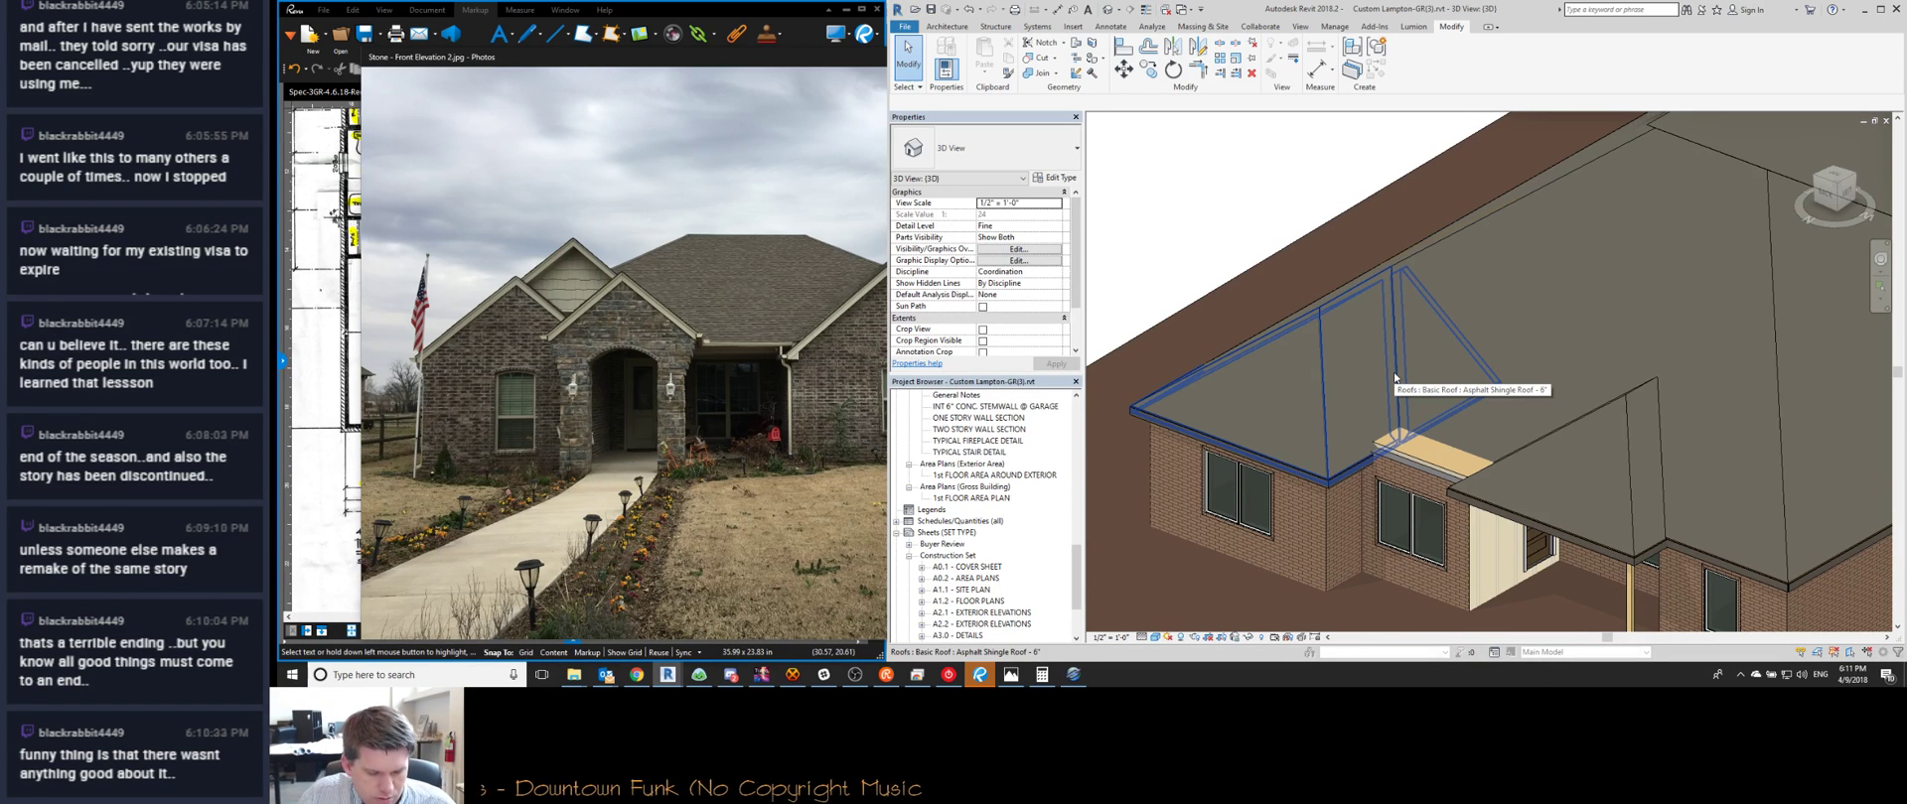
Zoom over the roof and spin the 3D view to a low front view of the whole house
scroll(1394, 378, down, 5)
scroll(1431, 384, up, 5)
scroll(1432, 383, down, 5)
shift+middle_drag(1432, 384, 1370, 437)
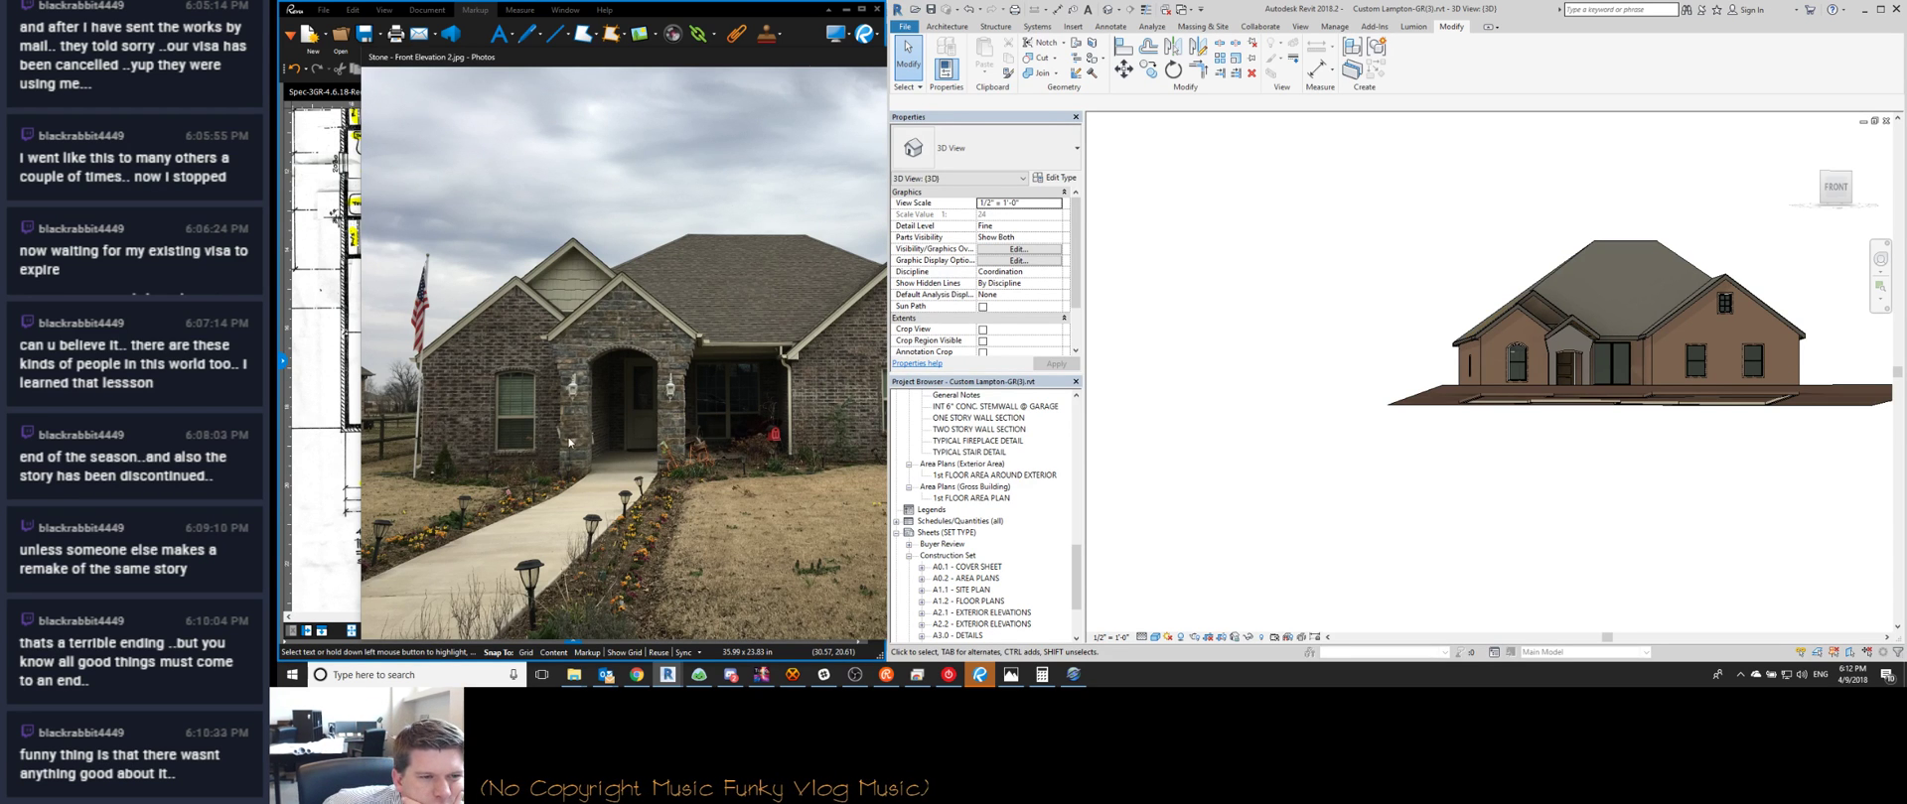
scroll(603, 422, up, 3)
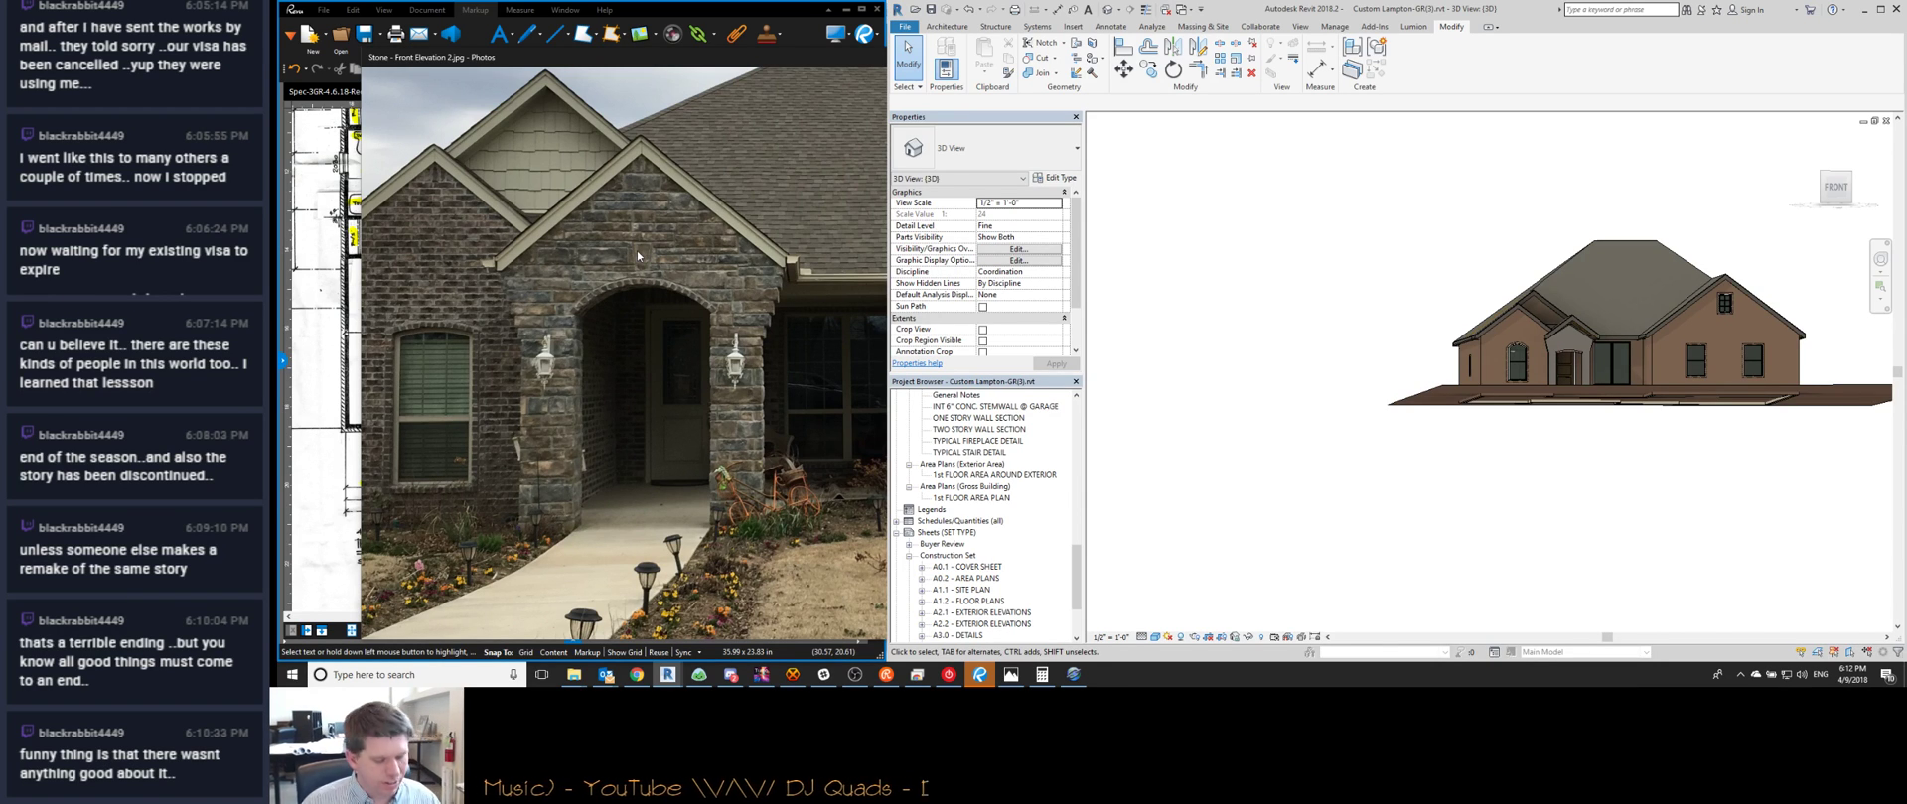
Zoom the photo onto the stone gable and arched entry with both lanterns, and capture that area
scroll(635, 252, up, 5)
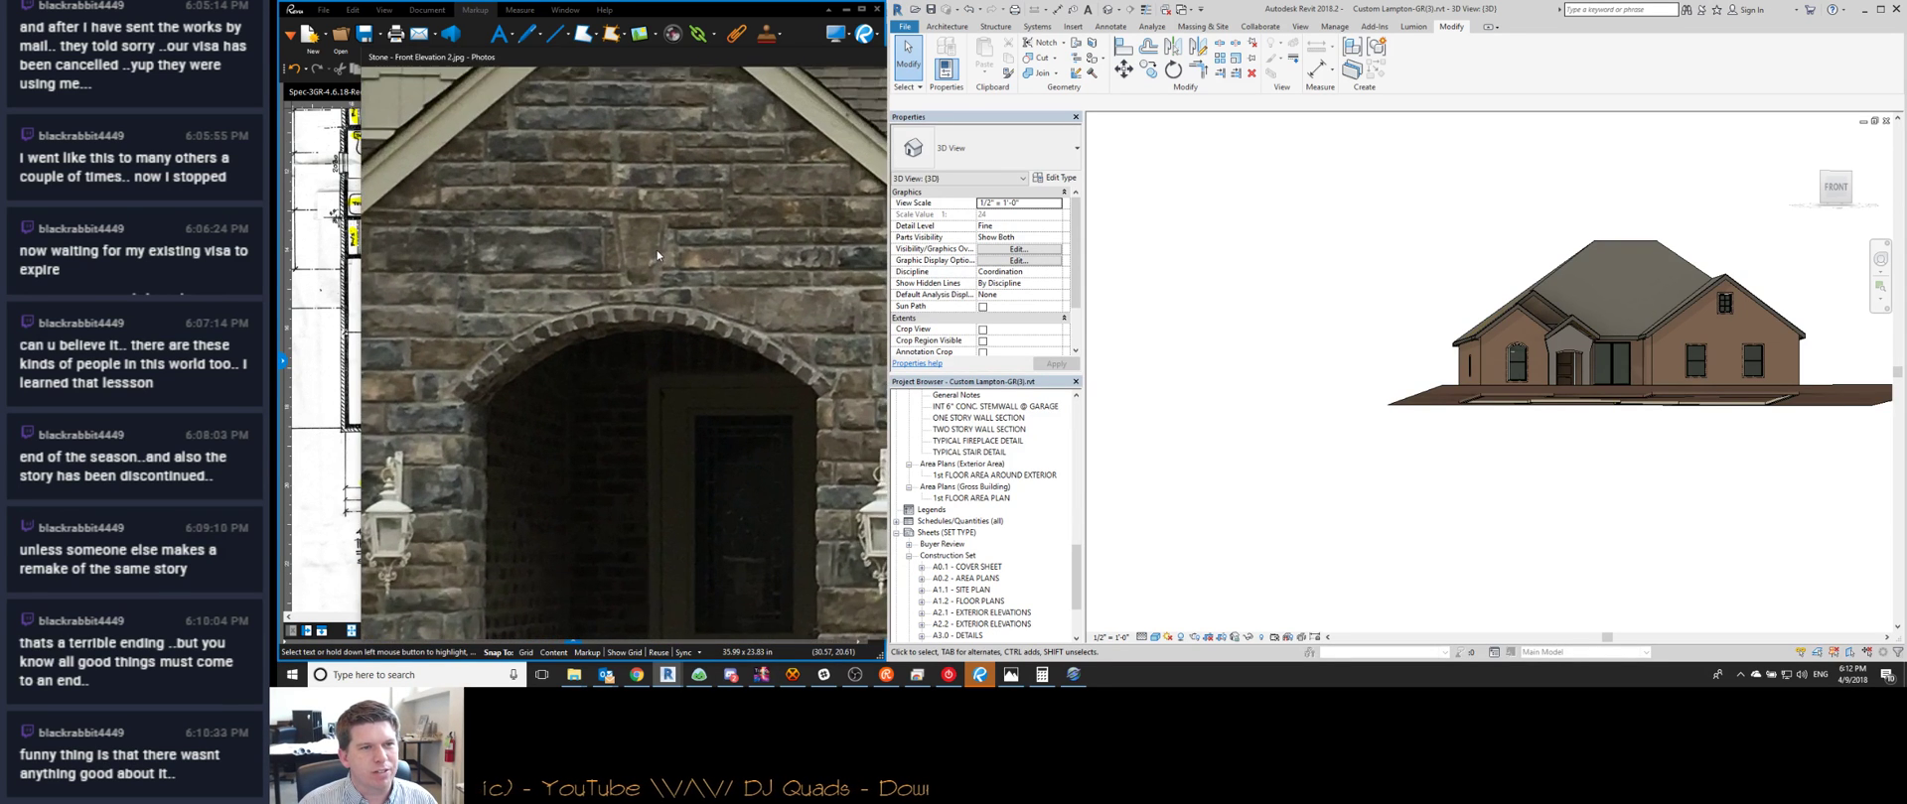
scroll(646, 298, up, 1)
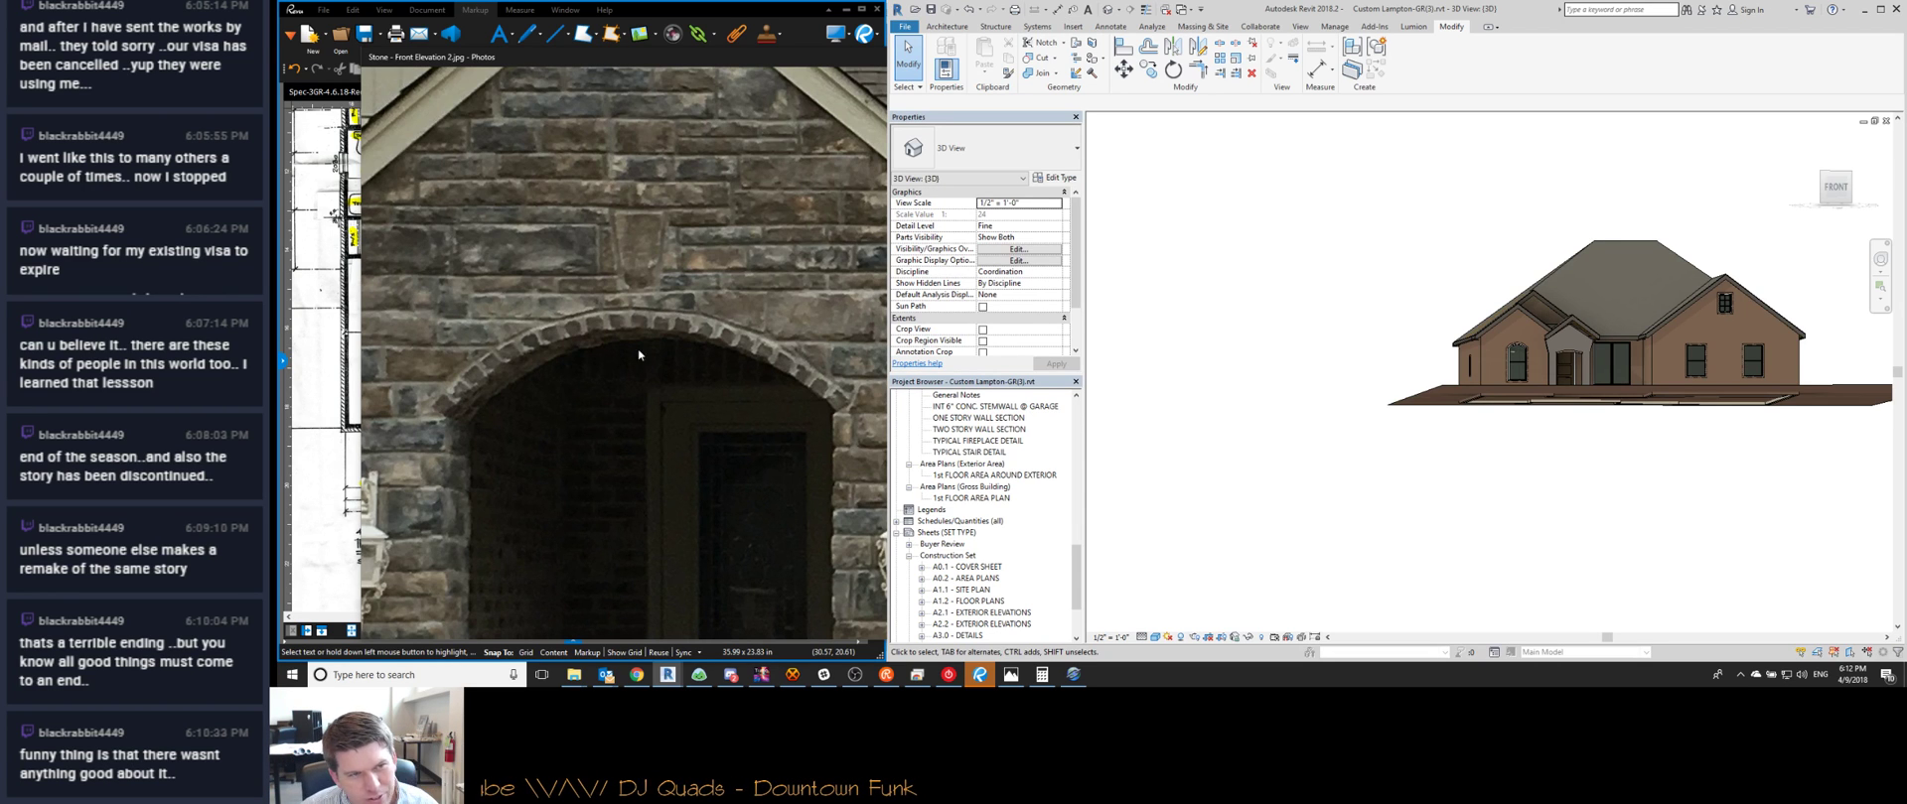
scroll(653, 361, down, 4)
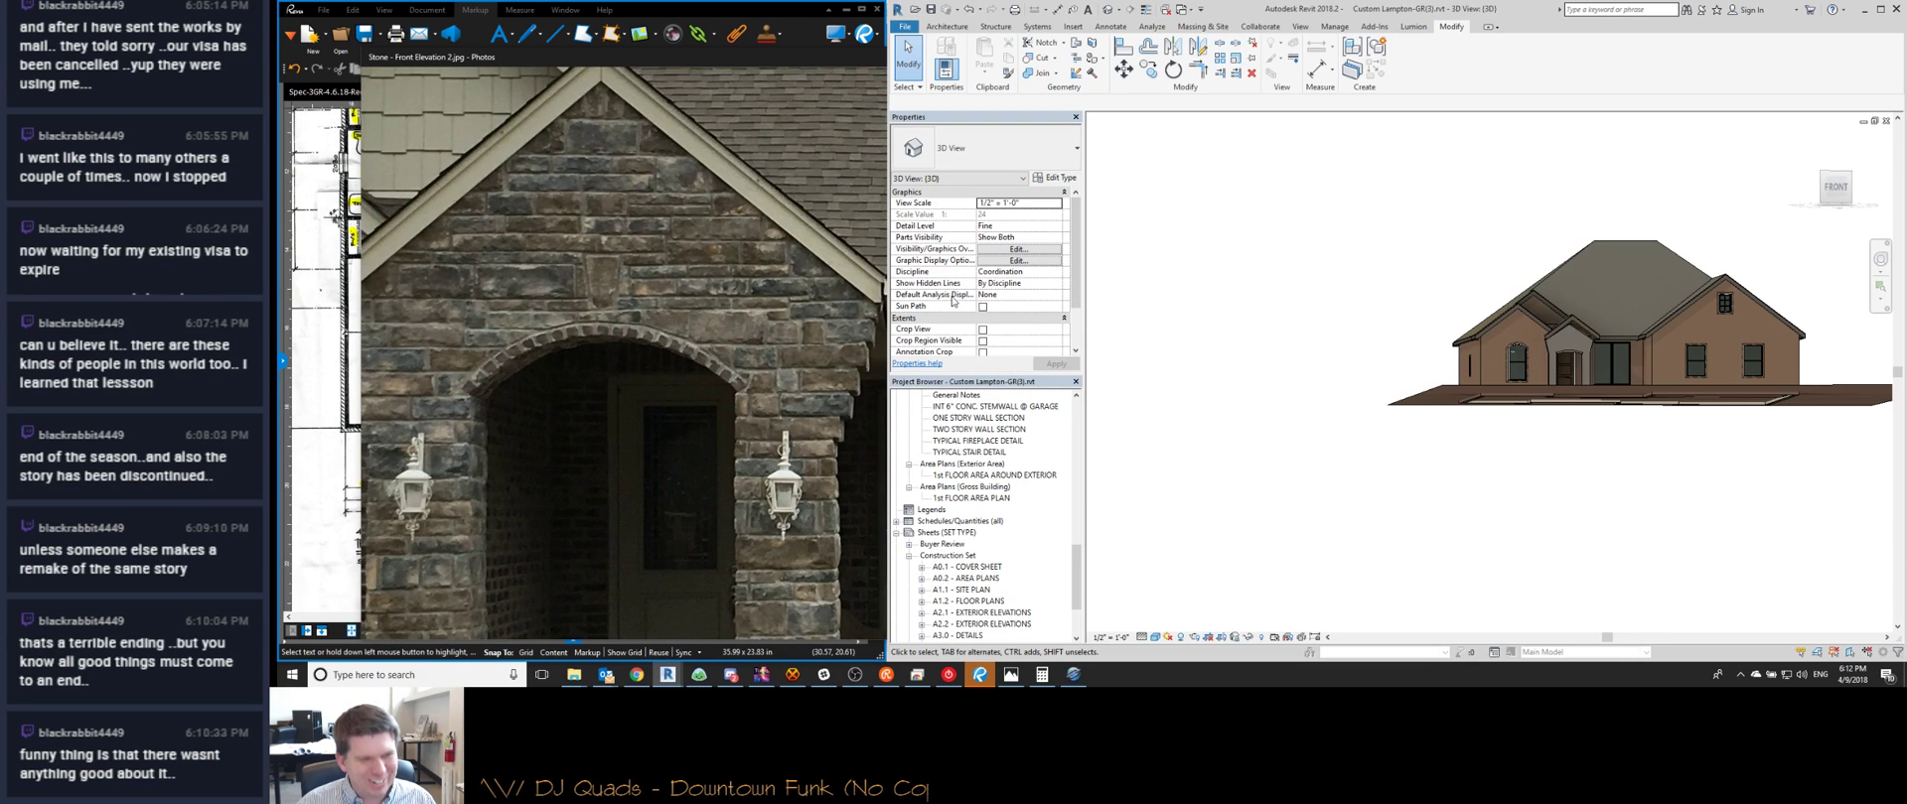
key(Print)
drag(373, 81, 820, 632)
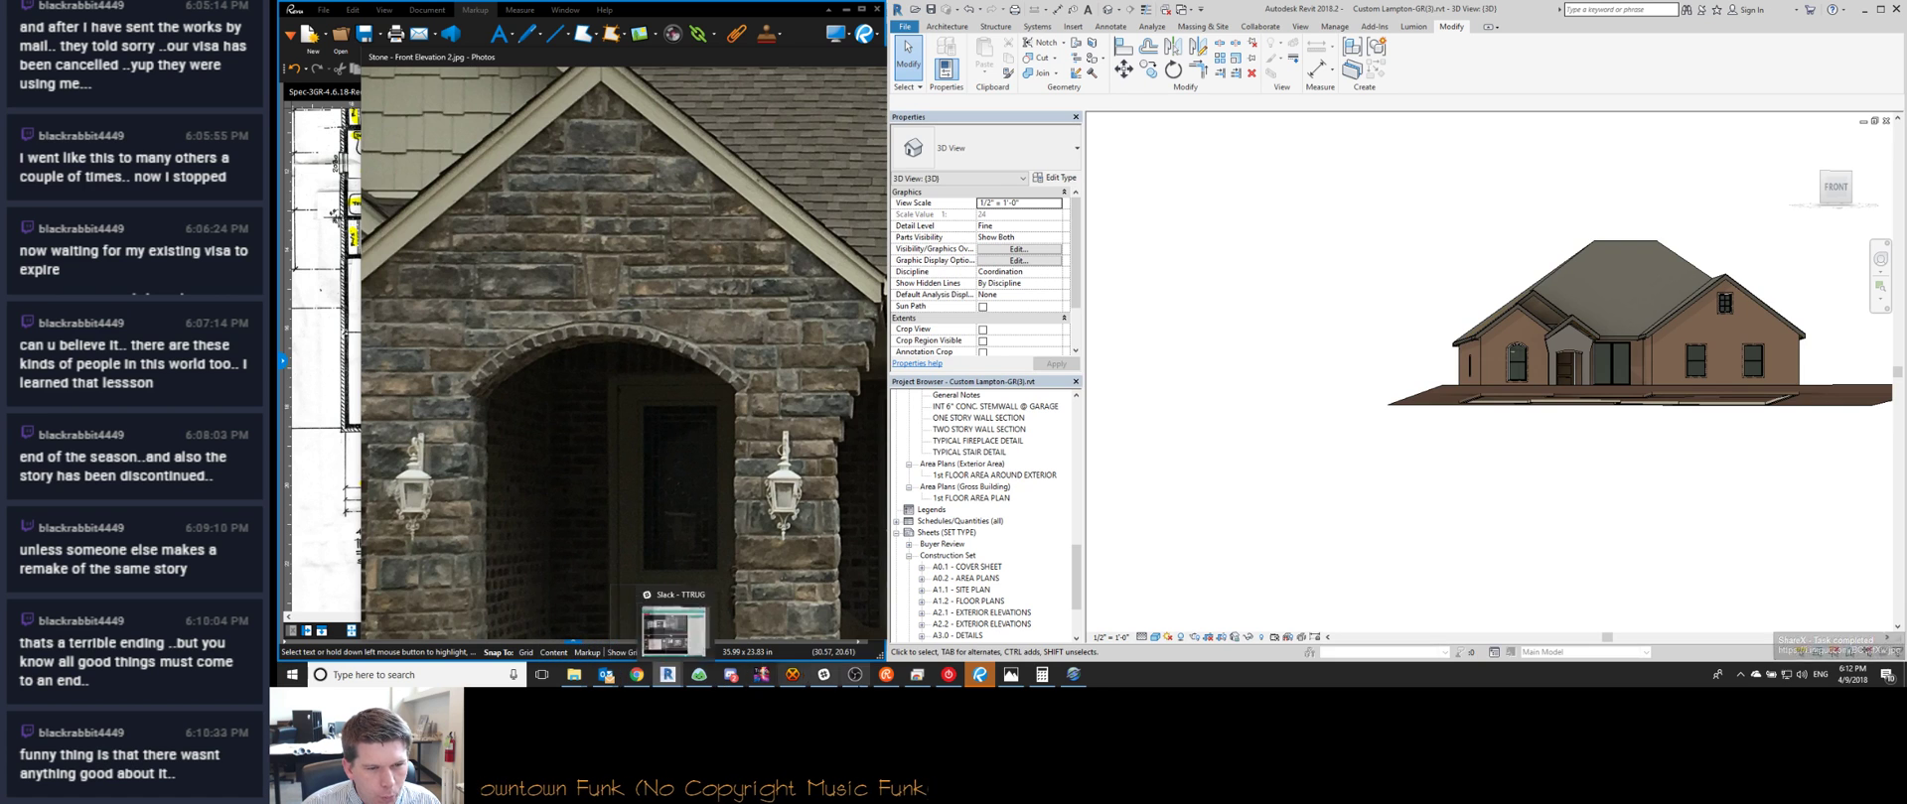
Send the mason joke with the captured image link to #TheLounge, then minimize HexChat
click(900, 681)
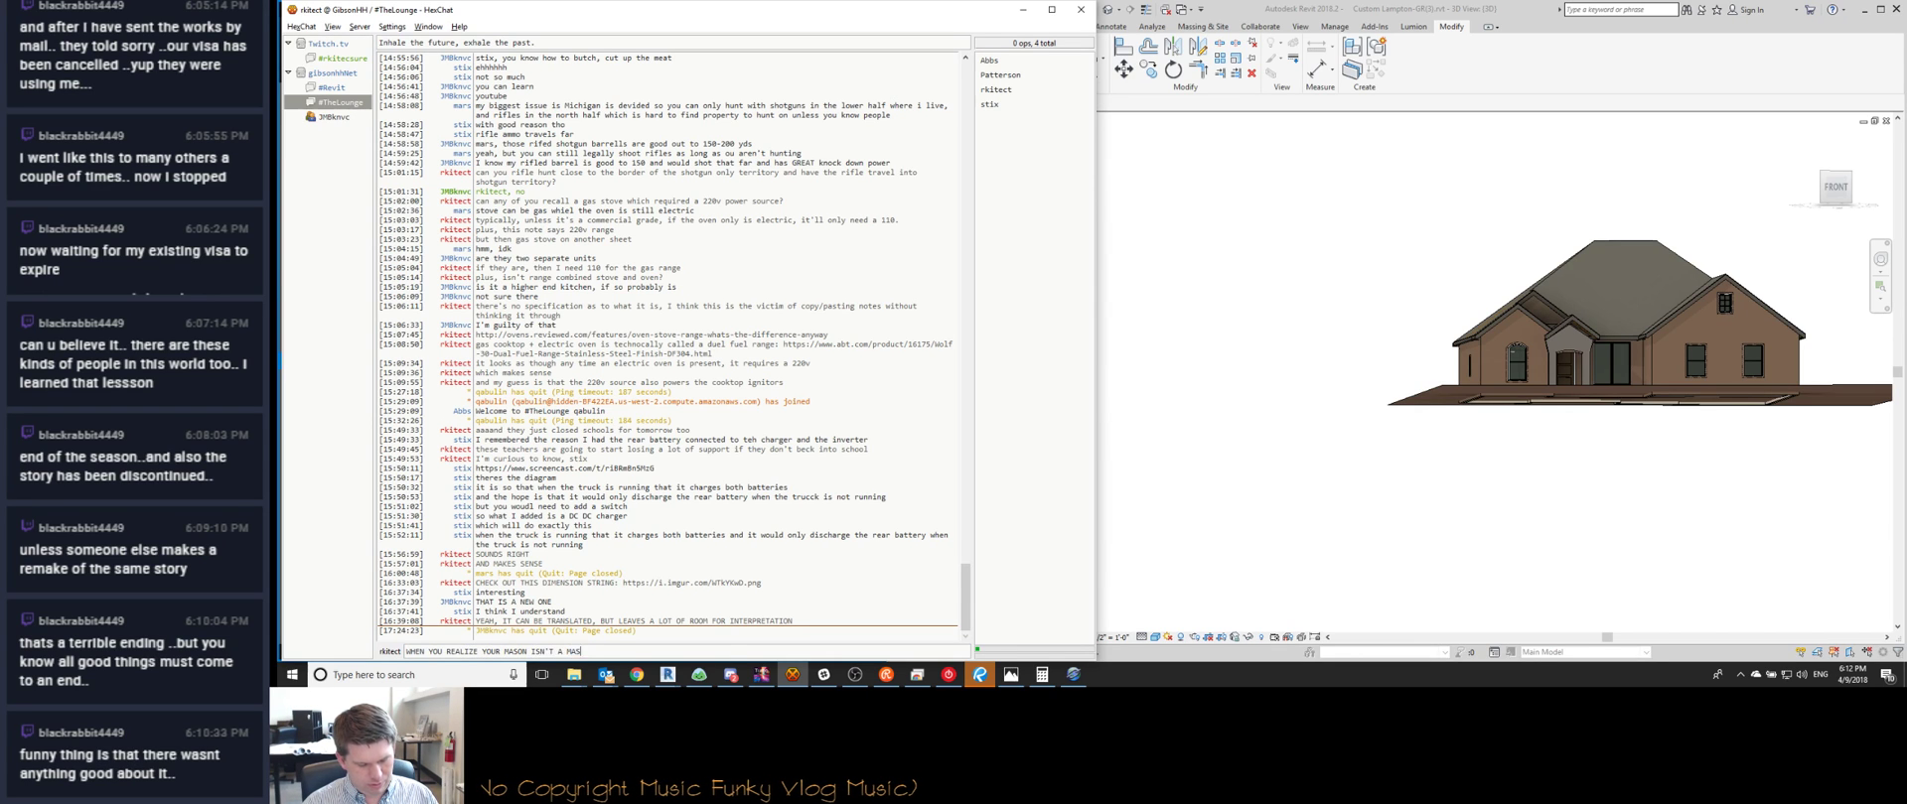
key(Return)
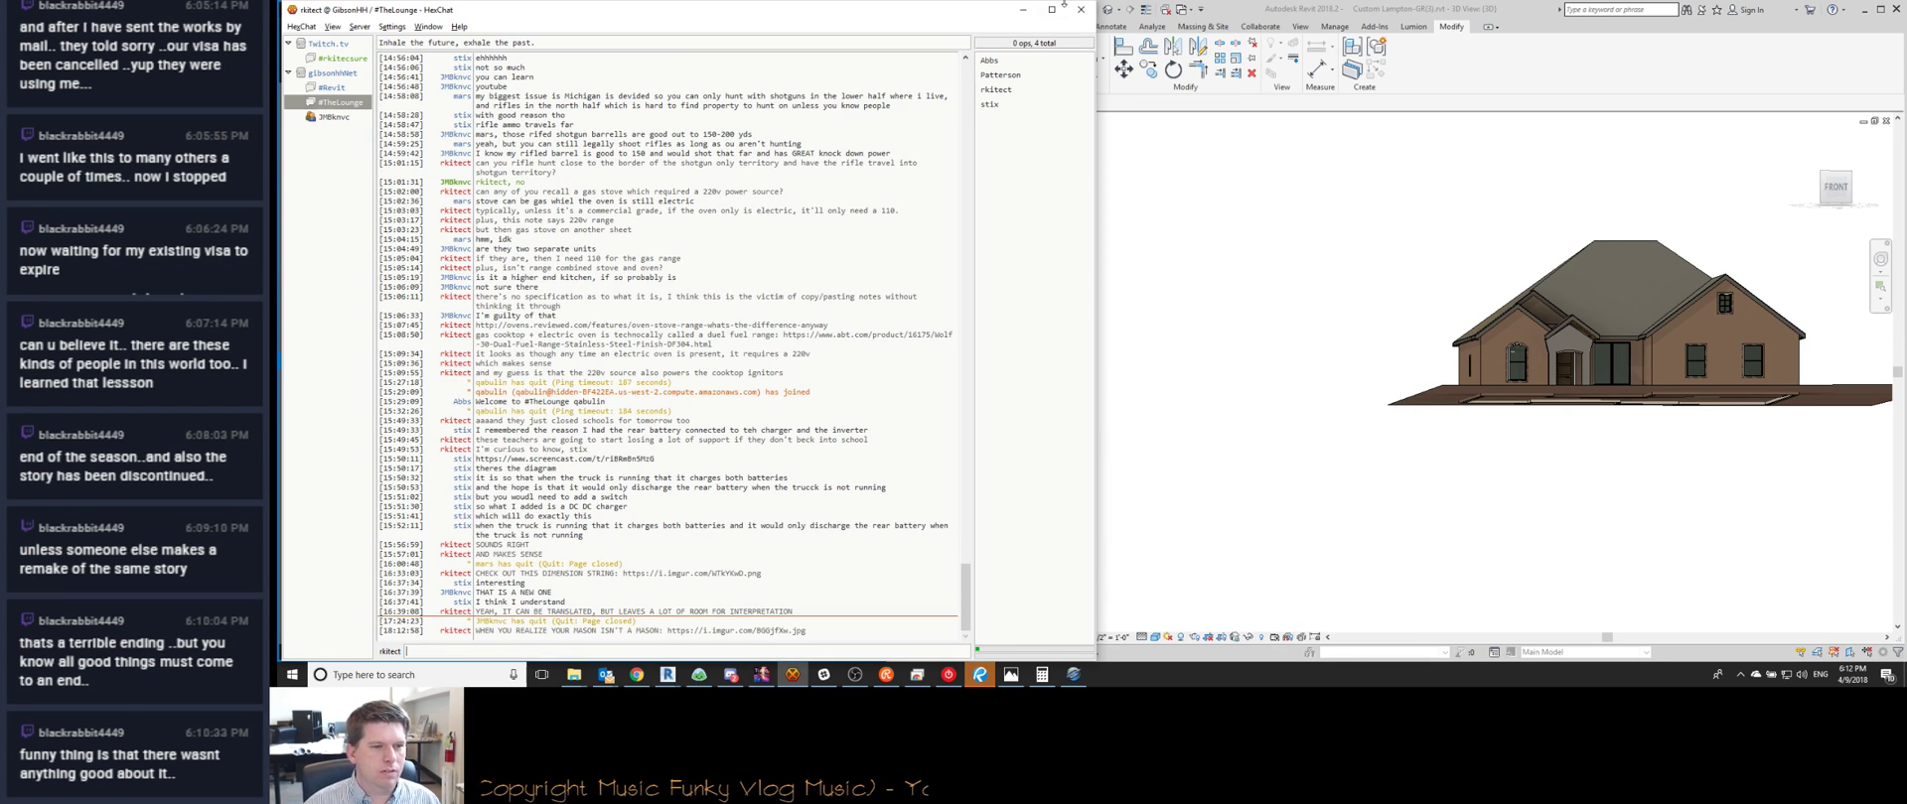
click(1022, 9)
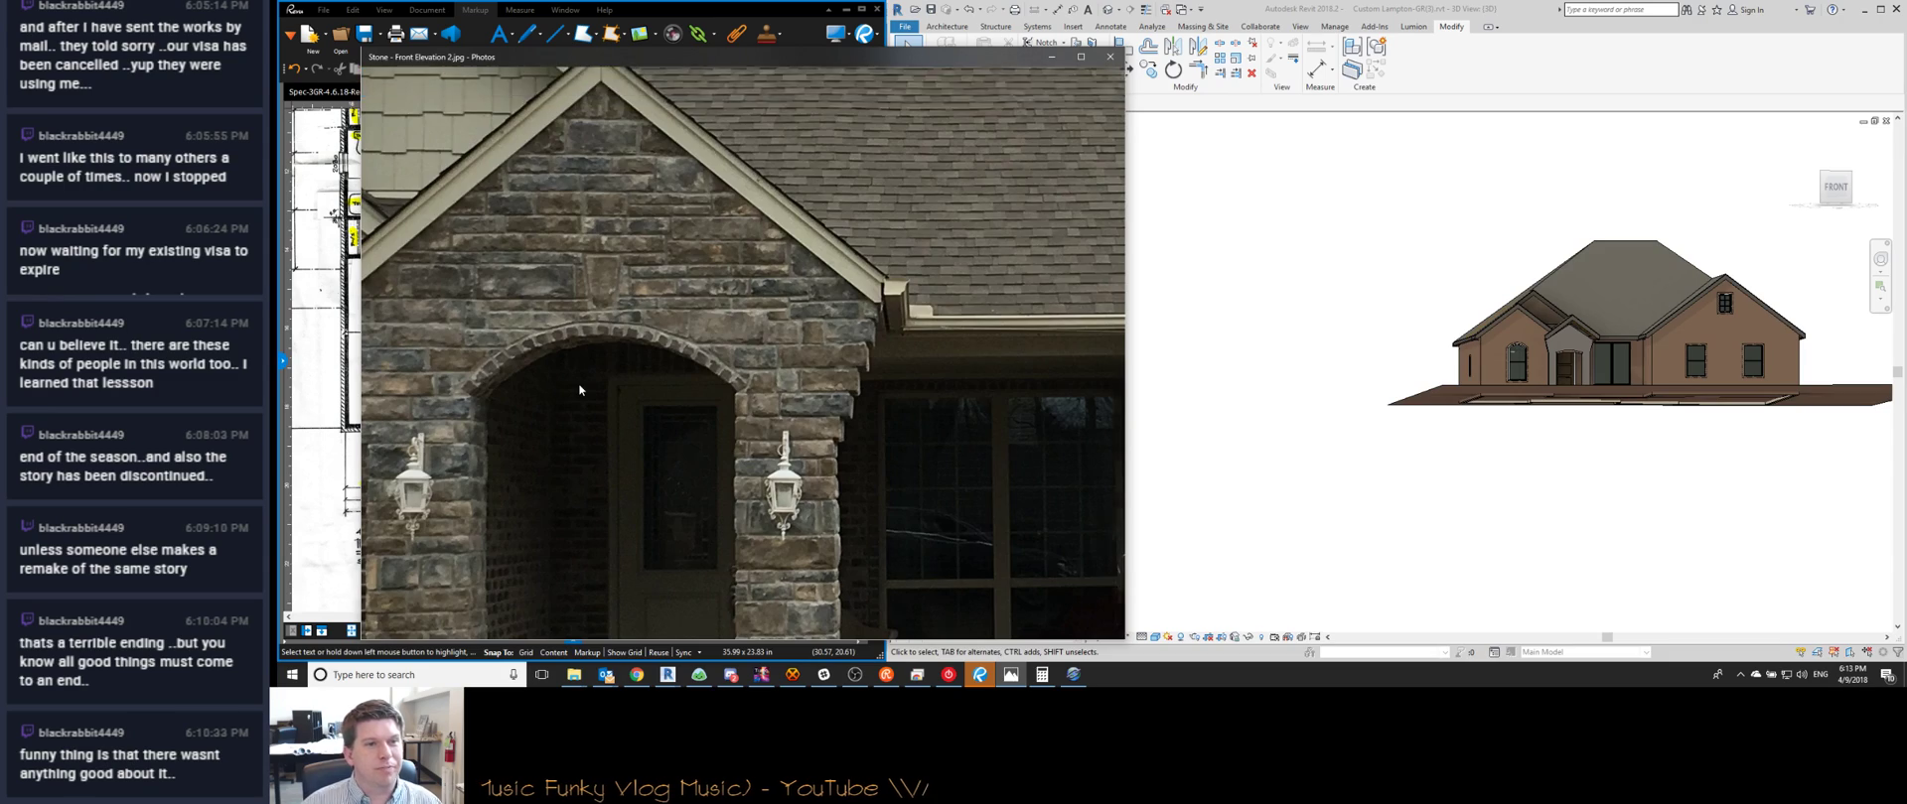
scroll(579, 385, down, 2)
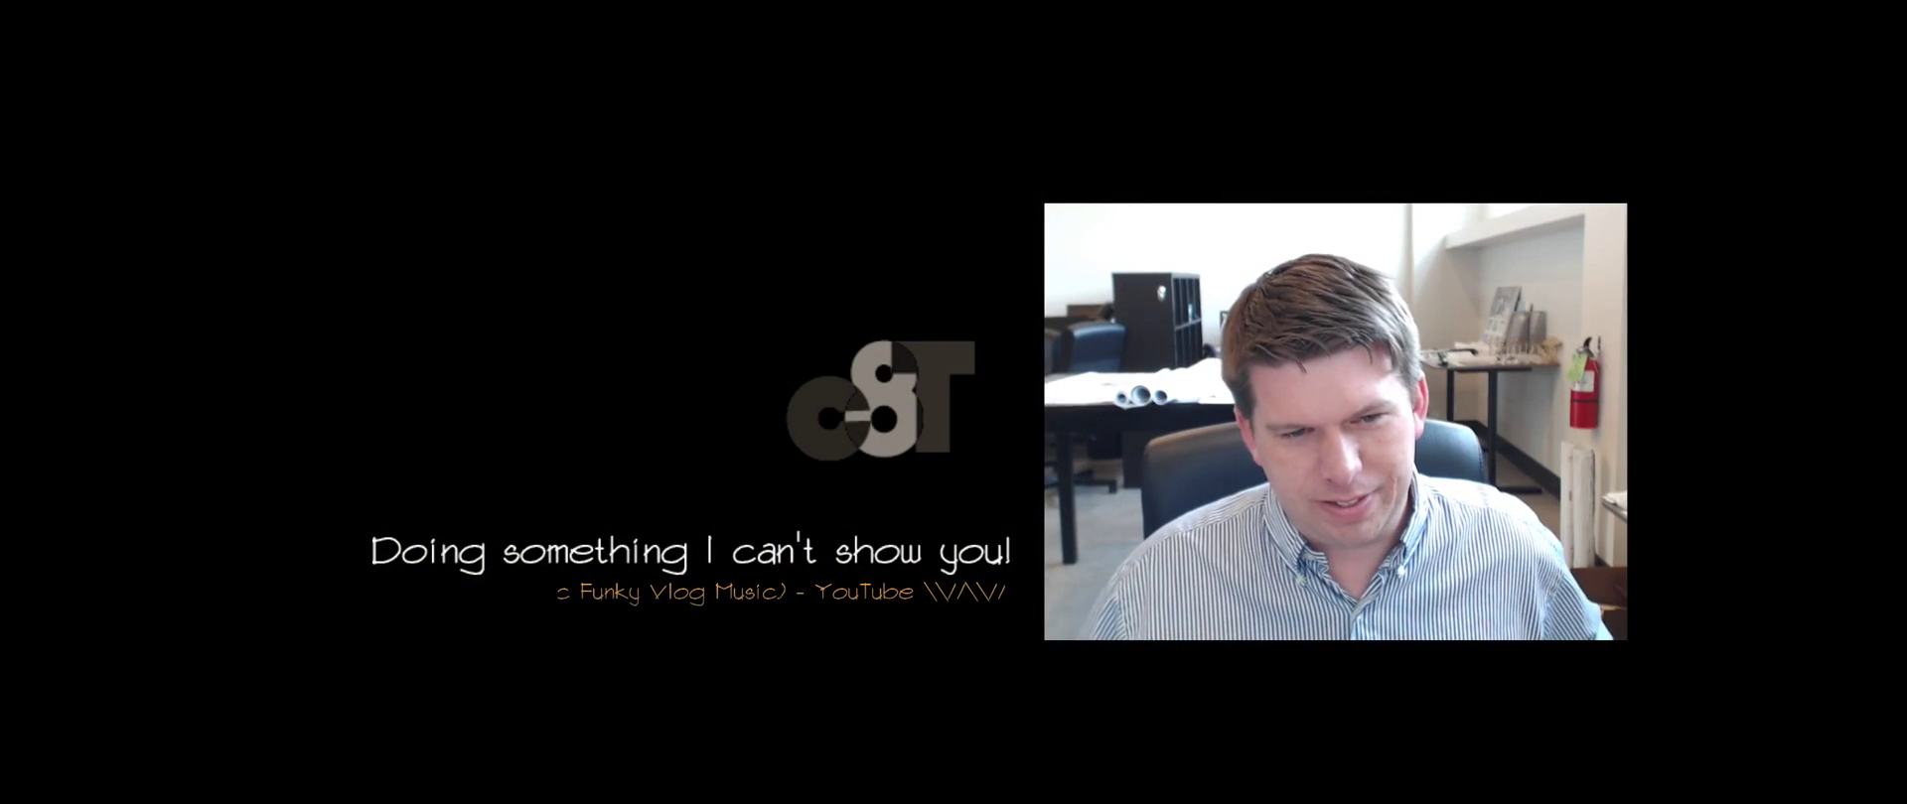